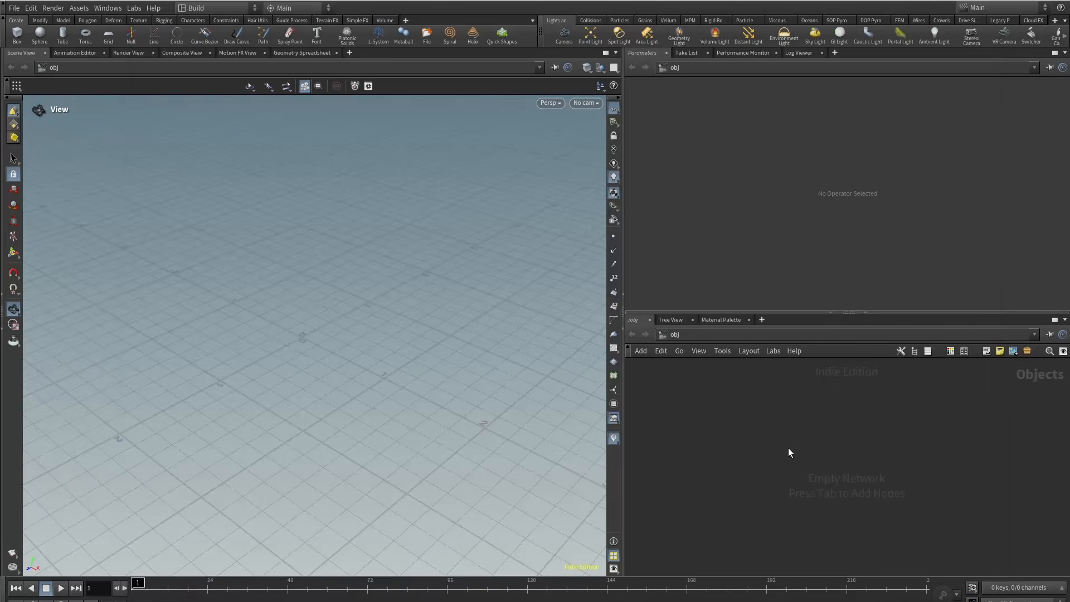
Create a Geometry object in the empty object network and enter it.
{"action": "key", "text": "Tab"}
{"action": "mouse_move", "coordinate": [790, 447]}
{"action": "left_click", "coordinate": [897, 393]}
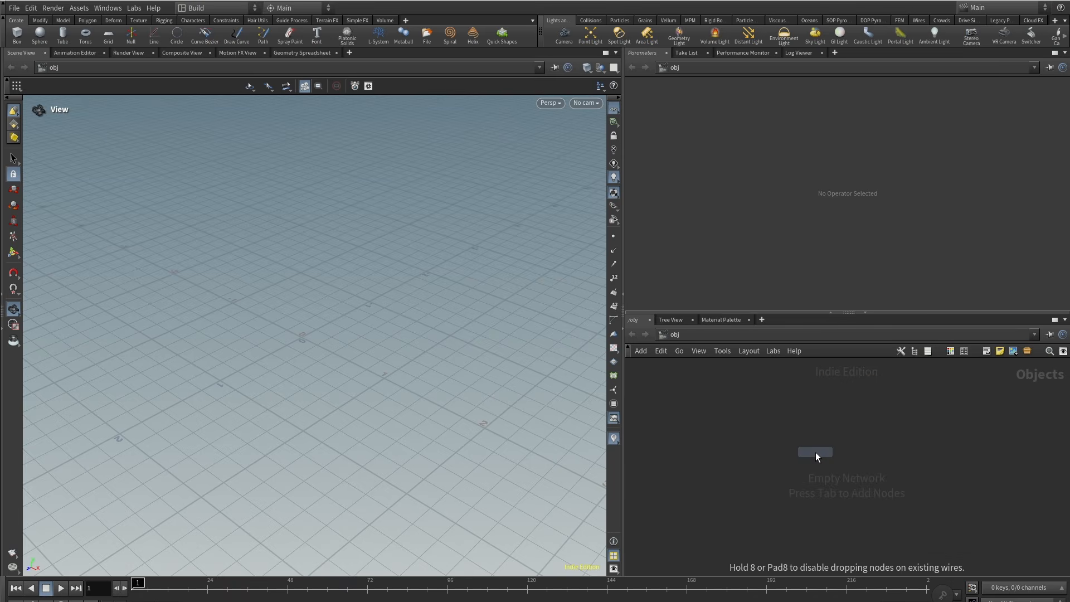
{"action": "left_click", "coordinate": [815, 452]}
{"action": "double_click", "coordinate": [815, 453]}
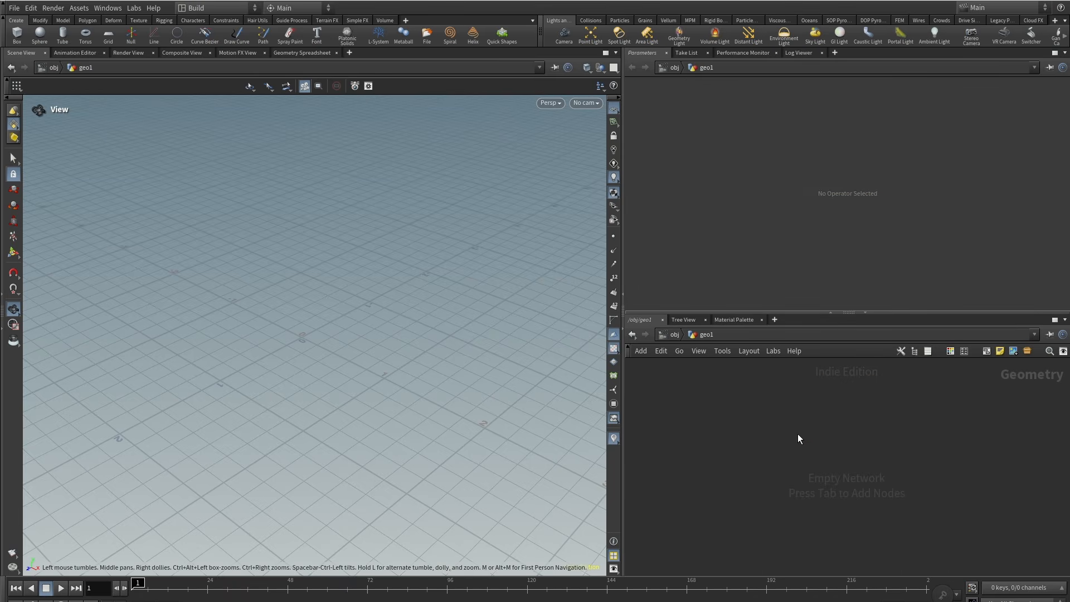
Add a POP Network node inside the geometry object.
{"action": "key", "text": "Tab"}
{"action": "type", "text": "pop"}
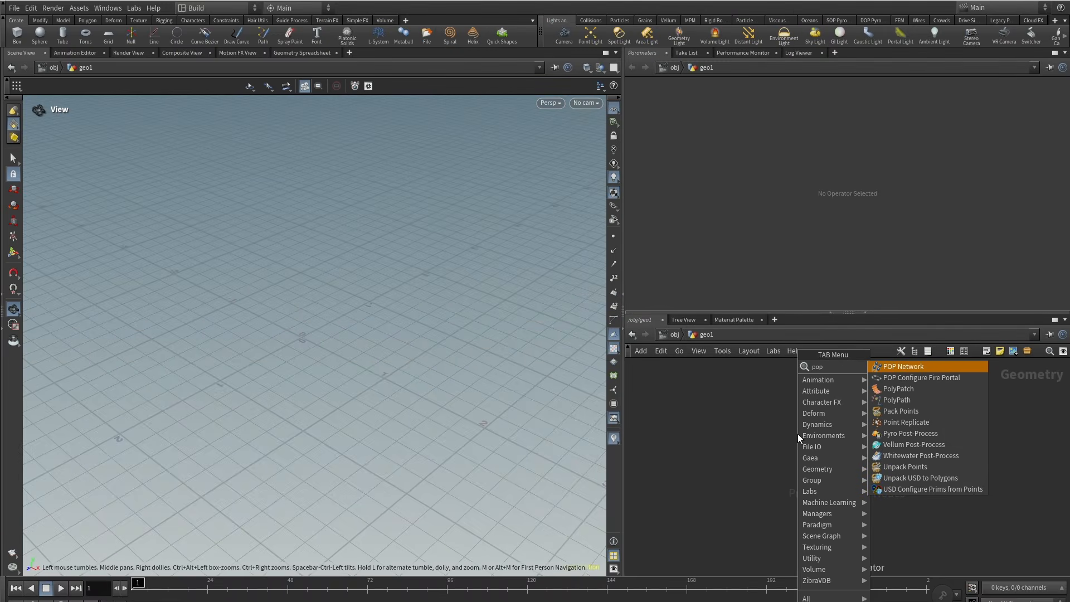
{"action": "left_click", "coordinate": [952, 370]}
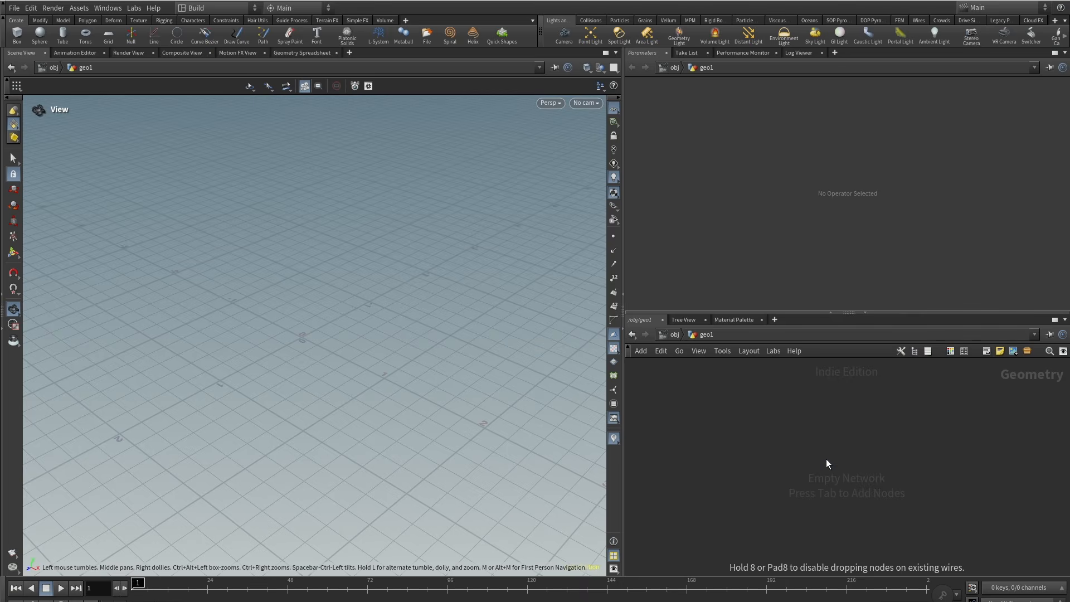
{"action": "left_click", "coordinate": [827, 464]}
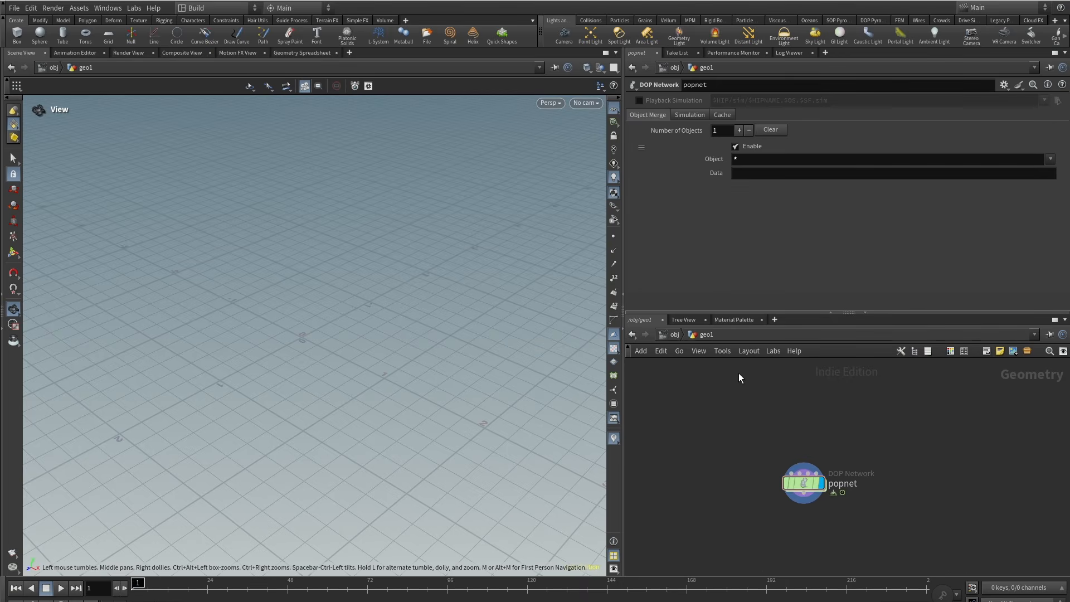
Open the popnet network, run the simulation briefly and review the source_first_input settings.
{"action": "double_click", "coordinate": [810, 483]}
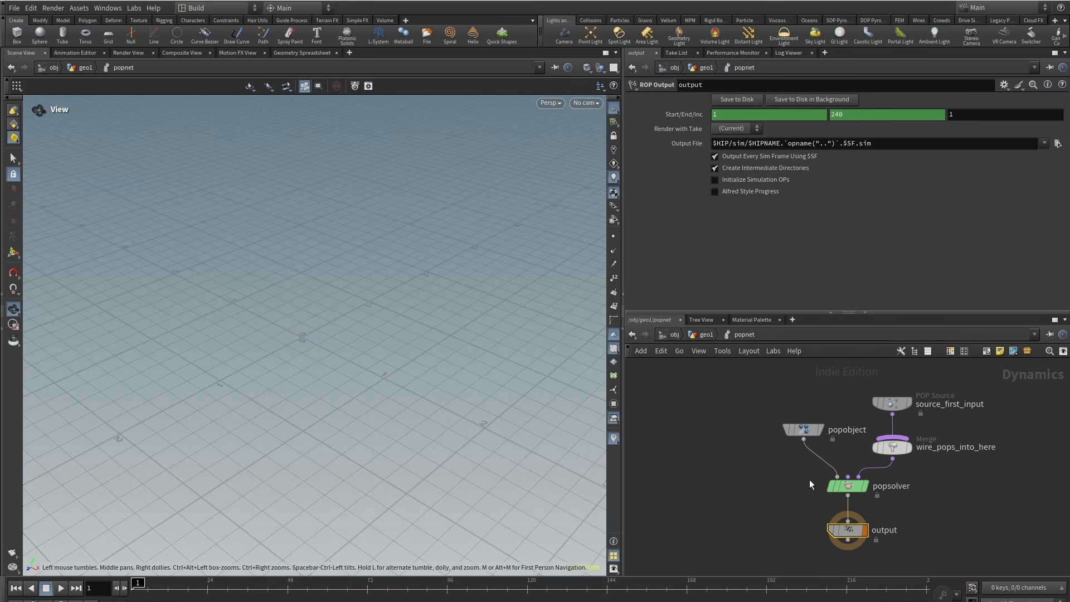
{"action": "left_click", "coordinate": [62, 590]}
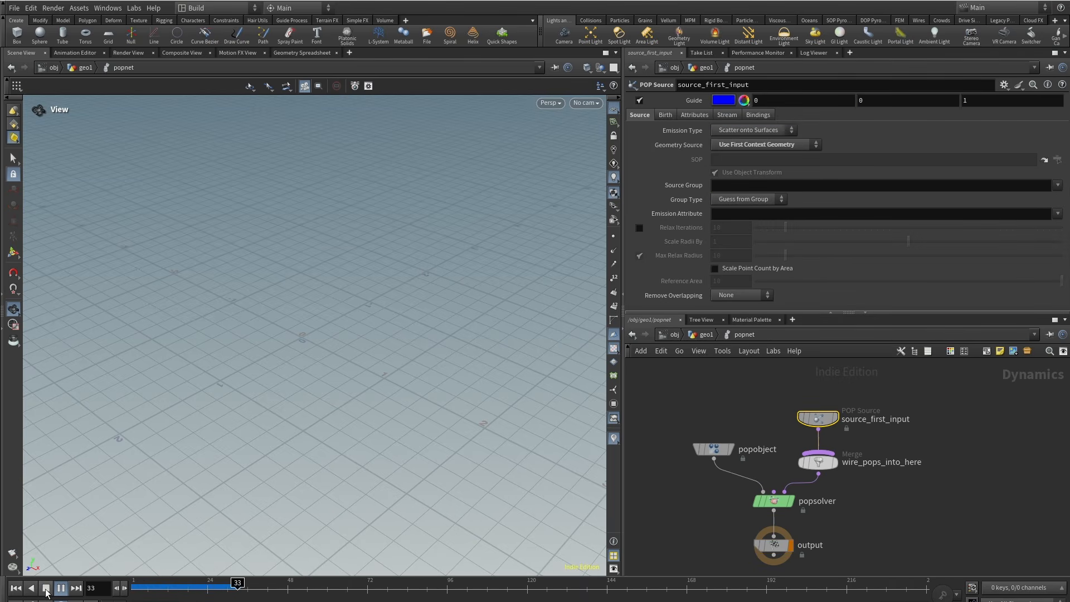
{"action": "left_click", "coordinate": [46, 590]}
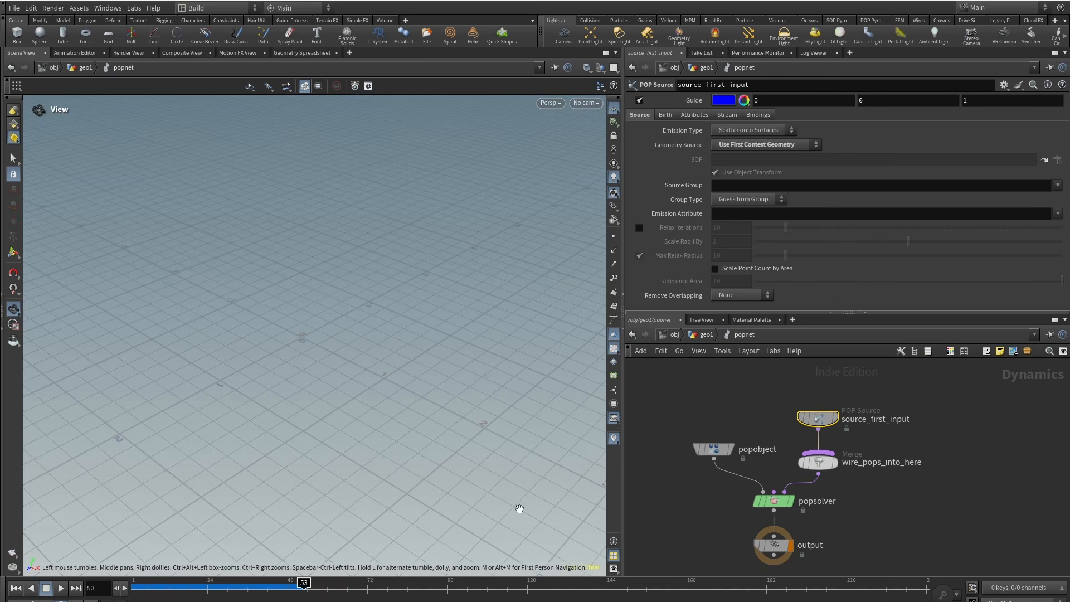
{"action": "middle_click_drag", "start_coordinate": [718, 410], "coordinate": [708, 430]}
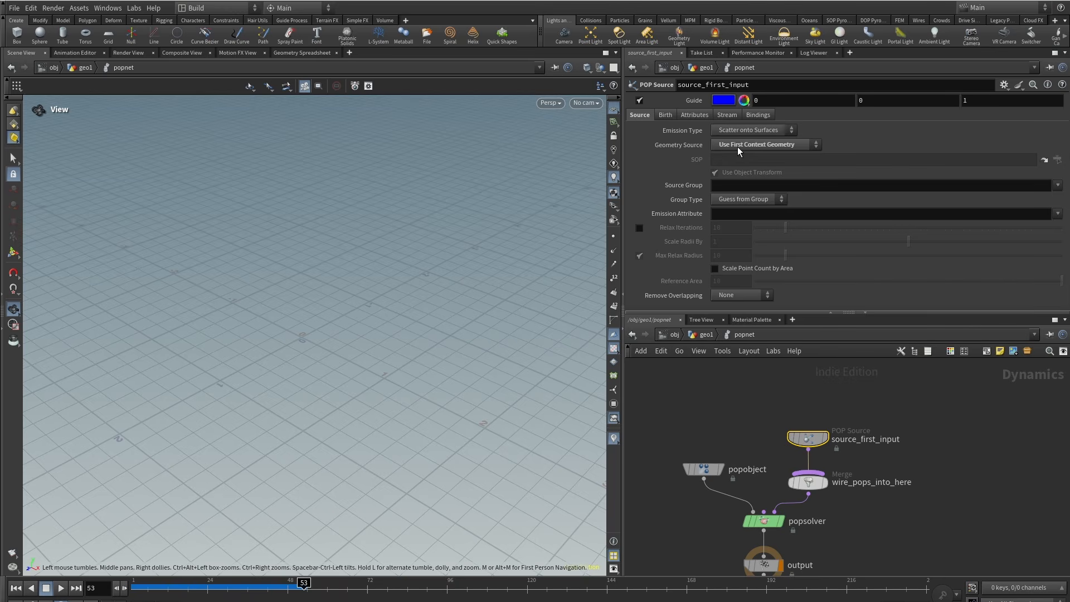
Back in geo1, add a polygon Sphere feeding the first input of popnet and place it above that node.
{"action": "left_click", "coordinate": [707, 335]}
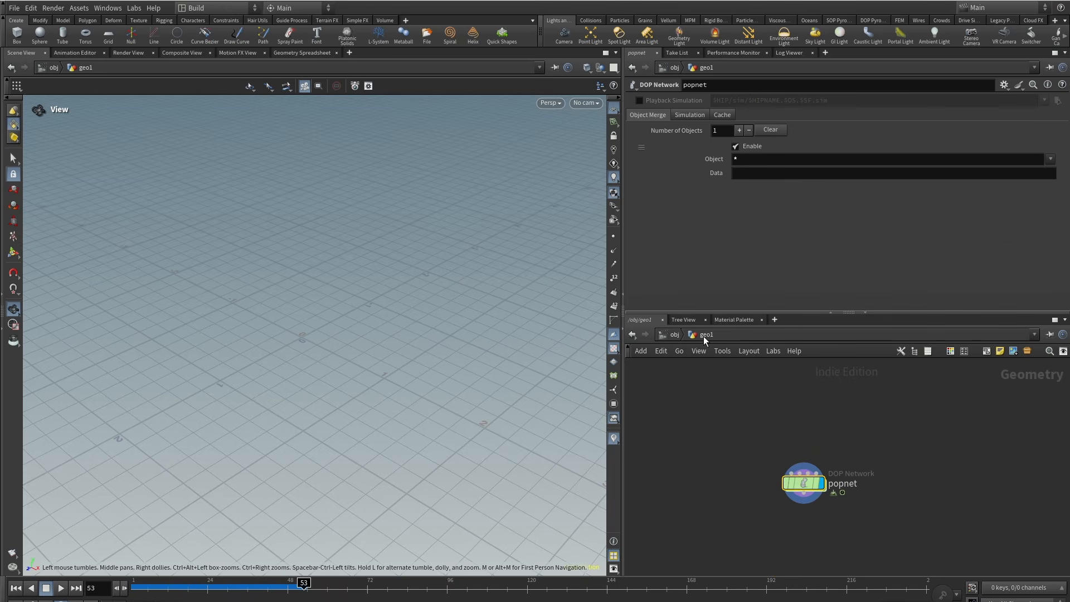
{"action": "left_click", "coordinate": [791, 468]}
{"action": "key", "text": "Tab"}
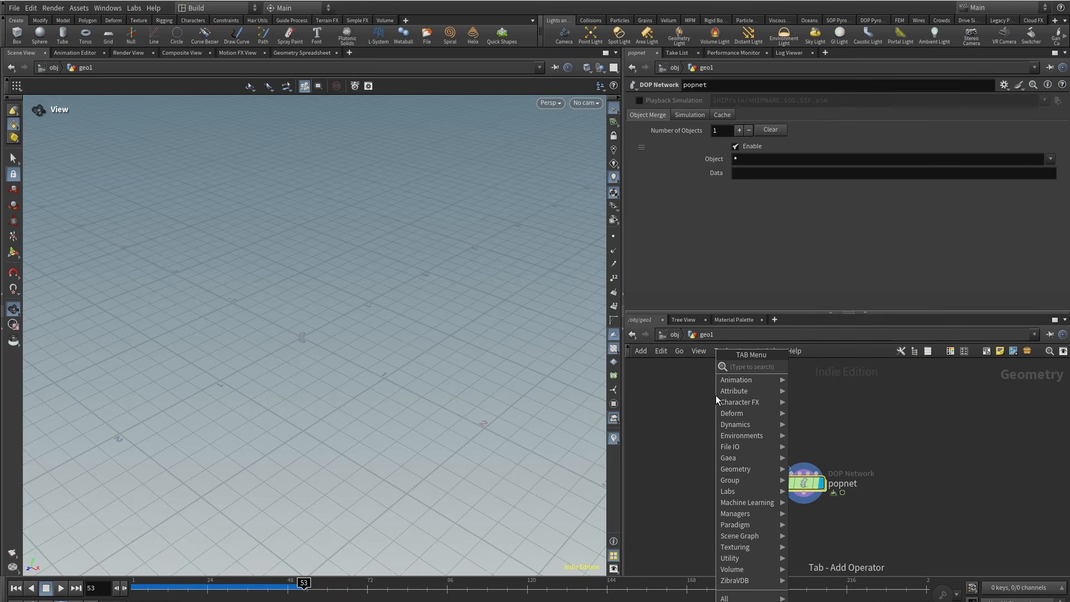
{"action": "type", "text": "sph"}
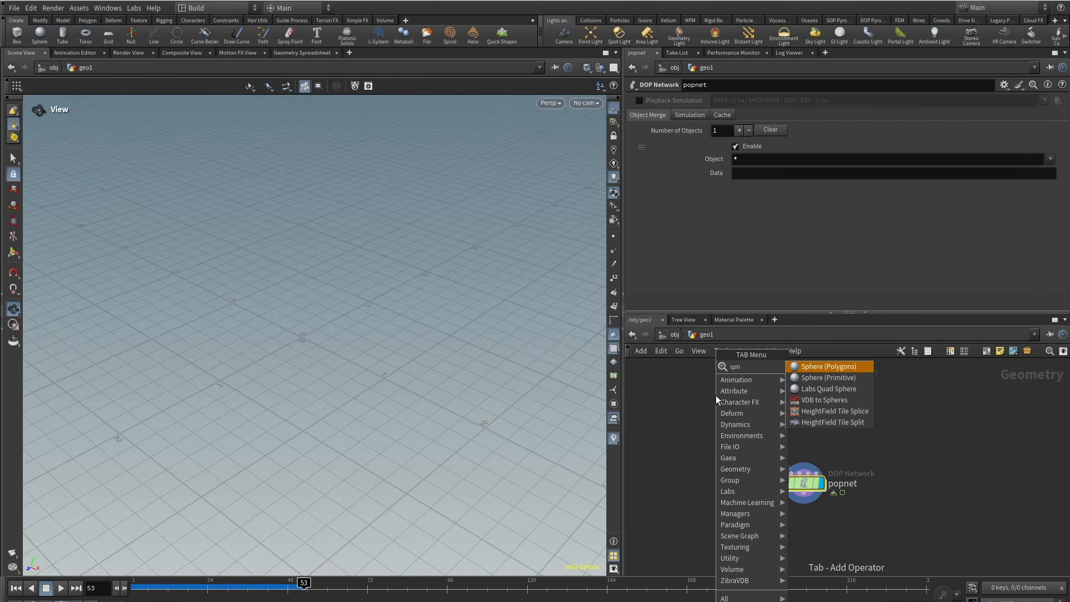
{"action": "left_click", "coordinate": [856, 367]}
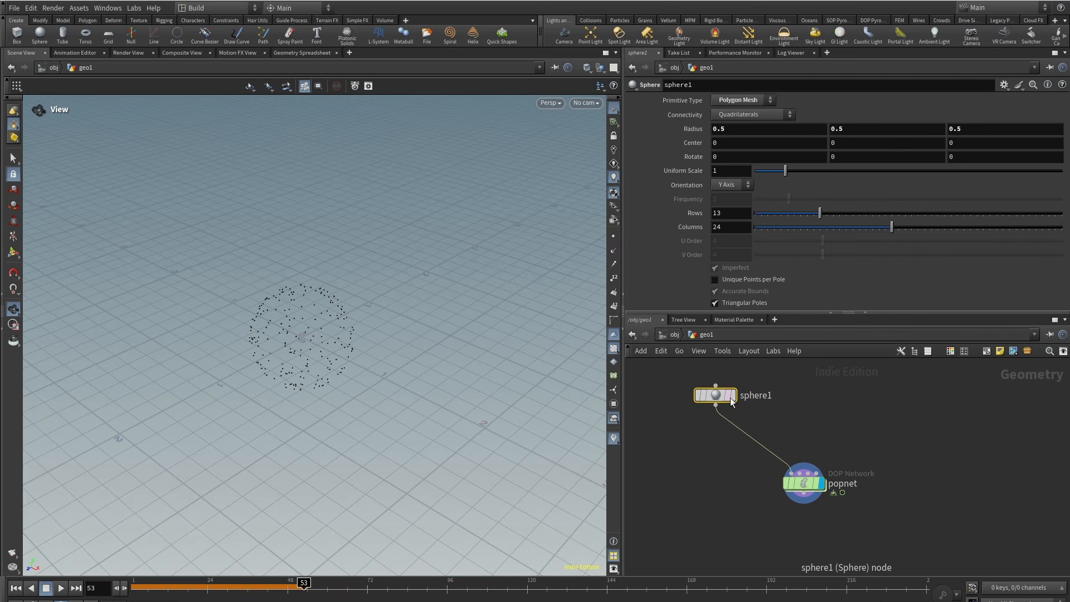
{"action": "left_click", "coordinate": [794, 402]}
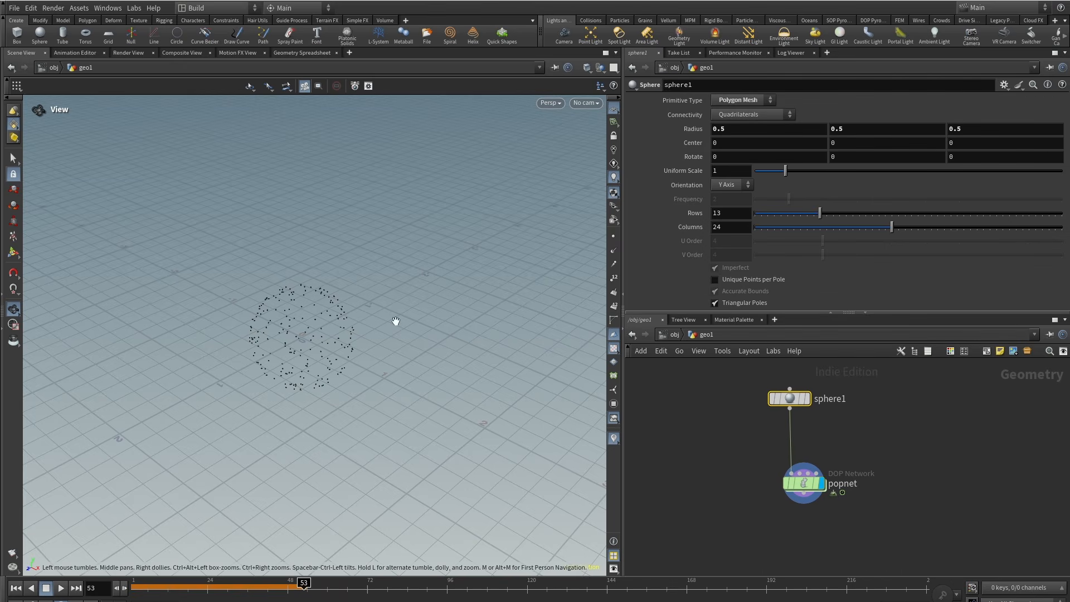
Raise the sphere above the grid to a center Y of about 3.63.
{"action": "key", "text": "Return"}
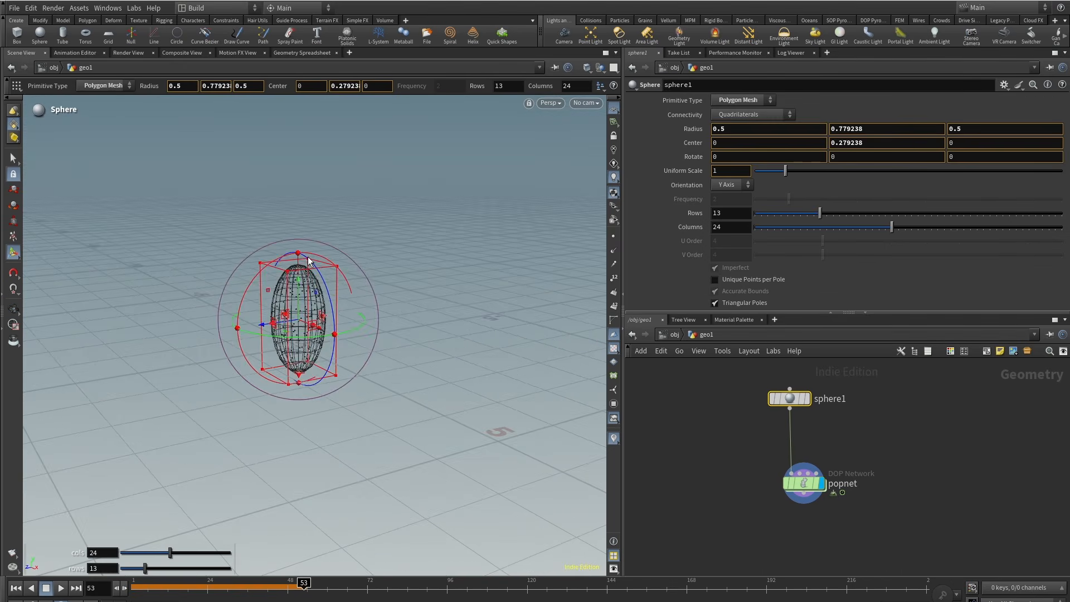
{"action": "left_click_drag", "start_coordinate": [299, 310], "coordinate": [314, 103]}
{"action": "left_click_drag", "start_coordinate": [296, 229], "coordinate": [344, 251], "text": "alt"}
{"action": "scroll", "coordinate": [345, 254], "scroll_direction": "down", "scroll_amount": 4}
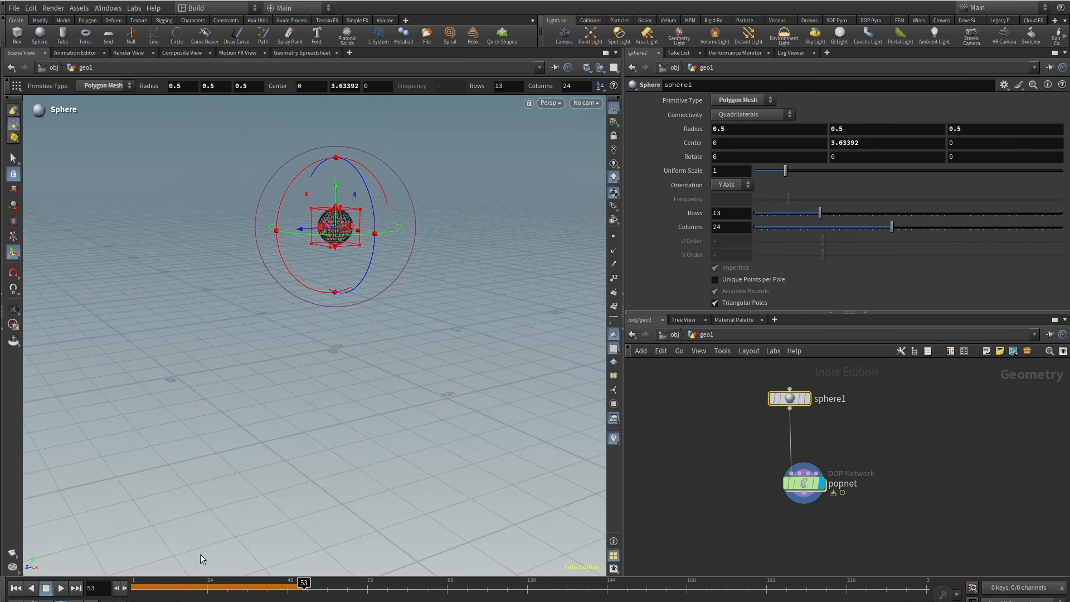
Rewind to frame 1, enter popnet and run the simulation to examine the particles emitted from the sphere.
{"action": "left_click_drag", "start_coordinate": [132, 587], "coordinate": [125, 589]}
{"action": "double_click", "coordinate": [802, 483]}
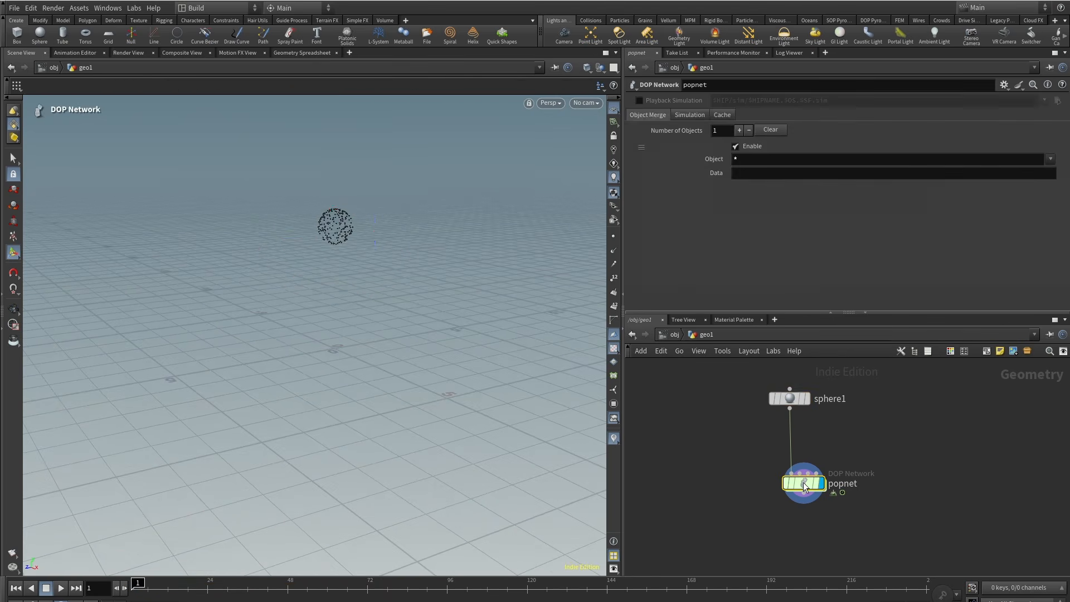
{"action": "left_click", "coordinate": [62, 594]}
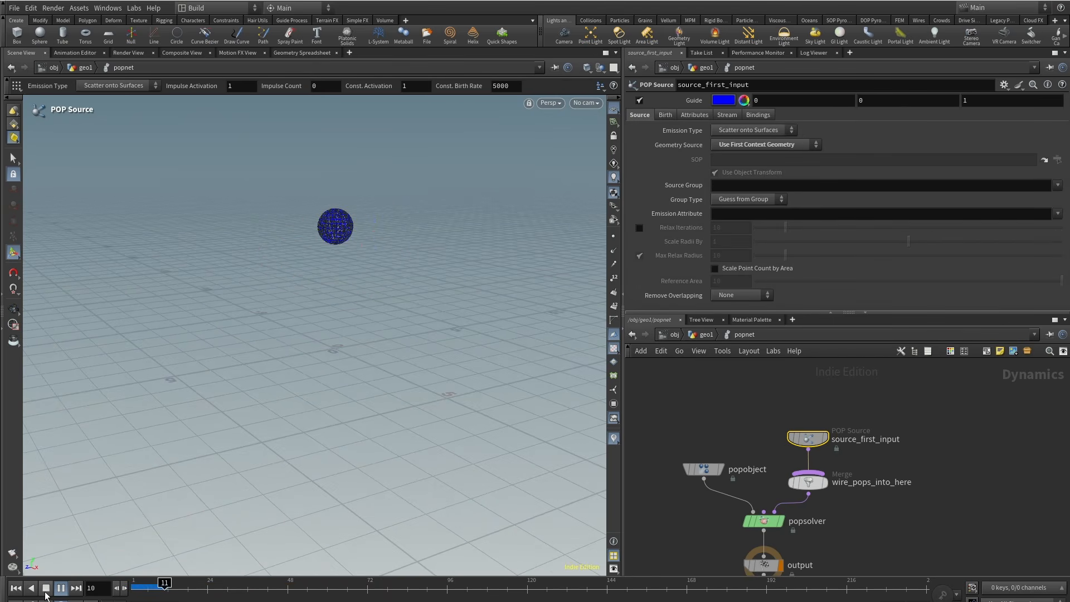
{"action": "left_click", "coordinate": [46, 595]}
{"action": "scroll", "coordinate": [345, 219], "scroll_direction": "up", "scroll_amount": 5}
{"action": "key", "text": "Return"}
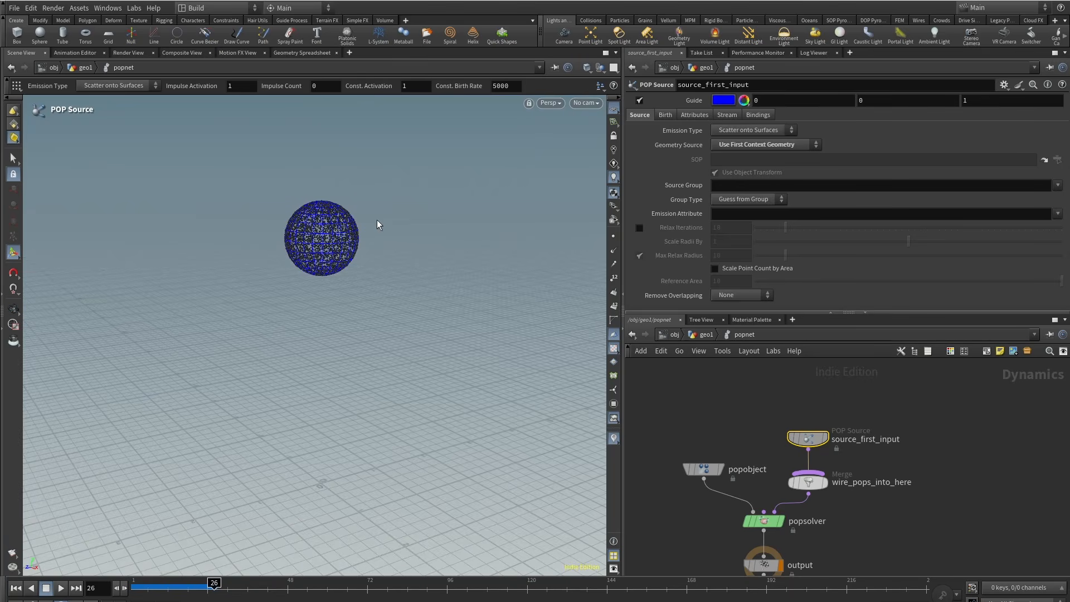
{"action": "scroll", "coordinate": [320, 220], "scroll_direction": "up", "scroll_amount": 4}
Turn off the guide display of the source_first_input POP Source and replay the simulation from frame 1.
{"action": "left_click_drag", "start_coordinate": [174, 585], "coordinate": [82, 582]}
{"action": "left_click_drag", "start_coordinate": [345, 257], "coordinate": [311, 272]}
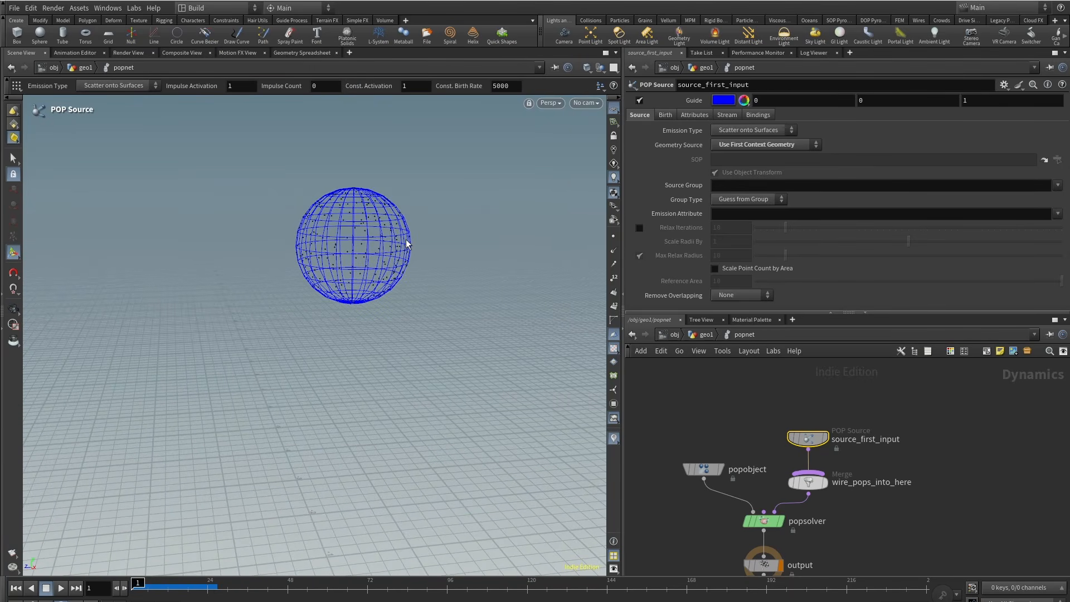
{"action": "left_click", "coordinate": [640, 101]}
{"action": "key", "text": "Escape"}
{"action": "left_click_drag", "start_coordinate": [245, 393], "coordinate": [274, 365]}
{"action": "left_click", "coordinate": [61, 589]}
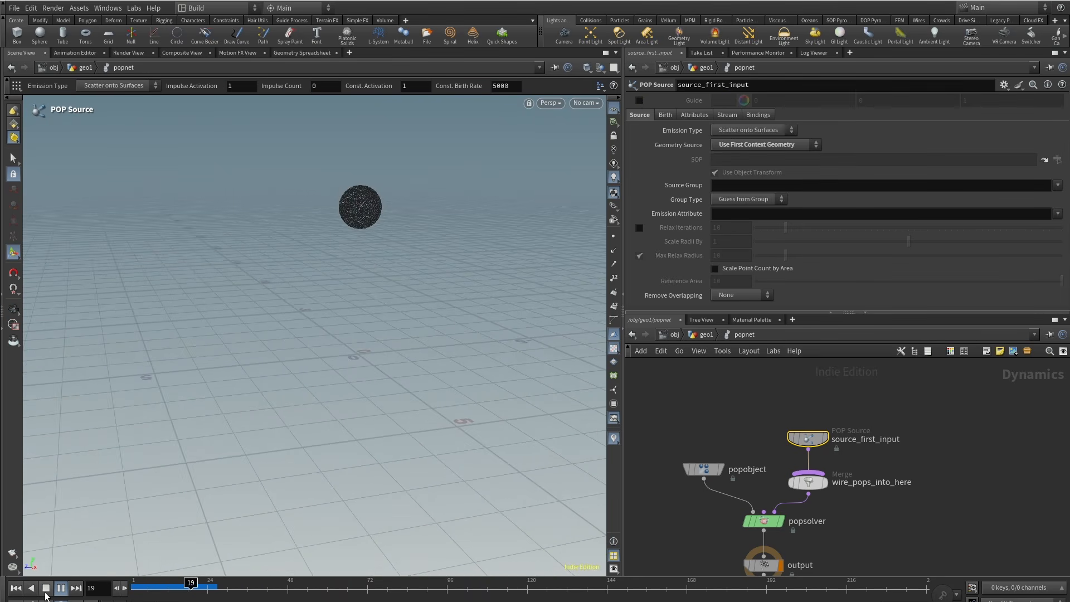
{"action": "left_click", "coordinate": [46, 588]}
Move the source, merge, object and solver nodes up and insert a Gravity Force between popsolver and output.
{"action": "left_click_drag", "start_coordinate": [684, 402], "coordinate": [902, 532]}
{"action": "left_click_drag", "start_coordinate": [765, 522], "coordinate": [766, 448]}
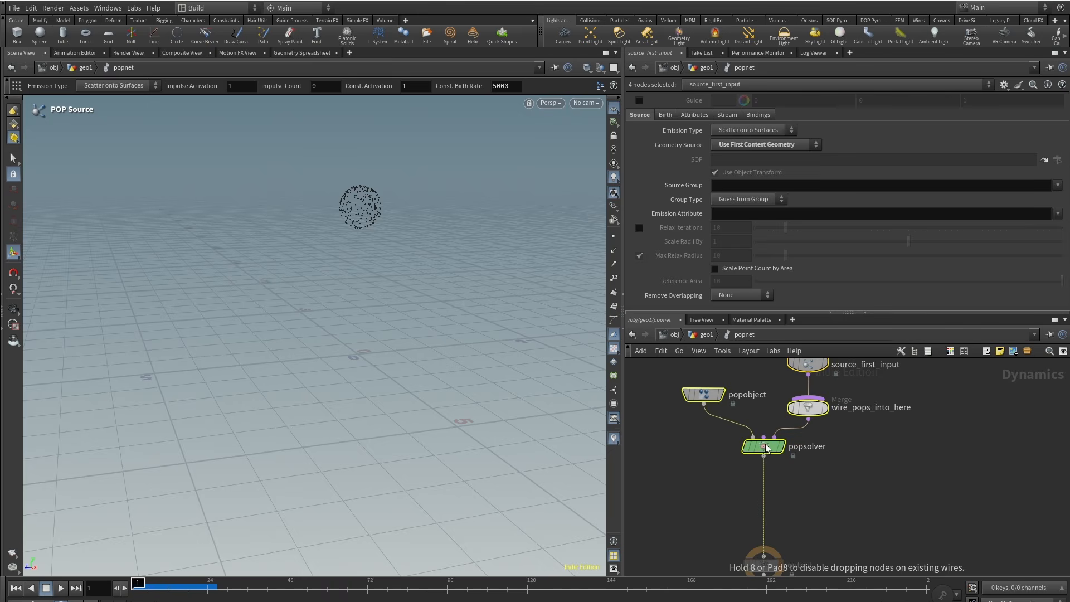
{"action": "scroll", "coordinate": [817, 486], "scroll_direction": "down", "scroll_amount": 2}
{"action": "left_click", "coordinate": [807, 496]}
{"action": "key", "text": "Tab"}
{"action": "type", "text": "gra"}
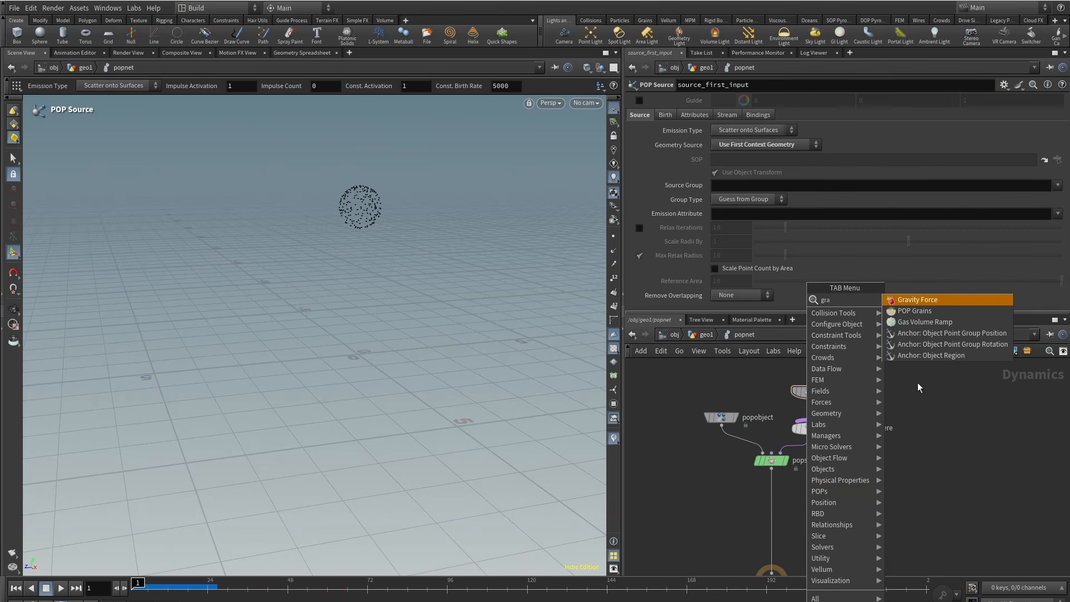
{"action": "left_click", "coordinate": [939, 301]}
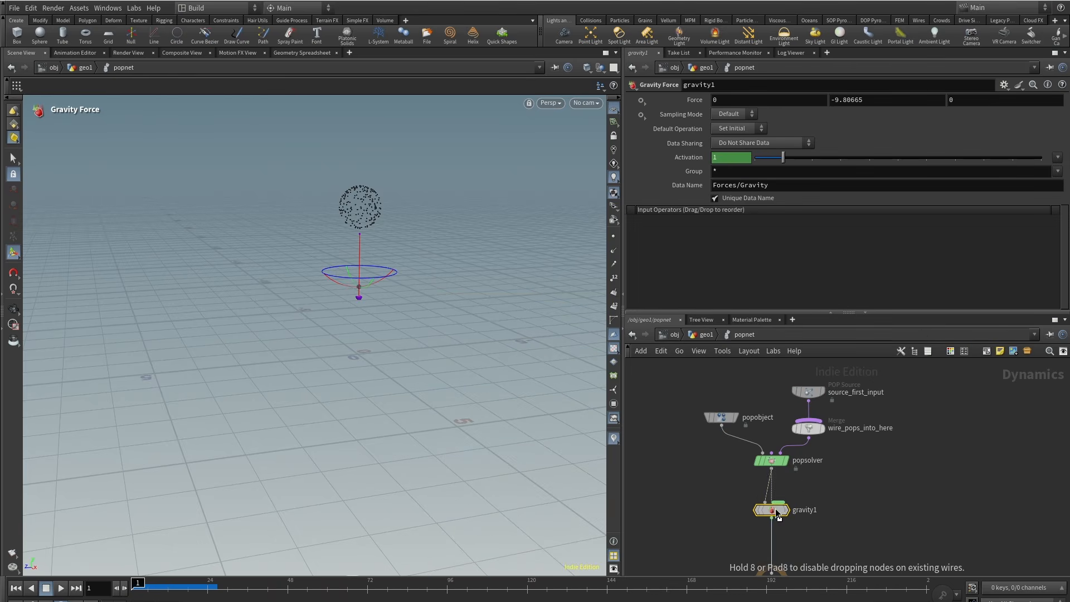
{"action": "left_click", "coordinate": [778, 514]}
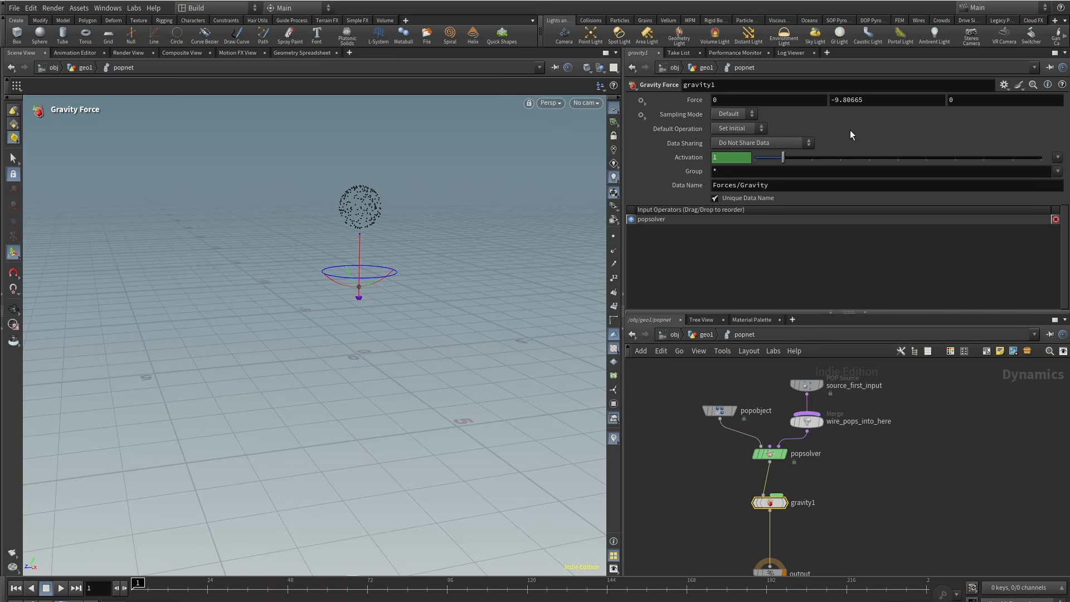
Play the simulation to check how the gravity force affects the particles.
{"action": "left_click", "coordinate": [827, 101]}
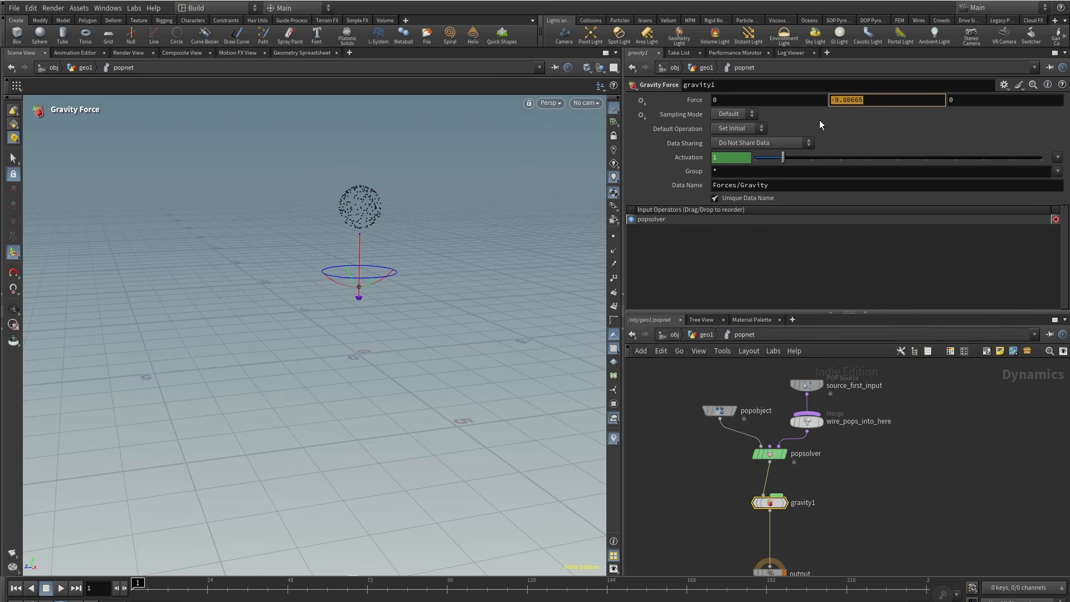
{"action": "left_click", "coordinate": [714, 493]}
{"action": "left_click", "coordinate": [61, 588]}
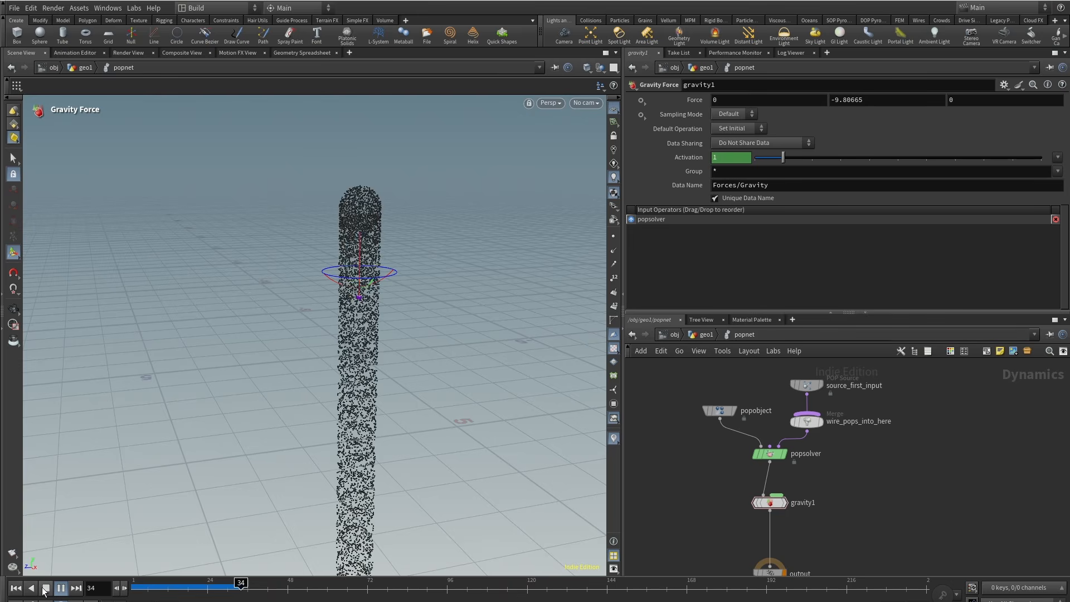
{"action": "left_click", "coordinate": [60, 588]}
{"action": "middle_click_drag", "start_coordinate": [289, 391], "coordinate": [285, 475], "text": "alt"}
{"action": "left_click", "coordinate": [16, 588]}
Set the Emission Type of the source_first_input POP Source to All Points.
{"action": "left_click_drag", "start_coordinate": [891, 402], "coordinate": [803, 384]}
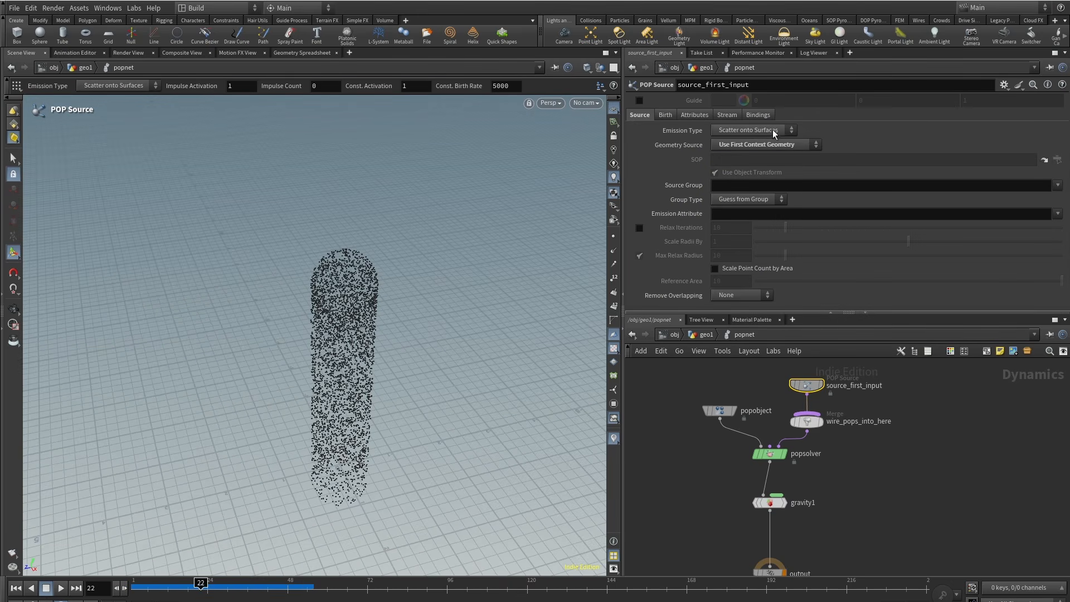
{"action": "left_click", "coordinate": [774, 130]}
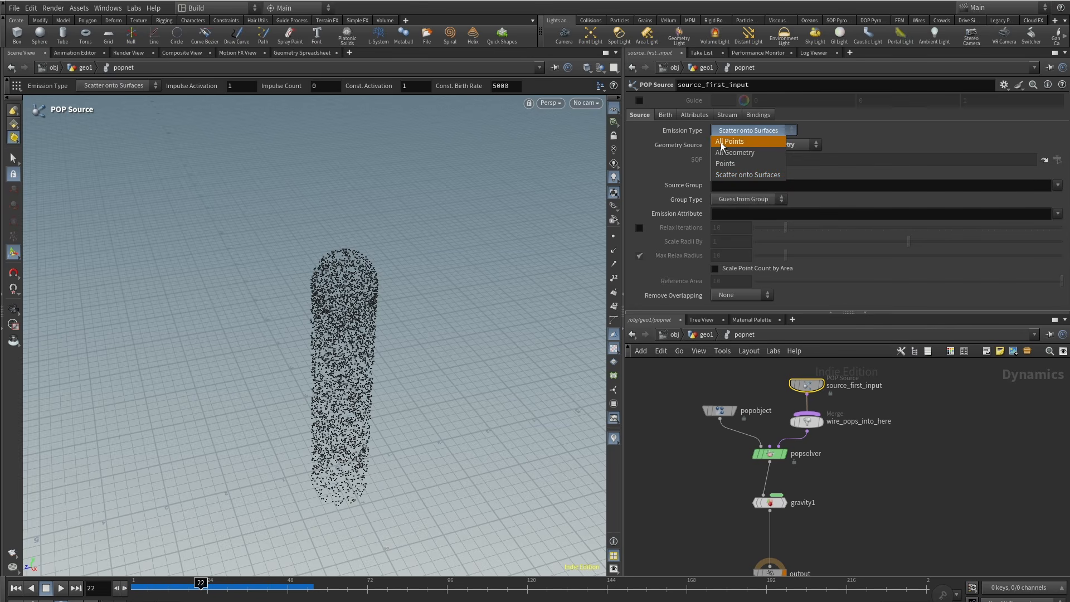
{"action": "left_click", "coordinate": [722, 142]}
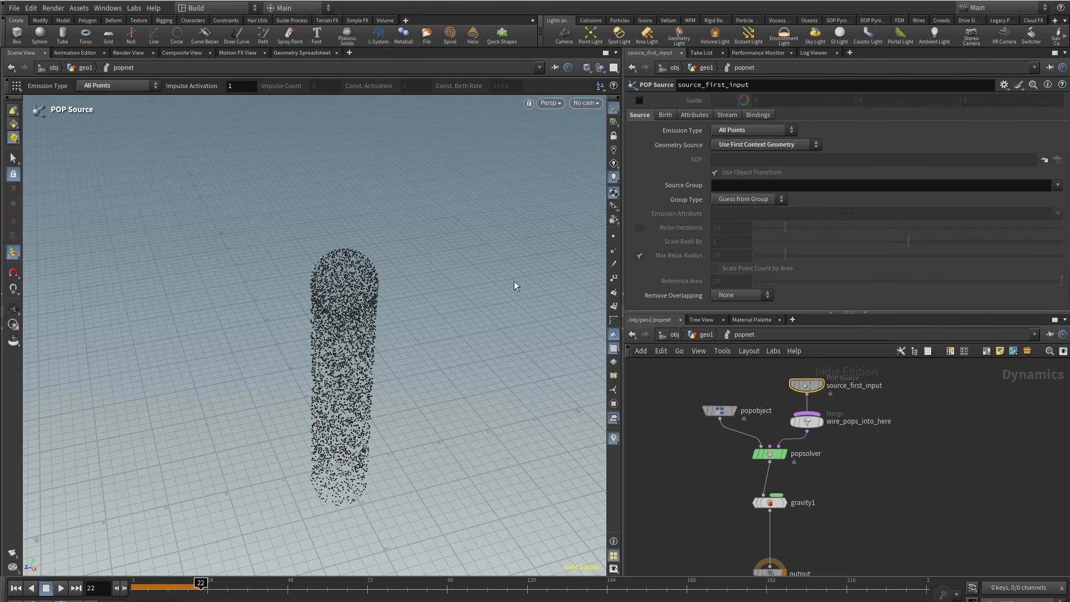
Examine the emitted points at frame 1 up close against the source guide and with point numbers displayed.
{"action": "left_click", "coordinate": [134, 591]}
{"action": "right_click_drag", "start_coordinate": [342, 258], "coordinate": [535, 179], "text": "alt"}
{"action": "left_click_drag", "start_coordinate": [434, 357], "coordinate": [361, 290], "text": "alt"}
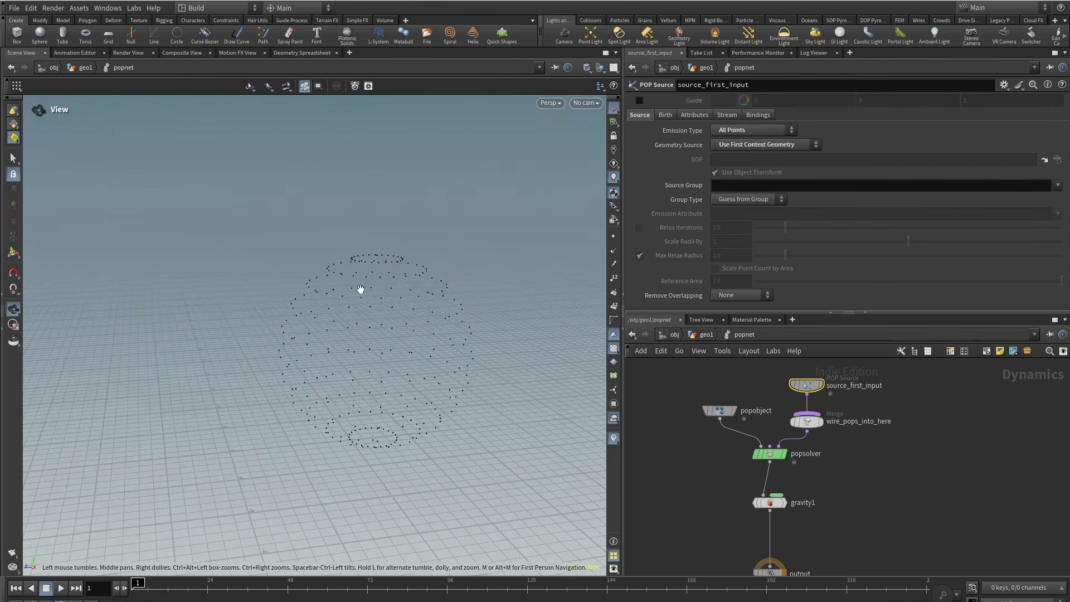
{"action": "key", "text": "Return"}
{"action": "left_click", "coordinate": [639, 100]}
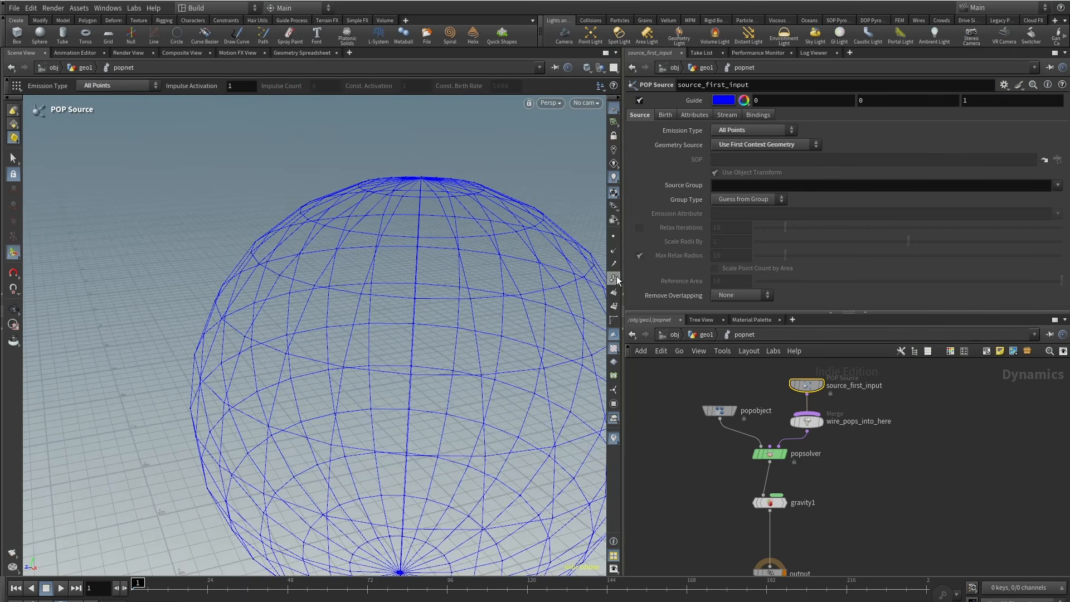
{"action": "left_click", "coordinate": [613, 278]}
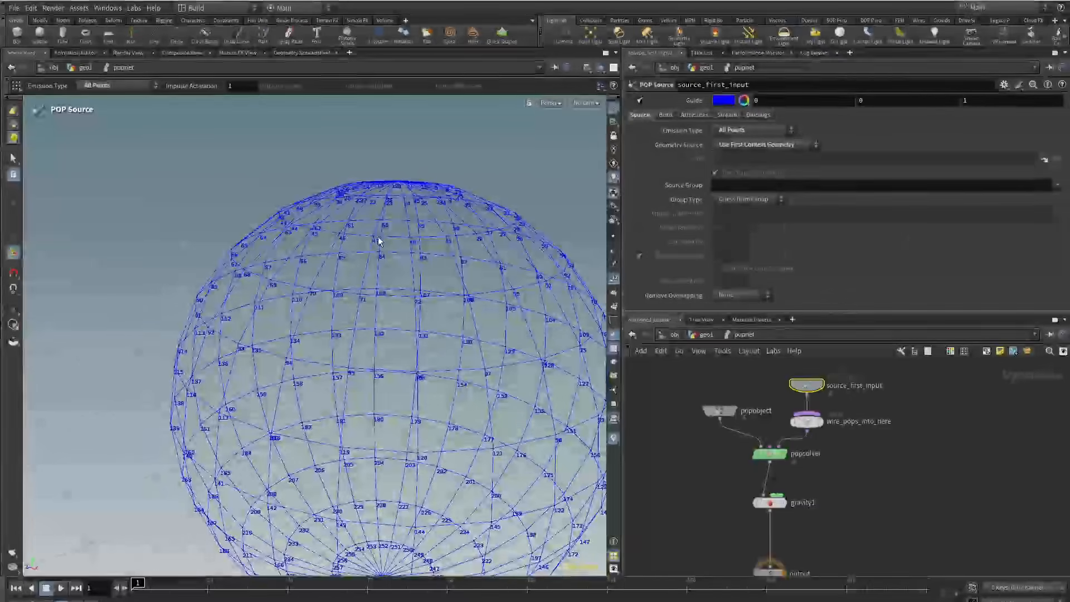
{"action": "left_click", "coordinate": [639, 100]}
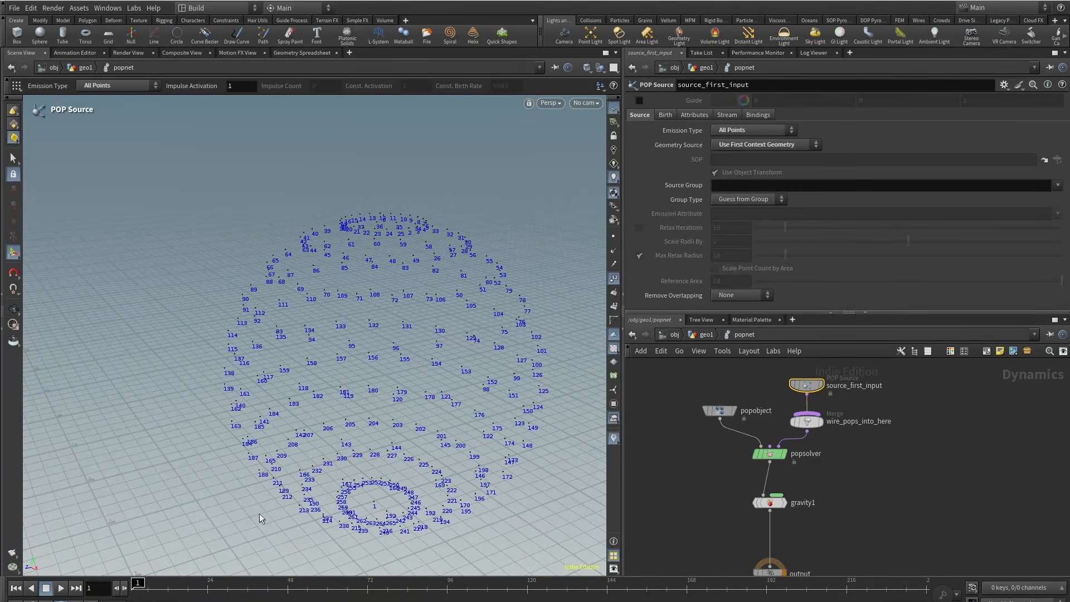
Scrub to frame 8 and hide the point numbers to view the emission from all points.
{"action": "left_click_drag", "start_coordinate": [138, 584], "coordinate": [160, 586]}
{"action": "left_click", "coordinate": [614, 278]}
{"action": "right_click_drag", "start_coordinate": [513, 274], "coordinate": [366, 430], "text": "alt"}
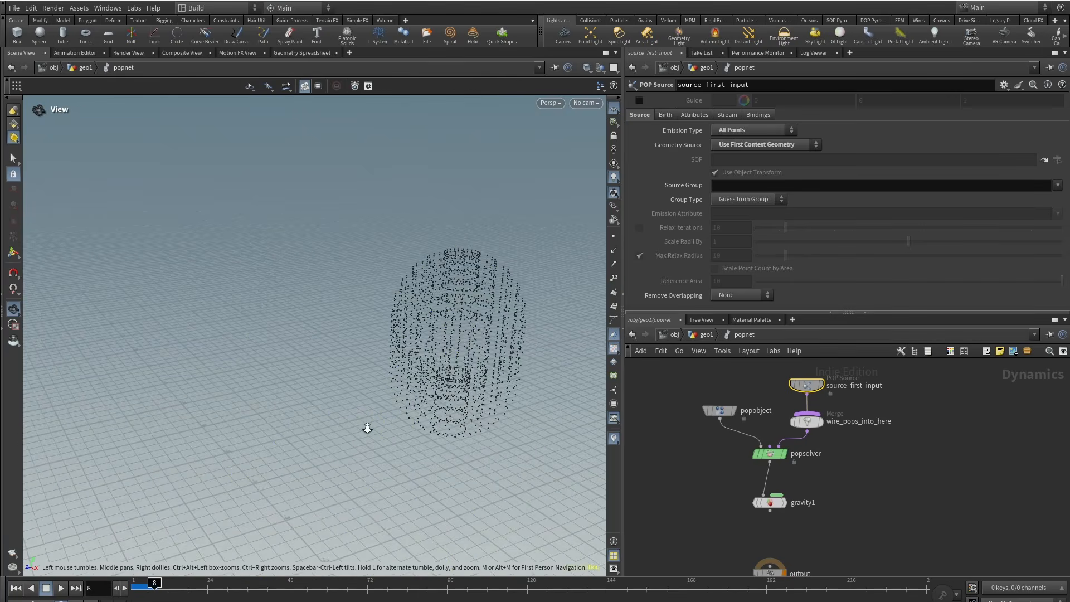
Scrub the simulation to frame 33 and back to frame 28 to view the falling particles emitted from all points.
{"action": "left_click_drag", "start_coordinate": [158, 586], "coordinate": [240, 585]}
{"action": "right_click_drag", "start_coordinate": [491, 321], "coordinate": [379, 413], "text": "alt"}
{"action": "left_click_drag", "start_coordinate": [379, 413], "coordinate": [289, 336], "text": "alt"}
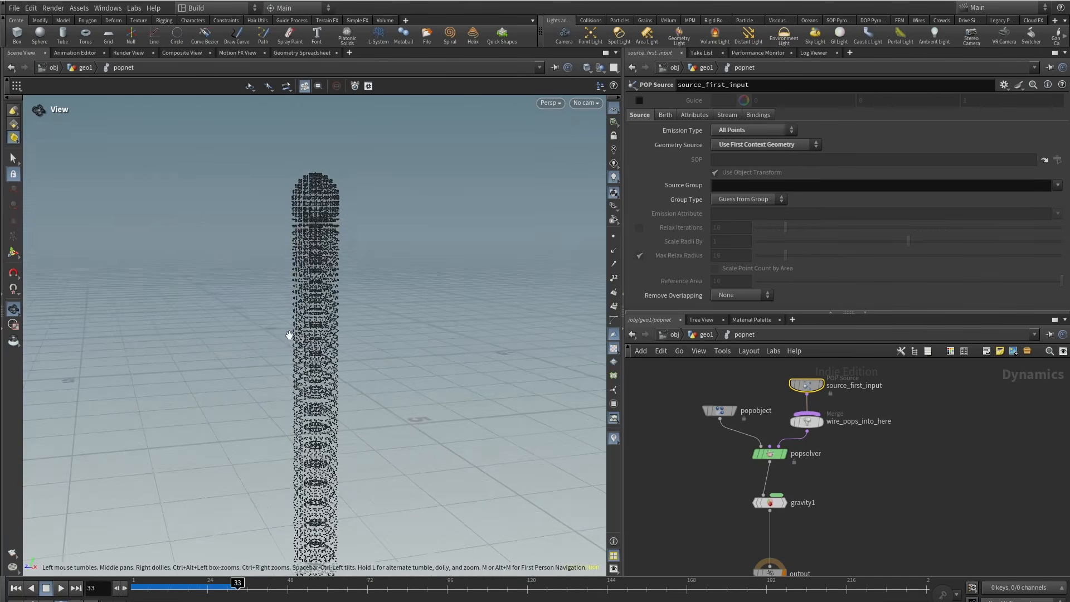
{"action": "left_click_drag", "start_coordinate": [150, 588], "coordinate": [221, 582]}
Set the Emission Type of source_first_input to All Geometry.
{"action": "left_click", "coordinate": [754, 130]}
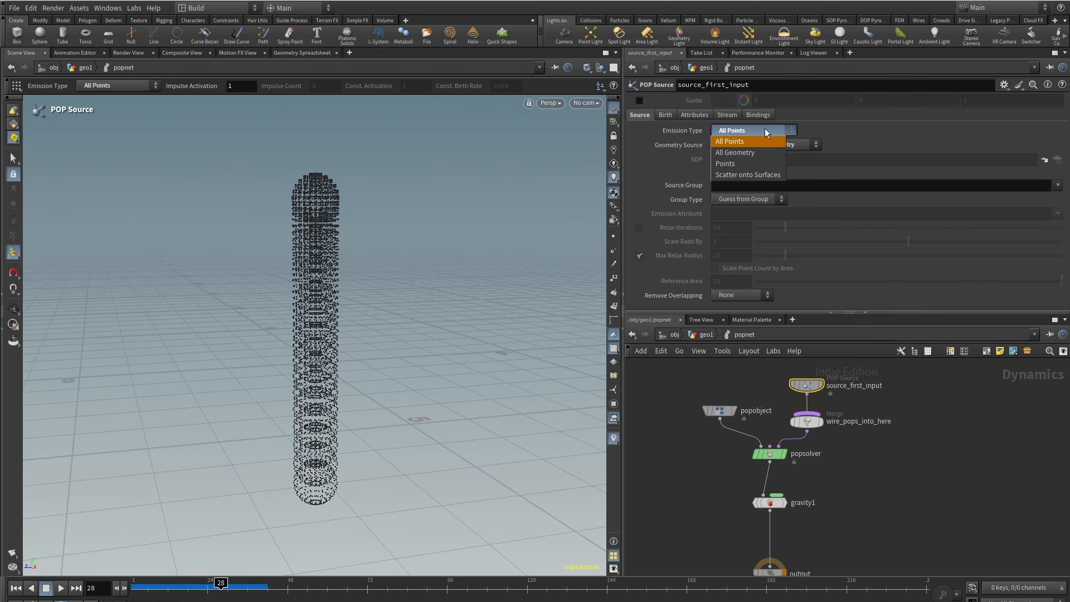
{"action": "left_click", "coordinate": [765, 153]}
{"action": "key", "text": "Escape"}
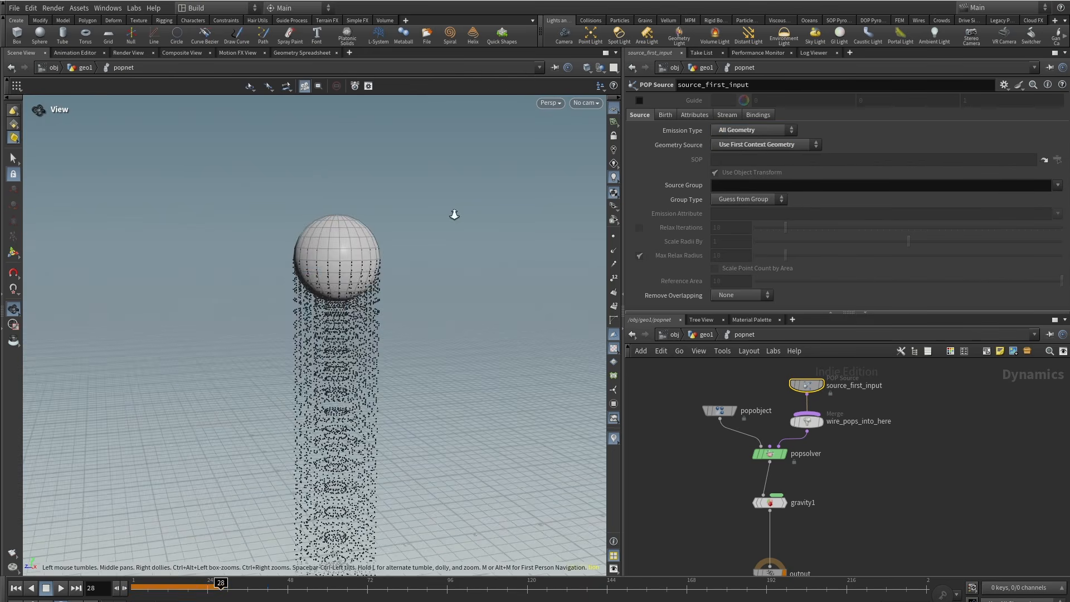
Play the simulation from the start to check the All Geometry emission, and return to frame 1.
{"action": "left_click_drag", "start_coordinate": [218, 587], "coordinate": [121, 589]}
{"action": "left_click", "coordinate": [60, 589]}
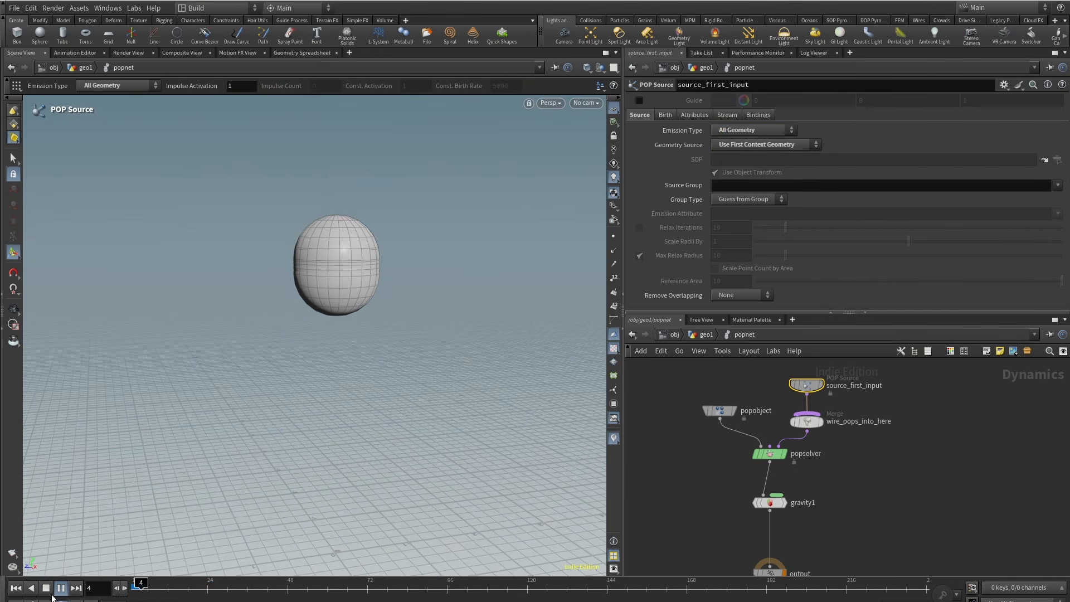
{"action": "left_click", "coordinate": [46, 588]}
{"action": "right_click_drag", "start_coordinate": [365, 275], "coordinate": [287, 388], "text": "alt"}
{"action": "left_click_drag", "start_coordinate": [287, 388], "coordinate": [285, 364], "text": "alt"}
{"action": "left_click_drag", "start_coordinate": [187, 584], "coordinate": [128, 579]}
{"action": "left_click_drag", "start_coordinate": [274, 373], "coordinate": [490, 184], "text": "alt"}
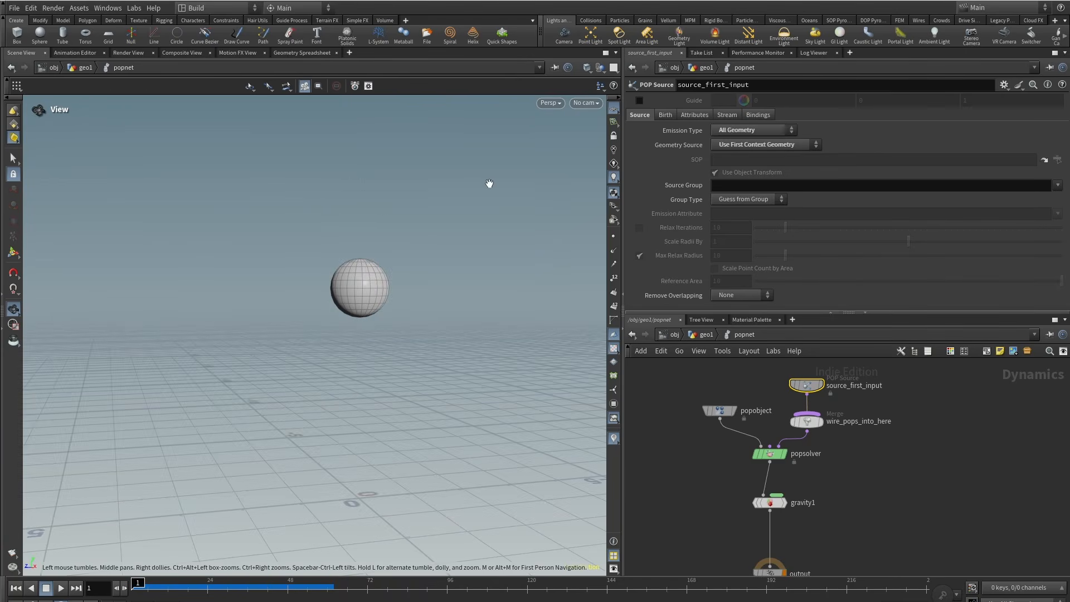
Set the Emission Type of source_first_input to Points and view the emitted points closer.
{"action": "left_click", "coordinate": [780, 130]}
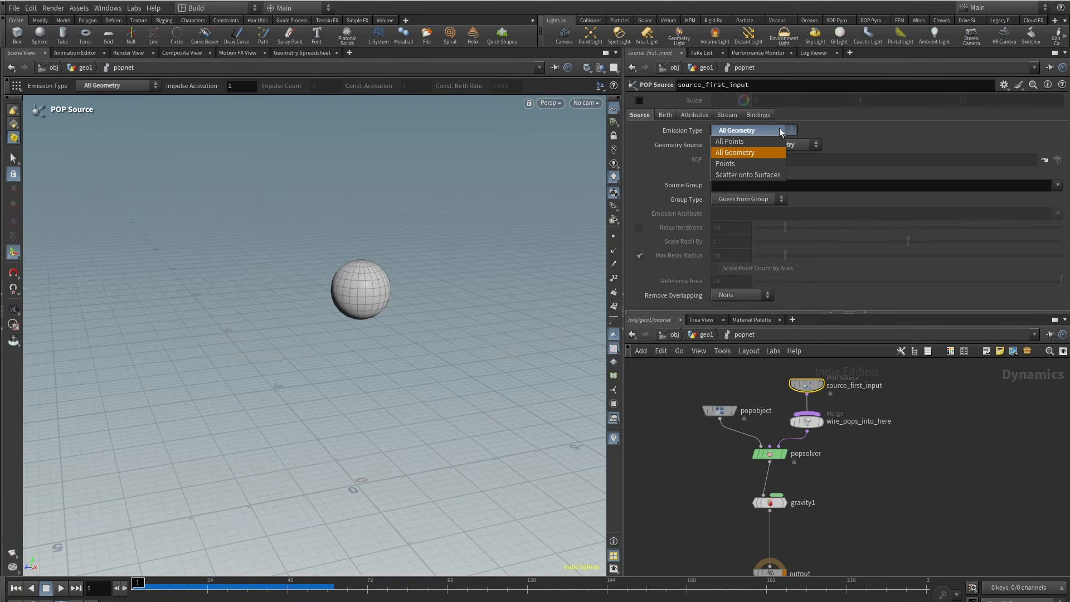
{"action": "left_click", "coordinate": [740, 164]}
{"action": "key", "text": "Escape"}
{"action": "scroll", "coordinate": [475, 238], "scroll_direction": "up", "scroll_amount": 2}
{"action": "key", "text": "Return"}
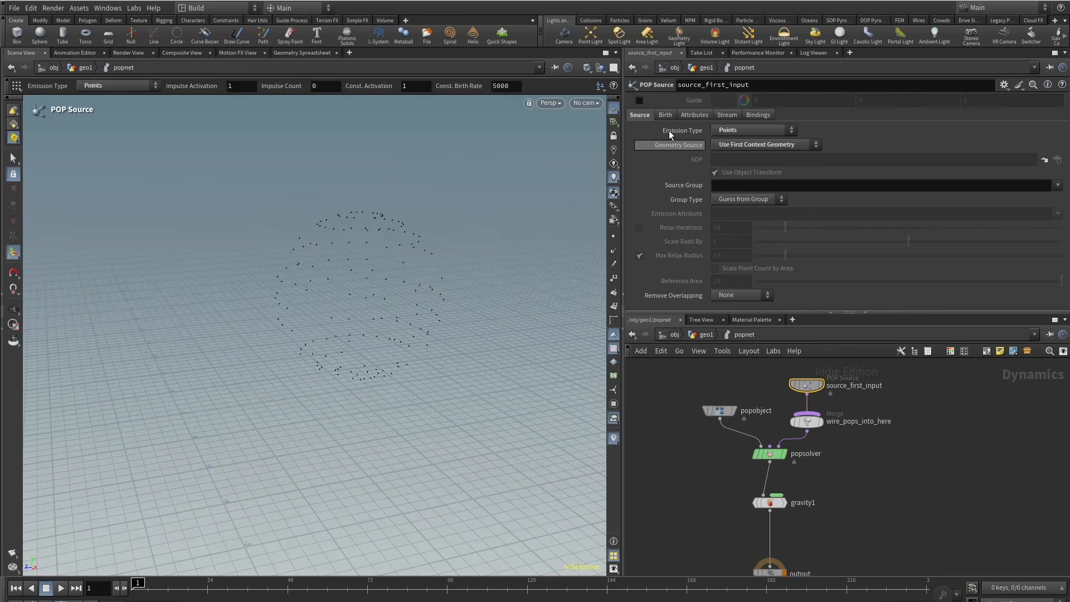
Compare the Points emission with the source guide, play the simulation without the guide, and return to frame 1.
{"action": "left_click", "coordinate": [640, 100]}
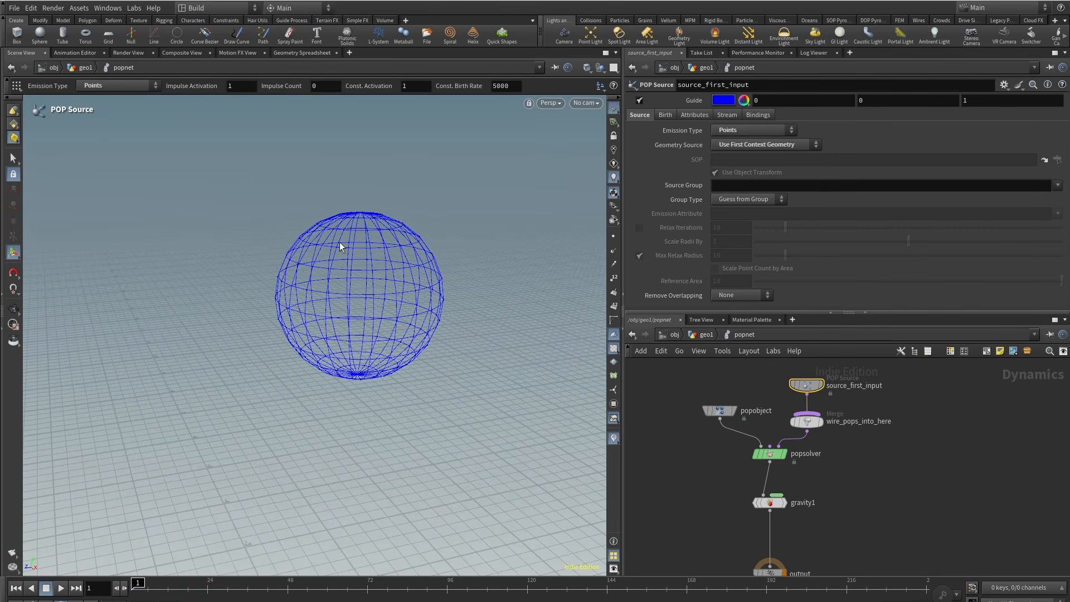
{"action": "left_click", "coordinate": [639, 100]}
{"action": "left_click", "coordinate": [61, 588]}
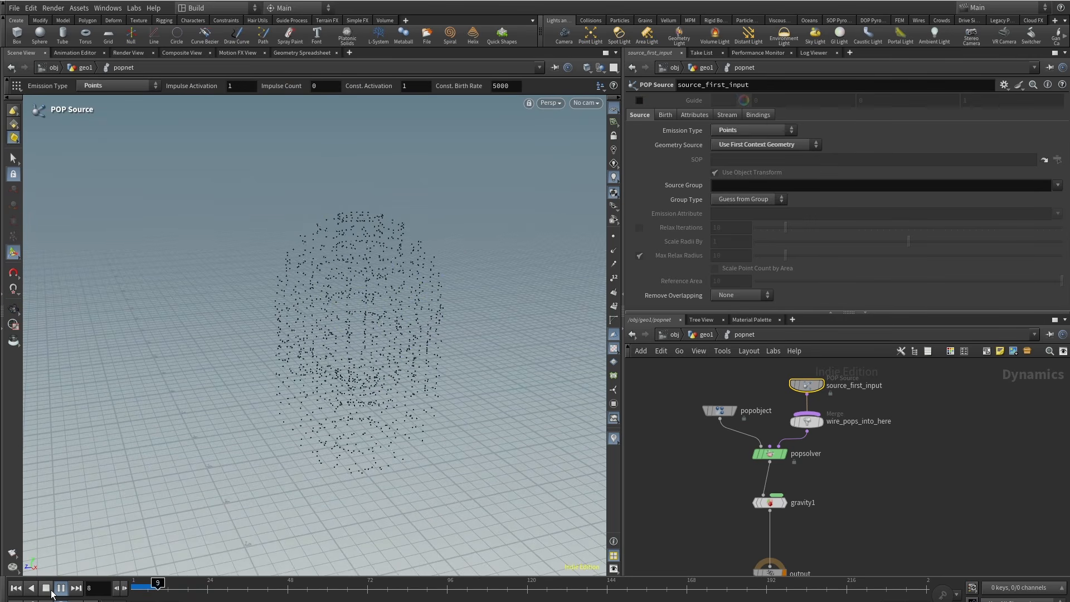
{"action": "left_click", "coordinate": [60, 589]}
{"action": "left_click_drag", "start_coordinate": [141, 588], "coordinate": [129, 588]}
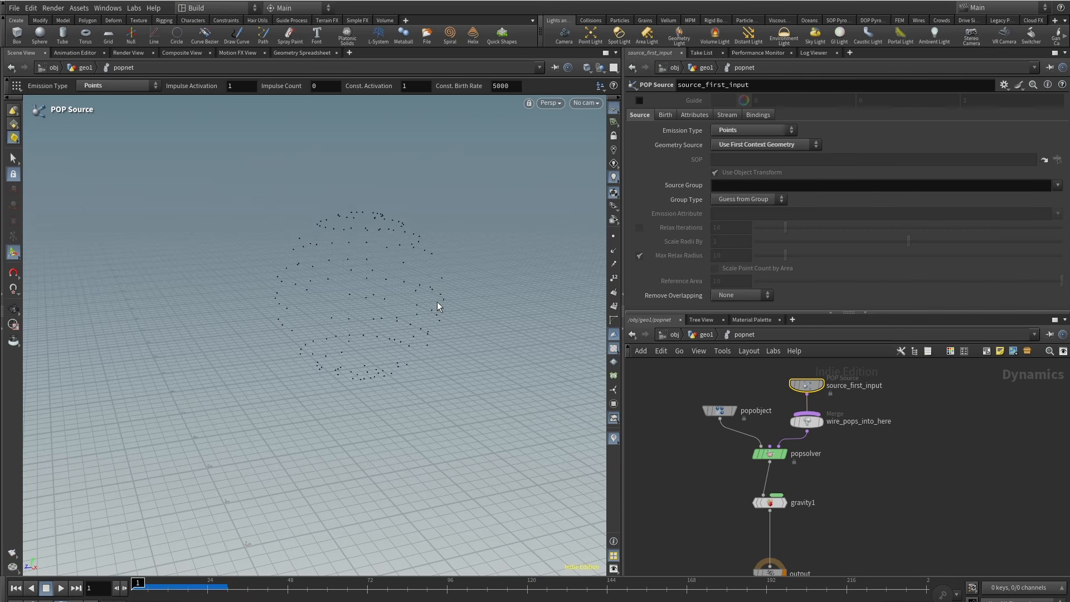
{"action": "right_click_drag", "start_coordinate": [418, 269], "coordinate": [353, 386], "text": "alt"}
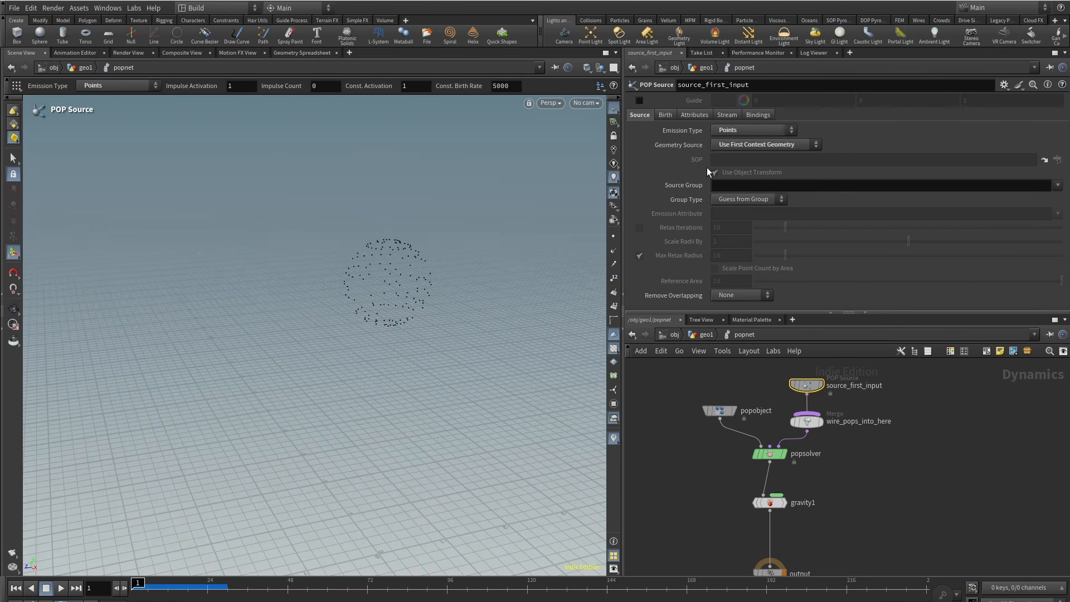
Set the Emission Type of source_first_input to Scatter onto Surfaces.
{"action": "left_click", "coordinate": [763, 129]}
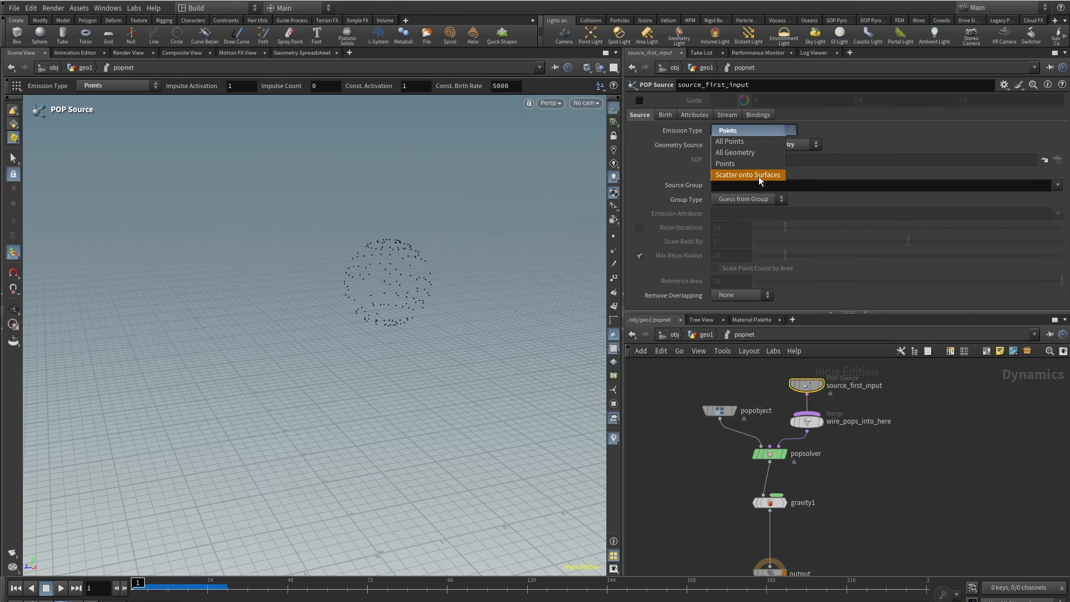
{"action": "left_click", "coordinate": [758, 176]}
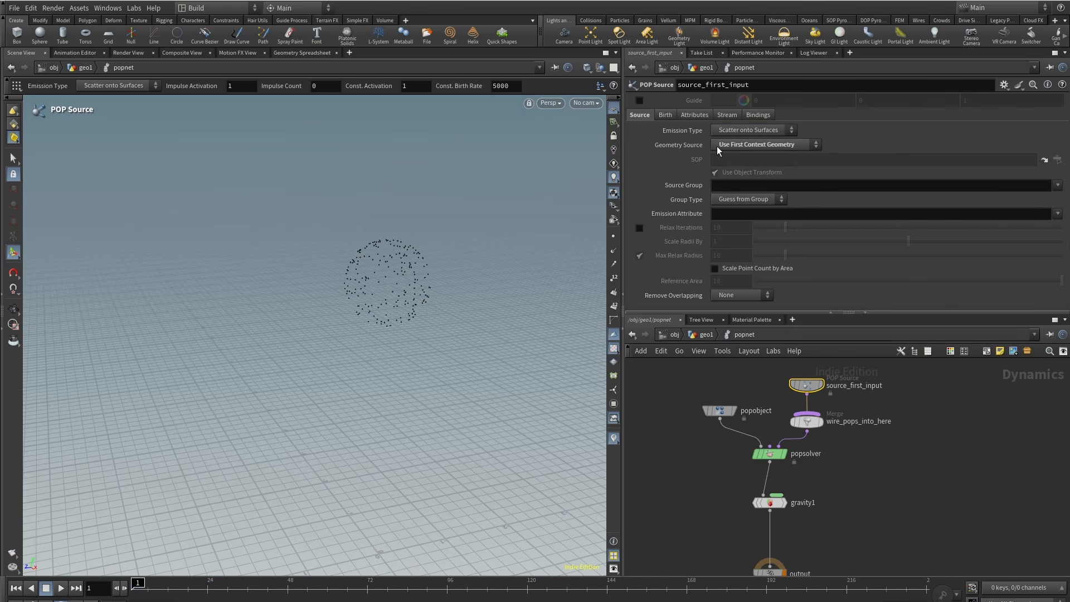
Check sphere1's connection to popnet in geo1, and try Use Second Context Geometry as the POP Source's Geometry Source.
{"action": "left_click", "coordinate": [707, 335]}
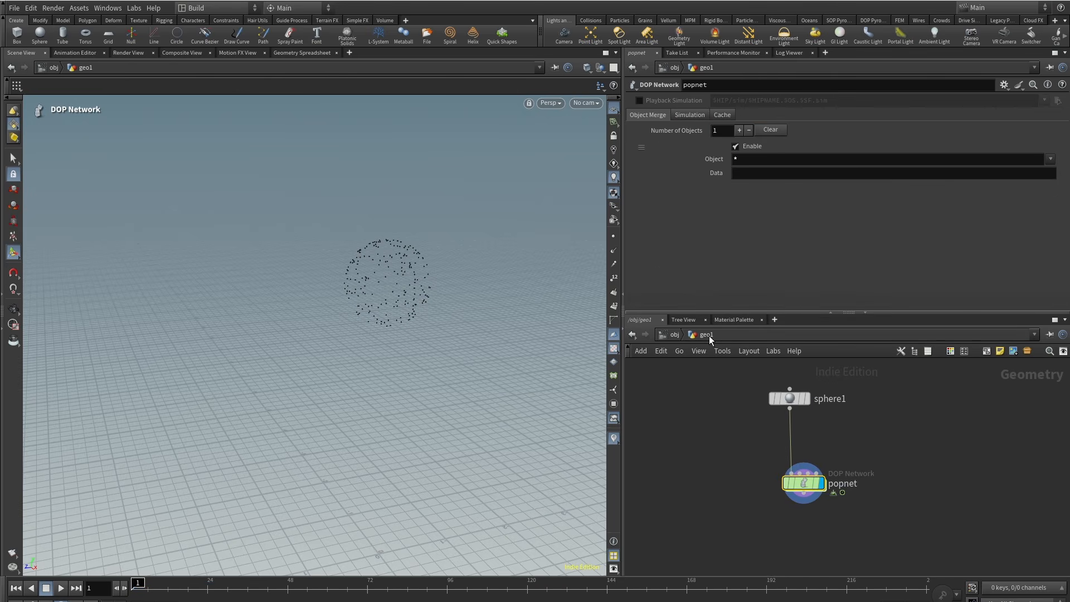
{"action": "double_click", "coordinate": [805, 485]}
{"action": "left_click", "coordinate": [794, 146]}
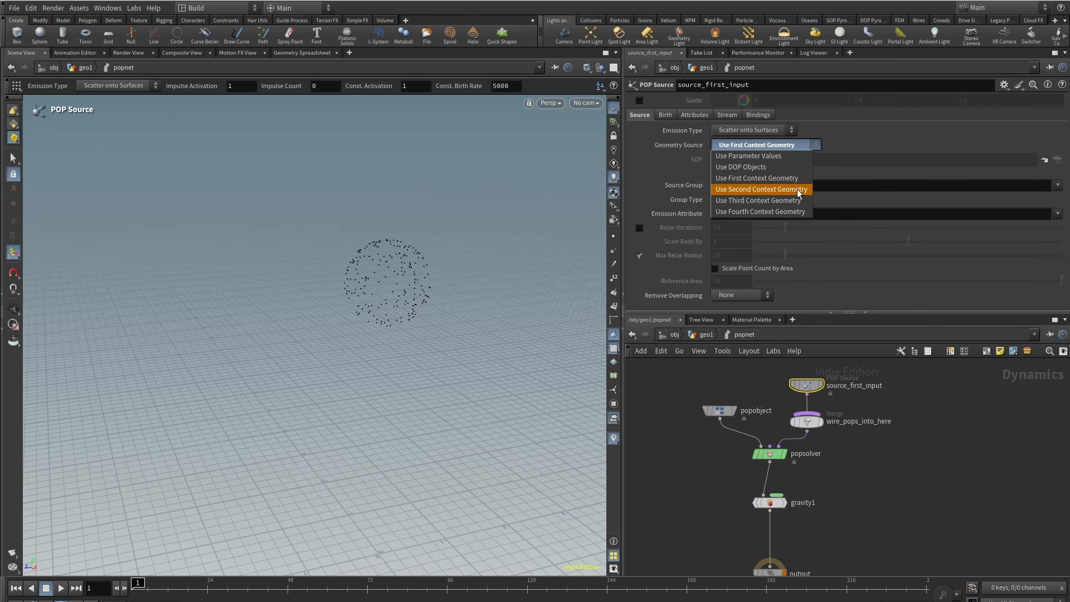
{"action": "left_click", "coordinate": [800, 190]}
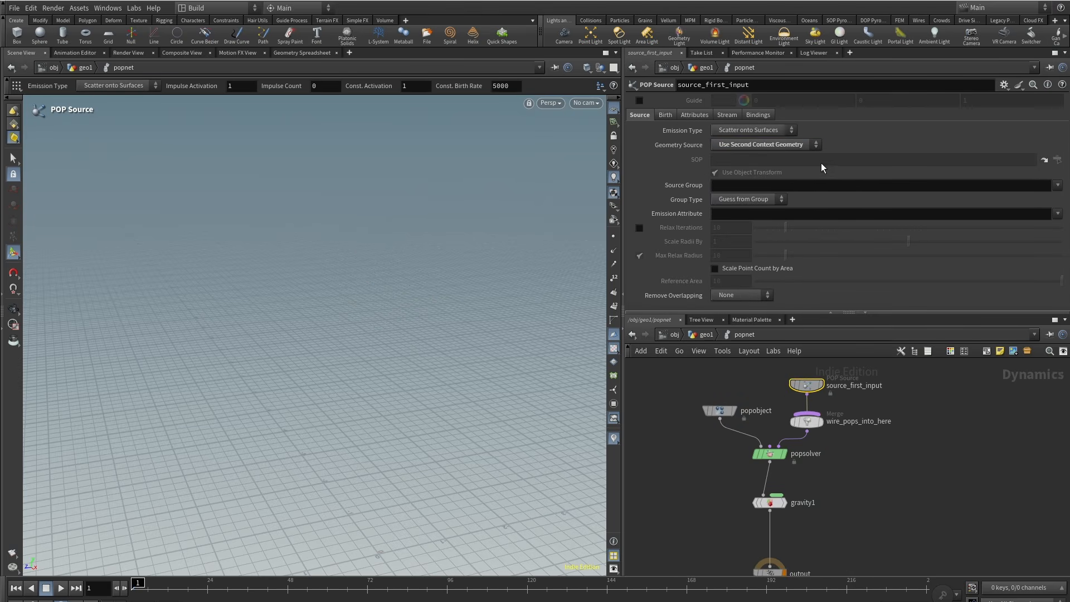
Set the Geometry Source to Use Parameter Values with the SOP path /obj/geo1/sphere1, and play the simulation.
{"action": "left_click", "coordinate": [804, 147]}
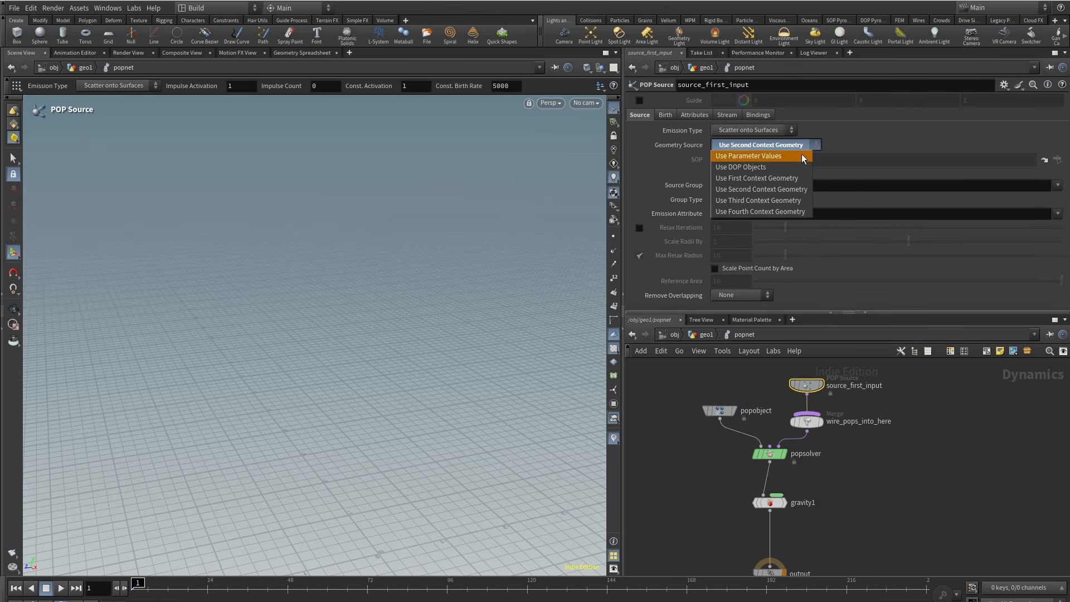
{"action": "left_click", "coordinate": [754, 157]}
{"action": "left_click", "coordinate": [703, 334]}
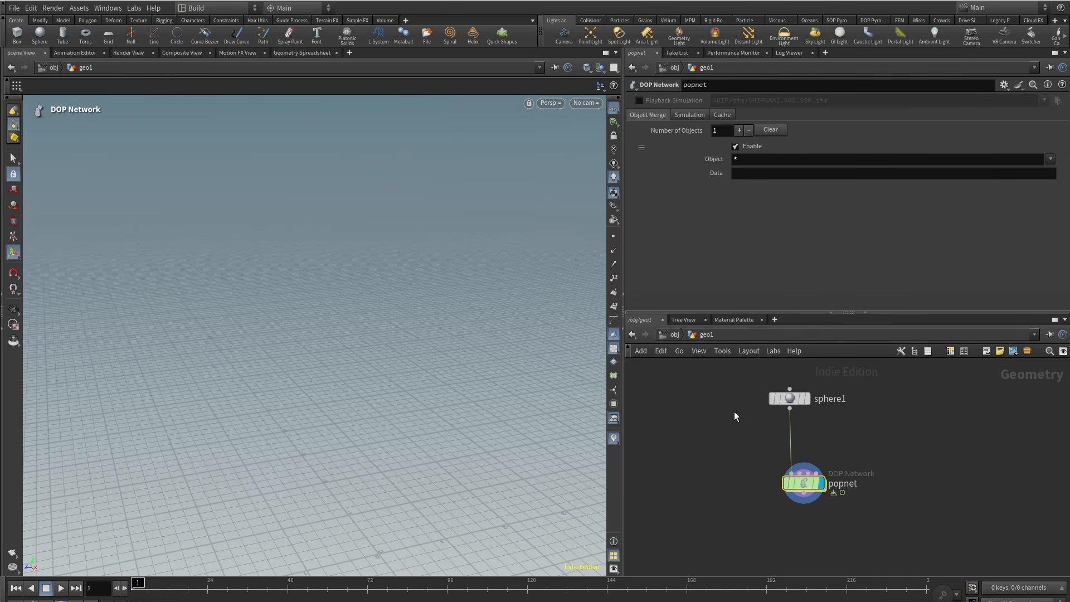
{"action": "left_click", "coordinate": [790, 398]}
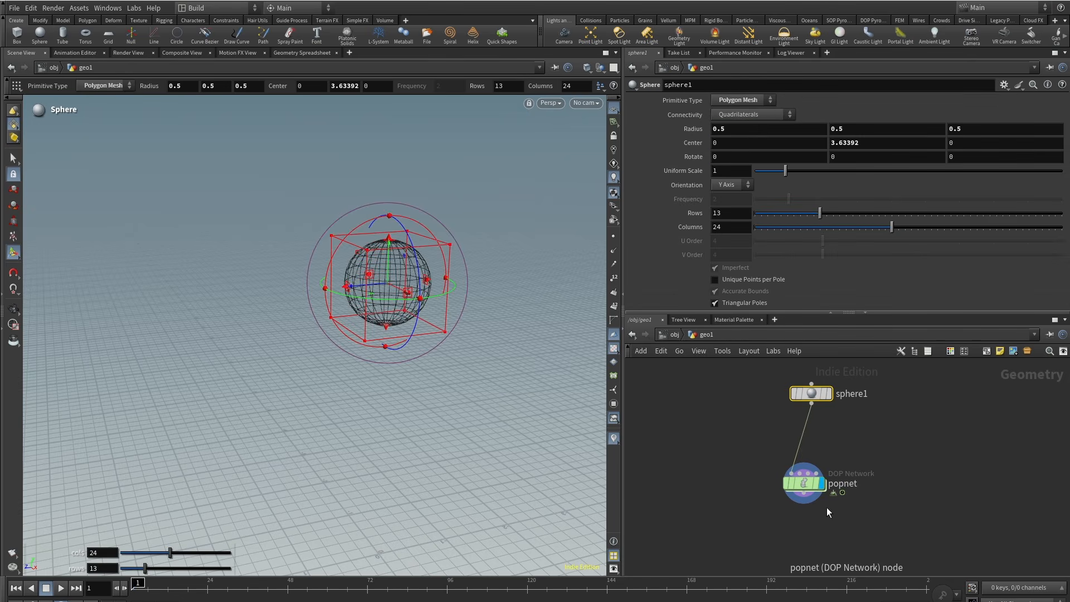
{"action": "double_click", "coordinate": [805, 484]}
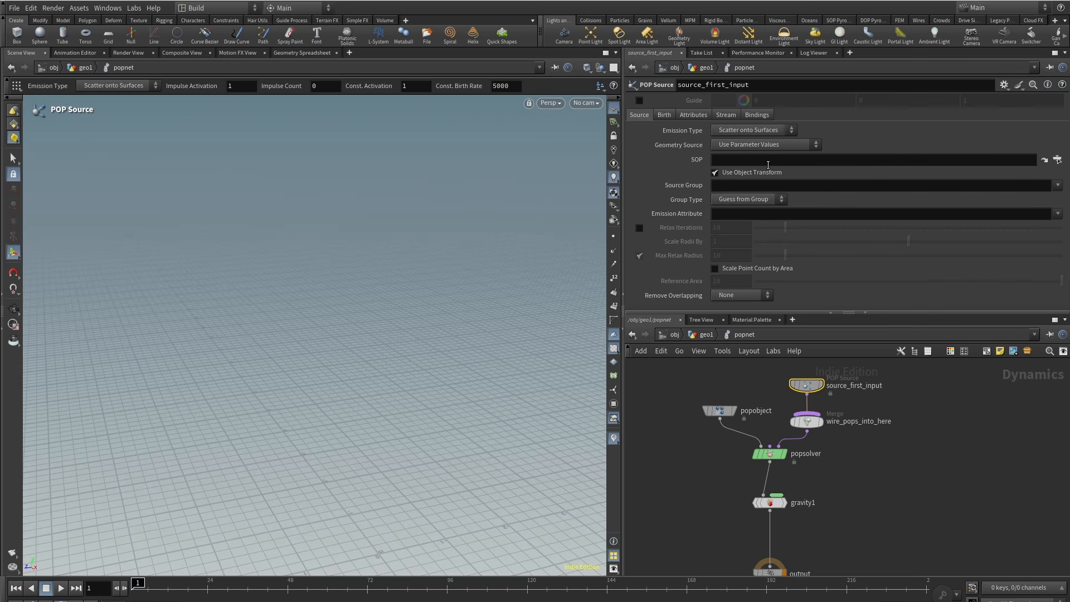
{"action": "type", "text": "/obj/geo1/sphere1"}
{"action": "left_click", "coordinate": [940, 456]}
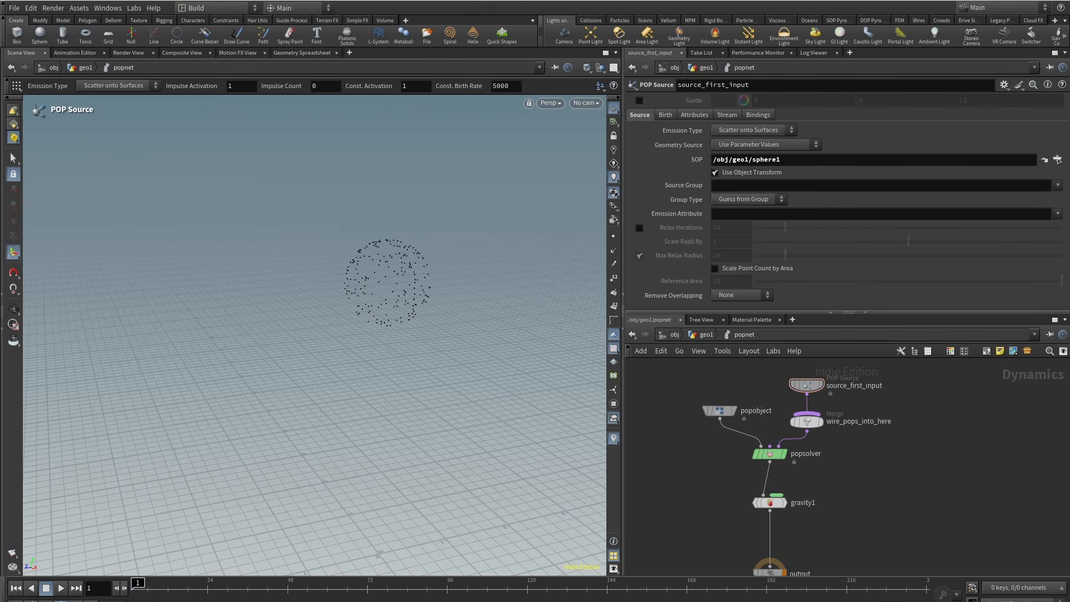
{"action": "left_click", "coordinate": [61, 588]}
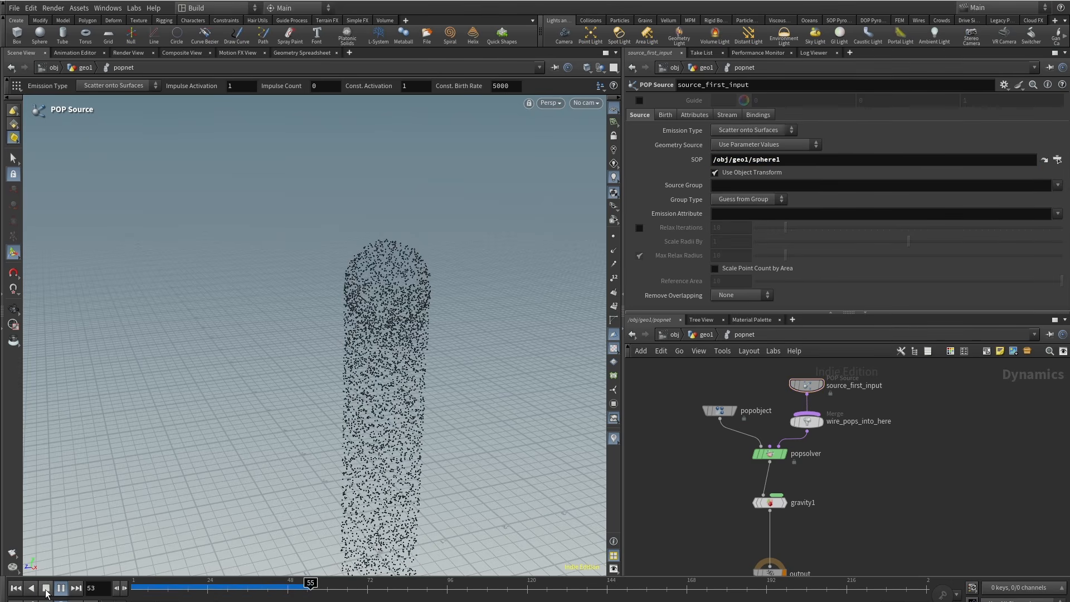
{"action": "left_click", "coordinate": [46, 589]}
Set the Geometry Source to Use First Context Geometry and return the timeline to frame 1.
{"action": "left_click", "coordinate": [766, 144]}
{"action": "left_click", "coordinate": [750, 167]}
{"action": "left_click", "coordinate": [149, 588]}
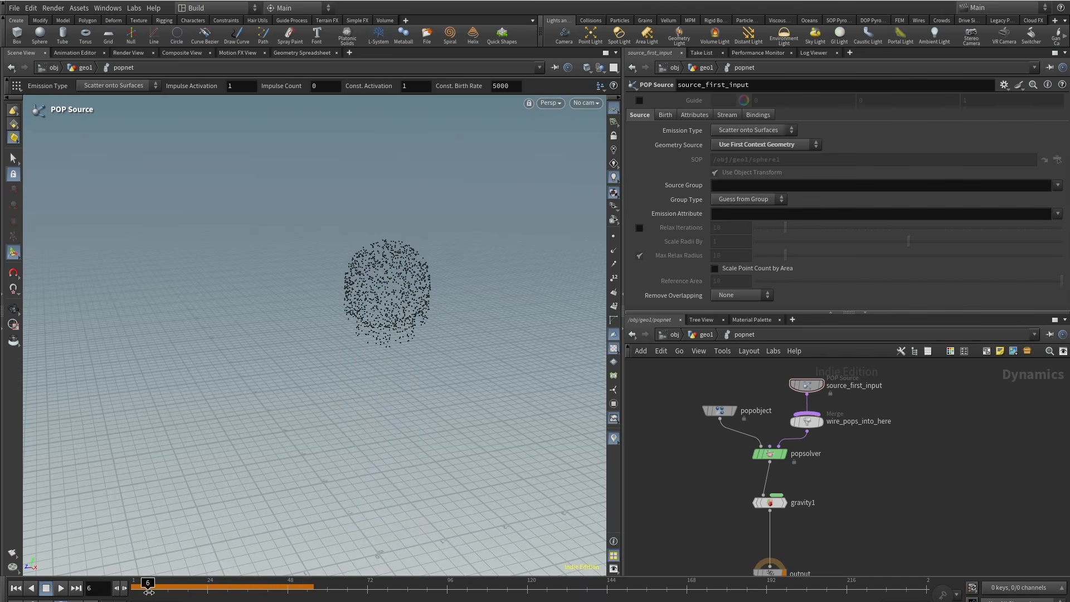
{"action": "left_click_drag", "start_coordinate": [149, 590], "coordinate": [133, 590]}
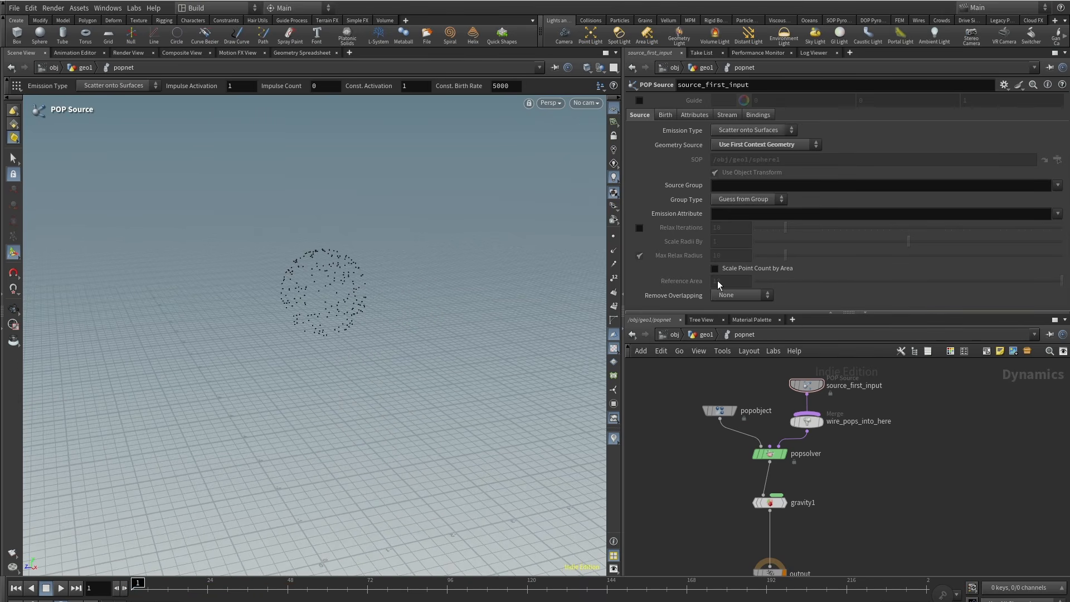
Go up to the geo1 network, space out its nodes and display sphere1.
{"action": "left_click", "coordinate": [704, 335]}
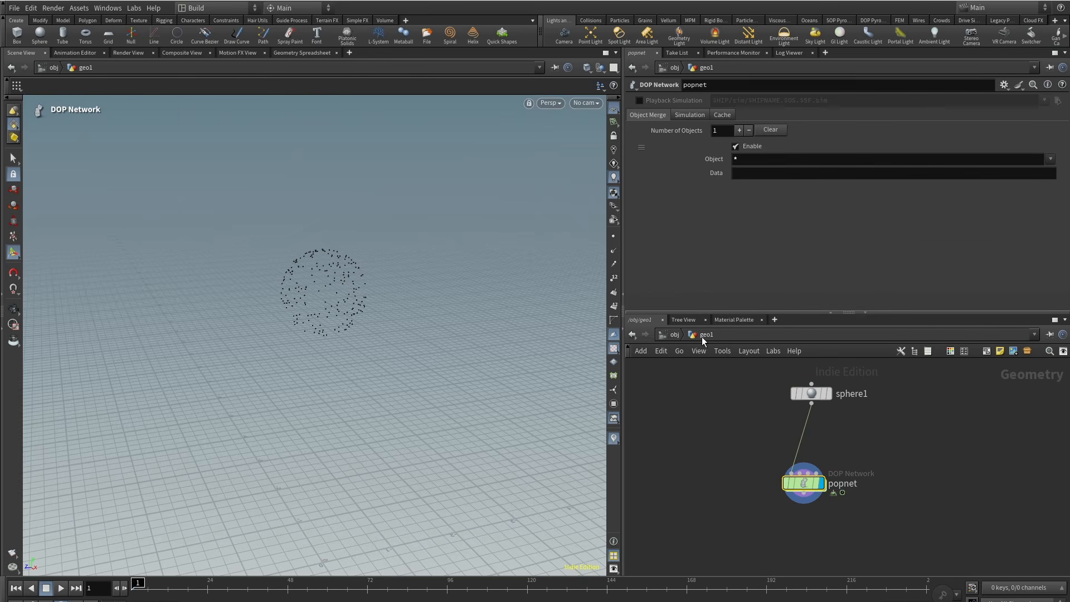
{"action": "left_click_drag", "start_coordinate": [787, 445], "coordinate": [775, 409]}
{"action": "left_click", "coordinate": [798, 386]}
{"action": "left_click", "coordinate": [775, 409]}
{"action": "key", "text": "Escape"}
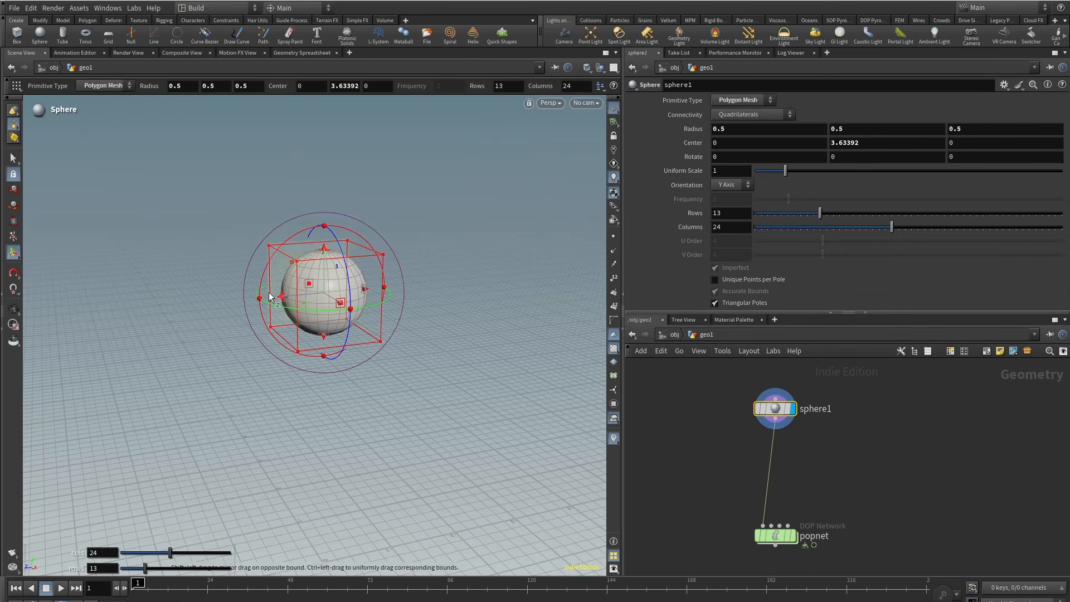
Select an eight-face patch on the upper front of the sphere and add a Group Create node with the group name emitter.
{"action": "right_click_drag", "start_coordinate": [411, 223], "coordinate": [359, 303], "text": "alt"}
{"action": "key", "text": "s"}
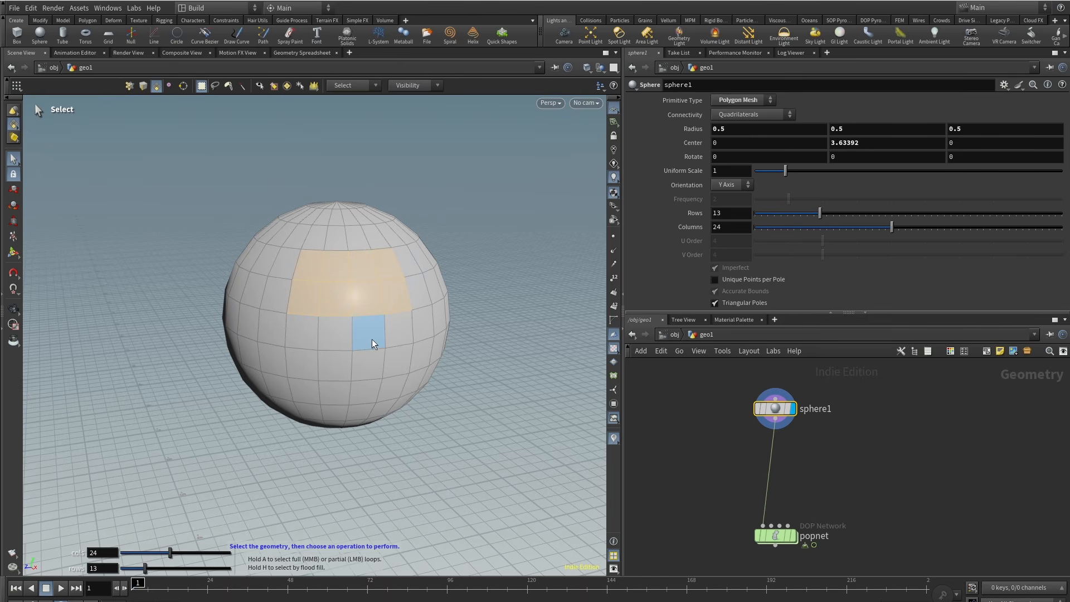
{"action": "key", "text": "Tab"}
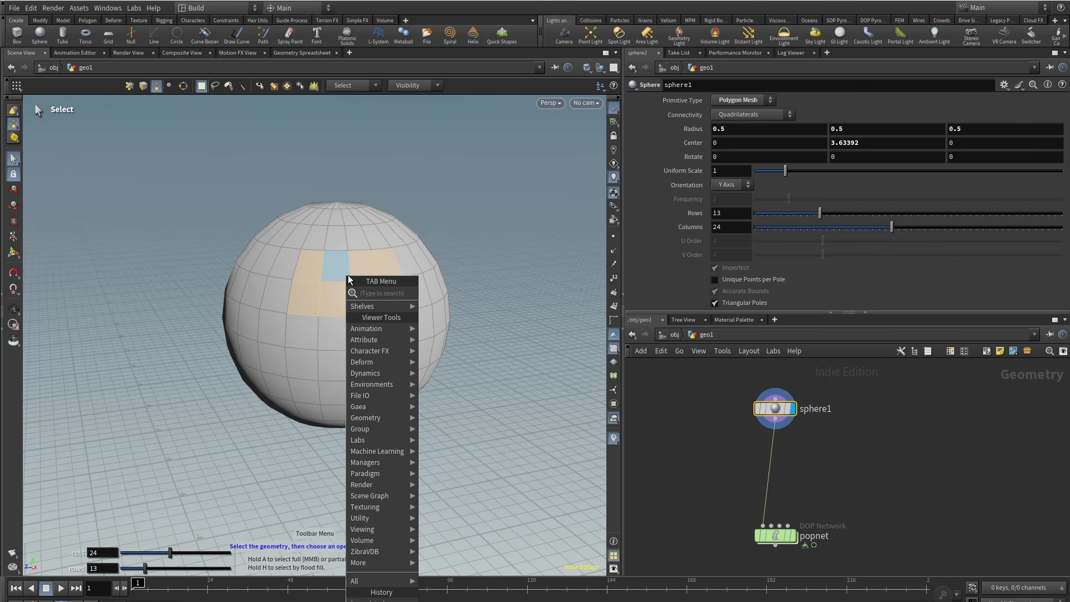
{"action": "type", "text": "gr"}
{"action": "left_click", "coordinate": [444, 316]}
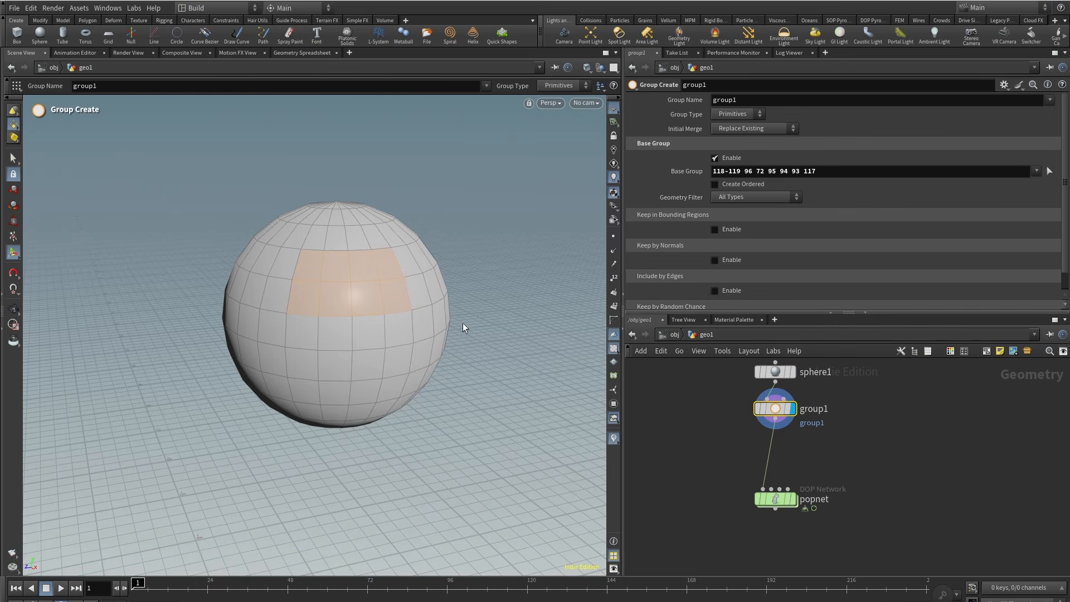
{"action": "double_click", "coordinate": [754, 104]}
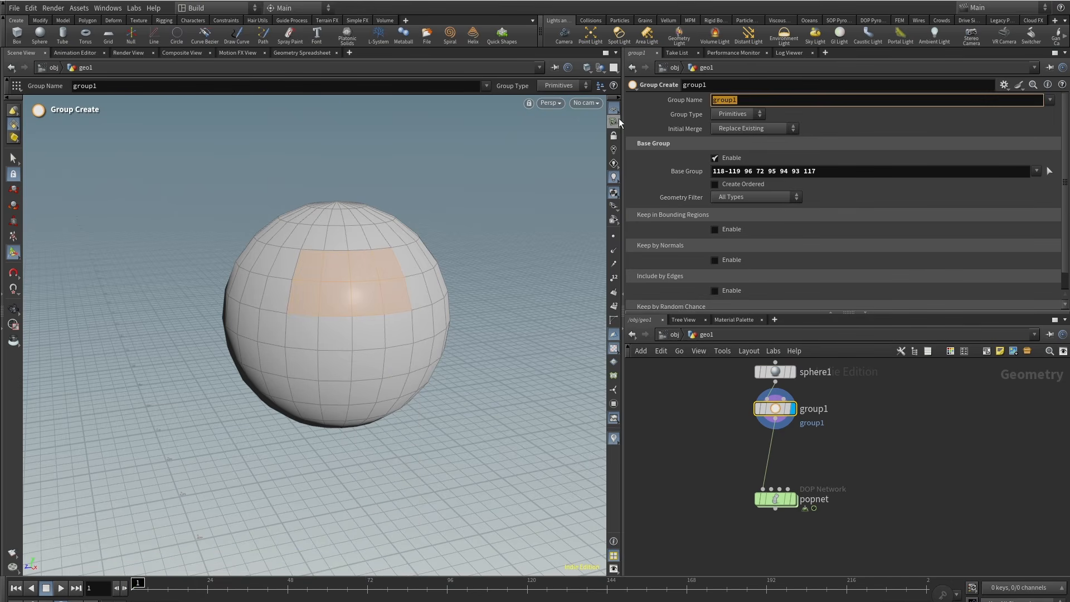
{"action": "type", "text": "emitter"}
{"action": "key", "text": "Return"}
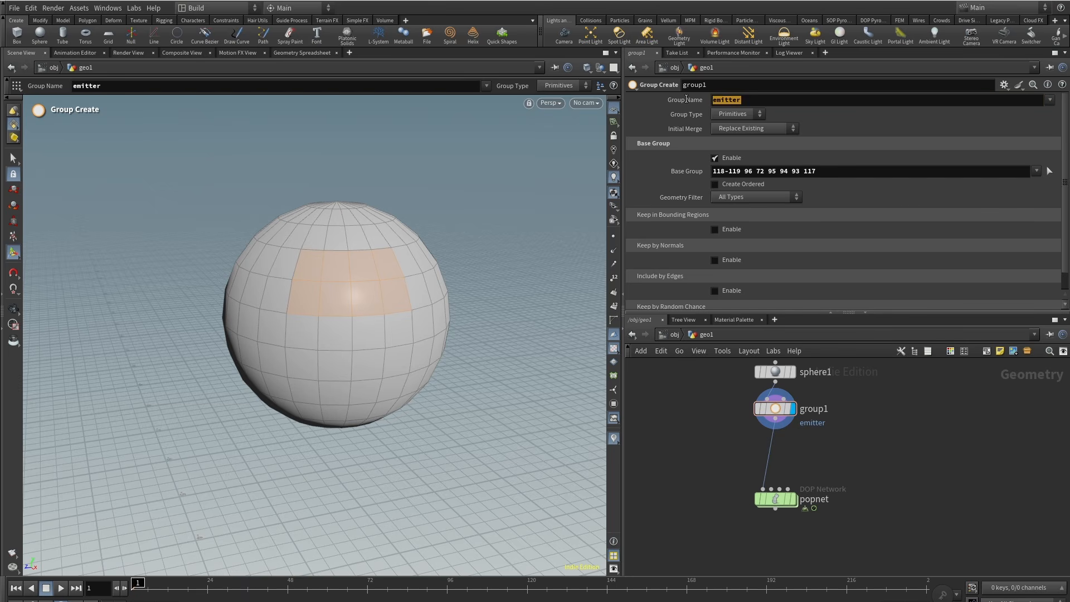
Inside popnet, set the Source Group of source_first_input to emitter.
{"action": "double_click", "coordinate": [795, 497]}
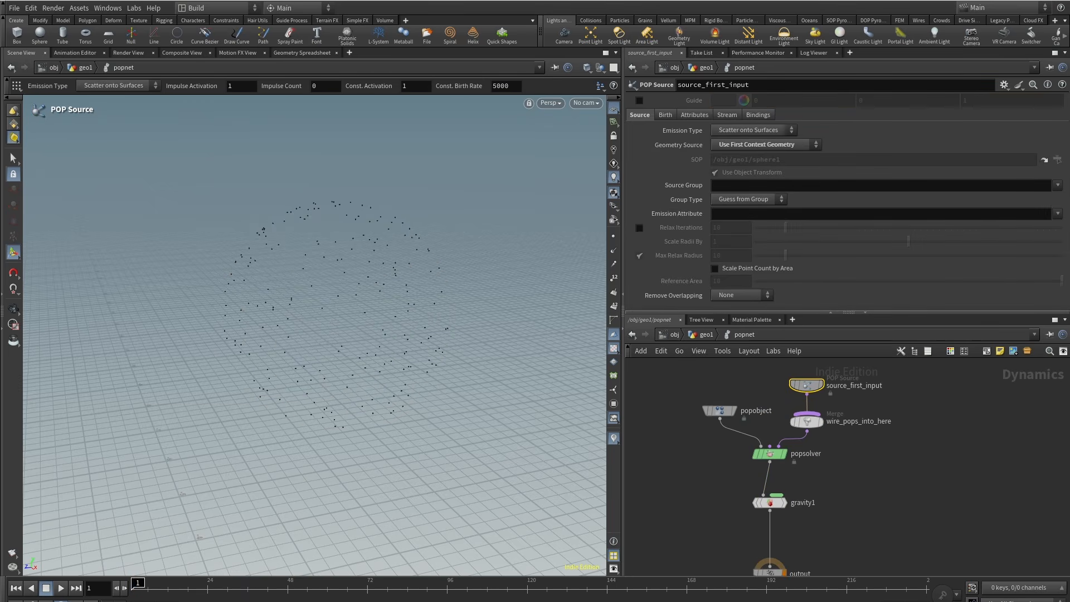
{"action": "left_click", "coordinate": [60, 590]}
{"action": "left_click", "coordinate": [1058, 185]}
{"action": "left_click", "coordinate": [1055, 197]}
Check the particle emission from the emitter group, returning to frame 1 to examine the scattered points.
{"action": "left_click", "coordinate": [61, 589]}
{"action": "left_click_drag", "start_coordinate": [340, 403], "coordinate": [353, 359], "text": "alt"}
{"action": "scroll", "coordinate": [353, 358], "scroll_direction": "down", "scroll_amount": 5}
{"action": "left_click_drag", "start_coordinate": [168, 588], "coordinate": [133, 587]}
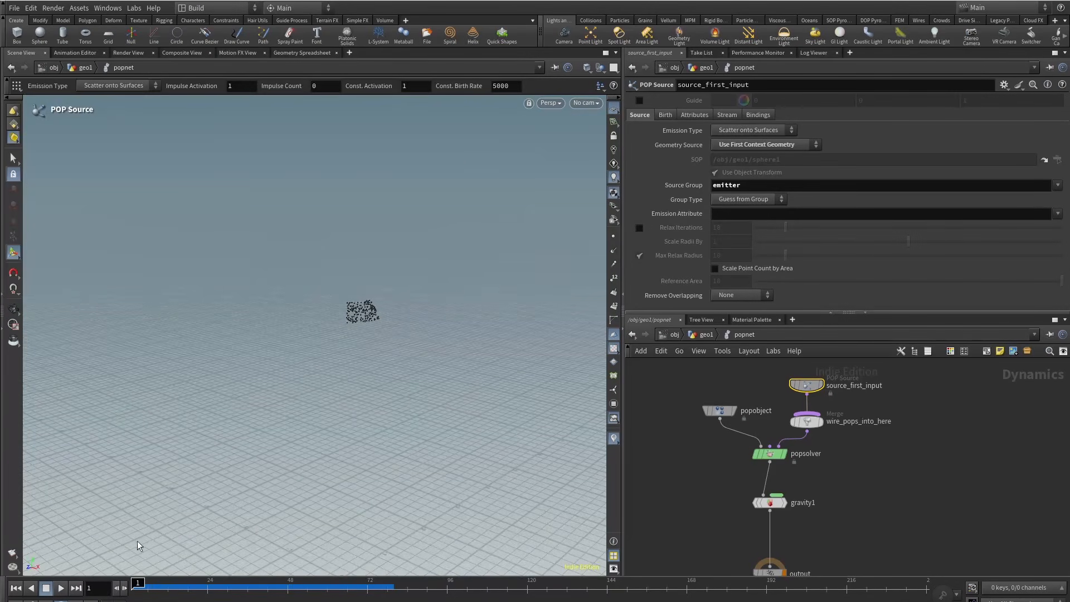
{"action": "key", "text": "Escape"}
{"action": "right_click_drag", "start_coordinate": [334, 309], "coordinate": [467, 254], "text": "alt"}
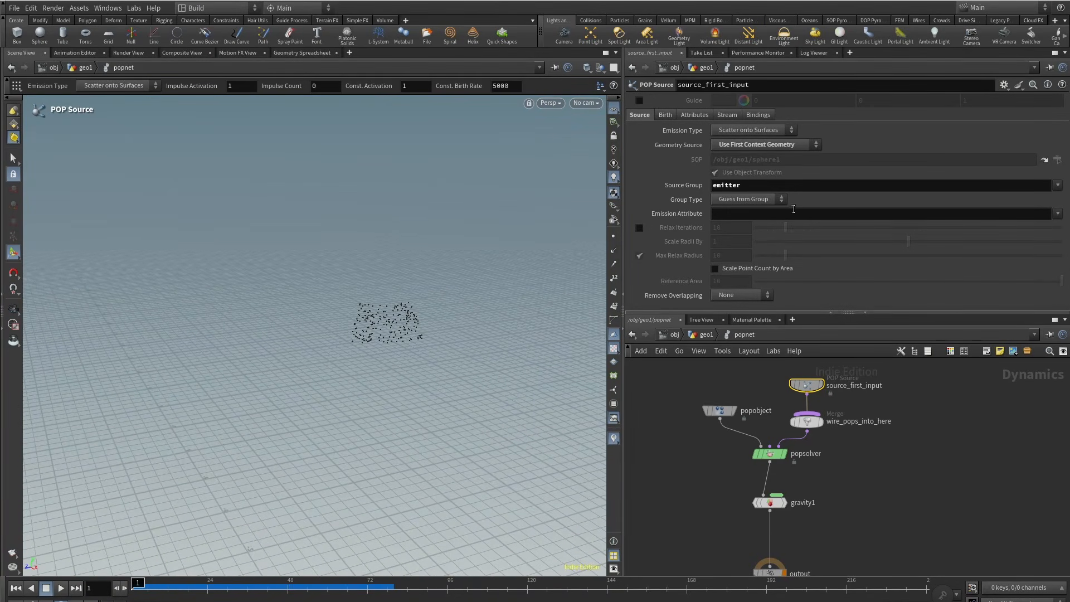
{"action": "left_click_drag", "start_coordinate": [728, 190], "coordinate": [687, 202]}
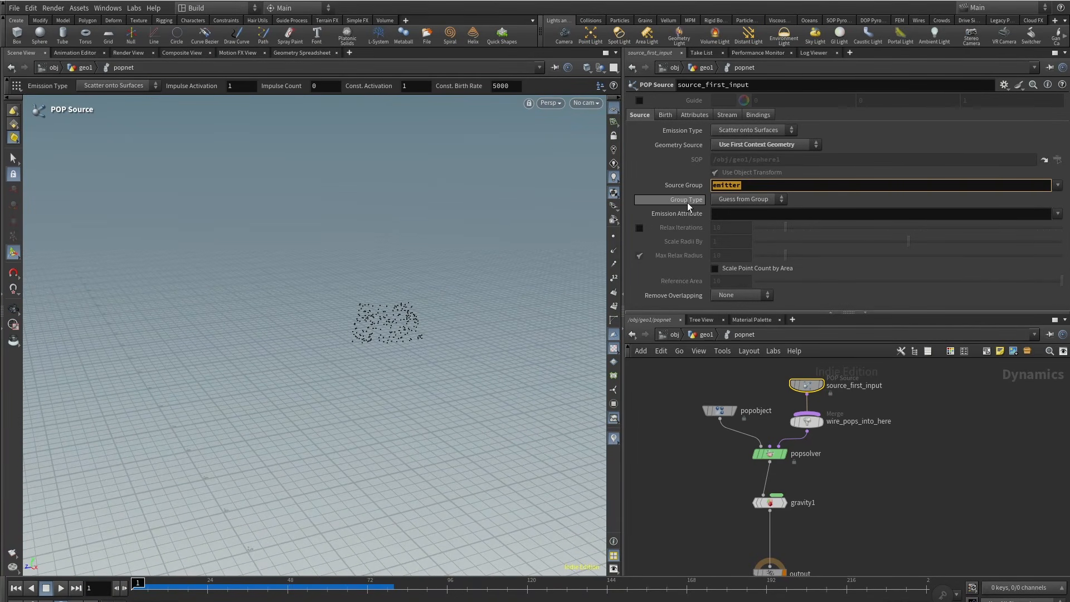
Clear the POP Source's Source Group, and in geo1 make sphere1 a Polygon sphere with a frequency of 10.
{"action": "left_click", "coordinate": [967, 468]}
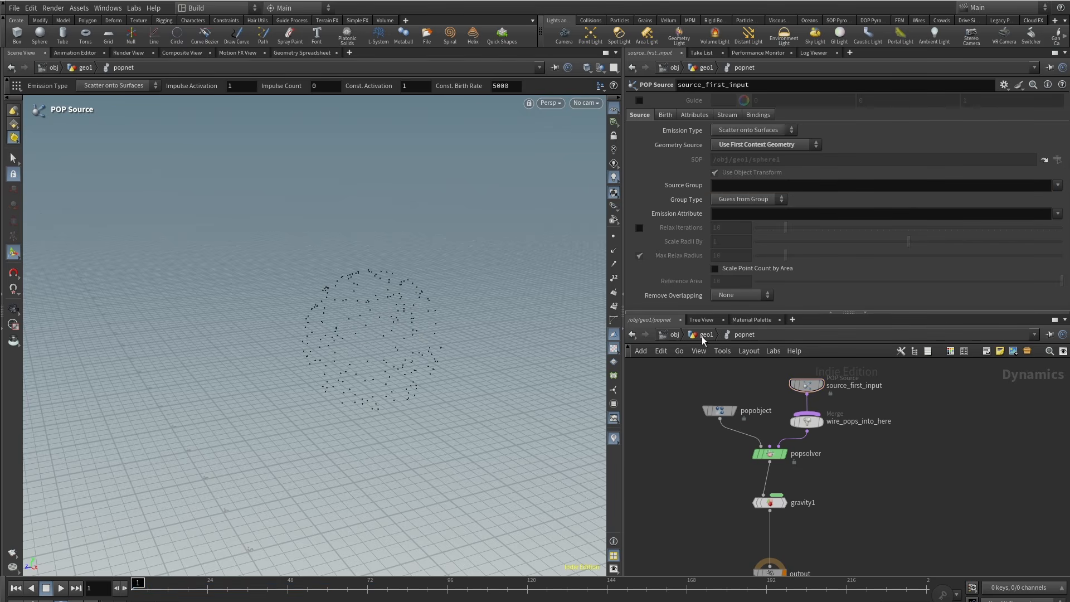
{"action": "left_click", "coordinate": [704, 335]}
{"action": "left_click", "coordinate": [770, 430]}
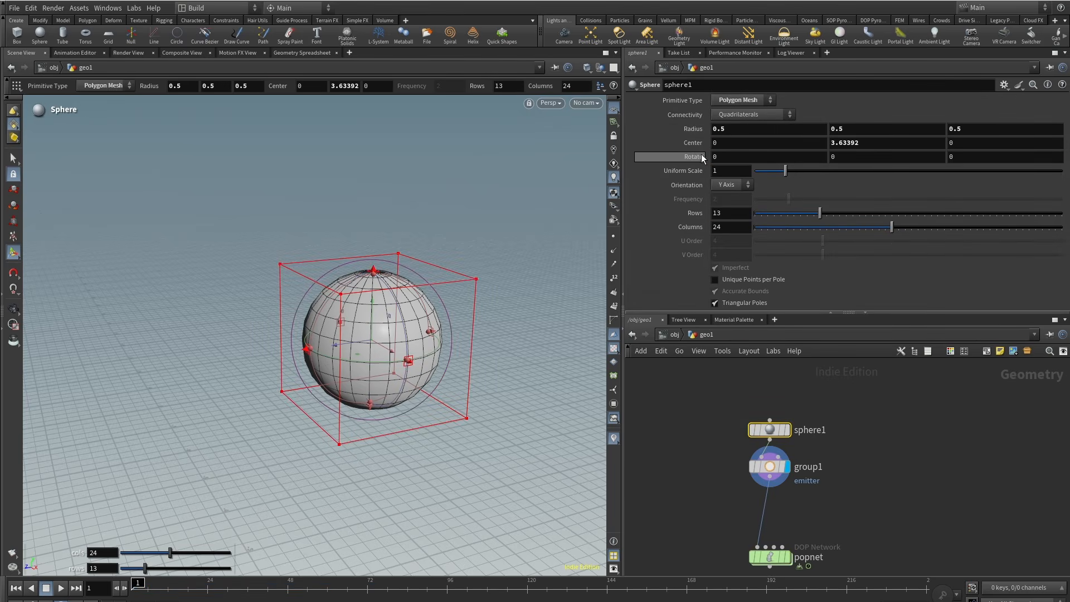
{"action": "left_click", "coordinate": [747, 100]}
{"action": "left_click", "coordinate": [732, 113]}
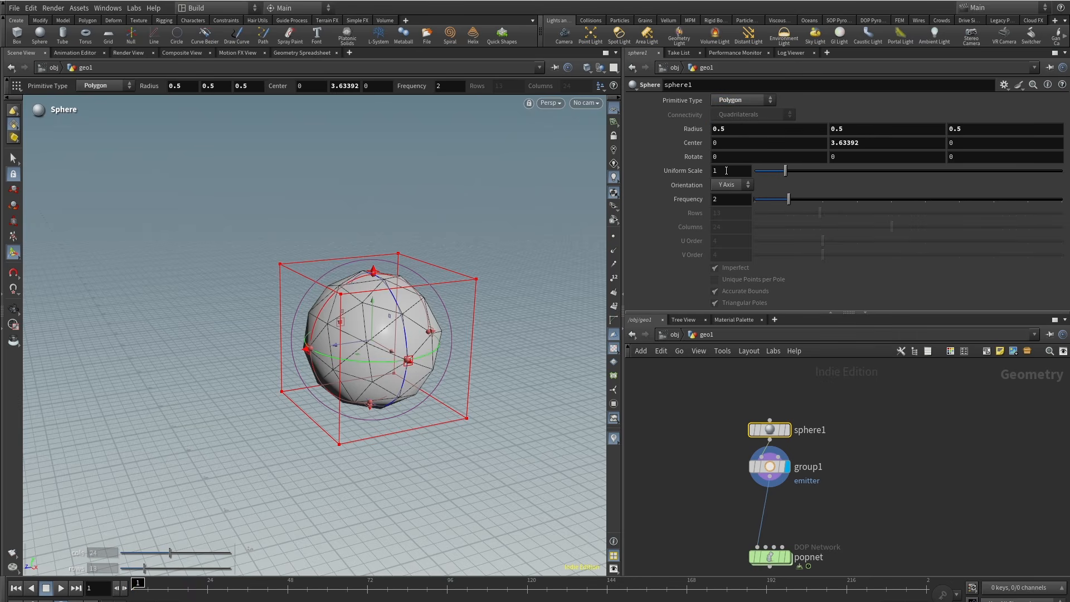
{"action": "left_click_drag", "start_coordinate": [825, 199], "coordinate": [994, 199]}
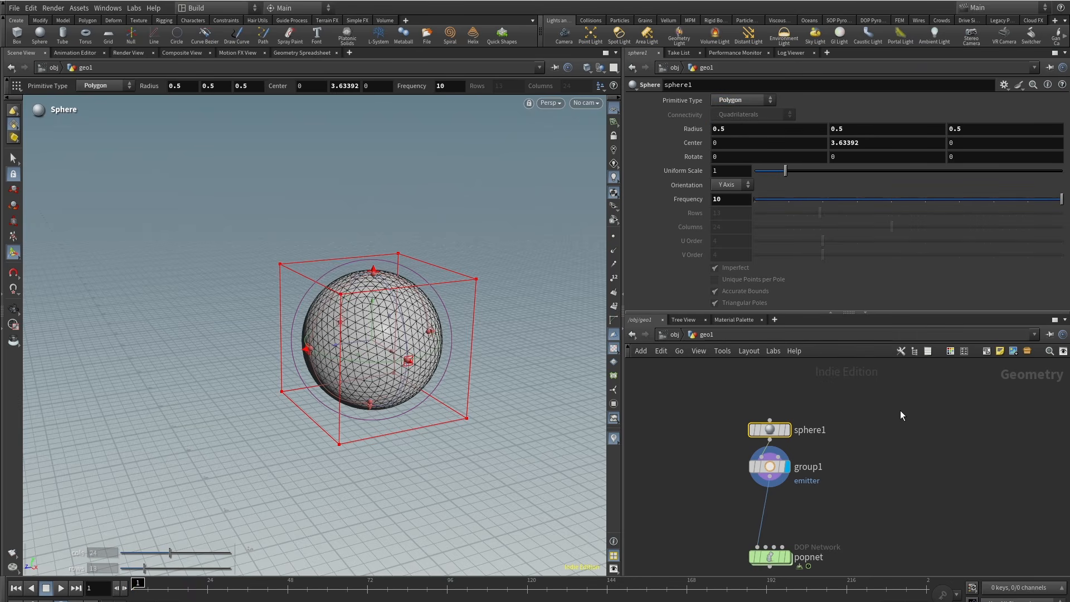
Bypass the group1 node and move it up together with sphere1 to make room above popnet.
{"action": "left_click", "coordinate": [920, 464]}
{"action": "left_click", "coordinate": [753, 466]}
{"action": "middle_click", "coordinate": [768, 426]}
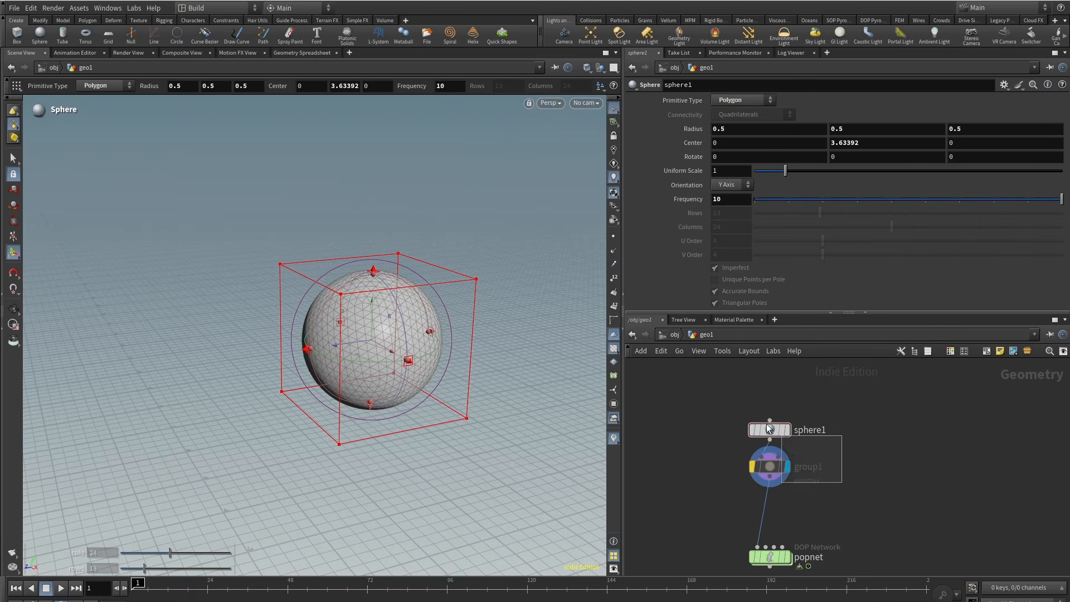
{"action": "left_click_drag", "start_coordinate": [771, 467], "coordinate": [774, 411]}
Add an Attribute VOP node on the wire between group1 and popnet.
{"action": "key", "text": "Tab"}
{"action": "type", "text": "a"}
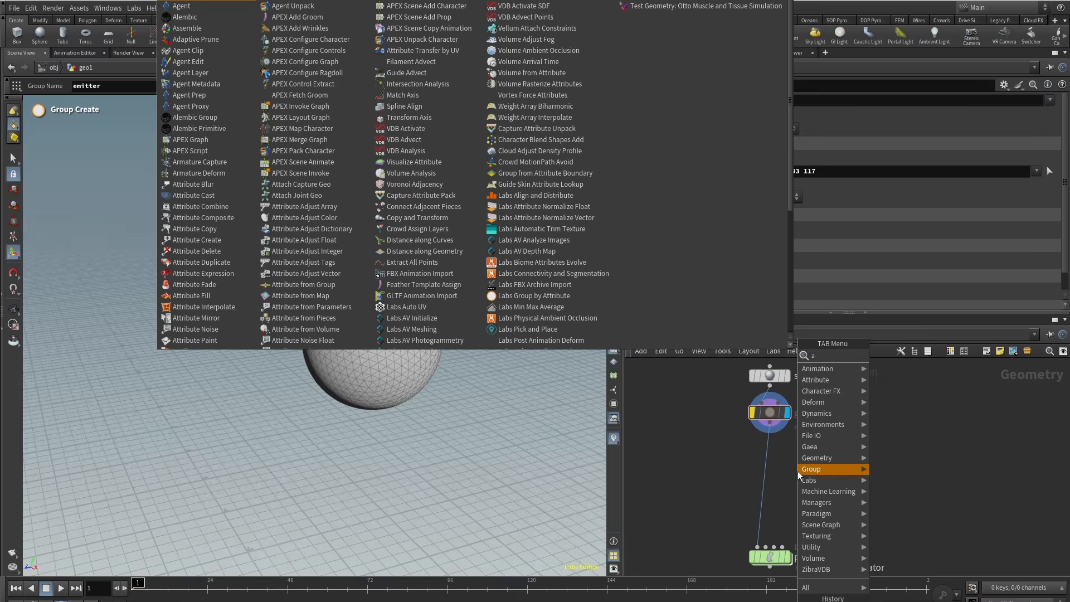
{"action": "left_click", "coordinate": [912, 98]}
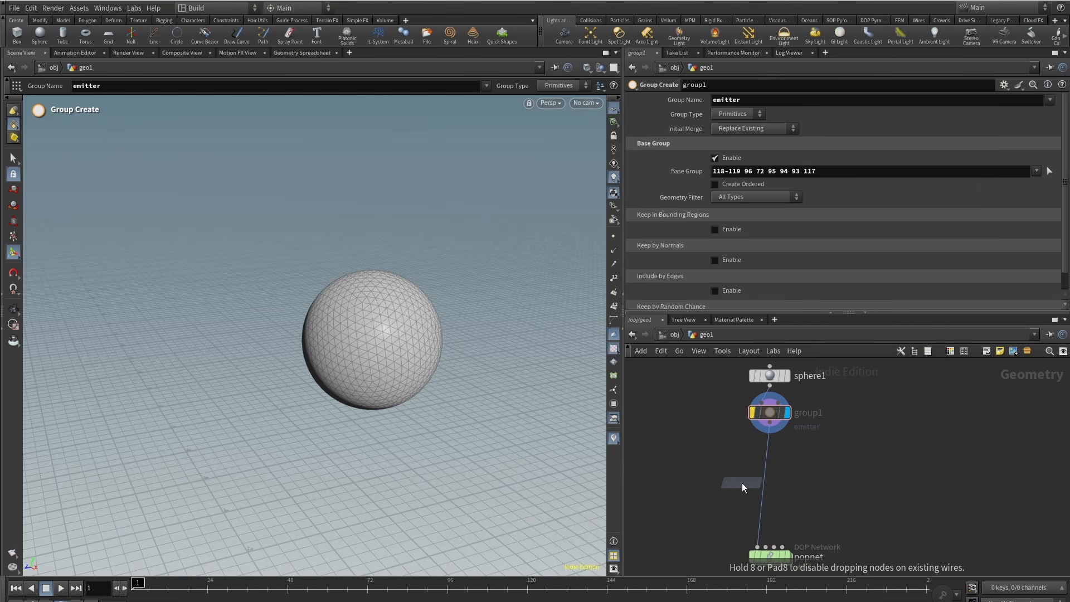
{"action": "left_click", "coordinate": [765, 454]}
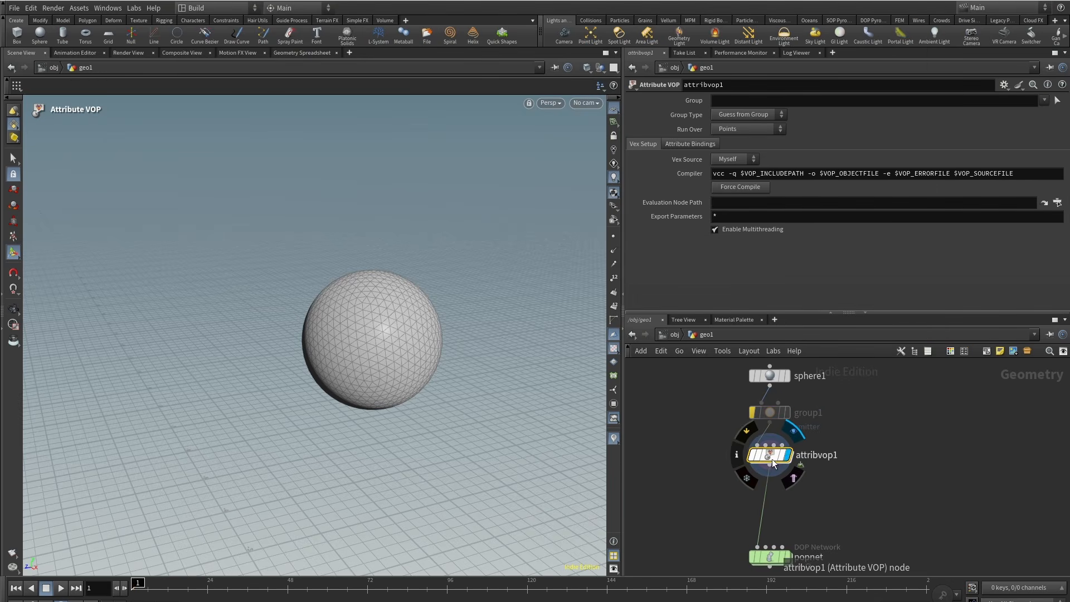
Inside attribvop1, add a Turbulent Noise node between the global parameters and the output node.
{"action": "double_click", "coordinate": [773, 463]}
{"action": "key", "text": "Tab"}
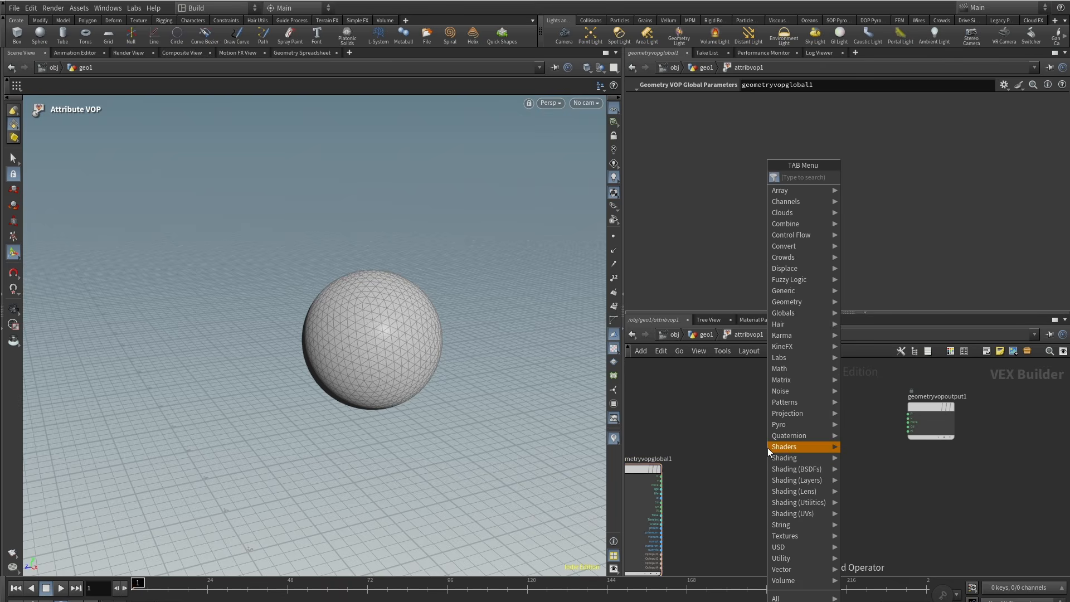
{"action": "type", "text": "turb"}
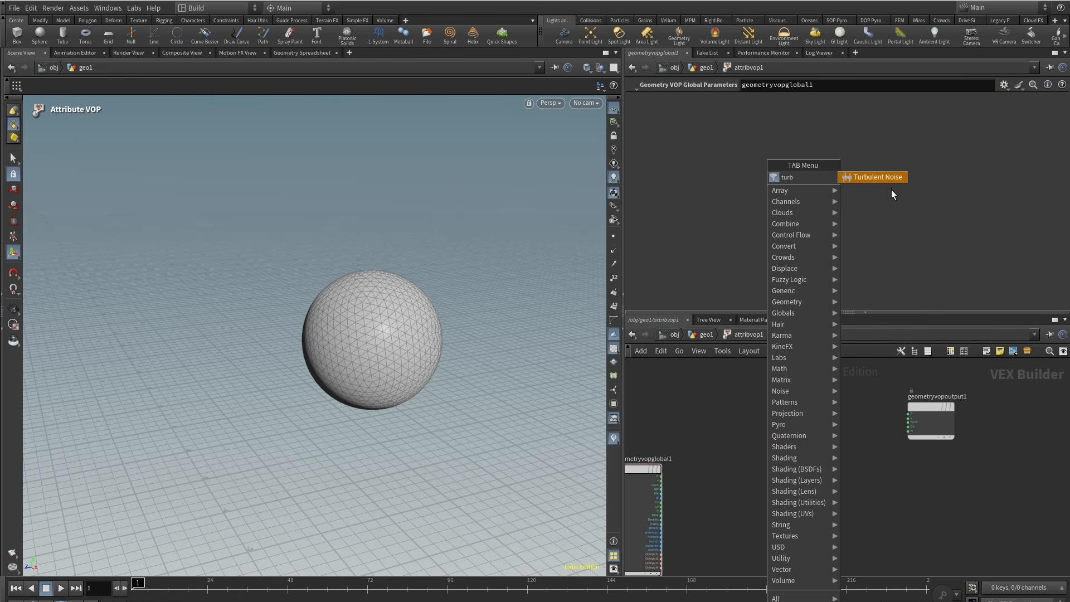
{"action": "key", "text": "Return"}
{"action": "scroll", "coordinate": [701, 493], "scroll_direction": "up", "scroll_amount": 2}
{"action": "left_click", "coordinate": [738, 400]}
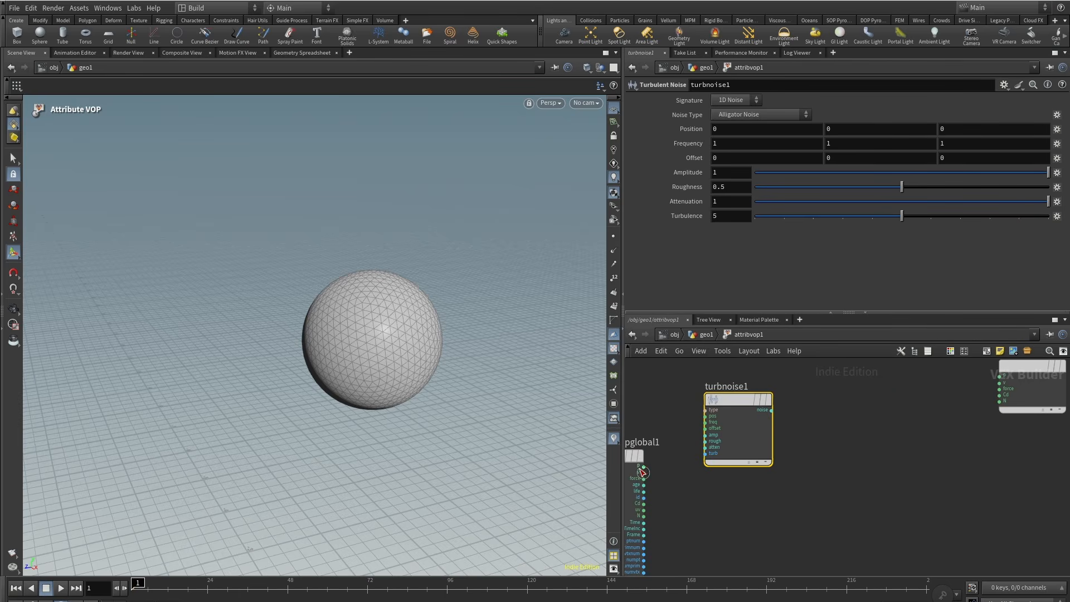
Connect P from the global parameters to the noise's pos input and the noise output to Cd.
{"action": "left_click", "coordinate": [644, 467]}
{"action": "left_click", "coordinate": [706, 416]}
{"action": "left_click", "coordinate": [771, 409]}
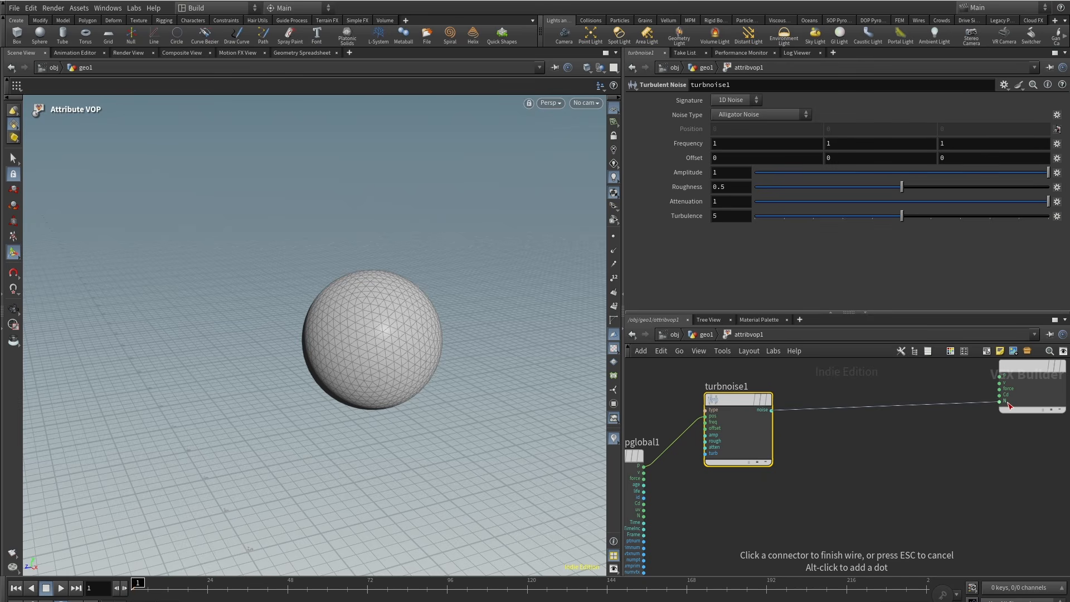
{"action": "left_click", "coordinate": [999, 395]}
Set turbnoise1 to Sparse Convolution Noise with a frequency of 1.8 on all axes and an amplitude of 11.
{"action": "left_click", "coordinate": [762, 113]}
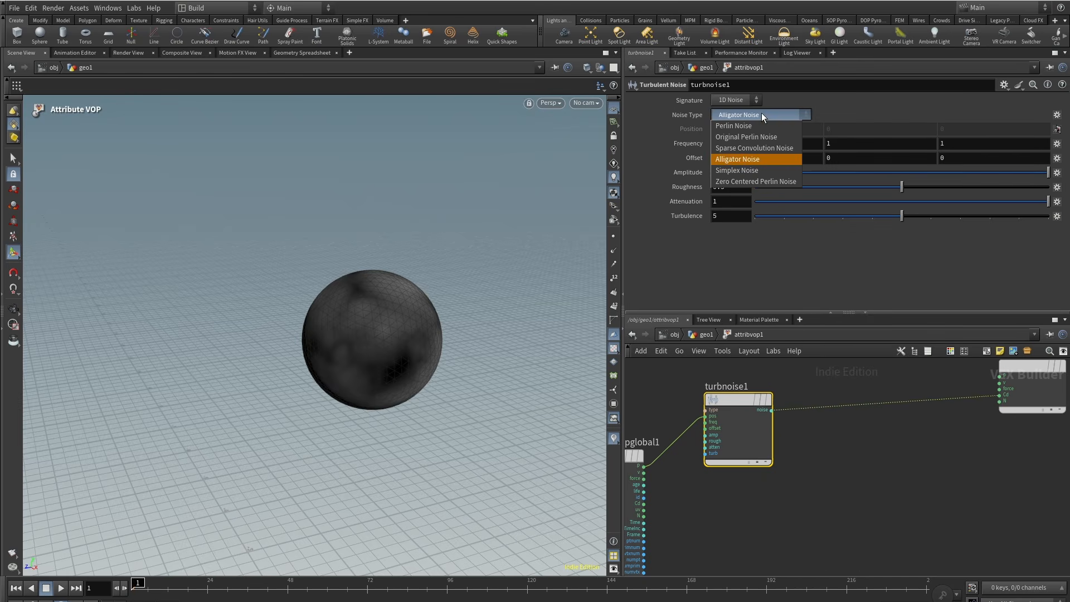
{"action": "left_click", "coordinate": [741, 144]}
{"action": "mouse_move", "coordinate": [688, 144]}
{"action": "middle_mouse_down"}
{"action": "mouse_move", "coordinate": [735, 142]}
{"action": "mouse_move", "coordinate": [685, 148]}
{"action": "middle_mouse_up"}
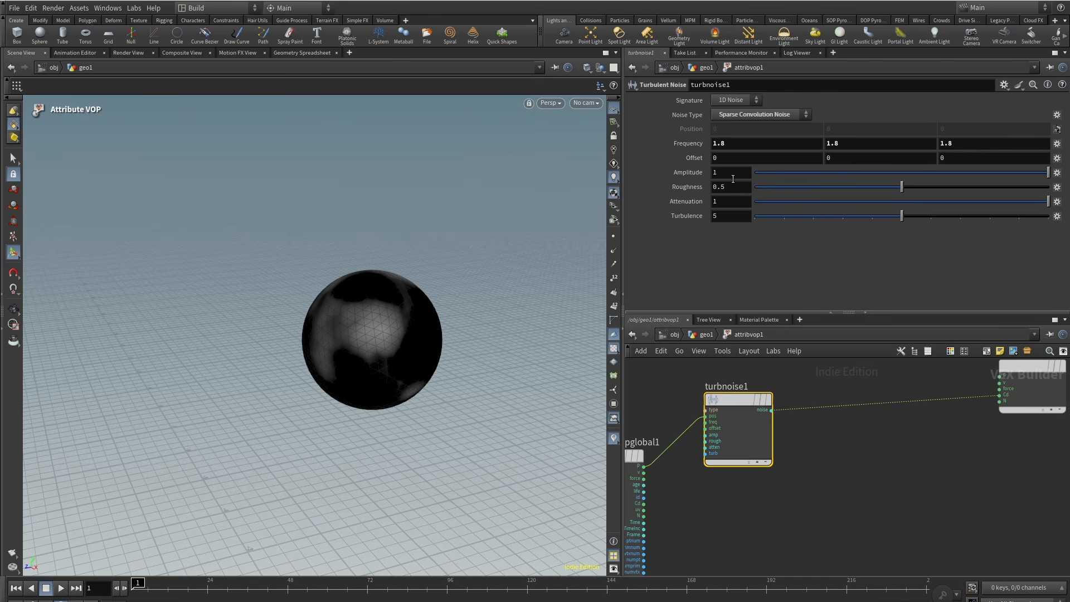
{"action": "type", "text": "1"}
{"action": "key", "text": "Return"}
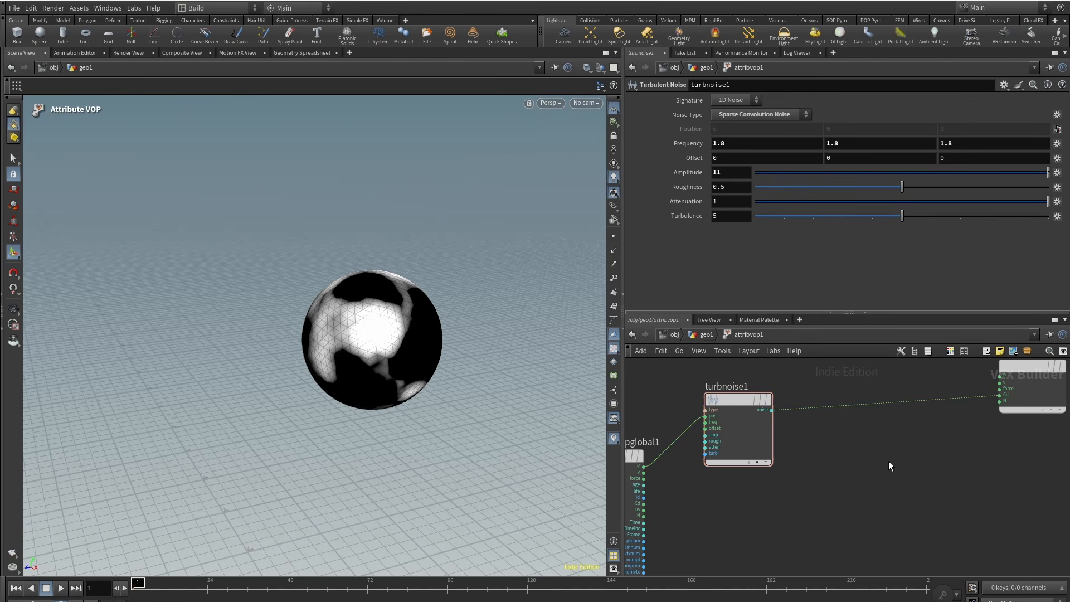
Add a Bind node below the VOP output node and set its parameter name to emit.
{"action": "key", "text": "h"}
{"action": "middle_click_drag", "start_coordinate": [900, 446], "coordinate": [844, 478]}
{"action": "key", "text": "Tab"}
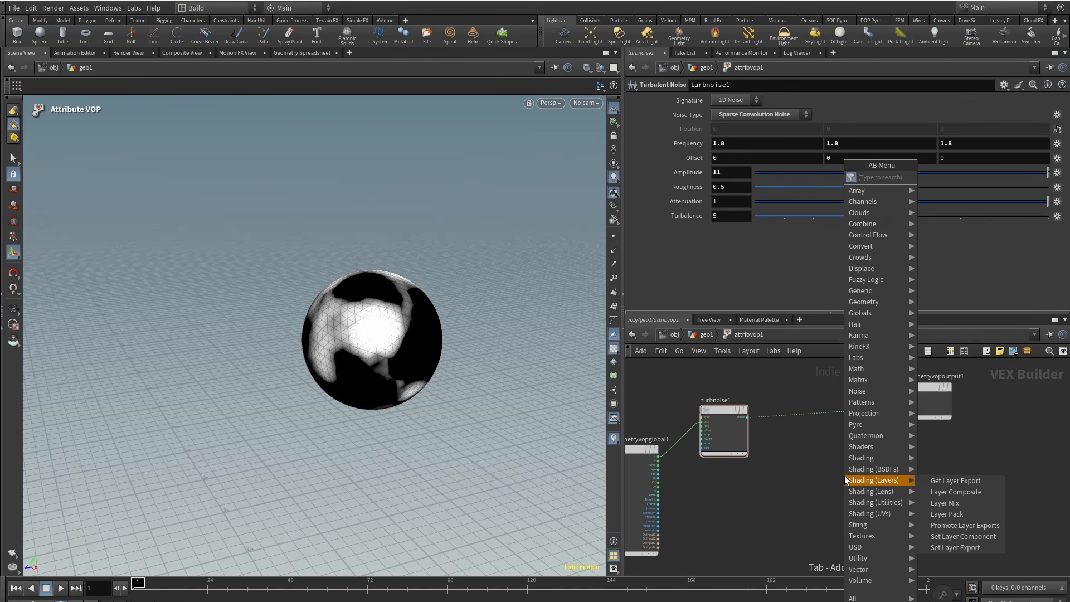
{"action": "type", "text": "bin"}
{"action": "left_click", "coordinate": [970, 173]}
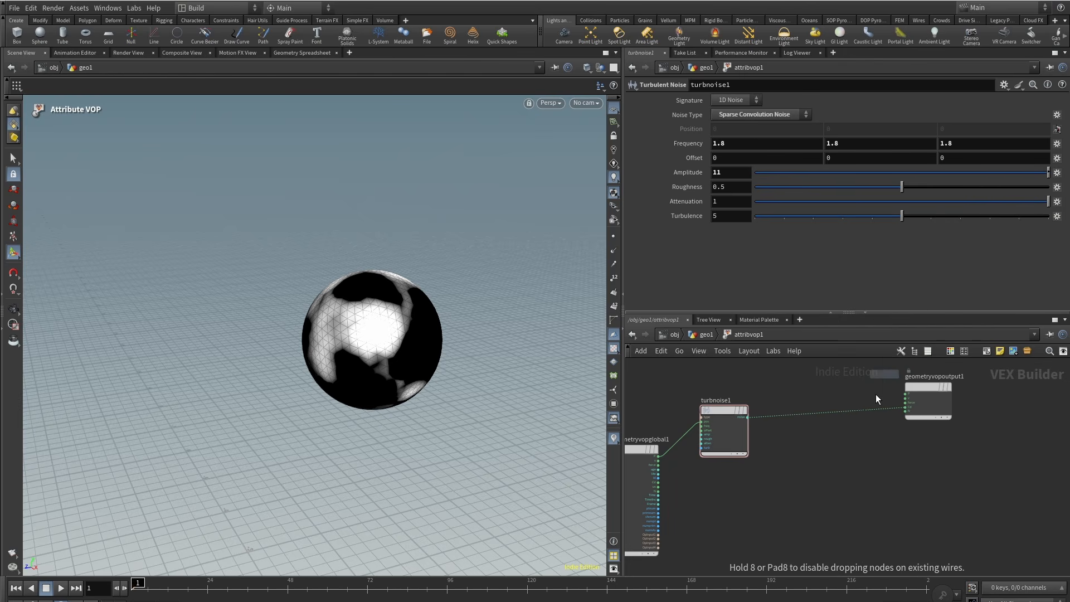
{"action": "left_click", "coordinate": [868, 483]}
{"action": "scroll", "coordinate": [868, 483], "scroll_direction": "up", "scroll_amount": 2}
{"action": "left_click_drag", "start_coordinate": [735, 100], "coordinate": [625, 125]}
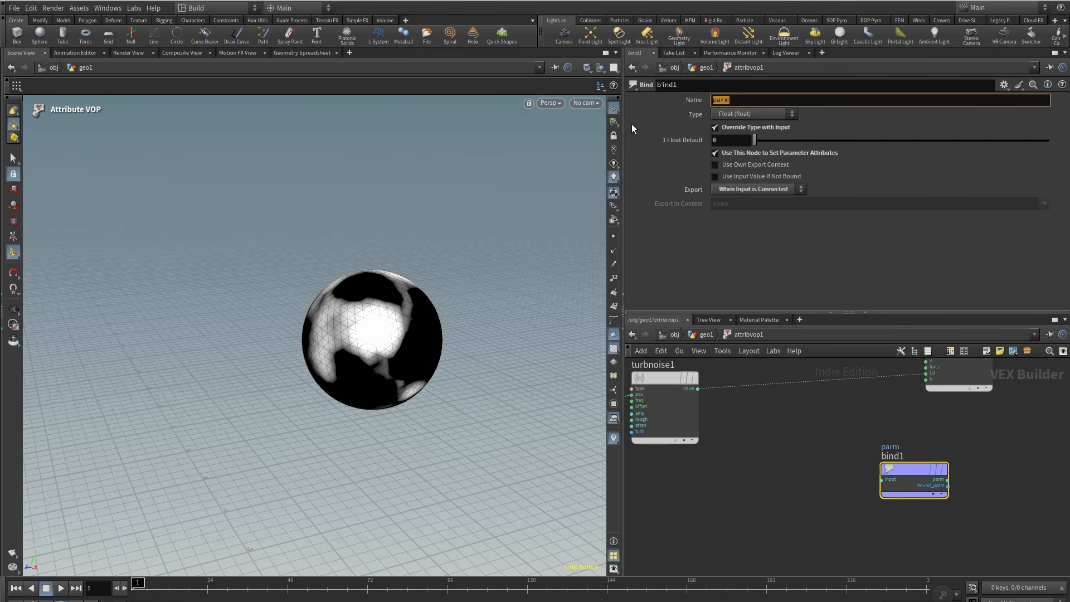
{"action": "type", "text": "emit"}
{"action": "key", "text": "Return"}
Feed the turbulent noise into the emit bind instead of the output's Cd, and return to geo1.
{"action": "left_click_drag", "start_coordinate": [698, 389], "coordinate": [882, 479]}
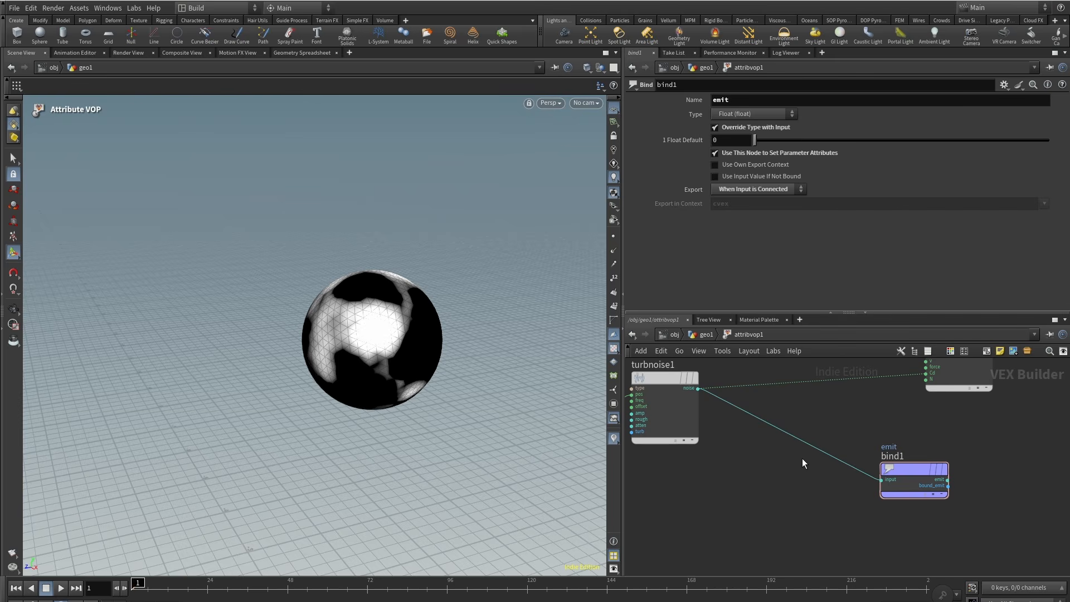
{"action": "left_click_drag", "start_coordinate": [811, 395], "coordinate": [797, 365]}
{"action": "left_click", "coordinate": [704, 336]}
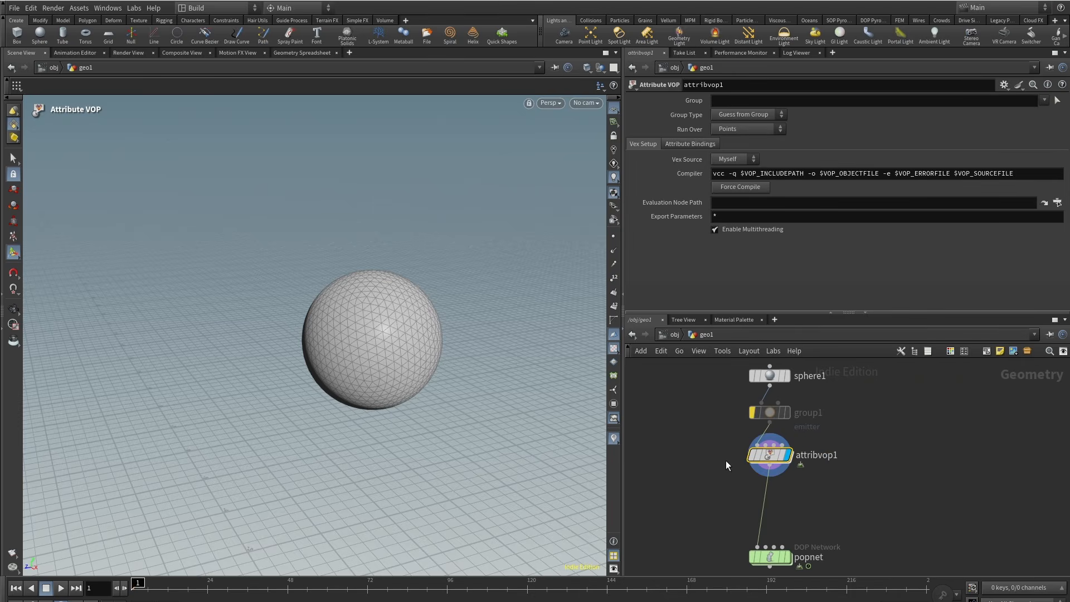
Enter popnet, play the particle simulation to check the emission and return to frame 1.
{"action": "middle_click_drag", "start_coordinate": [726, 460], "coordinate": [736, 417]}
{"action": "double_click", "coordinate": [775, 512]}
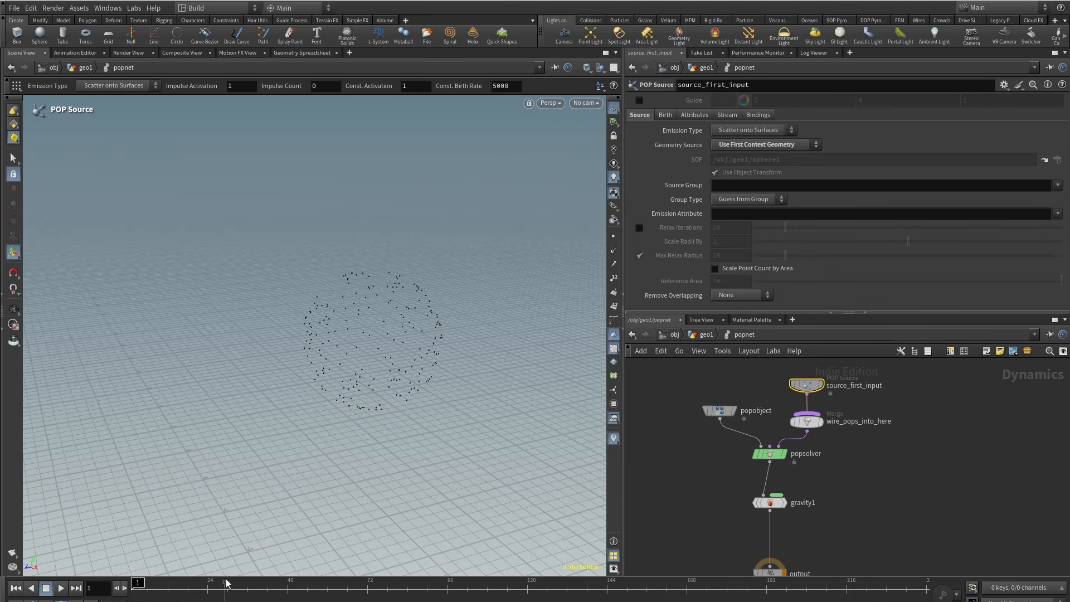
{"action": "left_click", "coordinate": [60, 588]}
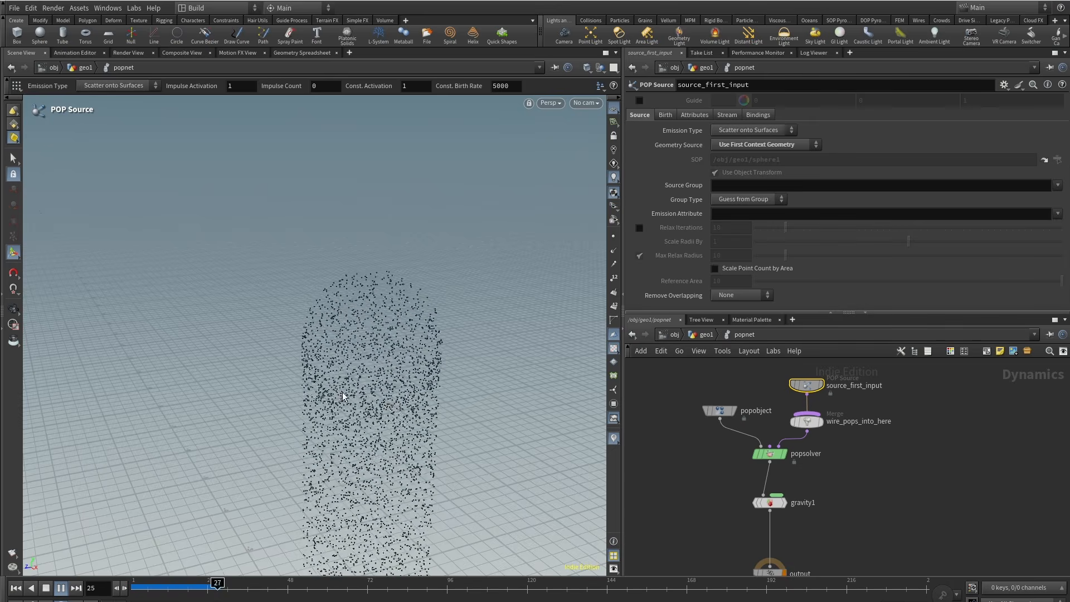
{"action": "left_click_drag", "start_coordinate": [221, 587], "coordinate": [133, 587]}
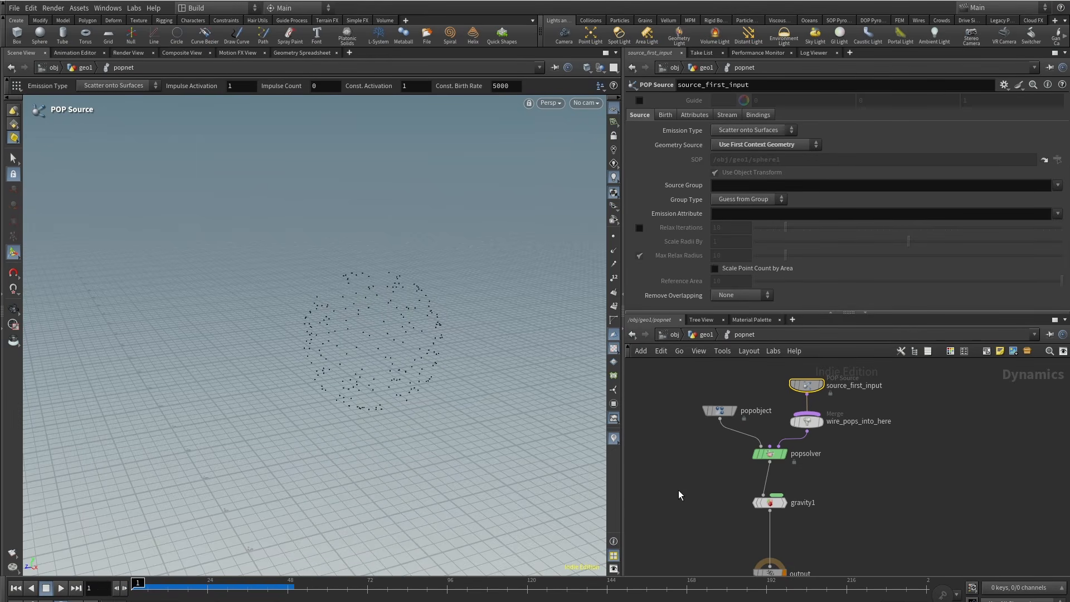
Bypass the gravity1 node and play the simulation to check the particles without gravity.
{"action": "middle_click_drag", "start_coordinate": [679, 492], "coordinate": [679, 474]}
{"action": "left_click", "coordinate": [750, 466]}
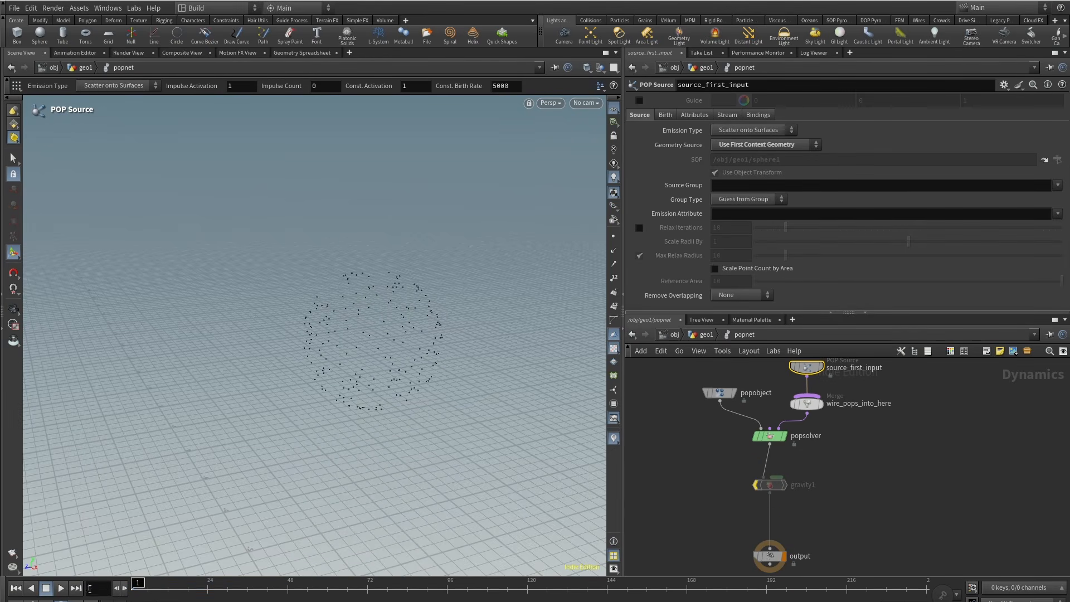
{"action": "left_click", "coordinate": [60, 588]}
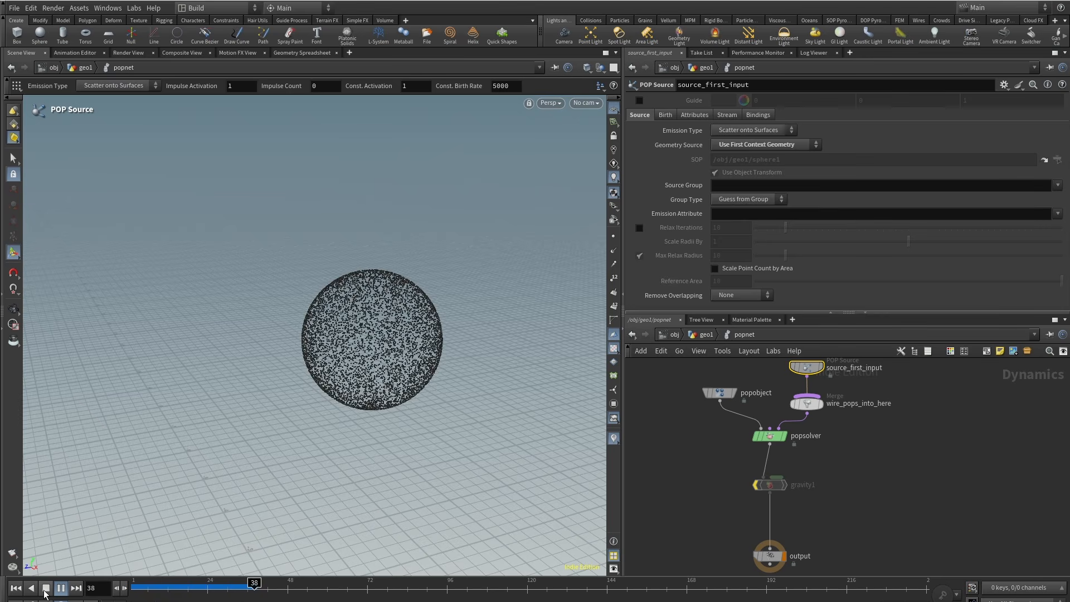
{"action": "left_click", "coordinate": [46, 590]}
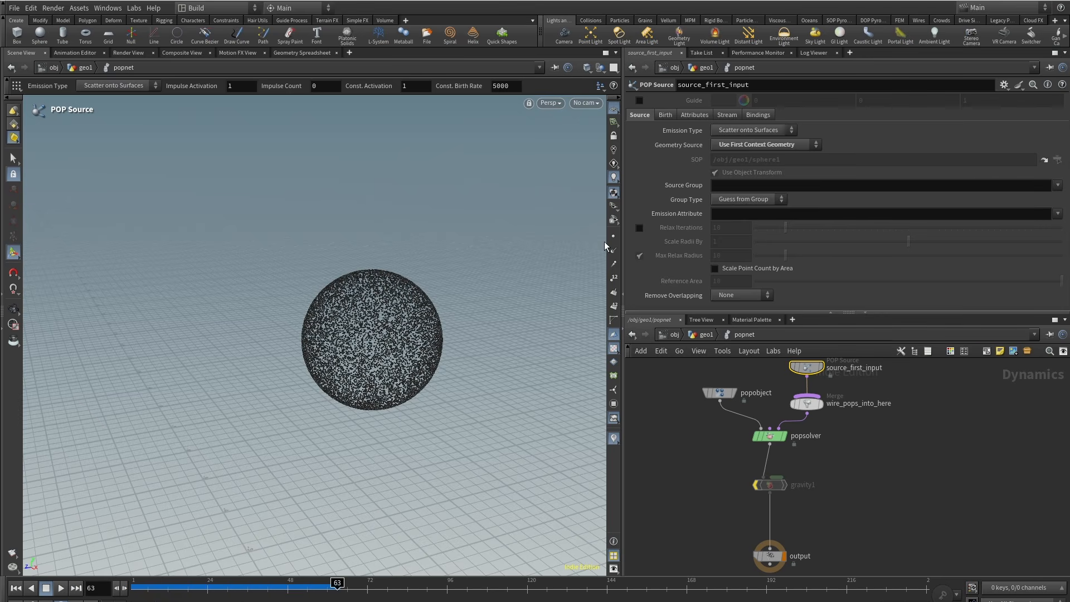
Set the POP Source's Emission Attribute to emit and replay the simulation from frame 1 to examine the particle distribution.
{"action": "left_click", "coordinate": [1059, 214]}
{"action": "left_click", "coordinate": [1037, 238]}
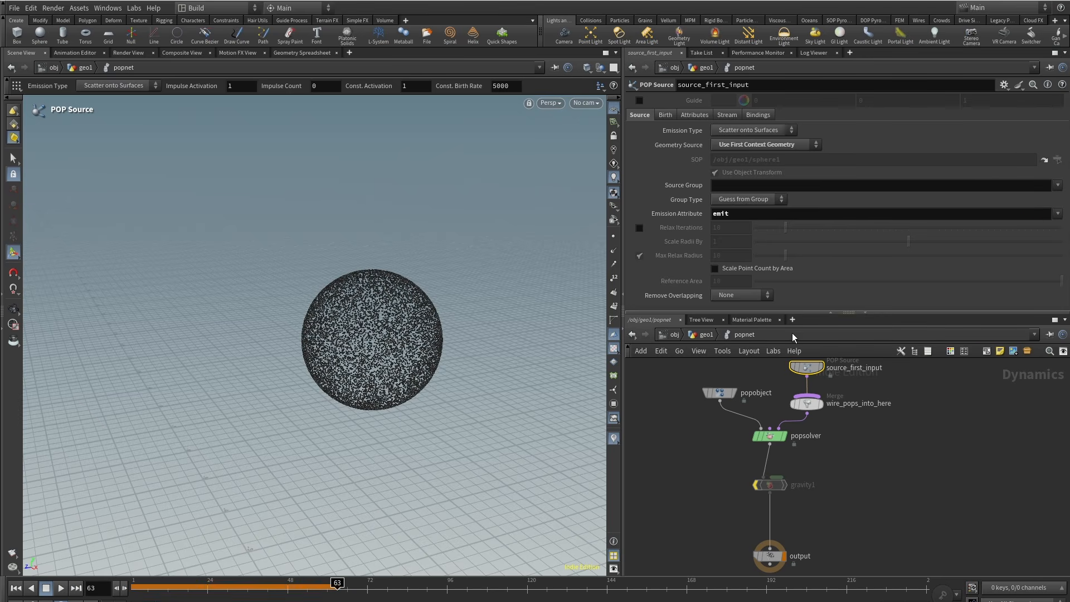
{"action": "left_click_drag", "start_coordinate": [142, 589], "coordinate": [116, 590]}
{"action": "left_click", "coordinate": [61, 590]}
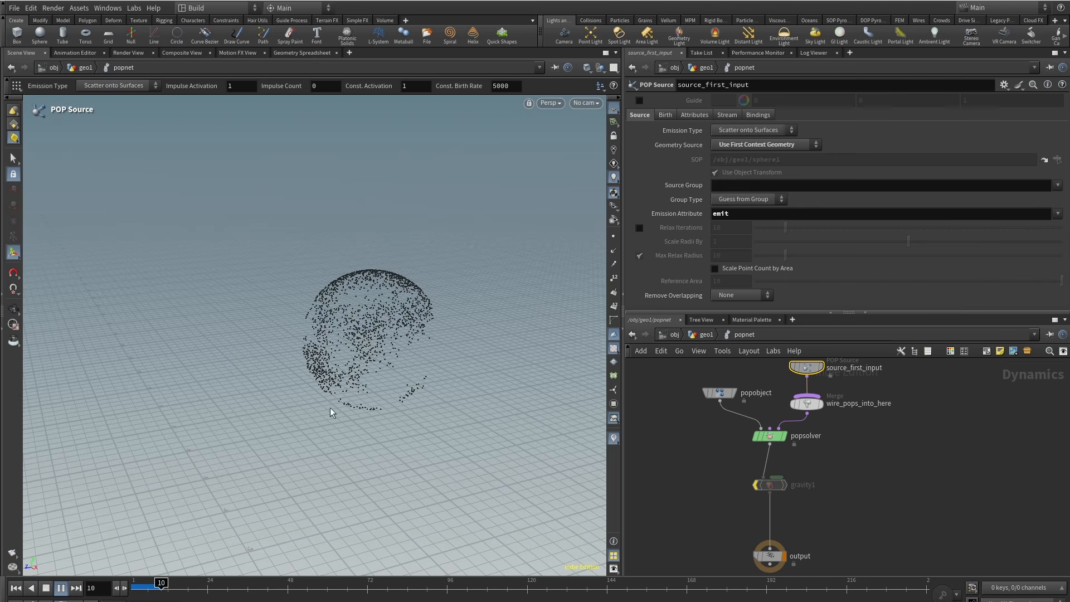
{"action": "left_click_drag", "start_coordinate": [395, 341], "coordinate": [440, 429], "text": "alt"}
{"action": "key", "text": "Return"}
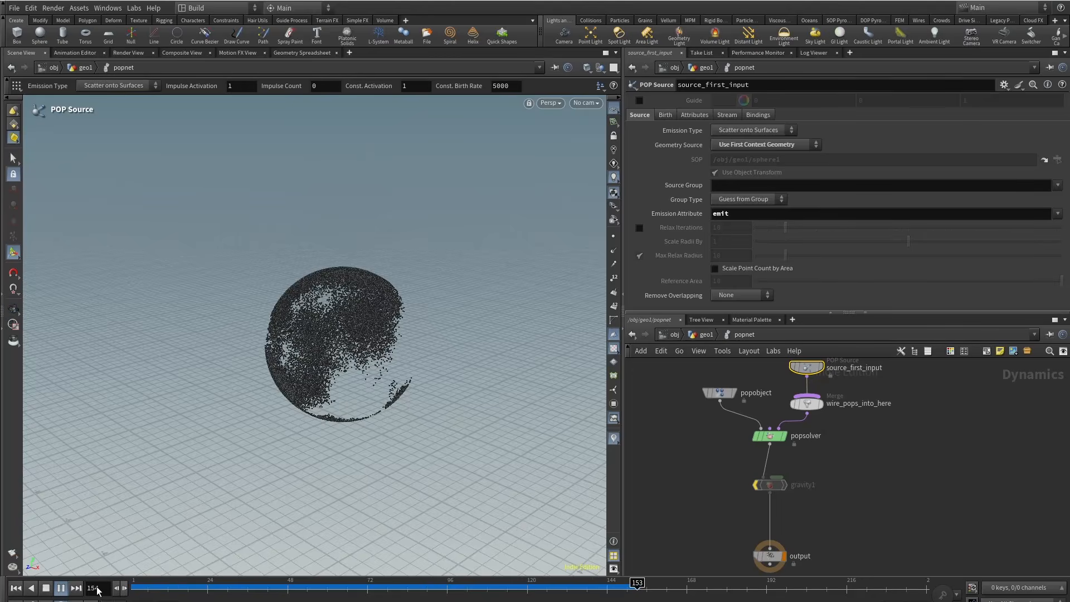
{"action": "left_click", "coordinate": [46, 588]}
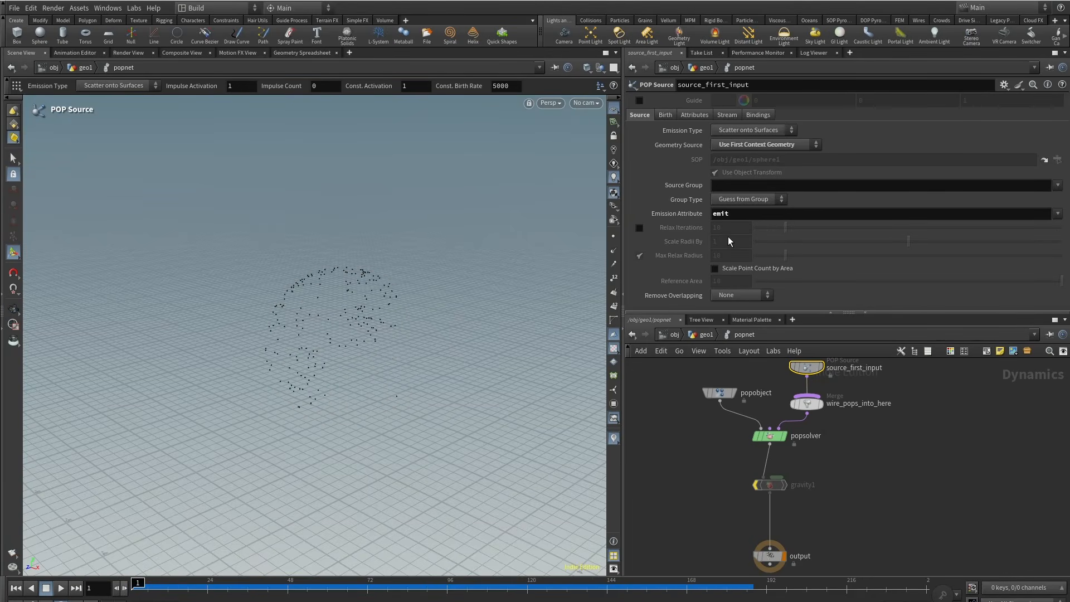
Clear the Emission Attribute of source_first_input.
{"action": "double_click", "coordinate": [721, 214]}
{"action": "key", "text": "BackSpace"}
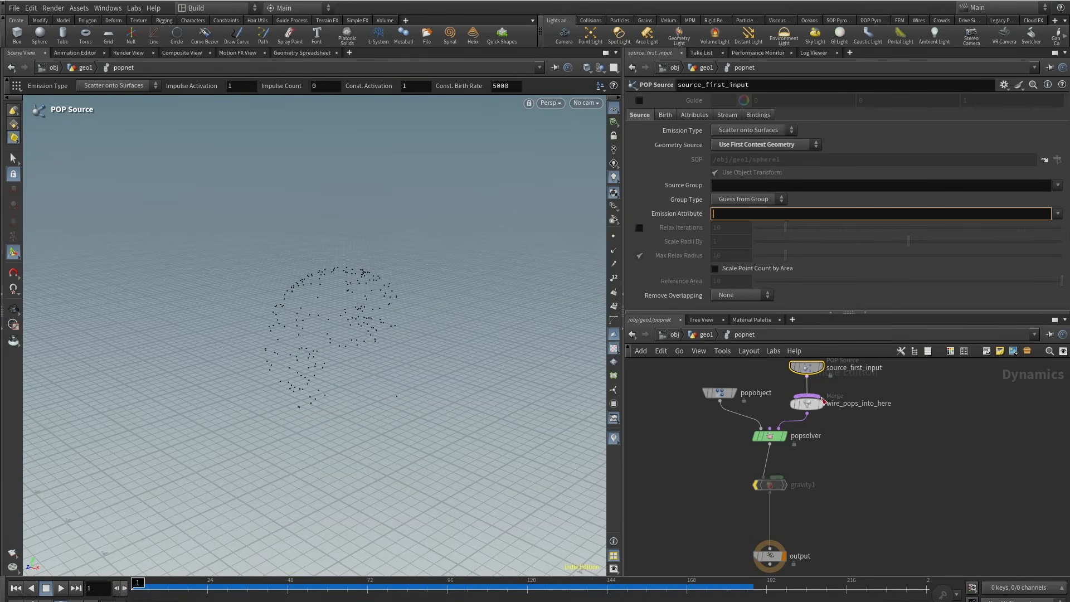
{"action": "key", "text": "Return"}
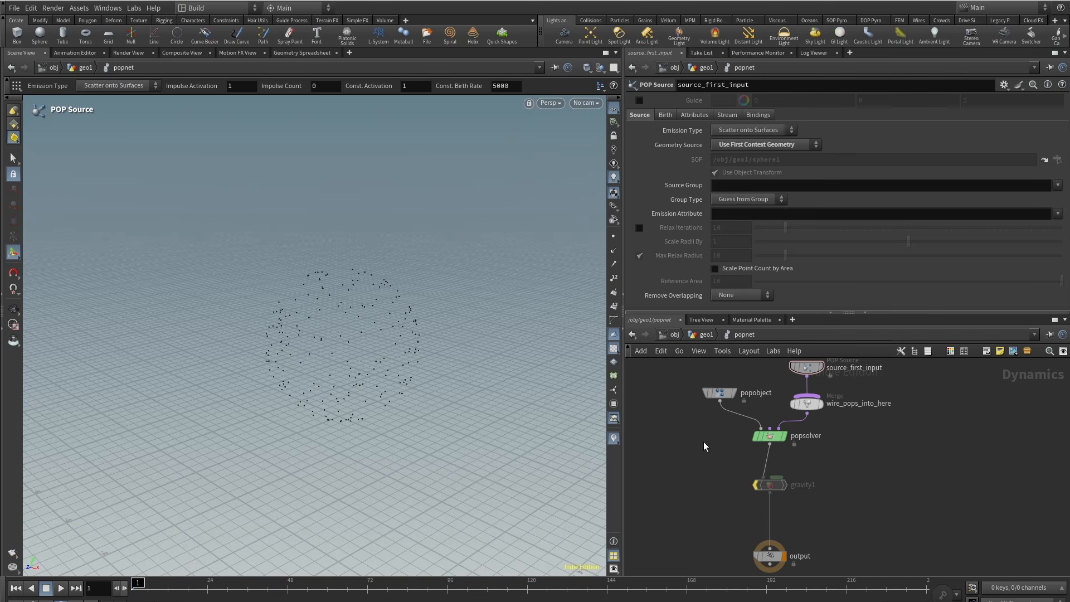
Look at the POP Source's birth settings and set its Emission Type to All Points.
{"action": "middle_click_drag", "start_coordinate": [705, 446], "coordinate": [678, 501]}
{"action": "left_click", "coordinate": [667, 114]}
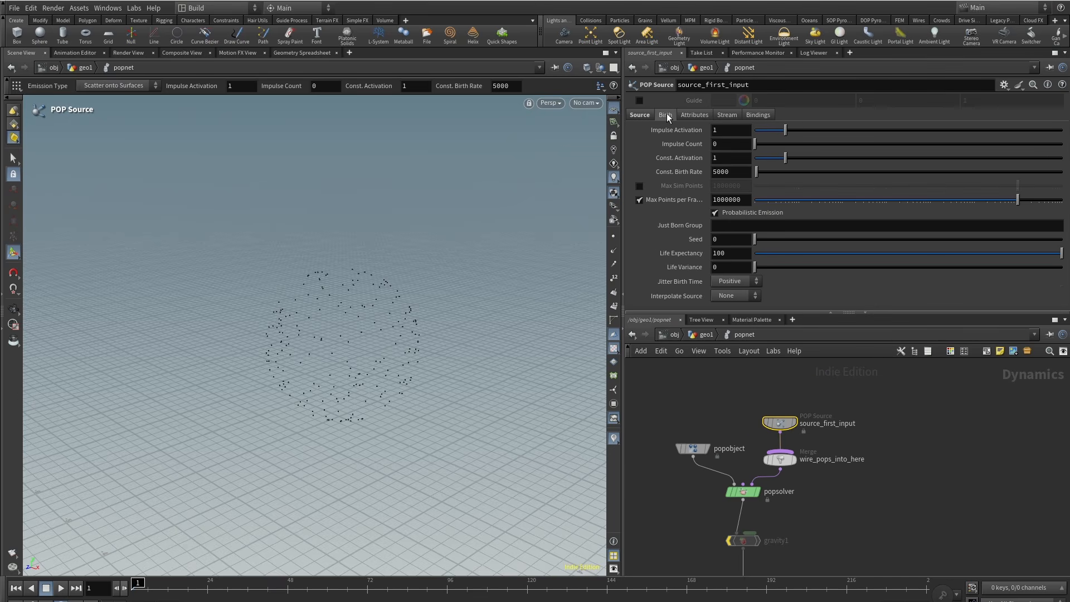
{"action": "left_click", "coordinate": [644, 115]}
{"action": "left_click", "coordinate": [767, 132]}
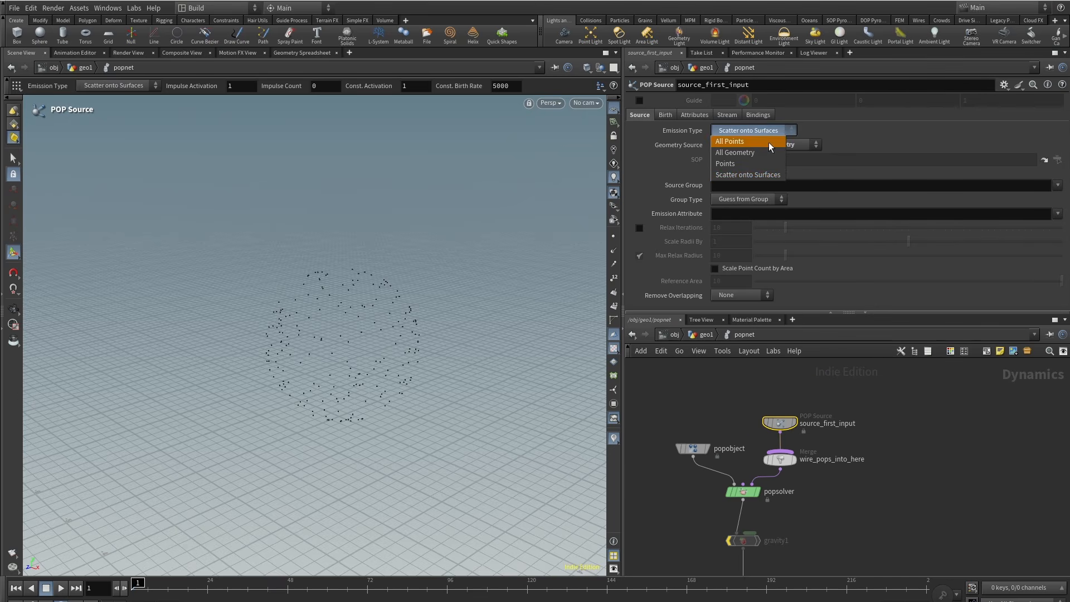
{"action": "left_click", "coordinate": [764, 141]}
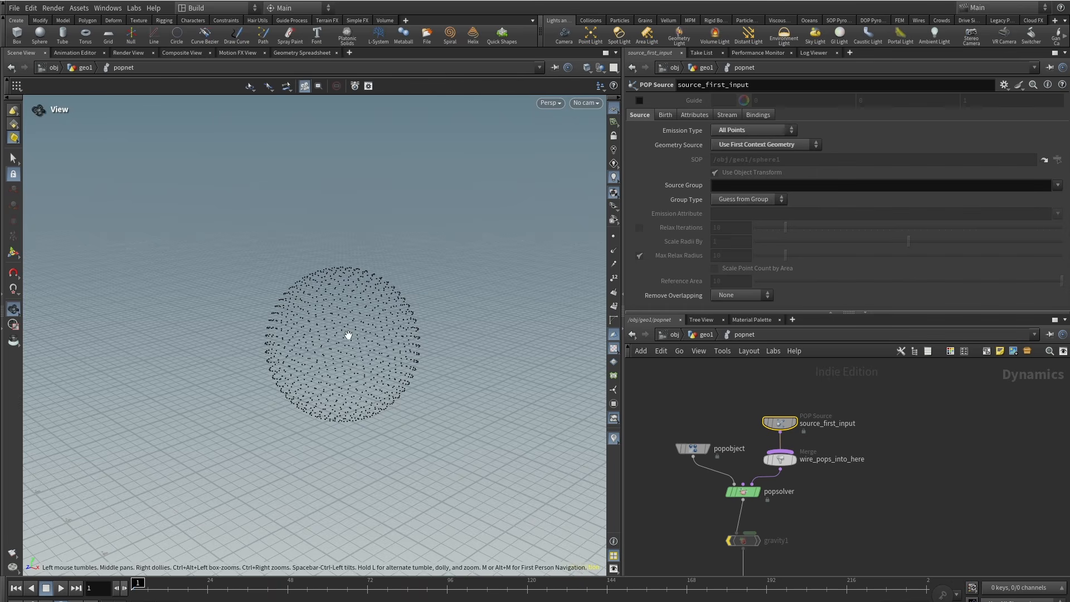
Play the simulation, display the point numbers and scrub through the early frames to examine particles emitted at the same positions.
{"action": "scroll", "coordinate": [348, 335], "scroll_direction": "up", "scroll_amount": 3}
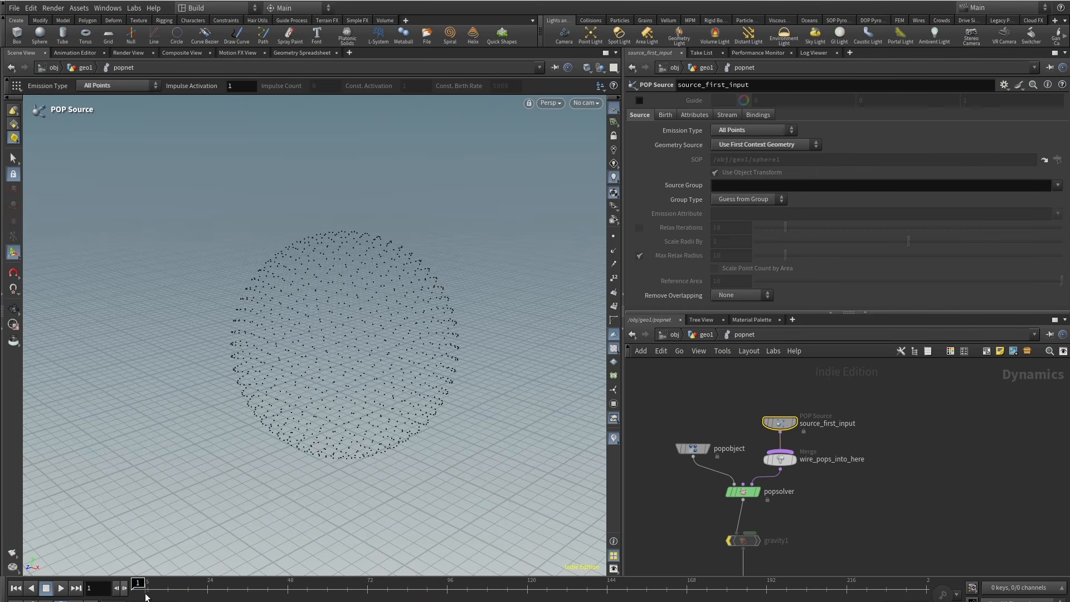
{"action": "left_click", "coordinate": [61, 588]}
{"action": "left_click", "coordinate": [46, 588]}
{"action": "left_click", "coordinate": [617, 282]}
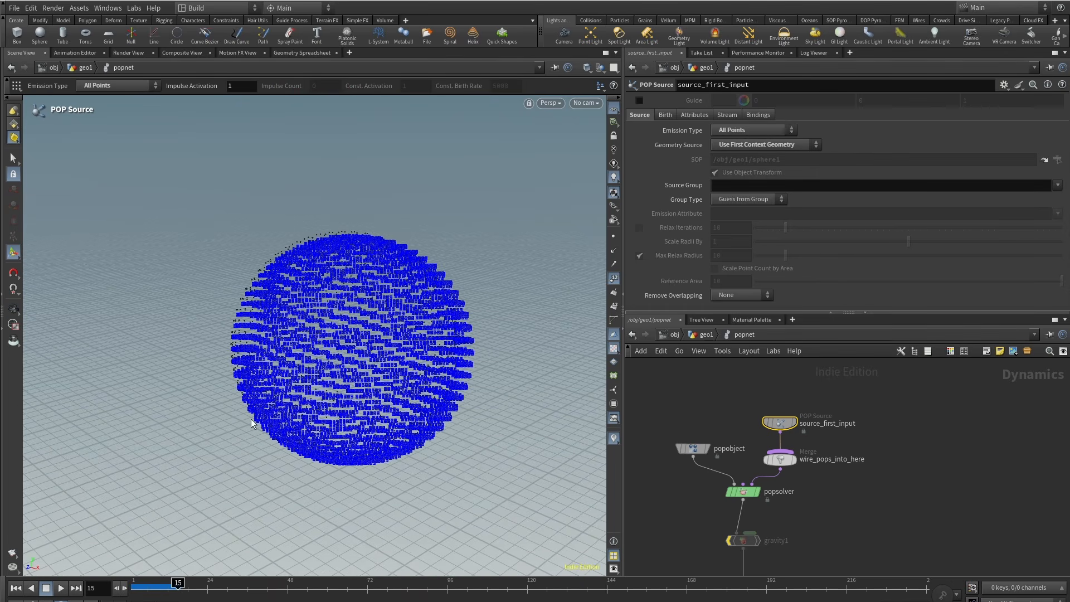
{"action": "right_click_drag", "start_coordinate": [334, 280], "coordinate": [470, 262], "text": "alt"}
{"action": "mouse_move", "coordinate": [144, 587]}
{"action": "left_mouse_down"}
{"action": "mouse_move", "coordinate": [121, 592]}
{"action": "mouse_move", "coordinate": [163, 595]}
{"action": "left_mouse_up"}
{"action": "right_click_drag", "start_coordinate": [277, 333], "coordinate": [510, 221], "text": "alt"}
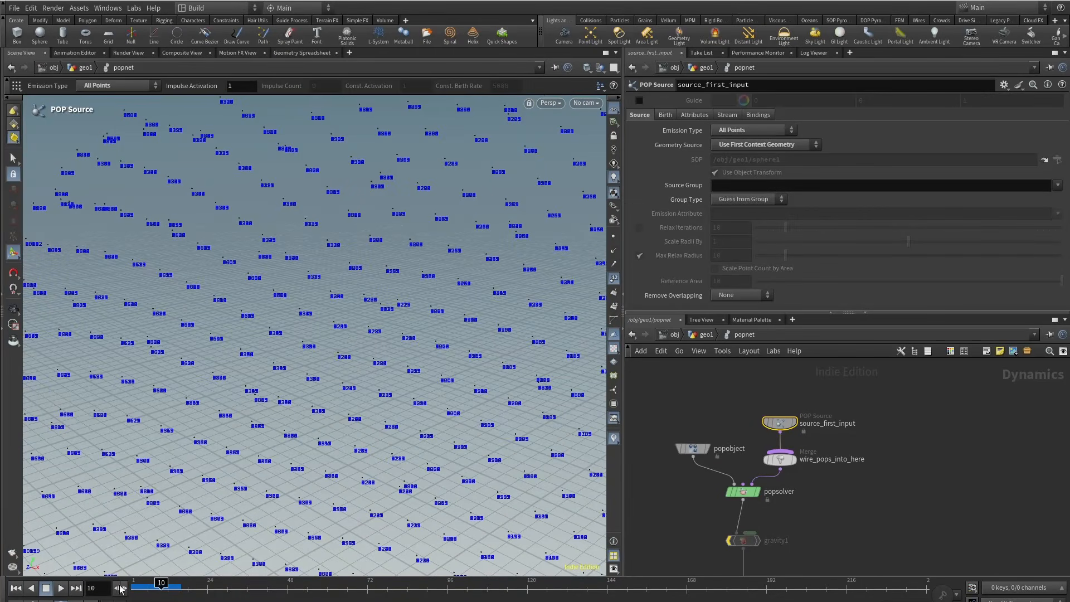
{"action": "mouse_move", "coordinate": [138, 589]}
{"action": "left_mouse_down"}
{"action": "mouse_move", "coordinate": [152, 588]}
{"action": "mouse_move", "coordinate": [130, 587]}
{"action": "mouse_move", "coordinate": [147, 588]}
{"action": "left_mouse_up"}
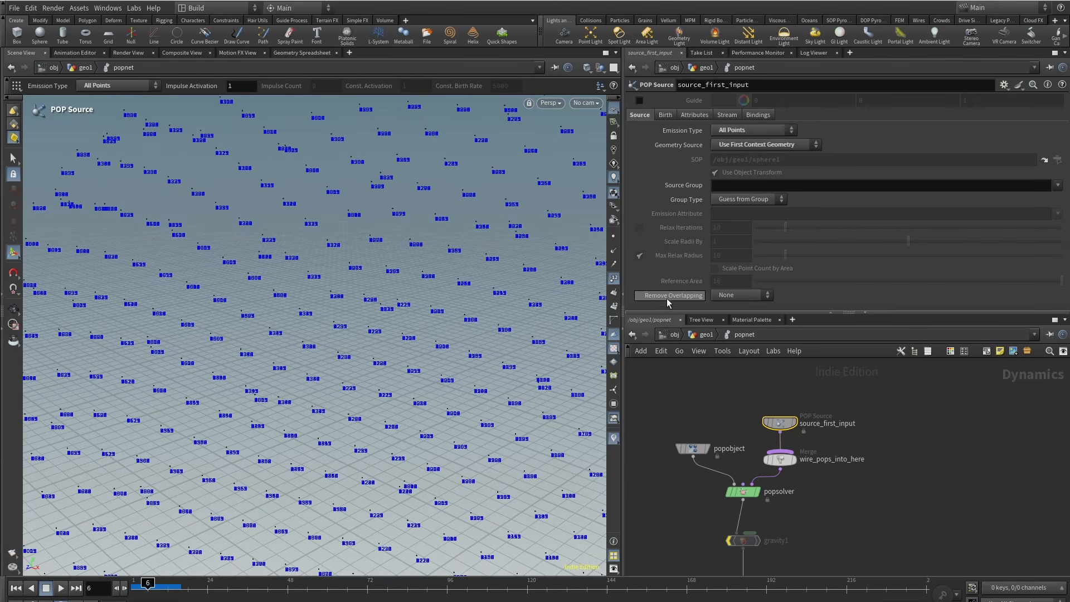
Set the POP Source's Remove Overlapping option to With Existing and scrub to frame 61 to check the emitted points.
{"action": "left_click", "coordinate": [748, 296]}
{"action": "left_click", "coordinate": [736, 318]}
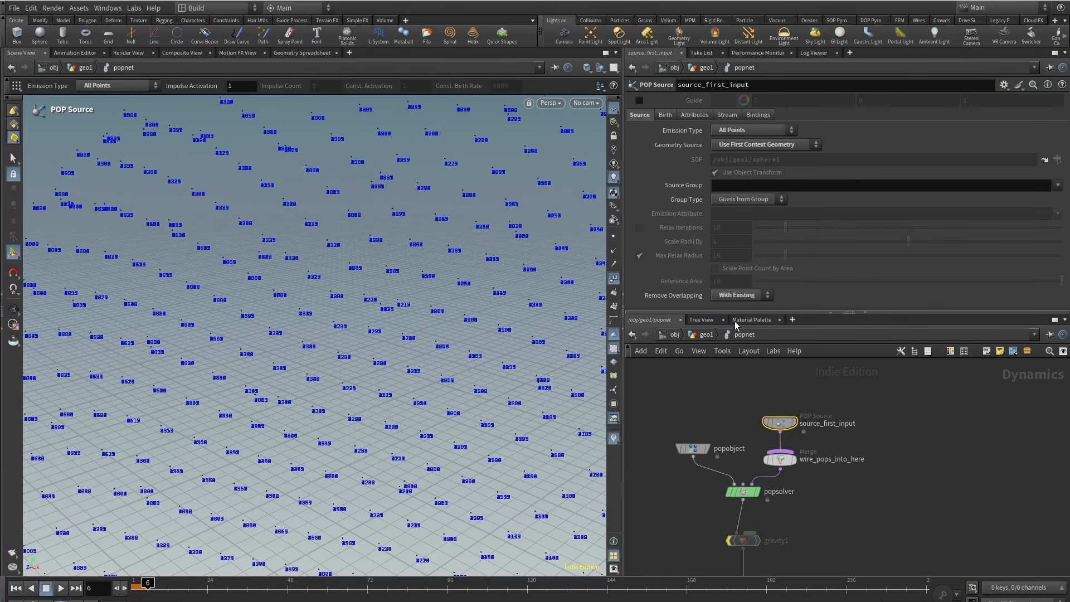
{"action": "left_click_drag", "start_coordinate": [148, 587], "coordinate": [331, 584]}
{"action": "key", "text": "Escape"}
{"action": "scroll", "coordinate": [263, 369], "scroll_direction": "down", "scroll_amount": 10}
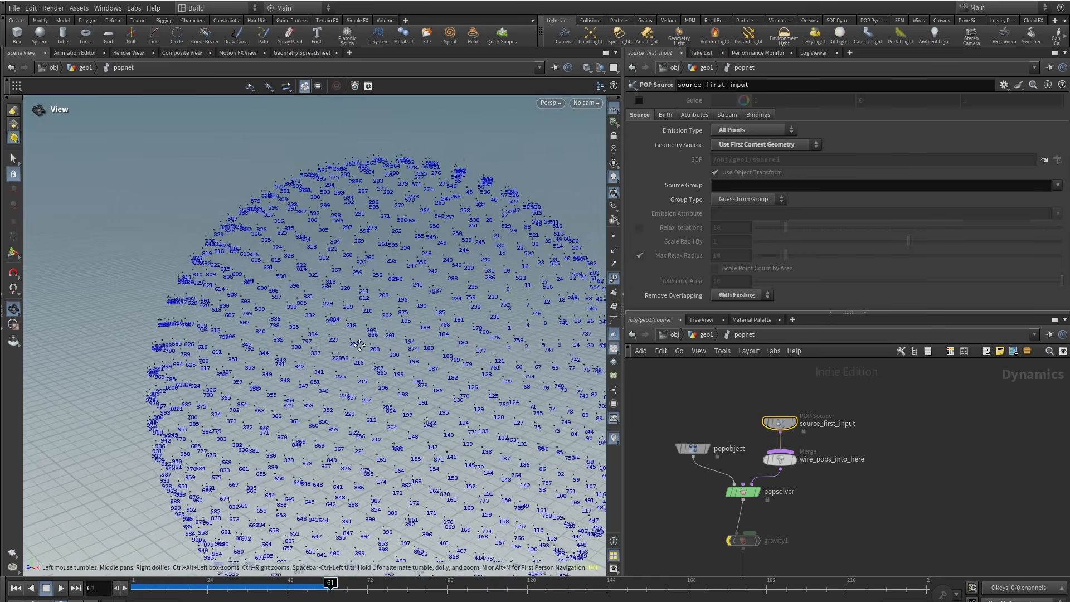
{"action": "key", "text": "Return"}
Set Remove Overlapping back to None, return to frame 1 and hide the point numbers.
{"action": "left_click", "coordinate": [745, 296]}
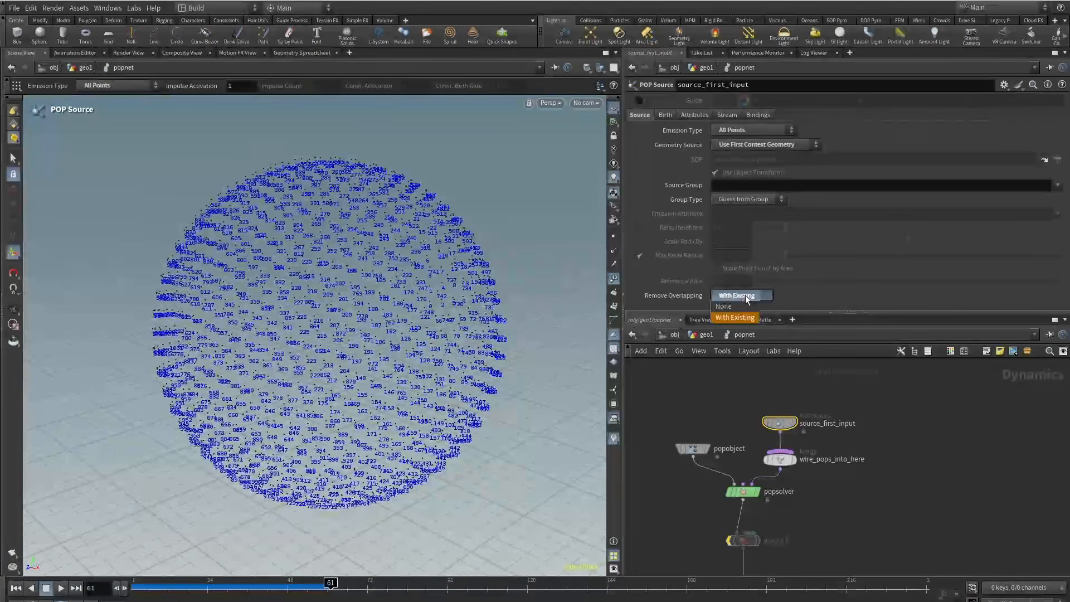
{"action": "left_click", "coordinate": [734, 317]}
{"action": "left_click_drag", "start_coordinate": [185, 582], "coordinate": [121, 582]}
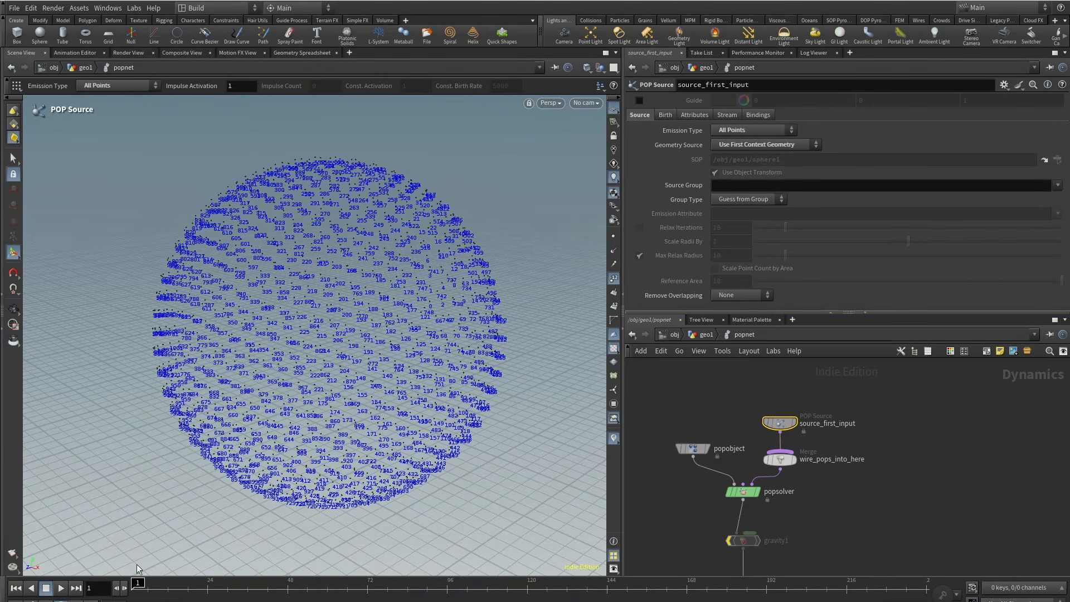
{"action": "left_click", "coordinate": [614, 279]}
{"action": "middle_click_drag", "start_coordinate": [413, 234], "coordinate": [382, 227], "text": "alt"}
Re-enable the bypassed gravity1 node and bring up the POP Source's birth settings.
{"action": "middle_click_drag", "start_coordinate": [877, 511], "coordinate": [901, 447]}
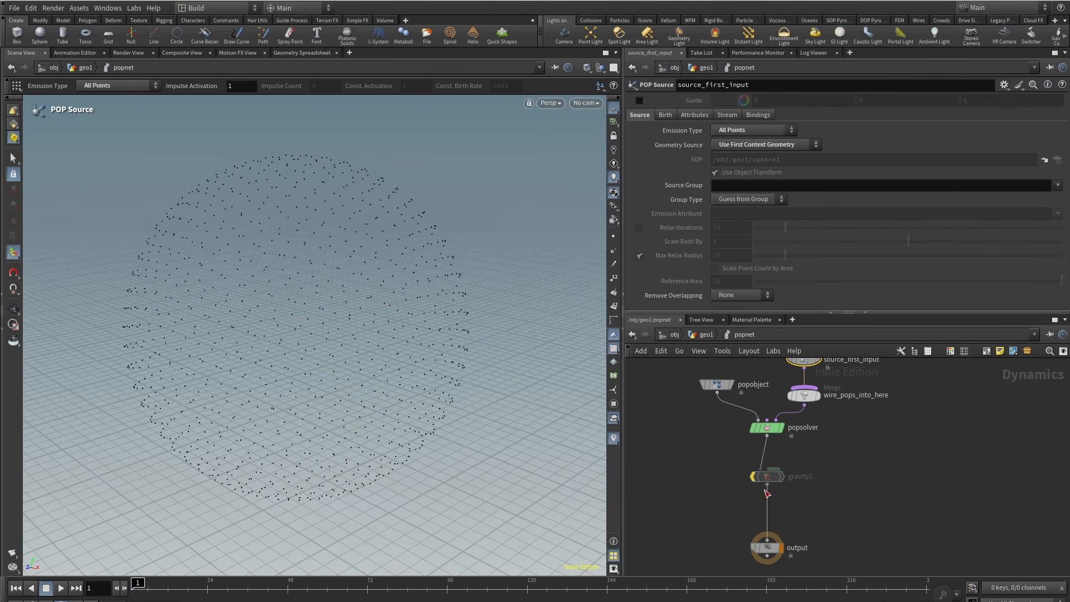
{"action": "left_click", "coordinate": [754, 466]}
{"action": "key", "text": "Escape"}
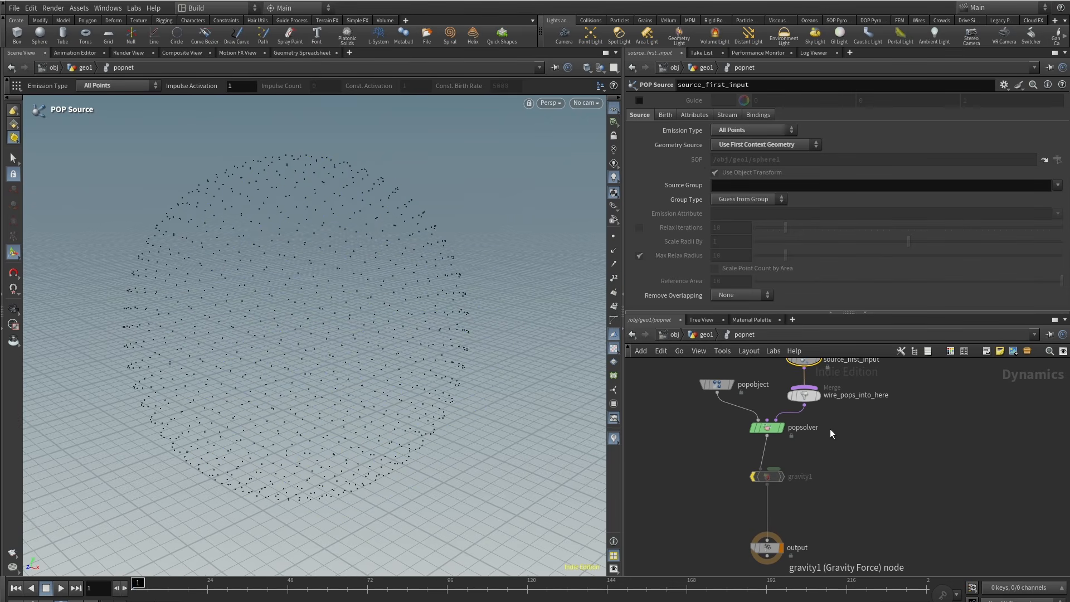
{"action": "middle_click_drag", "start_coordinate": [857, 373], "coordinate": [819, 456]}
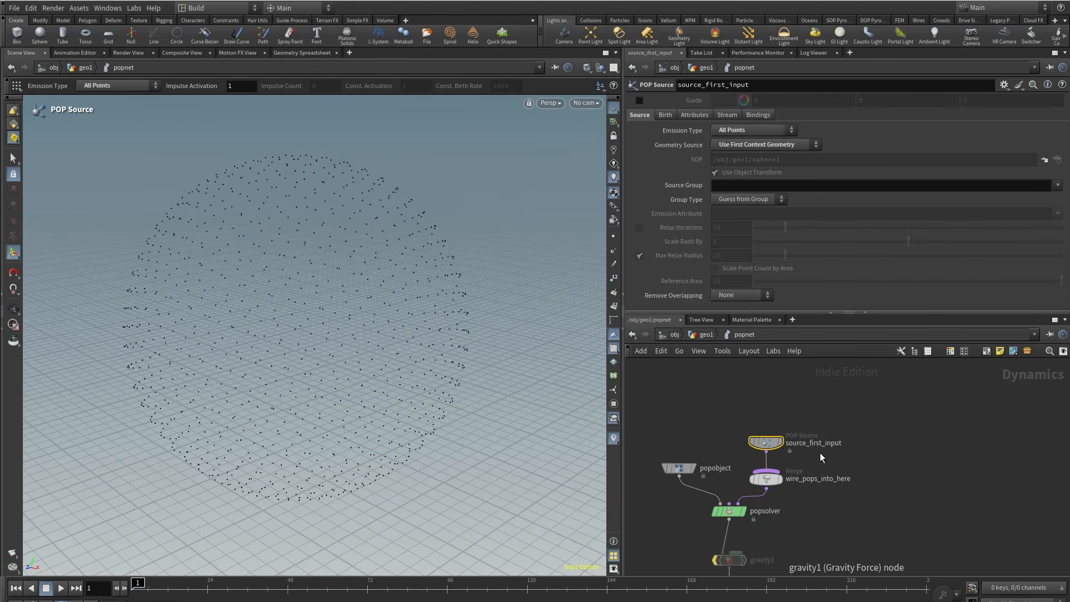
{"action": "left_click", "coordinate": [665, 115]}
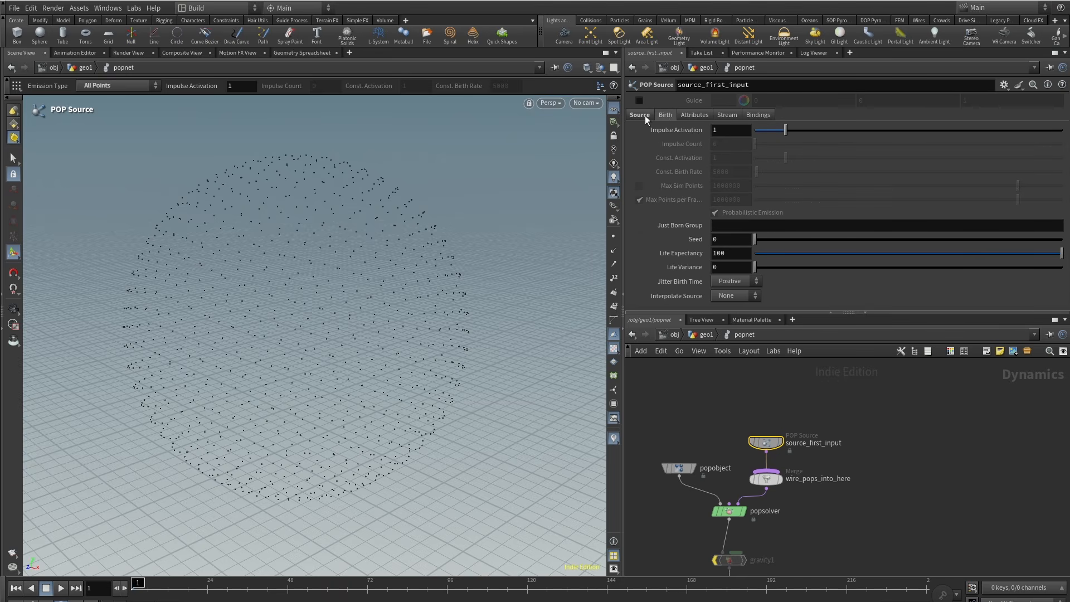
{"action": "left_click", "coordinate": [644, 115]}
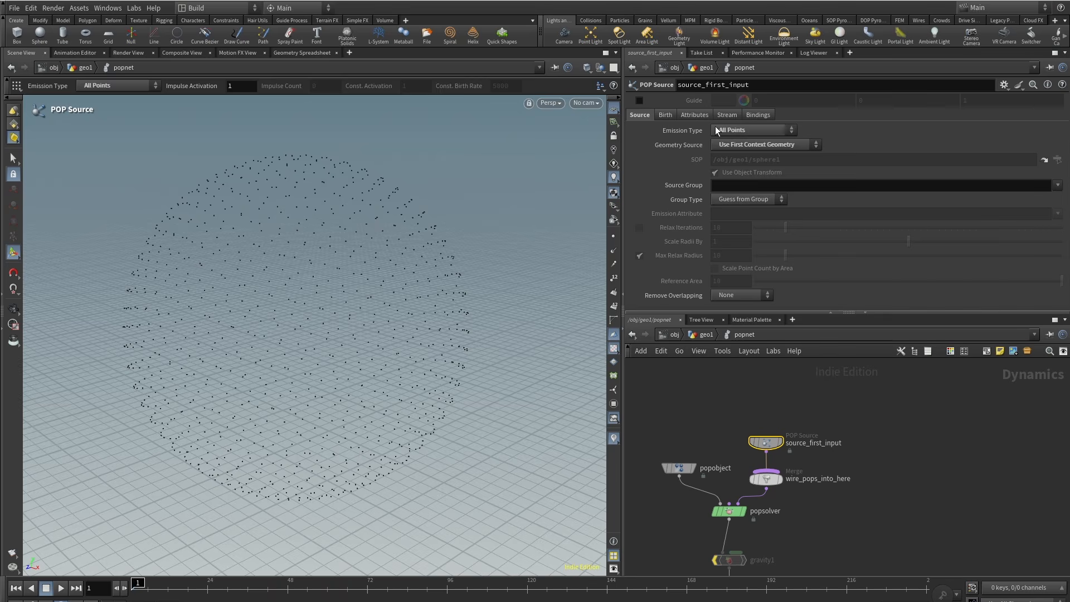
{"action": "left_click", "coordinate": [665, 115]}
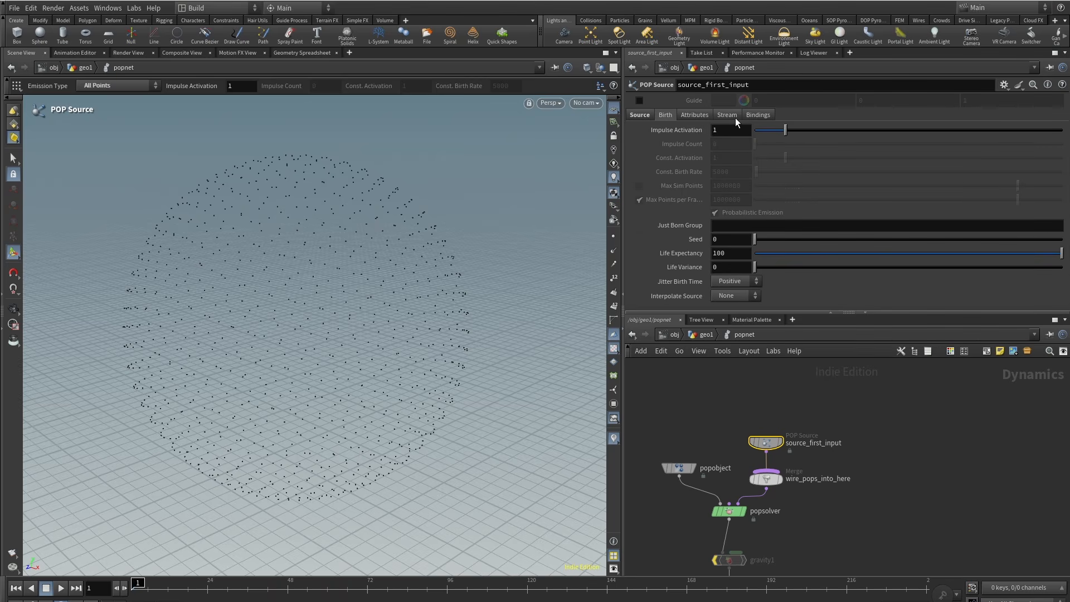
{"action": "middle_click_drag", "start_coordinate": [878, 477], "coordinate": [852, 486]}
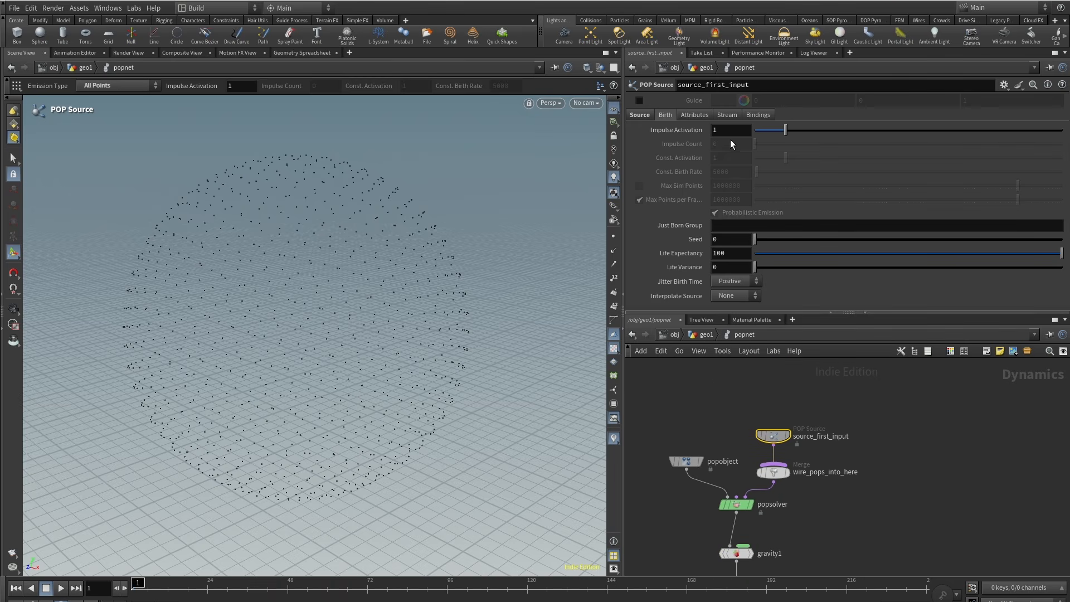
Set Impulse Activation to the expression $F = 10 and scrub to frame 16 to check the emission.
{"action": "left_click_drag", "start_coordinate": [724, 131], "coordinate": [674, 139]}
{"action": "type", "text": "$F "}
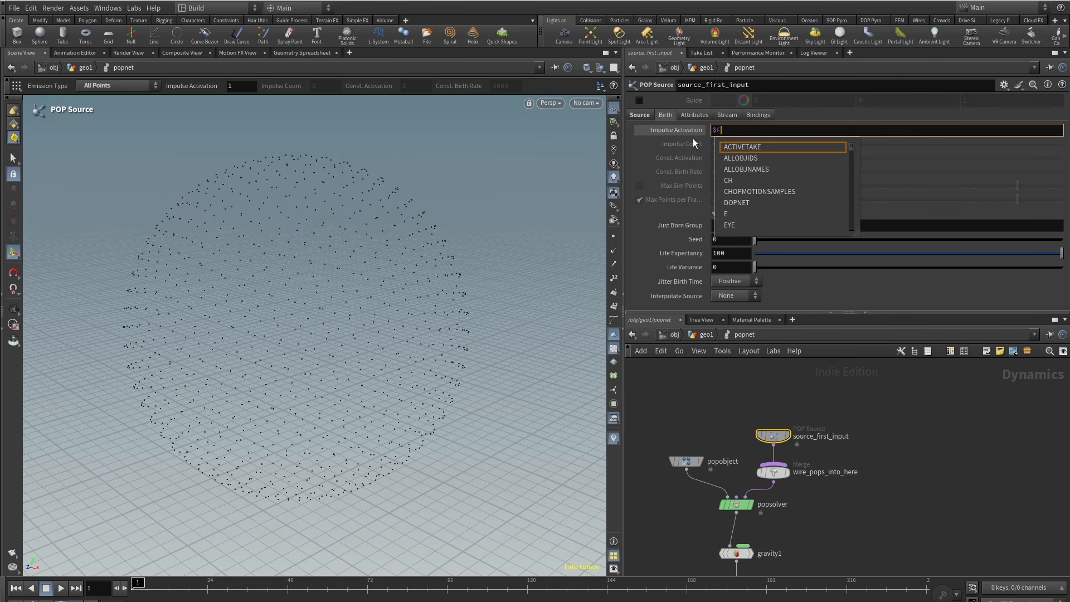
{"action": "type", "text": "= 10"}
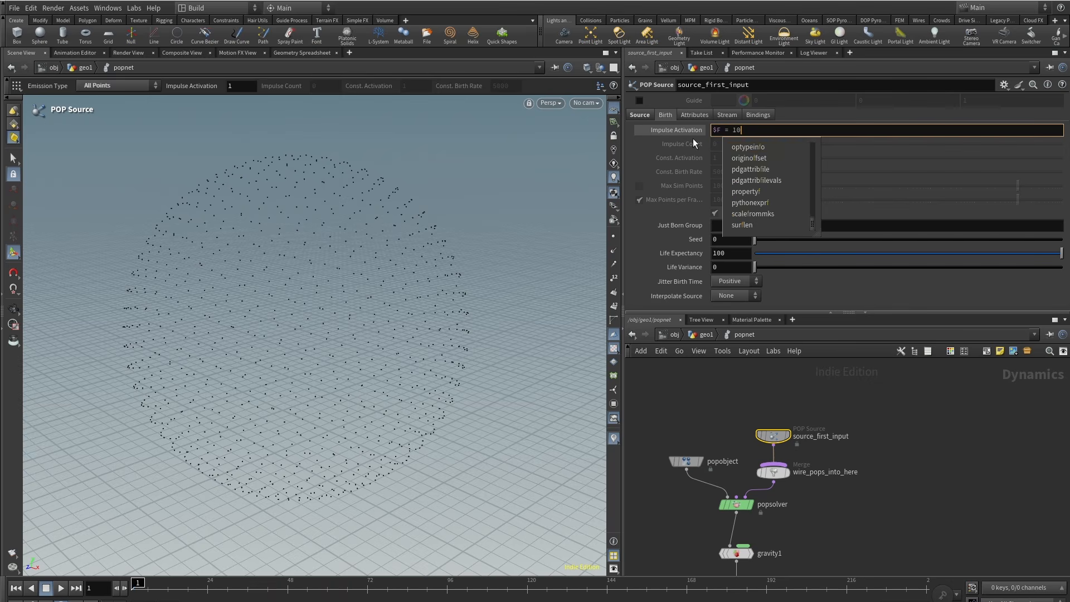
{"action": "key", "text": "Return"}
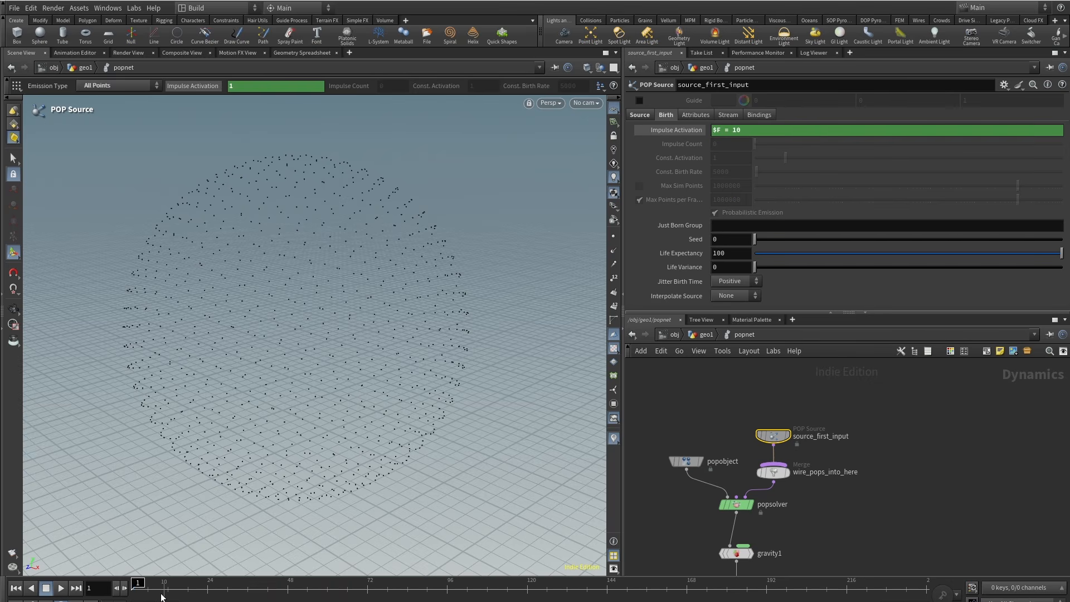
{"action": "middle_click_drag", "start_coordinate": [734, 554], "coordinate": [725, 491]}
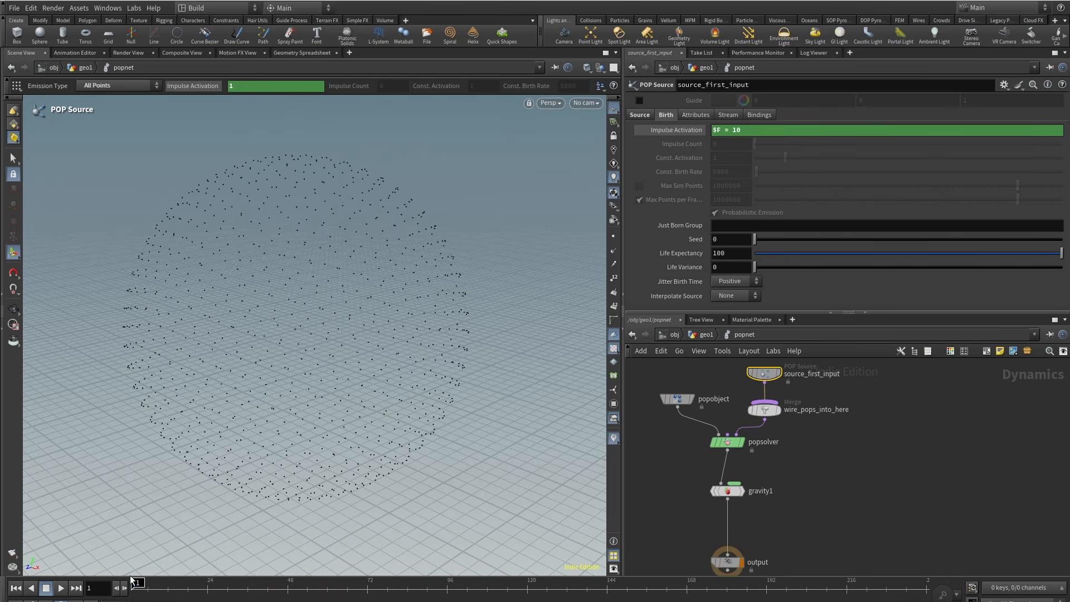
{"action": "left_click_drag", "start_coordinate": [133, 583], "coordinate": [181, 584]}
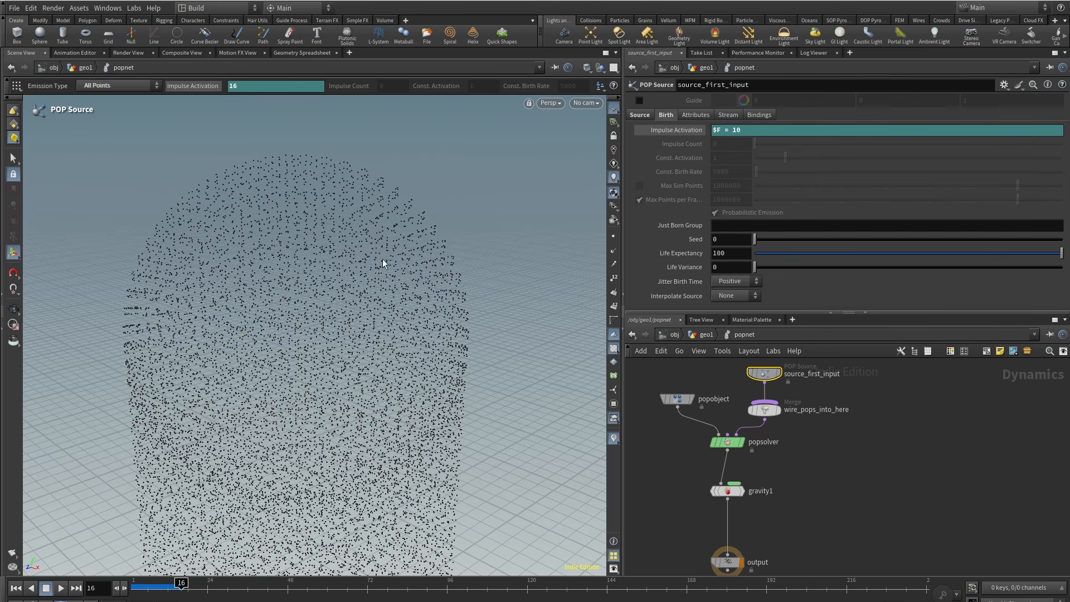
Correct the Impulse Activation expression to $F == 10 and scrub from frame 1 to 13 to examine the single-frame emission.
{"action": "left_click", "coordinate": [732, 130]}
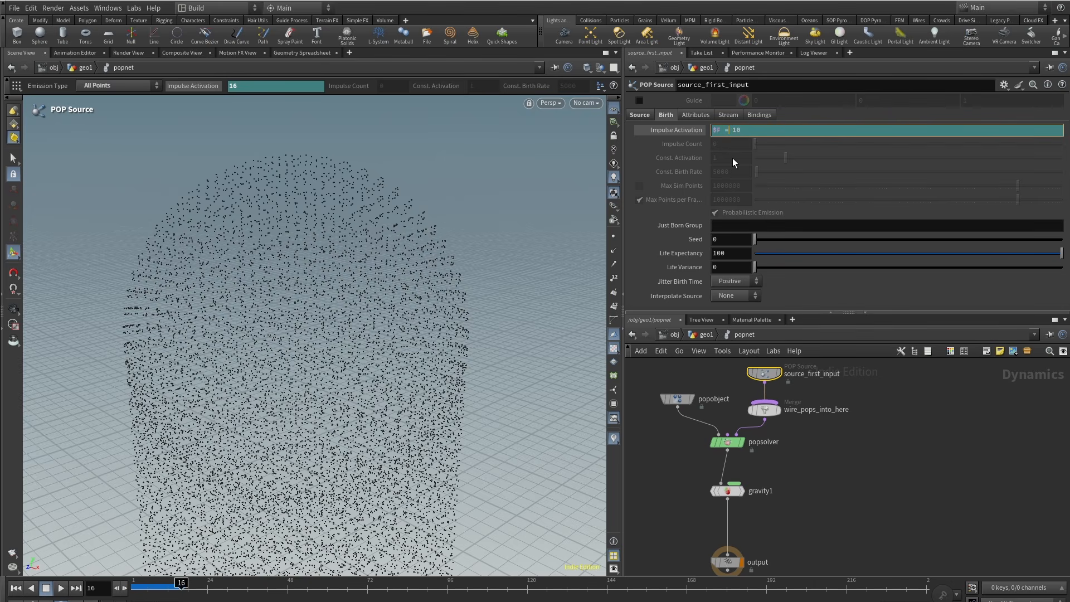
{"action": "type", "text": "="}
{"action": "key", "text": "Return"}
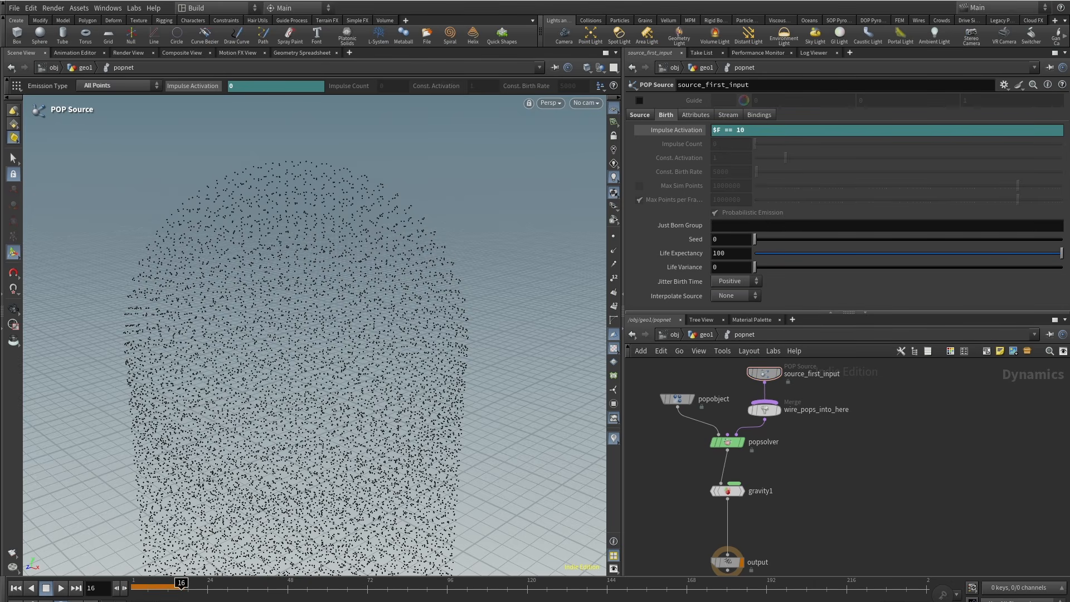
{"action": "left_click_drag", "start_coordinate": [134, 583], "coordinate": [172, 586]}
{"action": "right_click_drag", "start_coordinate": [385, 271], "coordinate": [310, 401], "text": "alt"}
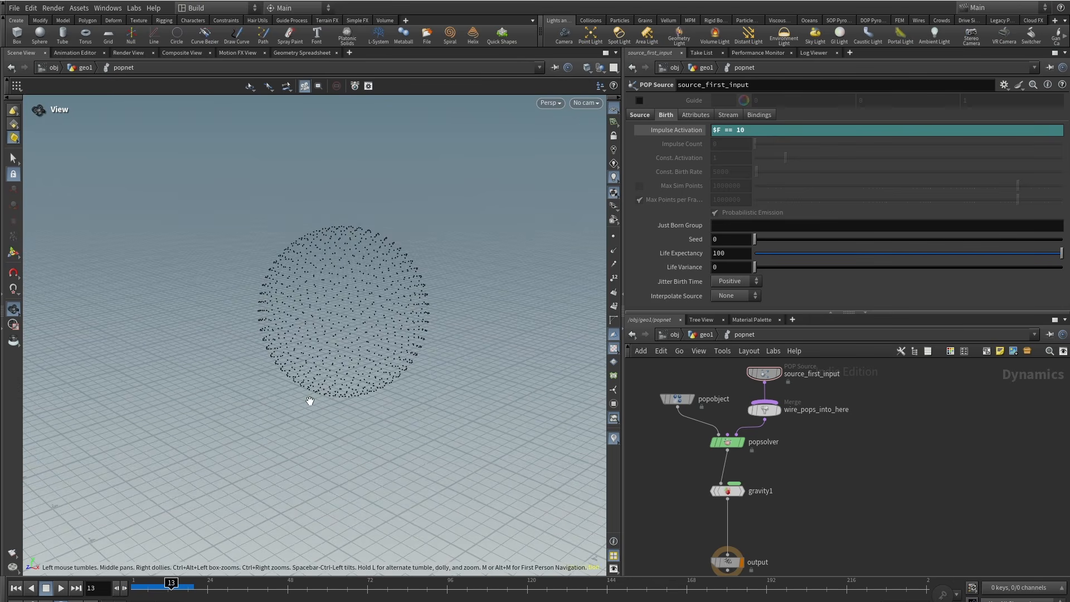
{"action": "left_click_drag", "start_coordinate": [310, 401], "coordinate": [283, 402]}
{"action": "key", "text": "Return"}
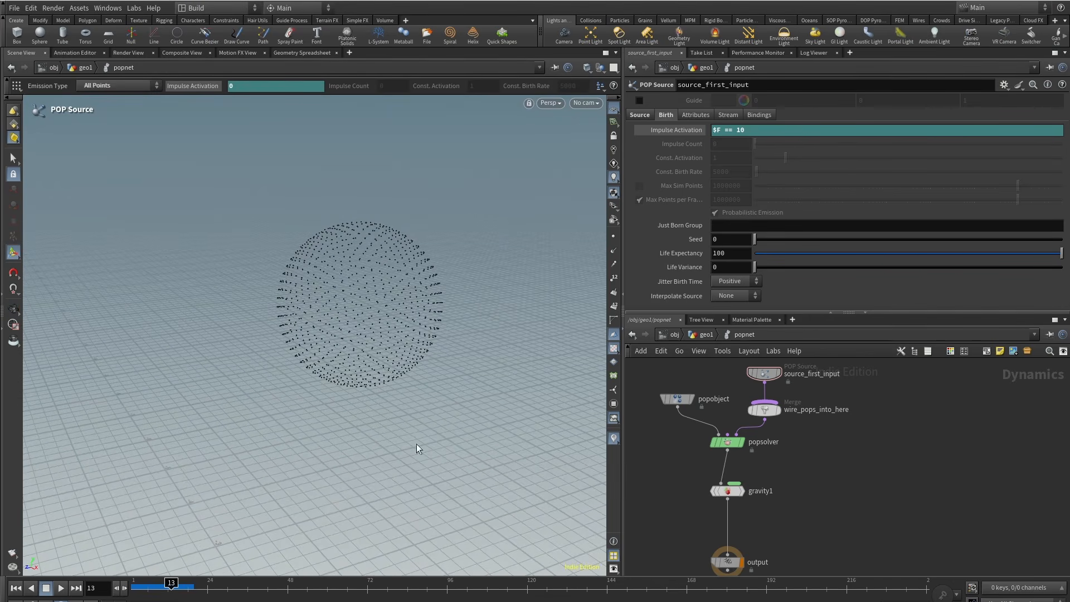
Return to frame 1, delete the Impulse Activation expression and set the value to 1.
{"action": "left_click_drag", "start_coordinate": [153, 585], "coordinate": [120, 589]}
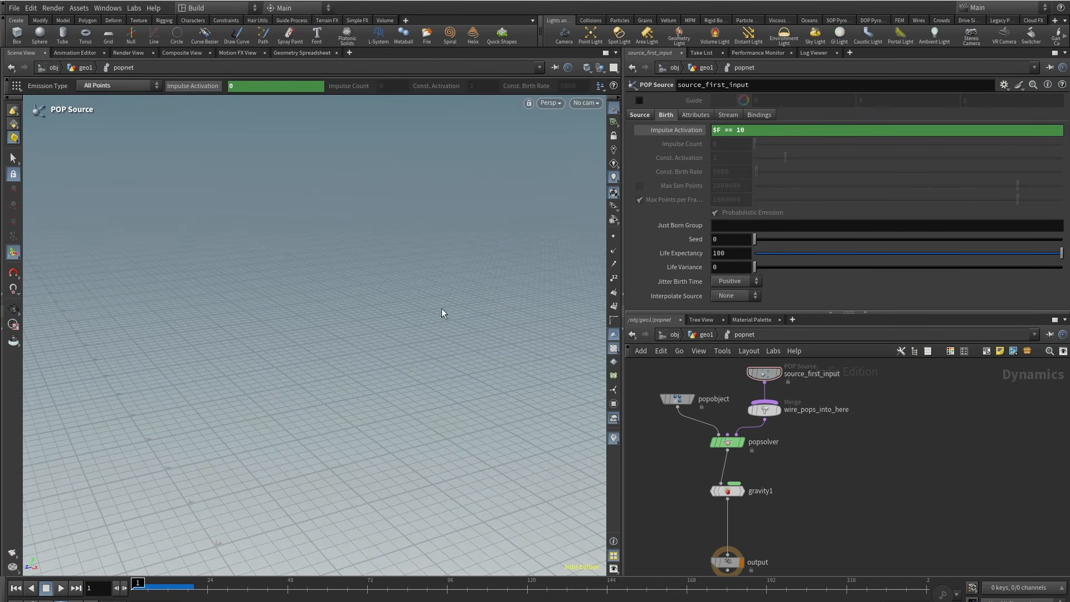
{"action": "right_click", "coordinate": [680, 130]}
{"action": "left_click", "coordinate": [736, 294]}
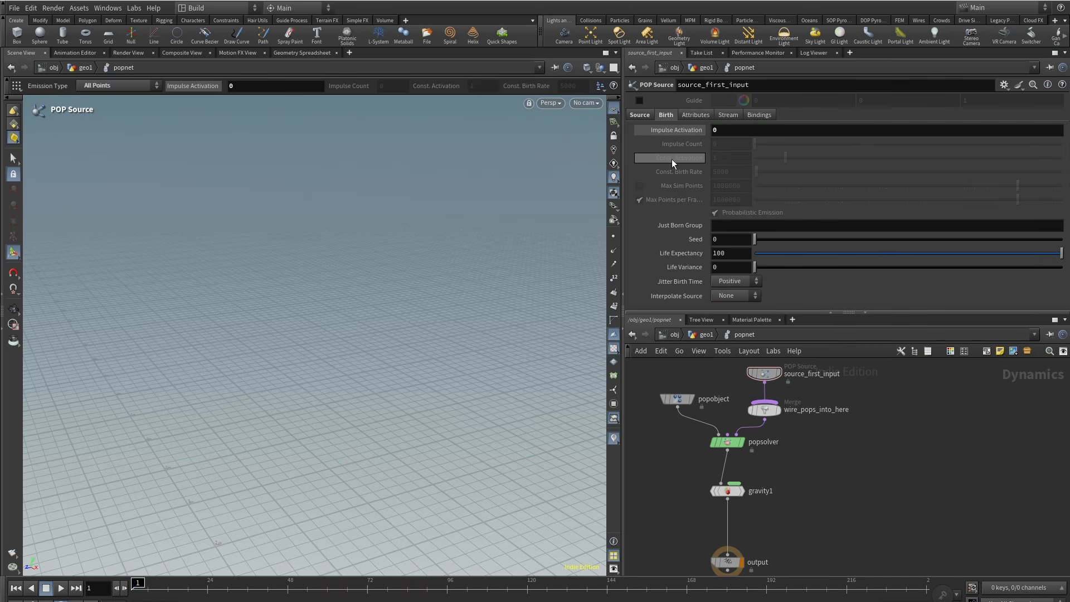
{"action": "double_click", "coordinate": [716, 130]}
{"action": "type", "text": "1"}
{"action": "key", "text": "Return"}
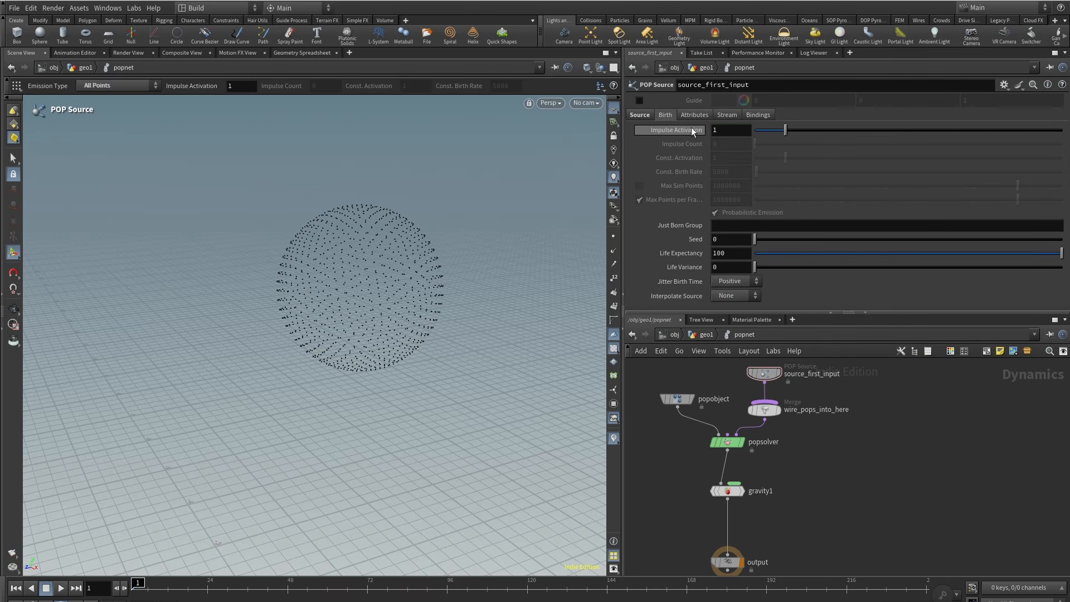
Set the POP Source's Emission Type to Scatter onto Surfaces and bring up its birth settings.
{"action": "left_click", "coordinate": [645, 117]}
{"action": "left_click", "coordinate": [755, 129]}
{"action": "left_click", "coordinate": [755, 173]}
{"action": "left_click", "coordinate": [665, 115]}
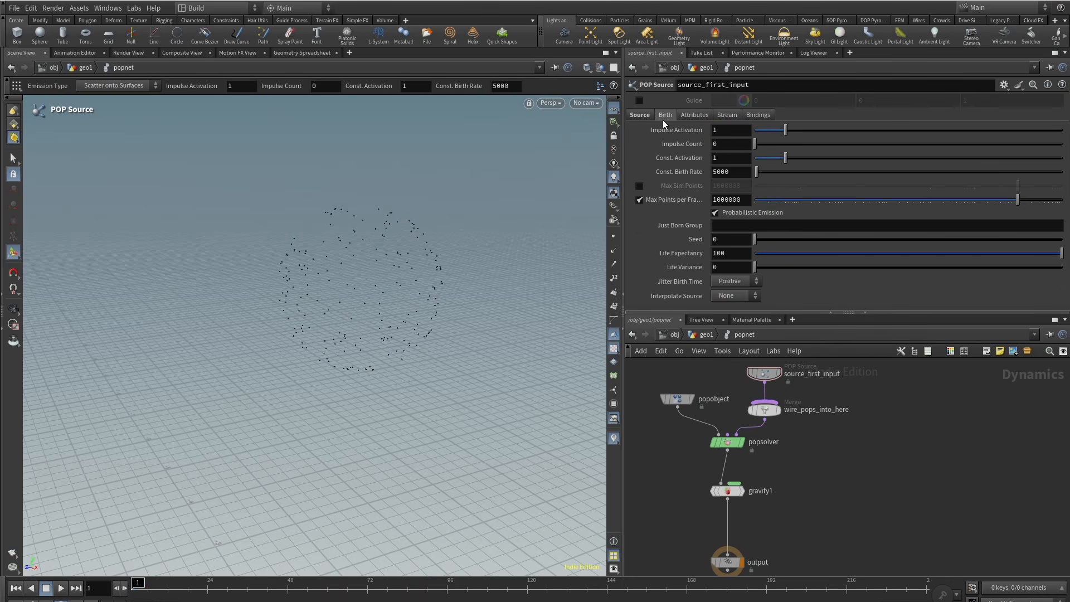
{"action": "middle_click_drag", "start_coordinate": [386, 272], "coordinate": [358, 294], "text": "alt"}
{"action": "right_click_drag", "start_coordinate": [359, 293], "coordinate": [394, 242], "text": "alt"}
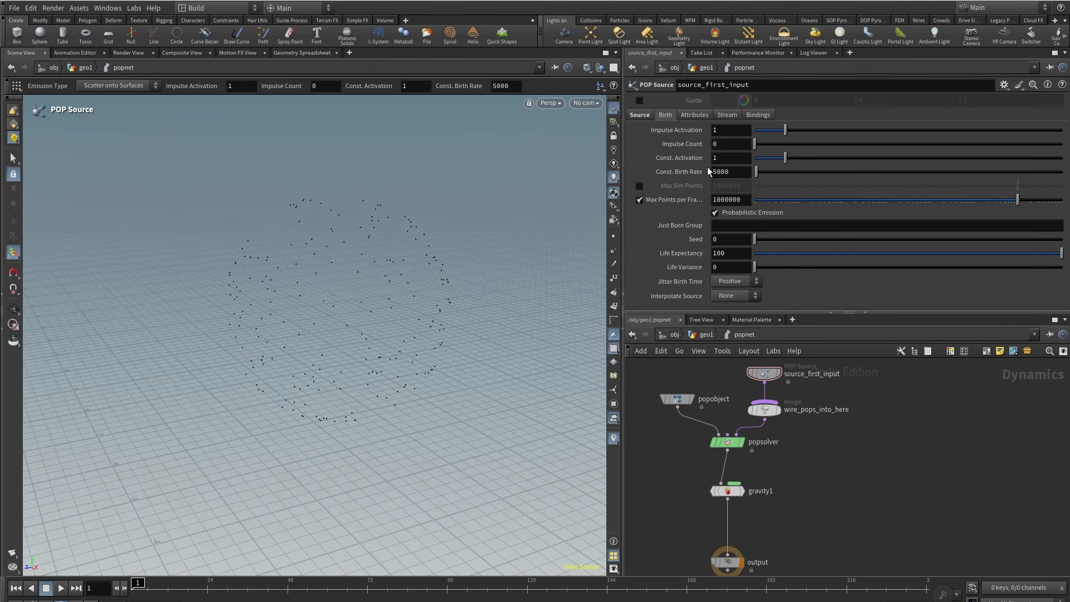
Play the simulation with the scattered emission, and scrub back to frame 27 to examine the constant particle stream.
{"action": "left_click", "coordinate": [60, 588]}
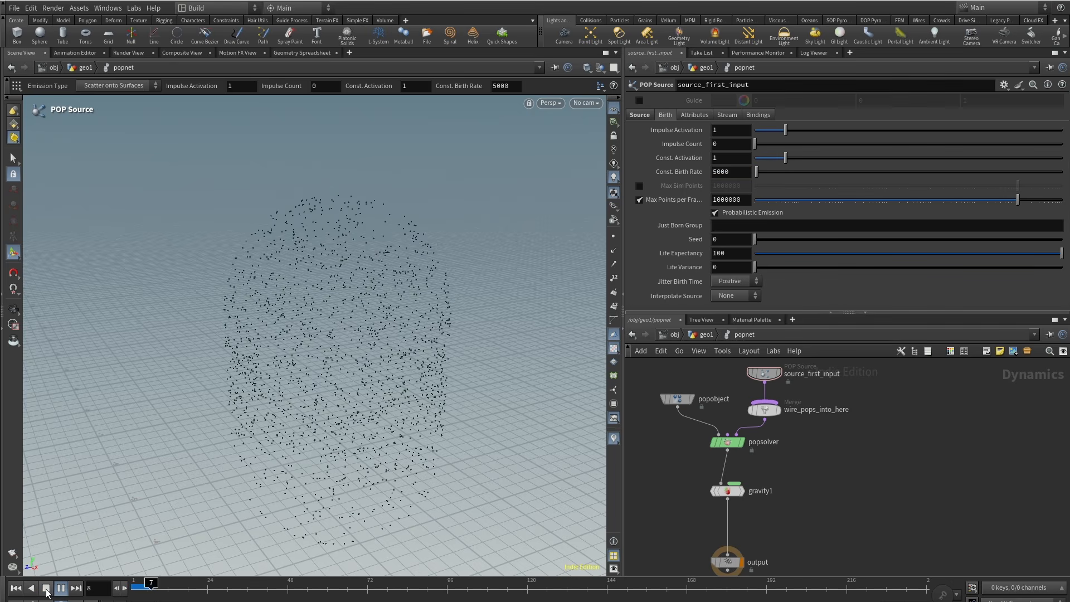
{"action": "left_click", "coordinate": [49, 590]}
{"action": "right_click_drag", "start_coordinate": [312, 357], "coordinate": [256, 401], "text": "alt"}
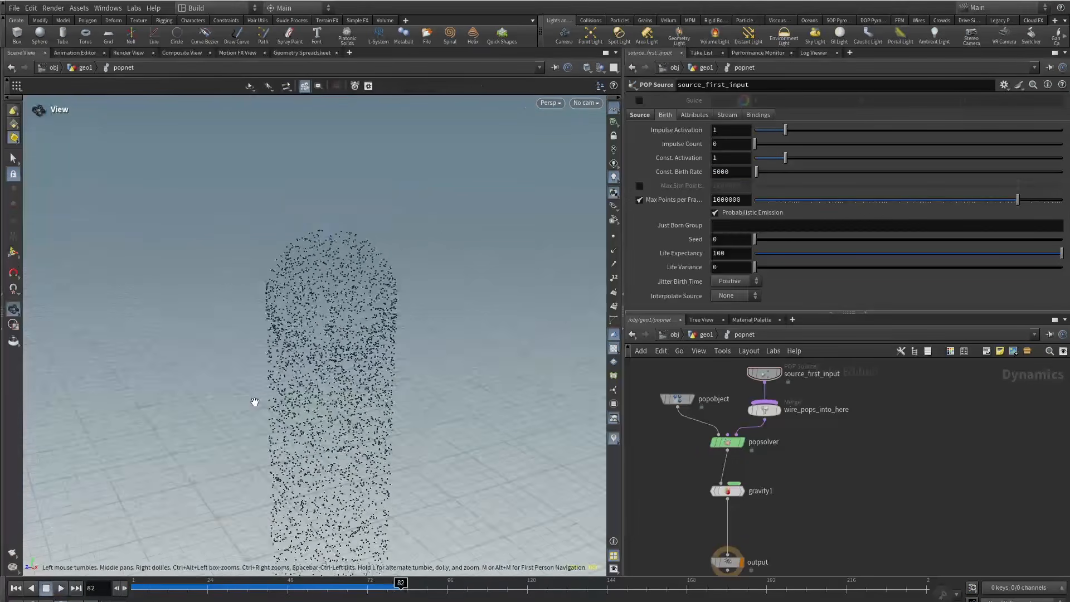
{"action": "left_click_drag", "start_coordinate": [256, 401], "coordinate": [273, 384], "text": "alt"}
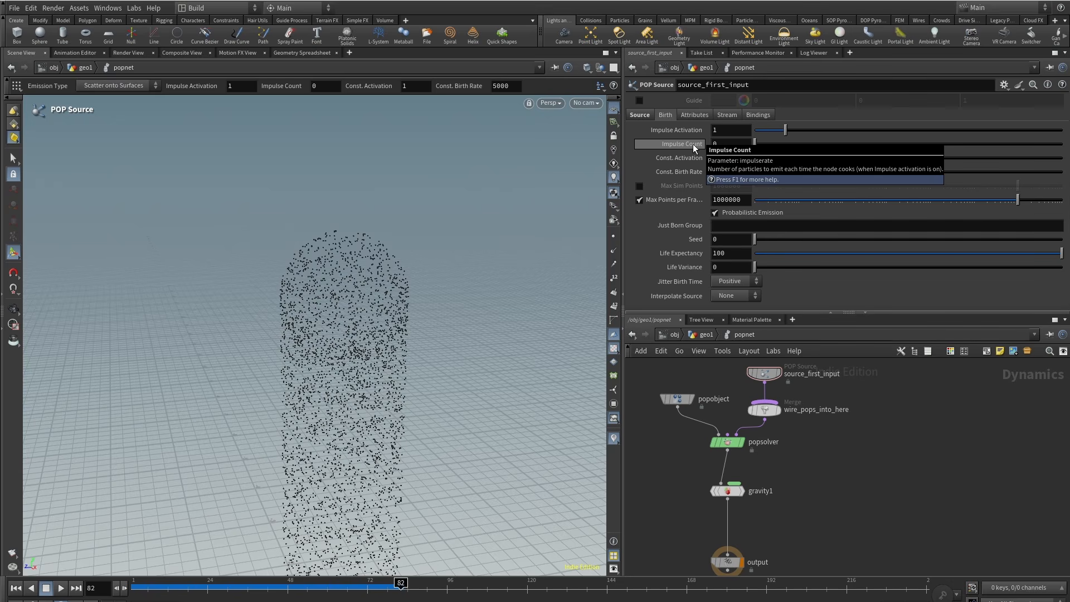
{"action": "middle_click_drag", "start_coordinate": [467, 262], "coordinate": [440, 239], "text": "alt"}
{"action": "right_click_drag", "start_coordinate": [439, 239], "coordinate": [481, 323], "text": "alt"}
{"action": "left_click_drag", "start_coordinate": [144, 590], "coordinate": [217, 591]}
Set Const. Activation to the expression $F < 10 and replay the simulation from frame 1.
{"action": "left_click_drag", "start_coordinate": [723, 159], "coordinate": [707, 159]}
{"action": "type", "text": "$F "}
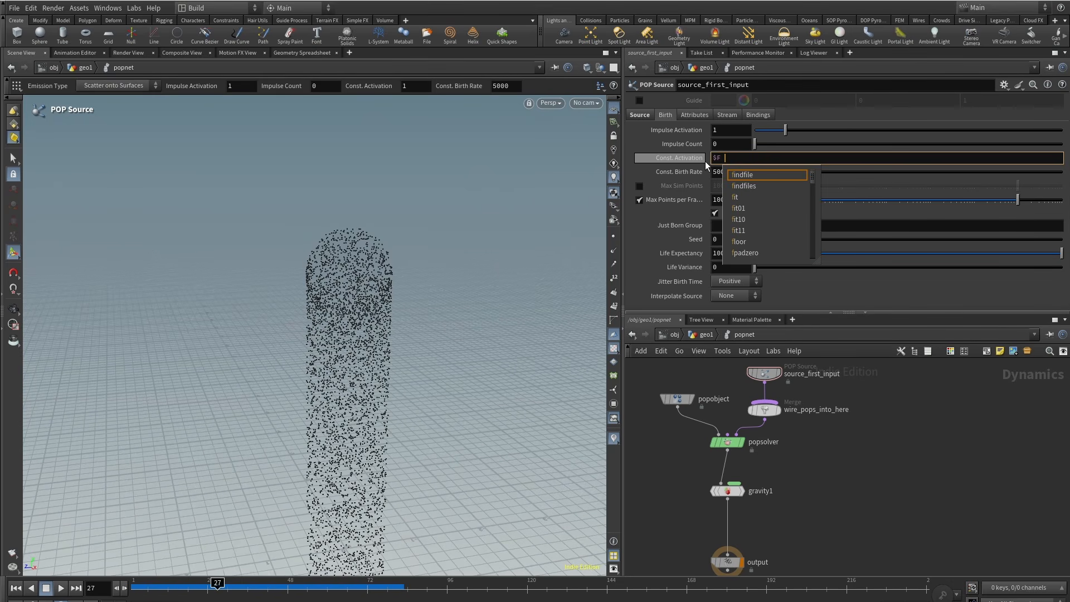
{"action": "type", "text": "< 10"}
{"action": "key", "text": "Return"}
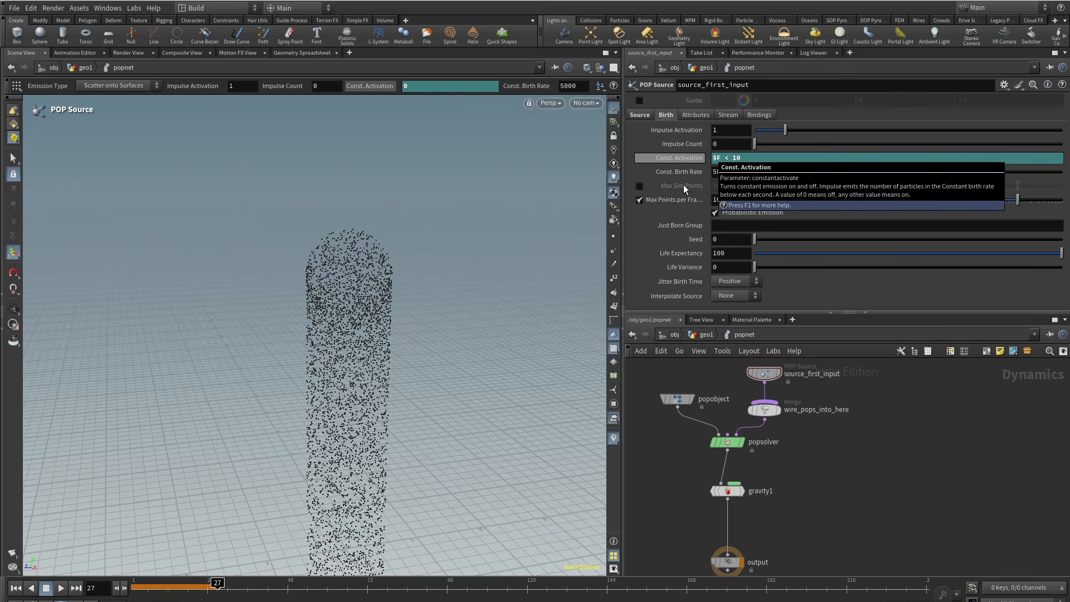
{"action": "left_click_drag", "start_coordinate": [143, 590], "coordinate": [125, 591]}
{"action": "left_click", "coordinate": [59, 590]}
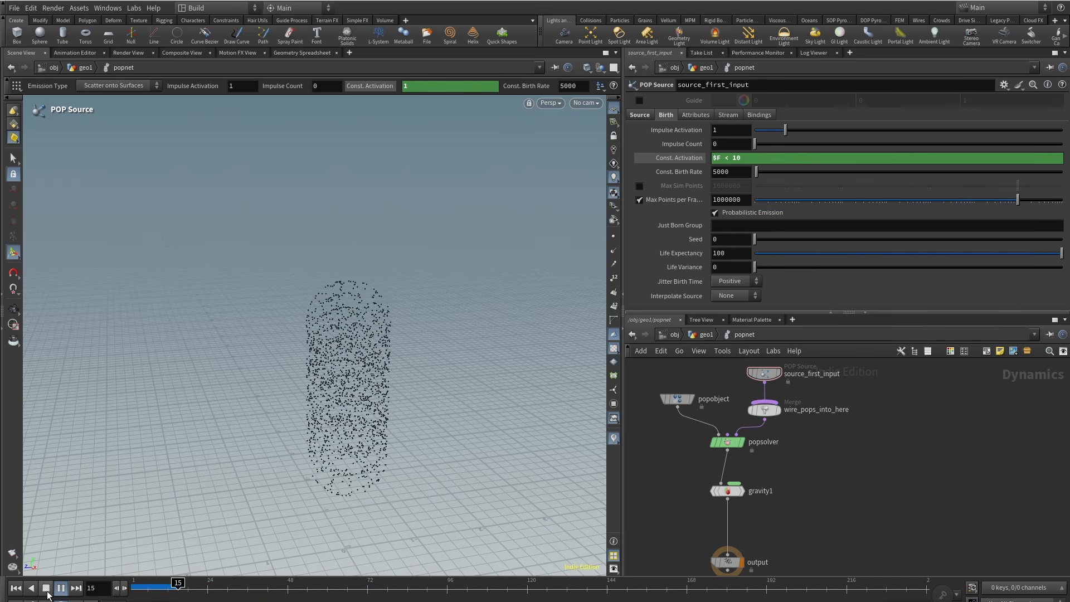
Stop playback at frame 1 and try out the Max Sim Points limit on the POP Source.
{"action": "left_click", "coordinate": [46, 588]}
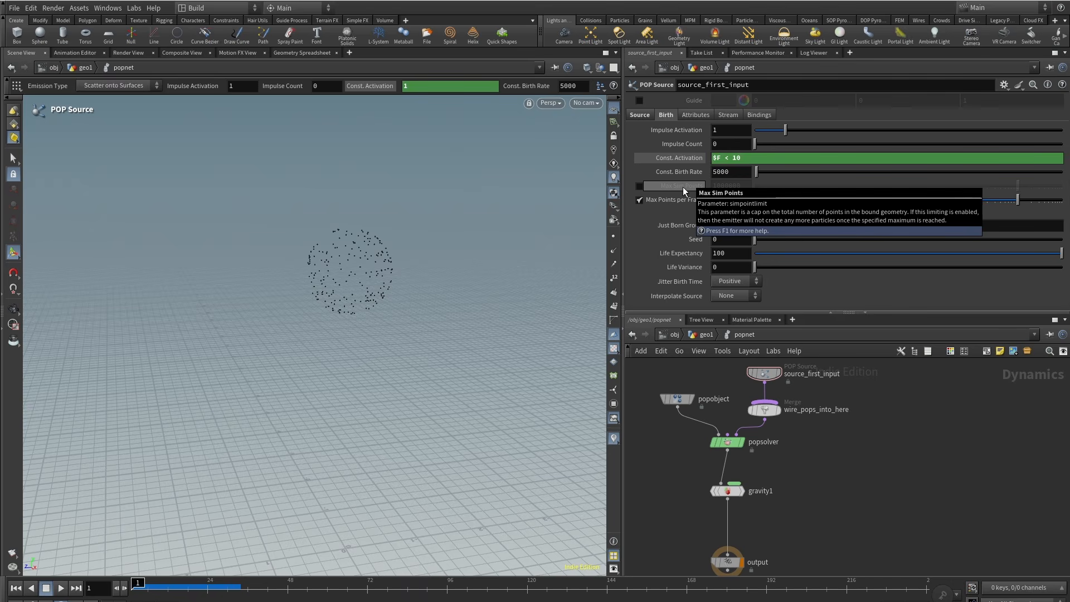
{"action": "left_click", "coordinate": [640, 186]}
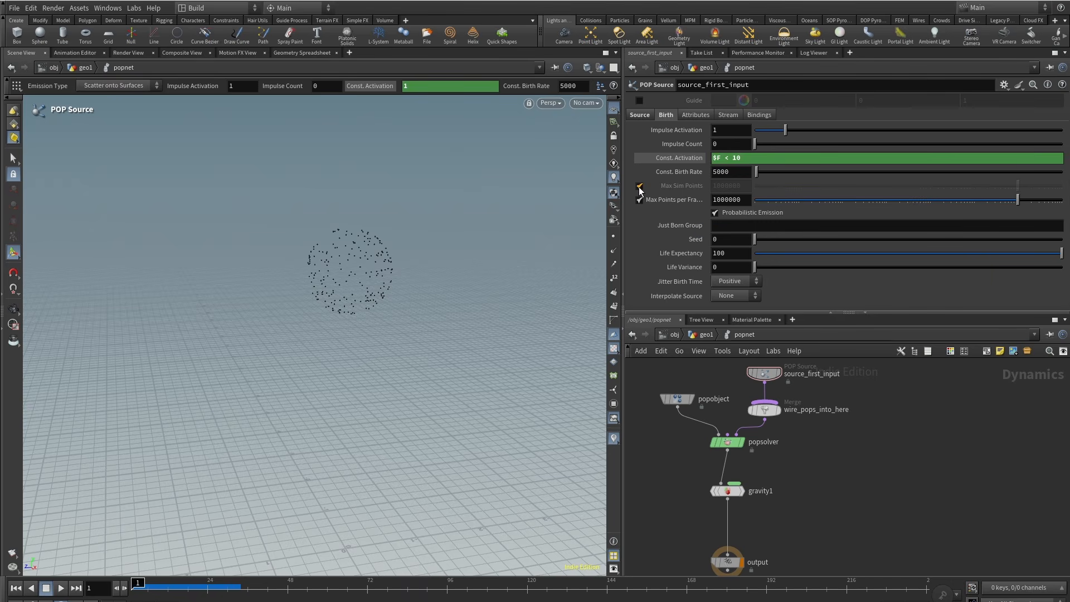
{"action": "left_click", "coordinate": [639, 186]}
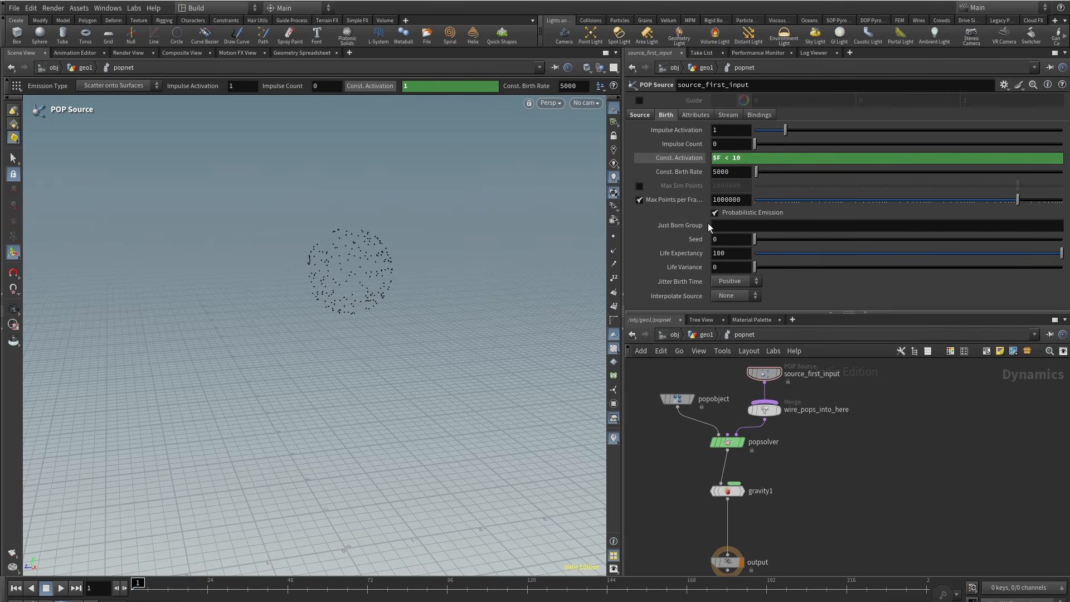
{"action": "key", "text": "Escape"}
{"action": "left_click_drag", "start_coordinate": [330, 251], "coordinate": [339, 282]}
{"action": "key", "text": "Return"}
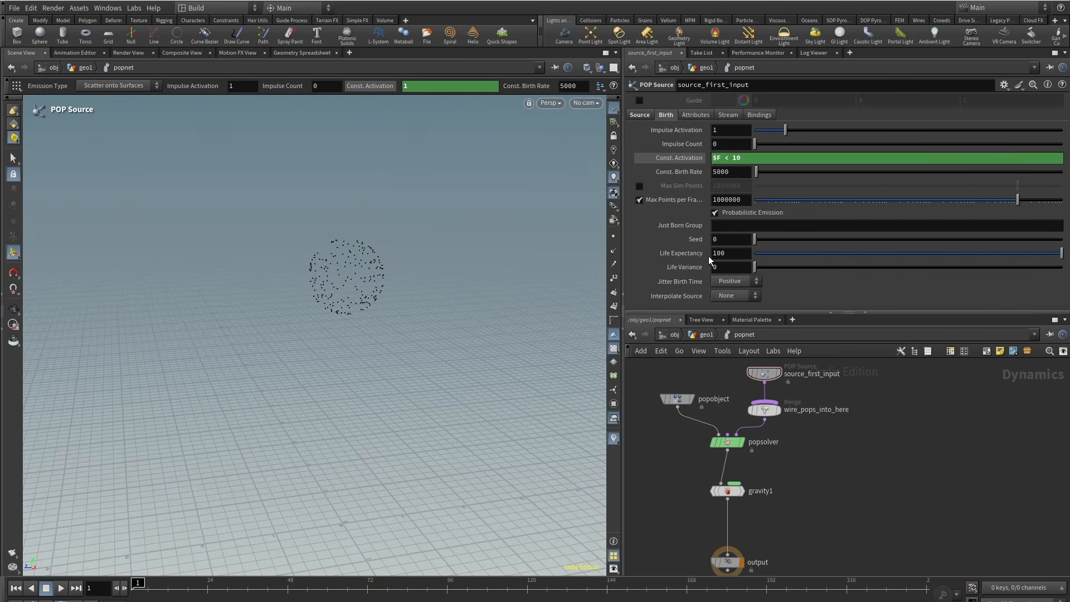
Set the POP Source's Just Born Group to justborn and advance the simulation to frame 11.
{"action": "left_click", "coordinate": [753, 225]}
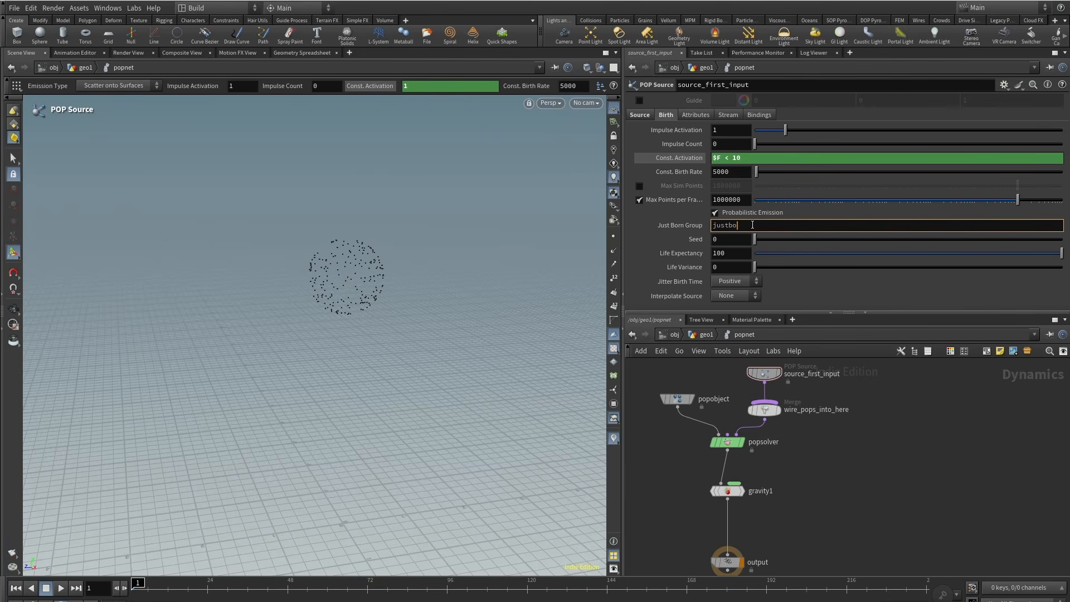
{"action": "type", "text": "rn"}
{"action": "key", "text": "Return"}
{"action": "left_click_drag", "start_coordinate": [131, 591], "coordinate": [165, 591]}
Go up to geo1, display the popnet node and connect a Split node below it.
{"action": "middle_click_drag", "start_coordinate": [824, 416], "coordinate": [817, 363]}
{"action": "left_click", "coordinate": [707, 334]}
{"action": "left_click", "coordinate": [796, 513]}
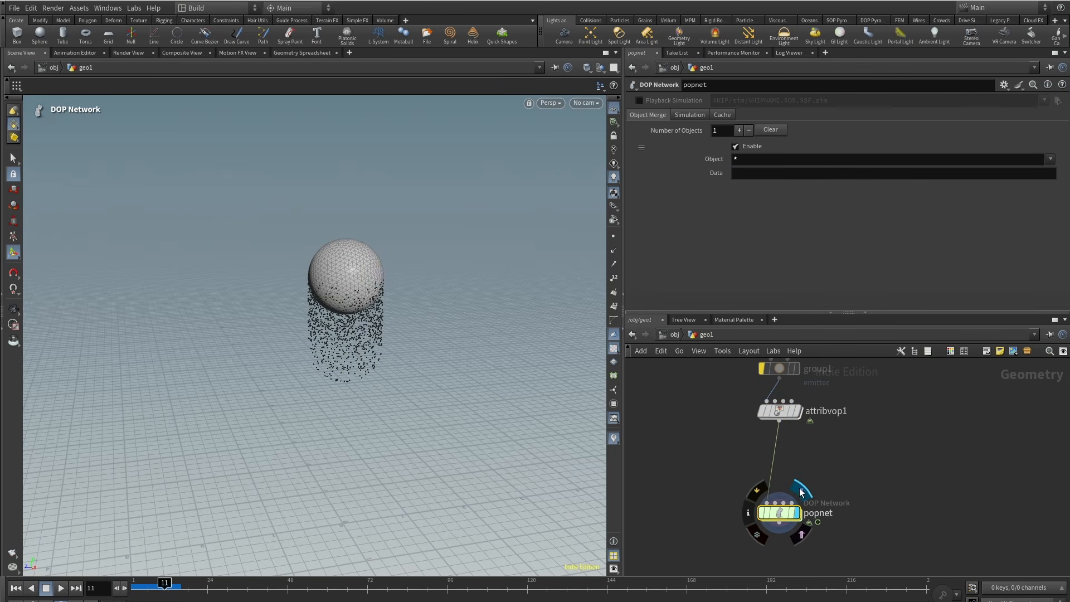
{"action": "middle_click_drag", "start_coordinate": [875, 502], "coordinate": [879, 417]}
{"action": "key", "text": "Tab"}
{"action": "type", "text": "split"}
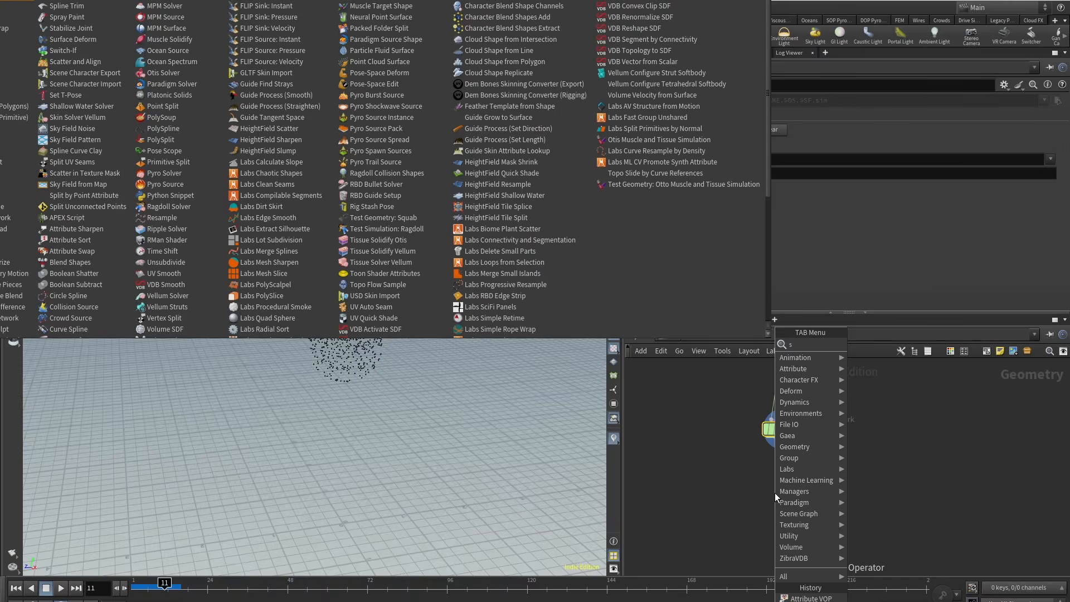
{"action": "key", "text": "Return"}
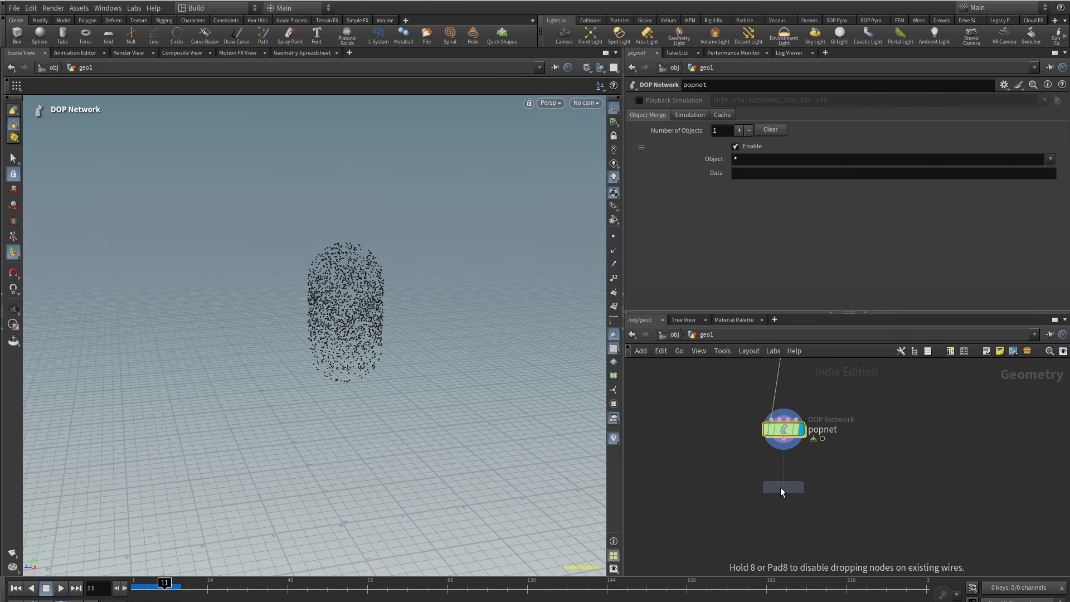
{"action": "left_click", "coordinate": [782, 487]}
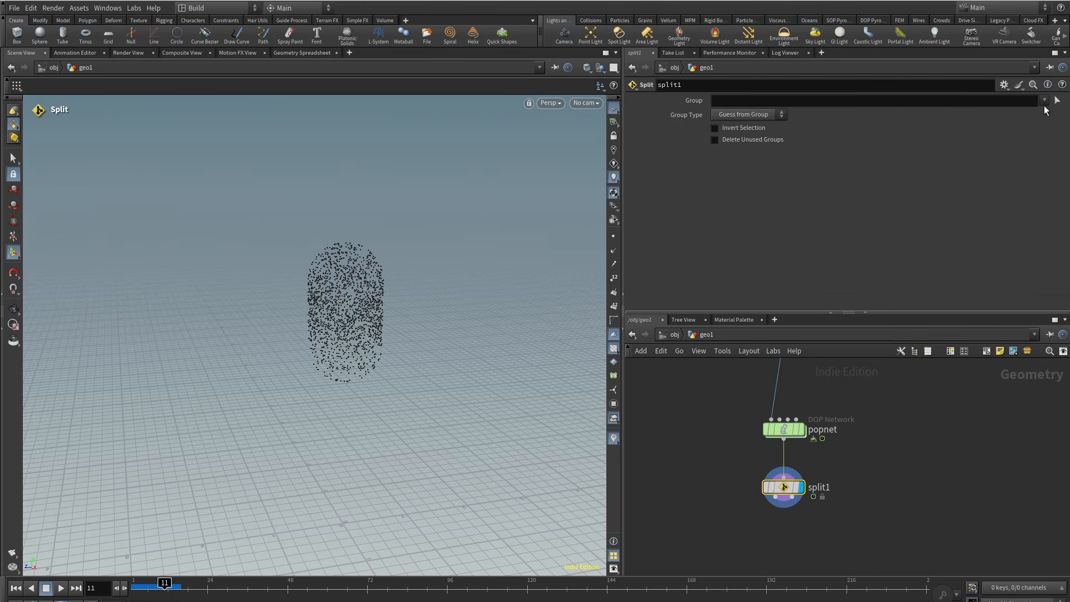
Set the Split node's Group to justborn and scrub back to frame 2 to check the newborn particles.
{"action": "left_click", "coordinate": [1044, 101]}
{"action": "left_click", "coordinate": [1014, 114]}
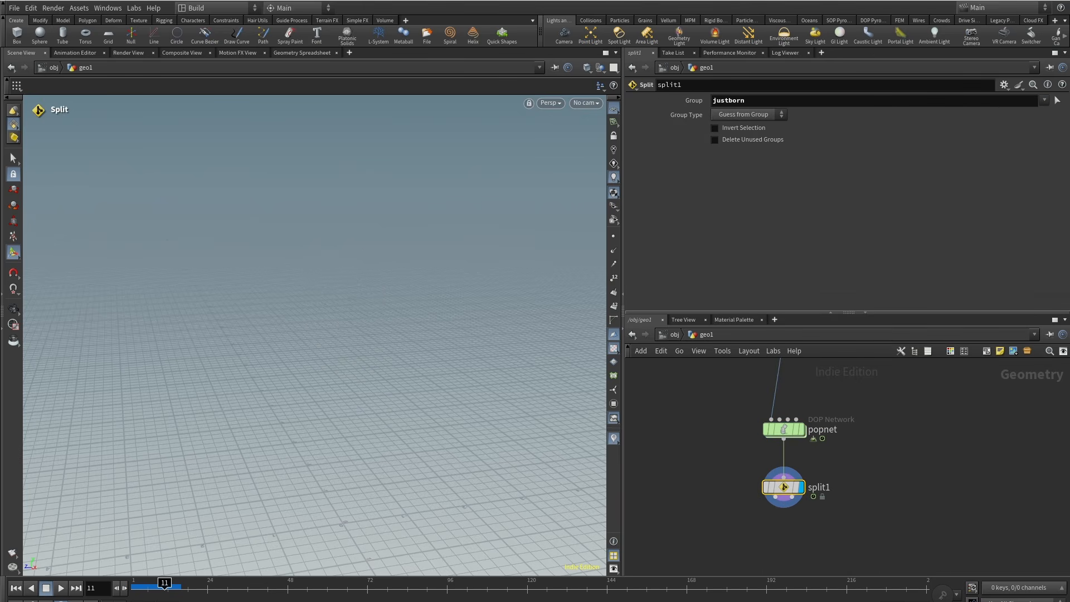
{"action": "left_click_drag", "start_coordinate": [160, 595], "coordinate": [135, 588]}
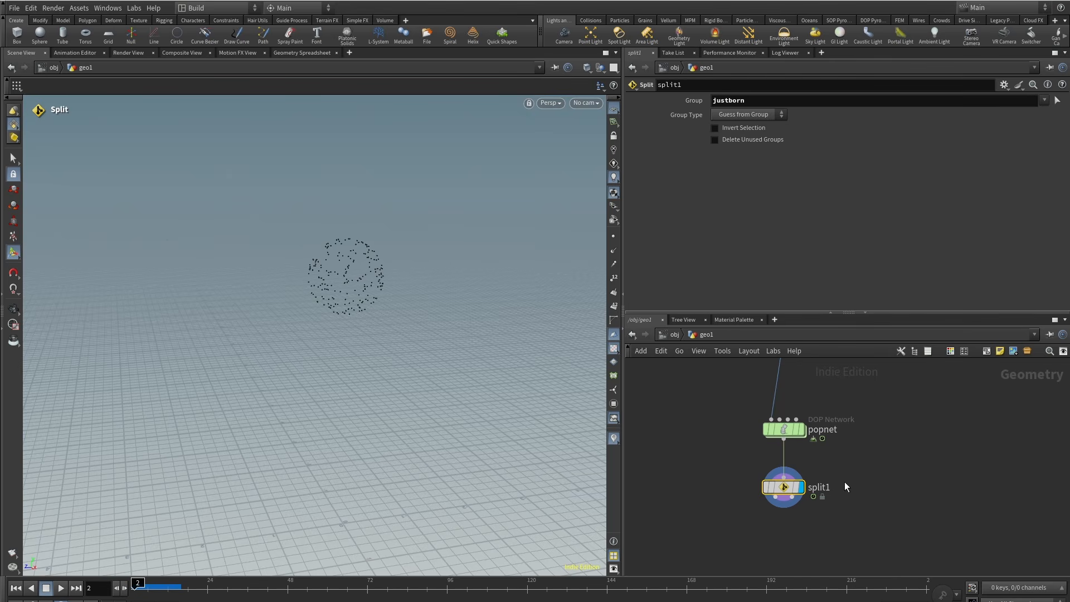
Return inside popnet, rewind to frame 1 and set the POP Source's Seed to 0.83.
{"action": "double_click", "coordinate": [784, 431]}
{"action": "left_click_drag", "start_coordinate": [136, 589], "coordinate": [180, 589]}
{"action": "middle_click_drag", "start_coordinate": [868, 414], "coordinate": [868, 382]}
{"action": "key", "text": "ctrl+Up"}
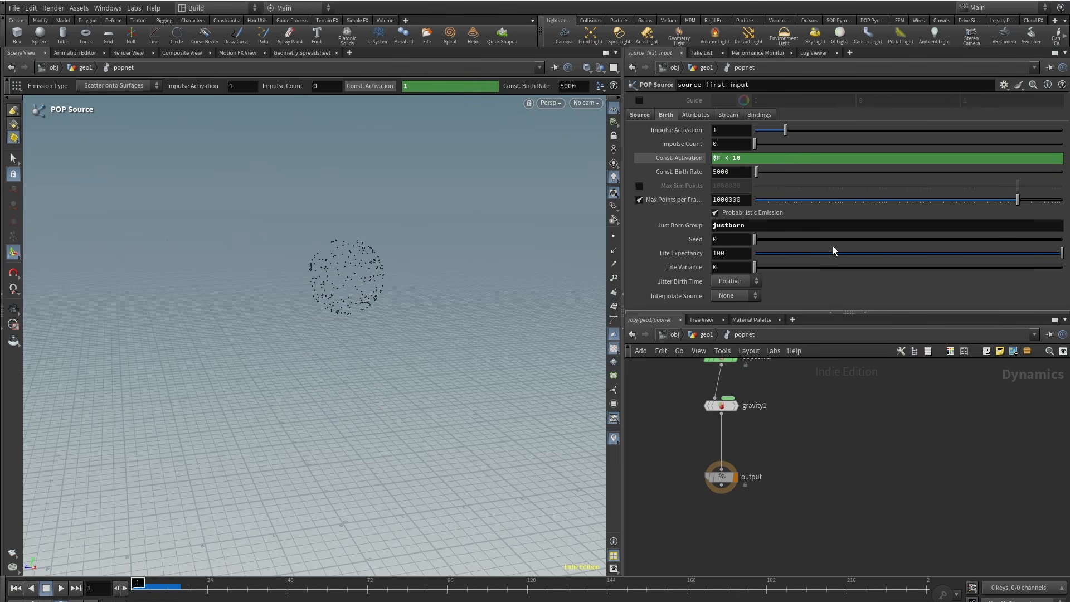
{"action": "left_click_drag", "start_coordinate": [797, 240], "coordinate": [701, 257]}
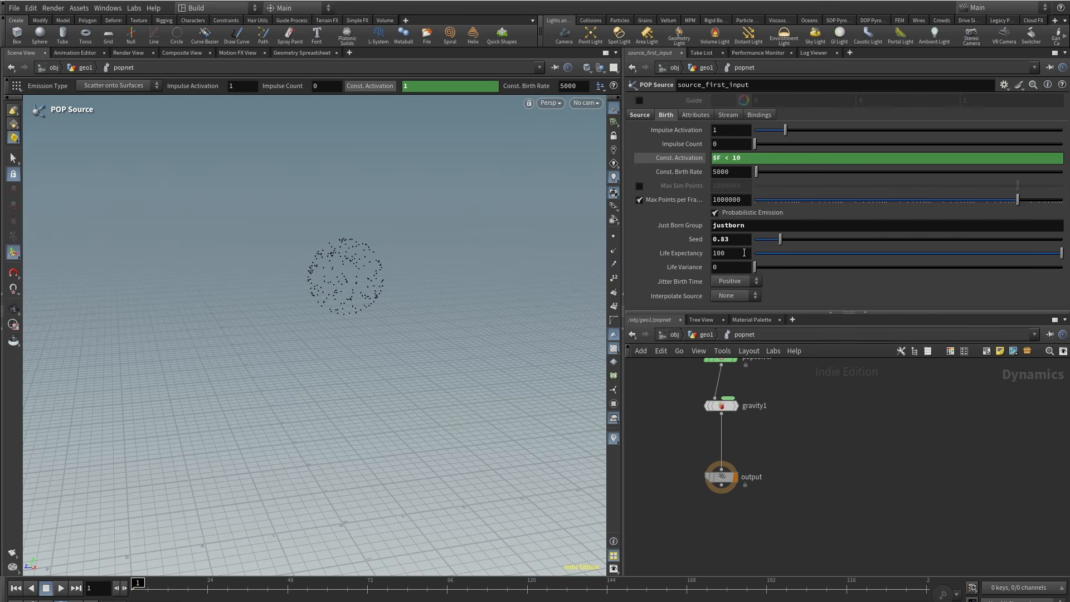
Set Life Expectancy to 1 and move to frame 24 to examine the falling particle stream.
{"action": "key", "text": "Return"}
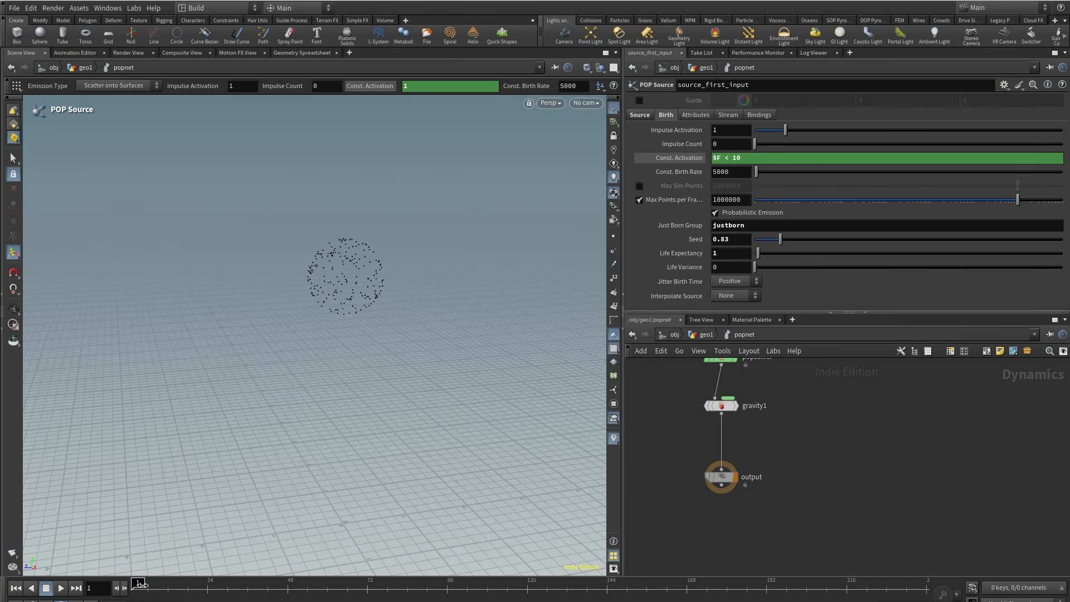
{"action": "left_click", "coordinate": [211, 594]}
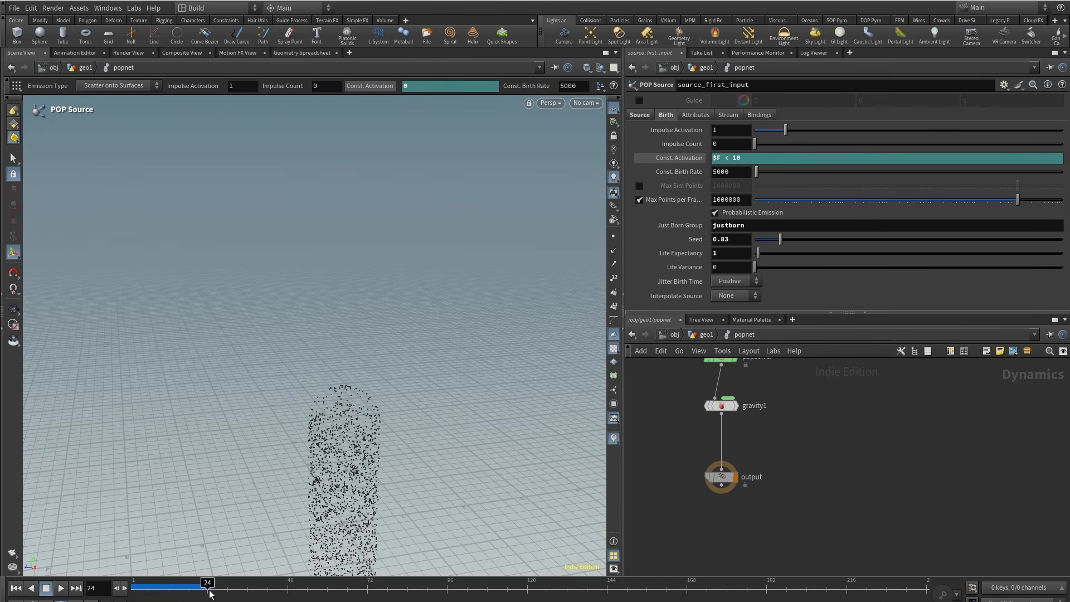
{"action": "right_click_drag", "start_coordinate": [271, 308], "coordinate": [261, 382], "text": "alt"}
{"action": "middle_click_drag", "start_coordinate": [260, 382], "coordinate": [238, 376], "text": "alt"}
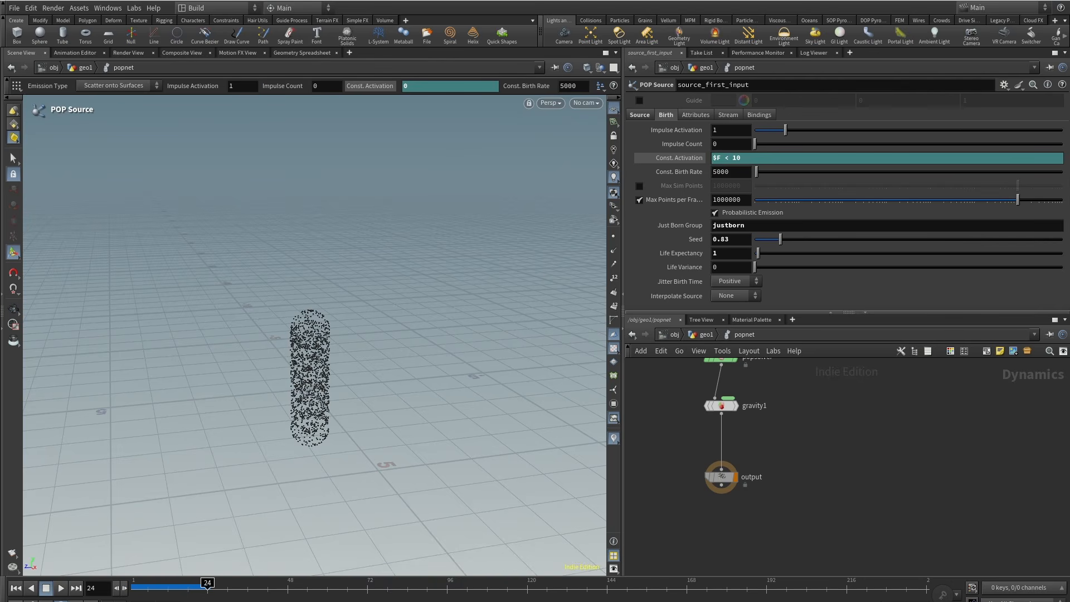
Check the FPS value in the Global Animation Options and close the dialog.
{"action": "left_click", "coordinate": [88, 600]}
{"action": "left_click", "coordinate": [176, 347]}
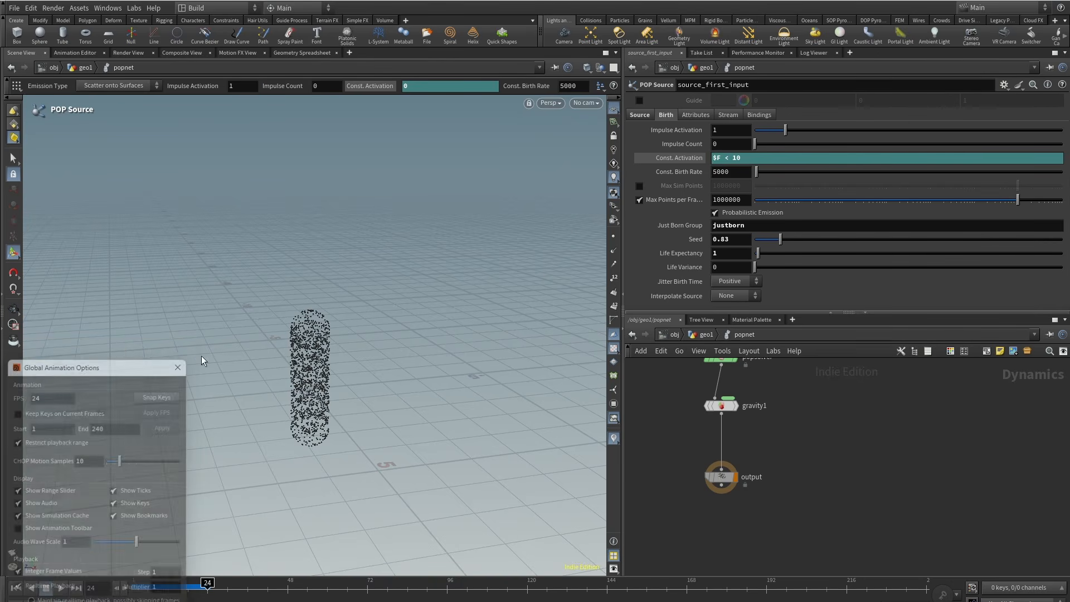
{"action": "key", "text": "Escape"}
{"action": "right_click", "coordinate": [340, 347]}
Set Life Variance to 0.544 and scrub forward from frame 1 and back to watch the particles die off.
{"action": "mouse_move", "coordinate": [149, 589]}
{"action": "left_mouse_down"}
{"action": "mouse_move", "coordinate": [254, 589]}
{"action": "mouse_move", "coordinate": [132, 589]}
{"action": "left_mouse_up"}
{"action": "left_click_drag", "start_coordinate": [760, 271], "coordinate": [788, 269]}
{"action": "left_click_drag", "start_coordinate": [137, 589], "coordinate": [246, 589]}
{"action": "right_click_drag", "start_coordinate": [293, 535], "coordinate": [292, 503], "text": "alt"}
{"action": "middle_click_drag", "start_coordinate": [292, 504], "coordinate": [270, 438], "text": "alt"}
{"action": "left_click_drag", "start_coordinate": [247, 588], "coordinate": [137, 587]}
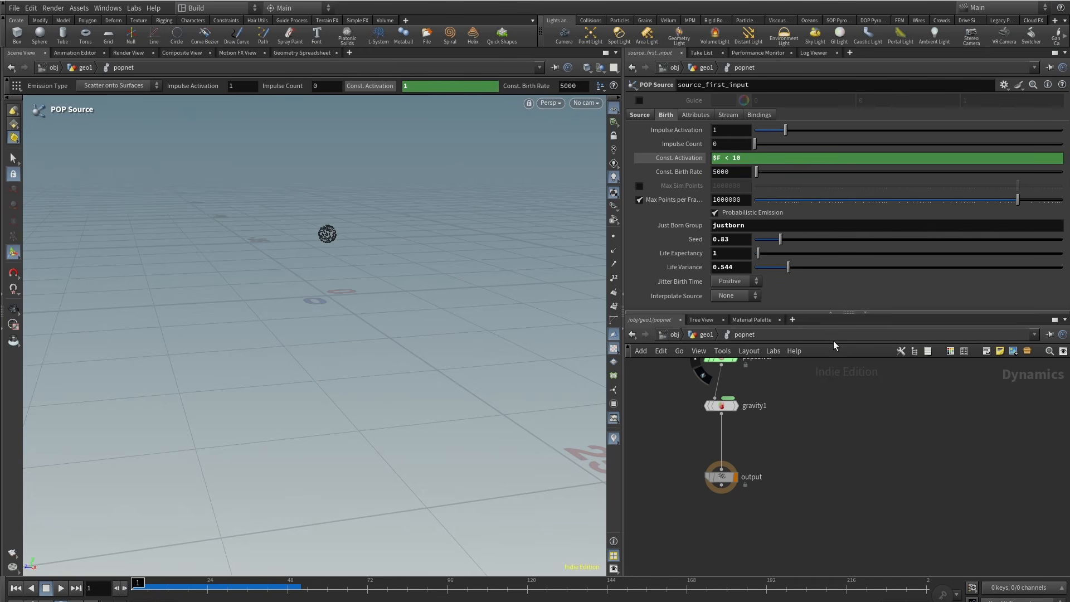
{"action": "middle_click_drag", "start_coordinate": [362, 150], "coordinate": [362, 223], "text": "alt"}
{"action": "right_click_drag", "start_coordinate": [362, 223], "coordinate": [372, 236], "text": "alt"}
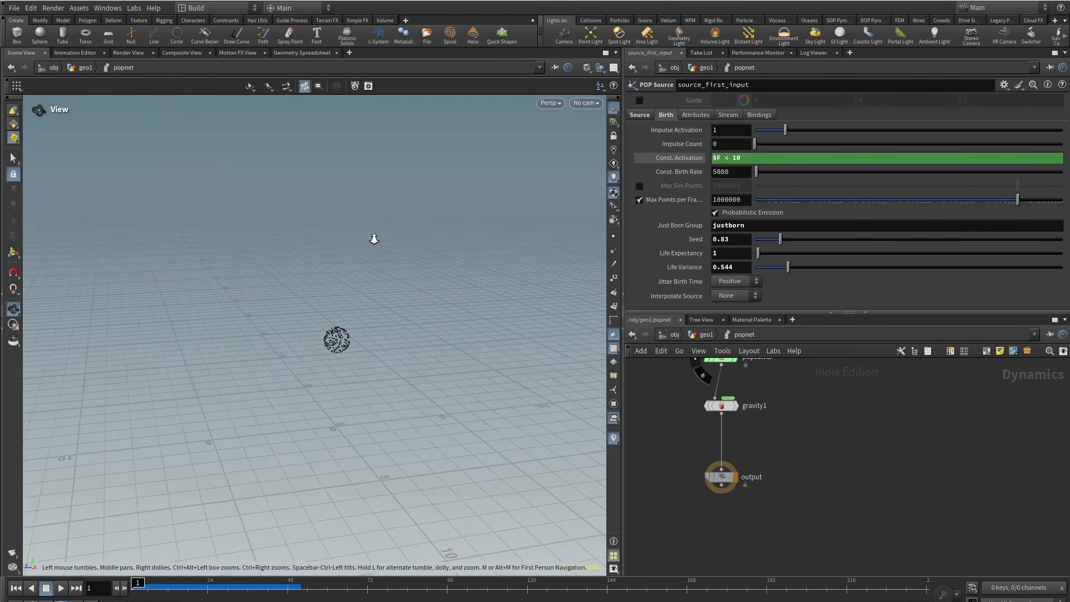
{"action": "middle_click_drag", "start_coordinate": [373, 236], "coordinate": [328, 267], "text": "alt"}
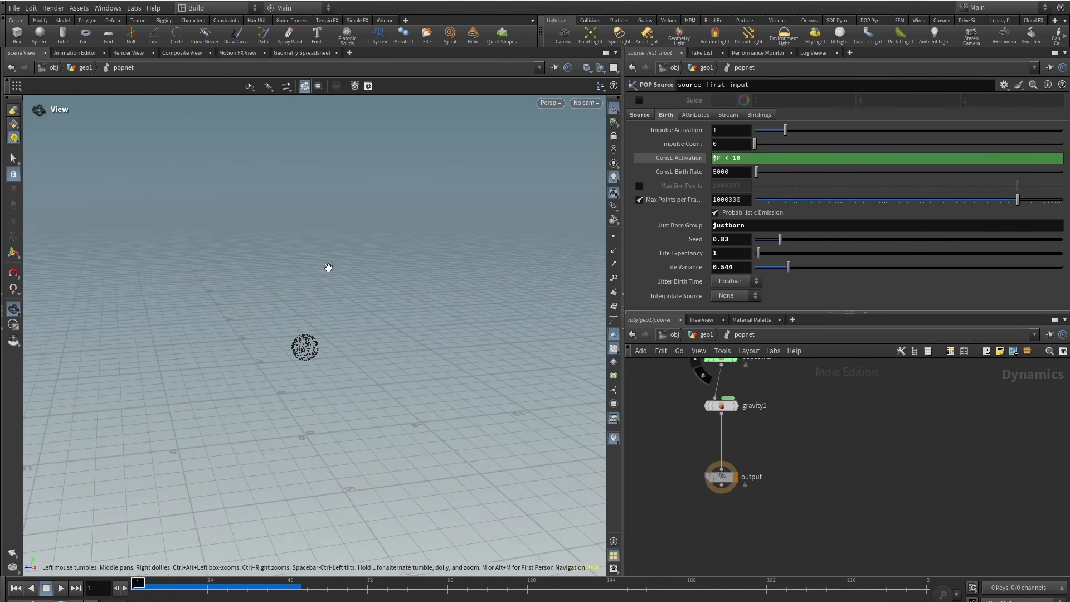
Bring up the POP Source's attribute settings and bypass the gravity1 node.
{"action": "left_click", "coordinate": [696, 115]}
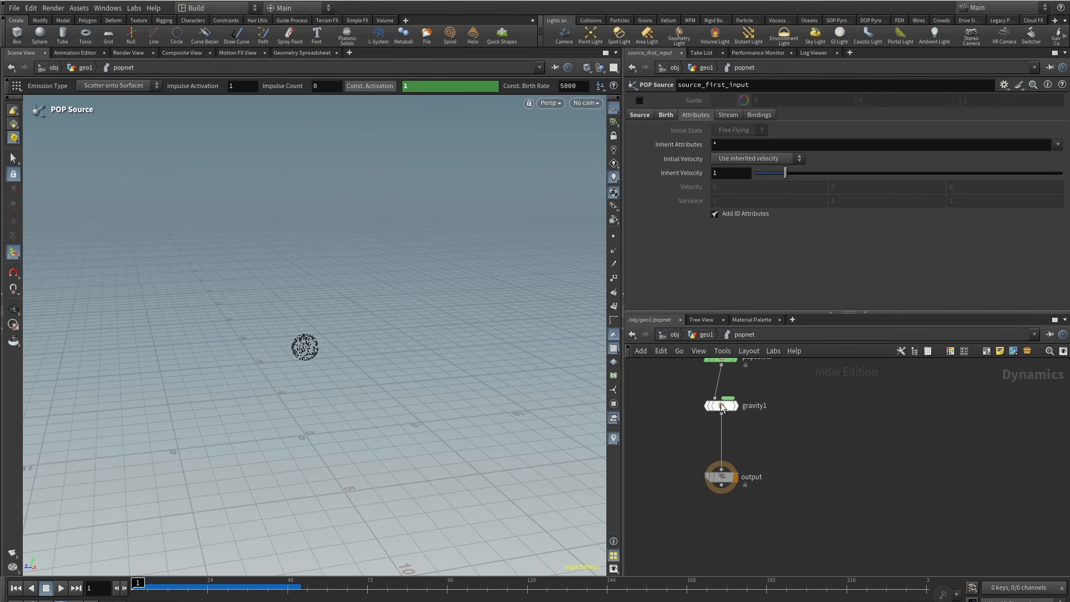
{"action": "left_click", "coordinate": [707, 405]}
{"action": "middle_click_drag", "start_coordinate": [702, 419], "coordinate": [693, 451]}
{"action": "right_click_drag", "start_coordinate": [318, 410], "coordinate": [347, 425], "text": "alt"}
{"action": "middle_click_drag", "start_coordinate": [347, 425], "coordinate": [364, 411], "text": "alt"}
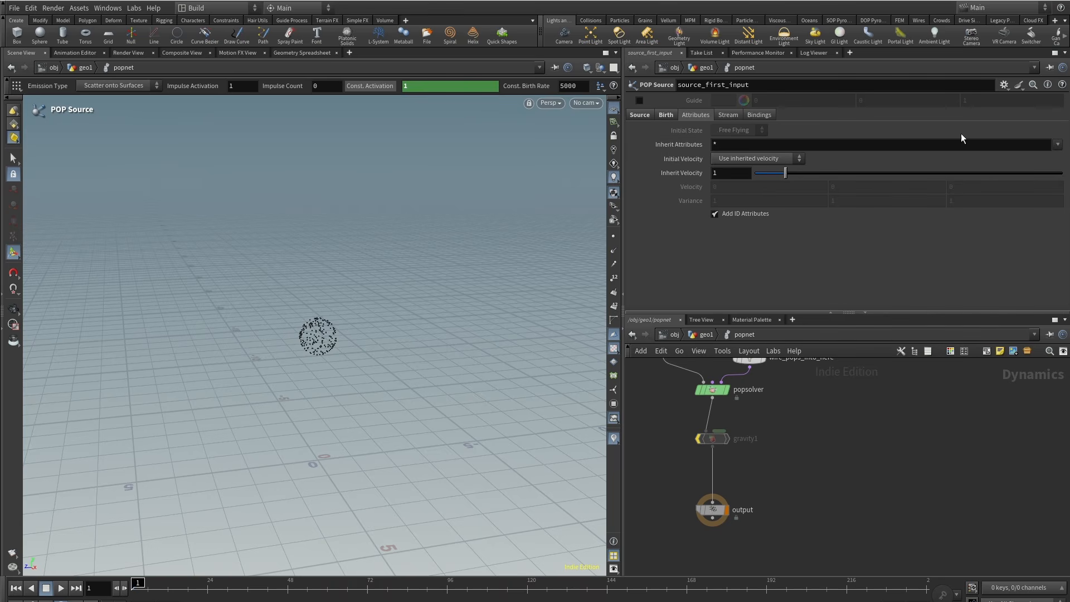
Examine which attributes the POP Source can inherit, and inspect the point attributes on attribvop1 in geo1.
{"action": "left_click", "coordinate": [1057, 145]}
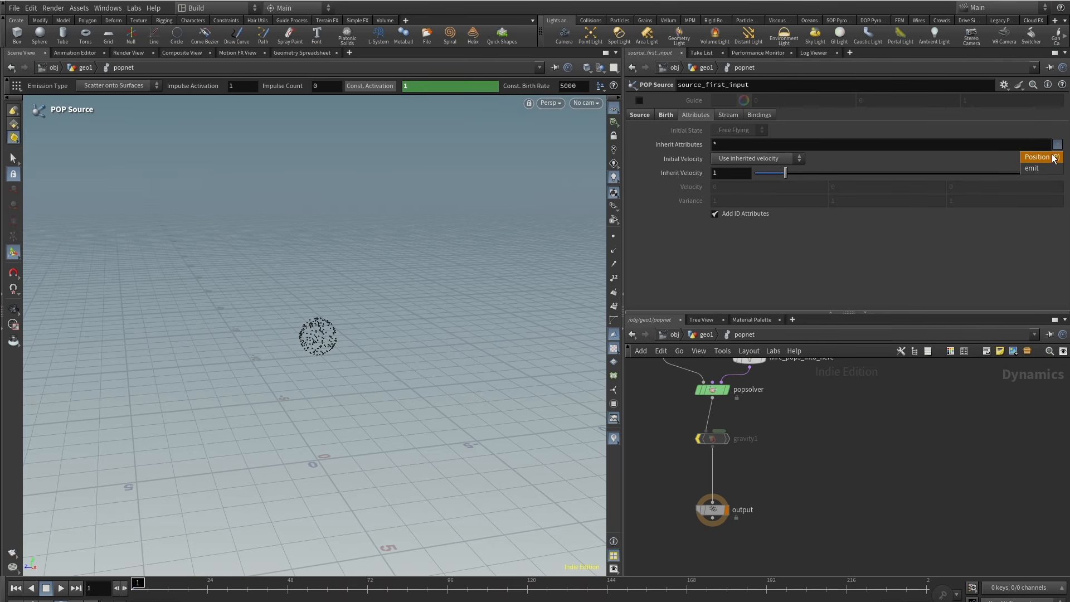
{"action": "left_click", "coordinate": [793, 145]}
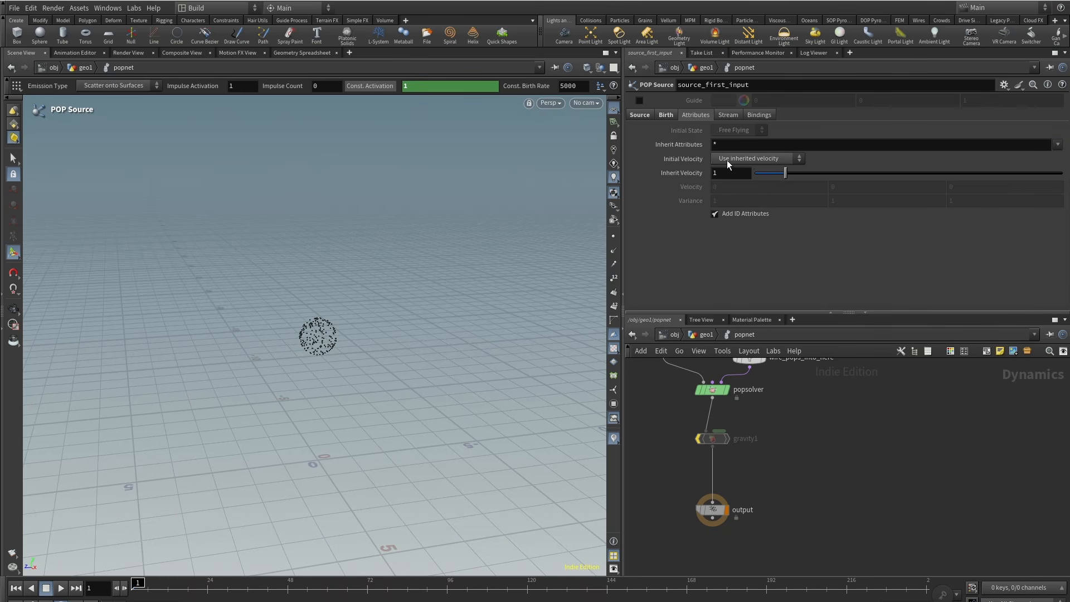
{"action": "key", "text": "u"}
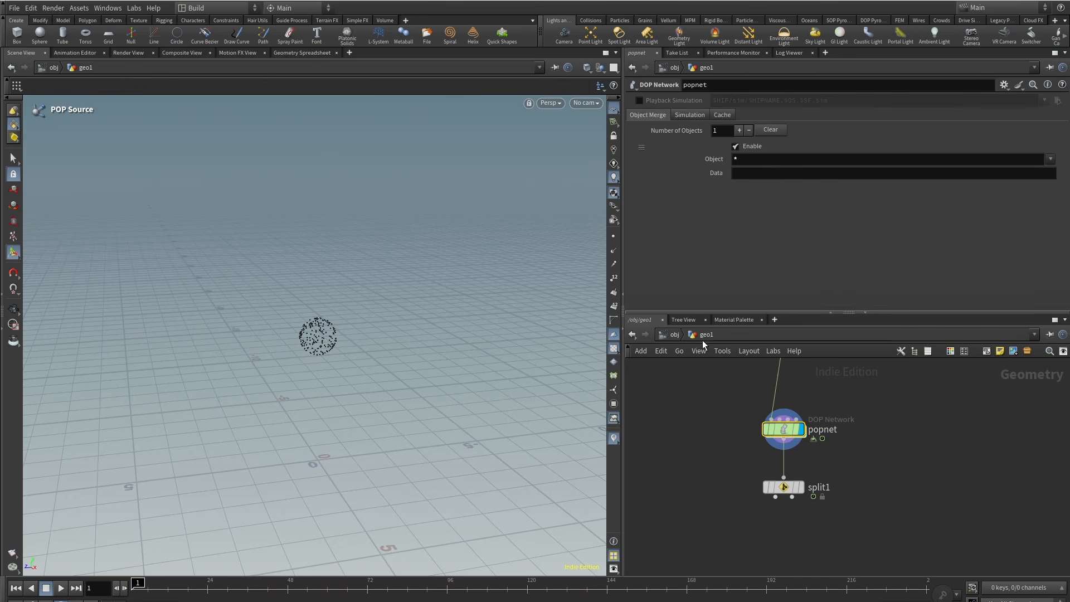
{"action": "mouse_move", "coordinate": [771, 434]}
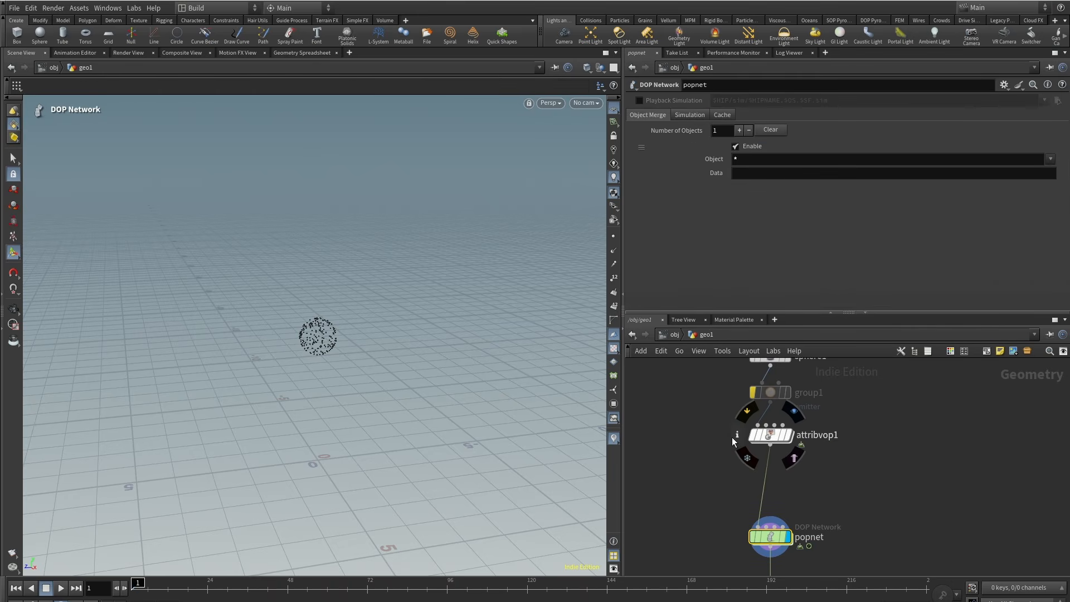
{"action": "left_click", "coordinate": [733, 436]}
{"action": "left_click_drag", "start_coordinate": [561, 301], "coordinate": [569, 262]}
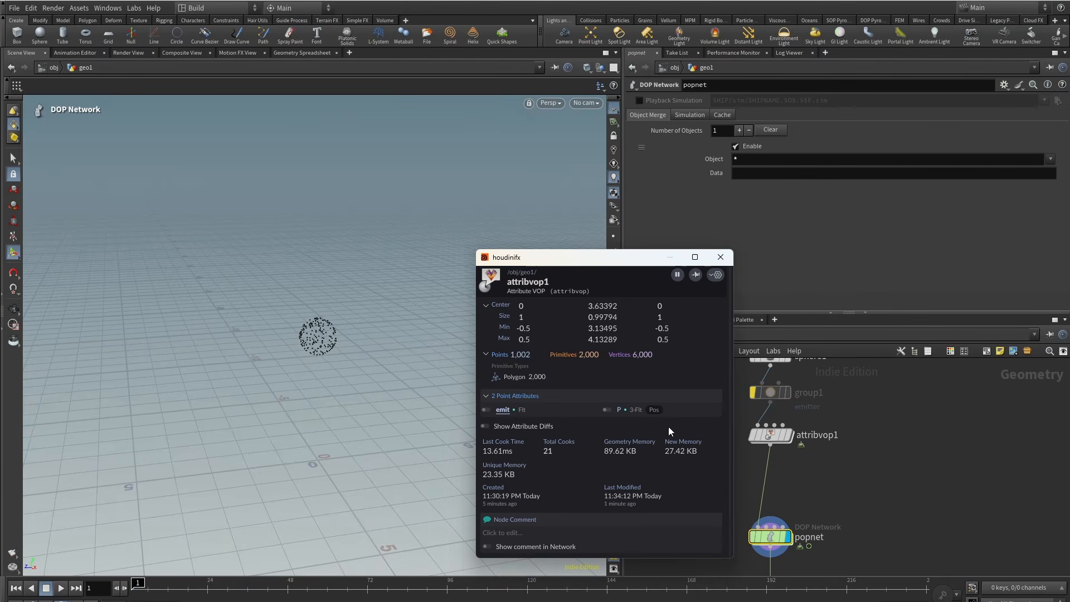
{"action": "left_click", "coordinate": [721, 257]}
Insert a Point Velocity node between attribvop1 and popnet.
{"action": "key", "text": "Tab"}
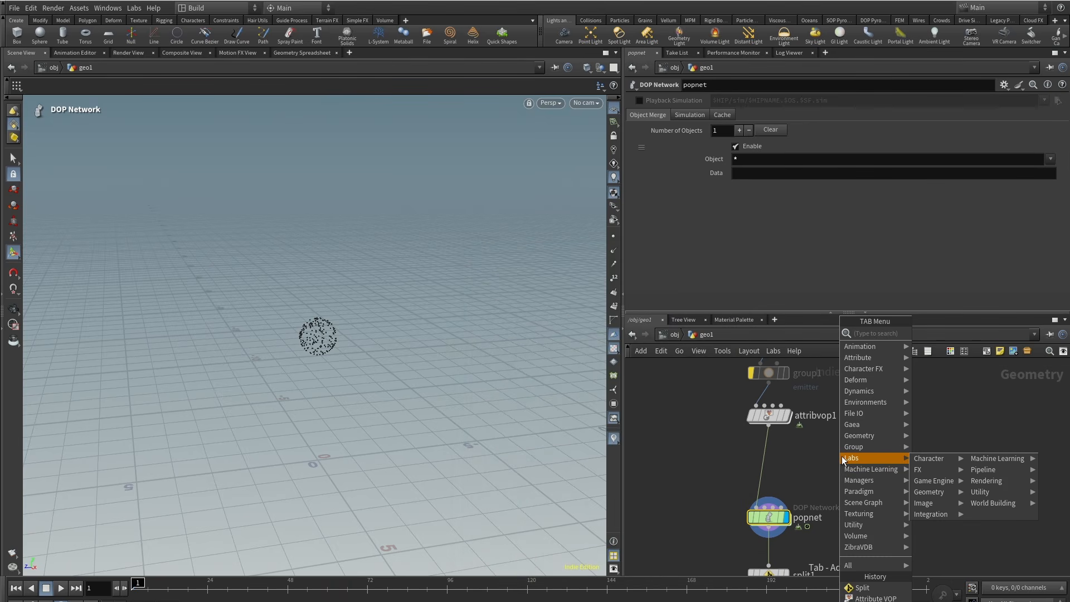
{"action": "type", "text": "pove"}
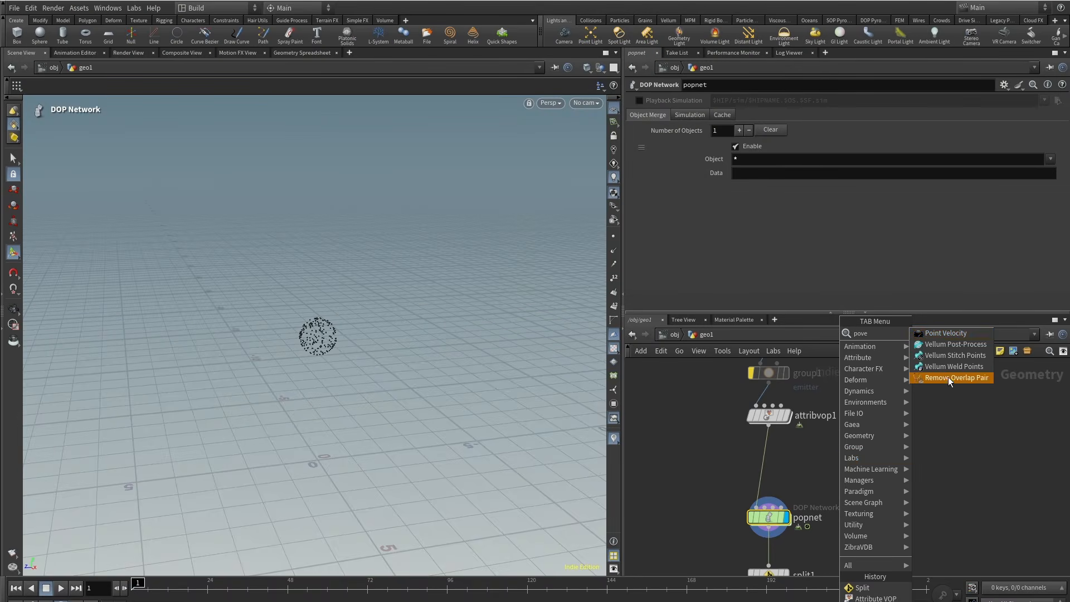
{"action": "left_click", "coordinate": [947, 332]}
{"action": "left_click", "coordinate": [770, 460]}
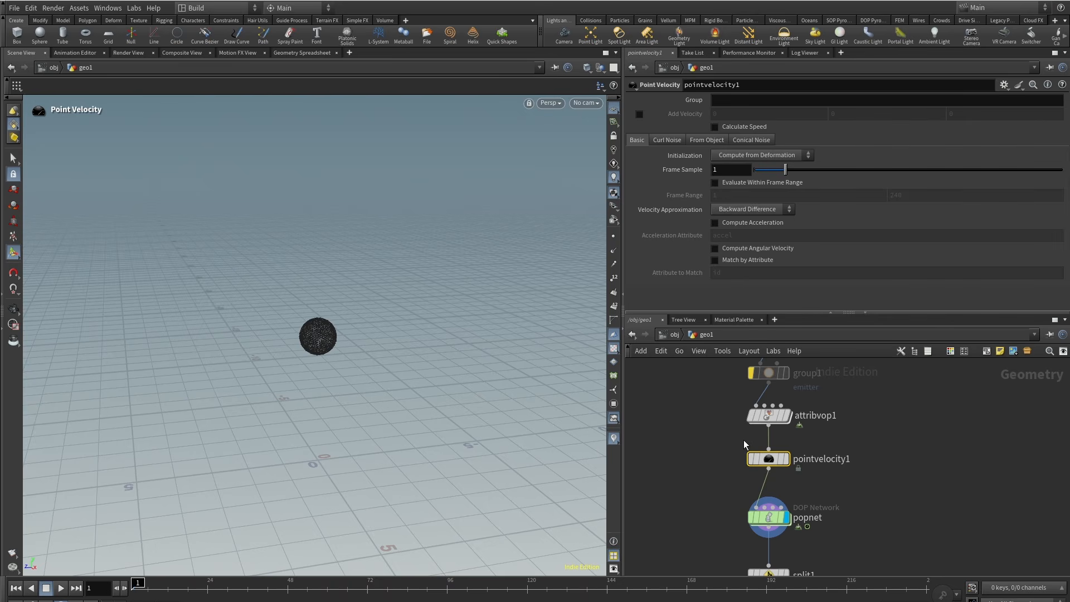
Enable Add Velocity on the Point Velocity node and set its Y value to 3.
{"action": "left_click", "coordinate": [640, 114]}
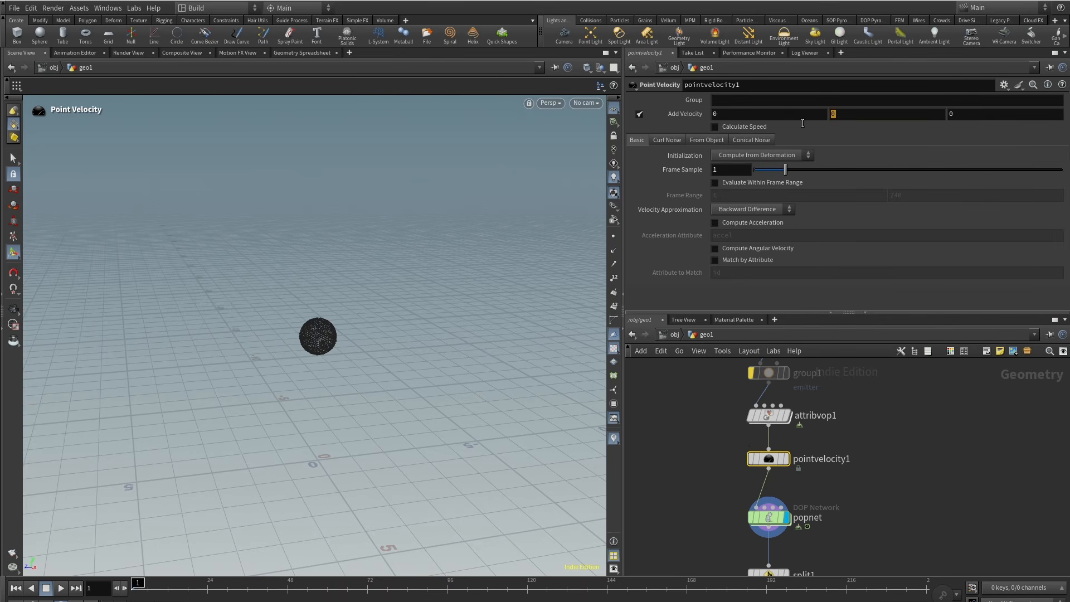
{"action": "type", "text": "3"}
{"action": "key", "text": "Return"}
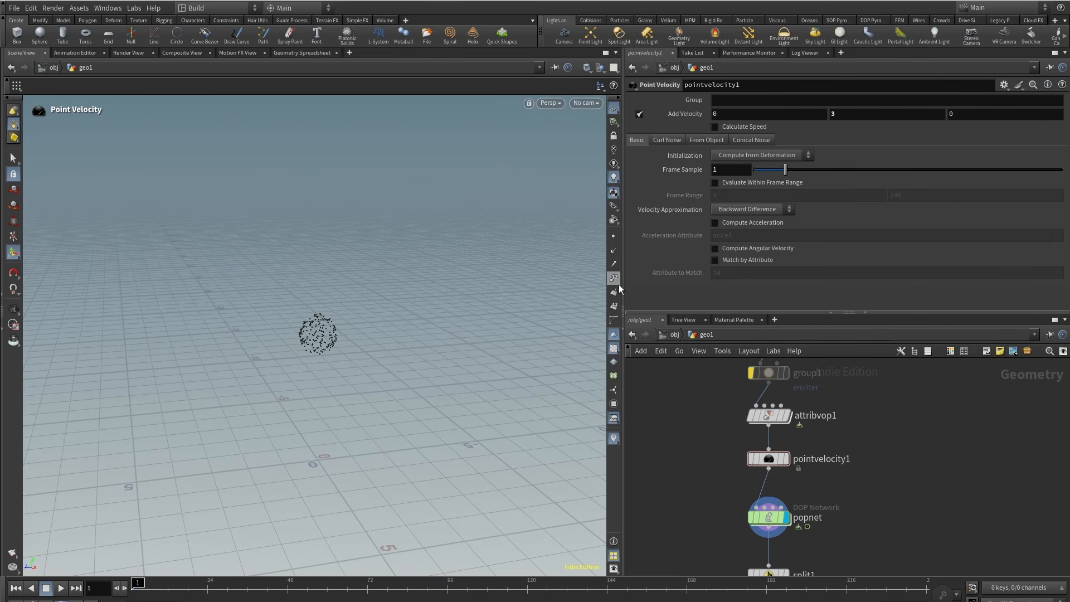
Show the velocity trails on the particles to inspect their direction, and hide them again.
{"action": "right_click_drag", "start_coordinate": [341, 252], "coordinate": [390, 342], "text": "alt"}
{"action": "left_click_drag", "start_coordinate": [390, 342], "coordinate": [343, 424], "text": "alt"}
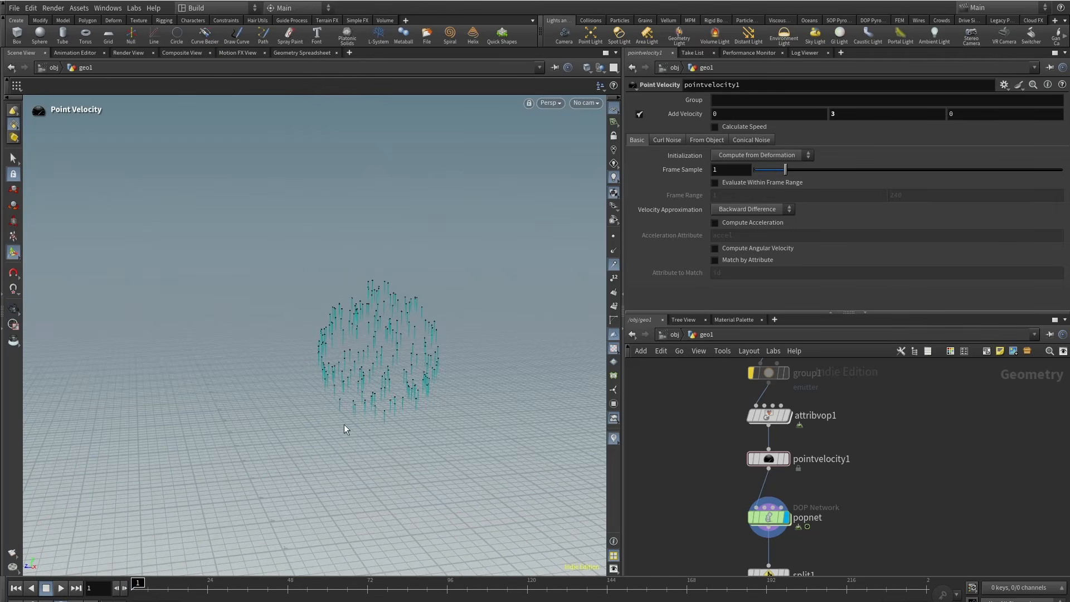
{"action": "right_click_drag", "start_coordinate": [375, 272], "coordinate": [384, 195], "text": "alt"}
{"action": "left_click", "coordinate": [614, 264]}
Open the popnet network and play the simulation to preview the inherited velocity, then rewind it.
{"action": "middle_click_drag", "start_coordinate": [846, 492], "coordinate": [858, 425]}
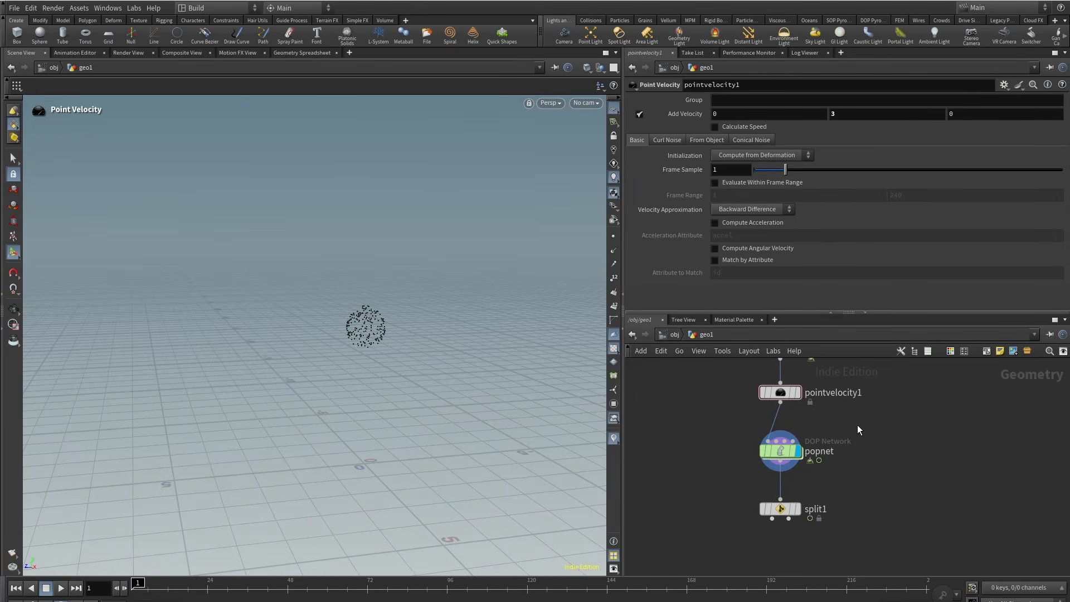
{"action": "double_click", "coordinate": [781, 451]}
{"action": "right_click_drag", "start_coordinate": [394, 320], "coordinate": [330, 428], "text": "alt"}
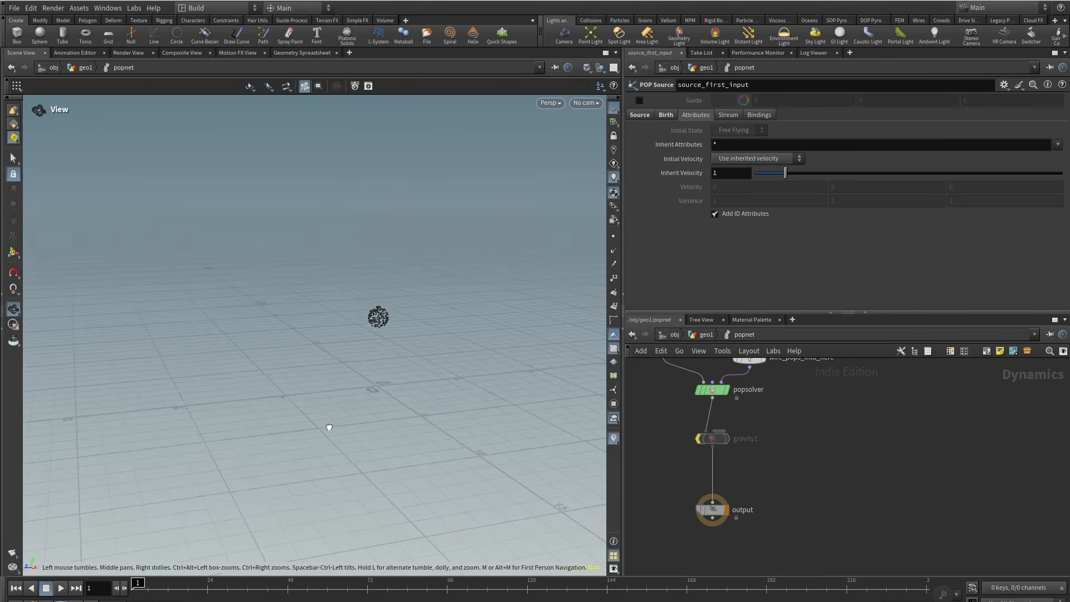
{"action": "middle_click_drag", "start_coordinate": [376, 365], "coordinate": [329, 393], "text": "alt"}
{"action": "left_click_drag", "start_coordinate": [330, 393], "coordinate": [326, 365], "text": "alt"}
{"action": "left_click", "coordinate": [61, 589]}
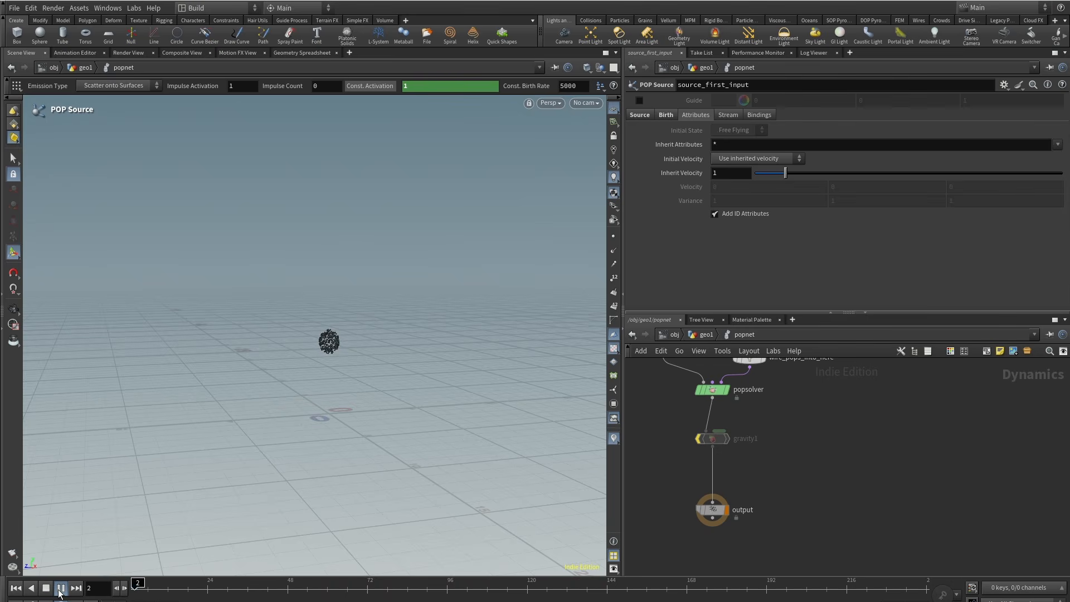
{"action": "left_click", "coordinate": [46, 592]}
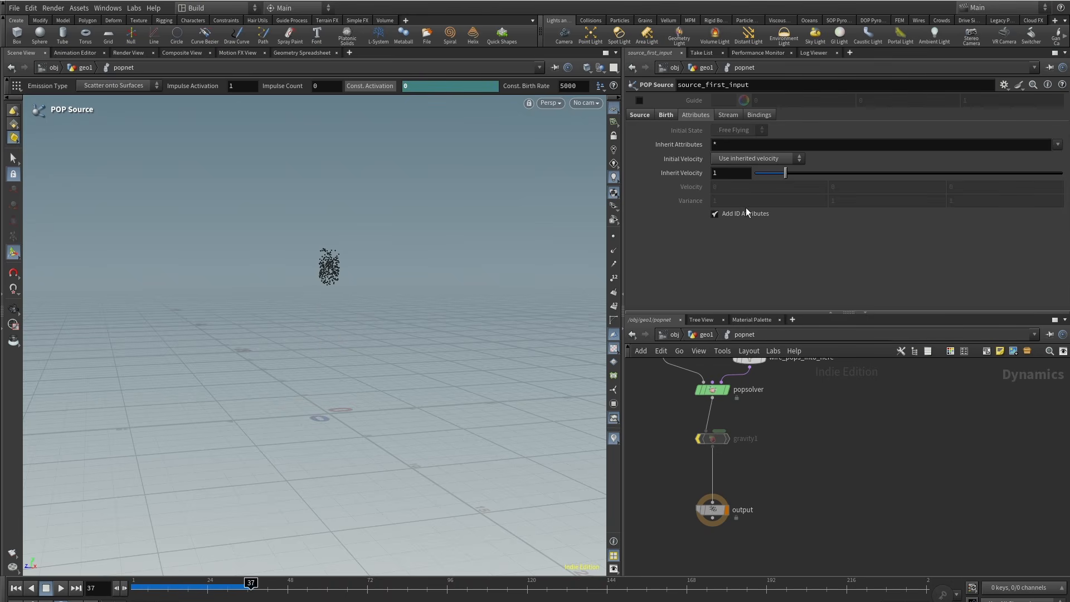
{"action": "left_click_drag", "start_coordinate": [204, 581], "coordinate": [118, 585]}
Try Inherit Velocity values of 0.09 and 10 on the POP Source with playback, and revert it to its default.
{"action": "left_click_drag", "start_coordinate": [786, 173], "coordinate": [758, 175]}
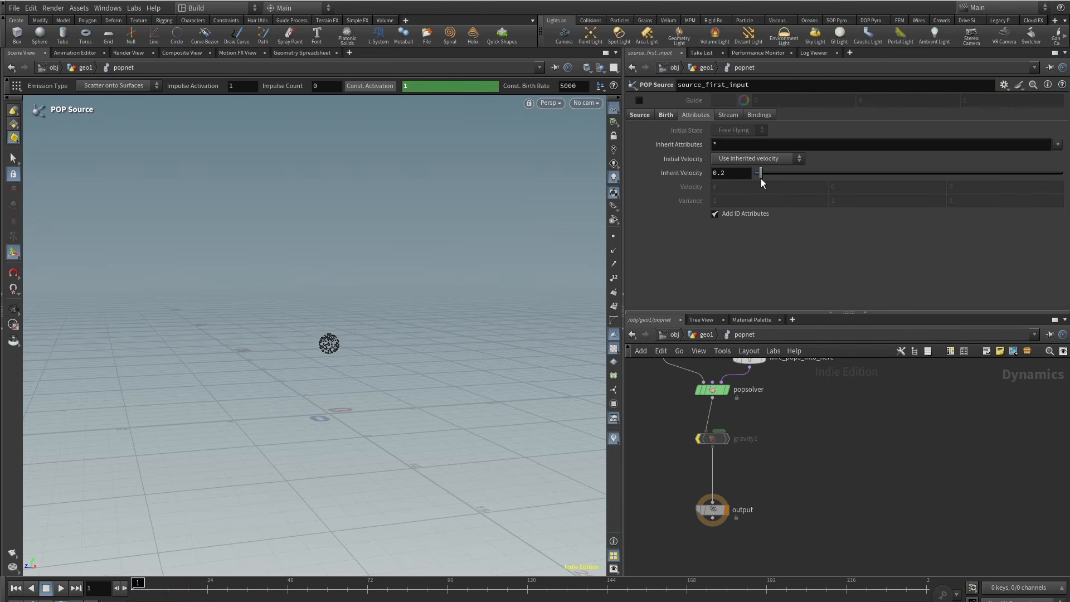
{"action": "left_click", "coordinate": [61, 588]}
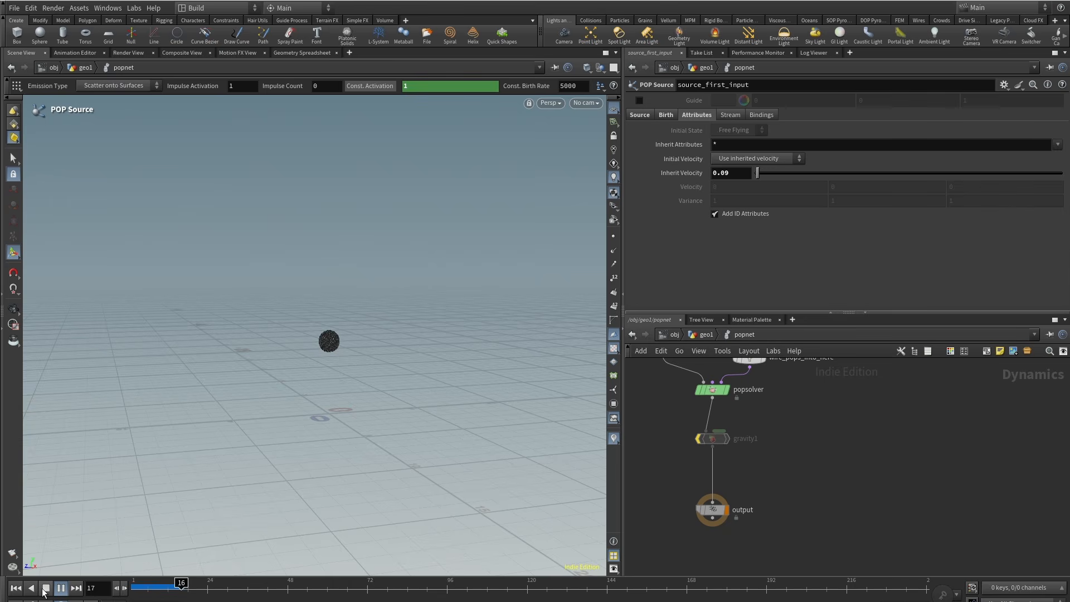
{"action": "left_click", "coordinate": [861, 171]}
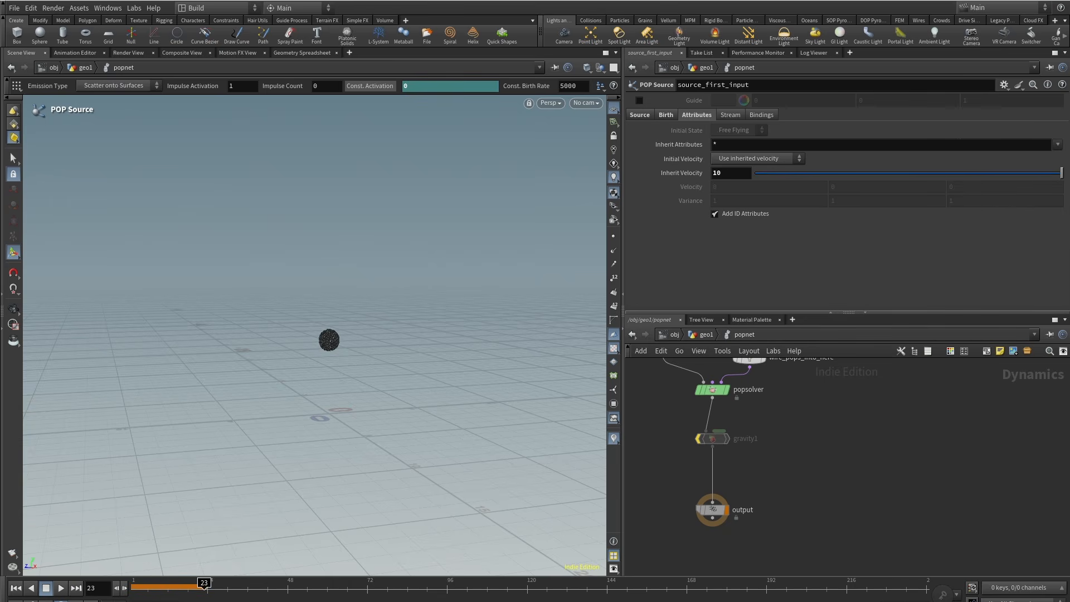
{"action": "middle_click", "coordinate": [694, 174], "text": "ctrl"}
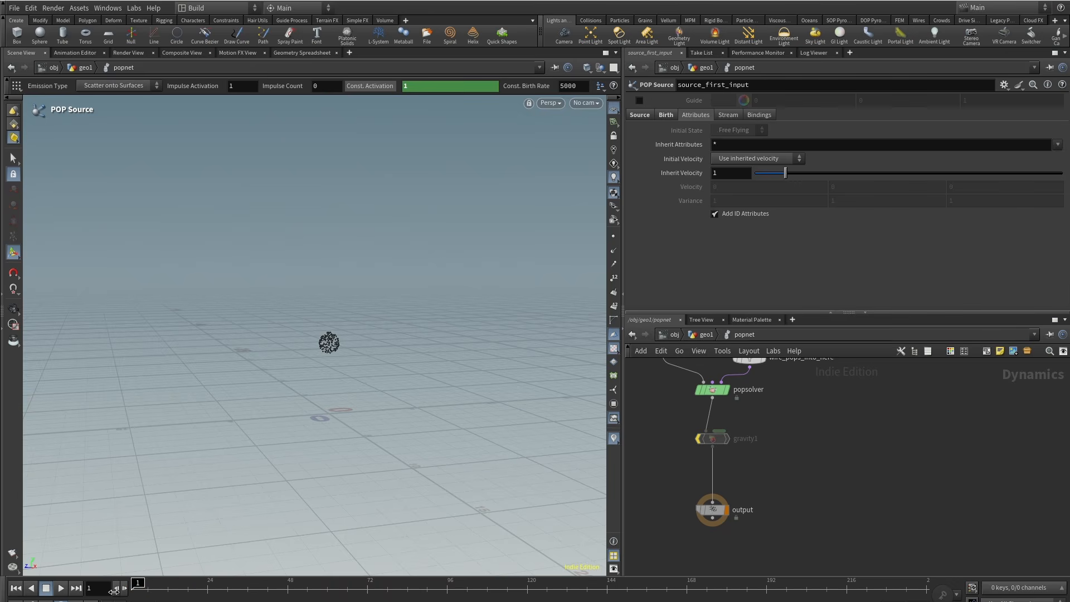
Switch Initial Velocity to Add to inherited velocity and play the simulation to preview the effect of the variance.
{"action": "left_click", "coordinate": [761, 159]}
{"action": "left_click", "coordinate": [764, 171]}
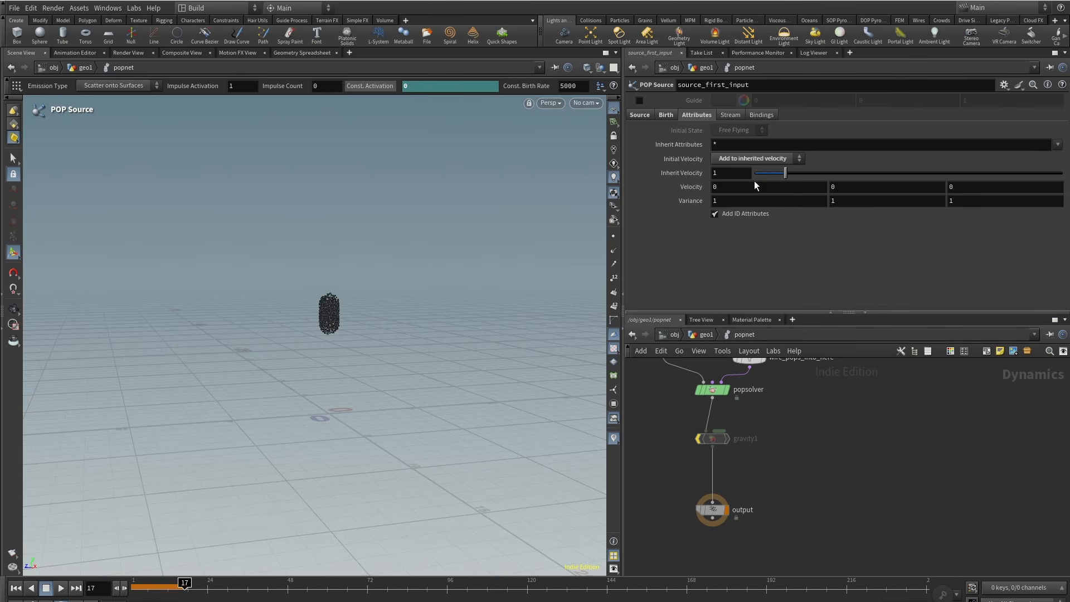
{"action": "left_click_drag", "start_coordinate": [175, 588], "coordinate": [132, 588]}
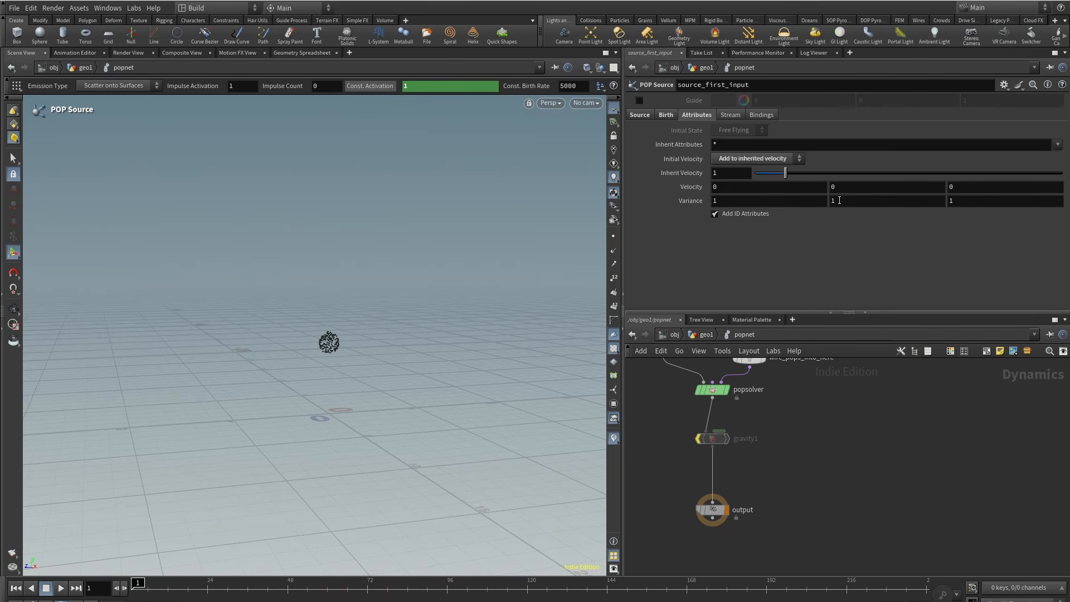
{"action": "left_click", "coordinate": [839, 201]}
{"action": "left_click", "coordinate": [956, 201]}
{"action": "left_click", "coordinate": [793, 202]}
{"action": "left_click", "coordinate": [61, 588]}
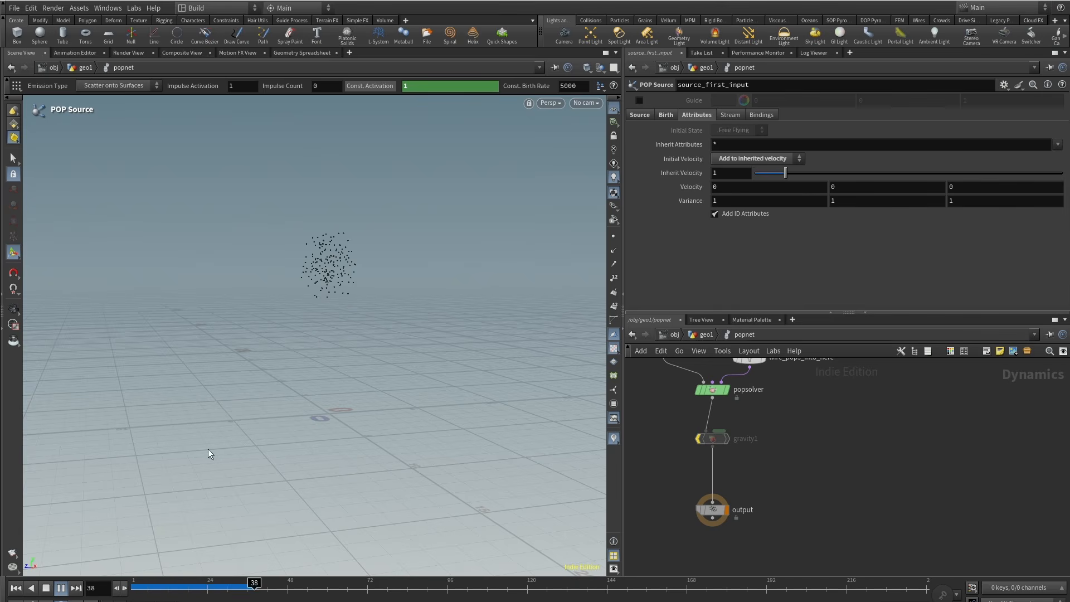
{"action": "left_click_drag", "start_coordinate": [151, 585], "coordinate": [67, 598]}
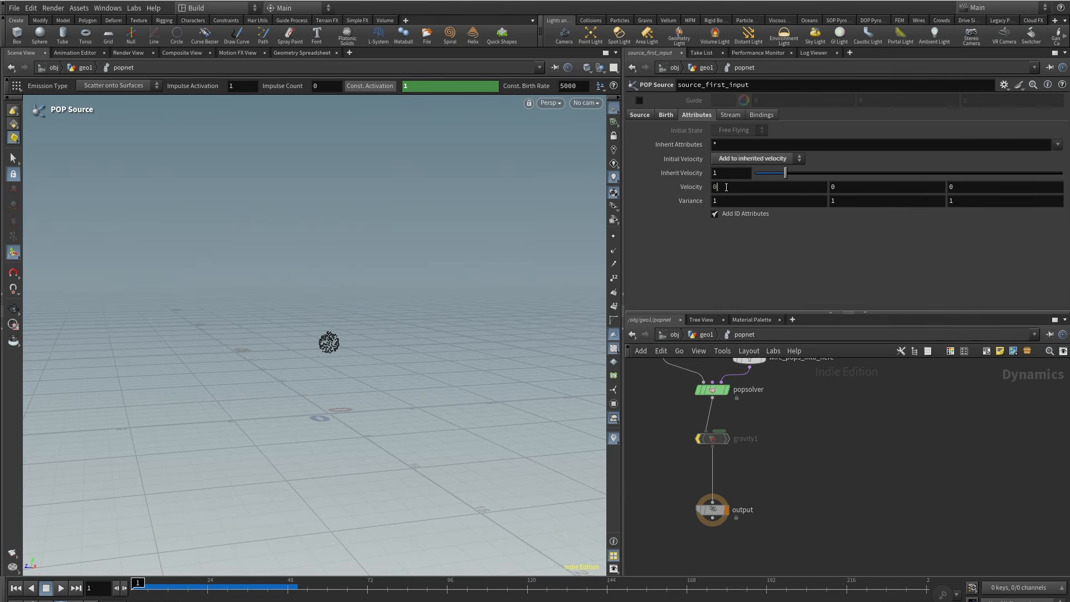
Set the X value of the POP Source's Velocity to 11 and preview the particles.
{"action": "type", "text": "11"}
{"action": "key", "text": "Return"}
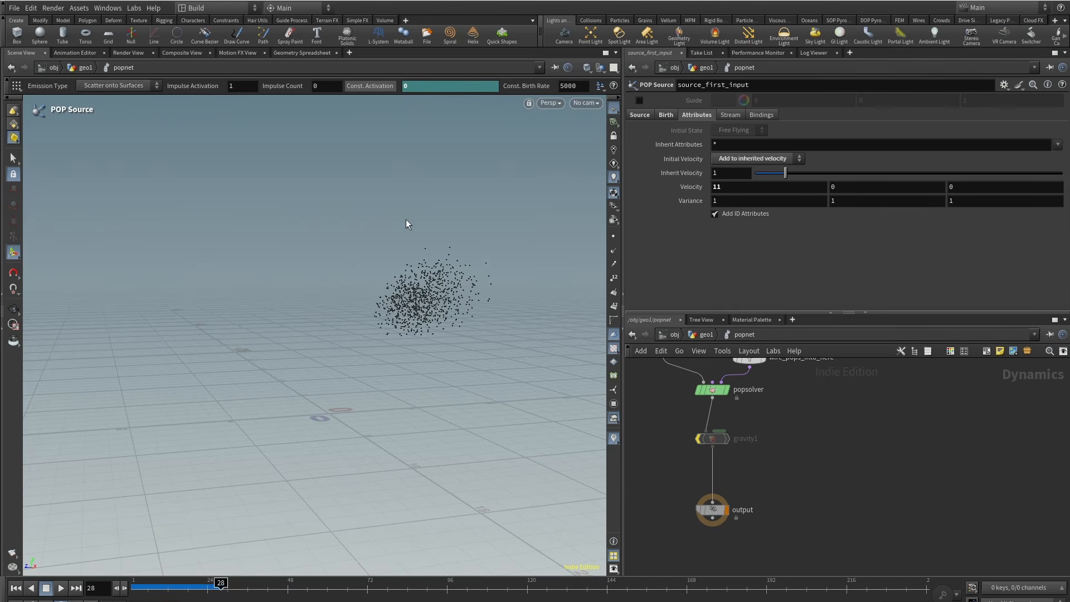
{"action": "middle_click_drag", "start_coordinate": [405, 219], "coordinate": [375, 233], "text": "alt"}
Bypass the pointvelocity1 node in geo1 and return to the popnet network.
{"action": "left_click", "coordinate": [737, 160]}
{"action": "left_click", "coordinate": [705, 336]}
{"action": "left_click", "coordinate": [706, 336]}
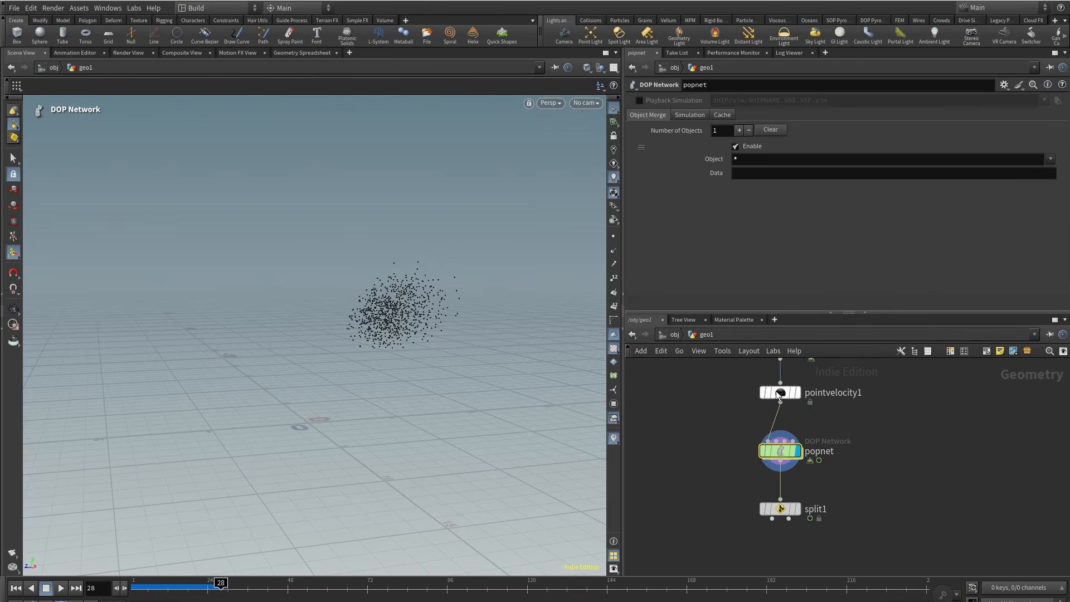
{"action": "double_click", "coordinate": [780, 451]}
Change Initial Velocity to Set initial velocity and set all three Variance values to 0.
{"action": "left_click", "coordinate": [765, 160]}
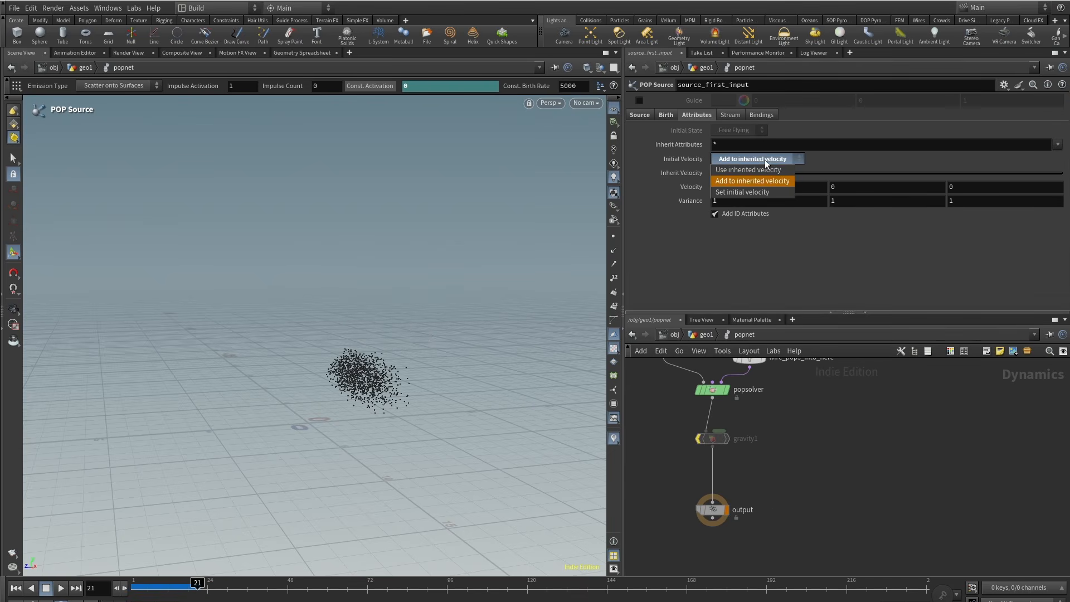
{"action": "left_click", "coordinate": [743, 192]}
{"action": "mouse_move", "coordinate": [135, 592]}
{"action": "left_mouse_down"}
{"action": "mouse_move", "coordinate": [195, 594]}
{"action": "mouse_move", "coordinate": [134, 595]}
{"action": "left_mouse_up"}
{"action": "left_click_drag", "start_coordinate": [740, 200], "coordinate": [607, 200]}
{"action": "type", "text": "0"}
{"action": "key", "text": "Tab"}
{"action": "type", "text": "0"}
{"action": "key", "text": "Tab"}
{"action": "type", "text": "0"}
{"action": "key", "text": "Return"}
Set the POP Source's Velocity to 0 in X and 1 in Y, and play the simulation.
{"action": "type", "text": "0"}
{"action": "key", "text": "Tab"}
{"action": "type", "text": "1"}
{"action": "key", "text": "Return"}
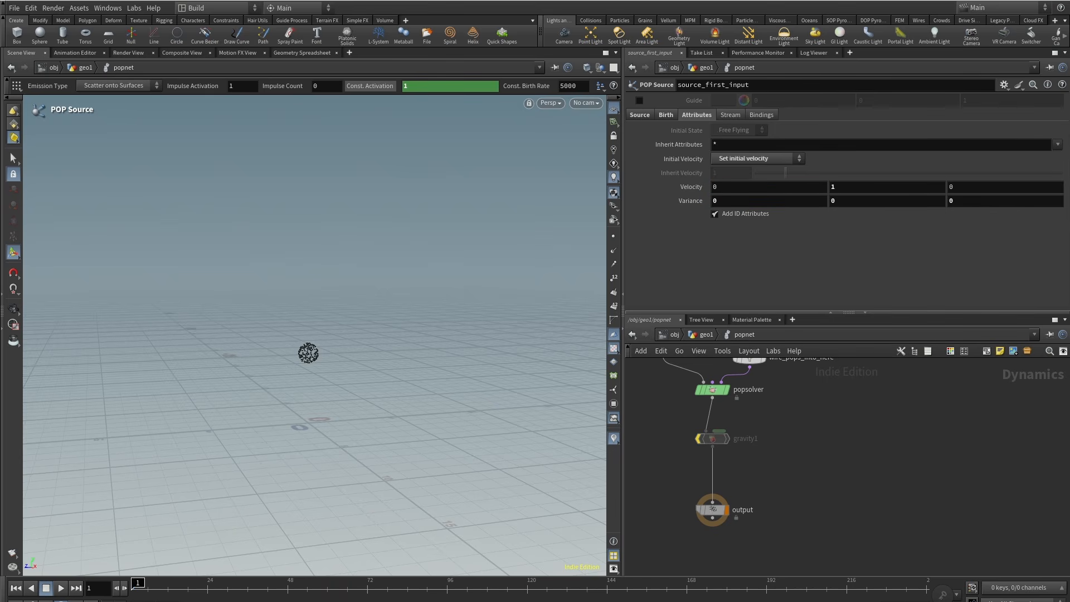
{"action": "left_click", "coordinate": [61, 588]}
{"action": "scroll", "coordinate": [892, 415], "scroll_direction": "down", "scroll_amount": 2}
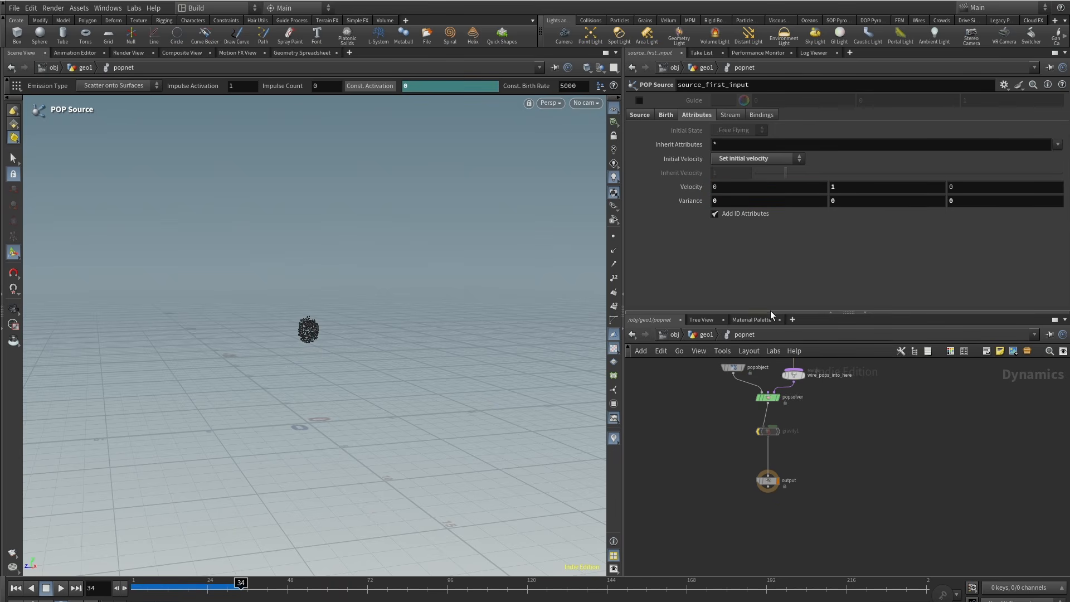
Space out source_first_input, wire_pops_into_here and popobject above popsolver, and select the POP Source.
{"action": "right_click", "coordinate": [718, 215]}
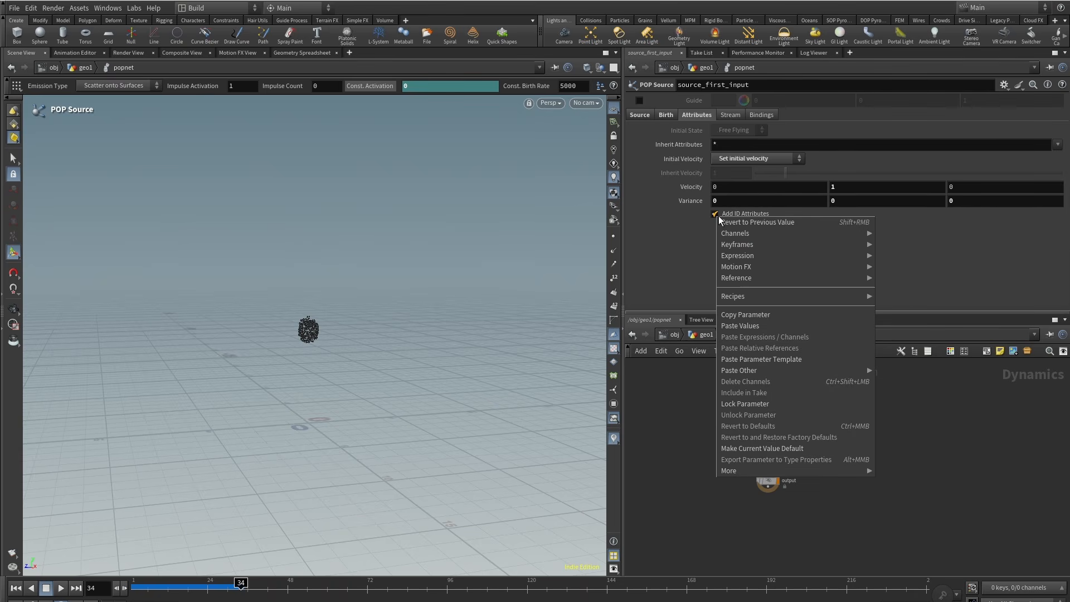
{"action": "left_click", "coordinate": [677, 282]}
{"action": "scroll", "coordinate": [853, 424], "scroll_direction": "up", "scroll_amount": 2}
{"action": "middle_click_drag", "start_coordinate": [853, 424], "coordinate": [892, 533]}
{"action": "left_click_drag", "start_coordinate": [781, 402], "coordinate": [877, 509]}
{"action": "left_click_drag", "start_coordinate": [822, 498], "coordinate": [838, 444]}
{"action": "left_click_drag", "start_coordinate": [735, 481], "coordinate": [720, 463]}
{"action": "left_click", "coordinate": [833, 408]}
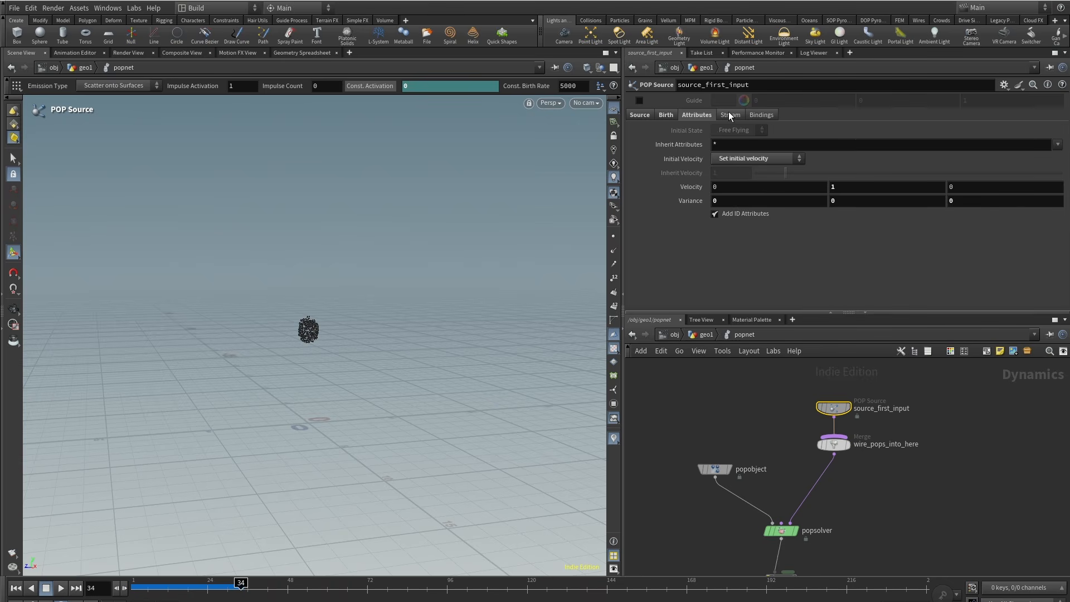
Examine the POP Source's Stream Name, comparing its expression with the evaluated node name and reading its description.
{"action": "left_click", "coordinate": [729, 116]}
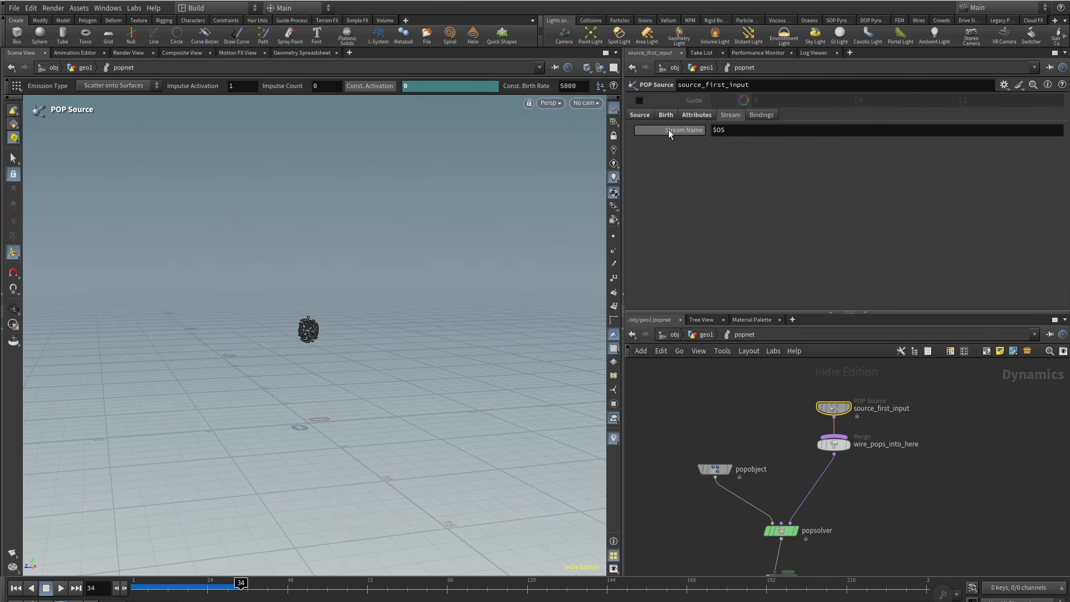
{"action": "double_click", "coordinate": [715, 130]}
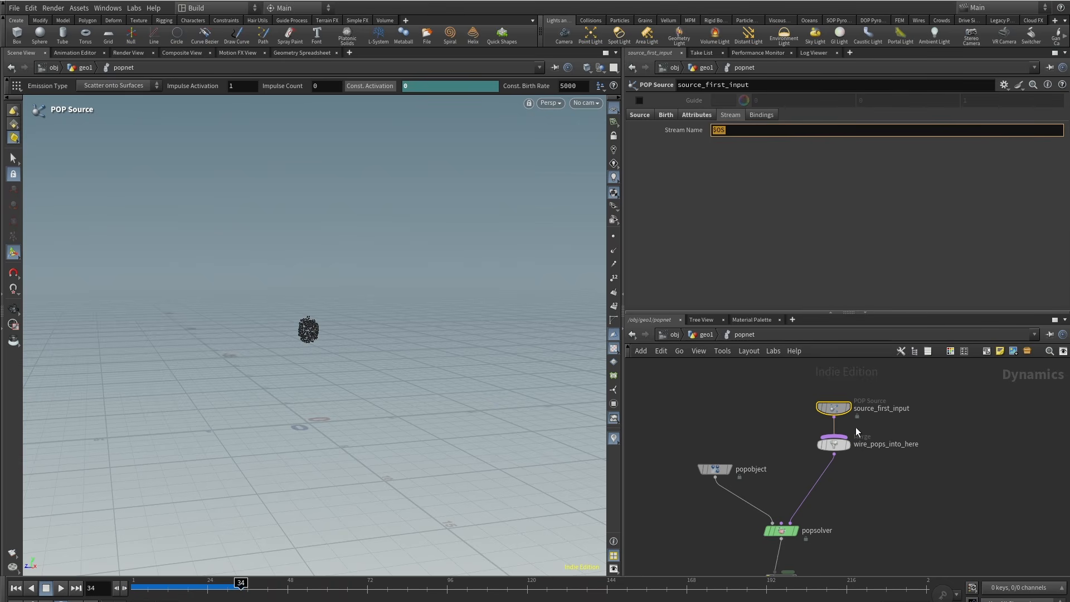
{"action": "double_click", "coordinate": [861, 409]}
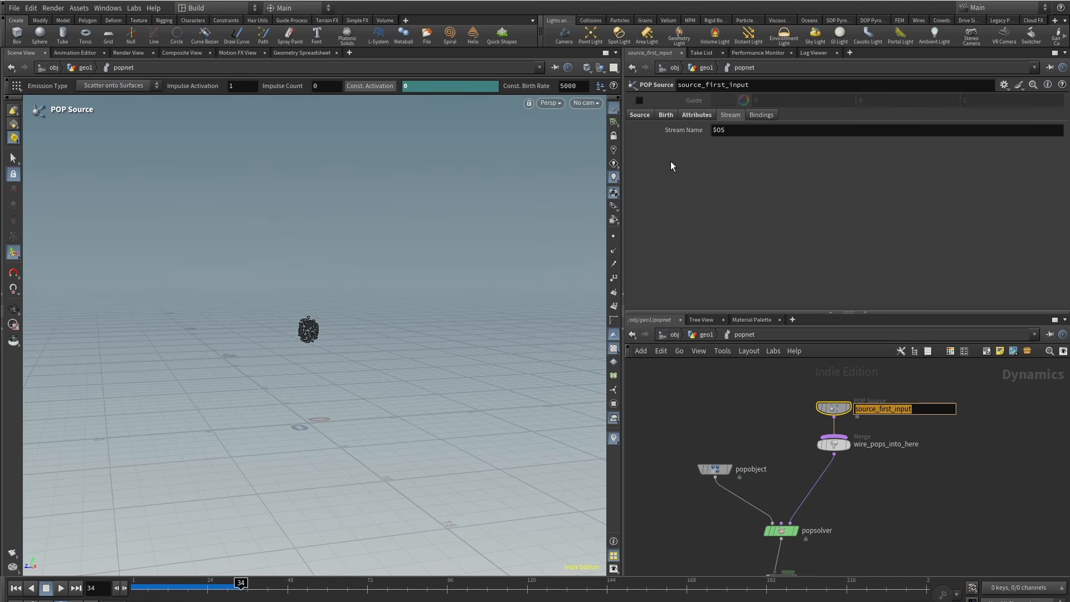
{"action": "left_click", "coordinate": [677, 131]}
{"action": "double_click", "coordinate": [792, 132]}
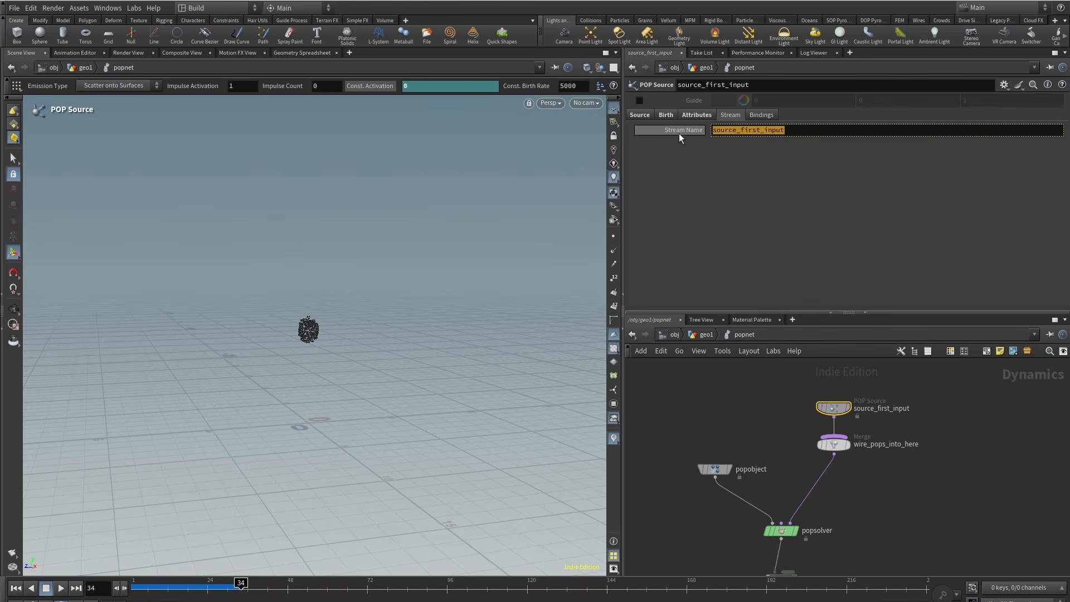
{"action": "mouse_move", "coordinate": [679, 134]}
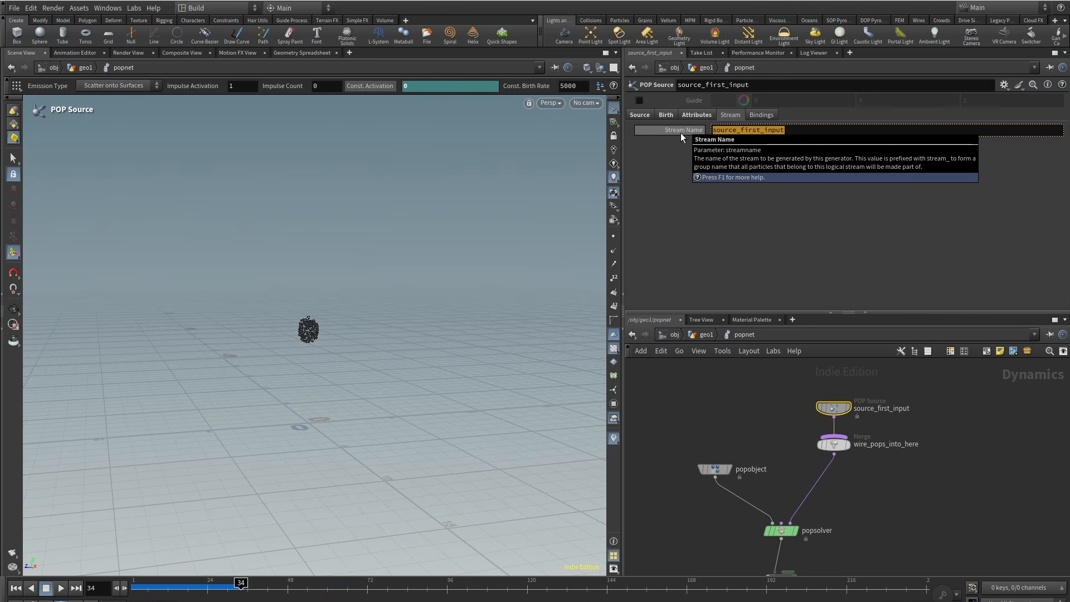
{"action": "left_click", "coordinate": [681, 133]}
Duplicate source_first_input and wire the copy into the wire_pops_into_here merge.
{"action": "middle_click_drag", "start_coordinate": [920, 426], "coordinate": [898, 483]}
{"action": "scroll", "coordinate": [898, 483], "scroll_direction": "up", "scroll_amount": 2}
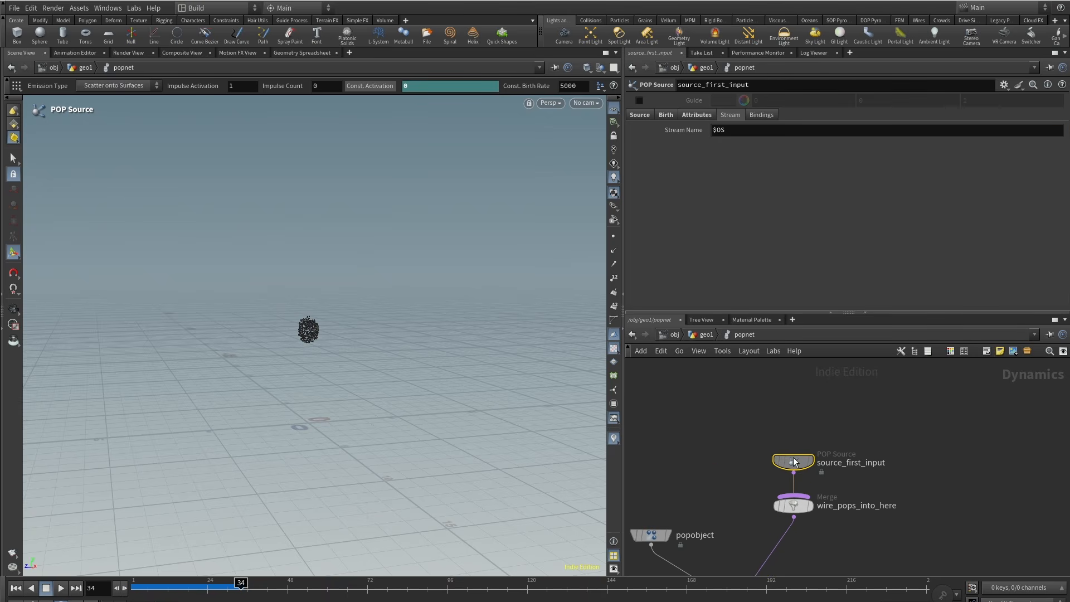
{"action": "left_click_drag", "start_coordinate": [794, 463], "coordinate": [794, 422]}
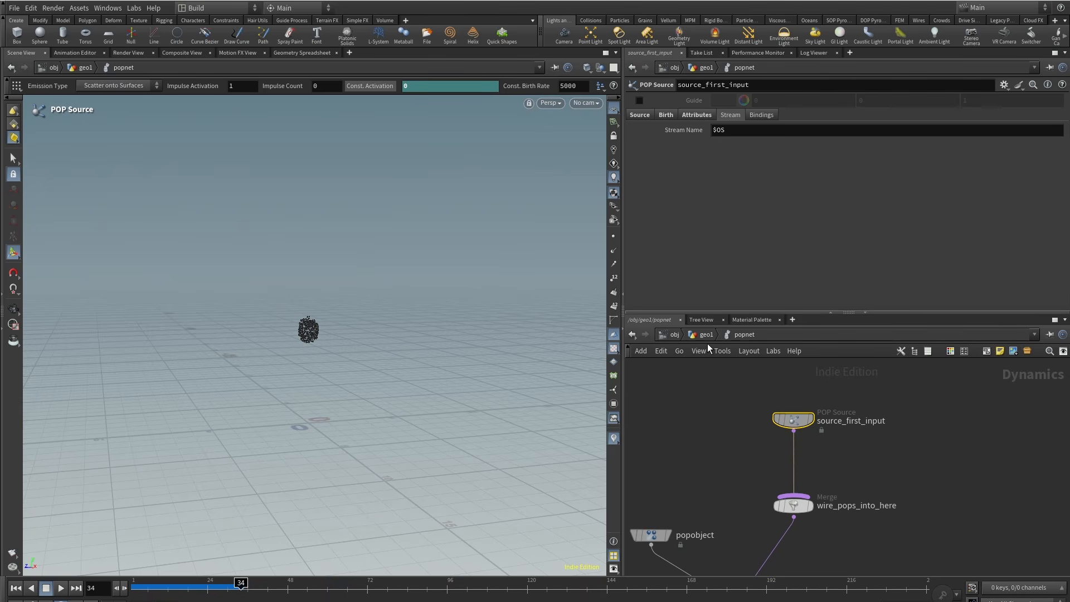
{"action": "left_click_drag", "start_coordinate": [795, 422], "coordinate": [799, 495], "text": "alt"}
Go back to geo1 and move popnet and split1 farther below pointvelocity1.
{"action": "key", "text": "u"}
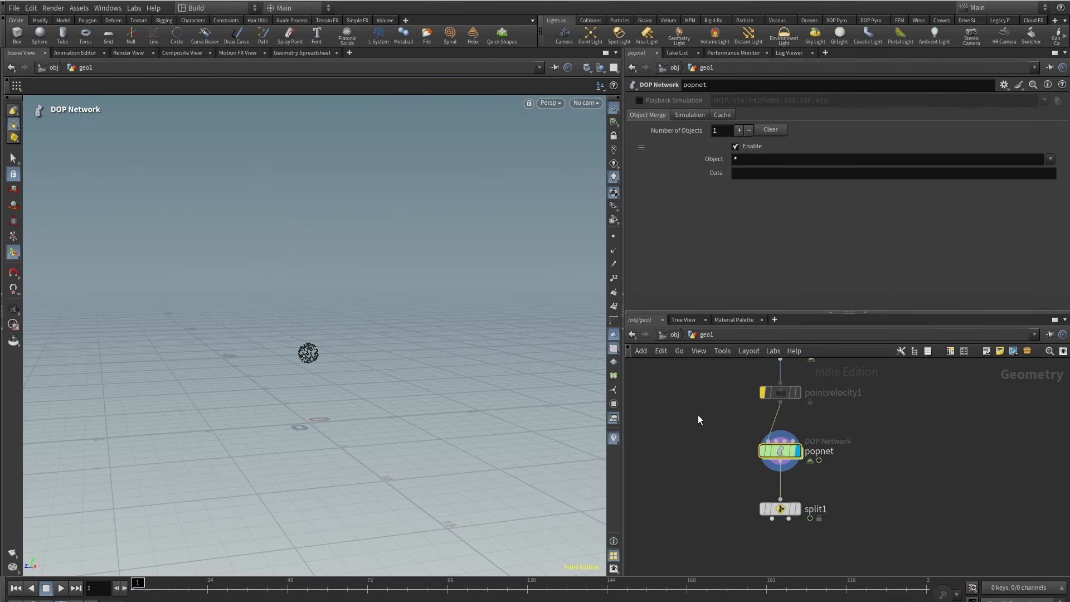
{"action": "scroll", "coordinate": [698, 415], "scroll_direction": "down", "scroll_amount": 3}
{"action": "mouse_move", "coordinate": [717, 409]}
{"action": "middle_mouse_down"}
{"action": "mouse_move", "coordinate": [725, 489]}
{"action": "mouse_move", "coordinate": [725, 426]}
{"action": "middle_mouse_up"}
{"action": "left_click_drag", "start_coordinate": [720, 443], "coordinate": [802, 513]}
{"action": "left_click_drag", "start_coordinate": [763, 460], "coordinate": [764, 506]}
{"action": "middle_click_drag", "start_coordinate": [807, 445], "coordinate": [762, 507]}
{"action": "left_click", "coordinate": [782, 473]}
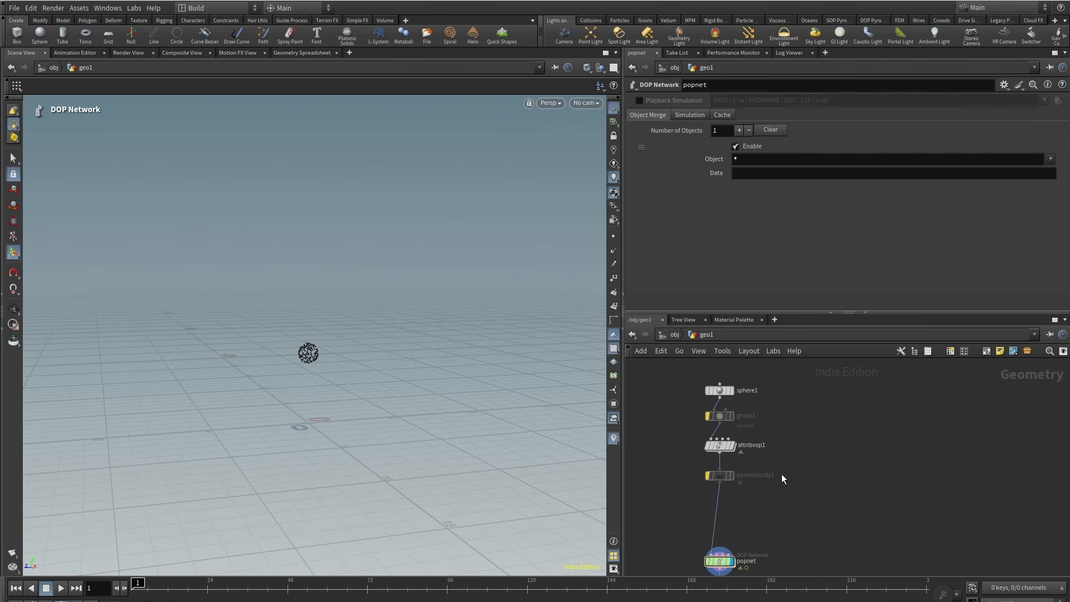
Duplicate sphere1, move the copy's center to about 0, 7.89, 9.13, and connect it to popnet's second input.
{"action": "left_click_drag", "start_coordinate": [720, 391], "coordinate": [812, 485], "text": "alt"}
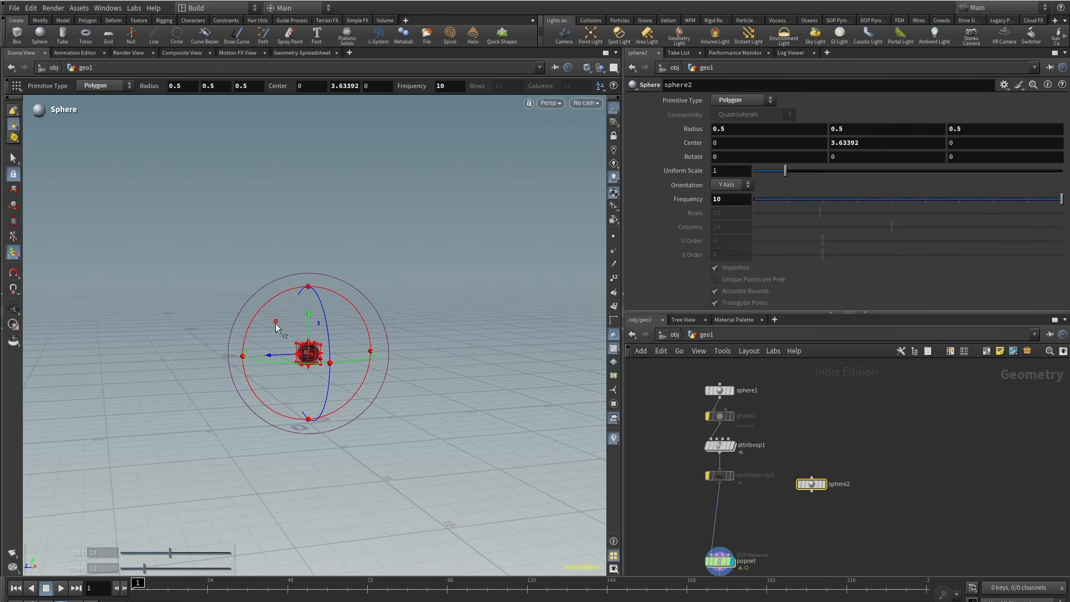
{"action": "left_click_drag", "start_coordinate": [275, 322], "coordinate": [83, 236]}
{"action": "middle_click_drag", "start_coordinate": [809, 547], "coordinate": [815, 507]}
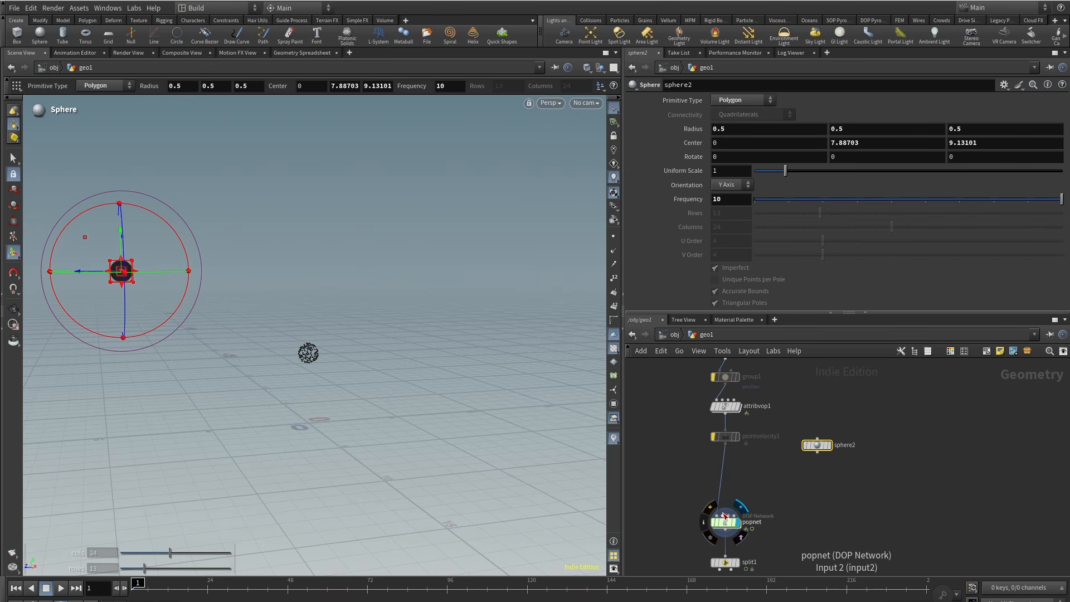
{"action": "left_click_drag", "start_coordinate": [723, 516], "coordinate": [838, 462]}
Set source_first_input1's Geometry Source to Use Second Context Geometry in popnet, play the simulation, and return to geo1.
{"action": "double_click", "coordinate": [729, 525]}
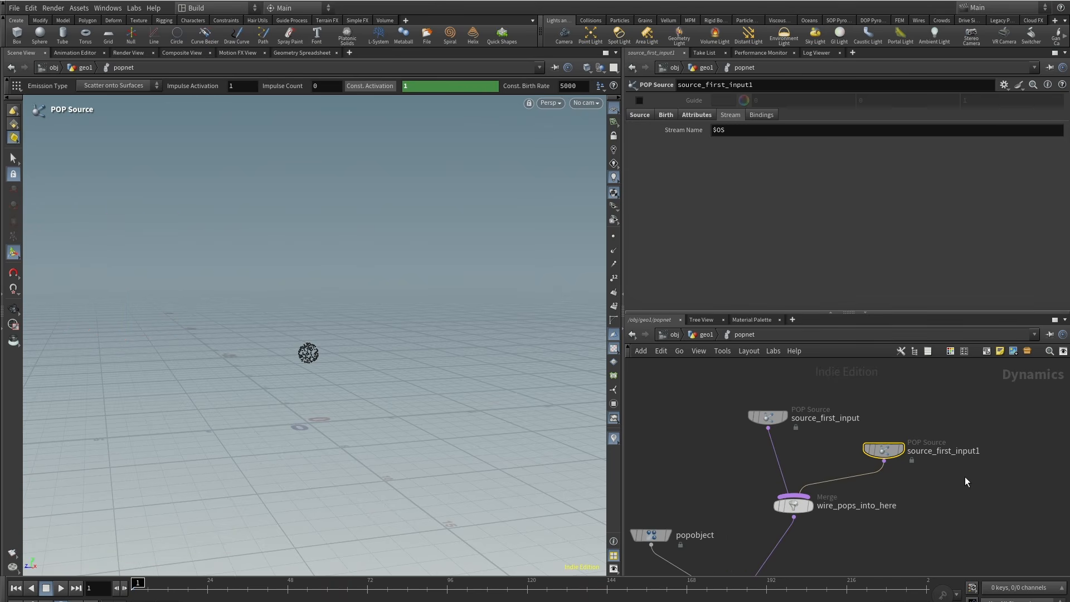
{"action": "left_click", "coordinate": [667, 115]}
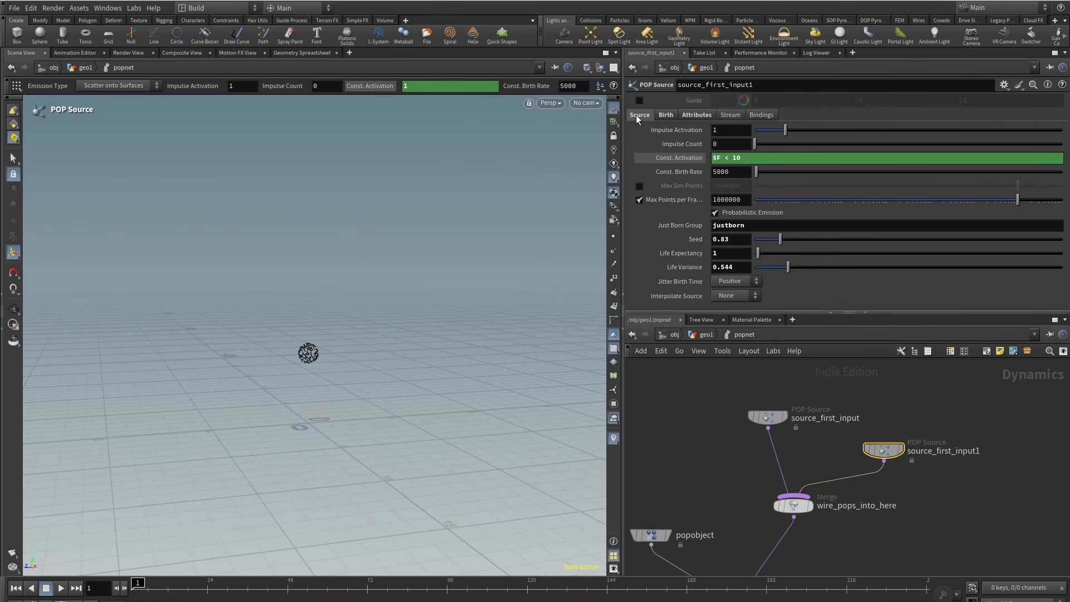
{"action": "left_click", "coordinate": [638, 115]}
{"action": "left_click", "coordinate": [785, 144]}
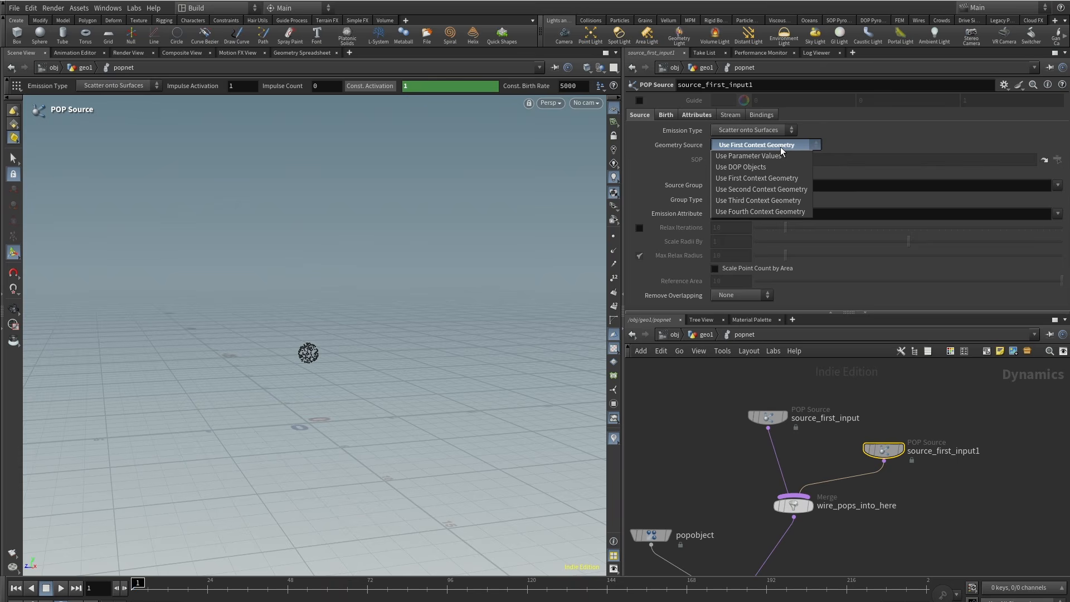
{"action": "left_click", "coordinate": [766, 186]}
{"action": "left_click", "coordinate": [60, 588]}
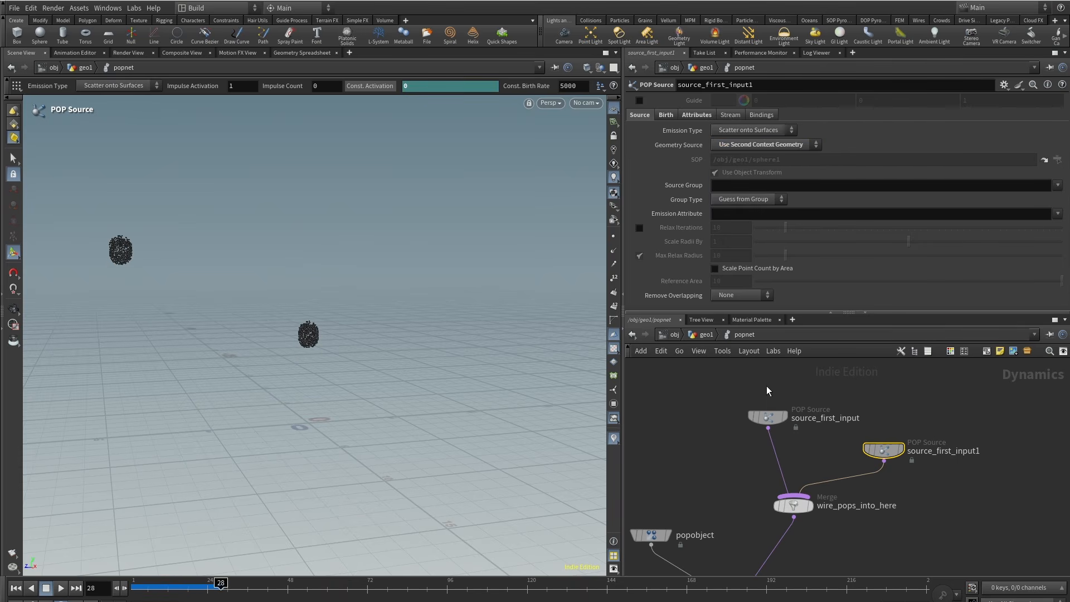
{"action": "left_click", "coordinate": [705, 334]}
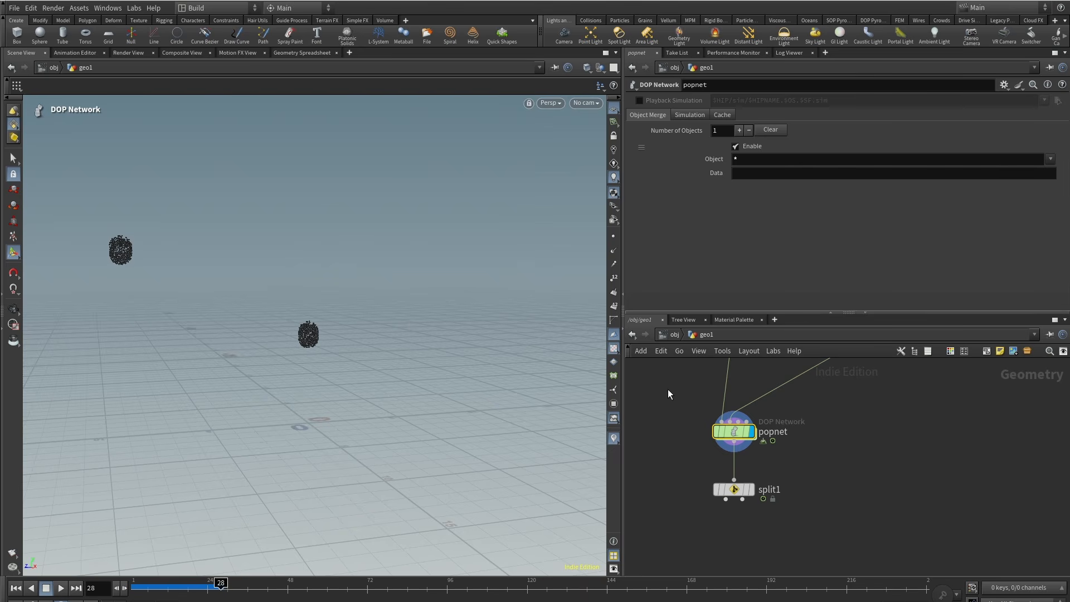
Display split1 and replace its Group with stream_source_first_input.
{"action": "left_click", "coordinate": [734, 490]}
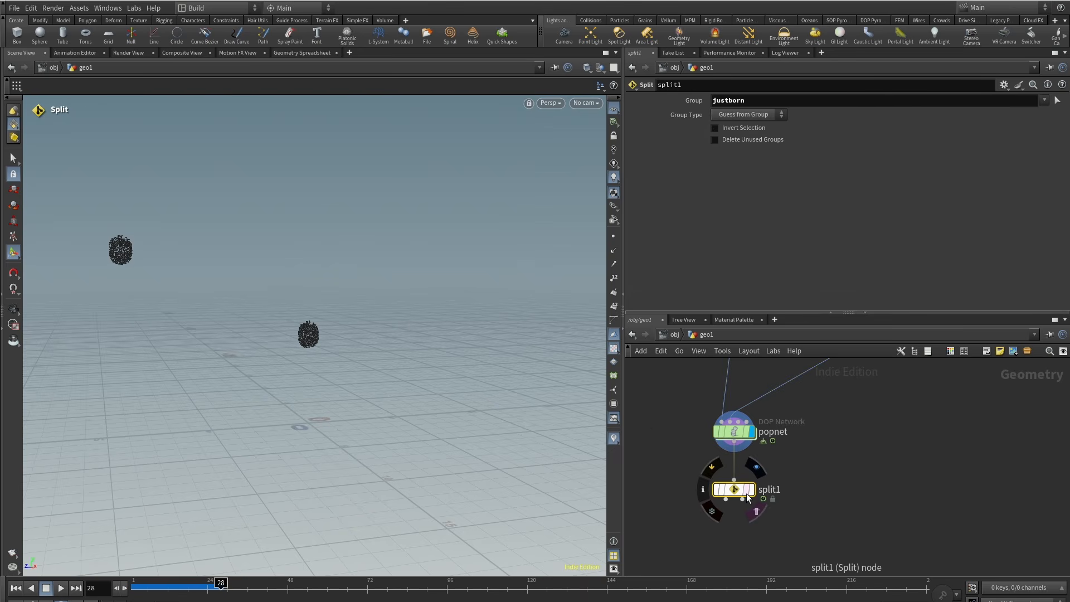
{"action": "left_click", "coordinate": [751, 491]}
{"action": "left_click", "coordinate": [792, 96]}
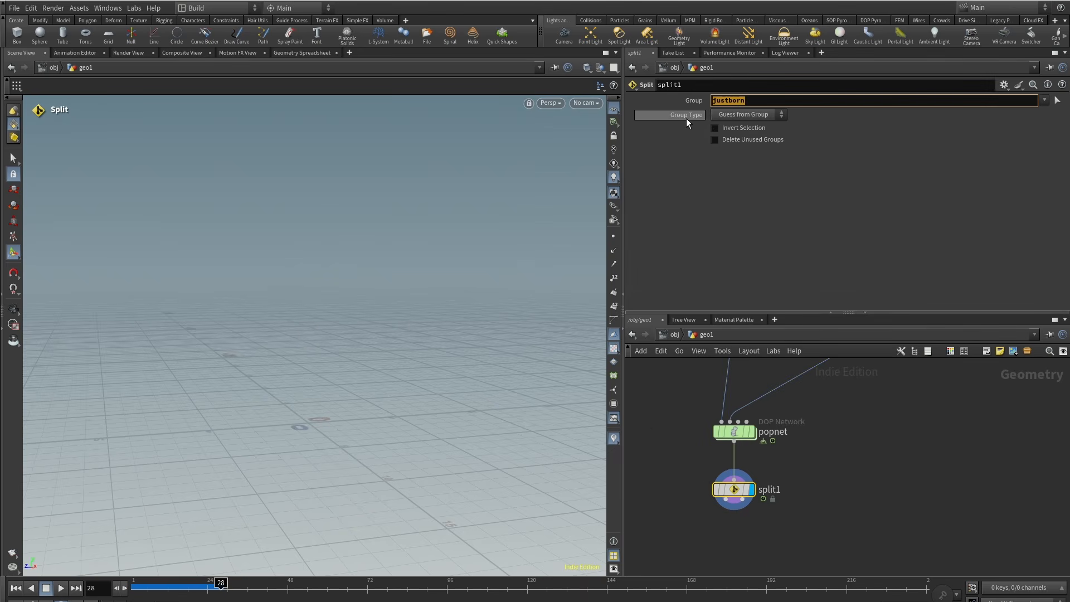
{"action": "key", "text": "BackSpace"}
{"action": "key", "text": "Return"}
{"action": "left_click", "coordinate": [1046, 100]}
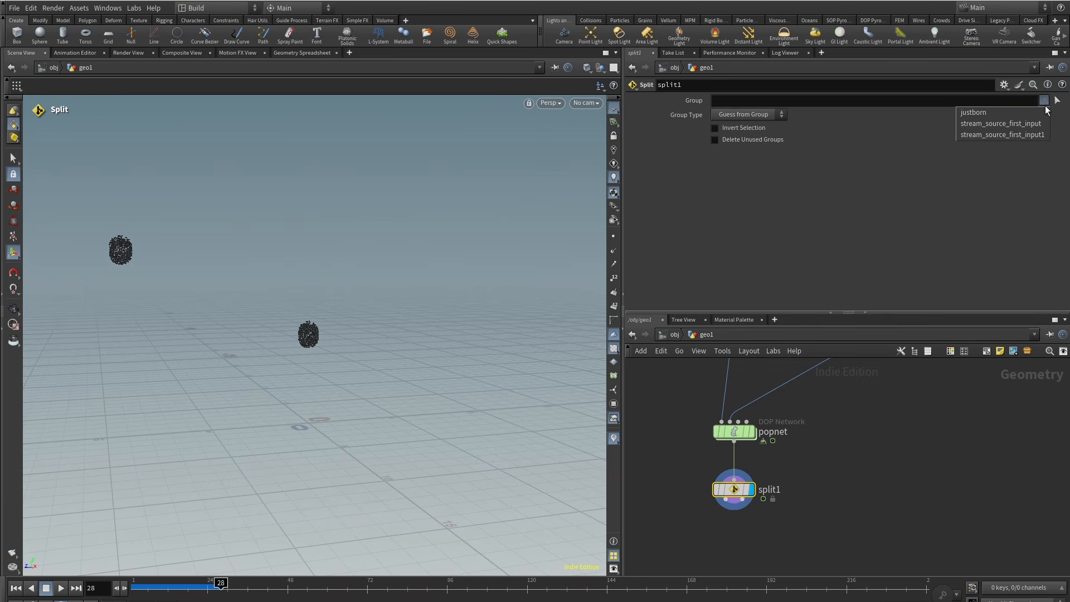
{"action": "left_click", "coordinate": [1035, 122]}
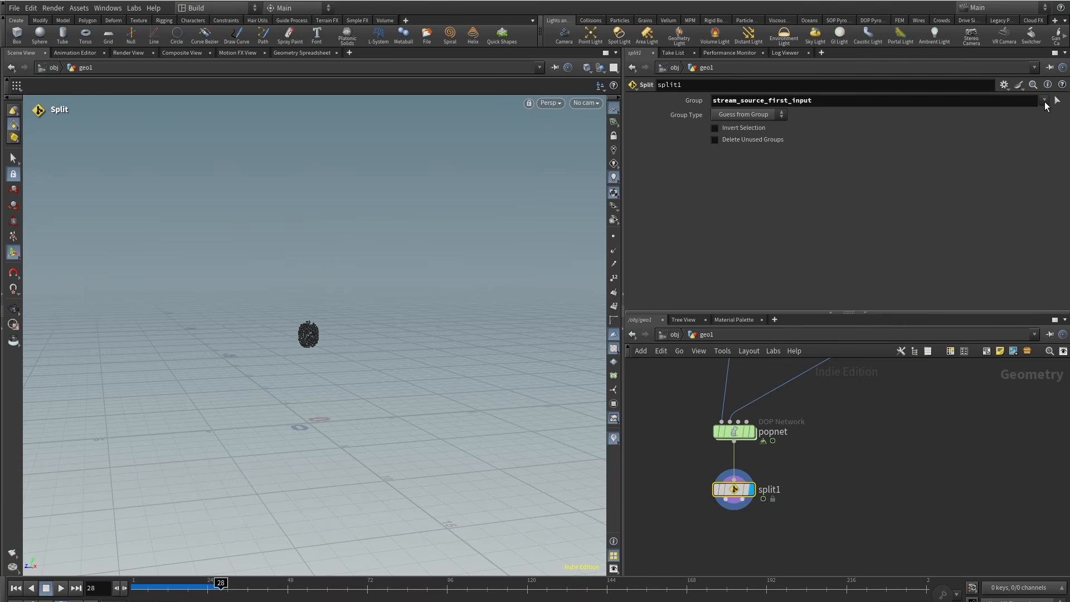
Change split1's Group to stream_source_first_input1.
{"action": "left_click_drag", "start_coordinate": [842, 101], "coordinate": [598, 99]}
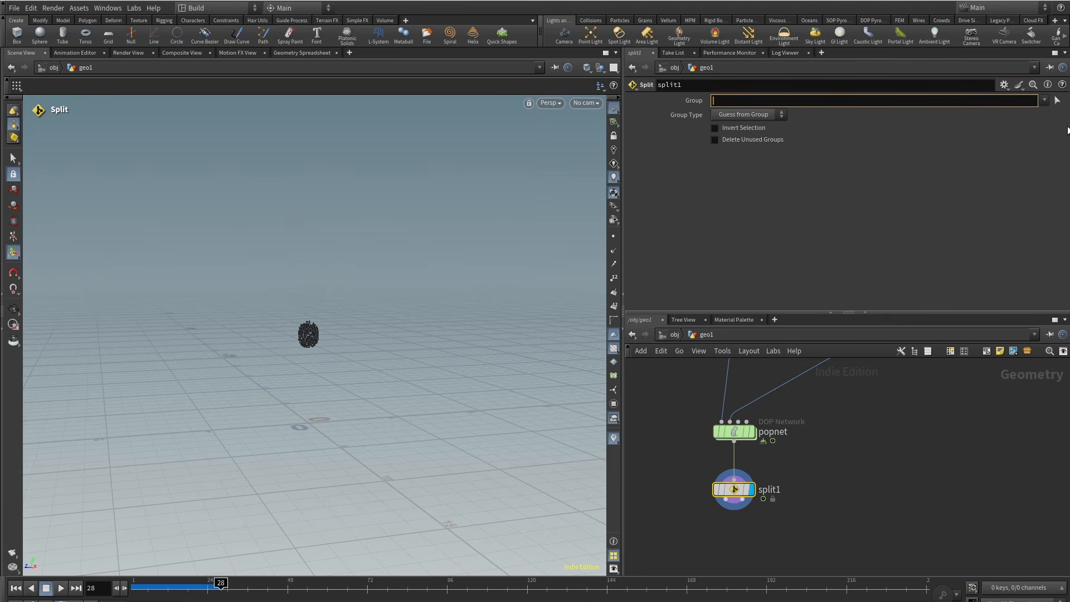
{"action": "left_click", "coordinate": [1044, 99]}
{"action": "left_click", "coordinate": [1037, 136]}
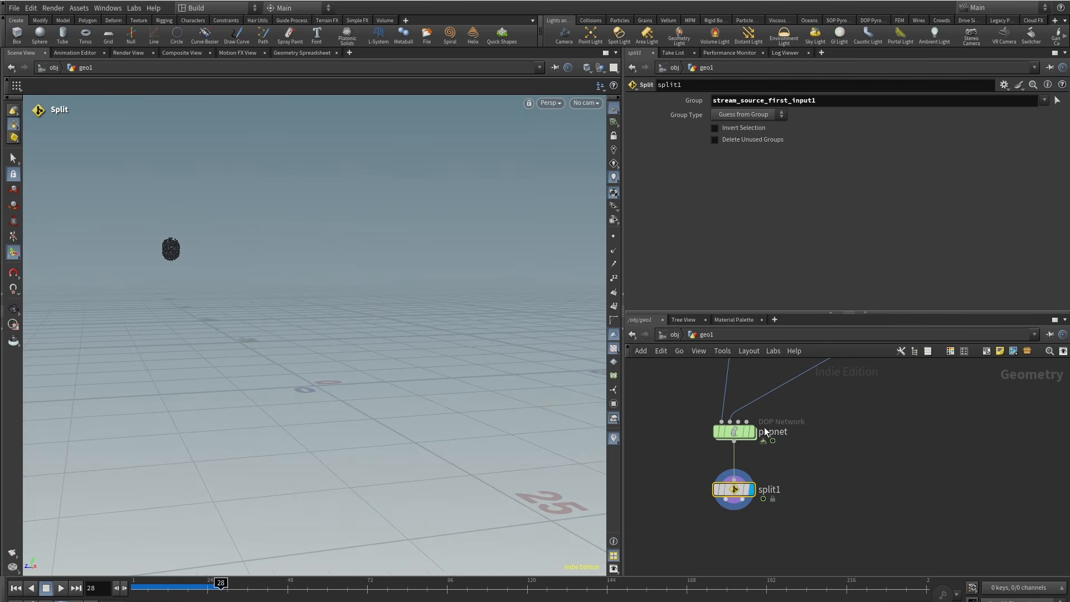
Delete sphere2 from geo1 and the source_first_input1 POP source inside popnet.
{"action": "double_click", "coordinate": [733, 431]}
{"action": "key", "text": "u"}
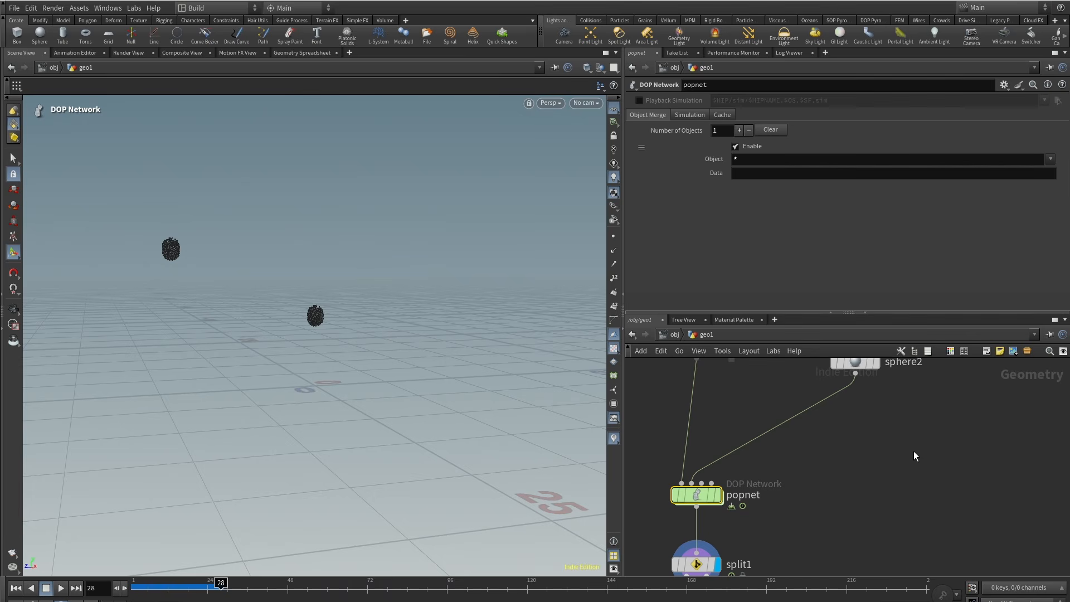
{"action": "mouse_move", "coordinate": [915, 450]}
{"action": "left_mouse_down"}
{"action": "mouse_move", "coordinate": [825, 356]}
{"action": "mouse_move", "coordinate": [813, 407]}
{"action": "left_mouse_up"}
{"action": "key", "text": "Delete"}
{"action": "double_click", "coordinate": [693, 499]}
{"action": "key", "text": "Delete"}
Play the simulation from the first frame to check the emission of the single source.
{"action": "key", "text": "ctrl+Up"}
{"action": "scroll", "coordinate": [704, 453], "scroll_direction": "down", "scroll_amount": 3}
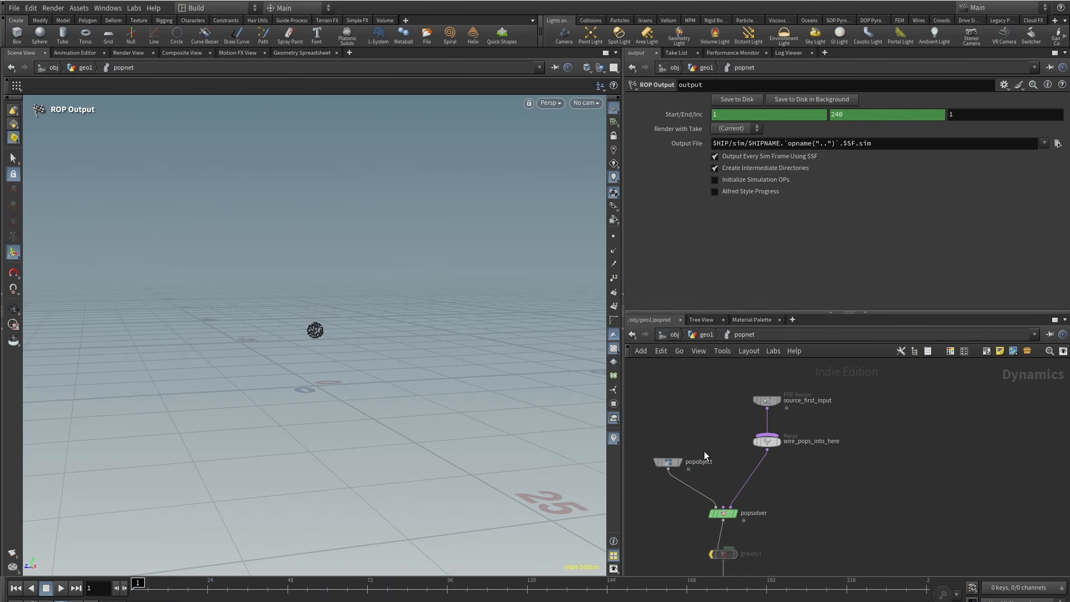
{"action": "middle_click_drag", "start_coordinate": [772, 500], "coordinate": [824, 445]}
{"action": "left_click", "coordinate": [776, 456]}
{"action": "middle_click_drag", "start_coordinate": [709, 476], "coordinate": [673, 530]}
{"action": "left_click", "coordinate": [61, 589]}
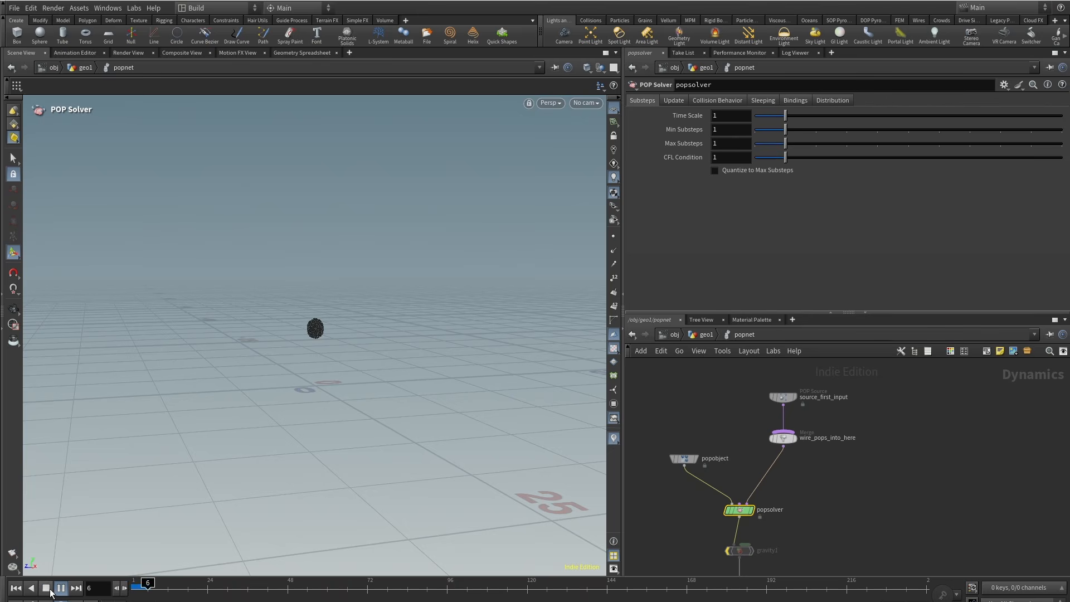
{"action": "left_click", "coordinate": [48, 590]}
Set source_first_input's Y Velocity to 0 and scrub the timeline to frame 42.
{"action": "left_click", "coordinate": [783, 398]}
{"action": "left_click", "coordinate": [696, 116]}
{"action": "left_click_drag", "start_coordinate": [826, 191], "coordinate": [805, 193]}
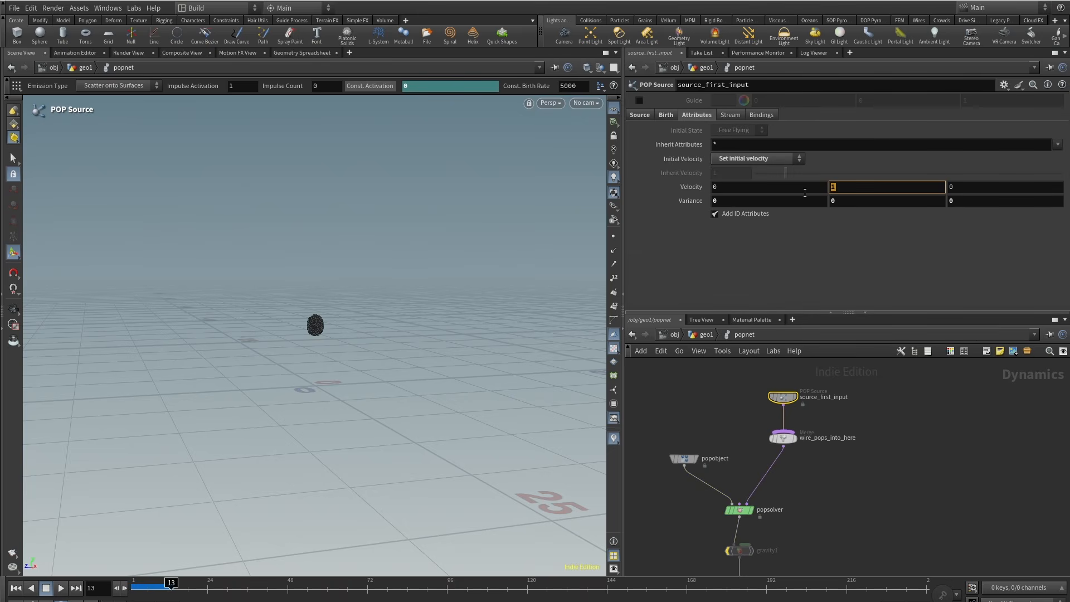
{"action": "key", "text": "Return"}
{"action": "middle_click_drag", "start_coordinate": [912, 499], "coordinate": [931, 400]}
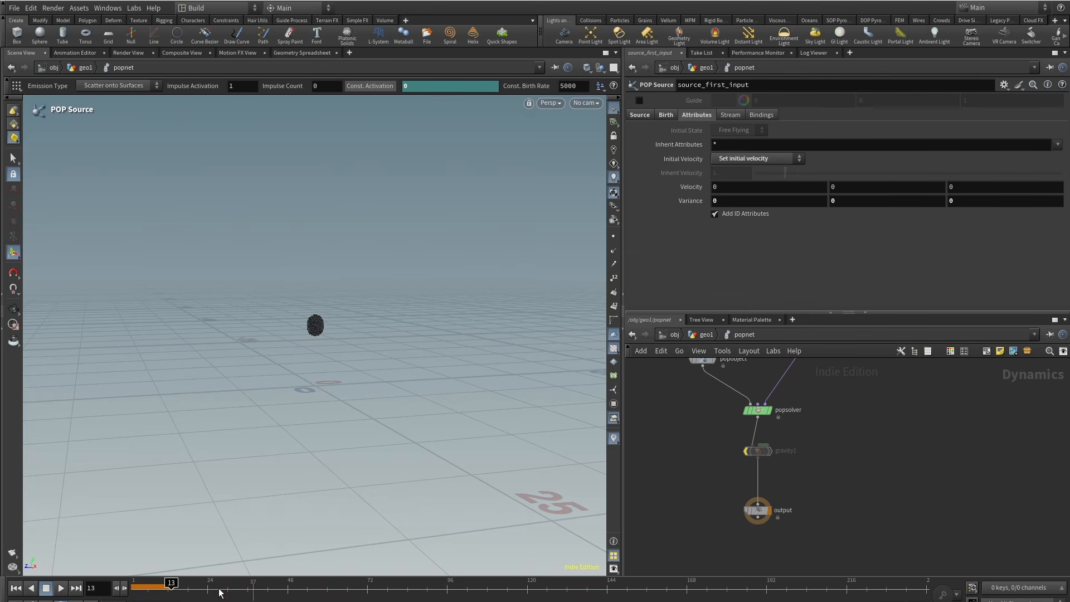
{"action": "left_click", "coordinate": [235, 594]}
{"action": "left_click_drag", "start_coordinate": [235, 593], "coordinate": [271, 594]}
{"action": "scroll", "coordinate": [360, 349], "scroll_direction": "up", "scroll_amount": 2}
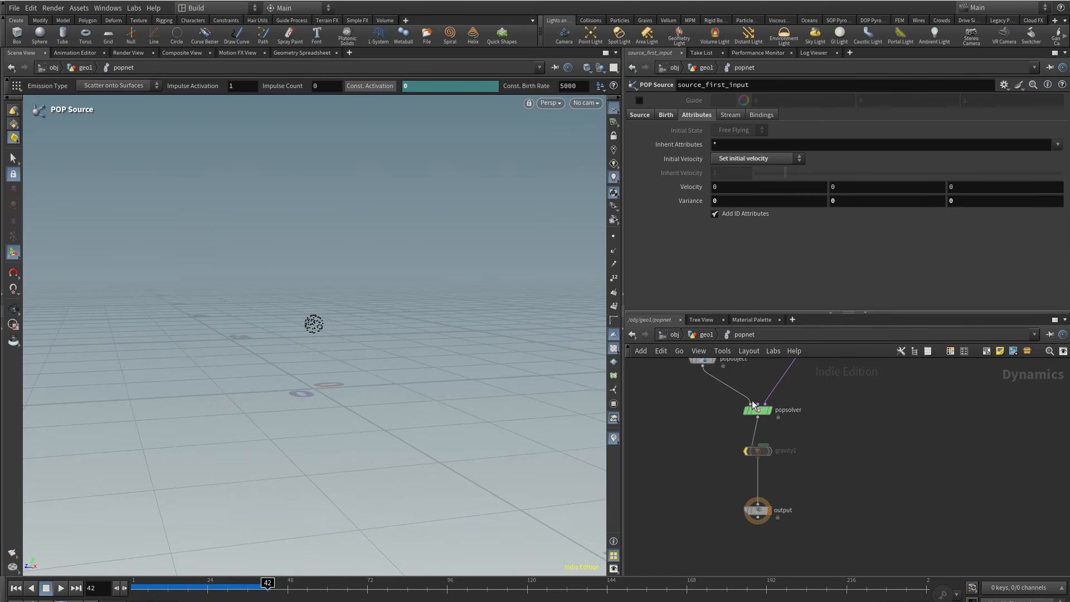
Delete the channel on source_first_input's Const. Activation, set it to 1, and scrub the timeline to frame 60.
{"action": "middle_click_drag", "start_coordinate": [820, 369], "coordinate": [841, 465]}
{"action": "middle_click_drag", "start_coordinate": [784, 409], "coordinate": [747, 419]}
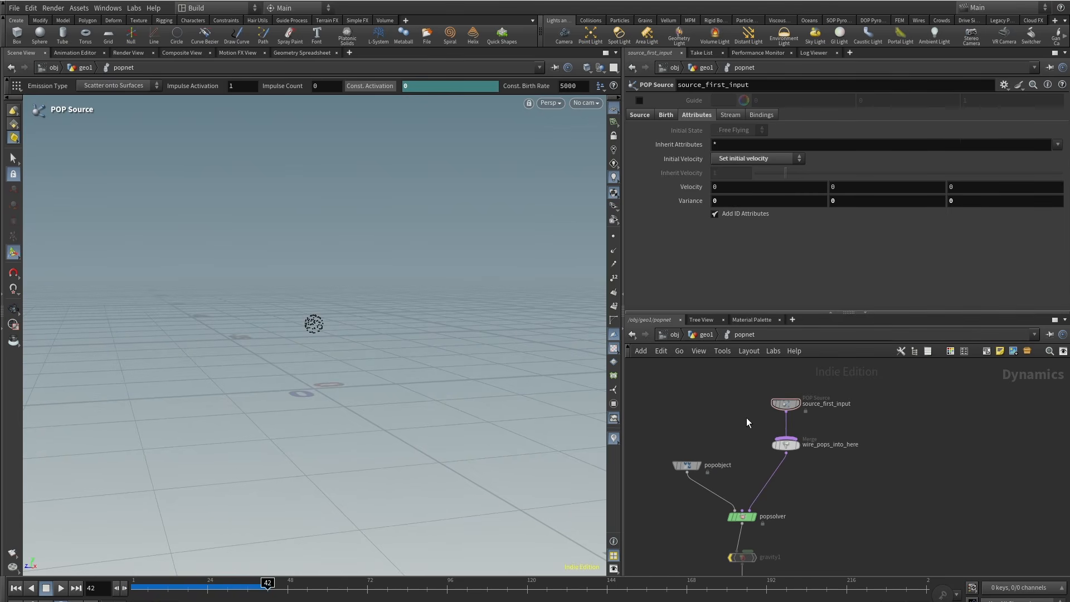
{"action": "left_click", "coordinate": [666, 115]}
{"action": "right_click", "coordinate": [686, 159]}
{"action": "left_click", "coordinate": [725, 325]}
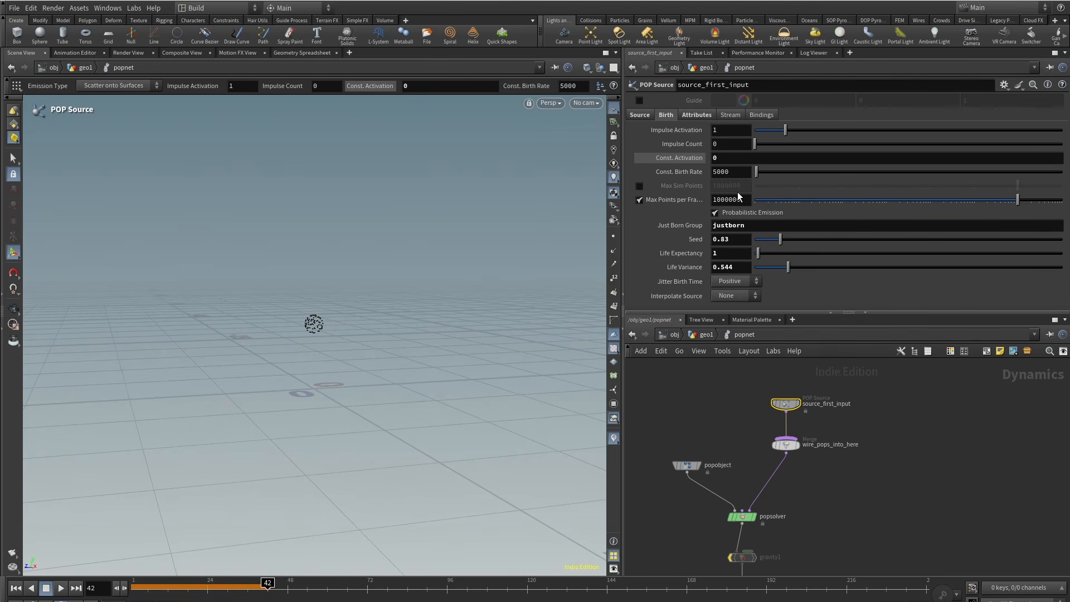
{"action": "type", "text": "1"}
{"action": "key", "text": "Return"}
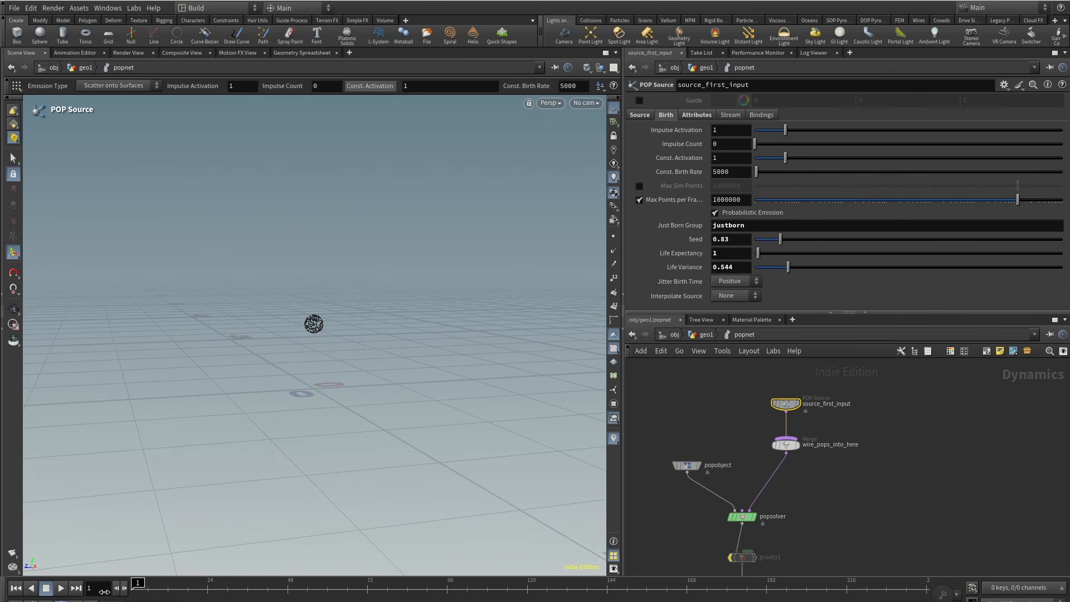
{"action": "left_click_drag", "start_coordinate": [268, 583], "coordinate": [327, 583]}
Enable gravity1 and set its Y Force to -111.
{"action": "middle_click_drag", "start_coordinate": [837, 514], "coordinate": [877, 442]}
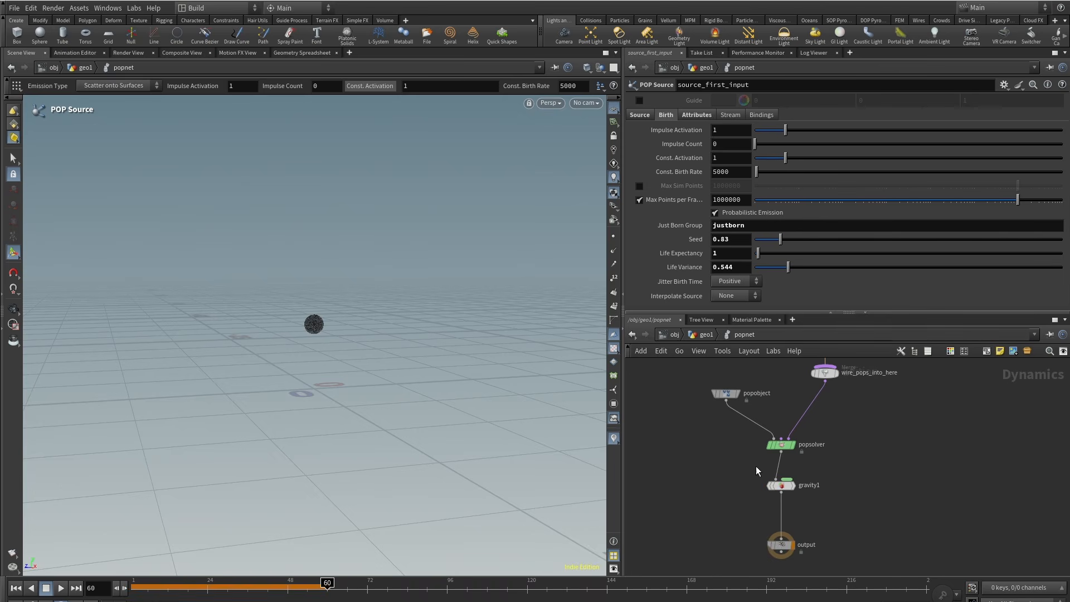
{"action": "left_click", "coordinate": [781, 485]}
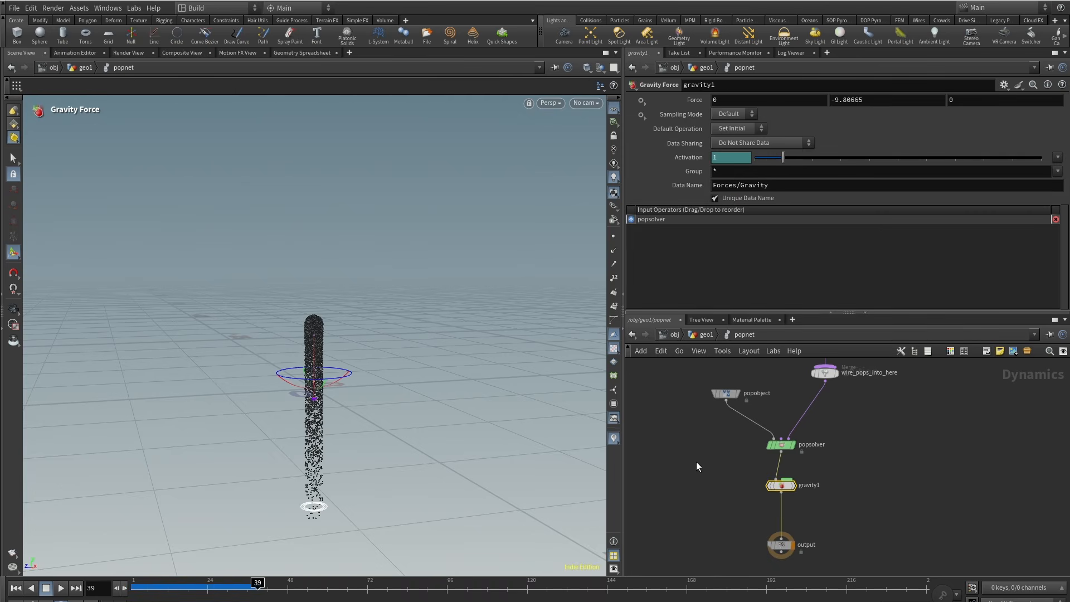
{"action": "double_click", "coordinate": [834, 101]}
{"action": "type", "text": "-11"}
{"action": "key", "text": "Return"}
{"action": "left_click", "coordinate": [926, 341]}
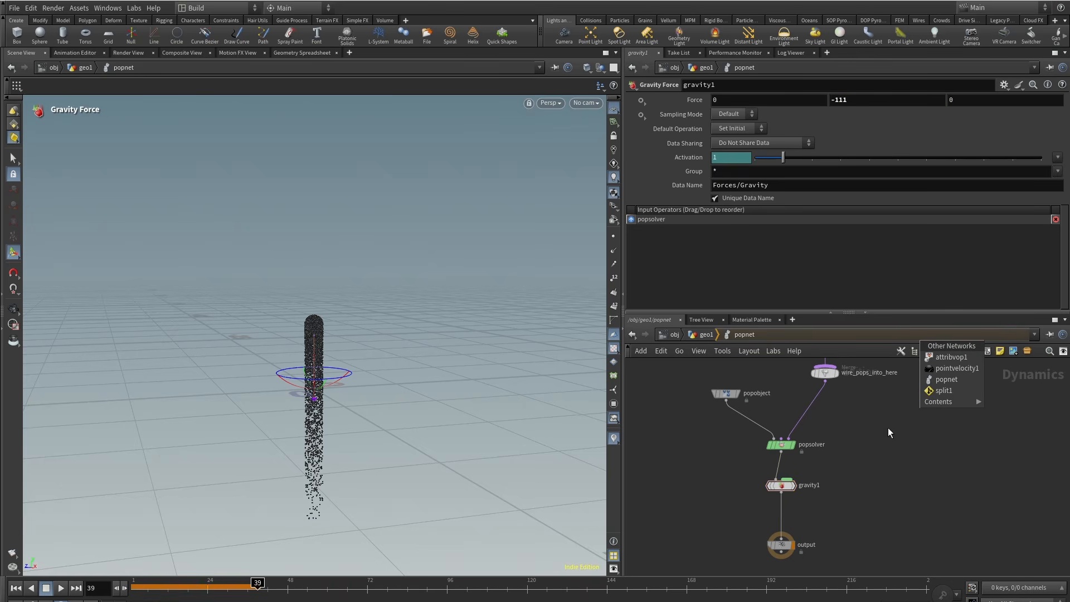
Scrub through the first 25 frames to examine the spacing of the falling particles.
{"action": "middle_click_drag", "start_coordinate": [889, 429], "coordinate": [879, 365]}
{"action": "scroll", "coordinate": [299, 411], "scroll_direction": "down", "scroll_amount": 2, "text": "alt"}
{"action": "middle_click_drag", "start_coordinate": [299, 411], "coordinate": [297, 372], "text": "alt"}
{"action": "left_click_drag", "start_coordinate": [135, 592], "coordinate": [211, 592]}
{"action": "scroll", "coordinate": [346, 440], "scroll_direction": "down", "scroll_amount": 3, "text": "alt"}
{"action": "middle_click_drag", "start_coordinate": [335, 438], "coordinate": [343, 384], "text": "alt"}
{"action": "left_click_drag", "start_coordinate": [343, 385], "coordinate": [324, 319], "text": "alt"}
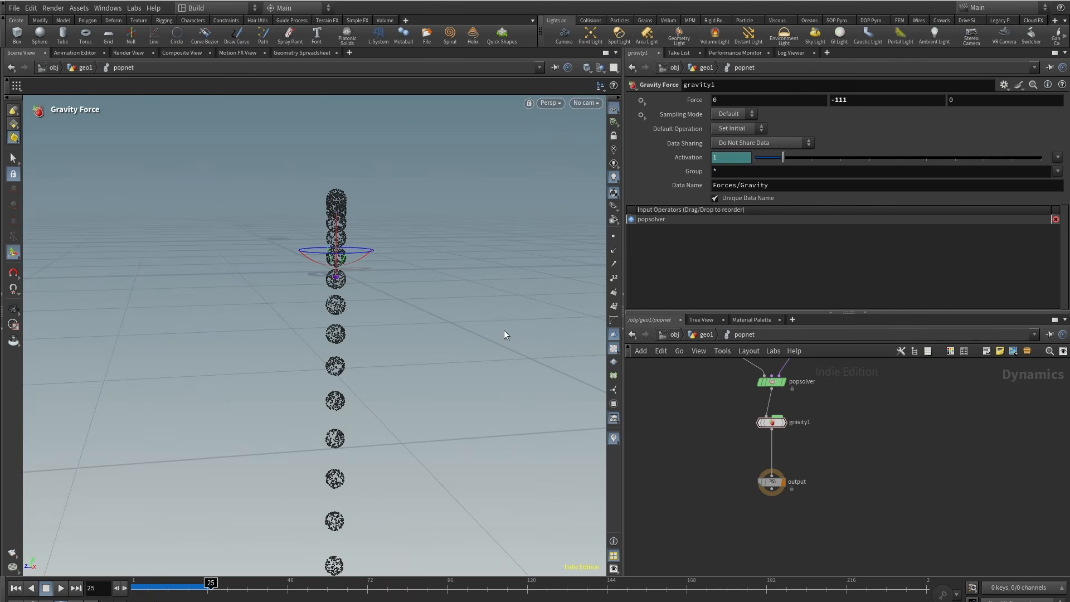
{"action": "left_click_drag", "start_coordinate": [141, 593], "coordinate": [175, 593]}
Go back to geo1 and set popnet's simulation Substeps to 11.
{"action": "left_click", "coordinate": [702, 336]}
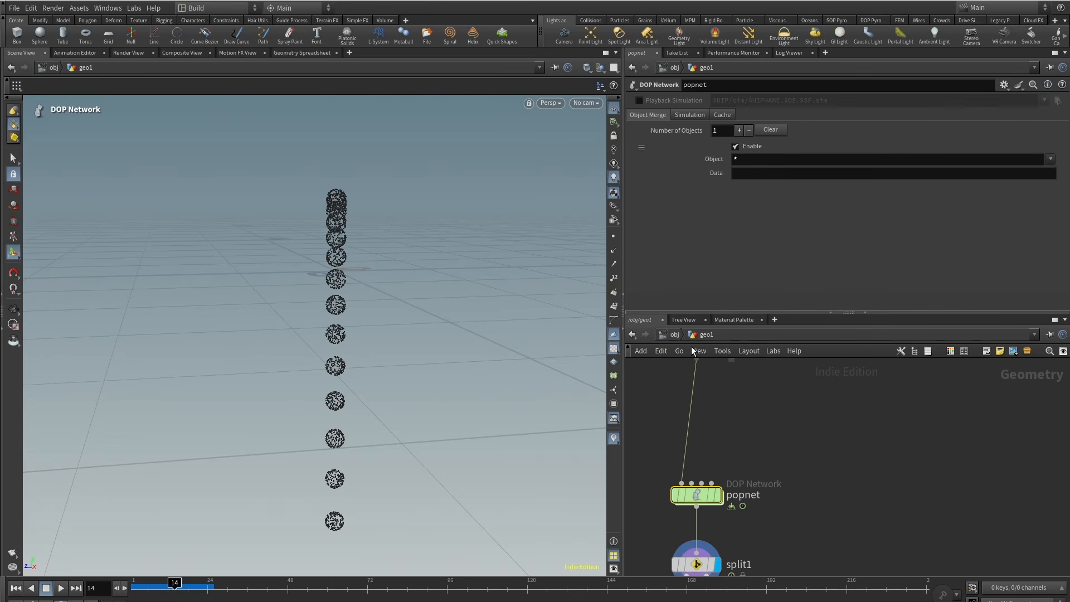
{"action": "left_click", "coordinate": [686, 116]}
{"action": "left_click", "coordinate": [749, 174]}
{"action": "type", "text": "1"}
{"action": "key", "text": "Return"}
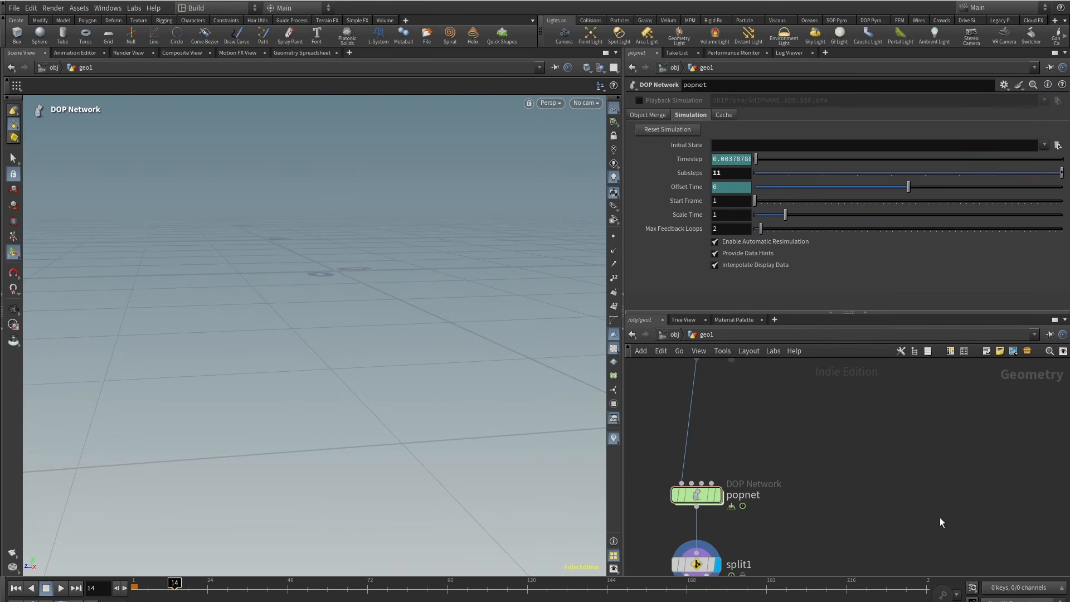
Display popnet in place of split1 and scrub to frame 29 to examine the particle stream.
{"action": "left_click_drag", "start_coordinate": [142, 593], "coordinate": [248, 596]}
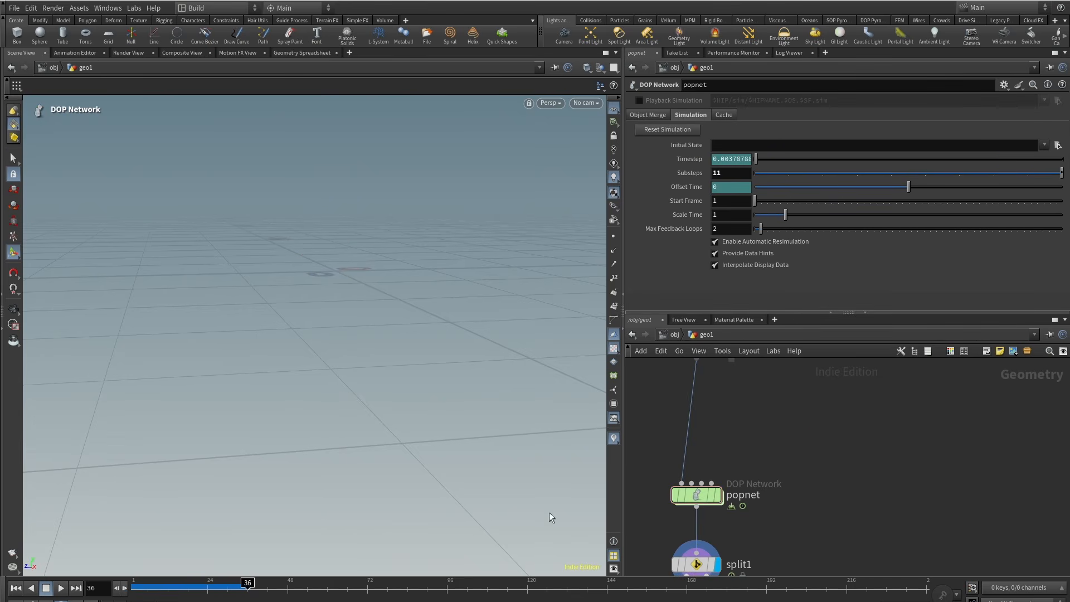
{"action": "left_click", "coordinate": [718, 495]}
{"action": "left_click_drag", "start_coordinate": [138, 595], "coordinate": [224, 596]}
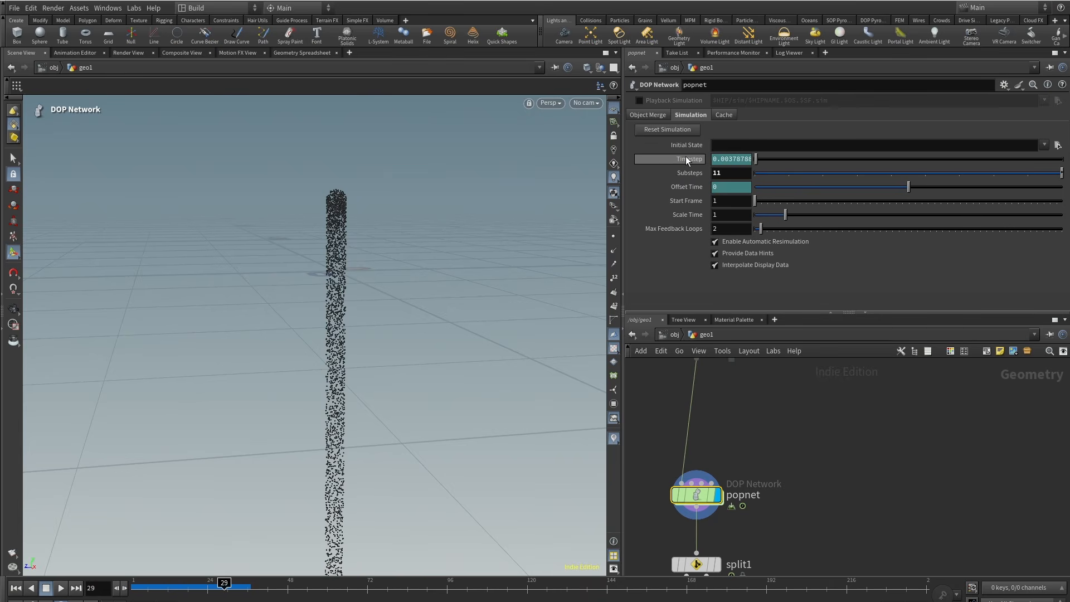
Restore popnet's original Substeps value, go inside popnet, and select popsolver to show its substep settings.
{"action": "left_click_drag", "start_coordinate": [736, 173], "coordinate": [649, 133]}
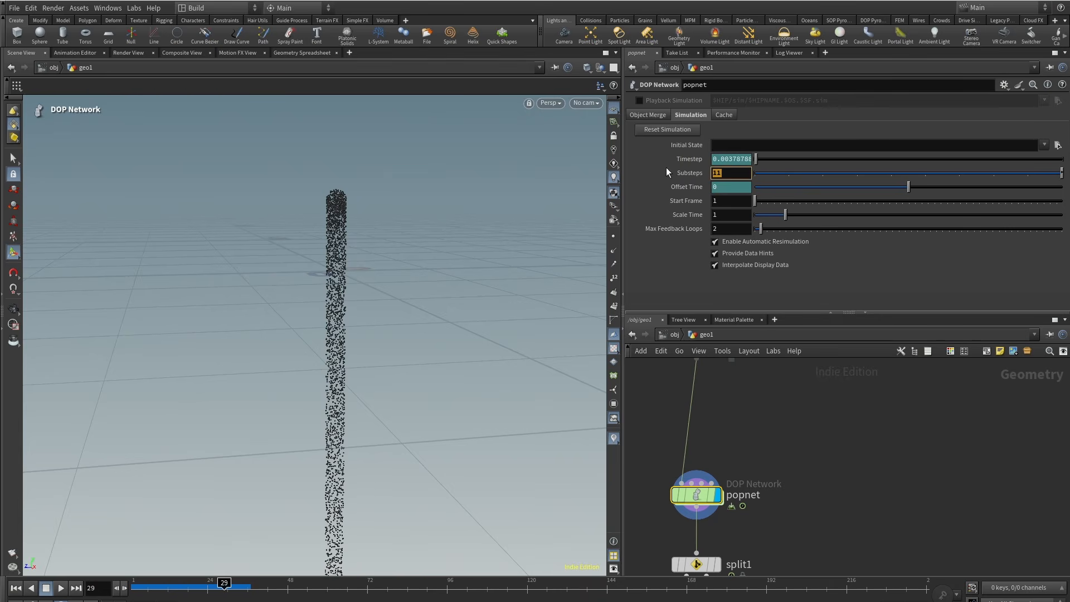
{"action": "double_click", "coordinate": [700, 450]}
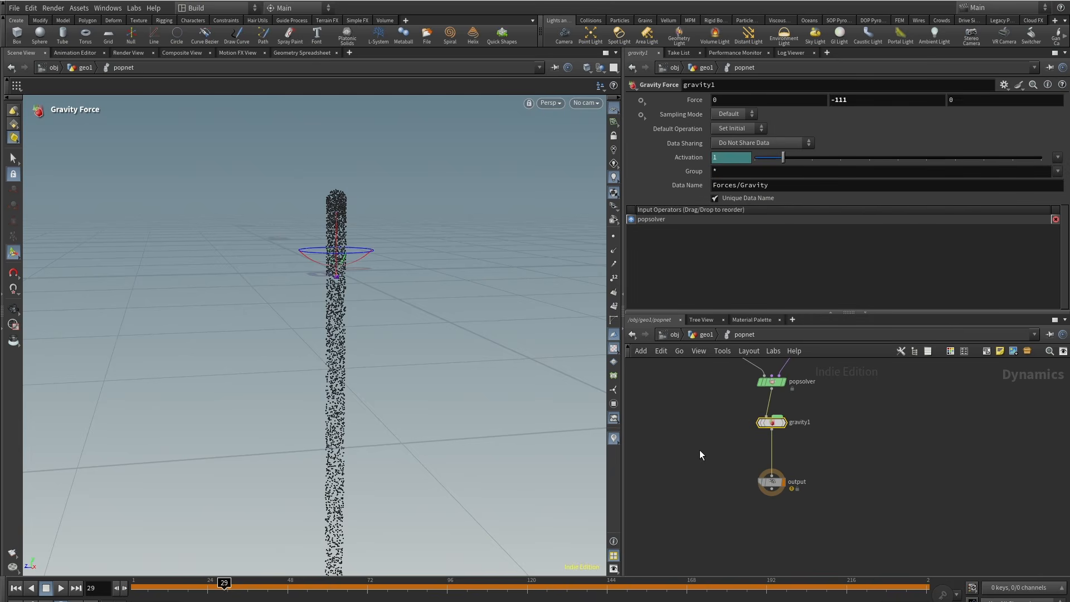
{"action": "middle_click_drag", "start_coordinate": [727, 418], "coordinate": [728, 457]}
{"action": "left_click_drag", "start_coordinate": [731, 440], "coordinate": [810, 410]}
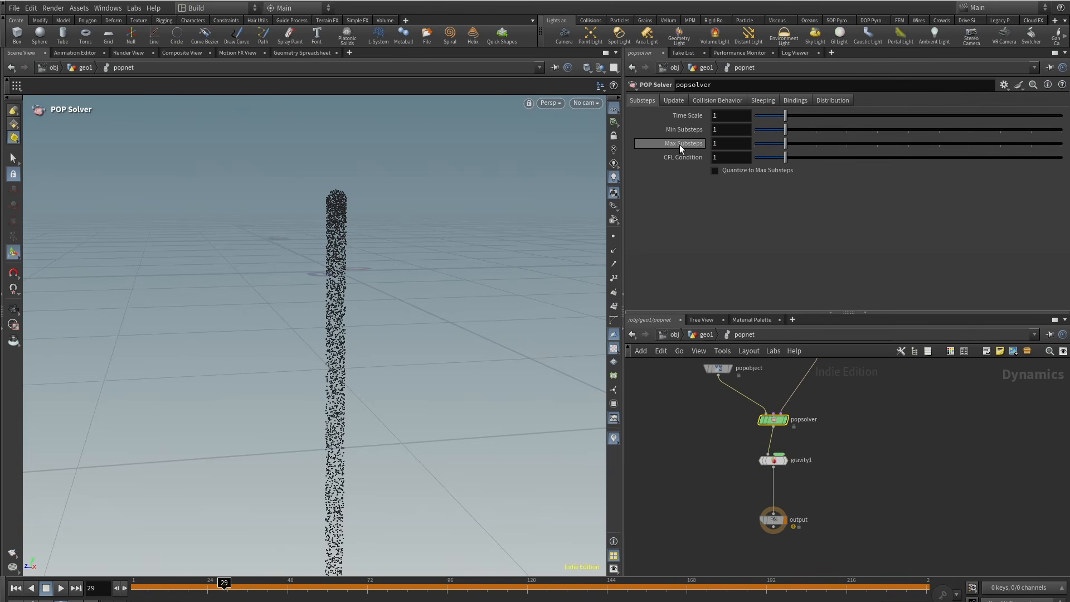
{"action": "mouse_move", "coordinate": [681, 144]}
Set popsolver's Max Substeps to 11 and play the simulation from frame 1.
{"action": "left_click", "coordinate": [743, 129]}
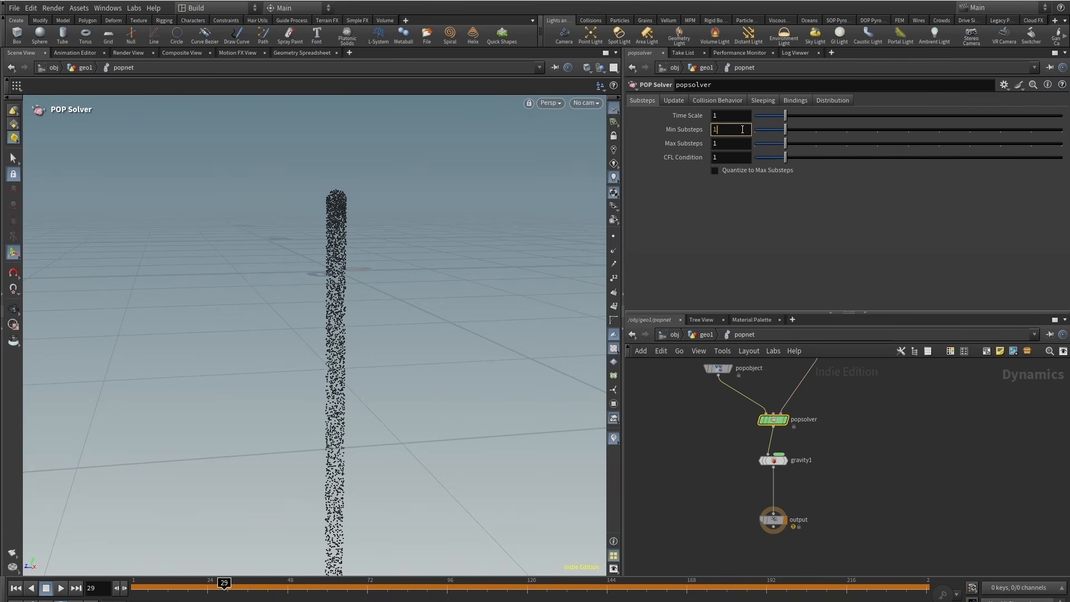
{"action": "mouse_move", "coordinate": [682, 158]}
{"action": "left_click_drag", "start_coordinate": [211, 588], "coordinate": [133, 589]}
{"action": "left_click", "coordinate": [726, 143]}
{"action": "type", "text": "1"}
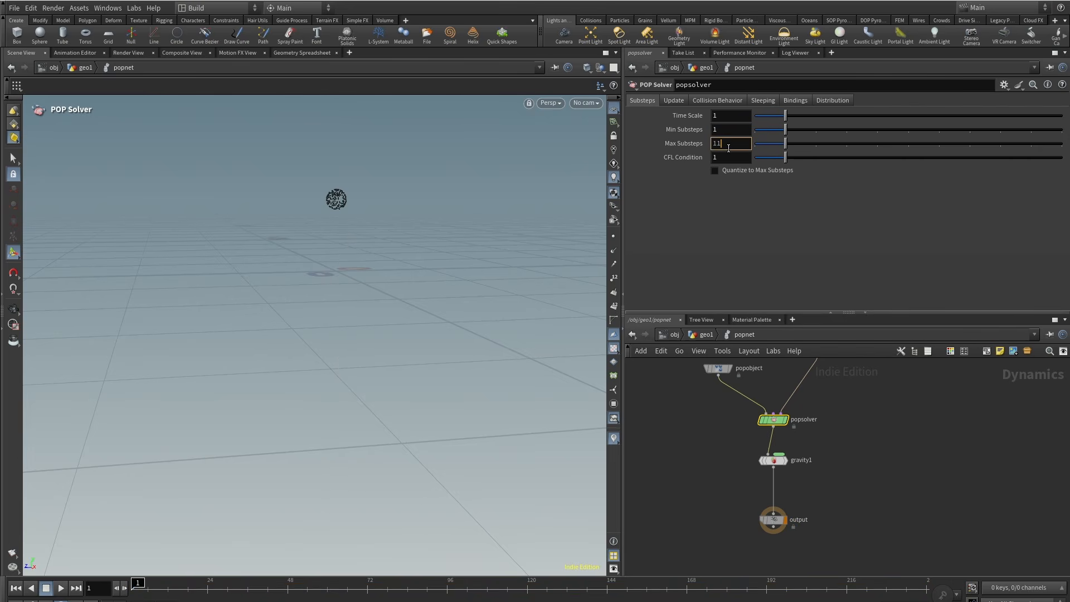
{"action": "left_click", "coordinate": [716, 130]}
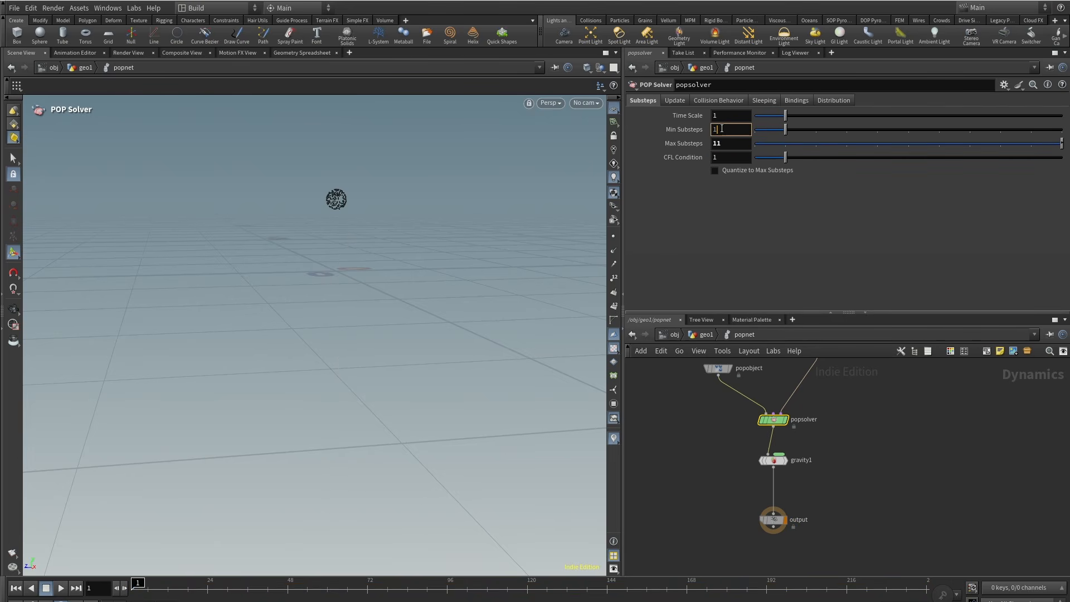
{"action": "left_click", "coordinate": [61, 588]}
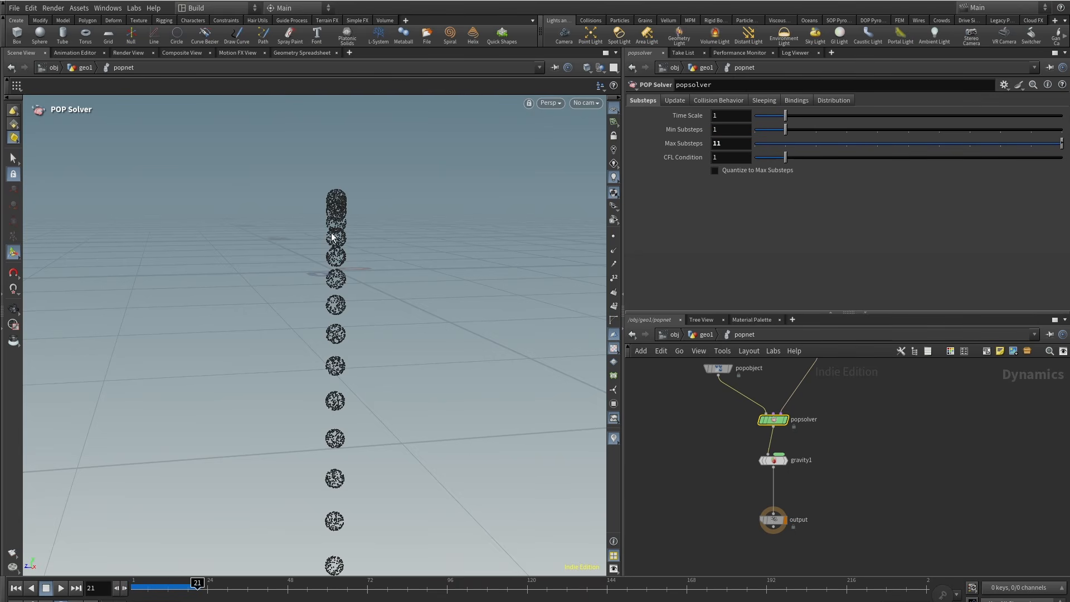
Lower popsolver's CFL Condition to 0.09 and replay the simulation from the first frame.
{"action": "left_click_drag", "start_coordinate": [767, 163], "coordinate": [758, 161]}
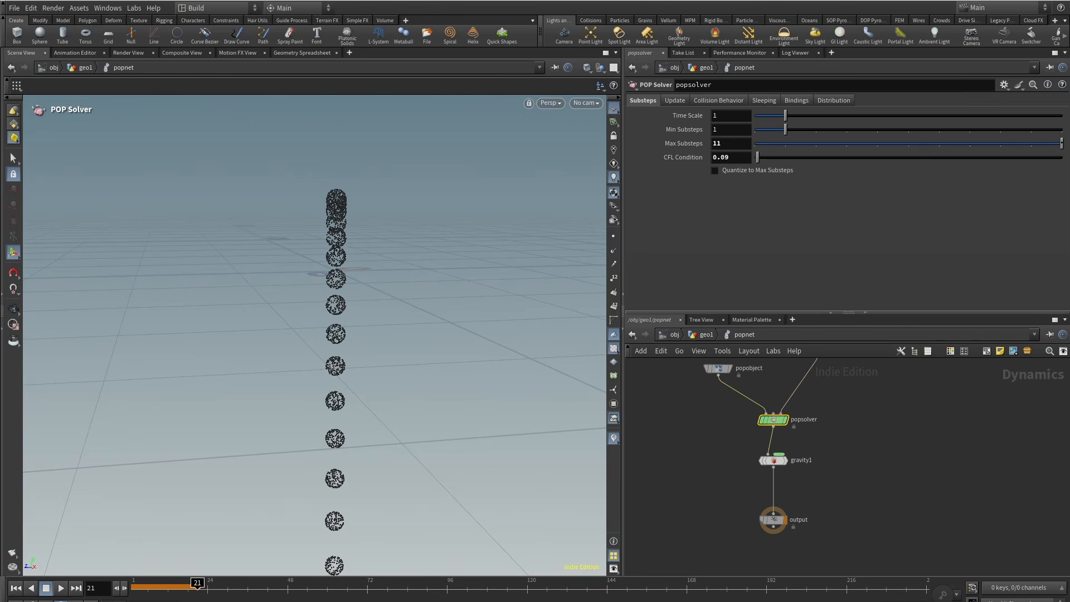
{"action": "key", "text": "ctrl+Up"}
{"action": "left_click", "coordinate": [58, 591]}
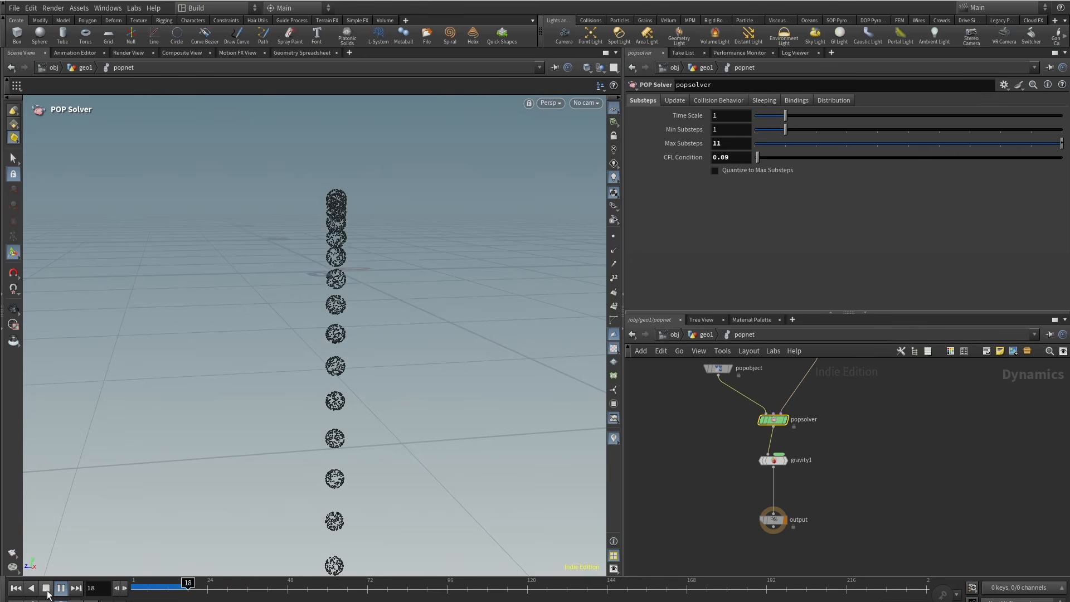
{"action": "left_click", "coordinate": [47, 590]}
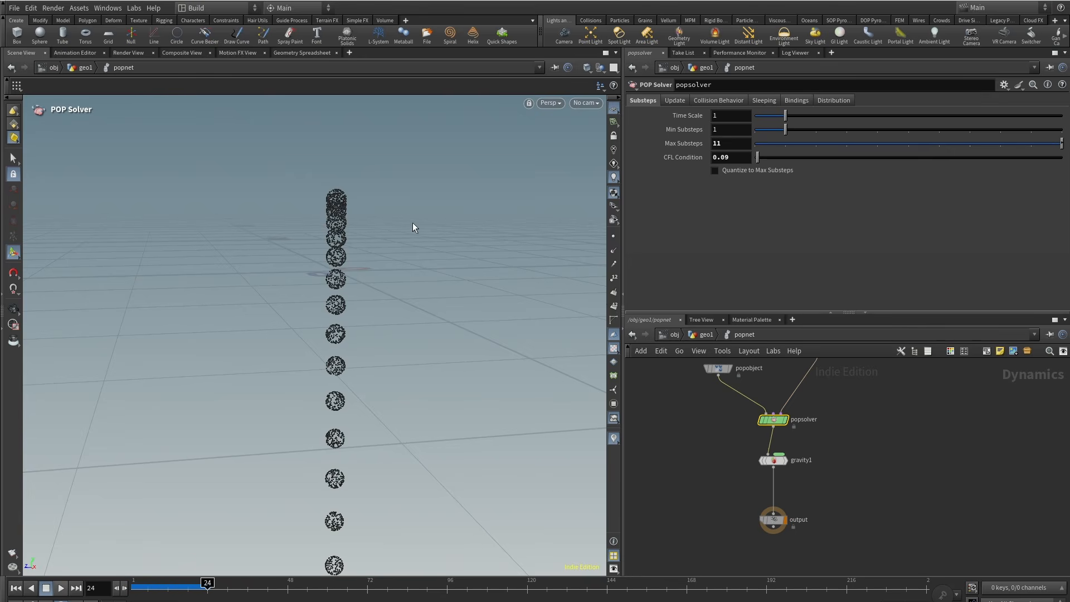
Set popsolver's CFL Condition to 1.
{"action": "left_click_drag", "start_coordinate": [738, 157], "coordinate": [682, 176]}
{"action": "type", "text": "1"}
{"action": "left_click", "coordinate": [1038, 461]}
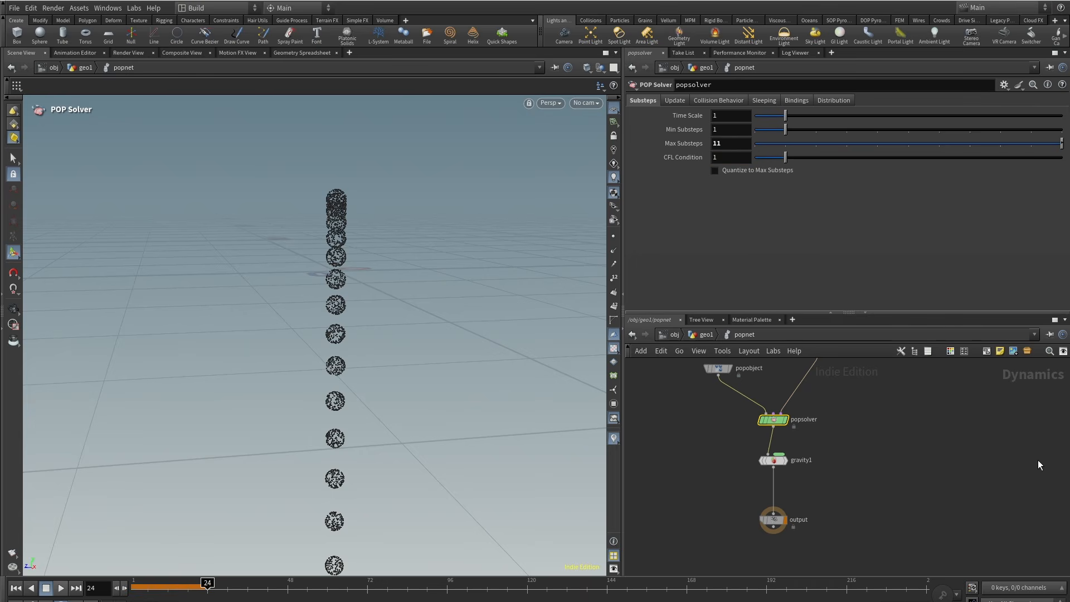
{"action": "middle_click_drag", "start_coordinate": [701, 422], "coordinate": [701, 440]}
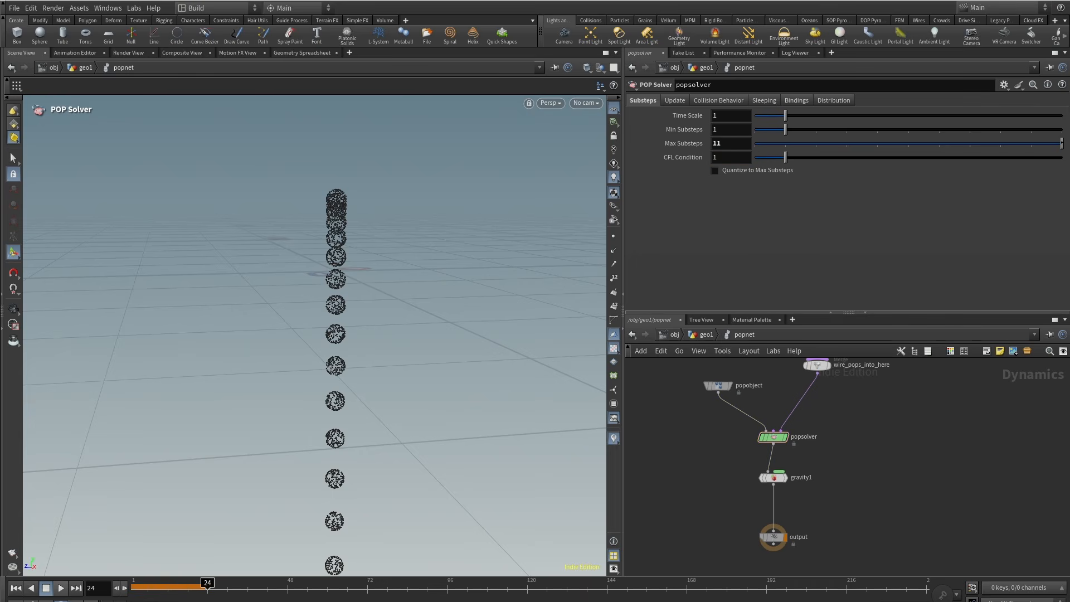
Rewind to frame 1 and, back in geo1, check pointvelocity1's node information for its point attributes.
{"action": "left_click_drag", "start_coordinate": [136, 588], "coordinate": [97, 589]}
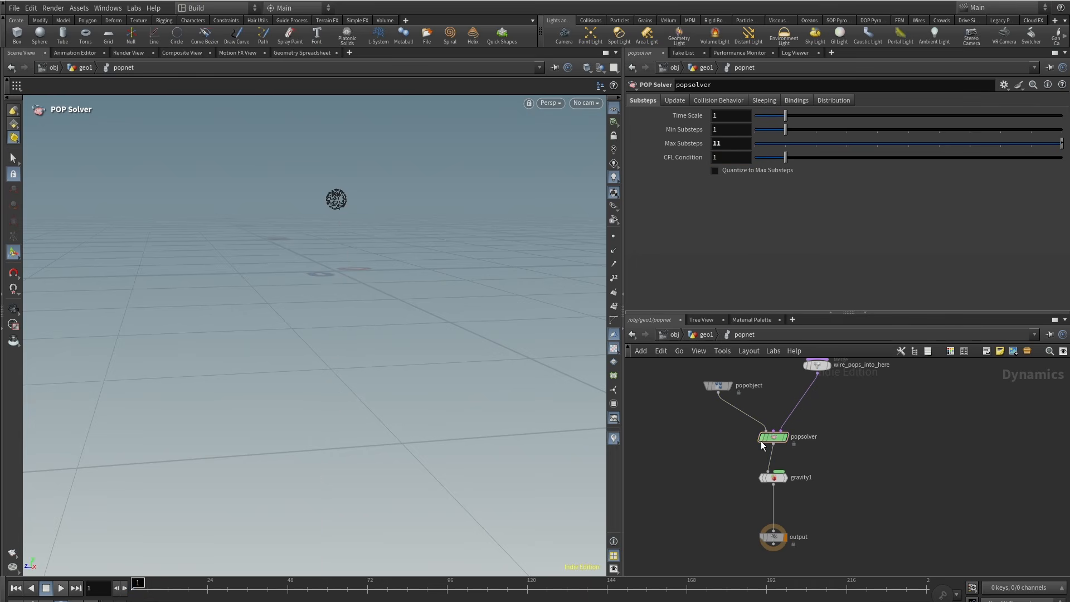
{"action": "left_click", "coordinate": [706, 335]}
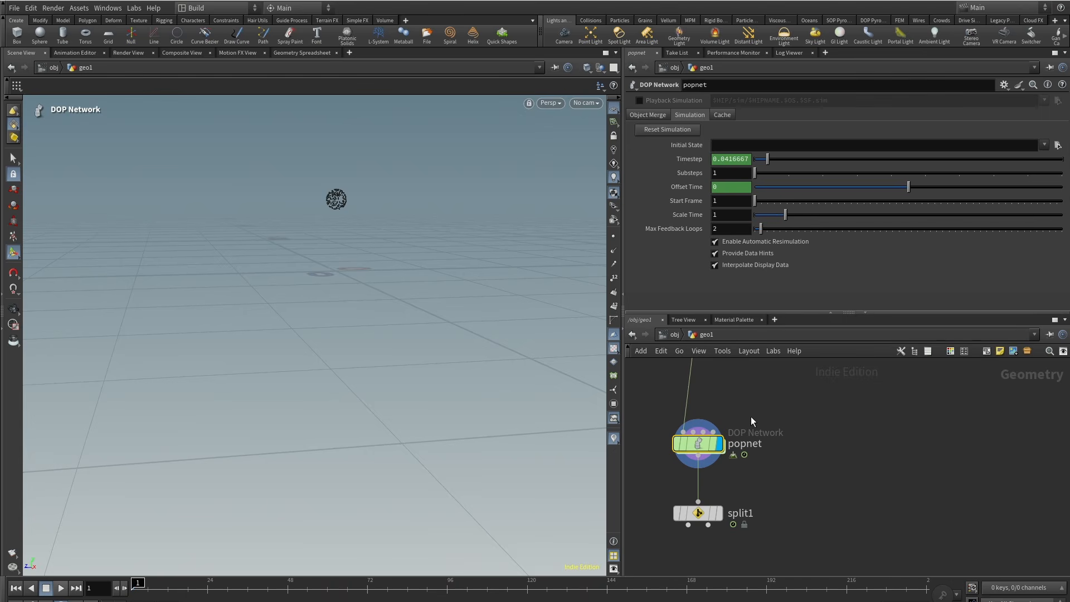
{"action": "middle_click_drag", "start_coordinate": [761, 407], "coordinate": [790, 502]}
{"action": "mouse_move", "coordinate": [724, 396]}
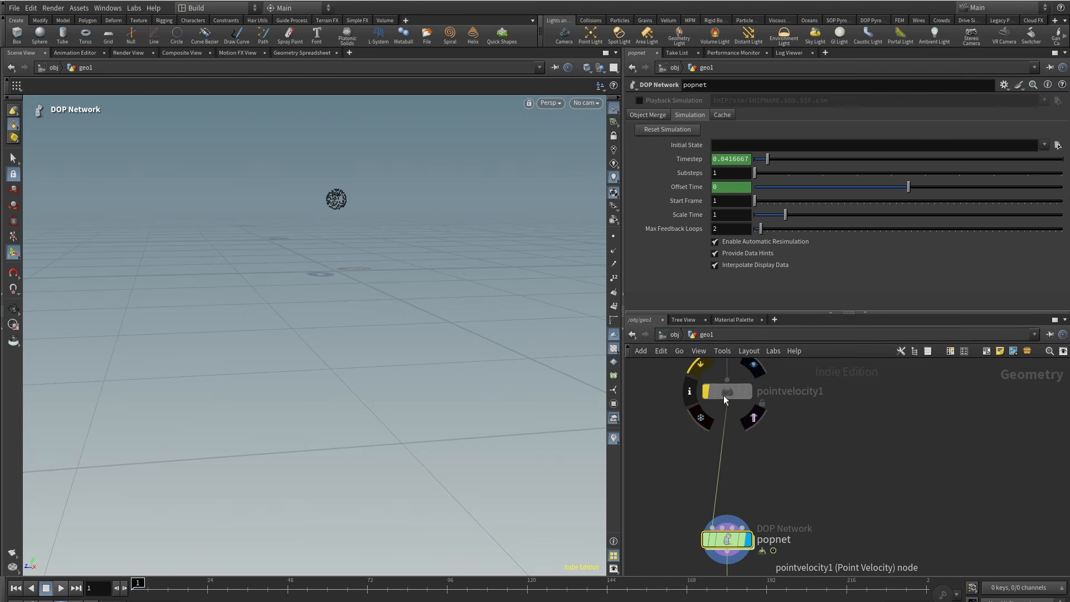
{"action": "left_click", "coordinate": [692, 392]}
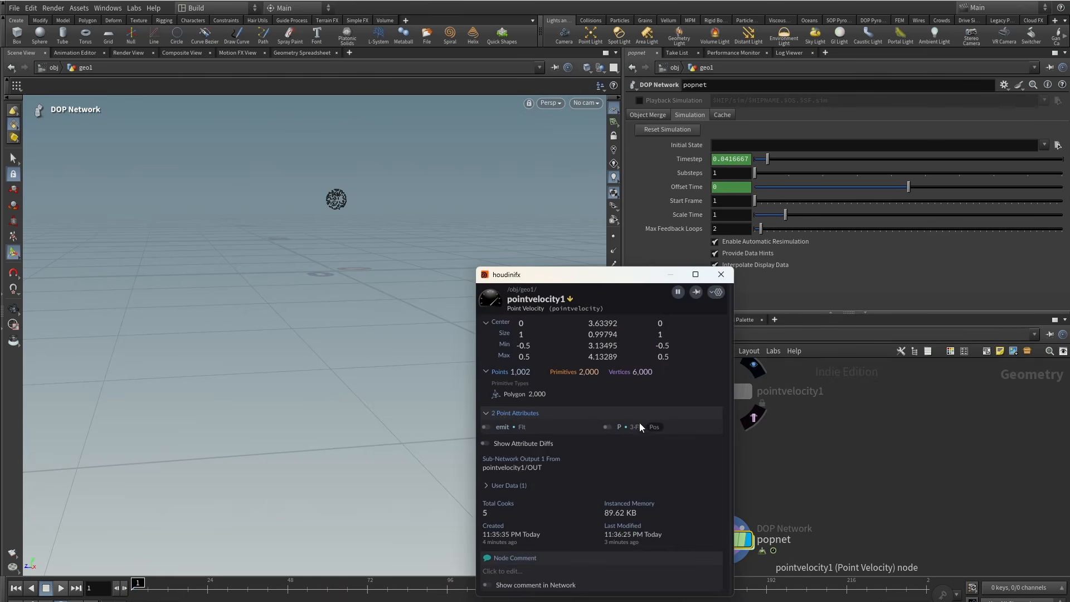
{"action": "left_click", "coordinate": [721, 274]}
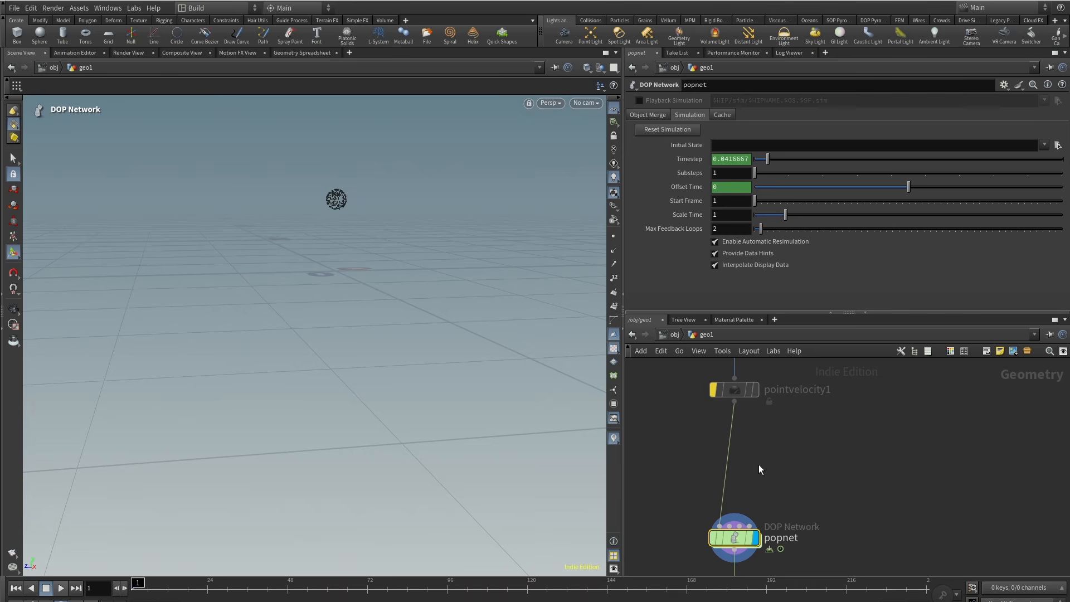
Insert an Attribute Create node between pointvelocity1 and popnet.
{"action": "key", "text": "Tab"}
{"action": "type", "text": "acre"}
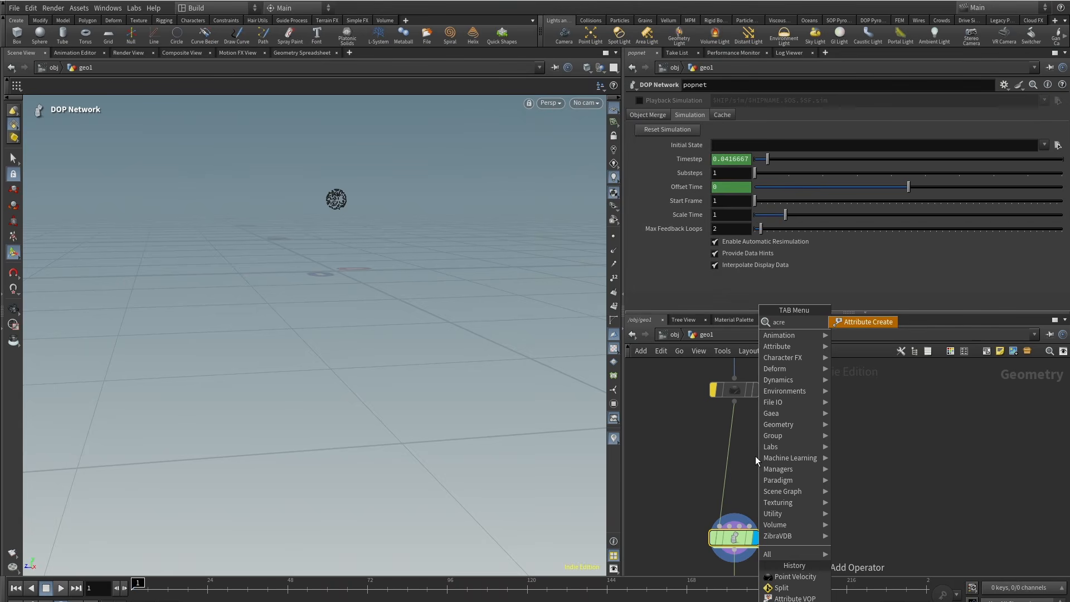
{"action": "left_click", "coordinate": [874, 323]}
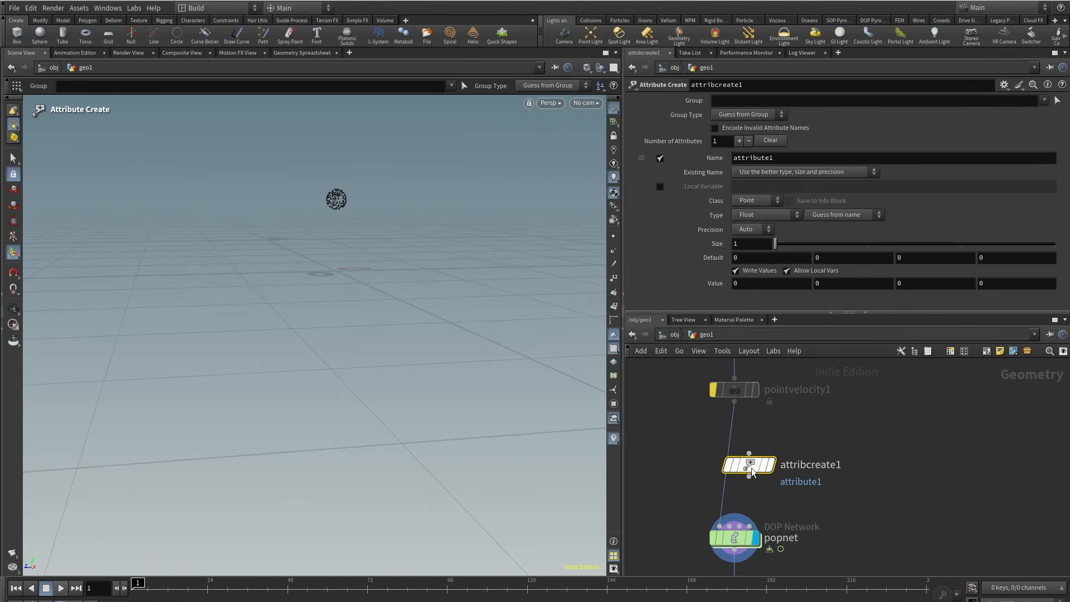
{"action": "left_click", "coordinate": [734, 466]}
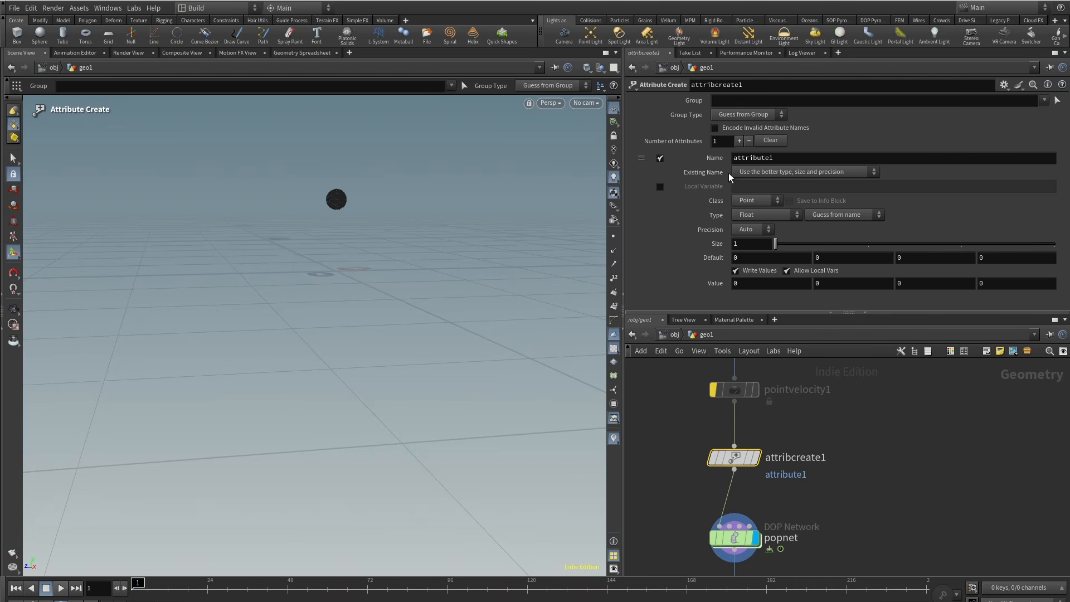
Name the Attribute Create node's attribute pscale and set its value to 1.
{"action": "double_click", "coordinate": [753, 157]}
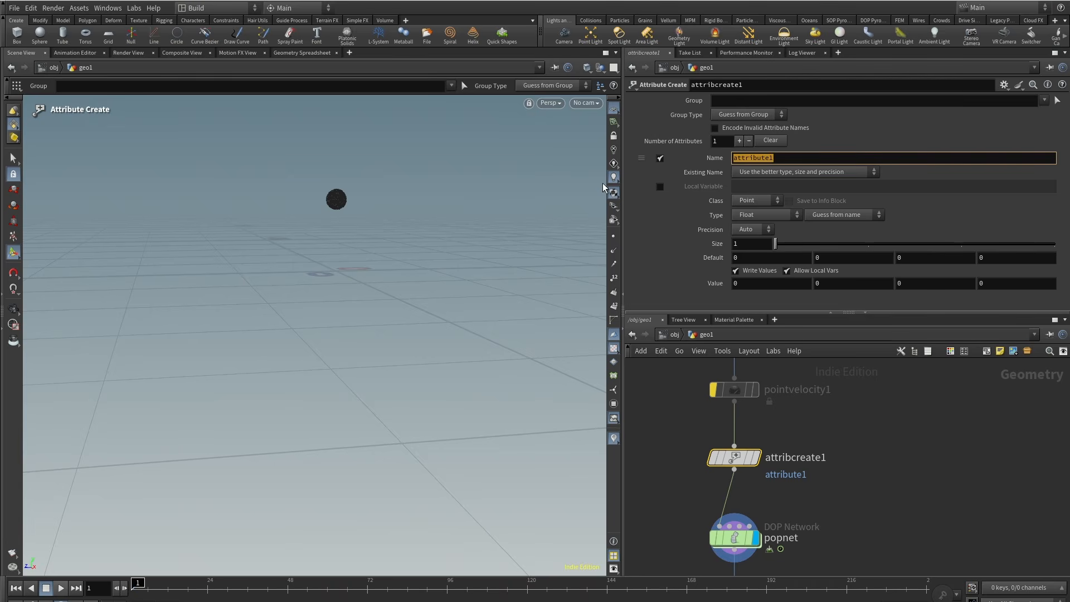
{"action": "type", "text": "pscale"}
{"action": "key", "text": "Return"}
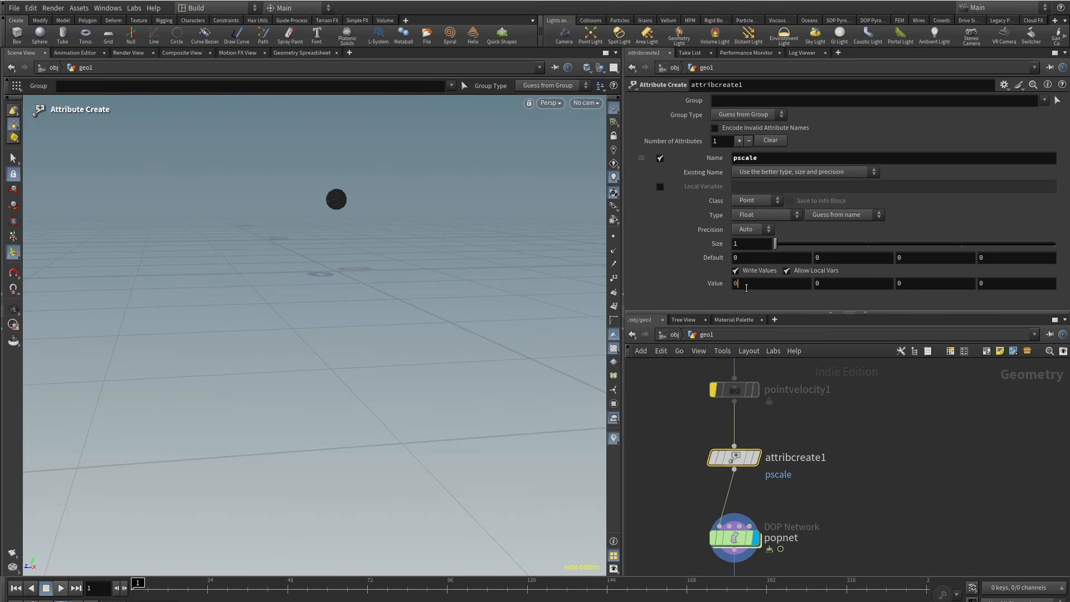
{"action": "type", "text": "1"}
{"action": "left_click", "coordinate": [929, 561]}
{"action": "middle_click_drag", "start_coordinate": [927, 513], "coordinate": [945, 450]}
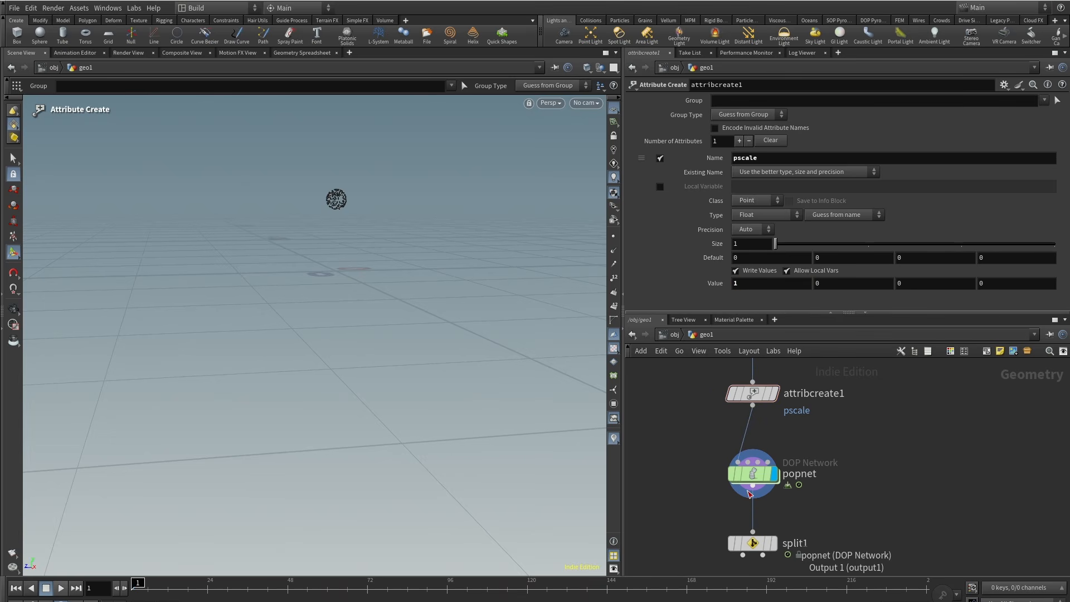
{"action": "mouse_move", "coordinate": [755, 483]}
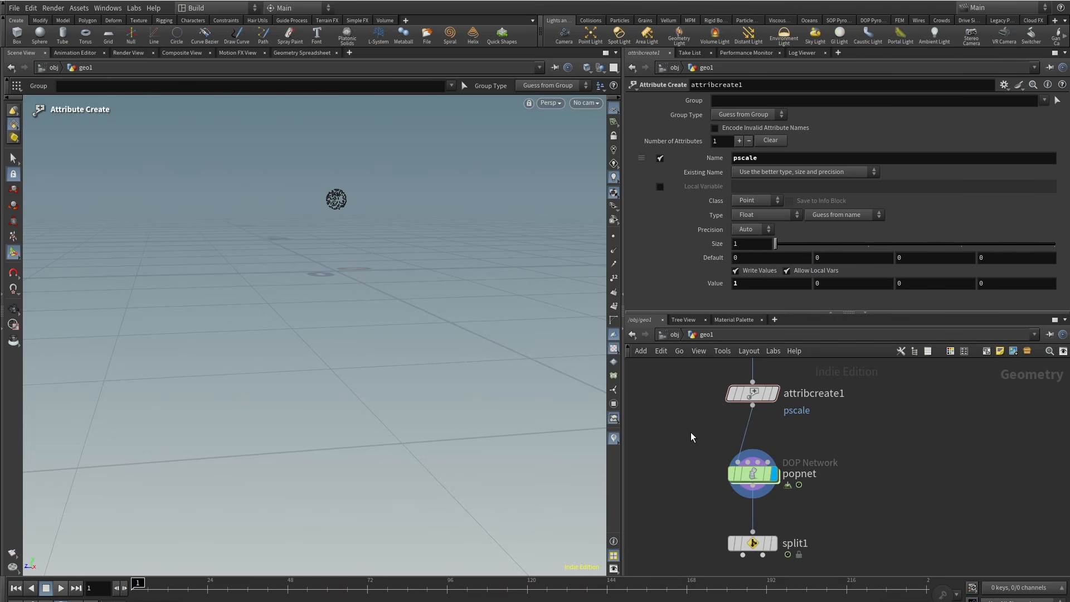
Split the viewport pane and show a Geometry Spreadsheet below it to inspect attribcreate1's point attributes.
{"action": "left_click_drag", "start_coordinate": [691, 434], "coordinate": [822, 373]}
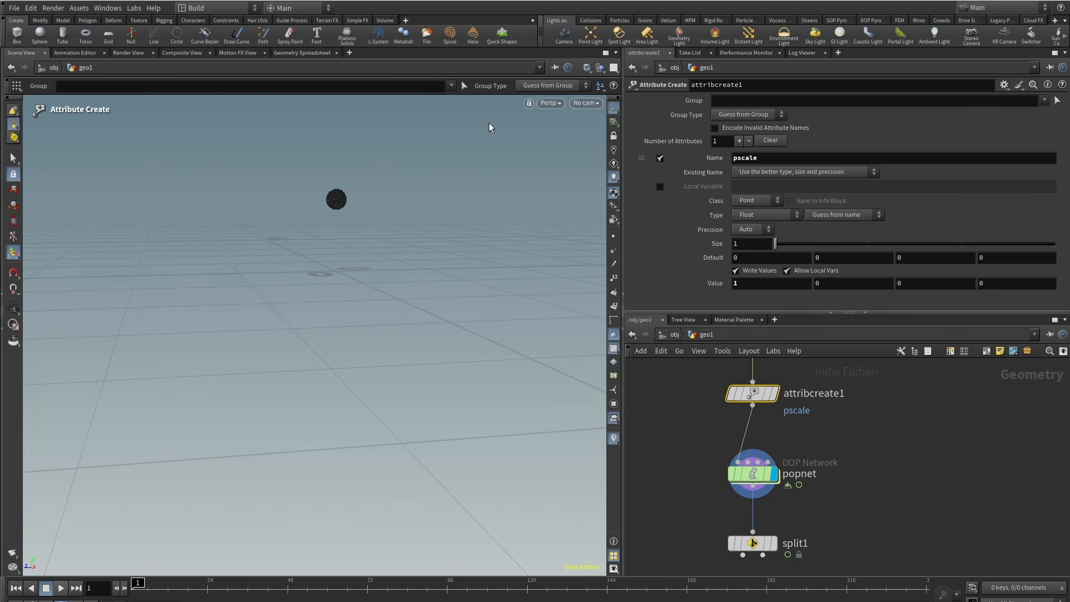
{"action": "left_click", "coordinate": [616, 52]}
{"action": "left_click", "coordinate": [685, 208]}
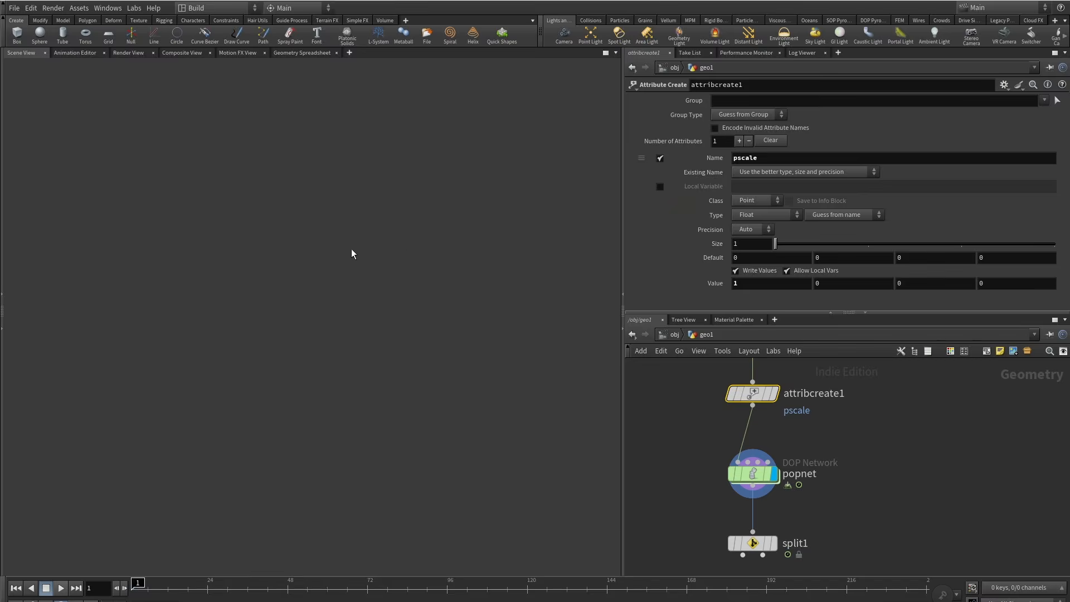
{"action": "right_click", "coordinate": [21, 358]}
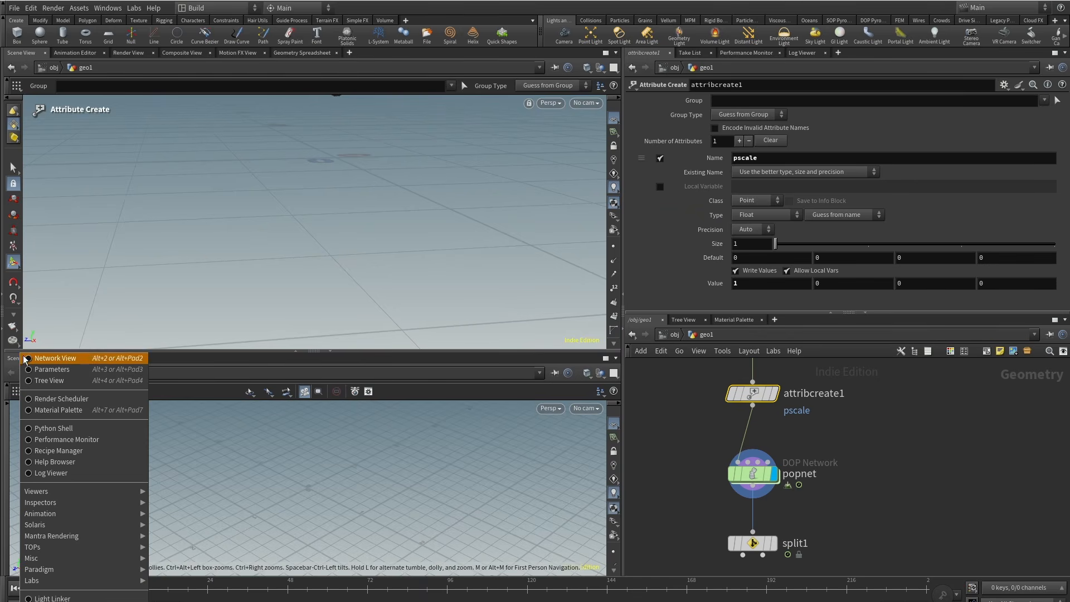
{"action": "mouse_move", "coordinate": [77, 510]}
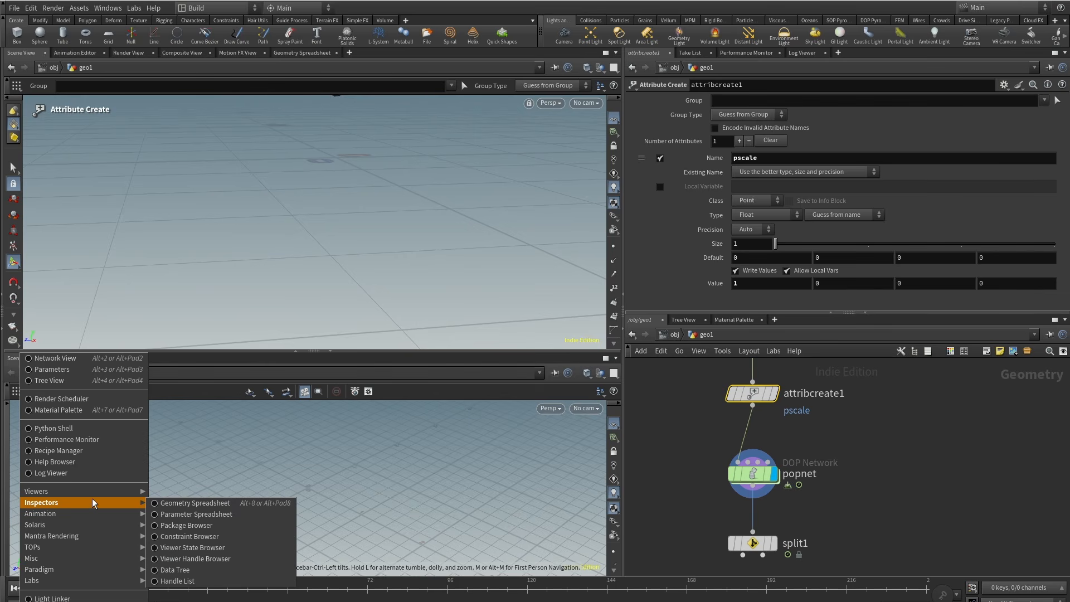
{"action": "left_click", "coordinate": [221, 500]}
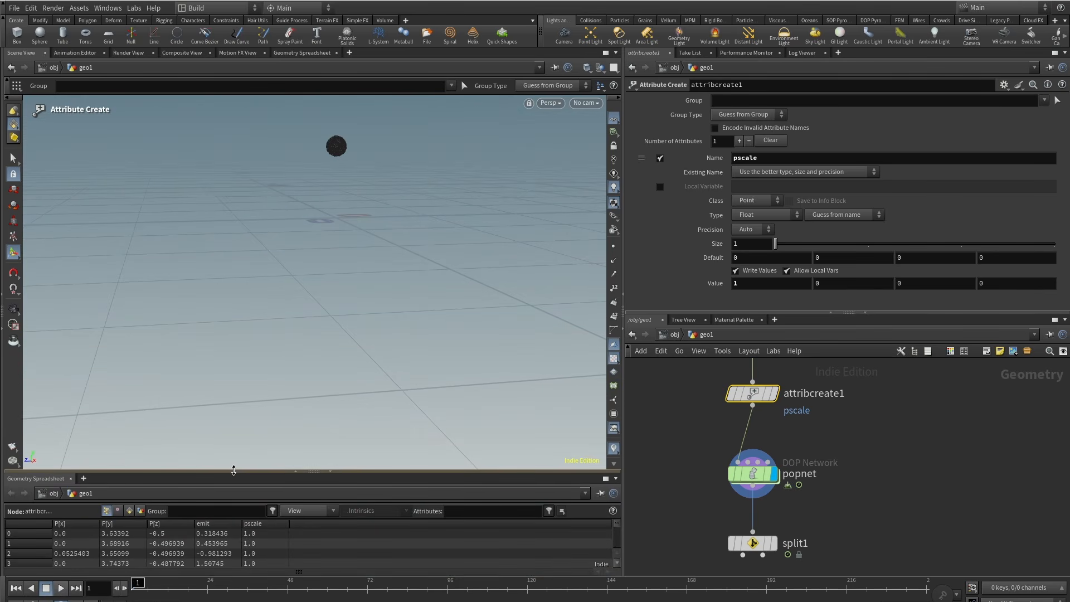
{"action": "left_click_drag", "start_coordinate": [249, 472], "coordinate": [238, 389]}
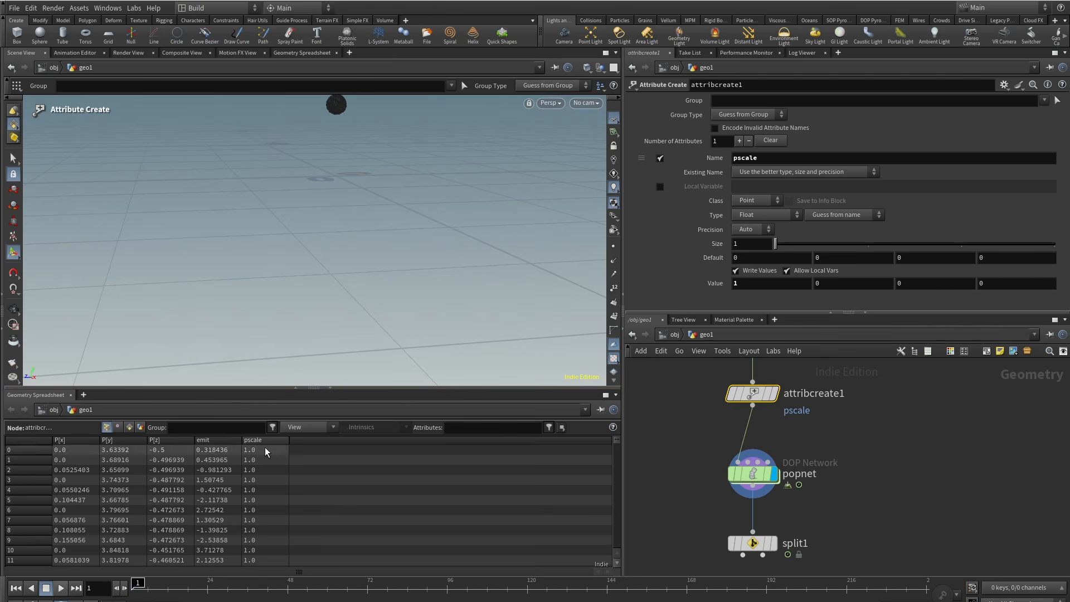
{"action": "left_click_drag", "start_coordinate": [348, 387], "coordinate": [347, 407]}
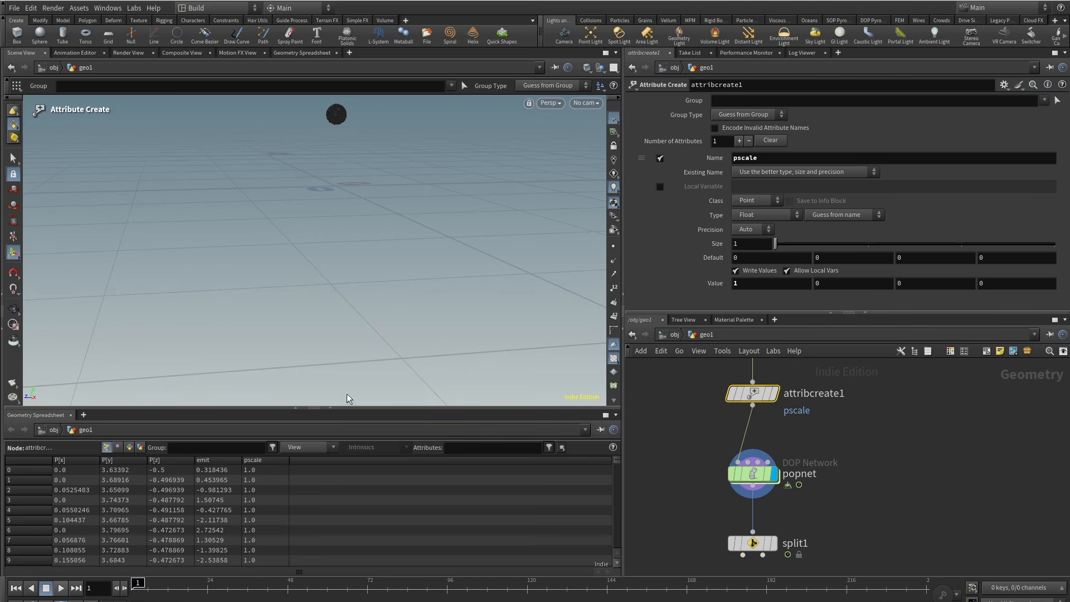
{"action": "left_click_drag", "start_coordinate": [361, 194], "coordinate": [361, 227]}
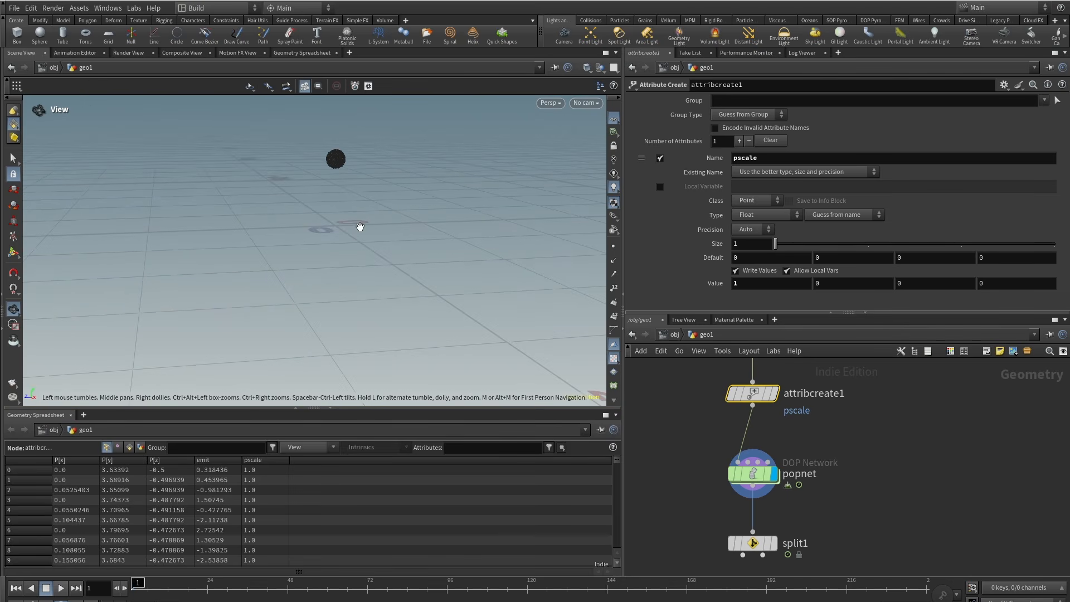
Go inside popnet and play the simulation from frame 1 to see how pscale affects the particle substeps.
{"action": "double_click", "coordinate": [753, 473]}
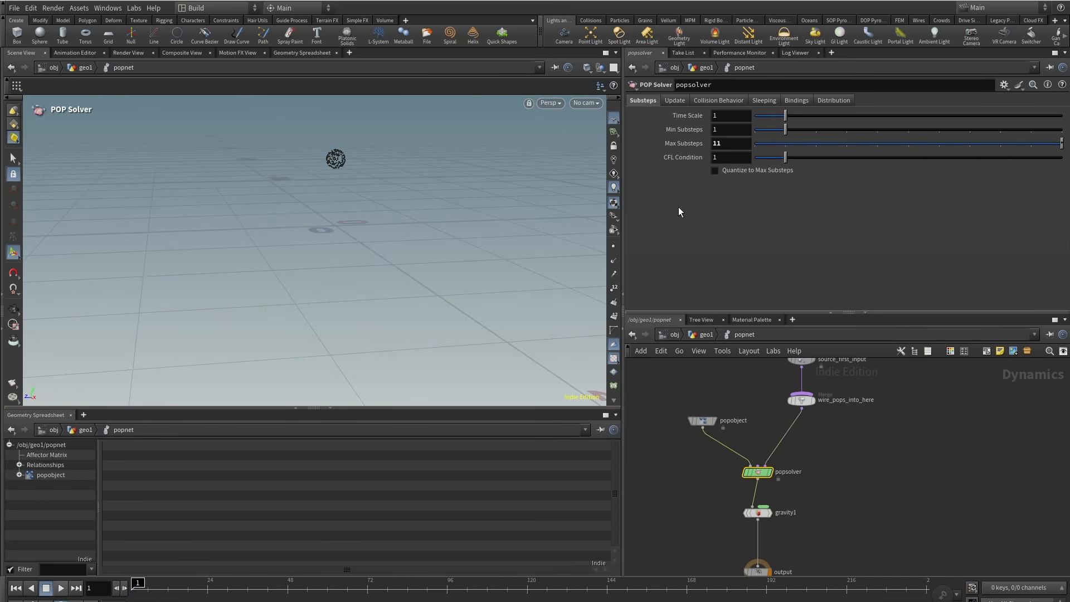
{"action": "left_click", "coordinate": [57, 592]}
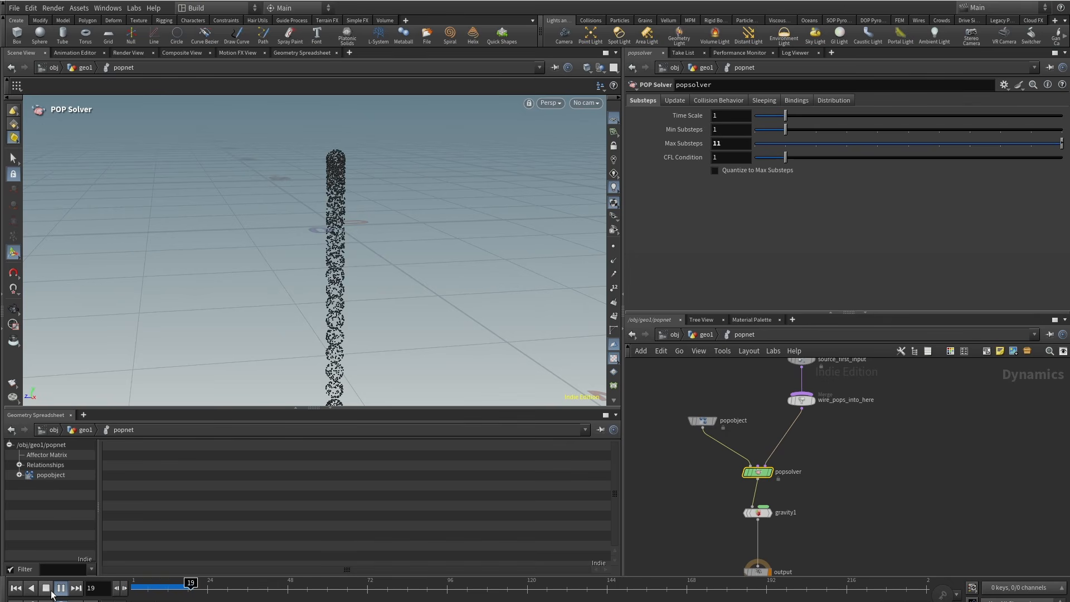
{"action": "left_click", "coordinate": [49, 591]}
{"action": "scroll", "coordinate": [314, 308], "scroll_direction": "down", "scroll_amount": 4}
{"action": "left_click_drag", "start_coordinate": [314, 308], "coordinate": [286, 231]}
{"action": "key", "text": "Return"}
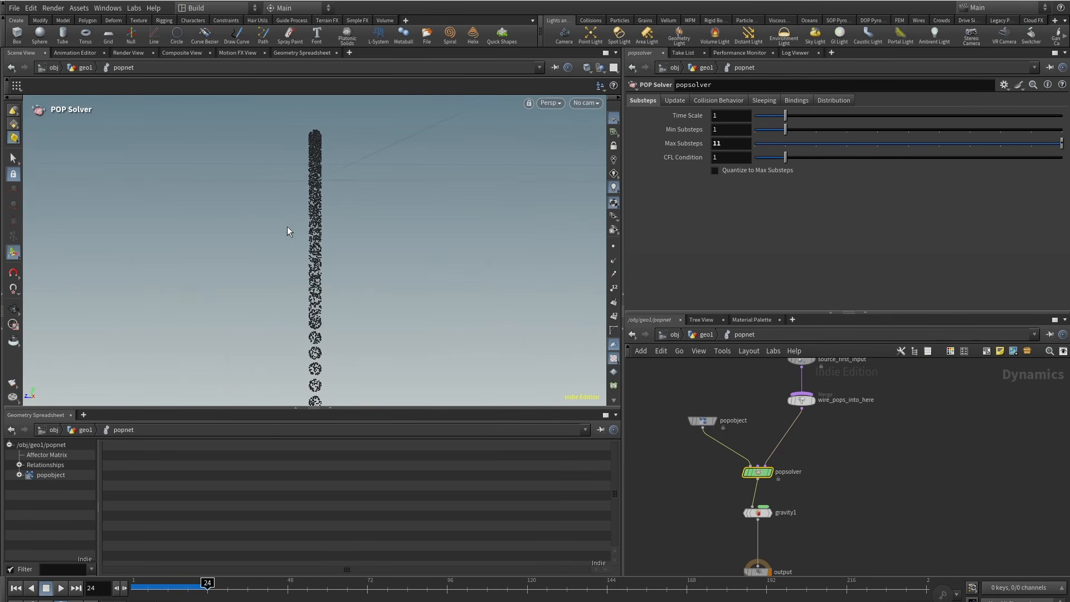
{"action": "left_click_drag", "start_coordinate": [143, 598], "coordinate": [274, 592]}
Lower popsolver's CFL Condition to 0.18 and run the simulation again up to frame 44.
{"action": "left_click_drag", "start_coordinate": [786, 158], "coordinate": [760, 159]}
{"action": "left_click_drag", "start_coordinate": [159, 600], "coordinate": [274, 584]}
{"action": "key", "text": "Escape"}
{"action": "left_click_drag", "start_coordinate": [346, 168], "coordinate": [420, 165]}
{"action": "key", "text": "Return"}
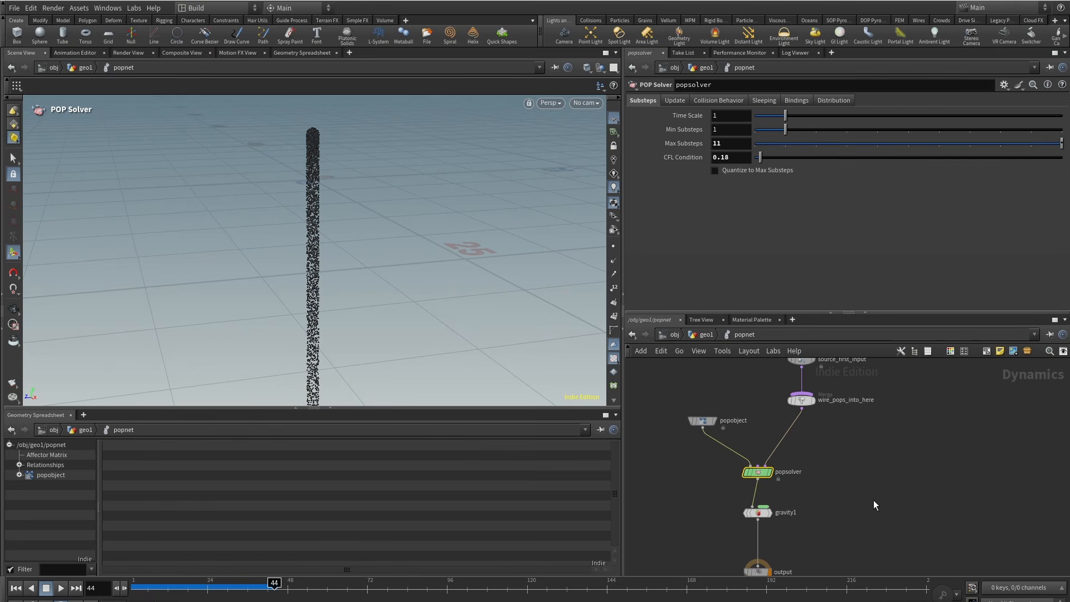
Review popsolver's Update, Collision Behavior and Sleeping settings, including the help text for Enable Auto Sleep.
{"action": "middle_click_drag", "start_coordinate": [874, 501], "coordinate": [871, 492]}
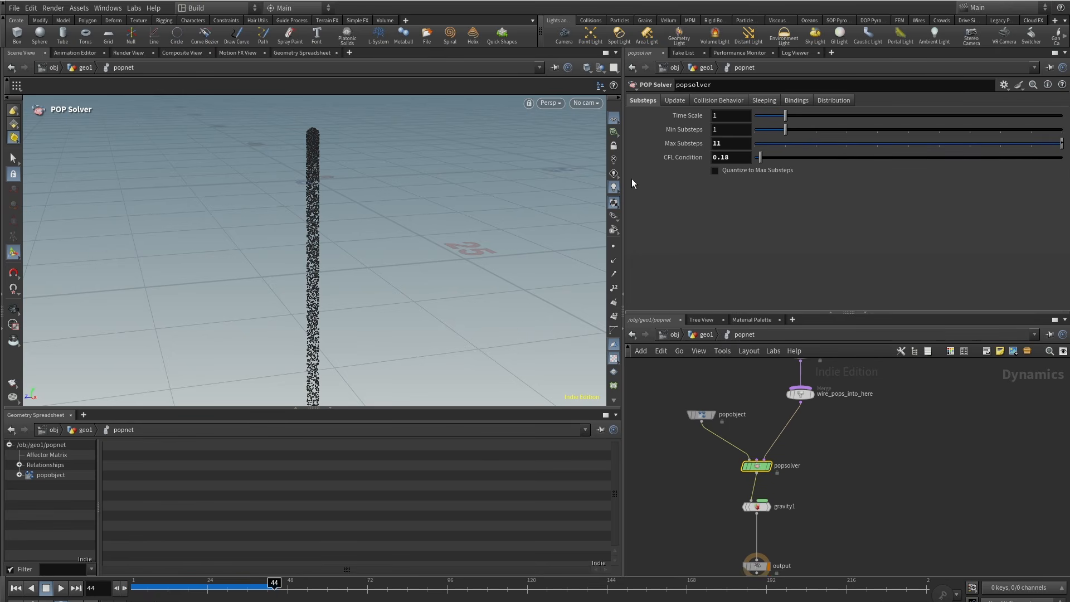
{"action": "left_click", "coordinate": [678, 101]}
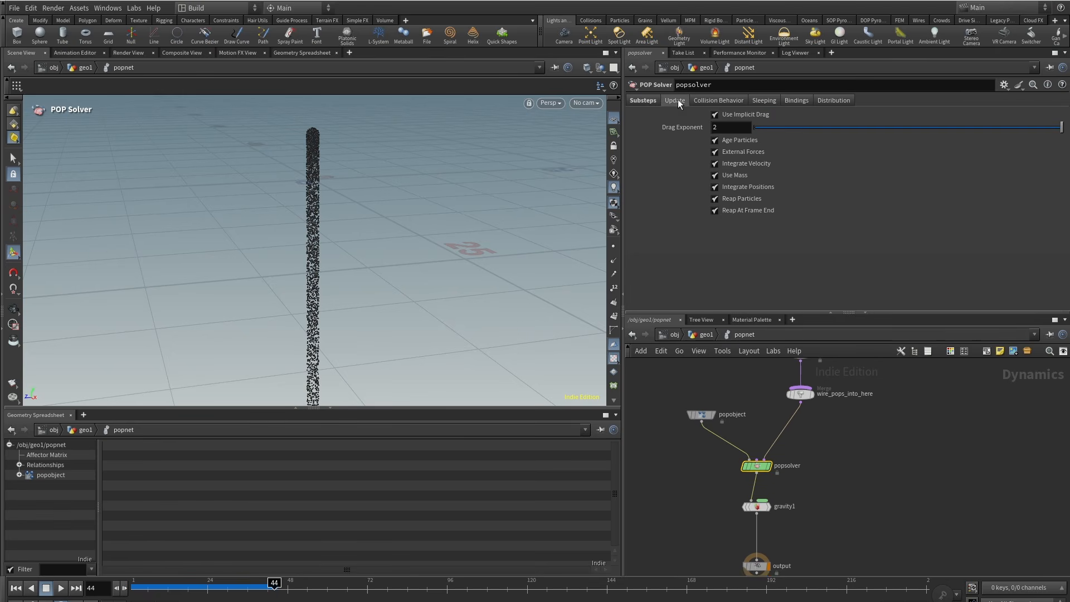
{"action": "left_click", "coordinate": [719, 101]}
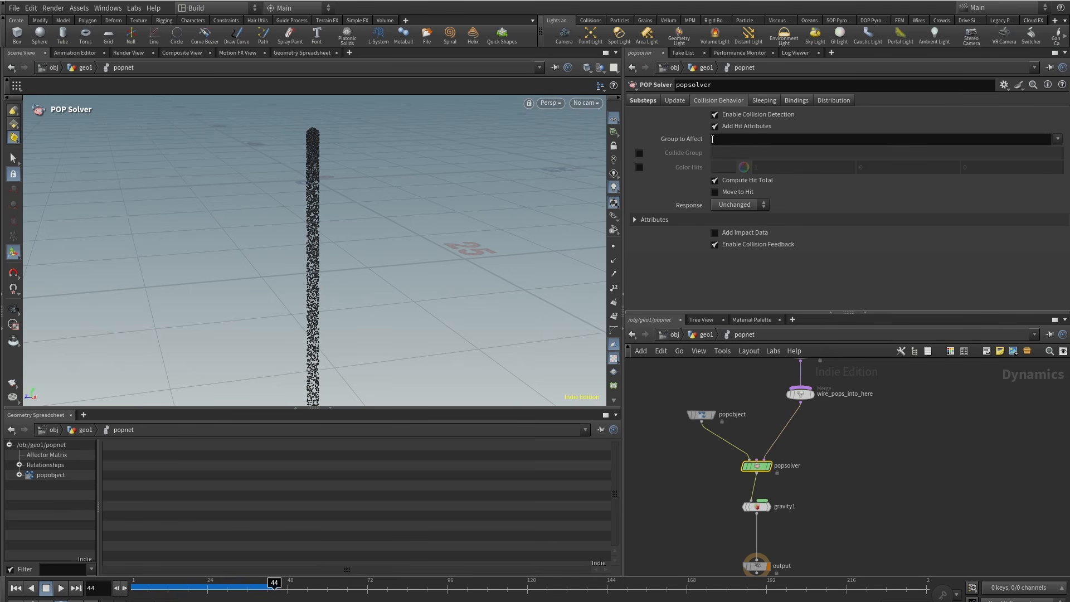
{"action": "left_click", "coordinate": [761, 102]}
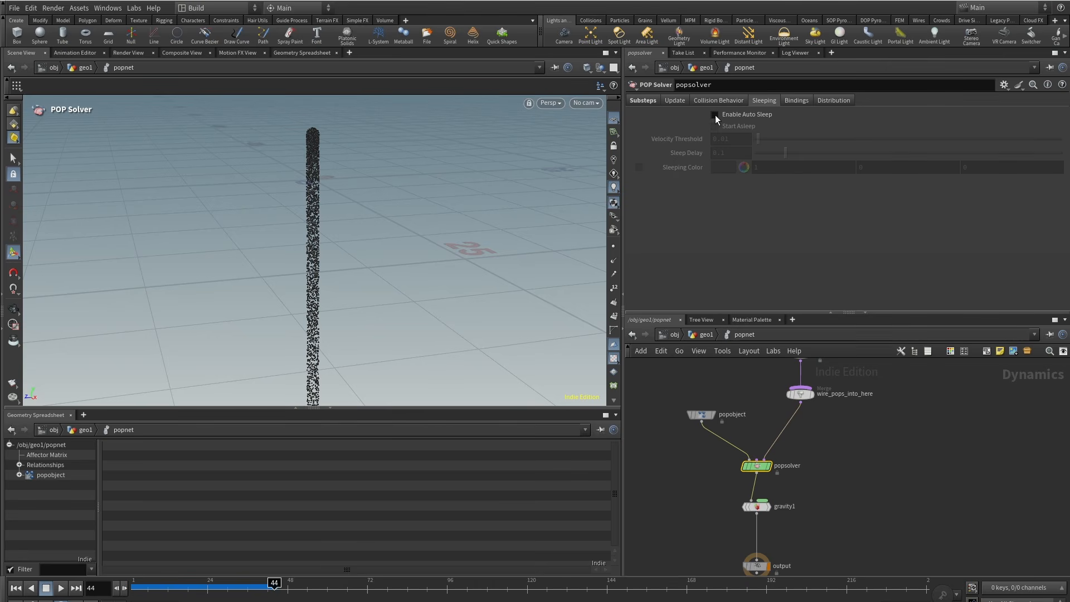
{"action": "mouse_move", "coordinate": [715, 115]}
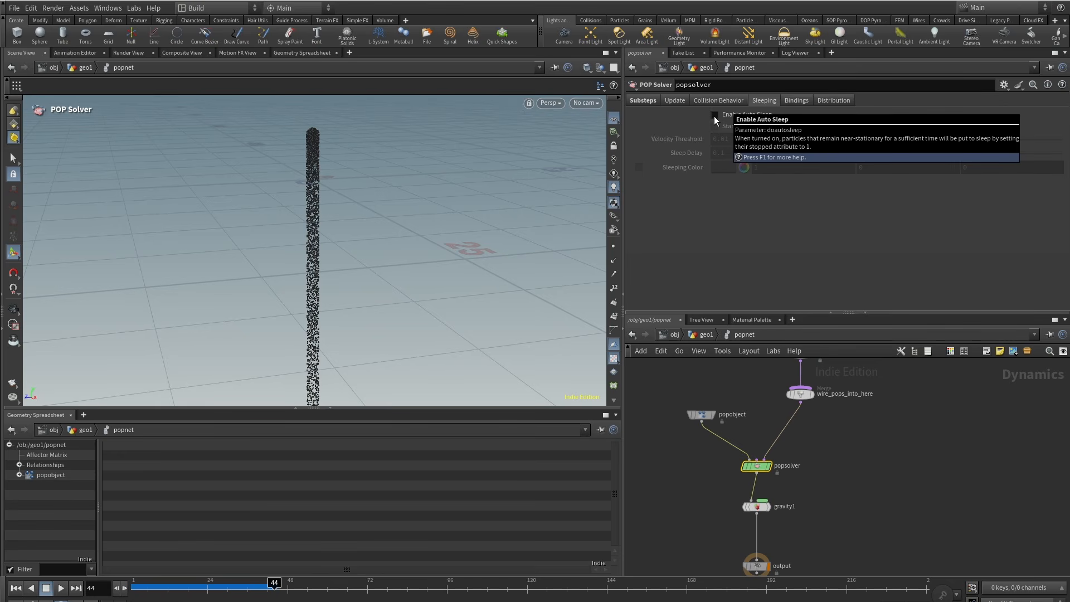
{"action": "middle_click_drag", "start_coordinate": [787, 416], "coordinate": [781, 455]}
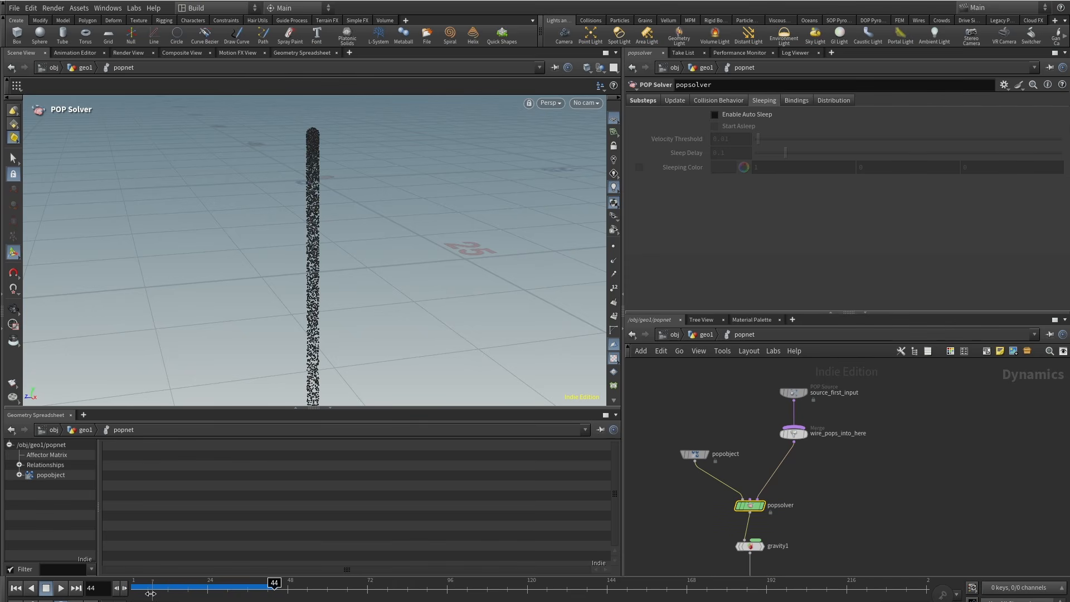
Return to frame 1 and, in geo1, move the node chain from sphere1 to attribcreate1 aside from popnet.
{"action": "left_click", "coordinate": [134, 592]}
{"action": "left_click", "coordinate": [707, 337]}
{"action": "middle_click_drag", "start_coordinate": [863, 461], "coordinate": [863, 529]}
{"action": "scroll", "coordinate": [843, 506], "scroll_direction": "down", "scroll_amount": 3}
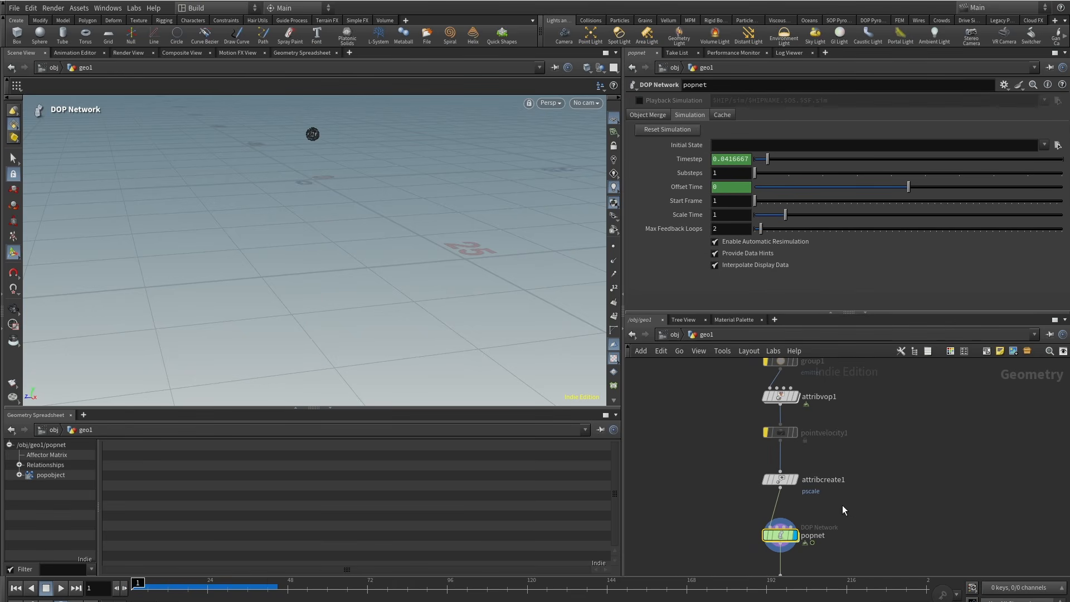
{"action": "scroll", "coordinate": [844, 479], "scroll_direction": "down", "scroll_amount": 2}
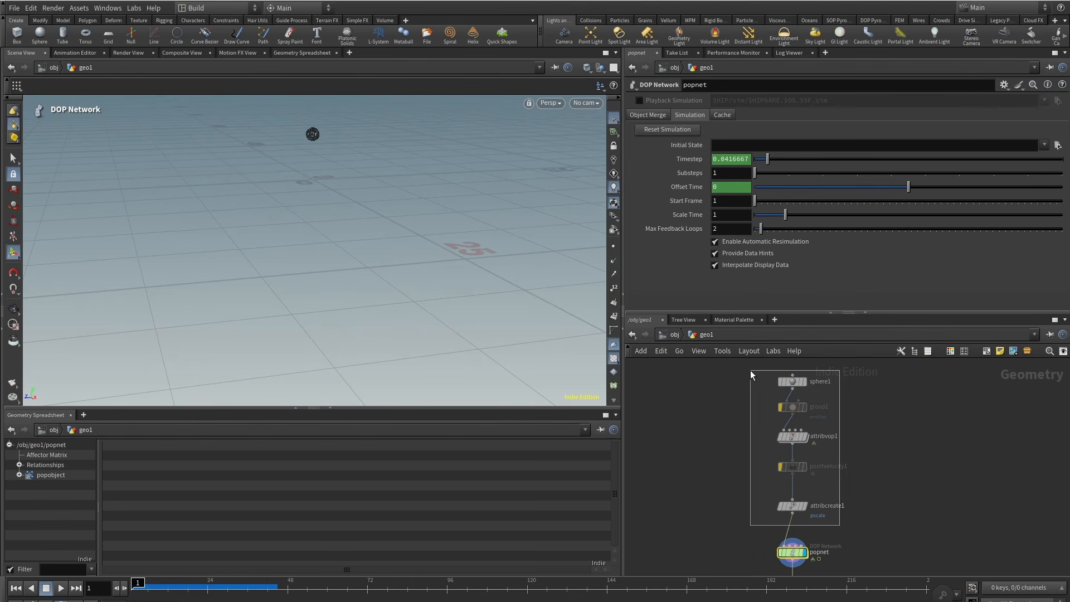
{"action": "left_click", "coordinate": [793, 466]}
{"action": "middle_click_drag", "start_coordinate": [851, 440], "coordinate": [743, 440]}
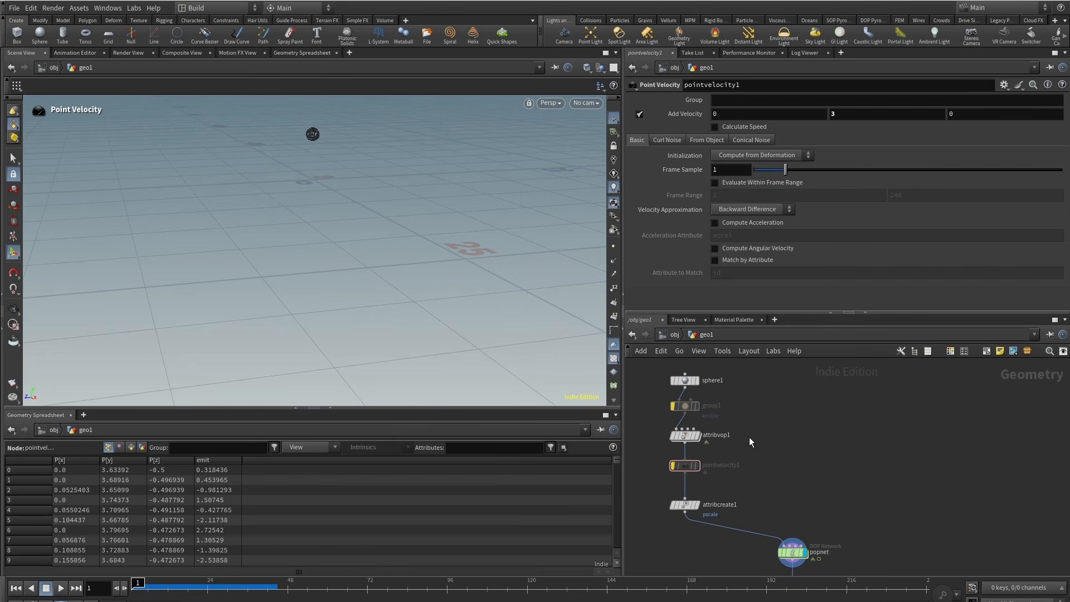
Add a Box node above popnet and stretch the box into a flat slab about 4.3 × 1 × 8.3.
{"action": "key", "text": "Tab"}
{"action": "type", "text": "box"}
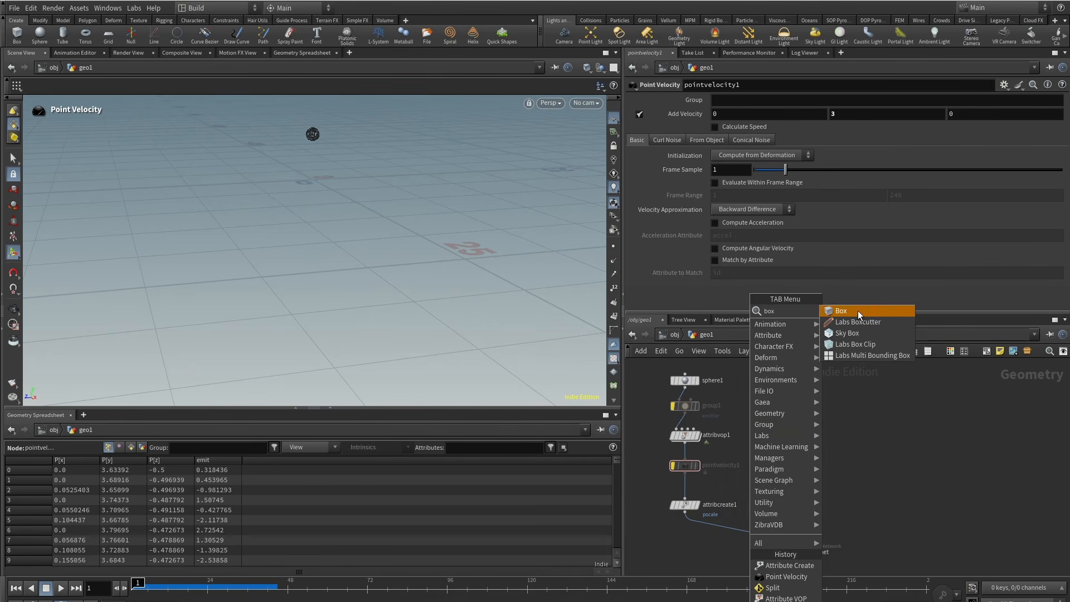
{"action": "left_click", "coordinate": [858, 315]}
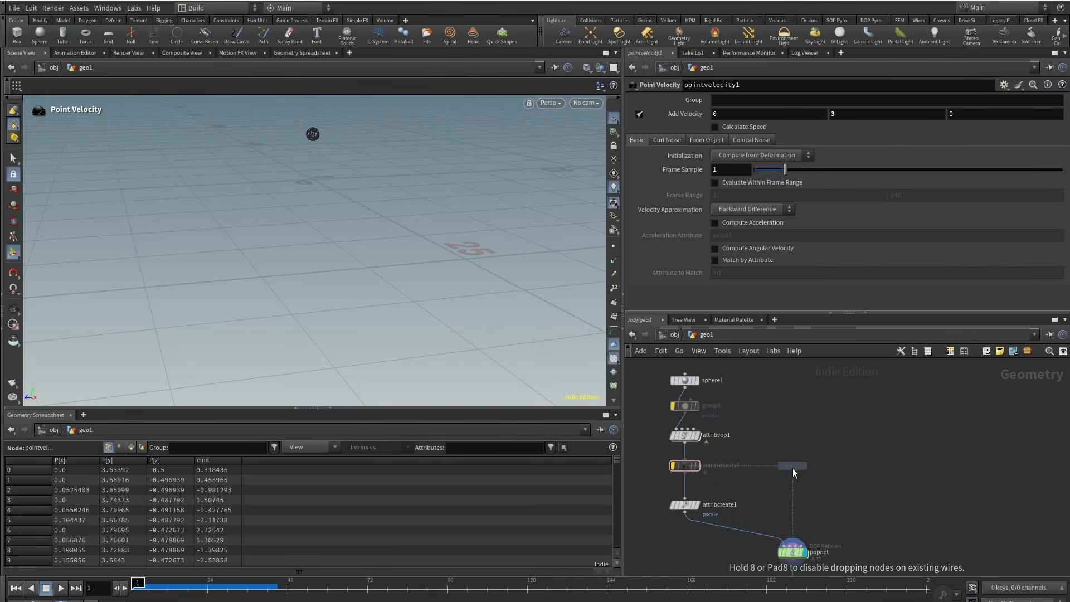
{"action": "left_click", "coordinate": [793, 467]}
{"action": "left_click_drag", "start_coordinate": [329, 223], "coordinate": [314, 320], "text": "alt"}
{"action": "right_click_drag", "start_coordinate": [314, 320], "coordinate": [498, 107], "text": "alt"}
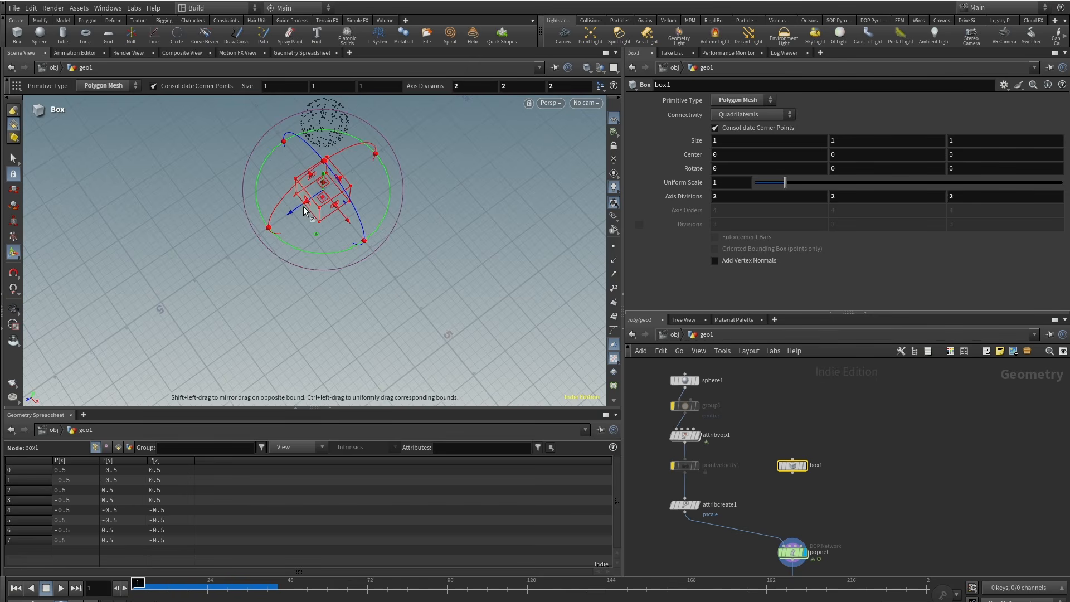
{"action": "left_click_drag", "start_coordinate": [310, 205], "coordinate": [223, 259]}
{"action": "left_click_drag", "start_coordinate": [343, 163], "coordinate": [297, 108]}
Add a Points from Volume node below box1, feed box1 into it and display its result.
{"action": "key", "text": "Tab"}
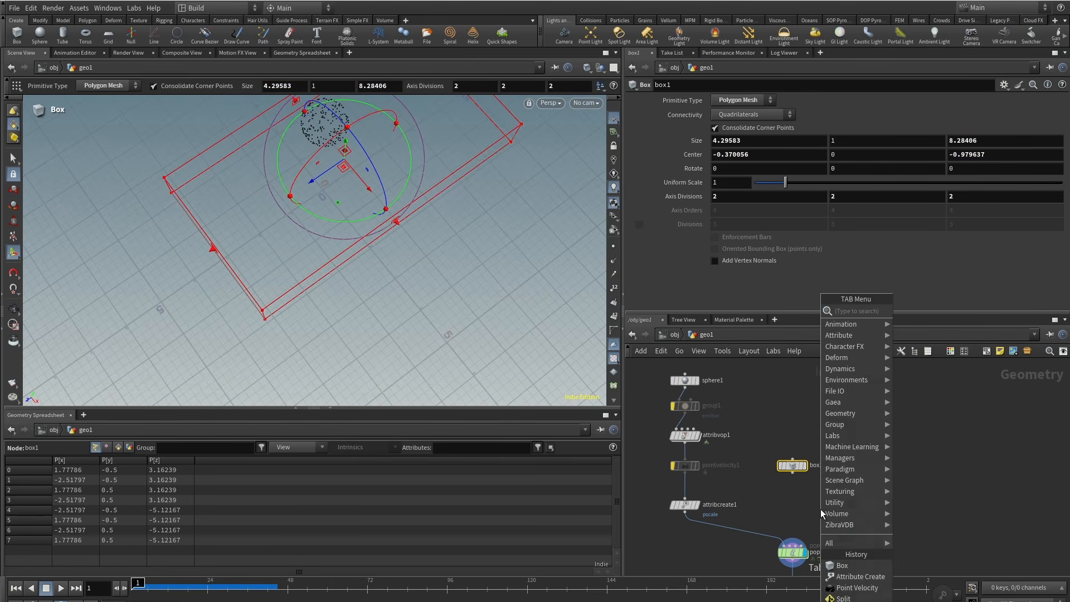
{"action": "type", "text": "pofrv"}
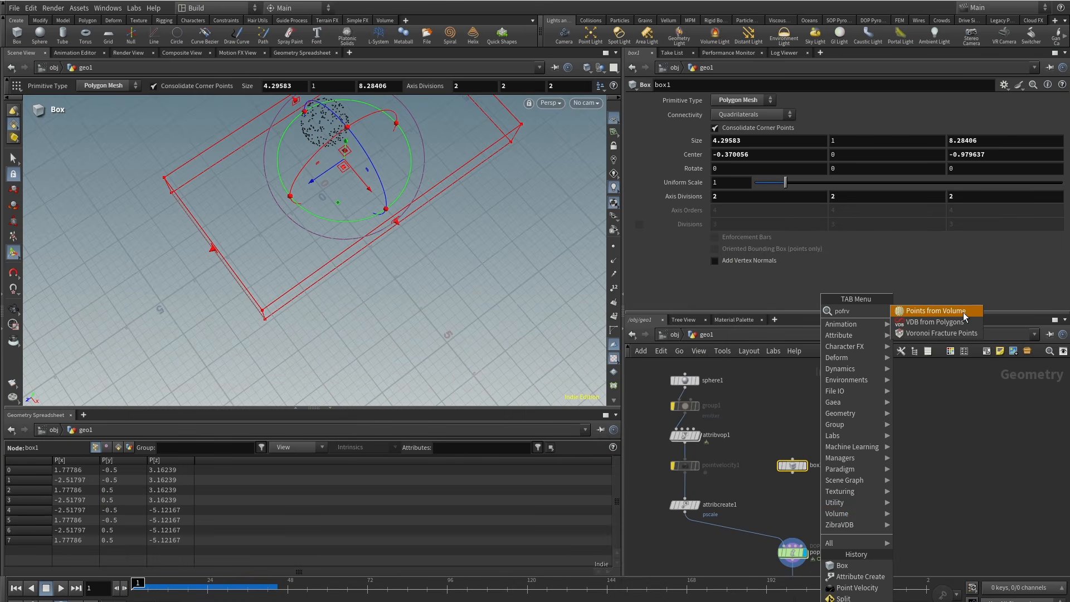
{"action": "left_click", "coordinate": [965, 316]}
{"action": "left_click", "coordinate": [792, 495]}
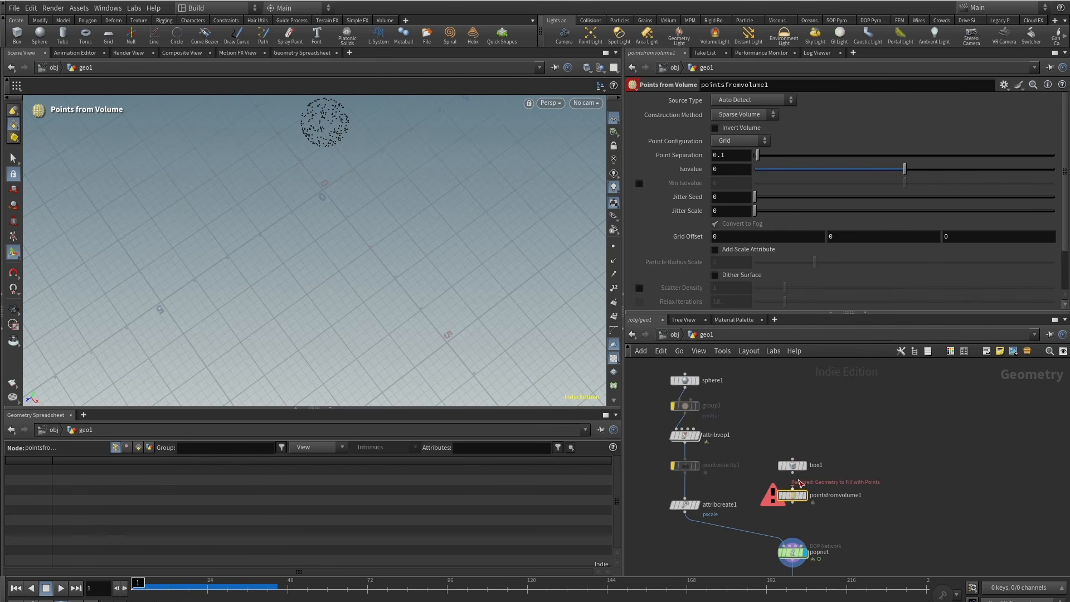
{"action": "left_click", "coordinate": [793, 490]}
{"action": "left_click", "coordinate": [797, 496]}
{"action": "left_click", "coordinate": [807, 482]}
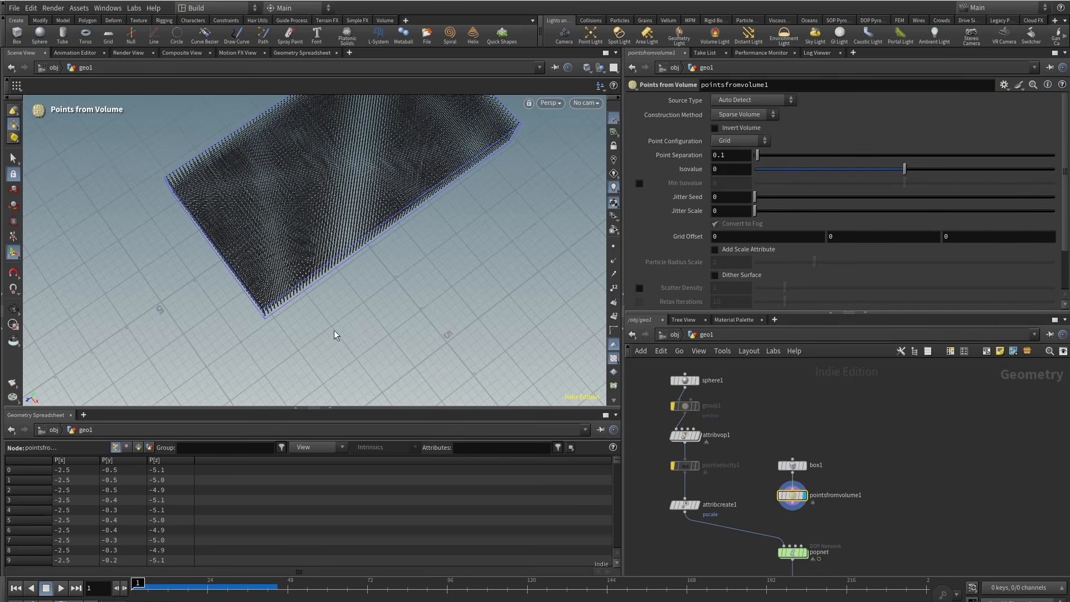
{"action": "left_click_drag", "start_coordinate": [333, 331], "coordinate": [279, 246], "text": "alt"}
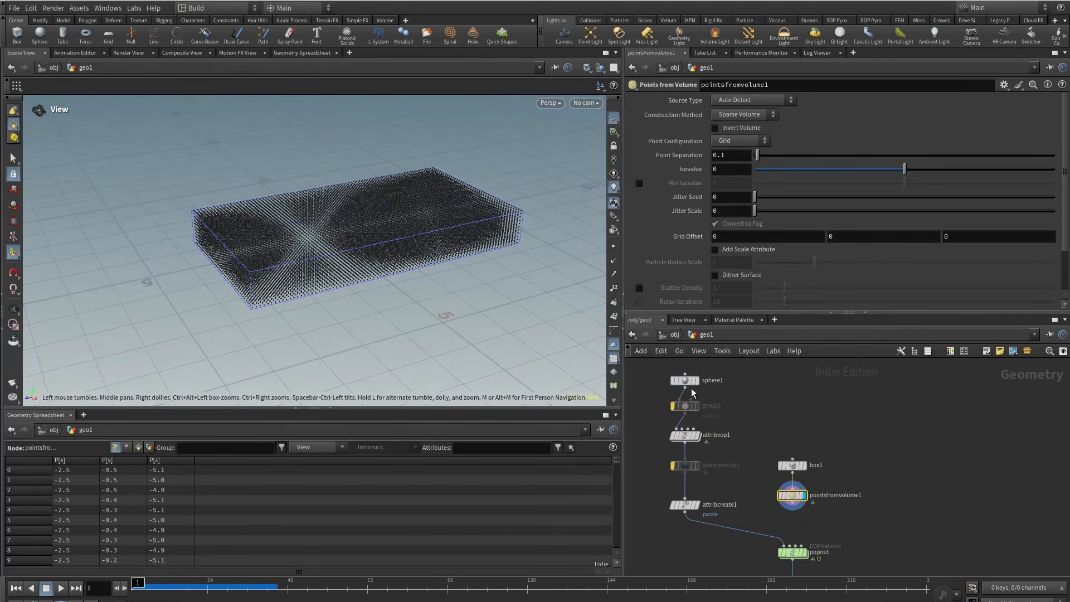
Connect pointsfromvolume1 to popnet's first input, display popnet and go inside it.
{"action": "left_click_drag", "start_coordinate": [801, 492], "coordinate": [807, 456]}
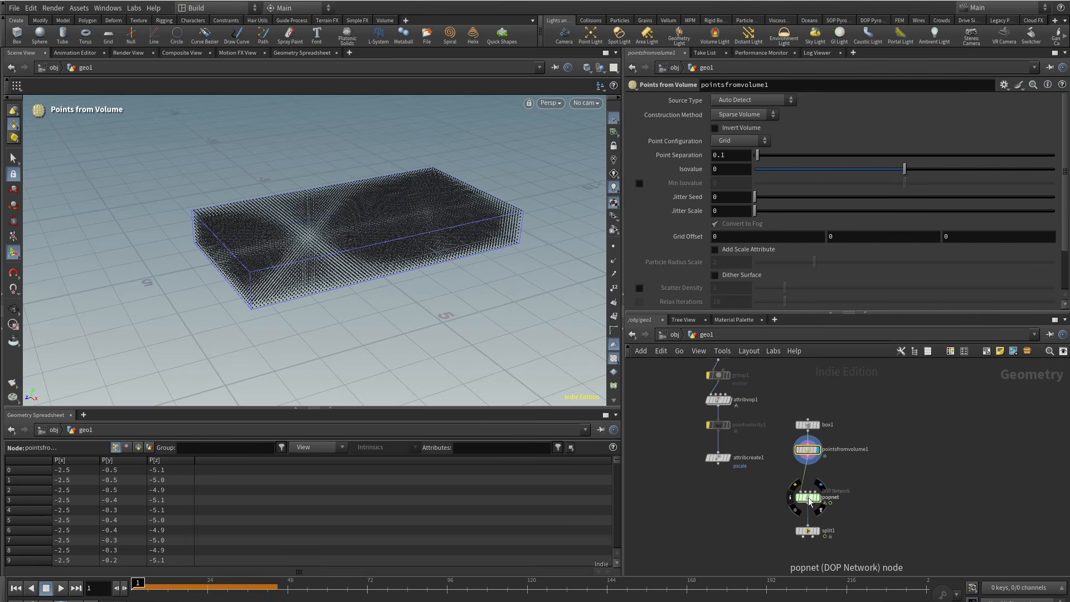
{"action": "left_click", "coordinate": [821, 485]}
{"action": "double_click", "coordinate": [807, 501]}
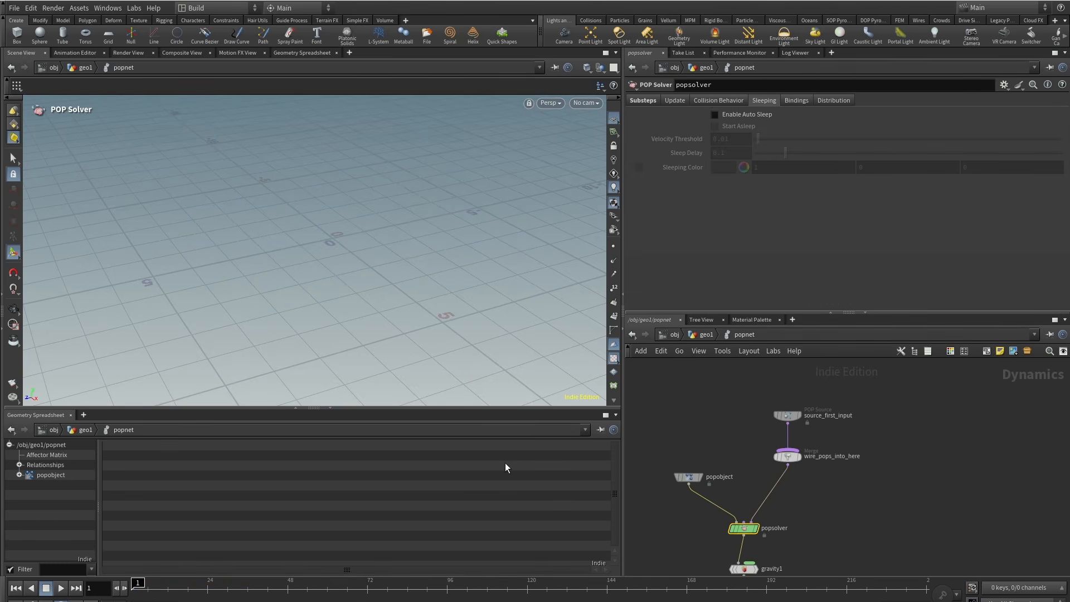
Set the Emission Type of source_first_input to All Points.
{"action": "left_click", "coordinate": [843, 416]}
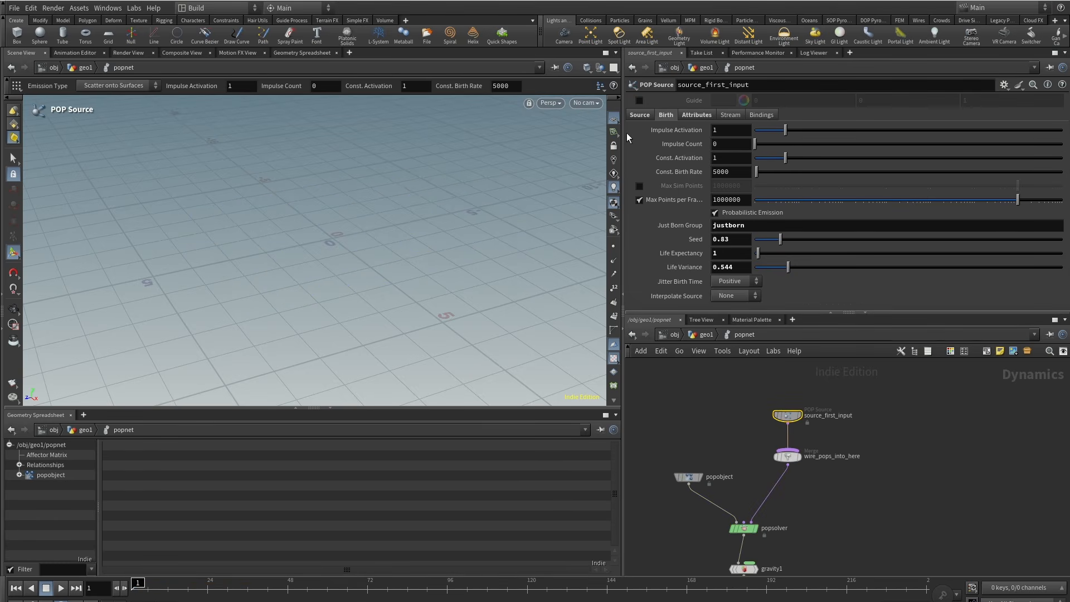
{"action": "left_click", "coordinate": [640, 115]}
{"action": "left_click", "coordinate": [788, 130]}
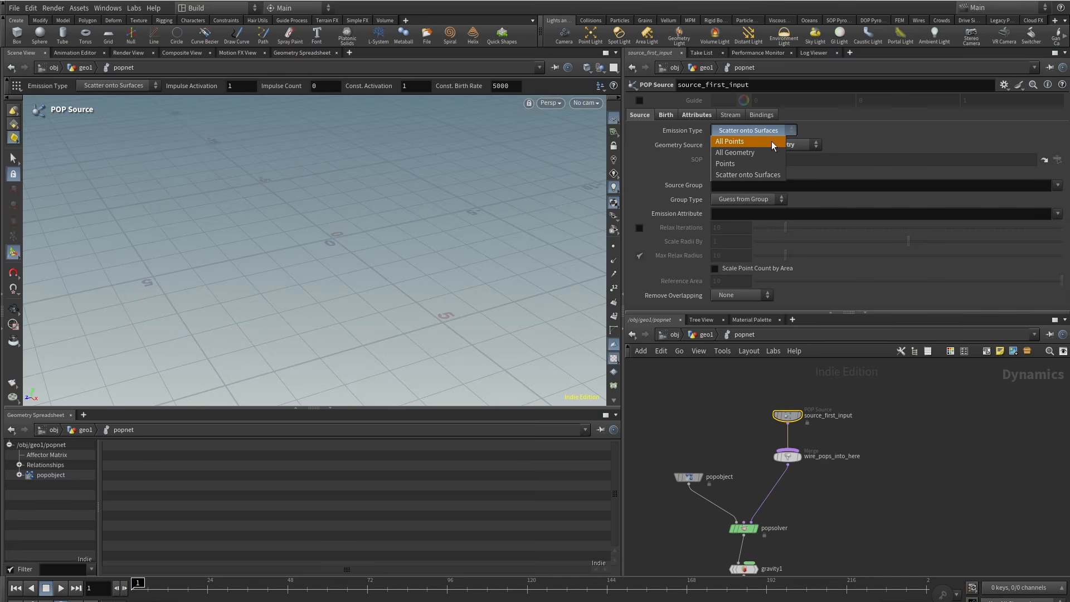
{"action": "left_click", "coordinate": [771, 142]}
{"action": "left_click_drag", "start_coordinate": [429, 210], "coordinate": [383, 222], "text": "alt"}
Set the Impulse Activation of source_first_input to the expression $F == 1.
{"action": "left_click", "coordinate": [663, 117]}
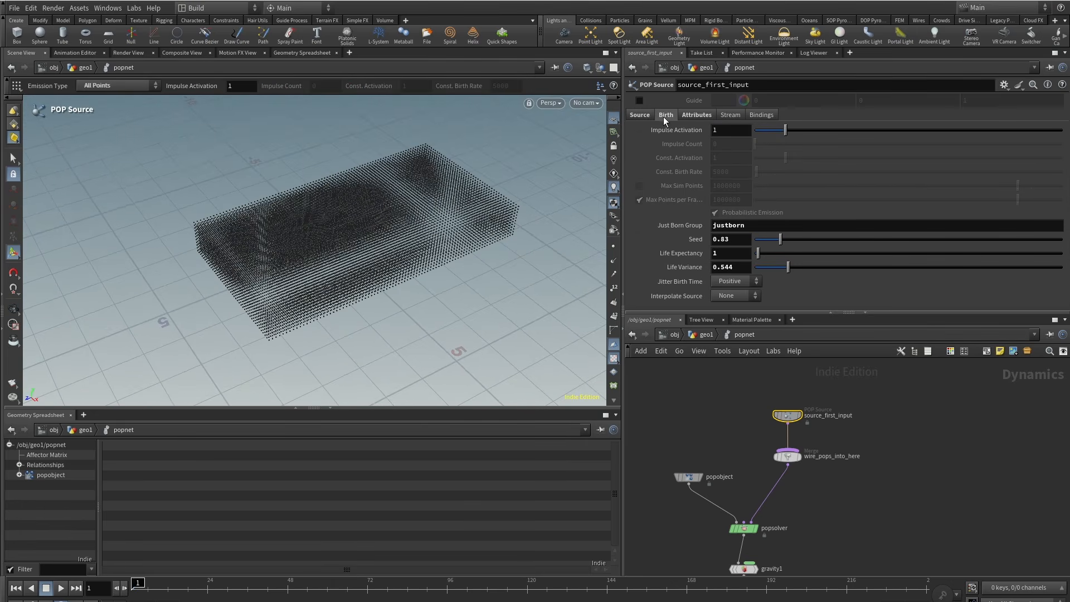
{"action": "left_click_drag", "start_coordinate": [743, 130], "coordinate": [663, 134]}
{"action": "type", "text": "$"}
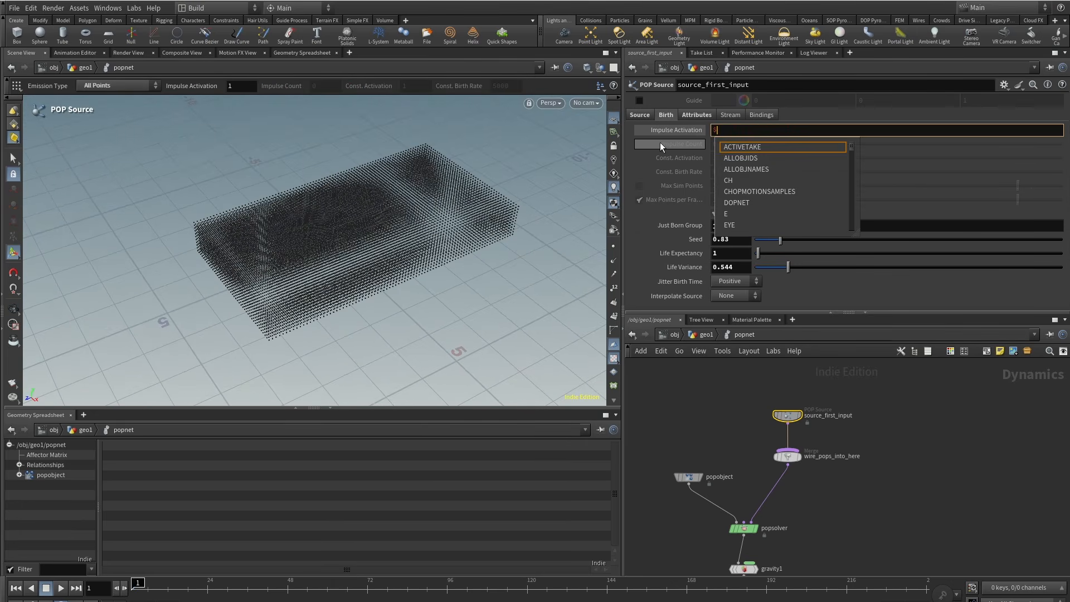
{"action": "type", "text": "F == 1"}
{"action": "key", "text": "Return"}
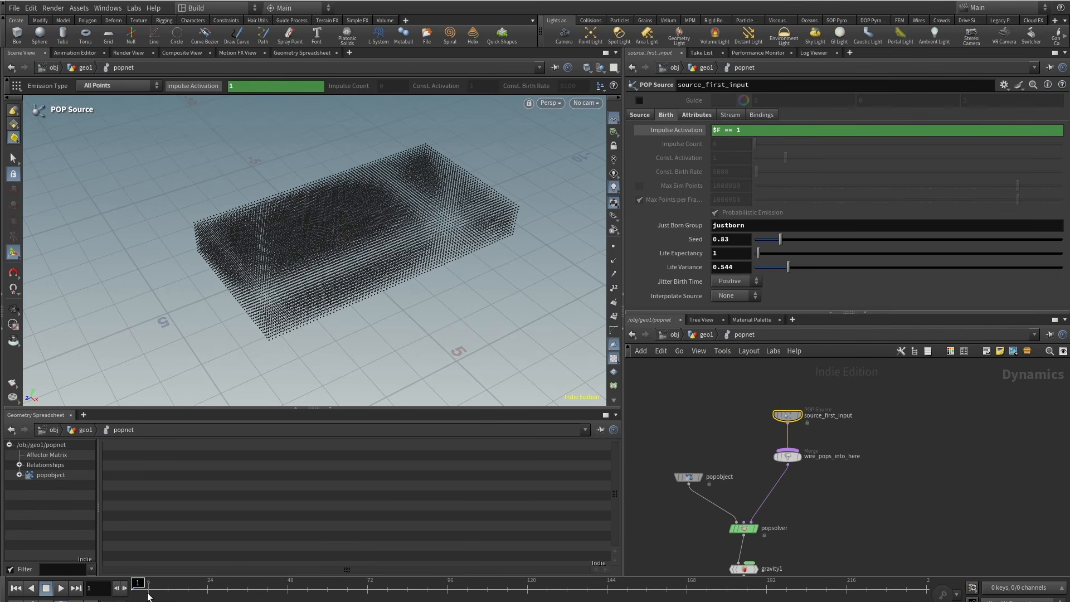
Bypass gravity1 and scrub through the first frames to check the particles without gravity.
{"action": "mouse_move", "coordinate": [146, 595]}
{"action": "left_mouse_down"}
{"action": "mouse_move", "coordinate": [165, 592]}
{"action": "mouse_move", "coordinate": [135, 590]}
{"action": "left_mouse_up"}
{"action": "middle_click_drag", "start_coordinate": [823, 518], "coordinate": [841, 450]}
{"action": "left_click", "coordinate": [750, 501]}
{"action": "middle_click_drag", "start_coordinate": [873, 418], "coordinate": [845, 511]}
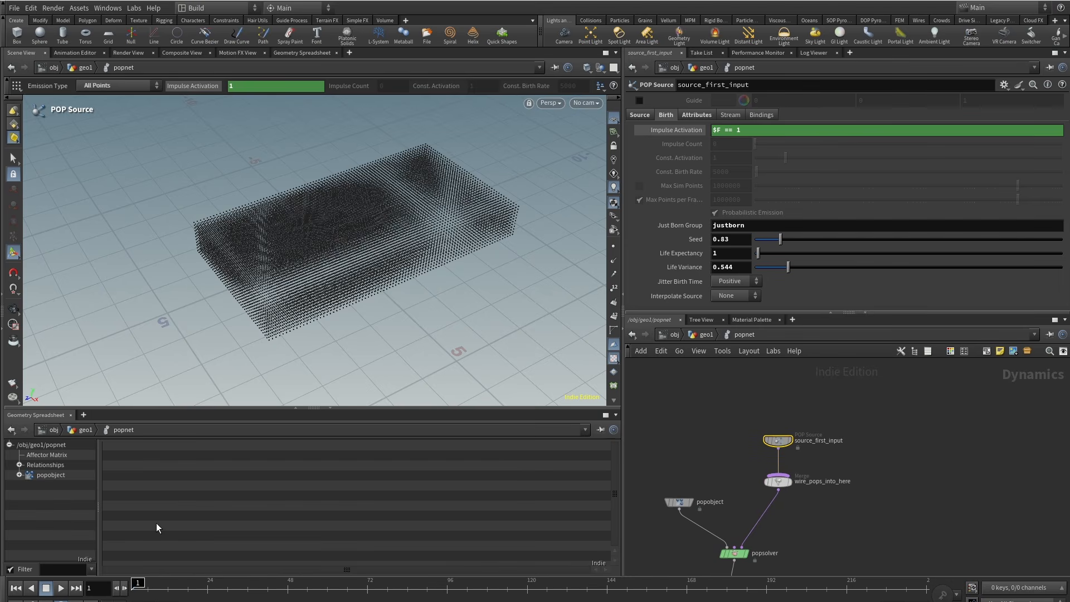
{"action": "mouse_move", "coordinate": [152, 581]}
{"action": "left_mouse_down"}
{"action": "mouse_move", "coordinate": [290, 584]}
{"action": "mouse_move", "coordinate": [138, 584]}
{"action": "left_mouse_up"}
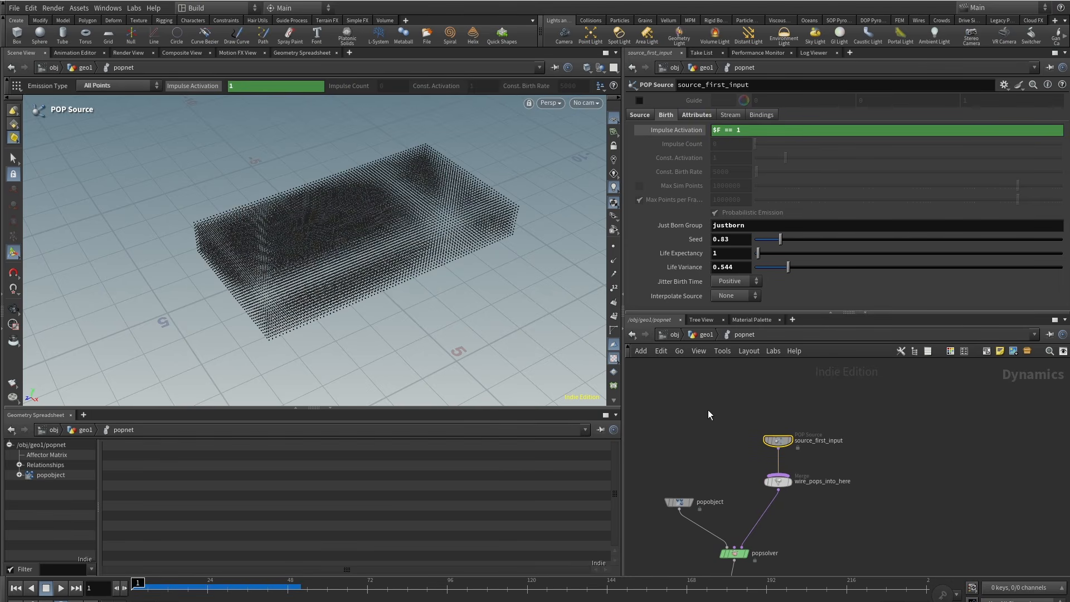
Set source_first_input's Life Expectancy to 11 and Life Variance to 0, and scrub the timeline to check the particles.
{"action": "left_click", "coordinate": [736, 253]}
{"action": "type", "text": "1"}
{"action": "key", "text": "Tab"}
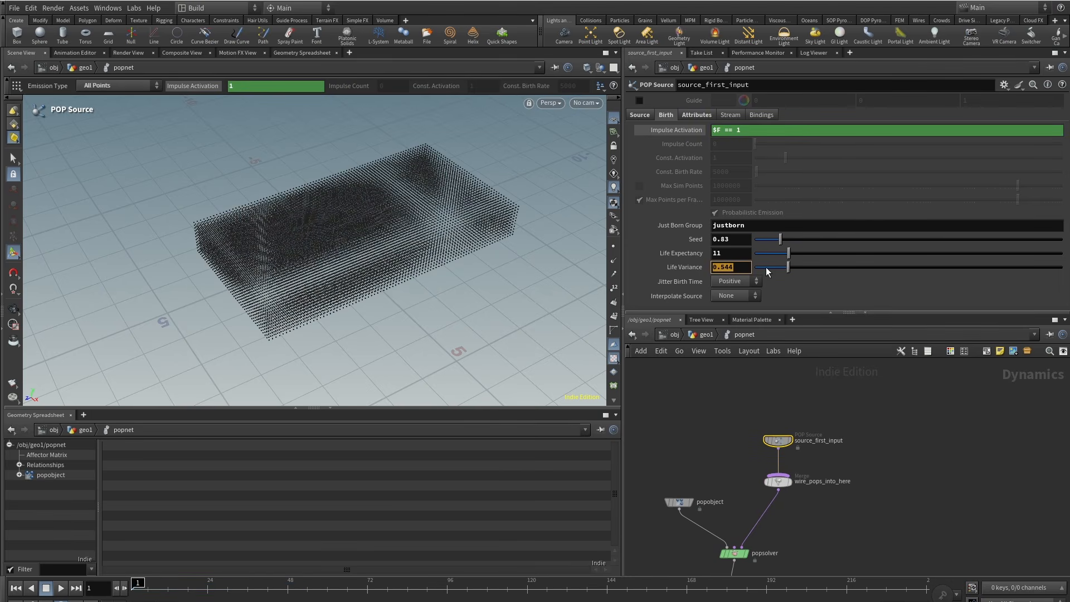
{"action": "mouse_move", "coordinate": [138, 584]}
{"action": "left_mouse_down"}
{"action": "mouse_move", "coordinate": [329, 584]}
{"action": "mouse_move", "coordinate": [148, 583]}
{"action": "left_mouse_up"}
{"action": "left_click_drag", "start_coordinate": [370, 273], "coordinate": [315, 301]}
Turn on Enable Auto Sleep and Start Asleep in popsolver's Sleeping settings.
{"action": "middle_click_drag", "start_coordinate": [855, 509], "coordinate": [871, 411]}
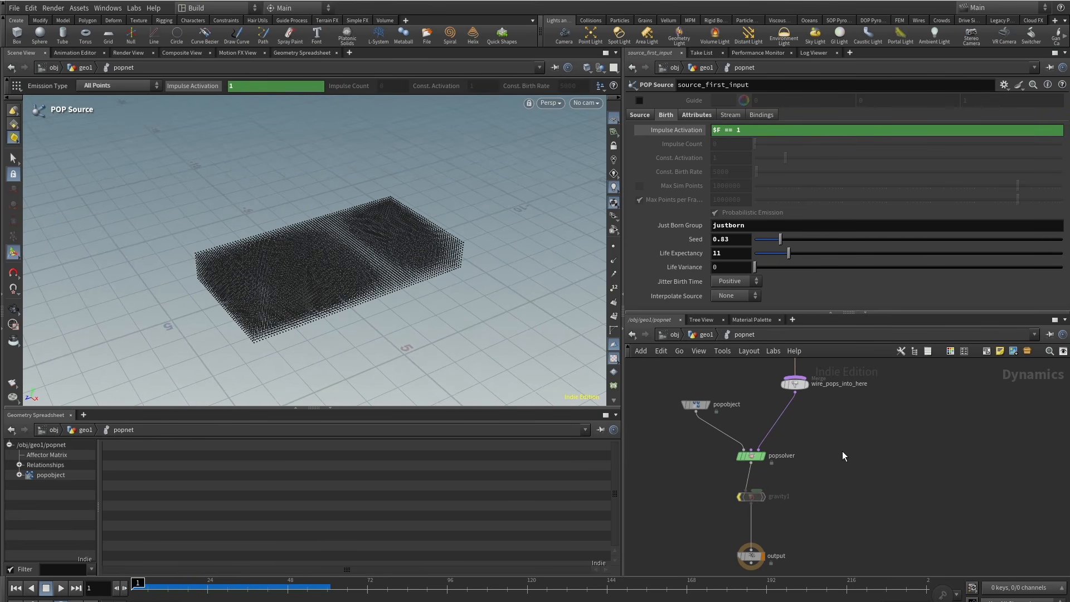
{"action": "left_click_drag", "start_coordinate": [720, 450], "coordinate": [720, 451]}
{"action": "left_click", "coordinate": [738, 114]}
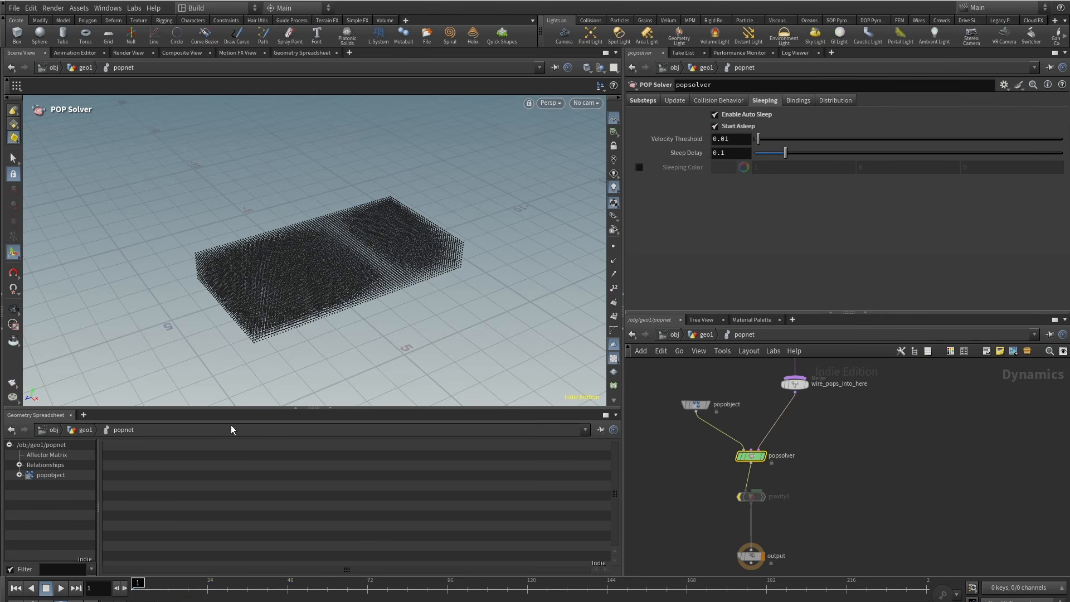
Show popobject's Geometry data in the Geometry Spreadsheet with every attribute hidden except stopped.
{"action": "left_click", "coordinate": [19, 475]}
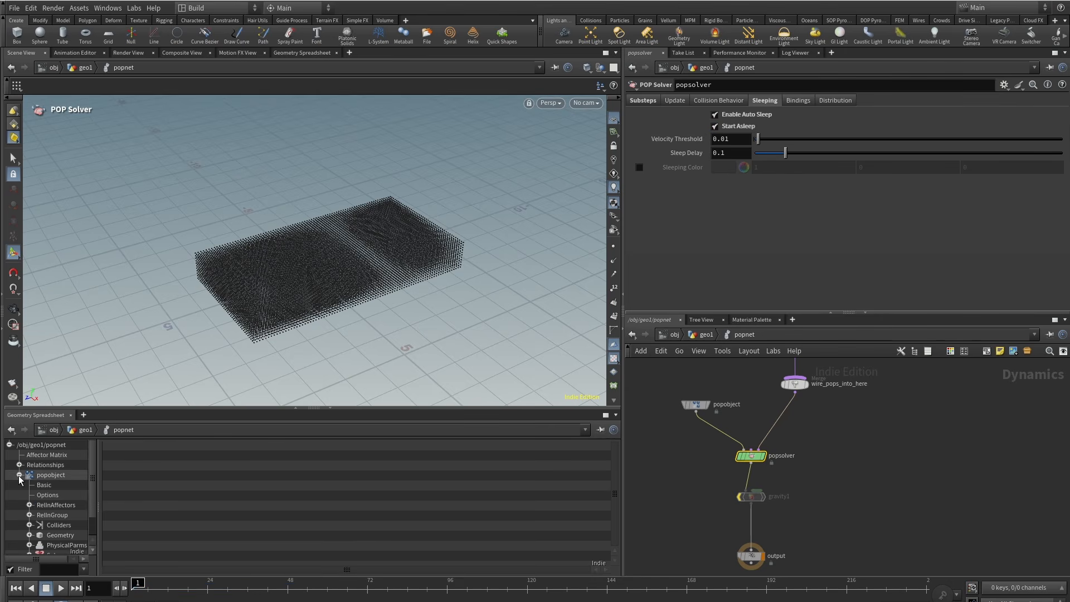
{"action": "scroll", "coordinate": [36, 536], "scroll_direction": "down", "scroll_amount": 1}
{"action": "left_click", "coordinate": [53, 509]}
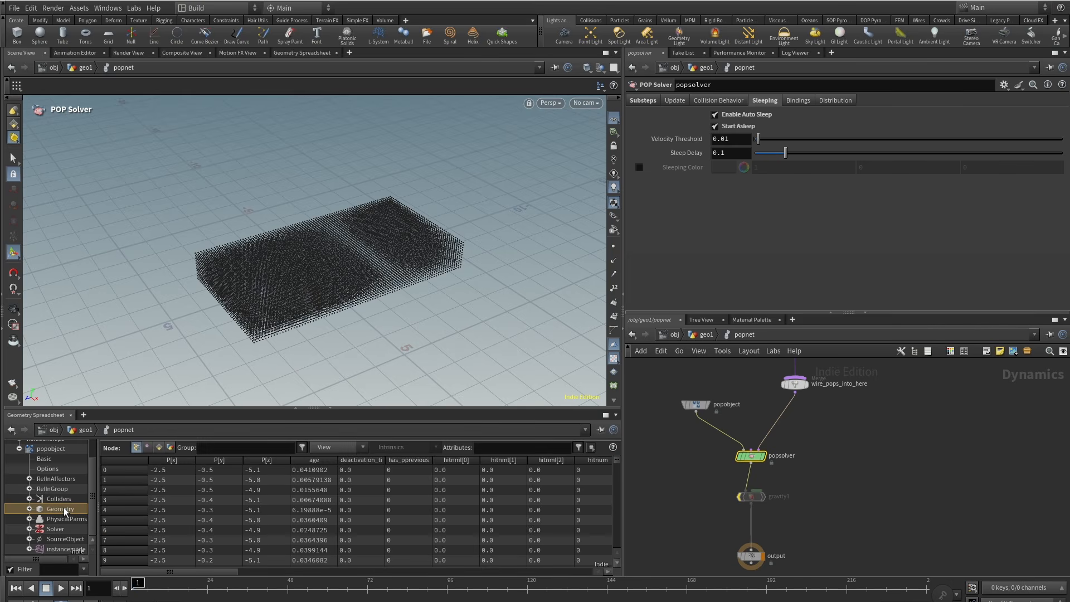
{"action": "left_click", "coordinate": [323, 453]}
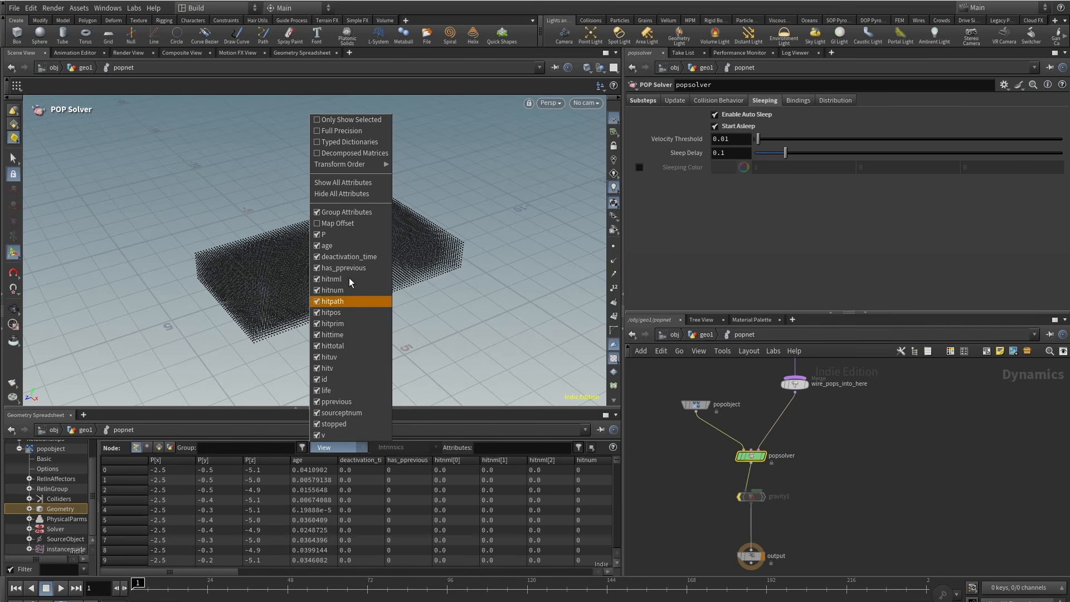
{"action": "left_click", "coordinate": [356, 199]}
{"action": "left_click", "coordinate": [338, 447]}
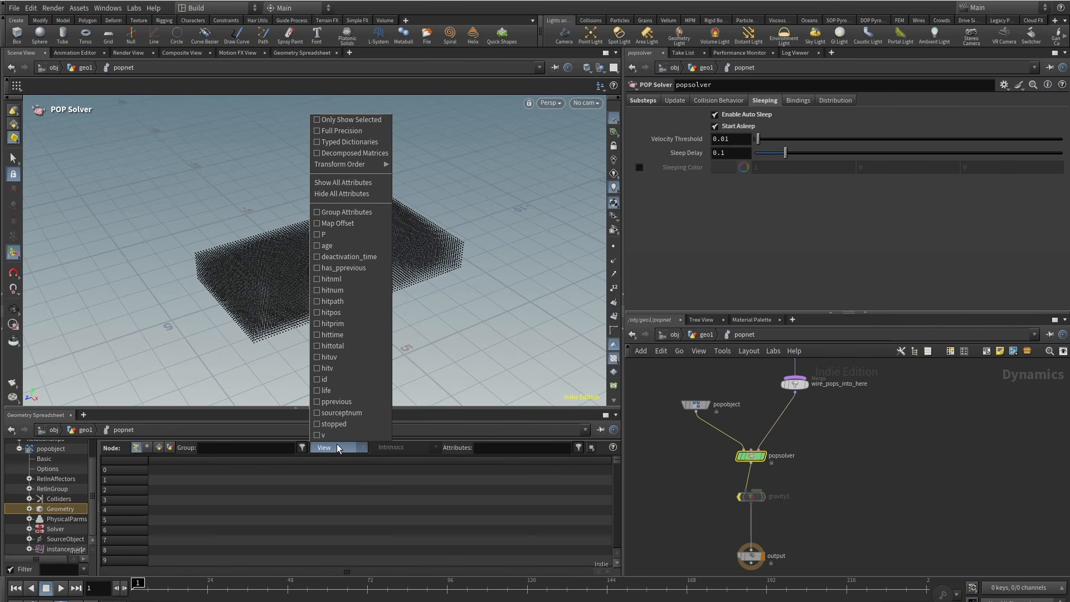
{"action": "left_click", "coordinate": [341, 423]}
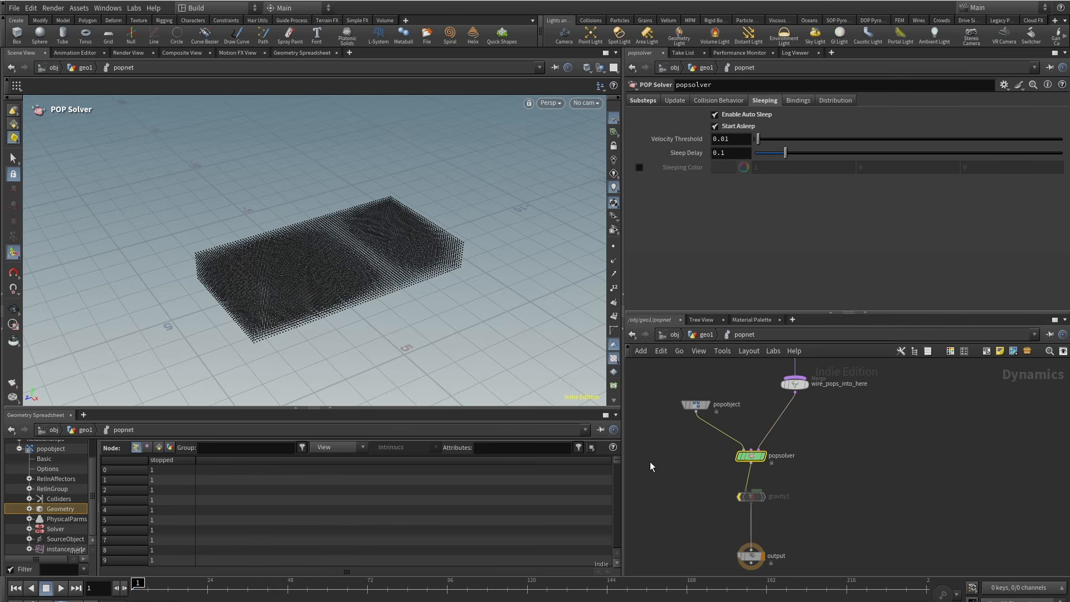
{"action": "mouse_move", "coordinate": [616, 464]}
{"action": "left_mouse_down"}
{"action": "mouse_move", "coordinate": [616, 551]}
{"action": "mouse_move", "coordinate": [613, 452]}
{"action": "left_mouse_up"}
Re-enable gravity1 and run the simulation up to frame 60 to check the sleeping particles.
{"action": "left_click", "coordinate": [740, 496]}
{"action": "left_click_drag", "start_coordinate": [138, 586], "coordinate": [303, 579]}
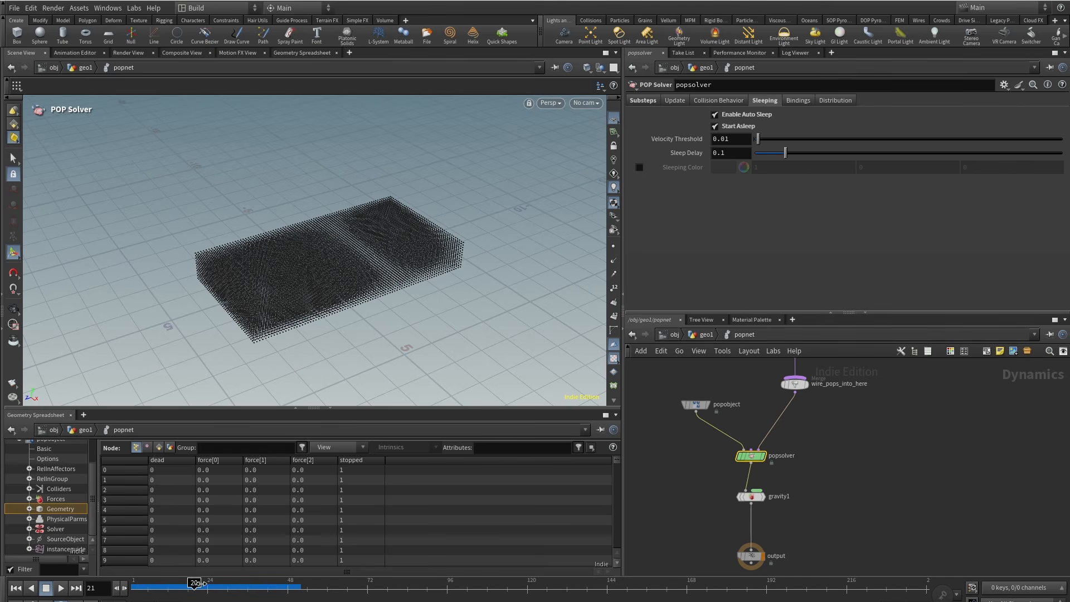
{"action": "left_click_drag", "start_coordinate": [138, 585], "coordinate": [327, 583]}
{"action": "key", "text": "Escape"}
{"action": "left_click_drag", "start_coordinate": [330, 309], "coordinate": [273, 310]}
{"action": "key", "text": "Return"}
{"action": "key", "text": "Escape"}
Move source_first_input aside, add a POP Group node next to it and wire it into wire_pops_into_here.
{"action": "middle_click_drag", "start_coordinate": [812, 456], "coordinate": [805, 549]}
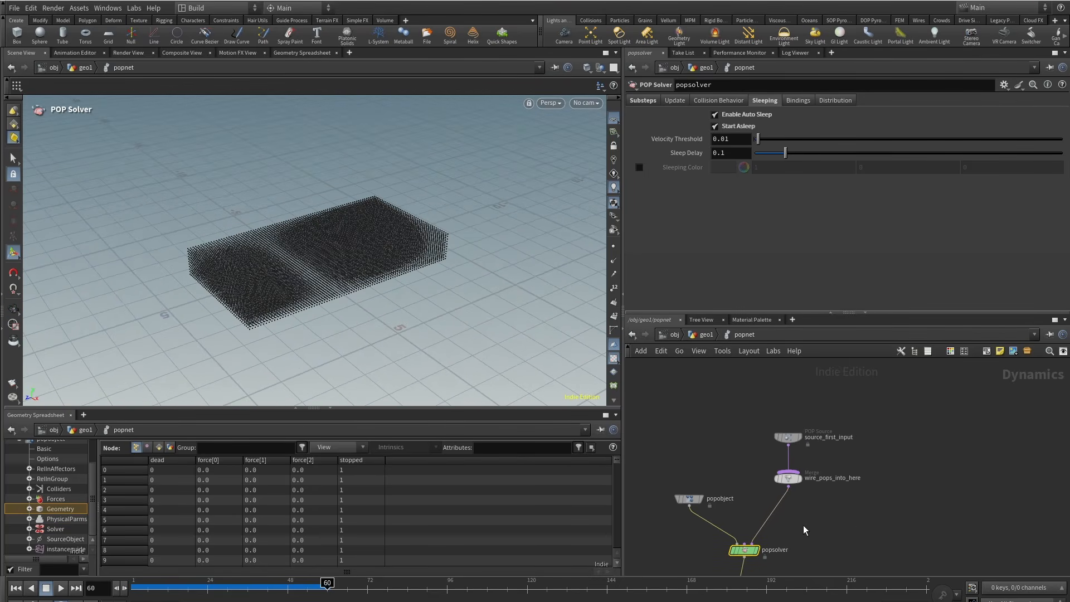
{"action": "left_click_drag", "start_coordinate": [793, 437], "coordinate": [747, 403]}
{"action": "middle_click_drag", "start_coordinate": [832, 445], "coordinate": [816, 448]}
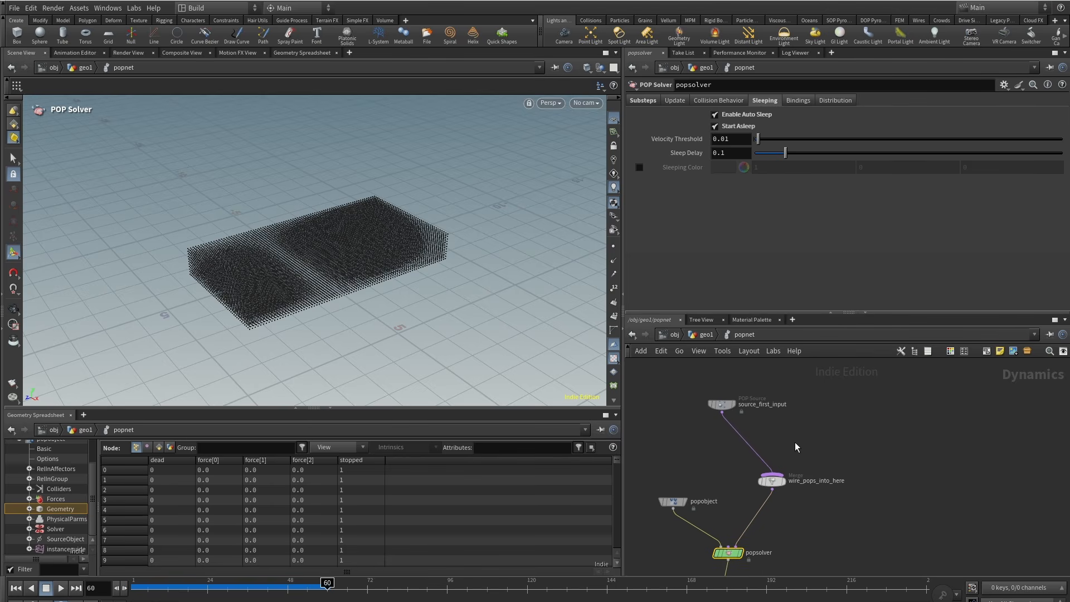
{"action": "key", "text": "Tab"}
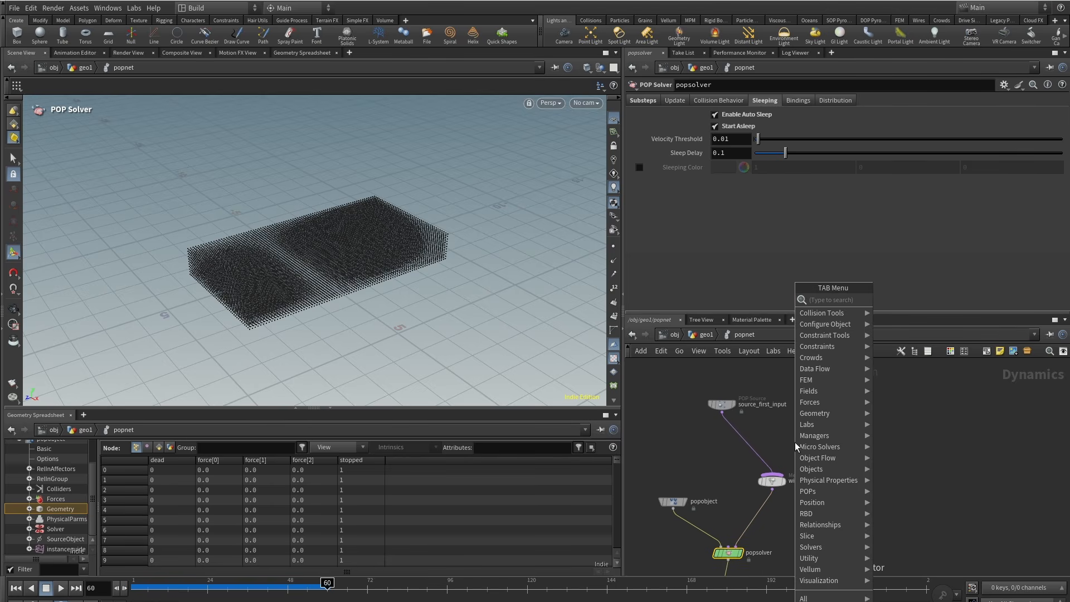
{"action": "type", "text": "pop"}
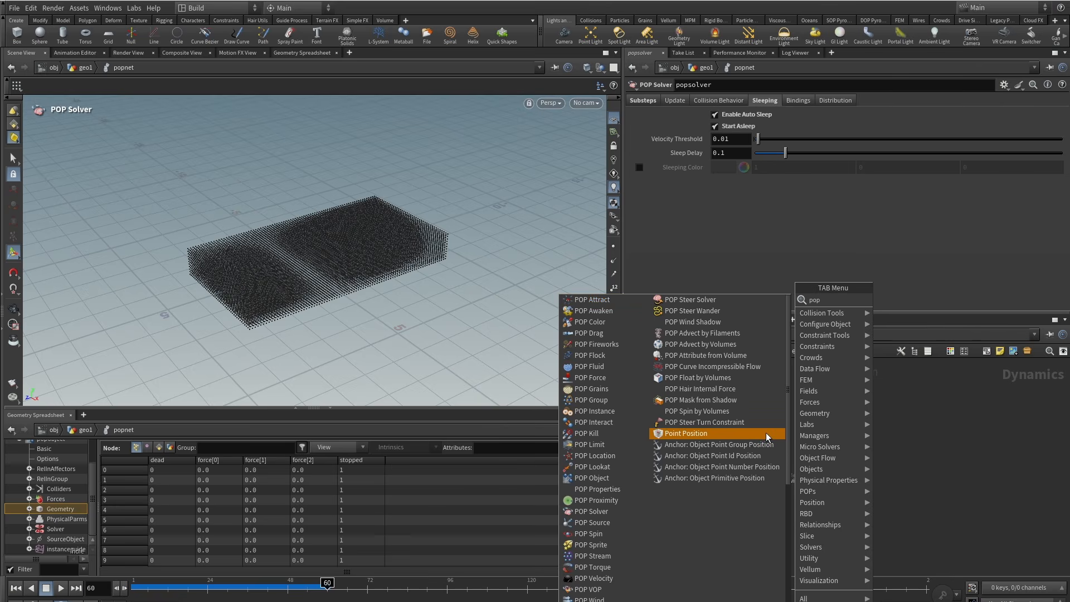
{"action": "type", "text": "gr"}
{"action": "key", "text": "Down"}
{"action": "key", "text": "Return"}
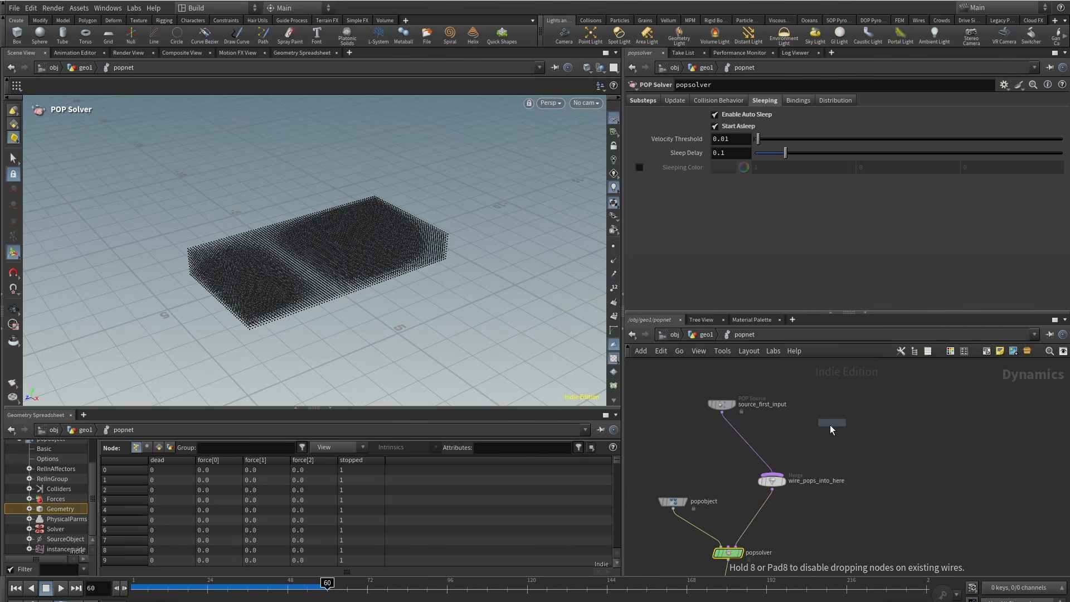
{"action": "left_click", "coordinate": [822, 431]}
{"action": "left_click_drag", "start_coordinate": [822, 431], "coordinate": [774, 474]}
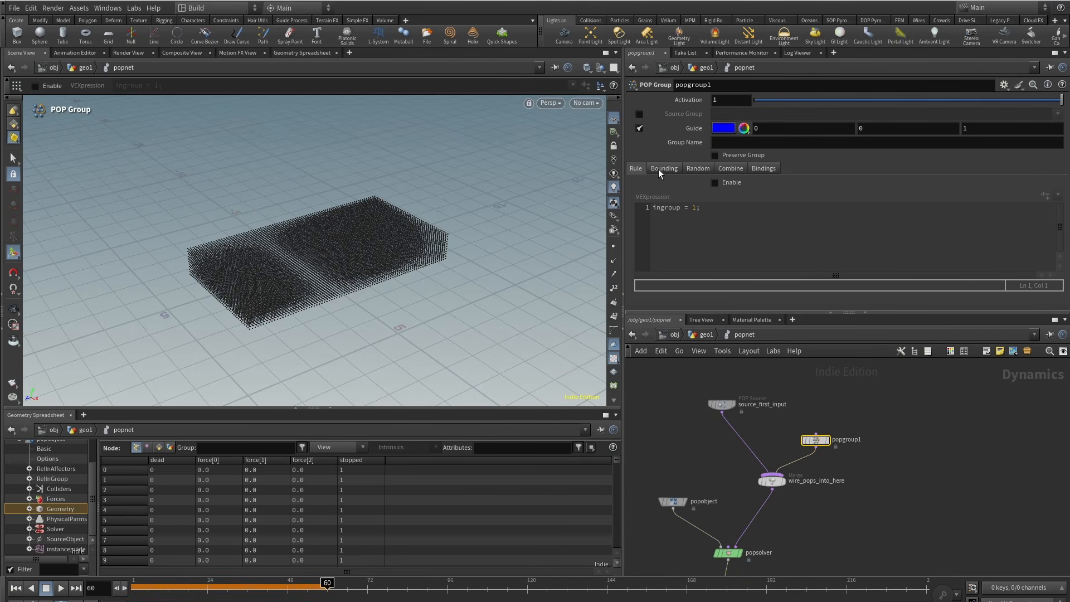
Name popgroup1's group activate and enable its Bounding option with a Bounding Box.
{"action": "left_click", "coordinate": [733, 144]}
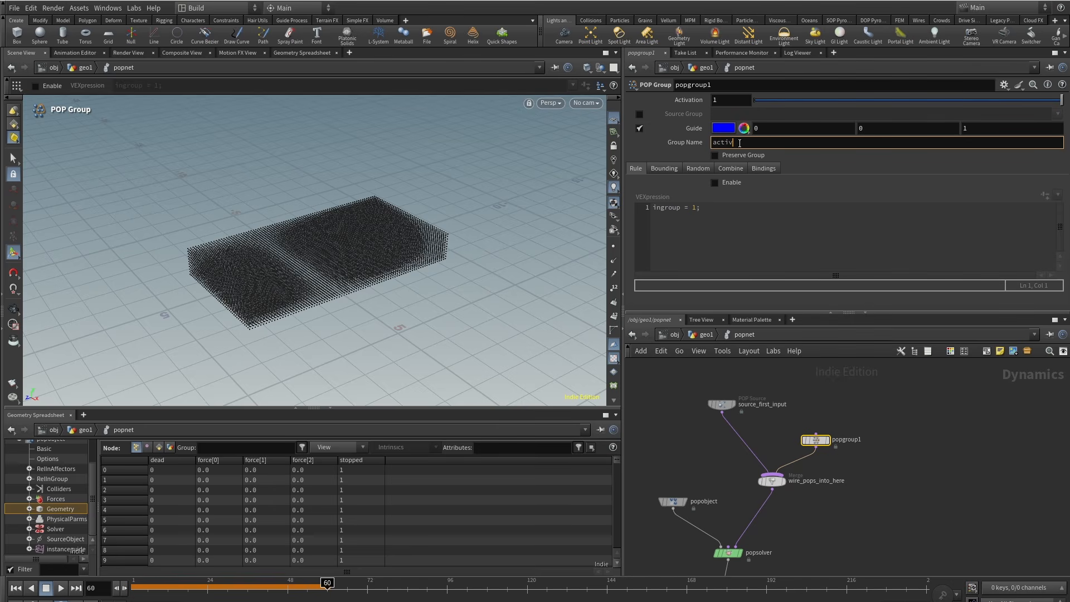
{"action": "key", "text": "Return"}
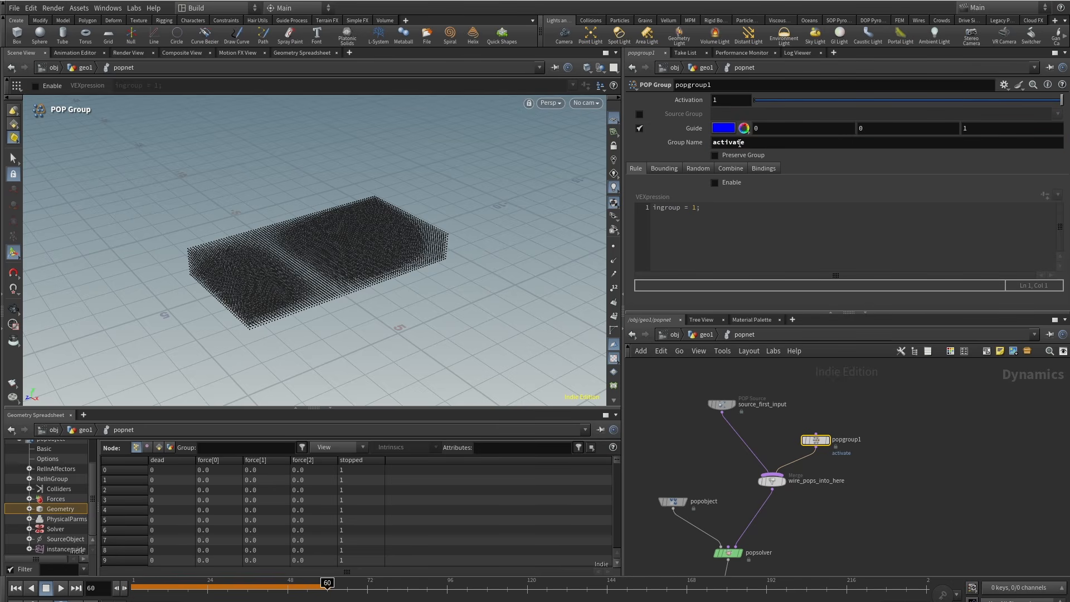
{"action": "left_click", "coordinate": [665, 169]}
{"action": "left_click", "coordinate": [715, 183]}
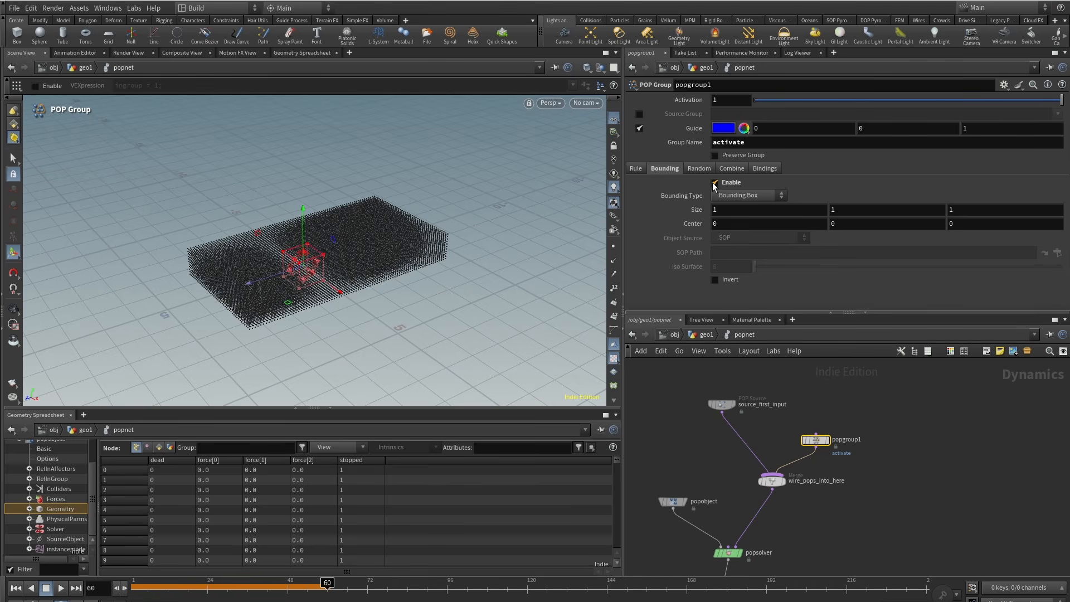
Set popgroup1's bounding type to Bounding Sphere with size 2.9 and centre it beside the point box at about Z 5.49.
{"action": "left_click", "coordinate": [764, 197]}
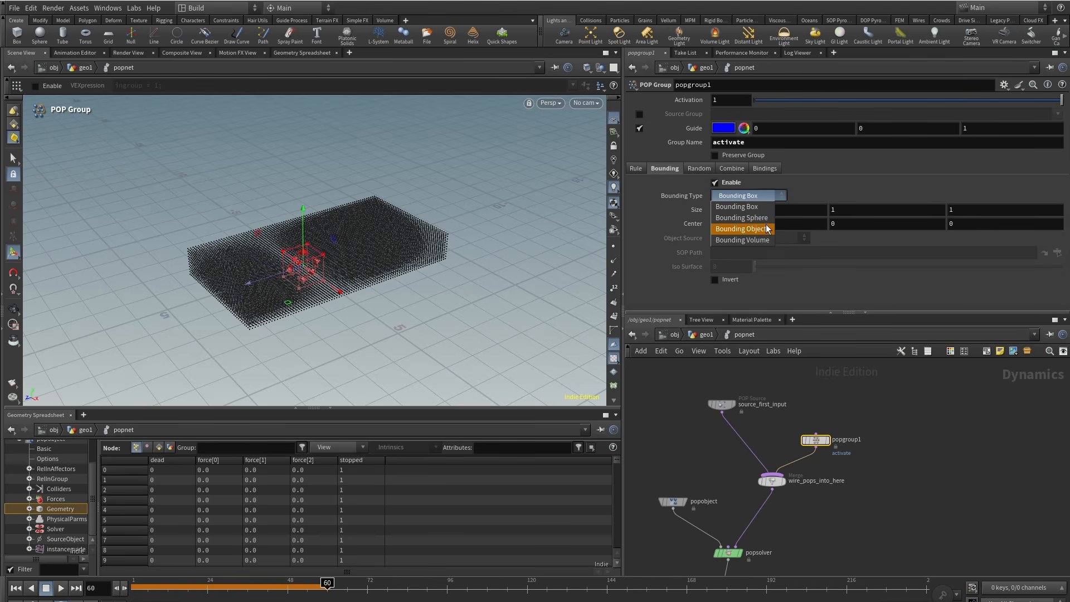
{"action": "left_click", "coordinate": [744, 213]}
{"action": "key", "text": "Escape"}
{"action": "left_click_drag", "start_coordinate": [263, 301], "coordinate": [199, 195]}
{"action": "key", "text": "Return"}
{"action": "middle_click_drag", "start_coordinate": [693, 210], "coordinate": [750, 210]}
{"action": "left_click_drag", "start_coordinate": [172, 214], "coordinate": [150, 302]}
{"action": "left_click_drag", "start_coordinate": [252, 240], "coordinate": [256, 347], "text": "alt"}
{"action": "key", "text": "Return"}
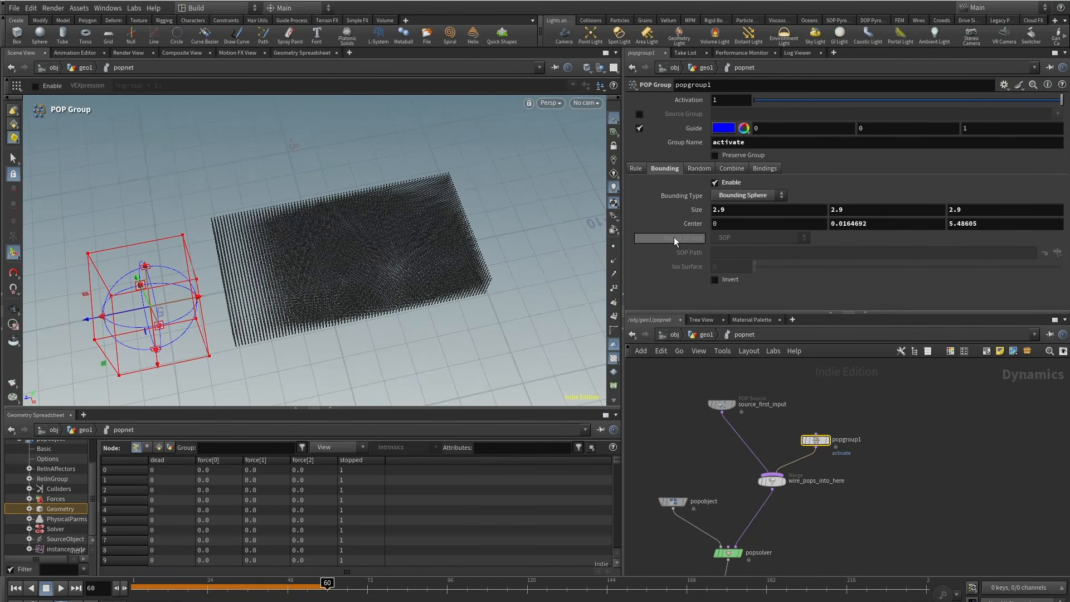
Keyframe the bounding sphere's Center at frame 1, then at frame 74 with Z about -4.56 at the far end of the points.
{"action": "left_click_drag", "start_coordinate": [161, 587], "coordinate": [120, 587]}
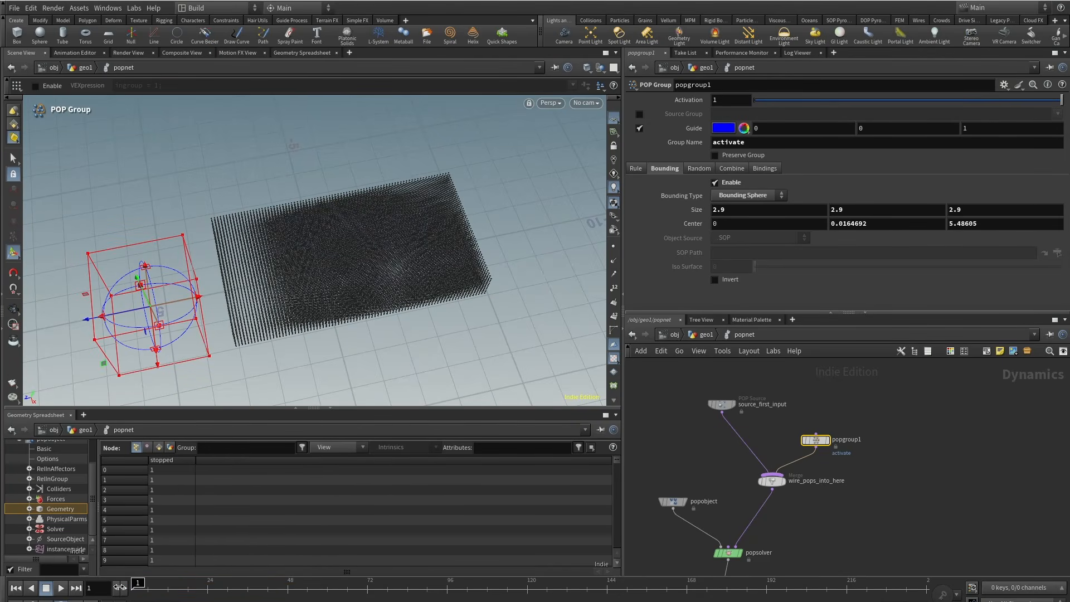
{"action": "left_click", "coordinate": [688, 213], "text": "alt"}
{"action": "key", "text": "ctrl+z"}
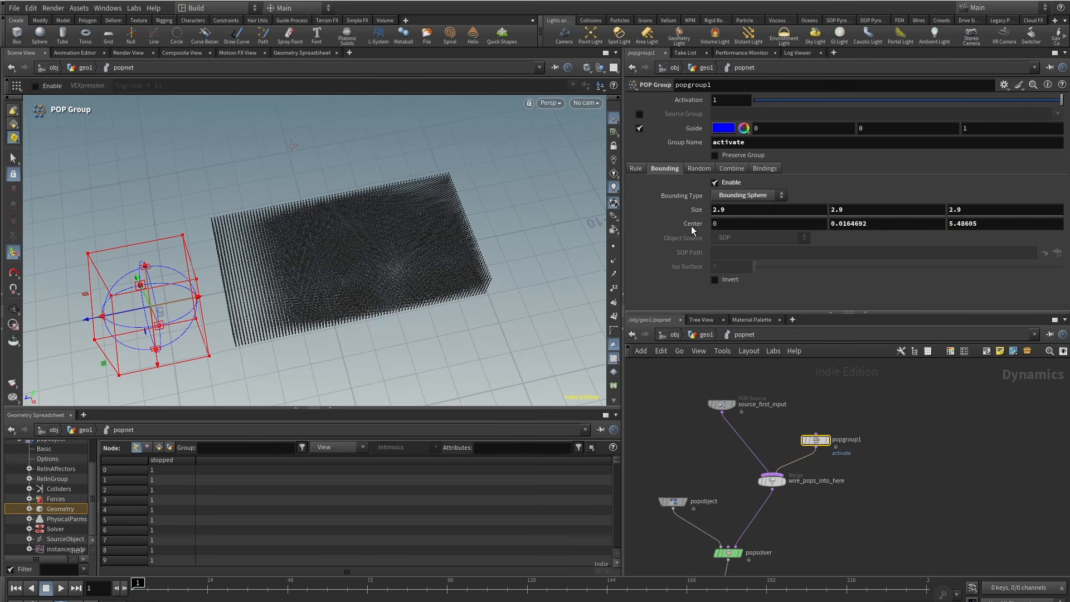
{"action": "left_click", "coordinate": [691, 226], "text": "alt"}
{"action": "left_click_drag", "start_coordinate": [270, 588], "coordinate": [374, 588]}
{"action": "left_click_drag", "start_coordinate": [85, 326], "coordinate": [396, 256]}
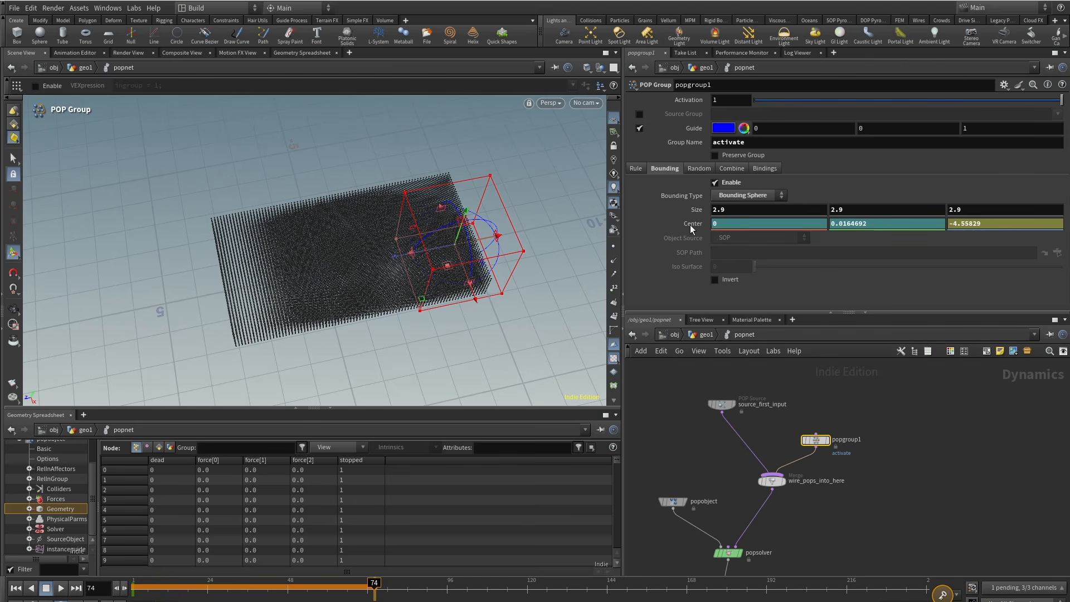
{"action": "left_click_drag", "start_coordinate": [173, 590], "coordinate": [50, 588]}
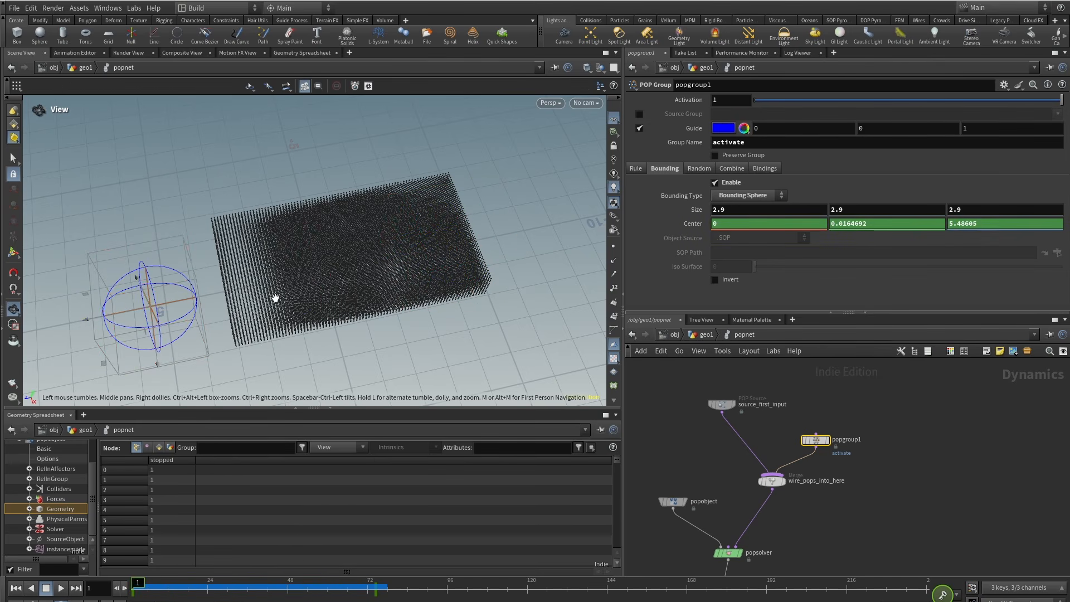
{"action": "left_click_drag", "start_coordinate": [275, 297], "coordinate": [299, 282], "text": "alt"}
{"action": "key", "text": "Return"}
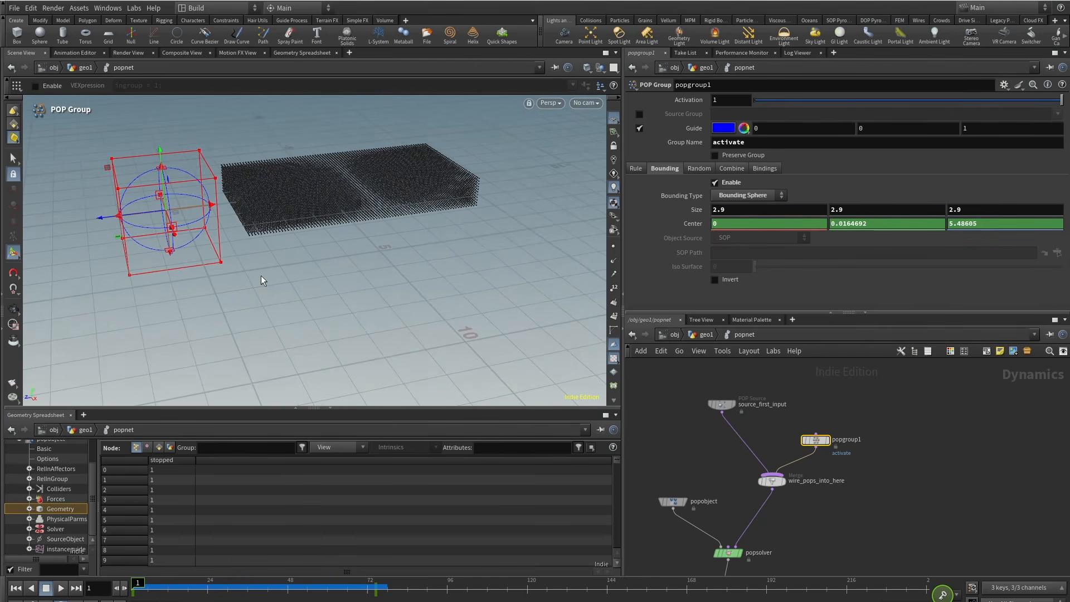
Add a POP Wrangle node between popgroup1 and wire_pops_into_here.
{"action": "mouse_move", "coordinate": [822, 446]}
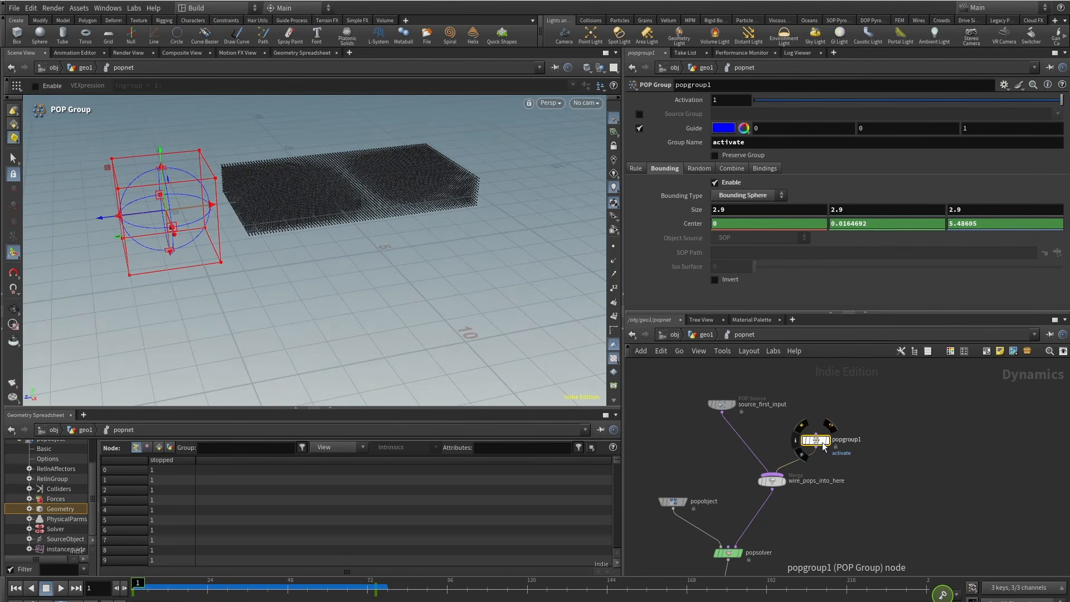
{"action": "left_click_drag", "start_coordinate": [813, 446], "coordinate": [812, 410]}
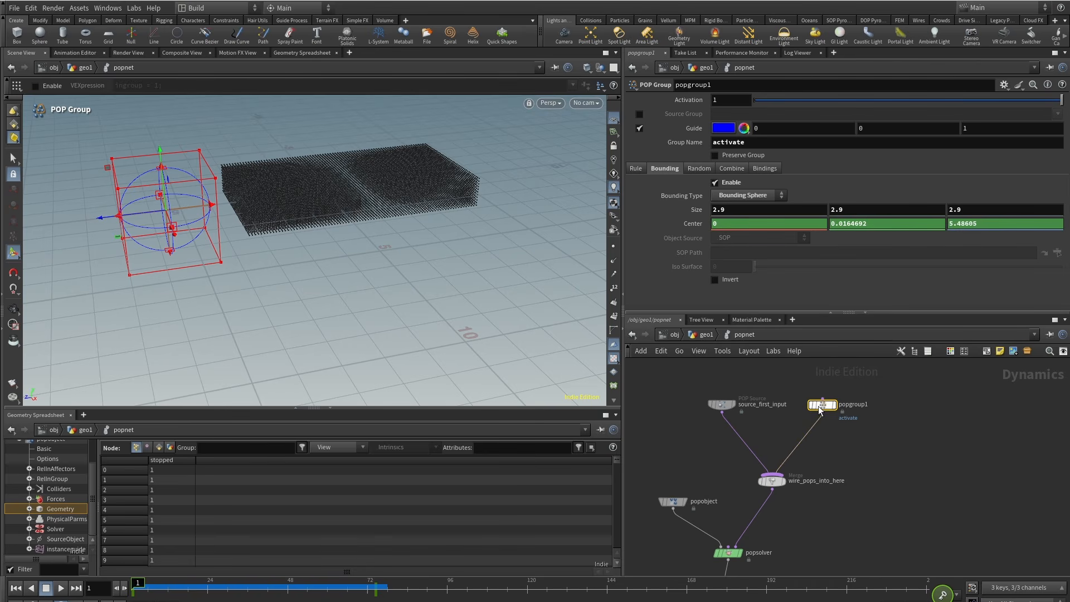
{"action": "key", "text": "Tab"}
{"action": "type", "text": "popwra"}
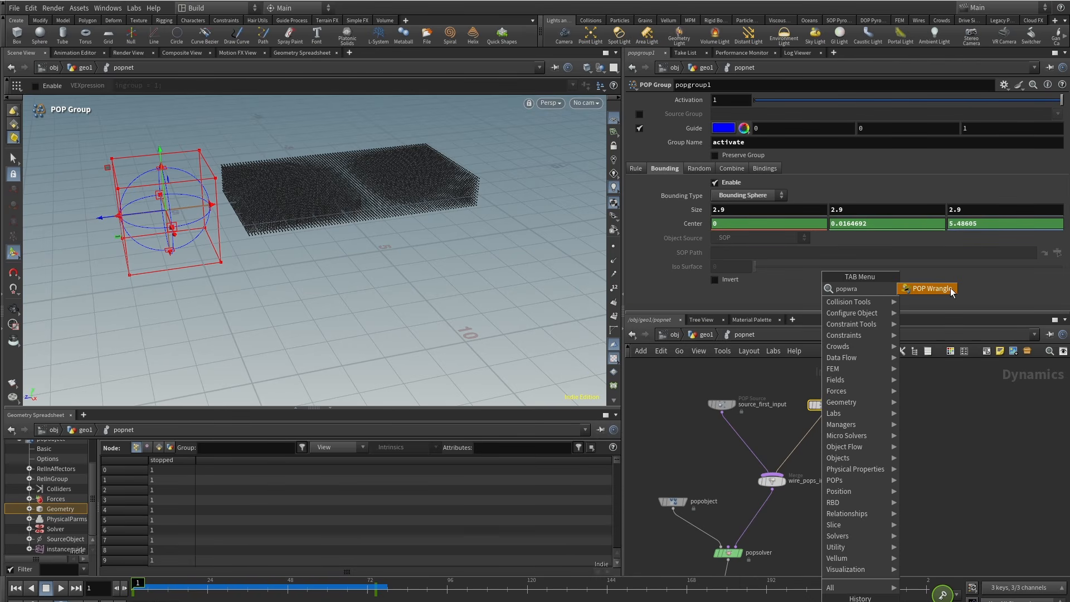
{"action": "key", "text": "Return"}
{"action": "left_click", "coordinate": [824, 445]}
{"action": "left_click_drag", "start_coordinate": [824, 445], "coordinate": [807, 453]}
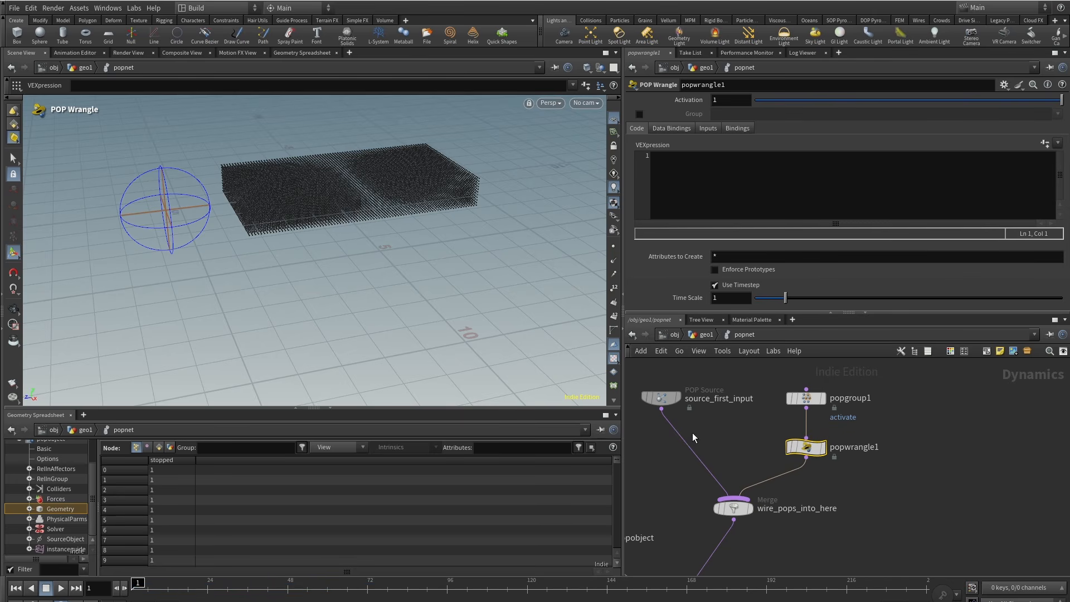
{"action": "key", "text": "Escape"}
{"action": "left_click_drag", "start_coordinate": [303, 210], "coordinate": [329, 237]}
{"action": "key", "text": "Return"}
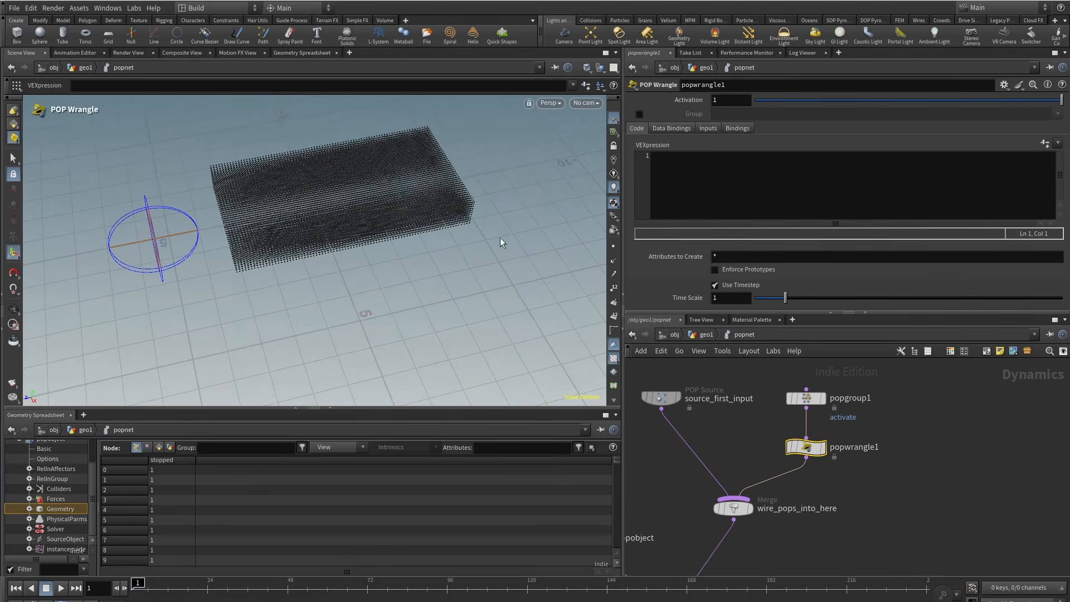
{"action": "left_click", "coordinate": [704, 169]}
{"action": "left_click", "coordinate": [806, 398]}
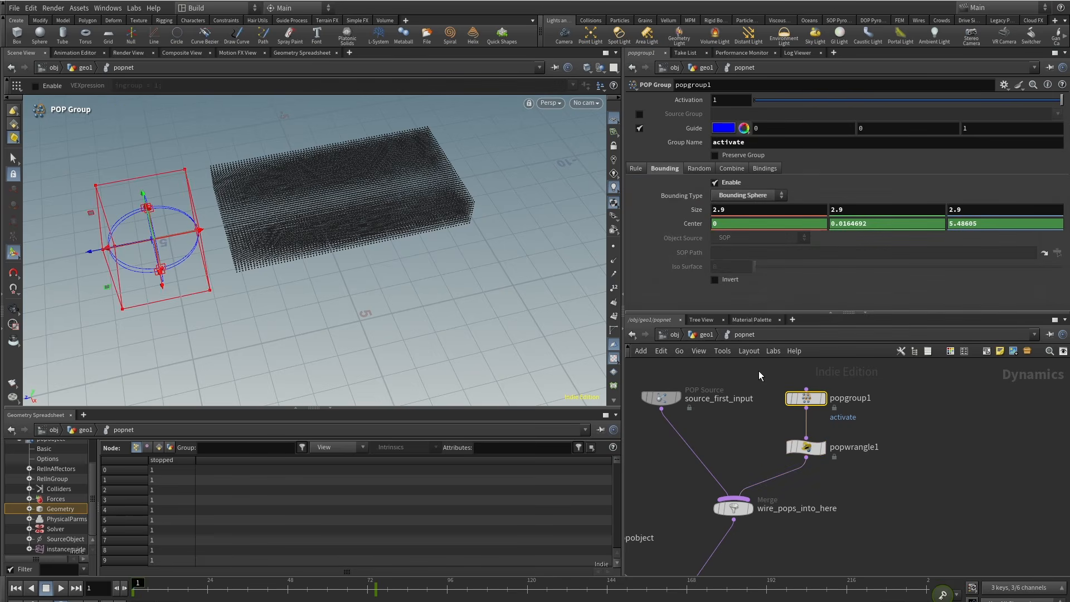
{"action": "left_click_drag", "start_coordinate": [755, 143], "coordinate": [674, 151]}
{"action": "left_click", "coordinate": [806, 447]}
{"action": "left_click", "coordinate": [727, 163]}
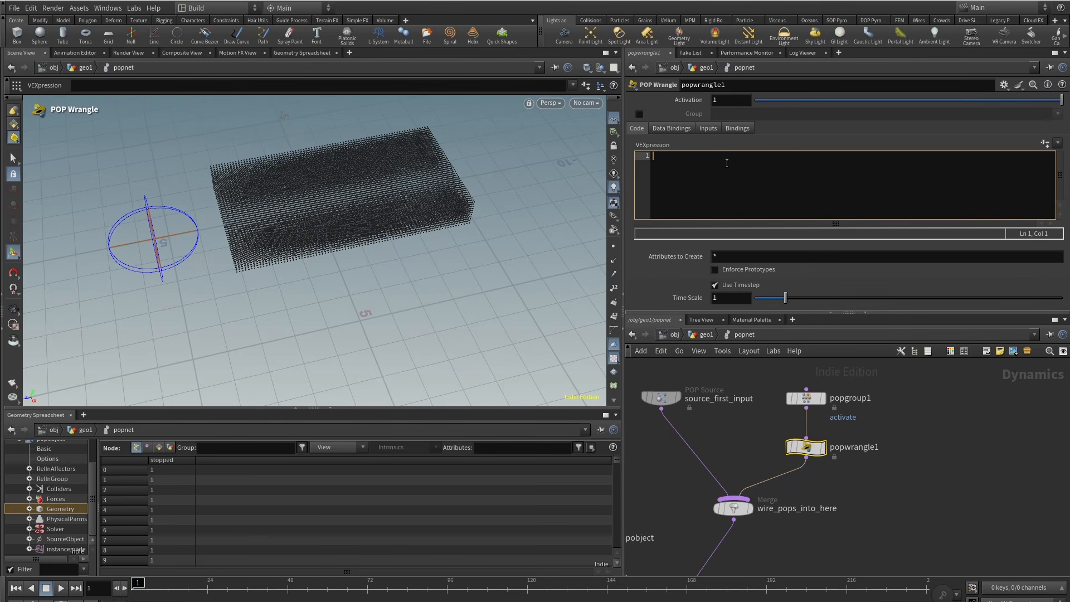
{"action": "type", "text": "if()"}
{"action": "key", "text": "ctrl+Return"}
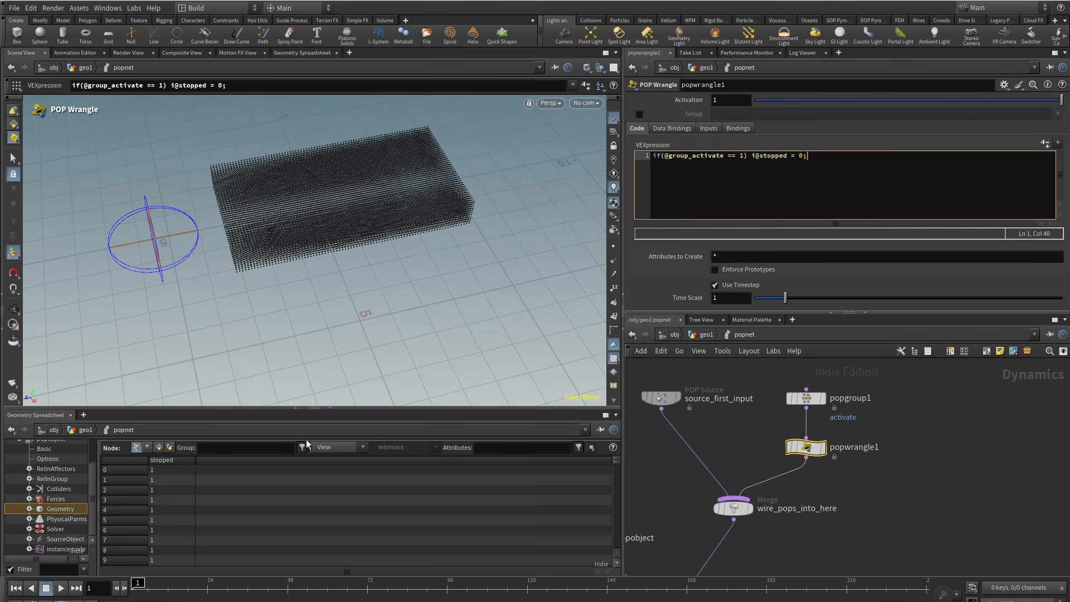
Play the simulation past frame 74 and check how the moving sphere releases the sleeping particles.
{"action": "left_click", "coordinate": [61, 593]}
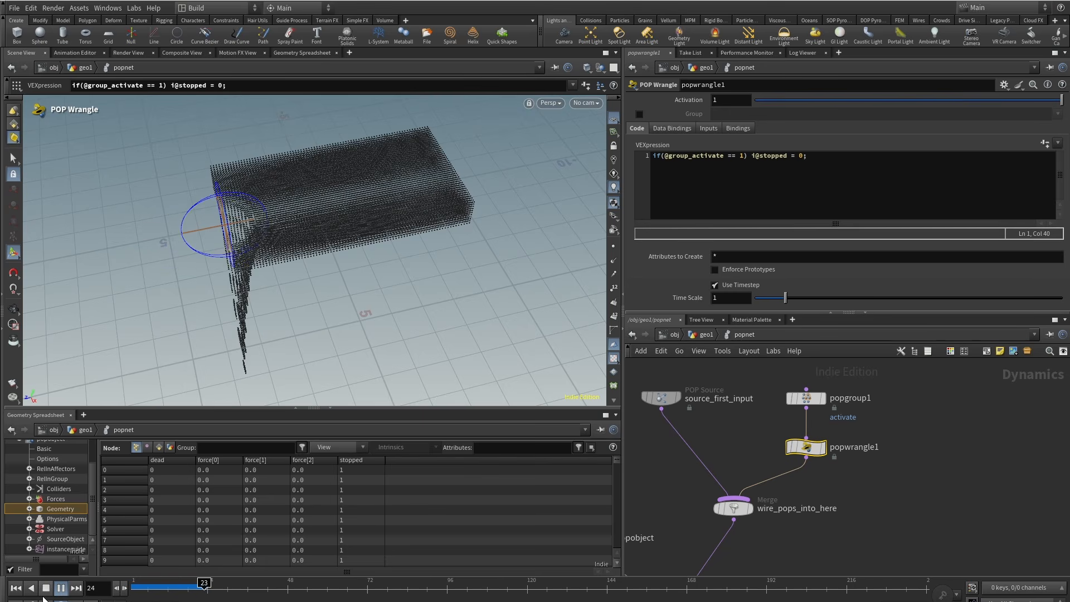
{"action": "right_click_drag", "start_coordinate": [358, 232], "coordinate": [201, 330], "text": "alt"}
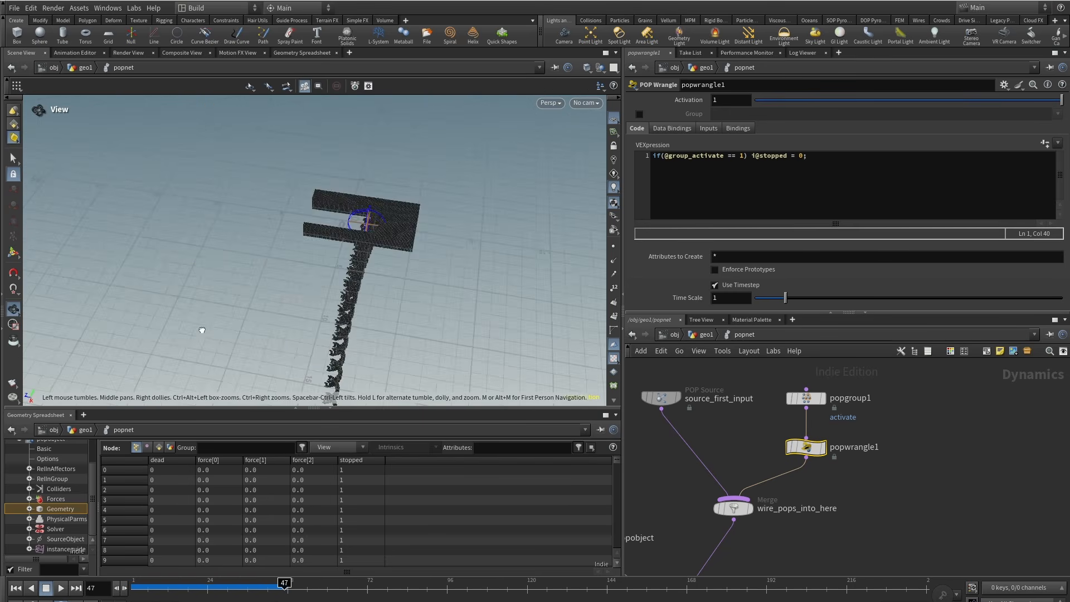
{"action": "left_click_drag", "start_coordinate": [201, 330], "coordinate": [226, 175], "text": "alt"}
{"action": "right_click_drag", "start_coordinate": [227, 175], "coordinate": [151, 365], "text": "alt"}
{"action": "left_click_drag", "start_coordinate": [152, 365], "coordinate": [202, 391], "text": "alt"}
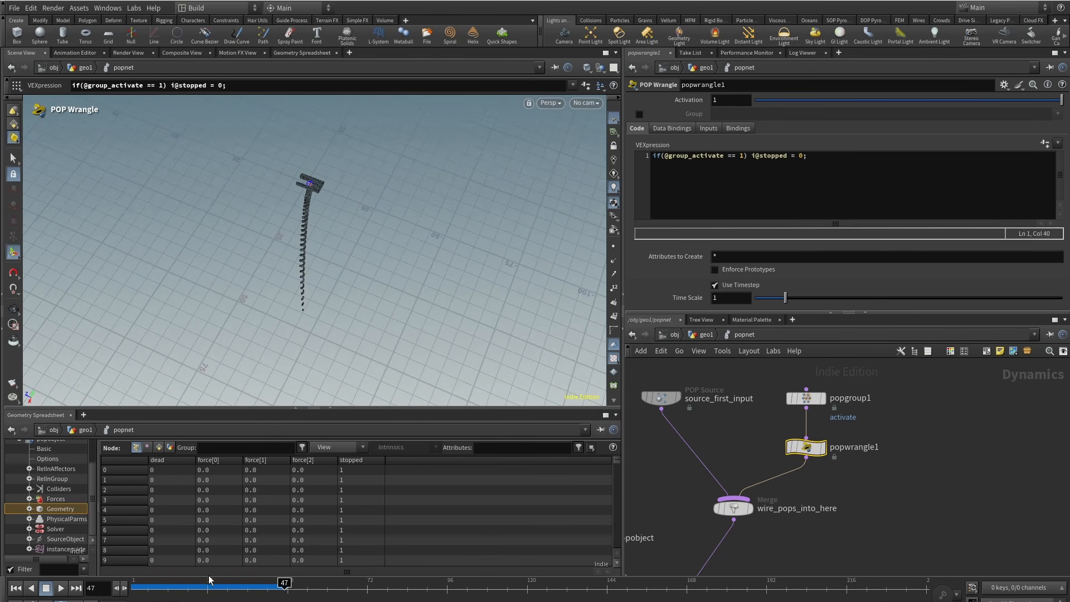
{"action": "left_click", "coordinate": [62, 589]}
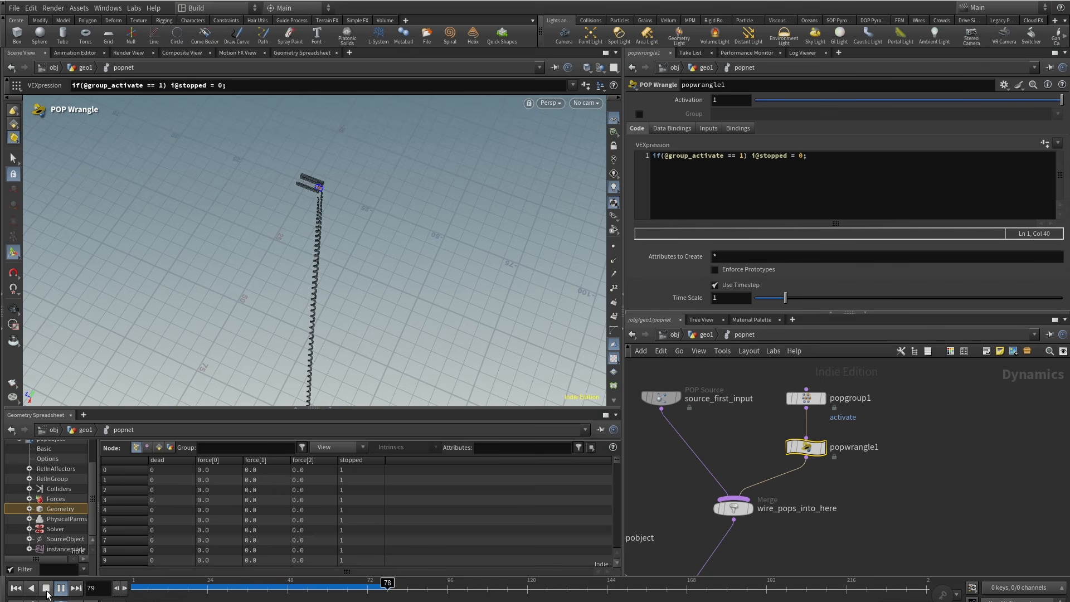
{"action": "left_click", "coordinate": [47, 590]}
{"action": "right_click_drag", "start_coordinate": [320, 181], "coordinate": [381, 238], "text": "alt"}
{"action": "left_click_drag", "start_coordinate": [382, 238], "coordinate": [446, 199], "text": "alt"}
{"action": "left_click_drag", "start_coordinate": [216, 590], "coordinate": [294, 589]}
Return to the geo1 network and delete all of its nodes.
{"action": "middle_click_drag", "start_coordinate": [890, 519], "coordinate": [958, 395]}
{"action": "left_click", "coordinate": [738, 487]}
{"action": "middle_click_drag", "start_coordinate": [716, 350], "coordinate": [851, 487]}
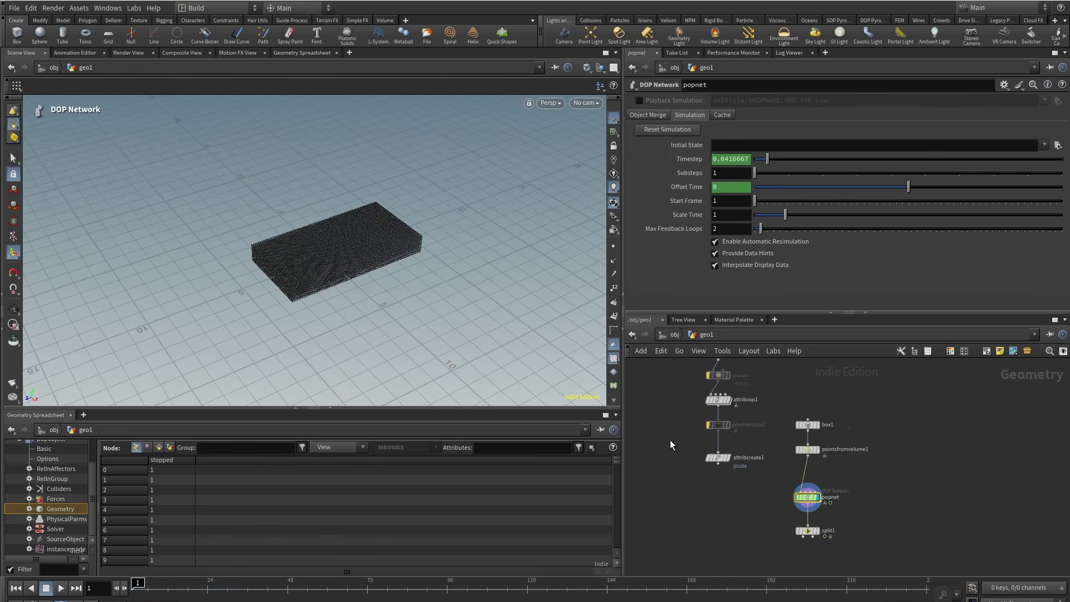
{"action": "left_click_drag", "start_coordinate": [682, 390], "coordinate": [882, 571]}
{"action": "key", "text": "Delete"}
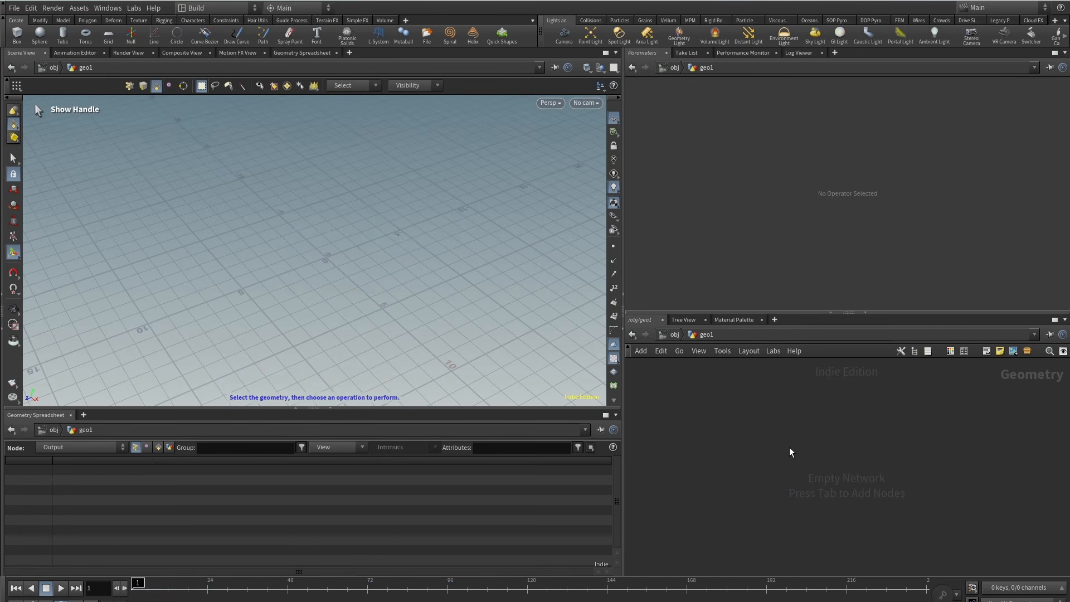
Add a Grid node to the empty geo1 network.
{"action": "key", "text": "Tab"}
{"action": "type", "text": "gri"}
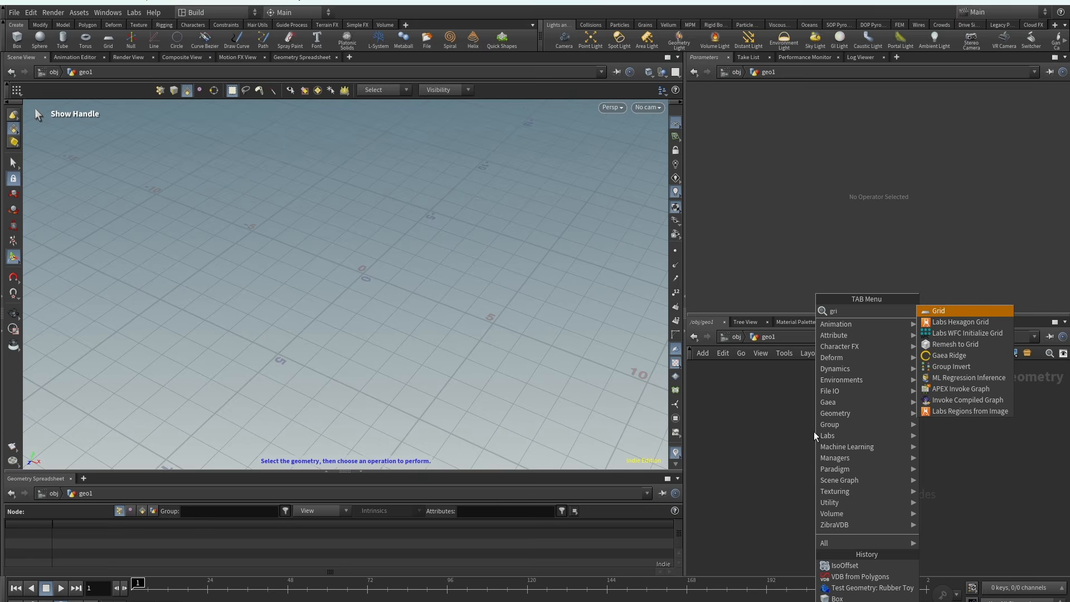
{"action": "left_click", "coordinate": [943, 310]}
{"action": "left_click", "coordinate": [851, 432]}
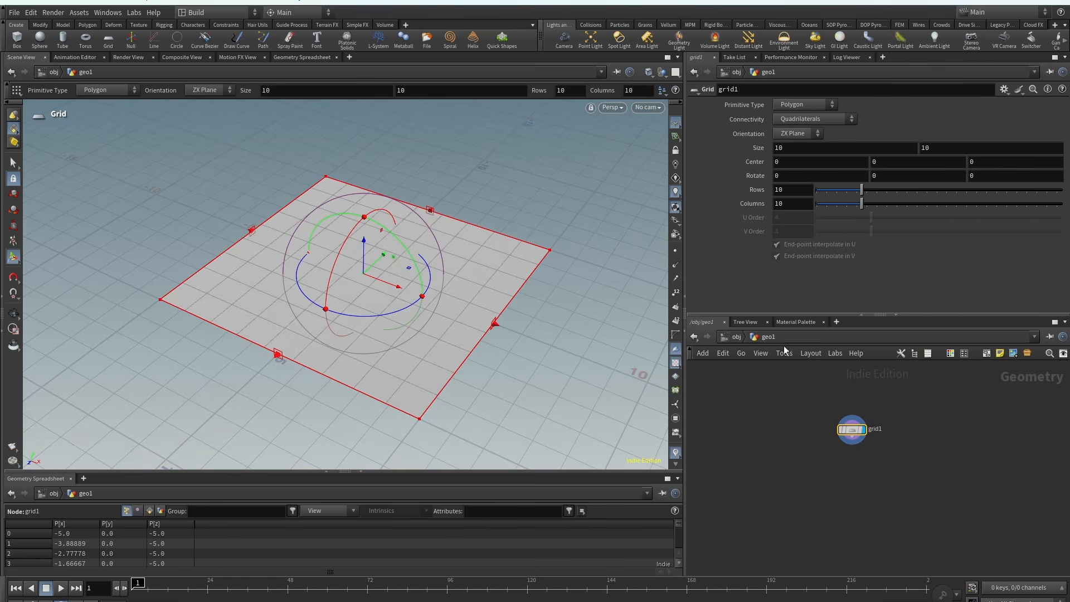
Add a POP Network below grid1, play its simulation and go inside the network.
{"action": "key", "text": "Tab"}
{"action": "type", "text": "popne"}
{"action": "key", "text": "Return"}
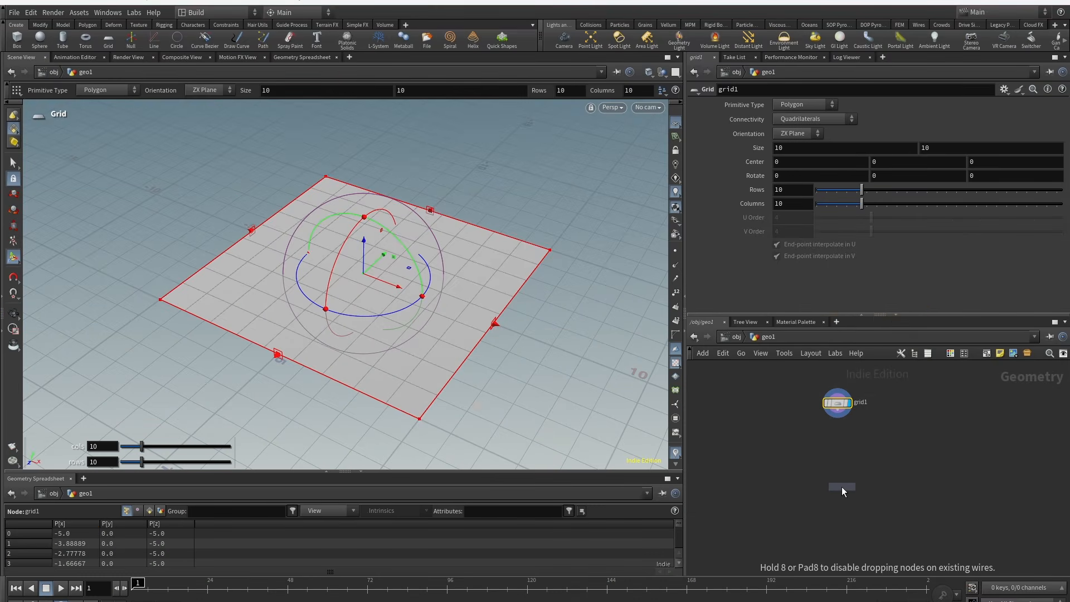
{"action": "left_click", "coordinate": [842, 457]}
{"action": "scroll", "coordinate": [259, 357], "scroll_direction": "down", "scroll_amount": 3}
{"action": "left_click_drag", "start_coordinate": [259, 357], "coordinate": [251, 306], "text": "alt"}
{"action": "left_click", "coordinate": [60, 589]}
{"action": "double_click", "coordinate": [842, 457]}
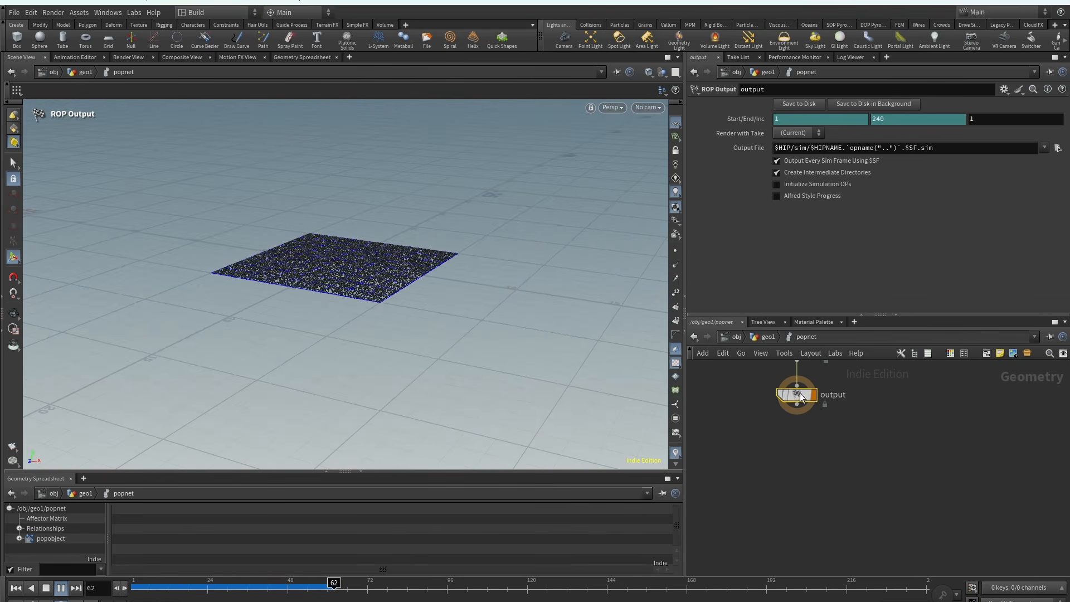
Insert a Gravity Force node between popsolver and output and play the simulation.
{"action": "key", "text": "Tab"}
{"action": "type", "text": "gr"}
{"action": "key", "text": "Return"}
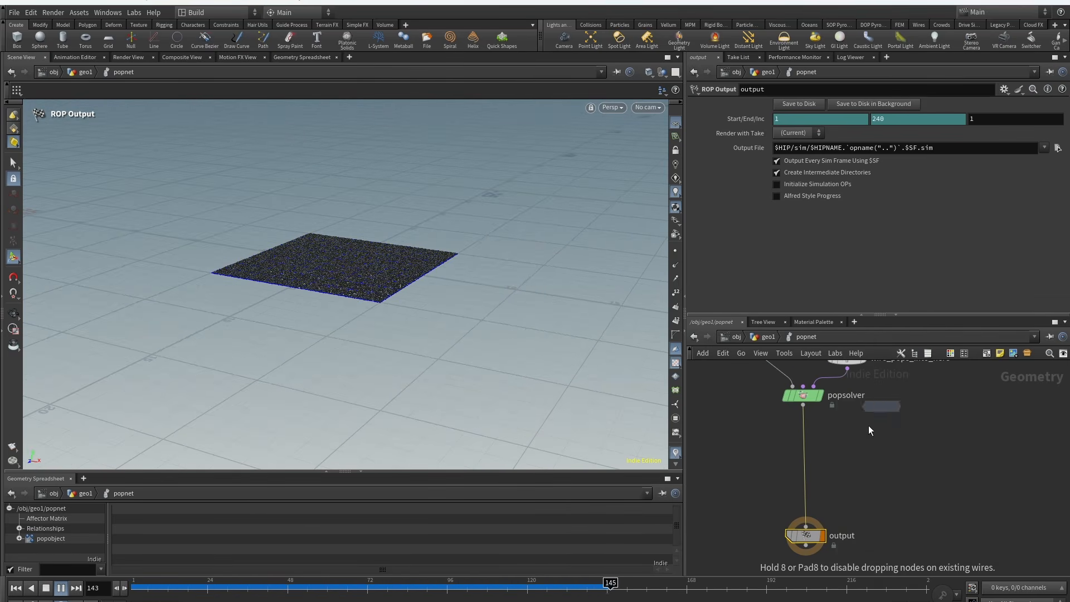
{"action": "left_click", "coordinate": [803, 458]}
{"action": "left_click", "coordinate": [60, 589]}
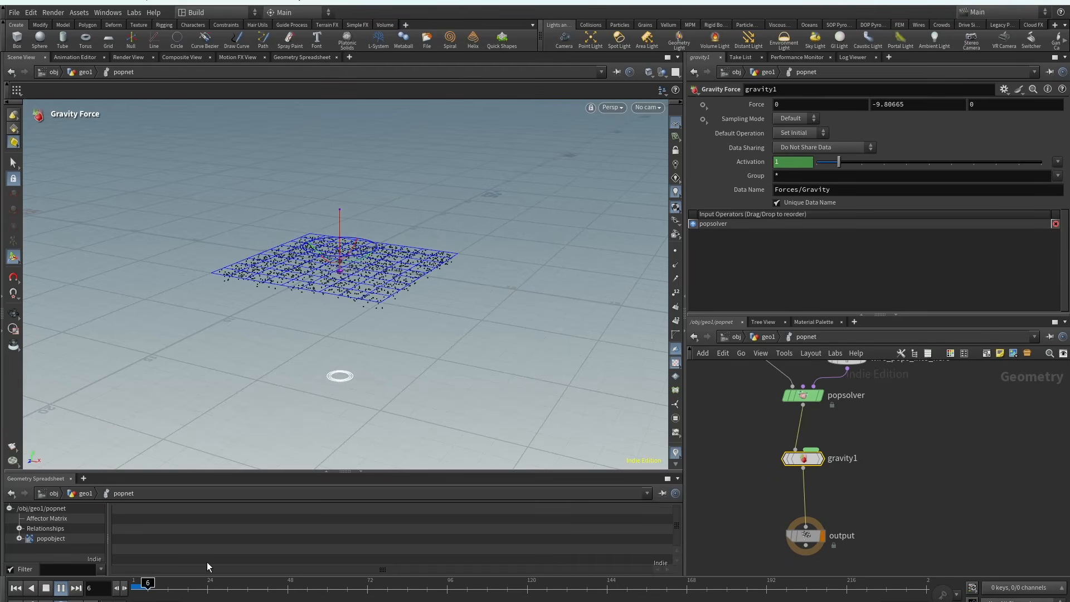
{"action": "middle_click_drag", "start_coordinate": [869, 442], "coordinate": [875, 481]}
{"action": "scroll", "coordinate": [875, 476], "scroll_direction": "down", "scroll_amount": 3}
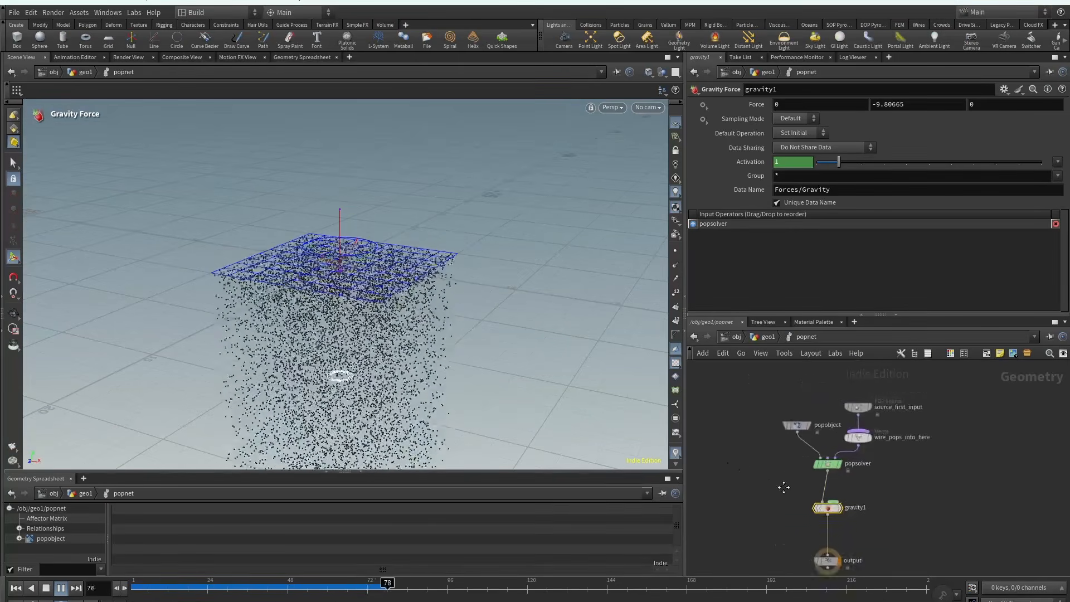
Keyframe popsolver's Time Scale at 1 on frame 1 and at 0.05 on frame 28.
{"action": "left_click", "coordinate": [872, 470]}
{"action": "mouse_move", "coordinate": [843, 128]}
{"action": "left_mouse_down"}
{"action": "mouse_move", "coordinate": [820, 126]}
{"action": "mouse_move", "coordinate": [1033, 117]}
{"action": "mouse_move", "coordinate": [841, 124]}
{"action": "left_mouse_up"}
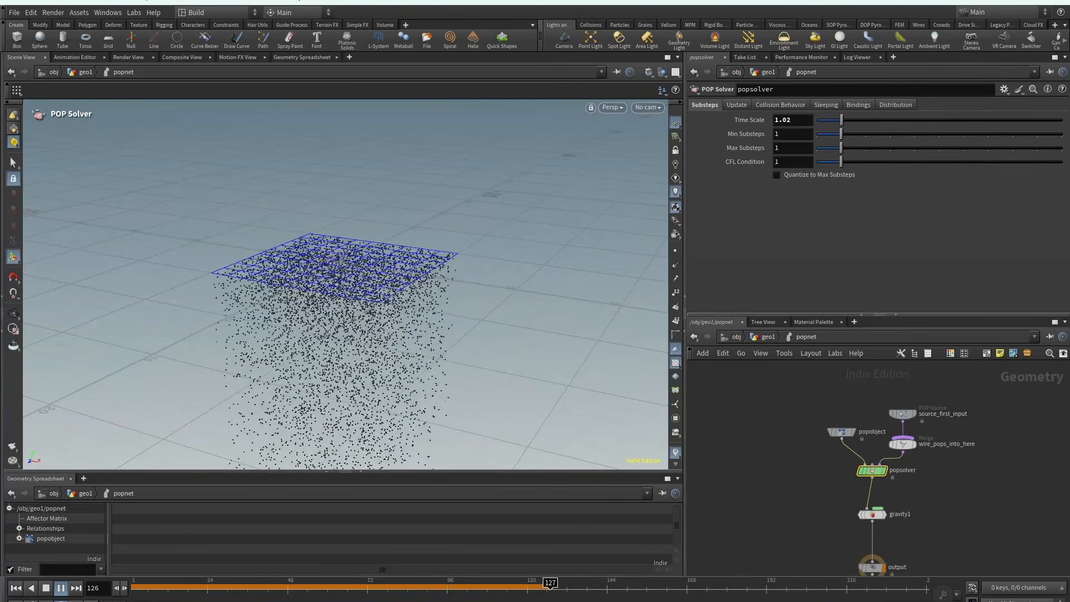
{"action": "key", "text": "ctrl+Up"}
{"action": "left_click", "coordinate": [798, 124], "text": "alt"}
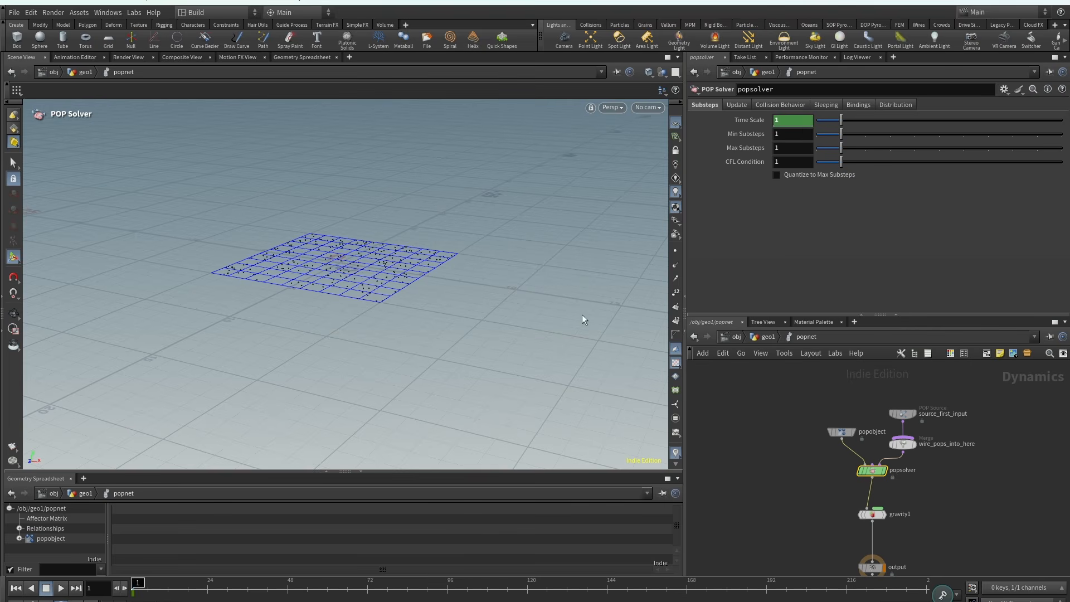
{"action": "left_click", "coordinate": [222, 589]}
{"action": "left_click_drag", "start_coordinate": [857, 124], "coordinate": [819, 125]}
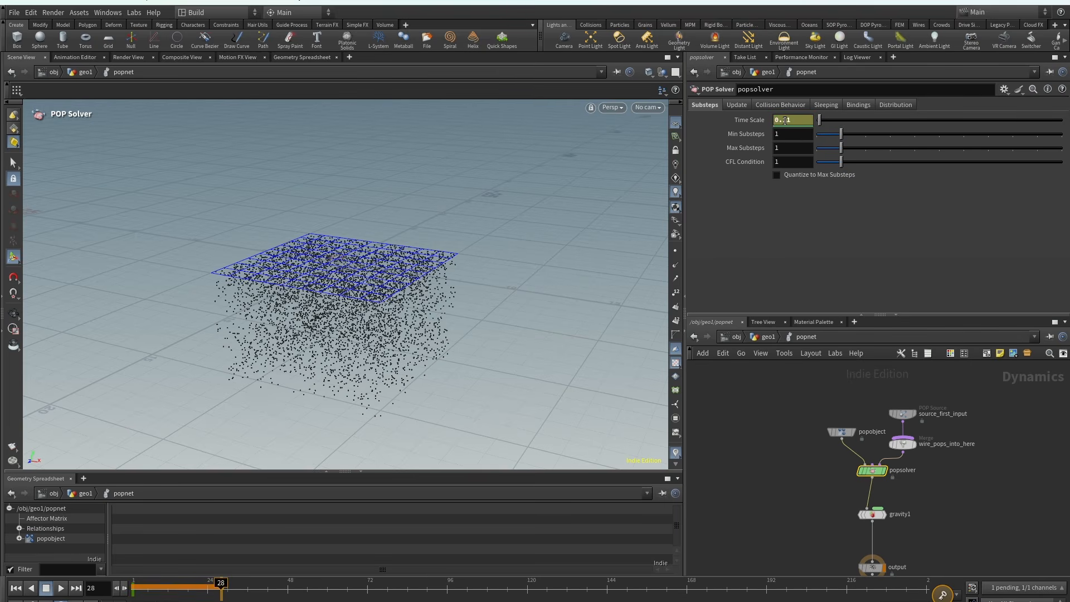
{"action": "left_click", "coordinate": [792, 125], "text": "alt"}
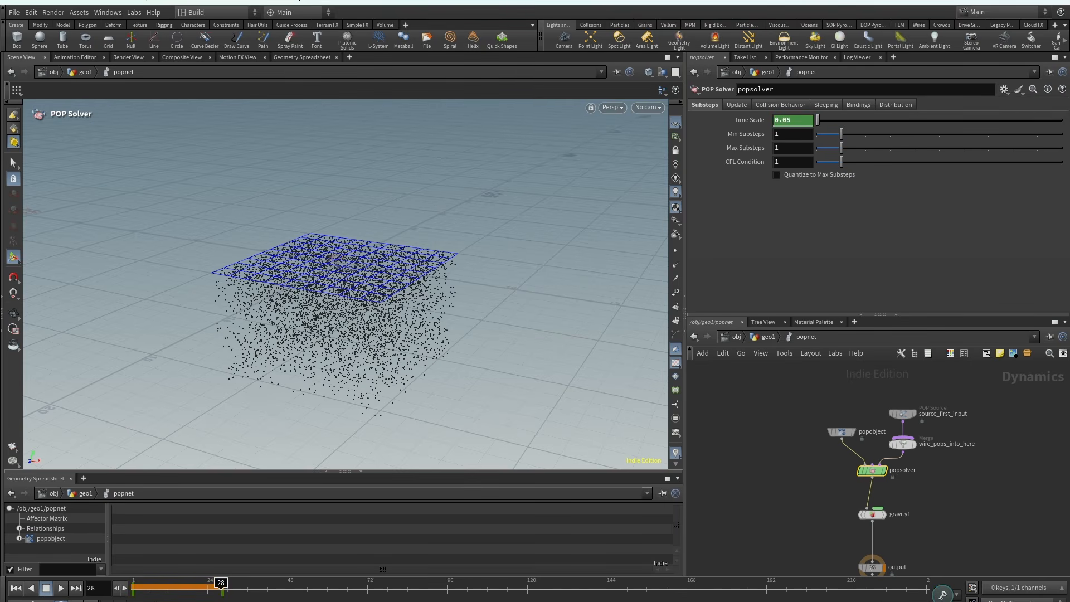
Keyframe popsolver's Time Scale at 10 on frame 61 and back at 1 between frames 96 and 120.
{"action": "left_click", "coordinate": [331, 588]}
{"action": "left_click_drag", "start_coordinate": [818, 122], "coordinate": [1062, 121]}
{"action": "left_click", "coordinate": [800, 120], "text": "alt"}
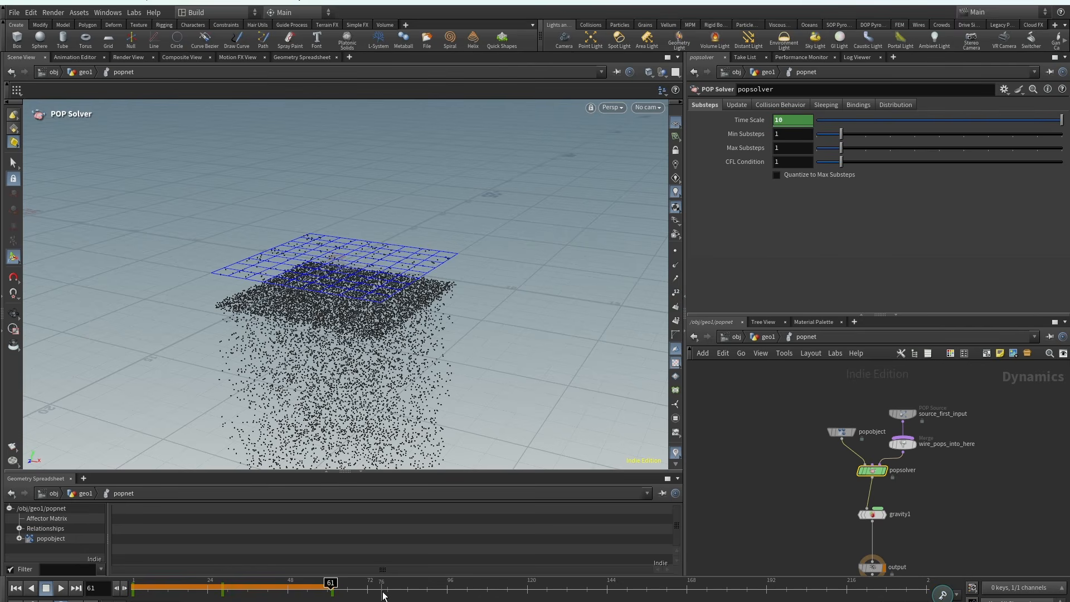
{"action": "left_click", "coordinate": [474, 588]}
{"action": "key", "text": "Return"}
{"action": "left_click", "coordinate": [793, 120], "text": "alt"}
Play the simulation from frame 1 to check the effect of the animated Time Scale on the falling particles.
{"action": "left_click", "coordinate": [16, 589]}
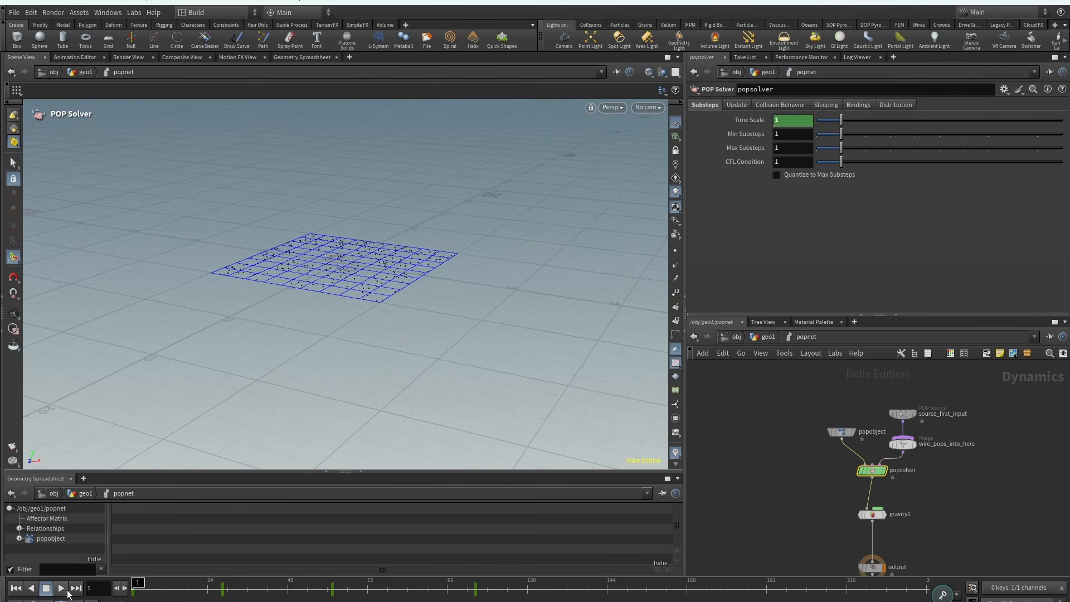
{"action": "left_click", "coordinate": [62, 589]}
{"action": "right_click_drag", "start_coordinate": [398, 233], "coordinate": [326, 320], "text": "alt"}
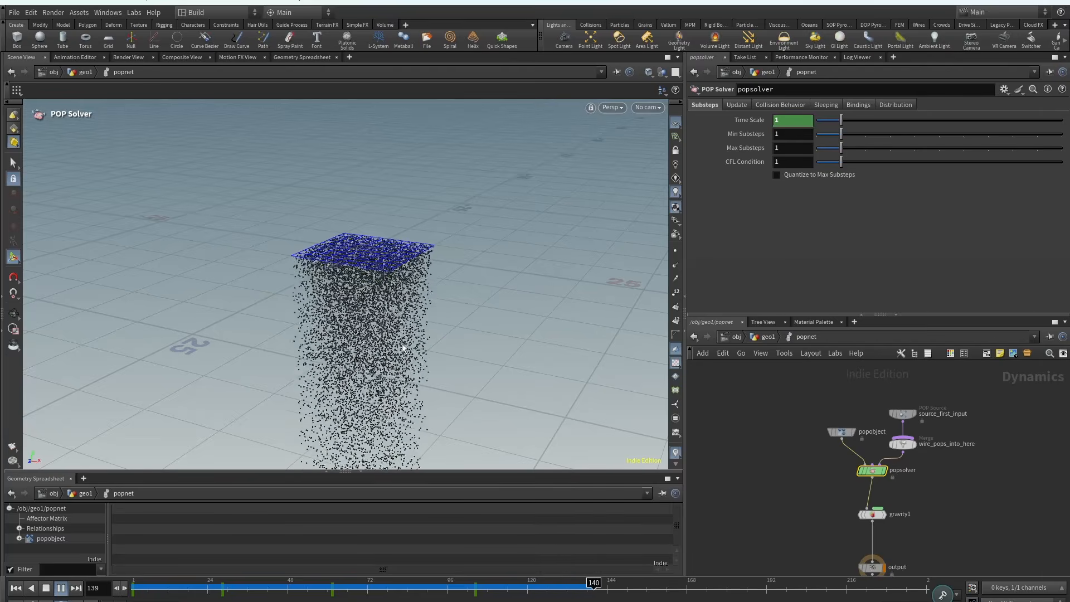
Stop the playback, return to frame 1, and delete the animation channels from popsolver's Time Scale.
{"action": "left_click", "coordinate": [47, 588]}
{"action": "right_click", "coordinate": [751, 118]}
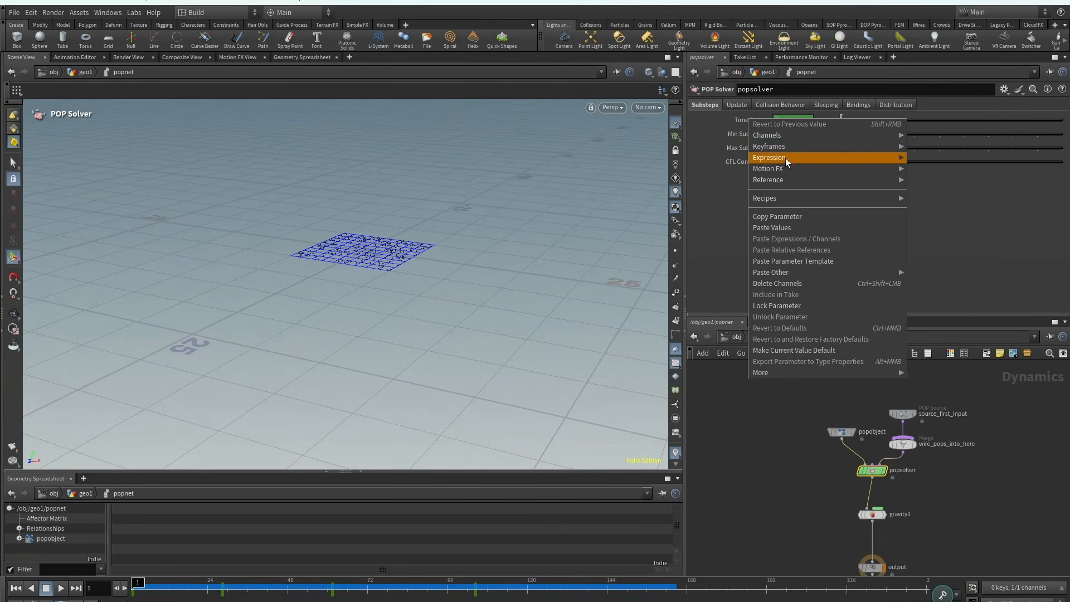
{"action": "left_click", "coordinate": [801, 273]}
Make room below source_first_input and insert a POP Color node between it and wire_pops_into_here.
{"action": "middle_click_drag", "start_coordinate": [779, 405], "coordinate": [731, 424]}
{"action": "scroll", "coordinate": [730, 418], "scroll_direction": "down", "scroll_amount": 1}
{"action": "left_click_drag", "start_coordinate": [822, 440], "coordinate": [823, 386]}
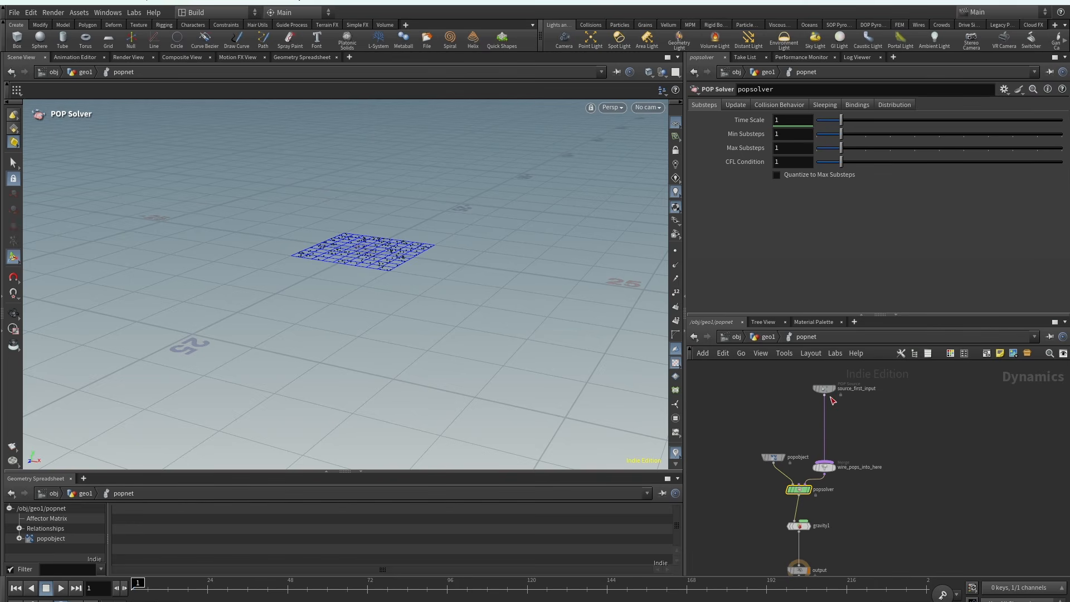
{"action": "middle_click_drag", "start_coordinate": [837, 419], "coordinate": [806, 422]}
{"action": "scroll", "coordinate": [806, 423], "scroll_direction": "up", "scroll_amount": 2}
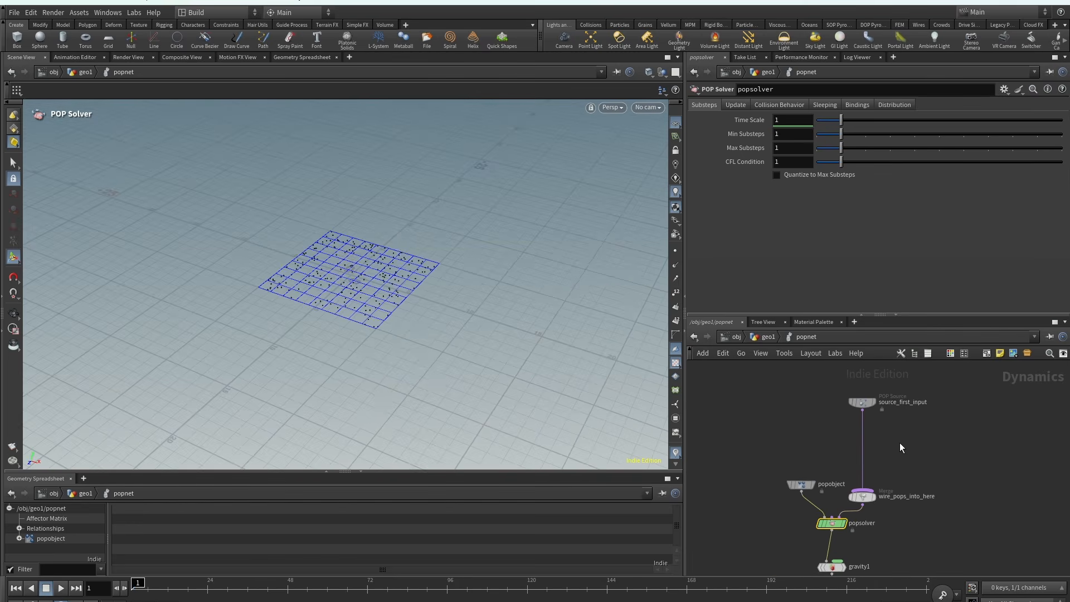
{"action": "key", "text": "Tab"}
{"action": "type", "text": "popco"}
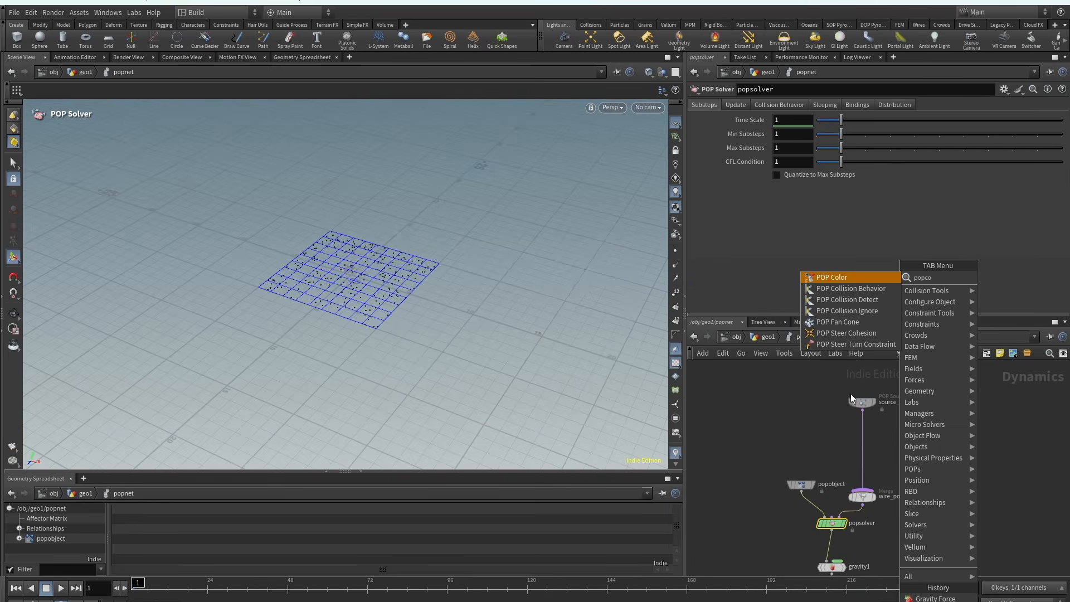
{"action": "key", "text": "Return"}
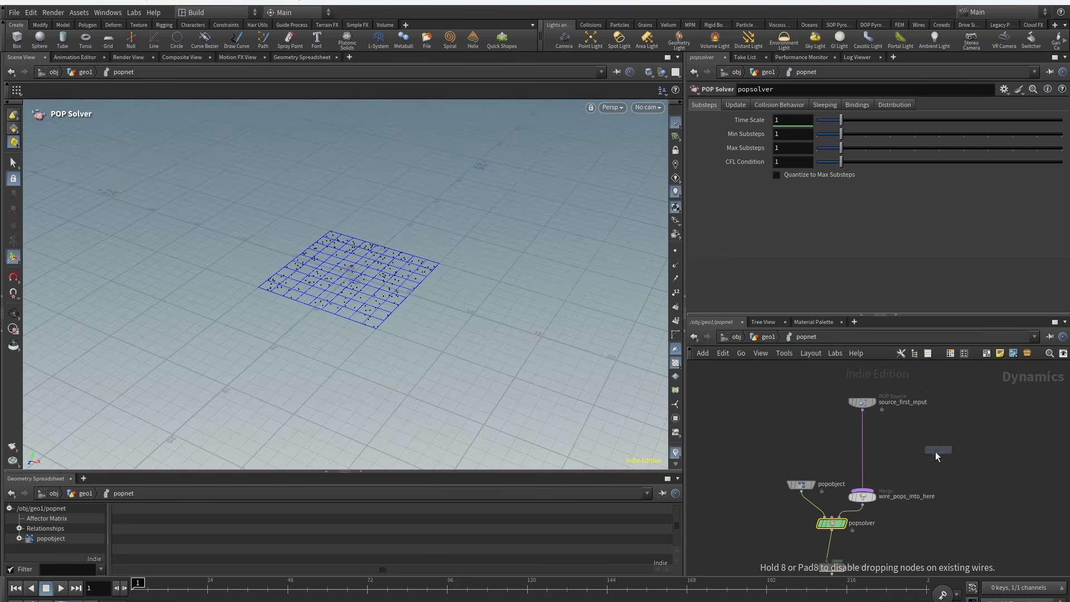
{"action": "left_click", "coordinate": [851, 426]}
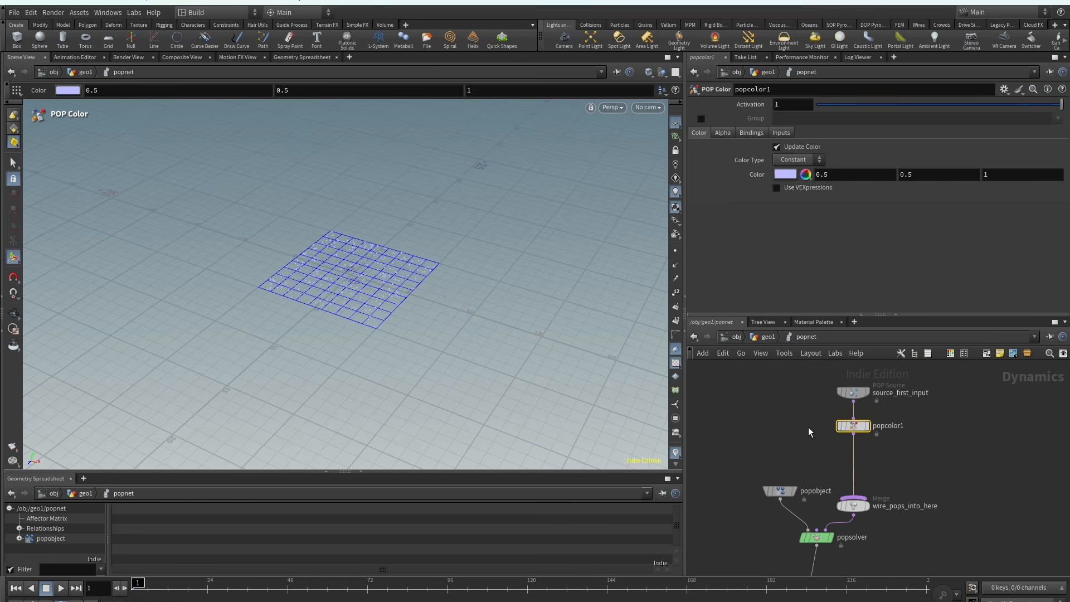
{"action": "middle_click_drag", "start_coordinate": [809, 428], "coordinate": [769, 442]}
{"action": "left_click_drag", "start_coordinate": [818, 408], "coordinate": [818, 398]}
{"action": "left_click_drag", "start_coordinate": [819, 440], "coordinate": [819, 433]}
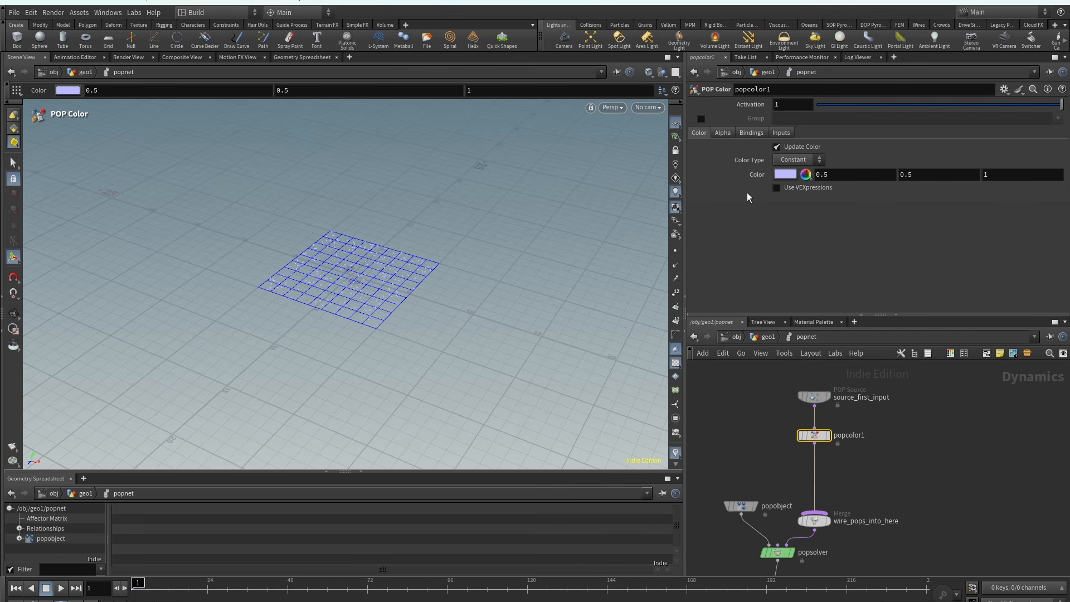
Play the simulation and try several swatches for popcolor1's constant color, settling on purple (0.5, 0, 1).
{"action": "left_click", "coordinate": [63, 588]}
{"action": "left_click_drag", "start_coordinate": [329, 374], "coordinate": [345, 301]}
{"action": "left_click", "coordinate": [806, 174]}
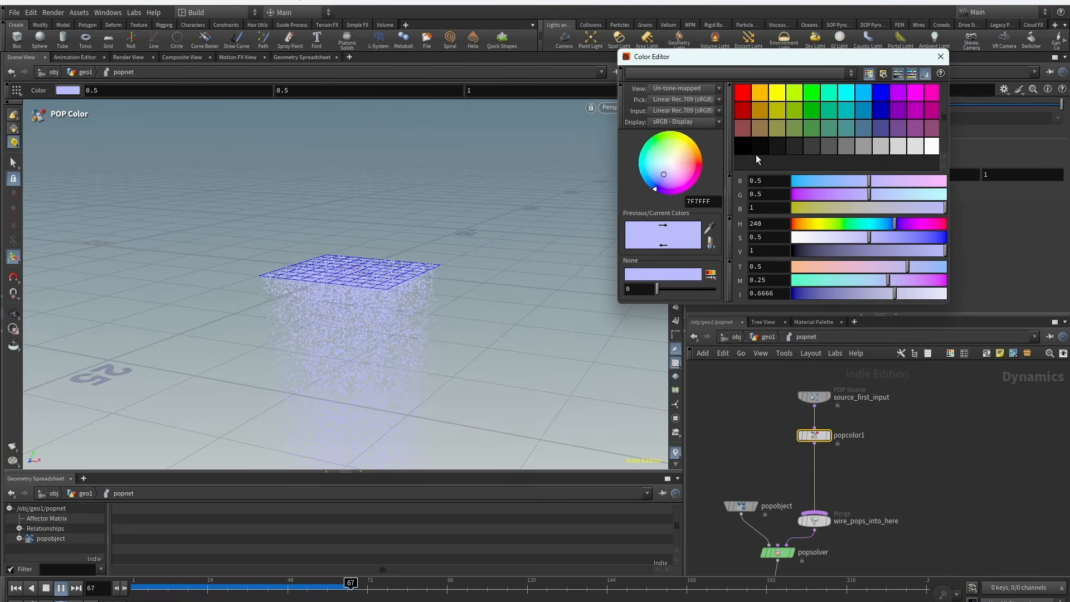
{"action": "left_click", "coordinate": [760, 92]}
{"action": "left_click", "coordinate": [830, 97]}
{"action": "left_click", "coordinate": [847, 96]}
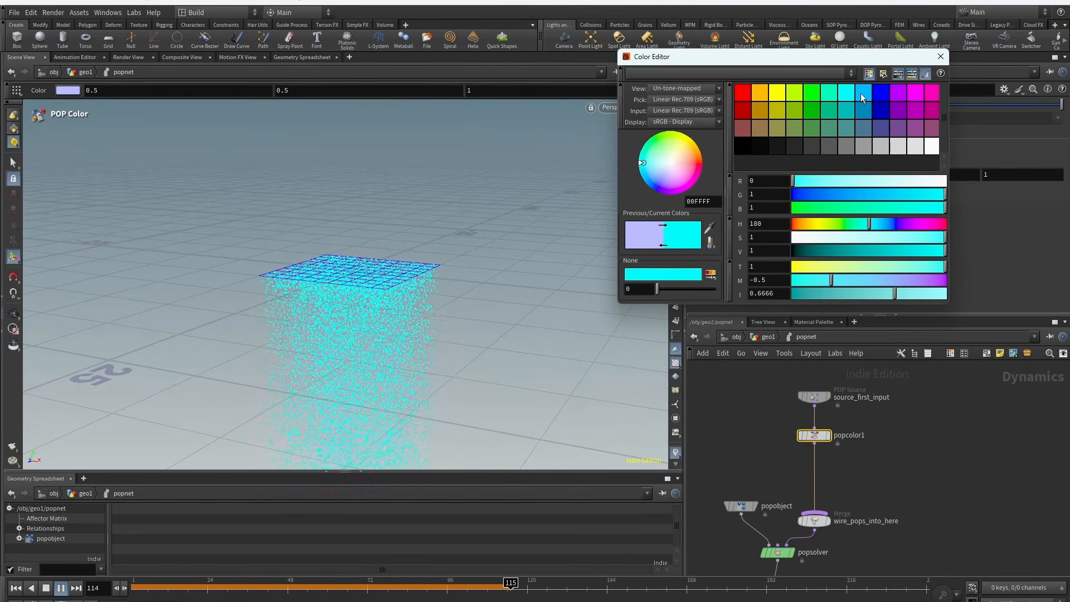
{"action": "left_click", "coordinate": [899, 95]}
{"action": "left_click", "coordinate": [940, 56]}
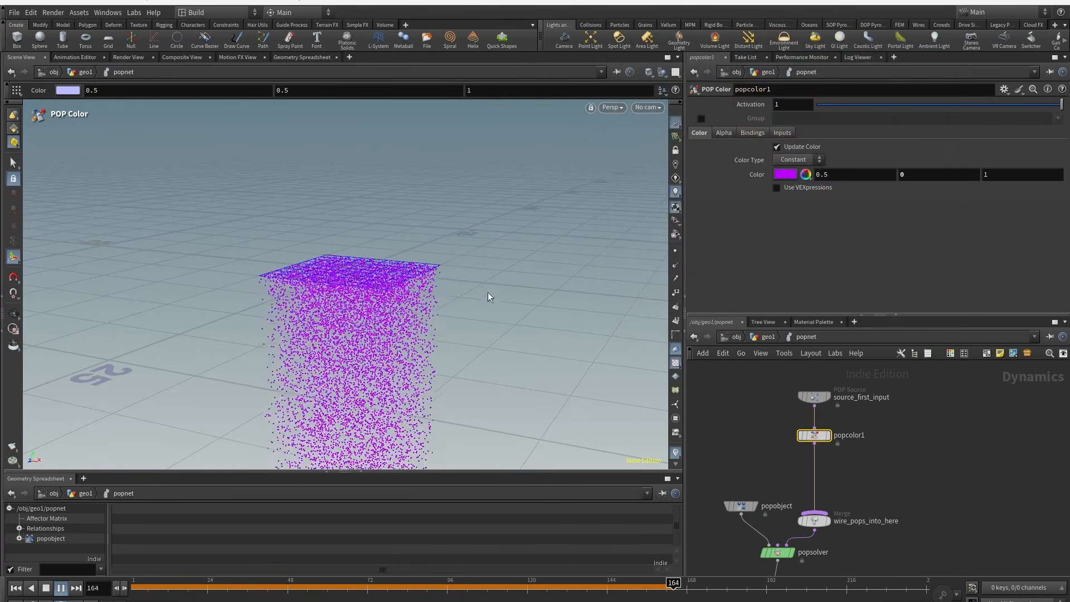
Set popcolor1's constant color to red (1, 0, 0).
{"action": "left_click_drag", "start_coordinate": [426, 266], "coordinate": [430, 297], "text": "alt"}
{"action": "key", "text": "Return"}
{"action": "left_click", "coordinate": [787, 172]}
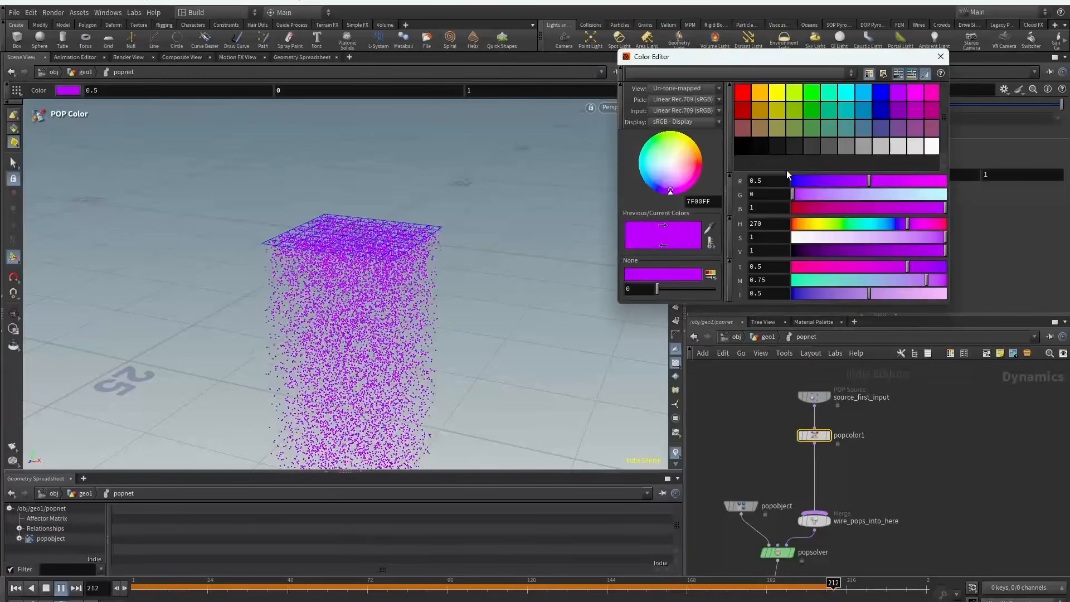
{"action": "left_click", "coordinate": [738, 94]}
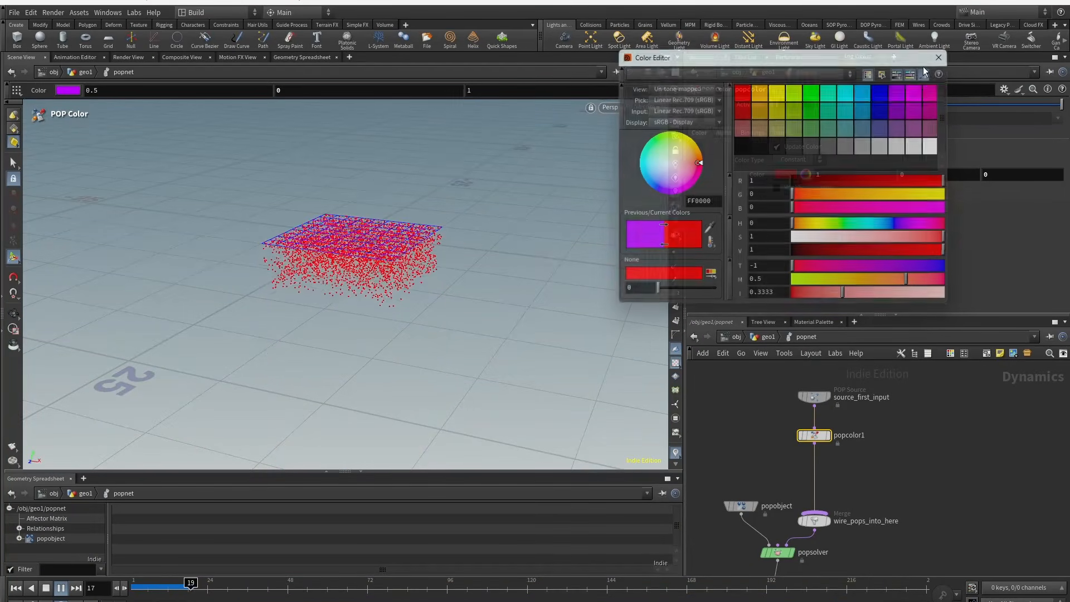
{"action": "left_click", "coordinate": [940, 57]}
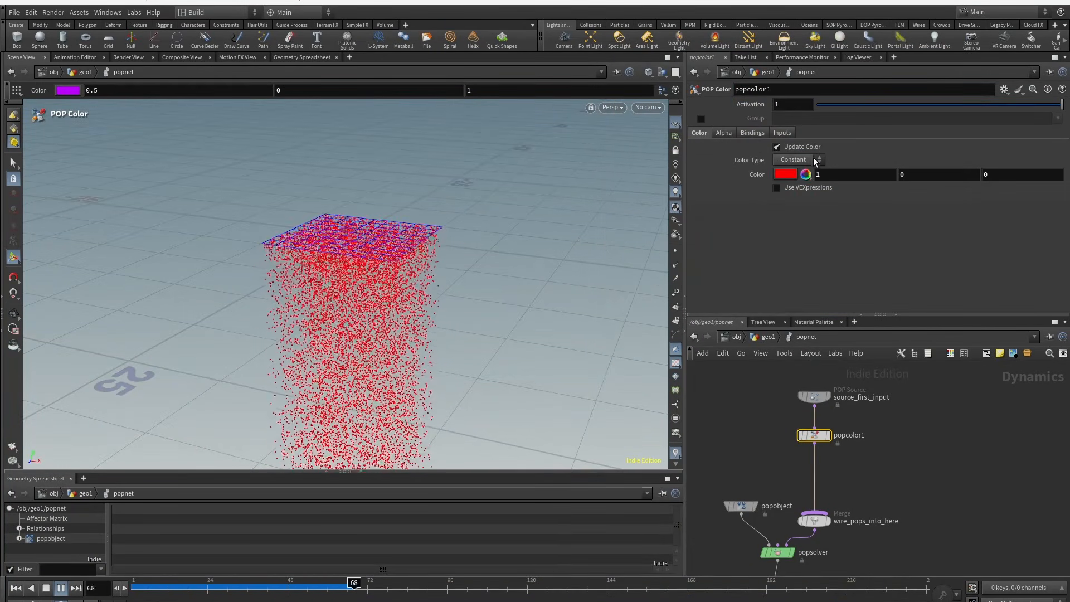
{"action": "left_click", "coordinate": [796, 160]}
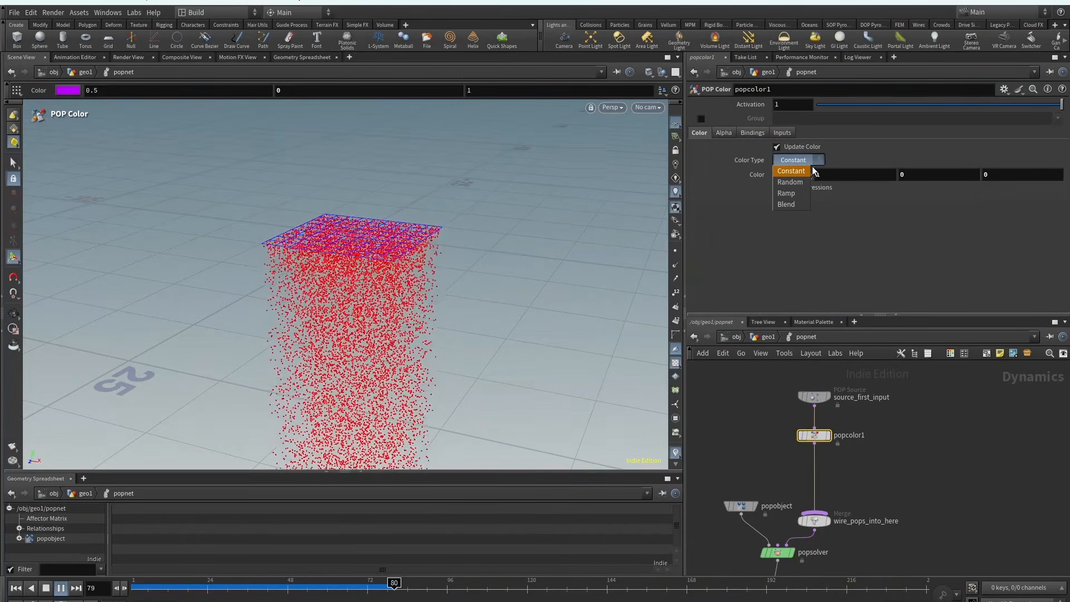
{"action": "left_click", "coordinate": [801, 181]}
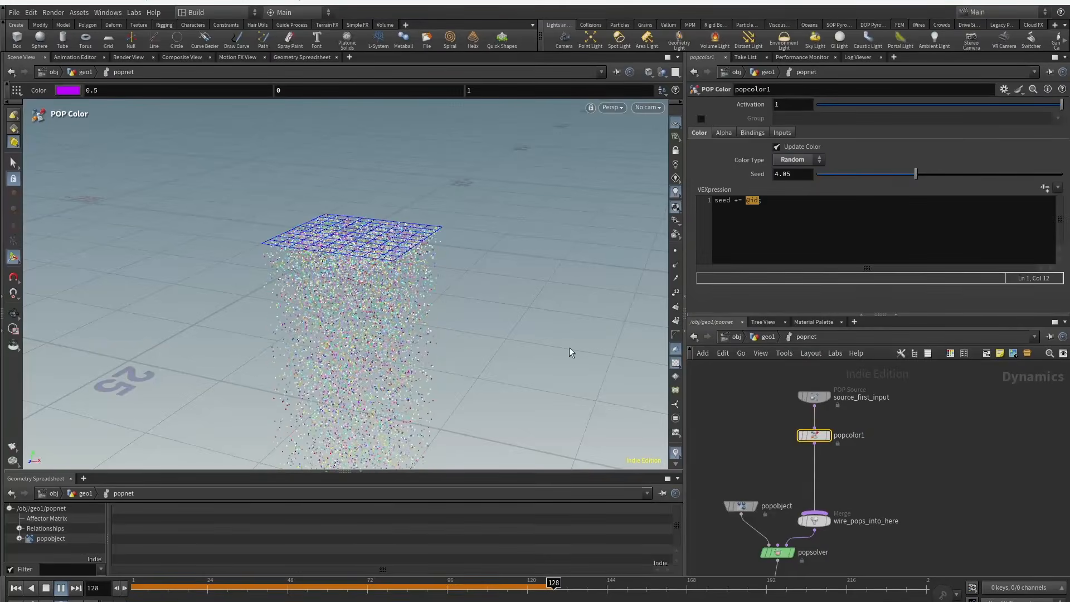
{"action": "left_click", "coordinate": [750, 201]}
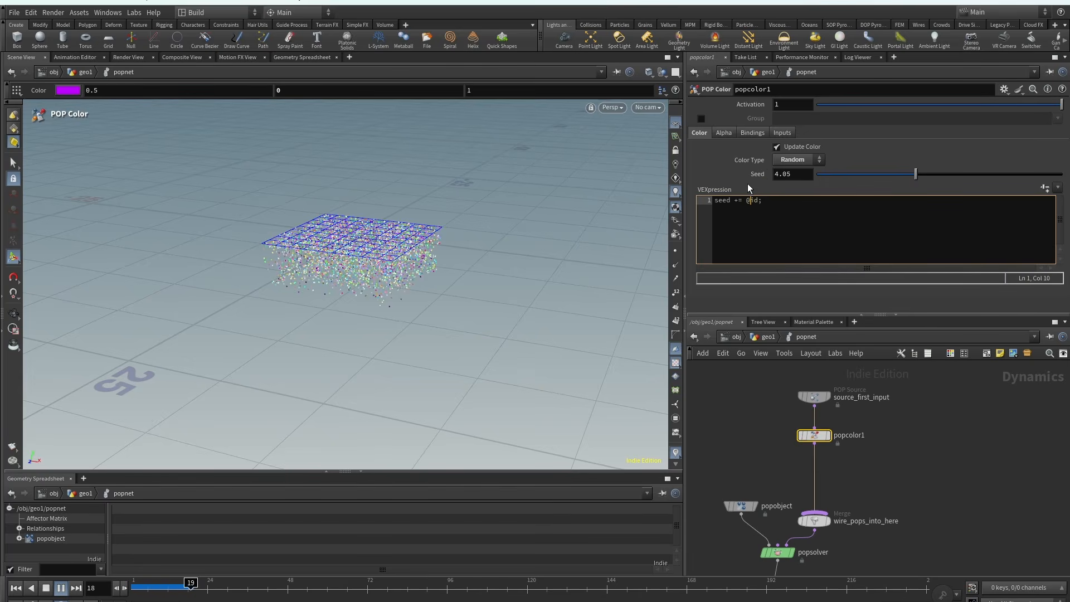
{"action": "left_click_drag", "start_coordinate": [746, 201], "coordinate": [758, 201]}
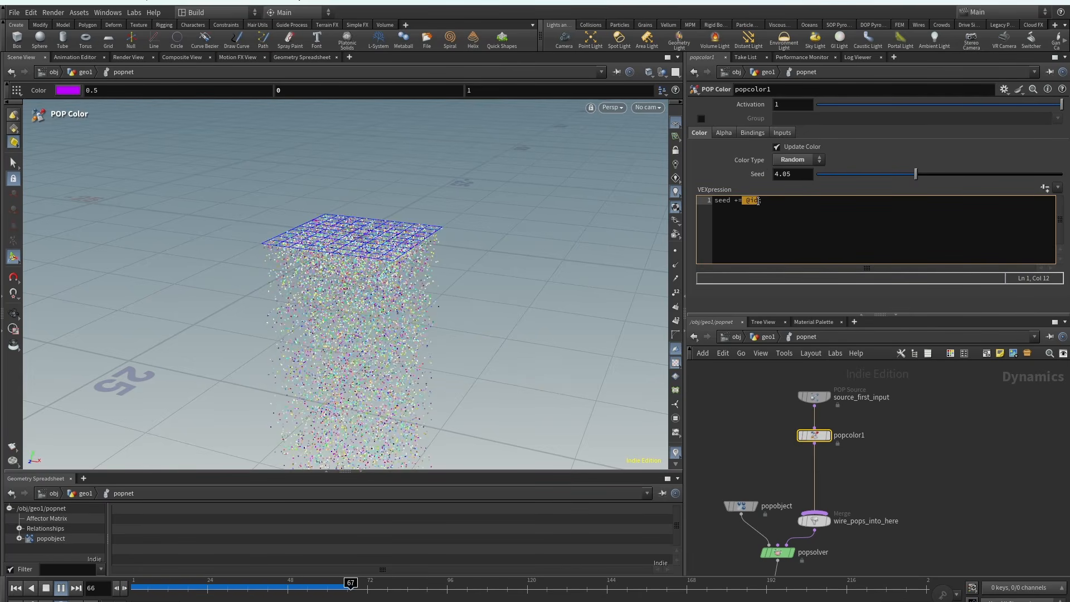
{"action": "left_click", "coordinate": [864, 175]}
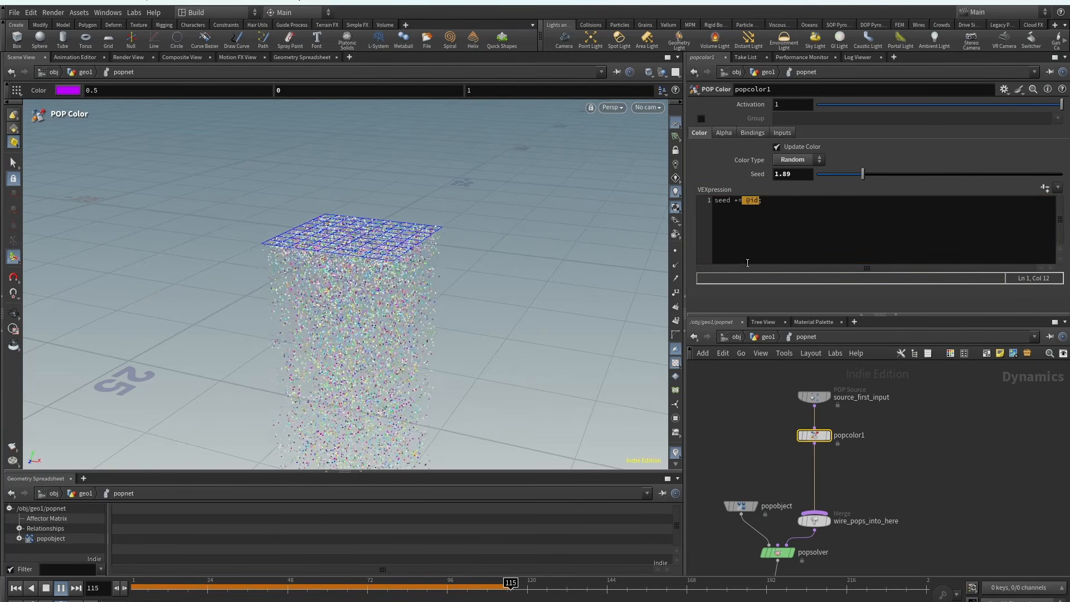
{"action": "left_click_drag", "start_coordinate": [859, 177], "coordinate": [848, 175]}
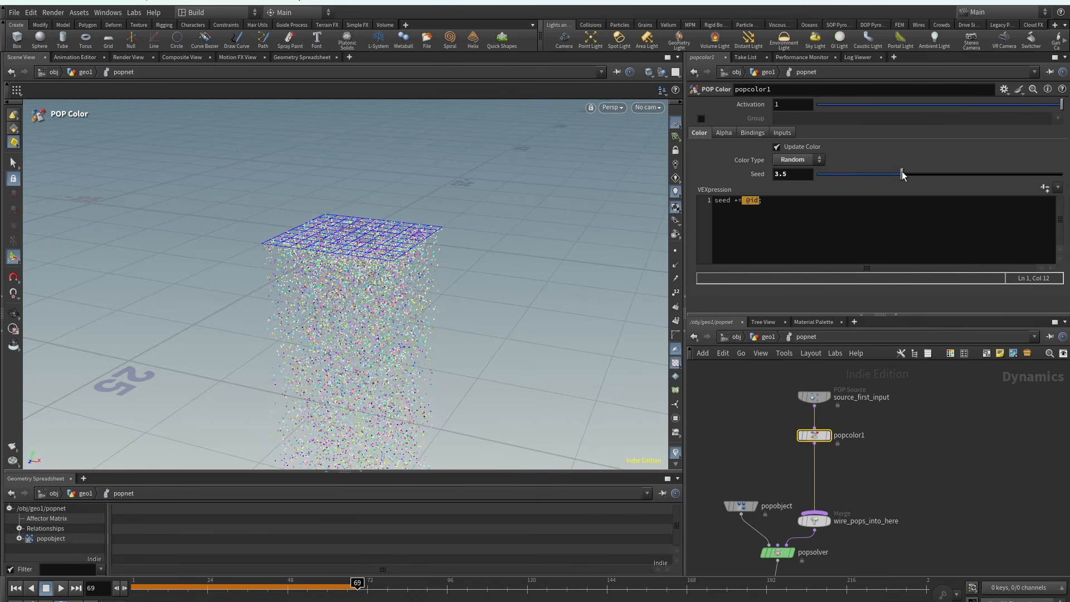
{"action": "left_click", "coordinate": [797, 210]}
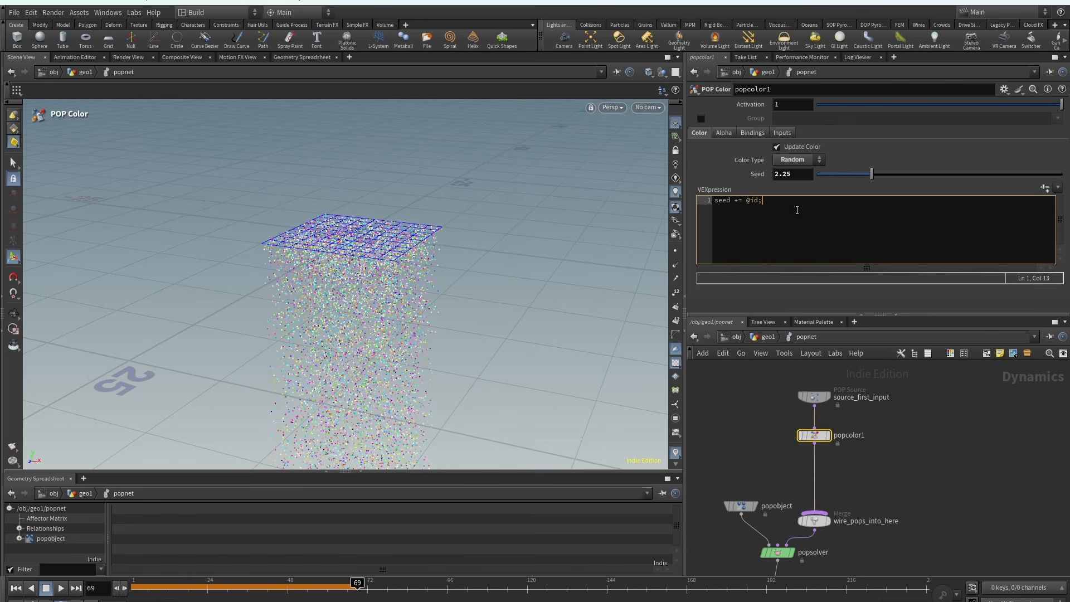
{"action": "left_click", "coordinate": [117, 589]}
{"action": "left_click", "coordinate": [814, 160]}
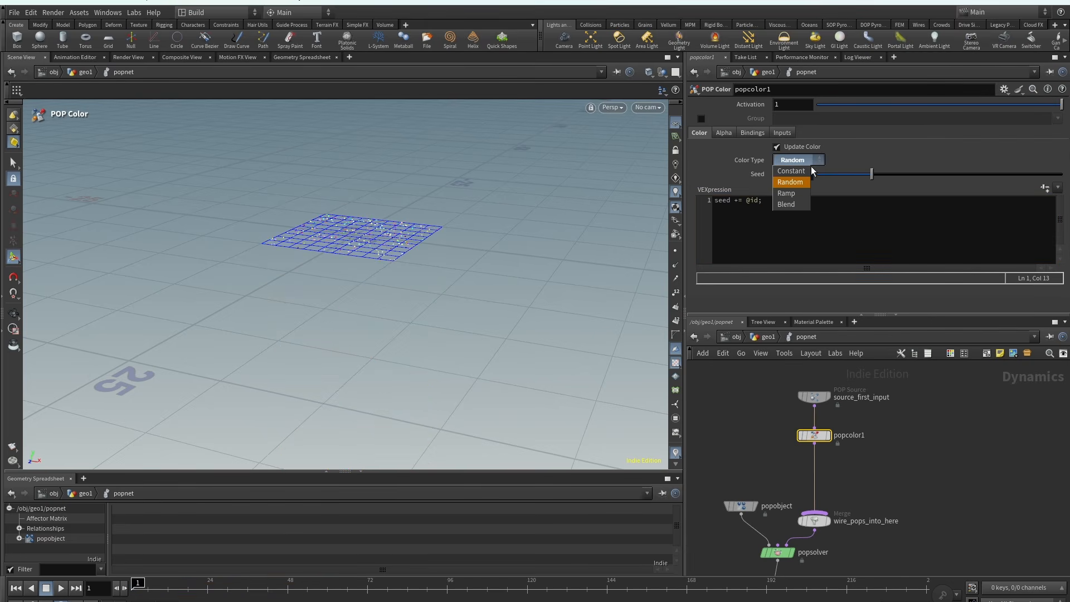
{"action": "left_click", "coordinate": [63, 588]}
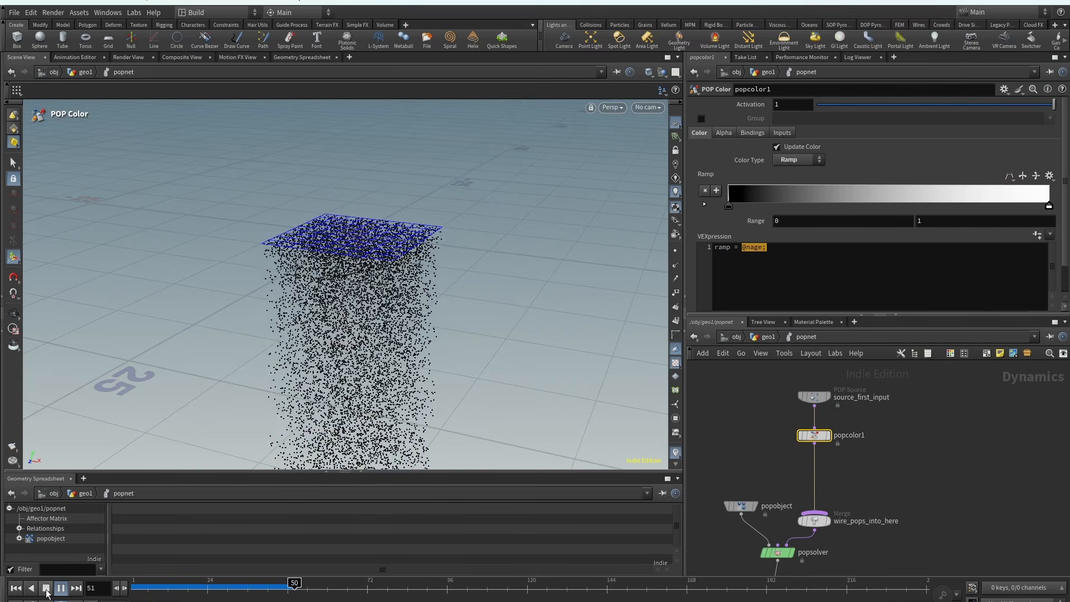
{"action": "scroll", "coordinate": [299, 358], "scroll_direction": "down", "scroll_amount": 5}
{"action": "left_click", "coordinate": [750, 247]}
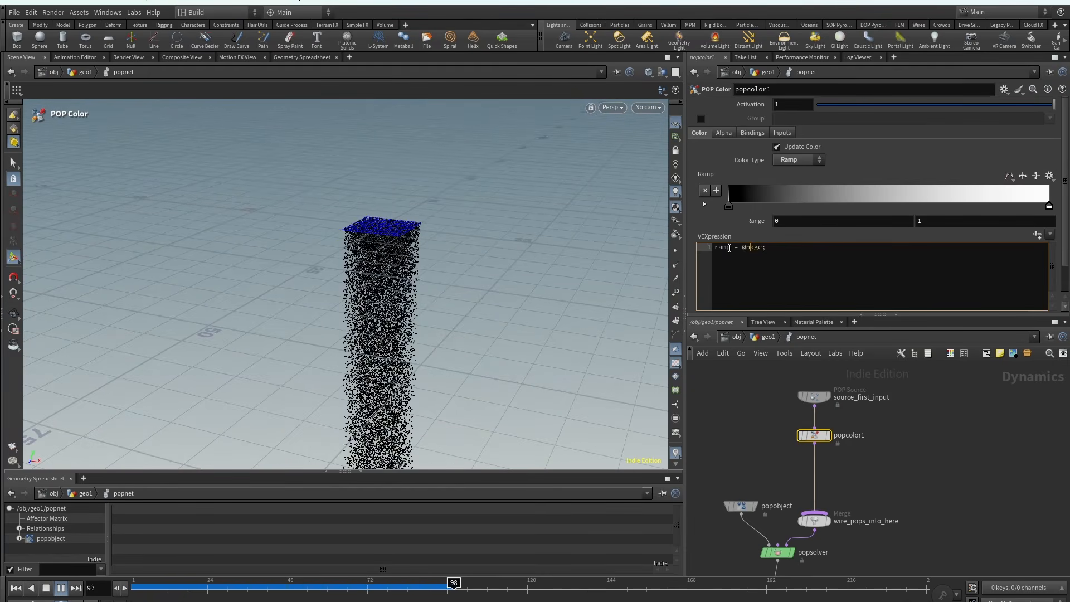
{"action": "left_click_drag", "start_coordinate": [742, 247], "coordinate": [764, 247]}
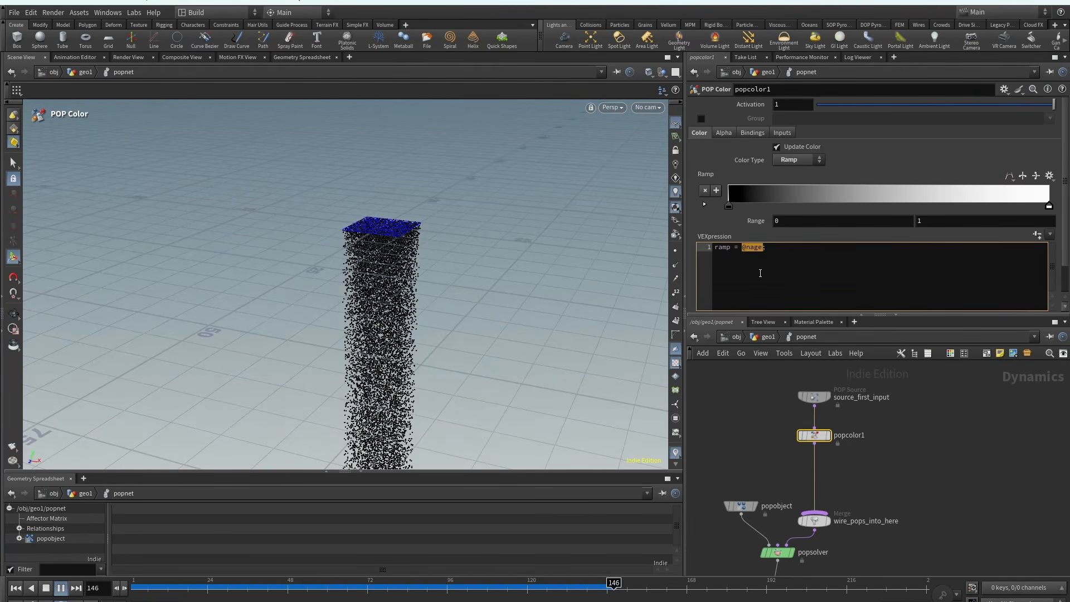
Set source_first_input's Life Expectancy to 1 and view the falling particles from the side.
{"action": "left_click", "coordinate": [814, 397]}
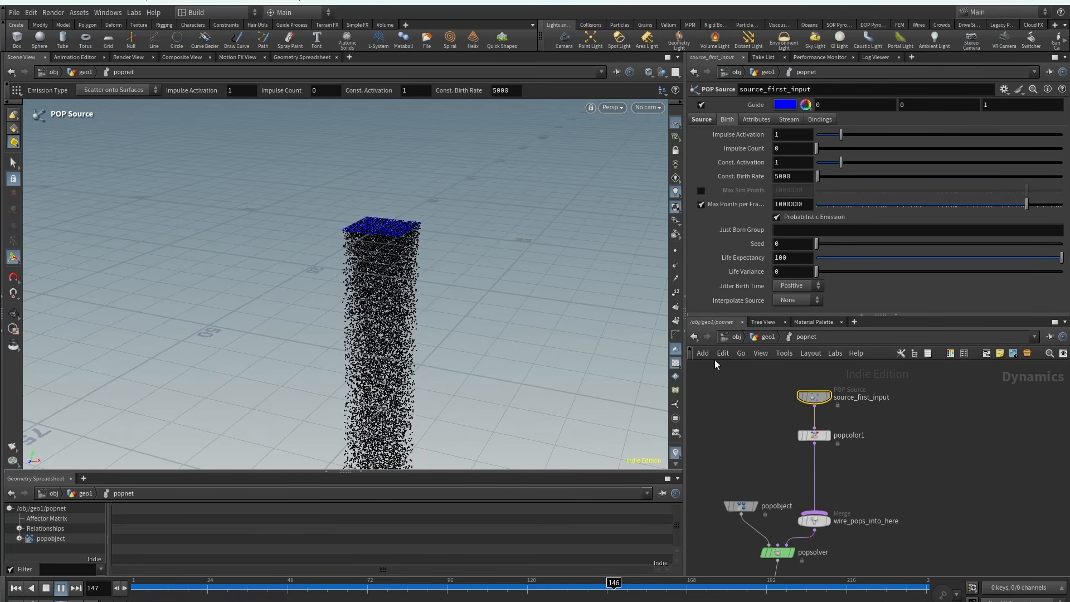
{"action": "middle_click_drag", "start_coordinate": [748, 416], "coordinate": [749, 402]}
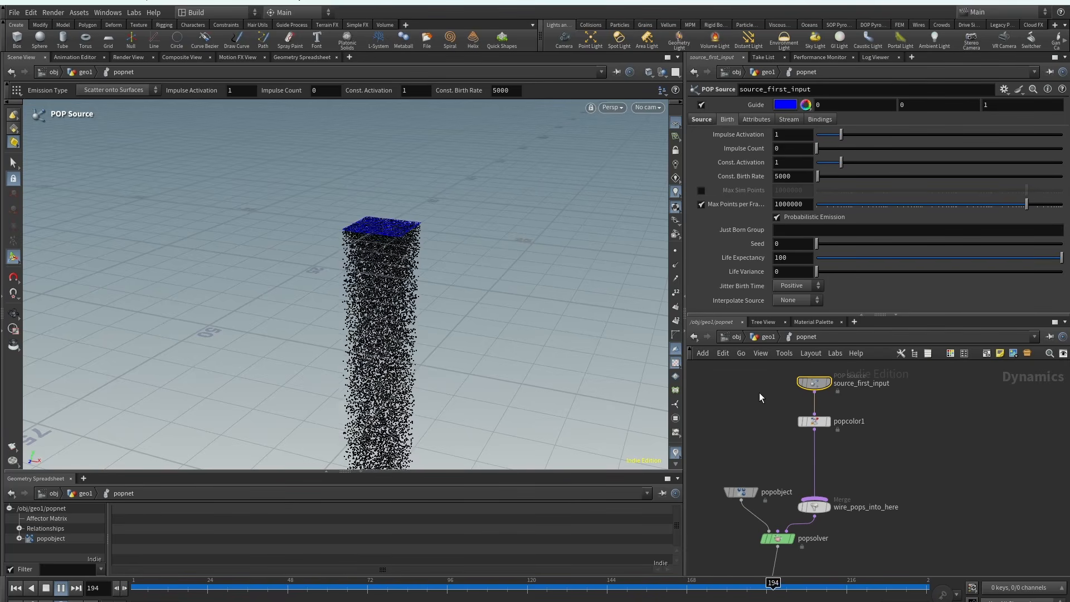
{"action": "double_click", "coordinate": [804, 257]}
{"action": "type", "text": "1"}
{"action": "key", "text": "Return"}
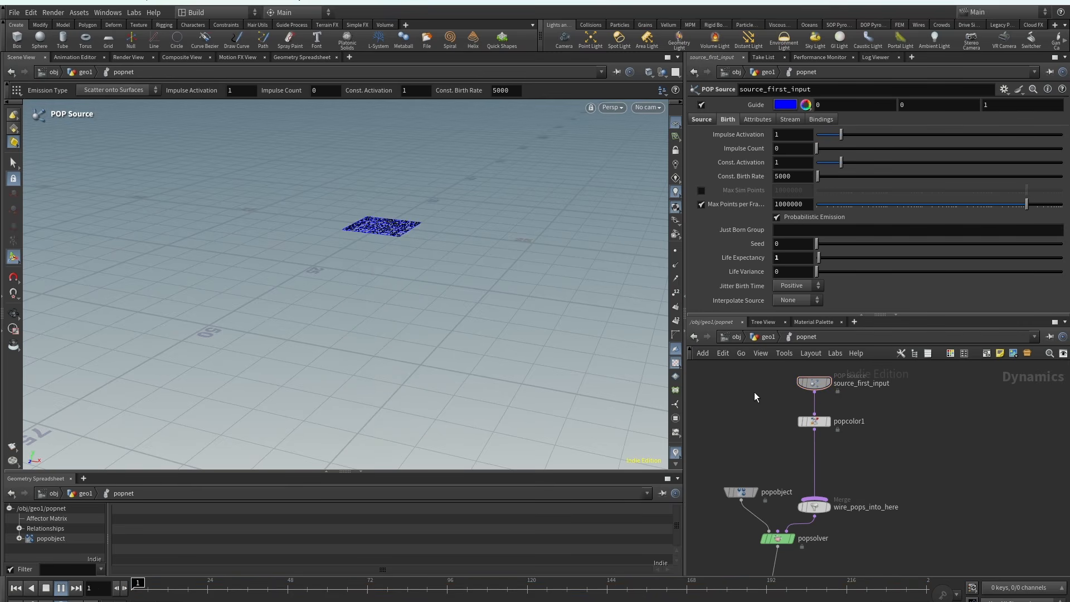
{"action": "scroll", "coordinate": [394, 237], "scroll_direction": "up", "scroll_amount": 5}
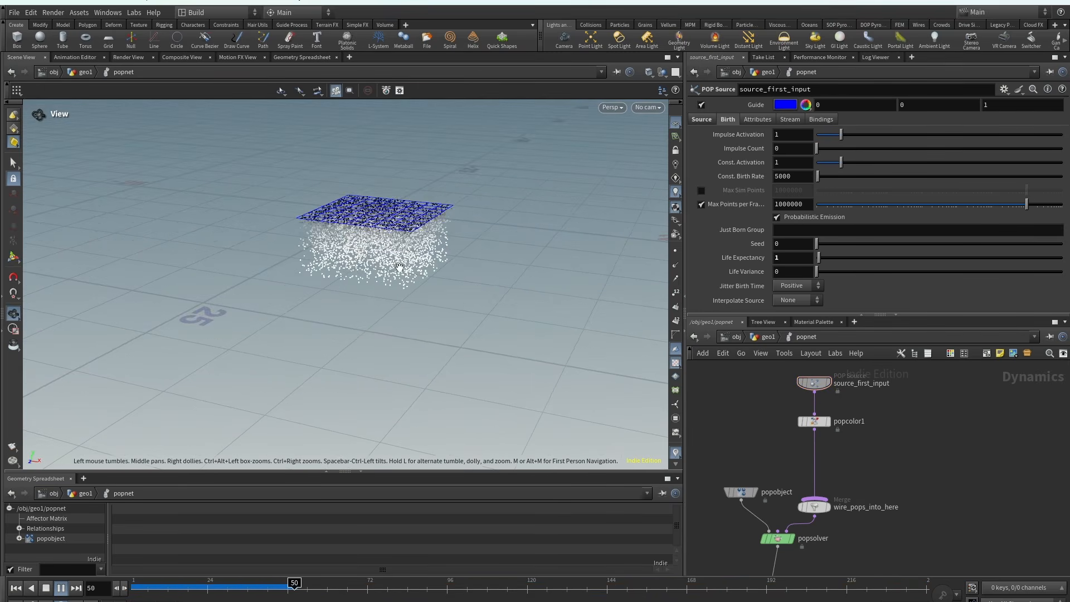
{"action": "left_click_drag", "start_coordinate": [401, 267], "coordinate": [389, 239], "text": "alt"}
{"action": "scroll", "coordinate": [390, 241], "scroll_direction": "up", "scroll_amount": 3}
{"action": "left_click_drag", "start_coordinate": [359, 288], "coordinate": [360, 275], "text": "alt"}
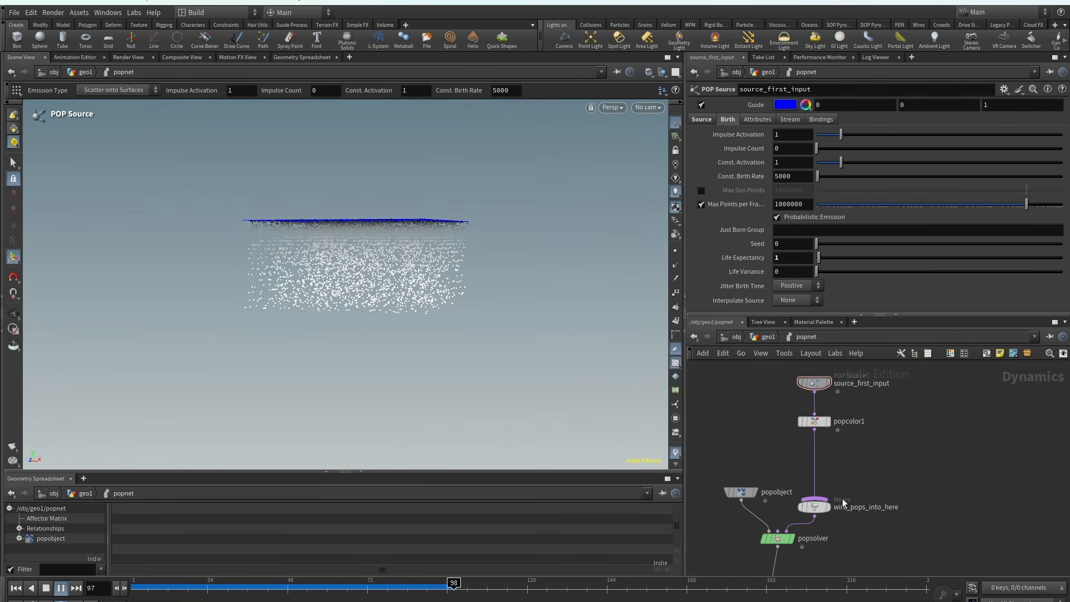
Test popcolor1's ramp by shifting the black point to the middle, and return it to the start.
{"action": "left_click", "coordinate": [814, 422]}
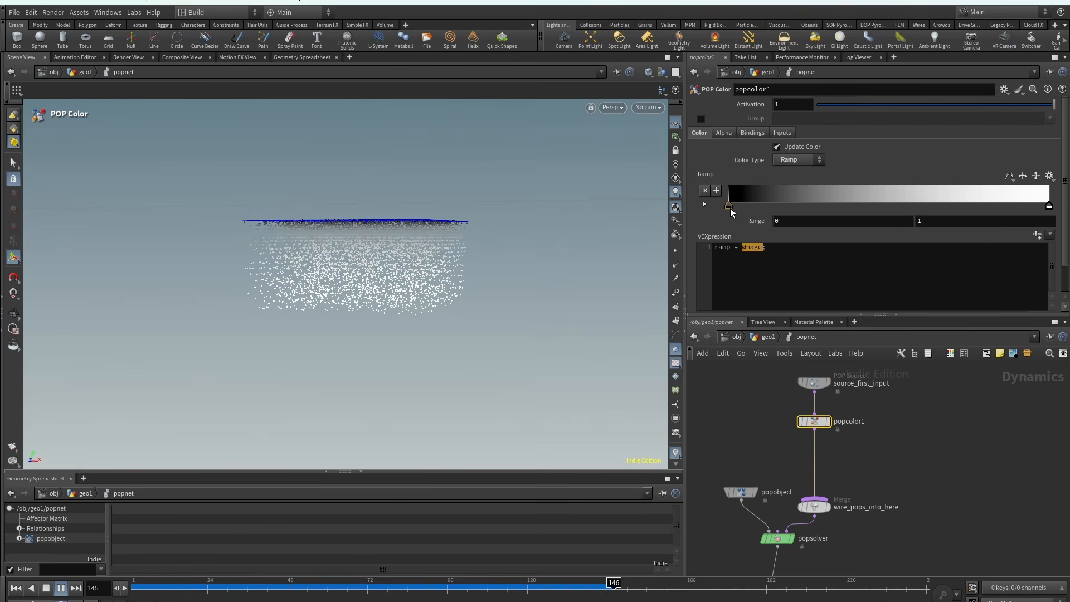
{"action": "left_click_drag", "start_coordinate": [729, 207], "coordinate": [889, 207]}
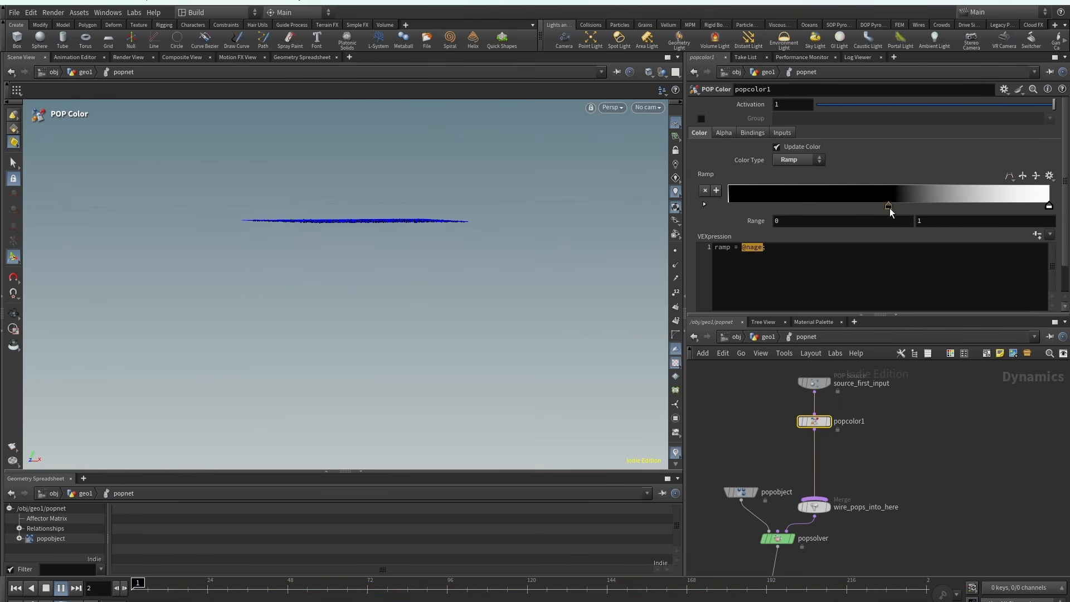
{"action": "left_click_drag", "start_coordinate": [889, 207], "coordinate": [728, 207]}
{"action": "mouse_move", "coordinate": [1049, 206]}
{"action": "left_mouse_down"}
{"action": "mouse_move", "coordinate": [887, 206]}
{"action": "mouse_move", "coordinate": [1050, 206]}
{"action": "left_mouse_up"}
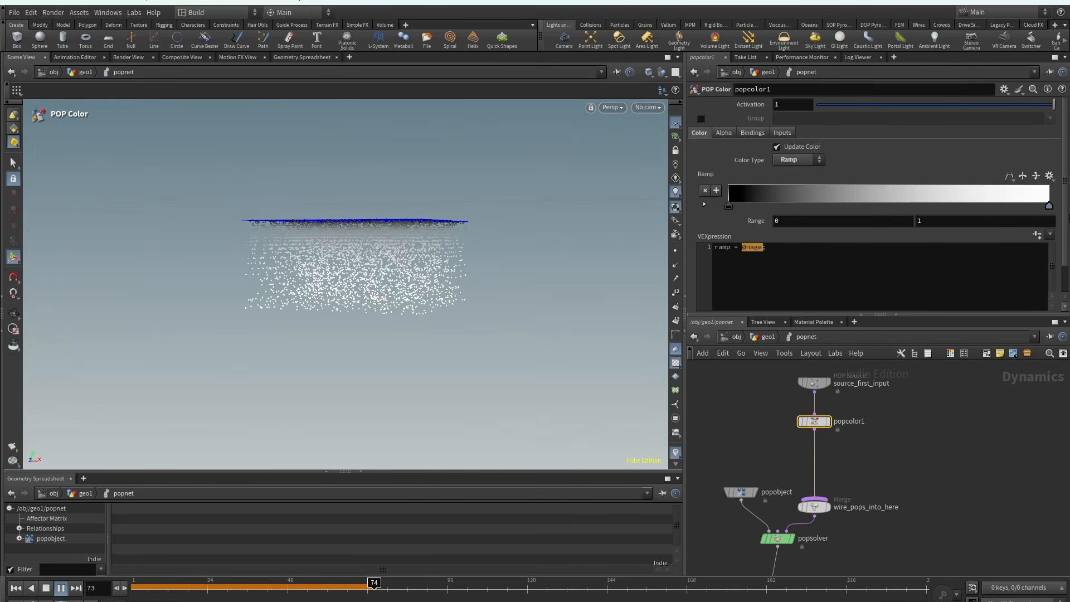
Try a color ramp range start of 0.5 on popcolor1 and restore it to 0.
{"action": "left_click", "coordinate": [791, 222]}
{"action": "type", "text": "."}
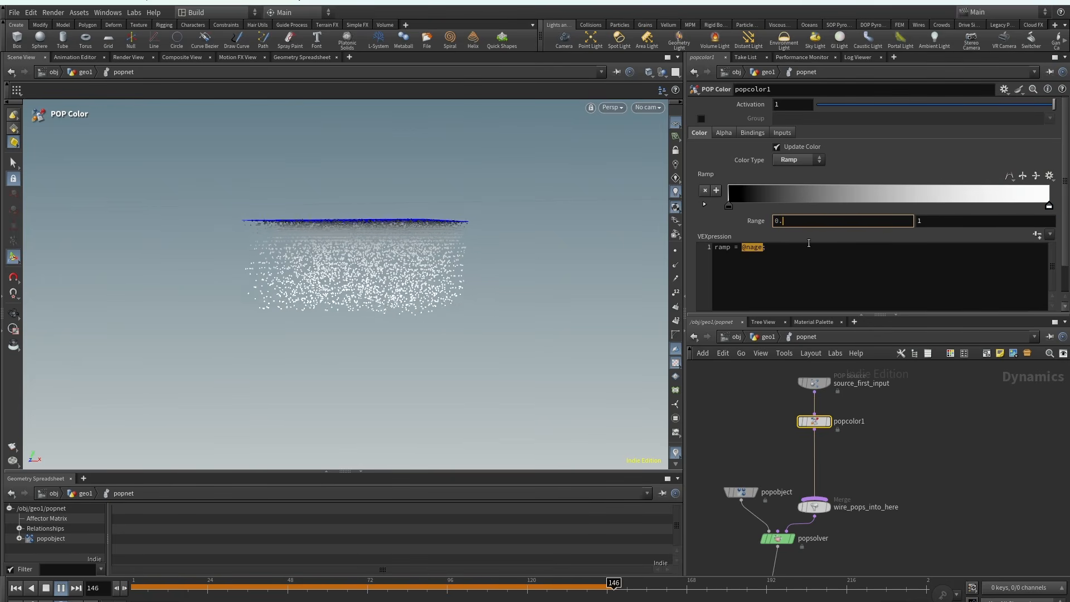
{"action": "type", "text": "5"}
{"action": "key", "text": "Return"}
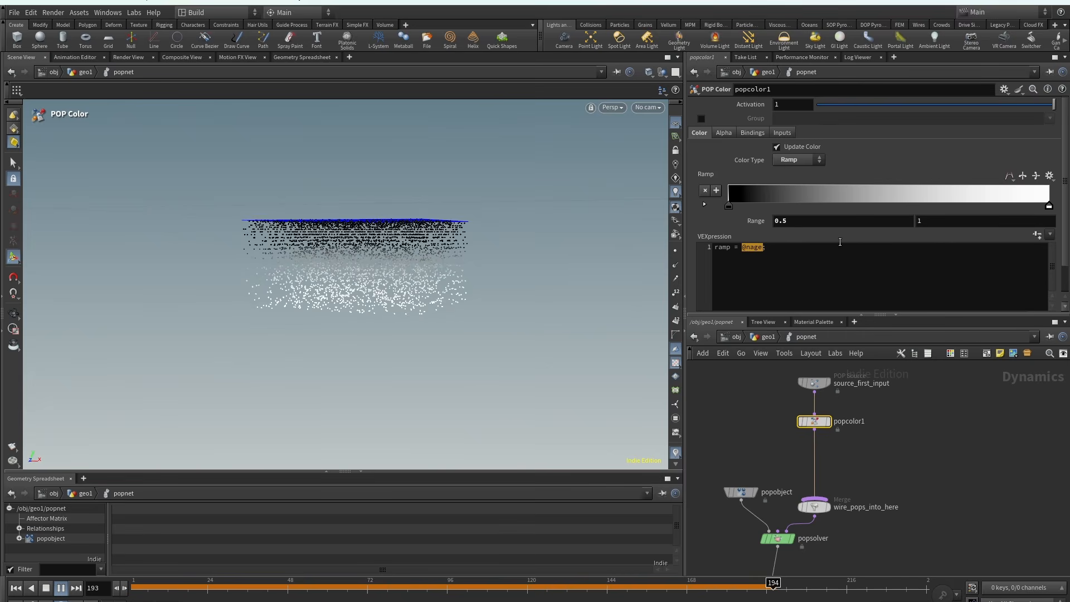
{"action": "left_click_drag", "start_coordinate": [792, 223], "coordinate": [744, 228]}
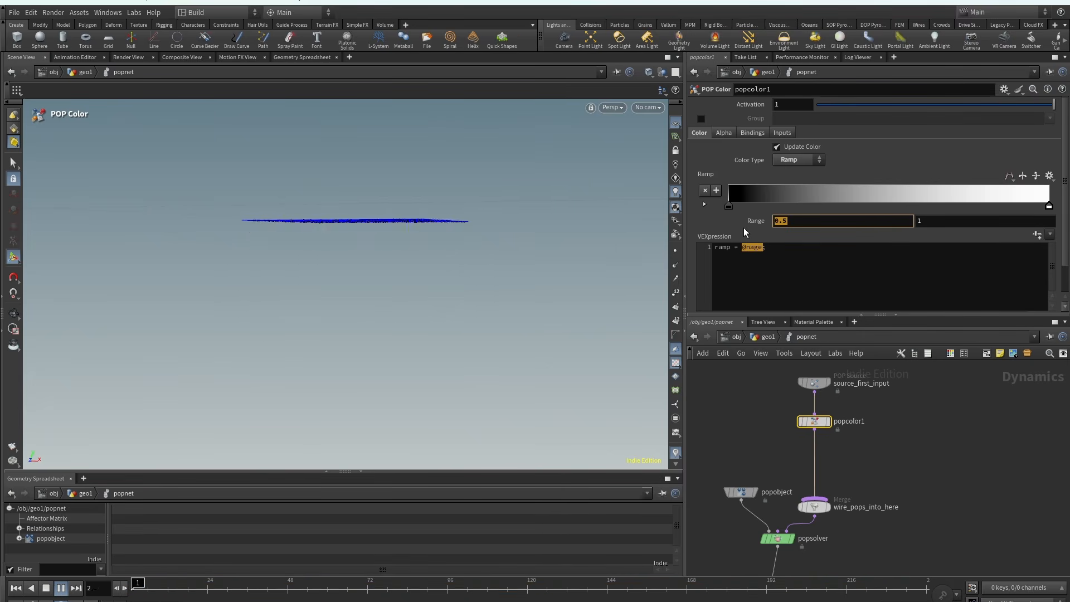
{"action": "type", "text": "0"}
{"action": "key", "text": "Return"}
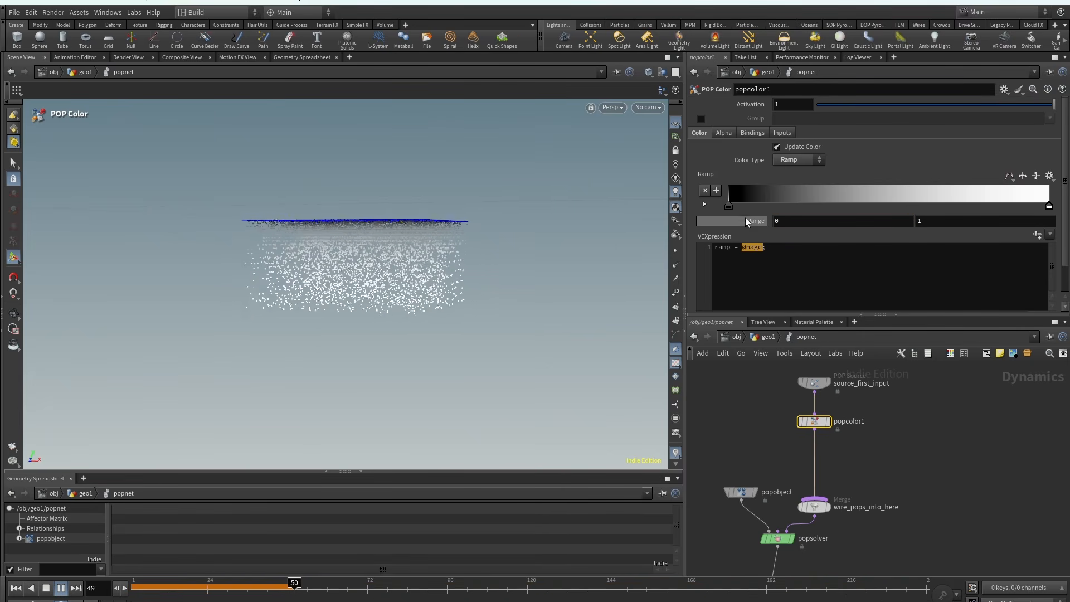
Try the Inferno and Plasma presets on the particle color ramp and settle on the Blackbody preset.
{"action": "left_click", "coordinate": [1050, 176]}
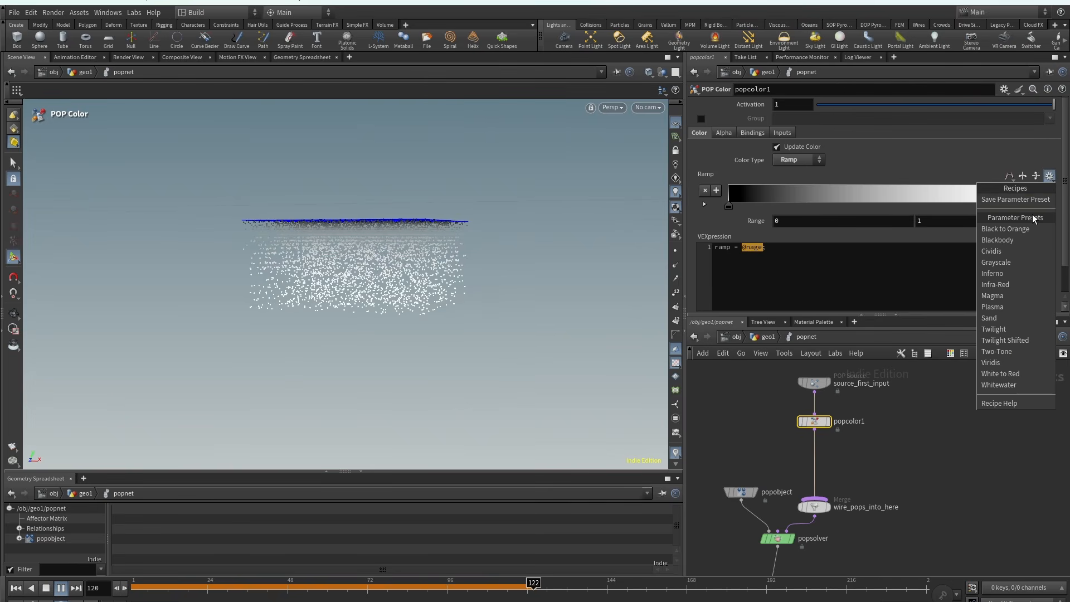
{"action": "left_click", "coordinate": [1018, 273]}
{"action": "left_click", "coordinate": [1051, 176]}
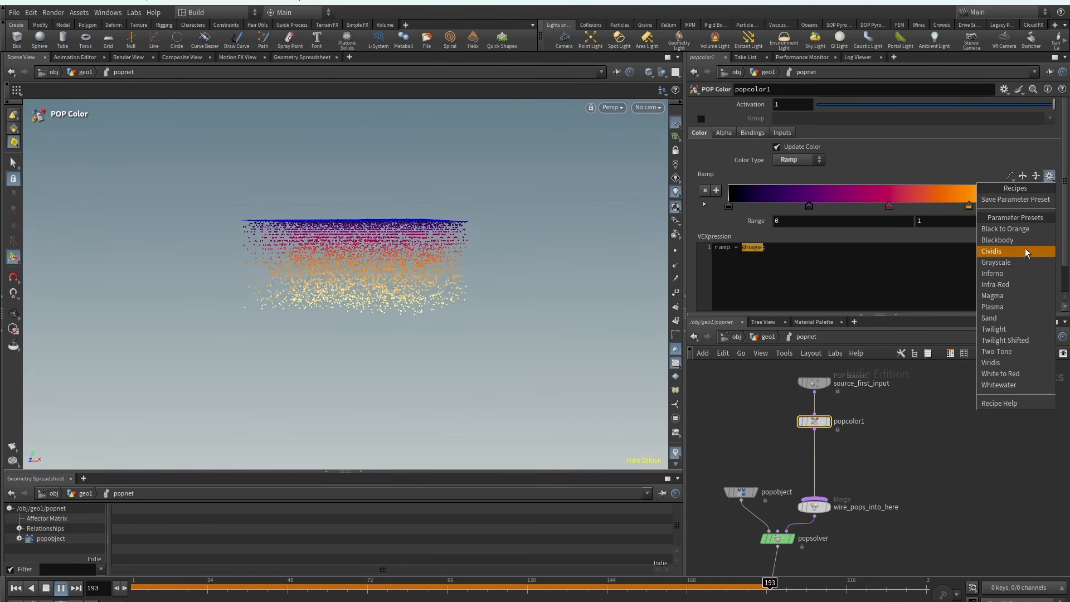
{"action": "left_click", "coordinate": [1016, 307]}
{"action": "left_click", "coordinate": [1050, 176]}
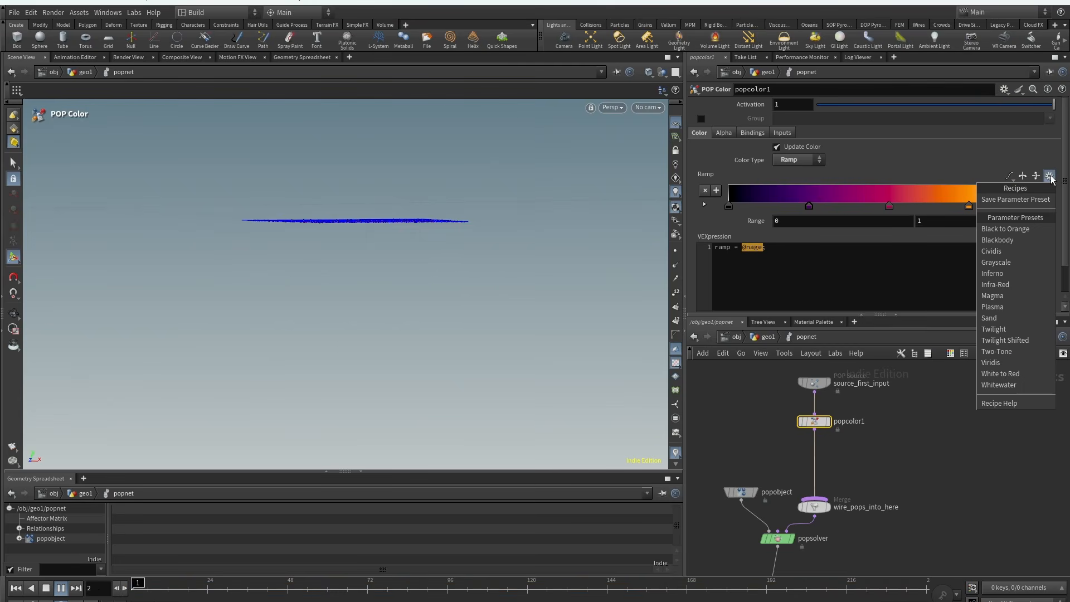
{"action": "left_click", "coordinate": [1032, 241]}
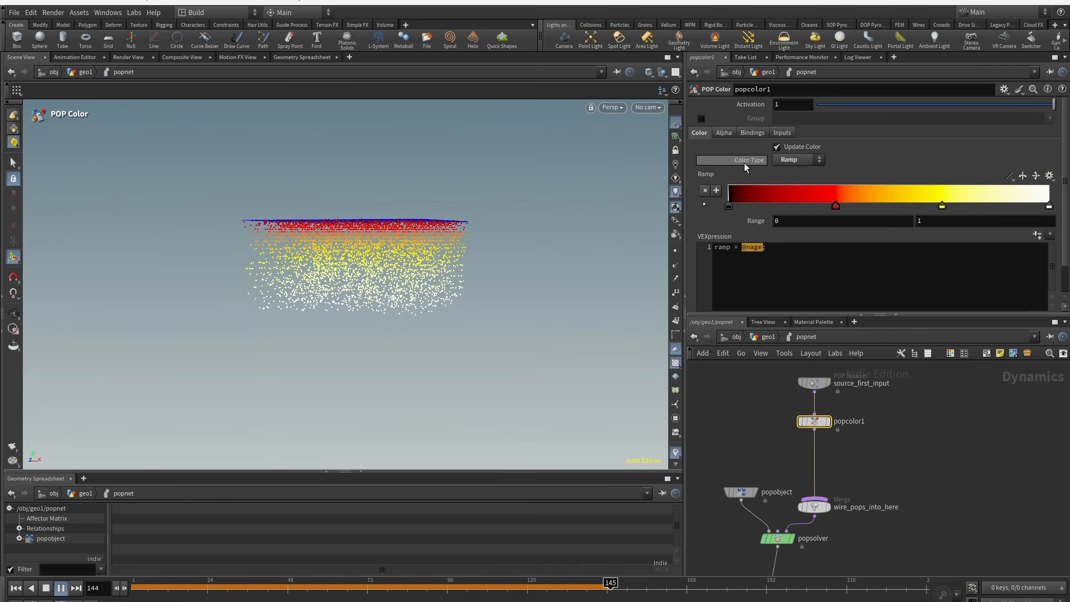
Set the color type to Blend and form a first narrow peak near the start of the blend ramp.
{"action": "left_click", "coordinate": [797, 160]}
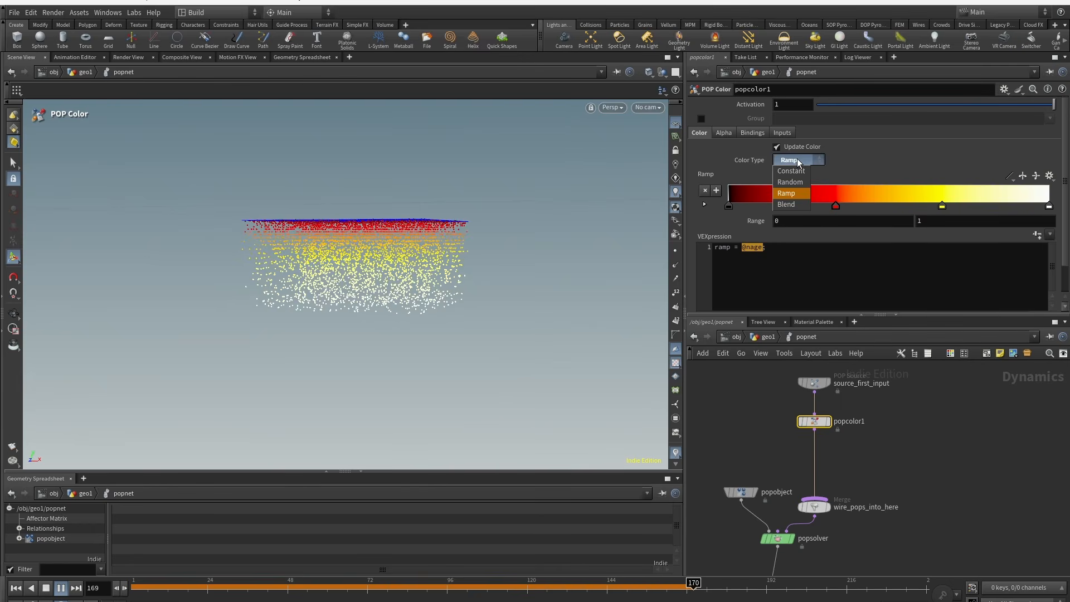
{"action": "left_click", "coordinate": [796, 204]}
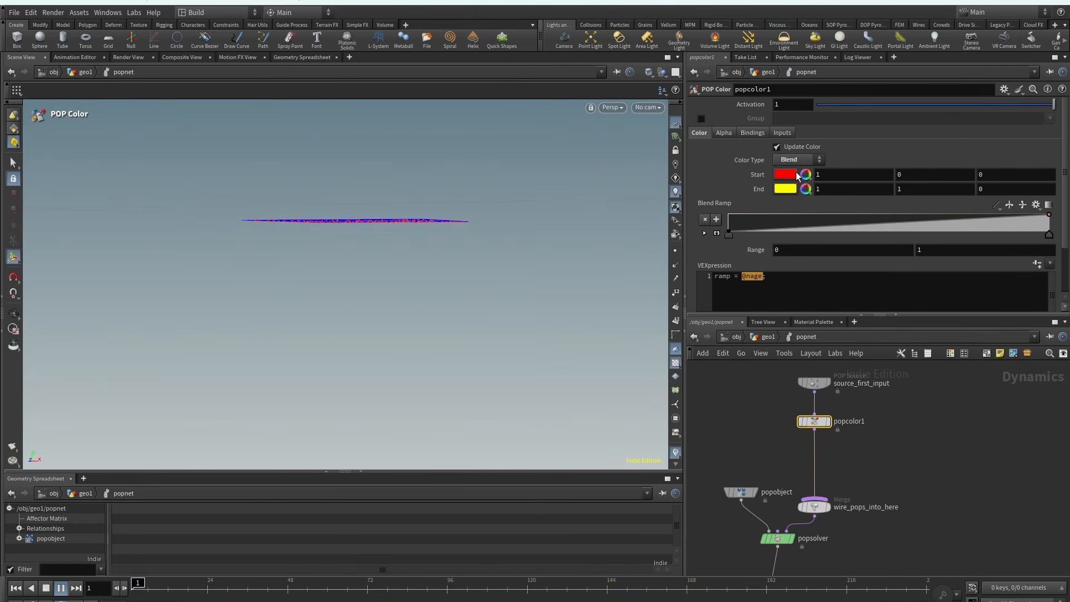
{"action": "left_click_drag", "start_coordinate": [729, 235], "coordinate": [748, 234]}
{"action": "left_click", "coordinate": [775, 215]}
{"action": "left_click", "coordinate": [801, 231]}
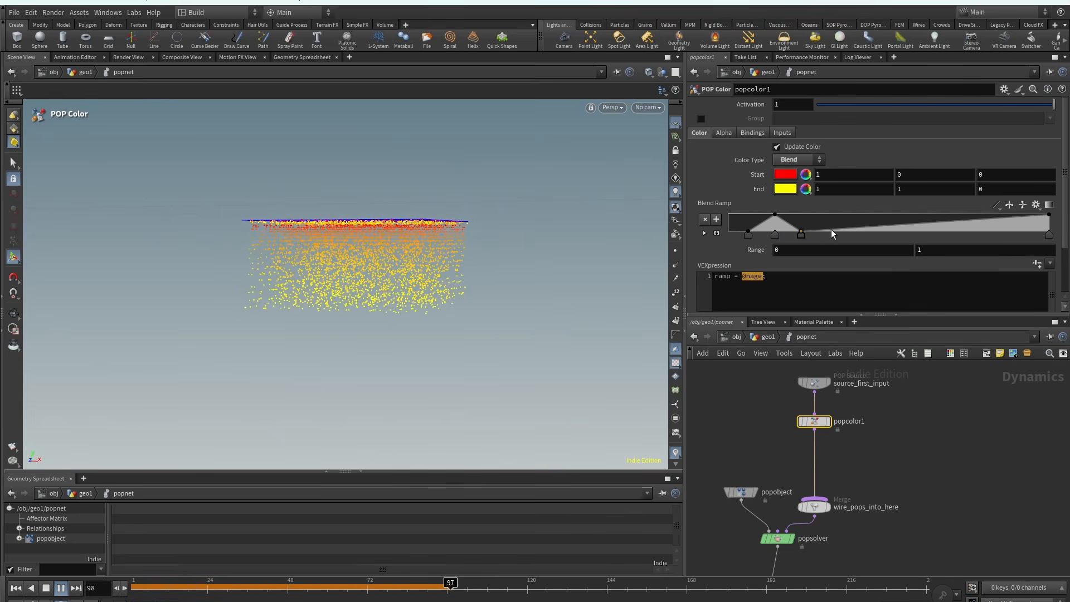
Add three more alternating peaks and valleys across the rest of the blend ramp.
{"action": "left_click", "coordinate": [834, 215]}
{"action": "left_click", "coordinate": [858, 231]}
{"action": "left_click", "coordinate": [901, 214]}
{"action": "left_click", "coordinate": [932, 227]}
{"action": "left_click", "coordinate": [1002, 215]}
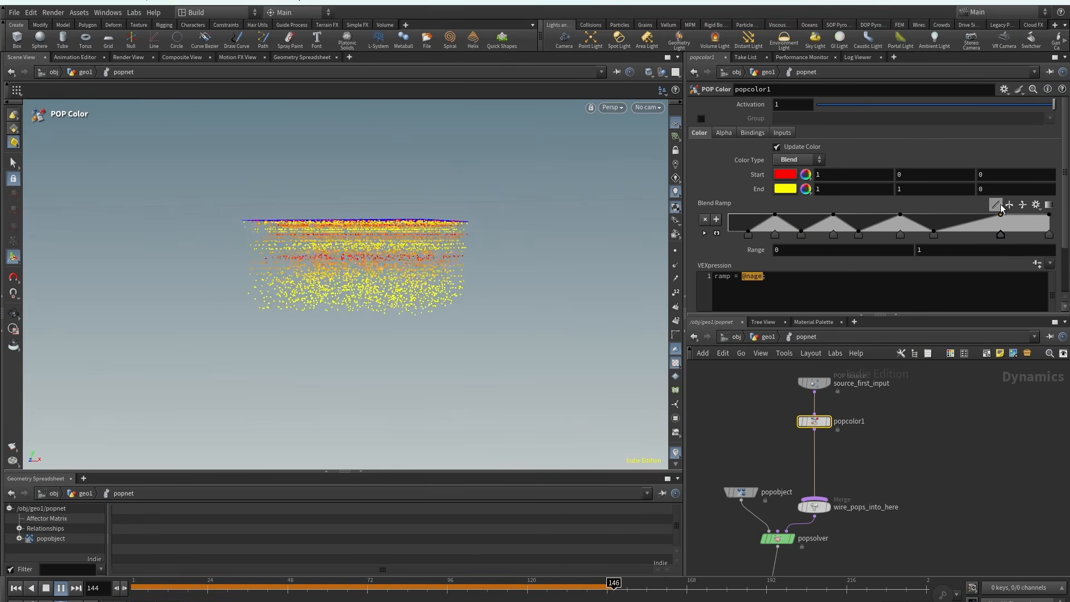
{"action": "left_click", "coordinate": [1025, 232]}
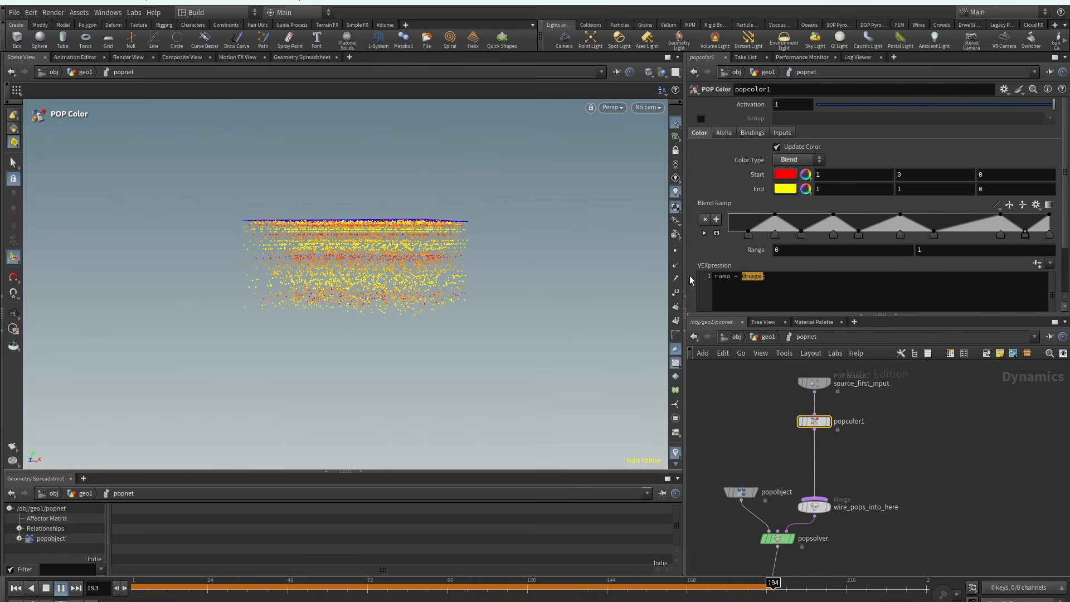
{"action": "left_click", "coordinate": [725, 276]}
{"action": "left_click_drag", "start_coordinate": [739, 277], "coordinate": [769, 278]}
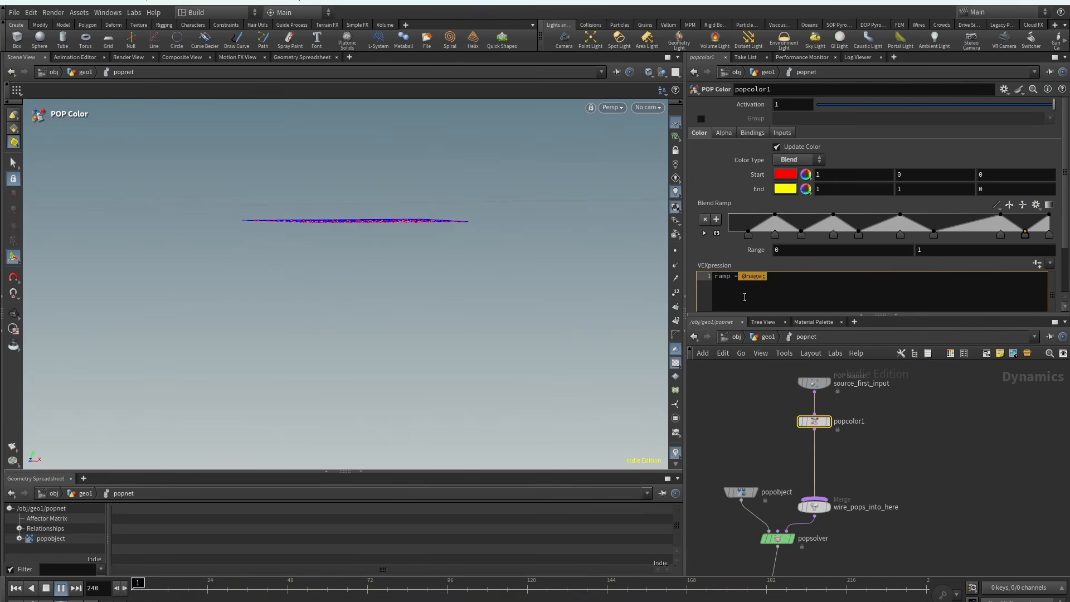
{"action": "left_click", "coordinate": [784, 251]}
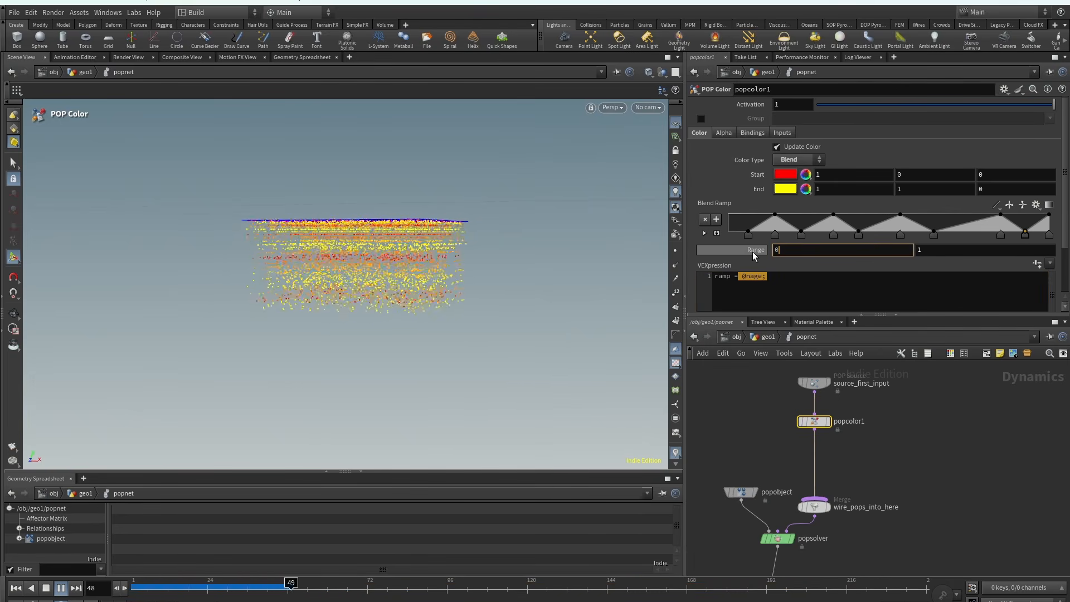
{"action": "left_click", "coordinate": [785, 274]}
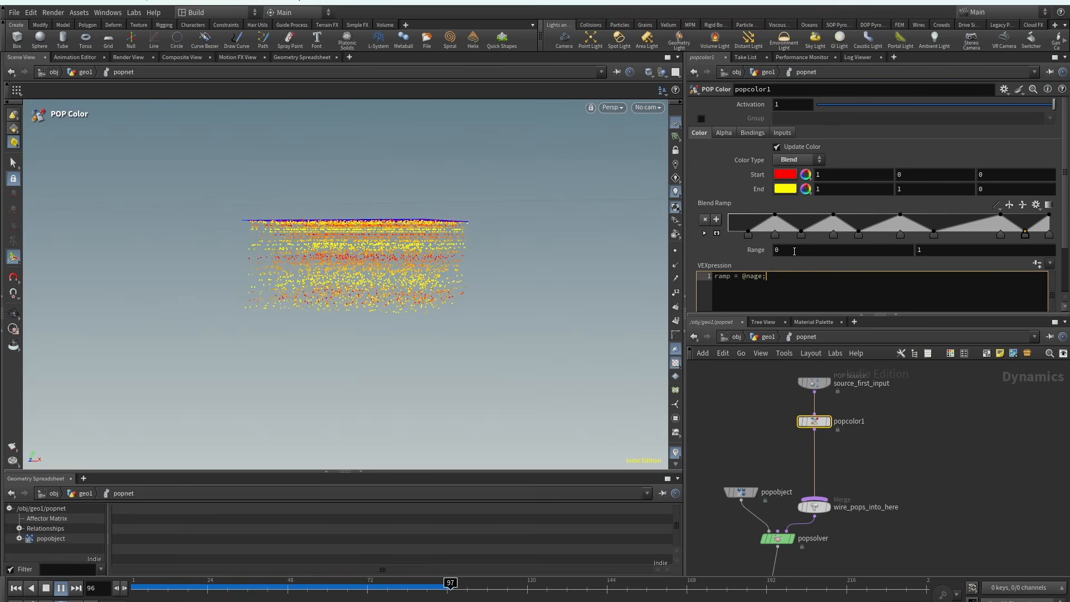
Try a blend range start of .5 and return it to 0.
{"action": "left_click_drag", "start_coordinate": [791, 249], "coordinate": [741, 255]}
{"action": "type", "text": ".5"}
{"action": "key", "text": "Return"}
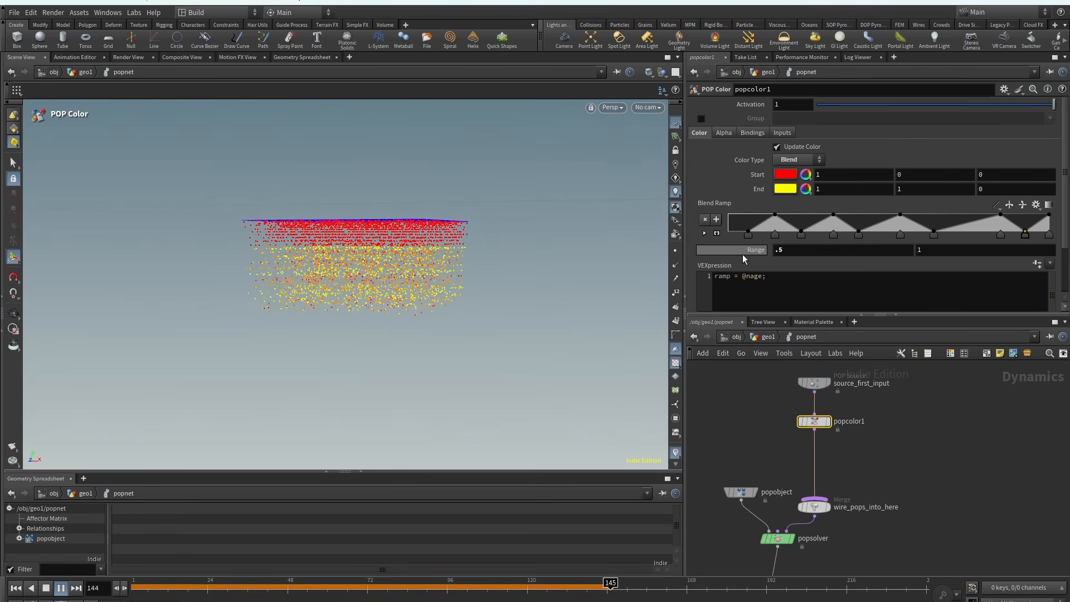
{"action": "left_click_drag", "start_coordinate": [817, 254], "coordinate": [707, 250]}
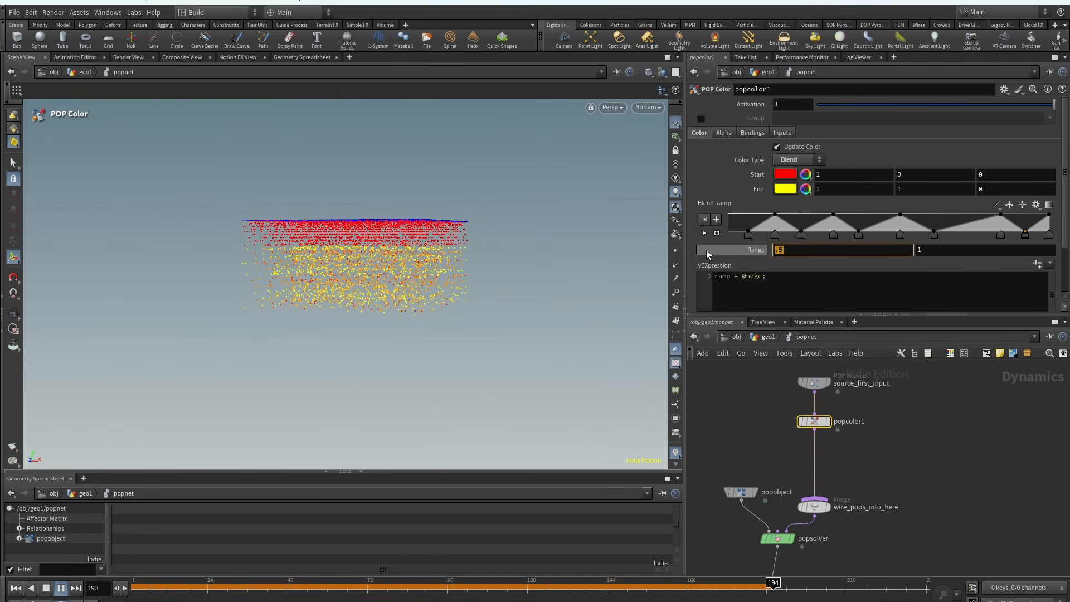
{"action": "type", "text": "0"}
{"action": "key", "text": "Return"}
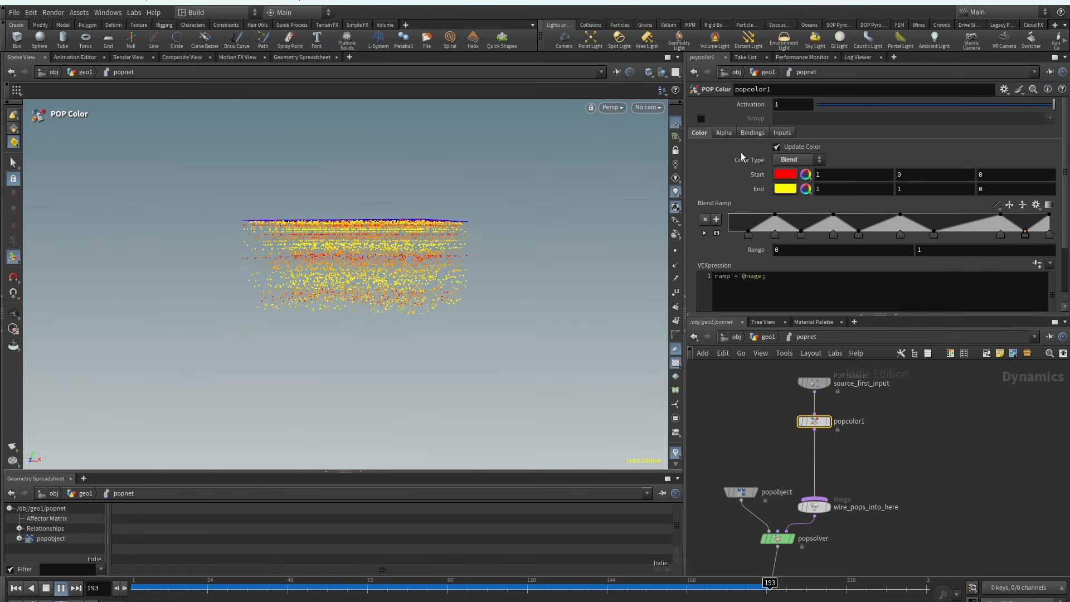
Enable Update Alpha on popcolor1, lower the constant alpha to 0.026 and replay the simulation.
{"action": "scroll", "coordinate": [741, 186], "scroll_direction": "down", "scroll_amount": 3}
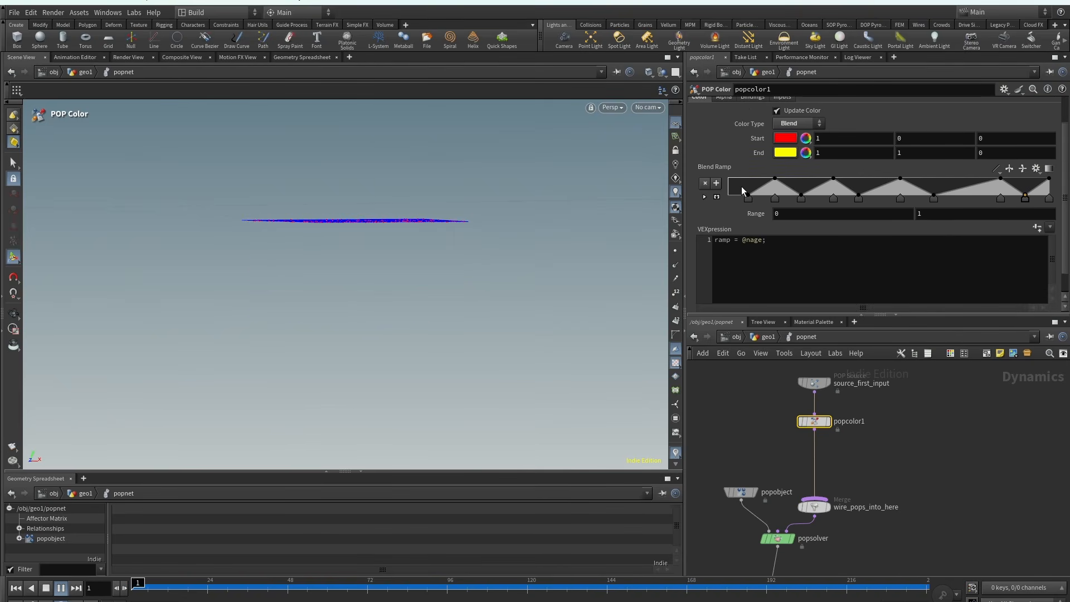
{"action": "scroll", "coordinate": [742, 187], "scroll_direction": "up", "scroll_amount": 3}
{"action": "left_click", "coordinate": [723, 134]}
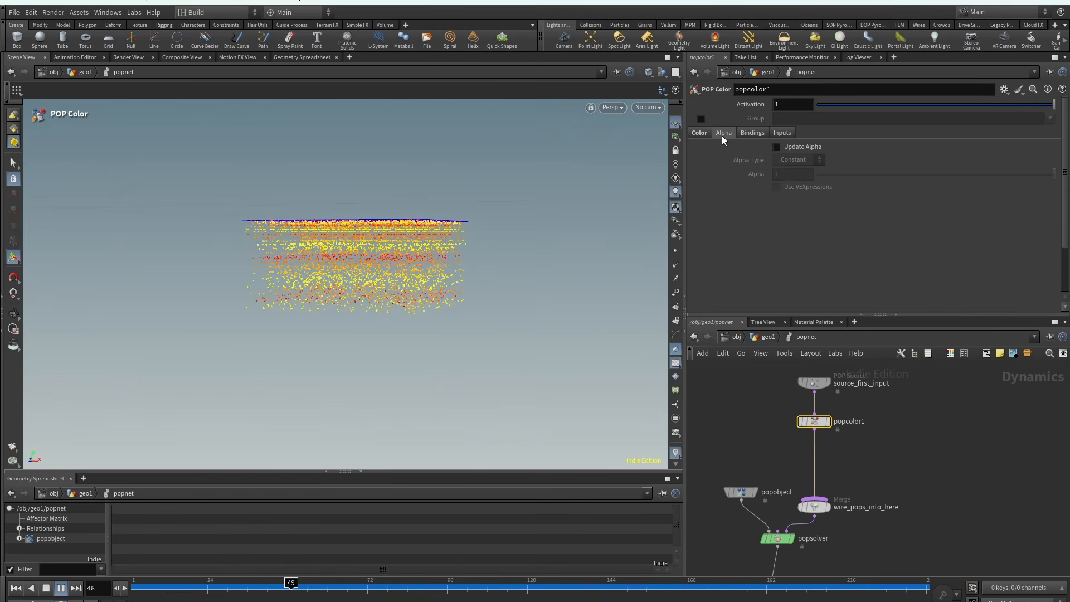
{"action": "left_click", "coordinate": [791, 147]}
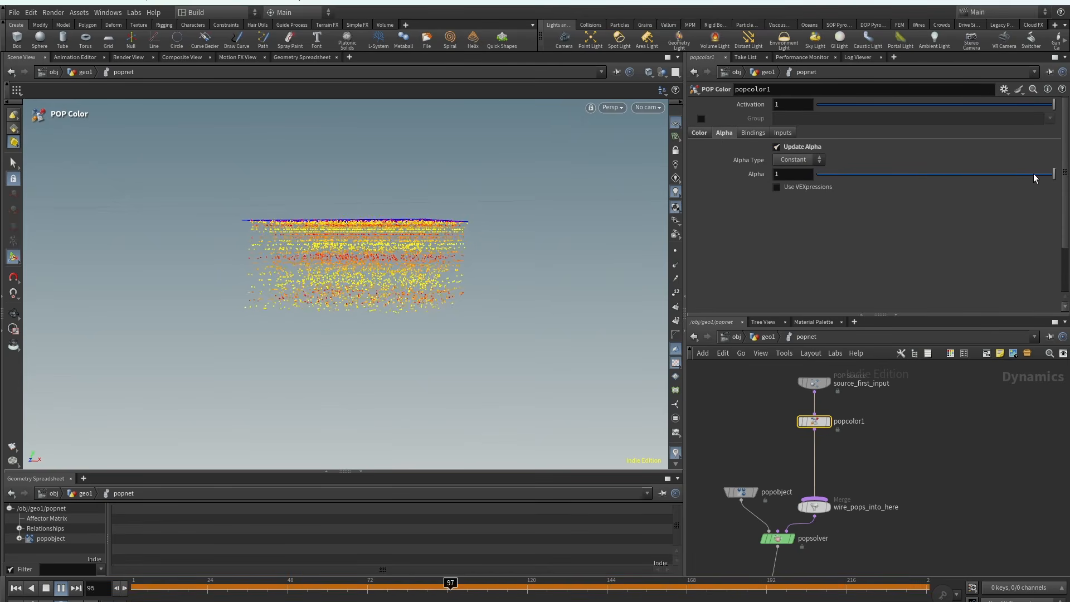
{"action": "left_click_drag", "start_coordinate": [1034, 178], "coordinate": [824, 178]}
{"action": "left_click_drag", "start_coordinate": [140, 589], "coordinate": [200, 591]}
{"action": "left_click", "coordinate": [63, 590]}
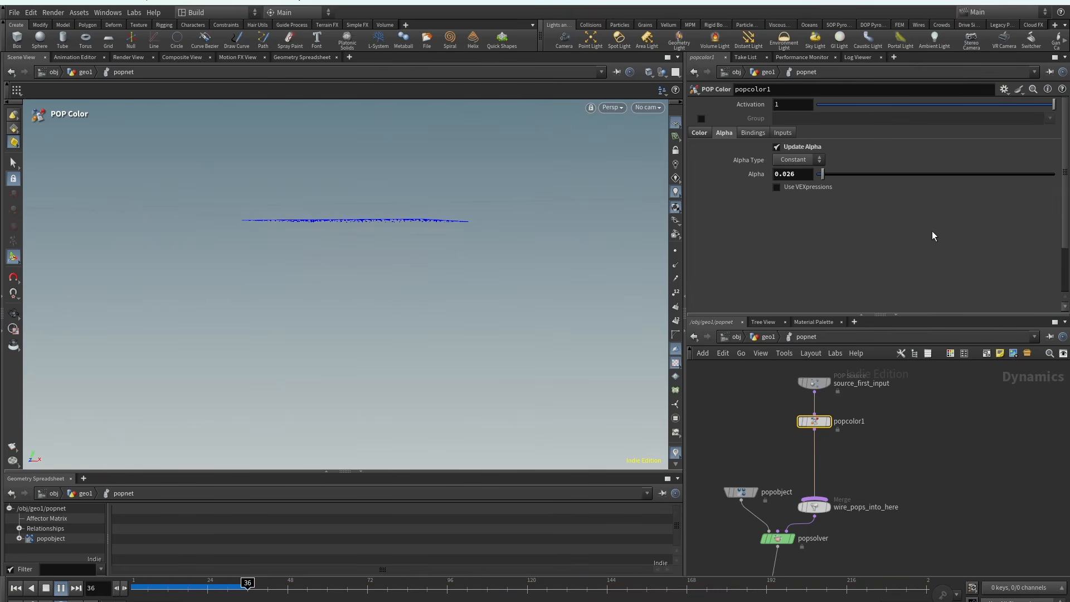
Raise the constant alpha back to 1 and set the alpha type to Ramp.
{"action": "left_click_drag", "start_coordinate": [823, 173], "coordinate": [883, 177]}
{"action": "left_click_drag", "start_coordinate": [949, 180], "coordinate": [1056, 181]}
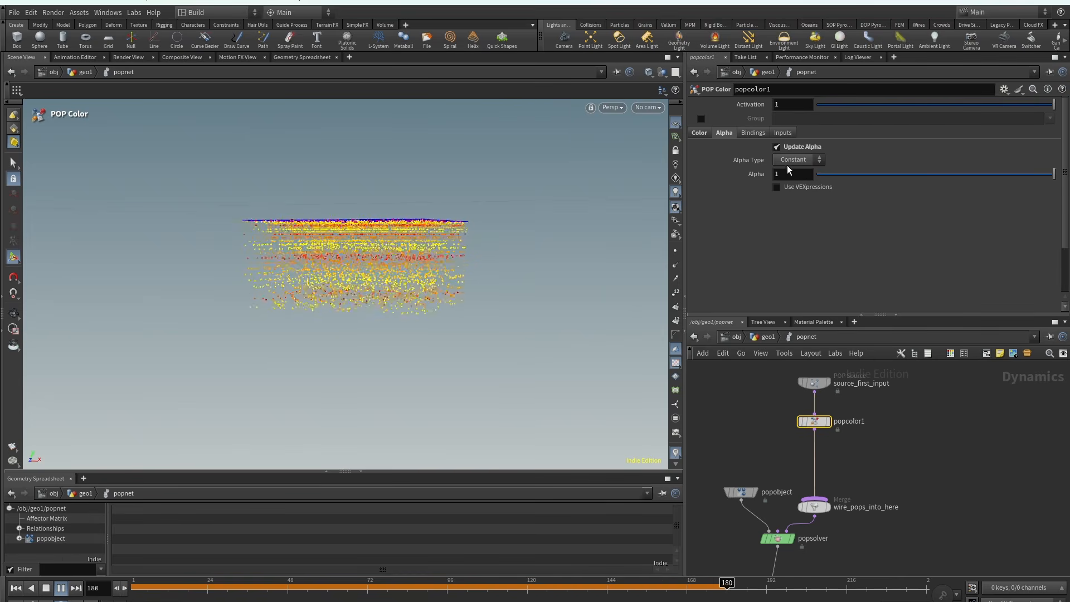
{"action": "left_click", "coordinate": [787, 182]}
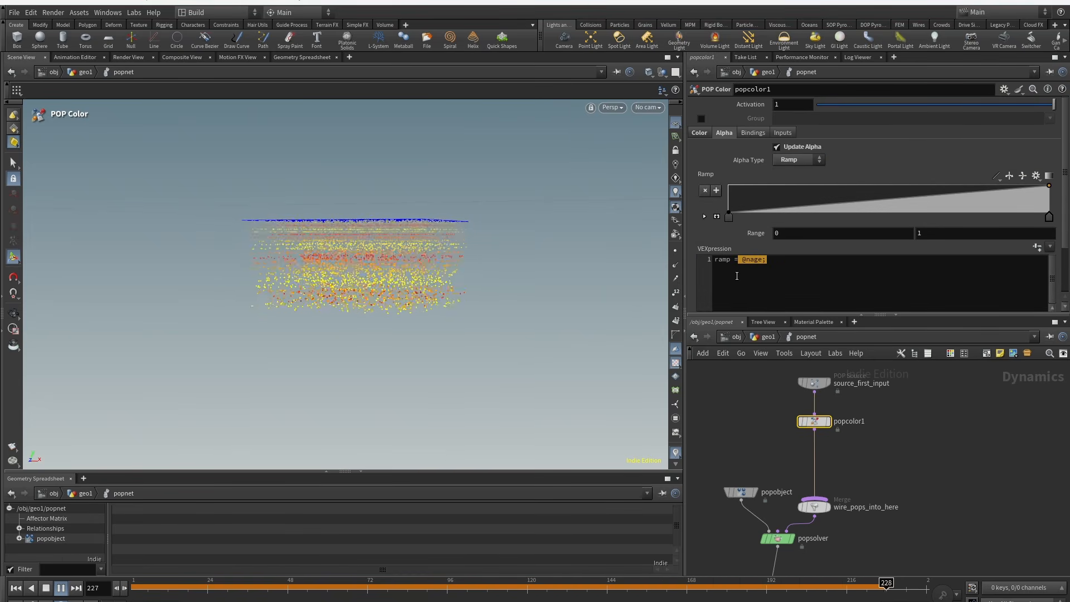
Reshape the alpha ramp so it falls steadily from full at the start to zero at the end.
{"action": "left_click_drag", "start_coordinate": [715, 260], "coordinate": [767, 261]}
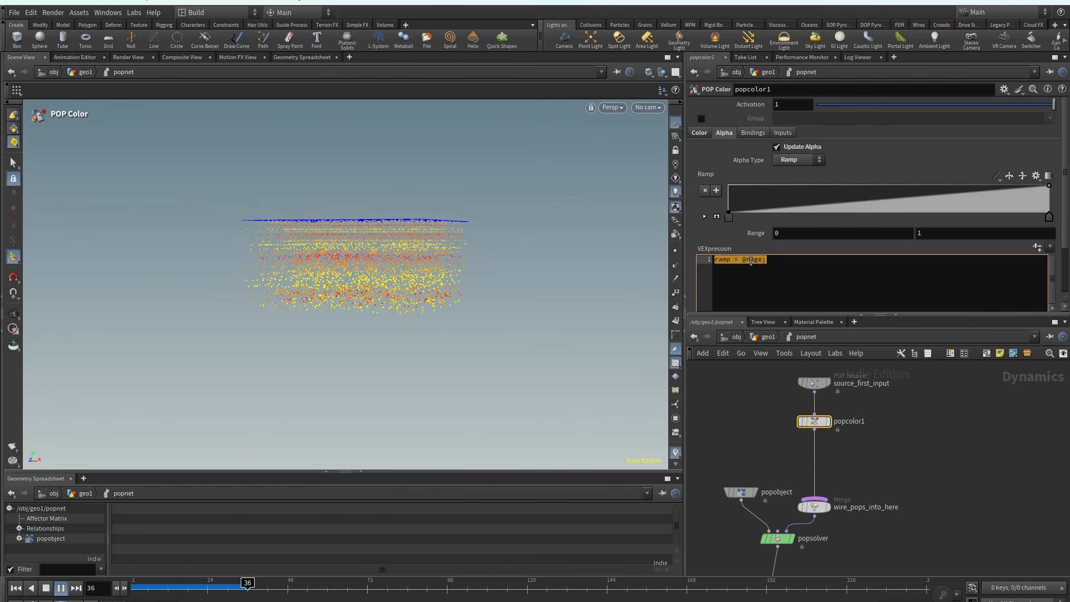
{"action": "left_click", "coordinate": [750, 259]}
{"action": "left_click_drag", "start_coordinate": [730, 216], "coordinate": [846, 183]}
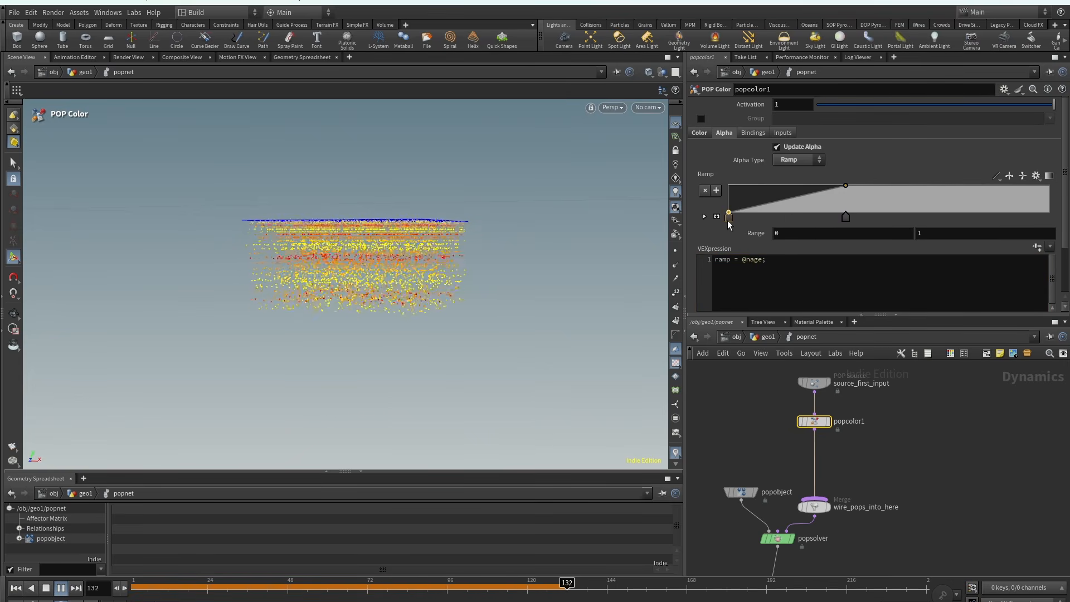
{"action": "left_click_drag", "start_coordinate": [730, 218], "coordinate": [1049, 217]}
{"action": "left_click_drag", "start_coordinate": [800, 217], "coordinate": [727, 187]}
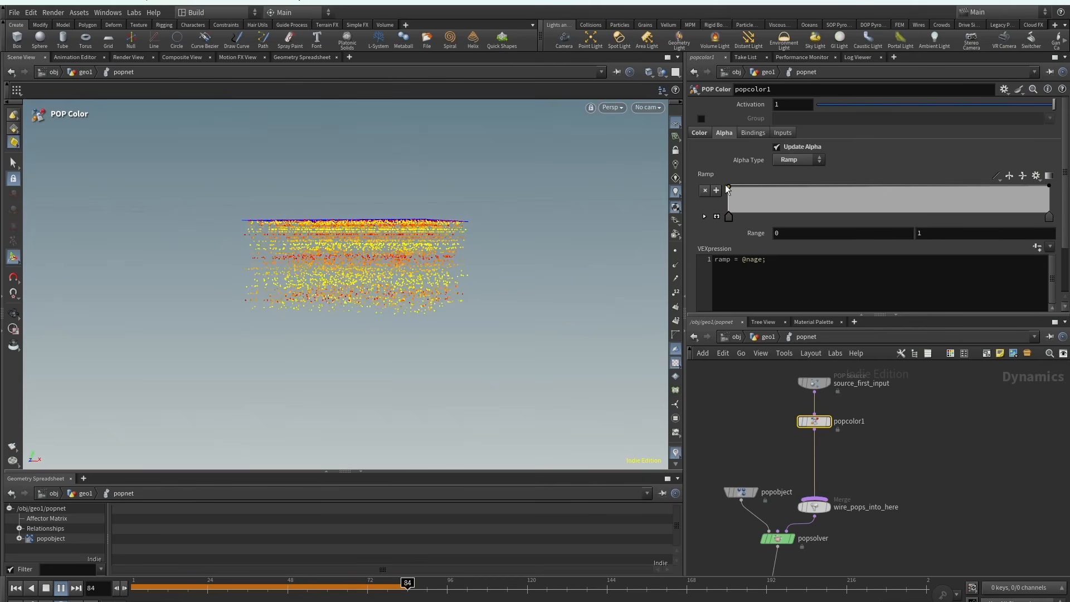
{"action": "left_click_drag", "start_coordinate": [1050, 187], "coordinate": [1049, 223]}
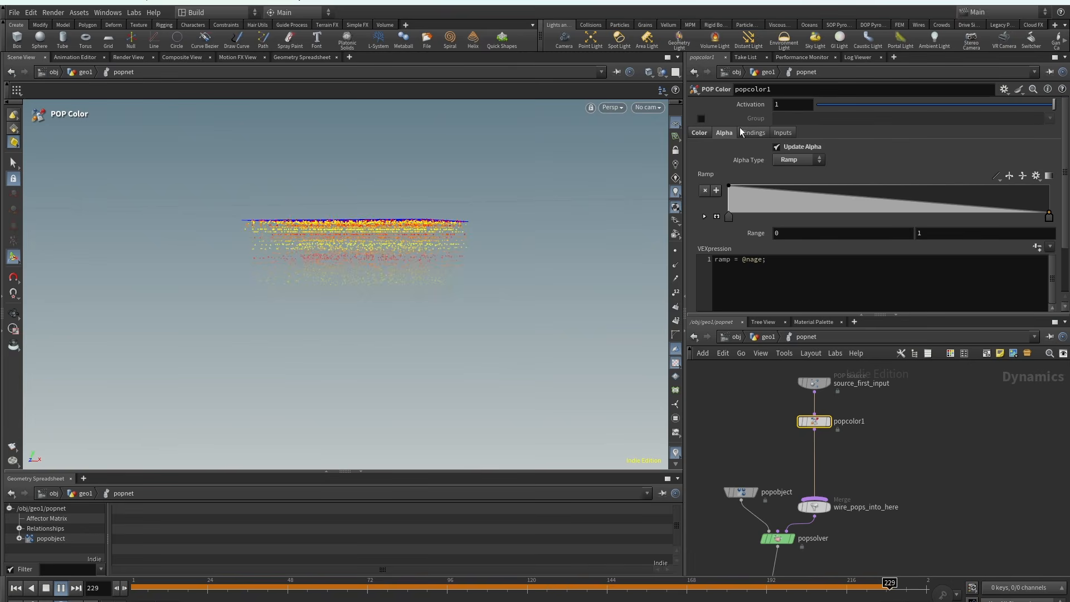
{"action": "scroll", "coordinate": [731, 175], "scroll_direction": "down", "scroll_amount": 1}
{"action": "scroll", "coordinate": [744, 205], "scroll_direction": "down", "scroll_amount": 2}
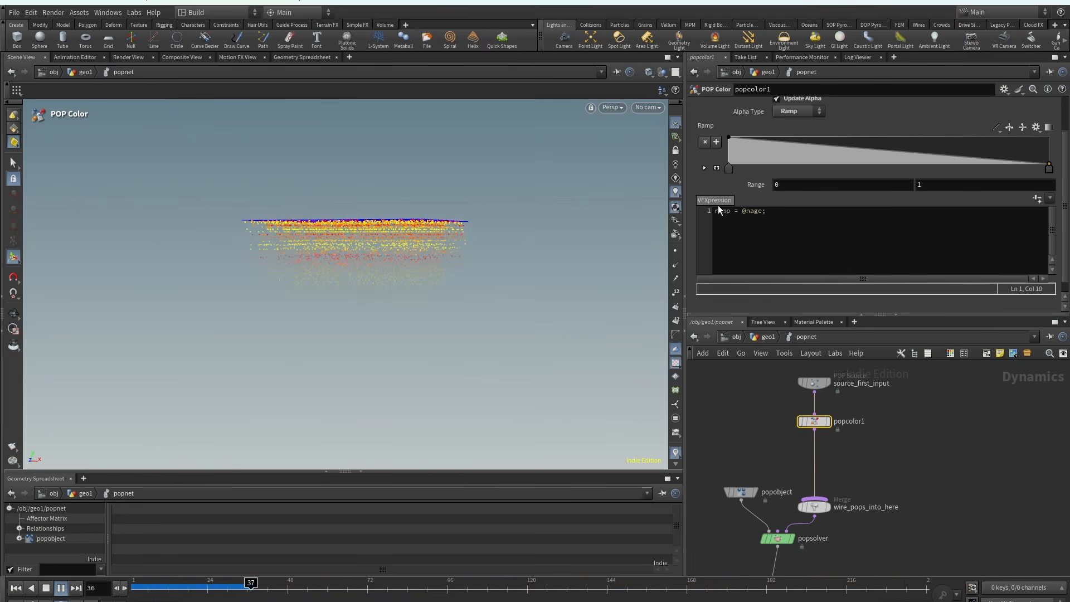
{"action": "scroll", "coordinate": [745, 220], "scroll_direction": "up", "scroll_amount": 4}
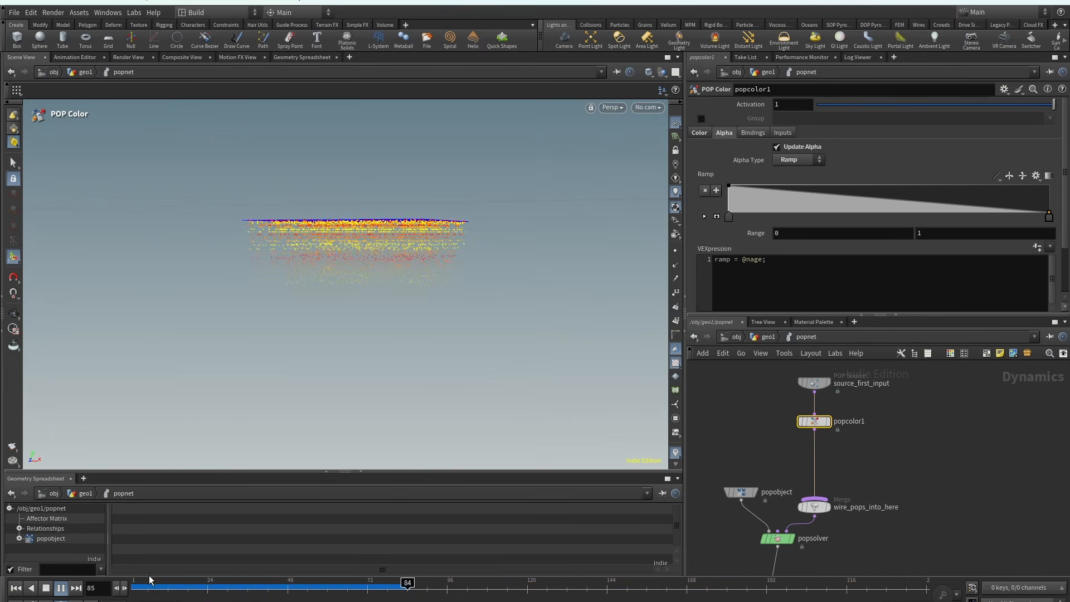
Return the timeline to frame 1 and turn off Update Alpha on popcolor1.
{"action": "left_click_drag", "start_coordinate": [149, 587], "coordinate": [133, 587]}
{"action": "left_click", "coordinate": [700, 134]}
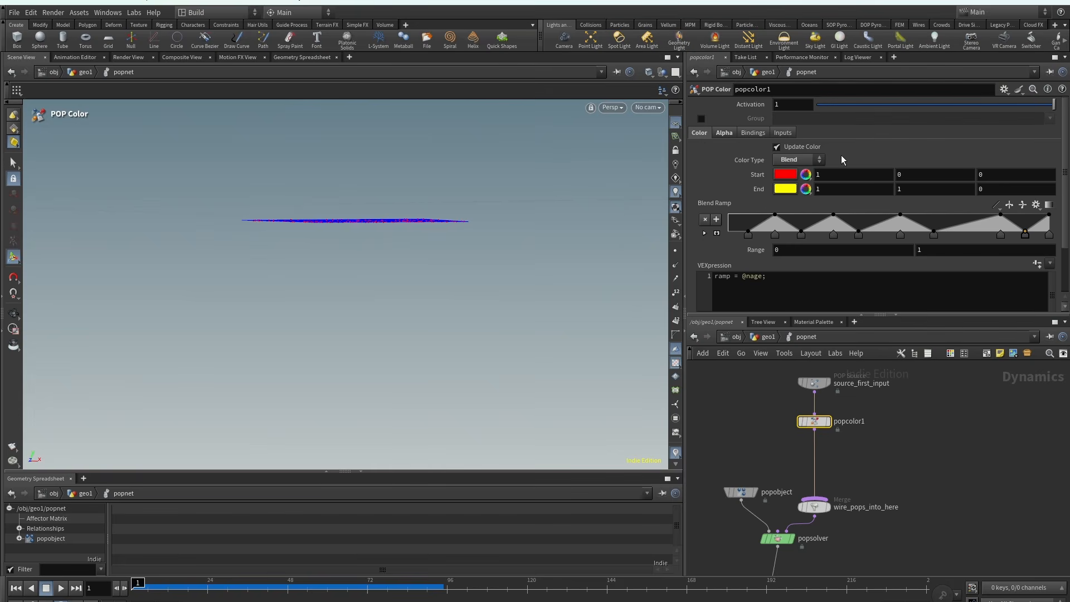
{"action": "left_click", "coordinate": [801, 159]}
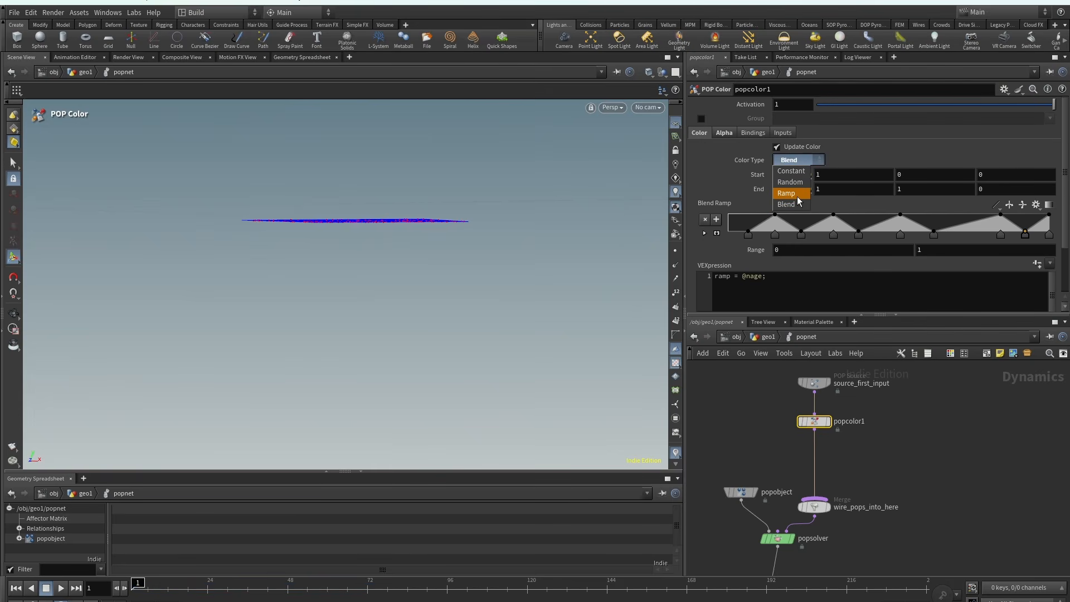
{"action": "left_click", "coordinate": [724, 132]}
{"action": "left_click", "coordinate": [723, 132]}
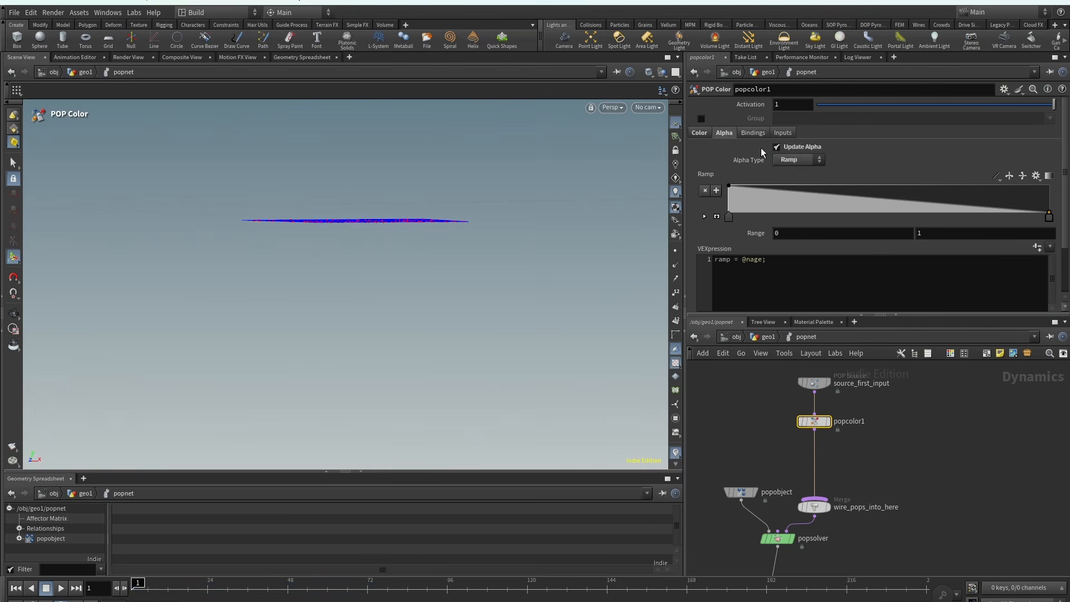
{"action": "left_click", "coordinate": [778, 147]}
Switch popcolor1's color type to Constant and set its color to black (0, 0, 0).
{"action": "left_click", "coordinate": [702, 134]}
{"action": "left_click", "coordinate": [803, 160]}
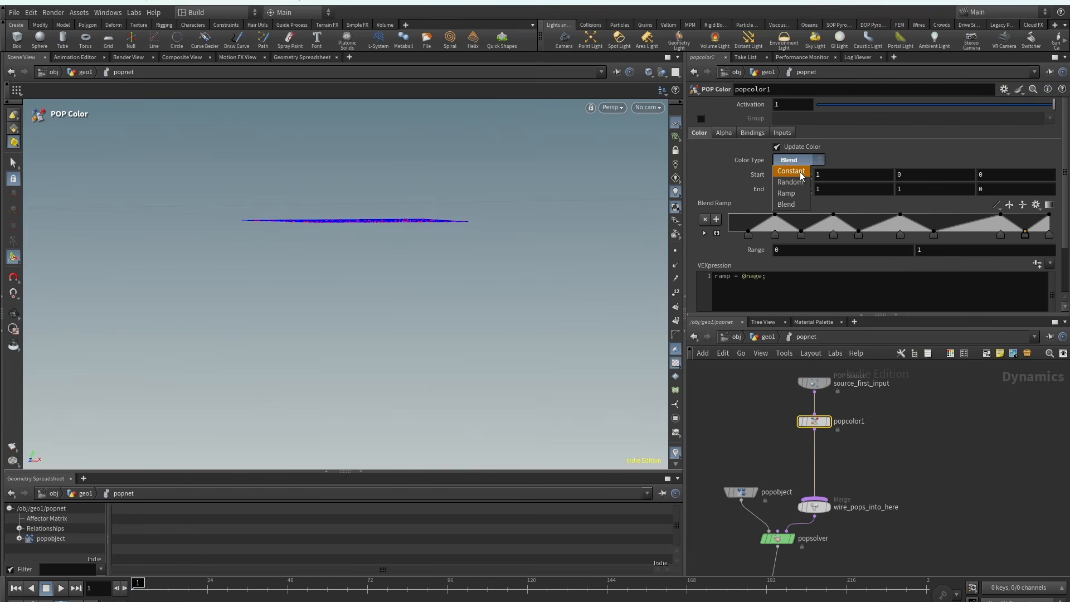
{"action": "left_click", "coordinate": [796, 169]}
{"action": "key", "text": "Escape"}
{"action": "left_click_drag", "start_coordinate": [422, 219], "coordinate": [309, 321]}
{"action": "key", "text": "Return"}
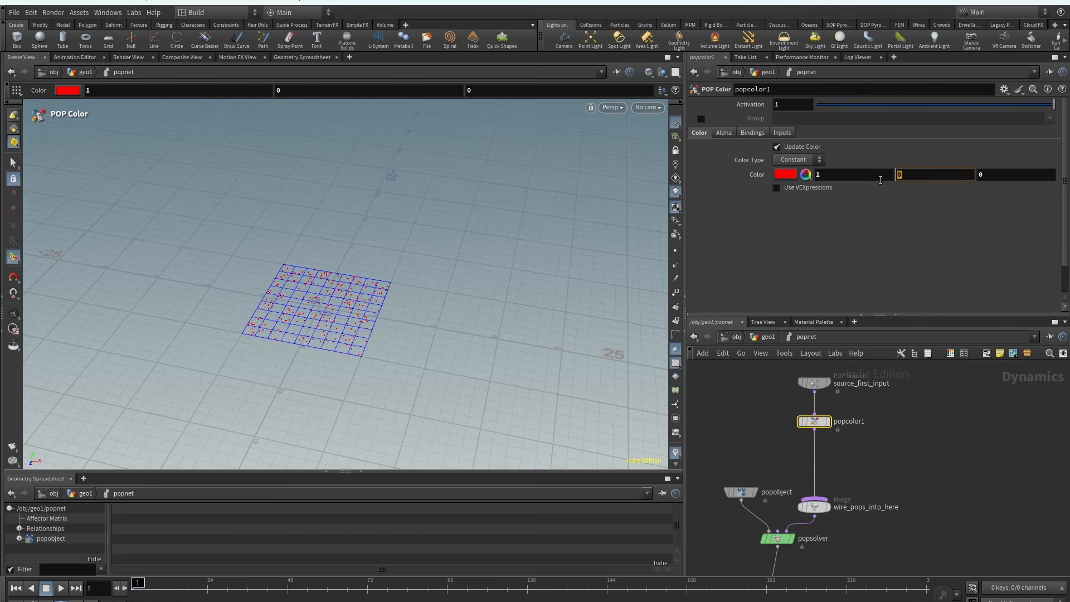
{"action": "left_click", "coordinate": [865, 179]}
{"action": "type", "text": "0"}
{"action": "key", "text": "Return"}
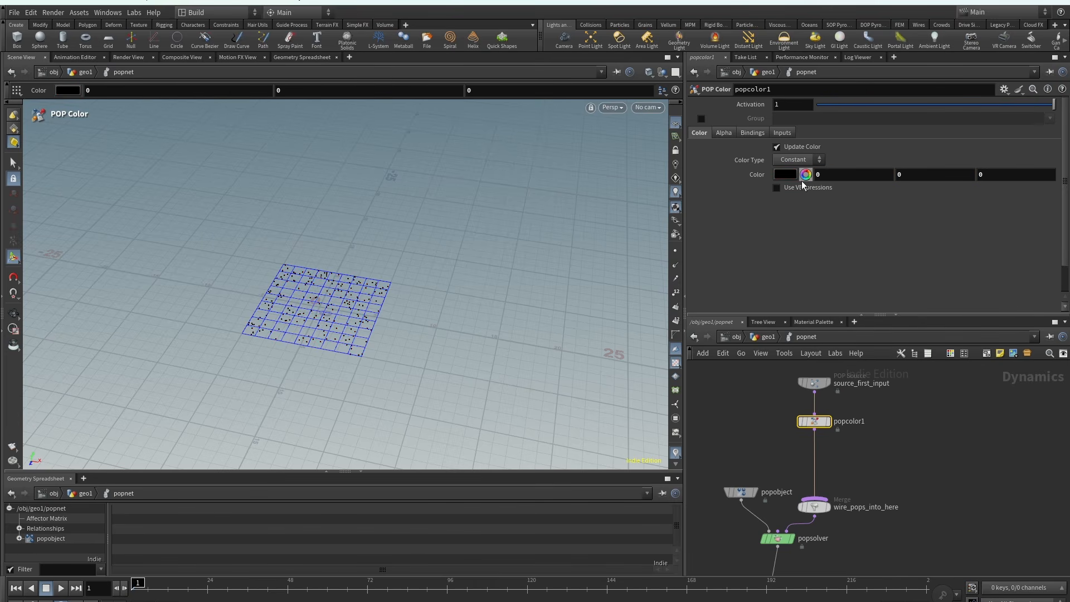
Play the simulation and view the constant-colored particles from a lower angle.
{"action": "left_click", "coordinate": [60, 592]}
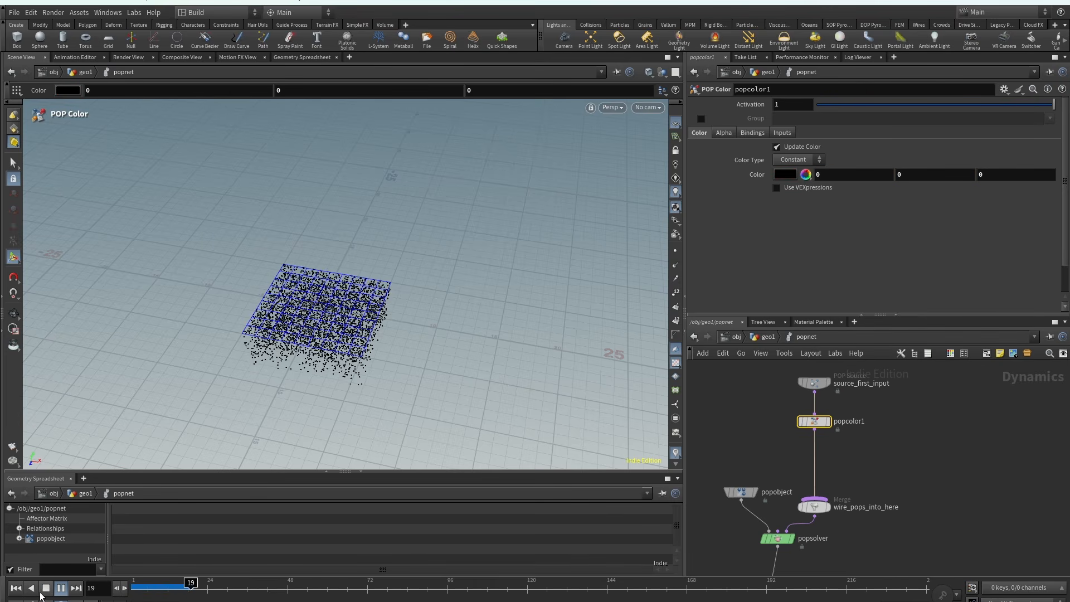
{"action": "key", "text": "Escape"}
{"action": "left_click_drag", "start_coordinate": [373, 324], "coordinate": [346, 288], "text": "alt"}
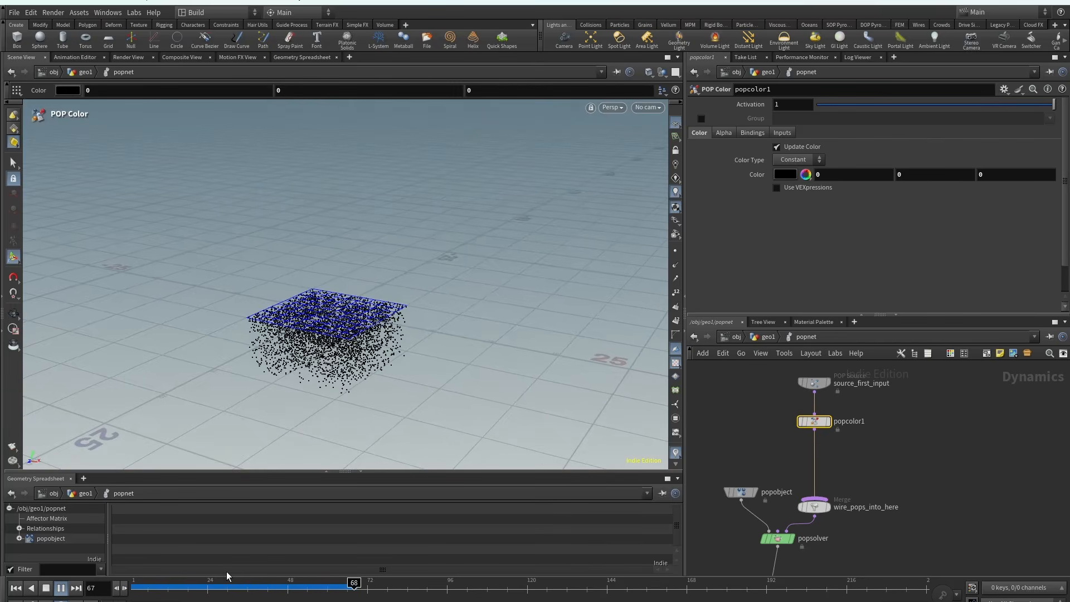
{"action": "scroll", "coordinate": [814, 395], "scroll_direction": "up", "scroll_amount": 4}
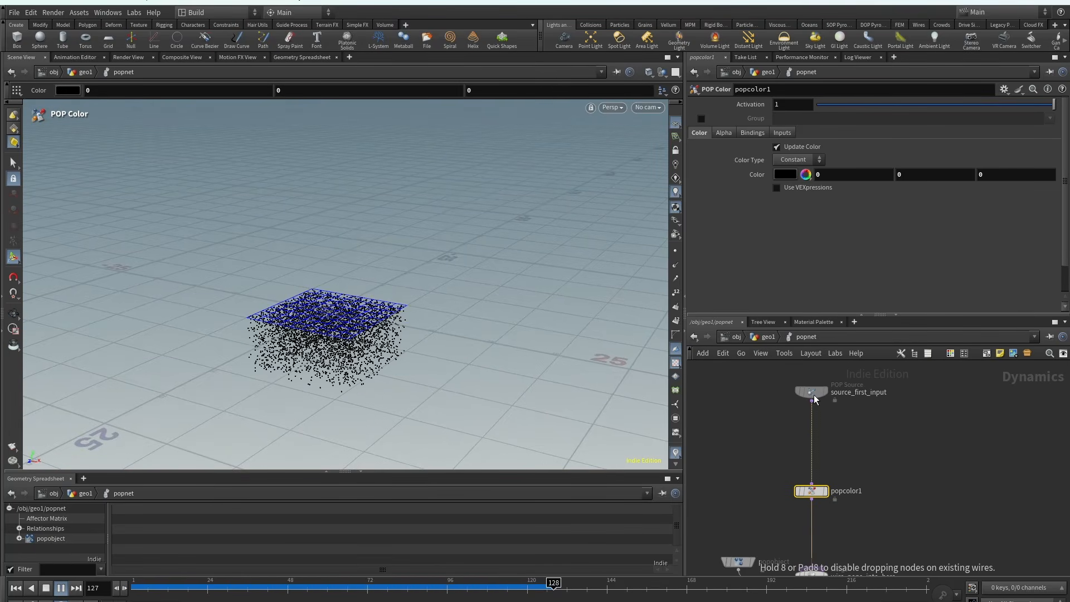
Insert a POP Group node between source_first_input and popcolor1, and return the timeline to frame 1.
{"action": "key", "text": "Tab"}
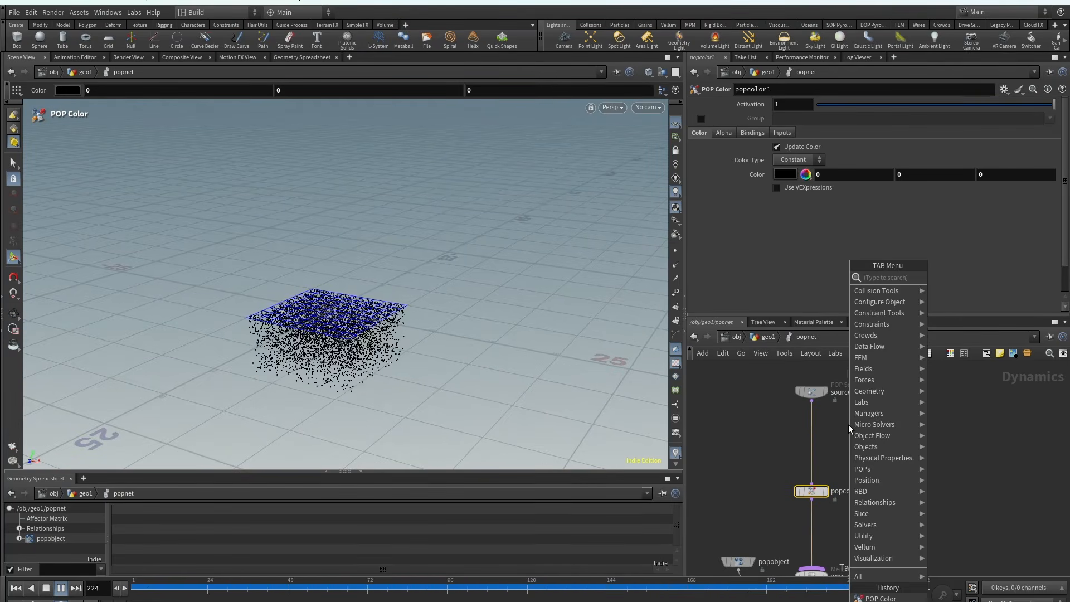
{"action": "type", "text": "group"}
{"action": "key", "text": "Return"}
{"action": "left_click", "coordinate": [840, 441]}
{"action": "left_click_drag", "start_coordinate": [314, 588], "coordinate": [126, 590]}
{"action": "left_click_drag", "start_coordinate": [844, 444], "coordinate": [815, 442]}
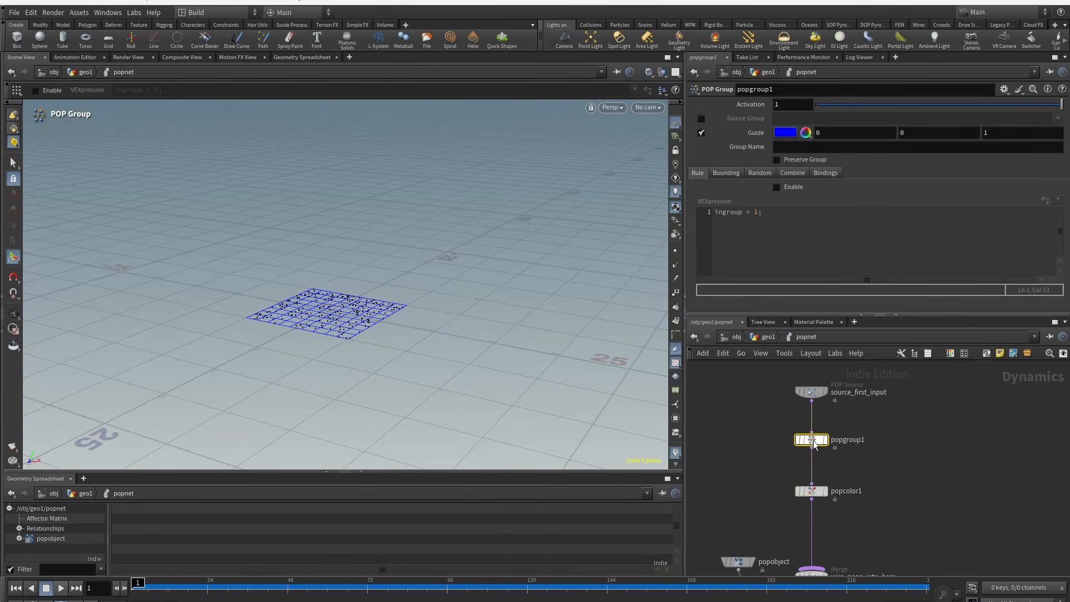
Name the group of popgroup1 "red".
{"action": "left_click_drag", "start_coordinate": [321, 268], "coordinate": [306, 312], "text": "alt"}
{"action": "scroll", "coordinate": [307, 312], "scroll_direction": "up", "scroll_amount": 2}
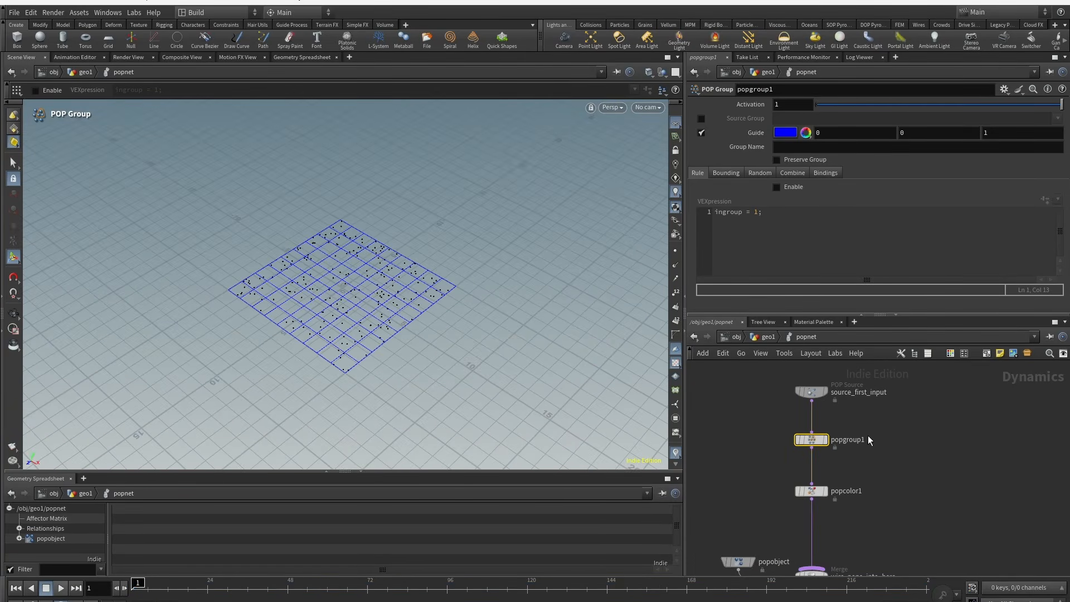
{"action": "left_click", "coordinate": [804, 148]}
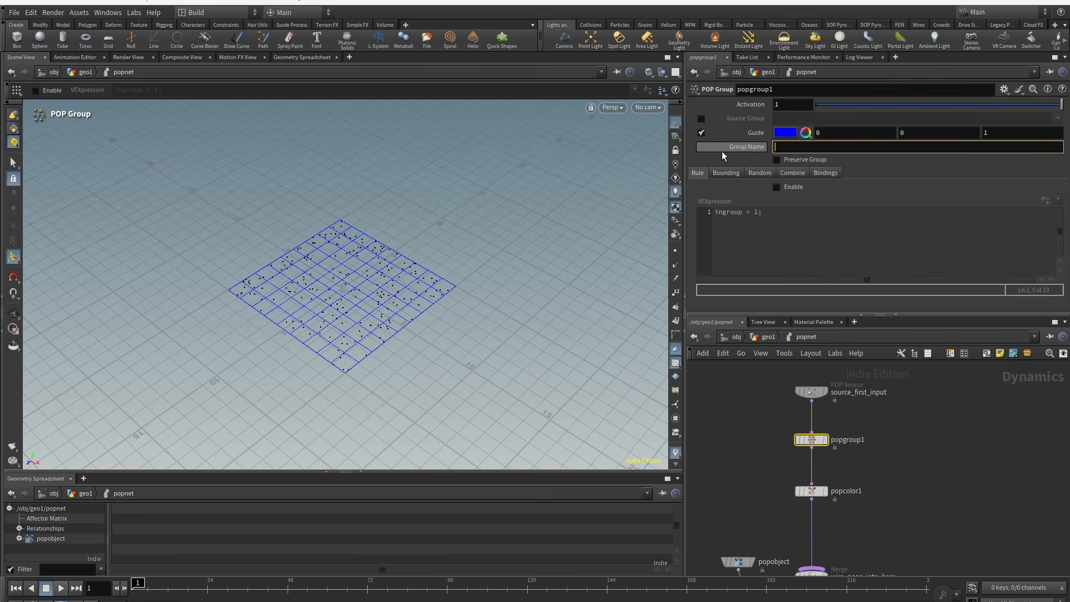
{"action": "type", "text": "red"}
{"action": "key", "text": "Return"}
Duplicate popcolor1 below itself in the chain, set the copy's color to red (1, 0, 0) and scrub to frame 18.
{"action": "mouse_move", "coordinate": [815, 497]}
{"action": "left_mouse_down"}
{"action": "mouse_move", "coordinate": [815, 476]}
{"action": "mouse_move", "coordinate": [853, 519]}
{"action": "mouse_move", "coordinate": [812, 517]}
{"action": "left_mouse_up"}
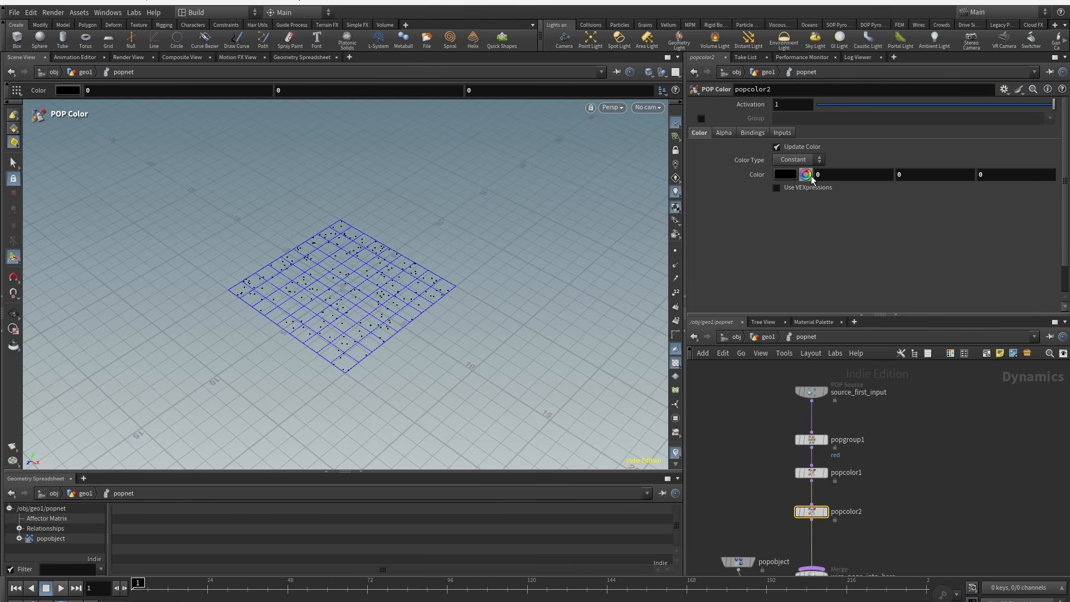
{"action": "type", "text": "1"}
{"action": "key", "text": "Return"}
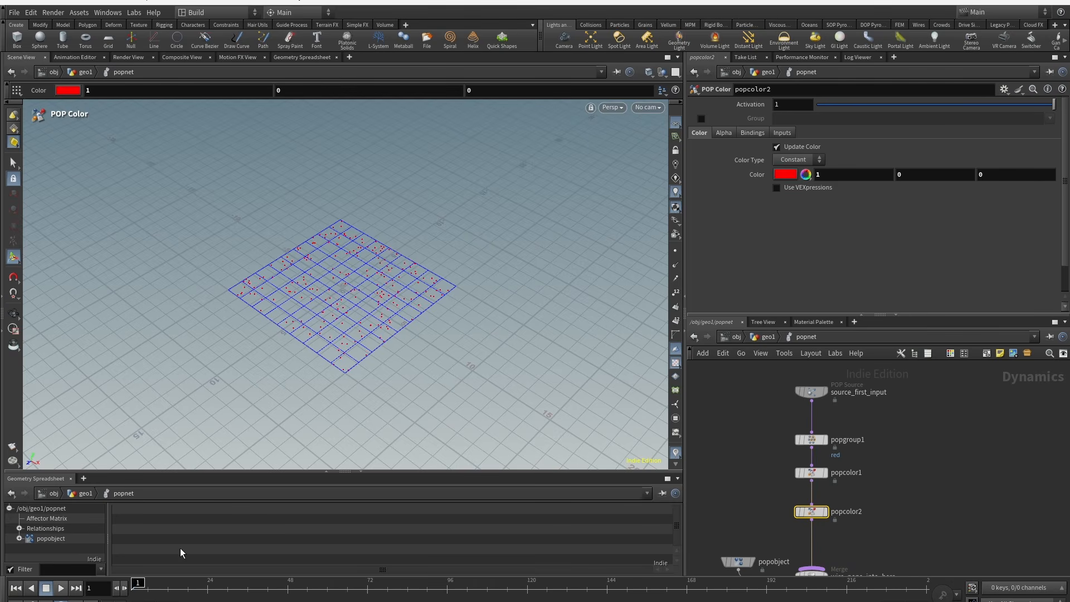
{"action": "left_click_drag", "start_coordinate": [149, 591], "coordinate": [189, 585]}
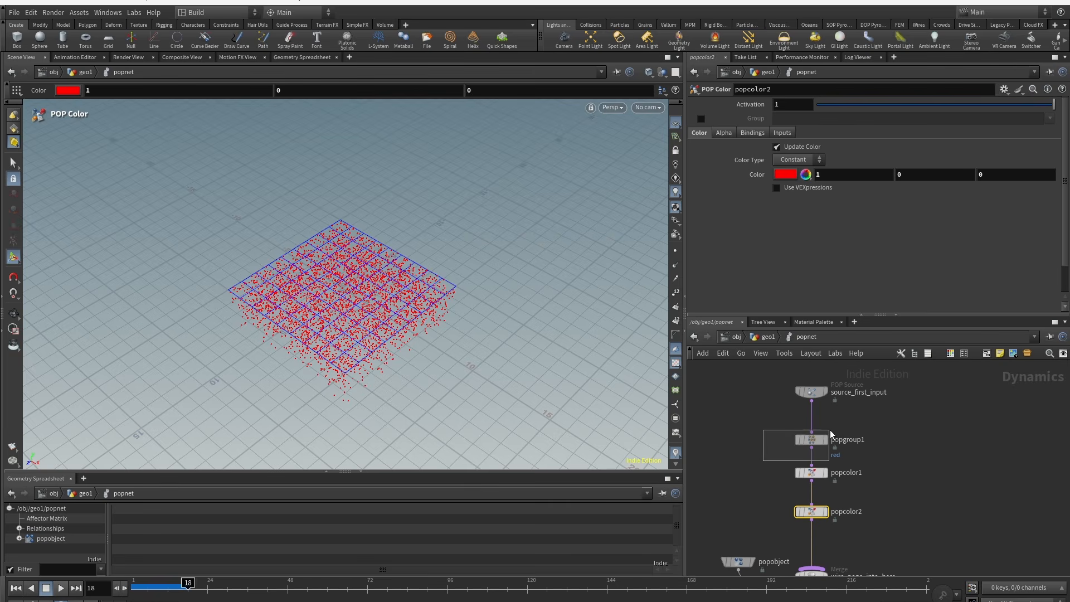
Enable the group option on popcolor2 and restrict it to the red group.
{"action": "left_click_drag", "start_coordinate": [832, 430], "coordinate": [832, 431]}
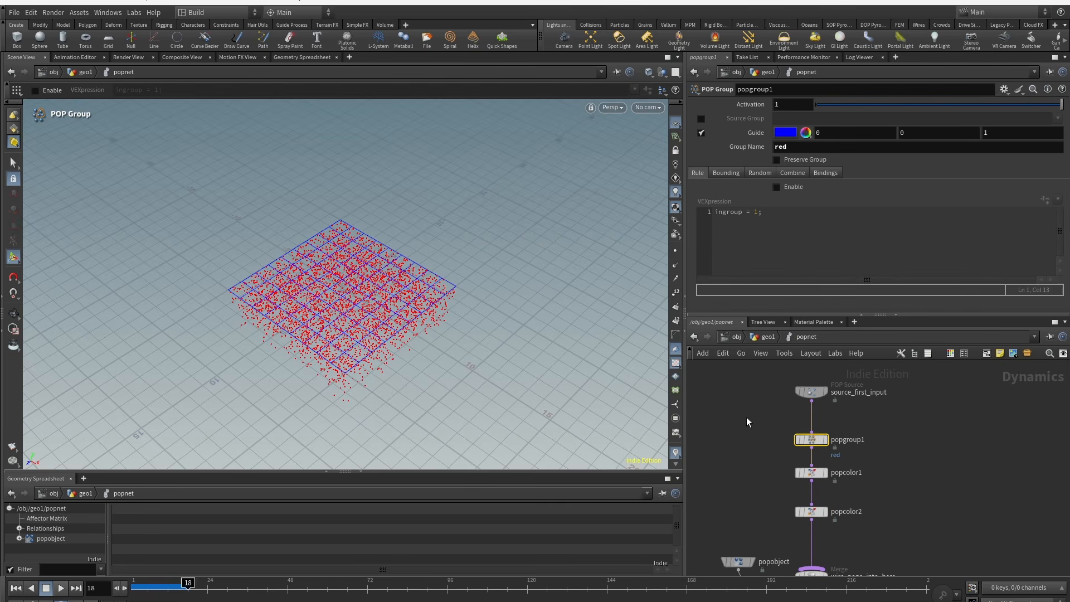
{"action": "left_click_drag", "start_coordinate": [746, 147], "coordinate": [702, 144]}
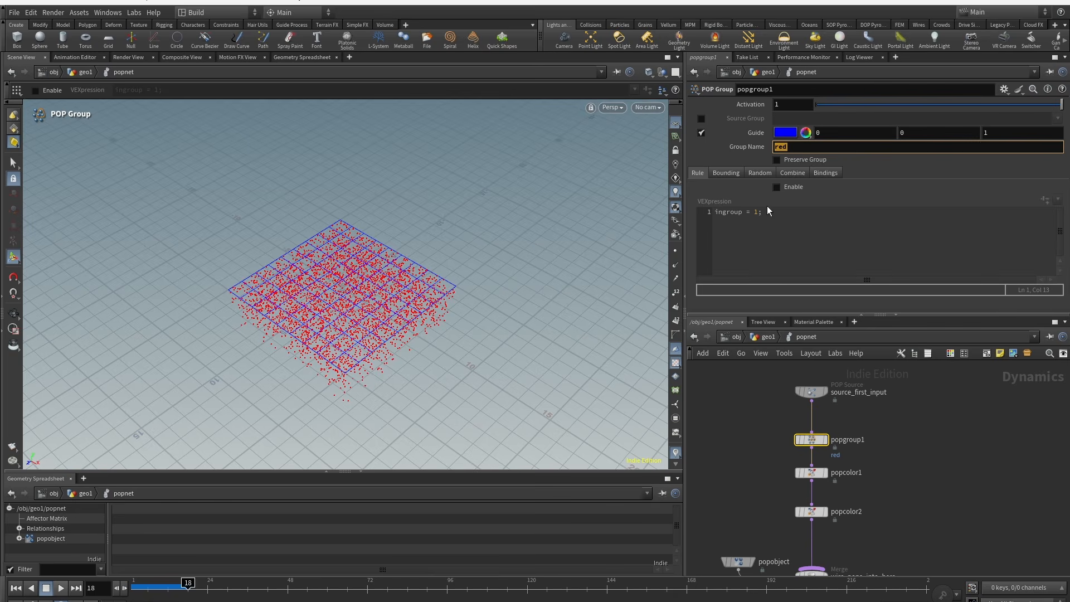
{"action": "left_click_drag", "start_coordinate": [759, 496], "coordinate": [830, 522]}
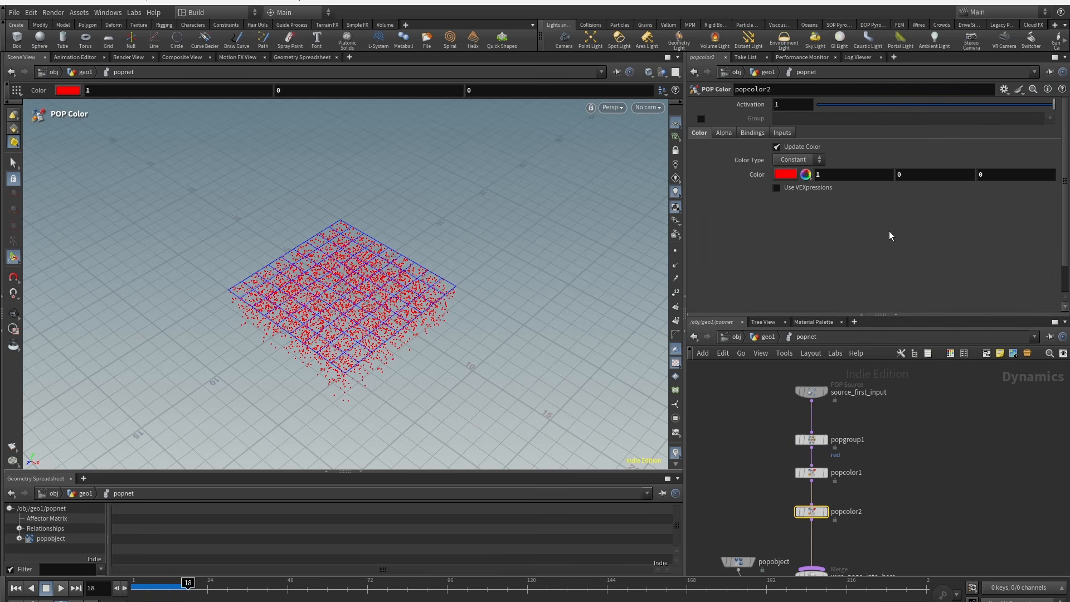
{"action": "left_click", "coordinate": [701, 119]}
{"action": "left_click", "coordinate": [1050, 119]}
{"action": "left_click", "coordinate": [1034, 135]}
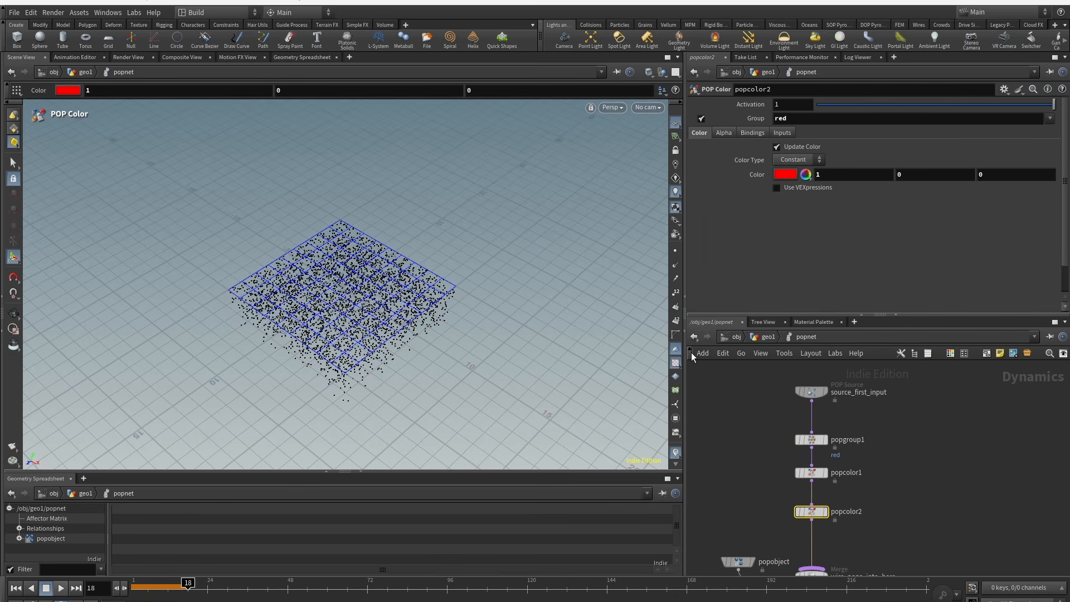
Replay the simulation from the first frame and inspect popsolver's node info.
{"action": "left_click", "coordinate": [16, 588]}
{"action": "left_click", "coordinate": [62, 592]}
{"action": "left_click", "coordinate": [47, 591]}
{"action": "middle_click_drag", "start_coordinate": [754, 536], "coordinate": [768, 467]}
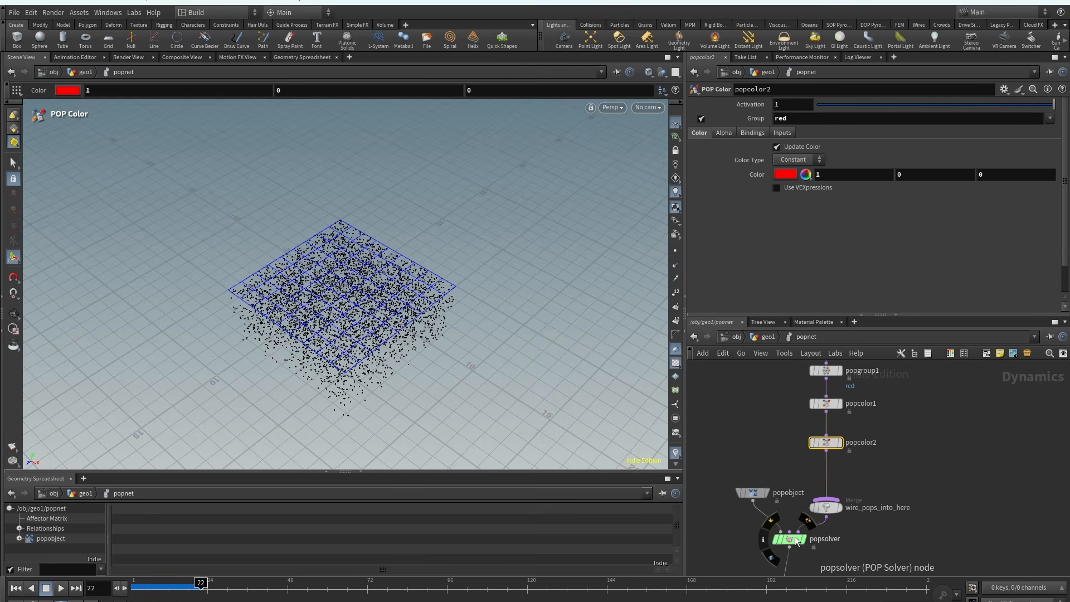
{"action": "left_click", "coordinate": [763, 539]}
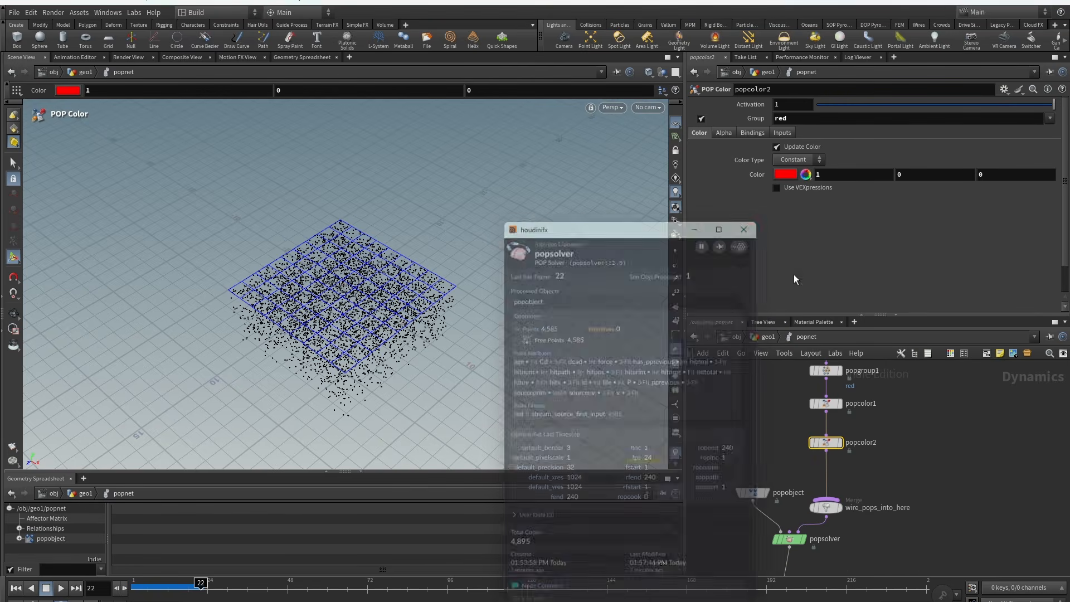
Enable the rule on popgroup1 with the expression ingroup = 1 and replay the simulation from frame 1.
{"action": "left_click", "coordinate": [821, 379]}
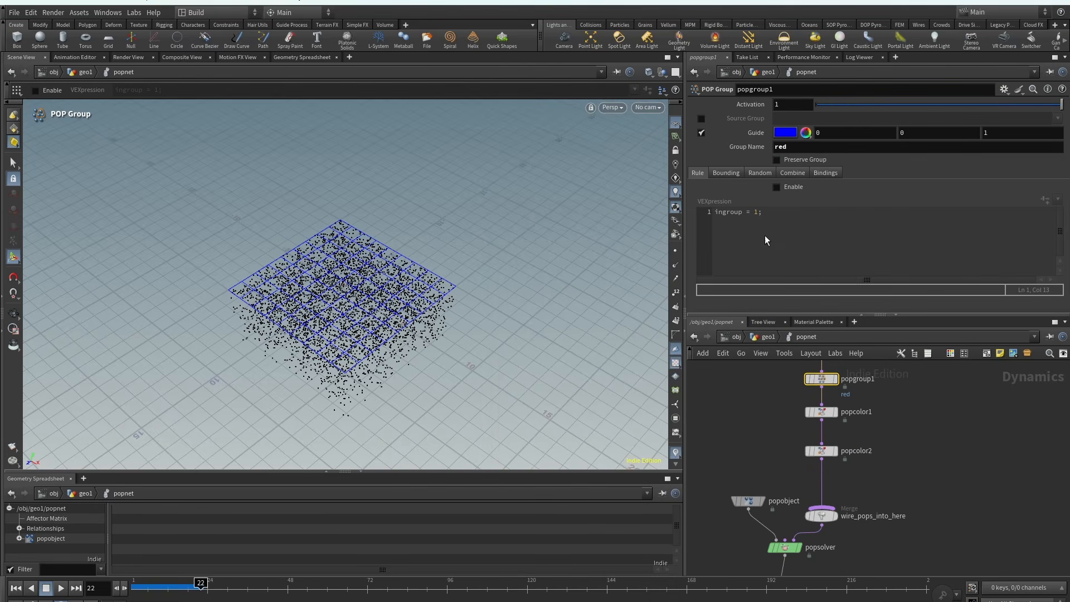
{"action": "left_click", "coordinate": [777, 187]}
{"action": "left_click", "coordinate": [134, 589]}
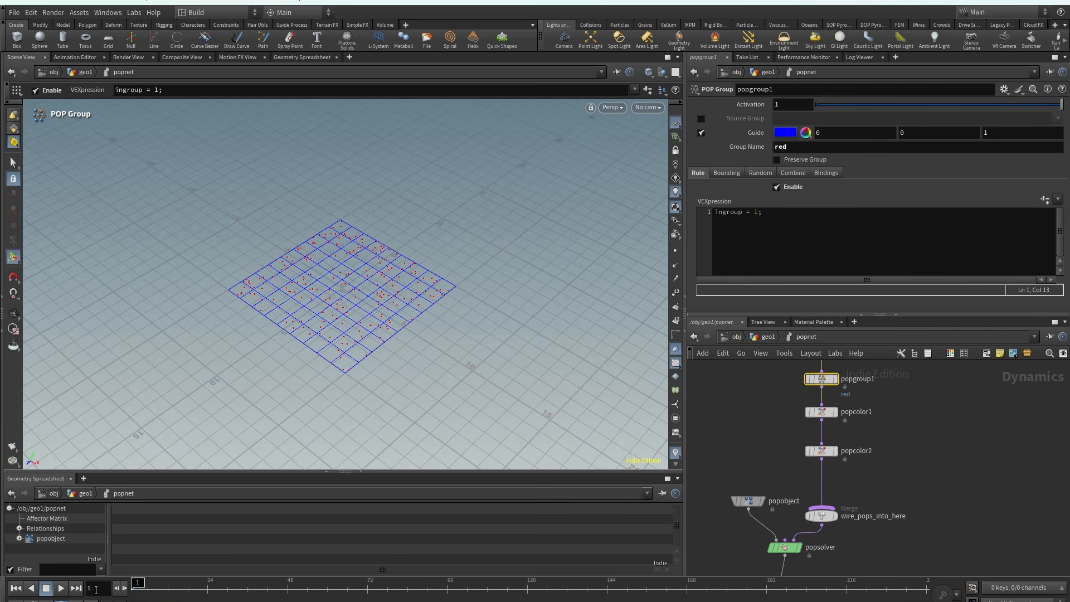
{"action": "left_click", "coordinate": [61, 588]}
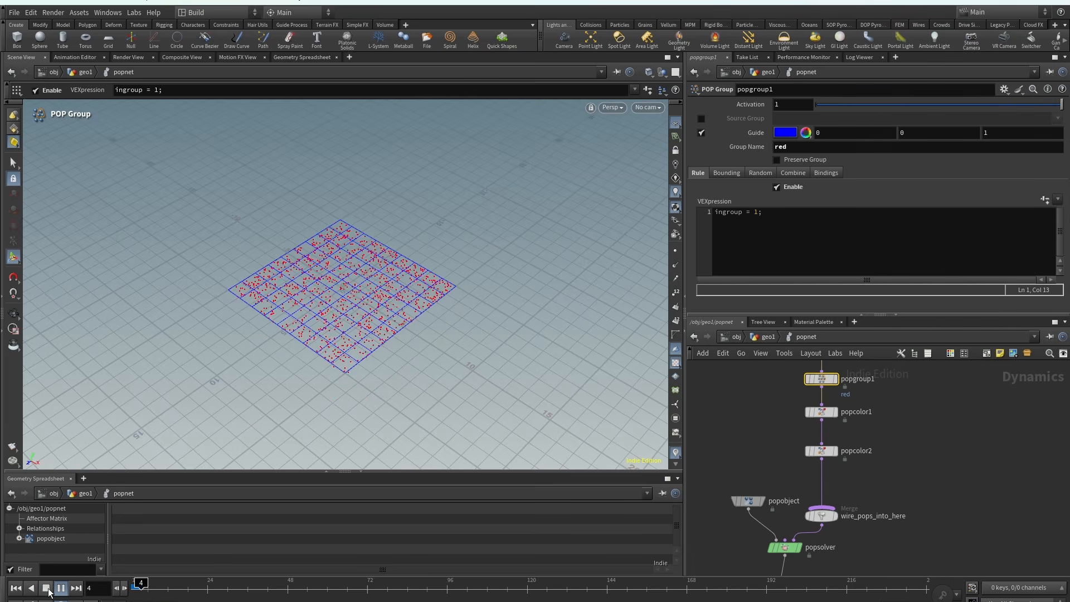
Check the point groups in popsolver's node info and scrub the timeline to frame 20.
{"action": "middle_click", "coordinate": [772, 549]}
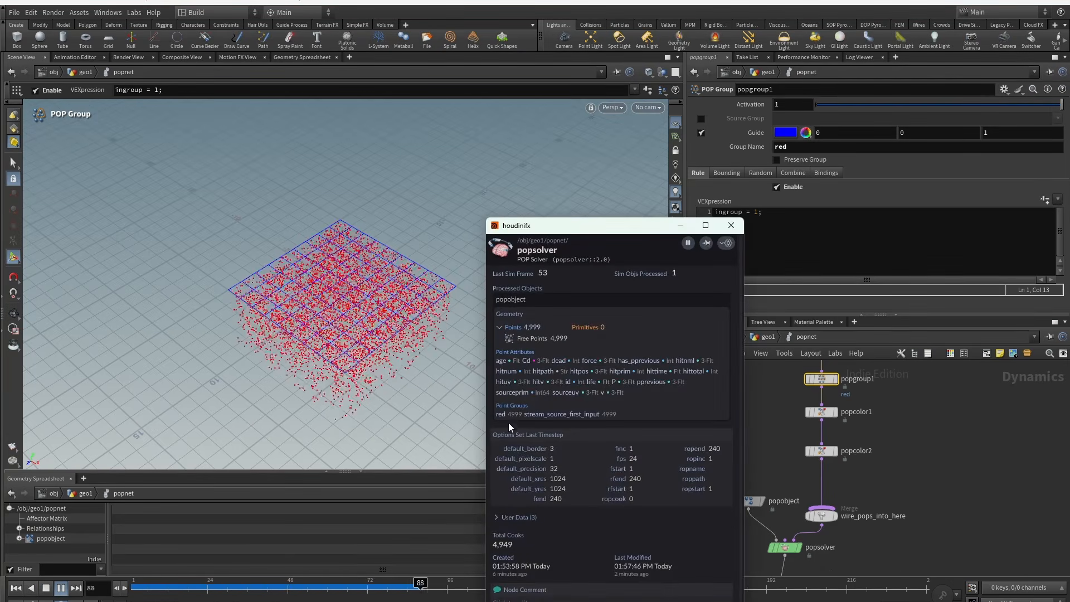
{"action": "left_click", "coordinate": [731, 226]}
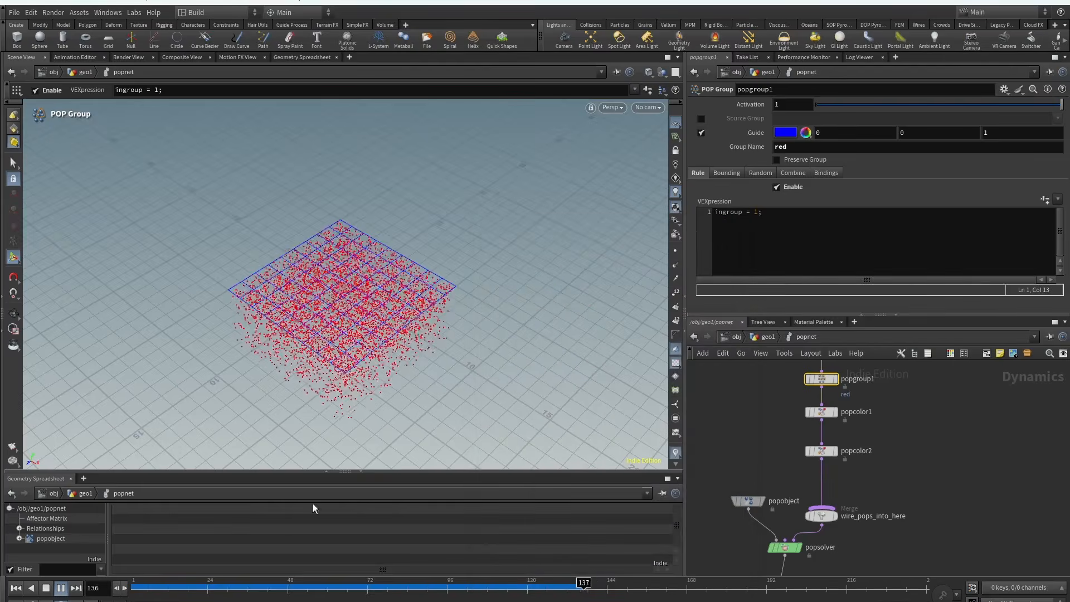
{"action": "left_click_drag", "start_coordinate": [142, 596], "coordinate": [223, 597]}
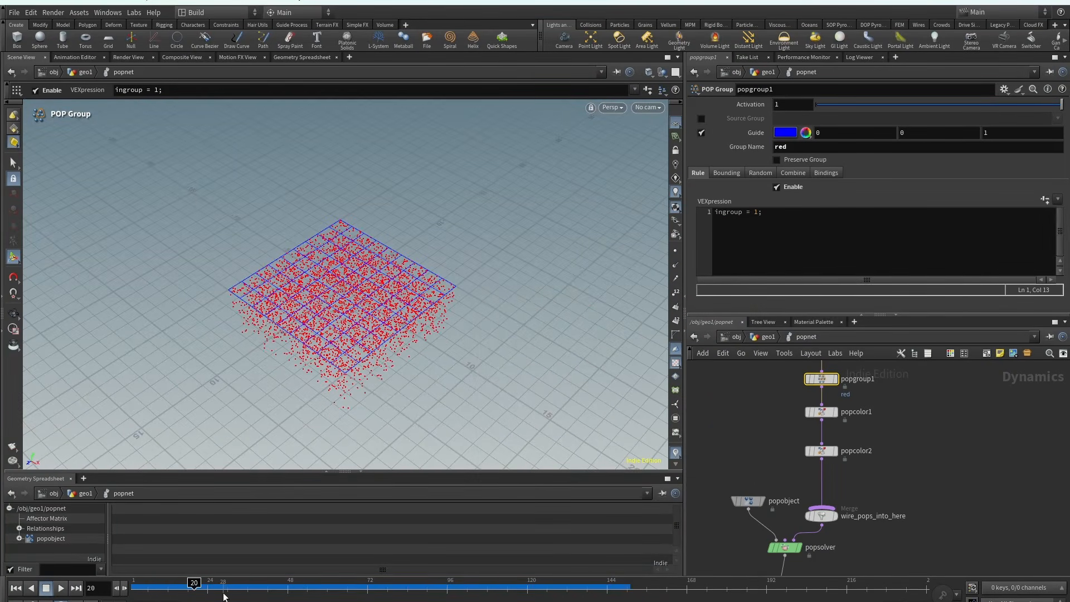
Turn off popgroup1's rule and enable its bounding instead, using a Bounding Sphere with size 4.9 on all axes.
{"action": "middle_click_drag", "start_coordinate": [958, 428], "coordinate": [956, 468]}
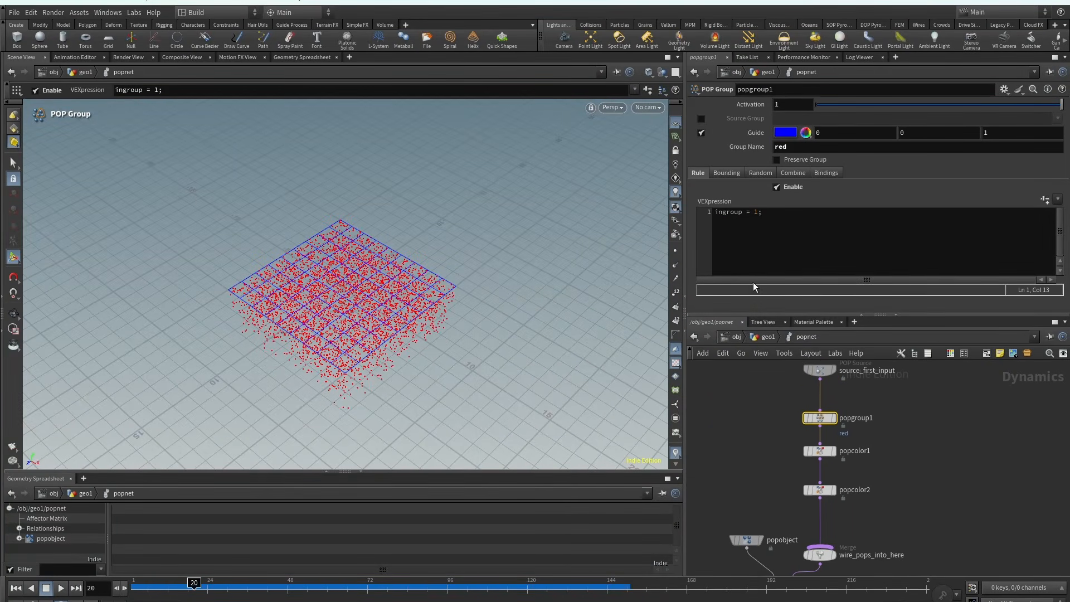
{"action": "left_click", "coordinate": [792, 188]}
{"action": "left_click", "coordinate": [724, 173]}
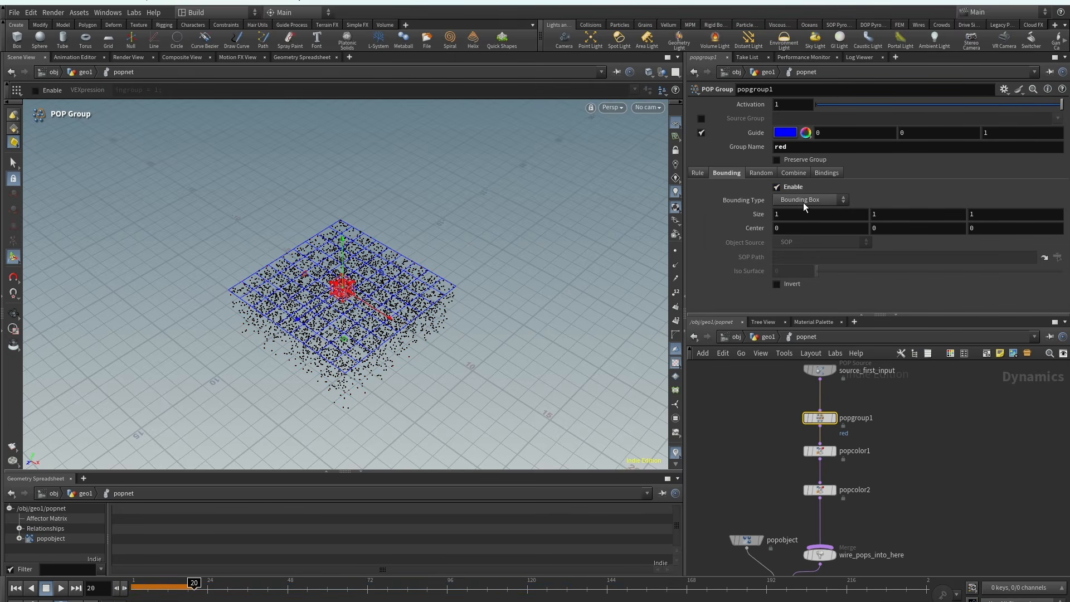
{"action": "left_click", "coordinate": [804, 202]}
{"action": "left_click", "coordinate": [804, 221]}
{"action": "middle_click_drag", "start_coordinate": [741, 214], "coordinate": [942, 210]}
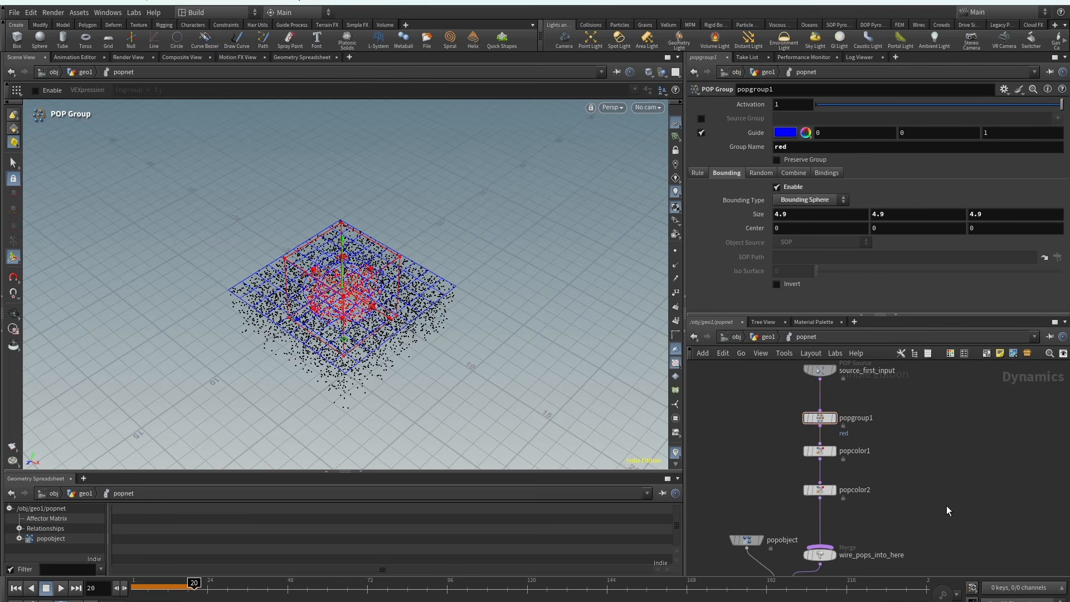
Replay the simulation from frame 1 and examine the particle colors around the bounding sphere from the side, stopping at frame 130.
{"action": "middle_click_drag", "start_coordinate": [948, 507], "coordinate": [936, 451]}
{"action": "left_click_drag", "start_coordinate": [188, 588], "coordinate": [65, 596]}
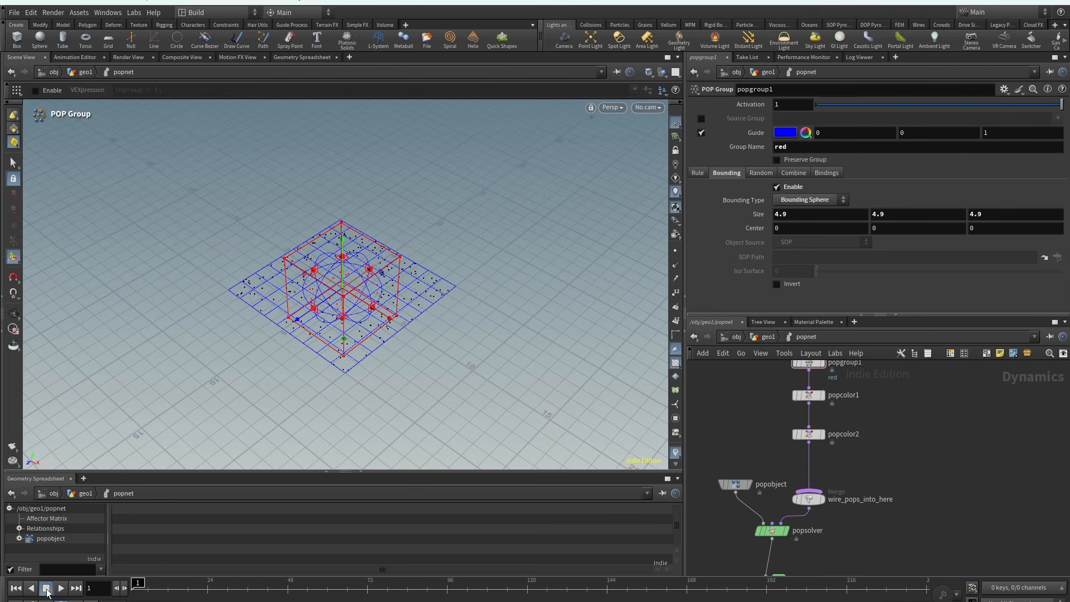
{"action": "left_click", "coordinate": [829, 433]}
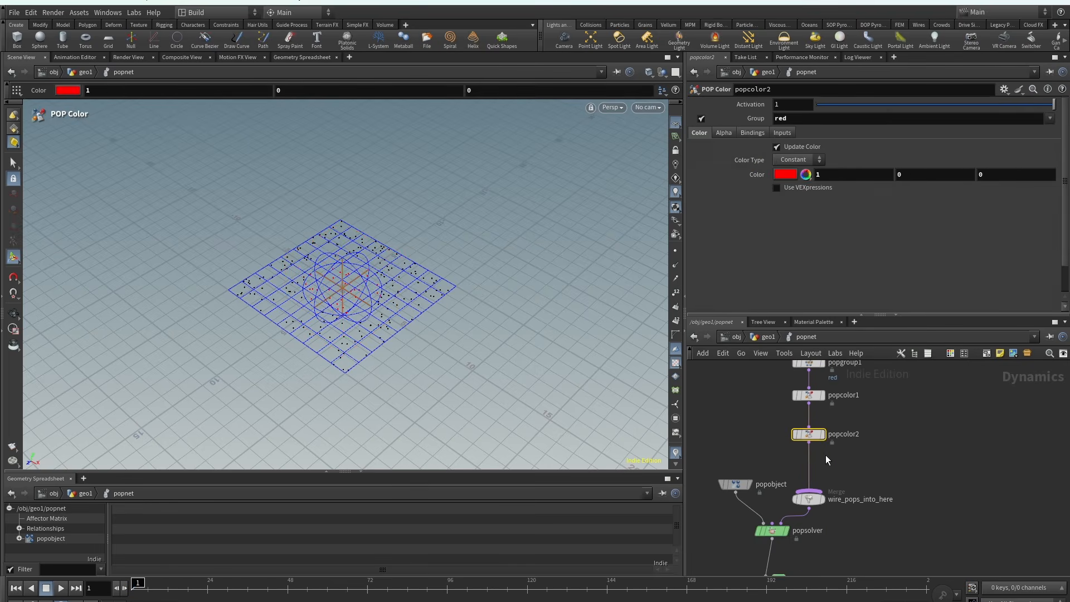
{"action": "left_click", "coordinate": [60, 588]}
{"action": "key", "text": "Escape"}
{"action": "left_click_drag", "start_coordinate": [334, 346], "coordinate": [330, 301]}
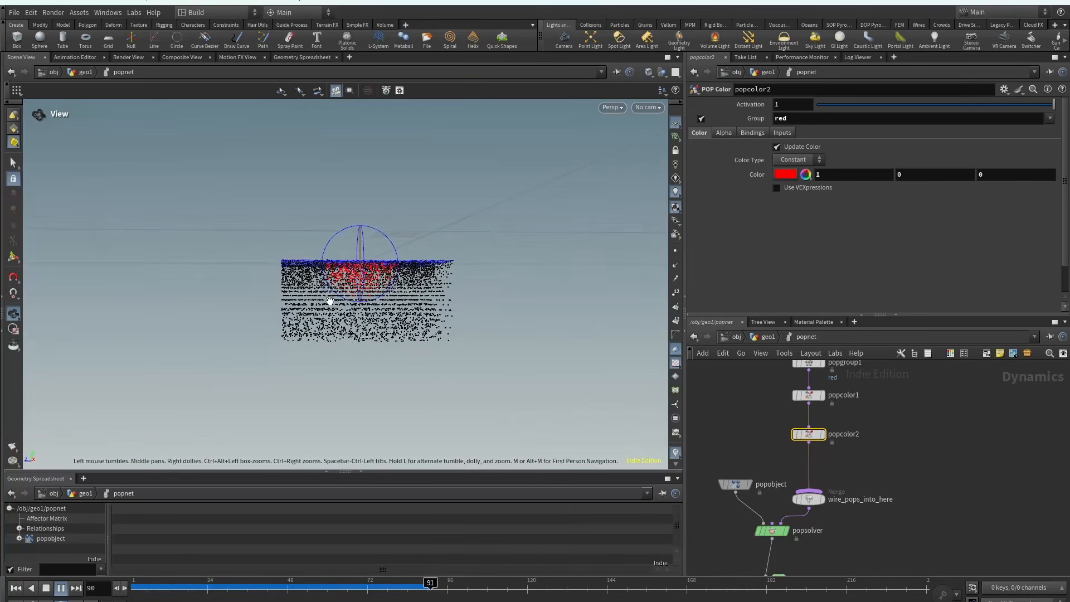
{"action": "scroll", "coordinate": [330, 301], "scroll_direction": "up", "scroll_amount": 3}
{"action": "key", "text": "Return"}
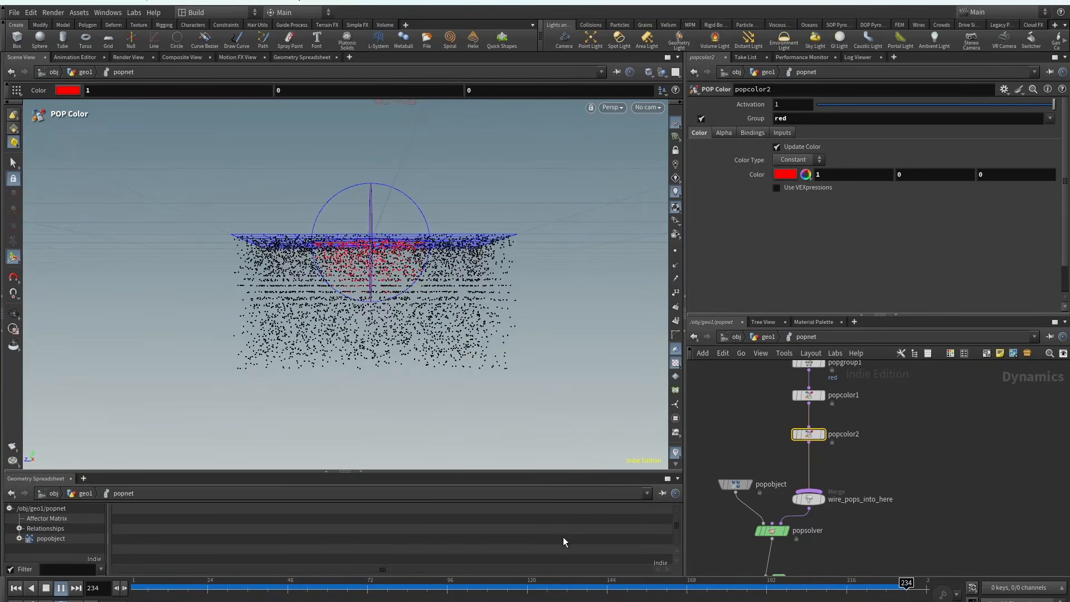
{"action": "left_click", "coordinate": [561, 592]}
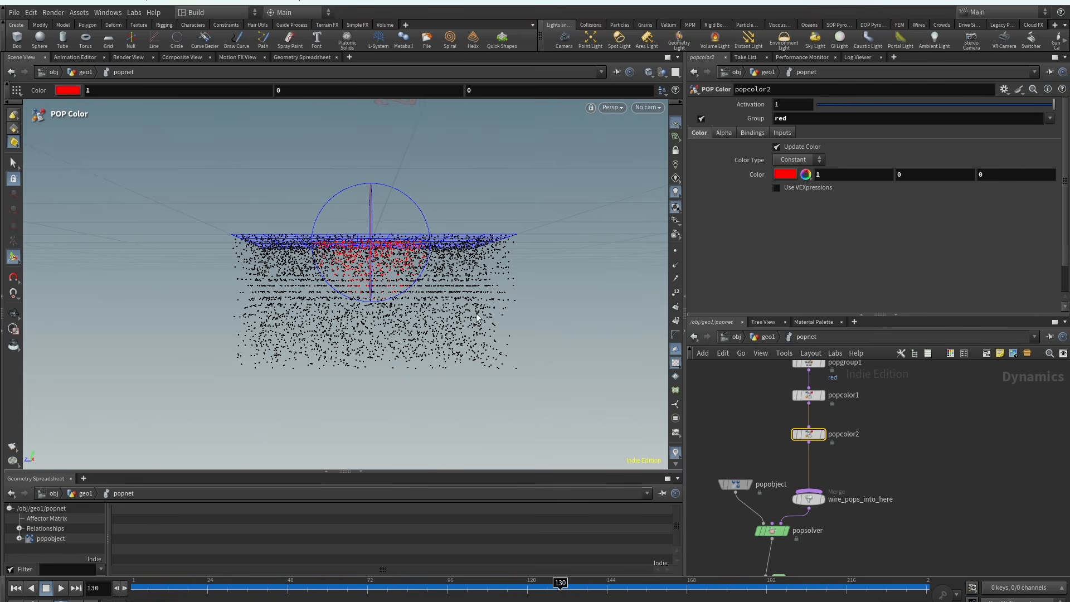
Set the Just Born Group of source_first_input to newPt.
{"action": "left_click", "coordinate": [818, 396]}
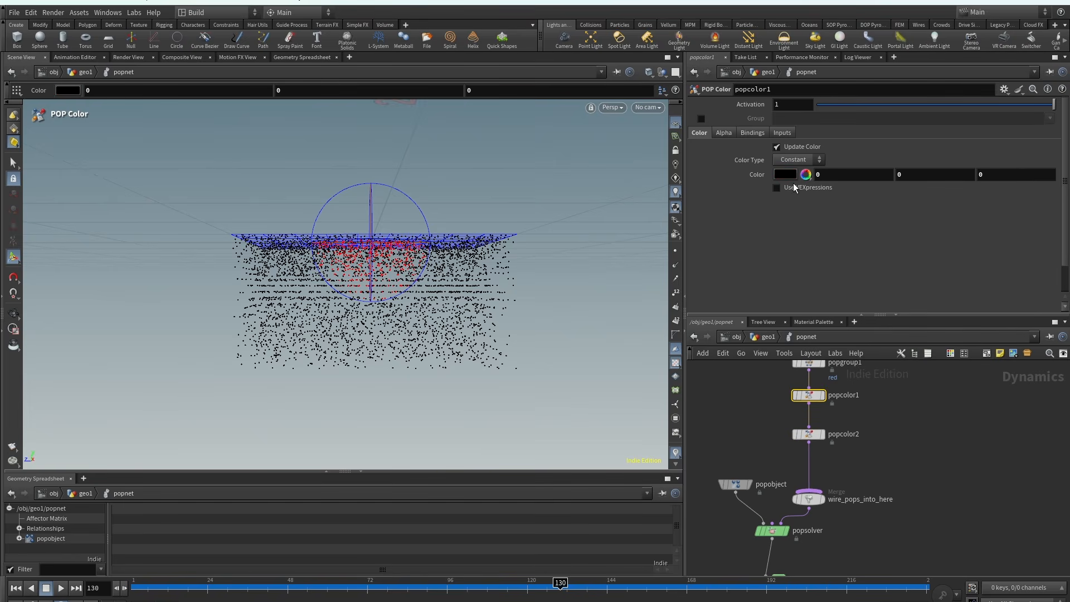
{"action": "middle_click_drag", "start_coordinate": [767, 384], "coordinate": [780, 446]}
{"action": "left_click", "coordinate": [823, 375]}
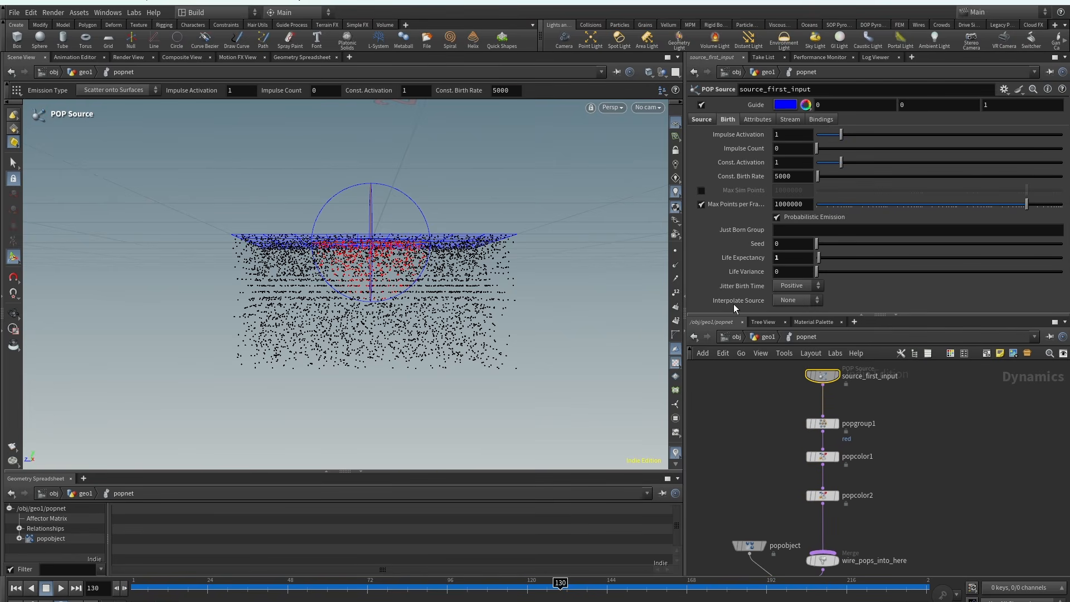
{"action": "left_click", "coordinate": [803, 229]}
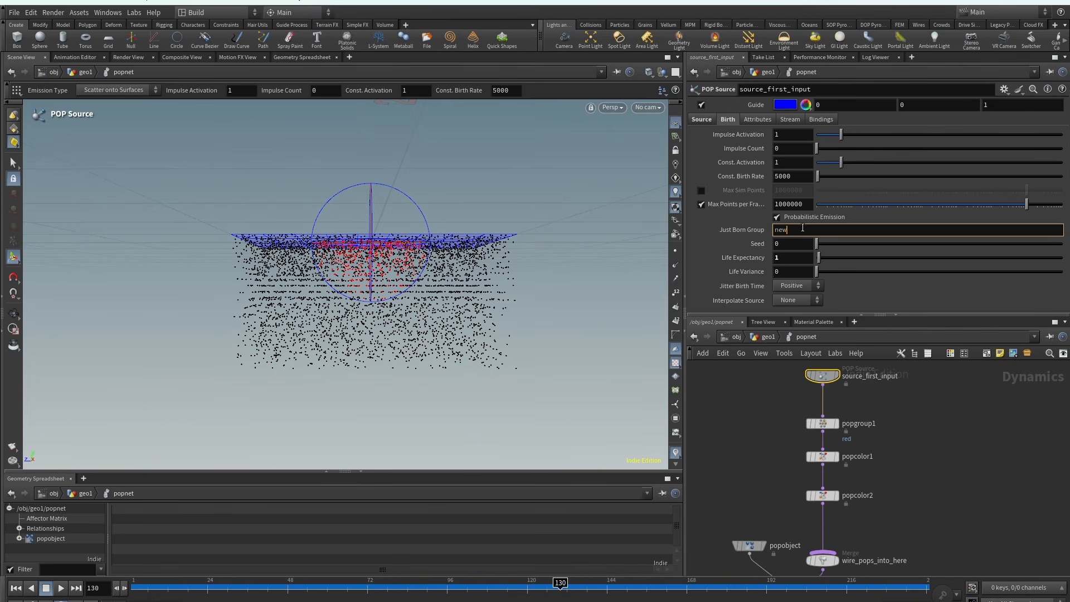
{"action": "key", "text": "Return"}
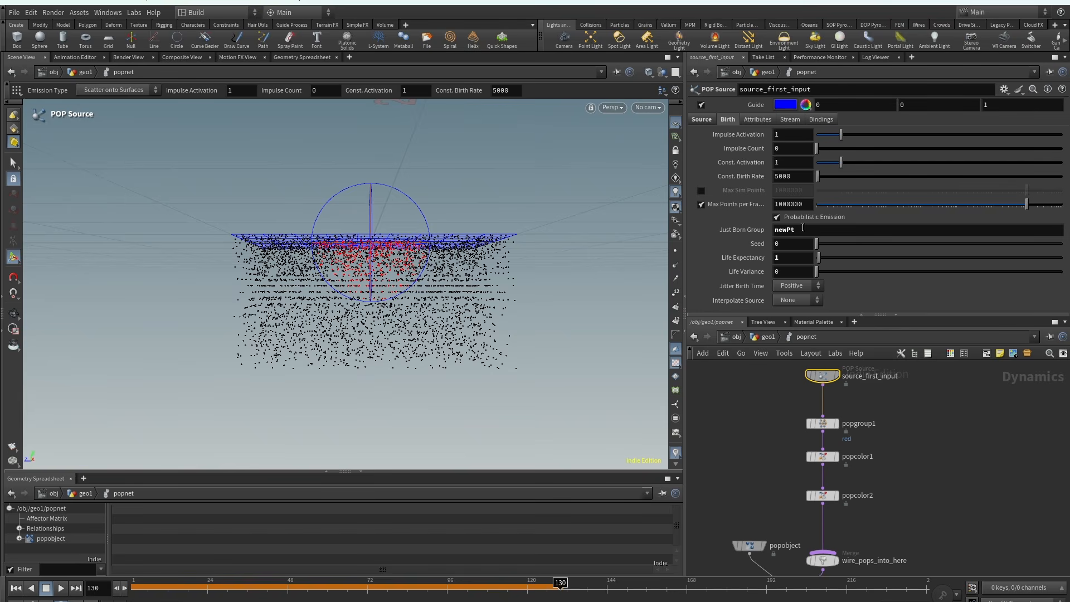
Return to frame 1 and enable the group restriction on popcolor1 with newPt as its group.
{"action": "double_click", "coordinate": [802, 229]}
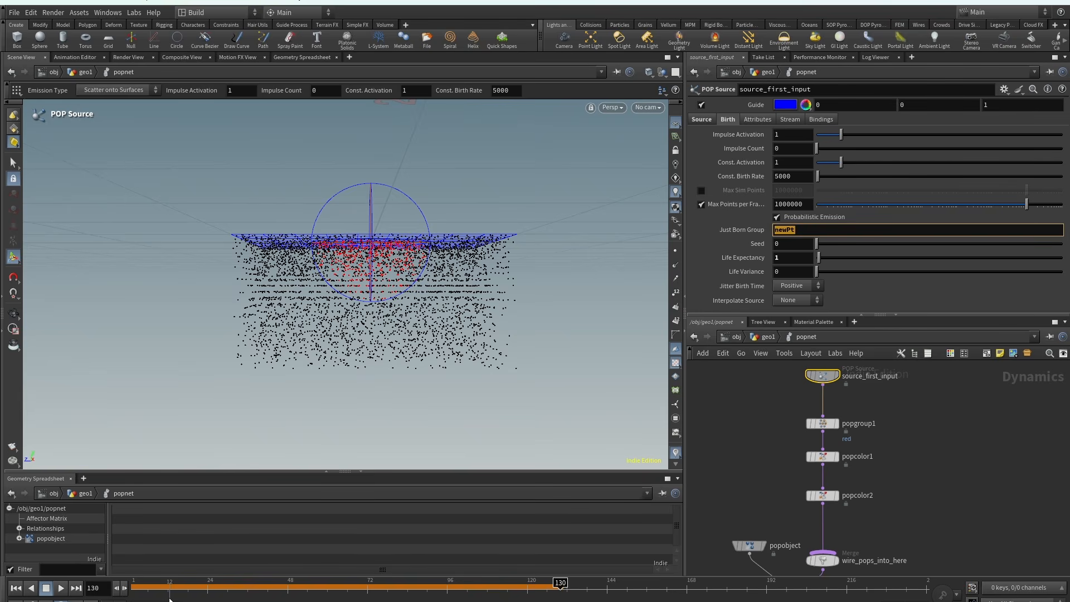
{"action": "left_click_drag", "start_coordinate": [170, 598], "coordinate": [118, 595]}
{"action": "left_click_drag", "start_coordinate": [852, 507], "coordinate": [857, 510]}
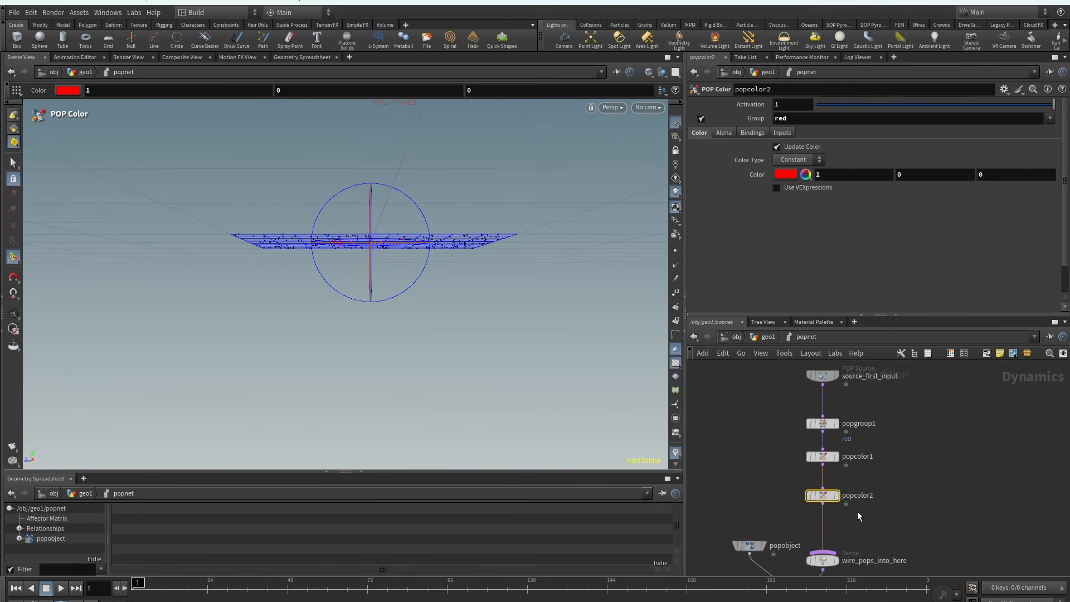
{"action": "left_click_drag", "start_coordinate": [876, 453], "coordinate": [876, 454]}
{"action": "left_click", "coordinate": [702, 119]}
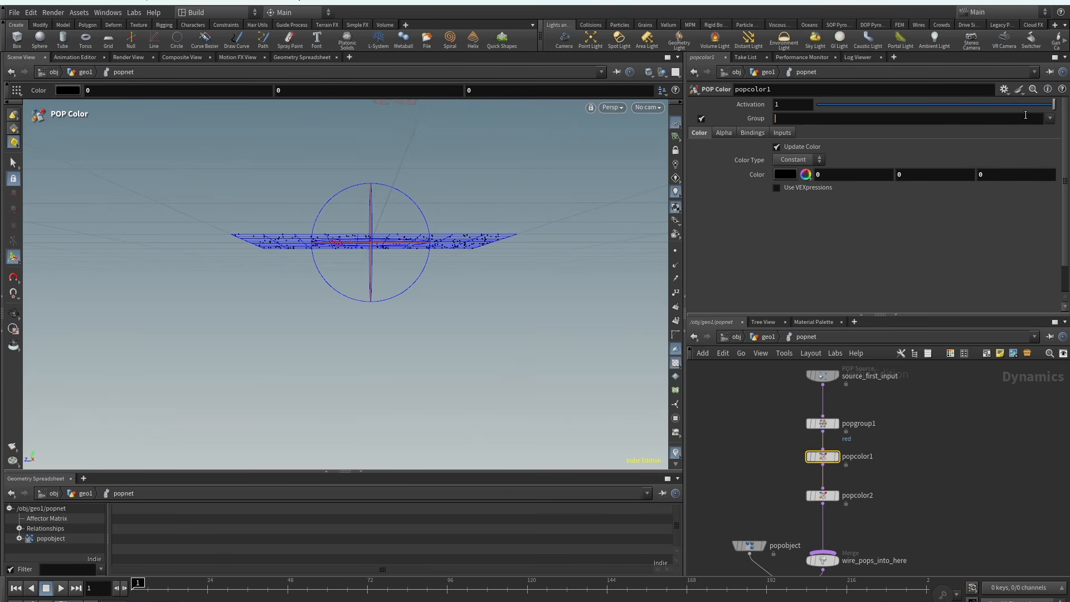
{"action": "type", "text": "newPt"}
{"action": "left_click", "coordinate": [1023, 474]}
Replay the simulation and examine the falling particles' colors from above and from the side.
{"action": "left_click_drag", "start_coordinate": [281, 159], "coordinate": [308, 239], "text": "alt"}
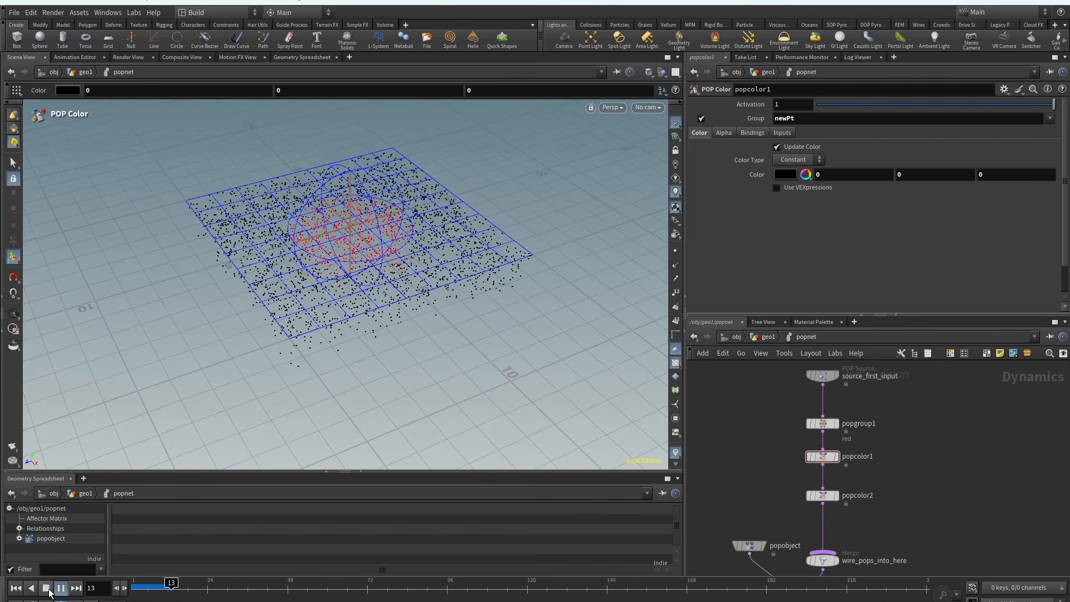
{"action": "left_click_drag", "start_coordinate": [402, 406], "coordinate": [373, 344], "text": "alt"}
{"action": "middle_click_drag", "start_coordinate": [372, 343], "coordinate": [370, 299], "text": "alt"}
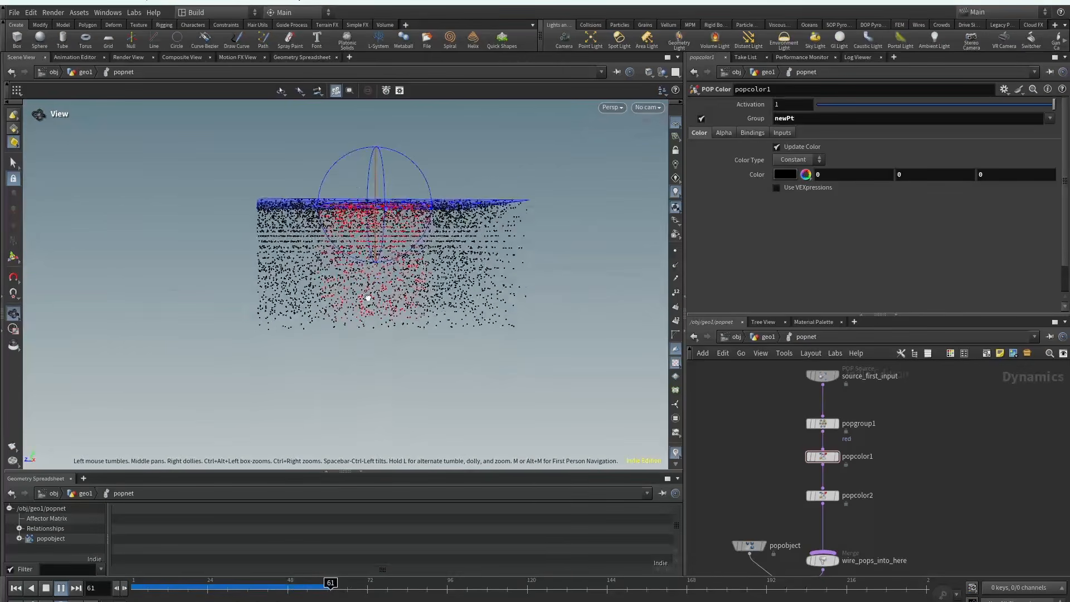
{"action": "left_click_drag", "start_coordinate": [370, 299], "coordinate": [399, 311], "text": "alt"}
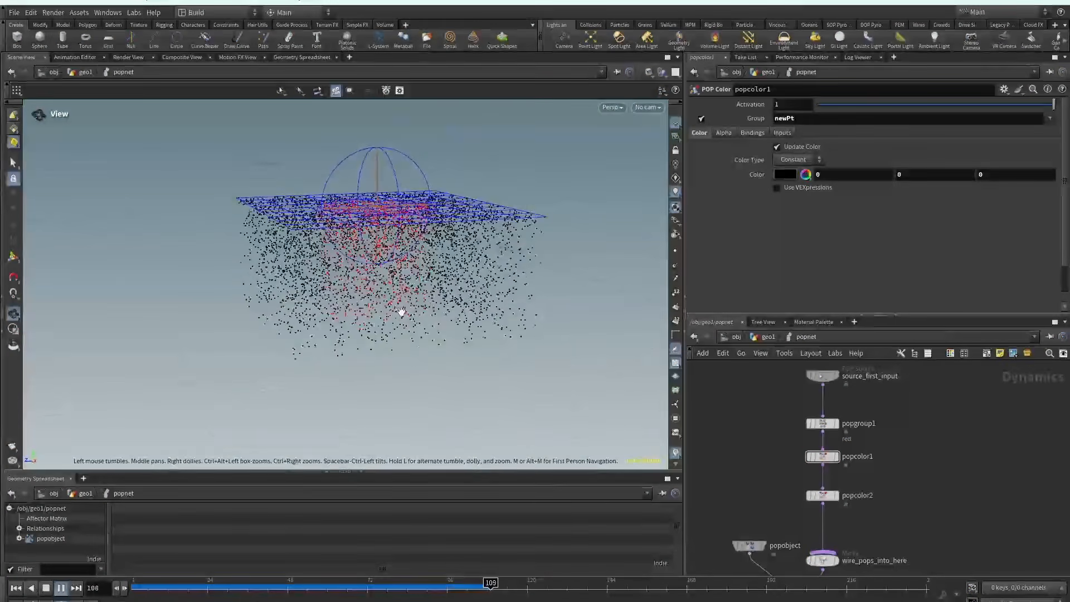
Move popgroup1's bounding sphere beyond the grid's edge to a center of about 0, 0.77, -9.36, with the simulation reset to frame 1.
{"action": "left_click", "coordinate": [824, 497]}
{"action": "middle_click_drag", "start_coordinate": [776, 482], "coordinate": [761, 515]}
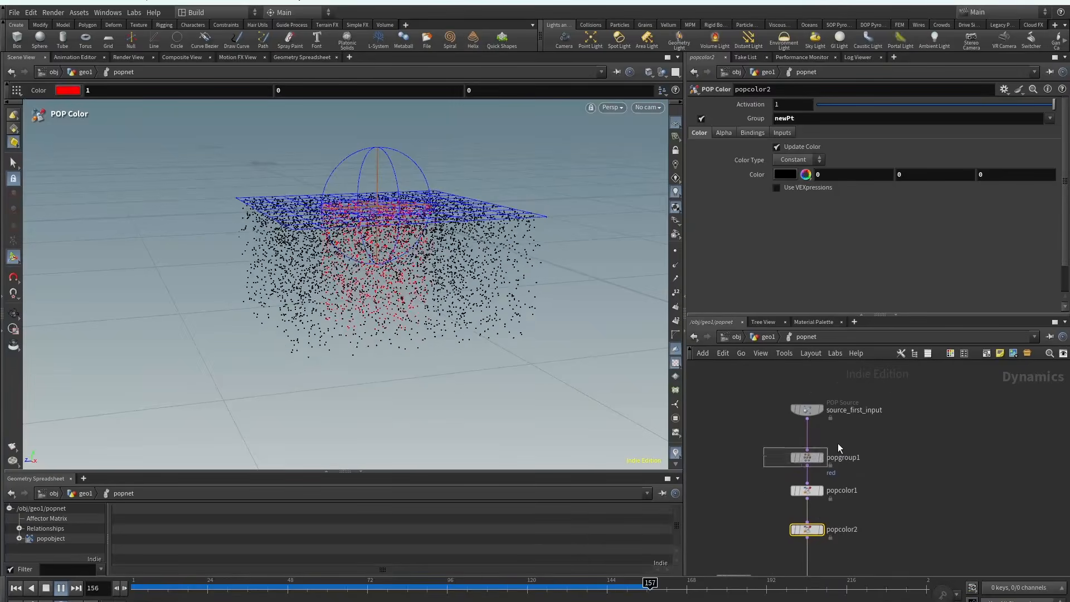
{"action": "left_click", "coordinate": [807, 458]}
{"action": "left_click_drag", "start_coordinate": [389, 169], "coordinate": [479, 91], "text": "alt"}
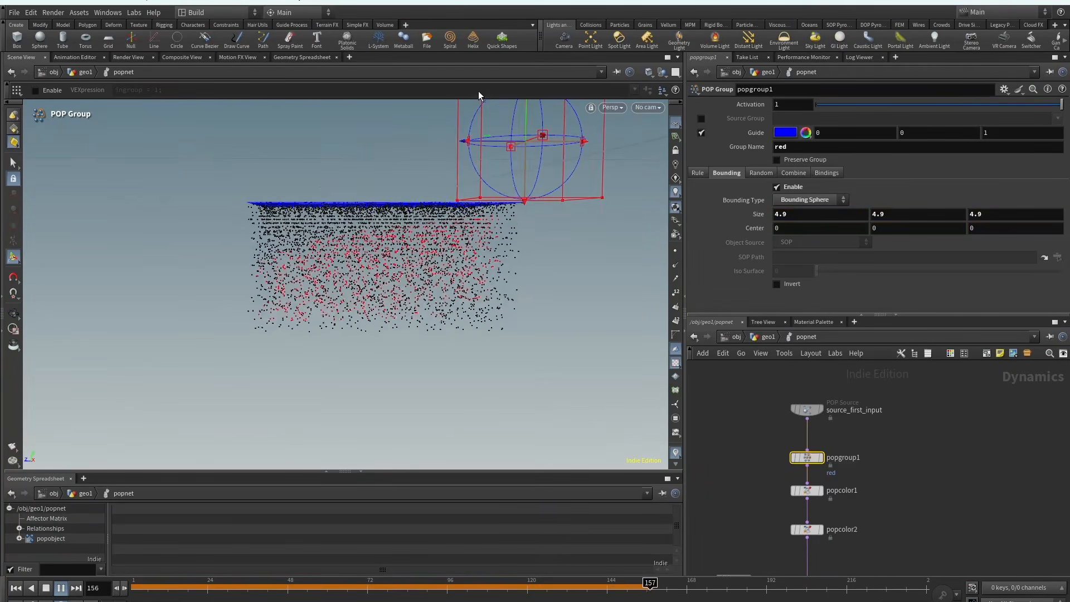
{"action": "left_click_drag", "start_coordinate": [313, 193], "coordinate": [342, 257], "text": "alt"}
{"action": "left_click", "coordinate": [47, 590]}
{"action": "scroll", "coordinate": [231, 270], "scroll_direction": "down", "scroll_amount": 3}
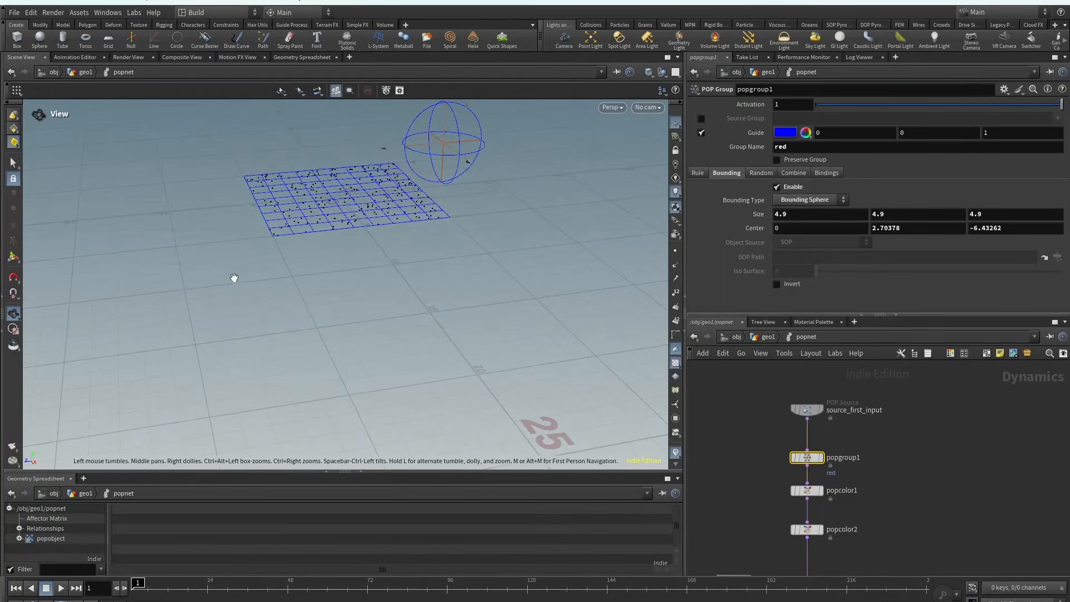
{"action": "left_click_drag", "start_coordinate": [232, 277], "coordinate": [240, 379], "text": "alt"}
{"action": "left_click_drag", "start_coordinate": [363, 260], "coordinate": [402, 306], "text": "alt"}
Keyframe the bounding sphere's center at frame 1 and move it across to the grid's opposite side at about frame 65.
{"action": "left_click", "coordinate": [755, 228], "text": "alt"}
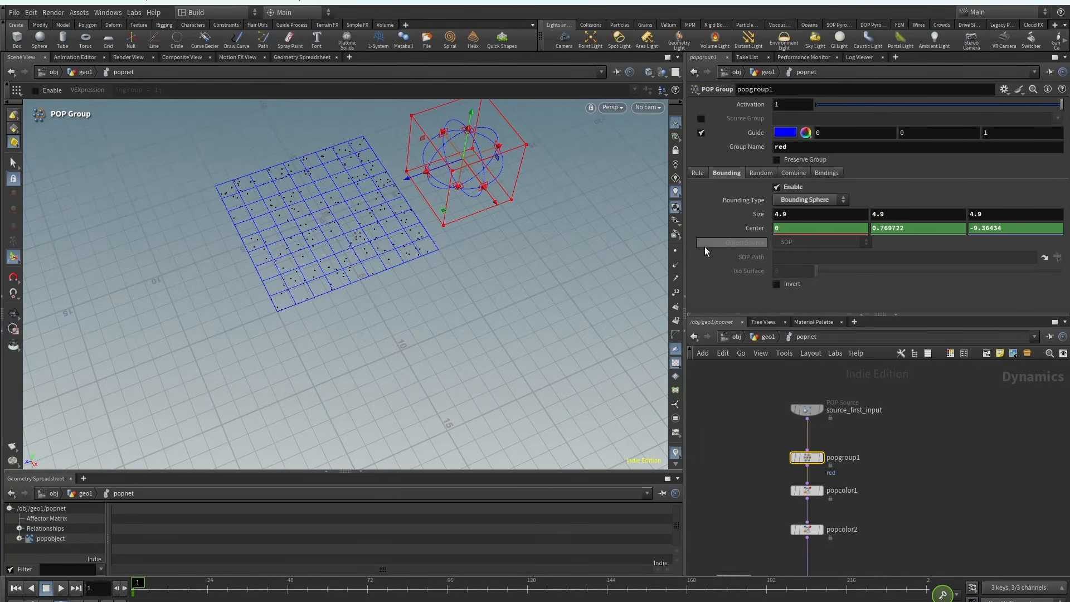
{"action": "left_click_drag", "start_coordinate": [161, 582], "coordinate": [345, 583]}
{"action": "left_click_drag", "start_coordinate": [409, 178], "coordinate": [90, 280]}
Play the simulation from frame 1 to check the coloring under the moving sphere, and return to frame 1.
{"action": "left_click_drag", "start_coordinate": [379, 370], "coordinate": [368, 273], "text": "alt"}
{"action": "left_click_drag", "start_coordinate": [190, 591], "coordinate": [126, 591]}
{"action": "left_click", "coordinate": [61, 589]}
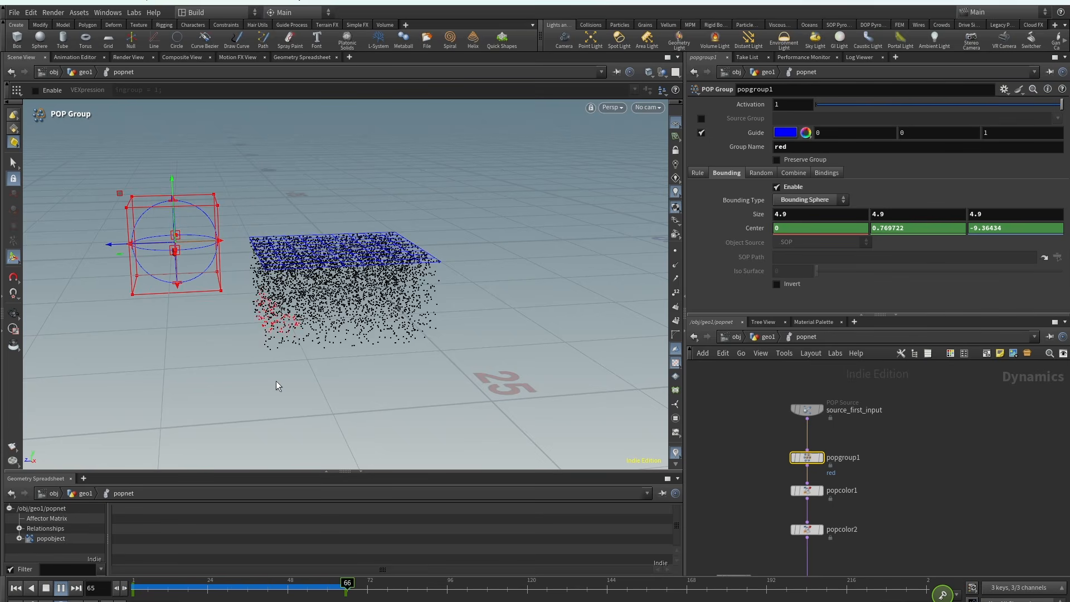
{"action": "left_click_drag", "start_coordinate": [162, 589], "coordinate": [103, 585]}
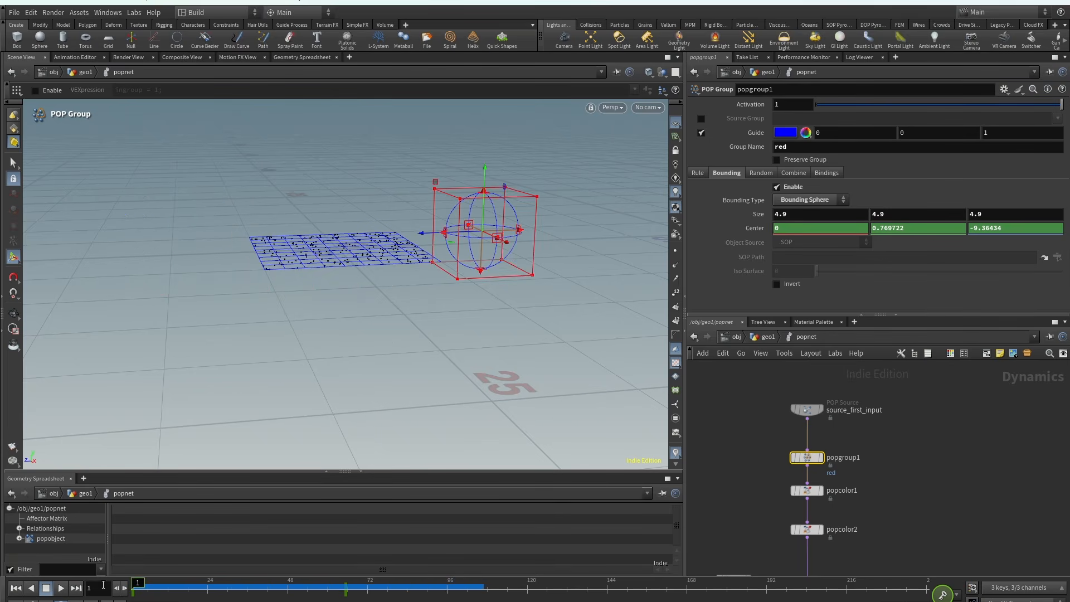
Delete the keyframes on the bounding sphere's center and move the sphere back over the grid's middle, at about 0, 0.77, -0.21.
{"action": "right_click", "coordinate": [751, 227]}
{"action": "left_click", "coordinate": [792, 307]}
{"action": "scroll", "coordinate": [366, 273], "scroll_direction": "up", "scroll_amount": 3}
{"action": "left_click_drag", "start_coordinate": [425, 241], "coordinate": [290, 267]}
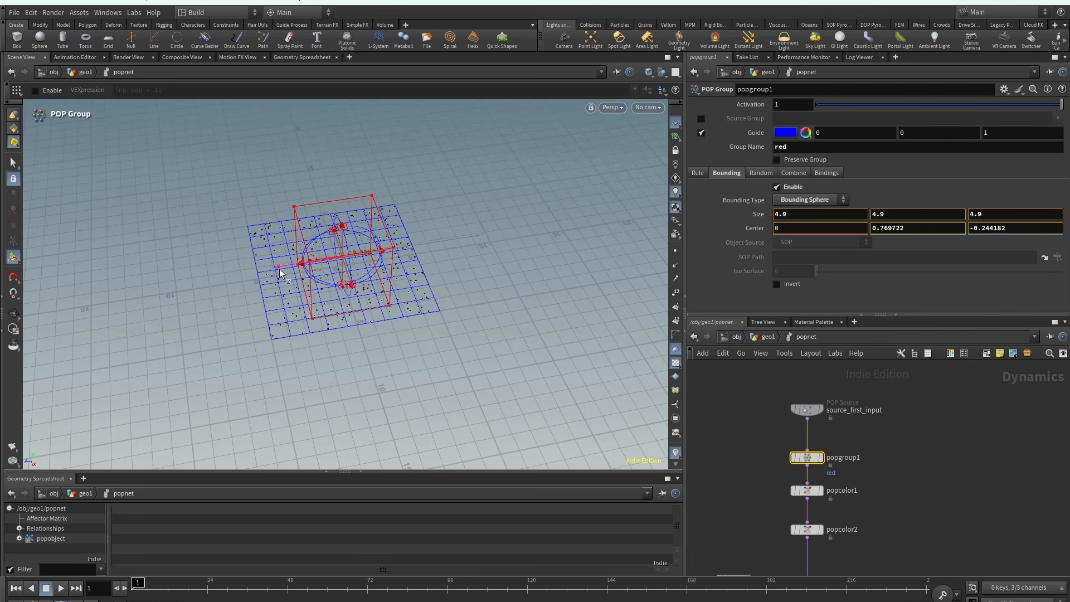
Turn off popgroup1's bounding, enable its random grouping instead and play the simulation.
{"action": "middle_click_drag", "start_coordinate": [874, 494], "coordinate": [882, 460]}
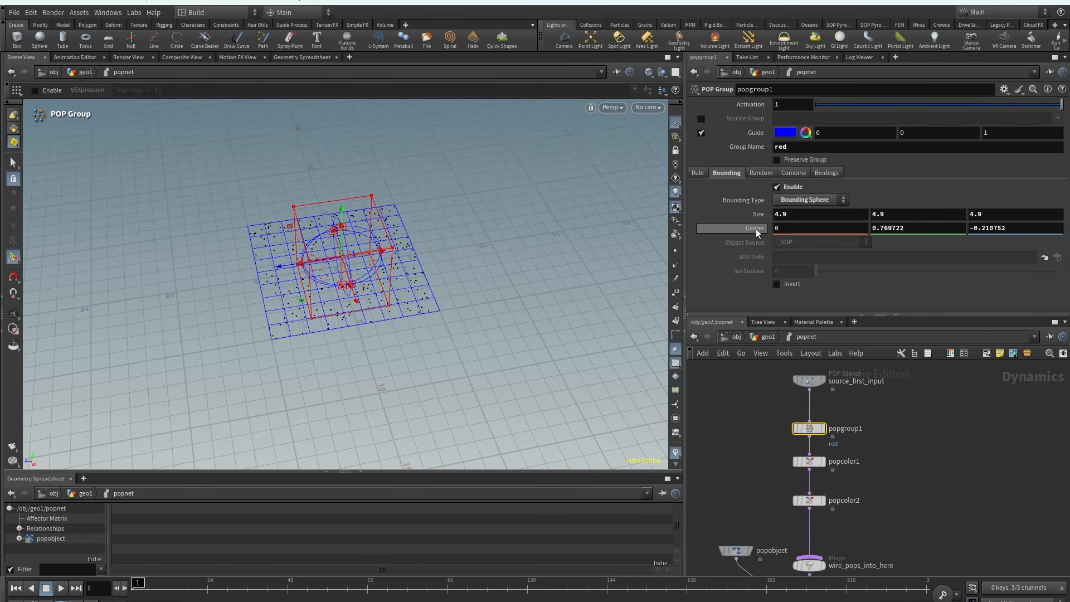
{"action": "left_click", "coordinate": [792, 189]}
{"action": "left_click", "coordinate": [762, 172]}
{"action": "left_click", "coordinate": [778, 188]}
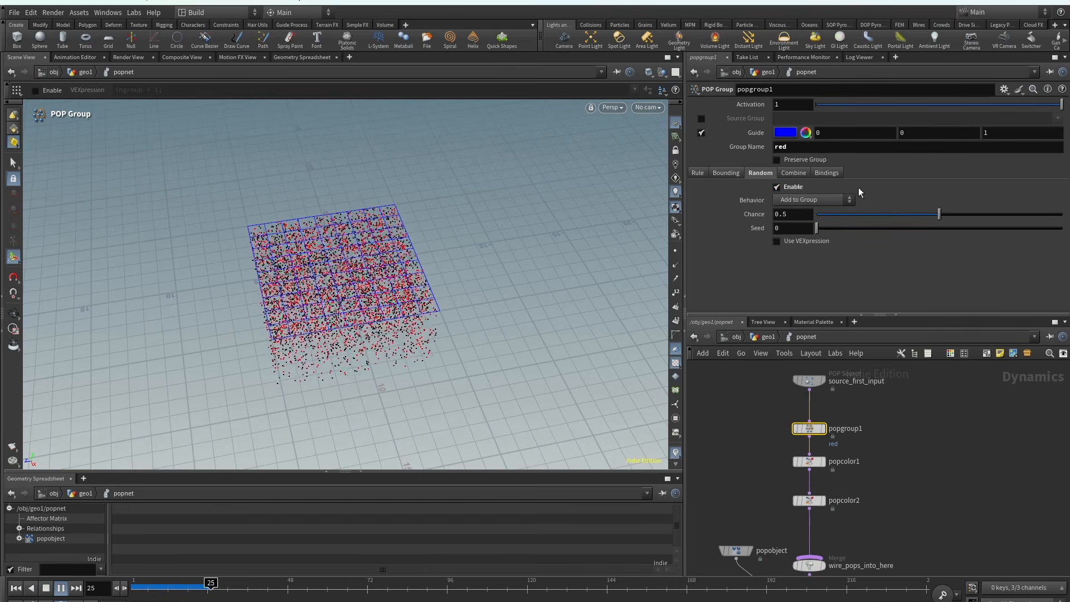
Set popgroup1's random chance to 0.659, the seed to 1.61 and the behavior to Remove from Group.
{"action": "left_click_drag", "start_coordinate": [938, 214], "coordinate": [880, 224]}
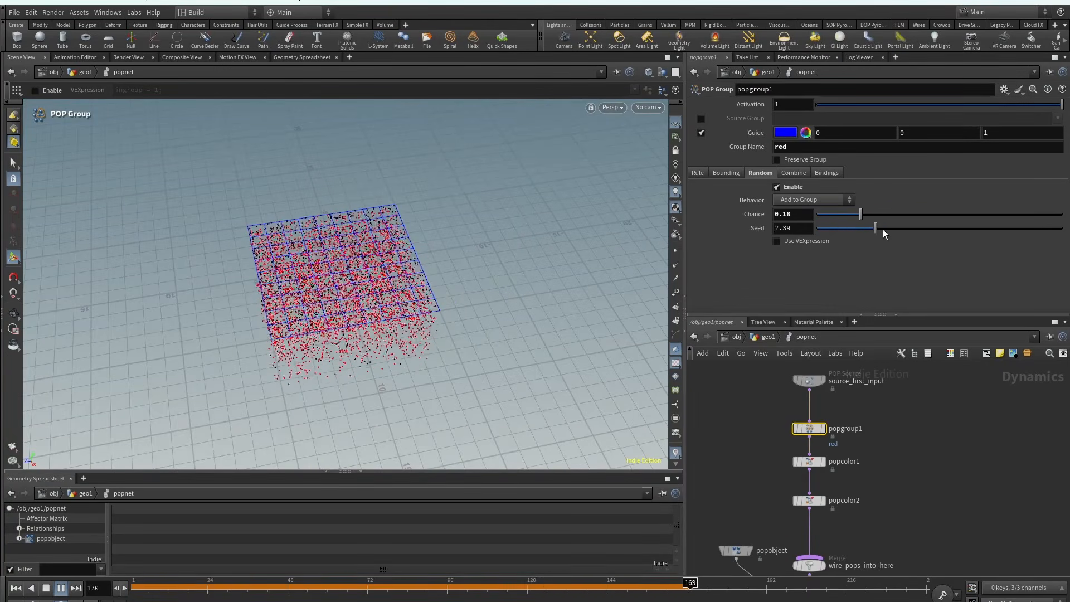
{"action": "left_click_drag", "start_coordinate": [853, 225], "coordinate": [817, 219]}
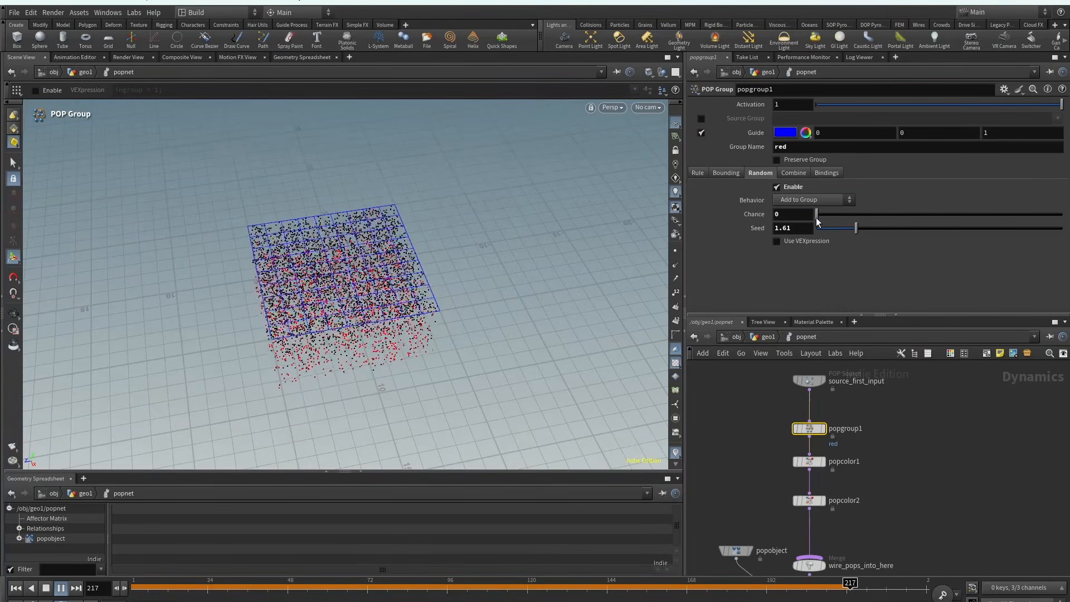
{"action": "left_click_drag", "start_coordinate": [902, 216], "coordinate": [979, 216]}
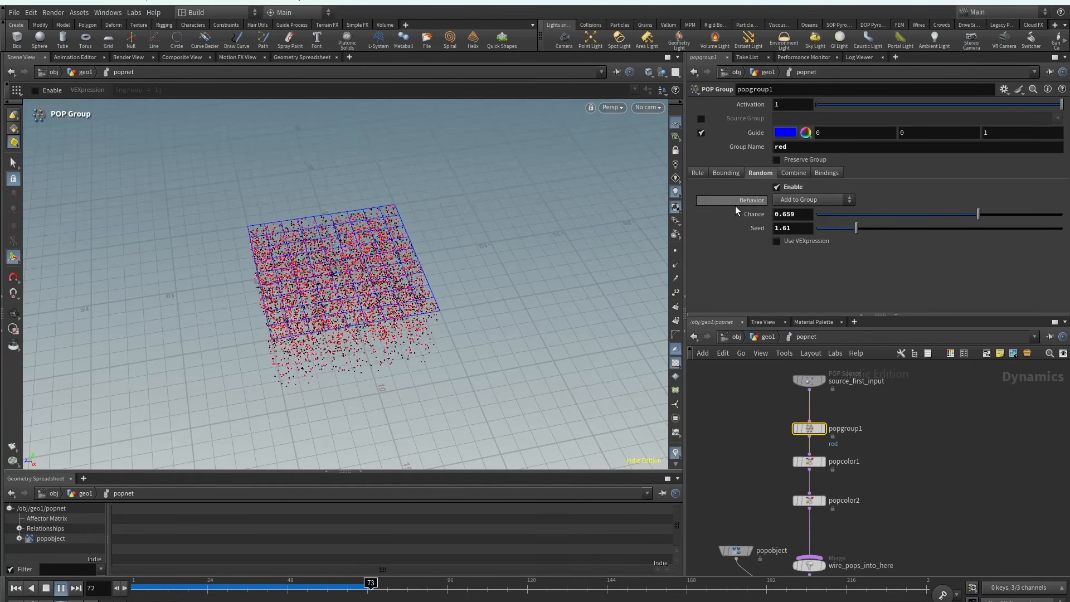
{"action": "left_click", "coordinate": [817, 199]}
{"action": "left_click", "coordinate": [814, 212]}
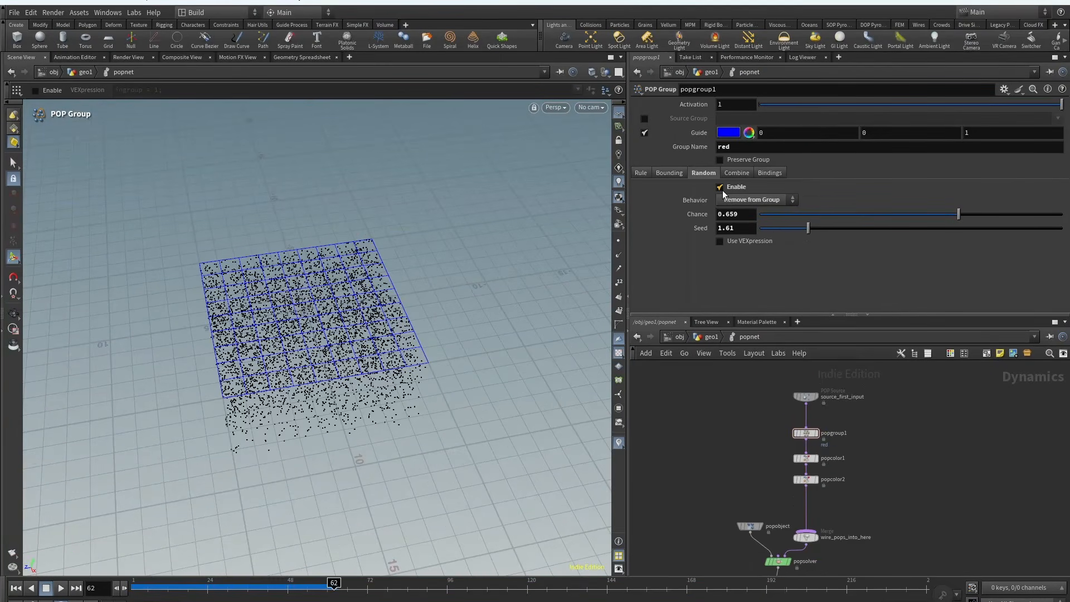
Turn off popgroup1's random grouping, enable its Bounding Sphere again and return to frame 1.
{"action": "left_click", "coordinate": [668, 174]}
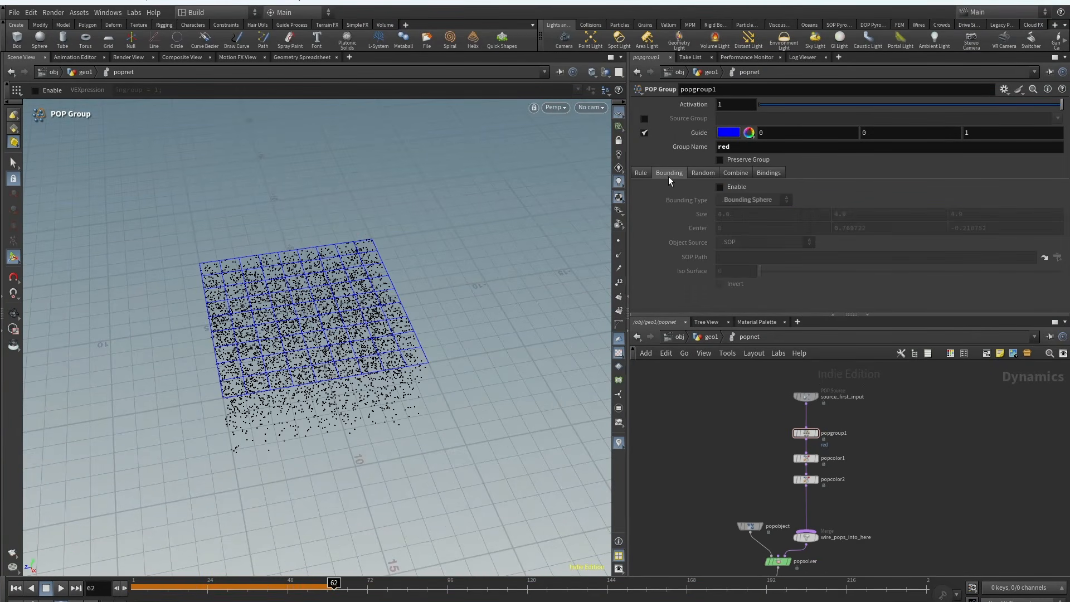
{"action": "left_click", "coordinate": [720, 188]}
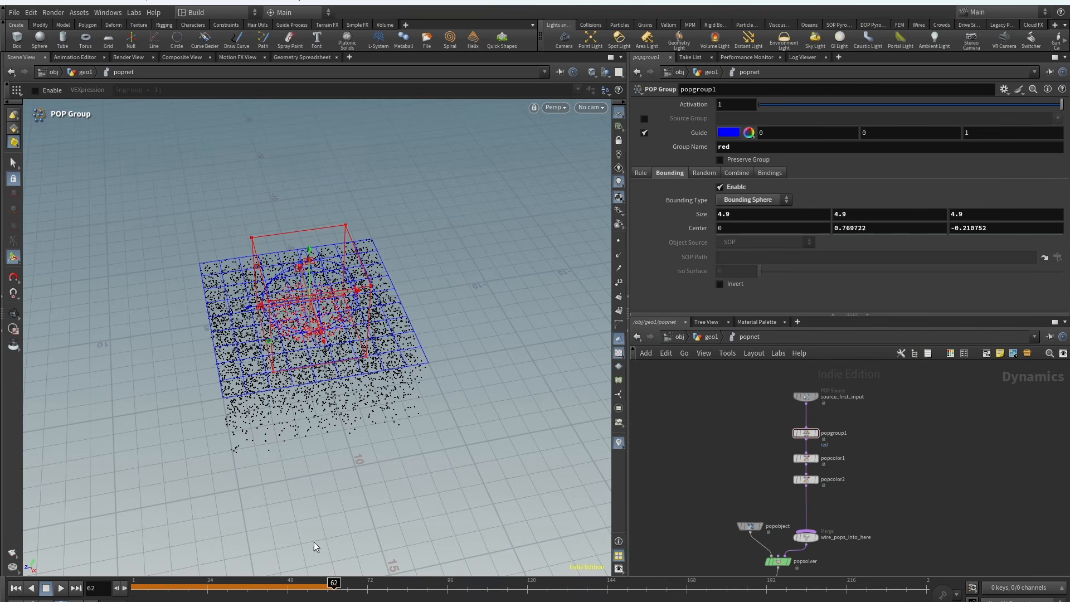
{"action": "left_click_drag", "start_coordinate": [192, 590], "coordinate": [88, 587]}
Set source_first_input's Const. Activation to 0 and its Impulse Count to 10000.
{"action": "left_click_drag", "start_coordinate": [897, 420], "coordinate": [723, 377]}
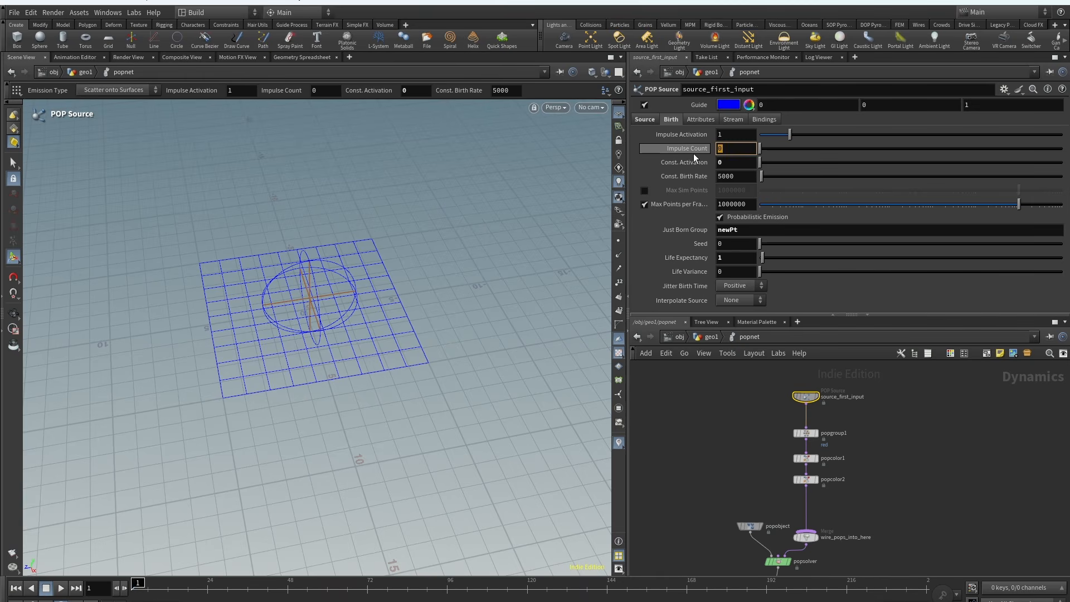
{"action": "type", "text": "100"}
{"action": "type", "text": "0"}
{"action": "key", "text": "Return"}
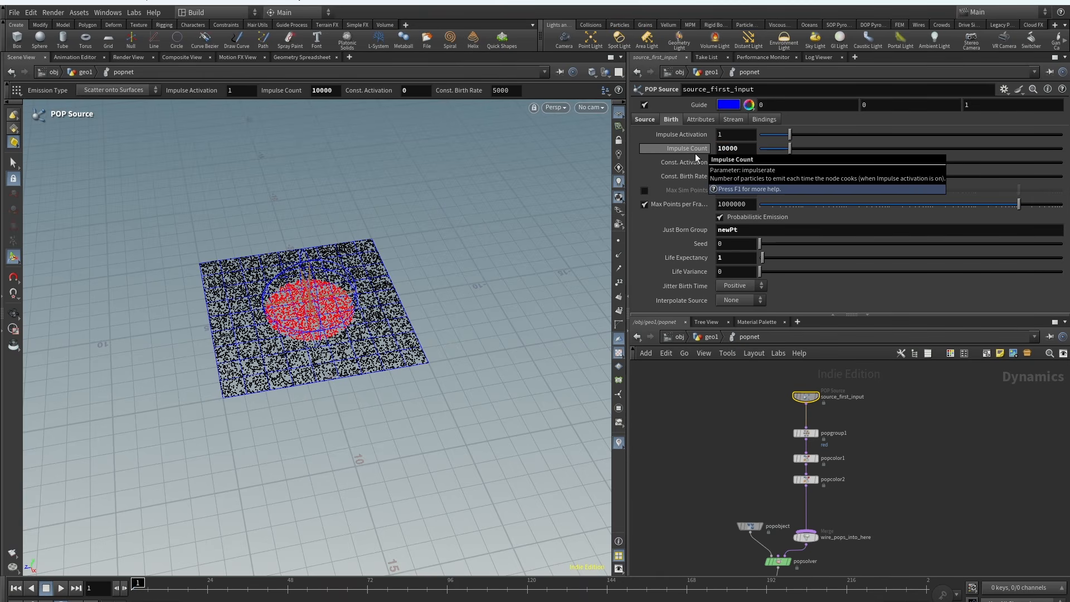
{"action": "key", "text": "Escape"}
{"action": "scroll", "coordinate": [391, 269], "scroll_direction": "up", "scroll_amount": 3}
{"action": "left_click_drag", "start_coordinate": [391, 270], "coordinate": [356, 307], "text": "alt"}
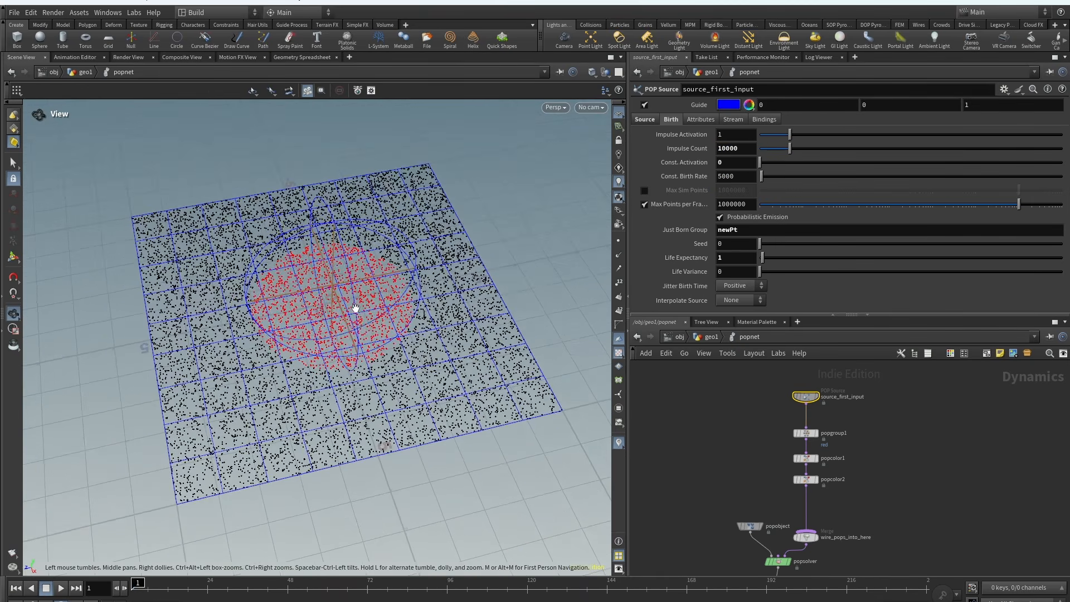
{"action": "scroll", "coordinate": [356, 307], "scroll_direction": "down", "scroll_amount": 2}
{"action": "middle_click_drag", "start_coordinate": [930, 504], "coordinate": [909, 493]}
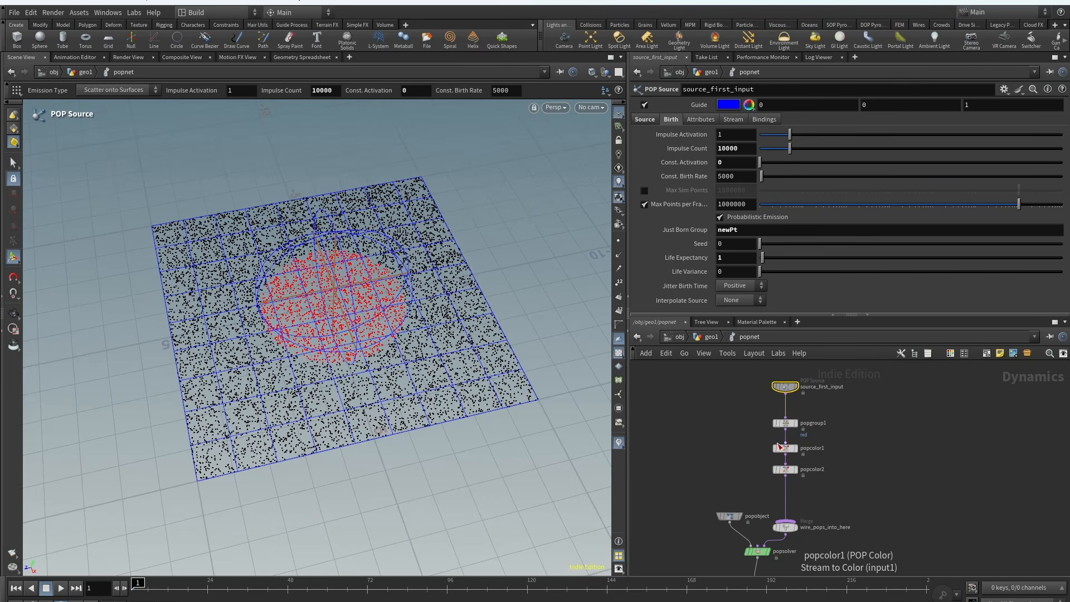
Enlarge popgroup1's bounding sphere uniformly and enable its random removal in addition to the bounding.
{"action": "left_click", "coordinate": [785, 423]}
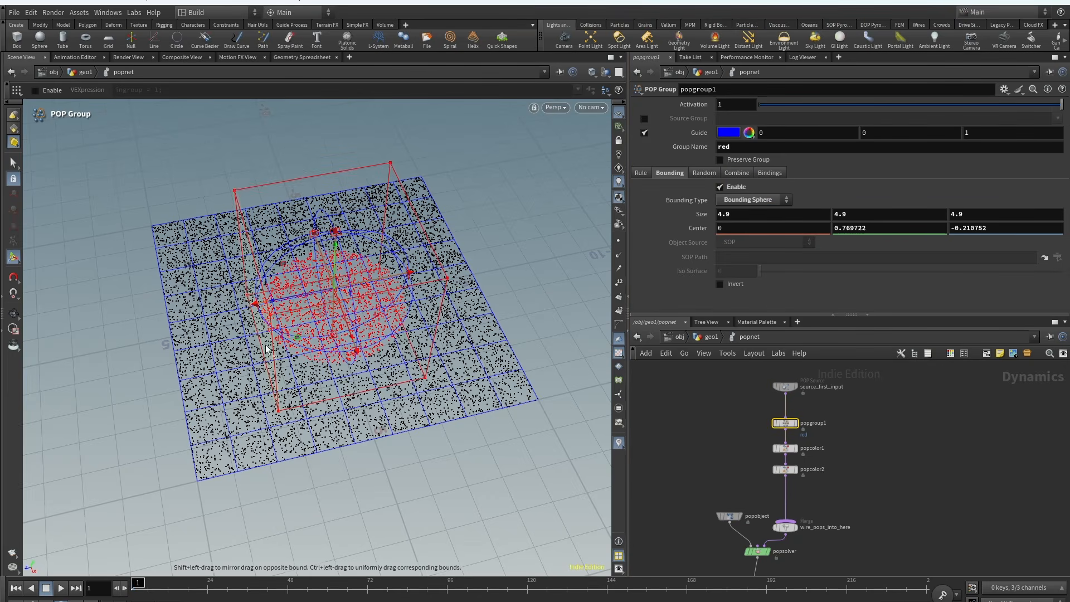
{"action": "middle_click_drag", "start_coordinate": [695, 212], "coordinate": [750, 214]}
{"action": "left_click", "coordinate": [702, 173]}
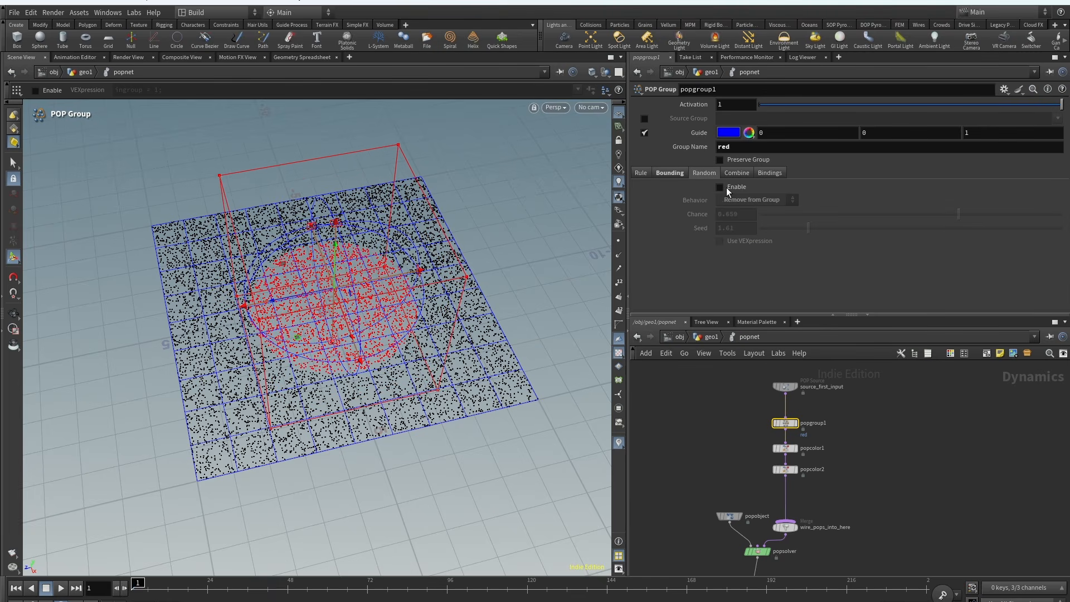
{"action": "left_click", "coordinate": [721, 187]}
{"action": "left_click_drag", "start_coordinate": [318, 220], "coordinate": [331, 232], "text": "alt"}
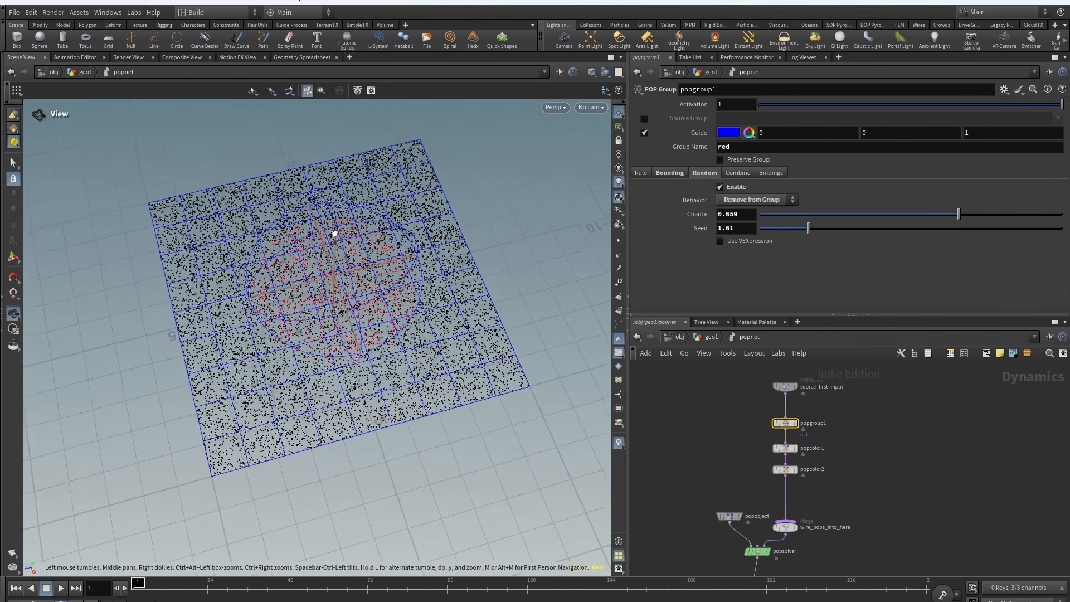
{"action": "right_click_drag", "start_coordinate": [331, 232], "coordinate": [424, 221], "text": "alt"}
Set popgroup1's random removal chance to 0.417 and the seed to 3.65.
{"action": "left_click_drag", "start_coordinate": [948, 216], "coordinate": [757, 217]}
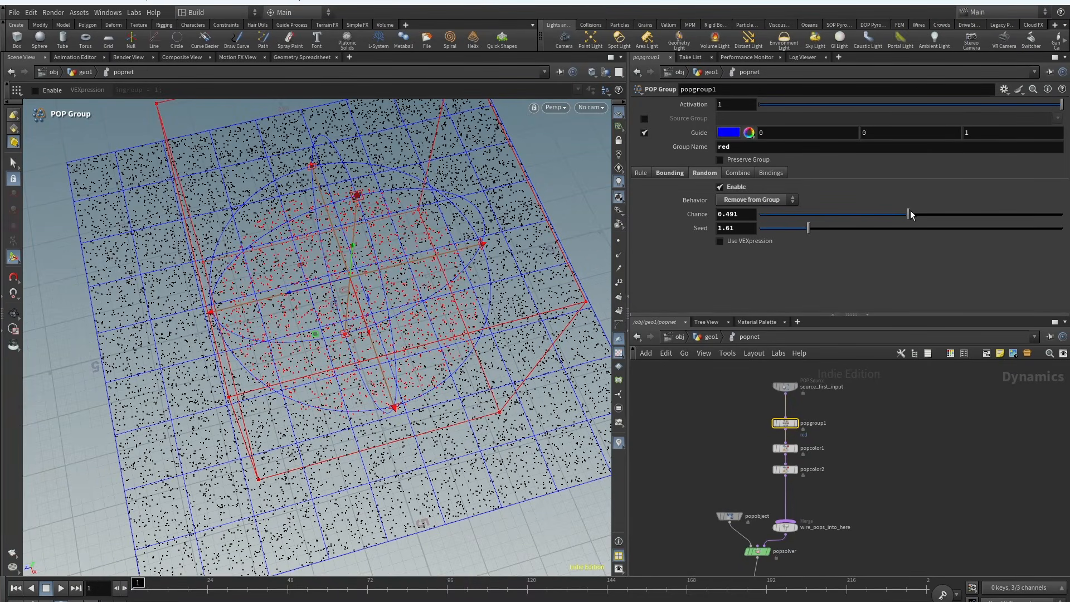
{"action": "left_click_drag", "start_coordinate": [976, 214], "coordinate": [870, 231]}
{"action": "scroll", "coordinate": [401, 234], "scroll_direction": "down", "scroll_amount": 5, "text": "alt"}
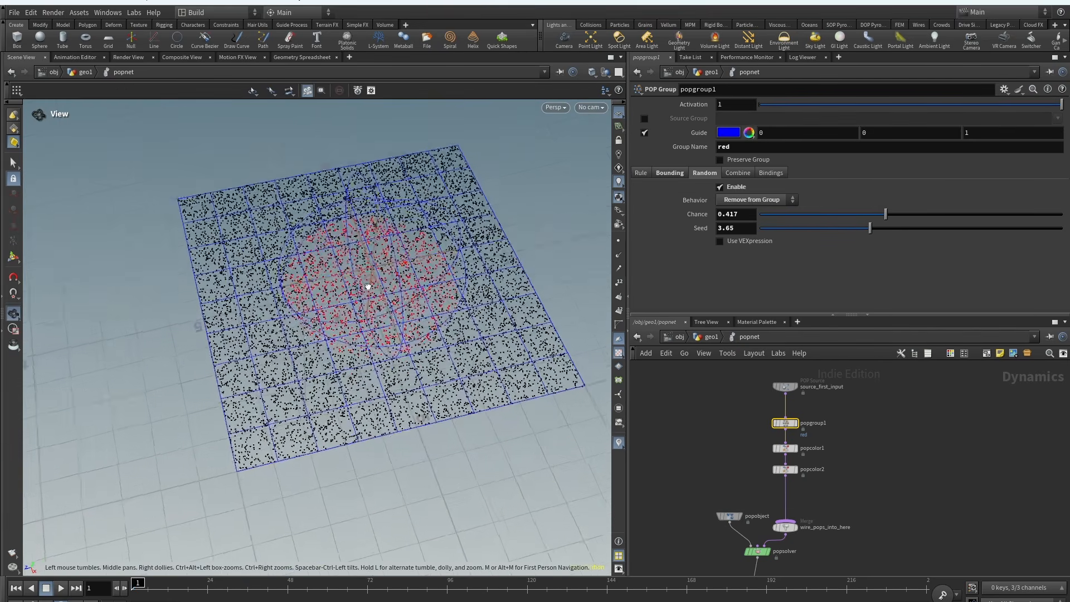
{"action": "left_click_drag", "start_coordinate": [366, 287], "coordinate": [370, 249], "text": "alt"}
{"action": "key", "text": "Return"}
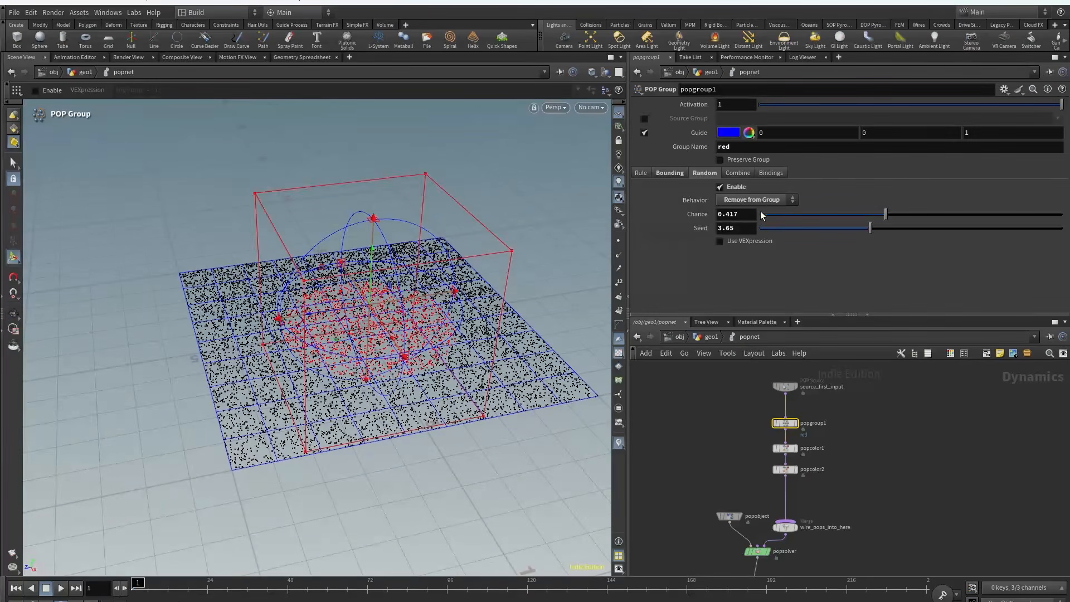
Turn off popgroup1's random grouping and enable its Combine Groups option.
{"action": "left_click", "coordinate": [720, 187]}
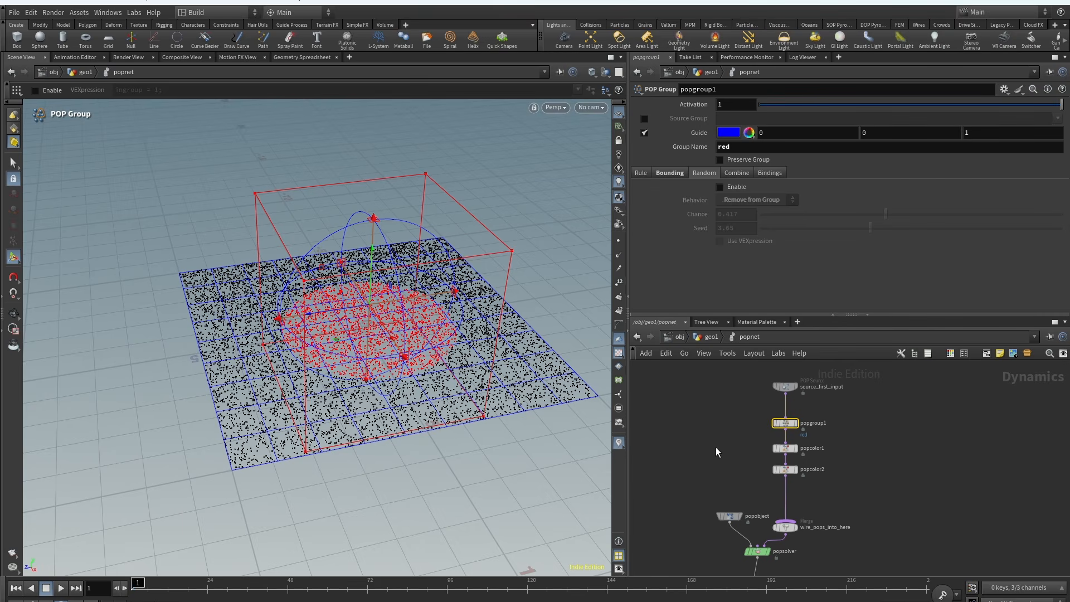
{"action": "middle_click_drag", "start_coordinate": [715, 447], "coordinate": [724, 369]}
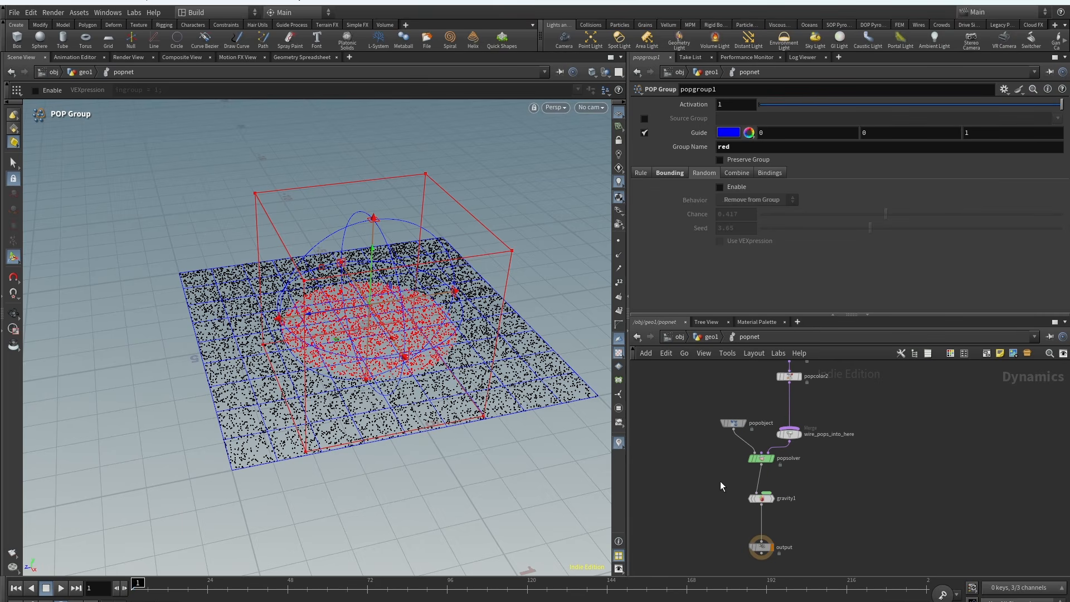
{"action": "middle_click_drag", "start_coordinate": [720, 482], "coordinate": [708, 562]}
{"action": "left_click", "coordinate": [737, 173]}
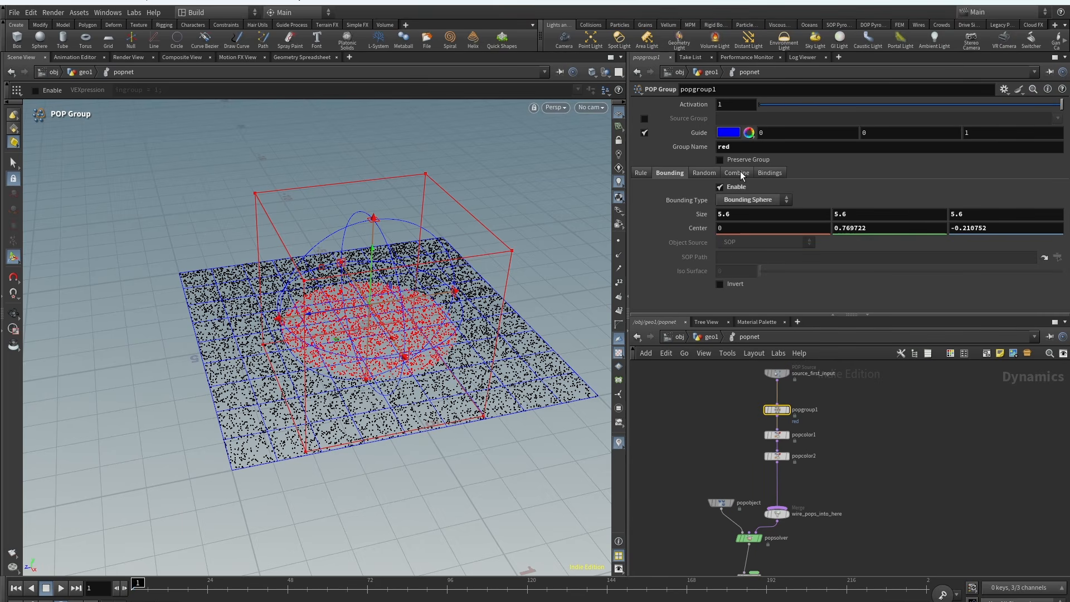
{"action": "left_click", "coordinate": [720, 186]}
Shrink popgroup1's bounding sphere to about 3.65 × 5.6 × 3.33 and move its center to about 2.17, 0.77, -2.40.
{"action": "left_click_drag", "start_coordinate": [256, 198], "coordinate": [276, 312], "text": "alt"}
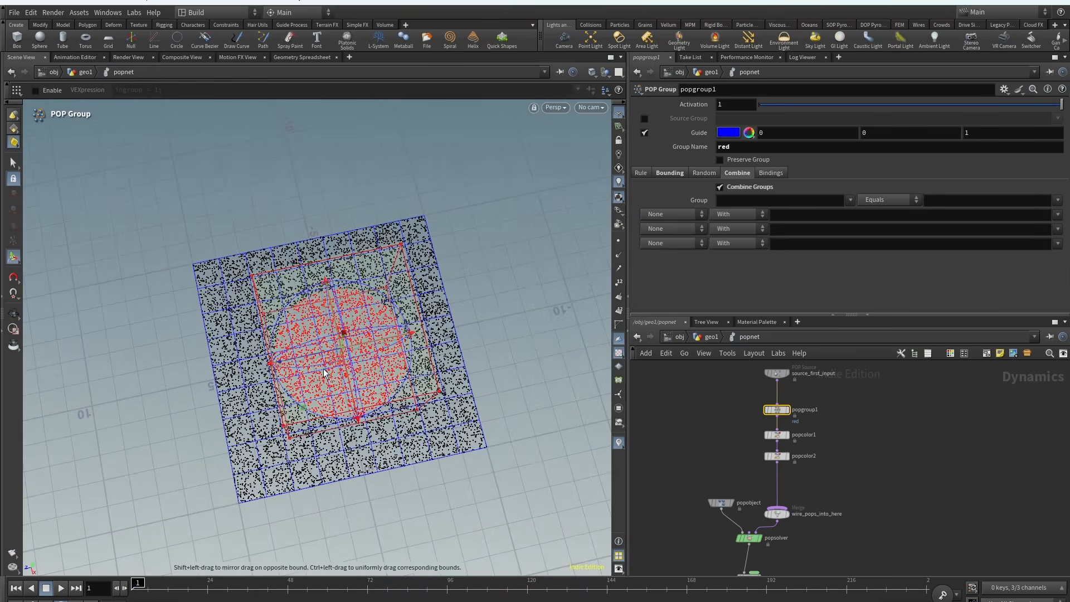
{"action": "left_click", "coordinate": [670, 173]}
{"action": "left_click_drag", "start_coordinate": [273, 368], "coordinate": [331, 355]}
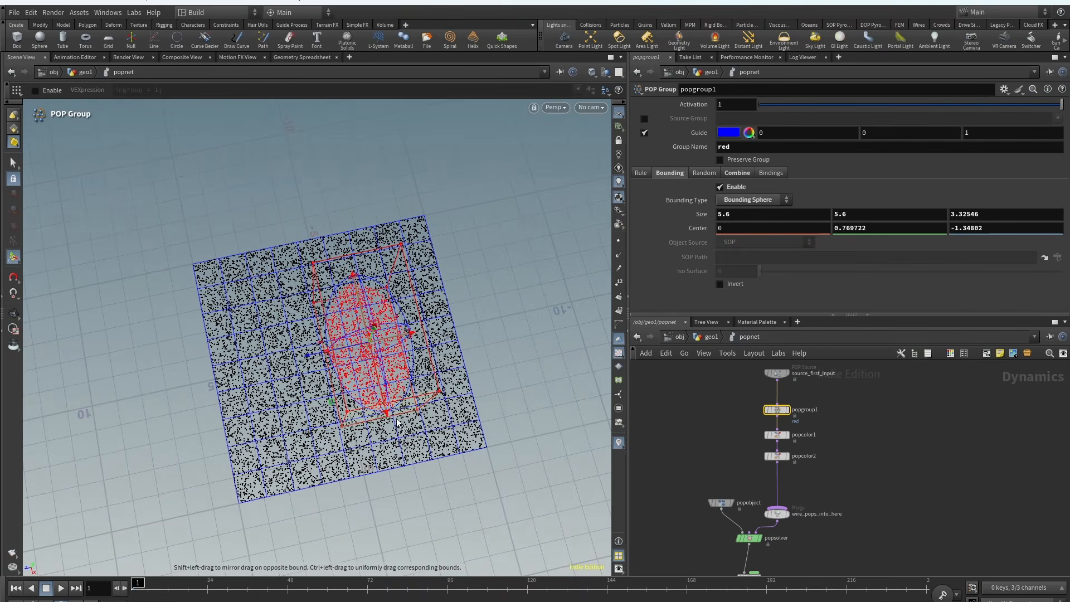
{"action": "left_click_drag", "start_coordinate": [387, 415], "coordinate": [369, 453]}
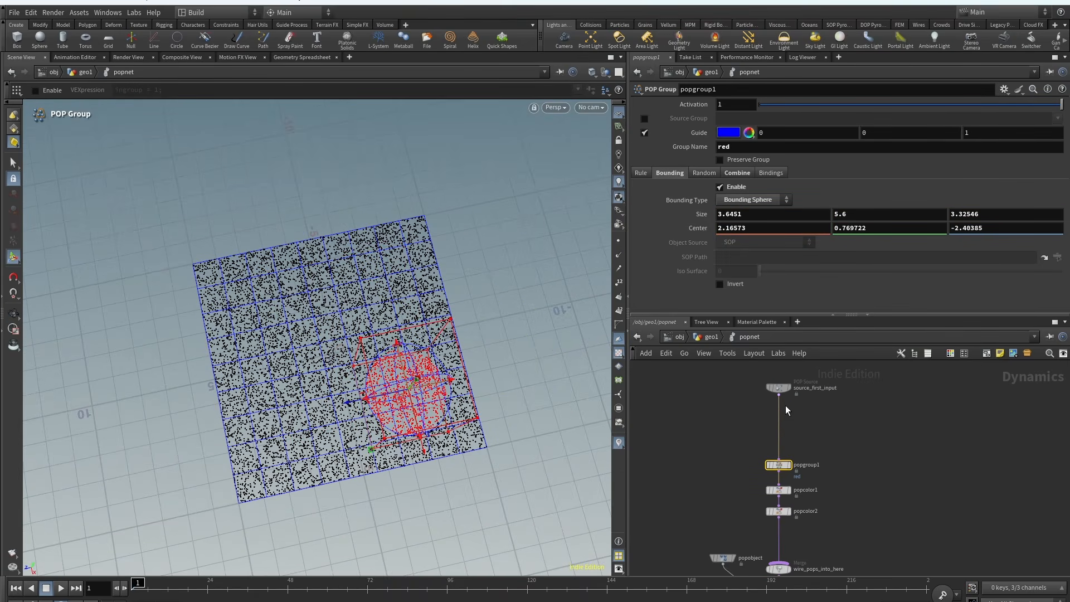
Insert a second POP Group node between source_first_input and popgroup1 and name its group red_box.
{"action": "scroll", "coordinate": [786, 407], "scroll_direction": "up", "scroll_amount": 2}
{"action": "key", "text": "Tab"}
{"action": "type", "text": "popg"}
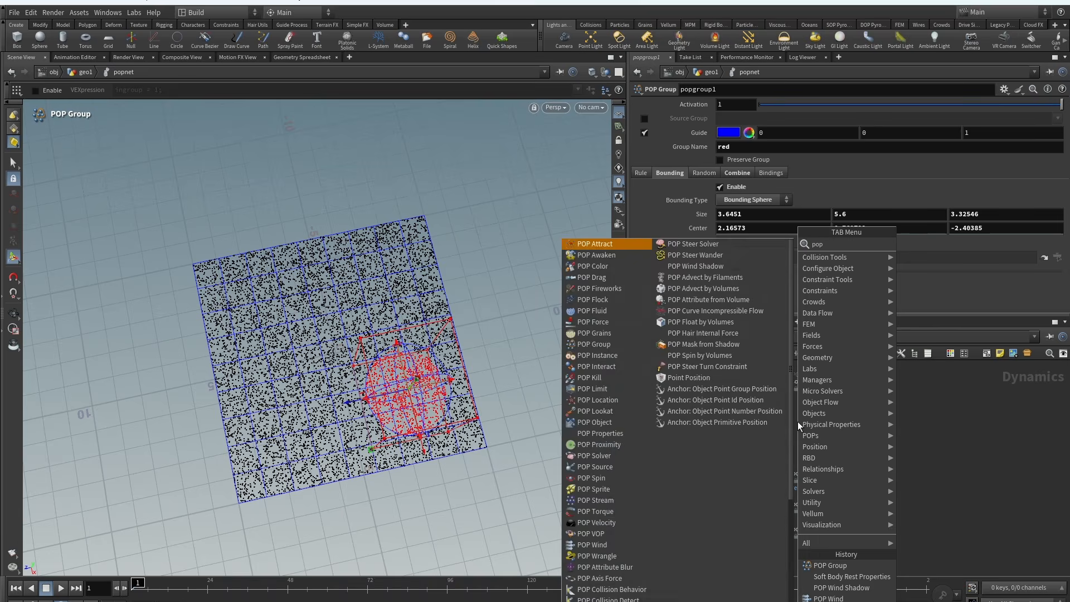
{"action": "key", "text": "Down"}
{"action": "key", "text": "Return"}
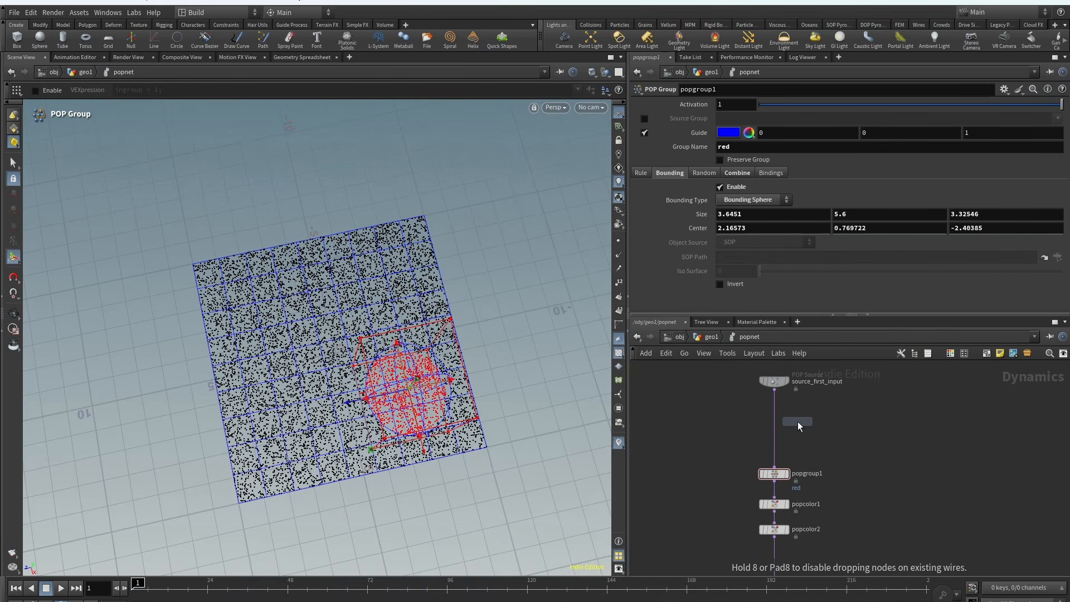
{"action": "left_click", "coordinate": [766, 434]}
{"action": "left_click_drag", "start_coordinate": [766, 436], "coordinate": [777, 436]}
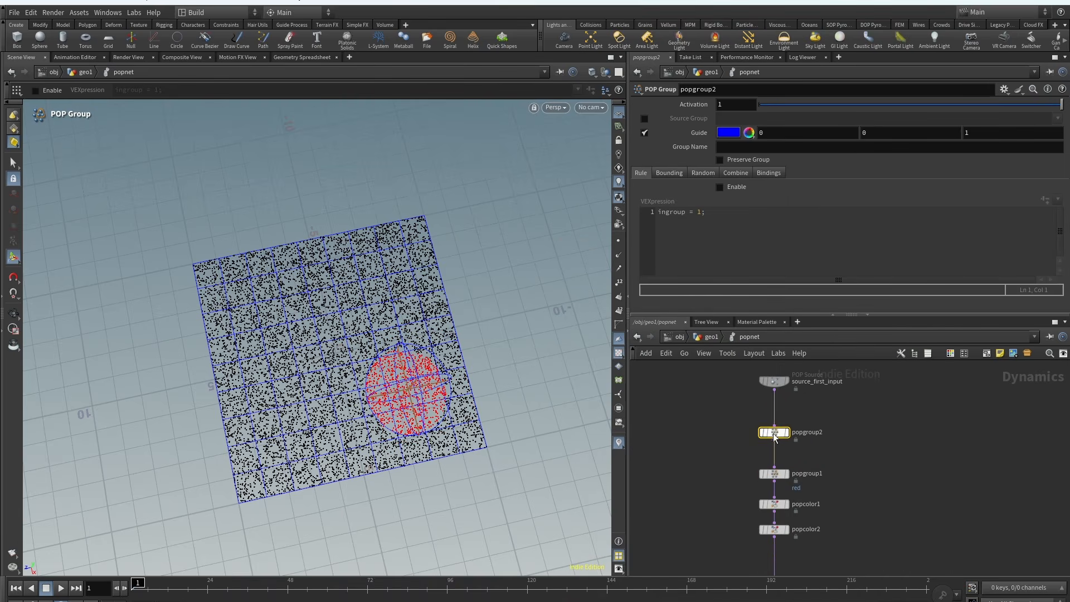
{"action": "left_click", "coordinate": [729, 146]}
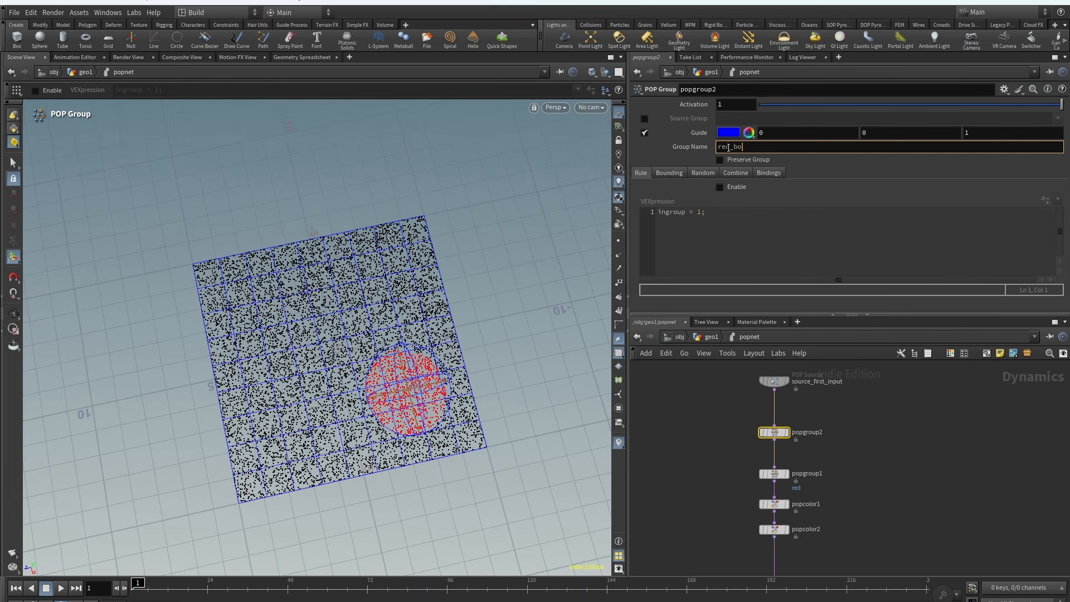
{"action": "type", "text": "red_box"}
{"action": "key", "text": "Return"}
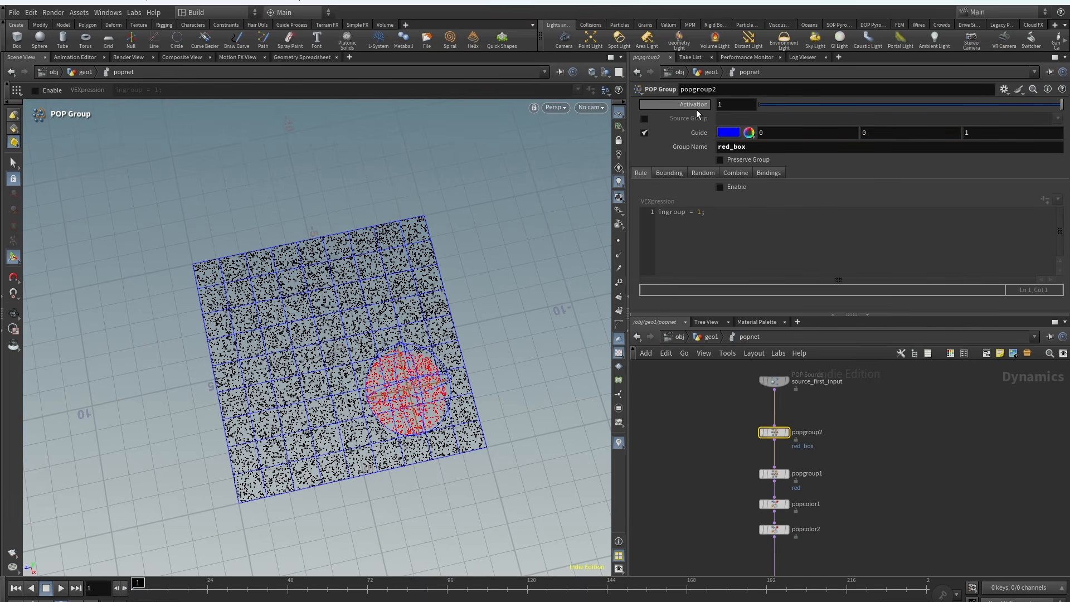
Enable popgroup2's Bounding Box with a uniform size of 2.6 and center it at about -2.07, 0, 2.25.
{"action": "left_click", "coordinate": [671, 173]}
{"action": "left_click", "coordinate": [720, 188]}
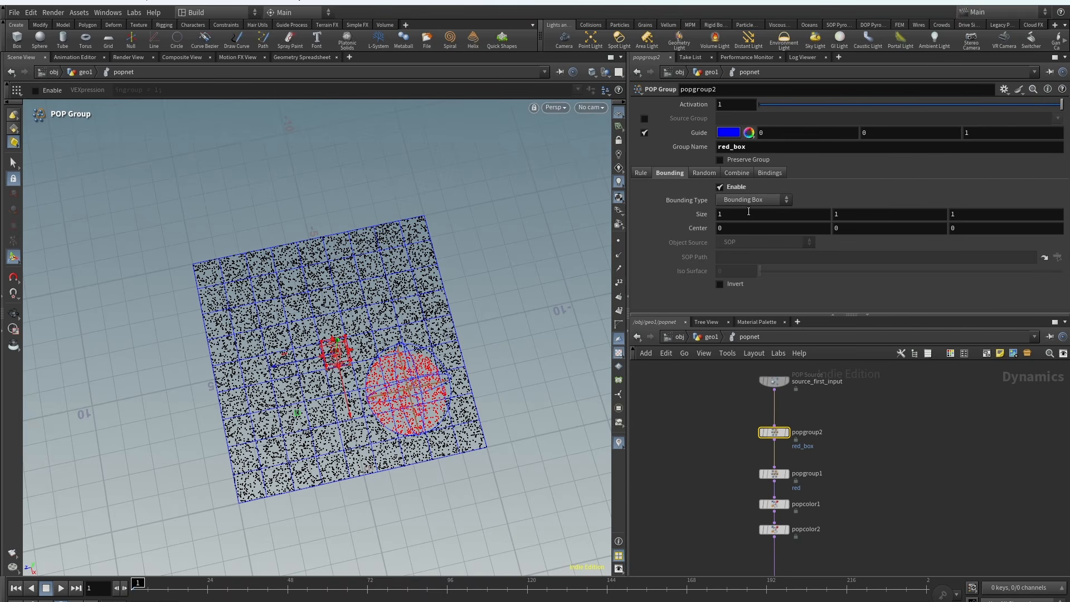
{"action": "middle_click_drag", "start_coordinate": [708, 214], "coordinate": [747, 214]}
{"action": "left_click_drag", "start_coordinate": [299, 418], "coordinate": [232, 379]}
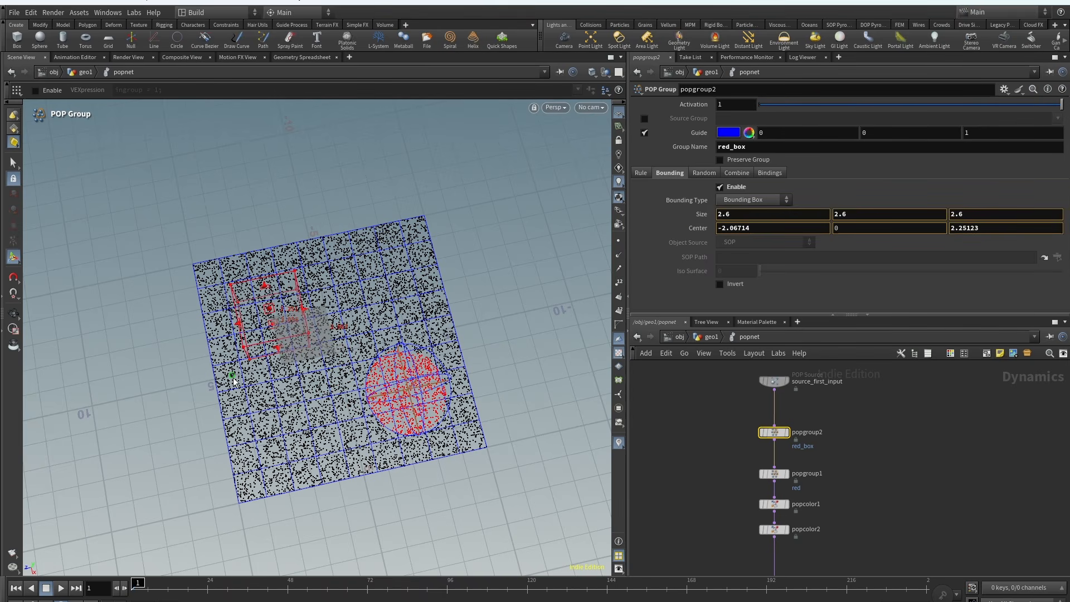
In popgroup1's group combination, set the group red equal to red.
{"action": "left_click", "coordinate": [773, 460]}
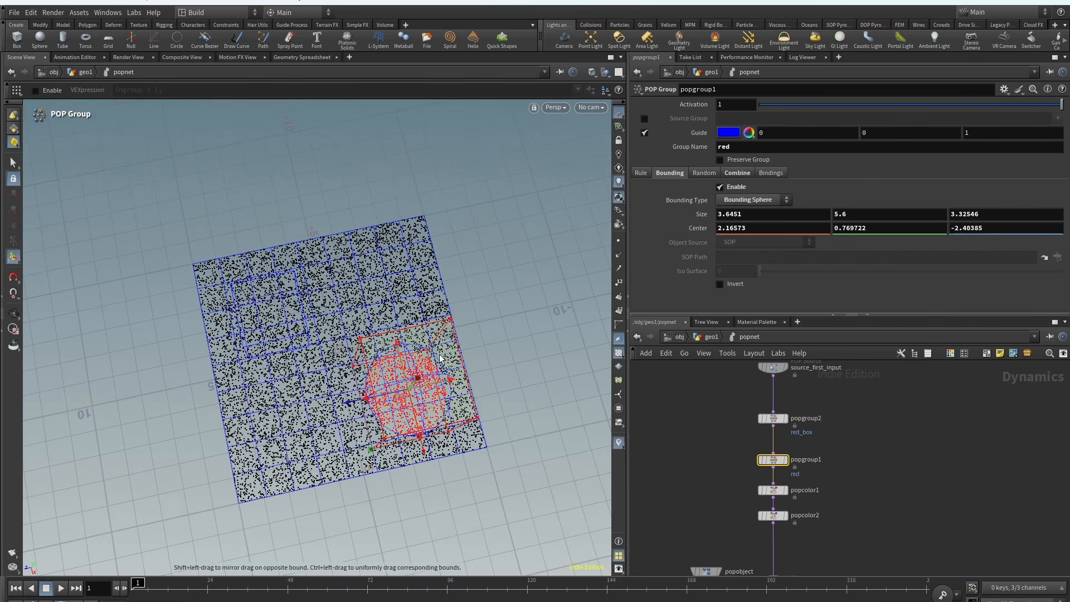
{"action": "key", "text": "Escape"}
{"action": "left_click_drag", "start_coordinate": [505, 286], "coordinate": [529, 357]}
{"action": "key", "text": "Return"}
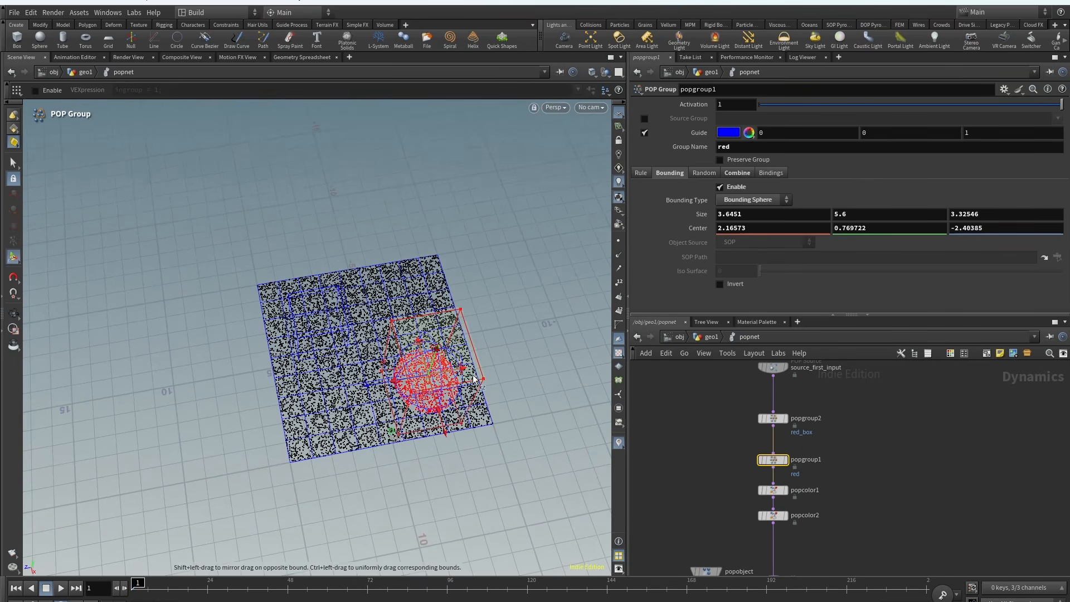
{"action": "left_click", "coordinate": [736, 173]}
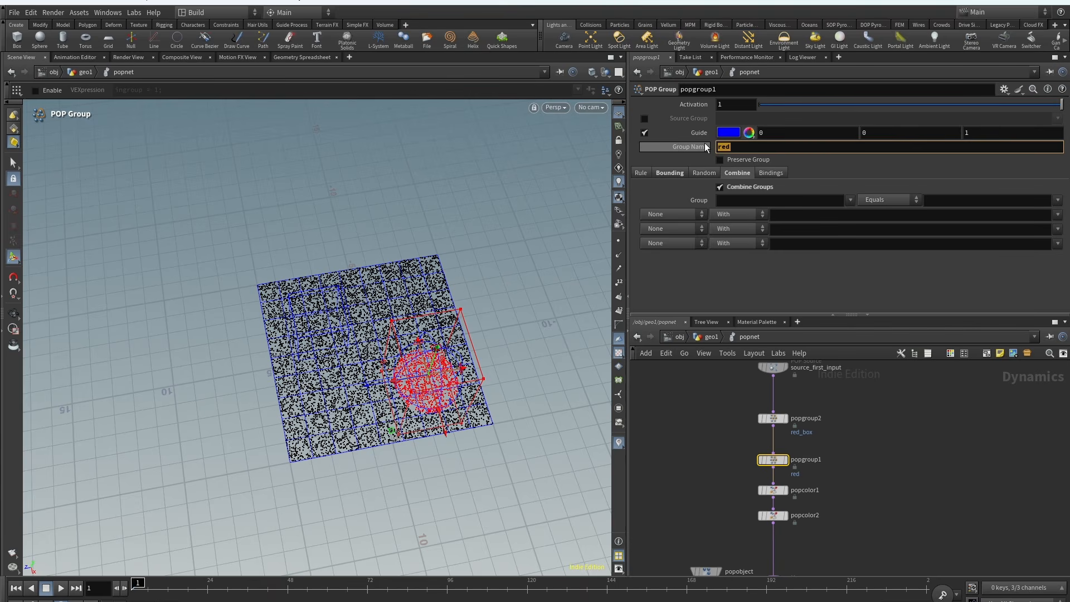
{"action": "left_click", "coordinate": [727, 200]}
{"action": "type", "text": "red"}
{"action": "left_click", "coordinate": [962, 201]}
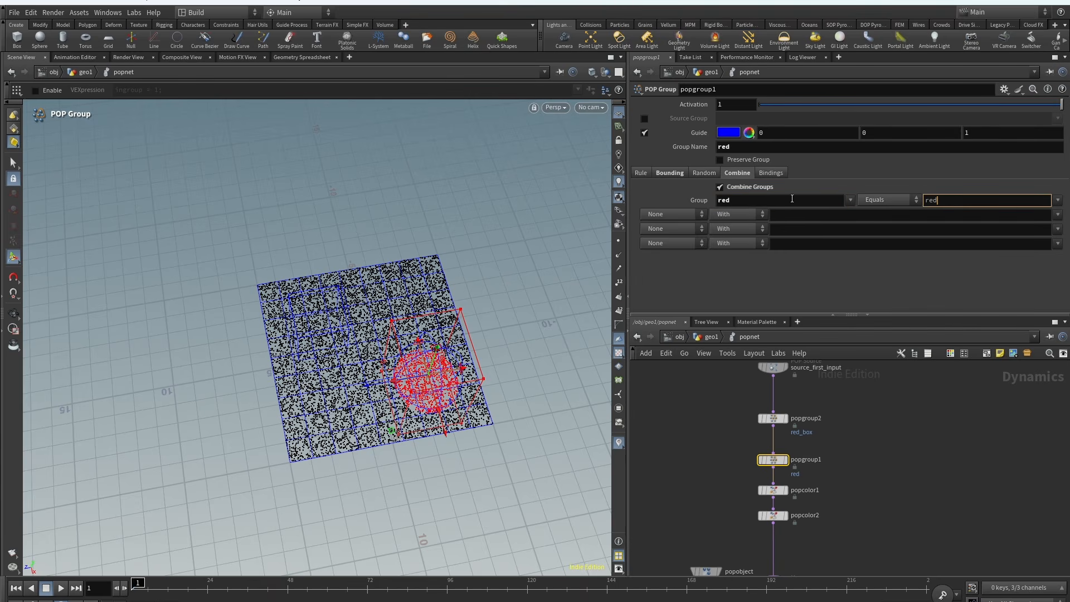
{"action": "key", "text": "Return"}
Combine popgroup1's red group with red_box using the Union (Or) operation.
{"action": "left_click", "coordinate": [663, 214]}
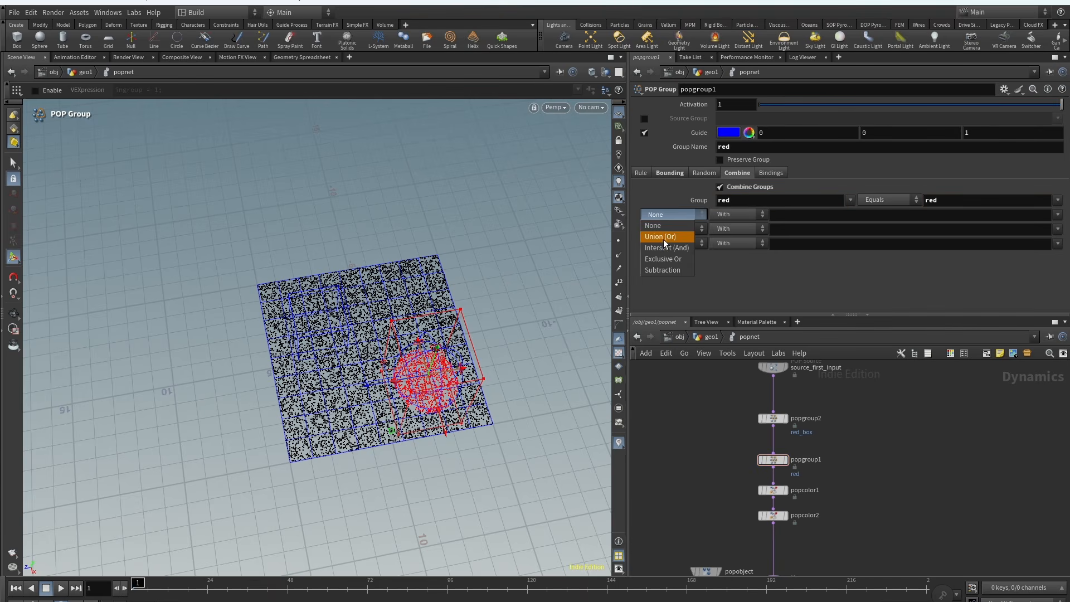
{"action": "left_click", "coordinate": [774, 418]}
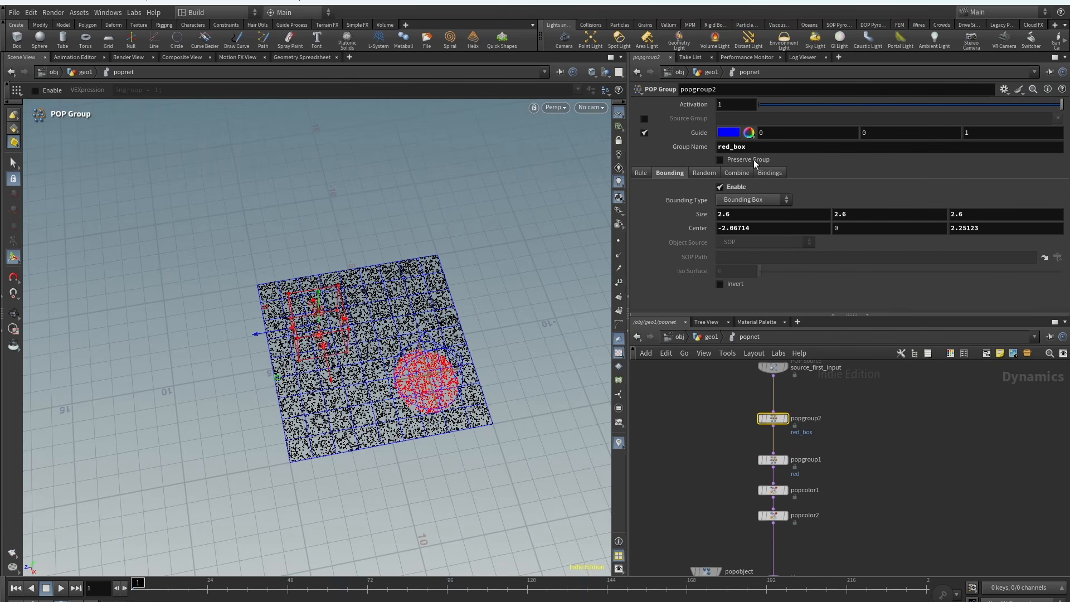
{"action": "left_click", "coordinate": [774, 460]}
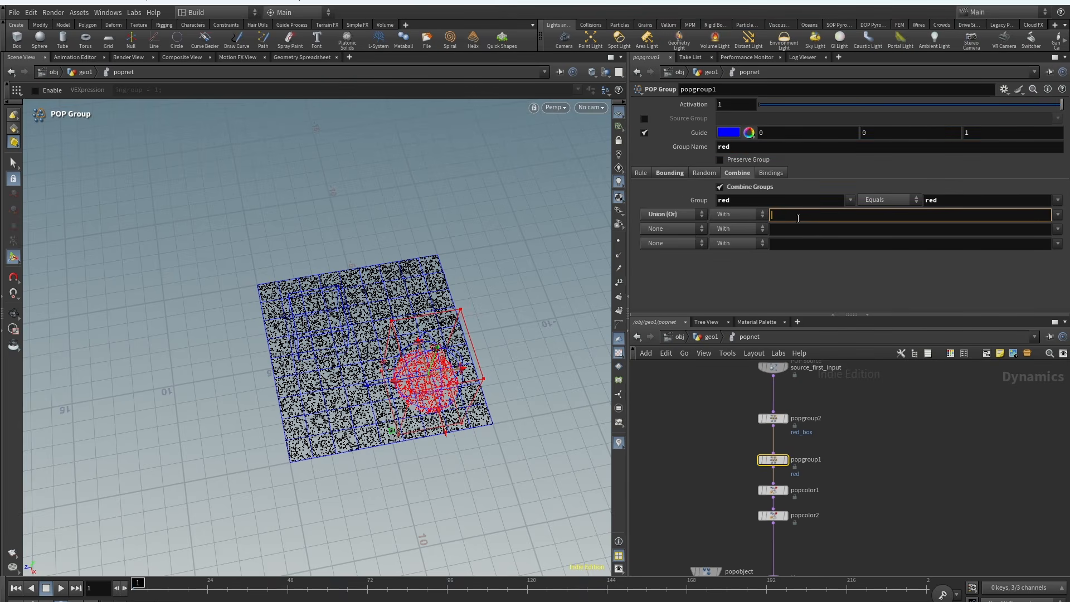
{"action": "left_click_drag", "start_coordinate": [341, 282], "coordinate": [344, 313], "text": "alt"}
{"action": "scroll", "coordinate": [344, 313], "scroll_direction": "up", "scroll_amount": 2}
{"action": "middle_click_drag", "start_coordinate": [846, 397], "coordinate": [843, 402]}
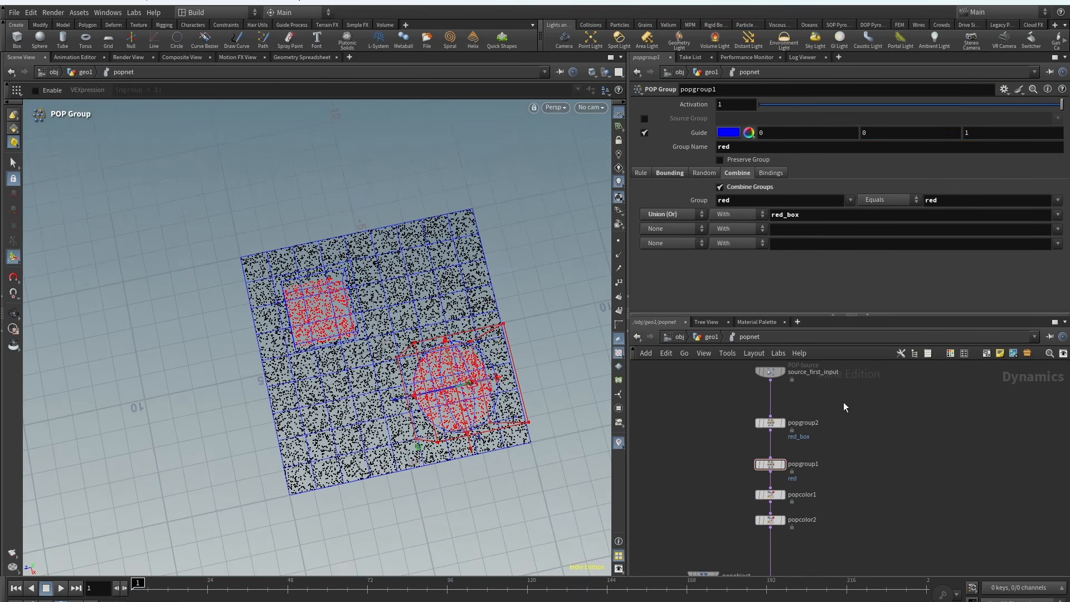
Move popgroup2's bounding box slightly so its center is at about -1.95, 0, 2.49.
{"action": "left_click", "coordinate": [771, 422]}
{"action": "mouse_move", "coordinate": [280, 371]}
{"action": "left_mouse_down"}
{"action": "mouse_move", "coordinate": [378, 347]}
{"action": "mouse_move", "coordinate": [320, 476]}
{"action": "mouse_move", "coordinate": [265, 381]}
{"action": "mouse_move", "coordinate": [276, 375]}
{"action": "left_mouse_up"}
{"action": "scroll", "coordinate": [394, 415], "scroll_direction": "down", "scroll_amount": 2}
{"action": "left_click_drag", "start_coordinate": [395, 415], "coordinate": [396, 274], "text": "alt"}
{"action": "middle_click_drag", "start_coordinate": [757, 398], "coordinate": [761, 417]}
{"action": "scroll", "coordinate": [761, 416], "scroll_direction": "down", "scroll_amount": 1}
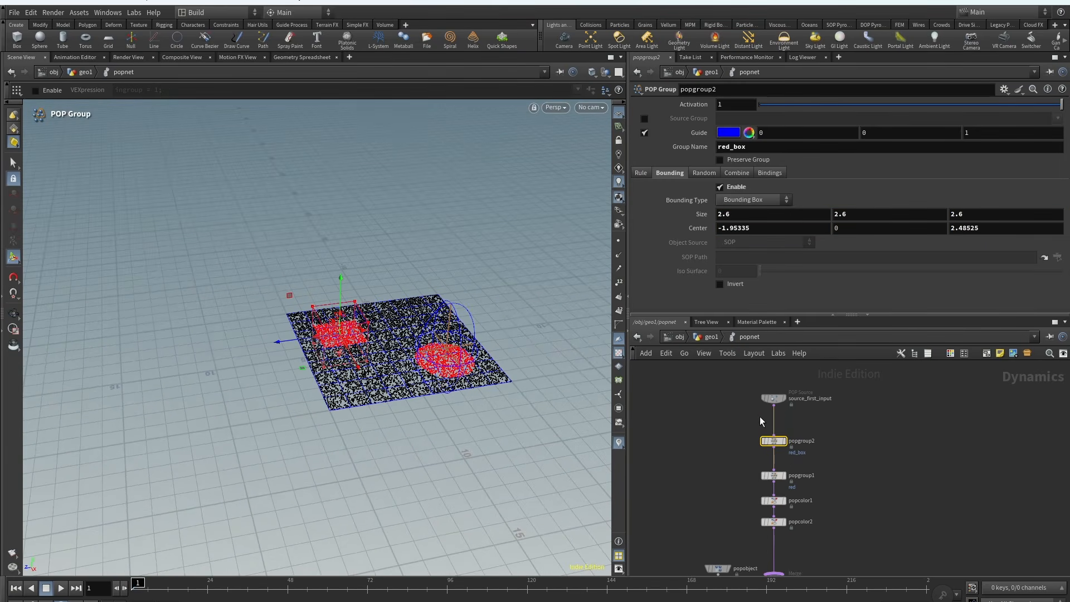
Shift source_first_input with the POP Group and POP Color nodes upward in the network and select popcolor1.
{"action": "left_click_drag", "start_coordinate": [740, 379], "coordinate": [818, 531]}
{"action": "left_click_drag", "start_coordinate": [778, 521], "coordinate": [779, 484]}
{"action": "left_click", "coordinate": [777, 463]}
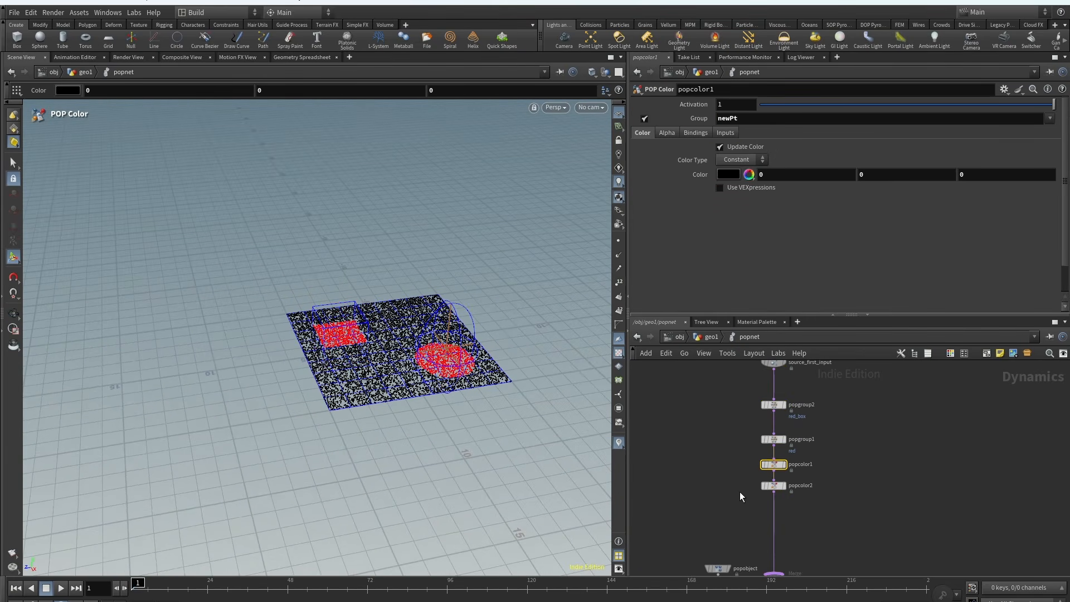
Restrict popcolor2's Group to red_box only.
{"action": "left_click", "coordinate": [773, 486]}
{"action": "left_click_drag", "start_coordinate": [391, 362], "coordinate": [390, 390], "text": "alt"}
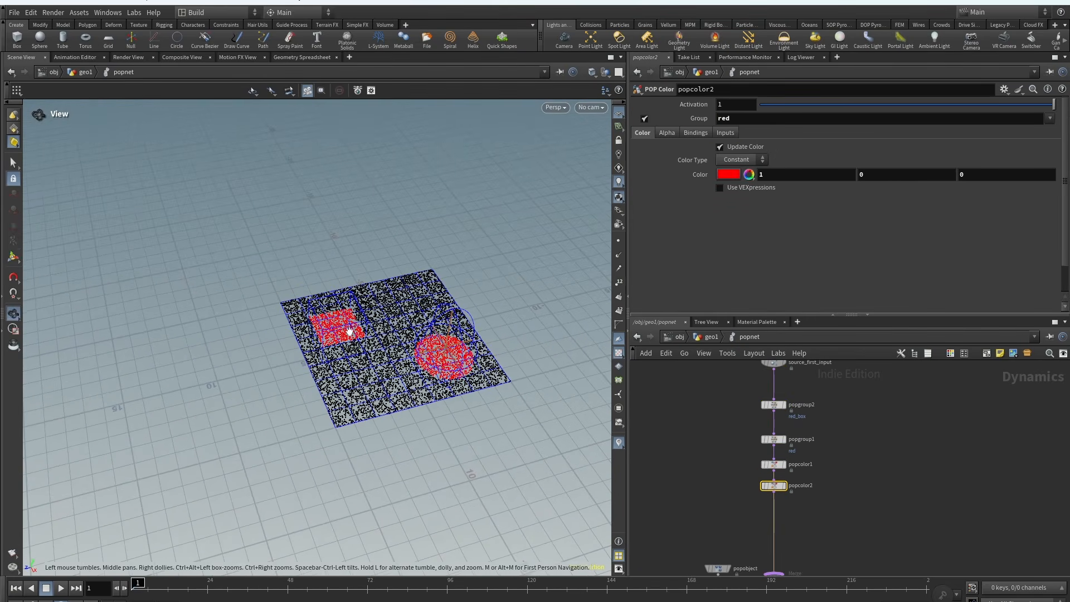
{"action": "left_click", "coordinate": [1050, 118]}
{"action": "left_click", "coordinate": [981, 153]}
{"action": "left_click_drag", "start_coordinate": [735, 120], "coordinate": [674, 128]}
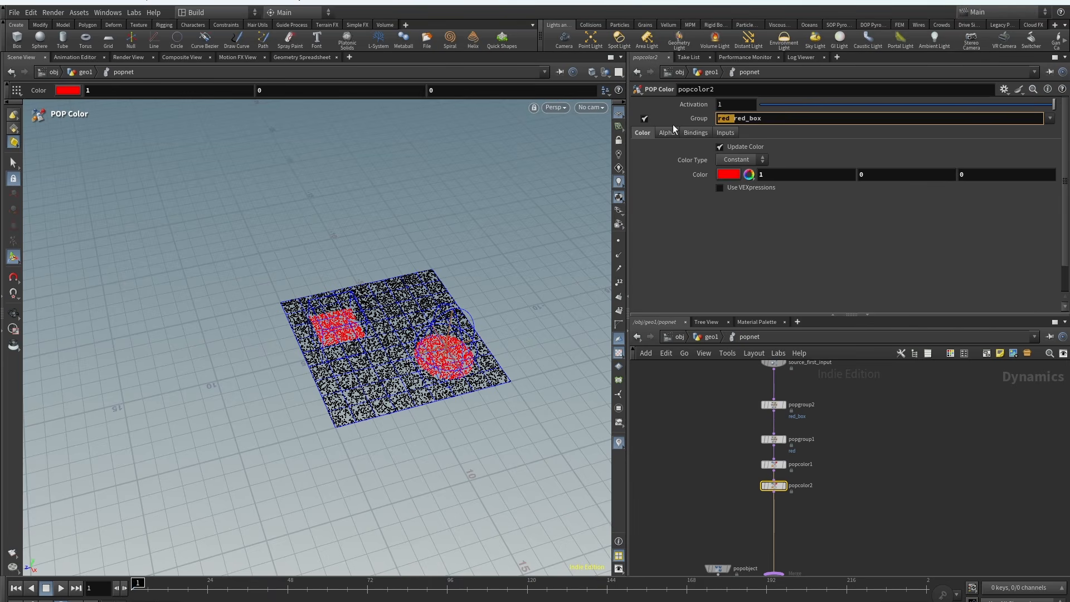
{"action": "key", "text": "BackSpace"}
{"action": "key", "text": "Return"}
{"action": "left_click_drag", "start_coordinate": [367, 251], "coordinate": [362, 289], "text": "alt"}
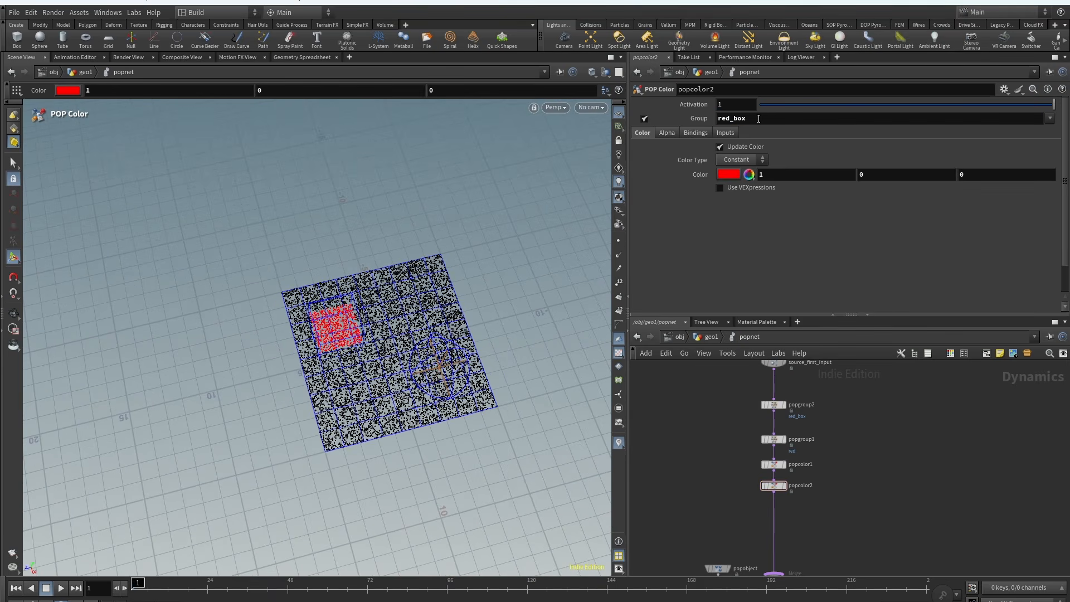
Set popcolor2's Group back to red.
{"action": "double_click", "coordinate": [759, 119]}
{"action": "key", "text": "BackSpace"}
{"action": "left_click", "coordinate": [1050, 118]}
{"action": "left_click", "coordinate": [1032, 132]}
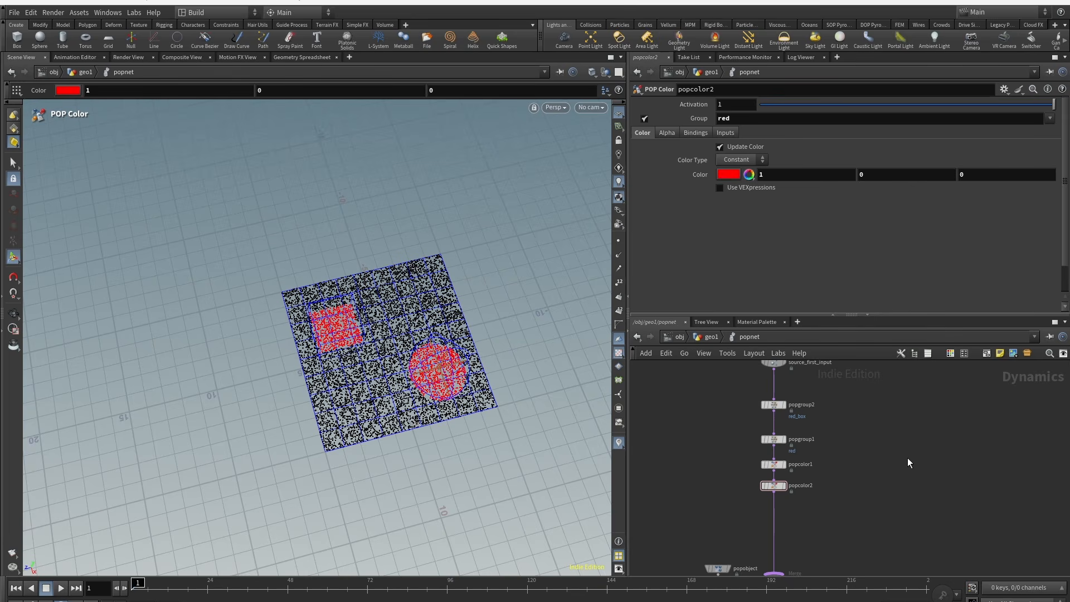
Delete both POP Group nodes and both POP Color nodes between source_first_input and the merge node.
{"action": "scroll", "coordinate": [768, 440], "scroll_direction": "up", "scroll_amount": 2}
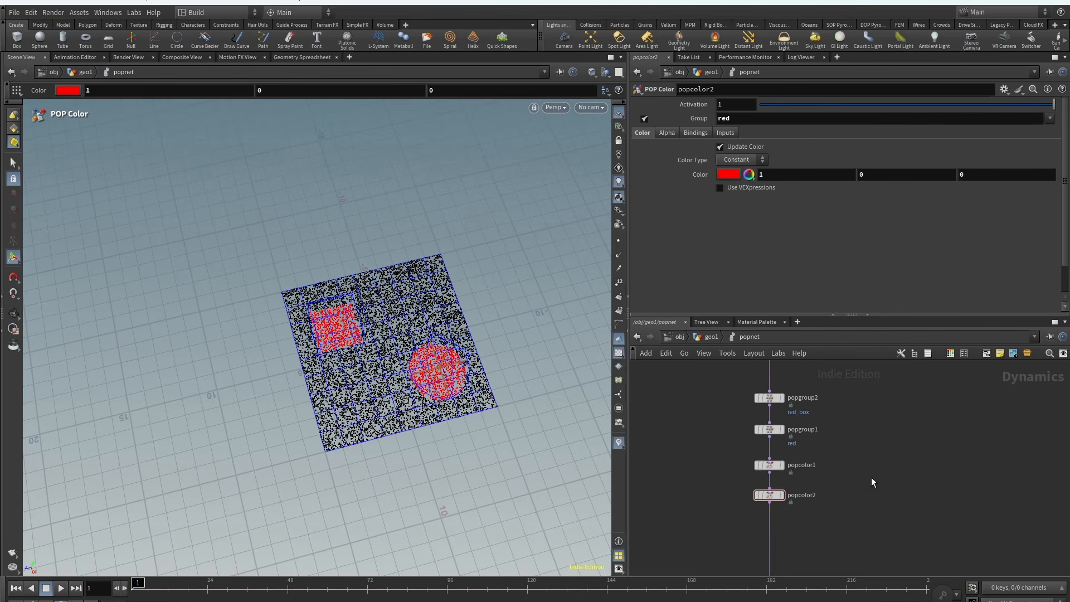
{"action": "scroll", "coordinate": [867, 471], "scroll_direction": "down", "scroll_amount": 2}
{"action": "scroll", "coordinate": [865, 447], "scroll_direction": "down", "scroll_amount": 2}
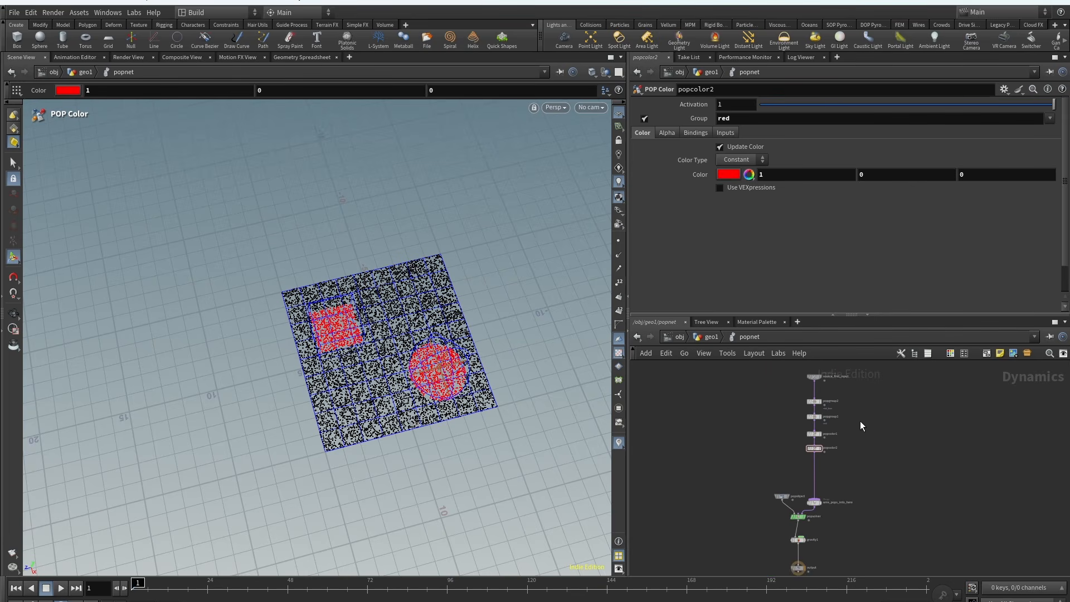
{"action": "scroll", "coordinate": [860, 421], "scroll_direction": "up", "scroll_amount": 2}
{"action": "middle_click_drag", "start_coordinate": [860, 429], "coordinate": [860, 432]}
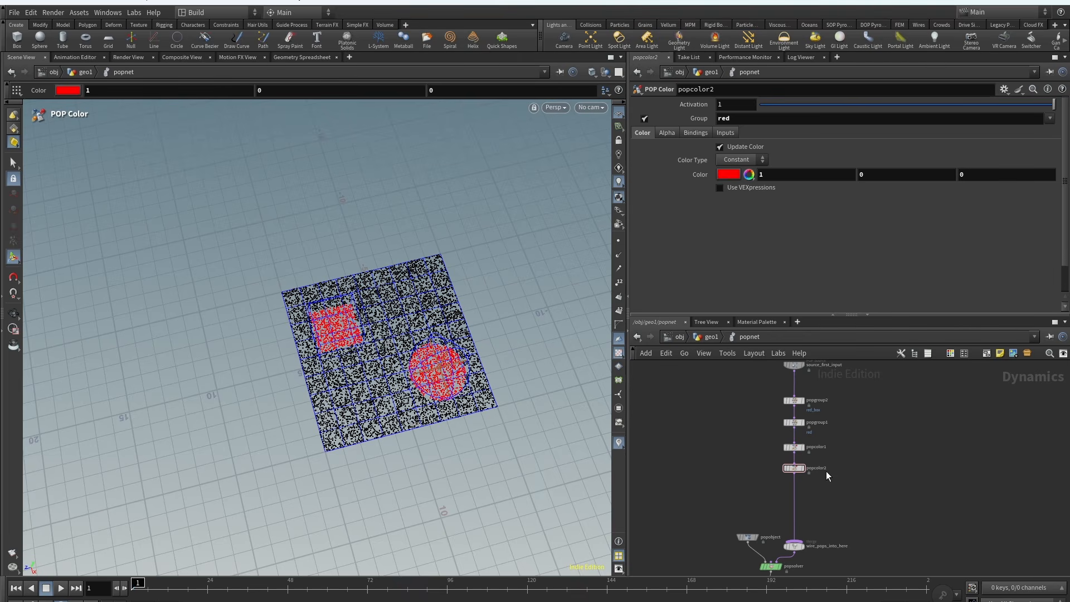
{"action": "left_click_drag", "start_coordinate": [794, 366], "coordinate": [792, 379]}
{"action": "scroll", "coordinate": [772, 410], "scroll_direction": "up", "scroll_amount": 1}
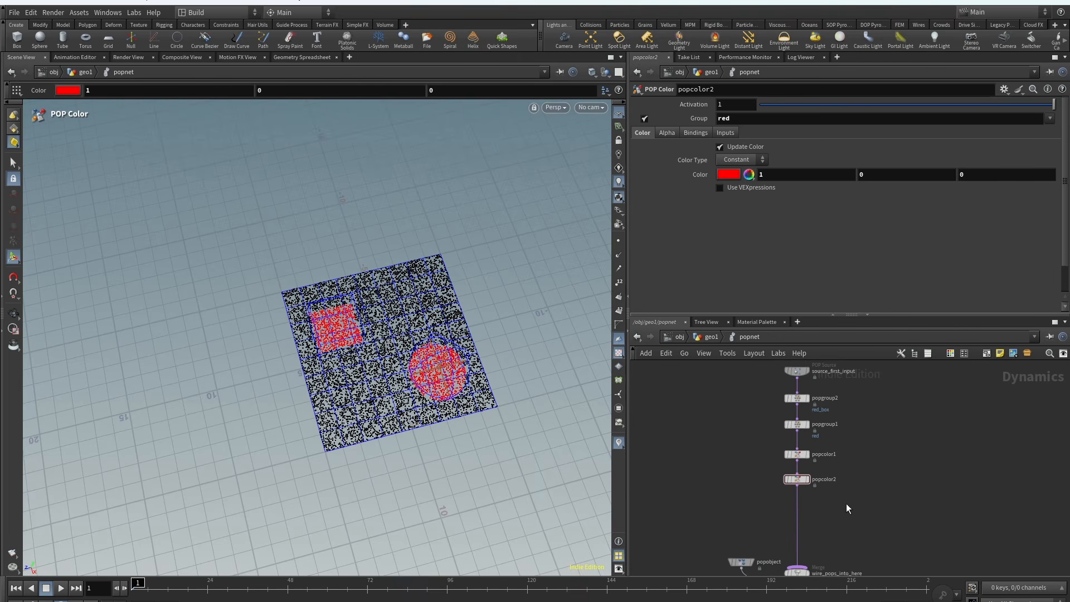
{"action": "left_click_drag", "start_coordinate": [845, 503], "coordinate": [797, 493]}
{"action": "key", "text": "Delete"}
{"action": "middle_click_drag", "start_coordinate": [818, 531], "coordinate": [813, 469]}
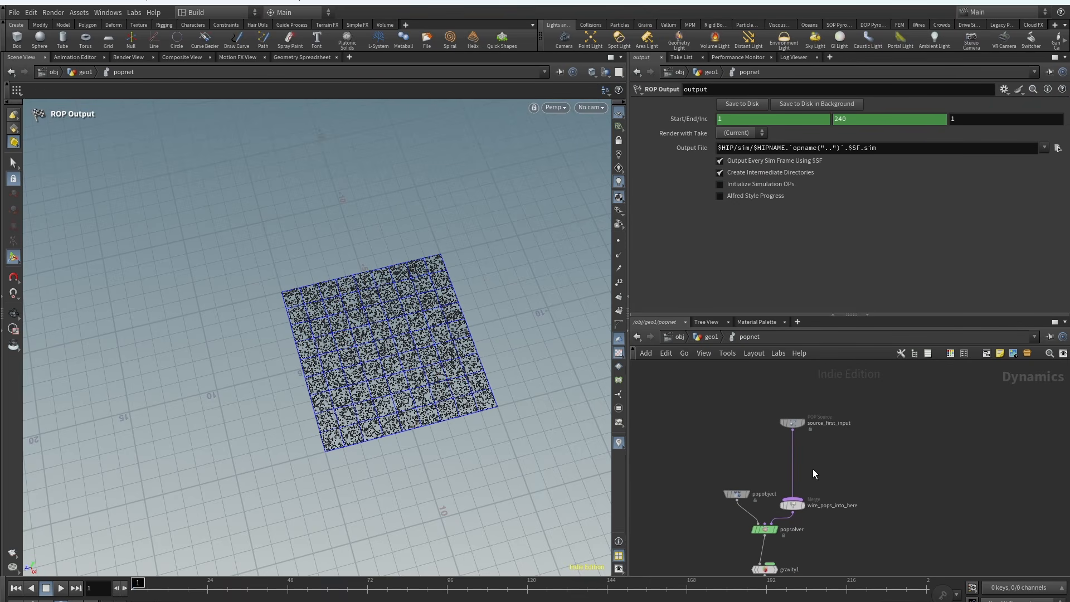
Set source_first_input's Impulse Activation to 0 and its Const. Activation to 1.
{"action": "right_click_drag", "start_coordinate": [357, 293], "coordinate": [355, 312], "text": "alt"}
{"action": "left_click", "coordinate": [792, 422]}
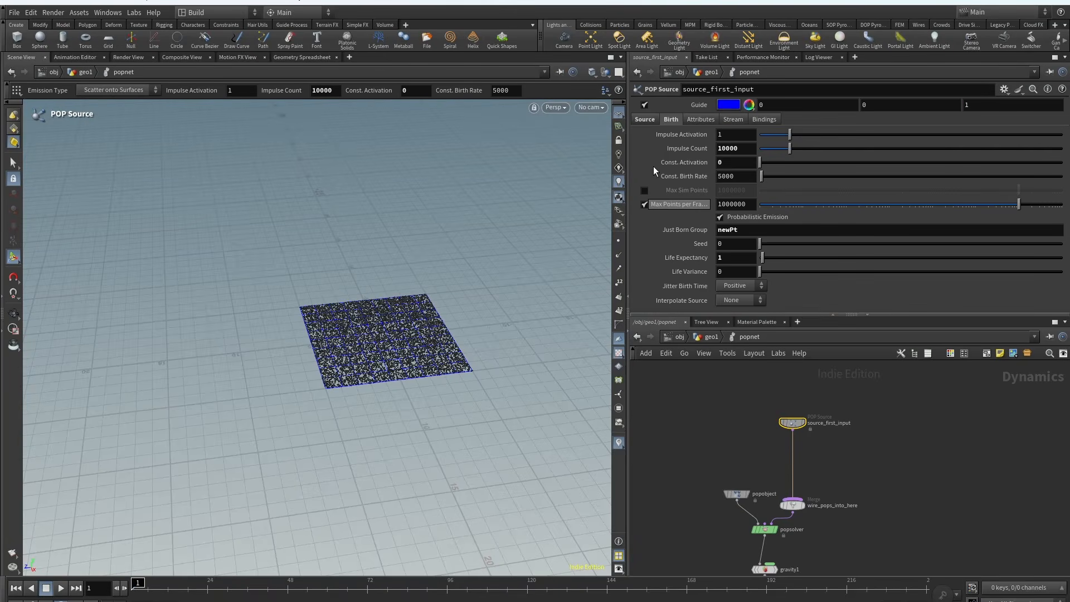
{"action": "left_click_drag", "start_coordinate": [777, 136], "coordinate": [701, 168]}
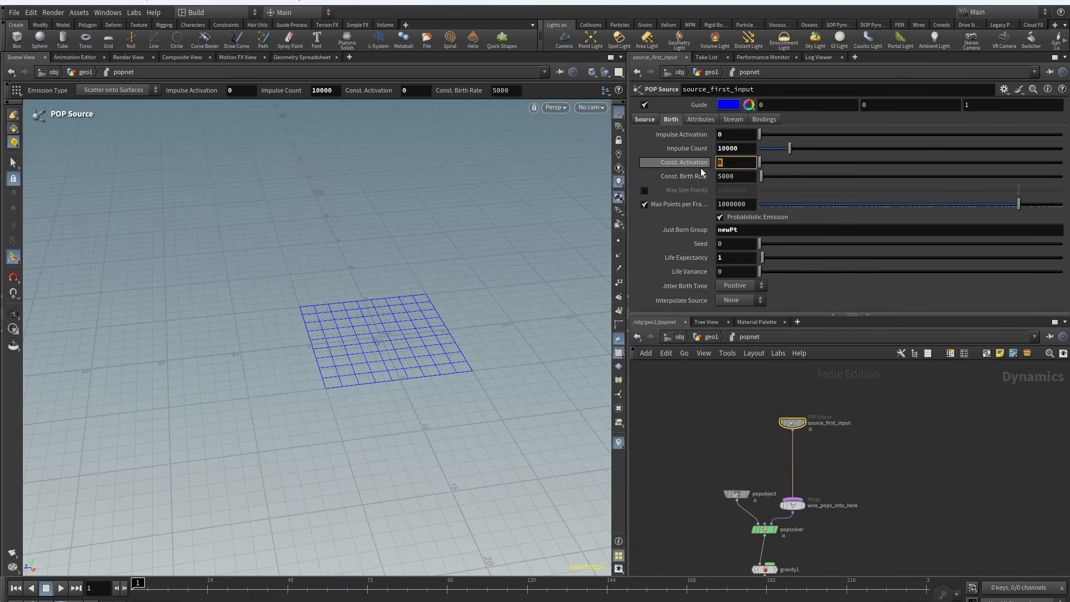
{"action": "type", "text": "1"}
{"action": "left_click", "coordinate": [979, 458]}
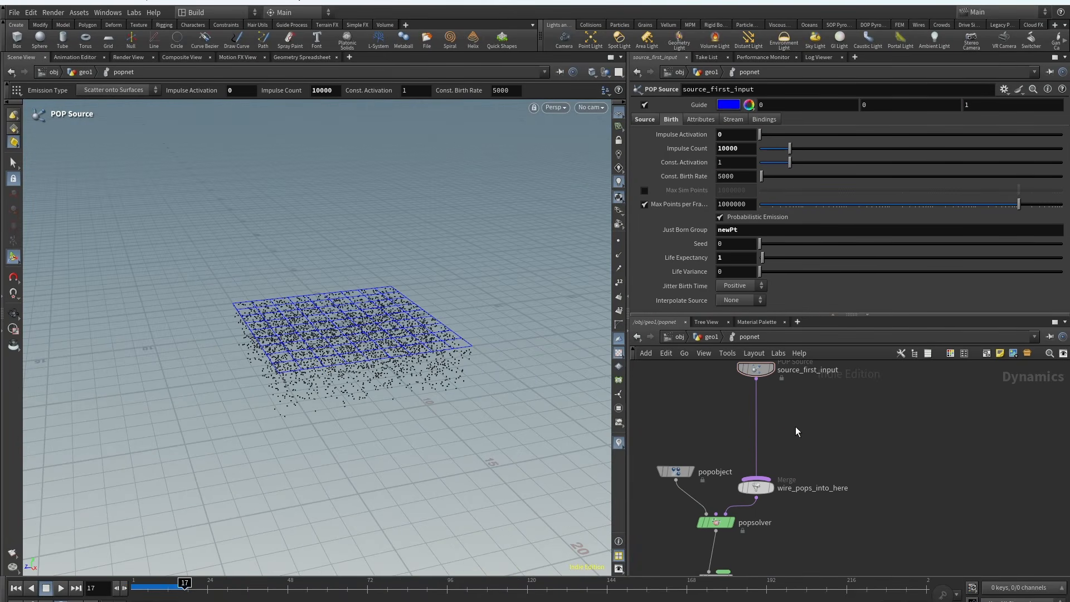
Insert a POP Instance node between source_first_input and wire_pops_into_here, and return the timeline to frame 1.
{"action": "key", "text": "Tab"}
{"action": "type", "text": "po"}
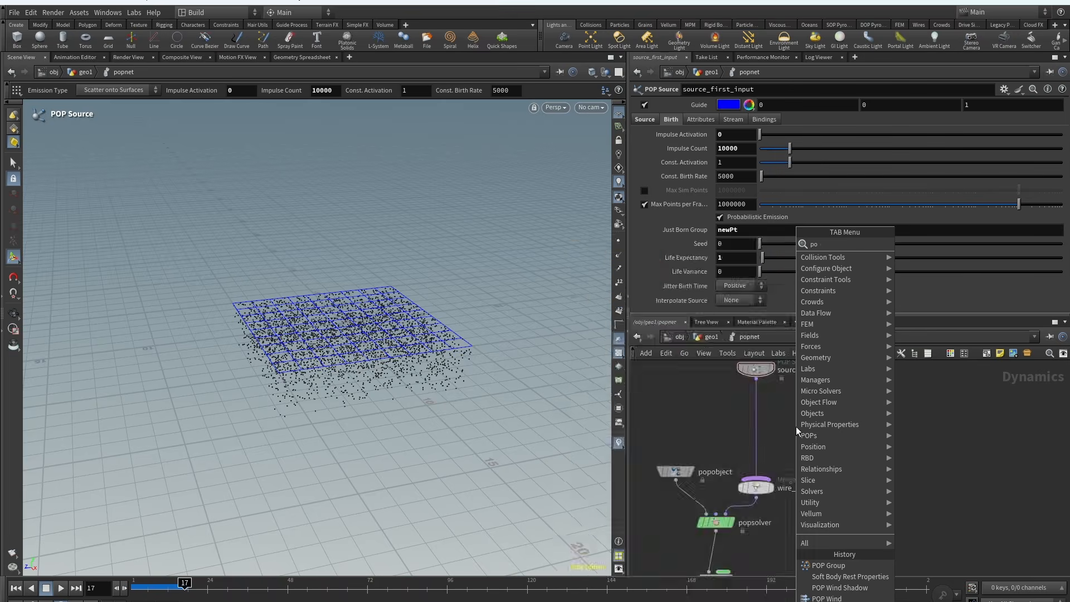
{"action": "type", "text": "pin"}
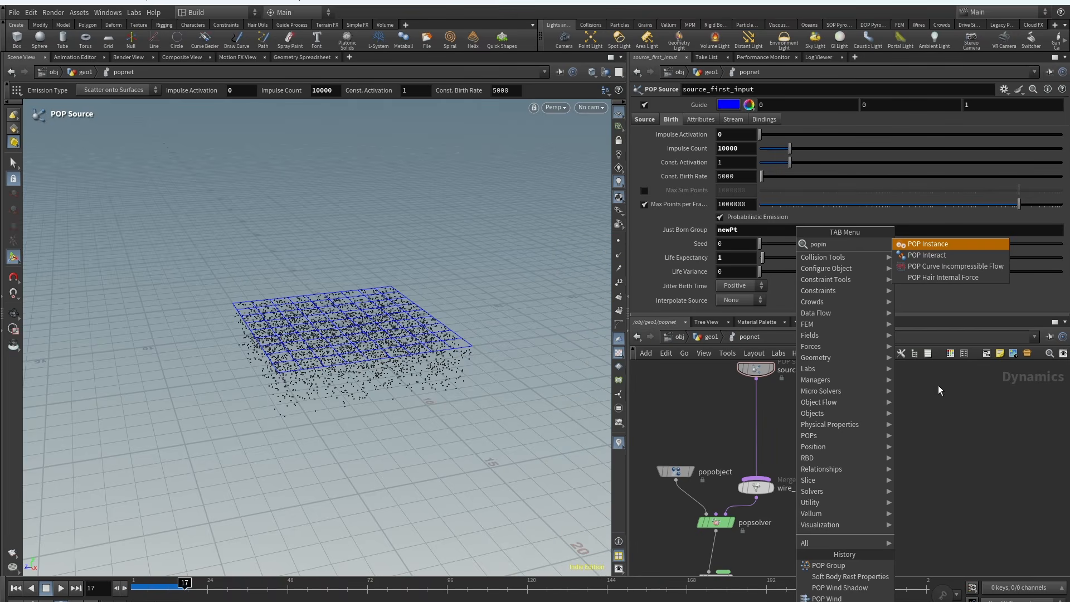
{"action": "left_click", "coordinate": [956, 245]}
{"action": "left_click", "coordinate": [788, 407]}
{"action": "left_click_drag", "start_coordinate": [788, 407], "coordinate": [760, 420]}
{"action": "left_click", "coordinate": [127, 587]}
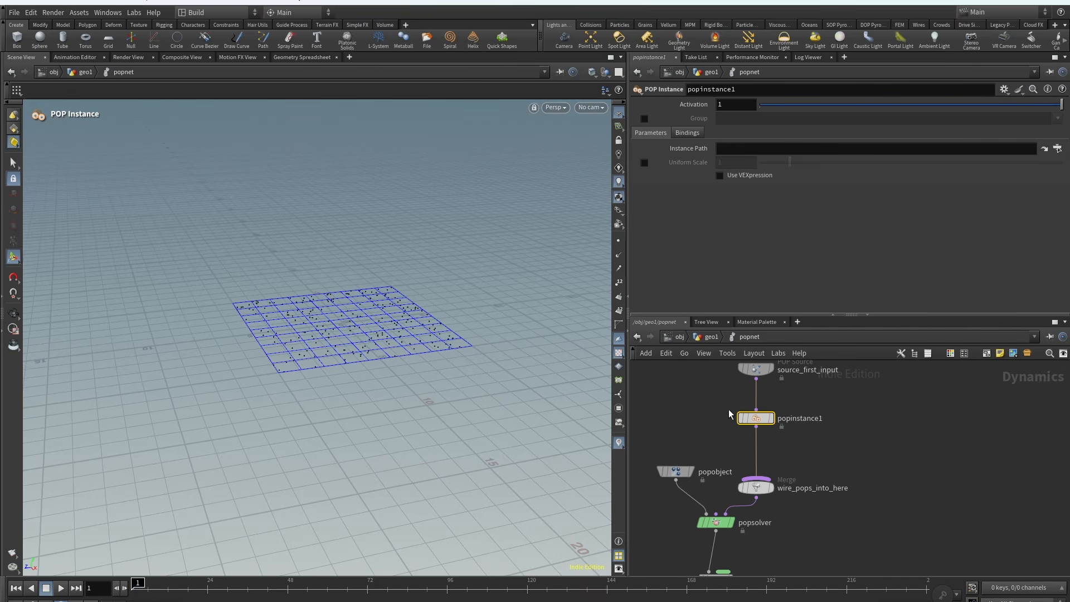
Add a Sphere (Polygons) node beside grid1 in the geo1 network.
{"action": "left_click", "coordinate": [747, 148]}
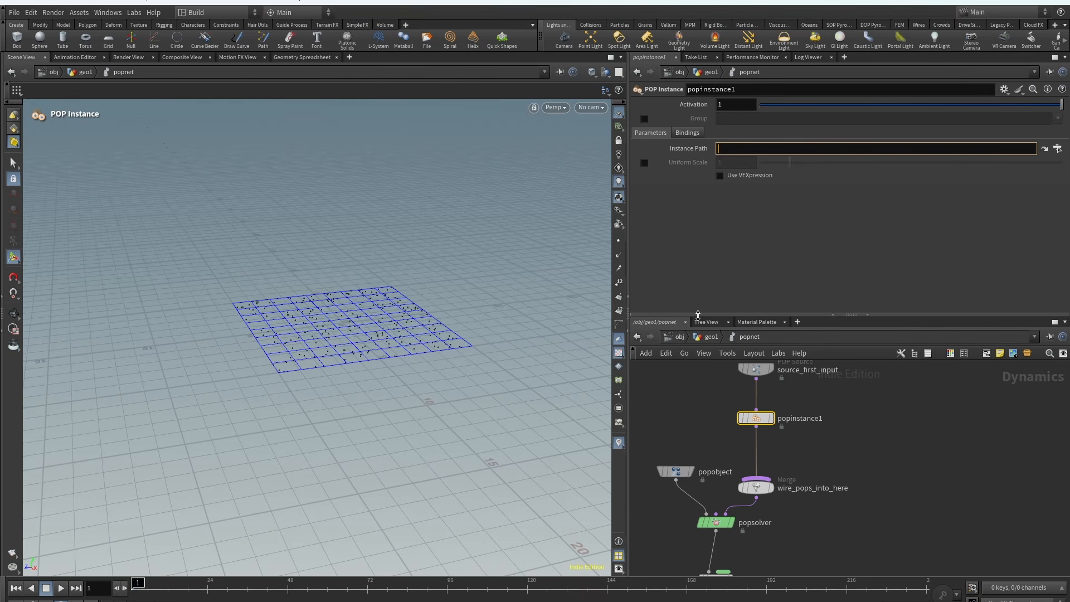
{"action": "left_click", "coordinate": [709, 337]}
{"action": "key", "text": "Tab"}
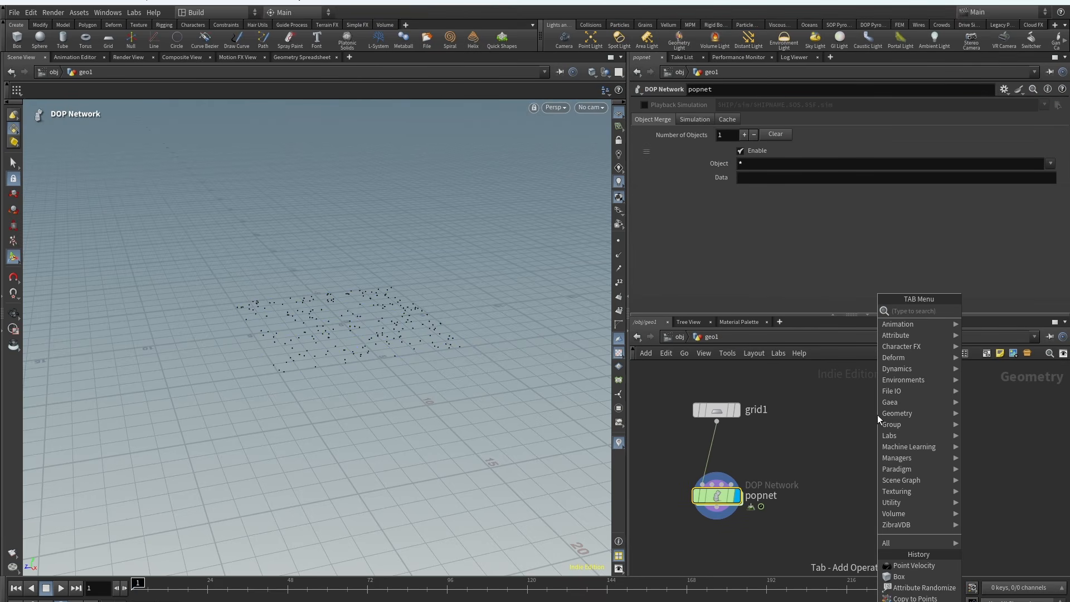
{"action": "type", "text": "spher"}
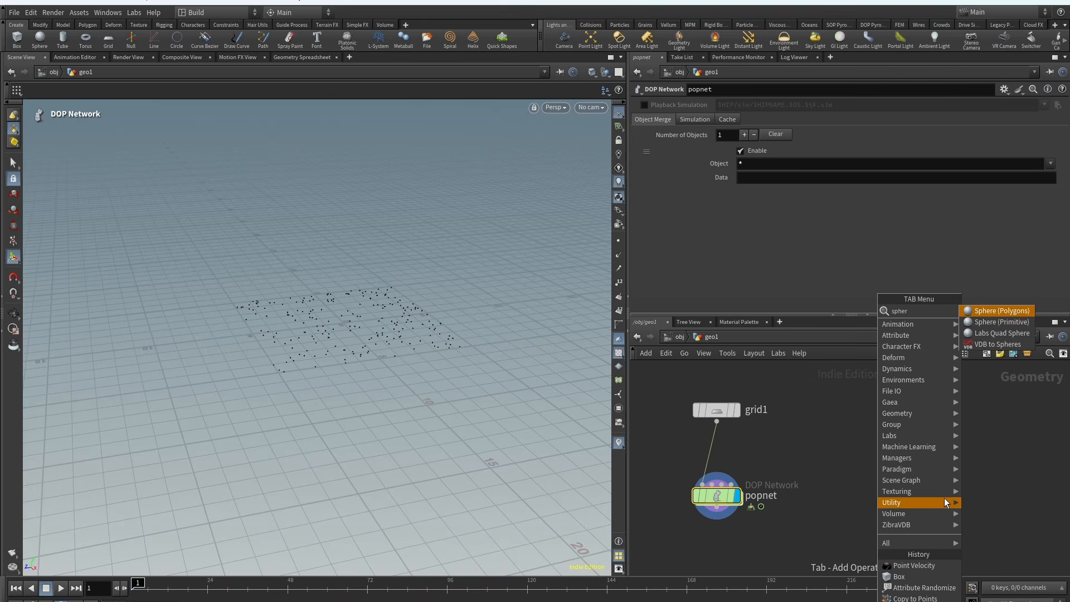
{"action": "left_click", "coordinate": [998, 311]}
{"action": "left_click", "coordinate": [794, 412]}
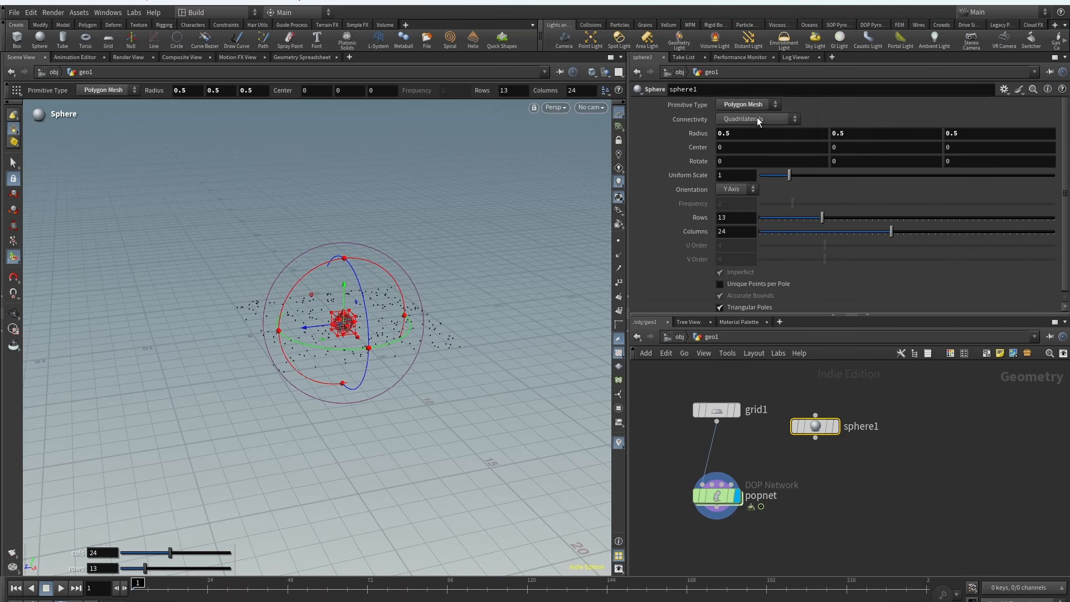
Set sphere1's Primitive Type to Polygon with Frequency 1, and display the sphere in the viewport.
{"action": "left_click", "coordinate": [748, 104]}
{"action": "left_click", "coordinate": [750, 125]}
{"action": "left_click_drag", "start_coordinate": [781, 207], "coordinate": [755, 212]}
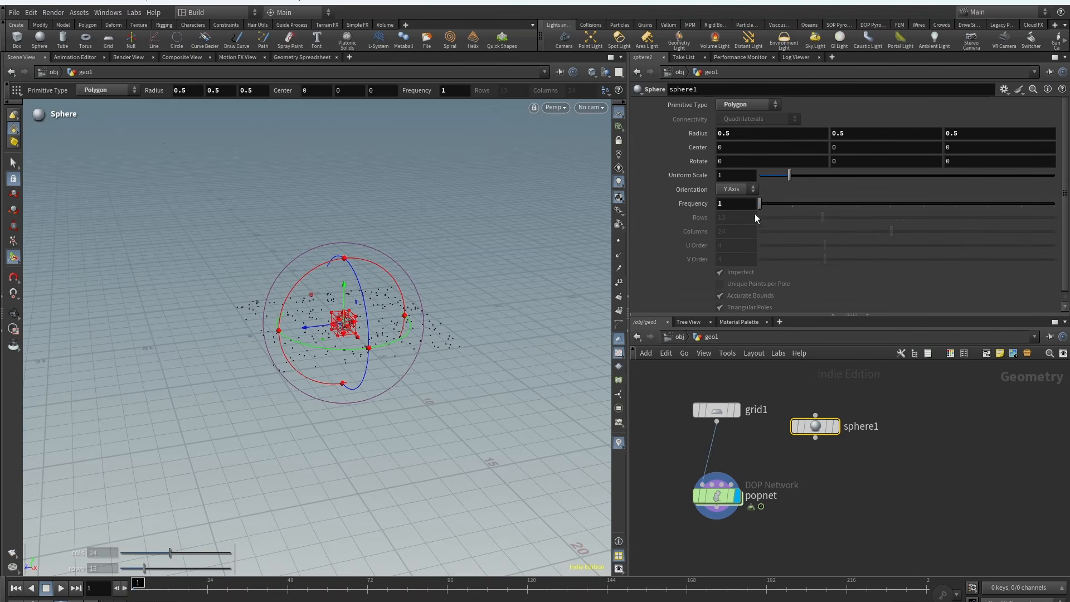
{"action": "left_click_drag", "start_coordinate": [811, 429], "coordinate": [834, 444]}
{"action": "right_click_drag", "start_coordinate": [312, 338], "coordinate": [518, 253], "text": "alt"}
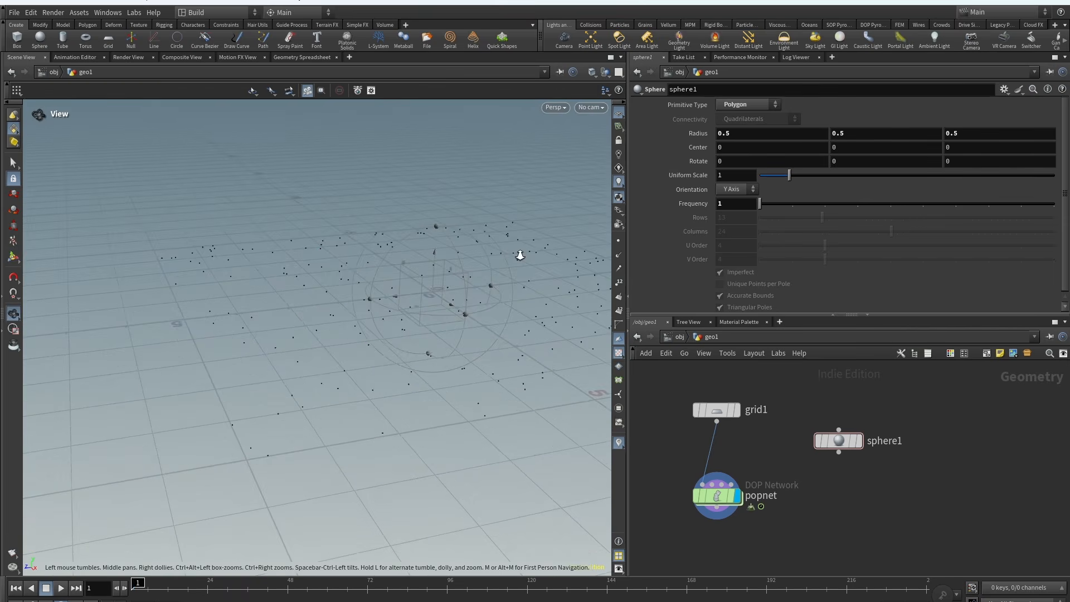
{"action": "left_click", "coordinate": [859, 441]}
{"action": "right_click_drag", "start_coordinate": [535, 376], "coordinate": [434, 340], "text": "alt"}
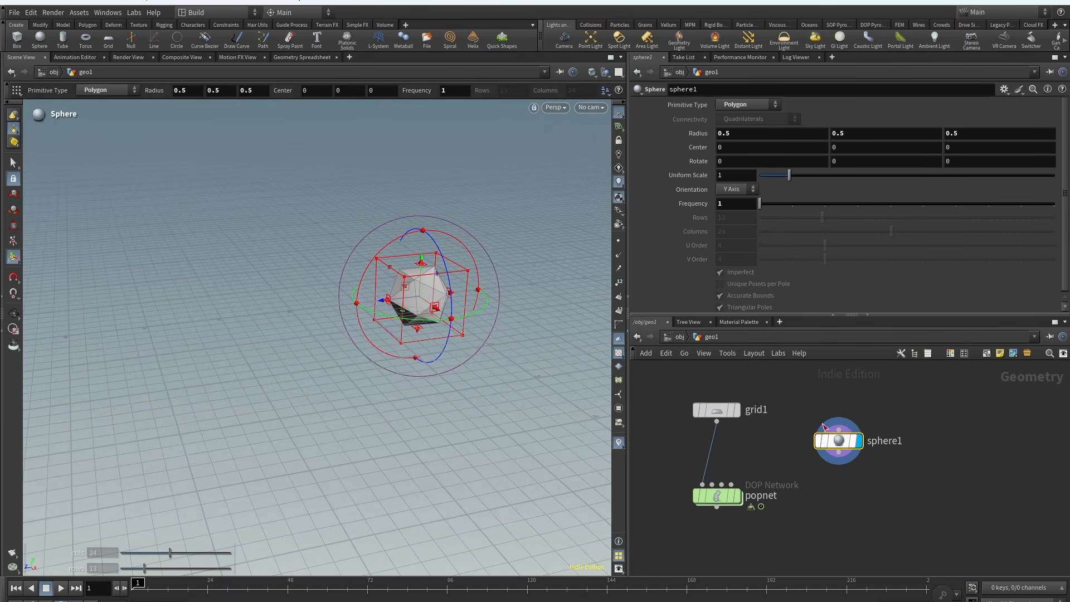
Set popinstance1's Instance Path inside popnet to /obj/geo1/sphere1.
{"action": "double_click", "coordinate": [714, 495]}
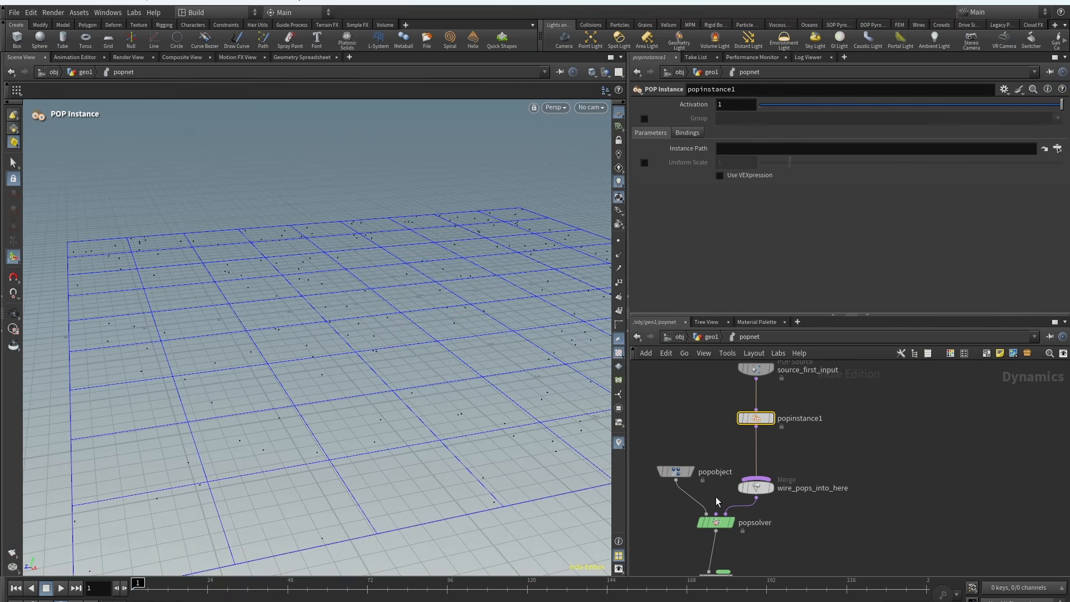
{"action": "left_click", "coordinate": [738, 148]}
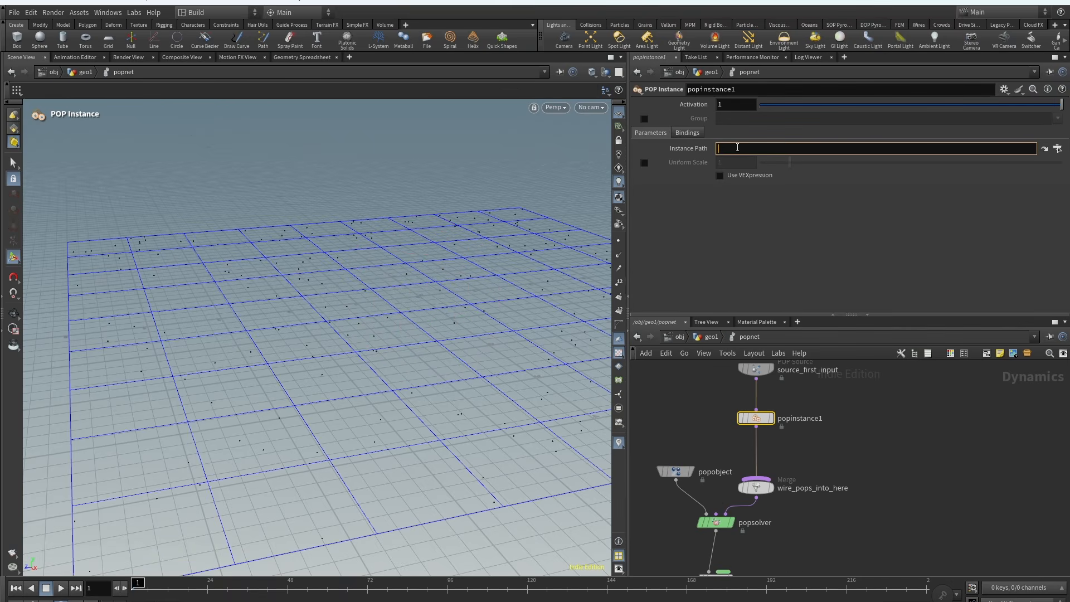
{"action": "type", "text": "/obj/geo1/sphere1"}
{"action": "left_click", "coordinate": [910, 461]}
{"action": "right_click_drag", "start_coordinate": [385, 239], "coordinate": [288, 416], "text": "alt"}
{"action": "middle_click_drag", "start_coordinate": [434, 307], "coordinate": [379, 352], "text": "alt"}
{"action": "right_click_drag", "start_coordinate": [379, 353], "coordinate": [359, 353], "text": "alt"}
{"action": "left_click_drag", "start_coordinate": [248, 264], "coordinate": [267, 290], "text": "alt"}
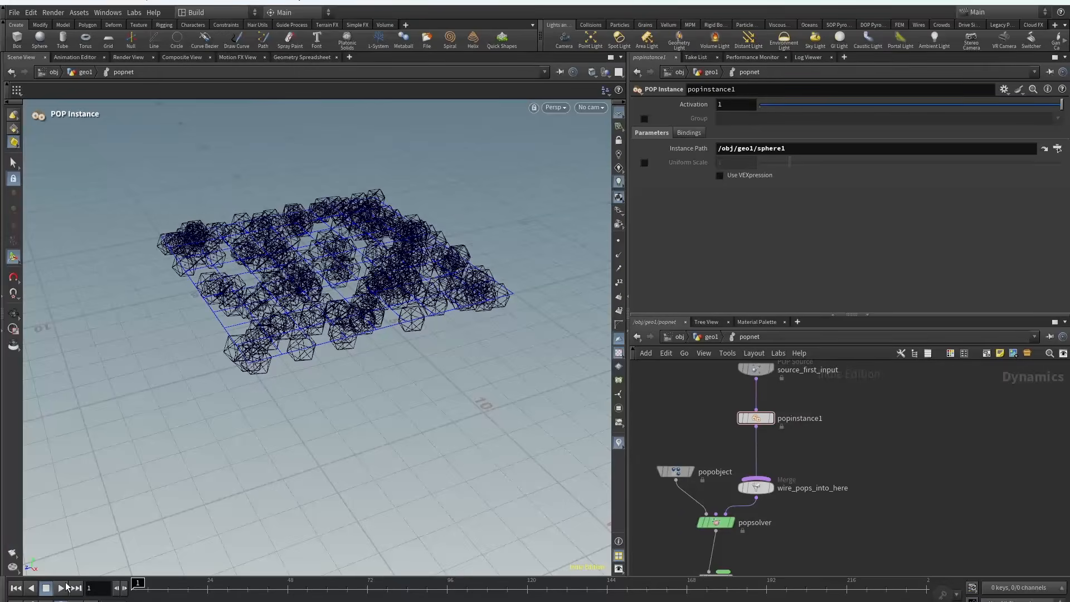
Play the simulation to frame 41 and inspect the popsolver node's point attributes in its node information.
{"action": "left_click", "coordinate": [63, 588]}
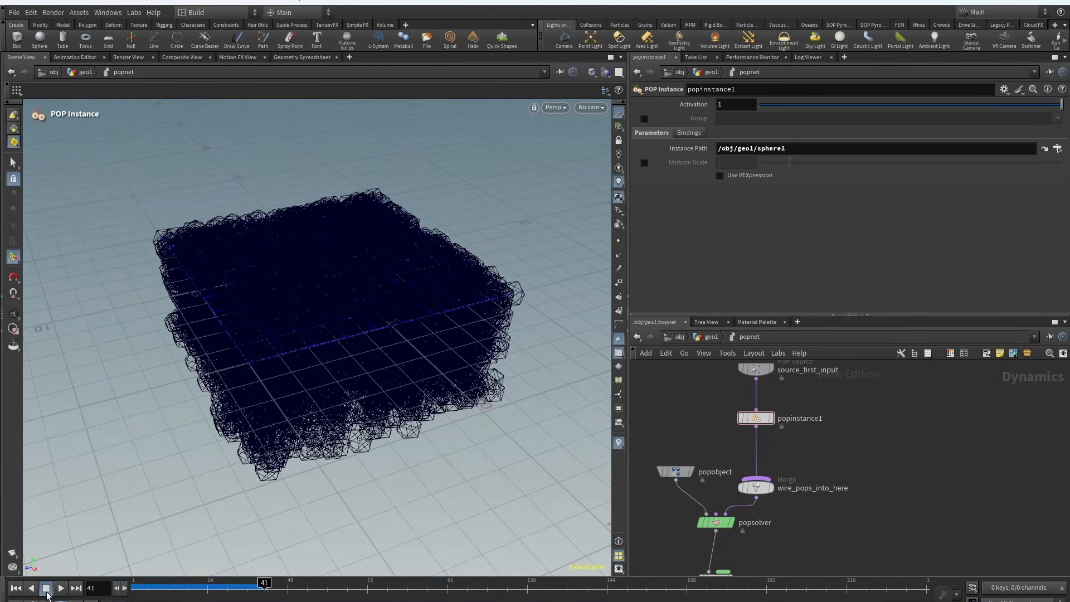
{"action": "left_click_drag", "start_coordinate": [375, 417], "coordinate": [322, 292], "text": "alt"}
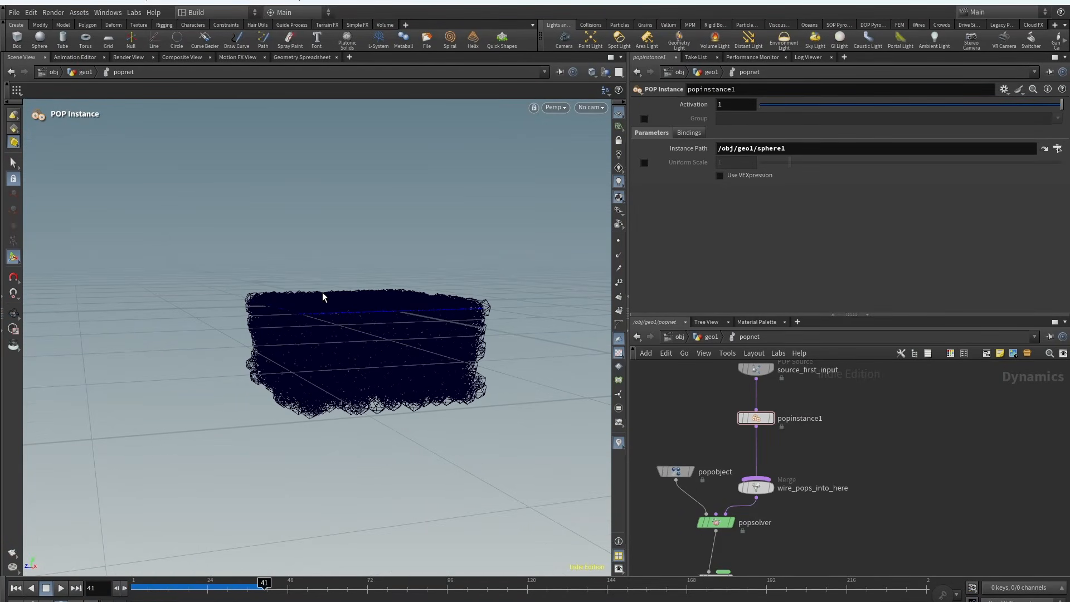
{"action": "middle_click_drag", "start_coordinate": [812, 457], "coordinate": [825, 442]}
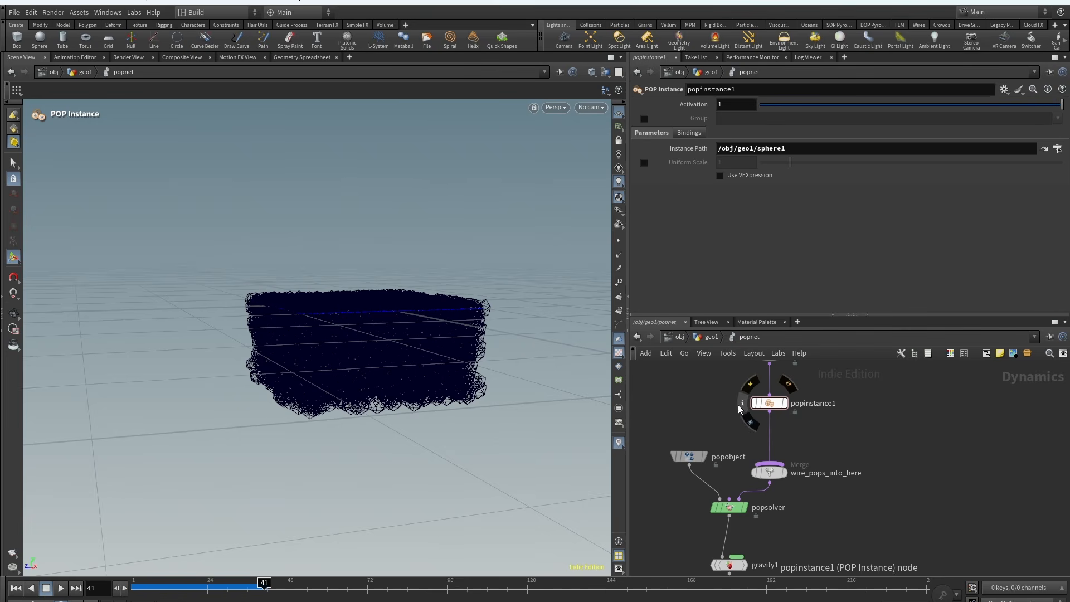
{"action": "left_click", "coordinate": [701, 507]}
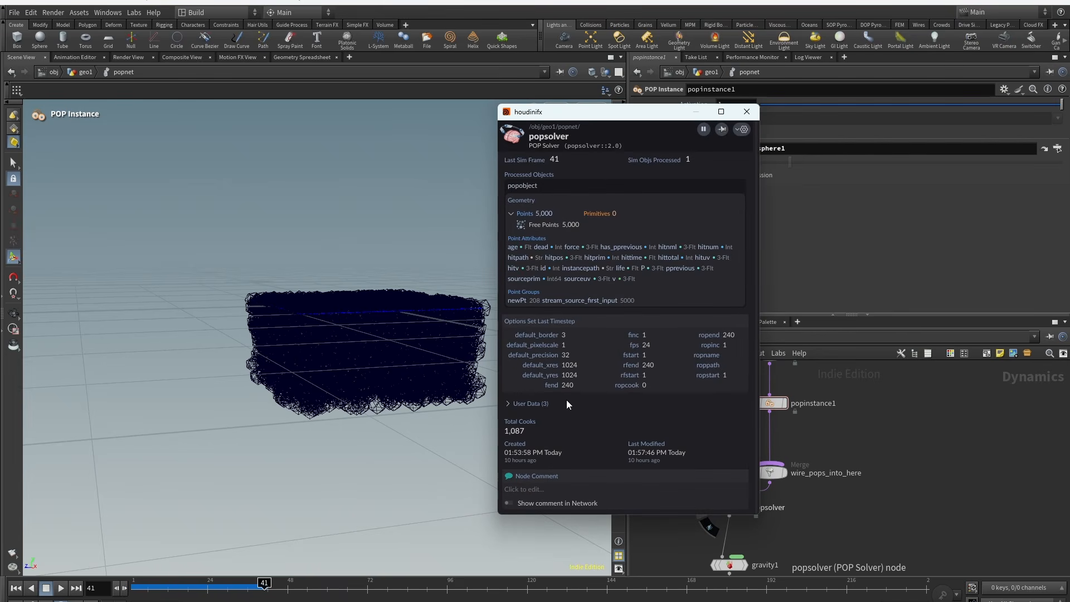
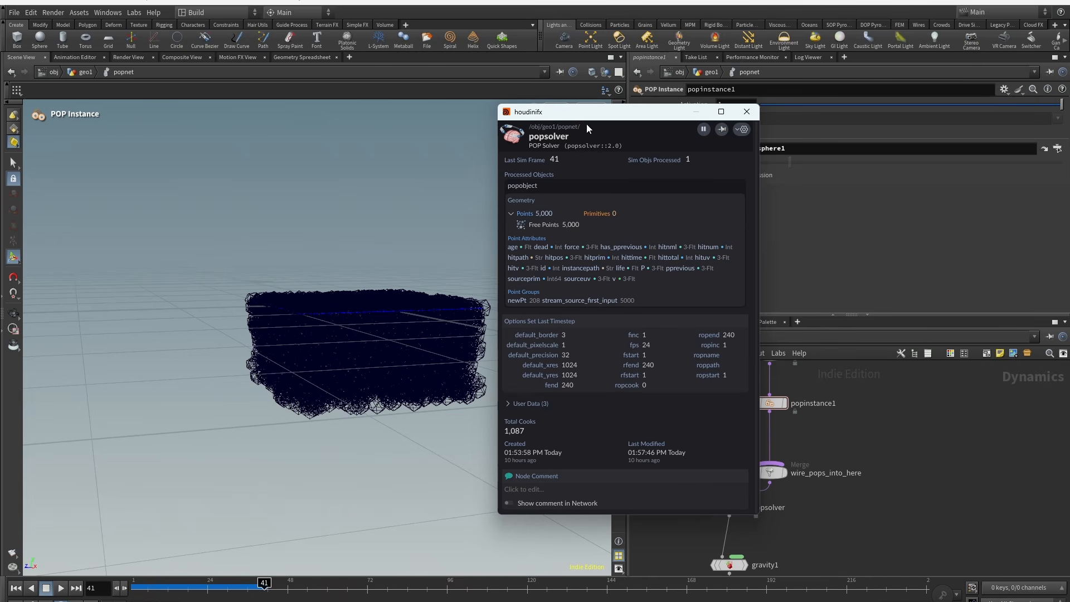
{"action": "left_click_drag", "start_coordinate": [587, 123], "coordinate": [738, 106]}
Split the scene view pane into top and bottom, and show an enlarged Geometry Spreadsheet in the lower pane.
{"action": "left_click", "coordinate": [620, 57]}
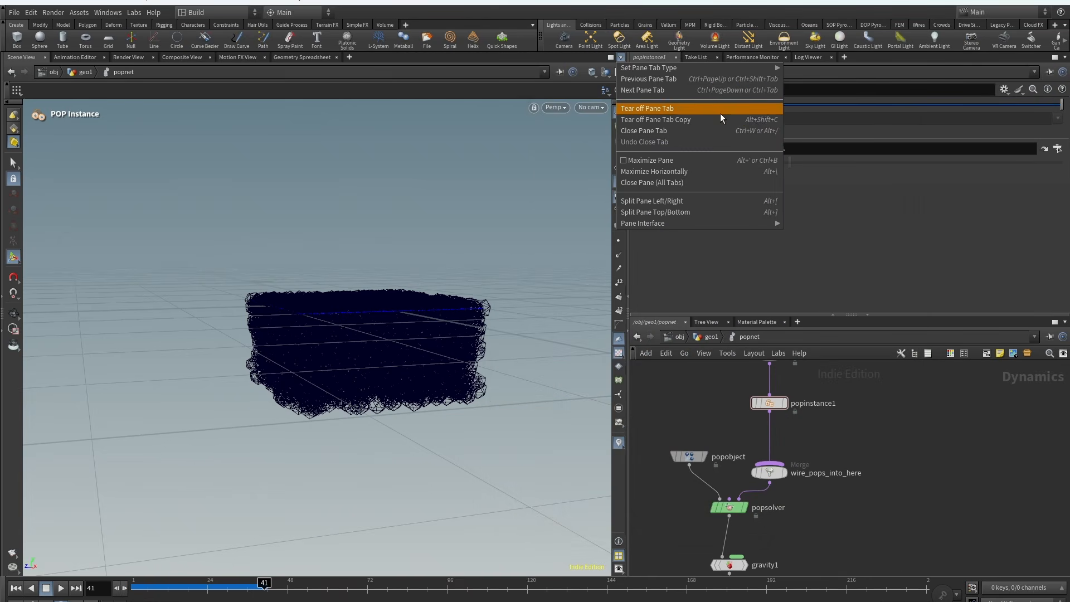
{"action": "left_click", "coordinate": [689, 214]}
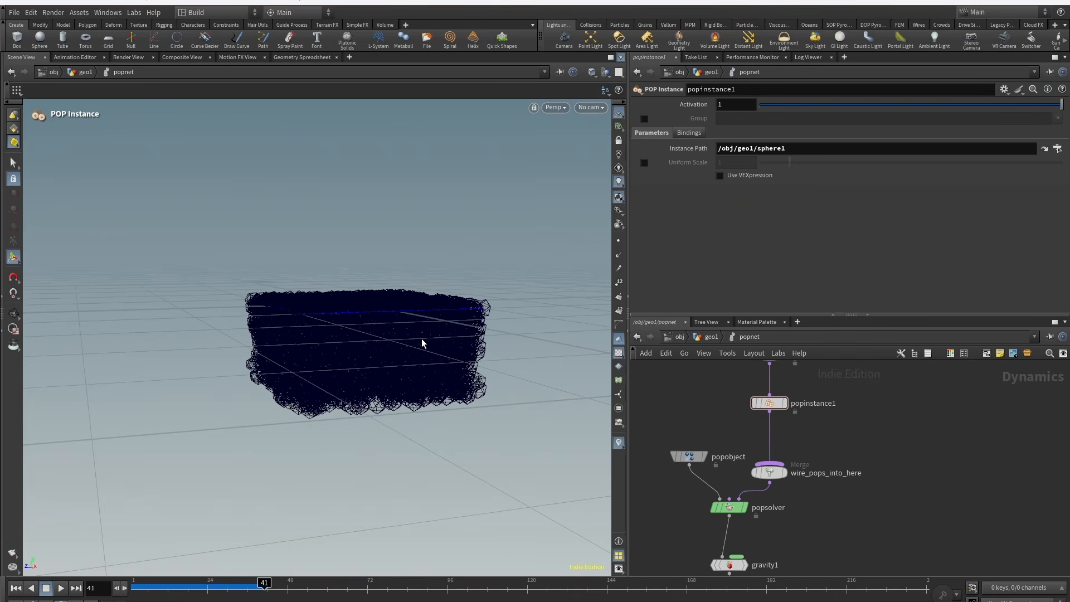
{"action": "left_click", "coordinate": [56, 362]}
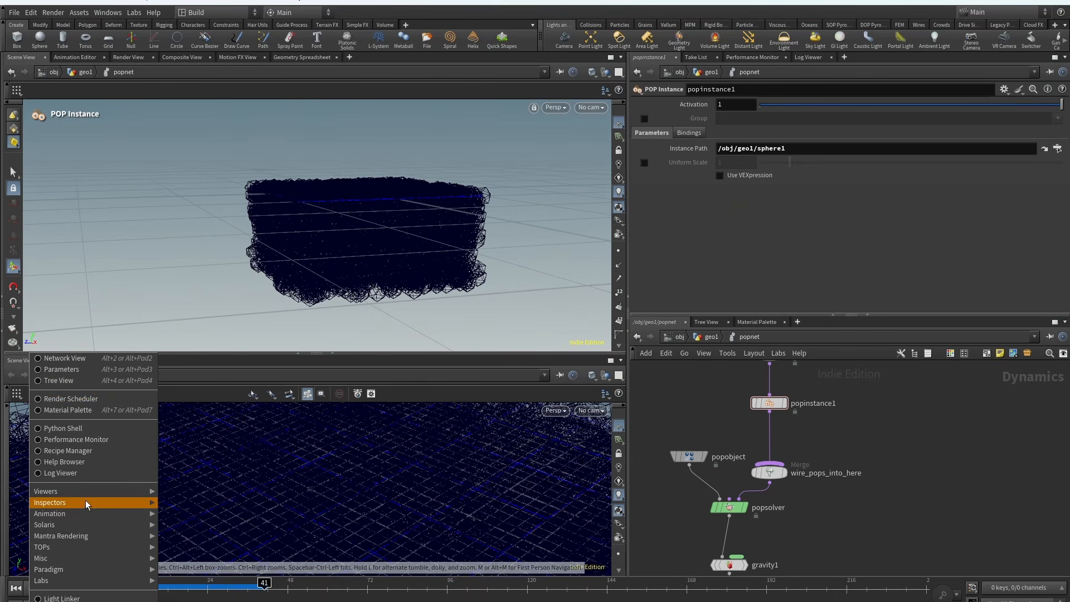
{"action": "mouse_move", "coordinate": [87, 504]}
{"action": "left_click", "coordinate": [226, 506]}
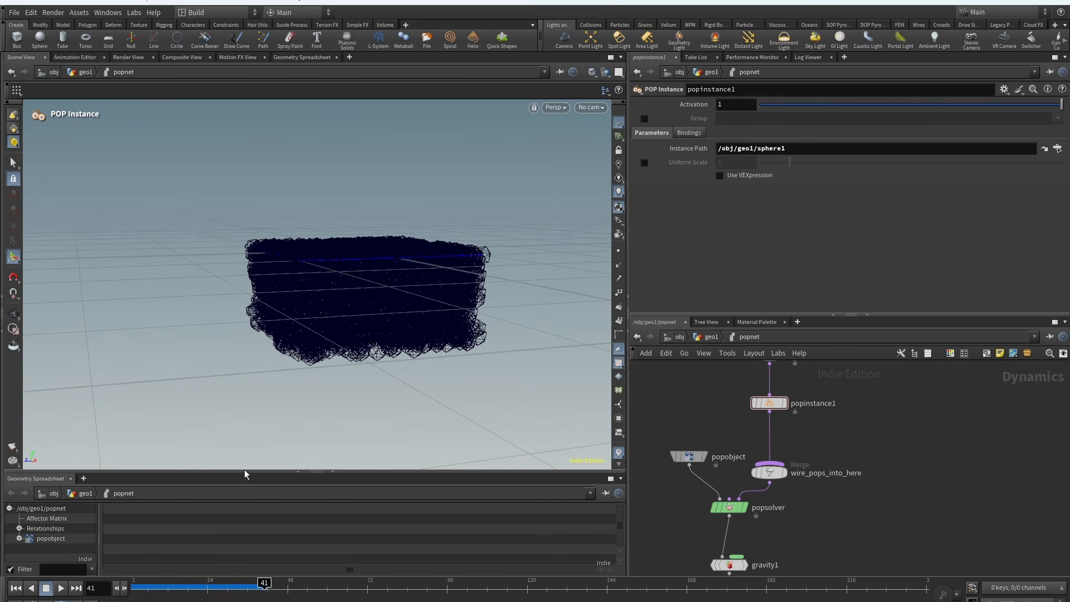
{"action": "left_click_drag", "start_coordinate": [245, 475], "coordinate": [228, 380]}
List popobject's Geometry in the spreadsheet, showing only the instancepath attribute in a widened column.
{"action": "left_click", "coordinate": [20, 446]}
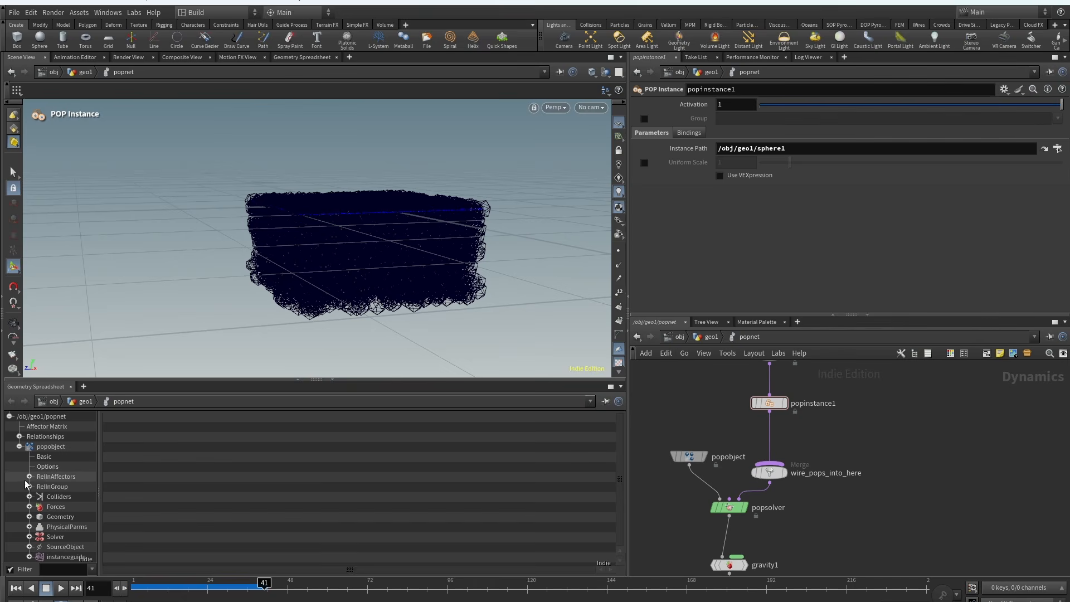
{"action": "left_click", "coordinate": [78, 518]}
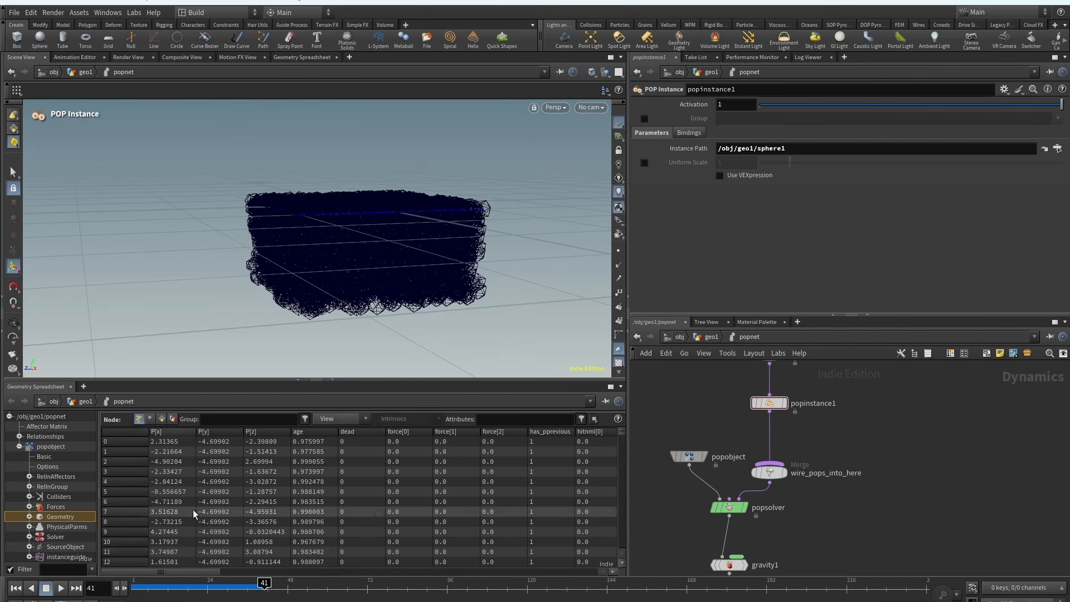
{"action": "left_click", "coordinate": [337, 419]}
{"action": "left_click", "coordinate": [371, 140]}
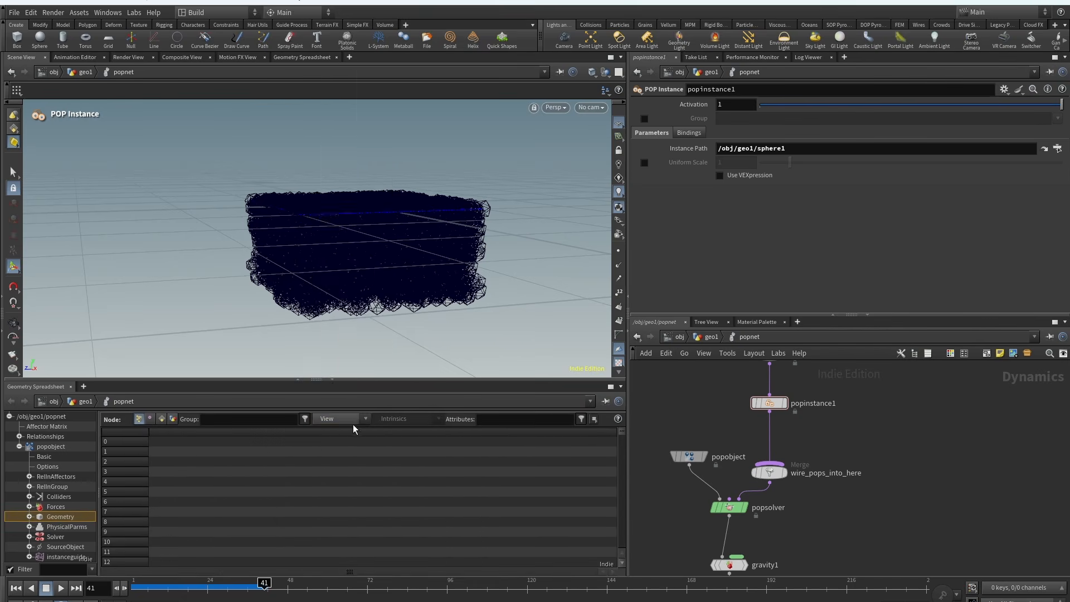
{"action": "left_click", "coordinate": [340, 420]}
{"action": "left_click", "coordinate": [348, 363]}
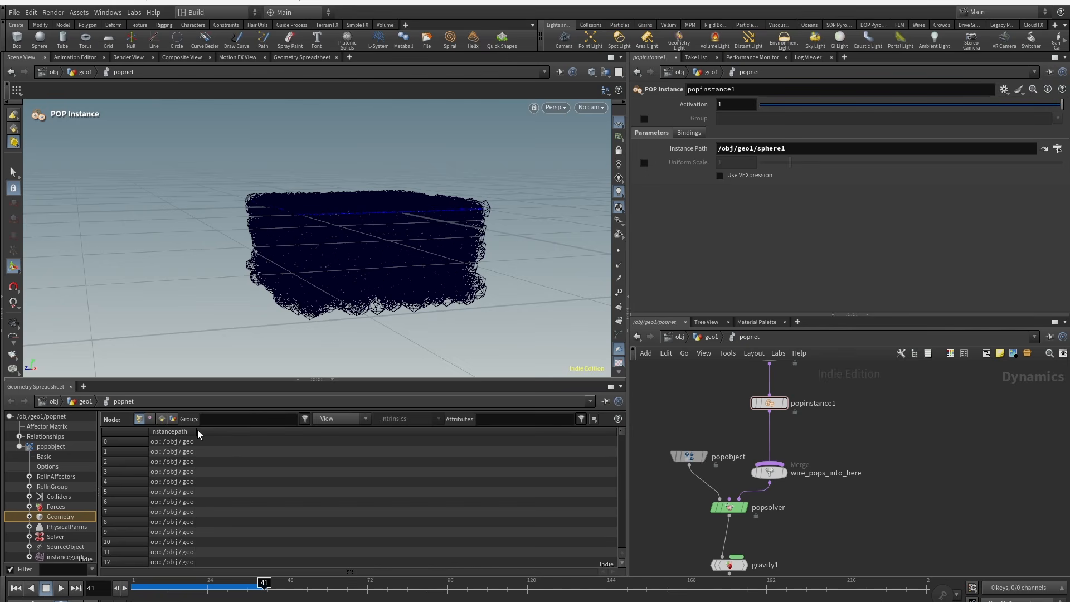
{"action": "left_click_drag", "start_coordinate": [198, 432], "coordinate": [394, 432]}
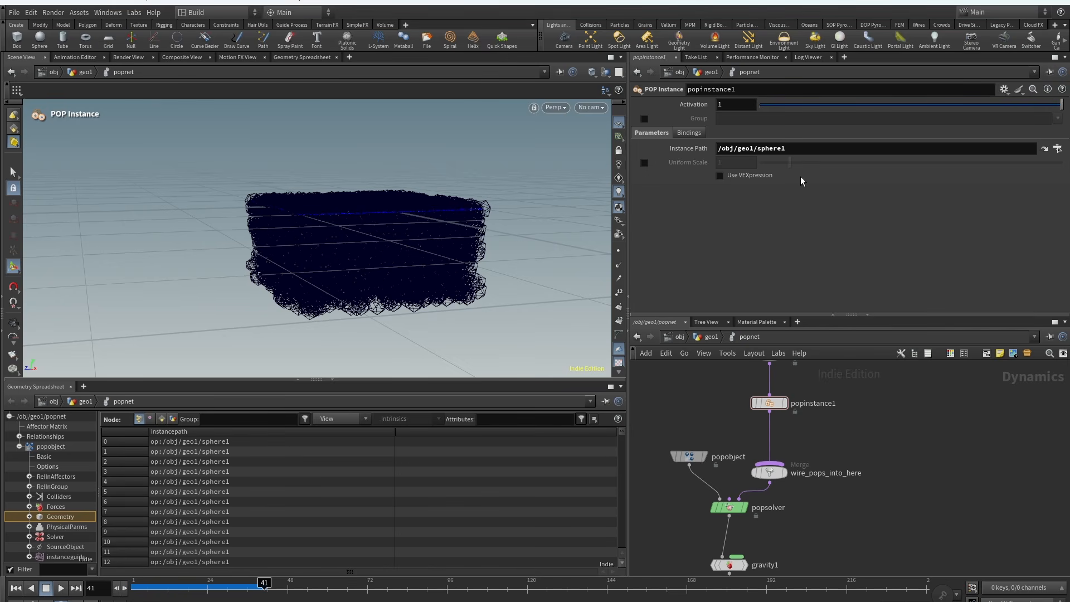
Highlight popinstance1's Instance Path value and examine the instanced spheres in the viewport.
{"action": "left_click_drag", "start_coordinate": [787, 148], "coordinate": [707, 148]}
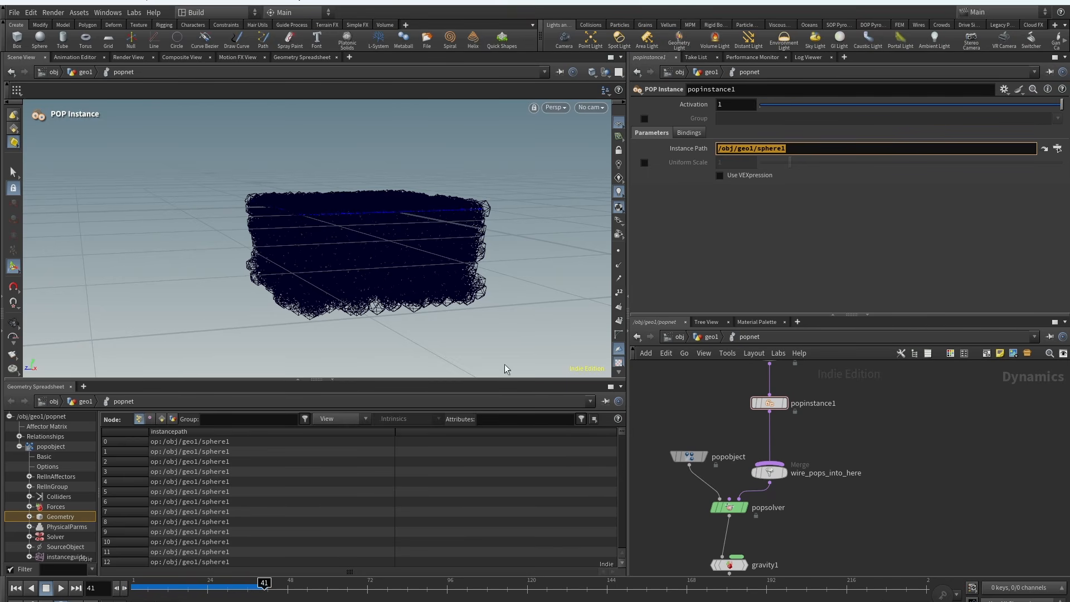
{"action": "left_click_drag", "start_coordinate": [378, 243], "coordinate": [387, 242], "text": "alt"}
{"action": "scroll", "coordinate": [387, 242], "scroll_direction": "up", "scroll_amount": 3, "text": "alt"}
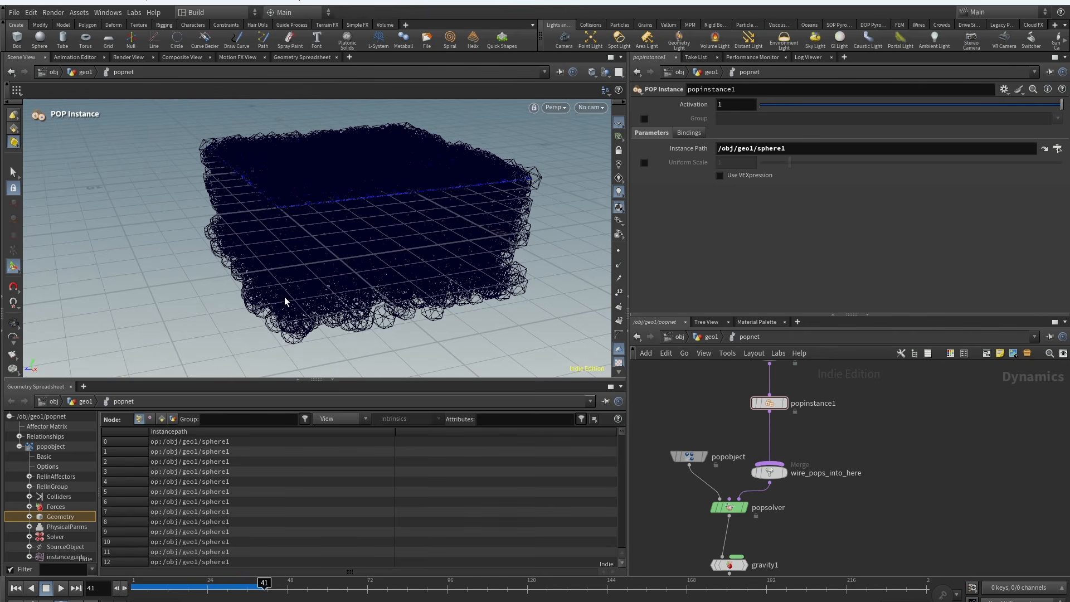
Display popnet in the geo1 network and compare its output with the instanced geometry inside popnet.
{"action": "left_click", "coordinate": [709, 337]}
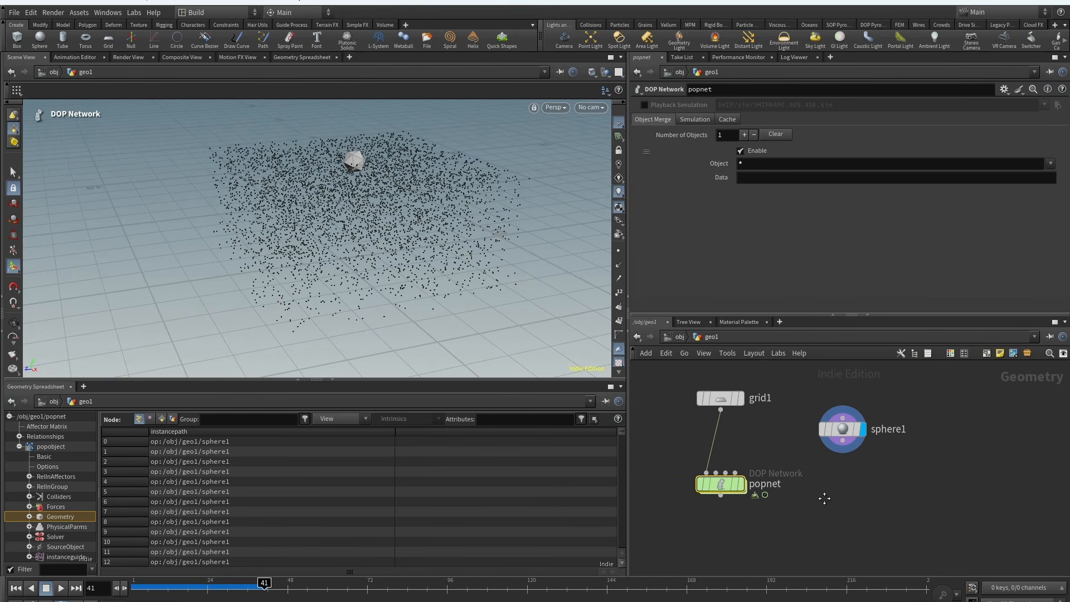
{"action": "left_click", "coordinate": [761, 463]}
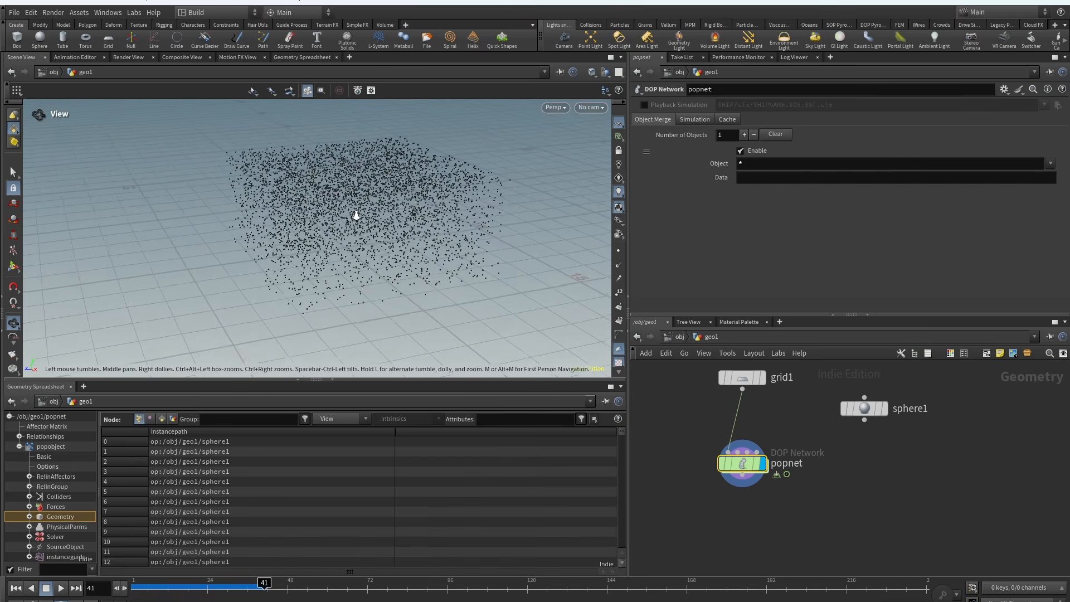
{"action": "double_click", "coordinate": [742, 463]}
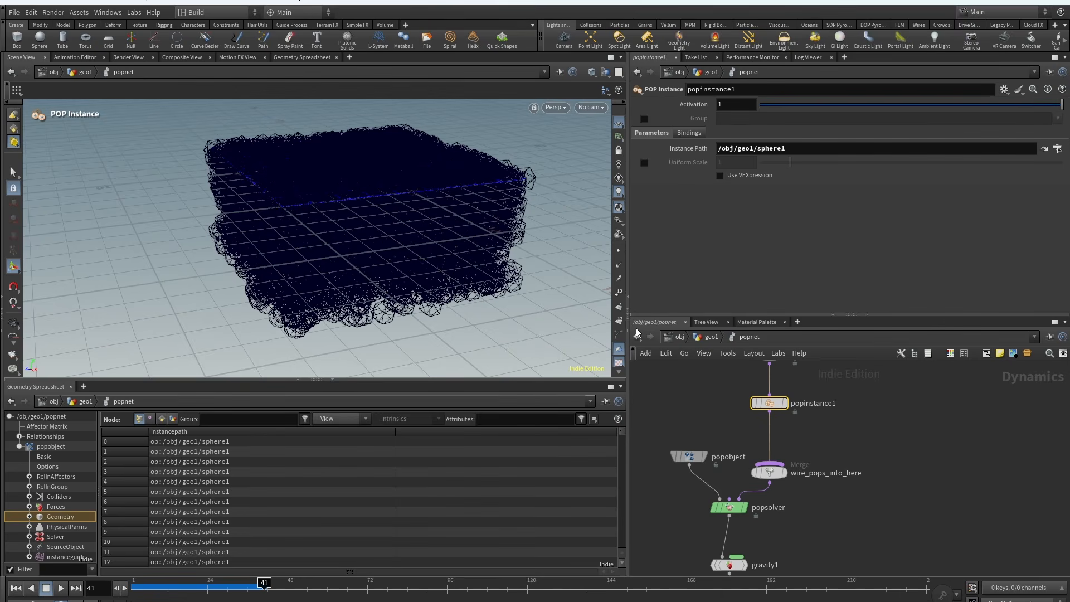
{"action": "left_click", "coordinate": [708, 336]}
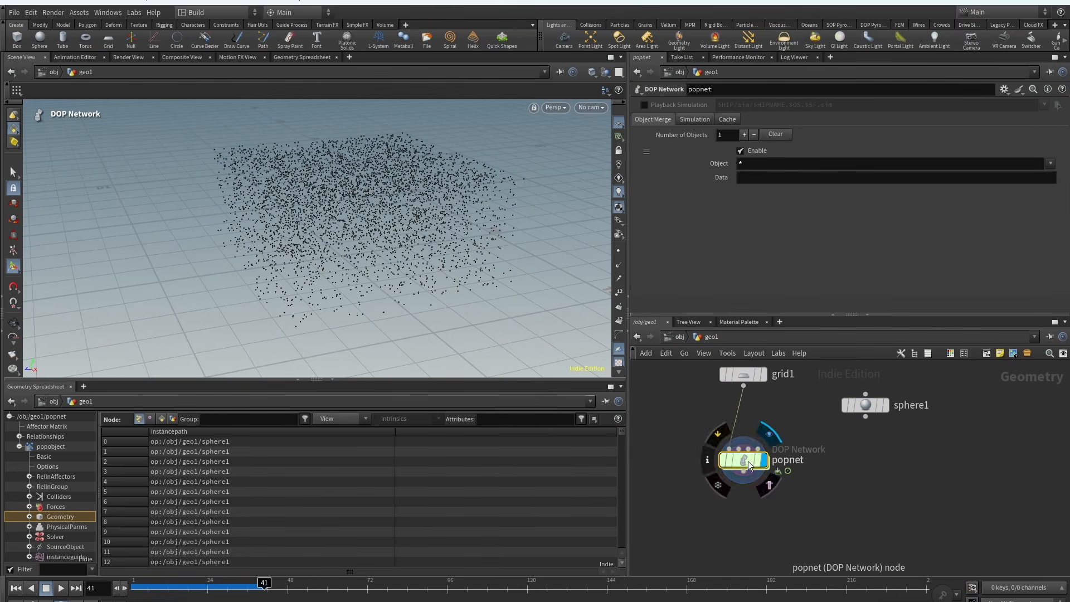
Place a DOP Import Fields node below popnet, with ../popnet as its DOP Network and popobject as its Default Object.
{"action": "left_click_drag", "start_coordinate": [848, 412], "coordinate": [884, 409]}
{"action": "left_click_drag", "start_coordinate": [744, 463], "coordinate": [743, 448]}
{"action": "middle_click_drag", "start_coordinate": [677, 440], "coordinate": [692, 419]}
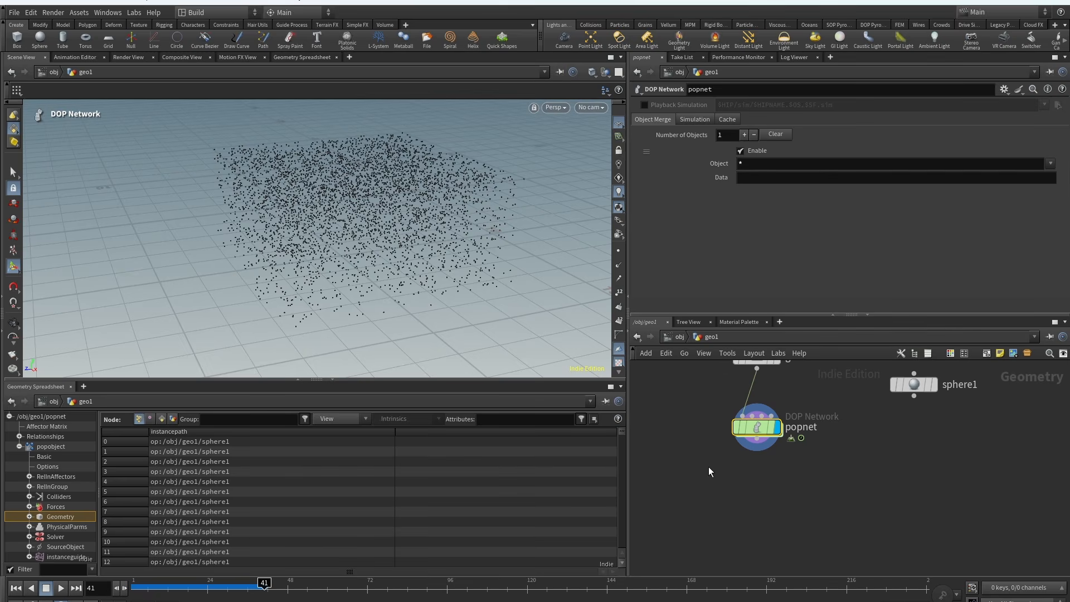
{"action": "key", "text": "Tab"}
{"action": "type", "text": "dop"}
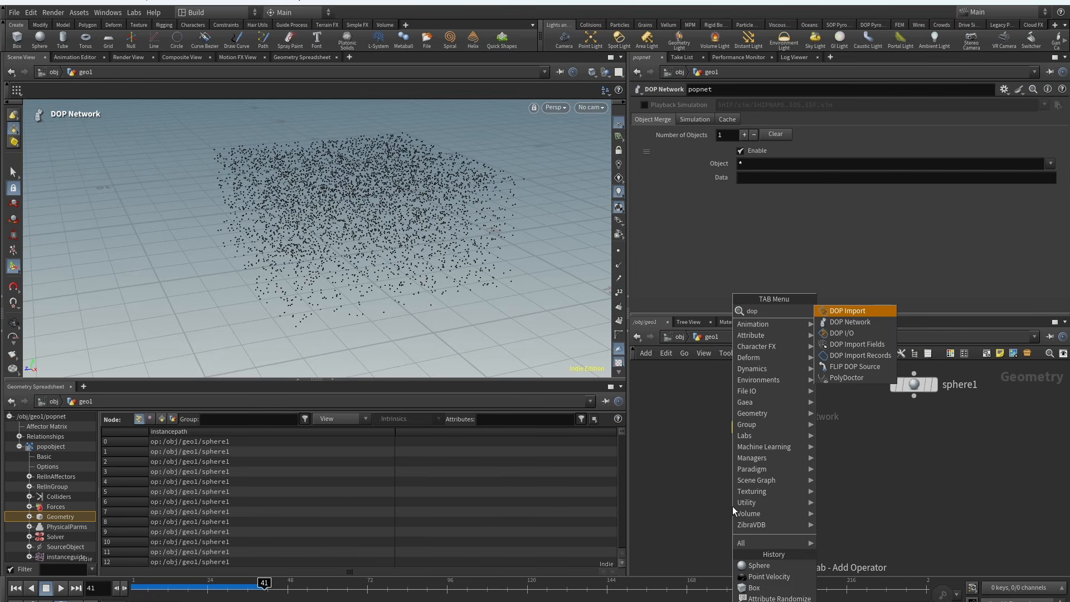
{"action": "left_click", "coordinate": [857, 345]}
{"action": "left_click_drag", "start_coordinate": [758, 427], "coordinate": [727, 105]}
{"action": "left_click", "coordinate": [1042, 146]}
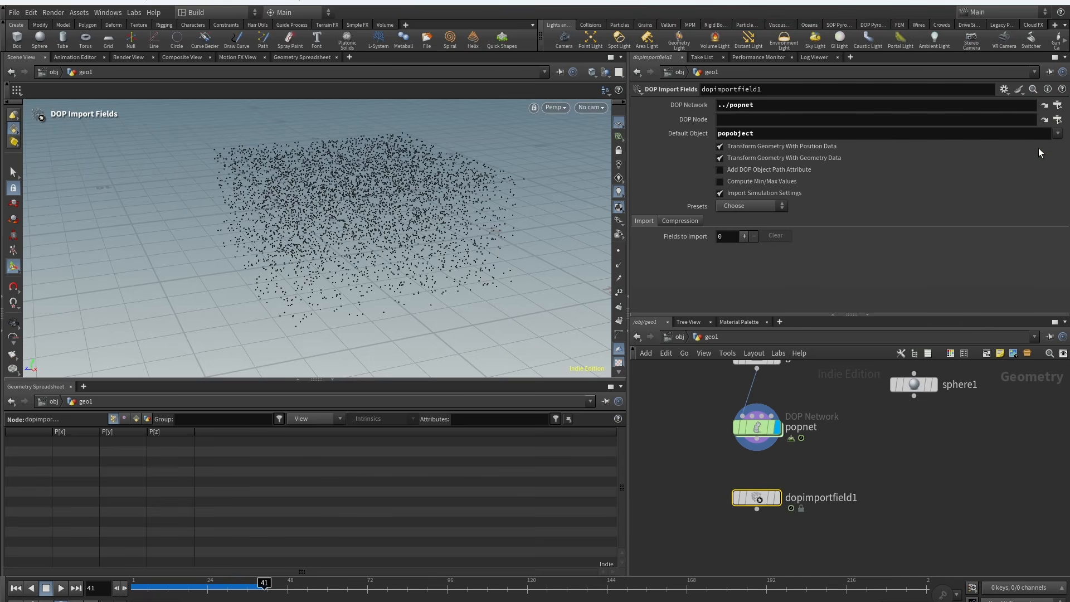
Apply the preset on dopimportfield1 that imports the Geometry field.
{"action": "left_click", "coordinate": [758, 430]}
{"action": "double_click", "coordinate": [759, 430]}
{"action": "left_click", "coordinate": [709, 337]}
{"action": "left_click", "coordinate": [756, 498]}
{"action": "left_click", "coordinate": [753, 205]}
{"action": "left_click", "coordinate": [746, 312]}
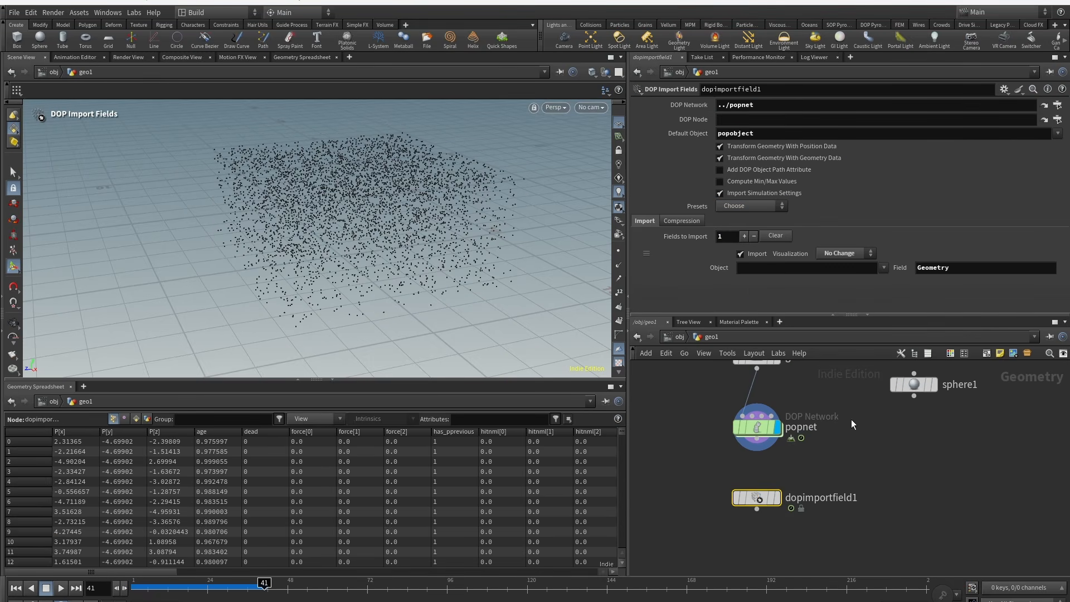
Display dopimportfield1 at frame 72 and inspect its point attributes, including instancepath.
{"action": "middle_click_drag", "start_coordinate": [851, 420], "coordinate": [850, 376]}
{"action": "left_click", "coordinate": [781, 429]}
{"action": "left_click_drag", "start_coordinate": [264, 589], "coordinate": [368, 592]}
{"action": "right_click_drag", "start_coordinate": [460, 262], "coordinate": [386, 268], "text": "alt"}
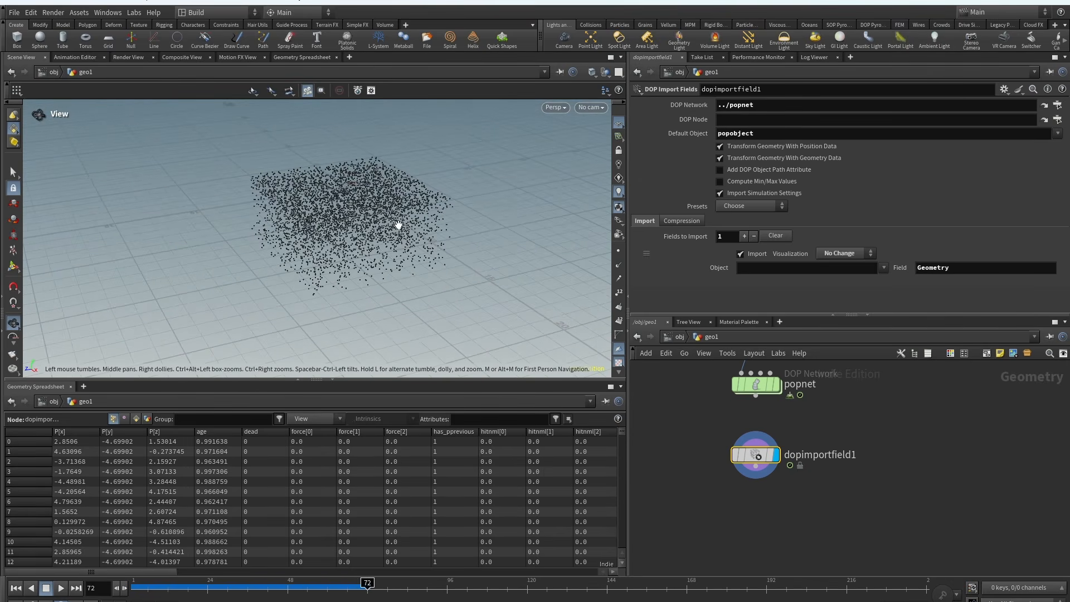
{"action": "left_click_drag", "start_coordinate": [399, 227], "coordinate": [370, 242], "text": "alt"}
{"action": "scroll", "coordinate": [858, 496], "scroll_direction": "down", "scroll_amount": 3}
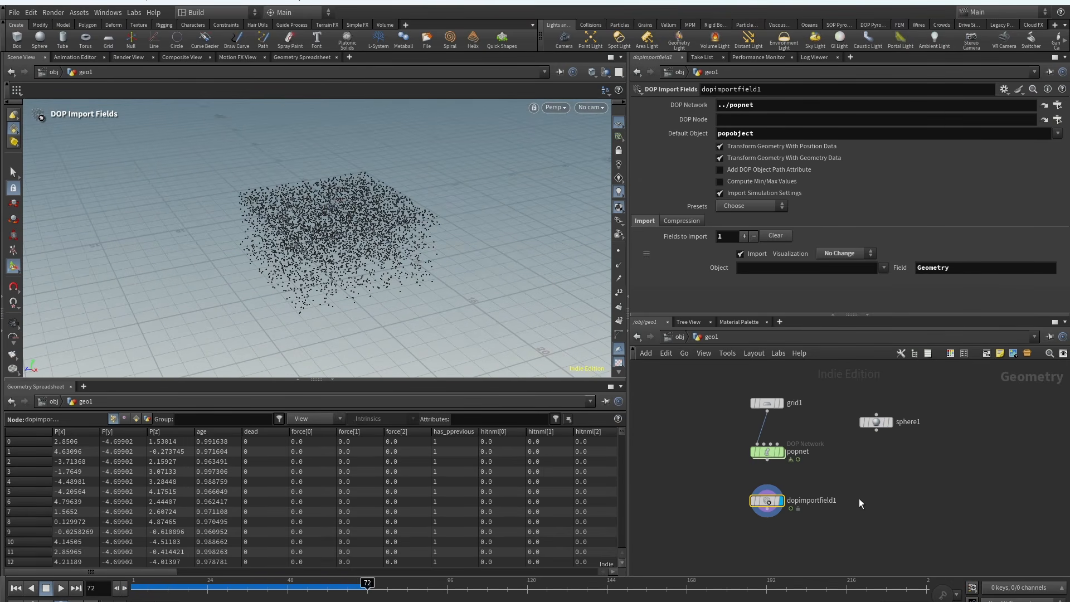
{"action": "middle_click_drag", "start_coordinate": [863, 502], "coordinate": [896, 459]}
{"action": "middle_click", "coordinate": [798, 463]}
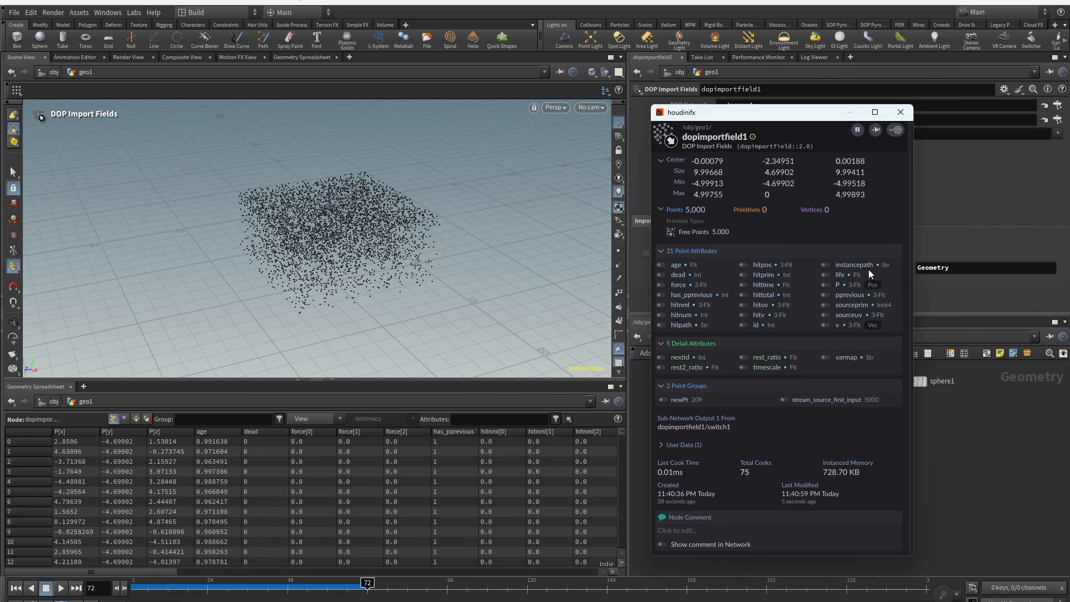
Add an Instance node wired after dopimportfield1, display it and scrub the simulation to frame 68.
{"action": "key", "text": "Tab"}
{"action": "type", "text": "inst"}
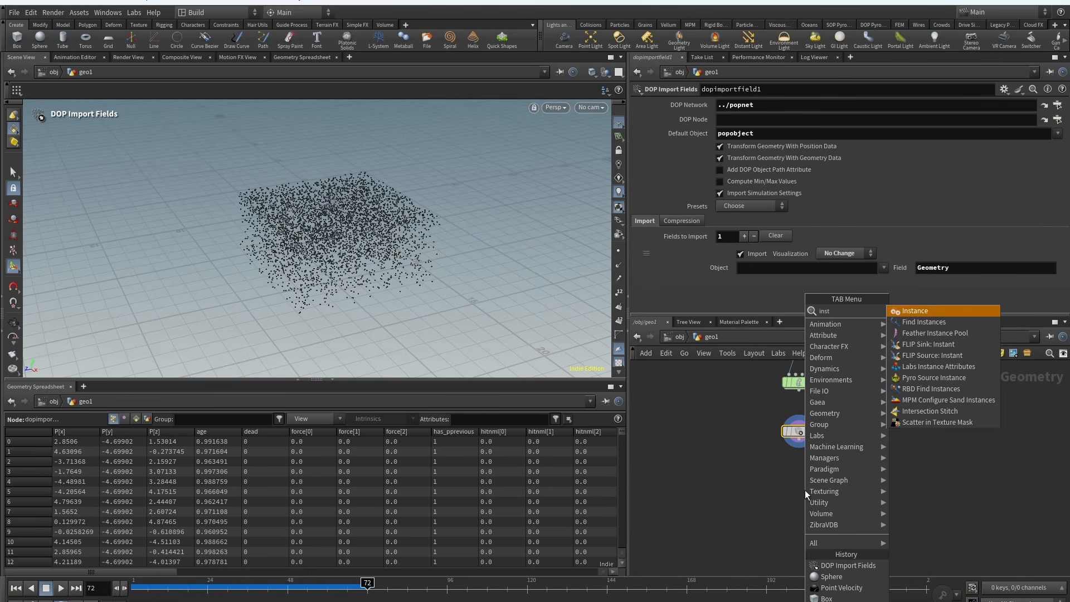
{"action": "key", "text": "Return"}
{"action": "left_click", "coordinate": [806, 484]}
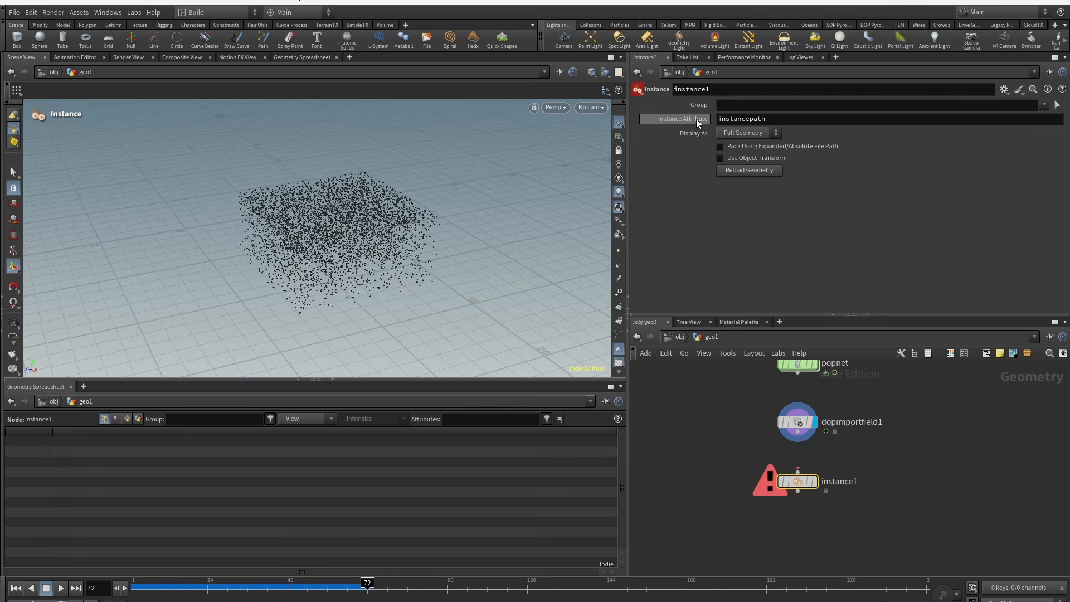
{"action": "left_click_drag", "start_coordinate": [798, 452], "coordinate": [798, 473]}
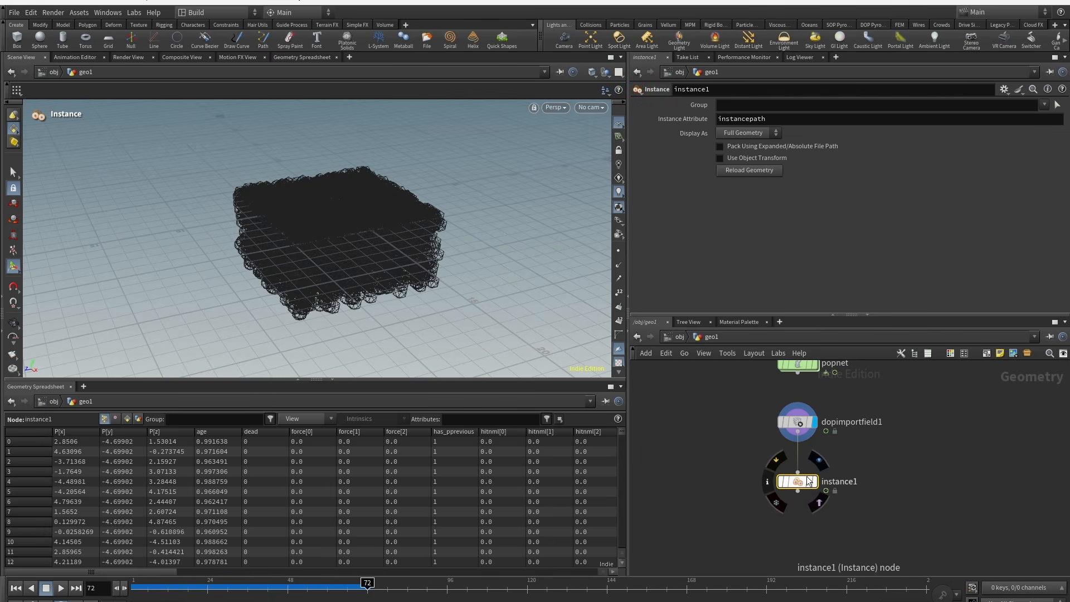
{"action": "left_click", "coordinate": [816, 482]}
{"action": "left_click_drag", "start_coordinate": [179, 586], "coordinate": [354, 586]}
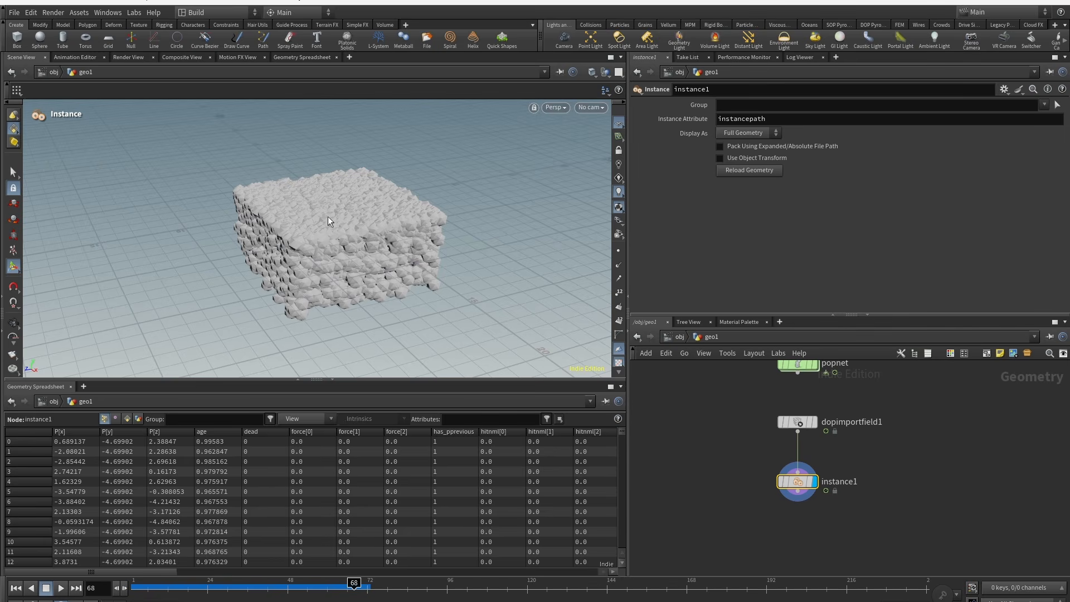
Move instance1 down and insert an Attribute Randomize node between dopimportfield1 and instance1.
{"action": "left_click_drag", "start_coordinate": [798, 491], "coordinate": [798, 523]}
{"action": "key", "text": "Escape"}
{"action": "left_click_drag", "start_coordinate": [459, 314], "coordinate": [381, 228]}
{"action": "key", "text": "Escape"}
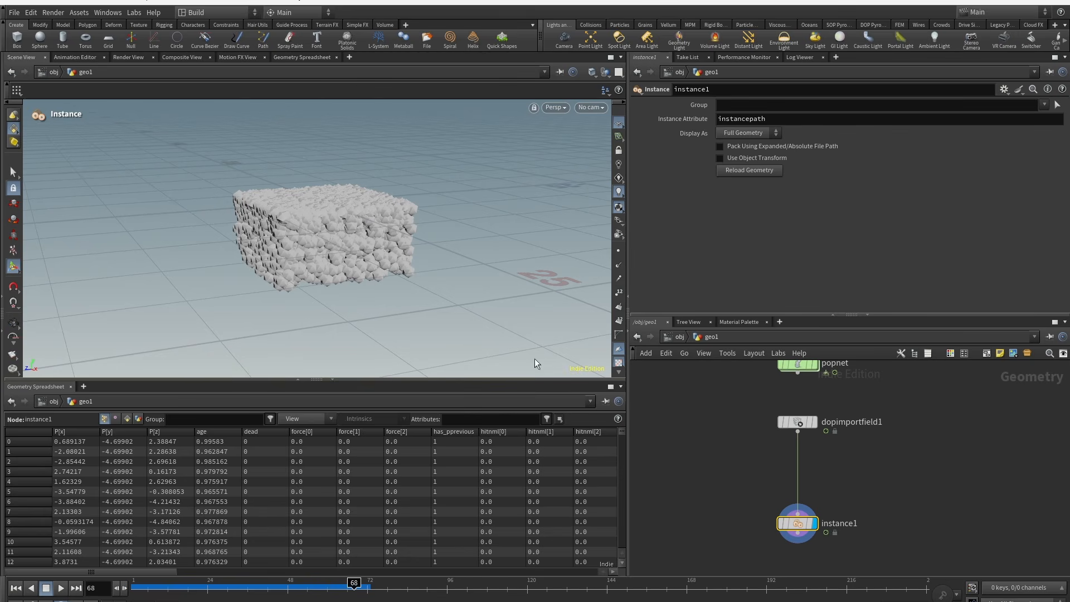
{"action": "key", "text": "h"}
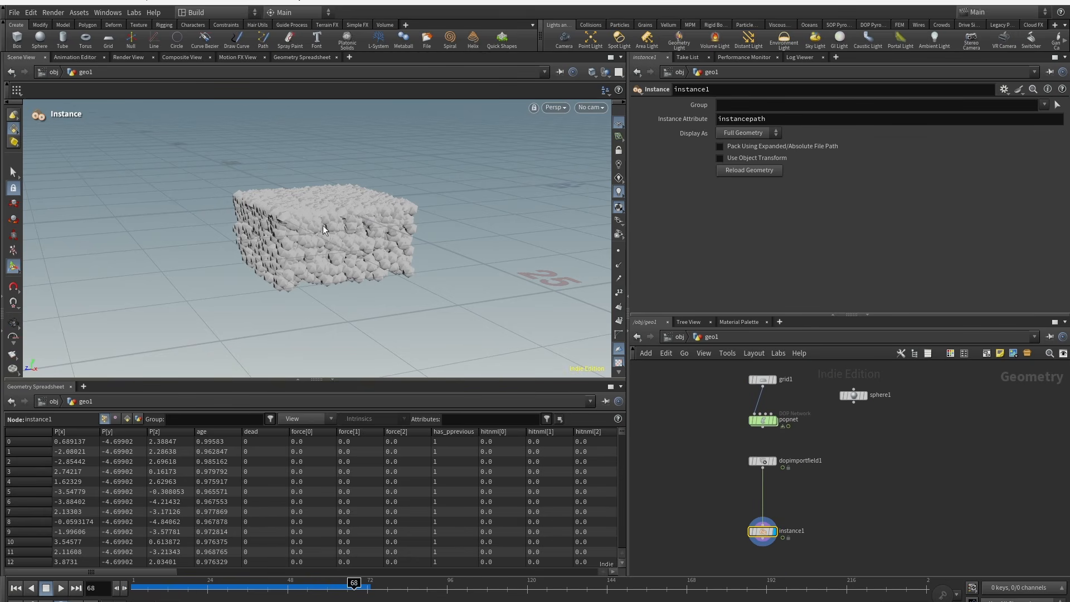
{"action": "key", "text": "Tab"}
{"action": "type", "text": "attribran"}
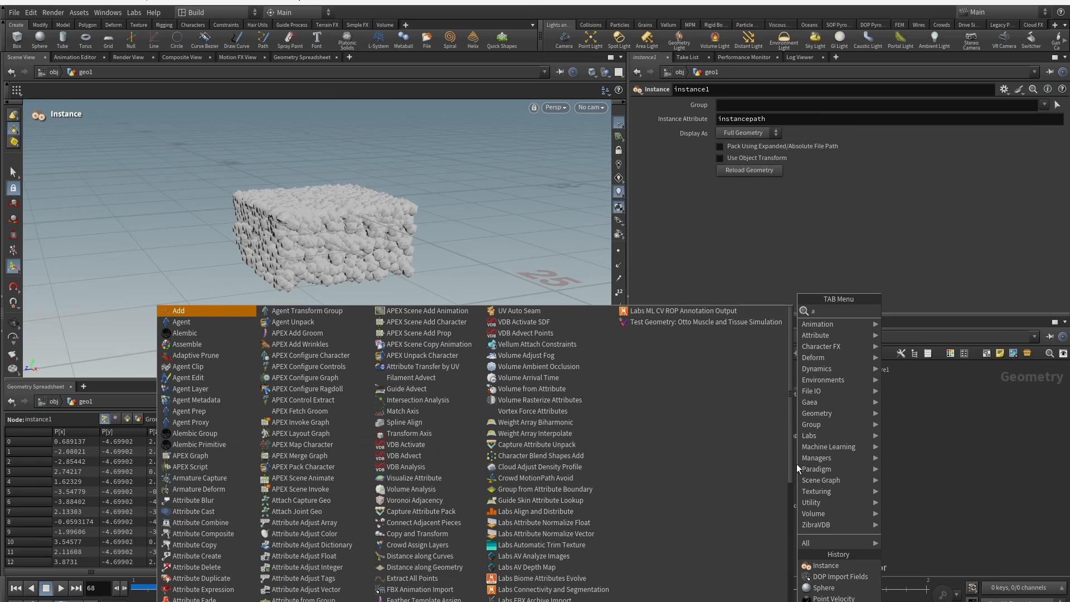
{"action": "key", "text": "Return"}
{"action": "left_click", "coordinate": [792, 450]}
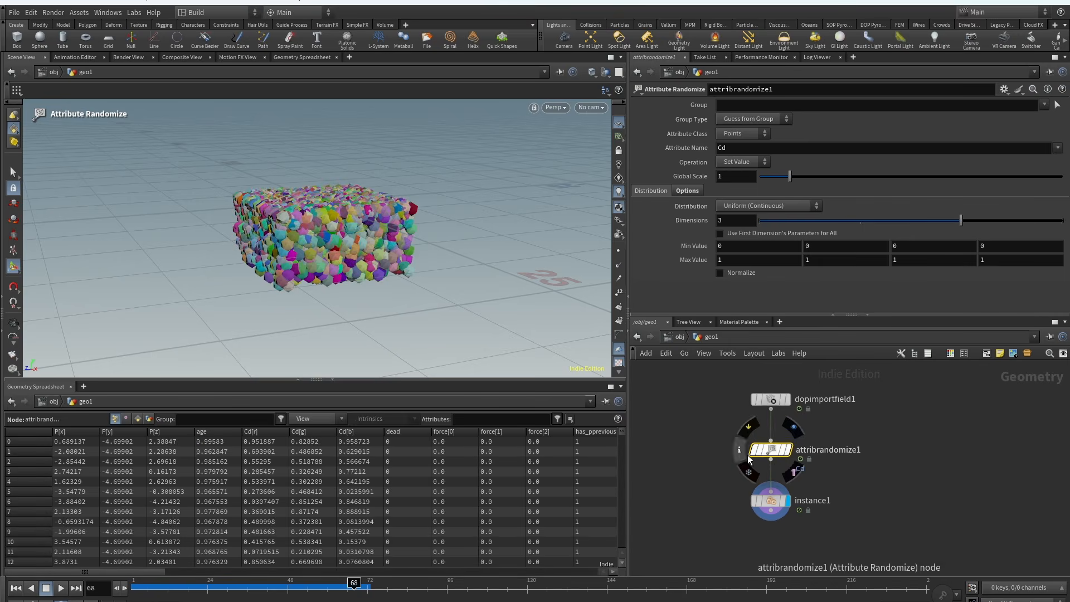
Set attribrandomize1 to randomize pscale with Dimensions set to 1.
{"action": "type", "text": "pscale"}
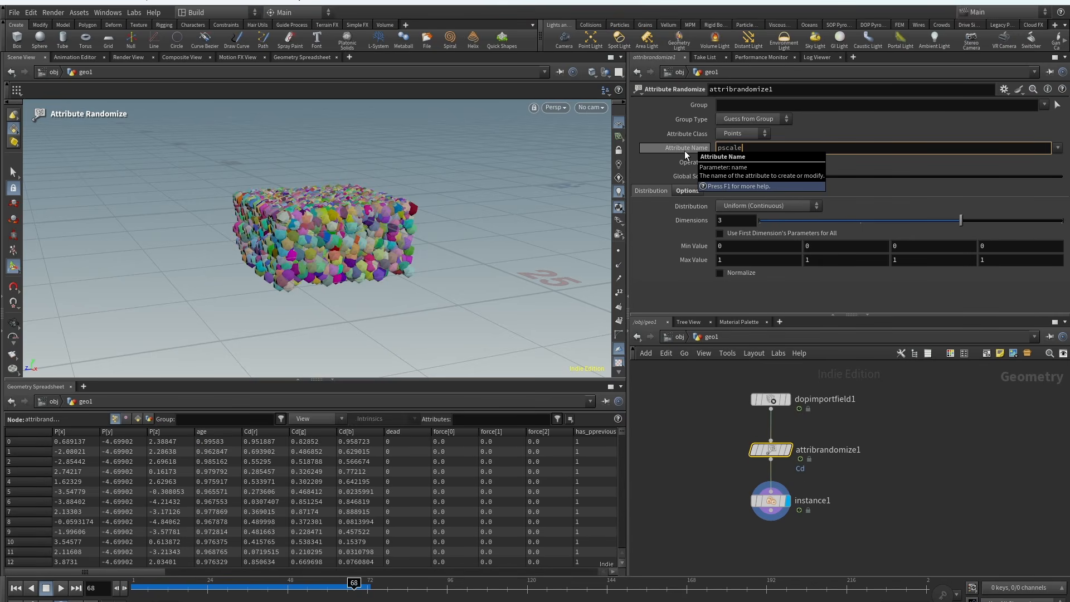
{"action": "key", "text": "Return"}
{"action": "right_click_drag", "start_coordinate": [338, 262], "coordinate": [416, 184], "text": "alt"}
{"action": "left_click_drag", "start_coordinate": [416, 184], "coordinate": [263, 244], "text": "alt"}
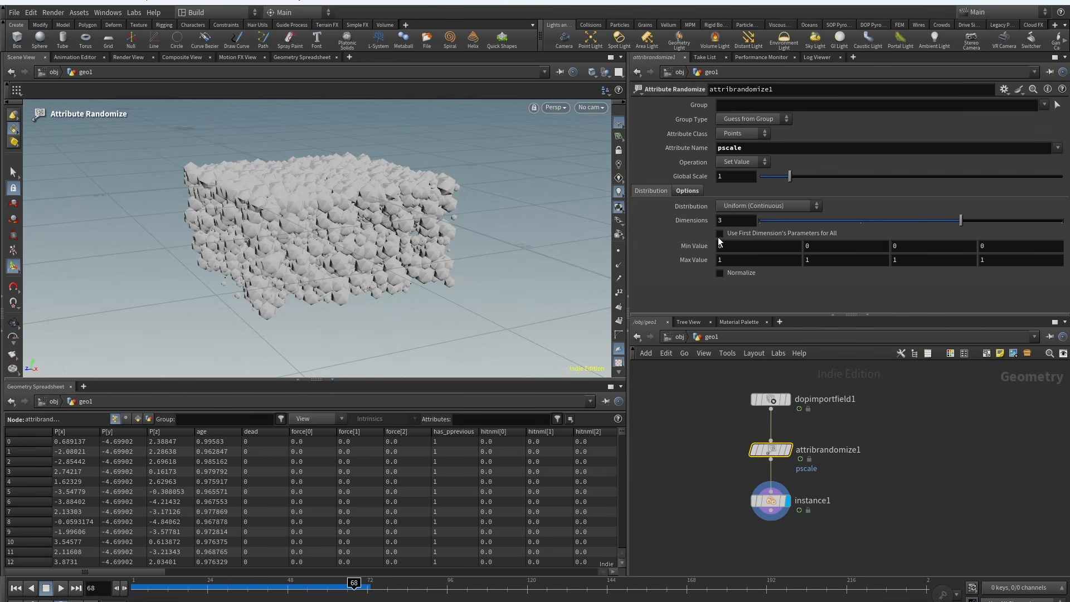
{"action": "left_click_drag", "start_coordinate": [490, 251], "coordinate": [439, 225], "text": "alt"}
{"action": "right_click_drag", "start_coordinate": [439, 226], "coordinate": [464, 253], "text": "alt"}
{"action": "left_click_drag", "start_coordinate": [464, 253], "coordinate": [469, 240], "text": "alt"}
{"action": "left_click", "coordinate": [773, 222]}
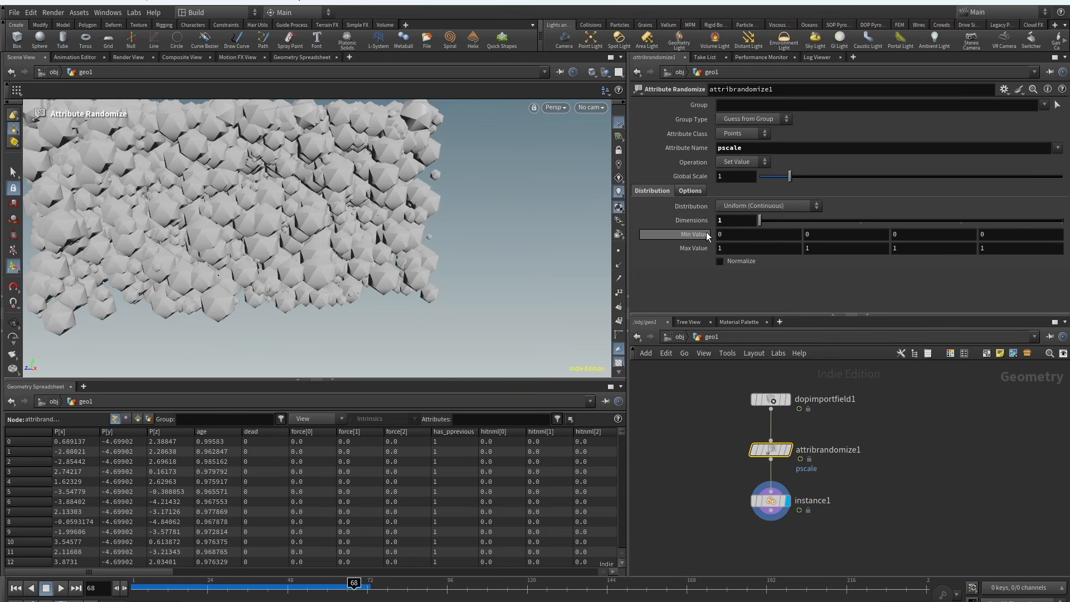
Scrub around frames 35 to 37 and examine the randomly sized spheres up close.
{"action": "right_click_drag", "start_coordinate": [502, 267], "coordinate": [452, 301], "text": "alt"}
{"action": "left_click_drag", "start_coordinate": [224, 587], "coordinate": [251, 587]}
{"action": "right_click_drag", "start_coordinate": [456, 173], "coordinate": [373, 376], "text": "alt"}
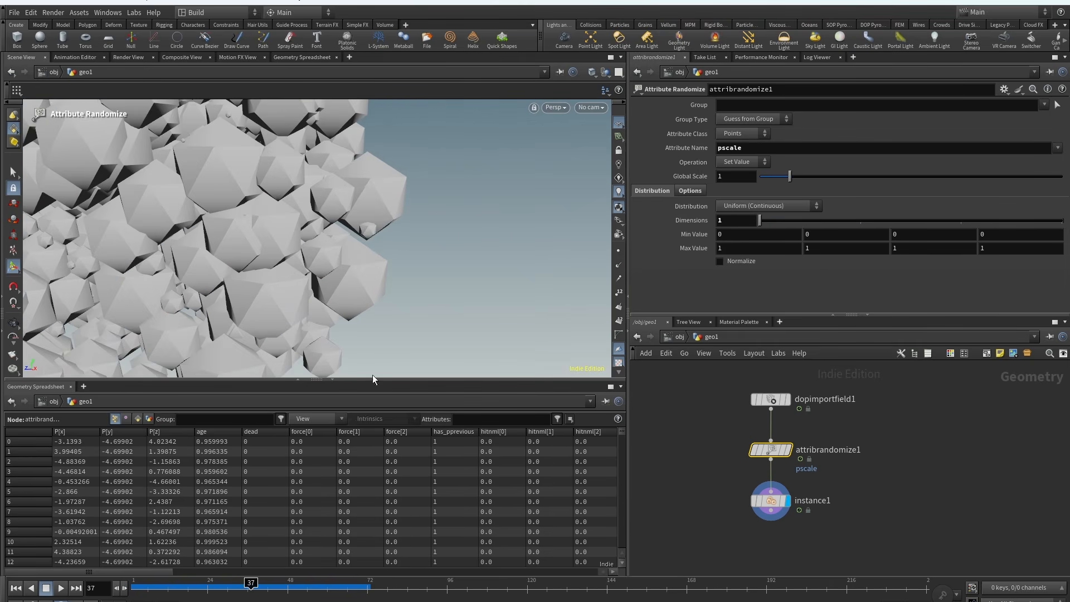
{"action": "left_click_drag", "start_coordinate": [251, 587], "coordinate": [246, 583]}
Move attribrandomize1 and instance1 together farther below dopimportfield1.
{"action": "left_click_drag", "start_coordinate": [829, 436], "coordinate": [709, 558]}
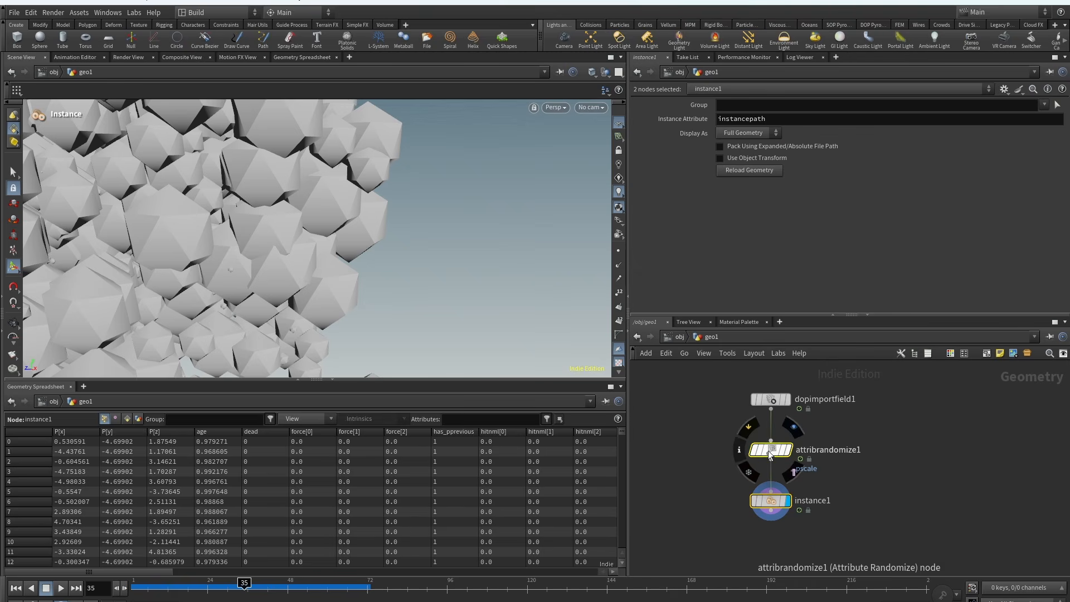
{"action": "left_click_drag", "start_coordinate": [770, 450], "coordinate": [771, 484]}
{"action": "right_click_drag", "start_coordinate": [501, 253], "coordinate": [446, 162], "text": "alt"}
{"action": "right_click_drag", "start_coordinate": [486, 346], "coordinate": [323, 235], "text": "alt"}
{"action": "left_click_drag", "start_coordinate": [323, 235], "coordinate": [384, 273], "text": "alt"}
{"action": "middle_click_drag", "start_coordinate": [889, 453], "coordinate": [878, 498]}
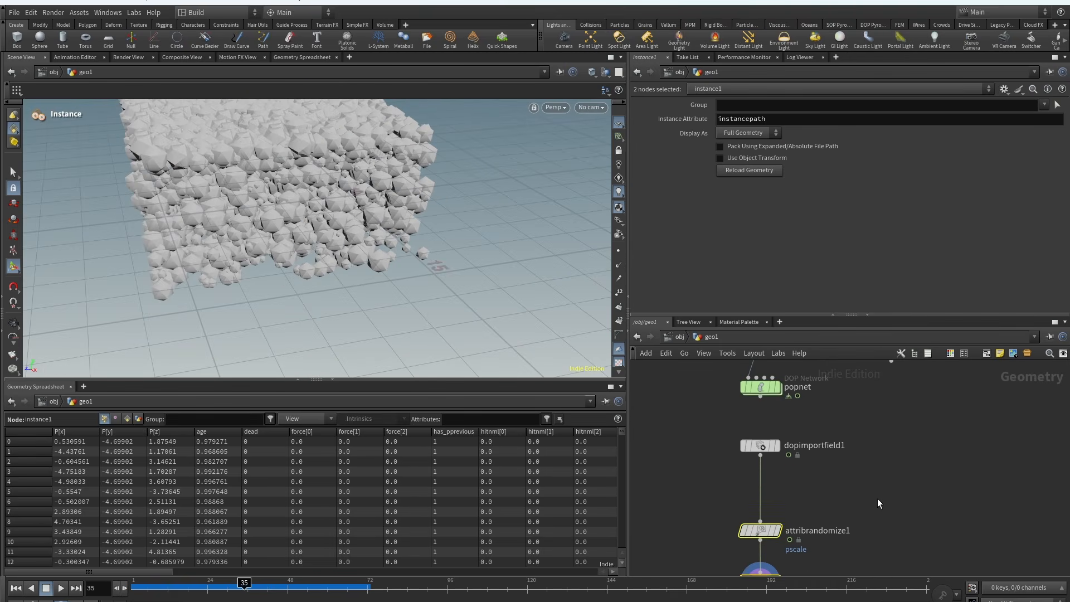
Set source_first_input's Const. Birth Rate to 5 inside popnet and return to geo1.
{"action": "double_click", "coordinate": [759, 388]}
{"action": "scroll", "coordinate": [741, 383], "scroll_direction": "down", "scroll_amount": 2}
{"action": "middle_click_drag", "start_coordinate": [729, 379], "coordinate": [726, 420]}
{"action": "left_click", "coordinate": [777, 395]}
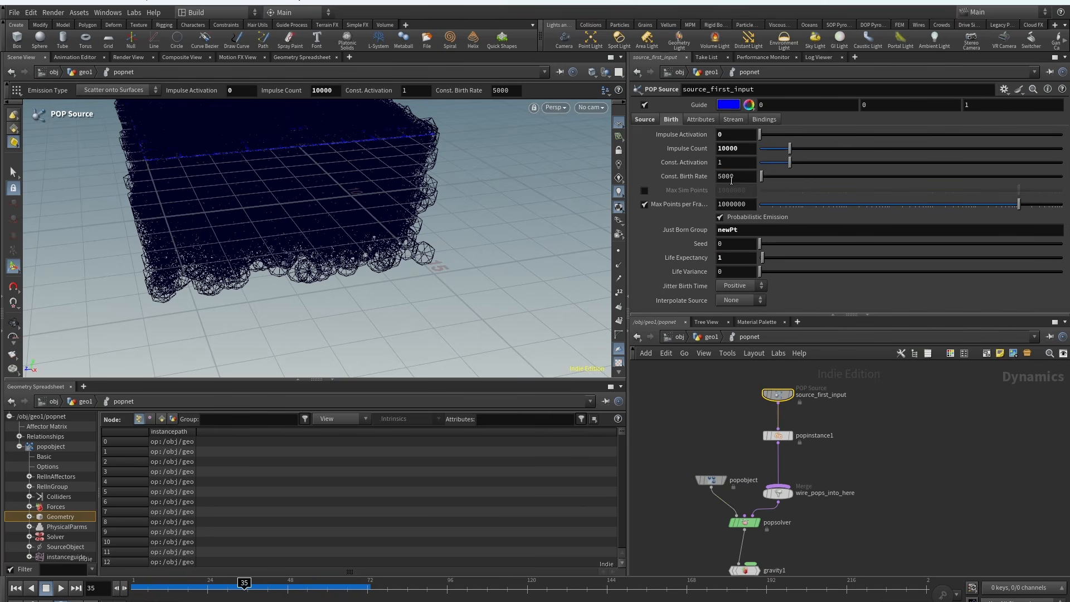
{"action": "left_click", "coordinate": [705, 338]}
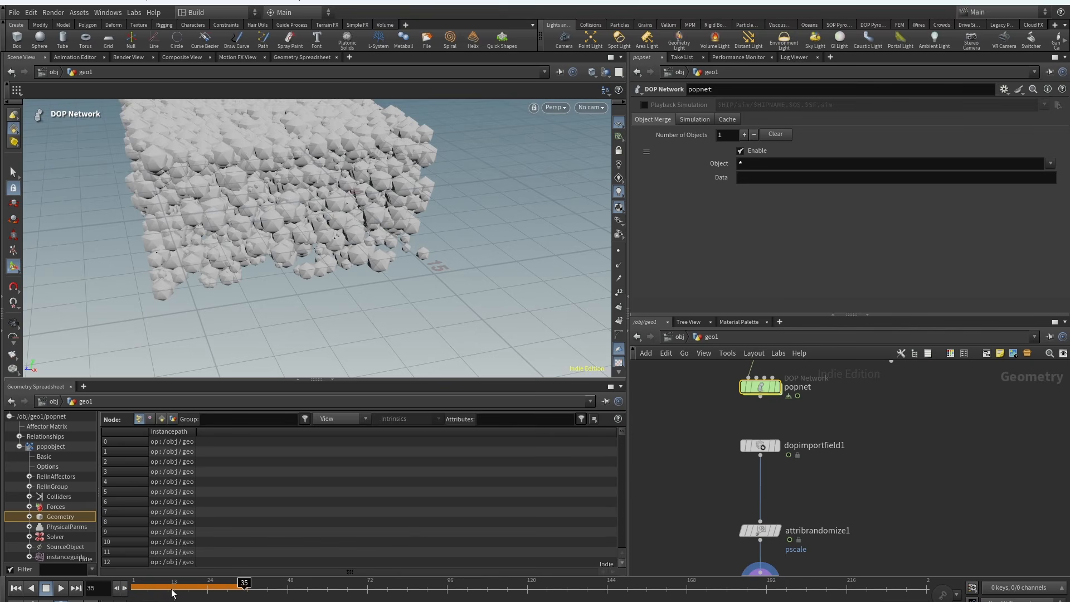
Scrub from frame 7 to 35 watching the sphere sizes, and inspect dopimportfield1's point attributes for id.
{"action": "left_click_drag", "start_coordinate": [172, 593], "coordinate": [153, 584]}
{"action": "middle_click_drag", "start_coordinate": [228, 181], "coordinate": [280, 296], "text": "alt"}
{"action": "left_click_drag", "start_coordinate": [279, 296], "coordinate": [276, 259], "text": "alt"}
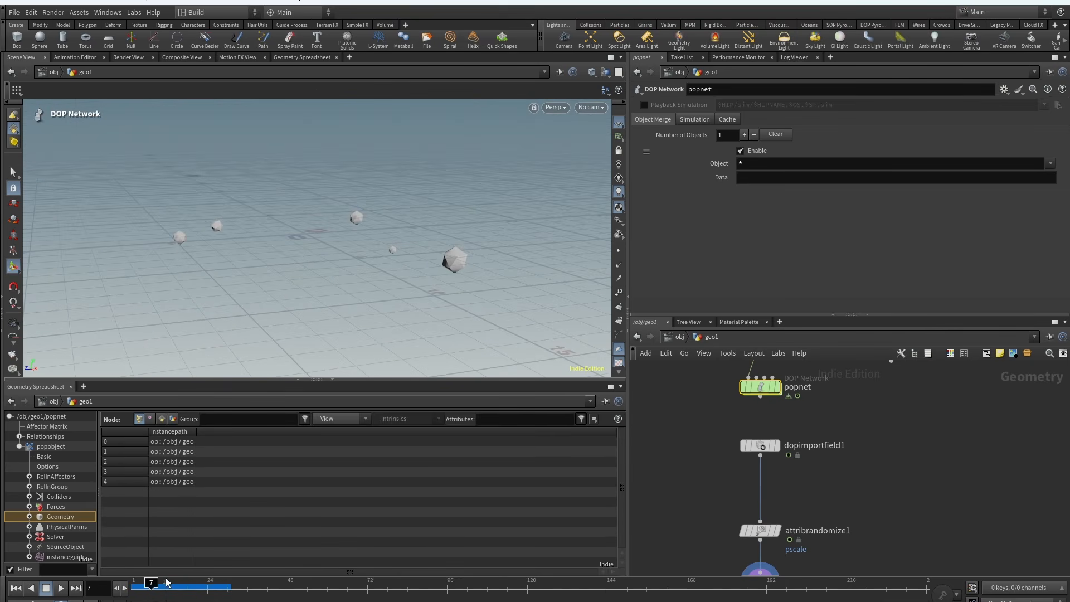
{"action": "left_click_drag", "start_coordinate": [166, 582], "coordinate": [244, 585]}
{"action": "middle_click_drag", "start_coordinate": [891, 504], "coordinate": [894, 449]}
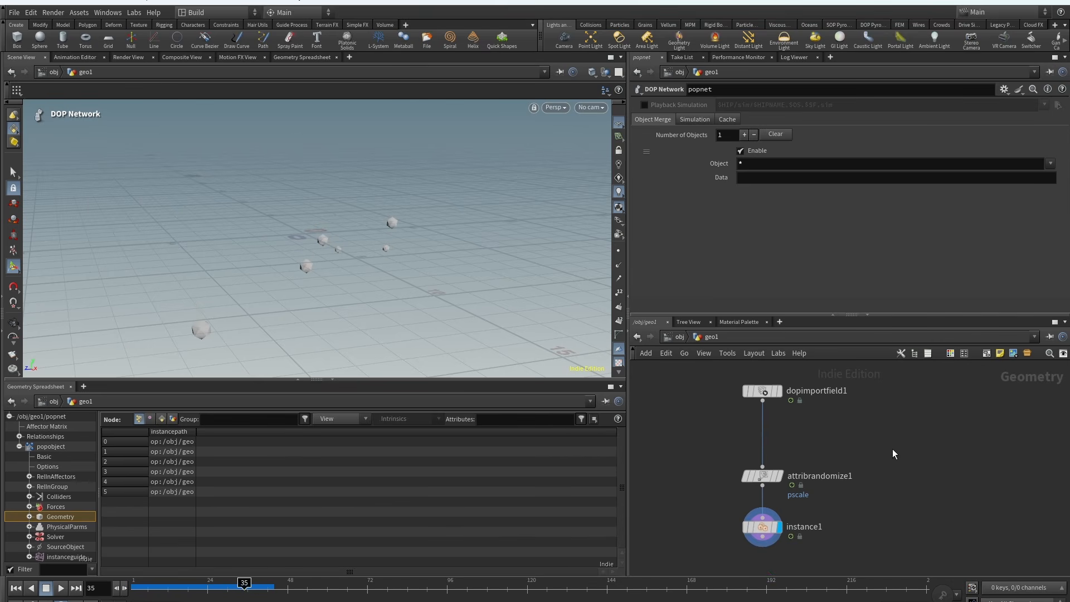
{"action": "middle_click", "coordinate": [747, 393]}
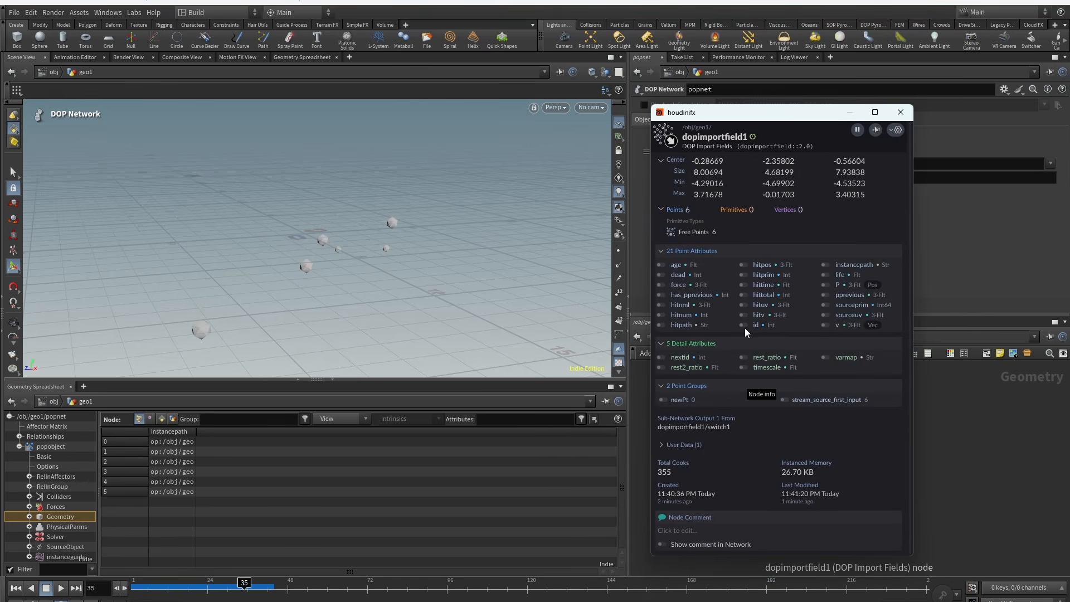
{"action": "left_click", "coordinate": [899, 113]}
Enable attribrandomize1's Seed Attribute with id and scrub to frame 48 to check the sphere sizes.
{"action": "middle_click_drag", "start_coordinate": [841, 502], "coordinate": [845, 472]}
{"action": "left_click_drag", "start_coordinate": [836, 474], "coordinate": [706, 534]}
{"action": "left_click", "coordinate": [755, 448]}
{"action": "left_click", "coordinate": [691, 192]}
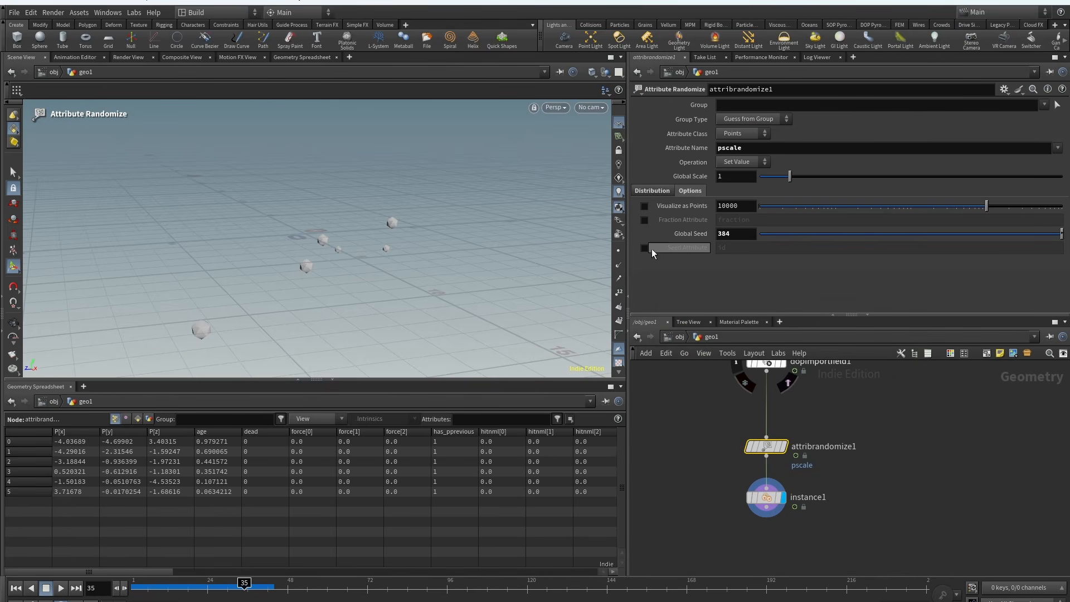
{"action": "left_click", "coordinate": [644, 247]}
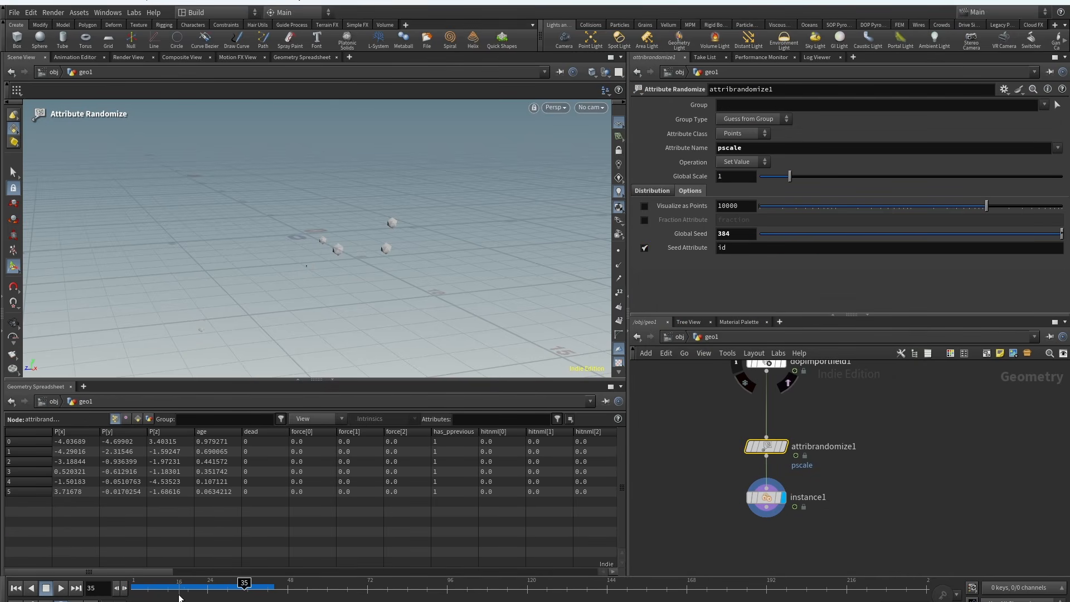
{"action": "left_click_drag", "start_coordinate": [179, 592], "coordinate": [289, 585]}
{"action": "right_click_drag", "start_coordinate": [410, 215], "coordinate": [321, 281], "text": "alt"}
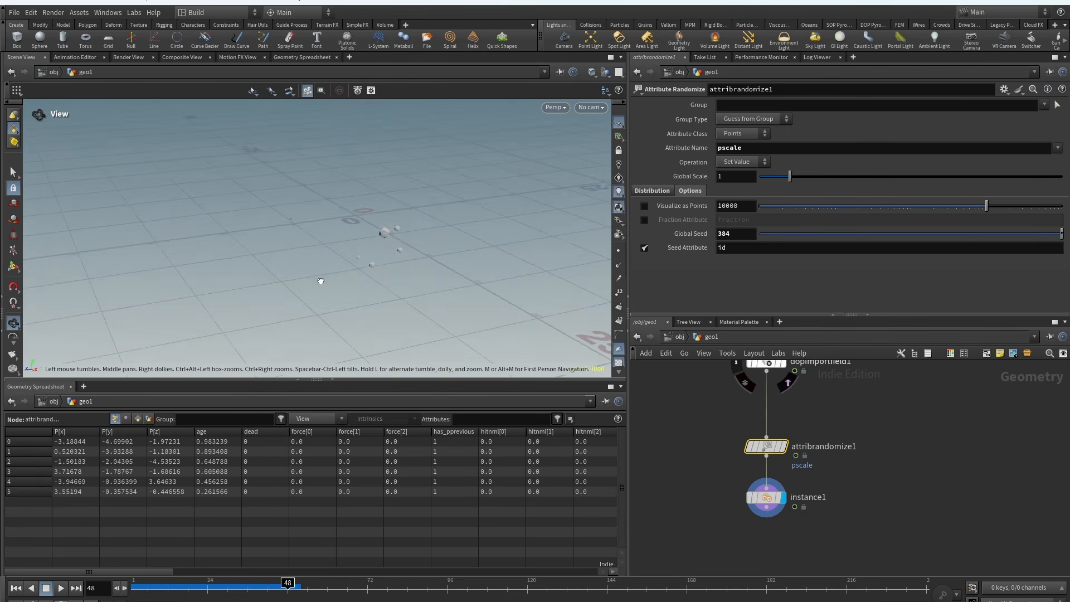
Move attribrandomize1 and instance1 together closer to dopimportfield1.
{"action": "middle_click_drag", "start_coordinate": [837, 440], "coordinate": [848, 479]}
{"action": "scroll", "coordinate": [848, 478], "scroll_direction": "down", "scroll_amount": 3}
{"action": "left_click", "coordinate": [814, 520], "text": "shift"}
{"action": "left_click_drag", "start_coordinate": [814, 521], "coordinate": [814, 499]}
{"action": "middle_click_drag", "start_coordinate": [884, 437], "coordinate": [874, 501]}
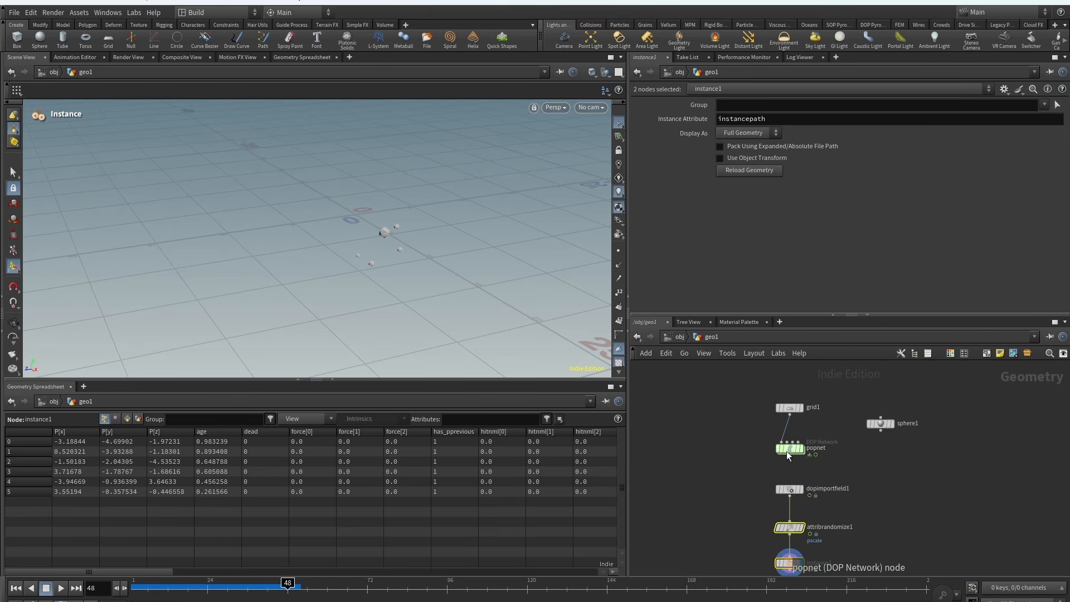
Bypass popinstance1 inside popnet and instance1 in geo1, and scrub the simulation to frame 50.
{"action": "double_click", "coordinate": [788, 451]}
{"action": "left_click", "coordinate": [710, 337]}
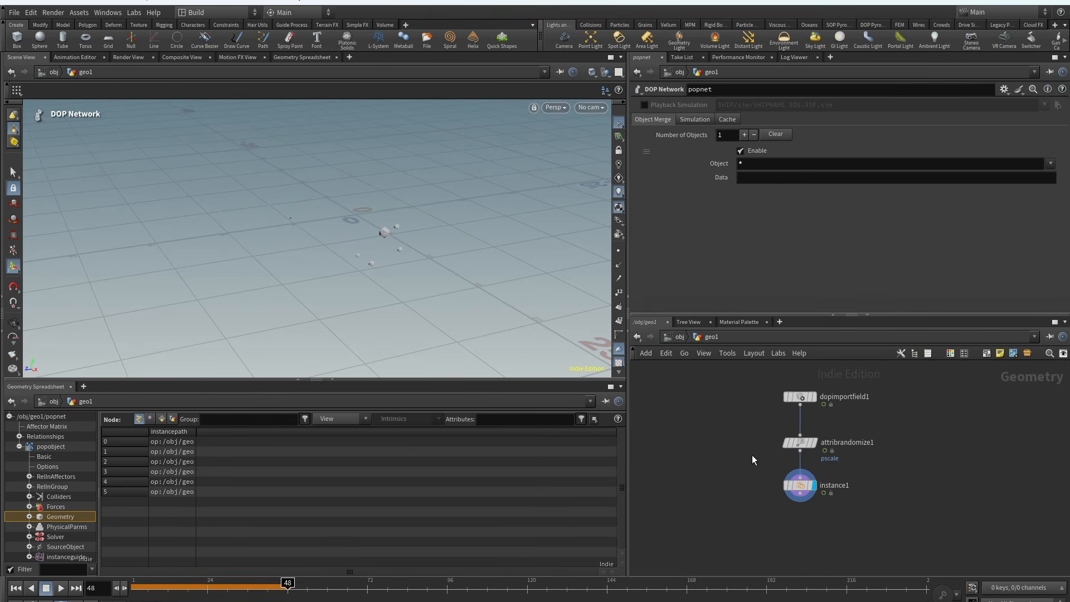
{"action": "left_click_drag", "start_coordinate": [751, 473], "coordinate": [836, 484]}
{"action": "middle_click_drag", "start_coordinate": [841, 483], "coordinate": [875, 497]}
{"action": "left_click", "coordinate": [784, 493]}
{"action": "scroll", "coordinate": [875, 497], "scroll_direction": "down", "scroll_amount": 1}
{"action": "left_click_drag", "start_coordinate": [136, 590], "coordinate": [295, 590]}
{"action": "middle_click_drag", "start_coordinate": [968, 399], "coordinate": [953, 423]}
Set source_first_input's Const. Birth Rate to 500 inside popnet and return to geo1.
{"action": "double_click", "coordinate": [874, 411]}
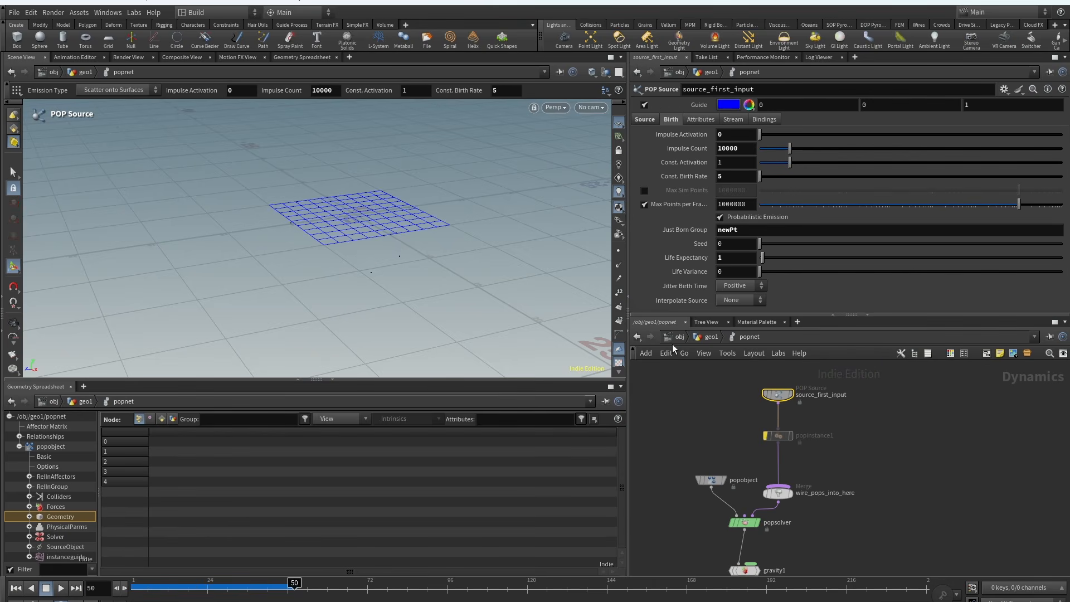
{"action": "type", "text": "00"}
{"action": "key", "text": "Return"}
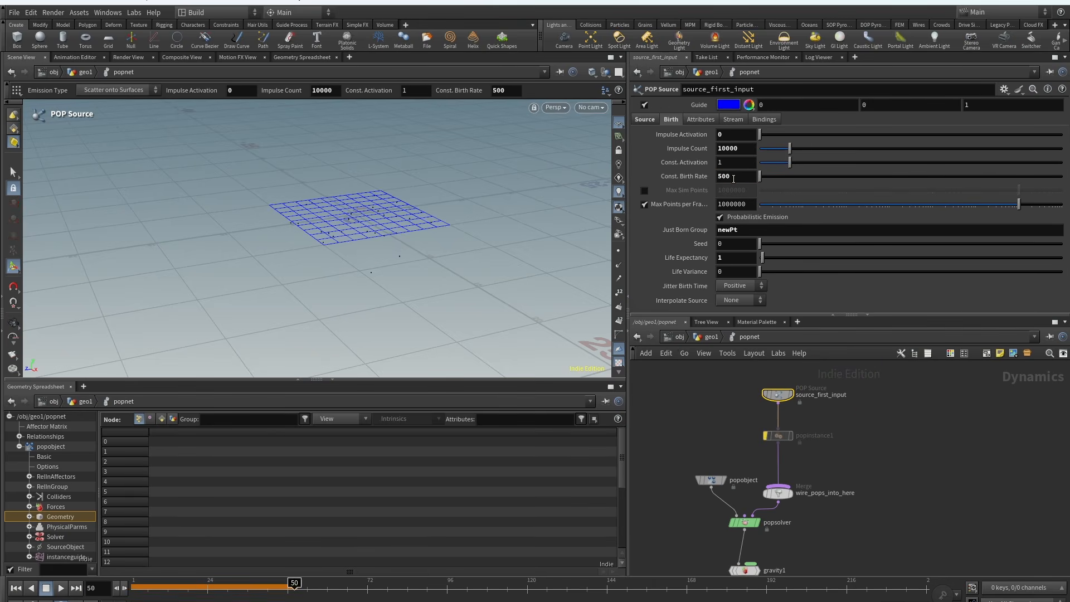
{"action": "left_click", "coordinate": [722, 338]}
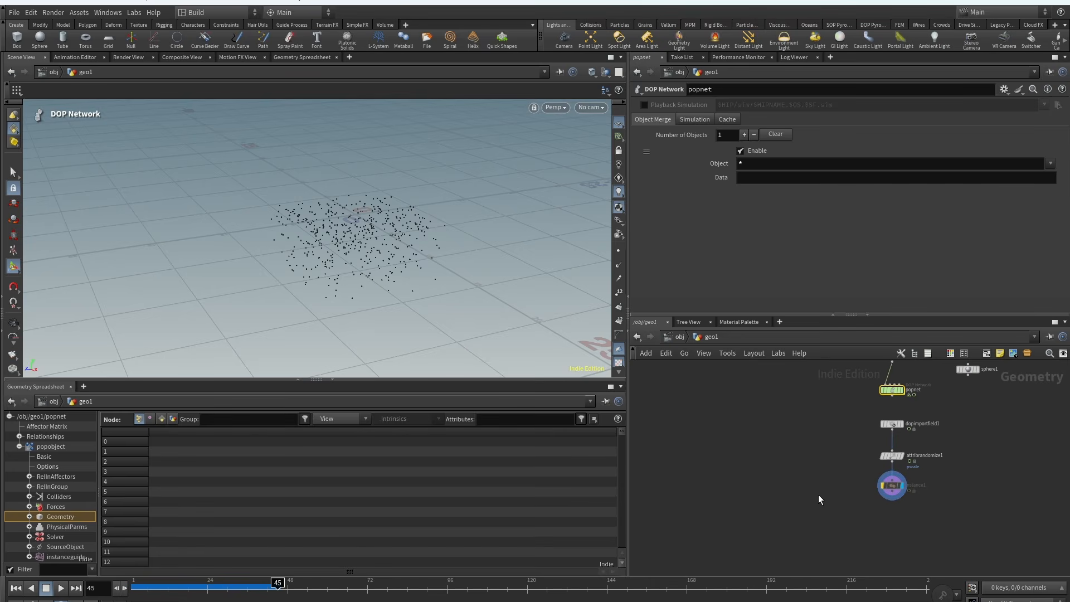
Add a Copy to Points node, wire sphere1 and instance1 into its two inputs, and display it.
{"action": "key", "text": "Tab"}
{"action": "type", "text": "copyto"}
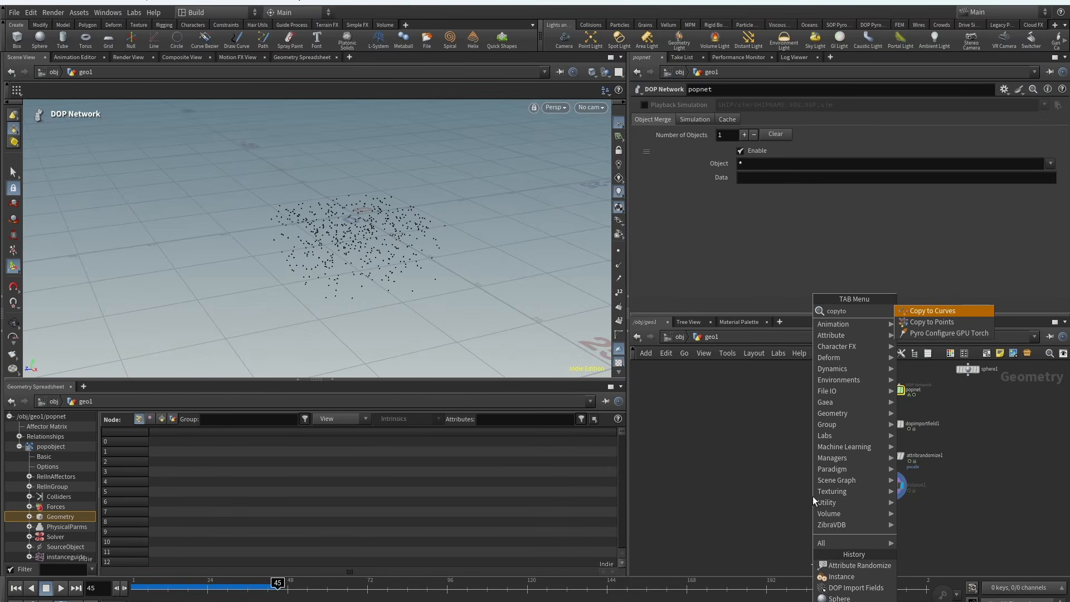
{"action": "key", "text": "Down"}
{"action": "key", "text": "Return"}
{"action": "left_click", "coordinate": [826, 534]}
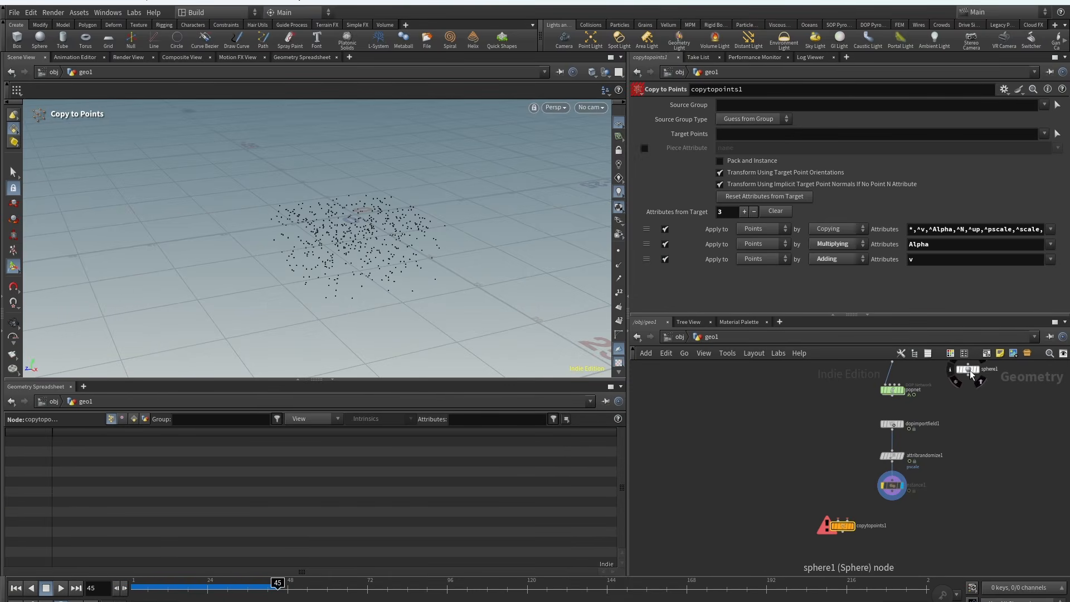
{"action": "left_click_drag", "start_coordinate": [971, 375], "coordinate": [791, 494]}
{"action": "left_click_drag", "start_coordinate": [839, 520], "coordinate": [786, 496]}
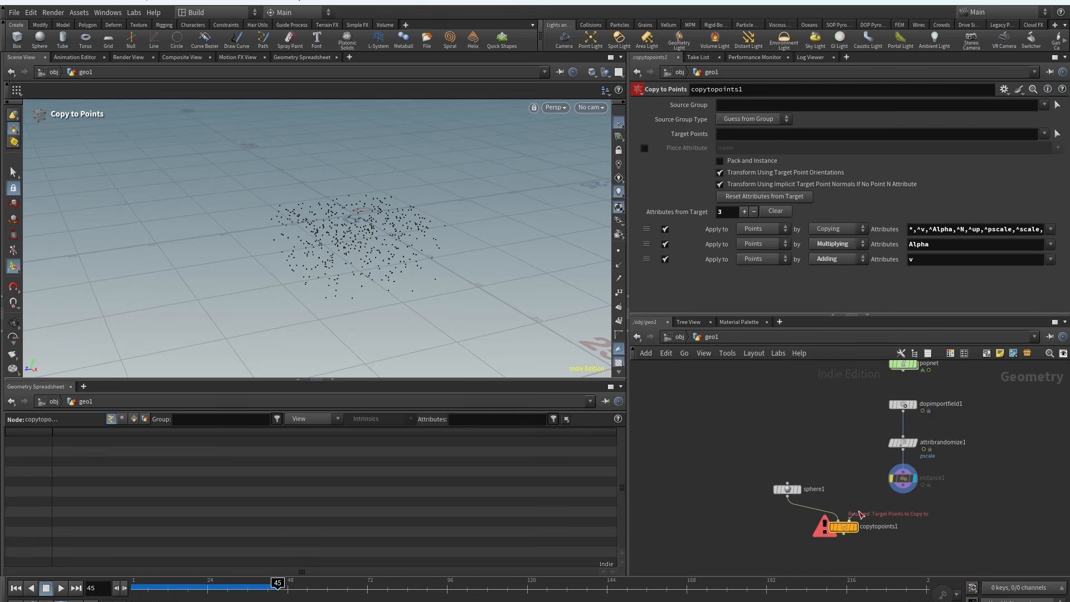
{"action": "left_click_drag", "start_coordinate": [851, 519], "coordinate": [903, 478]}
{"action": "left_click", "coordinate": [854, 526]}
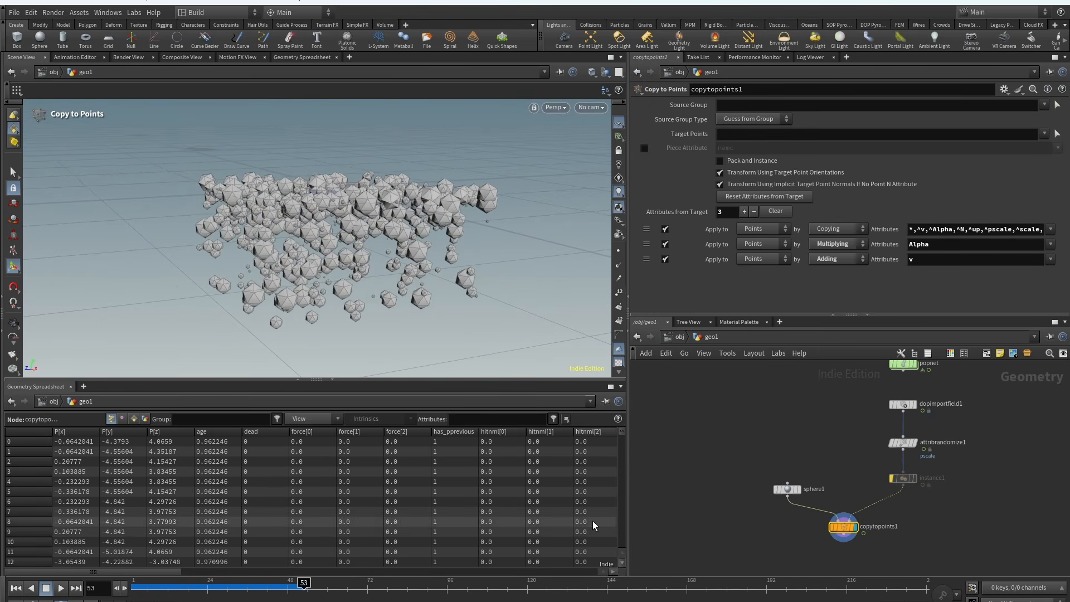
Display instance1 with its bypass turned off and check its geometry counts in the node info.
{"action": "middle_click_drag", "start_coordinate": [841, 445], "coordinate": [751, 471]}
{"action": "scroll", "coordinate": [751, 484], "scroll_direction": "down", "scroll_amount": 3}
{"action": "scroll", "coordinate": [798, 502], "scroll_direction": "up", "scroll_amount": 3}
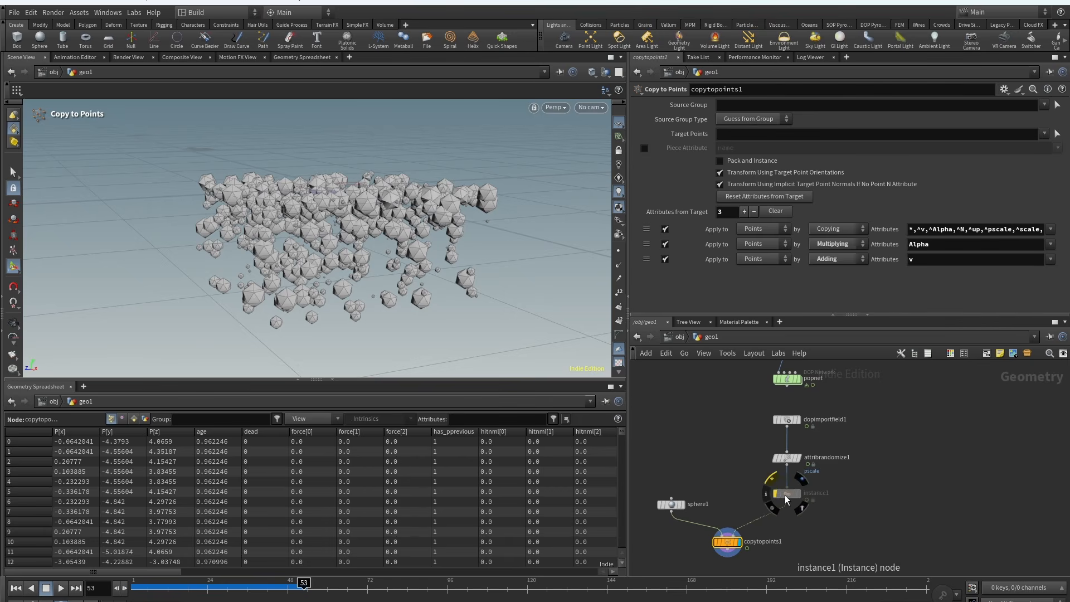
{"action": "left_click", "coordinate": [803, 487]}
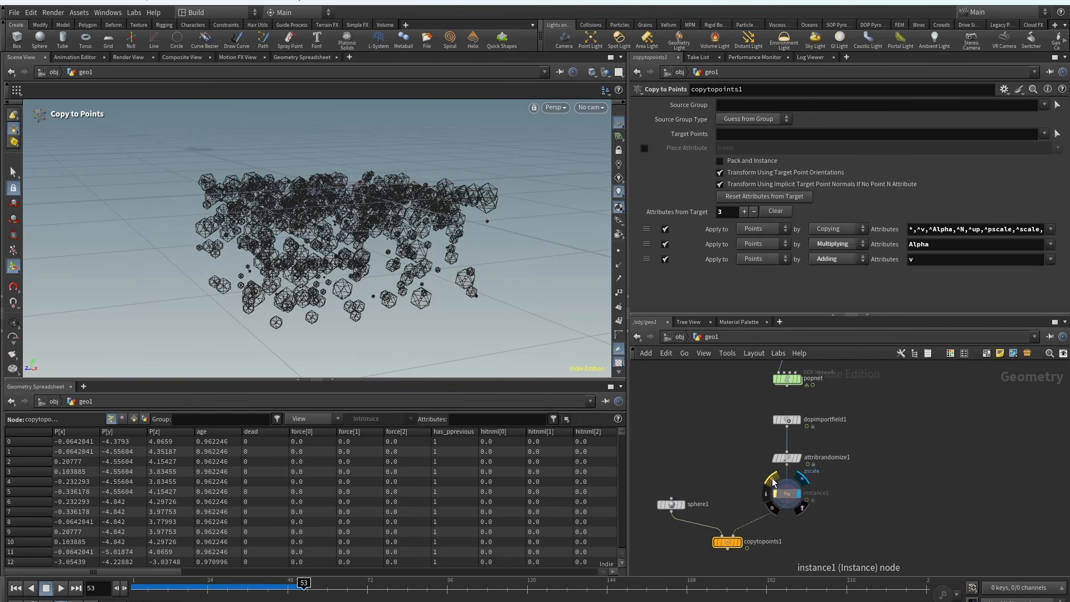
{"action": "double_click", "coordinate": [786, 379]}
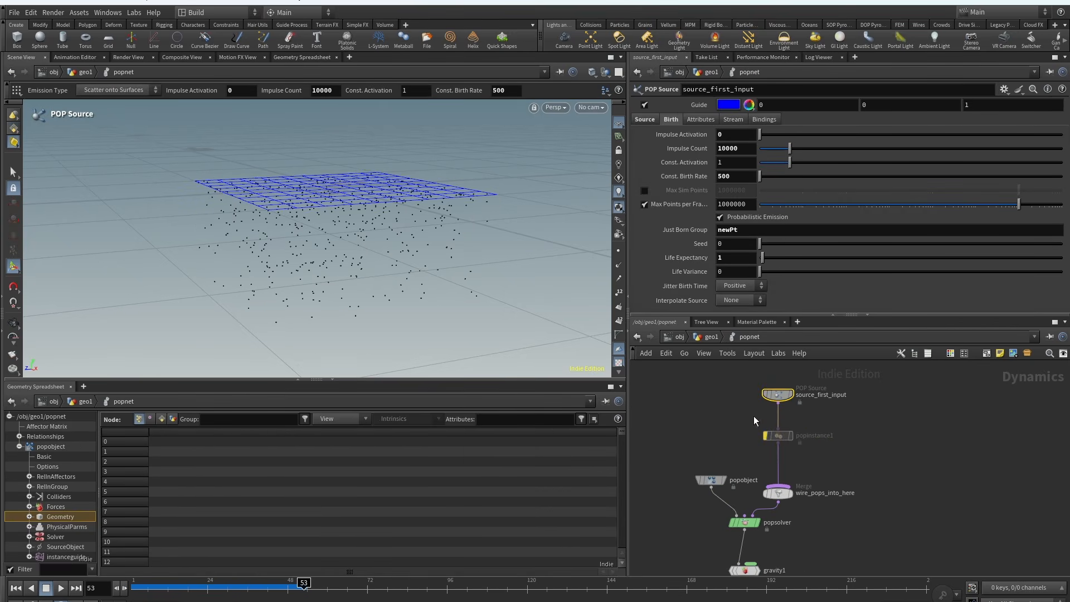
{"action": "key", "text": "u"}
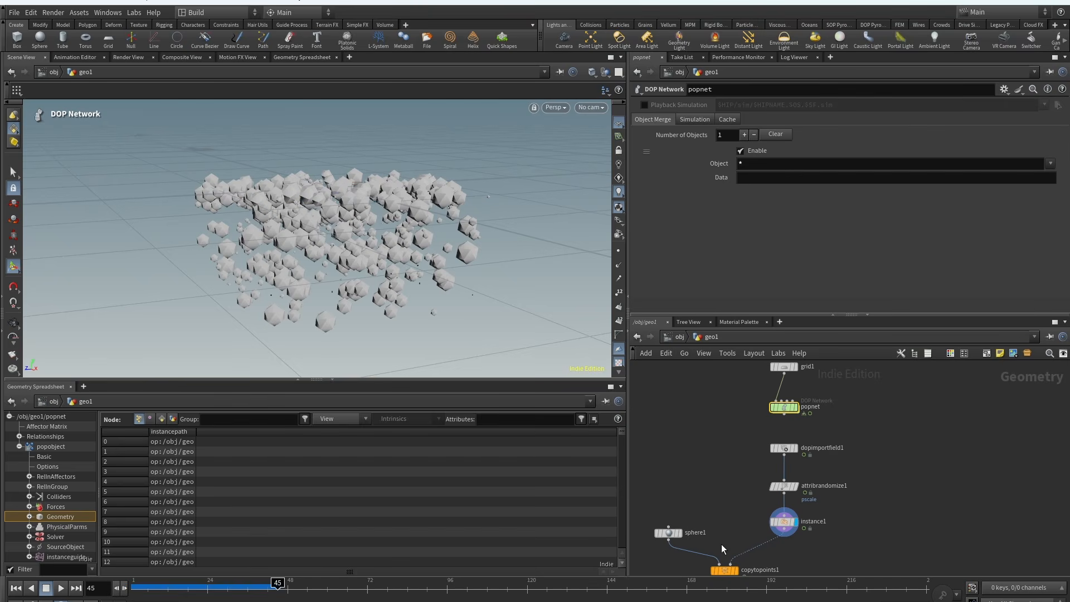
{"action": "left_click", "coordinate": [767, 523]}
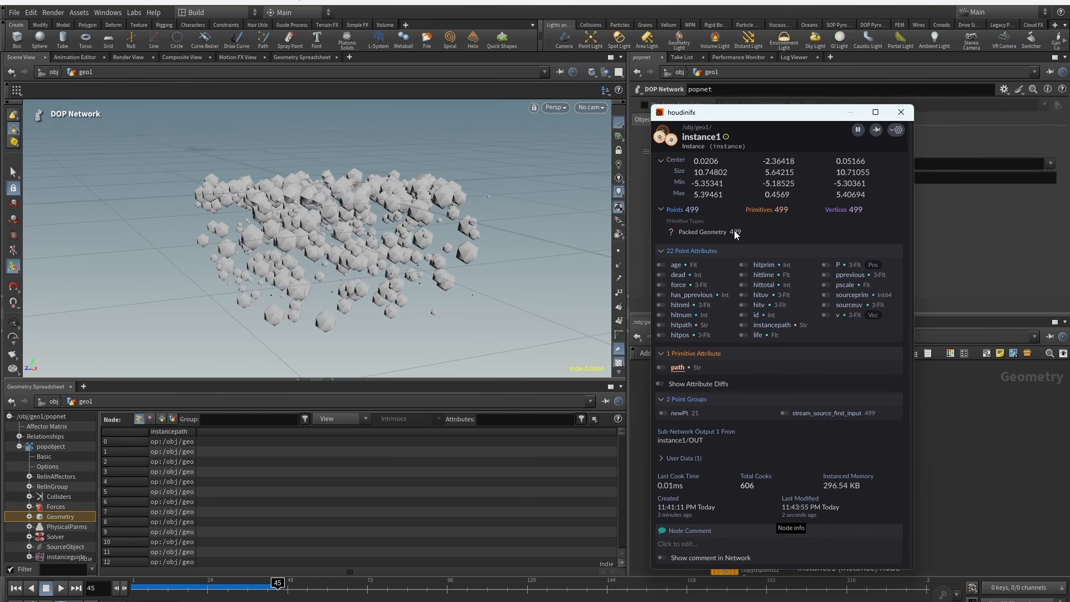
{"action": "left_click", "coordinate": [901, 112]}
Add an Unpack node after instance1, display it, and check its geometry counts in the node info.
{"action": "key", "text": "Tab"}
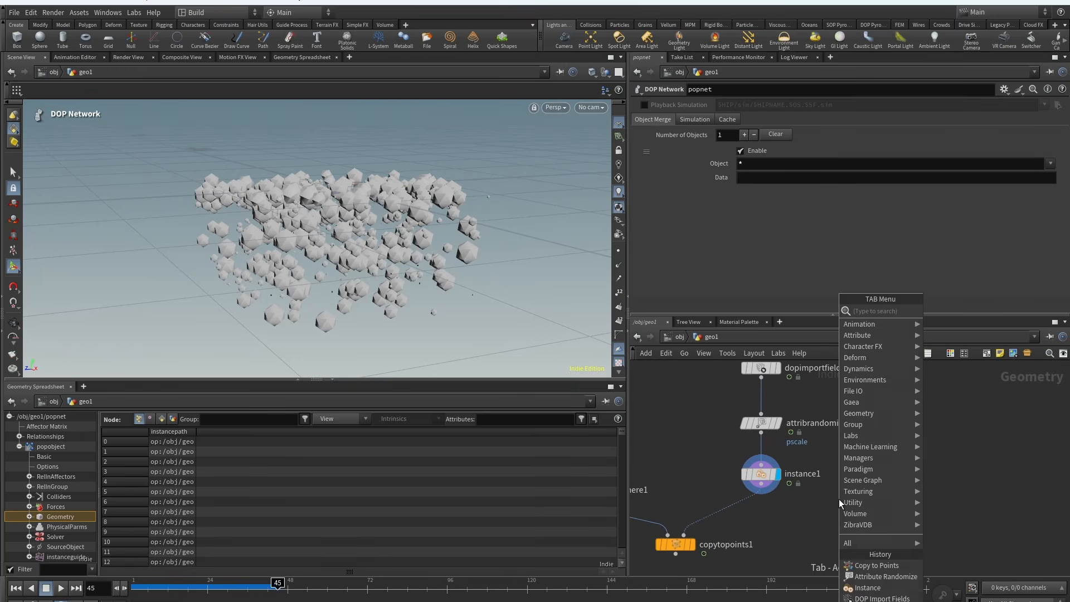
{"action": "type", "text": "unpa"}
{"action": "key", "text": "Return"}
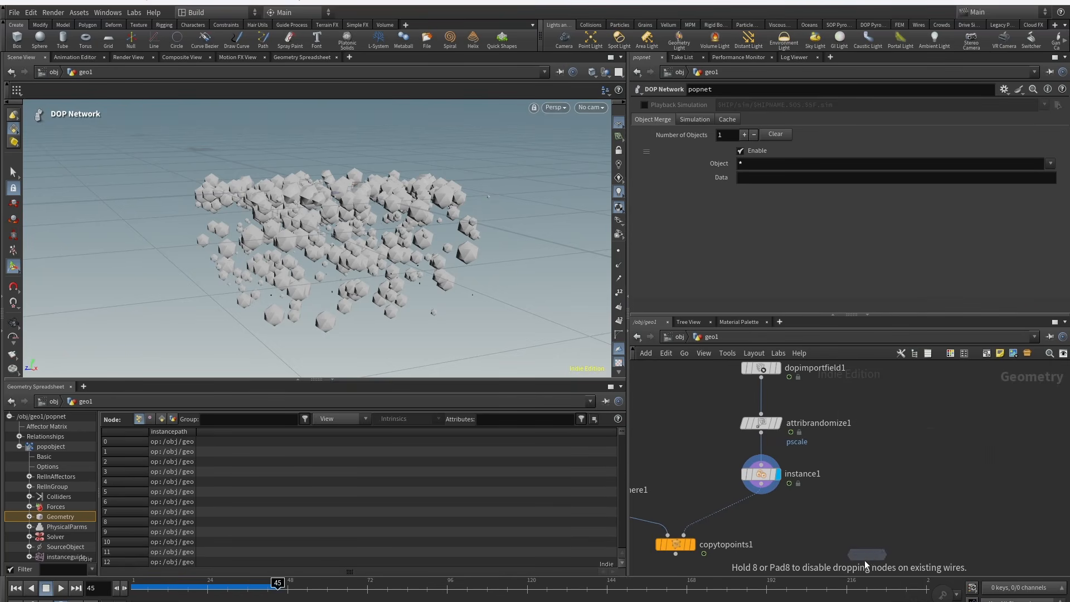
{"action": "left_click", "coordinate": [851, 508]}
{"action": "left_click", "coordinate": [867, 511]}
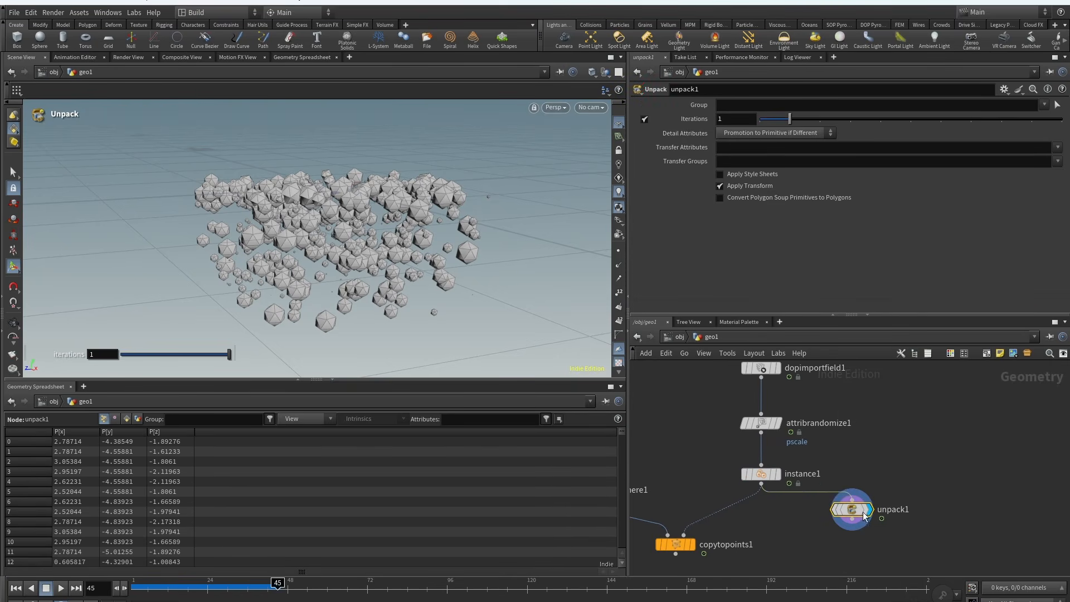
{"action": "left_click", "coordinate": [821, 511]}
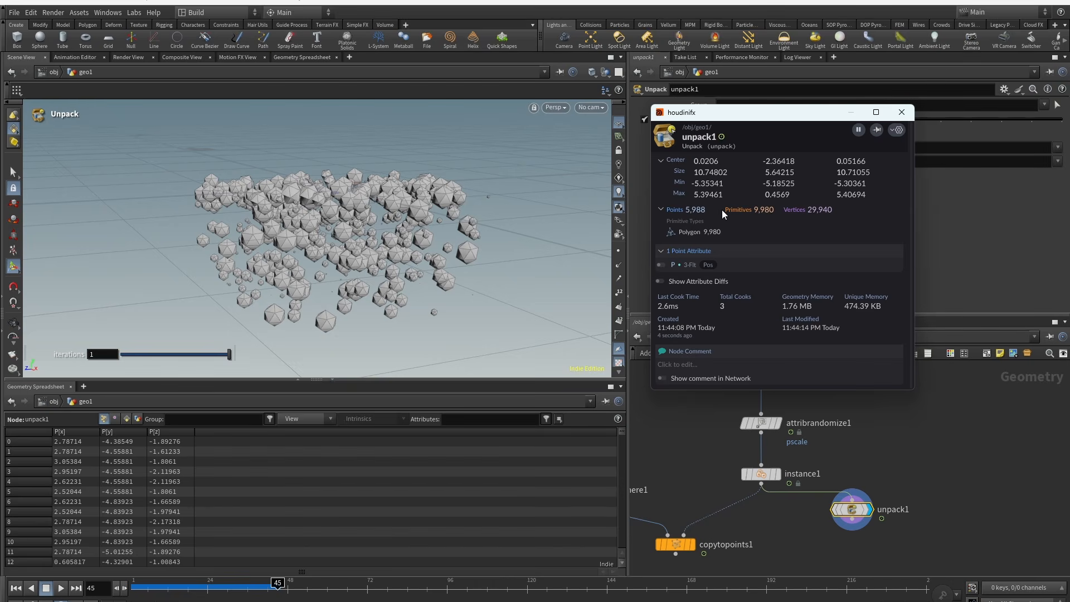
{"action": "left_click", "coordinate": [902, 113]}
Bypass instance1 and unpack1 in geo1, display copytopoints1, and check its geometry counts in the node info.
{"action": "middle_click_drag", "start_coordinate": [827, 406], "coordinate": [888, 403]}
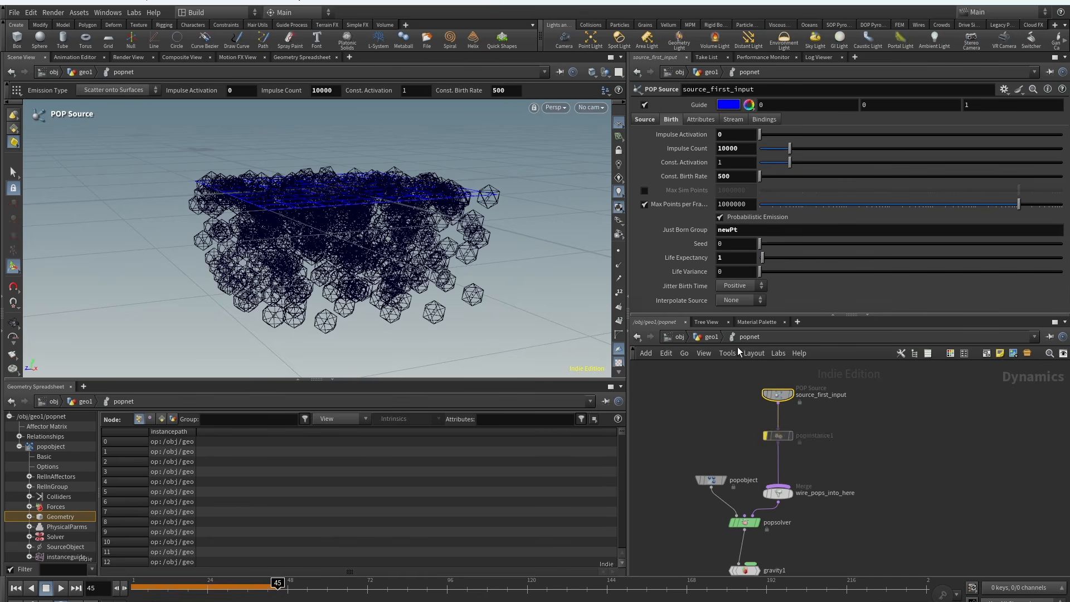
{"action": "key", "text": "u"}
{"action": "left_click", "coordinate": [833, 487]}
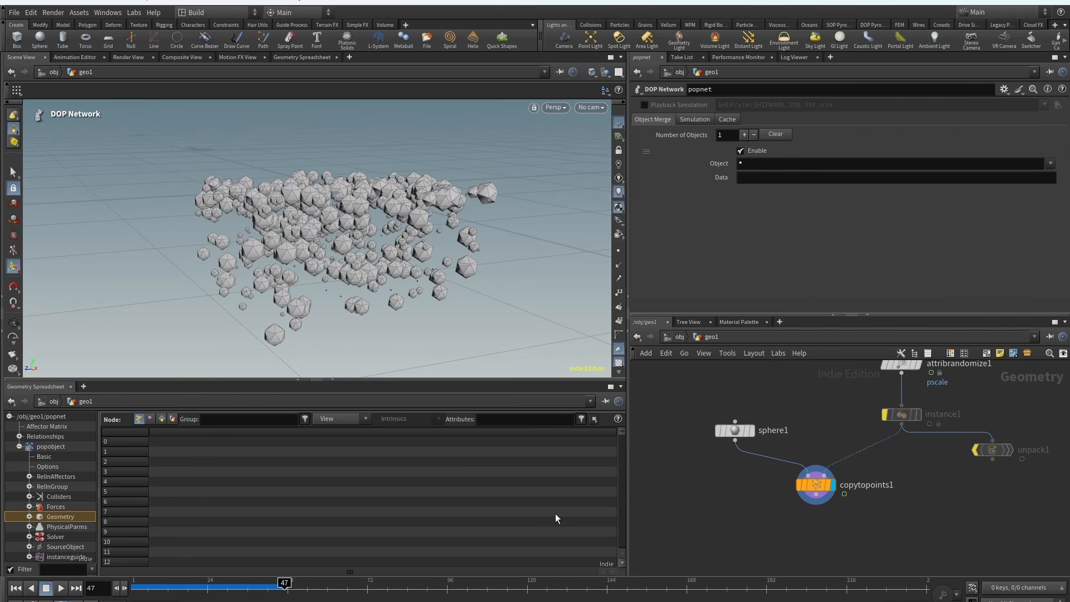
{"action": "left_click", "coordinate": [819, 485]}
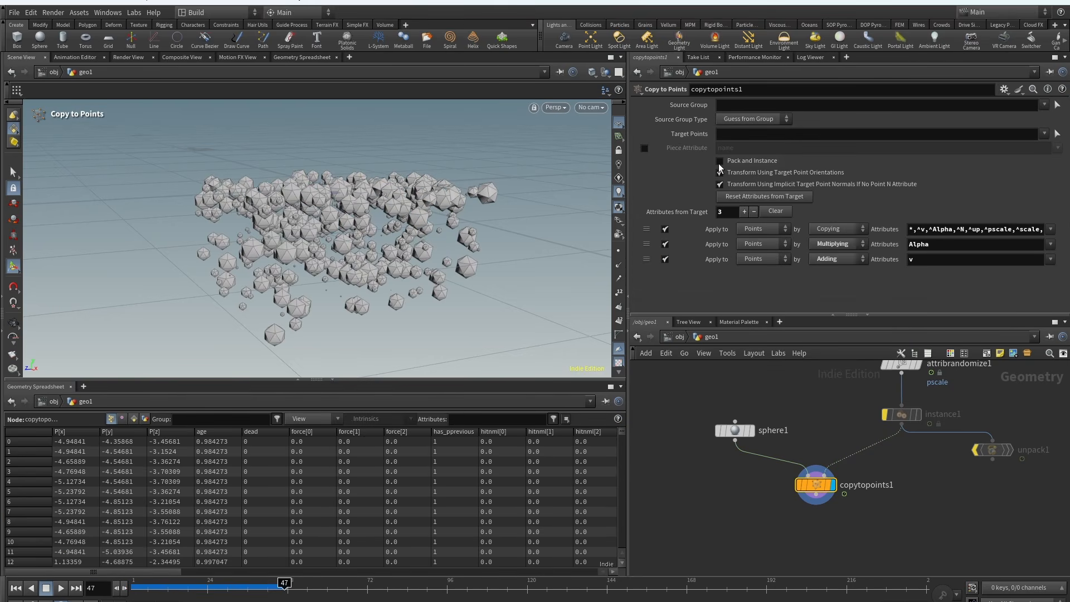
{"action": "left_click", "coordinate": [786, 485]}
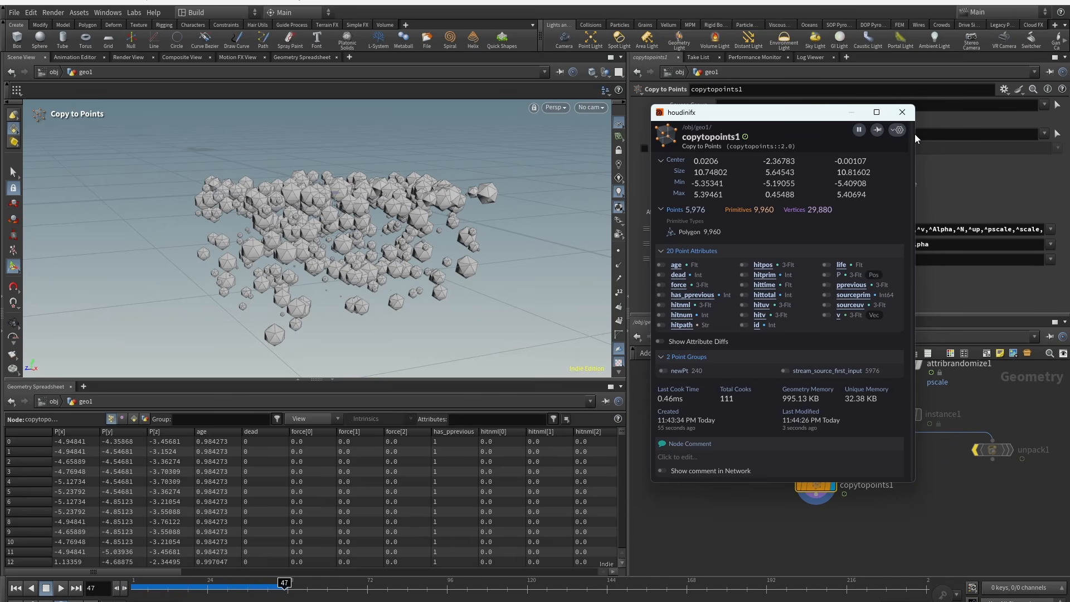
Enable Pack and Instance on copytopoints1 and check its geometry type and memory in the node info.
{"action": "left_click", "coordinate": [720, 161]}
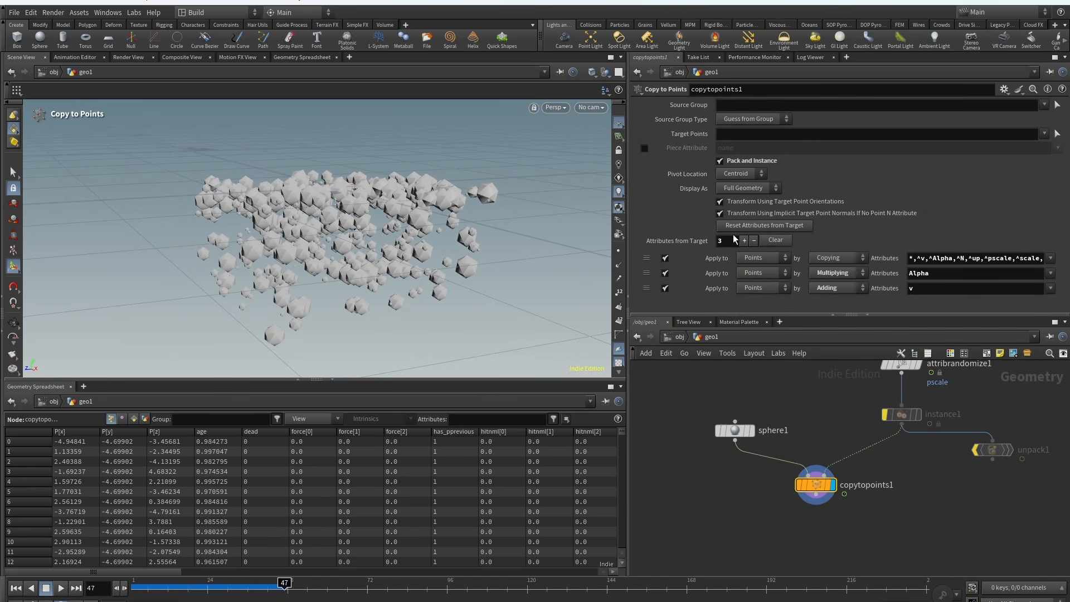
{"action": "left_click", "coordinate": [787, 486]}
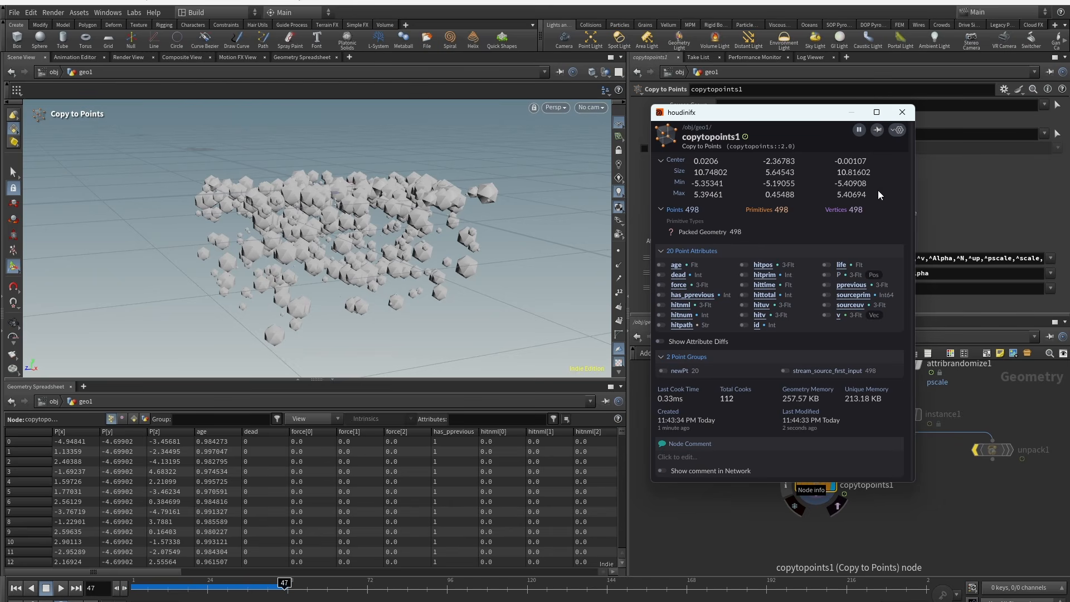
{"action": "left_click", "coordinate": [901, 113]}
{"action": "middle_click_drag", "start_coordinate": [737, 494], "coordinate": [678, 509]}
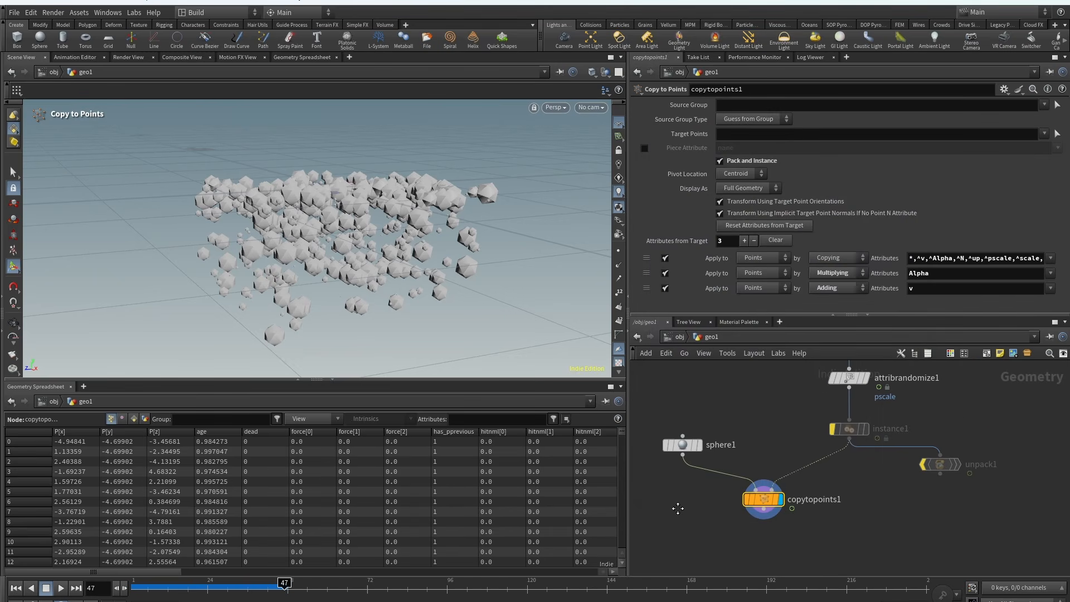
{"action": "scroll", "coordinate": [689, 495], "scroll_direction": "down", "scroll_amount": 3}
Turn off Pack and Instance on copytopoints1 and scrub the simulation to frame 45.
{"action": "left_click", "coordinate": [762, 468]}
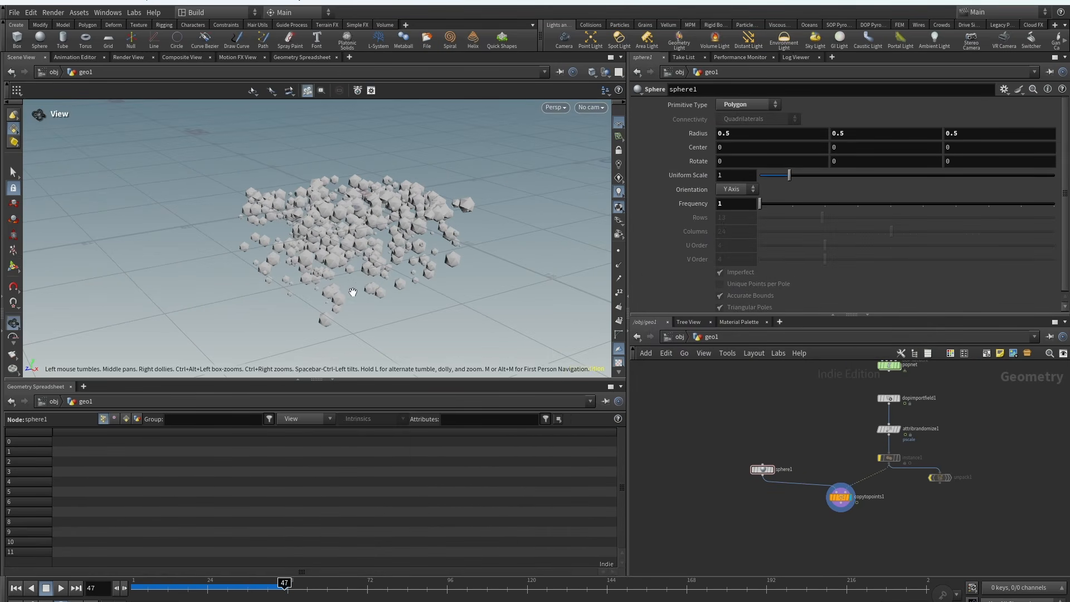
{"action": "left_click", "coordinate": [221, 591]}
{"action": "left_click_drag", "start_coordinate": [848, 517], "coordinate": [828, 390]}
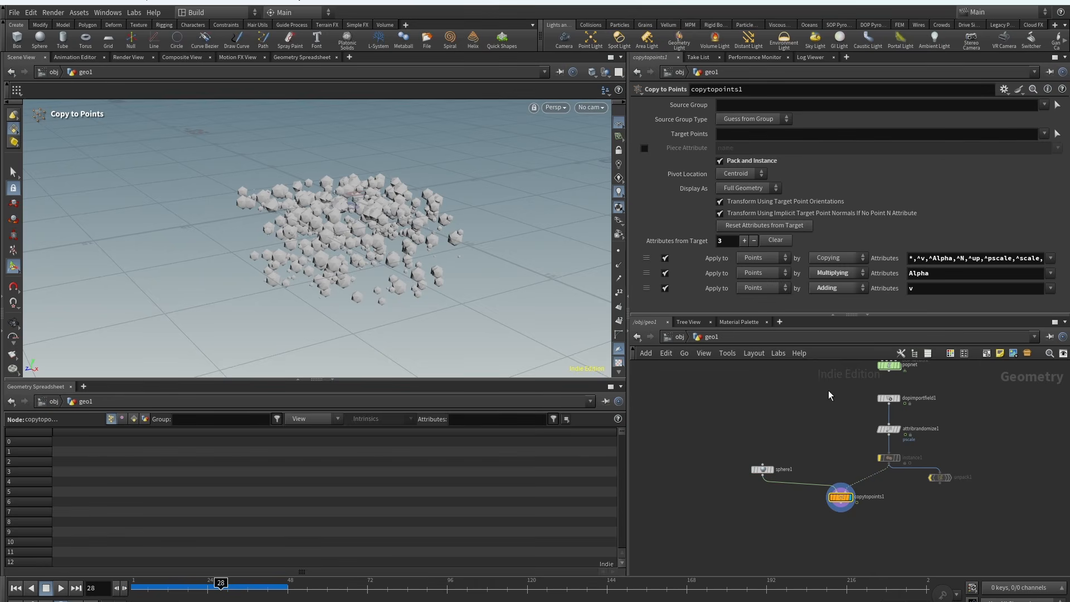
{"action": "left_click", "coordinate": [720, 160]}
{"action": "left_click_drag", "start_coordinate": [221, 589], "coordinate": [277, 589]}
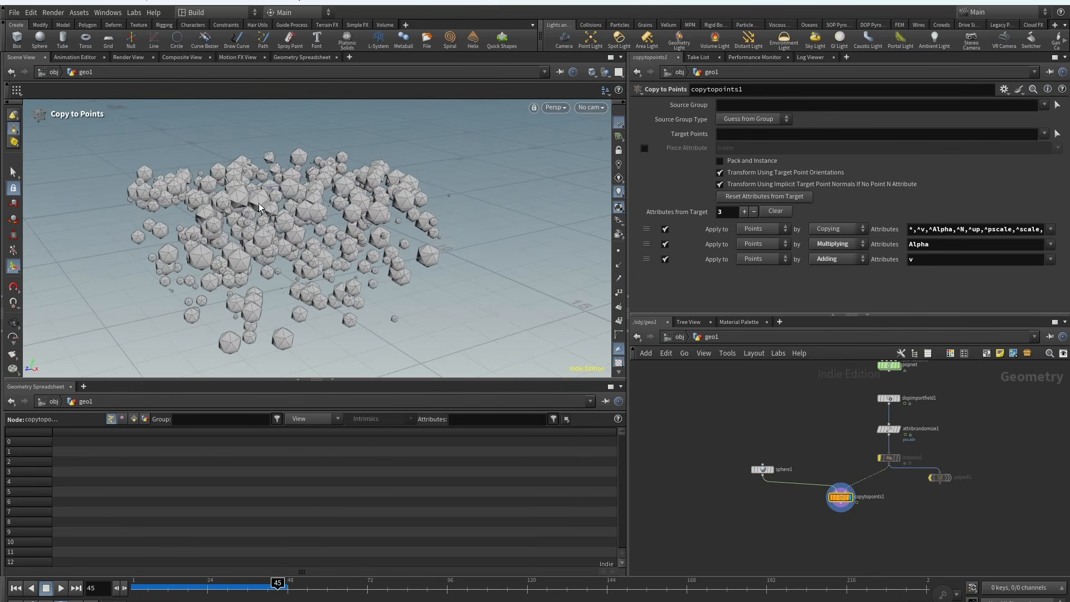
Move sphere1 farther from copytopoints1, and add and display a Box node beside it.
{"action": "middle_click_drag", "start_coordinate": [795, 514], "coordinate": [859, 551]}
{"action": "left_click_drag", "start_coordinate": [828, 508], "coordinate": [754, 450]}
{"action": "scroll", "coordinate": [792, 471], "scroll_direction": "up", "scroll_amount": 4}
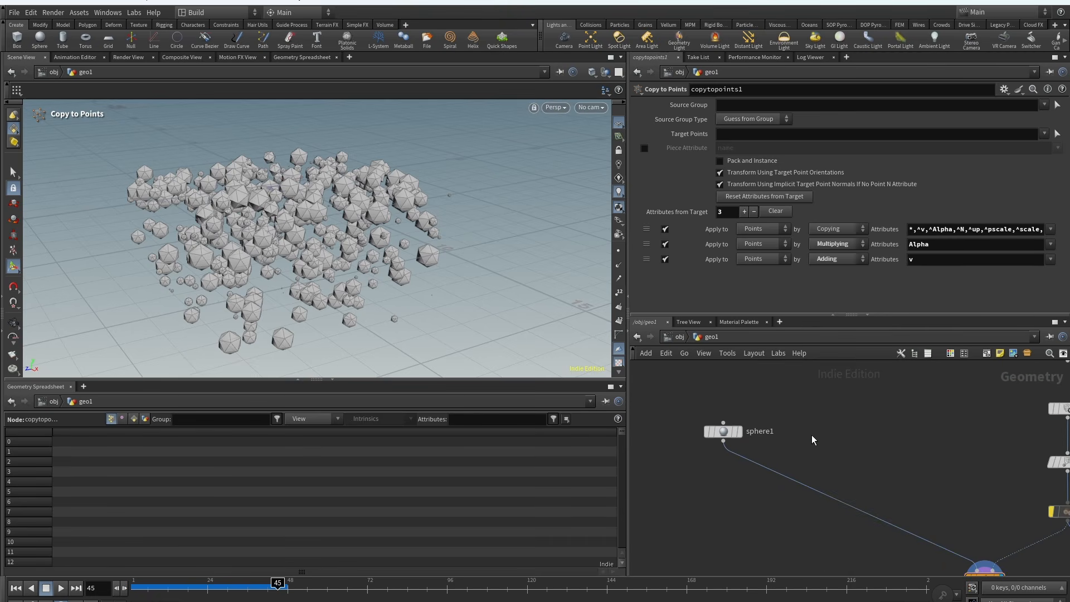
{"action": "key", "text": "Tab"}
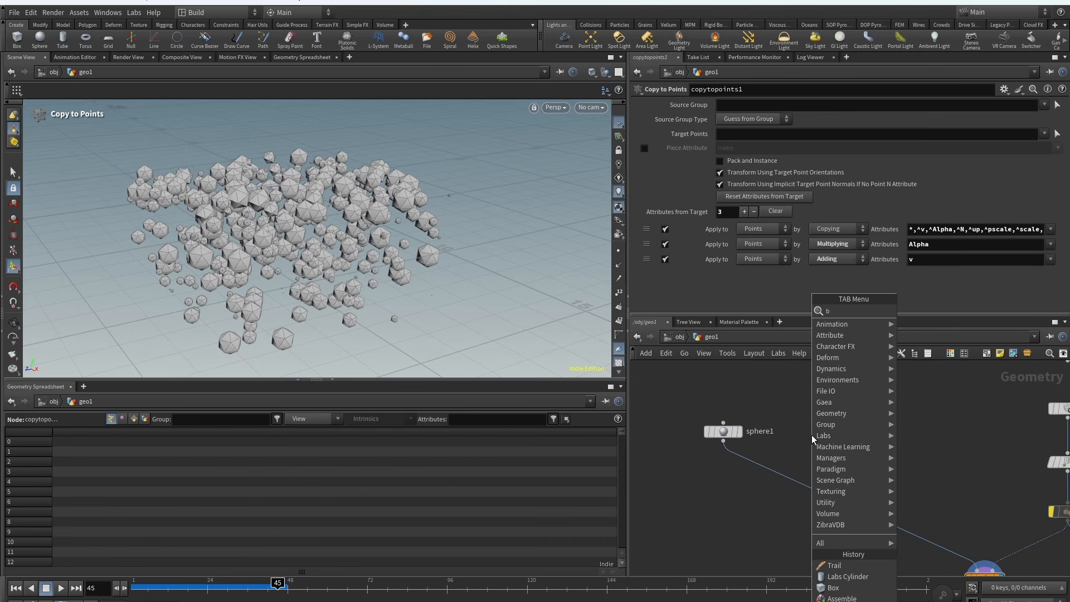
{"action": "key", "text": "Escape"}
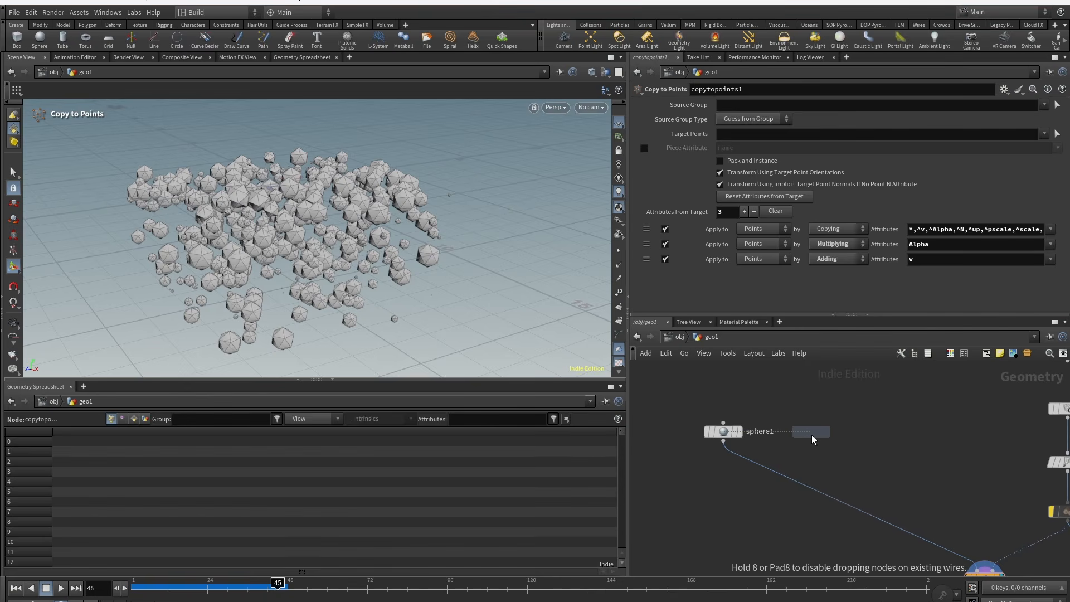
{"action": "left_click", "coordinate": [812, 434]}
{"action": "key", "text": "1"}
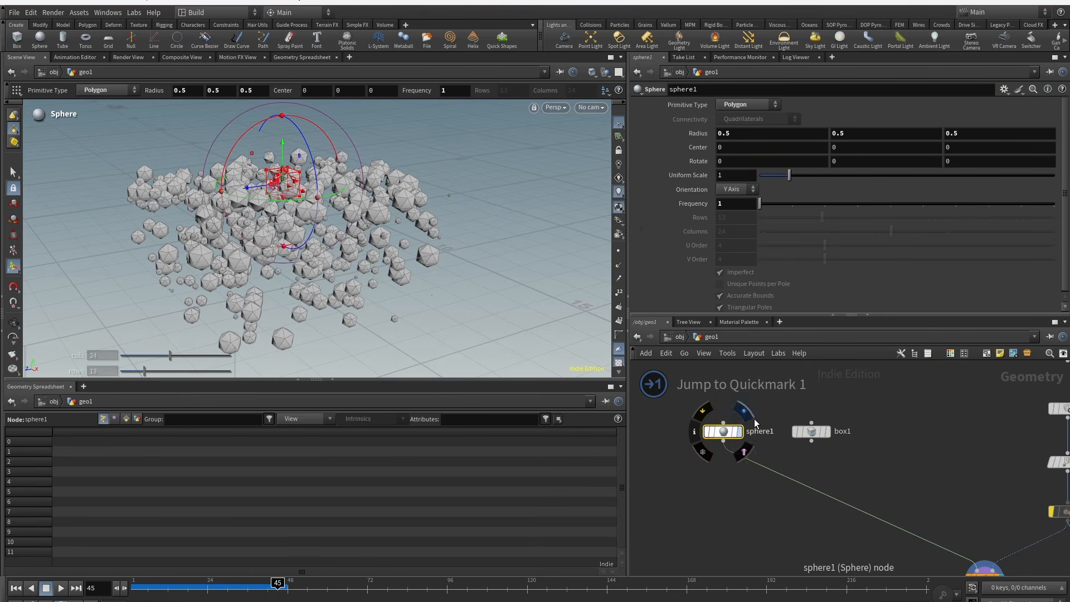
{"action": "left_click", "coordinate": [744, 413]}
{"action": "left_click", "coordinate": [832, 416]}
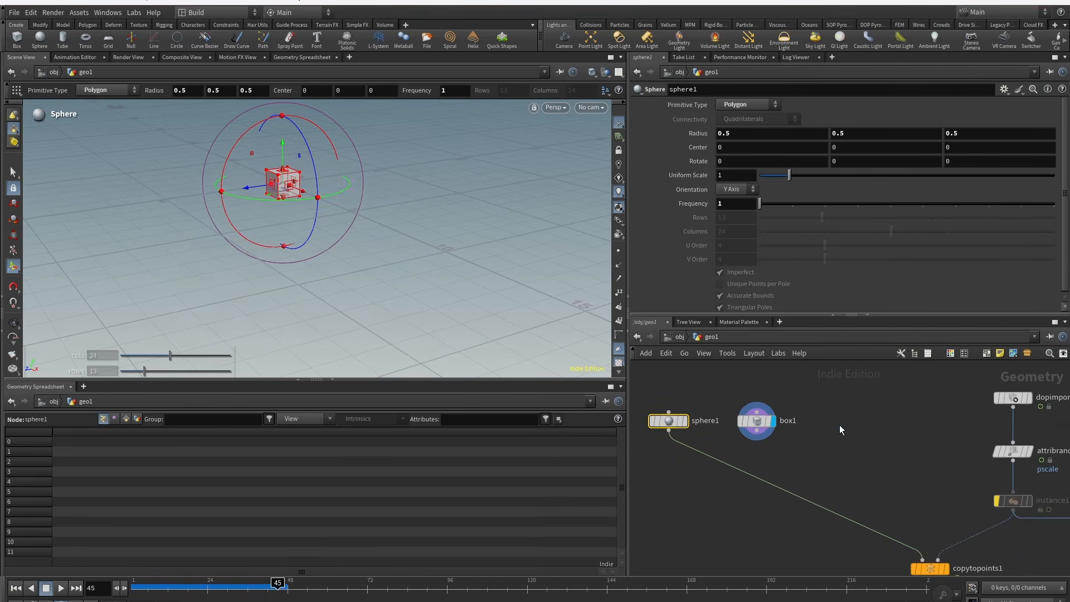
Add a Labs Cylinder node beside box1 and display it.
{"action": "key", "text": "Tab"}
{"action": "type", "text": "cyl"}
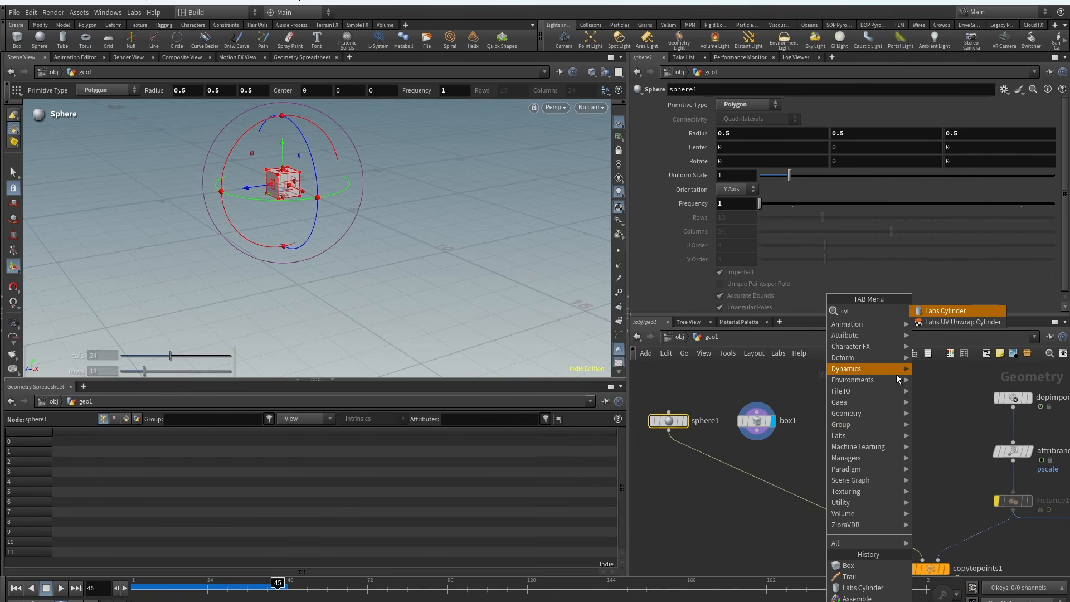
{"action": "left_click", "coordinate": [953, 312]}
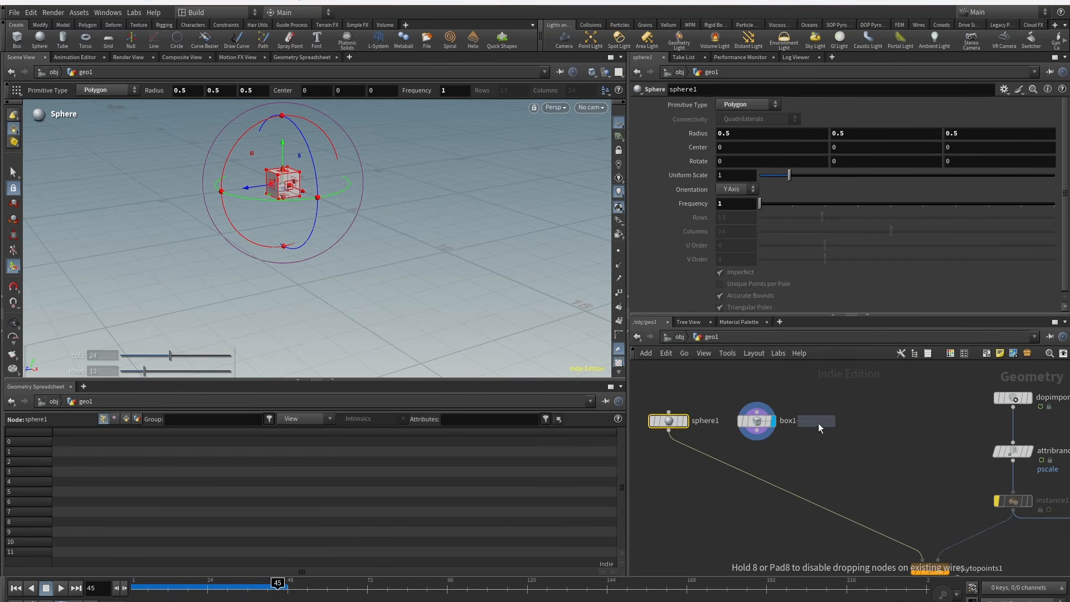
{"action": "left_click", "coordinate": [839, 421]}
{"action": "left_click", "coordinate": [853, 420]}
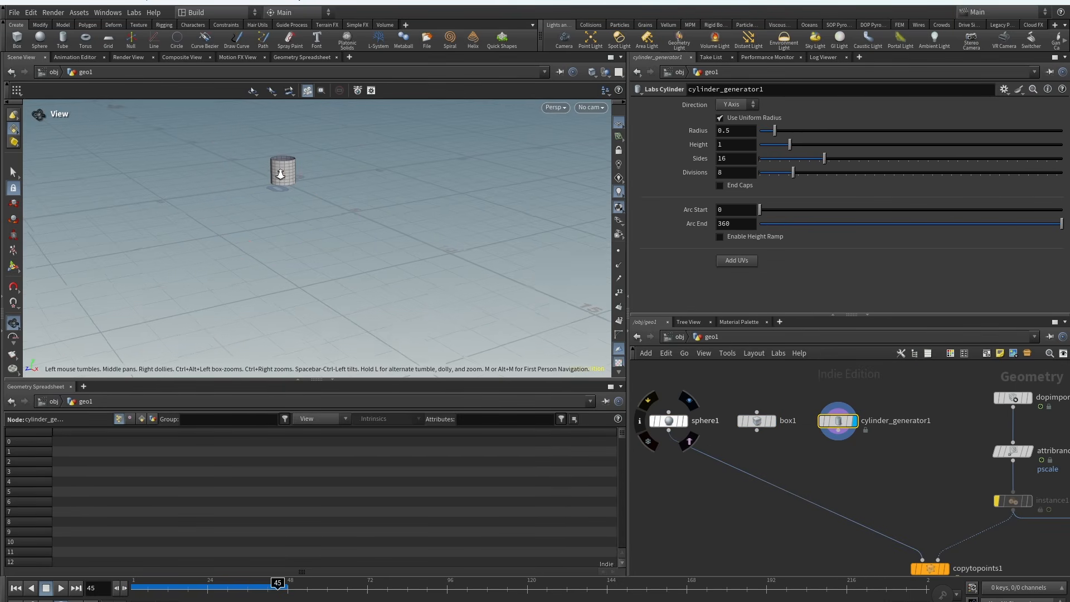
{"action": "scroll", "coordinate": [295, 159], "scroll_direction": "up", "scroll_amount": 3}
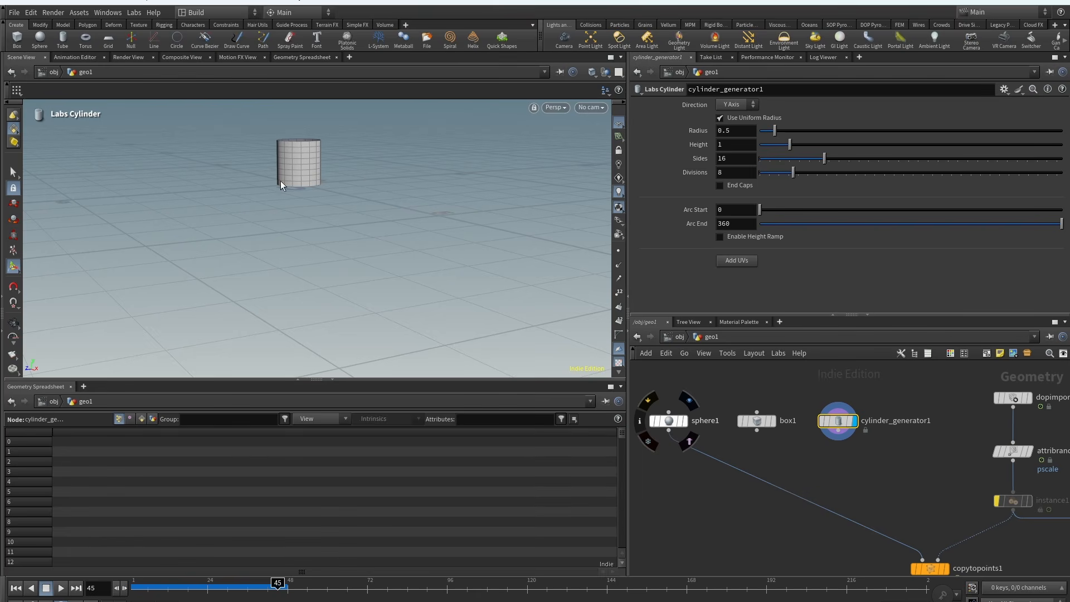
Add a Transform node below cylinder_generator1, wire the cylinder into it, and display it.
{"action": "key", "text": "Tab"}
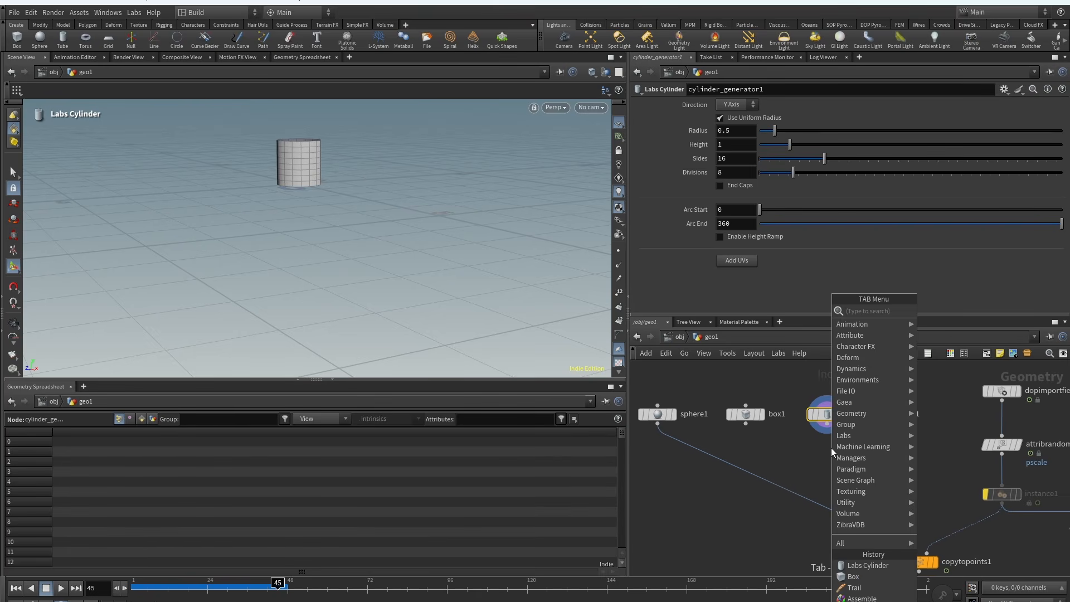
{"action": "mouse_move", "coordinate": [831, 448]}
{"action": "left_click", "coordinate": [668, 329]}
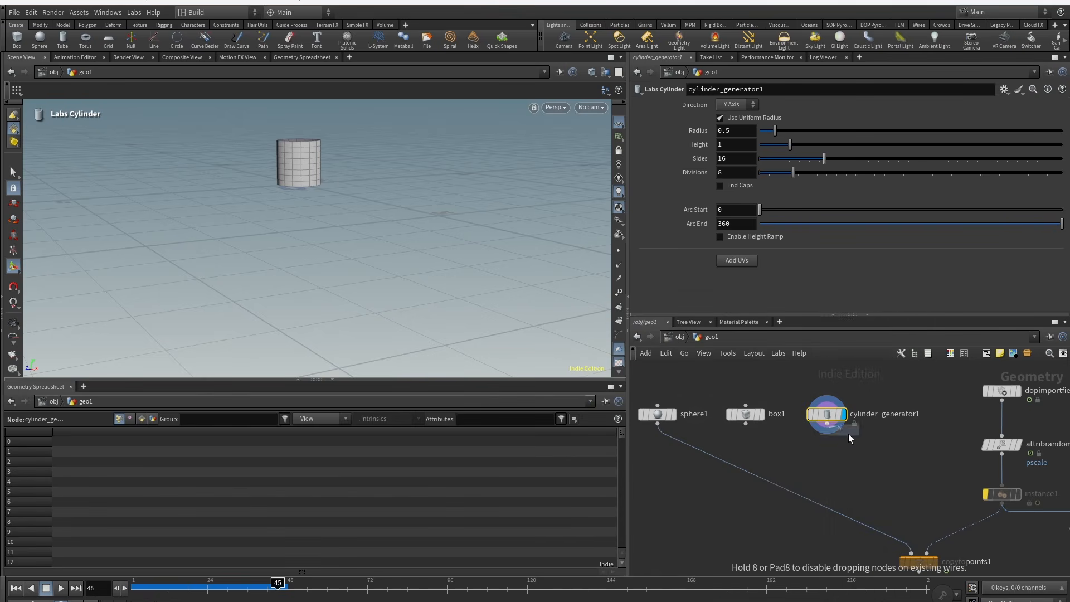
{"action": "left_click", "coordinate": [829, 451]}
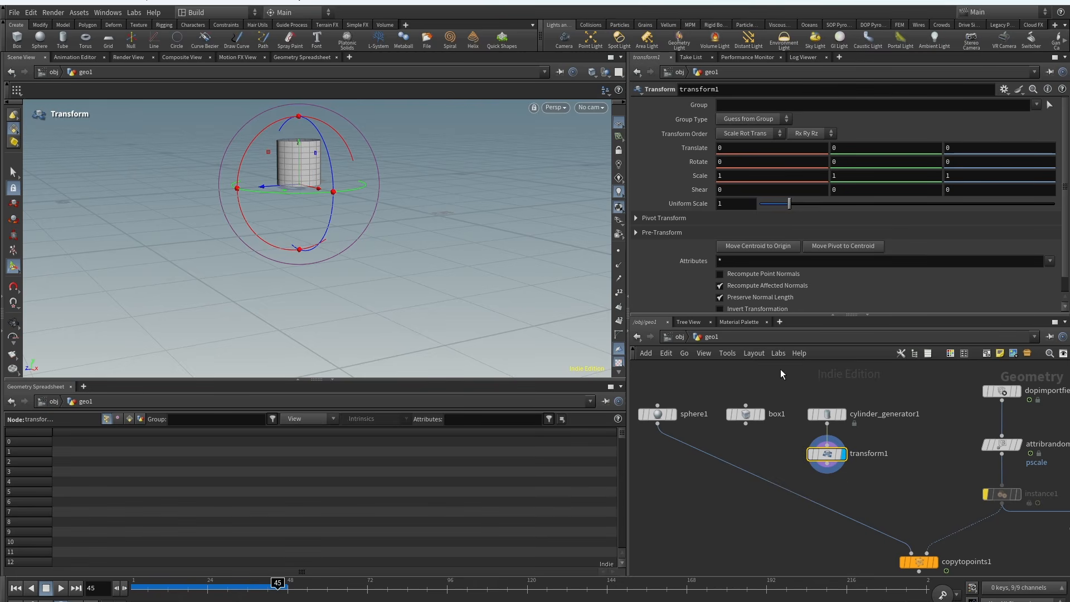
Move the cylinder's centroid to the origin with transform1 and check the result in the viewport.
{"action": "left_click", "coordinate": [745, 249]}
{"action": "key", "text": "Escape"}
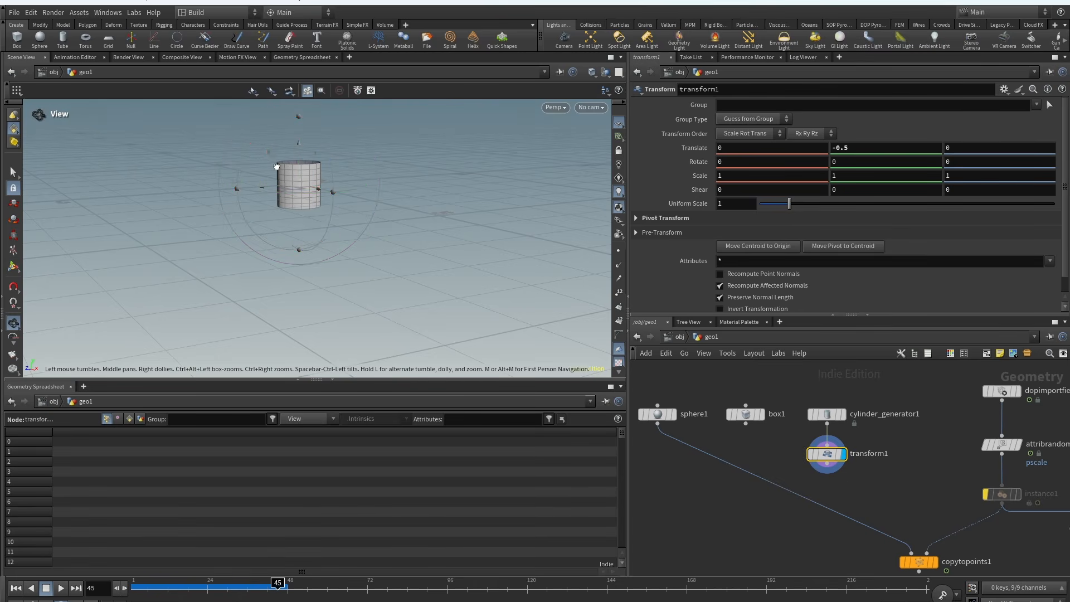
{"action": "left_click_drag", "start_coordinate": [393, 253], "coordinate": [299, 158]}
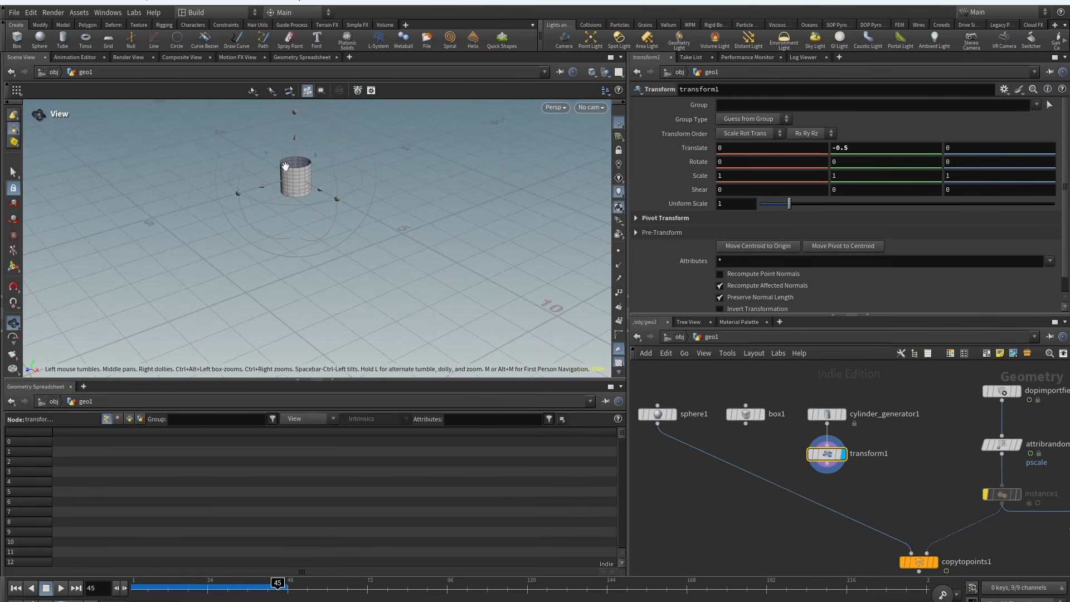
Add a Merge node, wire sphere1, box1 and transform1 into it, and display the merged result.
{"action": "middle_click_drag", "start_coordinate": [731, 511], "coordinate": [772, 474]}
{"action": "key", "text": "Tab"}
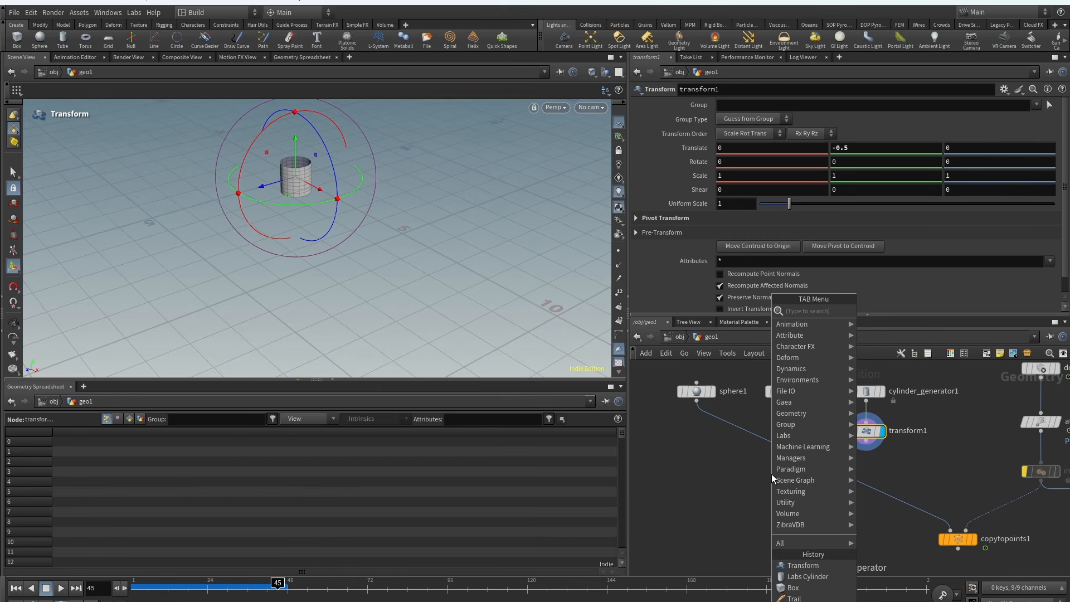
{"action": "type", "text": "merg"}
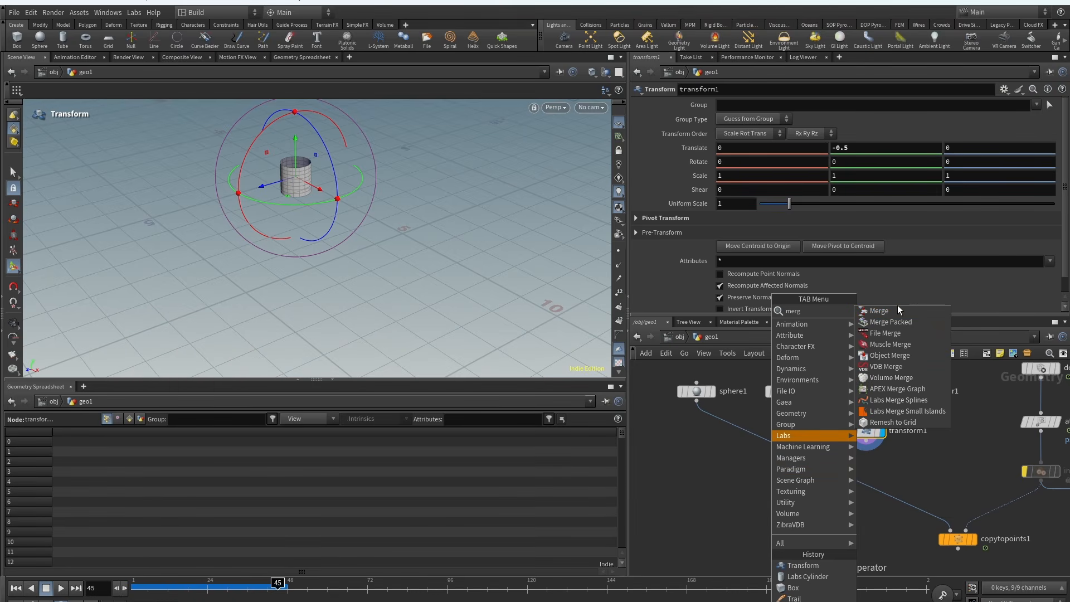
{"action": "left_click", "coordinate": [897, 311]}
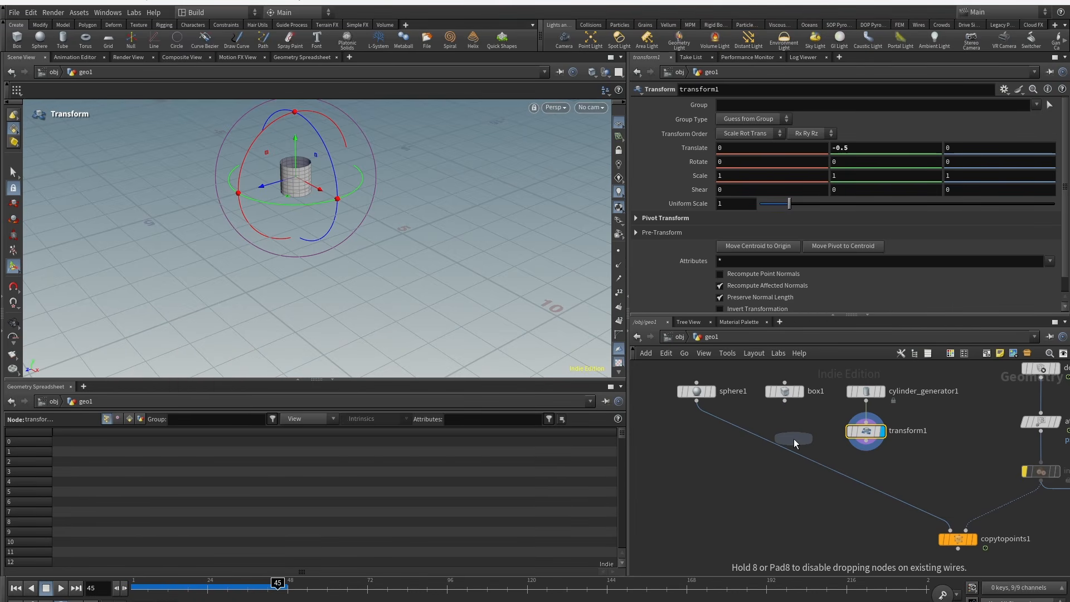
{"action": "left_click", "coordinate": [794, 438]}
{"action": "left_click_drag", "start_coordinate": [793, 427], "coordinate": [705, 413]}
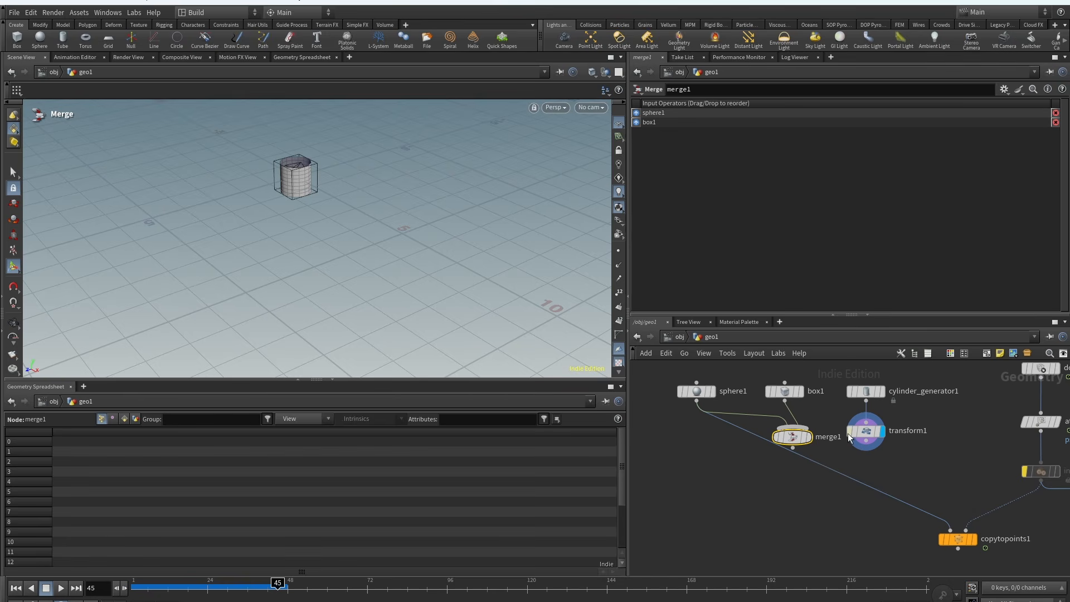
{"action": "left_click_drag", "start_coordinate": [850, 438], "coordinate": [795, 439]}
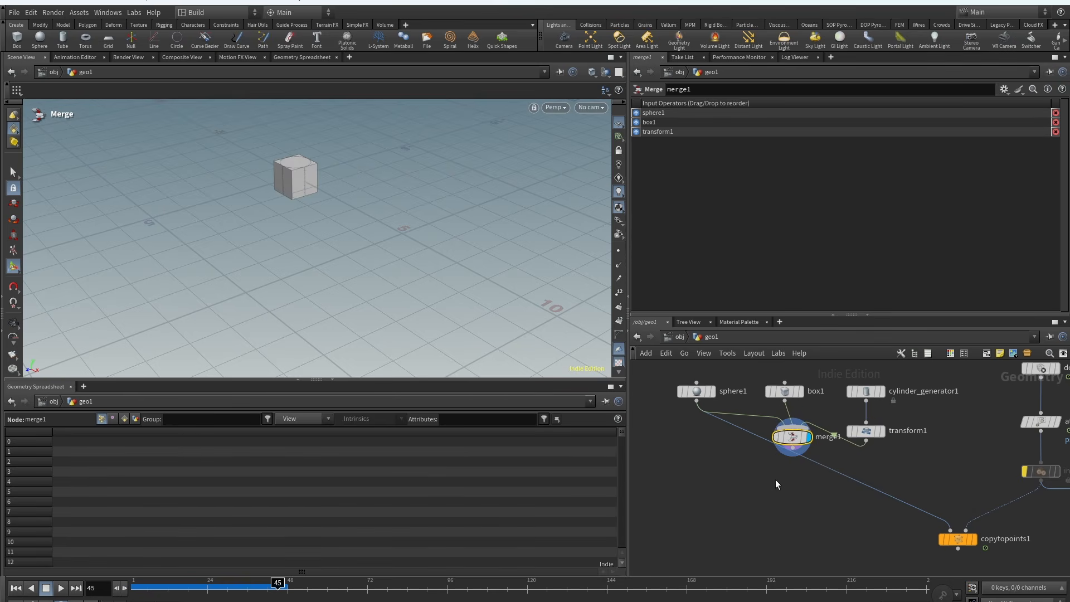
Insert merge1 into the wire feeding copytopoints1's first input, display copytopoints1, and inspect the copies.
{"action": "left_click_drag", "start_coordinate": [796, 448], "coordinate": [783, 466]}
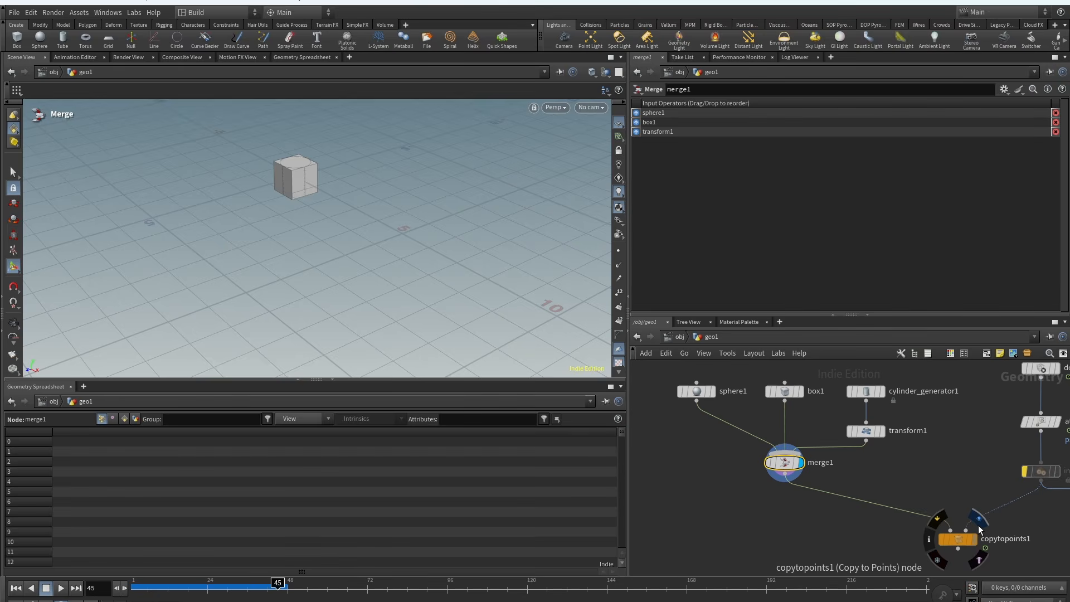
{"action": "left_click", "coordinate": [979, 520]}
{"action": "key", "text": "Escape"}
{"action": "scroll", "coordinate": [363, 177], "scroll_direction": "up", "scroll_amount": 5}
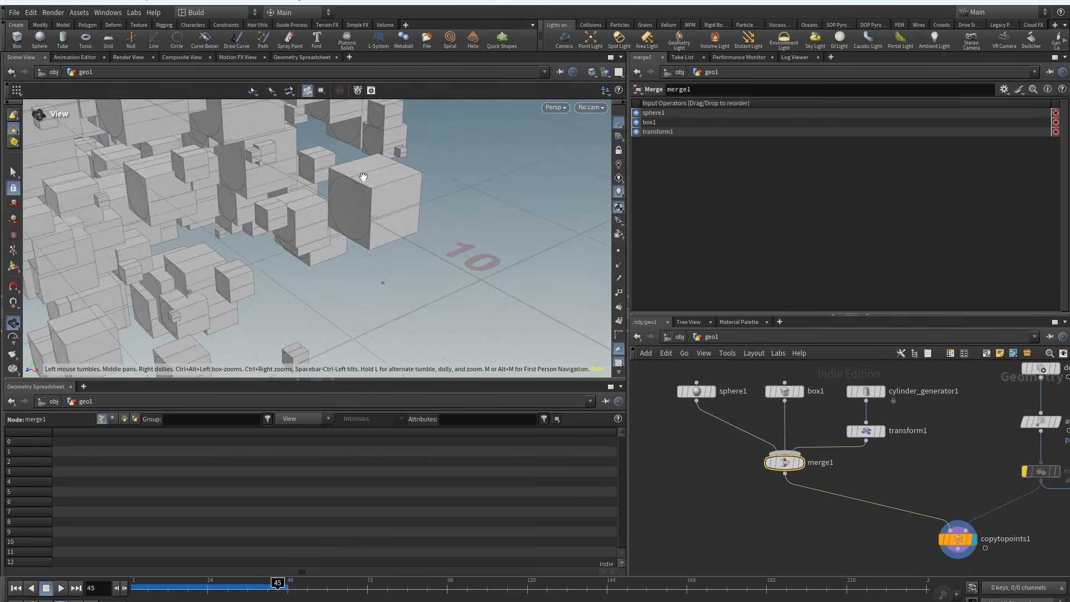
{"action": "left_click_drag", "start_coordinate": [363, 176], "coordinate": [327, 178]}
{"action": "scroll", "coordinate": [93, 273], "scroll_direction": "down", "scroll_amount": 10}
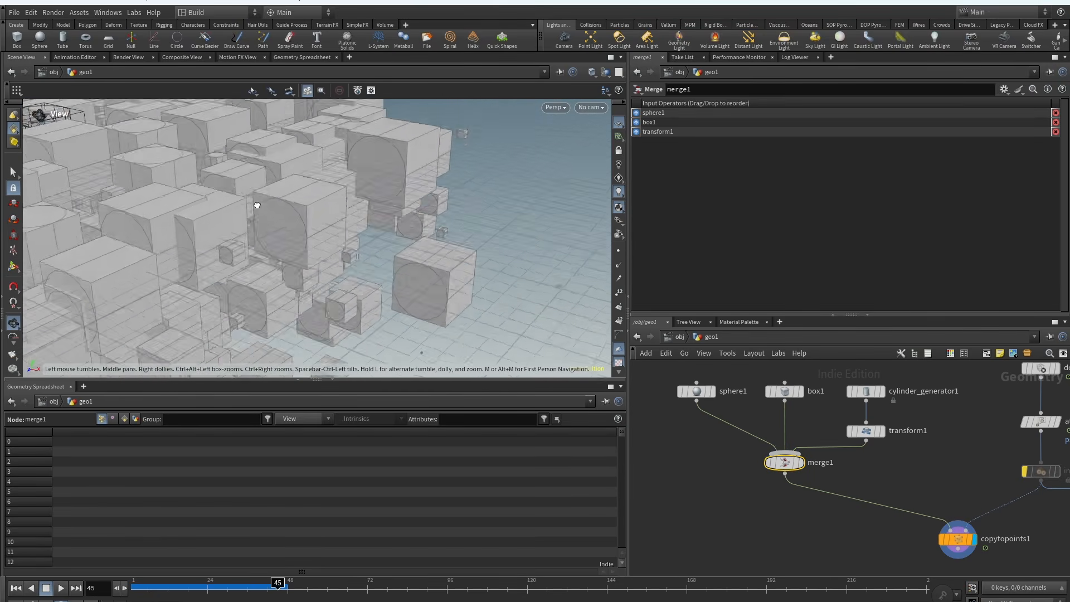
{"action": "key", "text": "Escape"}
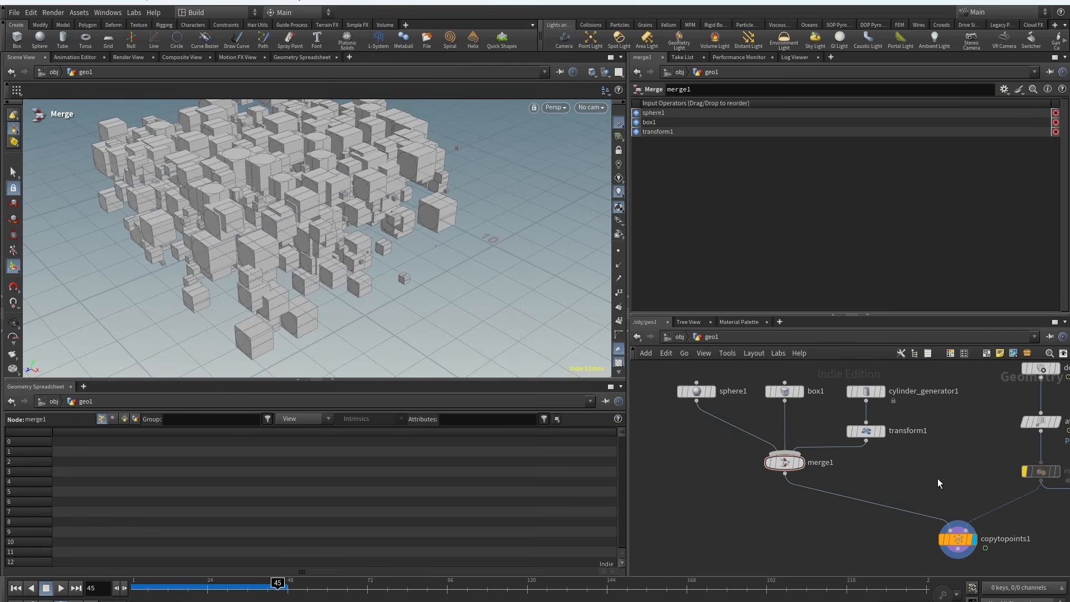
Add an Attribute from Pieces node above copytopoints1, beside the wire from instance1.
{"action": "middle_click_drag", "start_coordinate": [938, 478], "coordinate": [804, 439]}
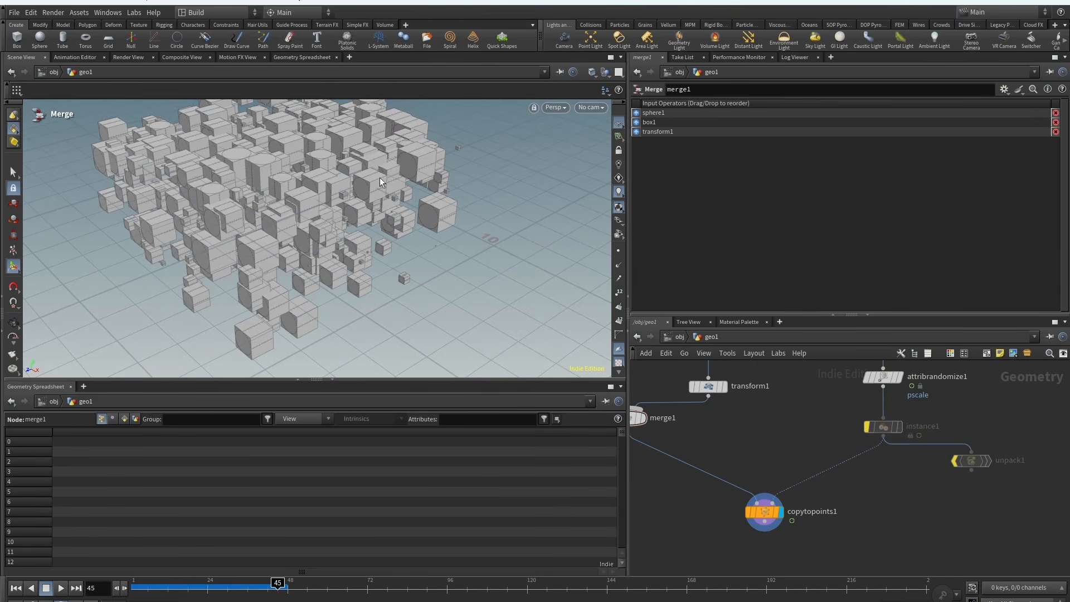
{"action": "middle_click_drag", "start_coordinate": [395, 193], "coordinate": [400, 214], "text": "alt"}
{"action": "middle_click_drag", "start_coordinate": [789, 439], "coordinate": [786, 432]}
{"action": "key", "text": "Tab"}
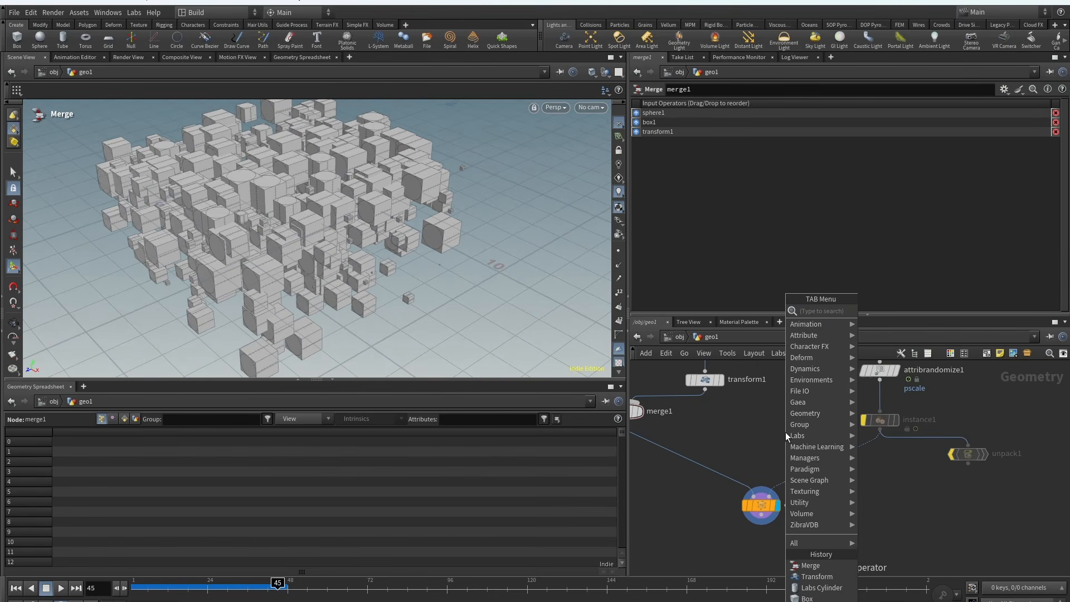
{"action": "type", "text": "attp"}
{"action": "left_click", "coordinate": [933, 344]}
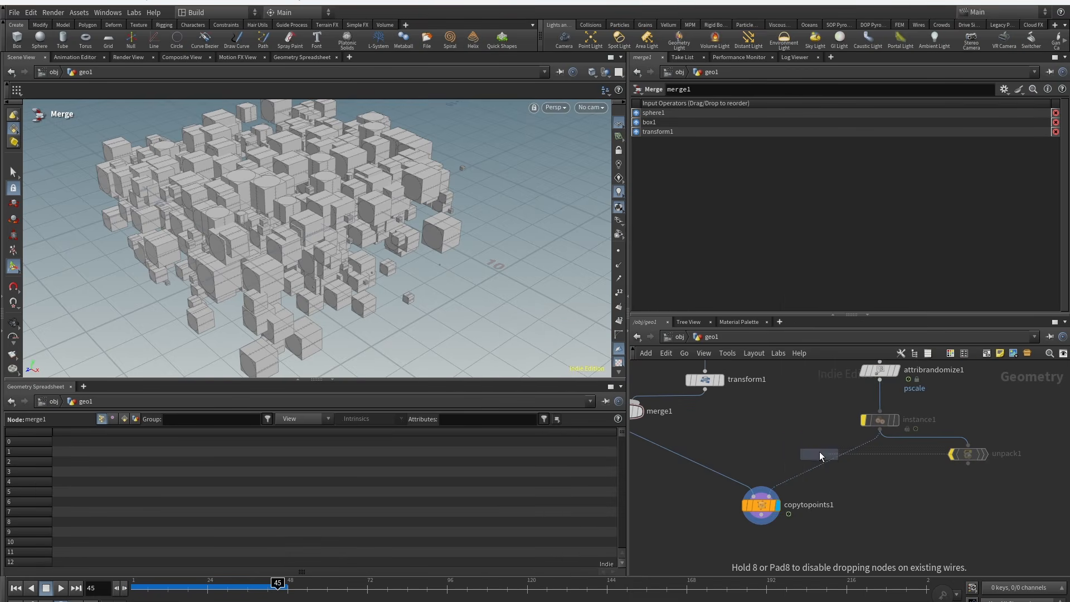
{"action": "left_click", "coordinate": [803, 450]}
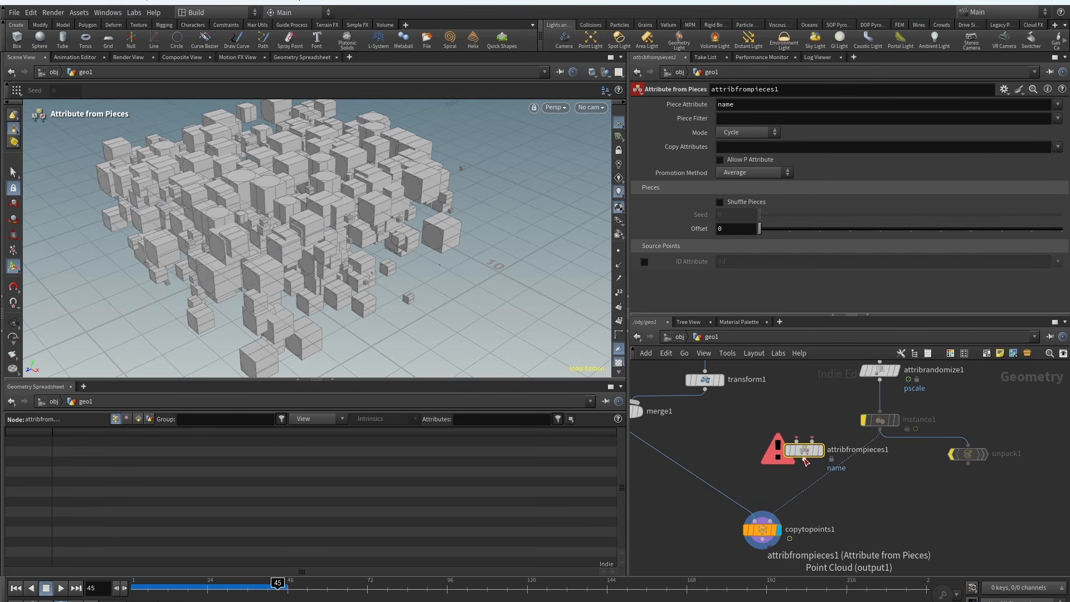
Wire merge1 and the particle stream from instance1 into attribfrompieces1, and display it.
{"action": "middle_click_drag", "start_coordinate": [744, 444], "coordinate": [824, 455]}
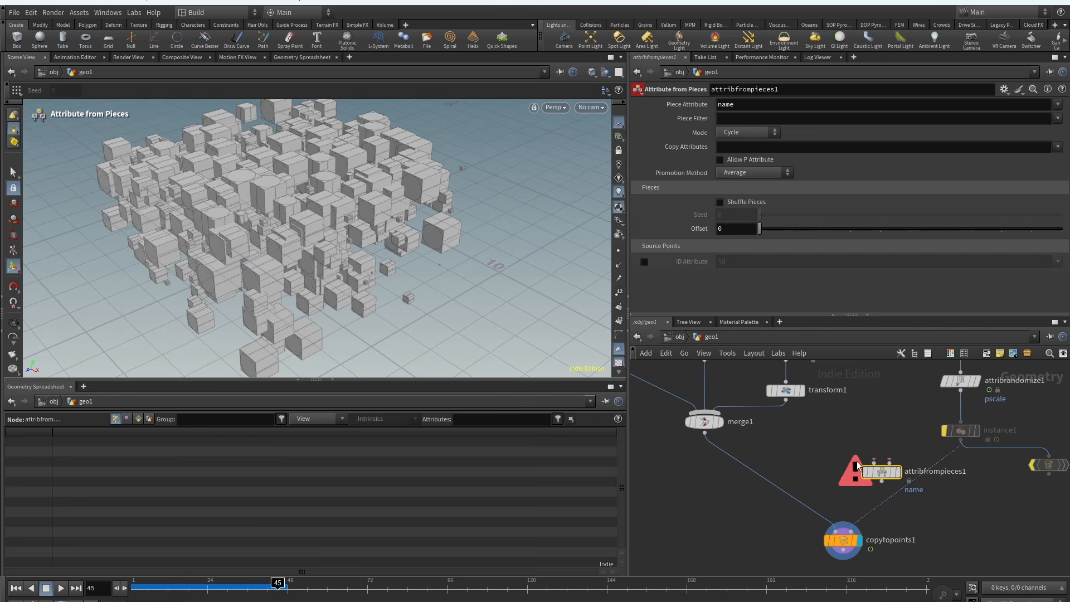
{"action": "left_click", "coordinate": [897, 466]}
{"action": "left_click", "coordinate": [705, 445]}
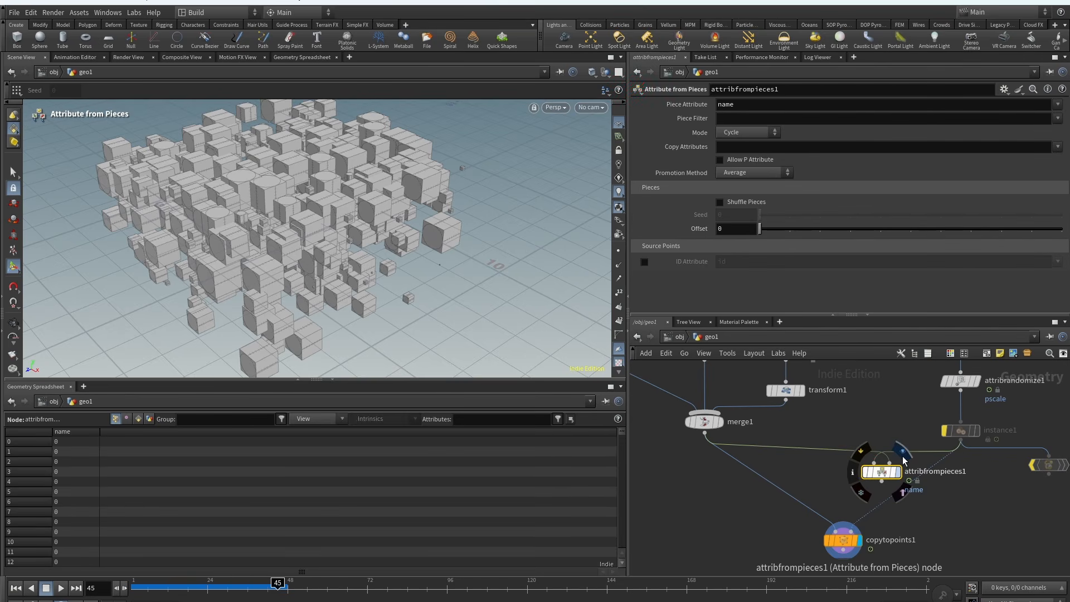
{"action": "left_click", "coordinate": [902, 456]}
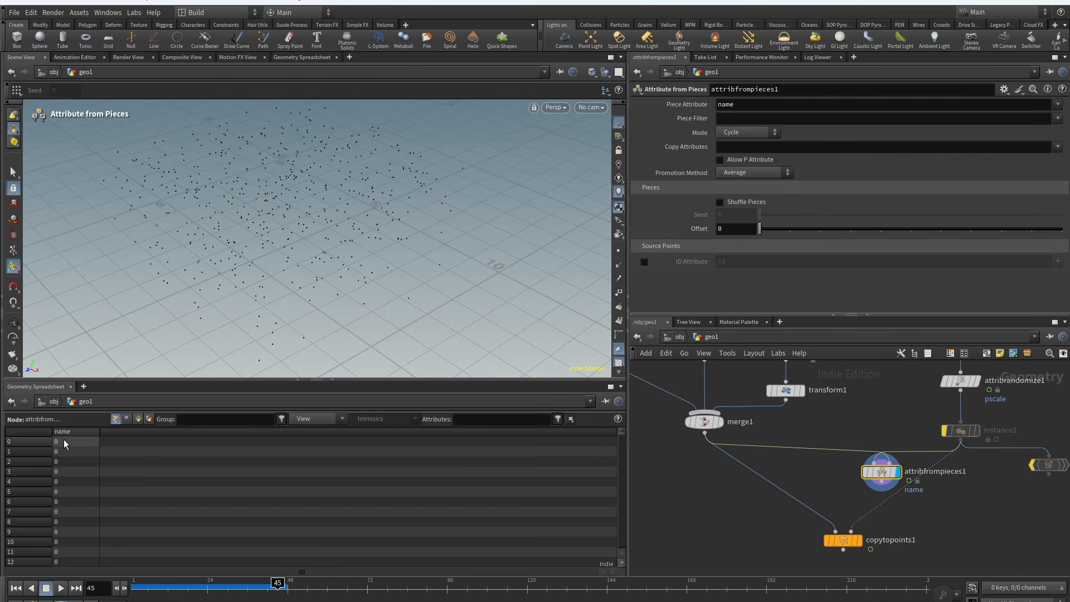
Check the name values of attribfrompieces1 in the spreadsheet and the attributes listed in merge1's node info.
{"action": "left_click", "coordinate": [83, 434]}
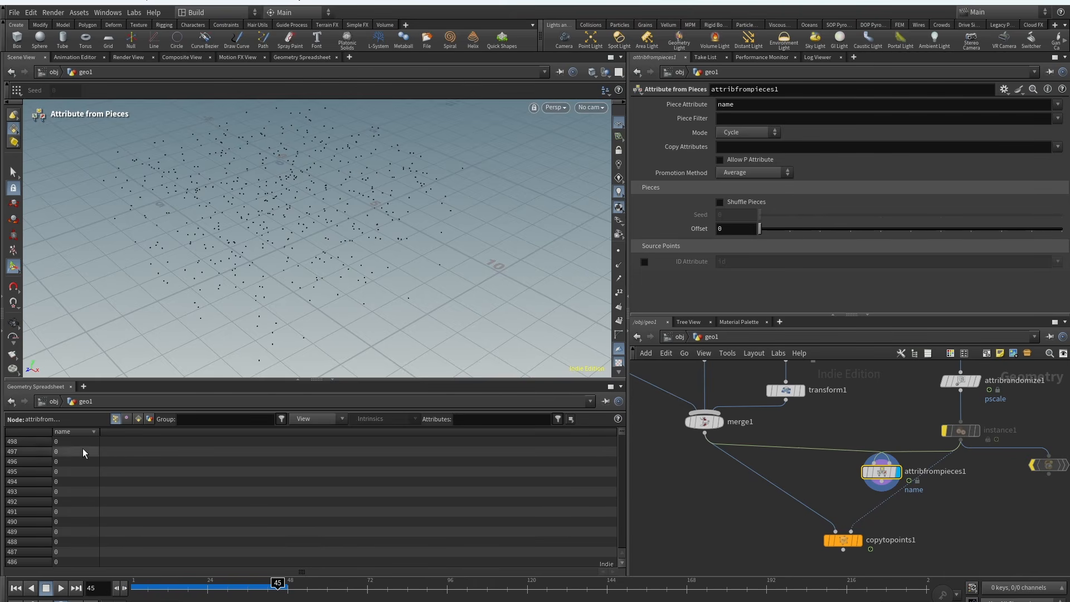
{"action": "mouse_move", "coordinate": [623, 444]}
{"action": "left_mouse_down"}
{"action": "mouse_move", "coordinate": [622, 550]}
{"action": "mouse_move", "coordinate": [622, 436]}
{"action": "left_mouse_up"}
{"action": "middle_click_drag", "start_coordinate": [713, 453], "coordinate": [754, 527]}
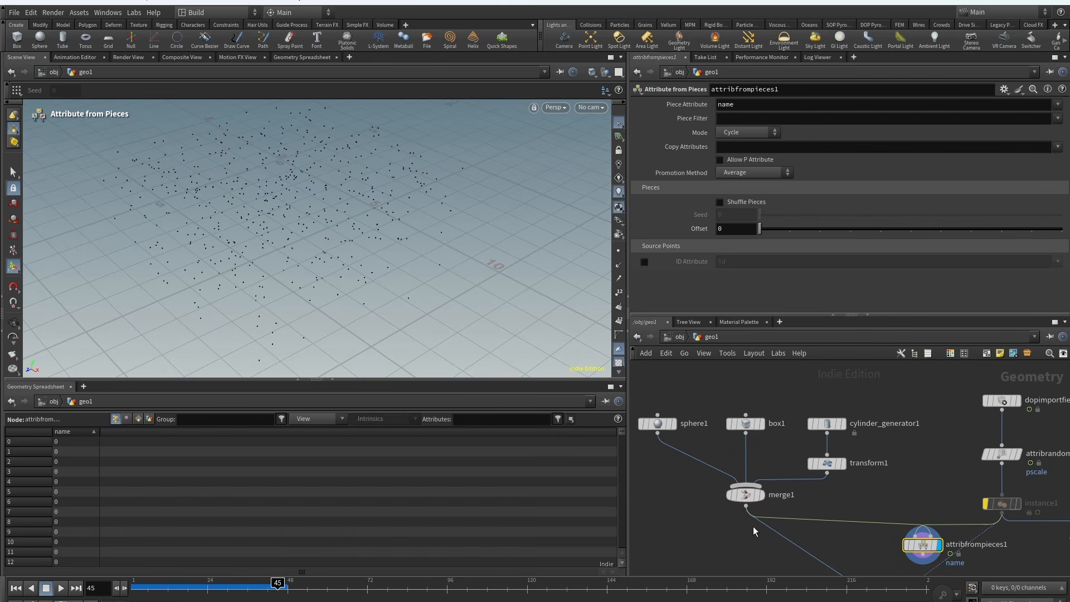
{"action": "left_click", "coordinate": [748, 494]}
{"action": "middle_click", "coordinate": [748, 494]}
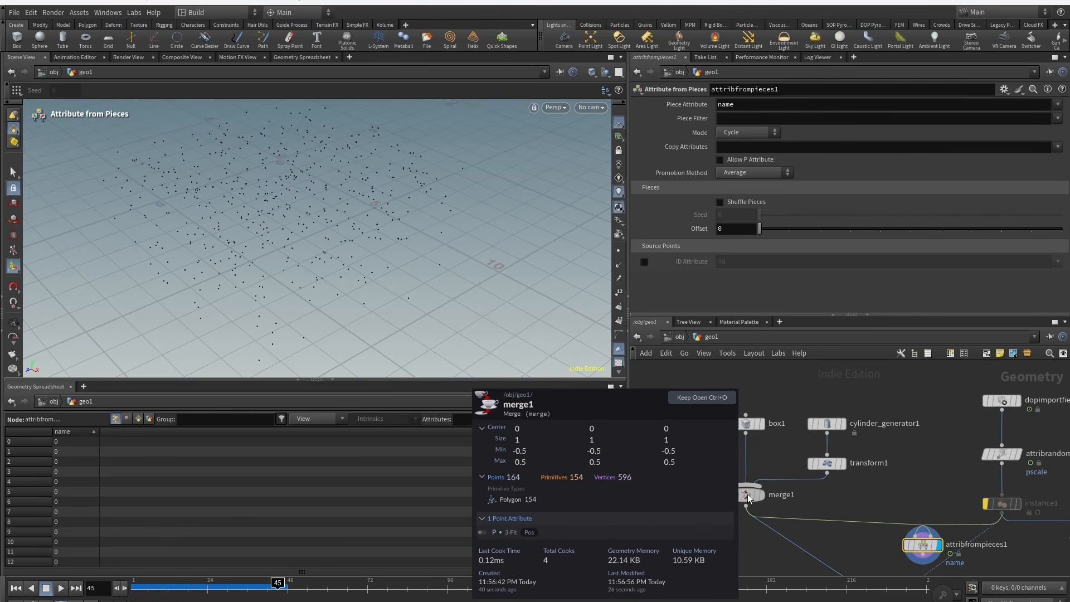
{"action": "middle_click_drag", "start_coordinate": [761, 532], "coordinate": [744, 463]}
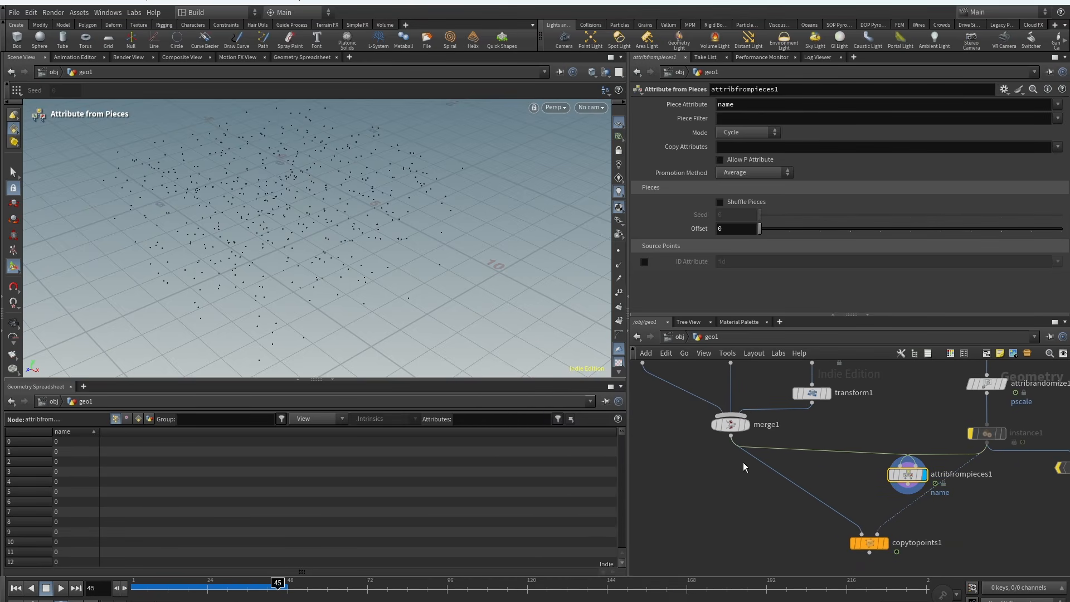
Insert an Assemble node between merge1 and attribfrompieces1, and space out the nodes below it.
{"action": "key", "text": "Tab"}
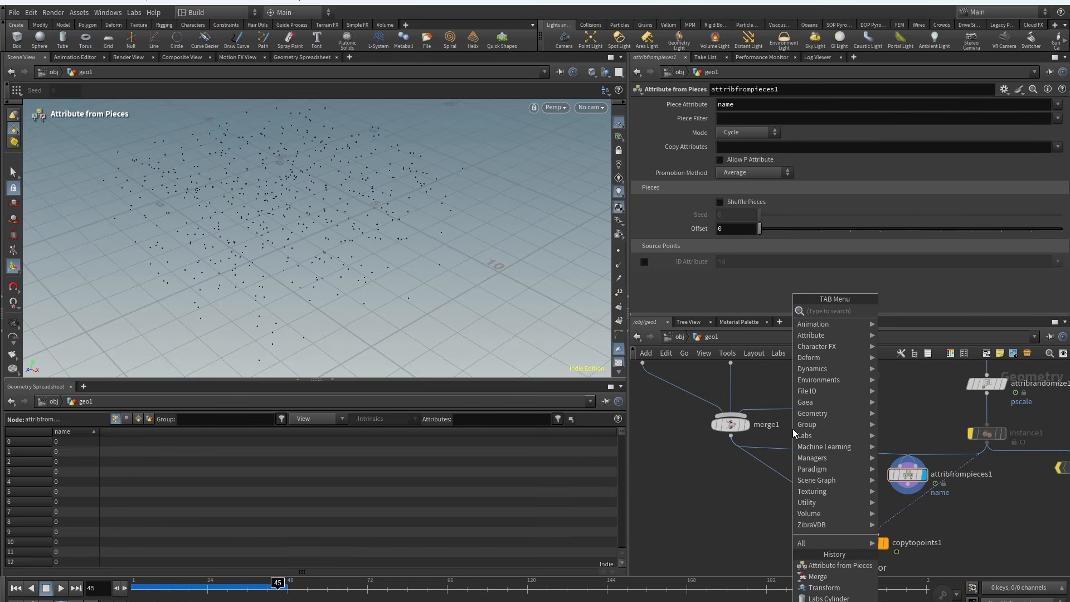
{"action": "type", "text": "ass"}
{"action": "left_click", "coordinate": [905, 311]}
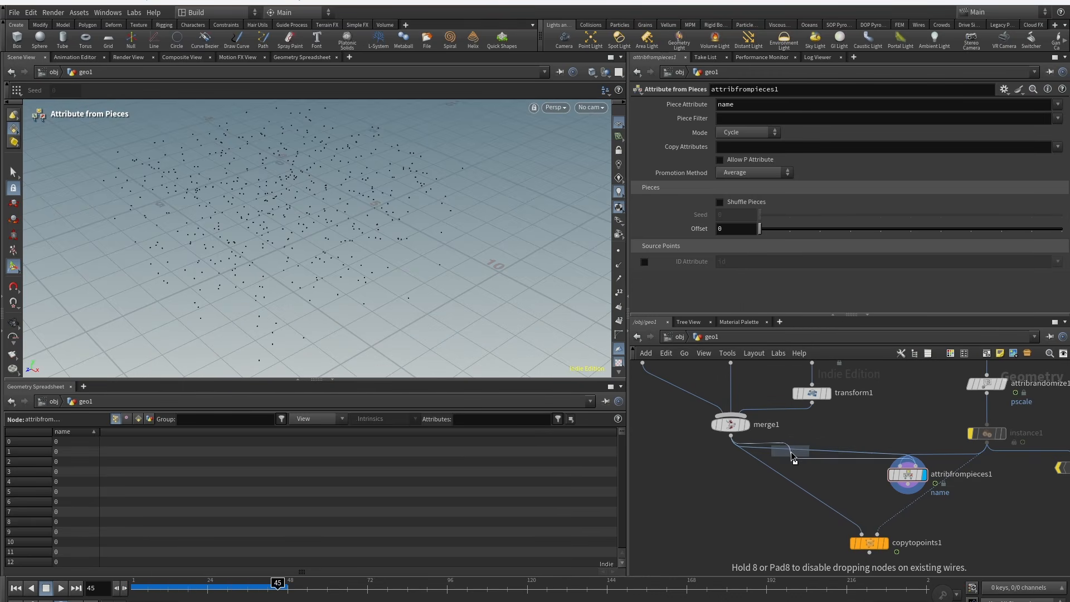
{"action": "left_click", "coordinate": [790, 464]}
{"action": "left_click_drag", "start_coordinate": [874, 552], "coordinate": [867, 577]}
{"action": "middle_click_drag", "start_coordinate": [859, 504], "coordinate": [843, 416]}
{"action": "left_click_drag", "start_coordinate": [847, 486], "coordinate": [847, 494]}
{"action": "left_click_drag", "start_coordinate": [891, 388], "coordinate": [880, 422]}
{"action": "middle_click_drag", "start_coordinate": [785, 427], "coordinate": [792, 503]}
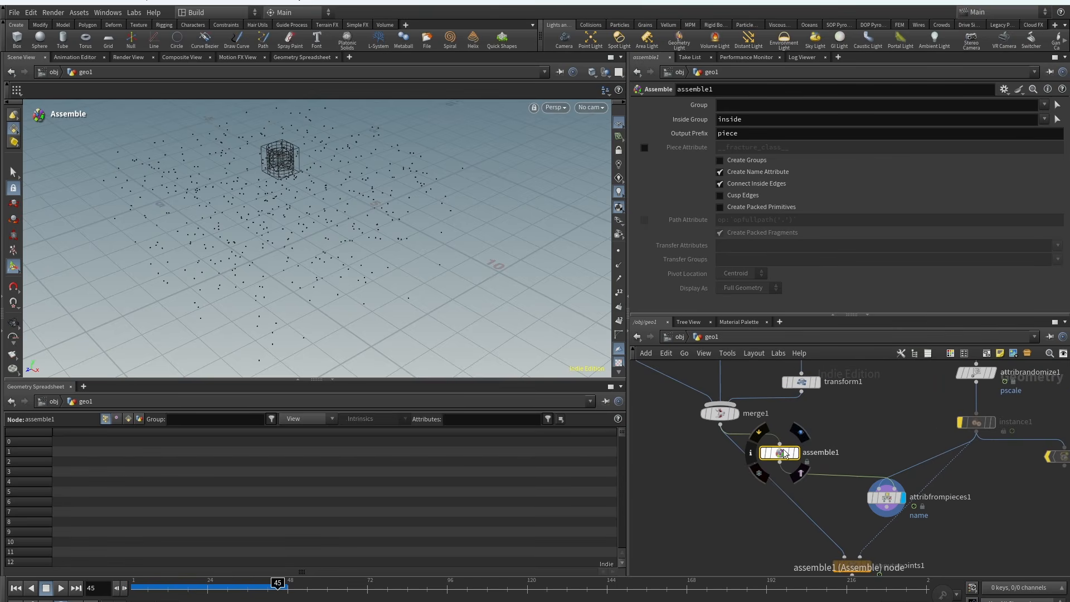
Display assemble1 and then attribfrompieces1 to compare the name attribute on the primitives and on the points.
{"action": "left_click", "coordinate": [797, 453]}
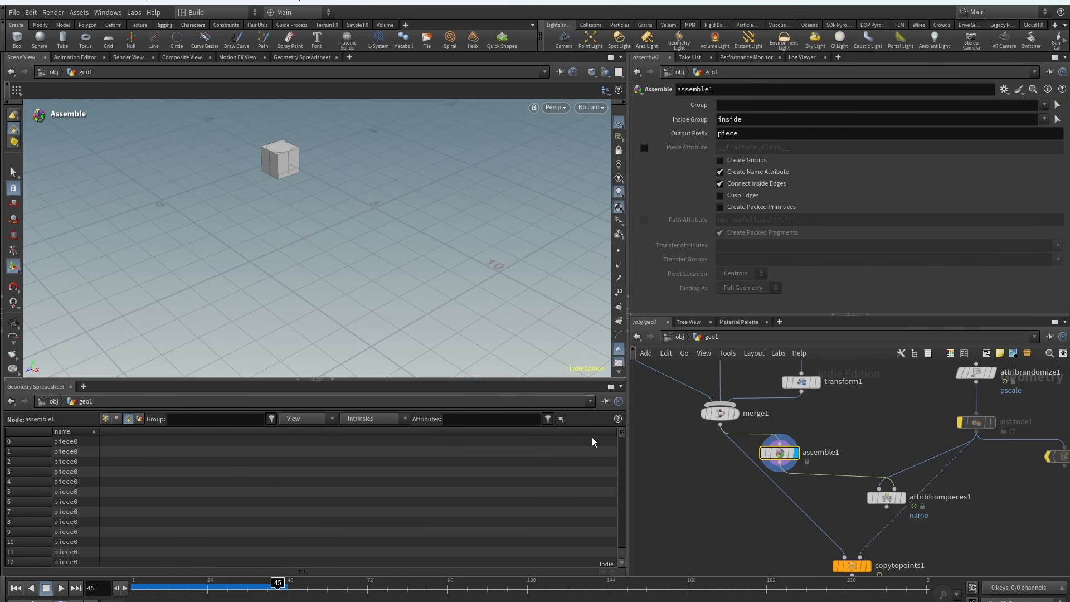
{"action": "mouse_move", "coordinate": [623, 434]}
{"action": "left_mouse_down"}
{"action": "mouse_move", "coordinate": [623, 531]}
{"action": "mouse_move", "coordinate": [624, 436]}
{"action": "mouse_move", "coordinate": [614, 420]}
{"action": "left_mouse_up"}
{"action": "middle_click_drag", "start_coordinate": [838, 514], "coordinate": [758, 507]}
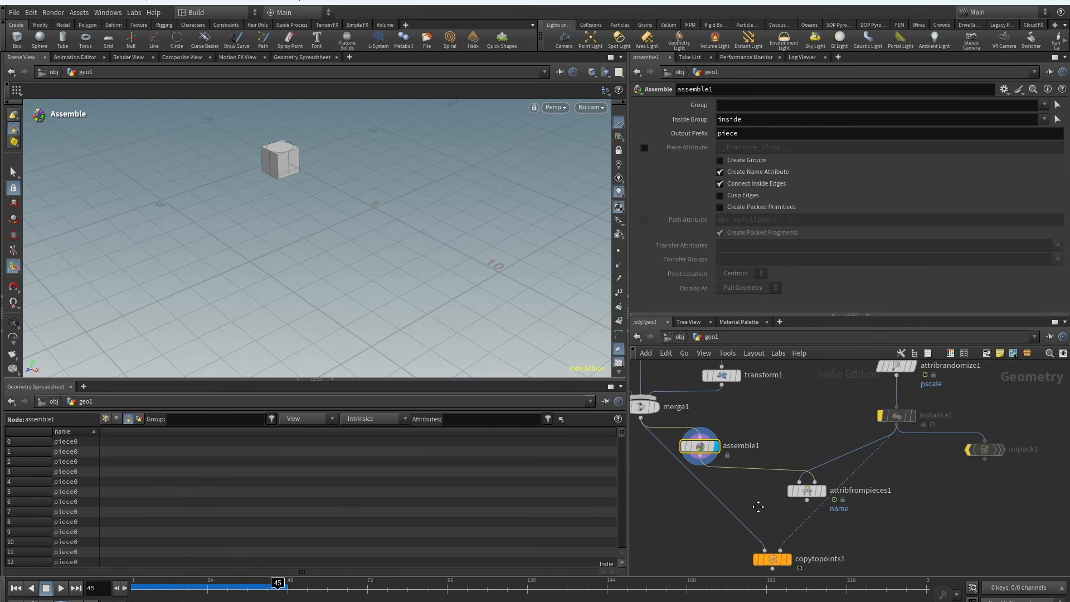
{"action": "left_click", "coordinate": [829, 475]}
{"action": "left_click", "coordinate": [811, 494]}
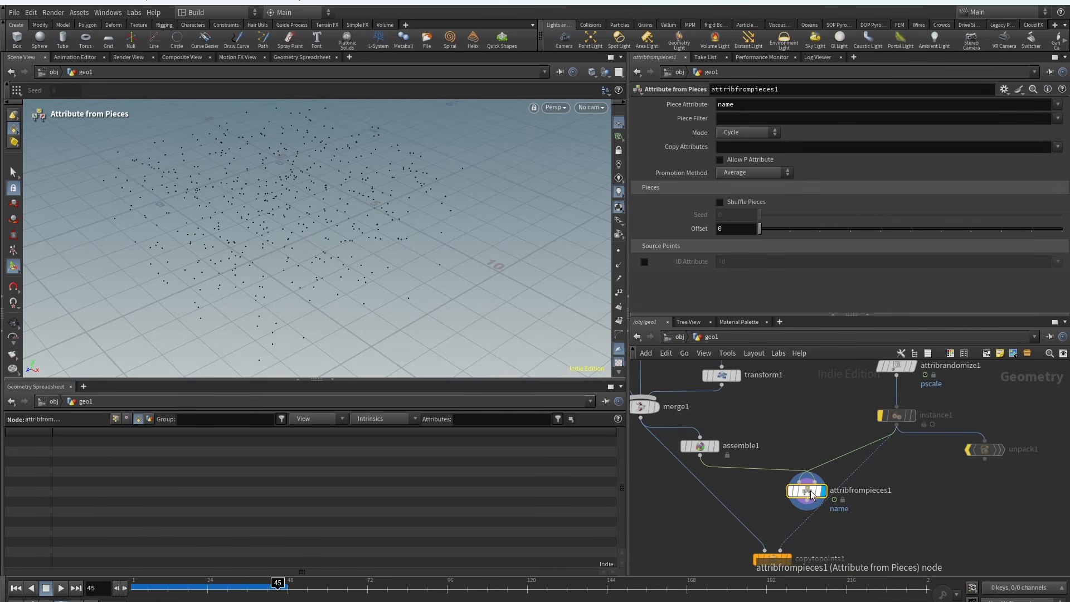
{"action": "left_click", "coordinate": [116, 419]}
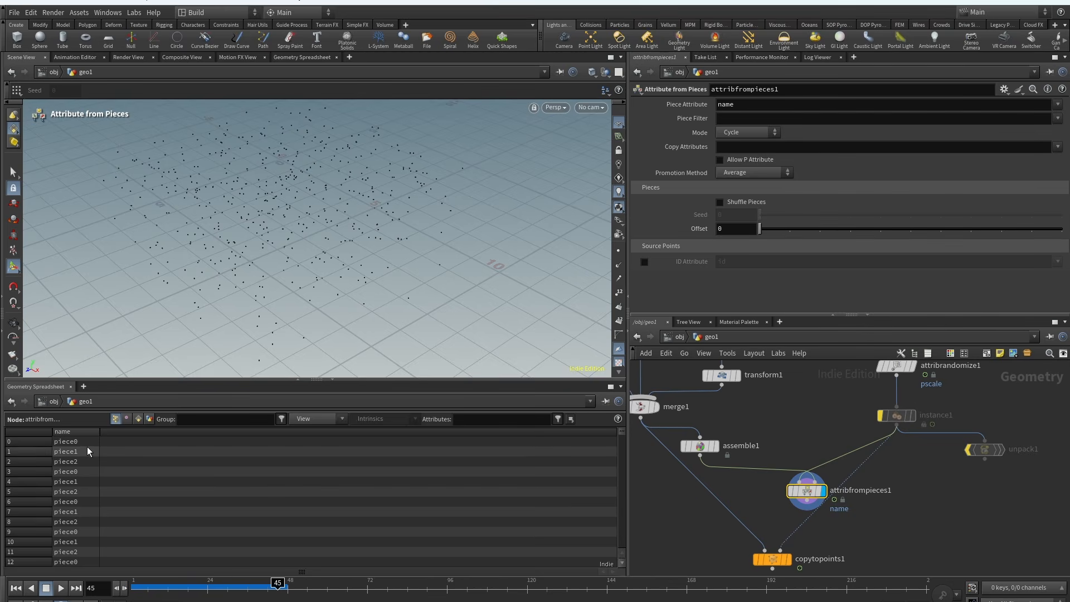
Try the Noise and Random modes on attribfrompieces1, and set the mode back to Cycle.
{"action": "left_click", "coordinate": [752, 135]}
{"action": "left_click", "coordinate": [750, 167]}
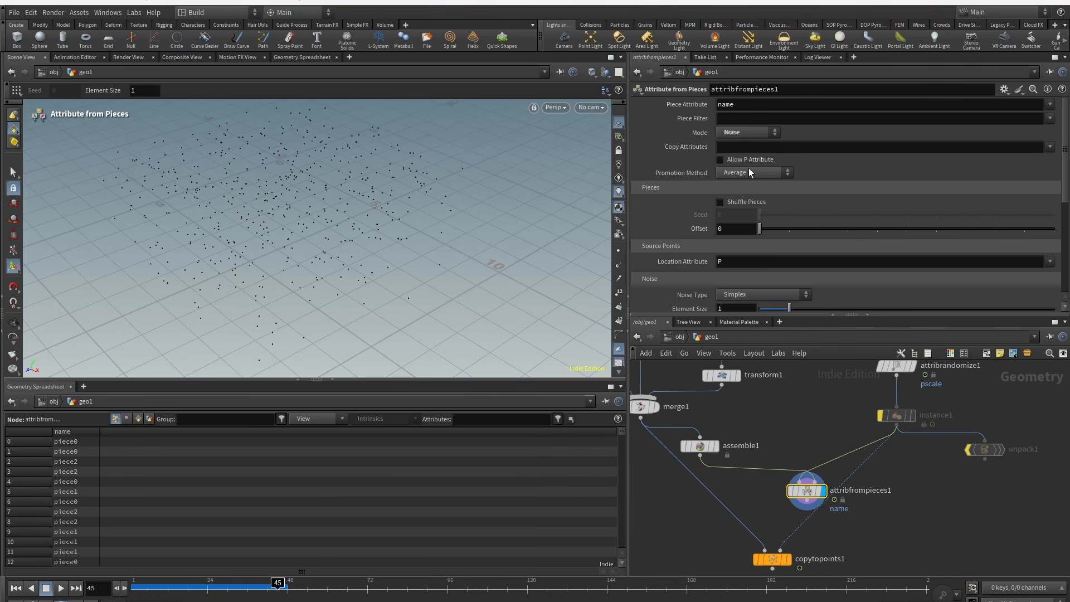
{"action": "left_click", "coordinate": [753, 134]}
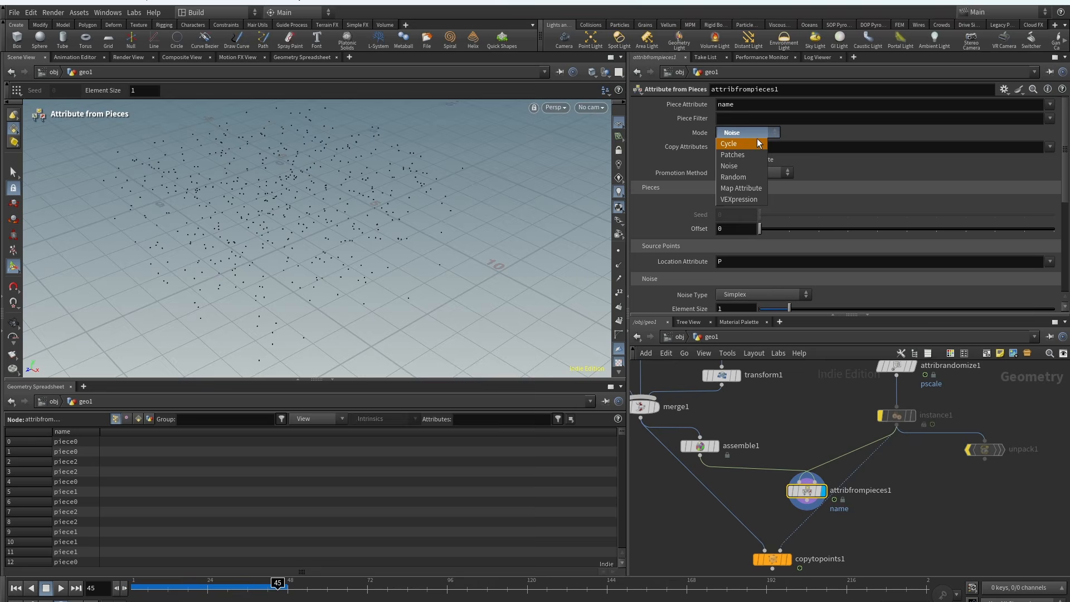
{"action": "left_click", "coordinate": [754, 177]}
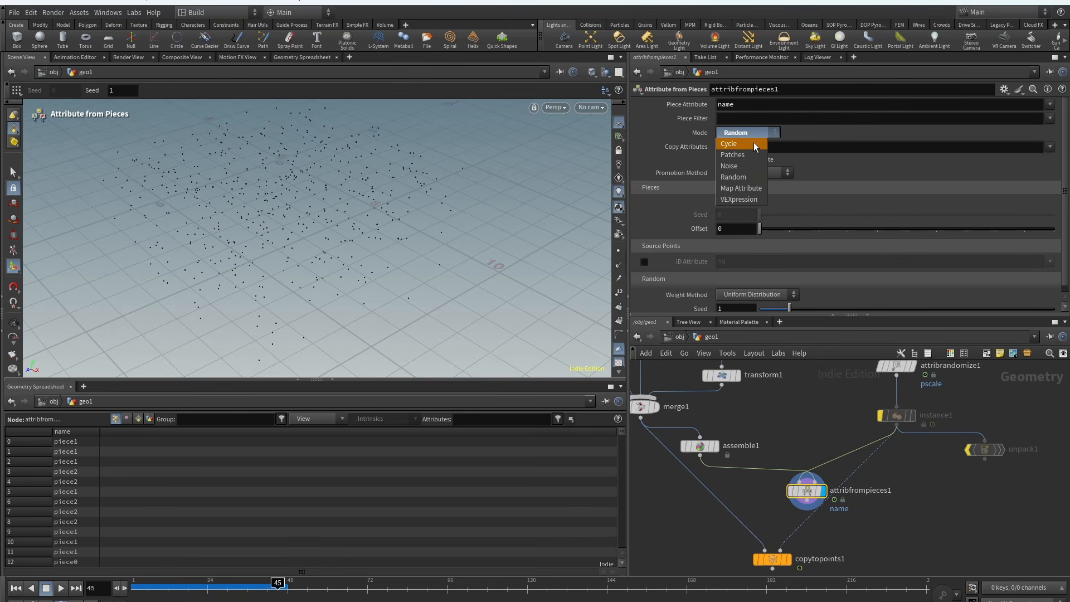
{"action": "left_click", "coordinate": [754, 144]}
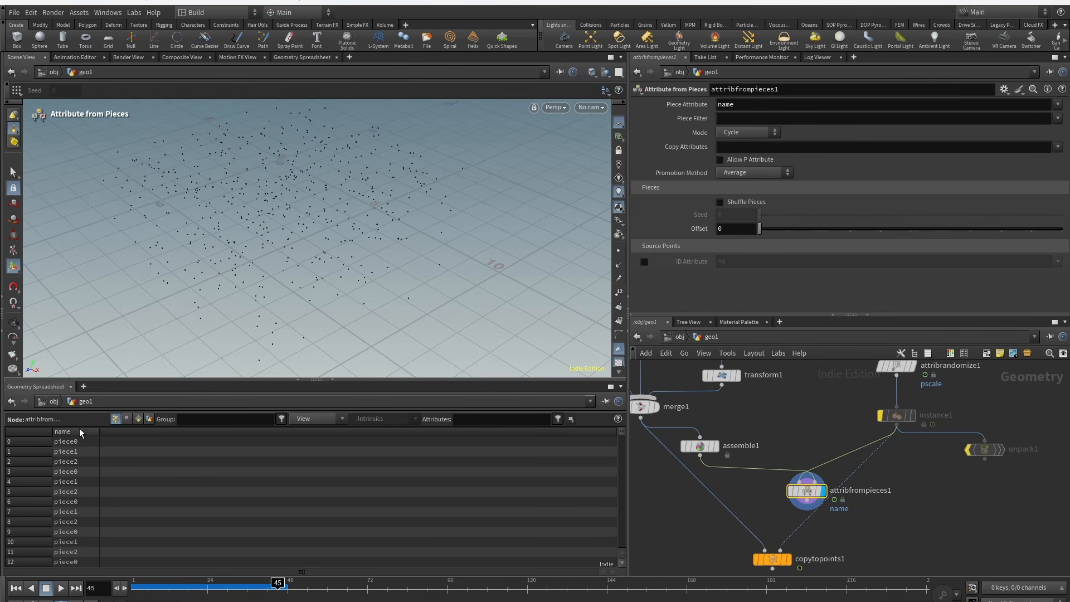
{"action": "right_click_drag", "start_coordinate": [260, 318], "coordinate": [340, 197], "text": "alt"}
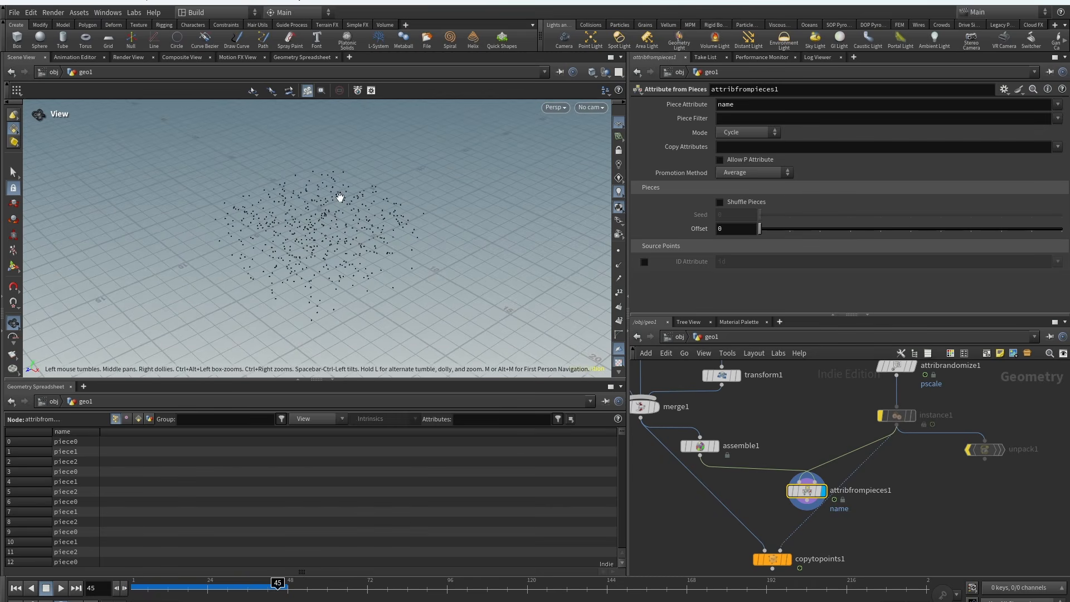
{"action": "mouse_move", "coordinate": [811, 497]}
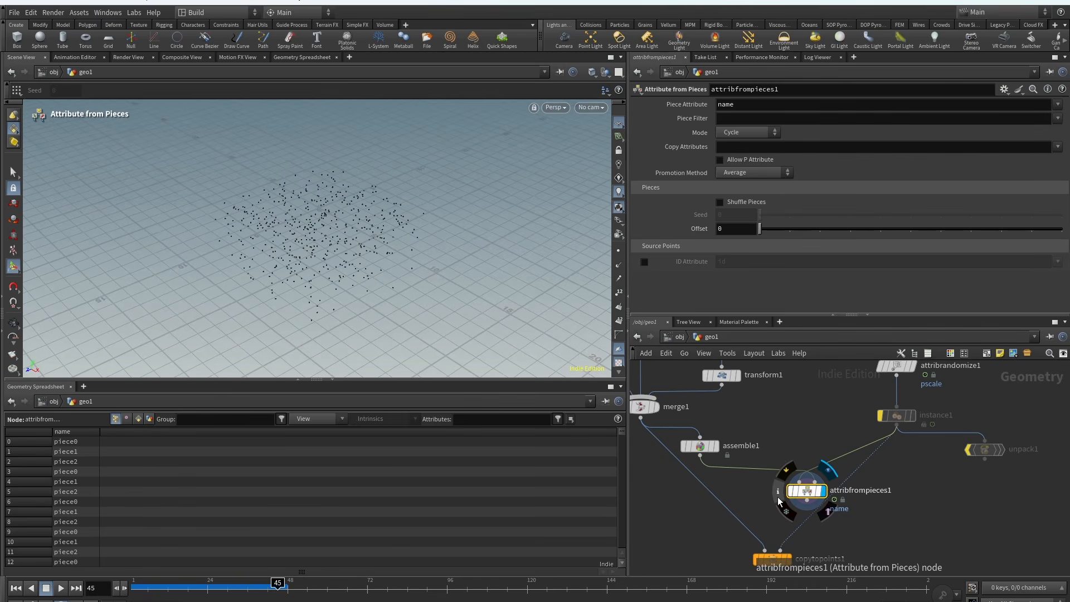
Visualize the name attribute on attribfrompieces1's points from its node info, examine the labels up close, and turn the visualization off.
{"action": "left_click", "coordinate": [778, 496]}
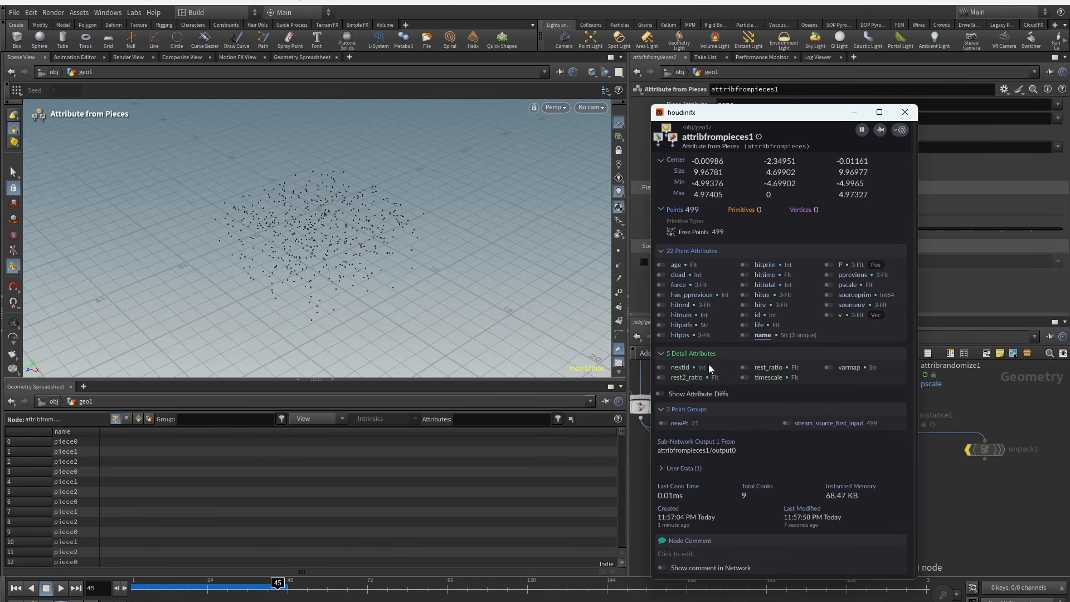
{"action": "left_click", "coordinate": [746, 336]}
{"action": "right_click_drag", "start_coordinate": [412, 200], "coordinate": [530, 172], "text": "alt"}
{"action": "mouse_move", "coordinate": [355, 243]}
{"action": "left_mouse_down", "text": "alt"}
{"action": "mouse_move", "coordinate": [384, 241]}
{"action": "mouse_move", "coordinate": [356, 237]}
{"action": "left_mouse_up", "text": "alt"}
{"action": "right_click_drag", "start_coordinate": [355, 236], "coordinate": [458, 168], "text": "alt"}
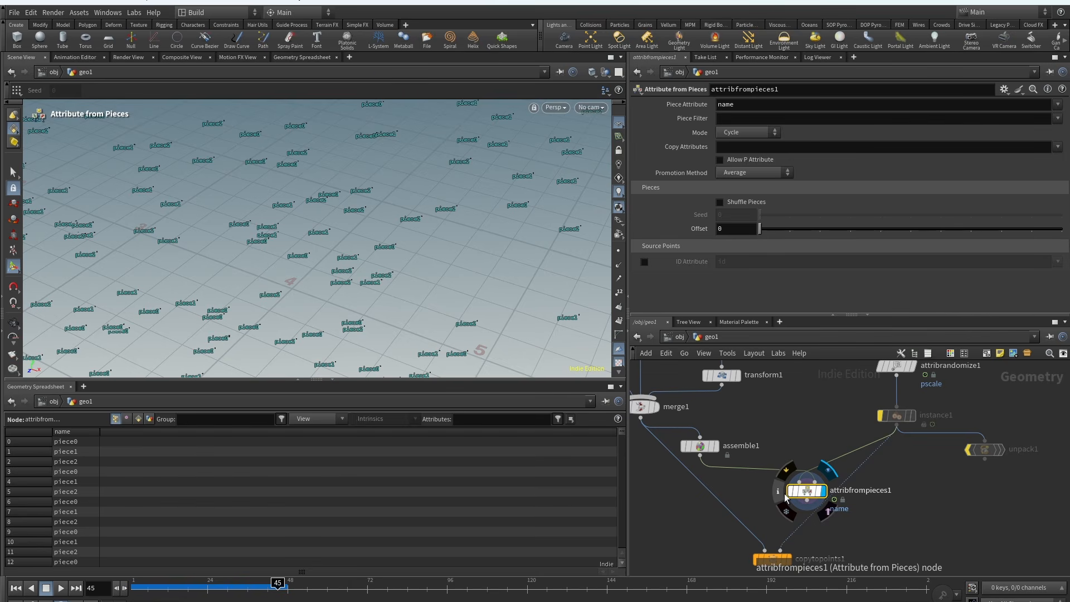
{"action": "left_click", "coordinate": [778, 492]}
{"action": "left_click", "coordinate": [745, 335]}
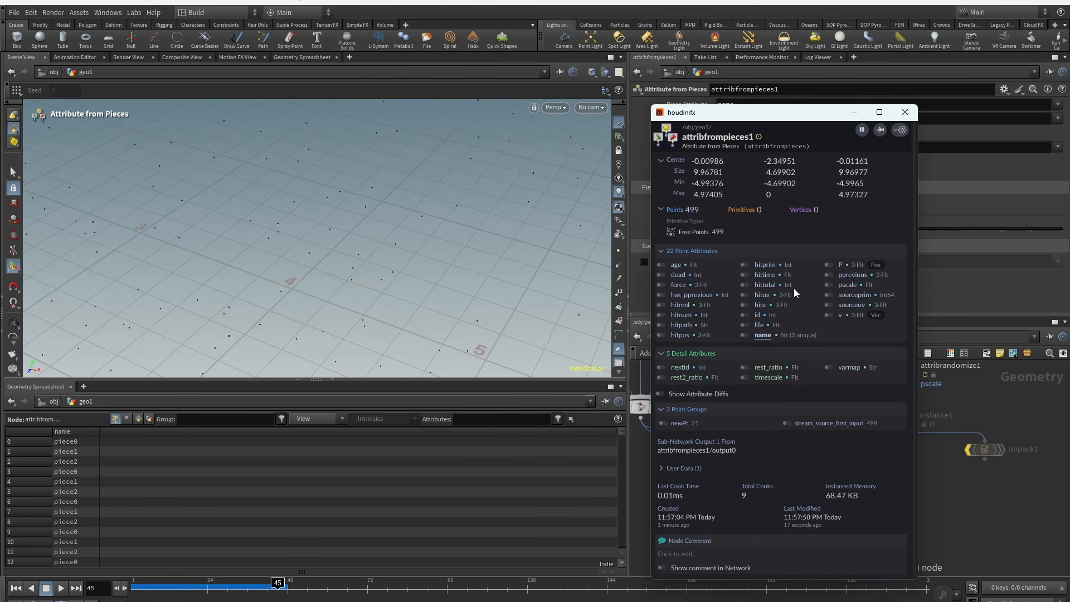
{"action": "left_click", "coordinate": [906, 113]}
{"action": "key", "text": "Escape"}
{"action": "mouse_move", "coordinate": [311, 247]}
{"action": "left_mouse_down"}
{"action": "mouse_move", "coordinate": [273, 258]}
{"action": "mouse_move", "coordinate": [379, 218]}
{"action": "mouse_move", "coordinate": [312, 249]}
{"action": "left_mouse_up"}
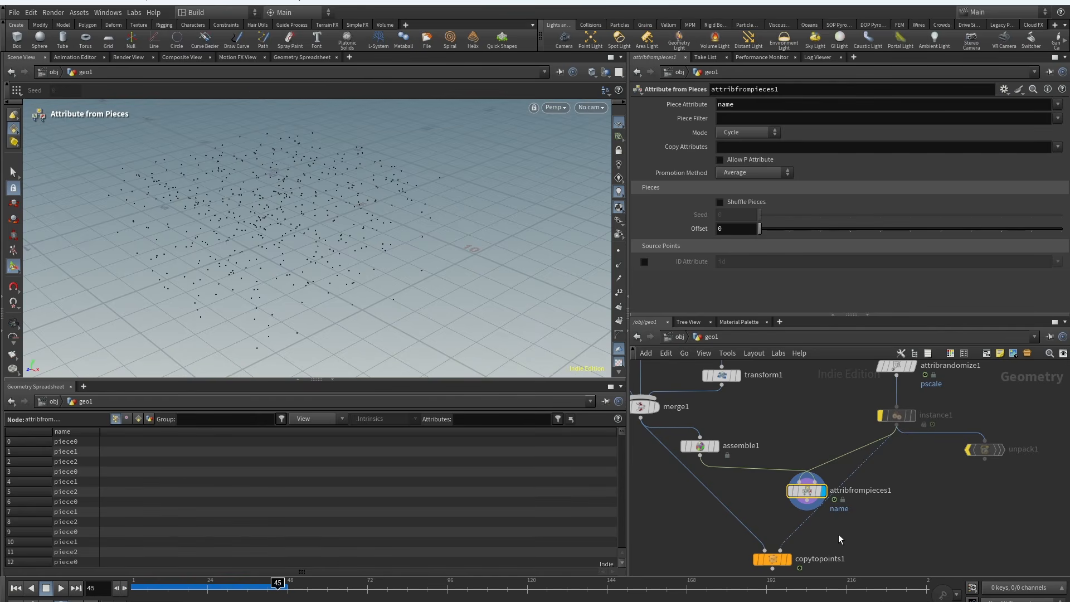
Rewire copytopoints1 so assemble1 feeds its geometry input and attribfrompieces1 feeds its target points input.
{"action": "middle_click_drag", "start_coordinate": [839, 534], "coordinate": [859, 491]}
{"action": "left_click_drag", "start_coordinate": [792, 522], "coordinate": [761, 528]}
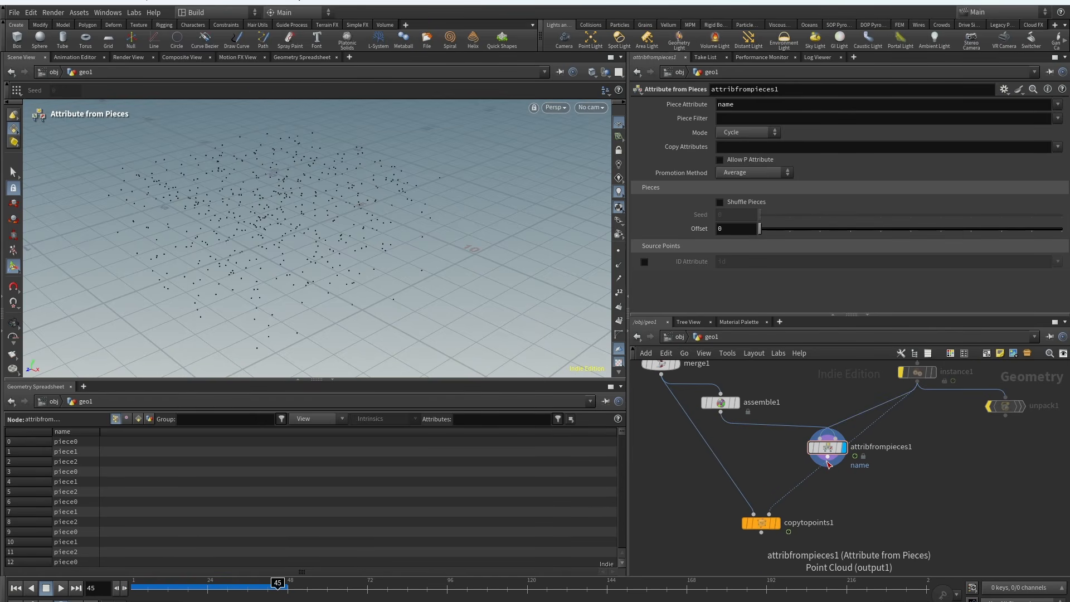
{"action": "left_click", "coordinate": [778, 518]}
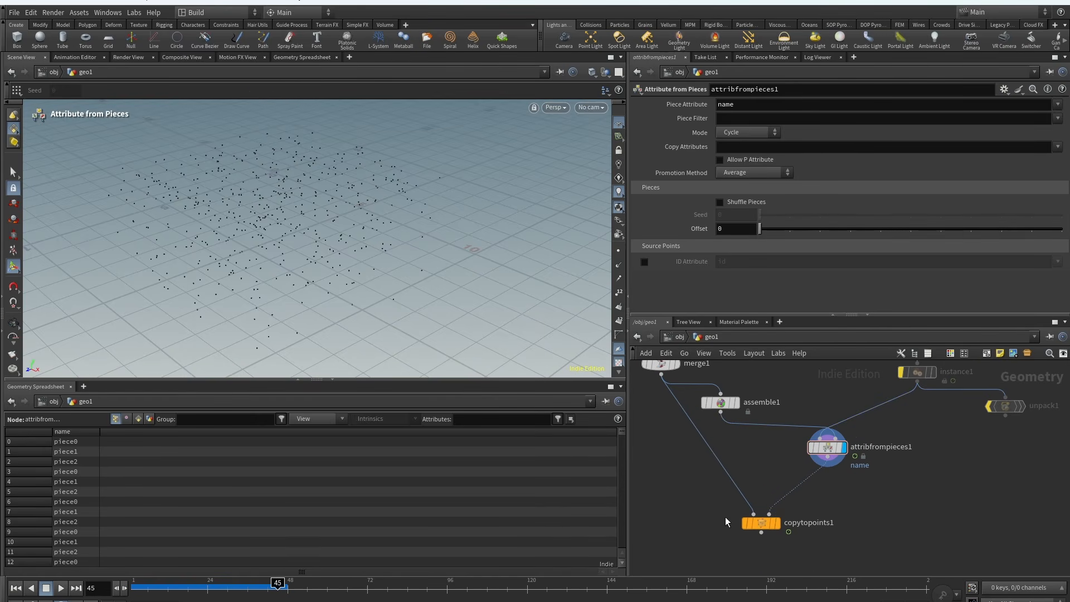
{"action": "left_click", "coordinate": [754, 514]}
{"action": "left_click", "coordinate": [720, 402]}
{"action": "left_click", "coordinate": [784, 504]}
Display copytopoints1 and enable its Piece Attribute option, using name.
{"action": "right_click_drag", "start_coordinate": [379, 284], "coordinate": [463, 254], "text": "alt"}
{"action": "middle_click_drag", "start_coordinate": [463, 253], "coordinate": [443, 247], "text": "alt"}
{"action": "left_click", "coordinate": [757, 520]}
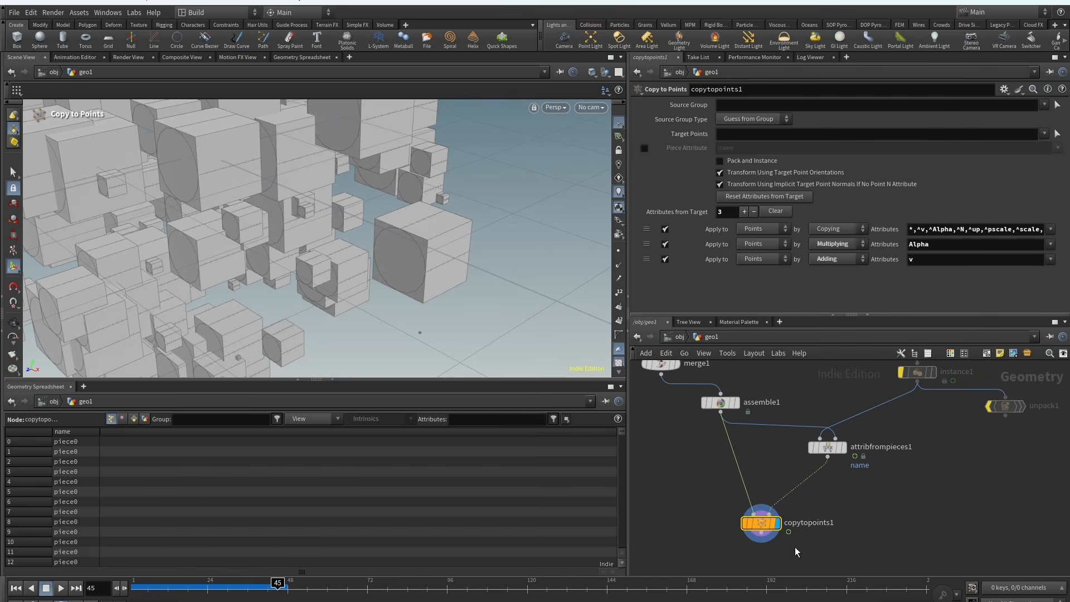
{"action": "left_click", "coordinate": [645, 149]}
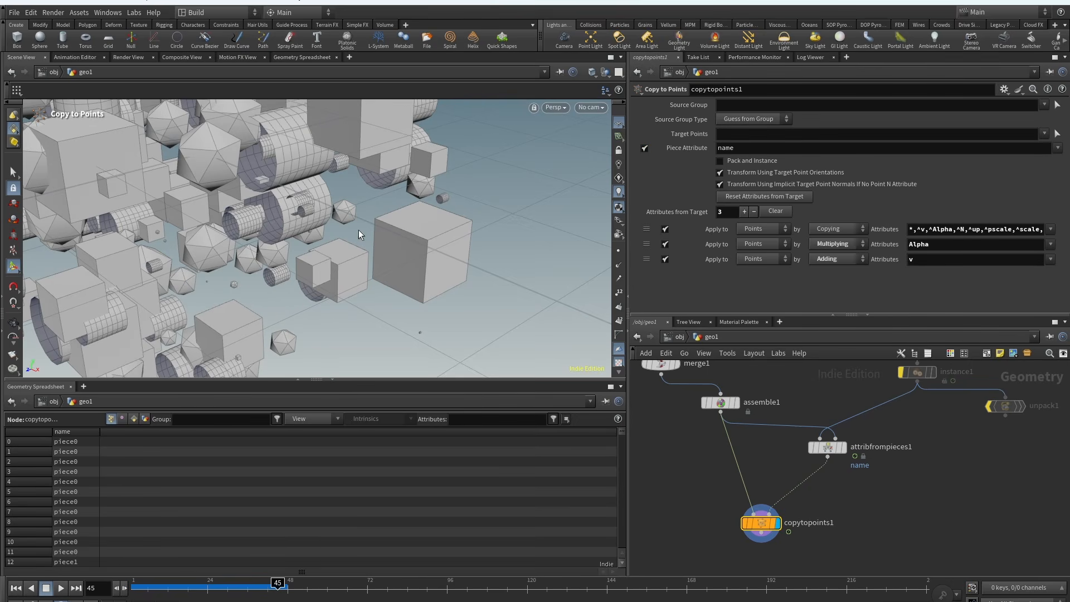
Examine the copied spheres, boxes and cylinders up close in wireframe and in shaded display.
{"action": "left_click_drag", "start_coordinate": [359, 230], "coordinate": [385, 238], "text": "alt"}
{"action": "middle_click_drag", "start_coordinate": [437, 258], "coordinate": [409, 251], "text": "alt"}
{"action": "right_click_drag", "start_coordinate": [415, 253], "coordinate": [480, 223], "text": "alt"}
{"action": "key", "text": "shift+w"}
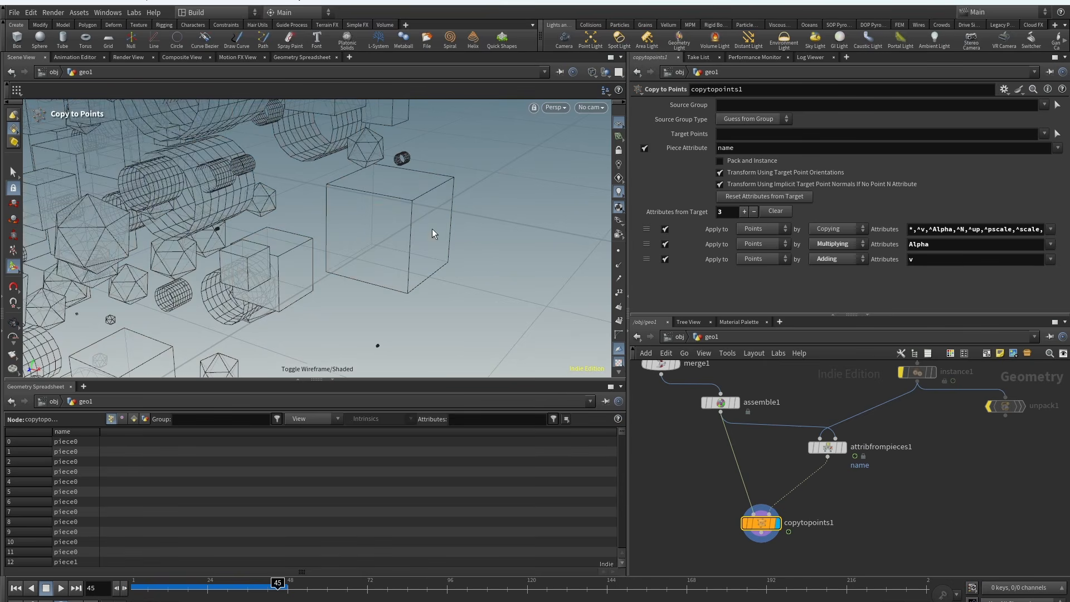
{"action": "left_click_drag", "start_coordinate": [365, 235], "coordinate": [382, 213], "text": "alt"}
{"action": "key", "text": "shift+w"}
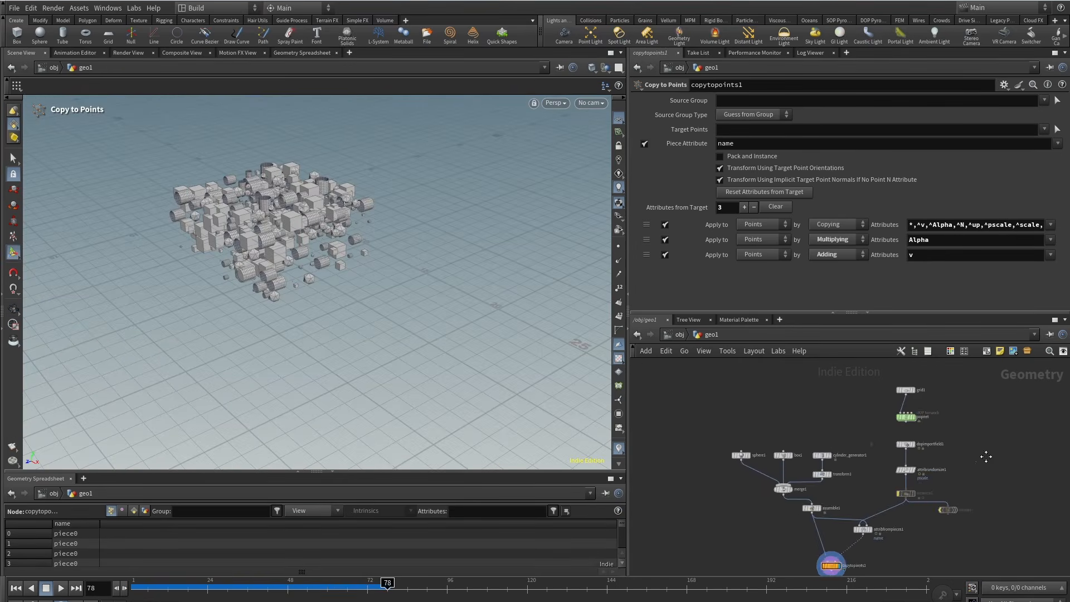
Go inside the popnet node and delete popinstance1 from the particle network.
{"action": "scroll", "coordinate": [882, 433], "scroll_direction": "up", "scroll_amount": 2}
{"action": "double_click", "coordinate": [881, 433]}
{"action": "left_click", "coordinate": [854, 406]}
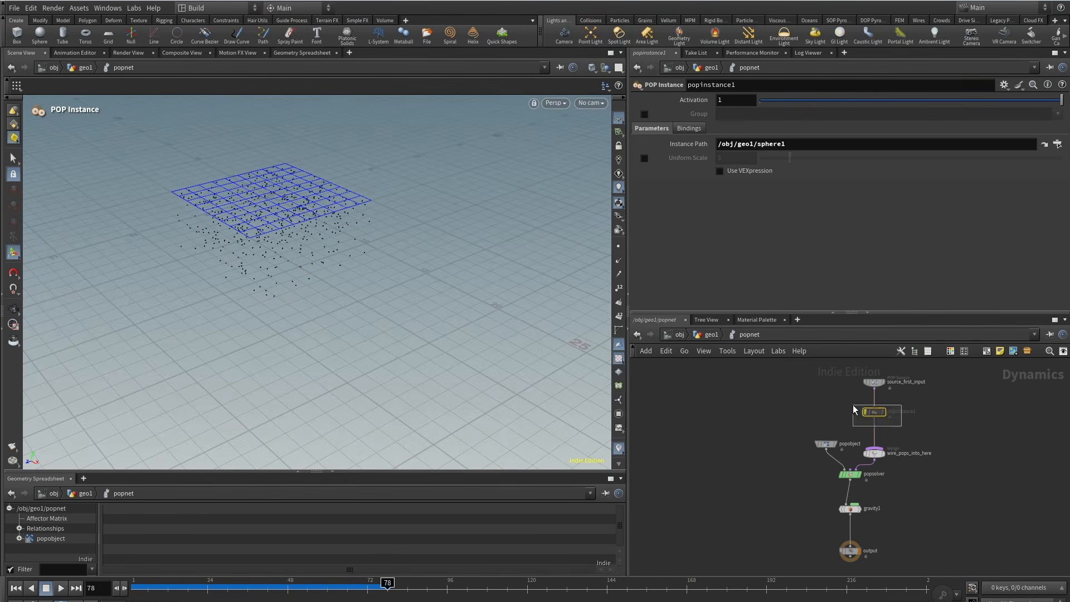
{"action": "key", "text": "Delete"}
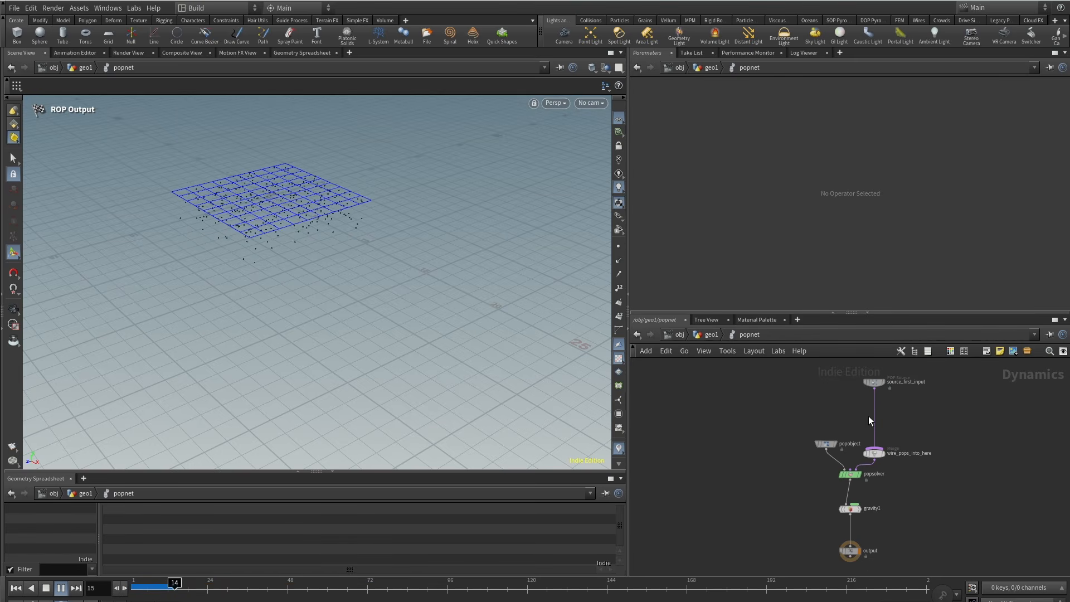
Set source_first_input's constant birth rate to 15000 and its life expectancy to 3.
{"action": "middle_click_drag", "start_coordinate": [923, 401], "coordinate": [861, 444]}
{"action": "scroll", "coordinate": [861, 443], "scroll_direction": "up", "scroll_amount": 2}
{"action": "left_click_drag", "start_coordinate": [876, 450], "coordinate": [696, 374]}
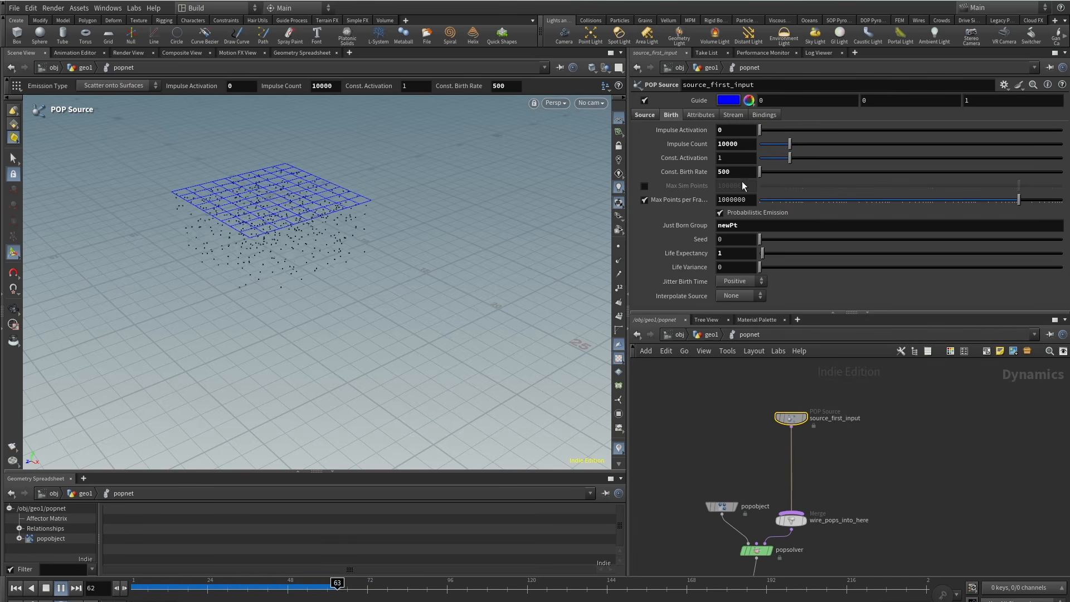
{"action": "type", "text": "0"}
{"action": "key", "text": "Return"}
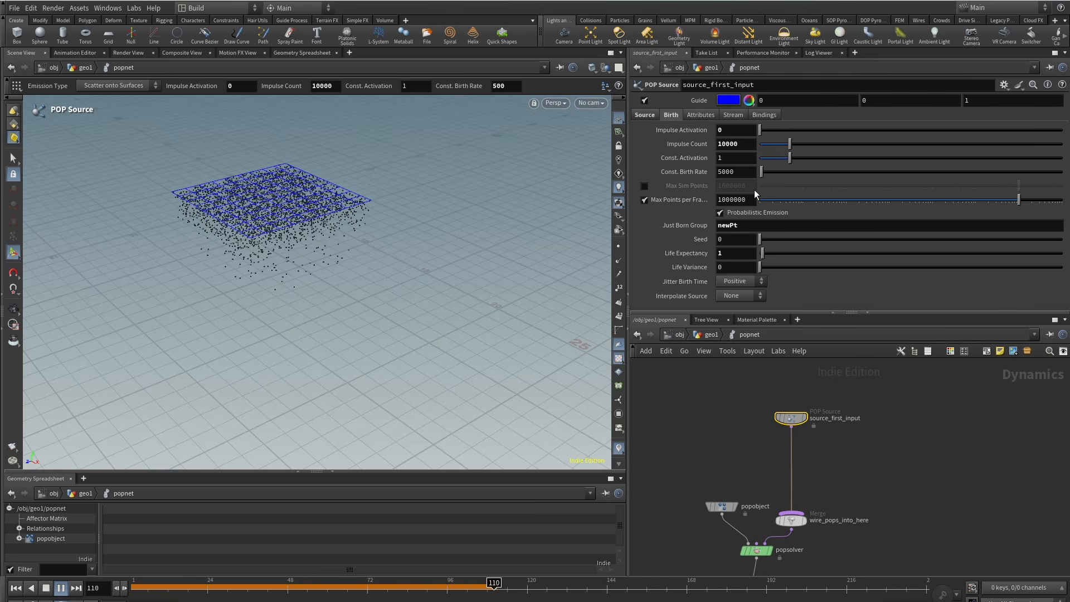
{"action": "left_click", "coordinate": [718, 171]}
{"action": "type", "text": "1"}
{"action": "left_click", "coordinate": [959, 434]}
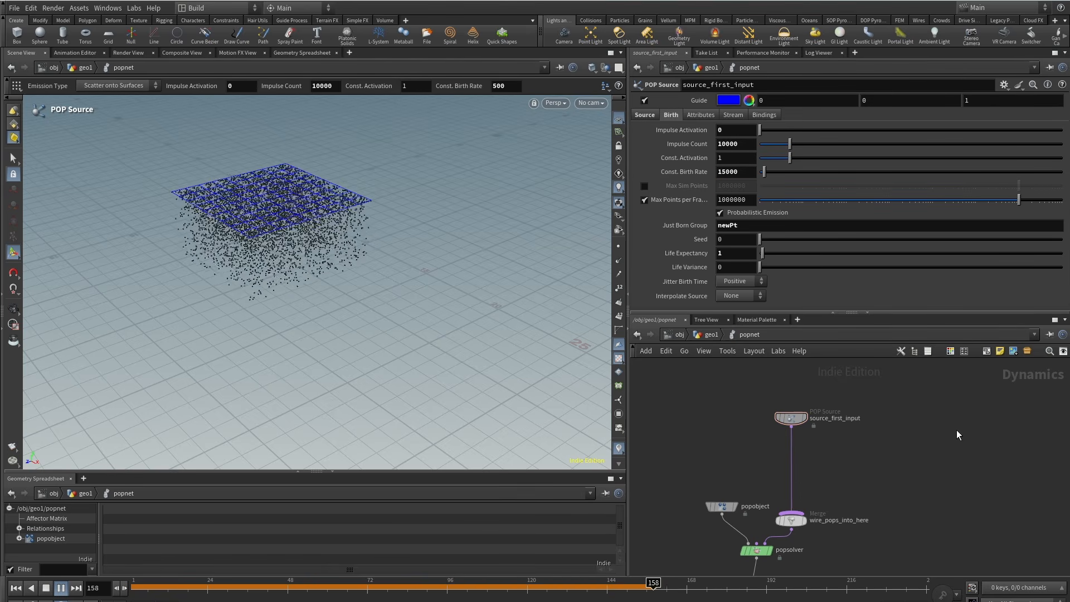
{"action": "double_click", "coordinate": [729, 254]}
{"action": "type", "text": "3"}
{"action": "left_click", "coordinate": [968, 456]}
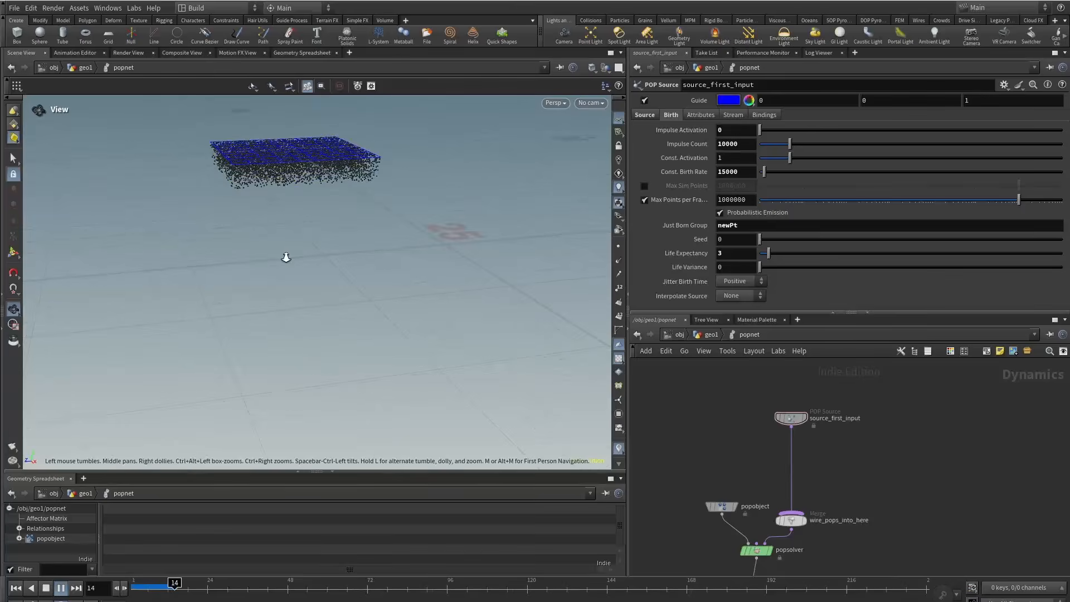
Add a POP Force node and insert it on the wire between source_first_input and wire_pops_into_here.
{"action": "middle_click_drag", "start_coordinate": [865, 469], "coordinate": [857, 482]}
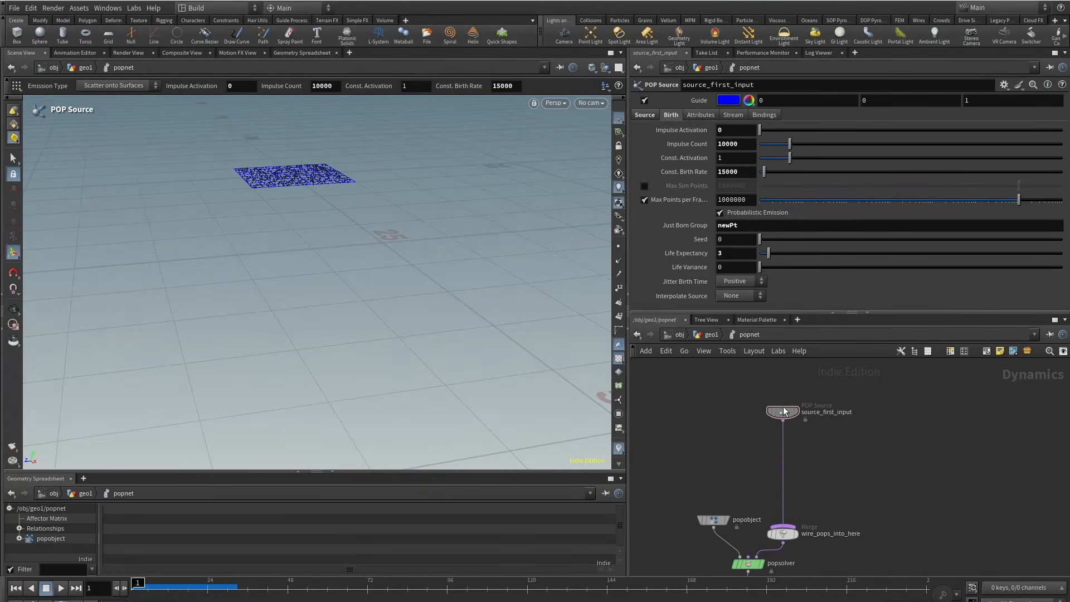
{"action": "key", "text": "Tab"}
{"action": "type", "text": "popfor"}
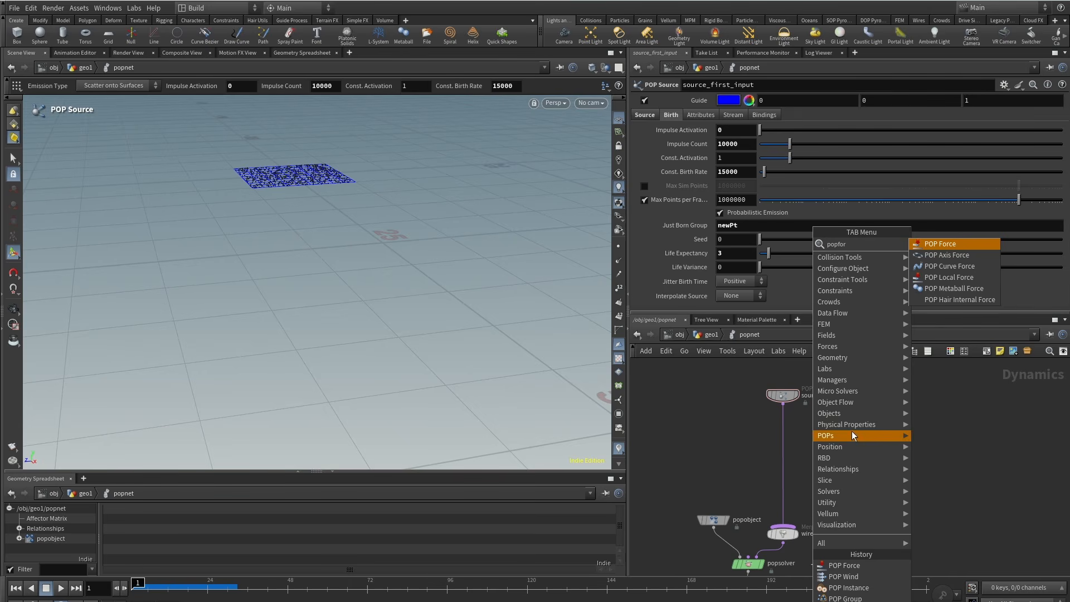
{"action": "left_click", "coordinate": [957, 248]}
{"action": "left_click", "coordinate": [779, 448]}
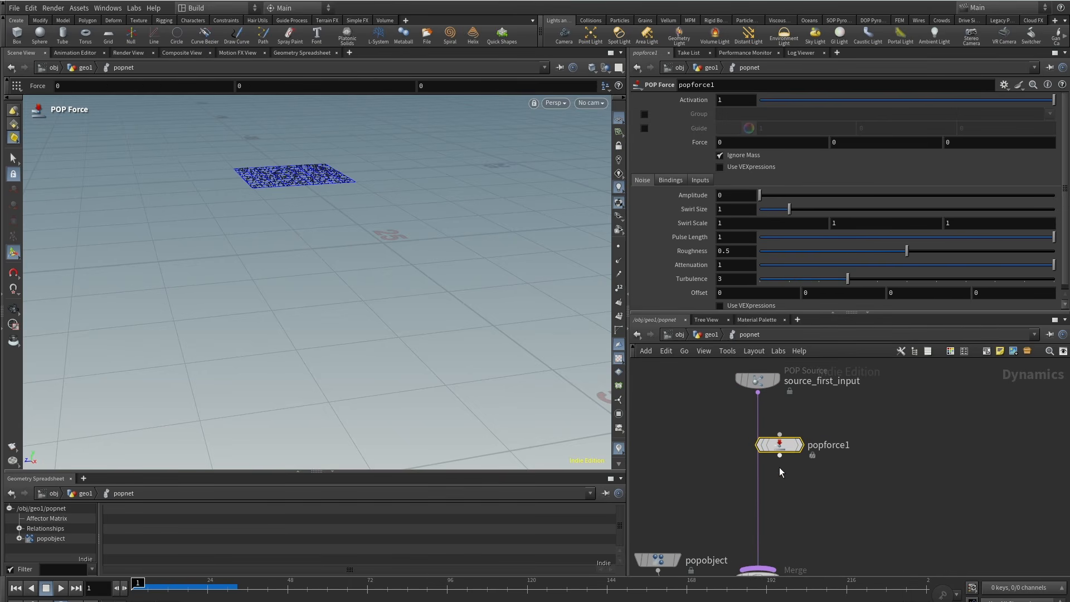
{"action": "left_click_drag", "start_coordinate": [787, 449], "coordinate": [761, 453]}
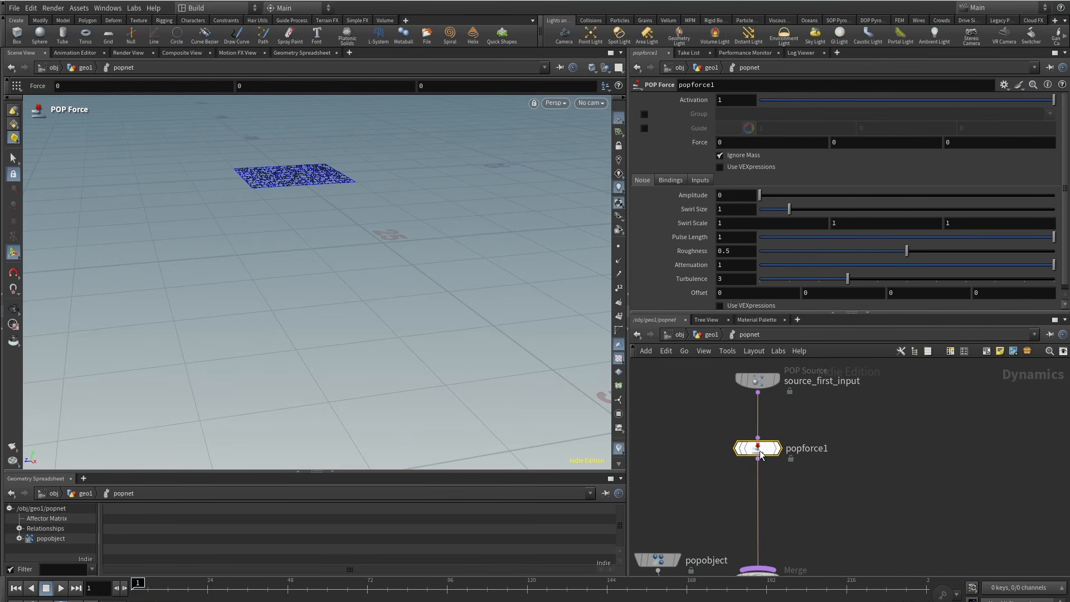
{"action": "key", "text": "Escape"}
Play the particle simulation, try an X force of 10 on popforce1, and watch the result from a wider view.
{"action": "right_click_drag", "start_coordinate": [329, 178], "coordinate": [370, 174]}
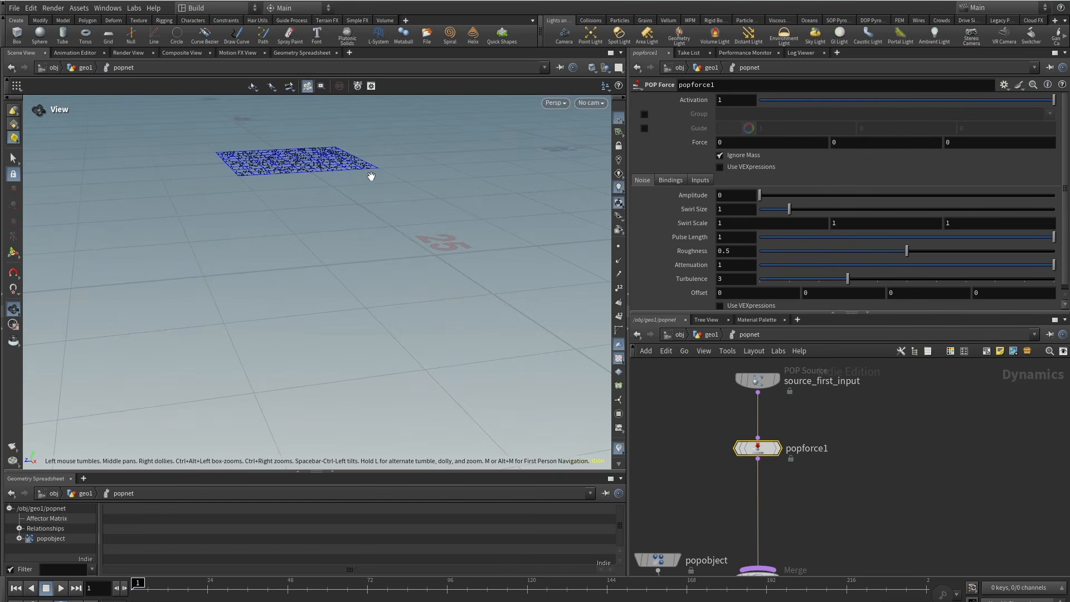
{"action": "middle_click_drag", "start_coordinate": [369, 174], "coordinate": [383, 206]}
{"action": "key", "text": "Return"}
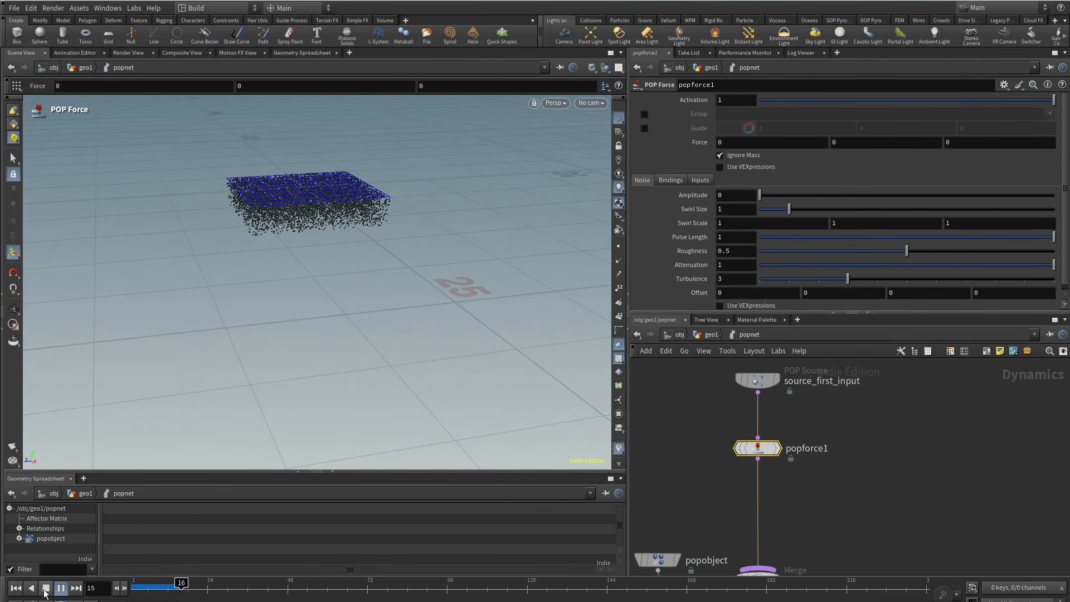
{"action": "right_click_drag", "start_coordinate": [351, 245], "coordinate": [280, 343], "text": "alt"}
{"action": "left_click_drag", "start_coordinate": [281, 343], "coordinate": [361, 212], "text": "alt"}
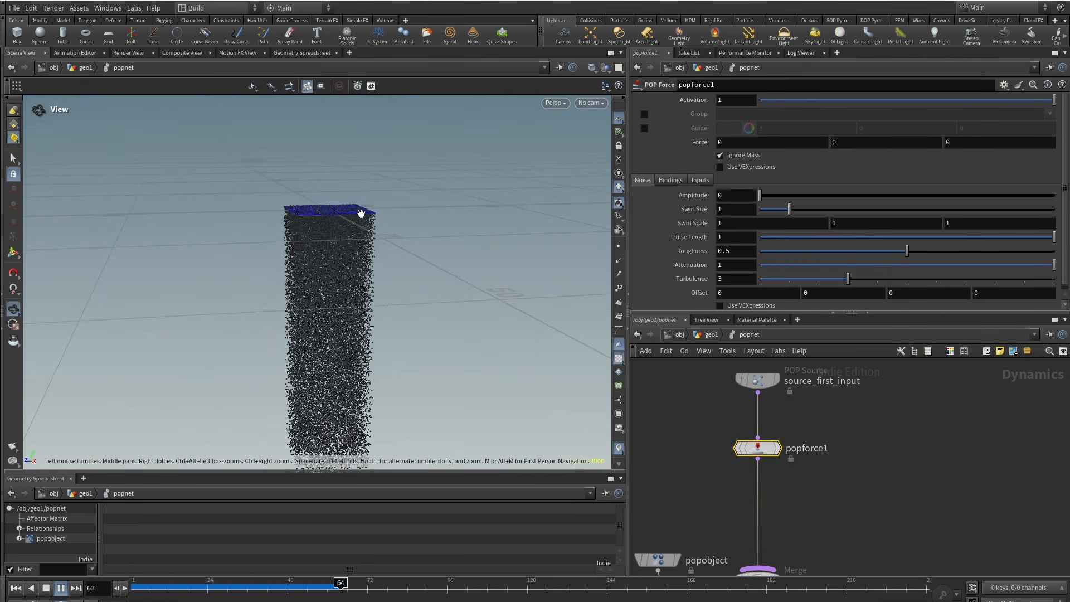
{"action": "middle_click_drag", "start_coordinate": [395, 288], "coordinate": [376, 236], "text": "alt"}
{"action": "left_click", "coordinate": [759, 141]}
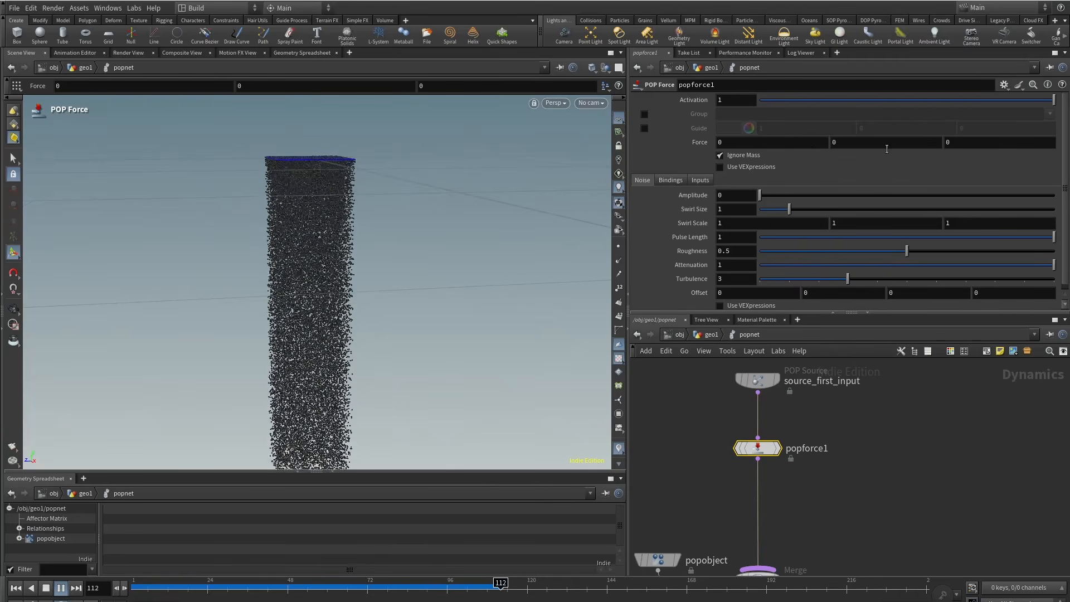
{"action": "type", "text": "10"}
{"action": "key", "text": "Return"}
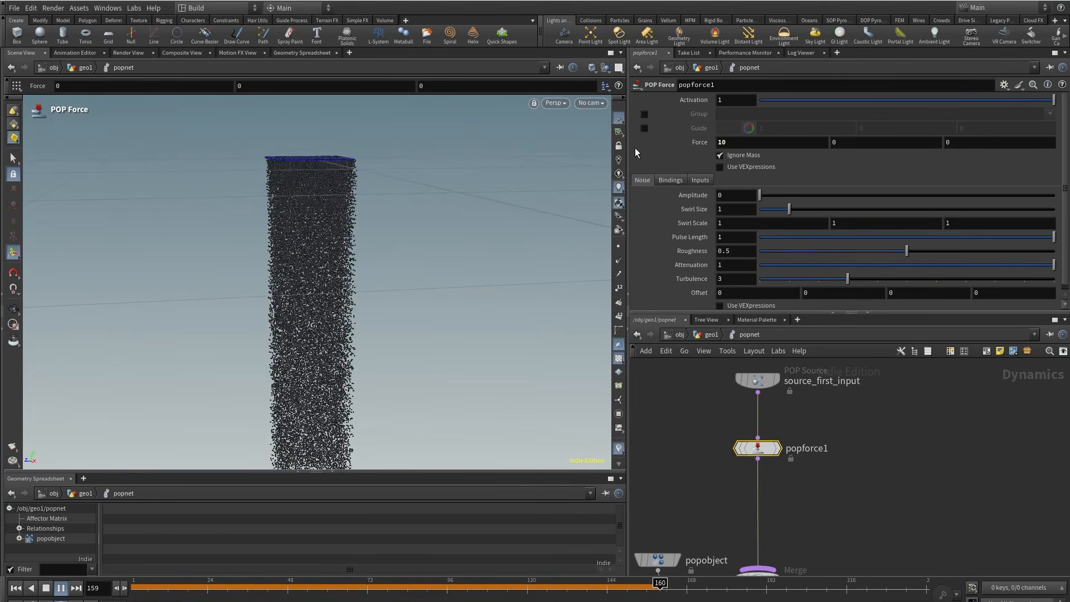
{"action": "key", "text": "space"}
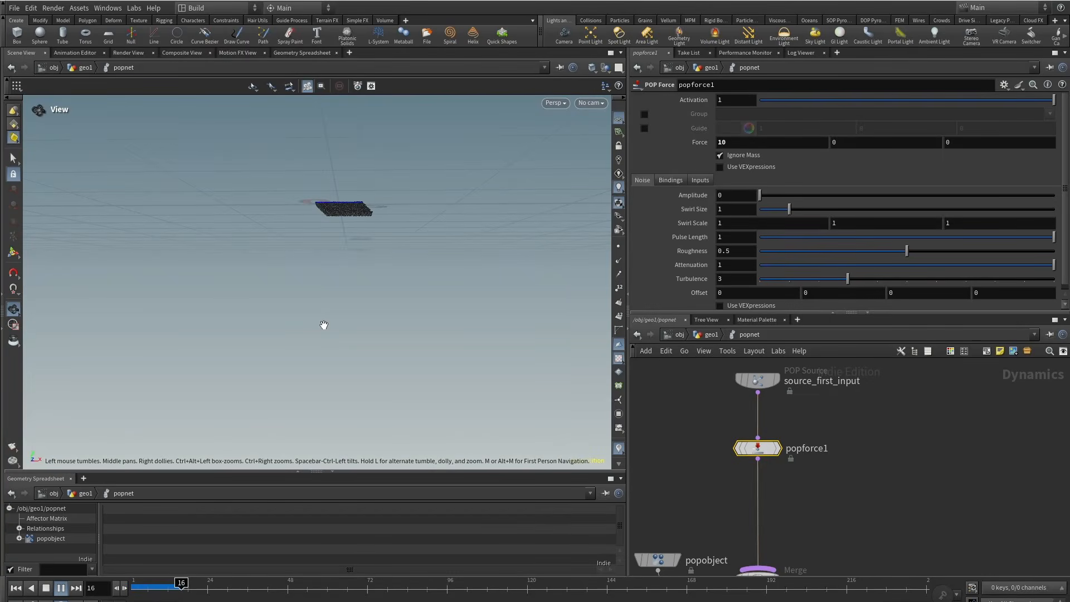
{"action": "key", "text": "Return"}
Set popforce1's noise amplitude to 10, X force to 3 and swirl size to 9.22.
{"action": "left_click_drag", "start_coordinate": [784, 194], "coordinate": [1056, 196]}
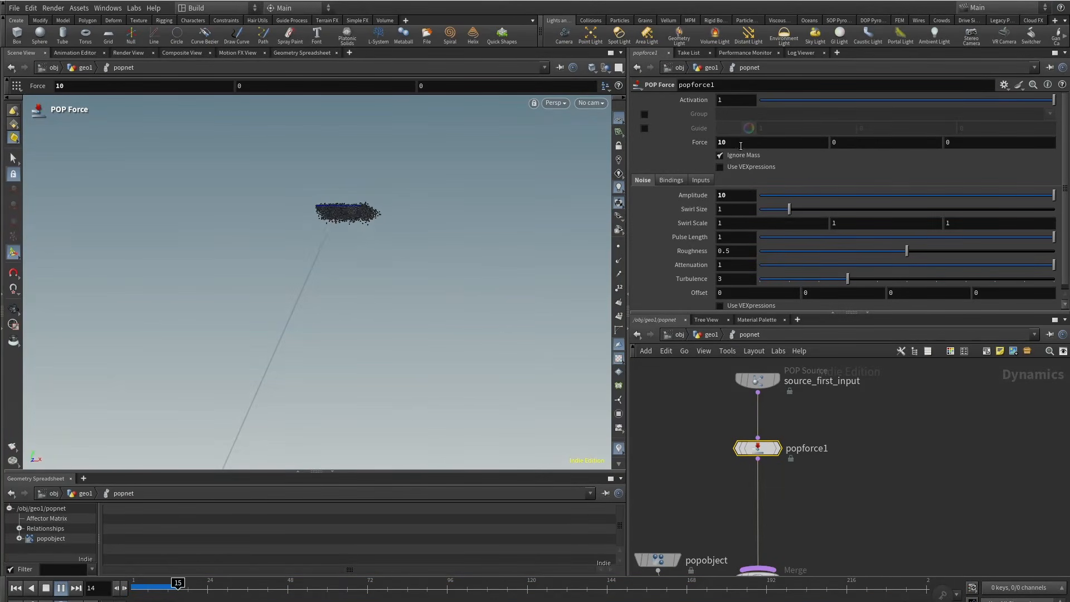
{"action": "left_click", "coordinate": [745, 196]}
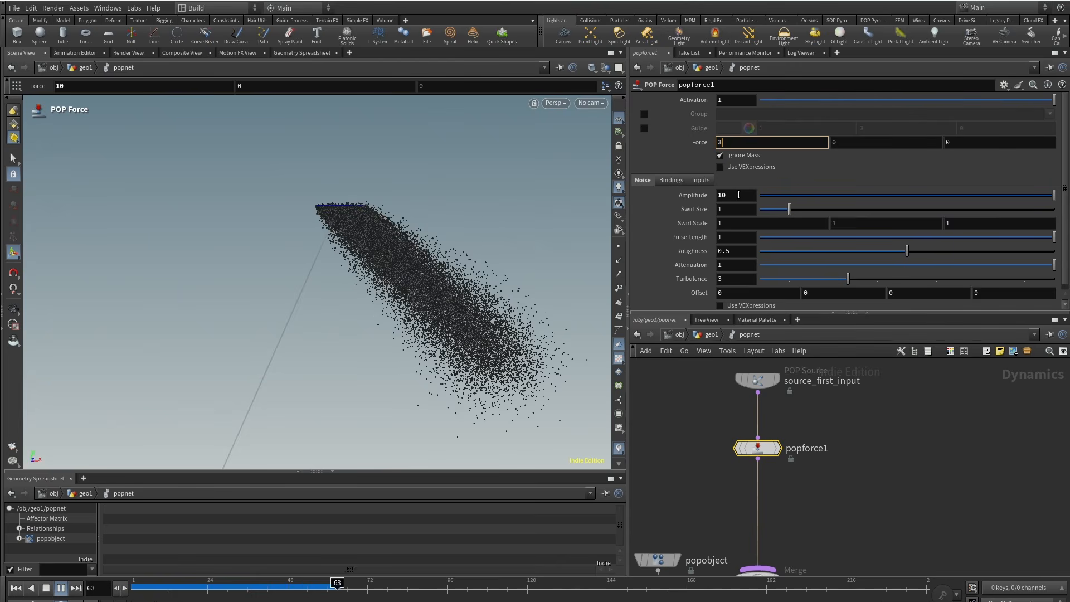
{"action": "left_click_drag", "start_coordinate": [789, 210], "coordinate": [1032, 211]}
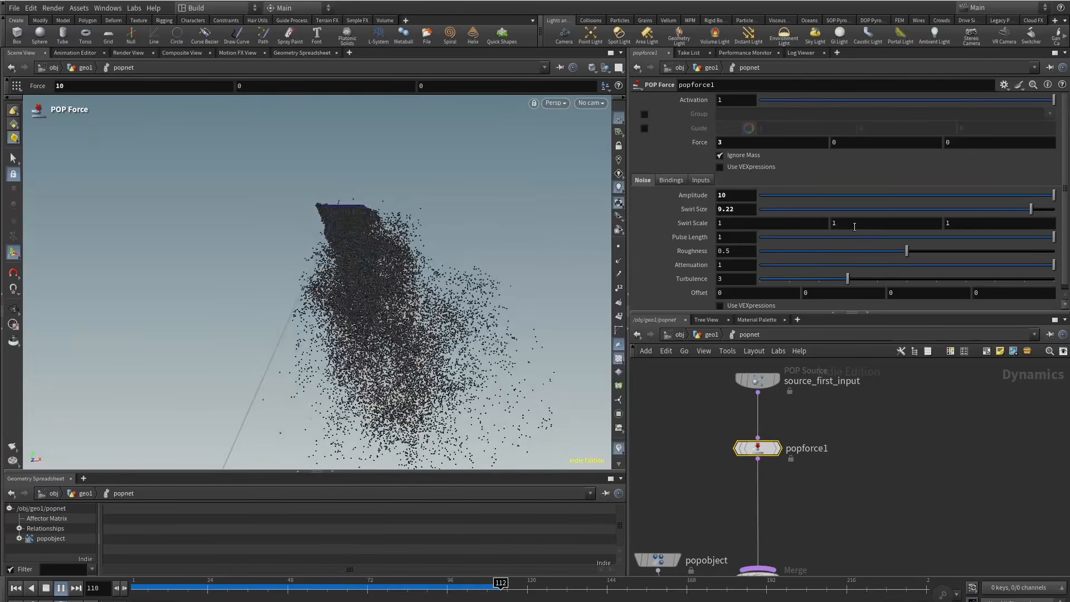
Try pulse lengths of 0.03, 0.019 and 10 on popforce1, and set the pulse length back to 1.
{"action": "left_click", "coordinate": [769, 238]}
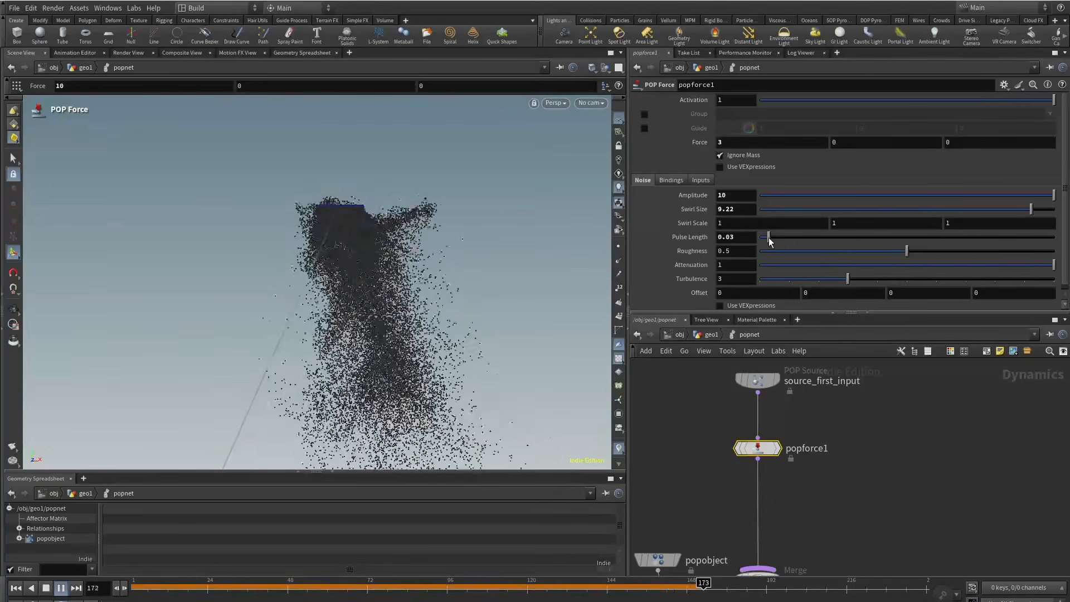
{"action": "left_click_drag", "start_coordinate": [769, 240], "coordinate": [766, 240]}
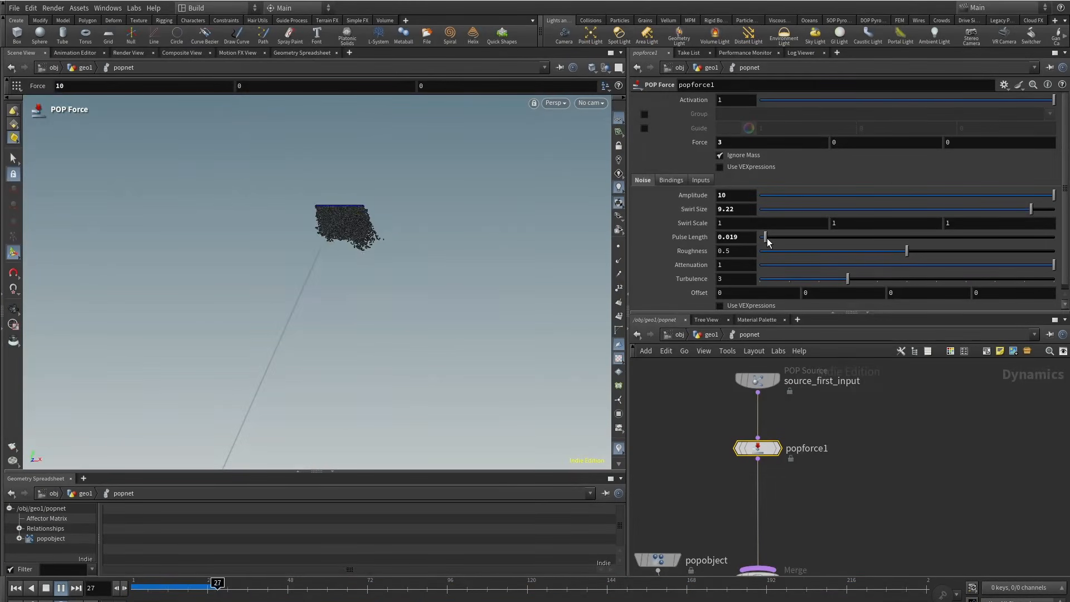
{"action": "left_click", "coordinate": [736, 236]}
{"action": "type", "text": "10"}
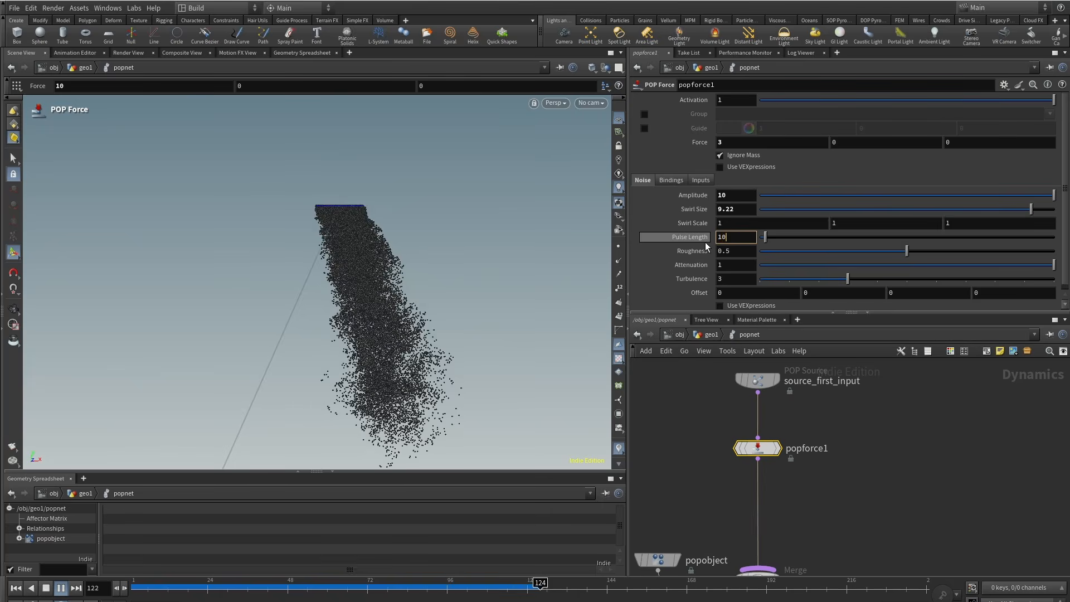
{"action": "key", "text": "Return"}
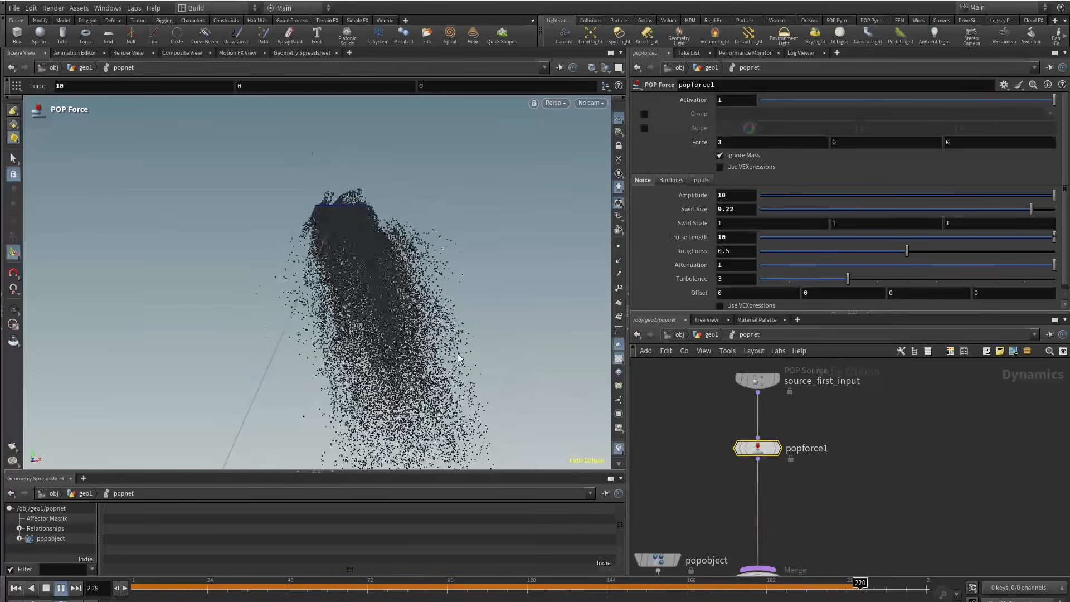
{"action": "double_click", "coordinate": [749, 237]}
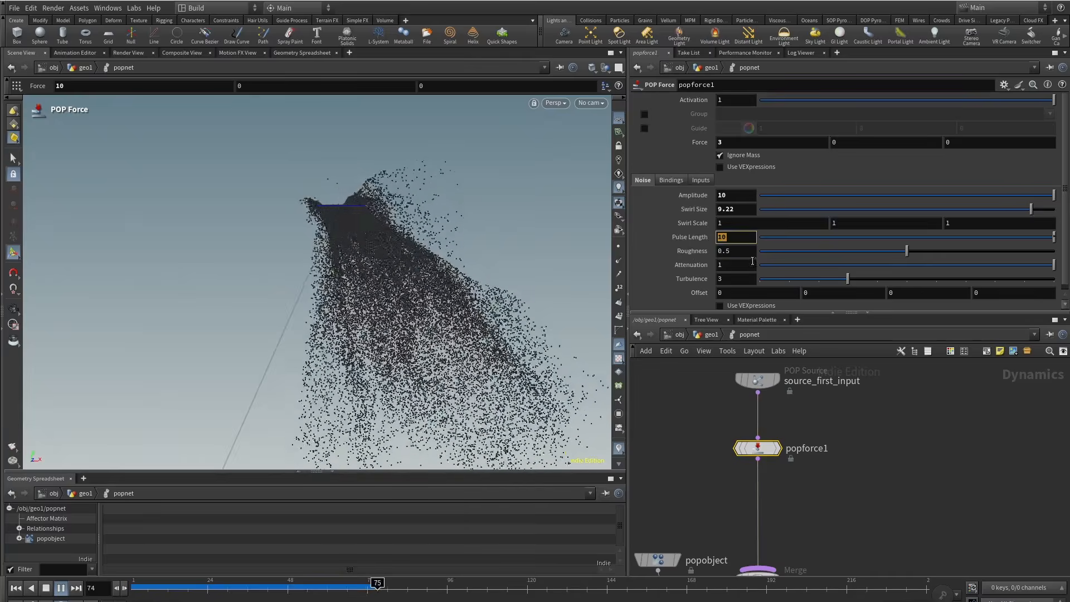
{"action": "type", "text": "1"}
{"action": "left_click", "coordinate": [730, 251]}
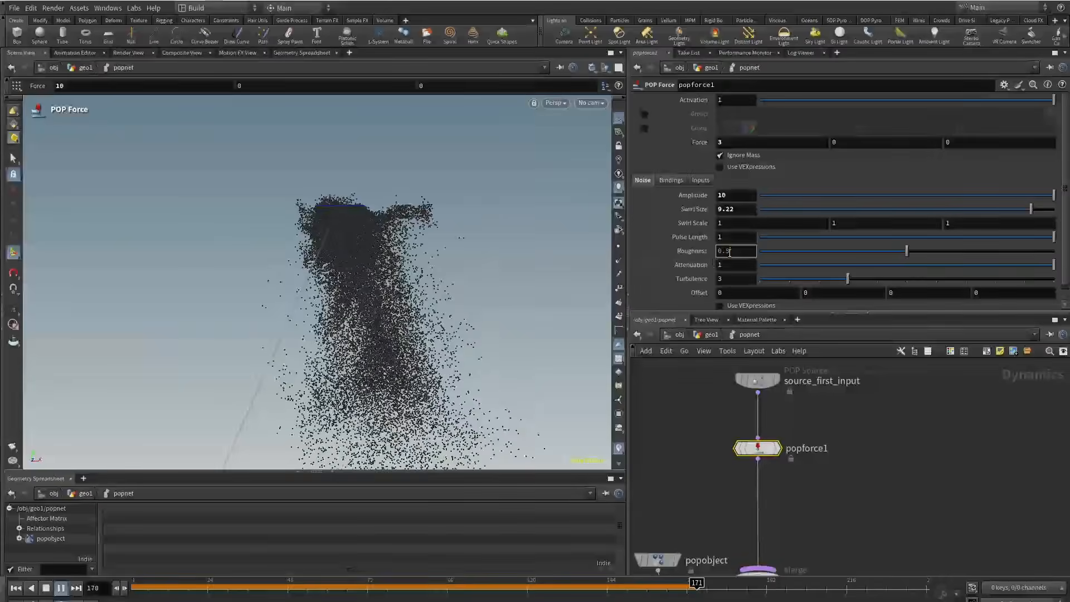
Try noise roughness values of 0.886 and 0.081 on popforce1, and set the roughness back to 0.5.
{"action": "left_click", "coordinate": [1021, 252]}
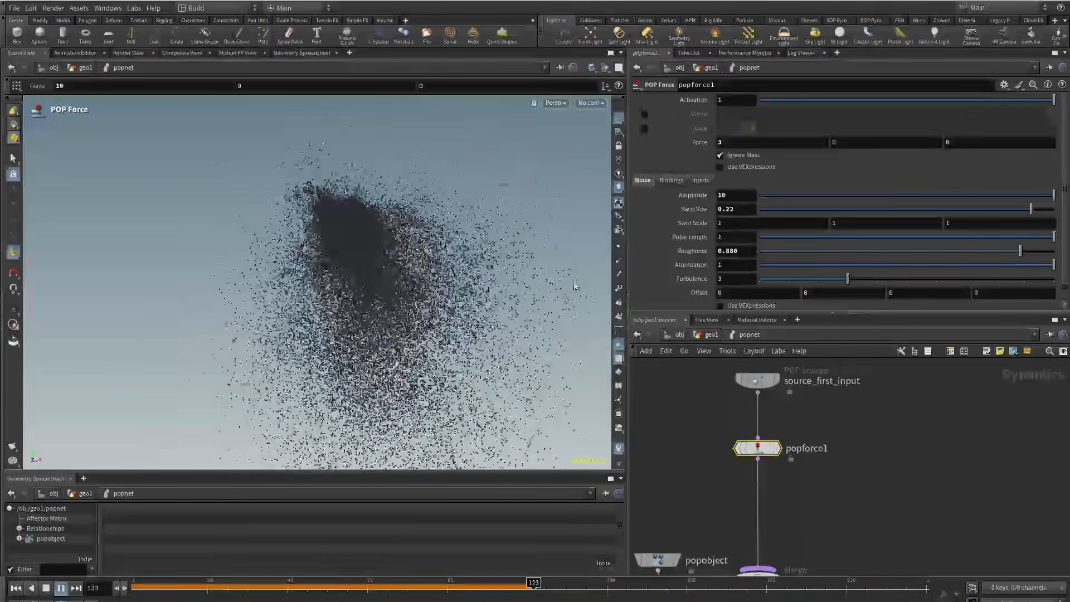
{"action": "right_click", "coordinate": [681, 251]}
{"action": "left_click", "coordinate": [721, 460]}
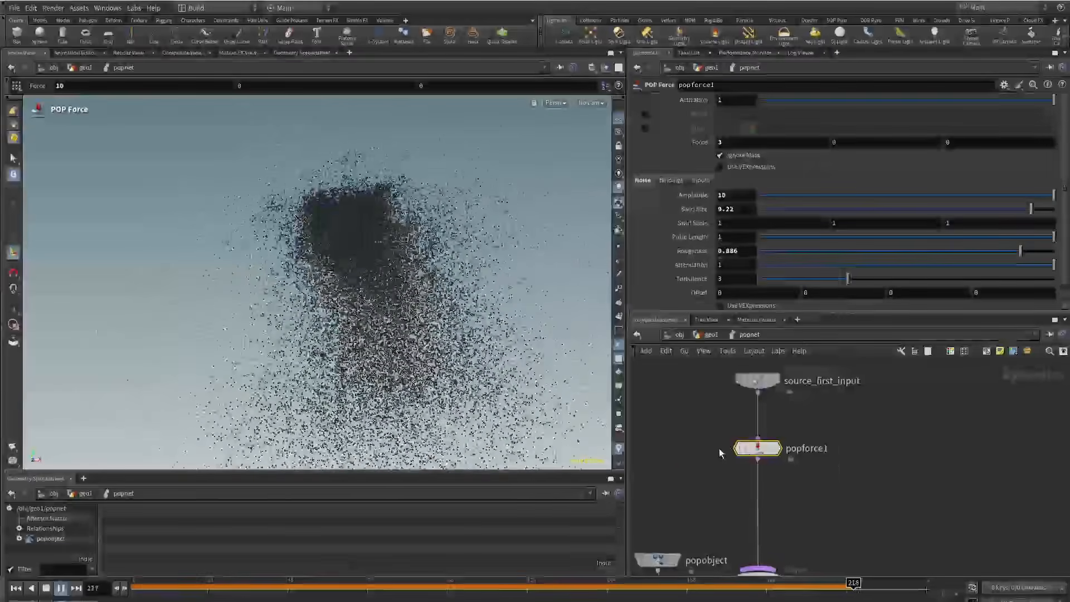
{"action": "right_click", "coordinate": [694, 252]}
{"action": "left_click_drag", "start_coordinate": [952, 251], "coordinate": [783, 252]}
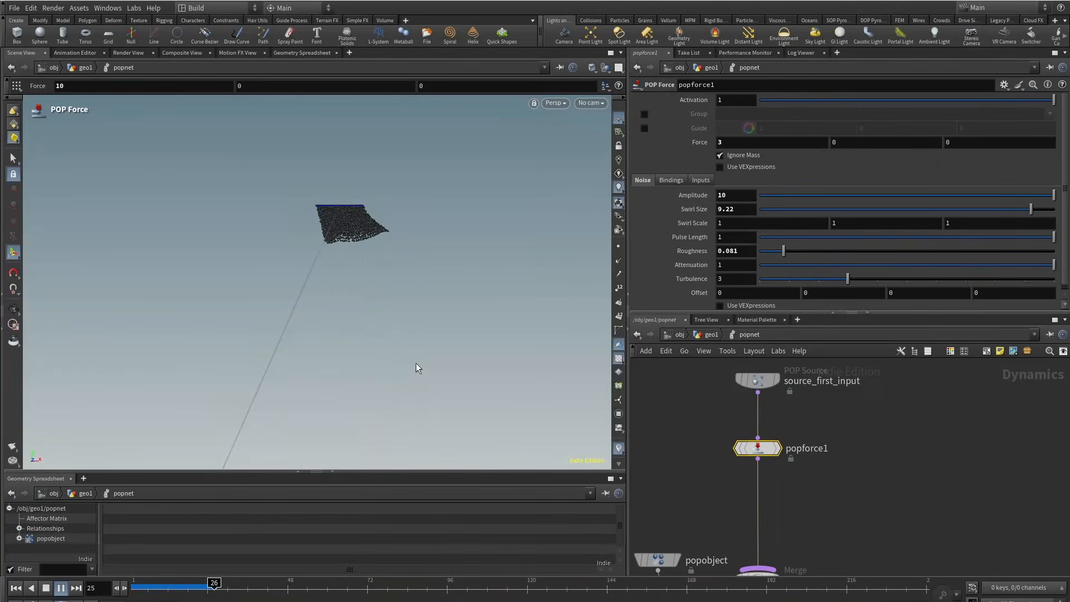
{"action": "double_click", "coordinate": [731, 251]}
{"action": "type", "text": "5"}
{"action": "key", "text": "Return"}
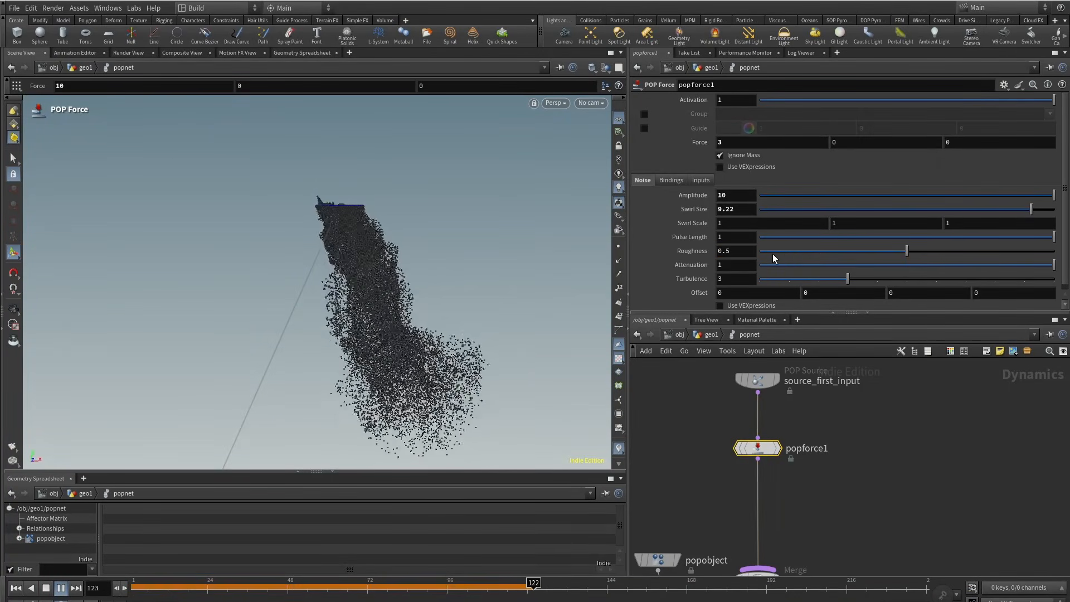
Try a noise attenuation of 0.045 on popforce1, and return the attenuation to 1.
{"action": "scroll", "coordinate": [678, 259], "scroll_direction": "down", "scroll_amount": 1}
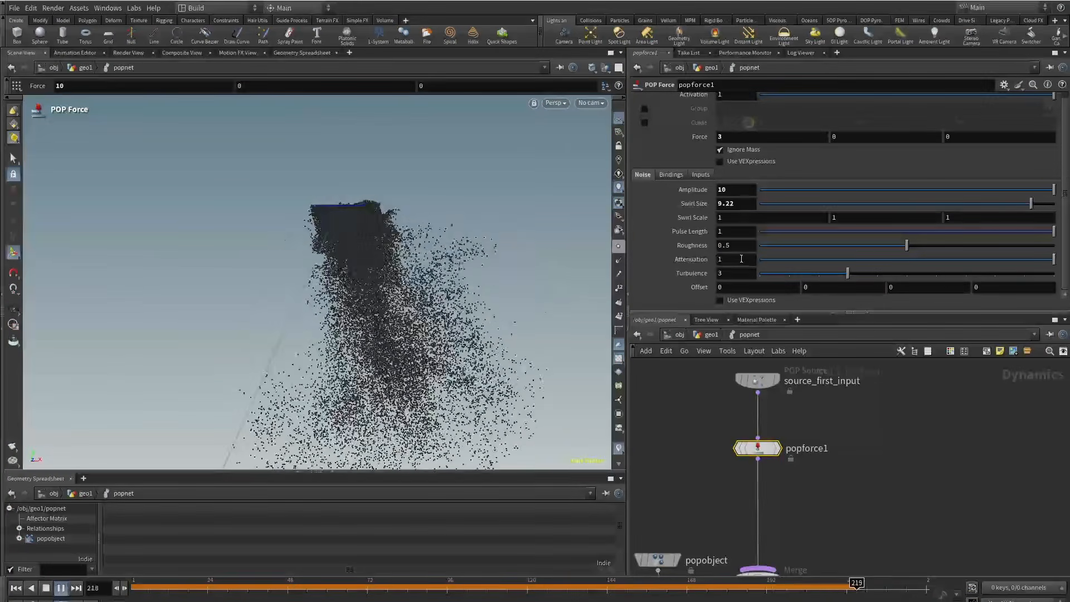
{"action": "left_click", "coordinate": [774, 260]}
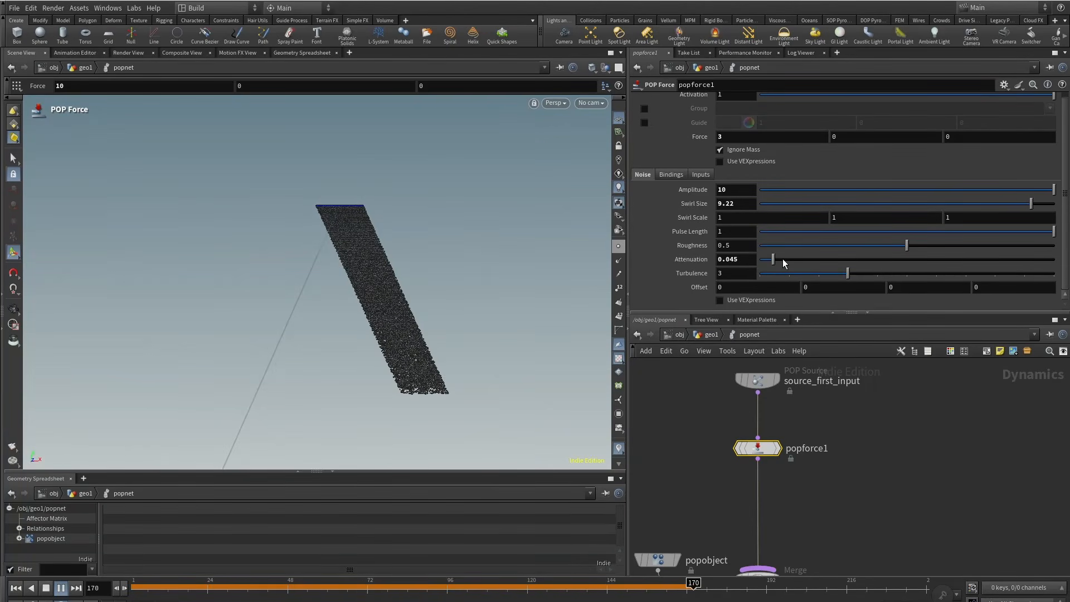
{"action": "left_click_drag", "start_coordinate": [783, 259], "coordinate": [1056, 260]}
Try a noise turbulence of 8 on popforce1, settle on 4, and watch the particles from another angle.
{"action": "left_click_drag", "start_coordinate": [806, 271], "coordinate": [986, 275]}
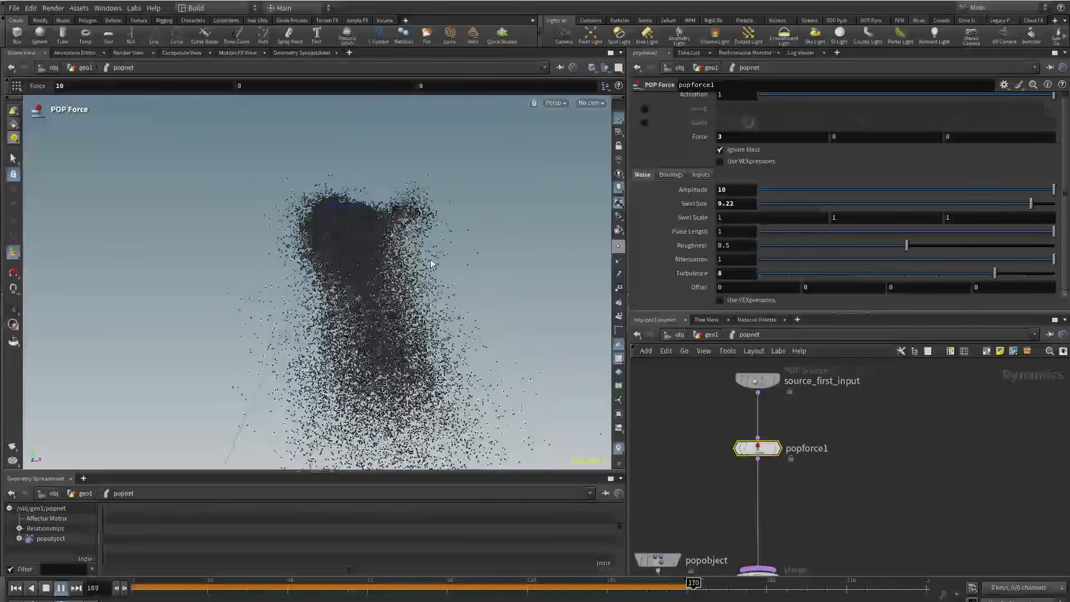
{"action": "left_click_drag", "start_coordinate": [995, 274], "coordinate": [875, 274]}
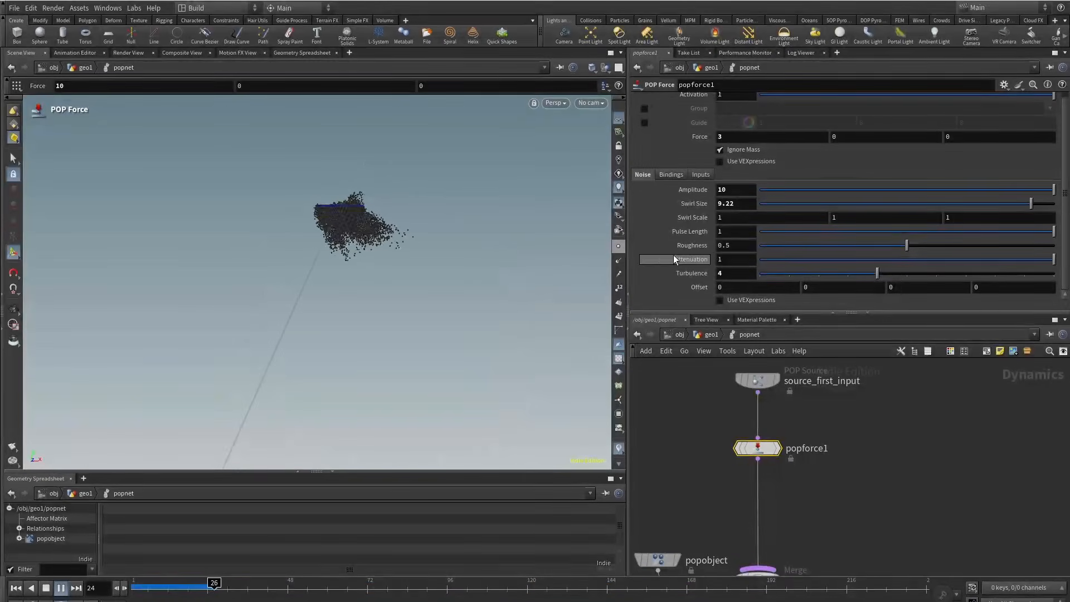
{"action": "left_click_drag", "start_coordinate": [461, 203], "coordinate": [391, 331], "text": "alt"}
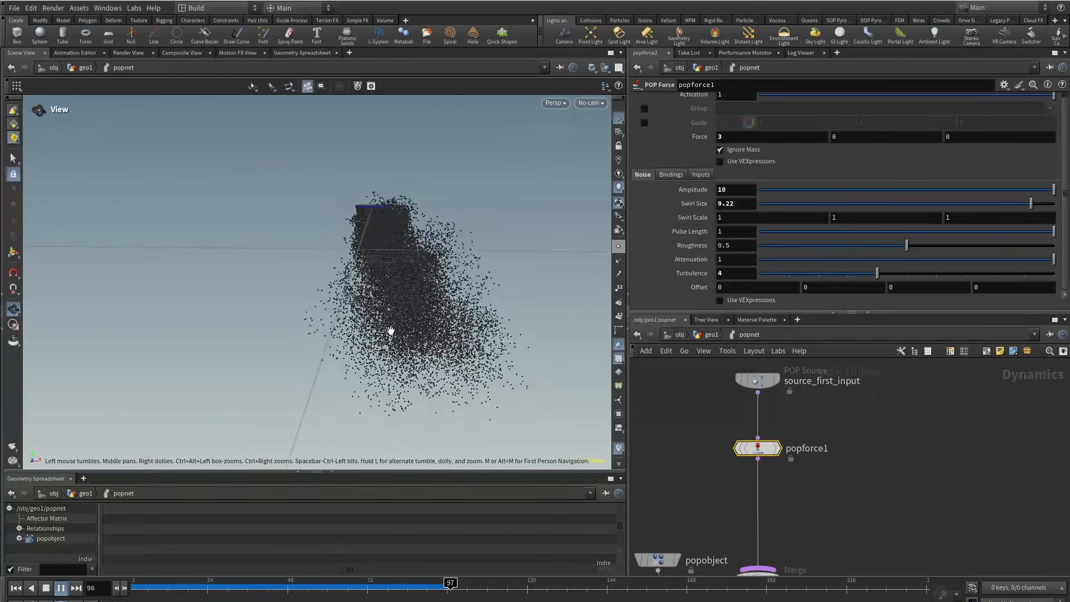
Stop the playback and add a POP Wind node beside popforce1.
{"action": "left_click", "coordinate": [313, 589]}
{"action": "middle_click_drag", "start_coordinate": [855, 453], "coordinate": [810, 455]}
{"action": "key", "text": "Tab"}
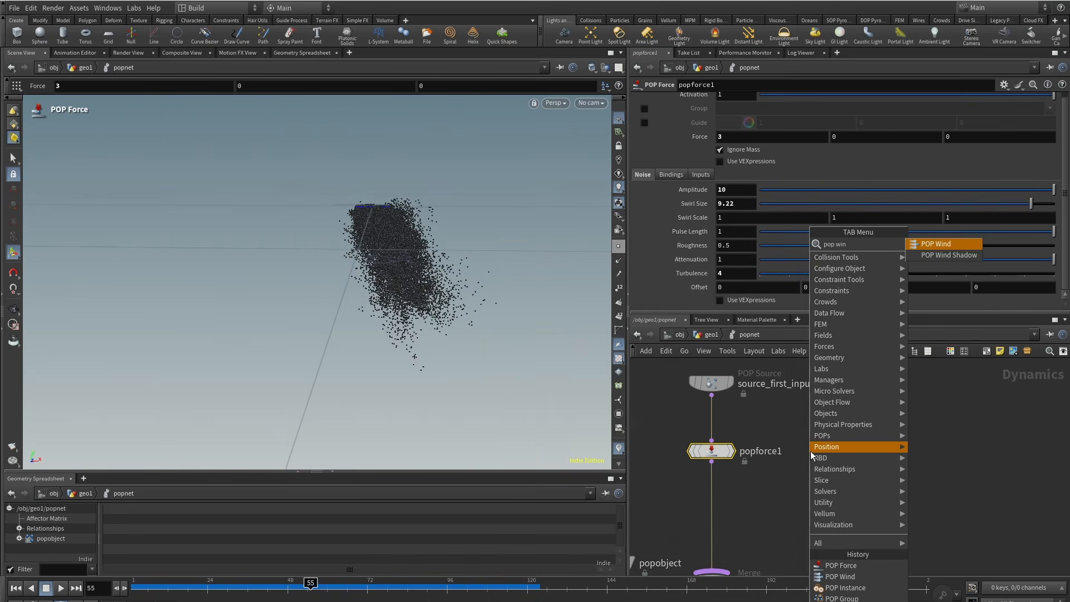
{"action": "left_click", "coordinate": [963, 245]}
{"action": "left_click", "coordinate": [829, 450]}
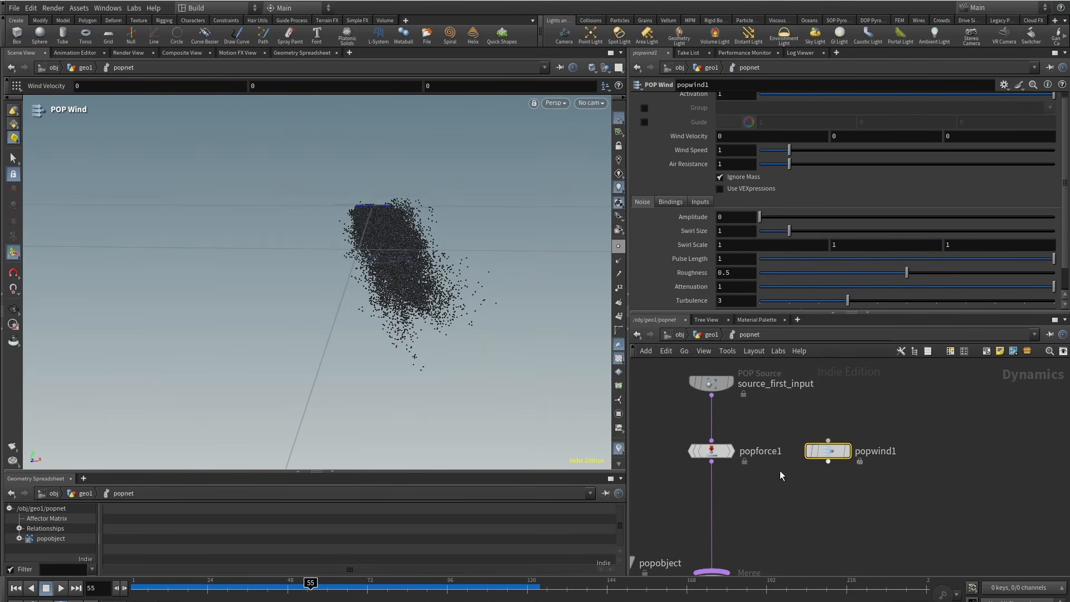
Bypass popforce1, insert popwind1 on the wire directly below it, and rewind the simulation to the first frame.
{"action": "left_click", "coordinate": [692, 451]}
{"action": "left_click_drag", "start_coordinate": [819, 450], "coordinate": [680, 497]}
{"action": "left_click", "coordinate": [16, 589]}
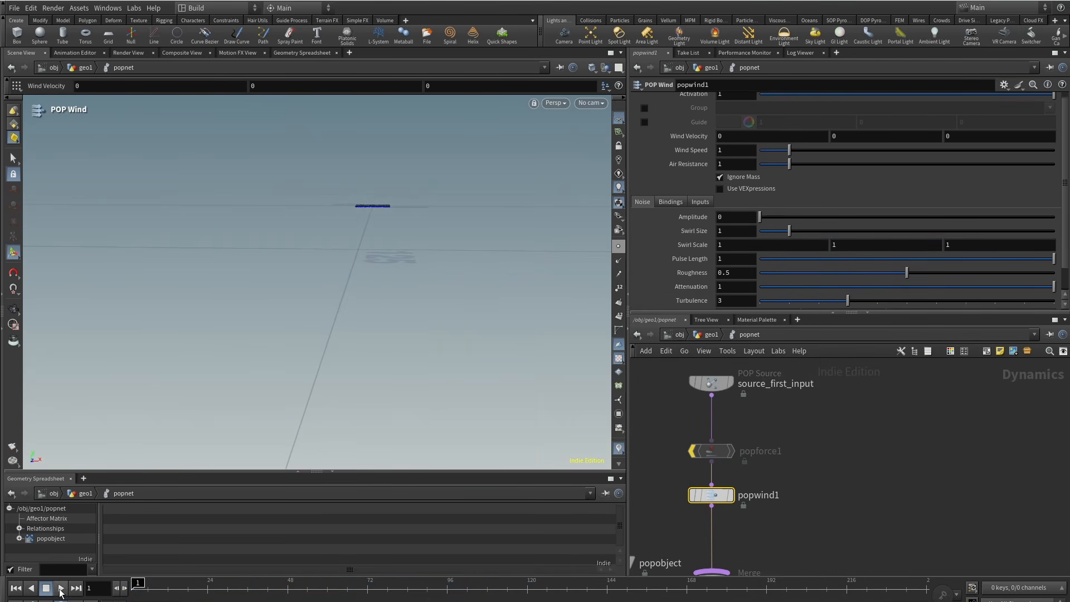
Play the simulation with popwind1 active and with it bypassed to compare how the particles fall, leaving popwind1 enabled.
{"action": "left_click", "coordinate": [712, 451]}
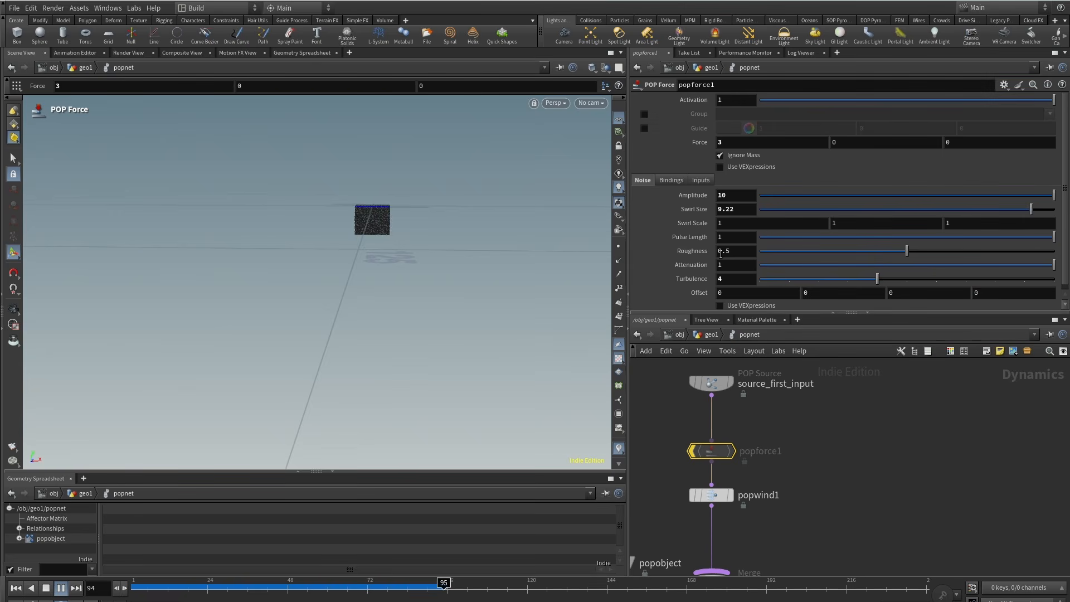
{"action": "left_click", "coordinate": [709, 495]}
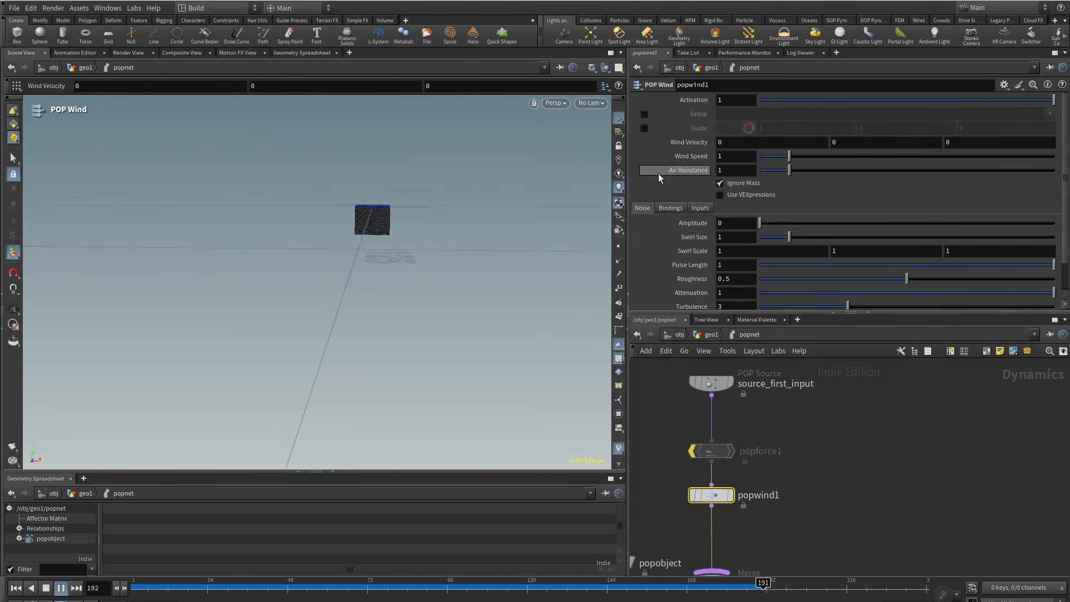
{"action": "left_click_drag", "start_coordinate": [359, 226], "coordinate": [390, 185], "text": "alt"}
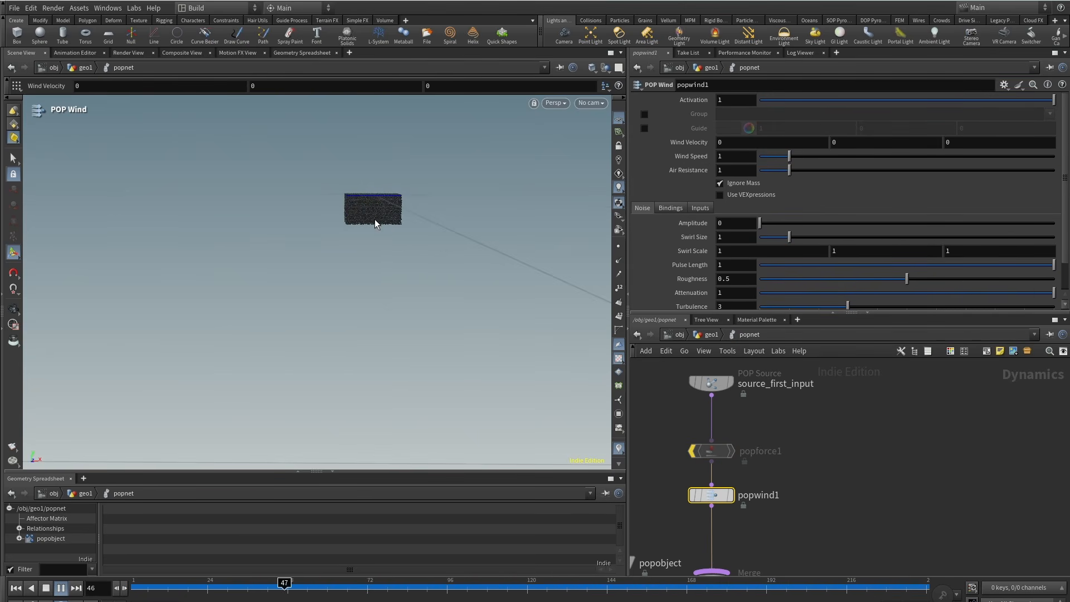
{"action": "left_click", "coordinate": [694, 495]}
{"action": "left_click", "coordinate": [48, 589]}
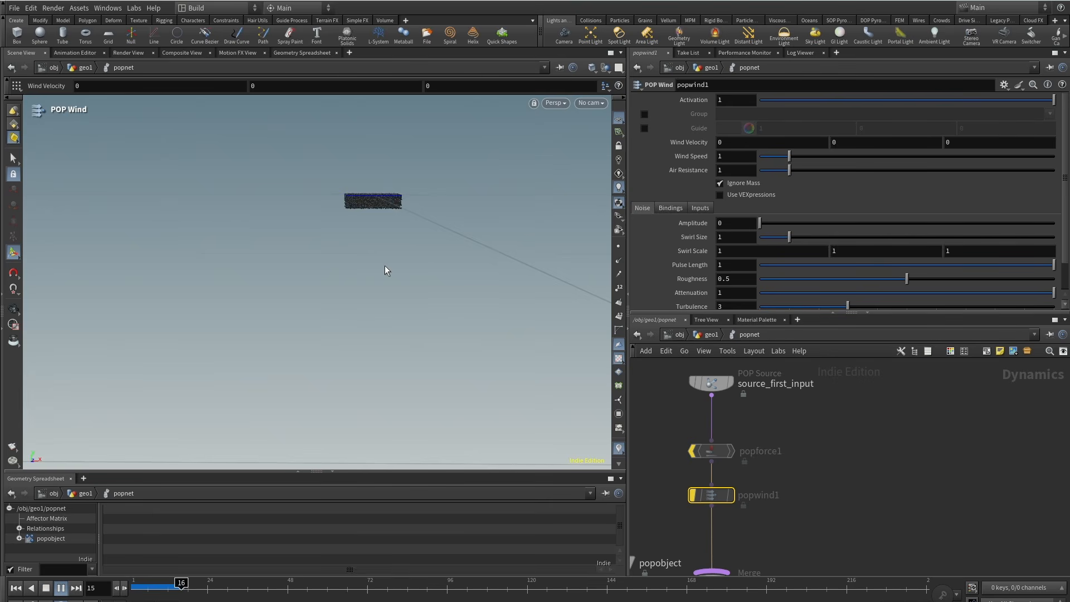
{"action": "mouse_move", "coordinate": [710, 498]}
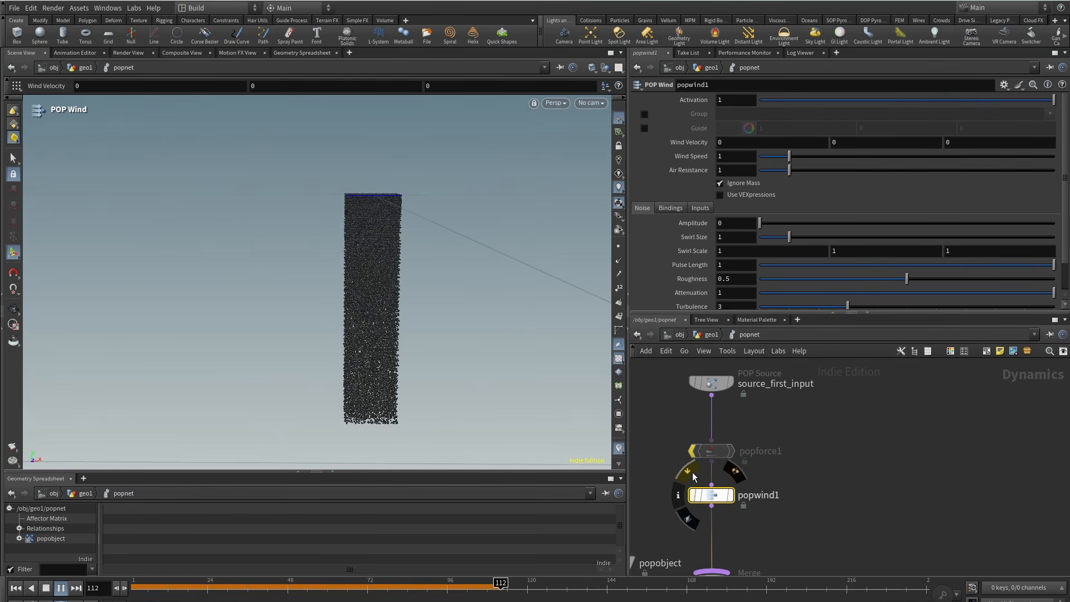
Try air resistance values of 0 and 0.27 on popwind1 during playback, and restore the air resistance to 1.
{"action": "left_click", "coordinate": [725, 223]}
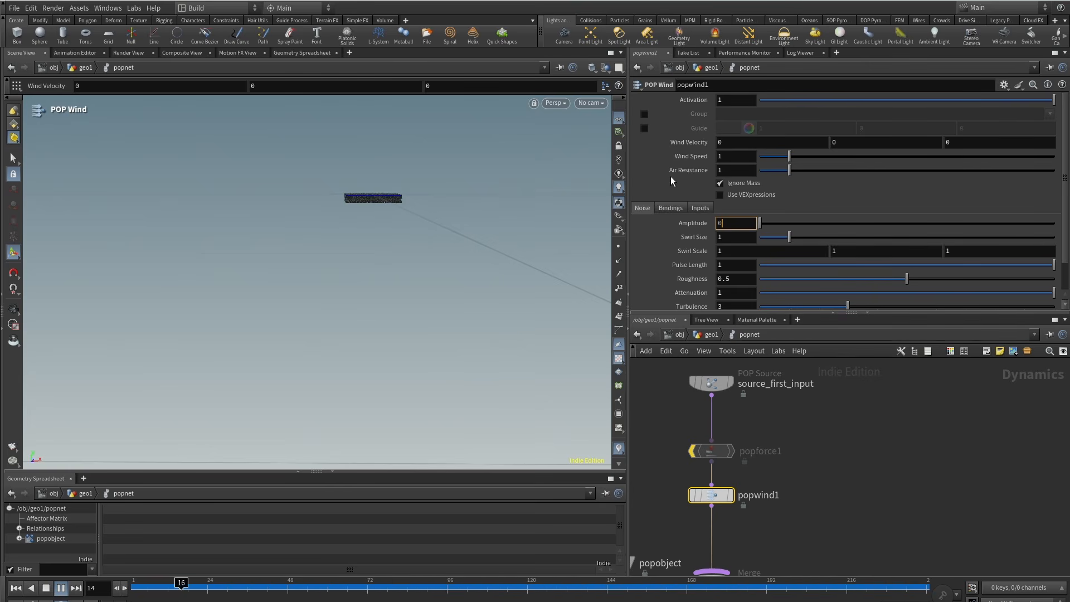
{"action": "left_click_drag", "start_coordinate": [789, 170], "coordinate": [765, 172]}
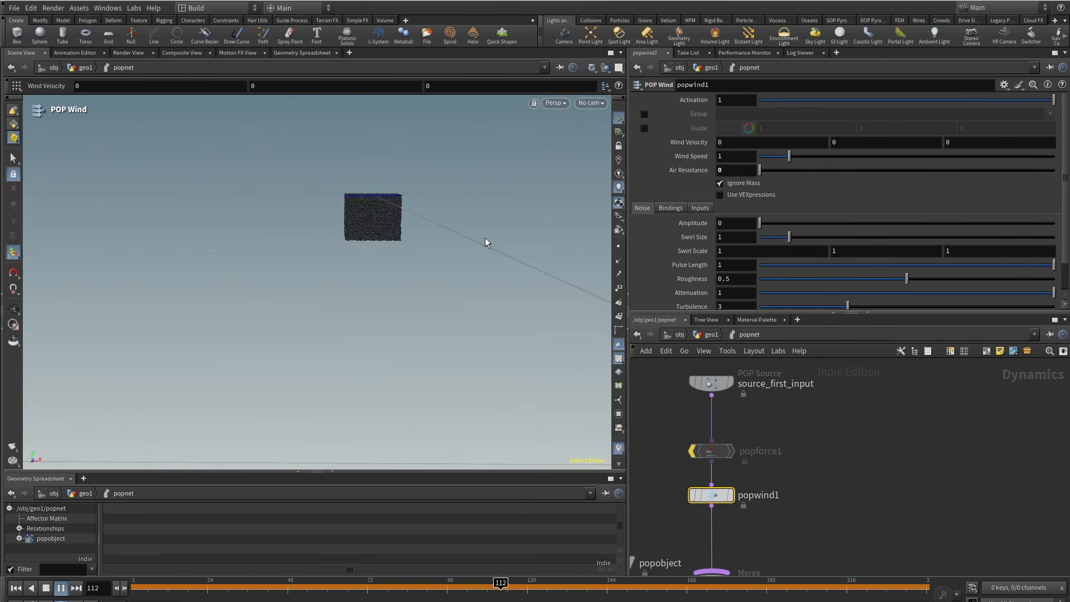
{"action": "left_click", "coordinate": [47, 589]}
{"action": "left_click", "coordinate": [62, 590]}
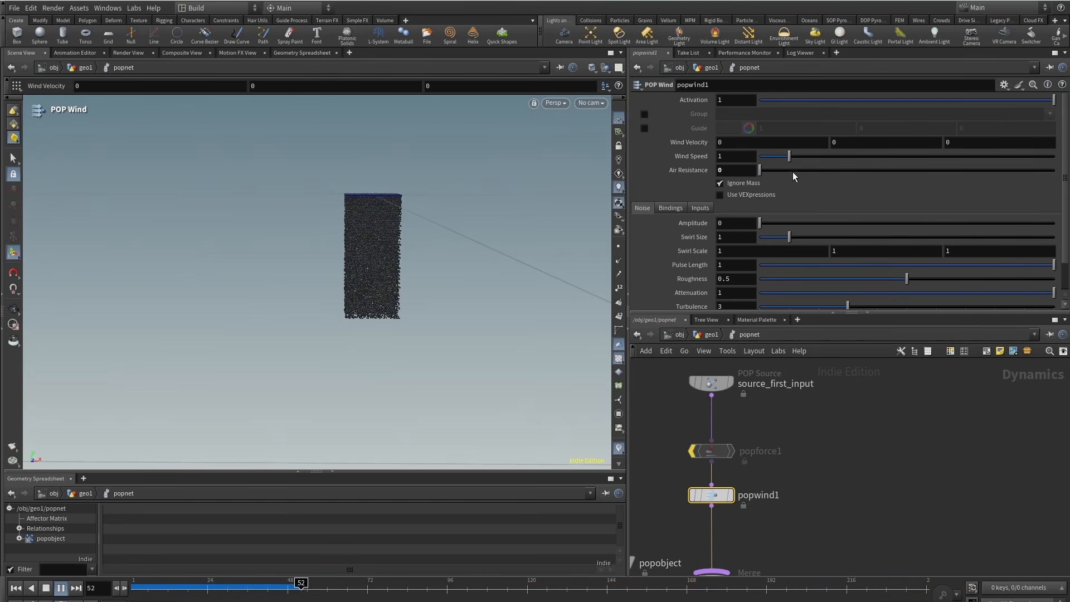
{"action": "left_click_drag", "start_coordinate": [760, 170], "coordinate": [1063, 185]}
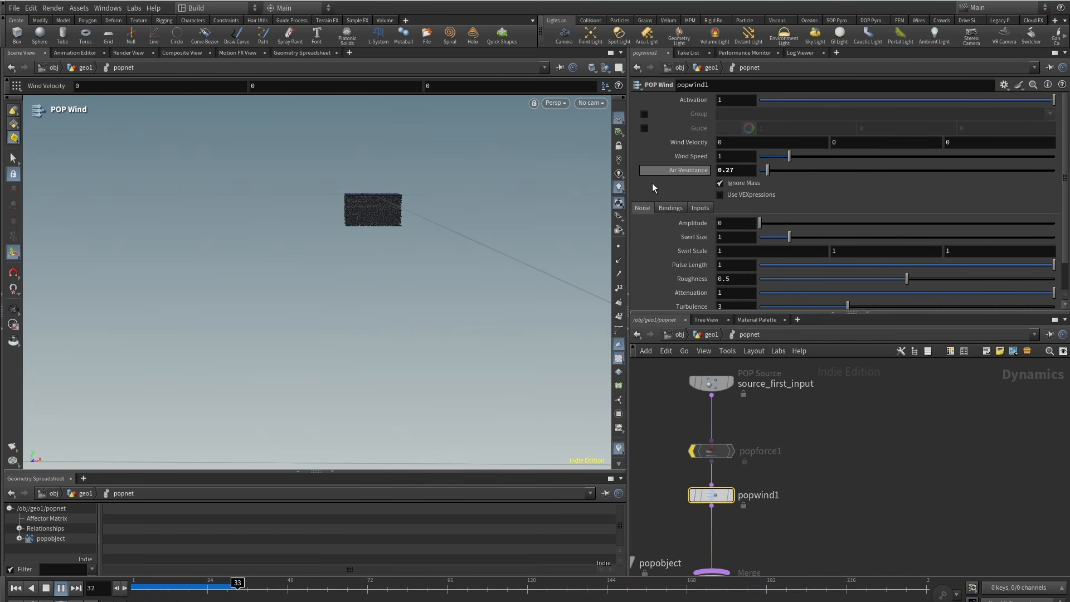
{"action": "left_click", "coordinate": [736, 161]}
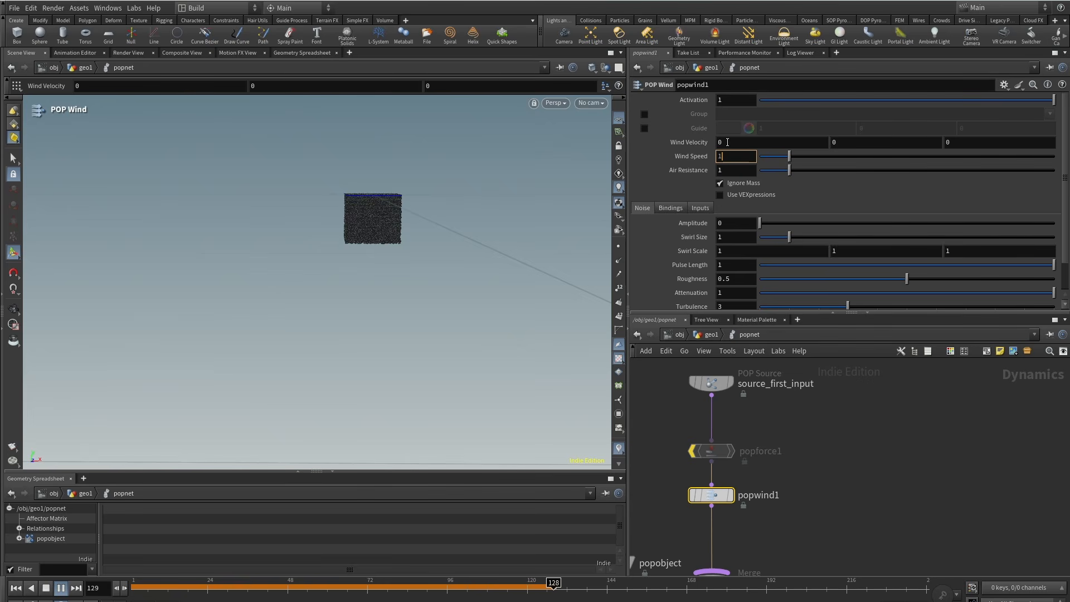
Replay the simulation and set popwind1's noise amplitude to 10 and swirl size to 9.3.
{"action": "left_click", "coordinate": [46, 588]}
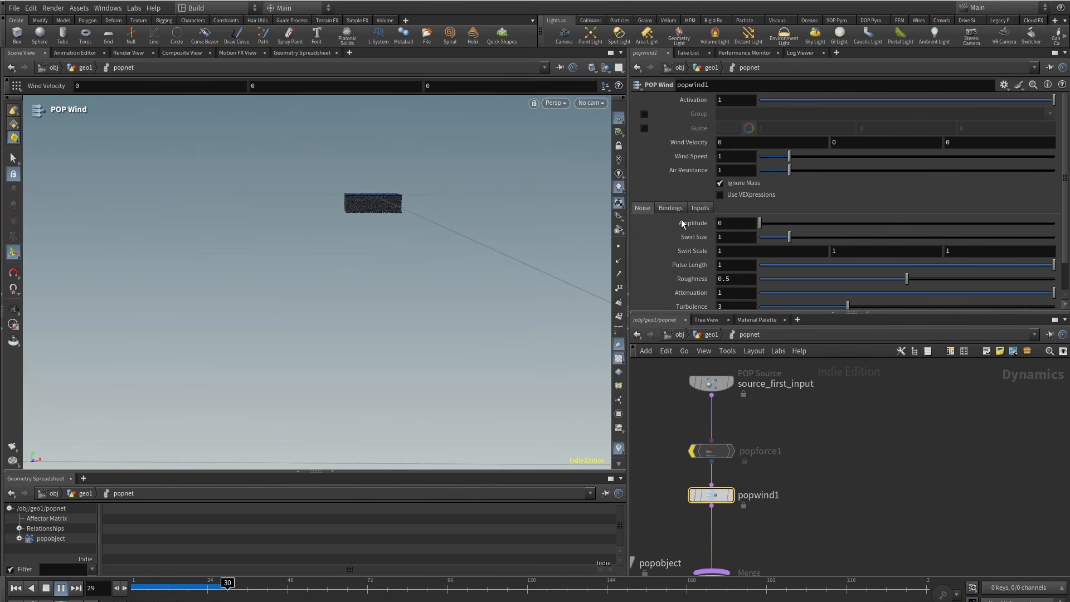
{"action": "type", "text": "10"}
{"action": "key", "text": "Return"}
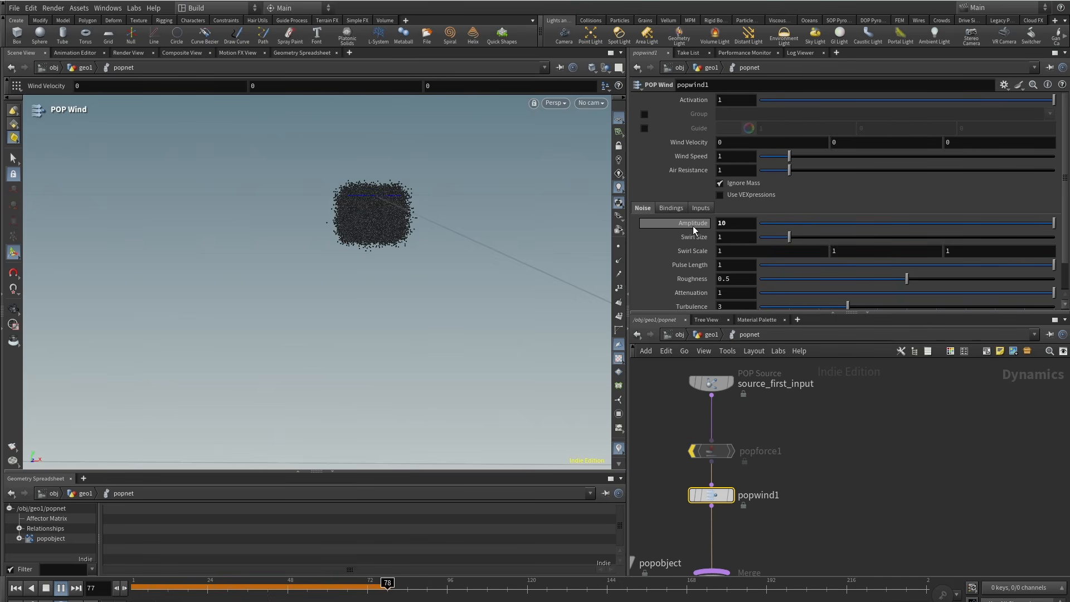
{"action": "left_click_drag", "start_coordinate": [803, 237], "coordinate": [1034, 243]}
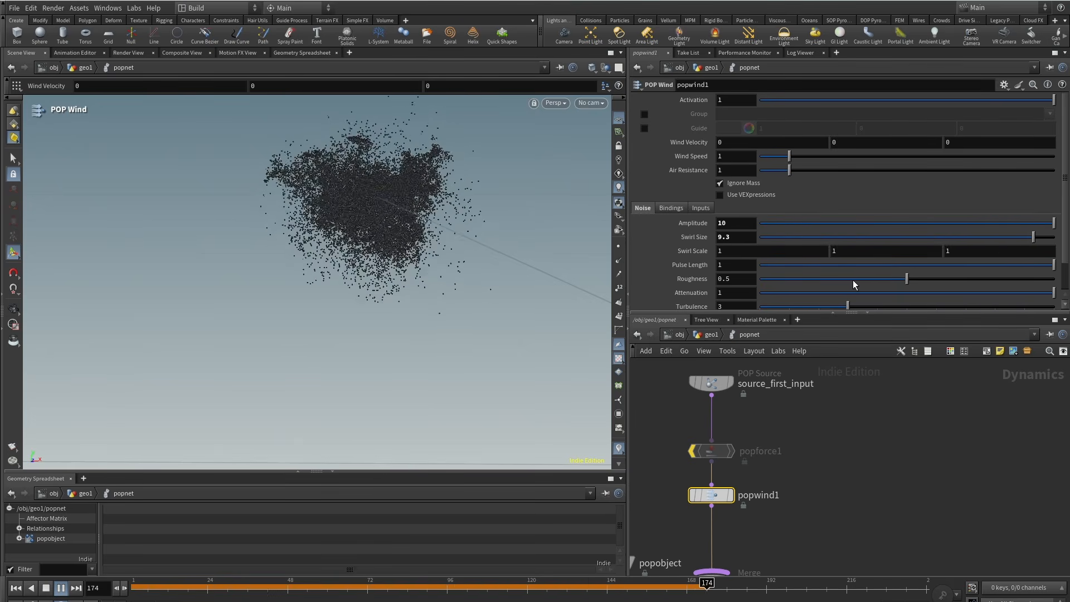
Reduce popwind1's noise amplitude to 5 and watch the particles from a different angle.
{"action": "left_click_drag", "start_coordinate": [734, 225], "coordinate": [659, 224]}
{"action": "type", "text": "5"}
{"action": "key", "text": "Return"}
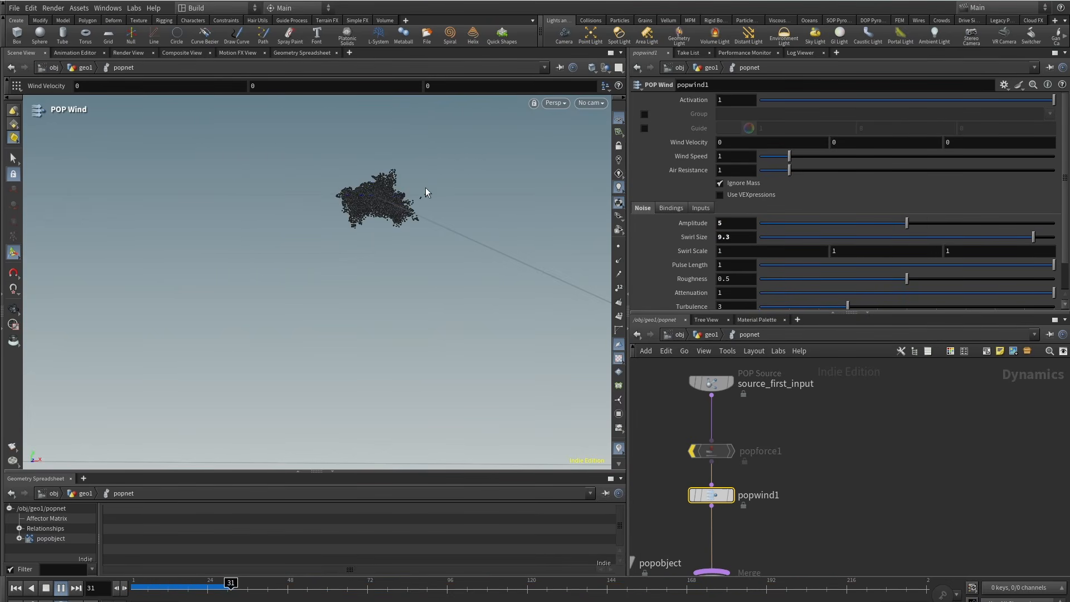
{"action": "left_click_drag", "start_coordinate": [368, 207], "coordinate": [345, 227], "text": "alt"}
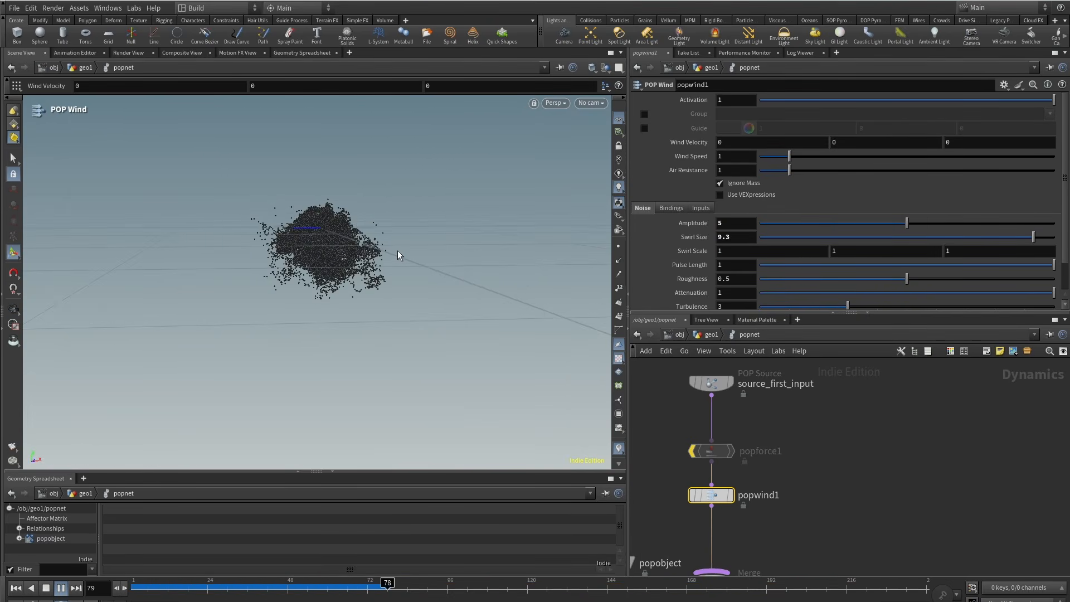
Try an X wind velocity of 5 on popwind1, and raise it to 10.
{"action": "left_click", "coordinate": [727, 143]}
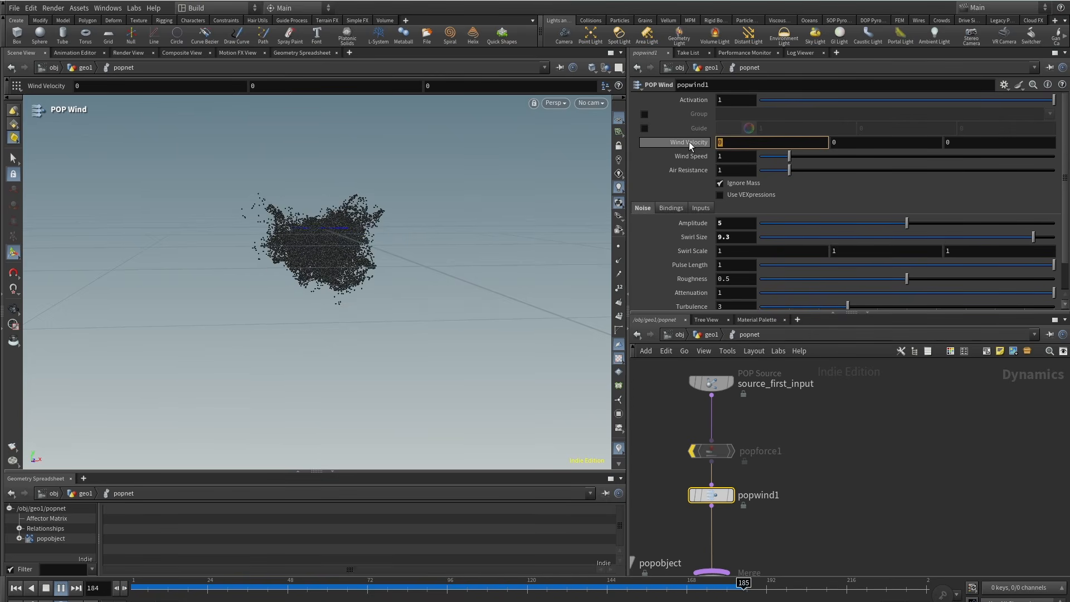
{"action": "type", "text": "5"}
{"action": "key", "text": "Return"}
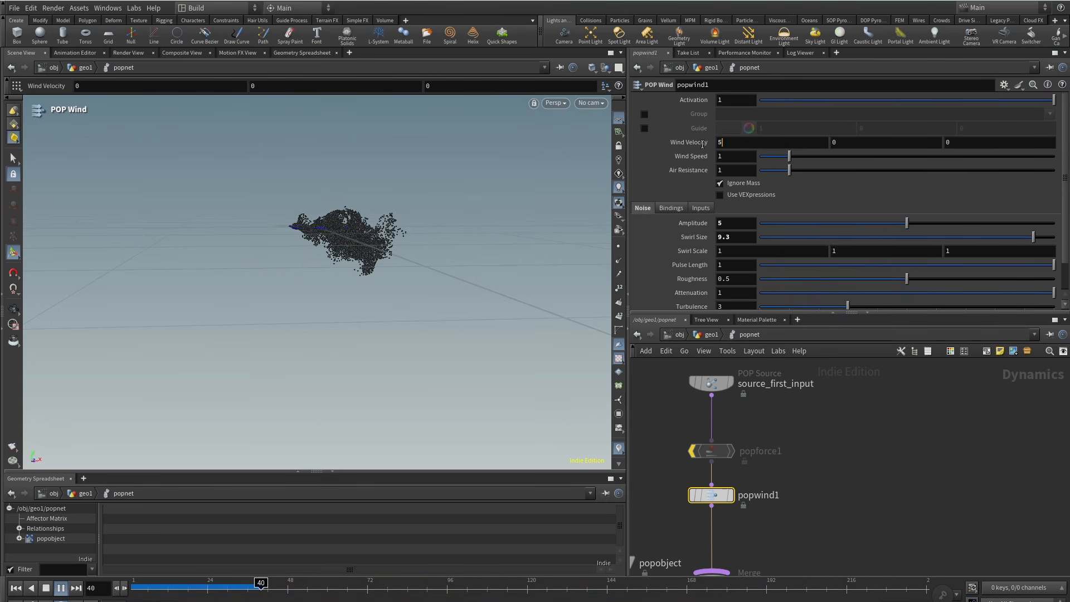
{"action": "left_click_drag", "start_coordinate": [727, 143], "coordinate": [692, 144]}
{"action": "type", "text": "10"}
{"action": "key", "text": "Return"}
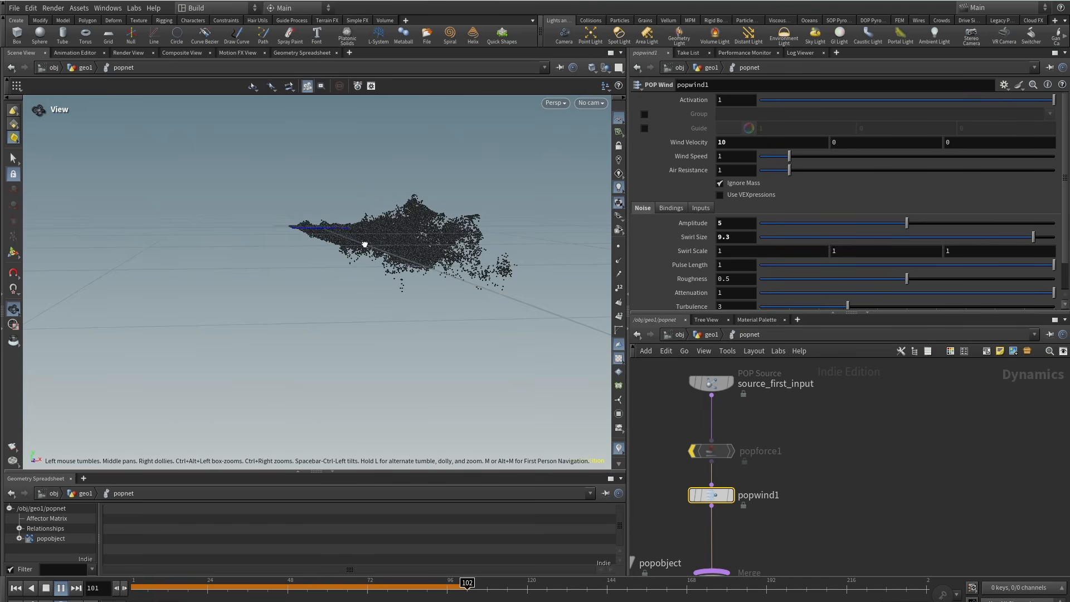
Try a wind speed of 5.06 on popwind1, reduce it to 1.42, and watch the particle stream from several angles.
{"action": "left_click_drag", "start_coordinate": [790, 157], "coordinate": [909, 162]}
{"action": "key", "text": "Escape"}
{"action": "middle_click_drag", "start_coordinate": [454, 308], "coordinate": [327, 329], "text": "alt"}
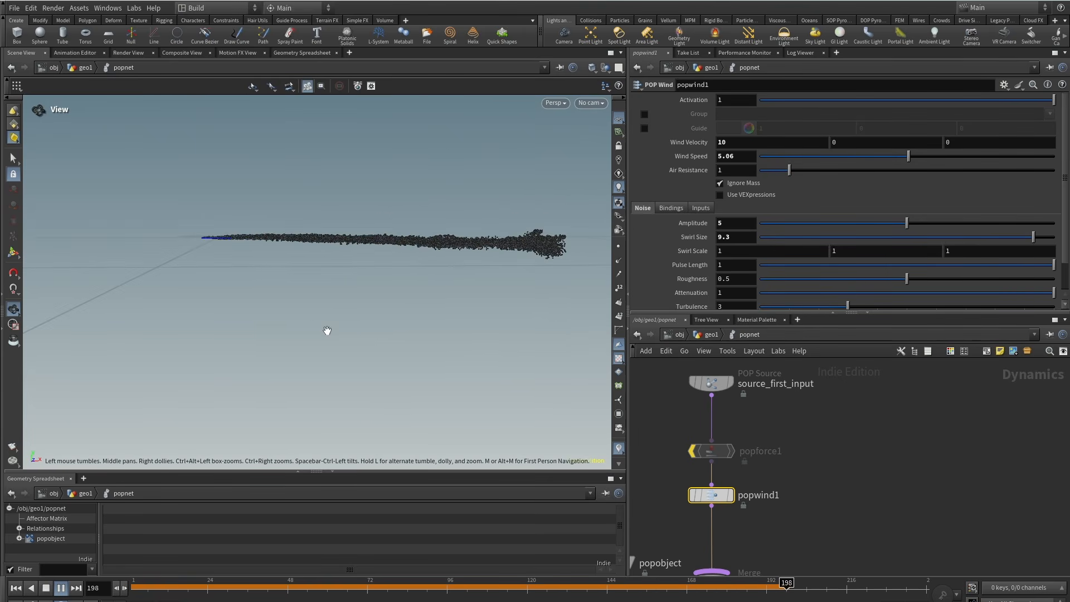
{"action": "left_click_drag", "start_coordinate": [859, 145], "coordinate": [802, 162]}
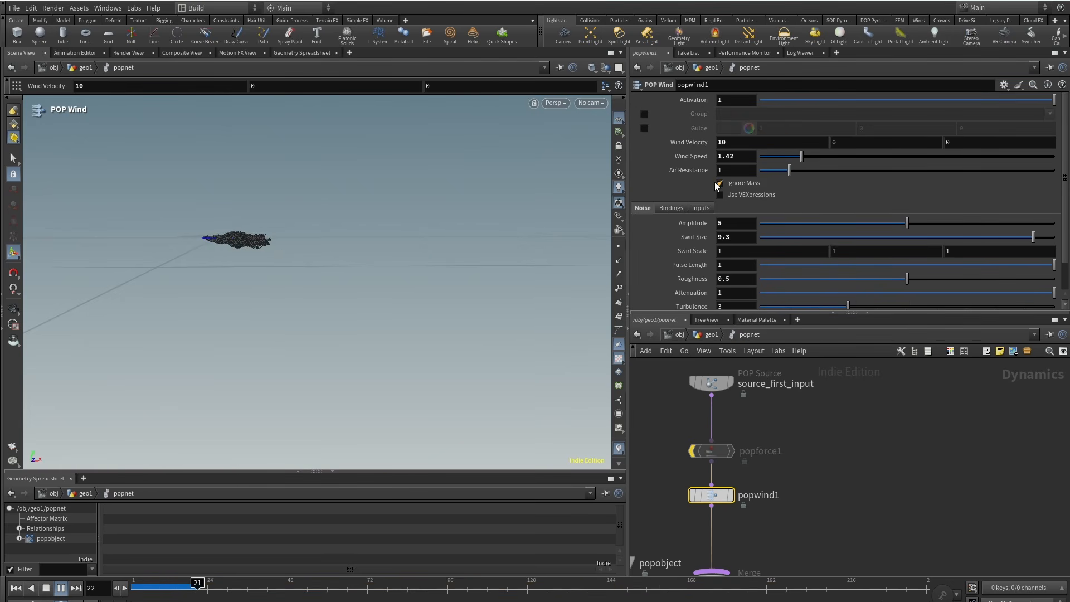
{"action": "scroll", "coordinate": [685, 306], "scroll_direction": "down", "scroll_amount": 2}
{"action": "scroll", "coordinate": [666, 237], "scroll_direction": "up", "scroll_amount": 2}
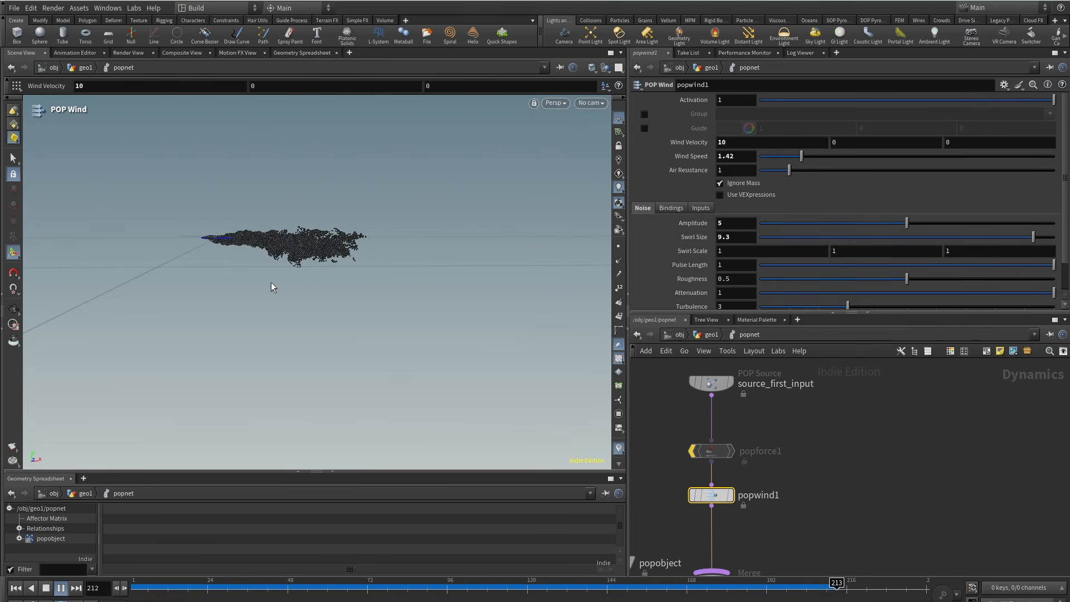
{"action": "mouse_move", "coordinate": [270, 282]}
{"action": "left_mouse_down", "text": "alt"}
{"action": "mouse_move", "coordinate": [304, 224]}
{"action": "mouse_move", "coordinate": [291, 285]}
{"action": "left_mouse_up", "text": "alt"}
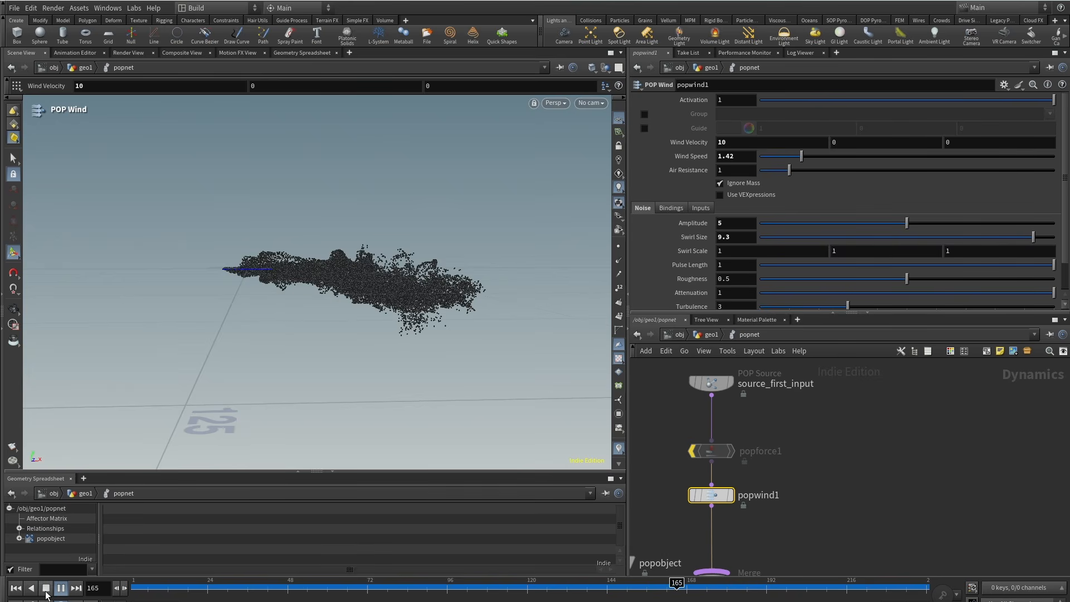
Delete popforce1 and popwind1, add a fresh POP Wind below source_first_input, and return to the first frame.
{"action": "key", "text": "Delete"}
{"action": "key", "text": "Tab"}
{"action": "type", "text": "popwind"}
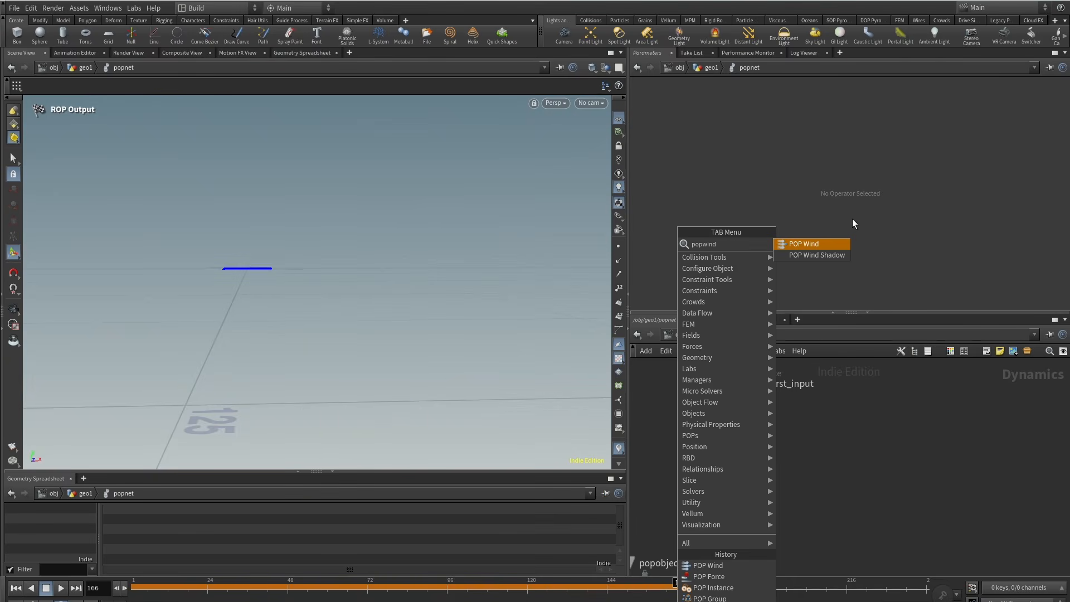
{"action": "key", "text": "Return"}
{"action": "left_click", "coordinate": [736, 449]}
{"action": "key", "text": "ctrl+Up"}
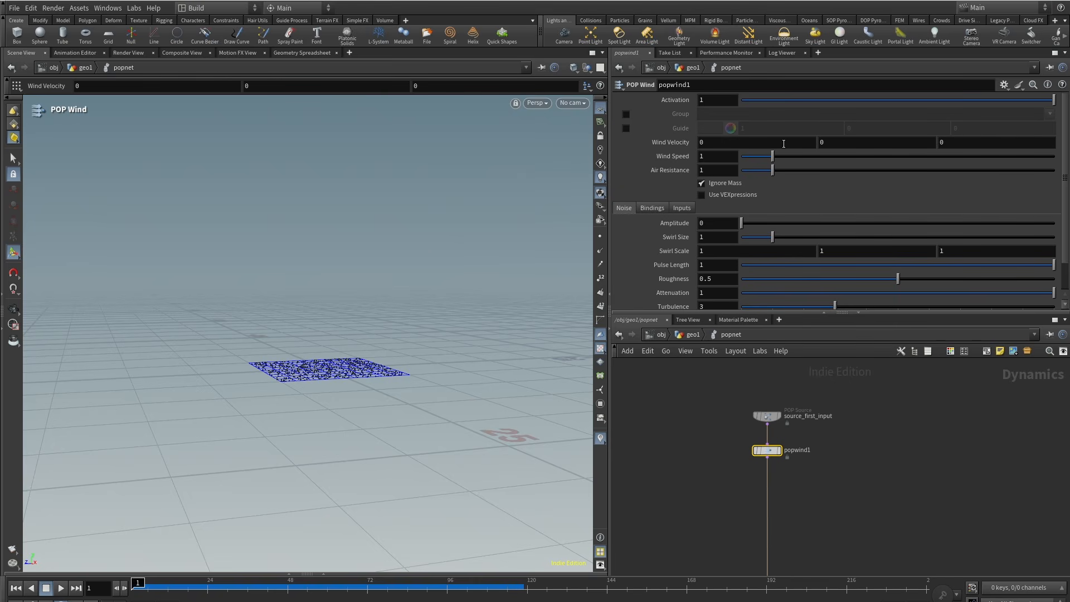
Set popwind1's Z wind velocity to 20 and view the simulated particle stream from another angle.
{"action": "type", "text": "20"}
{"action": "key", "text": "Return"}
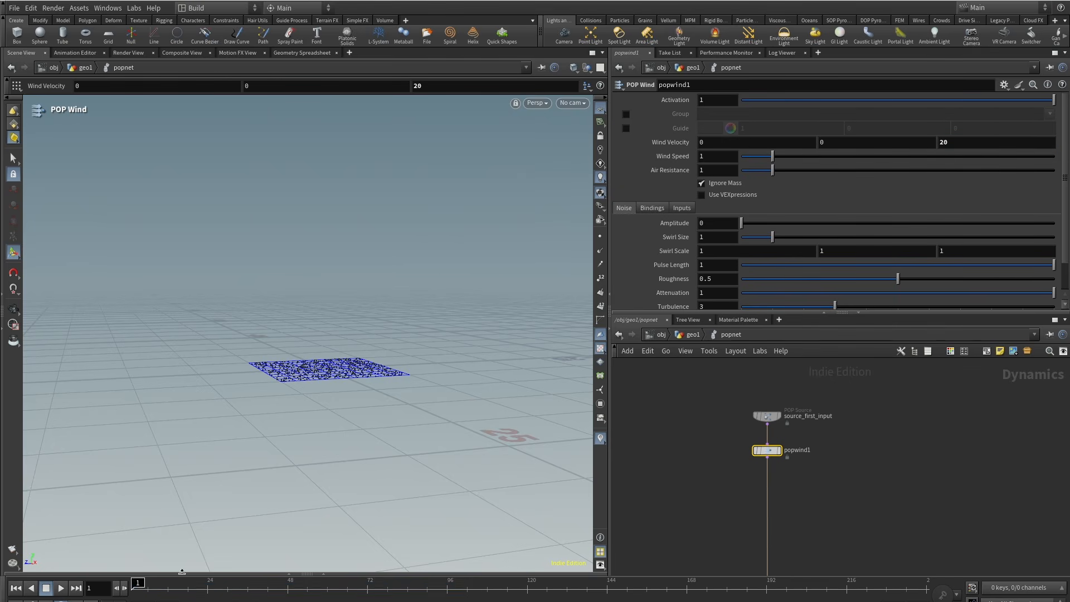
{"action": "left_click_drag", "start_coordinate": [235, 405], "coordinate": [466, 403], "text": "alt"}
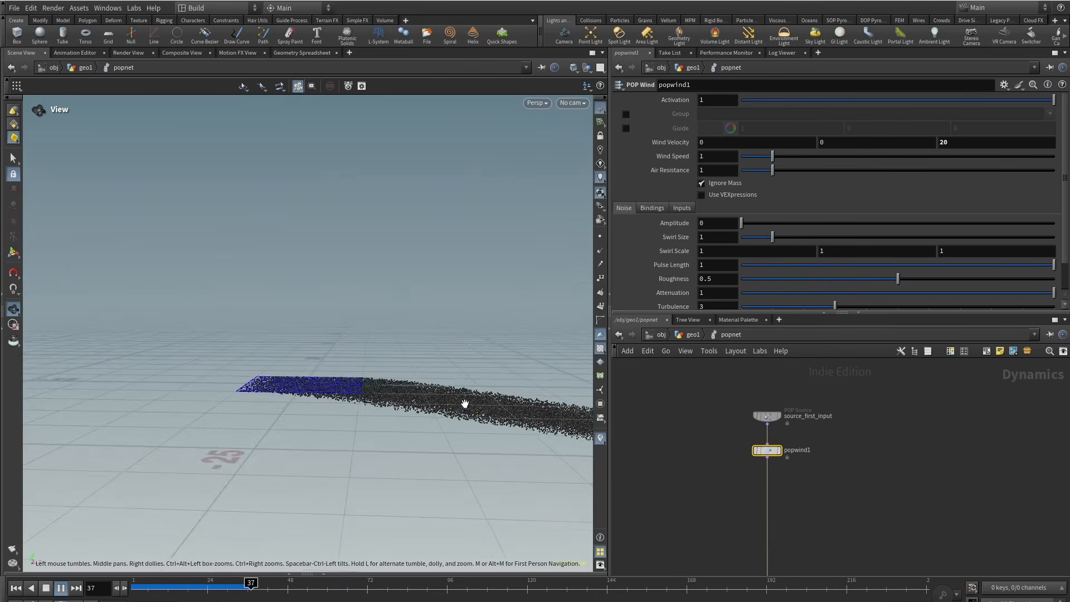
{"action": "right_click_drag", "start_coordinate": [466, 404], "coordinate": [338, 491], "text": "alt"}
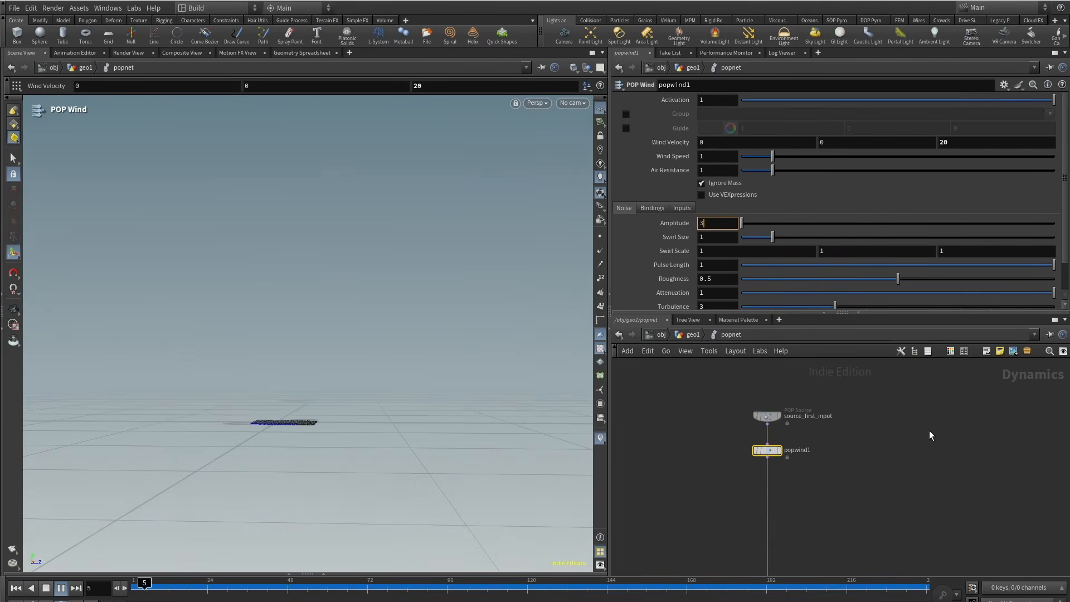
Try a noise amplitude of 3 on popwind1 with swirl size 3.57, raise the amplitude to 5, and resimulate.
{"action": "type", "text": "3"}
{"action": "key", "text": "Return"}
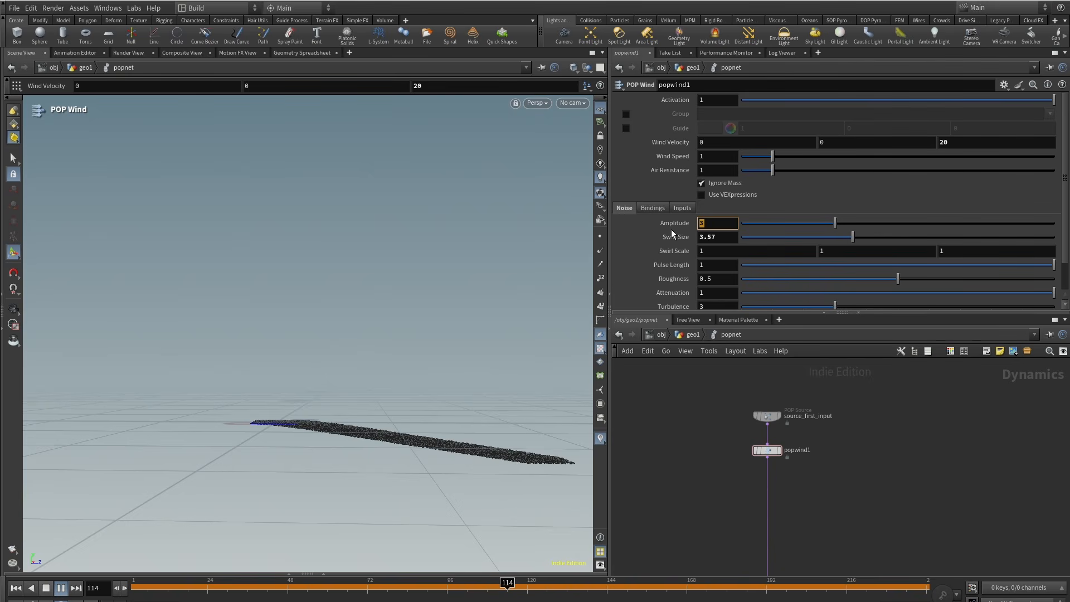
{"action": "type", "text": "5"}
{"action": "key", "text": "Return"}
{"action": "left_click_drag", "start_coordinate": [163, 583], "coordinate": [360, 583]}
{"action": "left_click", "coordinate": [129, 592]}
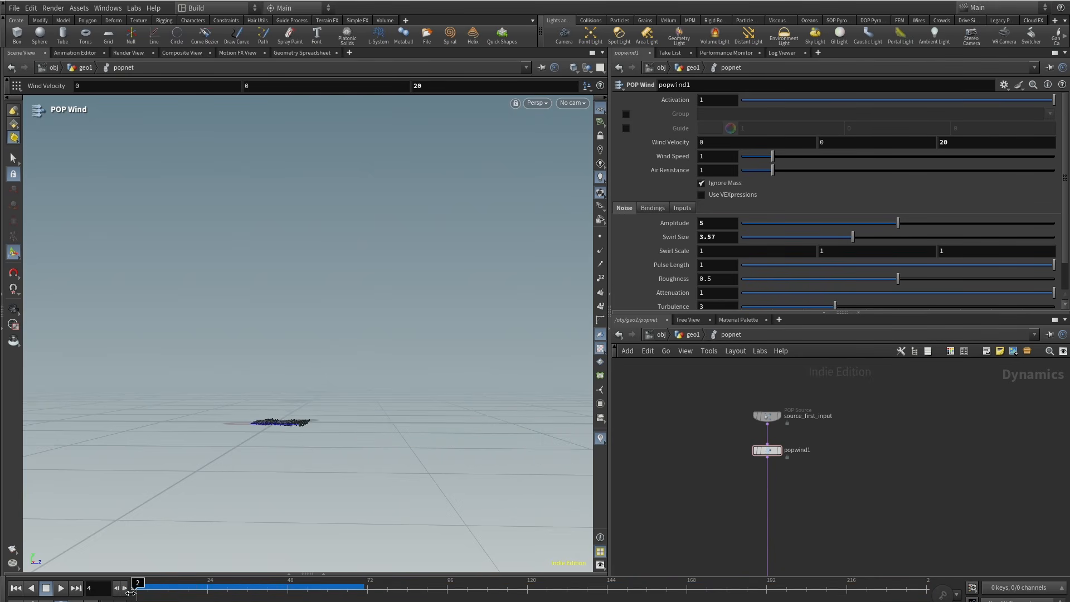
Set popwind1's air resistance to 10, resimulate to about frame 67, and view the particles from another angle.
{"action": "left_click_drag", "start_coordinate": [773, 170], "coordinate": [1059, 172]}
{"action": "left_click_drag", "start_coordinate": [133, 583], "coordinate": [353, 590]}
{"action": "scroll", "coordinate": [397, 402], "scroll_direction": "down", "scroll_amount": 4}
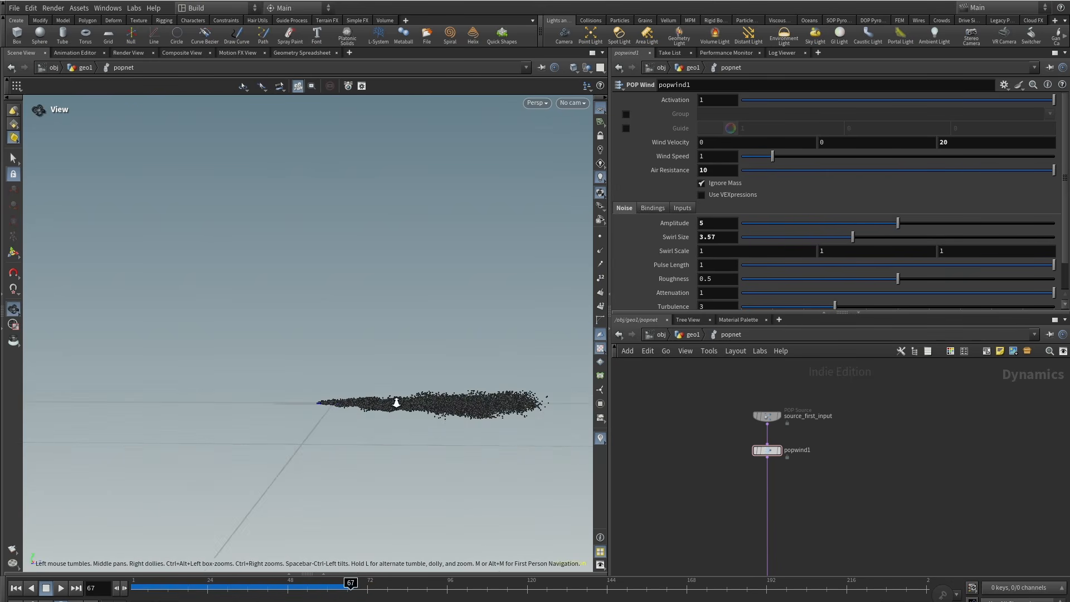
{"action": "left_click_drag", "start_coordinate": [397, 402], "coordinate": [365, 432], "text": "alt"}
Examine the node chain from source_first_input to the solver and gravity, and replay the particle motion from the first frame.
{"action": "middle_click_drag", "start_coordinate": [798, 541], "coordinate": [792, 410]}
{"action": "scroll", "coordinate": [792, 410], "scroll_direction": "down", "scroll_amount": 1}
{"action": "scroll", "coordinate": [750, 536], "scroll_direction": "up", "scroll_amount": 3}
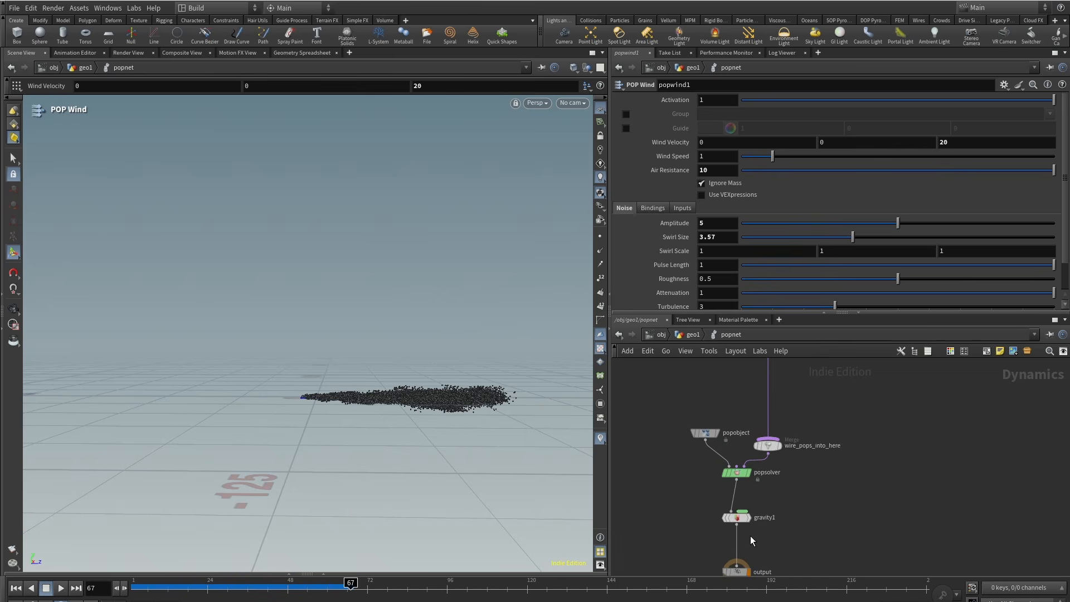
{"action": "middle_click_drag", "start_coordinate": [795, 452], "coordinate": [780, 531]}
{"action": "scroll", "coordinate": [836, 456], "scroll_direction": "down", "scroll_amount": 3}
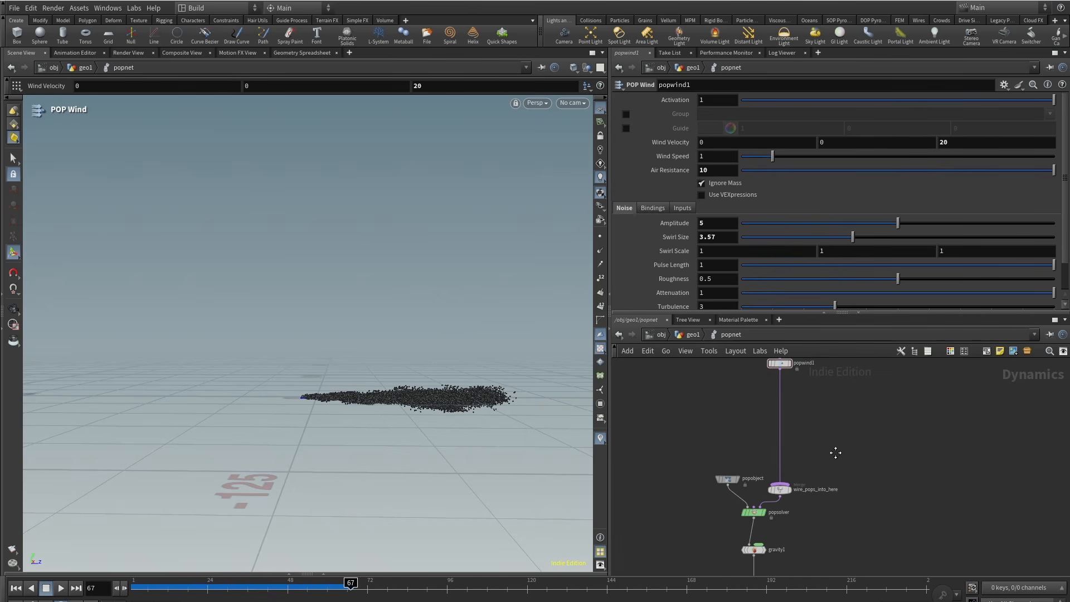
{"action": "middle_click_drag", "start_coordinate": [835, 452], "coordinate": [835, 508]}
{"action": "left_click_drag", "start_coordinate": [139, 592], "coordinate": [123, 594]}
{"action": "left_click_drag", "start_coordinate": [224, 589], "coordinate": [294, 590]}
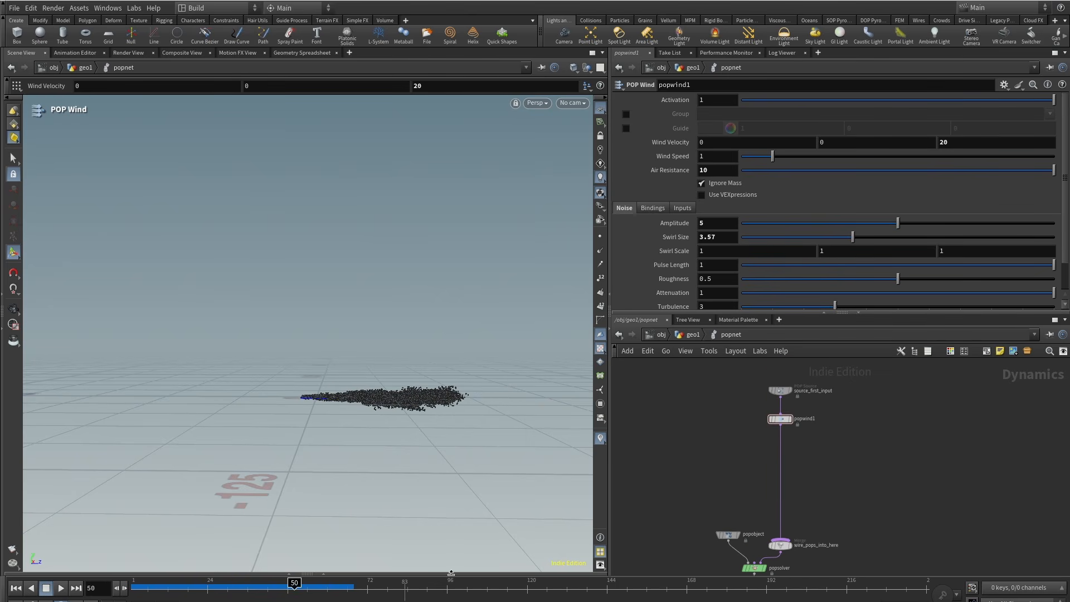
{"action": "middle_click_drag", "start_coordinate": [872, 504], "coordinate": [879, 430]}
{"action": "scroll", "coordinate": [759, 534], "scroll_direction": "up", "scroll_amount": 3}
{"action": "middle_click_drag", "start_coordinate": [911, 391], "coordinate": [861, 536]}
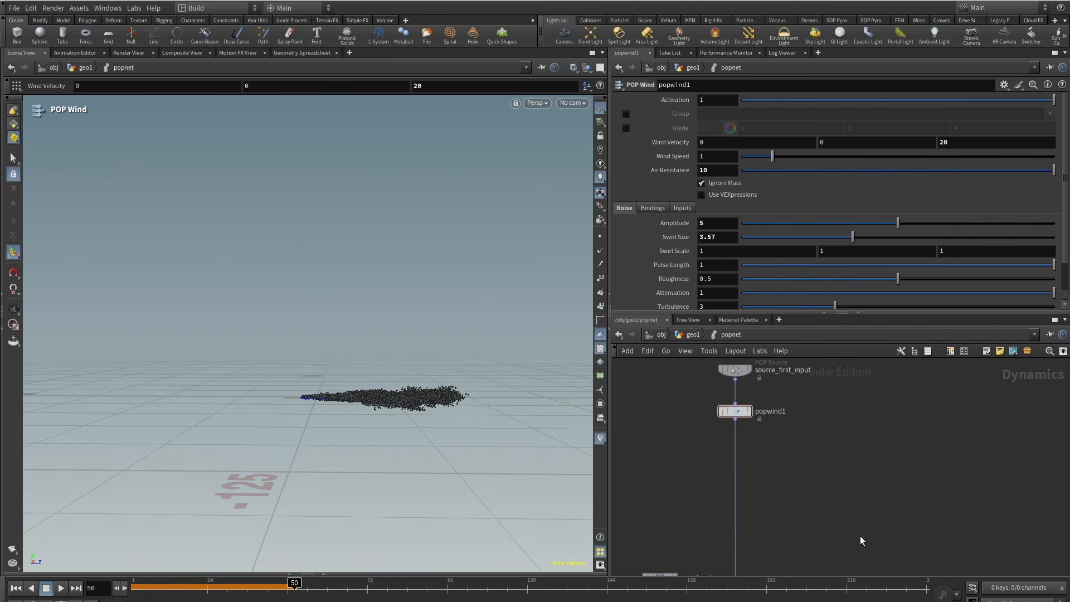
{"action": "middle_click_drag", "start_coordinate": [660, 453], "coordinate": [661, 497]}
{"action": "left_click_drag", "start_coordinate": [171, 586], "coordinate": [48, 593]}
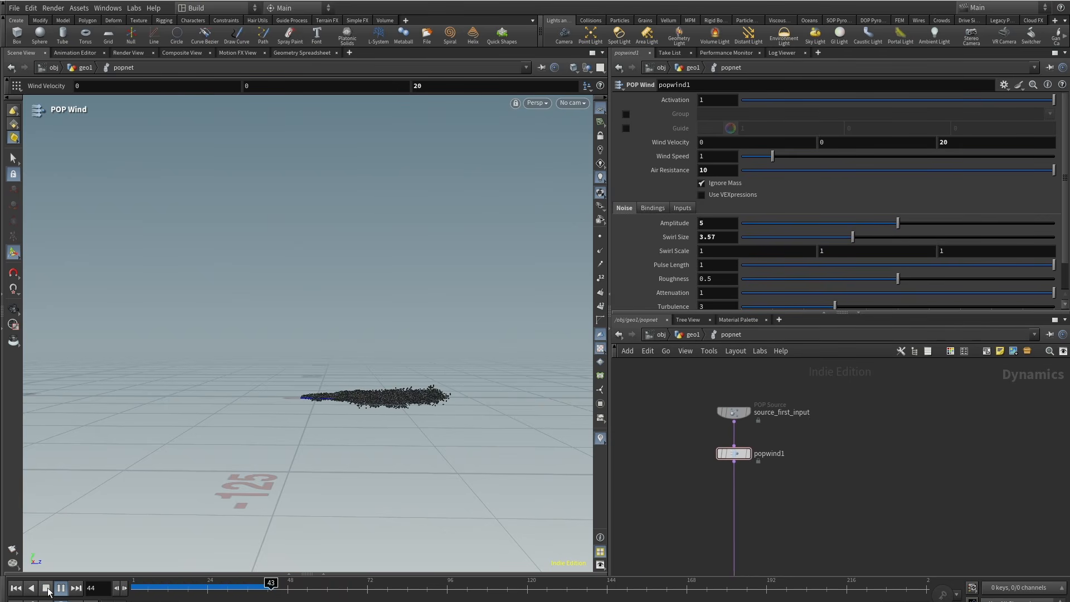
{"action": "left_click", "coordinate": [47, 589]}
Duplicate popwind1 below itself as popwind2, set the copy's Z wind velocity to -20, and replay the simulation.
{"action": "middle_click_drag", "start_coordinate": [759, 493], "coordinate": [755, 480]}
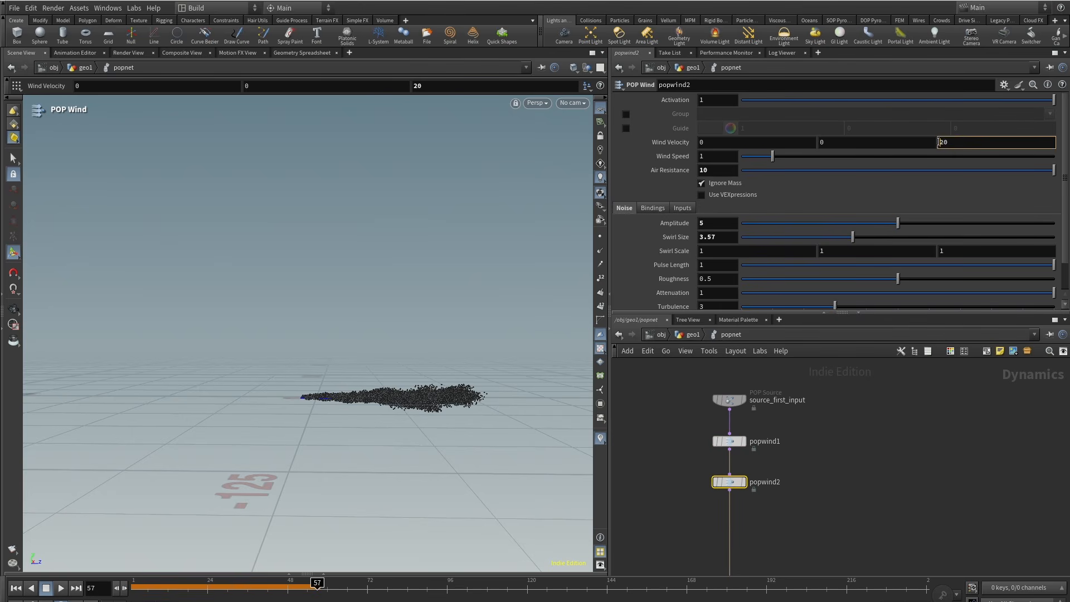
{"action": "type", "text": "-"}
{"action": "key", "text": "Return"}
{"action": "left_click_drag", "start_coordinate": [192, 593], "coordinate": [52, 594]}
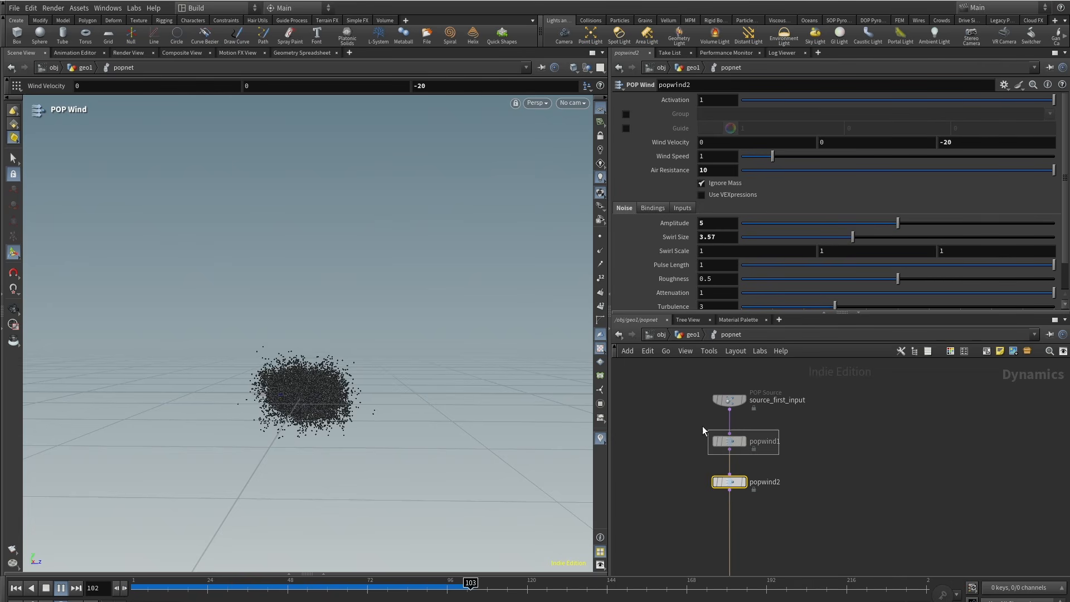
Set popwind1's air resistance to 20 while the simulation plays.
{"action": "left_click_drag", "start_coordinate": [703, 426], "coordinate": [675, 433]}
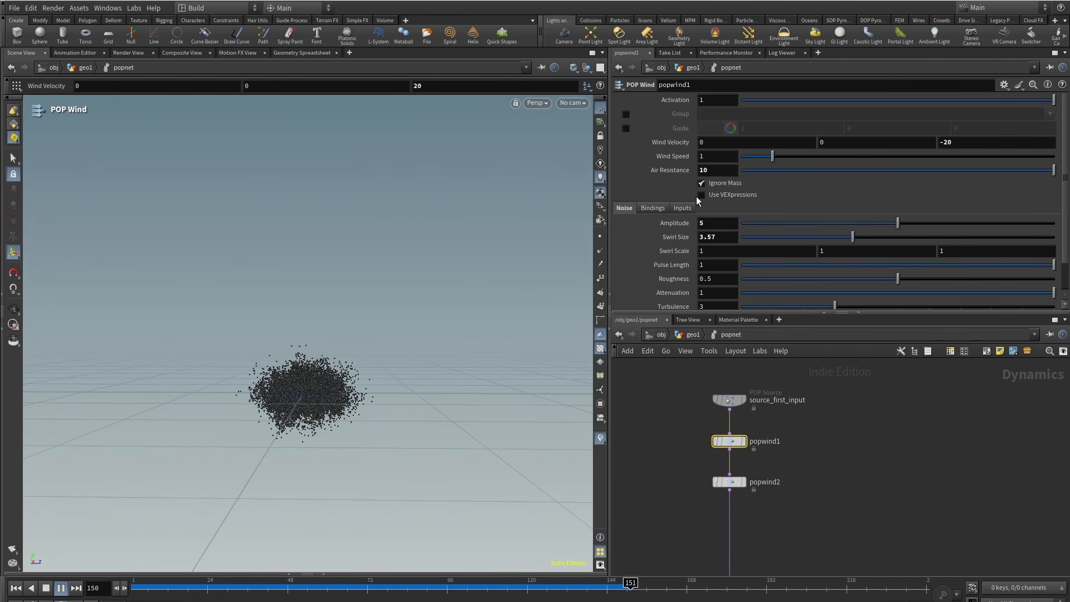
{"action": "left_click", "coordinate": [705, 171]}
{"action": "key", "text": "BackSpace"}
{"action": "type", "text": "2"}
{"action": "key", "text": "Return"}
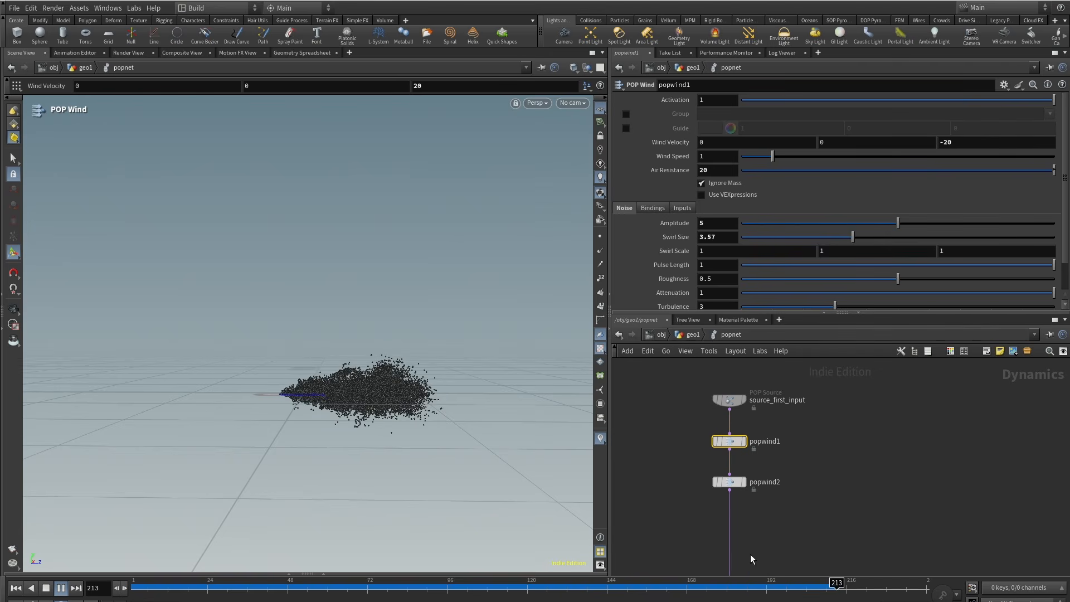
Set popwind2's air resistance to 20 and replay the simulation from the first frame.
{"action": "left_click", "coordinate": [747, 582]}
{"action": "left_click", "coordinate": [729, 482]}
{"action": "double_click", "coordinate": [702, 171]}
{"action": "type", "text": "20"}
{"action": "key", "text": "Return"}
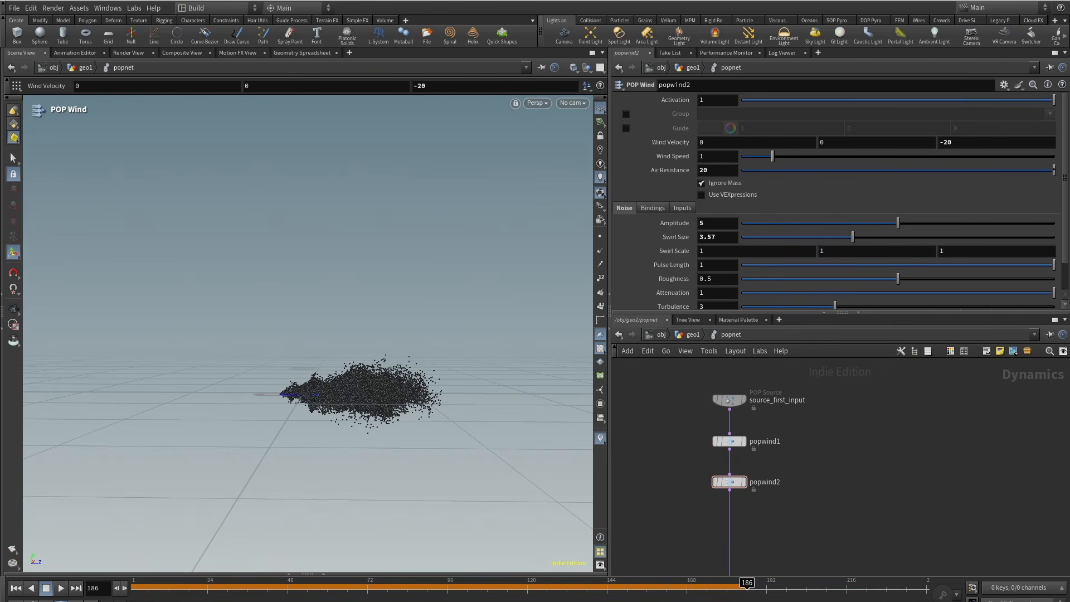
{"action": "left_click", "coordinate": [16, 589]}
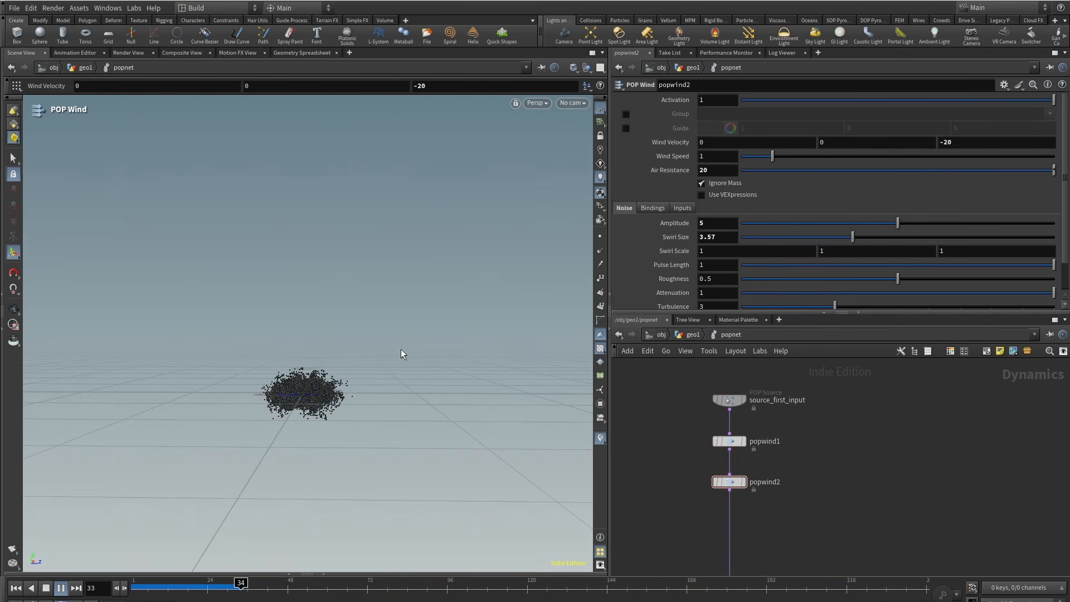
{"action": "middle_click_drag", "start_coordinate": [769, 487], "coordinate": [776, 429]}
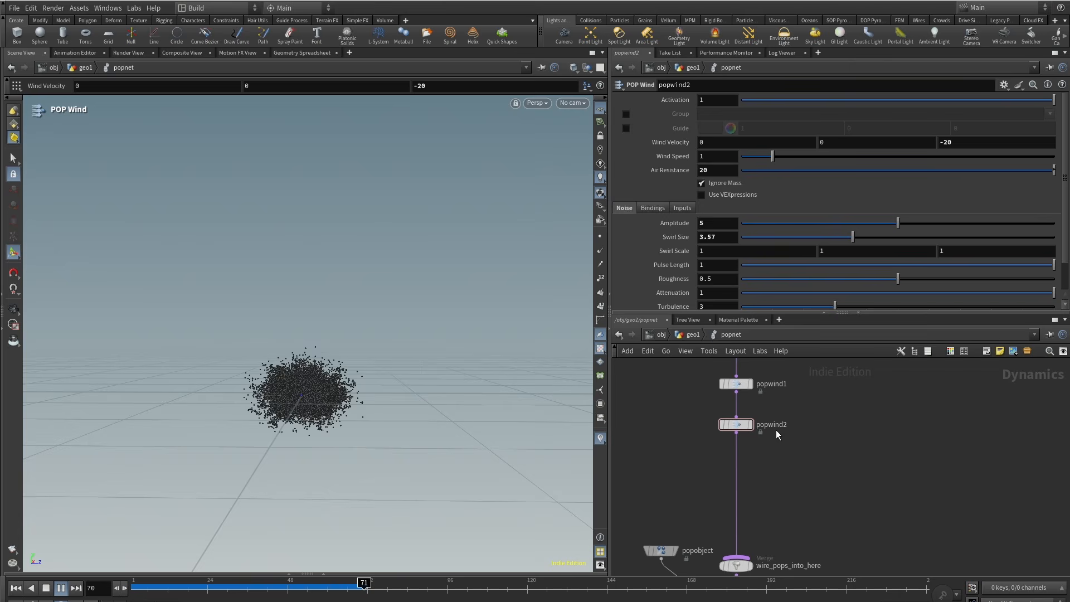
{"action": "left_click", "coordinate": [407, 594]}
Add a POP Drag node and insert it into the chain directly below popwind2.
{"action": "middle_click_drag", "start_coordinate": [814, 463], "coordinate": [799, 489]}
{"action": "key", "text": "Tab"}
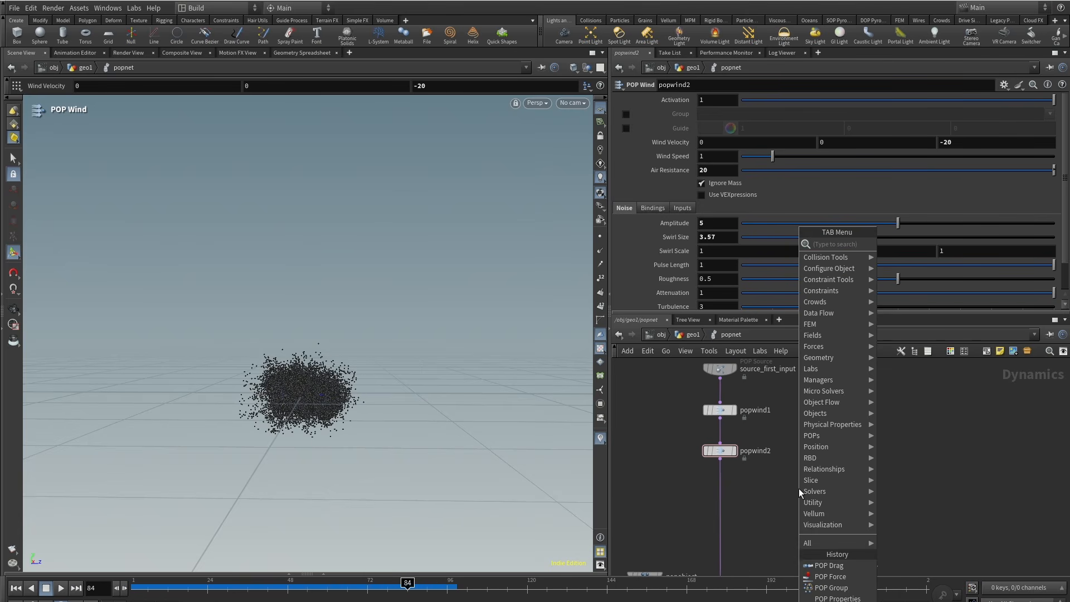
{"action": "type", "text": "popdr"}
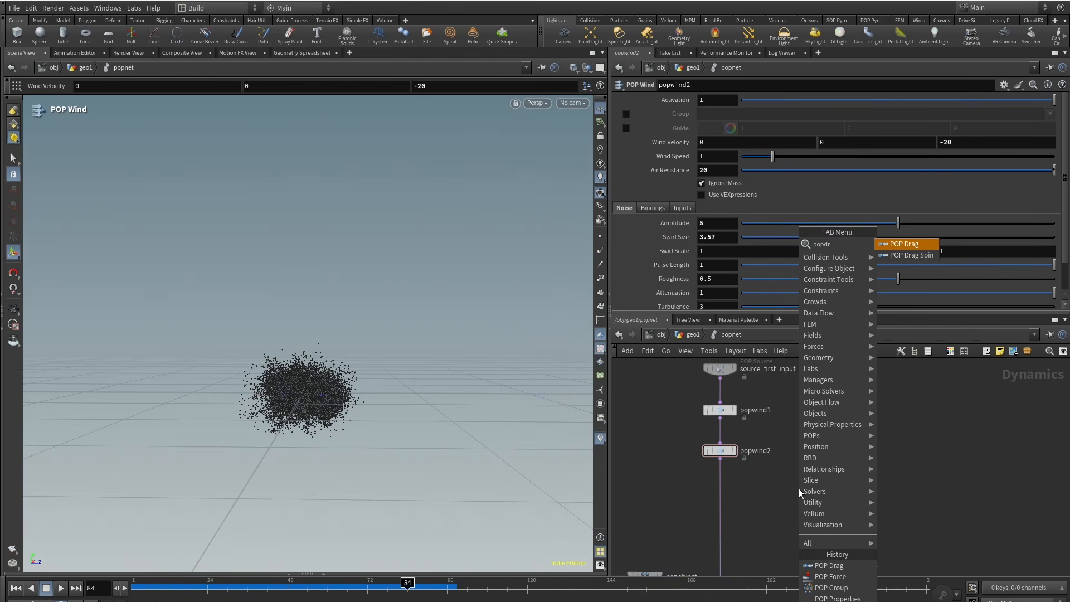
{"action": "left_click", "coordinate": [898, 244]}
{"action": "left_click", "coordinate": [819, 457]}
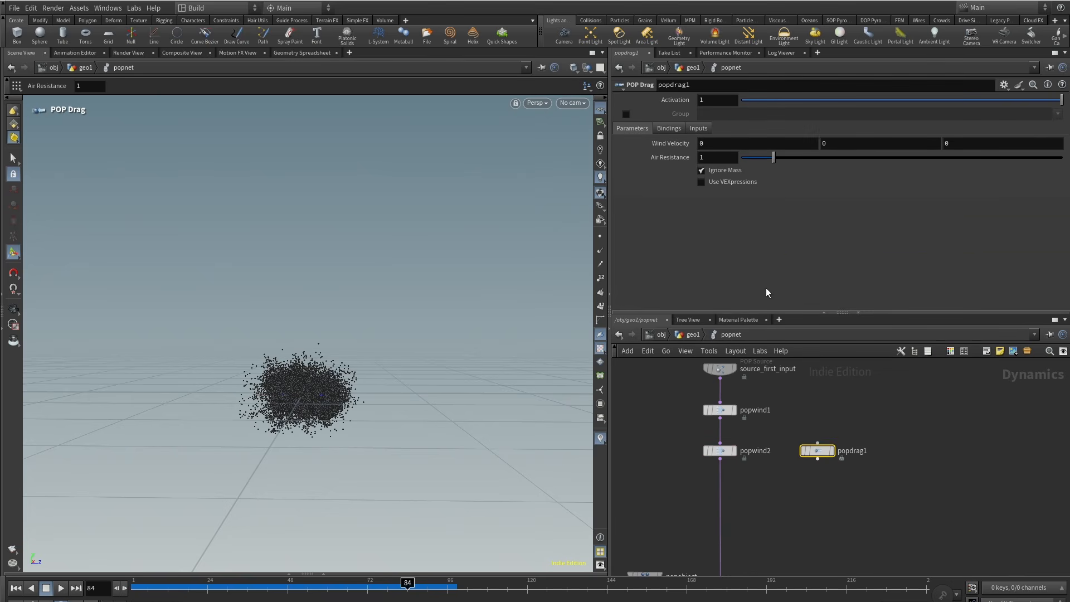
{"action": "left_click_drag", "start_coordinate": [165, 589], "coordinate": [120, 591]}
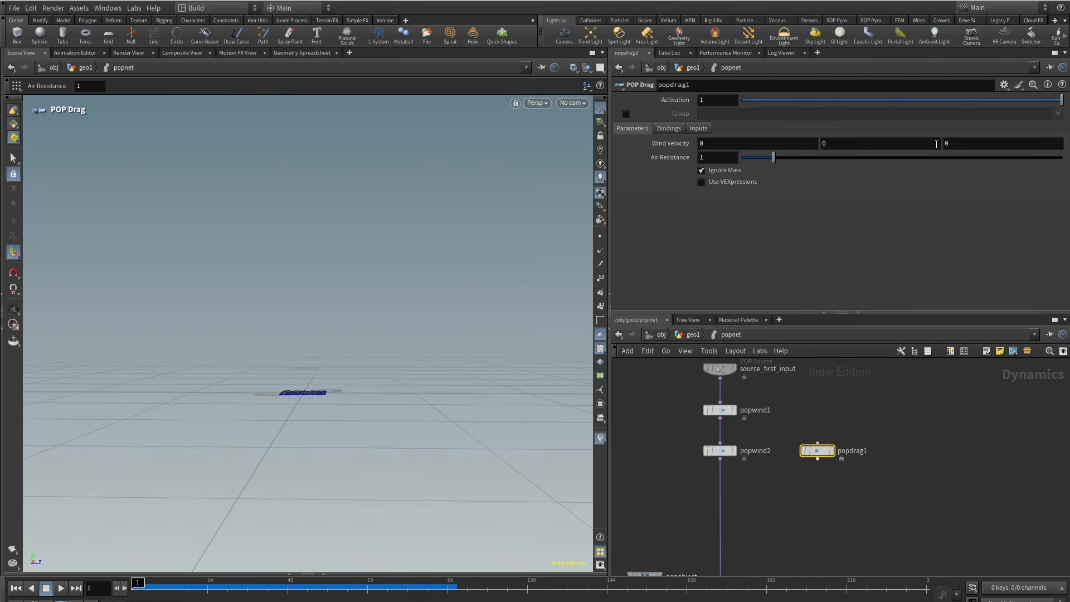
{"action": "left_click_drag", "start_coordinate": [717, 495], "coordinate": [719, 498]}
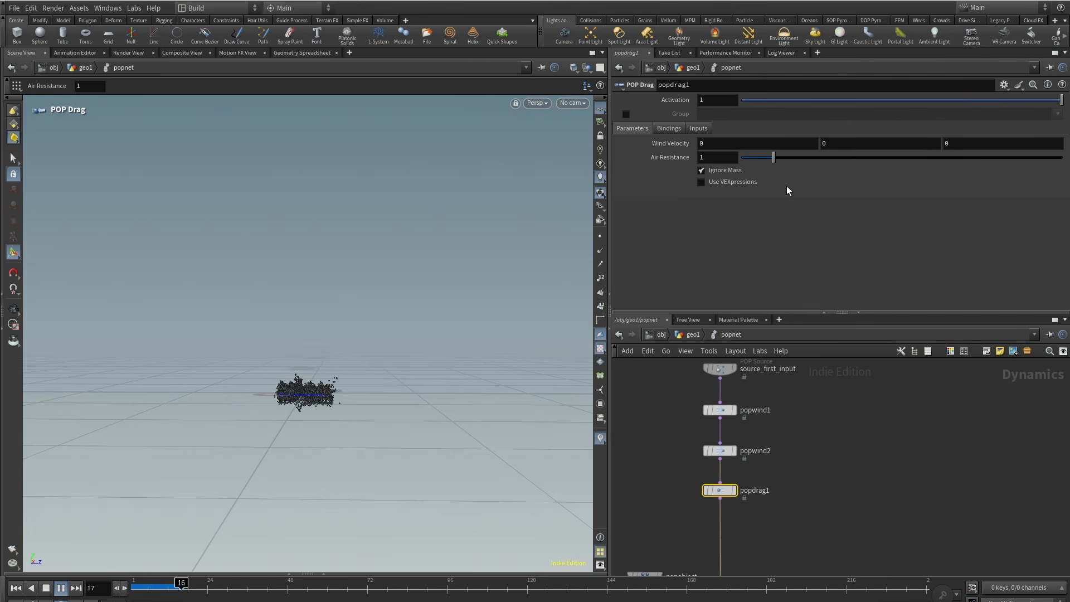
Try popdrag1's air resistance at 10 and 101, with a Y wind velocity of 5, restarting the simulation.
{"action": "left_click_drag", "start_coordinate": [774, 157], "coordinate": [1064, 157]}
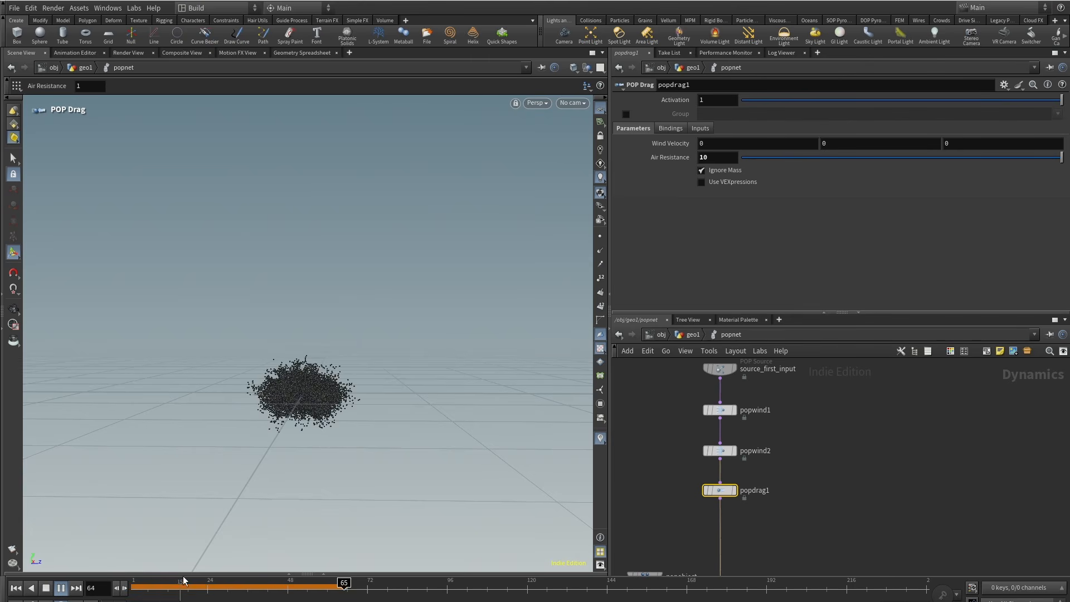
{"action": "left_click_drag", "start_coordinate": [170, 587], "coordinate": [114, 596]}
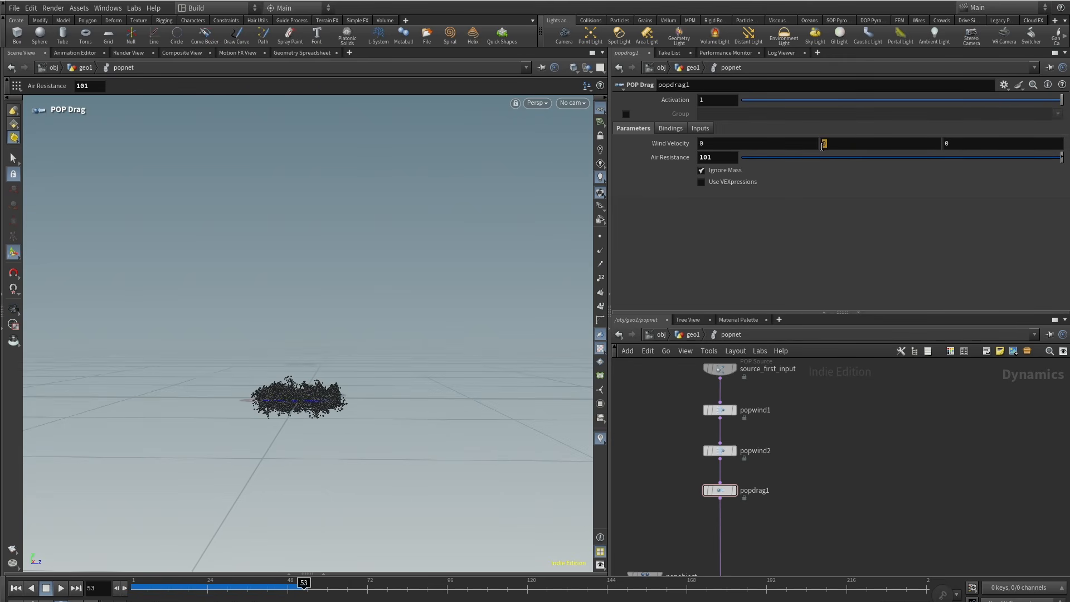
{"action": "key", "text": "Return"}
{"action": "left_click", "coordinate": [16, 589]}
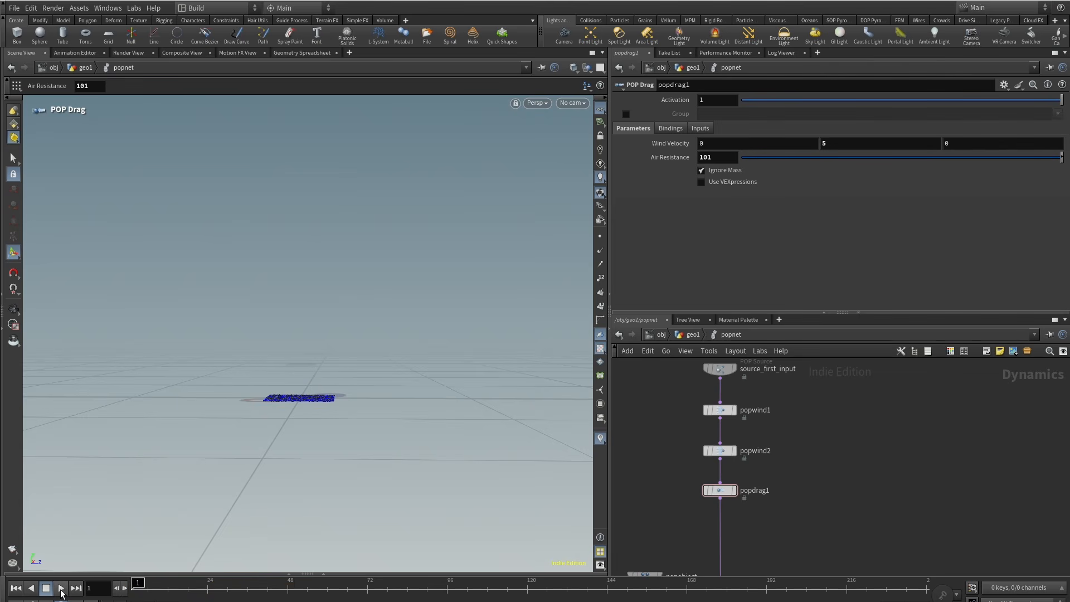
Try popdrag1's air resistance at 10, raise it to 30, and watch the particles from a different angle.
{"action": "left_click_drag", "start_coordinate": [1027, 159], "coordinate": [1063, 160]}
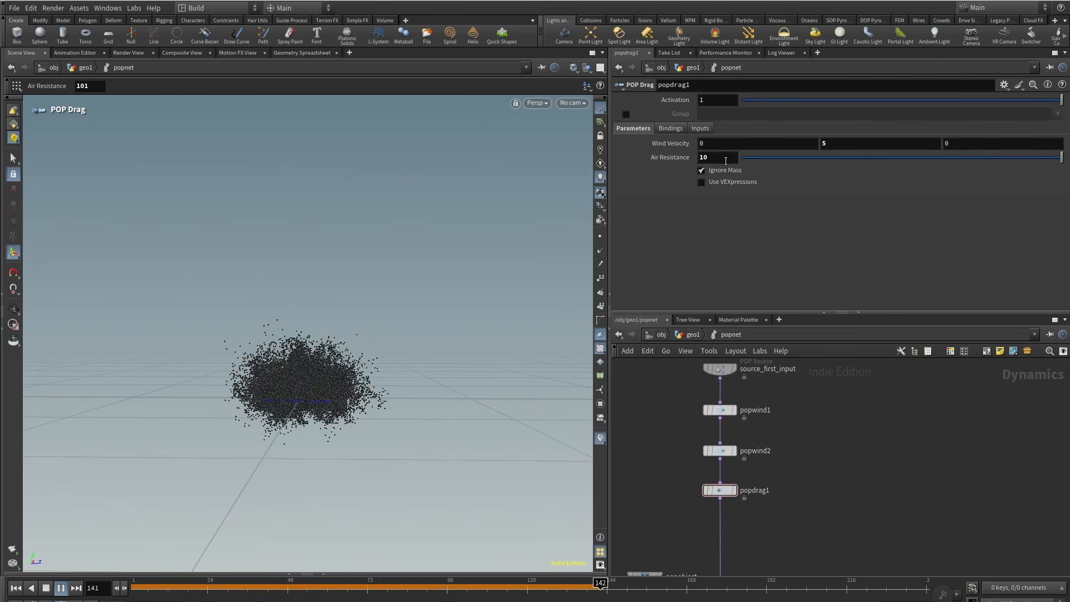
{"action": "left_click_drag", "start_coordinate": [724, 159], "coordinate": [700, 159]}
{"action": "type", "text": "30"}
{"action": "key", "text": "Return"}
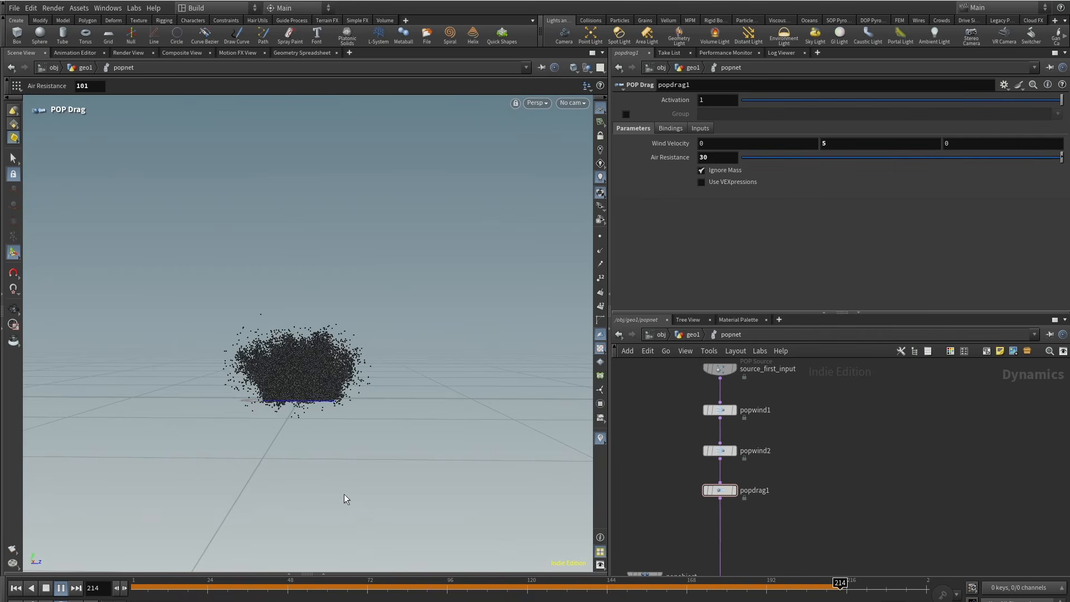
{"action": "left_click_drag", "start_coordinate": [313, 410], "coordinate": [296, 479], "text": "alt"}
{"action": "key", "text": "Return"}
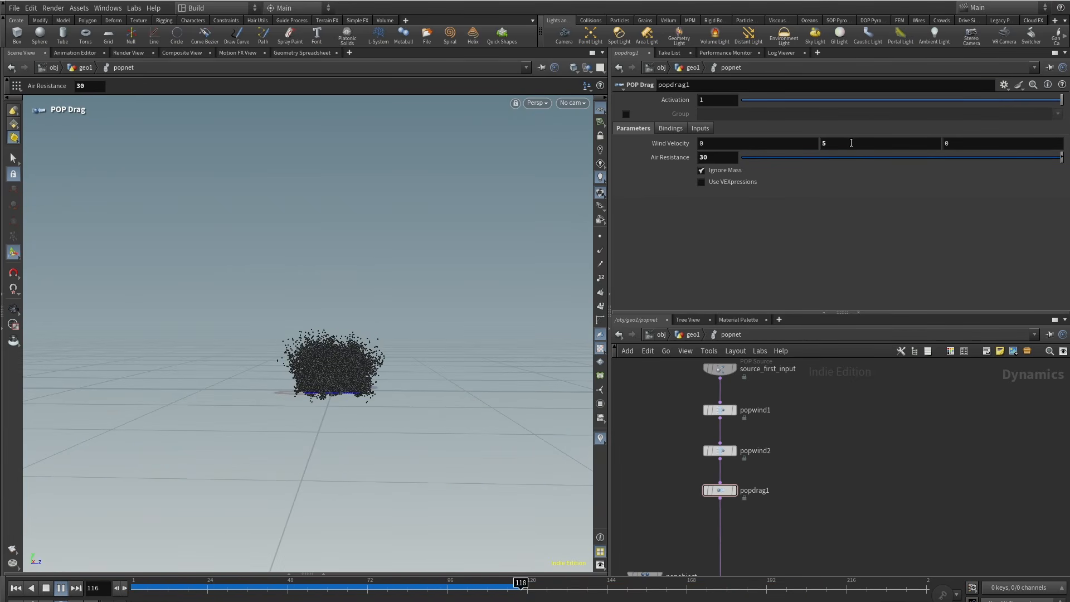
Reset popdrag1's Y wind velocity to 0, raise its air resistance to 301, and rewind after watching the simulation.
{"action": "left_click_drag", "start_coordinate": [851, 143], "coordinate": [788, 152]}
{"action": "type", "text": "0"}
{"action": "key", "text": "Return"}
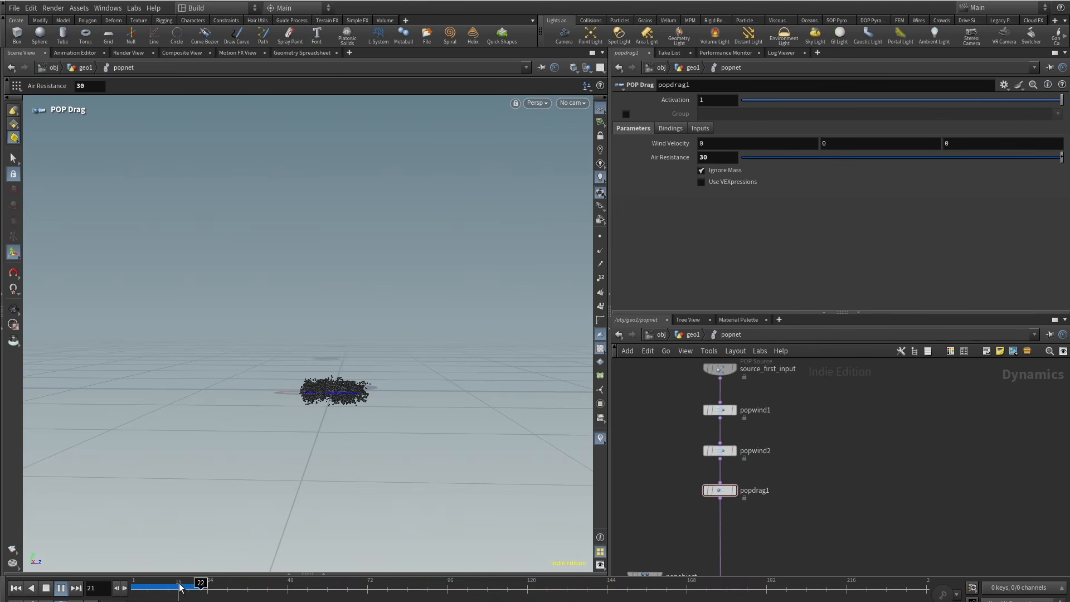
{"action": "left_click", "coordinate": [725, 159]}
{"action": "type", "text": "1"}
{"action": "key", "text": "Return"}
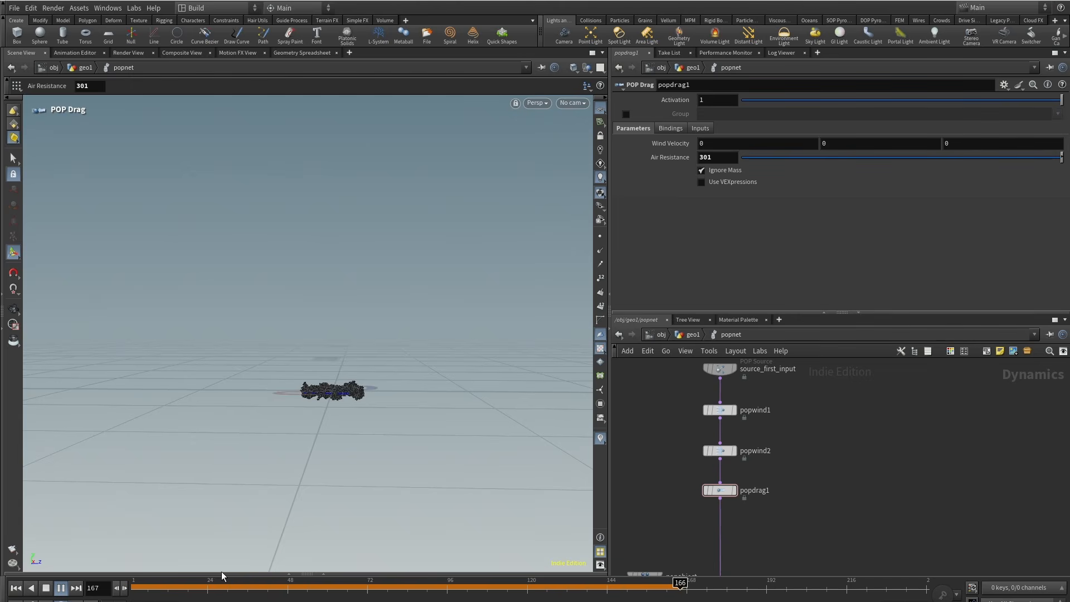
{"action": "left_click_drag", "start_coordinate": [149, 596], "coordinate": [120, 598]}
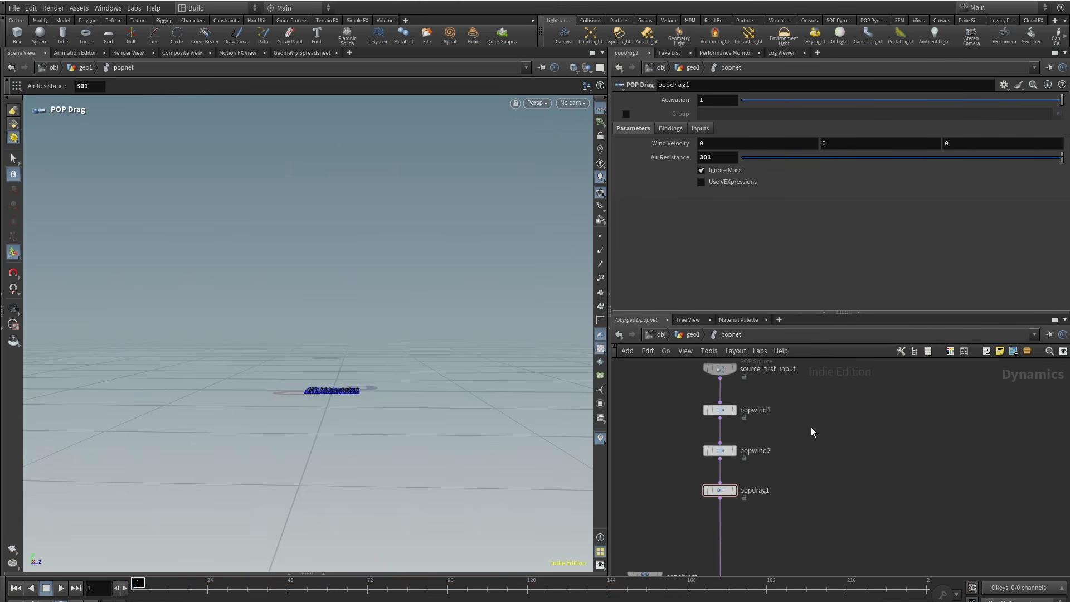
Delete popwind1, popwind2 and popdrag1 from the POP network and turn off the bypass on gravity1.
{"action": "left_click_drag", "start_coordinate": [784, 512], "coordinate": [701, 401]}
{"action": "key", "text": "Delete"}
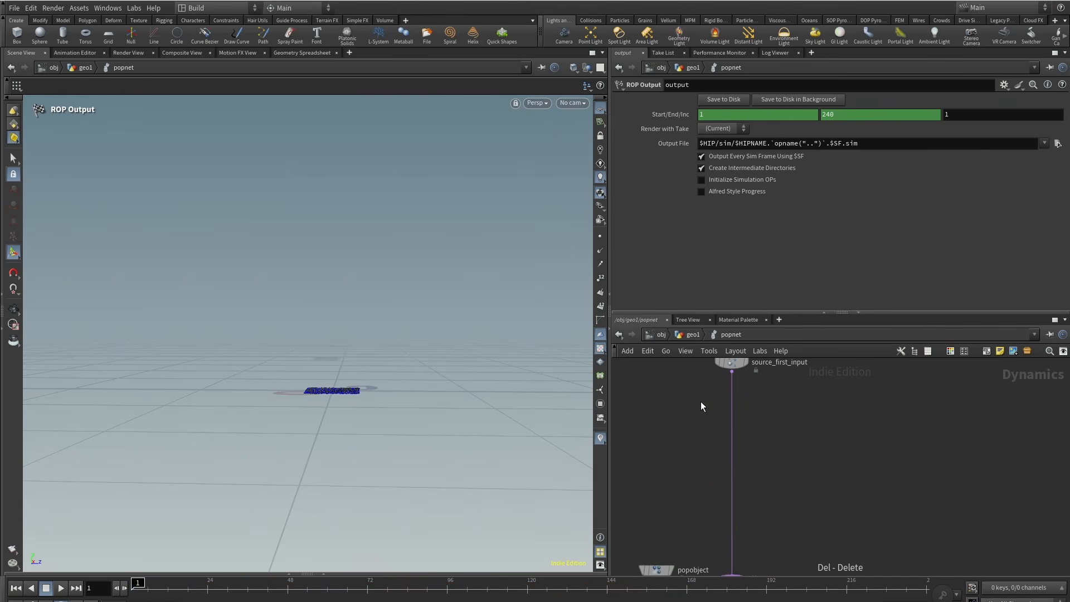
{"action": "middle_click_drag", "start_coordinate": [833, 552], "coordinate": [845, 376]}
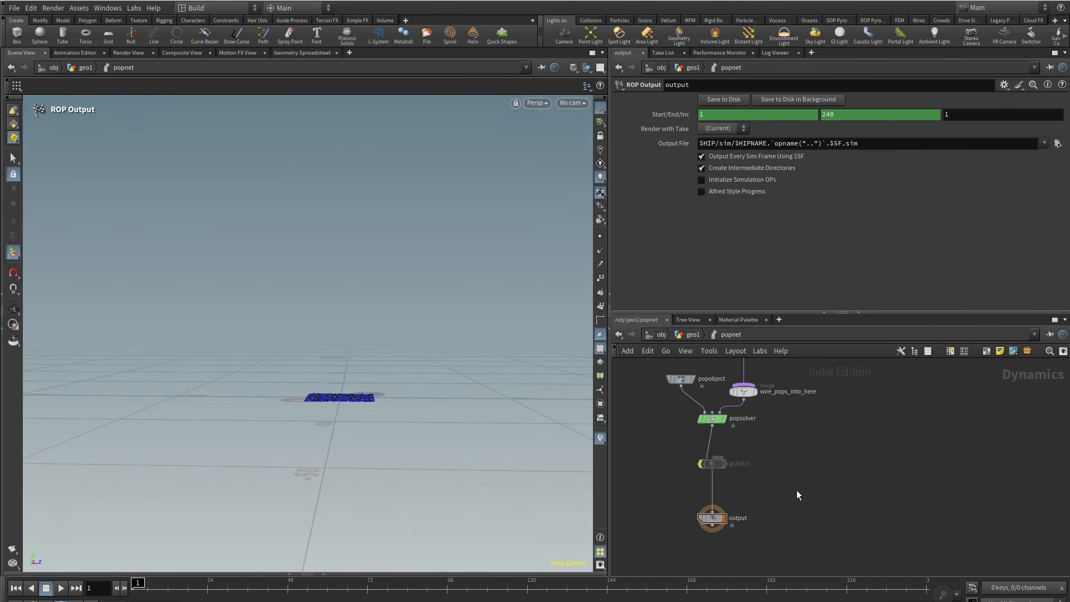
{"action": "scroll", "coordinate": [713, 467], "scroll_direction": "up", "scroll_amount": 1}
{"action": "left_click", "coordinate": [693, 447]}
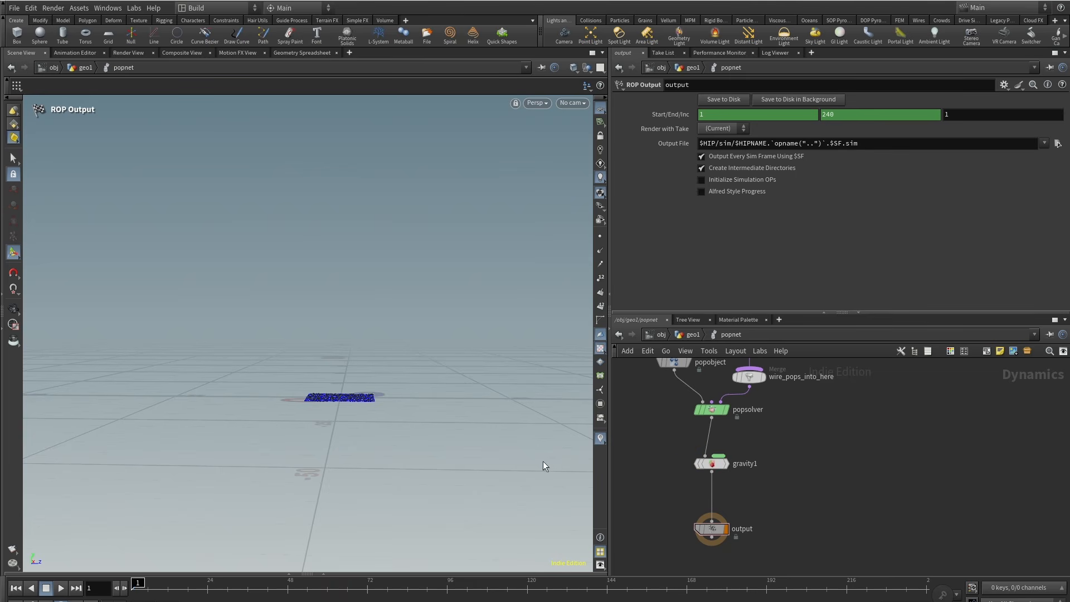
Return to the geo1 network and raise grid1 along Y to a center height of about 7.6.
{"action": "middle_click_drag", "start_coordinate": [823, 414], "coordinate": [823, 471]}
{"action": "left_click", "coordinate": [694, 335]}
{"action": "left_click_drag", "start_coordinate": [745, 407], "coordinate": [852, 449]}
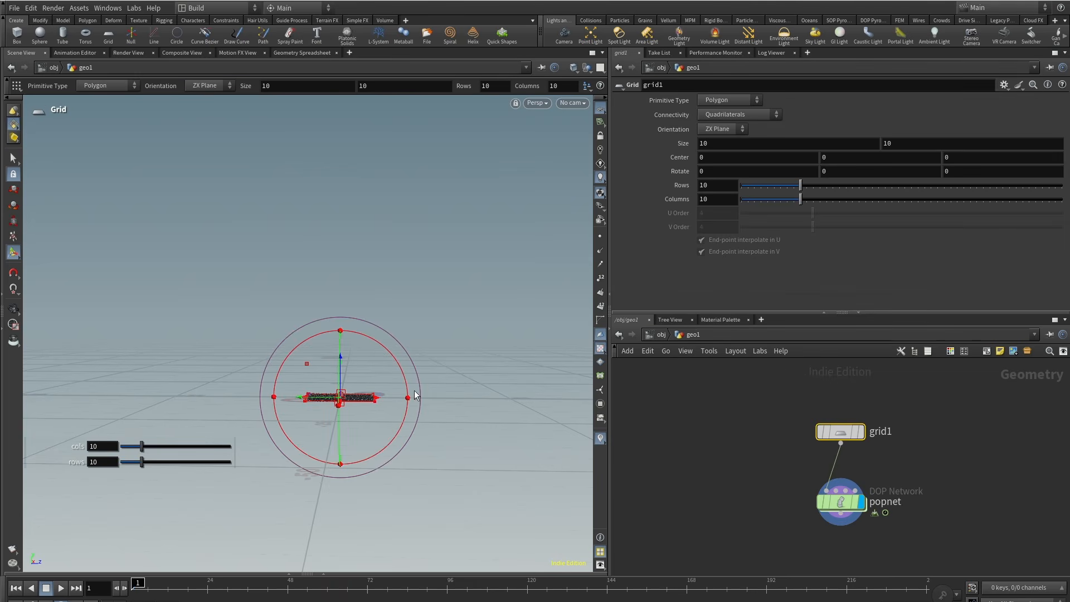
{"action": "left_click_drag", "start_coordinate": [415, 392], "coordinate": [347, 313], "text": "alt"}
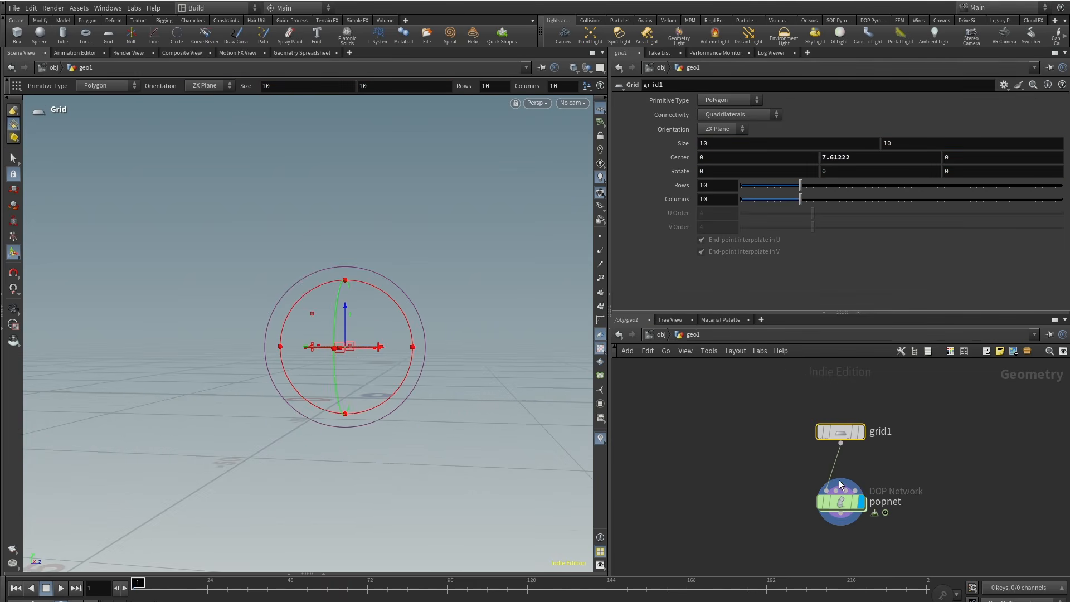
Play the popnet simulation for about 50 frames and inspect how the particles fall under gravity.
{"action": "double_click", "coordinate": [839, 484]}
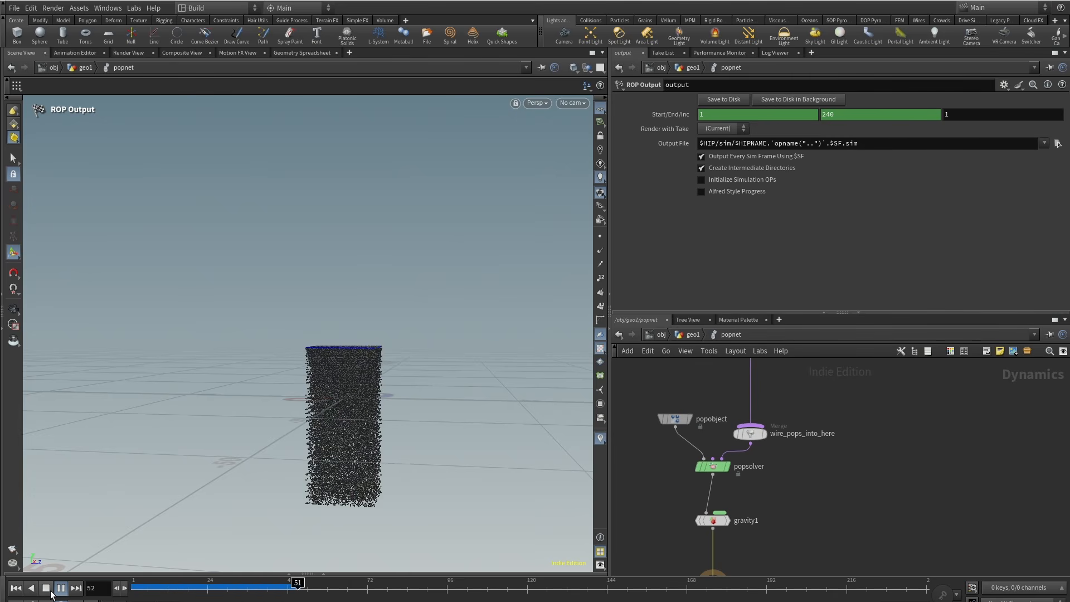
{"action": "left_click", "coordinate": [50, 594]}
{"action": "right_click_drag", "start_coordinate": [338, 400], "coordinate": [436, 348], "text": "alt"}
{"action": "left_click_drag", "start_coordinate": [437, 348], "coordinate": [378, 397], "text": "alt"}
{"action": "scroll", "coordinate": [860, 424], "scroll_direction": "up", "scroll_amount": 2}
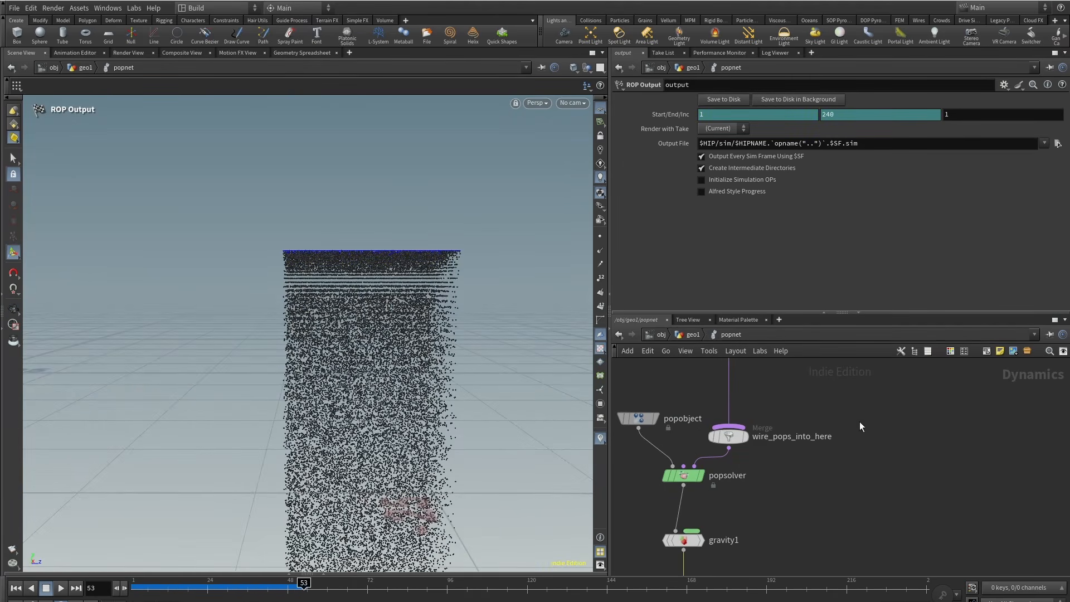
Add a polygon sphere to the geo1 network and set its uniform scale to about 3.84.
{"action": "left_click", "coordinate": [691, 335]}
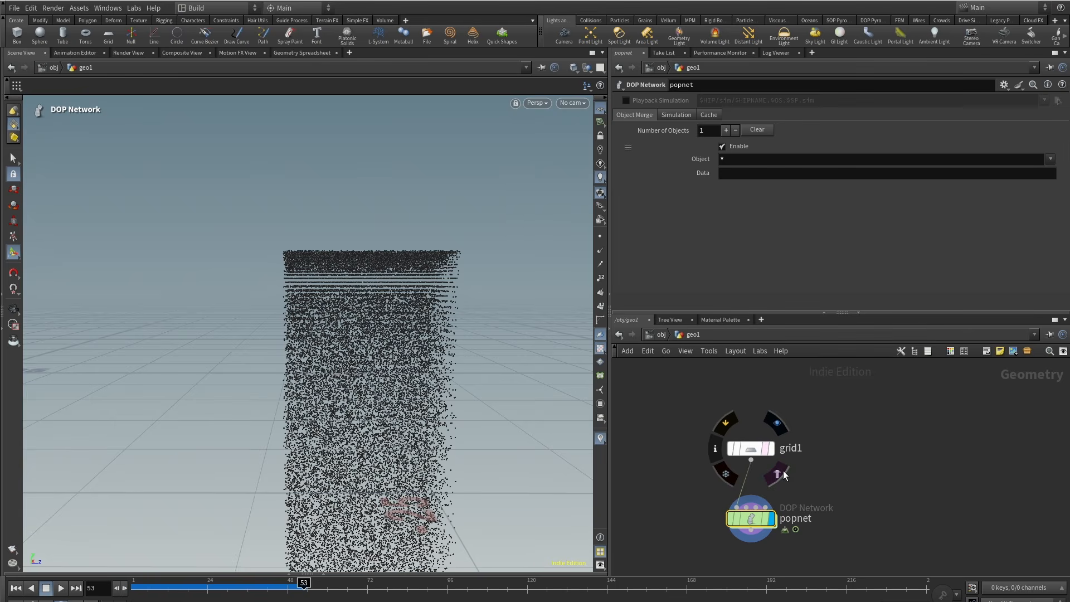
{"action": "key", "text": "Tab"}
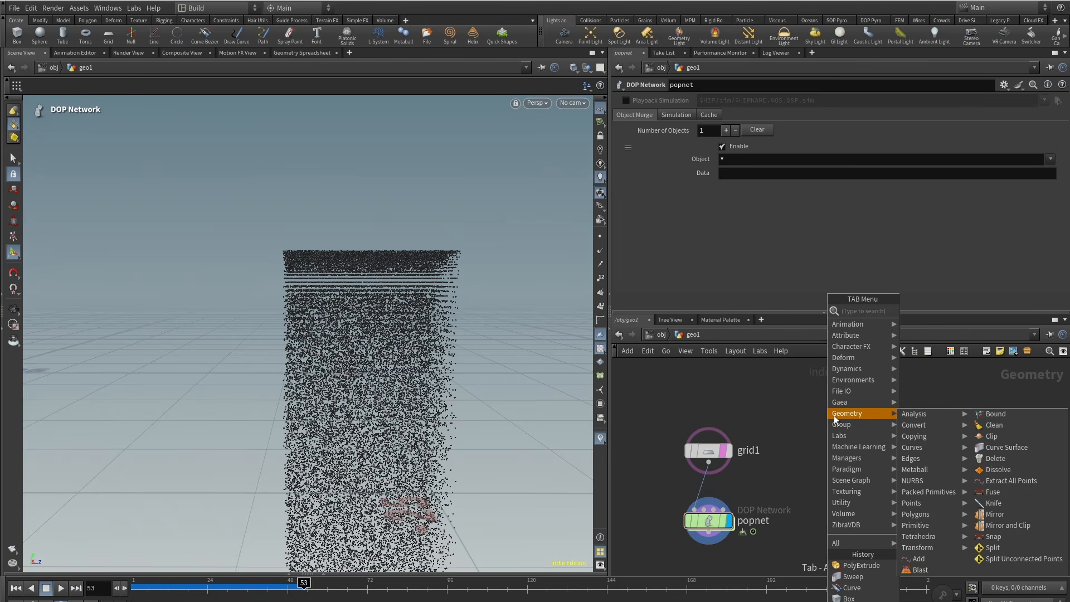
{"action": "type", "text": "spher"}
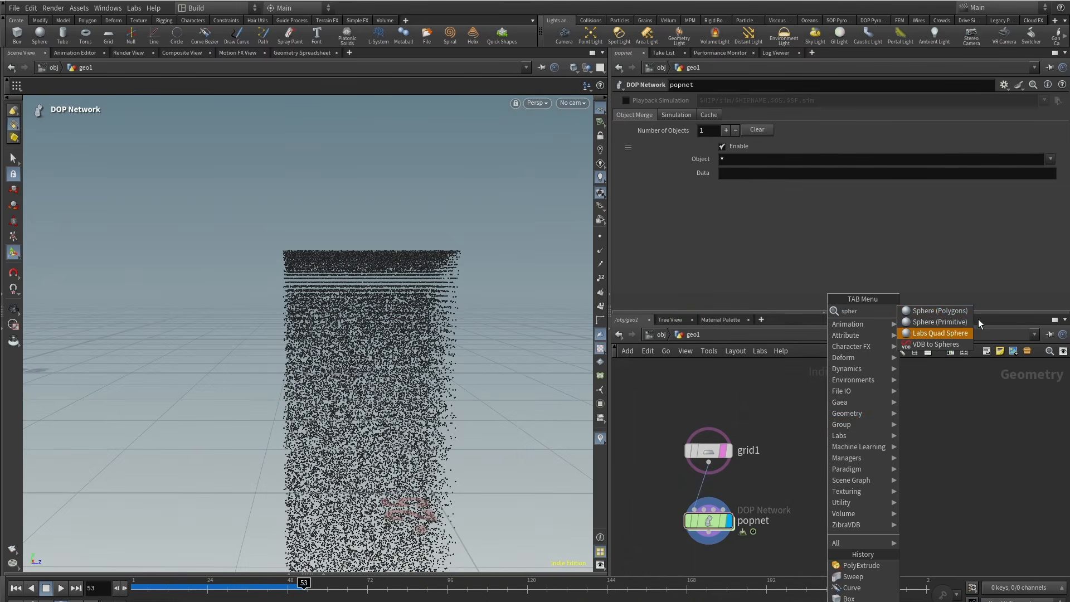
{"action": "left_click", "coordinate": [927, 312]}
{"action": "left_click", "coordinate": [839, 400]}
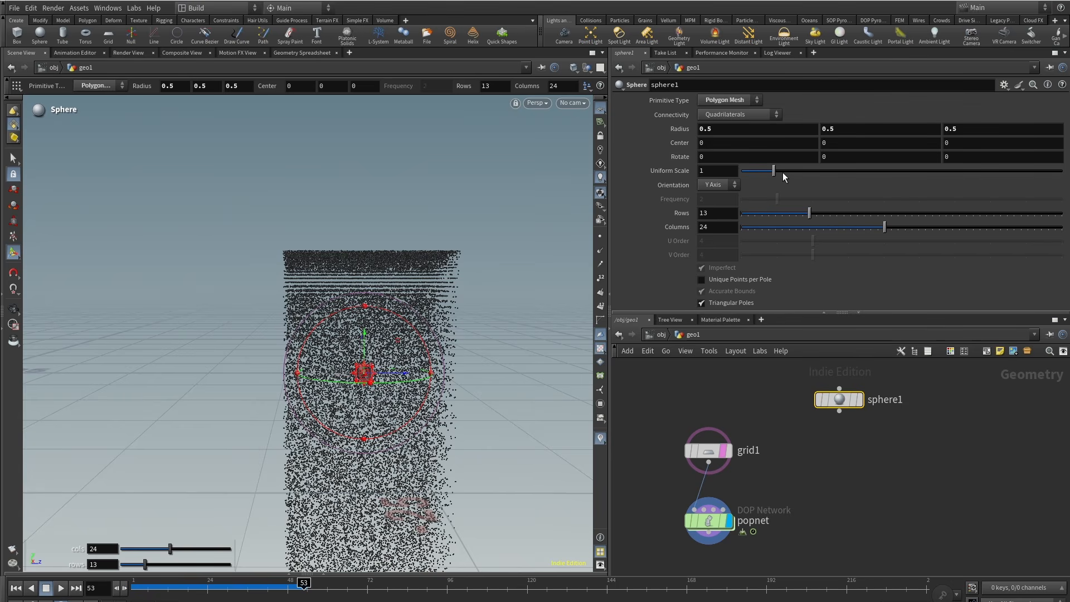
{"action": "left_click_drag", "start_coordinate": [783, 172], "coordinate": [864, 170]}
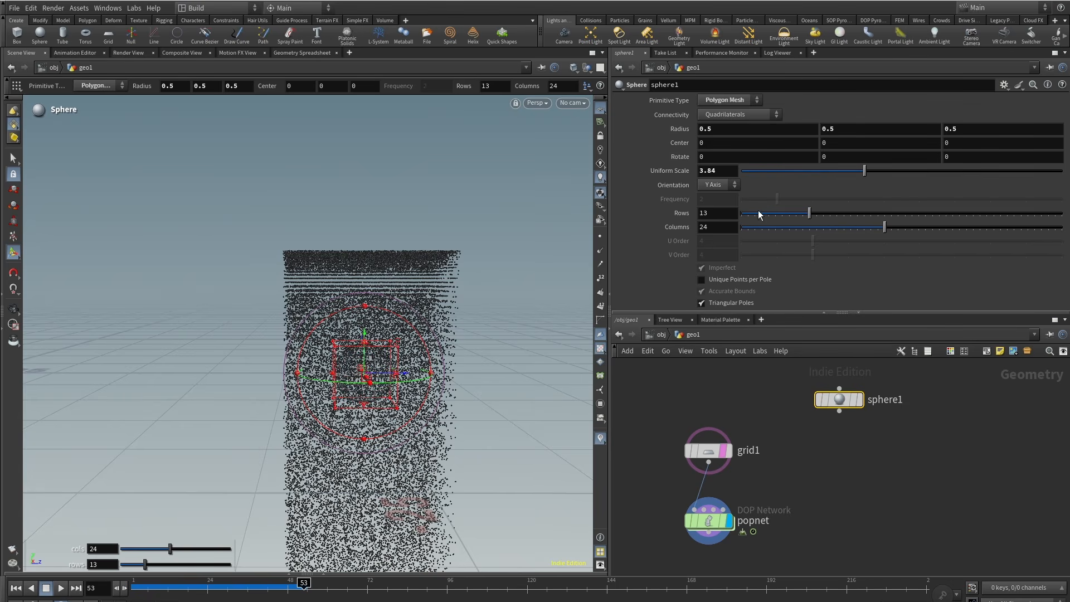
At frame 1, move the sphere along Z to about -12.07, beside the particle stream, and keyframe its center.
{"action": "left_click_drag", "start_coordinate": [386, 340], "coordinate": [390, 411], "text": "alt"}
{"action": "left_click_drag", "start_coordinate": [170, 589], "coordinate": [107, 587]}
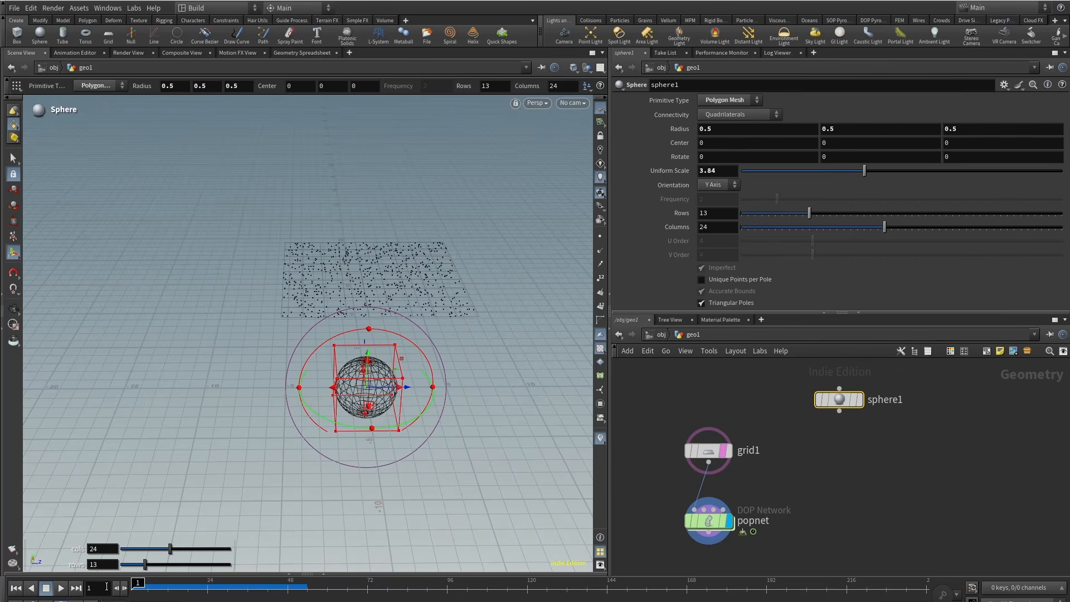
{"action": "left_click_drag", "start_coordinate": [408, 393], "coordinate": [384, 355], "text": "alt"}
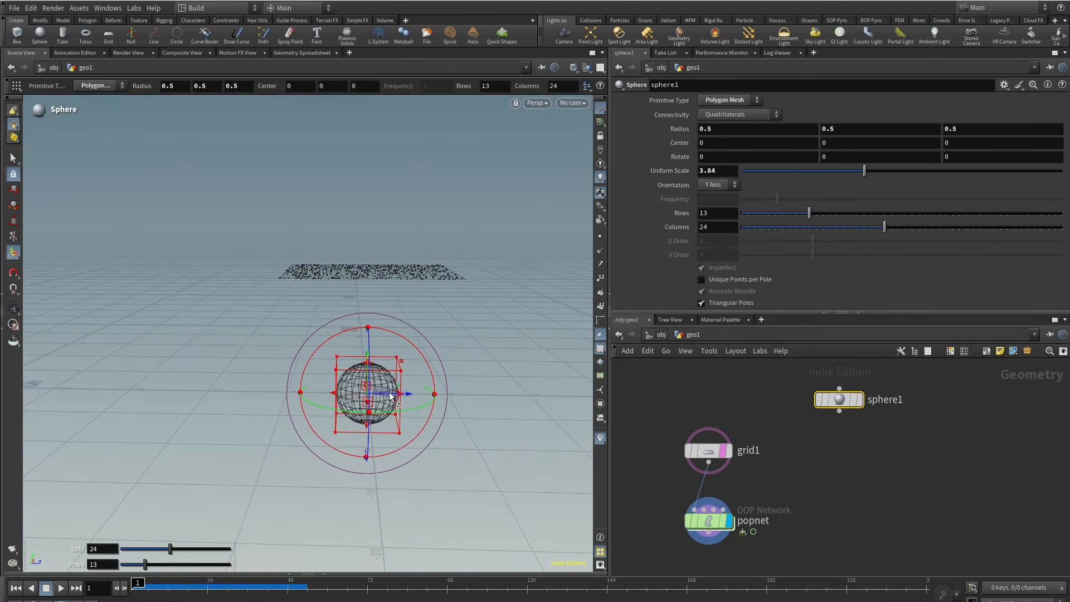
{"action": "left_click_drag", "start_coordinate": [391, 392], "coordinate": [198, 385]}
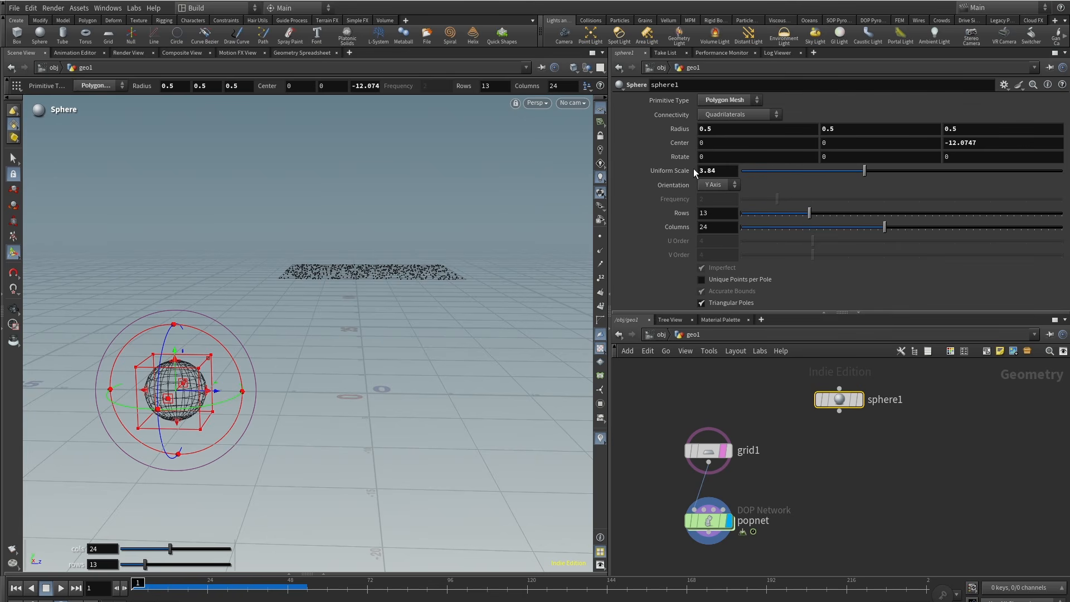
{"action": "left_click", "coordinate": [679, 144], "text": "alt"}
At frame 55, move the sphere through the particle stream to about 8.24 on Z to key its end position.
{"action": "left_click", "coordinate": [185, 583]}
{"action": "left_click_drag", "start_coordinate": [185, 583], "coordinate": [312, 586]}
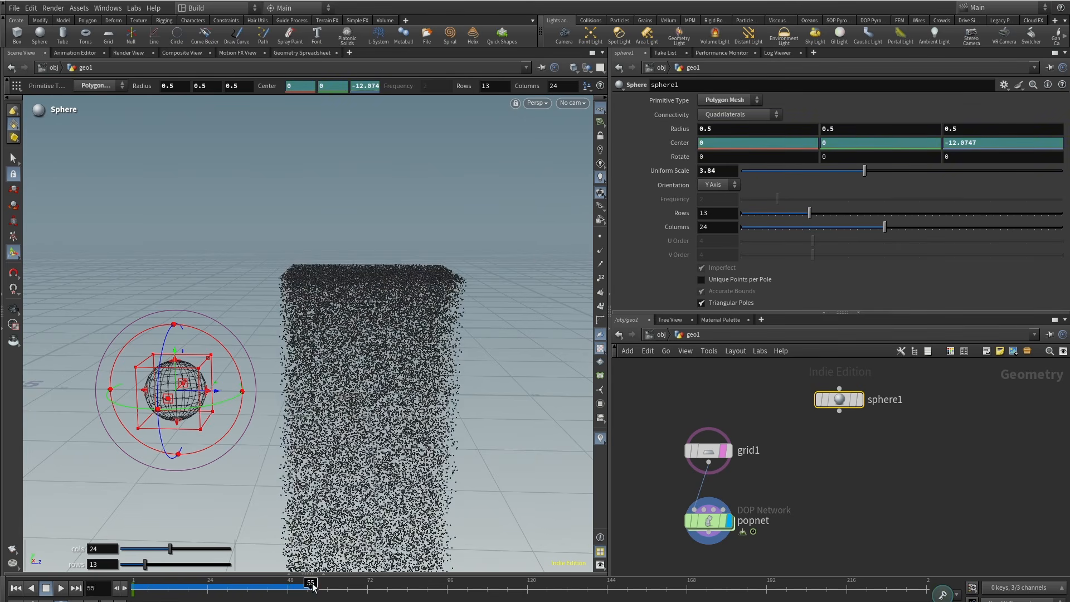
{"action": "left_click_drag", "start_coordinate": [225, 393], "coordinate": [549, 392]}
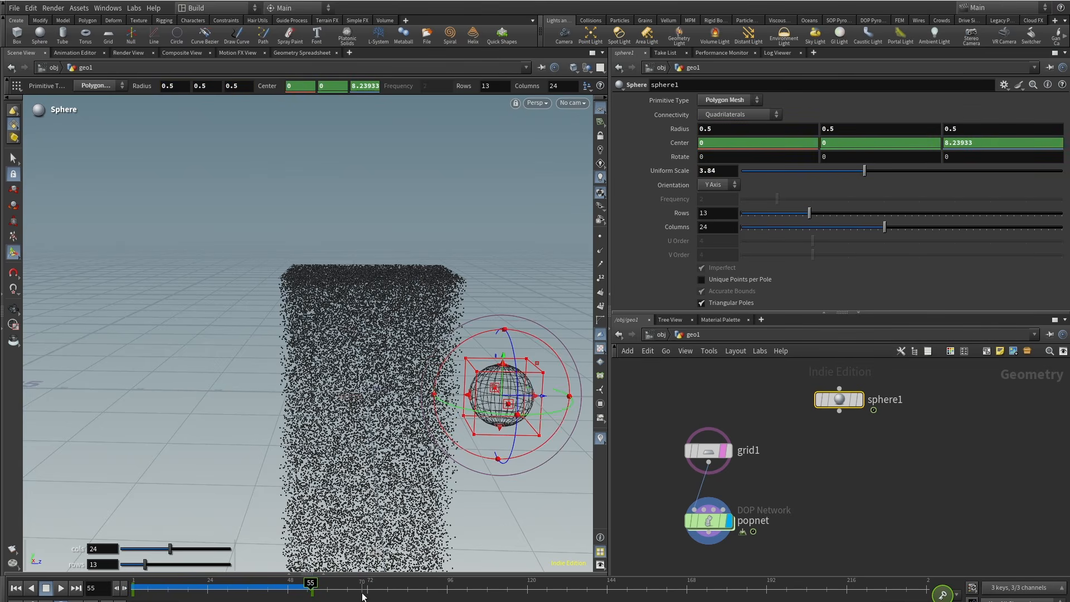
Shift both of the sphere's keyframes later on the timeline and play the animation to check its timing.
{"action": "left_click_drag", "start_coordinate": [372, 596], "coordinate": [111, 597], "text": "shift"}
{"action": "middle_click_drag", "start_coordinate": [196, 589], "coordinate": [365, 589]}
{"action": "left_click_drag", "start_coordinate": [172, 589], "coordinate": [79, 596]}
{"action": "left_click", "coordinate": [60, 589]}
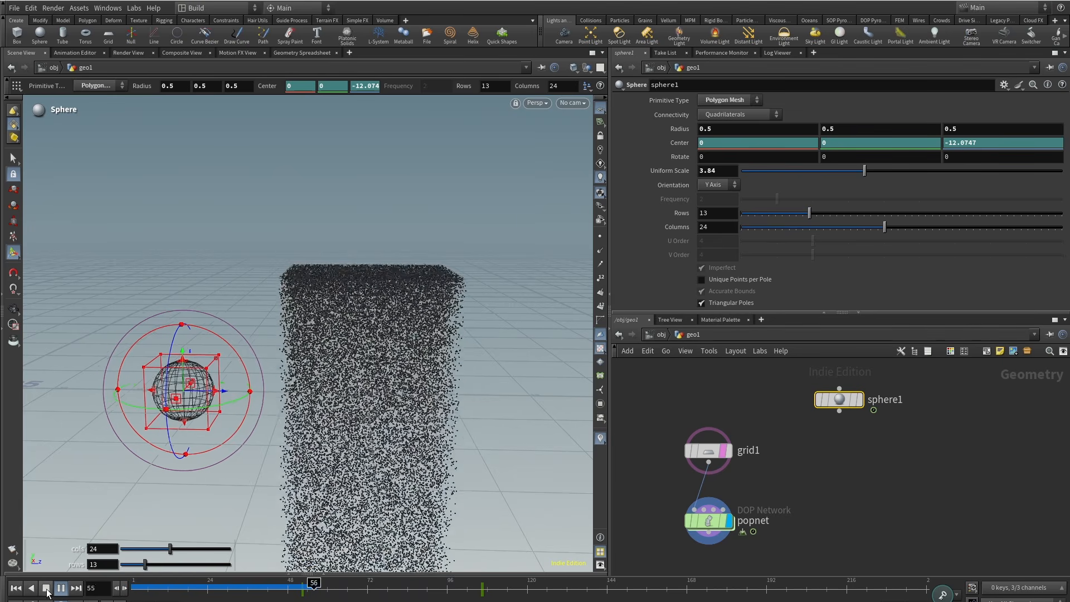
{"action": "left_click", "coordinate": [46, 589]}
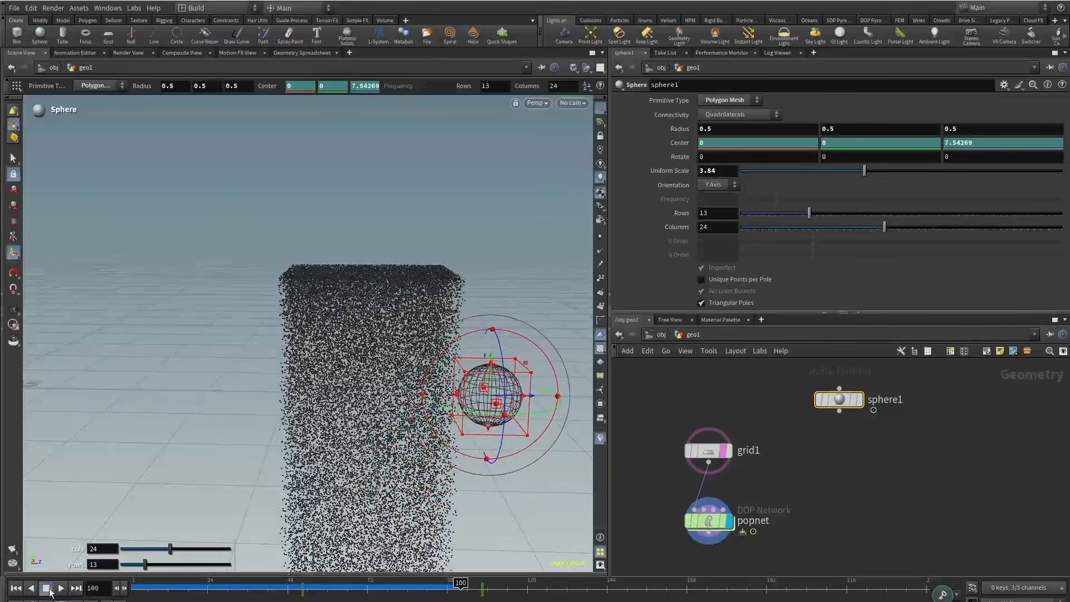
Turn off the template display of grid1, enter the popnet network and return to frame 1.
{"action": "left_click", "coordinate": [811, 487]}
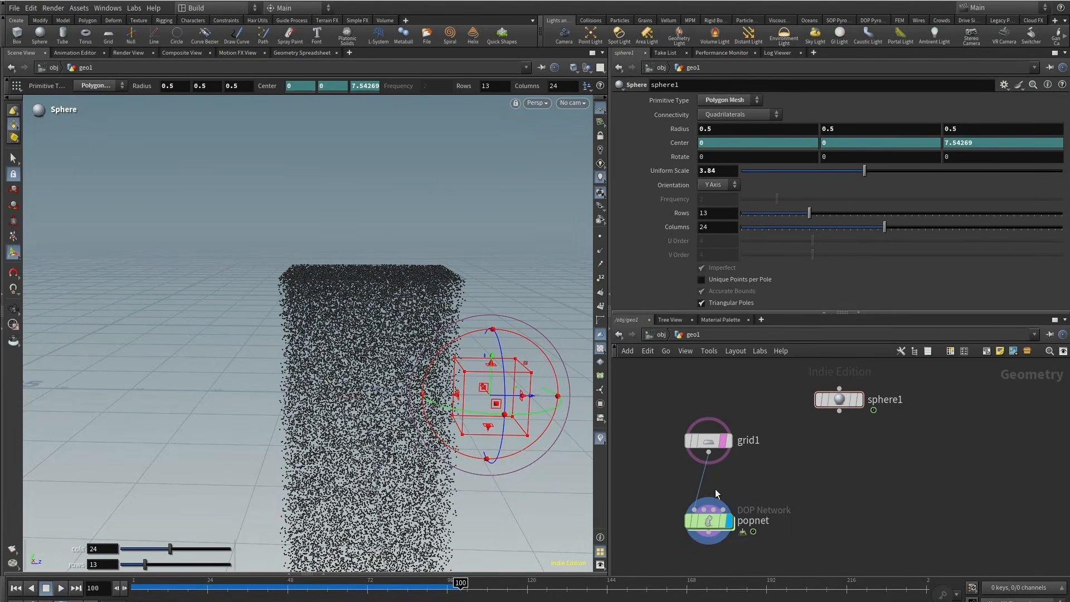
{"action": "left_click", "coordinate": [712, 524]}
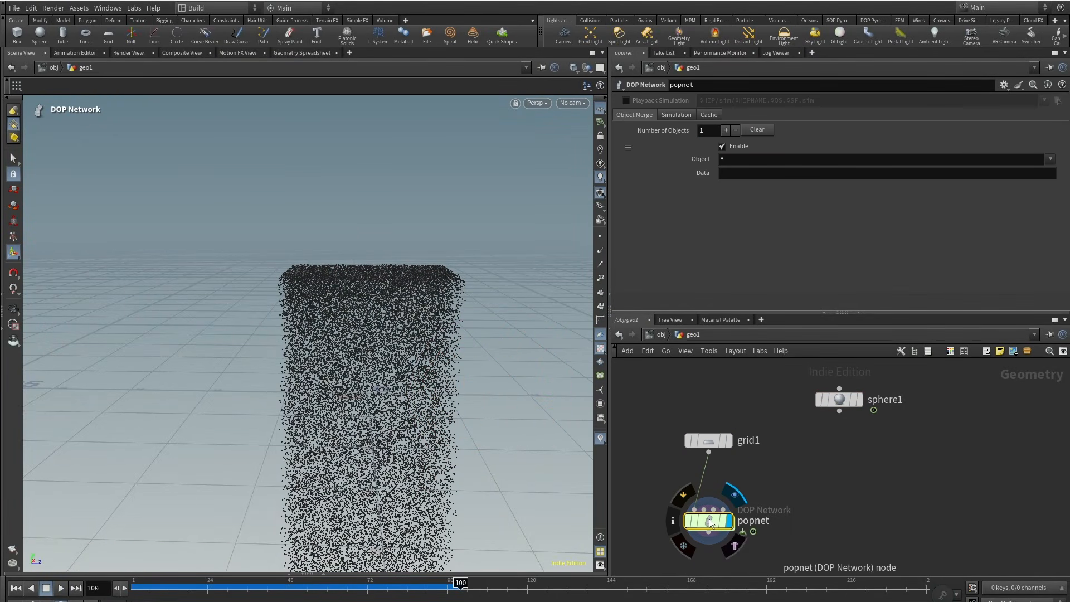
{"action": "double_click", "coordinate": [708, 519]}
{"action": "left_click_drag", "start_coordinate": [157, 586], "coordinate": [97, 600]}
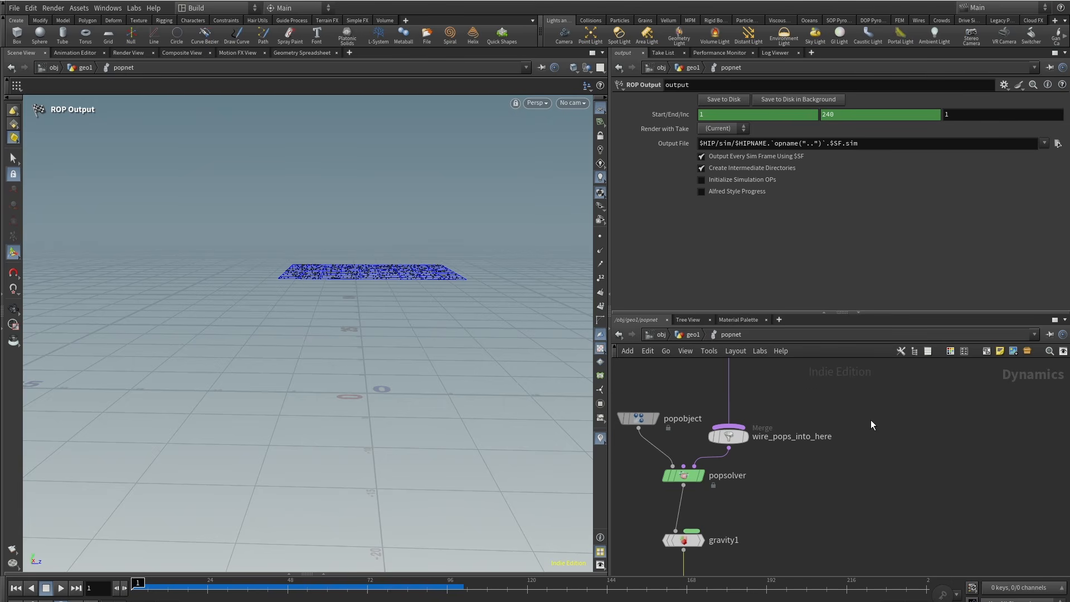
Add a POP Wind Shadow node and insert it on the wire between source_first_input and wire_pops_into_here.
{"action": "middle_click_drag", "start_coordinate": [871, 419], "coordinate": [874, 498]}
{"action": "scroll", "coordinate": [836, 437], "scroll_direction": "down", "scroll_amount": 3}
{"action": "middle_click_drag", "start_coordinate": [828, 429], "coordinate": [823, 500]}
{"action": "key", "text": "Tab"}
{"action": "mouse_move", "coordinate": [836, 445]}
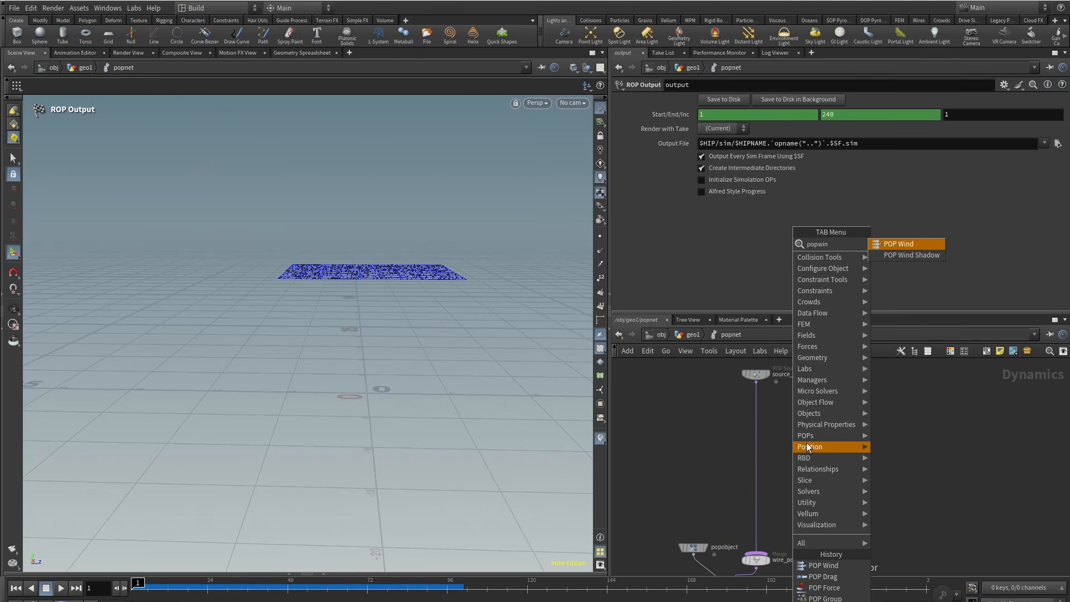
{"action": "left_click", "coordinate": [920, 257]}
{"action": "scroll", "coordinate": [779, 485], "scroll_direction": "up", "scroll_amount": 2}
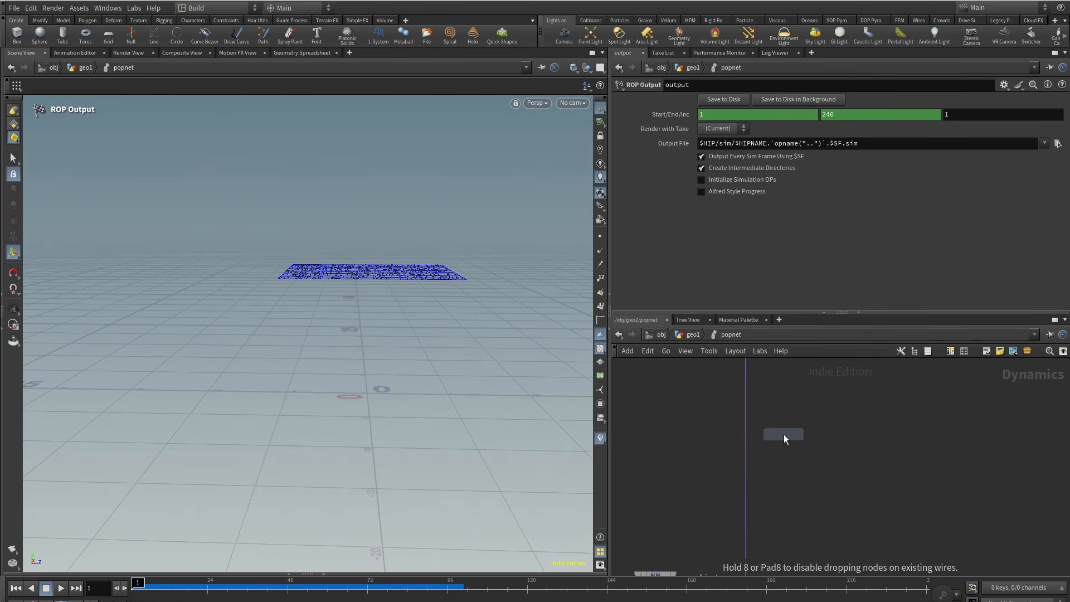
{"action": "left_click", "coordinate": [784, 435]}
{"action": "middle_click_drag", "start_coordinate": [808, 474], "coordinate": [818, 526]}
{"action": "left_click_drag", "start_coordinate": [800, 491], "coordinate": [755, 517]}
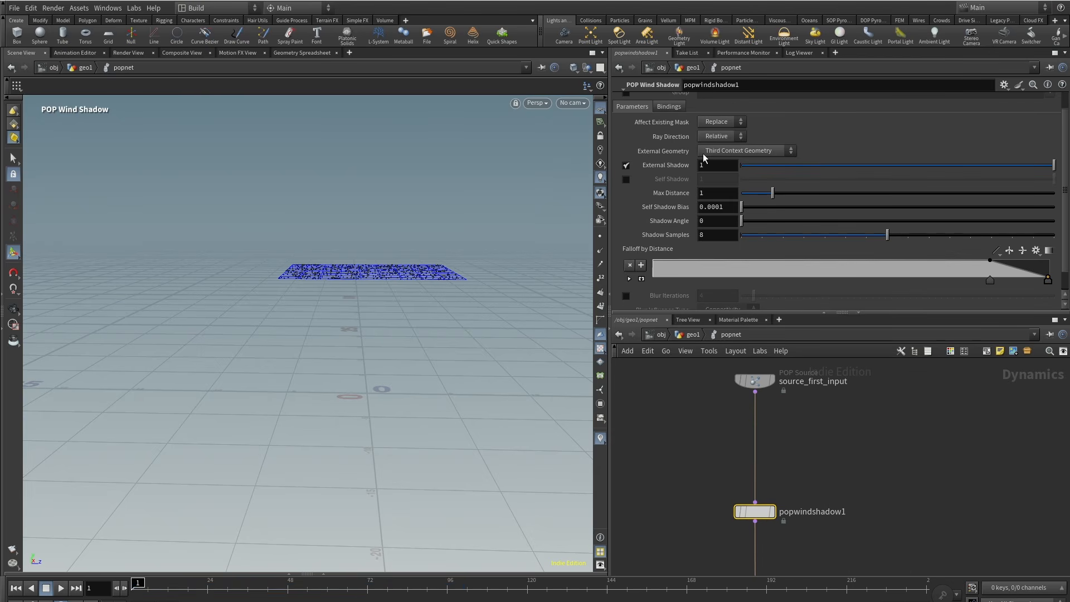
Connect sphere1 to the third input of popnet in geo1 and go back inside popnet.
{"action": "left_click", "coordinate": [692, 334]}
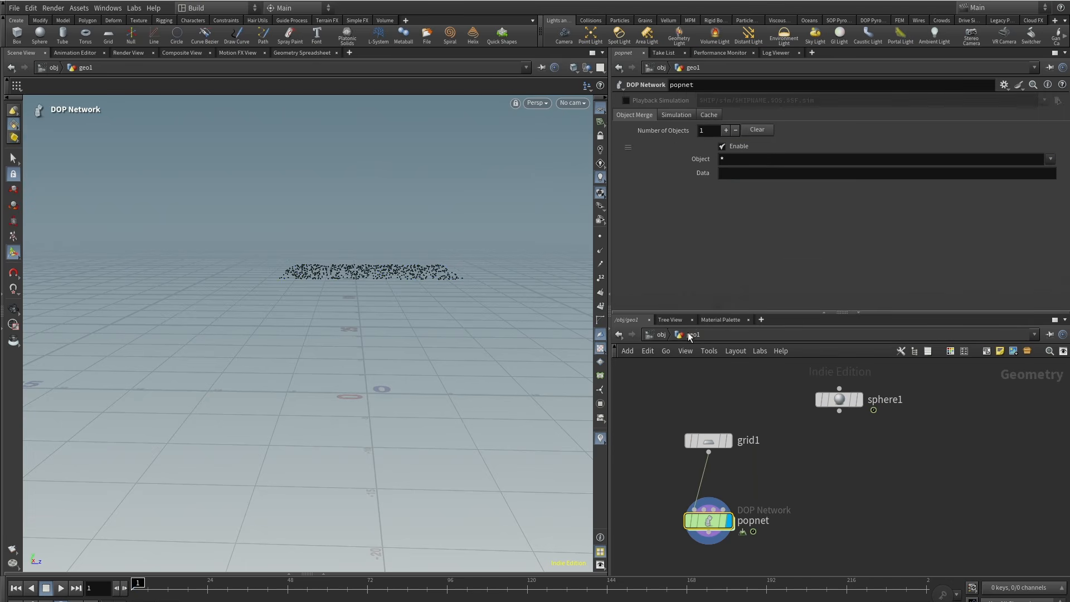
{"action": "left_click", "coordinate": [714, 509]}
{"action": "left_click", "coordinate": [828, 438]}
{"action": "double_click", "coordinate": [709, 520]}
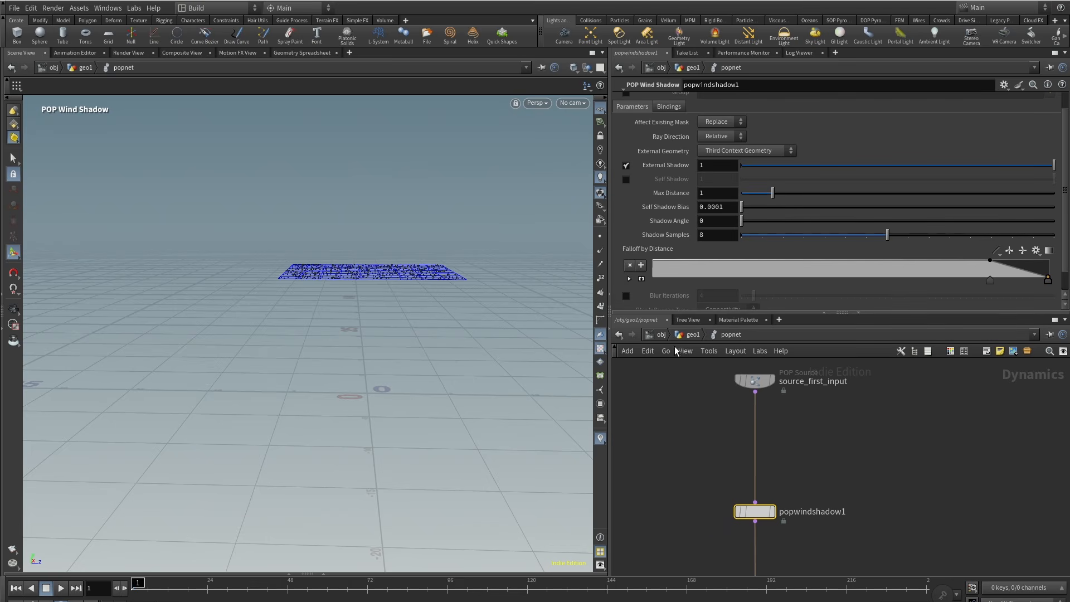
Add a Point Velocity node in geo1 and insert it between sphere1 and popnet.
{"action": "left_click", "coordinate": [693, 335]}
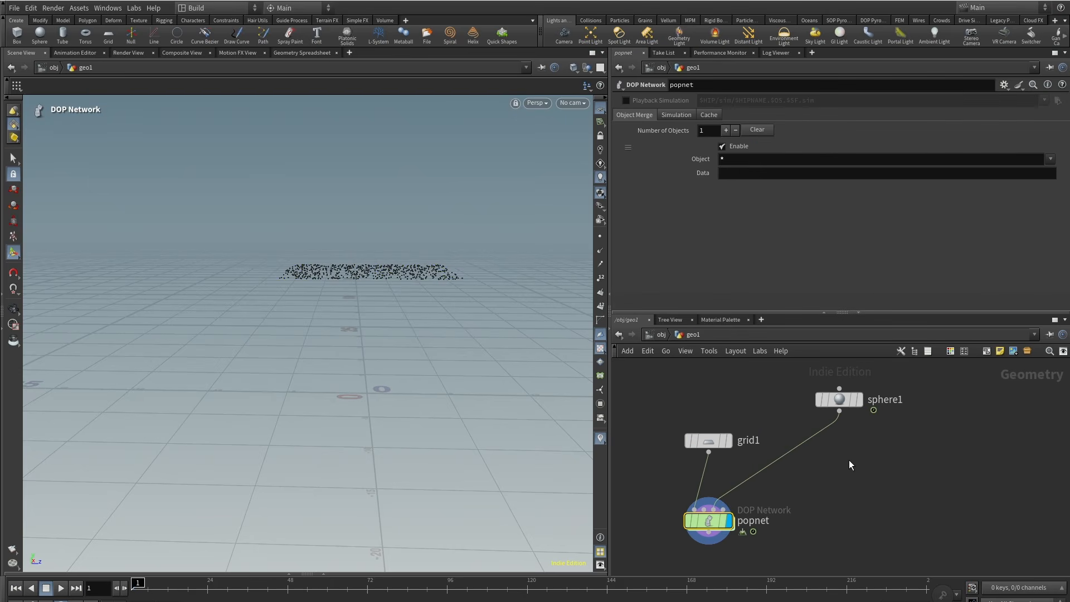
{"action": "key", "text": "Tab"}
{"action": "type", "text": "povel"}
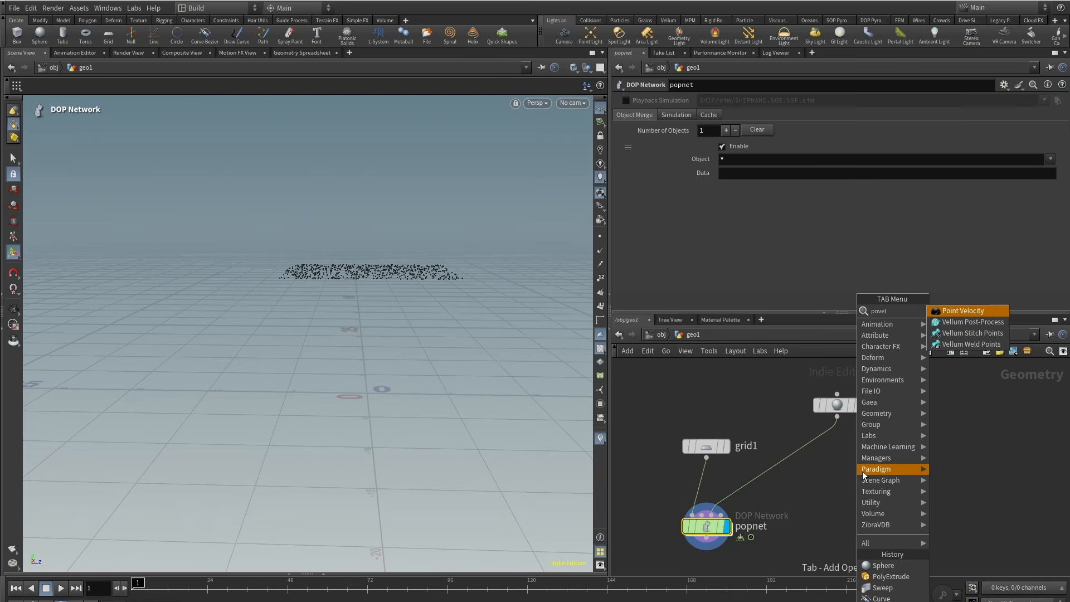
{"action": "left_click", "coordinate": [960, 311]}
{"action": "left_click", "coordinate": [803, 488]}
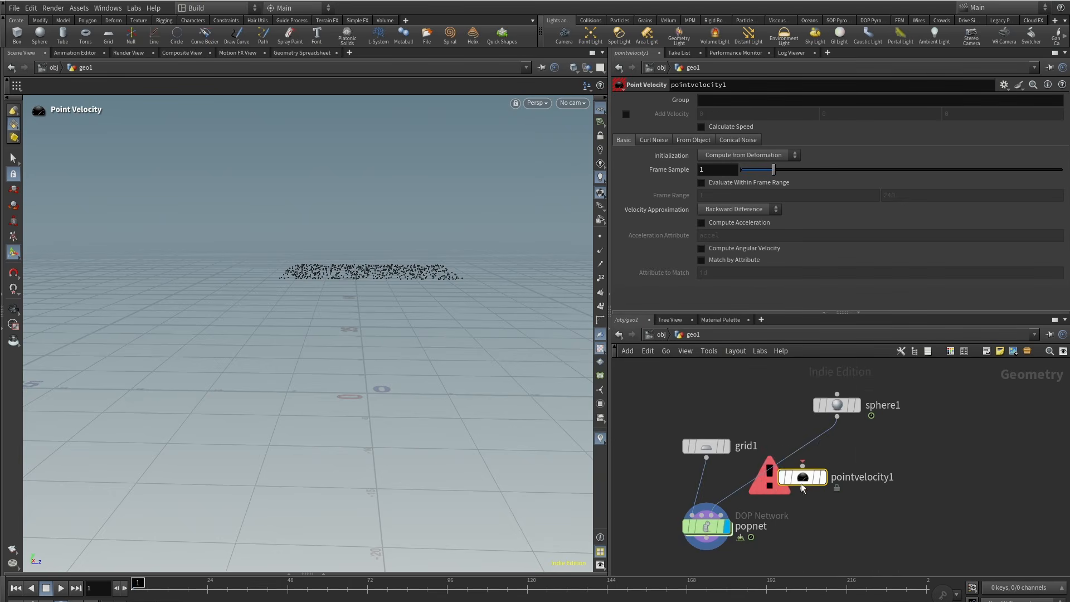
{"action": "left_click_drag", "start_coordinate": [803, 488], "coordinate": [837, 479]}
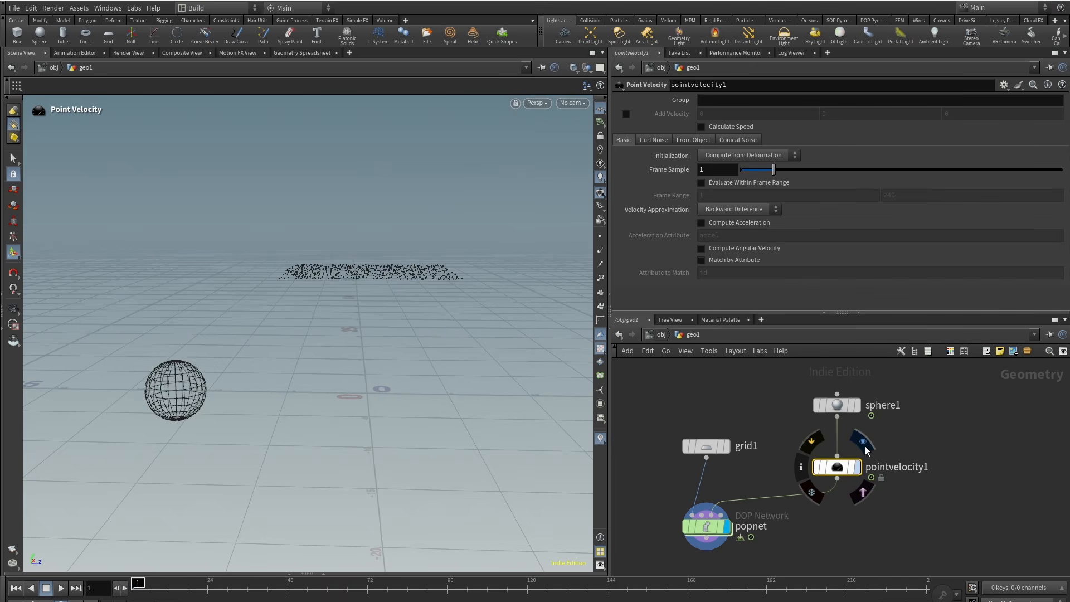
Display pointvelocity1 with point trails at frame 82 and change its velocity approximation method.
{"action": "left_click", "coordinate": [865, 448]}
{"action": "left_click_drag", "start_coordinate": [268, 595], "coordinate": [400, 595]}
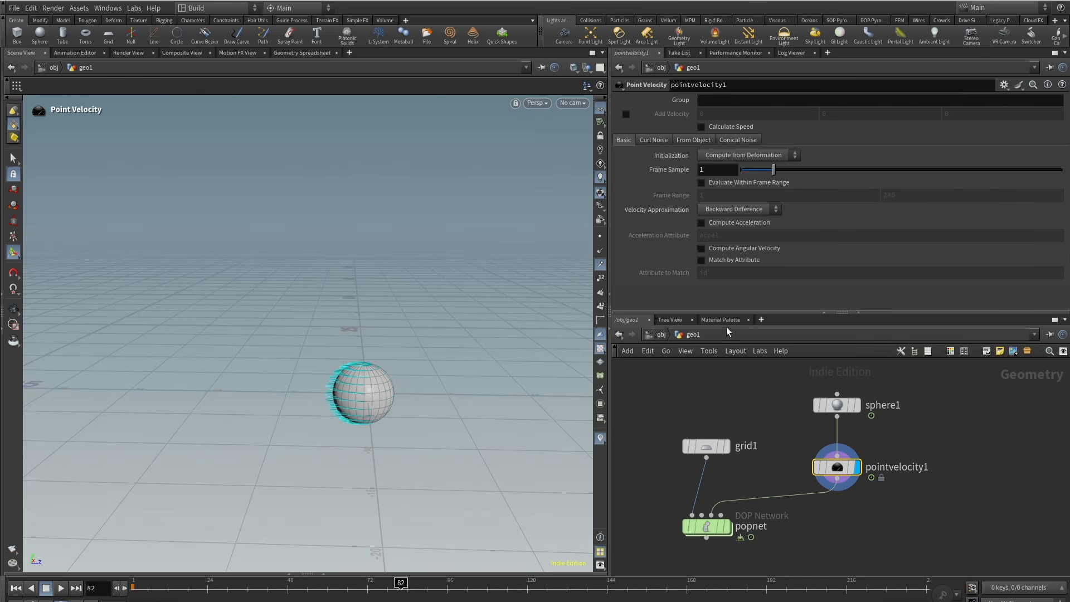
{"action": "left_click", "coordinate": [761, 210]}
{"action": "left_click", "coordinate": [750, 231]}
Replay the popnet simulation from frame 1 with the point trails hidden.
{"action": "double_click", "coordinate": [710, 478]}
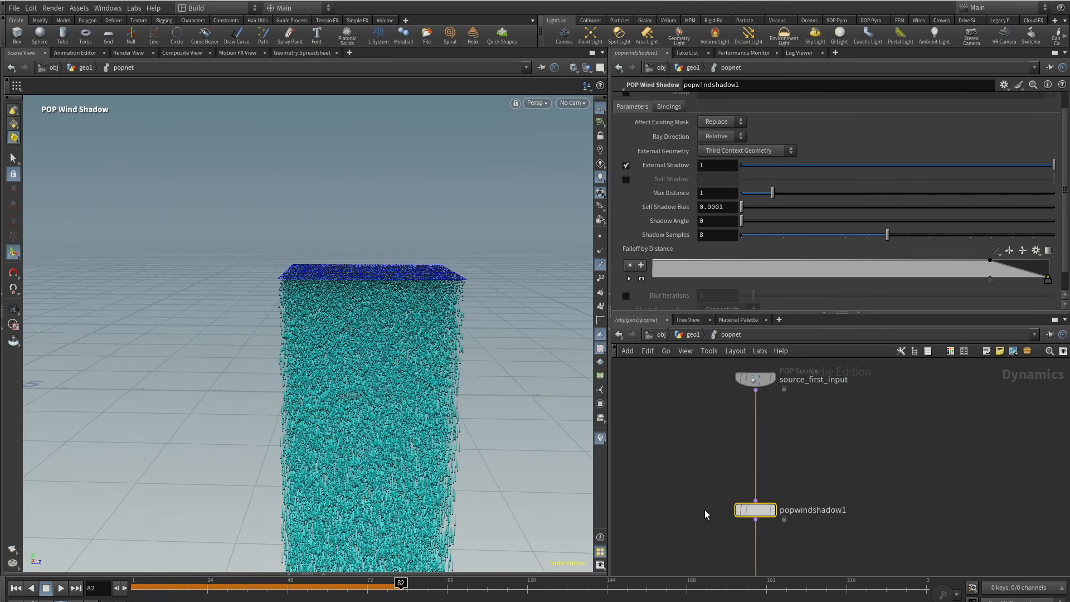
{"action": "left_click", "coordinate": [601, 270]}
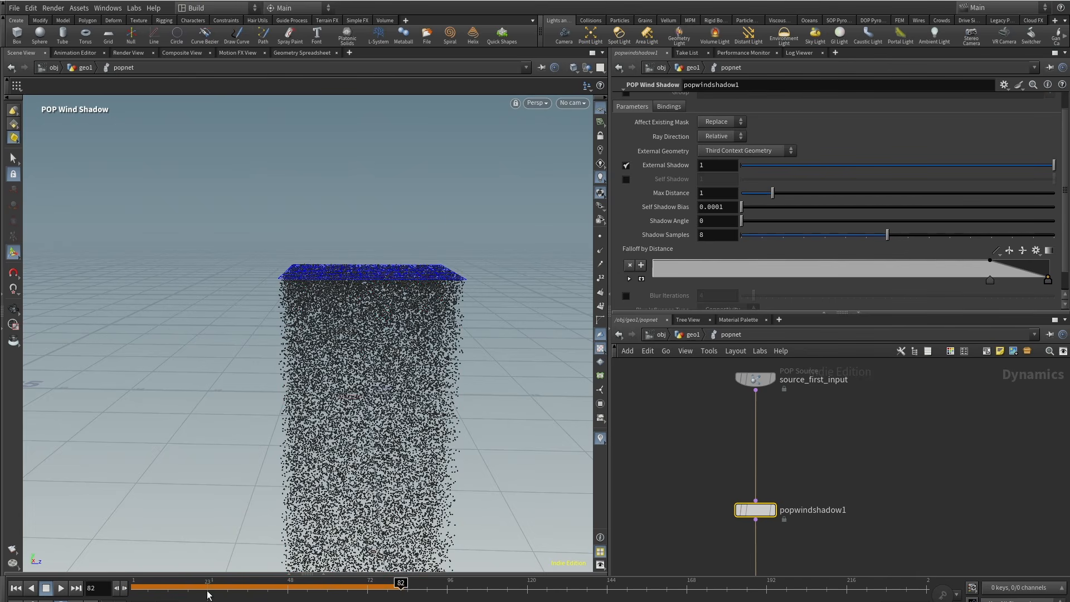
{"action": "left_click", "coordinate": [133, 589]}
{"action": "left_click", "coordinate": [60, 588]}
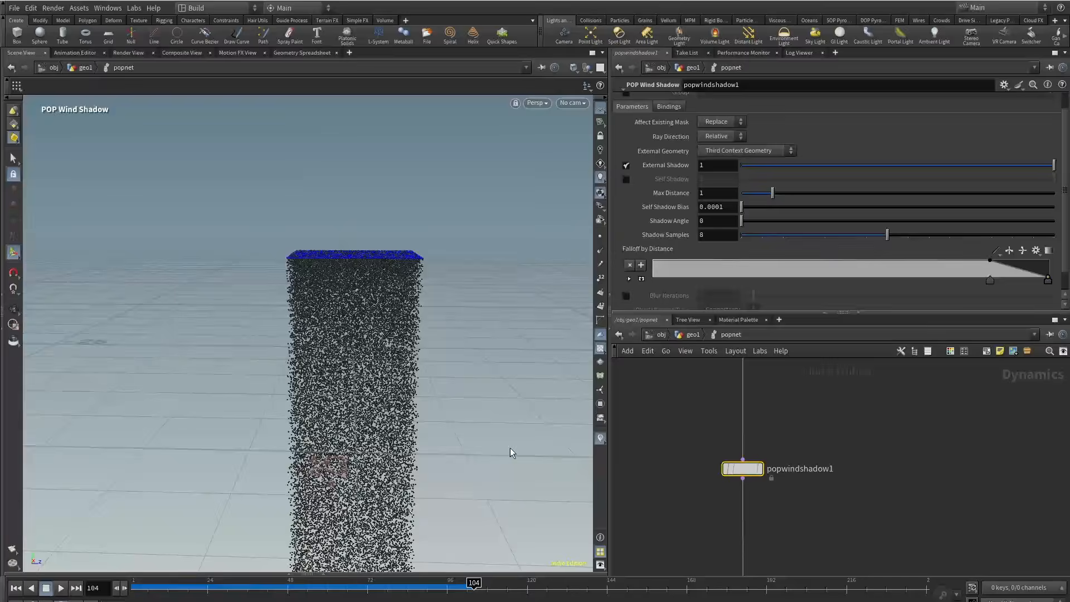
Add a POP Wind node with a Z wind velocity of 20 between source_first_input and popwindshadow1.
{"action": "mouse_move", "coordinate": [345, 390]}
{"action": "left_mouse_down", "text": "alt"}
{"action": "mouse_move", "coordinate": [342, 370]}
{"action": "mouse_move", "coordinate": [346, 478]}
{"action": "mouse_move", "coordinate": [333, 381]}
{"action": "left_mouse_up", "text": "alt"}
{"action": "scroll", "coordinate": [808, 502], "scroll_direction": "down", "scroll_amount": 3}
{"action": "mouse_move", "coordinate": [806, 506]}
{"action": "middle_mouse_down"}
{"action": "mouse_move", "coordinate": [827, 382]}
{"action": "mouse_move", "coordinate": [802, 515]}
{"action": "middle_mouse_up"}
{"action": "scroll", "coordinate": [796, 463], "scroll_direction": "up", "scroll_amount": 3}
{"action": "key", "text": "Tab"}
{"action": "type", "text": "popw"}
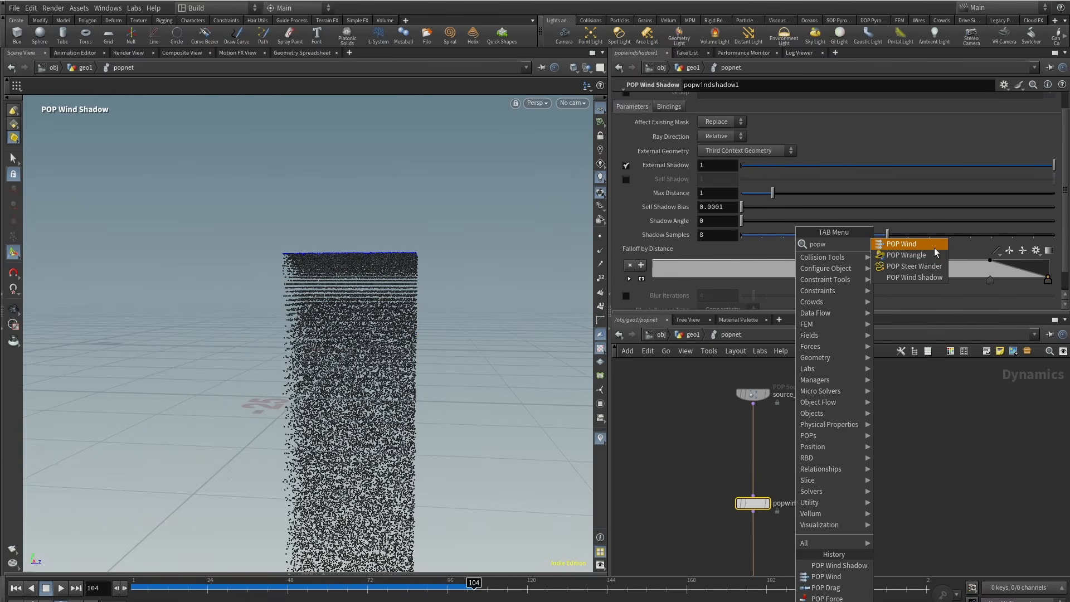
{"action": "left_click", "coordinate": [935, 247]}
{"action": "left_click", "coordinate": [744, 454]}
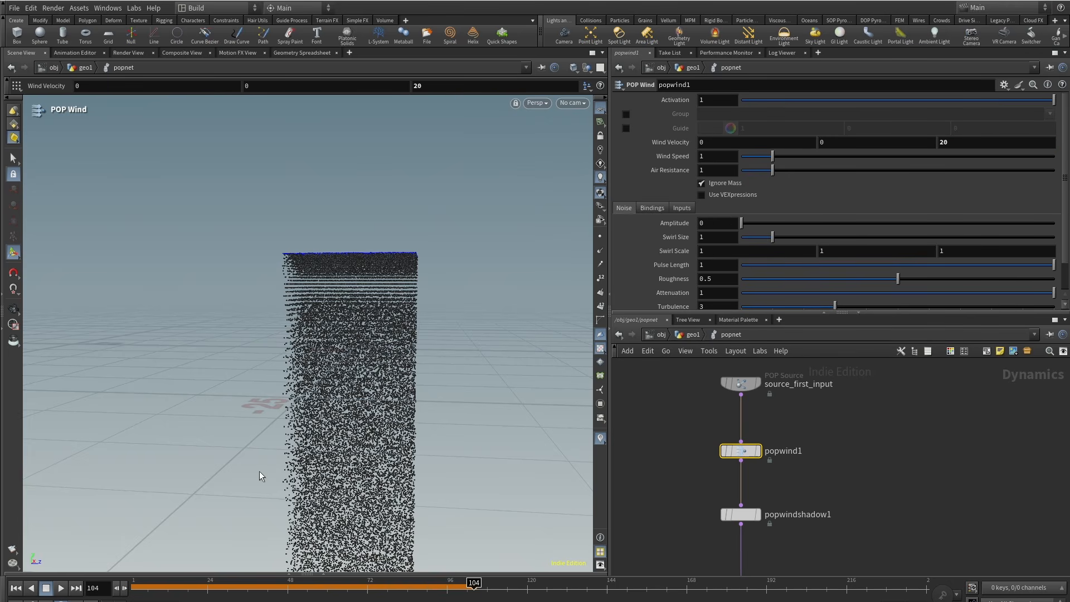
Lower popwind1's Z wind velocity to 2 and finally to 1, replaying the particles at each value.
{"action": "left_click_drag", "start_coordinate": [148, 589], "coordinate": [85, 599]}
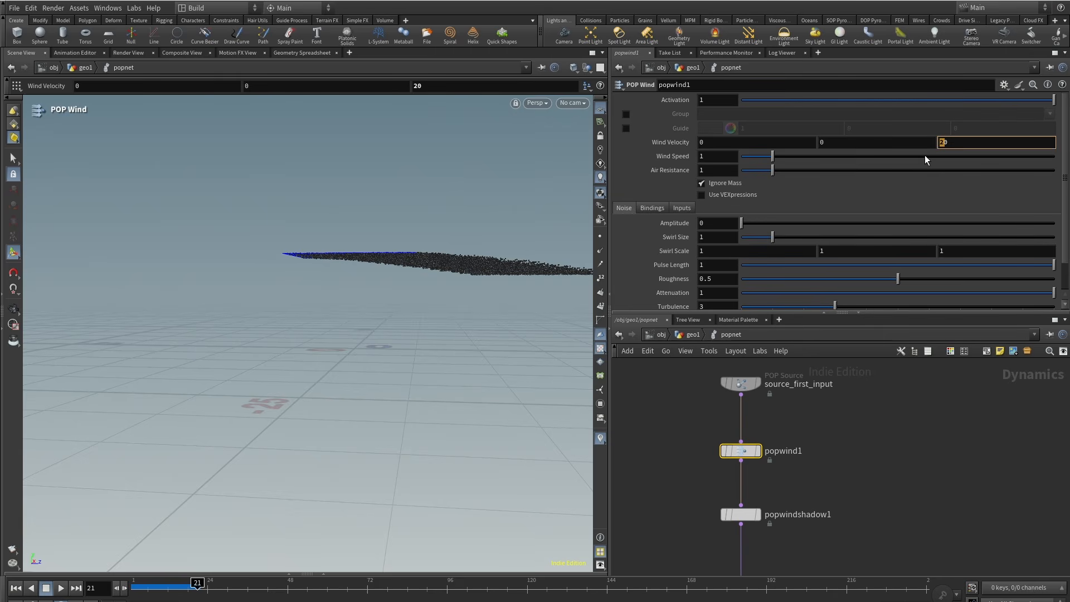
{"action": "left_click_drag", "start_coordinate": [143, 589], "coordinate": [374, 589]}
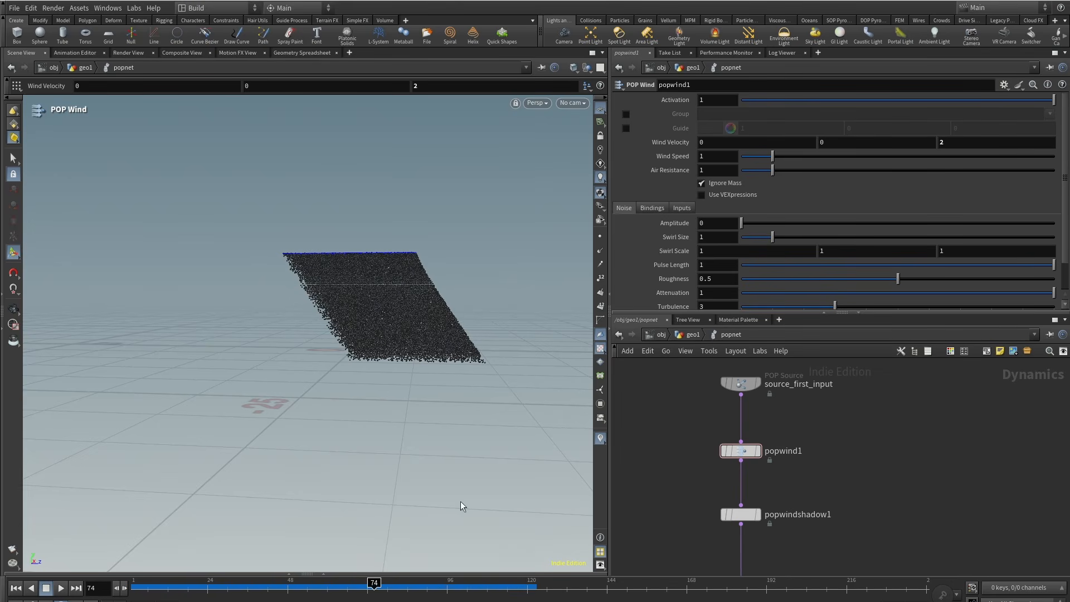
{"action": "type", "text": "1"}
{"action": "key", "text": "Return"}
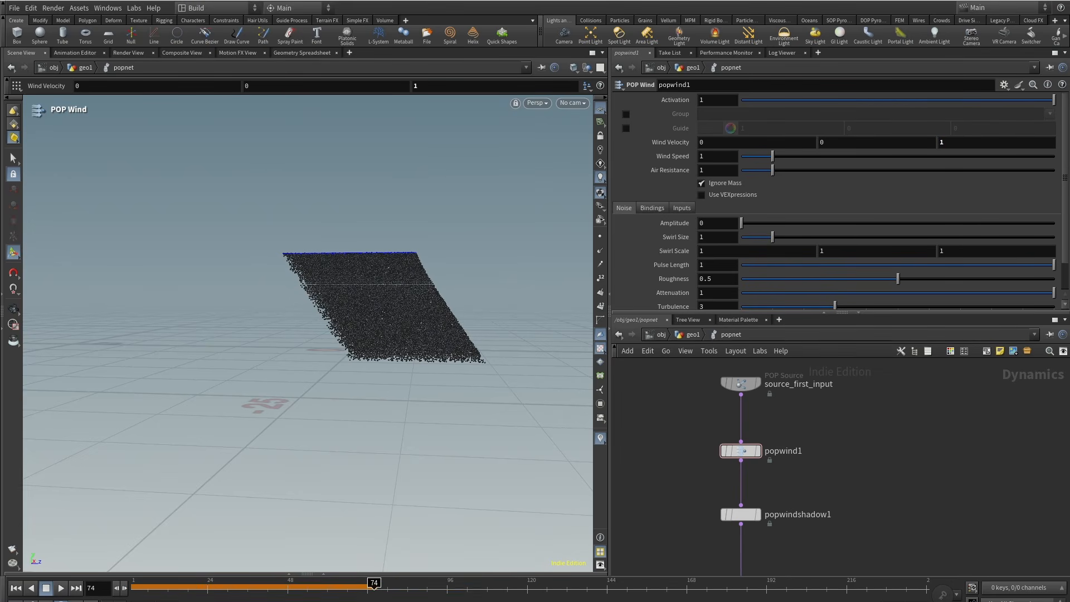
{"action": "left_click_drag", "start_coordinate": [150, 598], "coordinate": [481, 558]}
{"action": "right_click_drag", "start_coordinate": [457, 403], "coordinate": [518, 245], "text": "alt"}
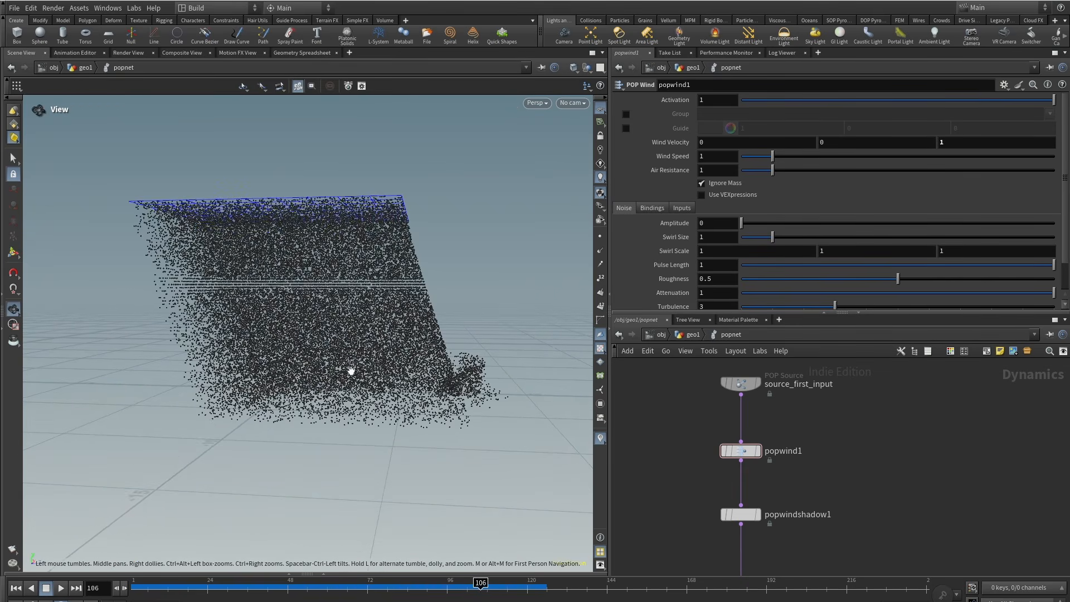
{"action": "mouse_move", "coordinate": [351, 370]}
{"action": "left_mouse_down", "text": "alt"}
{"action": "mouse_move", "coordinate": [361, 384]}
{"action": "mouse_move", "coordinate": [346, 375]}
{"action": "left_mouse_up", "text": "alt"}
{"action": "left_click_drag", "start_coordinate": [158, 594], "coordinate": [121, 592]}
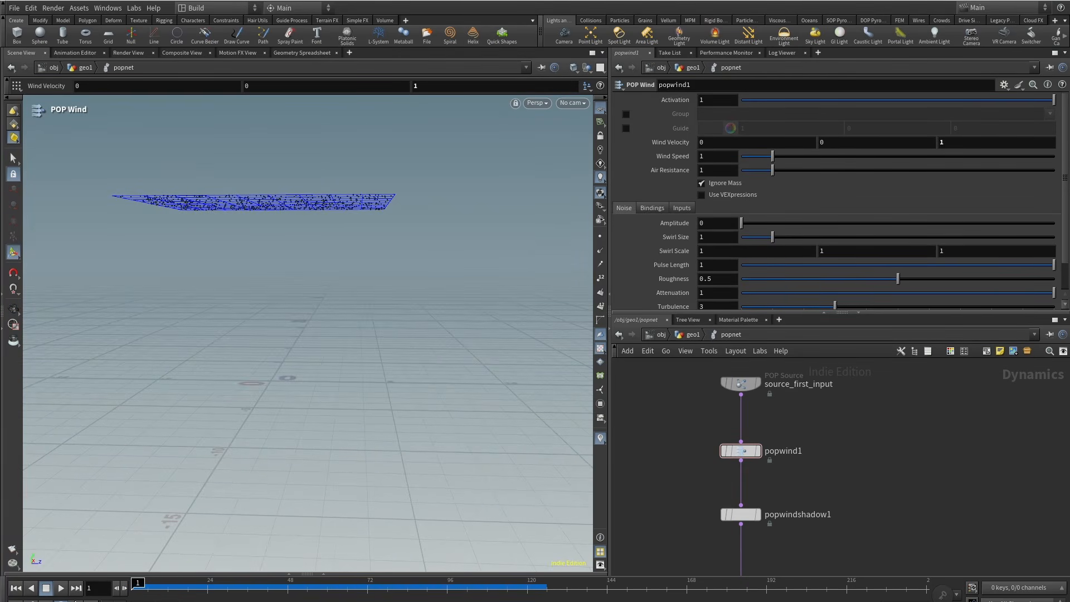
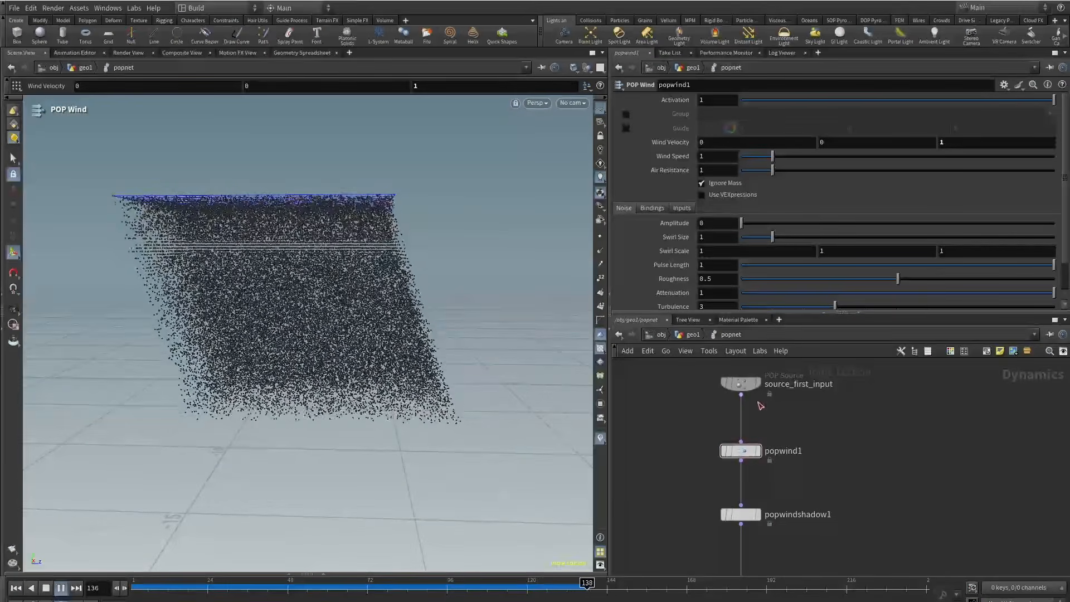
Set popwind1's noise amplitude to 2 and swirl size to 1.85, and replay the simulation.
{"action": "mouse_move", "coordinate": [798, 432]}
{"action": "middle_mouse_down"}
{"action": "mouse_move", "coordinate": [794, 450]}
{"action": "mouse_move", "coordinate": [790, 430]}
{"action": "middle_mouse_up"}
{"action": "left_click", "coordinate": [735, 448]}
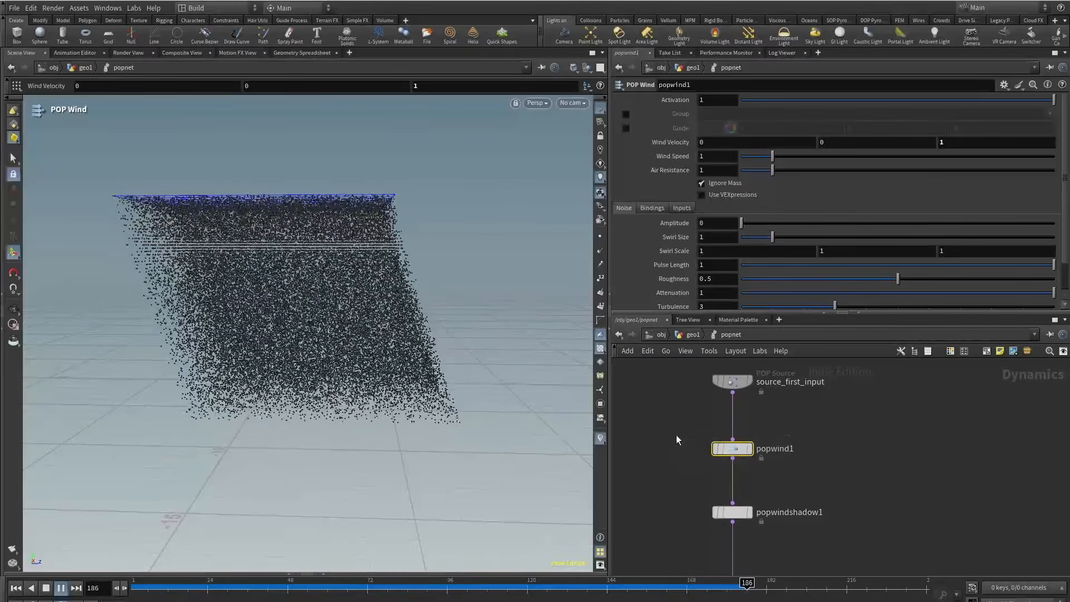
{"action": "left_click_drag", "start_coordinate": [716, 223], "coordinate": [689, 228]}
{"action": "type", "text": "2"}
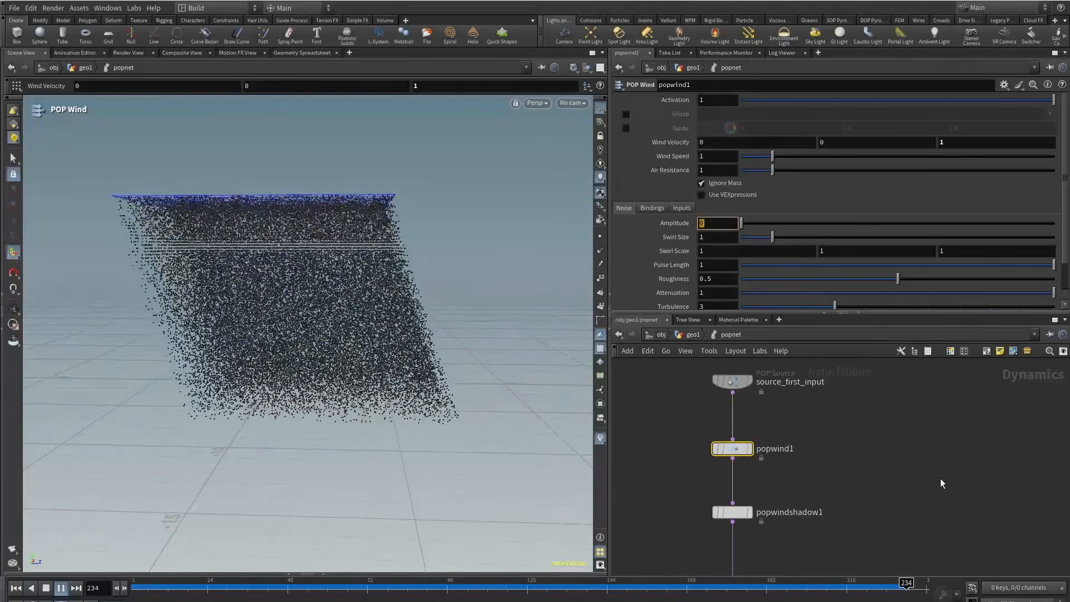
{"action": "left_click", "coordinate": [940, 466]}
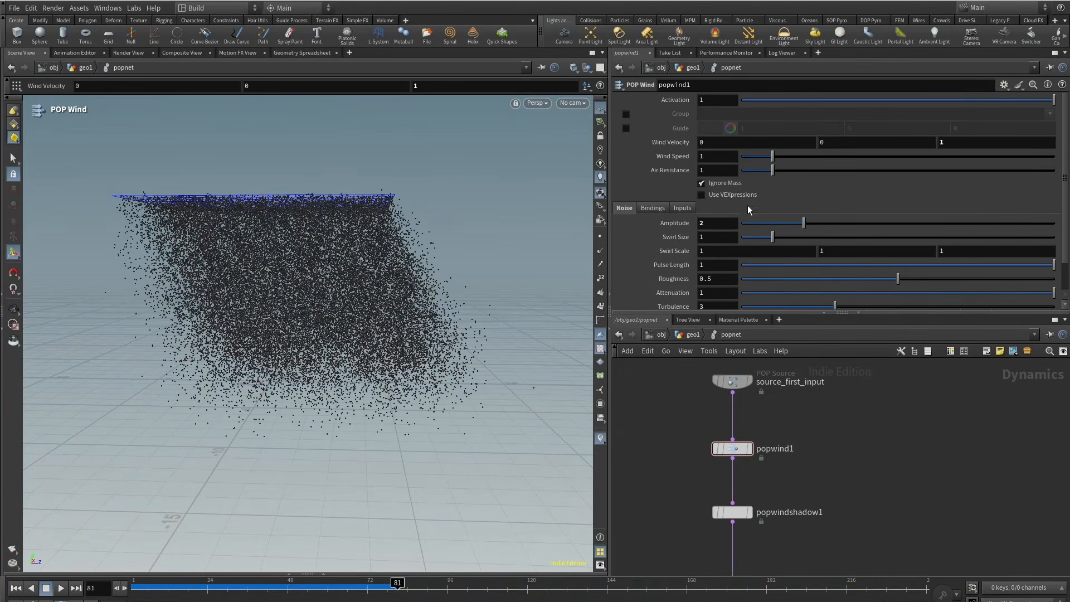
{"action": "left_click_drag", "start_coordinate": [133, 585], "coordinate": [415, 584]}
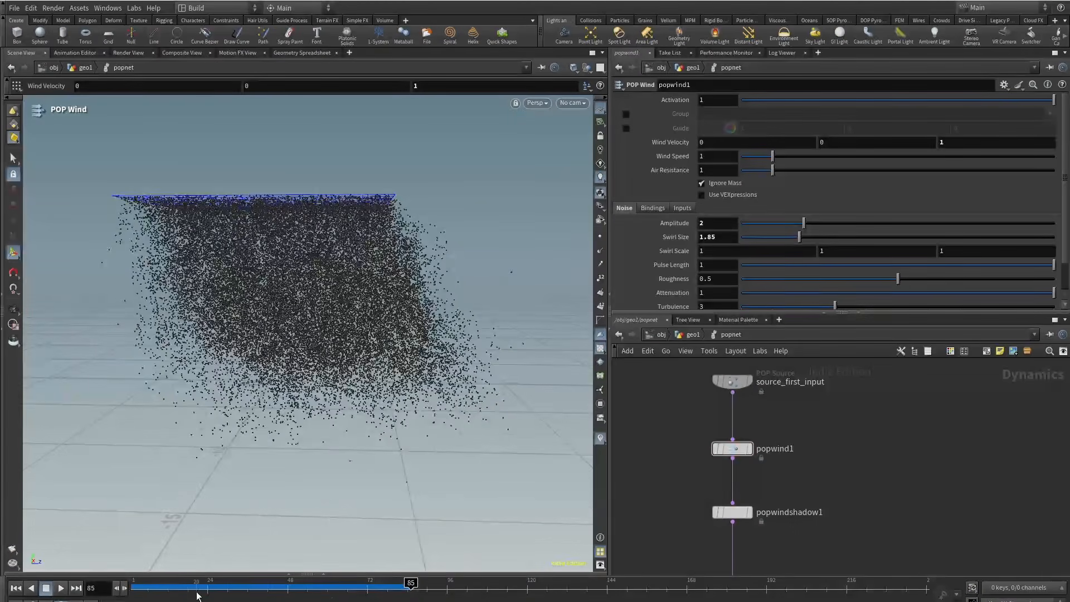
{"action": "left_click", "coordinate": [17, 590]}
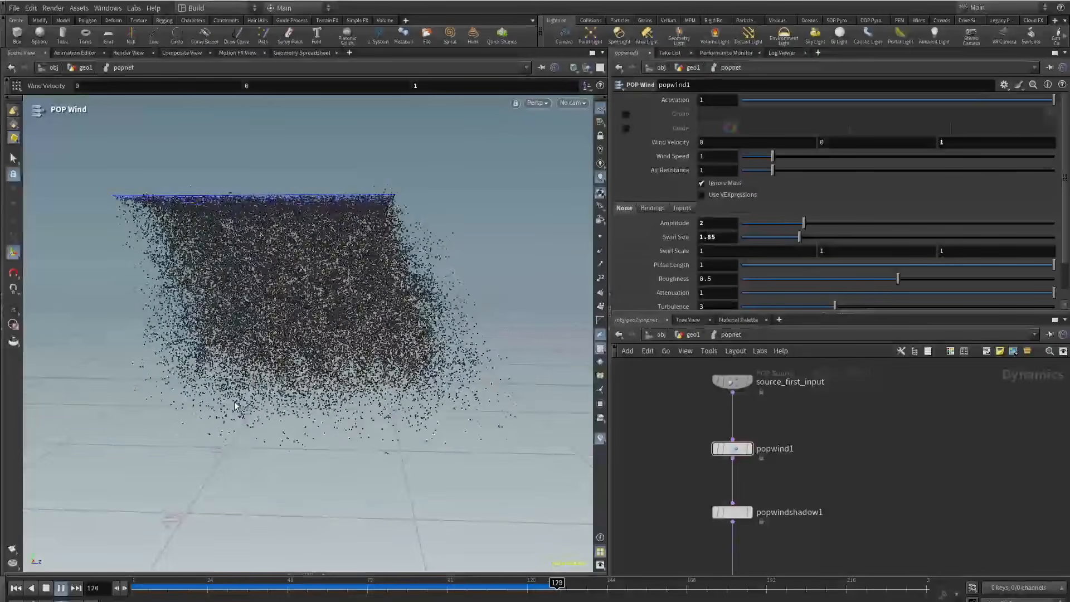
{"action": "left_click", "coordinate": [228, 584]}
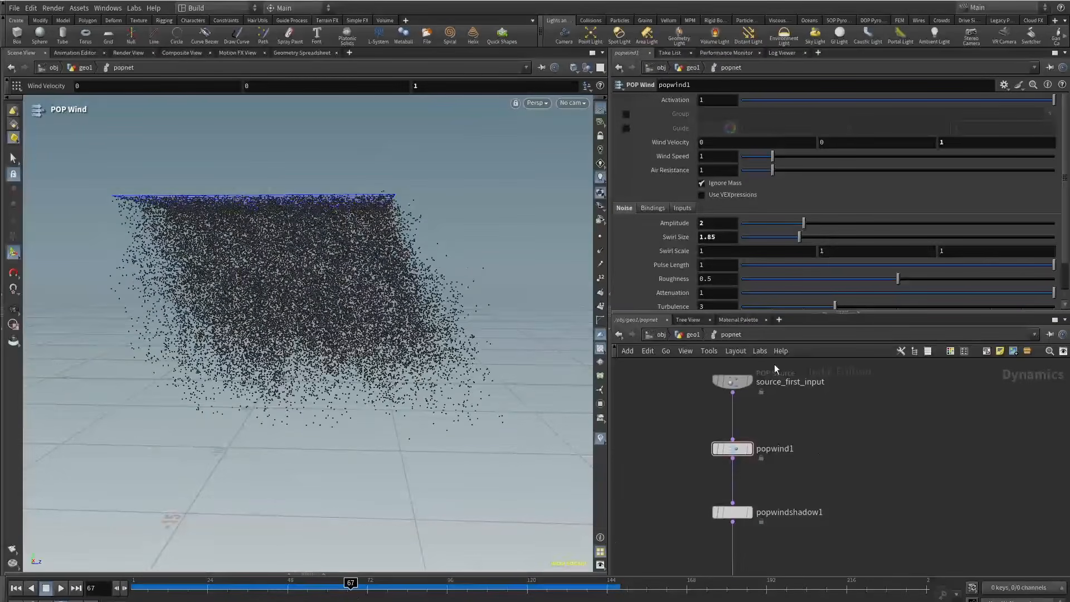
Insert a Transform node between sphere1 and pointvelocity1 in geo1 and raise the sphere about 1.97 in Y.
{"action": "left_click", "coordinate": [693, 334]}
{"action": "left_click", "coordinate": [865, 376]}
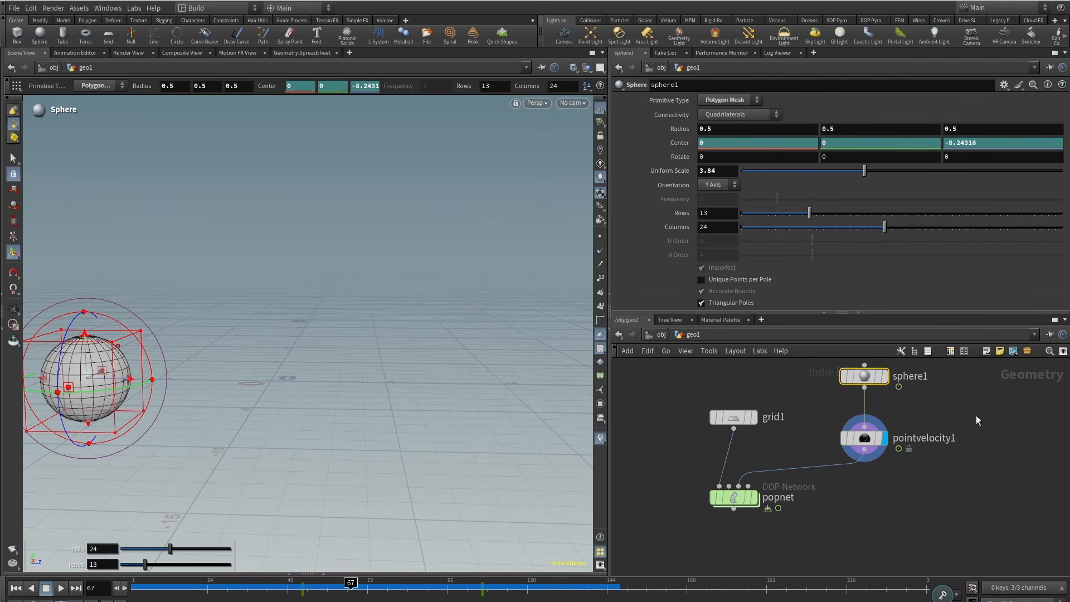
{"action": "key", "text": "Tab"}
{"action": "type", "text": "tra"}
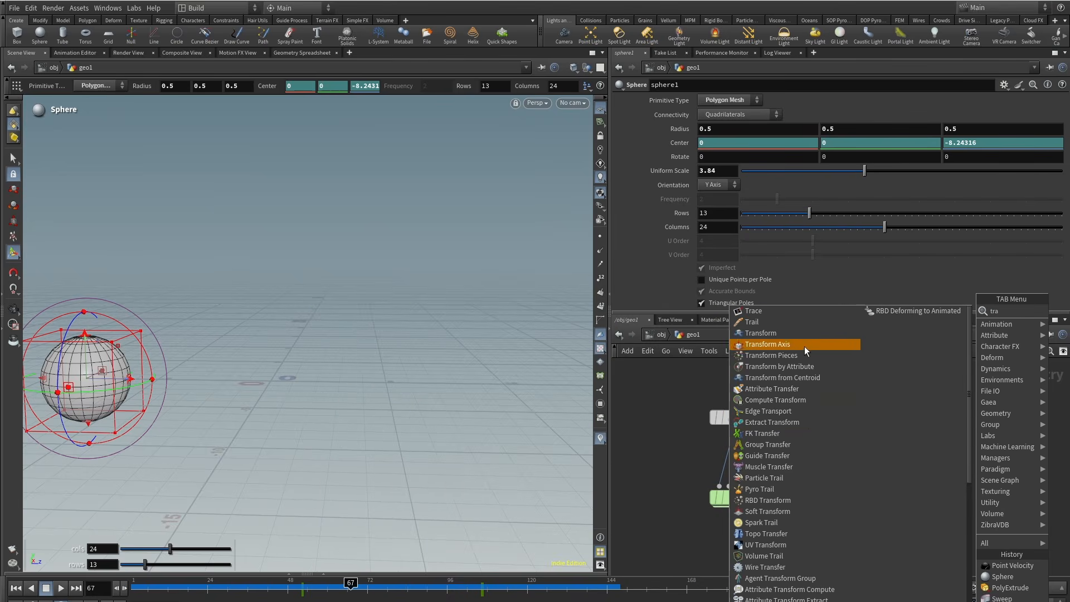
{"action": "left_click", "coordinate": [761, 333]}
{"action": "left_click", "coordinate": [862, 410]}
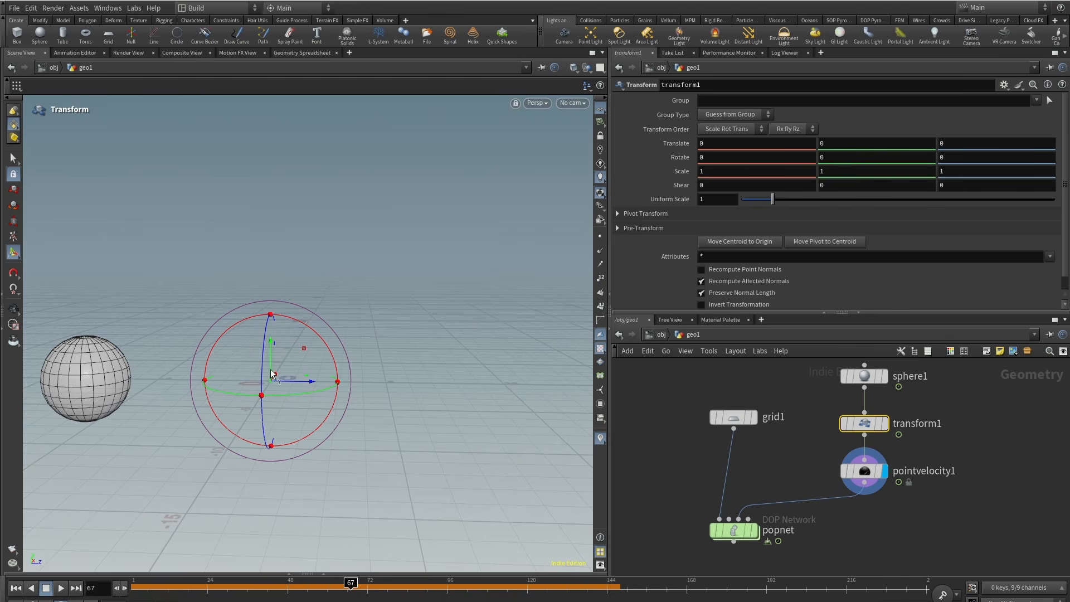
{"action": "left_click_drag", "start_coordinate": [273, 362], "coordinate": [269, 312]}
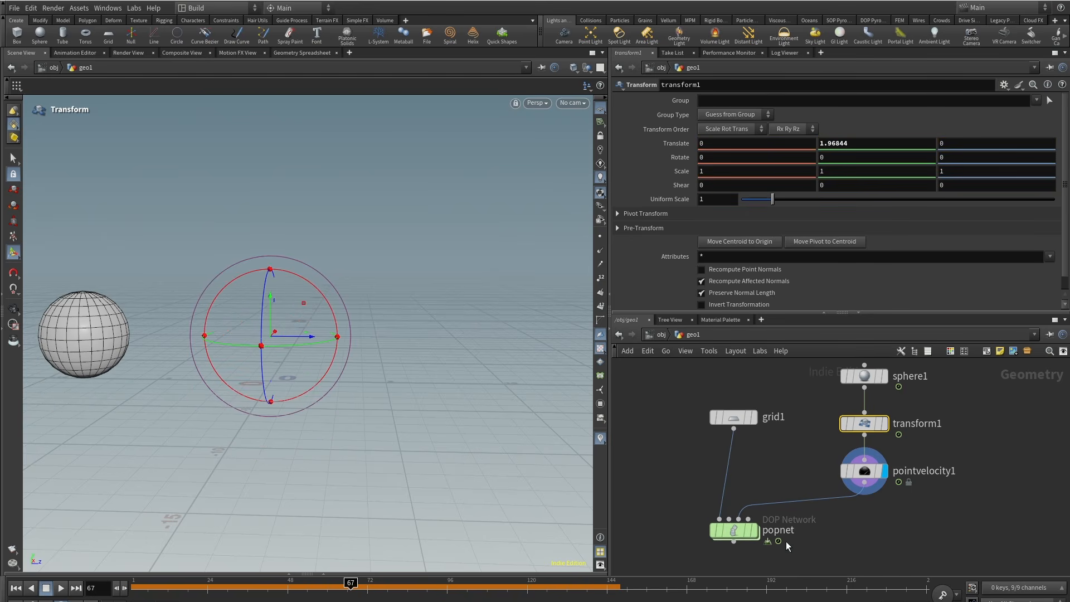
Go back inside popnet, replay the simulation from the start and show popwindshadow1's parameters.
{"action": "double_click", "coordinate": [741, 531]}
{"action": "left_click_drag", "start_coordinate": [170, 590], "coordinate": [51, 591]}
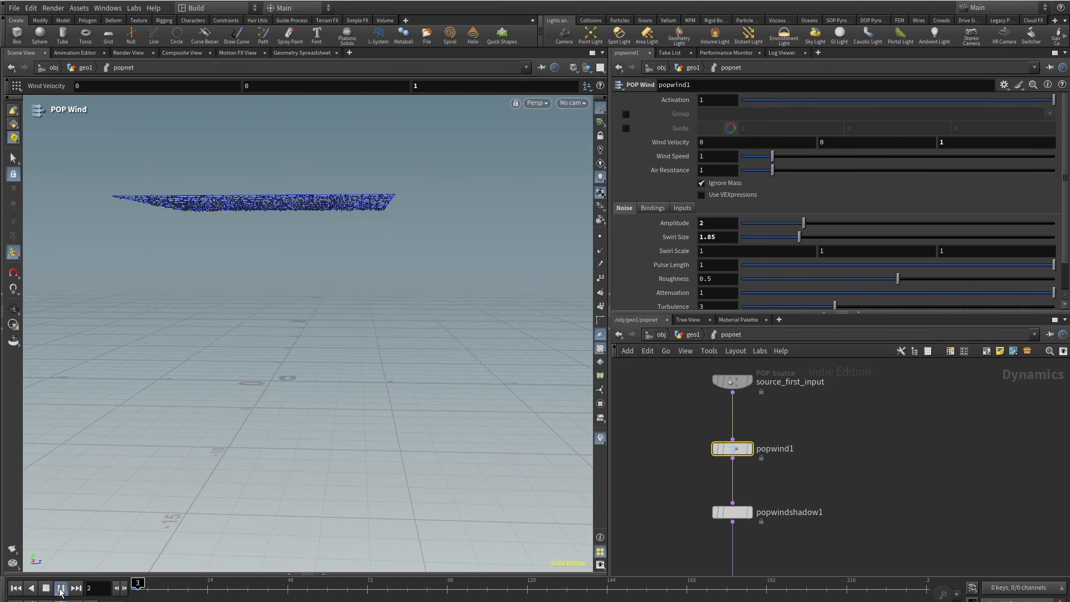
{"action": "left_click_drag", "start_coordinate": [810, 432], "coordinate": [726, 477]}
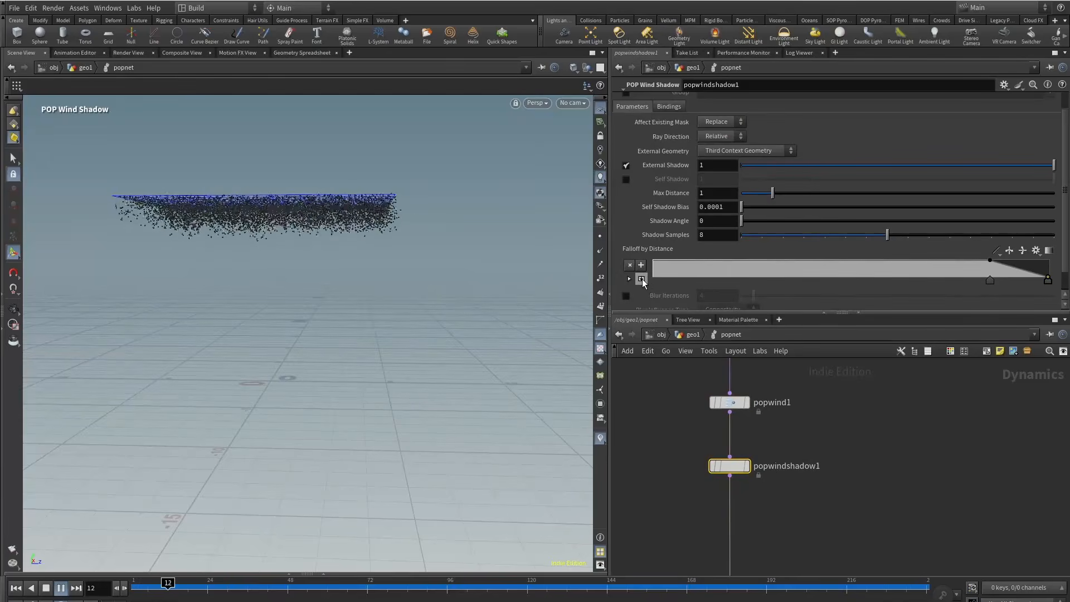
Try the Velocity ray direction and the Nearest mask mode on popwindshadow1, returning to Relative and Replace.
{"action": "scroll", "coordinate": [639, 260], "scroll_direction": "up", "scroll_amount": 1}
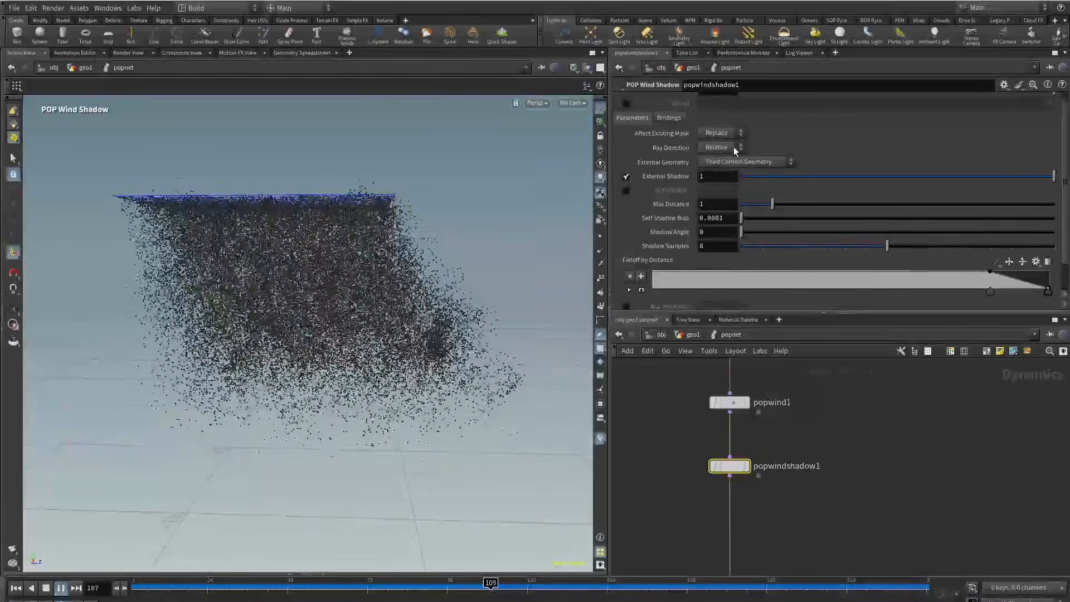
{"action": "left_click", "coordinate": [734, 147]}
{"action": "left_click", "coordinate": [714, 169]}
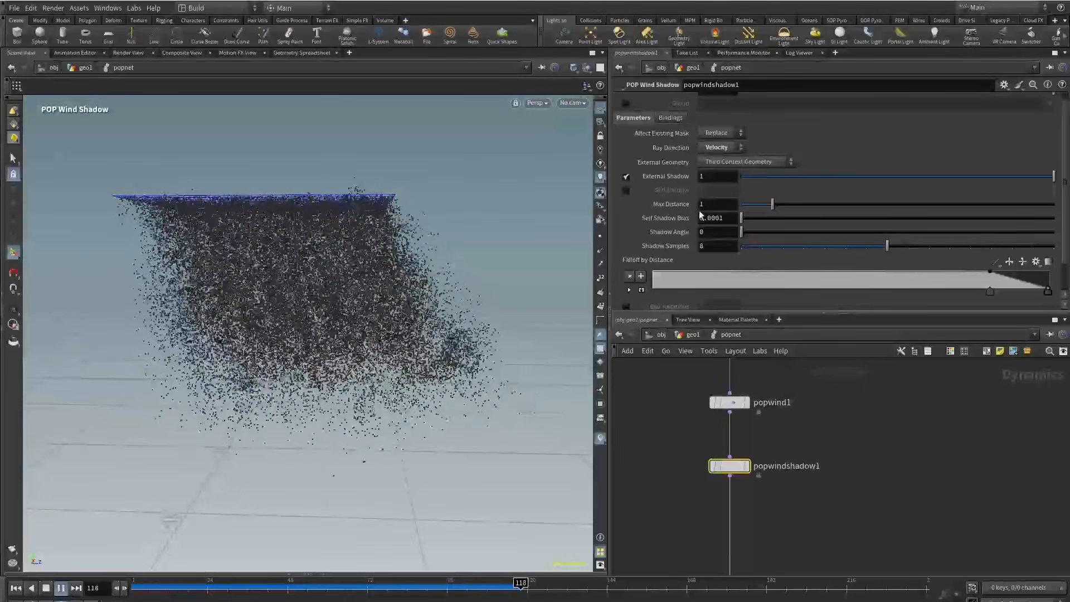
{"action": "left_click", "coordinate": [729, 148]}
{"action": "left_click", "coordinate": [715, 180]}
{"action": "left_click", "coordinate": [722, 133]}
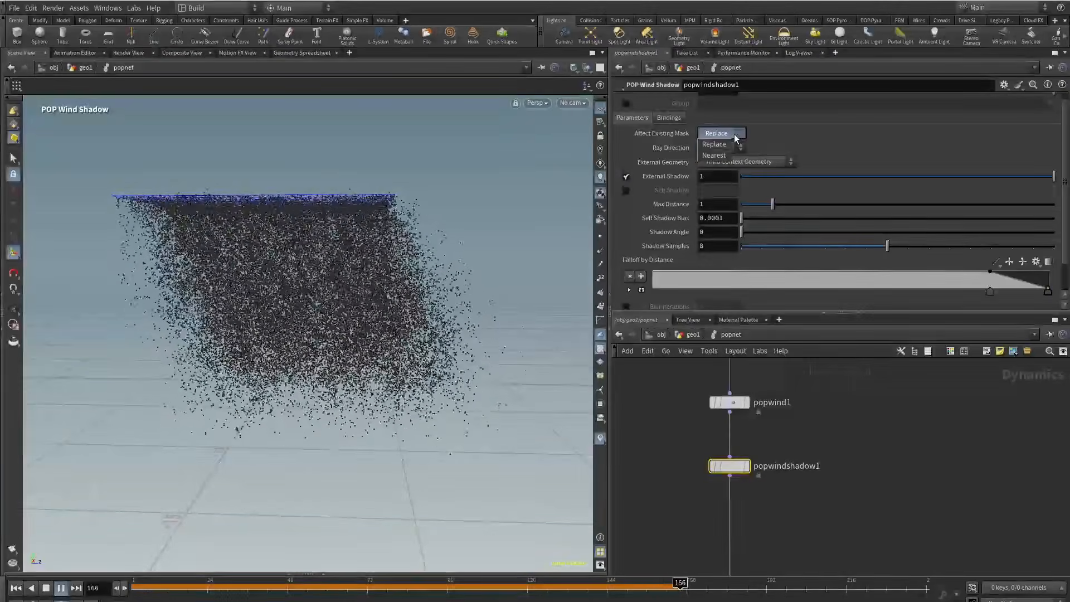
{"action": "left_click", "coordinate": [715, 167]}
{"action": "left_click", "coordinate": [46, 588]}
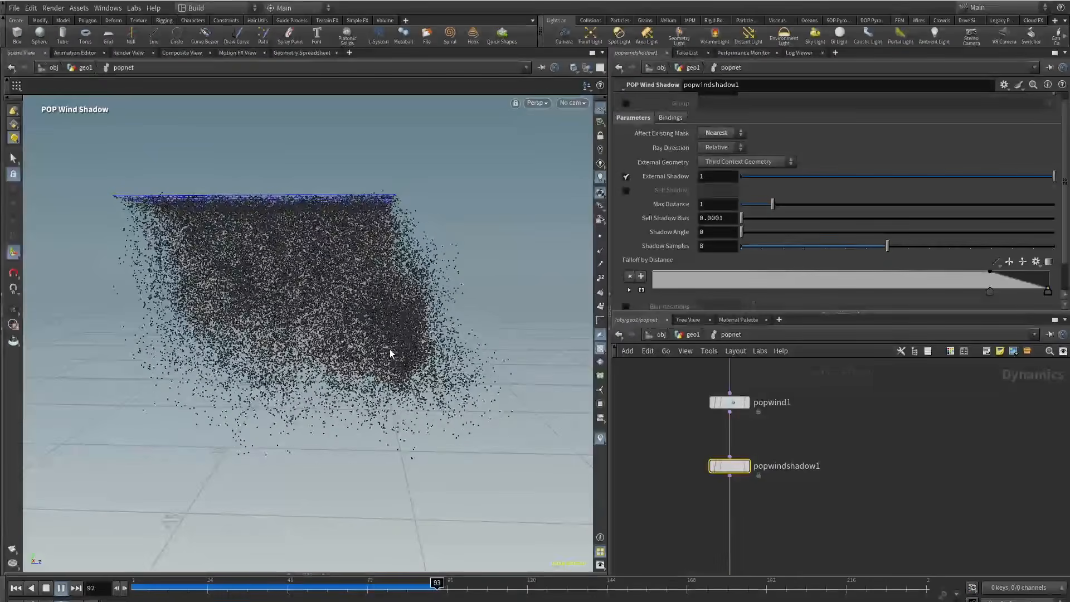
{"action": "left_click", "coordinate": [62, 592]}
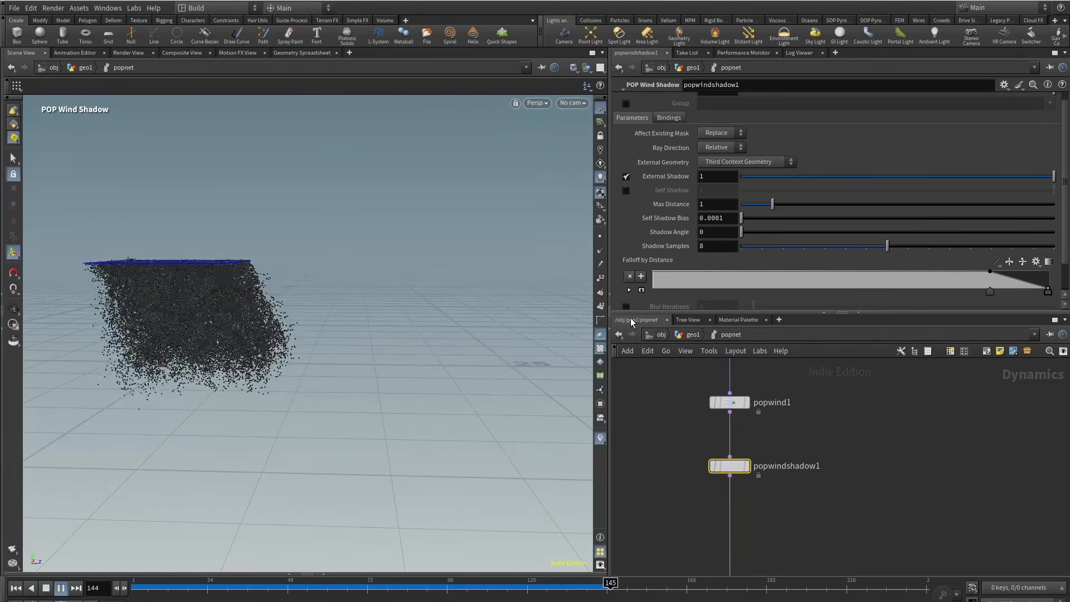
Set popwindshadow1's max distance to 3 and scrub through the simulation to inspect the particles up close.
{"action": "scroll", "coordinate": [665, 283], "scroll_direction": "down", "scroll_amount": 3}
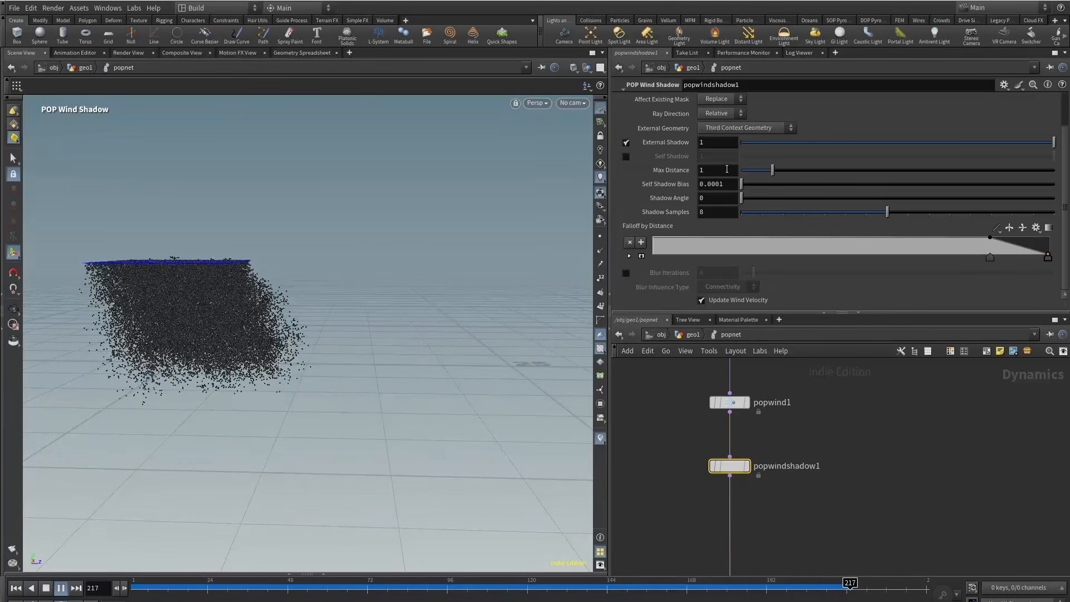
{"action": "double_click", "coordinate": [727, 169]}
{"action": "type", "text": "3"}
{"action": "key", "text": "Return"}
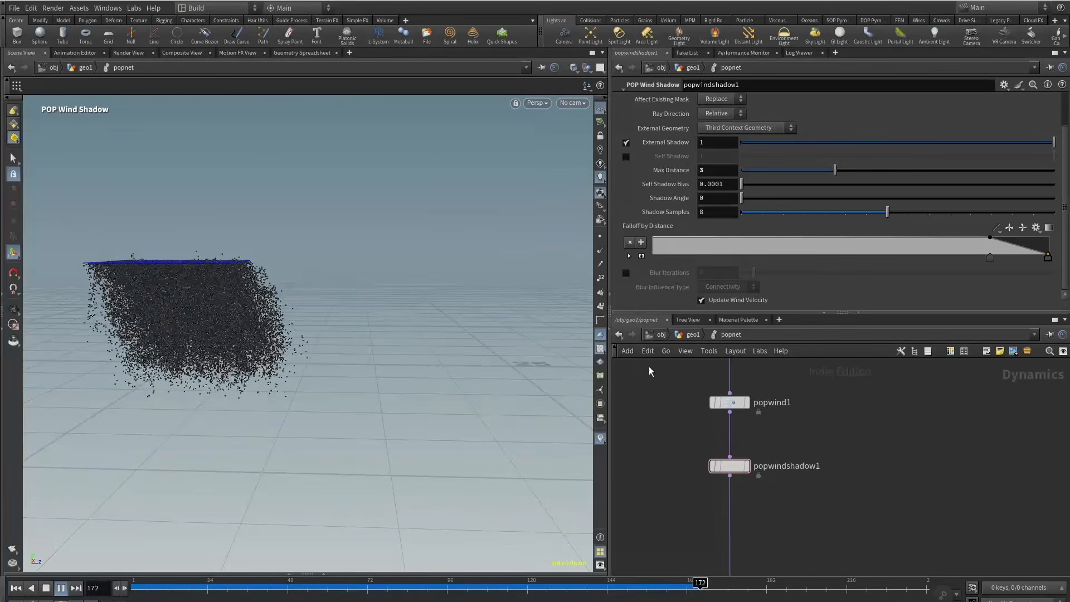
{"action": "left_click_drag", "start_coordinate": [217, 592], "coordinate": [210, 584]}
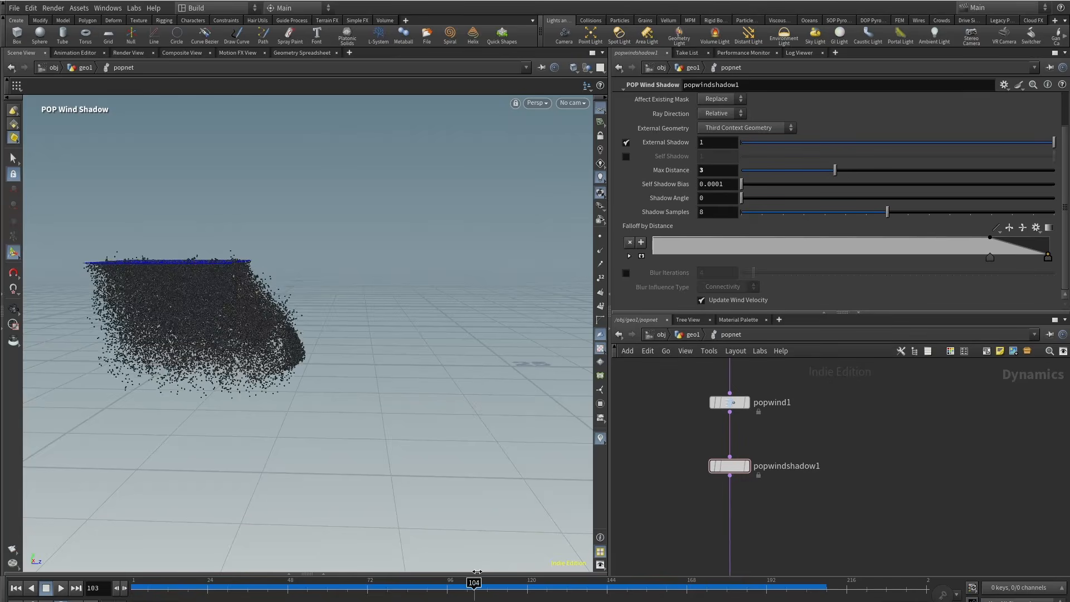
{"action": "left_click_drag", "start_coordinate": [477, 572], "coordinate": [604, 569]}
{"action": "right_click_drag", "start_coordinate": [223, 334], "coordinate": [312, 292], "text": "alt"}
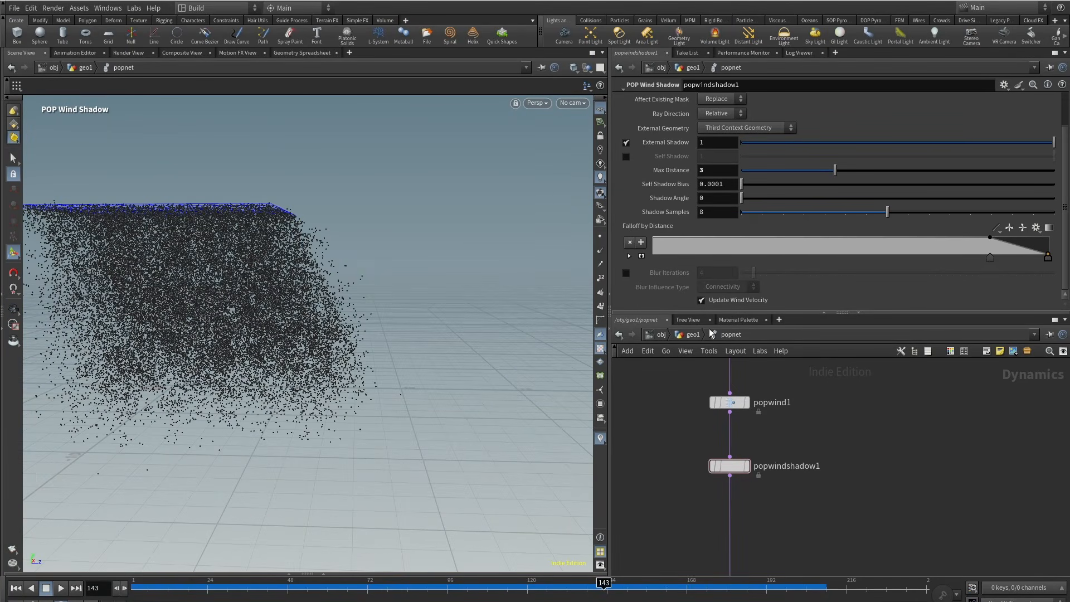
Delete sphere1, transform1 and pointvelocity1 from geo1, then display popnet at frame 1.
{"action": "left_click", "coordinate": [692, 335]}
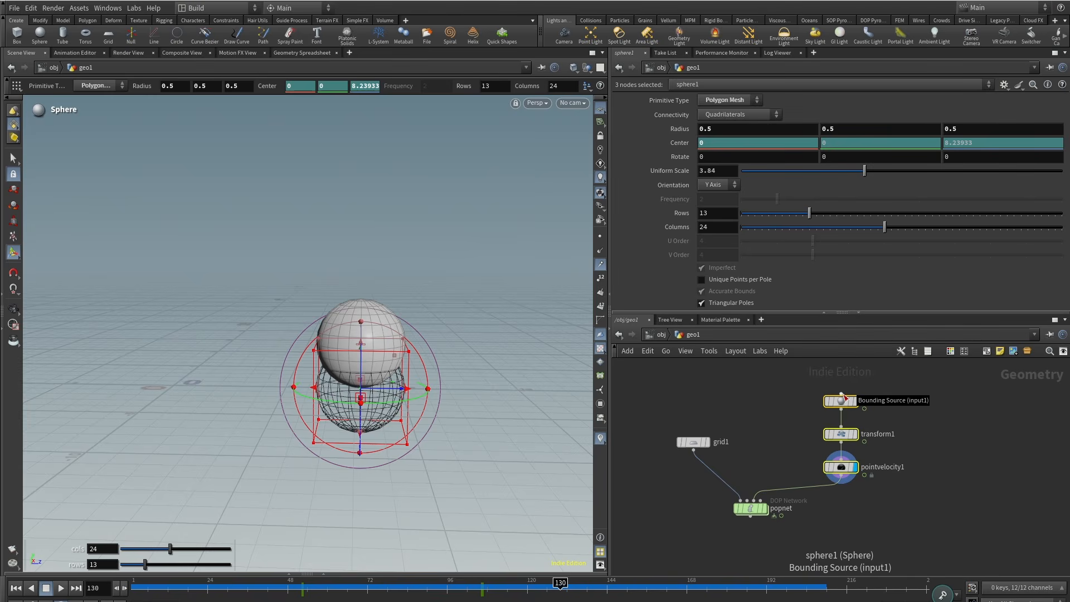
{"action": "key", "text": "Delete"}
{"action": "left_click_drag", "start_coordinate": [259, 589], "coordinate": [113, 585]}
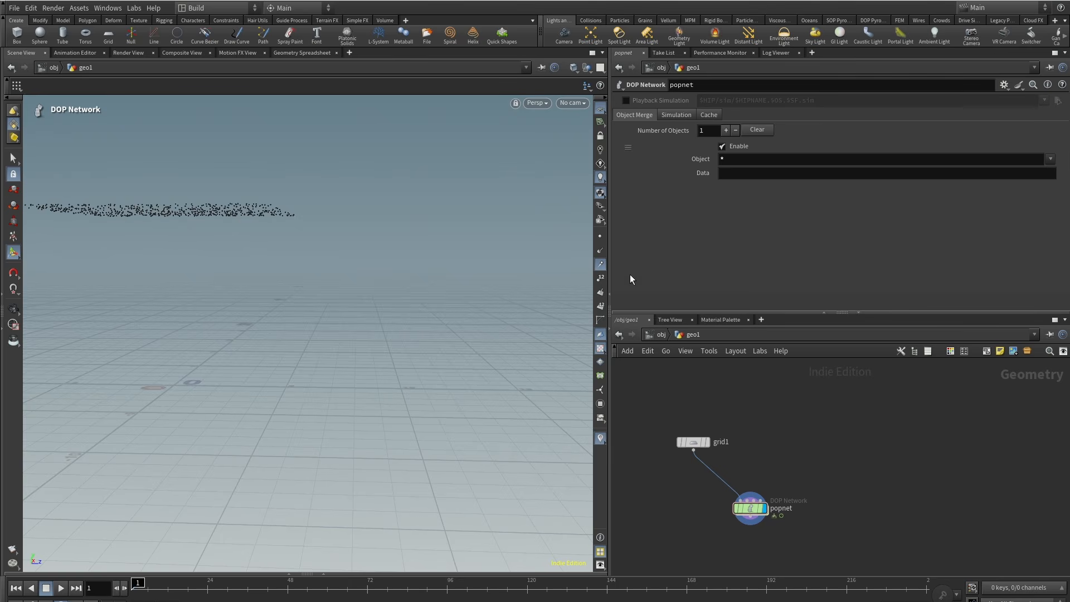
Reposition grid1 above popnet in the network and set the grid's Y center to 0.
{"action": "left_click_drag", "start_coordinate": [699, 441], "coordinate": [753, 425]}
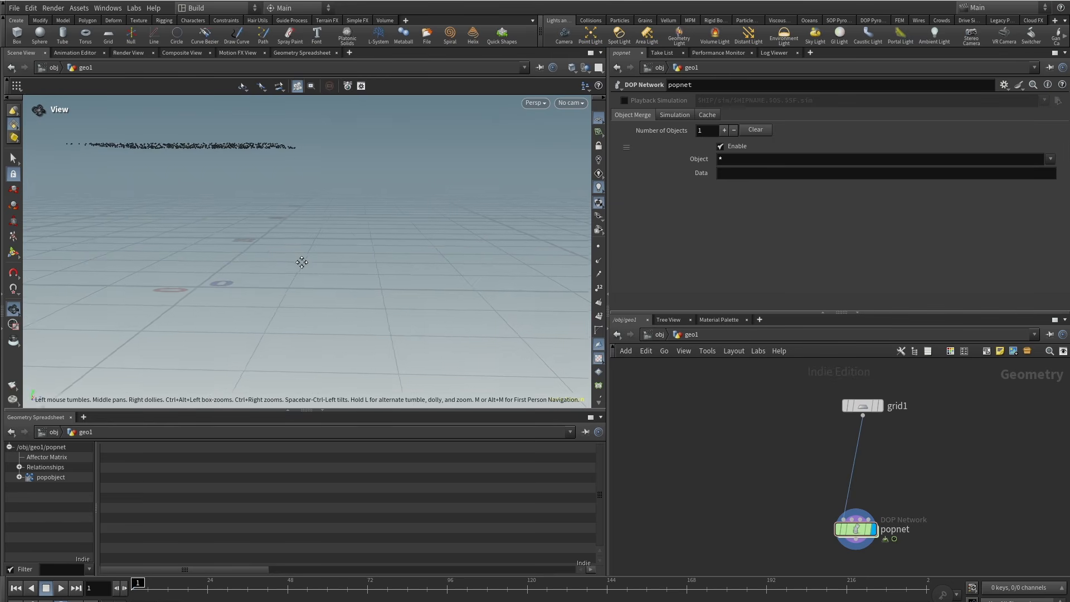
{"action": "middle_click_drag", "start_coordinate": [302, 262], "coordinate": [322, 277], "text": "alt"}
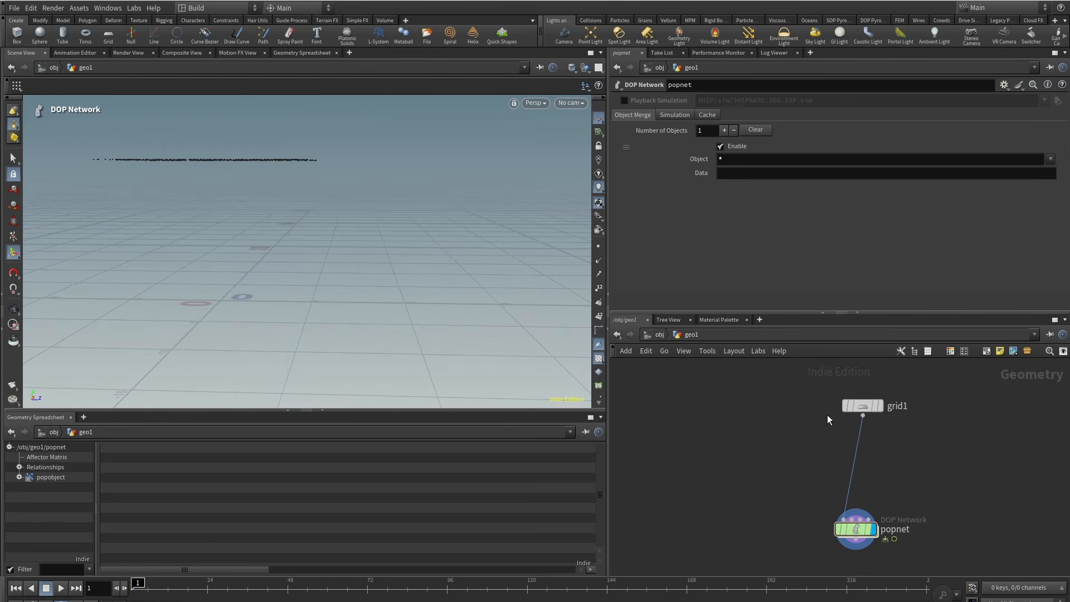
{"action": "left_click", "coordinate": [857, 407]}
{"action": "left_click", "coordinate": [825, 158]}
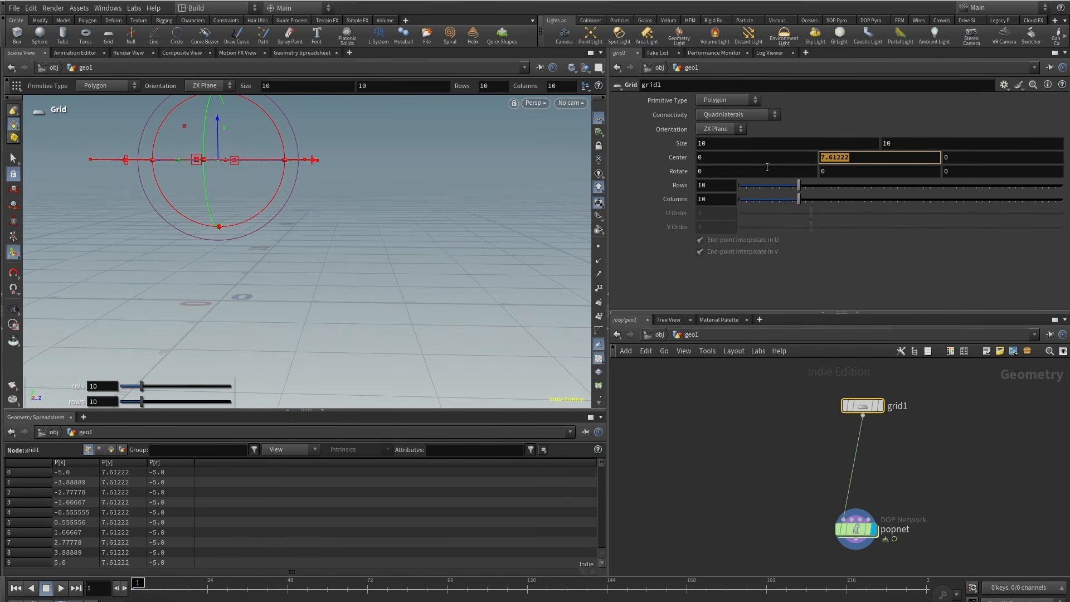
{"action": "type", "text": "0"}
{"action": "key", "text": "Return"}
{"action": "left_click", "coordinate": [856, 568]}
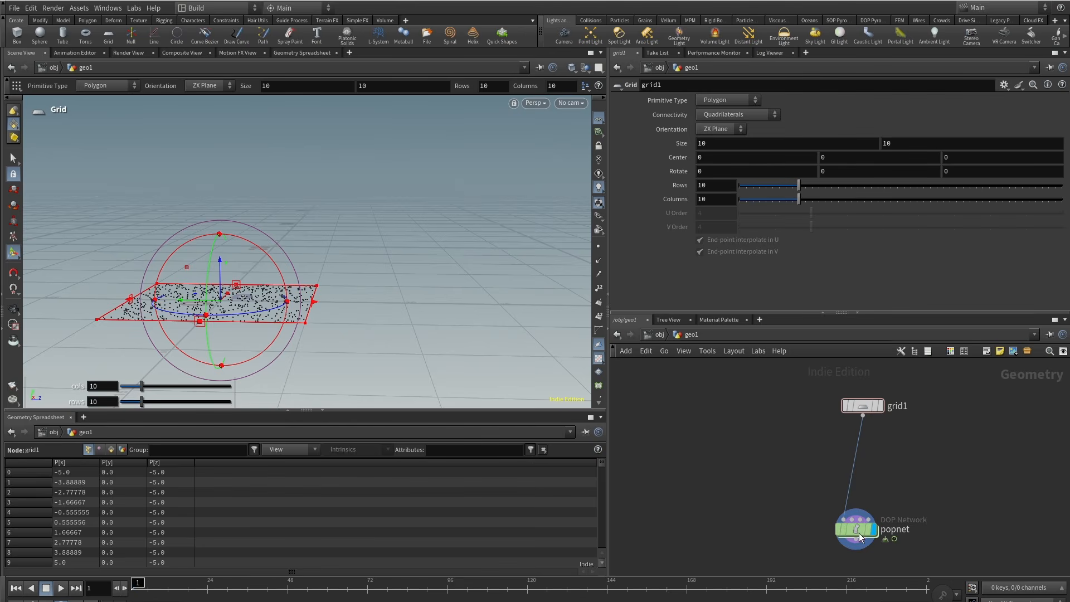
Inside popnet, delete the leftover POP force nodes on the wire between the source and the solver.
{"action": "double_click", "coordinate": [860, 538]}
{"action": "scroll", "coordinate": [848, 479], "scroll_direction": "up", "scroll_amount": 4}
{"action": "left_click_drag", "start_coordinate": [843, 509], "coordinate": [745, 412]}
{"action": "key", "text": "Delete"}
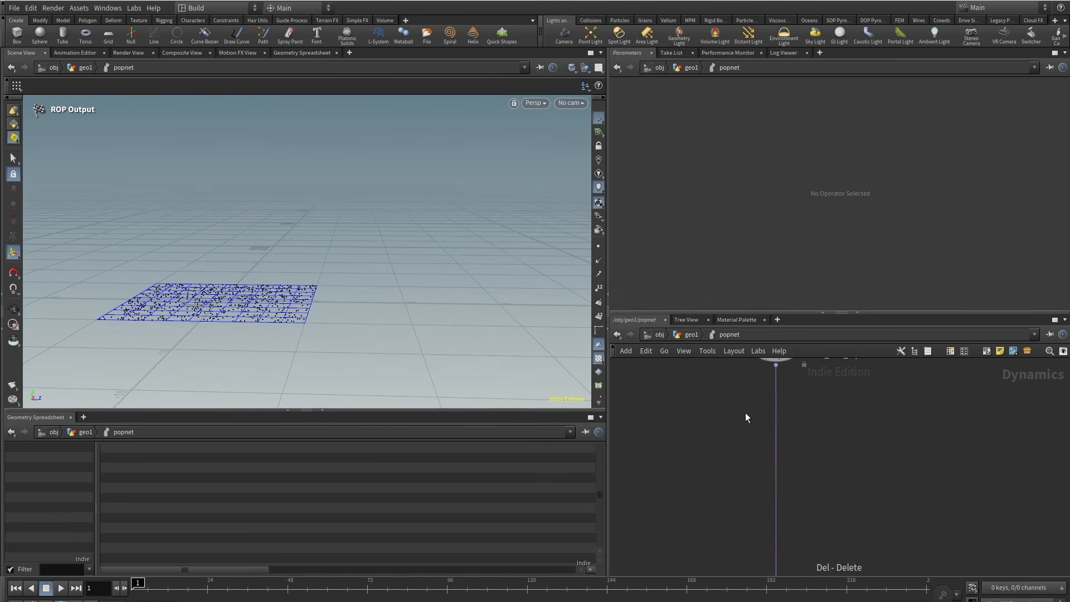
{"action": "scroll", "coordinate": [786, 423], "scroll_direction": "down", "scroll_amount": 3}
{"action": "middle_click_drag", "start_coordinate": [834, 540], "coordinate": [770, 523]}
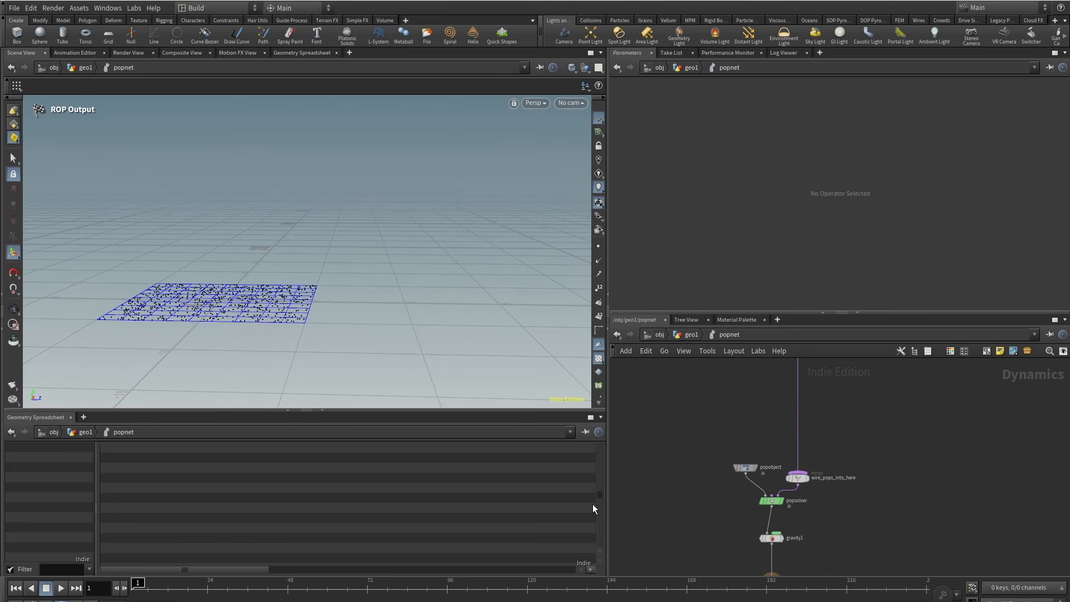
Play the simulation to check the particles falling from the grid, and return to frame 1.
{"action": "left_click_drag", "start_coordinate": [251, 312], "coordinate": [329, 379], "text": "alt"}
{"action": "left_click", "coordinate": [60, 589]}
{"action": "left_click", "coordinate": [46, 589]}
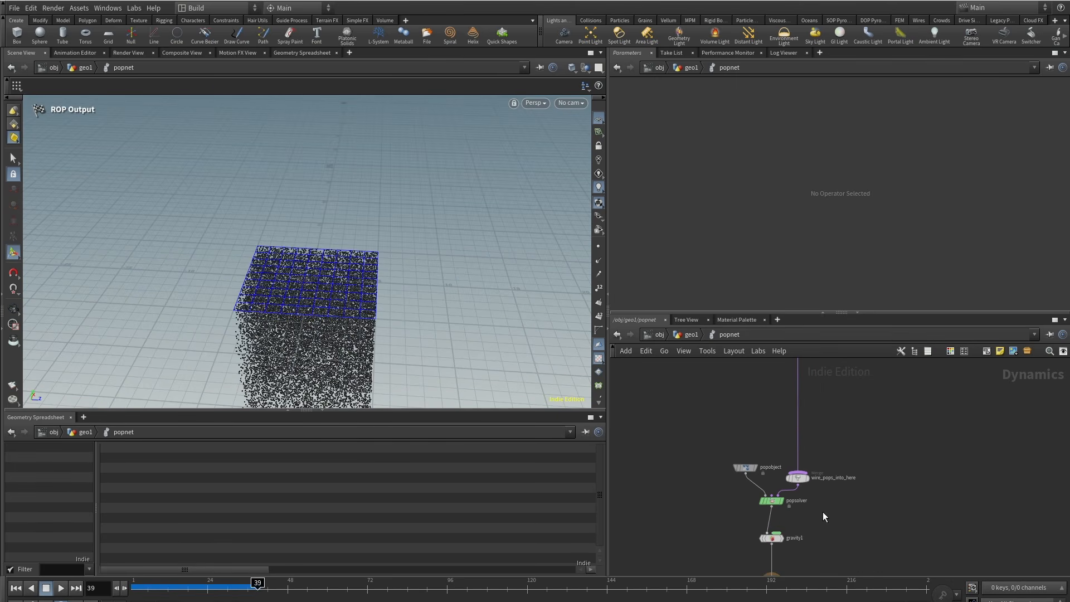
{"action": "middle_click_drag", "start_coordinate": [821, 484], "coordinate": [790, 593]}
{"action": "left_click", "coordinate": [16, 589]}
Insert a POP Awaken node on the wire below source_first_input in popnet.
{"action": "scroll", "coordinate": [791, 484], "scroll_direction": "up", "scroll_amount": 5}
{"action": "key", "text": "Tab"}
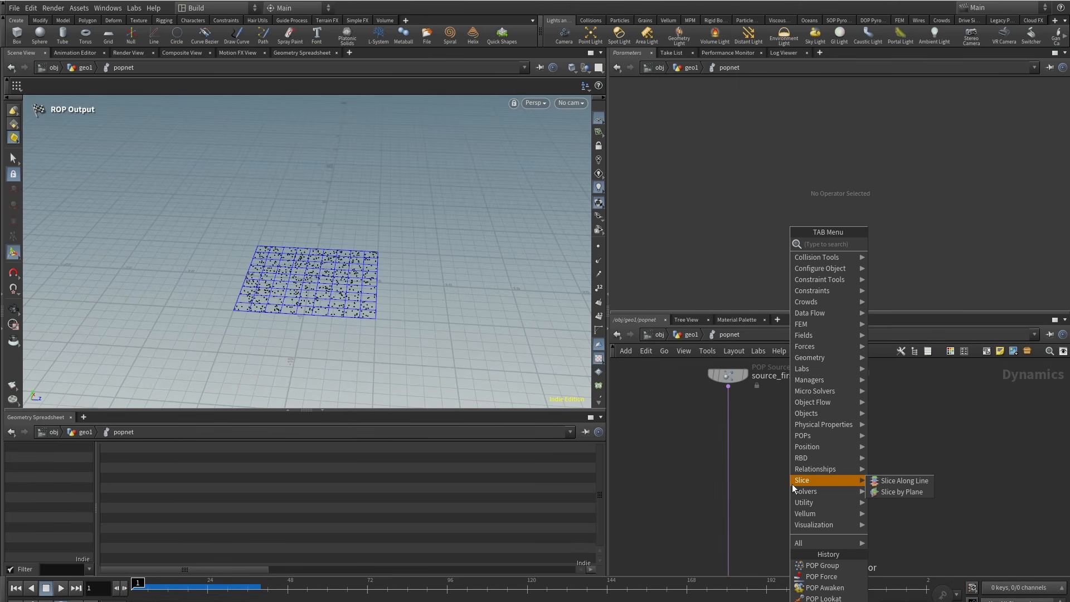
{"action": "type", "text": "popawa"}
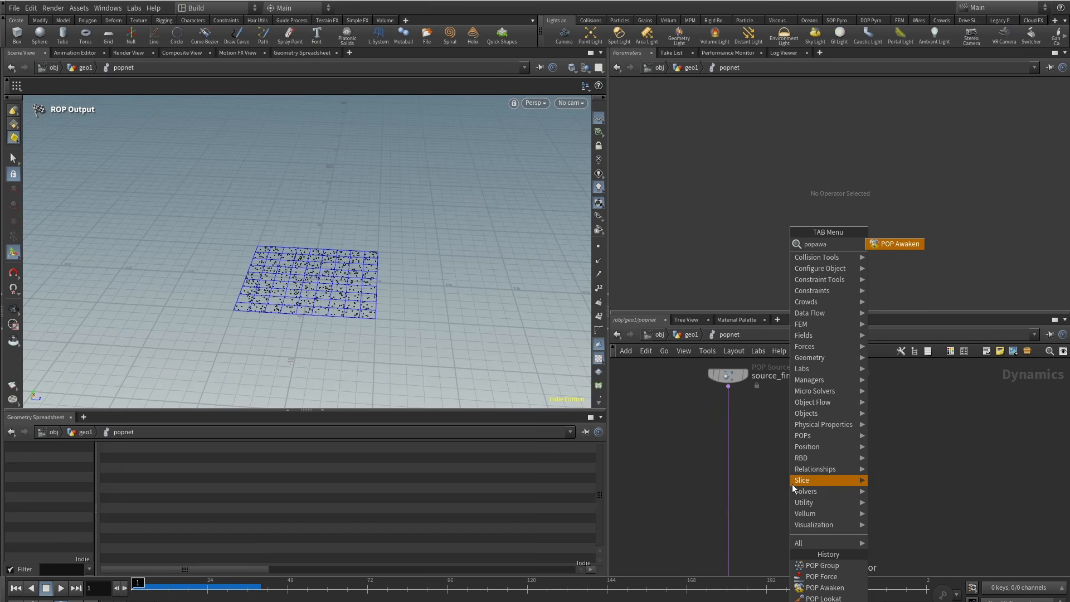
{"action": "left_click", "coordinate": [909, 250]}
{"action": "left_click", "coordinate": [755, 483]}
{"action": "left_click_drag", "start_coordinate": [755, 487], "coordinate": [732, 478]}
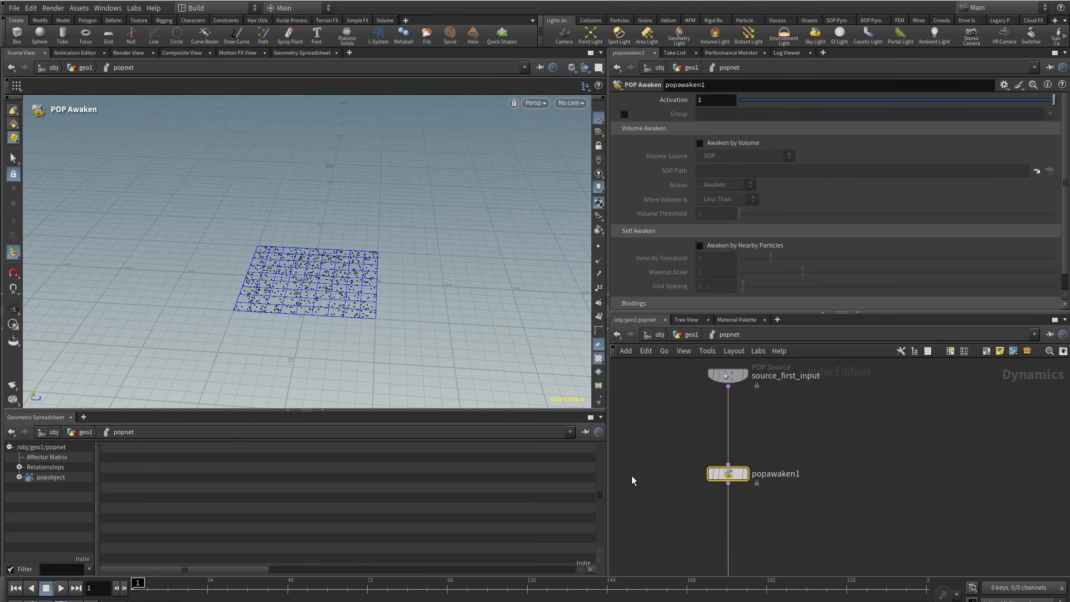
{"action": "middle_click_drag", "start_coordinate": [635, 469], "coordinate": [648, 432]}
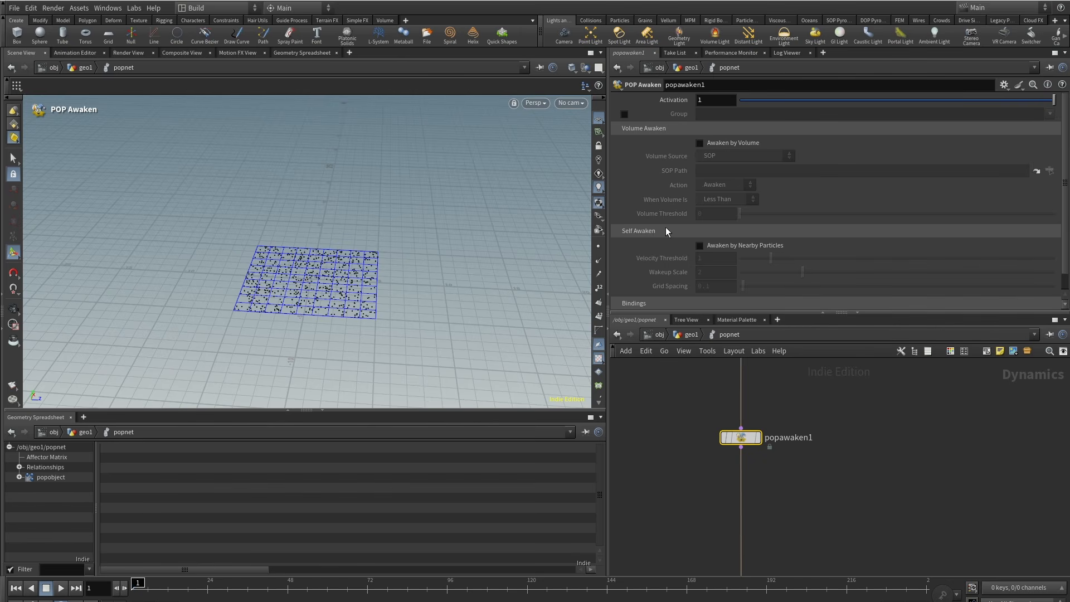
{"action": "scroll", "coordinate": [672, 228], "scroll_direction": "down", "scroll_amount": 1}
{"action": "scroll", "coordinate": [711, 232], "scroll_direction": "up", "scroll_amount": 1}
In geo1, insert an Attribute Create node on the wire between grid1 and popnet.
{"action": "left_click", "coordinate": [692, 335]}
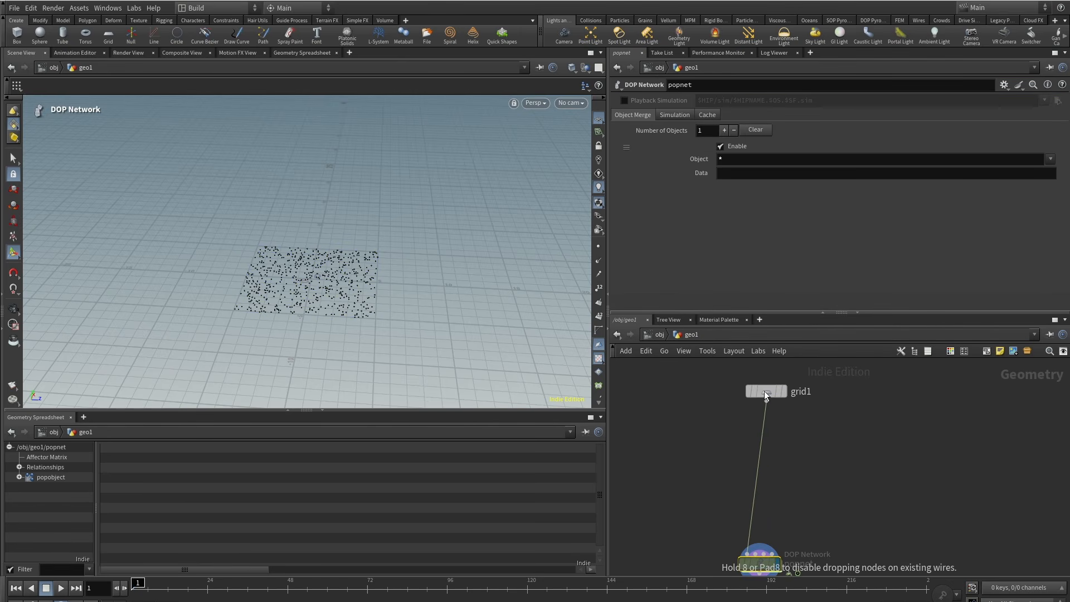
{"action": "key", "text": "Tab"}
{"action": "type", "text": "attrcre"}
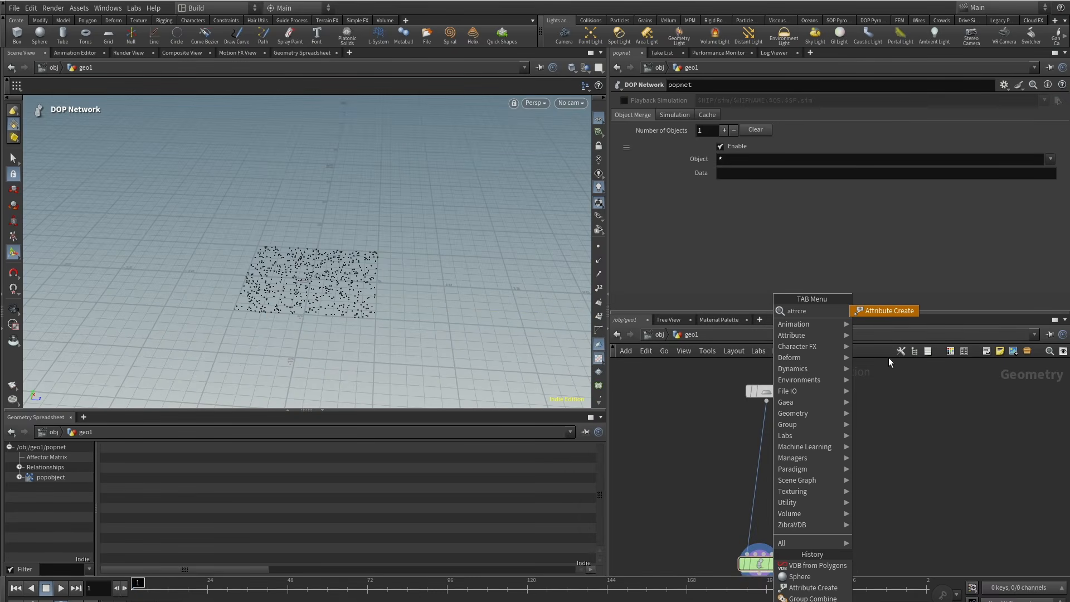
{"action": "key", "text": "Return"}
{"action": "left_click", "coordinate": [767, 469]}
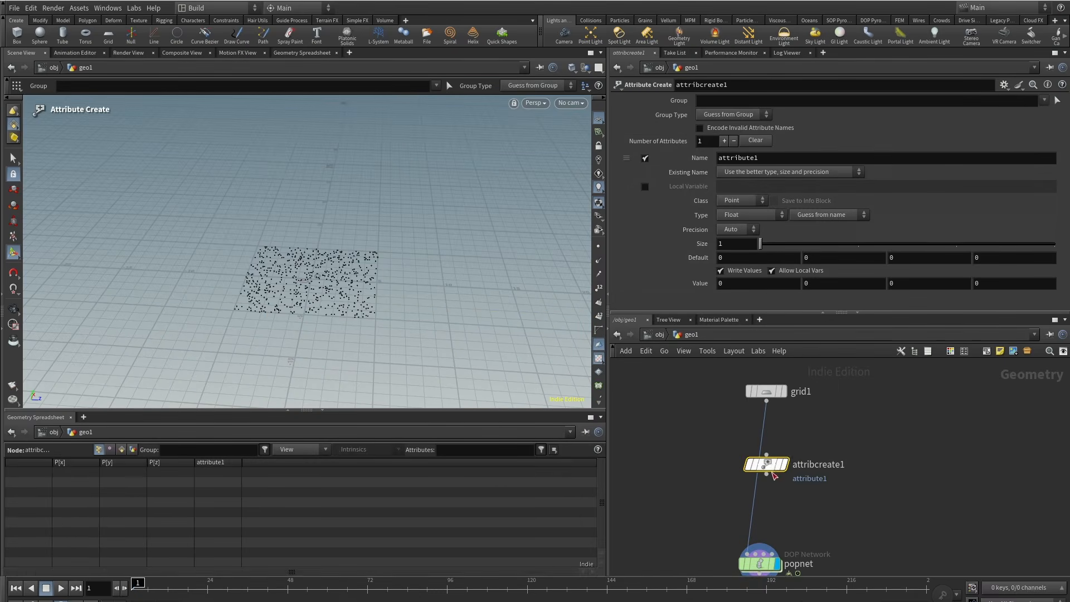
Name the attribute on attribcreate1 stopped and set its value to 1.
{"action": "left_click_drag", "start_coordinate": [761, 159], "coordinate": [654, 173]}
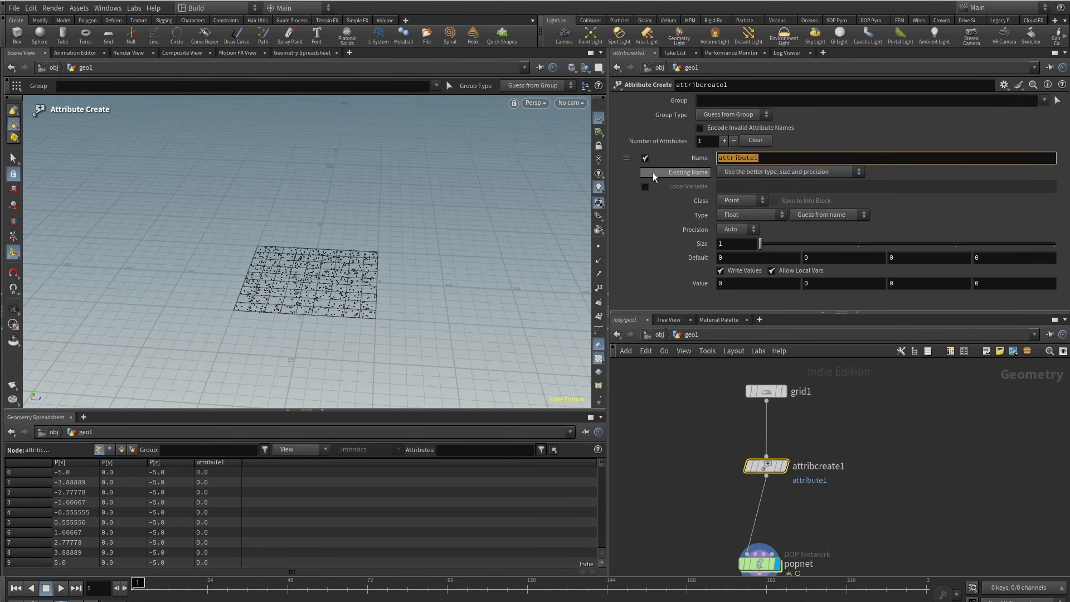
{"action": "type", "text": "stopped"}
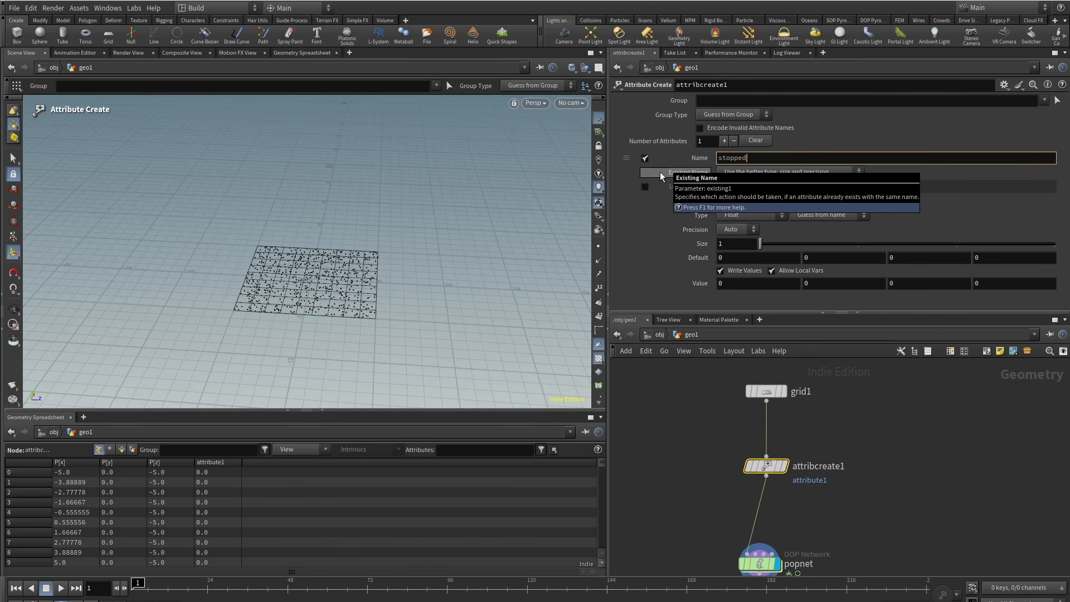
{"action": "key", "text": "Return"}
{"action": "left_click", "coordinate": [747, 282]}
{"action": "type", "text": "1"}
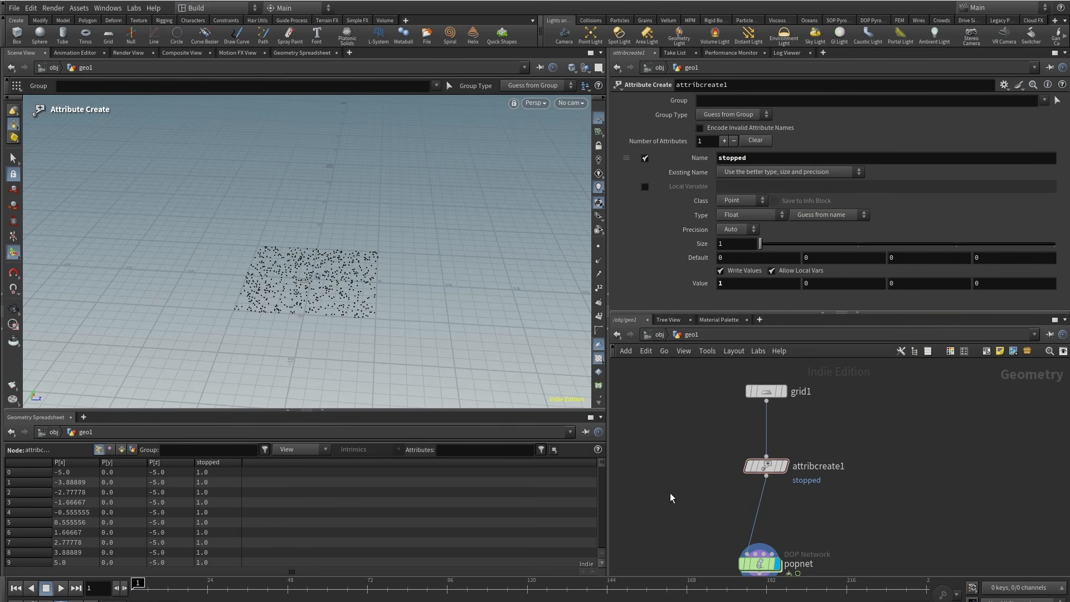
Go back into popnet, play the simulation to inspect the particles with the stopped attribute, and return to frame 1.
{"action": "middle_click_drag", "start_coordinate": [671, 494], "coordinate": [670, 411]}
{"action": "double_click", "coordinate": [758, 480]}
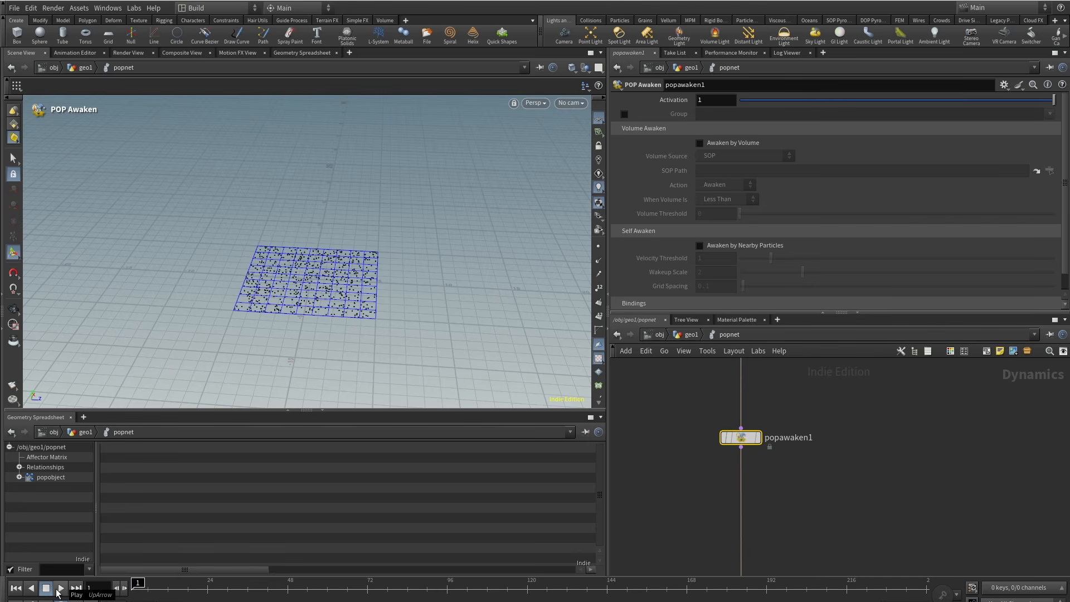
{"action": "left_click", "coordinate": [65, 591]}
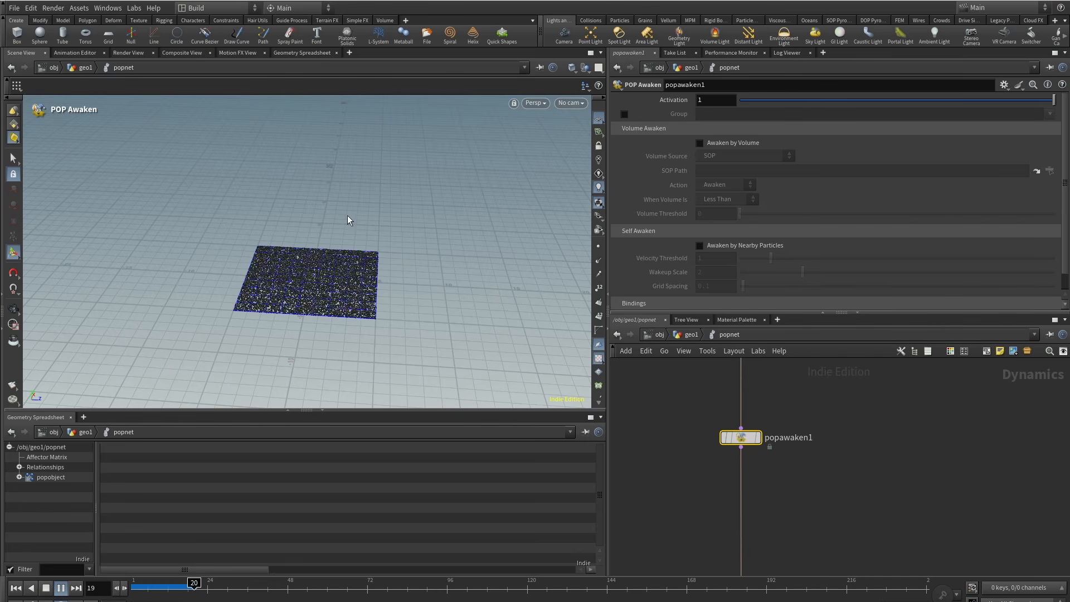
{"action": "middle_click_drag", "start_coordinate": [345, 228], "coordinate": [390, 234], "text": "alt"}
{"action": "right_click_drag", "start_coordinate": [390, 234], "coordinate": [339, 278], "text": "alt"}
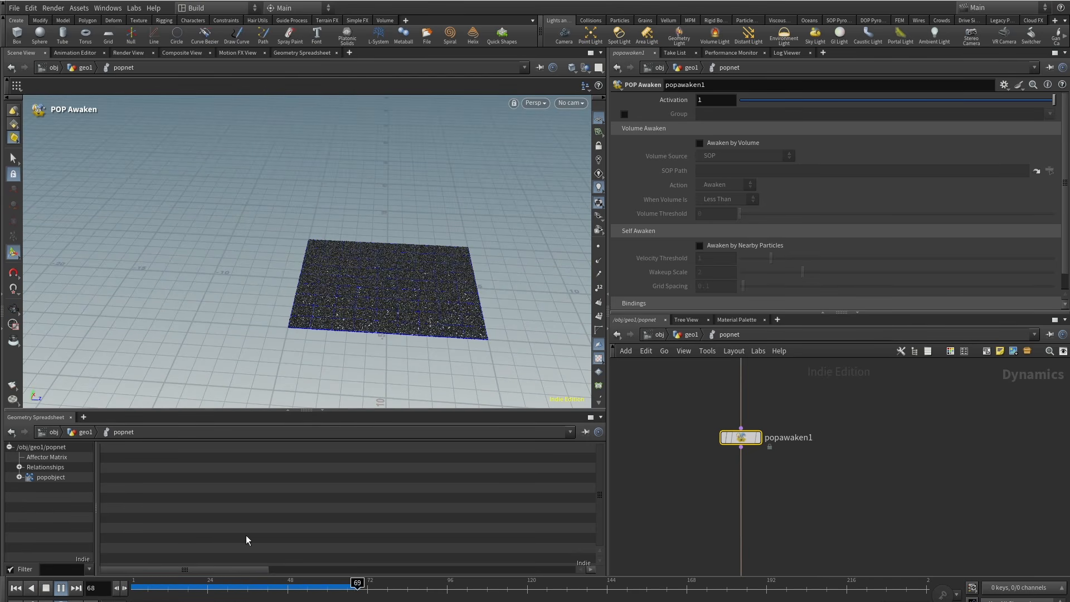
{"action": "left_click_drag", "start_coordinate": [161, 588], "coordinate": [133, 589]}
Enable Awaken by Volume on popawaken1, with SOP as the volume source.
{"action": "left_click", "coordinate": [700, 143]}
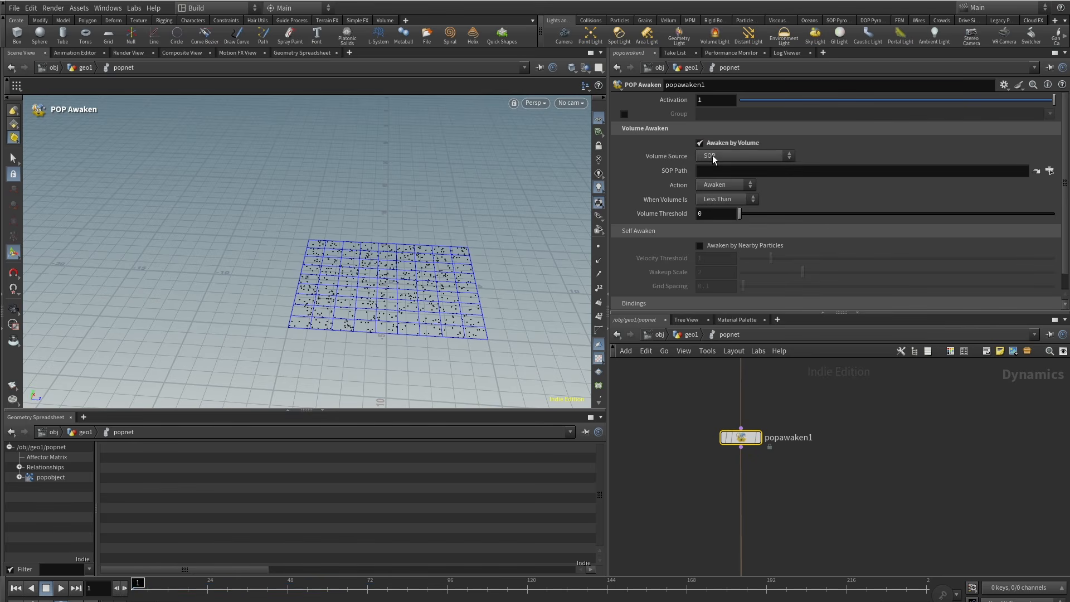
{"action": "left_click", "coordinate": [759, 157]}
{"action": "left_click", "coordinate": [758, 158]}
{"action": "left_click", "coordinate": [770, 155]}
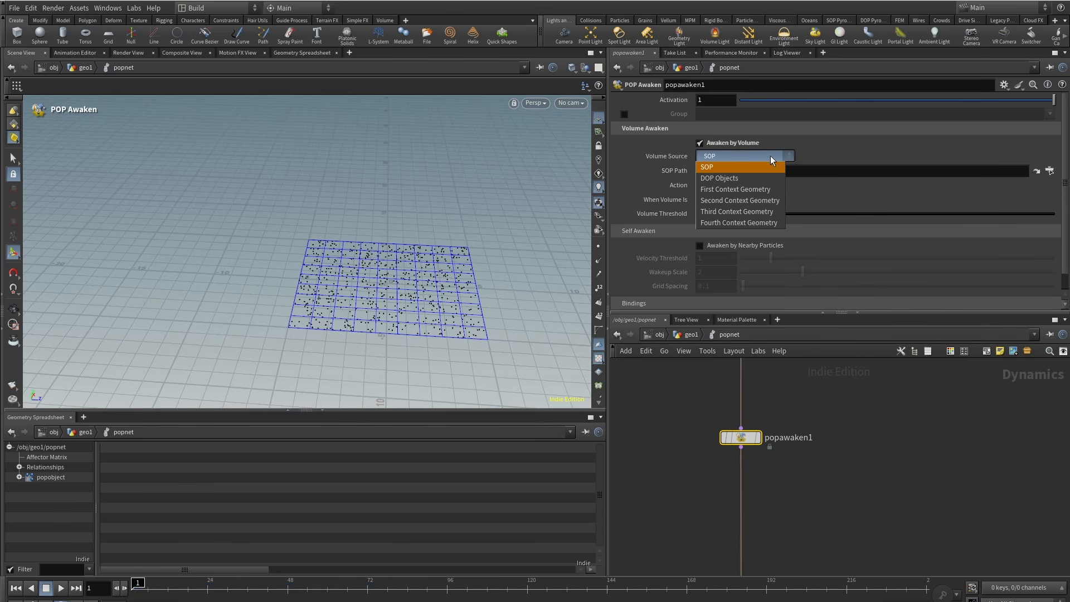
{"action": "left_click", "coordinate": [766, 167]}
In geo1, create a Sphere node beside attribcreate1.
{"action": "left_click", "coordinate": [692, 335]}
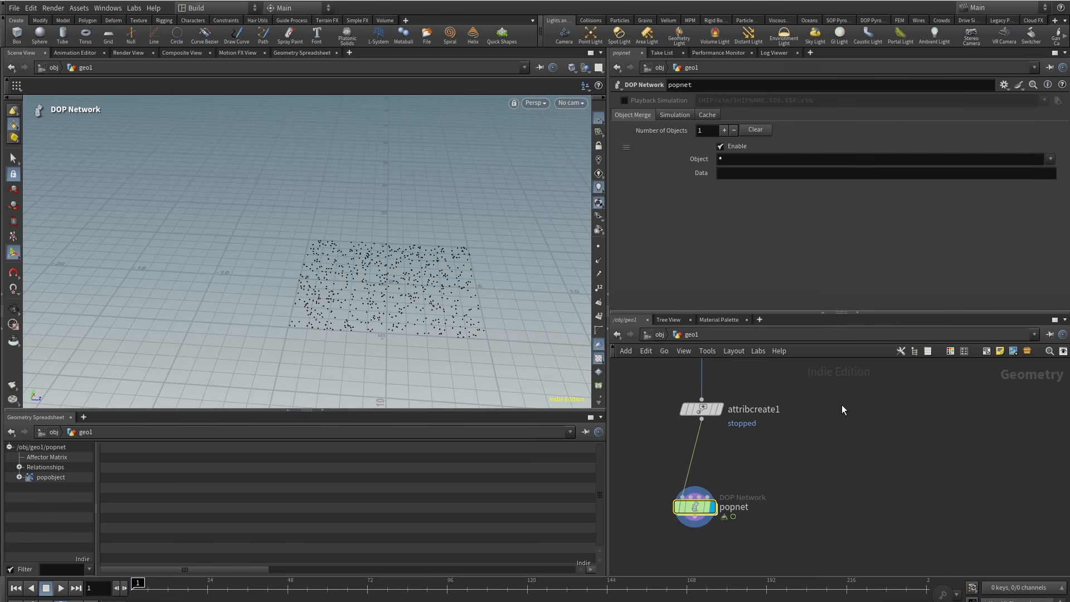
{"action": "key", "text": "Tab"}
{"action": "type", "text": "sp"}
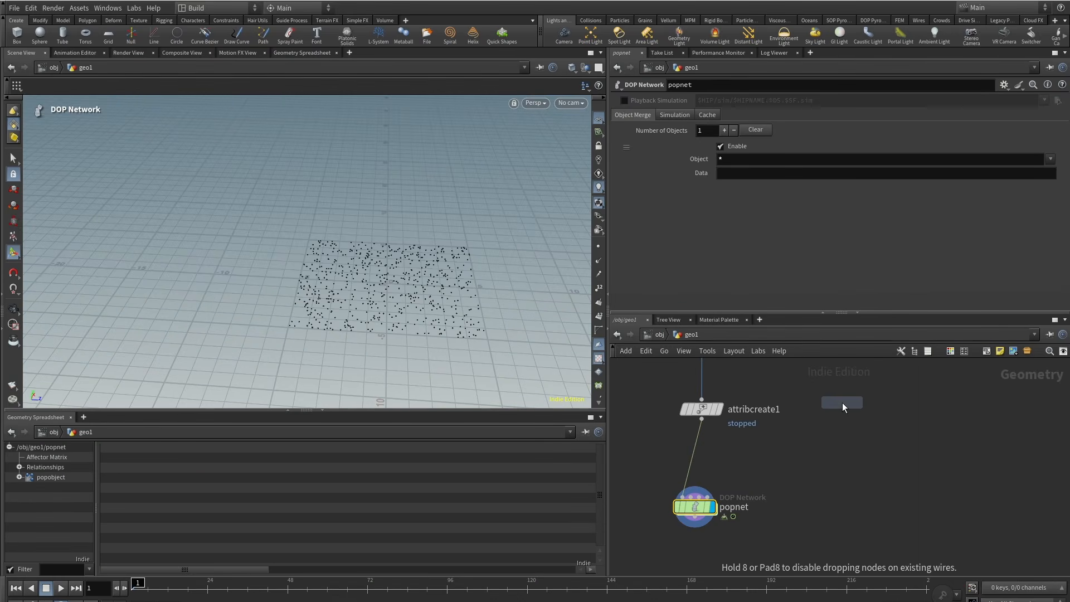
{"action": "key", "text": "Return"}
{"action": "left_click", "coordinate": [842, 402]}
Keyframe sphere1's Uniform Scale at 0 on frame 1 and raise it to 8.13 at frame 54.
{"action": "left_click_drag", "start_coordinate": [772, 171], "coordinate": [711, 172]}
{"action": "left_click", "coordinate": [708, 172], "text": "alt"}
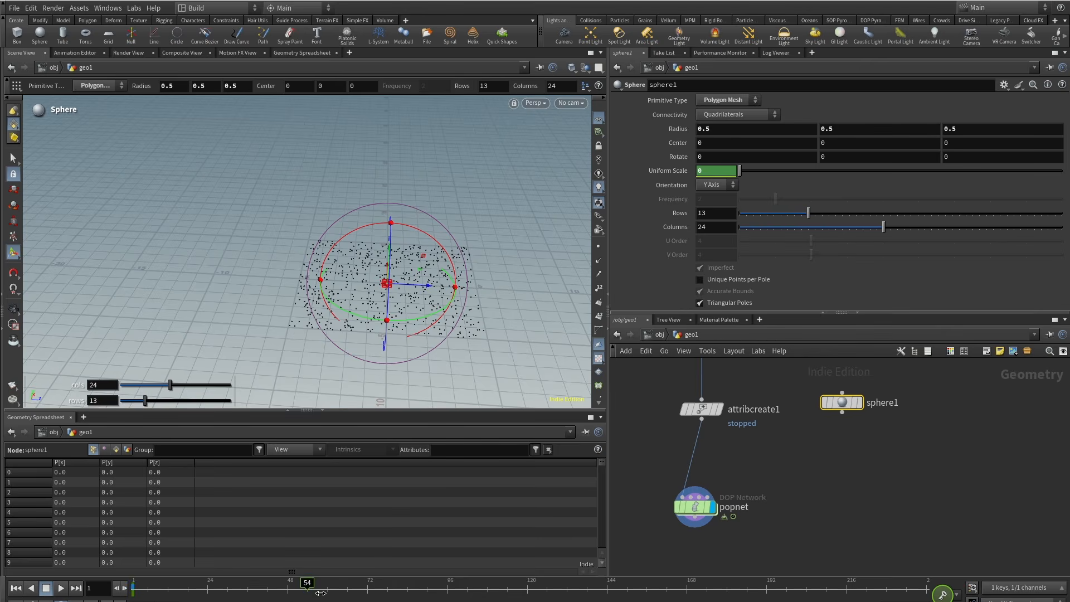
{"action": "left_click_drag", "start_coordinate": [321, 593], "coordinate": [333, 596]}
{"action": "left_click_drag", "start_coordinate": [758, 177], "coordinate": [1002, 171]}
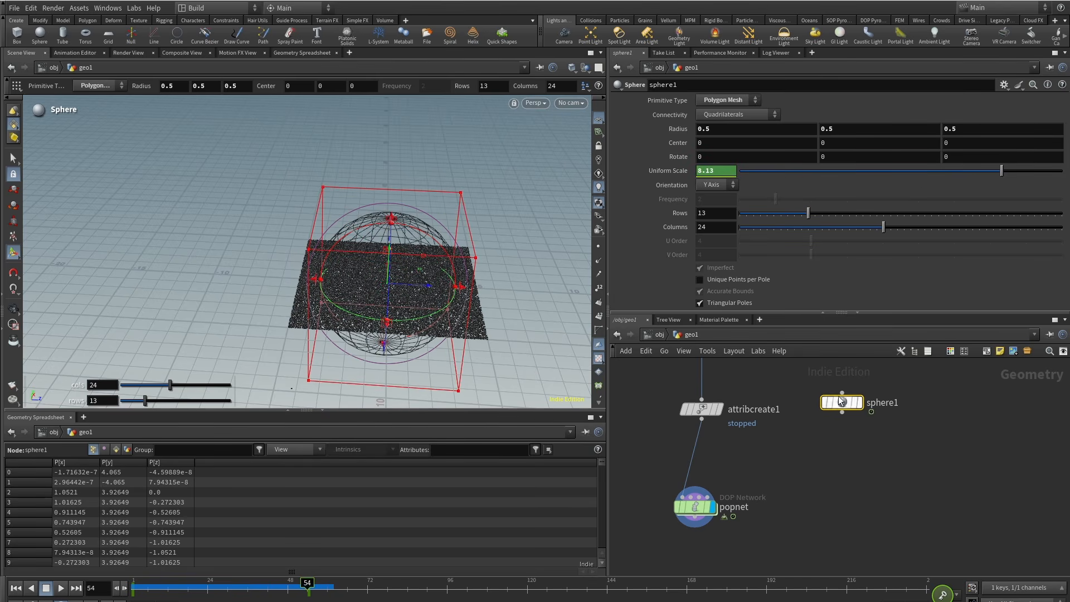
Add a VDB from Polygons node below sphere1, turn on Fill Interior and display it.
{"action": "middle_click_drag", "start_coordinate": [837, 491], "coordinate": [843, 444]}
{"action": "middle_click_drag", "start_coordinate": [851, 396], "coordinate": [768, 496]}
{"action": "key", "text": "Tab"}
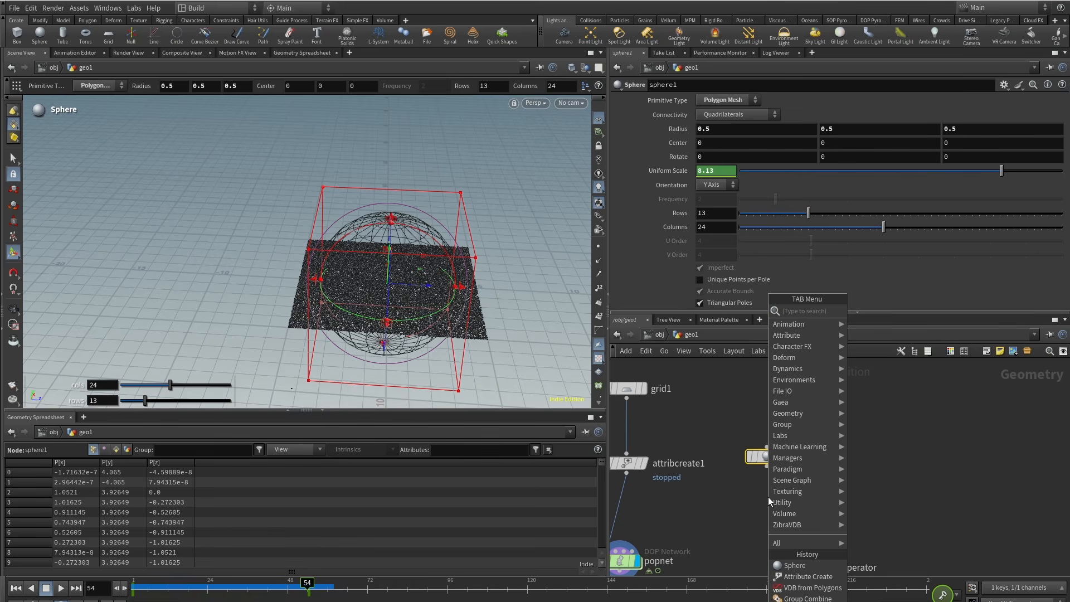
{"action": "type", "text": "vdbfr"}
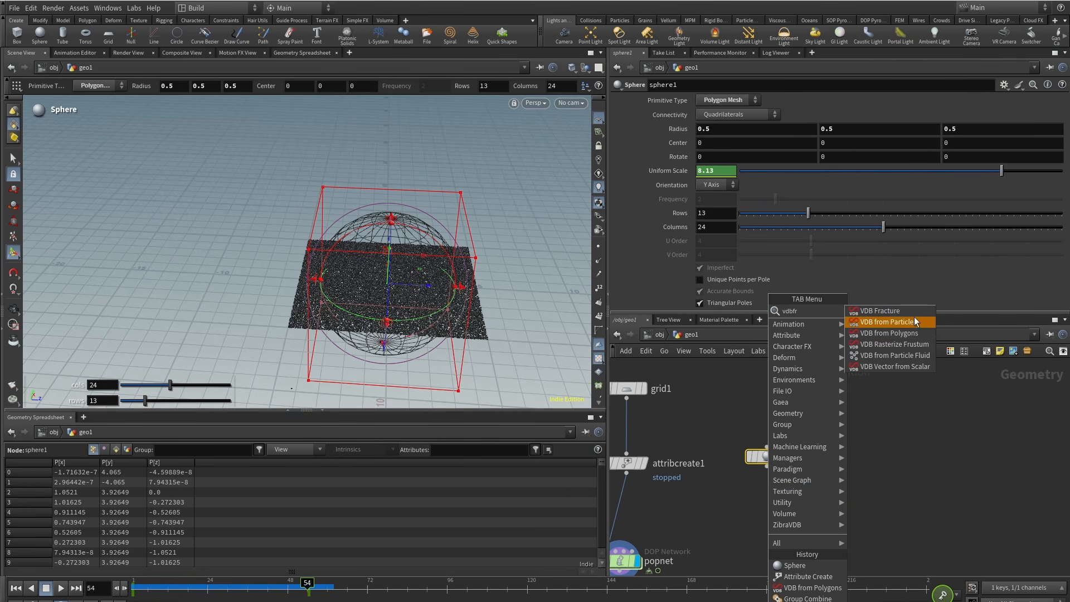
{"action": "left_click", "coordinate": [915, 335]}
{"action": "left_click", "coordinate": [767, 500]}
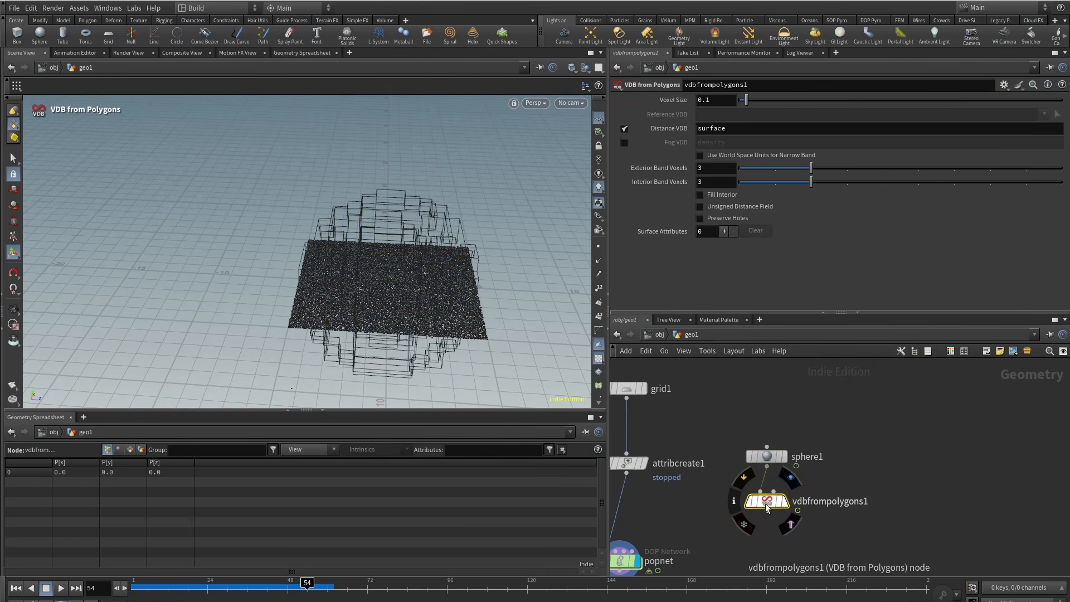
{"action": "left_click", "coordinate": [699, 195]}
{"action": "middle_click_drag", "start_coordinate": [850, 461], "coordinate": [889, 418]}
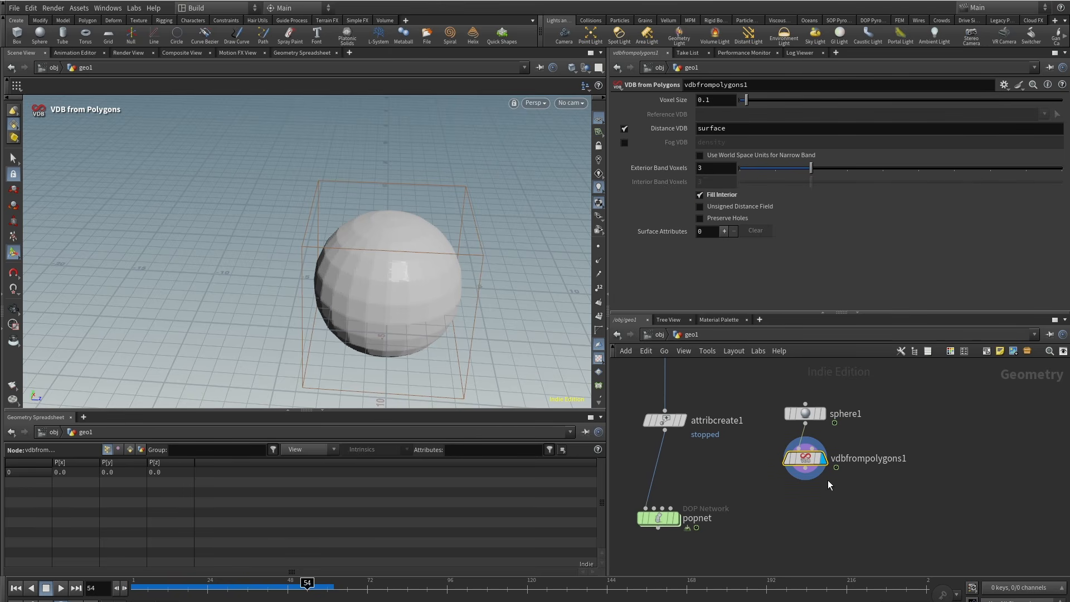
In popnet, set popawaken1's SOP Path to /obj/geo1/vdbfrompolygons1 and return to frame 1.
{"action": "double_click", "coordinate": [662, 519]}
{"action": "left_click", "coordinate": [744, 170]}
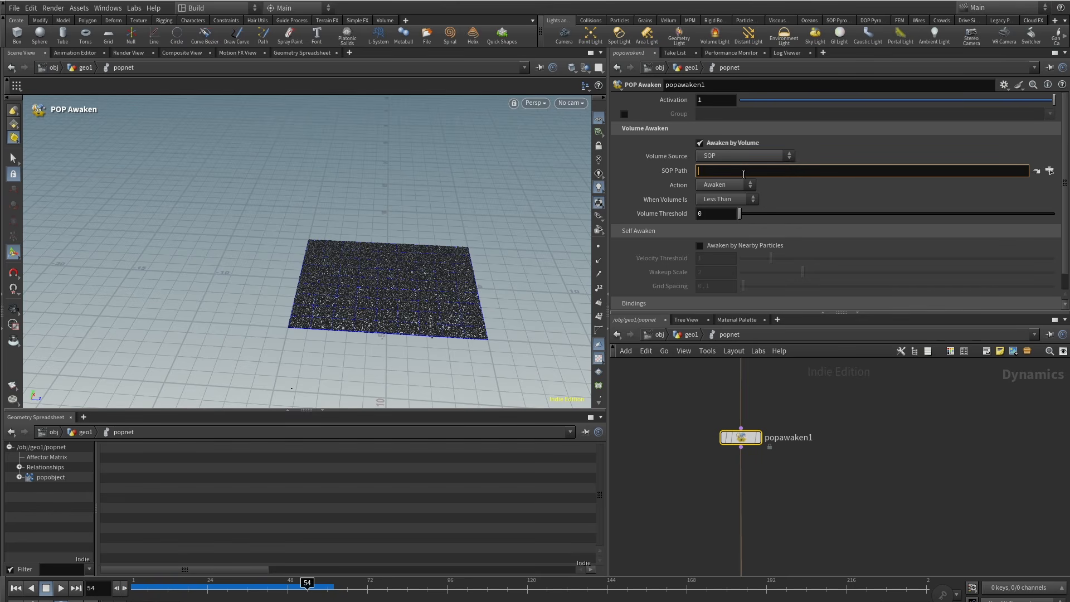
{"action": "key", "text": "Return"}
{"action": "key", "text": "ctrl+Up"}
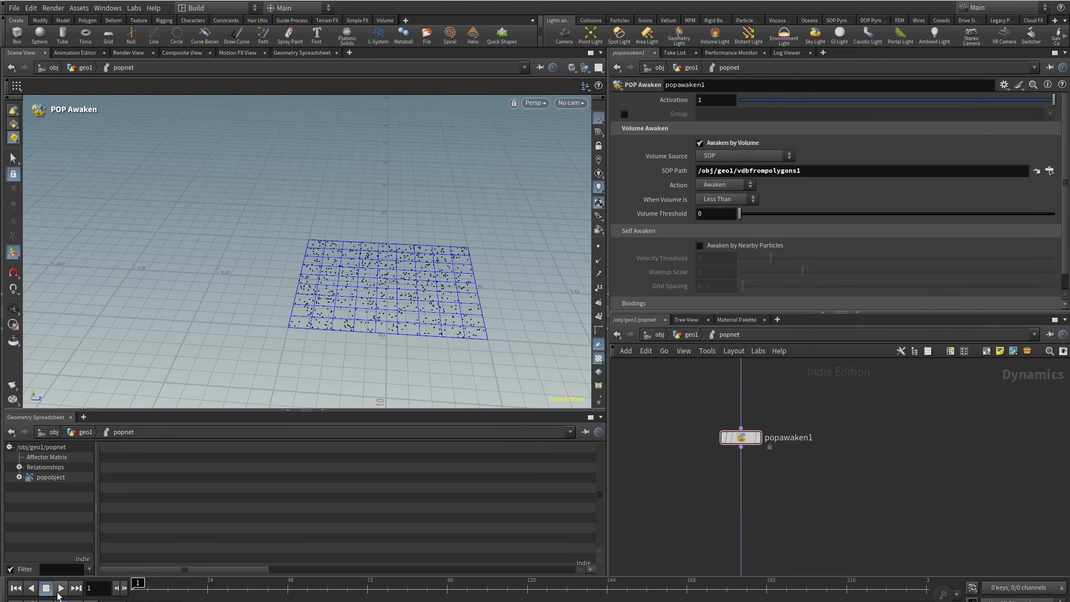
Play the simulation to examine how the growing sphere volume awakens the stopped particles.
{"action": "left_click", "coordinate": [58, 592]}
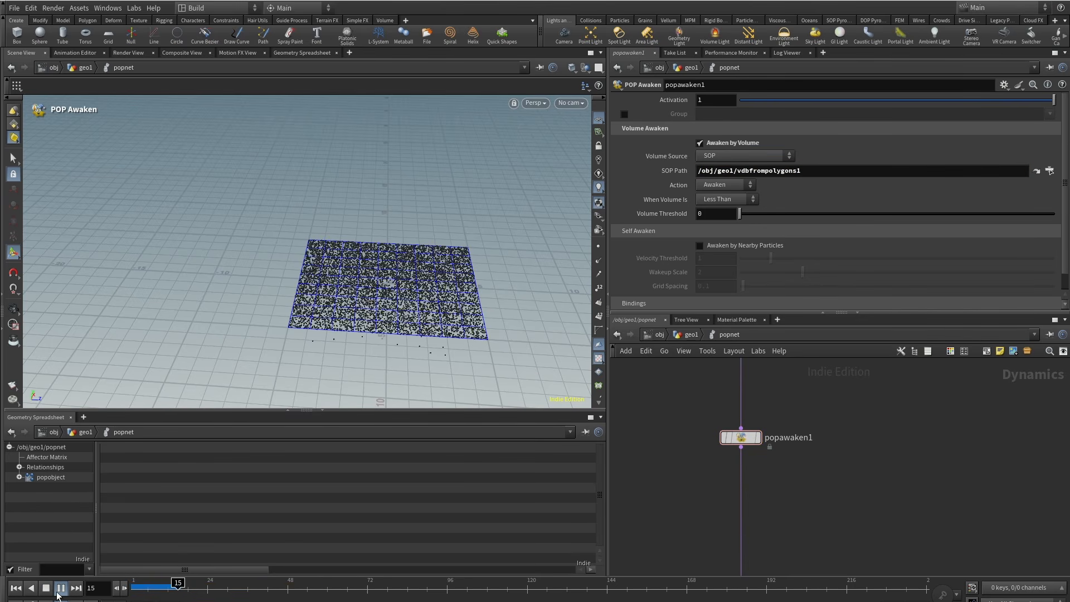
{"action": "left_click_drag", "start_coordinate": [422, 320], "coordinate": [298, 299], "text": "alt"}
{"action": "left_click", "coordinate": [45, 588]}
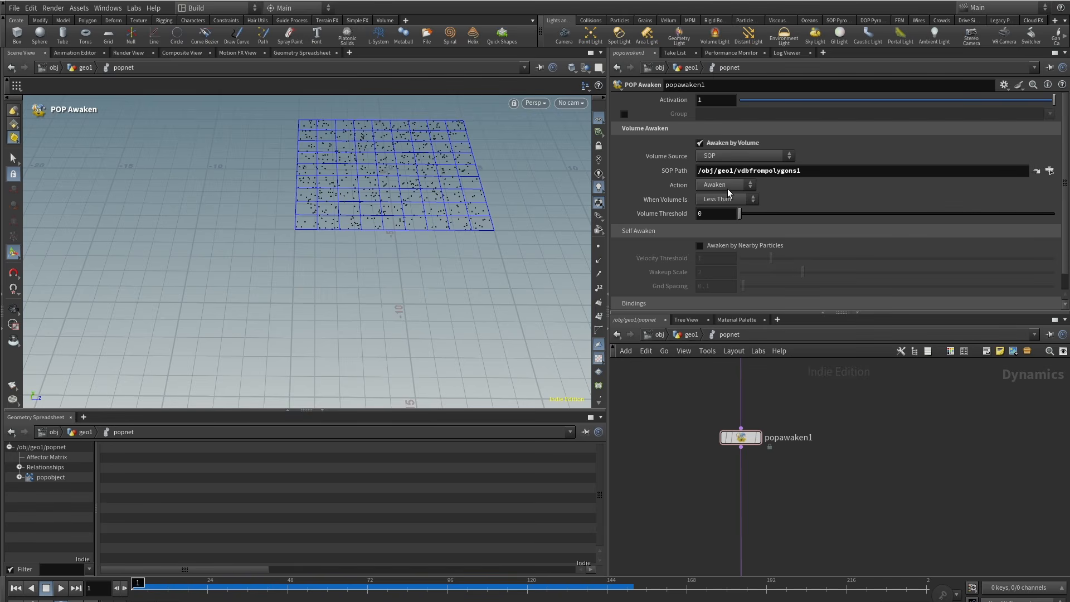
Set popawaken1's Action to Put to Sleep and test the simulation with attribcreate1 in geo1 bypassed.
{"action": "left_click", "coordinate": [747, 186]}
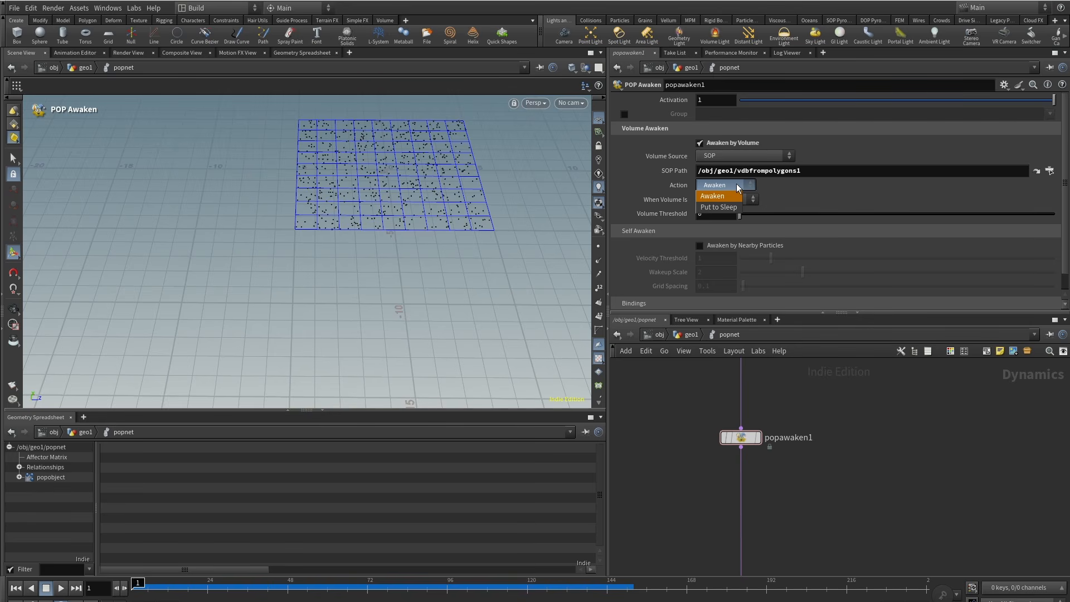
{"action": "left_click", "coordinate": [718, 207]}
{"action": "left_click", "coordinate": [692, 334]}
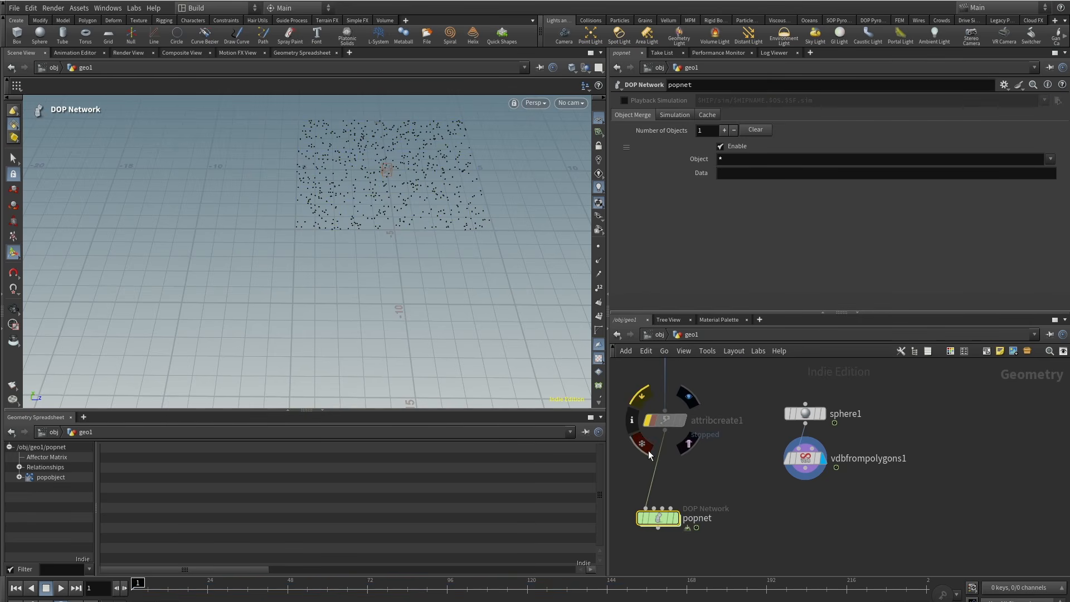
{"action": "double_click", "coordinate": [657, 520]}
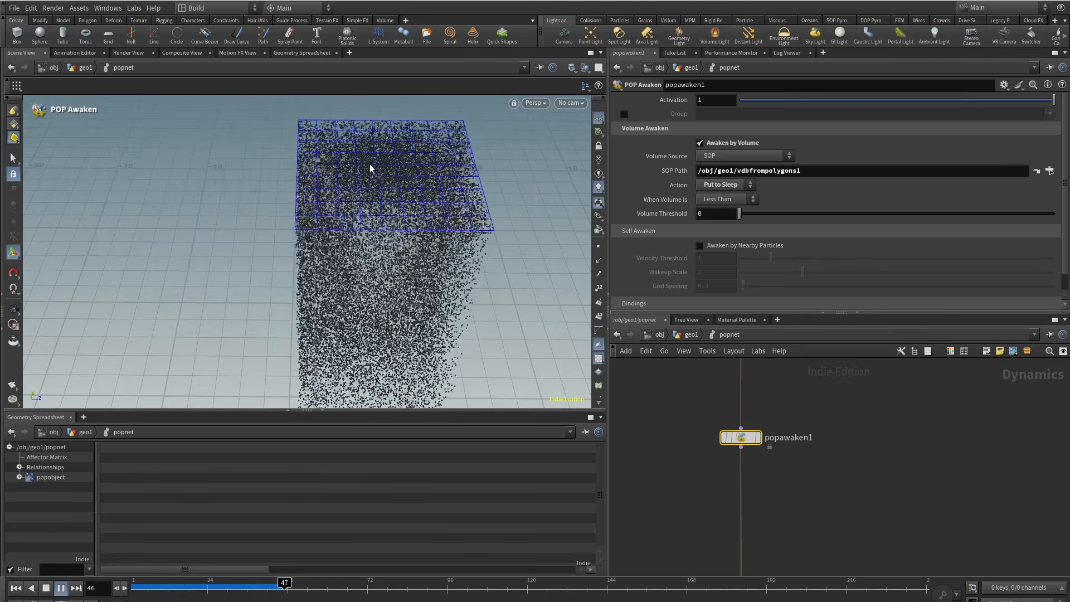
{"action": "mouse_move", "coordinate": [370, 239]}
{"action": "left_mouse_down", "text": "alt"}
{"action": "mouse_move", "coordinate": [368, 187]}
{"action": "mouse_move", "coordinate": [376, 246]}
{"action": "left_mouse_up", "text": "alt"}
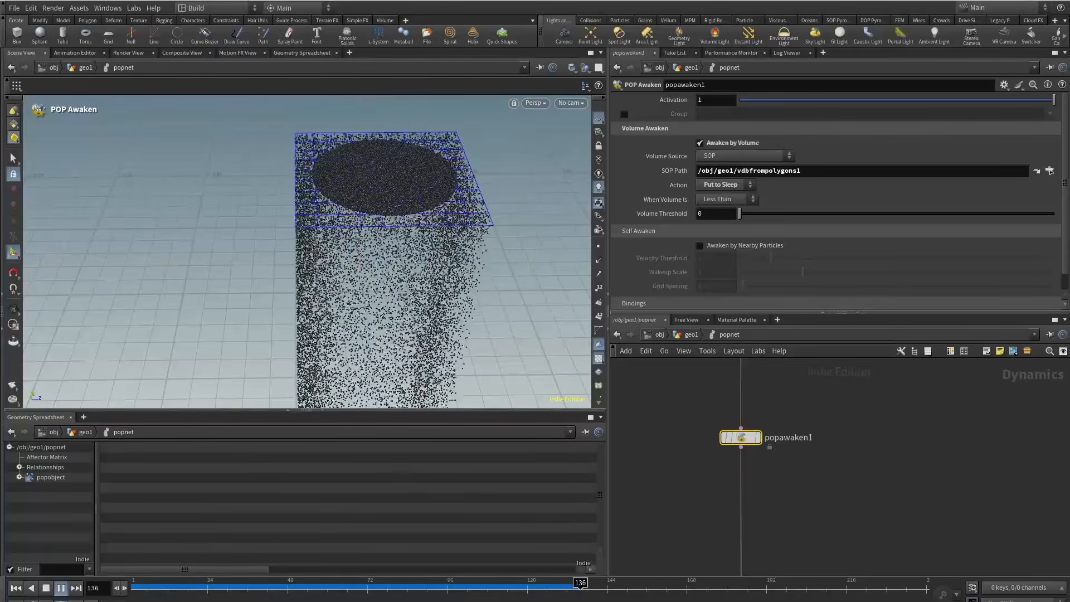
{"action": "key", "text": "ctrl+Up"}
Set popawaken1's Action to Awaken and turn off the bypass on attribcreate1 in geo1.
{"action": "left_click", "coordinate": [746, 185]}
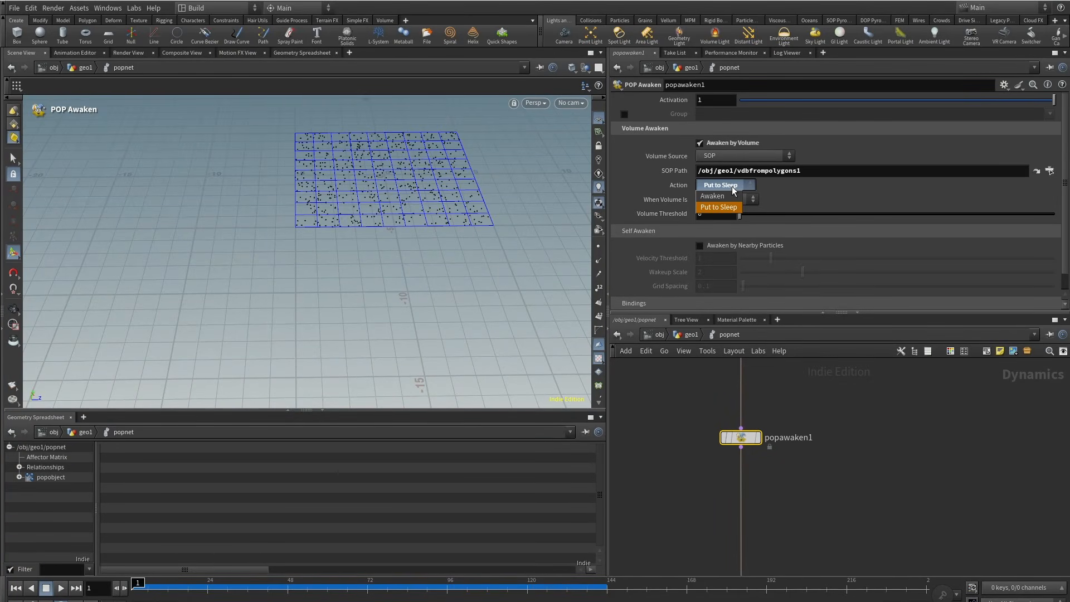
{"action": "left_click", "coordinate": [722, 198]}
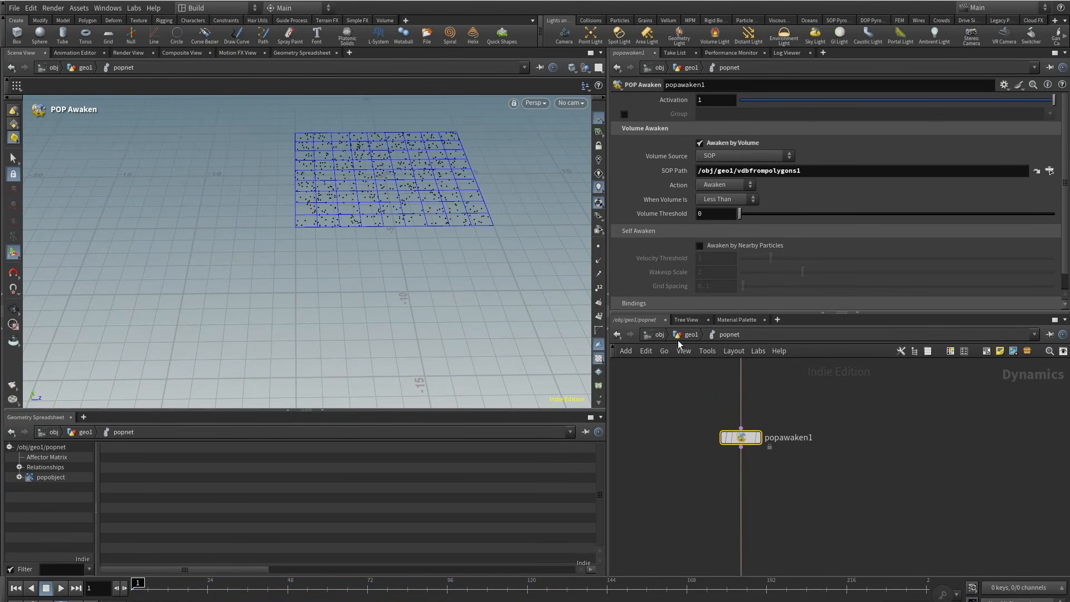
{"action": "left_click", "coordinate": [692, 334]}
{"action": "middle_click_drag", "start_coordinate": [729, 455], "coordinate": [759, 416]}
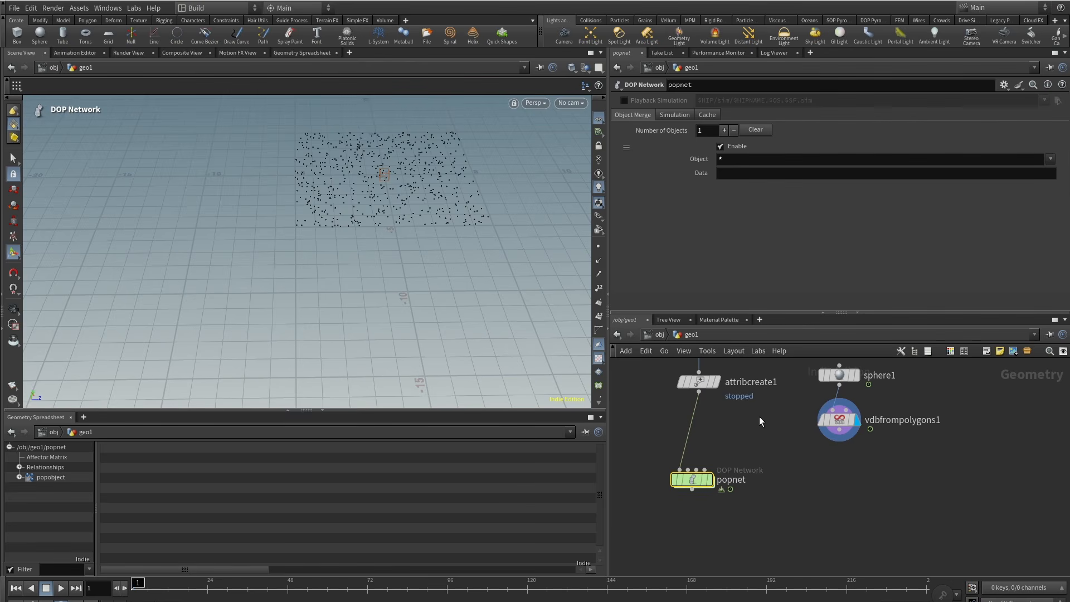
{"action": "double_click", "coordinate": [692, 481]}
Play the simulation and scrub back through the frames to examine the falling particles from the side.
{"action": "left_click", "coordinate": [60, 588]}
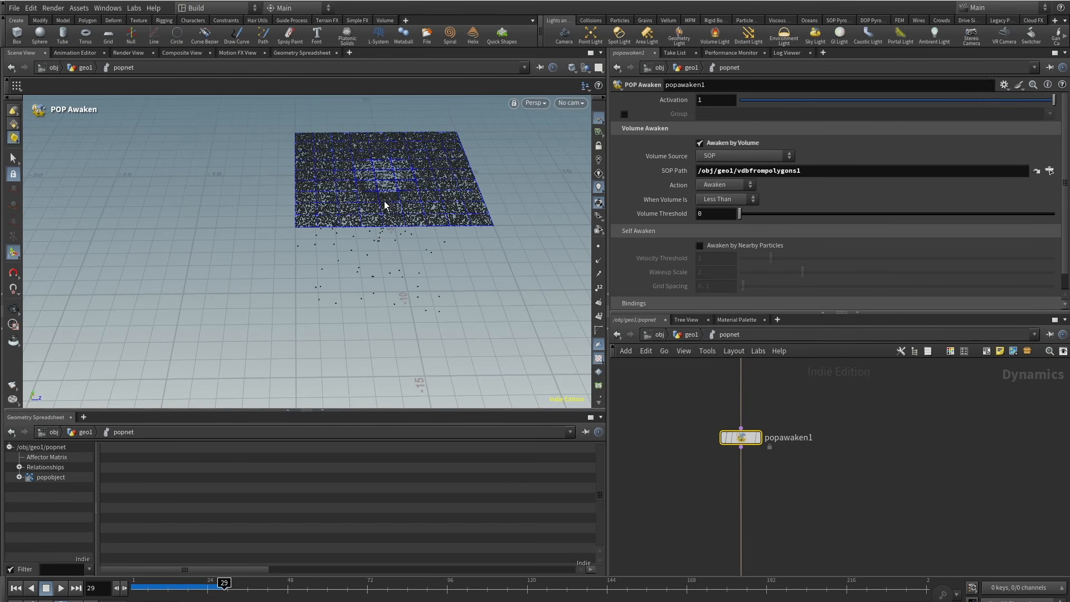
{"action": "left_click_drag", "start_coordinate": [385, 203], "coordinate": [308, 300], "text": "alt"}
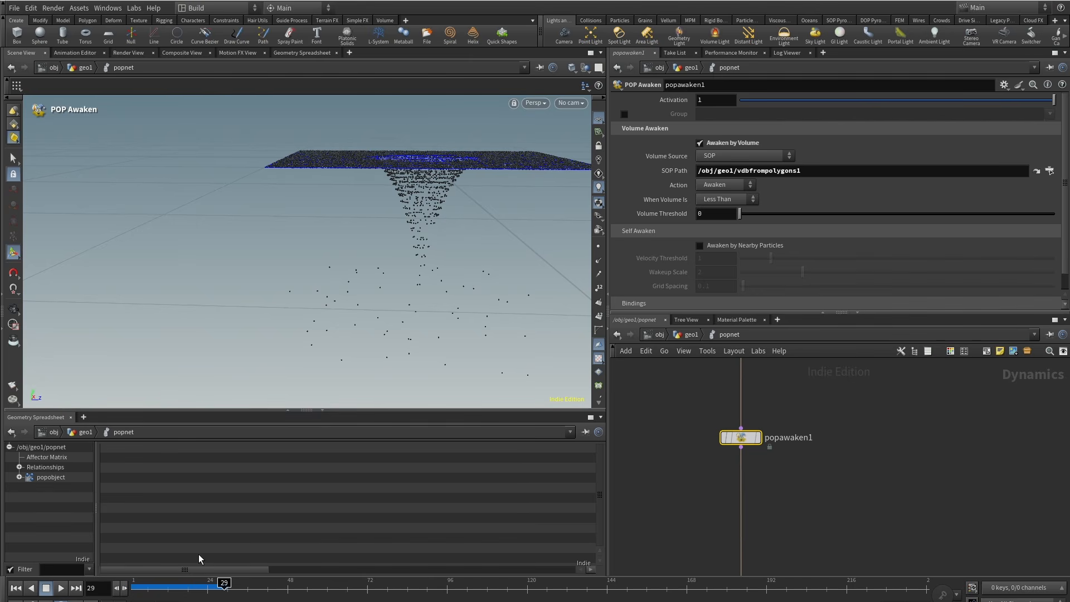
{"action": "left_click_drag", "start_coordinate": [225, 582], "coordinate": [169, 584]}
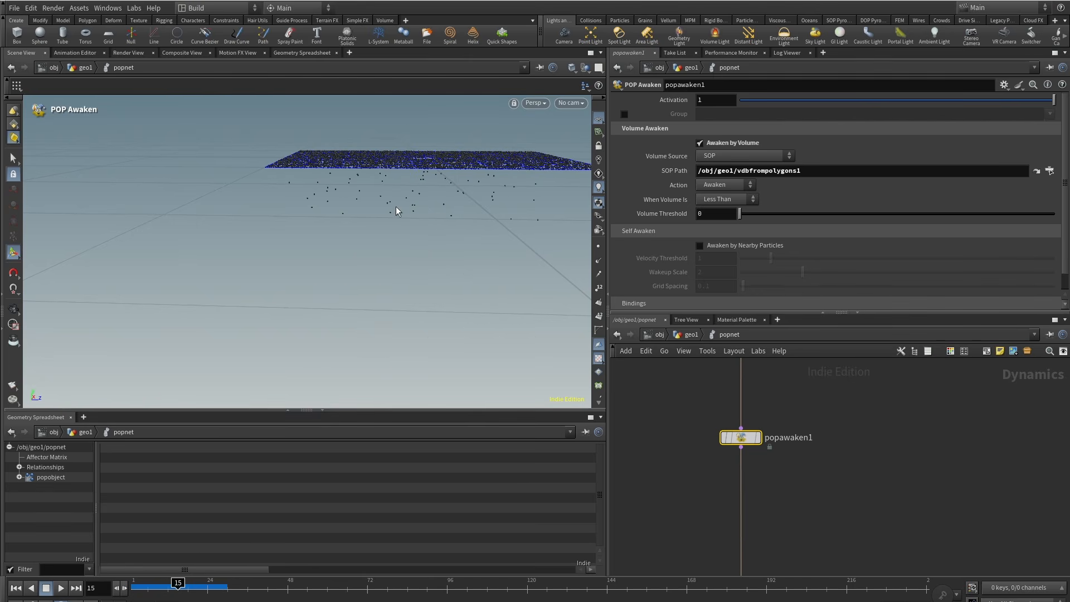
{"action": "left_click_drag", "start_coordinate": [409, 200], "coordinate": [287, 180], "text": "alt"}
Move popawaken1 down and insert a POP Group node between source_first_input and popawaken1.
{"action": "middle_click_drag", "start_coordinate": [791, 419], "coordinate": [761, 446]}
{"action": "scroll", "coordinate": [753, 500], "scroll_direction": "down", "scroll_amount": 3}
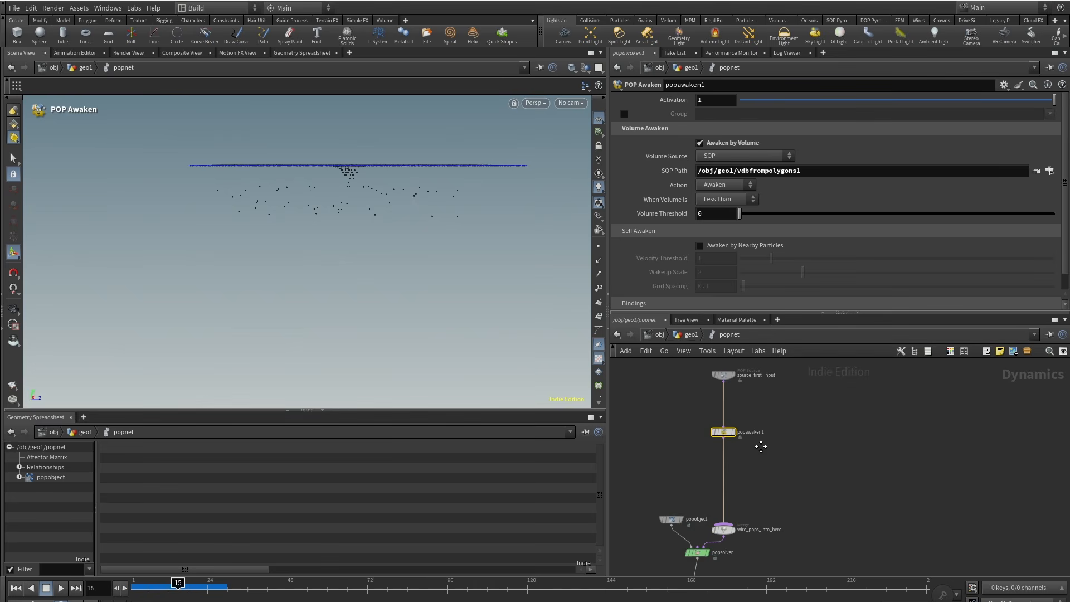
{"action": "left_click_drag", "start_coordinate": [731, 436], "coordinate": [735, 473]}
{"action": "key", "text": "Tab"}
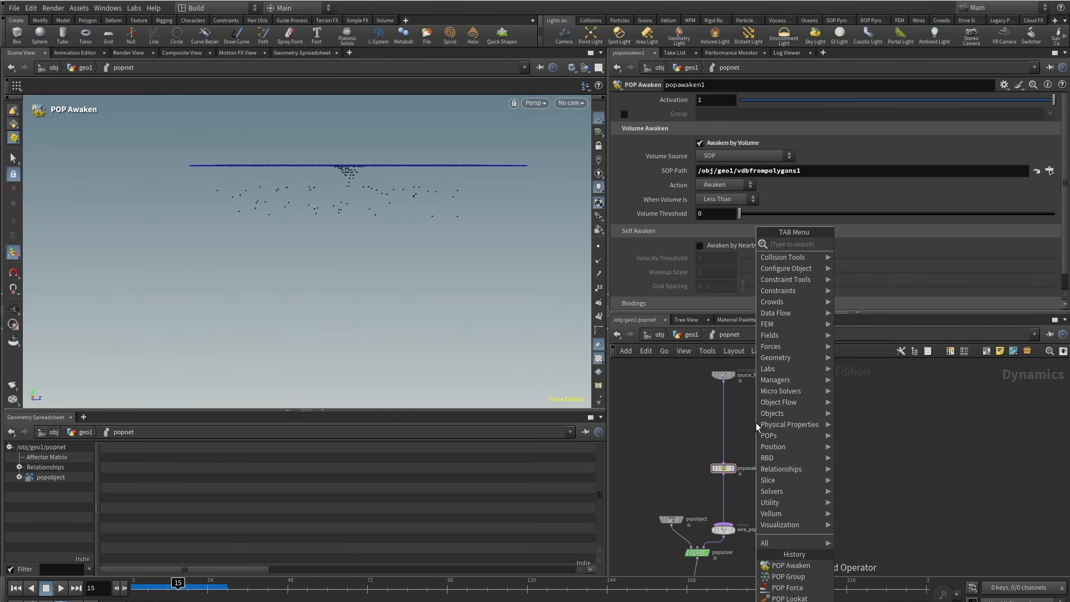
{"action": "type", "text": "popgr"}
{"action": "left_click", "coordinate": [885, 257]}
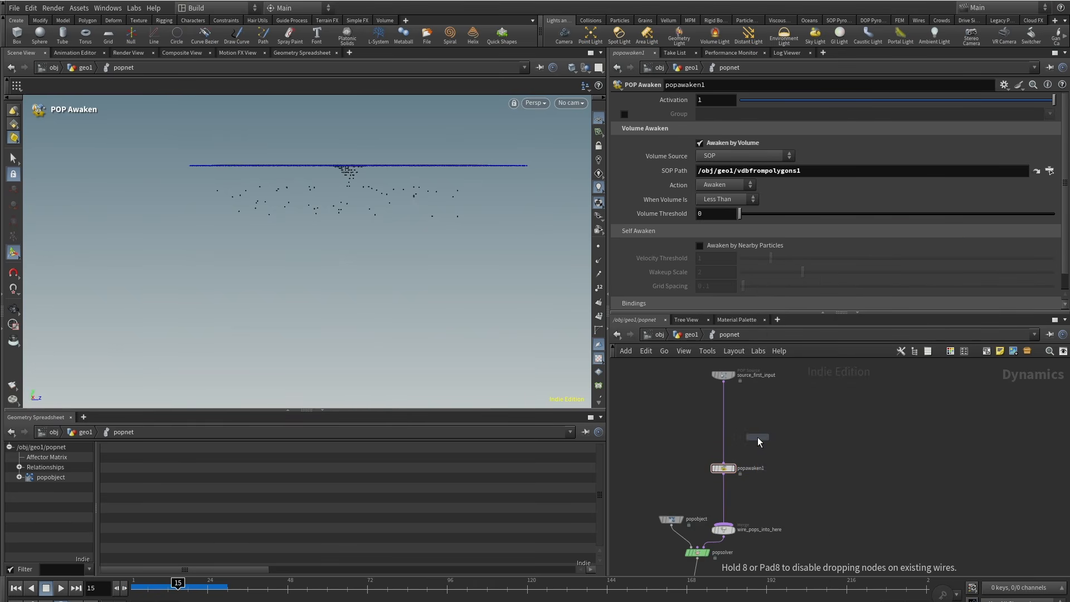
{"action": "scroll", "coordinate": [758, 437], "scroll_direction": "up", "scroll_amount": 2}
{"action": "left_click", "coordinate": [717, 422]}
{"action": "left_click_drag", "start_coordinate": [718, 421], "coordinate": [710, 417]}
Name popgroup1's group activate, enable bounding and set its Bounding Type to Bounding Volume.
{"action": "left_click", "coordinate": [736, 145]}
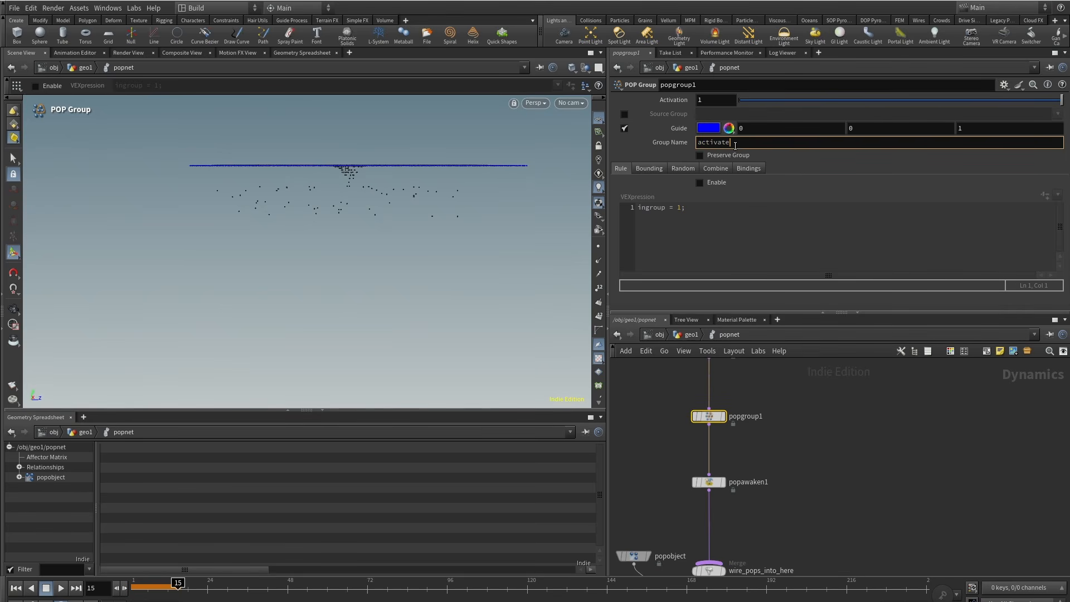
{"action": "key", "text": "Return"}
{"action": "double_click", "coordinate": [745, 141]}
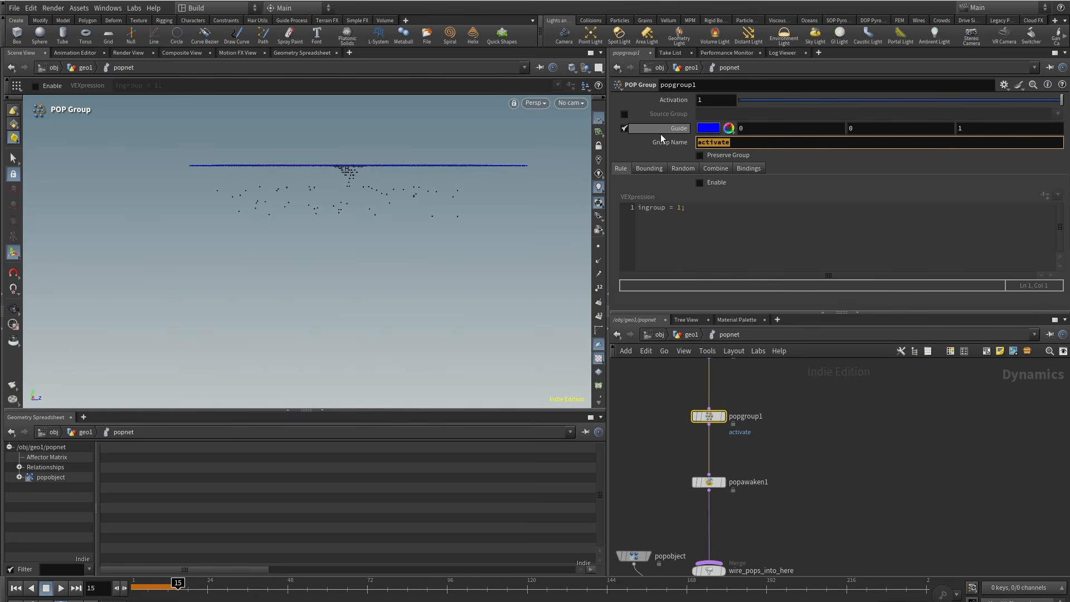
{"action": "left_click", "coordinate": [651, 169]}
{"action": "left_click", "coordinate": [699, 183]}
{"action": "left_click", "coordinate": [736, 195]}
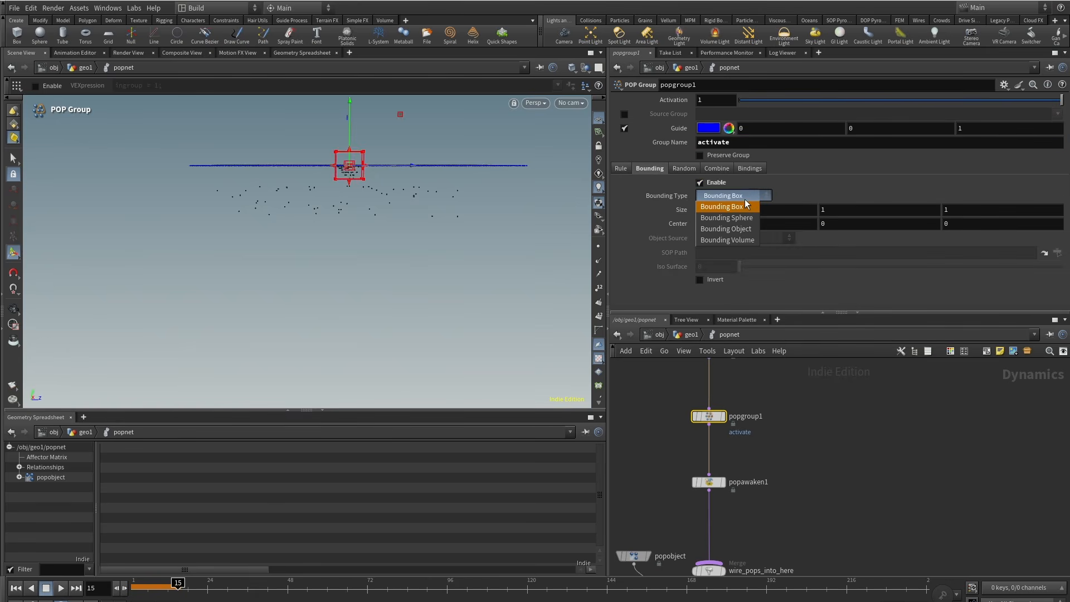
{"action": "left_click", "coordinate": [741, 235]}
Set popgroup1's bounding SOP Path to /obj/geo1/vdbfrompolygons1, copying the VDB node from geo1.
{"action": "left_click", "coordinate": [736, 253]}
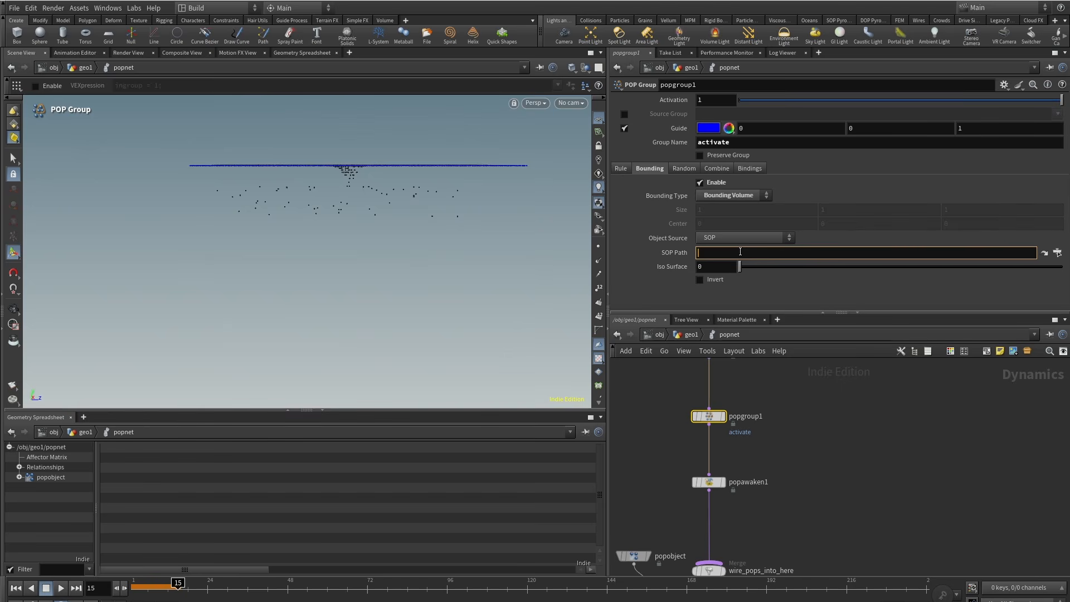
{"action": "left_click", "coordinate": [692, 335]}
{"action": "left_click_drag", "start_coordinate": [975, 466], "coordinate": [787, 410]}
{"action": "key", "text": "ctrl+c"}
{"action": "double_click", "coordinate": [693, 480]}
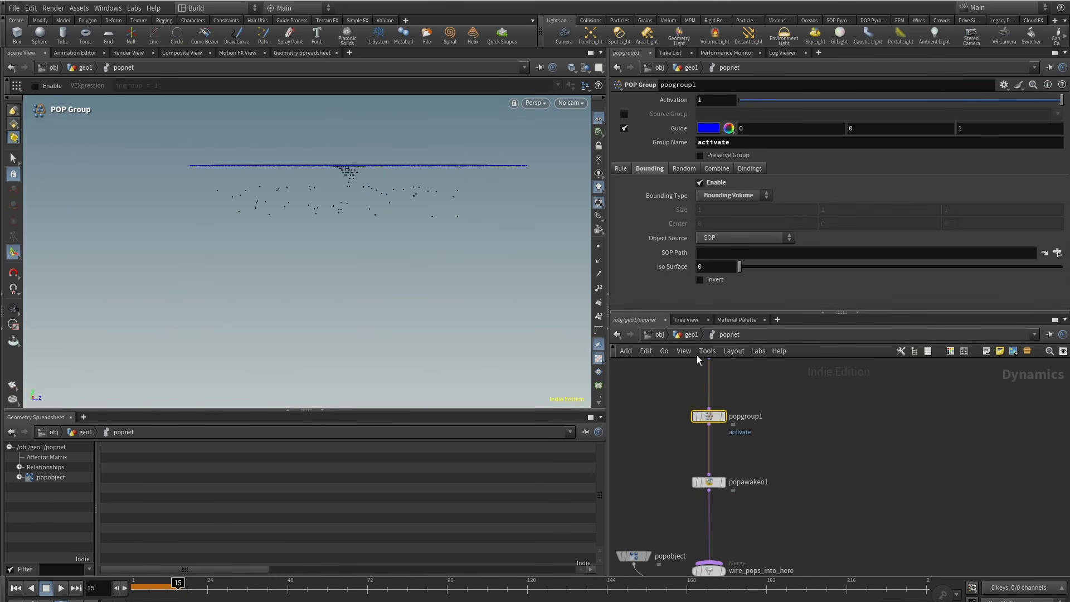
{"action": "key", "text": "ctrl+v"}
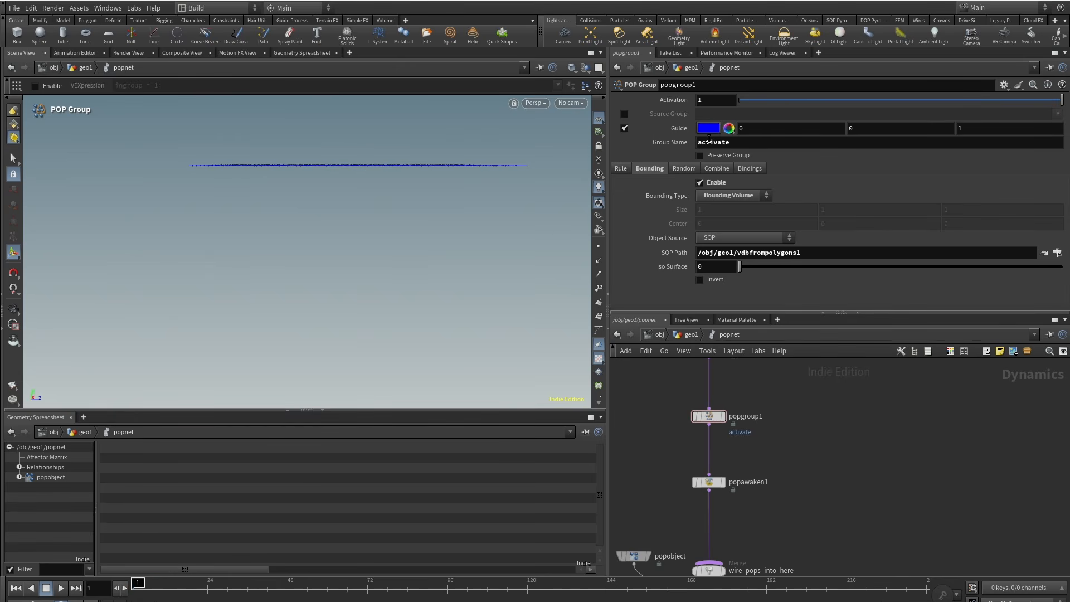
Limit popawaken1 to the activate group and play the simulation to examine the awakened particles.
{"action": "left_click", "coordinate": [709, 482]}
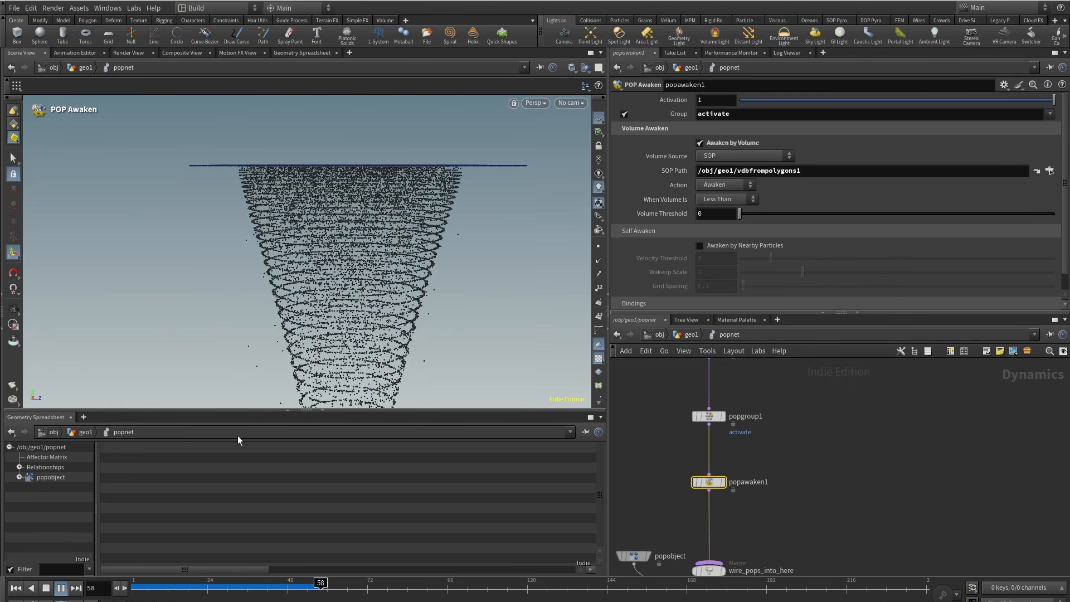
{"action": "left_click_drag", "start_coordinate": [146, 590], "coordinate": [137, 591]}
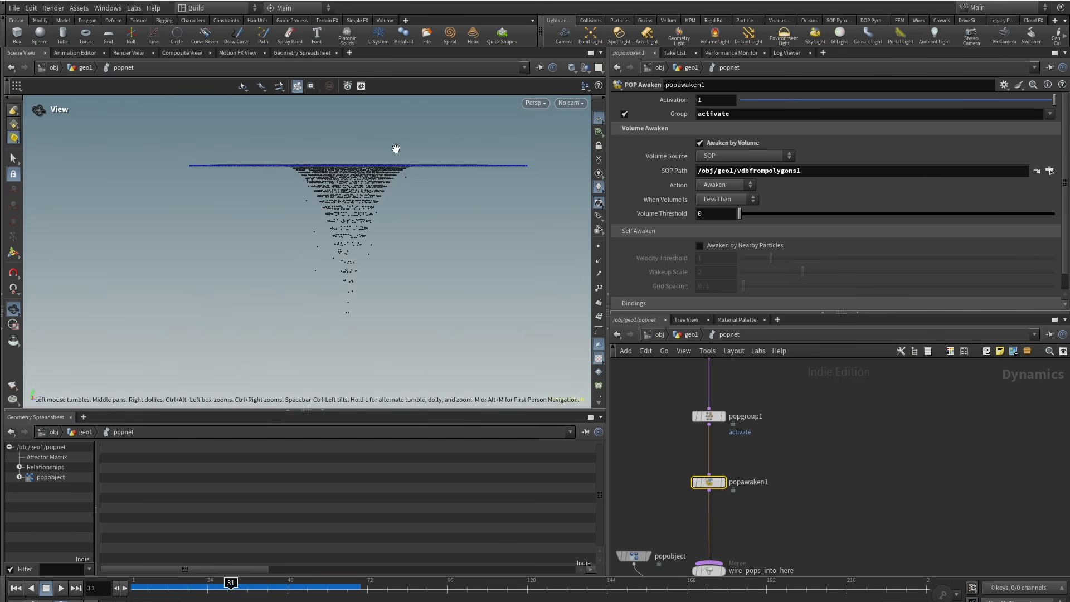
{"action": "right_click_drag", "start_coordinate": [395, 148], "coordinate": [293, 311]}
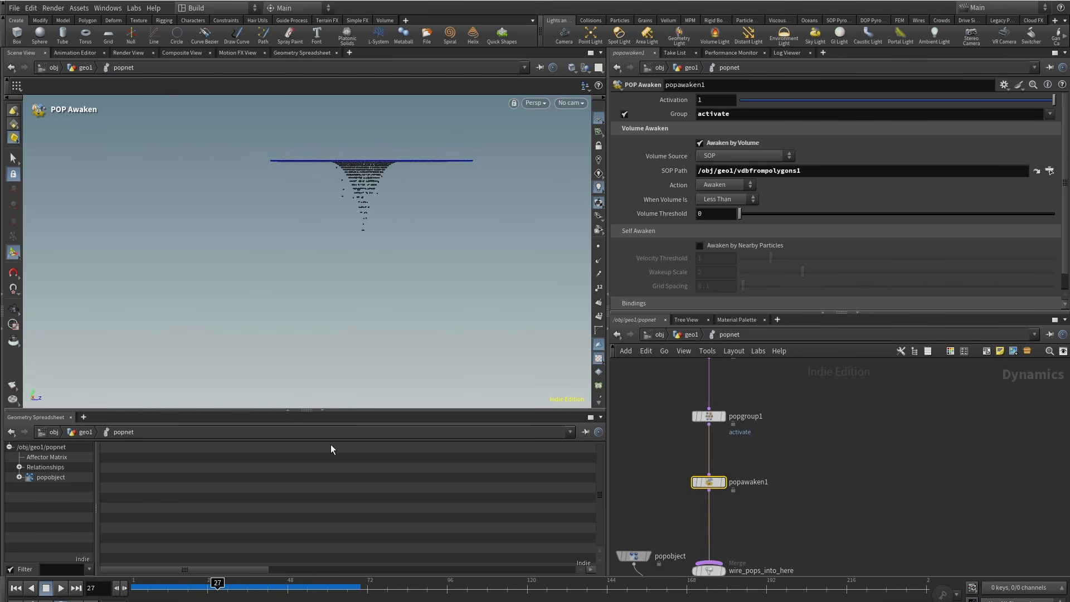
{"action": "left_click_drag", "start_coordinate": [365, 230], "coordinate": [334, 251]}
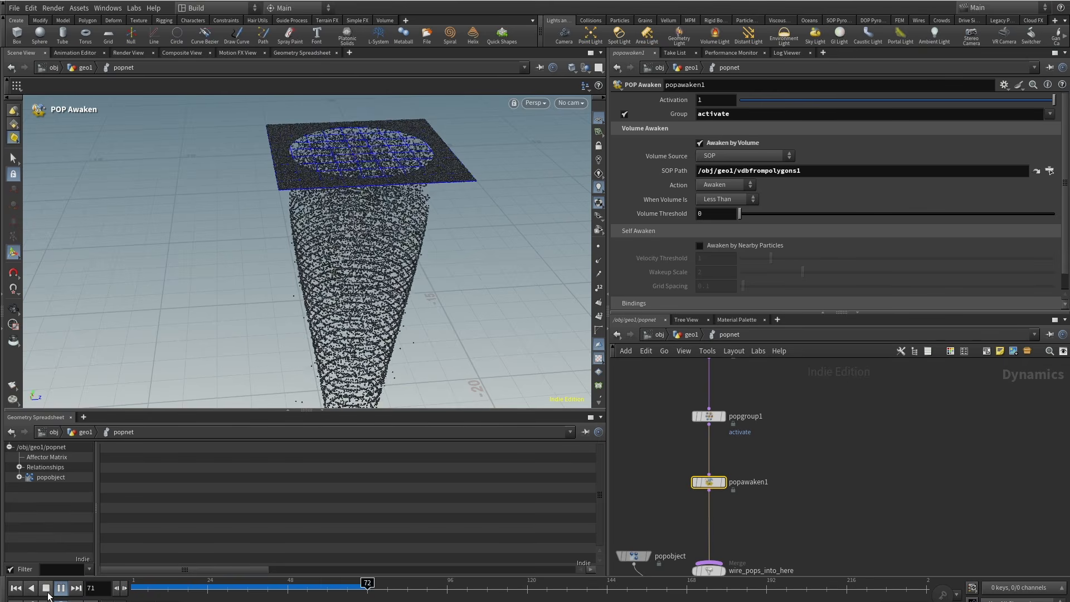
{"action": "left_click", "coordinate": [47, 591]}
{"action": "middle_click_drag", "start_coordinate": [355, 209], "coordinate": [352, 292], "text": "alt"}
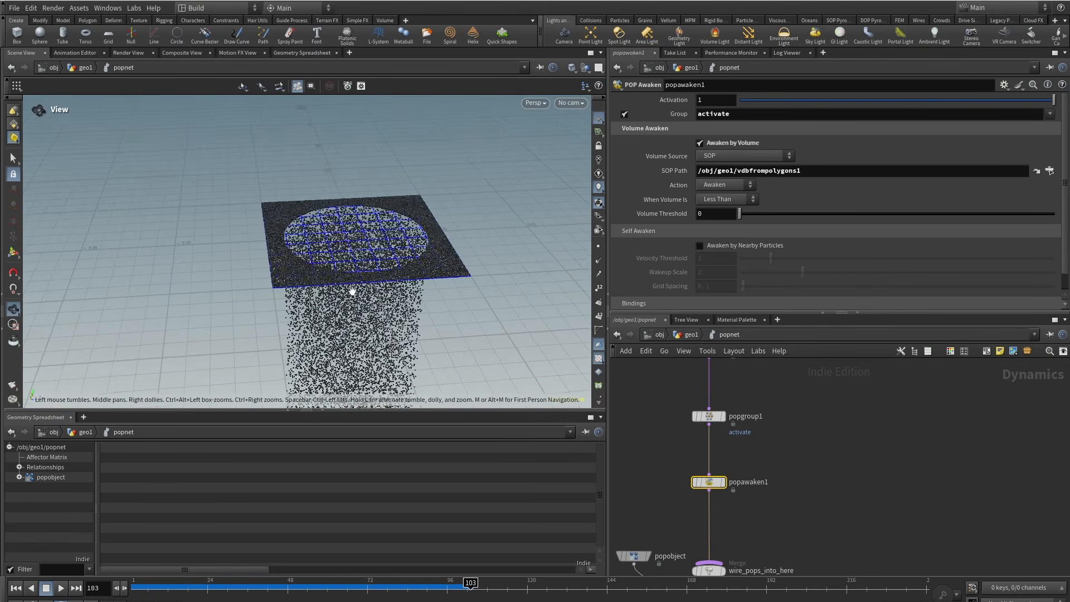
{"action": "left_click_drag", "start_coordinate": [351, 291], "coordinate": [331, 253], "text": "alt"}
{"action": "key", "text": "Return"}
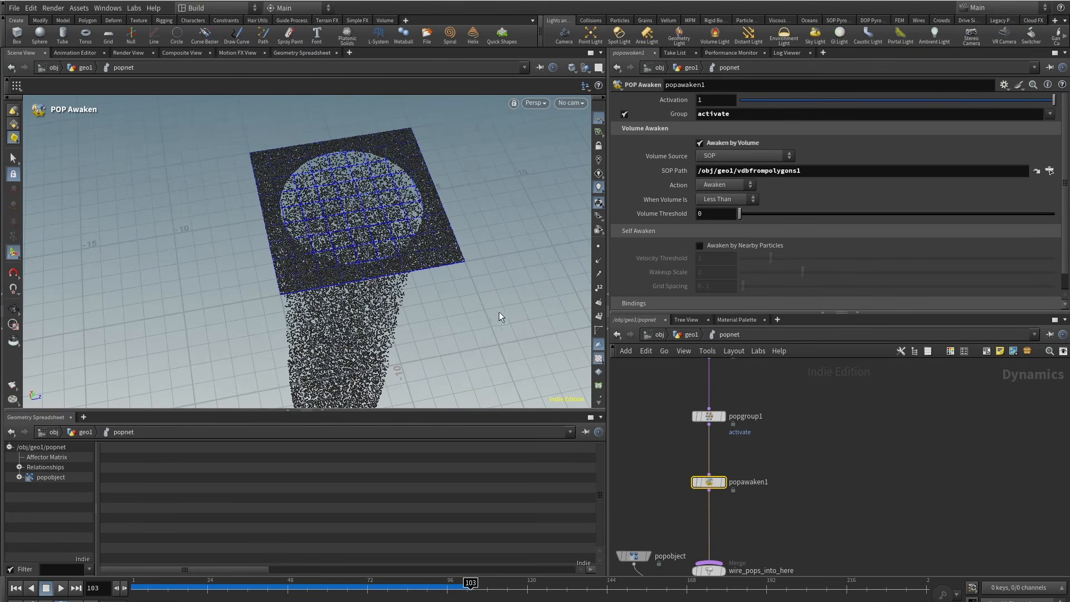
Bypass popgroup1 and popawaken1 in popnet, and attribcreate1 in geo1.
{"action": "middle_click_drag", "start_coordinate": [814, 420], "coordinate": [814, 445]}
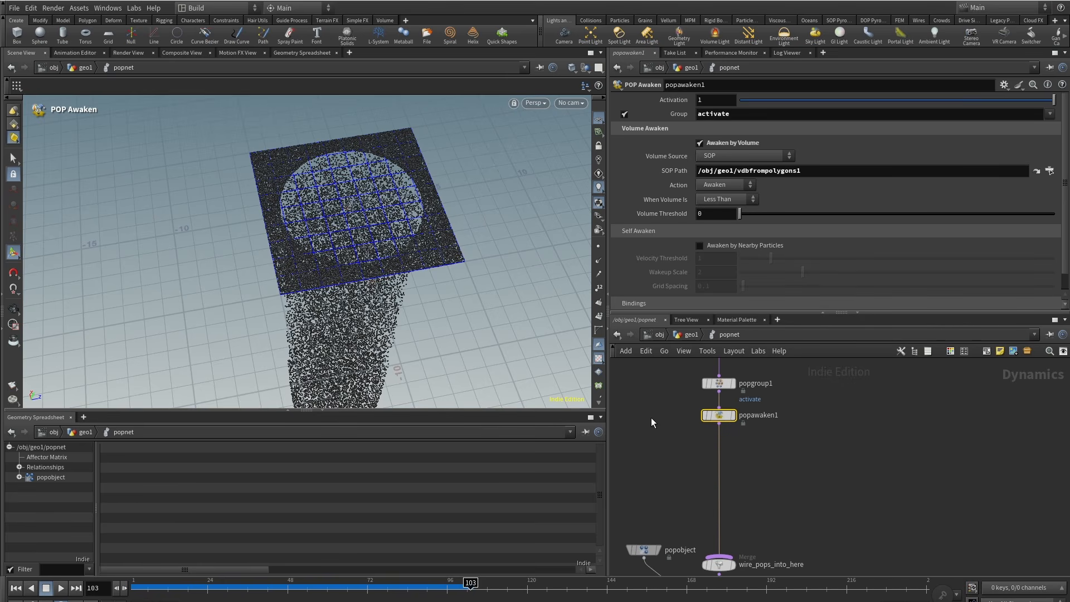
{"action": "middle_click_drag", "start_coordinate": [720, 477], "coordinate": [720, 515]}
{"action": "left_click", "coordinate": [724, 422], "text": "shift"}
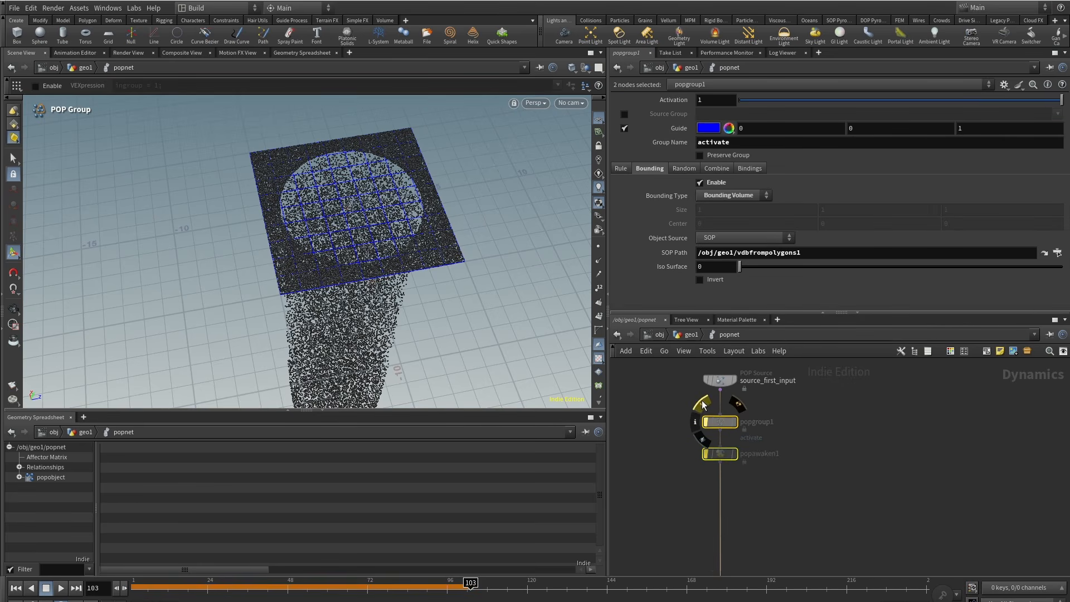
{"action": "key", "text": "u"}
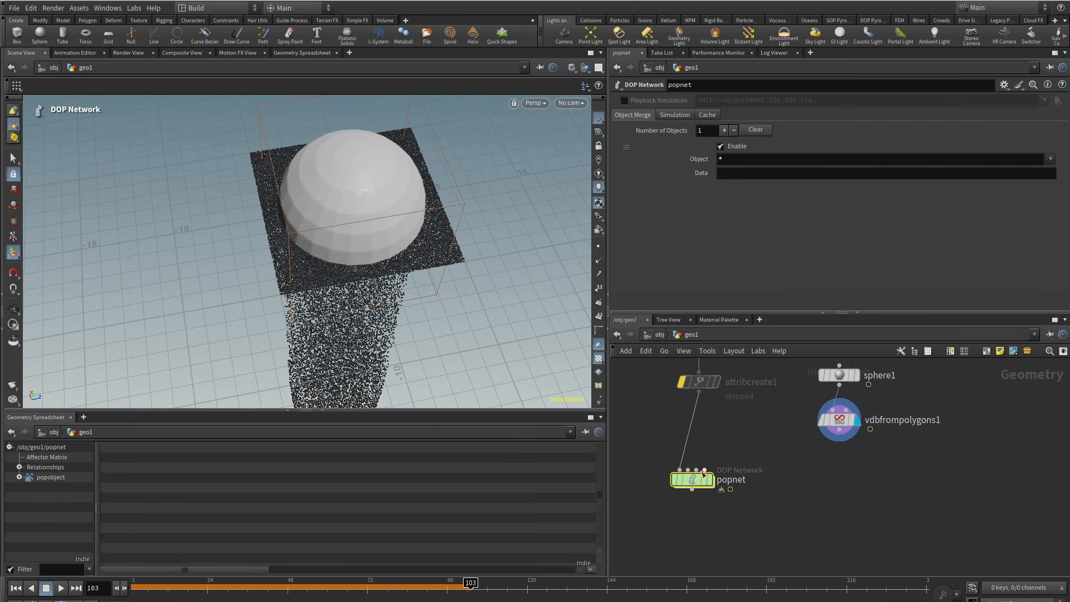
{"action": "double_click", "coordinate": [693, 480]}
Add a POP Axis Force node and wire it in between popawaken1 and wire_pops_into_here.
{"action": "key", "text": "Tab"}
{"action": "mouse_move", "coordinate": [766, 492]}
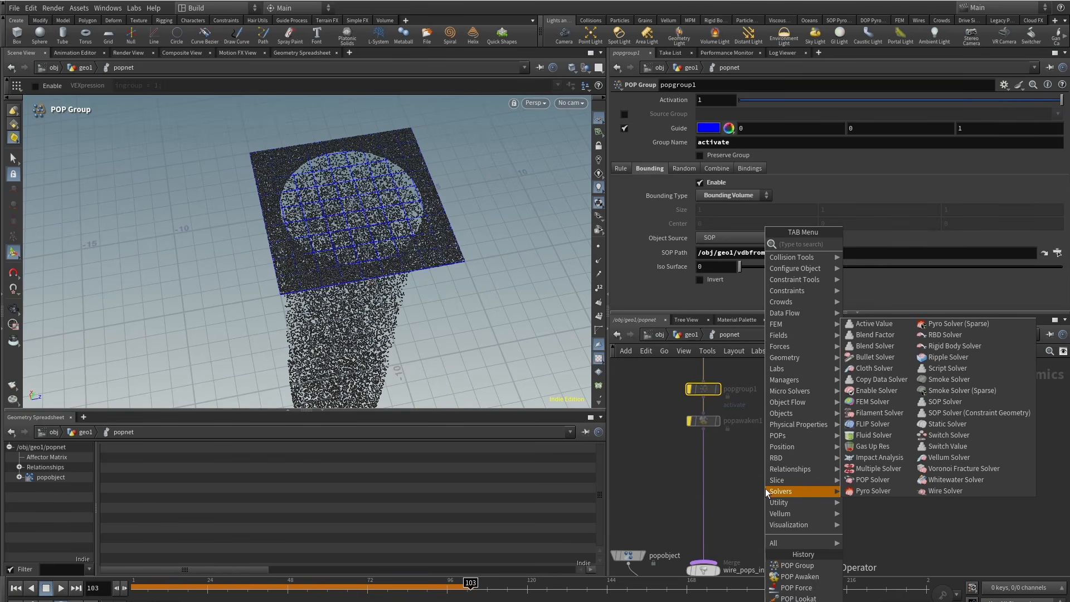
{"action": "type", "text": "popaxi"}
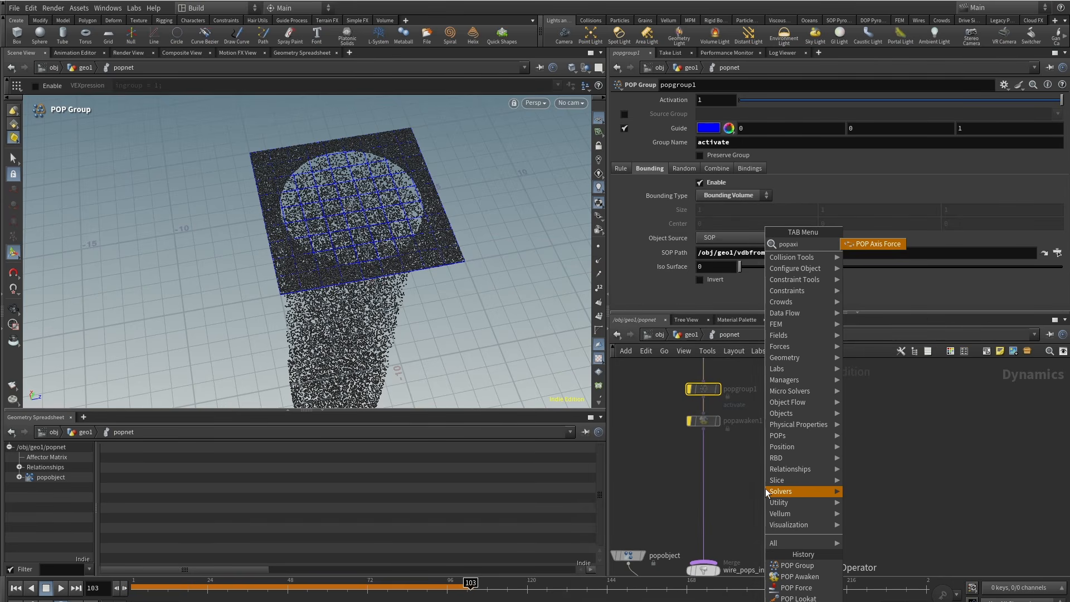
{"action": "left_click", "coordinate": [862, 244]}
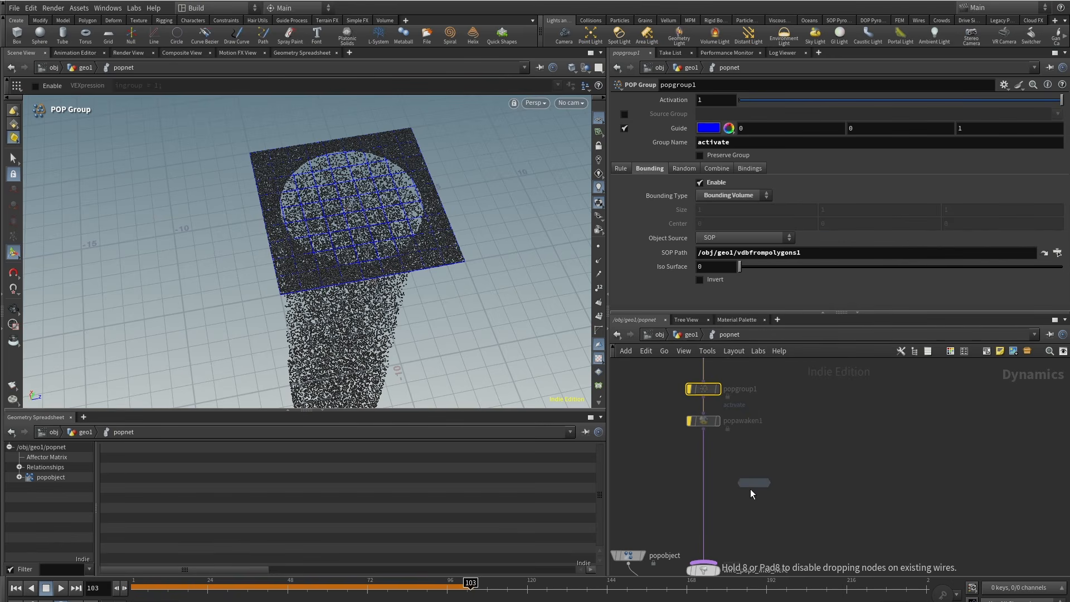
{"action": "left_click", "coordinate": [732, 479]}
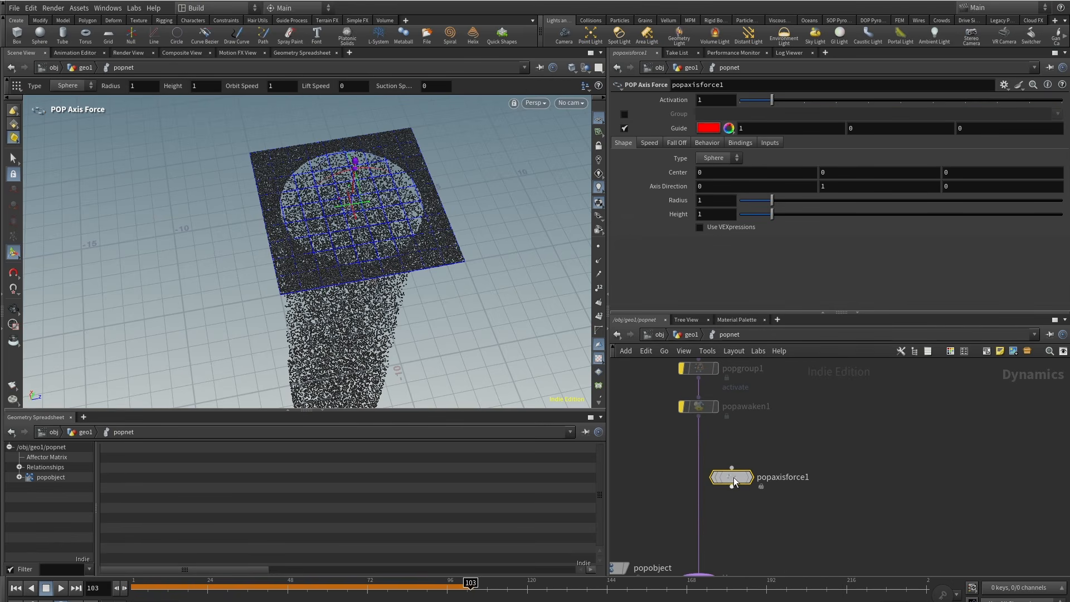
{"action": "left_click_drag", "start_coordinate": [734, 477], "coordinate": [699, 475]}
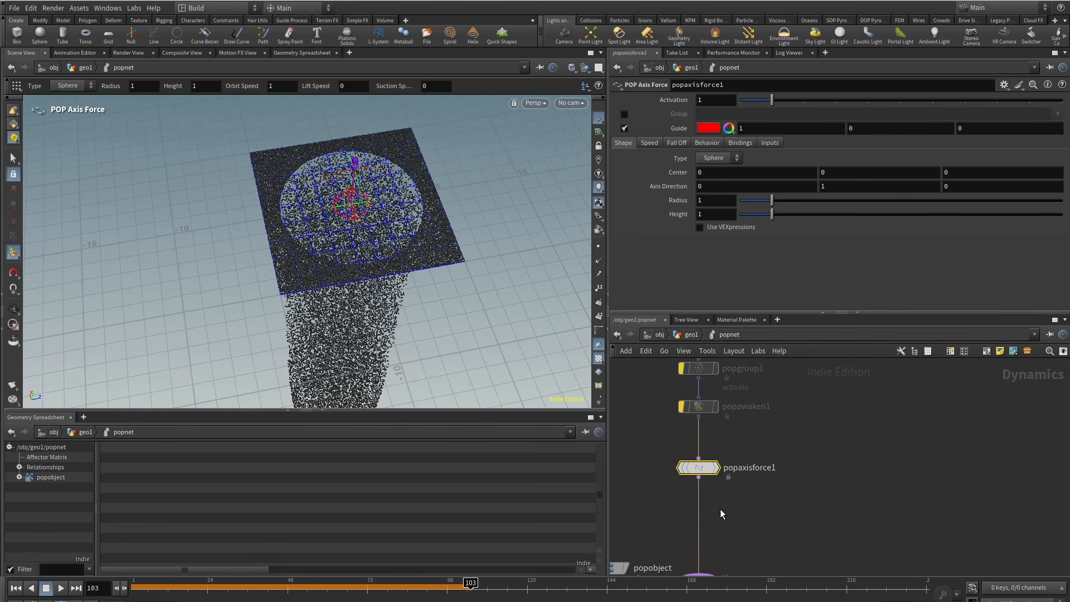
{"action": "middle_click_drag", "start_coordinate": [721, 510], "coordinate": [773, 402]}
{"action": "scroll", "coordinate": [772, 415], "scroll_direction": "down", "scroll_amount": 3}
{"action": "middle_click_drag", "start_coordinate": [858, 425], "coordinate": [841, 517]}
Return to frame 1 and play the simulation to examine how the spherical axis force affects the particles.
{"action": "left_click_drag", "start_coordinate": [333, 341], "coordinate": [330, 267], "text": "alt"}
{"action": "left_click", "coordinate": [16, 588]}
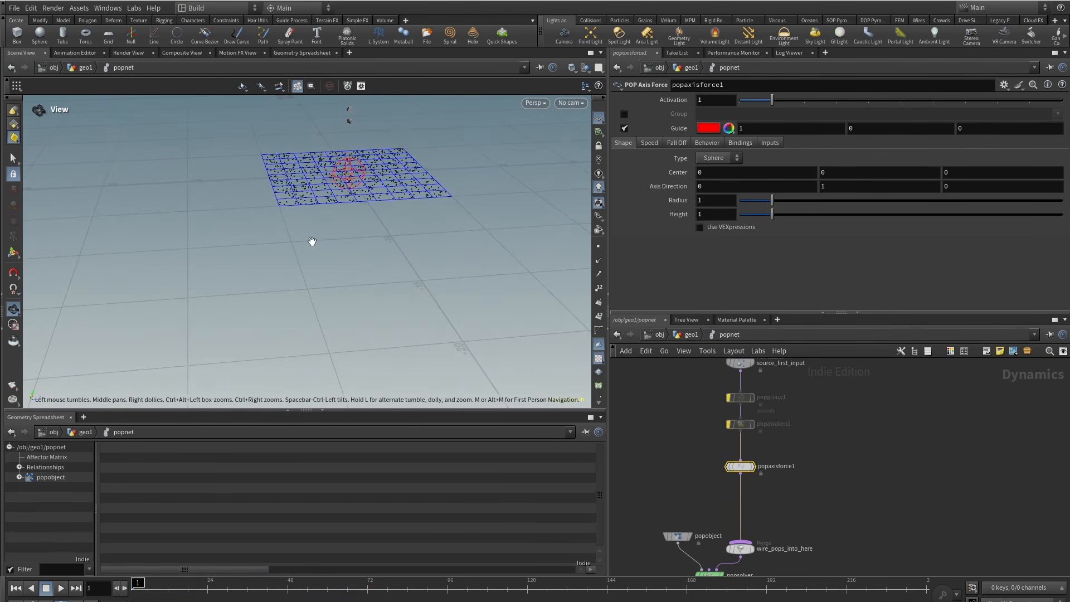
{"action": "middle_click_drag", "start_coordinate": [360, 226], "coordinate": [362, 319], "text": "alt"}
{"action": "left_click", "coordinate": [60, 589]}
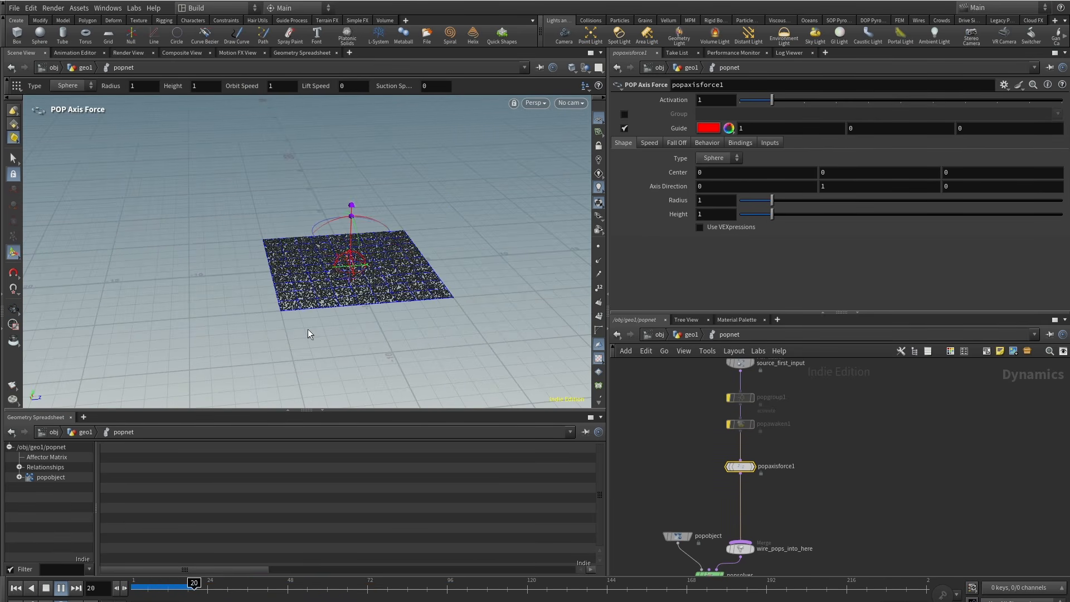
{"action": "right_click_drag", "start_coordinate": [331, 308], "coordinate": [401, 232], "text": "alt"}
{"action": "left_click_drag", "start_coordinate": [401, 232], "coordinate": [394, 256], "text": "alt"}
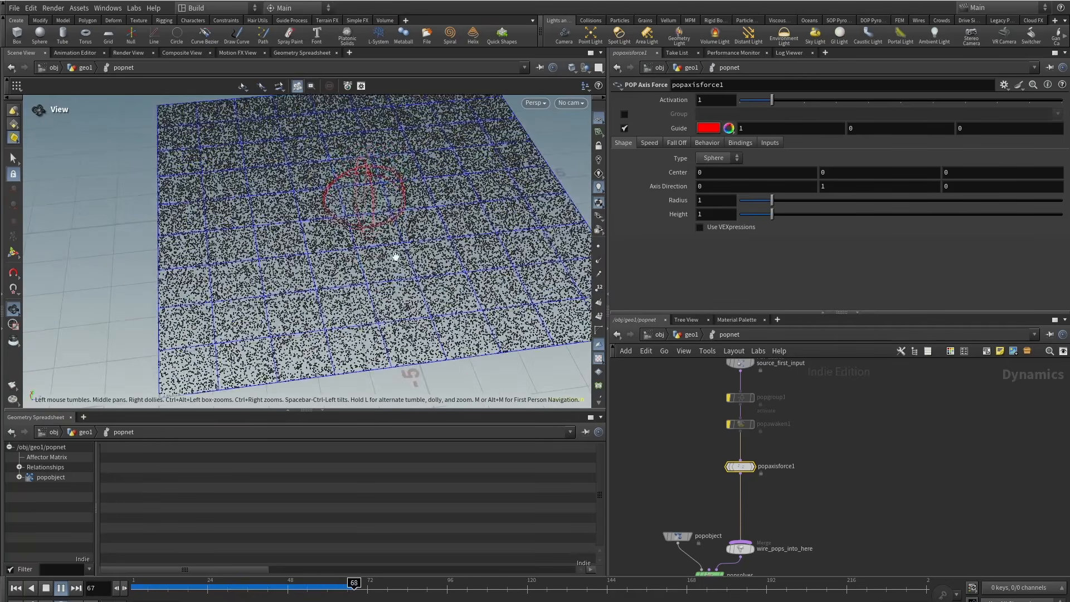
Set popaxisforce1's Type to Torus and examine the particle motion around the guide during playback.
{"action": "left_click", "coordinate": [725, 160]}
{"action": "left_click", "coordinate": [720, 180]}
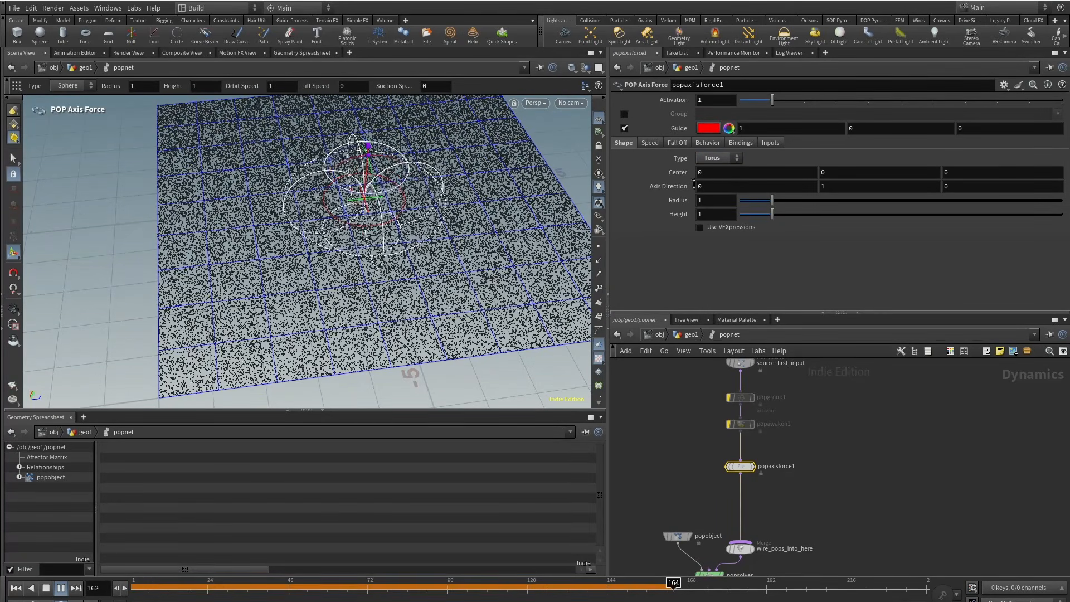
{"action": "left_click_drag", "start_coordinate": [375, 205], "coordinate": [287, 129], "text": "alt"}
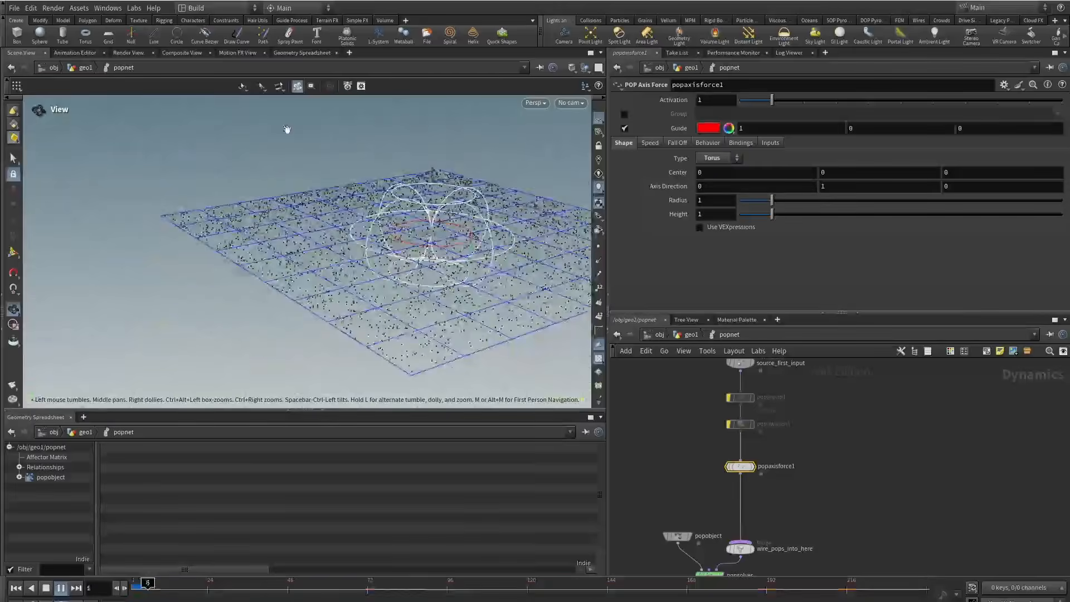
{"action": "right_click_drag", "start_coordinate": [287, 129], "coordinate": [451, 210], "text": "alt"}
{"action": "left_click_drag", "start_coordinate": [451, 210], "coordinate": [485, 230], "text": "alt"}
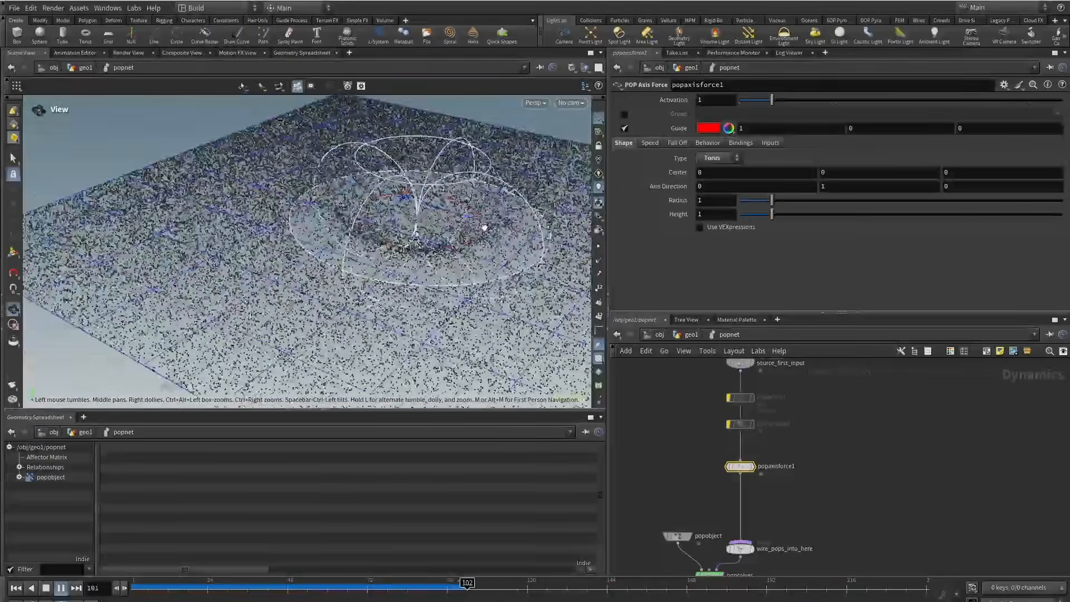
Set popaxisforce1's Type to Sphere while the simulation plays.
{"action": "right_click_drag", "start_coordinate": [485, 229], "coordinate": [446, 212], "text": "alt"}
{"action": "left_click", "coordinate": [725, 159]}
{"action": "left_click", "coordinate": [723, 170]}
{"action": "right_click_drag", "start_coordinate": [483, 262], "coordinate": [414, 279], "text": "alt"}
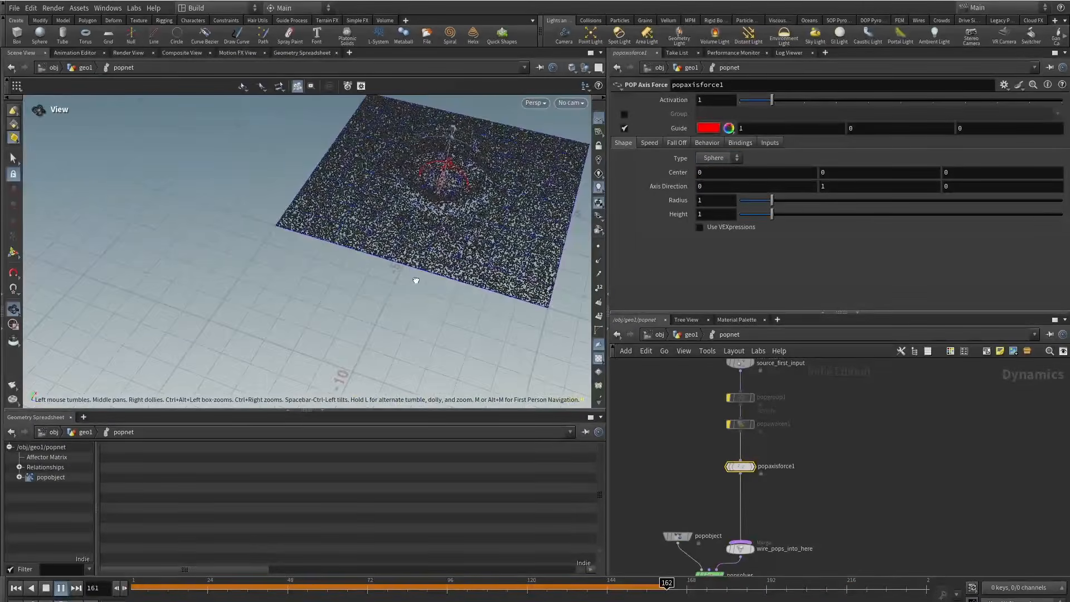
Set popaxisforce1's Height to 5 and examine the stretched guide among the particles.
{"action": "left_click_drag", "start_coordinate": [413, 279], "coordinate": [468, 240], "text": "alt"}
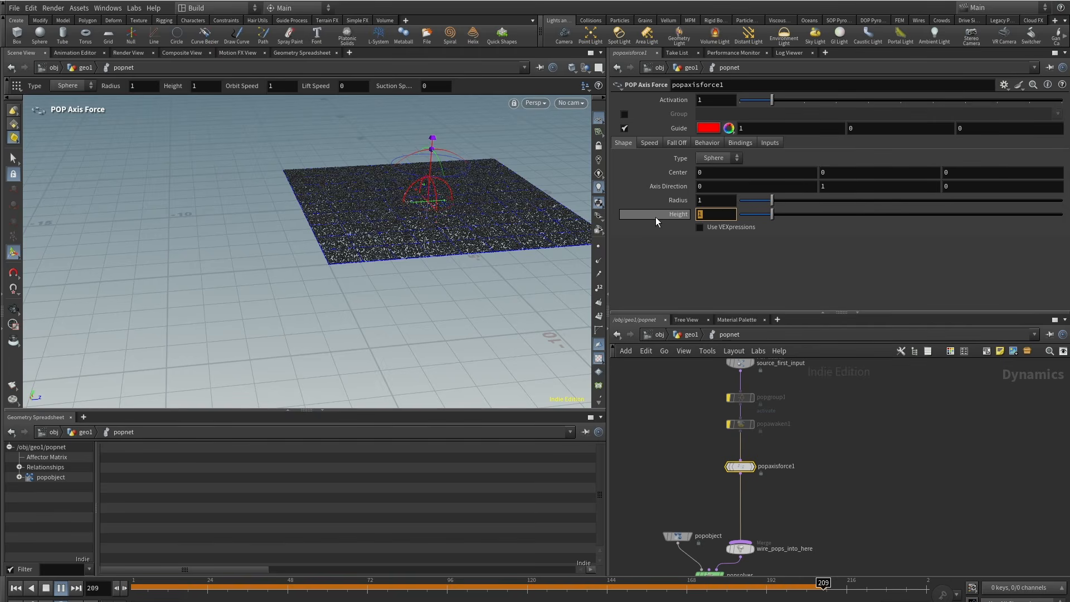
{"action": "type", "text": "5"}
{"action": "key", "text": "Return"}
{"action": "left_click_drag", "start_coordinate": [471, 305], "coordinate": [359, 348], "text": "alt"}
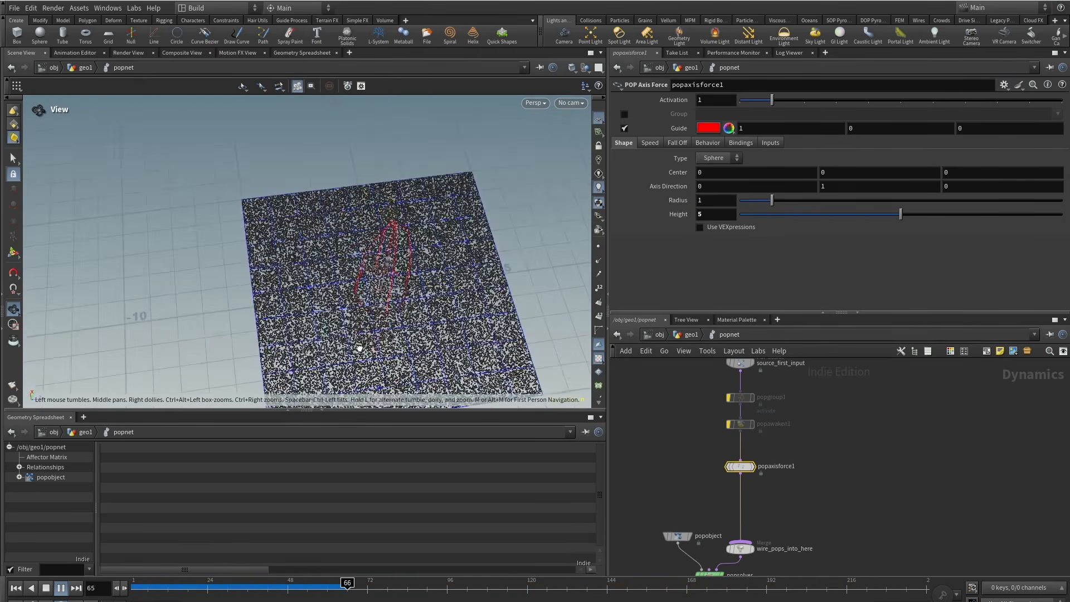
{"action": "key", "text": "Return"}
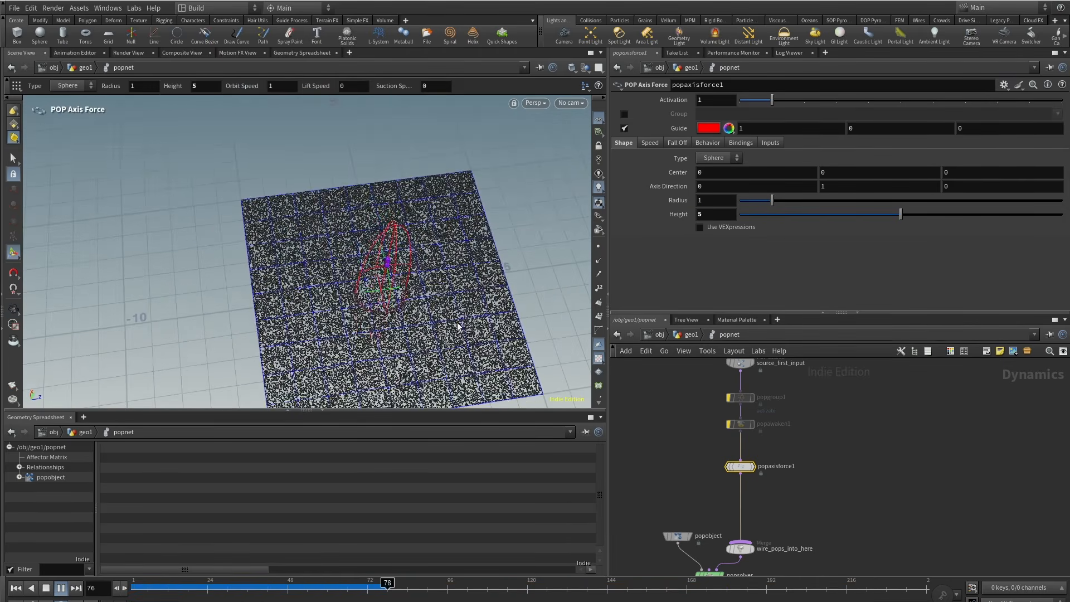
Try a Lift Speed of 3 on popaxisforce1 and observe the particles above the grid.
{"action": "left_click", "coordinate": [648, 142]}
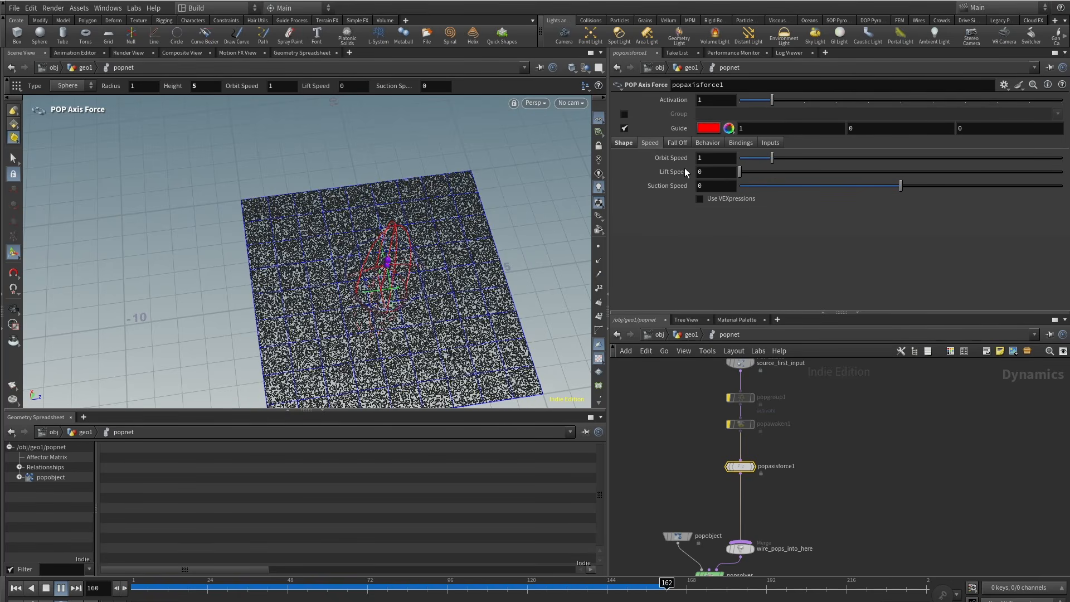
{"action": "right_click_drag", "start_coordinate": [384, 289], "coordinate": [509, 240], "text": "alt"}
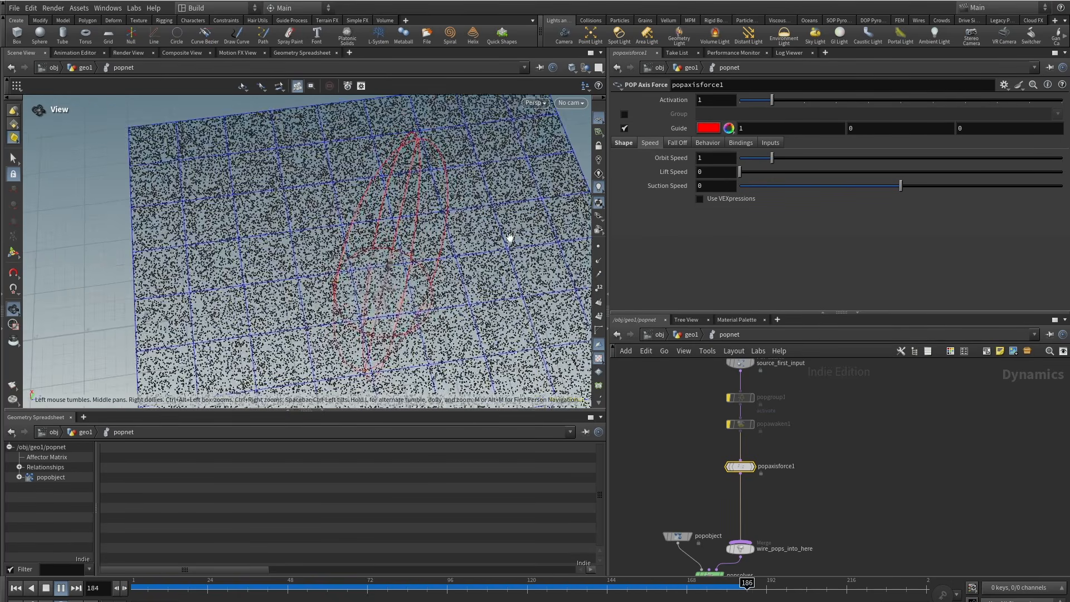
{"action": "double_click", "coordinate": [720, 172]}
{"action": "type", "text": "3"}
{"action": "key", "text": "Return"}
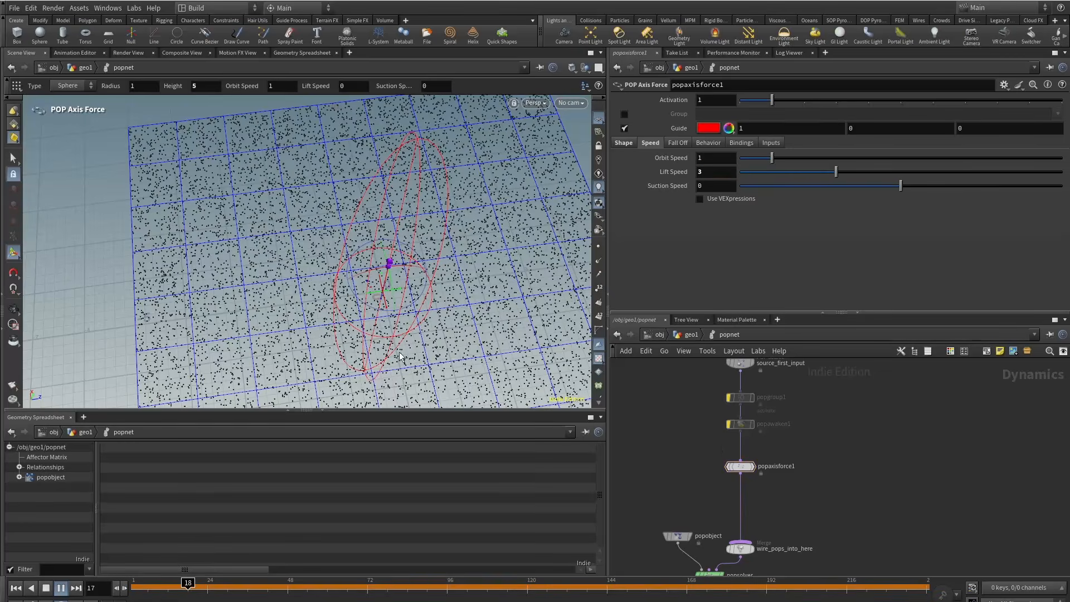
{"action": "right_click_drag", "start_coordinate": [399, 356], "coordinate": [258, 287], "text": "alt"}
{"action": "left_click_drag", "start_coordinate": [259, 286], "coordinate": [370, 177], "text": "alt"}
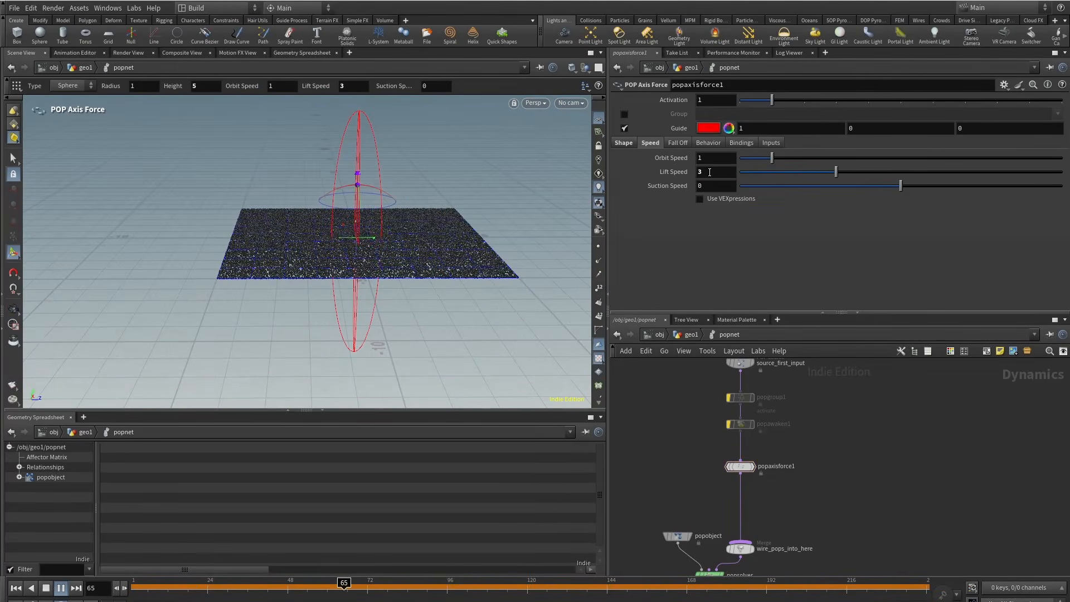
Try a Lift Speed of 10 on popaxisforce1 and examine the rising particle column during playback.
{"action": "type", "text": "10"}
{"action": "key", "text": "Return"}
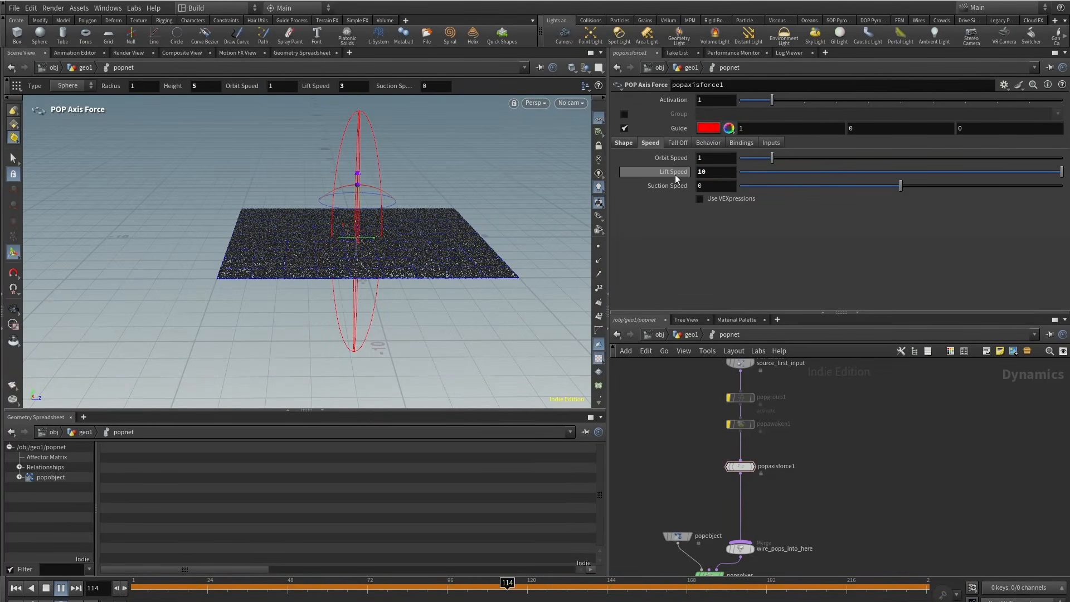
{"action": "left_click_drag", "start_coordinate": [471, 193], "coordinate": [490, 170], "text": "alt"}
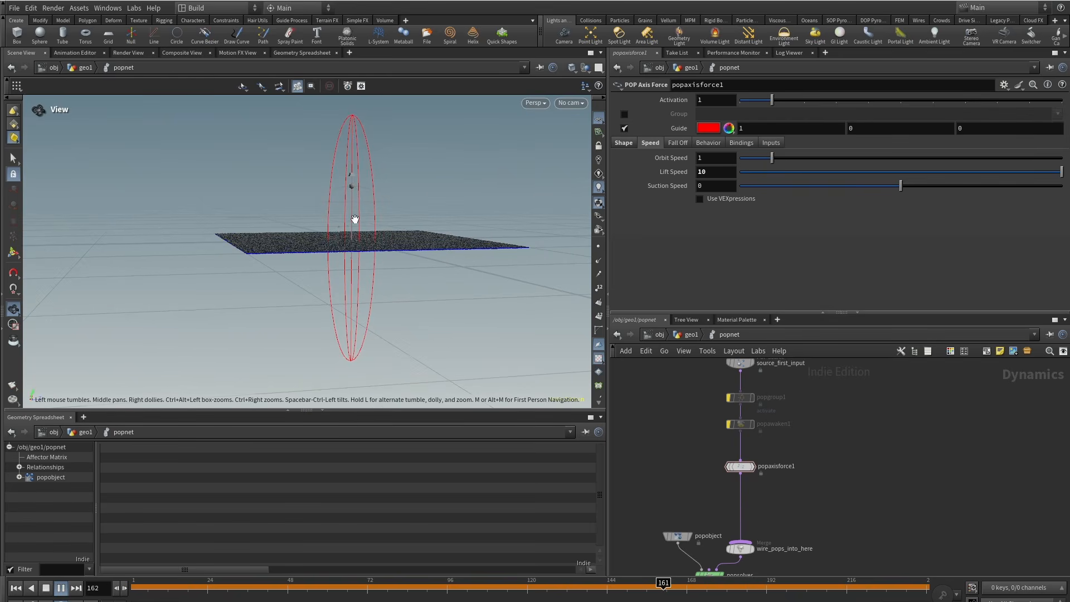
{"action": "left_click_drag", "start_coordinate": [355, 219], "coordinate": [437, 239], "text": "alt"}
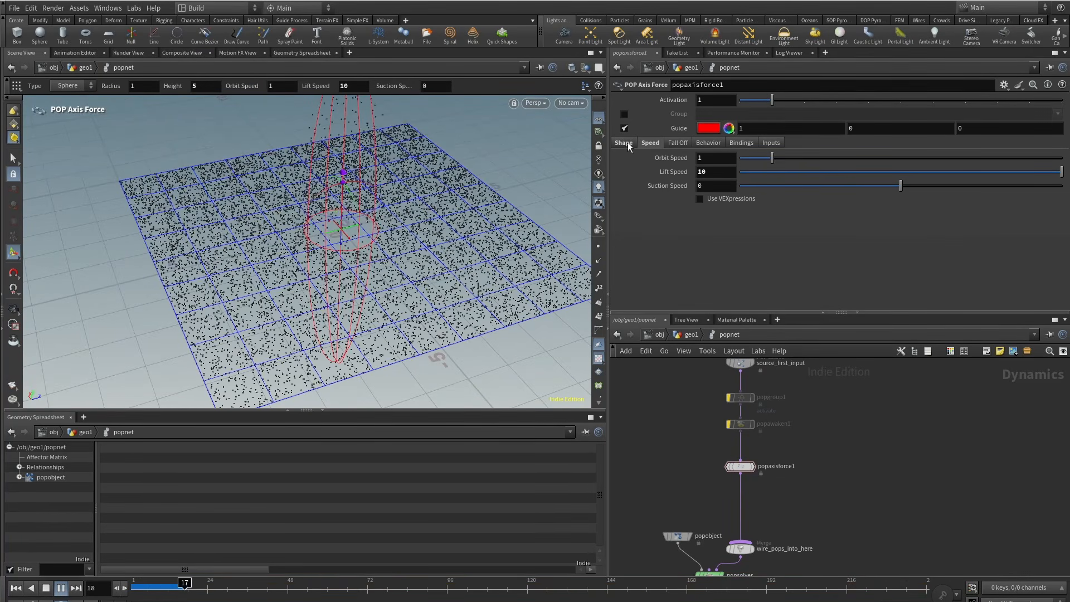
{"action": "right_click_drag", "start_coordinate": [438, 151], "coordinate": [345, 273], "text": "alt"}
{"action": "left_click_drag", "start_coordinate": [345, 273], "coordinate": [355, 173], "text": "alt"}
{"action": "middle_click_drag", "start_coordinate": [356, 173], "coordinate": [342, 275], "text": "alt"}
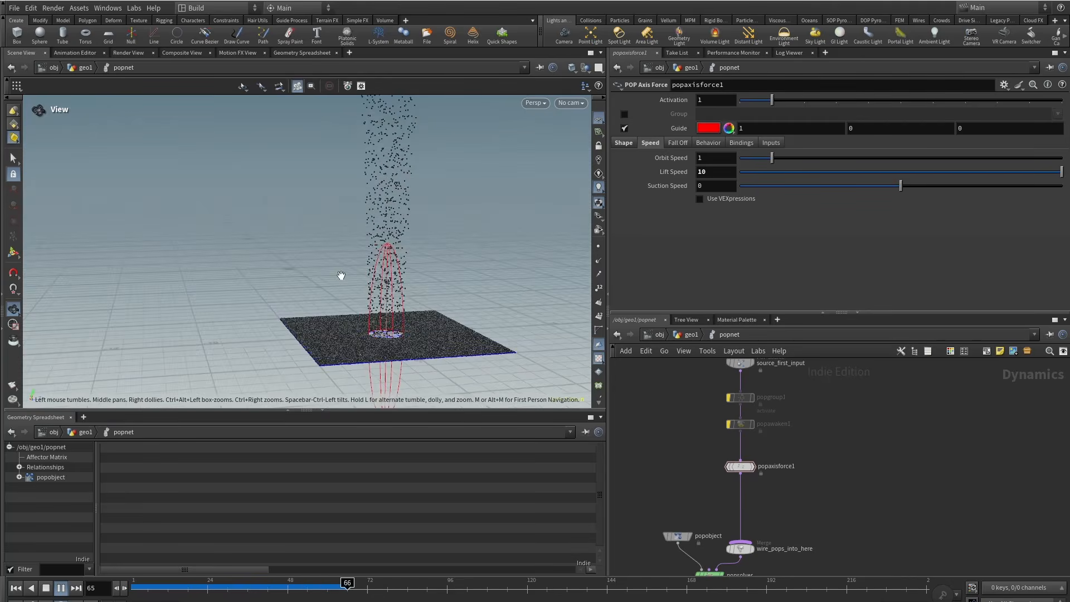
Set popaxisforce1's Lift Speed to 5 and view the particle column from the side during playback.
{"action": "left_click_drag", "start_coordinate": [715, 173], "coordinate": [627, 185]}
{"action": "type", "text": "5"}
{"action": "key", "text": "Return"}
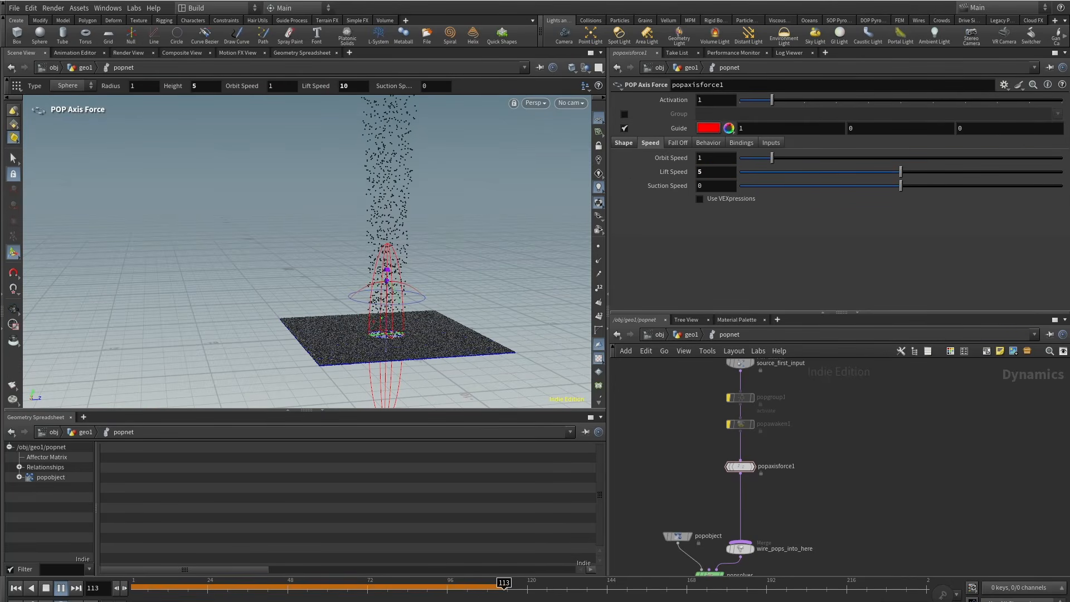
{"action": "left_click", "coordinate": [46, 589]}
{"action": "left_click_drag", "start_coordinate": [398, 324], "coordinate": [393, 312], "text": "alt"}
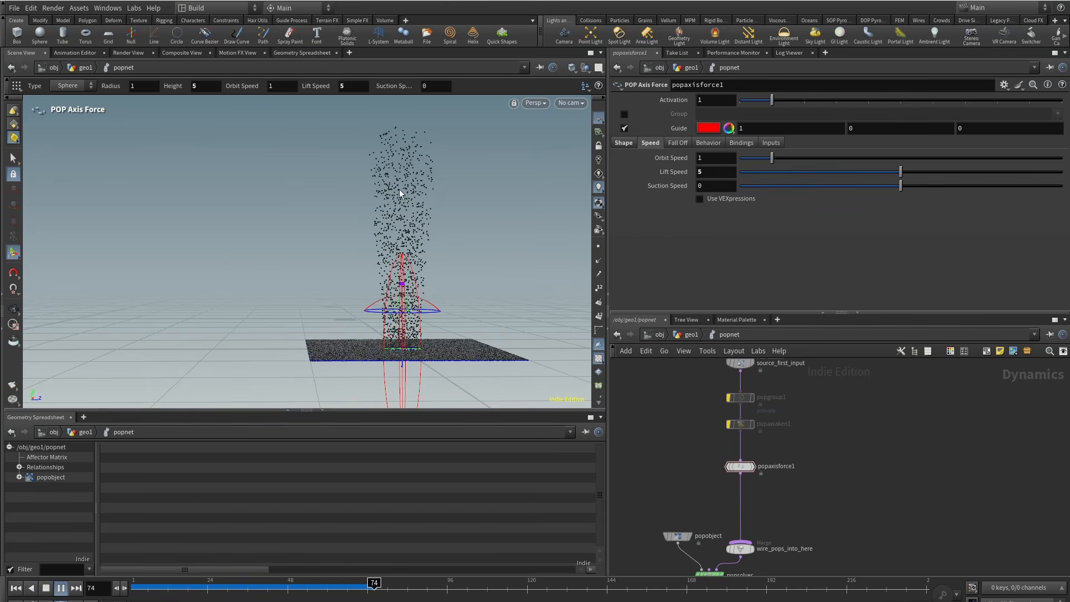
{"action": "key", "text": "Escape"}
{"action": "left_click_drag", "start_coordinate": [418, 210], "coordinate": [432, 262]}
{"action": "key", "text": "Return"}
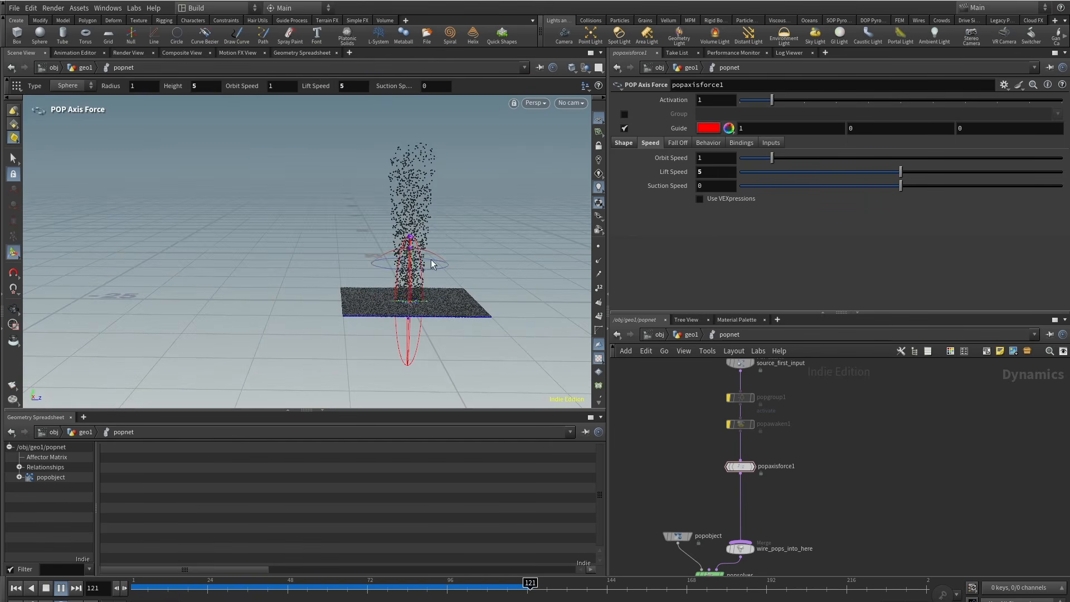
Try an Orbit Speed of 3 and a Suction Speed of 1, then 2, on popaxisforce1.
{"action": "double_click", "coordinate": [723, 158]}
{"action": "type", "text": "3"}
{"action": "key", "text": "Return"}
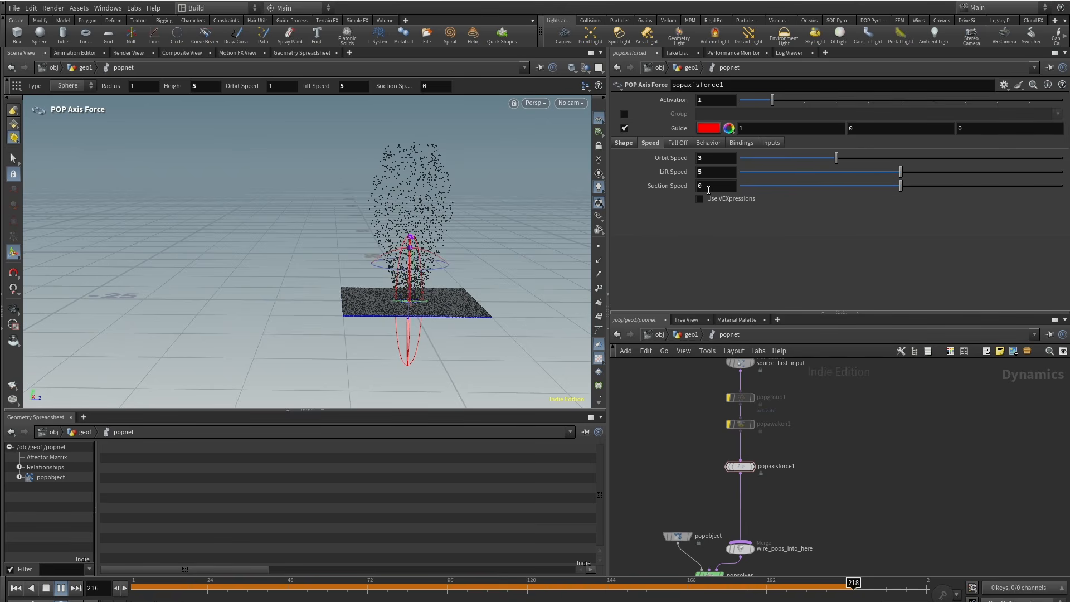
{"action": "left_click_drag", "start_coordinate": [711, 187], "coordinate": [667, 193]}
{"action": "type", "text": "1"}
{"action": "key", "text": "Return"}
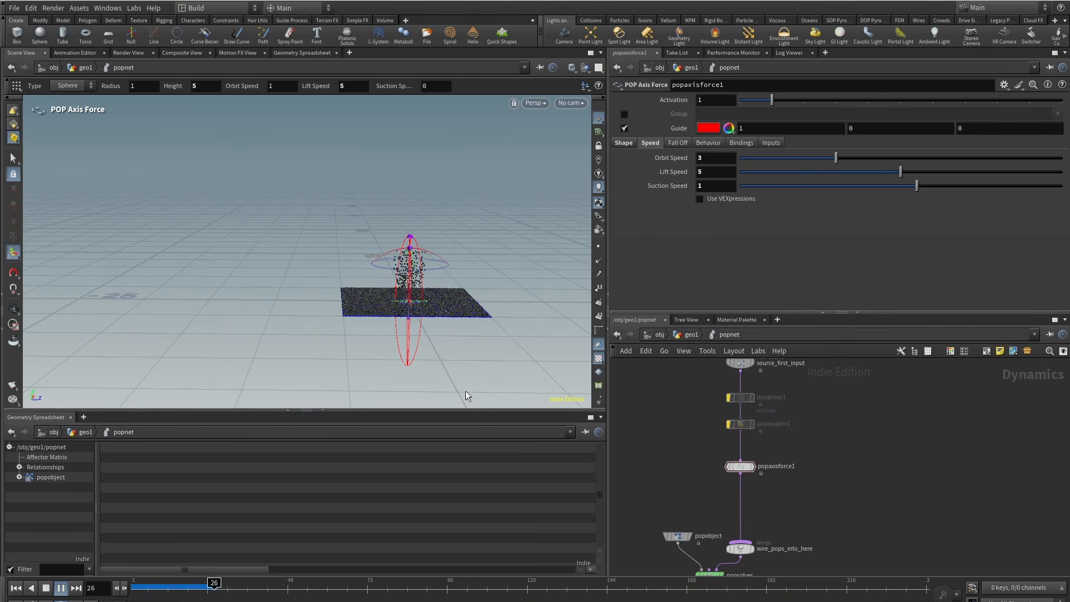
{"action": "type", "text": "2"}
{"action": "key", "text": "Return"}
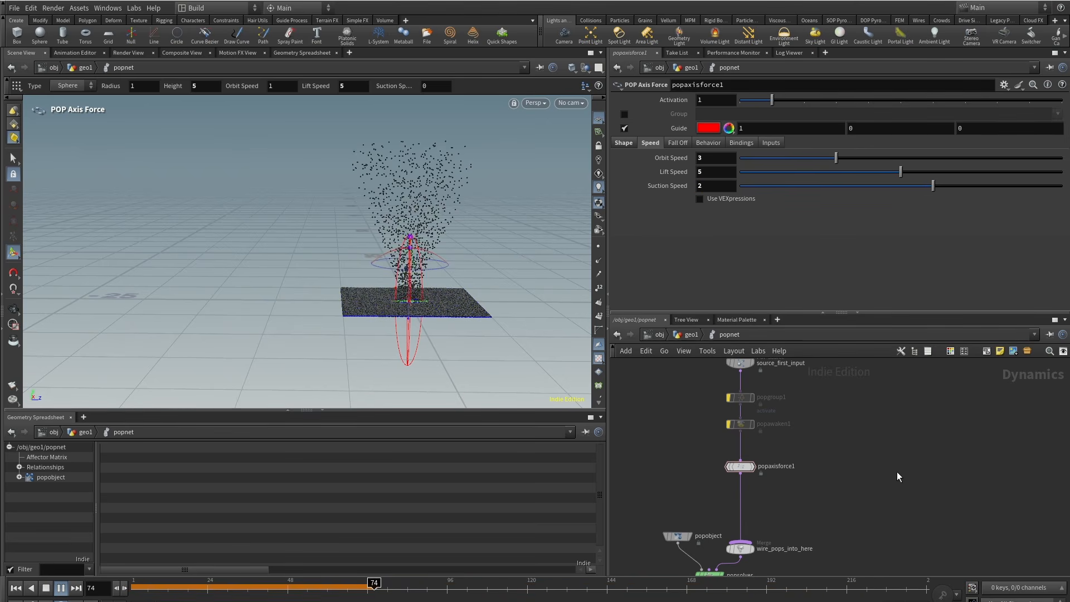
Increase popaxisforce1's Radius to about 3.98.
{"action": "left_click", "coordinate": [625, 143]}
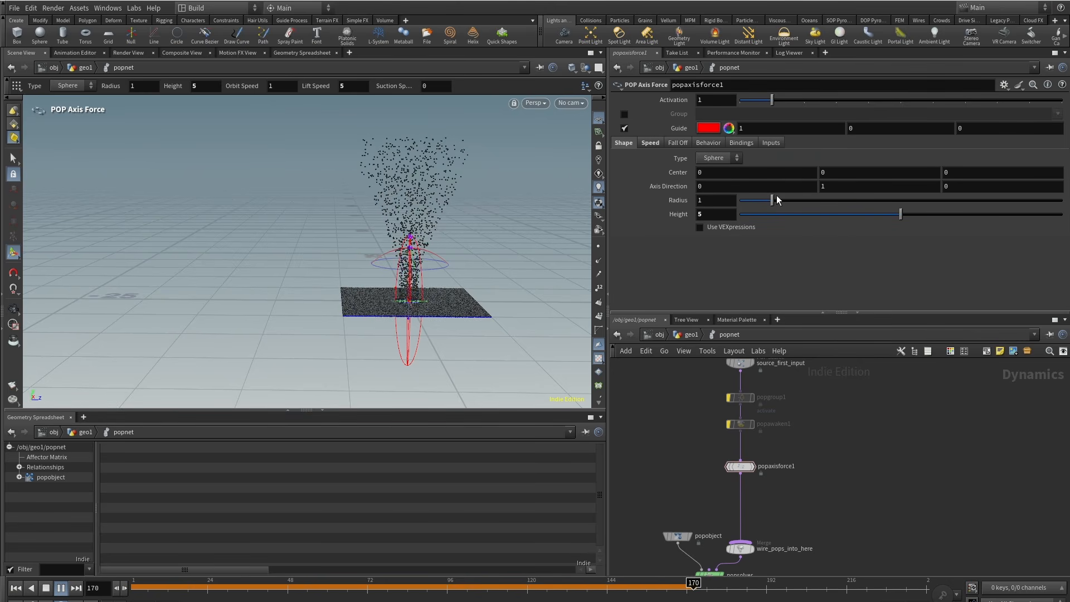
{"action": "left_click_drag", "start_coordinate": [774, 200], "coordinate": [870, 204]}
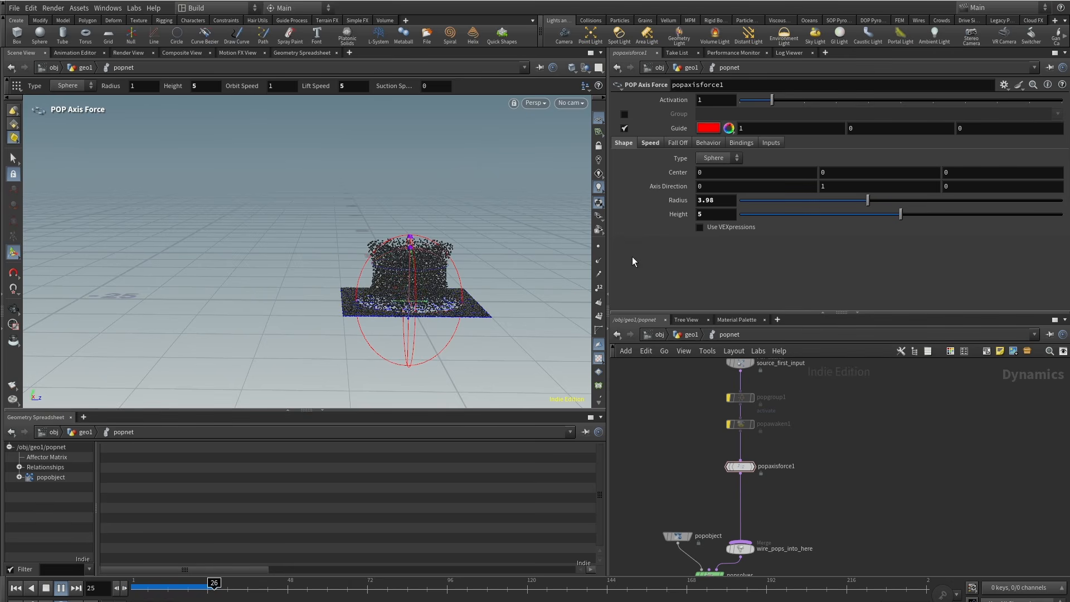
Try a Suction Speed of about 8.72 and an Orbit Speed of about 5.36, examining the resulting vortex.
{"action": "left_click", "coordinate": [655, 143]}
{"action": "left_click", "coordinate": [656, 143]}
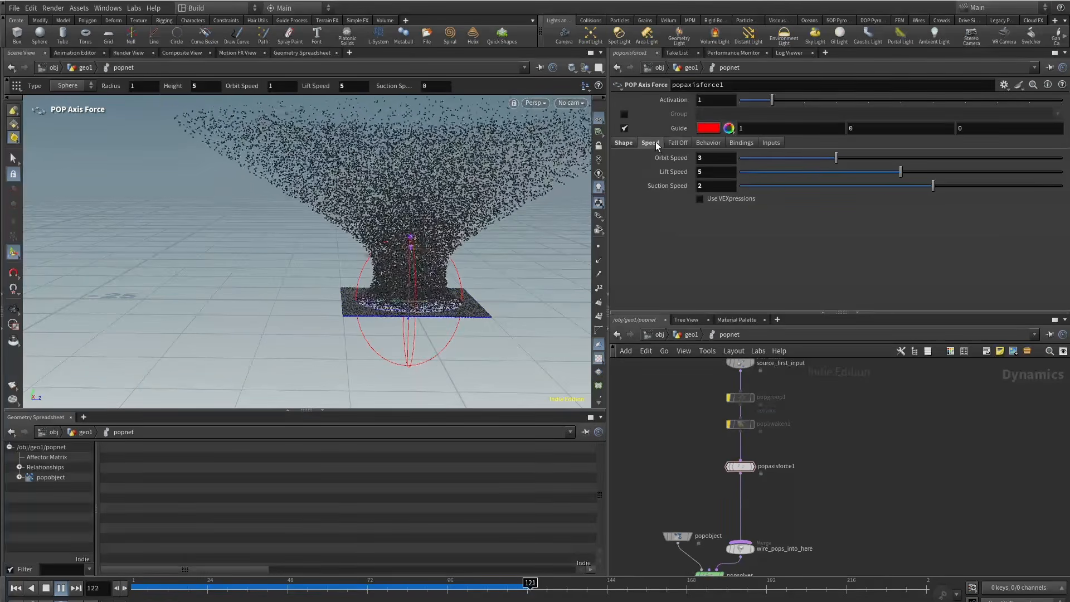
{"action": "left_click_drag", "start_coordinate": [935, 187], "coordinate": [1041, 186]}
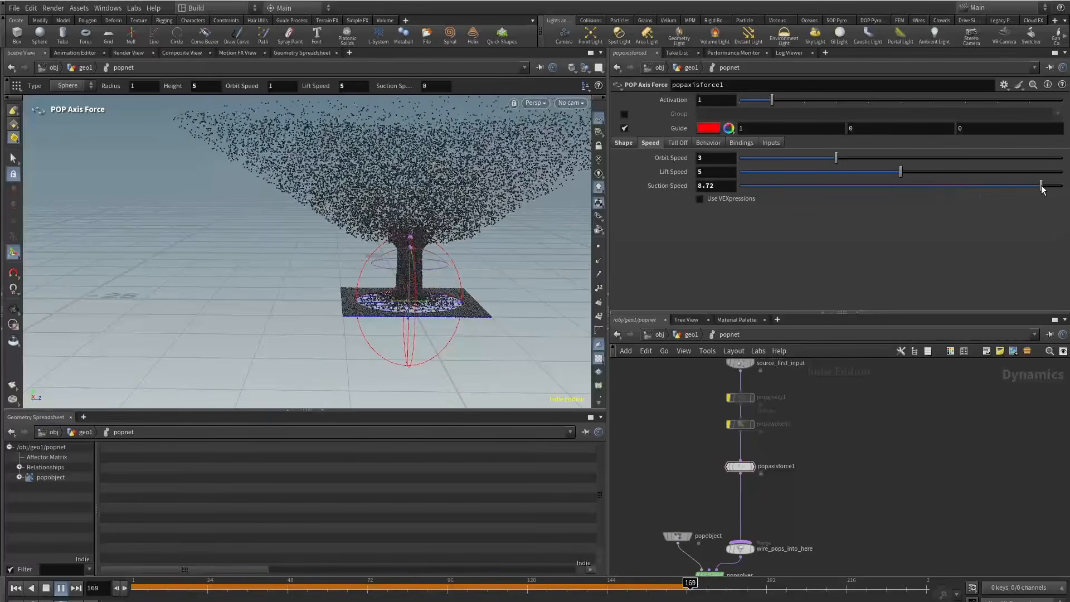
{"action": "left_click_drag", "start_coordinate": [836, 158], "coordinate": [877, 158]}
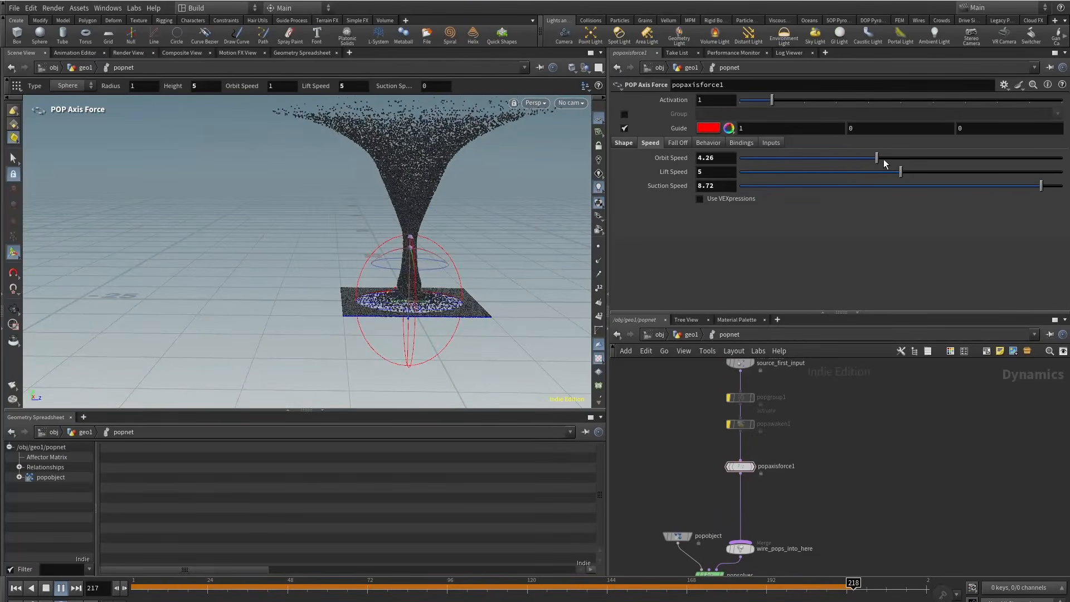
{"action": "left_click_drag", "start_coordinate": [385, 202], "coordinate": [428, 245], "text": "alt"}
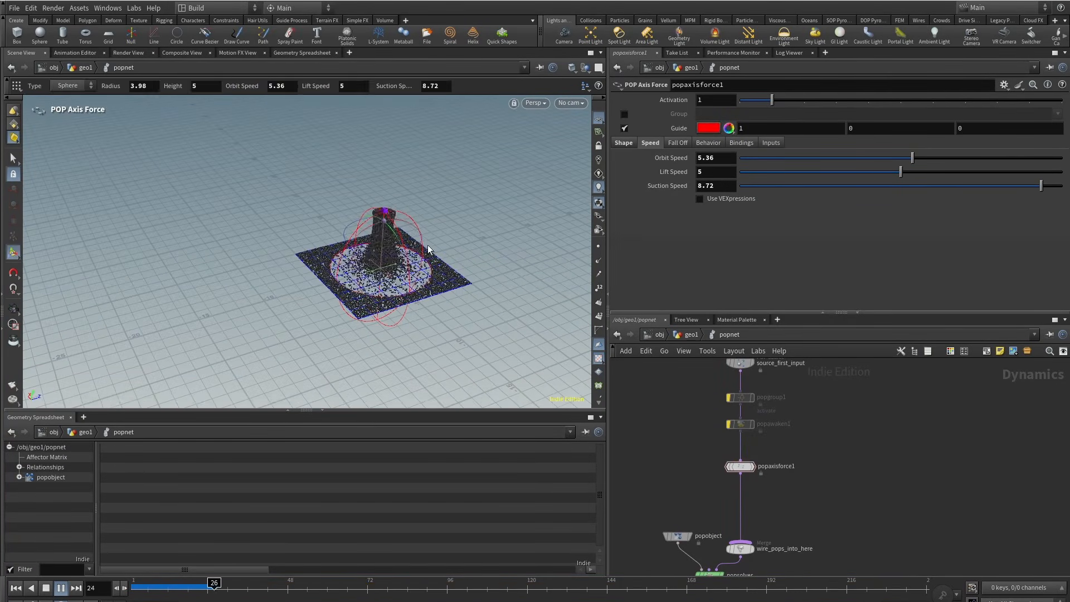
{"action": "right_click_drag", "start_coordinate": [428, 245], "coordinate": [499, 196], "text": "alt"}
{"action": "left_click_drag", "start_coordinate": [424, 214], "coordinate": [417, 257], "text": "alt"}
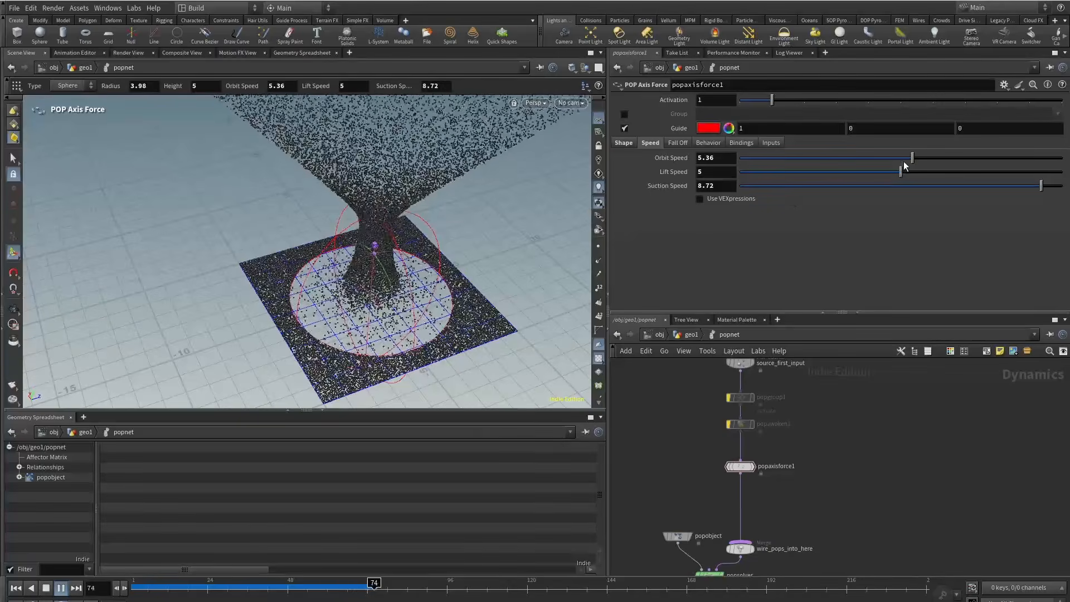
Lower popaxisforce1's Orbit Speed to about 3.03 and Suction Speed to about 1.83, and replay the simulation.
{"action": "left_click_drag", "start_coordinate": [912, 160], "coordinate": [837, 160]}
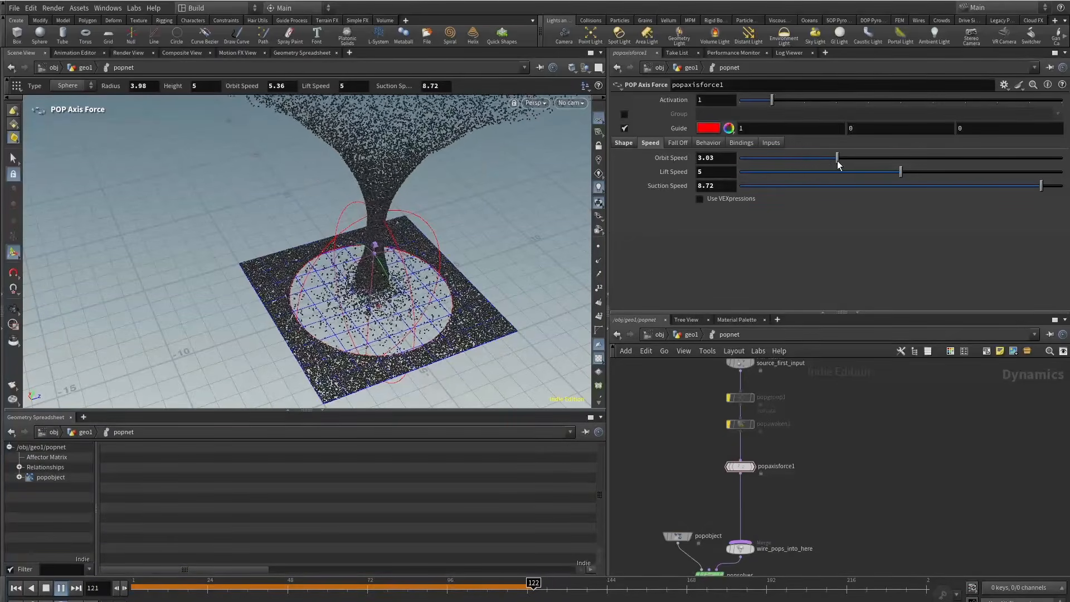
{"action": "left_click_drag", "start_coordinate": [979, 188], "coordinate": [931, 187]}
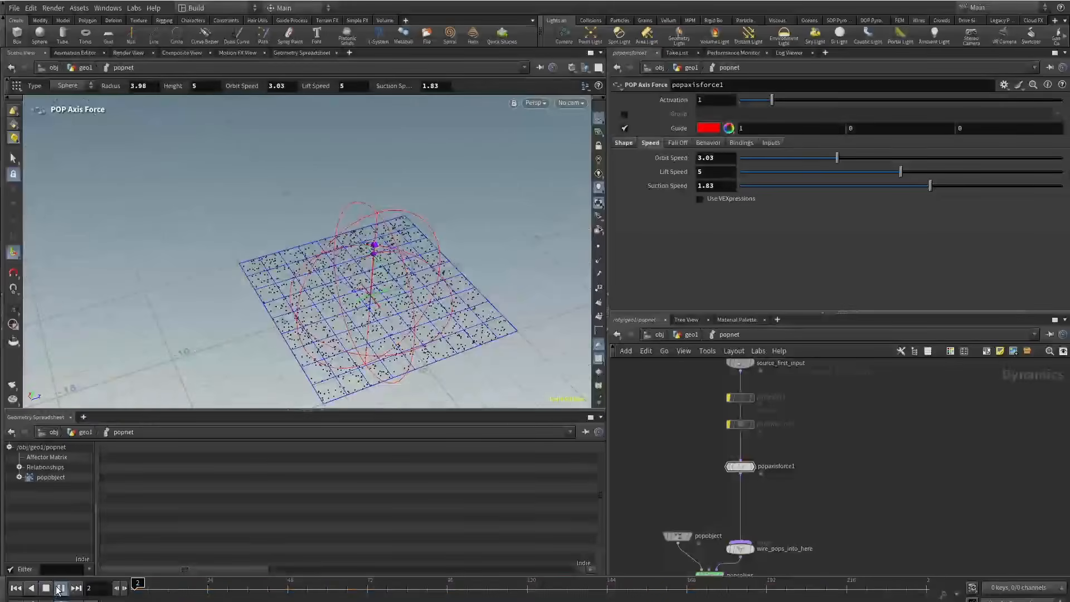
{"action": "left_click_drag", "start_coordinate": [298, 332], "coordinate": [275, 242], "text": "alt"}
{"action": "right_click_drag", "start_coordinate": [275, 242], "coordinate": [207, 301], "text": "alt"}
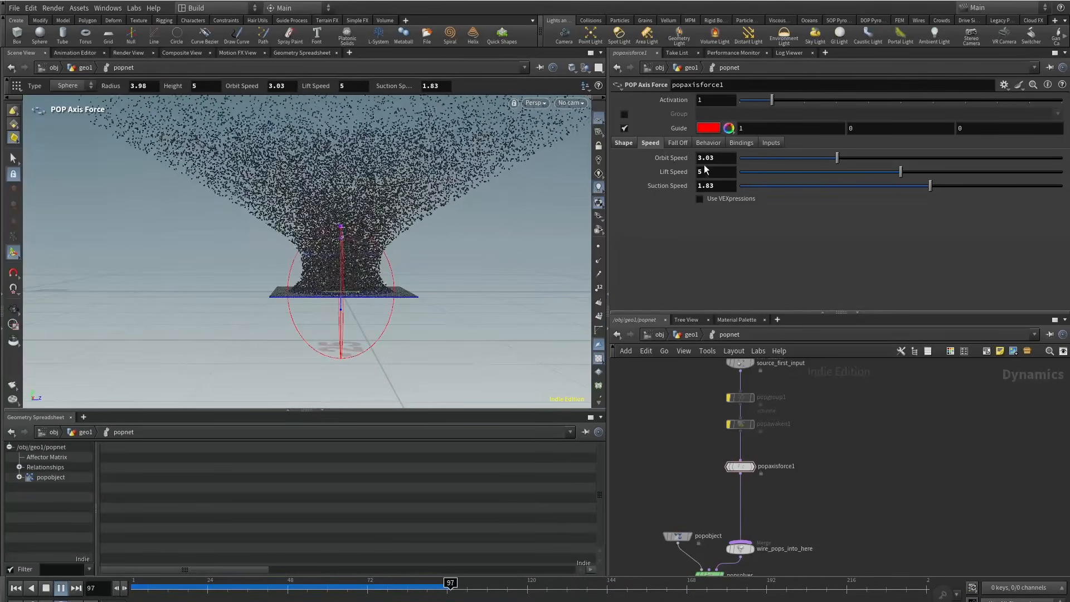
Raise popaxisforce1's Air Resistance to about 5.09 and replay from frame 1 to examine the particle funnel.
{"action": "left_click", "coordinate": [709, 143]}
{"action": "left_click", "coordinate": [741, 143]}
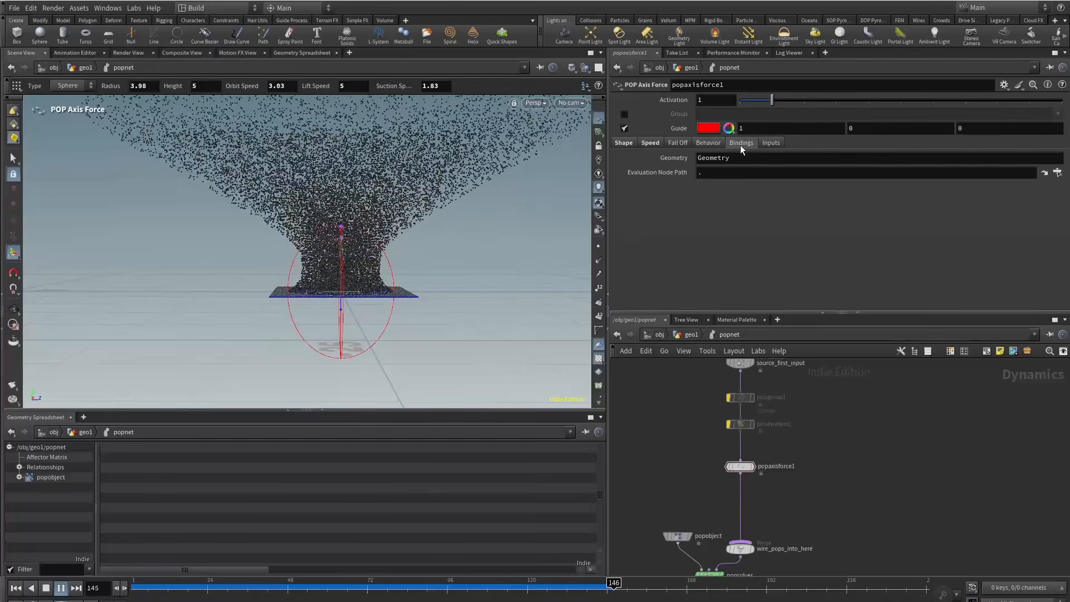
{"action": "left_click", "coordinate": [708, 143]}
{"action": "left_click_drag", "start_coordinate": [769, 181], "coordinate": [905, 178]}
{"action": "left_click", "coordinate": [16, 588]}
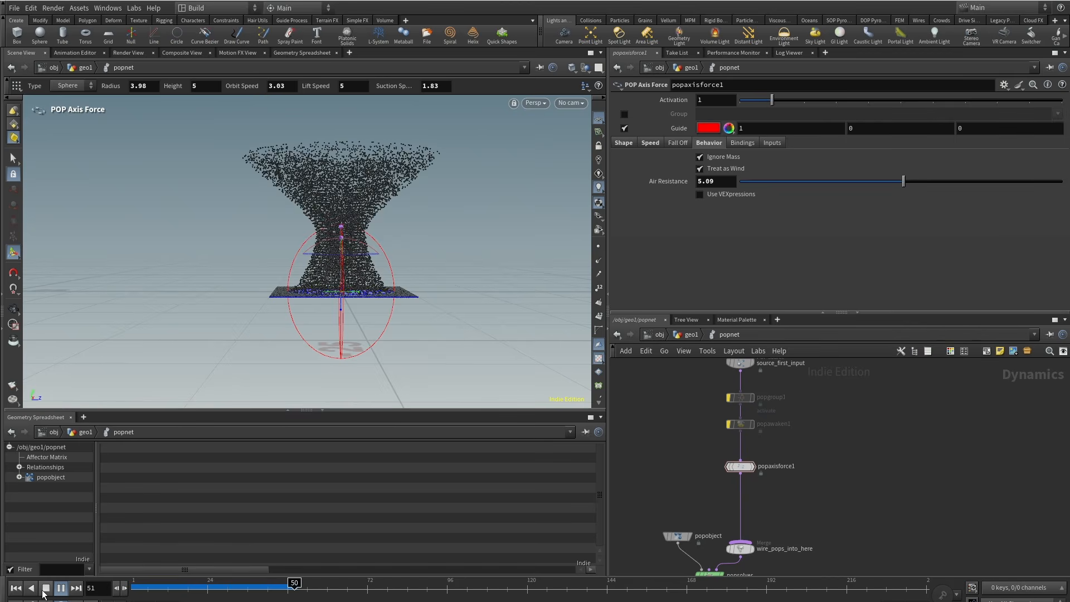
{"action": "left_click", "coordinate": [61, 588]}
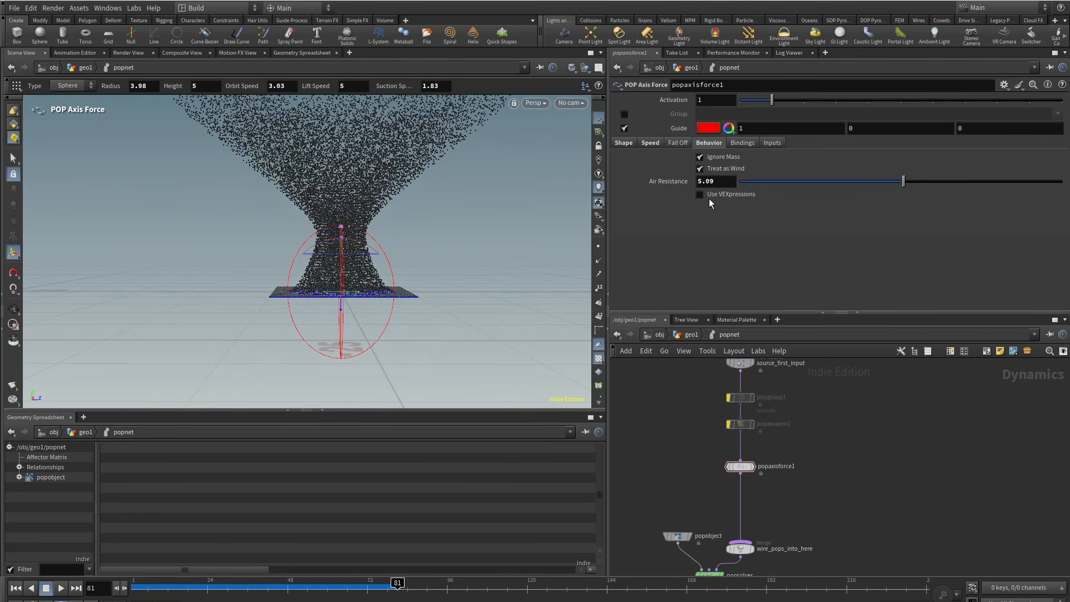
{"action": "left_click", "coordinate": [650, 144]}
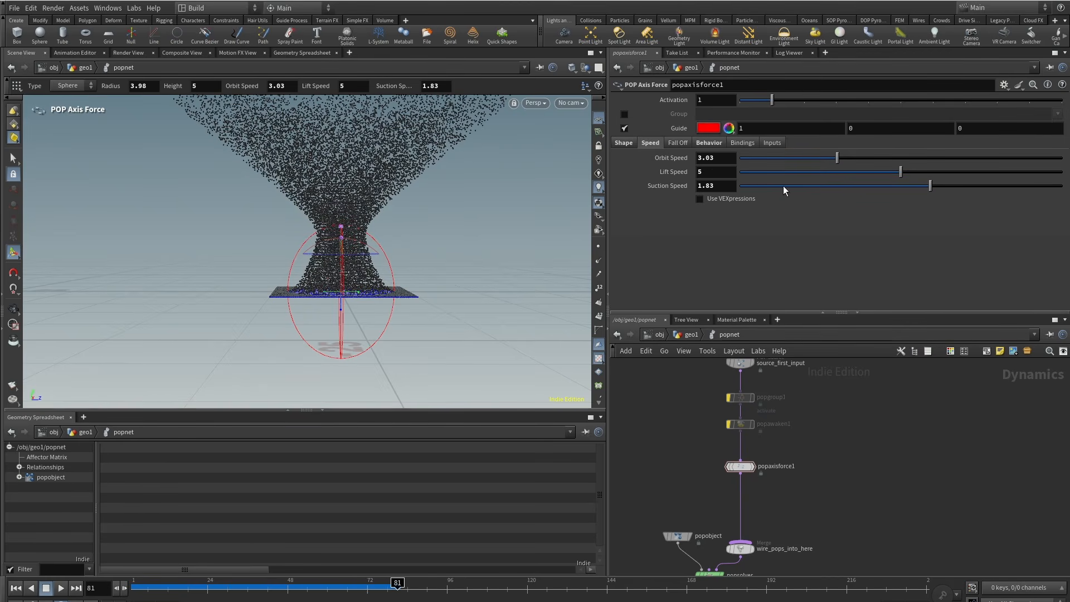
{"action": "left_click_drag", "start_coordinate": [400, 223], "coordinate": [420, 229]}
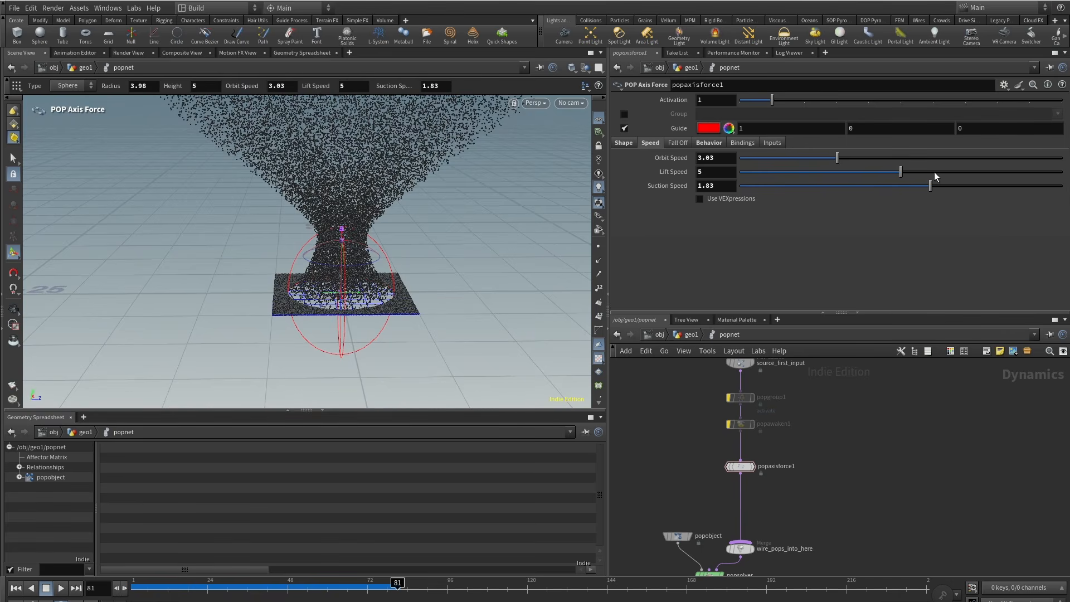
Set Life Expectancy to 1 on the source_first_input POP Source and replay the simulation from the start.
{"action": "left_click", "coordinate": [740, 364]}
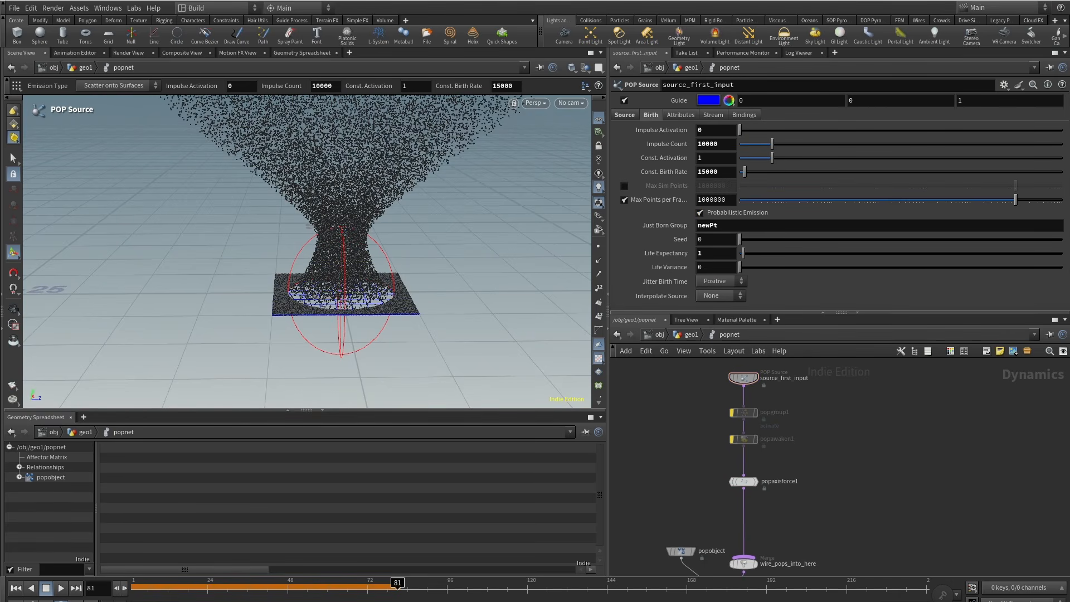
{"action": "left_click_drag", "start_coordinate": [398, 588], "coordinate": [118, 592]}
{"action": "left_click_drag", "start_coordinate": [318, 259], "coordinate": [340, 279], "text": "alt"}
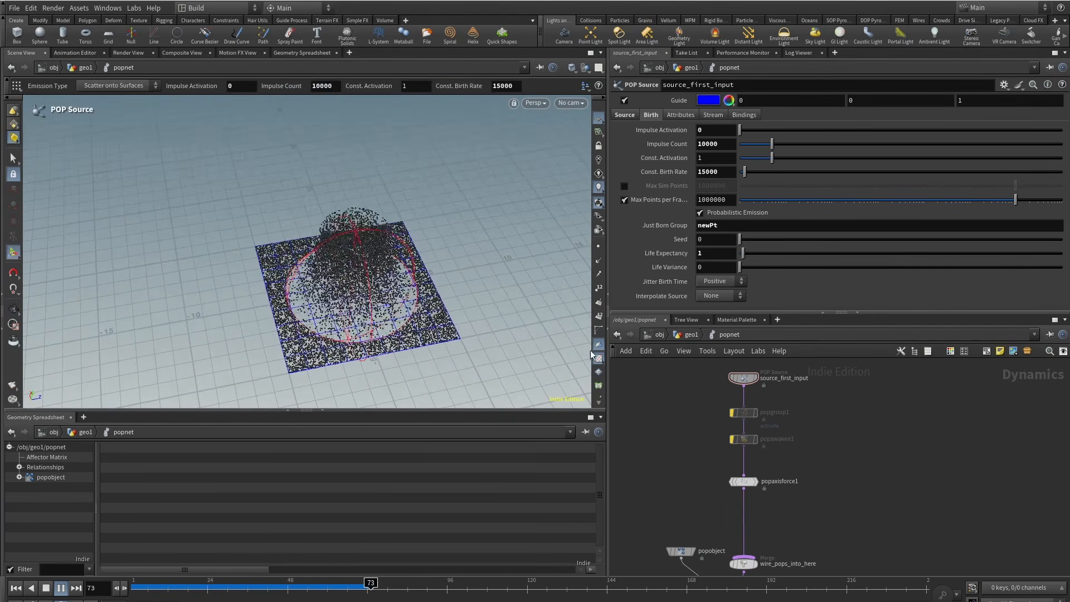
Lower popaxisforce1's Orbit Speed to about 1.16, Lift Speed to about 3.3 and Suction Speed to about 1.8 while the simulation replays.
{"action": "left_click", "coordinate": [744, 482]}
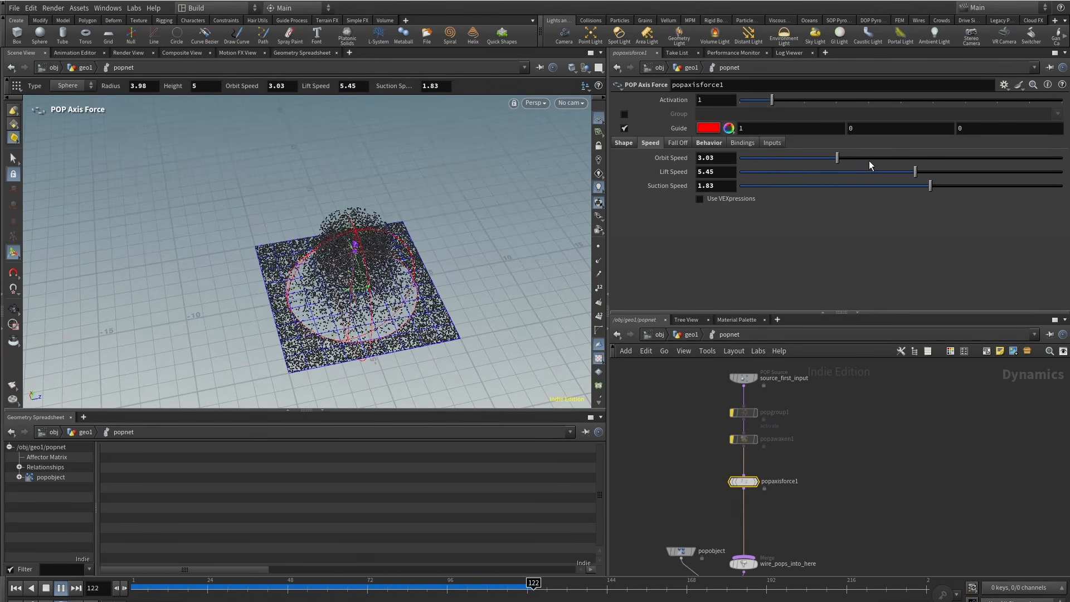
{"action": "left_click_drag", "start_coordinate": [836, 158], "coordinate": [804, 155]}
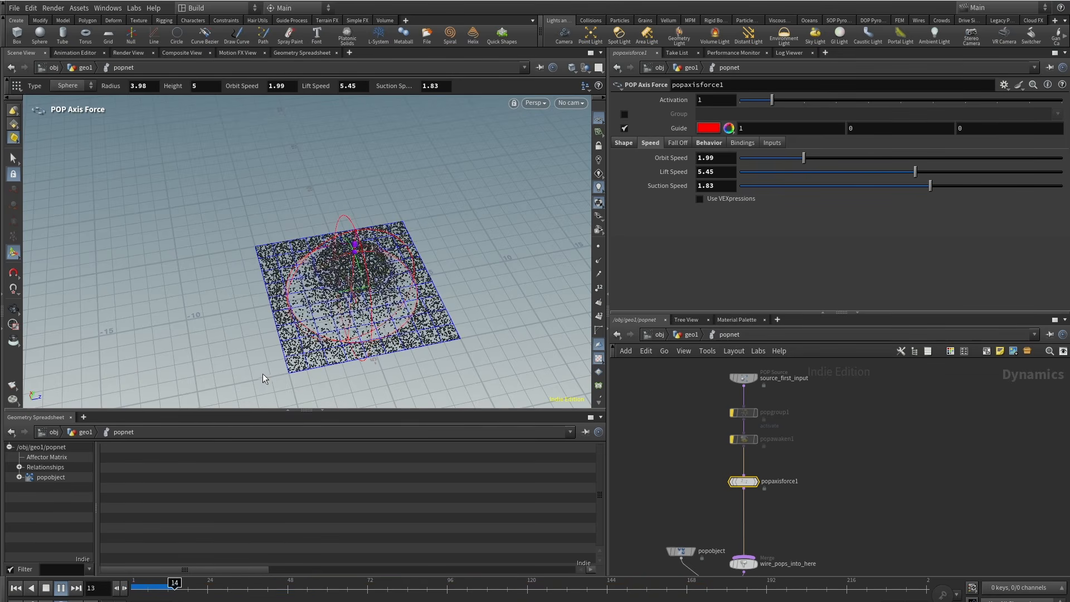
{"action": "left_click_drag", "start_coordinate": [256, 334], "coordinate": [246, 285], "text": "alt"}
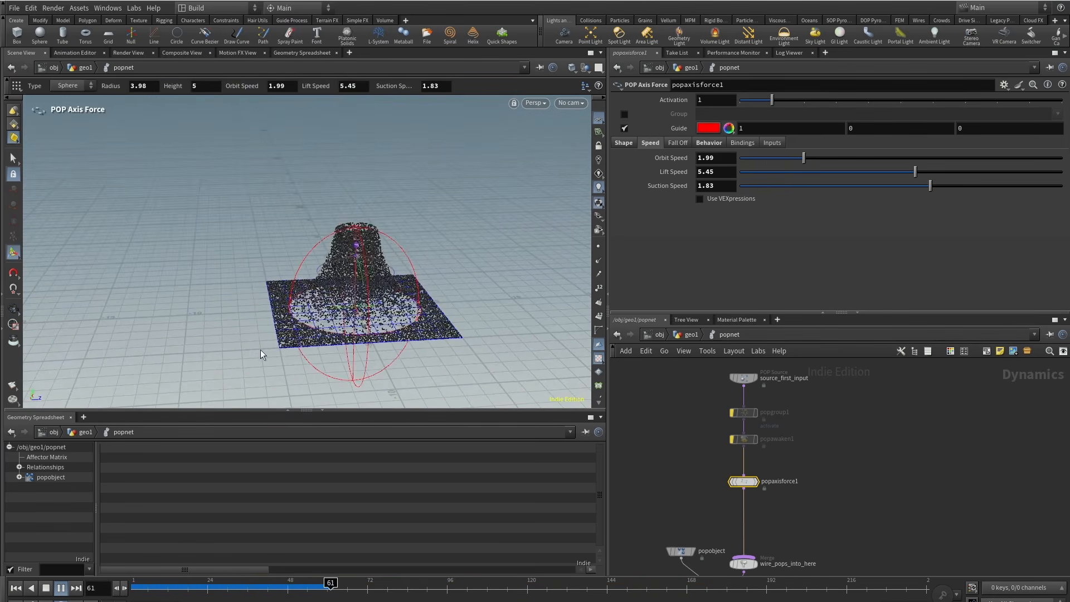
{"action": "left_click_drag", "start_coordinate": [780, 158], "coordinate": [777, 158]}
{"action": "left_click_drag", "start_coordinate": [915, 172], "coordinate": [885, 172]}
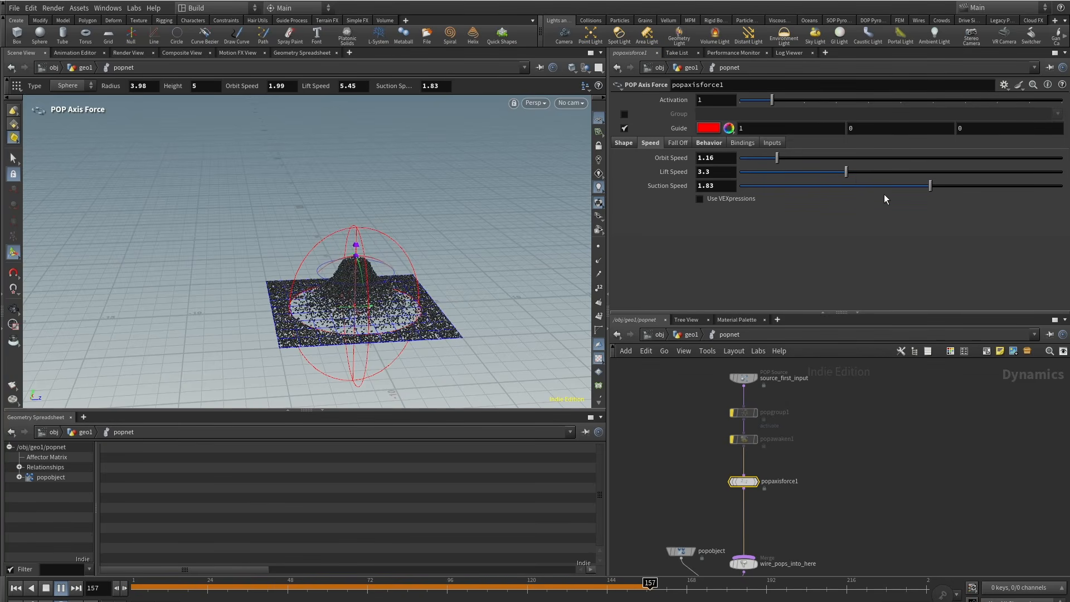
{"action": "left_click_drag", "start_coordinate": [882, 190], "coordinate": [905, 189]}
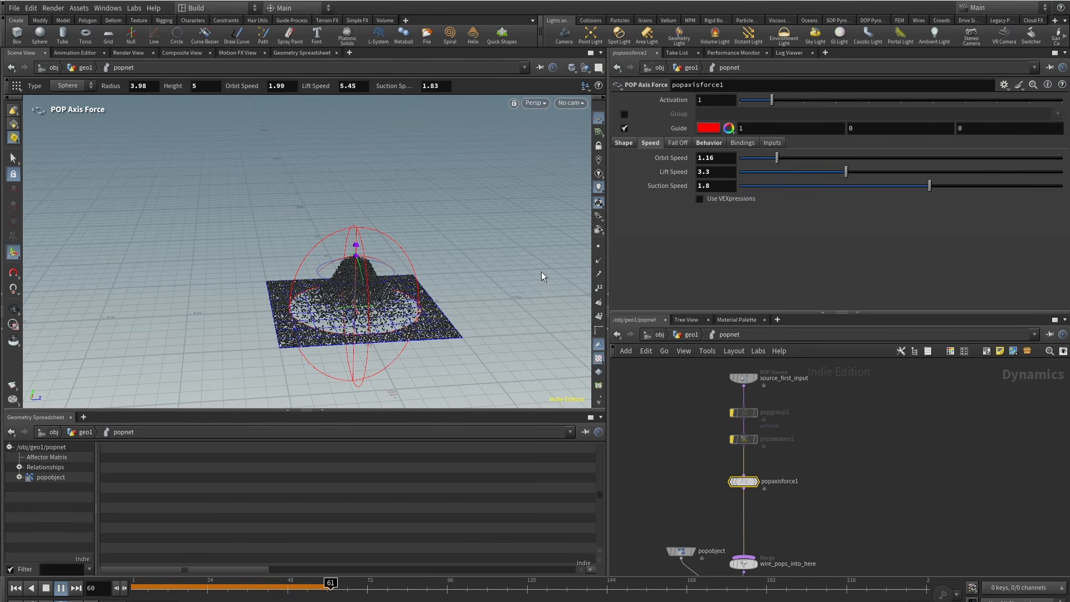
Review popaxisforce1's Shape settings and examine the particle column from above and from the side.
{"action": "left_click", "coordinate": [623, 143]}
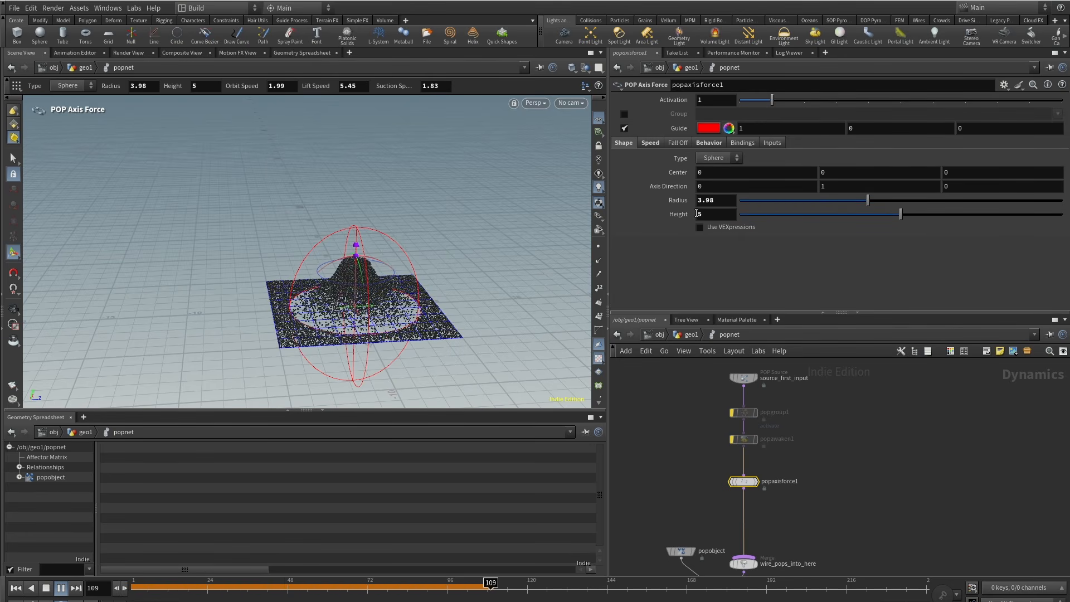
{"action": "left_click_drag", "start_coordinate": [399, 201], "coordinate": [407, 270], "text": "alt"}
{"action": "right_click_drag", "start_coordinate": [407, 270], "coordinate": [466, 236], "text": "alt"}
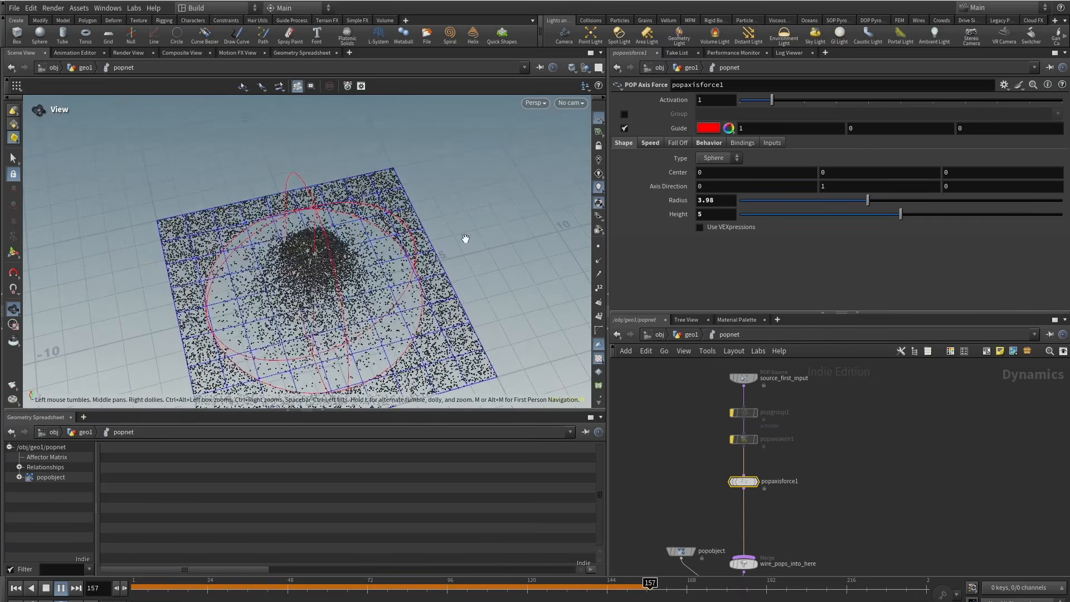
{"action": "left_click_drag", "start_coordinate": [466, 237], "coordinate": [435, 167], "text": "alt"}
{"action": "key", "text": "Return"}
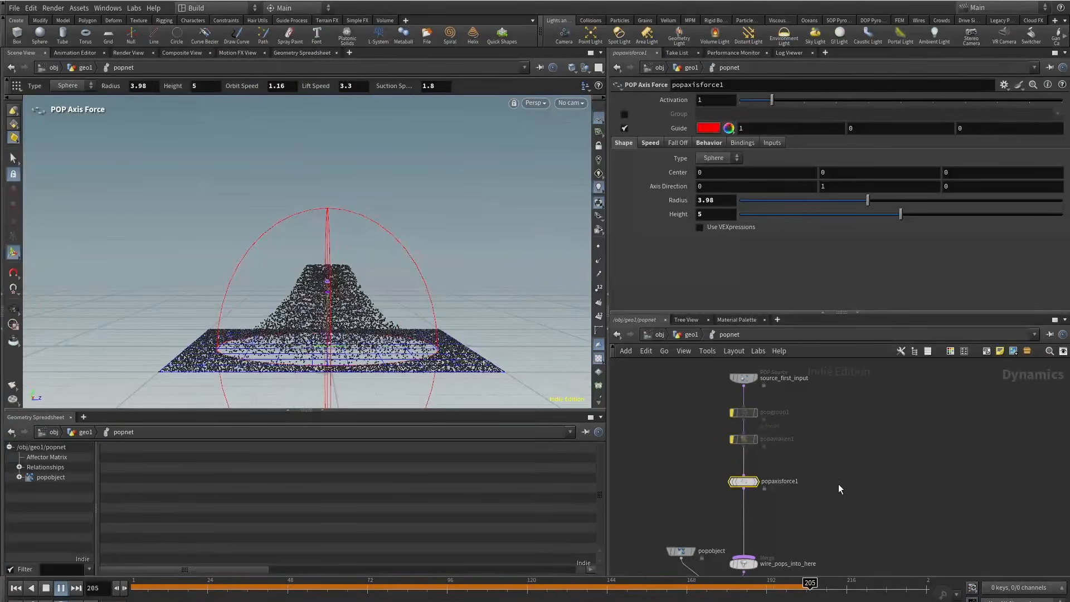
{"action": "middle_click_drag", "start_coordinate": [839, 484], "coordinate": [828, 432]}
{"action": "left_click", "coordinate": [15, 588]}
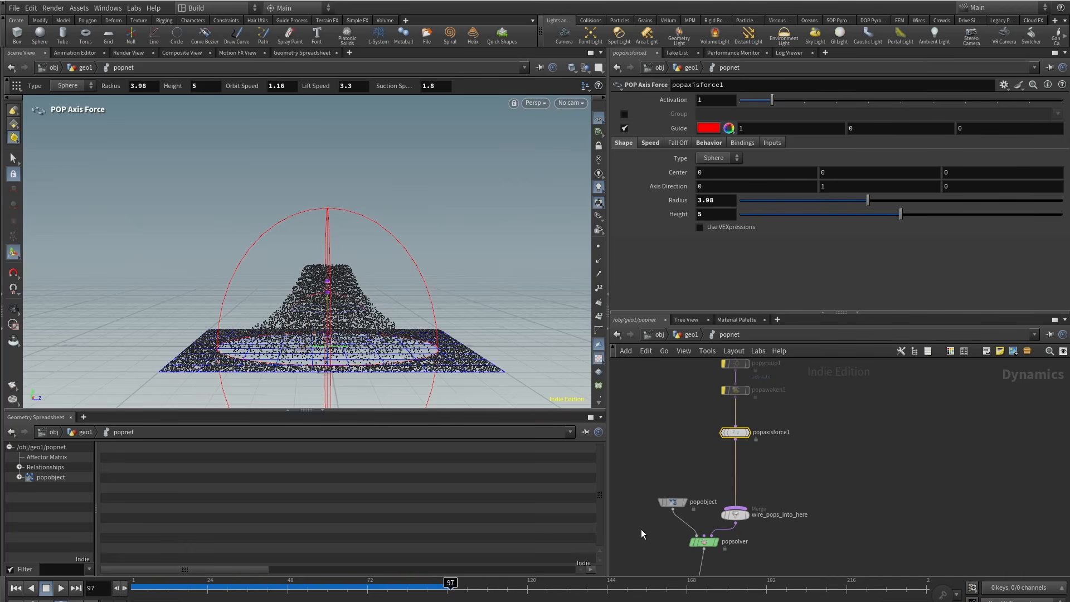
Set the fall-off Soft Edge of popaxisforce1 to 1 and replay the simulation from the first frame.
{"action": "left_click", "coordinate": [676, 147]}
{"action": "middle_click_drag", "start_coordinate": [456, 282], "coordinate": [499, 227], "text": "alt"}
{"action": "left_click_drag", "start_coordinate": [499, 227], "coordinate": [495, 265], "text": "alt"}
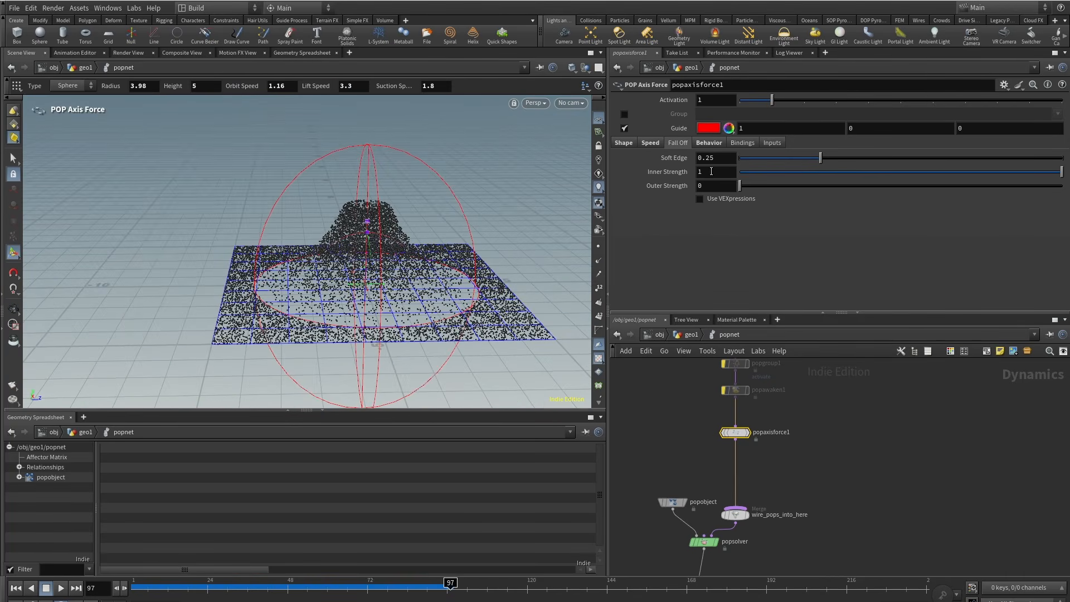
{"action": "type", "text": "1"}
{"action": "key", "text": "Return"}
{"action": "left_click", "coordinate": [134, 591]}
{"action": "left_click", "coordinate": [59, 591]}
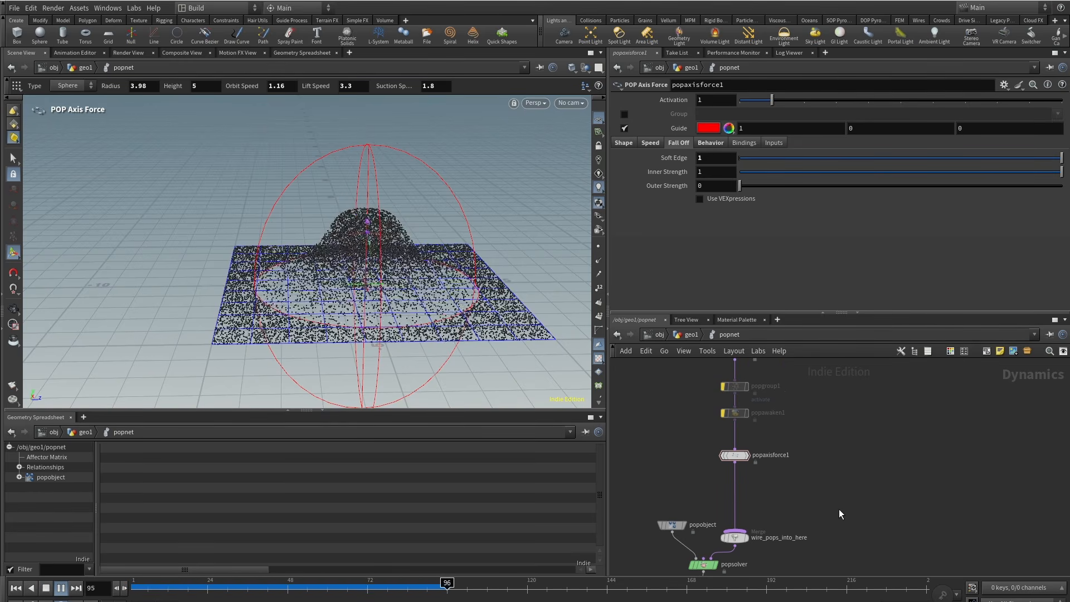
Insert a POP Force node between popaxisforce1 and wire_pops_into_here, with a noise Amplitude of 5.
{"action": "key", "text": "Tab"}
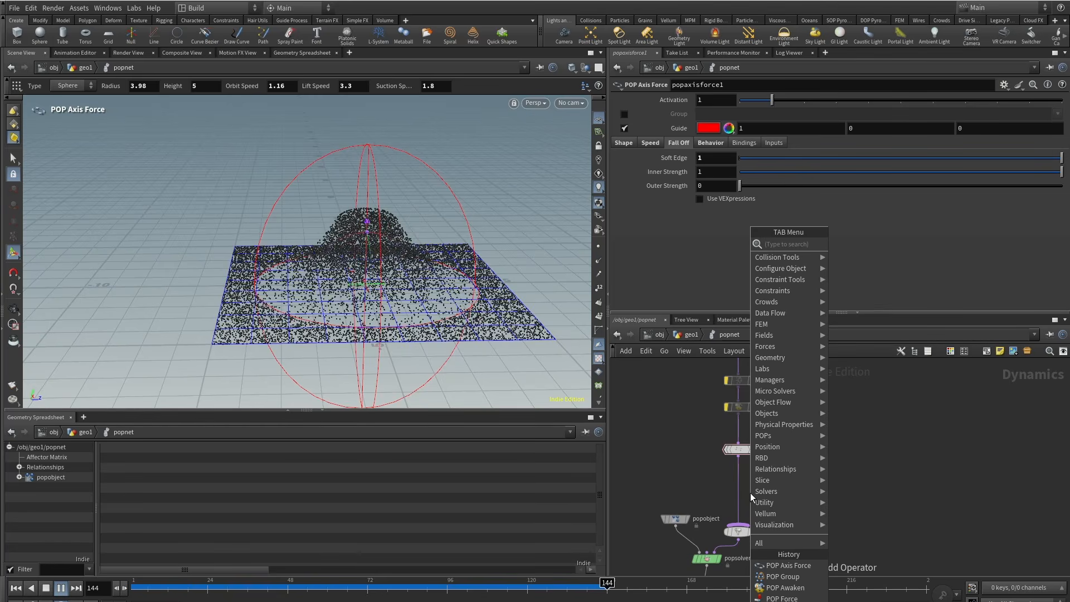
{"action": "type", "text": "popw"}
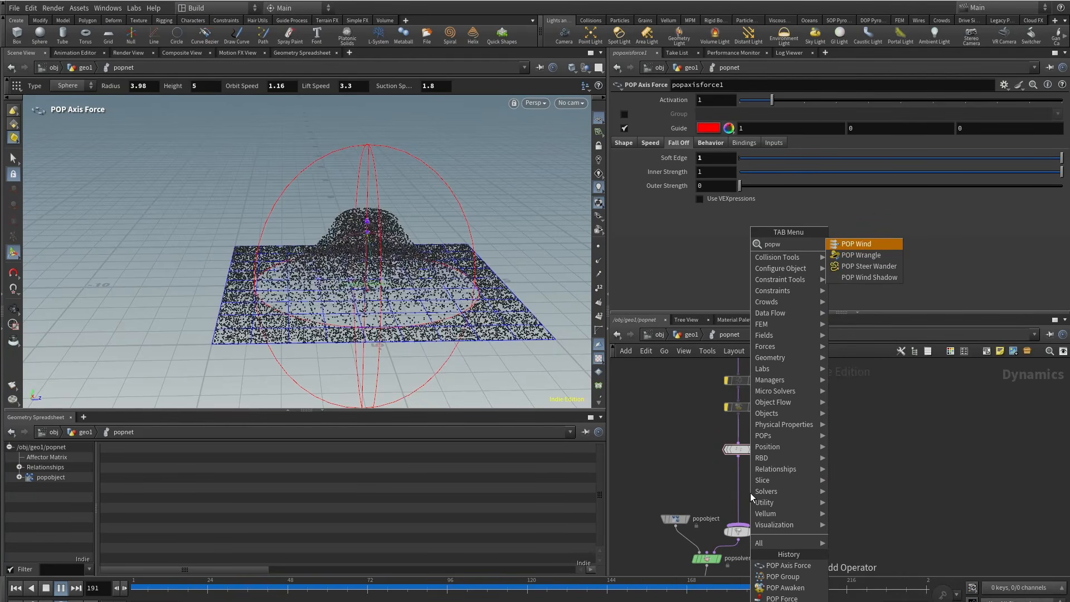
{"action": "key", "text": "BackSpace"}
{"action": "type", "text": "for"}
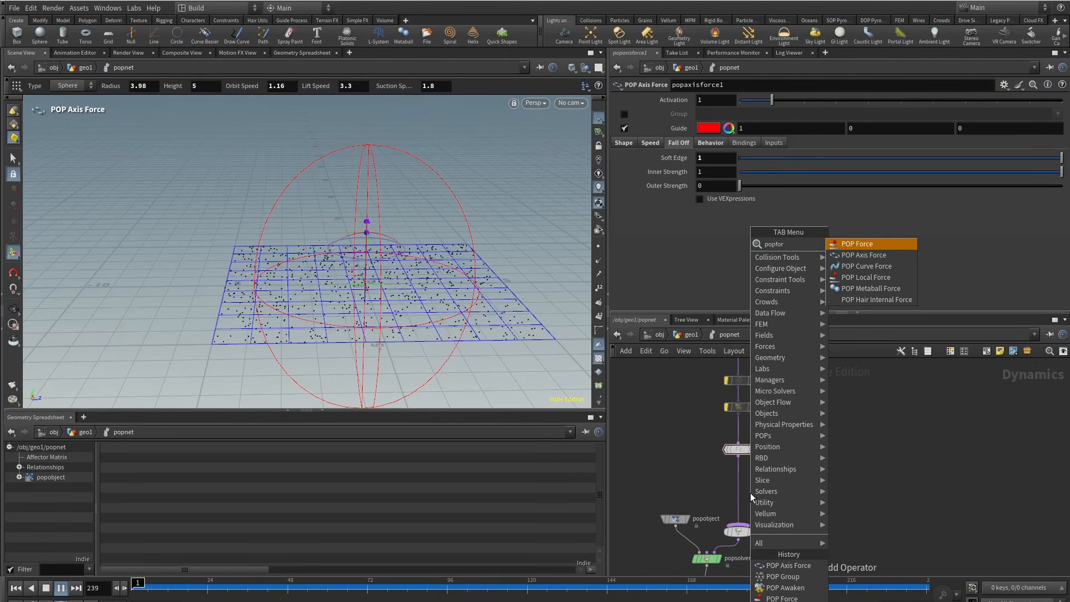
{"action": "key", "text": "Return"}
{"action": "left_click", "coordinate": [745, 489]}
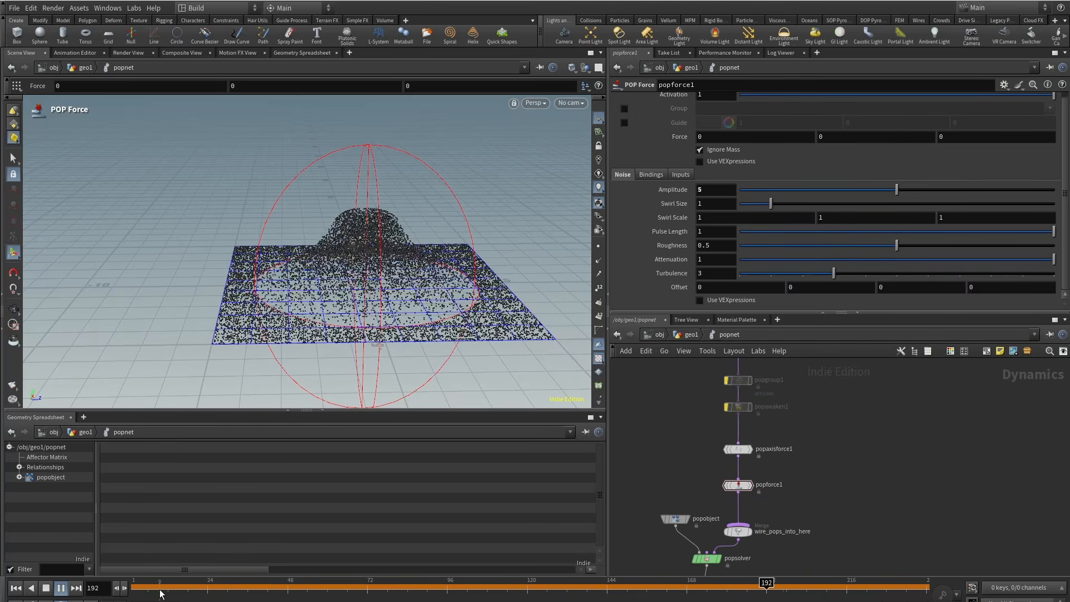
Set popforce1's noise Amplitude to 3 and Swirl Size to 3, scrubbing the timeline to compare the particle motion.
{"action": "left_click_drag", "start_coordinate": [135, 589], "coordinate": [207, 592]}
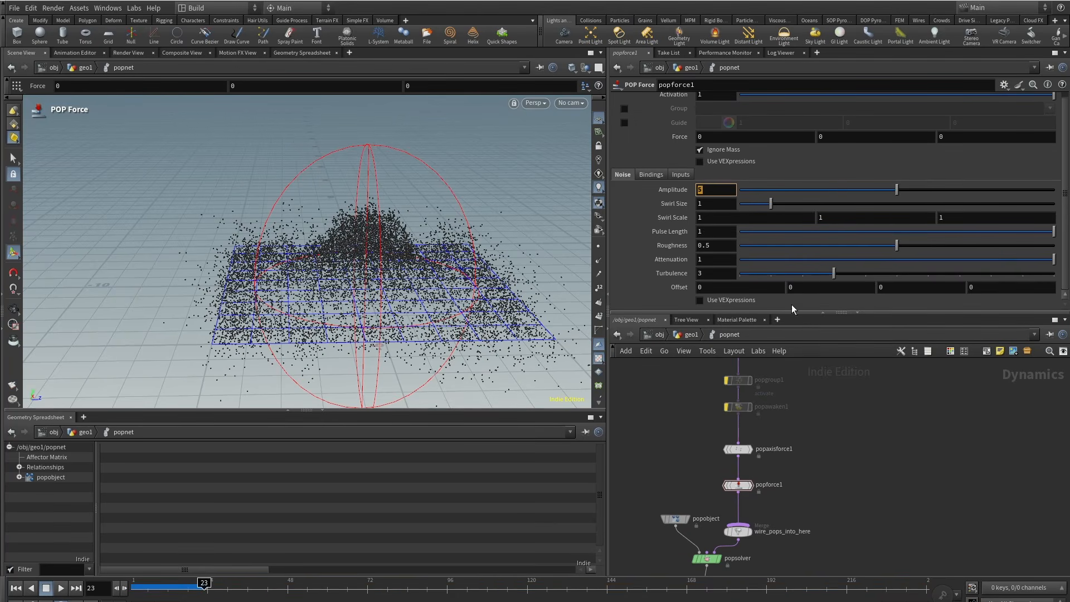
{"action": "left_click_drag", "start_coordinate": [136, 587], "coordinate": [323, 583]}
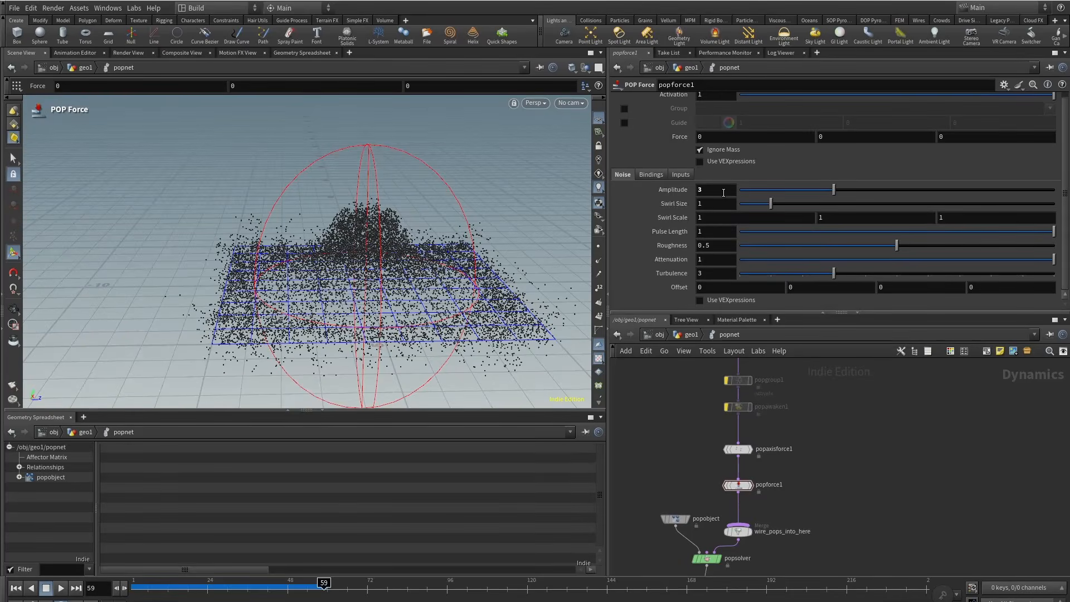
{"action": "left_click_drag", "start_coordinate": [134, 587], "coordinate": [362, 583]}
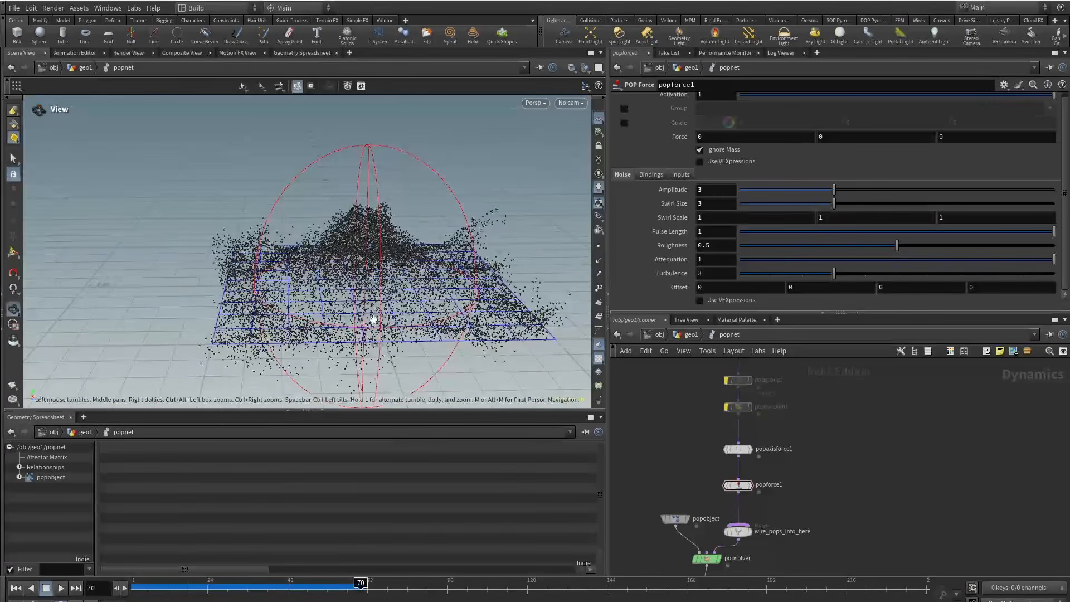
Re-enable the bypassed popgroup1 and popawaken1 nodes and attribcreate1 in geo1, and replay the particle simulation from the start.
{"action": "middle_click_drag", "start_coordinate": [858, 451], "coordinate": [911, 576]}
{"action": "scroll", "coordinate": [773, 527], "scroll_direction": "up", "scroll_amount": 3}
{"action": "left_click_drag", "start_coordinate": [742, 484], "coordinate": [890, 566]}
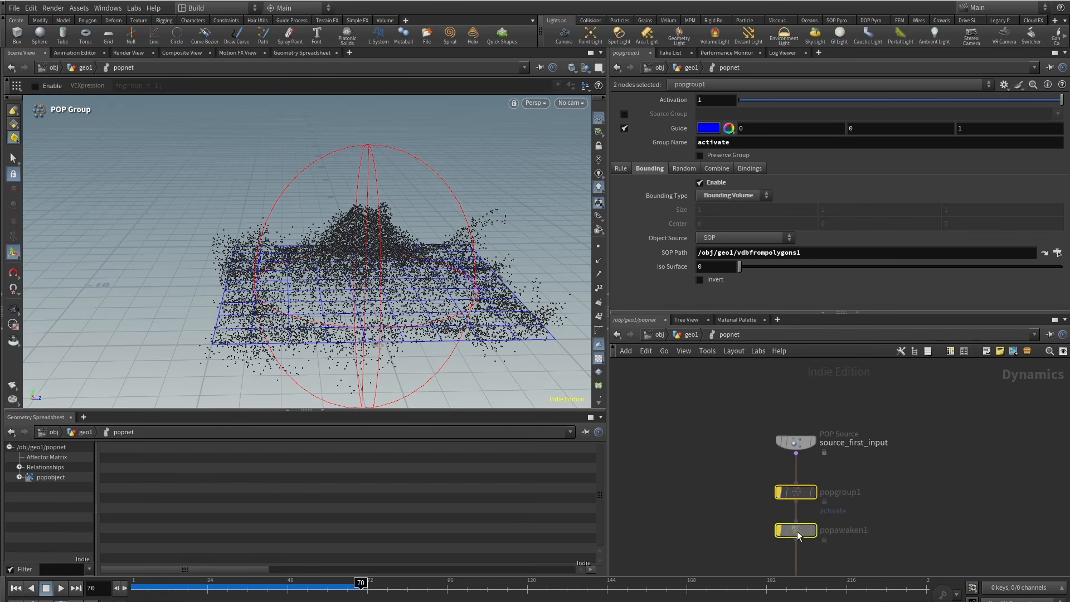
{"action": "key", "text": "u"}
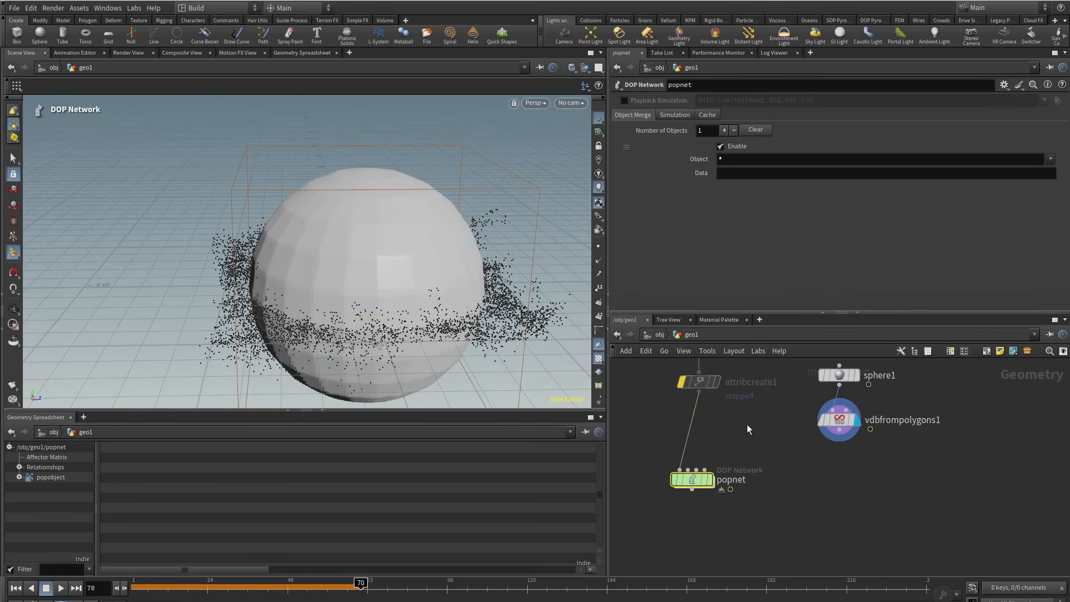
{"action": "double_click", "coordinate": [720, 550]}
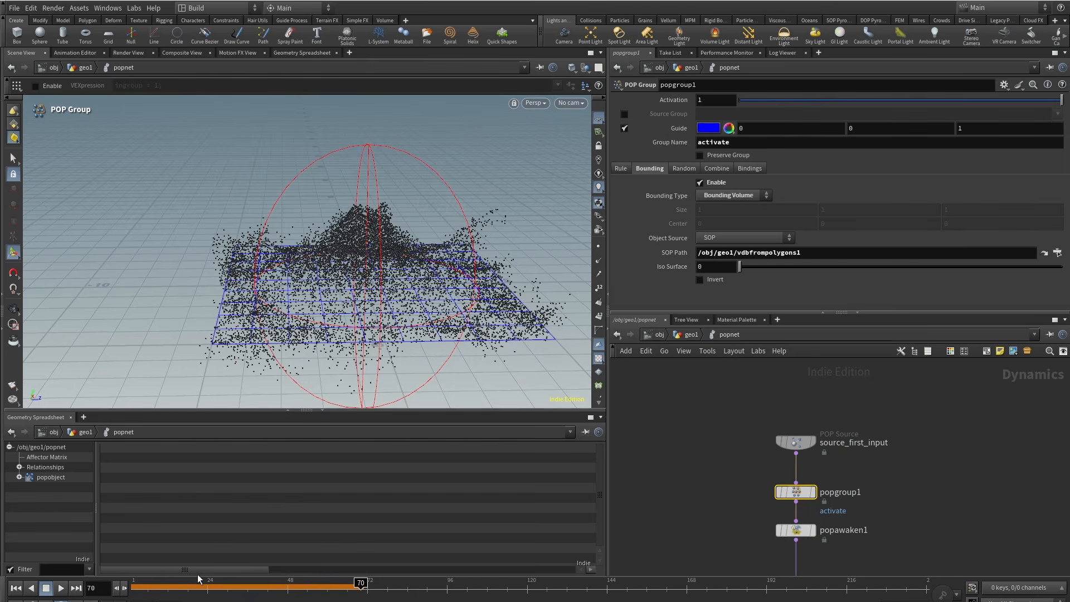
{"action": "left_click", "coordinate": [16, 588]}
{"action": "left_click_drag", "start_coordinate": [215, 332], "coordinate": [238, 296], "text": "alt"}
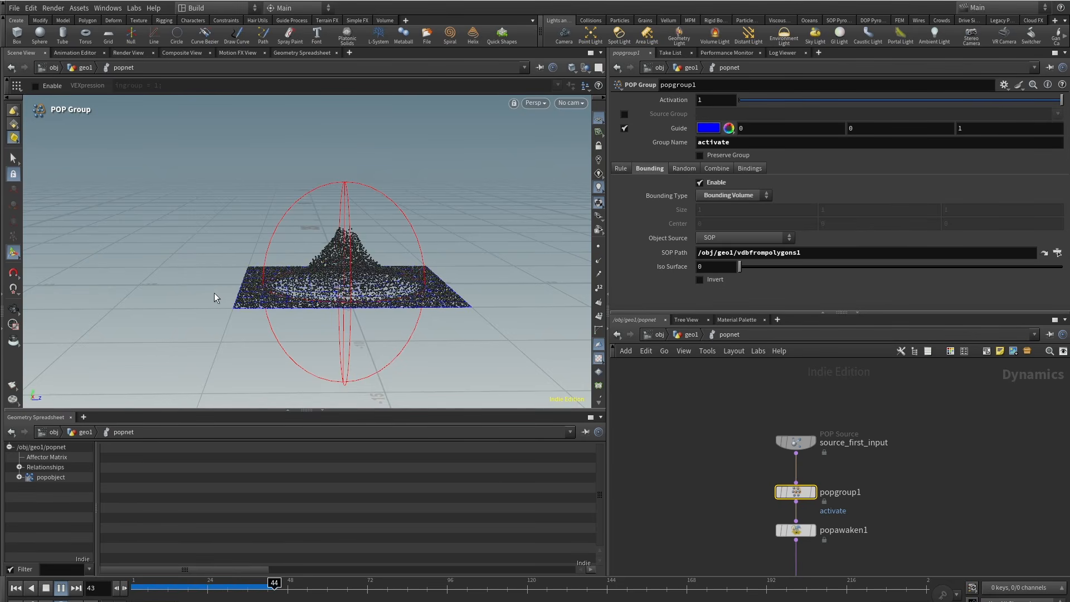
{"action": "left_click_drag", "start_coordinate": [304, 269], "coordinate": [262, 301], "text": "alt"}
{"action": "scroll", "coordinate": [349, 254], "scroll_direction": "up", "scroll_amount": 3}
{"action": "key", "text": "Return"}
Set Life Expectancy to 2 on the source_first_input POP Source and replay the simulation from the start.
{"action": "middle_click_drag", "start_coordinate": [728, 512], "coordinate": [715, 457]}
{"action": "left_click", "coordinate": [771, 401]}
{"action": "double_click", "coordinate": [714, 254]}
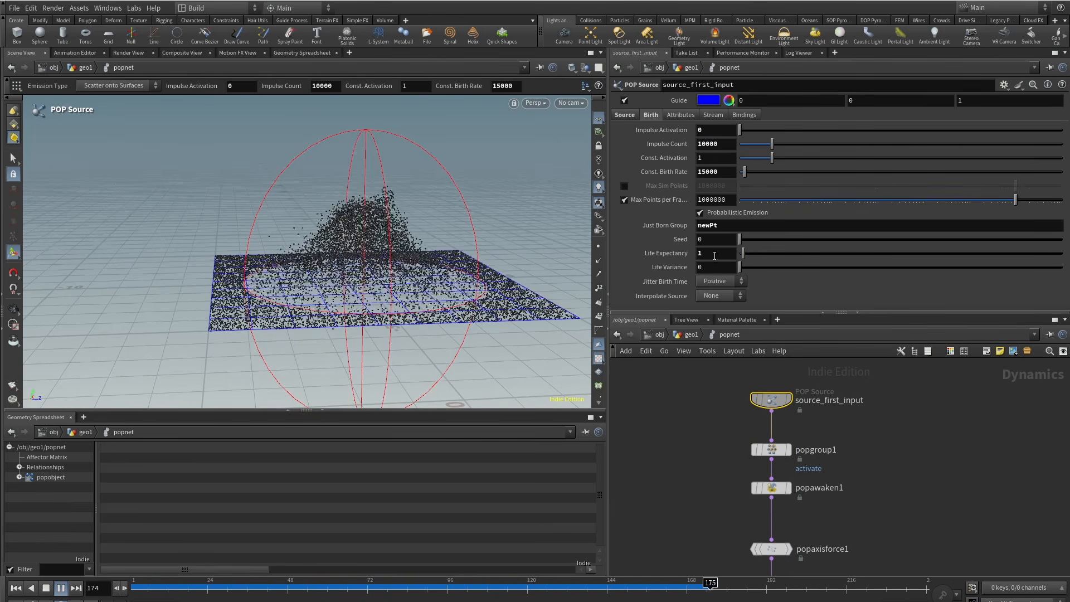
{"action": "type", "text": "2"}
{"action": "key", "text": "Return"}
{"action": "left_click", "coordinate": [16, 589]}
{"action": "left_click", "coordinate": [61, 588]}
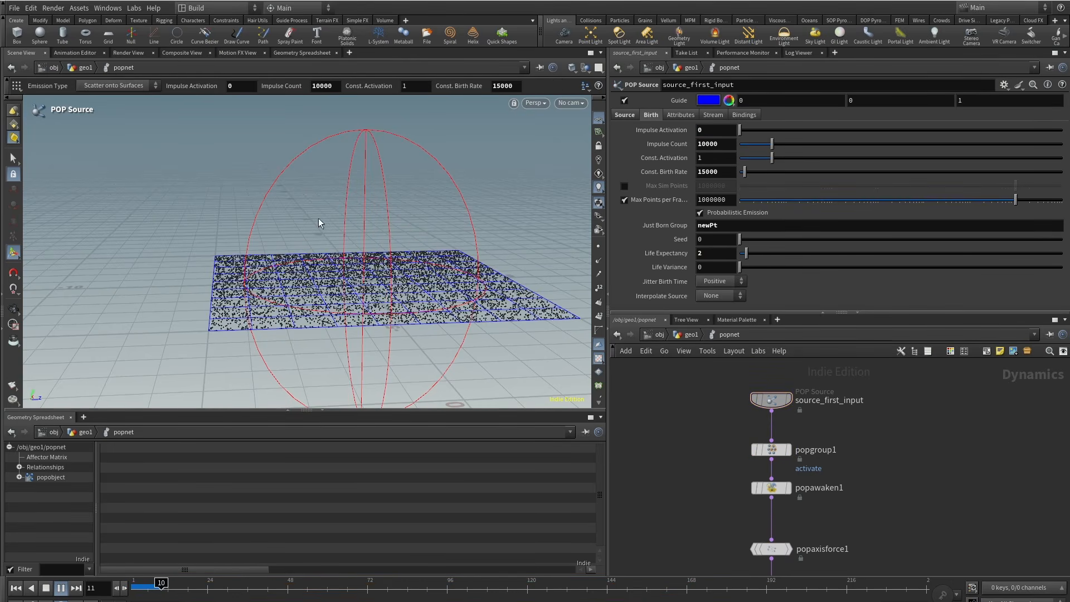
{"action": "left_click_drag", "start_coordinate": [339, 256], "coordinate": [262, 273], "text": "alt"}
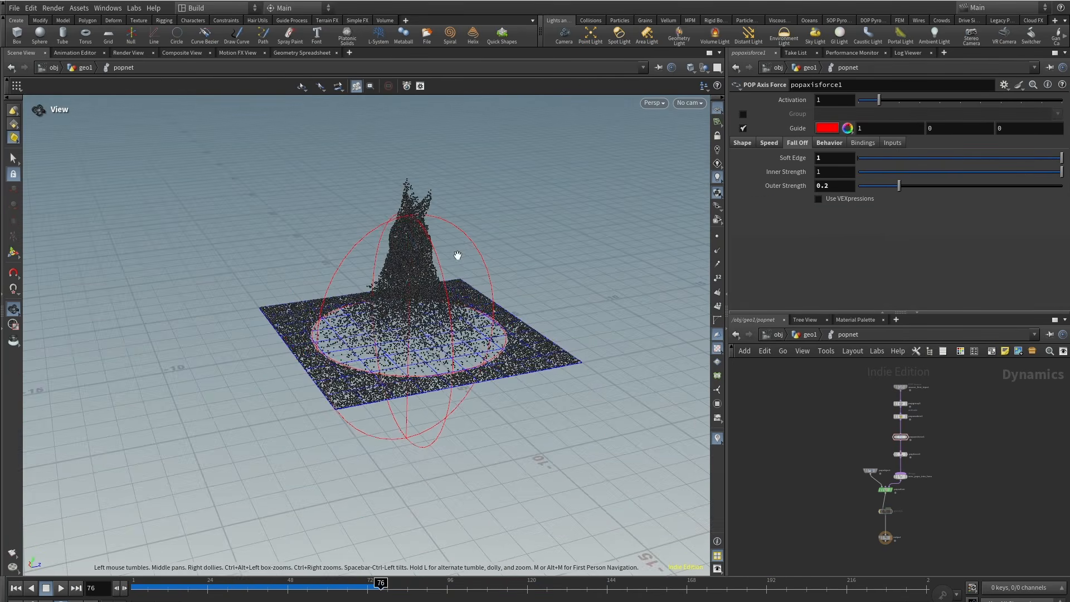
Bypass popforce1 and select the popgroup1, popawaken1 and popaxisforce1 nodes in the POP network.
{"action": "scroll", "coordinate": [381, 322], "scroll_direction": "down", "scroll_amount": 3}
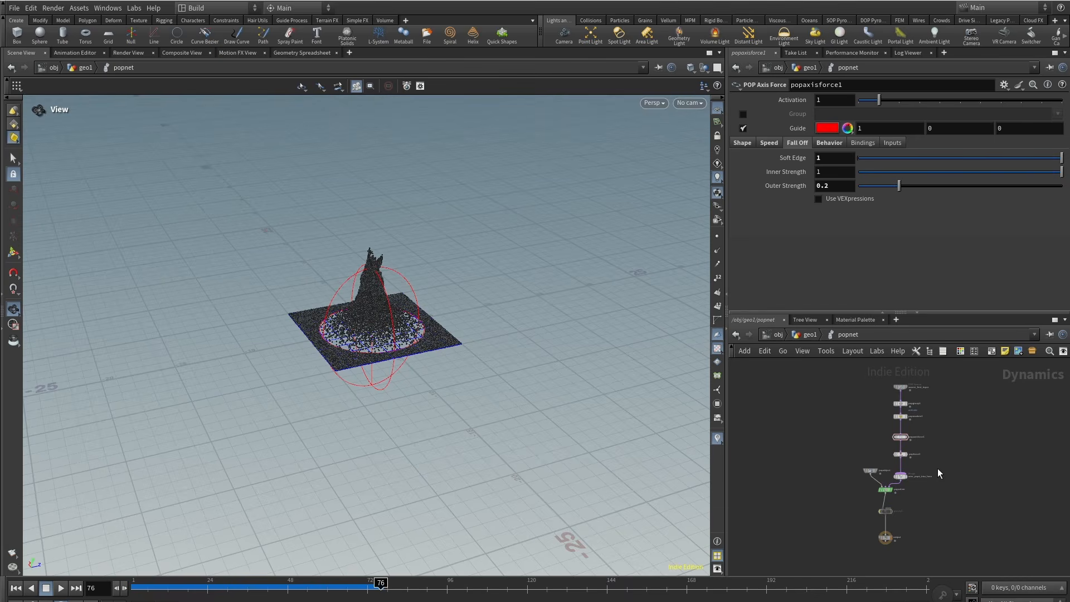
{"action": "scroll", "coordinate": [938, 470], "scroll_direction": "up", "scroll_amount": 3}
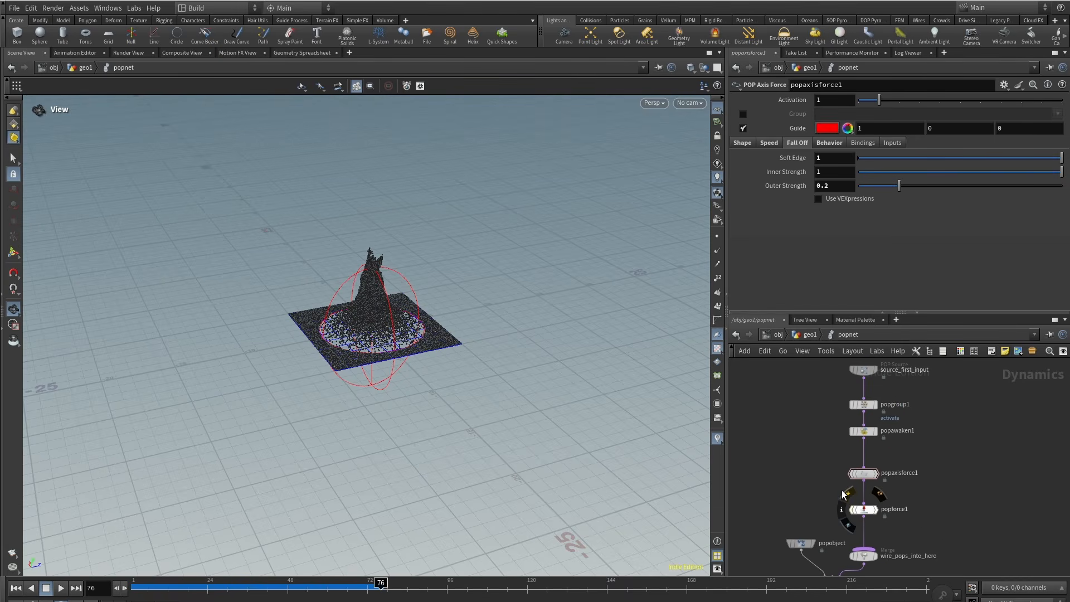
{"action": "left_click", "coordinate": [846, 494]}
{"action": "left_click_drag", "start_coordinate": [882, 480], "coordinate": [833, 398]}
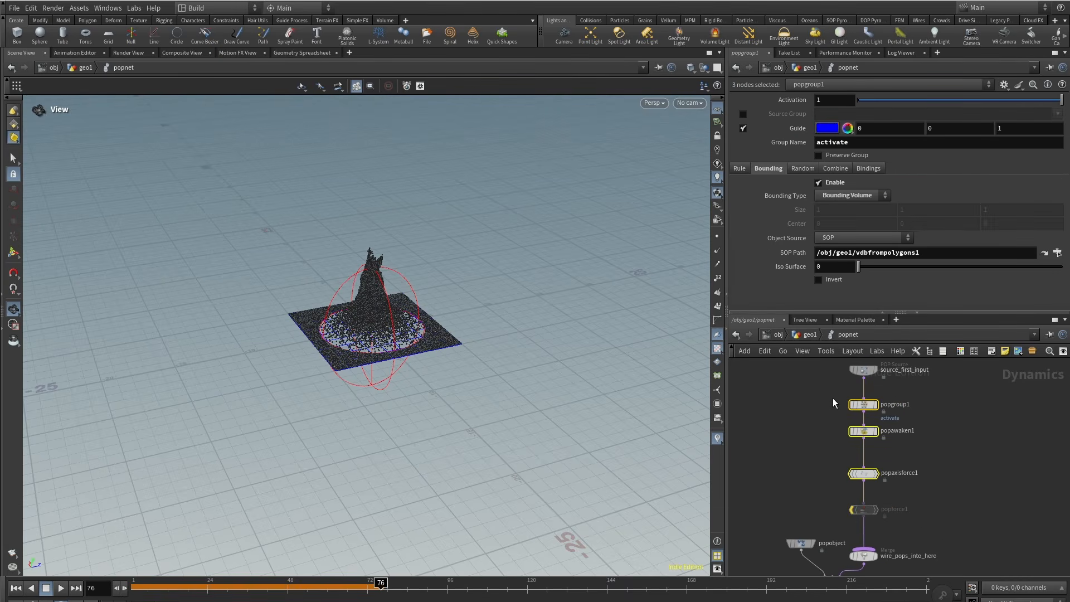
Return to geo1 and delete the sphere1, vdbfrompolygons1 and attribcreate1 nodes.
{"action": "key", "text": "u"}
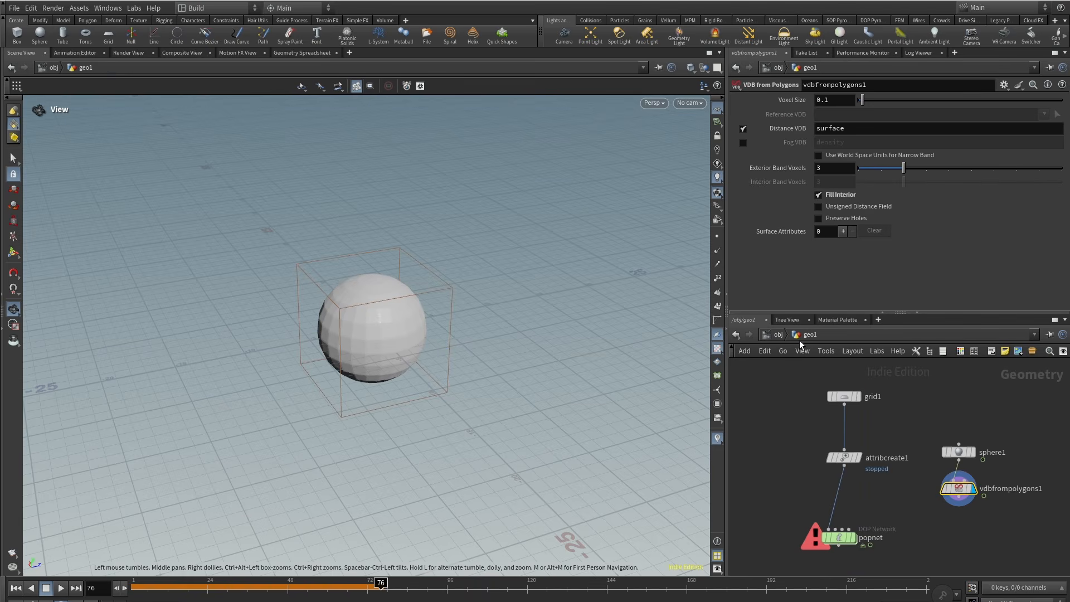
{"action": "left_click_drag", "start_coordinate": [938, 519], "coordinate": [928, 530]}
{"action": "key", "text": "Delete"}
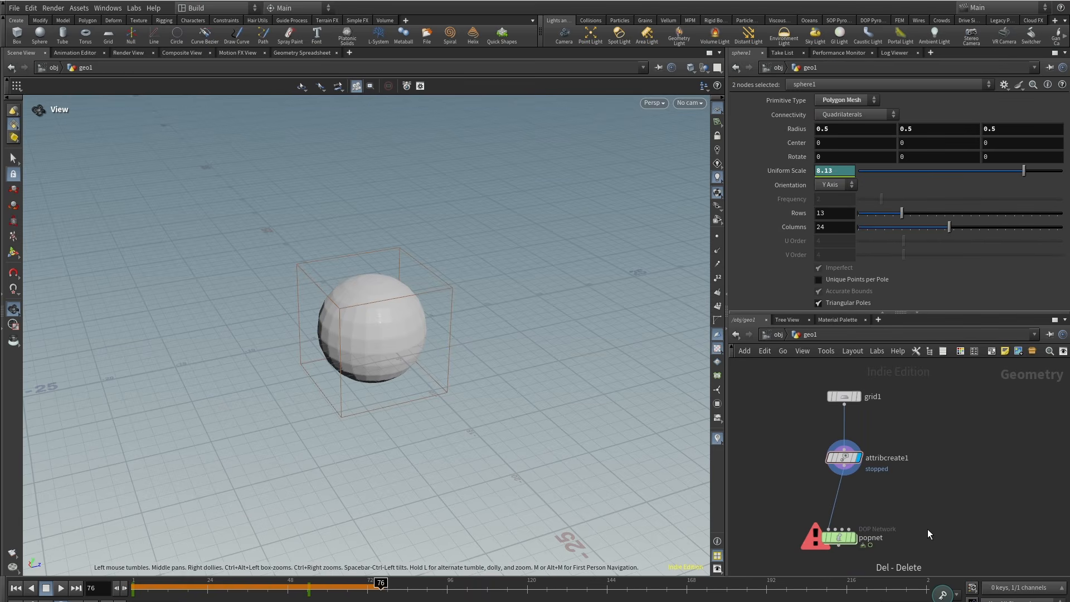
{"action": "left_click_drag", "start_coordinate": [899, 486], "coordinate": [792, 443]}
{"action": "key", "text": "Delete"}
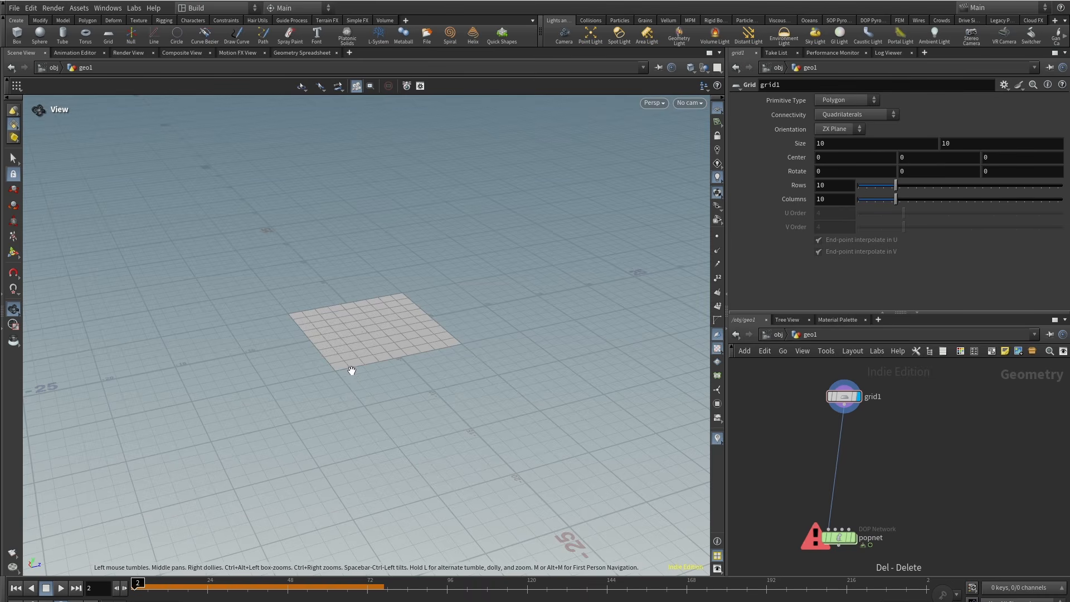
Add a Curve node beside grid1 in geo1 and set its Primitive Type to Bezier Curve.
{"action": "key", "text": "Return"}
{"action": "key", "text": "Tab"}
{"action": "type", "text": "curve"}
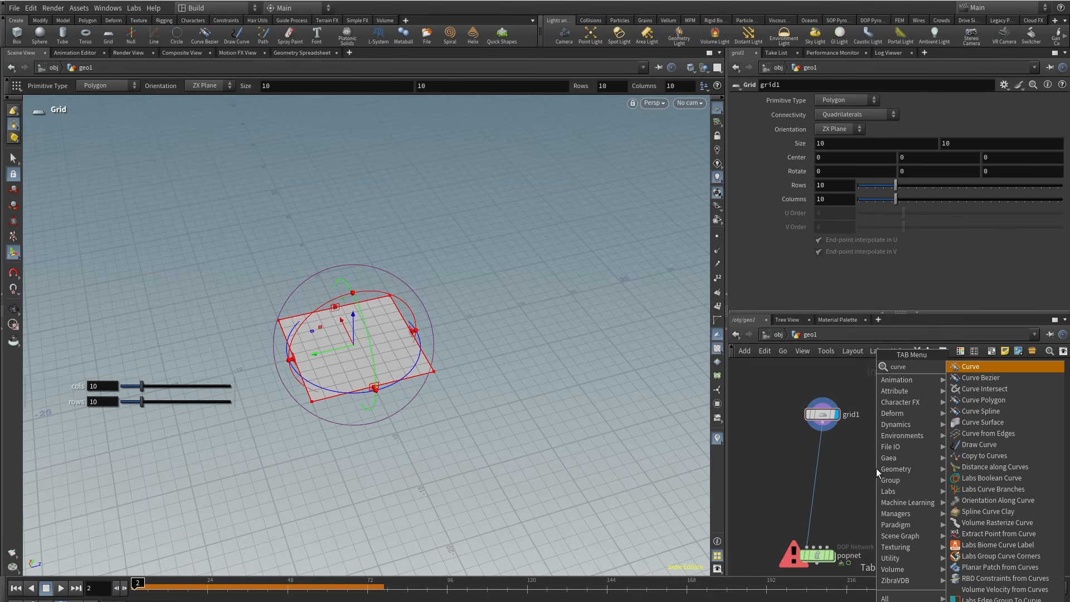
{"action": "left_click", "coordinate": [1001, 366]}
{"action": "left_click", "coordinate": [899, 469]}
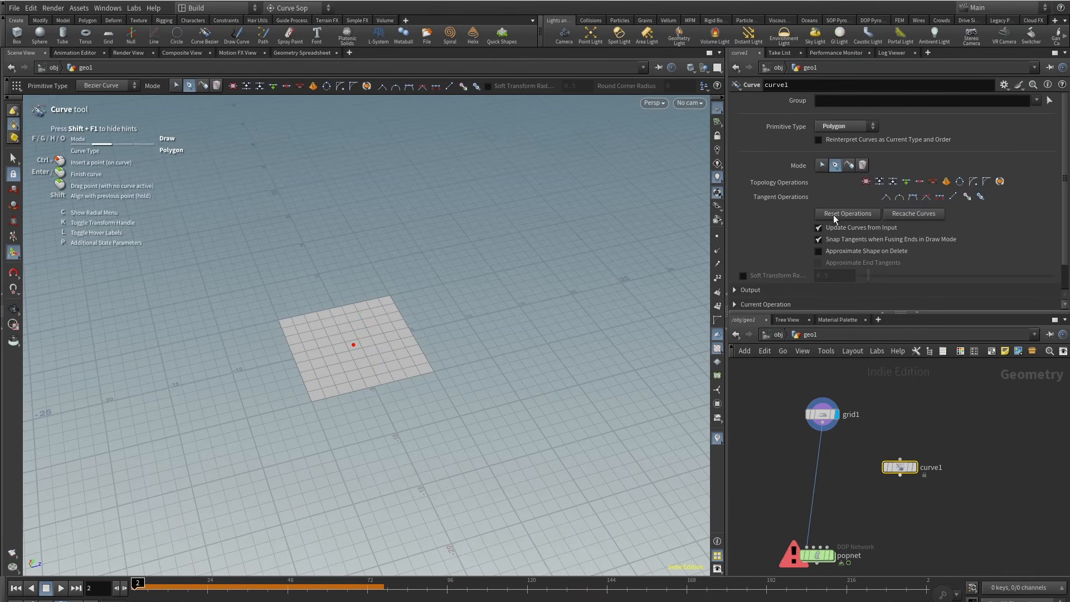
{"action": "left_click", "coordinate": [846, 159]}
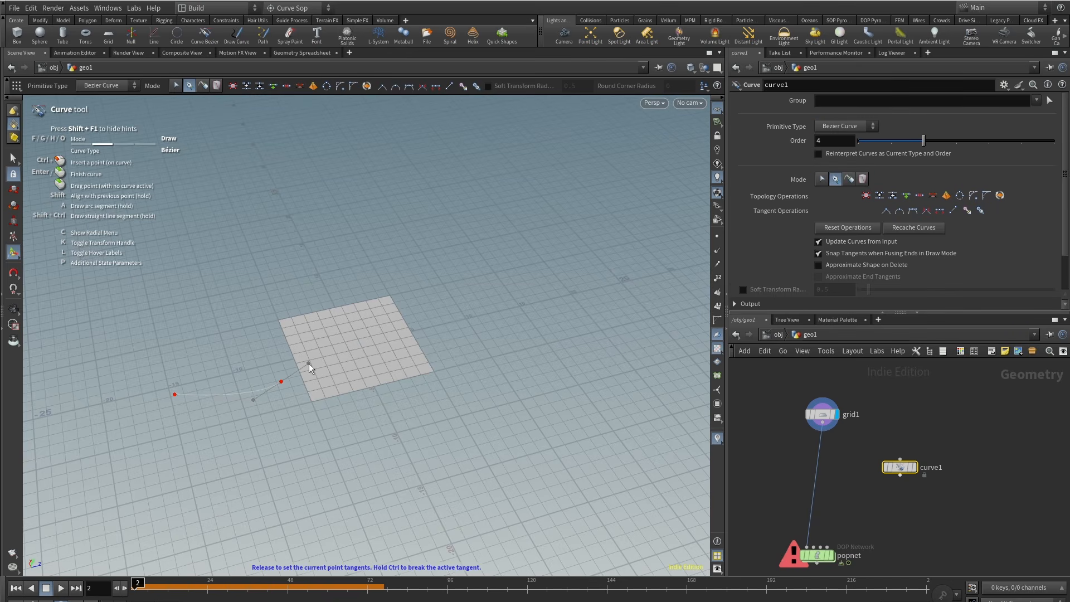
Draw an S-shaped Bezier curve with curve1 that starts beside the grid and winds across the ground plane, and finish it.
{"action": "left_click_drag", "start_coordinate": [393, 285], "coordinate": [398, 284]}
{"action": "left_click_drag", "start_coordinate": [411, 333], "coordinate": [399, 230], "text": "alt"}
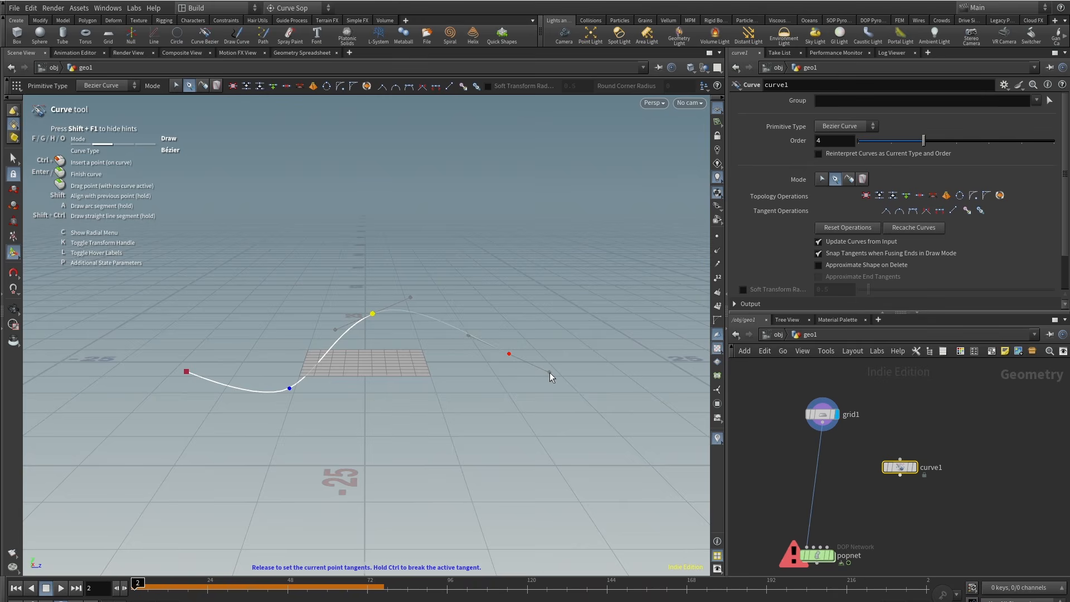
{"action": "left_click_drag", "start_coordinate": [549, 373], "coordinate": [306, 437]}
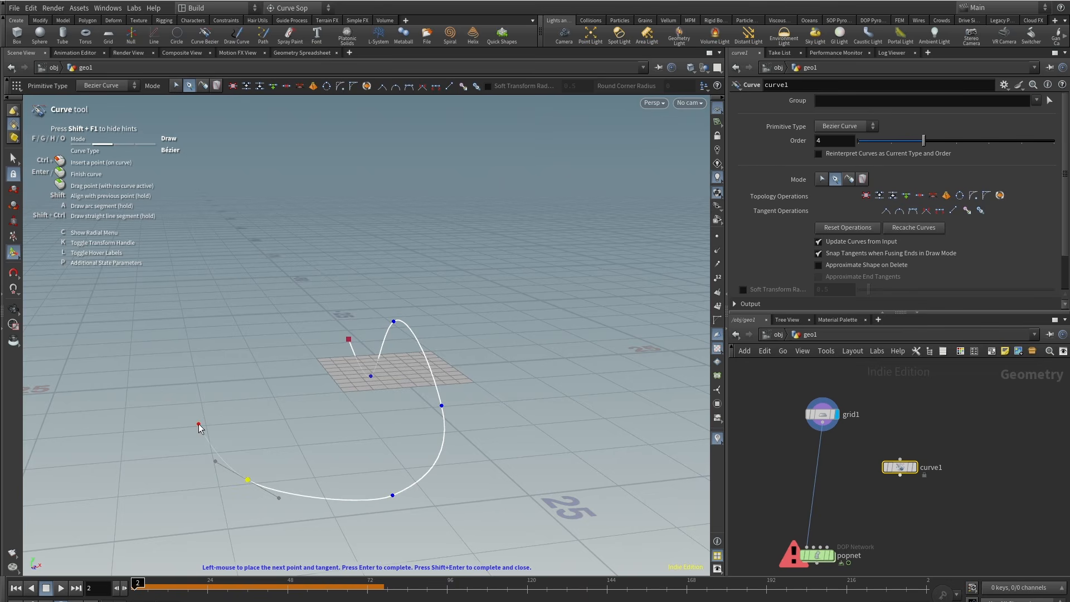
{"action": "left_click_drag", "start_coordinate": [201, 388], "coordinate": [200, 388]}
{"action": "right_click", "coordinate": [201, 388]}
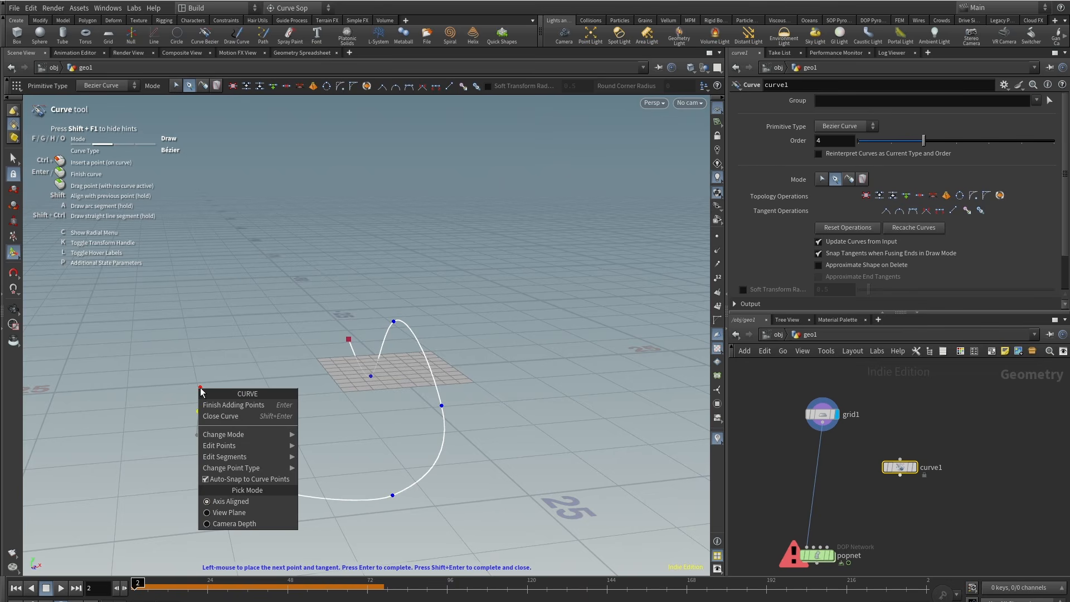
{"action": "left_click", "coordinate": [231, 406]}
{"action": "key", "text": "Escape"}
{"action": "left_click_drag", "start_coordinate": [223, 351], "coordinate": [399, 408]}
{"action": "key", "text": "Return"}
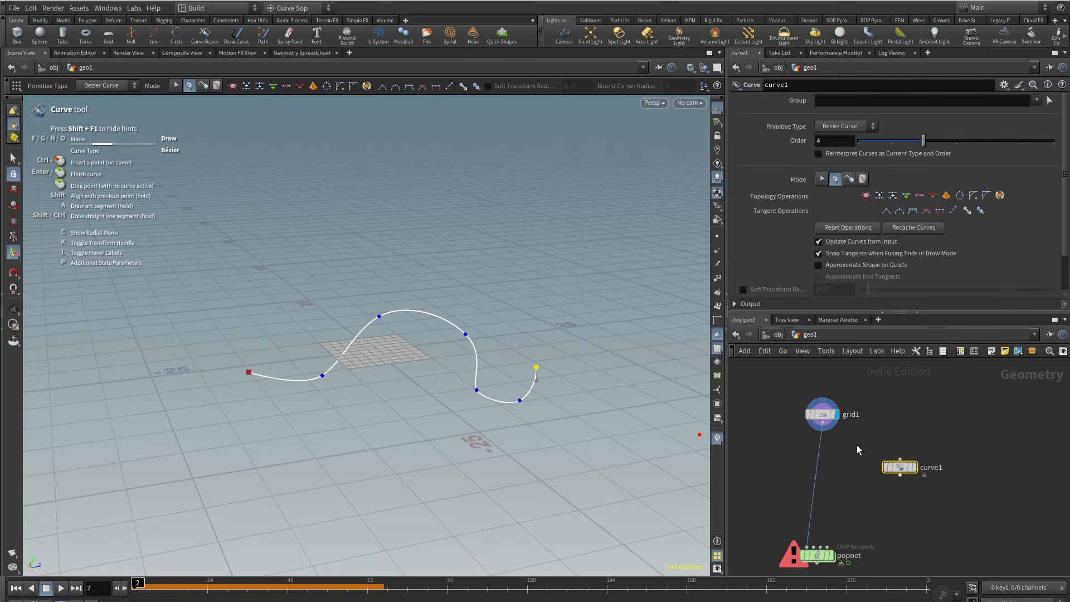
Move grid1 toward the start of the curve, to a center of about -1.22, 0, -16.04.
{"action": "left_click", "coordinate": [825, 415]}
{"action": "left_click_drag", "start_coordinate": [241, 352], "coordinate": [286, 407], "text": "alt"}
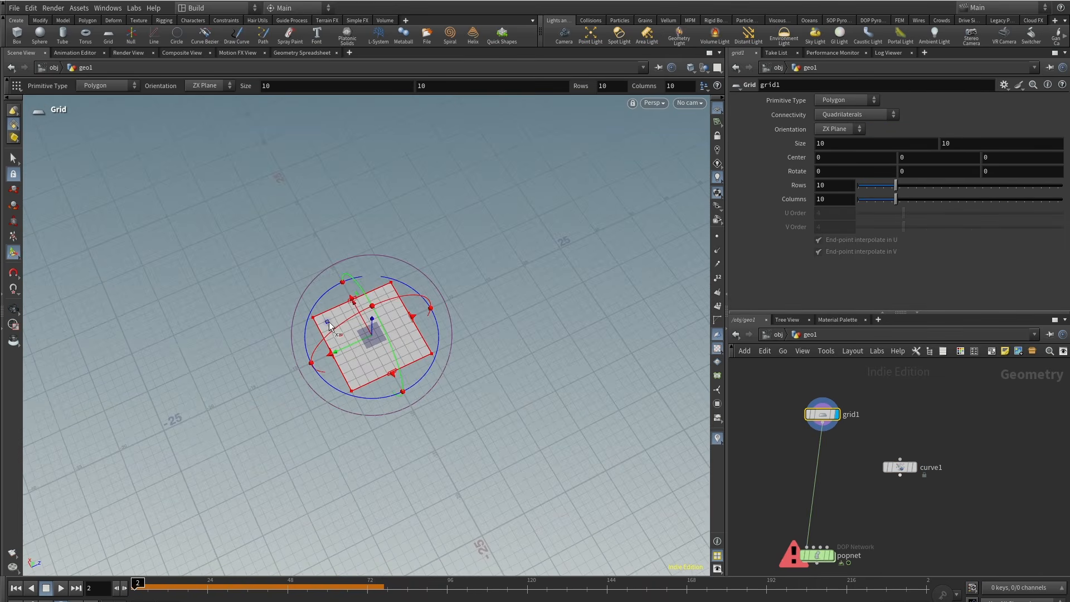
{"action": "left_click_drag", "start_coordinate": [329, 322], "coordinate": [212, 402]}
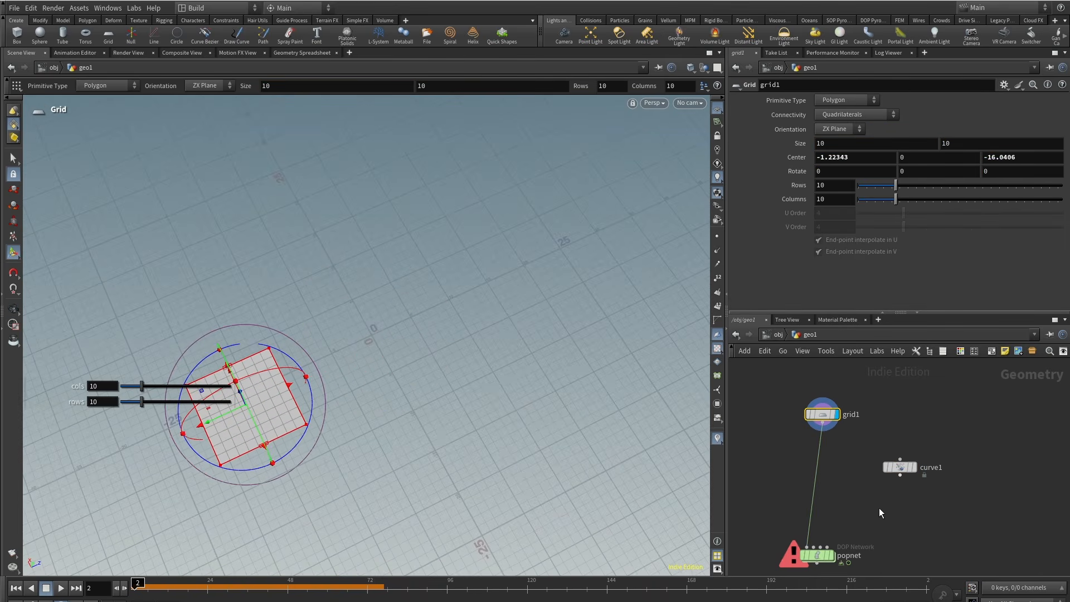
Wire curve1 into the third input of popnet, display popnet and return the timeline to frame 1.
{"action": "middle_click_drag", "start_coordinate": [882, 513], "coordinate": [864, 471]}
{"action": "scroll", "coordinate": [814, 518], "scroll_direction": "up", "scroll_amount": 2}
{"action": "left_click", "coordinate": [809, 510]}
{"action": "left_click", "coordinate": [923, 405]}
{"action": "left_click", "coordinate": [852, 485]}
{"action": "left_click", "coordinate": [826, 508]}
{"action": "left_click_drag", "start_coordinate": [141, 589], "coordinate": [116, 589]}
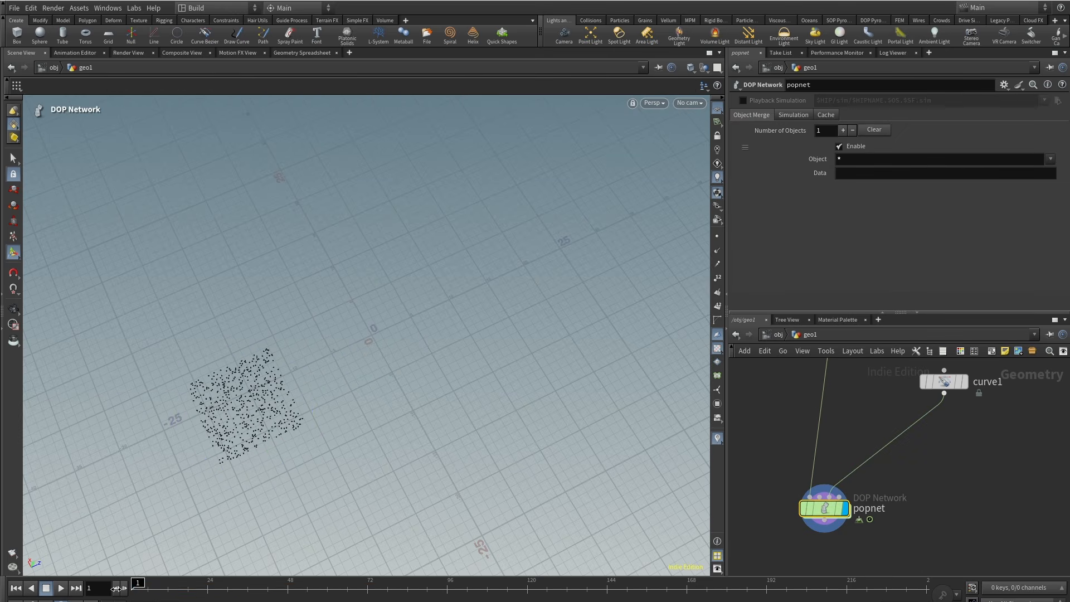
Narrow grid1 to about 4.88 by 10 at the curve's start and show curve1 as a template.
{"action": "middle_click_drag", "start_coordinate": [904, 404], "coordinate": [901, 516]}
{"action": "scroll", "coordinate": [894, 496], "scroll_direction": "down", "scroll_amount": 1}
{"action": "left_click", "coordinate": [838, 431]}
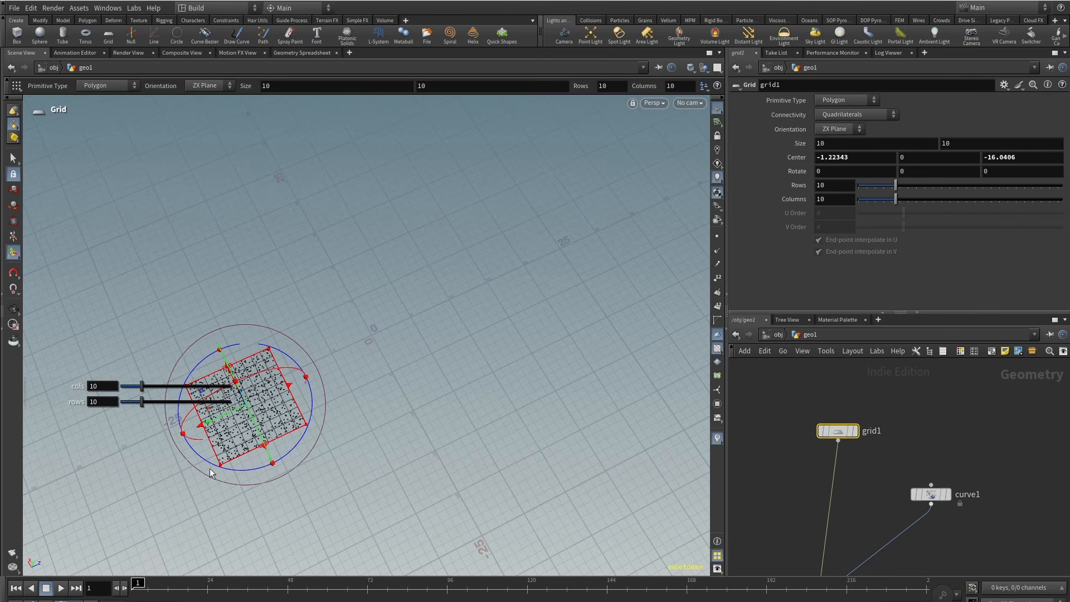
{"action": "left_click_drag", "start_coordinate": [240, 372], "coordinate": [247, 382]}
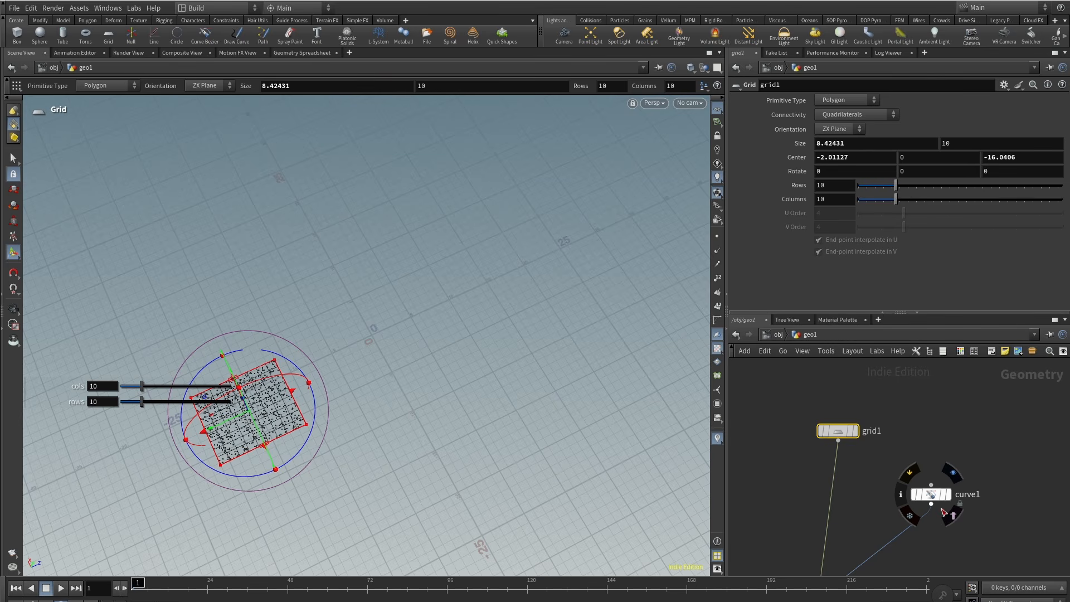
{"action": "left_click", "coordinate": [951, 515]}
{"action": "middle_click_drag", "start_coordinate": [355, 431], "coordinate": [451, 392], "text": "alt"}
{"action": "left_click_drag", "start_coordinate": [451, 392], "coordinate": [359, 400], "text": "alt"}
{"action": "middle_click_drag", "start_coordinate": [898, 571], "coordinate": [885, 478]}
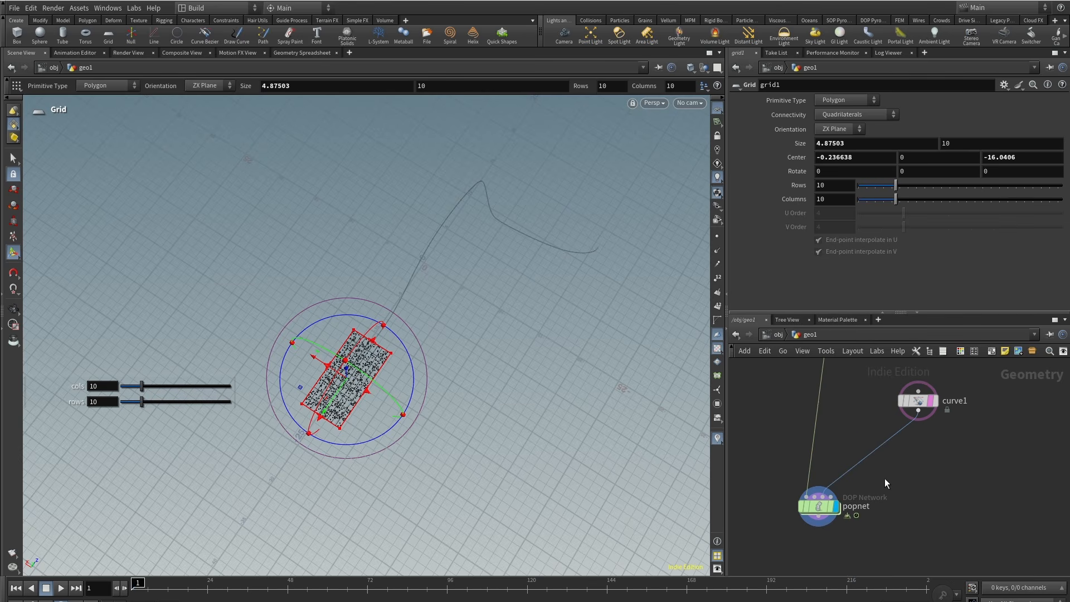
Inside popnet, set Const. Activation of the source_first_input POP Source to the expression $F < 15.
{"action": "double_click", "coordinate": [827, 506]}
{"action": "left_click_drag", "start_coordinate": [202, 397], "coordinate": [149, 314], "text": "alt"}
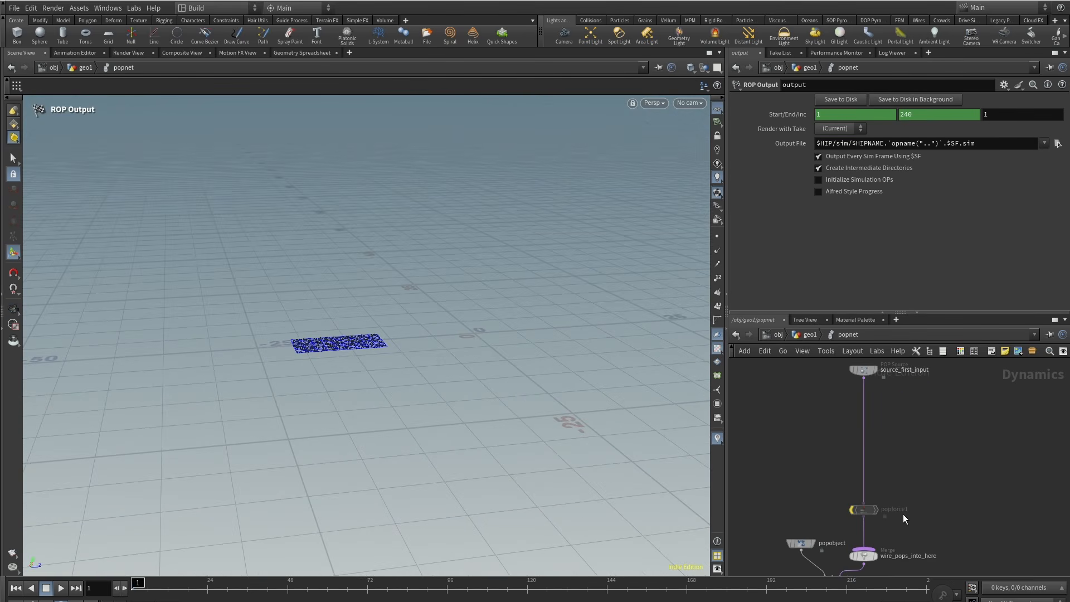
{"action": "middle_click_drag", "start_coordinate": [810, 468], "coordinate": [805, 504]}
{"action": "left_click_drag", "start_coordinate": [812, 435], "coordinate": [905, 349]}
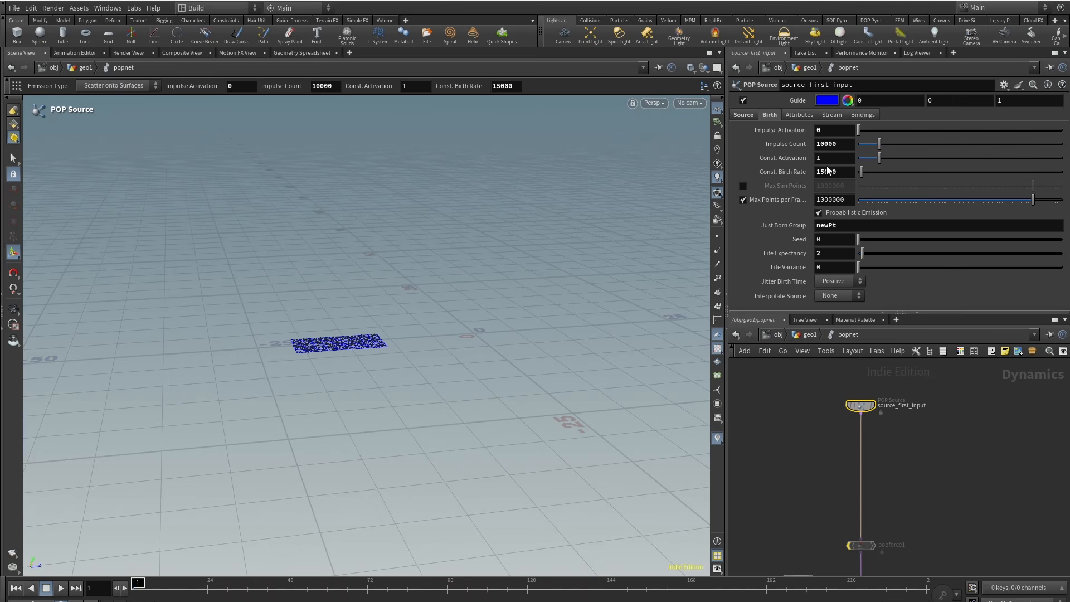
{"action": "type", "text": "$F"}
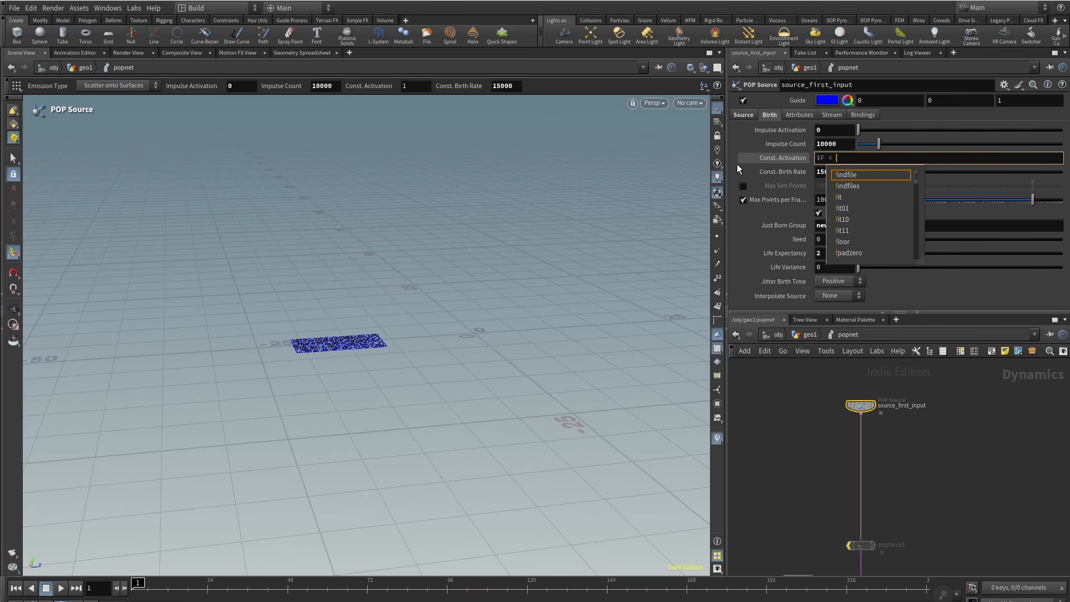
{"action": "type", "text": " < 15"}
{"action": "key", "text": "Return"}
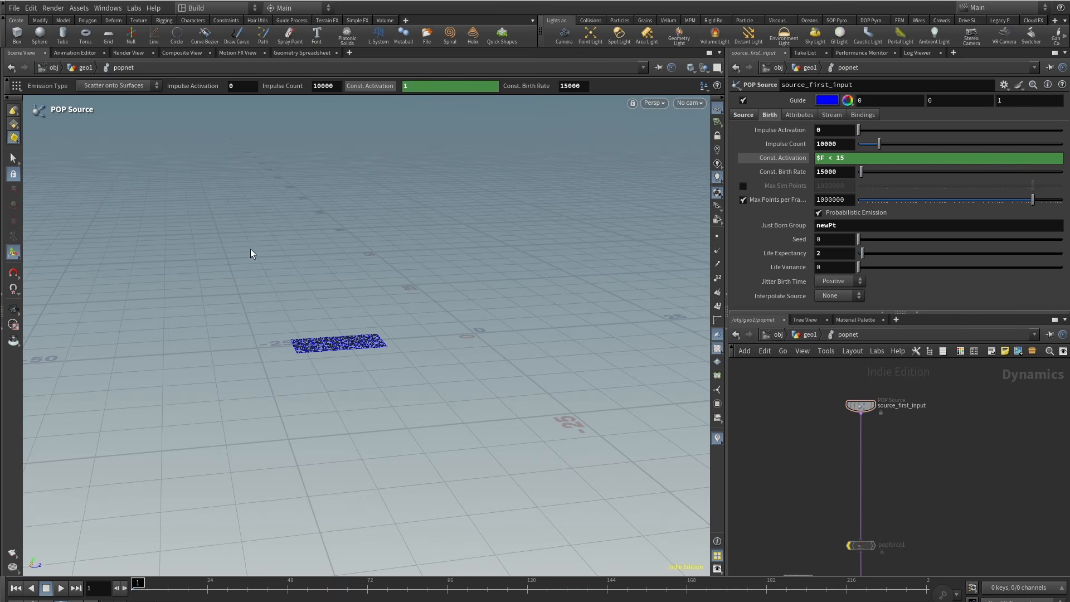
Add a POP Curve Force node on the wire between source_first_input and popforce1.
{"action": "left_click_drag", "start_coordinate": [423, 370], "coordinate": [483, 439], "text": "alt"}
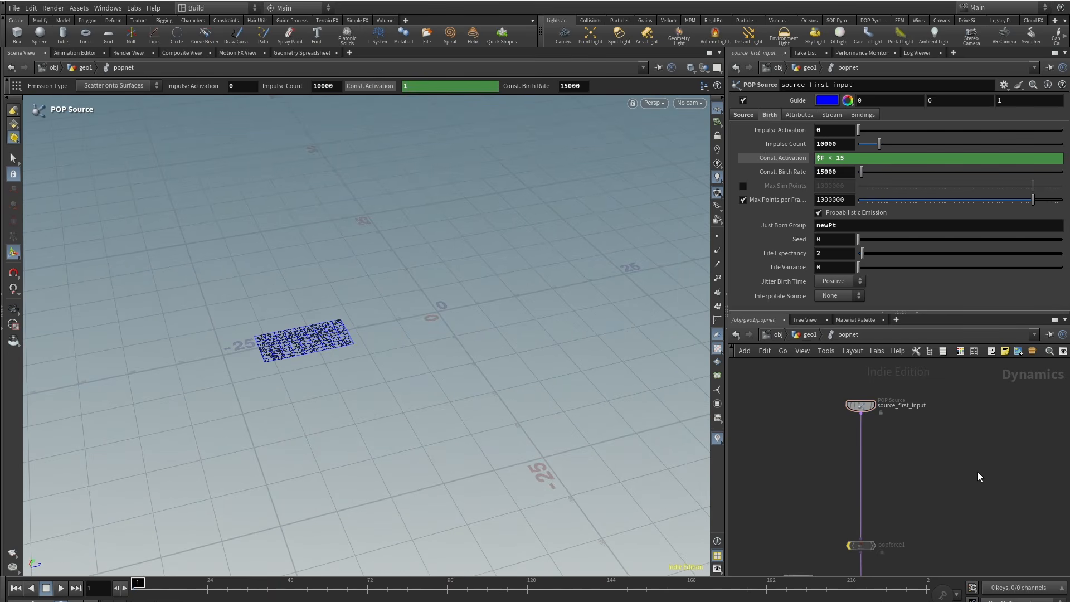
{"action": "key", "text": "Tab"}
{"action": "mouse_move", "coordinate": [888, 469]}
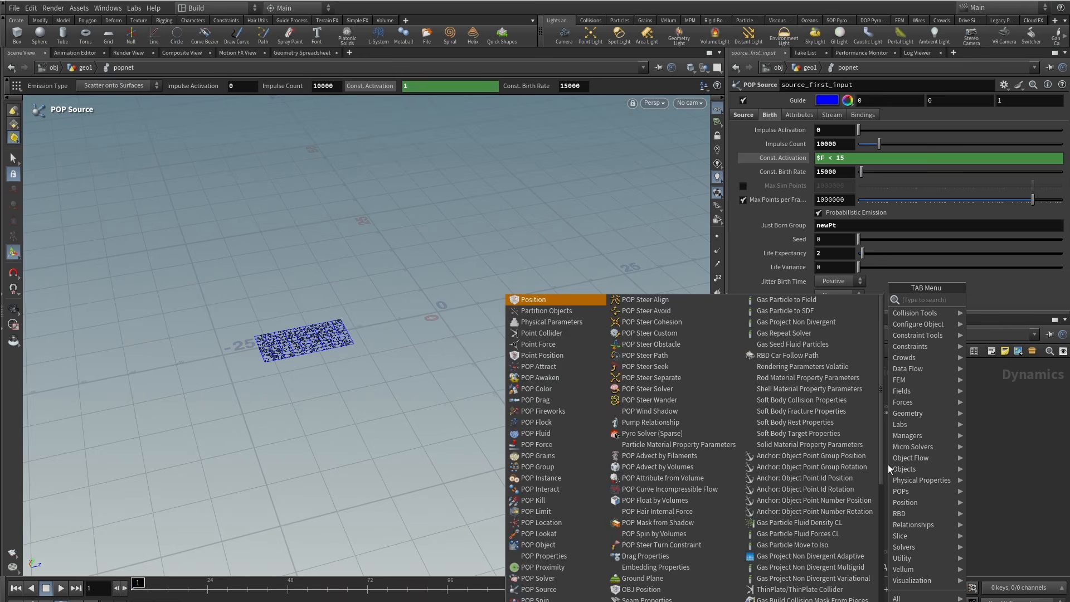
{"action": "type", "text": "popc"}
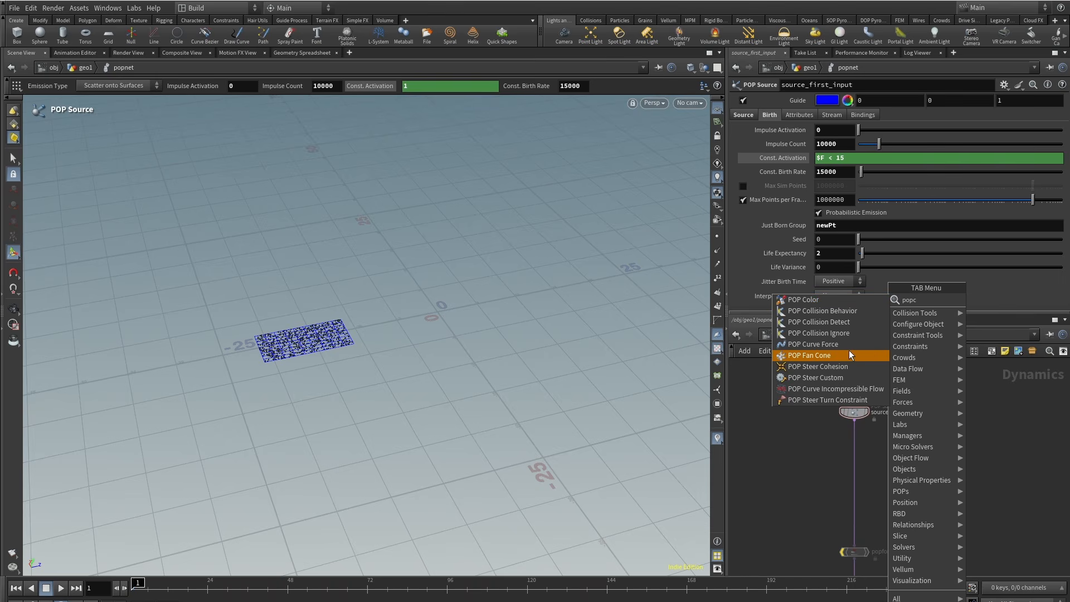
{"action": "left_click", "coordinate": [814, 344]}
{"action": "left_click", "coordinate": [861, 458]}
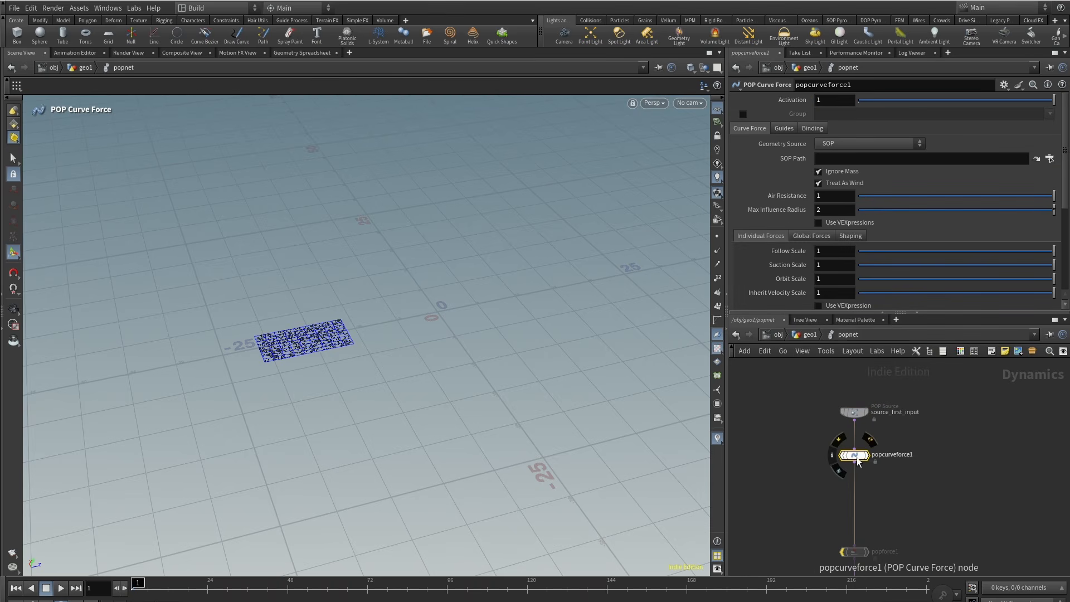
Set the Geometry Source of popcurveforce1 to Use Third Context Geometry and play the simulation.
{"action": "left_click", "coordinate": [859, 144]}
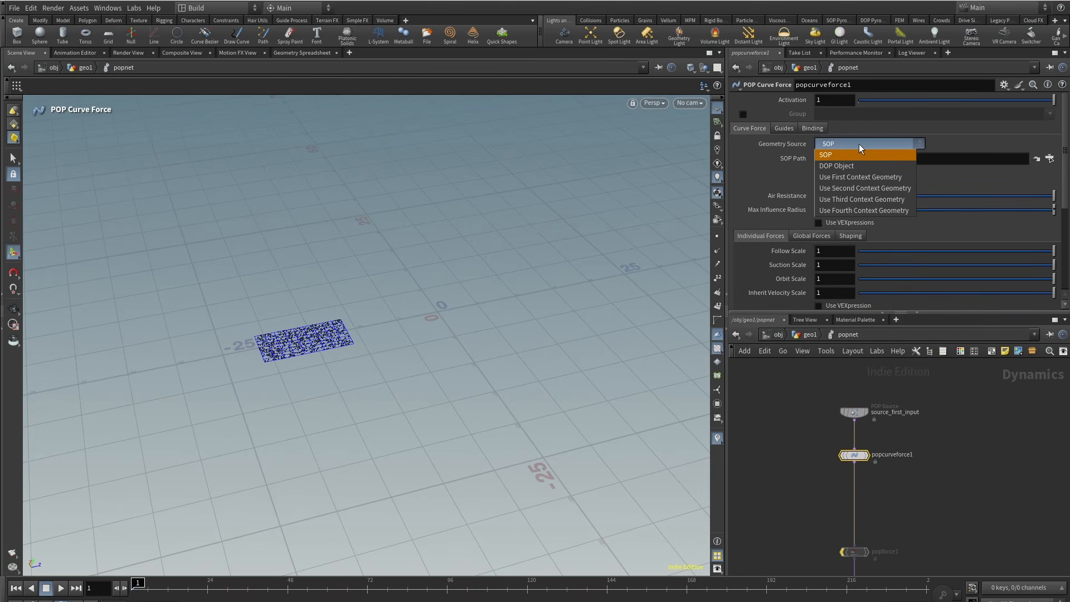
{"action": "left_click", "coordinate": [861, 199]}
{"action": "key", "text": "Escape"}
{"action": "left_click_drag", "start_coordinate": [303, 426], "coordinate": [375, 329]}
{"action": "key", "text": "Return"}
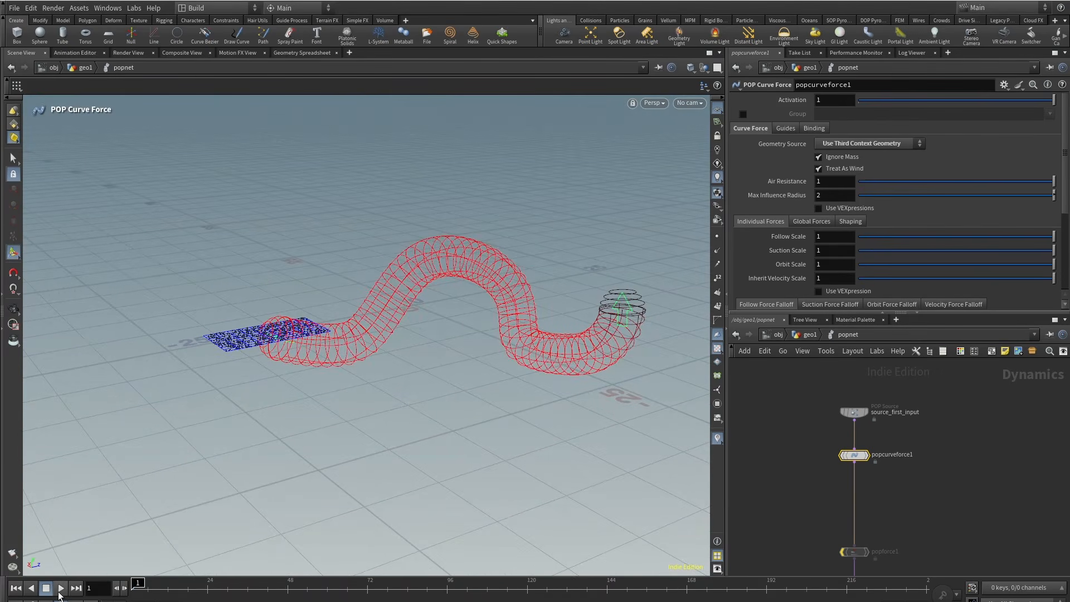
{"action": "left_click_drag", "start_coordinate": [258, 330], "coordinate": [333, 452], "text": "alt"}
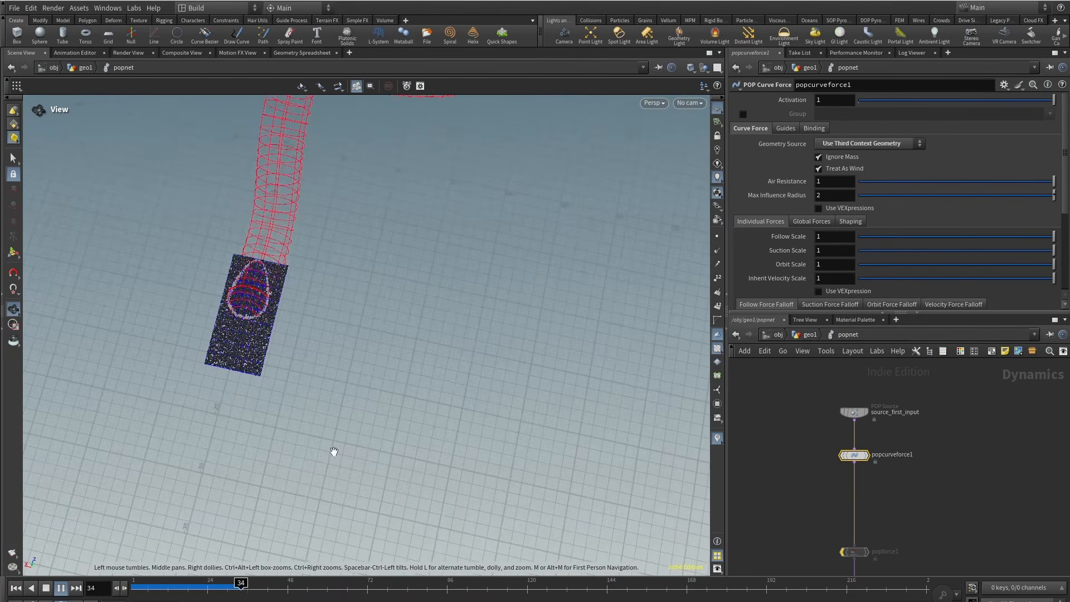
{"action": "right_click_drag", "start_coordinate": [330, 454], "coordinate": [389, 206], "text": "alt"}
{"action": "left_click_drag", "start_coordinate": [357, 324], "coordinate": [239, 256], "text": "alt"}
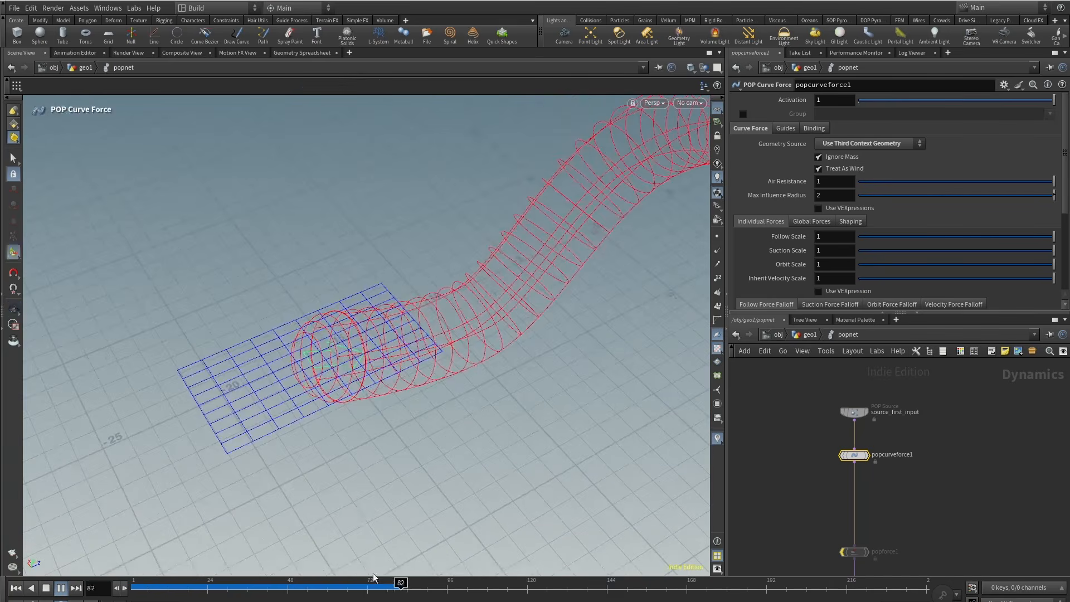
{"action": "left_click", "coordinate": [274, 588]}
Set Life Expectancy to 21 on source_first_input and replay the simulation from frame 1, inspecting the particles from several angles.
{"action": "middle_click_drag", "start_coordinate": [921, 438], "coordinate": [927, 472]}
{"action": "left_click", "coordinate": [861, 446]}
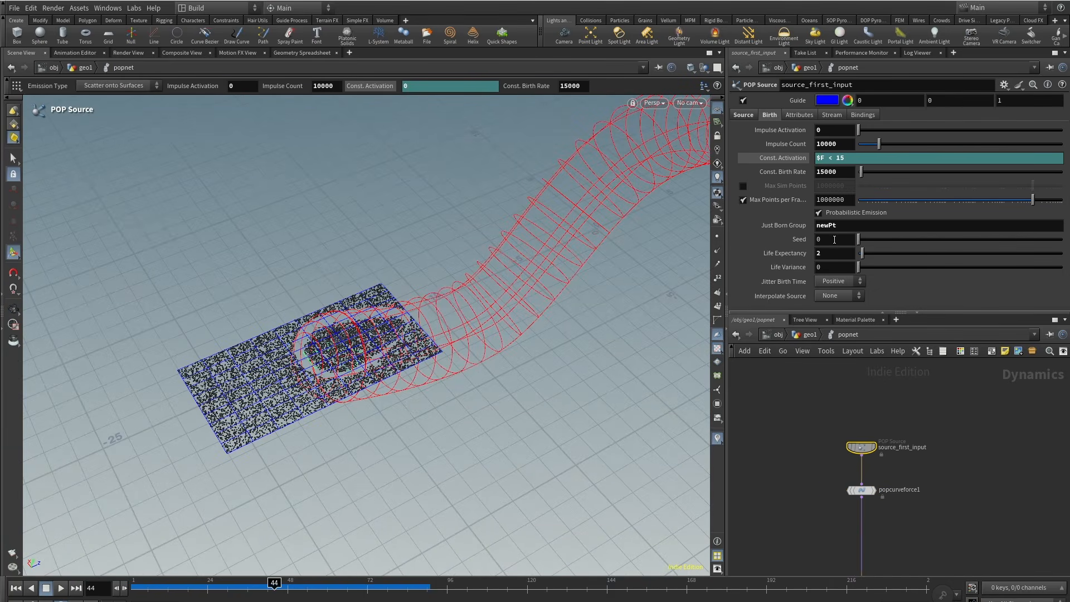
{"action": "left_click_drag", "start_coordinate": [193, 595], "coordinate": [89, 591]}
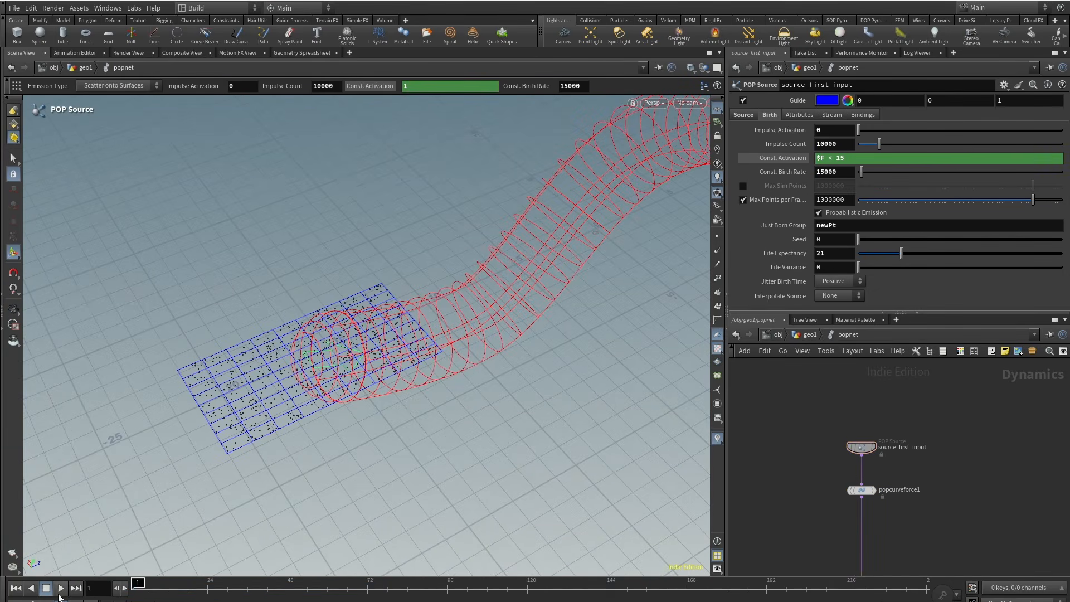
{"action": "left_click", "coordinate": [60, 590]}
{"action": "left_click_drag", "start_coordinate": [348, 346], "coordinate": [350, 319], "text": "alt"}
{"action": "right_click_drag", "start_coordinate": [350, 319], "coordinate": [329, 350], "text": "alt"}
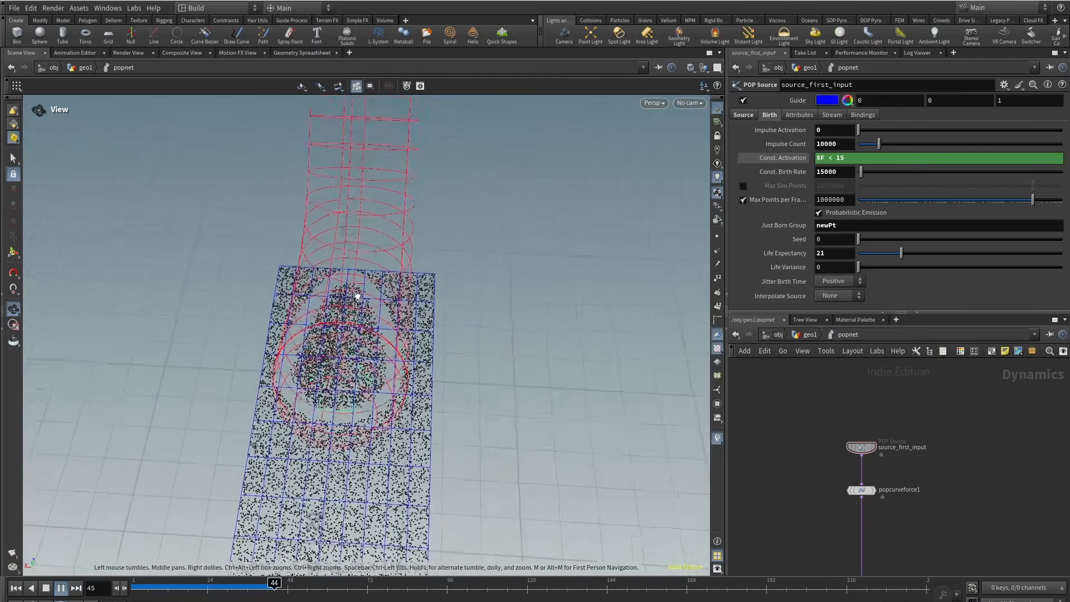
{"action": "left_click_drag", "start_coordinate": [329, 350], "coordinate": [225, 257], "text": "alt"}
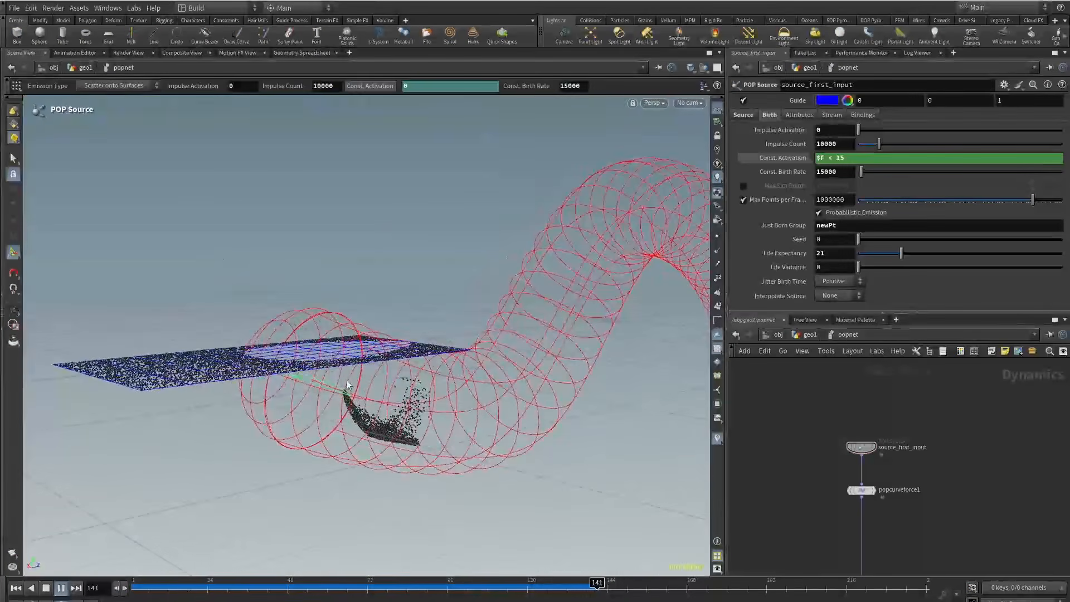
{"action": "left_click_drag", "start_coordinate": [380, 395], "coordinate": [358, 390], "text": "alt"}
{"action": "left_click_drag", "start_coordinate": [454, 335], "coordinate": [361, 387], "text": "alt"}
{"action": "right_click_drag", "start_coordinate": [362, 387], "coordinate": [347, 342], "text": "alt"}
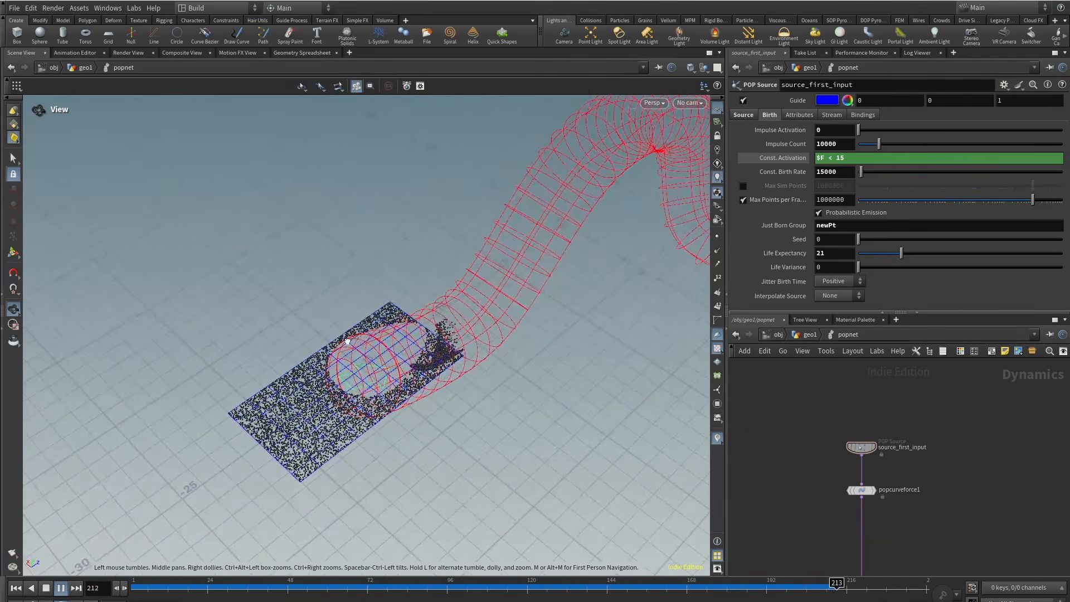
Set Max Influence Radius to 3 on popcurveforce1 and replay the simulation from frame 1.
{"action": "left_click", "coordinate": [907, 489]}
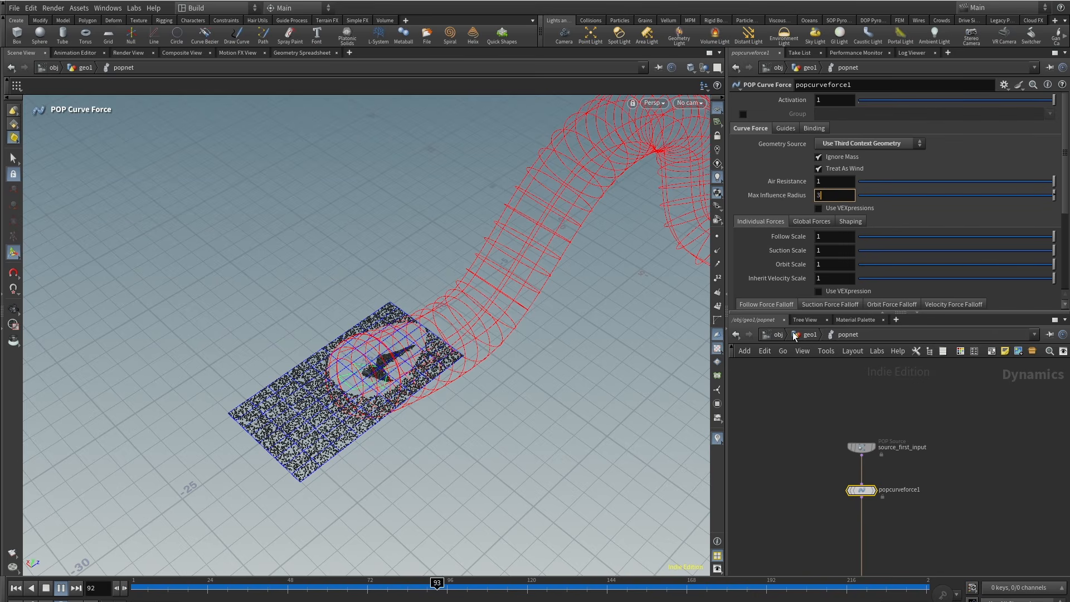
{"action": "left_click", "coordinate": [794, 431]}
{"action": "left_click_drag", "start_coordinate": [146, 586], "coordinate": [131, 586]}
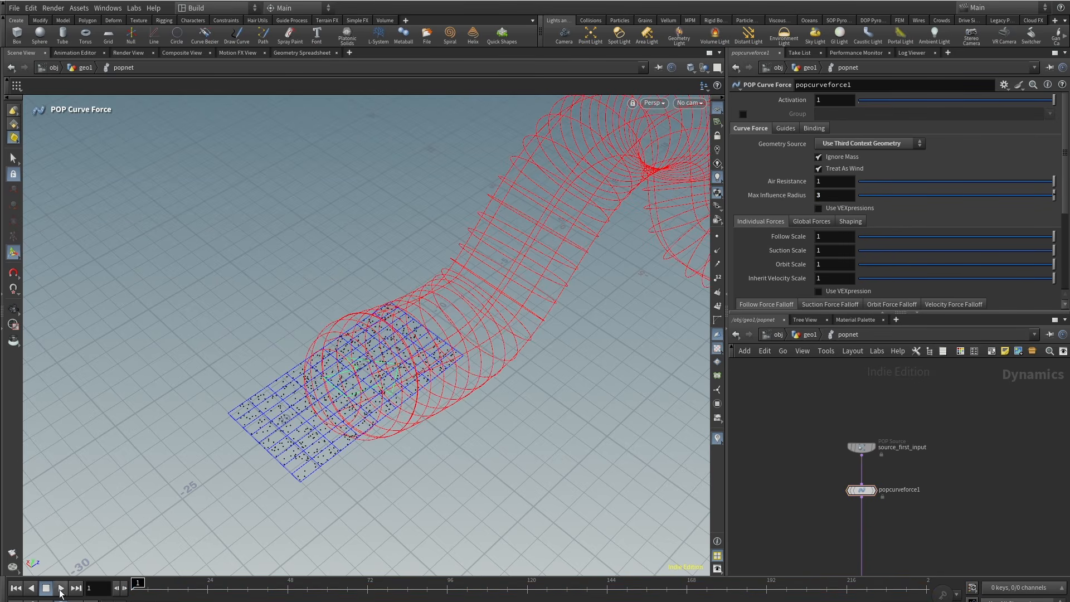
{"action": "left_click", "coordinate": [60, 589]}
{"action": "mouse_move", "coordinate": [329, 356]}
{"action": "left_mouse_down", "text": "alt"}
{"action": "mouse_move", "coordinate": [446, 364]}
{"action": "mouse_move", "coordinate": [425, 389]}
{"action": "mouse_move", "coordinate": [430, 358]}
{"action": "mouse_move", "coordinate": [329, 370]}
{"action": "mouse_move", "coordinate": [282, 337]}
{"action": "mouse_move", "coordinate": [312, 367]}
{"action": "left_mouse_up", "text": "alt"}
{"action": "key", "text": "Return"}
{"action": "left_click_drag", "start_coordinate": [541, 379], "coordinate": [537, 328], "text": "alt"}
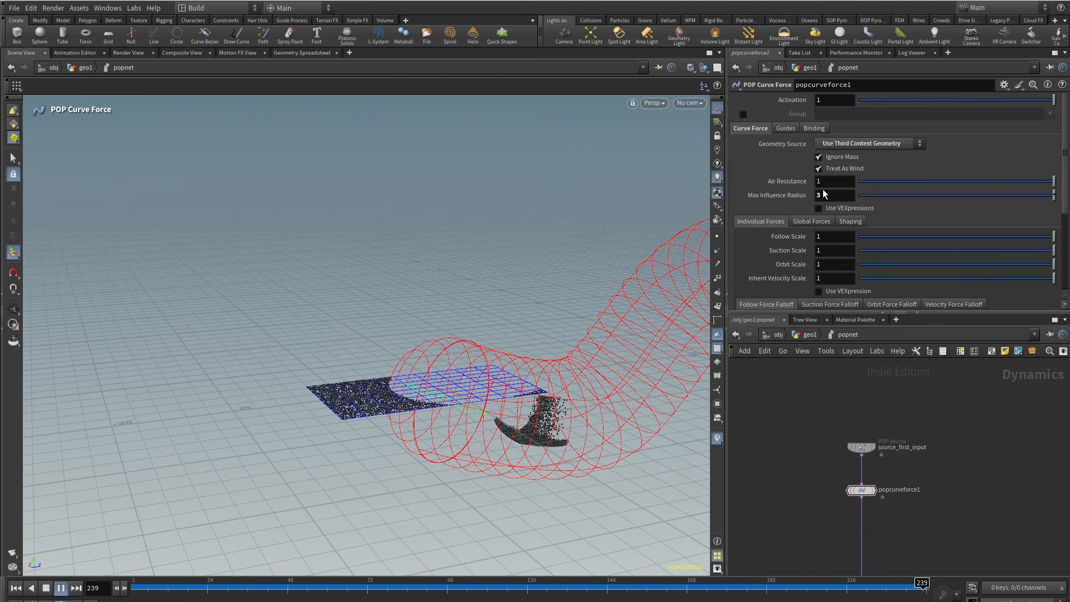
Examine the Individual Forces settings of popcurveforce1 and the particles' movement along the whole curve guide during playback.
{"action": "scroll", "coordinate": [791, 210], "scroll_direction": "down", "scroll_amount": 3}
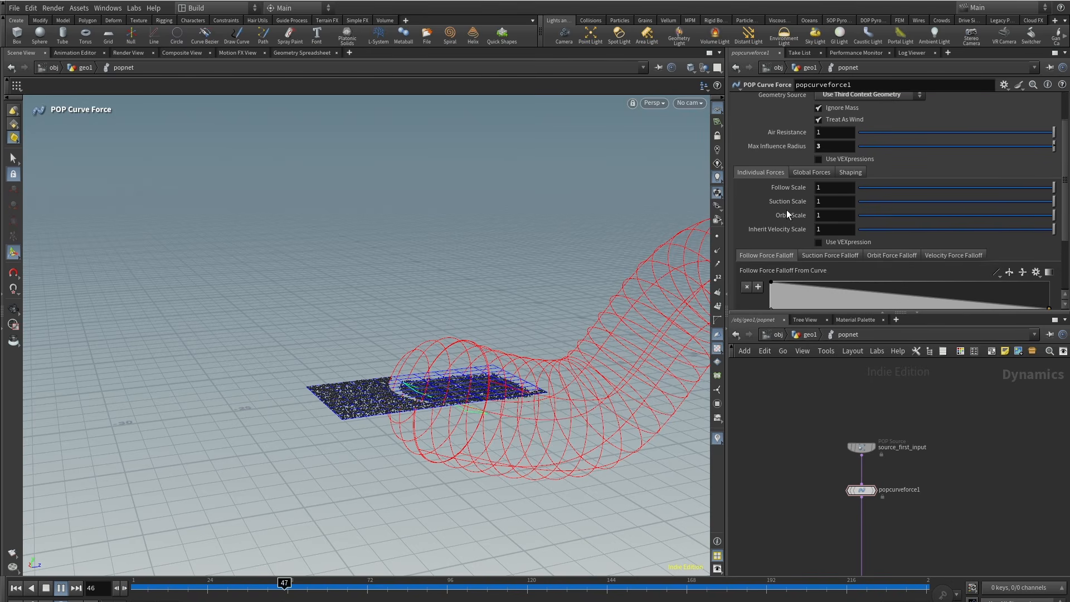
{"action": "scroll", "coordinate": [808, 174], "scroll_direction": "down", "scroll_amount": 1}
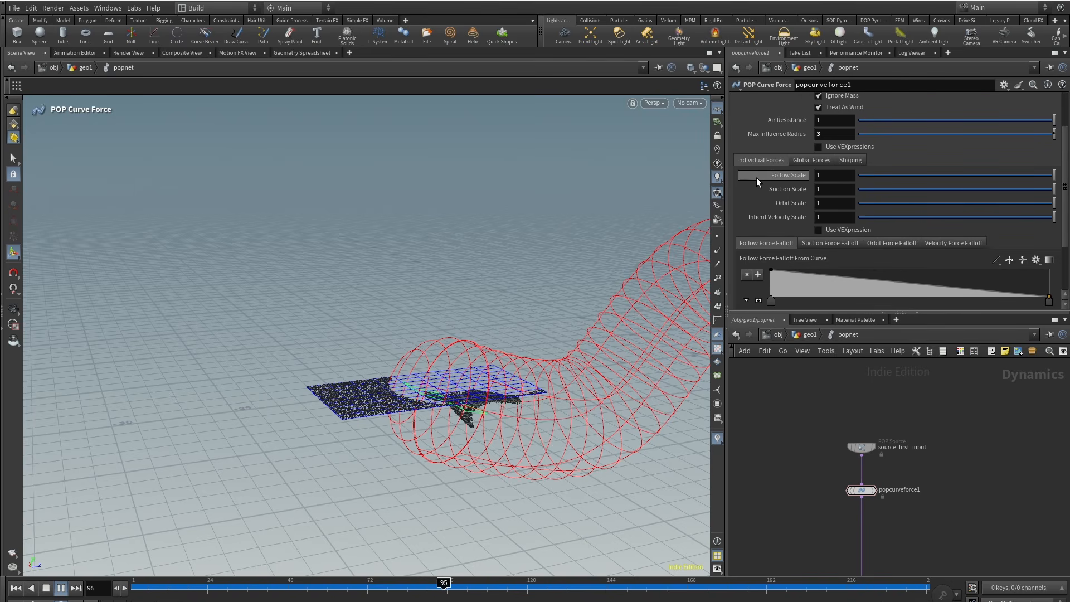
{"action": "left_click_drag", "start_coordinate": [446, 268], "coordinate": [437, 329], "text": "alt"}
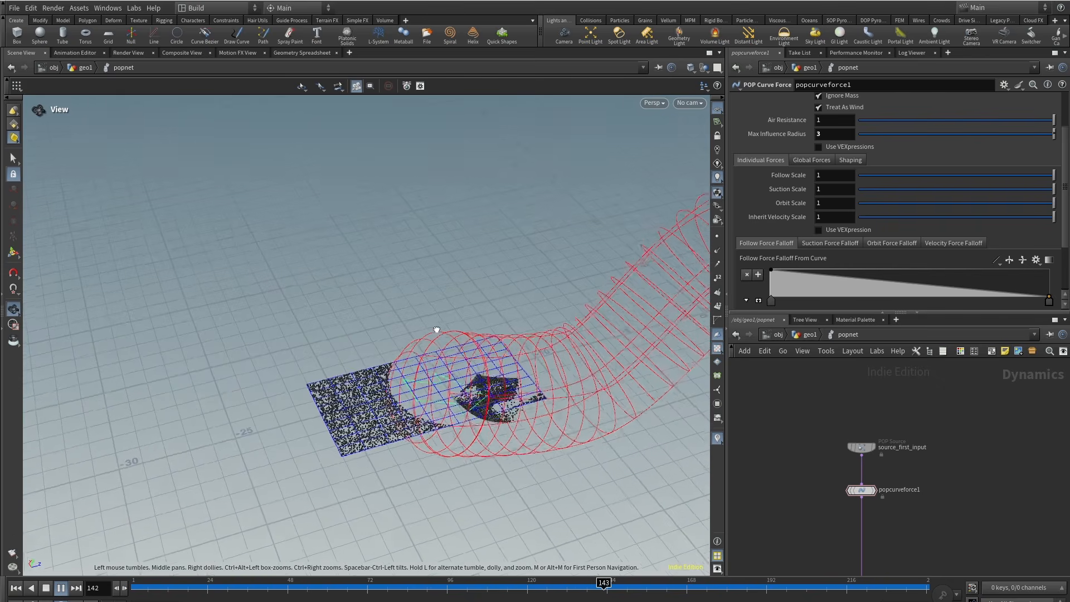
{"action": "middle_click_drag", "start_coordinate": [496, 371], "coordinate": [351, 402], "text": "alt"}
{"action": "left_click_drag", "start_coordinate": [351, 401], "coordinate": [395, 303], "text": "alt"}
{"action": "right_click_drag", "start_coordinate": [557, 295], "coordinate": [545, 349], "text": "alt"}
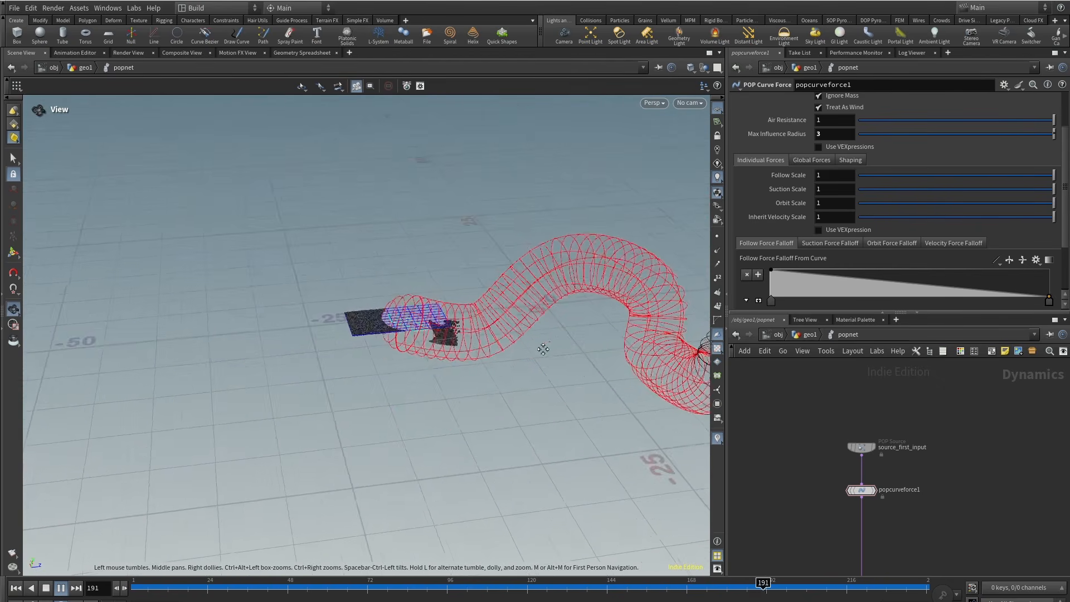
{"action": "middle_click_drag", "start_coordinate": [545, 349], "coordinate": [409, 368], "text": "alt"}
{"action": "left_click_drag", "start_coordinate": [452, 286], "coordinate": [495, 257], "text": "alt"}
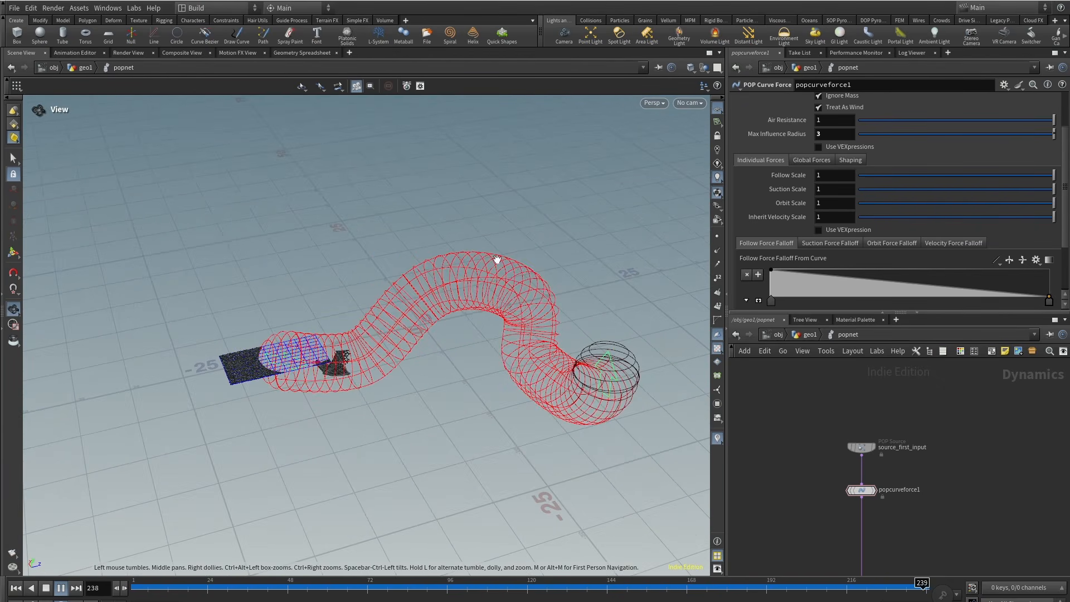
Set Follow Scale to 11 on popcurveforce1 and replay the simulation from the start, inspecting the particles from several angles.
{"action": "key", "text": "Return"}
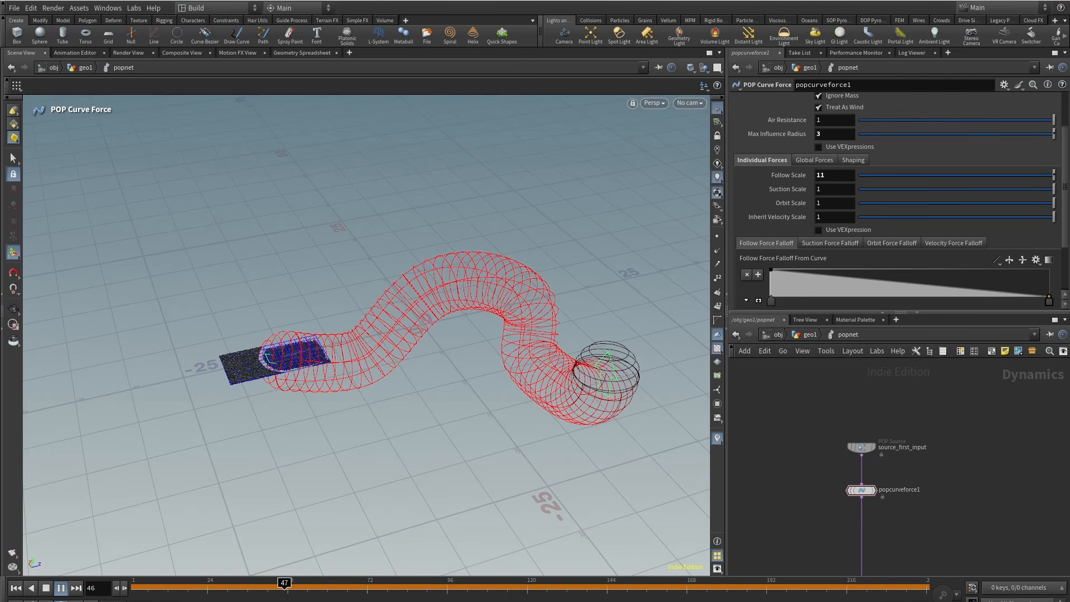
{"action": "left_click_drag", "start_coordinate": [148, 587], "coordinate": [133, 587]}
{"action": "left_click", "coordinate": [60, 589]}
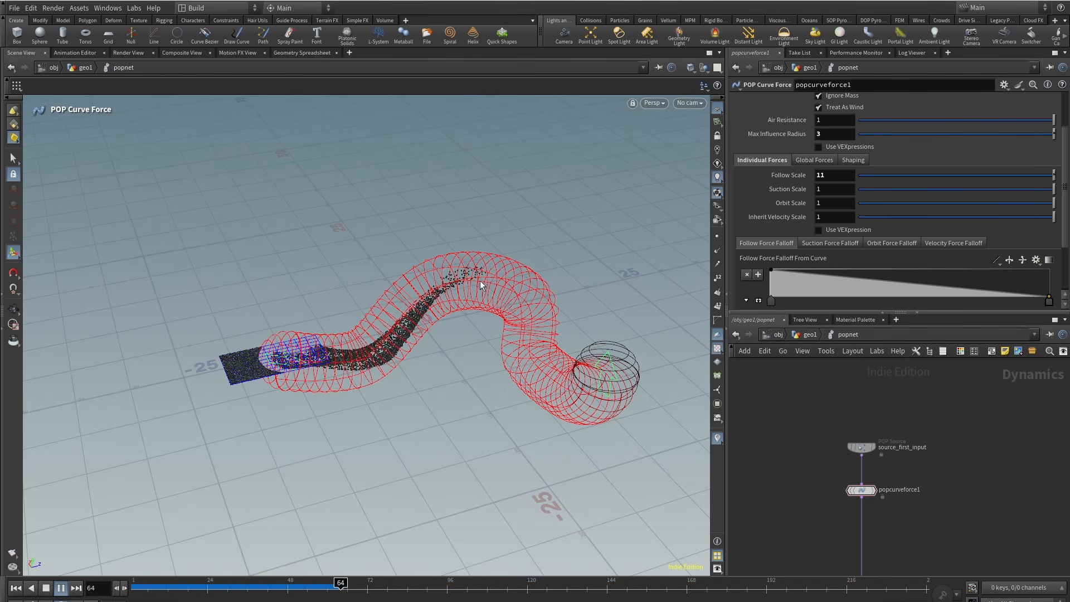
{"action": "left_click_drag", "start_coordinate": [538, 312], "coordinate": [606, 289], "text": "alt"}
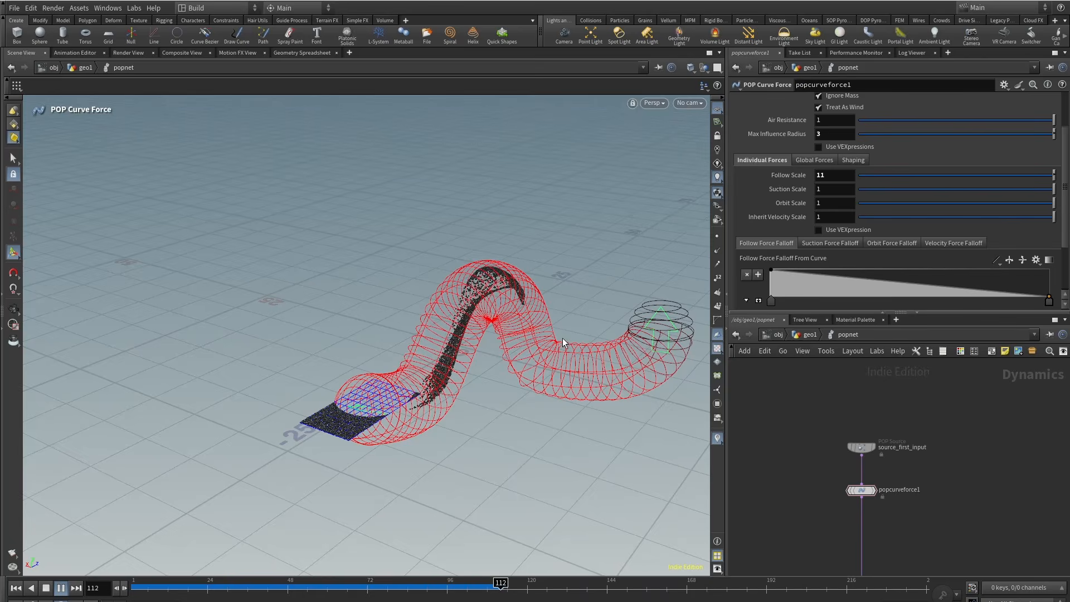
{"action": "left_click_drag", "start_coordinate": [550, 389], "coordinate": [565, 278], "text": "alt"}
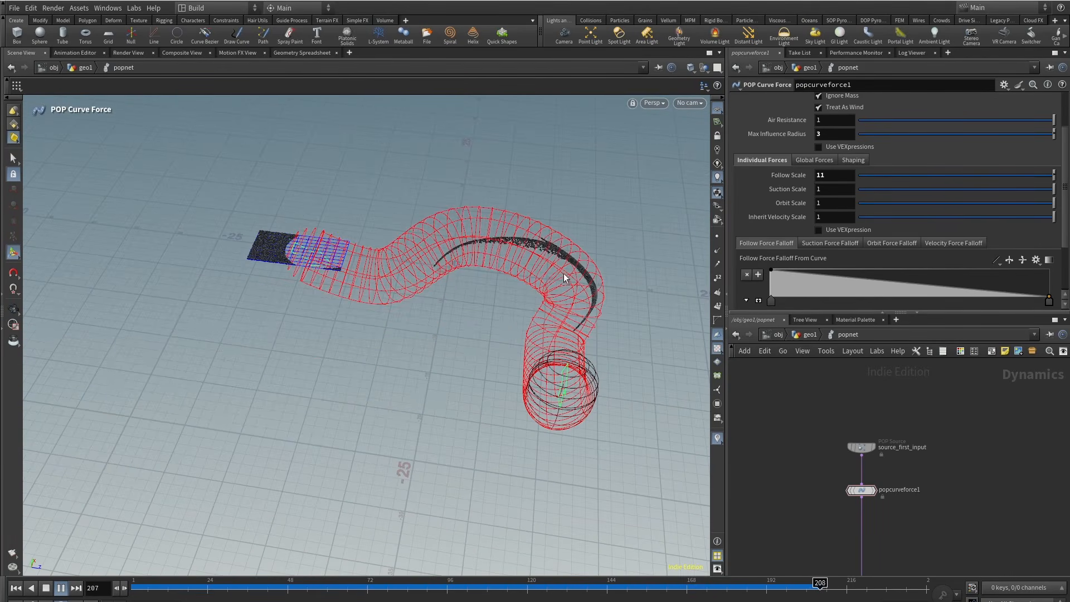
Raise the end point of the Follow Force Falloff From Curve ramp to a value of 1 and replay the simulation.
{"action": "scroll", "coordinate": [865, 203], "scroll_direction": "down", "scroll_amount": 3}
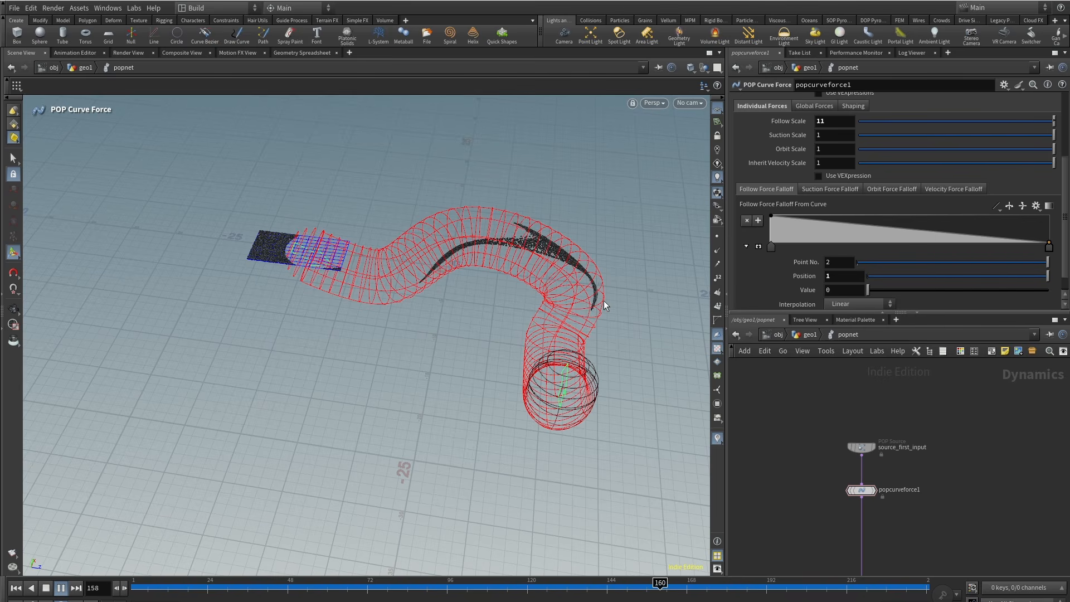
{"action": "left_click_drag", "start_coordinate": [1050, 243], "coordinate": [1053, 219]}
{"action": "left_click", "coordinate": [46, 587]}
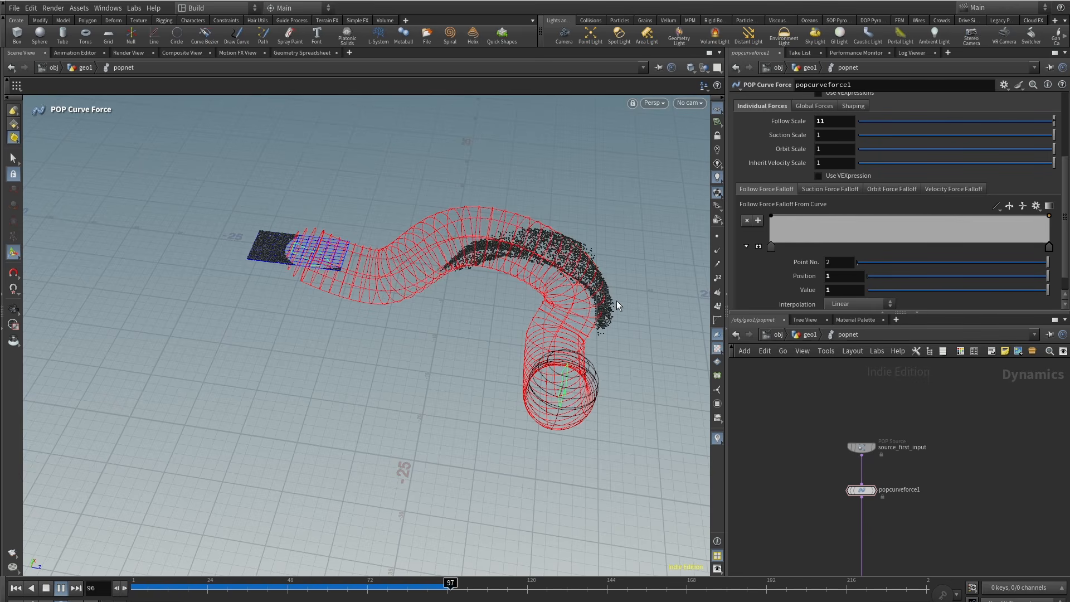
{"action": "left_click_drag", "start_coordinate": [606, 306], "coordinate": [557, 454], "text": "alt"}
{"action": "mouse_move", "coordinate": [329, 584]}
{"action": "left_mouse_down"}
{"action": "mouse_move", "coordinate": [197, 584]}
{"action": "mouse_move", "coordinate": [324, 584]}
{"action": "left_mouse_up"}
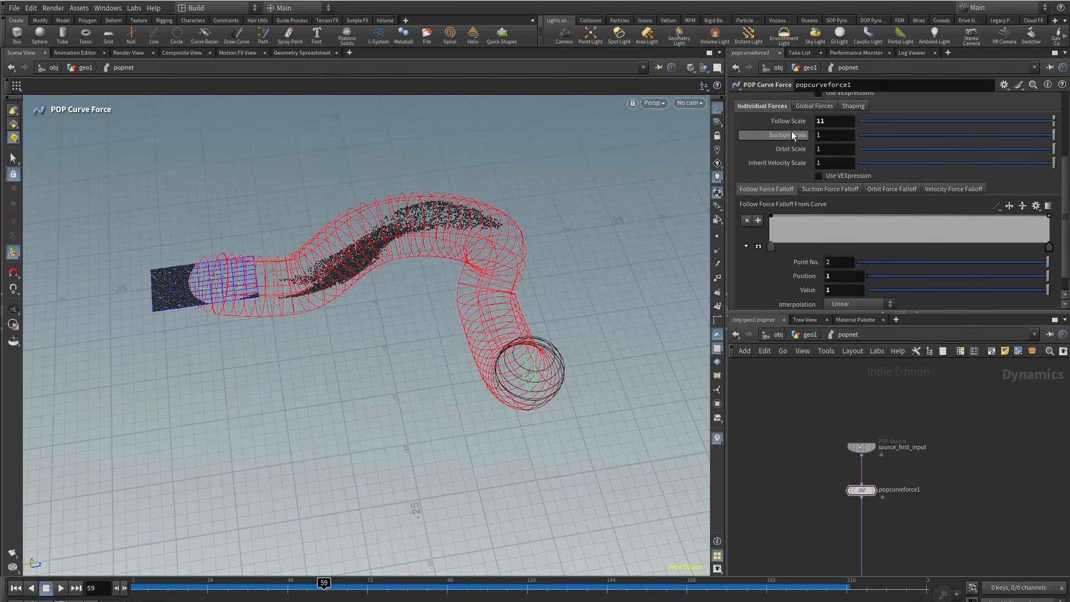
Set Suction Scale to 5 on popcurveforce1 and replay the simulation from frame 1.
{"action": "right_click_drag", "start_coordinate": [505, 190], "coordinate": [360, 284], "text": "alt"}
{"action": "left_click_drag", "start_coordinate": [374, 266], "coordinate": [318, 275], "text": "alt"}
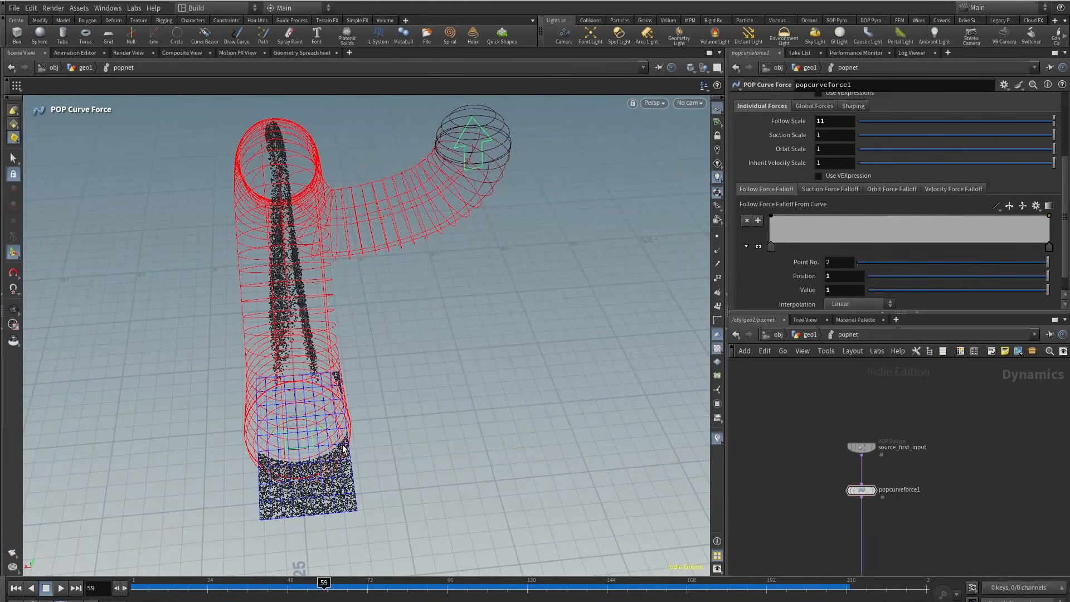
{"action": "left_click_drag", "start_coordinate": [298, 433], "coordinate": [588, 242], "text": "alt"}
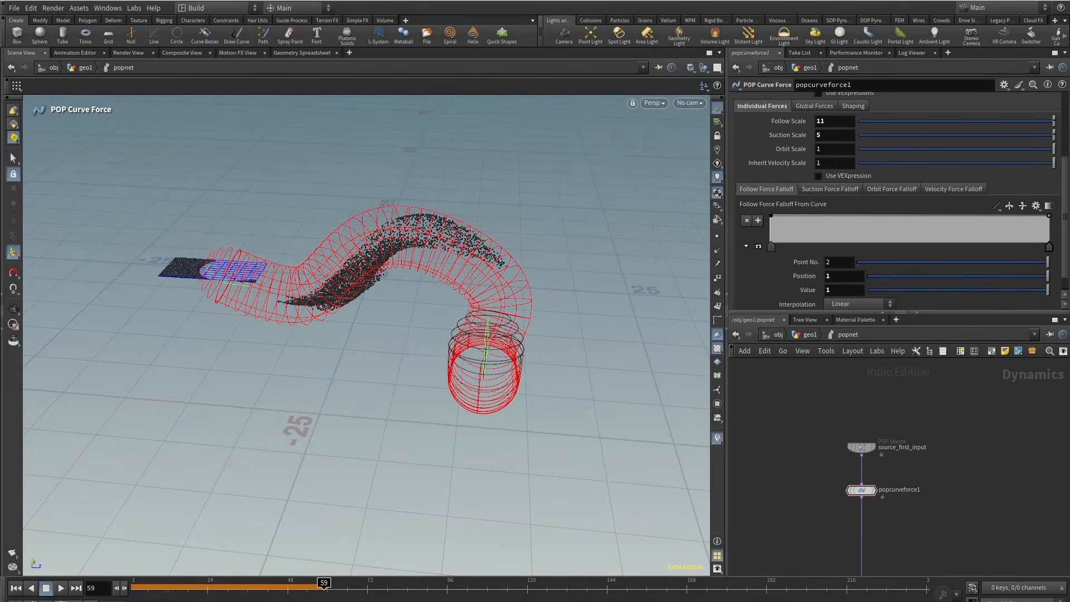
{"action": "left_click", "coordinate": [17, 589]}
{"action": "left_click_drag", "start_coordinate": [373, 314], "coordinate": [576, 306]}
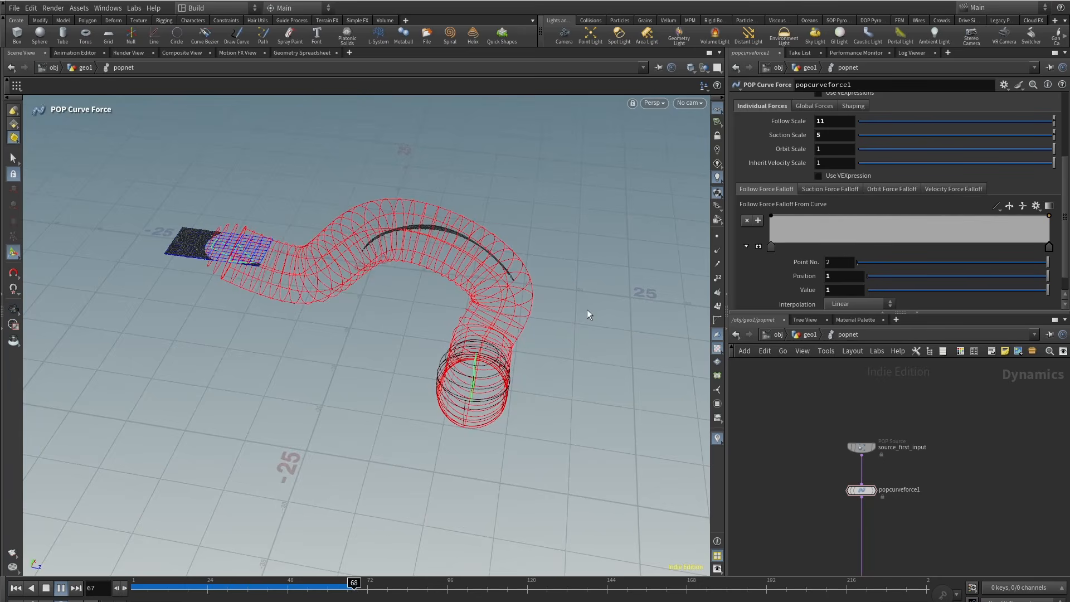
{"action": "left_click_drag", "start_coordinate": [554, 351], "coordinate": [647, 279]}
Examine the suction, orbit and follow force falloff ramps while checking the particles' path along the curve guide.
{"action": "left_click", "coordinate": [844, 192]}
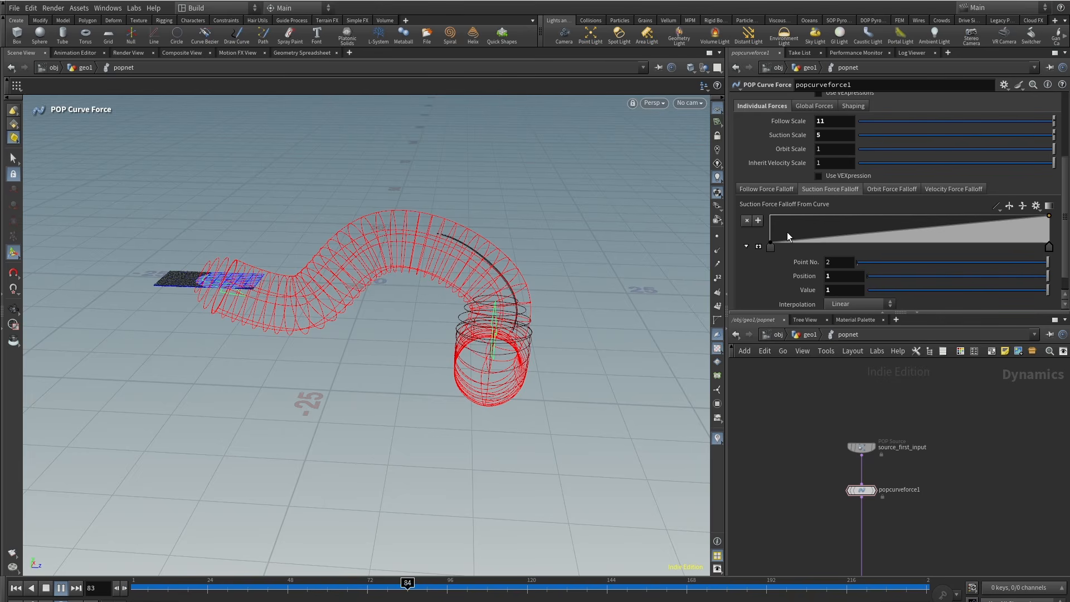
{"action": "left_click_drag", "start_coordinate": [538, 290], "coordinate": [679, 294]}
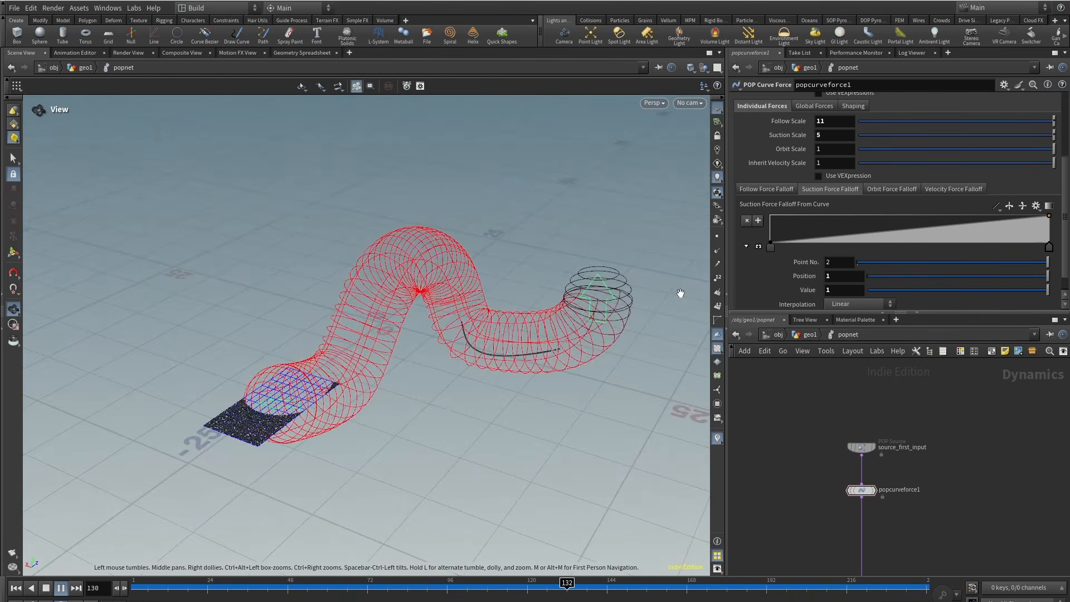
{"action": "left_click", "coordinate": [904, 188]}
{"action": "left_click", "coordinate": [754, 188]}
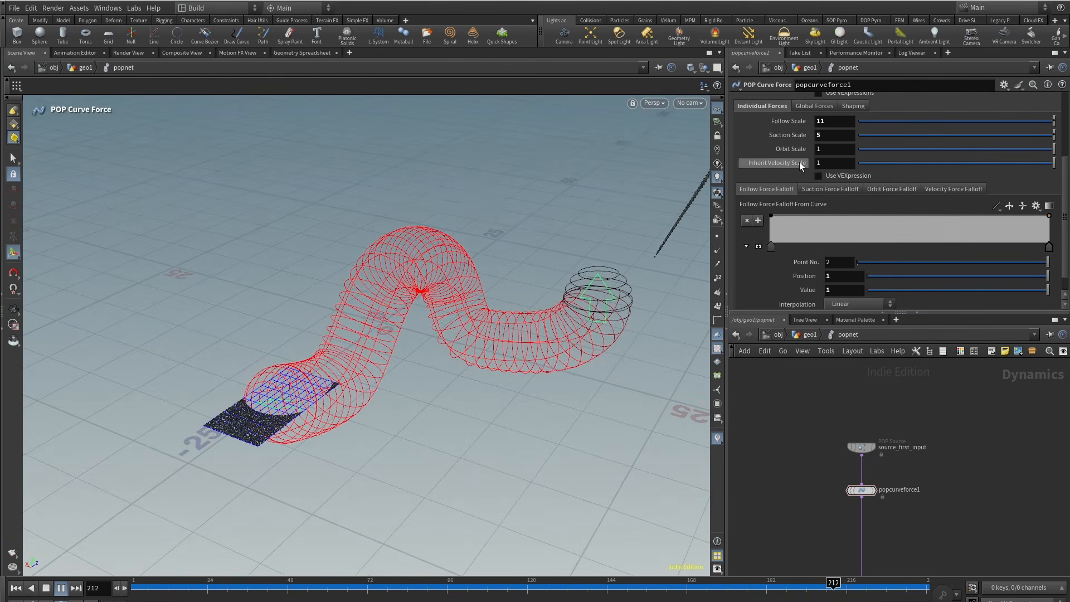
{"action": "left_click_drag", "start_coordinate": [228, 592], "coordinate": [387, 596]}
{"action": "left_click_drag", "start_coordinate": [458, 350], "coordinate": [368, 334], "text": "alt"}
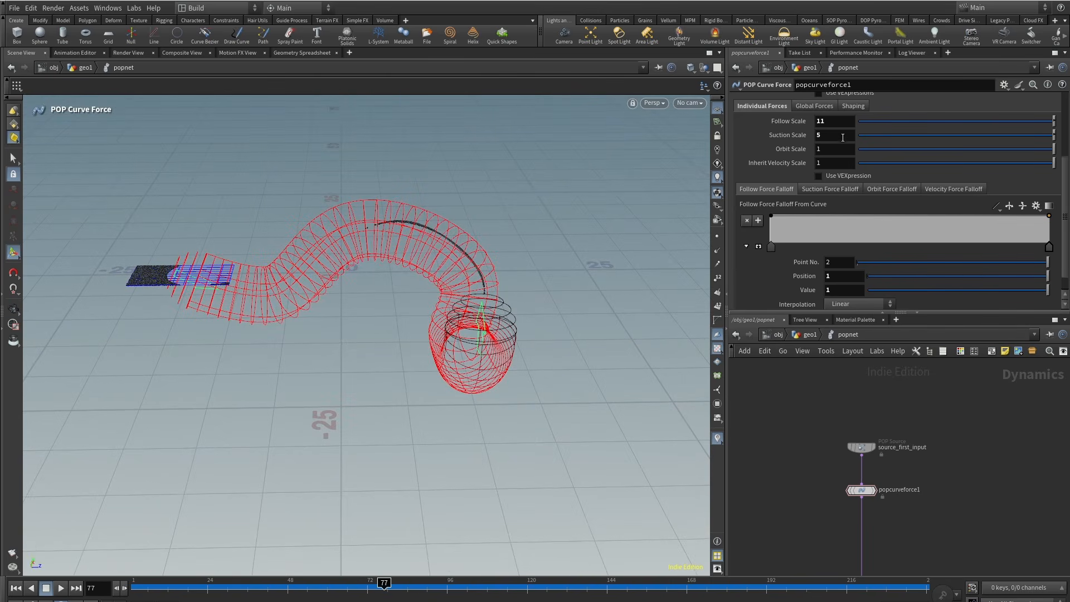
Set Suction Scale to 2 on popcurveforce1 and replay the simulation from frame 1.
{"action": "key", "text": "Return"}
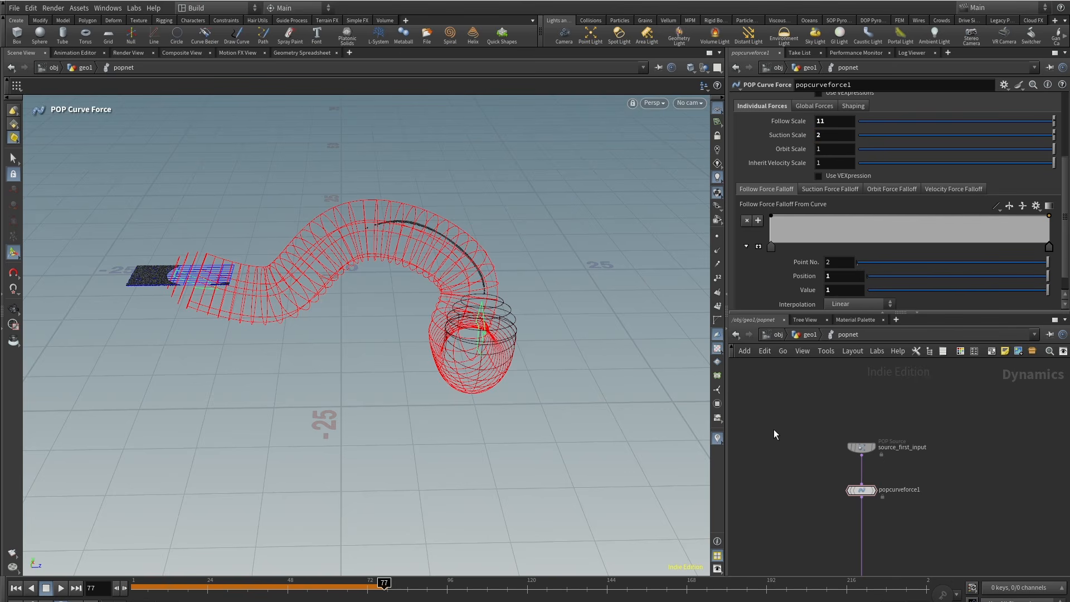
{"action": "left_click_drag", "start_coordinate": [373, 269], "coordinate": [402, 296], "text": "alt"}
{"action": "left_click_drag", "start_coordinate": [187, 589], "coordinate": [131, 589]}
{"action": "left_click", "coordinate": [62, 589]}
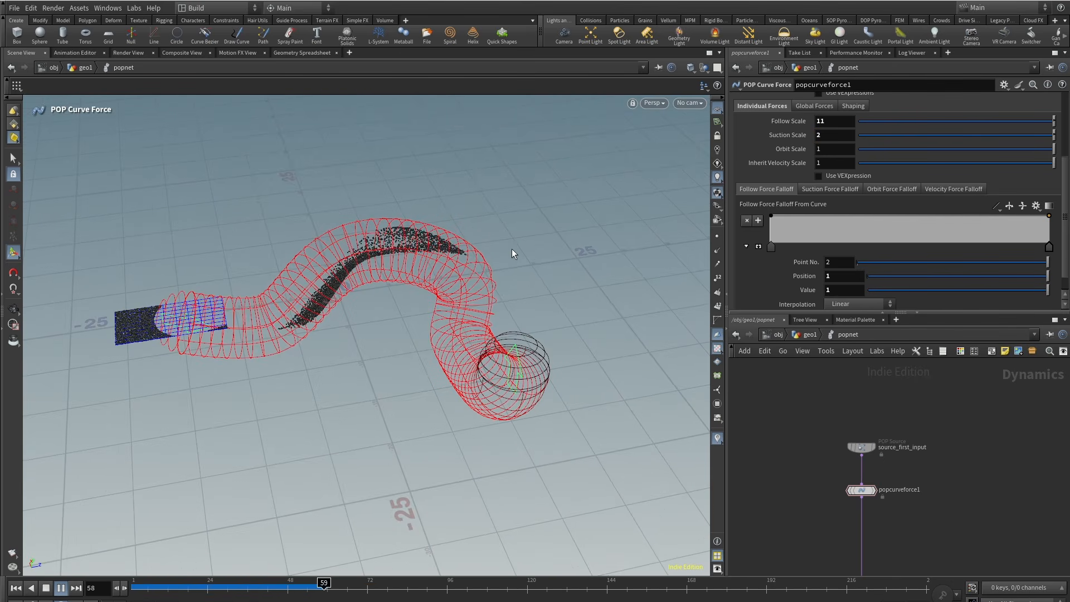
Set Air Resistance to 3, return Suction Scale to 1, and replay the simulation while viewing the particles from different angles.
{"action": "scroll", "coordinate": [867, 189], "scroll_direction": "up", "scroll_amount": 3}
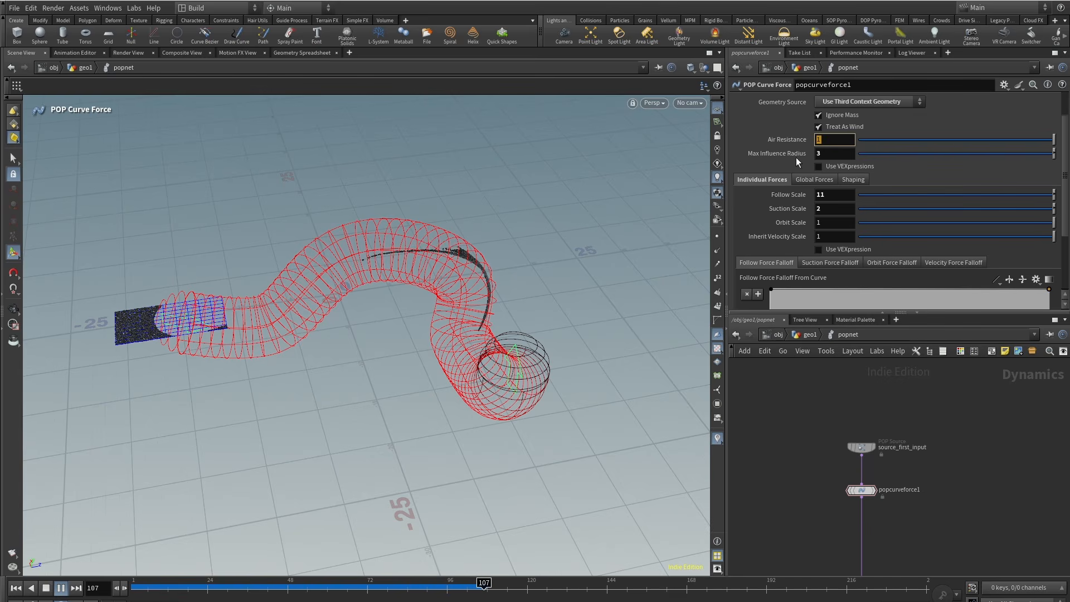
{"action": "left_click", "coordinate": [47, 588]}
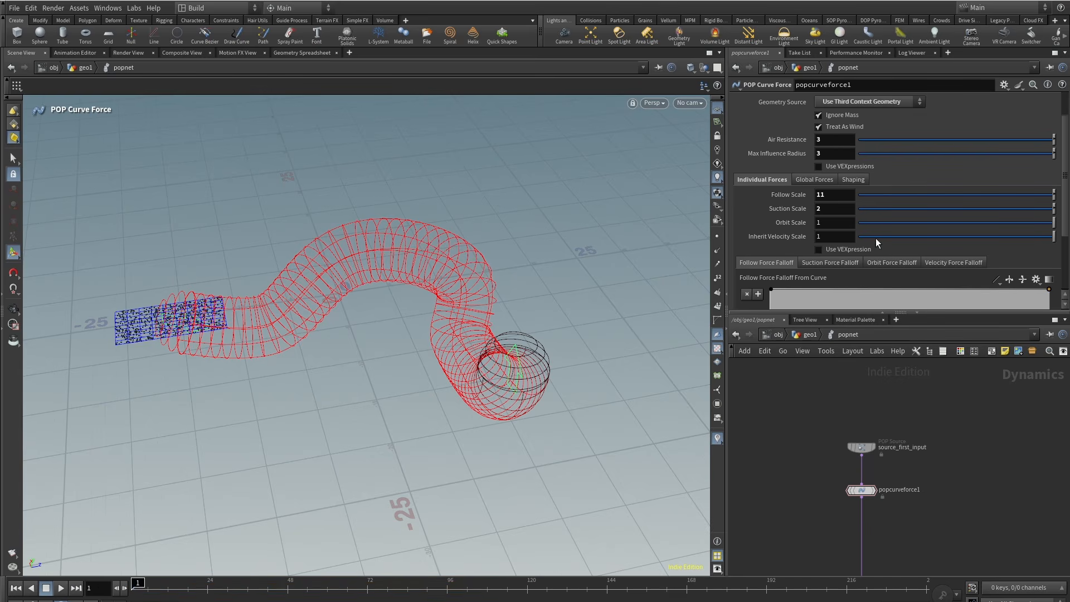
{"action": "left_click", "coordinate": [59, 588]}
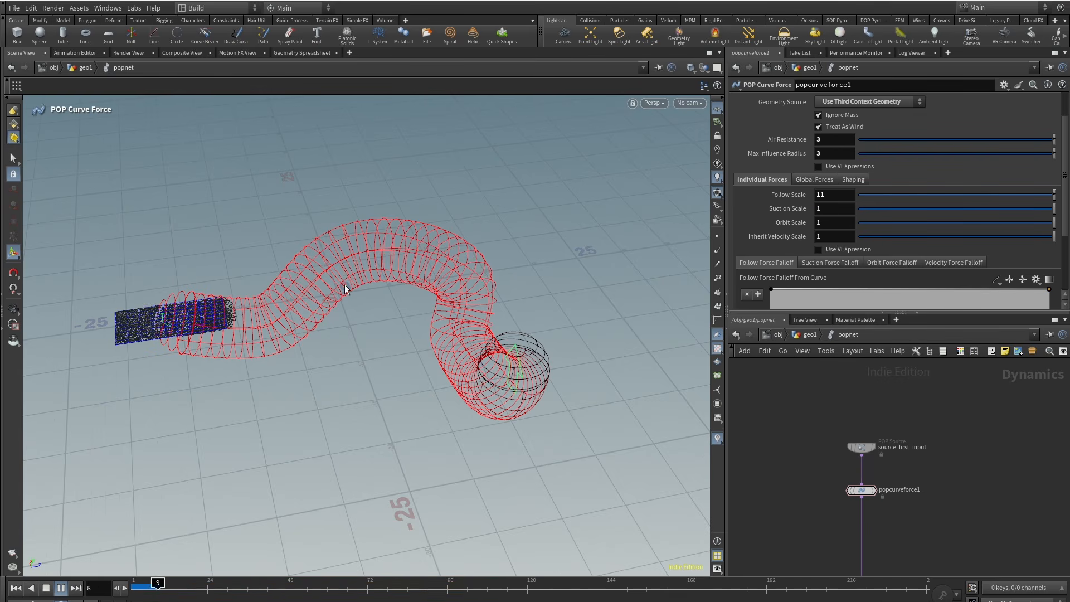
{"action": "key", "text": "Escape"}
{"action": "left_click_drag", "start_coordinate": [566, 250], "coordinate": [503, 211], "text": "alt"}
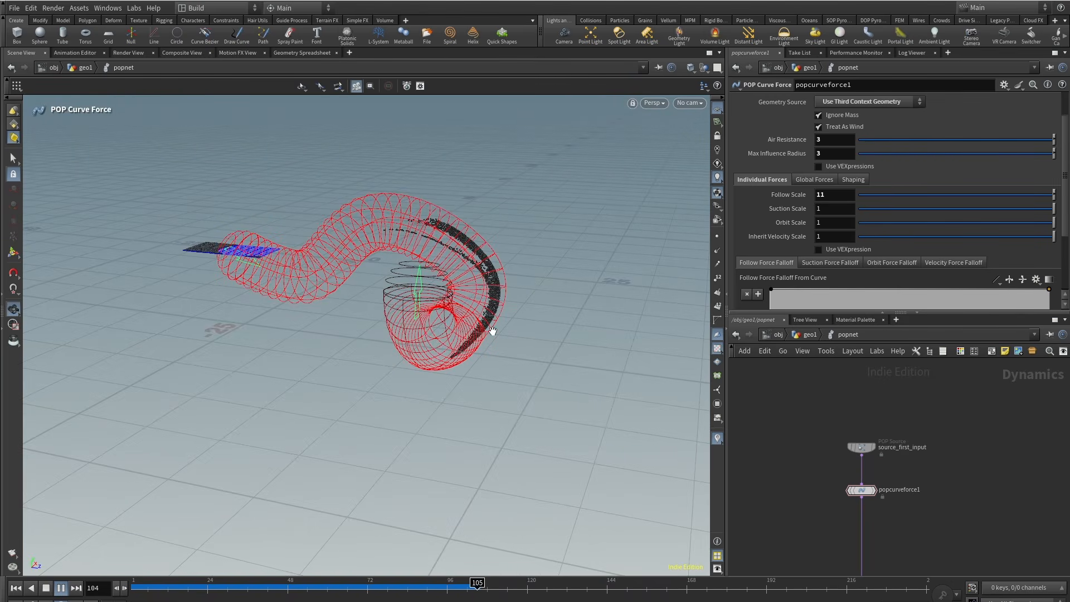
{"action": "left_click_drag", "start_coordinate": [493, 331], "coordinate": [468, 385], "text": "alt"}
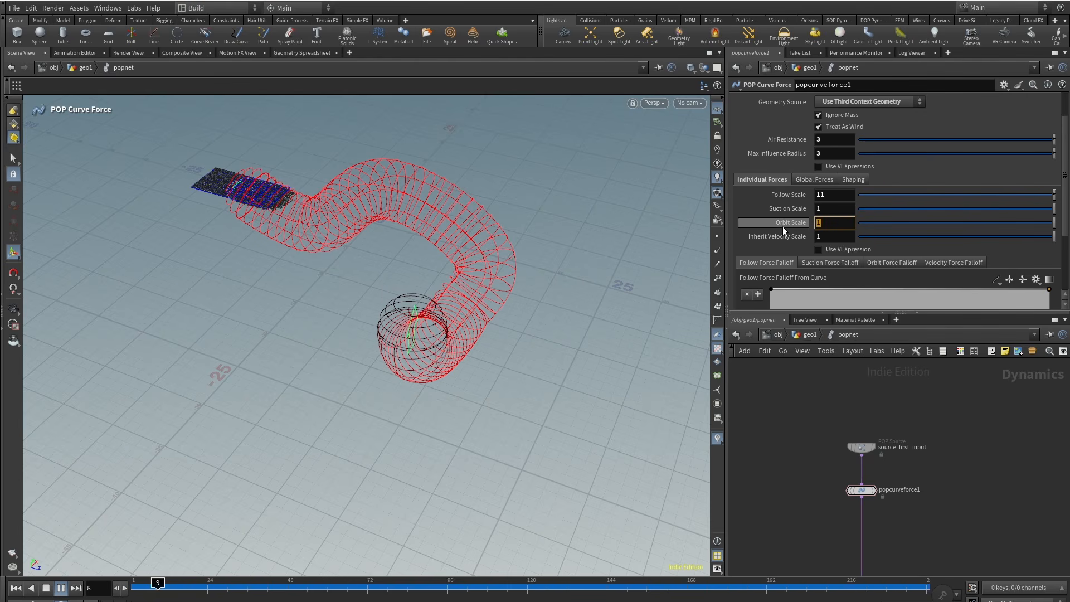
Set Orbit Scale to 5 on popcurveforce1, replay the simulation and inspect the particles' swirl around the curve up close.
{"action": "left_click_drag", "start_coordinate": [578, 185], "coordinate": [320, 221], "text": "alt"}
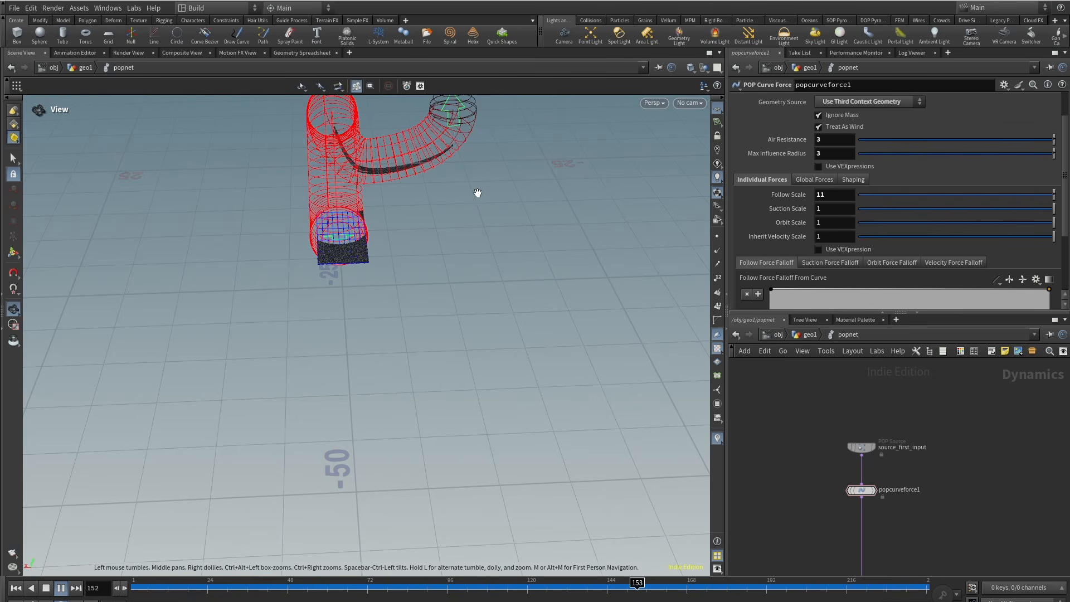
{"action": "middle_click_drag", "start_coordinate": [478, 194], "coordinate": [430, 336], "text": "alt"}
{"action": "left_click_drag", "start_coordinate": [430, 337], "coordinate": [296, 329], "text": "alt"}
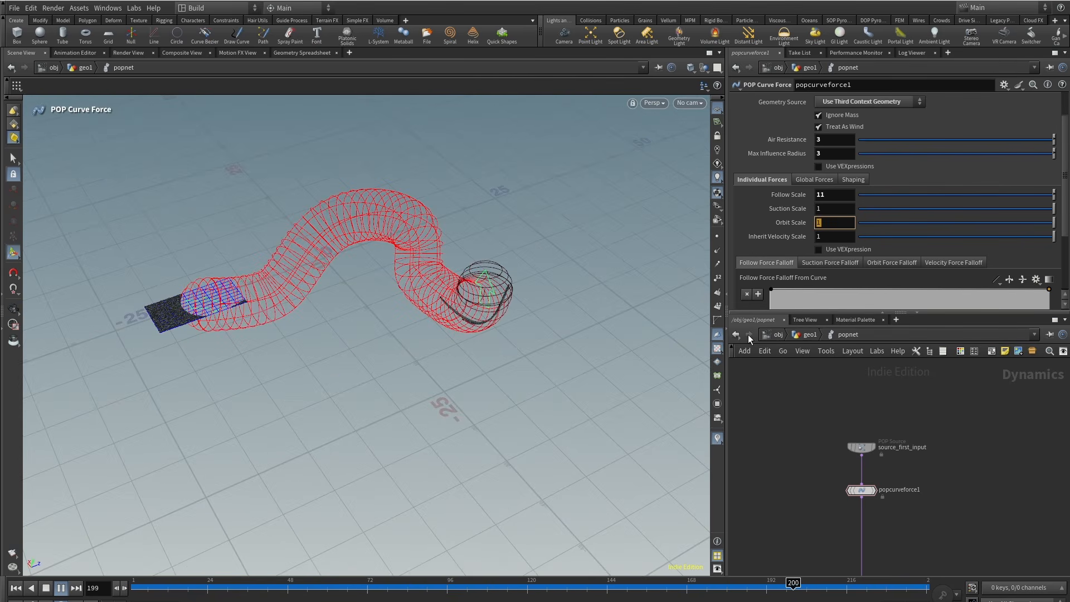
{"action": "left_click", "coordinate": [66, 589]}
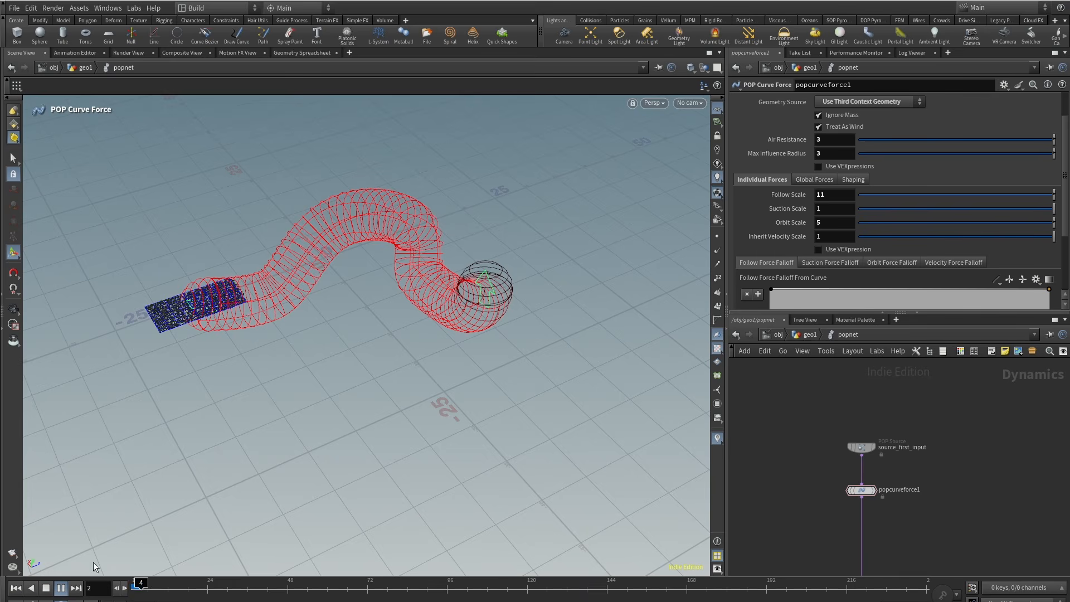
{"action": "left_click_drag", "start_coordinate": [264, 330], "coordinate": [463, 337], "text": "alt"}
{"action": "middle_click_drag", "start_coordinate": [463, 337], "coordinate": [312, 267], "text": "alt"}
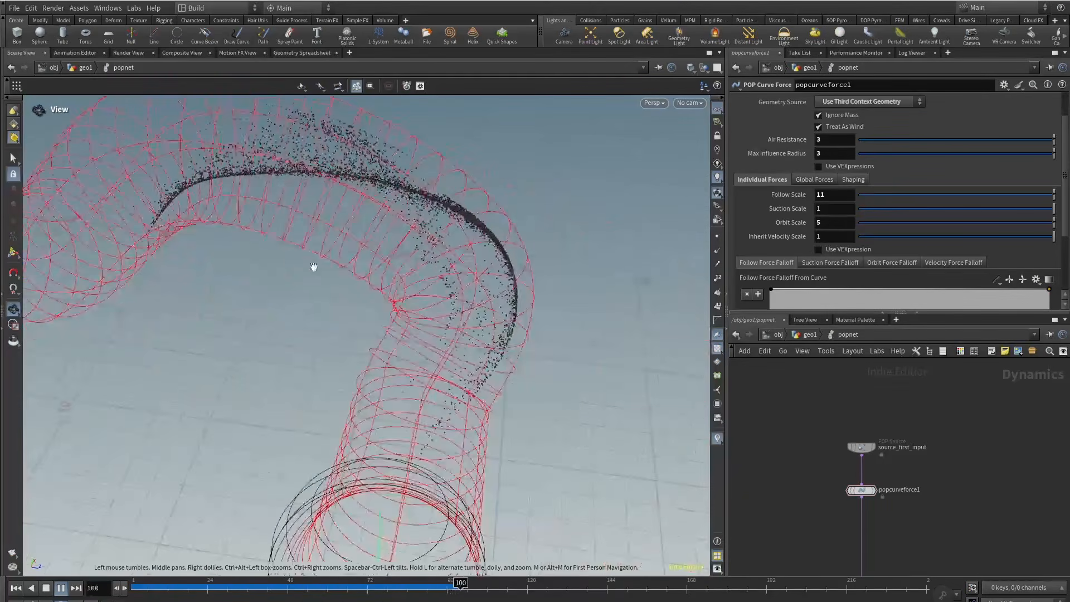
{"action": "right_click_drag", "start_coordinate": [313, 268], "coordinate": [285, 366], "text": "alt"}
Set Orbit Scale to 11 on popcurveforce1 and replay the simulation, inspecting the swirling particles.
{"action": "left_click", "coordinate": [847, 223]}
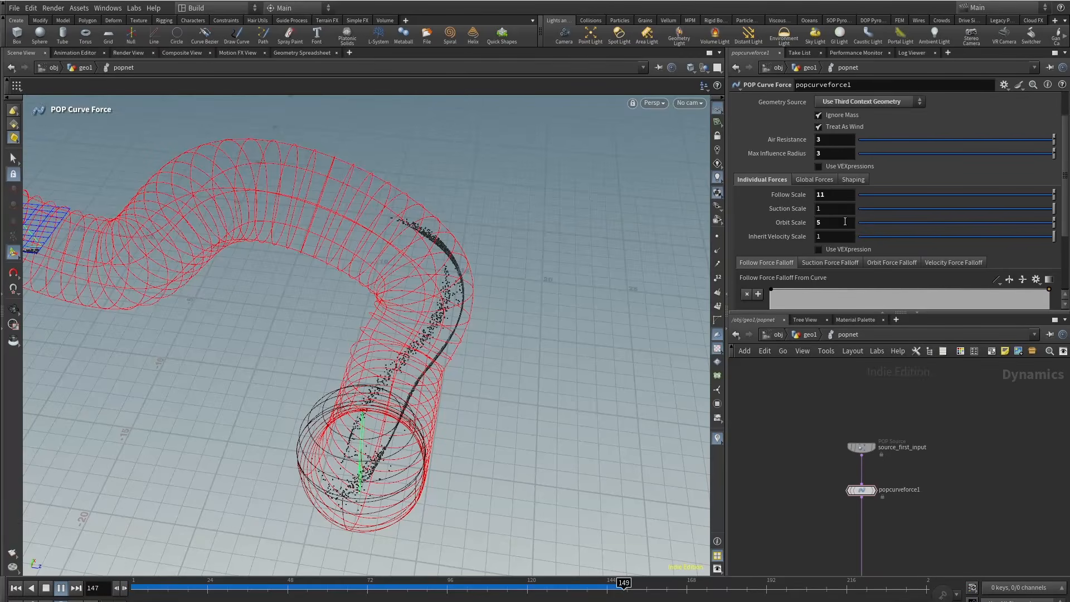
{"action": "type", "text": "11"}
{"action": "key", "text": "Return"}
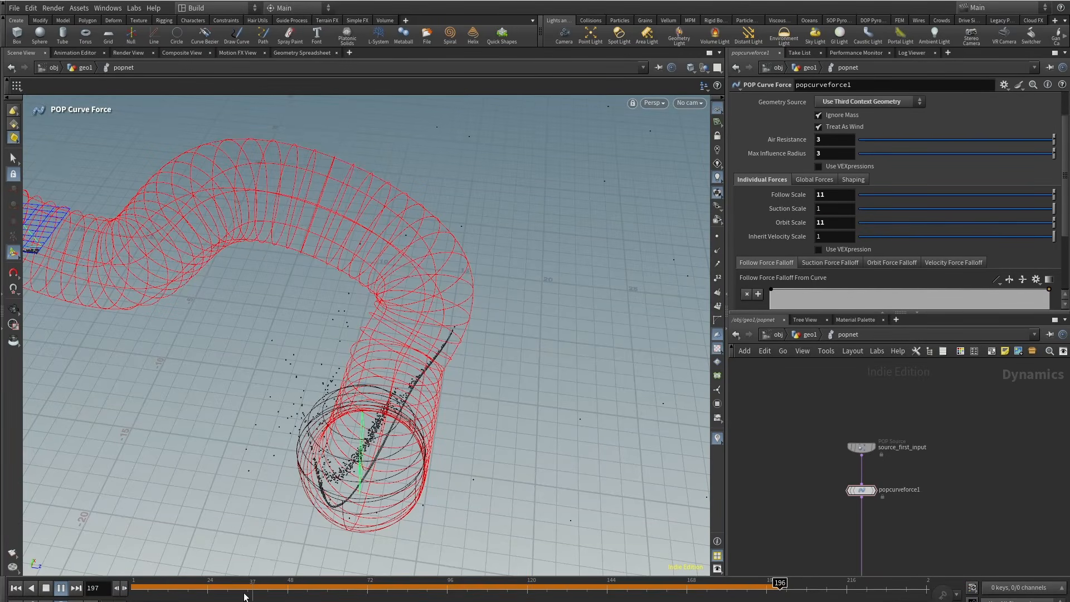
{"action": "left_click", "coordinate": [46, 588]}
{"action": "right_click_drag", "start_coordinate": [209, 323], "coordinate": [182, 394], "text": "alt"}
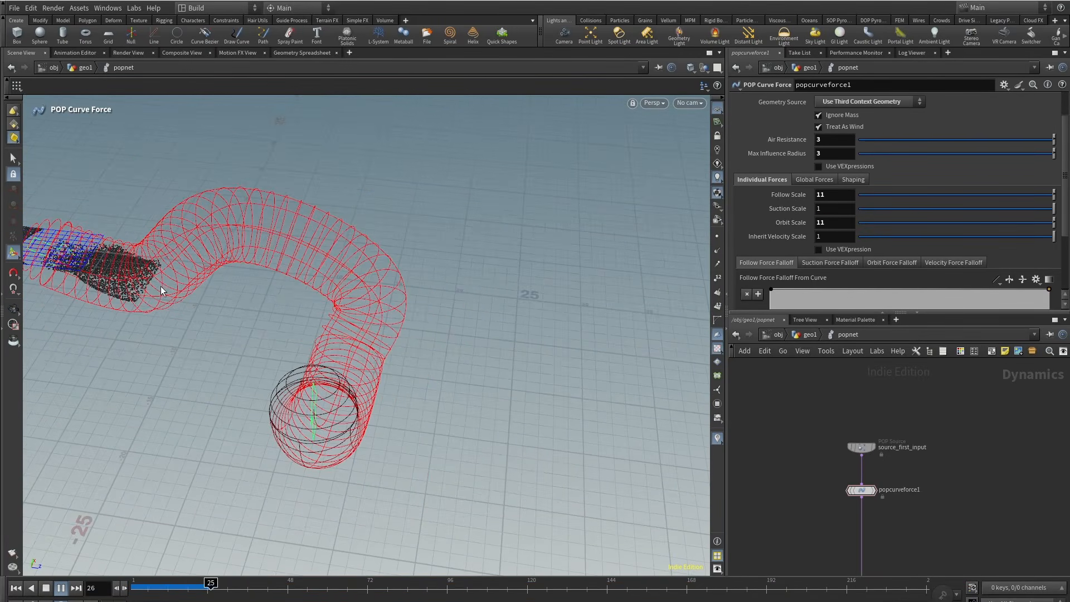
{"action": "left_click_drag", "start_coordinate": [208, 268], "coordinate": [469, 242], "text": "alt"}
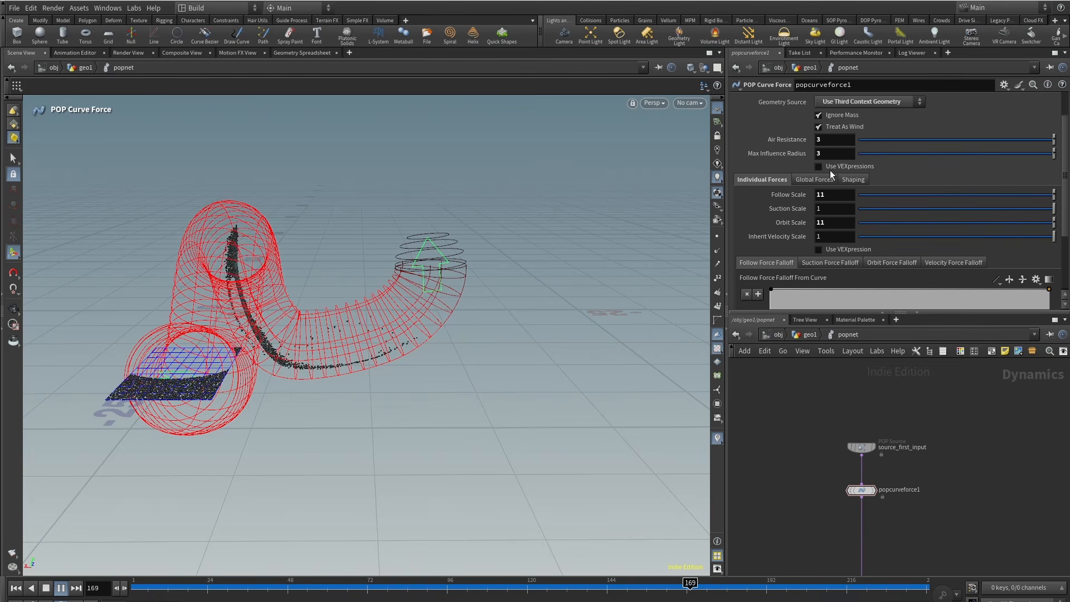
In the Global Forces ramp Force Along Length, move the middle point to about a quarter and pull the zero-value end point inward, then replay.
{"action": "left_click", "coordinate": [815, 179]}
{"action": "scroll", "coordinate": [767, 211], "scroll_direction": "down", "scroll_amount": 3}
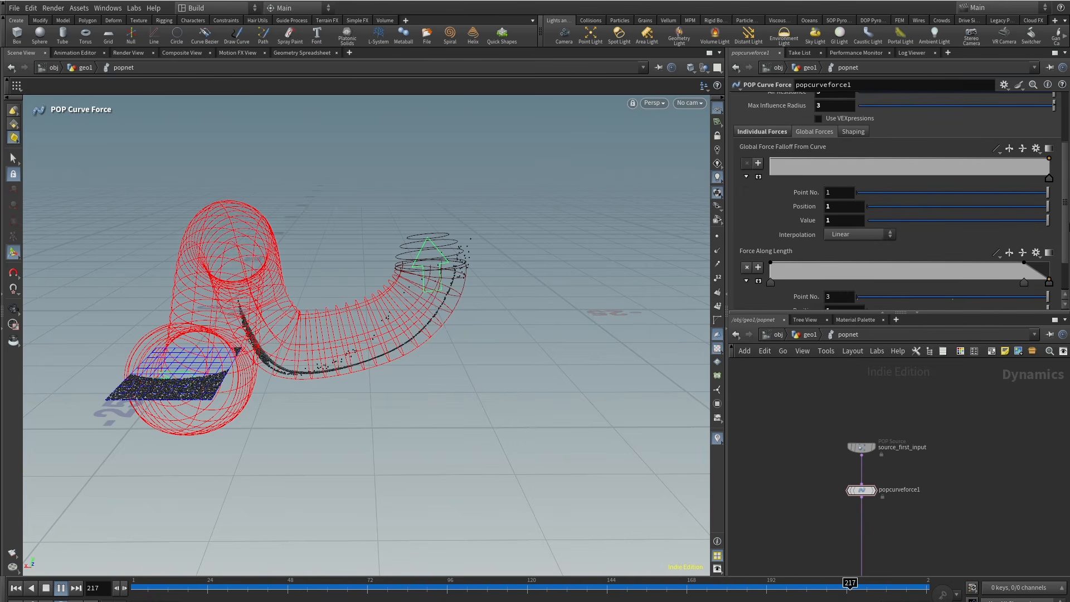
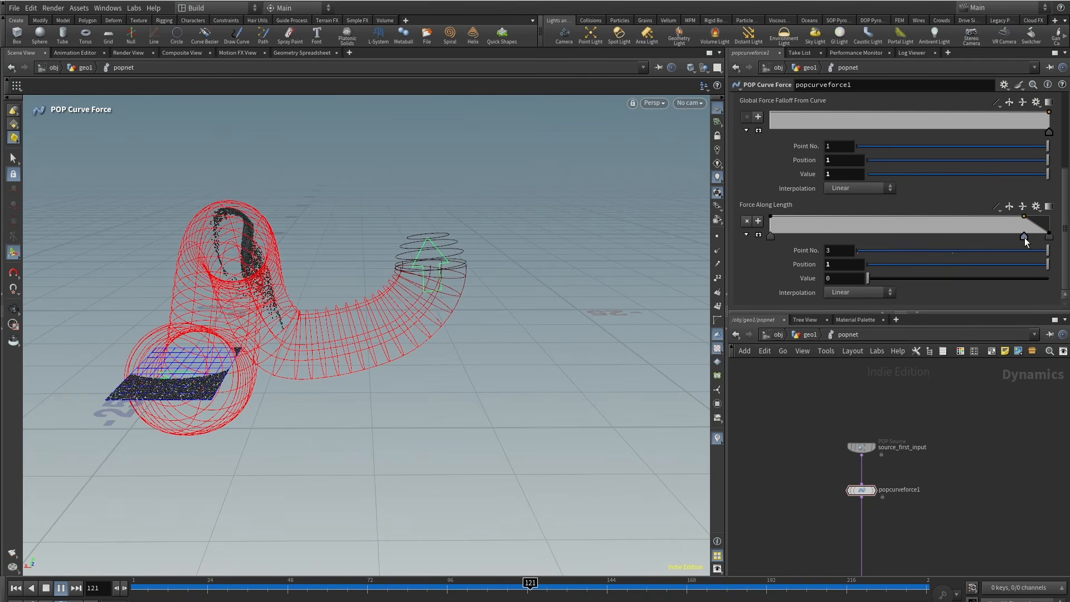
{"action": "left_click_drag", "start_coordinate": [1025, 237], "coordinate": [842, 235]}
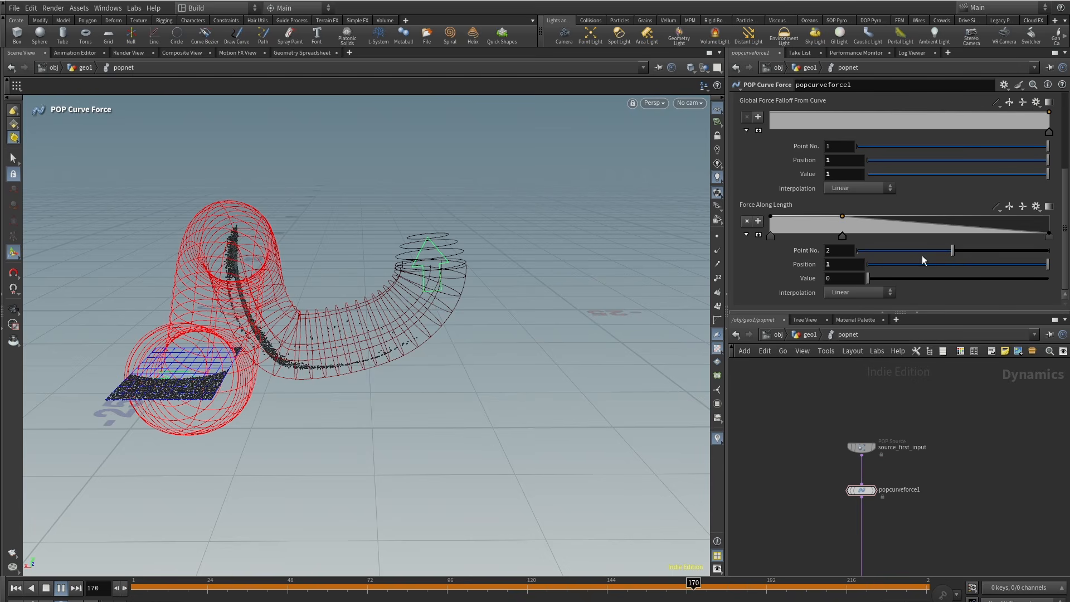
{"action": "left_click_drag", "start_coordinate": [391, 248], "coordinate": [186, 279], "text": "alt"}
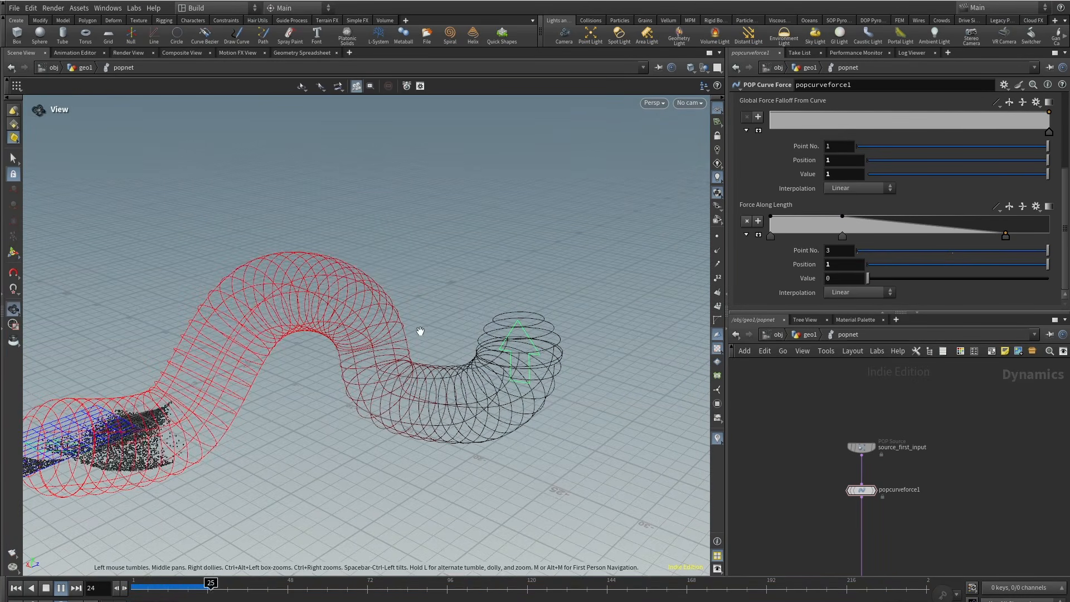
{"action": "left_click_drag", "start_coordinate": [420, 332], "coordinate": [567, 256], "text": "alt"}
{"action": "right_click_drag", "start_coordinate": [567, 256], "coordinate": [458, 323], "text": "alt"}
{"action": "left_click_drag", "start_coordinate": [459, 324], "coordinate": [468, 359], "text": "alt"}
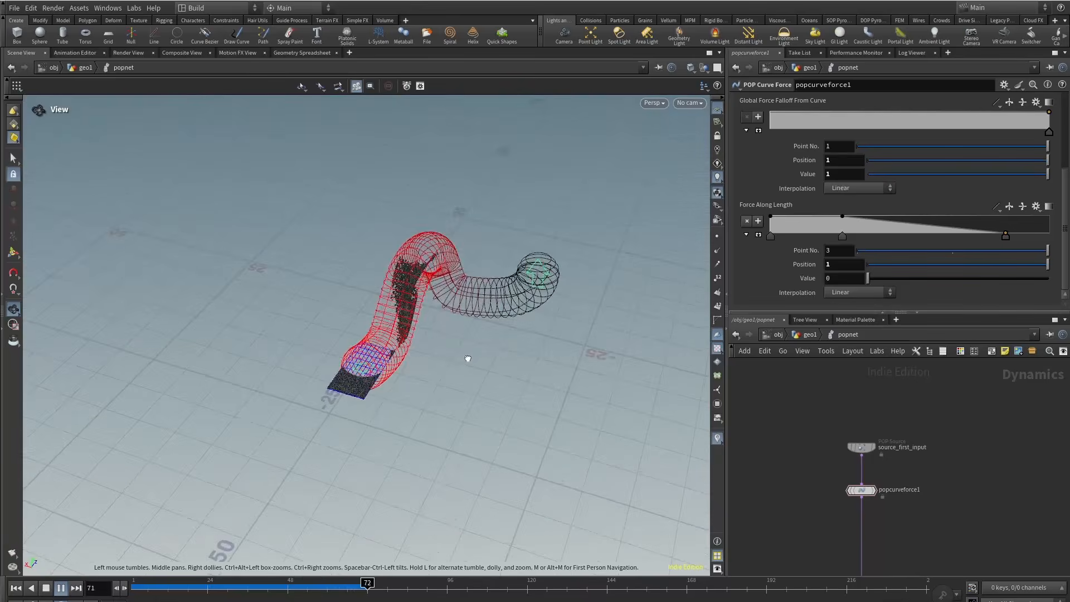
{"action": "scroll", "coordinate": [1066, 260], "scroll_direction": "up", "scroll_amount": 3}
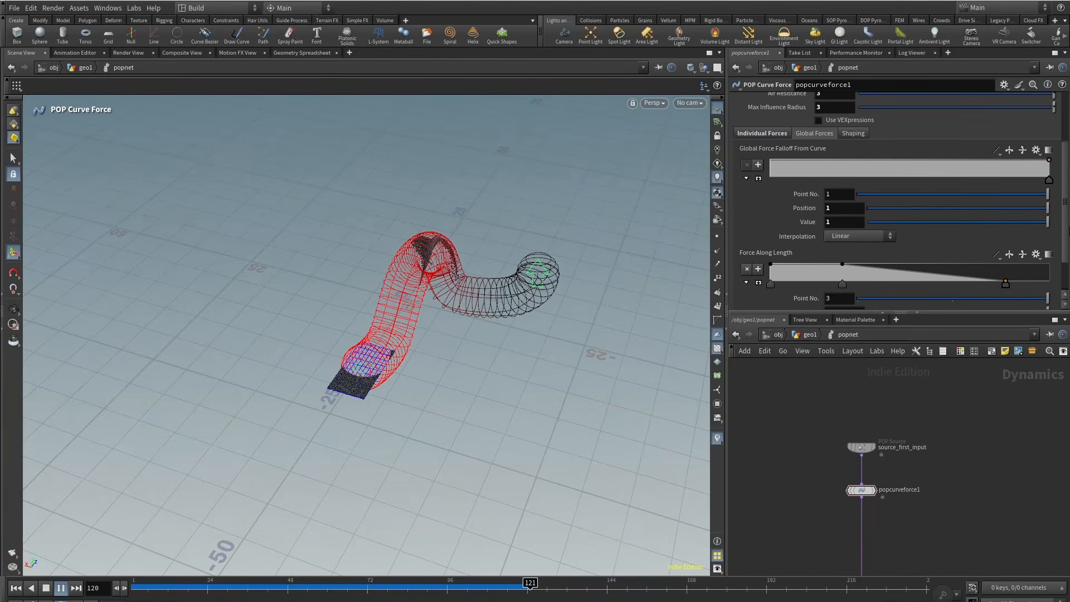
In the Force Along Length ramp, move the zero-value end point back to the curve's end and the middle point to about halfway.
{"action": "scroll", "coordinate": [872, 229], "scroll_direction": "up", "scroll_amount": 1}
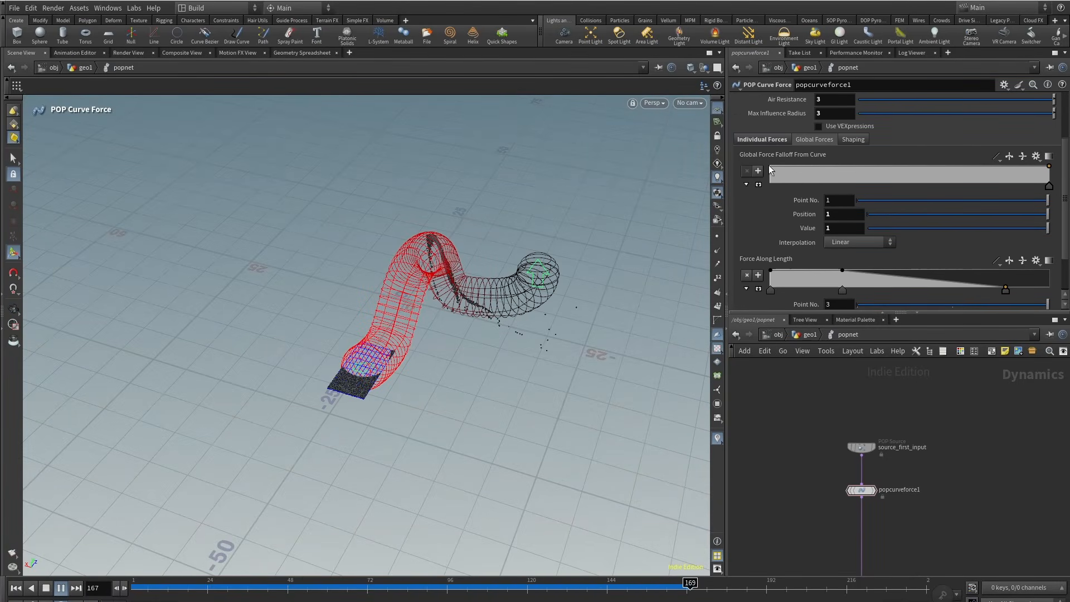
{"action": "left_click_drag", "start_coordinate": [456, 282], "coordinate": [468, 363], "text": "alt"}
{"action": "right_click_drag", "start_coordinate": [468, 363], "coordinate": [473, 333], "text": "alt"}
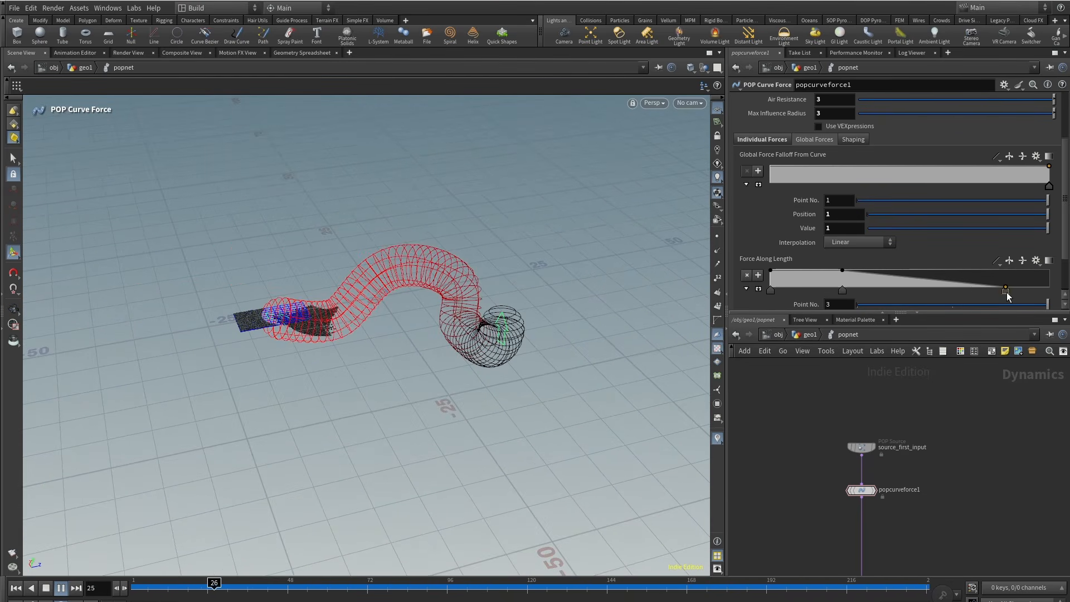
{"action": "left_click_drag", "start_coordinate": [1007, 292], "coordinate": [1011, 296]}
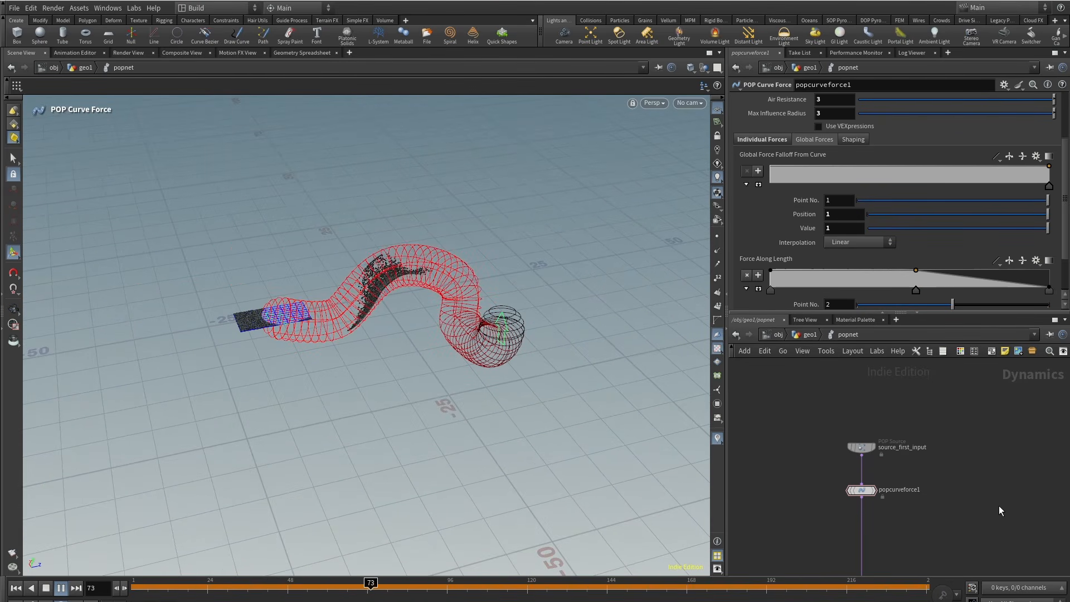
Re-enable the bypassed popforce1 node and replay the simulation, viewing the scattering particles from different angles.
{"action": "middle_click_drag", "start_coordinate": [999, 506], "coordinate": [994, 455]}
{"action": "middle_click_drag", "start_coordinate": [861, 529], "coordinate": [867, 502]}
{"action": "left_click_drag", "start_coordinate": [855, 511], "coordinate": [860, 490]}
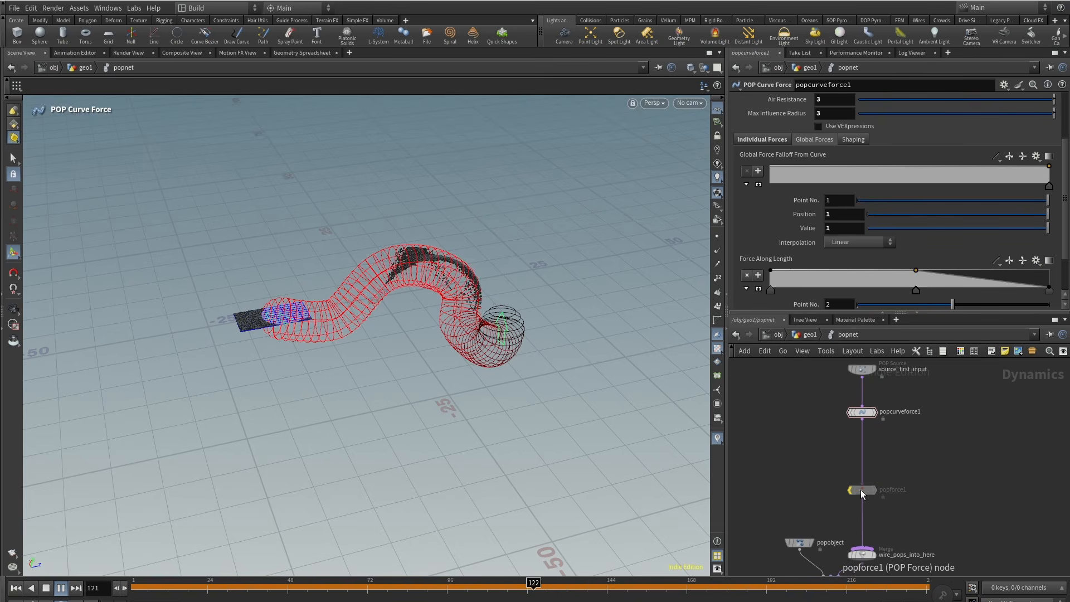
{"action": "left_click", "coordinate": [15, 588]}
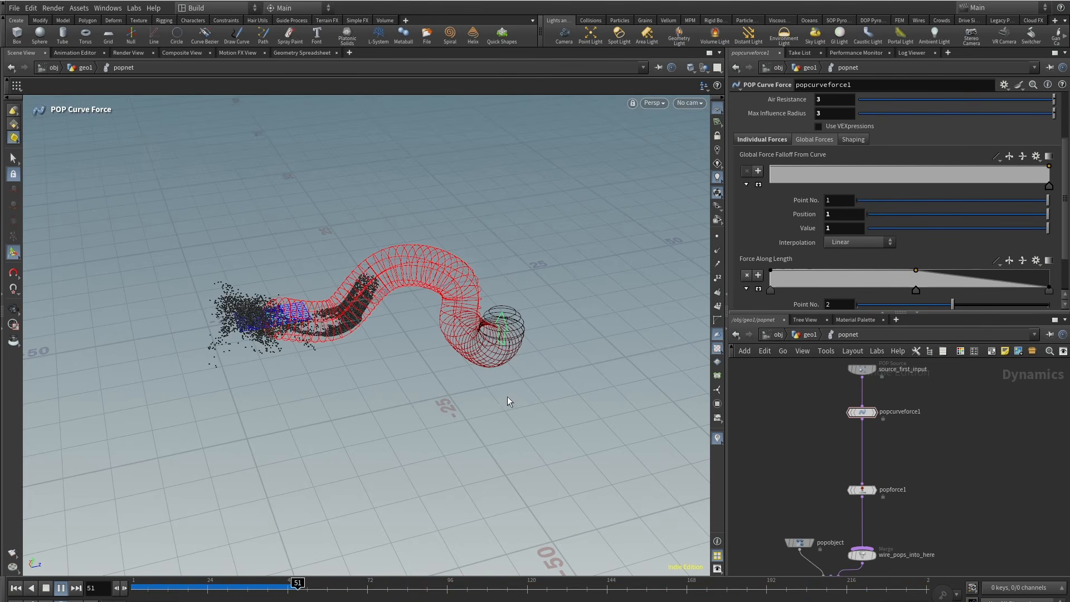
{"action": "left_click_drag", "start_coordinate": [319, 278], "coordinate": [257, 256], "text": "alt"}
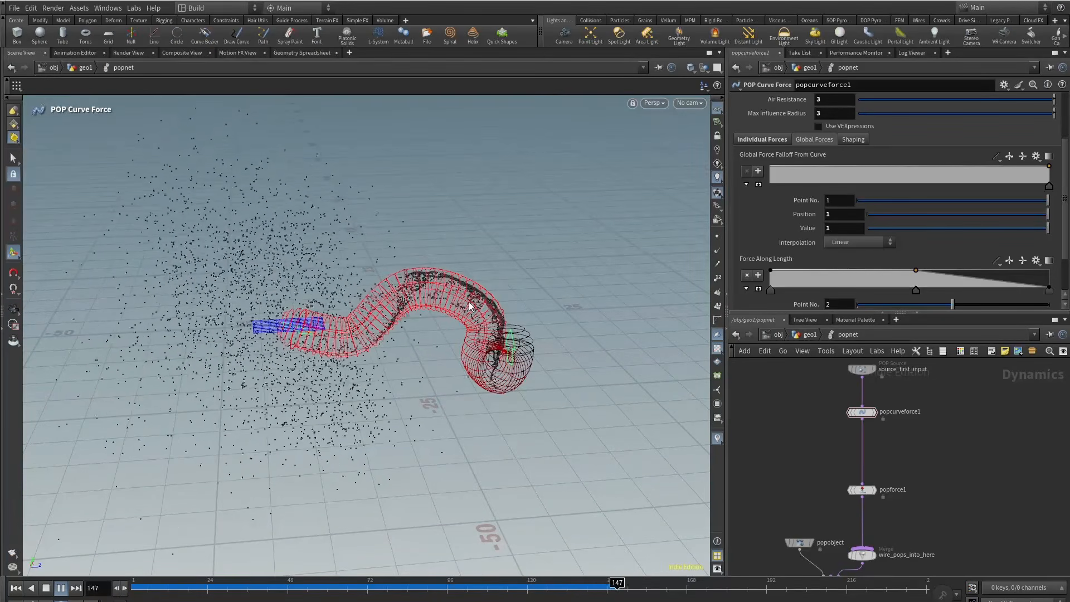
{"action": "left_click_drag", "start_coordinate": [463, 335], "coordinate": [361, 426], "text": "alt"}
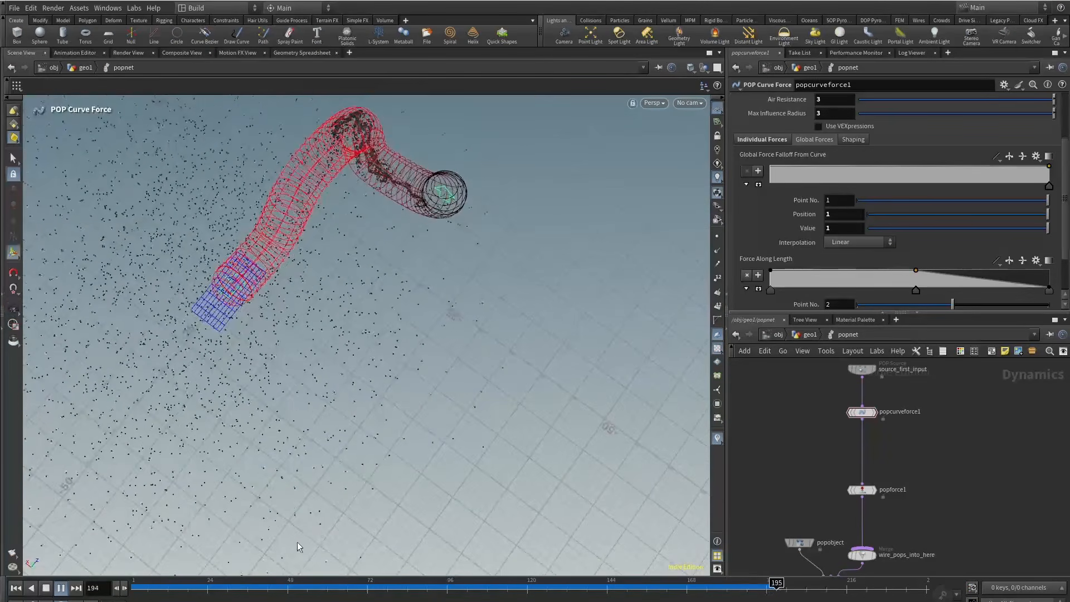
Rewind the simulation, go back to geo1 and move grid1 along Z so its center Z is -10.7305.
{"action": "left_click", "coordinate": [16, 588]}
{"action": "left_click", "coordinate": [800, 336]}
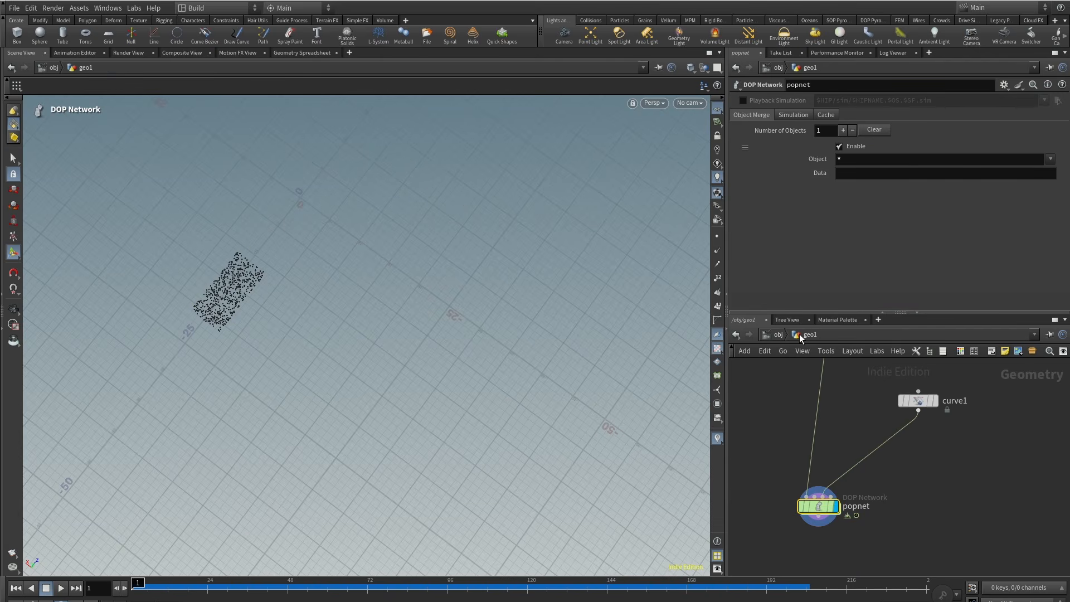
{"action": "middle_click_drag", "start_coordinate": [818, 425], "coordinate": [874, 533]}
{"action": "scroll", "coordinate": [874, 534], "scroll_direction": "down", "scroll_amount": 1}
{"action": "left_click", "coordinate": [879, 462]}
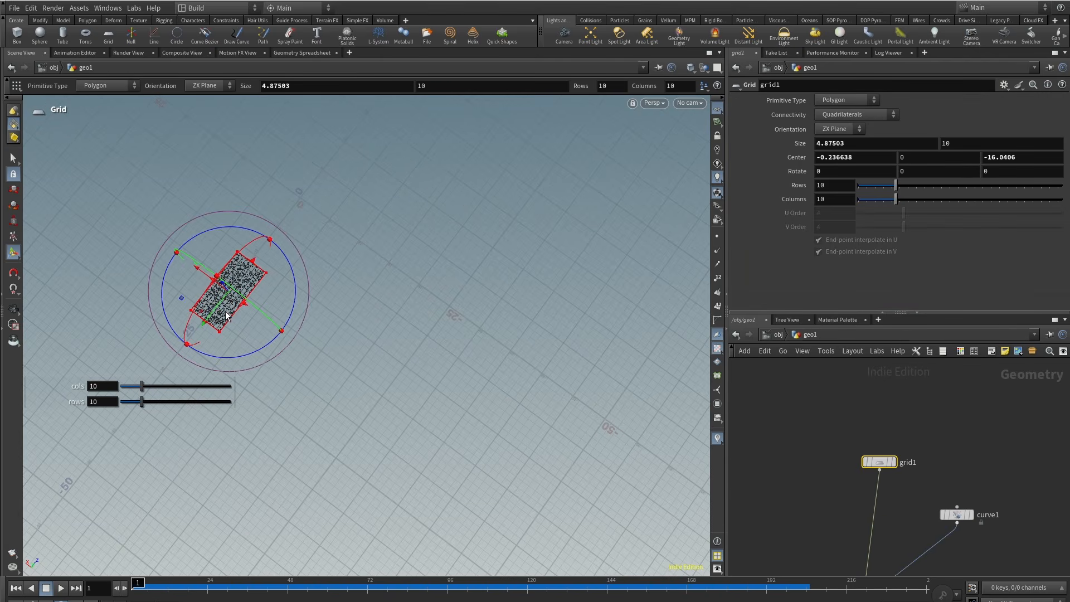
{"action": "left_click_drag", "start_coordinate": [226, 315], "coordinate": [239, 285]}
{"action": "middle_click_drag", "start_coordinate": [876, 524], "coordinate": [888, 403]}
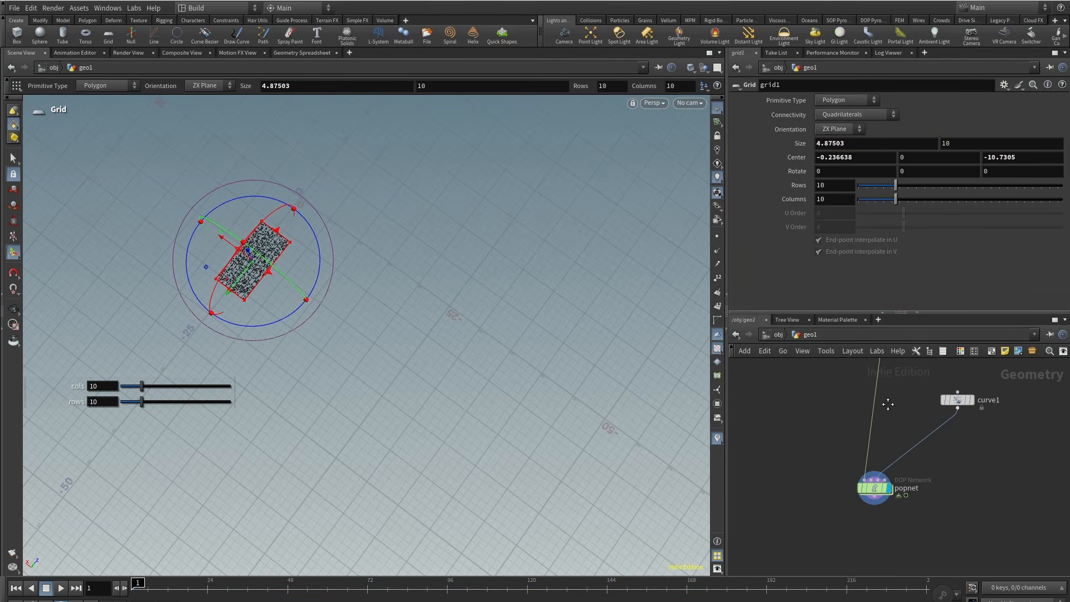
Keep the popnet's curve guide pinned in the viewport while selecting grid1 in geo1, and set its X rotation to 1.1.
{"action": "double_click", "coordinate": [880, 484]}
{"action": "left_click_drag", "start_coordinate": [280, 426], "coordinate": [456, 261]}
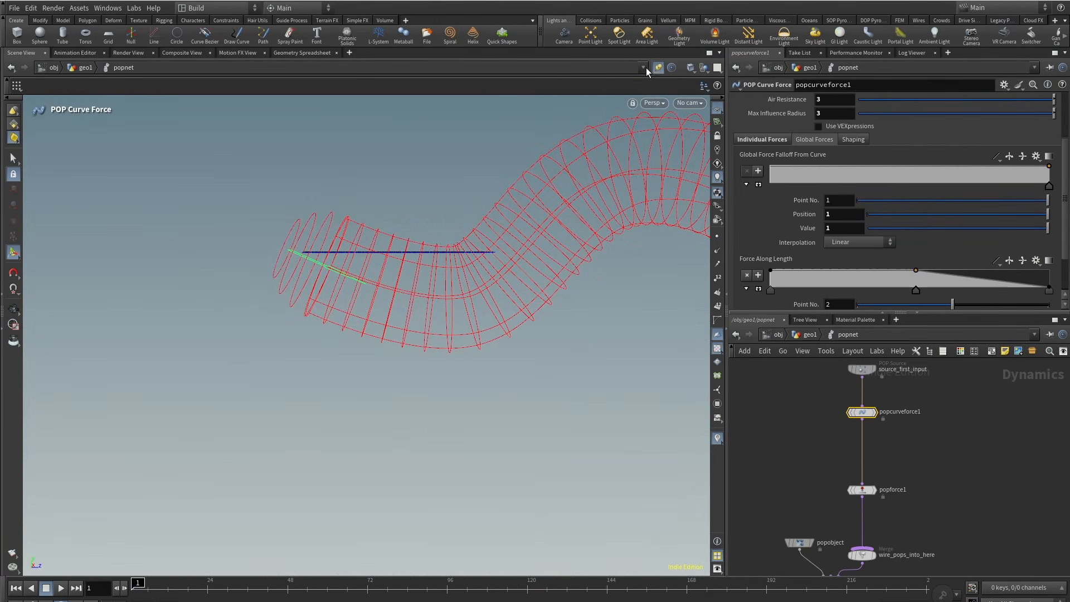
{"action": "left_click", "coordinate": [810, 336]}
{"action": "middle_click_drag", "start_coordinate": [928, 436], "coordinate": [907, 524]}
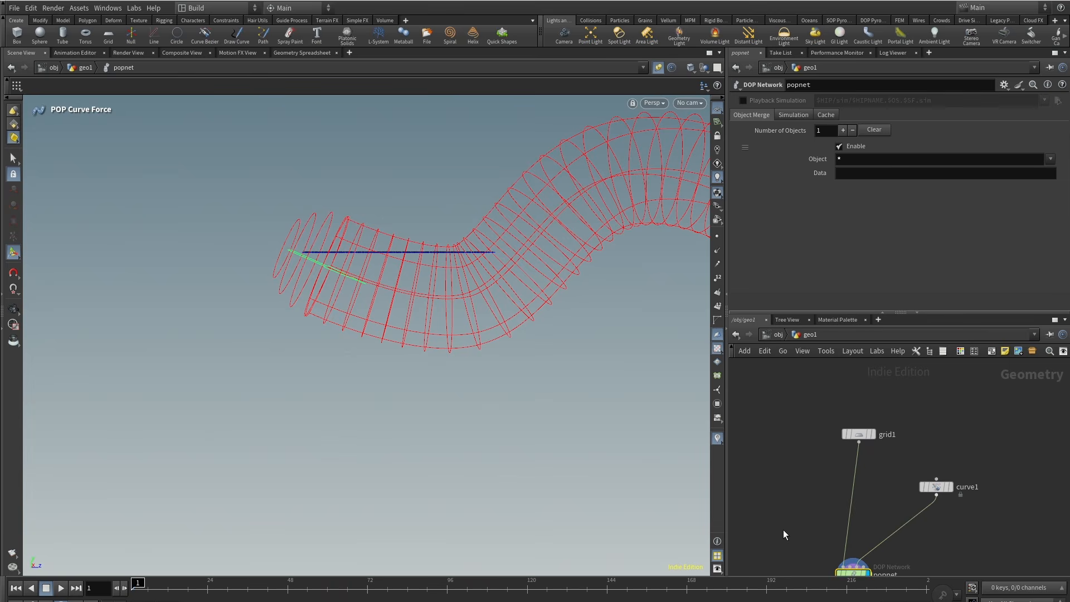
{"action": "left_click", "coordinate": [854, 434]}
{"action": "key", "text": "Return"}
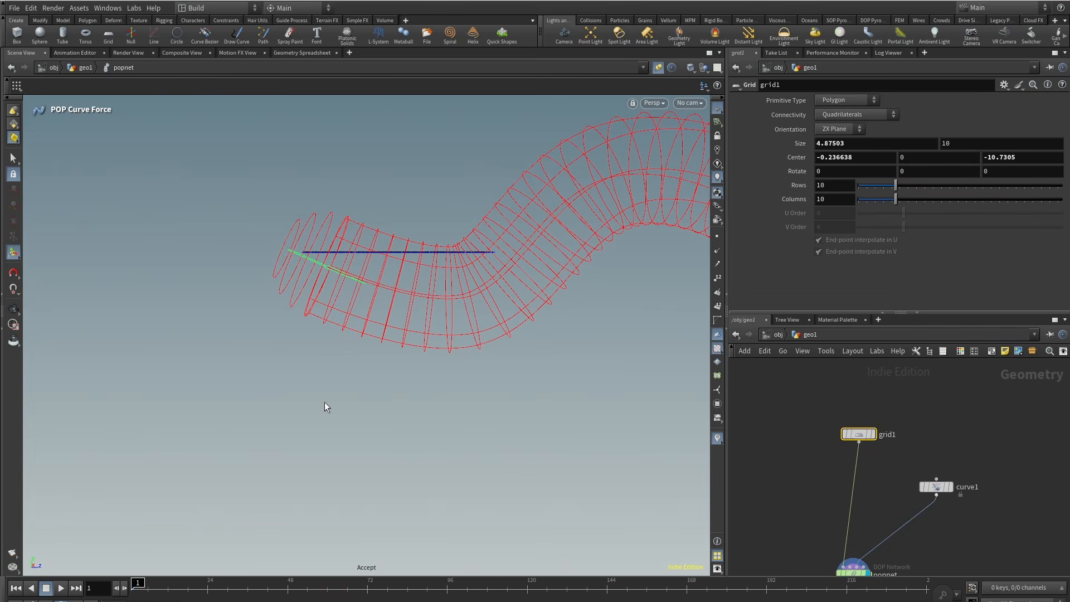
{"action": "left_click_drag", "start_coordinate": [370, 250], "coordinate": [387, 259]}
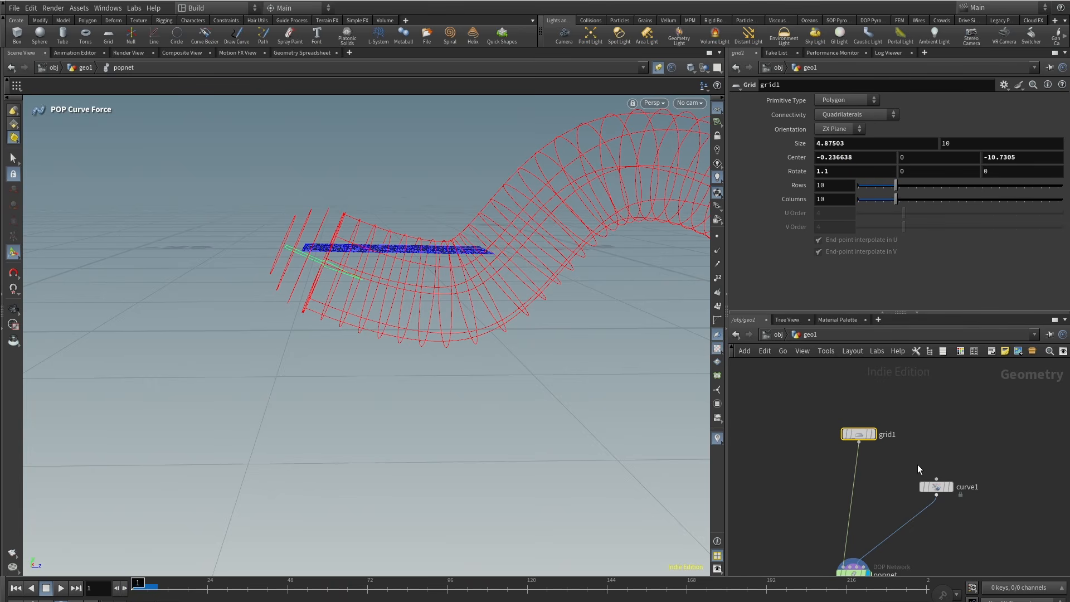
Unpin the viewport, tilt grid1 to about 22.2 degrees around X, and check it against the curve guide inside popnet.
{"action": "left_click", "coordinate": [659, 67]}
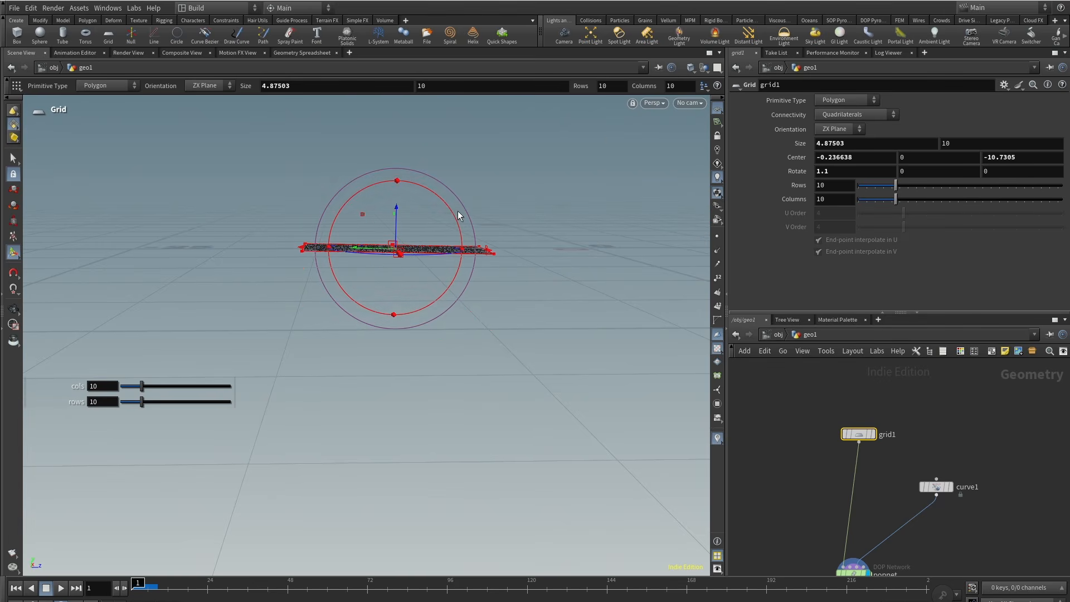
{"action": "left_click_drag", "start_coordinate": [450, 209], "coordinate": [460, 231]}
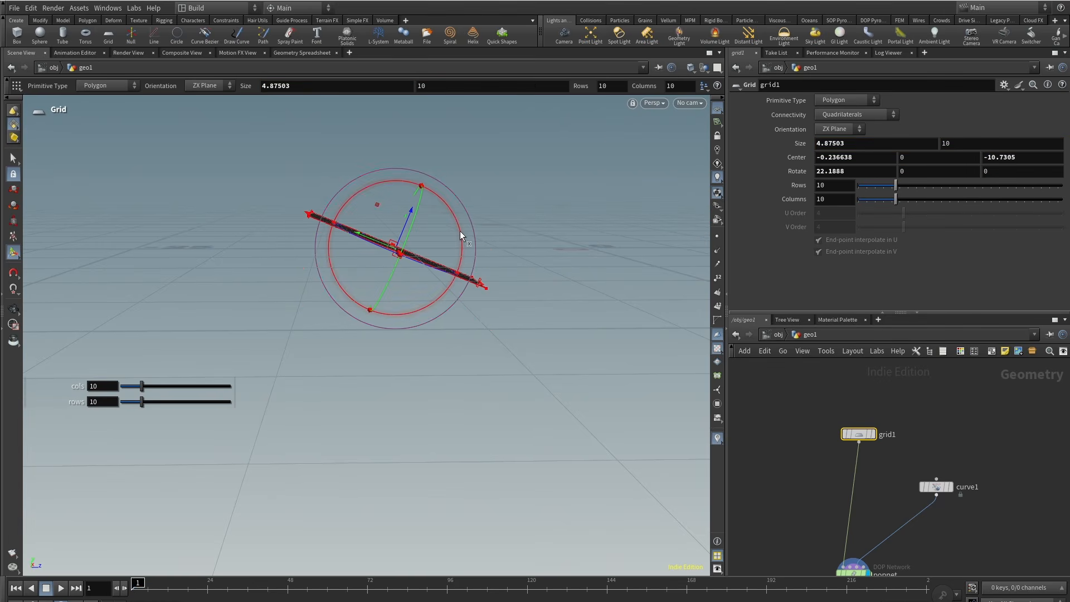
{"action": "double_click", "coordinate": [845, 567]}
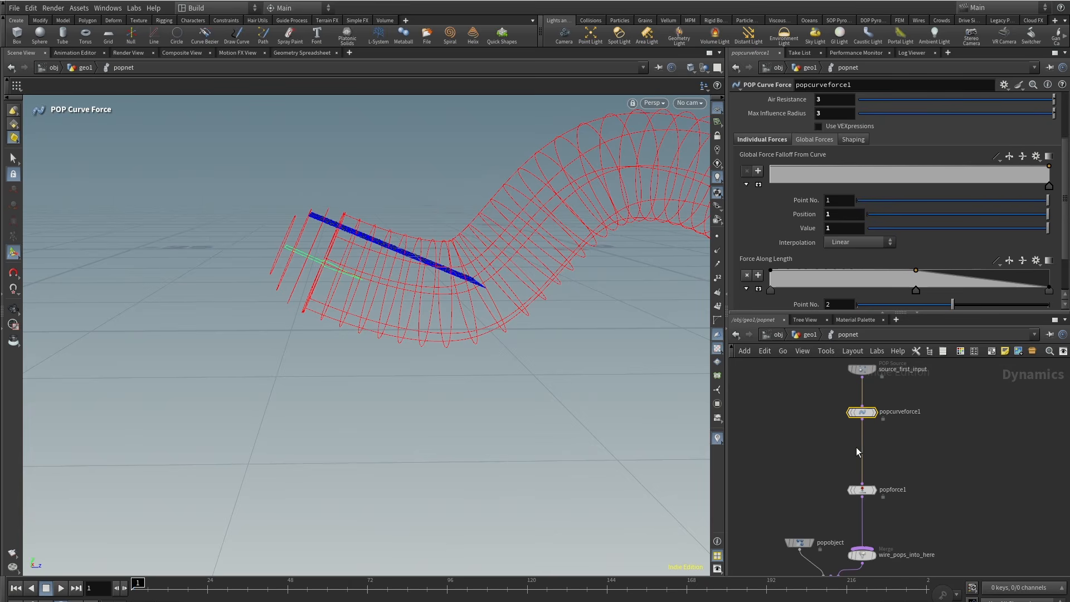
Lower grid1 slightly and fine-tune its tilt so it sits inside the start of the curve's influence tube, then reopen popnet.
{"action": "left_click", "coordinate": [809, 335]}
{"action": "left_click", "coordinate": [846, 407]}
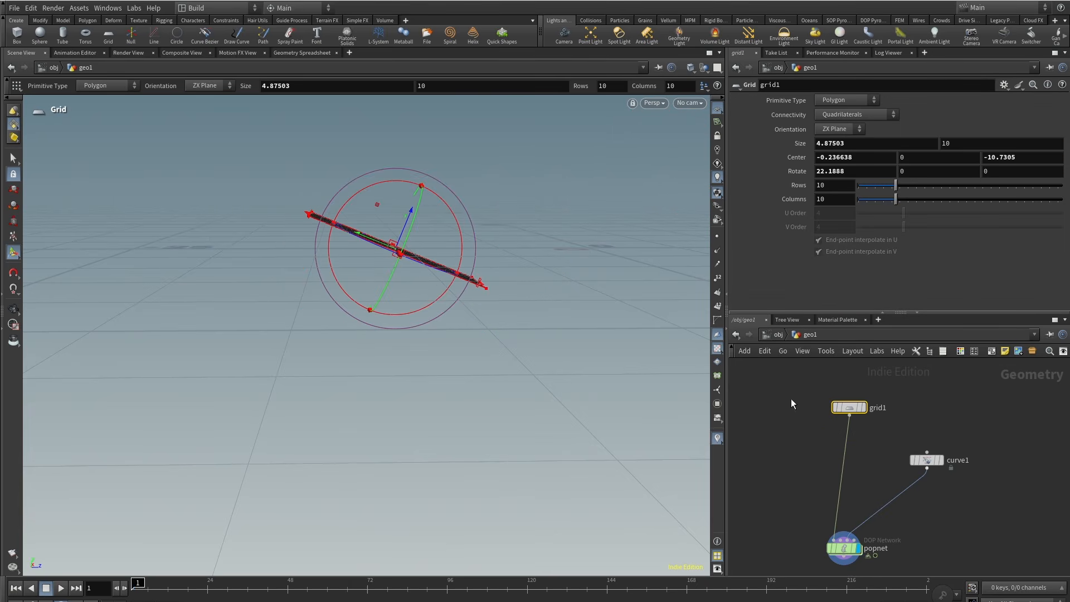
{"action": "left_click_drag", "start_coordinate": [406, 219], "coordinate": [397, 238]}
{"action": "left_click_drag", "start_coordinate": [454, 259], "coordinate": [457, 256]}
{"action": "double_click", "coordinate": [843, 549]}
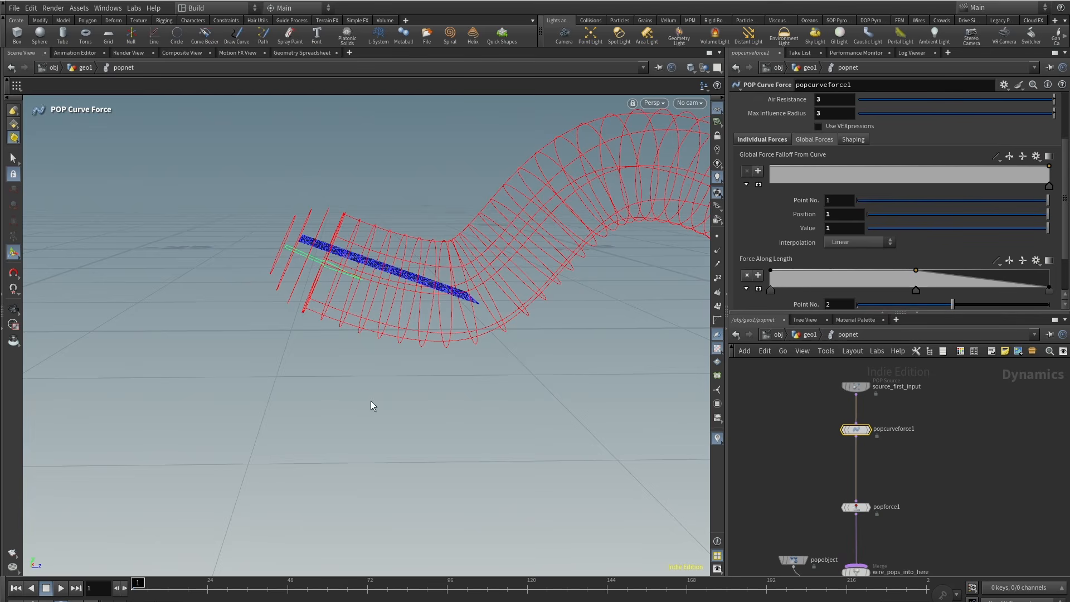
Play the simulation from the repositioned grid and examine how the particles follow the curve from several angles.
{"action": "left_click_drag", "start_coordinate": [370, 406], "coordinate": [448, 332], "text": "alt"}
{"action": "right_click_drag", "start_coordinate": [448, 333], "coordinate": [394, 314], "text": "alt"}
{"action": "left_click_drag", "start_coordinate": [394, 313], "coordinate": [259, 484], "text": "alt"}
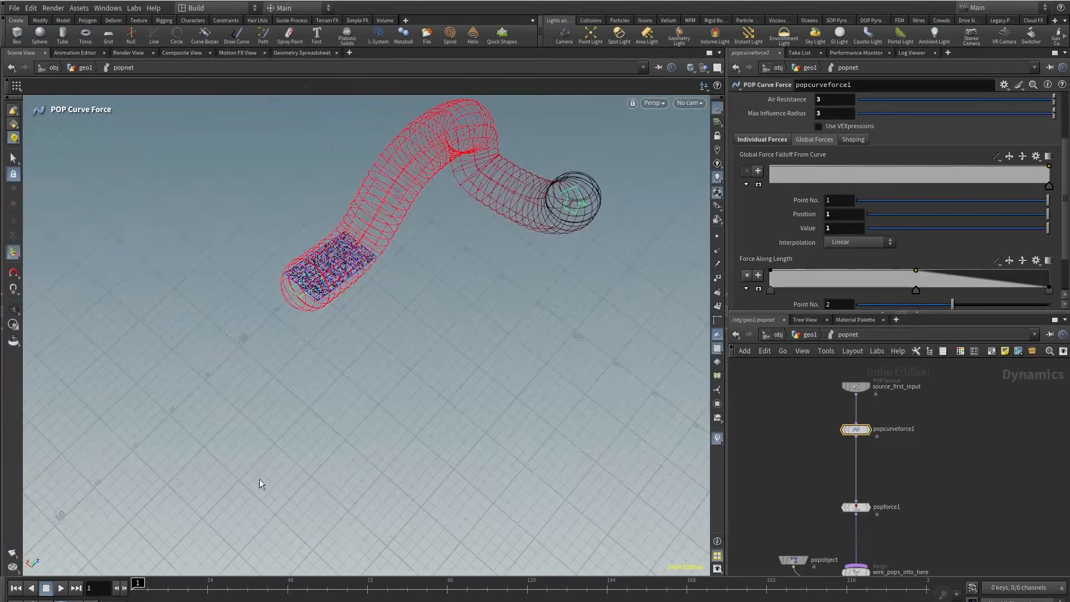
{"action": "left_click", "coordinate": [60, 590]}
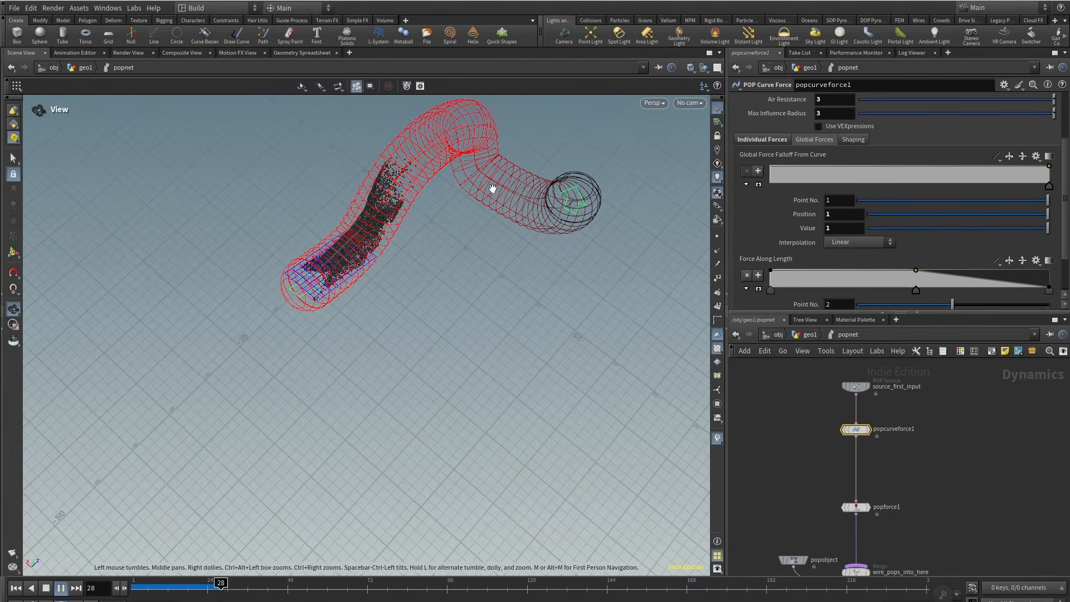
{"action": "middle_click_drag", "start_coordinate": [492, 189], "coordinate": [271, 240], "text": "alt"}
{"action": "left_click_drag", "start_coordinate": [270, 240], "coordinate": [208, 227], "text": "alt"}
{"action": "right_click_drag", "start_coordinate": [208, 227], "coordinate": [268, 223], "text": "alt"}
{"action": "middle_click_drag", "start_coordinate": [267, 223], "coordinate": [391, 184], "text": "alt"}
{"action": "left_click_drag", "start_coordinate": [390, 184], "coordinate": [326, 265], "text": "alt"}
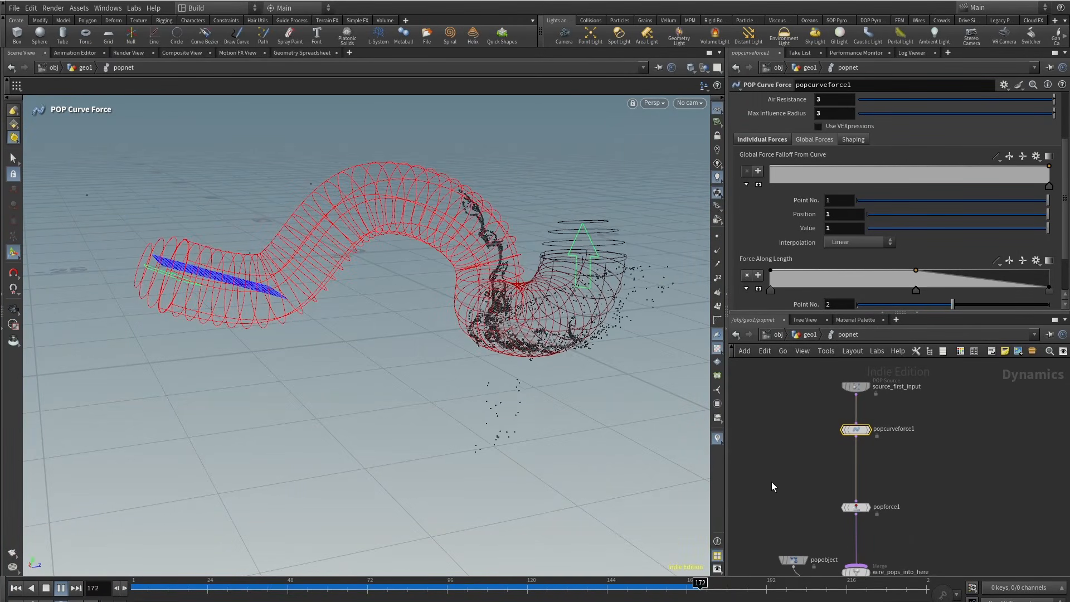
On popforce1, try a noise Swirl Size of 10, settle on 5, and set the Amplitude to 10.
{"action": "middle_click_drag", "start_coordinate": [808, 510], "coordinate": [835, 411]}
{"action": "left_click", "coordinate": [882, 410]}
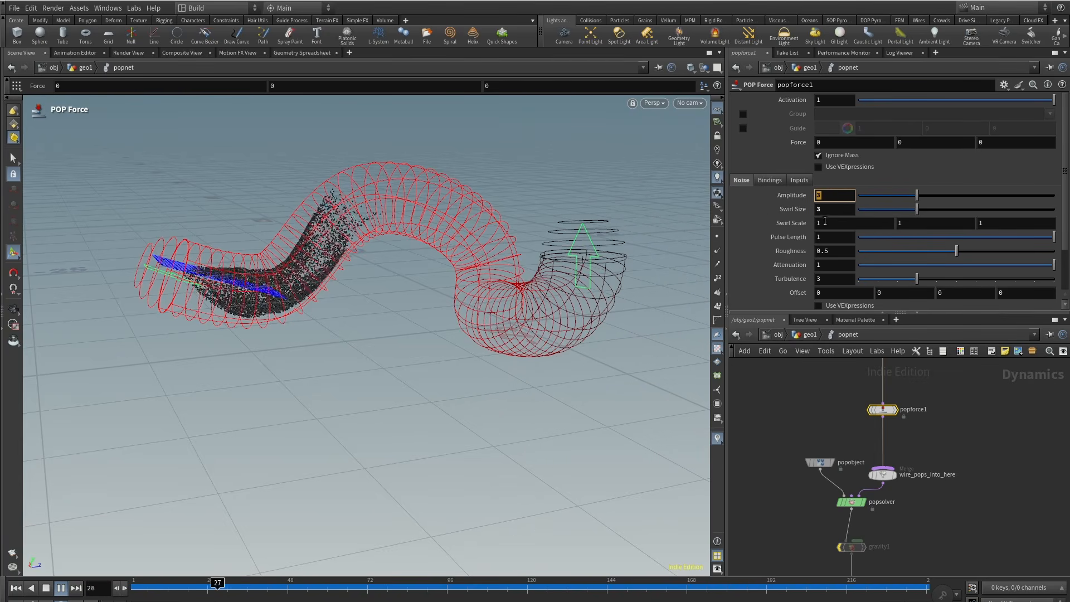
{"action": "key", "text": "Tab"}
{"action": "type", "text": "1"}
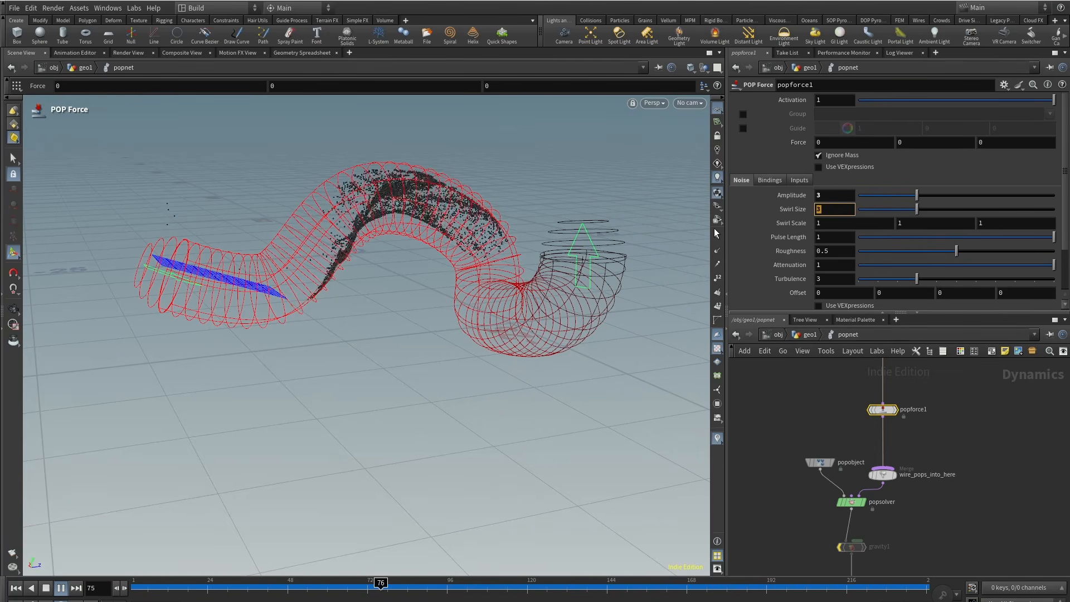
{"action": "type", "text": "0"}
{"action": "key", "text": "Return"}
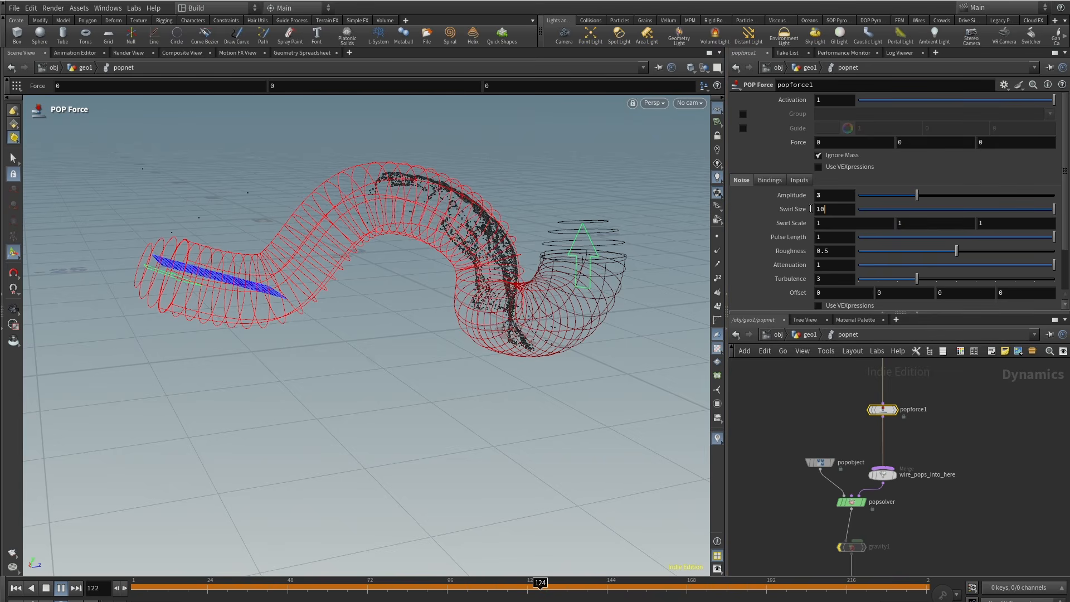
{"action": "type", "text": "5"}
{"action": "key", "text": "shift+Tab"}
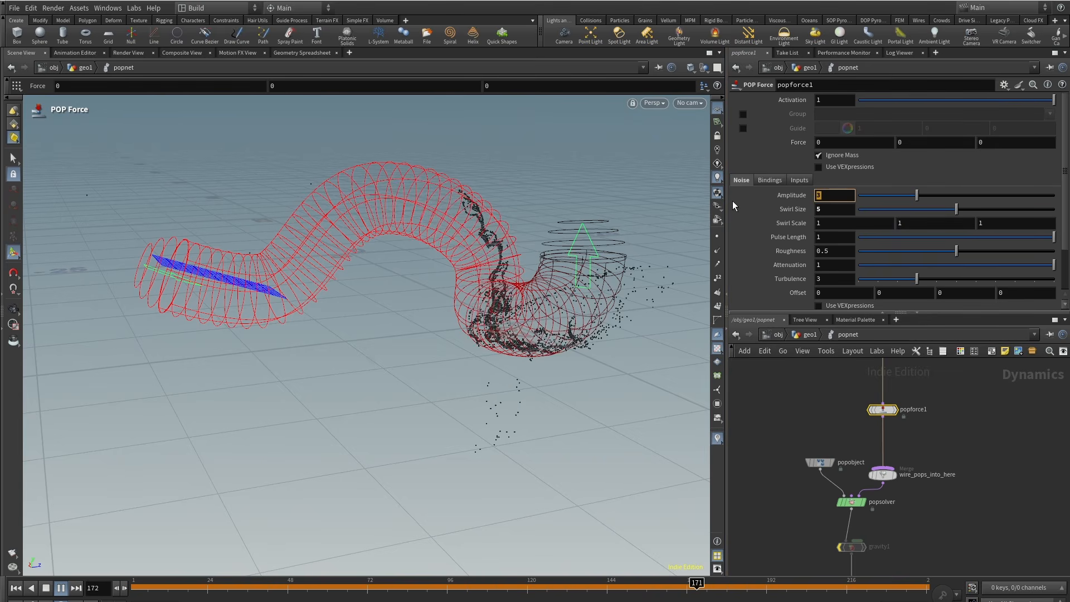
{"action": "type", "text": "010"}
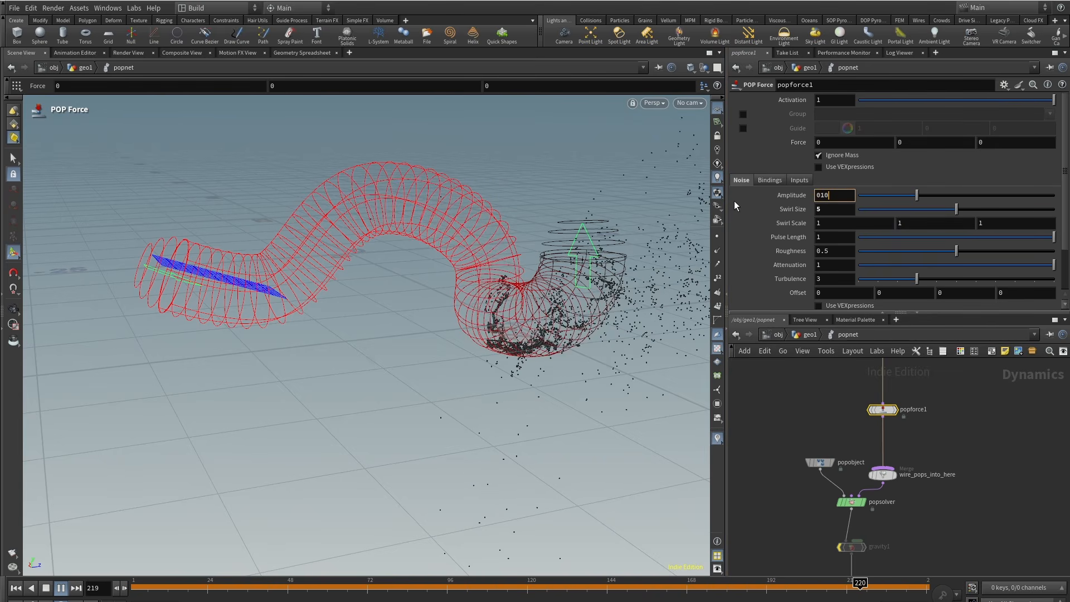
{"action": "key", "text": "Return"}
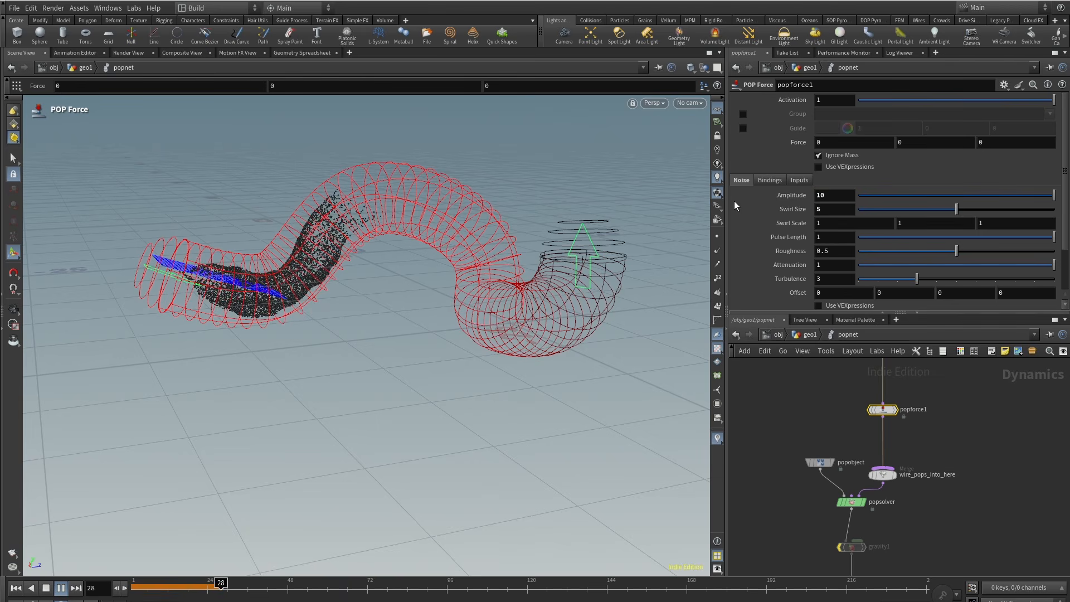
Replay the simulation with the stronger noise, examine the particles' spread around the curve from farther away, and stop playback.
{"action": "left_click", "coordinate": [47, 588]}
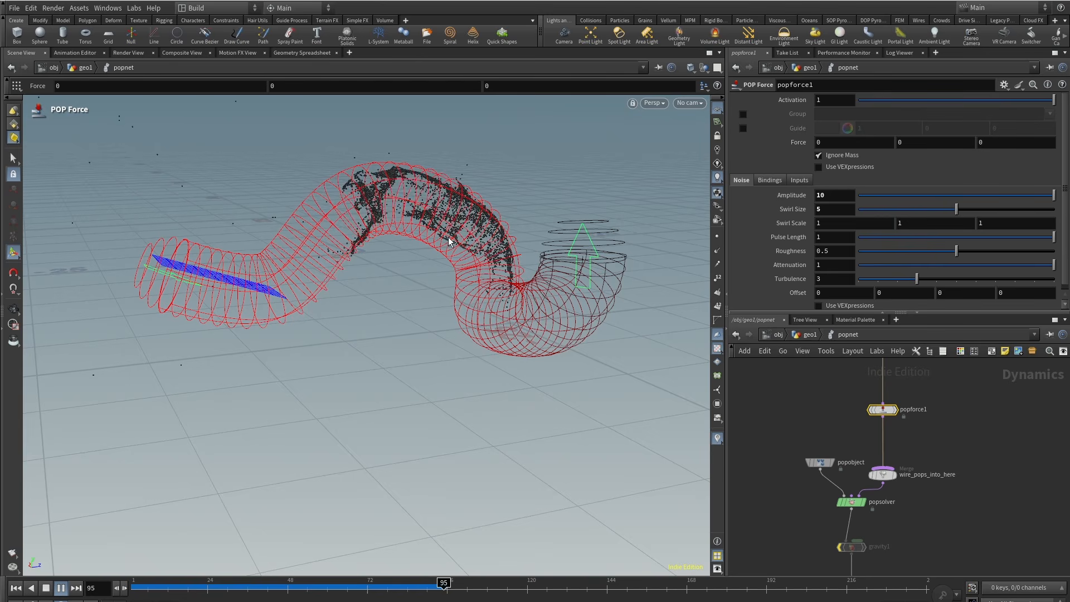
{"action": "key", "text": "Escape"}
{"action": "left_click_drag", "start_coordinate": [520, 246], "coordinate": [473, 287]}
{"action": "right_click_drag", "start_coordinate": [472, 287], "coordinate": [430, 327], "text": "alt"}
{"action": "left_click_drag", "start_coordinate": [430, 327], "coordinate": [526, 329], "text": "alt"}
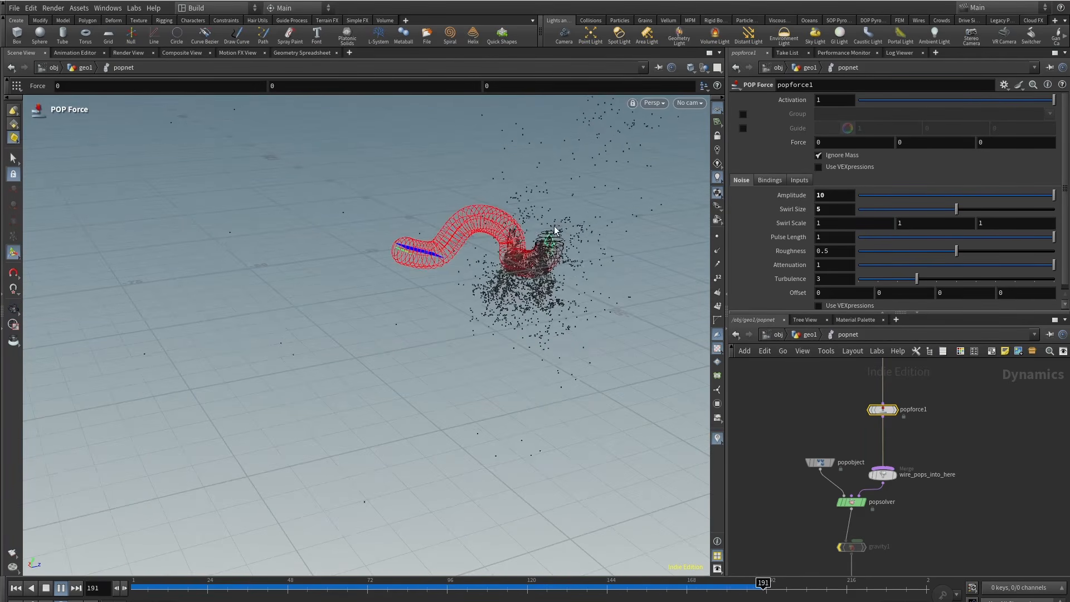
{"action": "left_click_drag", "start_coordinate": [535, 260], "coordinate": [534, 336], "text": "alt"}
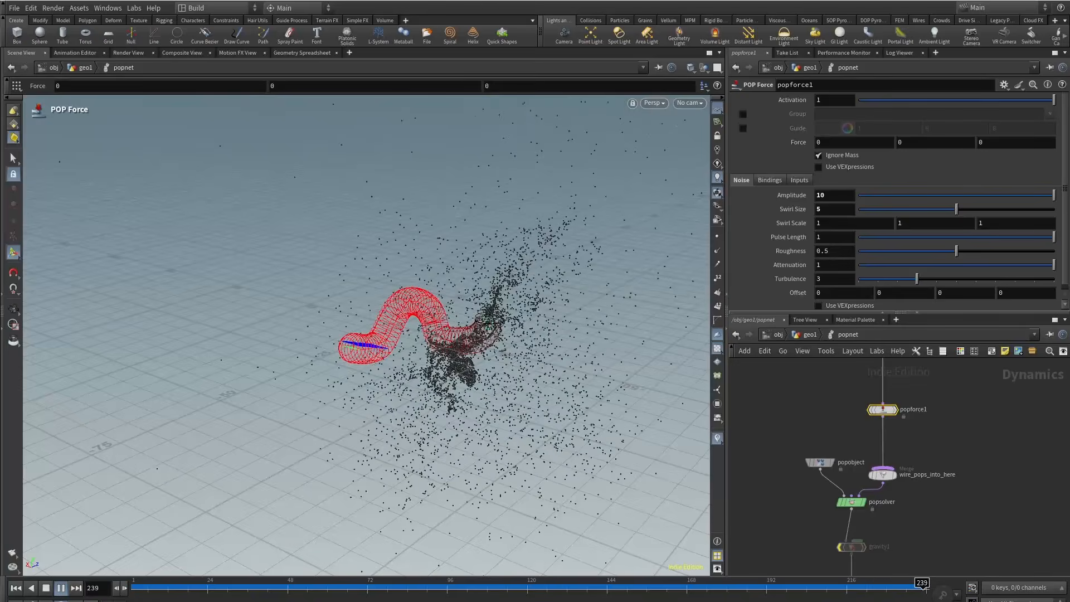
{"action": "left_click", "coordinate": [48, 591]}
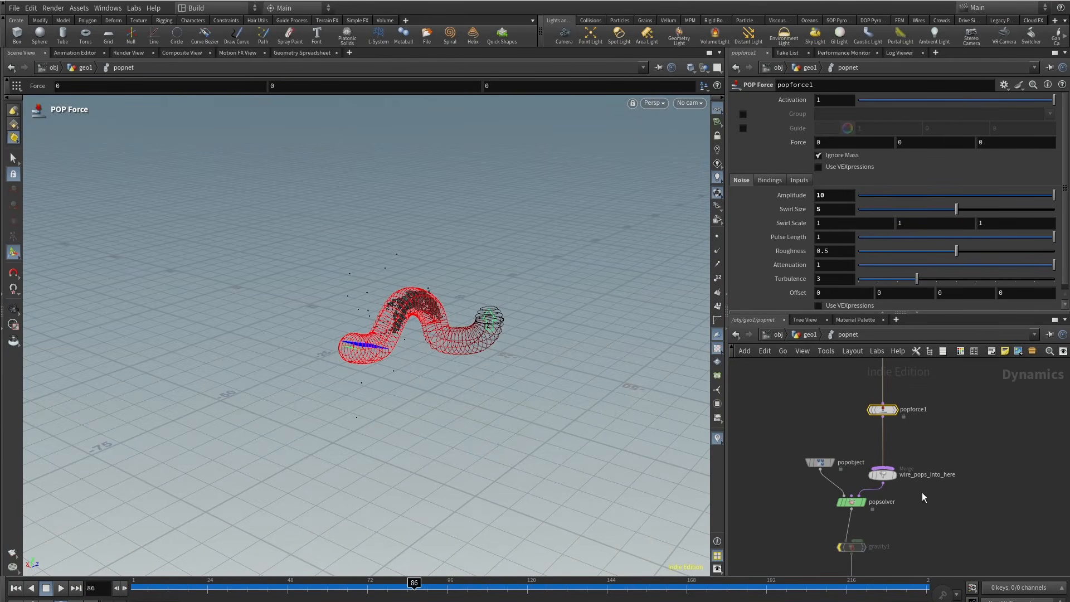
Set Max Influence Radius to 5 on popcurveforce1 and replay the simulation from the first frame.
{"action": "middle_click_drag", "start_coordinate": [926, 435], "coordinate": [889, 551]}
{"action": "left_click", "coordinate": [847, 448]}
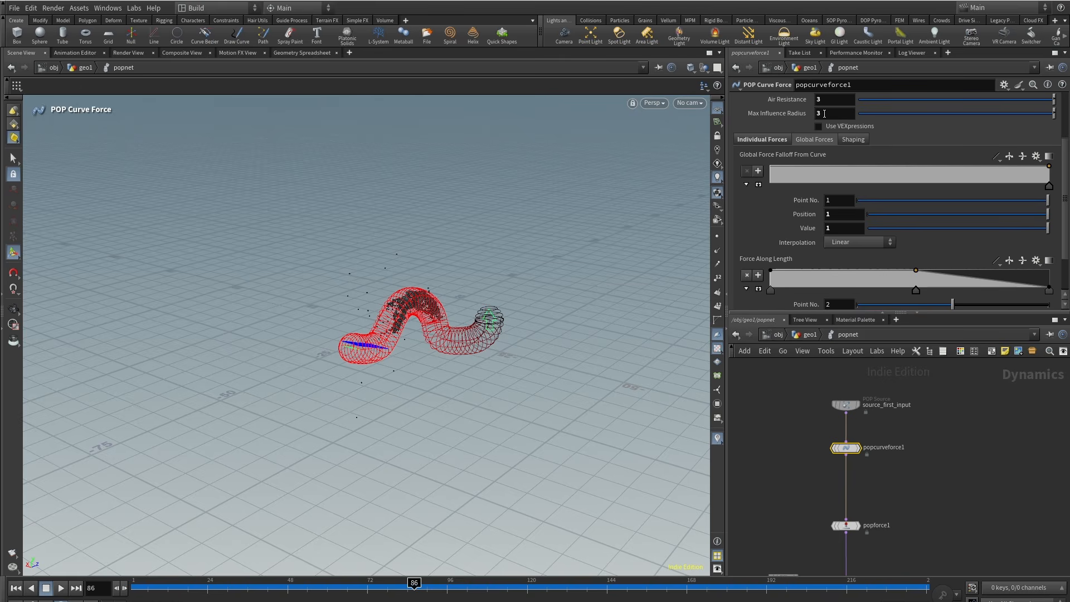
{"action": "scroll", "coordinate": [824, 113], "scroll_direction": "up", "scroll_amount": 2}
{"action": "type", "text": "5"}
{"action": "key", "text": "Return"}
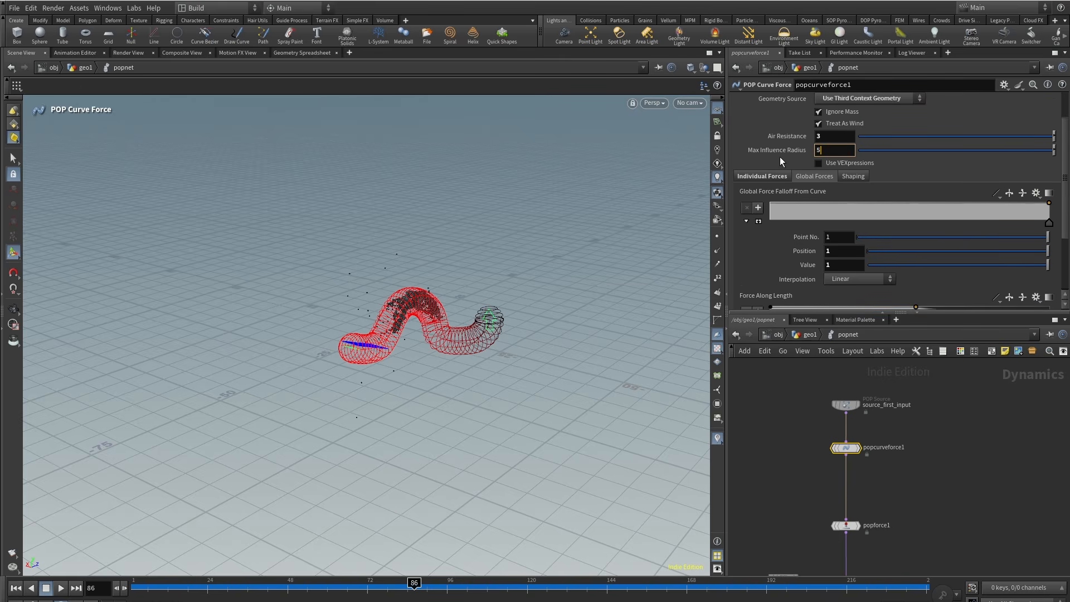
{"action": "left_click", "coordinate": [17, 590]}
{"action": "left_click", "coordinate": [61, 590]}
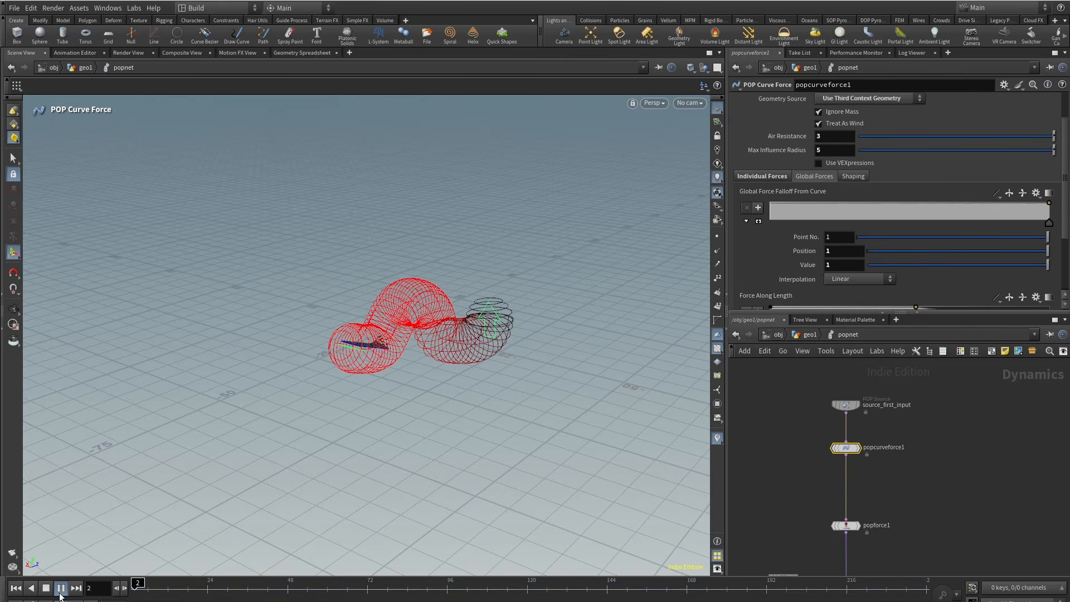
Examine from several angles how the noisy particles travel along the curve within the smaller influence radius, with and without the force guides.
{"action": "left_click_drag", "start_coordinate": [301, 348], "coordinate": [435, 295], "text": "alt"}
{"action": "right_click_drag", "start_coordinate": [435, 295], "coordinate": [540, 265], "text": "alt"}
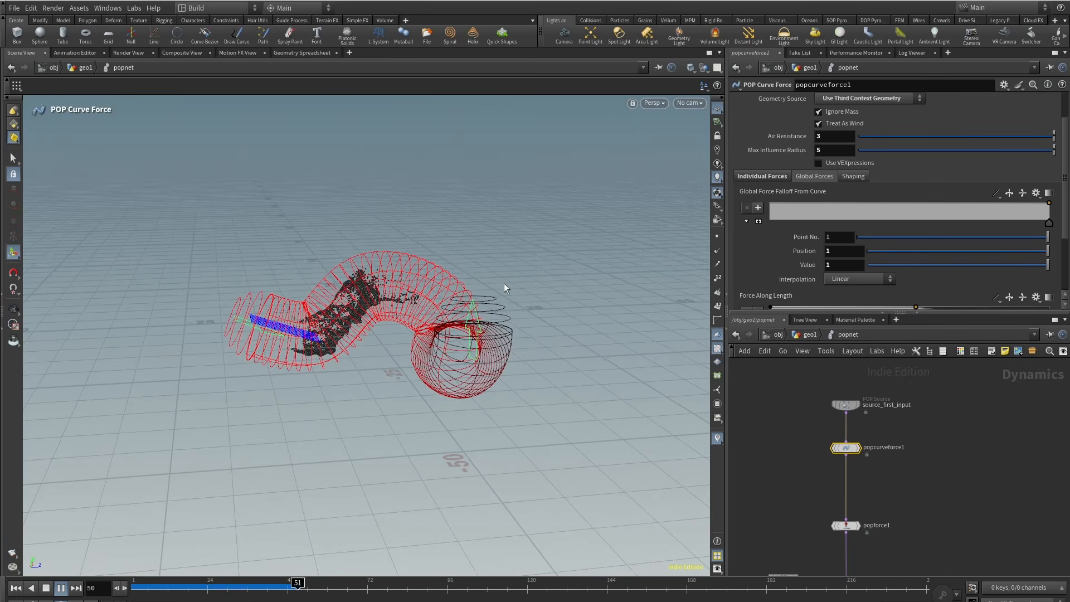
{"action": "left_click_drag", "start_coordinate": [418, 313], "coordinate": [440, 349], "text": "alt"}
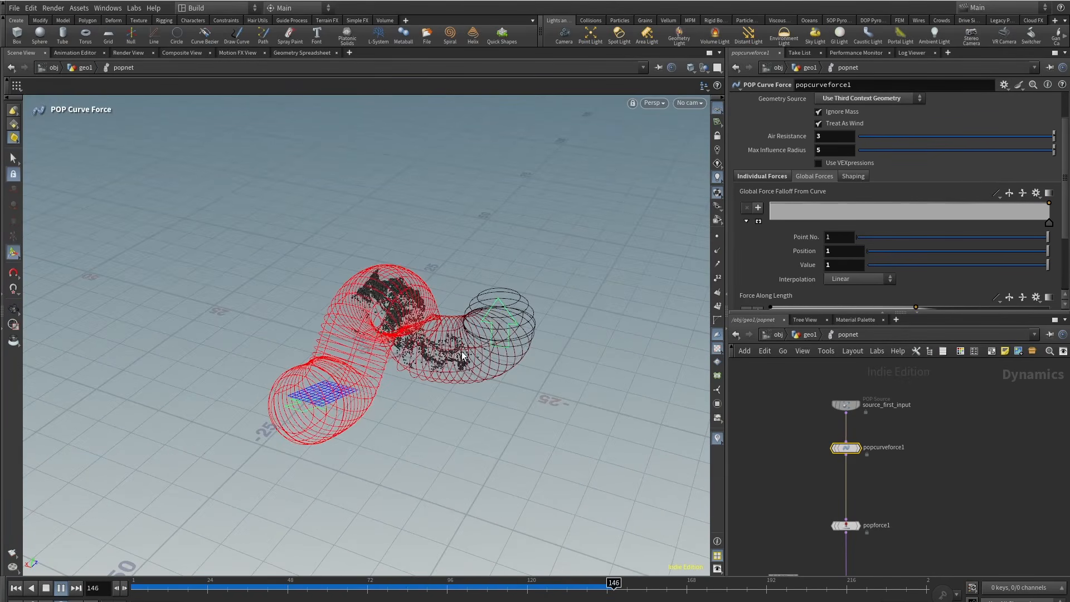
{"action": "middle_click_drag", "start_coordinate": [943, 473], "coordinate": [949, 445]}
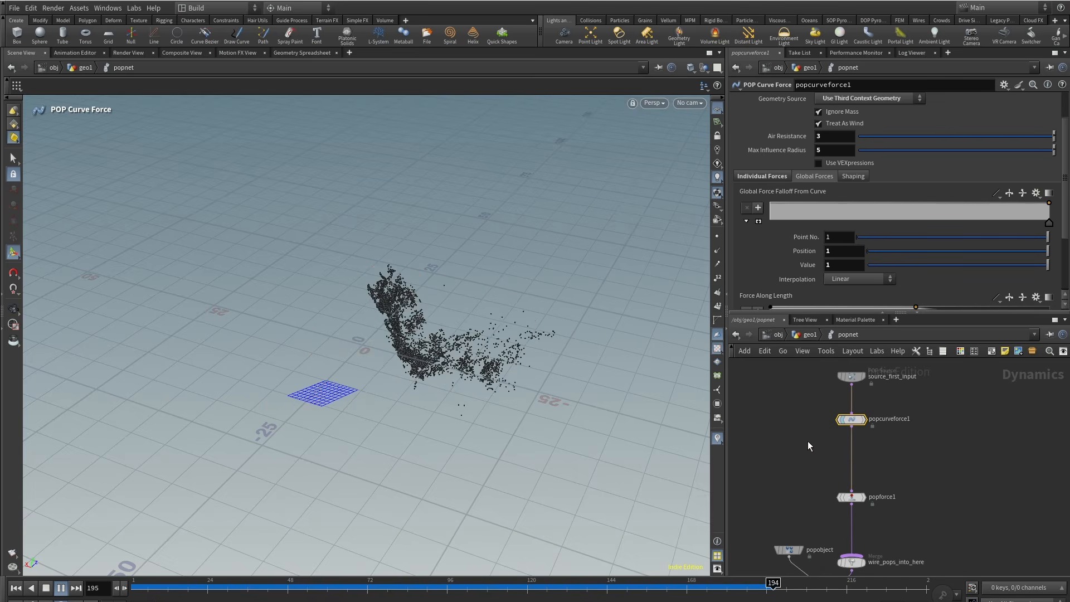
{"action": "mouse_move", "coordinate": [836, 440]}
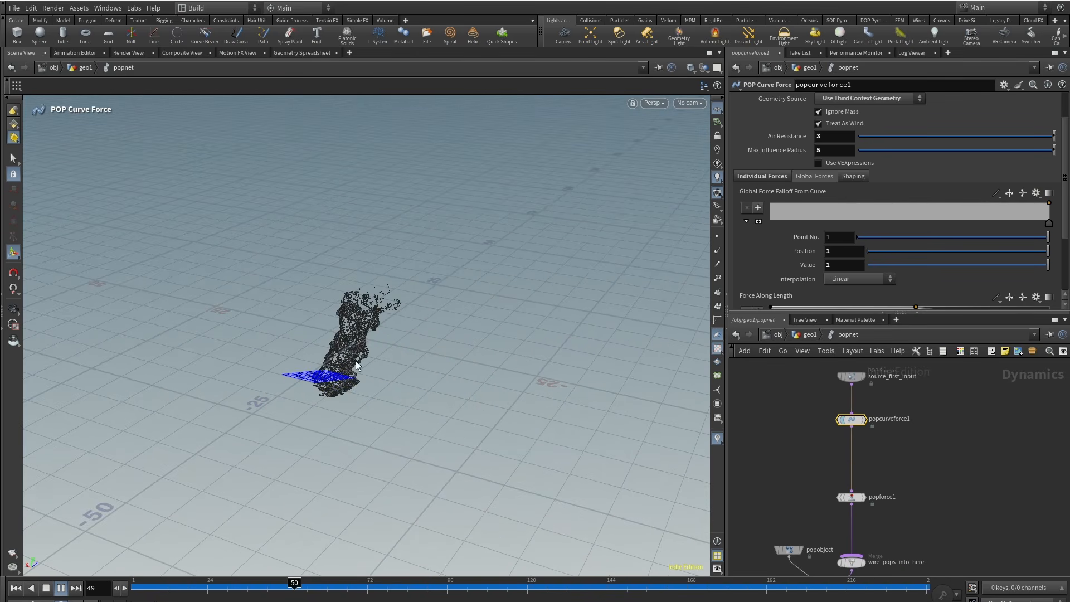
{"action": "key", "text": "Escape"}
{"action": "left_click_drag", "start_coordinate": [310, 311], "coordinate": [366, 265]}
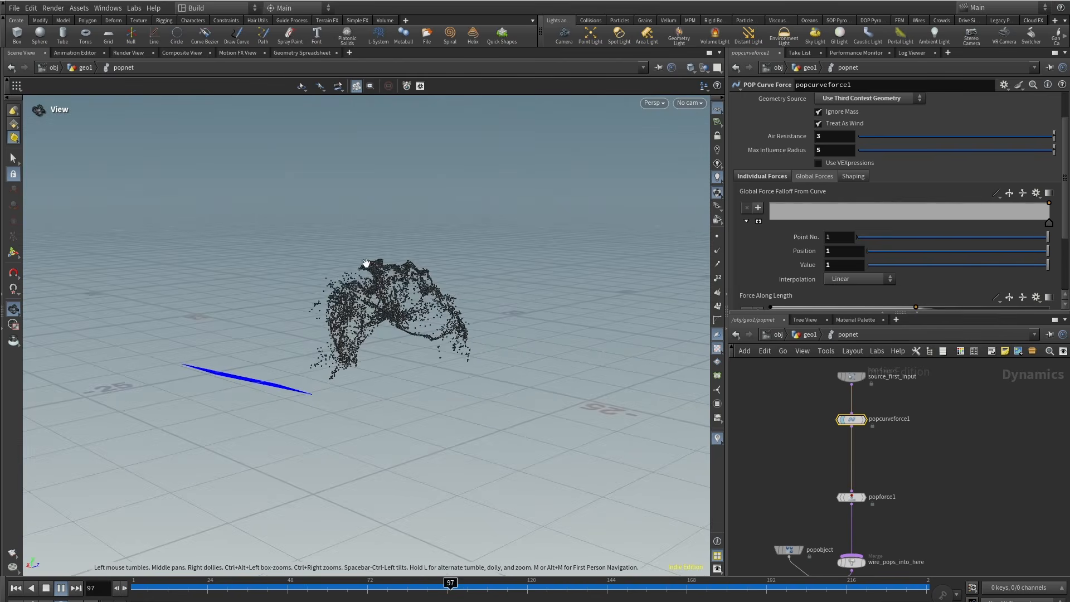
{"action": "key", "text": "Return"}
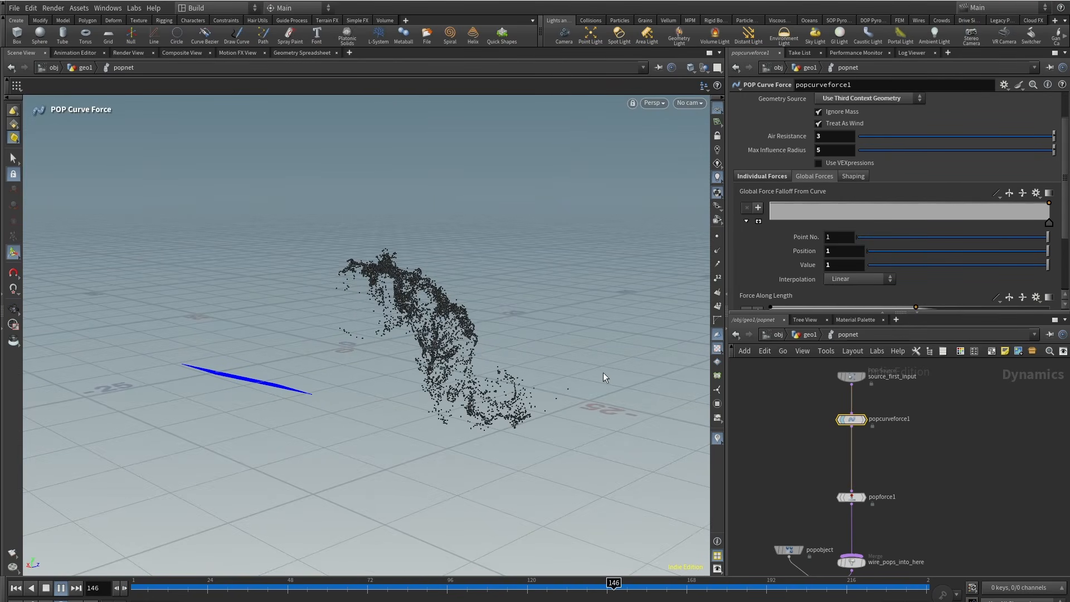
Try a Const. Birth Rate of 115000 on source_first_input and replay the simulation.
{"action": "left_click", "coordinate": [852, 376]}
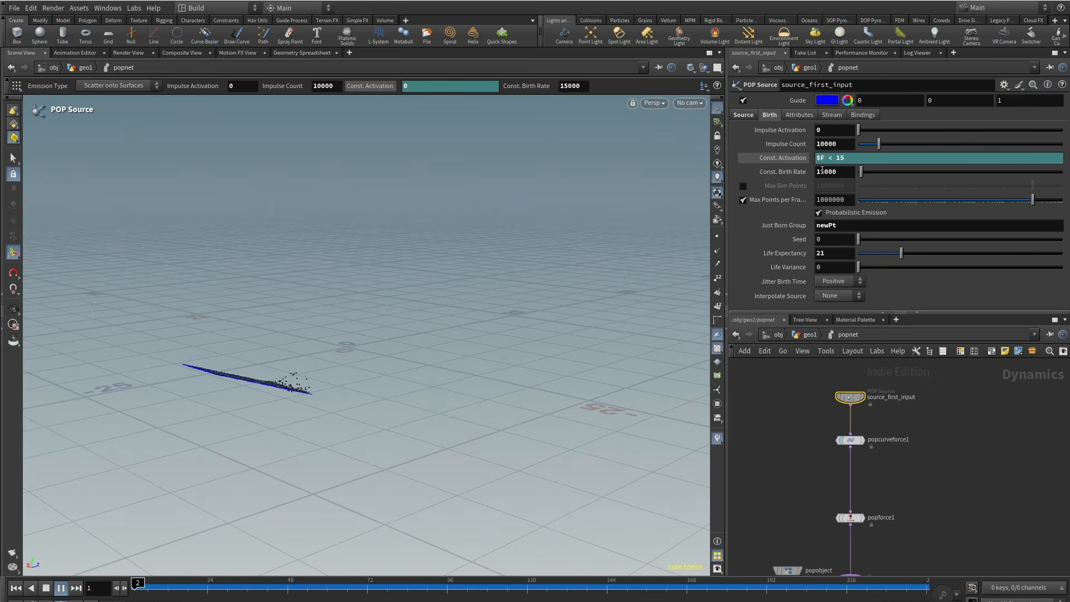
{"action": "left_click", "coordinate": [821, 172]}
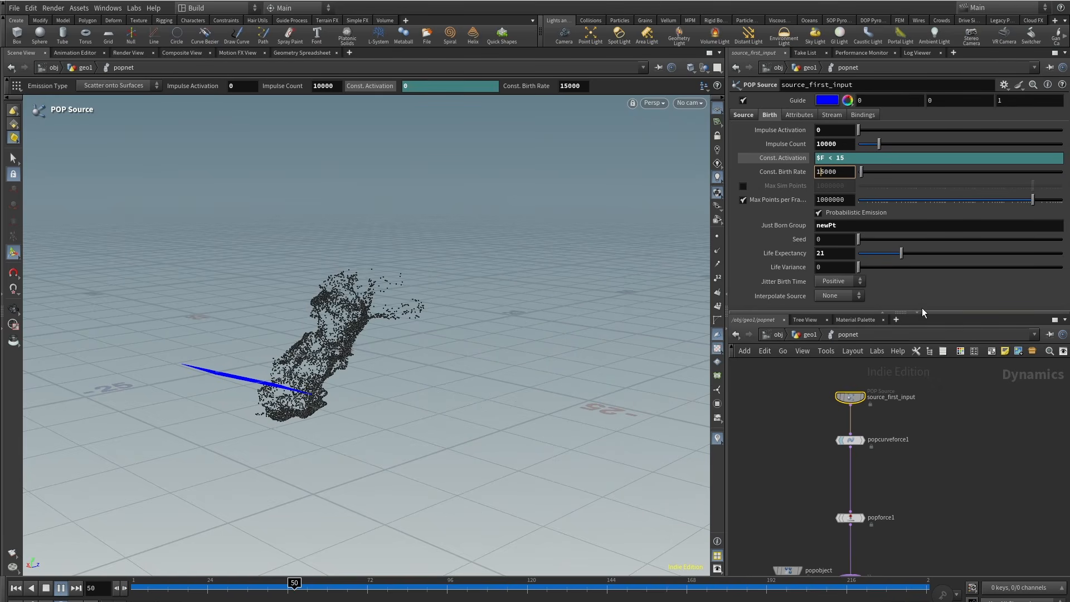
{"action": "type", "text": "1"}
{"action": "key", "text": "Return"}
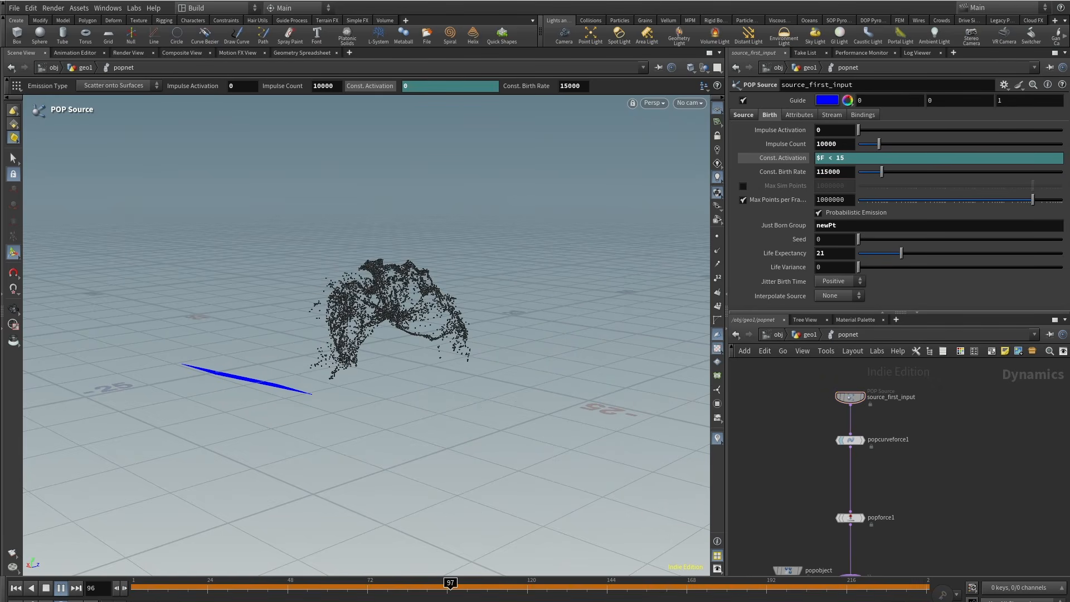
{"action": "left_click", "coordinate": [46, 589]}
{"action": "left_click", "coordinate": [61, 590]}
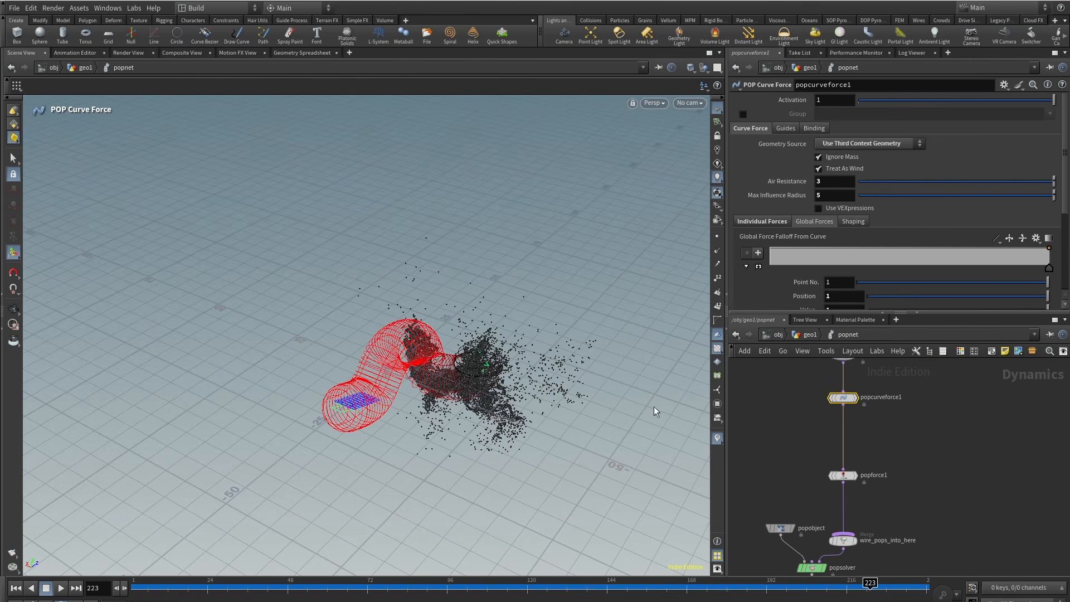
Bypass popcurveforce1 and popforce1, and move popforce1 closer beneath popcurveforce1.
{"action": "middle_click_drag", "start_coordinate": [853, 454], "coordinate": [823, 486]}
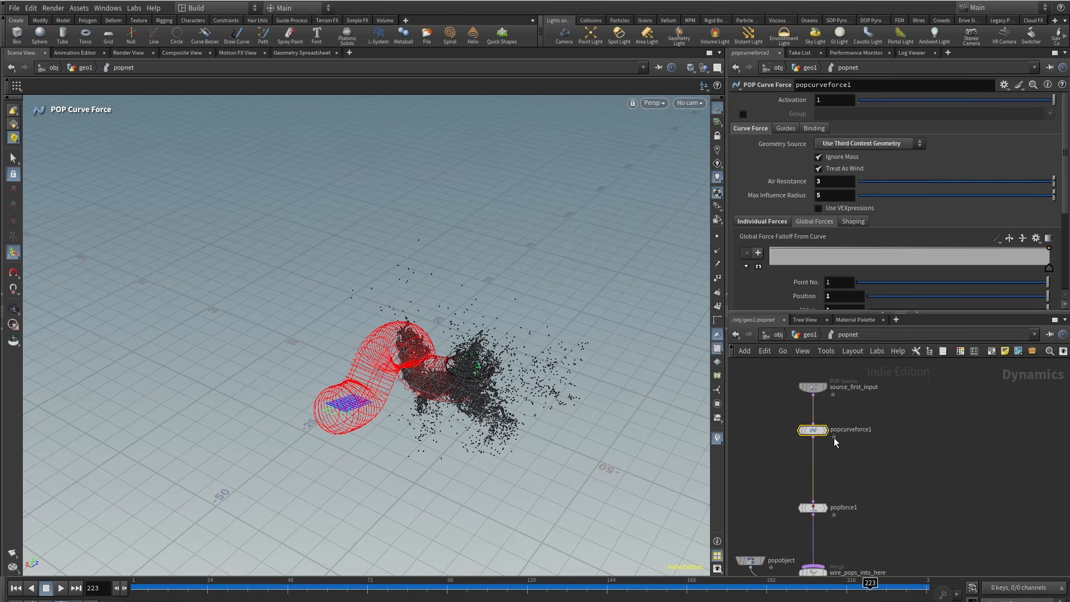
{"action": "left_click", "coordinate": [800, 416]}
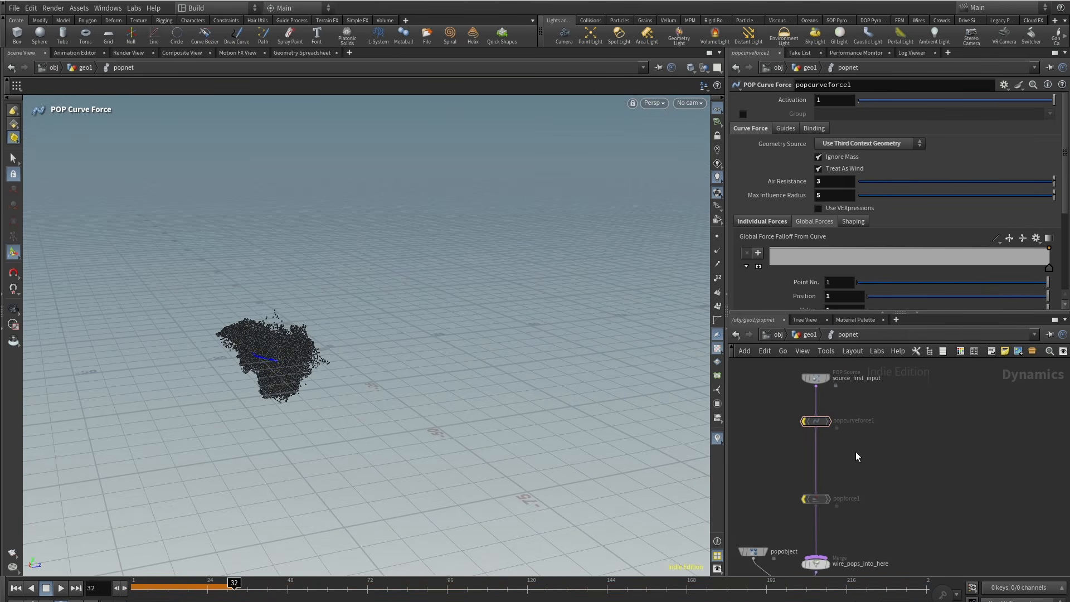
{"action": "left_click_drag", "start_coordinate": [823, 505], "coordinate": [820, 461]}
Add a POP Attract node to the wire between popforce1 and the wire_pops_into_here merge.
{"action": "middle_click_drag", "start_coordinate": [848, 503], "coordinate": [847, 478]}
{"action": "key", "text": "Tab"}
{"action": "mouse_move", "coordinate": [852, 474]}
{"action": "type", "text": "popat"}
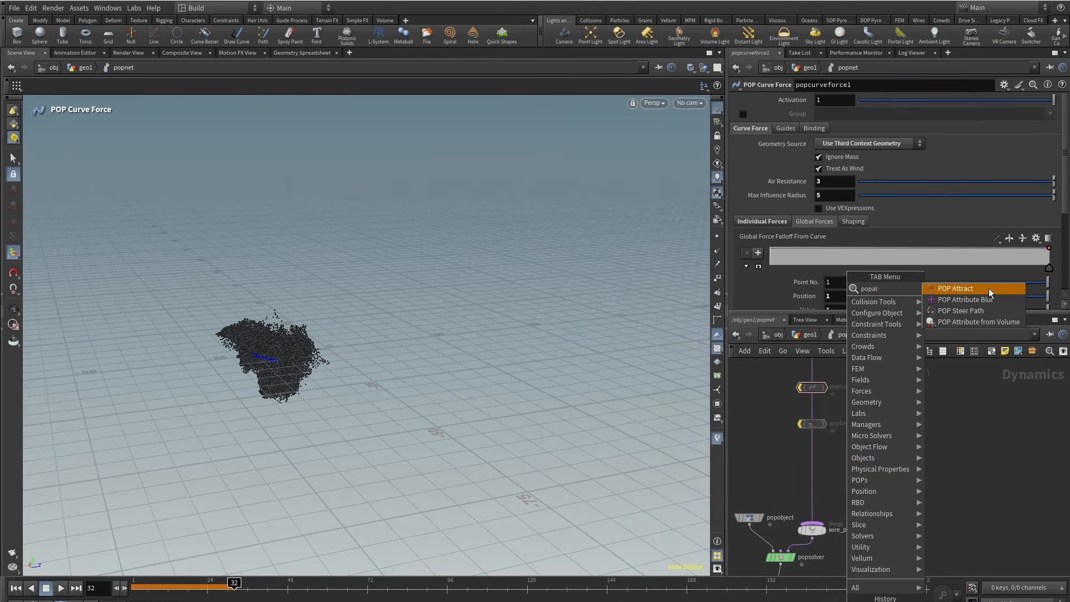
{"action": "left_click", "coordinate": [989, 289]}
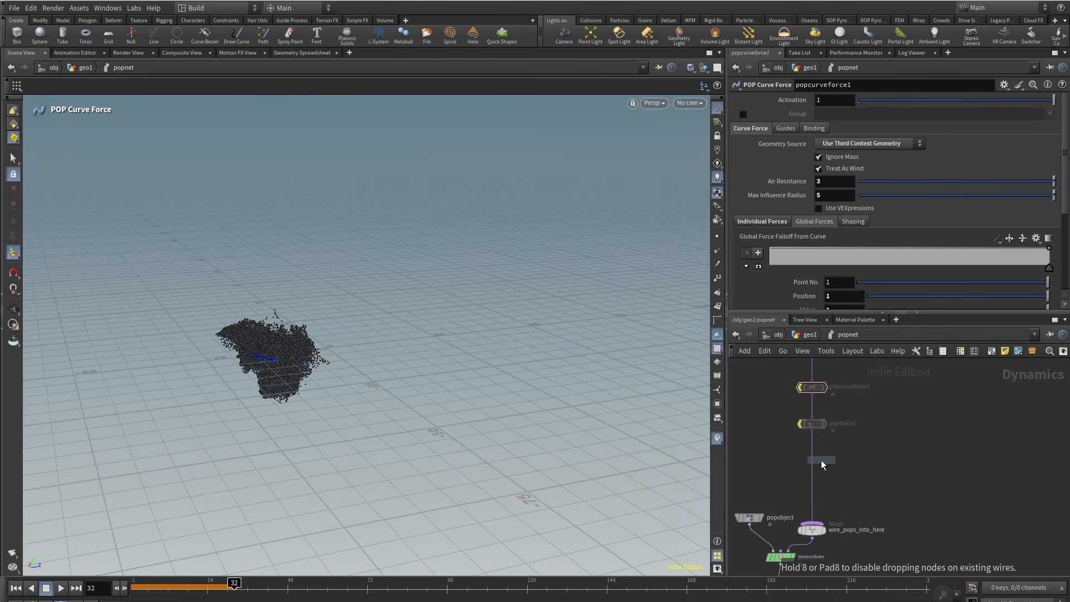
{"action": "left_click", "coordinate": [821, 461]}
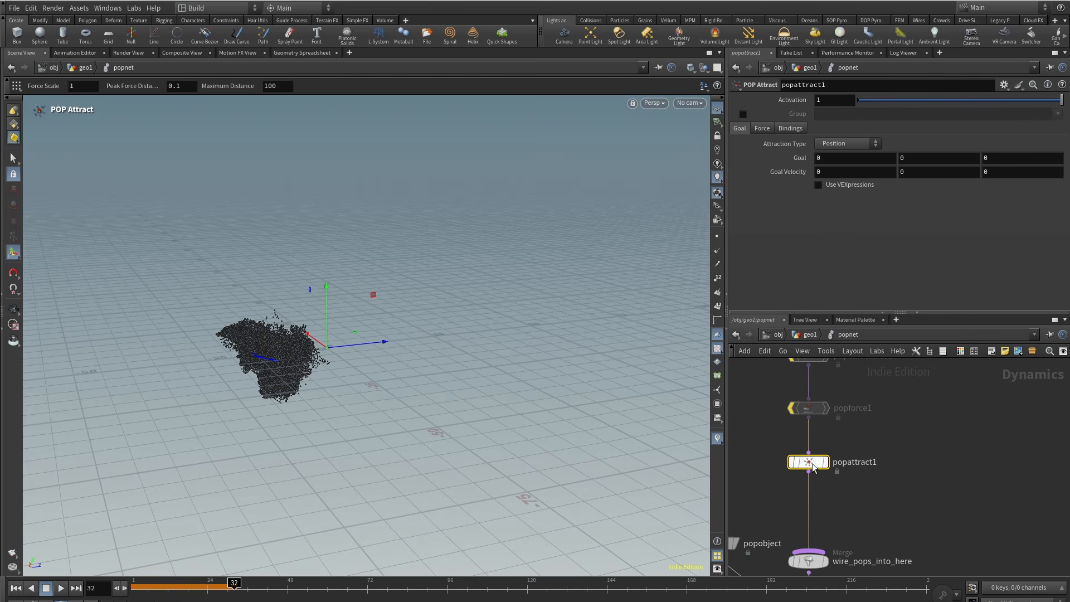
Move the POP Attract goal above and away from the grid to about -36.2, 28.3, 17.8 and replay the simulation.
{"action": "left_click_drag", "start_coordinate": [475, 357], "coordinate": [532, 179], "text": "alt"}
{"action": "left_click_drag", "start_coordinate": [496, 193], "coordinate": [380, 254], "text": "alt"}
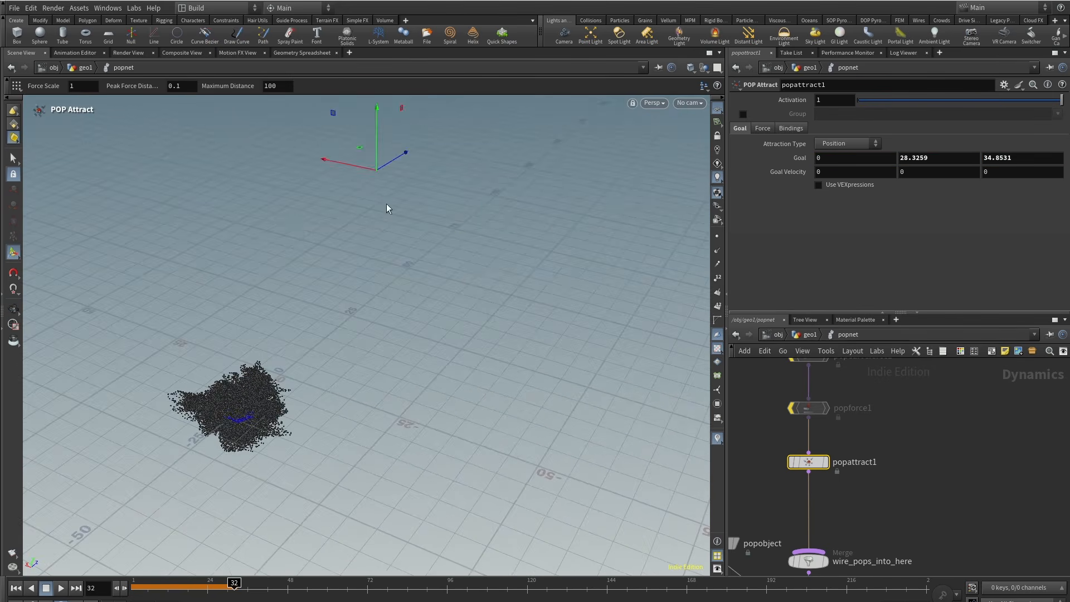
{"action": "left_click_drag", "start_coordinate": [359, 152], "coordinate": [497, 274]}
{"action": "left_click_drag", "start_coordinate": [466, 351], "coordinate": [368, 435], "text": "alt"}
{"action": "left_click_drag", "start_coordinate": [434, 289], "coordinate": [552, 244]}
{"action": "left_click_drag", "start_coordinate": [458, 347], "coordinate": [425, 251], "text": "alt"}
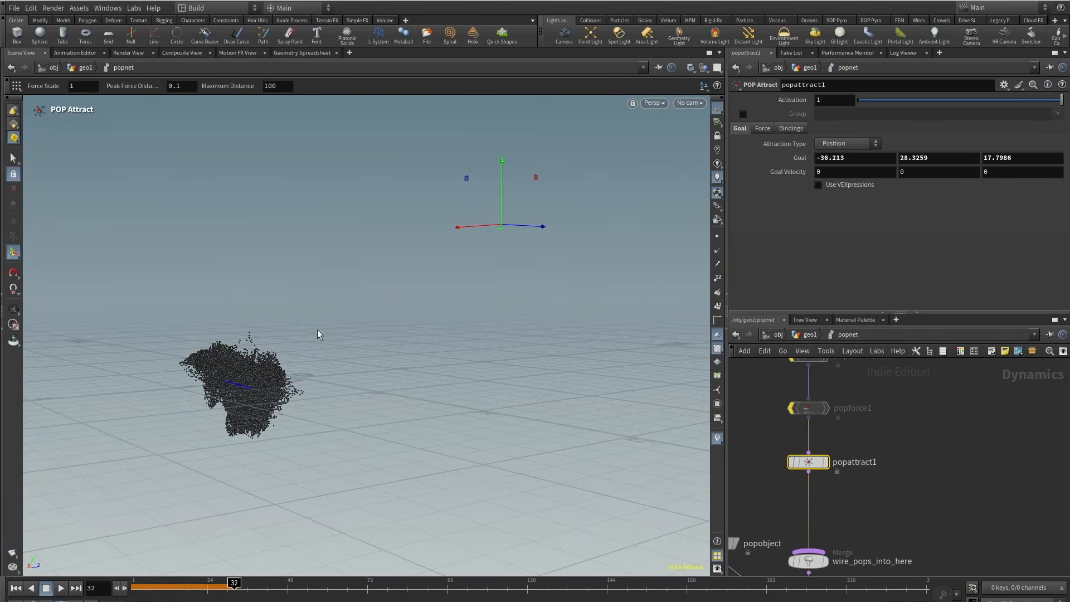
{"action": "left_click_drag", "start_coordinate": [169, 595], "coordinate": [84, 595]}
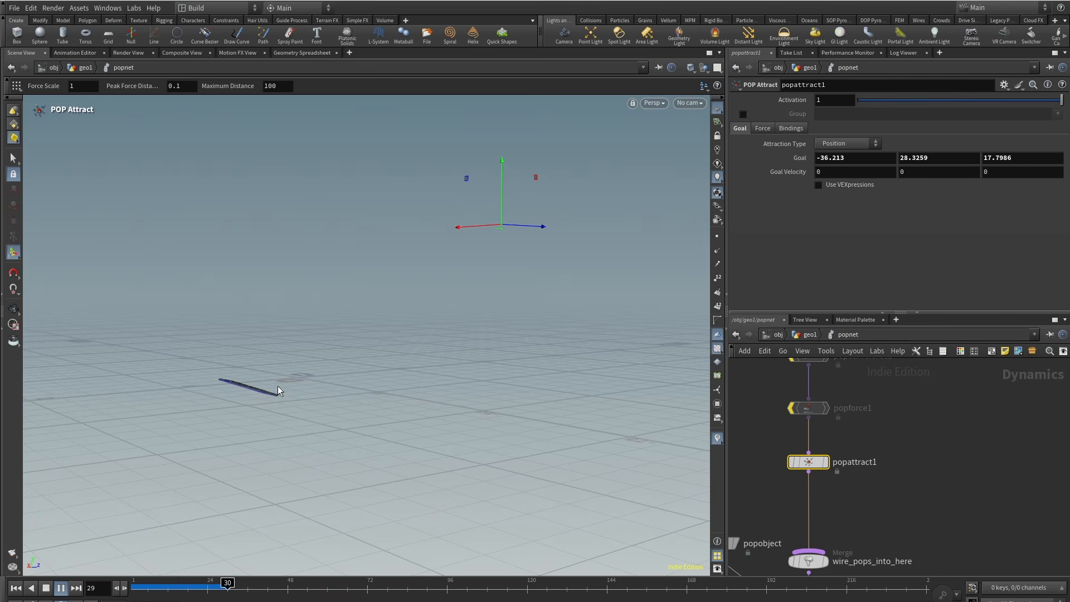
{"action": "mouse_move", "coordinate": [277, 386]}
{"action": "left_mouse_down", "text": "alt"}
{"action": "mouse_move", "coordinate": [306, 425]}
{"action": "mouse_move", "coordinate": [249, 402]}
{"action": "mouse_move", "coordinate": [277, 390]}
{"action": "mouse_move", "coordinate": [268, 387]}
{"action": "left_mouse_up", "text": "alt"}
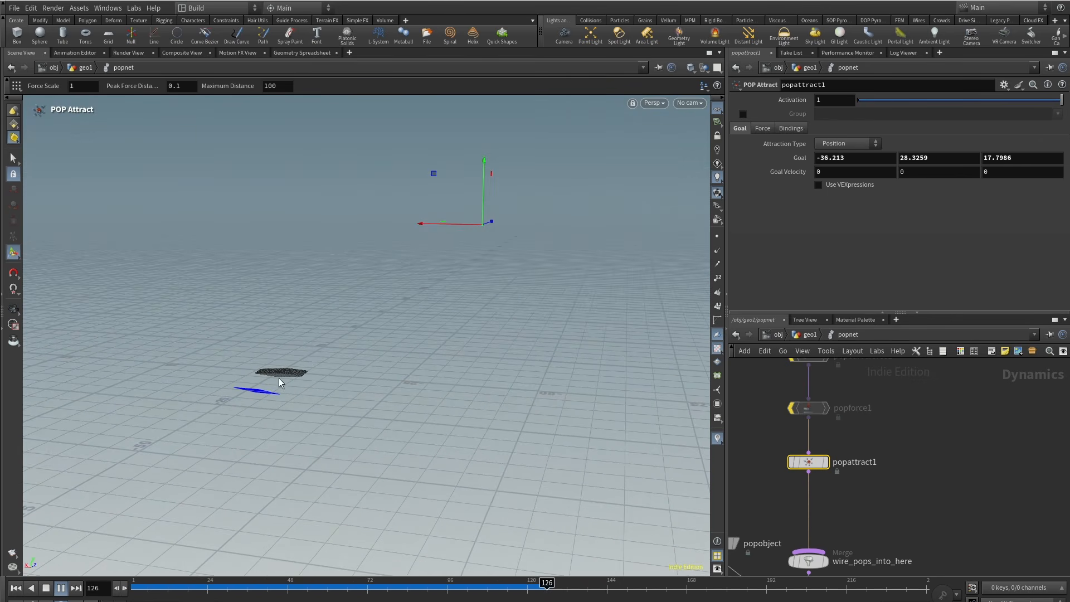
Remove the Const. Activation expression on source_first_input, leaving it at 1, and replay from the first frame.
{"action": "middle_click_drag", "start_coordinate": [937, 397], "coordinate": [963, 554]}
{"action": "left_click_drag", "start_coordinate": [913, 489], "coordinate": [797, 436]}
{"action": "right_click", "coordinate": [798, 158]}
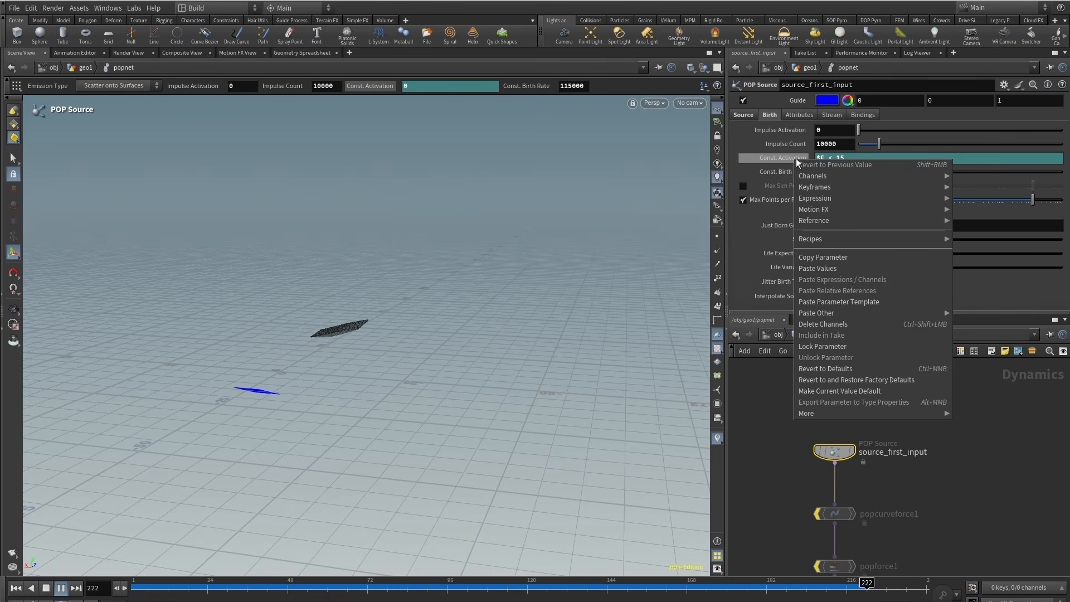
{"action": "left_click", "coordinate": [836, 321]}
{"action": "left_click_drag", "start_coordinate": [851, 164], "coordinate": [795, 161]}
{"action": "type", "text": "1"}
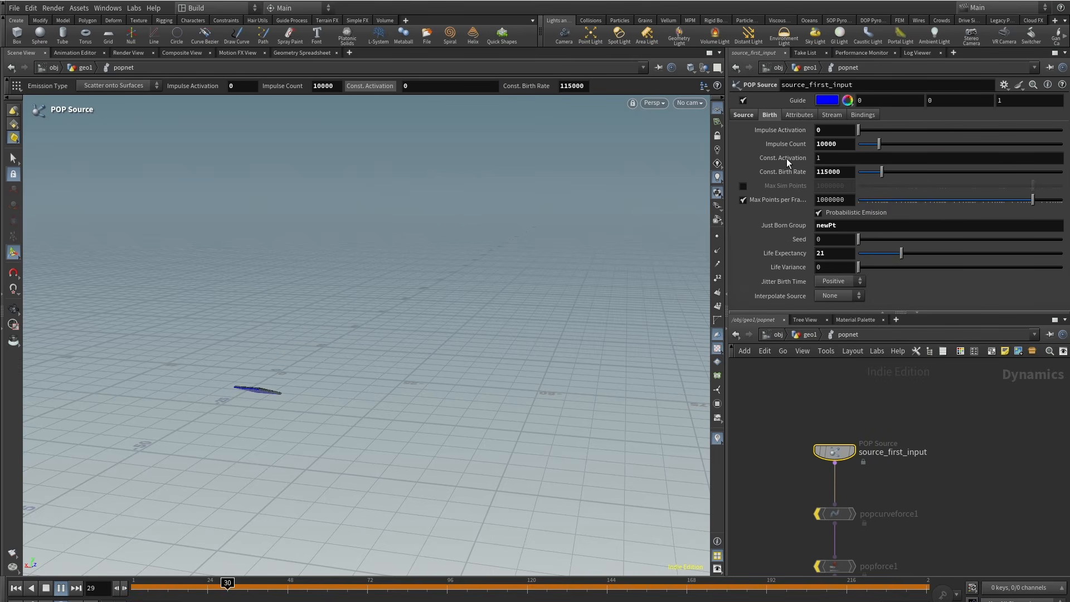
{"action": "key", "text": "Return"}
{"action": "left_click", "coordinate": [17, 589]}
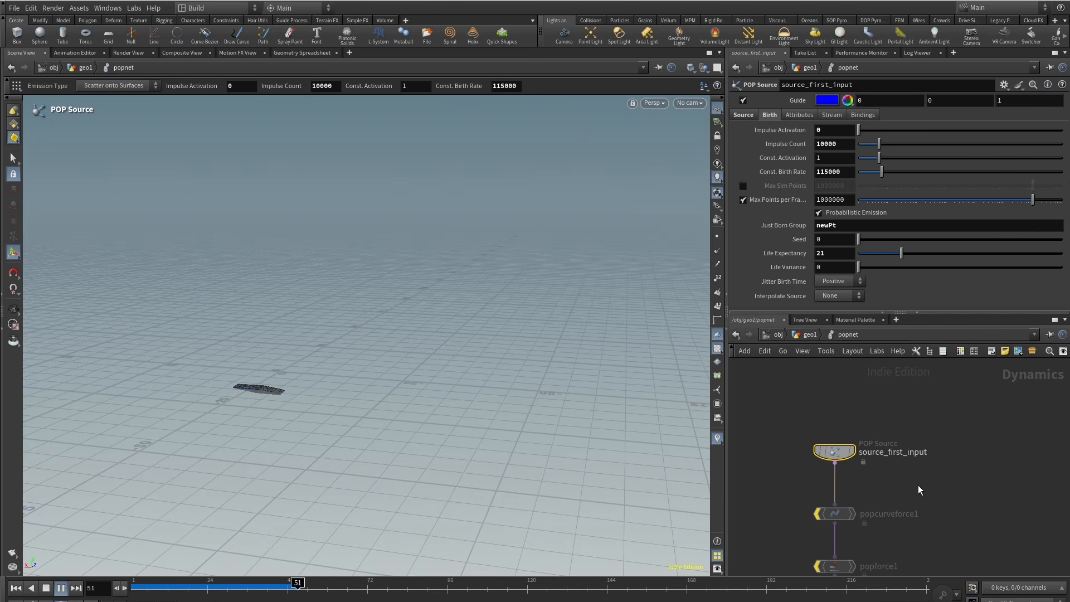
Show the force settings of popattract1 and examine how the continuous particle stream moves towards the goal.
{"action": "middle_click_drag", "start_coordinate": [903, 568], "coordinate": [901, 473]}
{"action": "left_click_drag", "start_coordinate": [902, 473], "coordinate": [778, 530]}
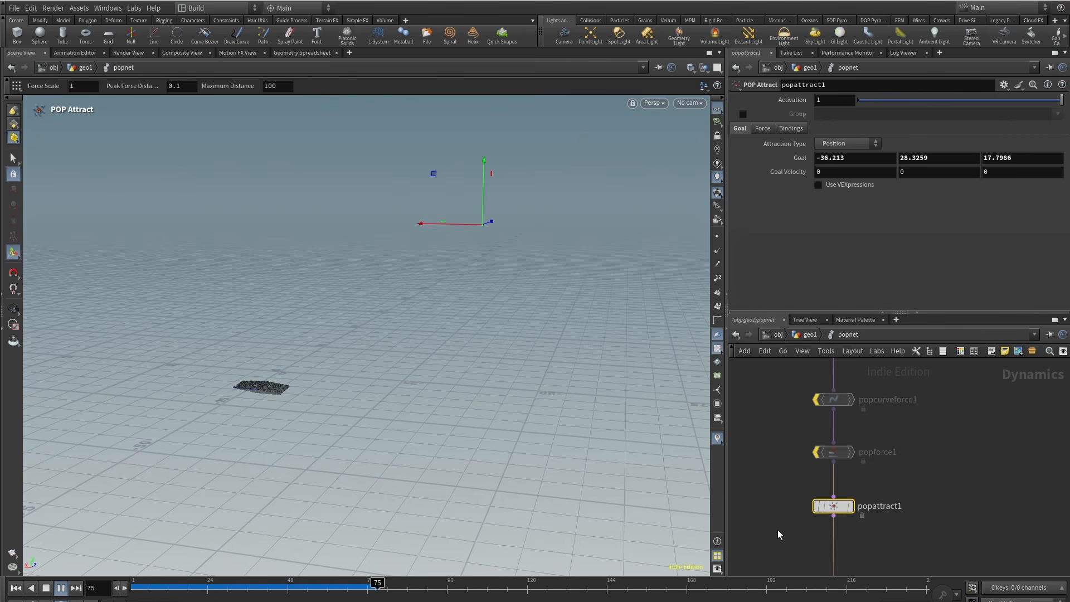
{"action": "left_click", "coordinate": [764, 129]}
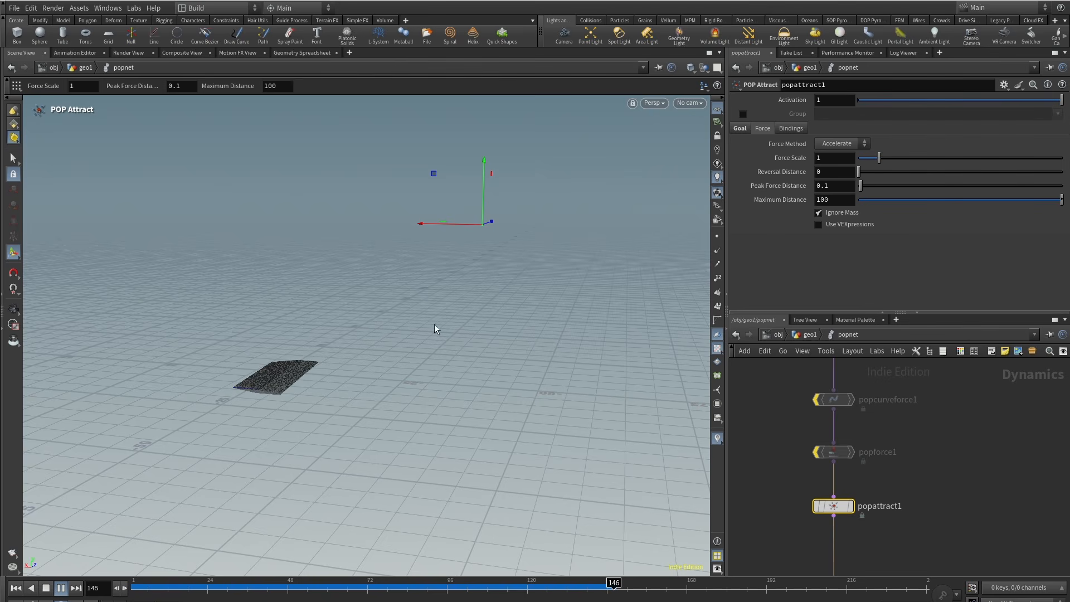
{"action": "left_click_drag", "start_coordinate": [434, 325], "coordinate": [341, 345], "text": "alt"}
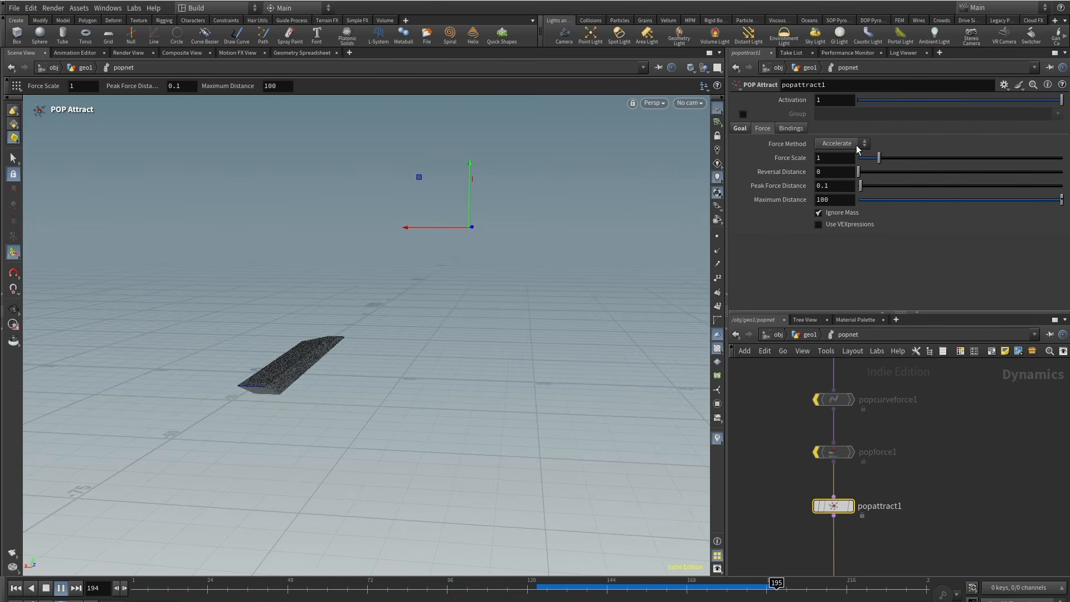
Set the Const. Birth Rate on source_first_input to 15000, reselect popattract1, and replay from the first frame.
{"action": "middle_click_drag", "start_coordinate": [948, 433], "coordinate": [958, 505]}
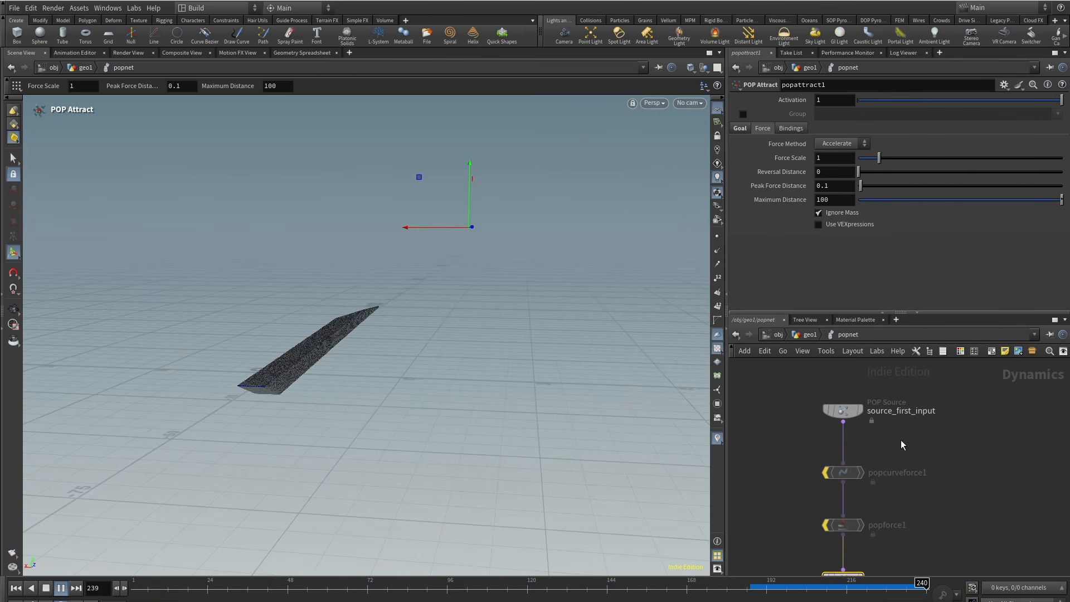
{"action": "left_click", "coordinate": [843, 410]}
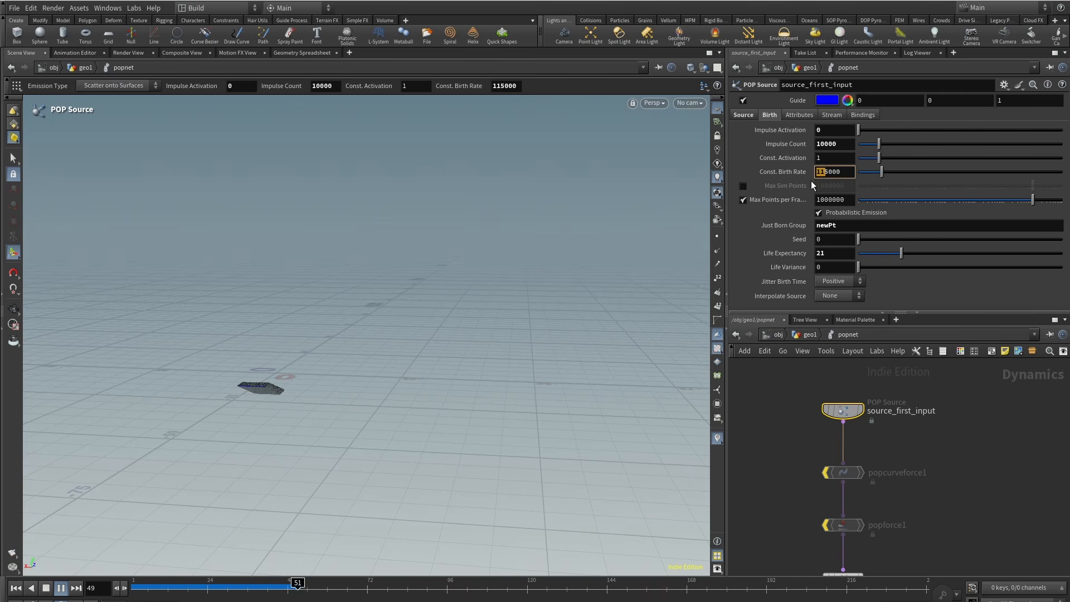
{"action": "type", "text": "1"}
{"action": "left_click", "coordinate": [1003, 444]}
{"action": "middle_click_drag", "start_coordinate": [934, 498], "coordinate": [903, 375]}
{"action": "scroll", "coordinate": [914, 375], "scroll_direction": "down", "scroll_amount": 1}
{"action": "left_click", "coordinate": [829, 444]}
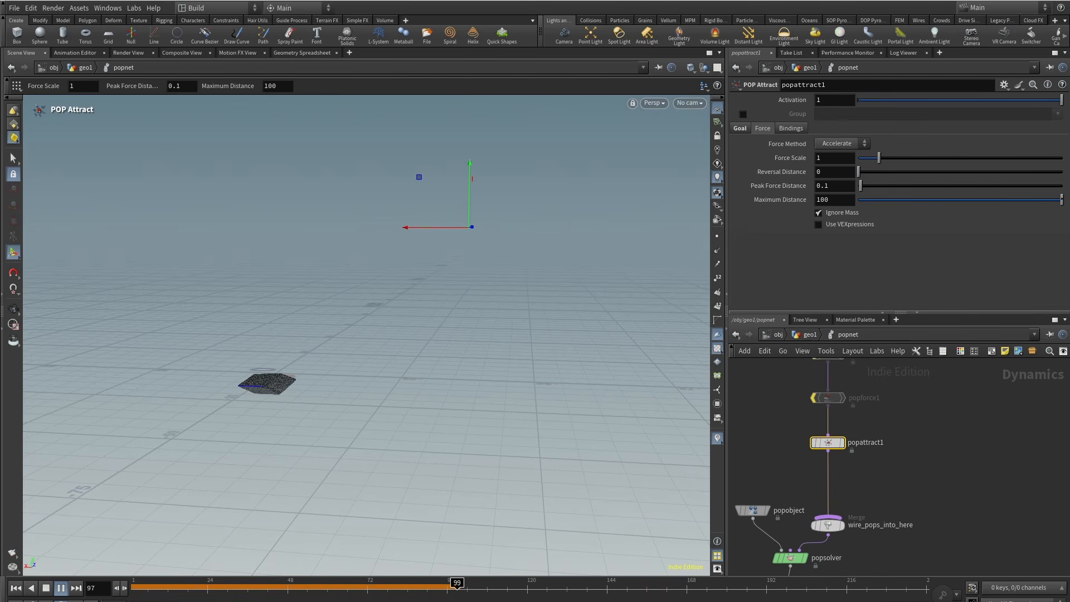
{"action": "key", "text": "ctrl+Up"}
{"action": "left_click", "coordinate": [63, 591]}
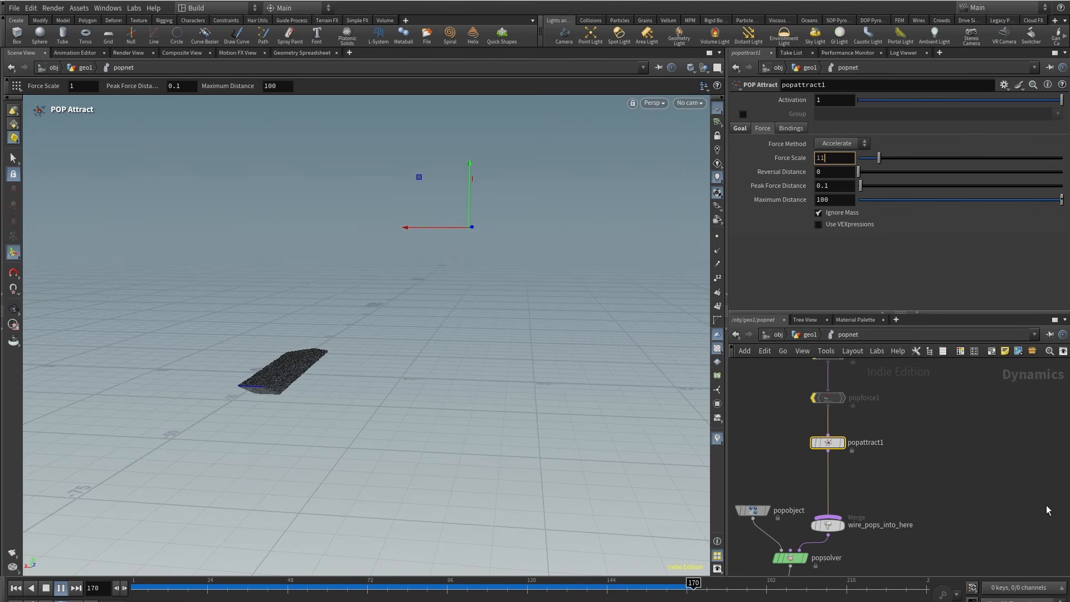
Set the Force Scale of popattract1 to 11 and examine from farther away how the particles overshoot the goal.
{"action": "type", "text": "1"}
{"action": "key", "text": "Return"}
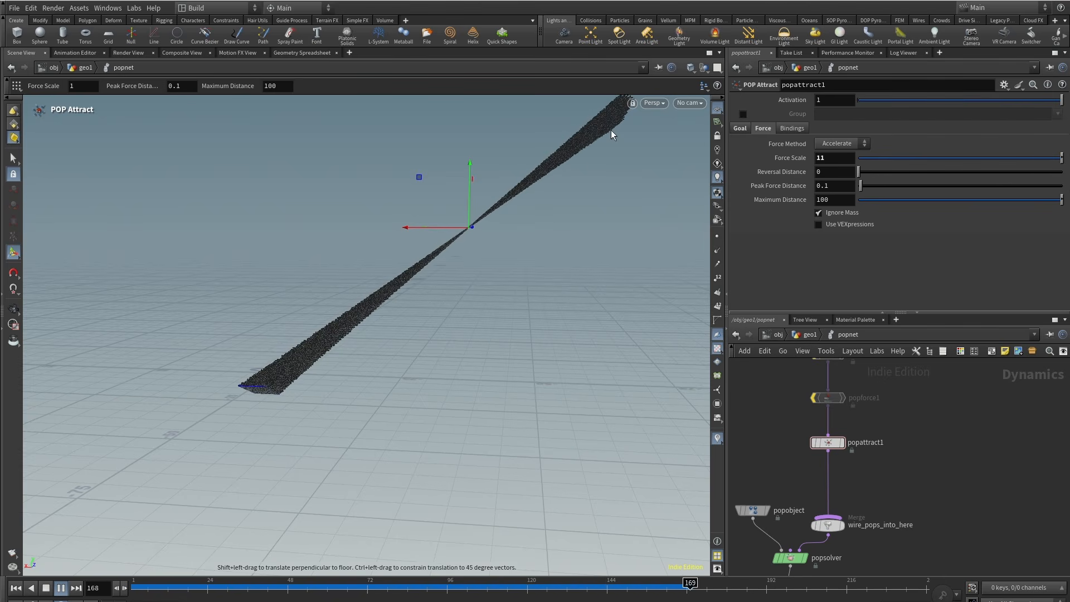
{"action": "key", "text": "Escape"}
{"action": "right_click_drag", "start_coordinate": [518, 209], "coordinate": [491, 337], "text": "alt"}
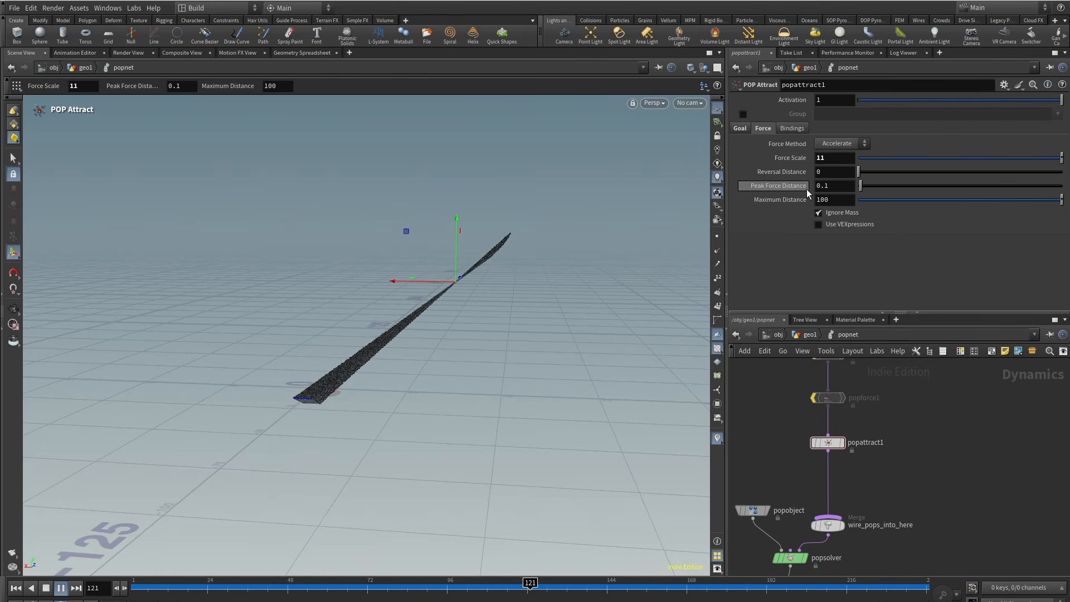
Try a Peak Force Distance of 100 on popattract1 and replay the simulation.
{"action": "left_click", "coordinate": [847, 186]}
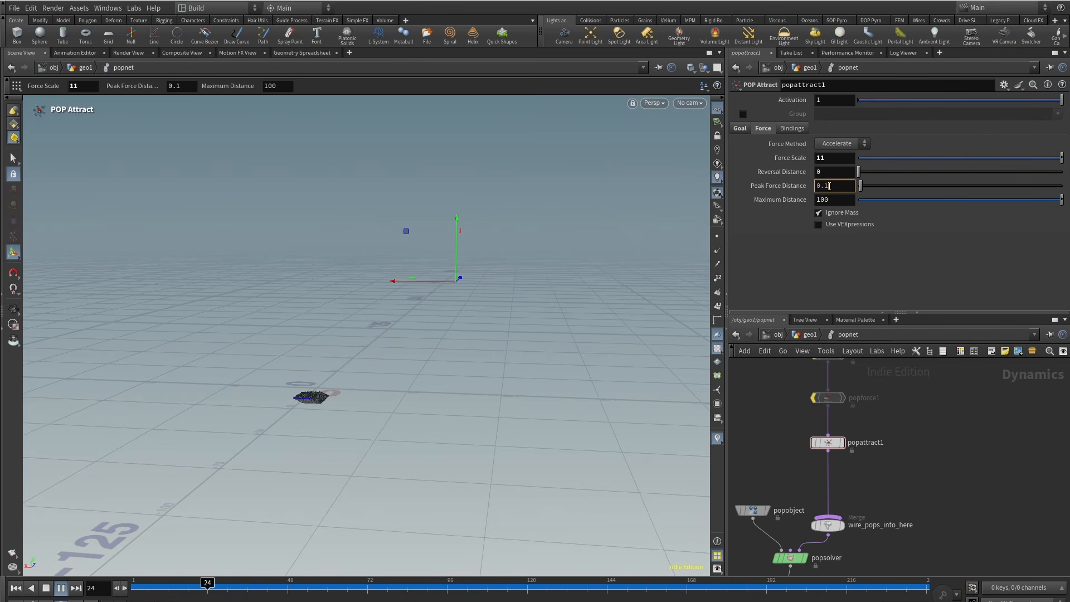
{"action": "type", "text": "100"}
{"action": "key", "text": "Return"}
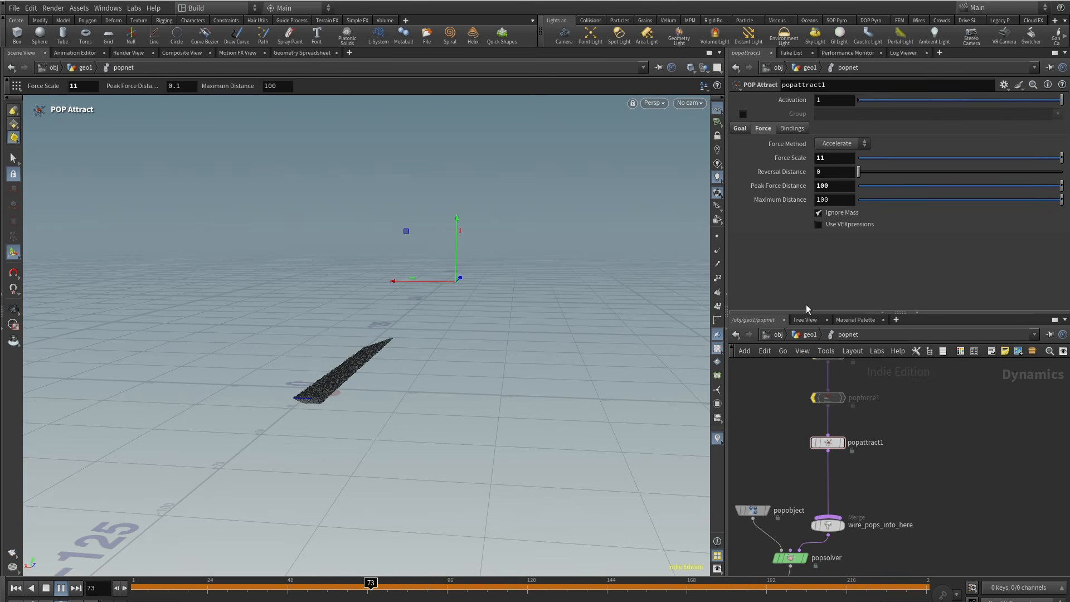
{"action": "left_click", "coordinate": [45, 587]}
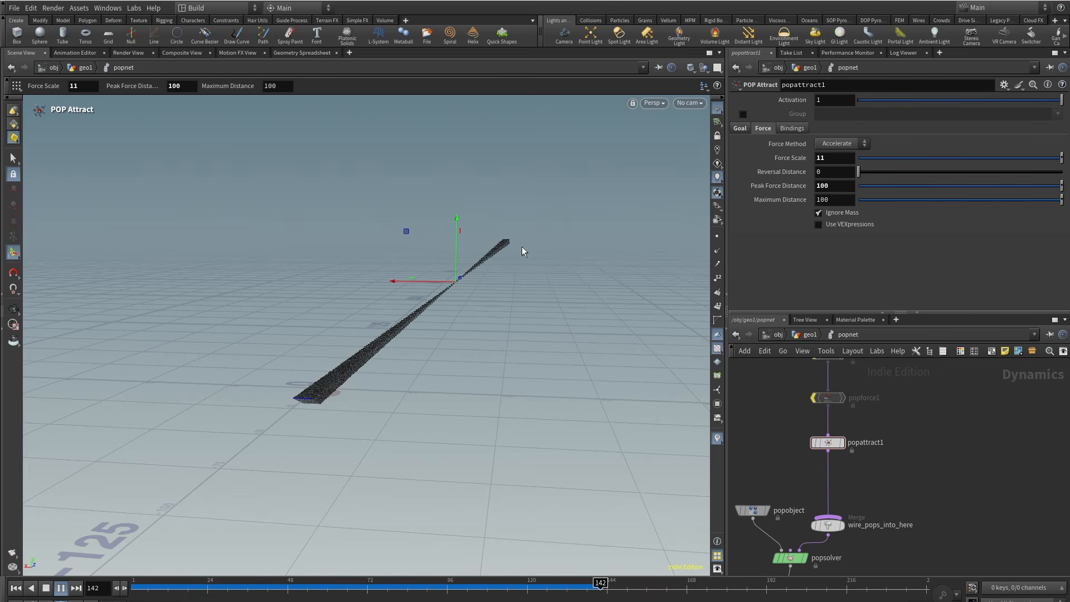
Try a Peak Force Distance of 1 and a Maximum Distance of 10 on popattract1 and replay the simulation.
{"action": "left_click", "coordinate": [837, 186]}
{"action": "key", "text": "BackSpace"}
{"action": "key", "text": "BackSpace"}
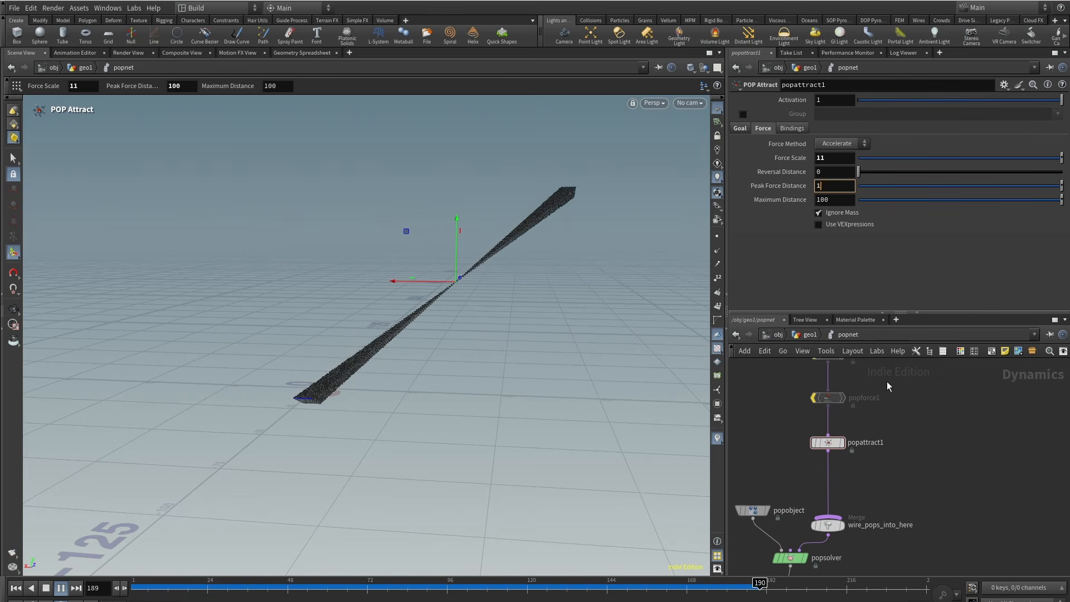
{"action": "key", "text": "Tab"}
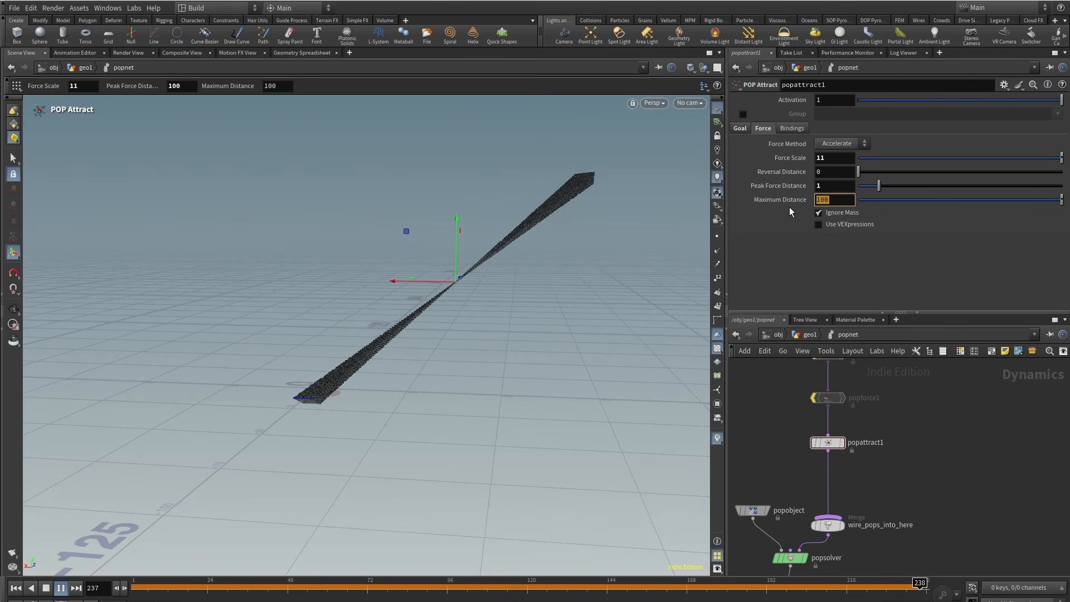
{"action": "type", "text": "10"}
{"action": "key", "text": "Return"}
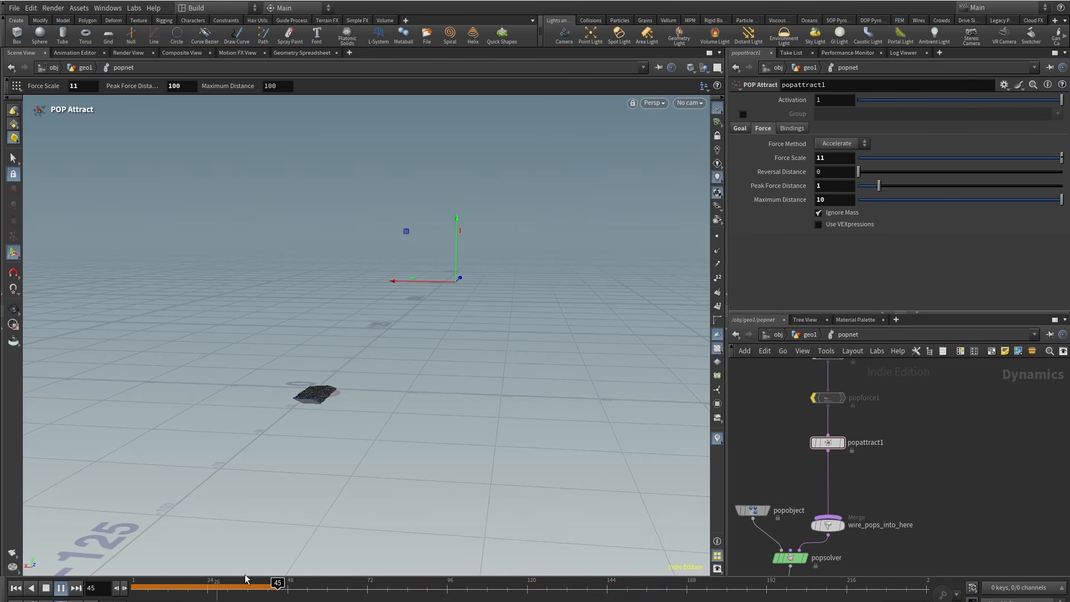
{"action": "left_click", "coordinate": [44, 588]}
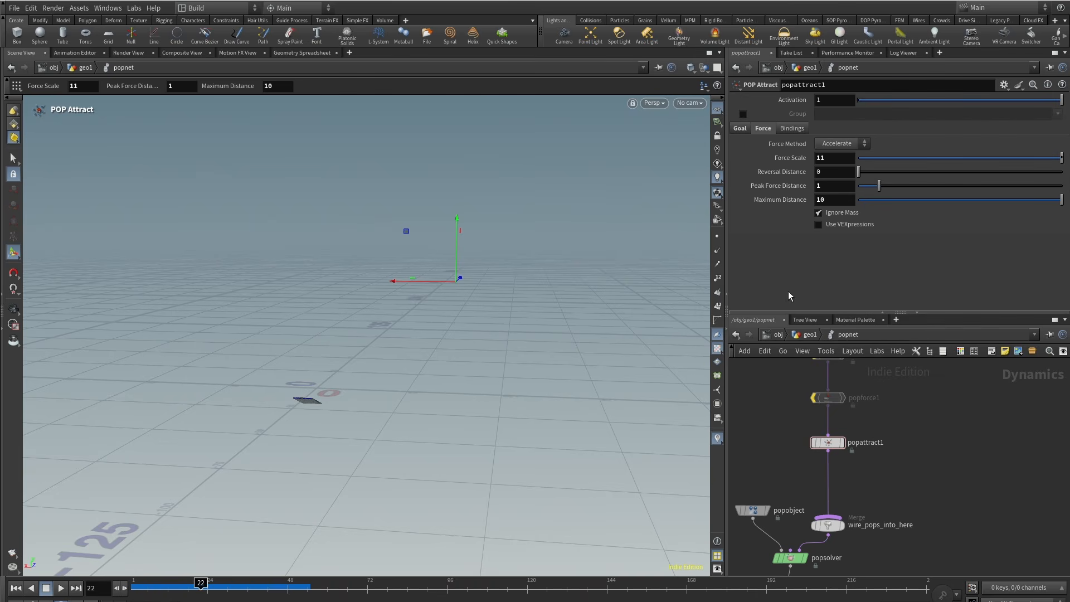
Try Maximum Distance values of 20 and 50 on popattract1, settle on 80, and examine the replayed particle stream.
{"action": "key", "text": "Return"}
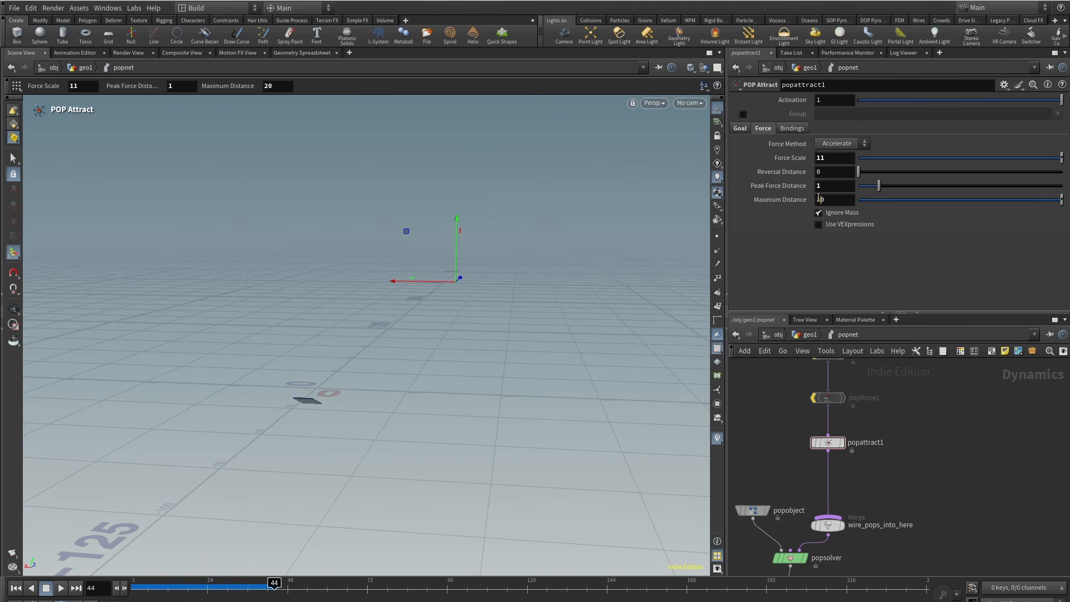
{"action": "left_click", "coordinate": [16, 589]}
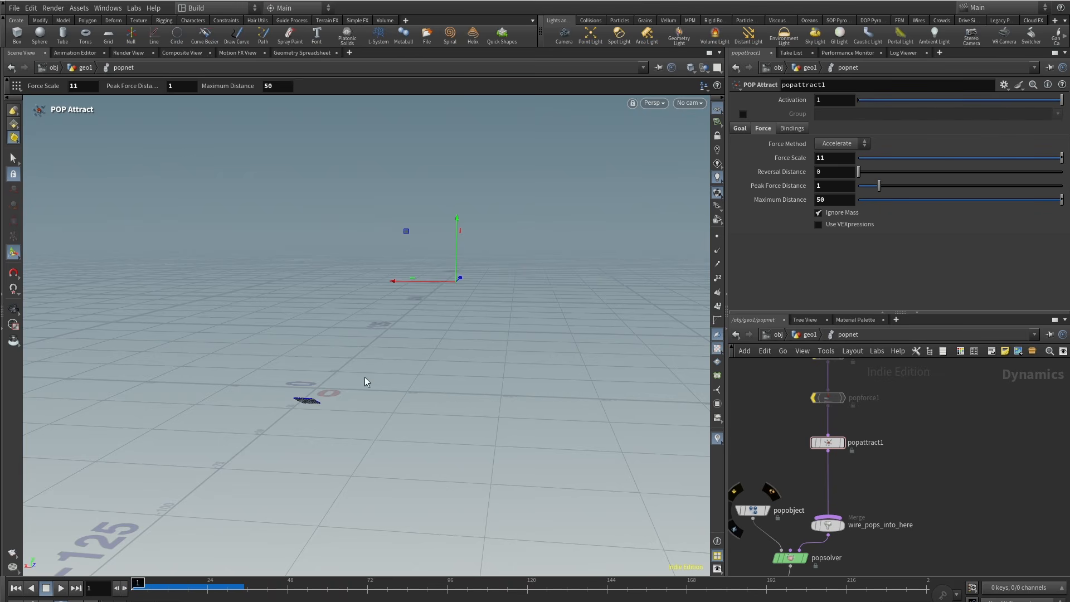
{"action": "key", "text": "Escape"}
{"action": "mouse_move", "coordinate": [365, 382]}
{"action": "left_mouse_down"}
{"action": "mouse_move", "coordinate": [390, 466]}
{"action": "mouse_move", "coordinate": [378, 389]}
{"action": "left_mouse_up"}
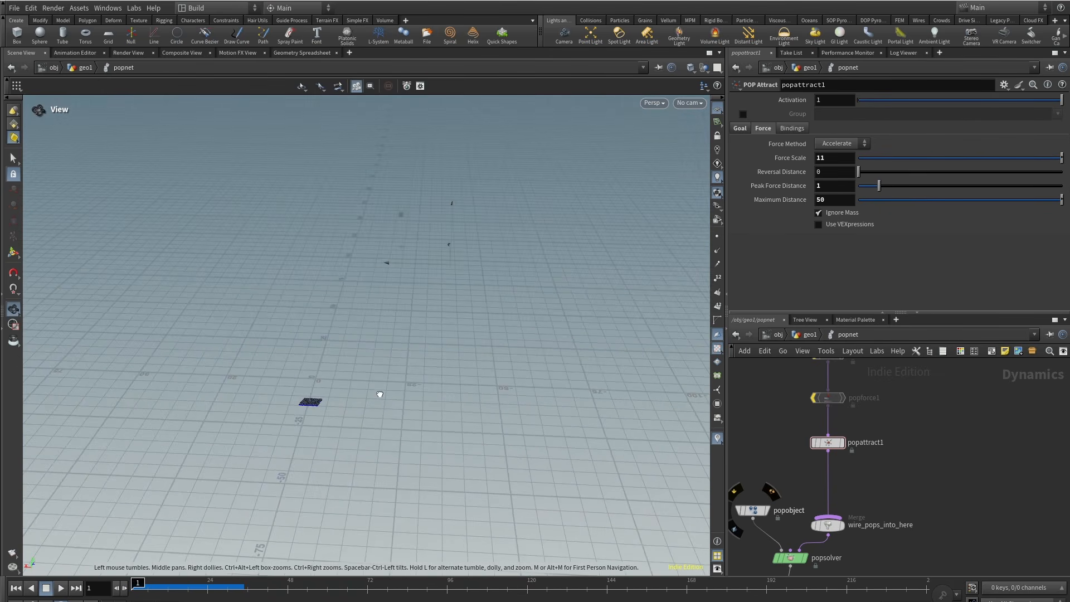
{"action": "key", "text": "Return"}
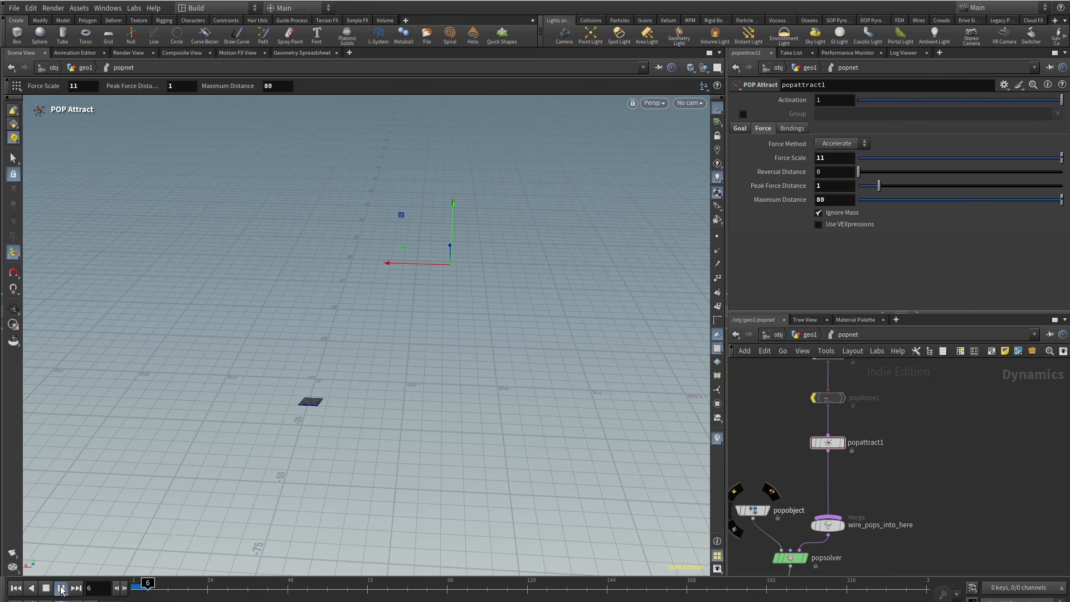
{"action": "left_click_drag", "start_coordinate": [330, 325], "coordinate": [303, 310], "text": "alt"}
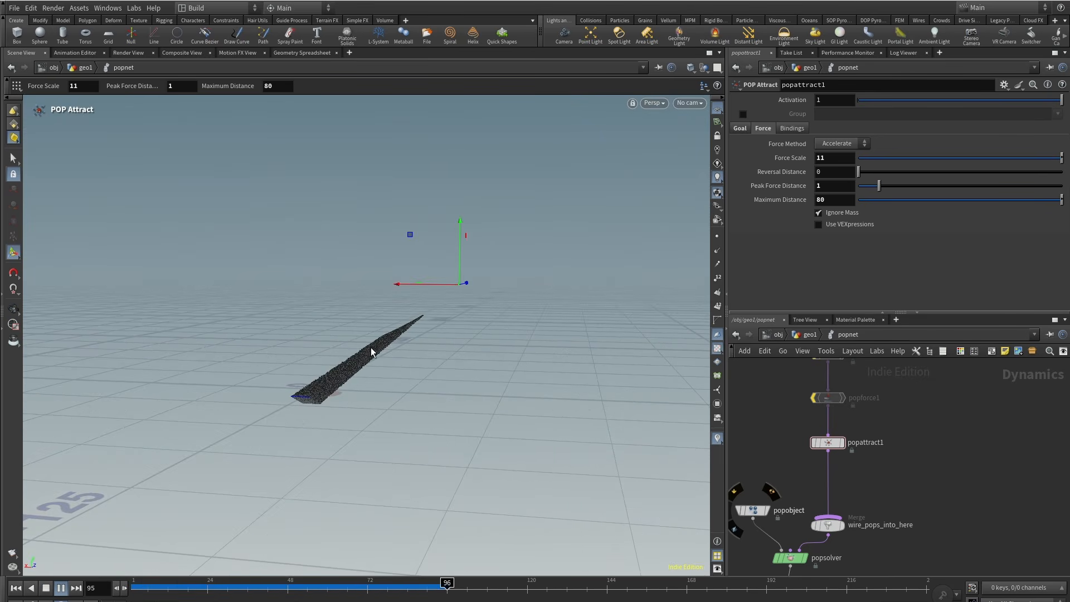
{"action": "left_click_drag", "start_coordinate": [484, 260], "coordinate": [473, 288], "text": "alt"}
Set the Peak Force Distance of popattract1 to 10, examine the replay, and return to the first frame.
{"action": "left_click", "coordinate": [845, 186]}
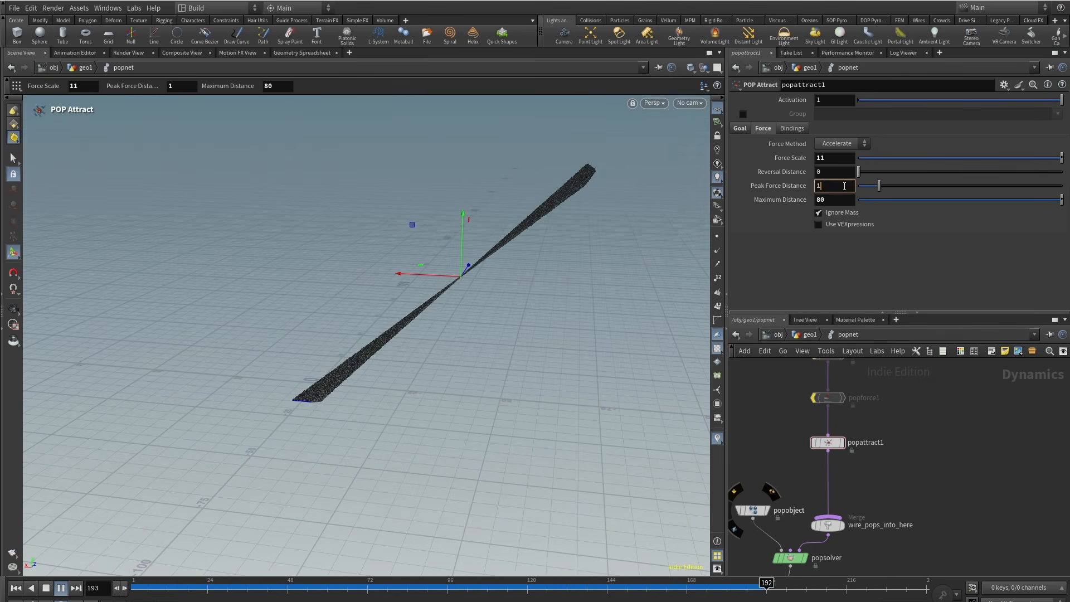
{"action": "type", "text": "0"}
{"action": "key", "text": "Return"}
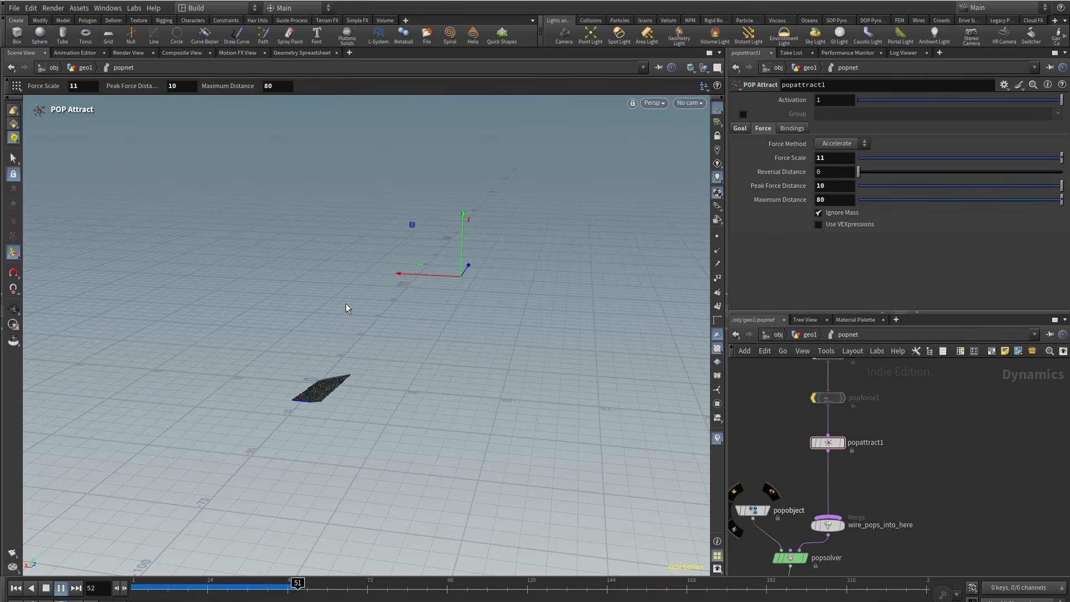
{"action": "left_click_drag", "start_coordinate": [386, 388], "coordinate": [404, 351], "text": "alt"}
{"action": "left_click_drag", "start_coordinate": [475, 322], "coordinate": [478, 388], "text": "alt"}
{"action": "left_click", "coordinate": [16, 589]}
Move the popattract1 goal down and across to the middle of the emitter grid.
{"action": "left_click_drag", "start_coordinate": [335, 348], "coordinate": [507, 301], "text": "alt"}
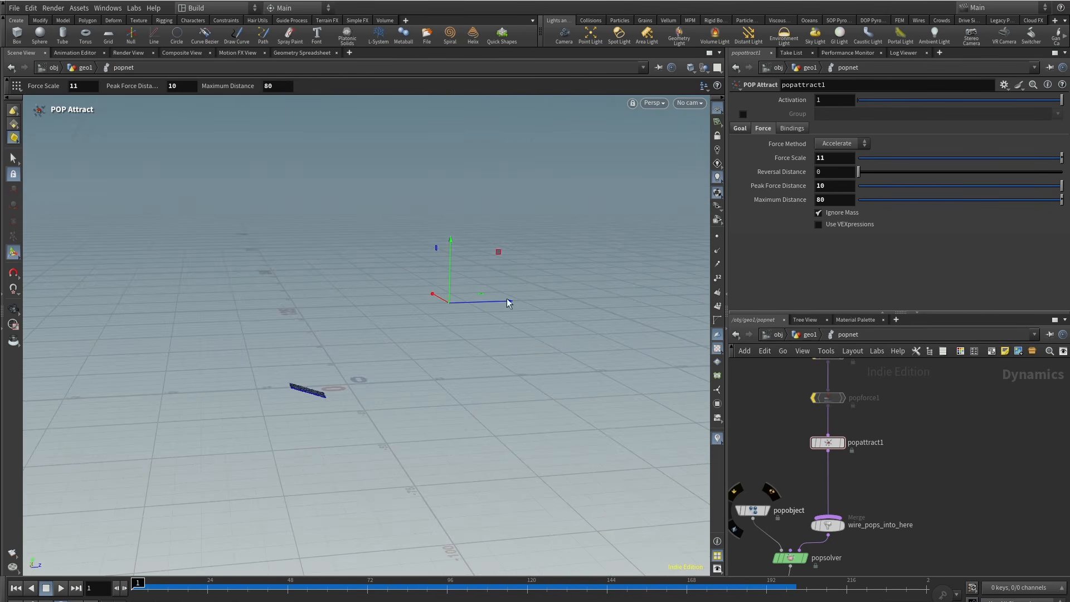
{"action": "left_click_drag", "start_coordinate": [450, 266], "coordinate": [483, 404]}
{"action": "left_click_drag", "start_coordinate": [474, 362], "coordinate": [333, 280]}
{"action": "right_click_drag", "start_coordinate": [330, 285], "coordinate": [339, 372], "text": "alt"}
{"action": "left_click_drag", "start_coordinate": [339, 372], "coordinate": [321, 341], "text": "alt"}
{"action": "left_click_drag", "start_coordinate": [329, 390], "coordinate": [330, 334], "text": "alt"}
{"action": "left_click_drag", "start_coordinate": [332, 459], "coordinate": [385, 446]}
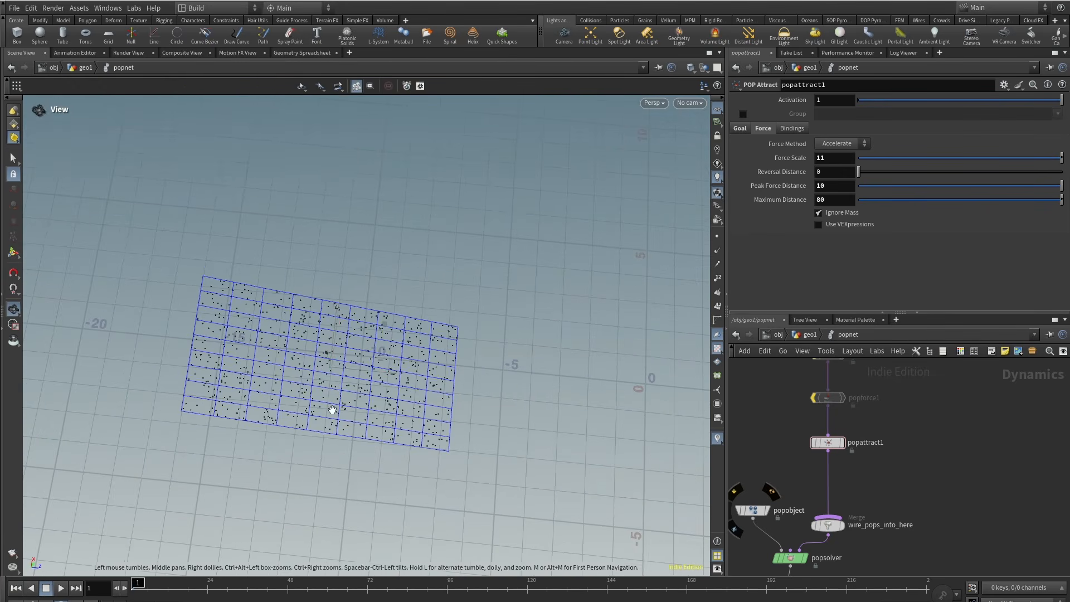
Play the simulation and examine from above how the particles behave around the goal within the grid.
{"action": "left_click_drag", "start_coordinate": [332, 410], "coordinate": [340, 279], "text": "alt"}
{"action": "left_click_drag", "start_coordinate": [328, 352], "coordinate": [380, 429], "text": "alt"}
{"action": "right_click_drag", "start_coordinate": [380, 429], "coordinate": [395, 410], "text": "alt"}
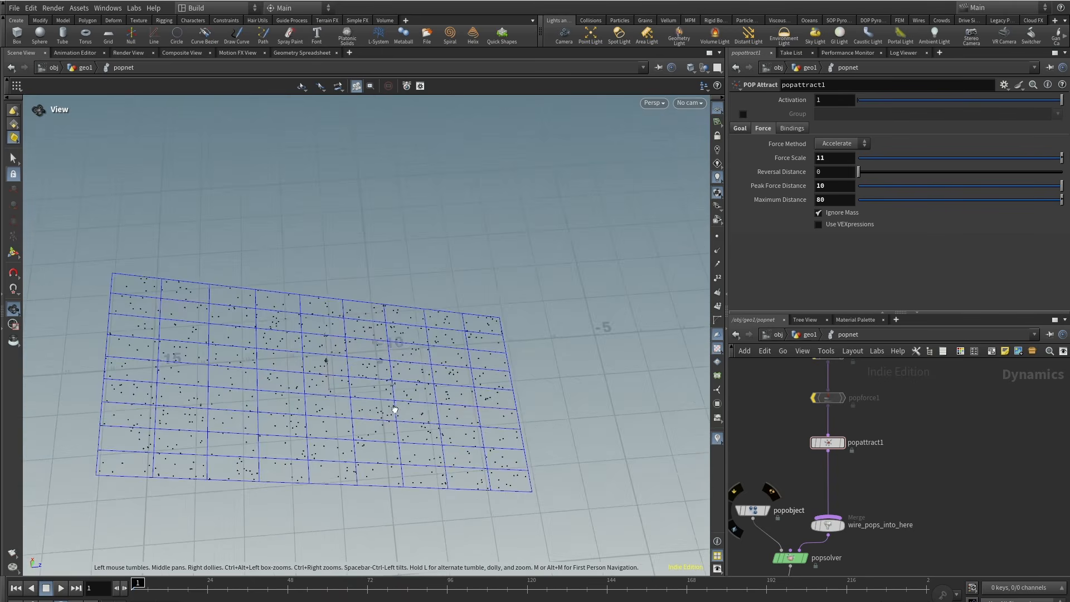
{"action": "left_click_drag", "start_coordinate": [394, 410], "coordinate": [399, 440], "text": "alt"}
{"action": "key", "text": "Return"}
{"action": "left_click", "coordinate": [61, 589]}
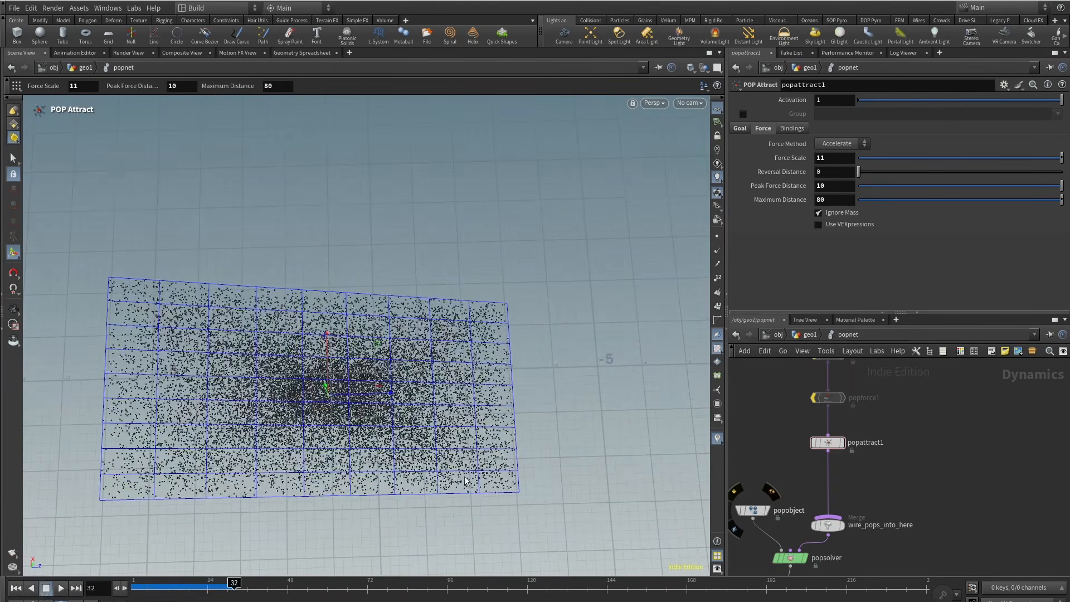
{"action": "left_click", "coordinate": [175, 583]}
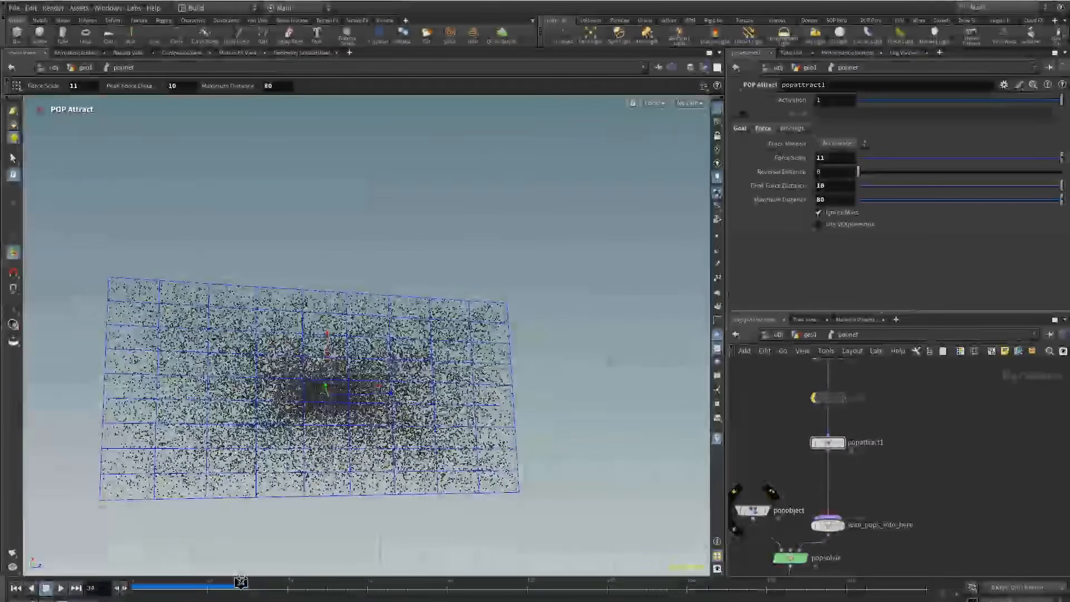
Set the Force Method of popattract1 to Follow and replay the simulation, examining the particles from the side.
{"action": "left_click", "coordinate": [852, 145]}
{"action": "left_click", "coordinate": [831, 166]}
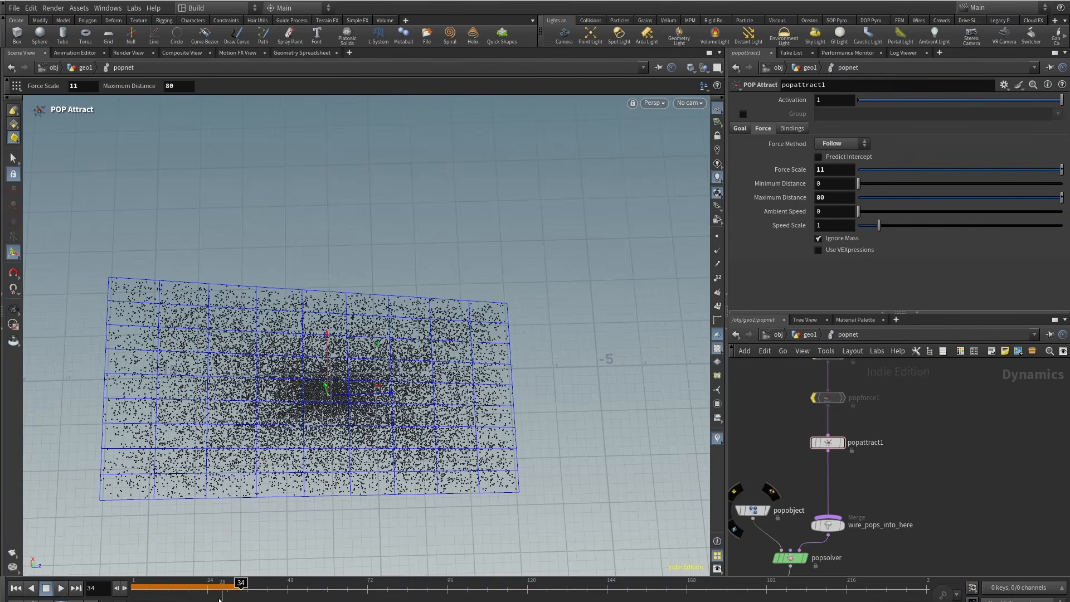
{"action": "left_click", "coordinate": [60, 589]}
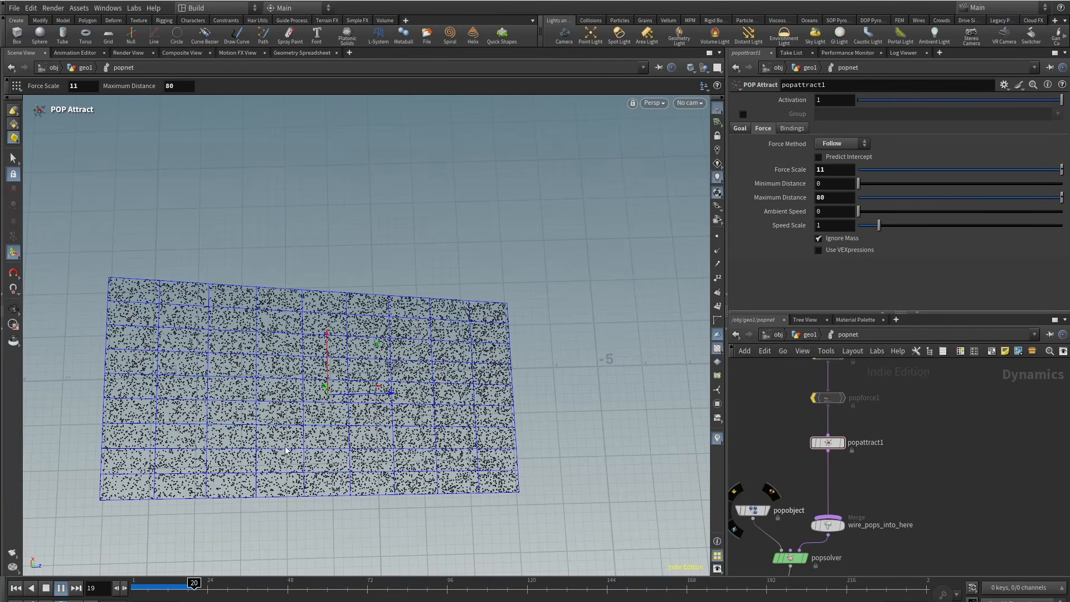
{"action": "right_click_drag", "start_coordinate": [435, 250], "coordinate": [292, 416], "text": "alt"}
{"action": "left_click_drag", "start_coordinate": [292, 415], "coordinate": [315, 270], "text": "alt"}
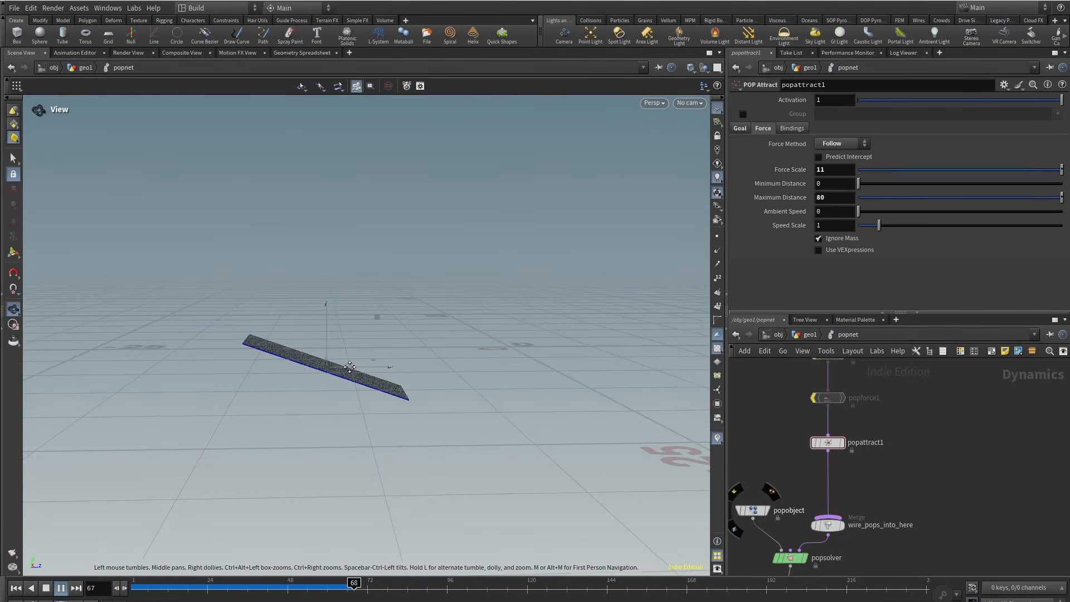
{"action": "key", "text": "Return"}
Revert the Goal of popattract1 to its defaults and set the Attraction Type to Particles.
{"action": "left_click", "coordinate": [739, 128]}
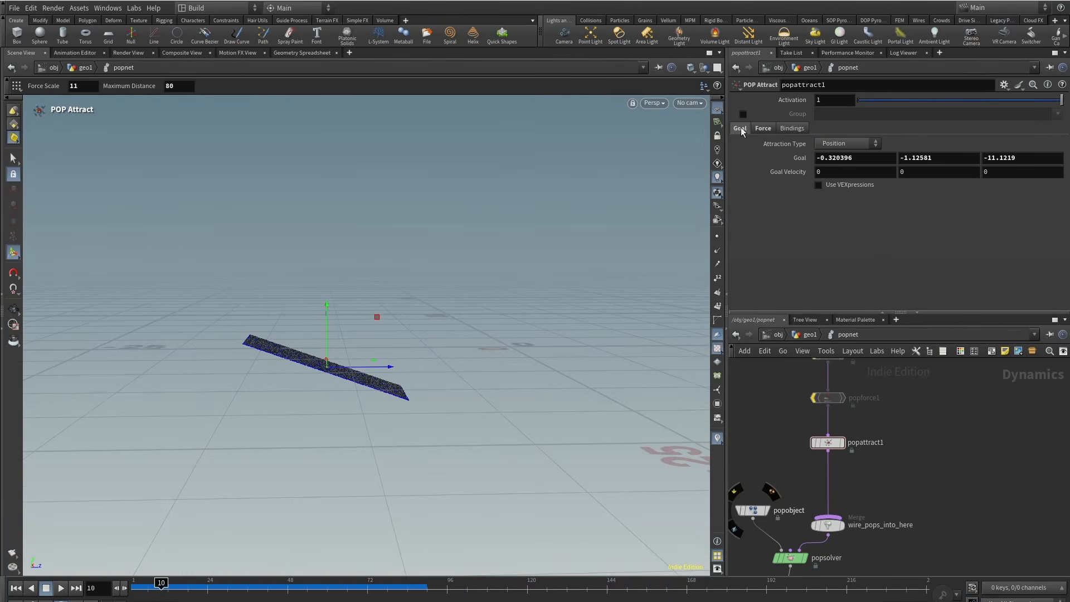
{"action": "right_click", "coordinate": [795, 160]}
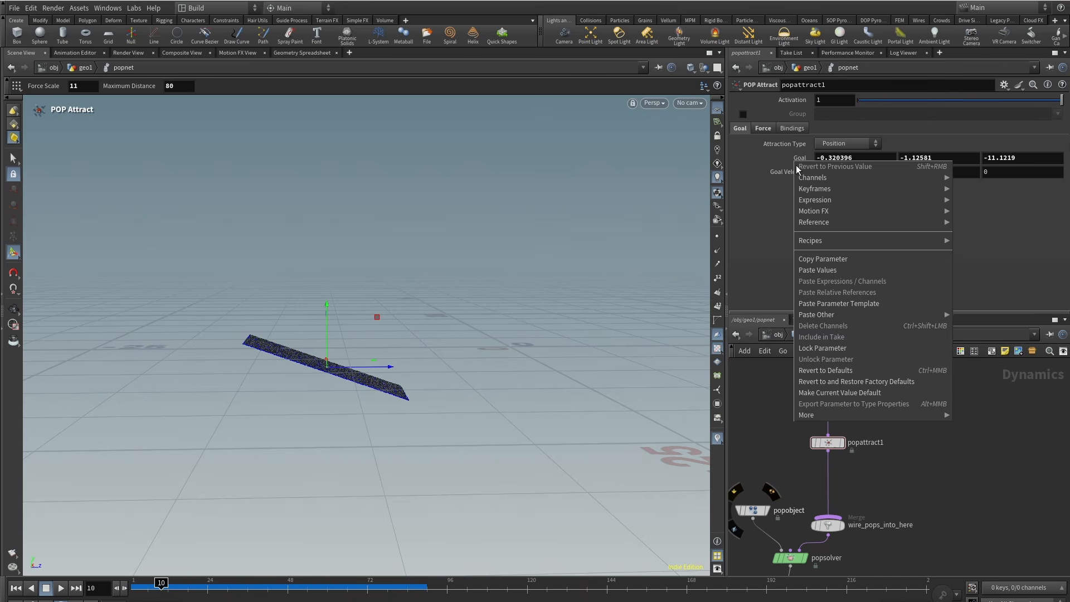
{"action": "left_click", "coordinate": [814, 370]}
{"action": "left_click", "coordinate": [855, 147]}
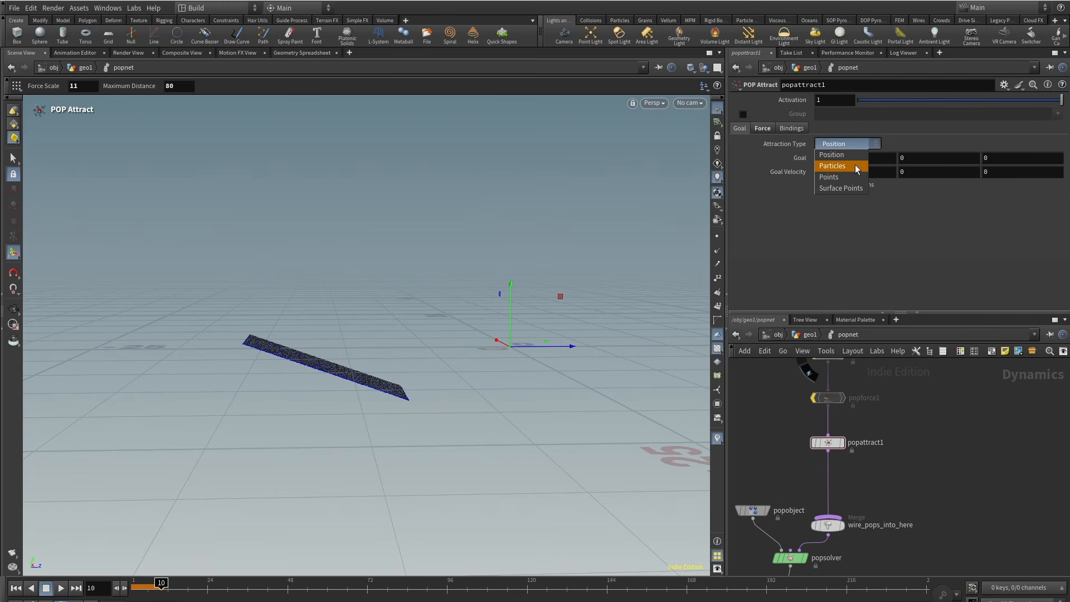
{"action": "left_click", "coordinate": [856, 165]}
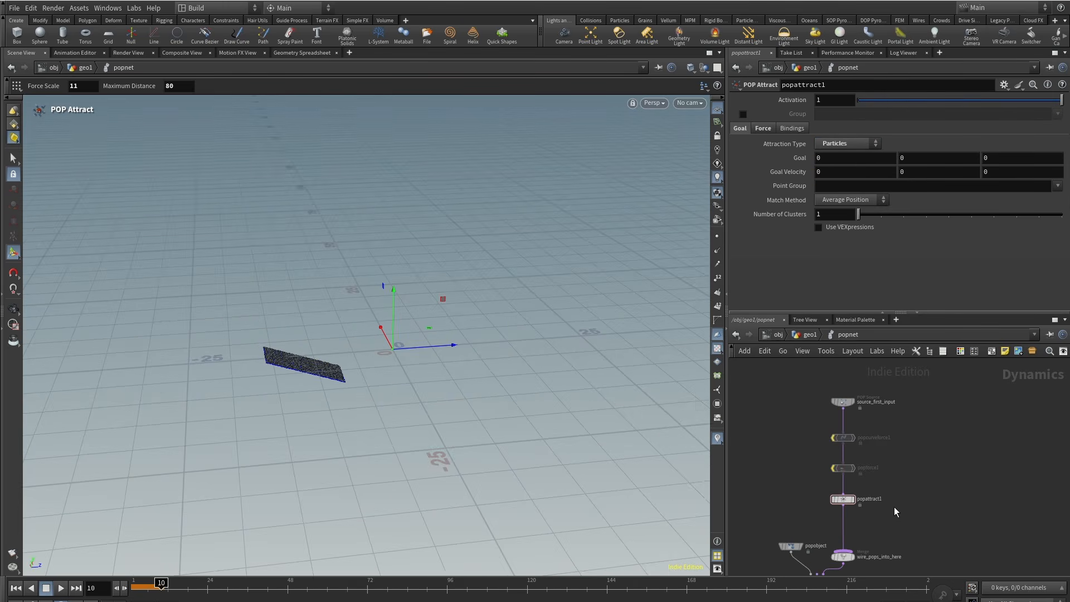
Go up to the geo1 network and move the curve1 node aside to make room above popnet.
{"action": "left_click_drag", "start_coordinate": [888, 529], "coordinate": [778, 389]}
{"action": "left_click", "coordinate": [873, 467]}
{"action": "left_click", "coordinate": [811, 339]}
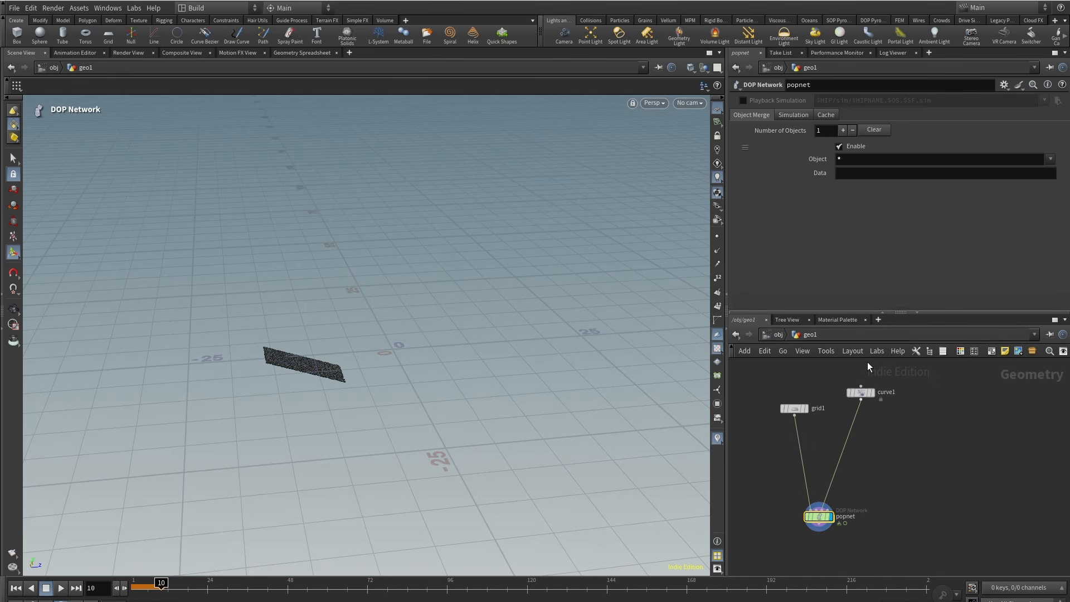
{"action": "left_click_drag", "start_coordinate": [863, 388], "coordinate": [958, 413]}
{"action": "left_click_drag", "start_coordinate": [861, 393], "coordinate": [995, 421]}
Add a polygon sphere wired into popnet and move it up off the ground, away from the emitter grid.
{"action": "scroll", "coordinate": [832, 443], "scroll_direction": "up", "scroll_amount": 3}
{"action": "key", "text": "Tab"}
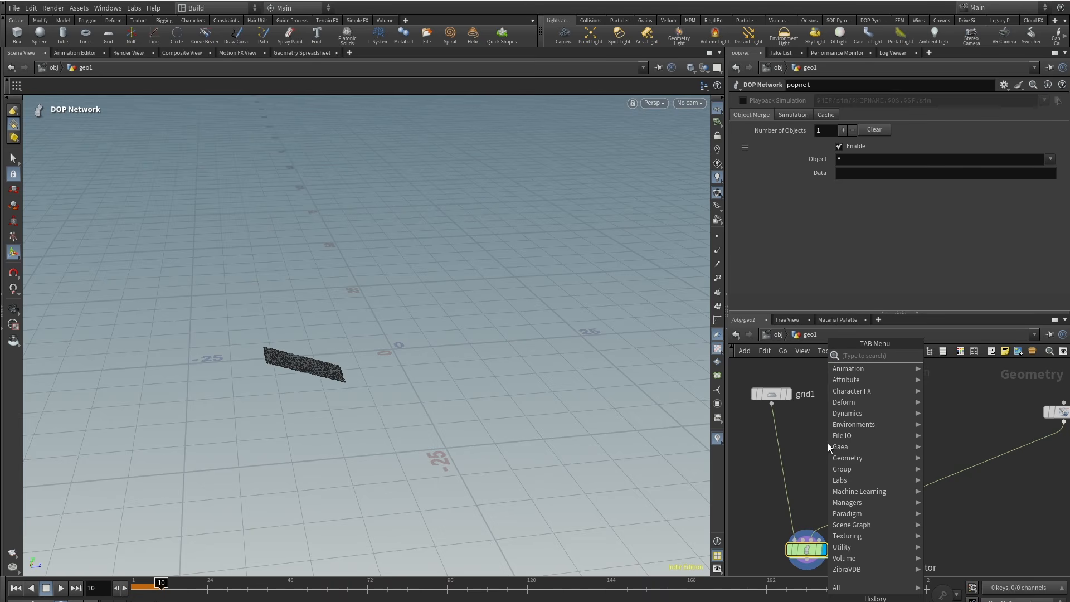
{"action": "type", "text": "sph"}
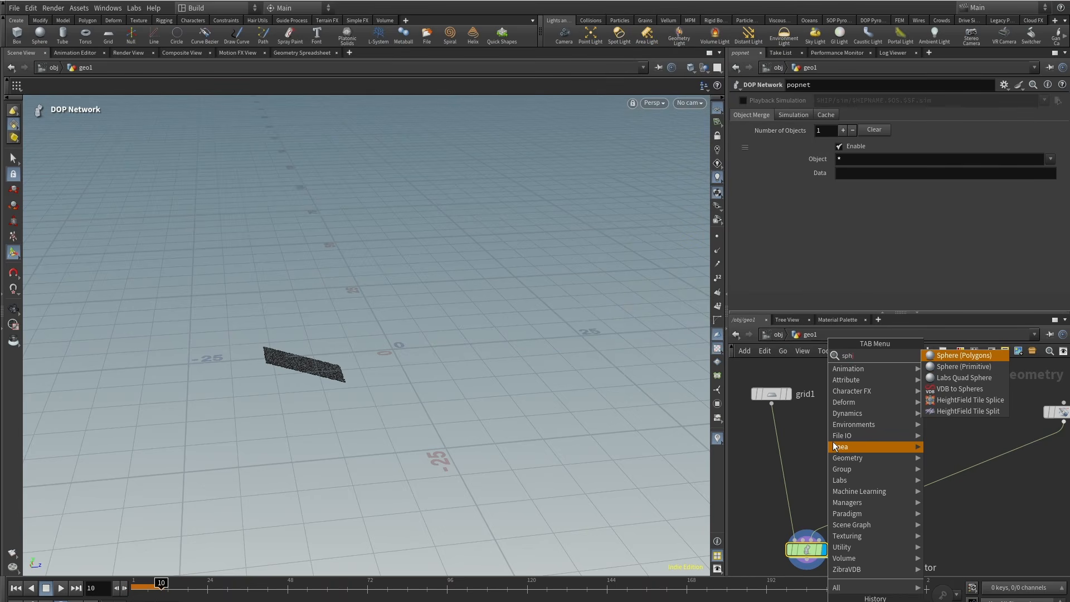
{"action": "left_click", "coordinate": [941, 356]}
{"action": "left_click", "coordinate": [853, 468]}
{"action": "left_click_drag", "start_coordinate": [853, 477], "coordinate": [807, 534]}
{"action": "left_click_drag", "start_coordinate": [427, 318], "coordinate": [490, 255]}
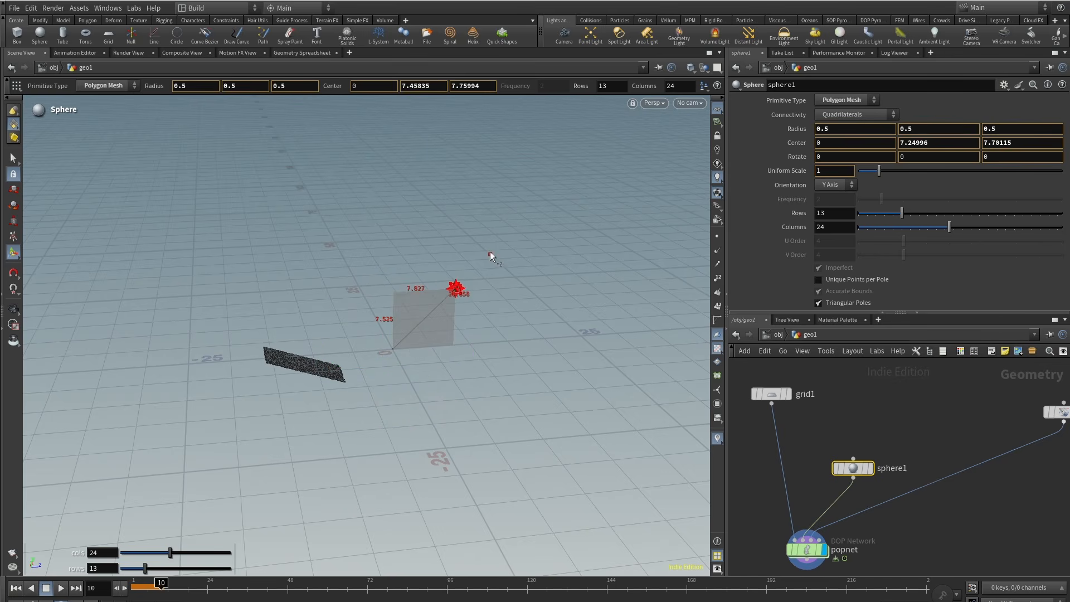
Go inside popnet, duplicate the source_first_input node, and place the copy beside the existing POP chain.
{"action": "double_click", "coordinate": [813, 561]}
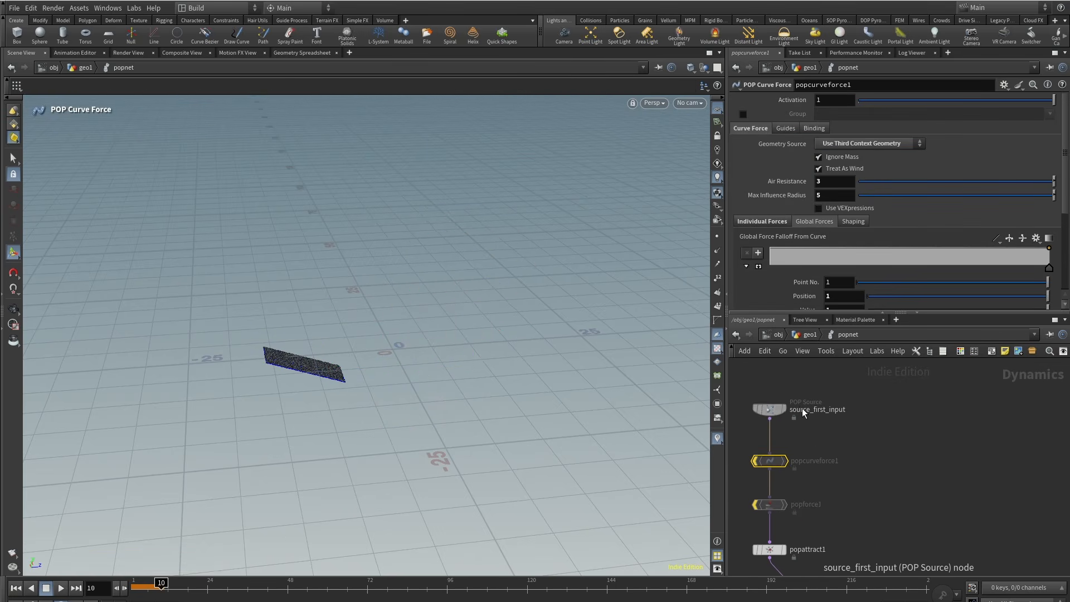
{"action": "left_click_drag", "start_coordinate": [770, 410], "coordinate": [874, 439], "text": "alt"}
{"action": "middle_click_drag", "start_coordinate": [861, 496], "coordinate": [800, 453]}
{"action": "left_click_drag", "start_coordinate": [814, 399], "coordinate": [838, 415]}
{"action": "middle_click_drag", "start_coordinate": [796, 481], "coordinate": [876, 448]}
On the copied source, set Const. Activation to 0 and Impulse Count to 5, and begin the Impulse Activation expression with $F.
{"action": "left_click_drag", "start_coordinate": [804, 174], "coordinate": [760, 180]}
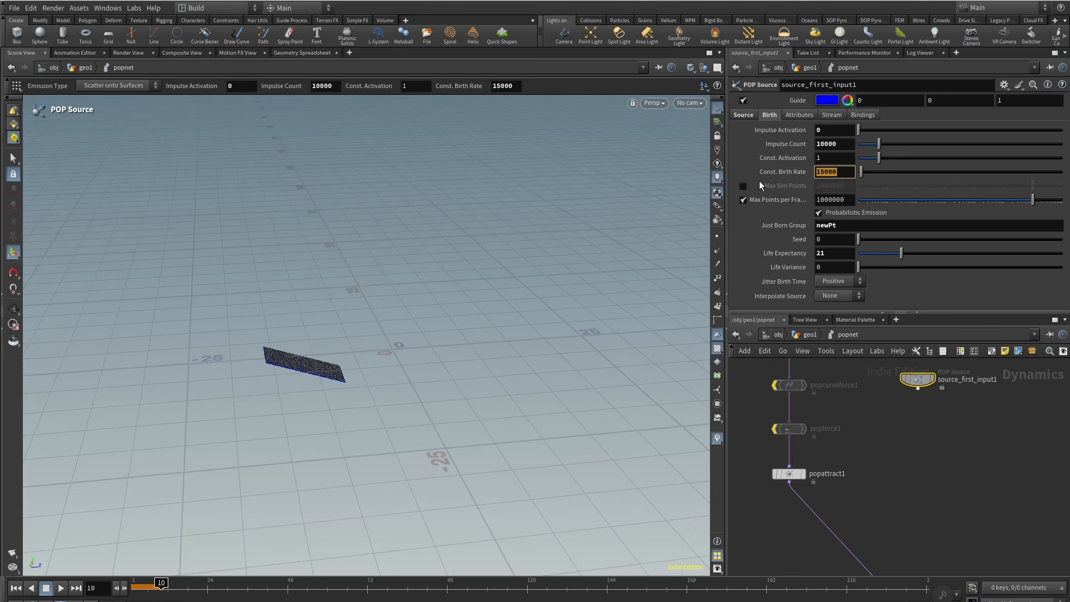
{"action": "left_click_drag", "start_coordinate": [879, 162], "coordinate": [835, 164]}
{"action": "type", "text": "5"}
{"action": "key", "text": "shift+Tab"}
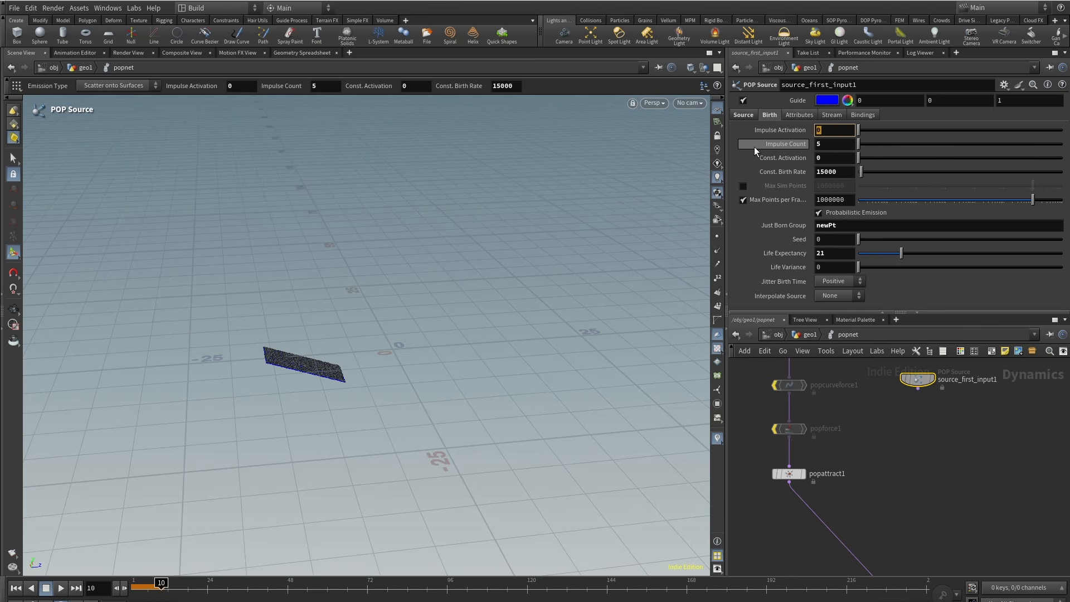
{"action": "type", "text": "$F "}
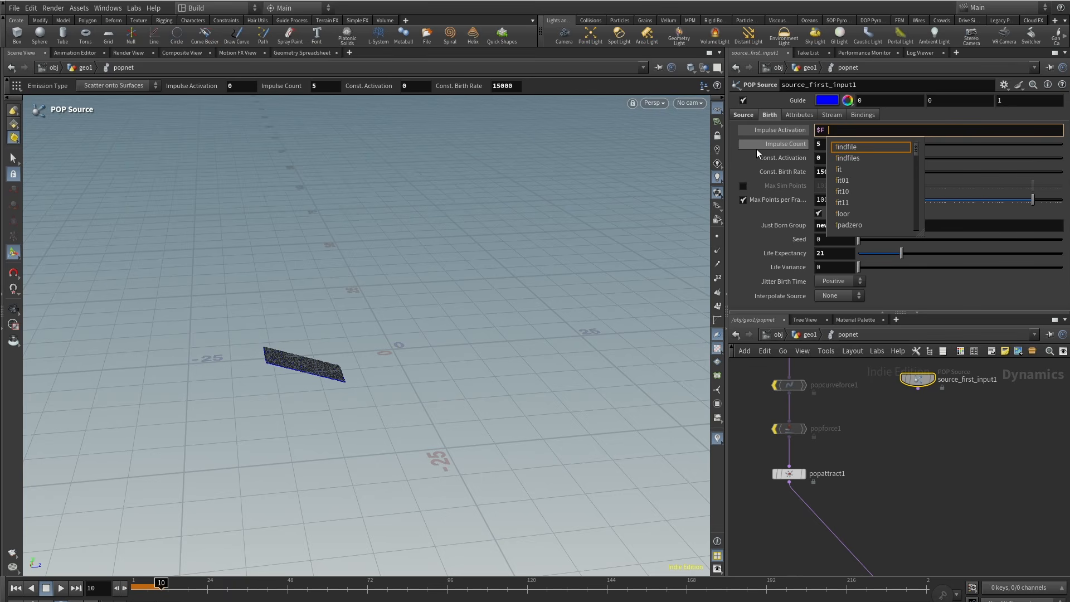
Set Impulse Activation of source_first_input1 to $F == 1 and wire the source into the wire_pops_into_here merge.
{"action": "type", "text": "== 1"}
{"action": "key", "text": "Return"}
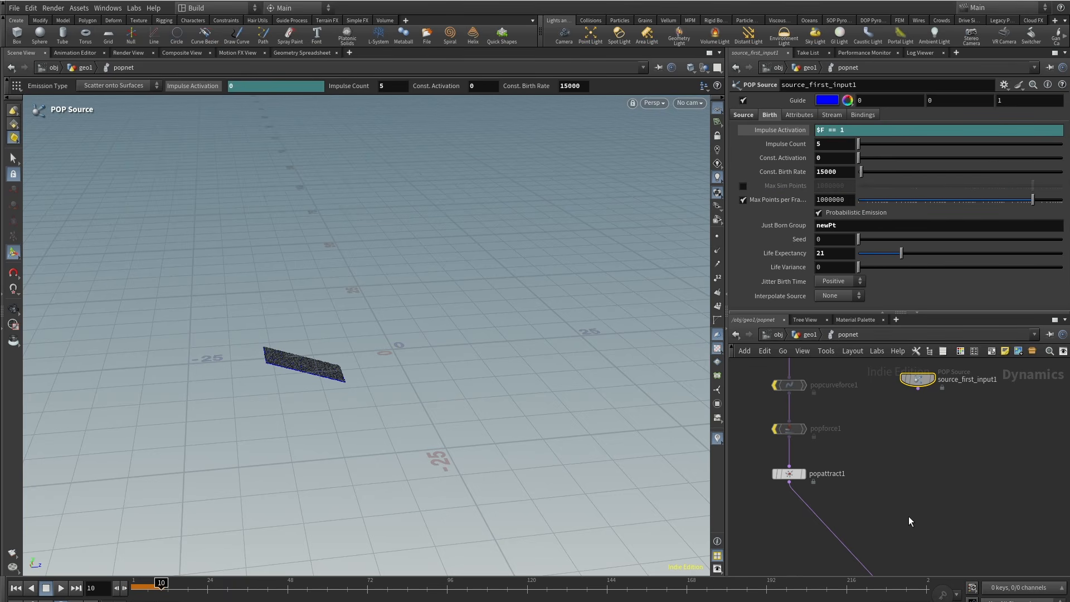
{"action": "middle_click_drag", "start_coordinate": [910, 521], "coordinate": [803, 470]}
{"action": "left_click", "coordinate": [752, 497]}
{"action": "middle_click_drag", "start_coordinate": [828, 407], "coordinate": [860, 518]}
{"action": "left_click", "coordinate": [819, 413]}
Check the stream name of source_first_input1 and the point groups in the node info of the wire_pops_into_here merge.
{"action": "left_click", "coordinate": [834, 113]}
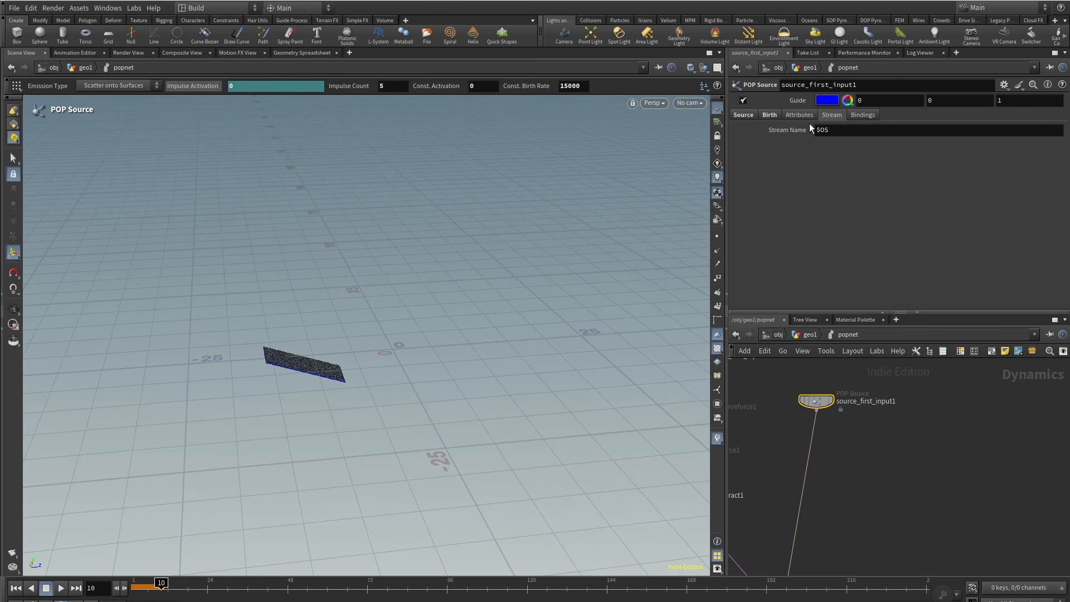
{"action": "left_click", "coordinate": [786, 131]}
{"action": "left_click_drag", "start_coordinate": [928, 130], "coordinate": [785, 130]}
{"action": "left_click", "coordinate": [784, 130]}
{"action": "middle_click_drag", "start_coordinate": [912, 496], "coordinate": [1007, 289]}
{"action": "left_click", "coordinate": [847, 414]}
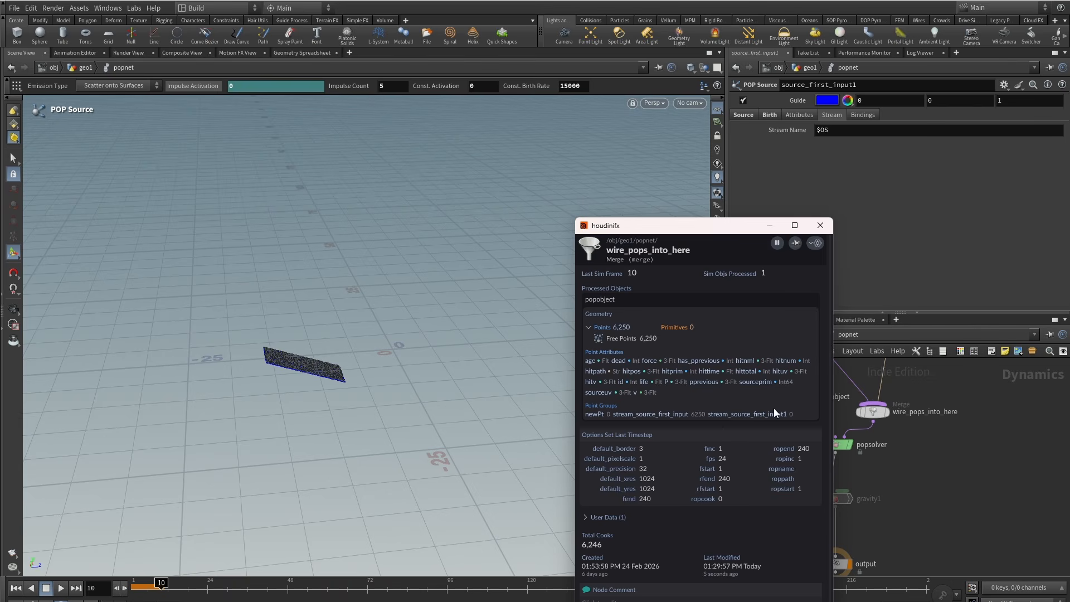
{"action": "left_click", "coordinate": [821, 225]}
Play the simulation, stop it, and examine the second source's emission against its birth settings across the early frames.
{"action": "left_click", "coordinate": [61, 589]}
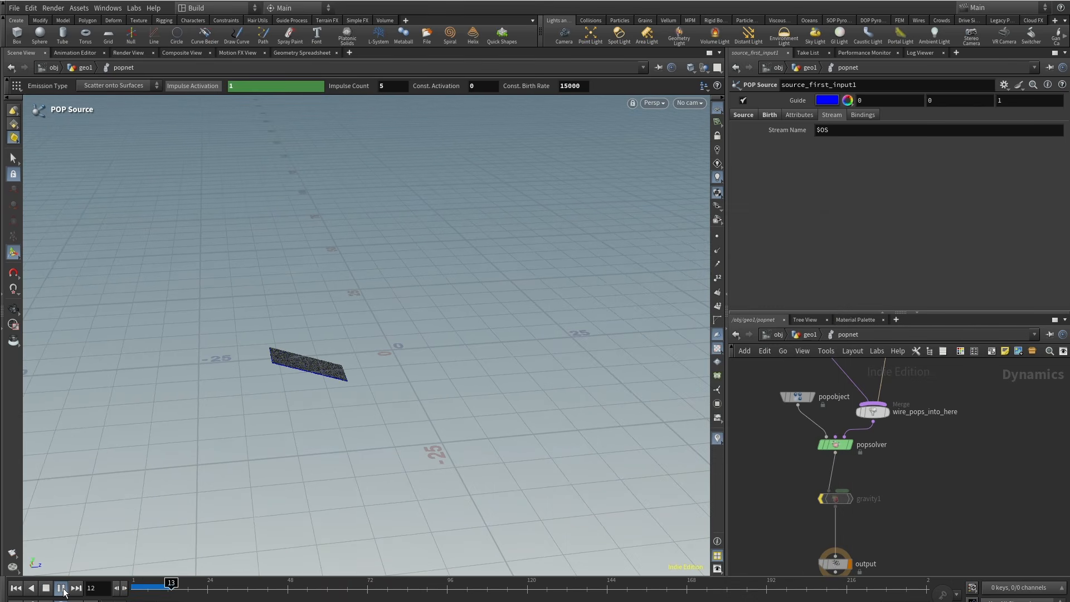
{"action": "left_click", "coordinate": [46, 588]}
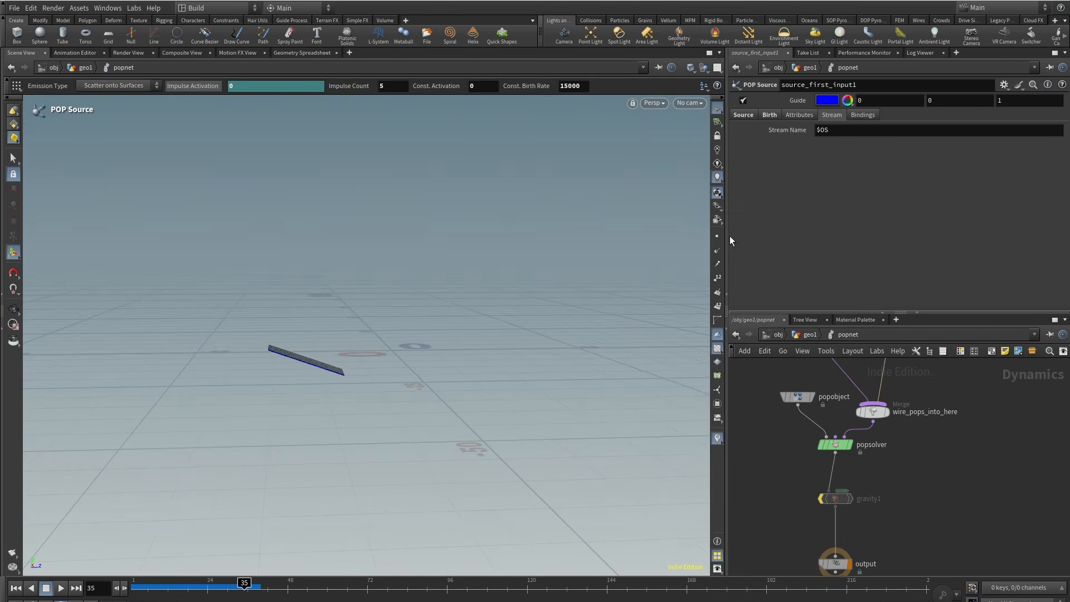
{"action": "left_click", "coordinate": [769, 115]}
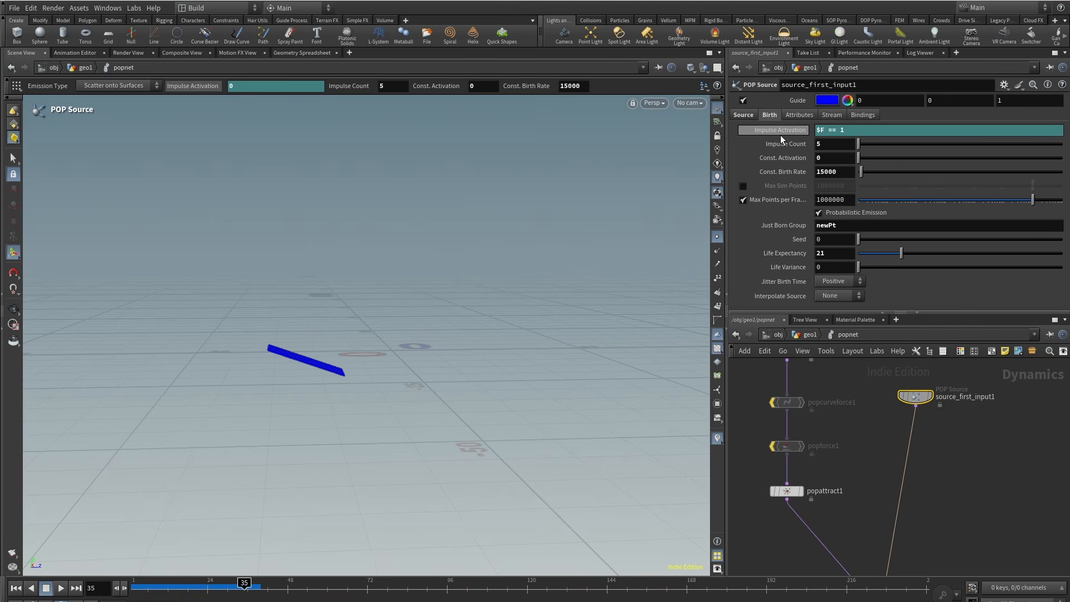
{"action": "left_click_drag", "start_coordinate": [151, 593], "coordinate": [188, 594]}
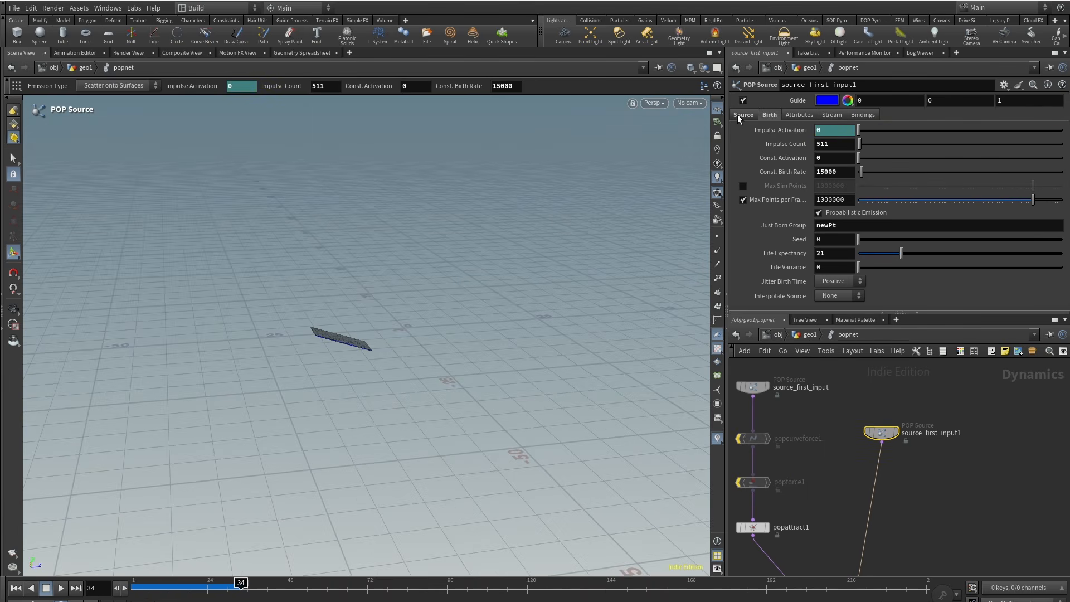
Set the Geometry Source of source_first_input1 to Use Second Context Geometry.
{"action": "left_click", "coordinate": [740, 115]}
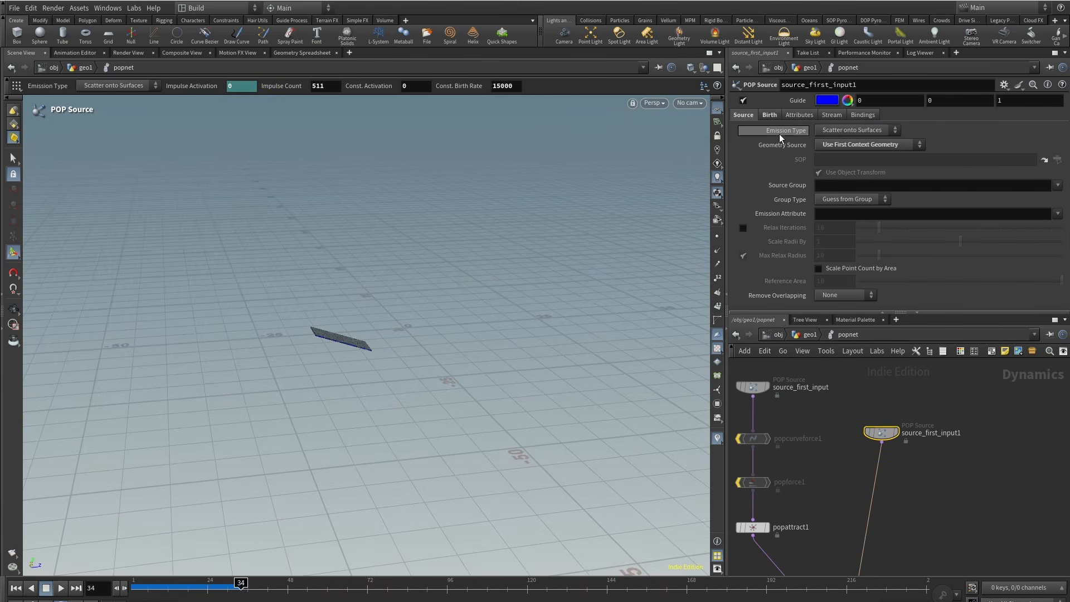
{"action": "left_click", "coordinate": [882, 145]}
{"action": "left_click", "coordinate": [861, 188]}
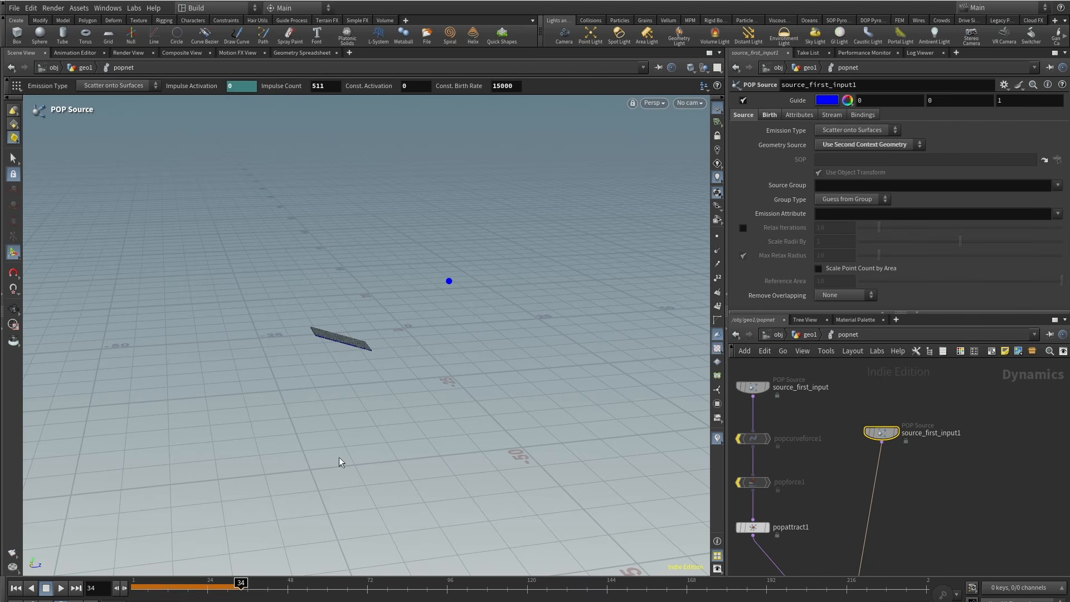
Turn off the guide display on both POP sources, source_first_input1 and source_first_input.
{"action": "left_click", "coordinate": [771, 116]}
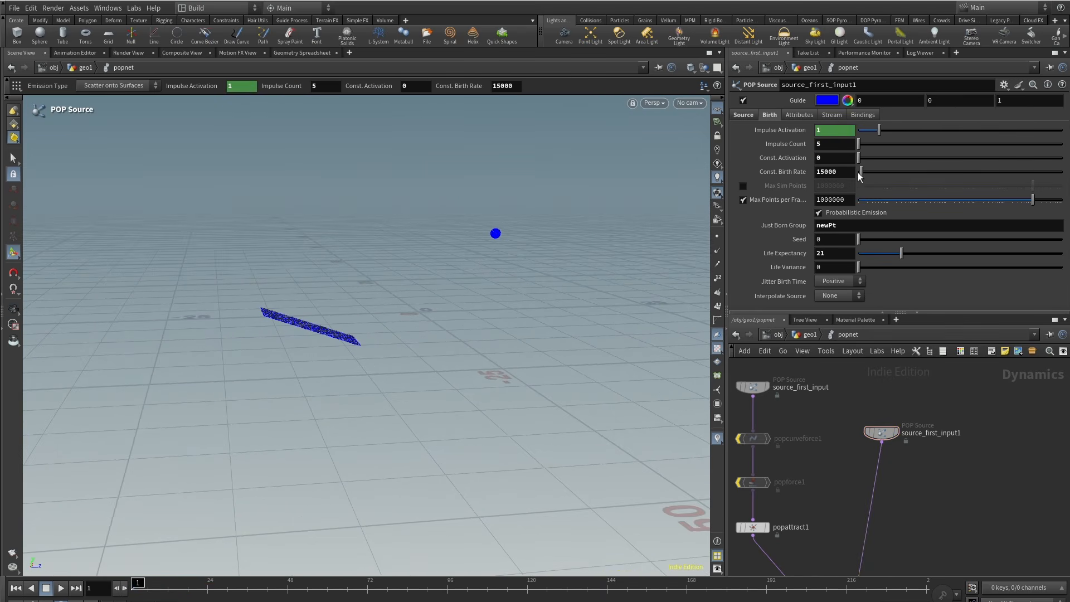
{"action": "left_click", "coordinate": [743, 100]}
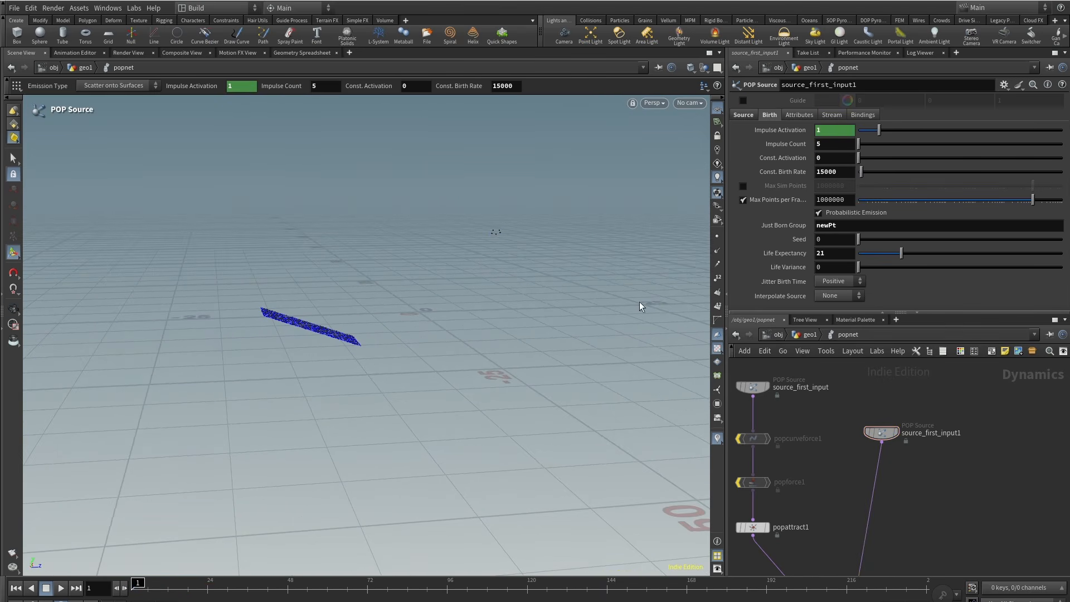
{"action": "left_click_drag", "start_coordinate": [795, 409], "coordinate": [756, 371]}
{"action": "left_click", "coordinate": [928, 450]}
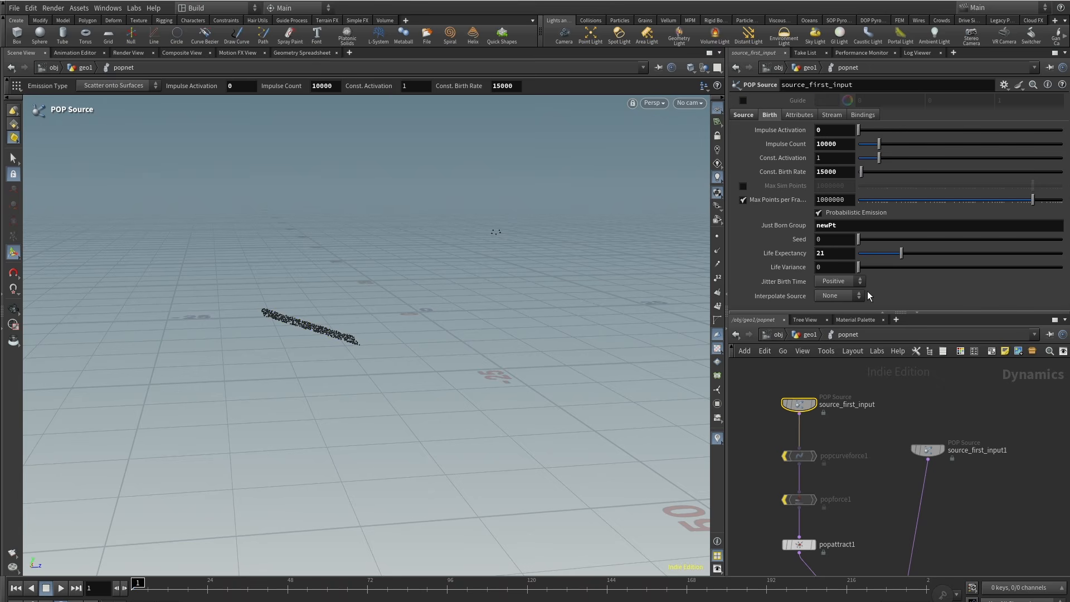
Play the simulation and examine the particles from both sources up to about frame 58.
{"action": "left_click", "coordinate": [61, 588]}
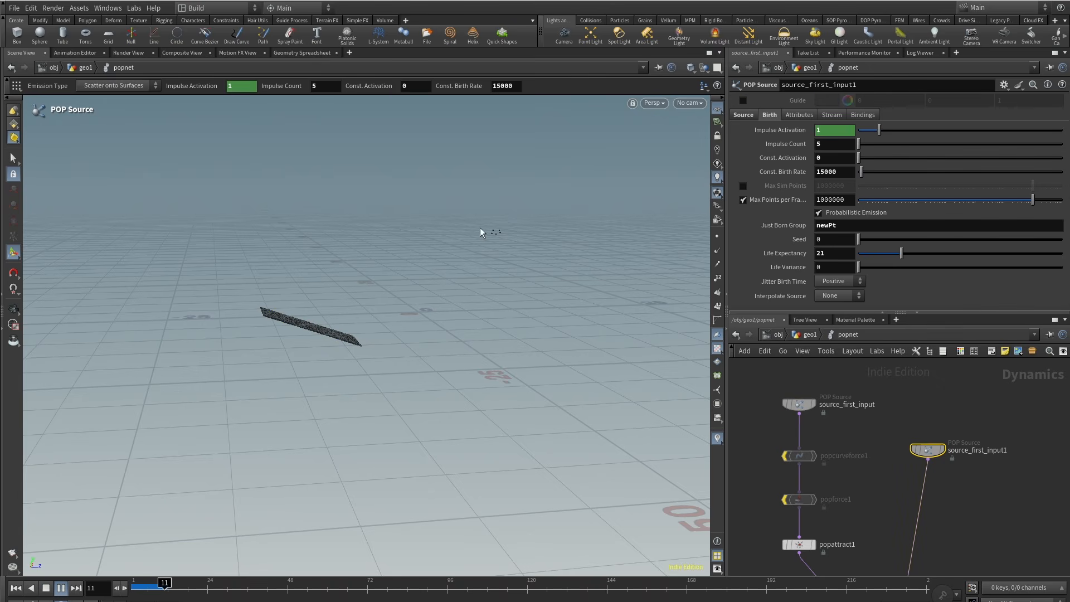
{"action": "key", "text": "Escape"}
{"action": "left_click_drag", "start_coordinate": [454, 310], "coordinate": [440, 287]}
{"action": "key", "text": "Return"}
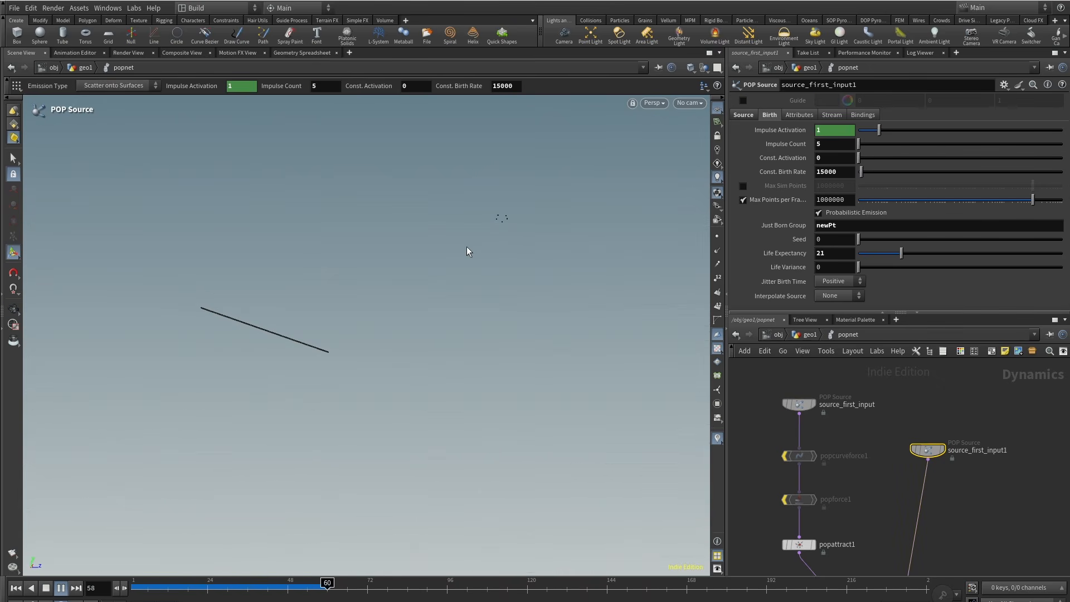
{"action": "left_click_drag", "start_coordinate": [137, 588], "coordinate": [321, 585]}
{"action": "left_click_drag", "start_coordinate": [418, 411], "coordinate": [423, 446], "text": "alt"}
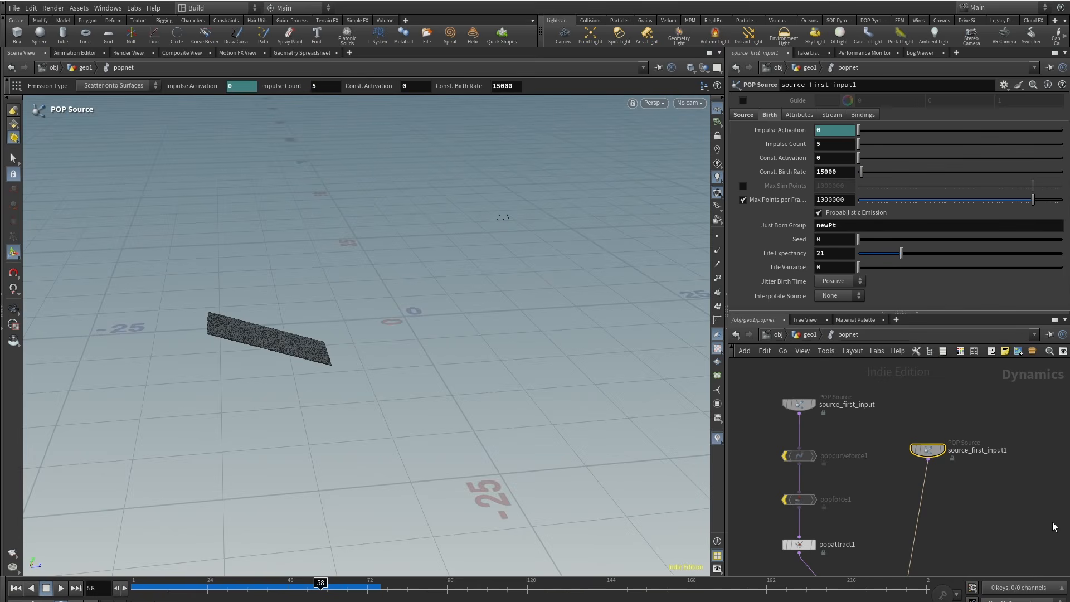
Duplicate popforce1 onto the wire below source_first_input1 and make the copy active by removing its bypass.
{"action": "middle_click_drag", "start_coordinate": [1054, 536], "coordinate": [994, 474]}
{"action": "middle_click_drag", "start_coordinate": [838, 450], "coordinate": [842, 482]}
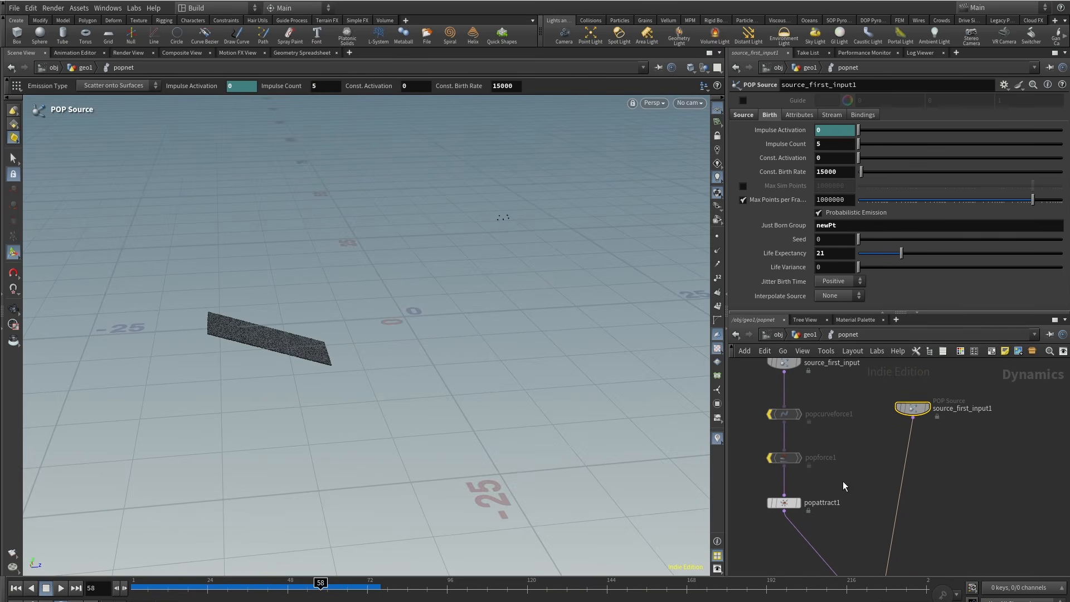
{"action": "left_click_drag", "start_coordinate": [783, 459], "coordinate": [917, 464], "text": "alt"}
{"action": "key", "text": "Escape"}
{"action": "key", "text": "b"}
{"action": "scroll", "coordinate": [391, 284], "scroll_direction": "down", "scroll_amount": 3}
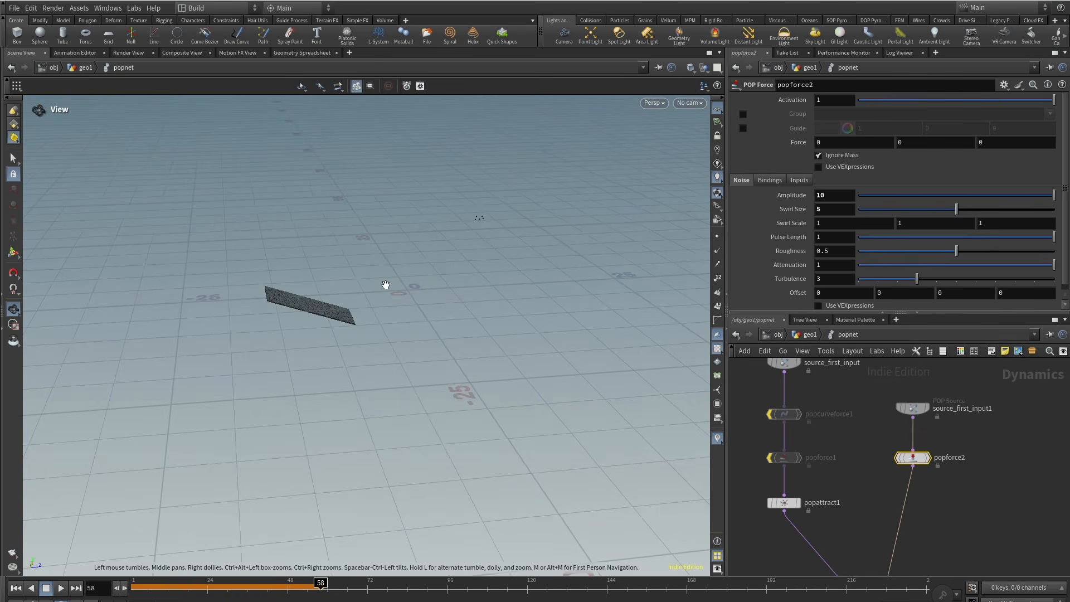
Replay the simulation from the start and examine how the noise force scatters the second source's particles.
{"action": "left_click_drag", "start_coordinate": [384, 287], "coordinate": [379, 306], "text": "alt"}
{"action": "left_click_drag", "start_coordinate": [146, 587], "coordinate": [136, 587]}
{"action": "left_click", "coordinate": [60, 589]}
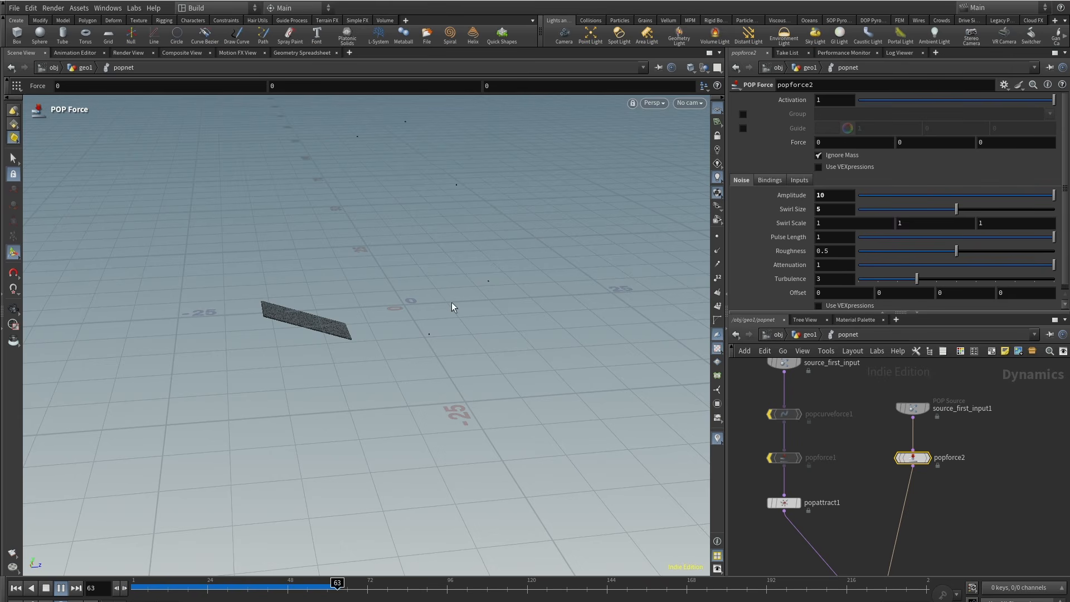
{"action": "left_click_drag", "start_coordinate": [230, 584], "coordinate": [171, 585]}
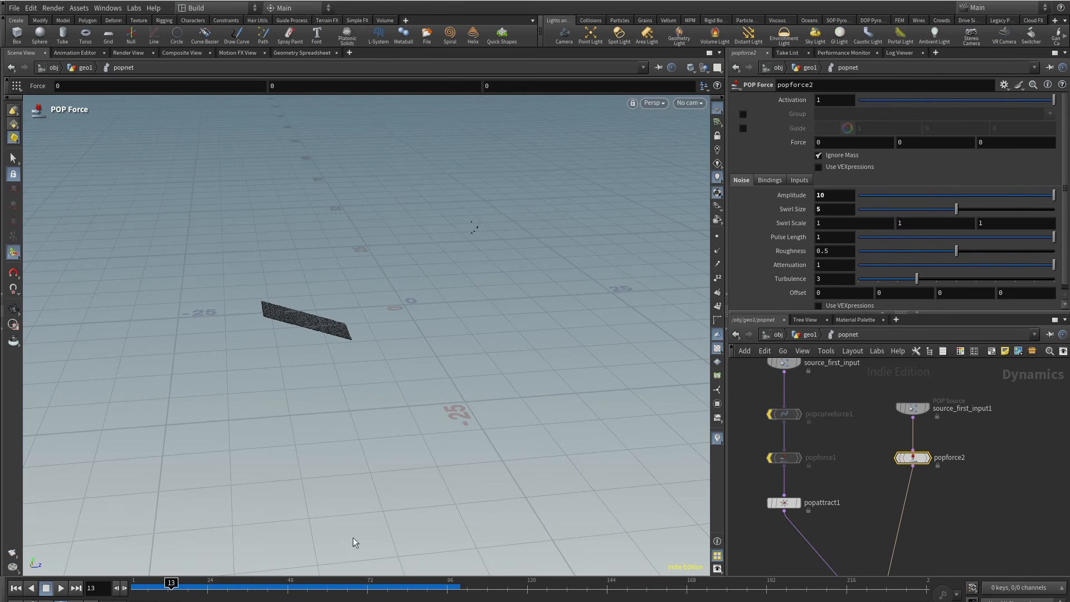
Set the noise Amplitude of popforce2 to 5 and replay the simulation from frame 1.
{"action": "type", "text": "5"}
{"action": "key", "text": "Return"}
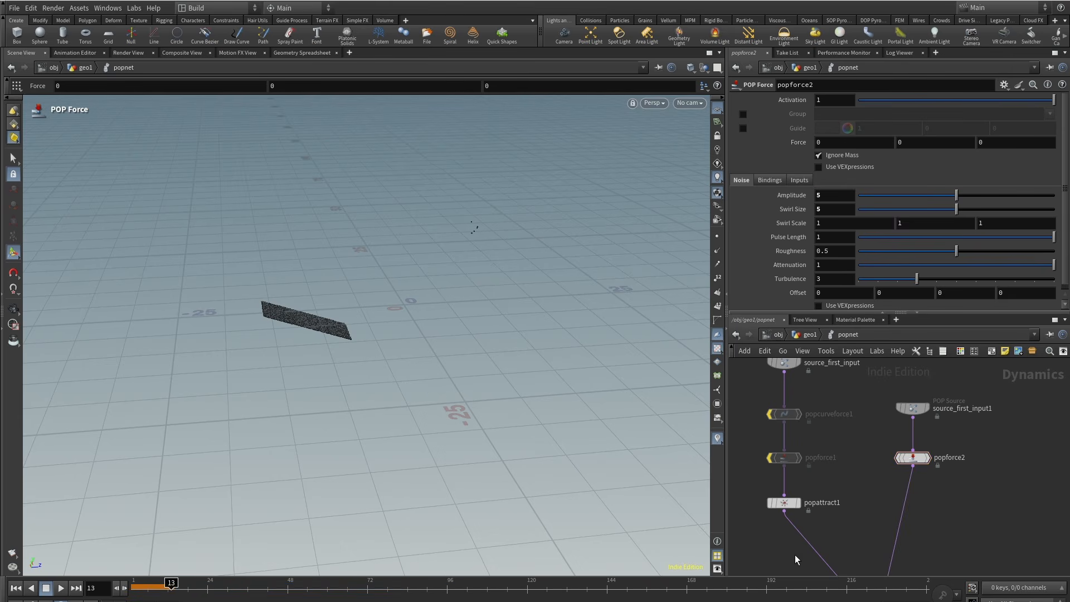
{"action": "left_click_drag", "start_coordinate": [172, 583], "coordinate": [133, 585]}
{"action": "left_click", "coordinate": [60, 588]}
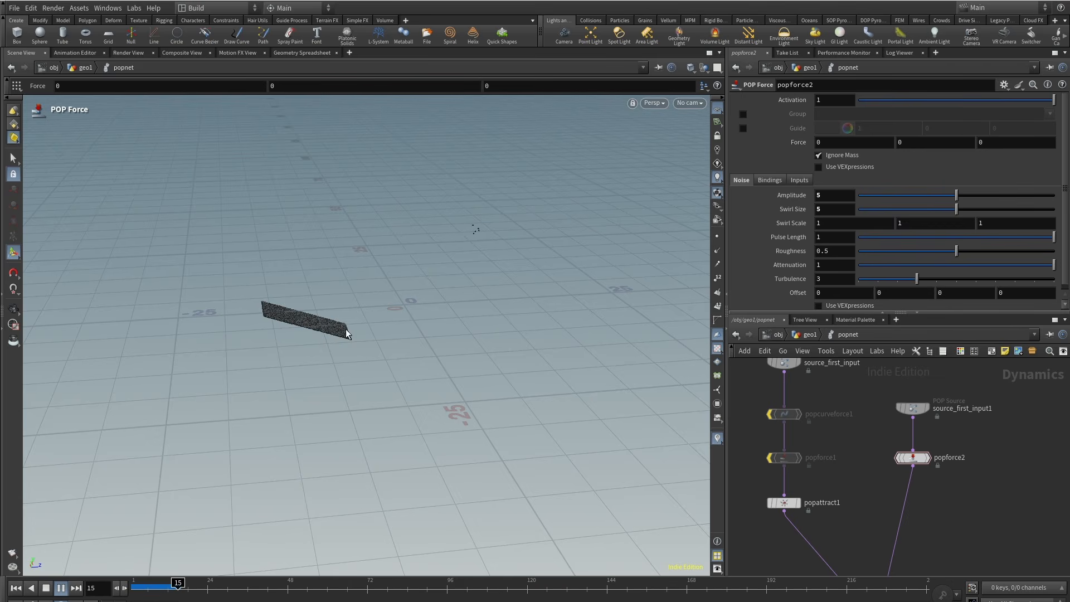
{"action": "left_click_drag", "start_coordinate": [346, 329], "coordinate": [327, 266], "text": "alt"}
{"action": "key", "text": "Return"}
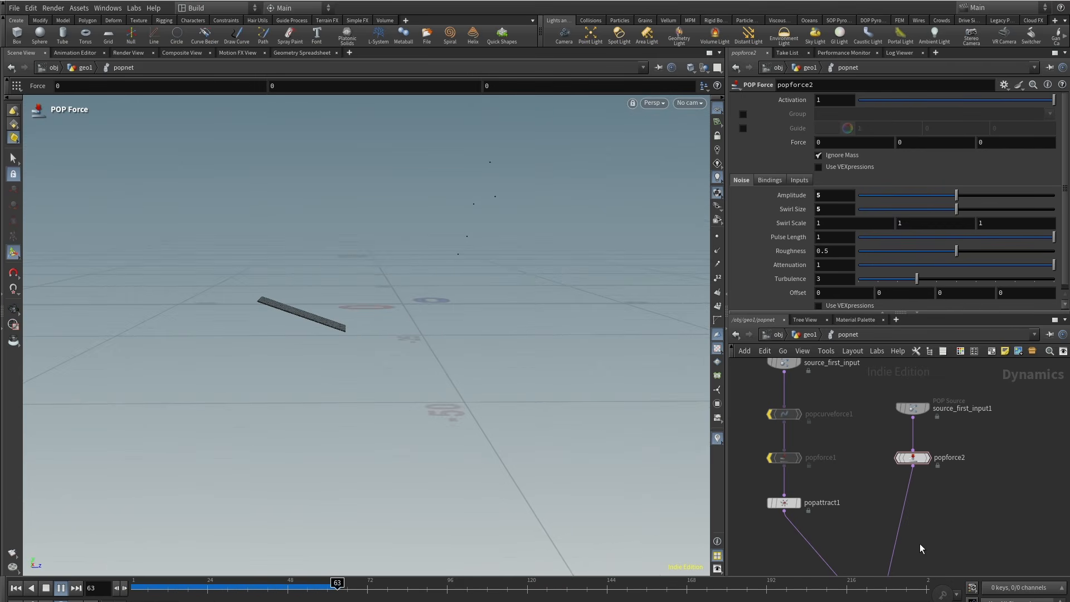
Review the goal settings of popattract1 and the point groups in the node info of the wire_pops_into_here merge.
{"action": "middle_click_drag", "start_coordinate": [921, 545], "coordinate": [912, 460]}
{"action": "left_click", "coordinate": [399, 592]}
{"action": "left_click", "coordinate": [775, 419]}
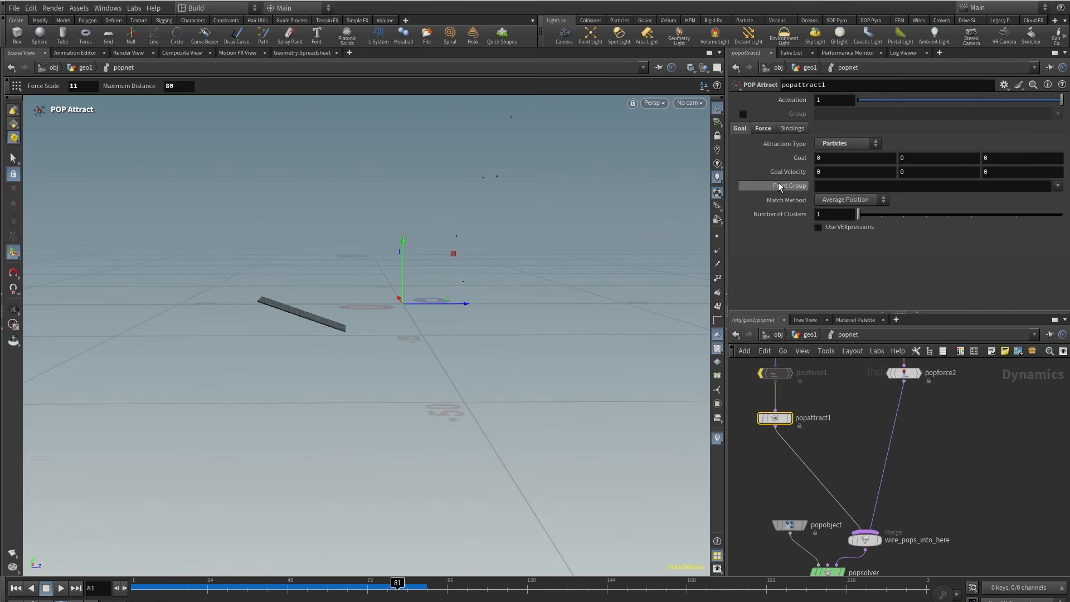
{"action": "middle_click_drag", "start_coordinate": [886, 518], "coordinate": [882, 480]}
{"action": "left_click", "coordinate": [844, 515]}
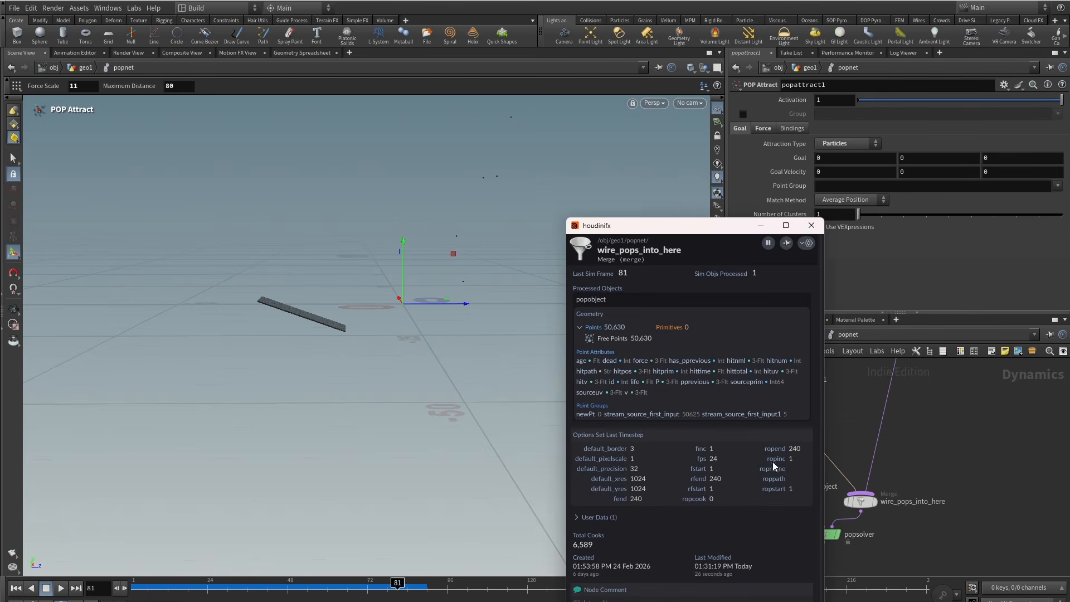
{"action": "left_click", "coordinate": [812, 225]}
Set the Point Group of popattract1 to stream_source_first_input1, using the stream name copied from the second POP source.
{"action": "middle_click_drag", "start_coordinate": [956, 364], "coordinate": [952, 476]}
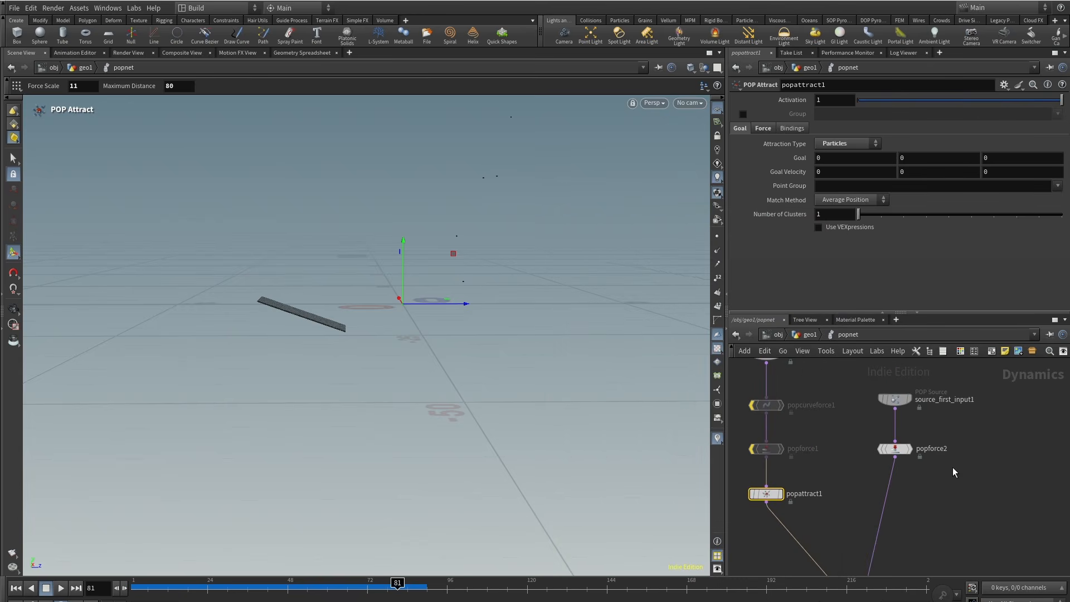
{"action": "left_click", "coordinate": [895, 449]}
{"action": "left_click", "coordinate": [895, 400]}
{"action": "left_click", "coordinate": [831, 115]}
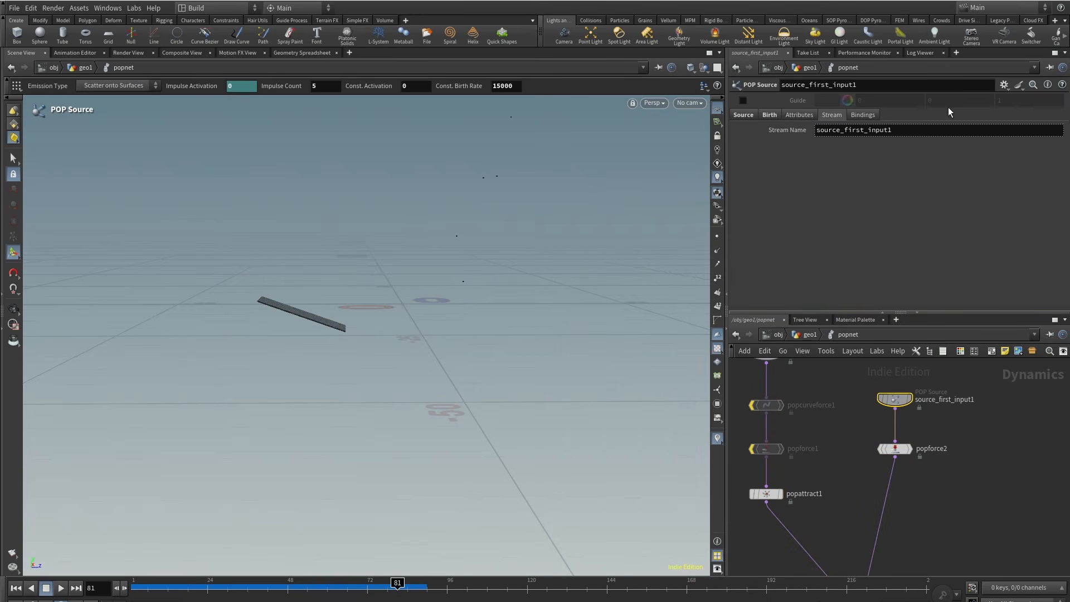
{"action": "left_click_drag", "start_coordinate": [922, 130], "coordinate": [764, 135]}
{"action": "key", "text": "ctrl+c"}
{"action": "middle_click_drag", "start_coordinate": [958, 510], "coordinate": [1016, 467]}
{"action": "left_click", "coordinate": [825, 453]}
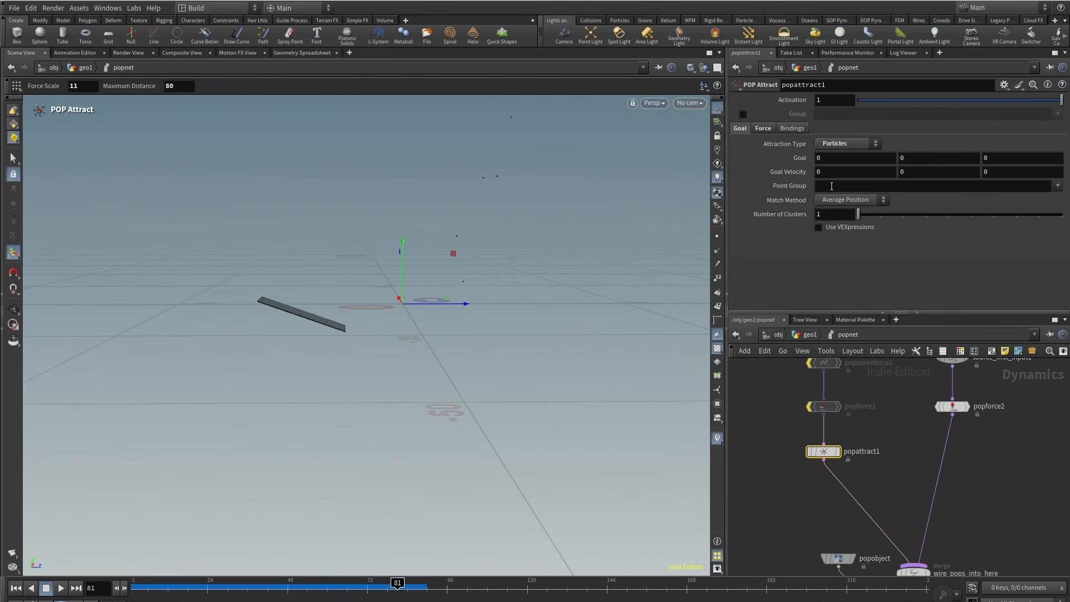
{"action": "left_click", "coordinate": [832, 186]}
{"action": "type", "text": "stream_"}
{"action": "key", "text": "ctrl+v"}
{"action": "key", "text": "Return"}
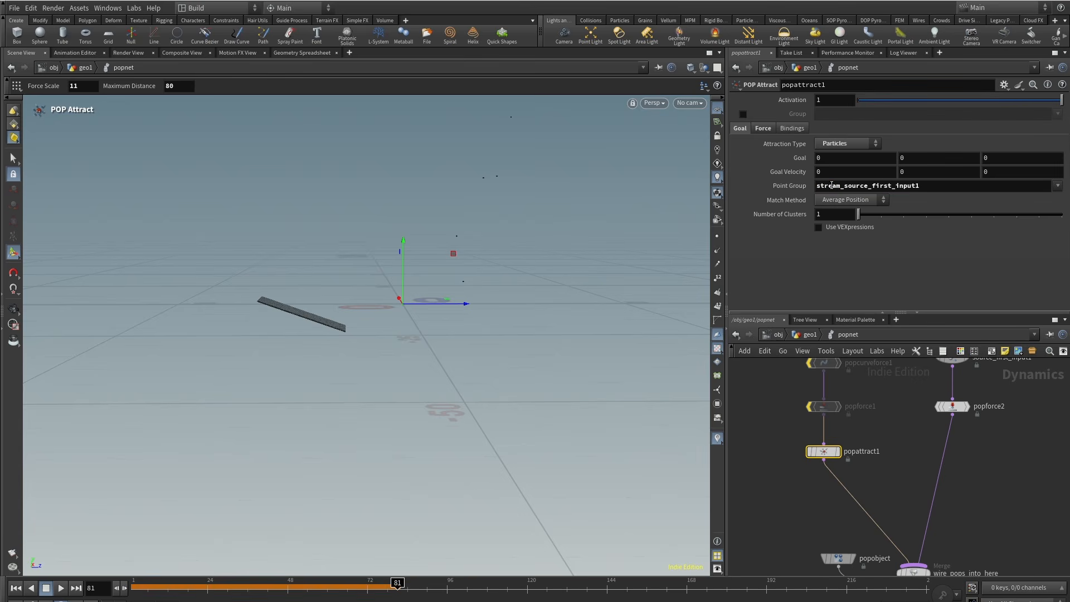
Play the simulation and examine from several angles how the particle sheet is attracted to the second source's particles.
{"action": "left_click", "coordinate": [60, 588]}
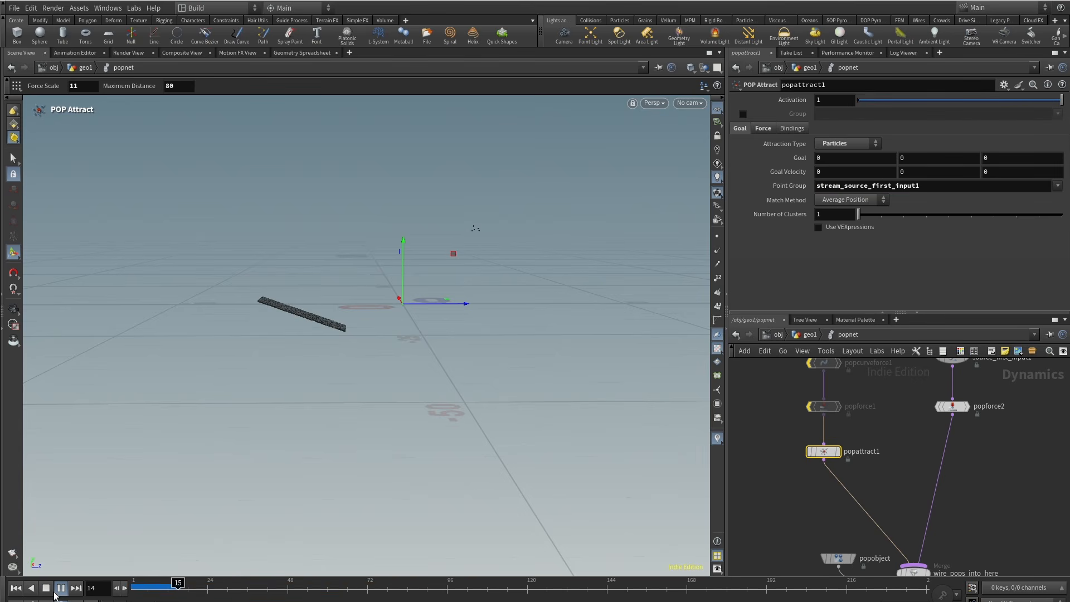
{"action": "right_click_drag", "start_coordinate": [306, 284], "coordinate": [320, 316], "text": "alt"}
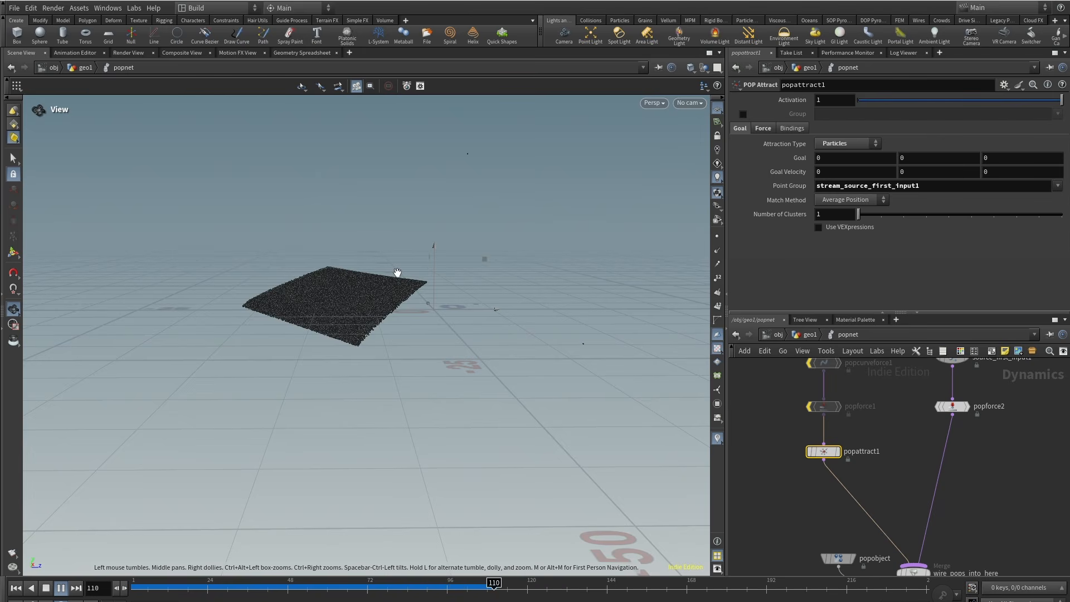
{"action": "left_click_drag", "start_coordinate": [400, 271], "coordinate": [386, 307]}
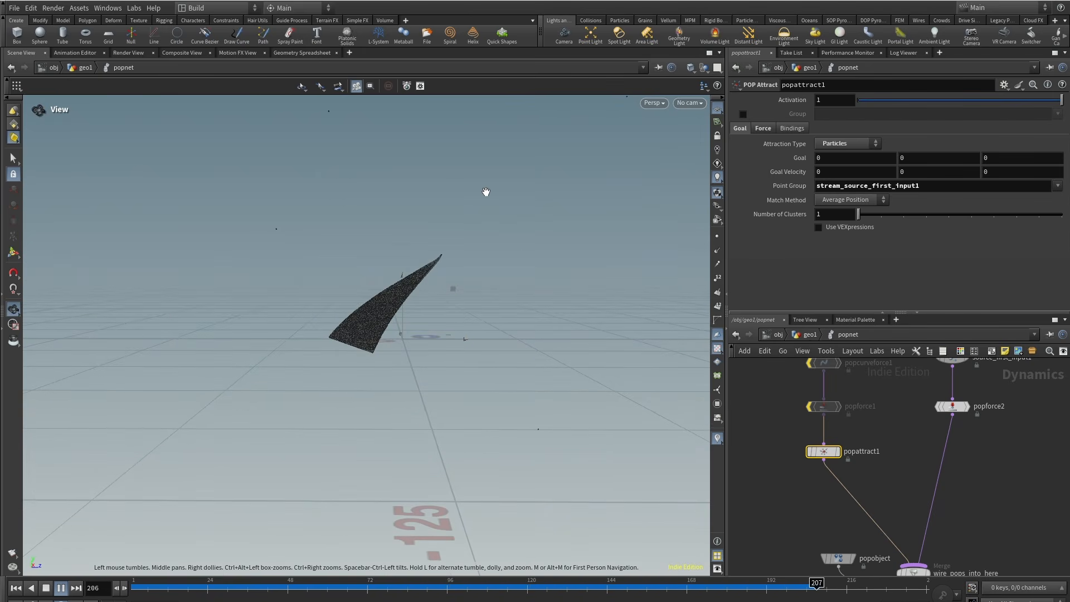
{"action": "middle_click_drag", "start_coordinate": [481, 231], "coordinate": [469, 269], "text": "alt"}
{"action": "key", "text": "Return"}
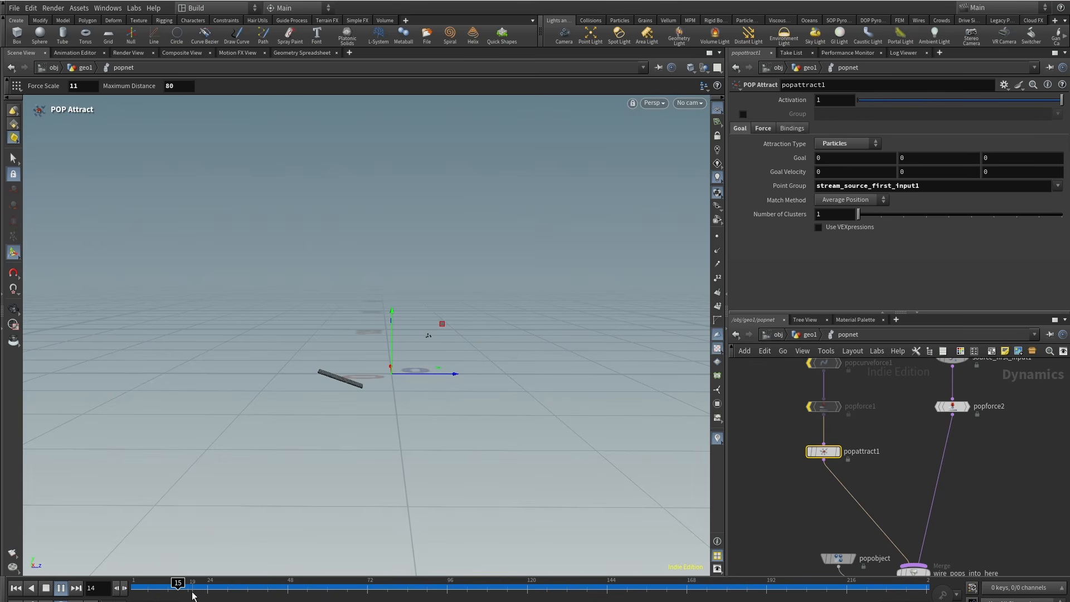
Return the timeline to frame 1 and set the Force Scale of popattract1 to 50.
{"action": "left_click_drag", "start_coordinate": [192, 596], "coordinate": [124, 591]}
{"action": "left_click", "coordinate": [764, 129]}
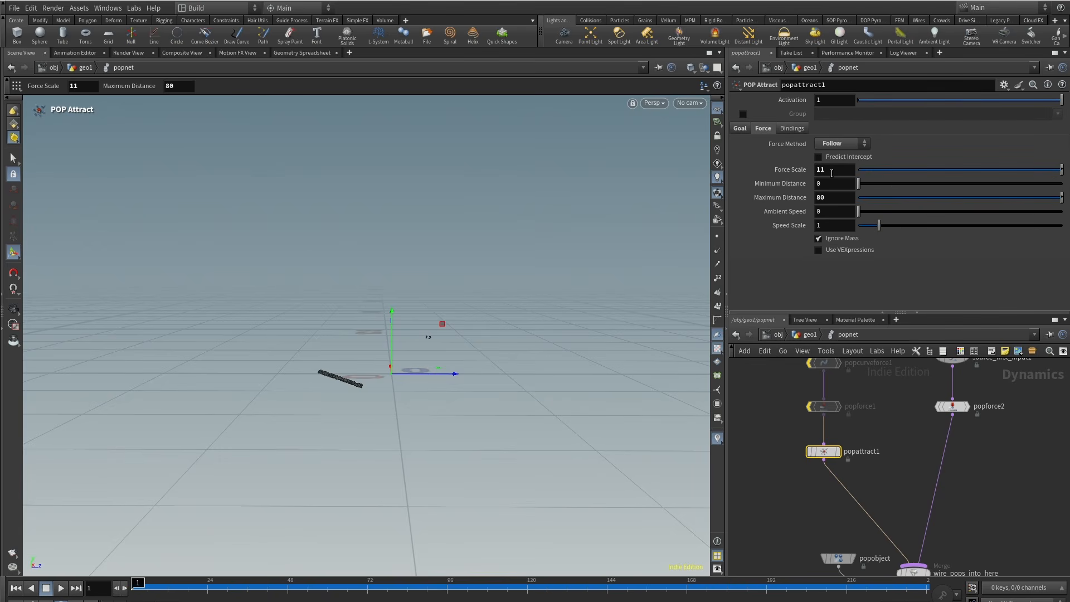
{"action": "left_click_drag", "start_coordinate": [836, 171], "coordinate": [787, 174]}
{"action": "type", "text": "50"}
{"action": "key", "text": "Return"}
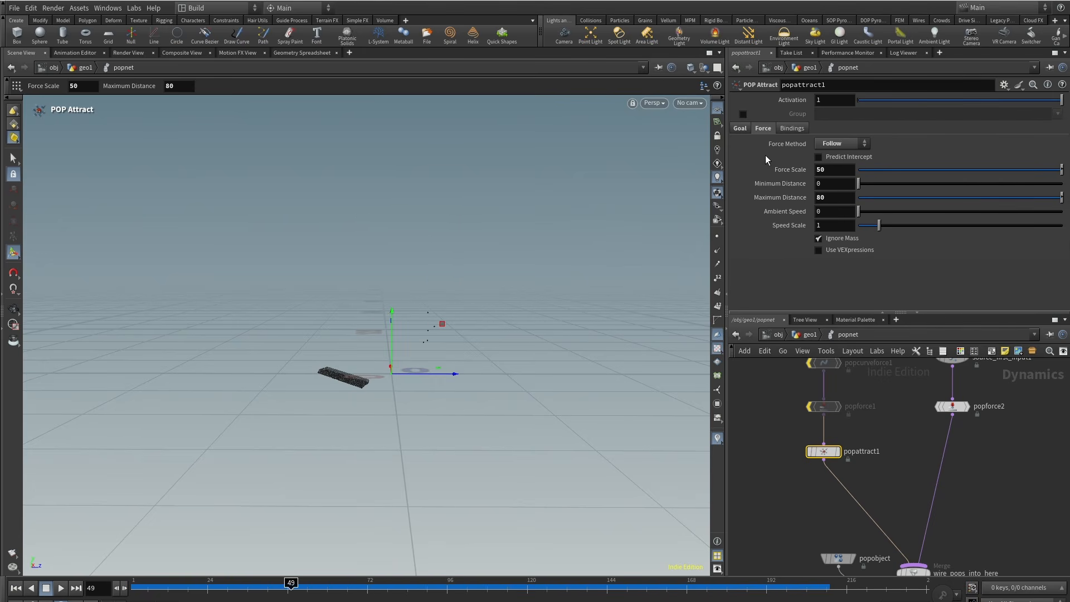
Set the Match Method of popattract1 to Point per Particle and play the simulation.
{"action": "left_click", "coordinate": [740, 129]}
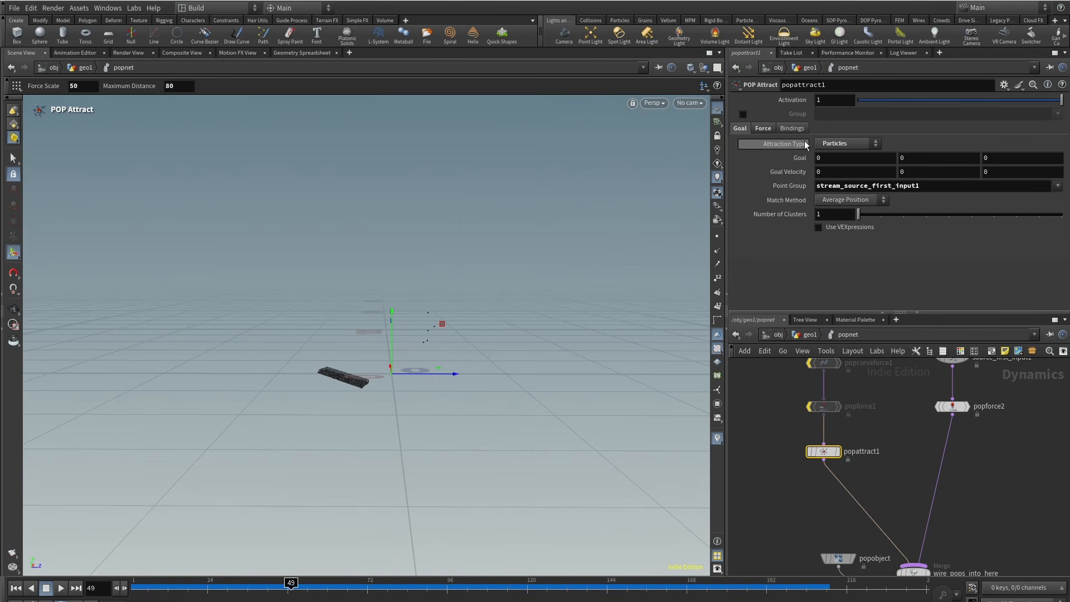
{"action": "left_click", "coordinate": [869, 145]}
{"action": "left_click", "coordinate": [869, 146]}
{"action": "left_click", "coordinate": [858, 199]}
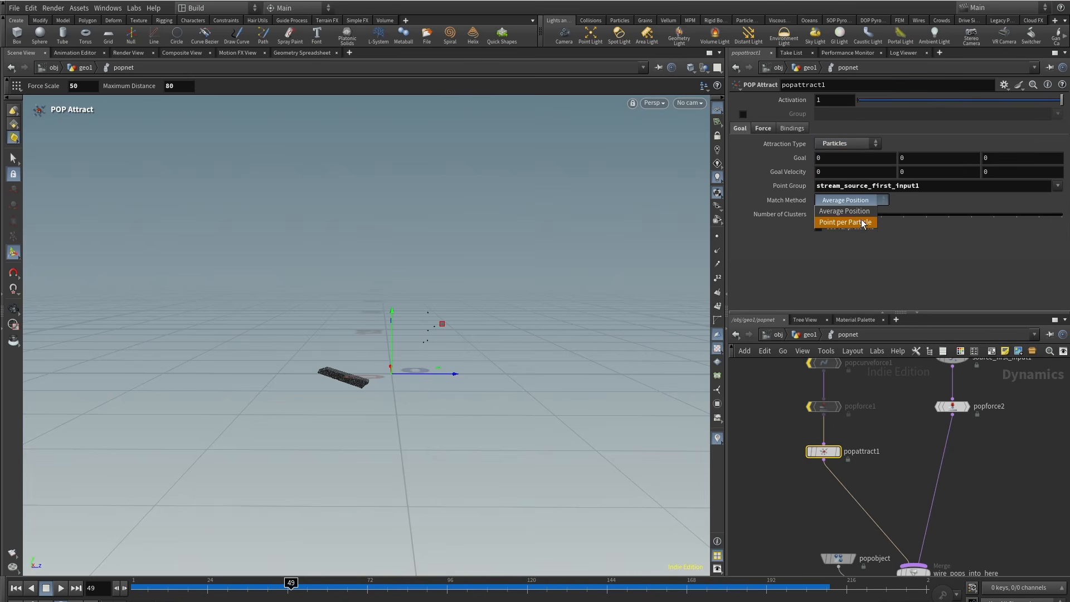
{"action": "left_click", "coordinate": [858, 220]}
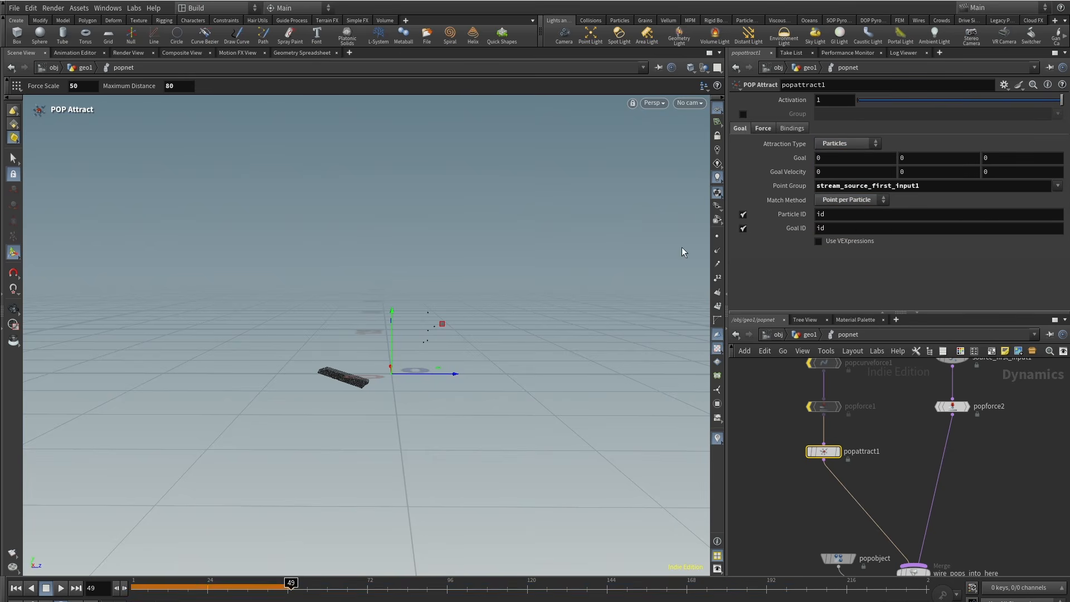
{"action": "left_click", "coordinate": [62, 589]}
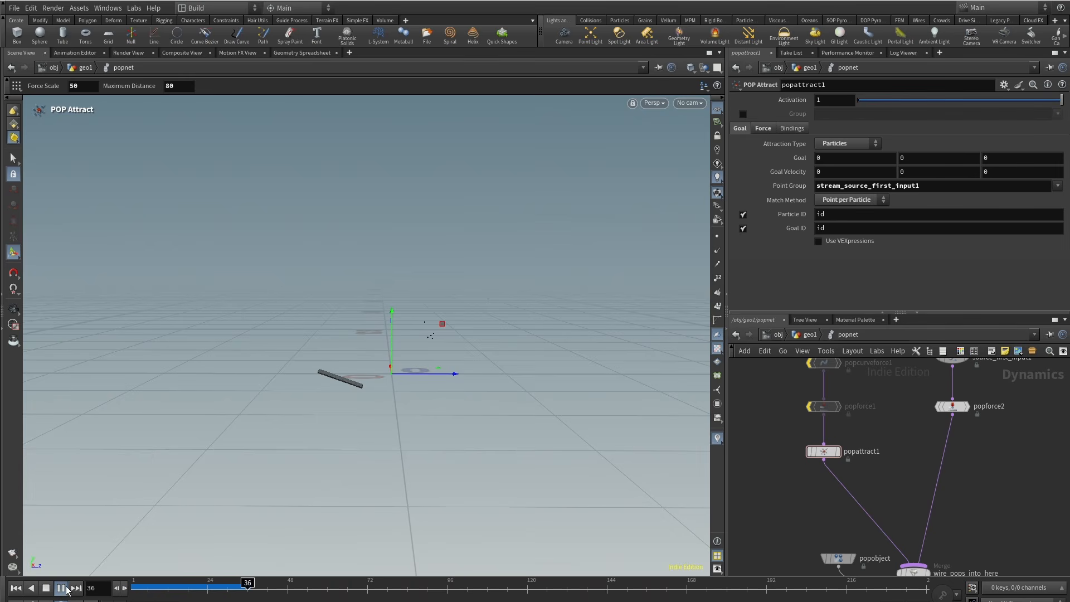
{"action": "right_click_drag", "start_coordinate": [353, 393], "coordinate": [502, 324], "text": "alt"}
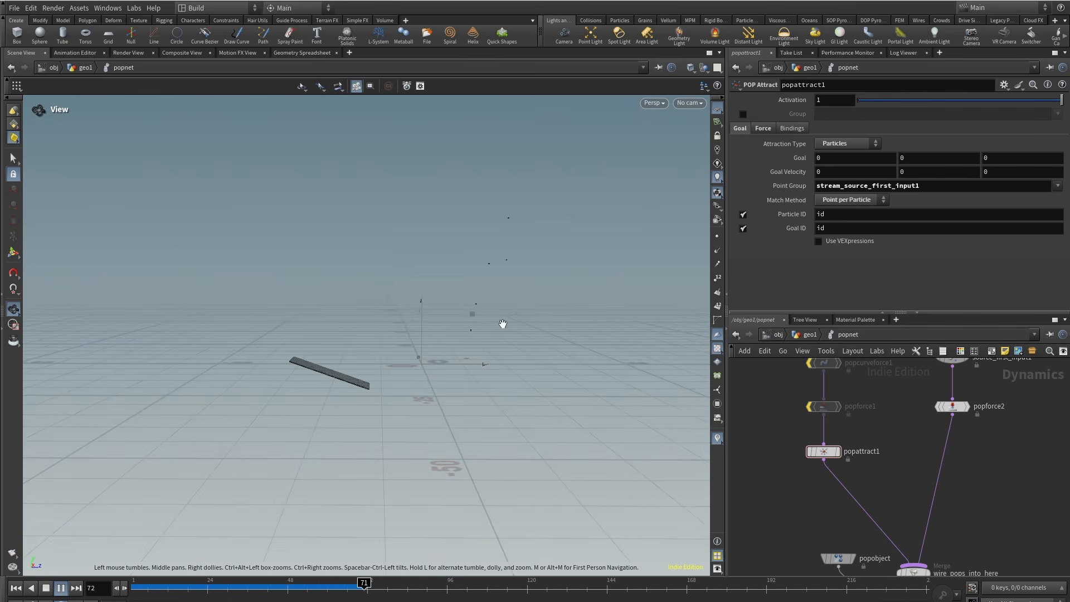
Turn off Goal ID matching on popattract1 and examine the playing particle streams from other angles.
{"action": "left_click", "coordinate": [744, 229]}
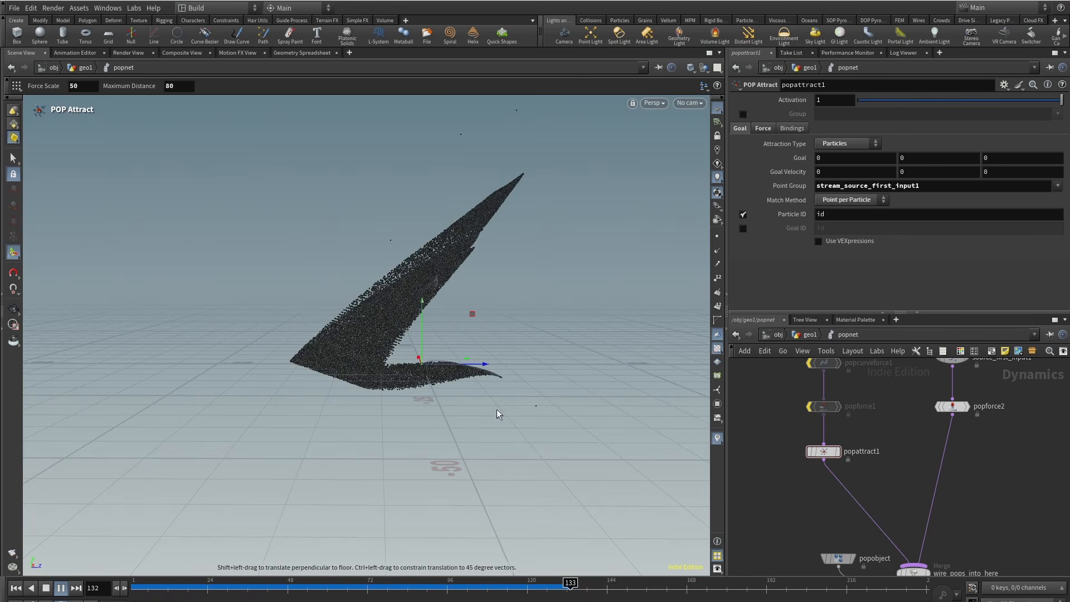
{"action": "left_click_drag", "start_coordinate": [498, 414], "coordinate": [347, 201], "text": "alt"}
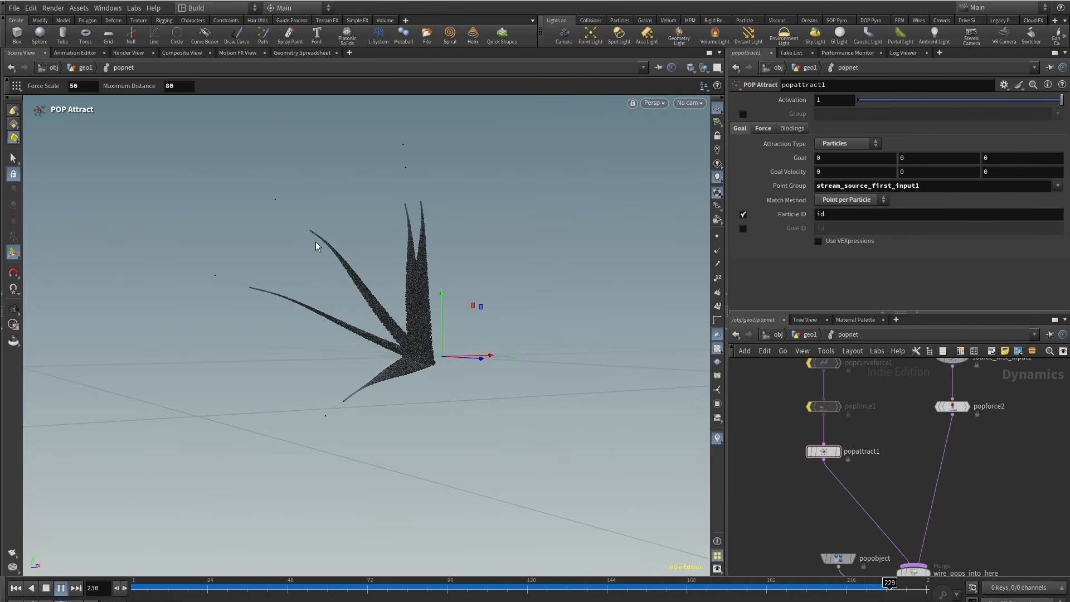
{"action": "left_click_drag", "start_coordinate": [346, 430], "coordinate": [387, 423], "text": "alt"}
{"action": "key", "text": "Escape"}
Set the Force of popforce2 to 0, -1, -1 and its noise Amplitude to 2.
{"action": "left_click_drag", "start_coordinate": [250, 590], "coordinate": [140, 601]}
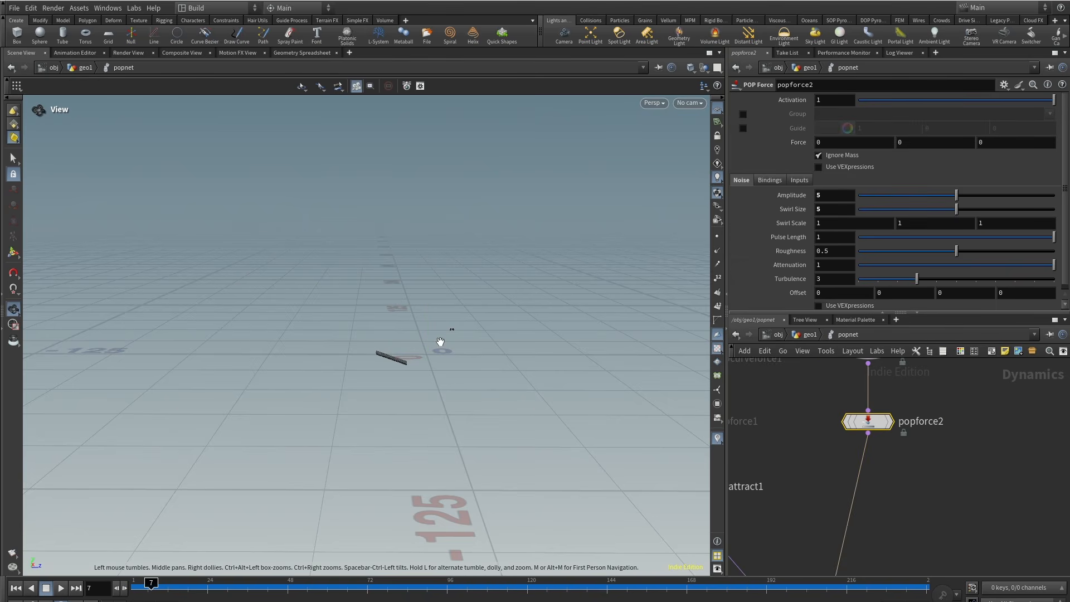
{"action": "right_click_drag", "start_coordinate": [439, 342], "coordinate": [388, 361], "text": "alt"}
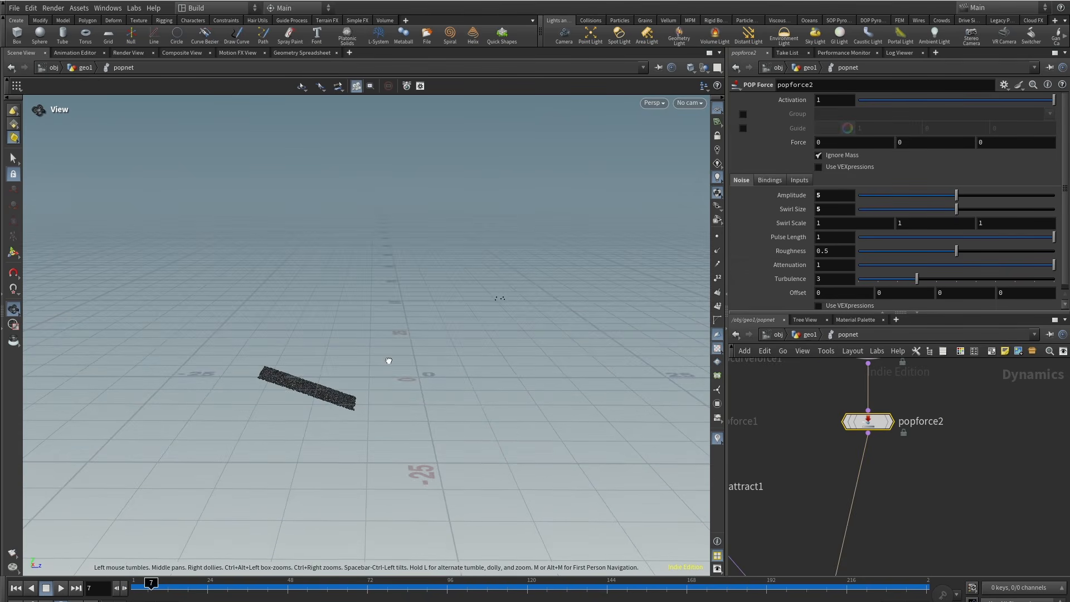
{"action": "mouse_move", "coordinate": [389, 362]}
{"action": "left_mouse_down", "text": "alt"}
{"action": "mouse_move", "coordinate": [392, 416]}
{"action": "mouse_move", "coordinate": [390, 342]}
{"action": "left_mouse_up", "text": "alt"}
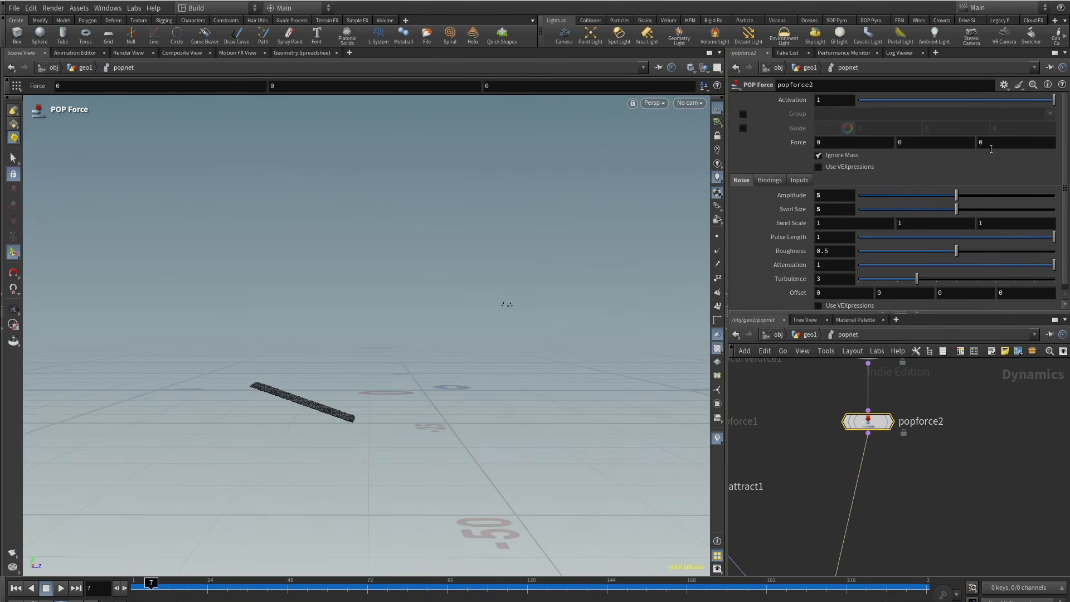
{"action": "type", "text": "-1"}
{"action": "key", "text": "Return"}
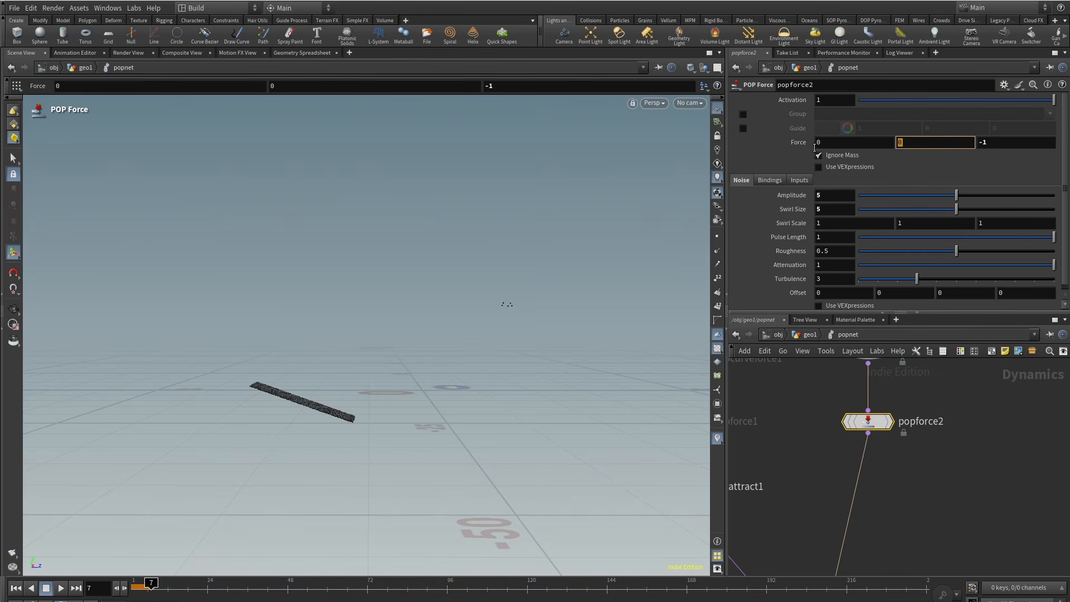
{"action": "type", "text": "2"}
{"action": "key", "text": "Return"}
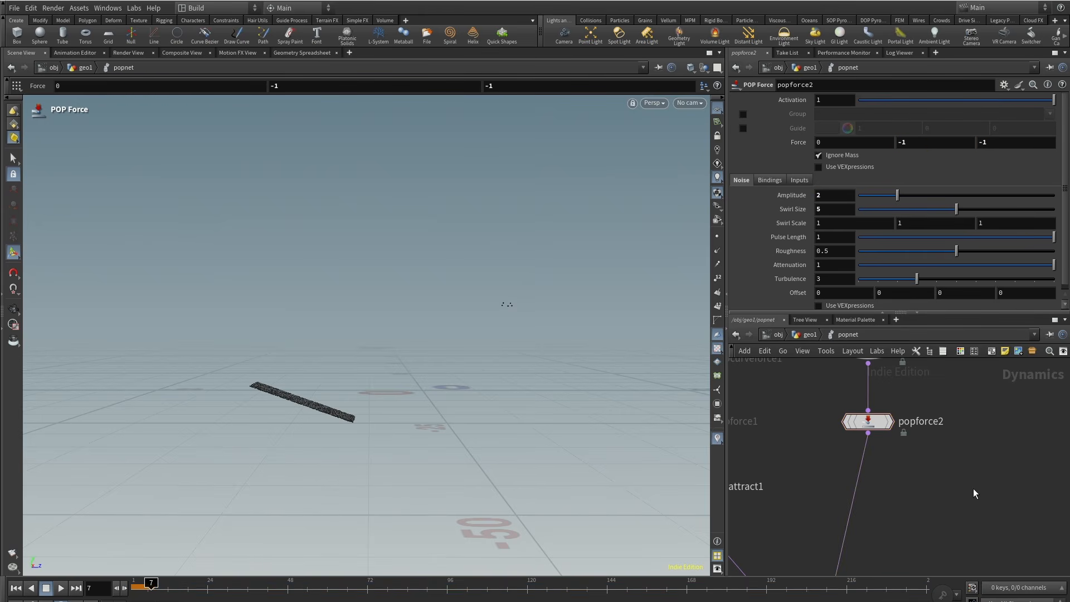
Replay the simulation from the start, and set the Y and Z force of popforce2 to -3.
{"action": "left_click_drag", "start_coordinate": [158, 591], "coordinate": [99, 594]}
{"action": "left_click", "coordinate": [61, 589]}
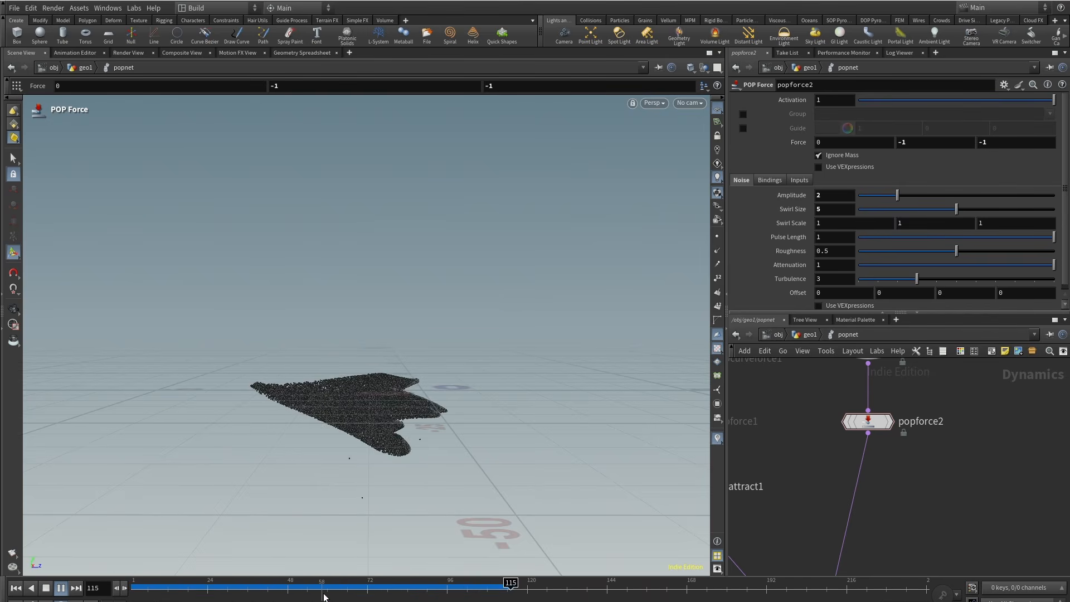
{"action": "left_click", "coordinate": [347, 590]}
{"action": "type", "text": "3"}
{"action": "left_click", "coordinate": [986, 143]}
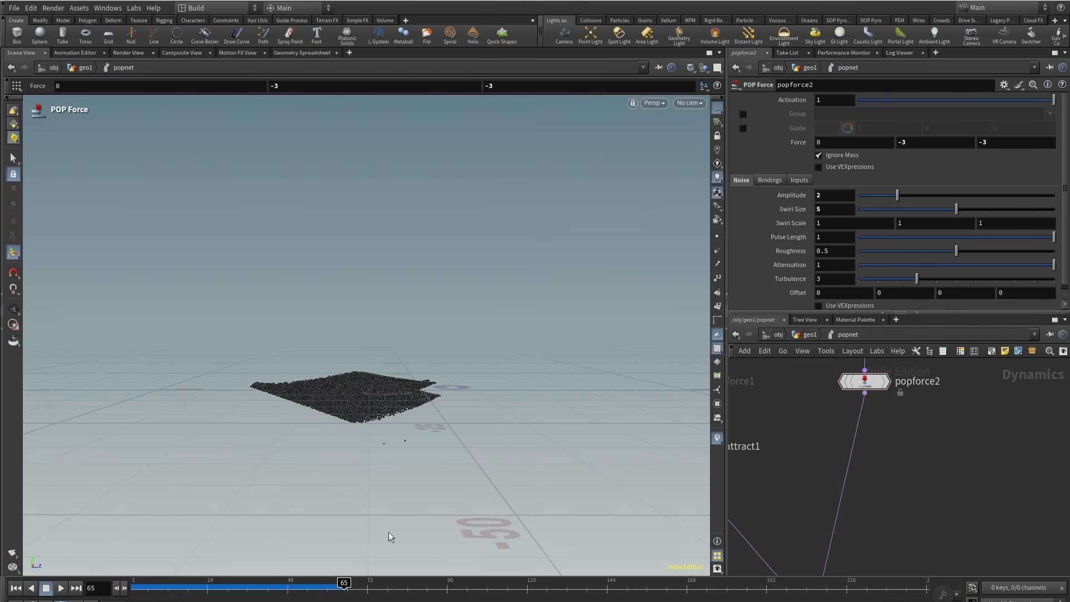
Set the Y force of popforce2 to -1 and scrub the timeline to check the particle motion.
{"action": "double_click", "coordinate": [902, 142]}
{"action": "type", "text": "1"}
{"action": "key", "text": "Return"}
{"action": "left_click_drag", "start_coordinate": [195, 589], "coordinate": [384, 566]}
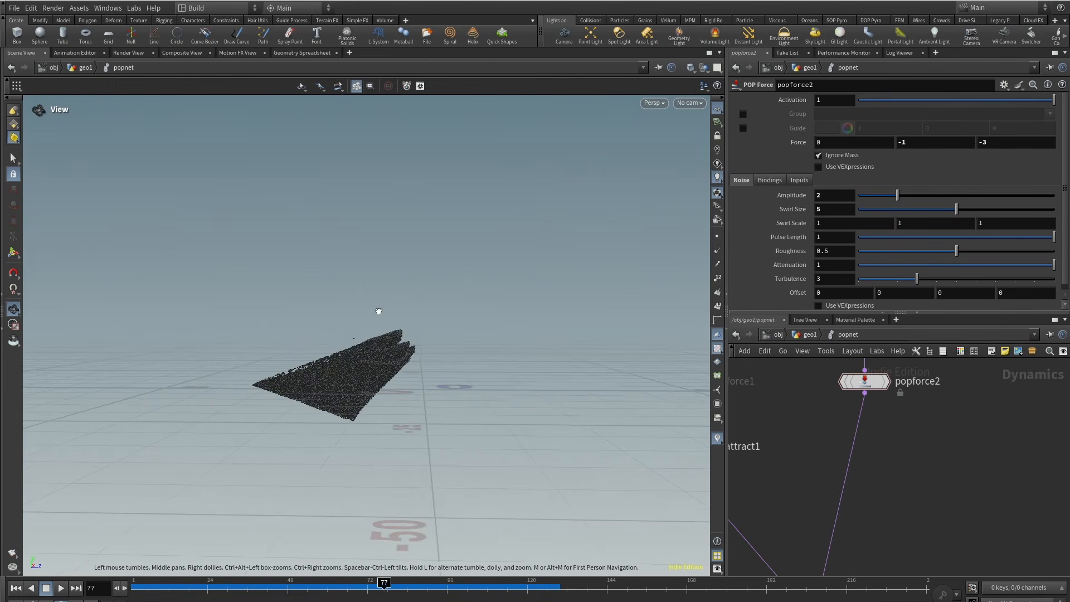
{"action": "left_click_drag", "start_coordinate": [377, 311], "coordinate": [402, 368], "text": "alt"}
Turn on Predict Intercept in the force settings of popattract1.
{"action": "scroll", "coordinate": [967, 423], "scroll_direction": "down", "scroll_amount": 3}
{"action": "middle_click_drag", "start_coordinate": [952, 365], "coordinate": [948, 409]}
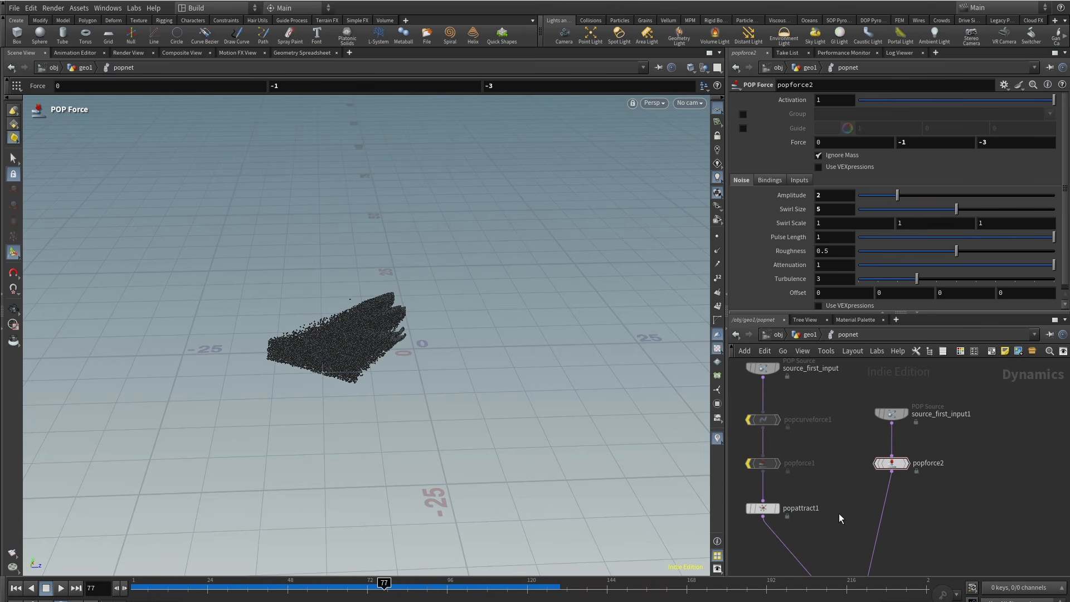
{"action": "left_click_drag", "start_coordinate": [750, 531], "coordinate": [752, 530]}
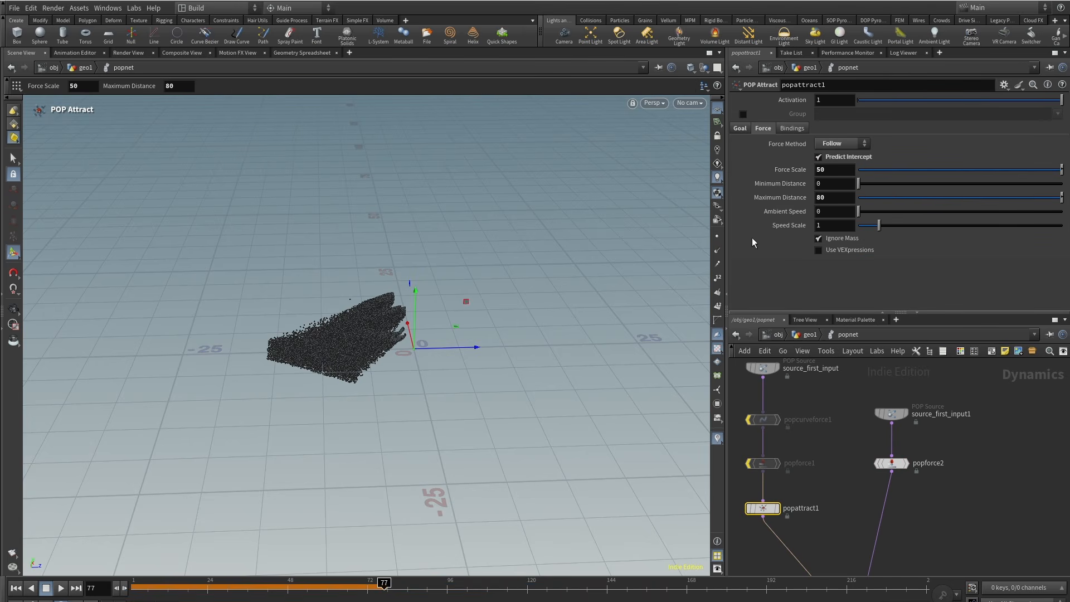
Scrub through the simulation and examine from several angles how the stream follows the goal particles with intercept prediction.
{"action": "left_click_drag", "start_coordinate": [137, 585], "coordinate": [344, 569]}
{"action": "left_click_drag", "start_coordinate": [328, 360], "coordinate": [429, 300], "text": "alt"}
{"action": "left_click_drag", "start_coordinate": [298, 319], "coordinate": [228, 309], "text": "alt"}
{"action": "left_click_drag", "start_coordinate": [345, 587], "coordinate": [400, 588]}
{"action": "left_click_drag", "start_coordinate": [359, 393], "coordinate": [287, 414], "text": "alt"}
{"action": "left_click_drag", "start_coordinate": [295, 354], "coordinate": [327, 341], "text": "alt"}
{"action": "left_click_drag", "start_coordinate": [425, 591], "coordinate": [332, 545]}
{"action": "left_click_drag", "start_coordinate": [304, 586], "coordinate": [389, 581]}
Turn Predict Intercept off and back on, scrubbing the timeline each time to compare the particle motion.
{"action": "middle_click_drag", "start_coordinate": [797, 440], "coordinate": [805, 428]}
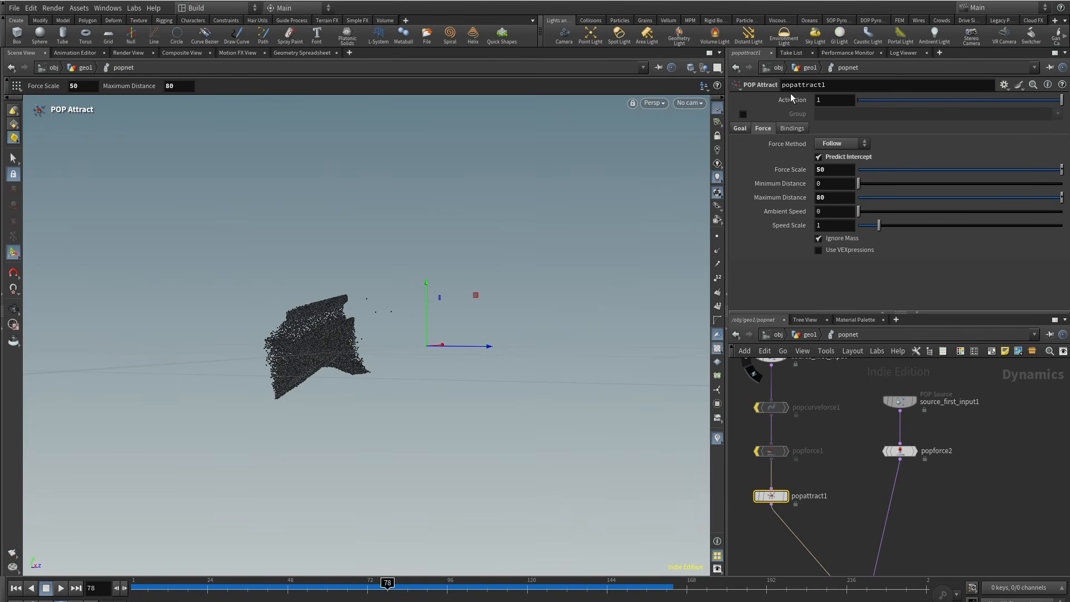
{"action": "left_click", "coordinate": [819, 157]}
{"action": "left_click_drag", "start_coordinate": [134, 586], "coordinate": [319, 578]}
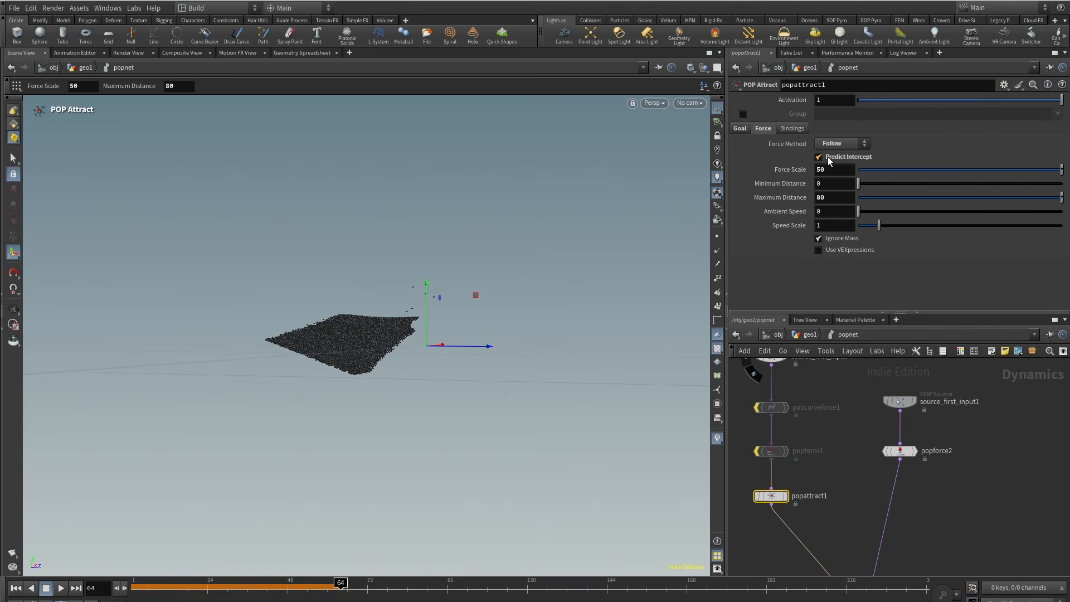
{"action": "left_click_drag", "start_coordinate": [146, 589], "coordinate": [376, 589]}
{"action": "left_click_drag", "start_coordinate": [379, 335], "coordinate": [337, 425], "text": "alt"}
{"action": "left_click_drag", "start_coordinate": [377, 587], "coordinate": [610, 587]}
{"action": "left_click_drag", "start_coordinate": [346, 424], "coordinate": [560, 325], "text": "alt"}
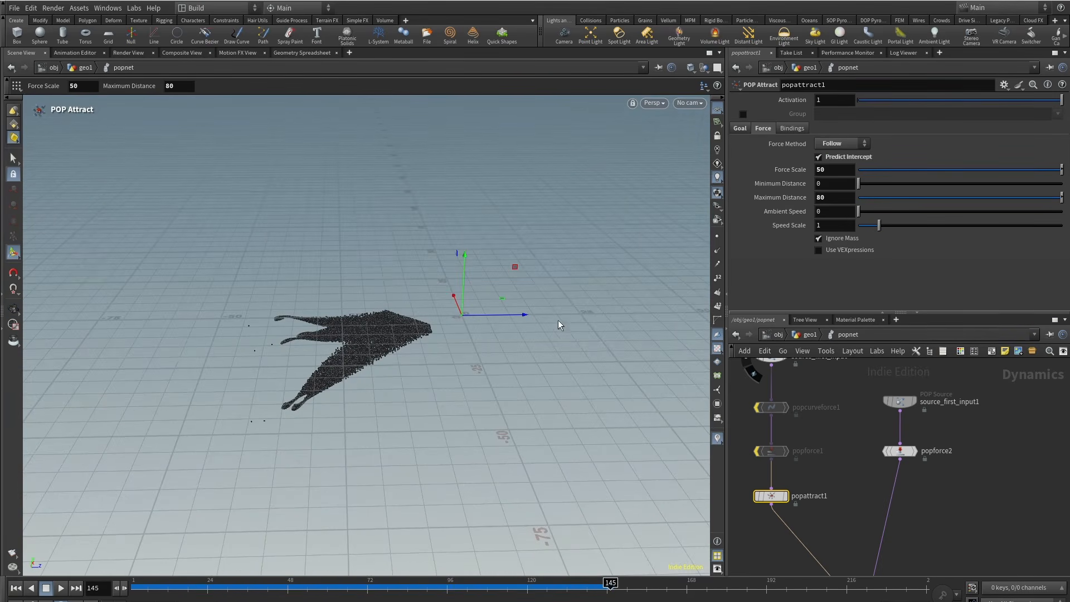
Set the Attraction Type of popattract1 to Points.
{"action": "left_click", "coordinate": [740, 129]}
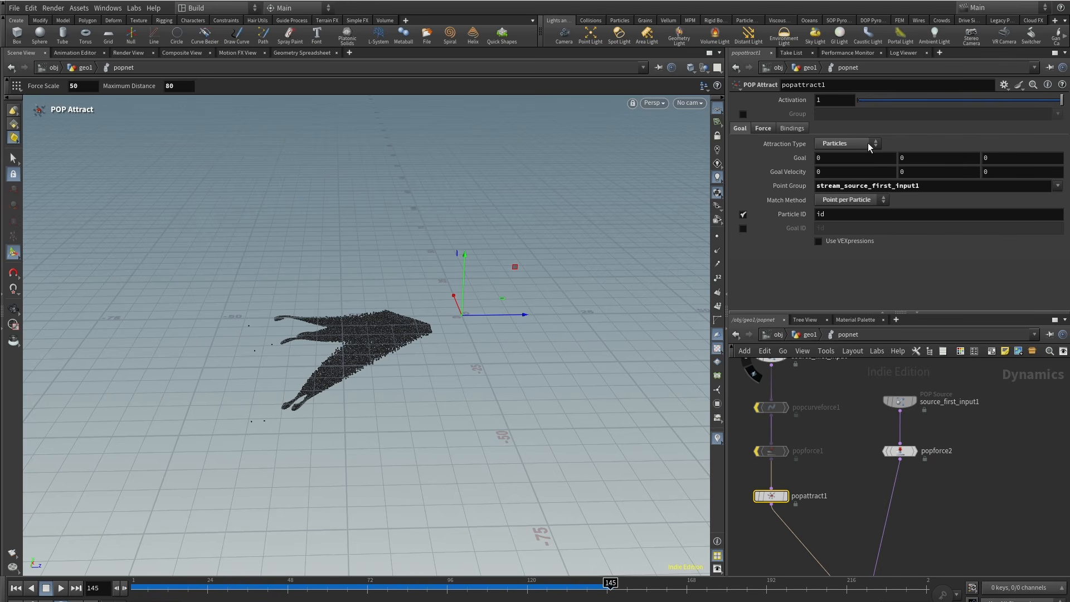
{"action": "left_click", "coordinate": [869, 143]}
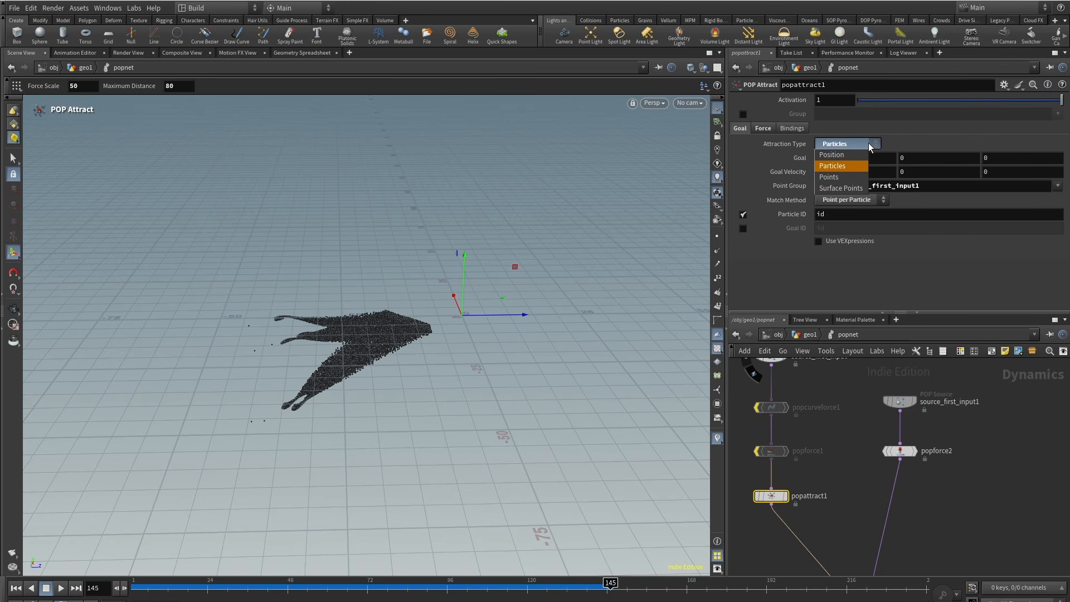
{"action": "left_click", "coordinate": [829, 177]}
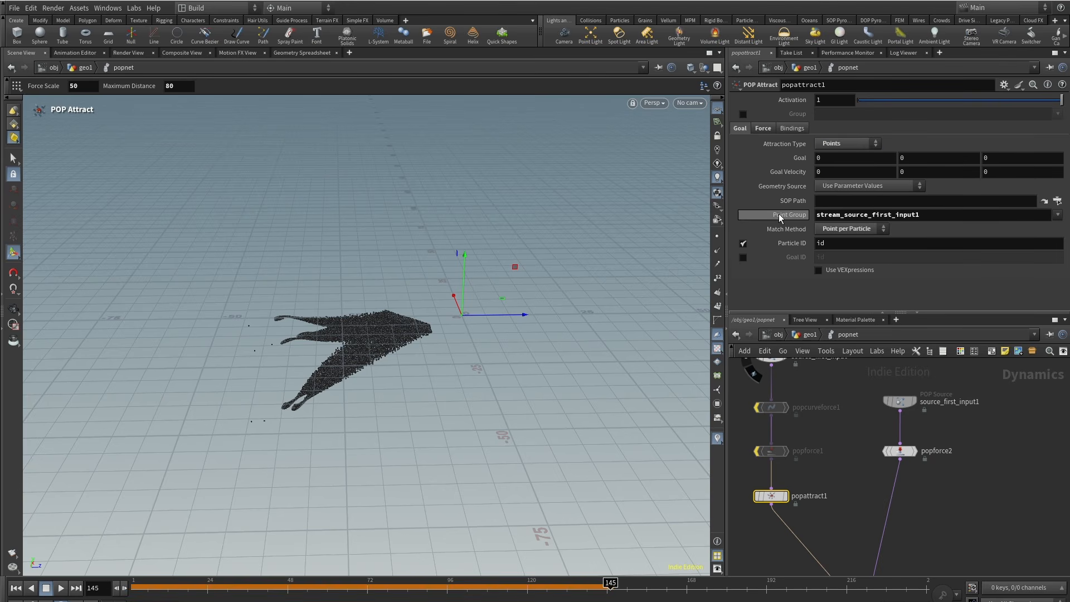
Replace sphere1 in the geo1 network with a Test Geometry: Pig Head node wired into popnet.
{"action": "left_click", "coordinate": [803, 335]}
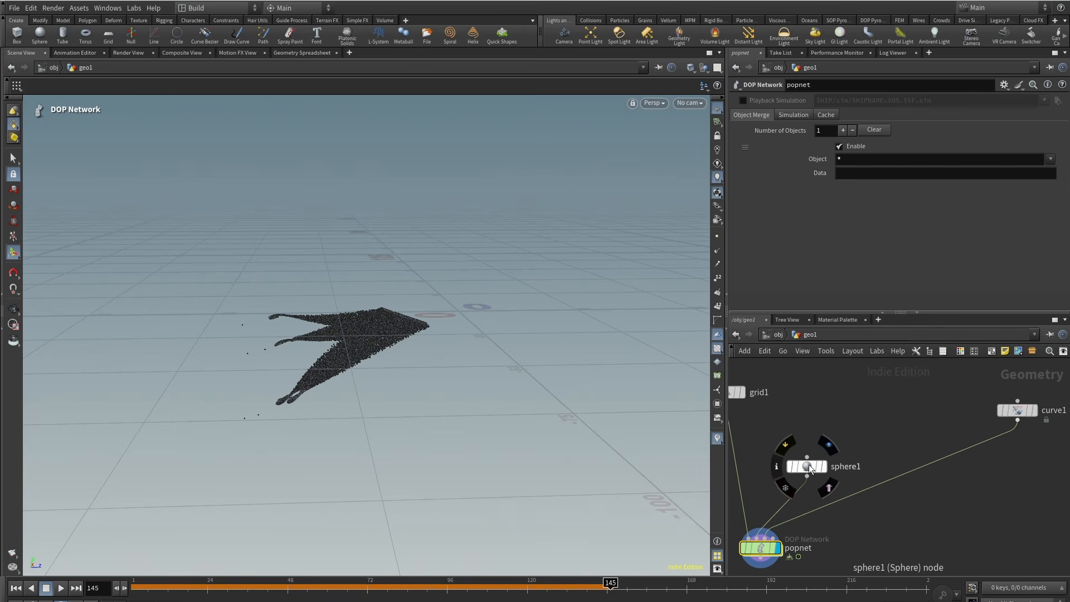
{"action": "left_click_drag", "start_coordinate": [809, 463], "coordinate": [805, 393]}
{"action": "key", "text": "Delete"}
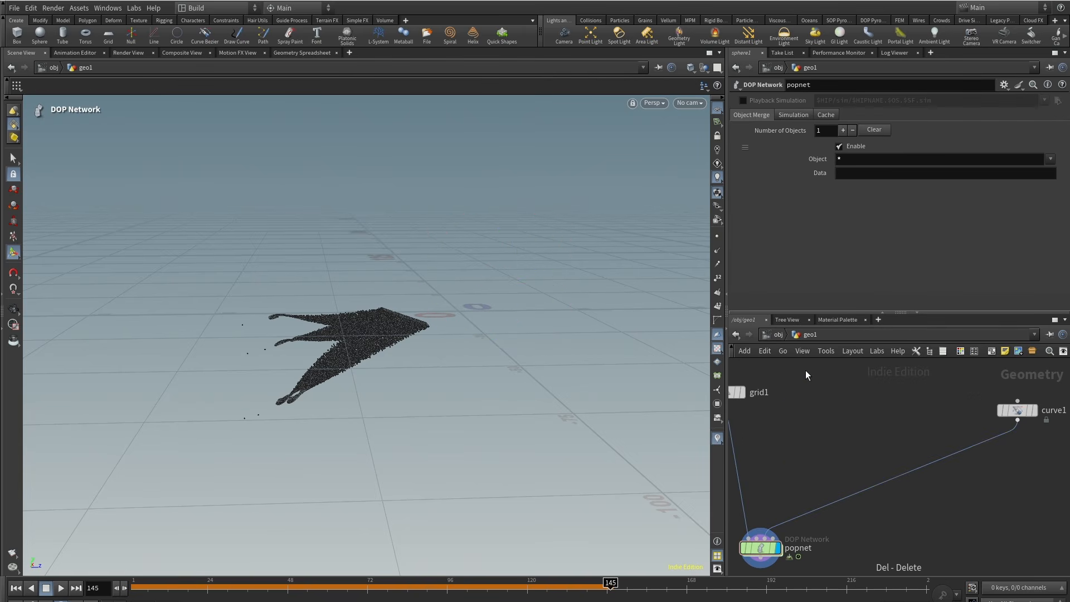
{"action": "key", "text": "Tab"}
{"action": "type", "text": "test"}
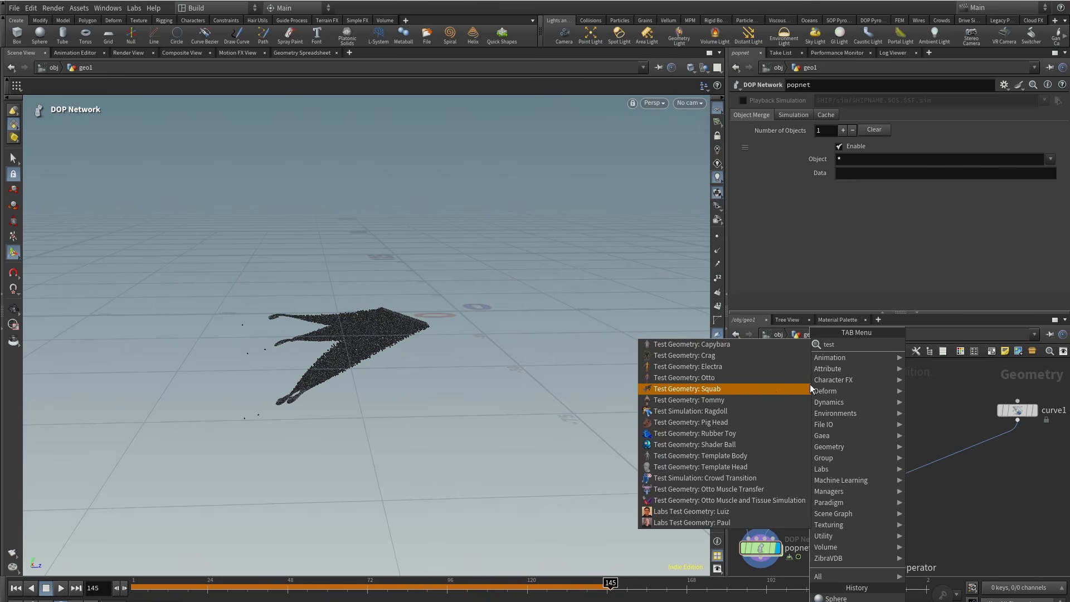
{"action": "left_click", "coordinate": [734, 422]}
{"action": "left_click", "coordinate": [791, 433]}
{"action": "left_click_drag", "start_coordinate": [757, 539], "coordinate": [803, 430]}
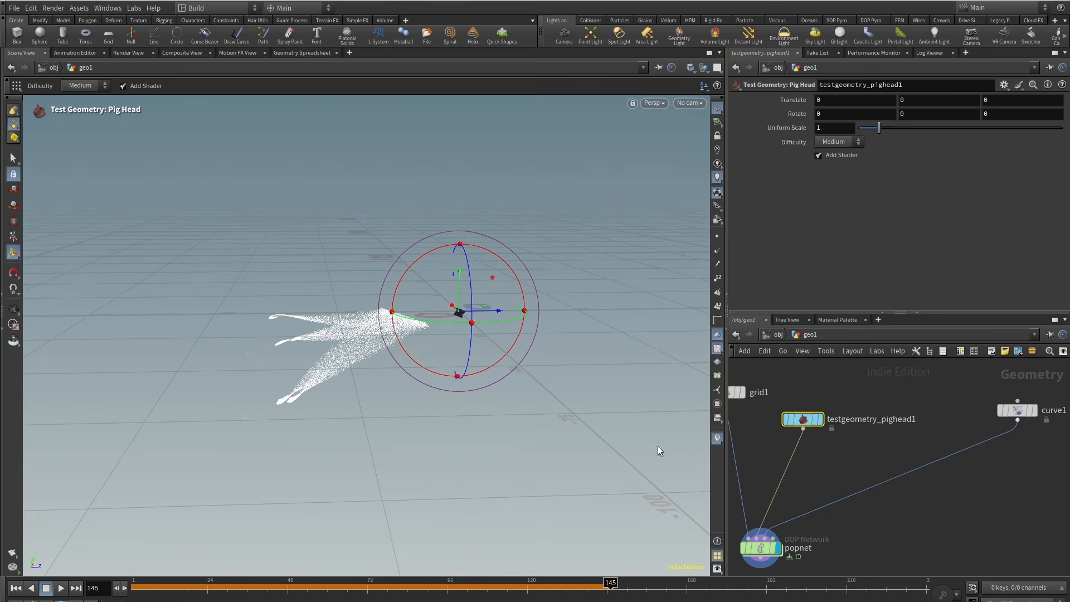
Turn off Add Shader on the pig head and set its Uniform Scale to 3.45.
{"action": "left_click", "coordinate": [864, 150]}
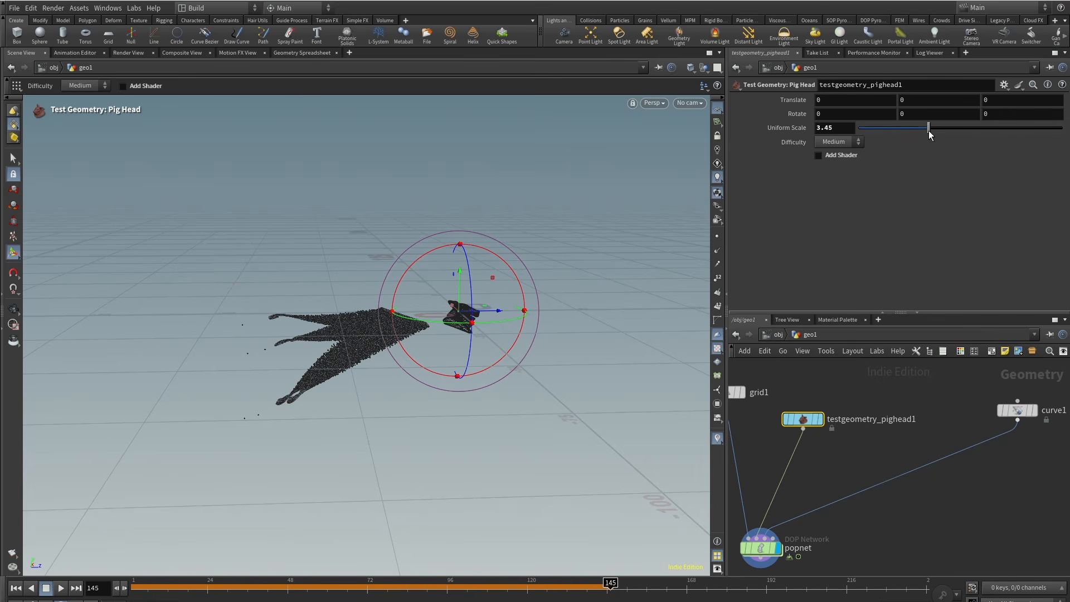
{"action": "left_click_drag", "start_coordinate": [402, 296], "coordinate": [441, 329], "text": "alt"}
{"action": "left_click_drag", "start_coordinate": [453, 224], "coordinate": [483, 310], "text": "alt"}
Move the pig head up and away from the particles to about -18, 27, 30.
{"action": "left_click_drag", "start_coordinate": [432, 394], "coordinate": [457, 285], "text": "alt"}
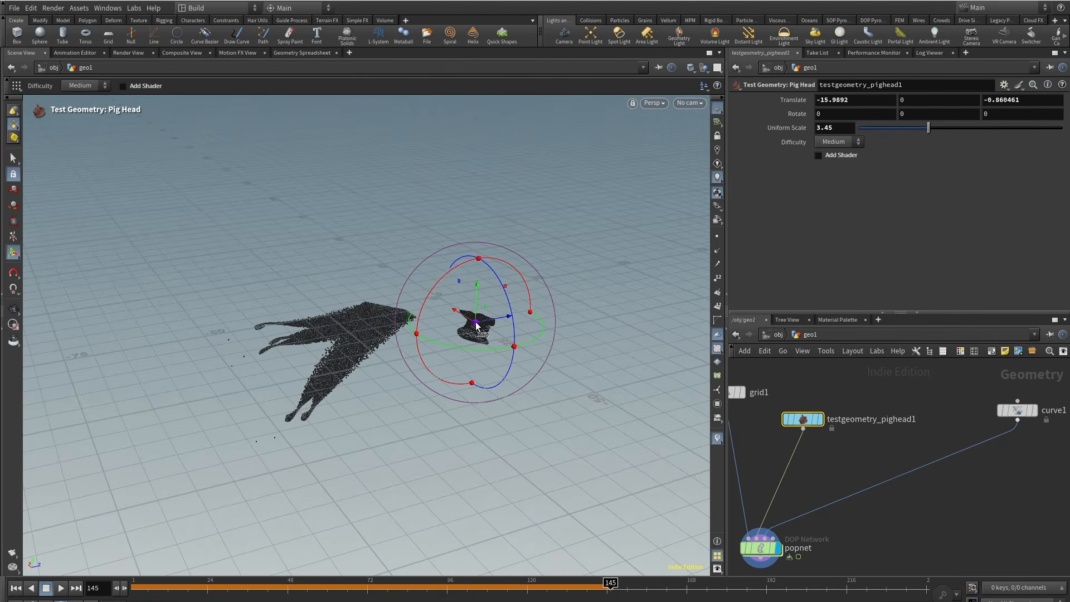
{"action": "left_click_drag", "start_coordinate": [476, 323], "coordinate": [621, 176]}
{"action": "left_click_drag", "start_coordinate": [437, 360], "coordinate": [371, 304], "text": "alt"}
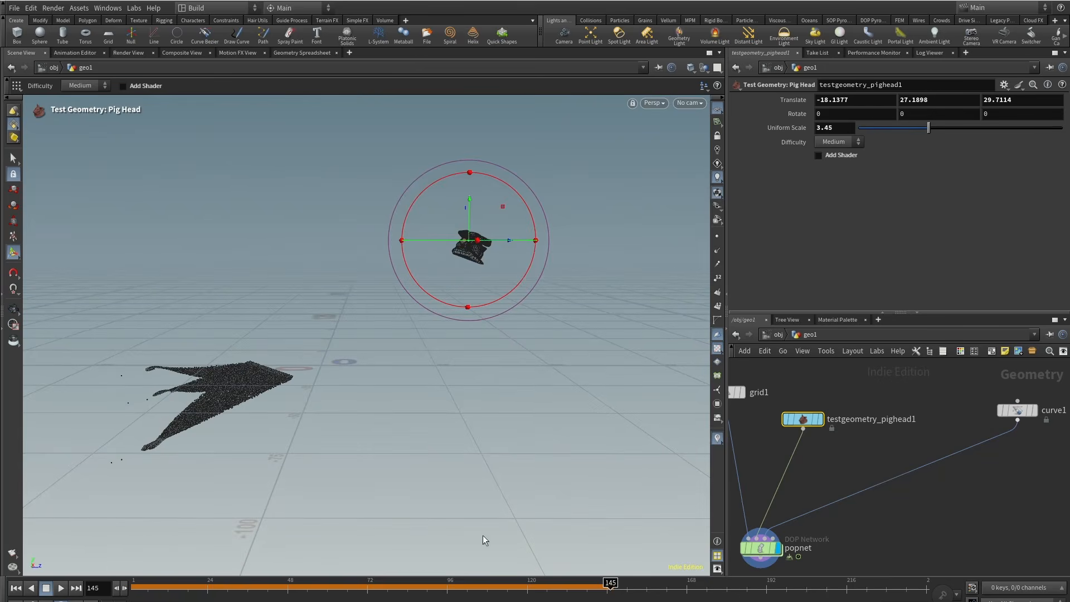
Keyframe the pig head's Translate and Rotate values at frame 1.
{"action": "key", "text": "ctrl+Up"}
{"action": "left_click", "coordinate": [794, 101], "text": "alt"}
{"action": "left_click", "coordinate": [794, 115], "text": "alt"}
Keyframe new pig head poses at frame 47 and about frame 96, the second one translated to about -12, 27, 54.
{"action": "left_click_drag", "start_coordinate": [138, 585], "coordinate": [284, 585]}
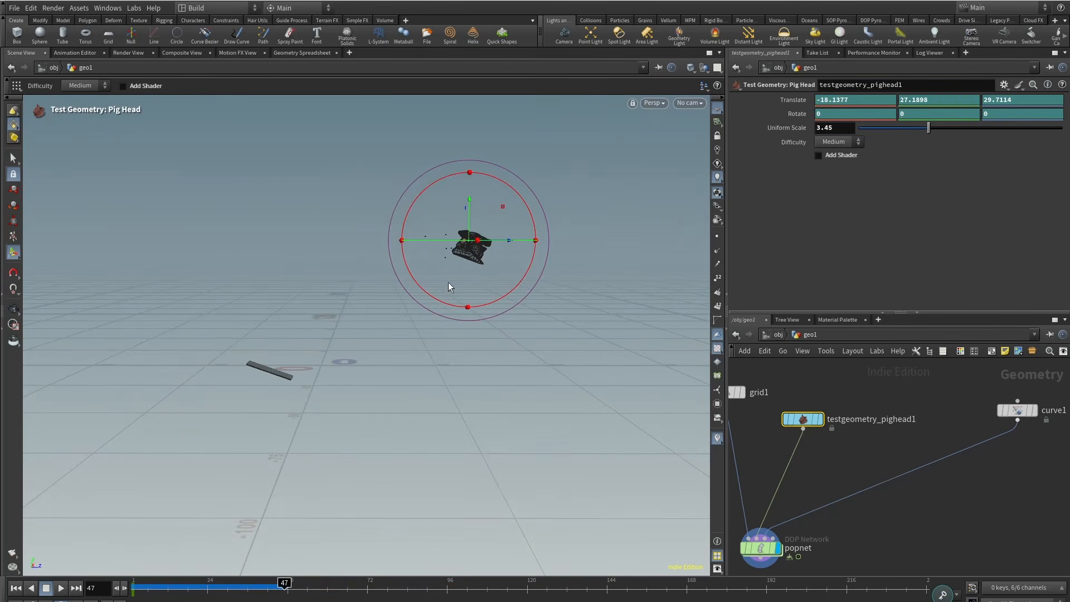
{"action": "left_click_drag", "start_coordinate": [446, 283], "coordinate": [474, 356], "text": "alt"}
{"action": "left_click_drag", "start_coordinate": [469, 265], "coordinate": [609, 264]}
{"action": "left_click_drag", "start_coordinate": [598, 216], "coordinate": [446, 239]}
{"action": "left_click_drag", "start_coordinate": [664, 254], "coordinate": [646, 402]}
At frame 151, keyframe the pig head translated to about -36, -6, 20 and rotated to about 239, 135, 70.
{"action": "left_click_drag", "start_coordinate": [451, 585], "coordinate": [631, 585]}
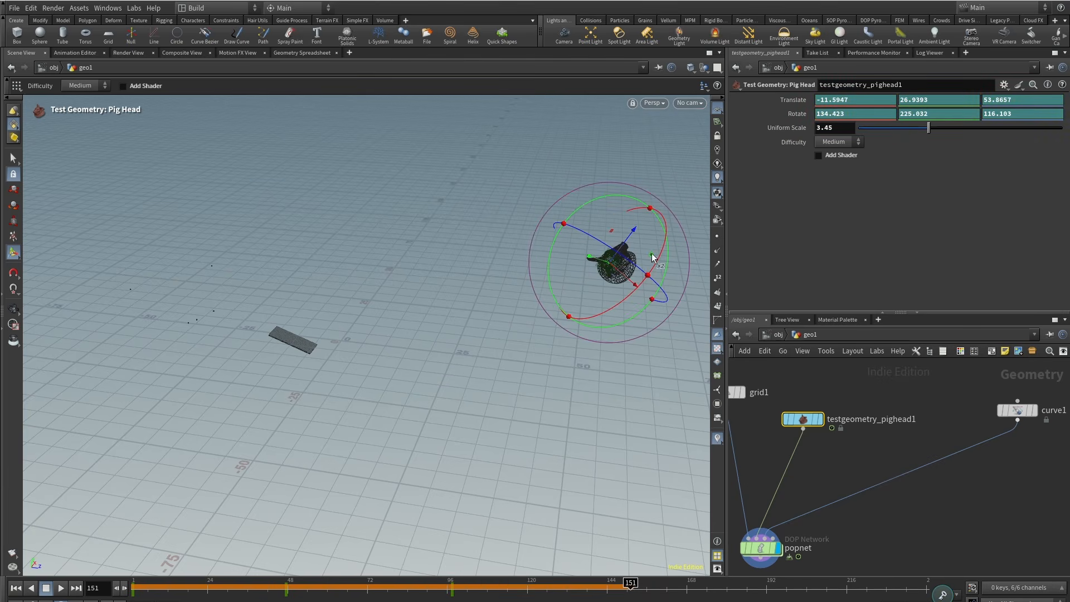
{"action": "left_click_drag", "start_coordinate": [610, 263], "coordinate": [388, 465]}
{"action": "left_click_drag", "start_coordinate": [434, 432], "coordinate": [390, 498]}
{"action": "left_click_drag", "start_coordinate": [453, 446], "coordinate": [403, 529]}
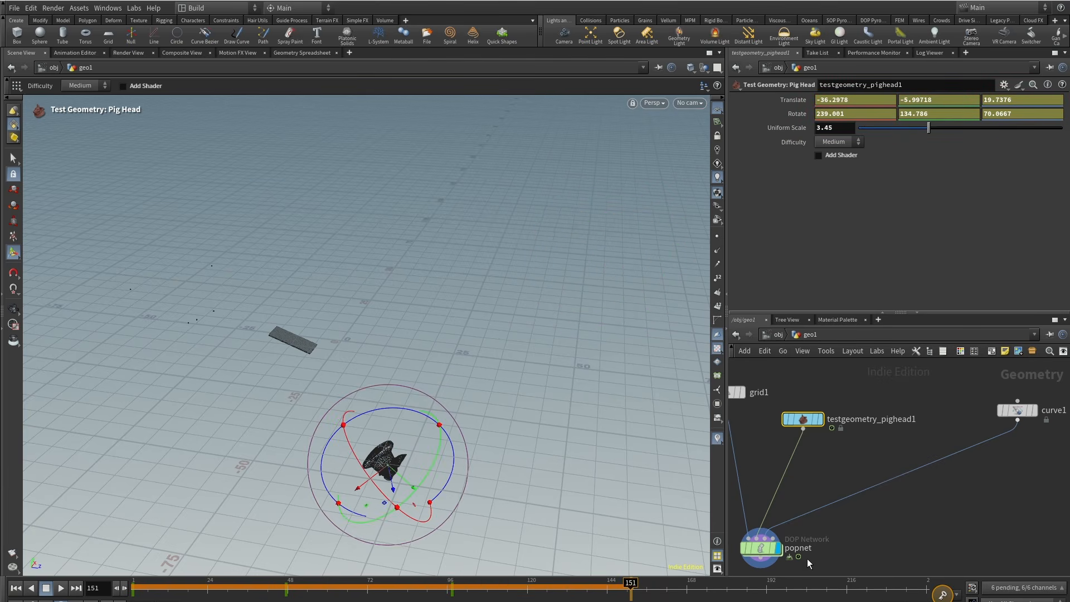
{"action": "key", "text": "k"}
Scrub through the pig head's animation and go back inside the popnet network to popattract1.
{"action": "left_click_drag", "start_coordinate": [501, 468], "coordinate": [550, 335], "text": "alt"}
{"action": "left_click_drag", "start_coordinate": [134, 587], "coordinate": [629, 557]}
{"action": "middle_click_drag", "start_coordinate": [973, 440], "coordinate": [1037, 399]}
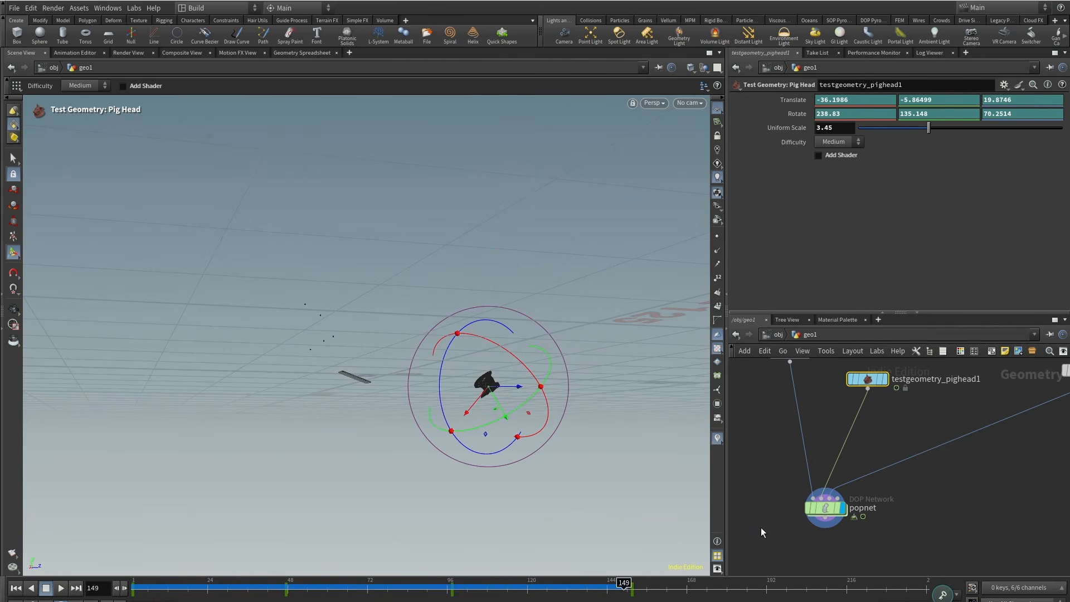
{"action": "double_click", "coordinate": [820, 512]}
{"action": "left_click_drag", "start_coordinate": [464, 370], "coordinate": [431, 388], "text": "alt"}
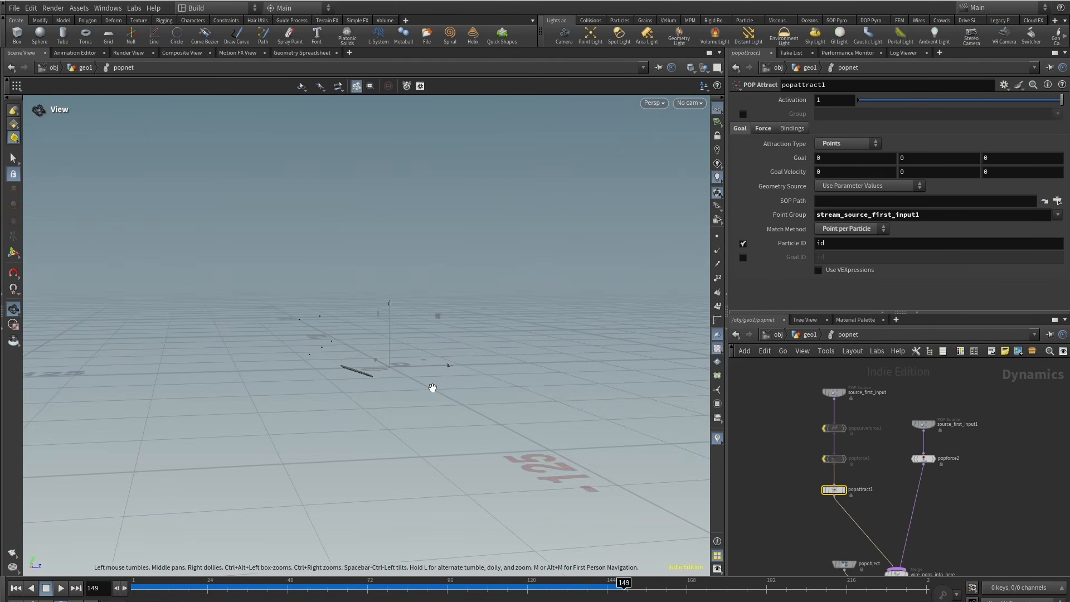
Rewind to the start and delete the second particle stream, source_first_input1 and popforce2.
{"action": "left_click_drag", "start_coordinate": [137, 588], "coordinate": [116, 590]}
{"action": "scroll", "coordinate": [936, 488], "scroll_direction": "up", "scroll_amount": 2}
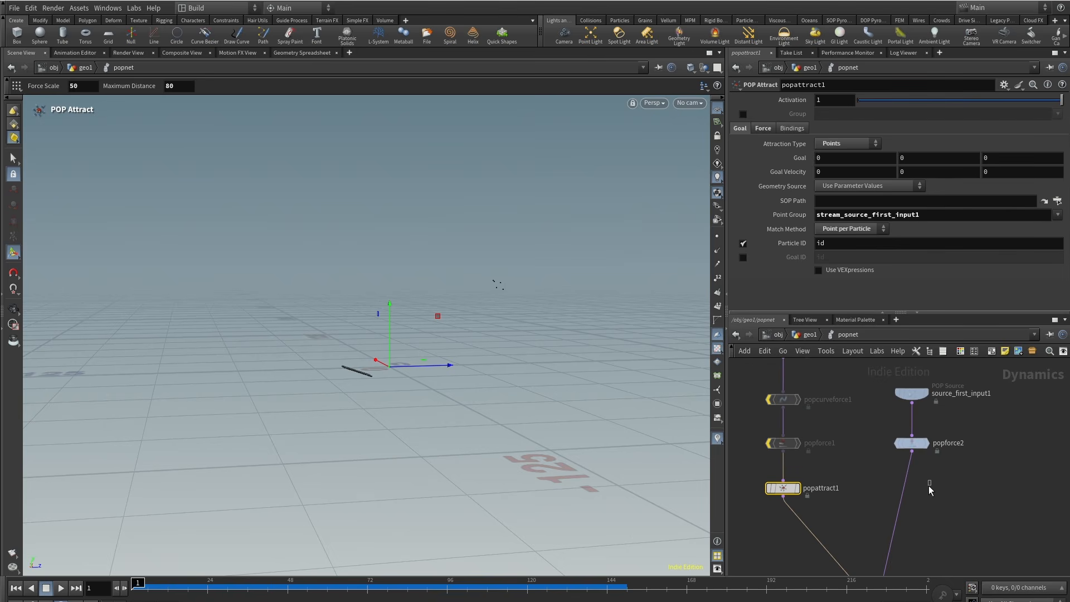
{"action": "left_click_drag", "start_coordinate": [929, 486], "coordinate": [907, 375]}
{"action": "key", "text": "Delete"}
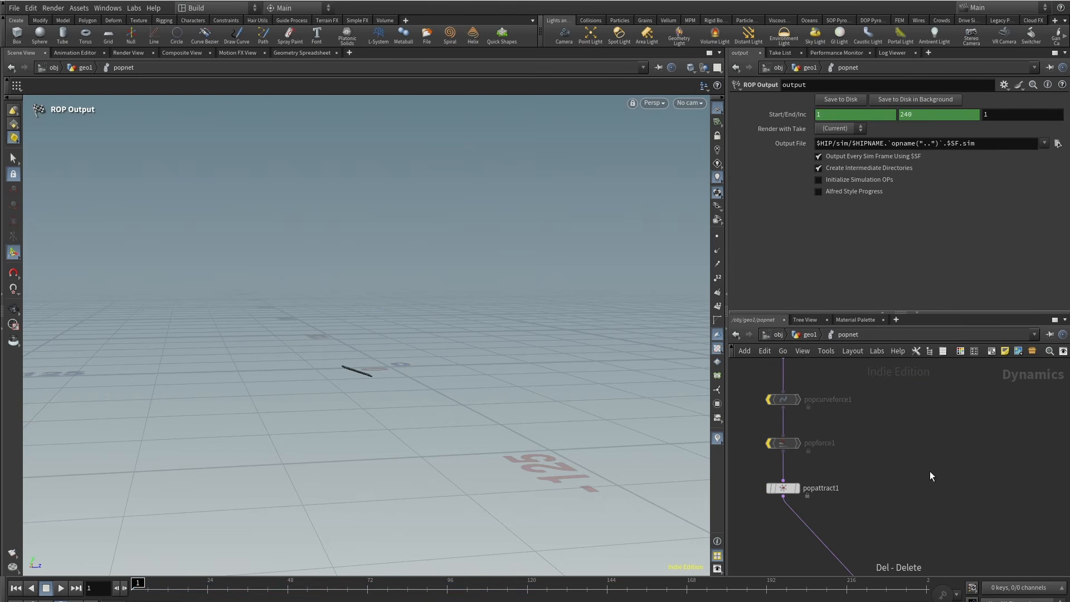
Clear popattract1's Point Group and set its Geometry Source to Use Second Context Geometry.
{"action": "middle_click_drag", "start_coordinate": [906, 414], "coordinate": [910, 517]}
{"action": "left_click_drag", "start_coordinate": [792, 455], "coordinate": [787, 470]}
{"action": "middle_click_drag", "start_coordinate": [851, 524], "coordinate": [899, 394]}
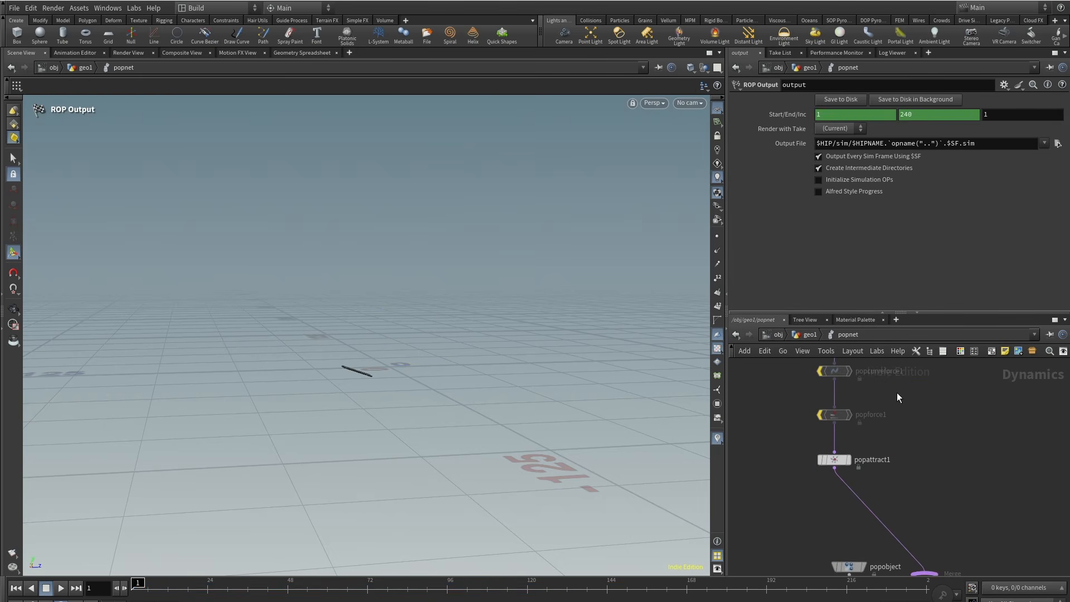
{"action": "scroll", "coordinate": [898, 401], "scroll_direction": "down", "scroll_amount": 2}
{"action": "middle_click_drag", "start_coordinate": [934, 500], "coordinate": [885, 513]}
{"action": "left_click", "coordinate": [803, 457]}
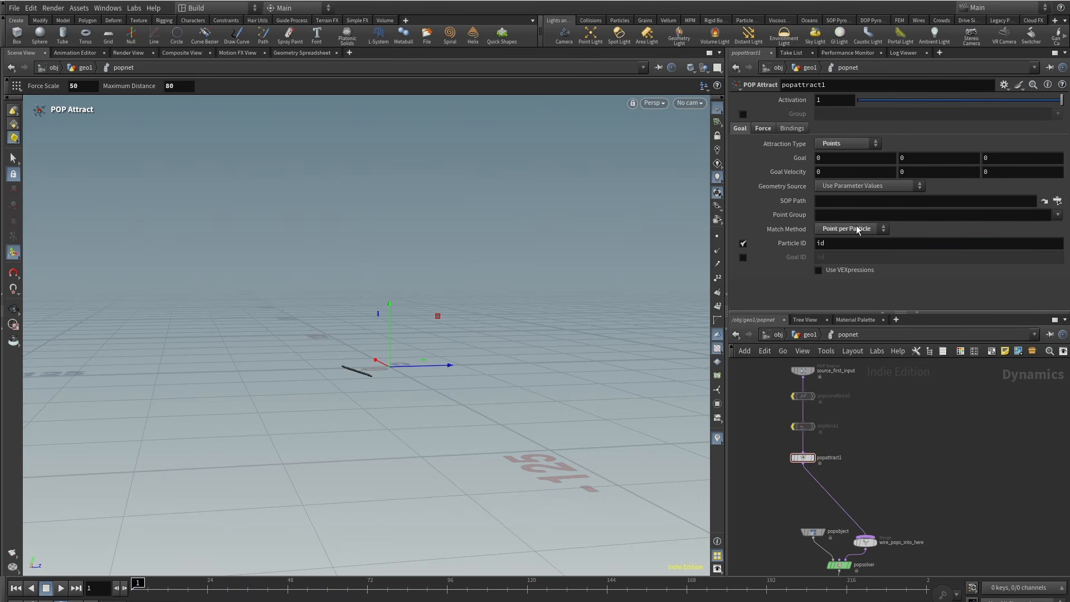
{"action": "left_click", "coordinate": [871, 188]}
{"action": "left_click", "coordinate": [871, 220]}
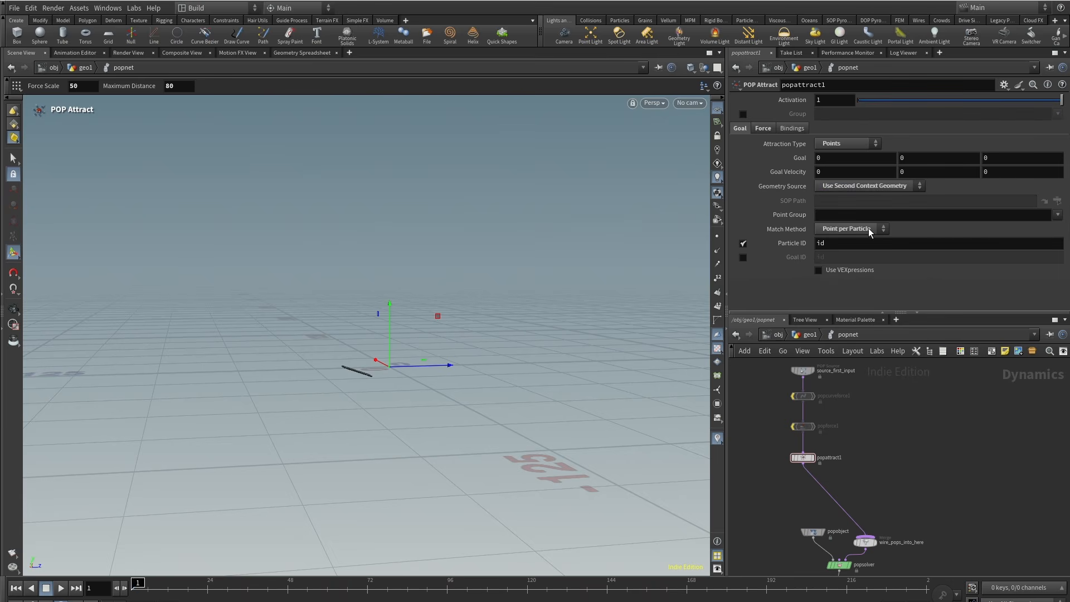
Check what feeds popnet in geo1, return inside the network and play the simulation.
{"action": "left_click", "coordinate": [801, 336]}
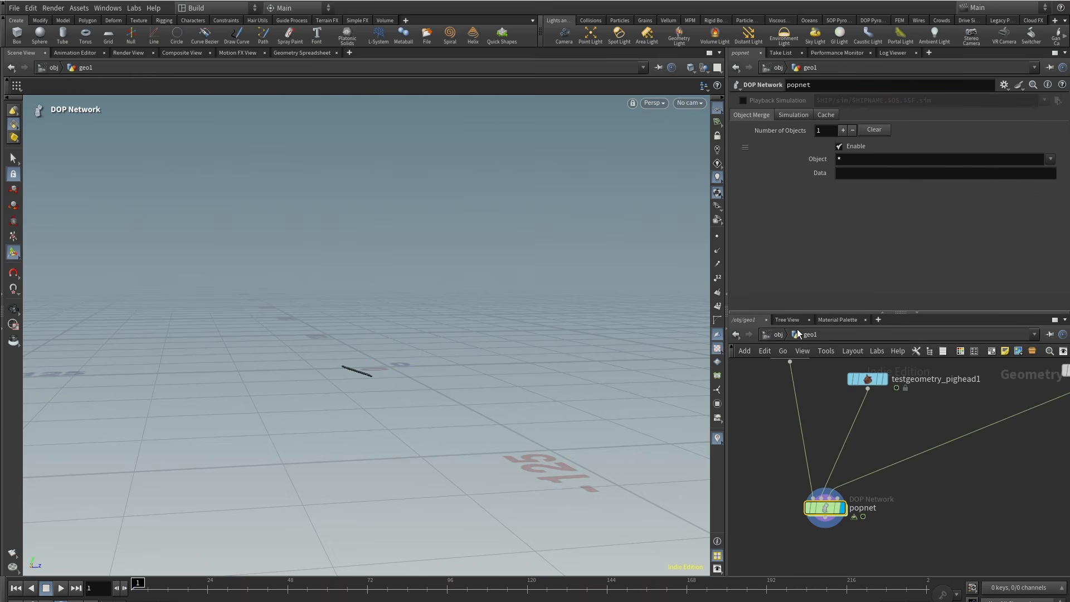
{"action": "double_click", "coordinate": [834, 507]}
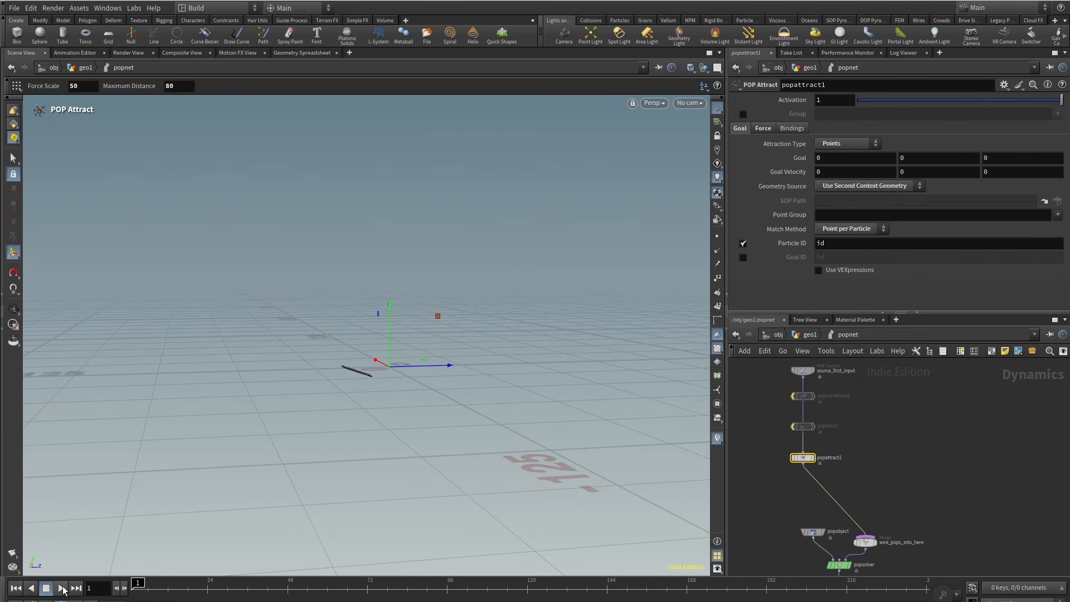
{"action": "middle_click_drag", "start_coordinate": [552, 272], "coordinate": [471, 310], "text": "alt"}
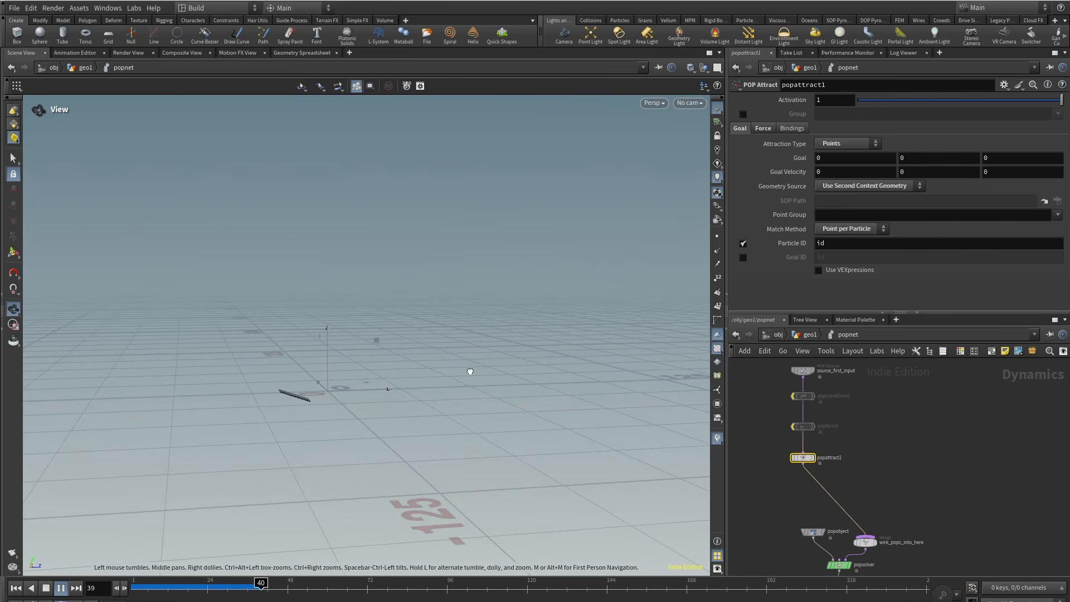
{"action": "mouse_move", "coordinate": [471, 370]}
{"action": "left_mouse_down", "text": "alt"}
{"action": "mouse_move", "coordinate": [440, 358]}
{"action": "mouse_move", "coordinate": [458, 382]}
{"action": "left_mouse_up", "text": "alt"}
{"action": "key", "text": "Return"}
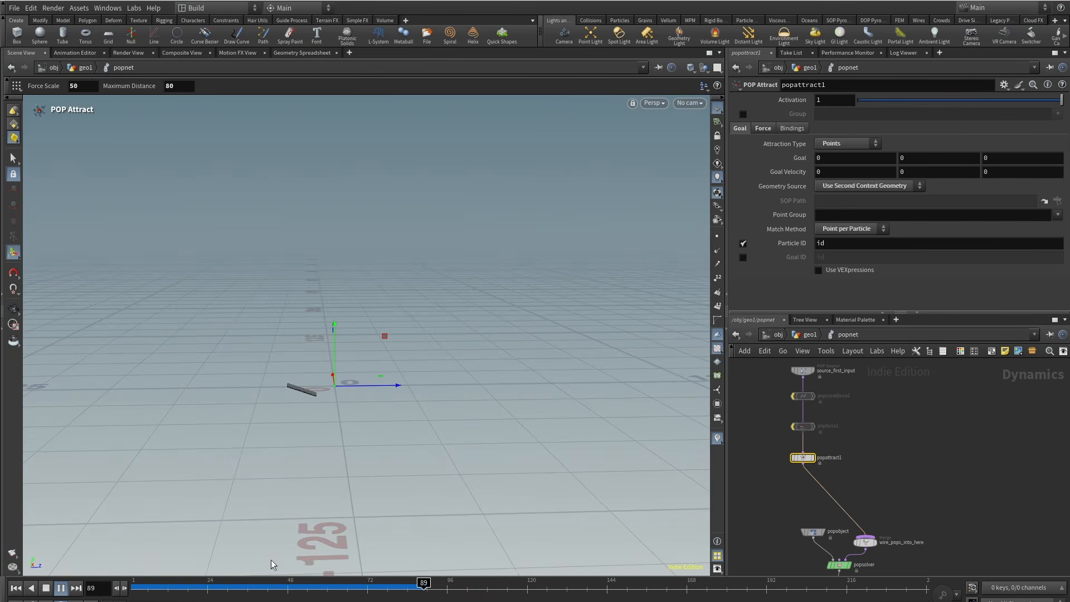
Set popattract1's Force Method to Accelerate, with a Maximum Distance of 100 and a Force Scale of 50.
{"action": "left_click", "coordinate": [842, 143]}
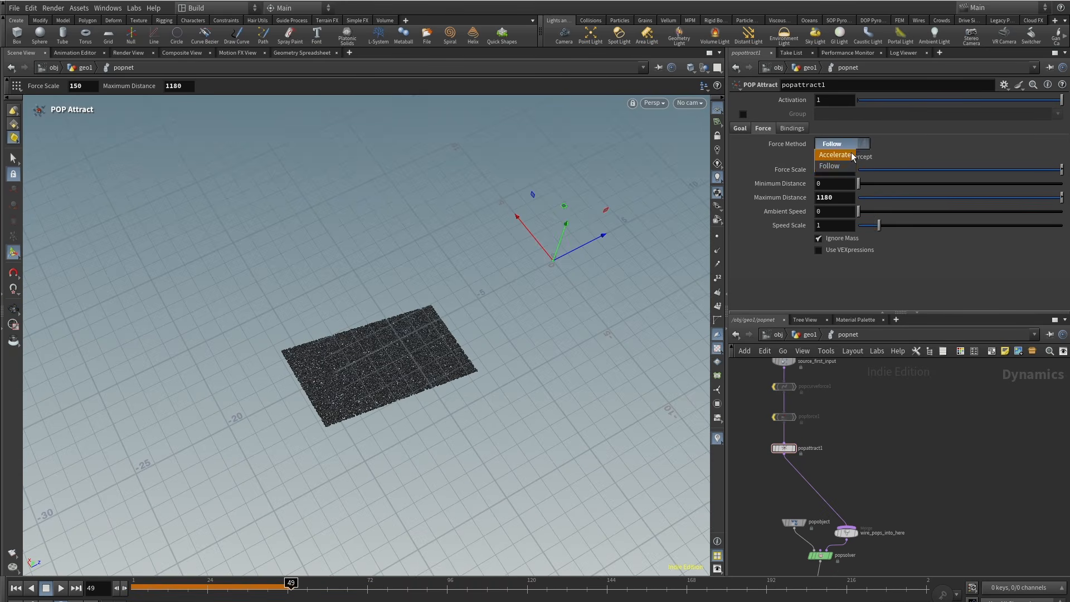
{"action": "left_click", "coordinate": [836, 152]}
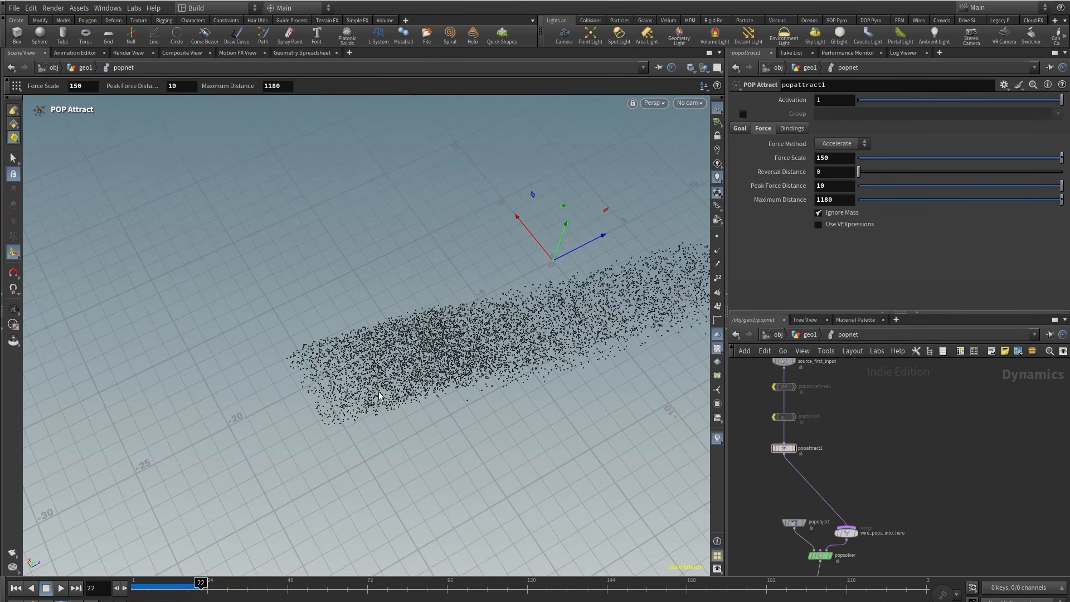
{"action": "right_click_drag", "start_coordinate": [460, 364], "coordinate": [390, 390], "text": "alt"}
{"action": "left_click_drag", "start_coordinate": [390, 389], "coordinate": [265, 549], "text": "alt"}
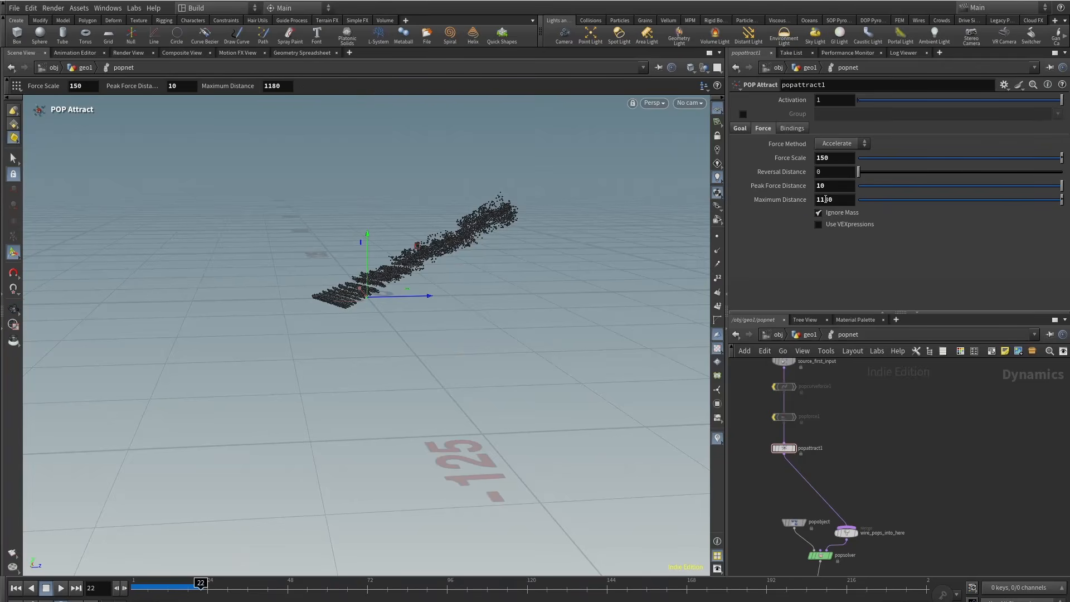
{"action": "left_click_drag", "start_coordinate": [835, 199], "coordinate": [745, 209]}
{"action": "type", "text": "100"}
{"action": "key", "text": "Return"}
{"action": "left_click_drag", "start_coordinate": [832, 159], "coordinate": [707, 165]}
{"action": "type", "text": "50"}
{"action": "key", "text": "Return"}
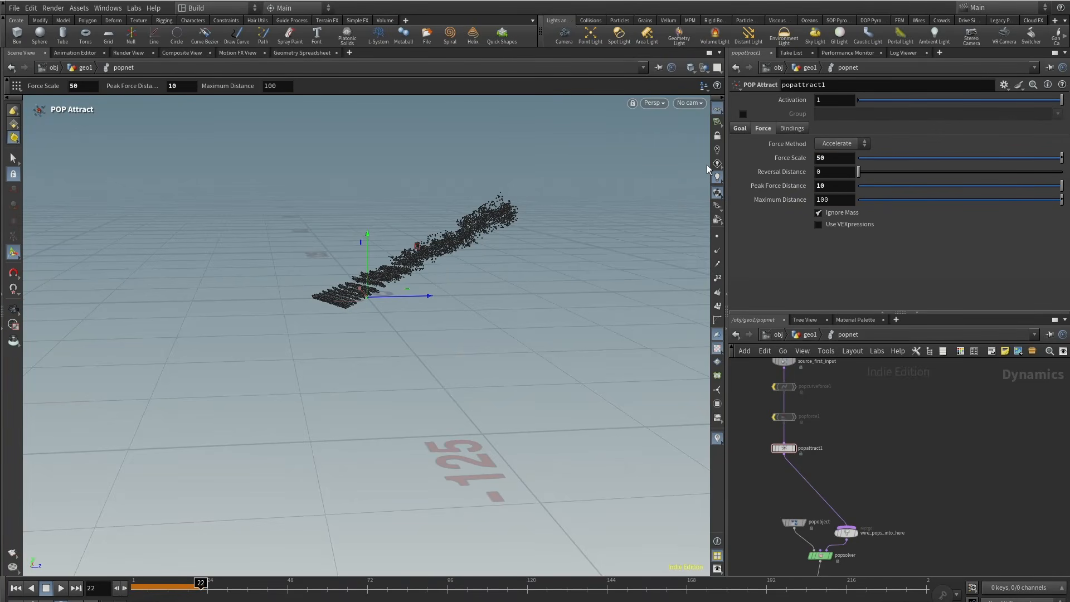
Play the simulation from the first frame and scrub on to about frame 164 to examine the particle flow.
{"action": "left_click", "coordinate": [16, 589]}
{"action": "left_click", "coordinate": [61, 588]}
{"action": "left_click", "coordinate": [61, 588]}
{"action": "right_click_drag", "start_coordinate": [529, 334], "coordinate": [444, 347], "text": "alt"}
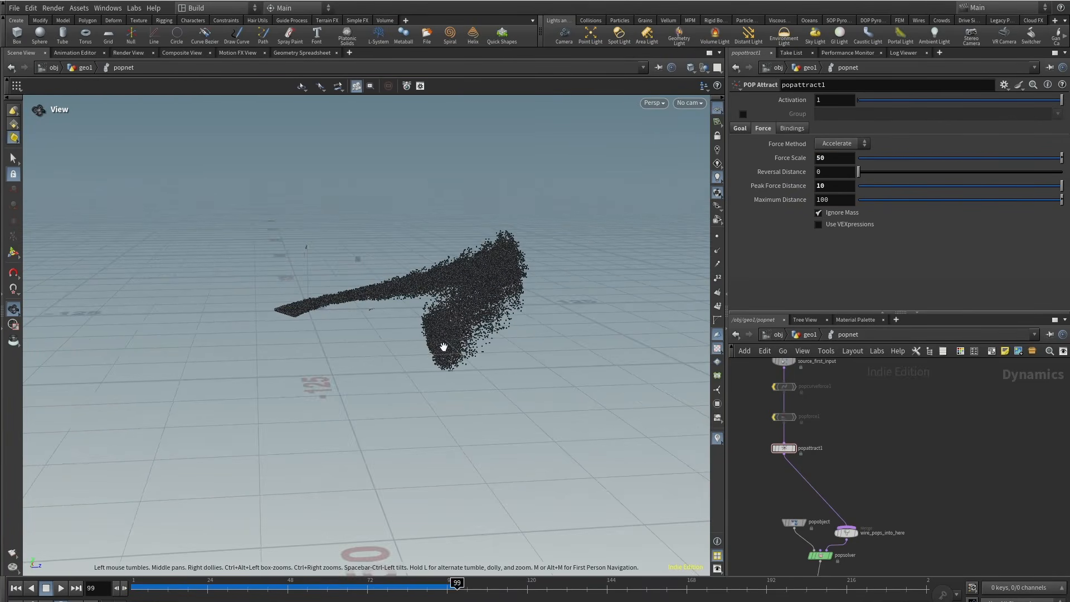
{"action": "left_click_drag", "start_coordinate": [444, 348], "coordinate": [397, 342], "text": "alt"}
{"action": "left_click_drag", "start_coordinate": [459, 589], "coordinate": [673, 591]}
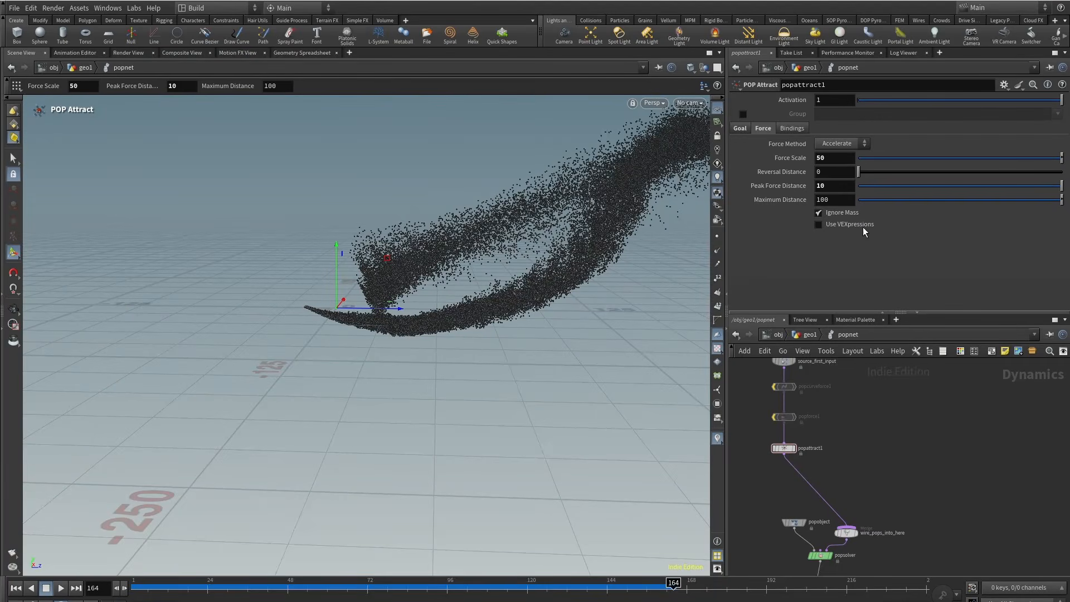
Set popattract1's Peak Force Distance to 1, scrub through the simulation and set the Force Scale to 150.
{"action": "left_click", "coordinate": [16, 589]}
{"action": "left_click_drag", "start_coordinate": [135, 588], "coordinate": [751, 589]}
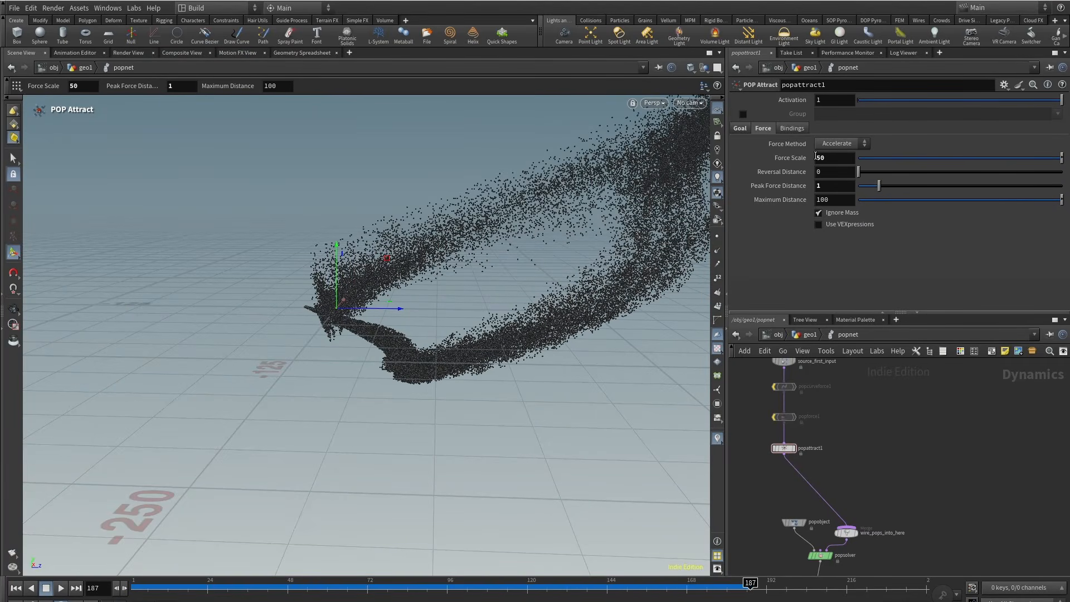
{"action": "key", "text": "Return"}
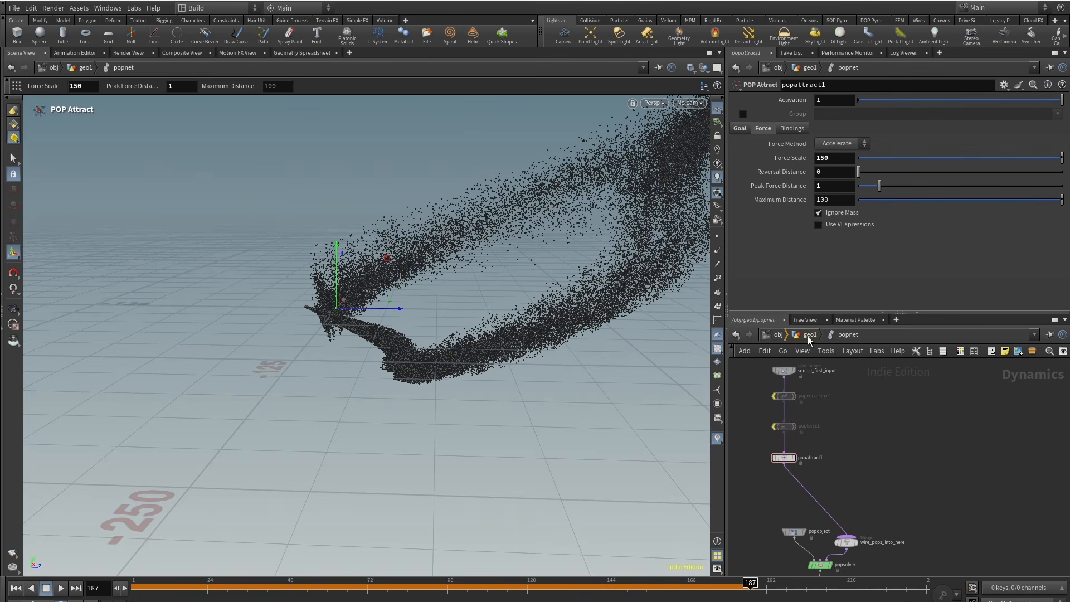
Go up to geo1 and scrub the simulation to about frame 129 to review the stronger attraction.
{"action": "left_click", "coordinate": [809, 336]}
{"action": "left_click_drag", "start_coordinate": [535, 346], "coordinate": [457, 279]}
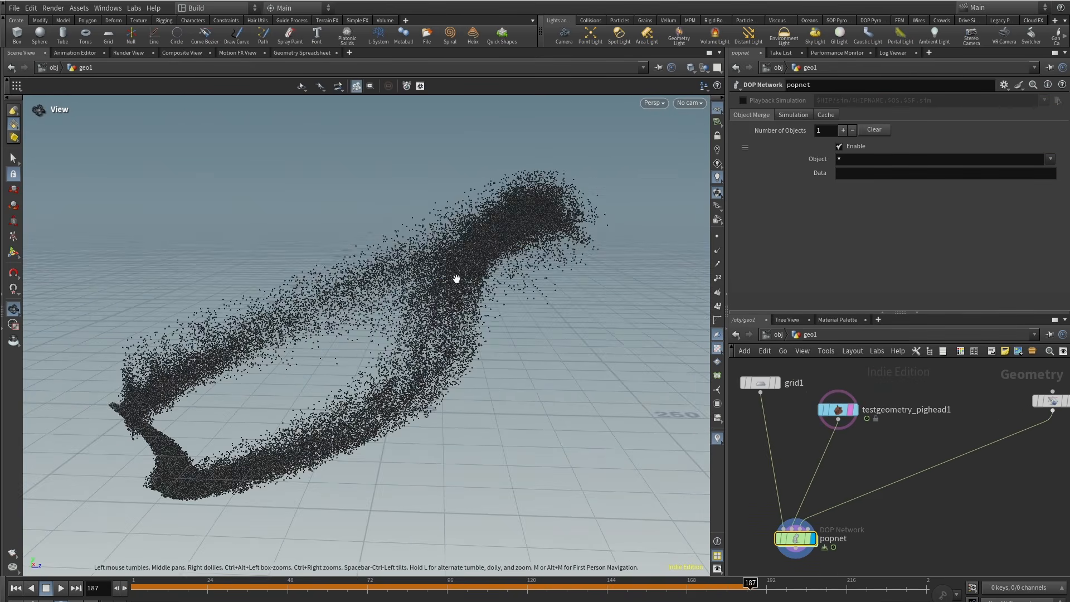
{"action": "right_click_drag", "start_coordinate": [456, 278], "coordinate": [370, 525], "text": "alt"}
{"action": "left_click_drag", "start_coordinate": [172, 590], "coordinate": [557, 579]}
Go inside popnet and insert a POP Drag node directly after popattract1.
{"action": "middle_click_drag", "start_coordinate": [865, 516], "coordinate": [907, 469]}
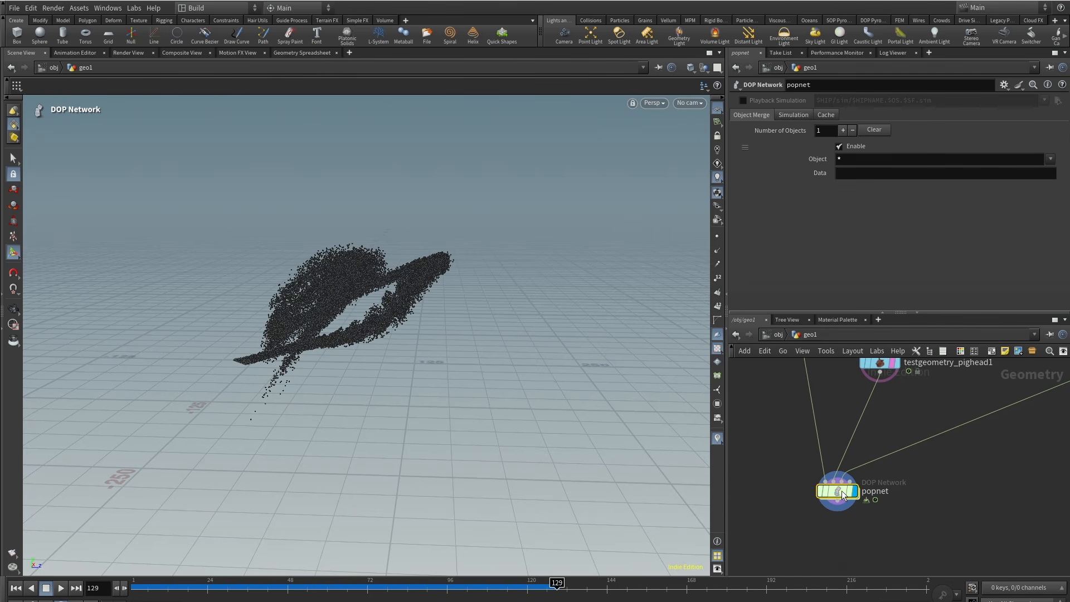
{"action": "double_click", "coordinate": [842, 495]}
{"action": "key", "text": "Tab"}
{"action": "type", "text": "popd"}
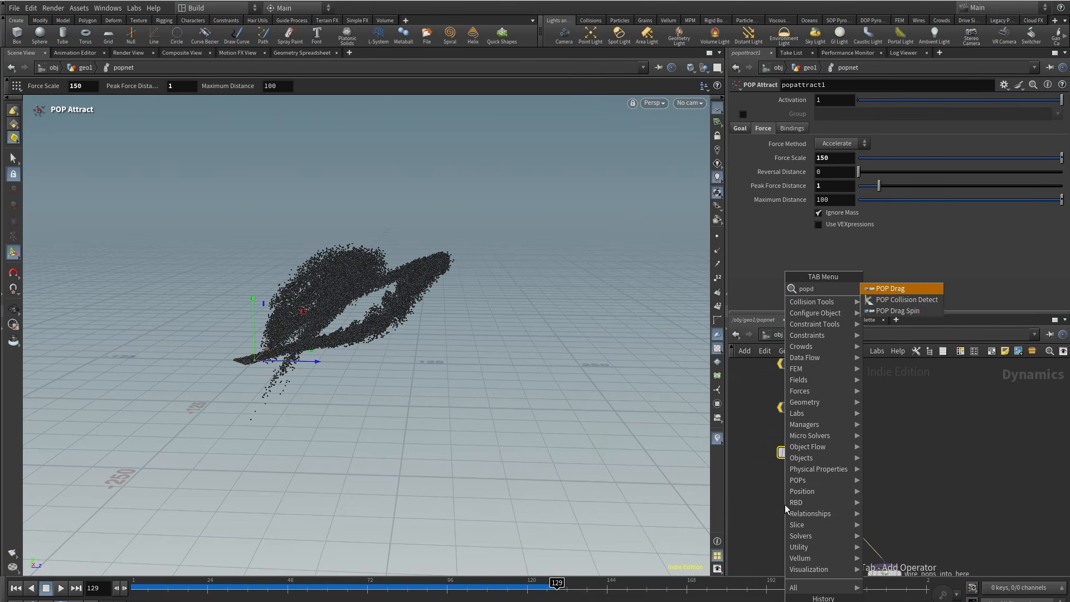
{"action": "key", "text": "Return"}
{"action": "left_click", "coordinate": [794, 494]}
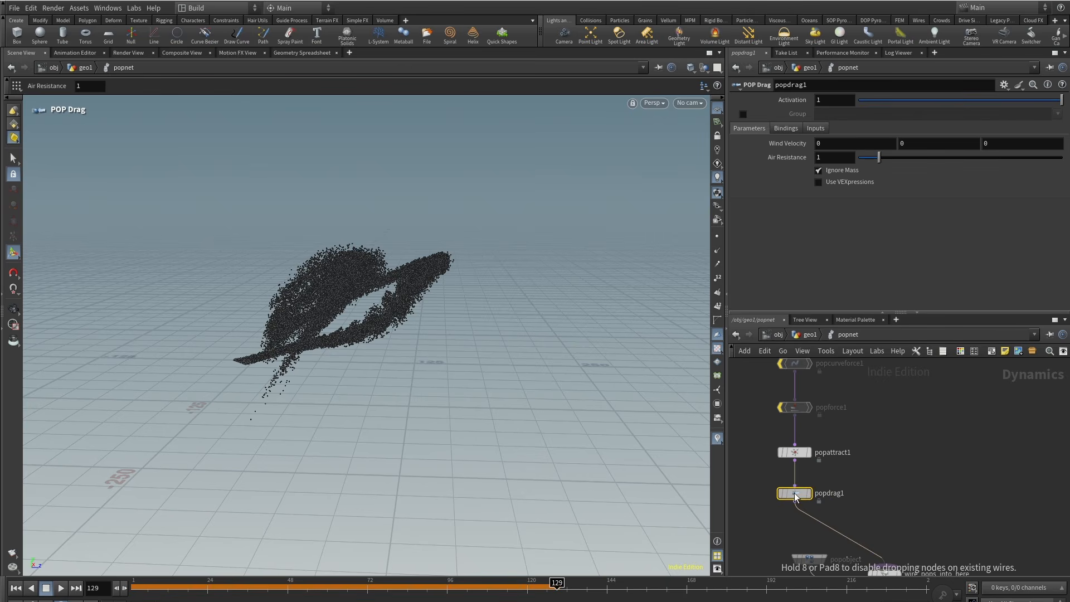
Try an Air Resistance of 0.27 on popdrag1 and scrub the simulation to about frame 141.
{"action": "left_click", "coordinate": [187, 586]}
{"action": "left_click", "coordinate": [864, 158]}
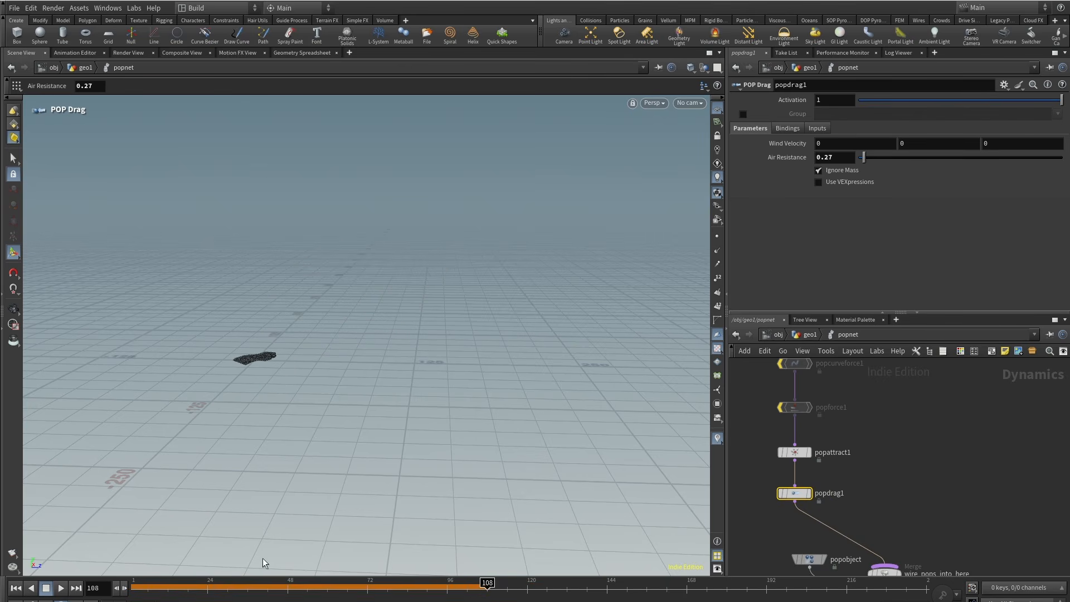
{"action": "left_click_drag", "start_coordinate": [189, 584], "coordinate": [597, 574]}
{"action": "right_click_drag", "start_coordinate": [311, 273], "coordinate": [357, 403], "text": "alt"}
{"action": "left_click_drag", "start_coordinate": [357, 403], "coordinate": [408, 375], "text": "alt"}
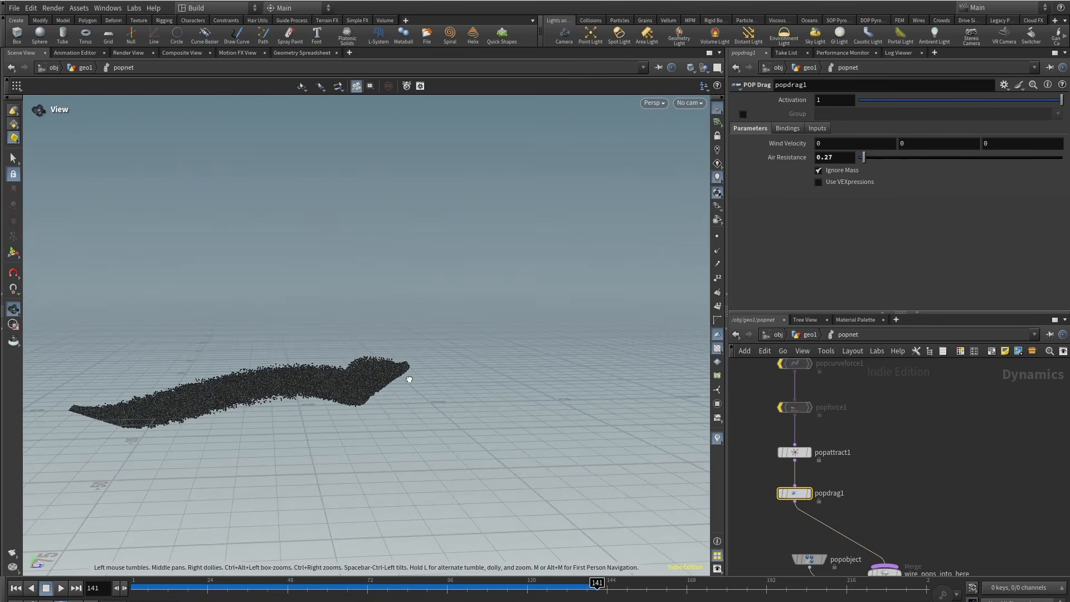
Set popdrag1's Air Resistance to 0.1 and scrub through the simulation from geo1.
{"action": "key", "text": "Return"}
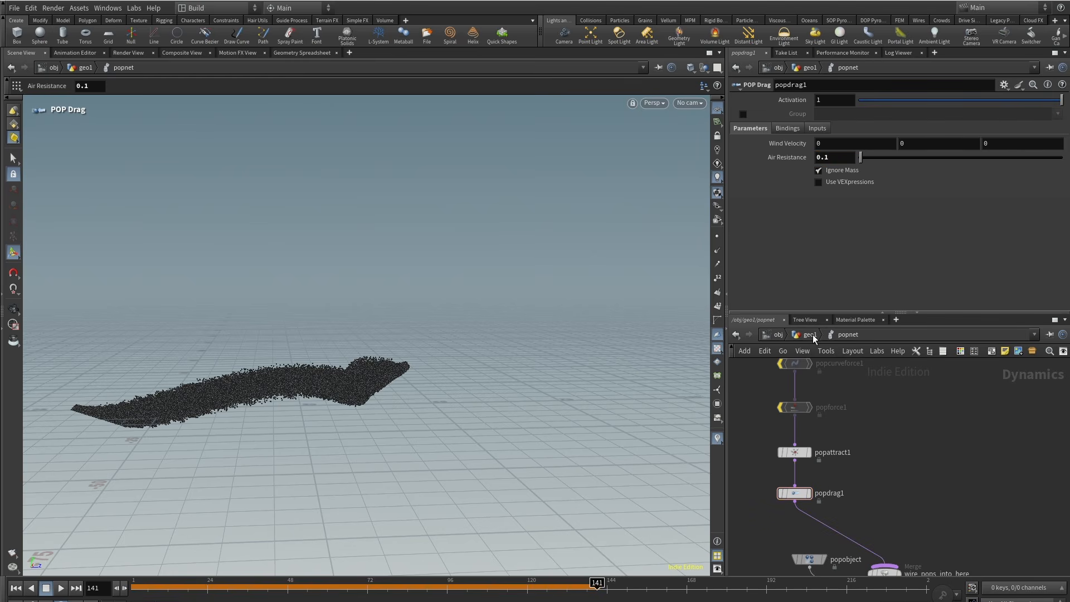
{"action": "left_click", "coordinate": [812, 336]}
{"action": "left_click_drag", "start_coordinate": [138, 586], "coordinate": [817, 517]}
{"action": "left_click_drag", "start_coordinate": [246, 406], "coordinate": [387, 374], "text": "alt"}
{"action": "middle_click_drag", "start_coordinate": [323, 475], "coordinate": [216, 505], "text": "alt"}
{"action": "left_click_drag", "start_coordinate": [138, 587], "coordinate": [721, 540]}
Inside popnet, limit source_first_input's emission by setting its Const. Activation to $F < 15.
{"action": "double_click", "coordinate": [845, 492]}
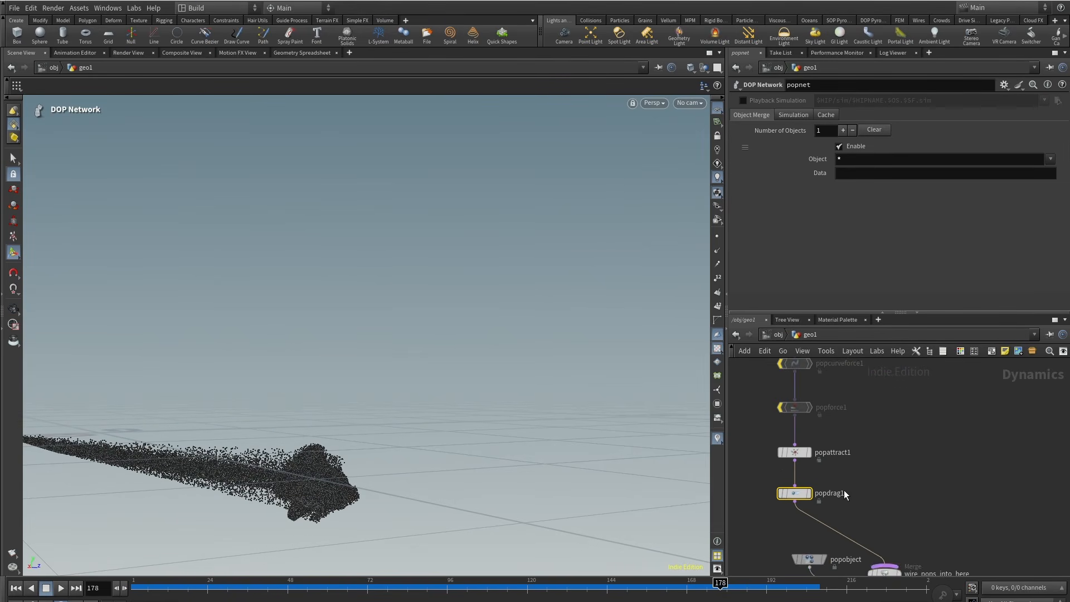
{"action": "middle_click_drag", "start_coordinate": [880, 418], "coordinate": [908, 497]}
{"action": "left_click_drag", "start_coordinate": [883, 419], "coordinate": [763, 369]}
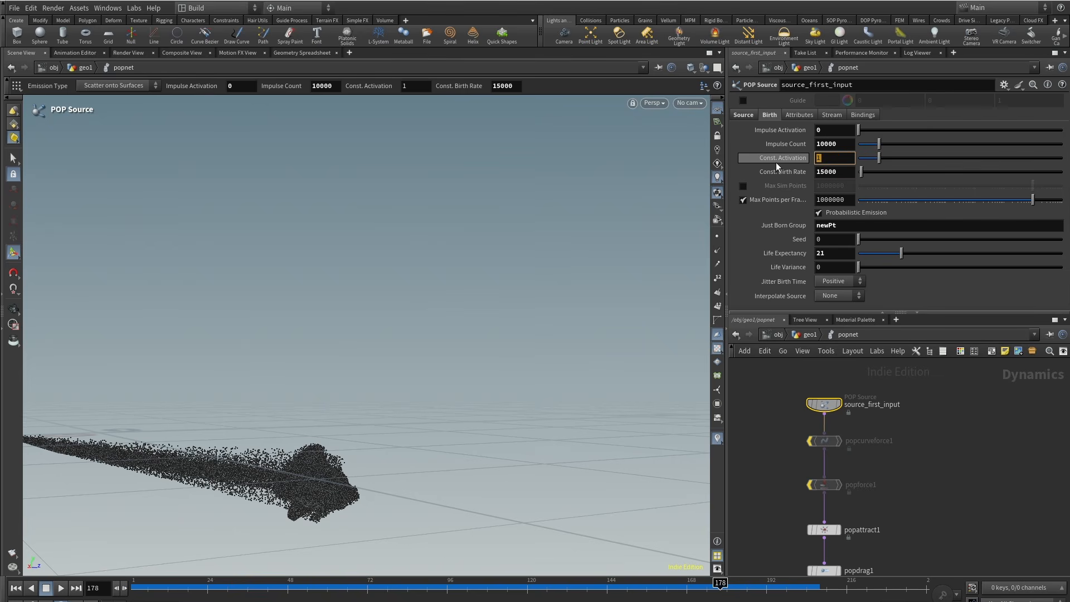
{"action": "type", "text": "$F < "}
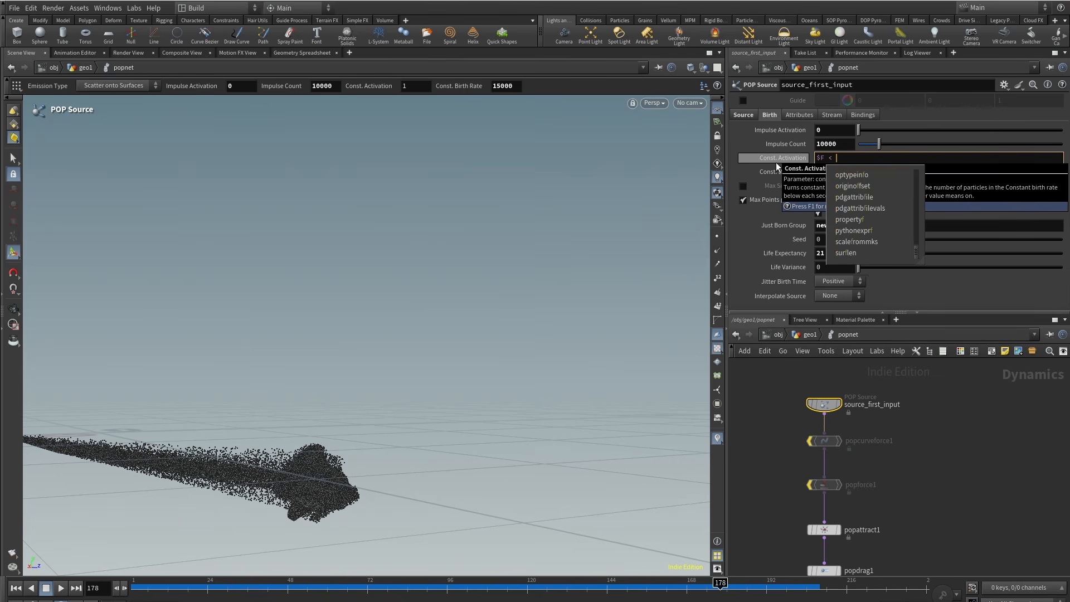
{"action": "type", "text": "15"}
{"action": "key", "text": "Return"}
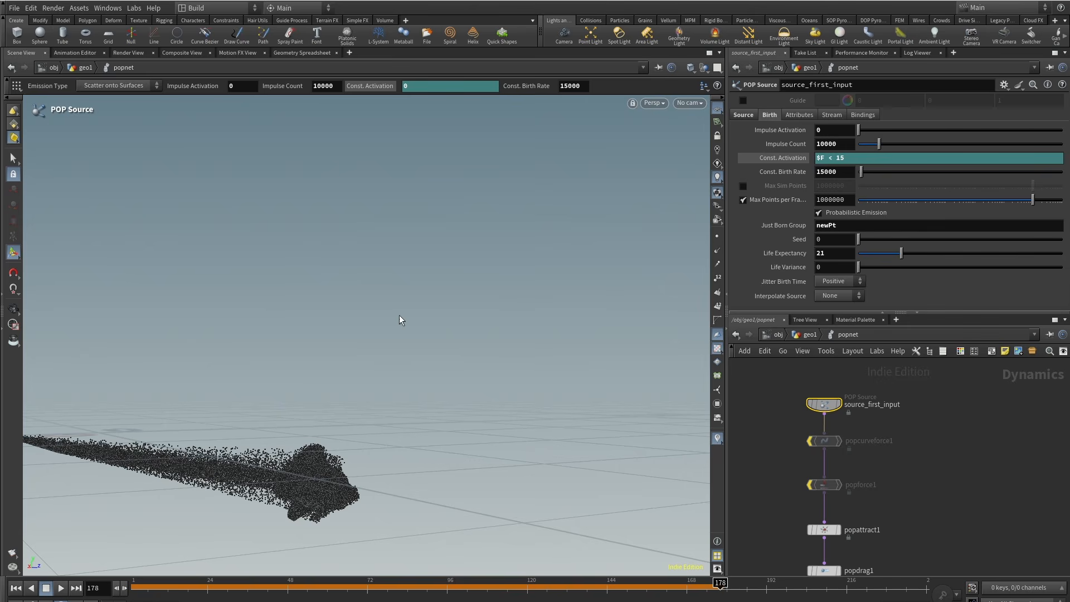
Scrub the simulation to about frame 194 and examine closely how the particles settle on the pig head.
{"action": "right_click_drag", "start_coordinate": [399, 316], "coordinate": [322, 387], "text": "alt"}
{"action": "left_click_drag", "start_coordinate": [323, 387], "coordinate": [279, 426], "text": "alt"}
{"action": "left_click_drag", "start_coordinate": [133, 586], "coordinate": [658, 535]}
{"action": "left_click_drag", "start_coordinate": [754, 526], "coordinate": [773, 524]}
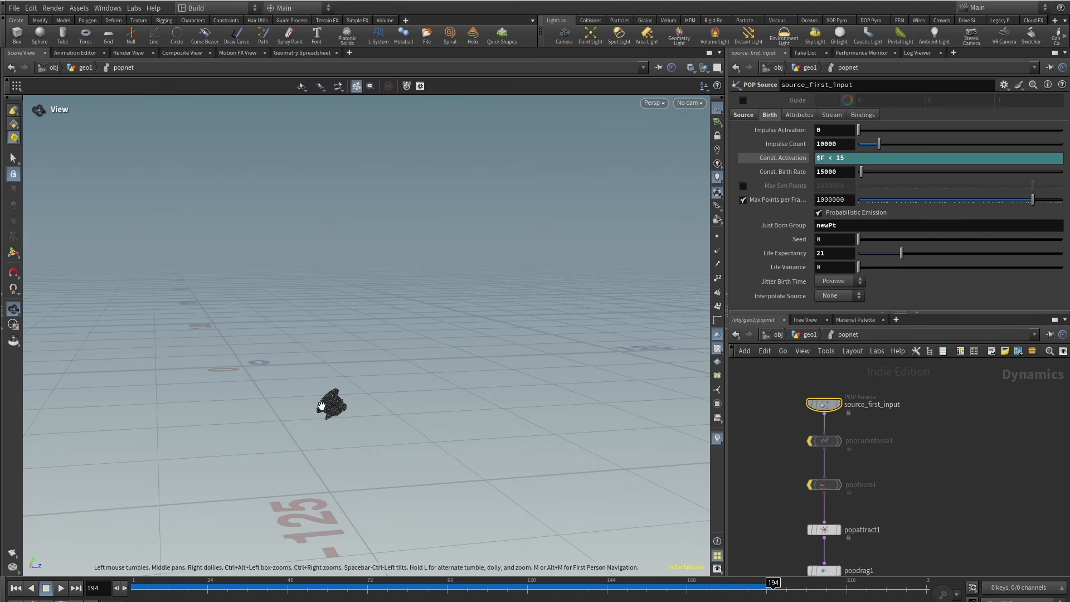
{"action": "right_click_drag", "start_coordinate": [323, 407], "coordinate": [538, 349], "text": "alt"}
{"action": "right_click_drag", "start_coordinate": [368, 421], "coordinate": [533, 376], "text": "alt"}
{"action": "middle_click_drag", "start_coordinate": [424, 442], "coordinate": [427, 393], "text": "alt"}
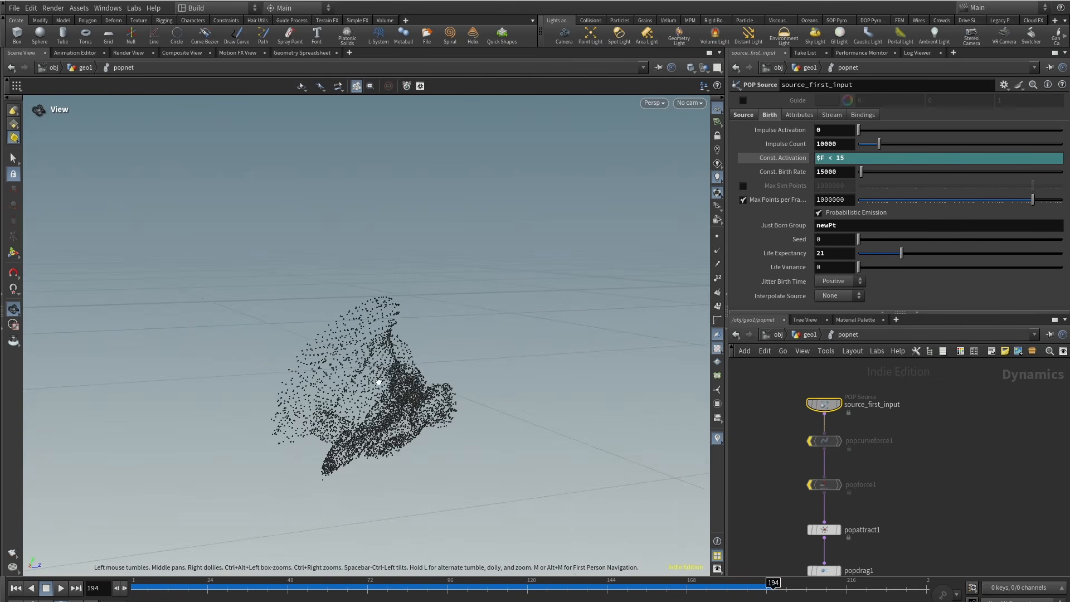
{"action": "left_click_drag", "start_coordinate": [383, 377], "coordinate": [319, 392], "text": "alt"}
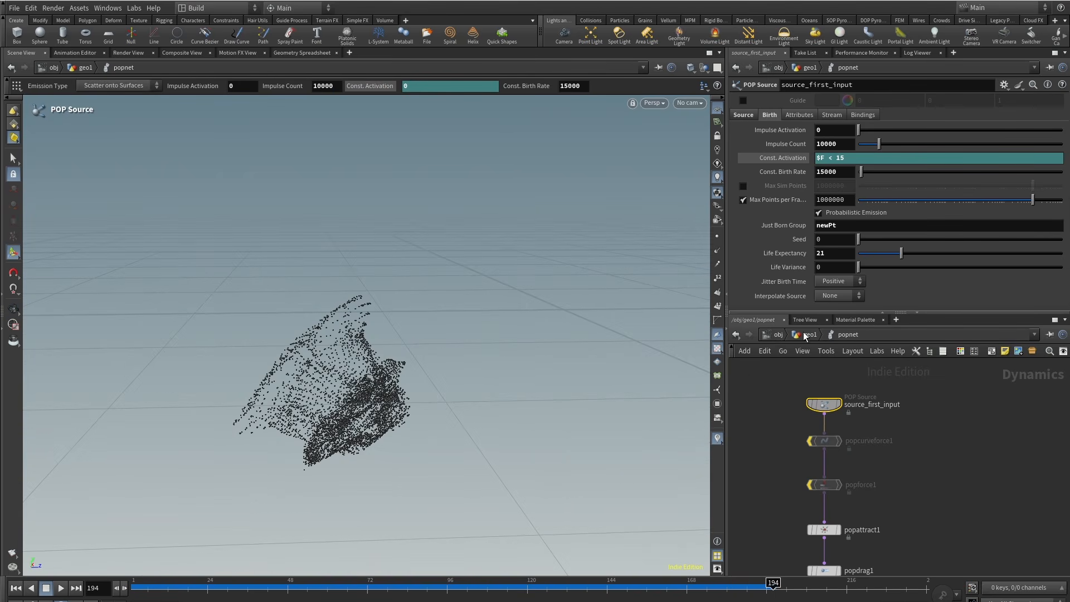
In geo1, display the pig head geometry and insert a Remesh node between testgeometry_pighead1 and popnet.
{"action": "key", "text": "u"}
{"action": "mouse_move", "coordinate": [876, 409]}
{"action": "left_click", "coordinate": [902, 391]}
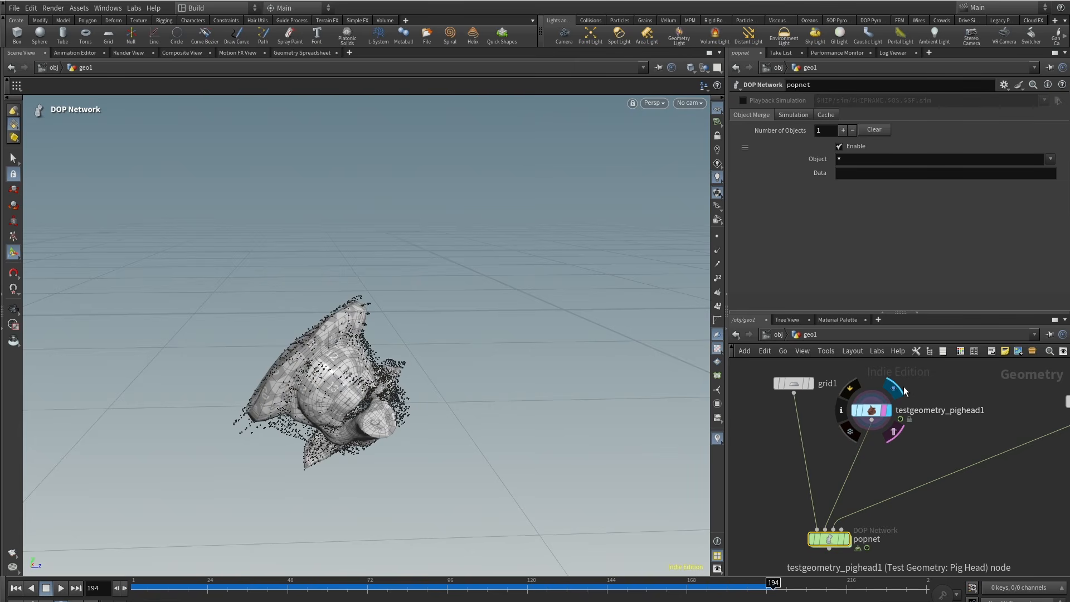
{"action": "key", "text": "Tab"}
{"action": "type", "text": "rem"}
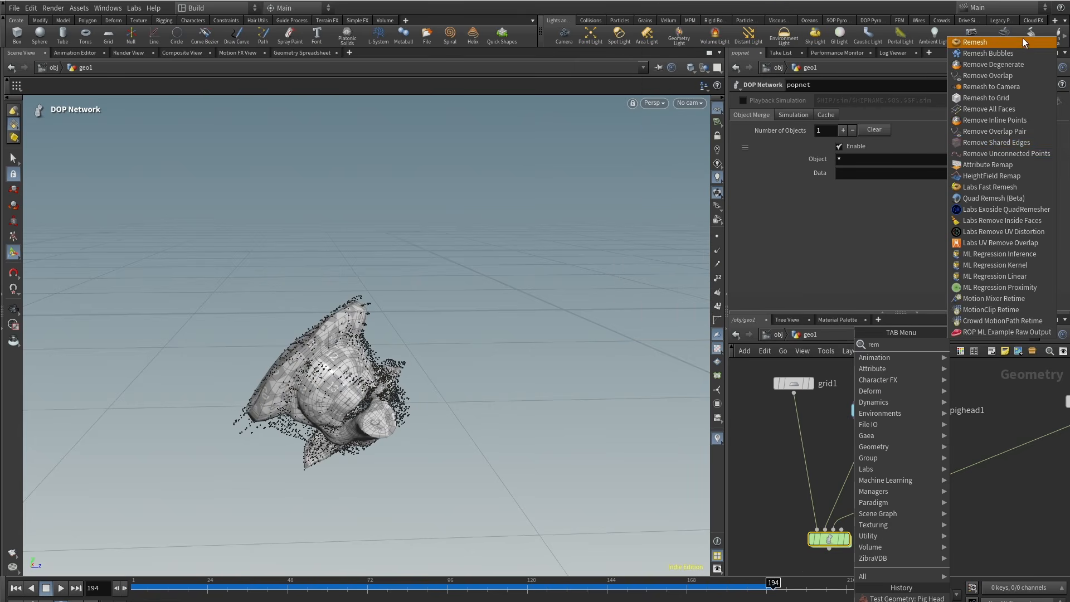
{"action": "left_click", "coordinate": [1023, 41]}
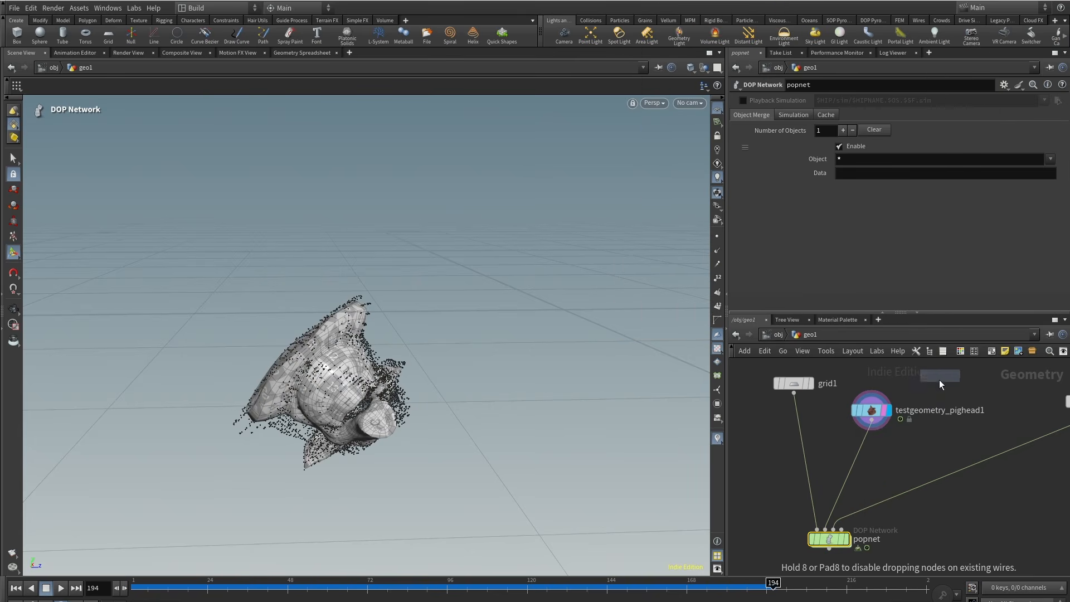
{"action": "left_click", "coordinate": [859, 454]}
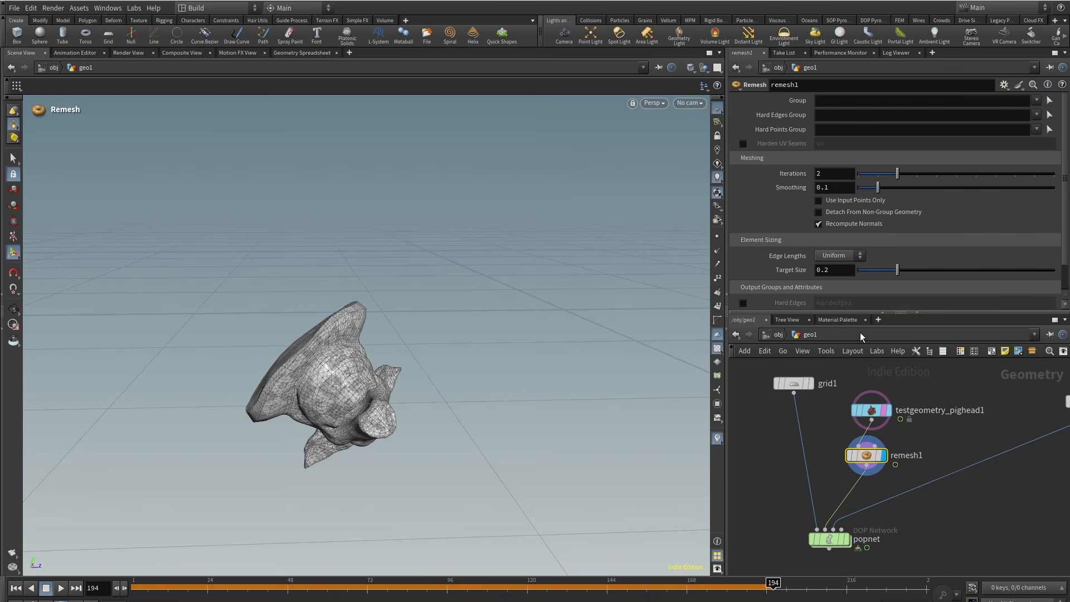
Set remesh1's Target Size to 1 and open the popnet network.
{"action": "left_click_drag", "start_coordinate": [911, 270], "coordinate": [1055, 268]}
{"action": "scroll", "coordinate": [975, 461], "scroll_direction": "down", "scroll_amount": 3}
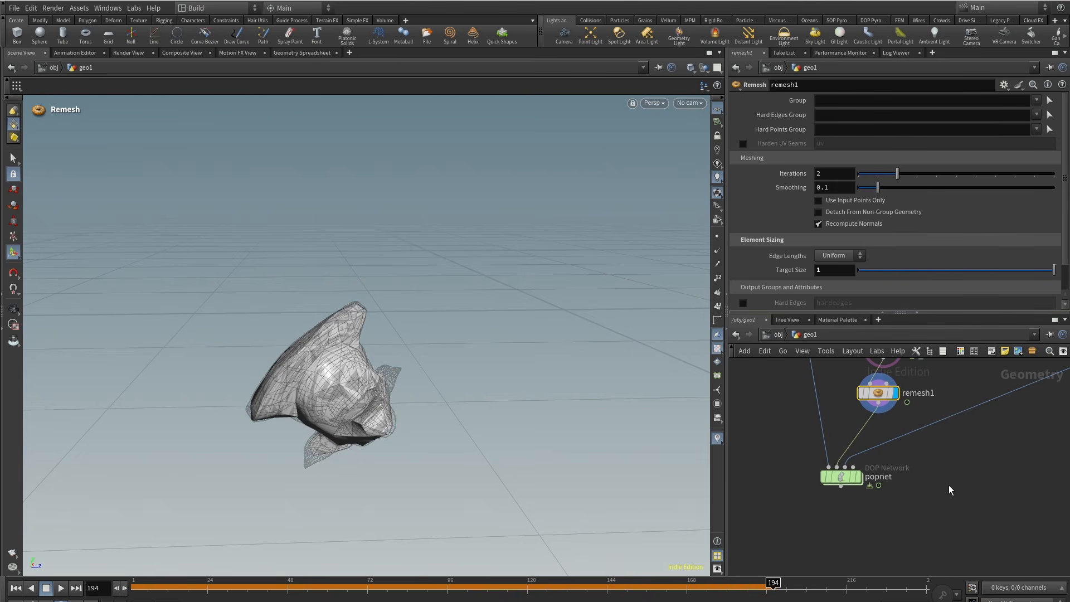
{"action": "double_click", "coordinate": [838, 475]}
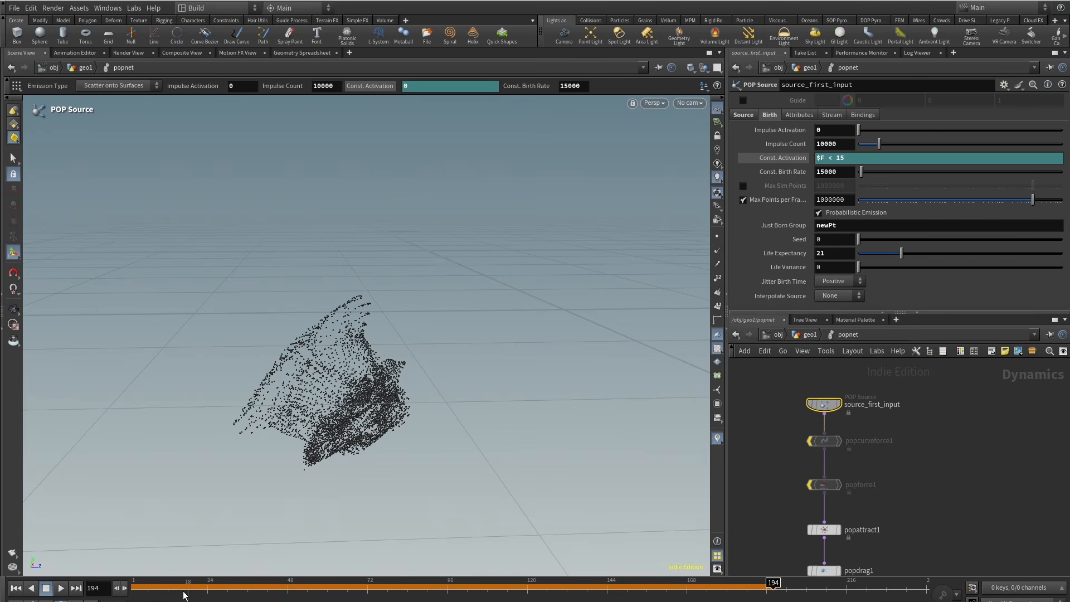
Scrub the simulation to about frame 235 and examine how the particles gather on the coarser pig head points.
{"action": "left_click_drag", "start_coordinate": [175, 596], "coordinate": [399, 579]}
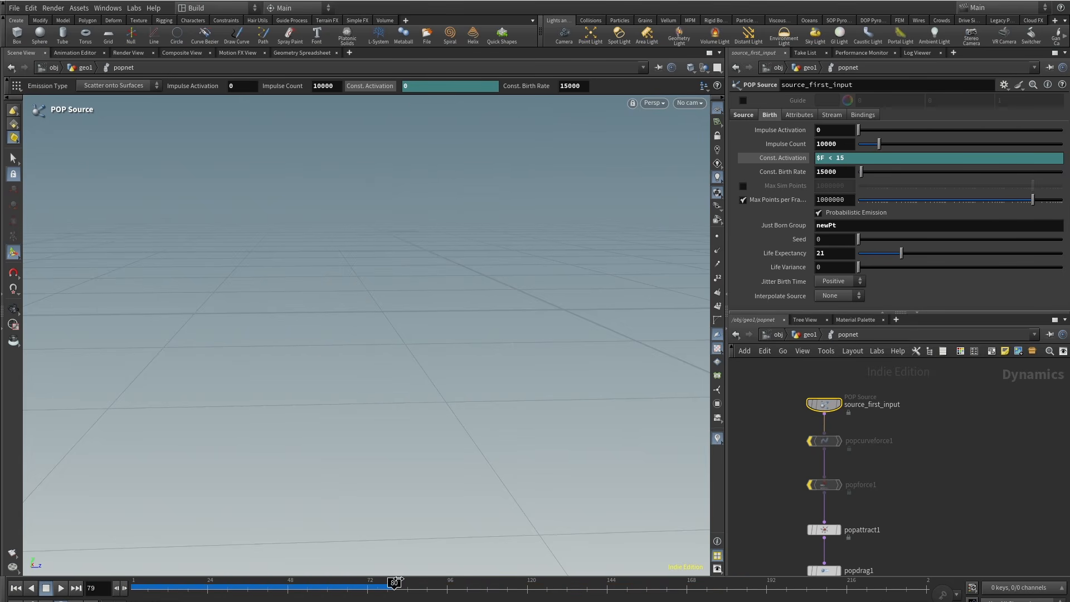
{"action": "left_click_drag", "start_coordinate": [577, 569], "coordinate": [574, 564]}
{"action": "right_click_drag", "start_coordinate": [519, 474], "coordinate": [570, 480], "text": "alt"}
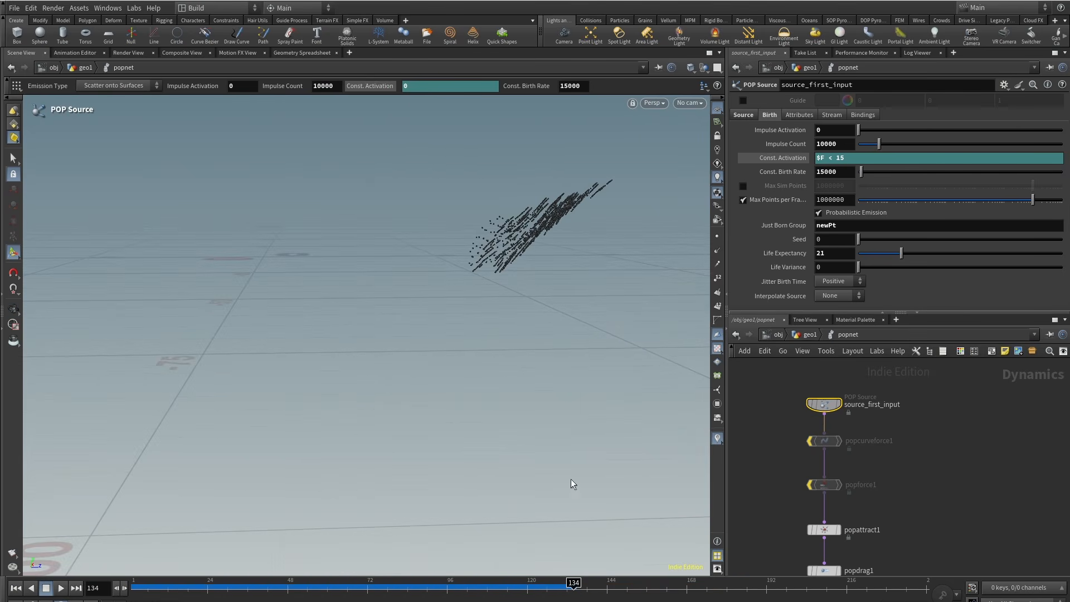
{"action": "left_click_drag", "start_coordinate": [578, 583], "coordinate": [713, 585]}
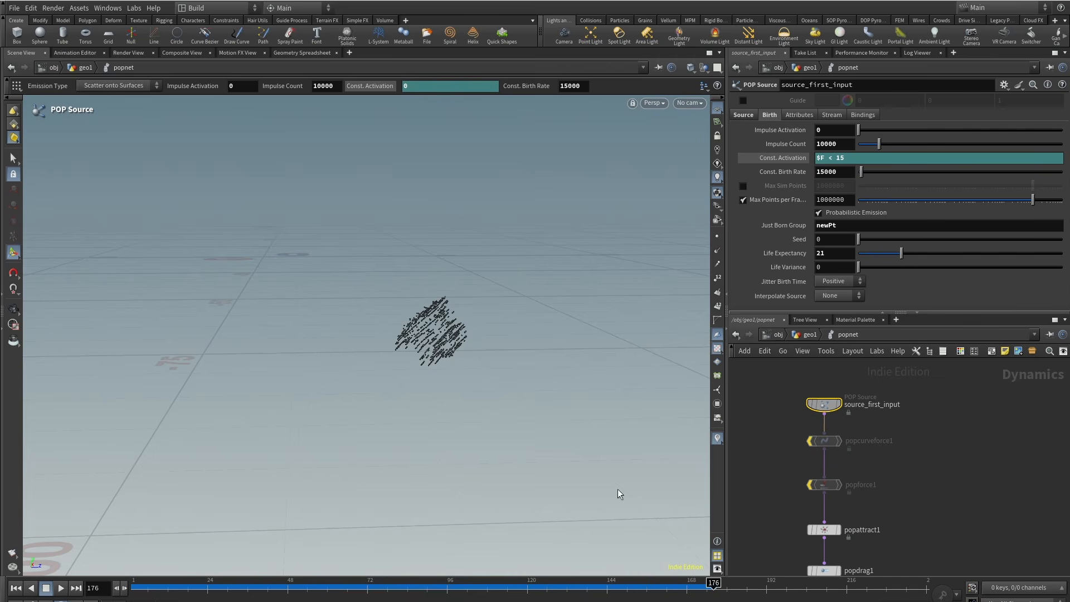
{"action": "key", "text": "Escape"}
{"action": "left_click_drag", "start_coordinate": [619, 495], "coordinate": [462, 338]}
{"action": "key", "text": "Return"}
{"action": "left_click_drag", "start_coordinate": [729, 593], "coordinate": [910, 588]}
{"action": "left_click_drag", "start_coordinate": [356, 375], "coordinate": [433, 276], "text": "alt"}
Insert a POP Interact node directly below popdrag1 in the particle chain.
{"action": "scroll", "coordinate": [878, 516], "scroll_direction": "down", "scroll_amount": 2}
{"action": "middle_click_drag", "start_coordinate": [878, 515], "coordinate": [888, 433]}
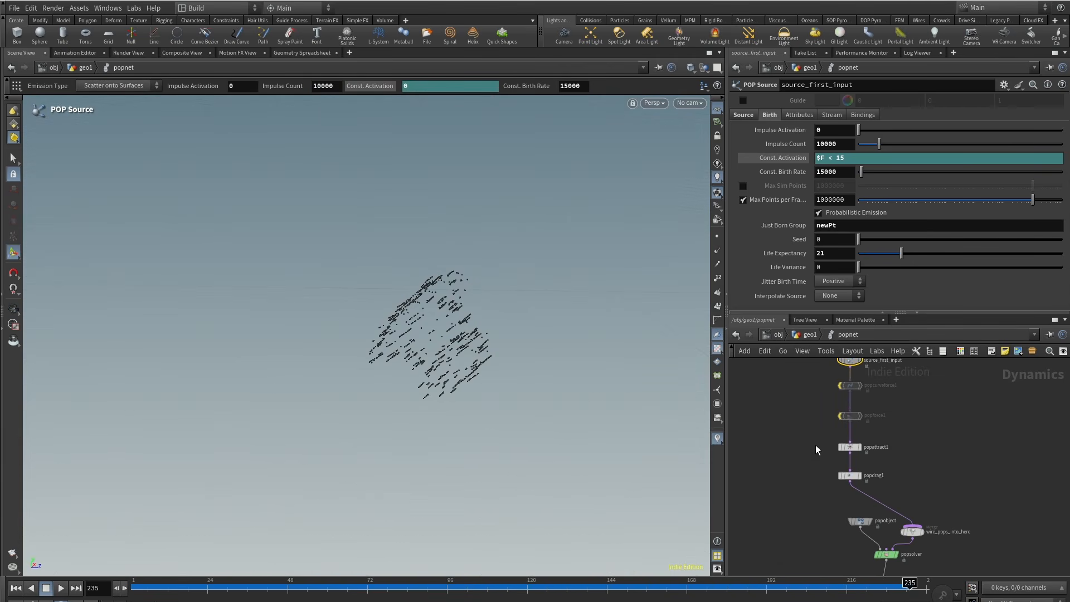
{"action": "middle_click_drag", "start_coordinate": [815, 445], "coordinate": [803, 488]}
{"action": "left_click_drag", "start_coordinate": [804, 386], "coordinate": [904, 461]}
{"action": "left_click", "coordinate": [945, 500]}
{"action": "key", "text": "Tab"}
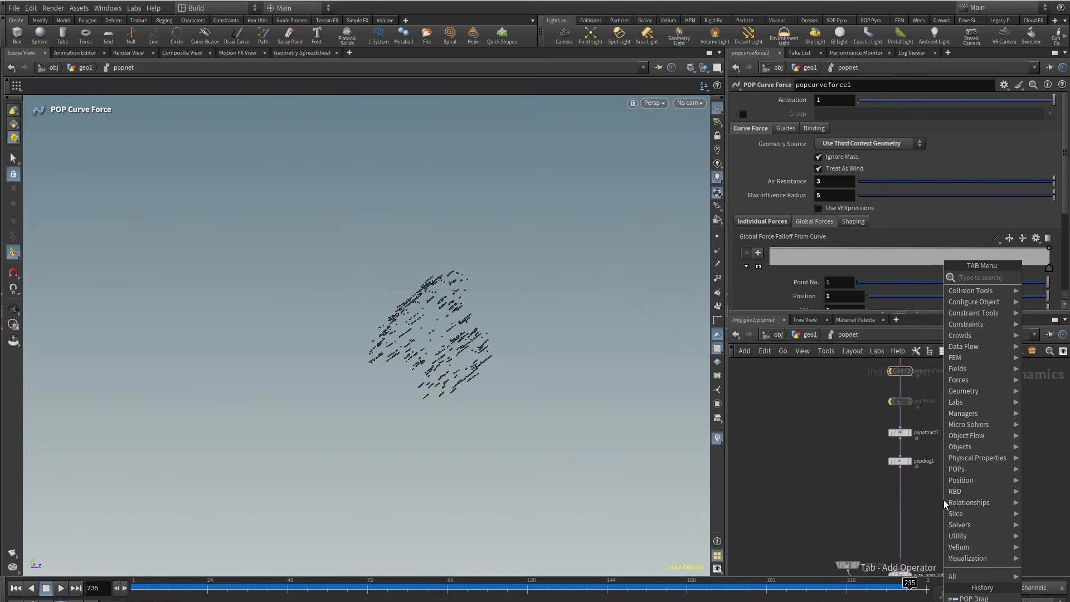
{"action": "type", "text": "popinte"}
{"action": "left_click", "coordinate": [888, 277]}
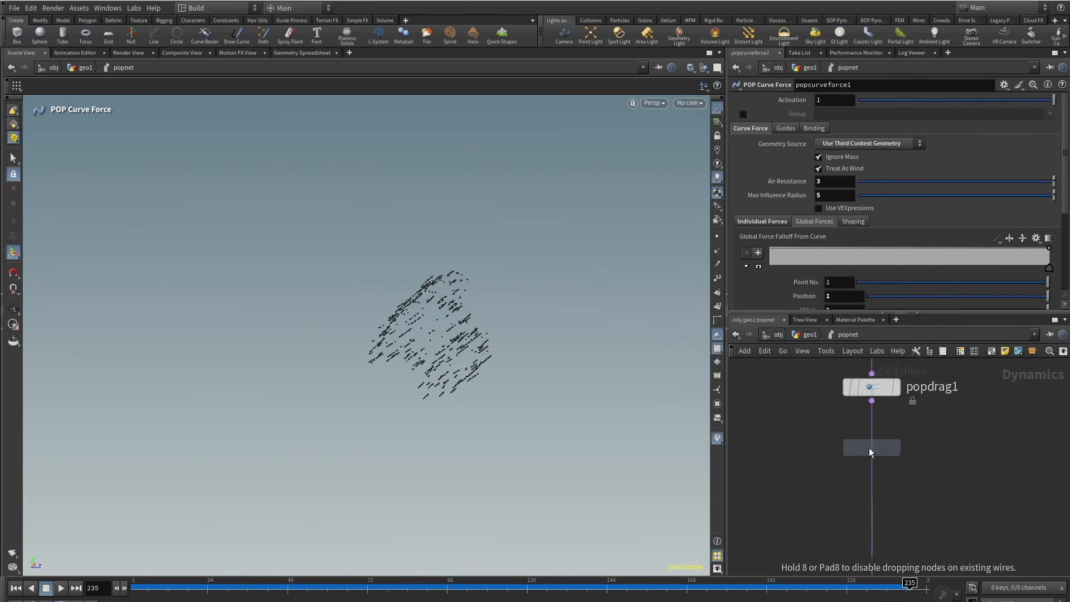
{"action": "left_click", "coordinate": [899, 449]}
{"action": "left_click_drag", "start_coordinate": [864, 463], "coordinate": [871, 458]}
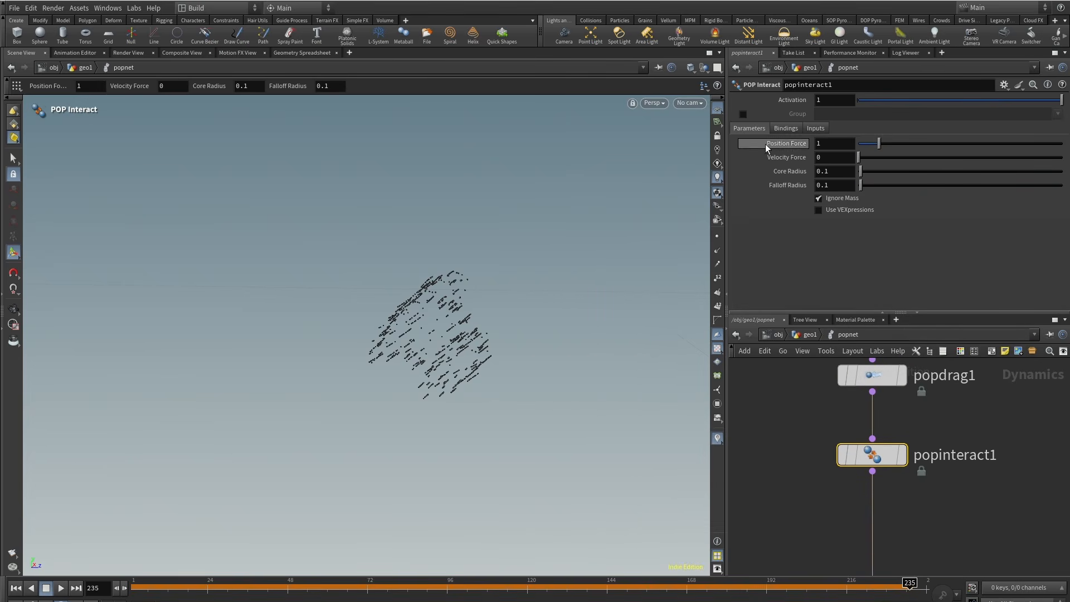
Show the particles' point numbers to inspect the overlapping clusters up close, and hide the numbers again.
{"action": "right_click_drag", "start_coordinate": [424, 252], "coordinate": [640, 241], "text": "alt"}
{"action": "left_click", "coordinate": [718, 278]}
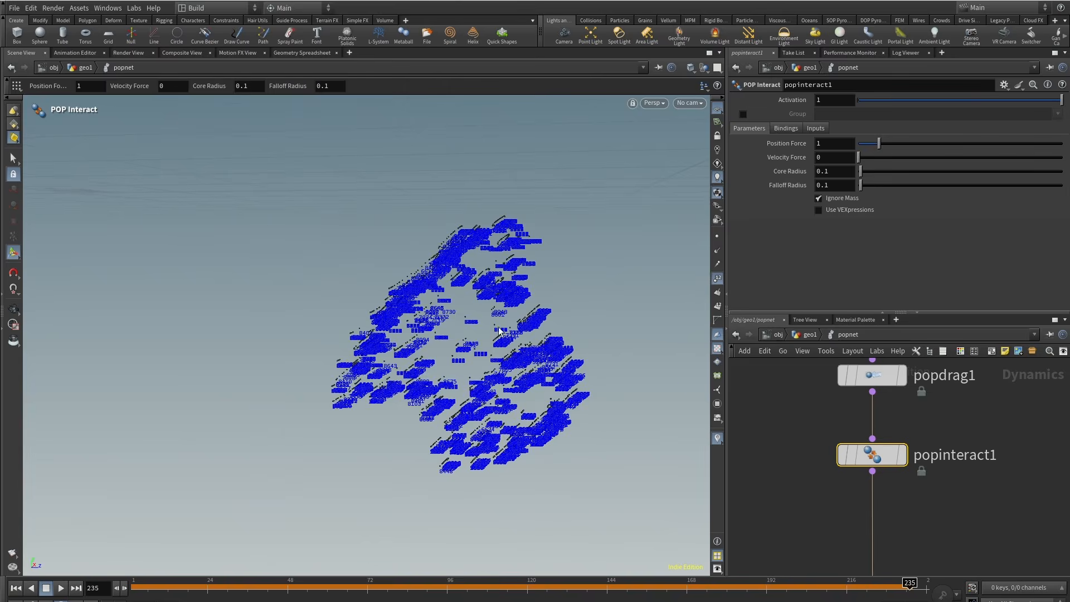
{"action": "scroll", "coordinate": [489, 329], "scroll_direction": "up", "scroll_amount": 5}
{"action": "scroll", "coordinate": [489, 329], "scroll_direction": "down", "scroll_amount": 6}
{"action": "left_click", "coordinate": [718, 278]}
{"action": "scroll", "coordinate": [471, 237], "scroll_direction": "down", "scroll_amount": 6}
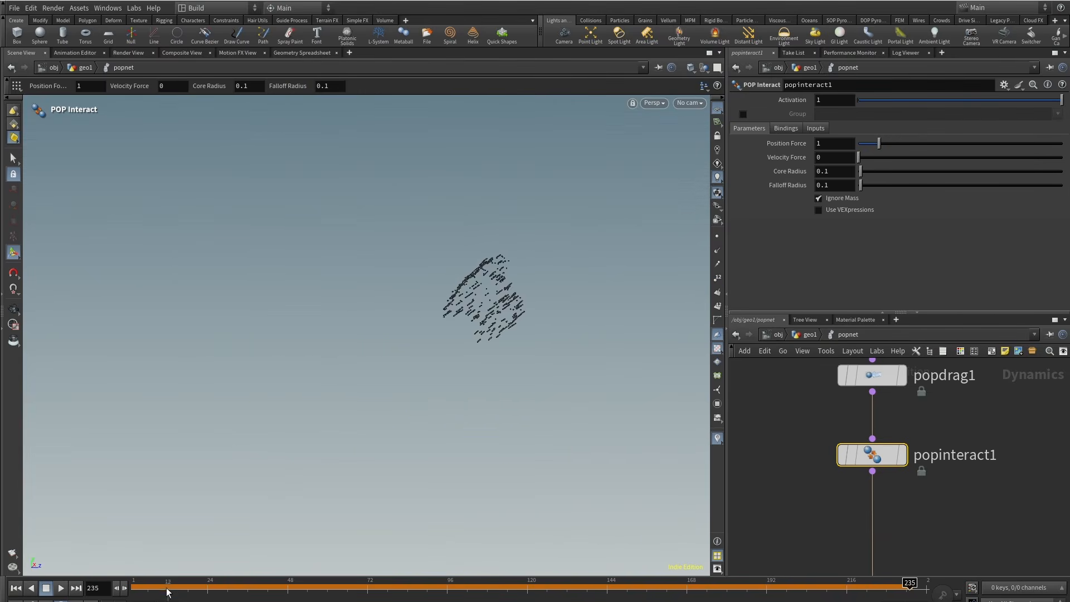
Scrub the simulation from the start to about frame 184 to examine popinteract1's default effect.
{"action": "left_click_drag", "start_coordinate": [142, 588], "coordinate": [659, 583]}
{"action": "right_click_drag", "start_coordinate": [346, 245], "coordinate": [490, 271], "text": "alt"}
{"action": "left_click_drag", "start_coordinate": [662, 583], "coordinate": [742, 584]}
Set popinteract1's Position Force to 3 and scrub the simulation to check the spacing between particles.
{"action": "type", "text": "3"}
{"action": "left_click", "coordinate": [794, 443]}
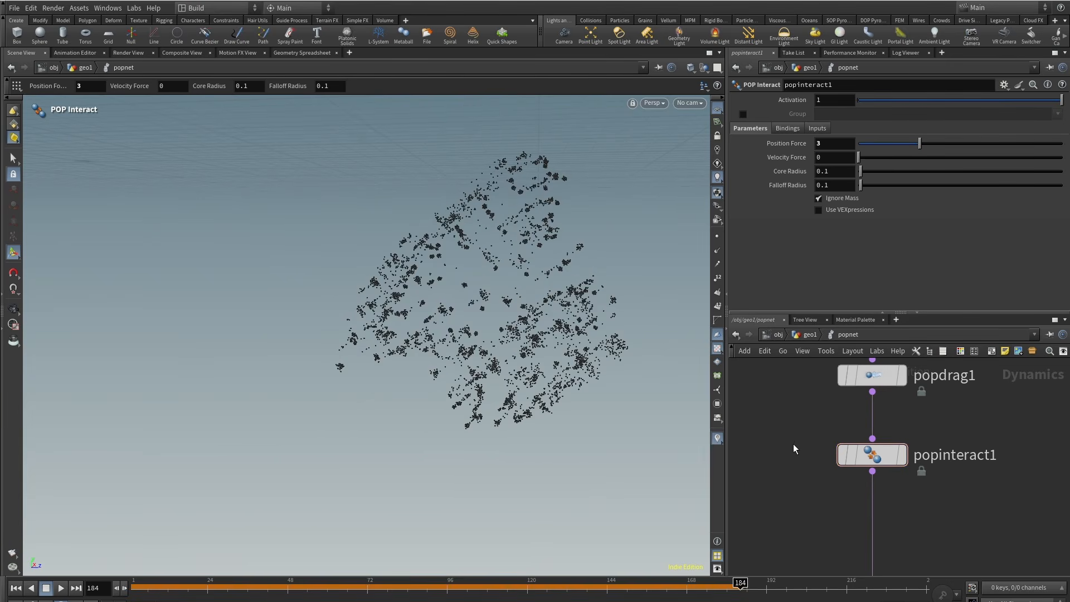
{"action": "left_click_drag", "start_coordinate": [162, 587], "coordinate": [98, 599]}
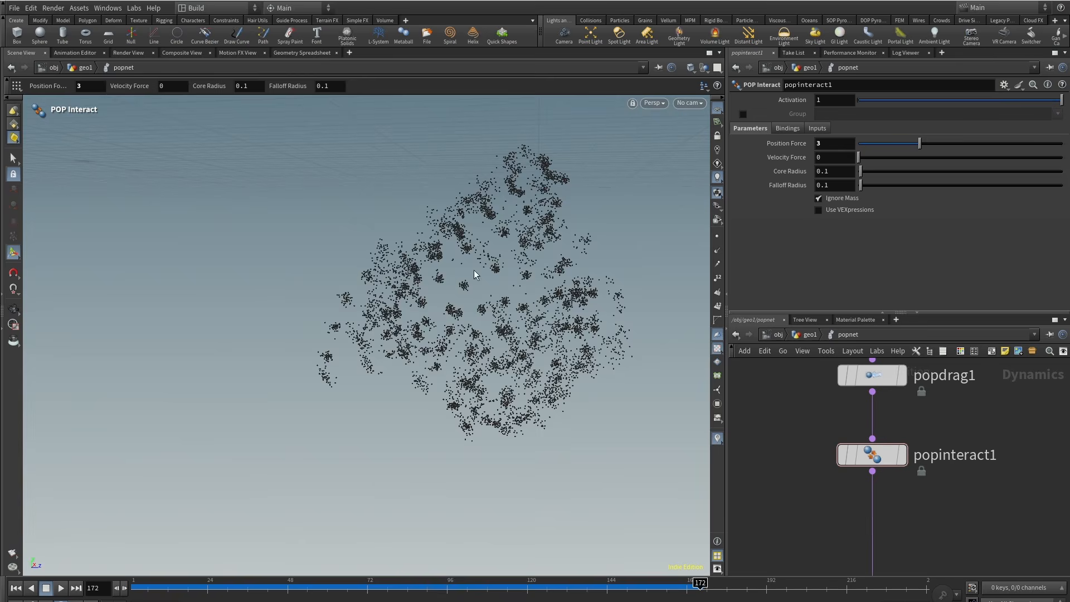
{"action": "left_click_drag", "start_coordinate": [476, 276], "coordinate": [469, 556], "text": "alt"}
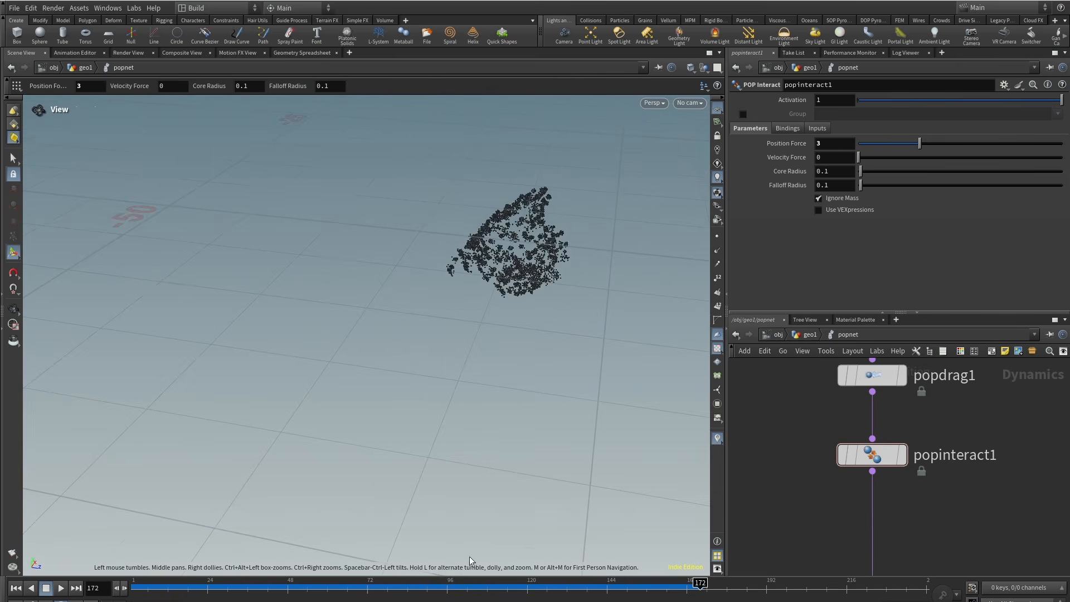
{"action": "left_click_drag", "start_coordinate": [565, 588], "coordinate": [775, 593]}
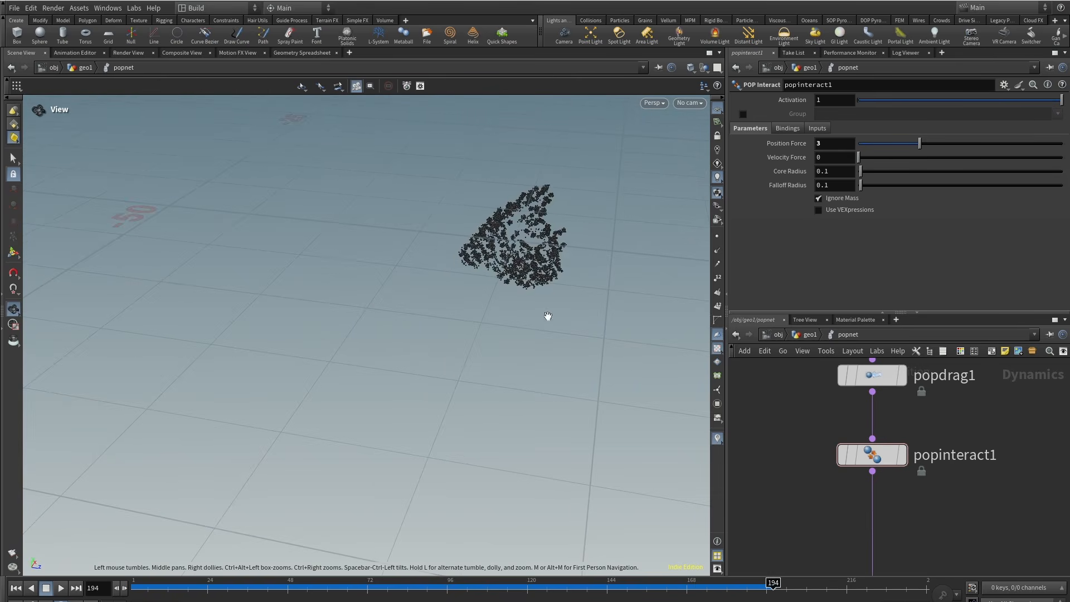
{"action": "right_click_drag", "start_coordinate": [547, 316], "coordinate": [528, 319], "text": "alt"}
{"action": "left_click_drag", "start_coordinate": [324, 589], "coordinate": [394, 588]}
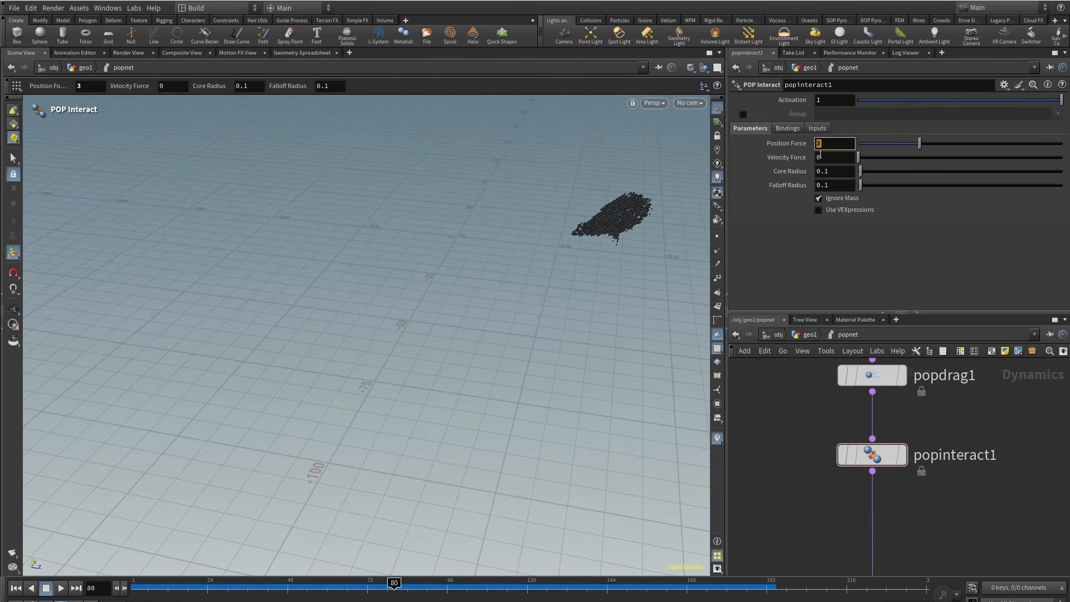
Set popinteract1's Core Radius to 0.3 and scrub the simulation to about frame 189.
{"action": "left_click", "coordinate": [824, 172]}
{"action": "type", "text": "0.3"}
{"action": "key", "text": "Return"}
{"action": "left_click", "coordinate": [136, 596]}
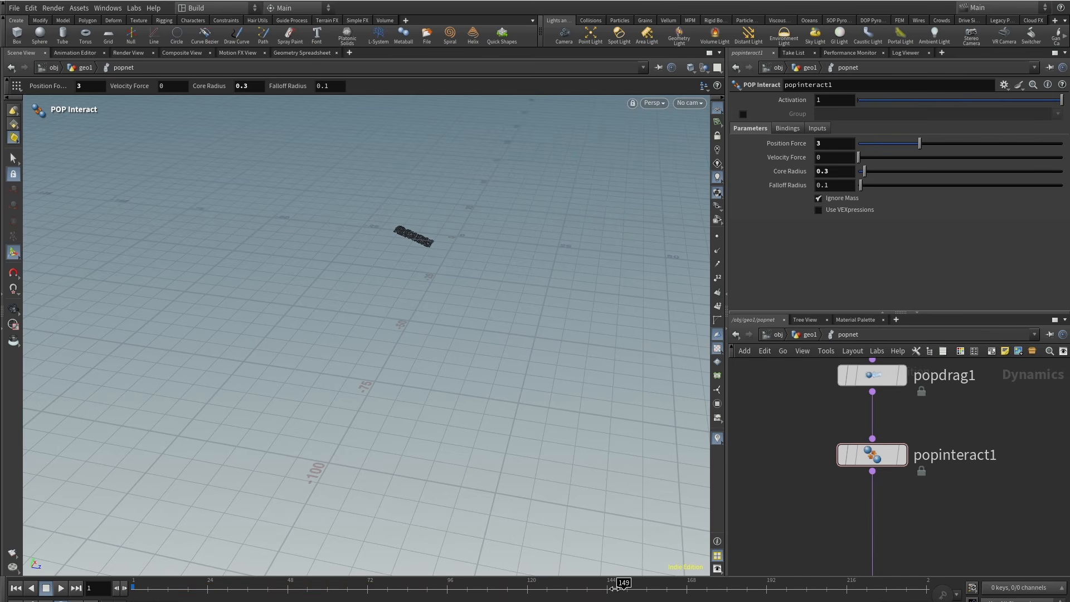
{"action": "left_click_drag", "start_coordinate": [595, 588], "coordinate": [647, 592]}
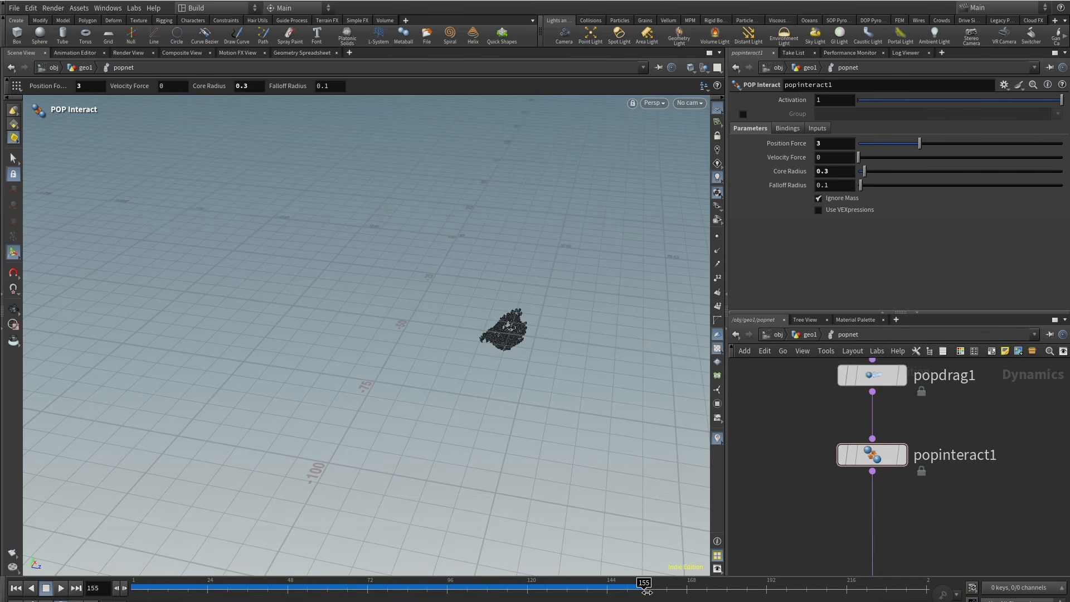
{"action": "left_click_drag", "start_coordinate": [747, 600], "coordinate": [758, 600]}
Turn off the bypass on popforce1 and scrub the simulation to examine the combined particle motion.
{"action": "middle_click_drag", "start_coordinate": [968, 452], "coordinate": [973, 517]}
{"action": "scroll", "coordinate": [972, 517], "scroll_direction": "down", "scroll_amount": 3}
{"action": "middle_click_drag", "start_coordinate": [874, 374], "coordinate": [874, 416]}
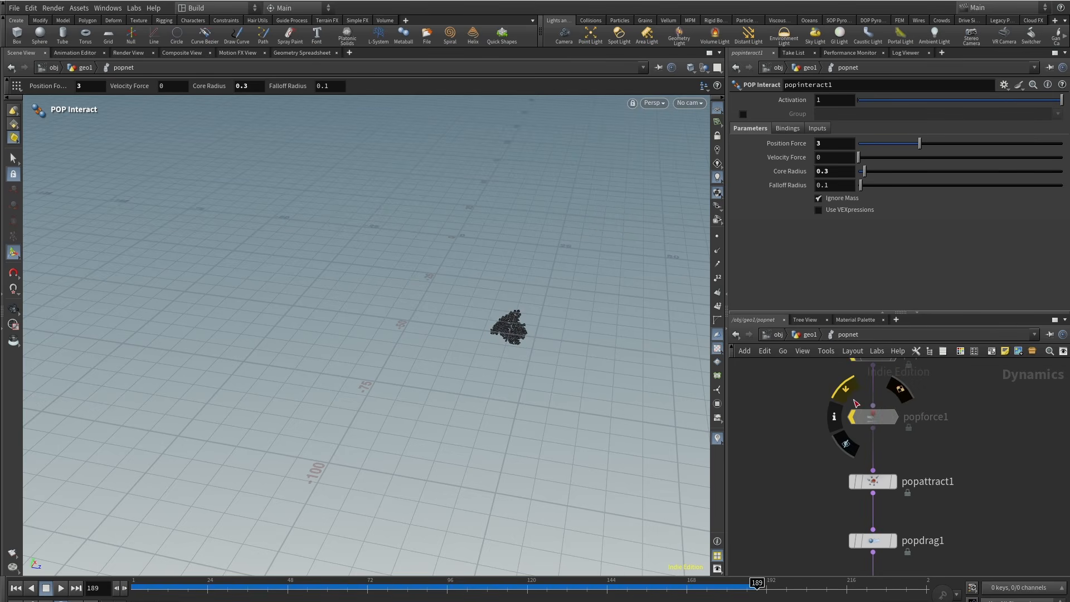
{"action": "left_click", "coordinate": [848, 394]}
{"action": "left_click_drag", "start_coordinate": [182, 598], "coordinate": [657, 583]}
{"action": "right_click_drag", "start_coordinate": [504, 341], "coordinate": [680, 173], "text": "alt"}
{"action": "left_click_drag", "start_coordinate": [693, 586], "coordinate": [780, 592]}
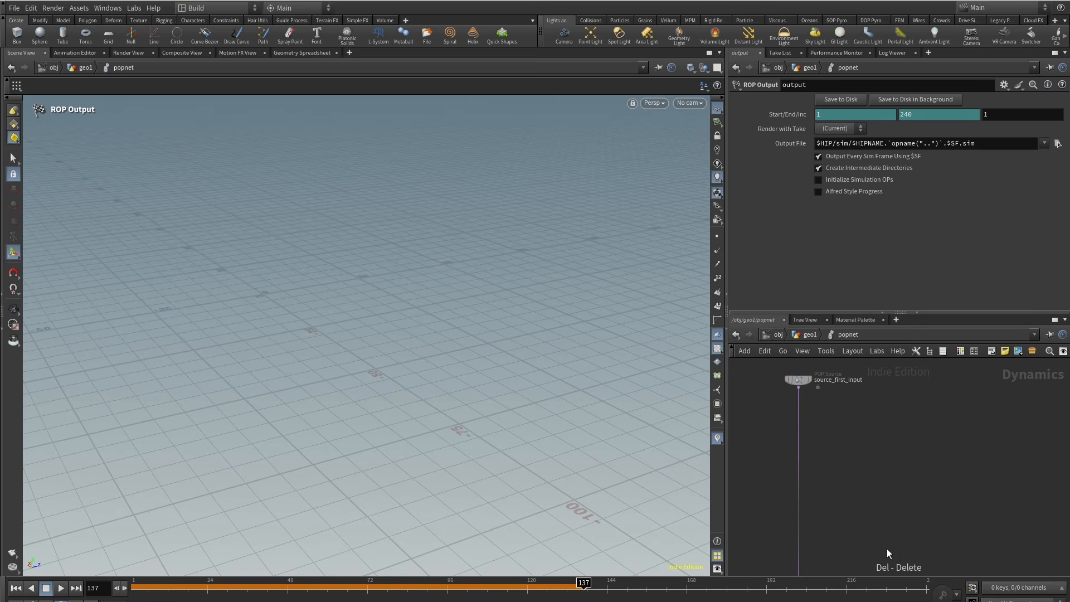
Return to geo1, delete testgeometry_pighead1, remesh1 and curve1, and place grid1 closer above popnet.
{"action": "scroll", "coordinate": [884, 470], "scroll_direction": "down", "scroll_amount": 3}
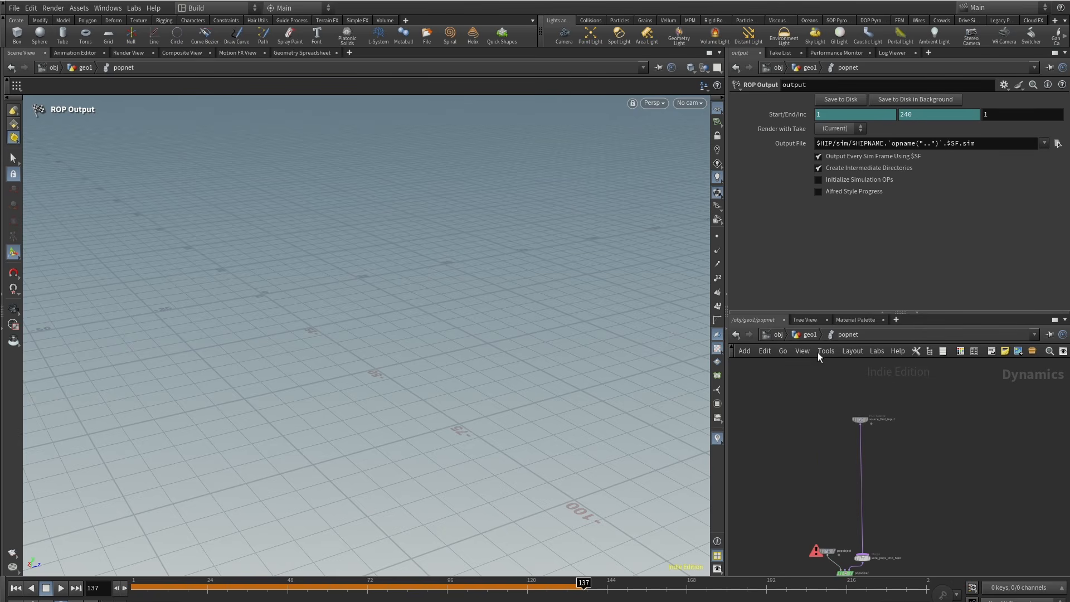
{"action": "left_click", "coordinate": [810, 335]}
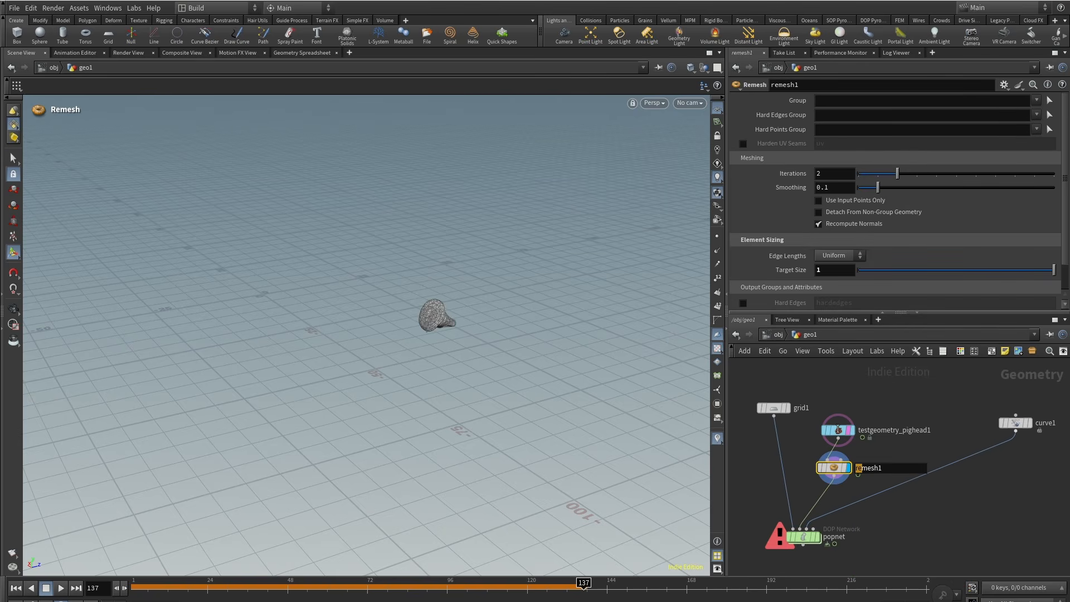
{"action": "left_click_drag", "start_coordinate": [872, 409], "coordinate": [814, 484]}
{"action": "key", "text": "Delete"}
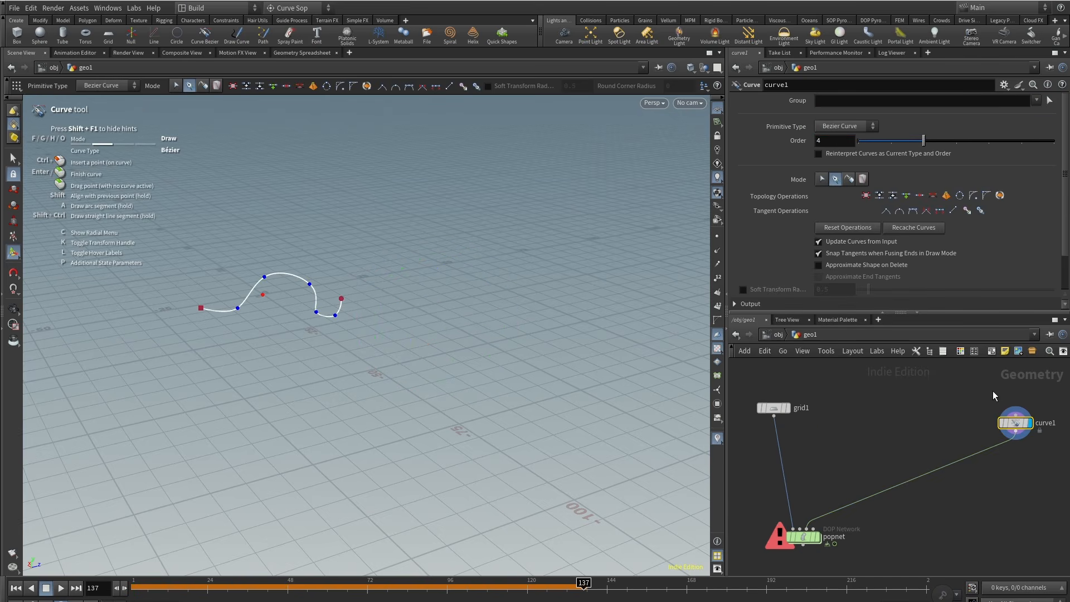
{"action": "key", "text": "Delete"}
{"action": "left_click_drag", "start_coordinate": [770, 409], "coordinate": [799, 452]}
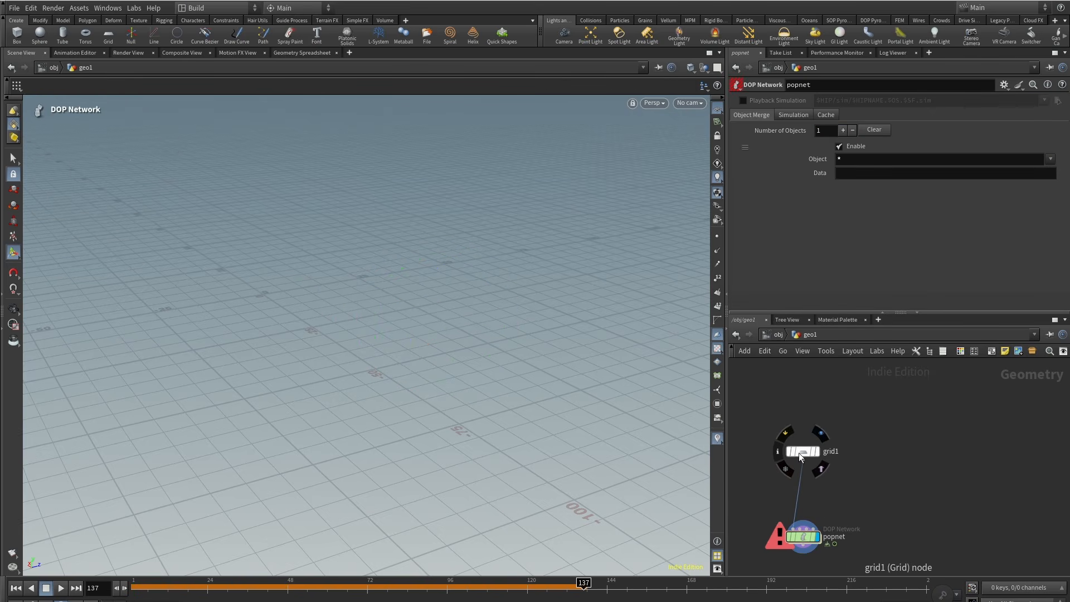
Display grid1 and revert its Center and Rotate parameters to their defaults.
{"action": "left_click", "coordinate": [817, 451]}
{"action": "key", "text": "Escape"}
{"action": "key", "text": "Return"}
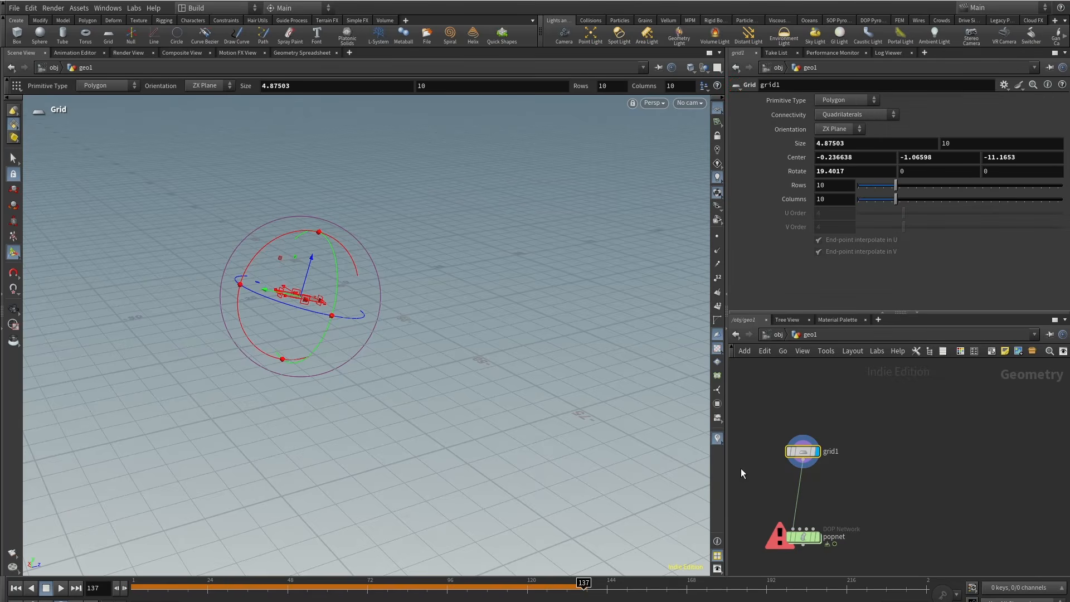
{"action": "right_click", "coordinate": [793, 156]}
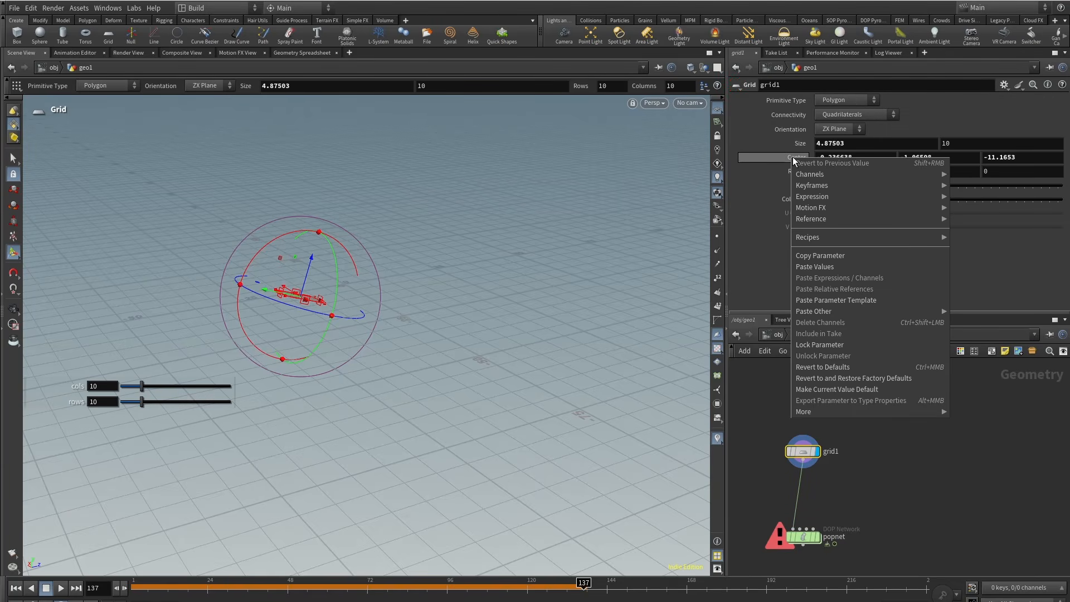
{"action": "left_click", "coordinate": [833, 367]}
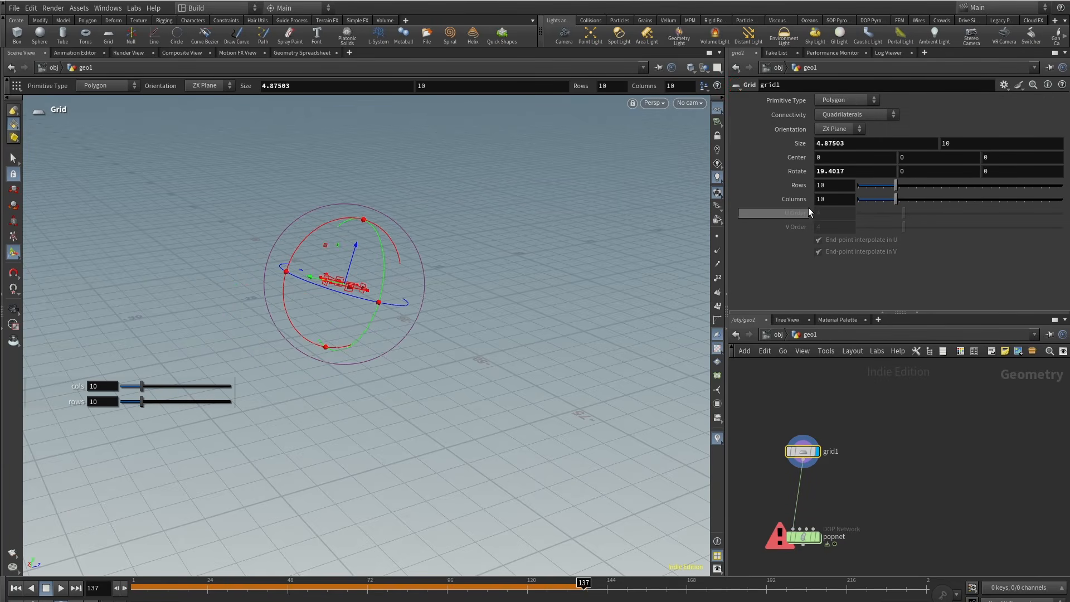
{"action": "right_click", "coordinate": [787, 175]}
{"action": "left_click", "coordinate": [825, 384]}
{"action": "key", "text": "Escape"}
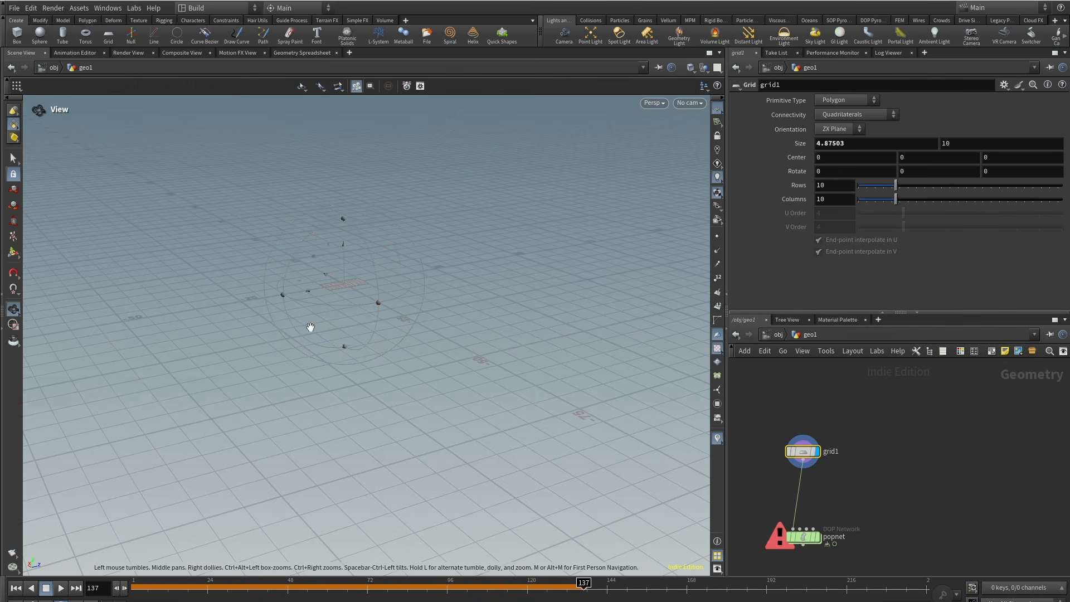
Raise grid1 straight up to a Center Y of about 17.39.
{"action": "left_click_drag", "start_coordinate": [311, 327], "coordinate": [429, 255]}
{"action": "key", "text": "Return"}
{"action": "left_click_drag", "start_coordinate": [375, 290], "coordinate": [380, 166]}
{"action": "scroll", "coordinate": [894, 487], "scroll_direction": "up", "scroll_amount": 3}
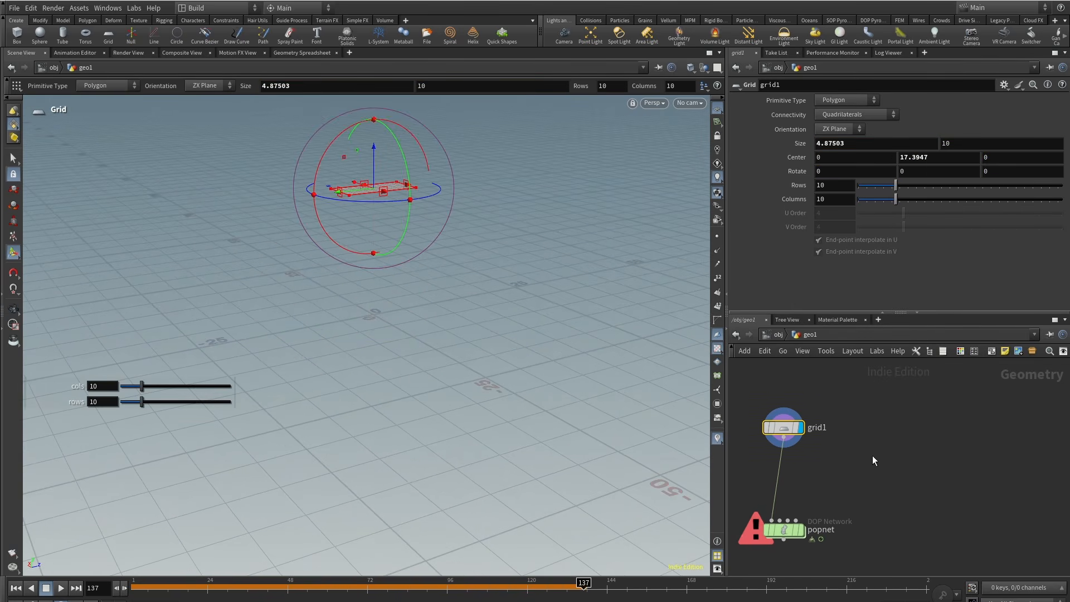
Add a Test Geometry: Rubber Toy node with Add Shader off and connect it to popnet's second input.
{"action": "key", "text": "Tab"}
{"action": "type", "text": "test"}
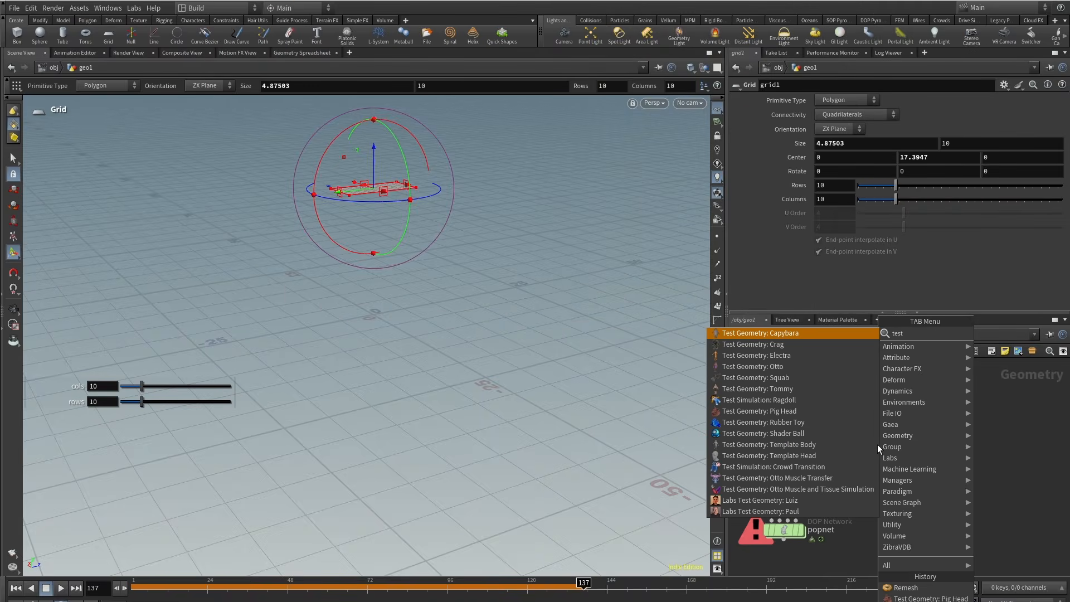
{"action": "left_click", "coordinate": [808, 424]}
{"action": "left_click", "coordinate": [859, 477]}
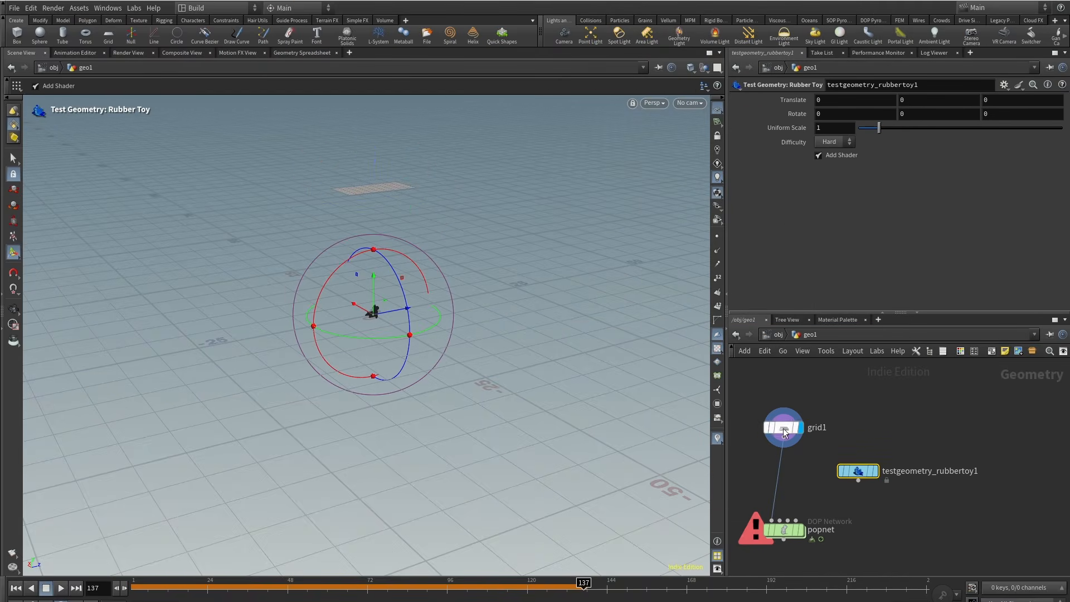
{"action": "left_click", "coordinate": [859, 480]}
{"action": "left_click", "coordinate": [780, 520]}
Set testgeometry_rubbertoy1's Uniform Scale to 2.82 and raise the toy to about 9.51 in Y, beneath the grid.
{"action": "key", "text": "Escape"}
{"action": "left_click_drag", "start_coordinate": [550, 477], "coordinate": [472, 262]}
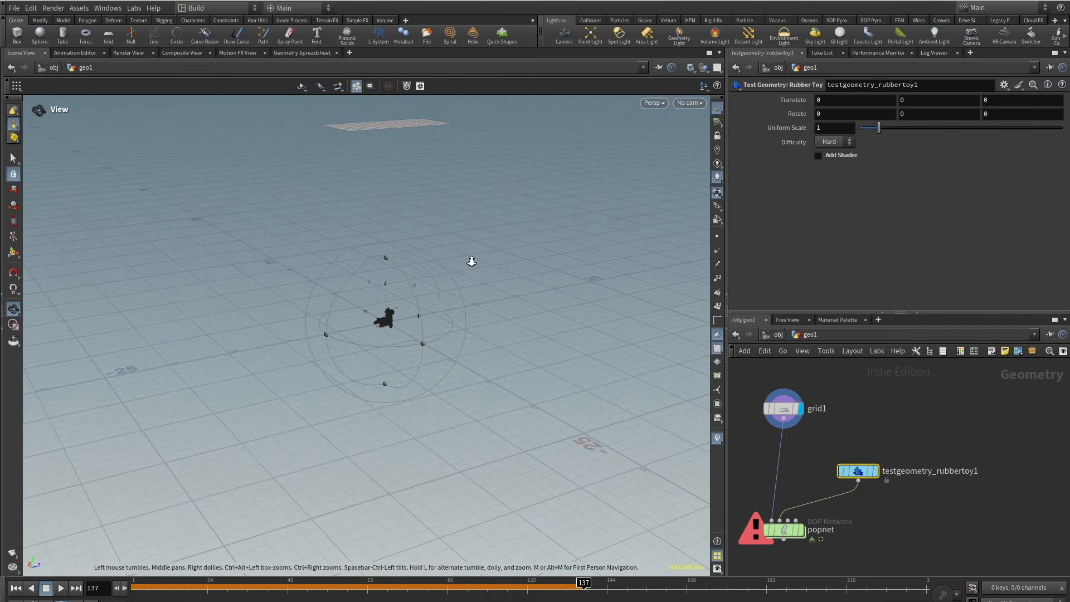
{"action": "key", "text": "Return"}
{"action": "left_click_drag", "start_coordinate": [880, 128], "coordinate": [915, 132]}
{"action": "key", "text": "Escape"}
{"action": "left_click_drag", "start_coordinate": [580, 313], "coordinate": [573, 274]}
{"action": "key", "text": "Return"}
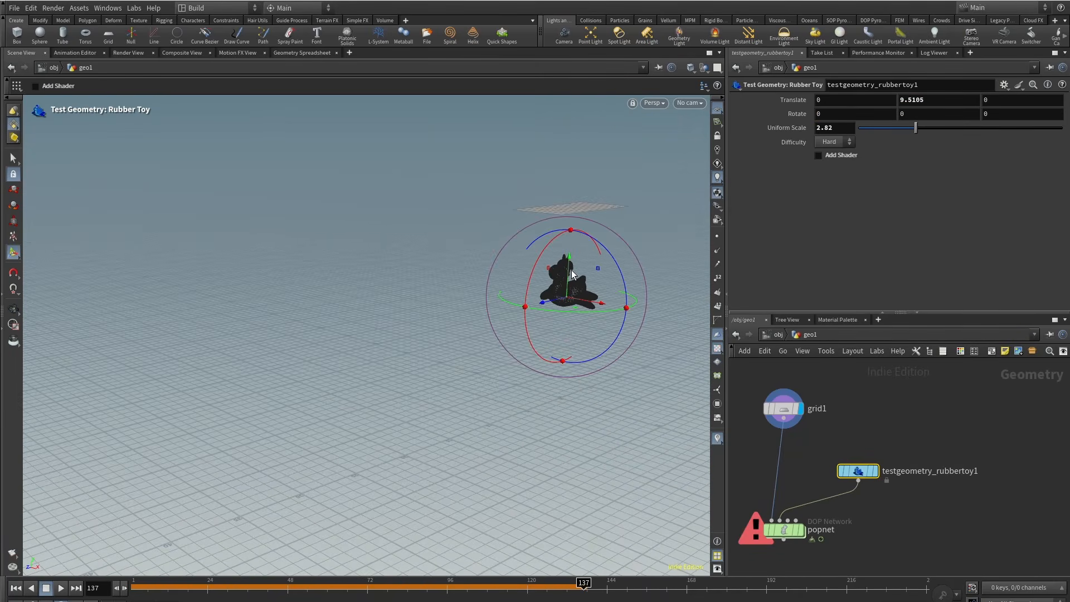
Frame the rubber toy in the view and increase its Uniform Scale to 3.75.
{"action": "key", "text": "space+g"}
{"action": "right_click_drag", "start_coordinate": [587, 278], "coordinate": [234, 384], "text": "alt"}
{"action": "left_click_drag", "start_coordinate": [334, 357], "coordinate": [400, 323], "text": "alt"}
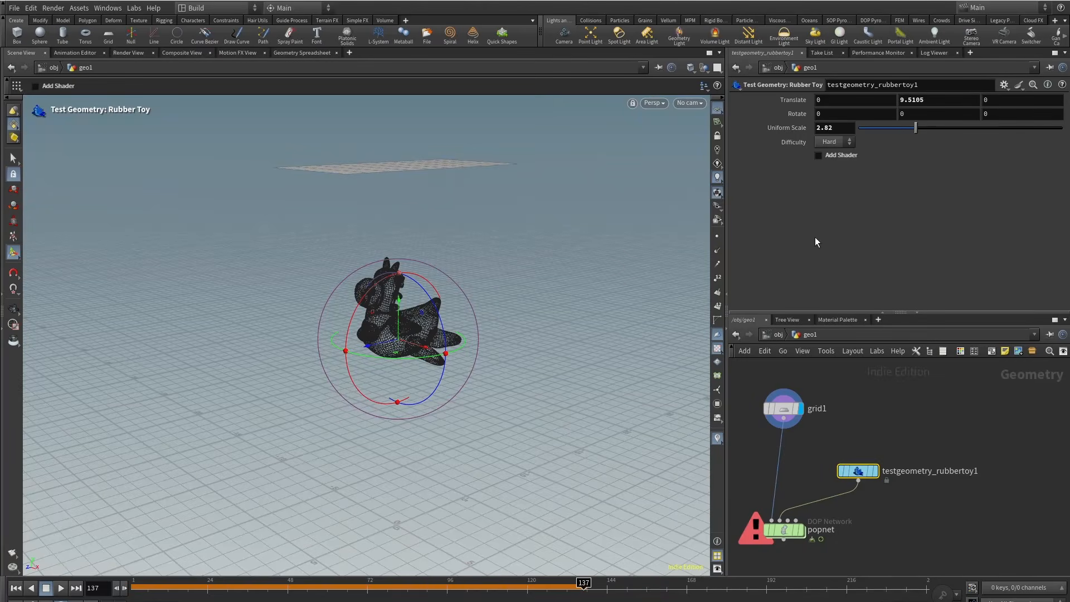
{"action": "left_click_drag", "start_coordinate": [931, 135], "coordinate": [935, 129]}
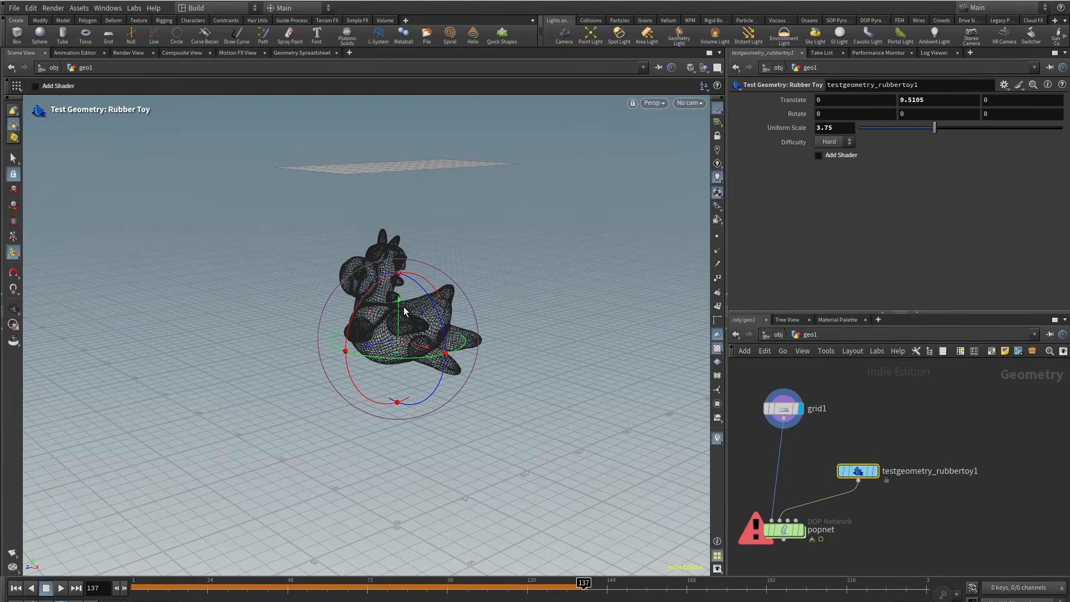
Lower the rubber toy to about 7.24 in Y and try a rotation on it, undoing that trial rotation.
{"action": "left_click_drag", "start_coordinate": [405, 312], "coordinate": [406, 361]}
{"action": "middle_click_drag", "start_coordinate": [892, 540], "coordinate": [911, 479]}
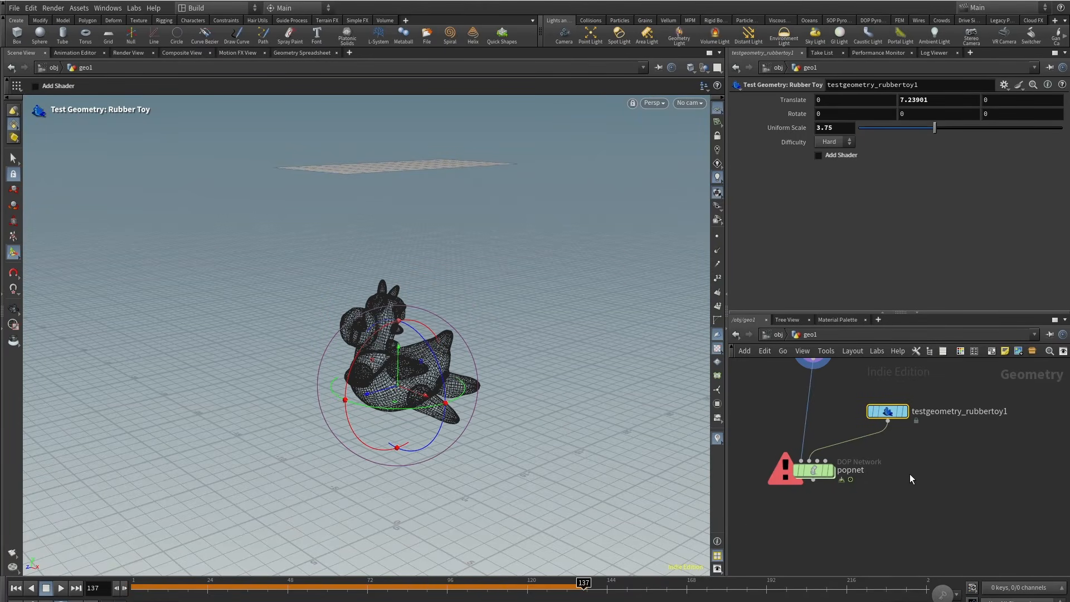
{"action": "left_click_drag", "start_coordinate": [408, 394], "coordinate": [328, 340], "text": "alt"}
{"action": "middle_click_drag", "start_coordinate": [334, 344], "coordinate": [430, 307], "text": "alt"}
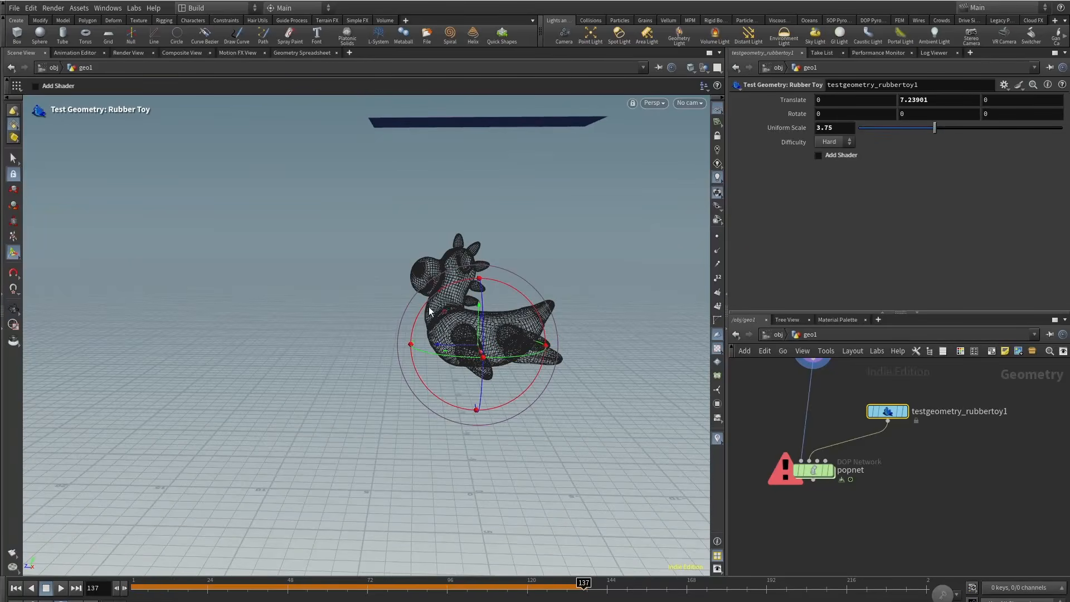
{"action": "left_click_drag", "start_coordinate": [453, 285], "coordinate": [507, 302]}
{"action": "key", "text": "ctrl+z"}
Drive the rubber toy's X rotation with the expression sin($F) and scrub the timeline to check the motion.
{"action": "left_click_drag", "start_coordinate": [853, 116], "coordinate": [659, 136]}
{"action": "type", "text": "sin()"}
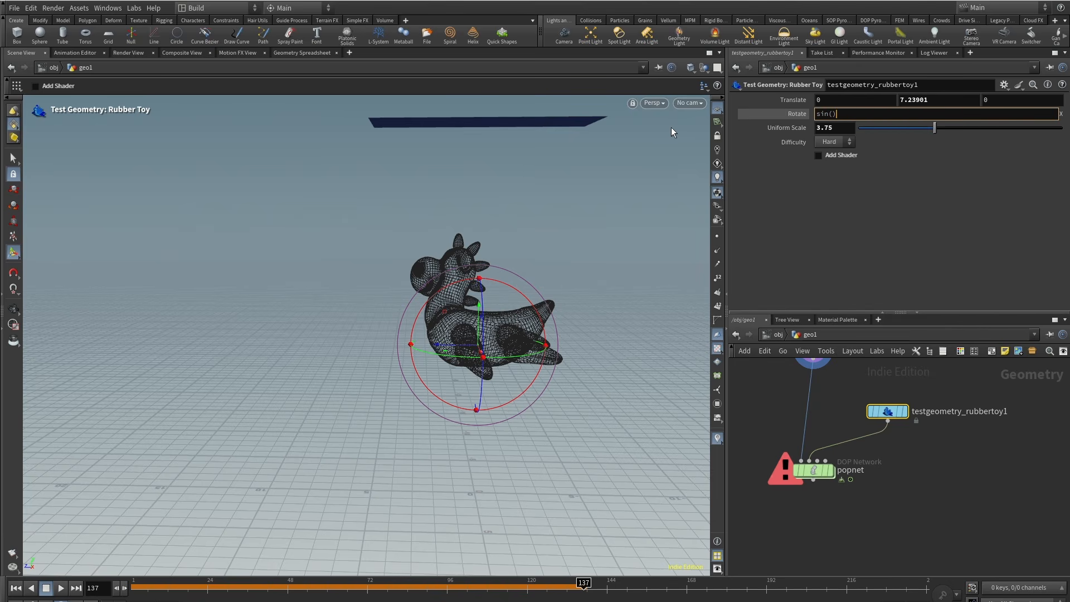
{"action": "key", "text": "Left"}
{"action": "type", "text": "$F"}
{"action": "key", "text": "Return"}
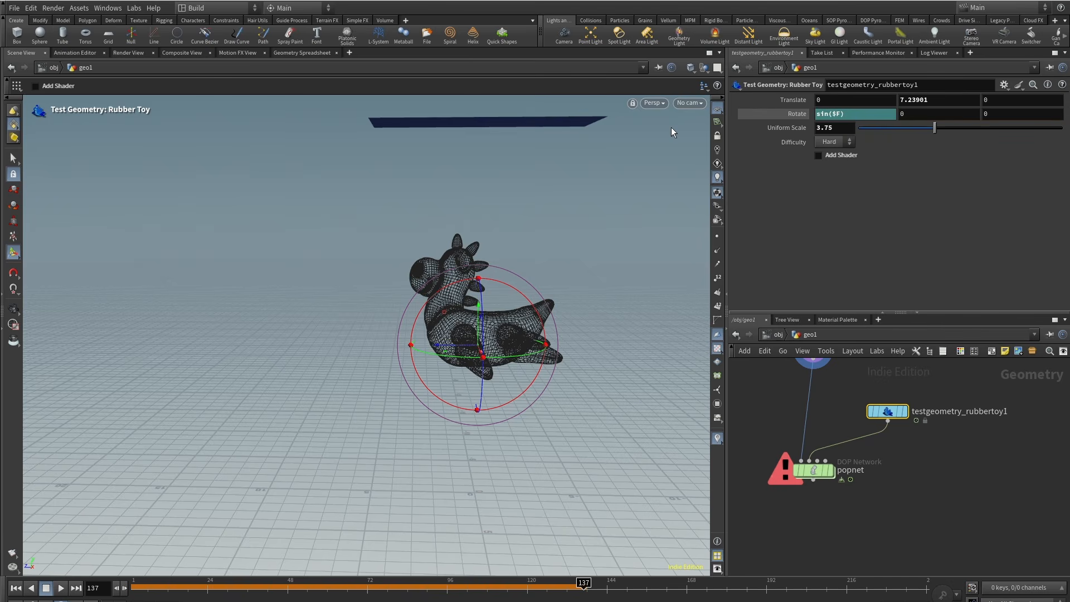
{"action": "left_click_drag", "start_coordinate": [547, 590], "coordinate": [645, 589]}
Change the X rotation expression to sin($F*40) and scrub through the frames to check the motion.
{"action": "left_click", "coordinate": [846, 111]}
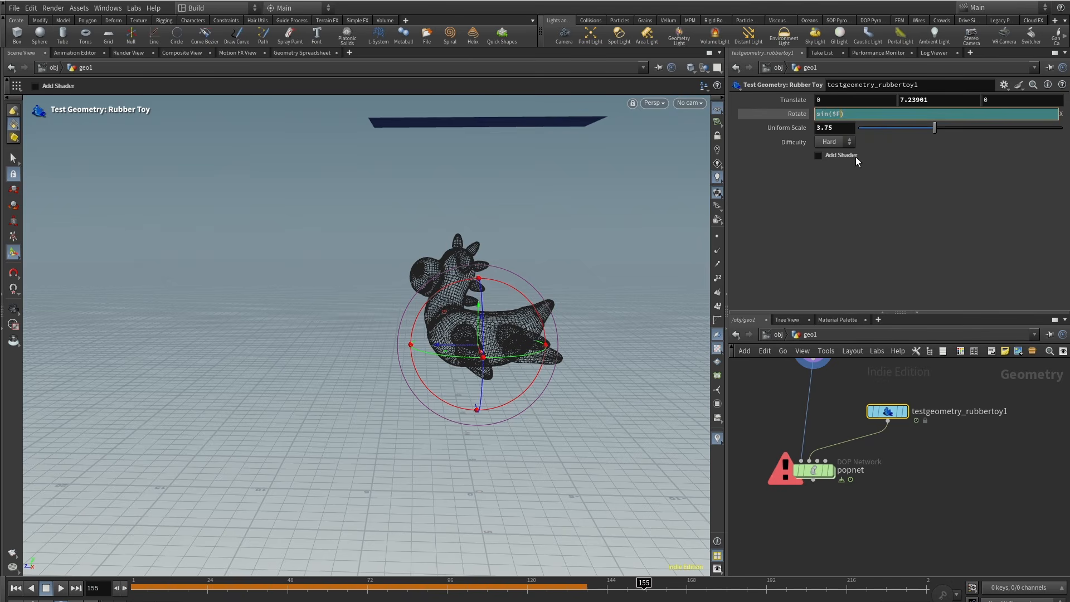
{"action": "type", "text": "*40"}
{"action": "key", "text": "Return"}
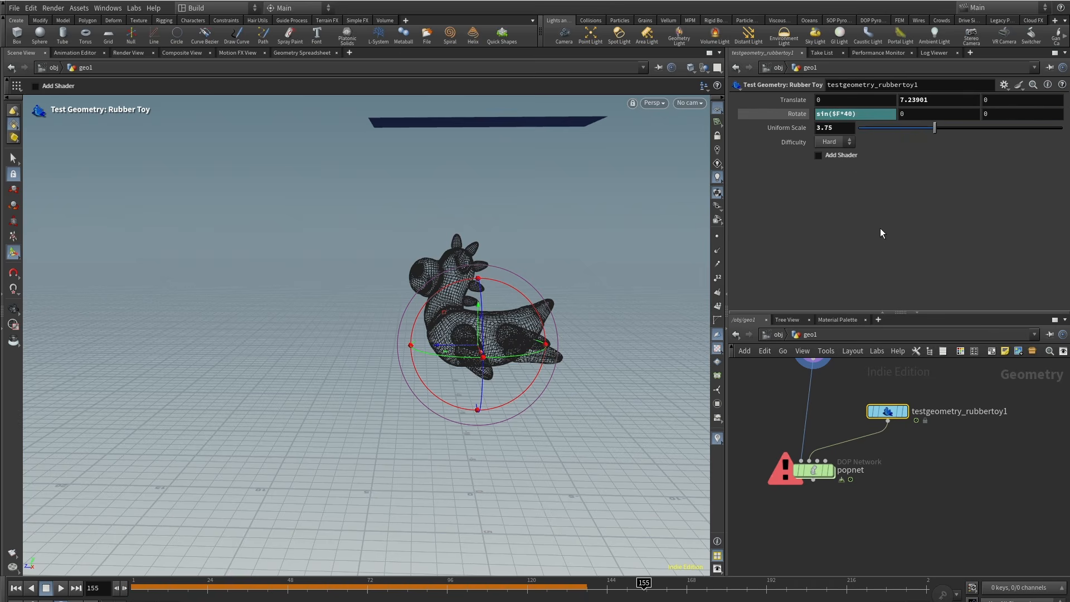
{"action": "left_click_drag", "start_coordinate": [389, 589], "coordinate": [733, 583]}
Change the X rotation expression to sin($F*20)*5 and scrub through the frames to check the swing.
{"action": "left_click", "coordinate": [862, 115]}
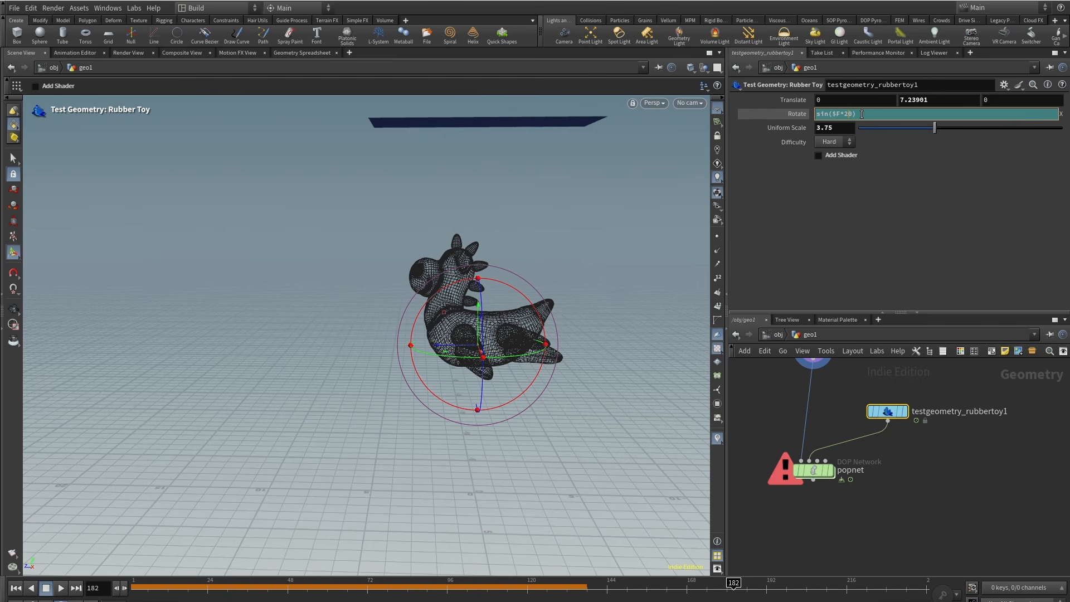
{"action": "type", "text": "*5"}
{"action": "key", "text": "Return"}
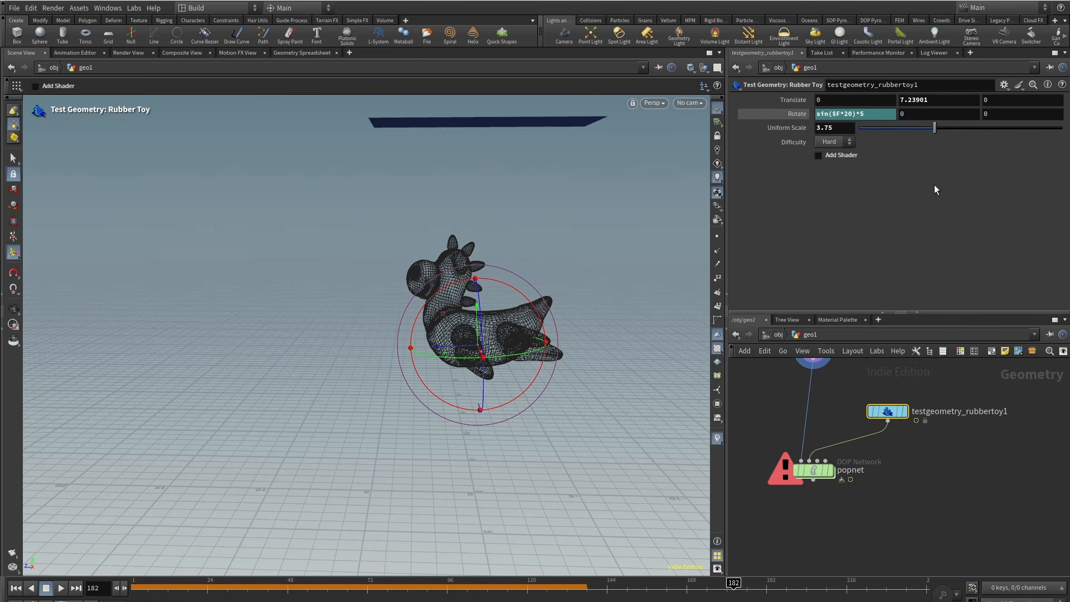
{"action": "left_click_drag", "start_coordinate": [444, 586], "coordinate": [646, 582]}
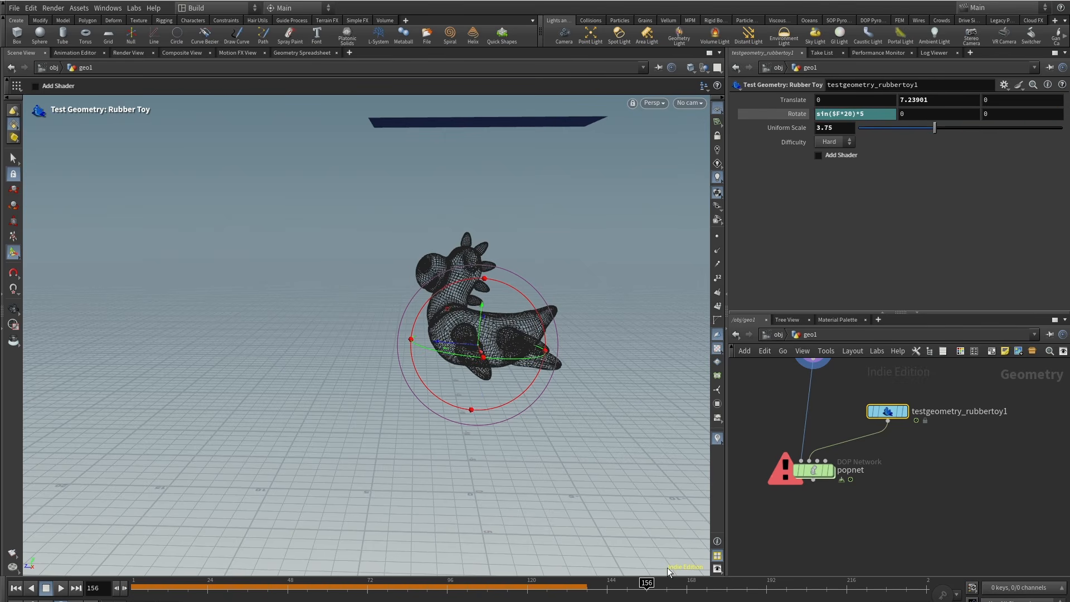
Raise the rotation amplitude so the expression reads sin($F*20)*15, and play the animation.
{"action": "left_click", "coordinate": [858, 114]}
{"action": "type", "text": "1"}
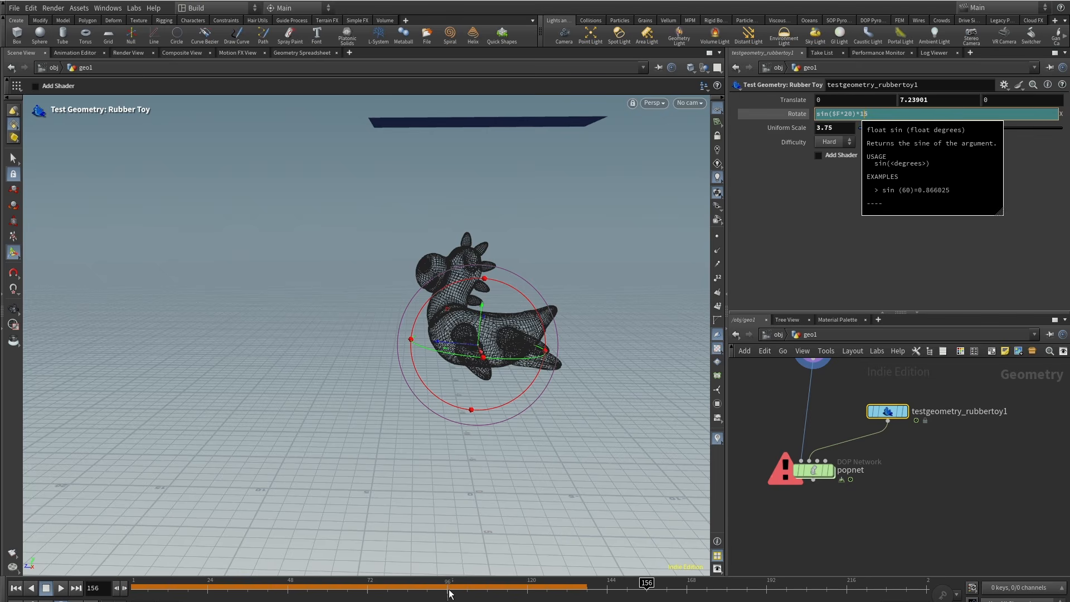
{"action": "left_click_drag", "start_coordinate": [450, 592], "coordinate": [363, 591]}
{"action": "left_click", "coordinate": [62, 591]}
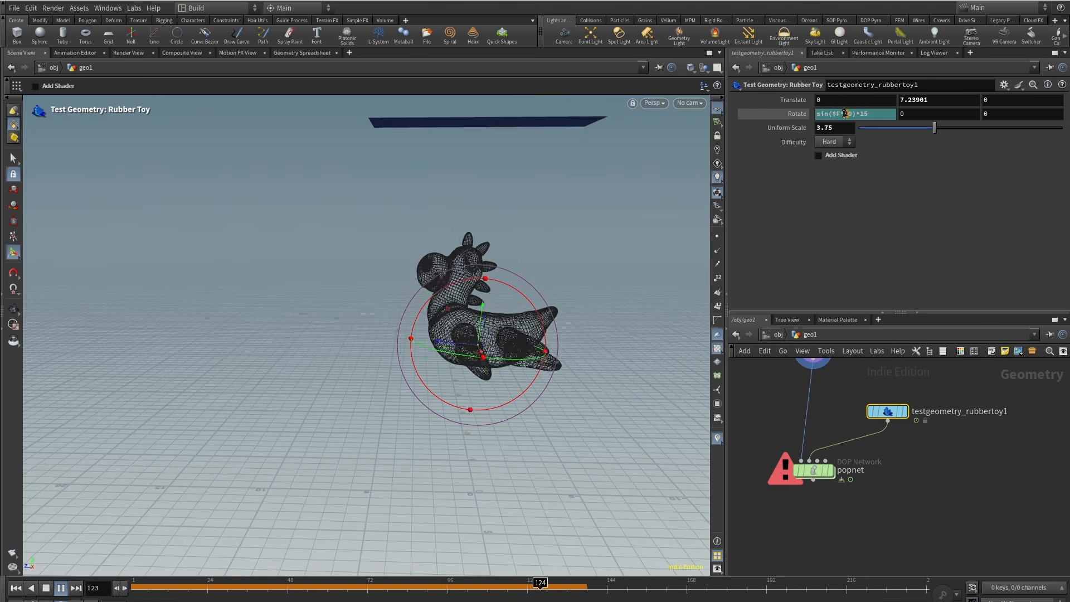
Slow the swing by changing the X rotation expression to sin($F*10)*15.
{"action": "left_click_drag", "start_coordinate": [848, 114], "coordinate": [845, 113]}
{"action": "type", "text": "1"}
{"action": "left_click", "coordinate": [993, 454]}
{"action": "left_click", "coordinate": [366, 592]}
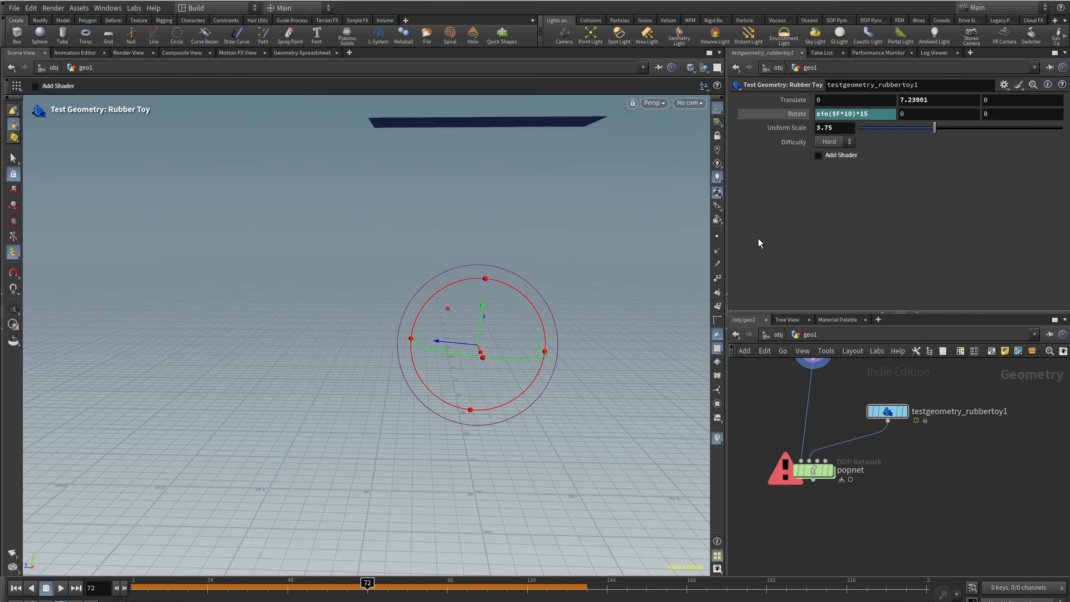
Display testgeometry_rubbertoy1 and play its rocking animation from frame 1.
{"action": "left_click", "coordinate": [890, 413]}
{"action": "left_click_drag", "start_coordinate": [234, 587], "coordinate": [87, 593]}
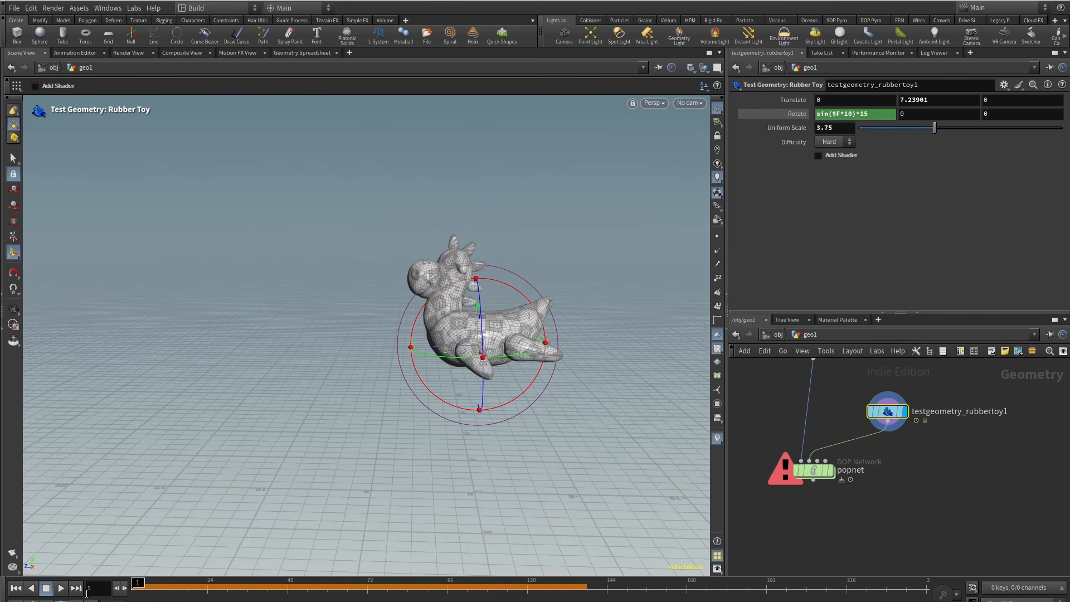
{"action": "left_click", "coordinate": [61, 588]}
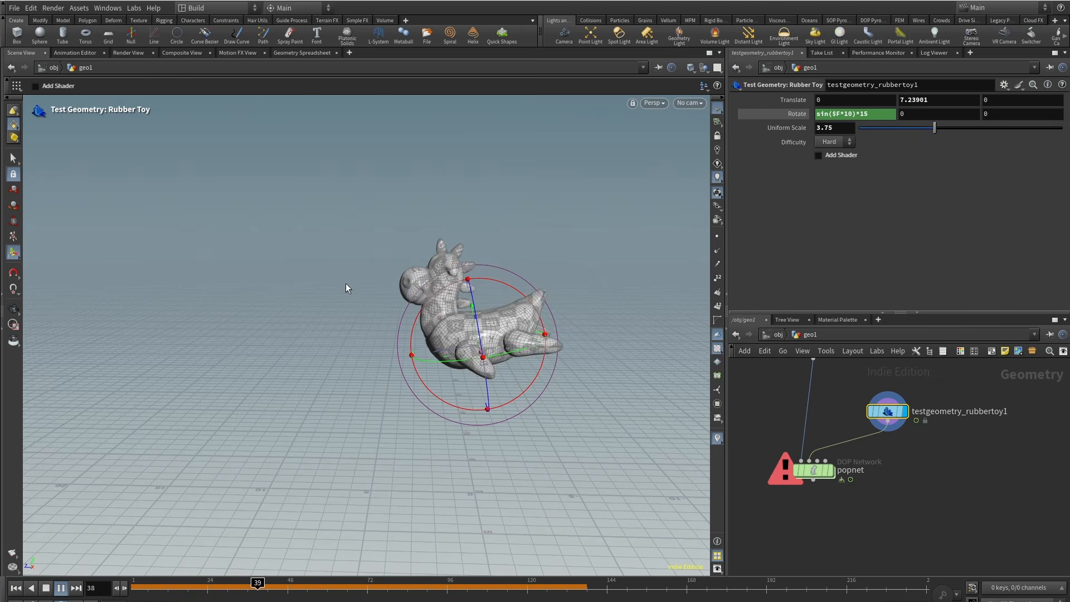
{"action": "left_click_drag", "start_coordinate": [346, 283], "coordinate": [398, 296], "text": "alt"}
{"action": "left_click", "coordinate": [421, 586]}
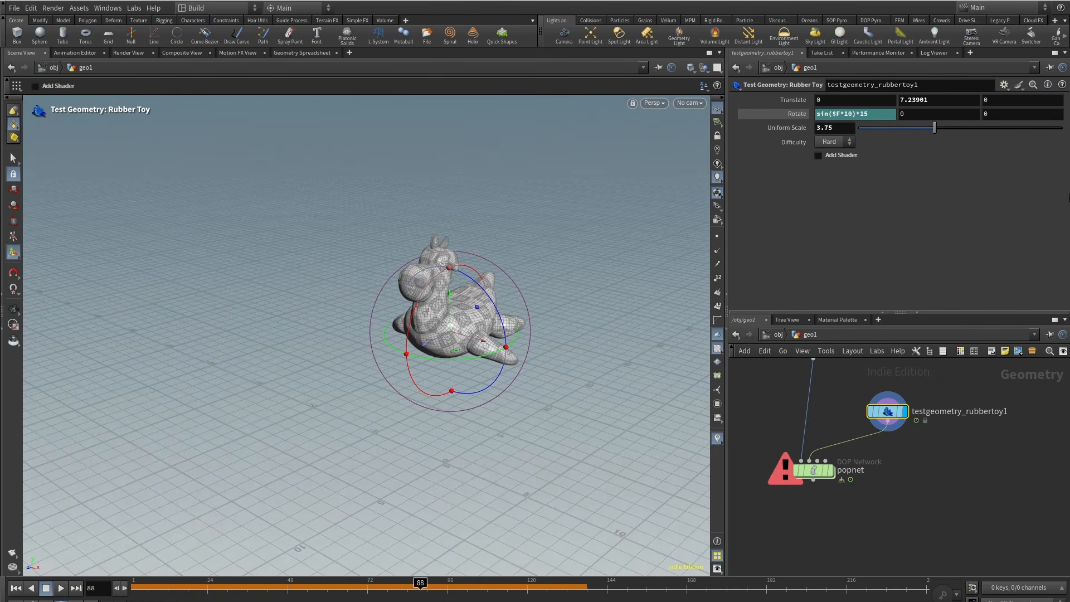
Examine the toy's Rotate X curve in the Animation Editor, fitted to the whole graph, and close the editor.
{"action": "left_click", "coordinate": [832, 114], "text": "shift"}
{"action": "left_click_drag", "start_coordinate": [911, 3], "coordinate": [637, 136]}
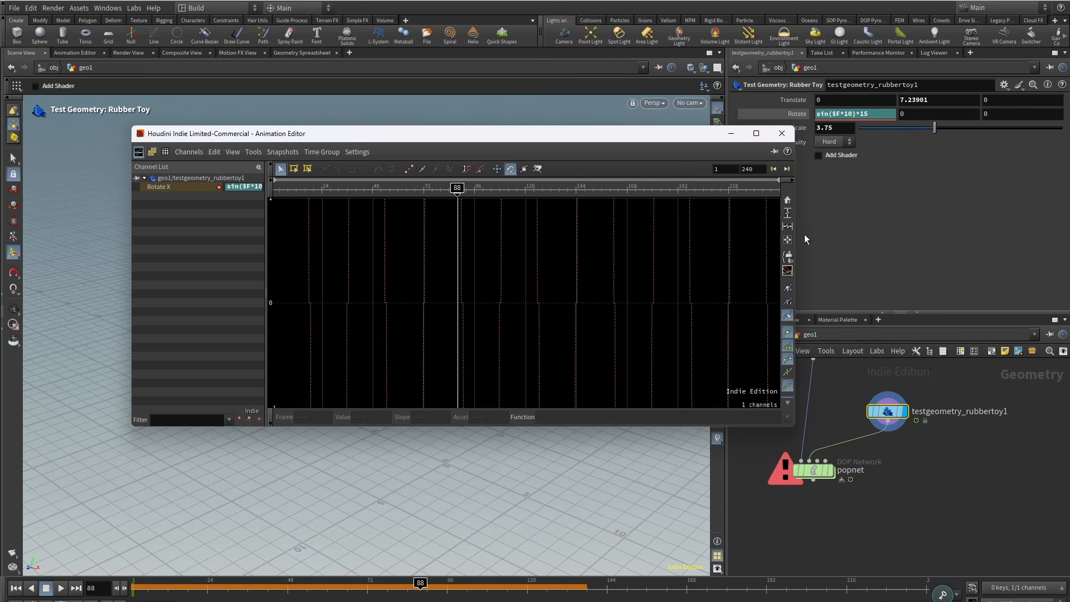
{"action": "key", "text": "h"}
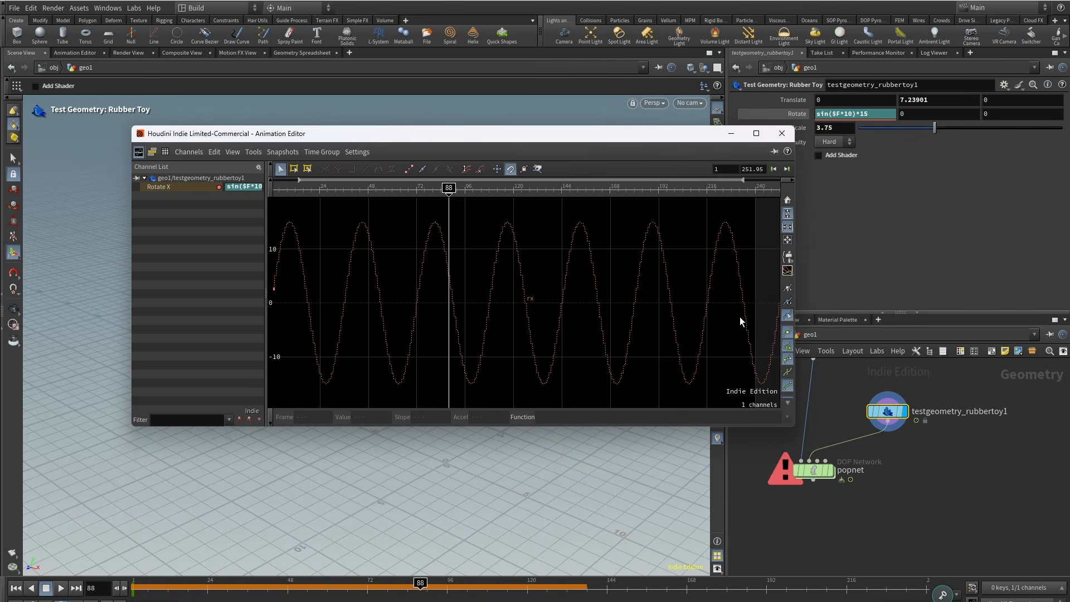
{"action": "left_click", "coordinate": [787, 139]}
Review the Motion FX effects offered for the toy's X rotation, such as Noise, without applying any.
{"action": "right_click", "coordinate": [823, 114]}
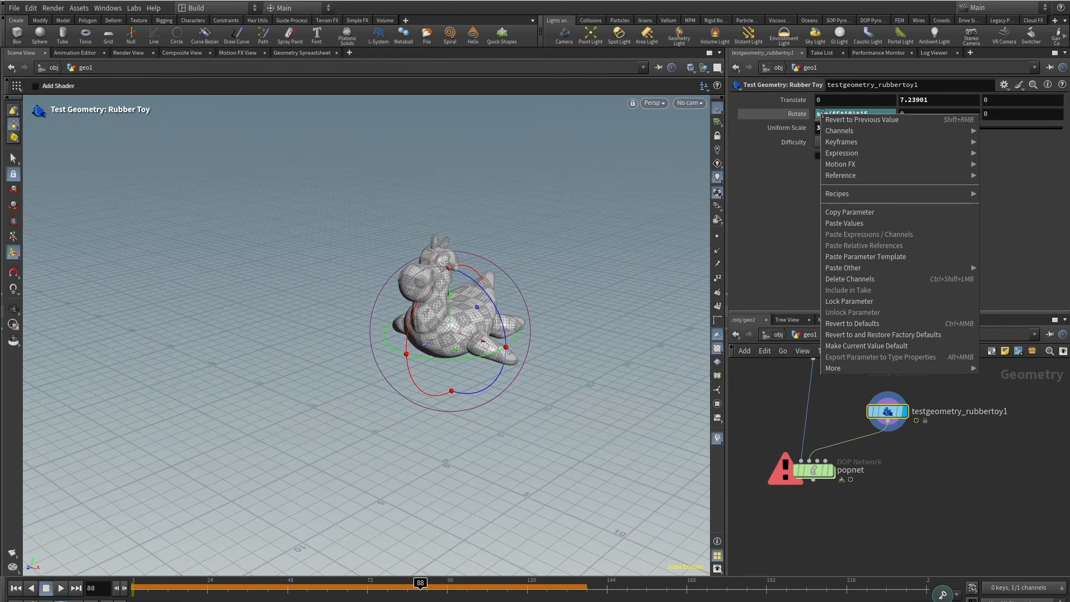
{"action": "mouse_move", "coordinate": [855, 164]}
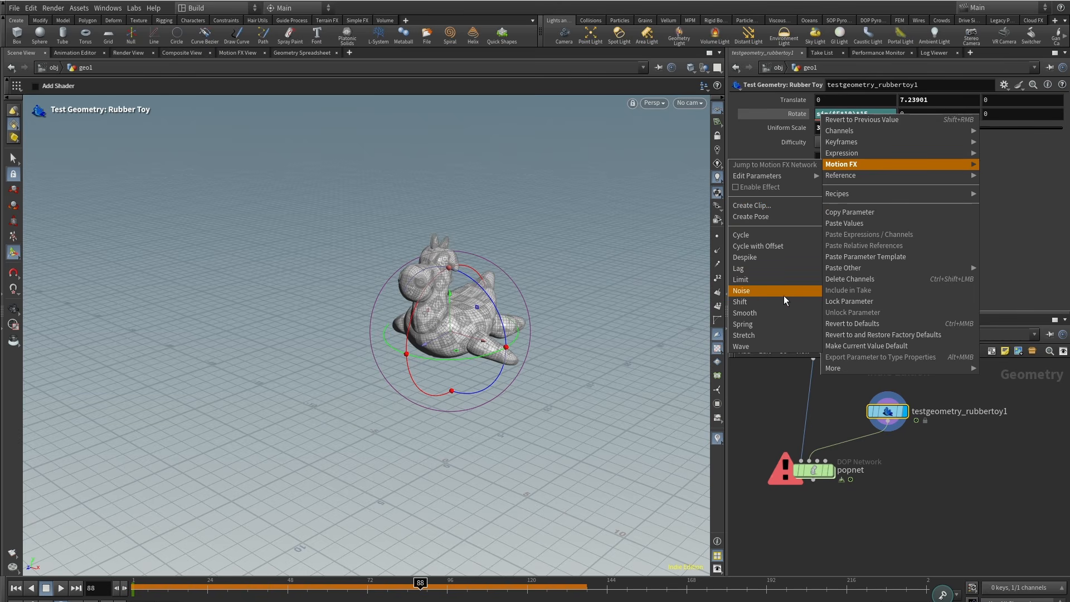
{"action": "left_click", "coordinate": [917, 503]}
{"action": "left_click_drag", "start_coordinate": [487, 304], "coordinate": [448, 298], "text": "alt"}
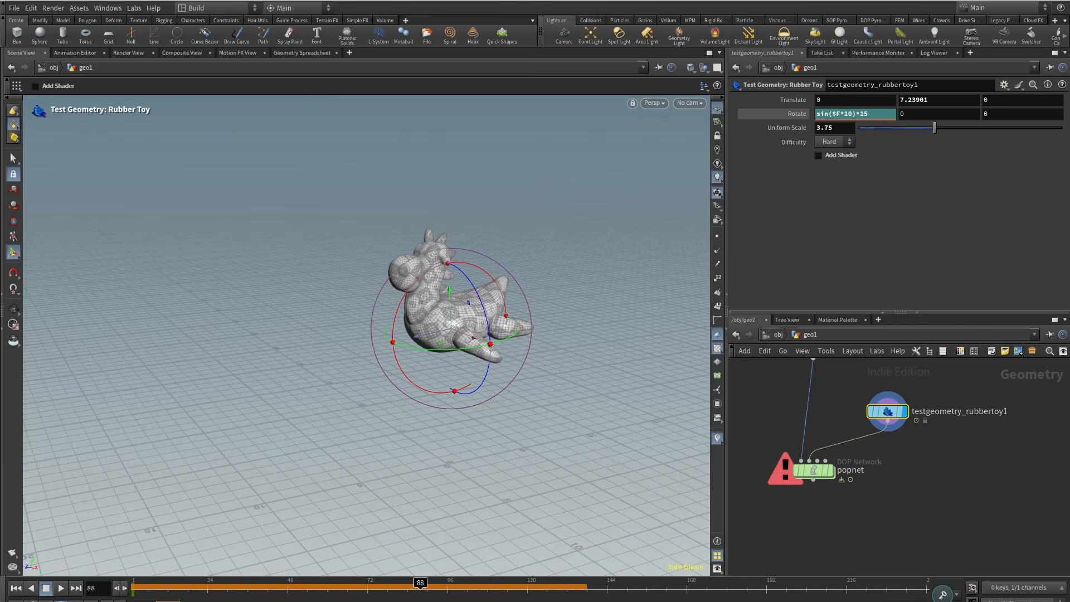
{"action": "key", "text": "Escape"}
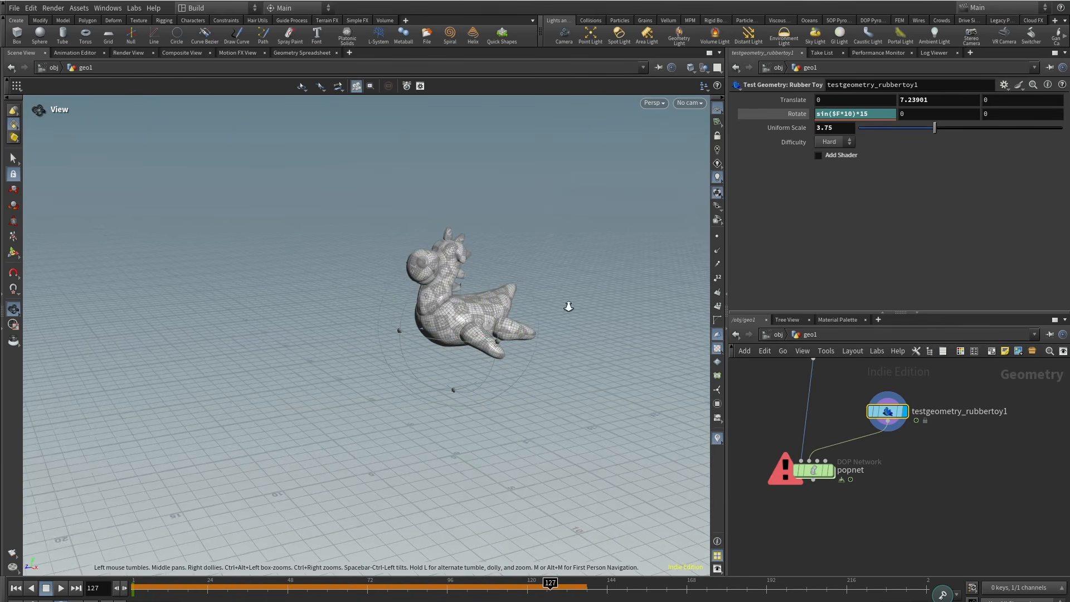
{"action": "right_click_drag", "start_coordinate": [568, 307], "coordinate": [538, 318], "text": "alt"}
Shift the testgeometry_rubbertoy1 node slightly aside, enter popnet and run through the simulation's early frames before returning to frame 1.
{"action": "middle_click_drag", "start_coordinate": [951, 443], "coordinate": [931, 480]}
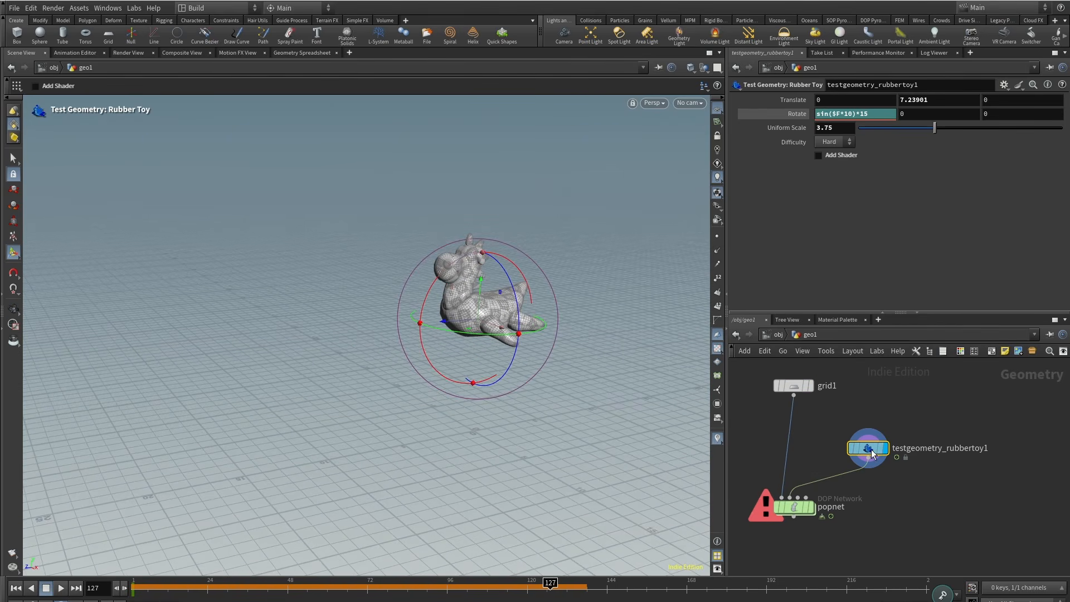
{"action": "left_click_drag", "start_coordinate": [872, 455], "coordinate": [888, 454]}
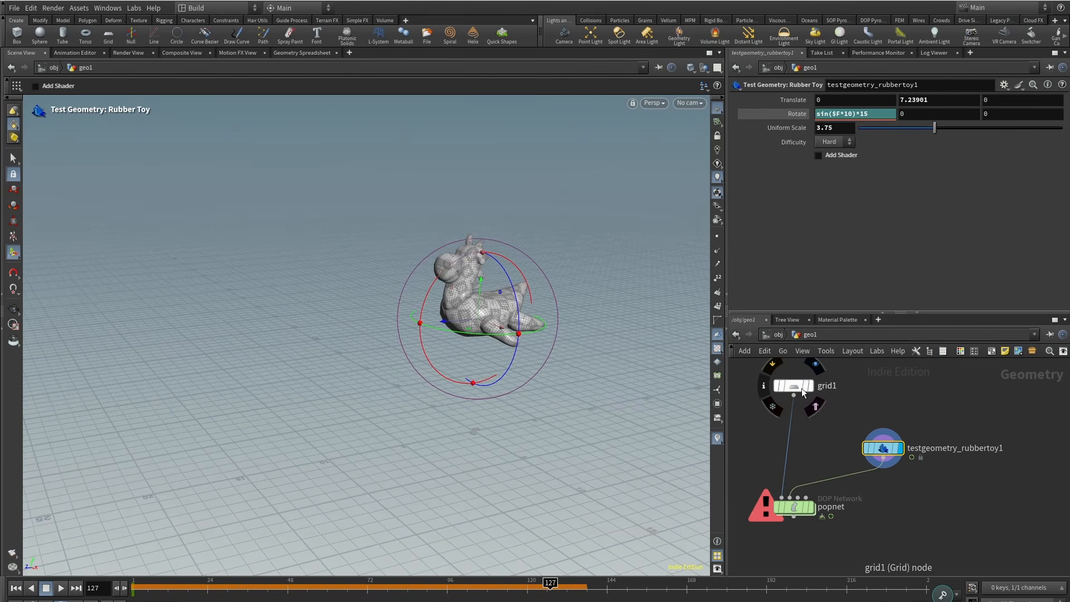
{"action": "double_click", "coordinate": [790, 506]}
{"action": "left_click", "coordinate": [16, 588]}
{"action": "left_click_drag", "start_coordinate": [136, 586], "coordinate": [264, 586]}
{"action": "left_click", "coordinate": [16, 589]}
Turn off the bypass on gravity1 and play the simulation to see the particles fall.
{"action": "middle_click_drag", "start_coordinate": [889, 573], "coordinate": [872, 511]}
{"action": "scroll", "coordinate": [871, 514], "scroll_direction": "up", "scroll_amount": 4}
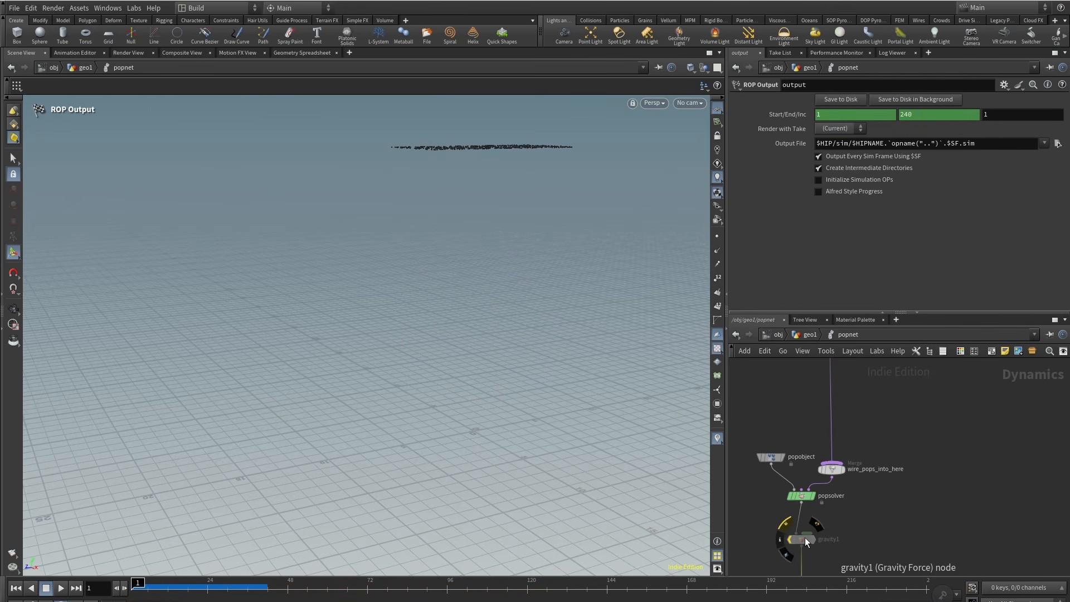
{"action": "left_click", "coordinate": [791, 539]}
{"action": "left_click", "coordinate": [64, 588]}
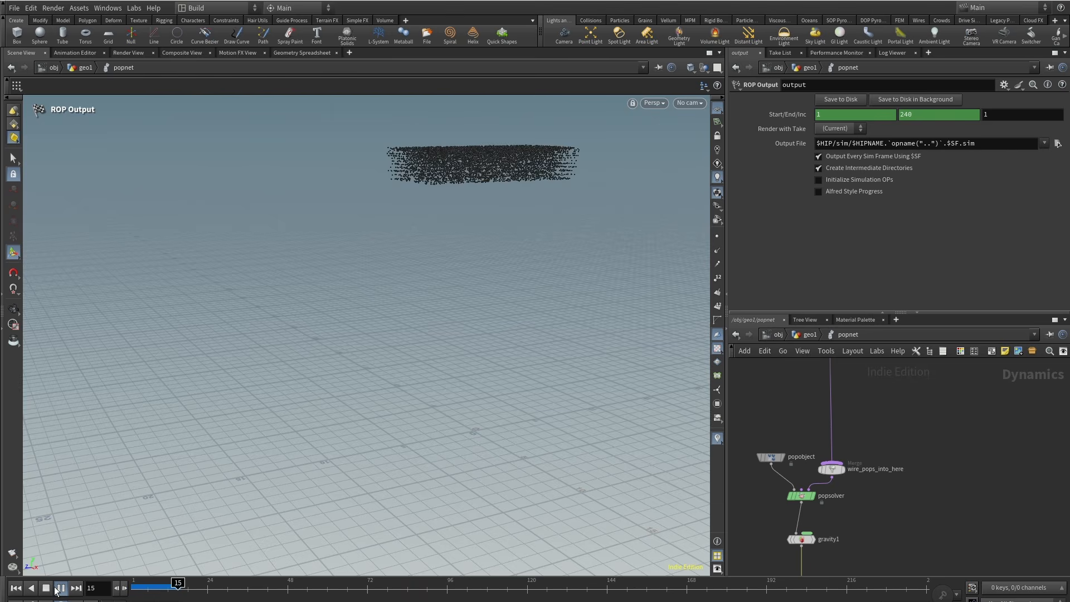
{"action": "left_click", "coordinate": [47, 590]}
Revert source_first_input's Const. Activation to its default of 1 and replay the simulation from the start.
{"action": "middle_click_drag", "start_coordinate": [981, 415], "coordinate": [965, 533]}
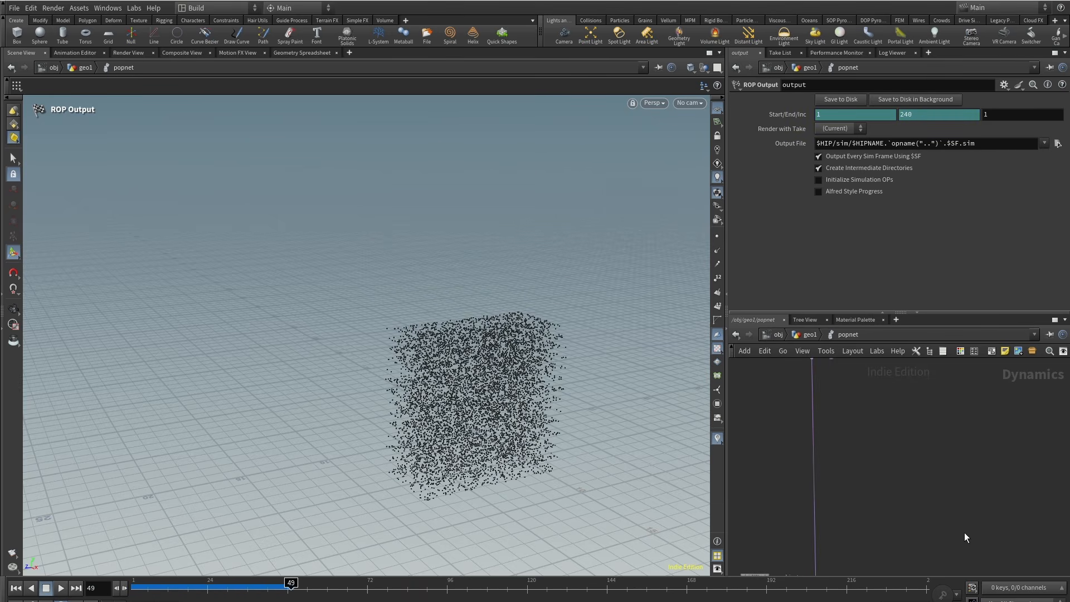
{"action": "middle_click_drag", "start_coordinate": [863, 379], "coordinate": [875, 483]}
{"action": "scroll", "coordinate": [873, 479], "scroll_direction": "up", "scroll_amount": 3}
{"action": "left_click", "coordinate": [793, 429]}
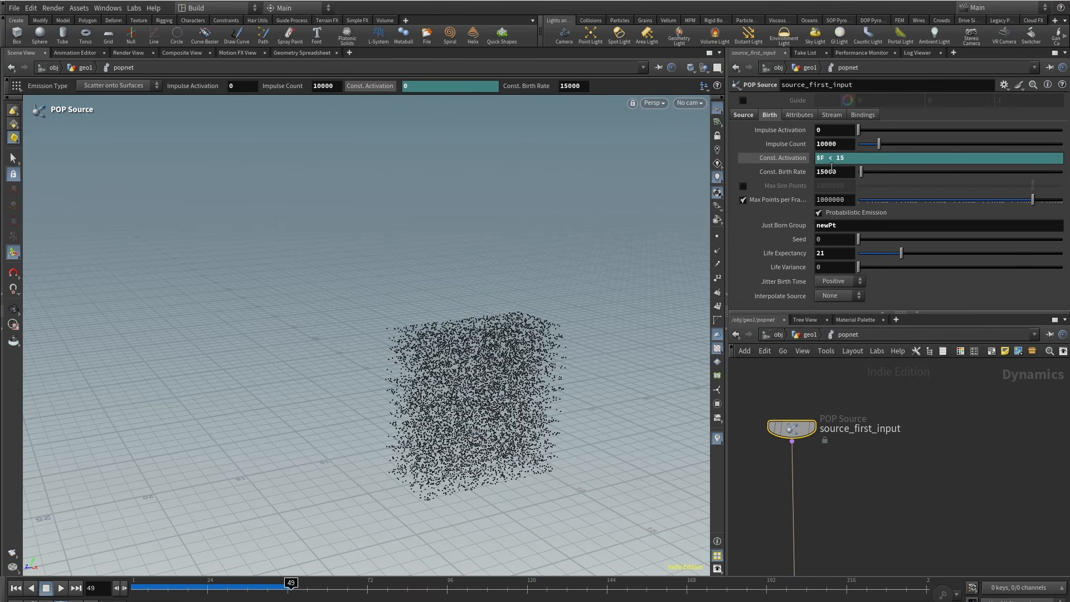
{"action": "right_click", "coordinate": [780, 157]}
{"action": "left_click", "coordinate": [827, 323]}
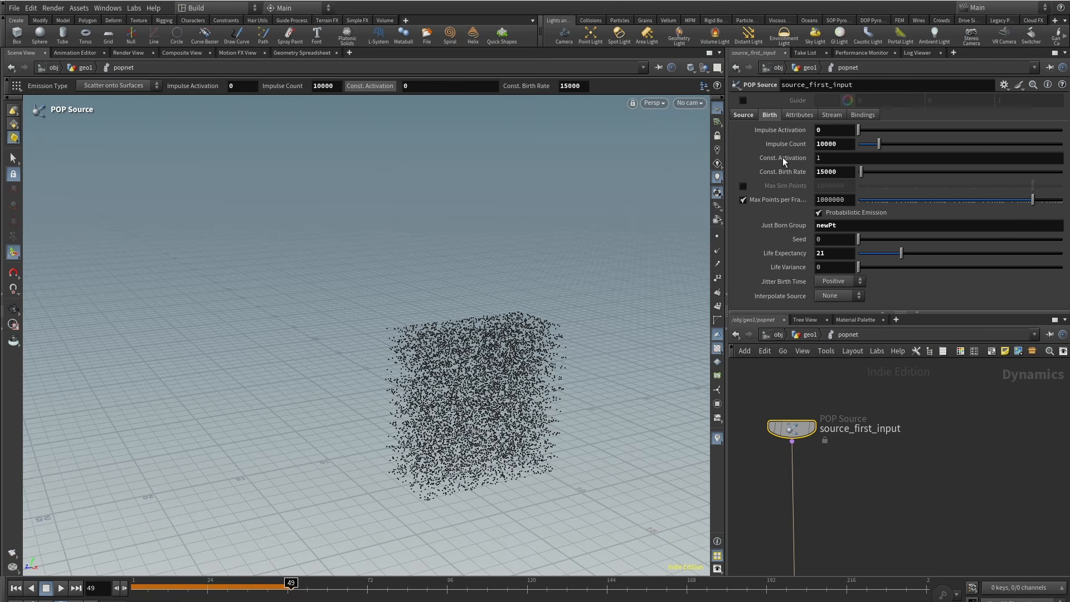
{"action": "key", "text": "Return"}
{"action": "left_click", "coordinate": [133, 591]}
{"action": "left_click", "coordinate": [59, 592]}
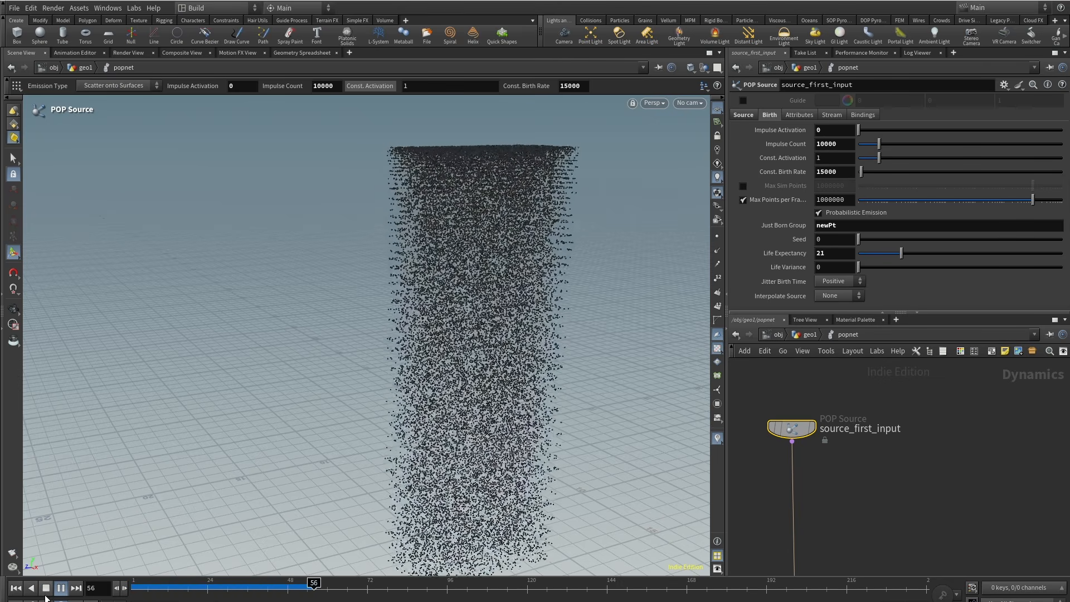
{"action": "left_click", "coordinate": [46, 593]}
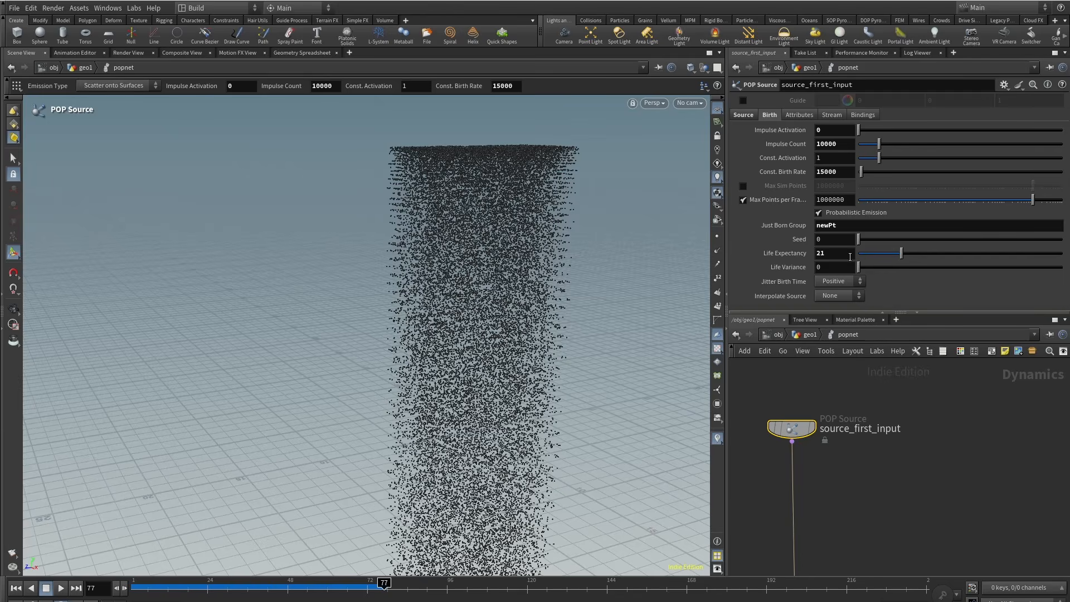
Set source_first_input's Life Expectancy to 2, replay the simulation from frame 1 and rewind it.
{"action": "type", "text": "2"}
{"action": "key", "text": "Return"}
{"action": "left_click", "coordinate": [134, 587]}
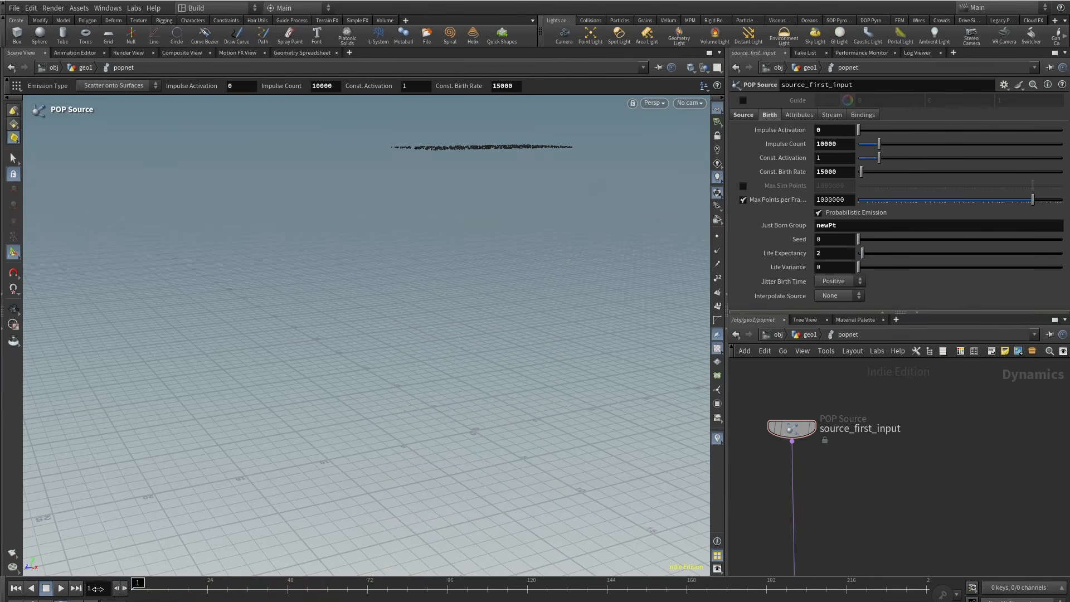
{"action": "left_click", "coordinate": [61, 588]}
{"action": "right_click_drag", "start_coordinate": [511, 204], "coordinate": [335, 366], "text": "alt"}
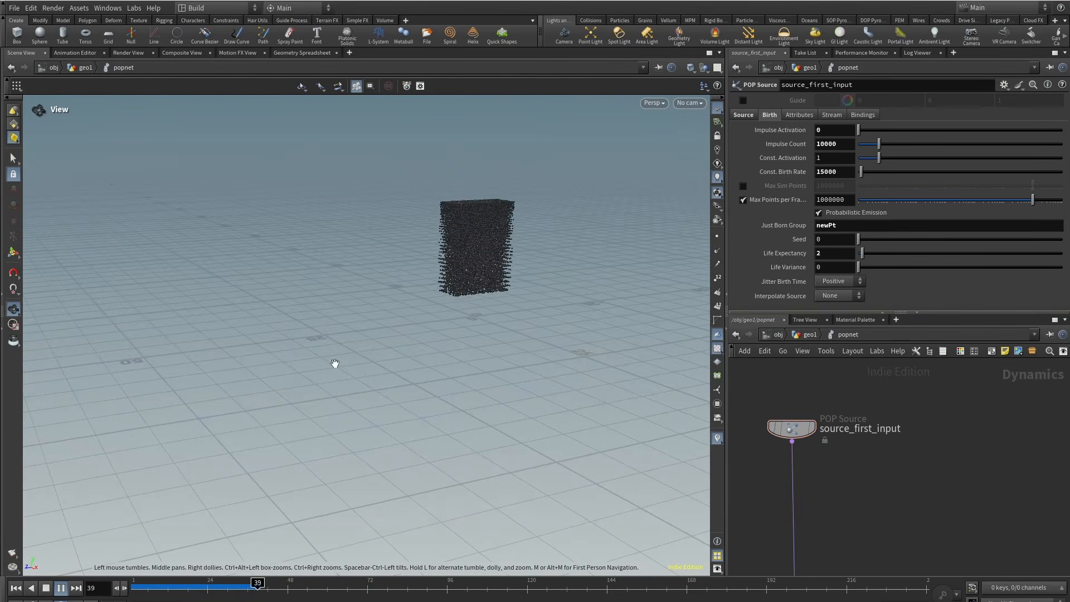
{"action": "right_click_drag", "start_coordinate": [483, 258], "coordinate": [723, 138], "text": "alt"}
{"action": "left_click_drag", "start_coordinate": [438, 304], "coordinate": [496, 258], "text": "alt"}
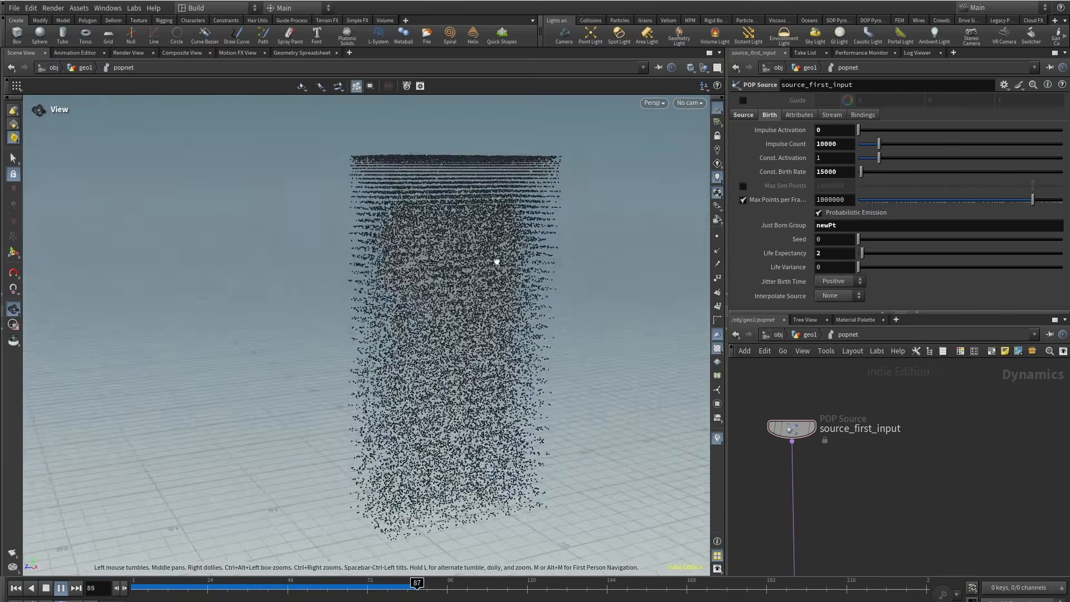
{"action": "left_click_drag", "start_coordinate": [237, 588], "coordinate": [133, 587]}
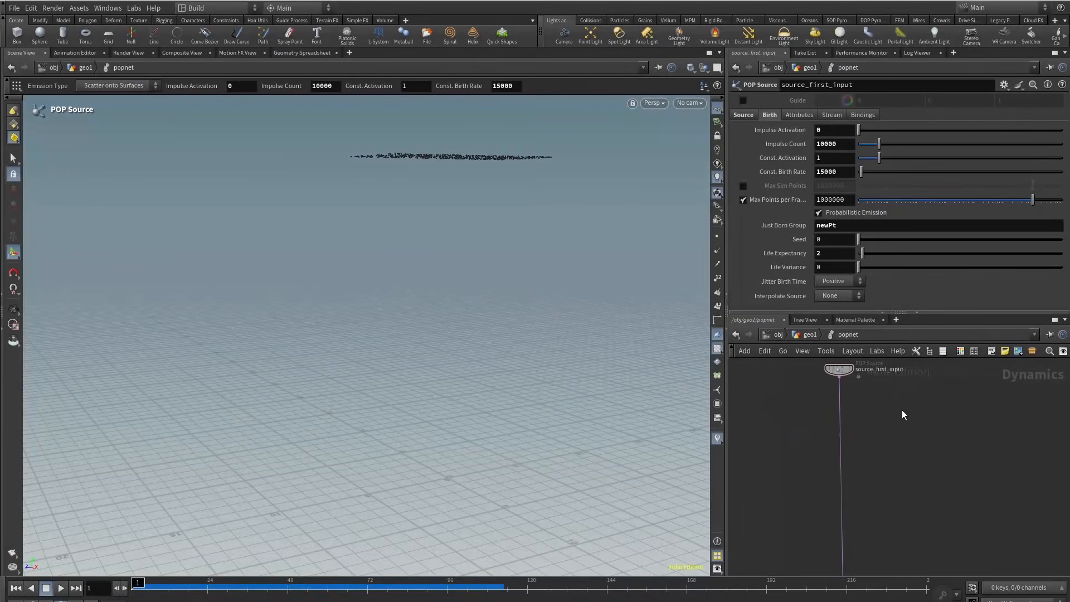
{"action": "scroll", "coordinate": [804, 435], "scroll_direction": "down", "scroll_amount": 4}
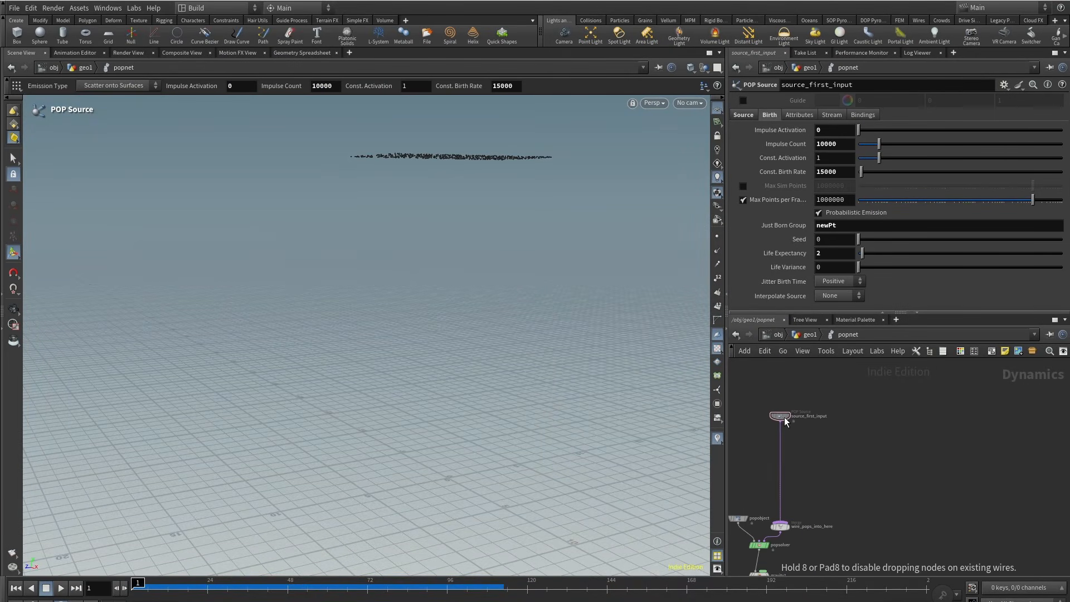
Add a POP Collision Detect node inserted into the wire just below source_first_input.
{"action": "scroll", "coordinate": [808, 463], "scroll_direction": "up", "scroll_amount": 2}
{"action": "key", "text": "Tab"}
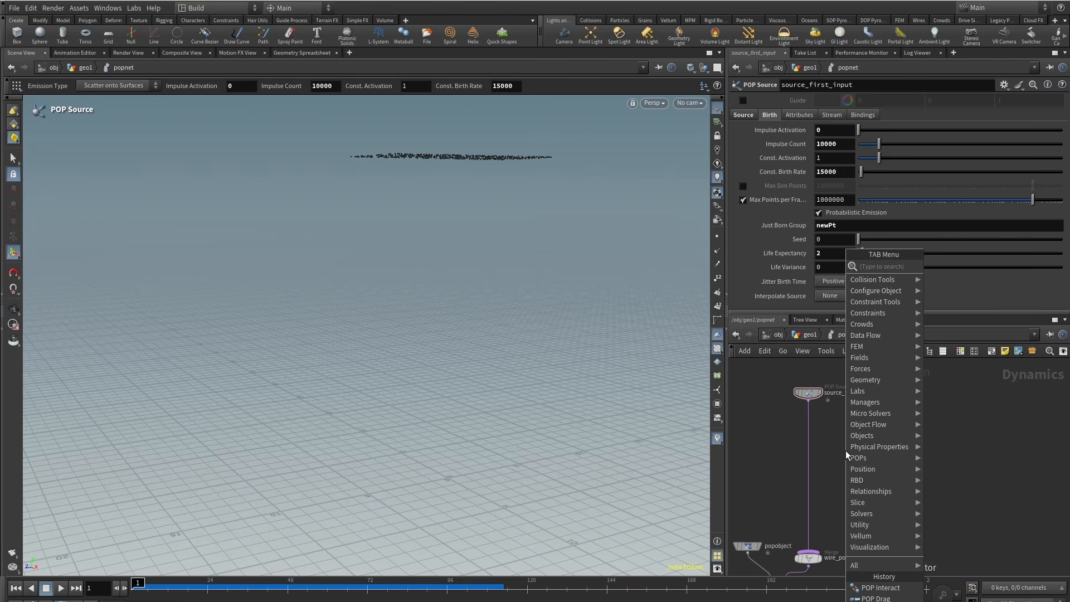
{"action": "type", "text": "collisio"}
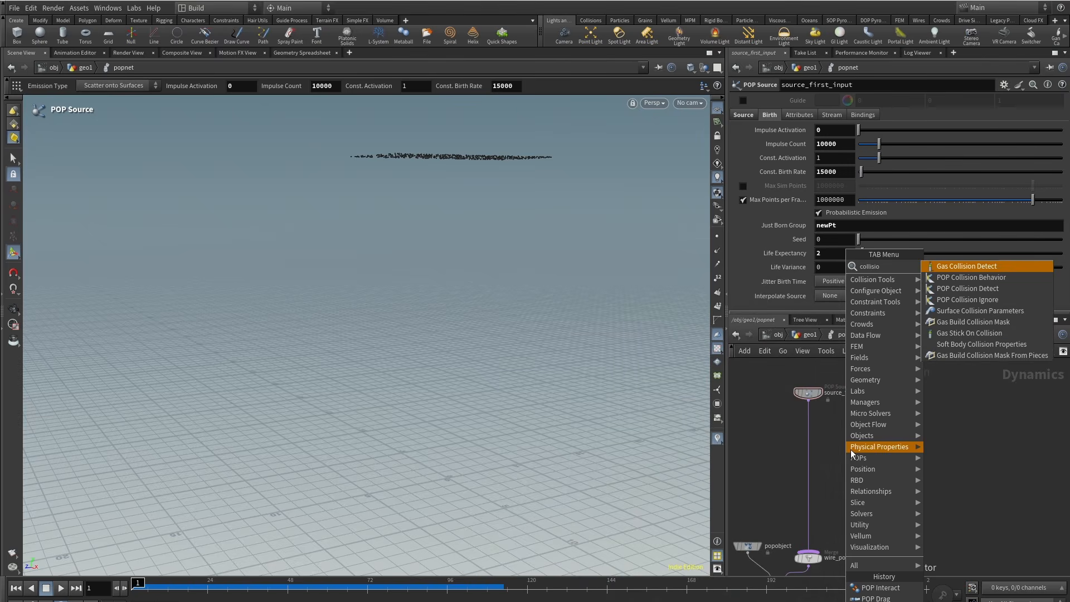
{"action": "left_click", "coordinate": [1002, 290]}
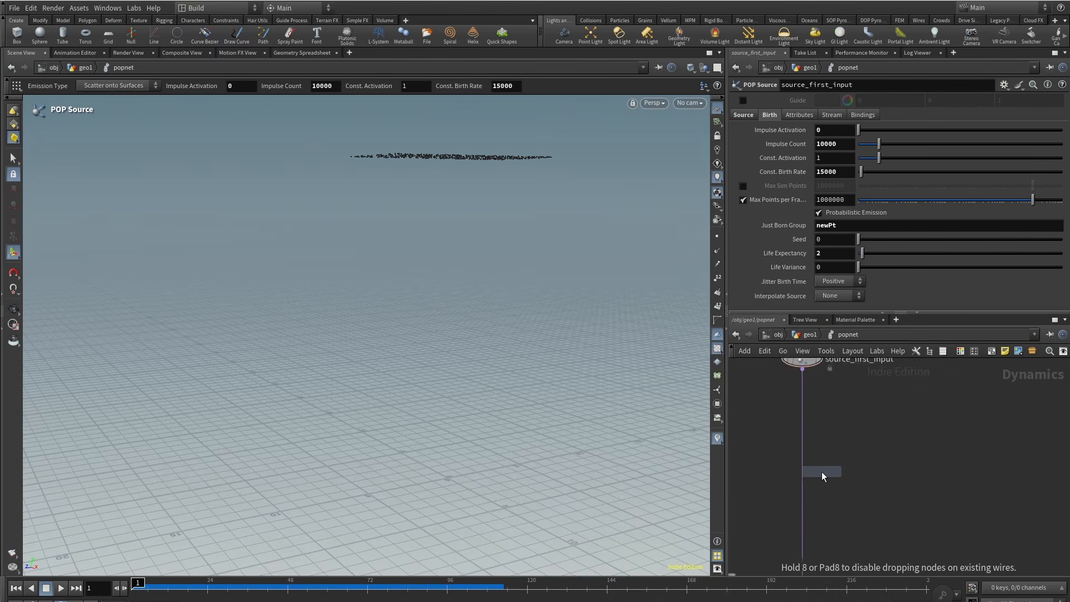
{"action": "left_click", "coordinate": [835, 443]}
{"action": "left_click_drag", "start_coordinate": [843, 447], "coordinate": [801, 430]}
{"action": "middle_click_drag", "start_coordinate": [861, 396], "coordinate": [860, 445]}
{"action": "scroll", "coordinate": [860, 463], "scroll_direction": "down", "scroll_amount": 3}
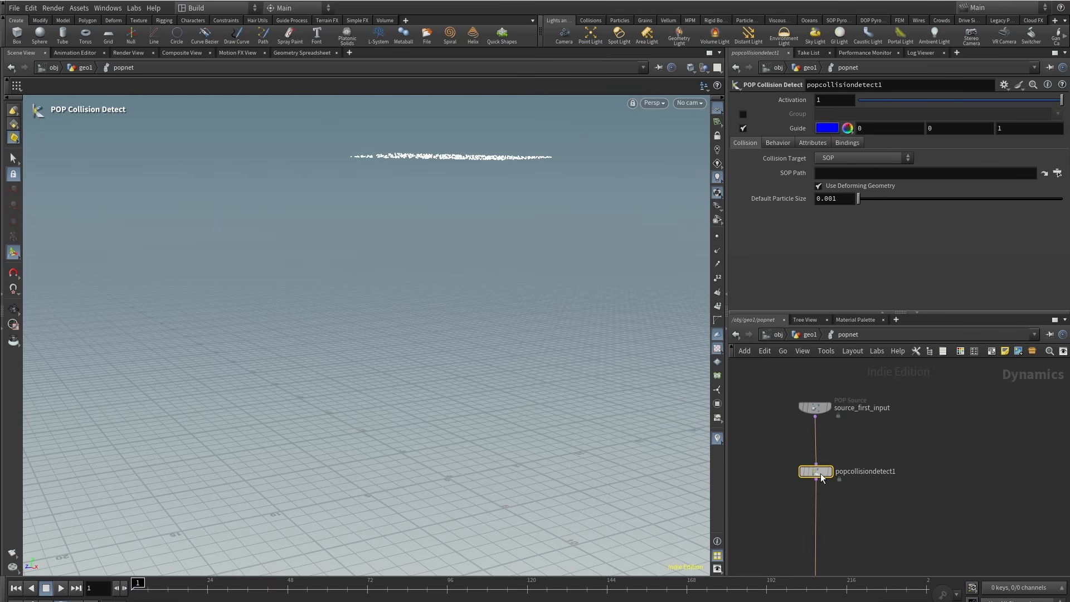
{"action": "left_click_drag", "start_coordinate": [817, 471], "coordinate": [815, 475]}
Play the simulation to about frame 51 and set popcollisiondetect1's Collision Target to Second Context Geometry.
{"action": "left_click", "coordinate": [59, 588]}
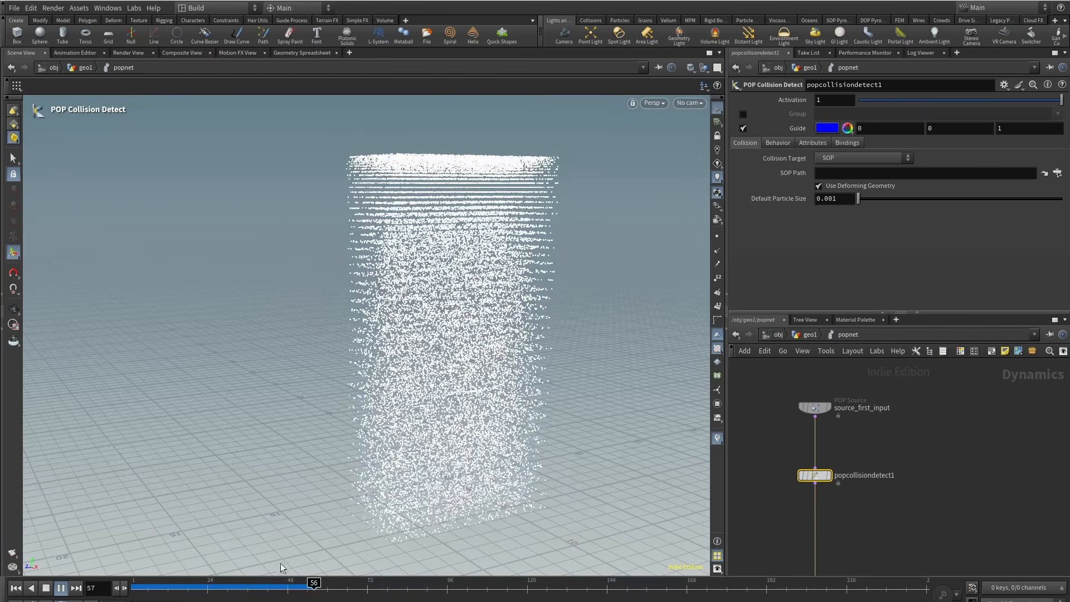
{"action": "left_click", "coordinate": [300, 585]}
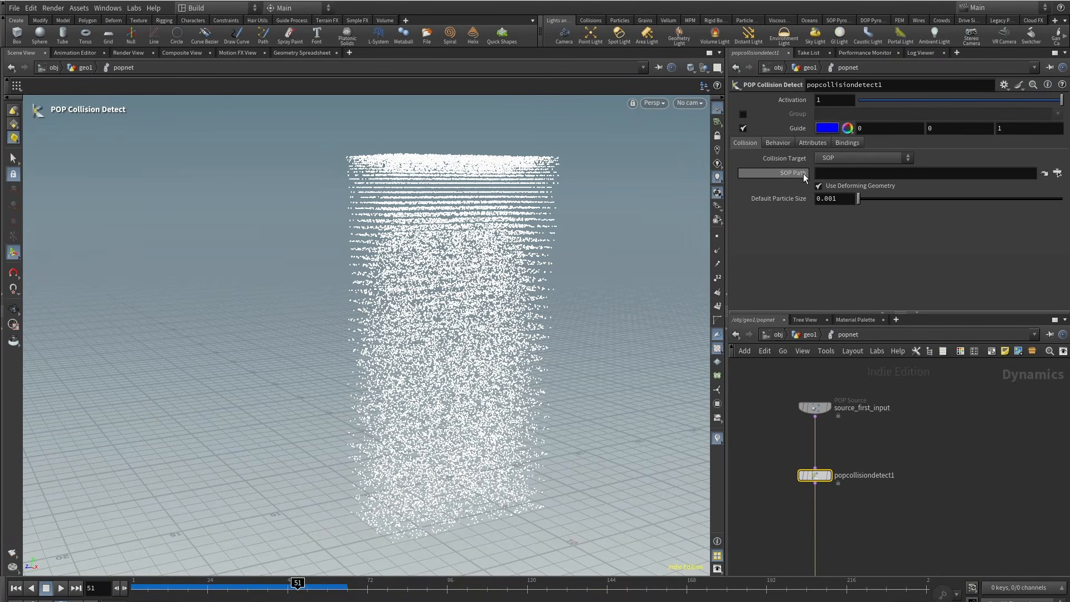
{"action": "left_click", "coordinate": [925, 174]}
{"action": "left_click", "coordinate": [892, 158]}
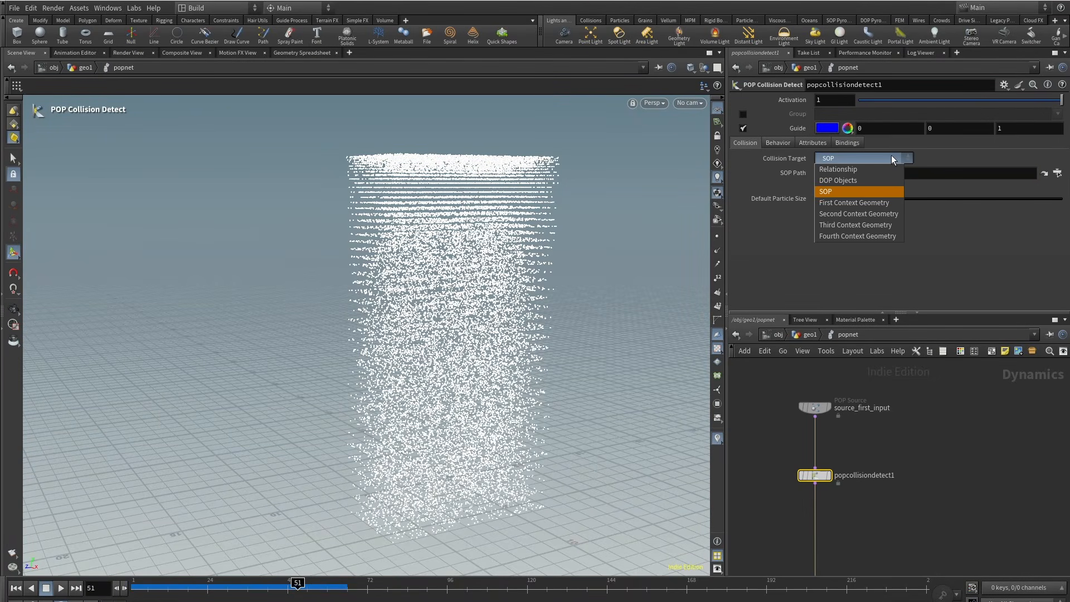
{"action": "left_click", "coordinate": [855, 215]}
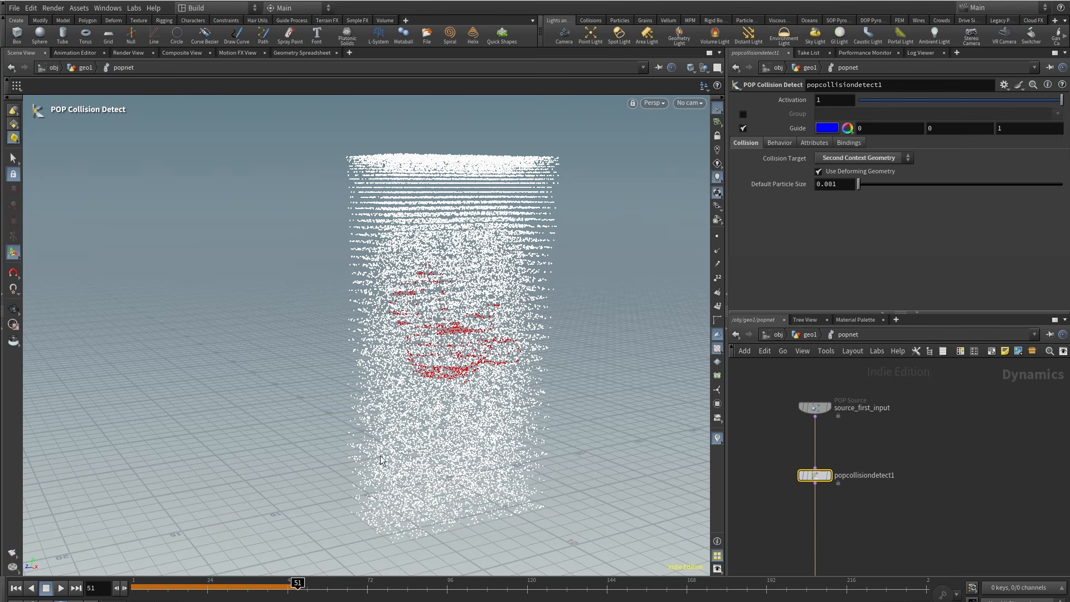
Simulate up to frame 81 and examine the particles marked as hitting the toy from several angles.
{"action": "left_click_drag", "start_coordinate": [150, 581], "coordinate": [397, 582]}
{"action": "left_click_drag", "start_coordinate": [398, 474], "coordinate": [332, 410], "text": "alt"}
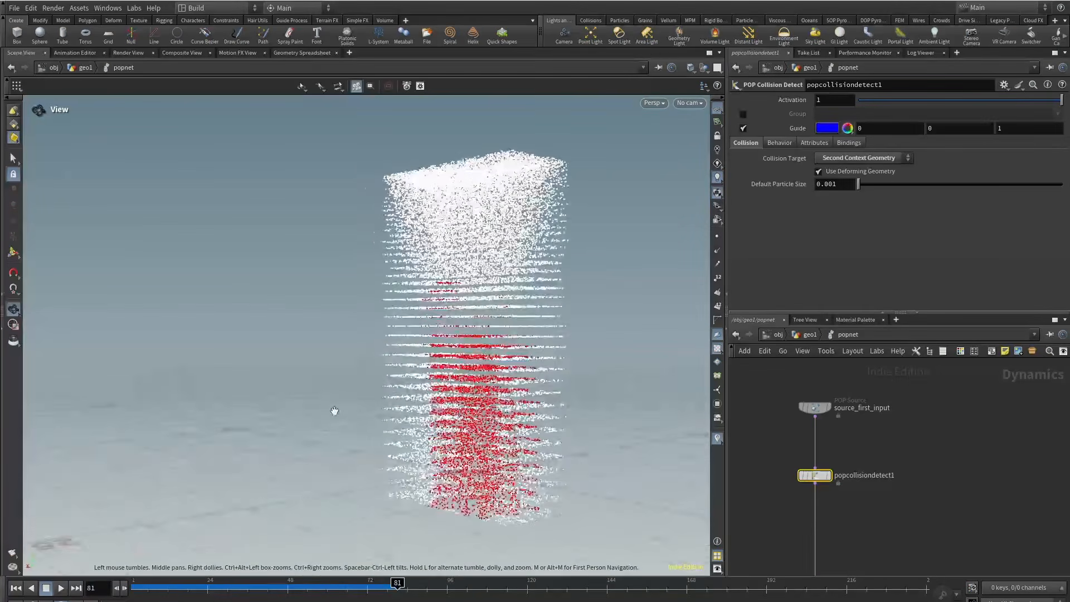
{"action": "right_click_drag", "start_coordinate": [332, 411], "coordinate": [523, 324], "text": "alt"}
{"action": "left_click_drag", "start_coordinate": [523, 323], "coordinate": [573, 347], "text": "alt"}
{"action": "right_click_drag", "start_coordinate": [485, 356], "coordinate": [418, 379], "text": "alt"}
{"action": "left_click_drag", "start_coordinate": [419, 379], "coordinate": [523, 246], "text": "alt"}
{"action": "middle_click_drag", "start_coordinate": [495, 290], "coordinate": [422, 283], "text": "alt"}
{"action": "right_click_drag", "start_coordinate": [422, 289], "coordinate": [460, 318], "text": "alt"}
{"action": "left_click_drag", "start_coordinate": [460, 318], "coordinate": [388, 279], "text": "alt"}
{"action": "left_click_drag", "start_coordinate": [366, 218], "coordinate": [368, 223], "text": "alt"}
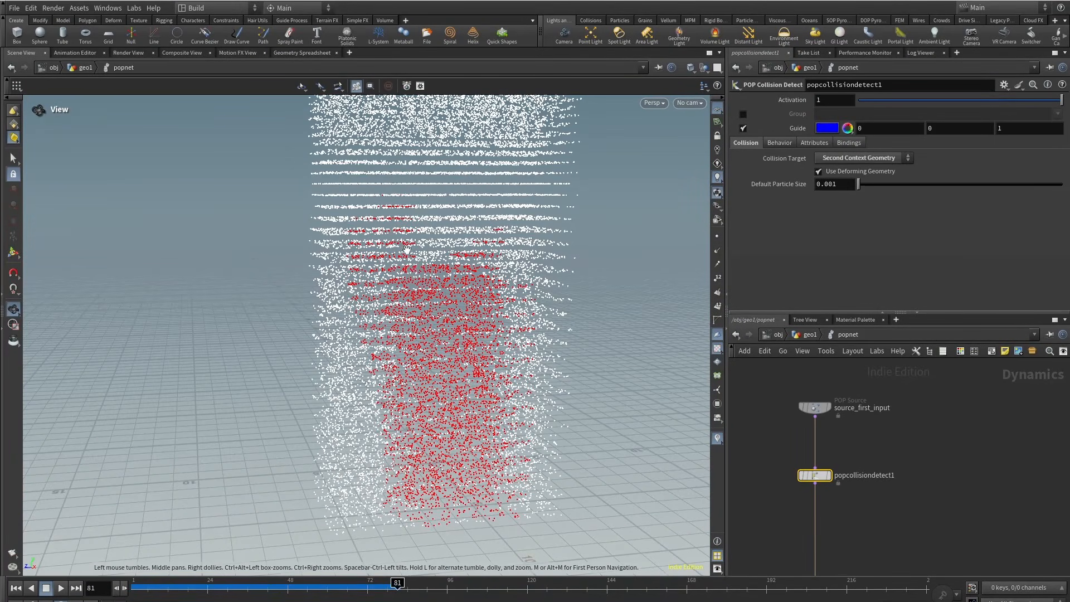
{"action": "left_click_drag", "start_coordinate": [436, 410], "coordinate": [461, 329], "text": "alt"}
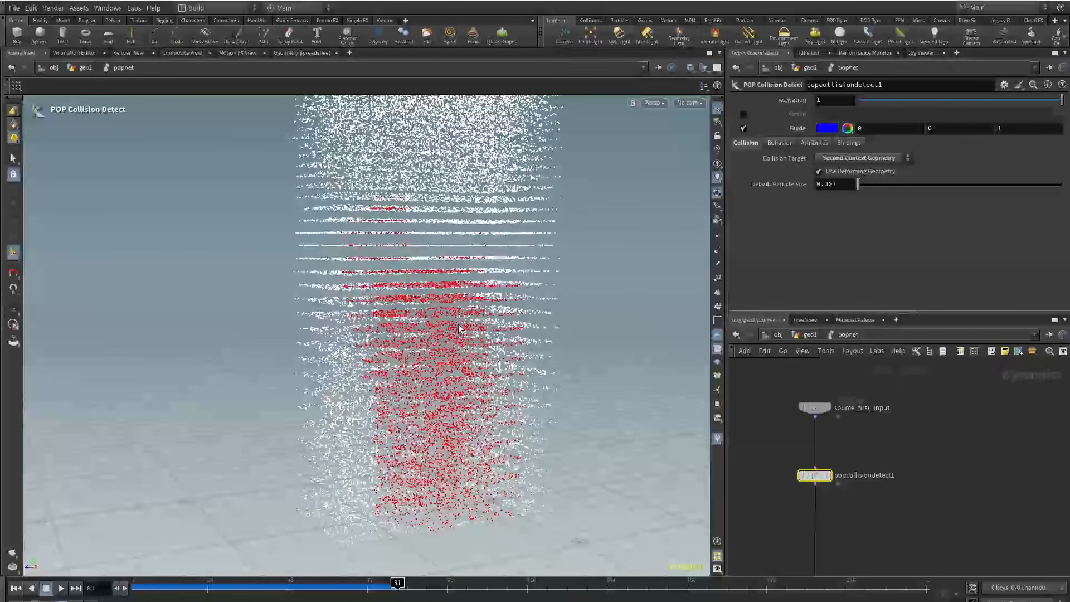
Set popcollisiondetect1's collision Response to Die and resimulate the particles from the start up to frame 62.
{"action": "left_click", "coordinate": [774, 143]}
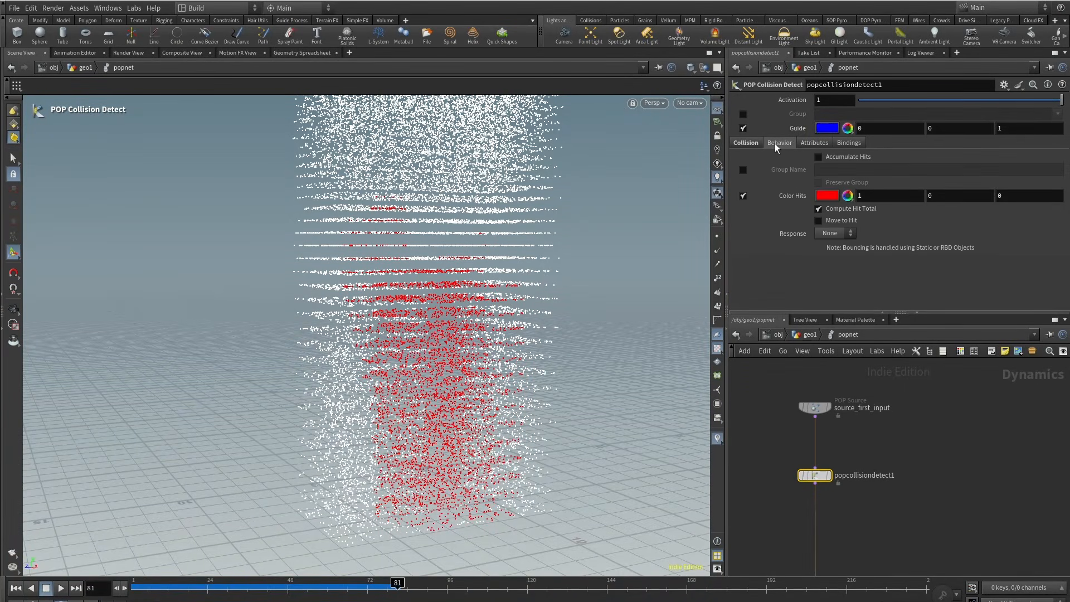
{"action": "scroll", "coordinate": [512, 195], "scroll_direction": "down", "scroll_amount": 3, "text": "alt"}
{"action": "left_click_drag", "start_coordinate": [464, 251], "coordinate": [442, 270], "text": "alt"}
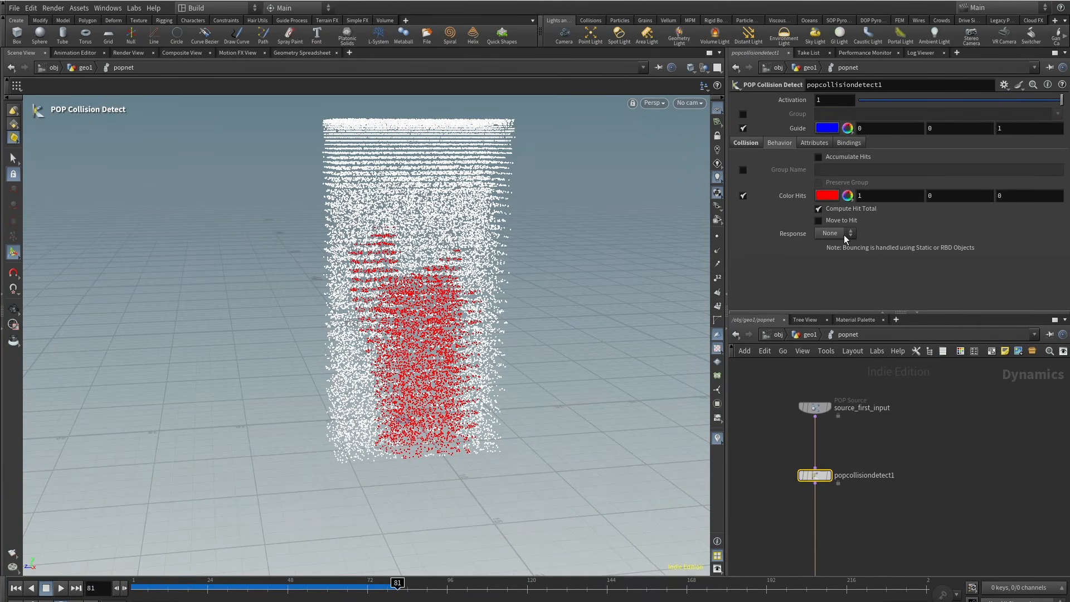
{"action": "left_click", "coordinate": [149, 585]}
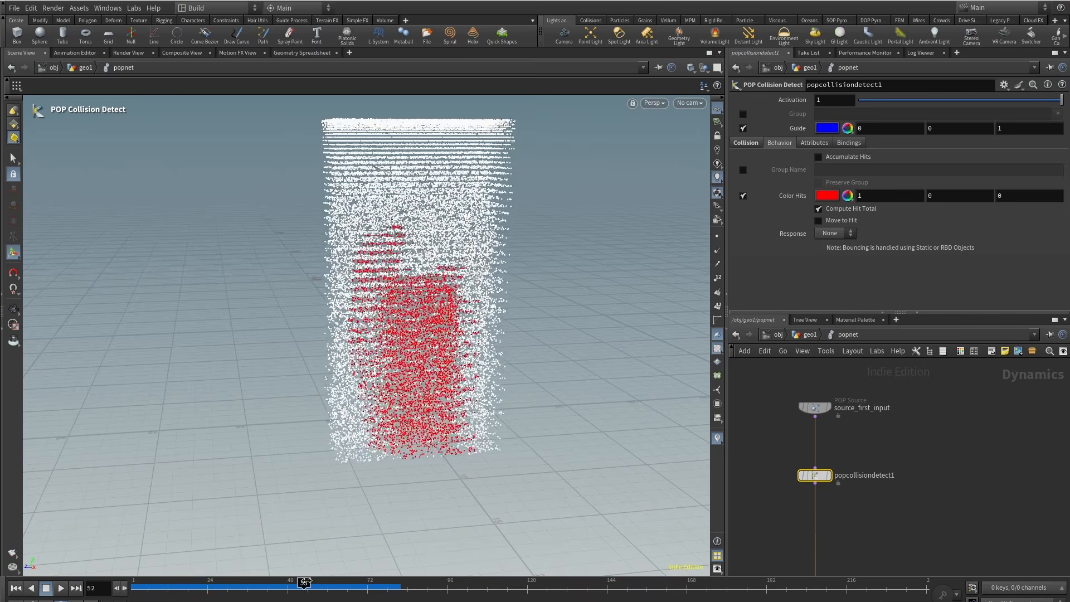
{"action": "left_click", "coordinate": [847, 236]}
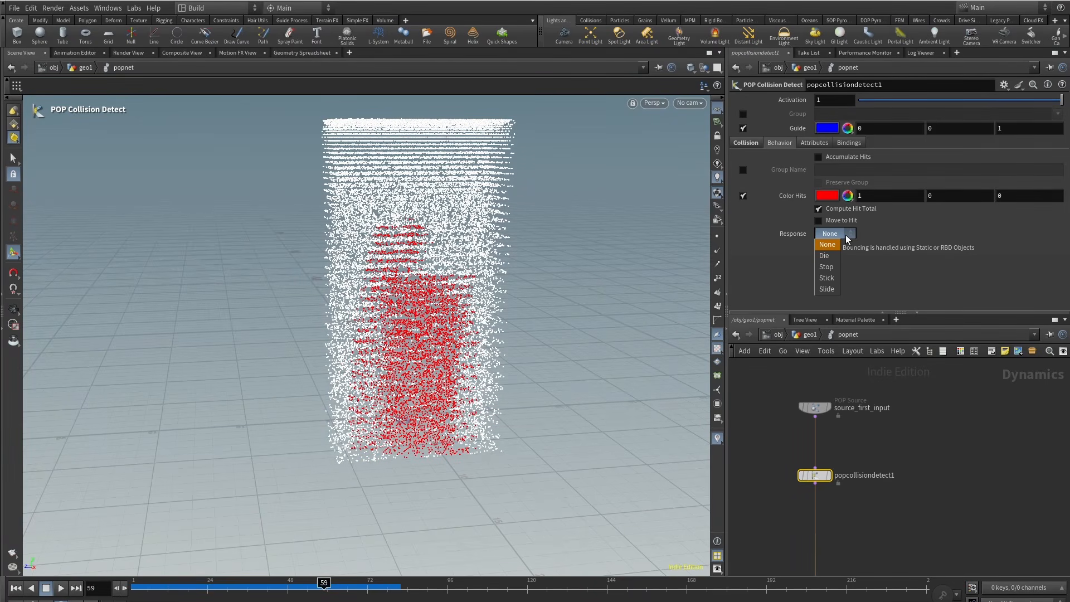
{"action": "left_click", "coordinate": [826, 256]}
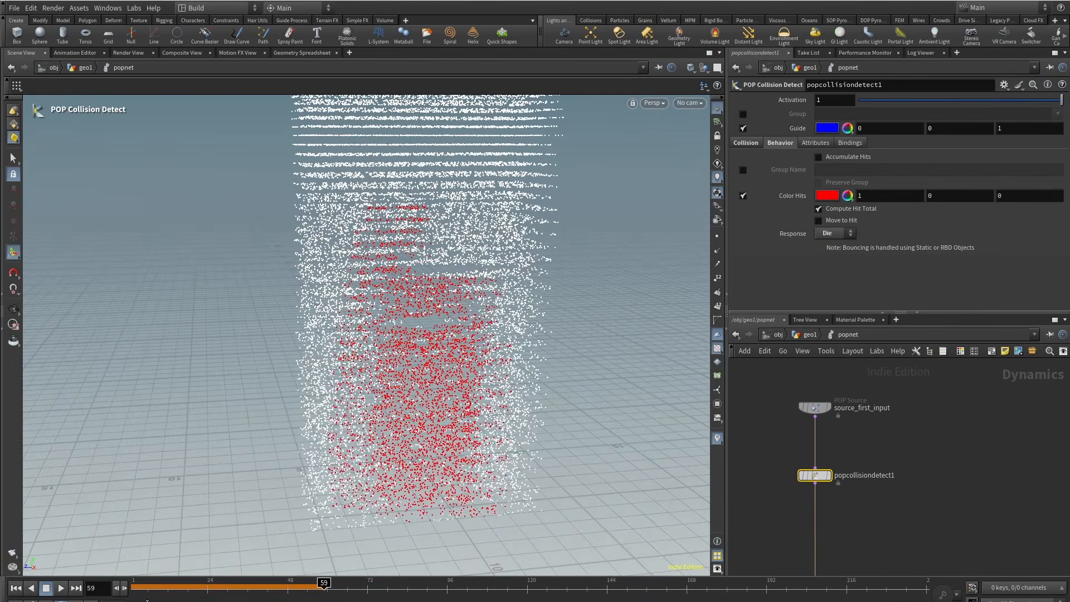
{"action": "left_click", "coordinate": [127, 588]}
{"action": "left_click_drag", "start_coordinate": [129, 591], "coordinate": [334, 588]}
{"action": "left_click_drag", "start_coordinate": [422, 404], "coordinate": [393, 275], "text": "alt"}
{"action": "key", "text": "Return"}
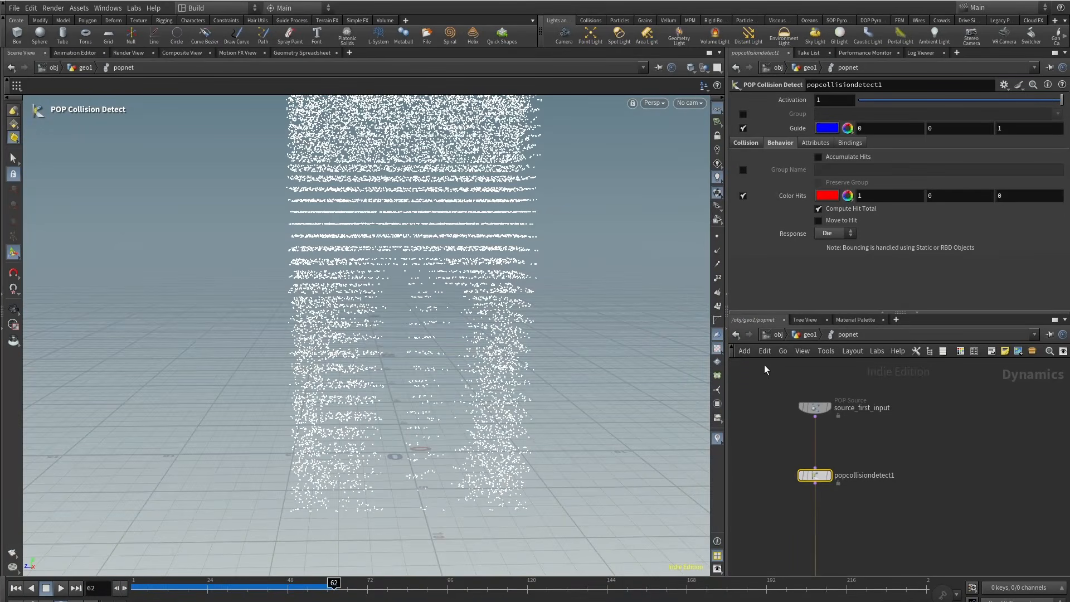
In geo1, add a Merge node combining popnet and testgeometry_rubbertoy1 and make it the displayed node.
{"action": "left_click", "coordinate": [808, 336]}
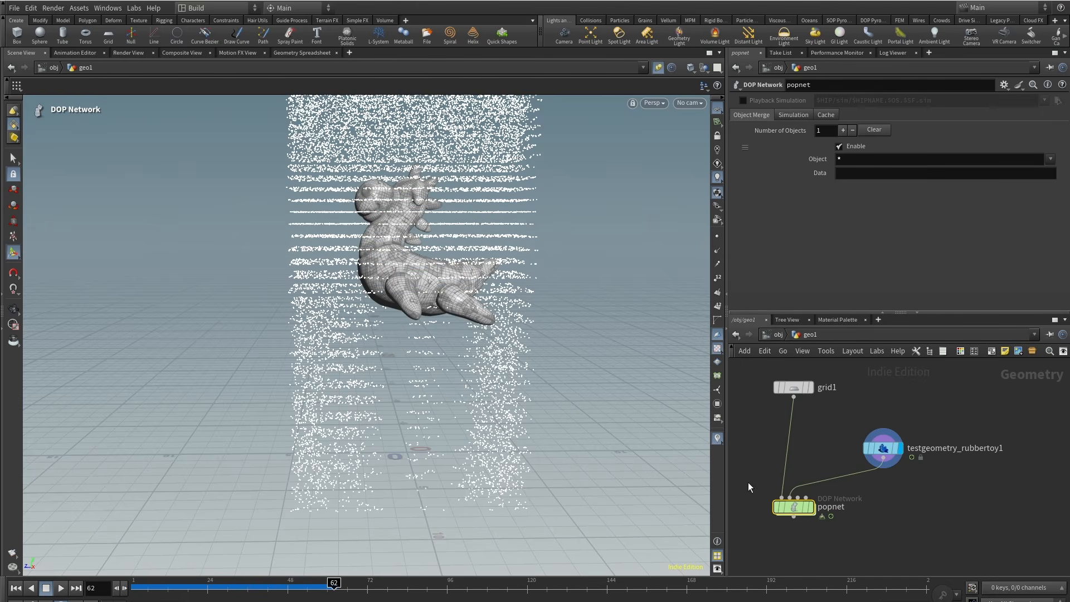
{"action": "mouse_move", "coordinate": [794, 506]}
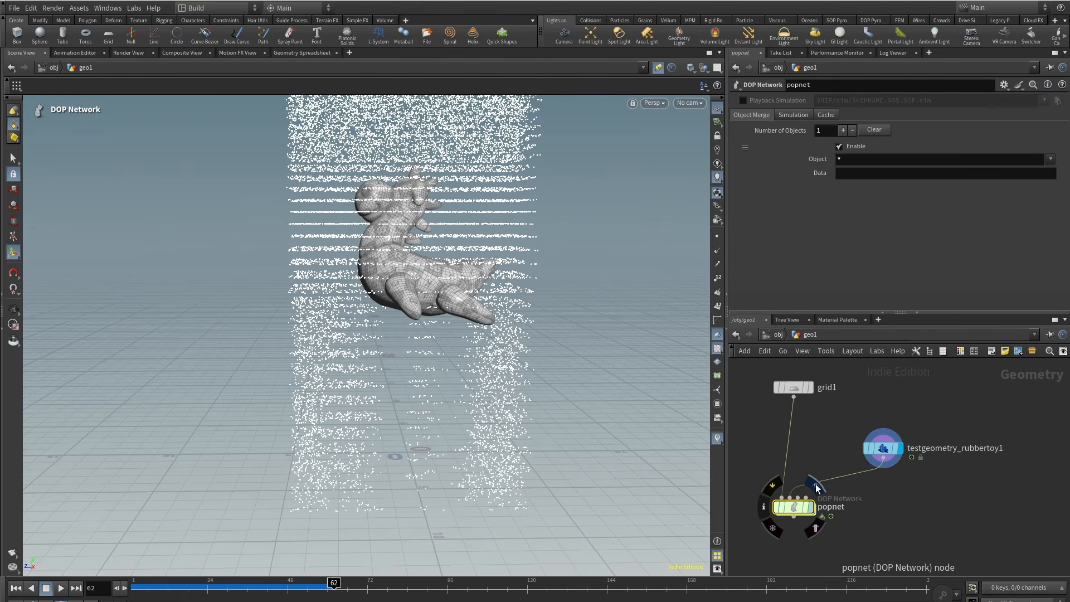
{"action": "scroll", "coordinate": [841, 479], "scroll_direction": "down", "scroll_amount": 2}
{"action": "key", "text": "Tab"}
{"action": "type", "text": "mer"}
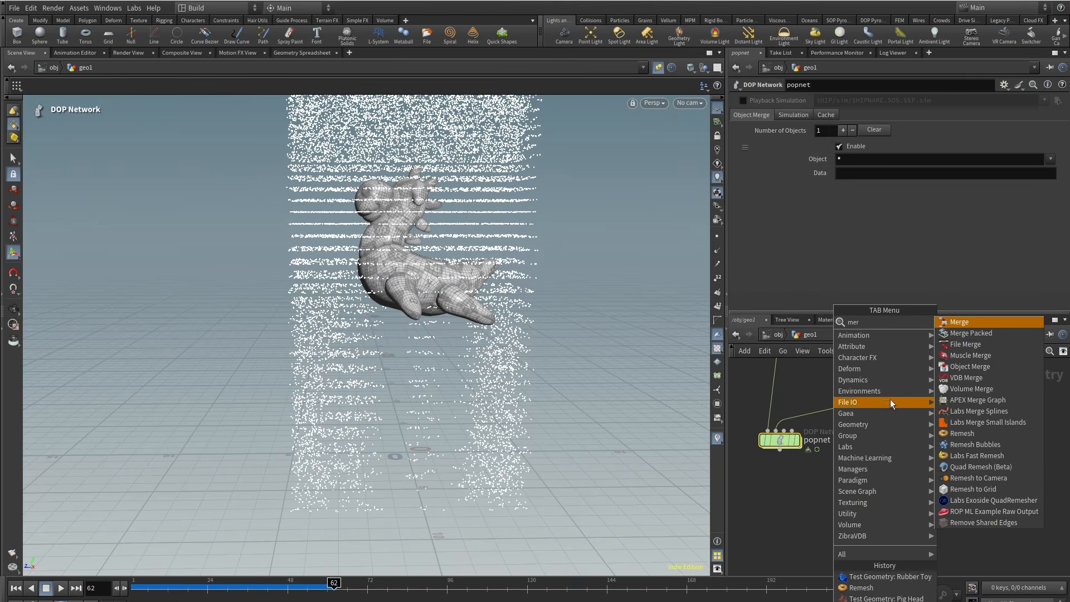
{"action": "left_click", "coordinate": [949, 325]}
{"action": "left_click", "coordinate": [857, 512]}
{"action": "left_click_drag", "start_coordinate": [871, 500], "coordinate": [871, 506]}
{"action": "left_click_drag", "start_coordinate": [871, 509], "coordinate": [877, 403]}
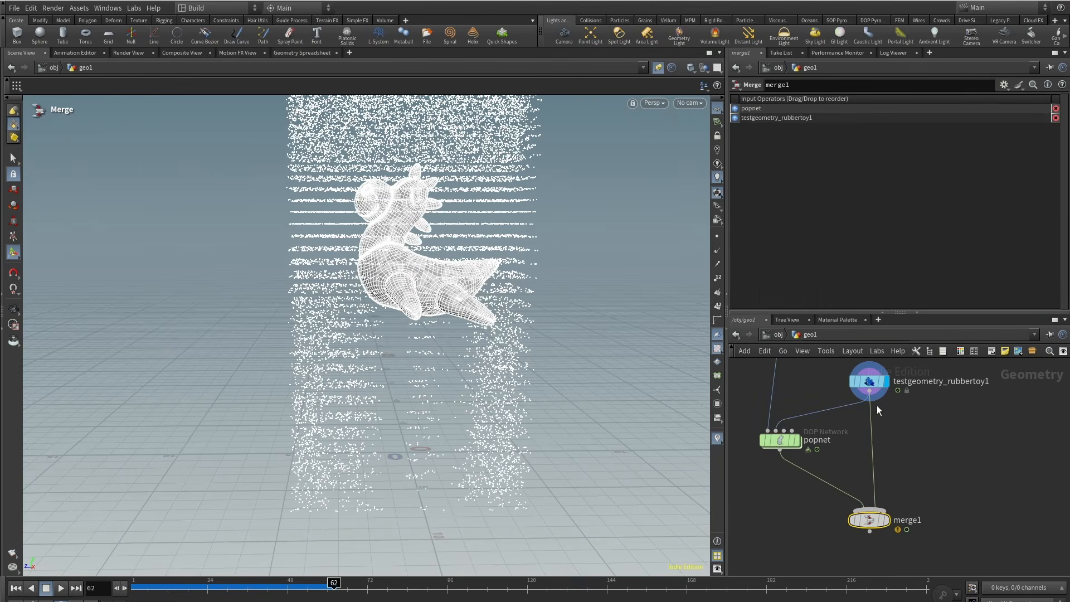
{"action": "left_click", "coordinate": [891, 498]}
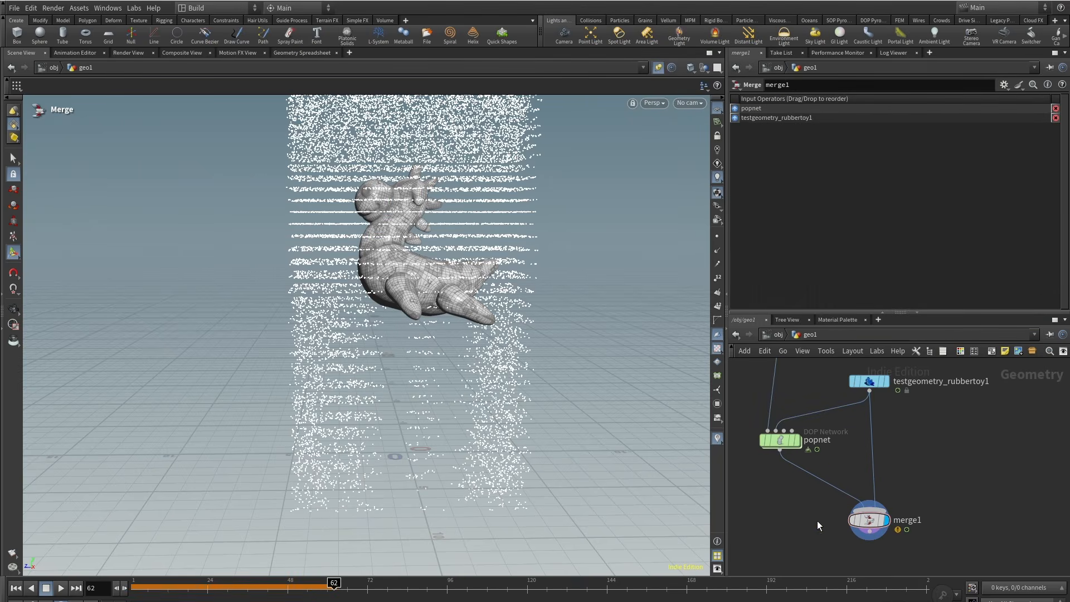
Enter popnet, resimulate up to frame 66 and inspect the particles around the toy.
{"action": "double_click", "coordinate": [784, 441]}
{"action": "left_click", "coordinate": [212, 583]}
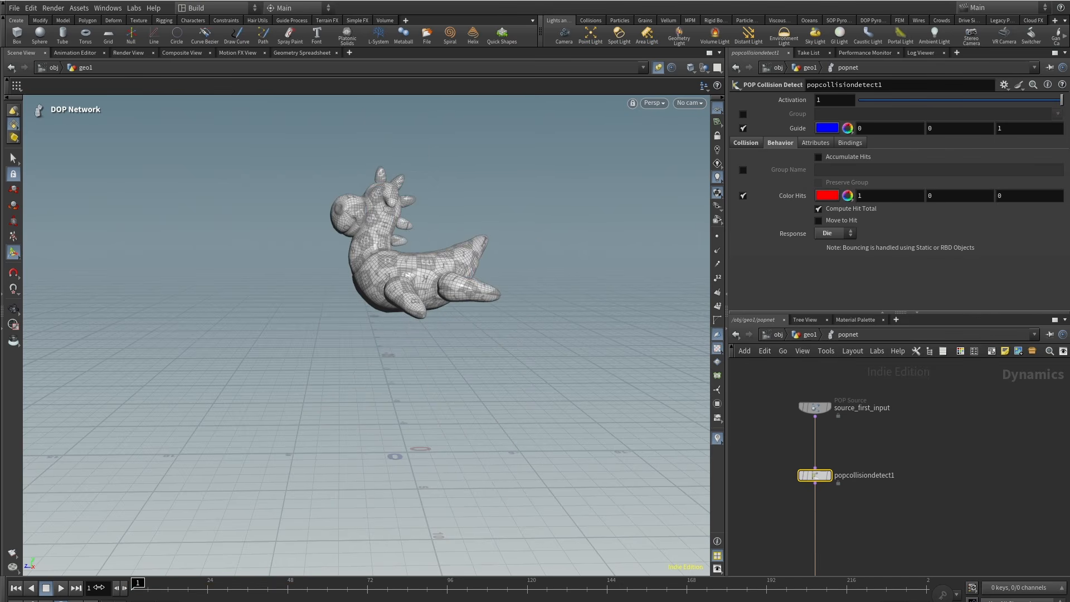
{"action": "left_click_drag", "start_coordinate": [217, 582], "coordinate": [349, 582]}
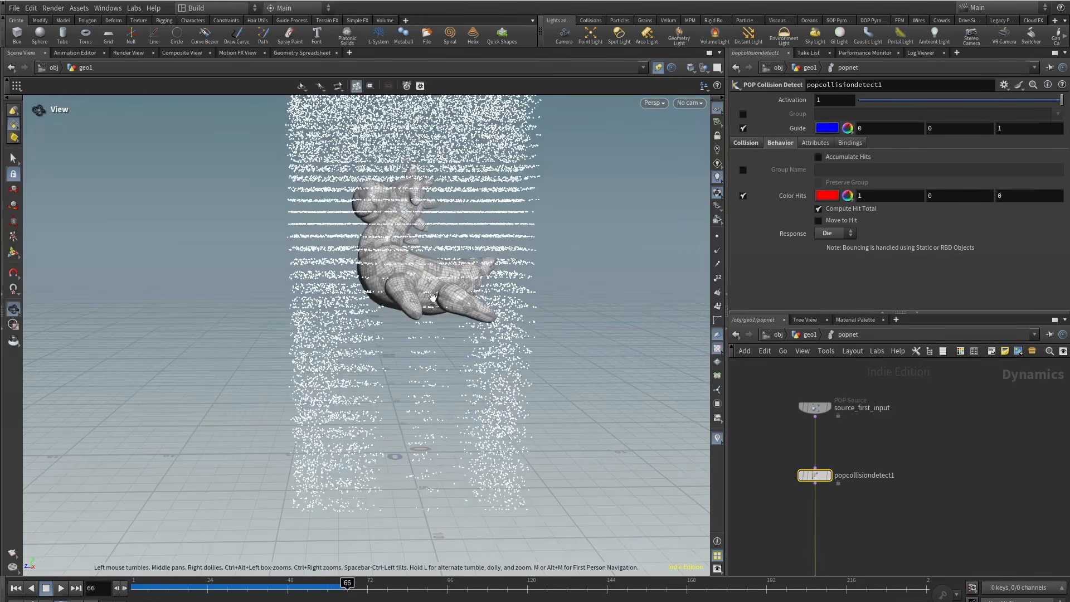
{"action": "left_click_drag", "start_coordinate": [386, 329], "coordinate": [362, 362], "text": "alt"}
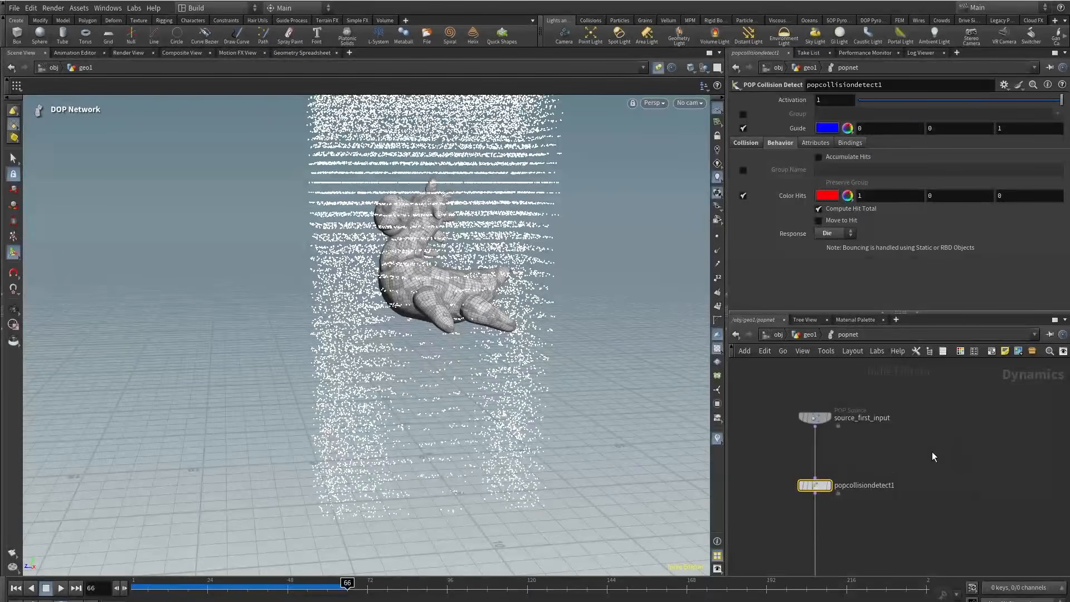
Set source_first_input's Const. Birth Rate to 6000.
{"action": "left_click", "coordinate": [815, 410]}
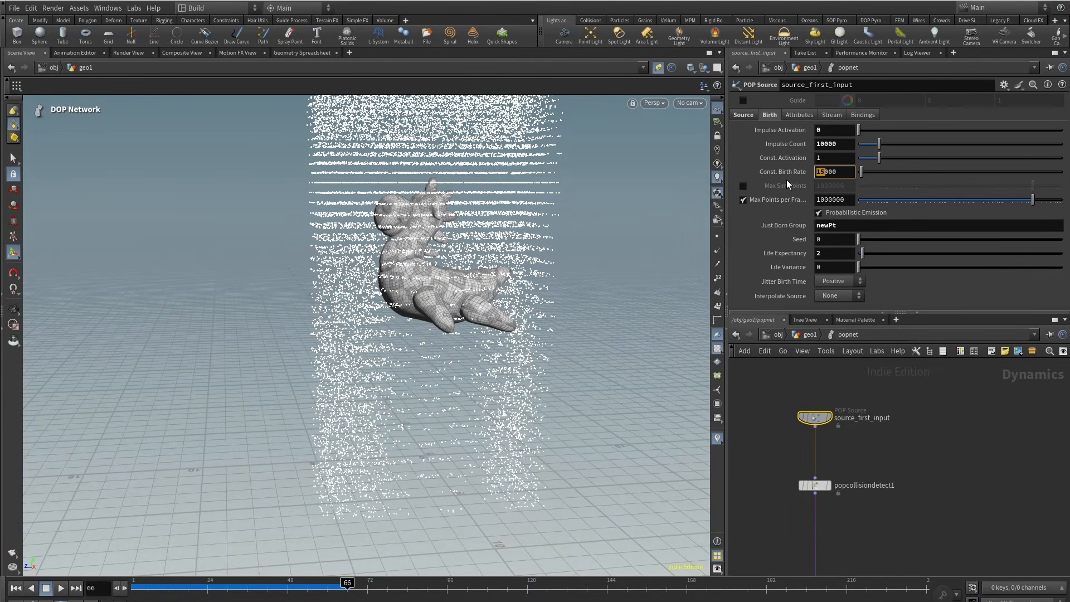
{"action": "type", "text": "6"}
{"action": "key", "text": "Return"}
Set popsolver's Max Substeps to 5 and resimulate up to frame 50.
{"action": "middle_click_drag", "start_coordinate": [926, 518], "coordinate": [937, 481]}
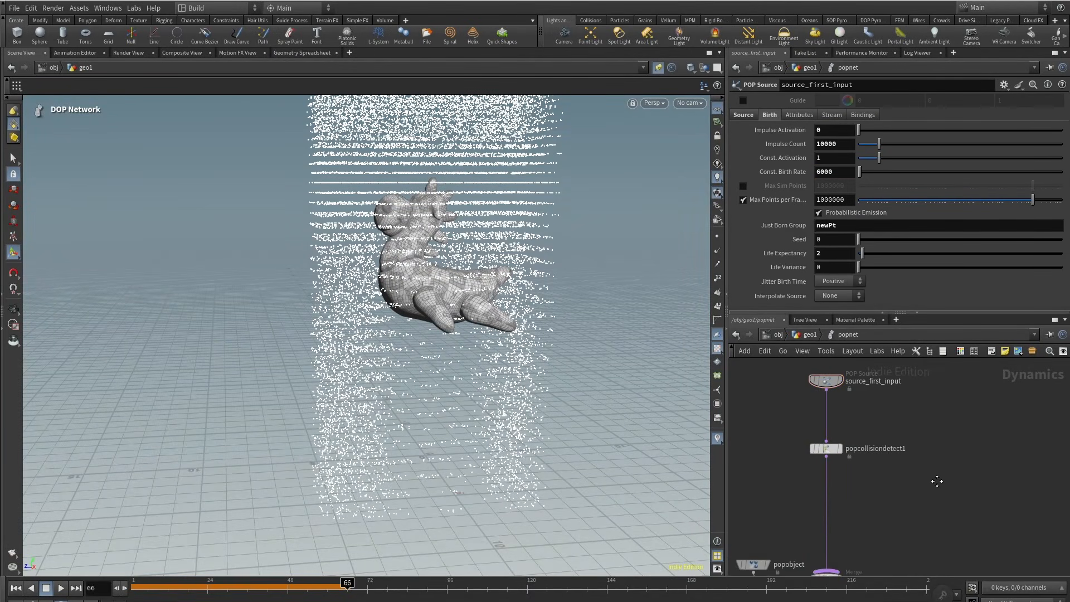
{"action": "key", "text": "h"}
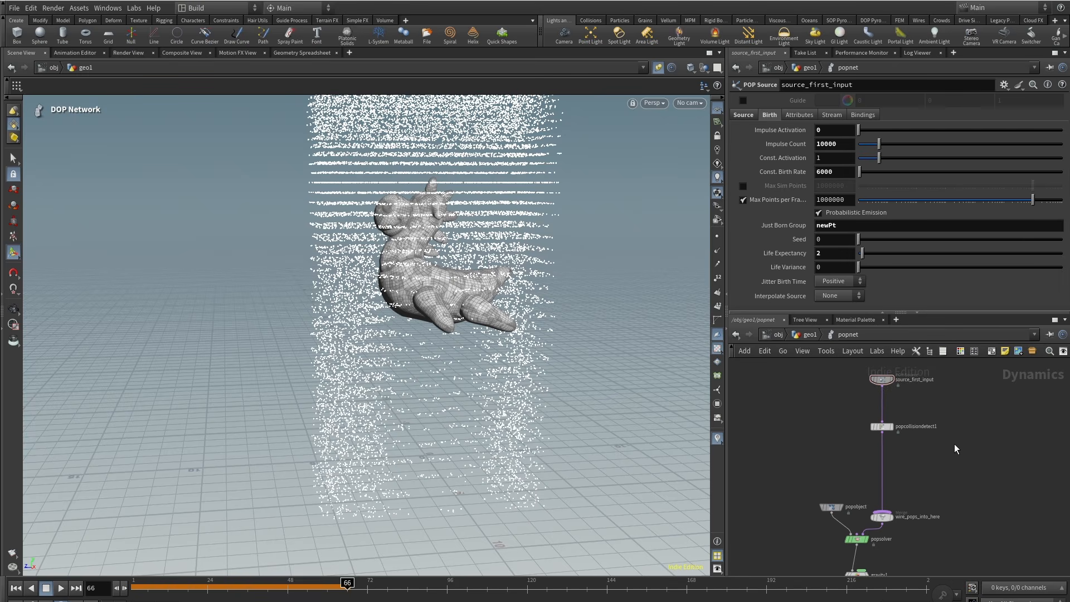
{"action": "left_click", "coordinate": [856, 539]}
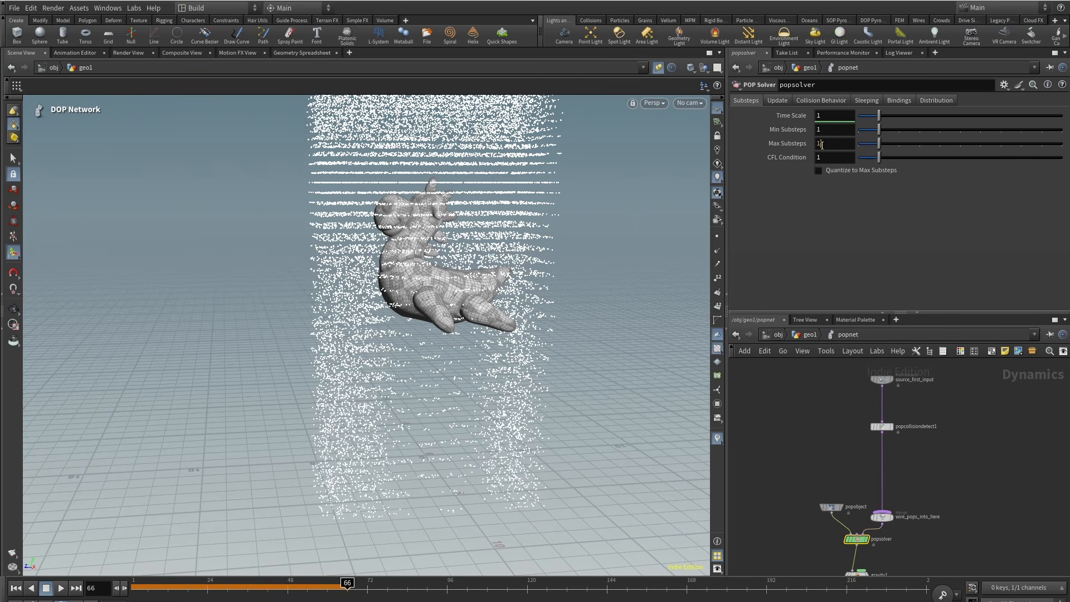
{"action": "key", "text": "Return"}
{"action": "left_click_drag", "start_coordinate": [134, 588], "coordinate": [298, 586]}
{"action": "left_click", "coordinate": [809, 336]}
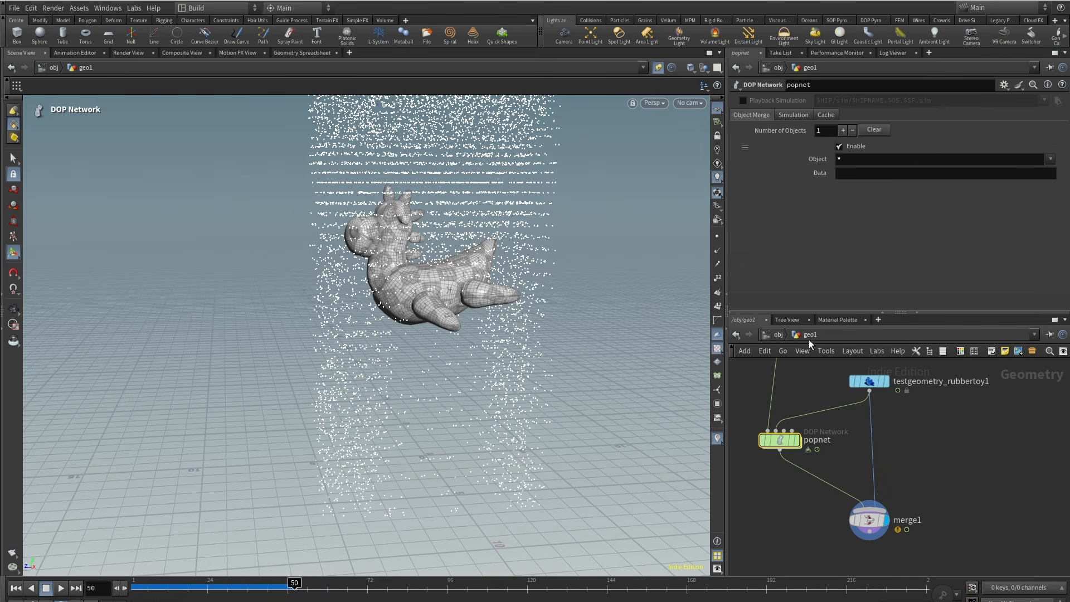
{"action": "key", "text": "Tab"}
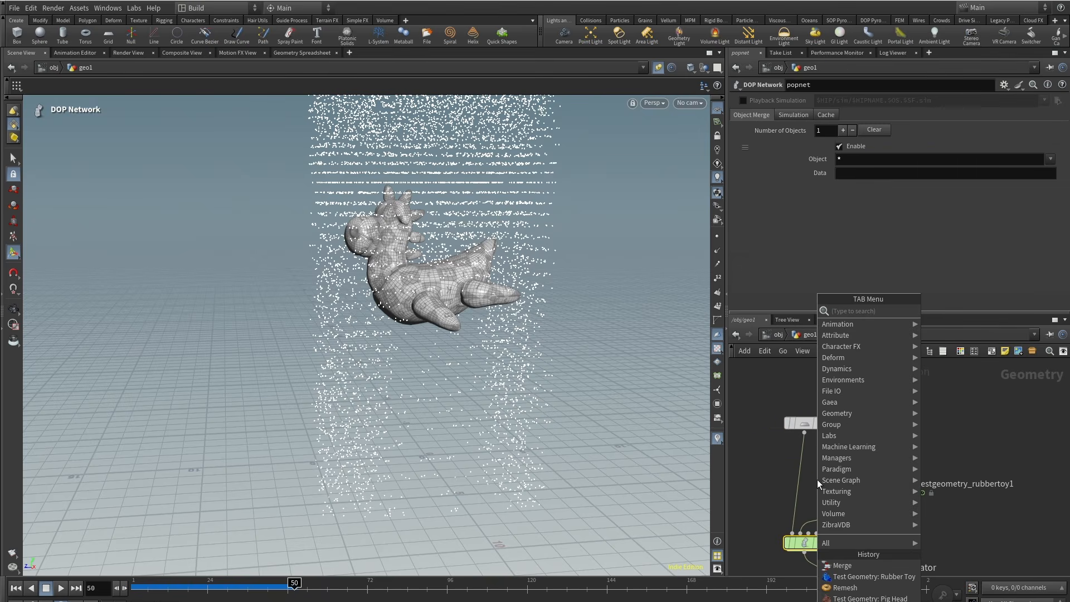
{"action": "type", "text": "acre"}
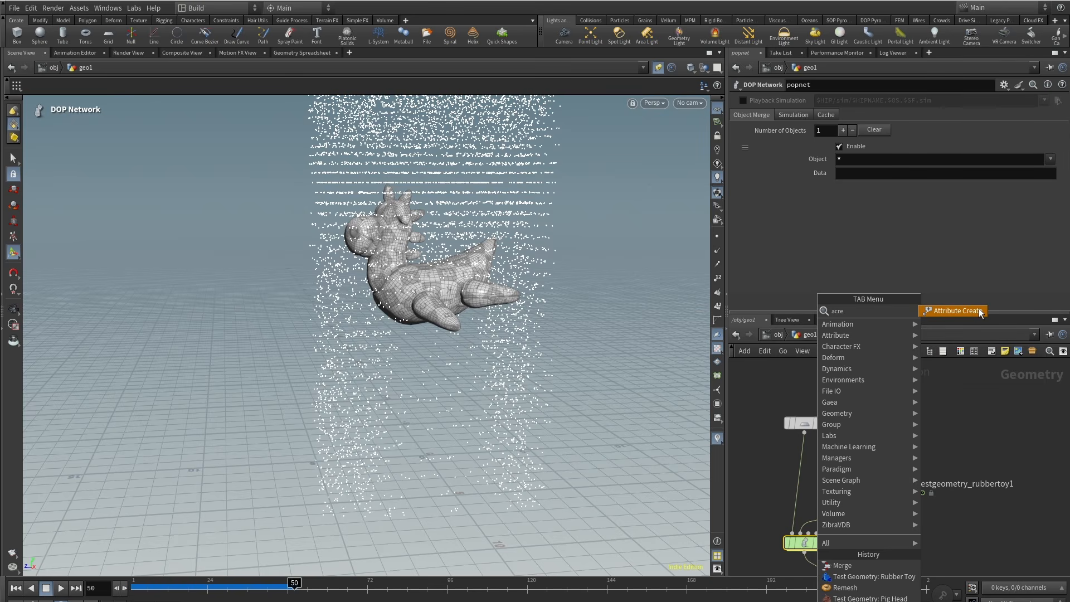
{"action": "left_click", "coordinate": [954, 311]}
{"action": "left_click", "coordinate": [816, 465]}
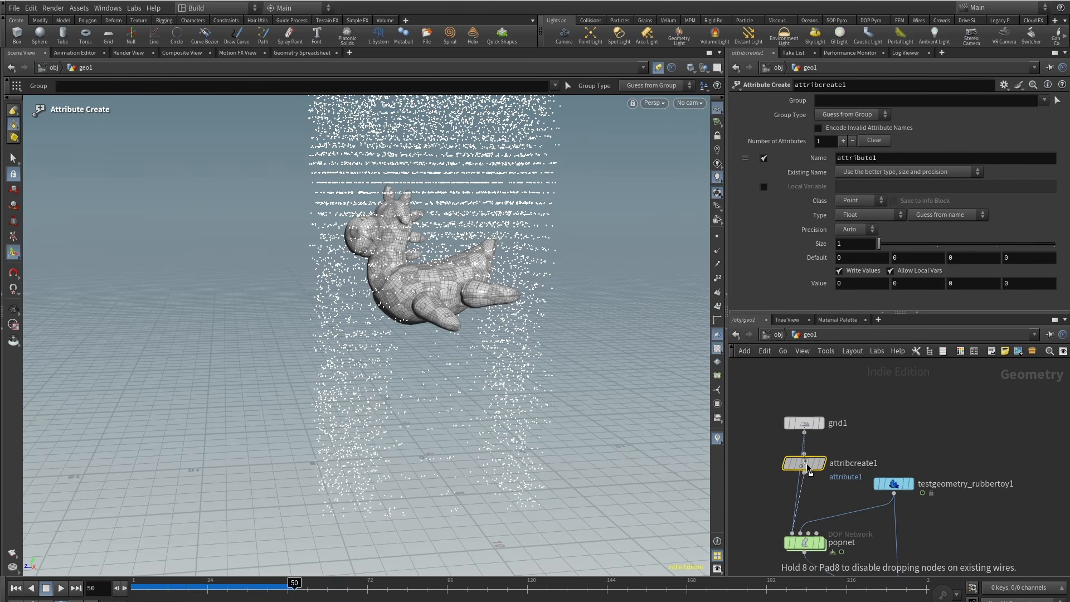
{"action": "key", "text": "Delete"}
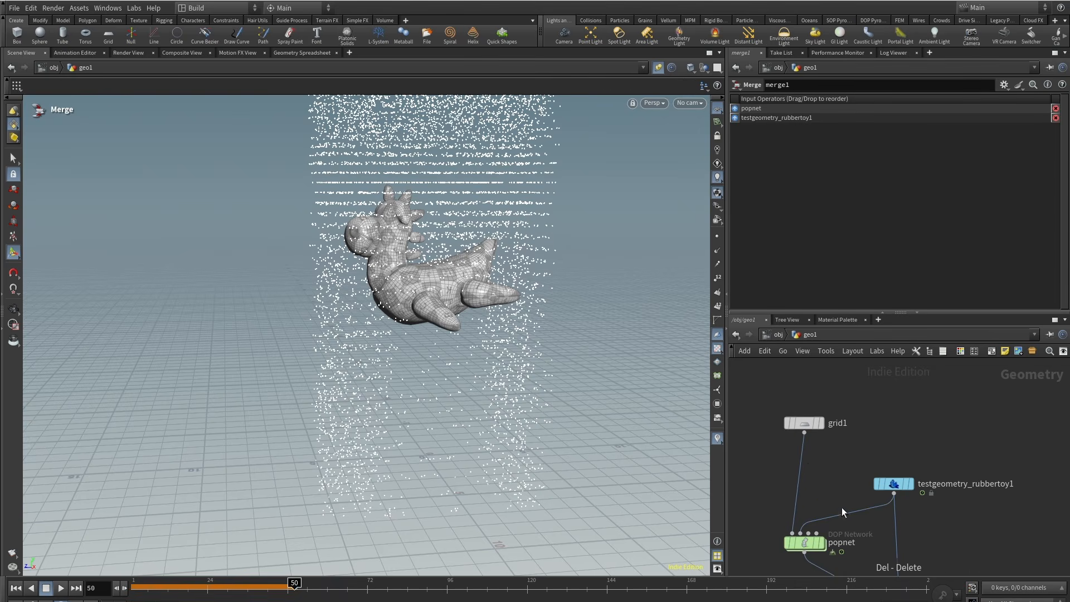
{"action": "left_click", "coordinate": [805, 543]}
{"action": "double_click", "coordinate": [805, 544]}
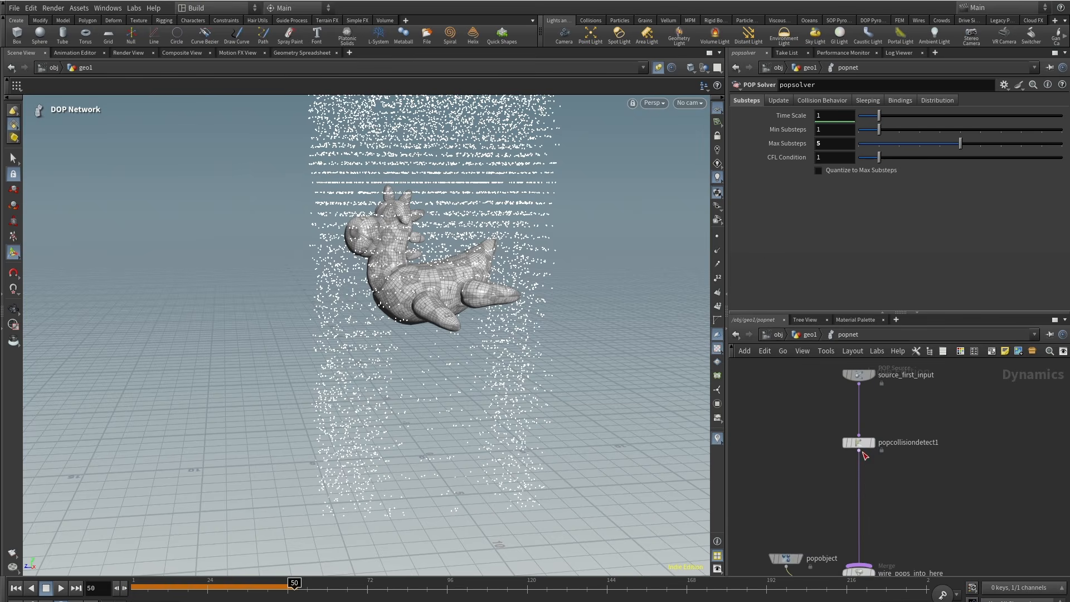
Insert a POP Property node between source_first_input and popcollisiondetect1.
{"action": "key", "text": "Tab"}
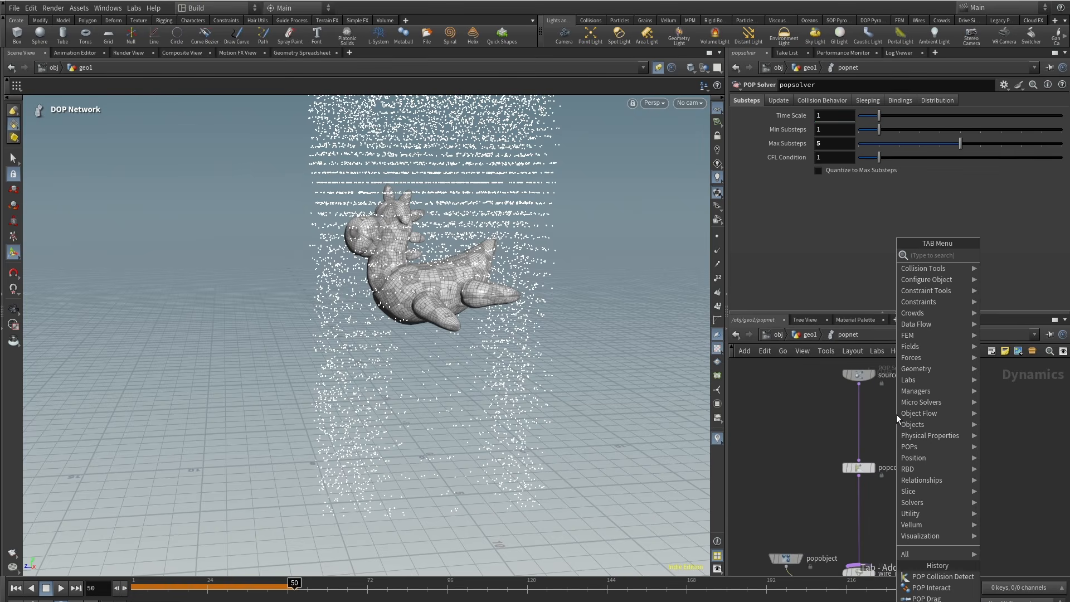
{"action": "type", "text": "poppro"}
{"action": "key", "text": "Return"}
{"action": "left_click", "coordinate": [896, 414]}
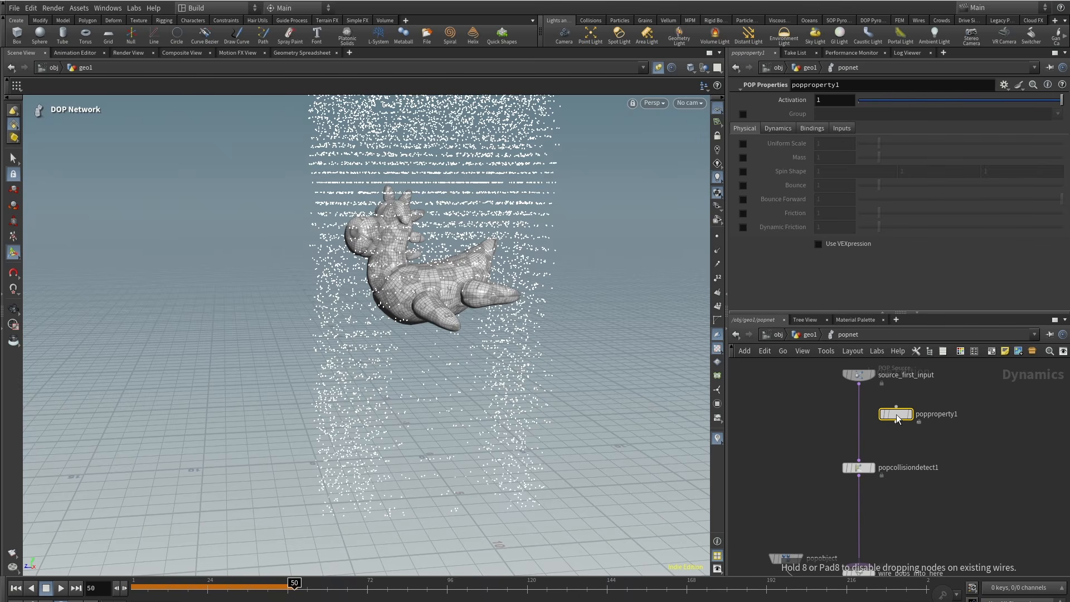
{"action": "left_click_drag", "start_coordinate": [897, 419], "coordinate": [862, 417]}
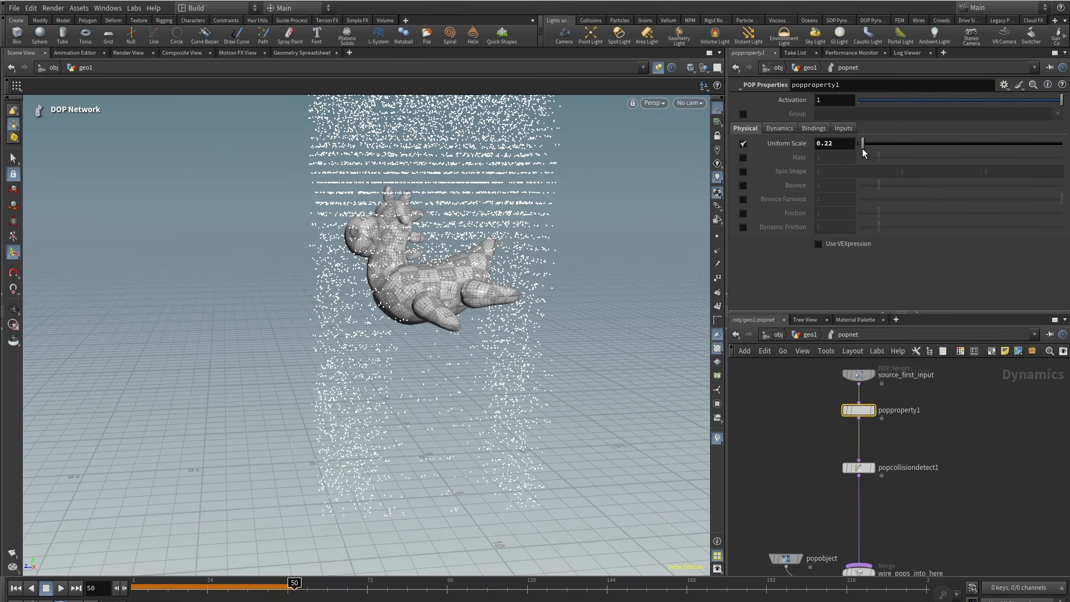
Set popproperty1's Uniform Scale to 0.1, then resimulate and play the particles up to frame 100.
{"action": "left_click_drag", "start_coordinate": [138, 588], "coordinate": [361, 581]}
{"action": "left_click_drag", "start_coordinate": [507, 389], "coordinate": [473, 336], "text": "alt"}
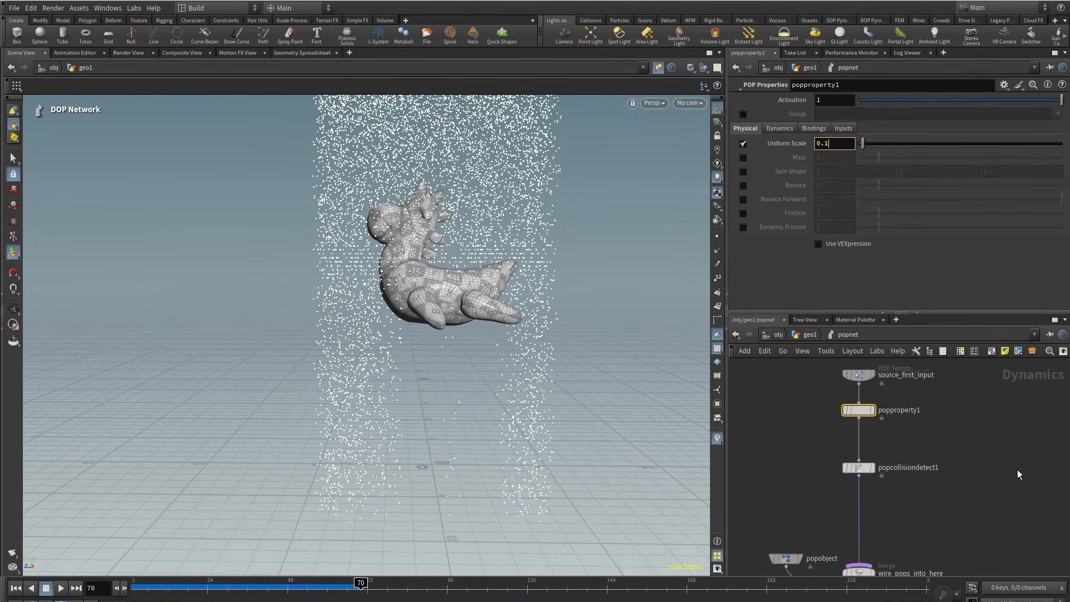
{"action": "left_click", "coordinate": [1018, 475]}
{"action": "left_click_drag", "start_coordinate": [138, 587], "coordinate": [464, 580]}
{"action": "left_click_drag", "start_coordinate": [460, 334], "coordinate": [448, 240], "text": "alt"}
{"action": "middle_click_drag", "start_coordinate": [446, 233], "coordinate": [350, 241], "text": "alt"}
{"action": "left_click", "coordinate": [15, 588]}
{"action": "left_click", "coordinate": [60, 589]}
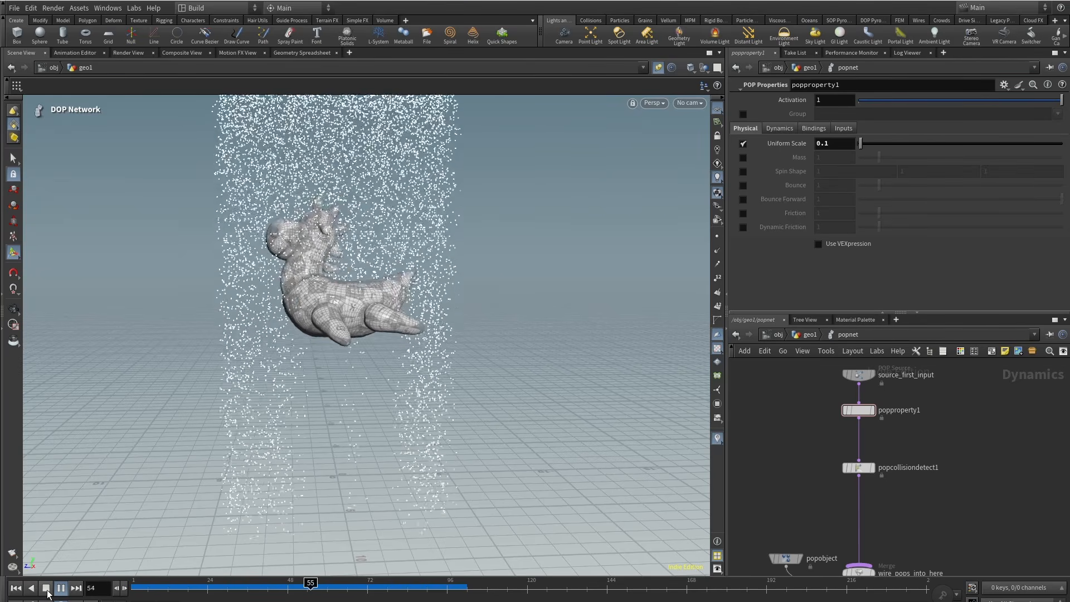
{"action": "left_click", "coordinate": [59, 589]}
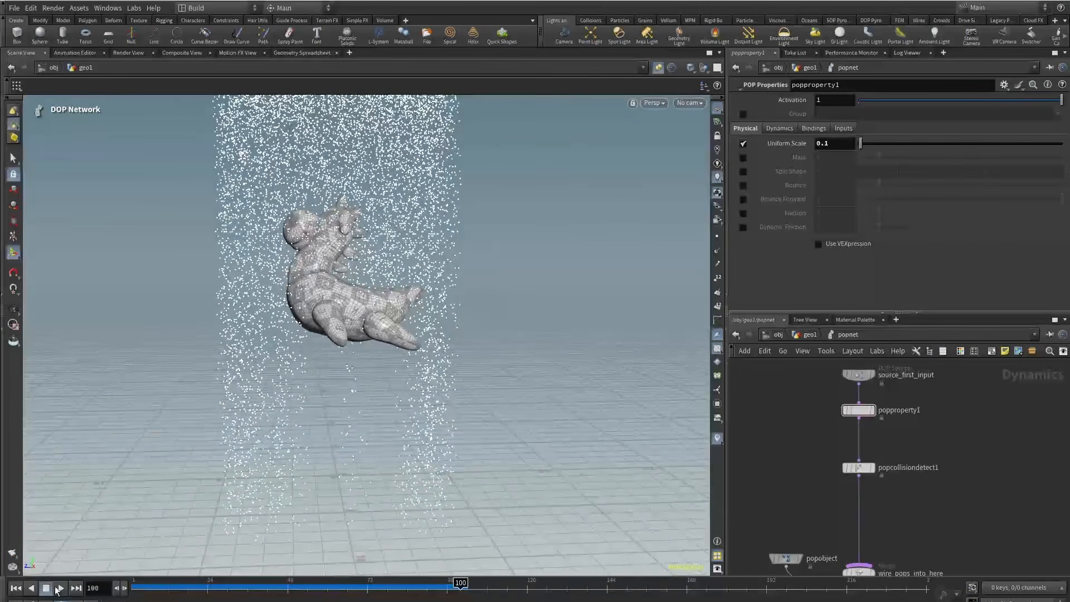
Show only popnet's particles, set popcollisiondetect1's Response to Stop and resimulate up to frame 96.
{"action": "middle_click_drag", "start_coordinate": [946, 514], "coordinate": [918, 473]}
{"action": "scroll", "coordinate": [929, 456], "scroll_direction": "down", "scroll_amount": 2}
{"action": "scroll", "coordinate": [901, 470], "scroll_direction": "up", "scroll_amount": 2}
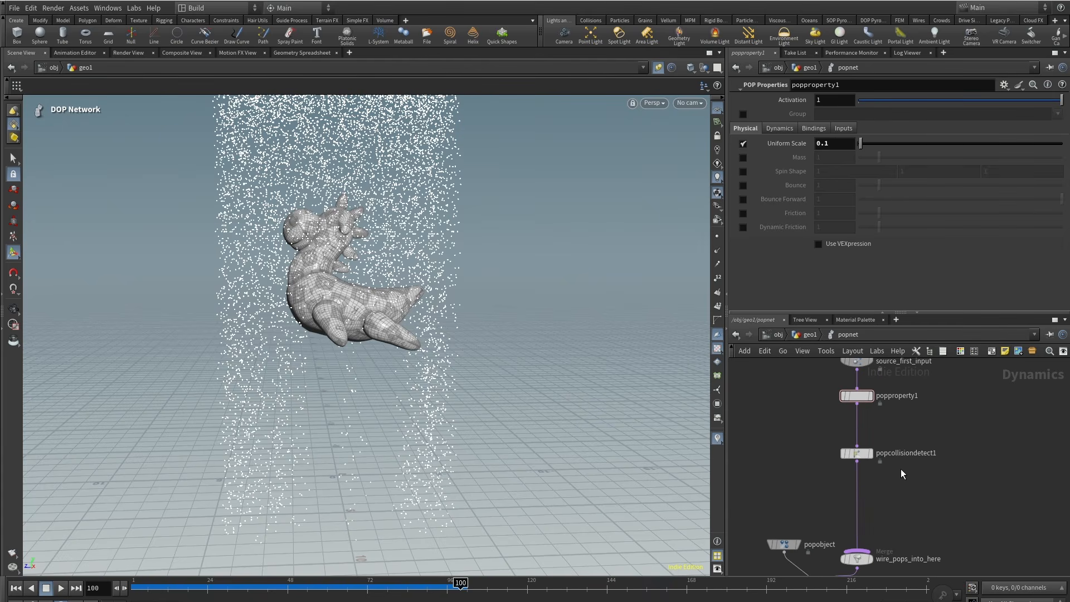
{"action": "left_click", "coordinate": [857, 453]}
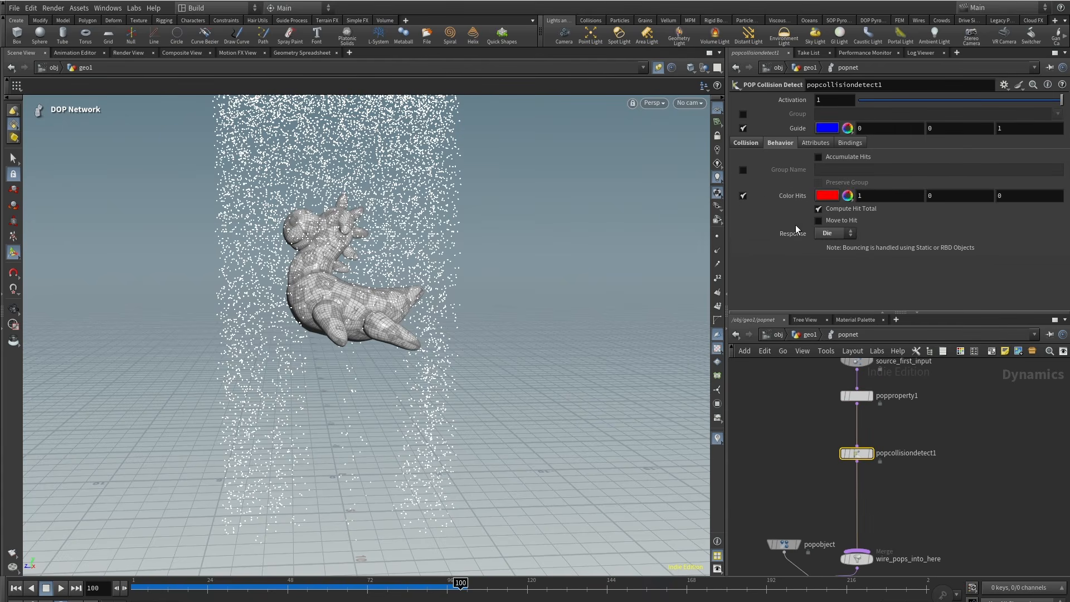
{"action": "left_click", "coordinate": [659, 67]}
{"action": "left_click", "coordinate": [835, 233]}
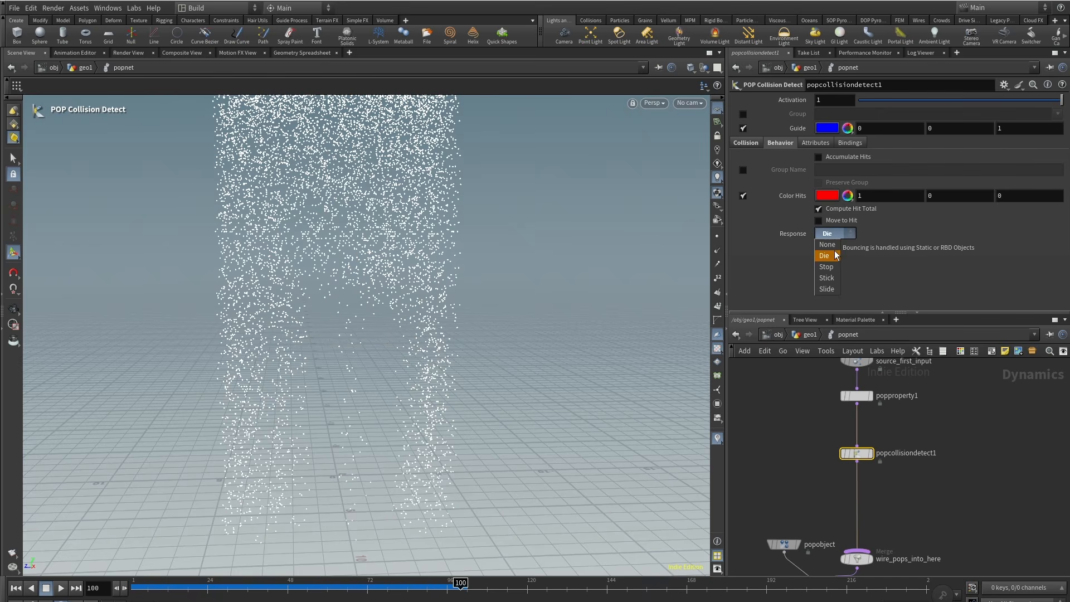
{"action": "left_click", "coordinate": [828, 262]}
{"action": "middle_click_drag", "start_coordinate": [785, 480], "coordinate": [809, 404]}
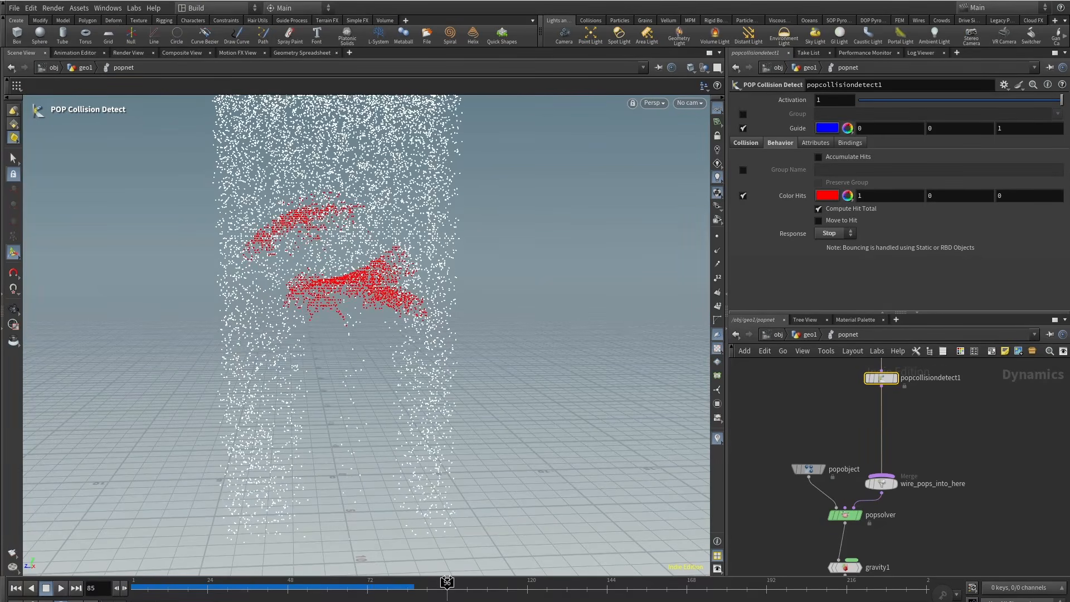
{"action": "right_click_drag", "start_coordinate": [329, 256], "coordinate": [379, 216], "text": "alt"}
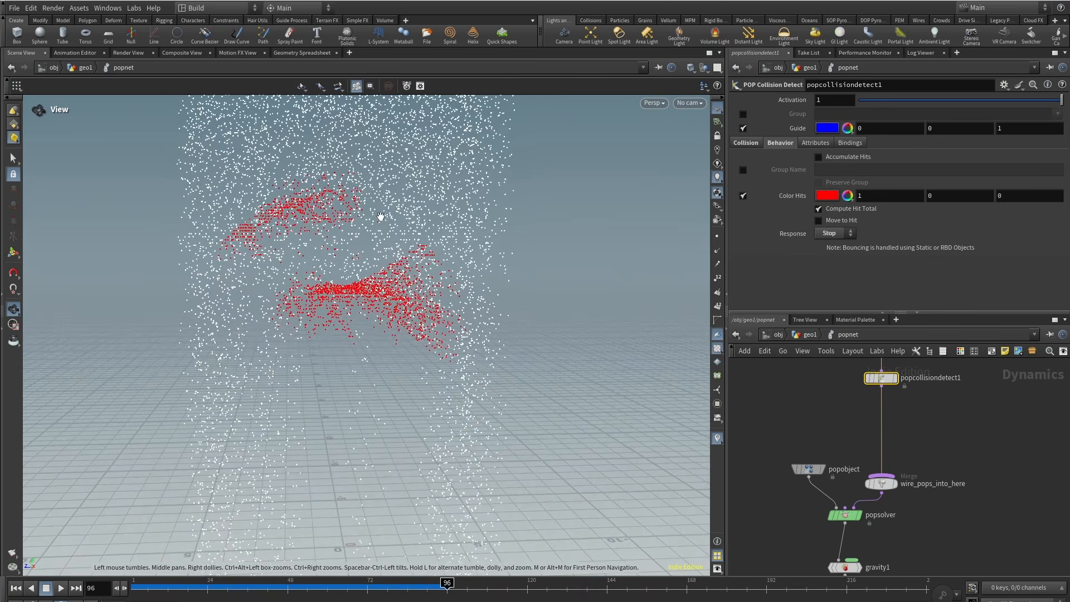
{"action": "left_click_drag", "start_coordinate": [326, 322], "coordinate": [227, 261], "text": "alt"}
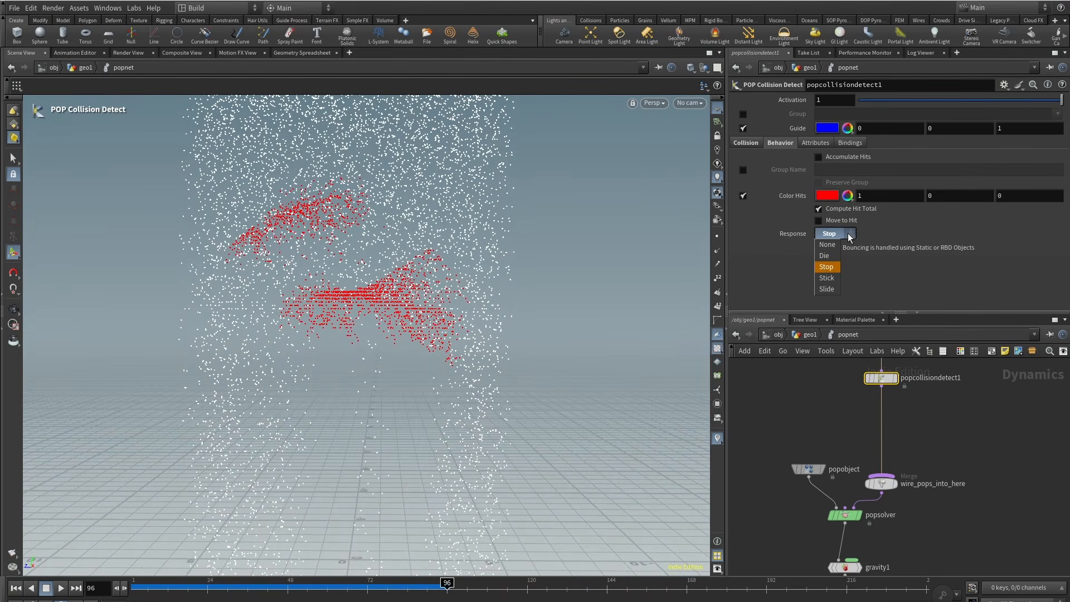
Change popcollisiondetect1's Response to Stick and resimulate up to frame 126.
{"action": "left_click", "coordinate": [829, 283]}
{"action": "left_click_drag", "start_coordinate": [135, 589], "coordinate": [414, 586]}
{"action": "left_click_drag", "start_coordinate": [206, 162], "coordinate": [313, 223], "text": "alt"}
{"action": "scroll", "coordinate": [245, 198], "scroll_direction": "down", "scroll_amount": 3}
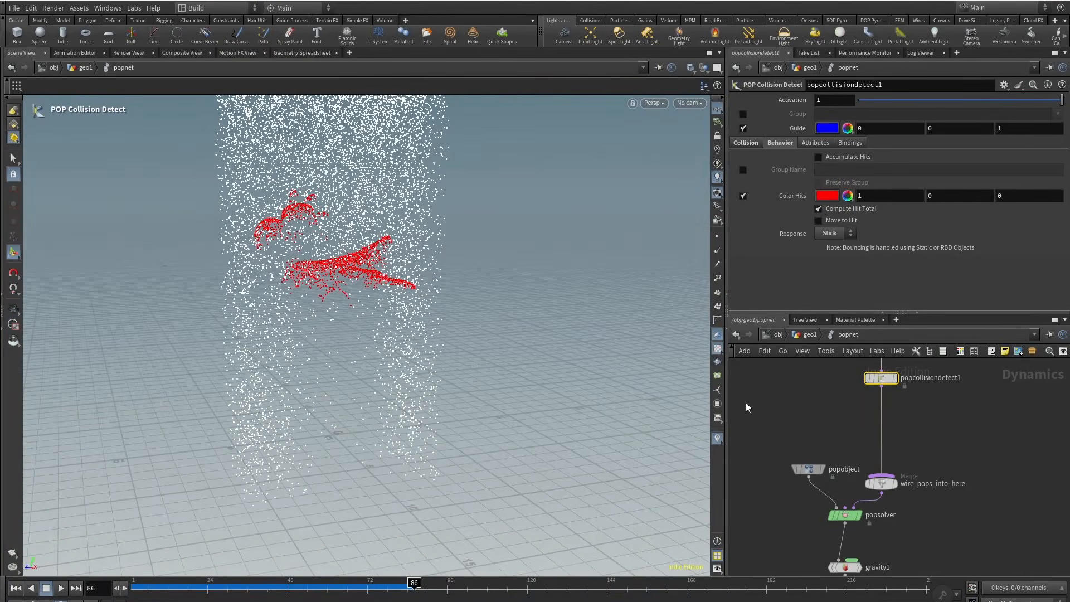
{"action": "left_click_drag", "start_coordinate": [368, 588], "coordinate": [547, 583]}
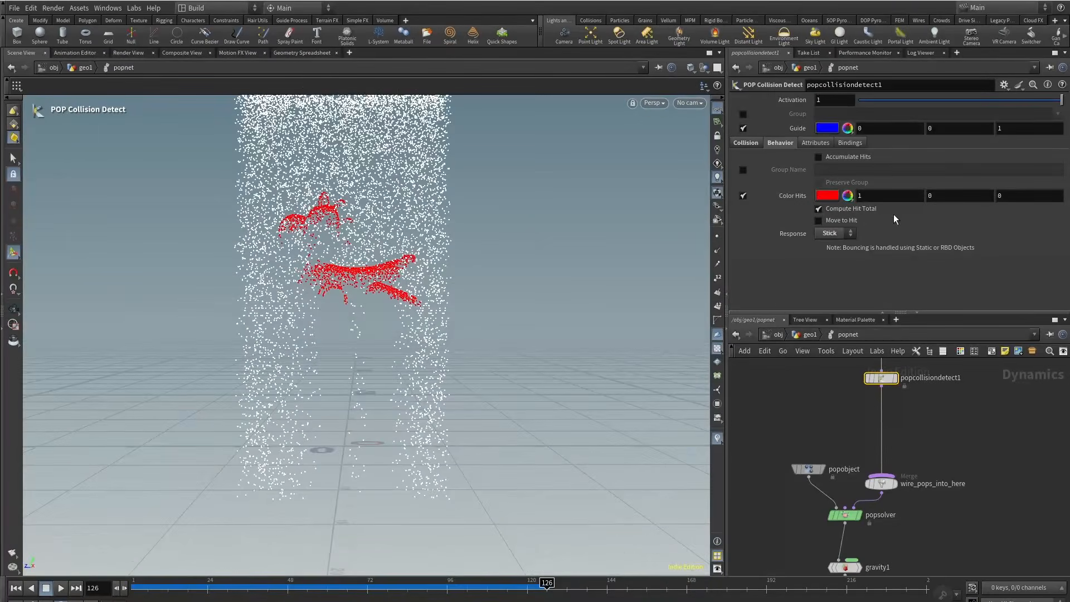
Set popcollisiondetect1's Response to Slide, resimulate up to frame 99 and inspect the colliding particles from several angles.
{"action": "left_click", "coordinate": [846, 231]}
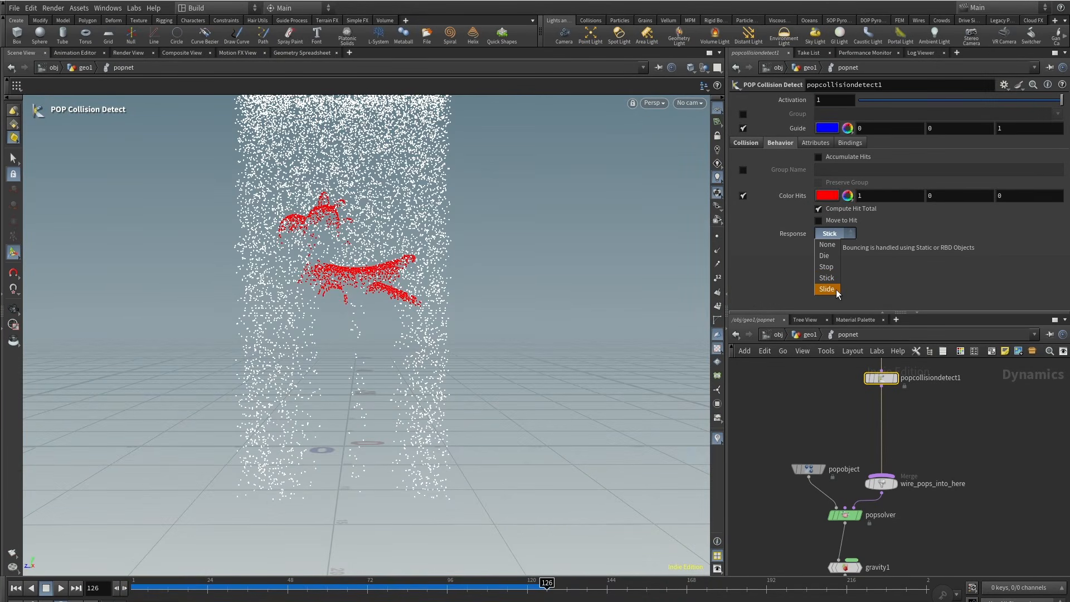
{"action": "left_click_drag", "start_coordinate": [190, 581], "coordinate": [124, 587]}
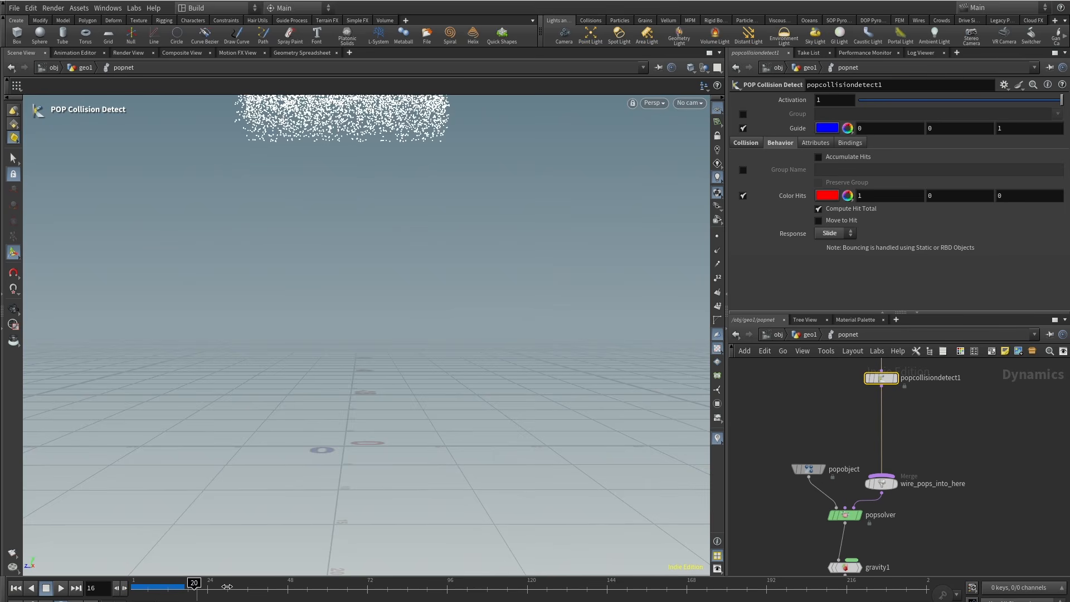
{"action": "left_click_drag", "start_coordinate": [227, 586], "coordinate": [378, 585]}
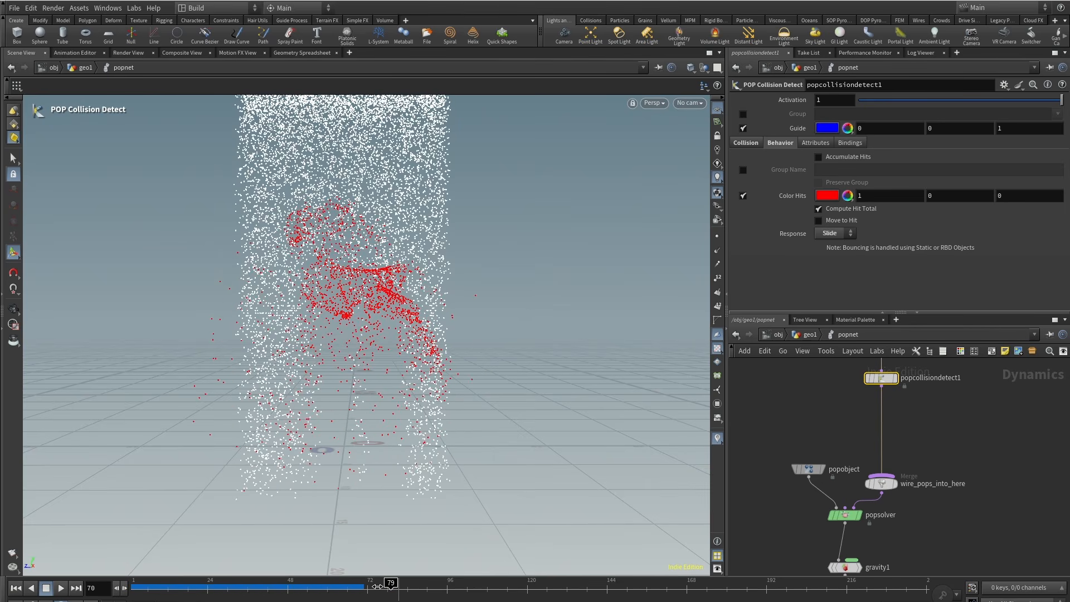
{"action": "left_click_drag", "start_coordinate": [290, 585], "coordinate": [410, 587]}
{"action": "key", "text": "Escape"}
{"action": "left_click_drag", "start_coordinate": [353, 390], "coordinate": [491, 377]}
{"action": "key", "text": "Return"}
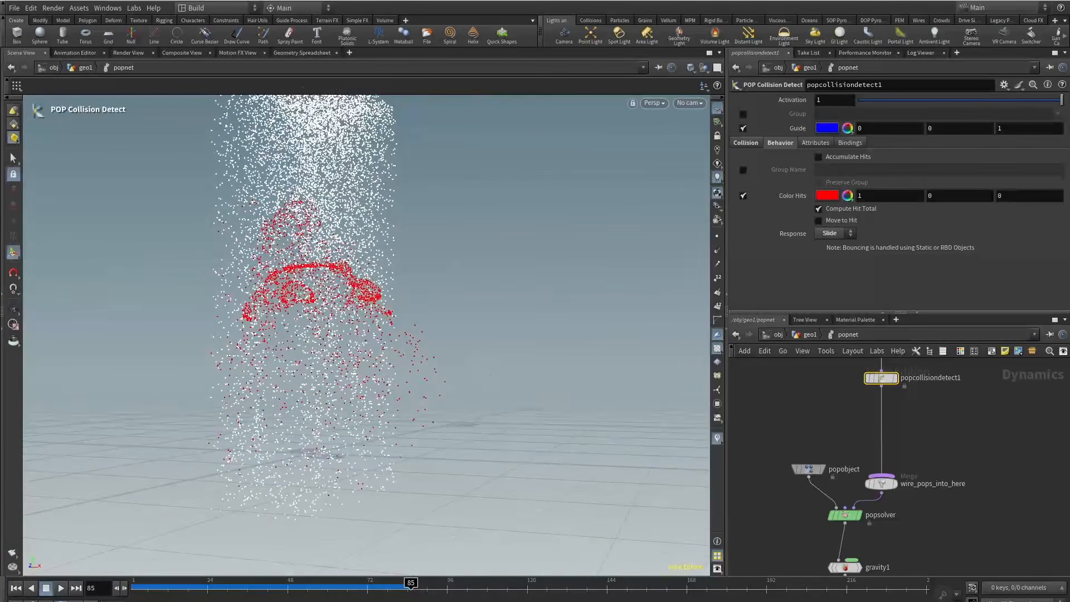
{"action": "left_click_drag", "start_coordinate": [308, 585], "coordinate": [457, 586]}
{"action": "key", "text": "Escape"}
{"action": "left_click_drag", "start_coordinate": [431, 413], "coordinate": [329, 311]}
{"action": "key", "text": "Return"}
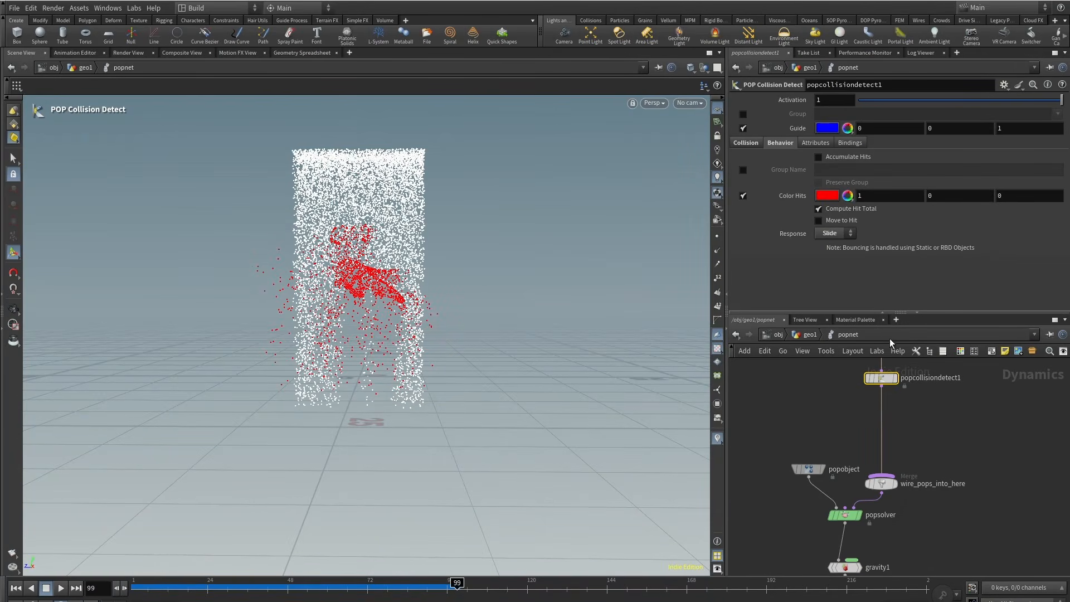
In geo1, add a Box node and connect it to popnet's third input.
{"action": "left_click", "coordinate": [811, 335]}
{"action": "mouse_move", "coordinate": [897, 459]}
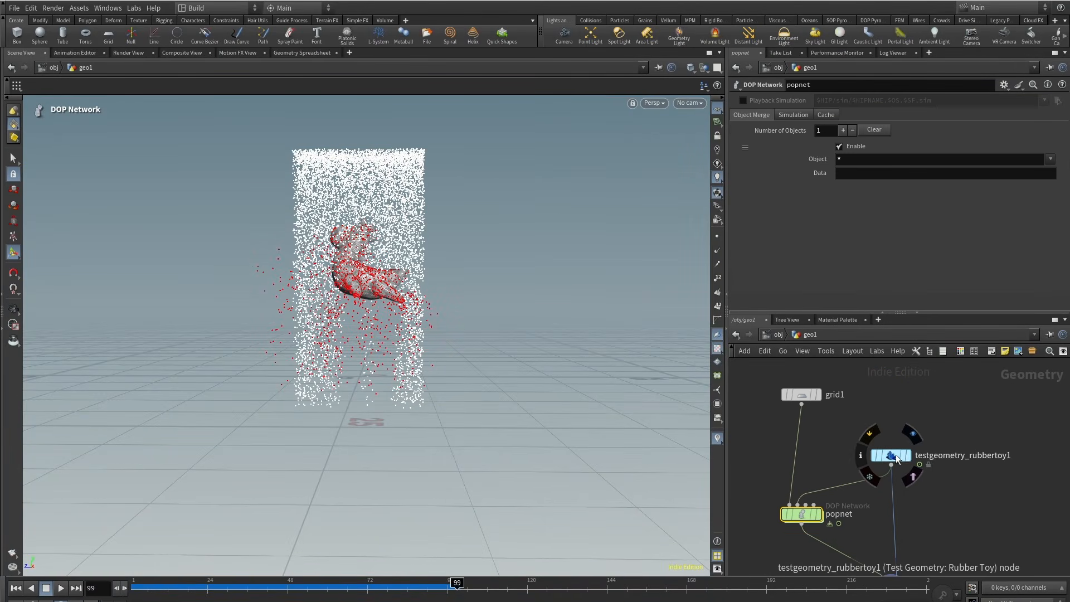
{"action": "left_click_drag", "start_coordinate": [897, 459], "coordinate": [876, 421]}
{"action": "key", "text": "Tab"}
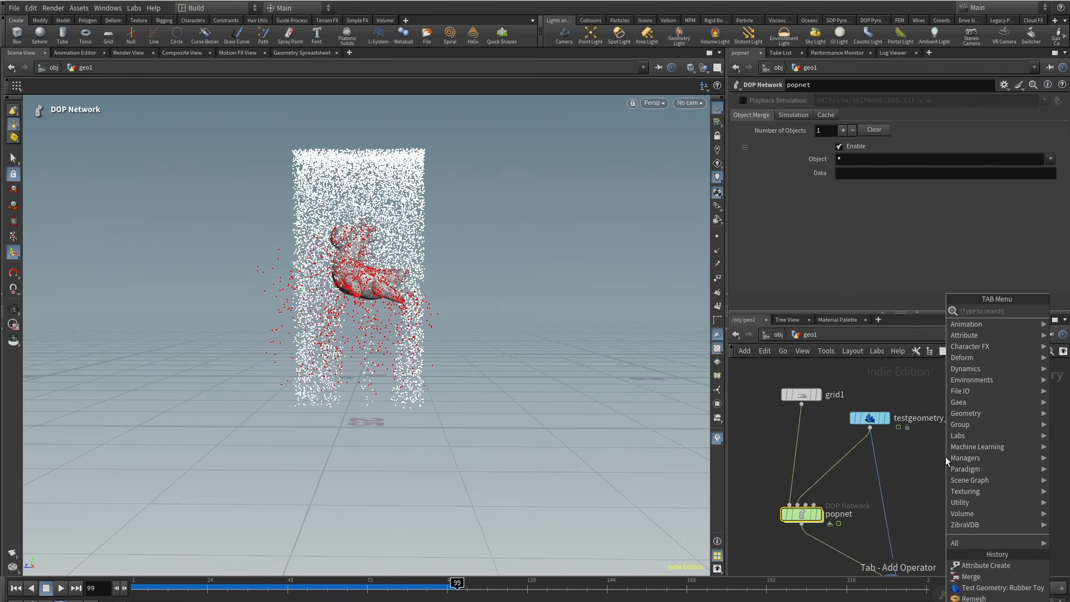
{"action": "type", "text": "box"}
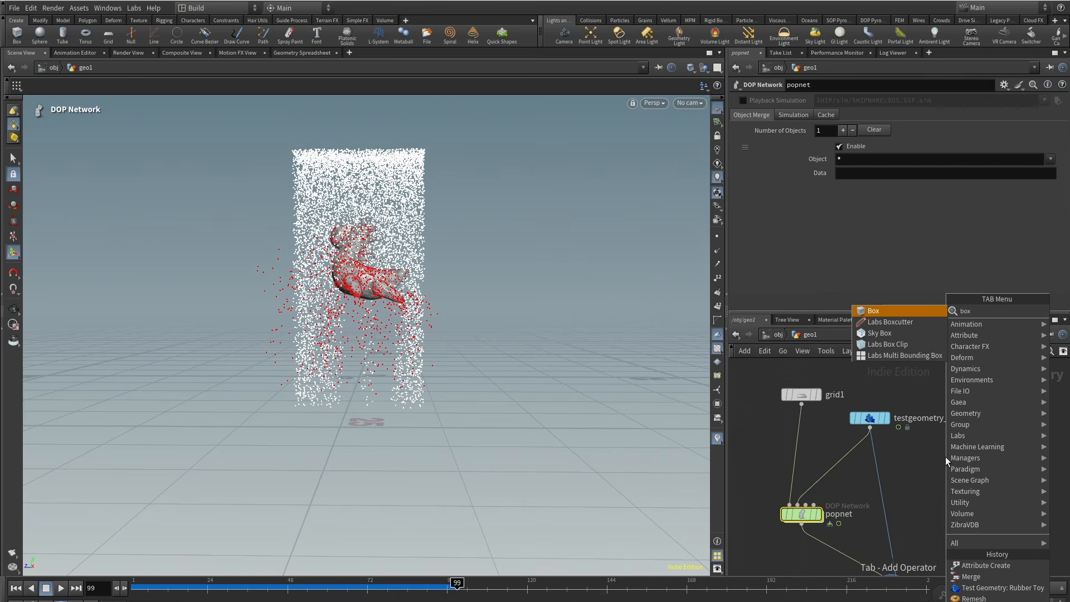
{"action": "key", "text": "Return"}
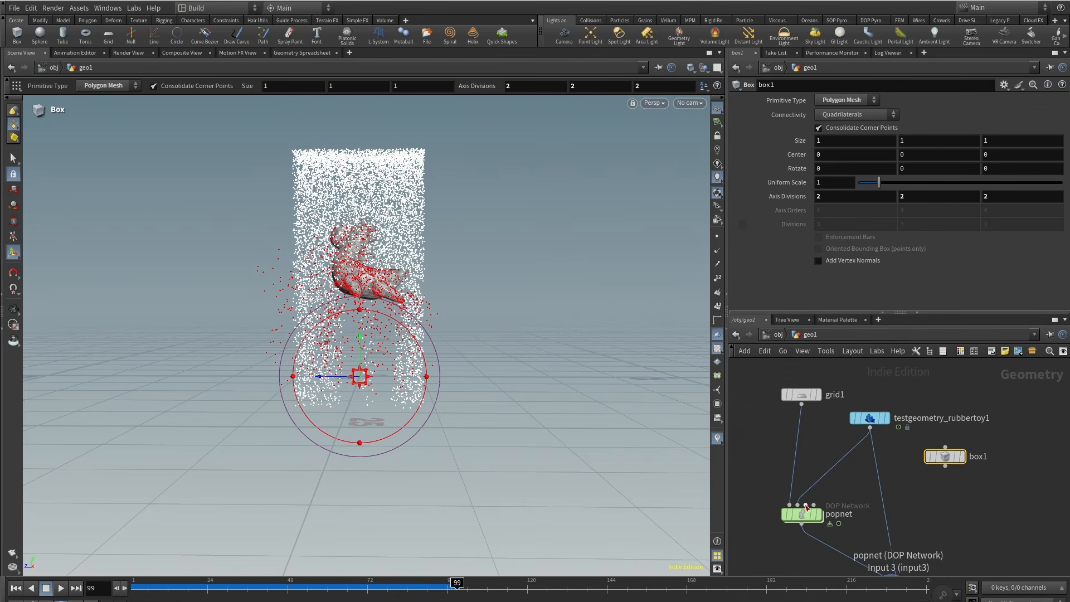
{"action": "left_click_drag", "start_coordinate": [805, 505], "coordinate": [911, 480]}
Stretch box1 into a floor slab about 31.5 by 1 by 38.9 units beneath the falling particles.
{"action": "left_click_drag", "start_coordinate": [396, 441], "coordinate": [449, 483], "text": "alt"}
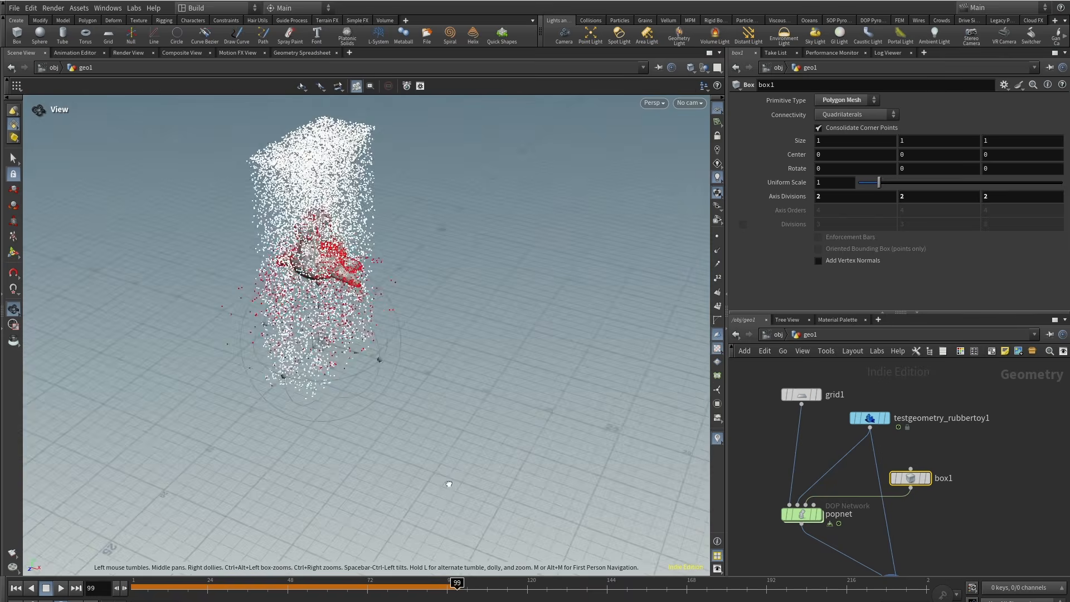
{"action": "left_click_drag", "start_coordinate": [330, 348], "coordinate": [529, 408]}
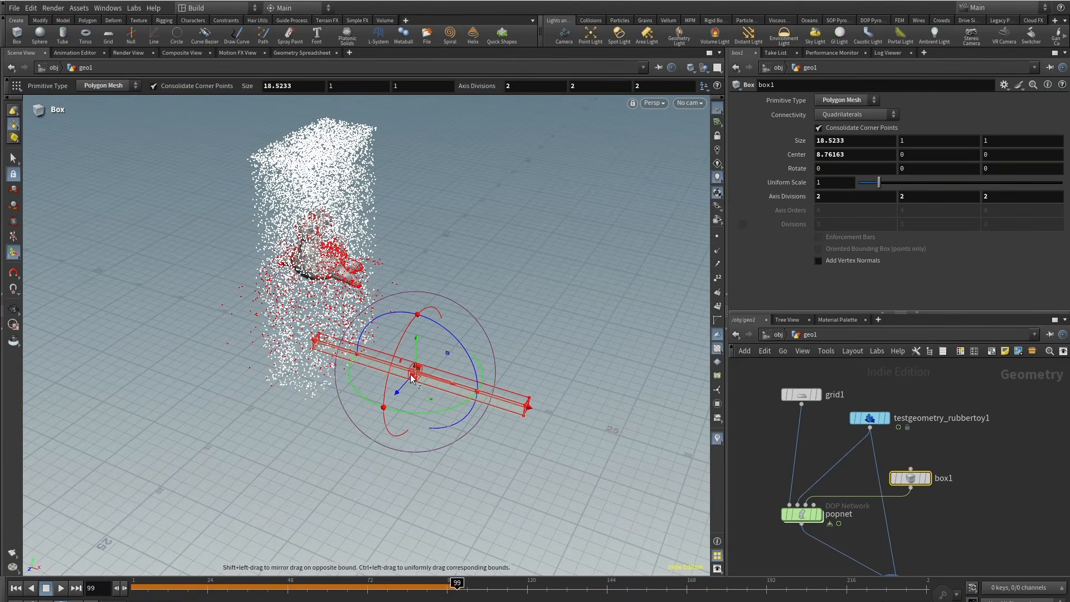
{"action": "left_click_drag", "start_coordinate": [413, 377], "coordinate": [332, 476]}
{"action": "left_click_drag", "start_coordinate": [270, 382], "coordinate": [142, 333]}
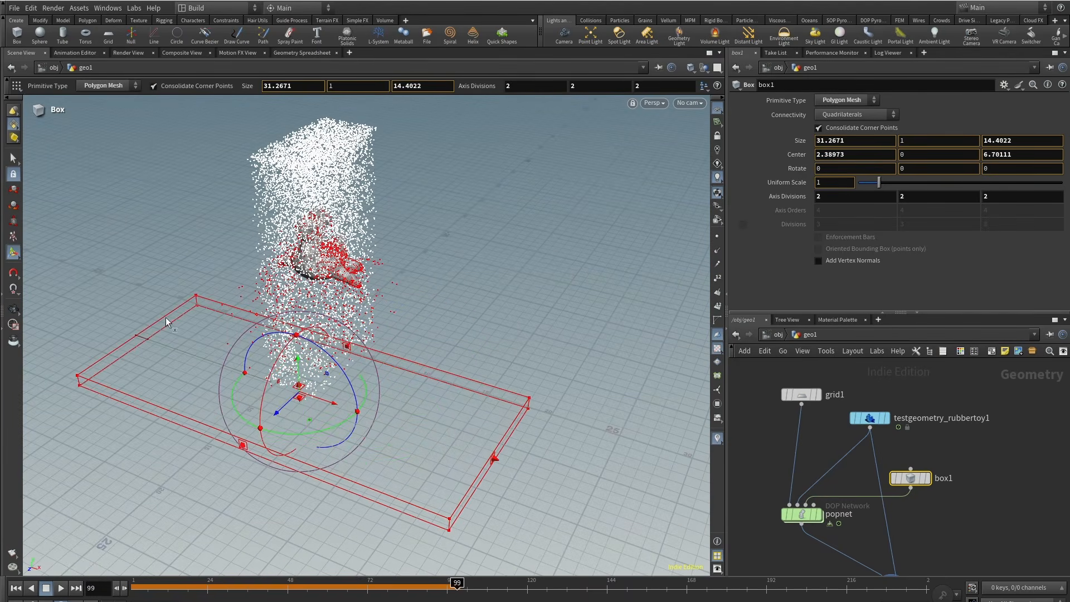
{"action": "left_click_drag", "start_coordinate": [378, 334], "coordinate": [390, 377]}
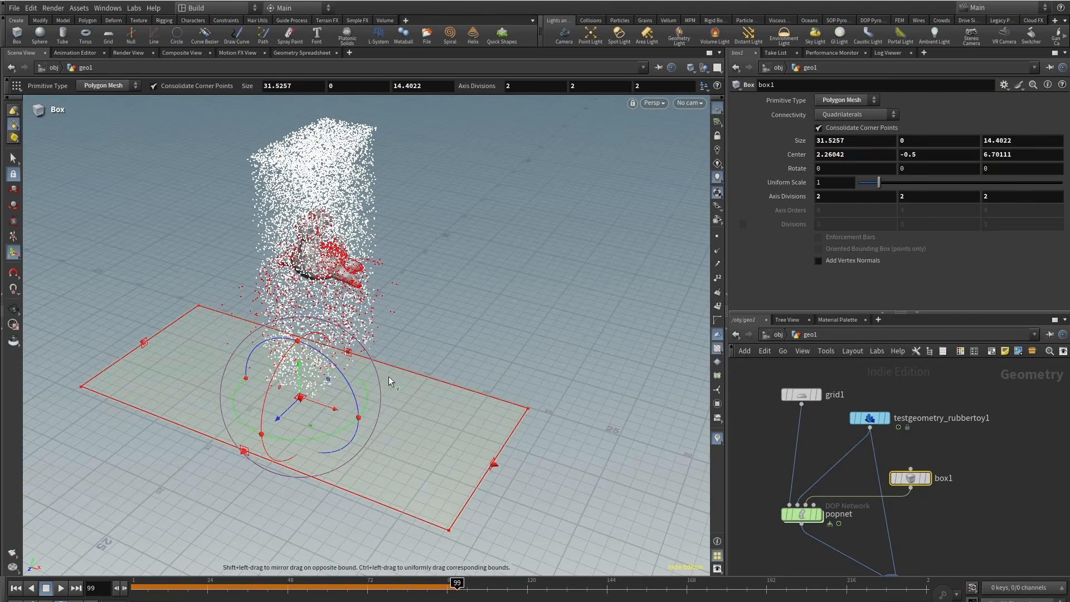
{"action": "key", "text": "ctrl+z"}
{"action": "left_click_drag", "start_coordinate": [351, 347], "coordinate": [484, 229]}
{"action": "left_click_drag", "start_coordinate": [445, 399], "coordinate": [327, 342], "text": "alt"}
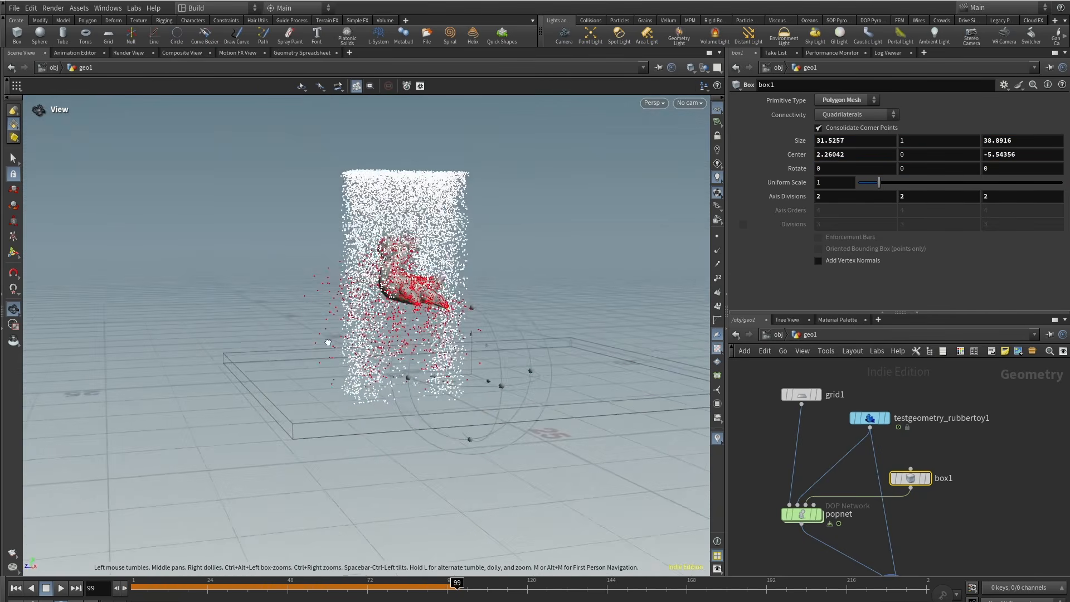
In popnet, duplicate popcollisiondetect1 and insert the copy directly below the original.
{"action": "middle_click_drag", "start_coordinate": [912, 524], "coordinate": [912, 460]}
{"action": "double_click", "coordinate": [801, 451]}
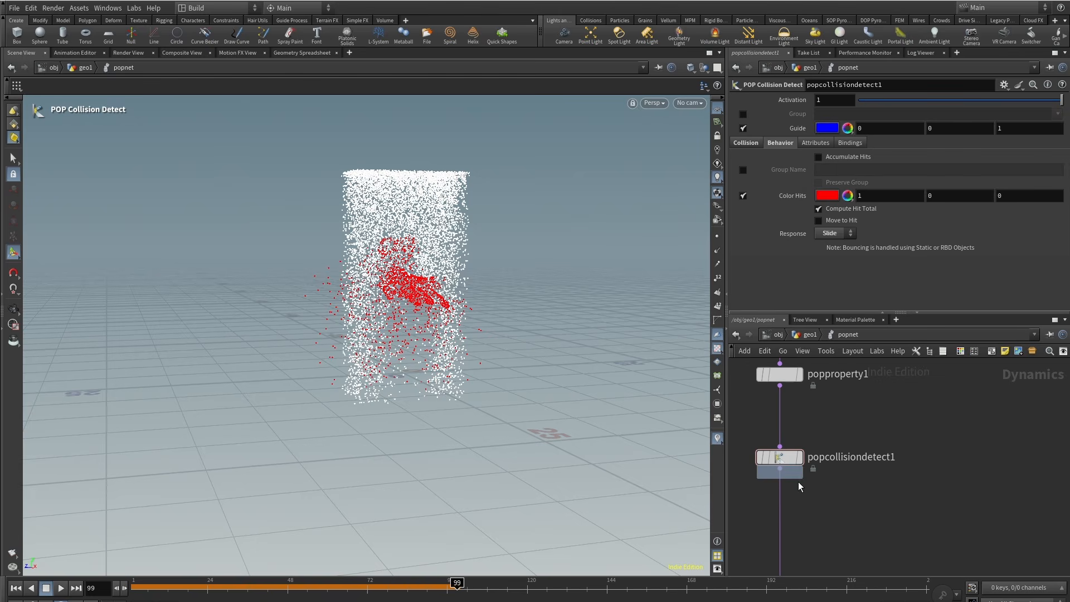
{"action": "left_click_drag", "start_coordinate": [798, 481], "coordinate": [781, 513]}
Point popcollisiondetect2's Collision Target at the third input's box geometry, set its Response to Stop and return to frame 1.
{"action": "left_click", "coordinate": [741, 144]}
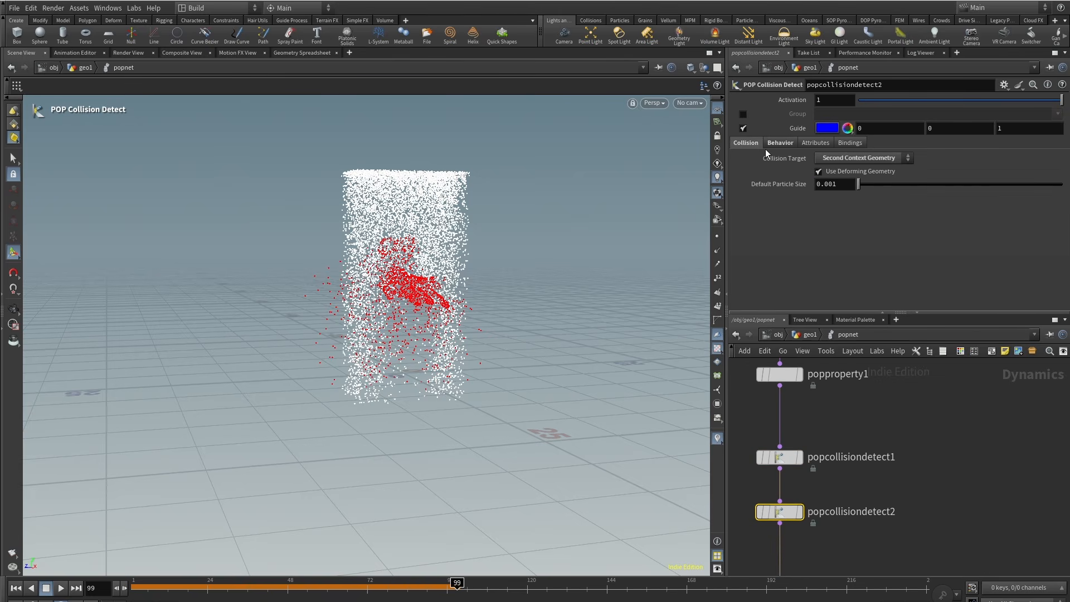
{"action": "left_click", "coordinate": [878, 158]}
{"action": "left_click", "coordinate": [858, 226]}
{"action": "left_click", "coordinate": [778, 145]}
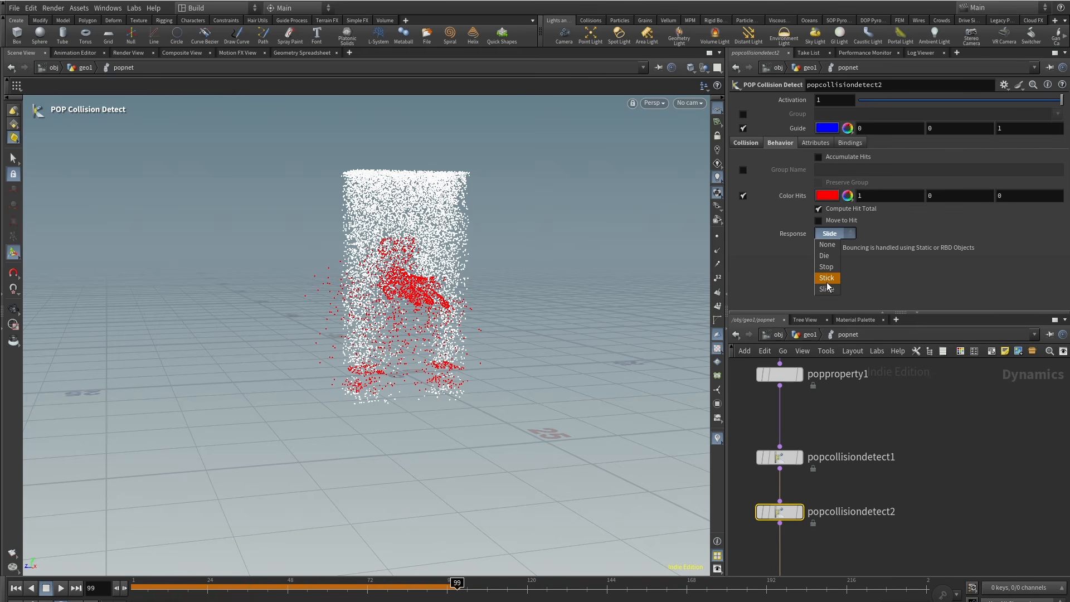
{"action": "left_click", "coordinate": [134, 590]}
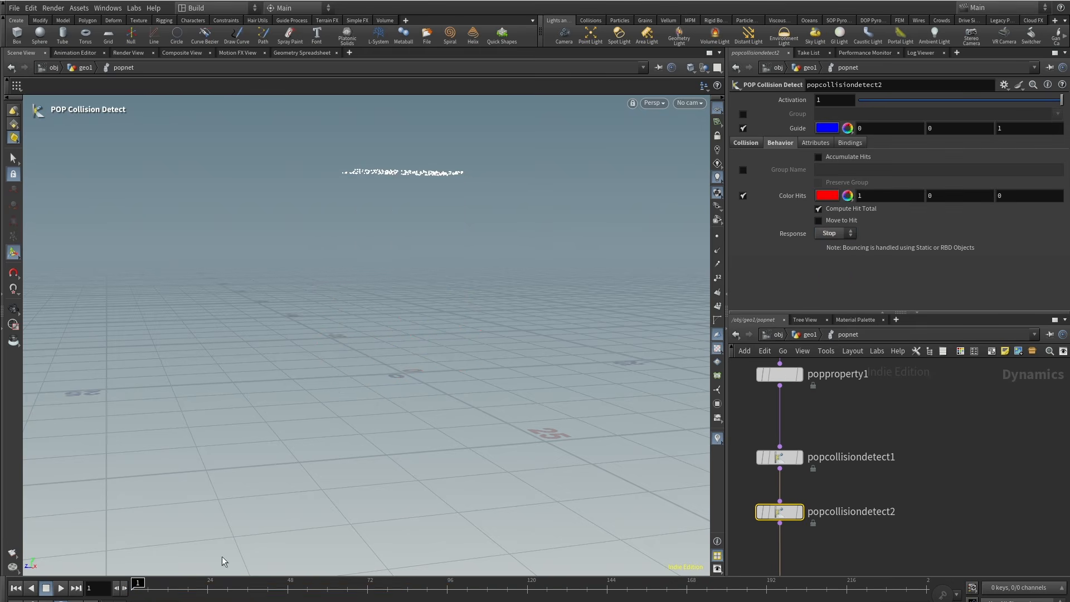
Try Move to Hit on popcollisiondetect2 while resimulating up to frame 92, then turn the option off again.
{"action": "left_click", "coordinate": [819, 221]}
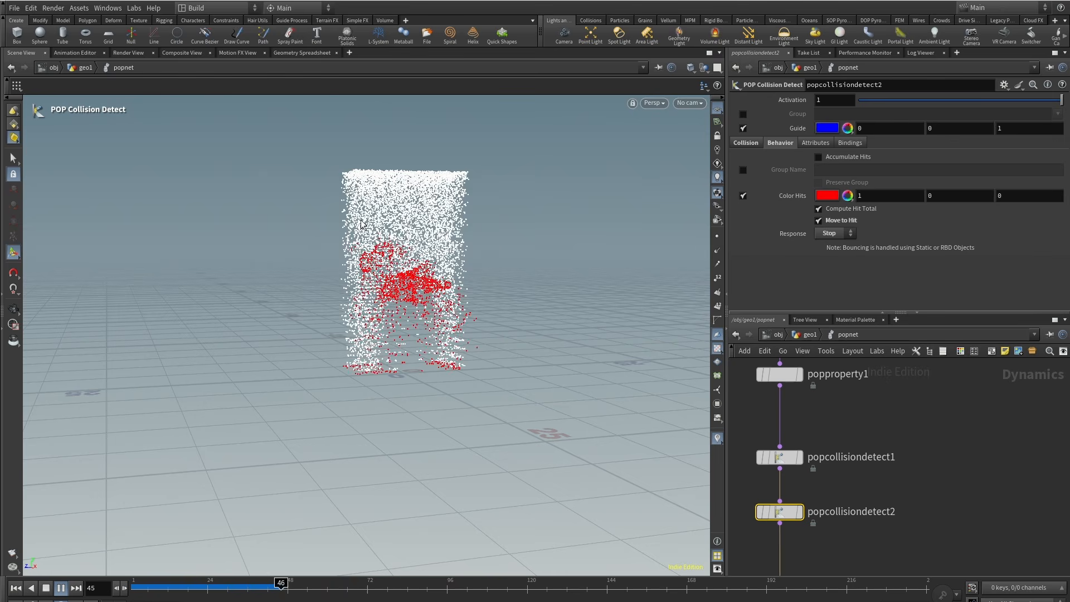
{"action": "left_click_drag", "start_coordinate": [408, 390], "coordinate": [318, 373], "text": "alt"}
{"action": "right_click_drag", "start_coordinate": [317, 372], "coordinate": [568, 272], "text": "alt"}
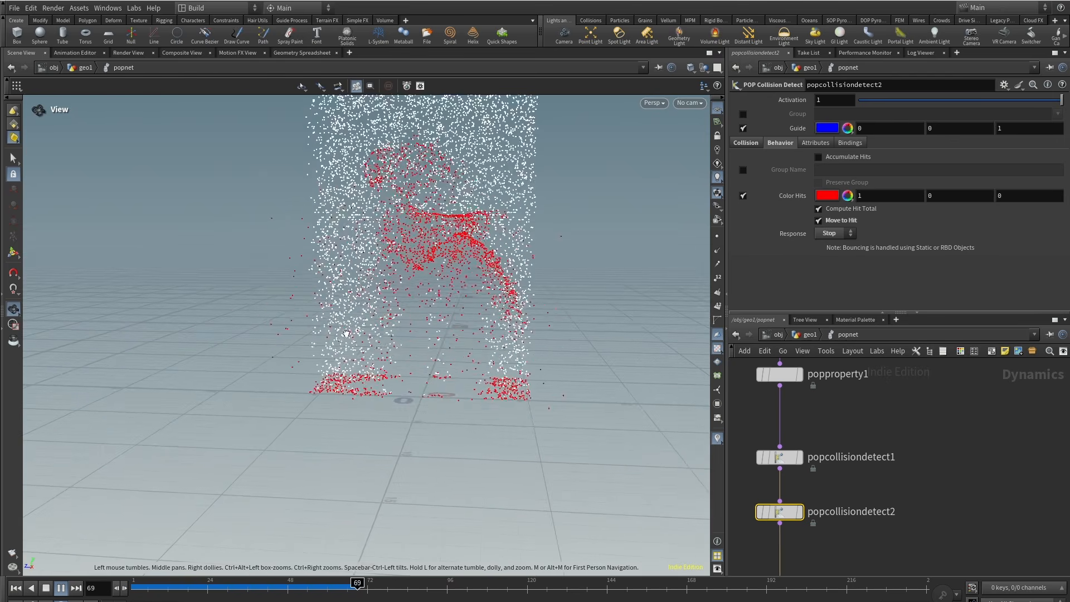
{"action": "left_click_drag", "start_coordinate": [301, 357], "coordinate": [310, 409], "text": "alt"}
{"action": "left_click_drag", "start_coordinate": [412, 587], "coordinate": [434, 585]}
{"action": "left_click", "coordinate": [847, 220]}
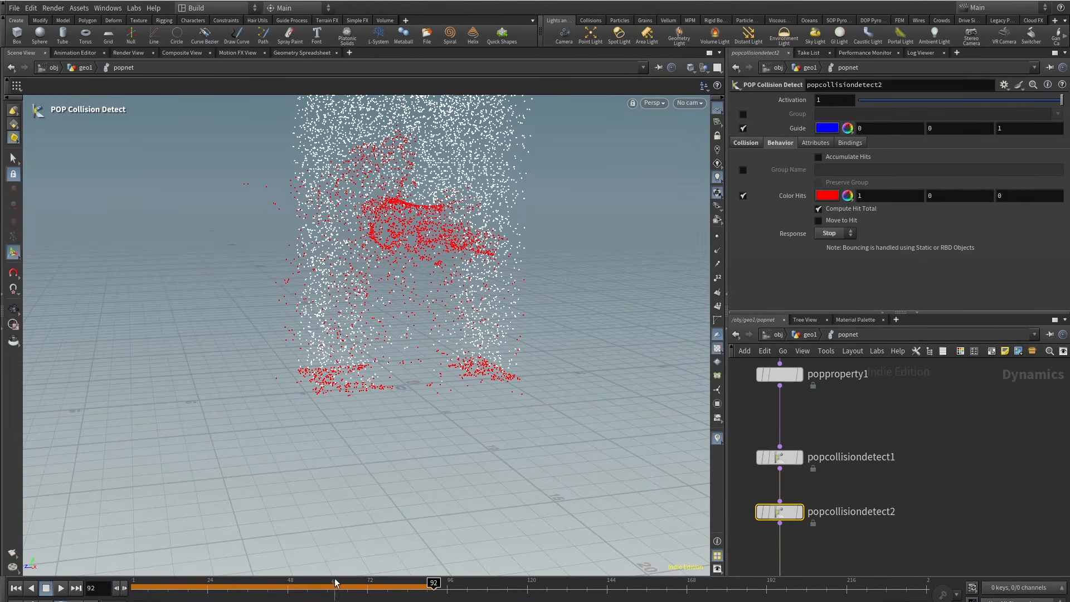
Set source_first_input's Life Expectancy to 5 and resimulate past frame 110 while viewing how the particles land on the floor.
{"action": "left_click", "coordinate": [227, 587]}
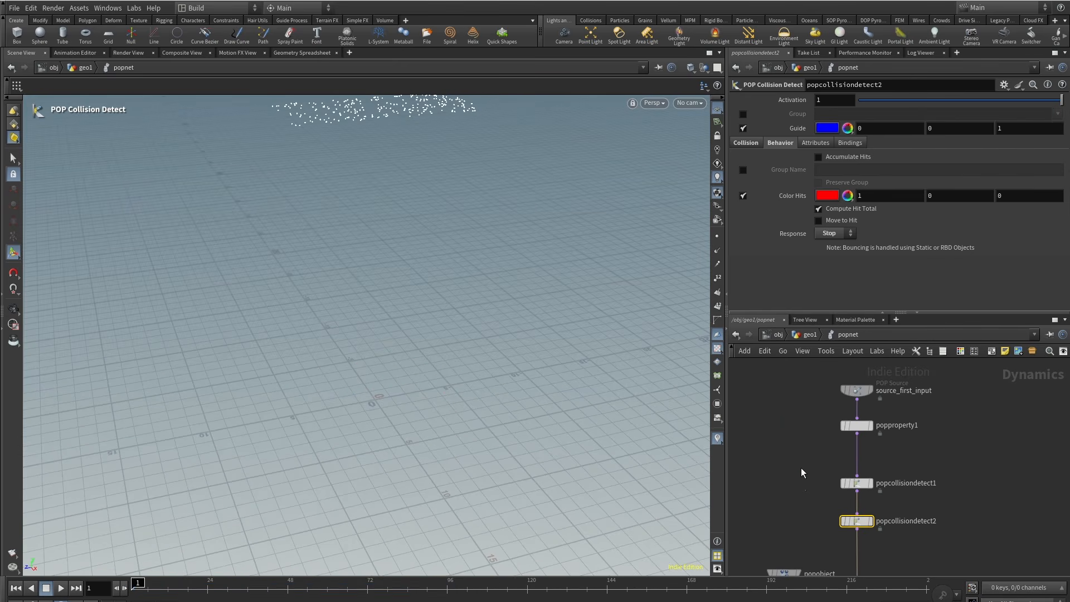
{"action": "left_click", "coordinate": [857, 391]}
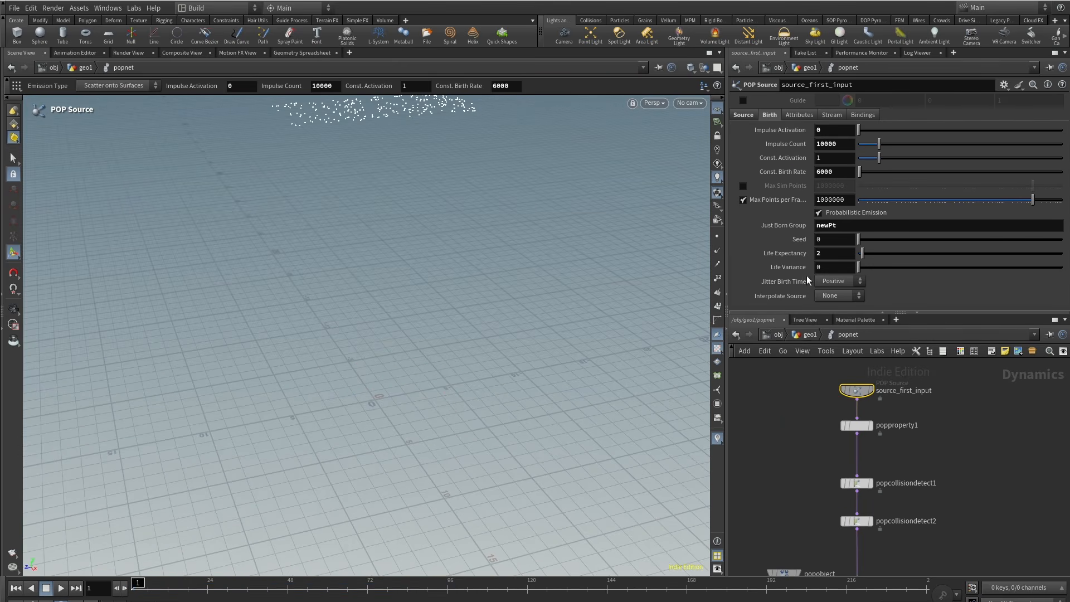
{"action": "key", "text": "Up"}
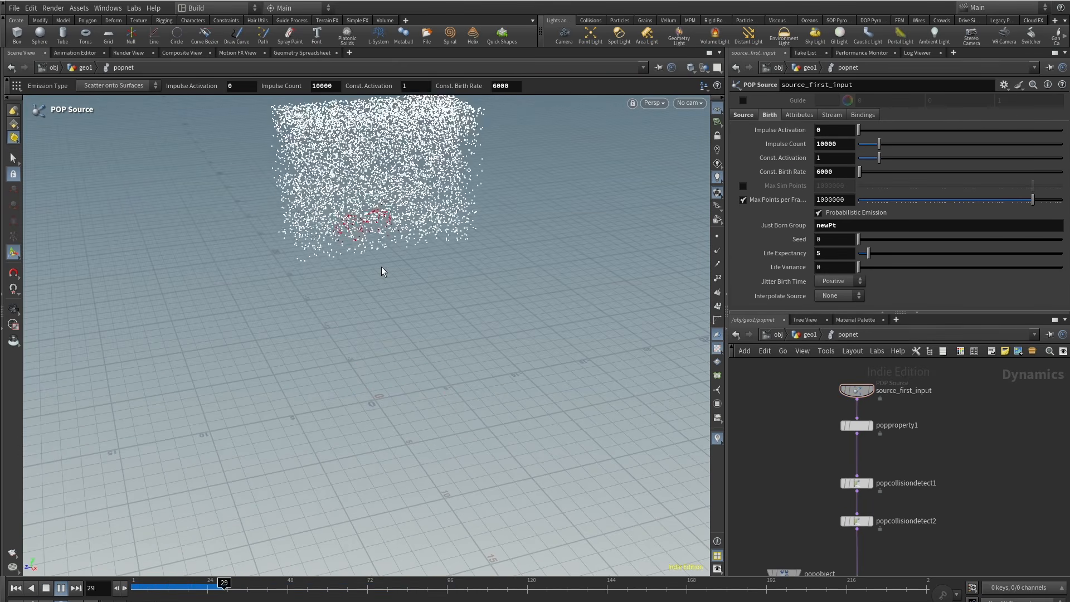
{"action": "left_click_drag", "start_coordinate": [370, 434], "coordinate": [423, 290], "text": "alt"}
{"action": "right_click_drag", "start_coordinate": [424, 290], "coordinate": [513, 222], "text": "alt"}
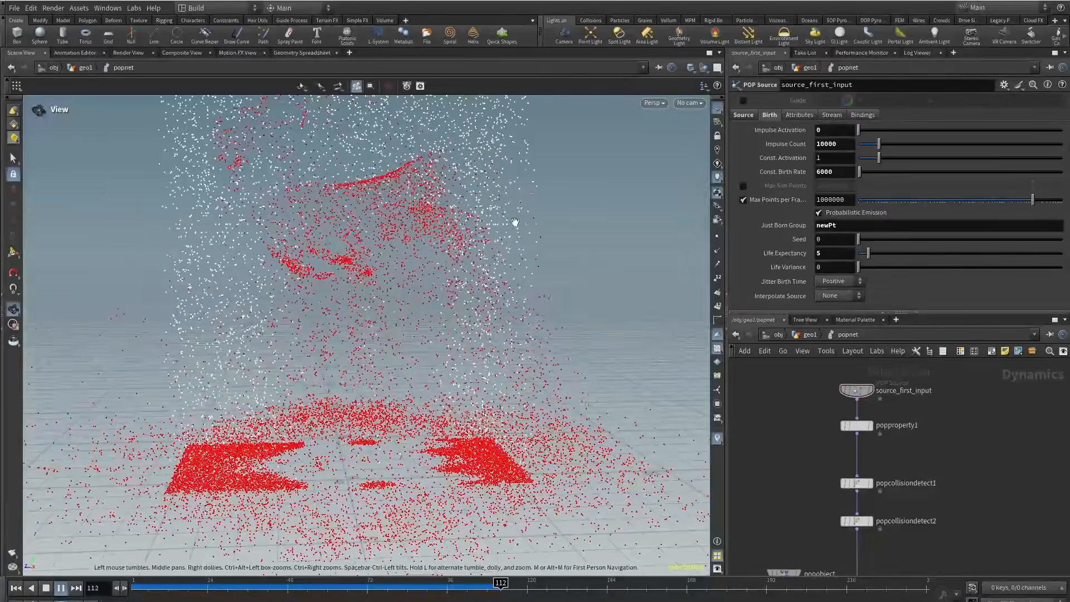
{"action": "left_click_drag", "start_coordinate": [259, 589], "coordinate": [494, 588]}
{"action": "left_click_drag", "start_coordinate": [478, 426], "coordinate": [470, 452], "text": "alt"}
{"action": "right_click_drag", "start_coordinate": [471, 452], "coordinate": [411, 353], "text": "alt"}
Move popproperty1 closer to popcollisiondetect1 in the network and scrub the simulation to frame 75.
{"action": "left_click", "coordinate": [857, 483]}
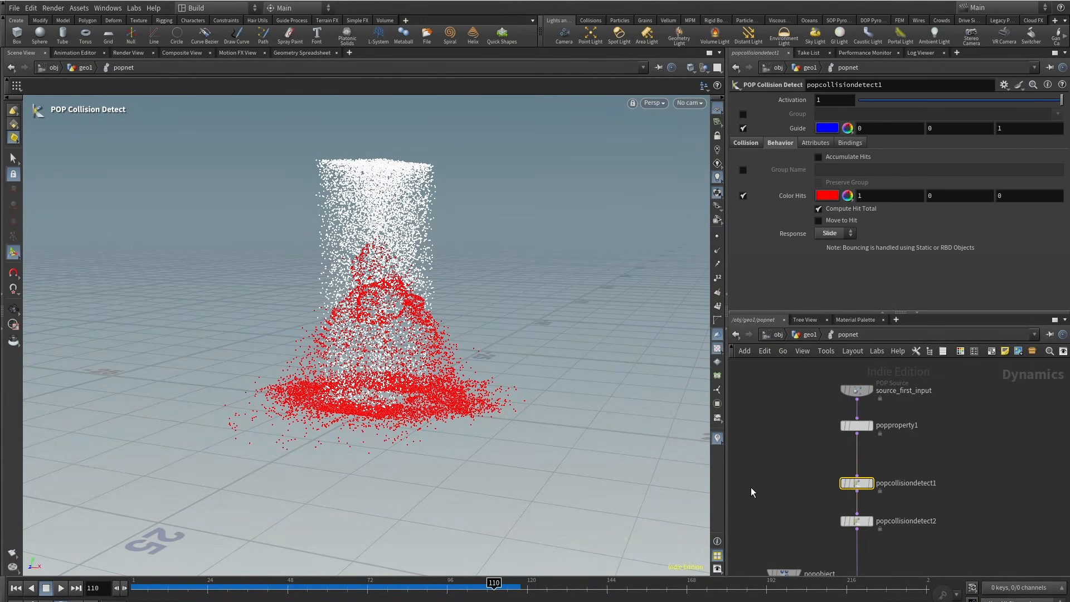
{"action": "middle_click_drag", "start_coordinate": [840, 519], "coordinate": [807, 514]}
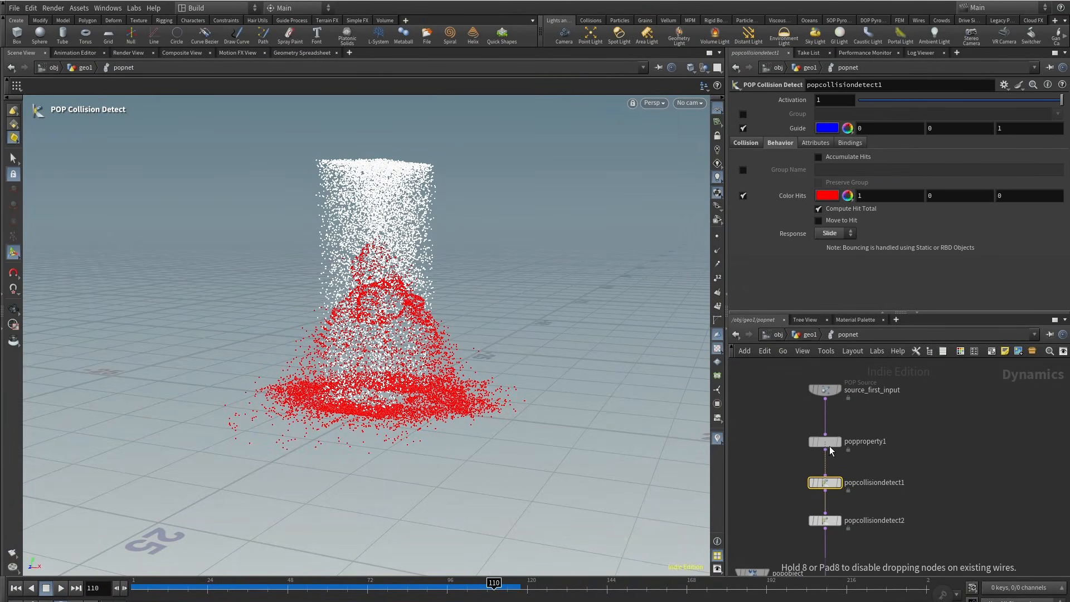
{"action": "scroll", "coordinate": [787, 470], "scroll_direction": "down", "scroll_amount": 3}
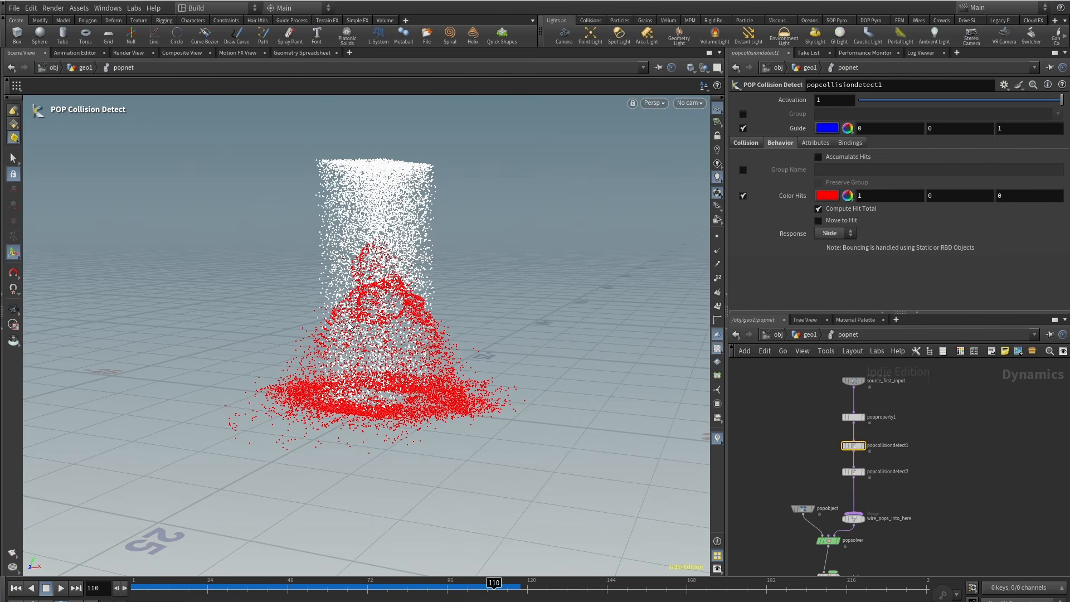
{"action": "mouse_move", "coordinate": [362, 586]}
{"action": "left_mouse_down"}
{"action": "mouse_move", "coordinate": [161, 584]}
{"action": "mouse_move", "coordinate": [378, 584]}
{"action": "left_mouse_up"}
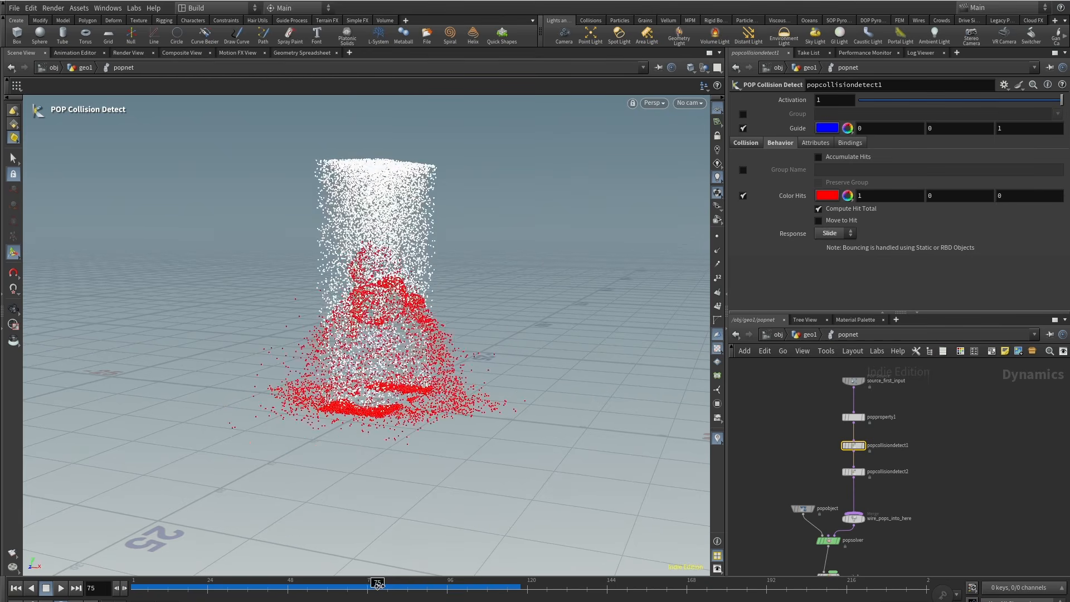
In geo1, add a polygon sphere, wire it into popnet's fourth input and display popnet.
{"action": "left_click", "coordinate": [810, 335]}
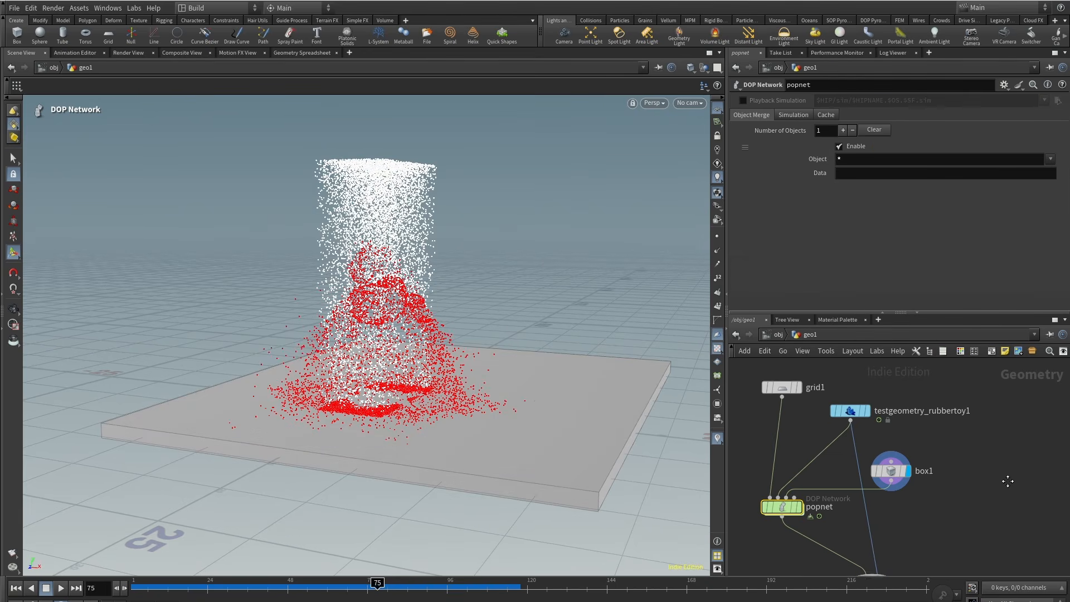
{"action": "key", "text": "Tab"}
{"action": "type", "text": "spher"}
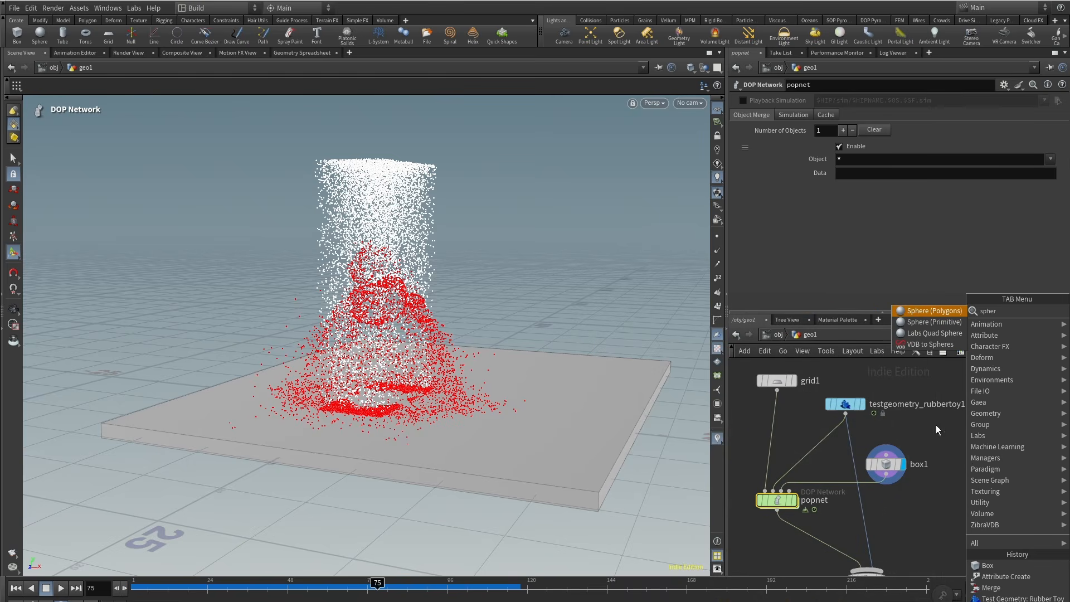
{"action": "left_click", "coordinate": [934, 311]}
{"action": "left_click", "coordinate": [987, 440]}
{"action": "left_click", "coordinate": [988, 447]}
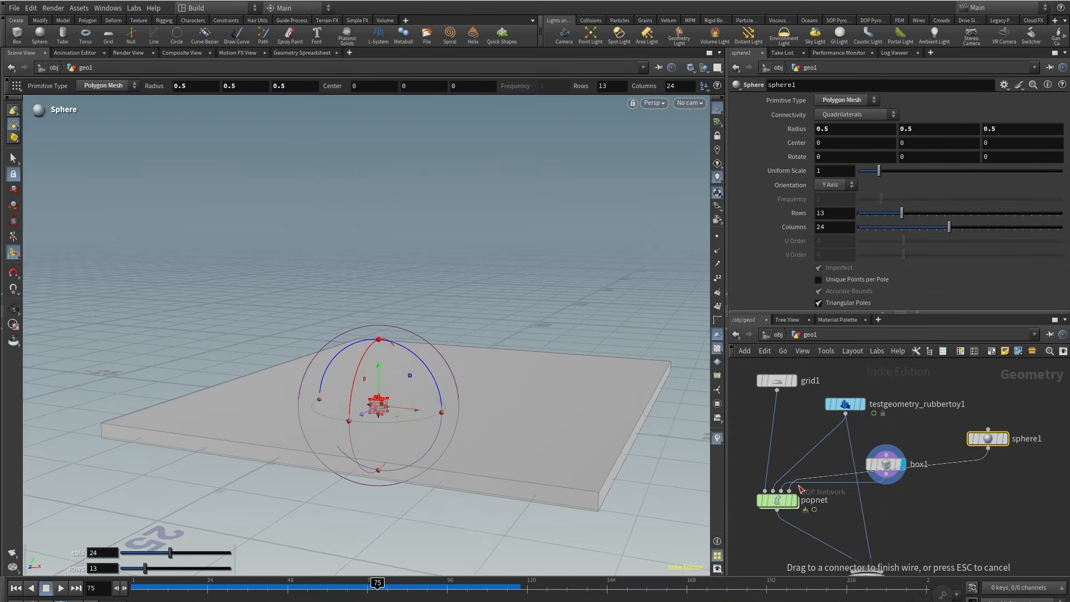
{"action": "left_click", "coordinate": [795, 500]}
{"action": "left_click", "coordinate": [786, 501]}
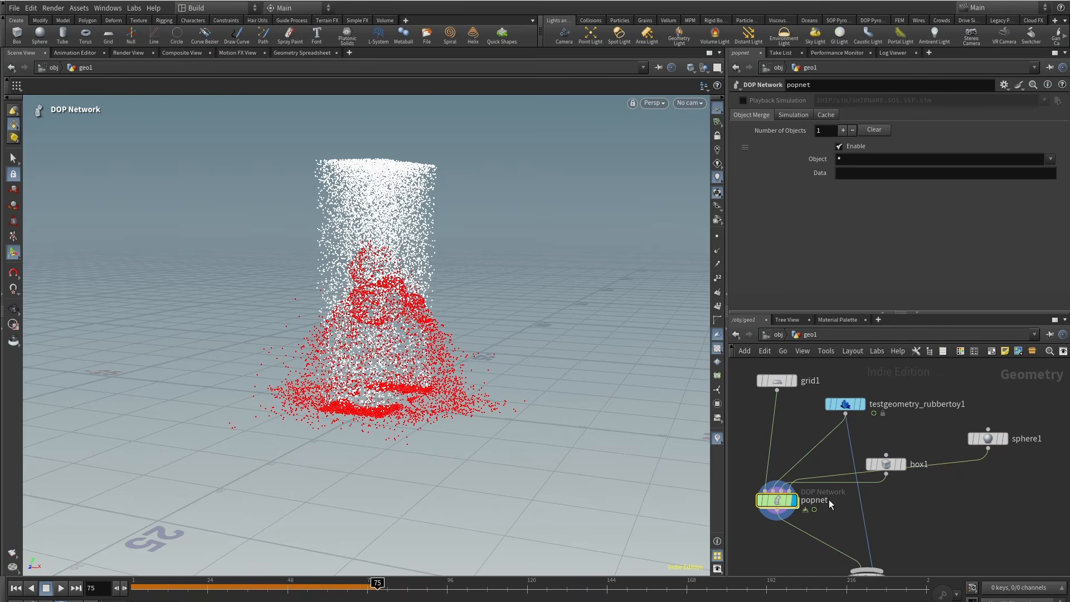
Inside popnet, duplicate source_first_input and set the copy's Geometry Source to Use Fourth Context Geometry.
{"action": "double_click", "coordinate": [788, 502]}
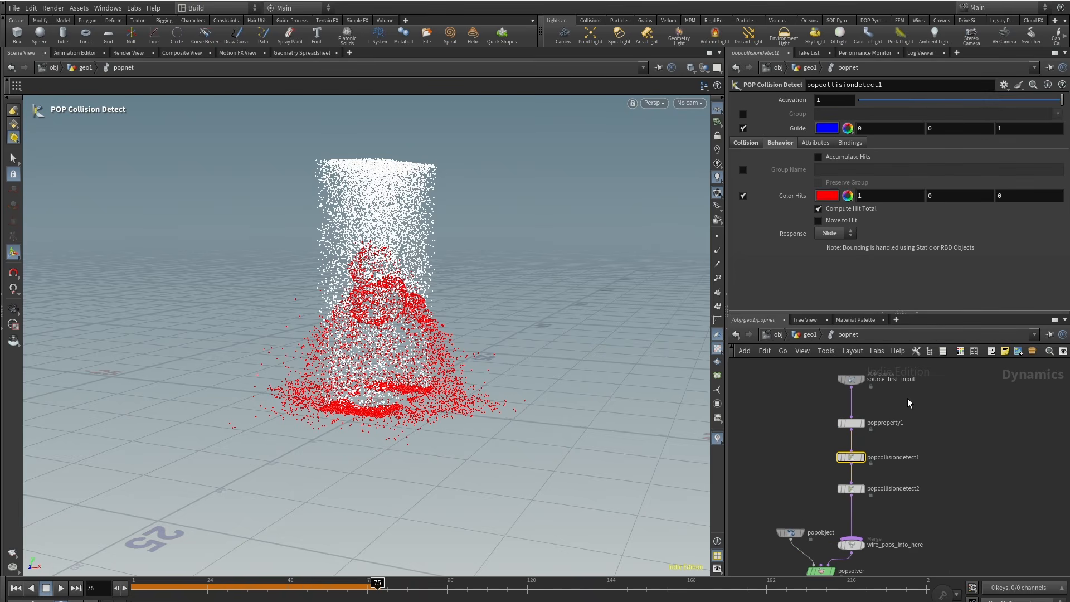
{"action": "left_click_drag", "start_coordinate": [812, 398], "coordinate": [908, 432], "text": "alt"}
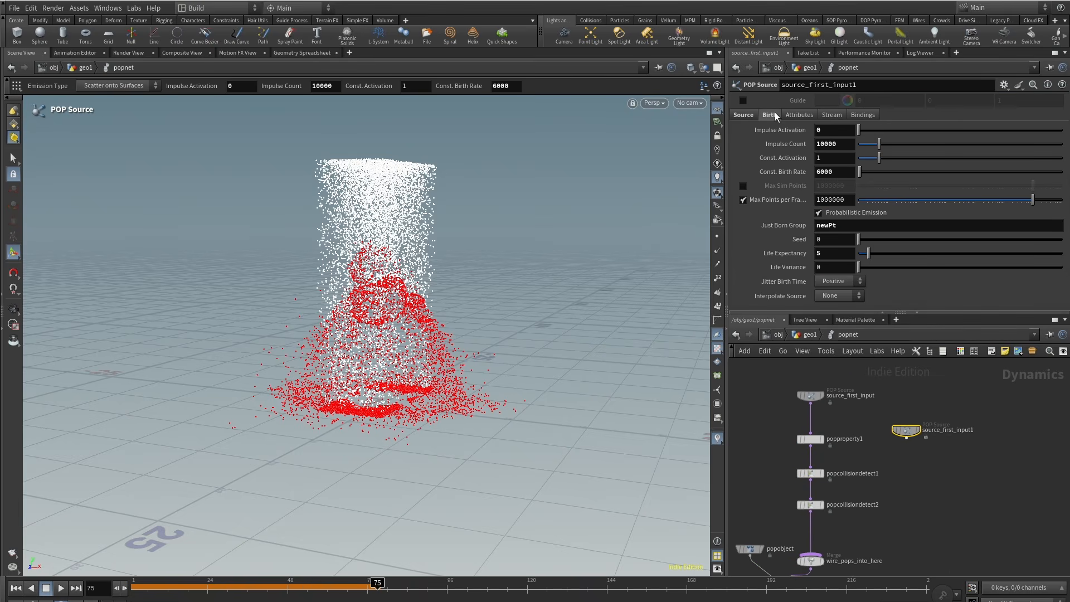
{"action": "left_click", "coordinate": [744, 114]}
{"action": "left_click", "coordinate": [867, 144]}
{"action": "left_click", "coordinate": [879, 208]}
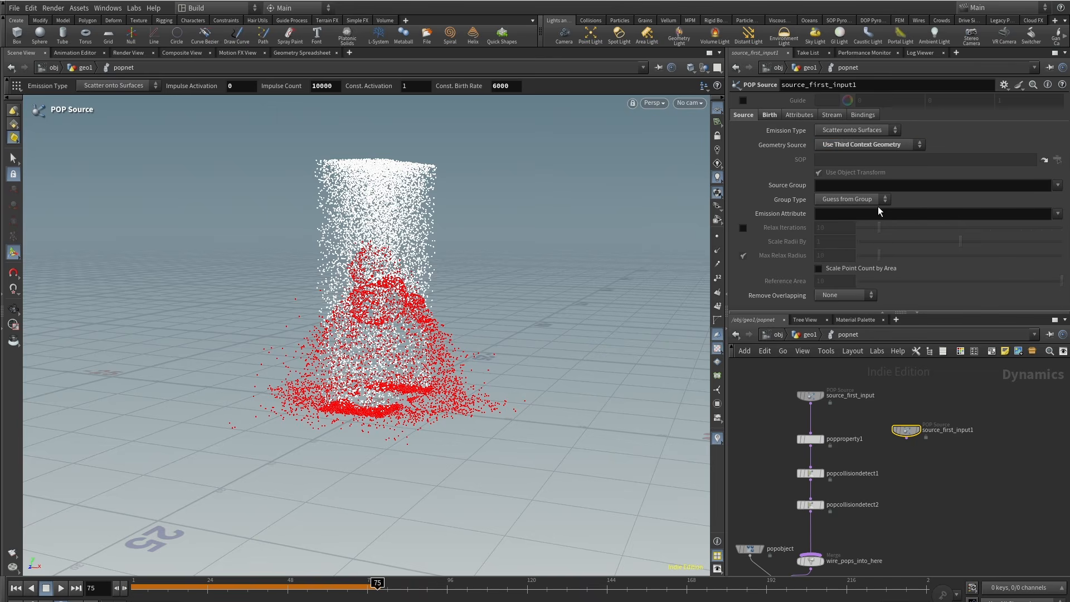
{"action": "left_click", "coordinate": [867, 144]}
{"action": "left_click", "coordinate": [870, 187]}
Wire source_first_input1 into the wire_pops_into_here merge and resimulate from frame 1 to frame 14.
{"action": "left_click", "coordinate": [907, 439]}
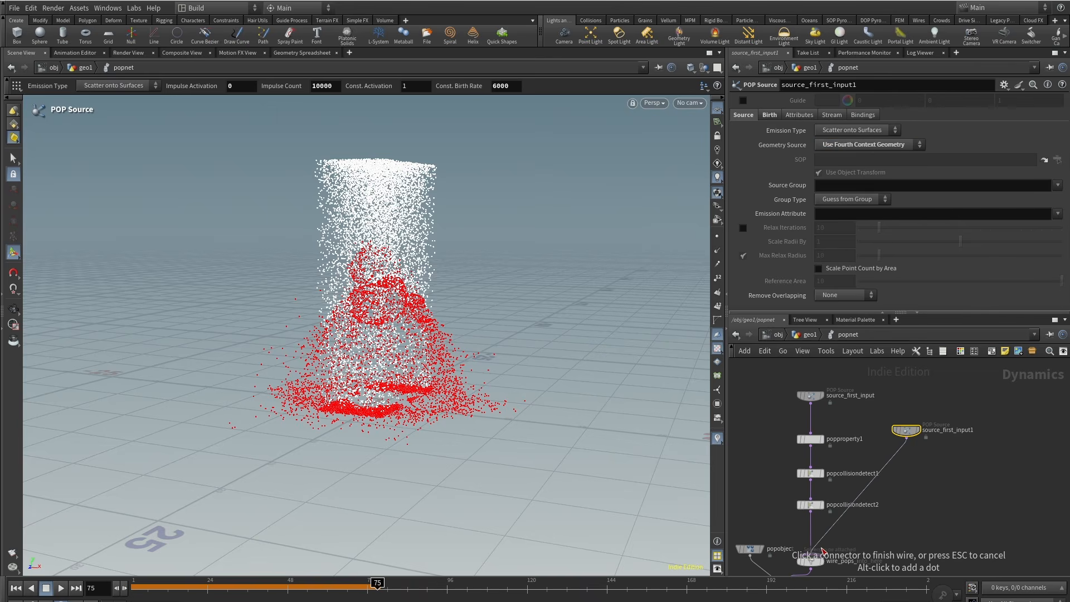
{"action": "left_click", "coordinate": [814, 555]}
{"action": "left_click_drag", "start_coordinate": [157, 591], "coordinate": [69, 596]}
{"action": "left_click_drag", "start_coordinate": [149, 595], "coordinate": [186, 592]}
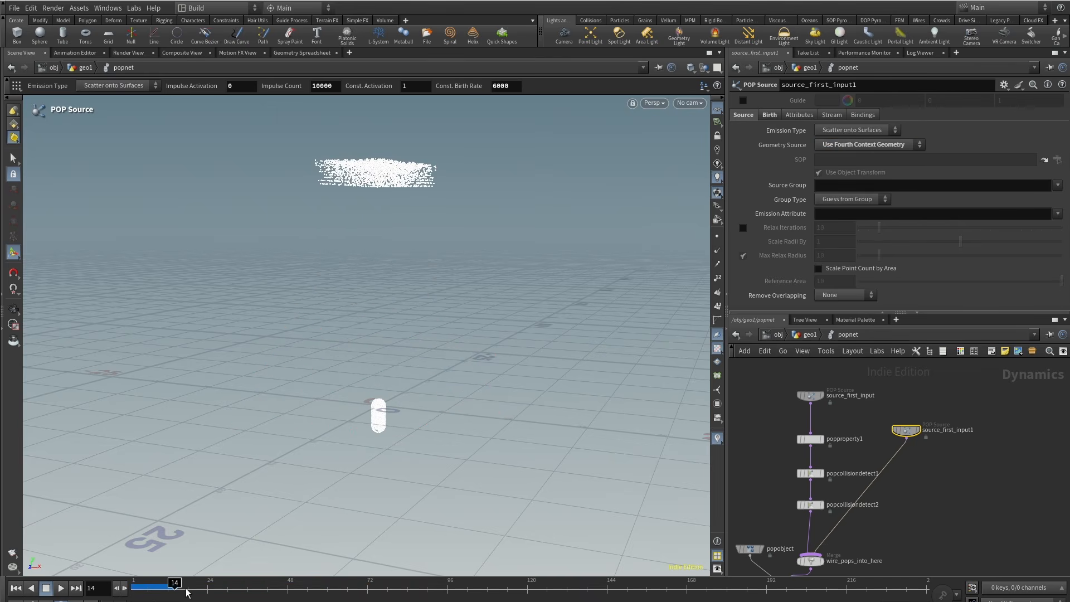
Move sphere1's center in geo1 to about -11.4, 10.4, 0 and resimulate popnet up to frame 56.
{"action": "left_click", "coordinate": [808, 335]}
{"action": "left_click", "coordinate": [988, 439]}
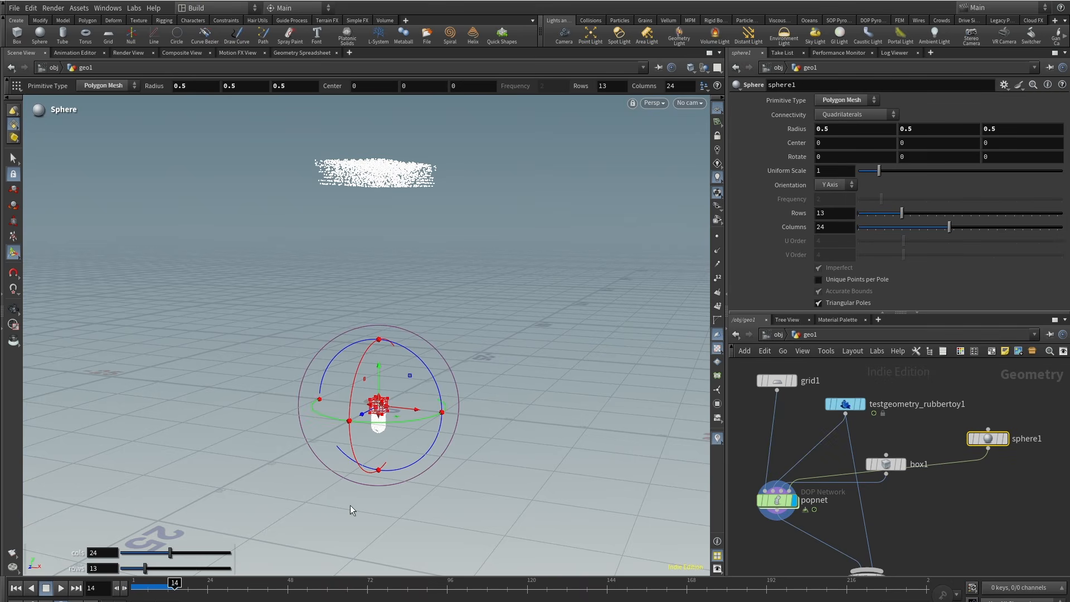
{"action": "left_click_drag", "start_coordinate": [408, 382], "coordinate": [272, 226]}
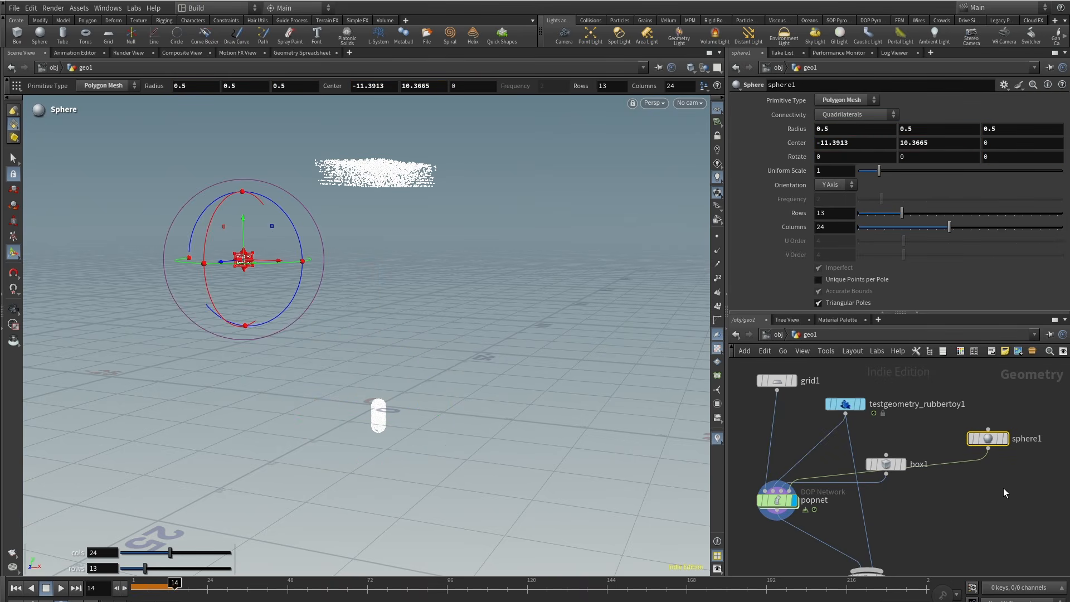
{"action": "double_click", "coordinate": [794, 502]}
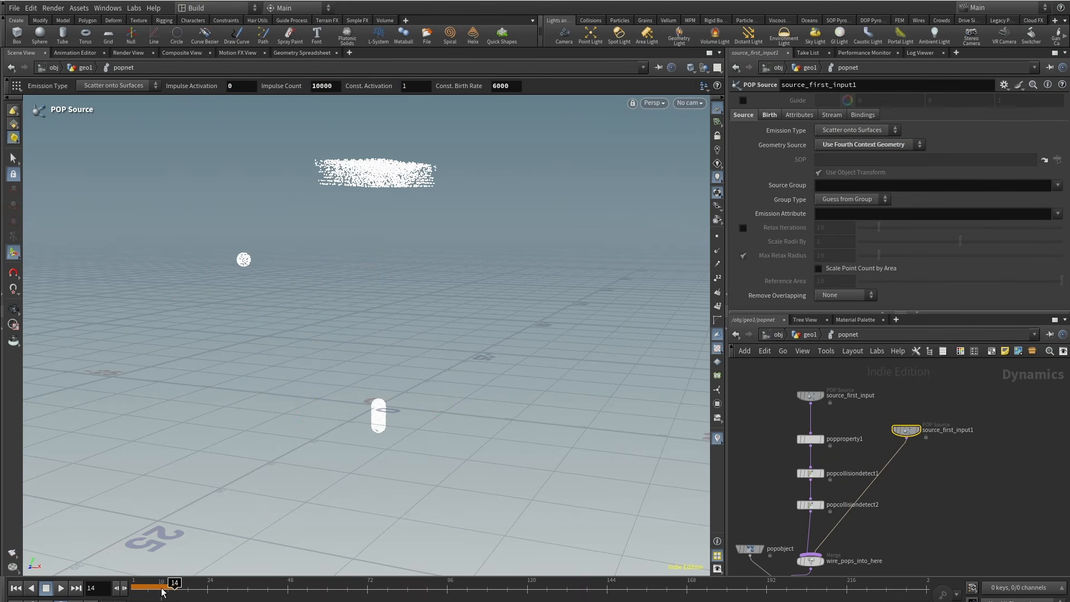
{"action": "left_click_drag", "start_coordinate": [135, 590], "coordinate": [314, 583]}
{"action": "left_click_drag", "start_coordinate": [371, 499], "coordinate": [447, 413], "text": "alt"}
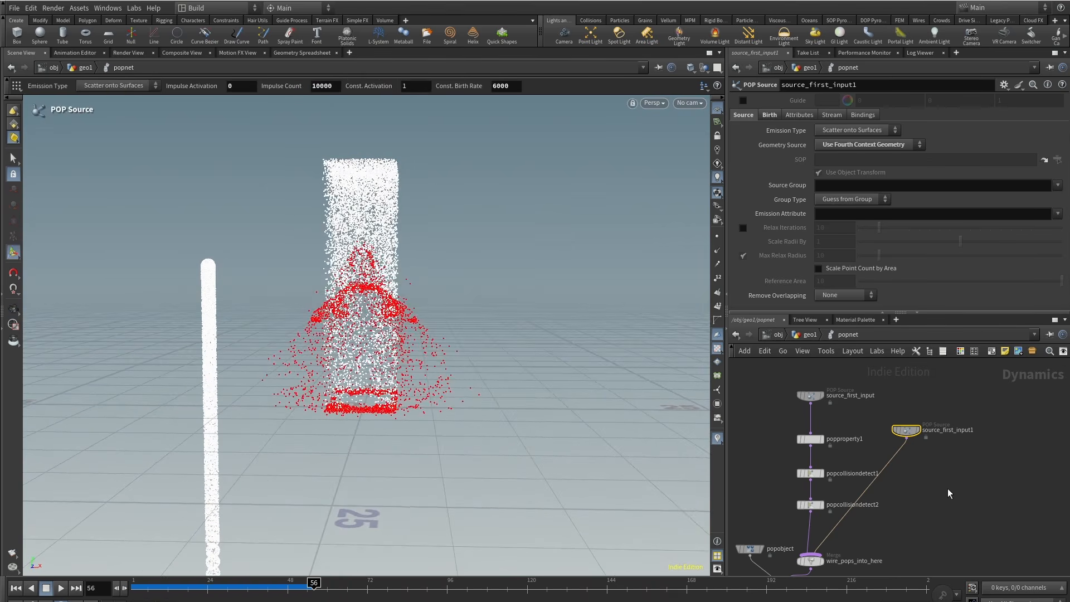
Set source_first_input1's Const. Birth Rate to 1000 and resimulate from the start to frame 69.
{"action": "middle_click_drag", "start_coordinate": [914, 519], "coordinate": [939, 455]}
{"action": "left_click", "coordinate": [770, 114]}
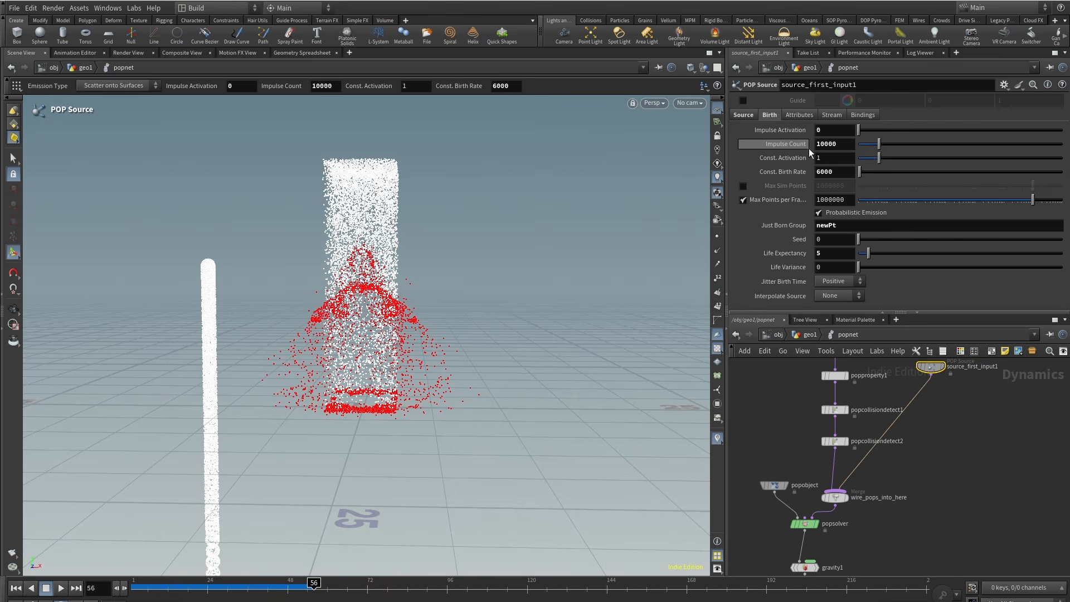
{"action": "key", "text": "Return"}
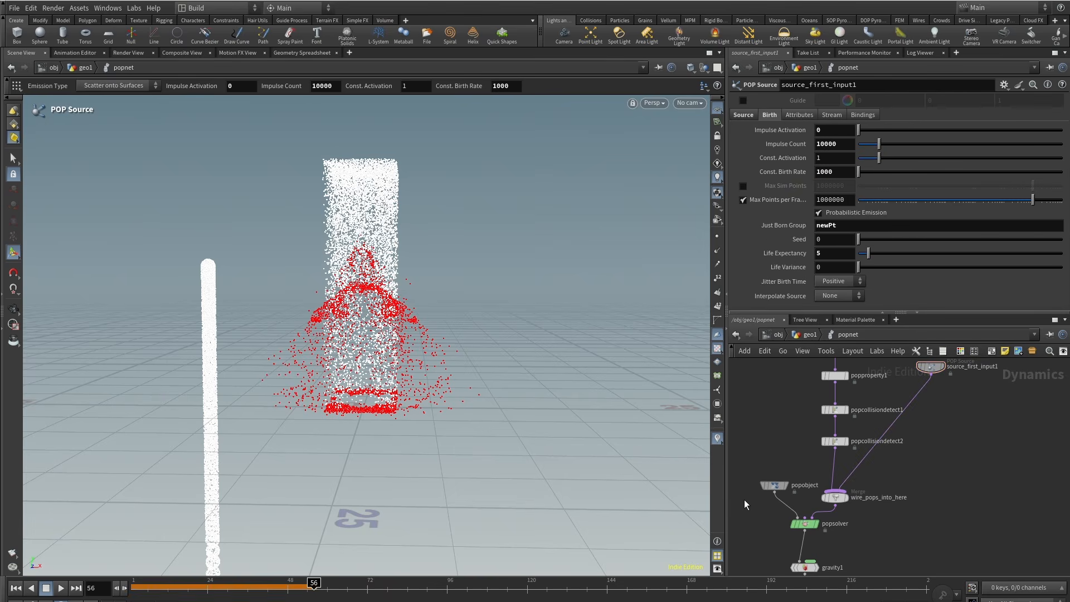
{"action": "left_click", "coordinate": [132, 589]}
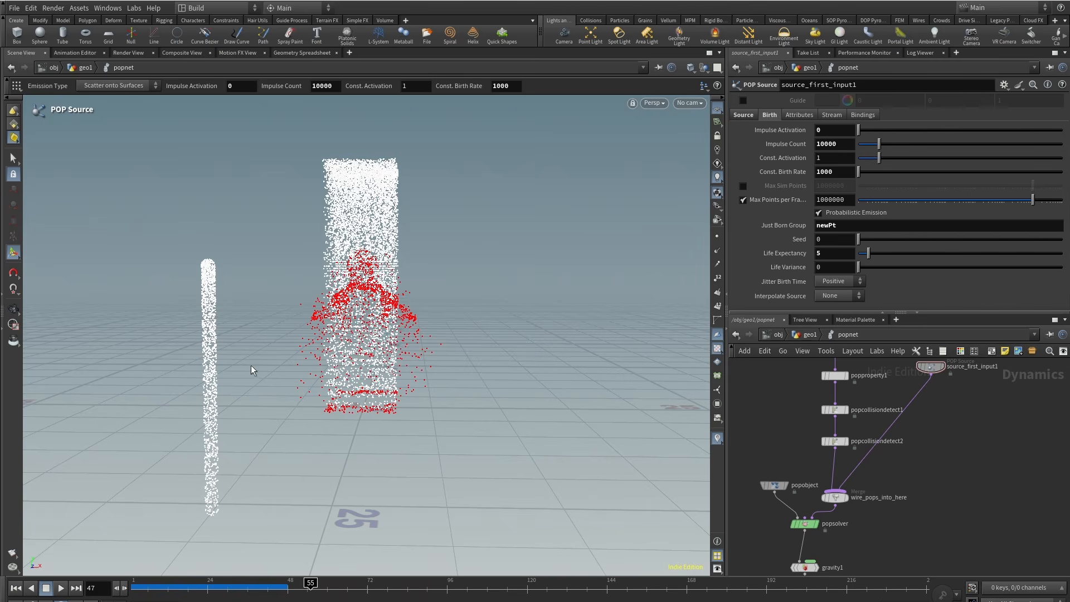
{"action": "left_click_drag", "start_coordinate": [253, 370], "coordinate": [216, 344], "text": "alt"}
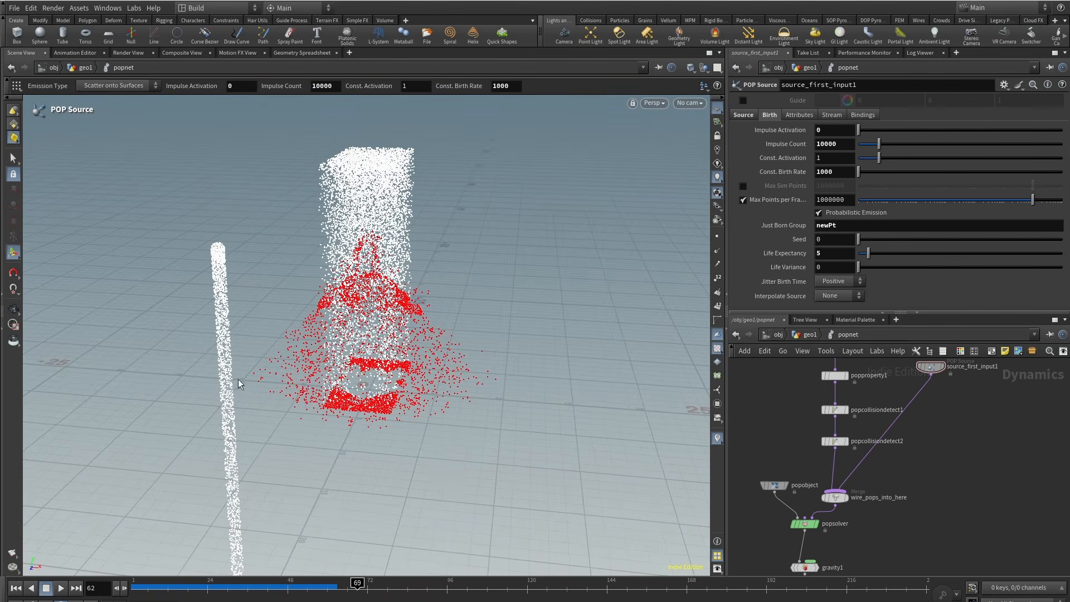
In geo1, show box1 as a template and inspect where the sphere's particle stream passes through the floor.
{"action": "left_click", "coordinate": [809, 334]}
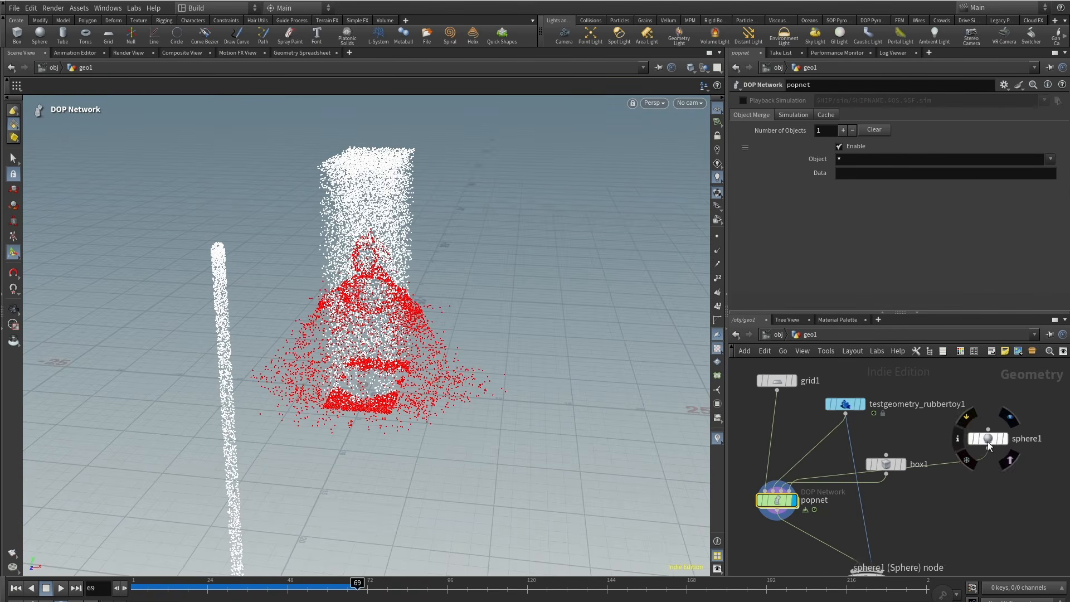
{"action": "mouse_move", "coordinate": [895, 468]}
{"action": "left_click", "coordinate": [907, 486]}
{"action": "left_click_drag", "start_coordinate": [258, 371], "coordinate": [197, 360], "text": "alt"}
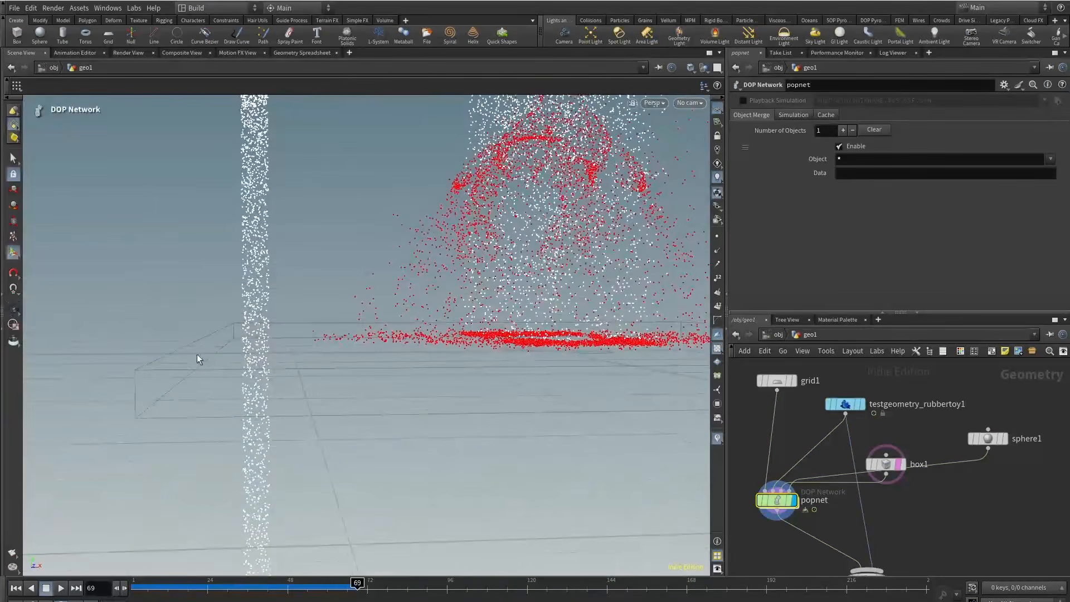
{"action": "right_click_drag", "start_coordinate": [254, 245], "coordinate": [277, 399], "text": "alt"}
{"action": "middle_click_drag", "start_coordinate": [277, 399], "coordinate": [179, 458], "text": "alt"}
{"action": "left_click_drag", "start_coordinate": [178, 458], "coordinate": [223, 530], "text": "alt"}
Inside popnet, take popcollisiondetect2 out of the chain below popcollisiondetect1 and wire it separately into the wire_pops_into_here merge.
{"action": "middle_click_drag", "start_coordinate": [926, 507], "coordinate": [962, 464]}
{"action": "double_click", "coordinate": [814, 459]}
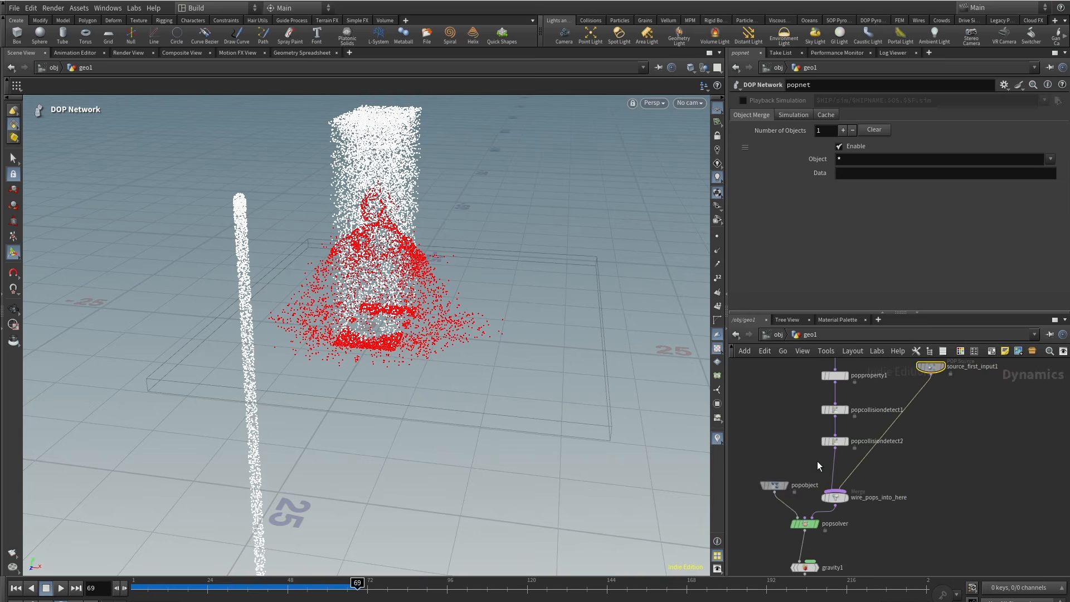
{"action": "mouse_move", "coordinate": [779, 428]}
{"action": "left_mouse_down"}
{"action": "mouse_move", "coordinate": [845, 469]}
{"action": "mouse_move", "coordinate": [766, 424]}
{"action": "left_mouse_up"}
{"action": "mouse_move", "coordinate": [820, 474]}
{"action": "left_mouse_down"}
{"action": "mouse_move", "coordinate": [937, 487]}
{"action": "mouse_move", "coordinate": [829, 519]}
{"action": "left_mouse_up"}
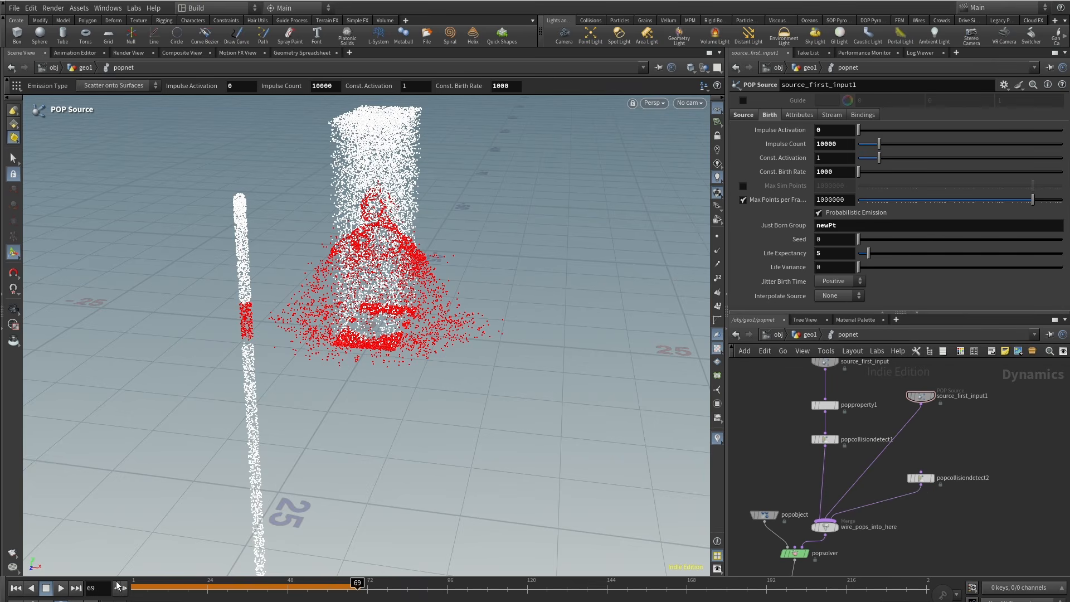
Replay the simulation from frame 1, go back to frame 76 and examine both particle streams' collisions with the floor.
{"action": "left_click", "coordinate": [134, 587]}
{"action": "left_click", "coordinate": [60, 588]}
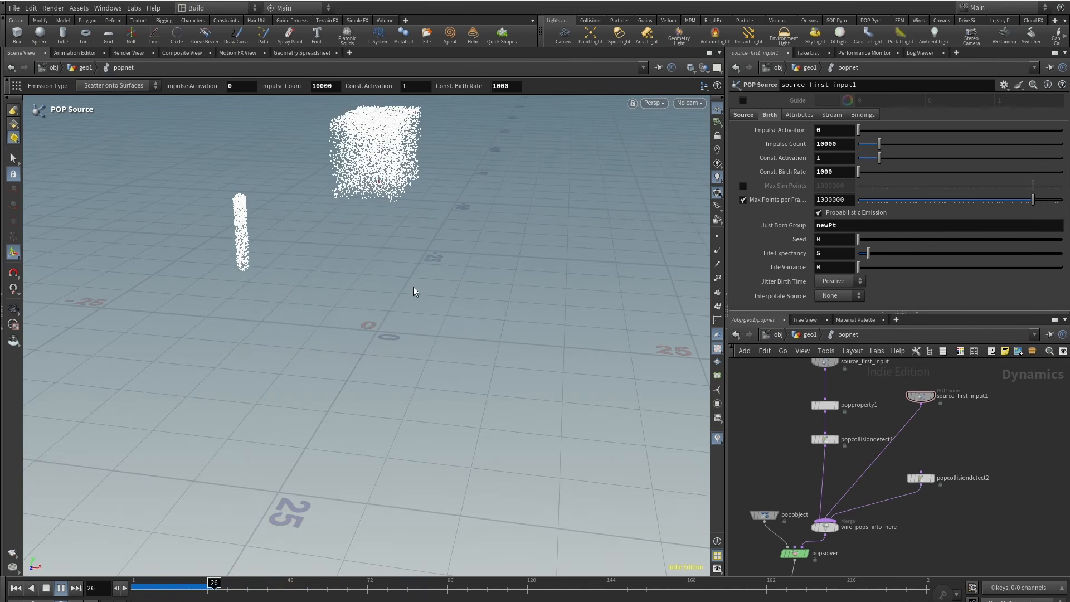
{"action": "key", "text": "Escape"}
{"action": "mouse_move", "coordinate": [409, 285]}
{"action": "left_mouse_down"}
{"action": "mouse_move", "coordinate": [316, 260]}
{"action": "mouse_move", "coordinate": [413, 274]}
{"action": "left_mouse_up"}
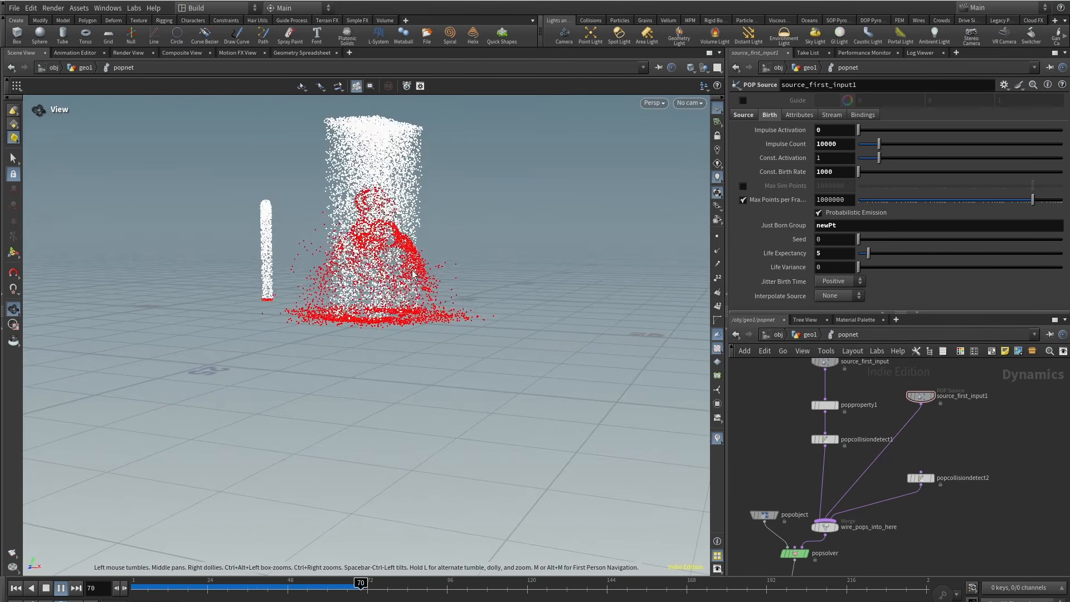
{"action": "key", "text": "Return"}
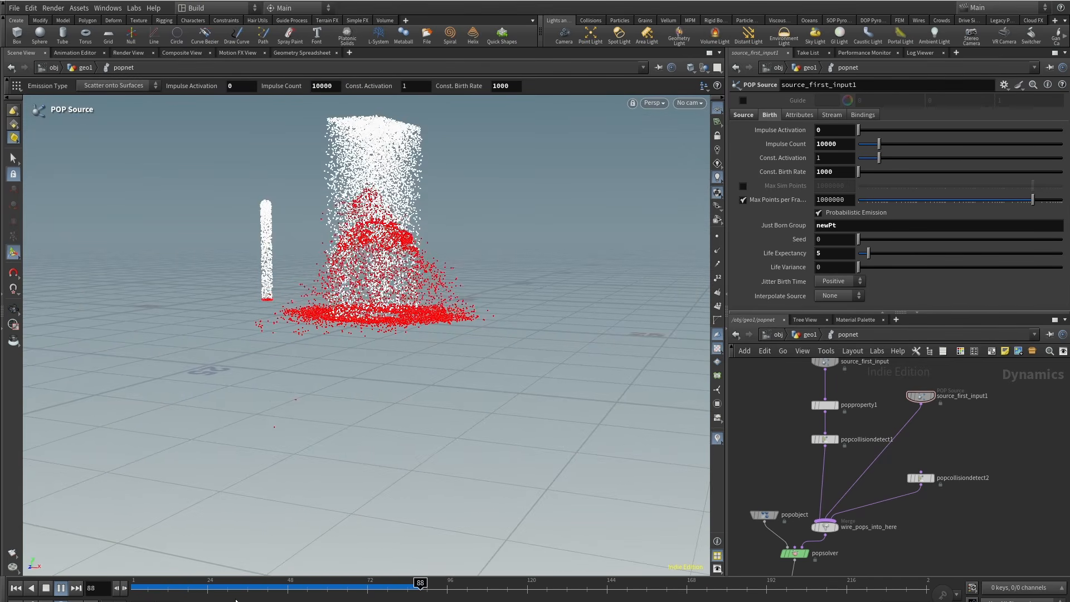
{"action": "left_click", "coordinate": [383, 588]}
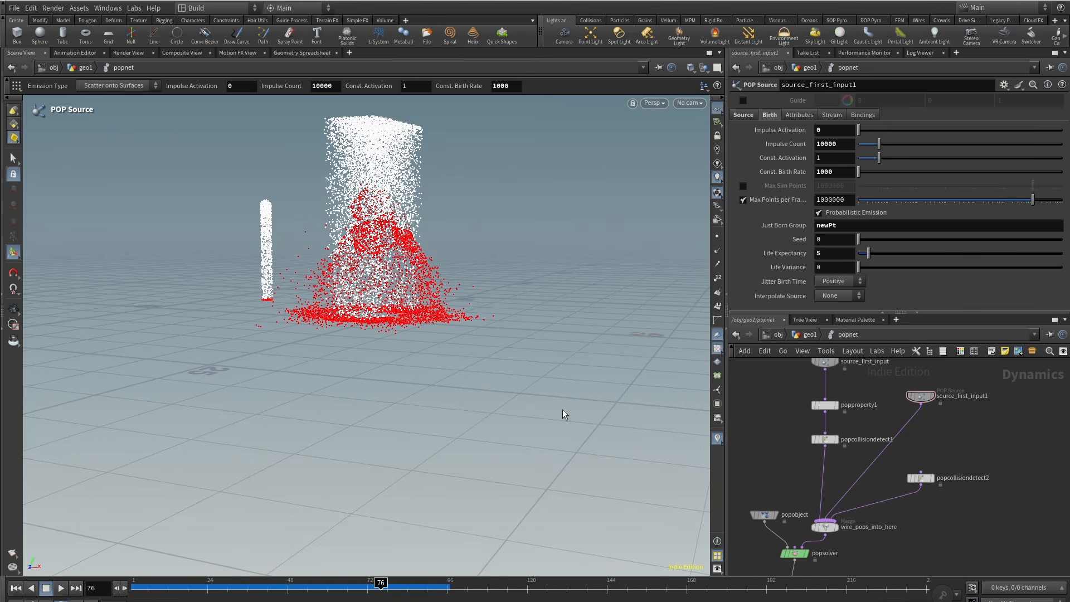
{"action": "middle_click_drag", "start_coordinate": [336, 249], "coordinate": [353, 300], "text": "alt"}
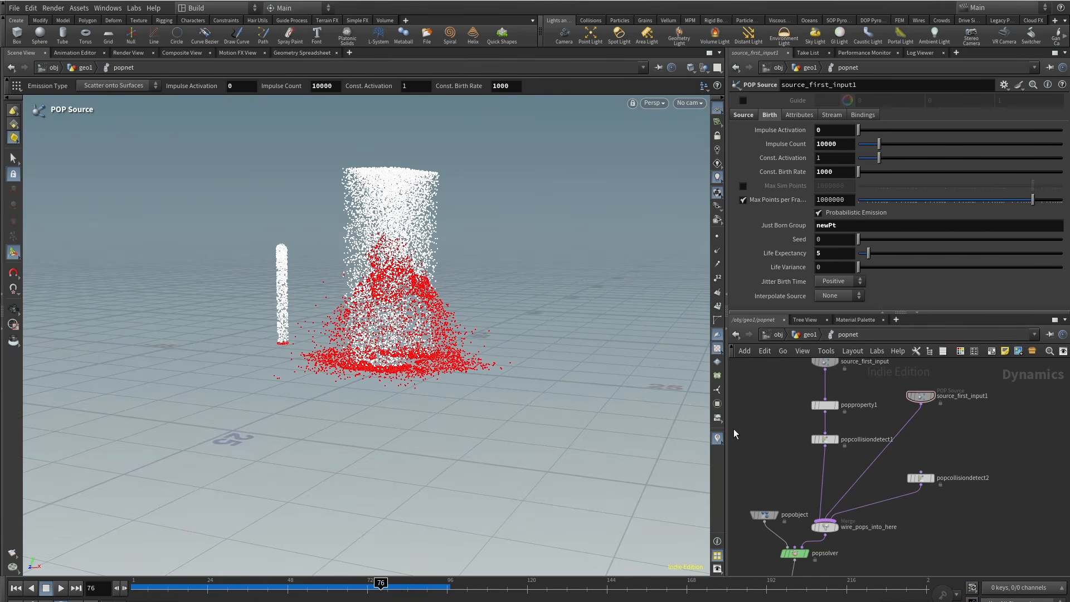
{"action": "middle_click_drag", "start_coordinate": [785, 400], "coordinate": [782, 415]}
{"action": "scroll", "coordinate": [818, 420], "scroll_direction": "down", "scroll_amount": 3}
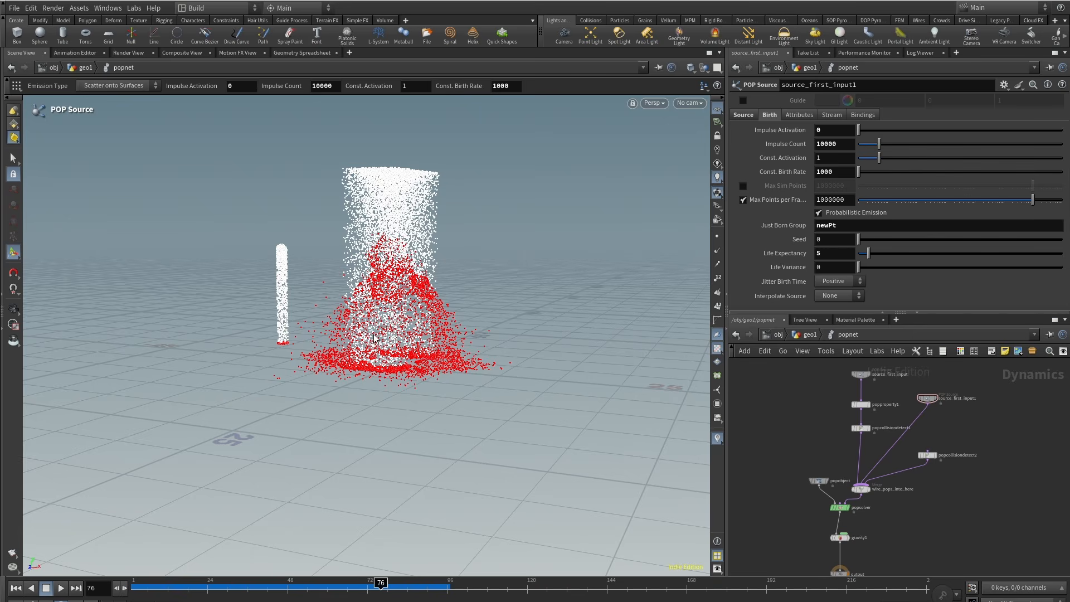
Delete source_first_input1 and popcollisiondetect2 from the popnet network.
{"action": "middle_click_drag", "start_coordinate": [402, 237], "coordinate": [400, 263], "text": "alt"}
{"action": "key", "text": "Return"}
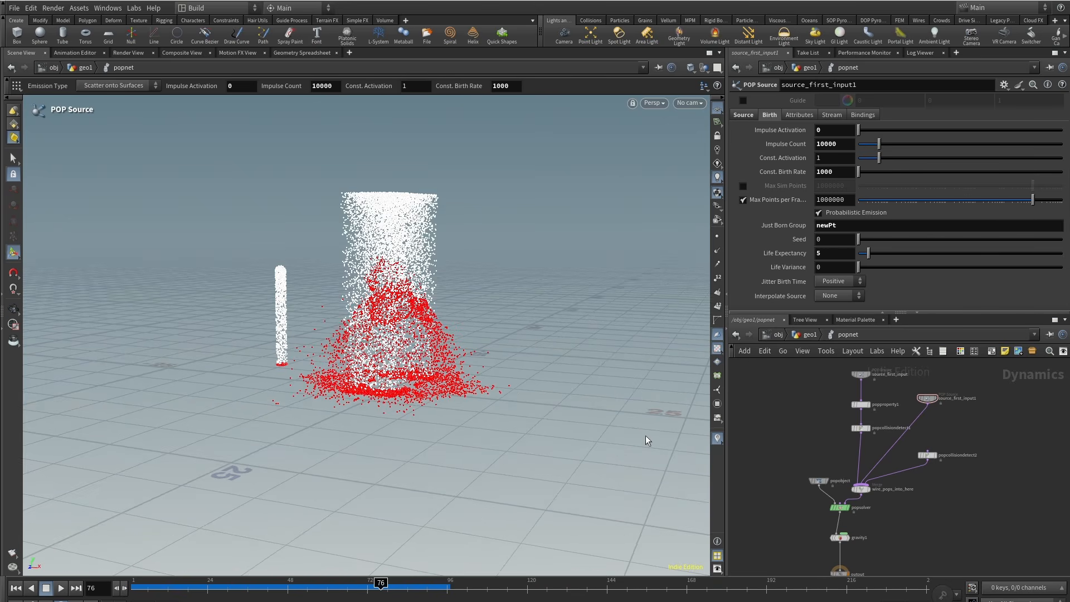
{"action": "middle_click_drag", "start_coordinate": [944, 526], "coordinate": [944, 517]}
{"action": "middle_click_drag", "start_coordinate": [878, 566], "coordinate": [878, 524]}
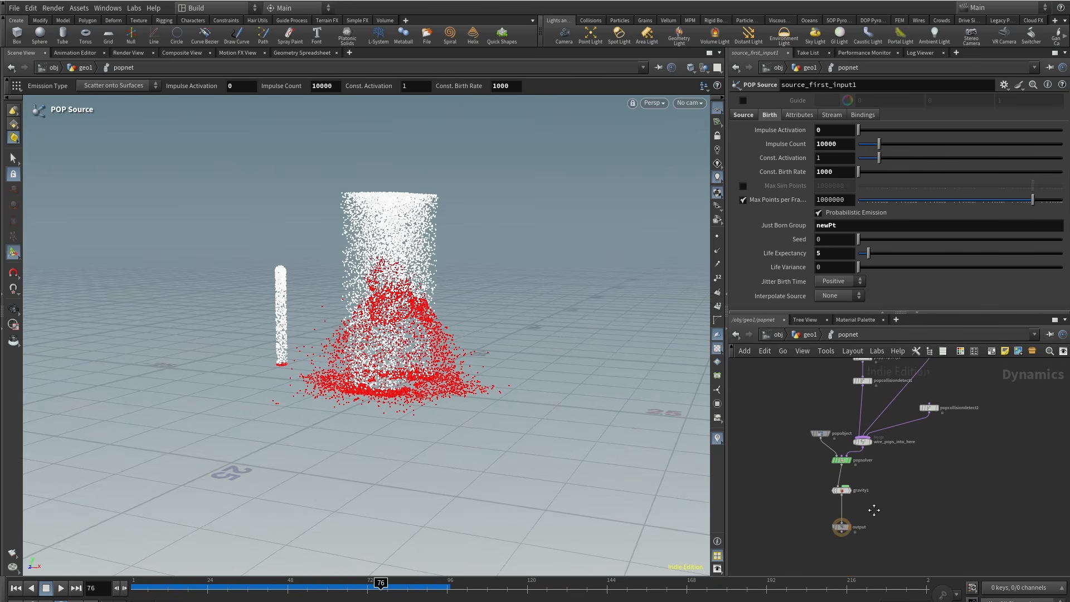
{"action": "left_click_drag", "start_coordinate": [379, 306], "coordinate": [353, 328], "text": "alt"}
{"action": "middle_click_drag", "start_coordinate": [949, 457], "coordinate": [913, 527]}
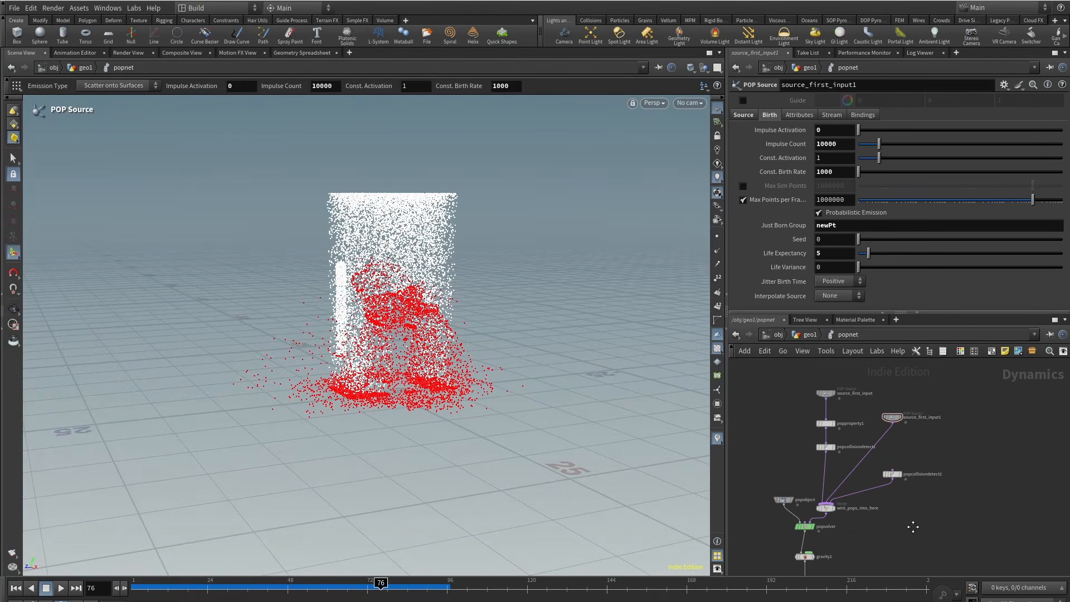
{"action": "left_click_drag", "start_coordinate": [885, 422], "coordinate": [891, 400]}
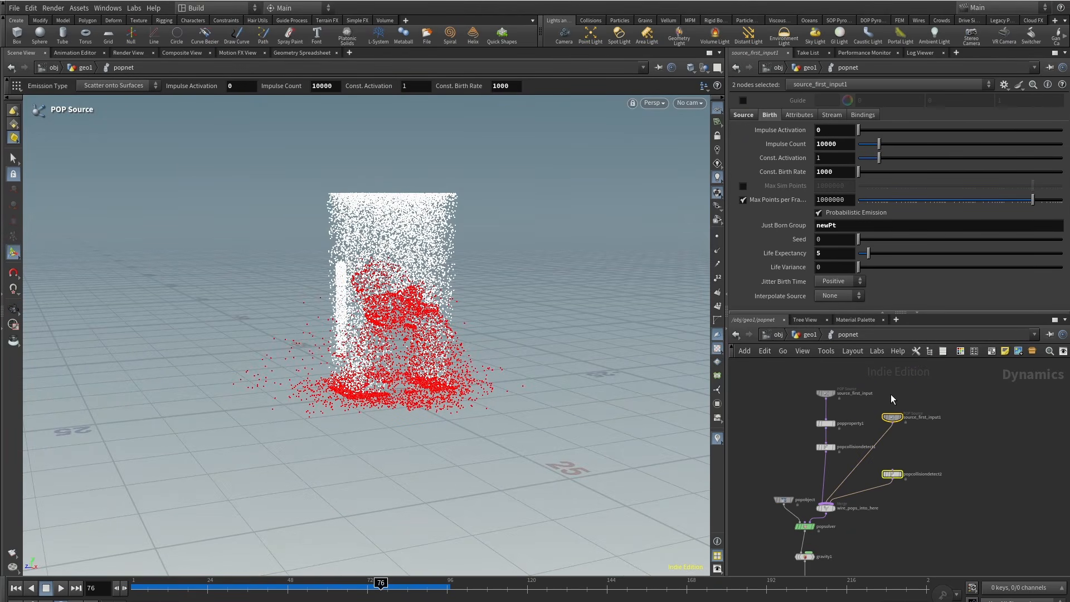
{"action": "key", "text": "Delete"}
Bypass popproperty1, delete popcollisiondetect1 and resimulate the grid particles to frame 62.
{"action": "scroll", "coordinate": [794, 424], "scroll_direction": "up", "scroll_amount": 3}
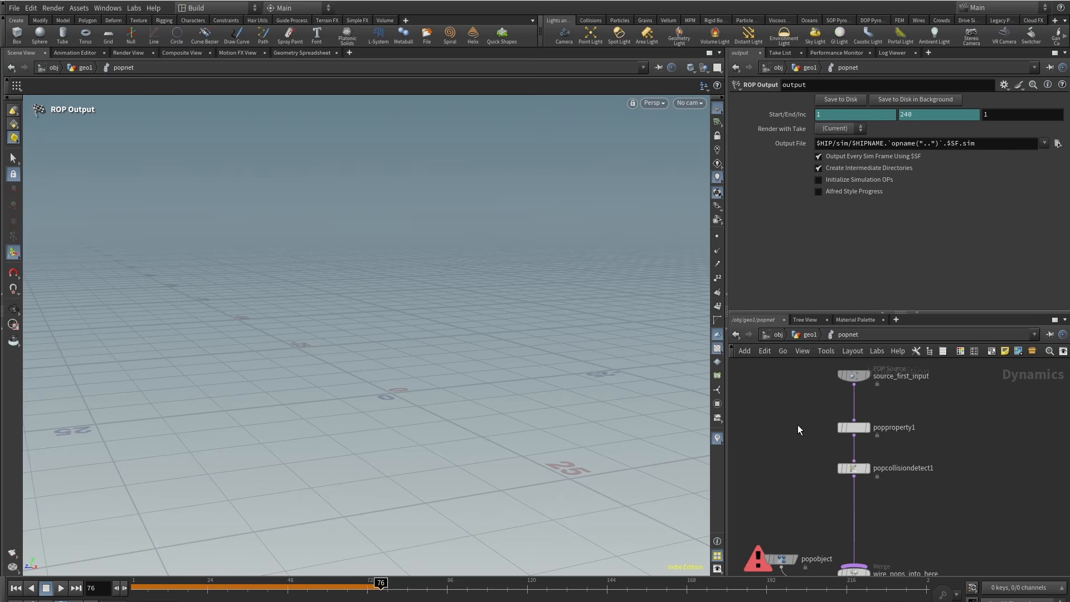
{"action": "left_click", "coordinate": [840, 428]}
{"action": "left_click_drag", "start_coordinate": [765, 451], "coordinate": [994, 521]}
{"action": "key", "text": "Delete"}
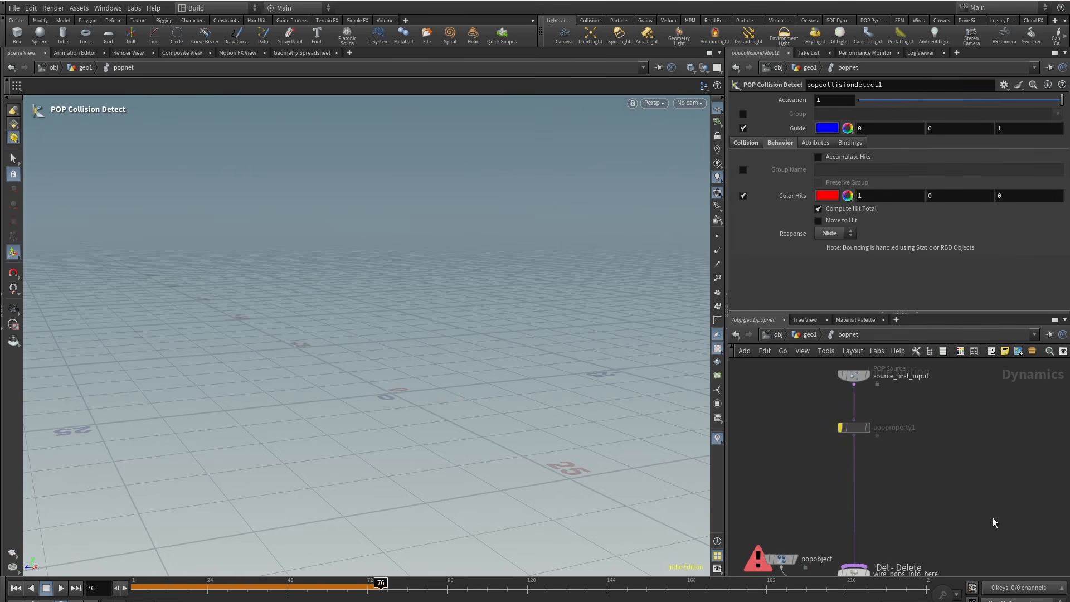
{"action": "left_click_drag", "start_coordinate": [142, 592], "coordinate": [386, 592]}
Spread gravity1 and output apart and insert a Merge node on the wire between them.
{"action": "middle_click_drag", "start_coordinate": [851, 526], "coordinate": [874, 402]}
{"action": "middle_click_drag", "start_coordinate": [938, 525], "coordinate": [963, 410]}
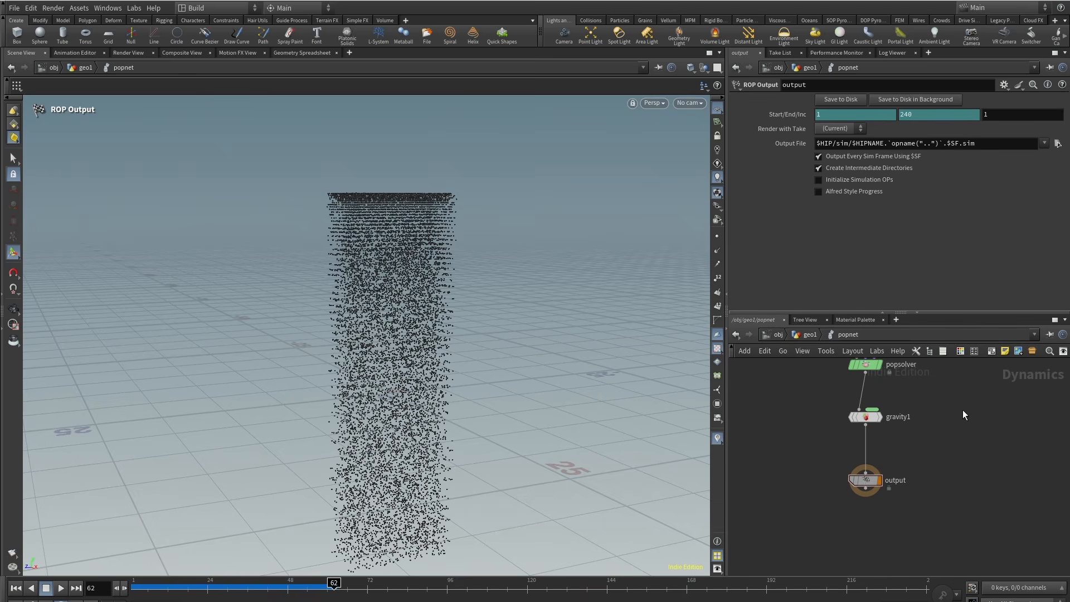
{"action": "left_click_drag", "start_coordinate": [873, 419], "coordinate": [873, 405]}
{"action": "left_click_drag", "start_coordinate": [870, 485], "coordinate": [870, 504]}
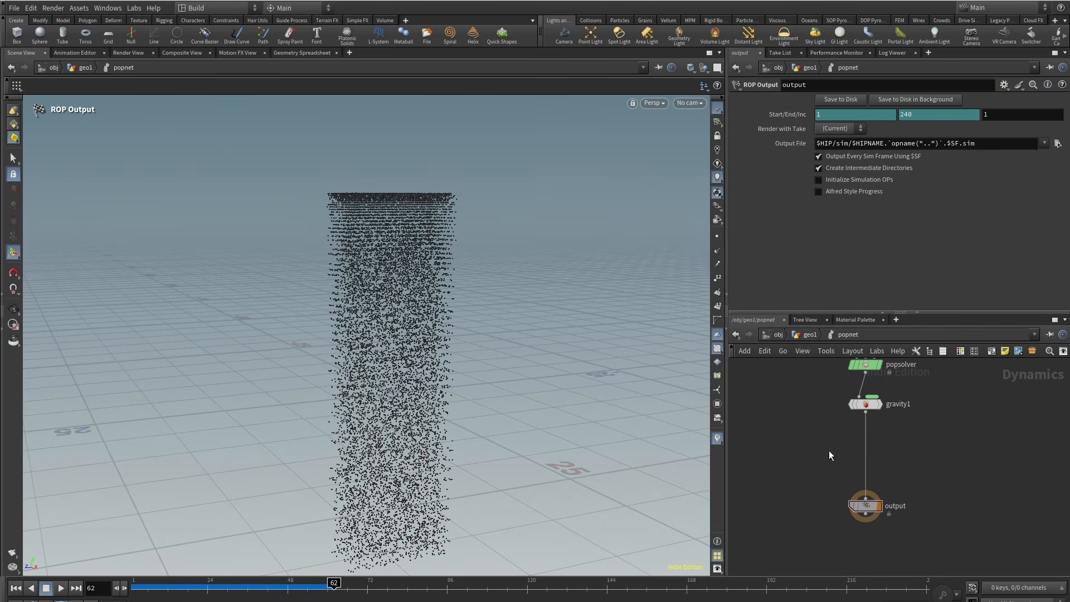
{"action": "key", "text": "Tab"}
{"action": "type", "text": "merg"}
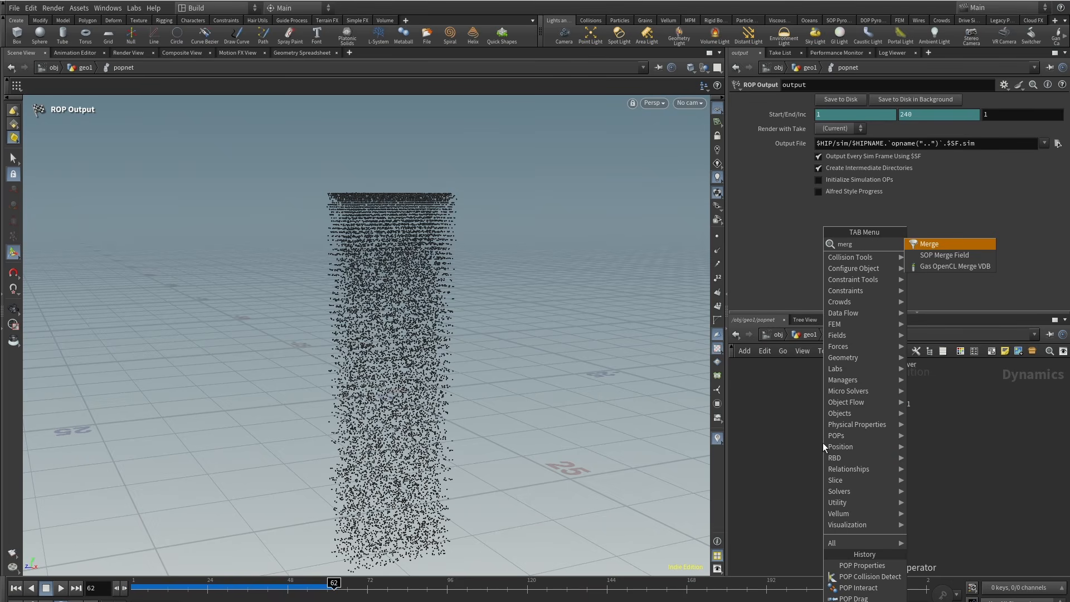
{"action": "left_click", "coordinate": [929, 243]}
{"action": "left_click", "coordinate": [872, 450]}
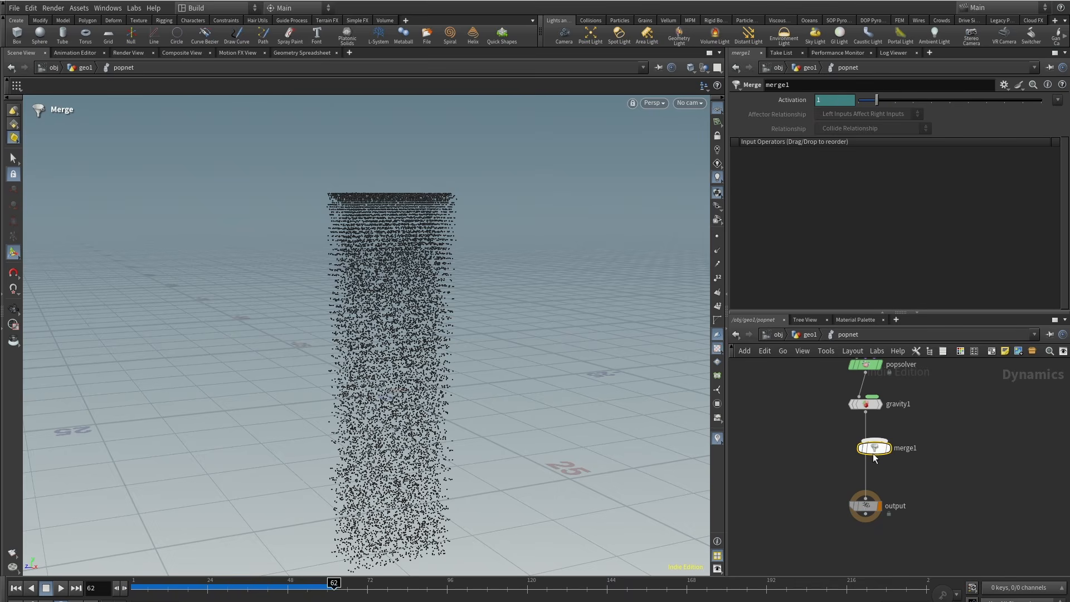
Add a Static Object node beside gravity1 and wire its output into merge1.
{"action": "middle_click_drag", "start_coordinate": [735, 396], "coordinate": [783, 423]}
{"action": "key", "text": "Tab"}
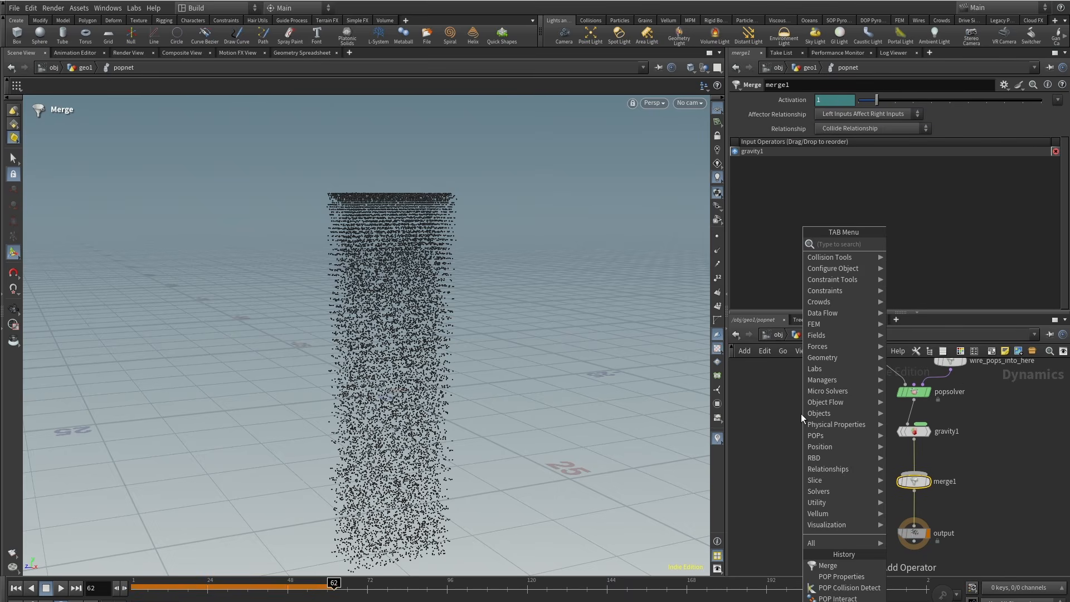
{"action": "type", "text": "stat"}
{"action": "left_click", "coordinate": [948, 244]}
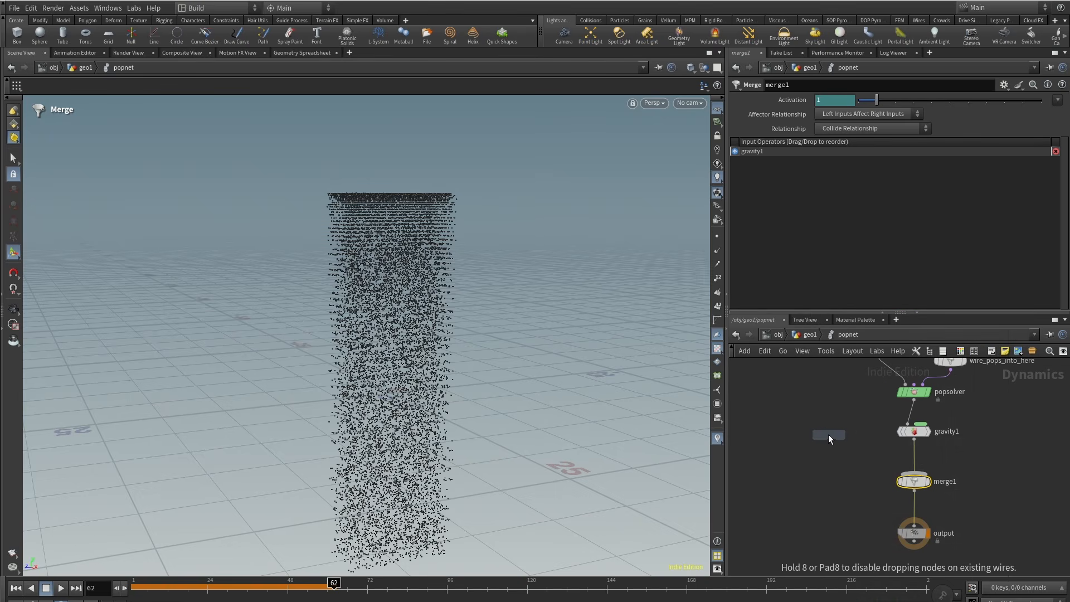
{"action": "left_click", "coordinate": [785, 443]}
{"action": "left_click", "coordinate": [782, 440]}
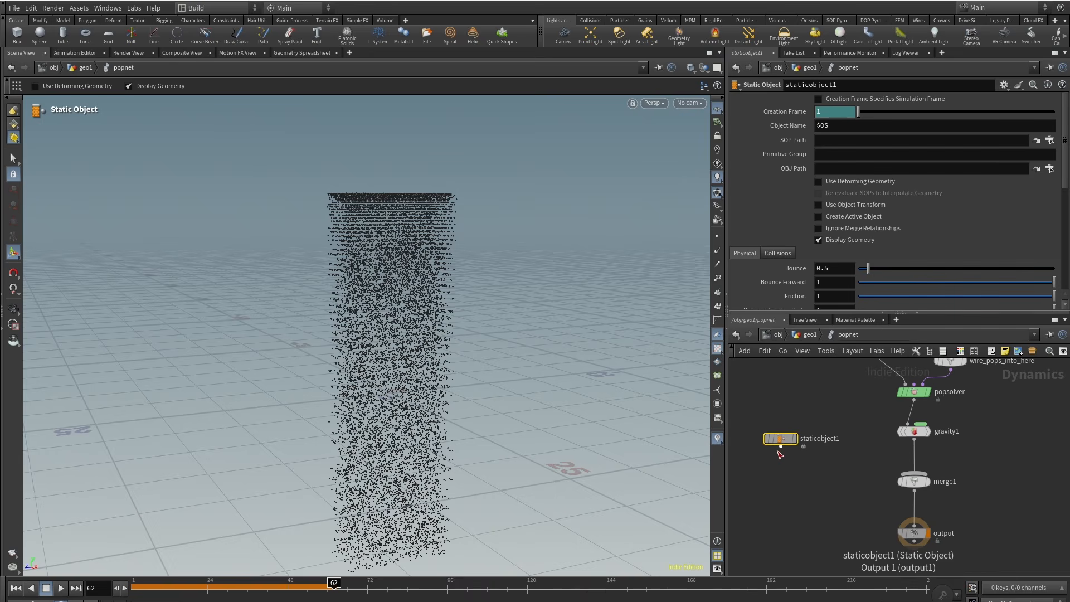
{"action": "mouse_move", "coordinate": [781, 446]}
{"action": "left_mouse_down"}
{"action": "mouse_move", "coordinate": [921, 458]}
{"action": "mouse_move", "coordinate": [781, 444]}
{"action": "left_mouse_up"}
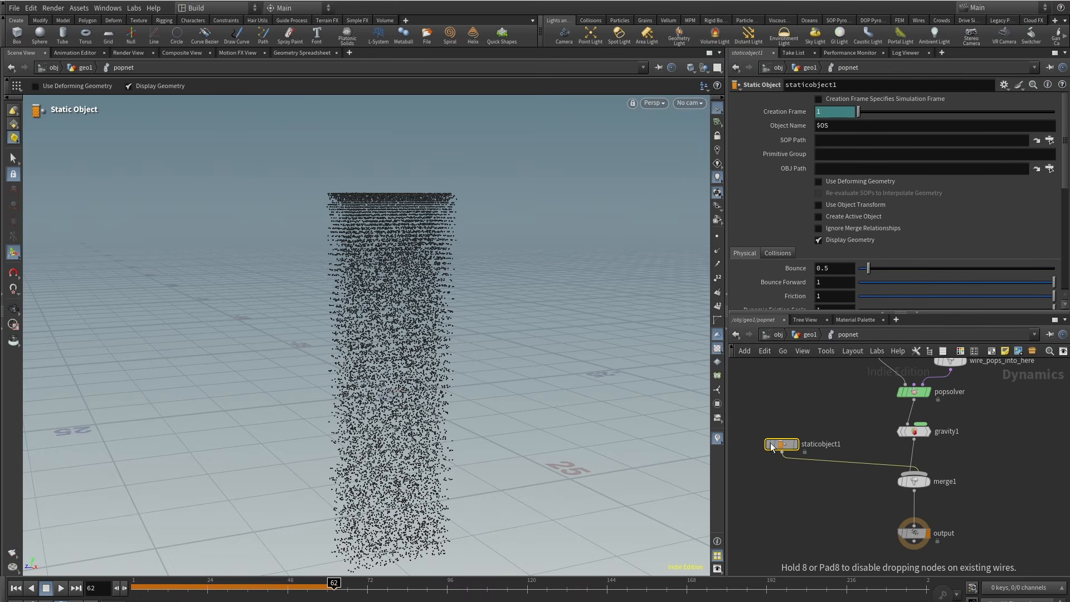
In merge1, move staticobject1 above gravity1, set the Affector Relationship to Mutual and return to frame 1.
{"action": "left_click", "coordinate": [913, 483]}
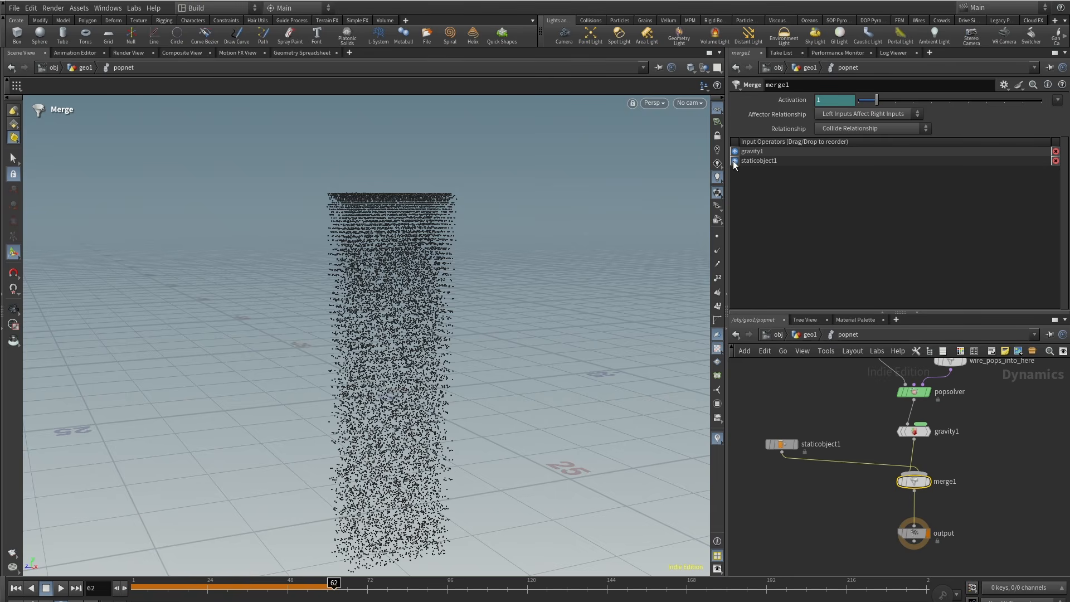
{"action": "left_click_drag", "start_coordinate": [735, 161], "coordinate": [735, 152]}
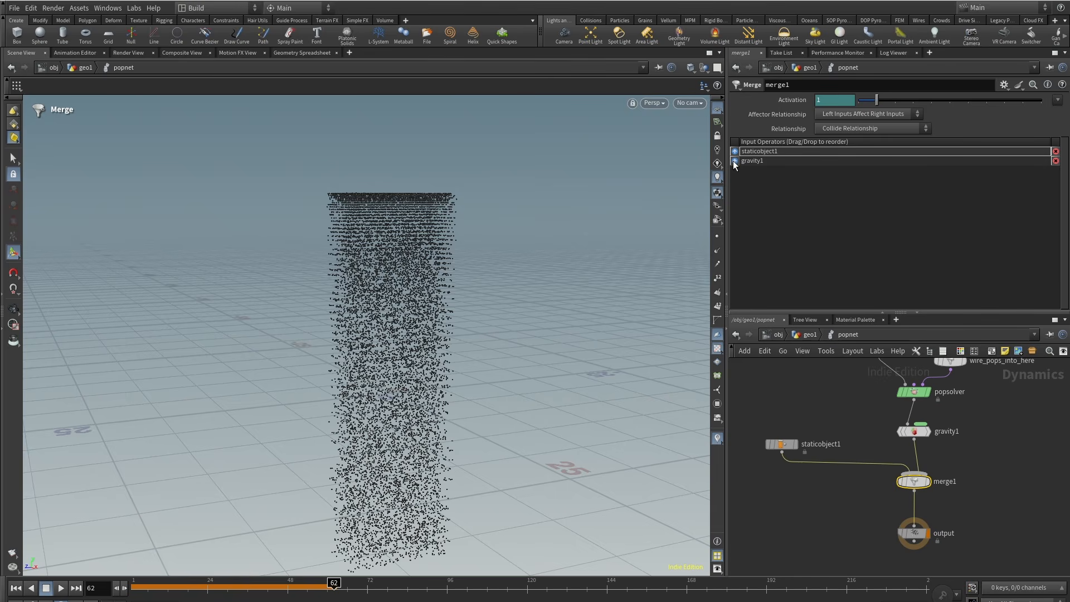
{"action": "left_click", "coordinate": [899, 115]}
{"action": "left_click", "coordinate": [871, 151]}
{"action": "left_click_drag", "start_coordinate": [132, 583], "coordinate": [72, 535]}
Select staticobject1, go up to geo1, and display and frame testgeometry_rubbertoy1.
{"action": "middle_click_drag", "start_coordinate": [844, 520], "coordinate": [886, 508]}
{"action": "scroll", "coordinate": [870, 504], "scroll_direction": "down", "scroll_amount": 4}
{"action": "middle_click_drag", "start_coordinate": [807, 389], "coordinate": [804, 440]}
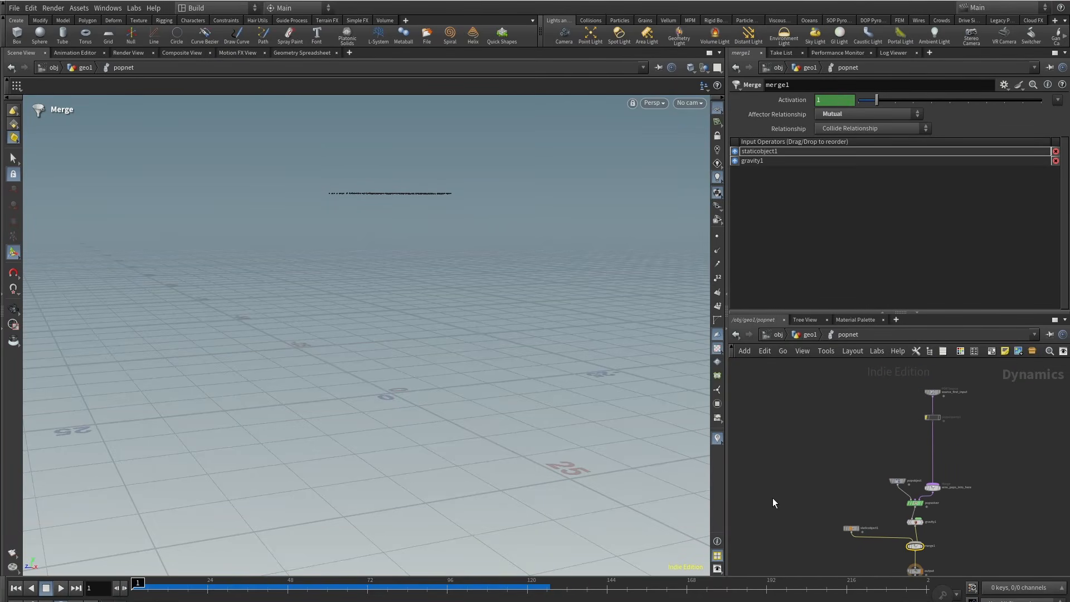
{"action": "middle_click_drag", "start_coordinate": [759, 515], "coordinate": [735, 465]}
{"action": "scroll", "coordinate": [956, 520], "scroll_direction": "up", "scroll_amount": 5}
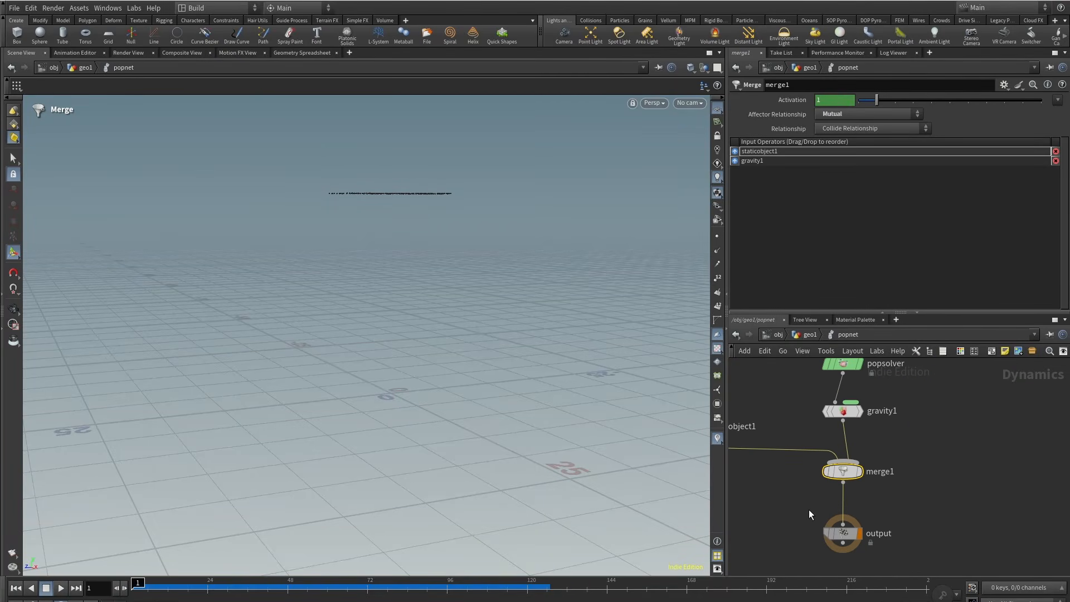
{"action": "middle_click_drag", "start_coordinate": [768, 508], "coordinate": [818, 511]}
{"action": "scroll", "coordinate": [823, 510], "scroll_direction": "down", "scroll_amount": 3}
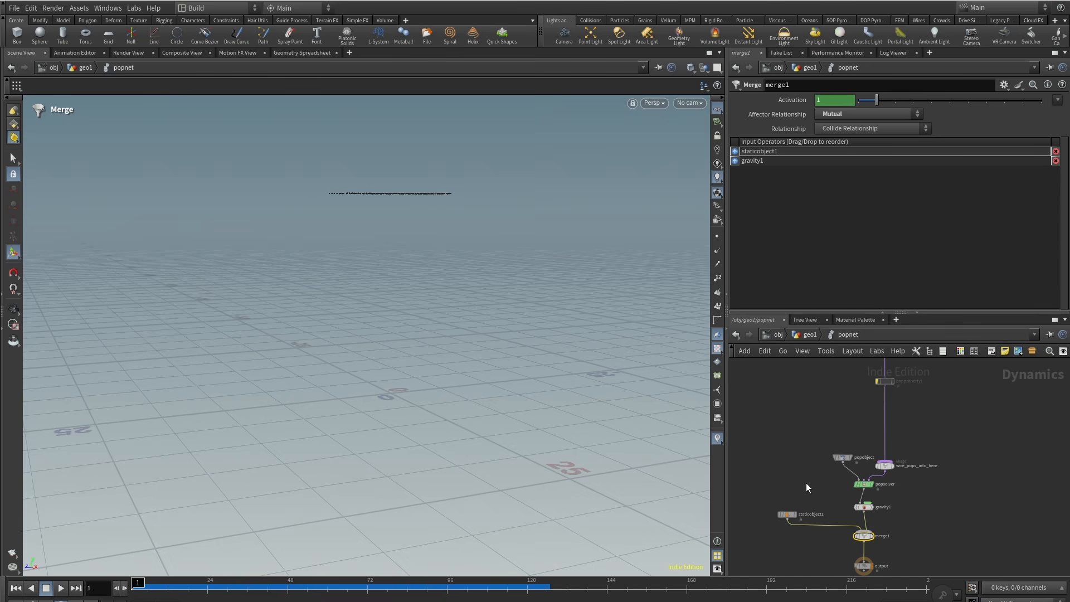
{"action": "left_click", "coordinate": [787, 514]}
{"action": "key", "text": "u"}
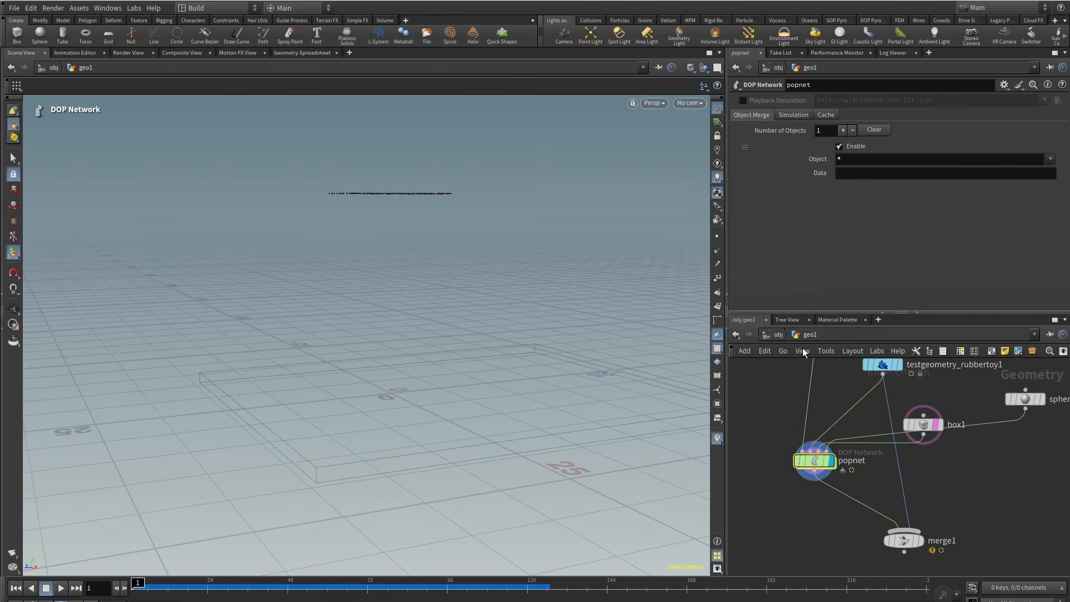
{"action": "left_click", "coordinate": [870, 397]}
{"action": "key", "text": "f"}
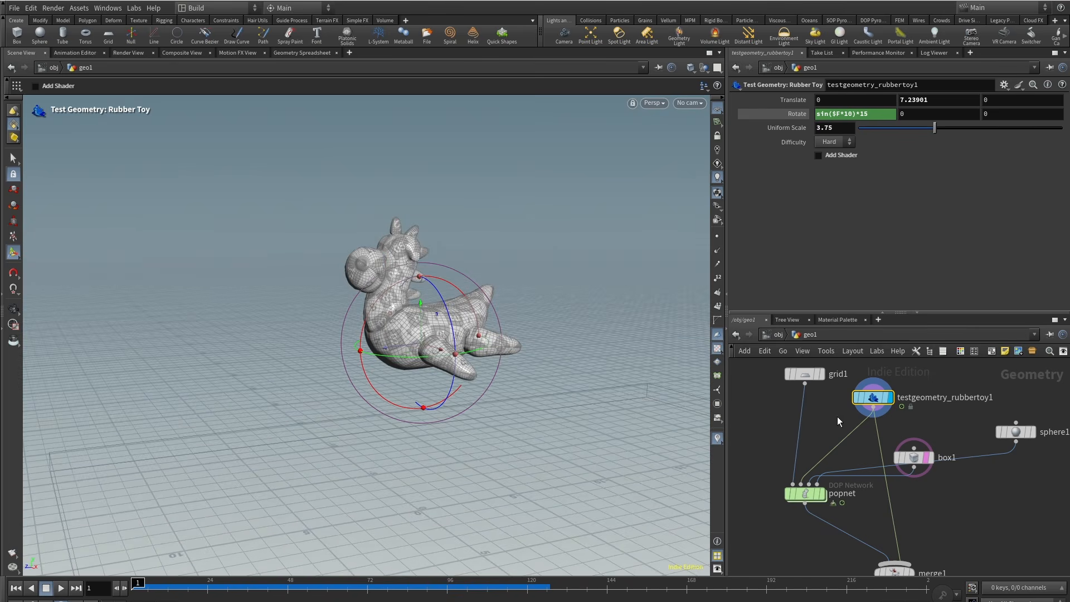
Back inside popnet, set staticobject1's SOP Path to /obj/geo1/testgeometry_rubbertoy1.
{"action": "double_click", "coordinate": [804, 494]}
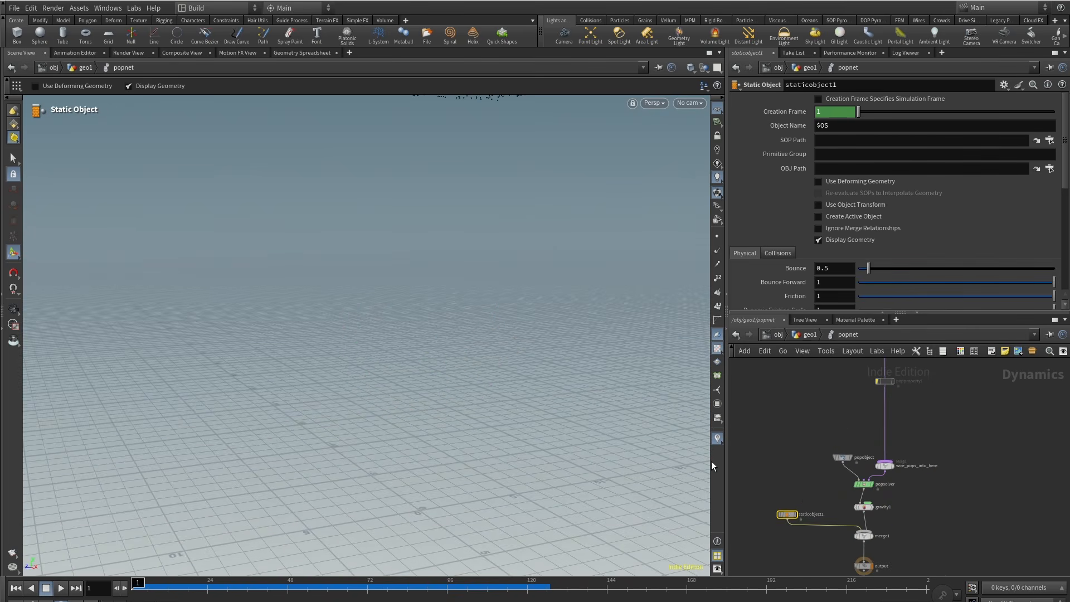
{"action": "left_click", "coordinate": [819, 138]}
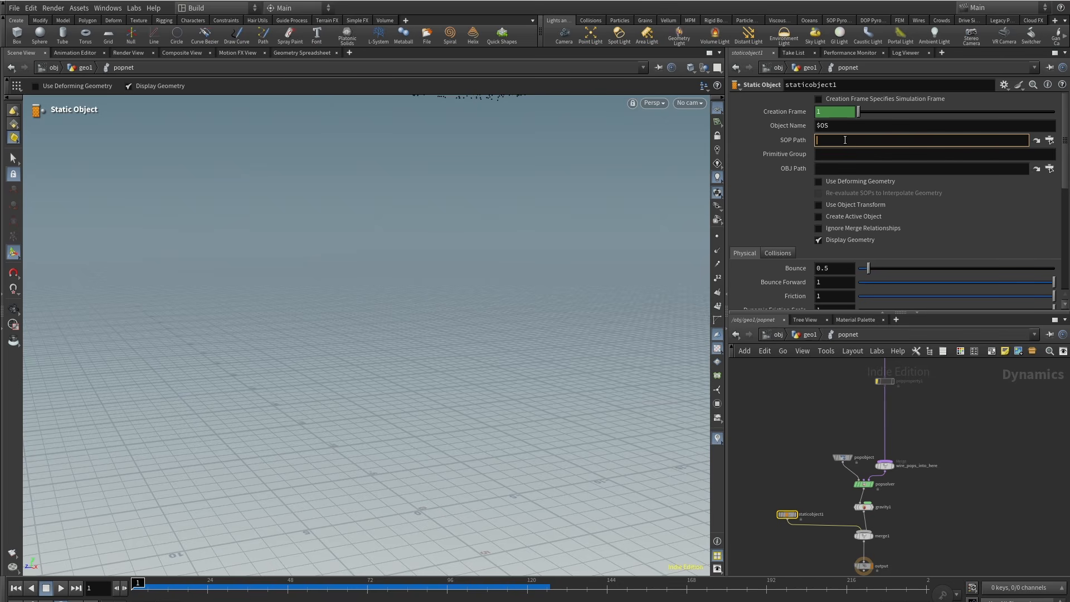
{"action": "type", "text": "/obj/geo1/testgeometry_rubbertoy1"}
{"action": "key", "text": "Return"}
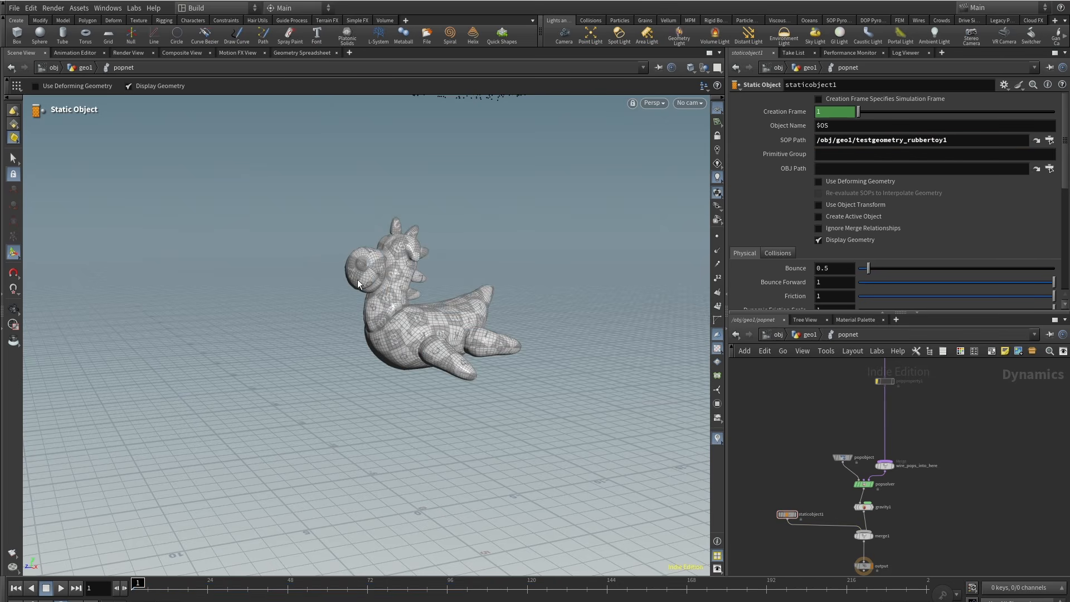
Inspect the static toy below the particles and, from geo1, scrub the timeline to examine the rubber toy's rocking motion.
{"action": "left_click_drag", "start_coordinate": [357, 280], "coordinate": [454, 282], "text": "alt"}
{"action": "right_click_drag", "start_coordinate": [454, 282], "coordinate": [400, 323], "text": "alt"}
{"action": "middle_click_drag", "start_coordinate": [507, 244], "coordinate": [465, 313], "text": "alt"}
{"action": "left_click_drag", "start_coordinate": [363, 256], "coordinate": [393, 276], "text": "alt"}
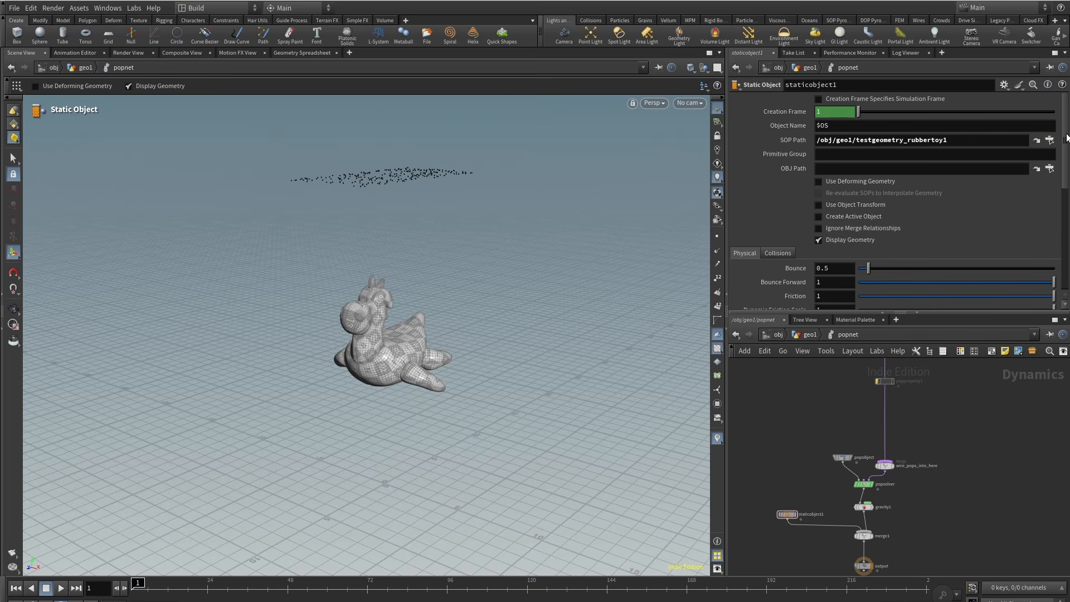
{"action": "left_click_drag", "start_coordinate": [1067, 137], "coordinate": [1066, 161]}
{"action": "key", "text": "u"}
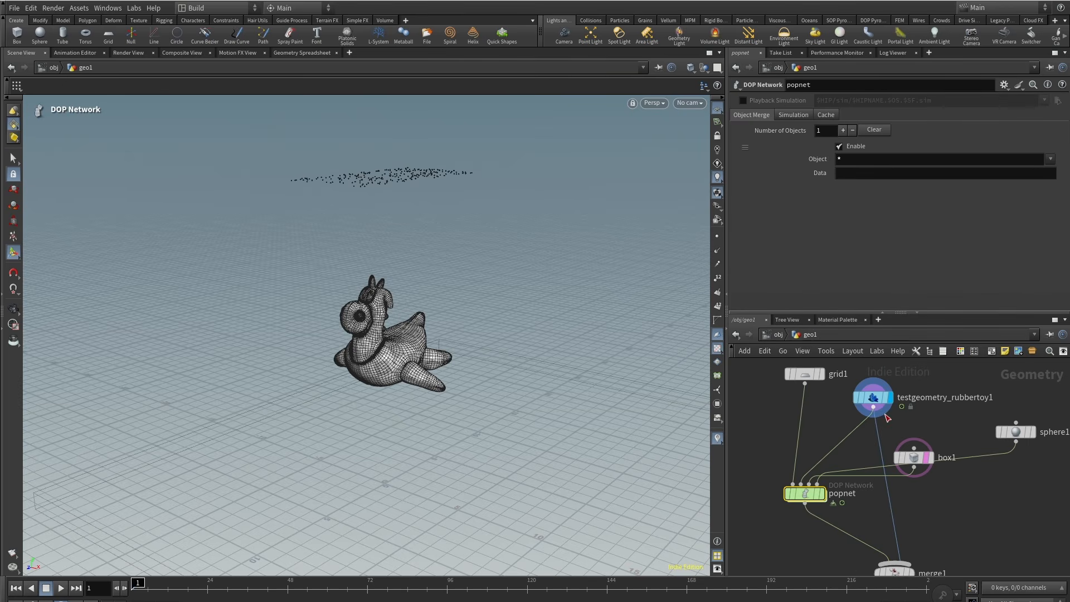
{"action": "left_click", "coordinate": [881, 398]}
{"action": "left_click_drag", "start_coordinate": [136, 583], "coordinate": [320, 584]}
{"action": "left_click_drag", "start_coordinate": [463, 436], "coordinate": [393, 405], "text": "alt"}
{"action": "left_click_drag", "start_coordinate": [141, 584], "coordinate": [227, 584]}
Inside popnet, enable Use Deforming Geometry on staticobject1 and resimulate to frame 158 to check the particle collisions.
{"action": "double_click", "coordinate": [806, 494]}
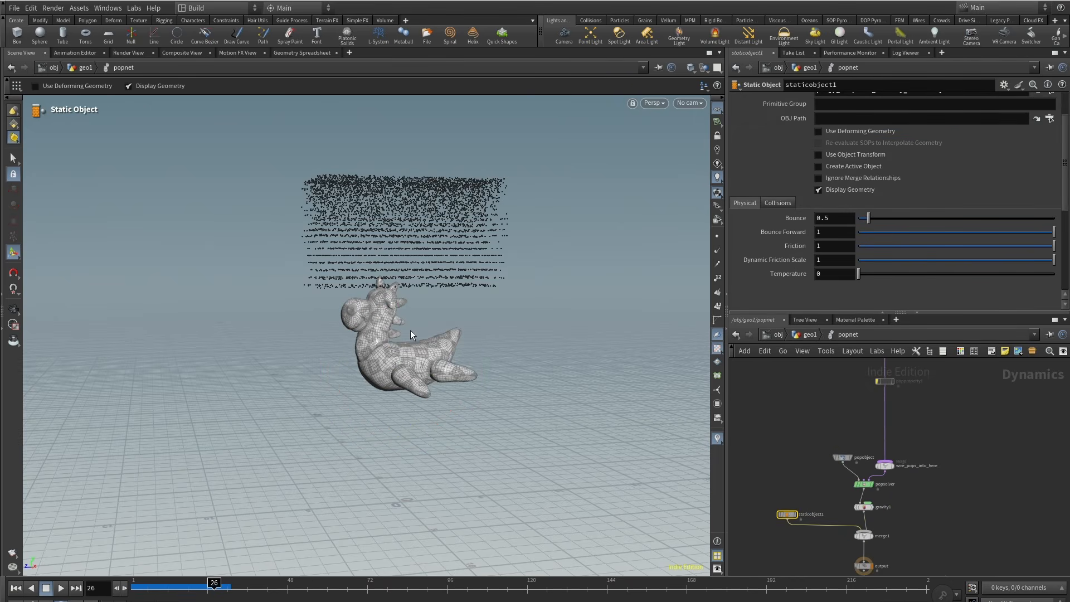
{"action": "left_click", "coordinate": [819, 132]}
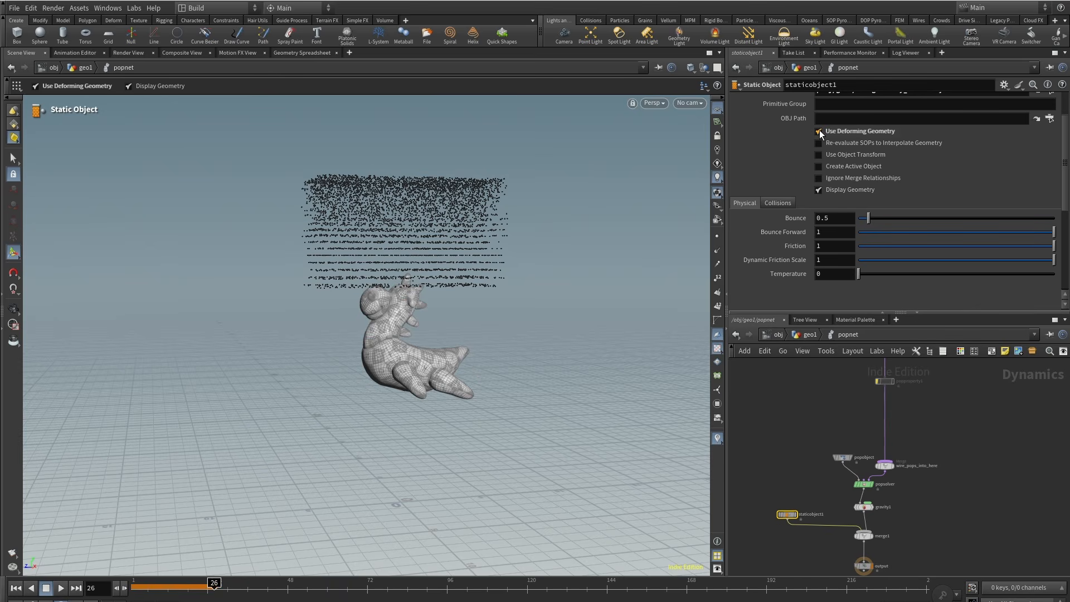
{"action": "left_click_drag", "start_coordinate": [136, 590], "coordinate": [431, 589]}
{"action": "left_click_drag", "start_coordinate": [399, 269], "coordinate": [385, 251], "text": "alt"}
{"action": "right_click_drag", "start_coordinate": [385, 251], "coordinate": [227, 251], "text": "alt"}
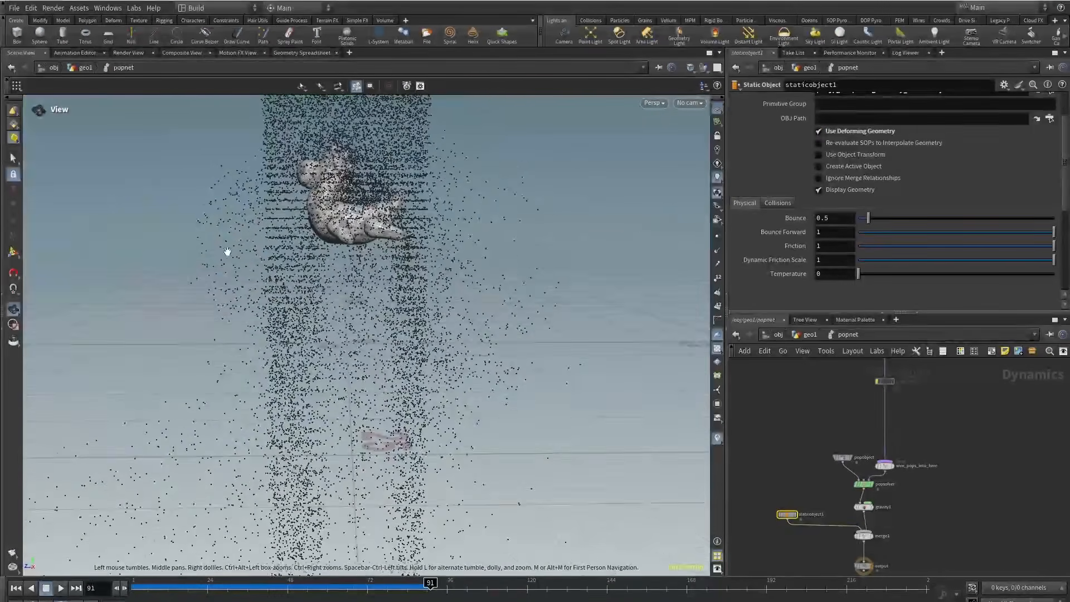
{"action": "left_click_drag", "start_coordinate": [226, 251], "coordinate": [273, 271], "text": "alt"}
{"action": "left_click_drag", "start_coordinate": [140, 588], "coordinate": [668, 560]}
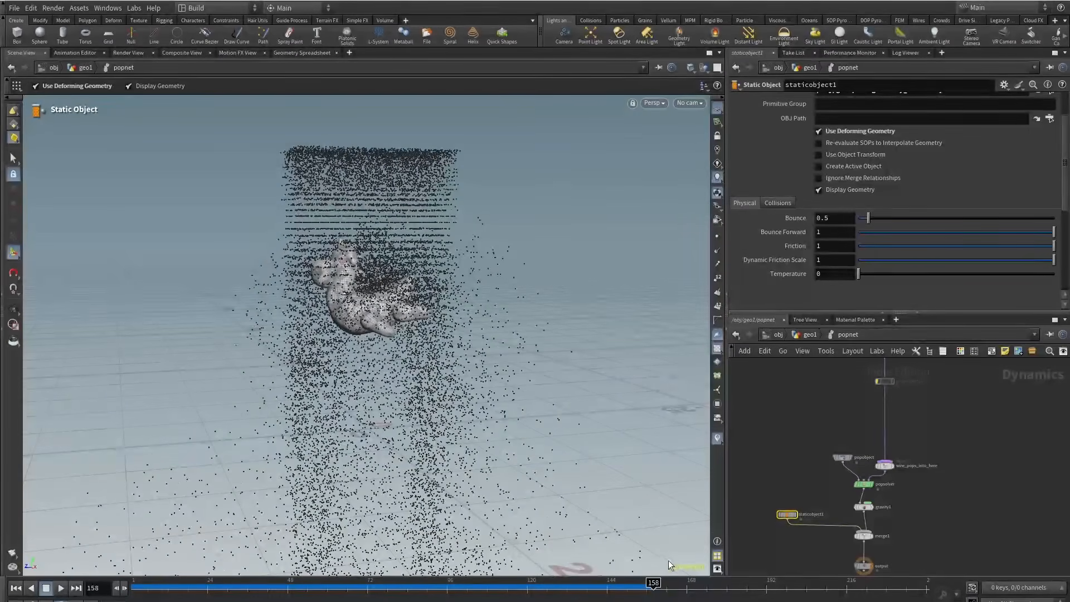
In staticobject1's RBD Solver collision settings, set Collision Detection to Use Surface Collisions and resimulate to frame 133.
{"action": "scroll", "coordinate": [886, 225], "scroll_direction": "up", "scroll_amount": 2}
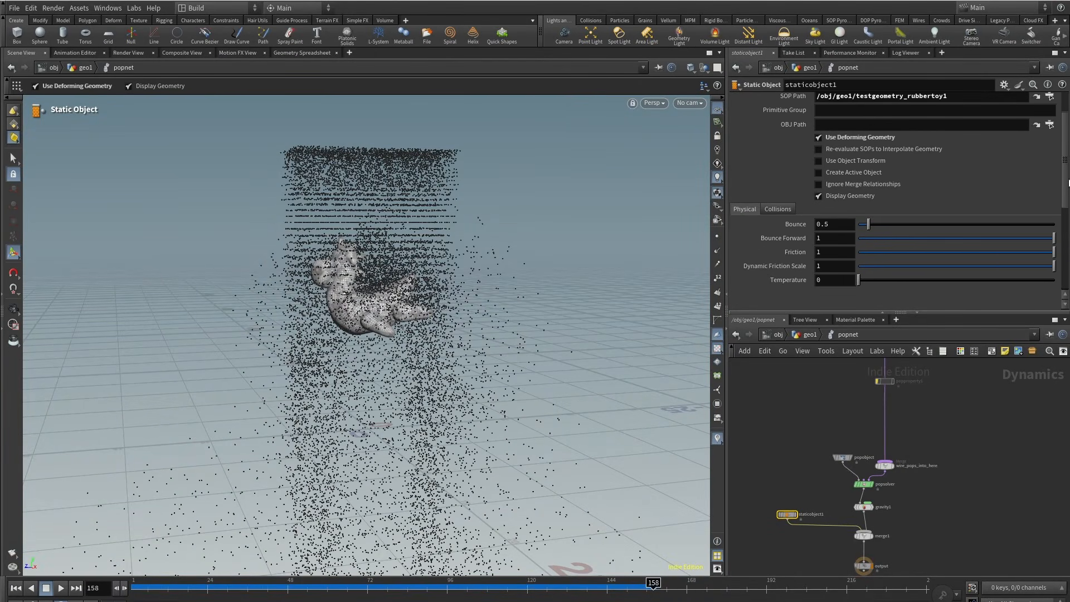
{"action": "left_click", "coordinate": [764, 221]}
{"action": "scroll", "coordinate": [770, 282], "scroll_direction": "down", "scroll_amount": 2}
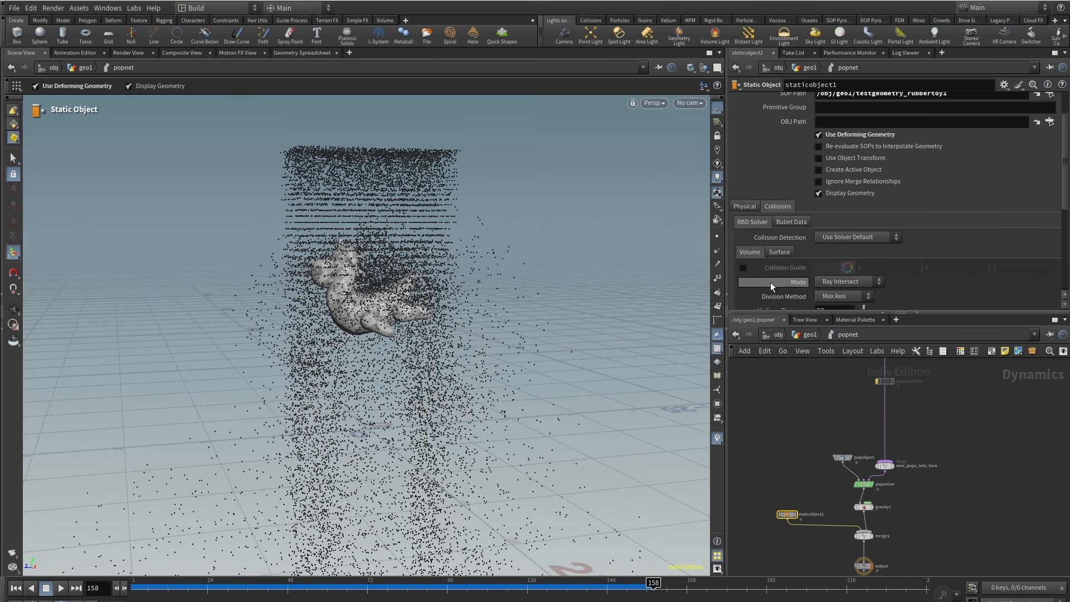
{"action": "scroll", "coordinate": [761, 282], "scroll_direction": "down", "scroll_amount": 2}
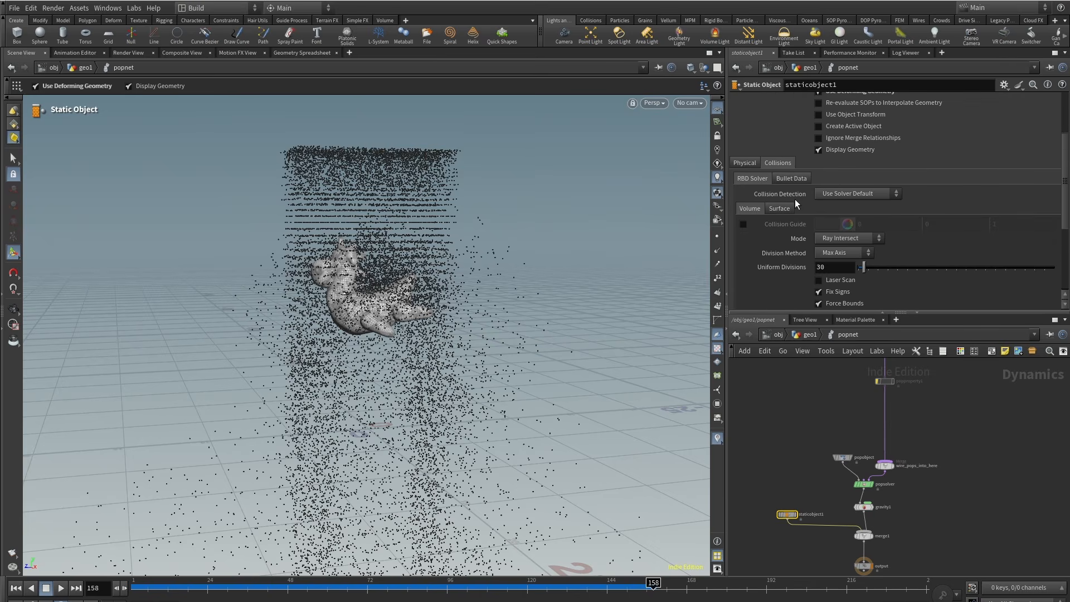
{"action": "left_click", "coordinate": [884, 194]}
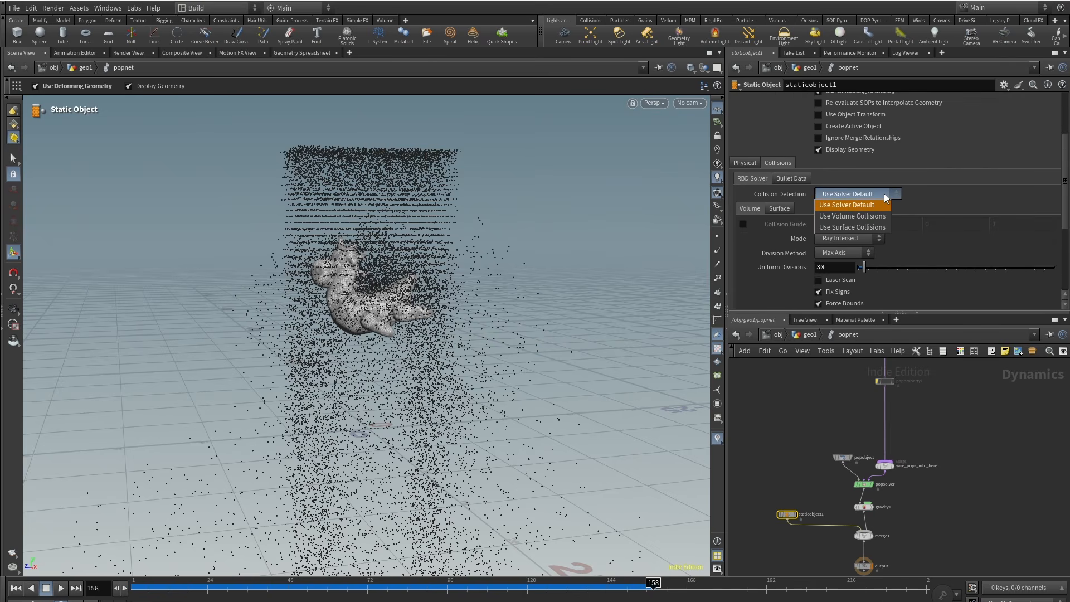
{"action": "left_click", "coordinate": [838, 227]}
{"action": "left_click_drag", "start_coordinate": [158, 593], "coordinate": [574, 559]}
{"action": "scroll", "coordinate": [346, 312], "scroll_direction": "down", "scroll_amount": 4}
{"action": "mouse_move", "coordinate": [357, 306]}
{"action": "left_mouse_down", "text": "alt"}
{"action": "mouse_move", "coordinate": [299, 296]}
{"action": "mouse_move", "coordinate": [354, 301]}
{"action": "left_mouse_up", "text": "alt"}
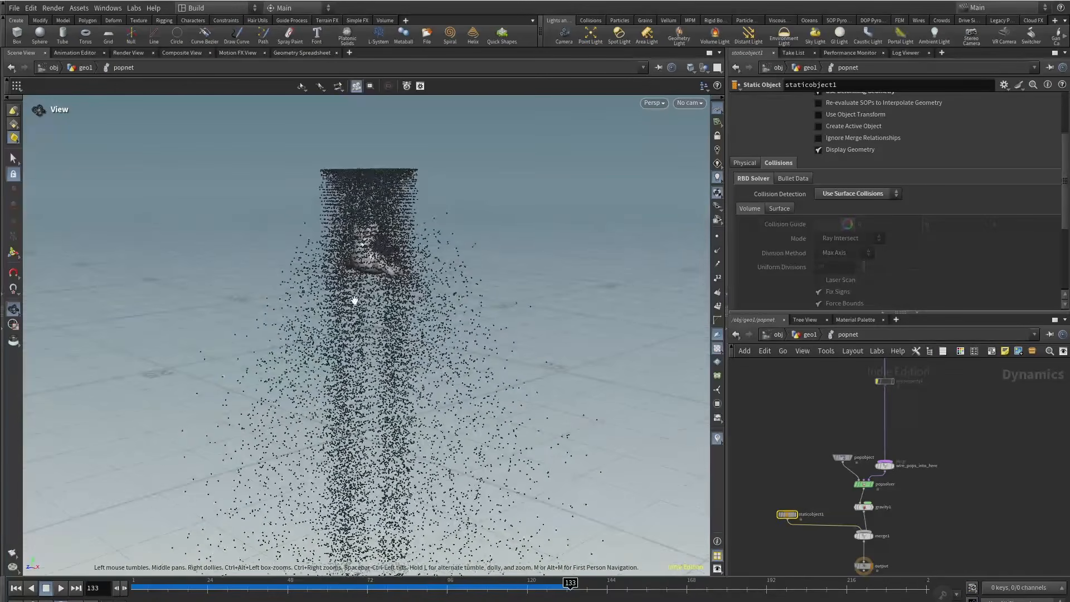
In staticobject1's Physical settings, set Bounce to 0.1 and resimulate to frame 157 to check the particles on the toy.
{"action": "left_click", "coordinate": [744, 162]}
{"action": "scroll", "coordinate": [755, 164], "scroll_direction": "up", "scroll_amount": 3}
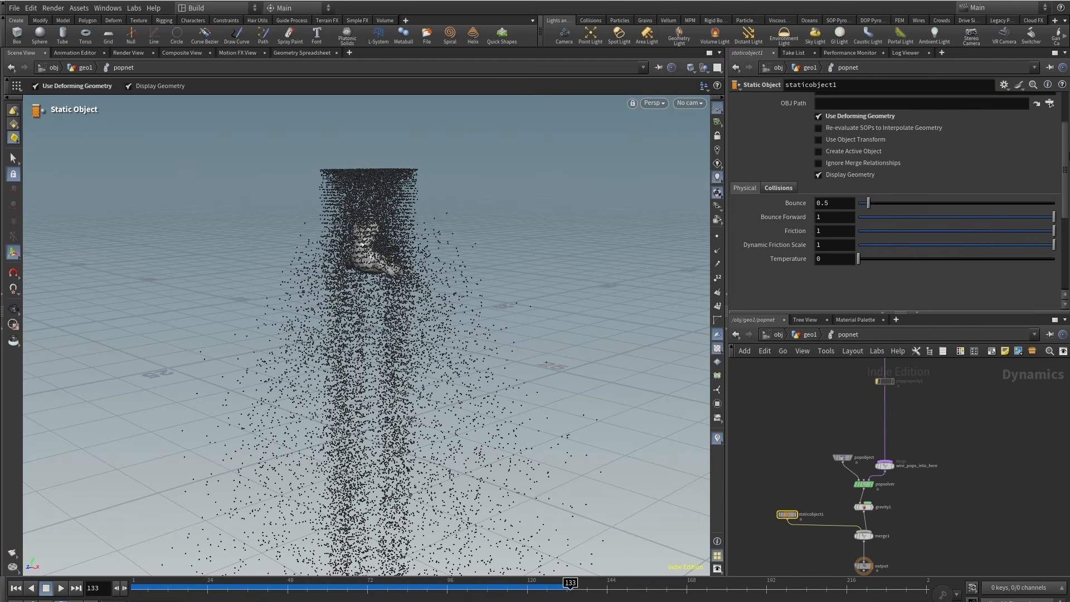
{"action": "scroll", "coordinate": [769, 167], "scroll_direction": "down", "scroll_amount": 3}
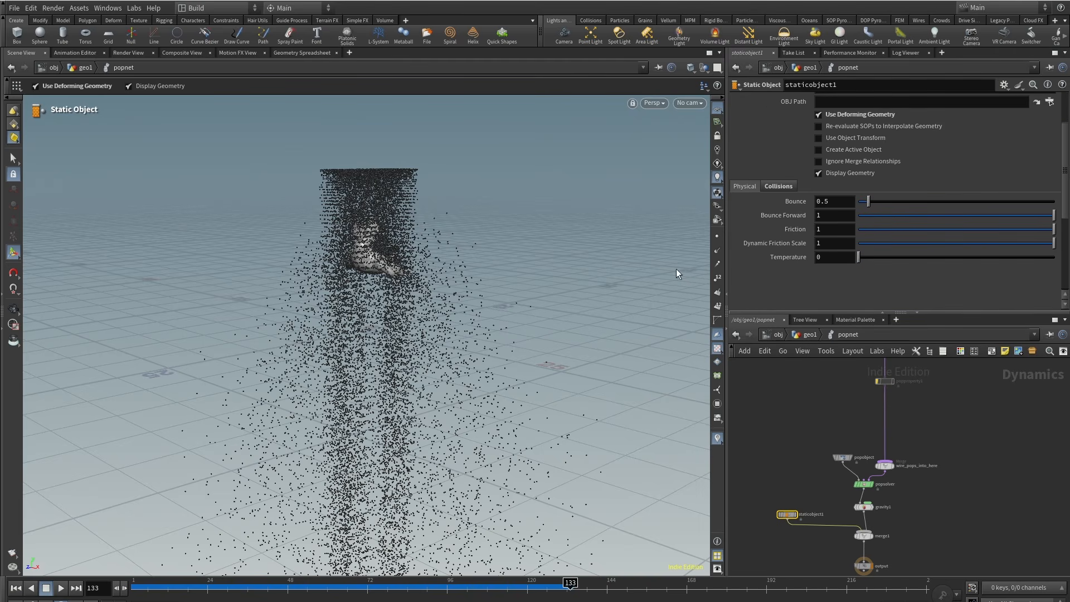
{"action": "scroll", "coordinate": [430, 238], "scroll_direction": "up", "scroll_amount": 3}
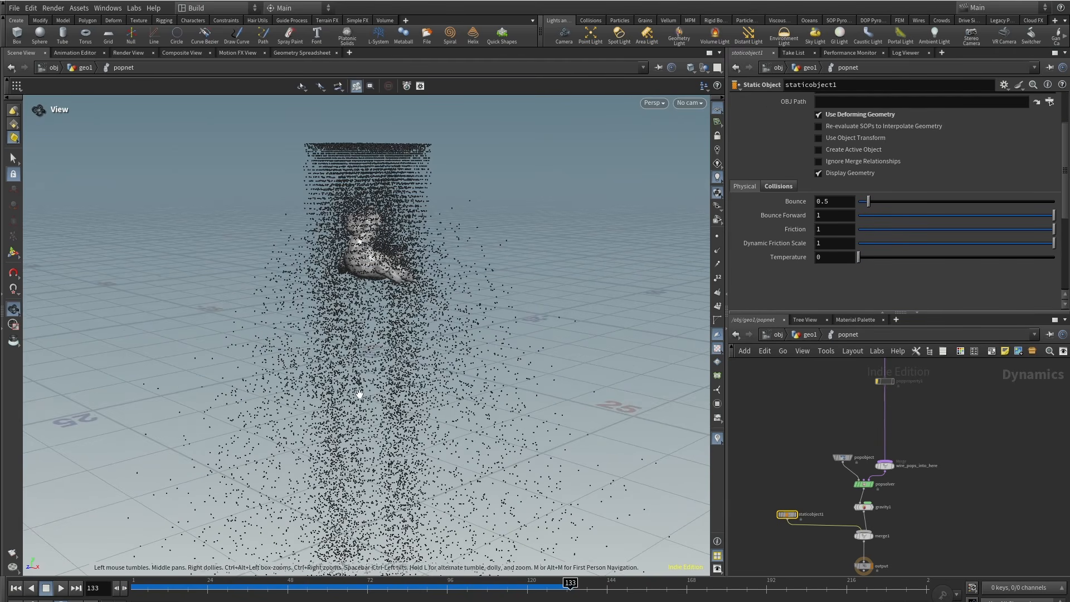
{"action": "left_click_drag", "start_coordinate": [358, 394], "coordinate": [322, 391], "text": "alt"}
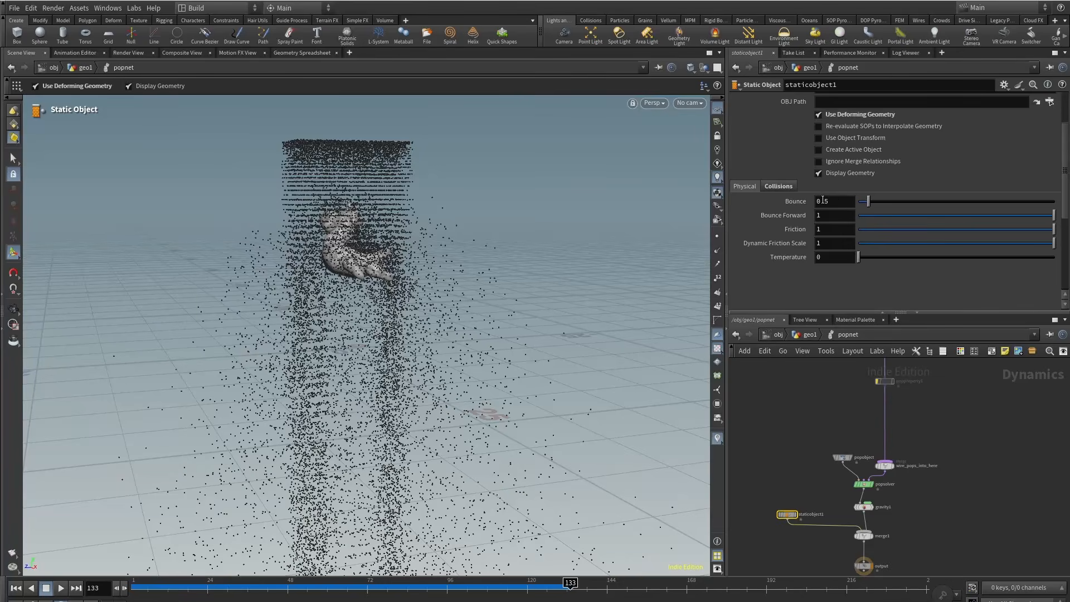
{"action": "left_click_drag", "start_coordinate": [321, 257], "coordinate": [295, 229], "text": "alt"}
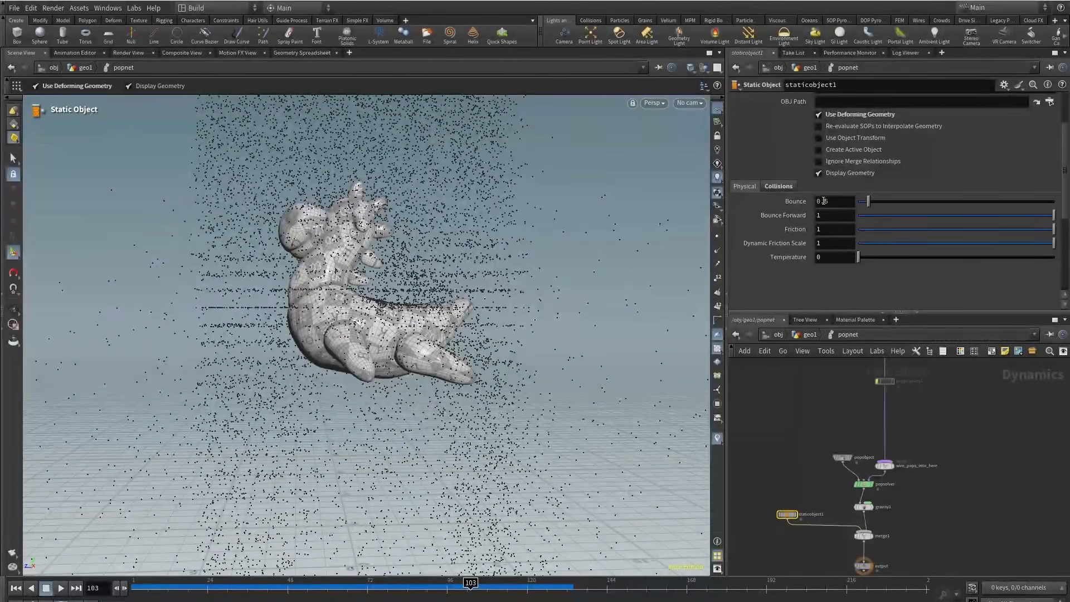
{"action": "left_click", "coordinate": [788, 440]}
{"action": "left_click_drag", "start_coordinate": [134, 585], "coordinate": [650, 584]}
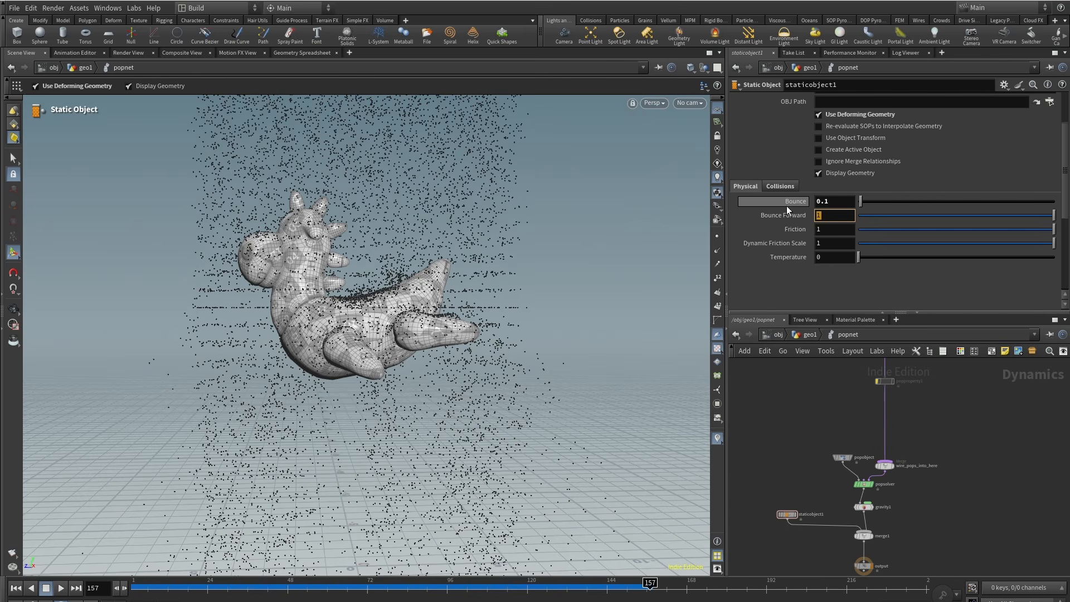
Try staticobject1 with Bounce Forward at 0.1, resimulating to frame 148, and restore Bounce Forward to 1.
{"action": "type", "text": ".1"}
{"action": "key", "text": "Return"}
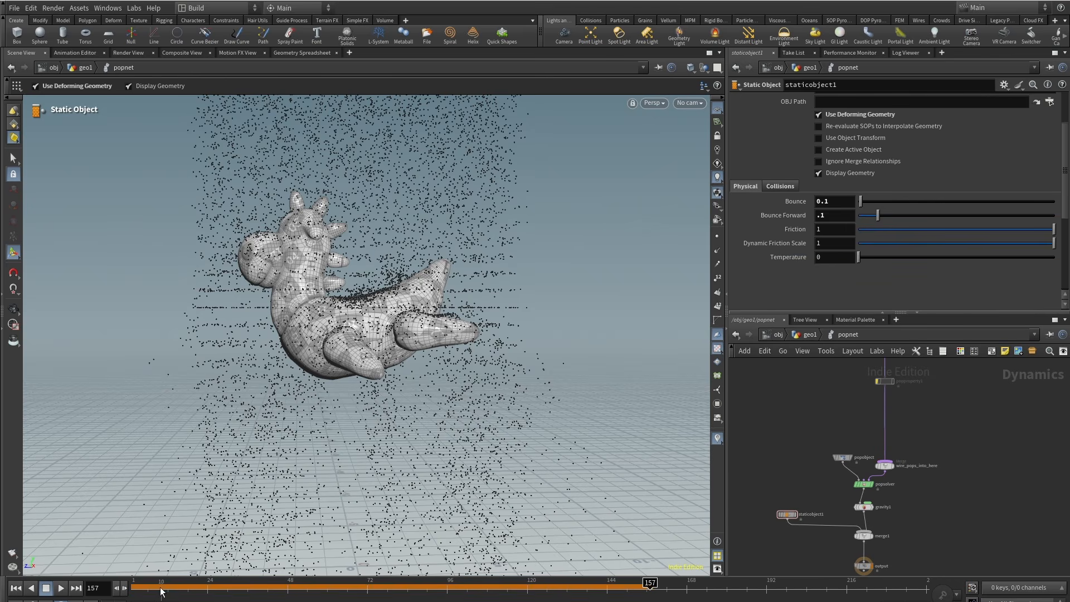
{"action": "left_click_drag", "start_coordinate": [160, 592], "coordinate": [622, 584]}
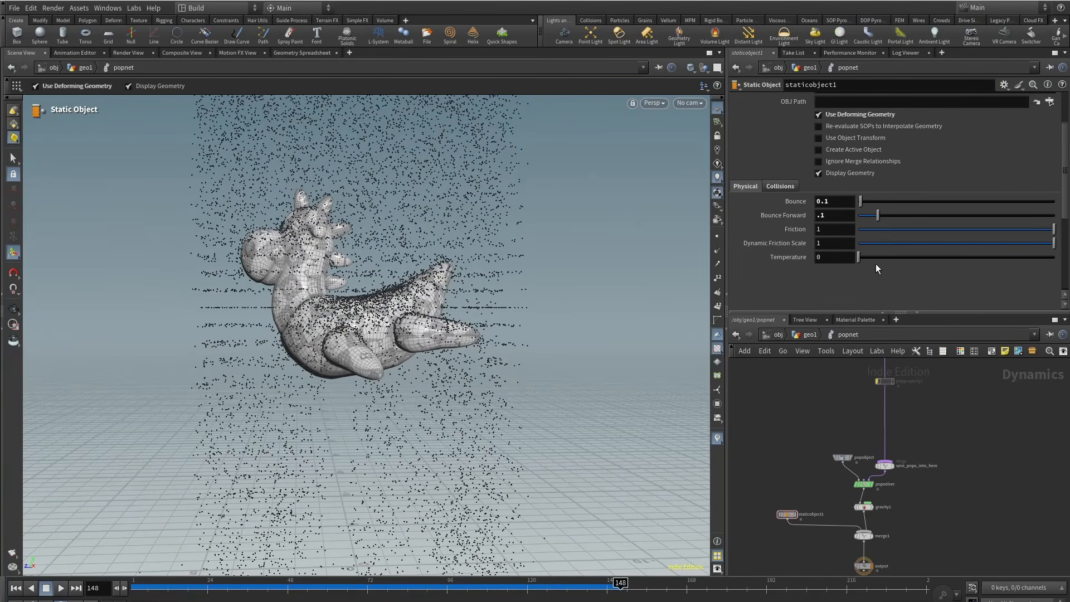
{"action": "key", "text": "Return"}
{"action": "left_click_drag", "start_coordinate": [200, 582], "coordinate": [174, 587]}
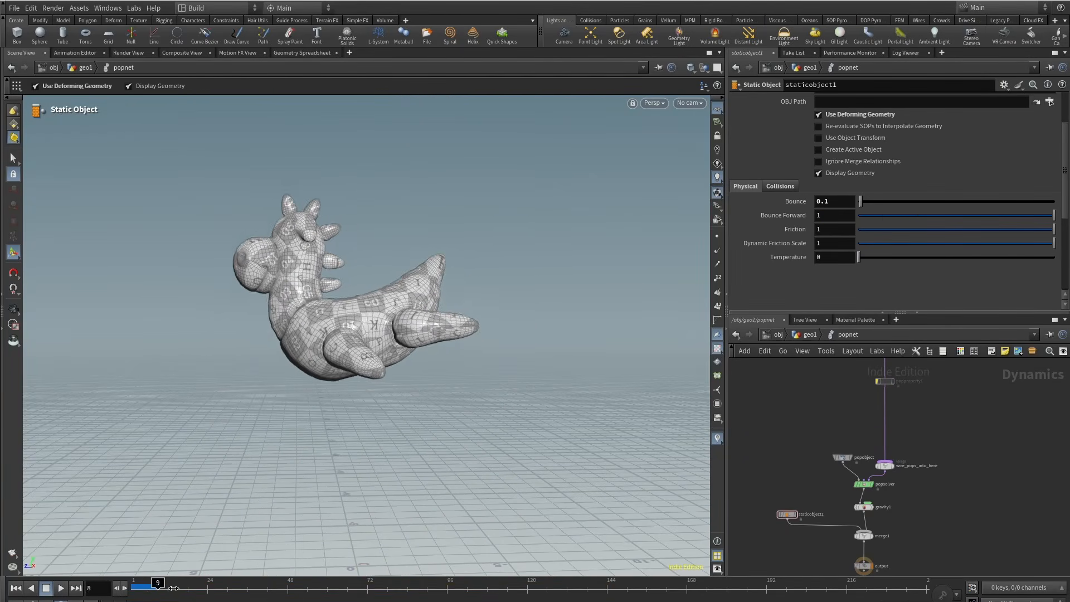
{"action": "left_click_drag", "start_coordinate": [329, 589], "coordinate": [544, 591]}
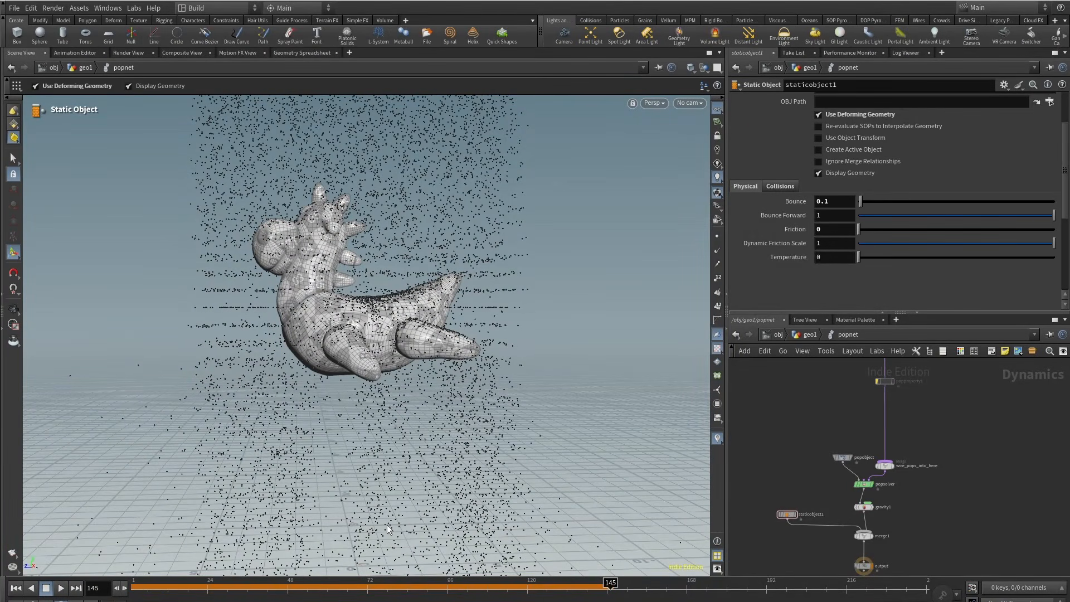
Test staticobject1 with Friction at 0, resimulating to frame 197, and restore Friction to 1.
{"action": "left_click_drag", "start_coordinate": [197, 584], "coordinate": [783, 586]}
{"action": "left_click_drag", "start_coordinate": [432, 178], "coordinate": [411, 294], "text": "alt"}
{"action": "left_click_drag", "start_coordinate": [904, 231], "coordinate": [1055, 229]}
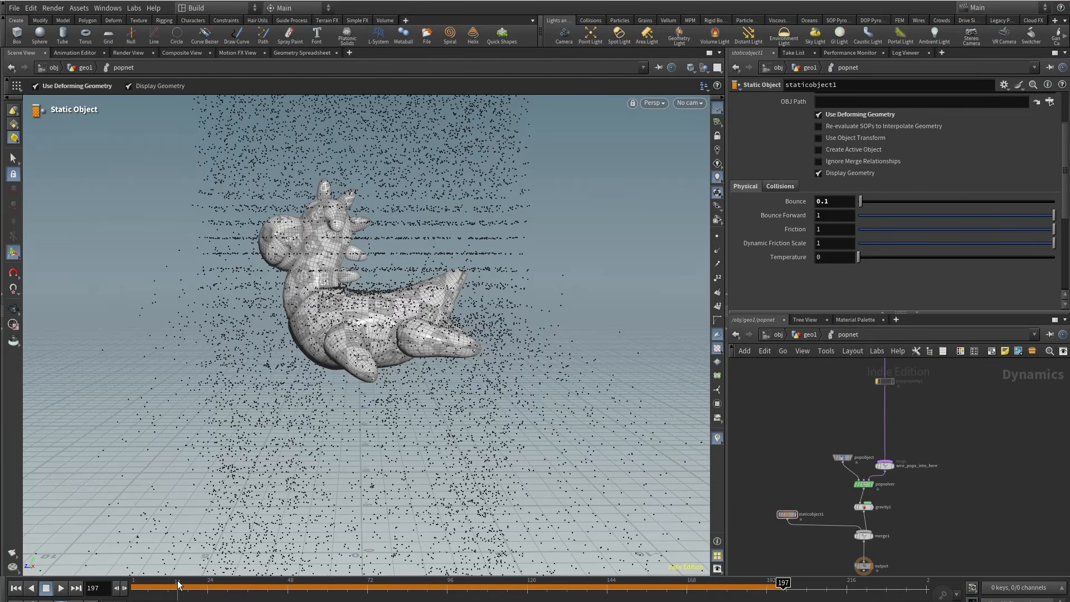
Resimulate to frame 159 and examine how the particles settle on the toy, including staticobject1's RBD Solver collision settings.
{"action": "left_click_drag", "start_coordinate": [179, 584], "coordinate": [657, 582]}
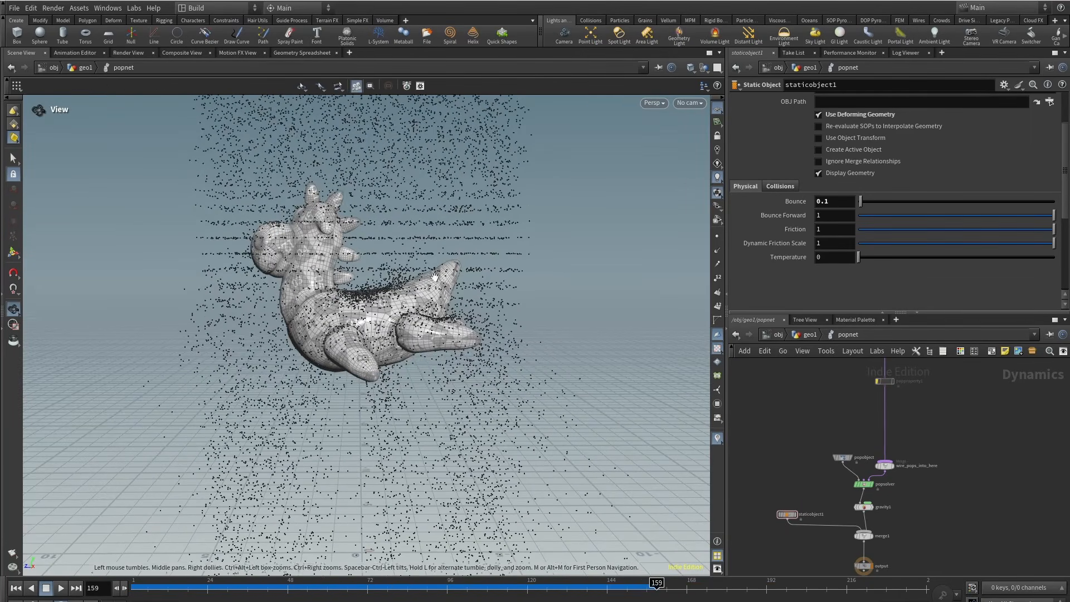
{"action": "scroll", "coordinate": [393, 285], "scroll_direction": "down", "scroll_amount": 3}
{"action": "left_click_drag", "start_coordinate": [392, 286], "coordinate": [414, 289], "text": "alt"}
{"action": "middle_click_drag", "start_coordinate": [469, 212], "coordinate": [494, 240], "text": "alt"}
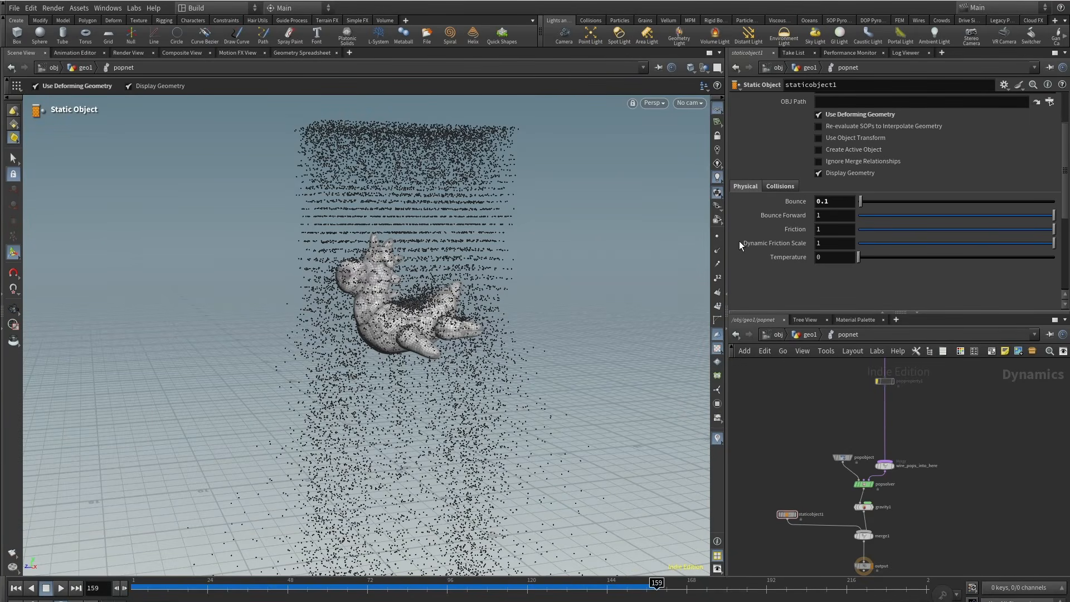
{"action": "left_click", "coordinate": [791, 185]}
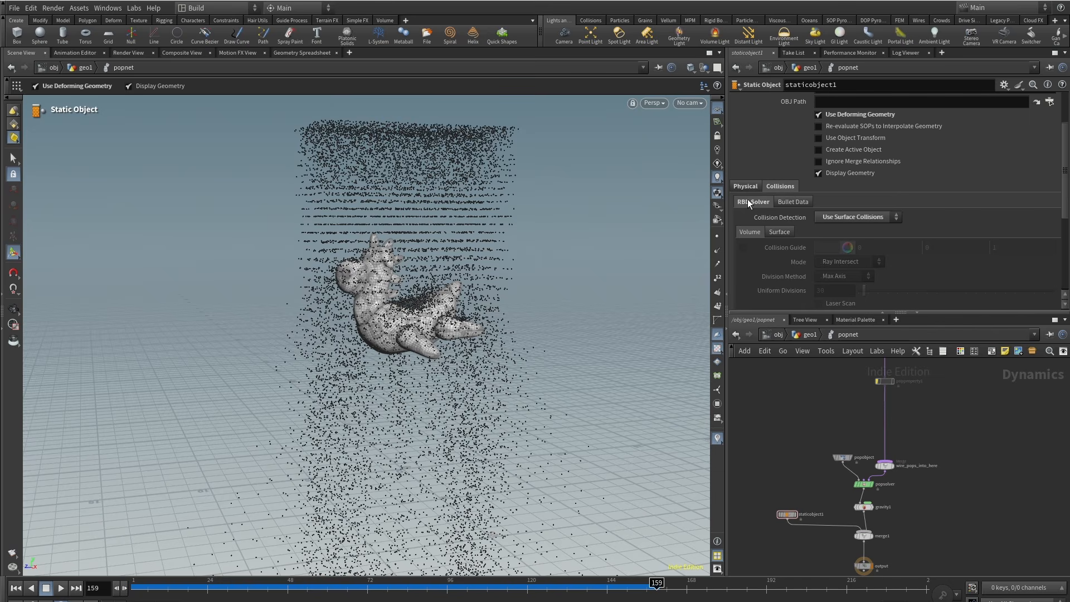
{"action": "middle_click_drag", "start_coordinate": [492, 300], "coordinate": [480, 316], "text": "alt"}
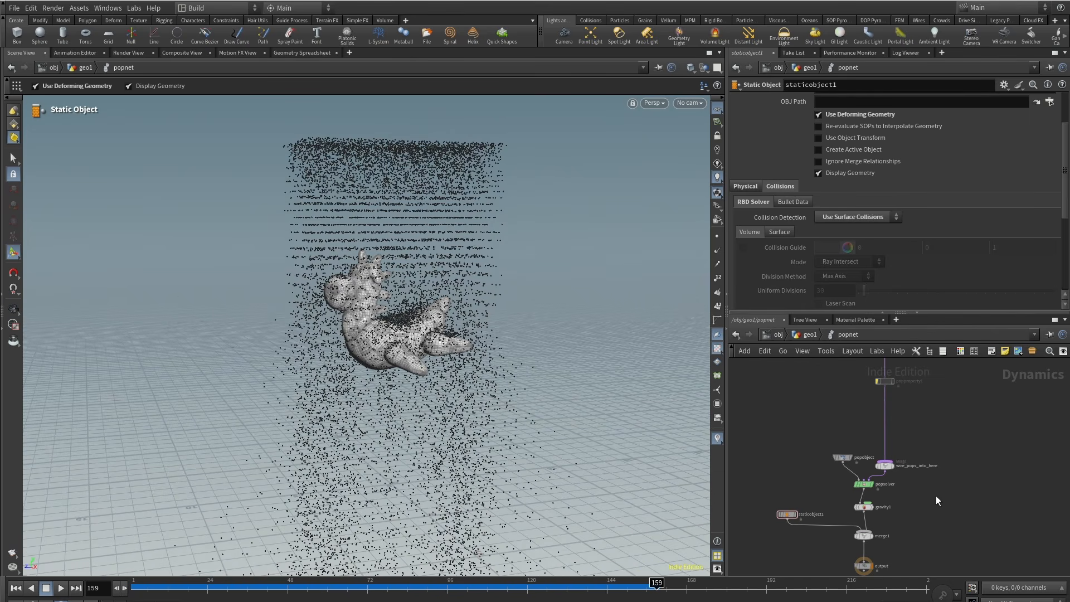
Add a Ground Plane node beside gravity1 and wire it into merge1 as an additional collider.
{"action": "middle_click_drag", "start_coordinate": [937, 498], "coordinate": [957, 392]}
{"action": "scroll", "coordinate": [786, 428], "scroll_direction": "up", "scroll_amount": 2}
{"action": "middle_click_drag", "start_coordinate": [799, 454], "coordinate": [817, 490]}
{"action": "left_click_drag", "start_coordinate": [838, 437], "coordinate": [797, 436]}
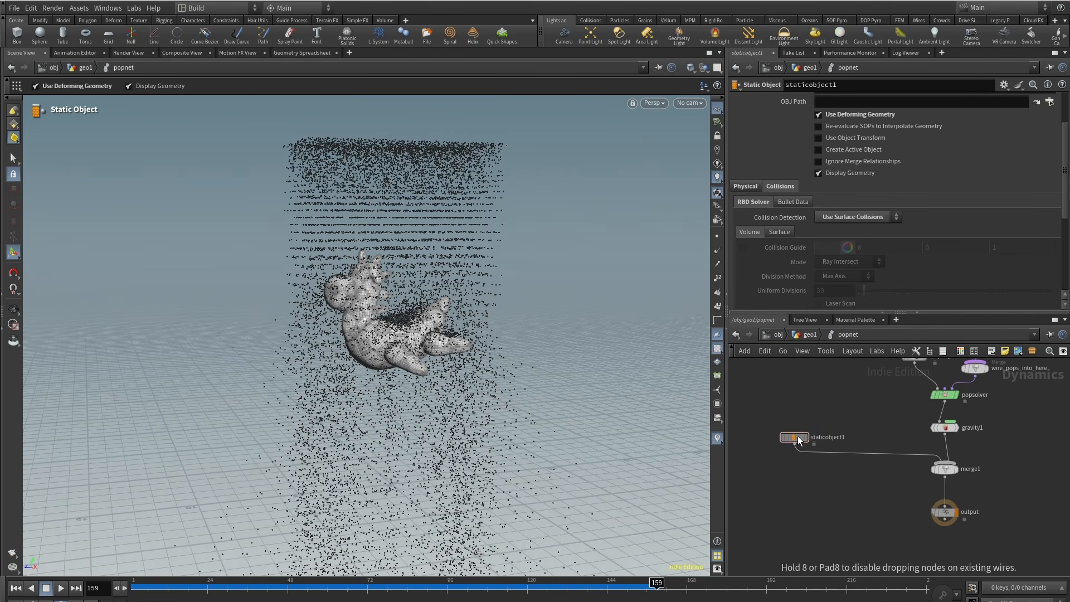
{"action": "key", "text": "Tab"}
{"action": "type", "text": "gro"}
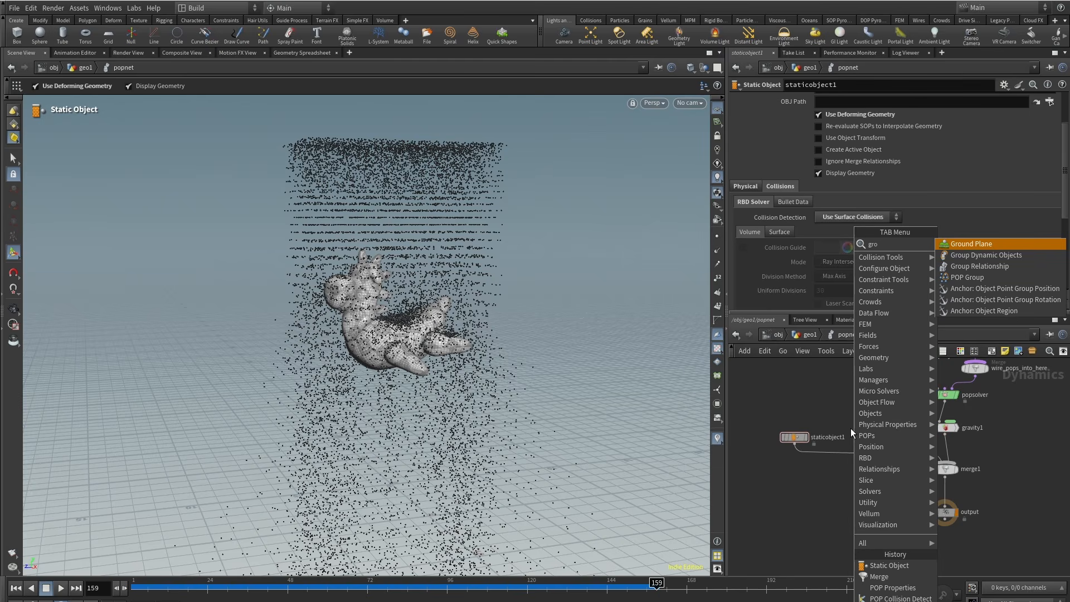
{"action": "left_click", "coordinate": [1012, 244]}
{"action": "left_click", "coordinate": [1026, 442]}
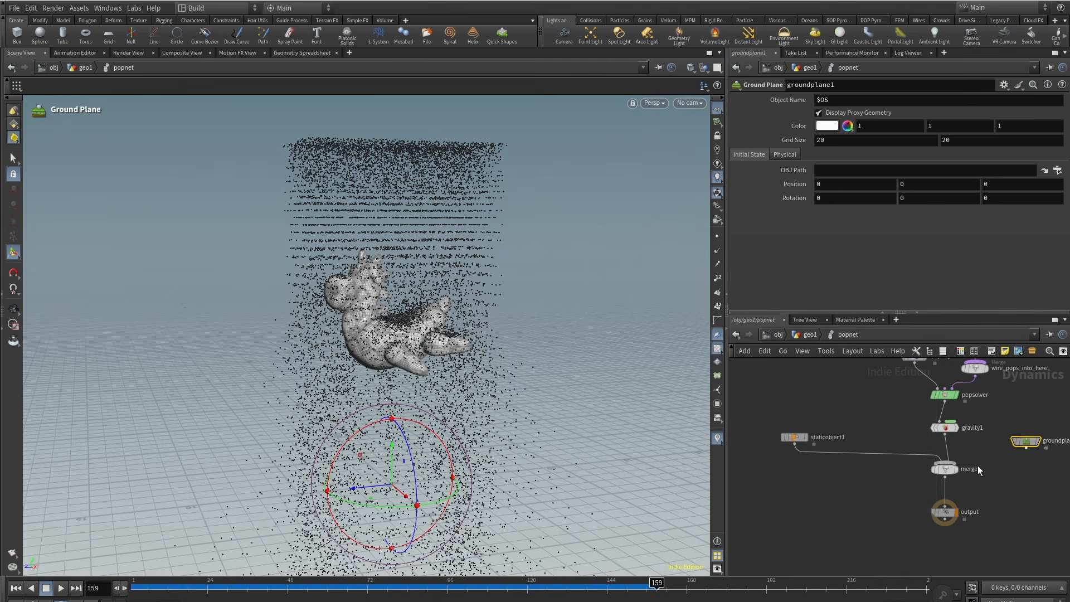
{"action": "mouse_move", "coordinate": [1028, 445]}
{"action": "left_mouse_down"}
{"action": "mouse_move", "coordinate": [1029, 458]}
{"action": "mouse_move", "coordinate": [951, 462]}
{"action": "mouse_move", "coordinate": [1026, 445]}
{"action": "left_mouse_up"}
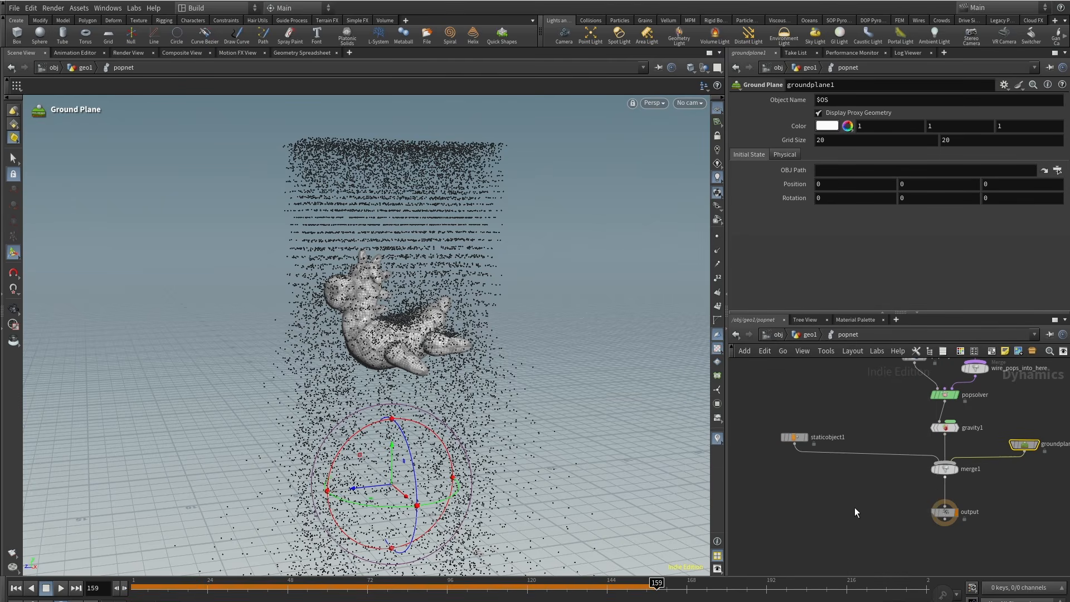
Resimulate to frame 102 and again to frame 135, examining how the particles collide with the ground plane.
{"action": "left_click_drag", "start_coordinate": [155, 594], "coordinate": [467, 594]}
{"action": "left_click_drag", "start_coordinate": [502, 543], "coordinate": [456, 498], "text": "alt"}
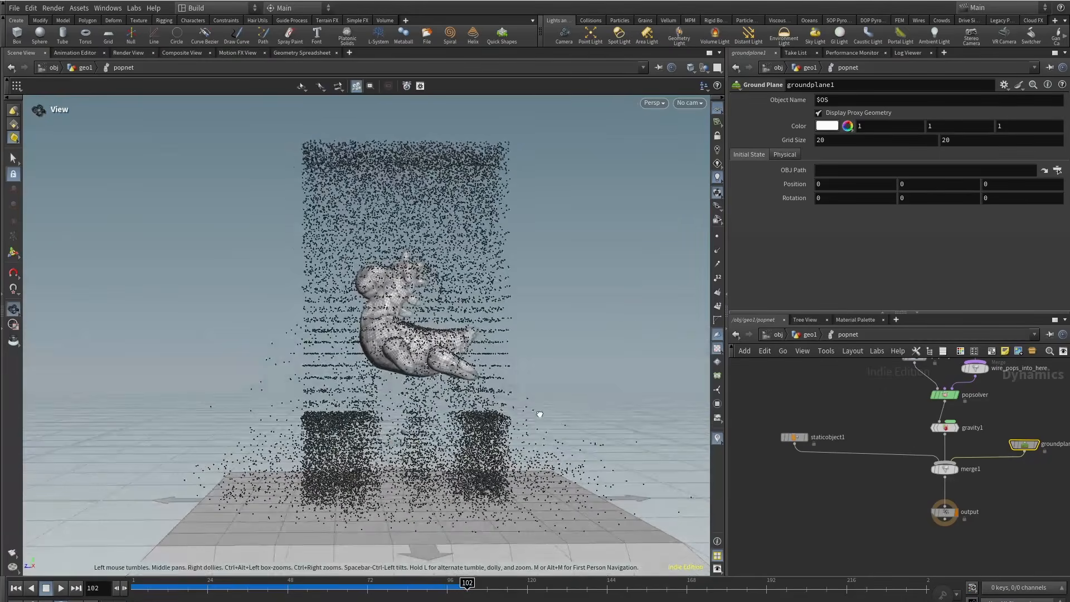
{"action": "middle_click_drag", "start_coordinate": [456, 497], "coordinate": [448, 383], "text": "alt"}
{"action": "right_click_drag", "start_coordinate": [448, 384], "coordinate": [394, 420], "text": "alt"}
{"action": "mouse_move", "coordinate": [273, 437]}
{"action": "left_mouse_down", "text": "alt"}
{"action": "mouse_move", "coordinate": [299, 444]}
{"action": "mouse_move", "coordinate": [289, 435]}
{"action": "left_mouse_up", "text": "alt"}
{"action": "left_click_drag", "start_coordinate": [135, 595], "coordinate": [567, 599]}
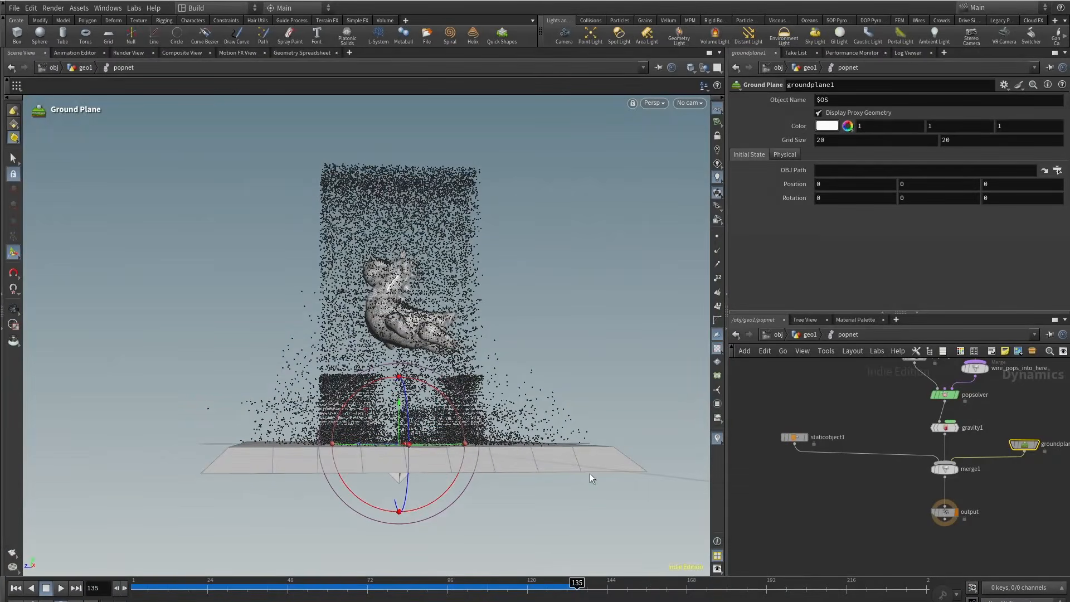
{"action": "left_click_drag", "start_coordinate": [590, 473], "coordinate": [537, 353], "text": "alt"}
Compare the Physical bounce and friction settings of staticobject1, groundplane1 and popobject.
{"action": "left_click", "coordinate": [794, 437]}
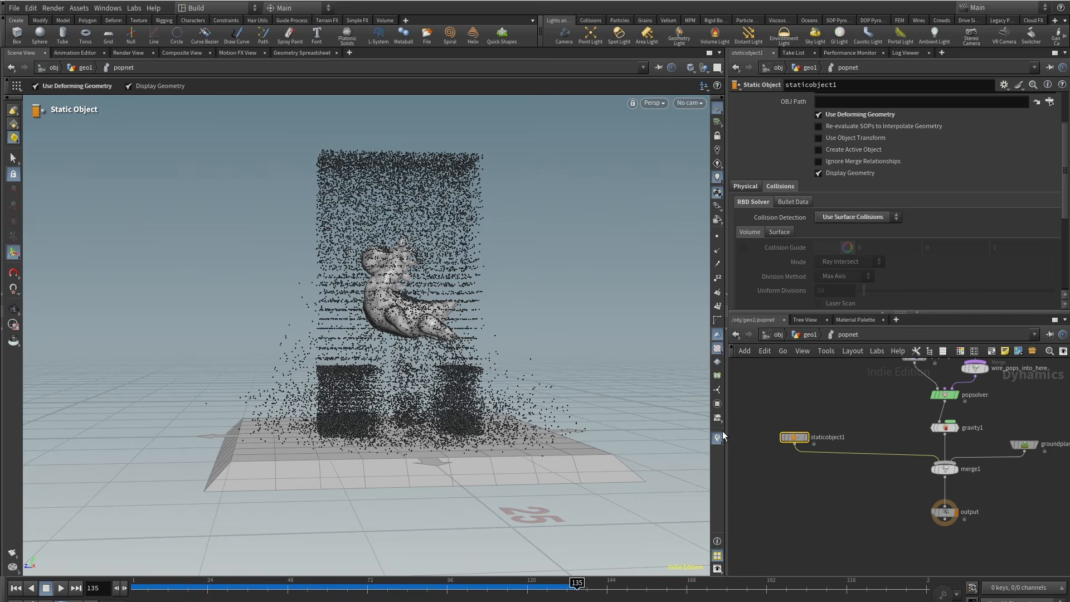
{"action": "left_click", "coordinate": [746, 186]}
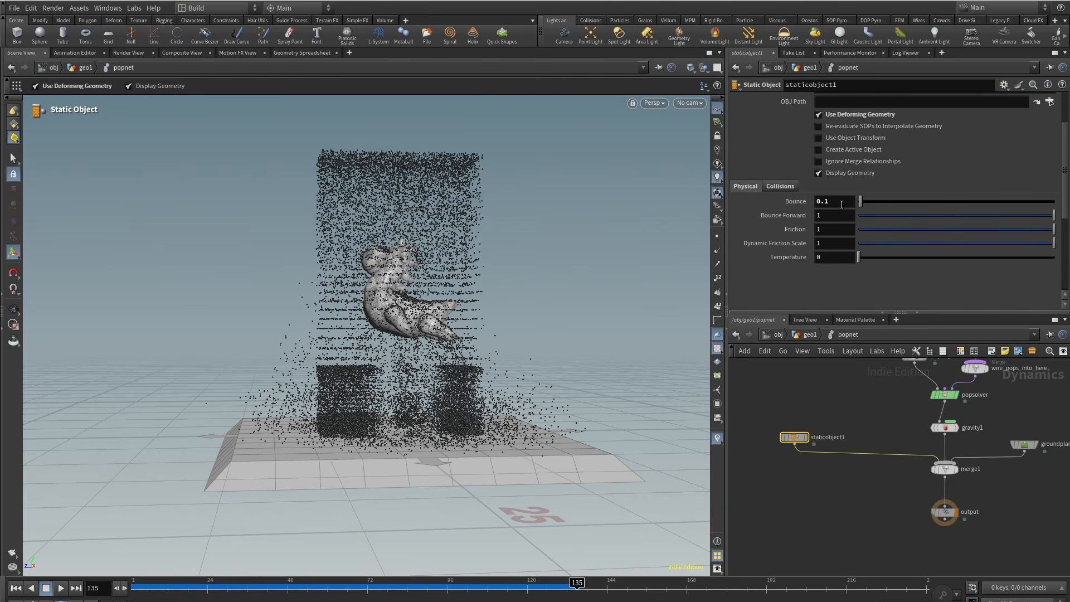
{"action": "middle_click_drag", "start_coordinate": [984, 449], "coordinate": [905, 461]}
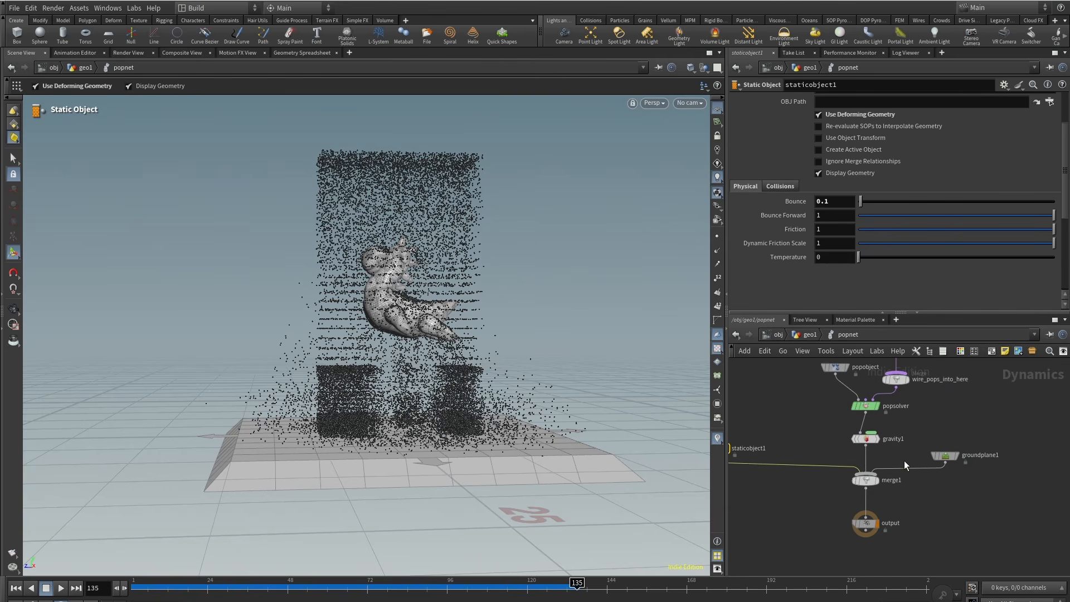
{"action": "left_click", "coordinate": [944, 457]}
{"action": "left_click", "coordinate": [783, 154]}
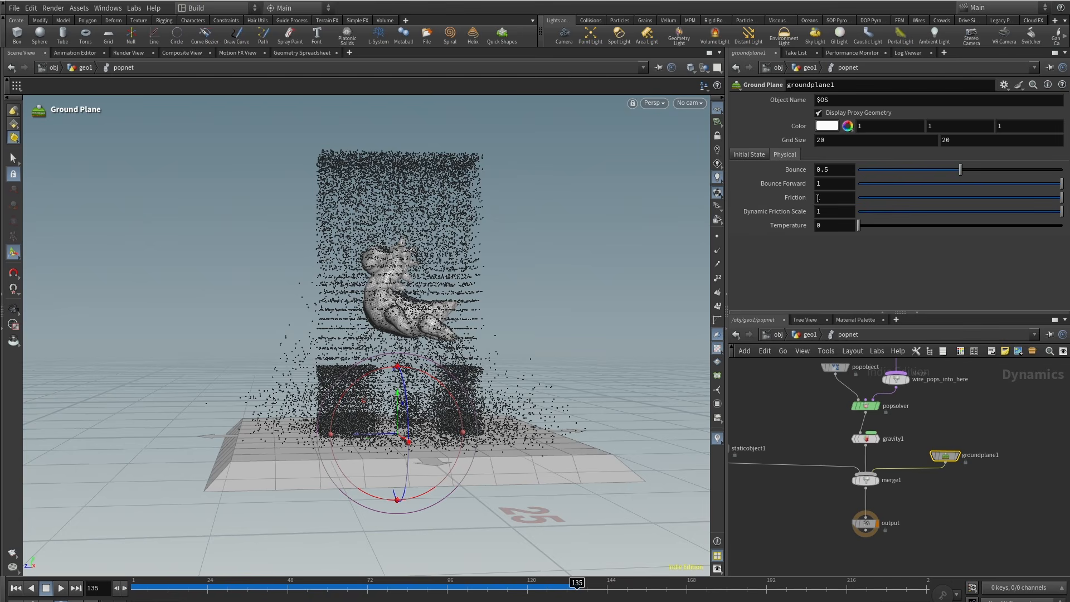
{"action": "left_click_drag", "start_coordinate": [635, 245], "coordinate": [591, 223], "text": "alt"}
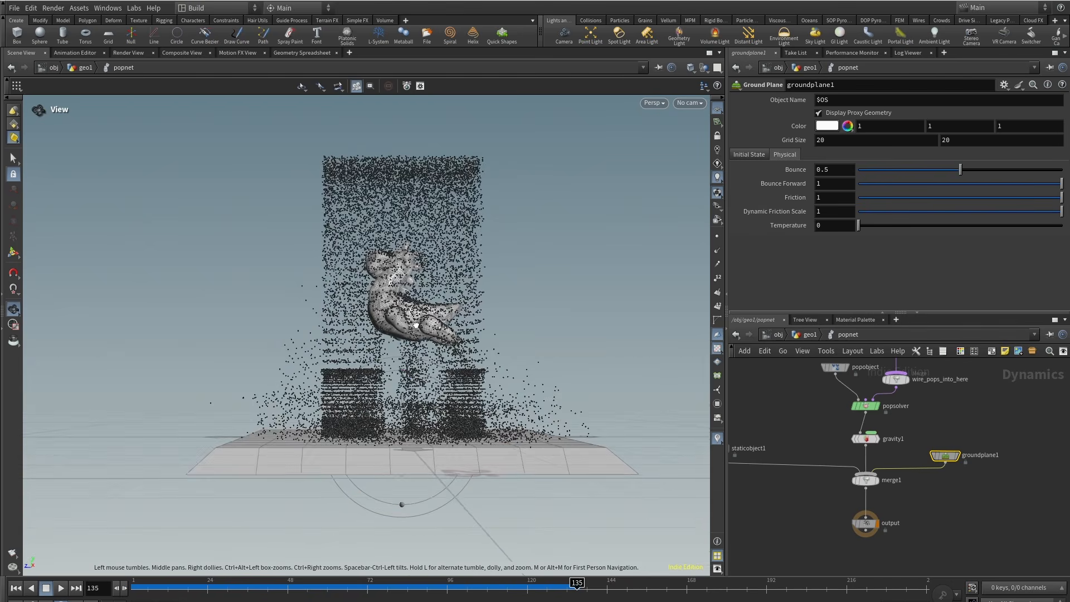
{"action": "middle_click_drag", "start_coordinate": [789, 388], "coordinate": [805, 421]}
{"action": "left_click_drag", "start_coordinate": [885, 369], "coordinate": [887, 370]}
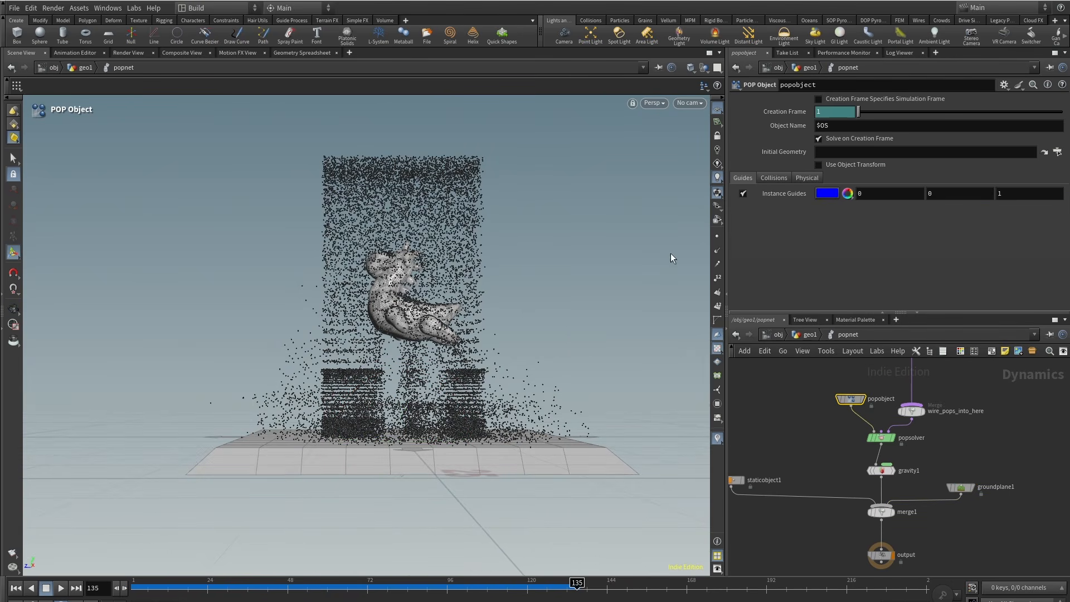
{"action": "left_click", "coordinate": [808, 178]}
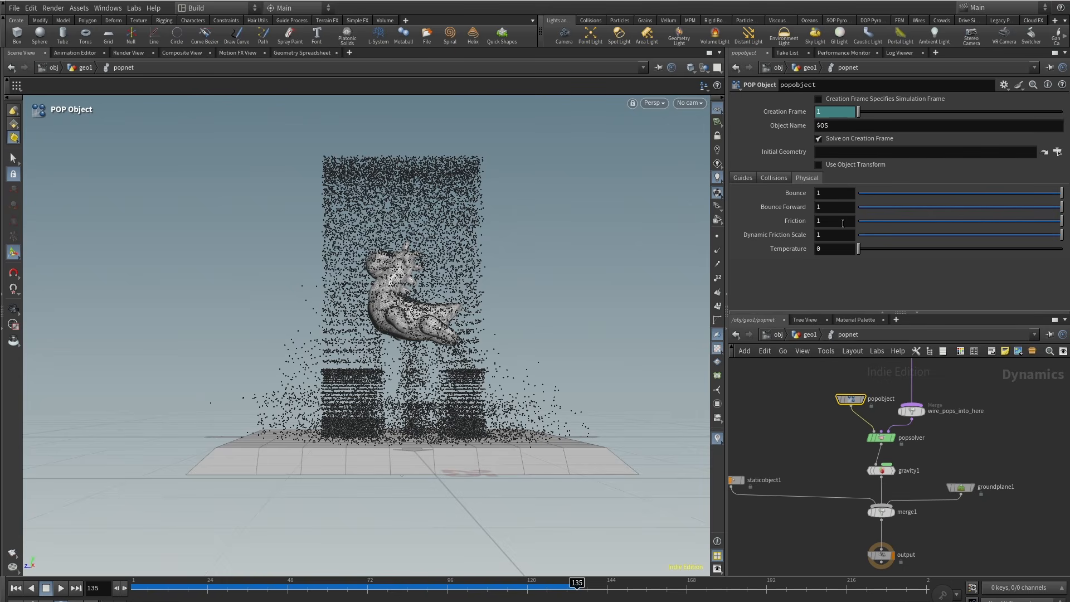
Set groundplane1's Bounce to 0.1 and resimulate to frame 139 to check the particles on the ground.
{"action": "left_click_drag", "start_coordinate": [964, 514], "coordinate": [963, 514]}
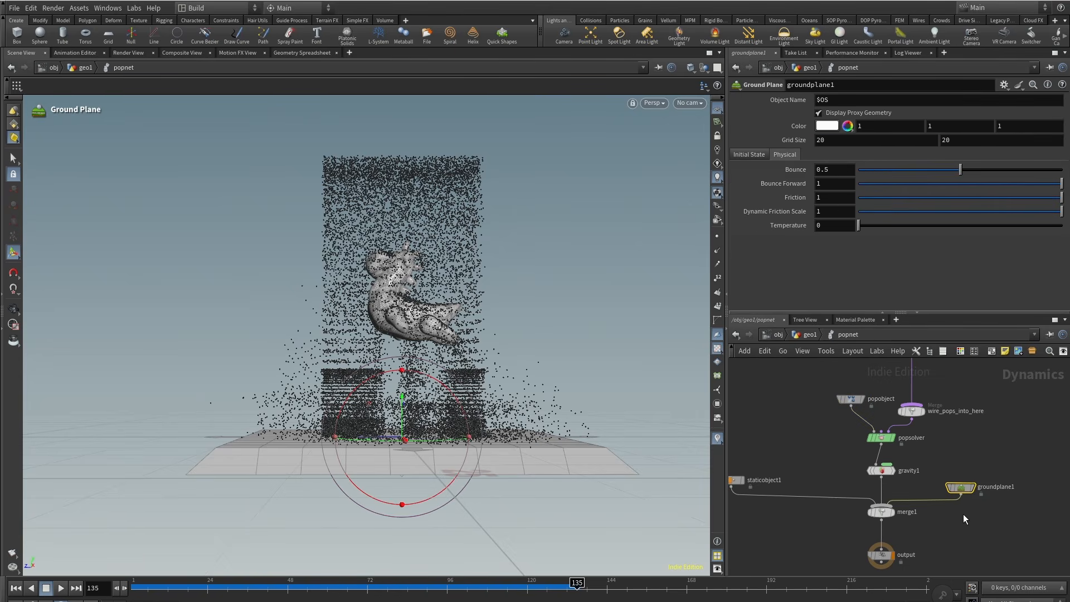
{"action": "left_click_drag", "start_coordinate": [457, 343], "coordinate": [557, 339], "text": "alt"}
{"action": "type", "text": "0.1"}
{"action": "key", "text": "Return"}
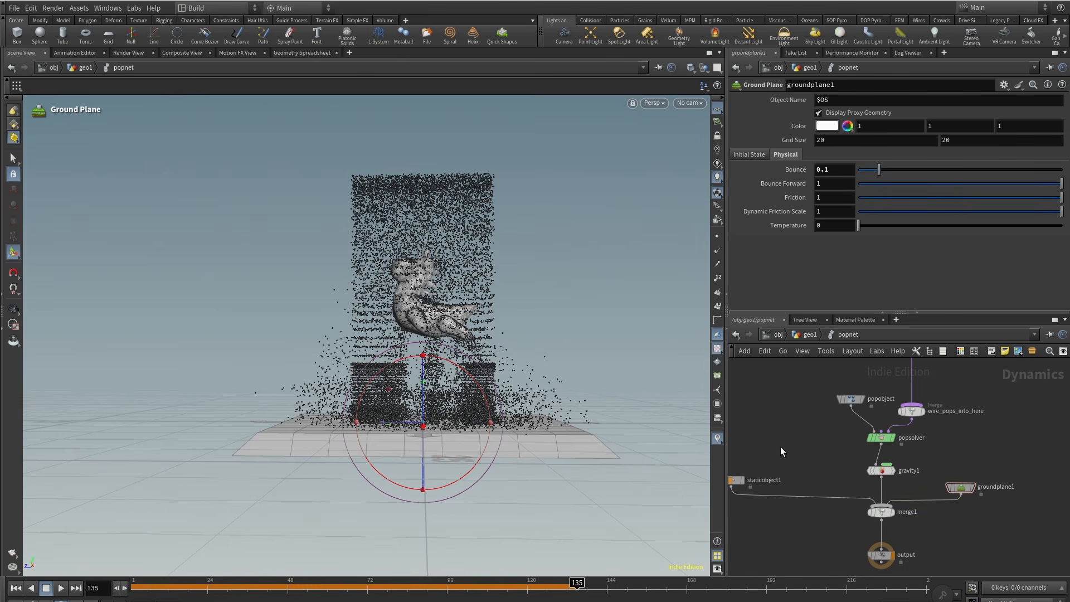
{"action": "left_click_drag", "start_coordinate": [132, 589], "coordinate": [592, 562]}
{"action": "left_click_drag", "start_coordinate": [556, 359], "coordinate": [593, 359], "text": "alt"}
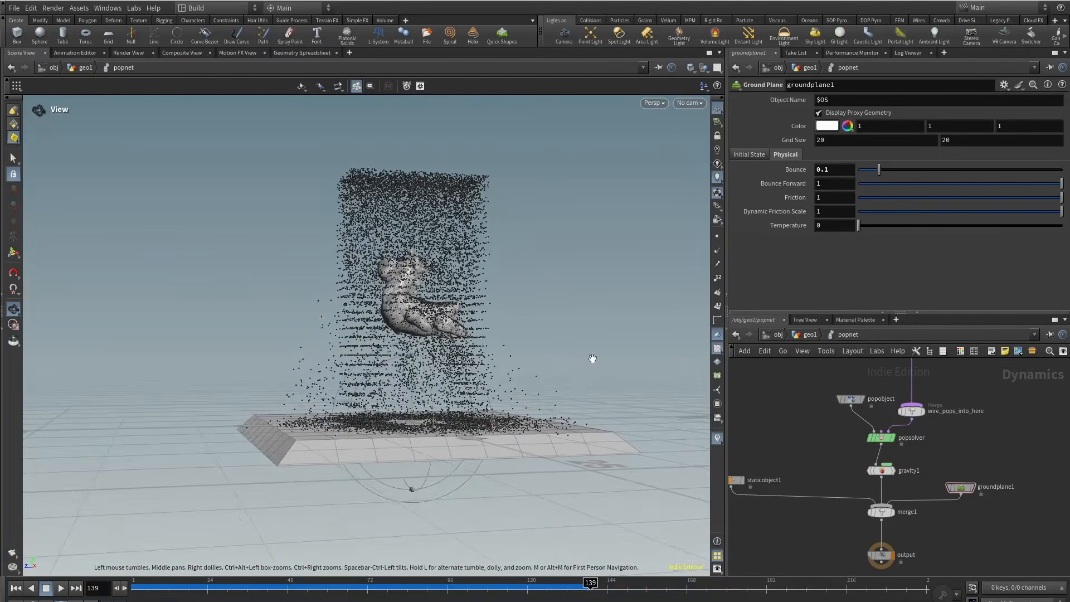
Re-enable the bypassed popproperty1 node and open its Physical properties.
{"action": "middle_click_drag", "start_coordinate": [788, 382], "coordinate": [780, 530]}
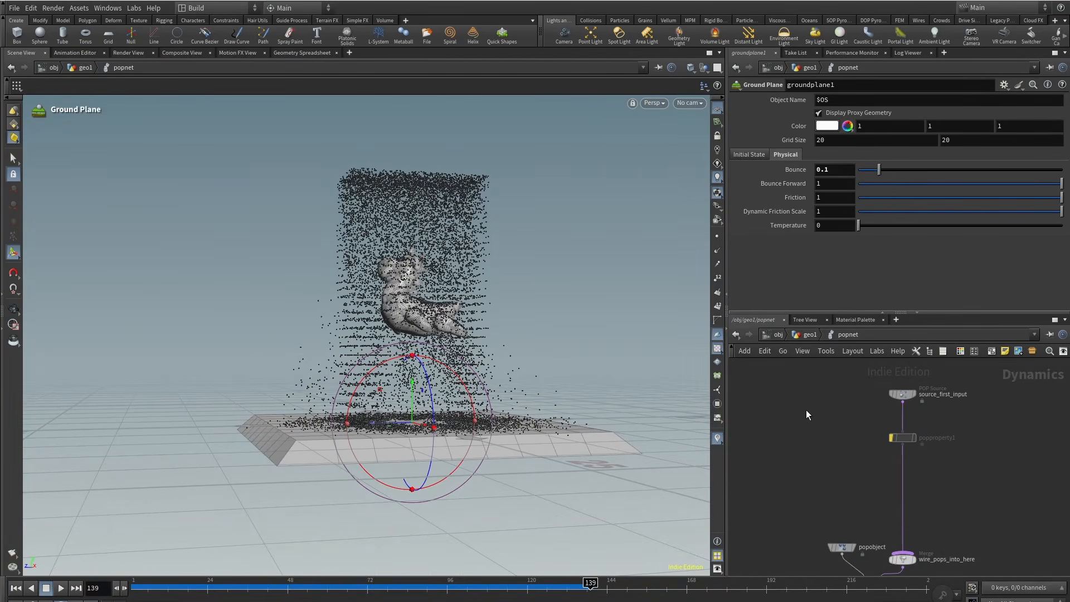
{"action": "left_click", "coordinate": [892, 432]}
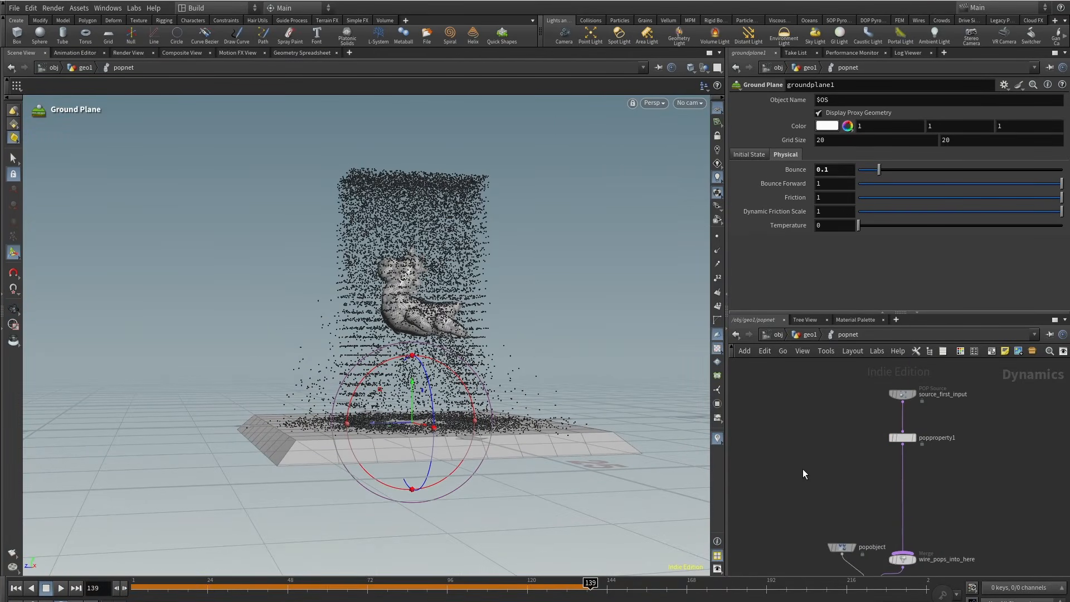
{"action": "middle_click_drag", "start_coordinate": [803, 469], "coordinate": [788, 438]}
{"action": "left_click_drag", "start_coordinate": [862, 413], "coordinate": [957, 385]}
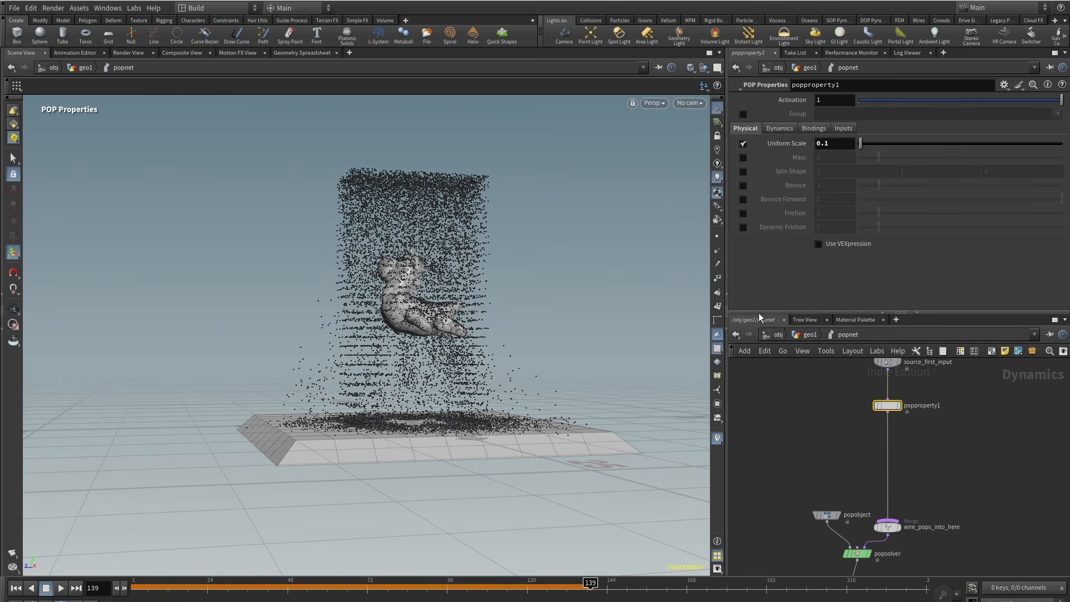
Review source_first_input's Birth settings and the Group option of popproperty1.
{"action": "middle_click_drag", "start_coordinate": [851, 380], "coordinate": [859, 448]}
{"action": "left_click_drag", "start_coordinate": [858, 445], "coordinate": [922, 412]}
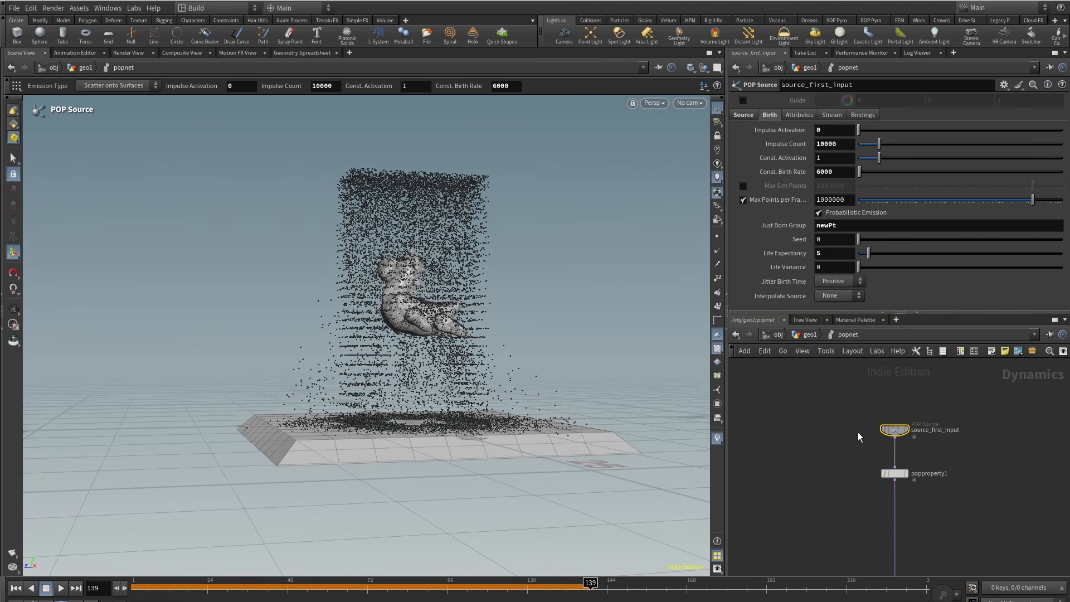
{"action": "middle_click_drag", "start_coordinate": [847, 468], "coordinate": [824, 403]}
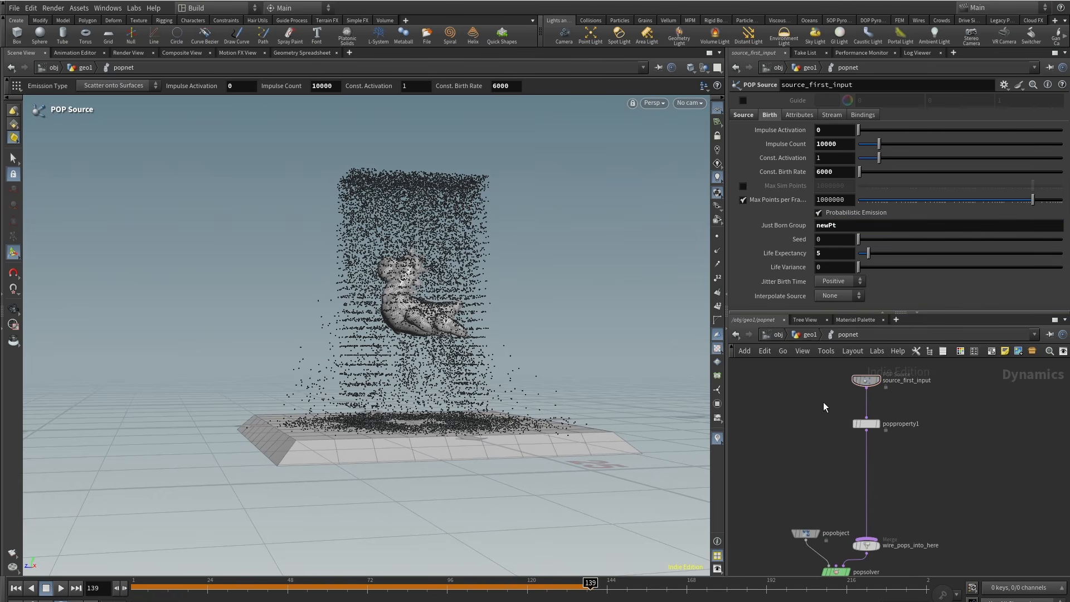
{"action": "left_click_drag", "start_coordinate": [824, 413], "coordinate": [951, 495]}
{"action": "left_click", "coordinate": [743, 114]}
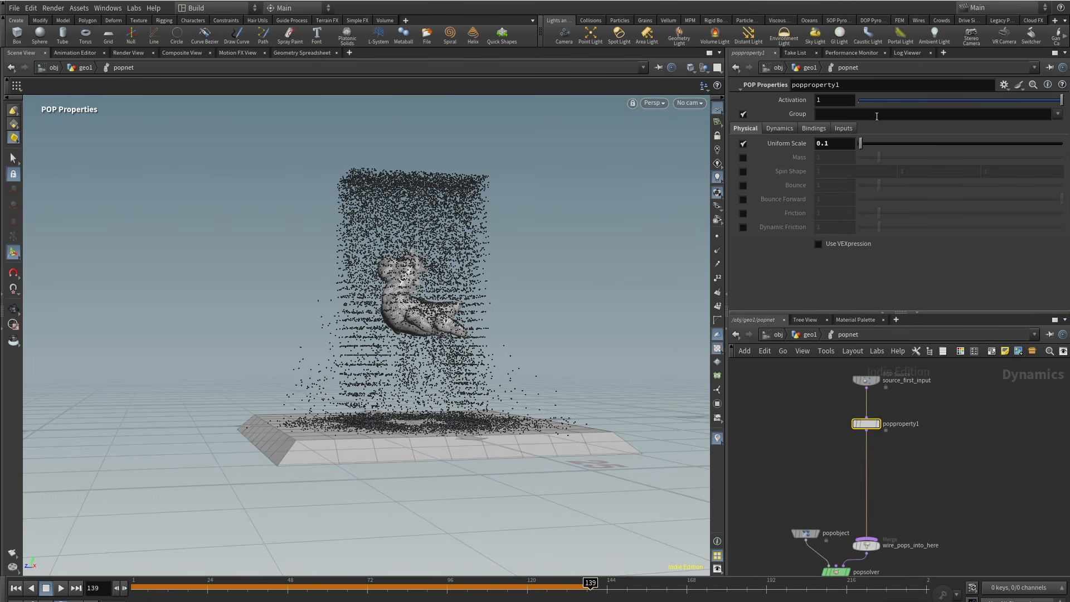
{"action": "left_click", "coordinate": [742, 116]}
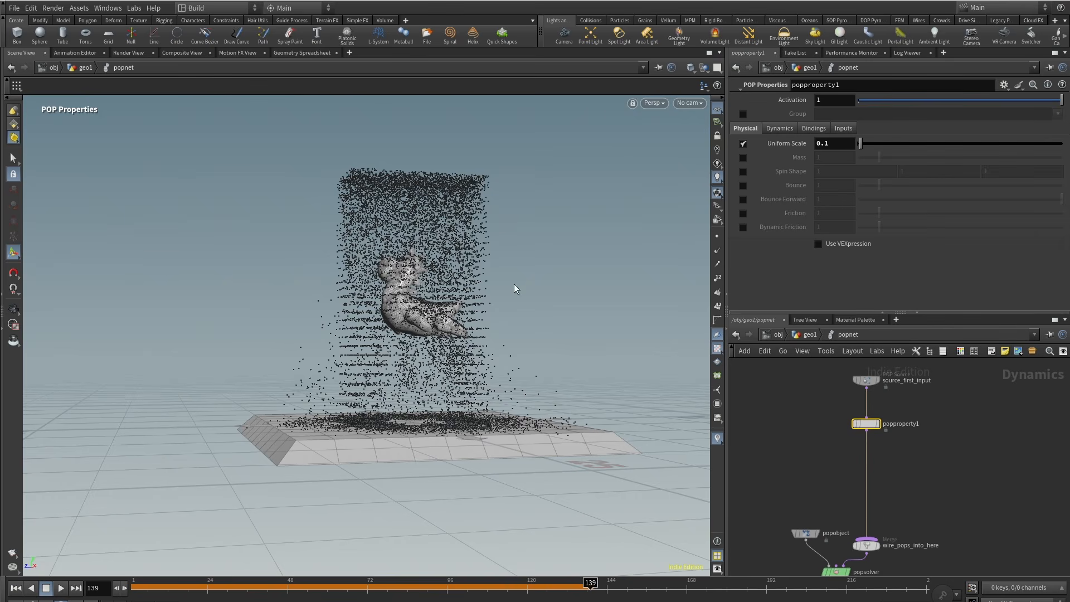
Enable the Bounce override on popproperty1 at value 1 and resimulate the particles to about frame 64.
{"action": "left_click_drag", "start_coordinate": [515, 285], "coordinate": [454, 317], "text": "alt"}
{"action": "right_click_drag", "start_coordinate": [455, 316], "coordinate": [630, 237], "text": "alt"}
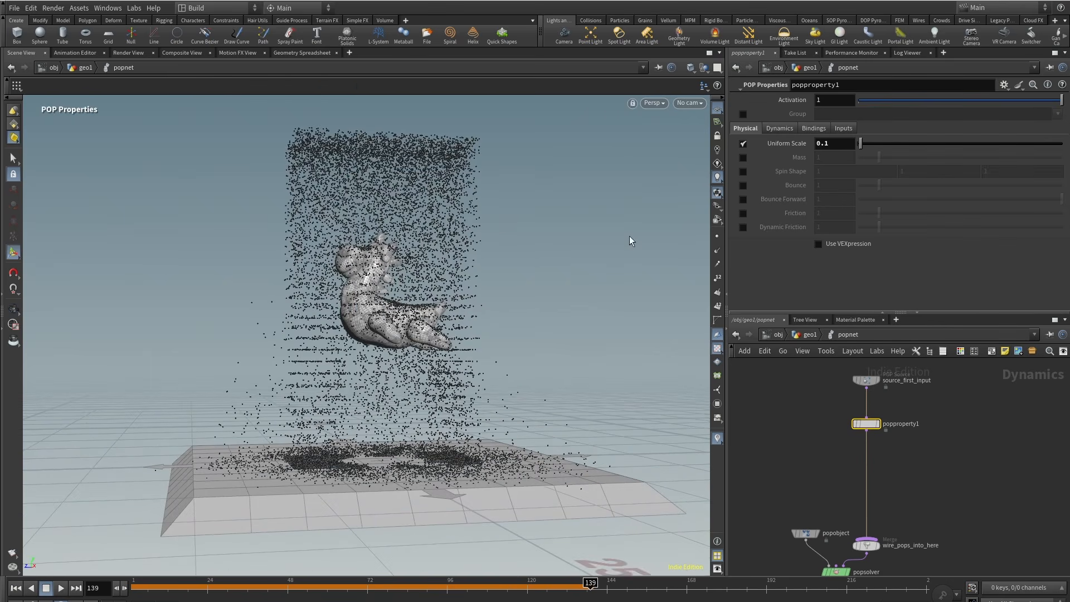
{"action": "left_click", "coordinate": [743, 185]}
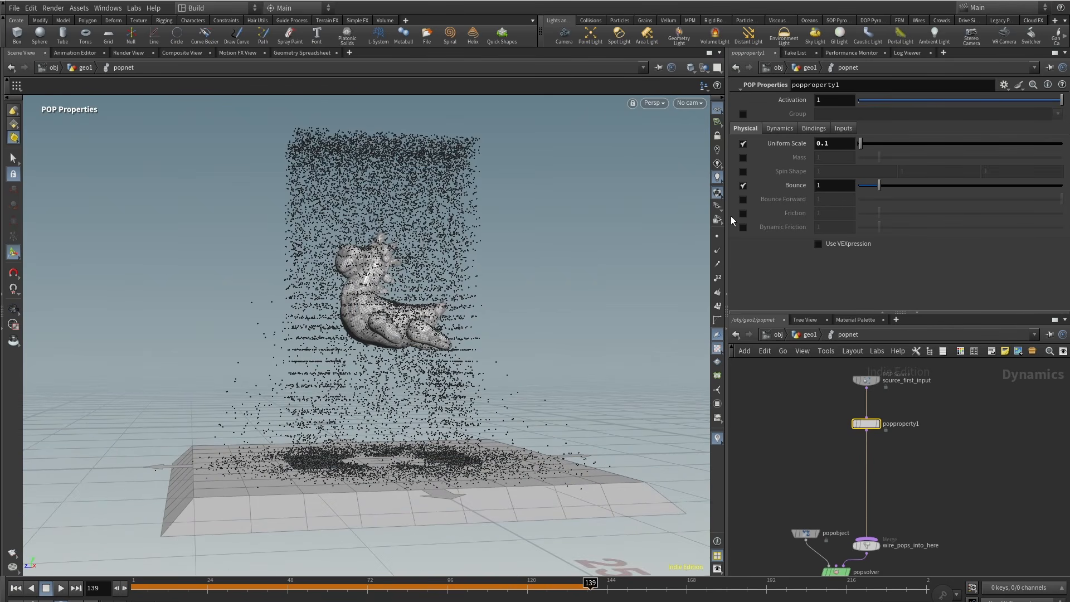
{"action": "left_click", "coordinate": [211, 589]}
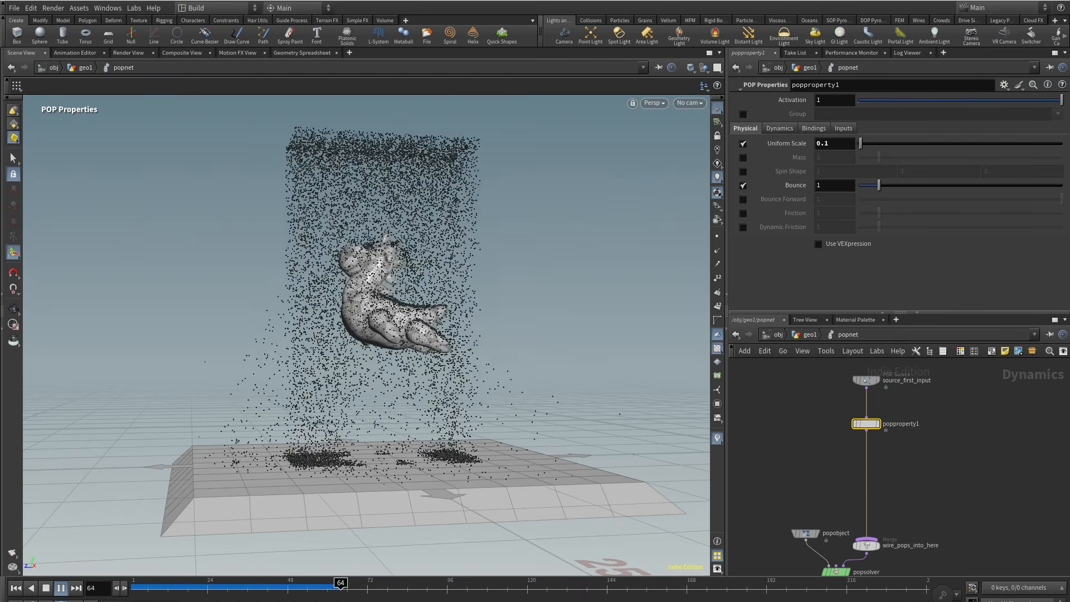
{"action": "left_click_drag", "start_coordinate": [320, 589], "coordinate": [497, 582]}
Set staticobject1's Bounce to 0.7 and resimulate to frame 64 to check the particles bouncing off the toy.
{"action": "middle_click_drag", "start_coordinate": [796, 563], "coordinate": [841, 502]}
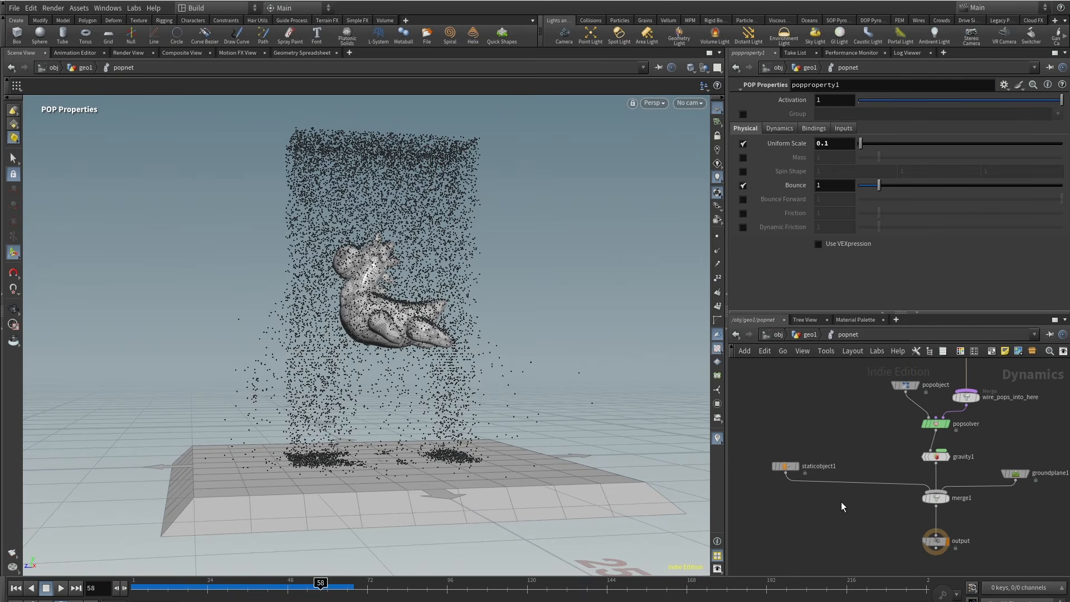
{"action": "left_click", "coordinate": [785, 466]}
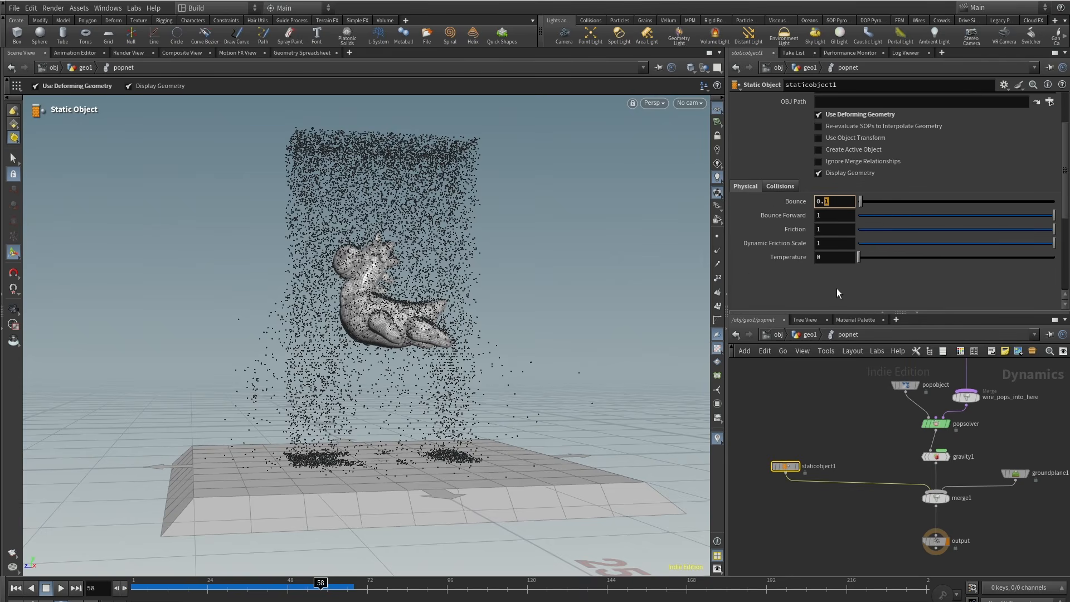
{"action": "type", "text": "7"}
{"action": "key", "text": "Return"}
{"action": "middle_click_drag", "start_coordinate": [840, 402], "coordinate": [777, 514]}
{"action": "left_click", "coordinate": [16, 588]}
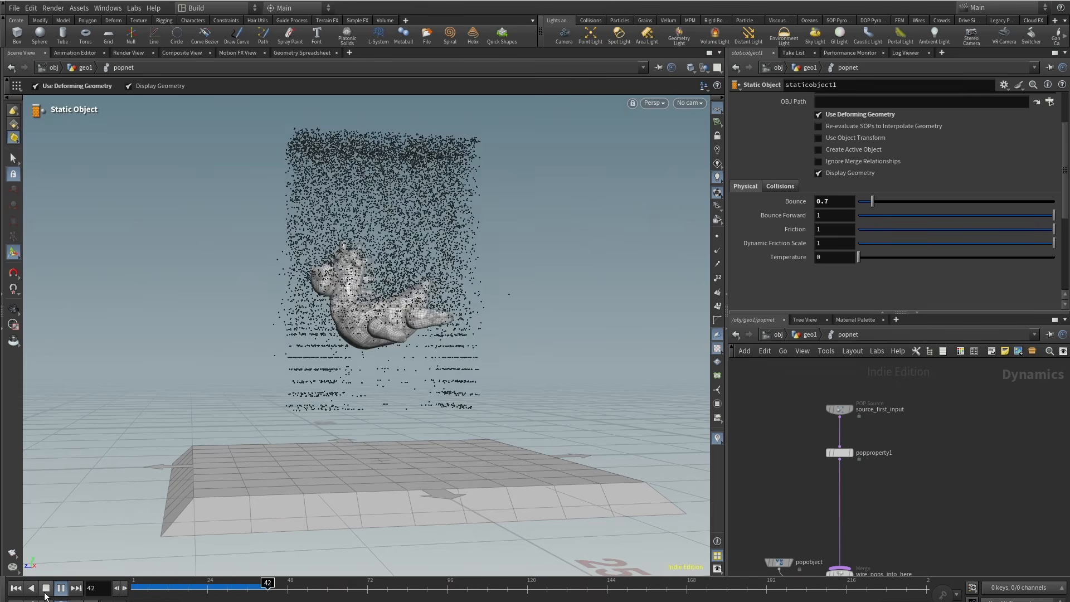
{"action": "left_click", "coordinate": [45, 592]}
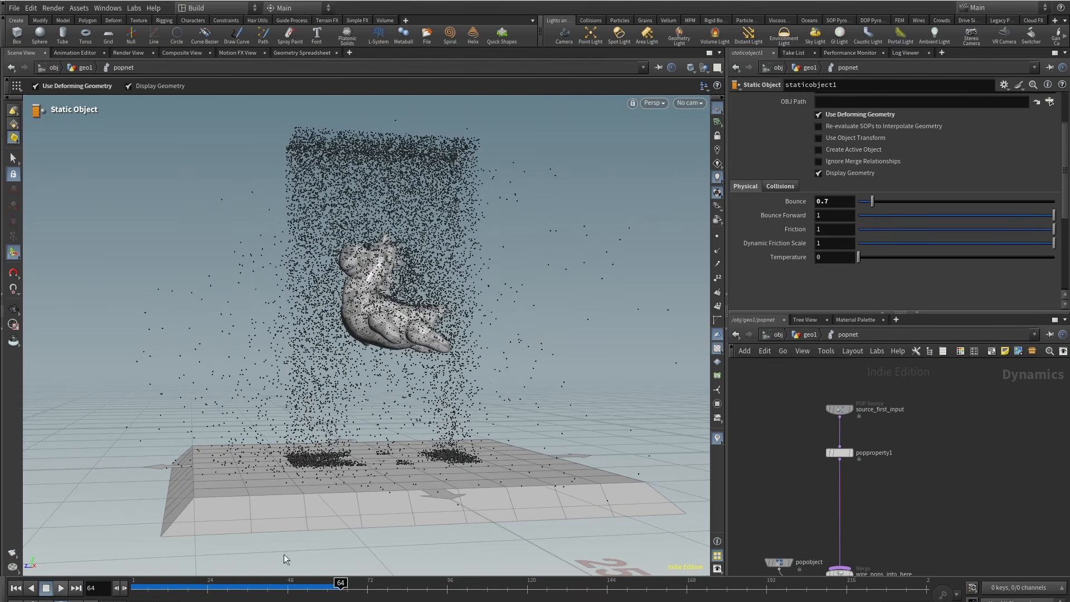
Set popproperty1's Bounce to 0 and resimulate from the first frame to about frame 76.
{"action": "left_click", "coordinate": [839, 453]}
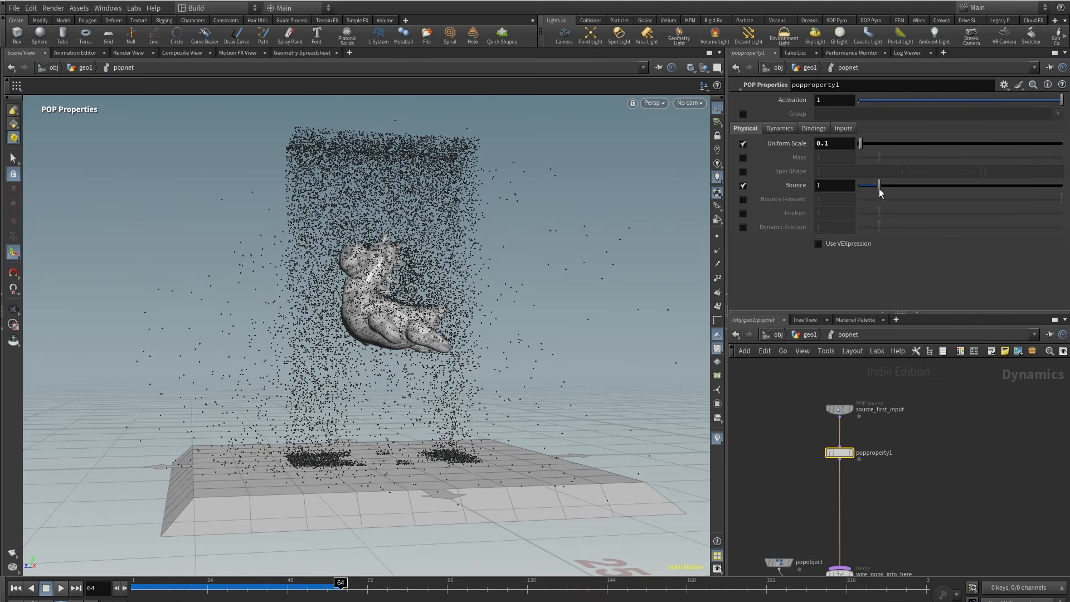
{"action": "left_click_drag", "start_coordinate": [880, 187], "coordinate": [858, 188]}
{"action": "key", "text": "ctrl+Up"}
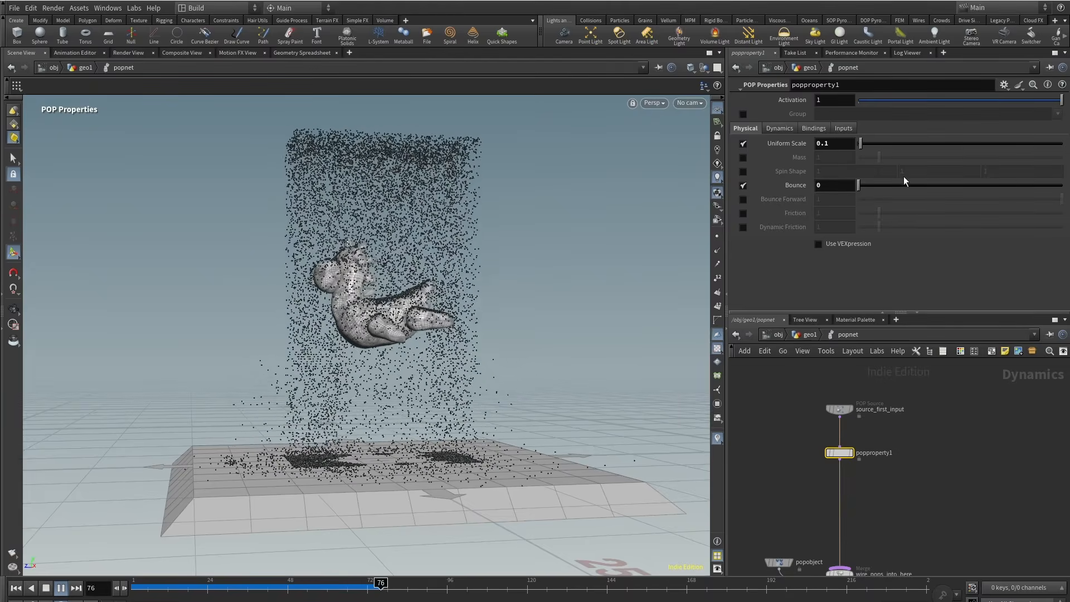
Set popproperty1's Bounce to 10 and resimulate from the first frame to frame 59.
{"action": "left_click_drag", "start_coordinate": [905, 185], "coordinate": [1063, 186]}
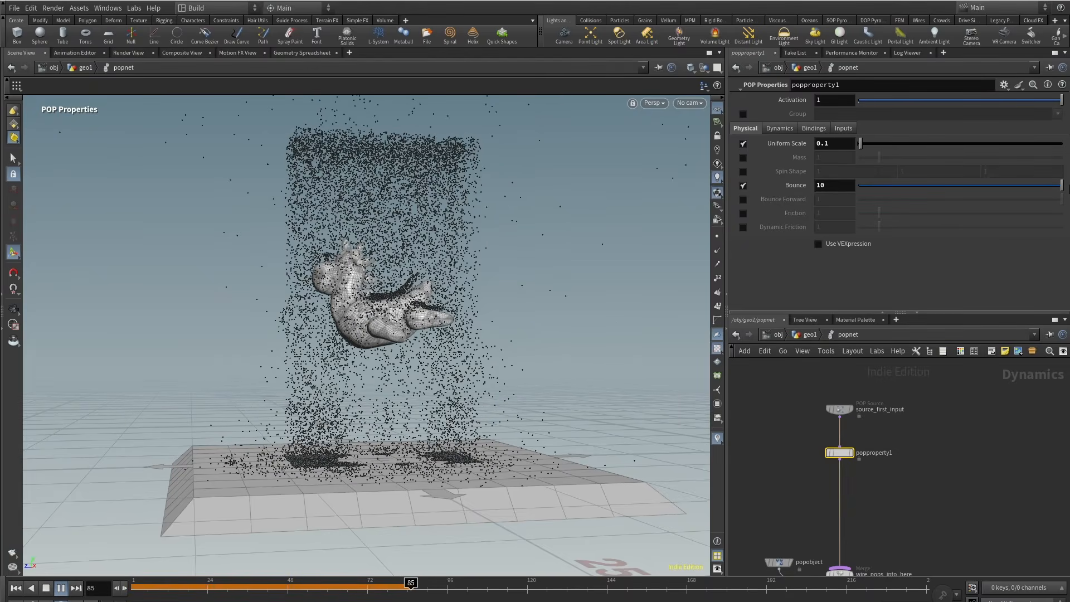
{"action": "left_click", "coordinate": [16, 589]}
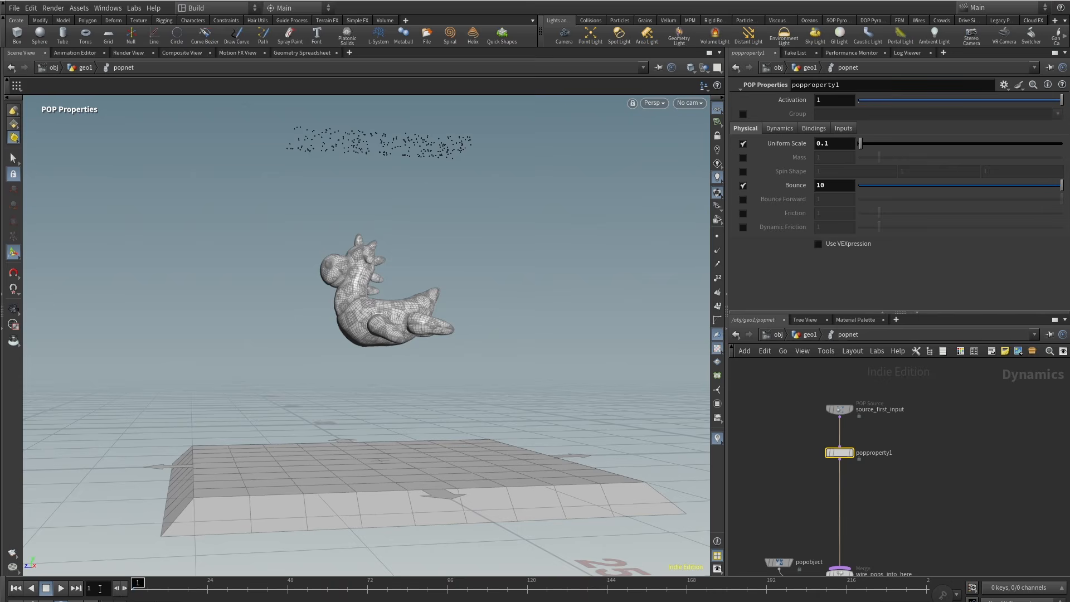
{"action": "left_click", "coordinate": [61, 588]}
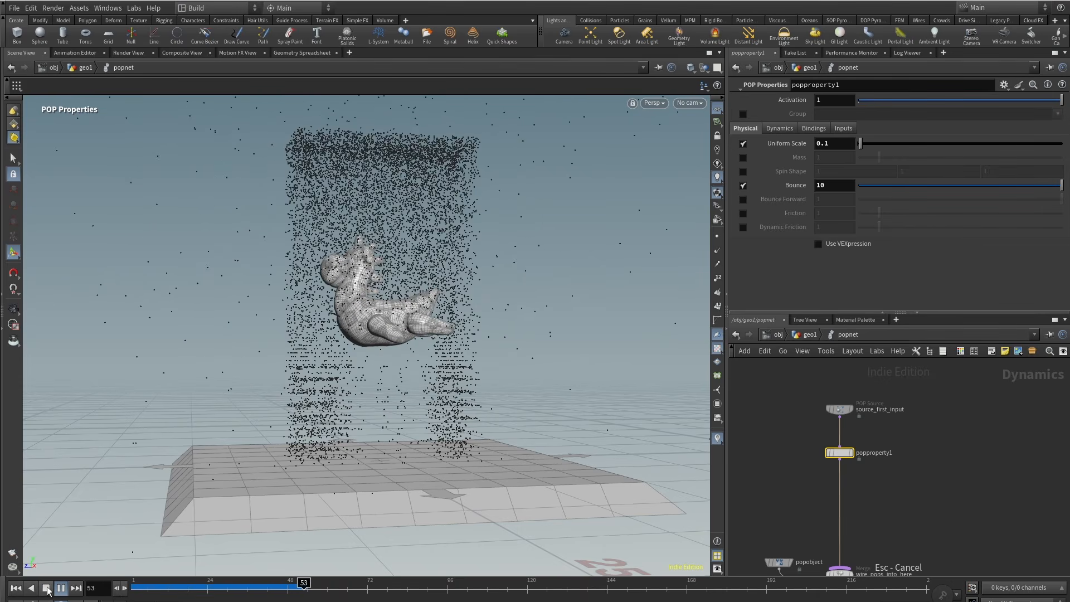
{"action": "left_click", "coordinate": [46, 589]}
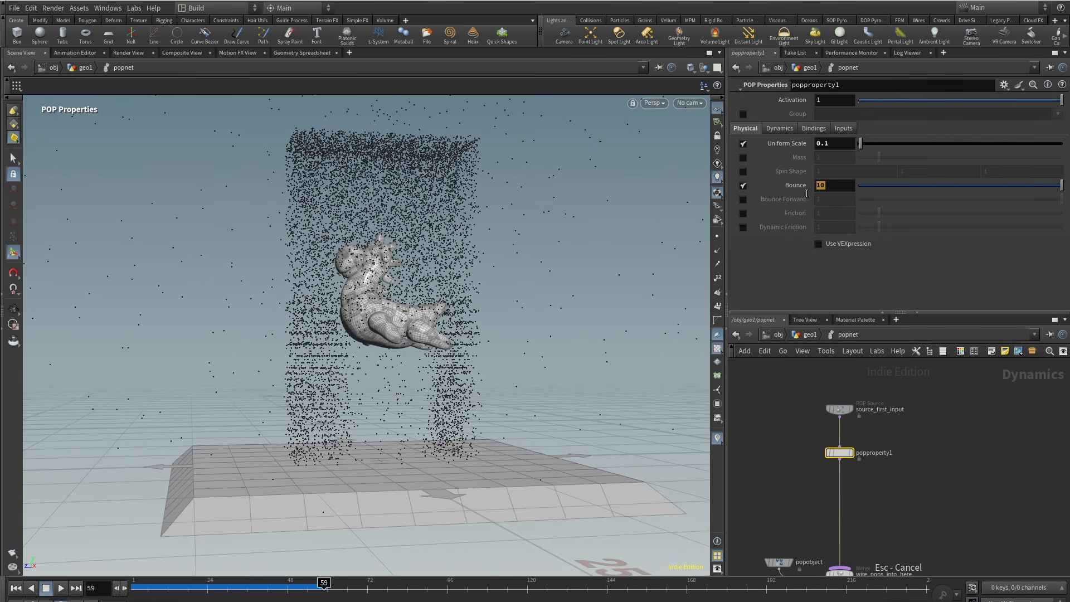
Set popproperty1's Bounce to 1 and resimulate from the first frame to compare the particle bounce.
{"action": "type", "text": "1"}
{"action": "key", "text": "Return"}
{"action": "left_click", "coordinate": [135, 588]}
{"action": "left_click", "coordinate": [62, 589]}
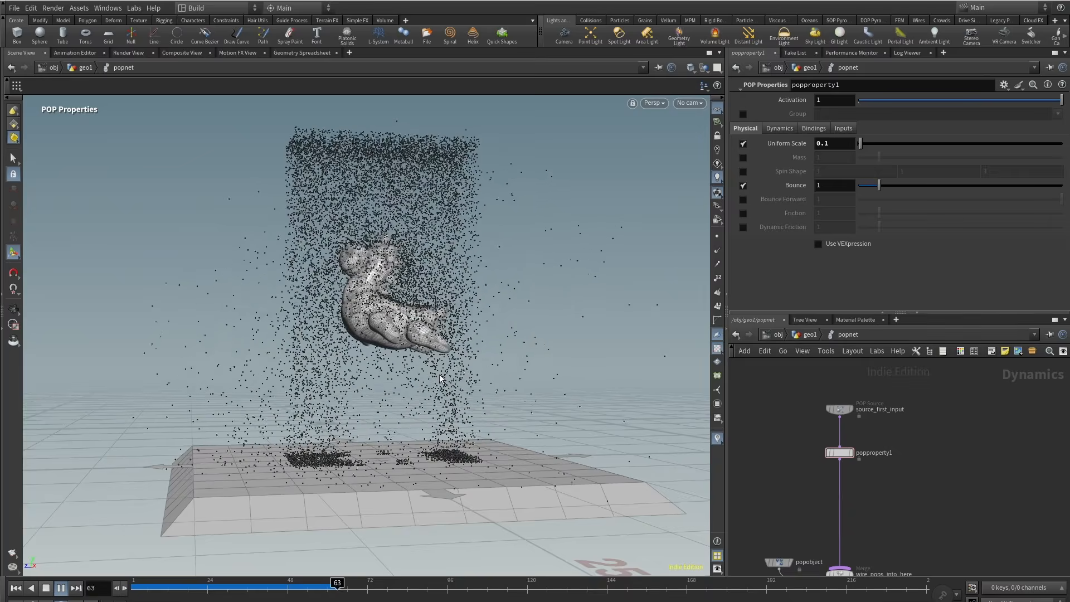
Try a Bounce of 0.08 on popproperty1 with a resimulation, and disable its Bounce override.
{"action": "left_click_drag", "start_coordinate": [880, 186], "coordinate": [859, 193]}
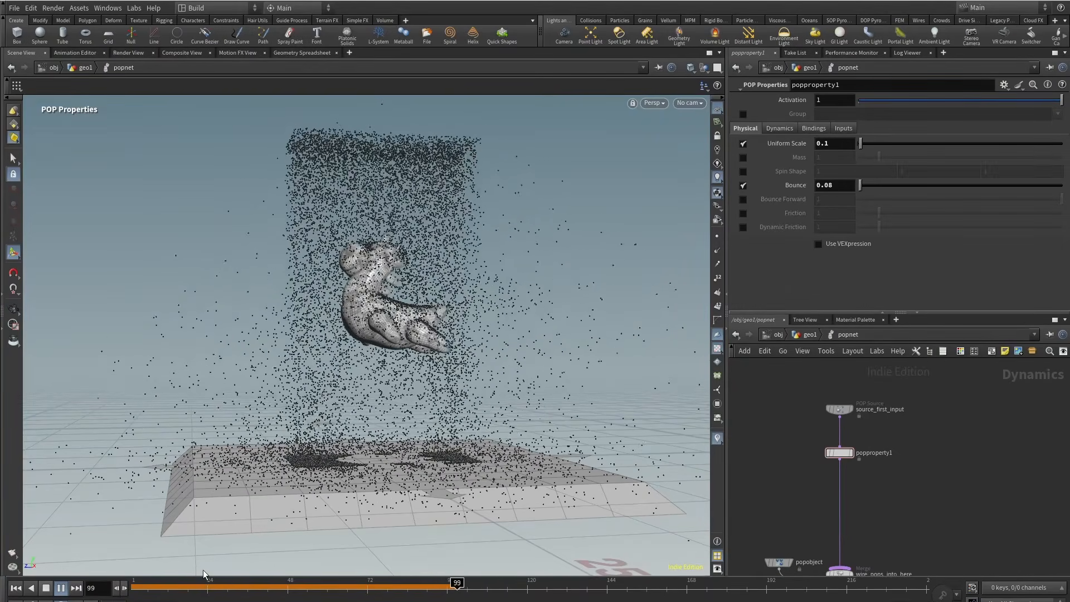
{"action": "left_click", "coordinate": [16, 588]}
{"action": "left_click", "coordinate": [61, 588]}
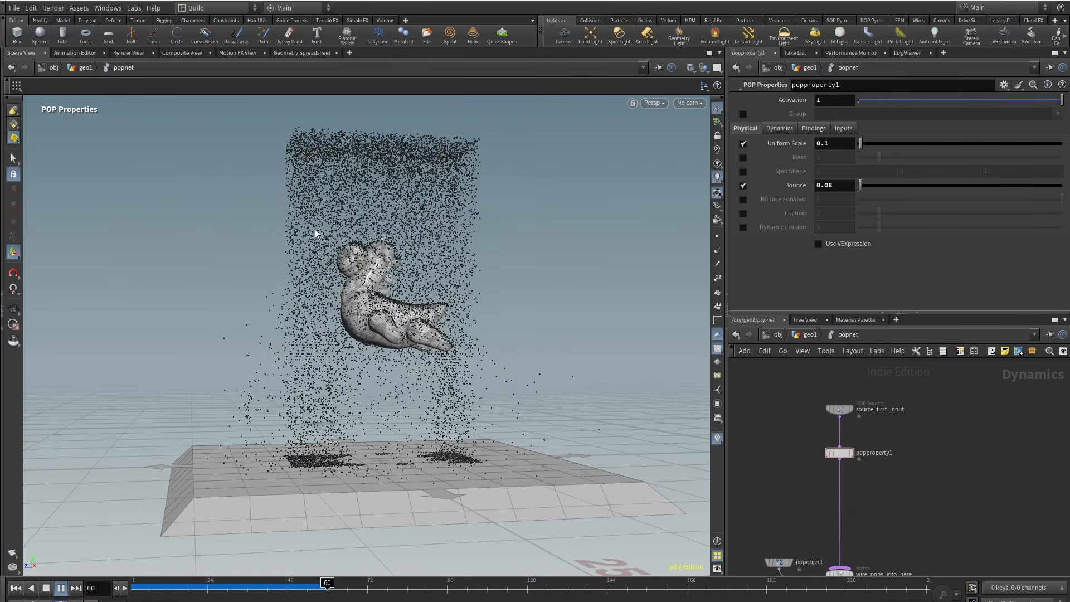
{"action": "left_click", "coordinate": [745, 185]}
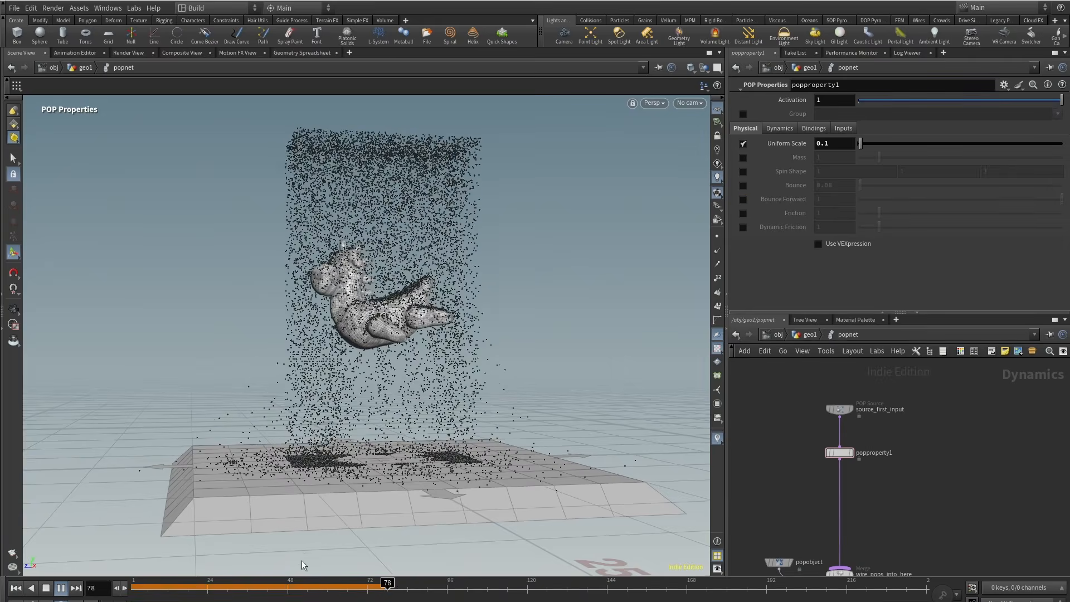
{"action": "left_click_drag", "start_coordinate": [234, 587], "coordinate": [132, 587]}
Set staticobject1's Collision Detection for the RBD solver to Use Volume Collisions.
{"action": "middle_click_drag", "start_coordinate": [883, 512], "coordinate": [880, 407]}
{"action": "scroll", "coordinate": [880, 406], "scroll_direction": "down", "scroll_amount": 3}
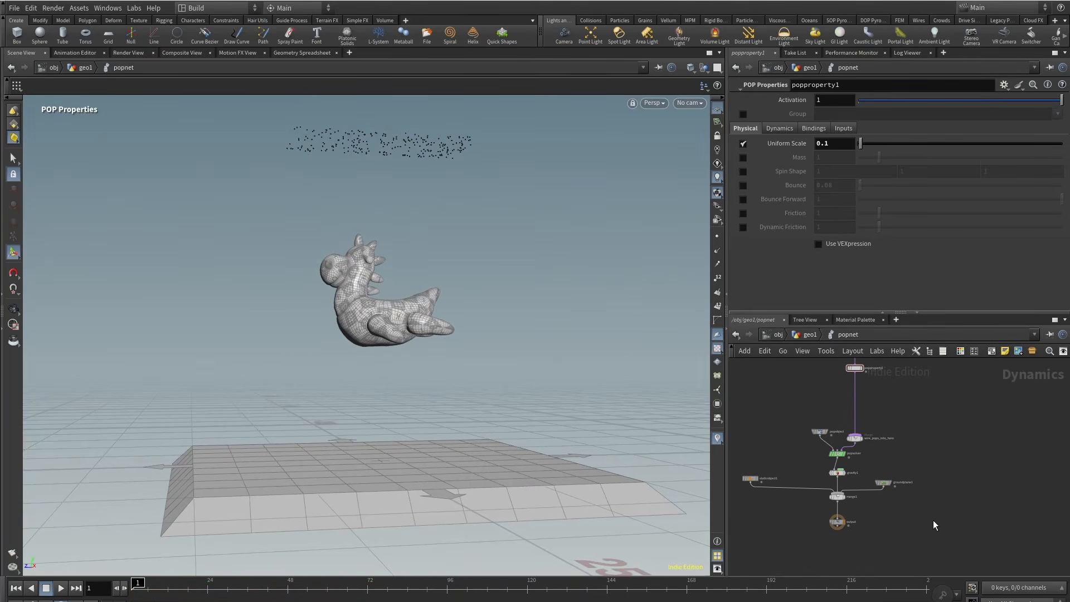
{"action": "scroll", "coordinate": [807, 515], "scroll_direction": "up", "scroll_amount": 3}
{"action": "left_click", "coordinate": [804, 462]}
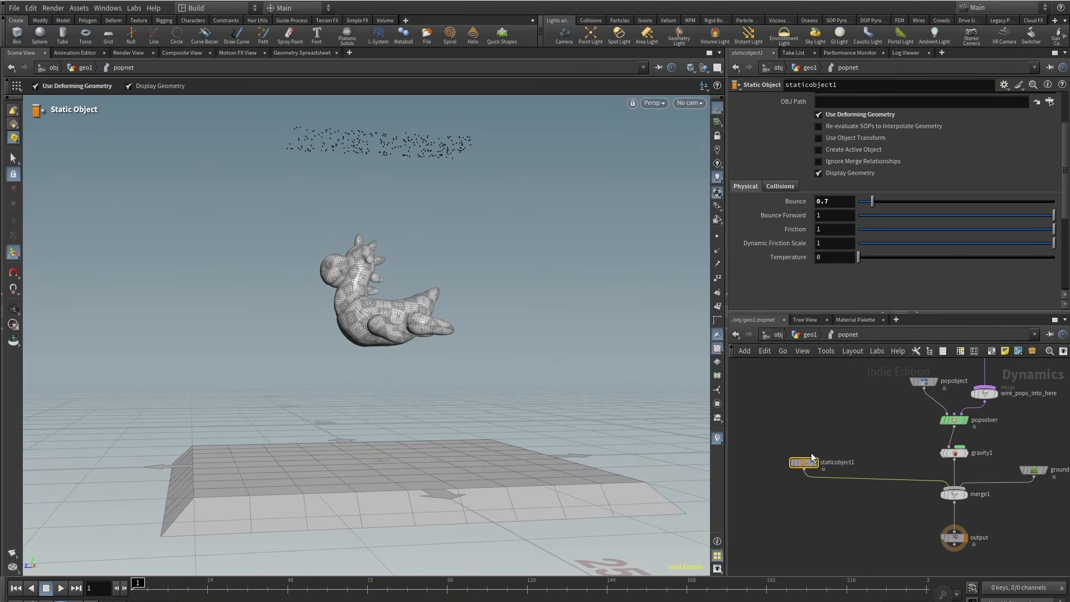
{"action": "left_click_drag", "start_coordinate": [600, 211], "coordinate": [688, 247], "text": "alt"}
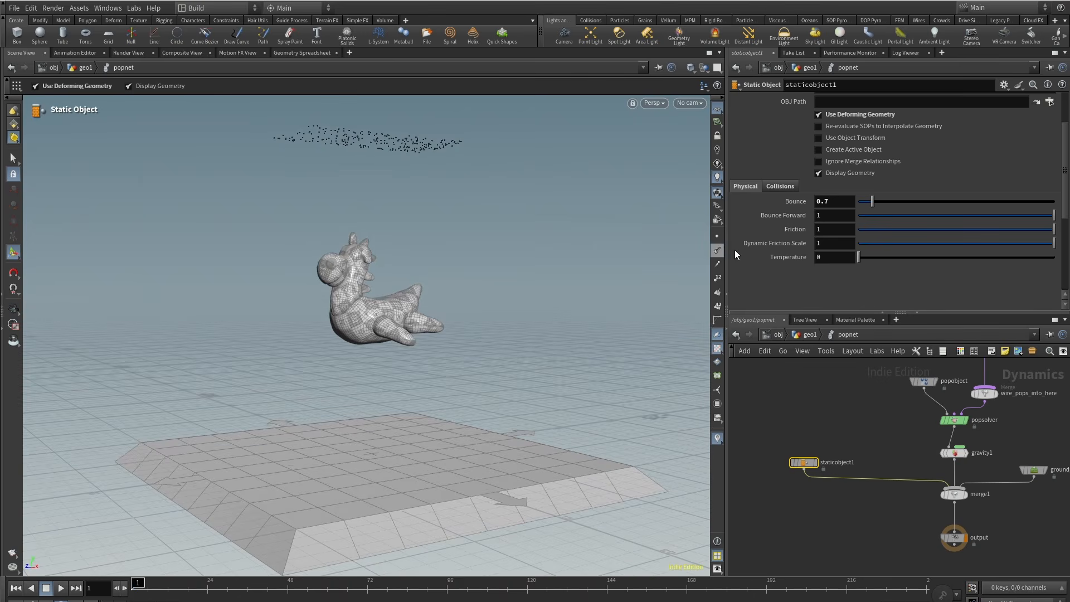
{"action": "left_click", "coordinate": [787, 193]}
{"action": "left_click", "coordinate": [881, 216]}
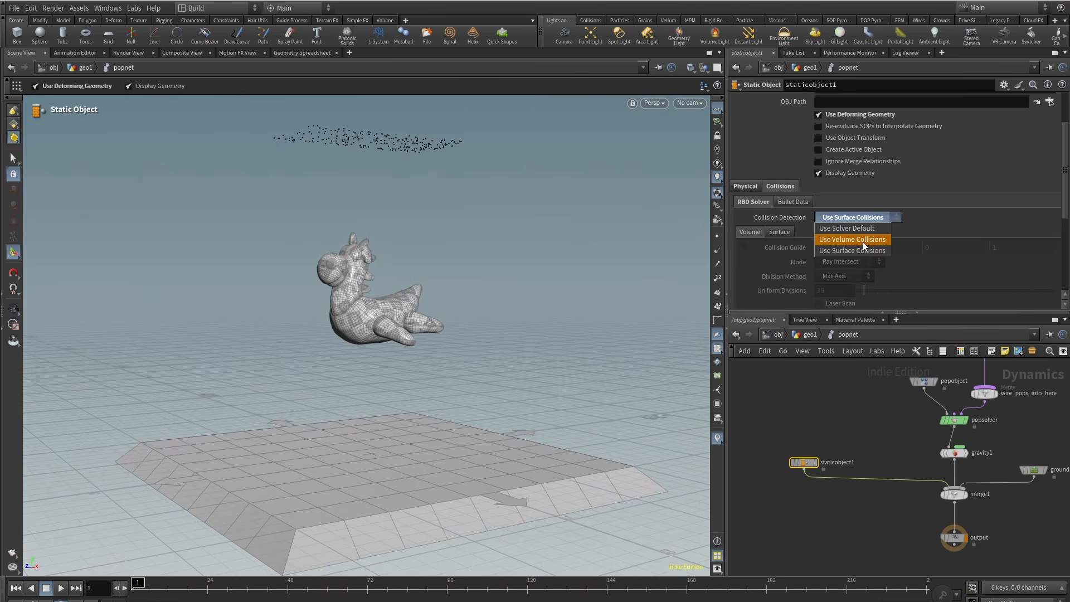
{"action": "left_click", "coordinate": [861, 239]}
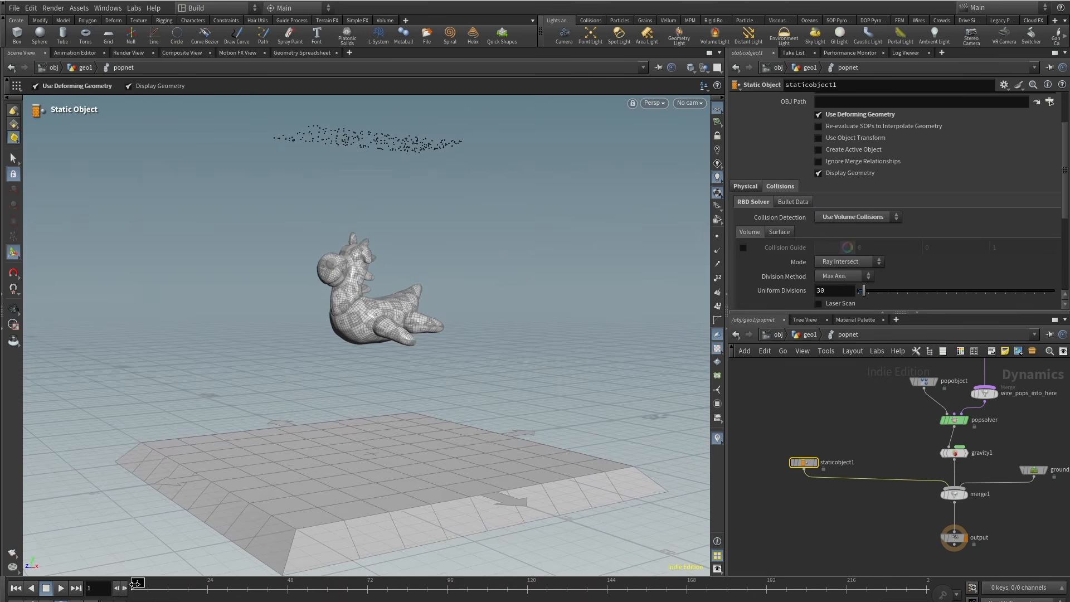
At frame 5, show staticobject1's volume Collision Guide and turn off its Display Geometry to inspect the collision shape.
{"action": "mouse_move", "coordinate": [136, 583]}
{"action": "left_mouse_down"}
{"action": "mouse_move", "coordinate": [290, 583]}
{"action": "mouse_move", "coordinate": [144, 583]}
{"action": "left_mouse_up"}
{"action": "key", "text": "Escape"}
{"action": "key", "text": "Return"}
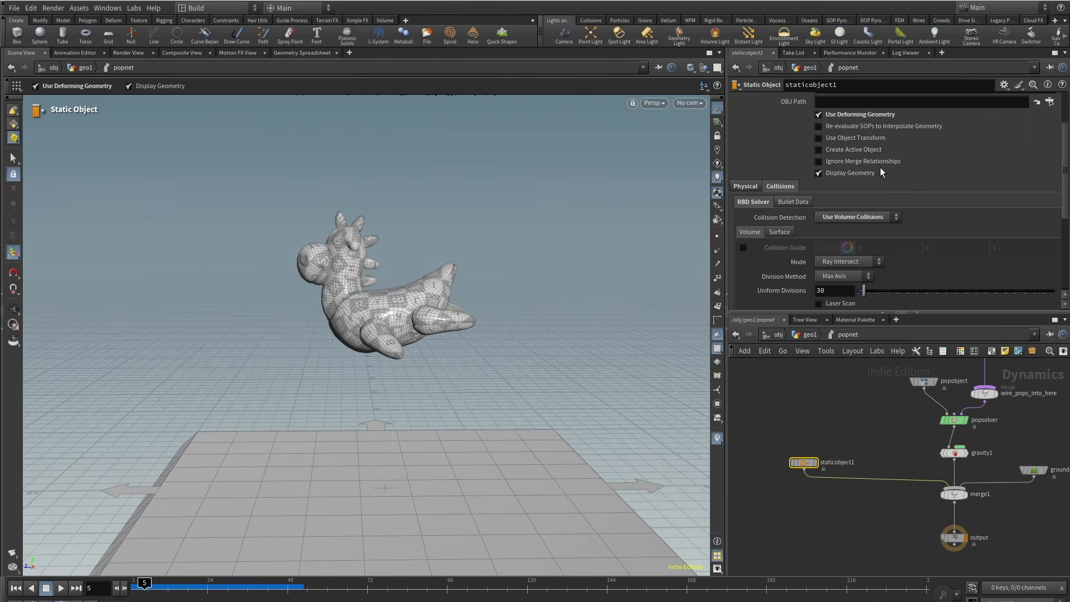
{"action": "left_click", "coordinate": [850, 174]}
{"action": "scroll", "coordinate": [808, 251], "scroll_direction": "down", "scroll_amount": 3}
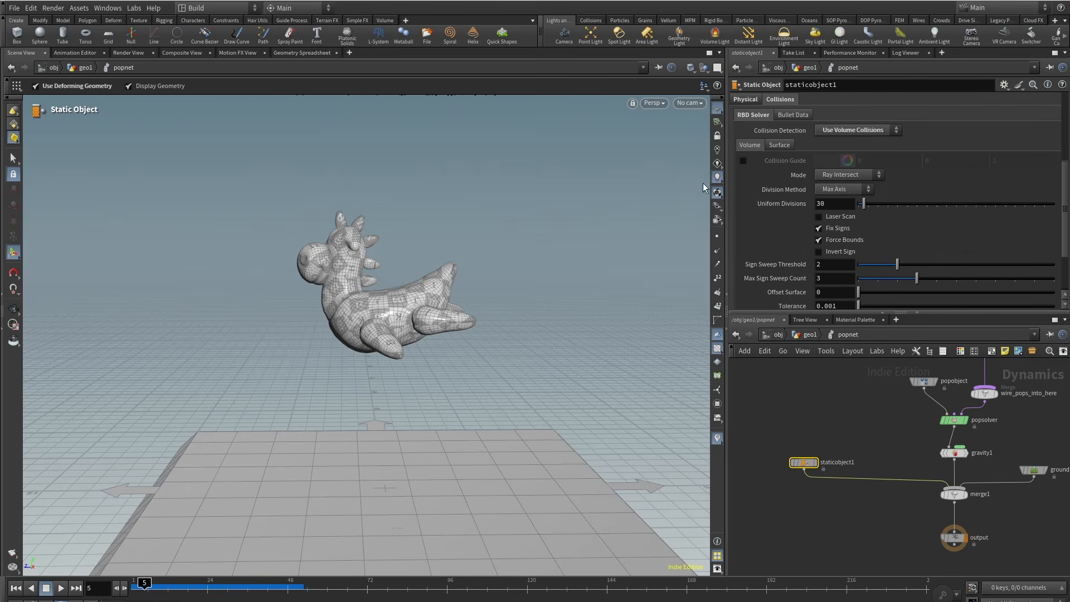
{"action": "left_click", "coordinate": [743, 161]}
{"action": "key", "text": "Escape"}
{"action": "scroll", "coordinate": [473, 237], "scroll_direction": "up", "scroll_amount": 3}
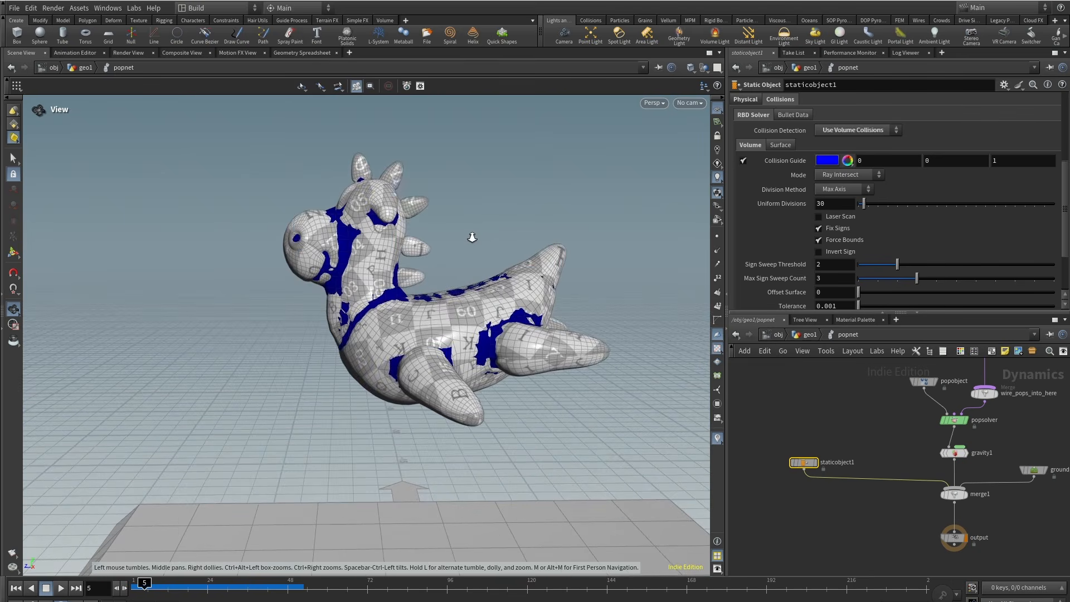
{"action": "scroll", "coordinate": [835, 165], "scroll_direction": "up", "scroll_amount": 2}
{"action": "left_click", "coordinate": [819, 144]}
{"action": "key", "text": "Return"}
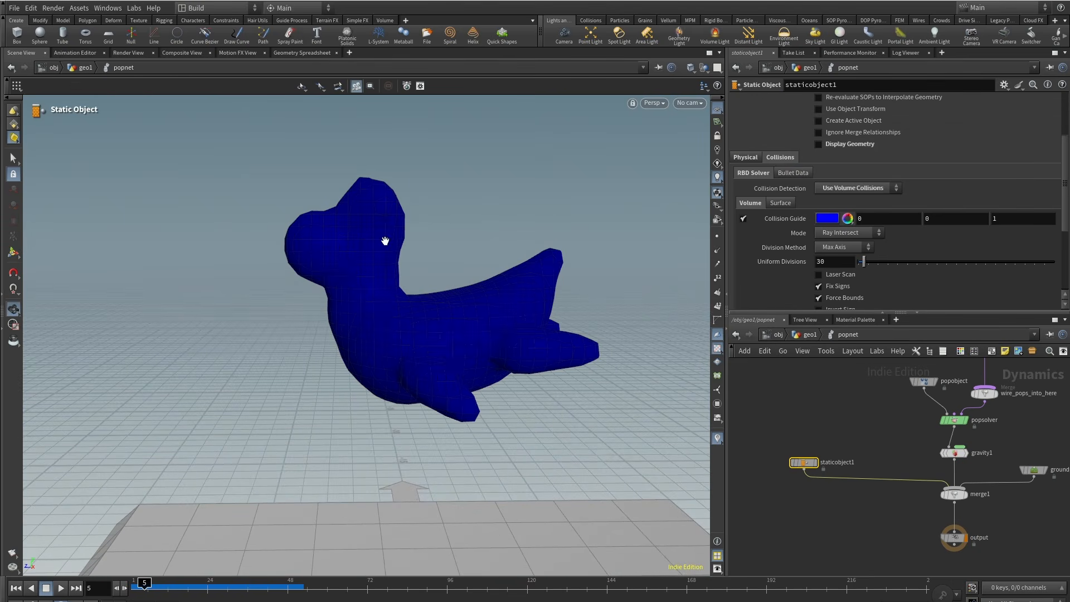
Set the static object's volume collision mode to Volume Sample.
{"action": "left_click_drag", "start_coordinate": [386, 241], "coordinate": [456, 240], "text": "alt"}
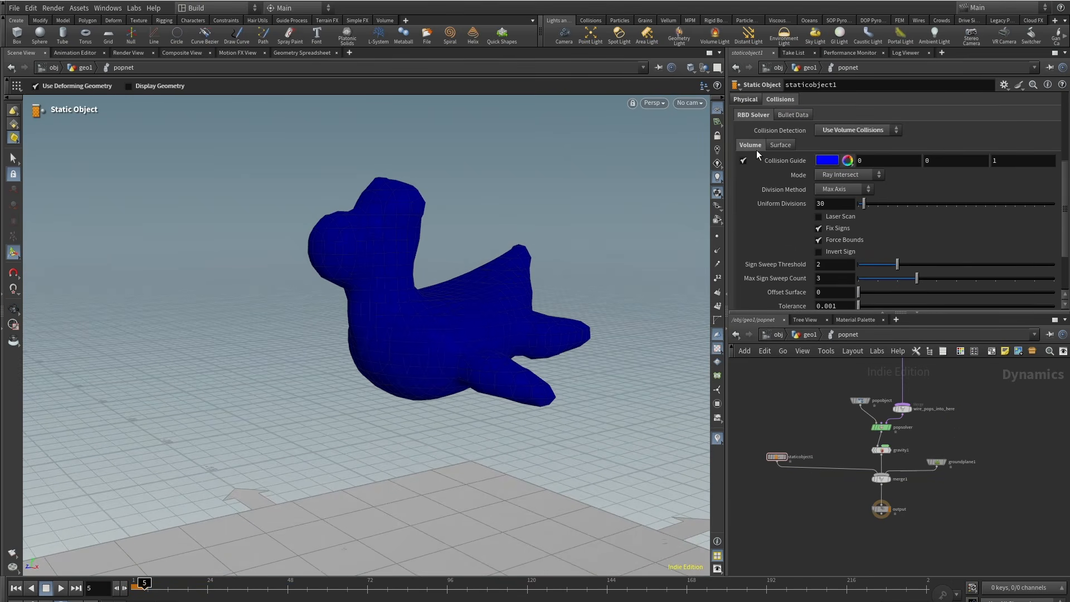
{"action": "left_click", "coordinate": [861, 176]}
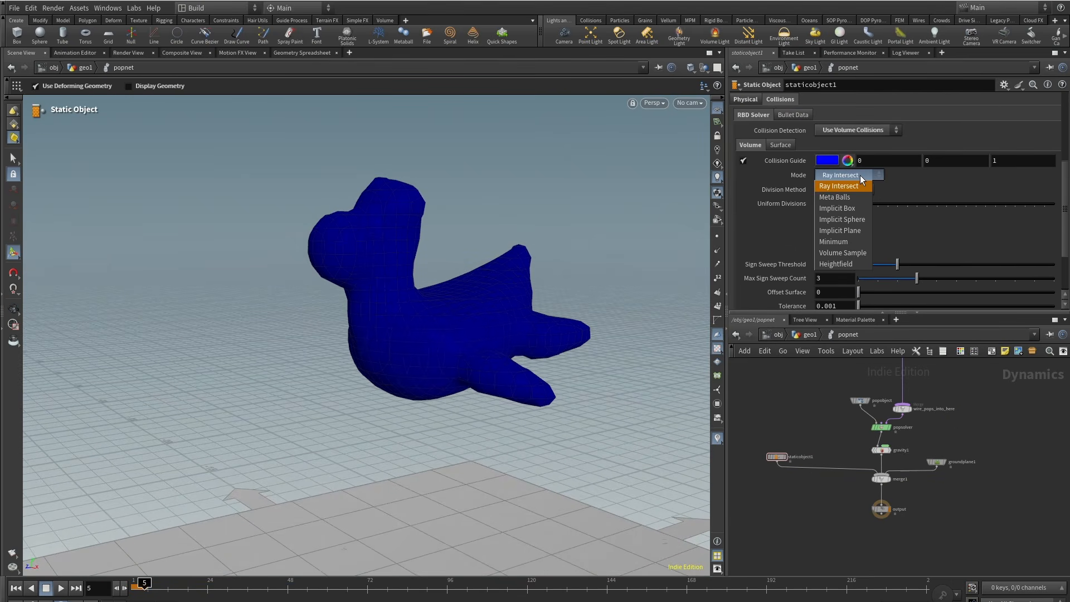
{"action": "left_click", "coordinate": [843, 252]}
{"action": "key", "text": "Escape"}
{"action": "scroll", "coordinate": [412, 348], "scroll_direction": "down", "scroll_amount": 3}
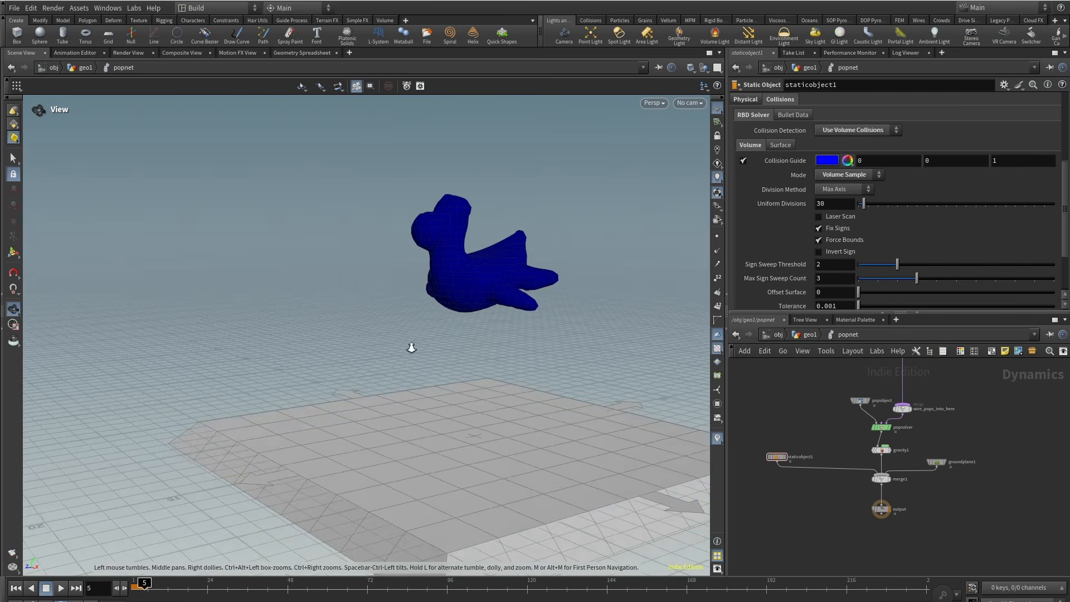
{"action": "scroll", "coordinate": [411, 348], "scroll_direction": "down", "scroll_amount": 2}
{"action": "key", "text": "Return"}
{"action": "scroll", "coordinate": [1065, 183], "scroll_direction": "up", "scroll_amount": 3}
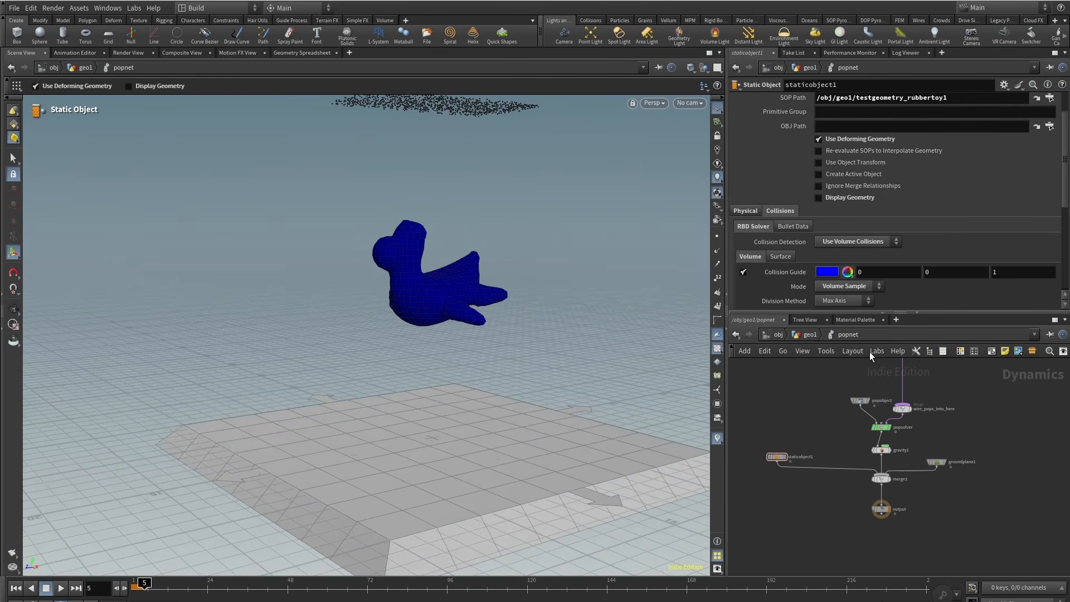
{"action": "left_click_drag", "start_coordinate": [1067, 149], "coordinate": [1066, 189]}
{"action": "middle_click_drag", "start_coordinate": [461, 289], "coordinate": [391, 348], "text": "alt"}
{"action": "scroll", "coordinate": [439, 256], "scroll_direction": "down", "scroll_amount": 4}
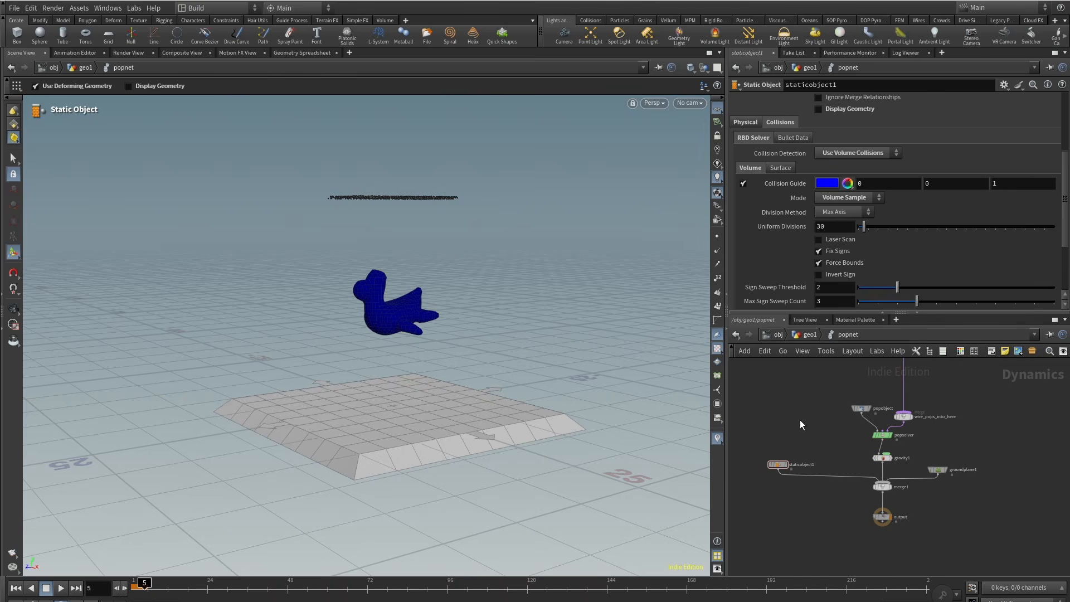
Add a Collision Source node inside geo1, next to the rubber toy test geometry.
{"action": "left_click", "coordinate": [807, 334]}
{"action": "middle_click_drag", "start_coordinate": [899, 392], "coordinate": [842, 451]}
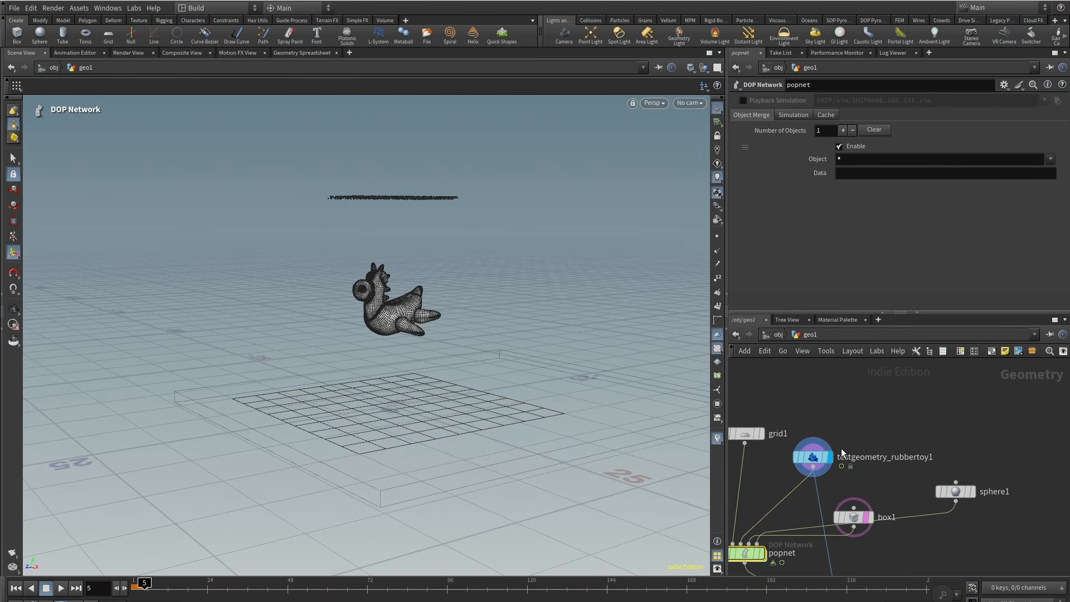
{"action": "left_click_drag", "start_coordinate": [816, 456], "coordinate": [844, 375]}
{"action": "scroll", "coordinate": [885, 419], "scroll_direction": "up", "scroll_amount": 2}
{"action": "middle_click_drag", "start_coordinate": [909, 416], "coordinate": [867, 436]}
{"action": "key", "text": "Tab"}
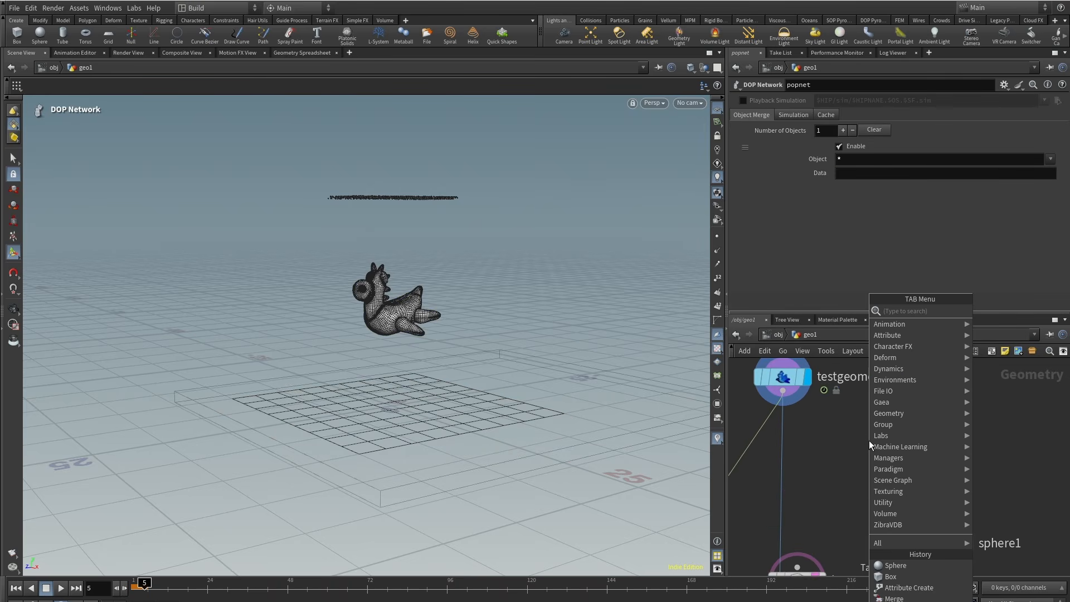
{"action": "type", "text": "collisio"}
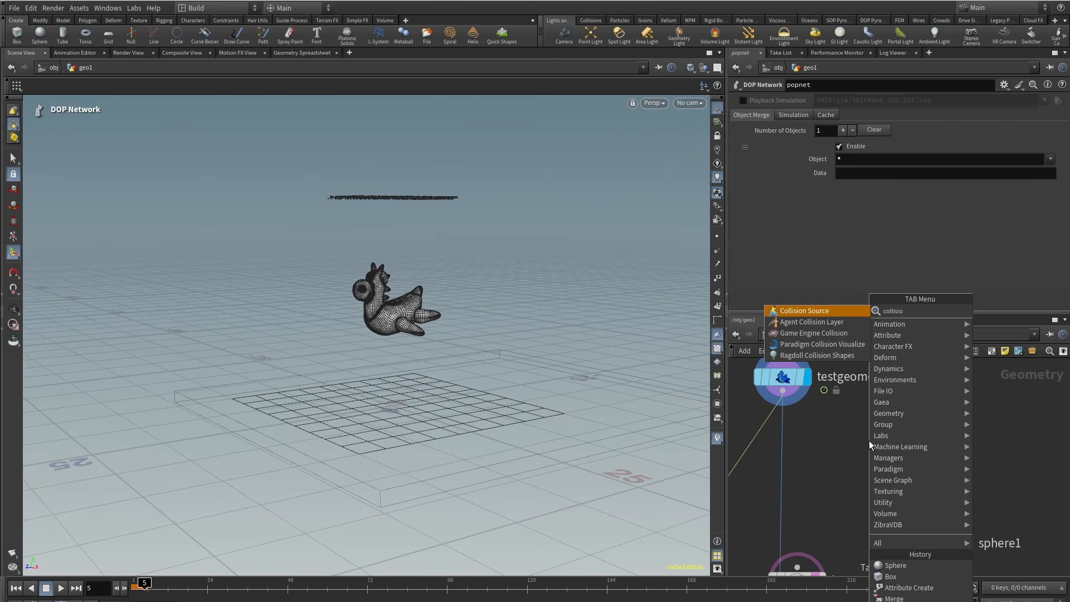
{"action": "key", "text": "Return"}
{"action": "left_click", "coordinate": [861, 441]}
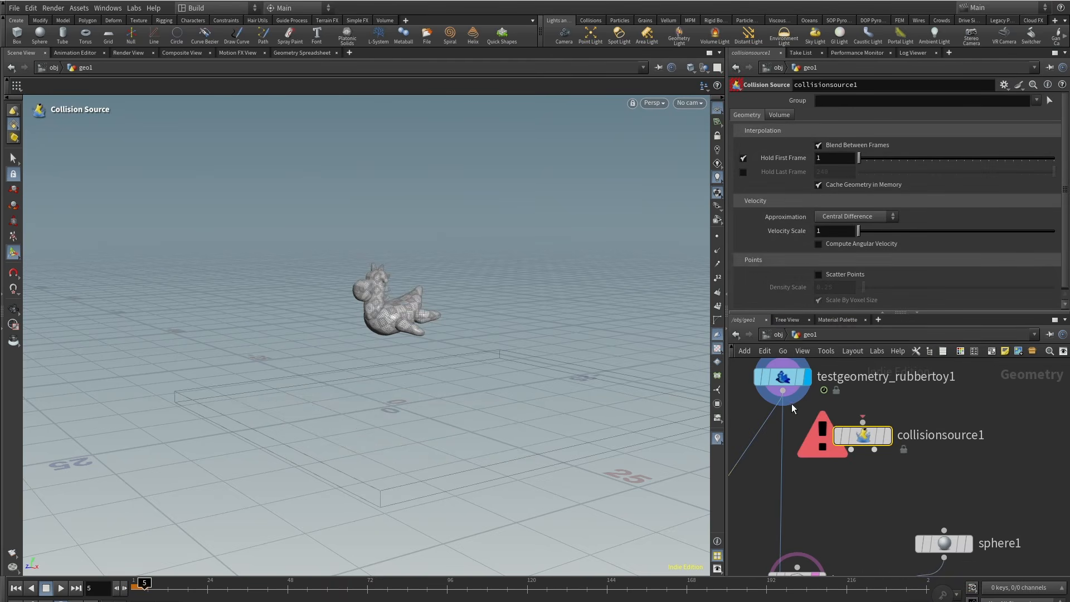
Connect the rubber toy test geometry to the collision source and display the collision source.
{"action": "left_click", "coordinate": [784, 391]}
{"action": "left_click", "coordinate": [881, 432]}
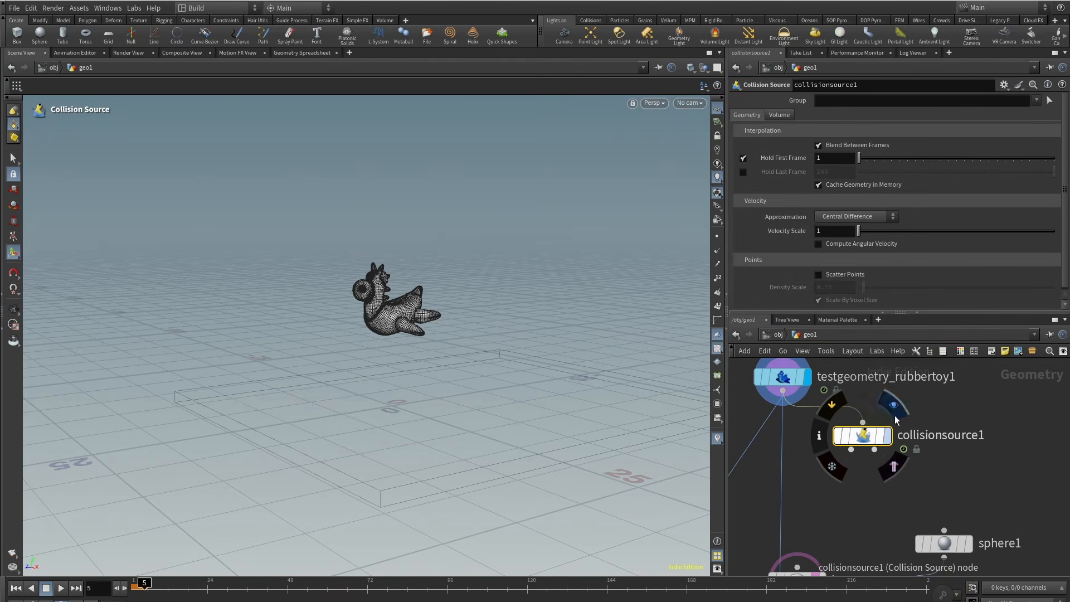
{"action": "left_click", "coordinate": [886, 435]}
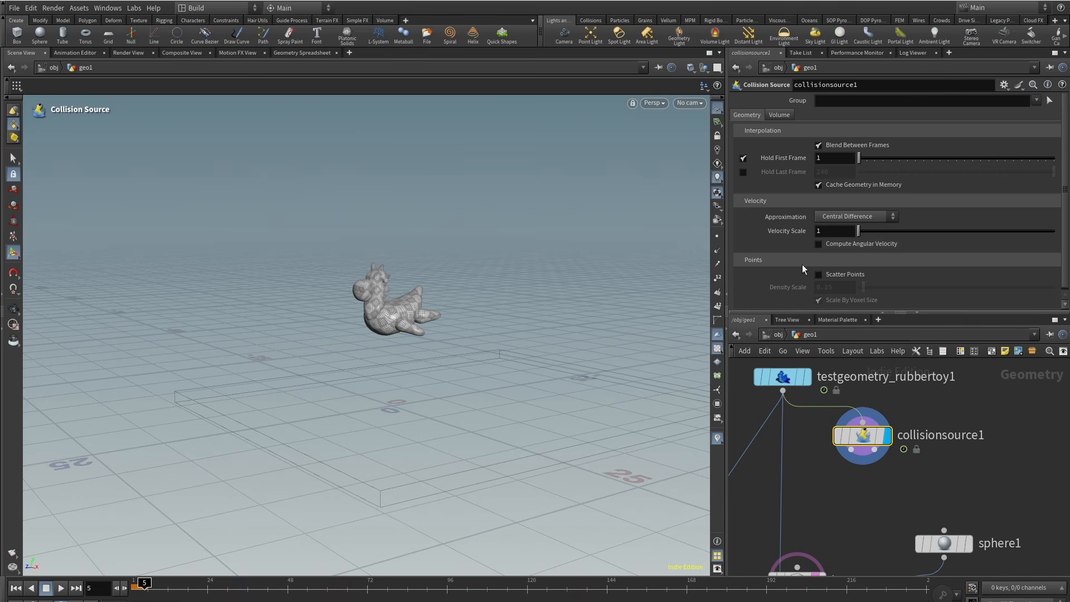
Turn on point trails in the viewport to show the collision source's velocity.
{"action": "right_click_drag", "start_coordinate": [414, 311], "coordinate": [540, 234], "text": "alt"}
{"action": "left_click", "coordinate": [719, 252]}
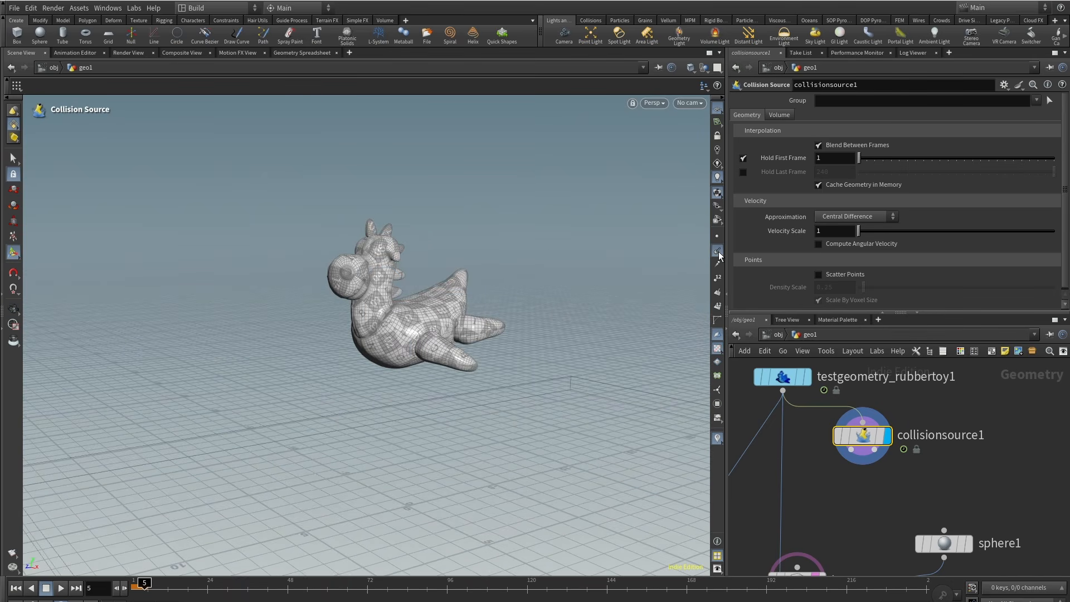
{"action": "left_click", "coordinate": [718, 252]}
{"action": "left_click", "coordinate": [718, 264]}
{"action": "right_click_drag", "start_coordinate": [469, 316], "coordinate": [535, 279], "text": "alt"}
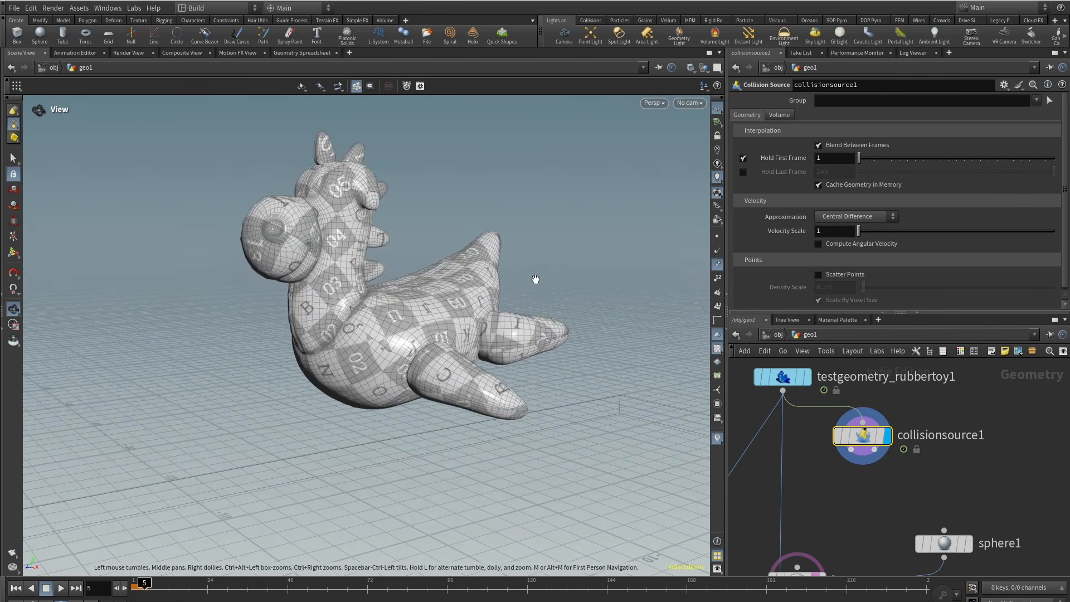
{"action": "left_click_drag", "start_coordinate": [535, 279], "coordinate": [608, 340], "text": "alt"}
Scrub the rubber toy's animation to frame 41 and display the collision source's velocity trails up close.
{"action": "middle_click_drag", "start_coordinate": [809, 371], "coordinate": [812, 403]}
{"action": "left_click", "coordinate": [813, 403]}
{"action": "left_click_drag", "start_coordinate": [156, 587], "coordinate": [272, 588]}
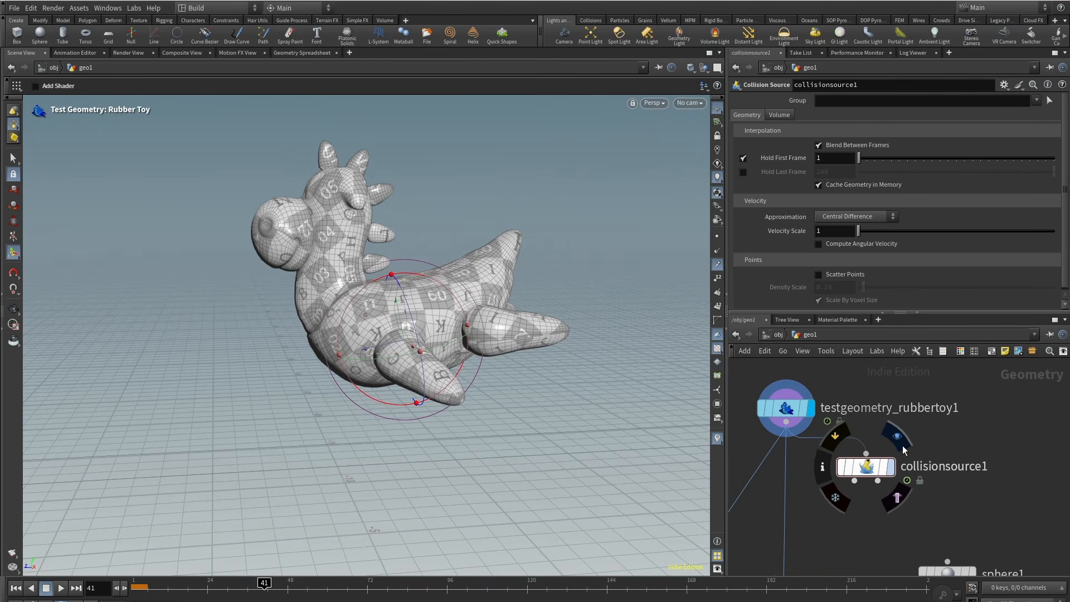
{"action": "left_click", "coordinate": [890, 466]}
{"action": "right_click_drag", "start_coordinate": [518, 373], "coordinate": [443, 238], "text": "alt"}
{"action": "left_click_drag", "start_coordinate": [442, 238], "coordinate": [279, 172], "text": "alt"}
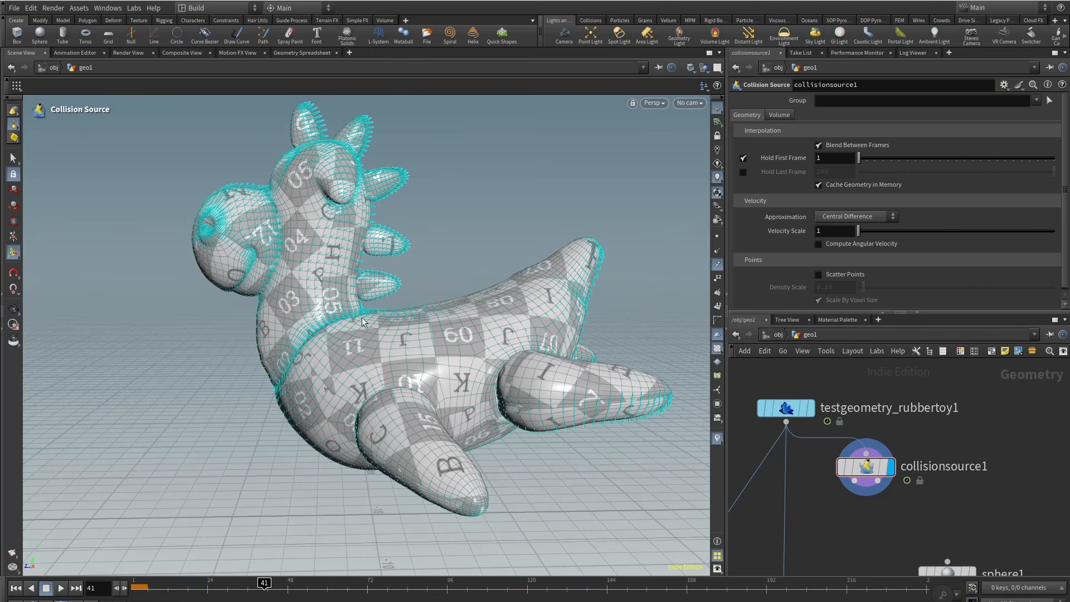
Try the Backward Difference and Forward Difference velocity approximations on the collision source, returning to Central Difference.
{"action": "left_click", "coordinate": [847, 216]}
{"action": "left_click", "coordinate": [844, 238]}
{"action": "left_click", "coordinate": [852, 216]}
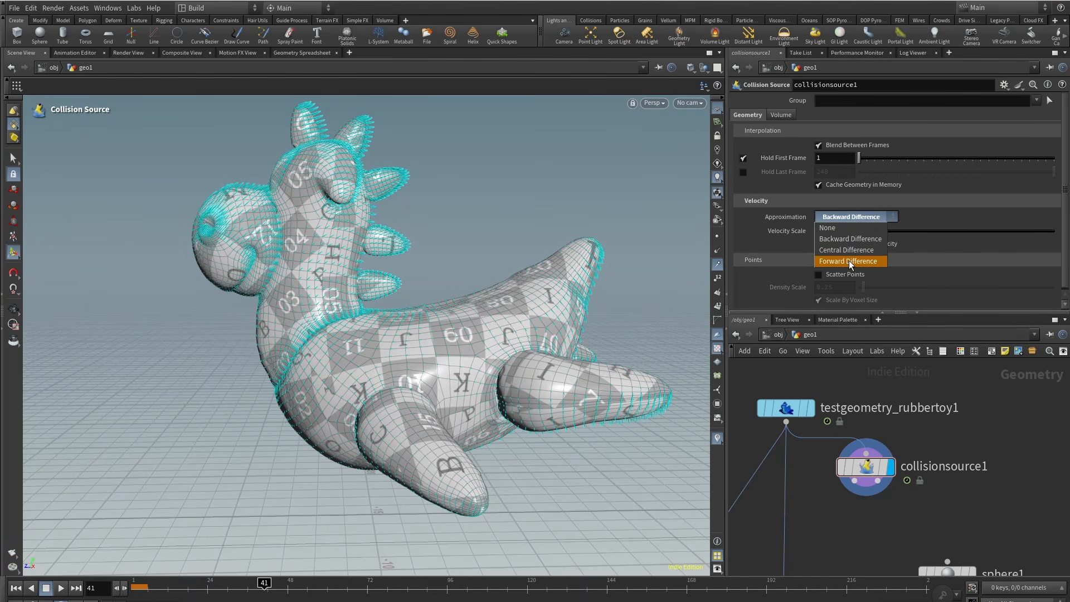
{"action": "left_click", "coordinate": [850, 261]}
{"action": "left_click", "coordinate": [852, 218]}
{"action": "left_click", "coordinate": [848, 251]}
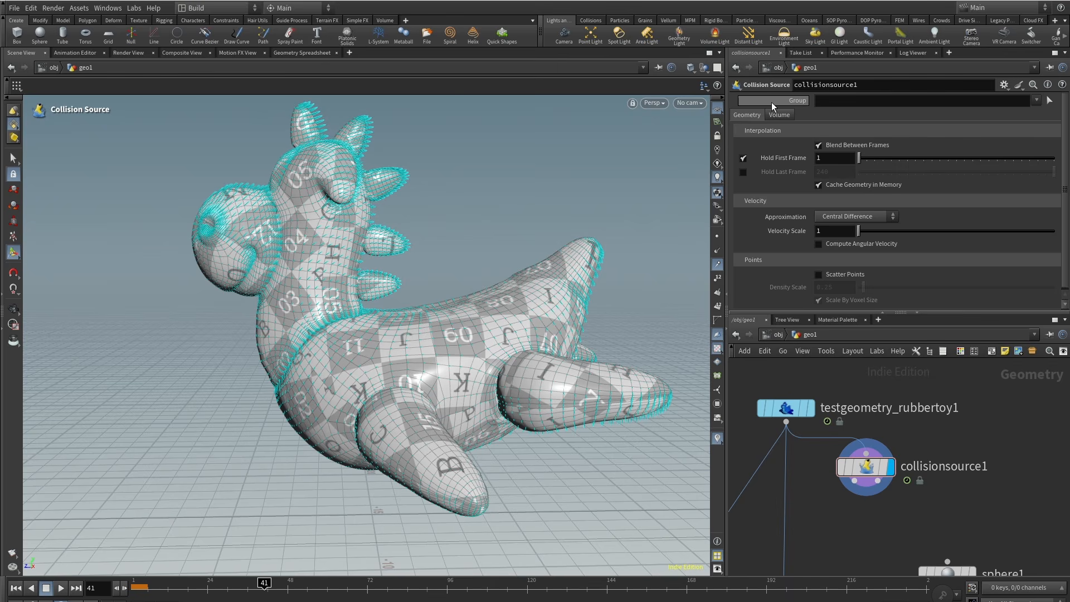
Add a Null to the collision source's second output and name it proxy.
{"action": "left_click", "coordinate": [779, 114]}
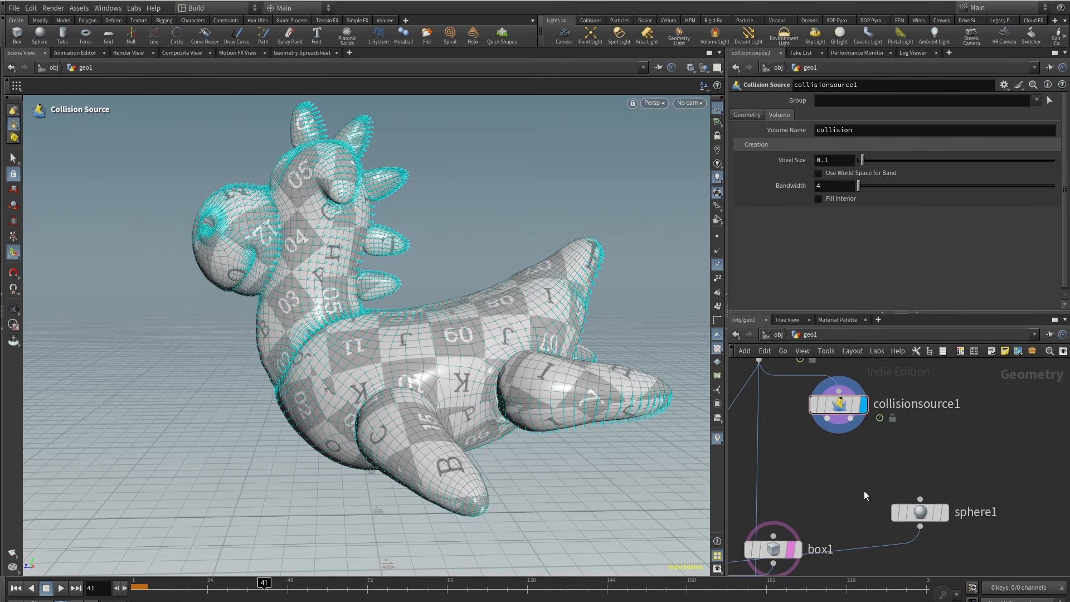
{"action": "key", "text": "Tab"}
{"action": "type", "text": "nu"}
{"action": "left_click", "coordinate": [1024, 312]}
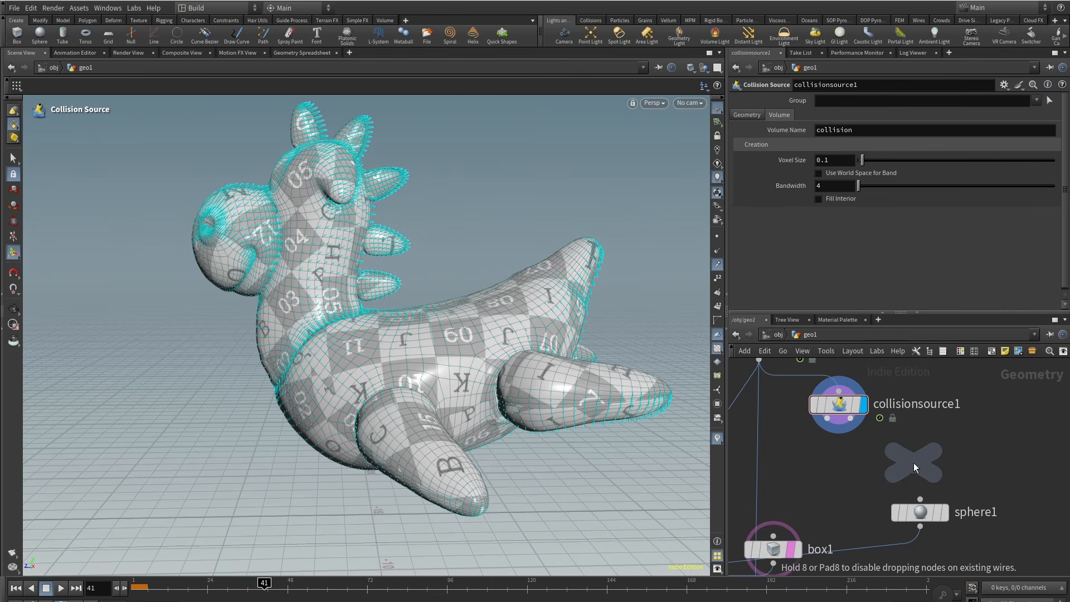
{"action": "left_click", "coordinate": [915, 463]}
{"action": "double_click", "coordinate": [962, 462]}
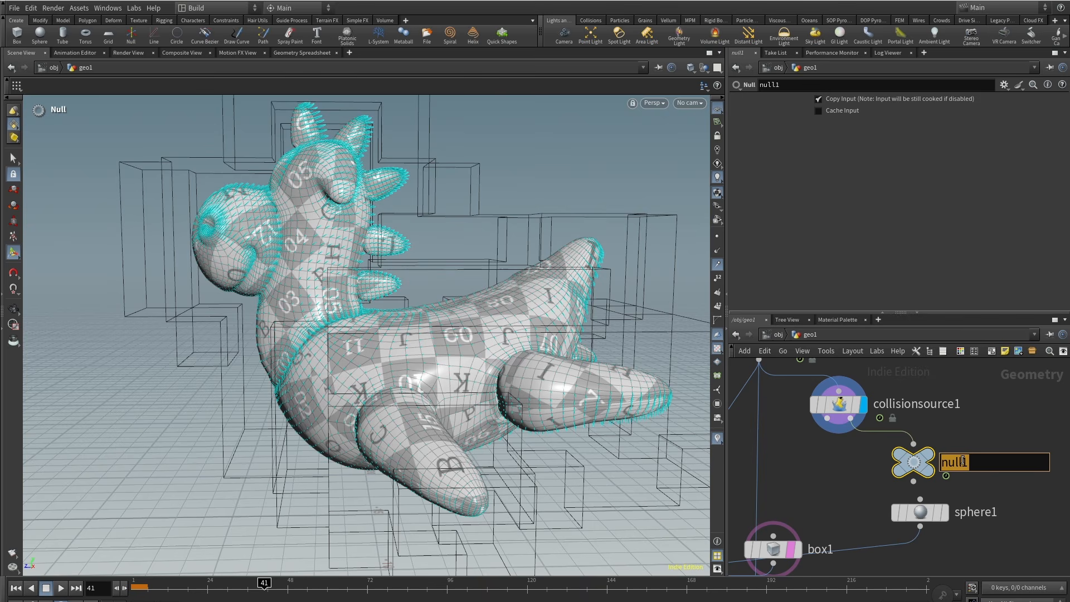
{"action": "type", "text": "proxy"}
{"action": "key", "text": "Return"}
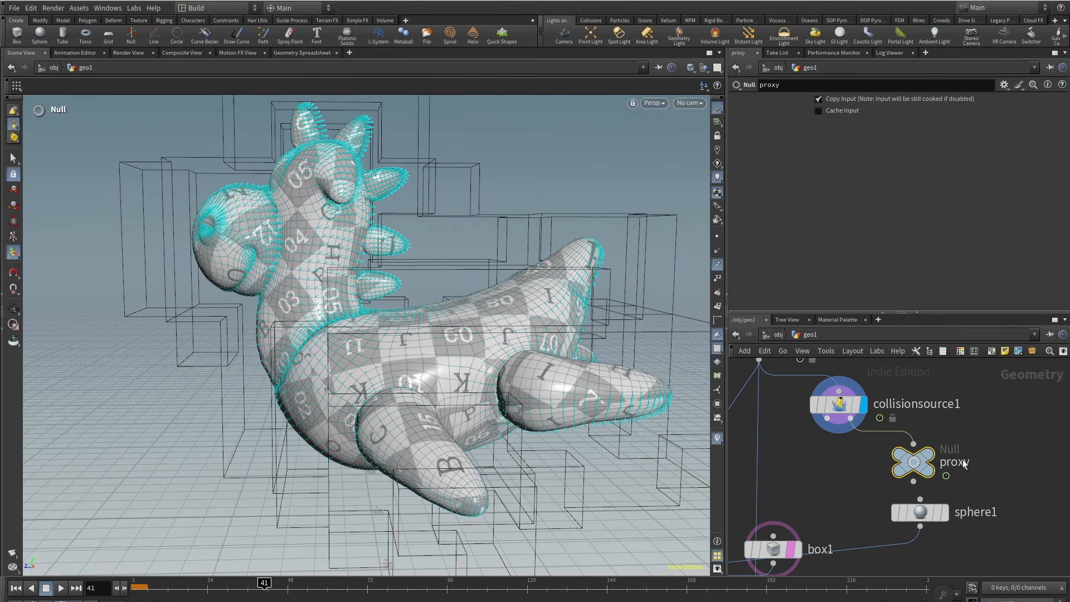
Display the proxy null's collision volume in the viewport.
{"action": "left_click", "coordinate": [946, 433]}
{"action": "key", "text": "Escape"}
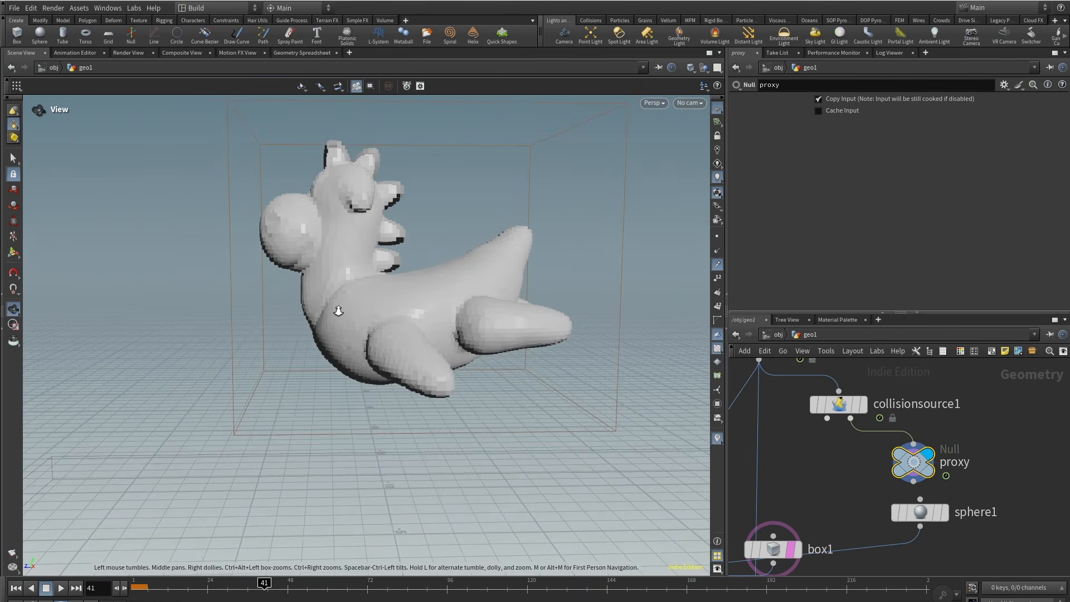
{"action": "left_click_drag", "start_coordinate": [337, 307], "coordinate": [365, 272]}
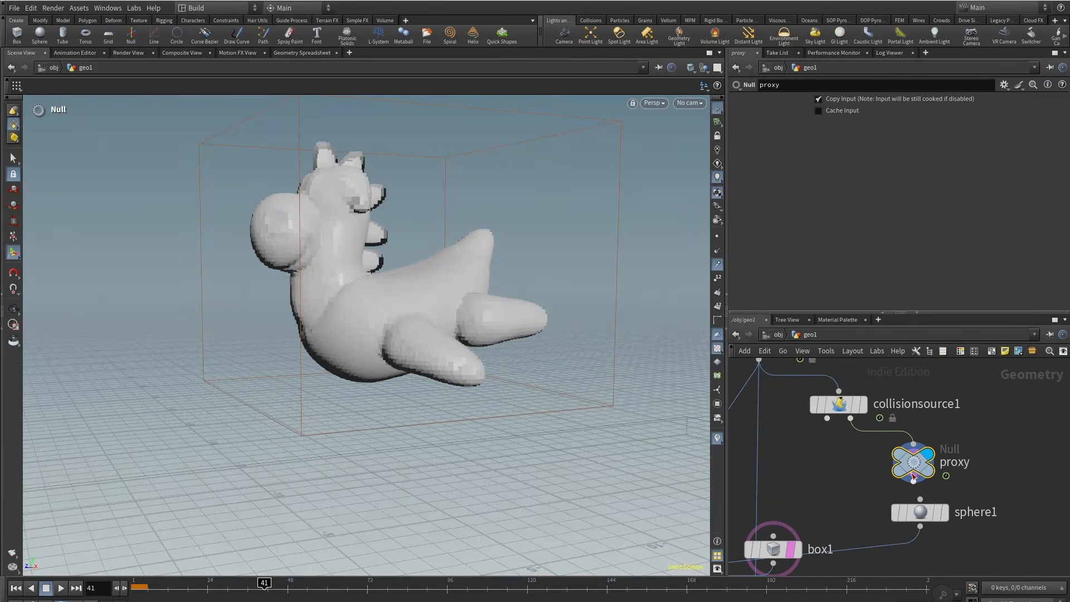
Set the collision source's voxel size to 0.05.
{"action": "left_click", "coordinate": [838, 404]}
{"action": "double_click", "coordinate": [826, 161]}
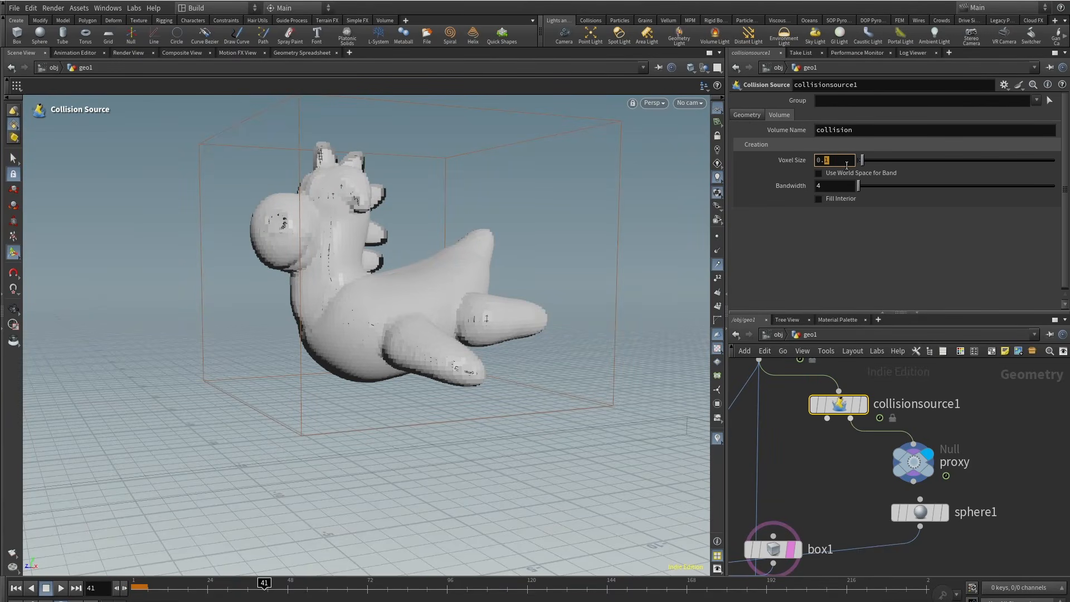
{"action": "key", "text": "Return"}
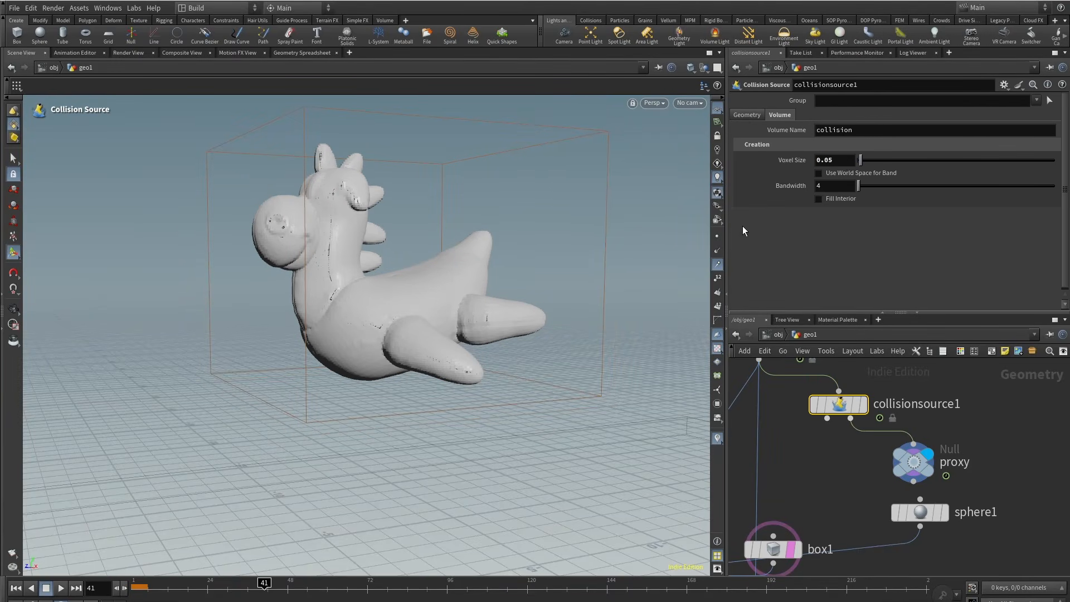
{"action": "mouse_move", "coordinate": [372, 196]}
{"action": "left_mouse_down", "text": "alt"}
{"action": "mouse_move", "coordinate": [449, 192]}
{"action": "mouse_move", "coordinate": [497, 222]}
{"action": "mouse_move", "coordinate": [375, 177]}
{"action": "left_mouse_up", "text": "alt"}
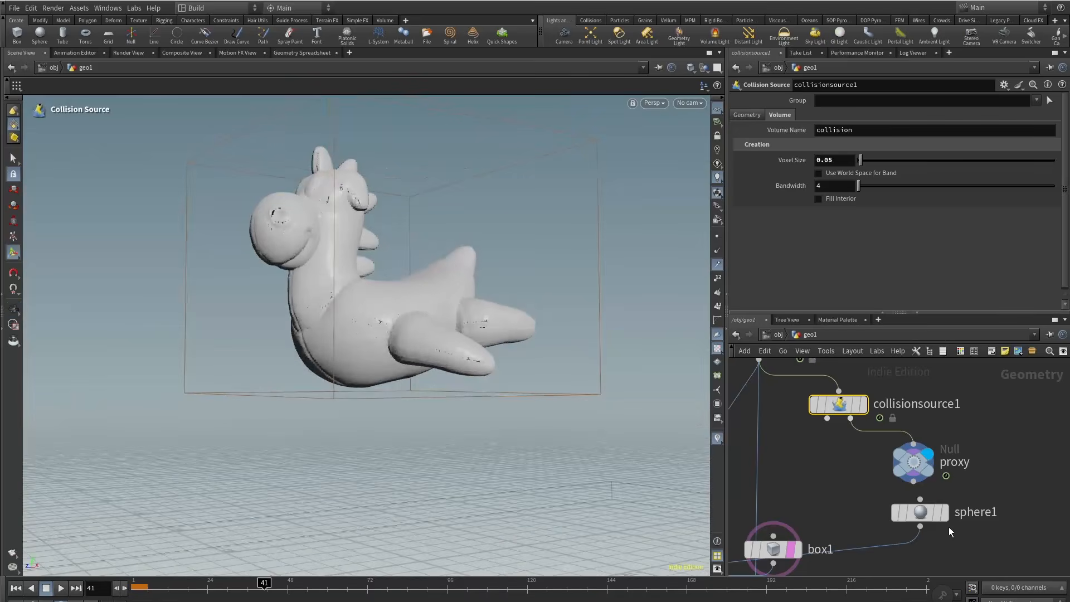
Copy the proxy null and paste its path /obj/geo1/proxy as the Proxy Volume of staticobject1 in popnet.
{"action": "left_click", "coordinate": [914, 462]}
{"action": "key", "text": "ctrl+c"}
{"action": "key", "text": "h"}
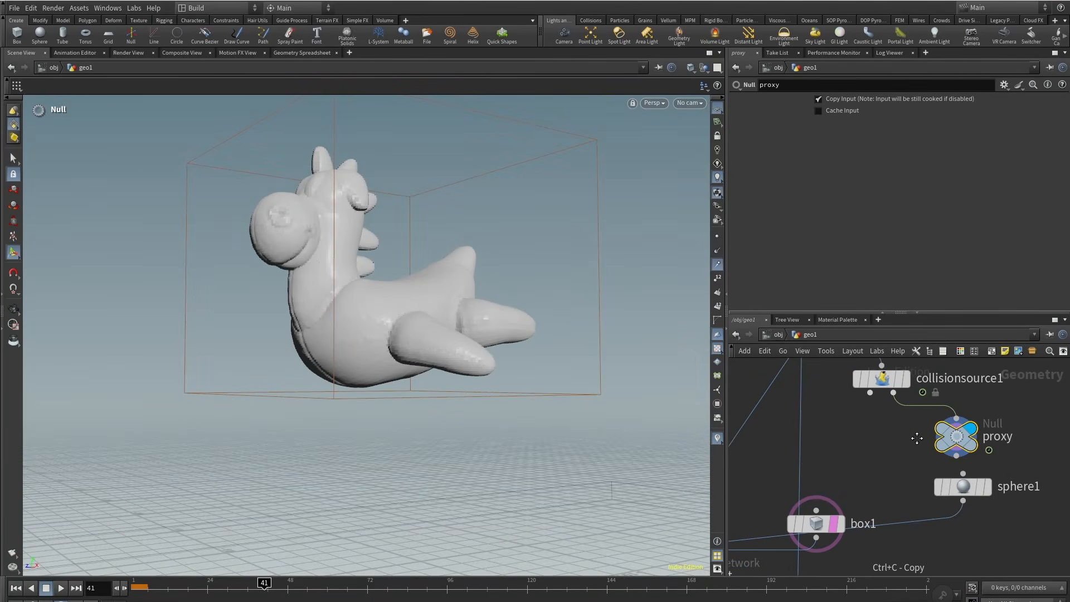
{"action": "scroll", "coordinate": [881, 473], "scroll_direction": "up", "scroll_amount": 2}
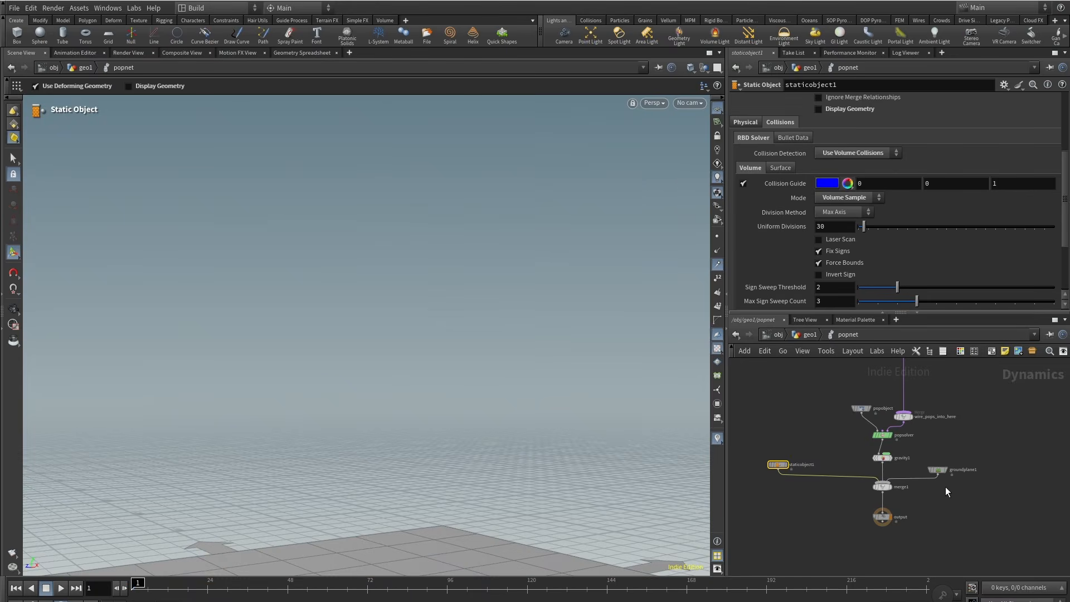
{"action": "scroll", "coordinate": [848, 472], "scroll_direction": "up", "scroll_amount": 3}
{"action": "middle_click_drag", "start_coordinate": [804, 510], "coordinate": [888, 481]}
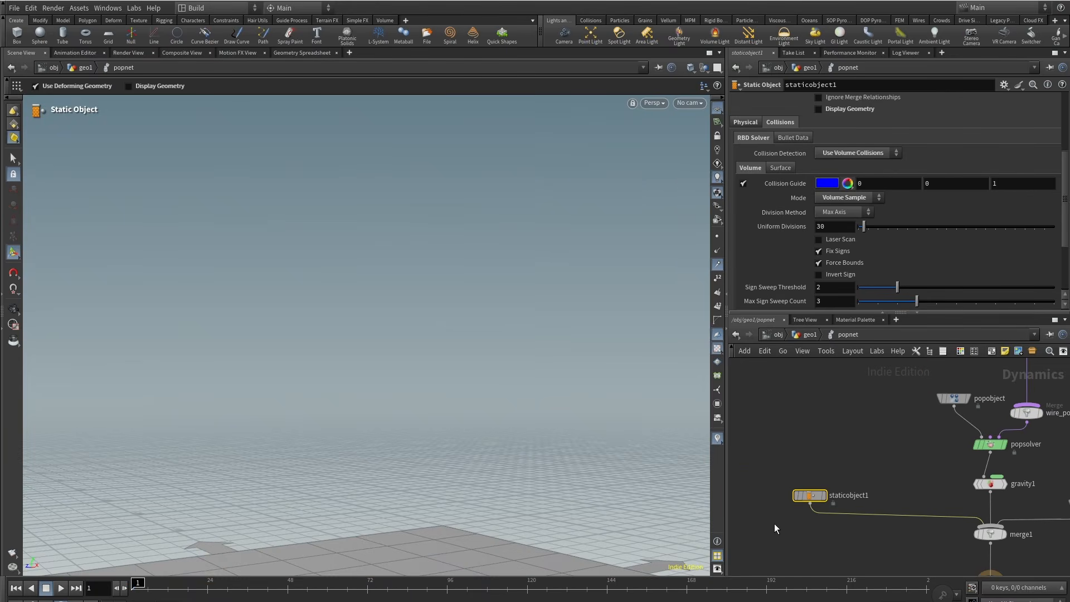
{"action": "scroll", "coordinate": [813, 263], "scroll_direction": "up", "scroll_amount": 2}
{"action": "scroll", "coordinate": [813, 263], "scroll_direction": "down", "scroll_amount": 5}
{"action": "left_click", "coordinate": [822, 272]}
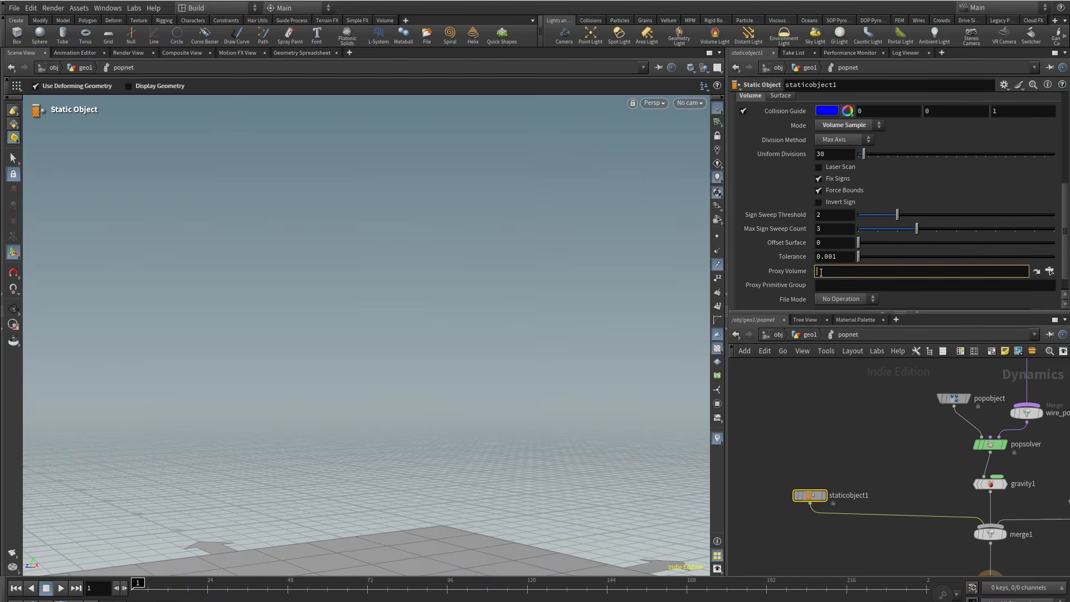
{"action": "key", "text": "ctrl+v"}
{"action": "left_click", "coordinate": [830, 406]}
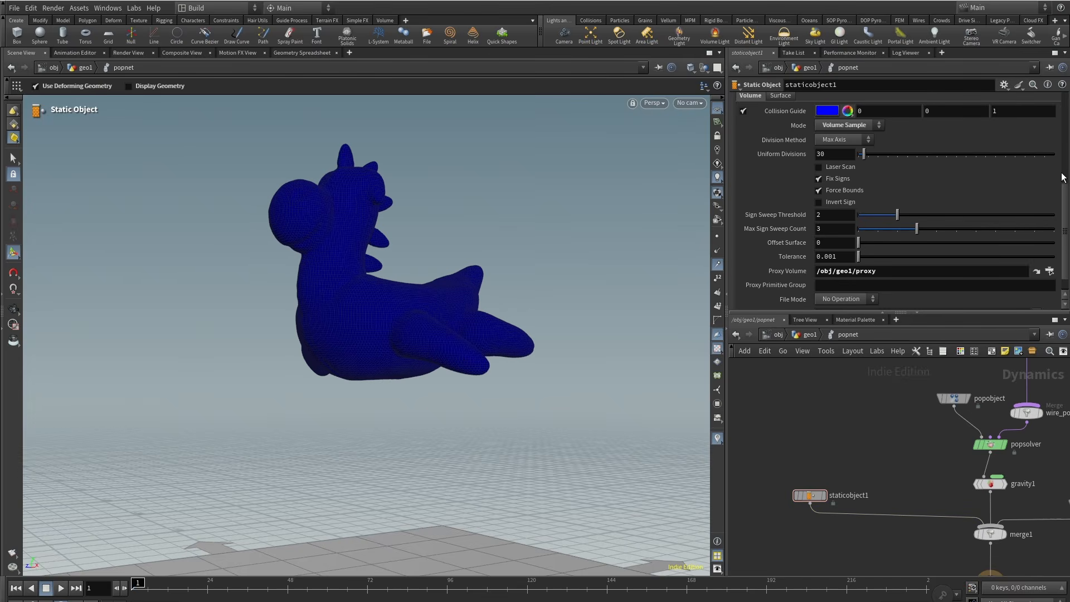
Set the static object's SOP Path to /obj/geo1/collisionsource1/.
{"action": "left_click_drag", "start_coordinate": [1065, 206], "coordinate": [1060, 125]}
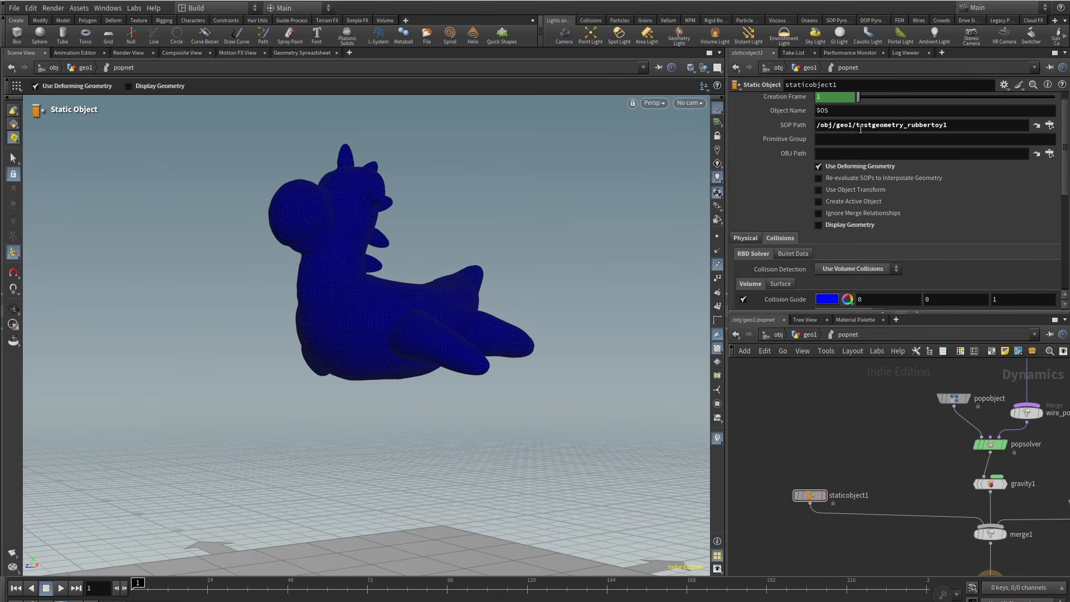
{"action": "left_click_drag", "start_coordinate": [857, 126], "coordinate": [1042, 114]}
{"action": "type", "text": "collisionsource1/"}
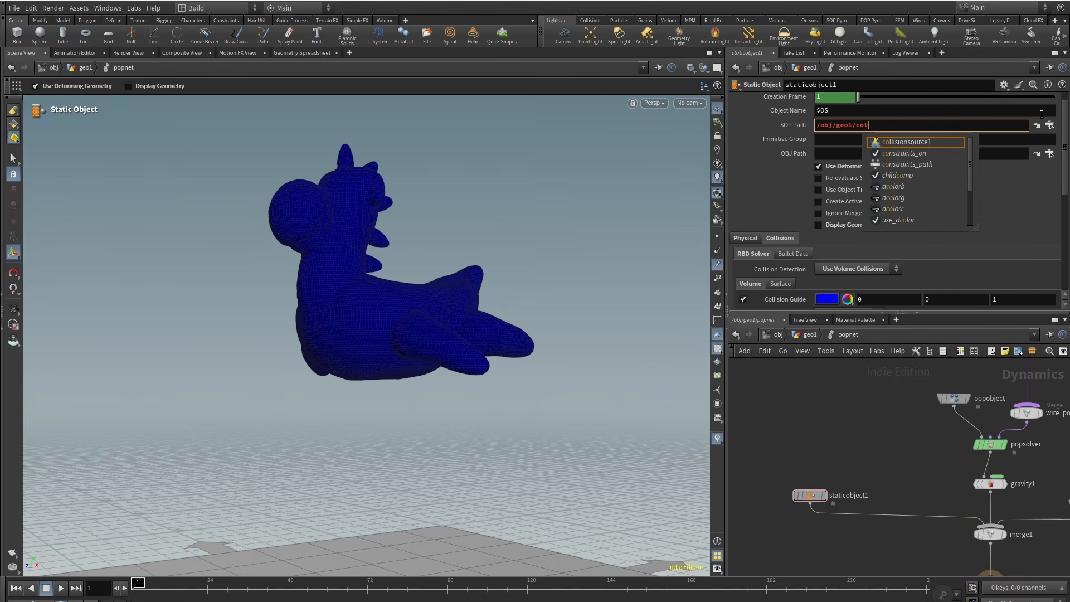
{"action": "key", "text": "Down"}
{"action": "key", "text": "Return"}
{"action": "key", "text": "Return"}
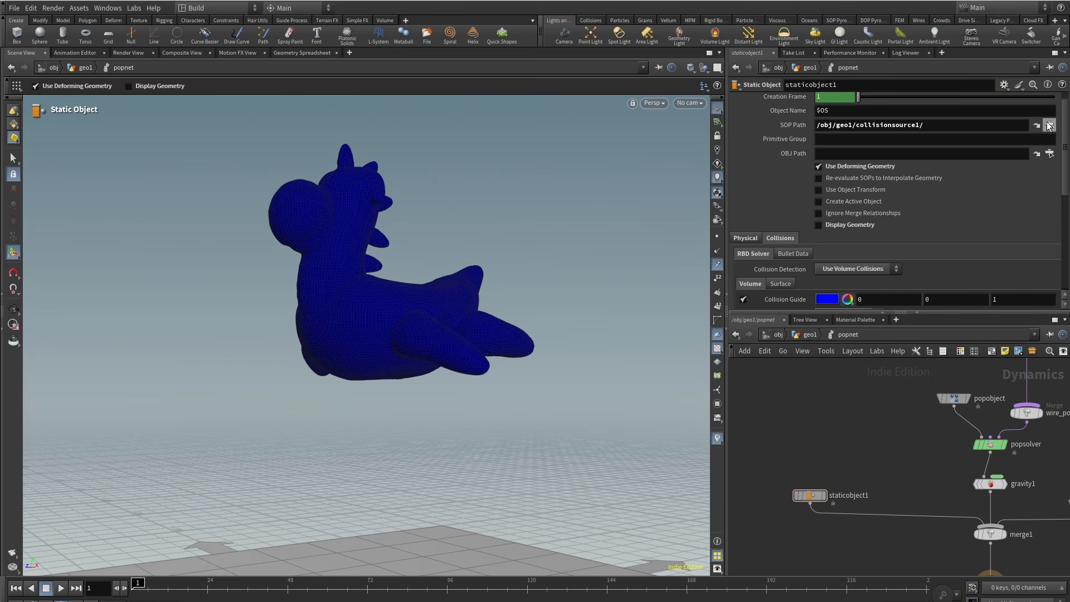
Turn on Display Geometry and turn off the Collision Guide for the static object.
{"action": "left_click", "coordinate": [839, 225]}
{"action": "left_click", "coordinate": [743, 300]}
{"action": "scroll", "coordinate": [413, 268], "scroll_direction": "down", "scroll_amount": 3}
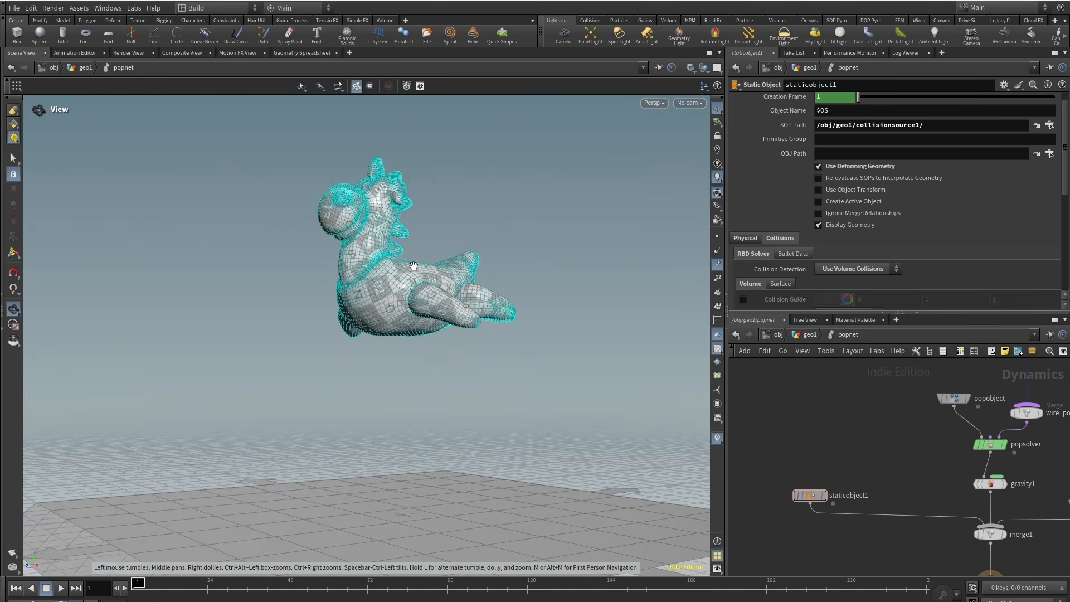
Play the simulation and examine how the particles collide with the animated toy and the ground.
{"action": "left_click_drag", "start_coordinate": [413, 268], "coordinate": [419, 285], "text": "alt"}
{"action": "left_click", "coordinate": [61, 588]}
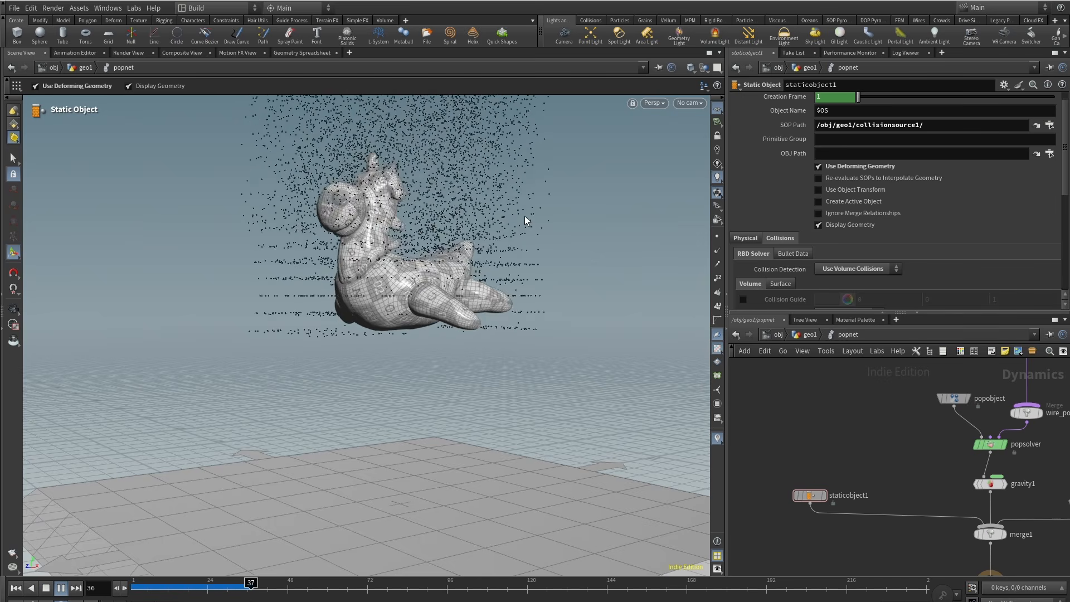
{"action": "left_click_drag", "start_coordinate": [484, 289], "coordinate": [426, 293], "text": "alt"}
{"action": "scroll", "coordinate": [402, 339], "scroll_direction": "down", "scroll_amount": 5}
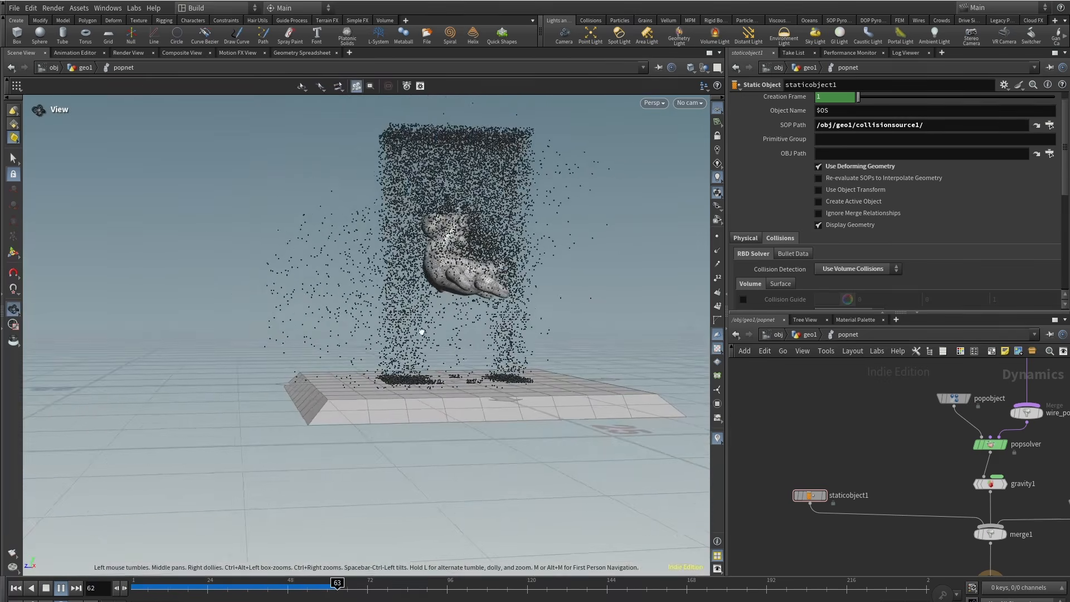
Set the static object's Bounce to 0.1 and replay the simulation to check the collisions.
{"action": "left_click", "coordinate": [745, 238]}
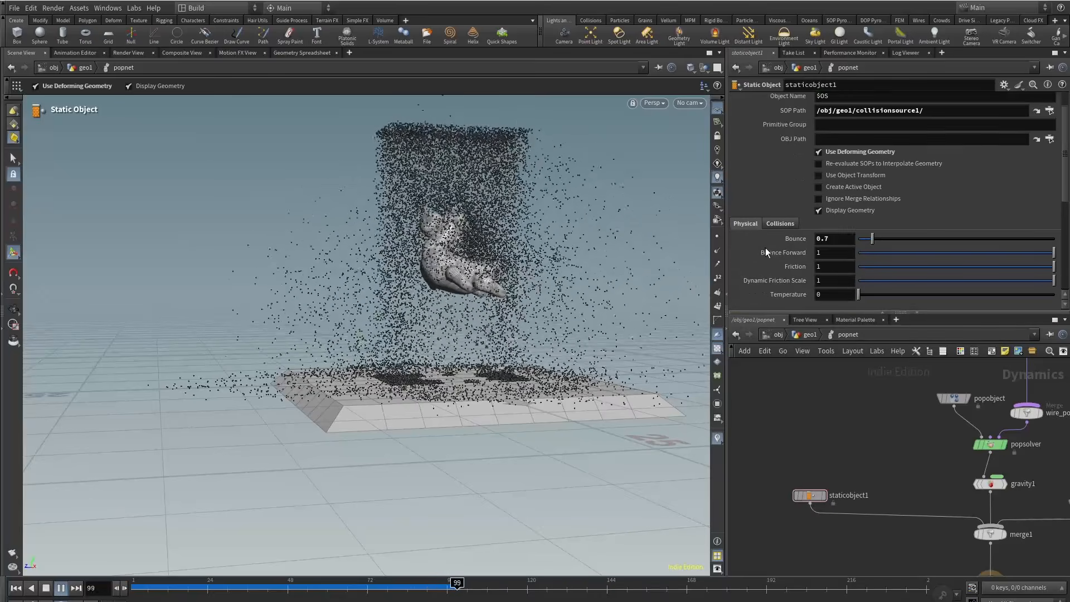
{"action": "scroll", "coordinate": [765, 248], "scroll_direction": "down", "scroll_amount": 2}
{"action": "left_click", "coordinate": [46, 589]}
{"action": "left_click", "coordinate": [61, 588]}
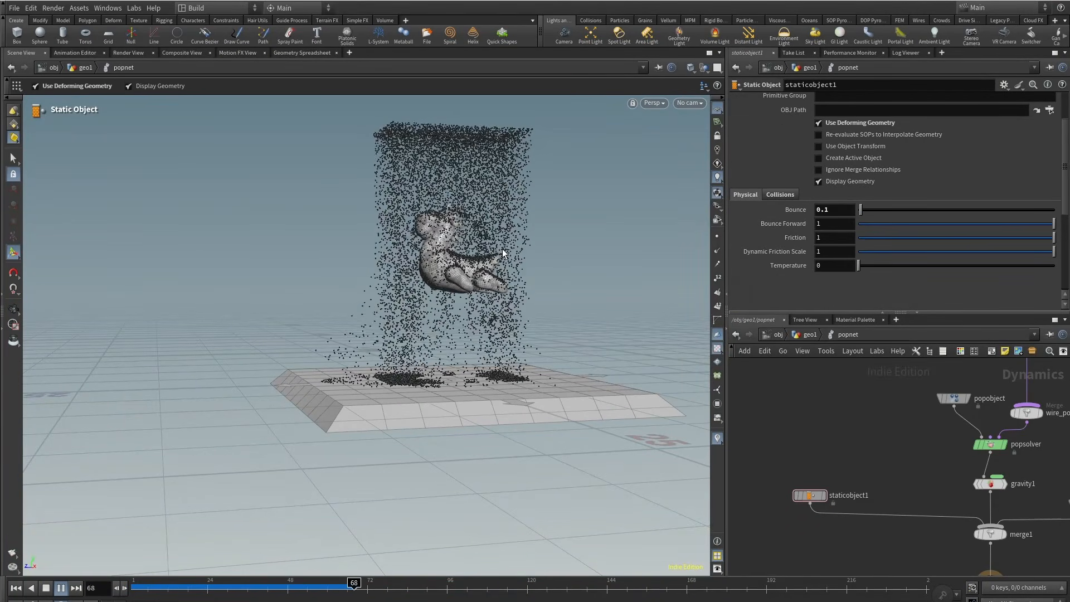
{"action": "left_click_drag", "start_coordinate": [503, 249], "coordinate": [227, 341]}
{"action": "middle_click_drag", "start_coordinate": [546, 327], "coordinate": [373, 348]}
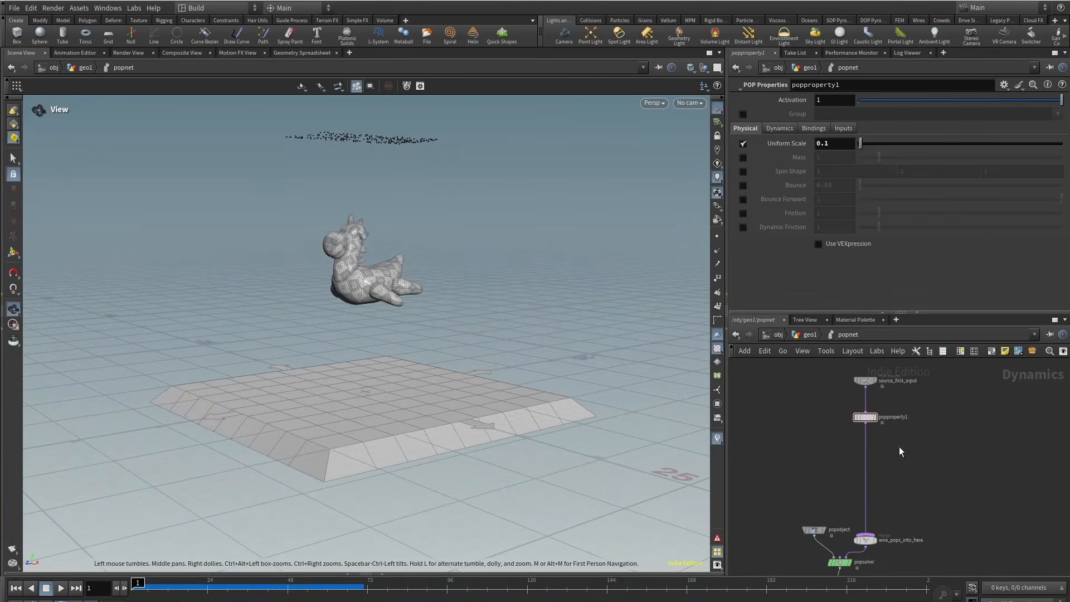
Add a POP Replicate node and insert it on the wire directly below popproperty1.
{"action": "key", "text": "Tab"}
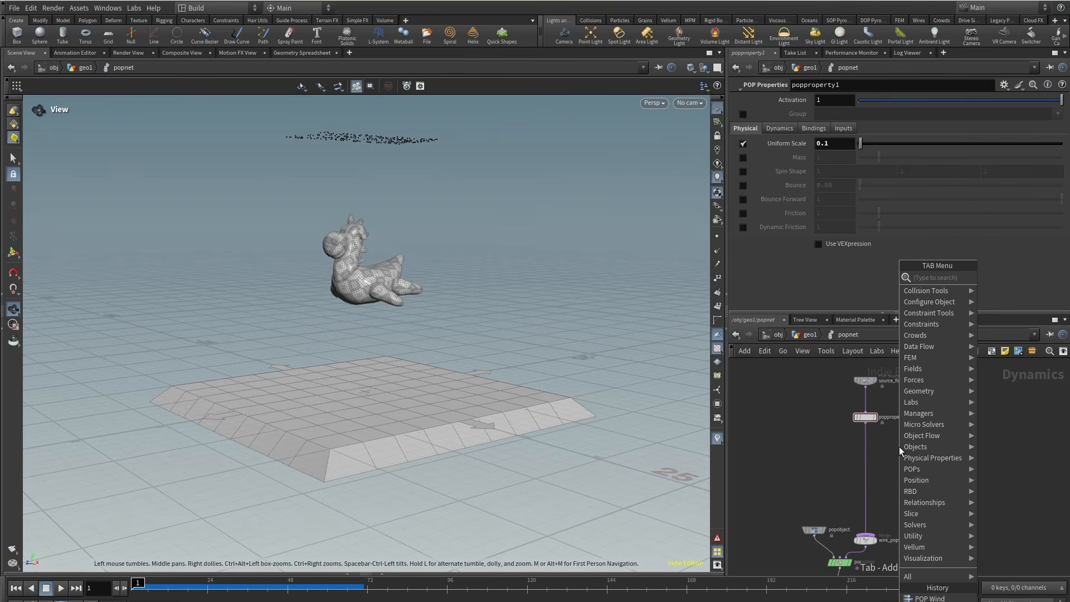
{"action": "type", "text": "po"}
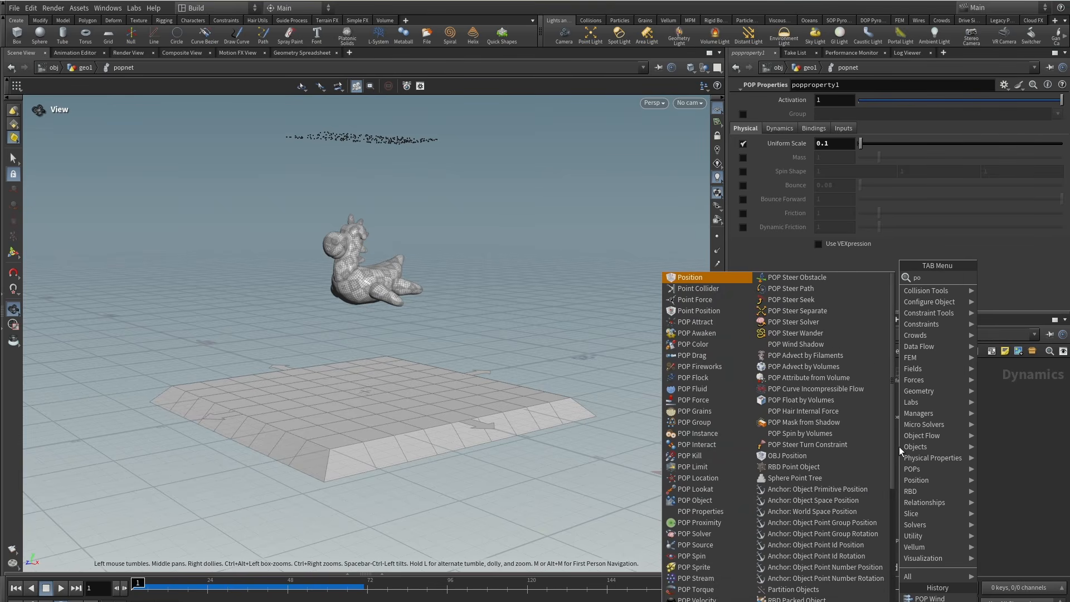
{"action": "type", "text": "re"}
{"action": "left_click", "coordinate": [1030, 279]}
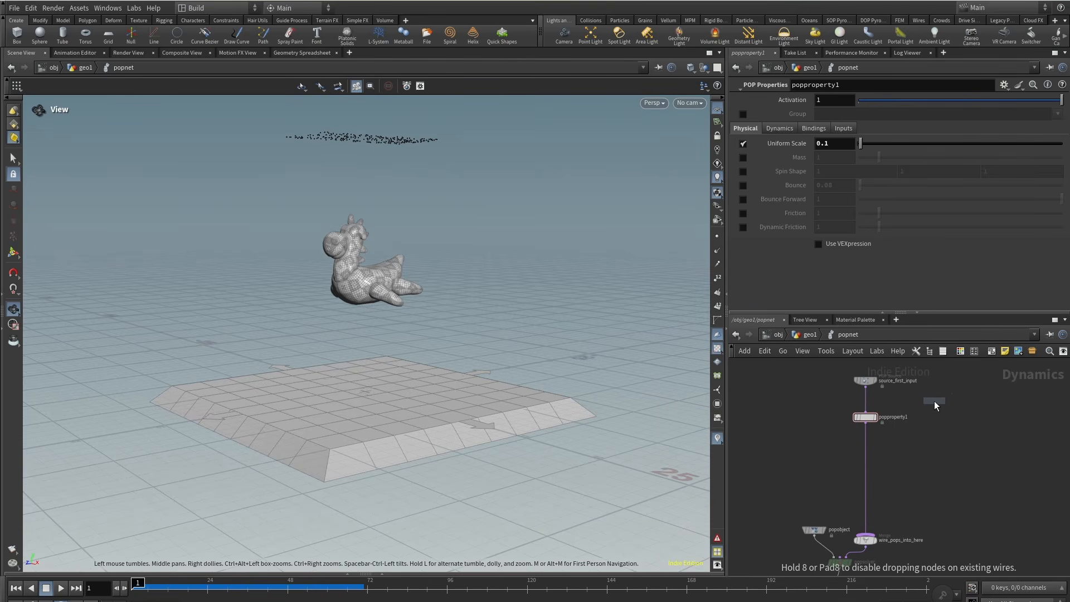
{"action": "scroll", "coordinate": [887, 448], "scroll_direction": "up", "scroll_amount": 3}
{"action": "left_click", "coordinate": [882, 445]}
{"action": "left_click_drag", "start_coordinate": [883, 446], "coordinate": [857, 453]}
Run the simulation to frame 19 and examine the clusters of replicated particles around the falling points.
{"action": "left_click", "coordinate": [61, 588]}
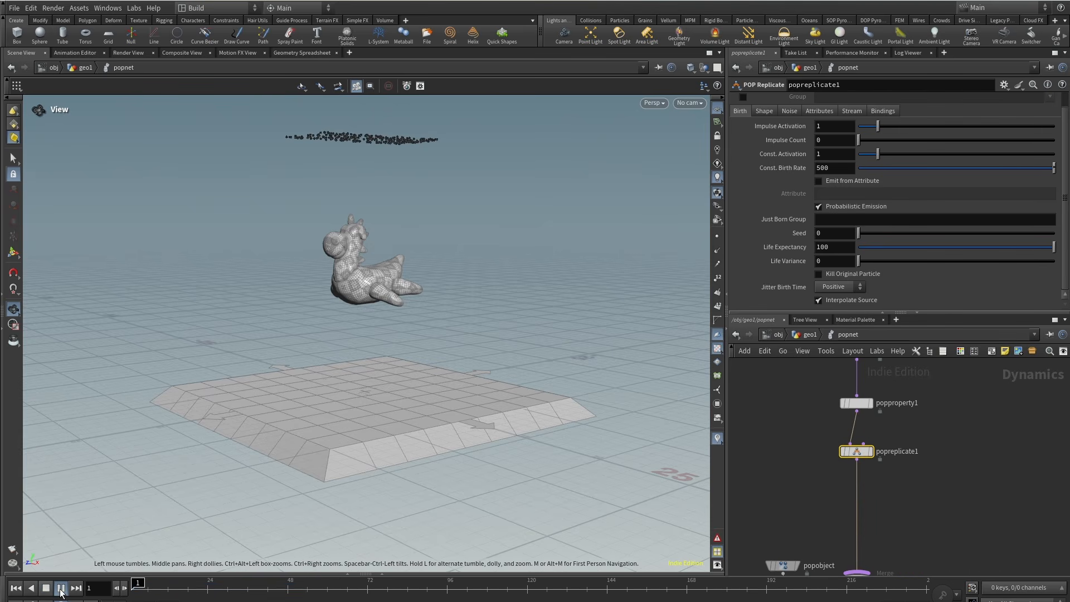
{"action": "left_click", "coordinate": [46, 595]}
{"action": "scroll", "coordinate": [377, 112], "scroll_direction": "up", "scroll_amount": 5}
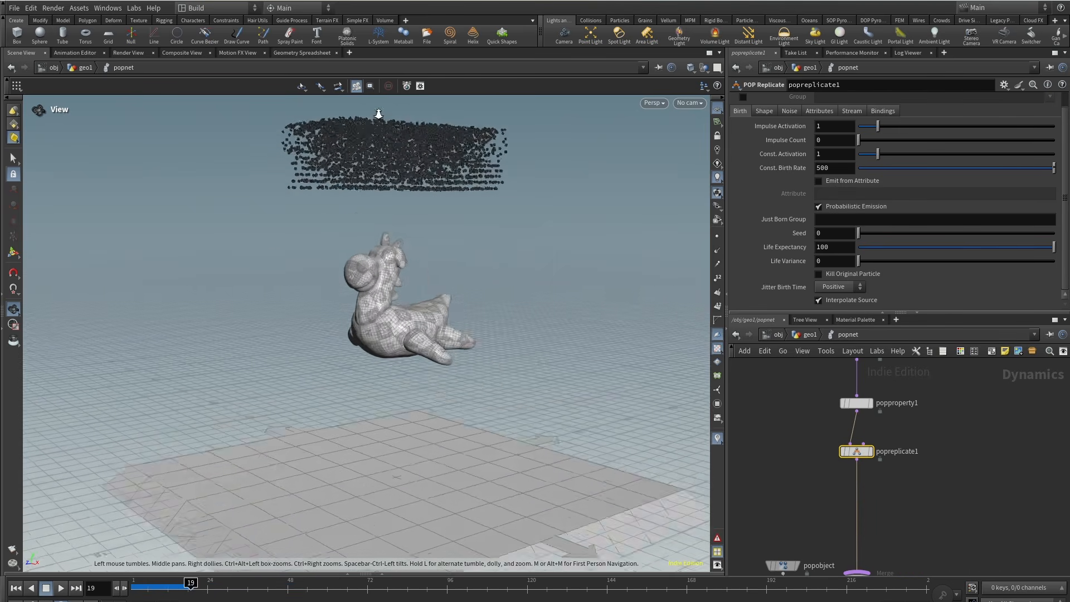
{"action": "middle_click_drag", "start_coordinate": [391, 159], "coordinate": [396, 261]}
{"action": "scroll", "coordinate": [277, 238], "scroll_direction": "up", "scroll_amount": 6}
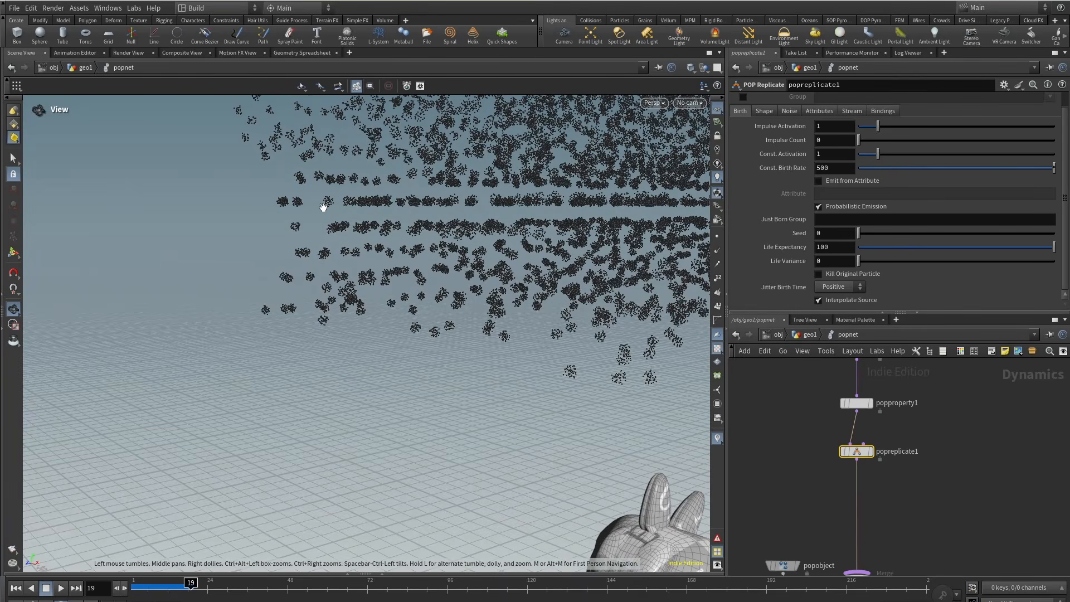
{"action": "scroll", "coordinate": [387, 189], "scroll_direction": "down", "scroll_amount": 3}
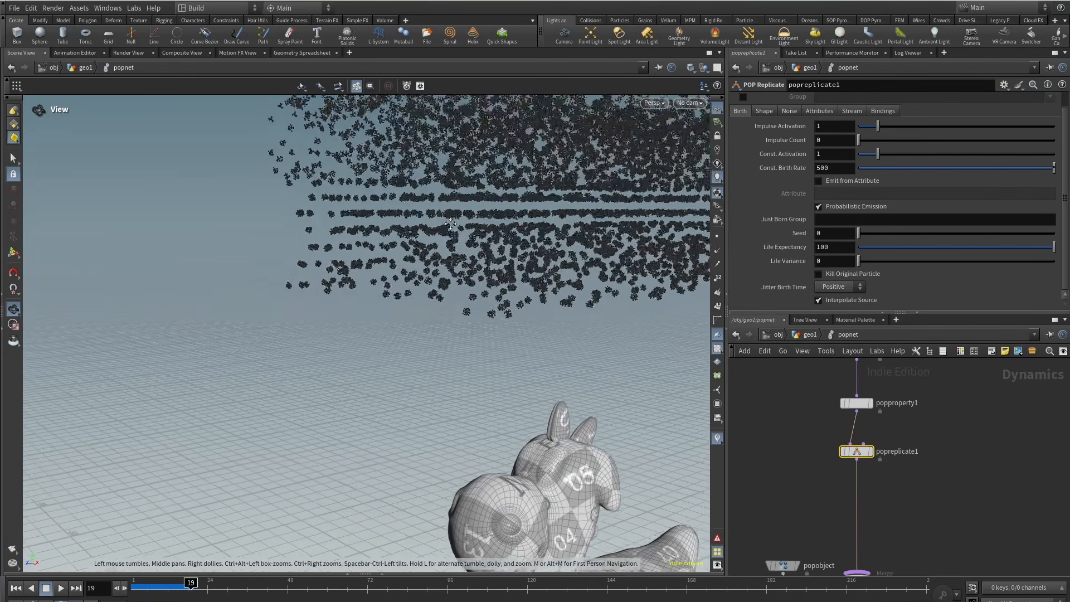
{"action": "middle_click_drag", "start_coordinate": [438, 235], "coordinate": [358, 258]}
{"action": "scroll", "coordinate": [335, 254], "scroll_direction": "down", "scroll_amount": 1}
{"action": "scroll", "coordinate": [402, 298], "scroll_direction": "down", "scroll_amount": 5}
{"action": "left_click_drag", "start_coordinate": [450, 308], "coordinate": [450, 349]}
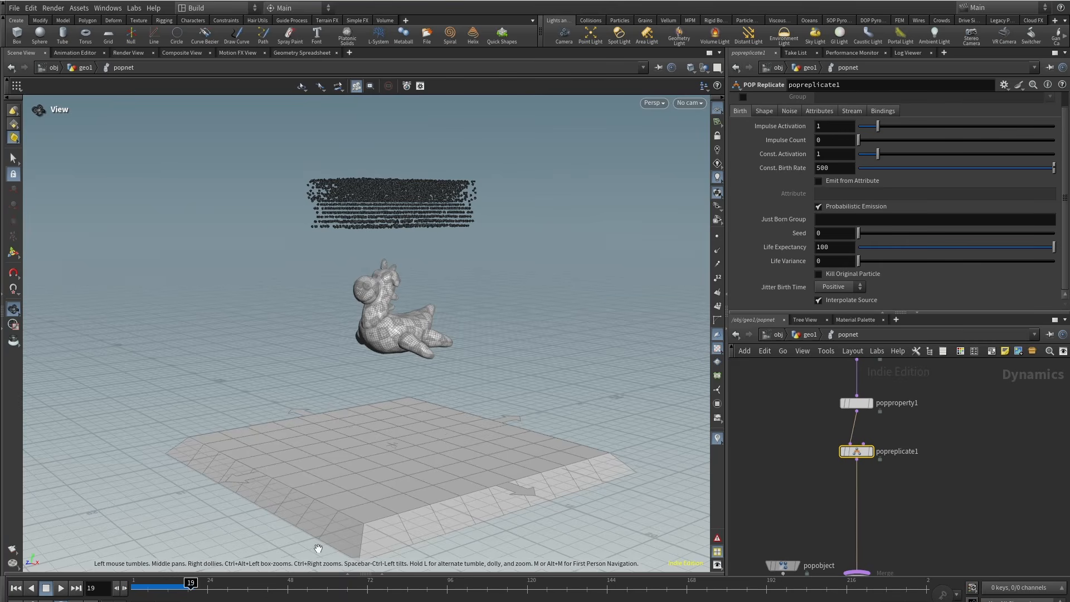
Show popobject's Geometry data in the Geometry Spreadsheet and sort the points by hitnum in descending order.
{"action": "left_click", "coordinate": [382, 574]}
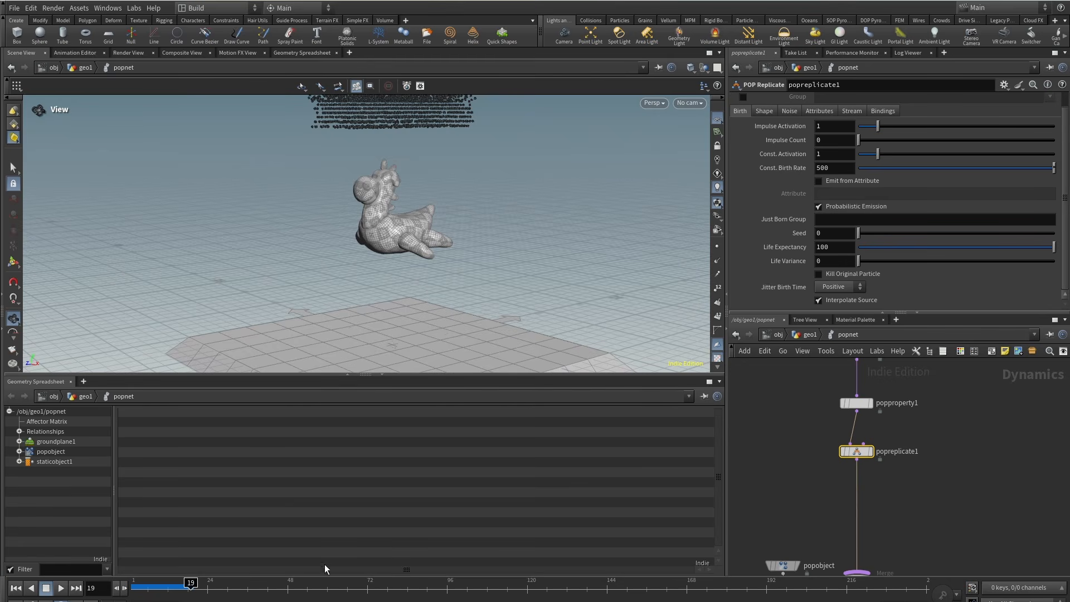
{"action": "left_click", "coordinate": [19, 451]}
{"action": "left_click", "coordinate": [60, 522]}
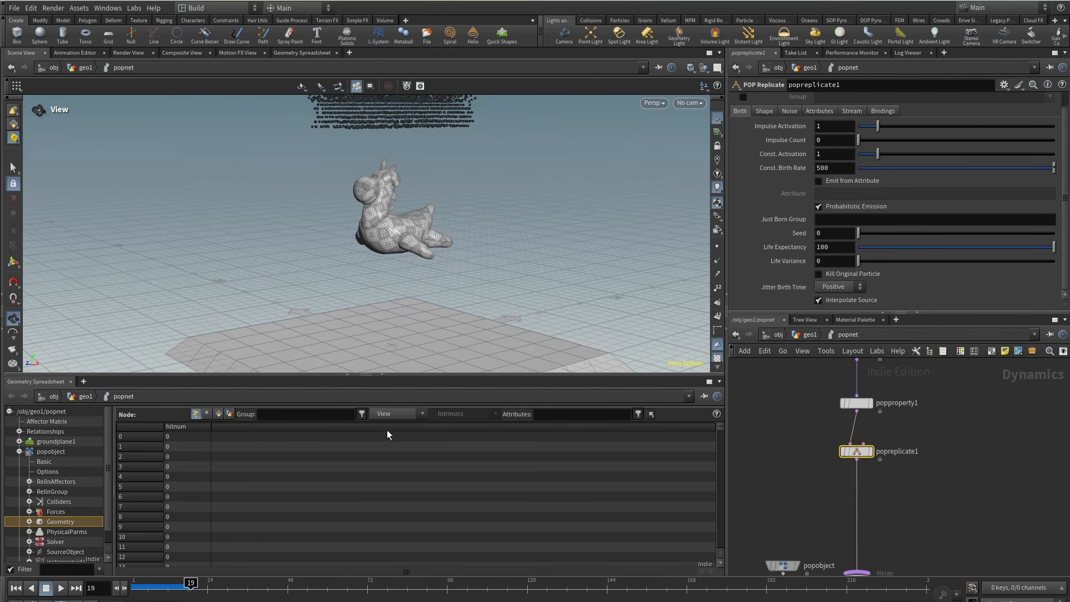
{"action": "left_click", "coordinate": [201, 427]}
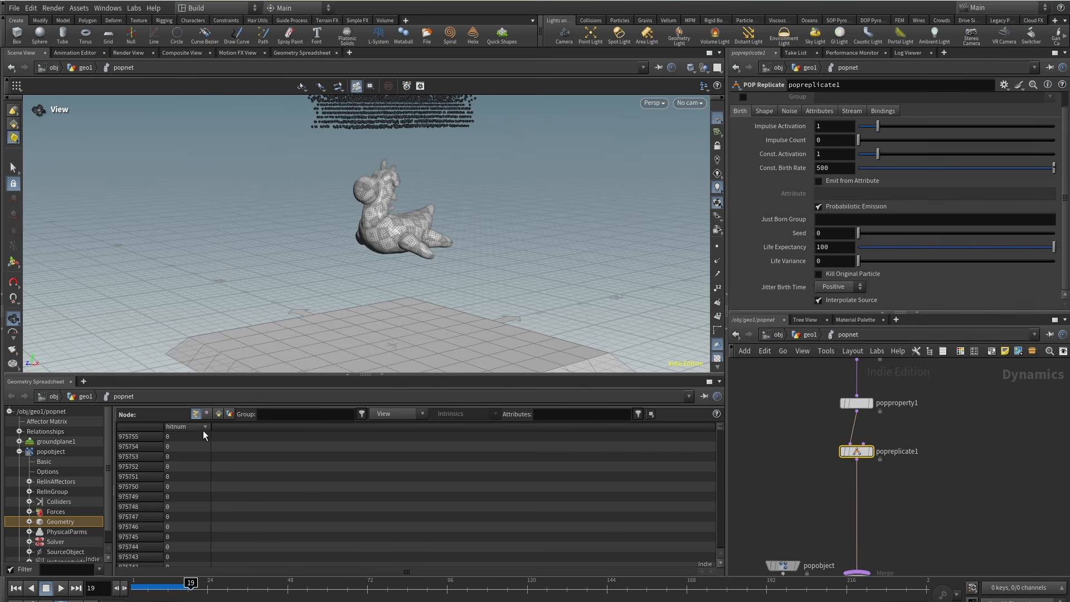
Go to frame 45, sort the points by hitnum again to check for hits, and collapse the spreadsheet.
{"action": "left_click", "coordinate": [278, 588]}
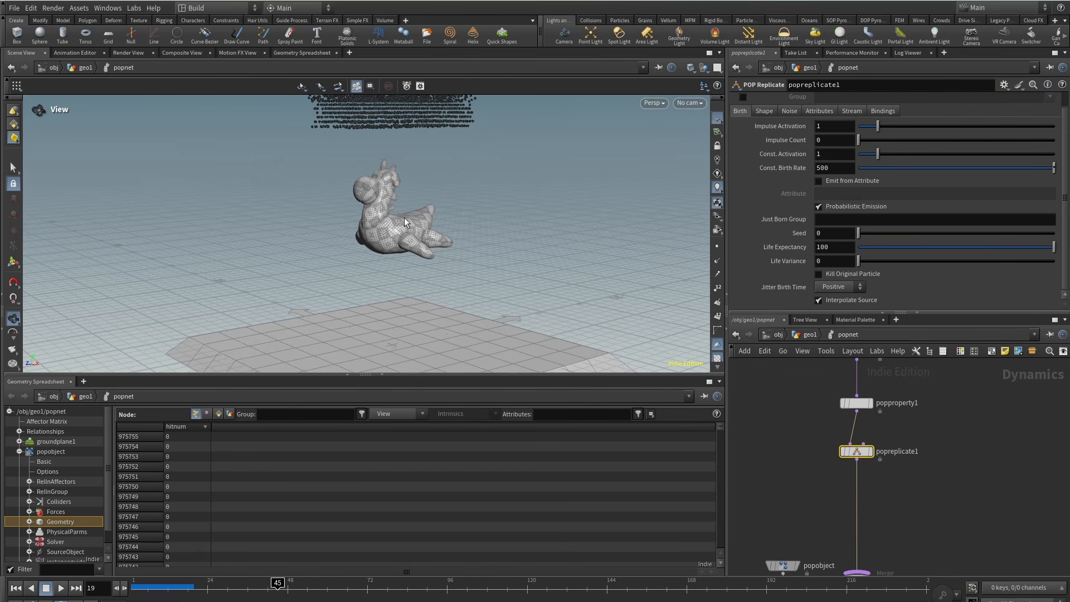
{"action": "left_click", "coordinate": [194, 426]}
{"action": "left_click", "coordinate": [197, 427]}
{"action": "left_click_drag", "start_coordinate": [414, 225], "coordinate": [352, 244]}
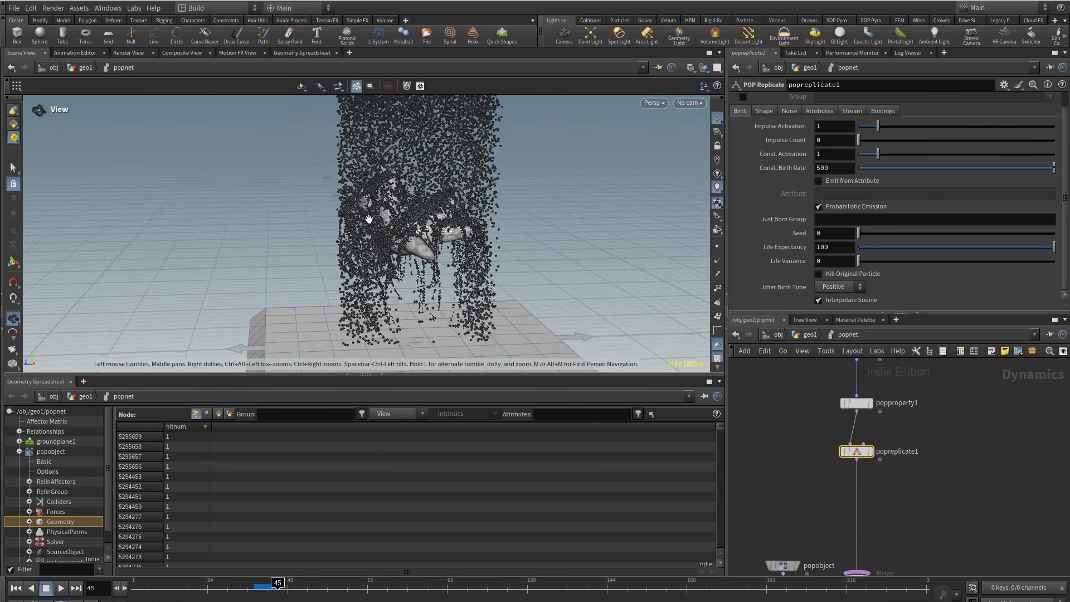
{"action": "middle_click_drag", "start_coordinate": [441, 139], "coordinate": [453, 208]}
{"action": "scroll", "coordinate": [452, 207], "scroll_direction": "down", "scroll_amount": 4}
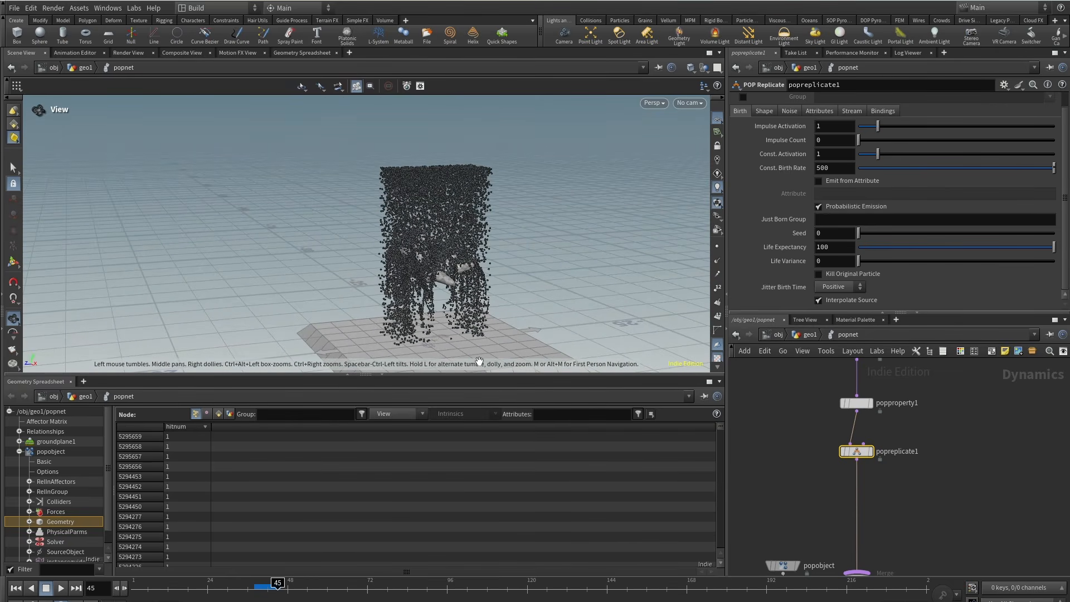
{"action": "left_click", "coordinate": [383, 377]}
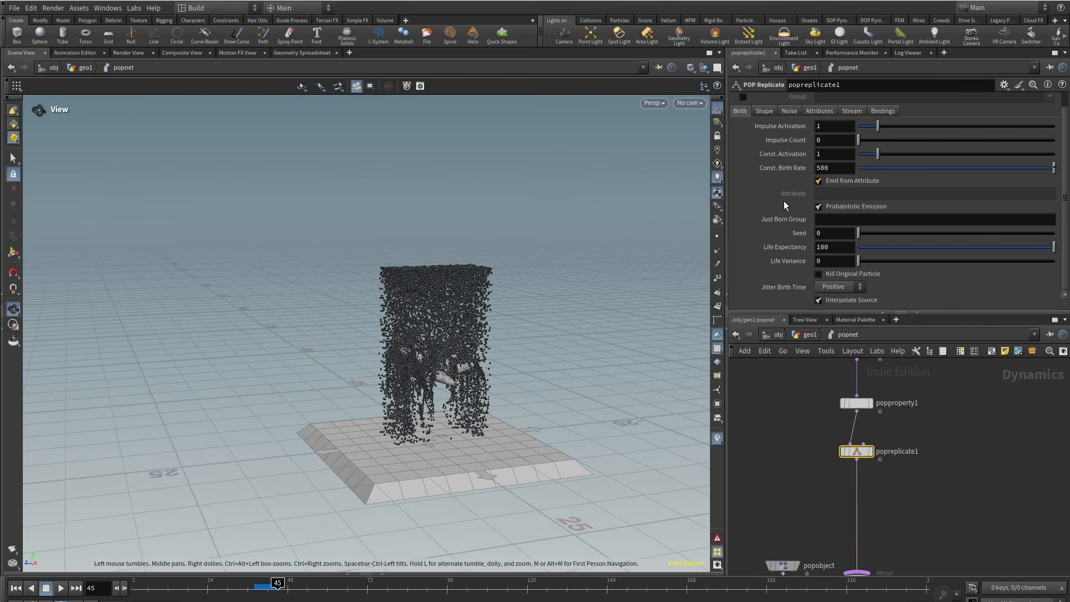
Make popreplicate1 emit from an attribute, using hitnum as the Attribute, and play the simulation.
{"action": "left_click", "coordinate": [834, 194]}
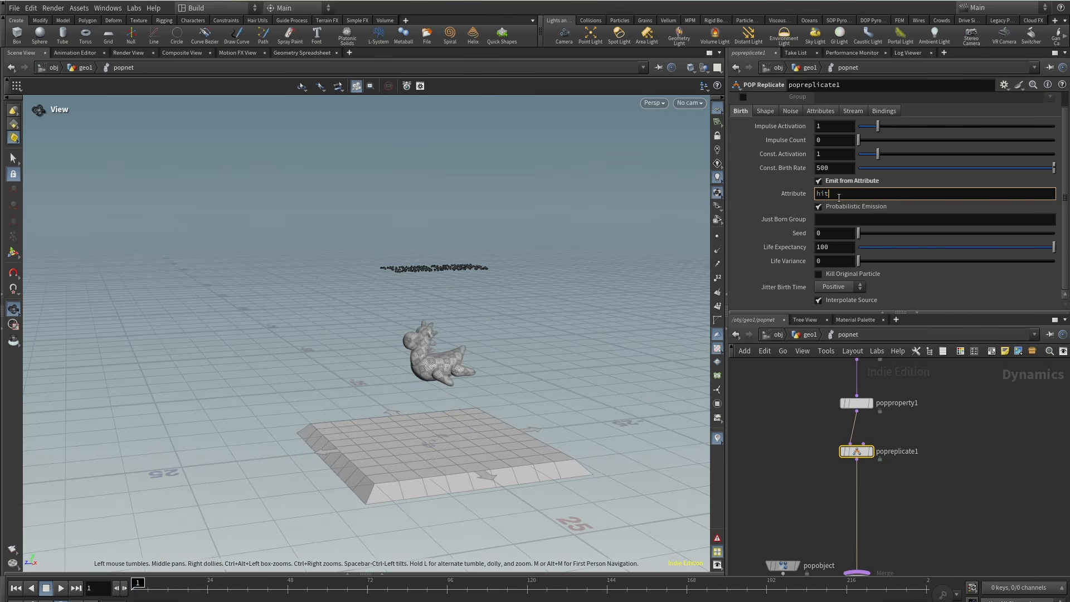
{"action": "key", "text": "Return"}
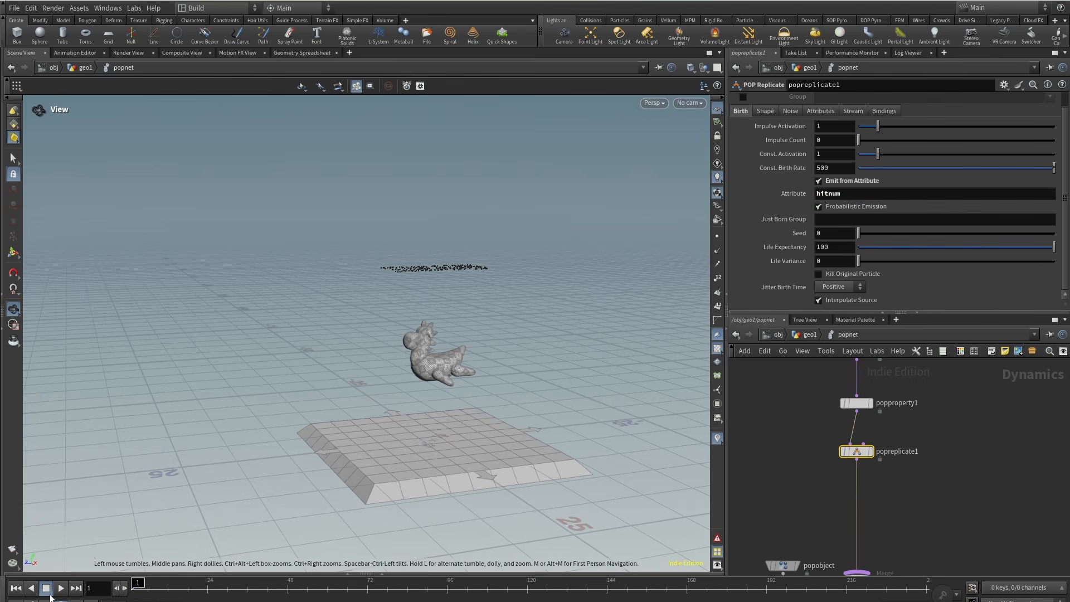
{"action": "key", "text": "Up"}
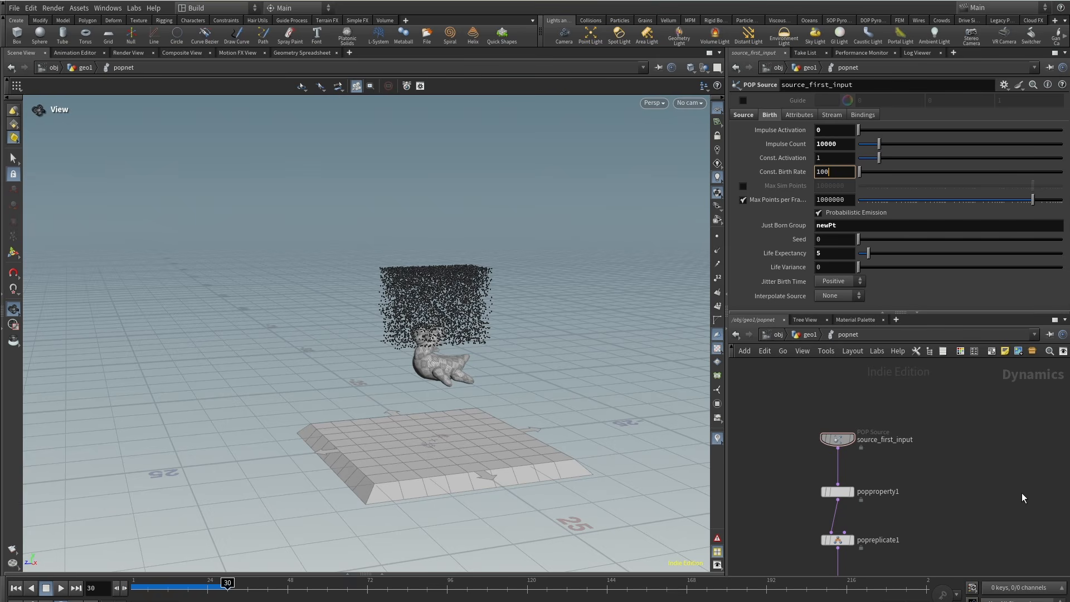
Set source_first_input's Const. Birth Rate to 100, Life Expectancy to 3 and Life Variance to .5.
{"action": "key", "text": "Return"}
{"action": "type", "text": "3"}
{"action": "key", "text": "Tab"}
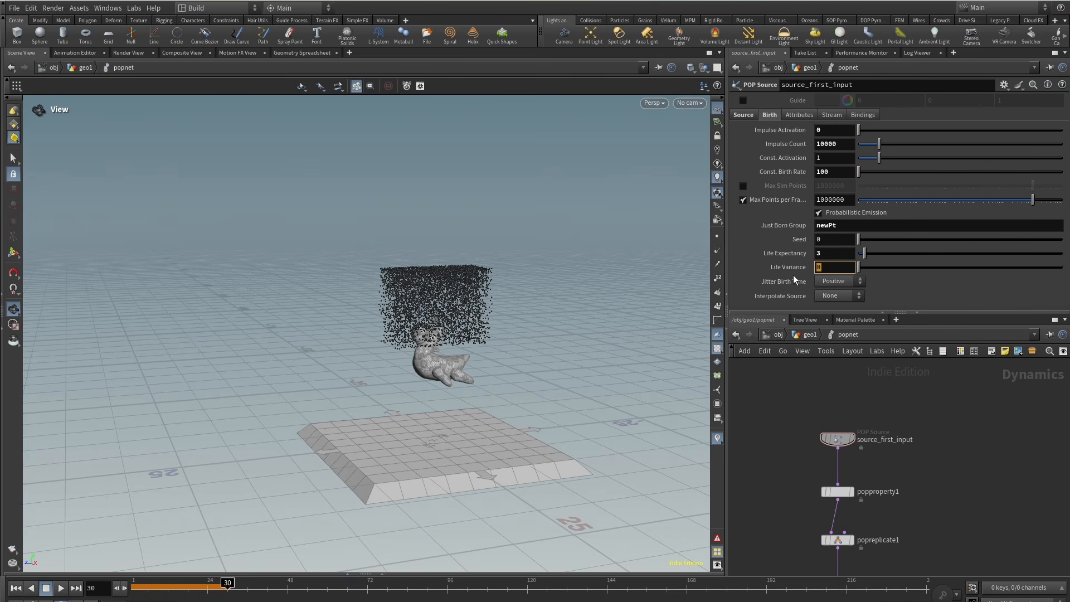
{"action": "type", "text": ".5"}
{"action": "key", "text": "Return"}
Replay the simulation from frame 1 and examine the particles hitting the toy up close.
{"action": "left_click", "coordinate": [132, 590]}
{"action": "left_click", "coordinate": [62, 589]}
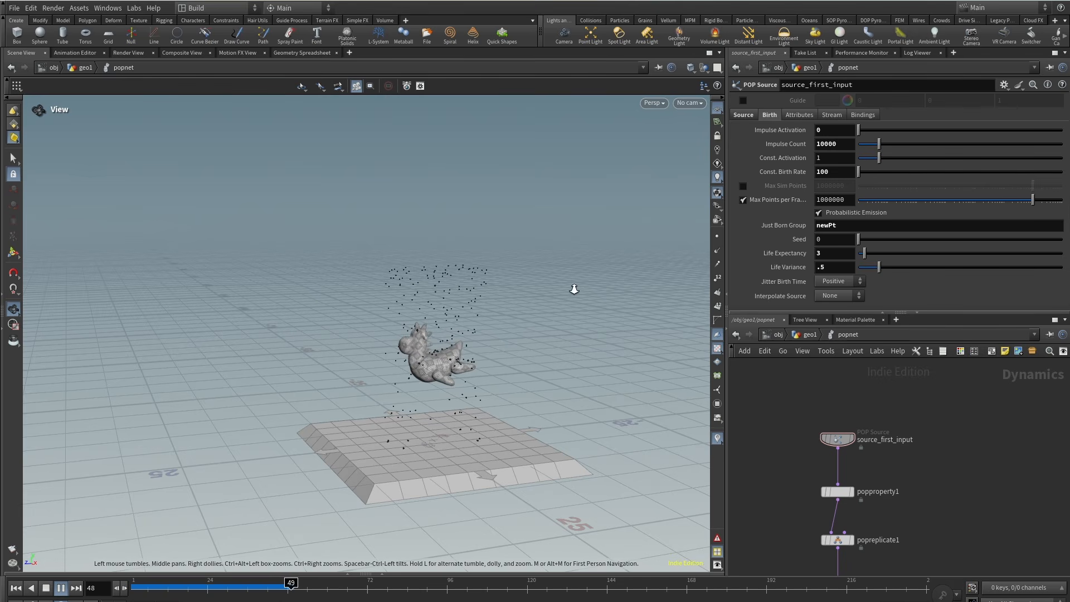
{"action": "scroll", "coordinate": [495, 346], "scroll_direction": "up", "scroll_amount": 6}
{"action": "scroll", "coordinate": [439, 372], "scroll_direction": "up", "scroll_amount": 2}
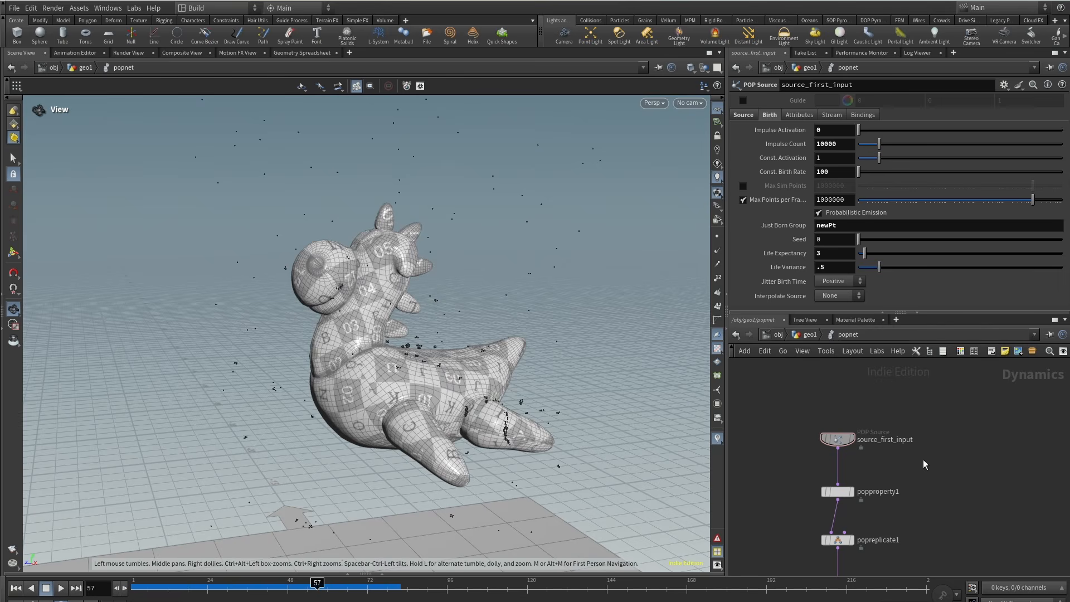
Set popproperty1's Uniform Scale to 0.01 and rerun the simulation from frame 1.
{"action": "left_click", "coordinate": [838, 491]}
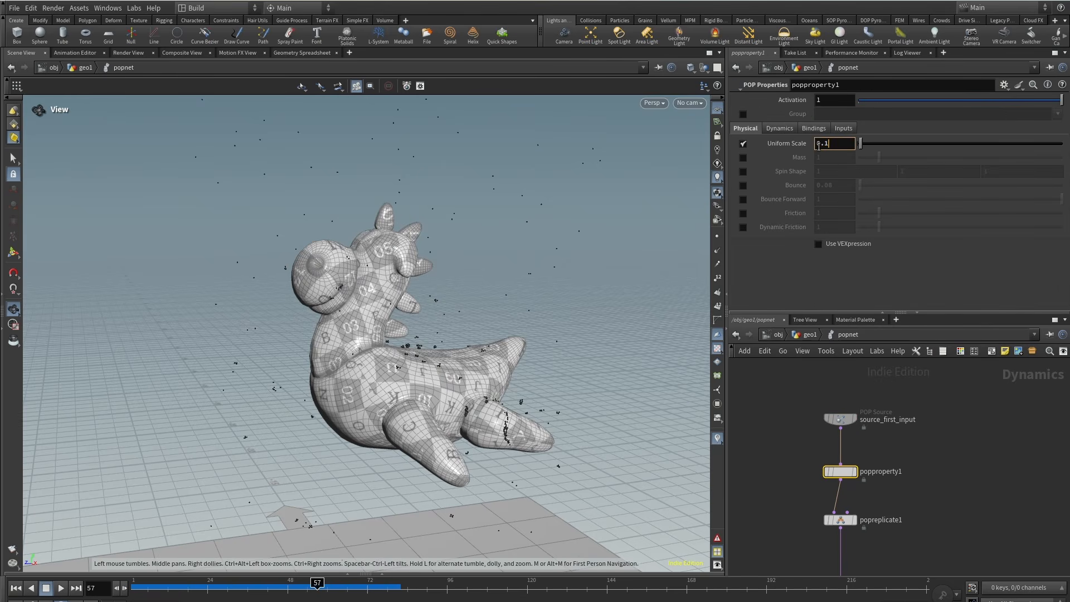
{"action": "left_click", "coordinate": [981, 417]}
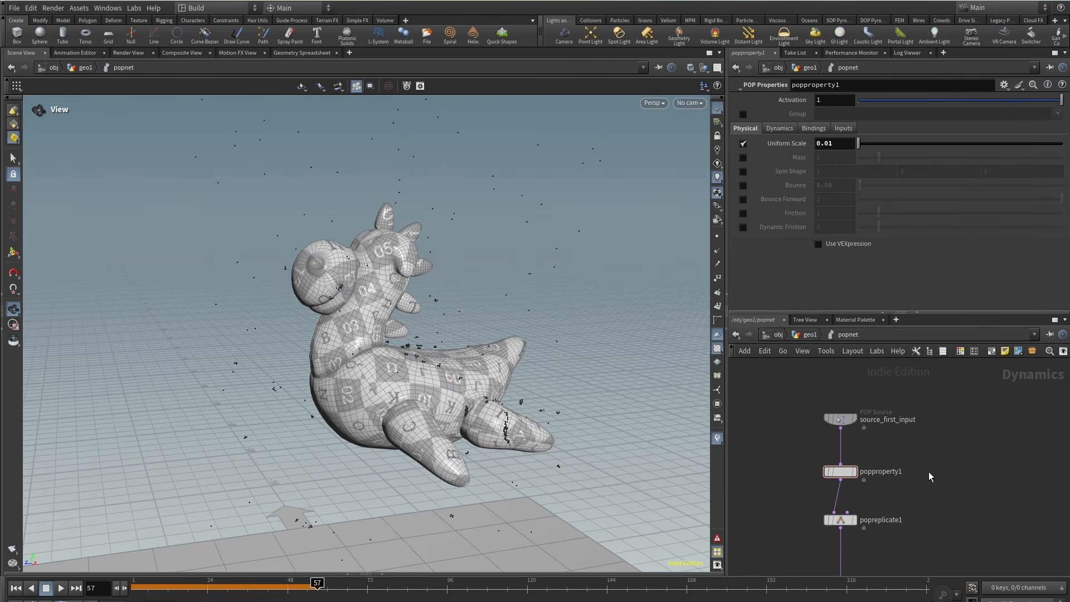
{"action": "left_click_drag", "start_coordinate": [202, 589], "coordinate": [133, 589]}
{"action": "left_click", "coordinate": [58, 592]}
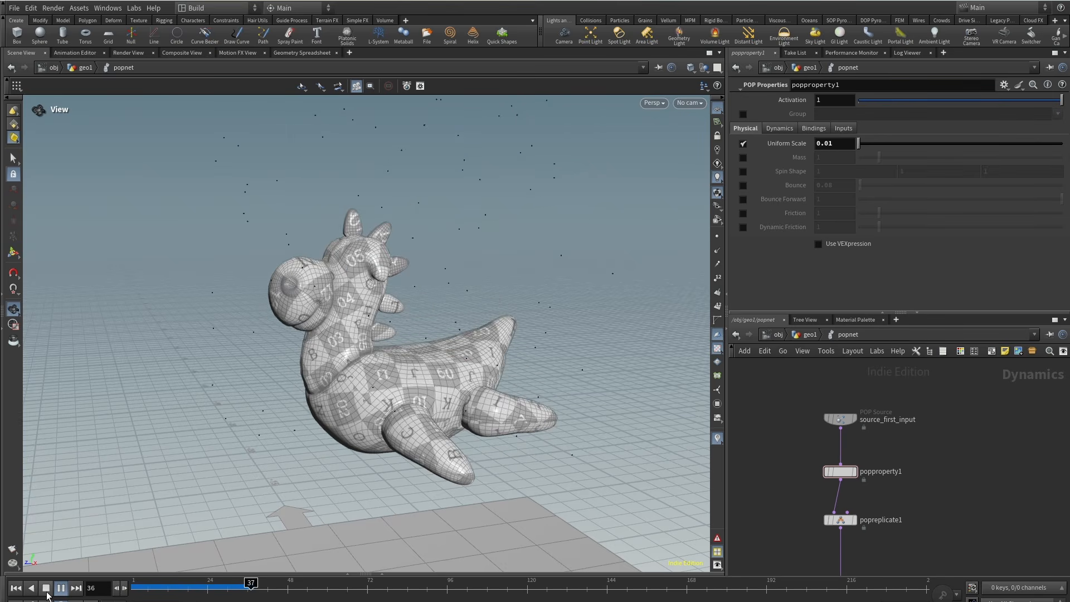
{"action": "left_click", "coordinate": [46, 592]}
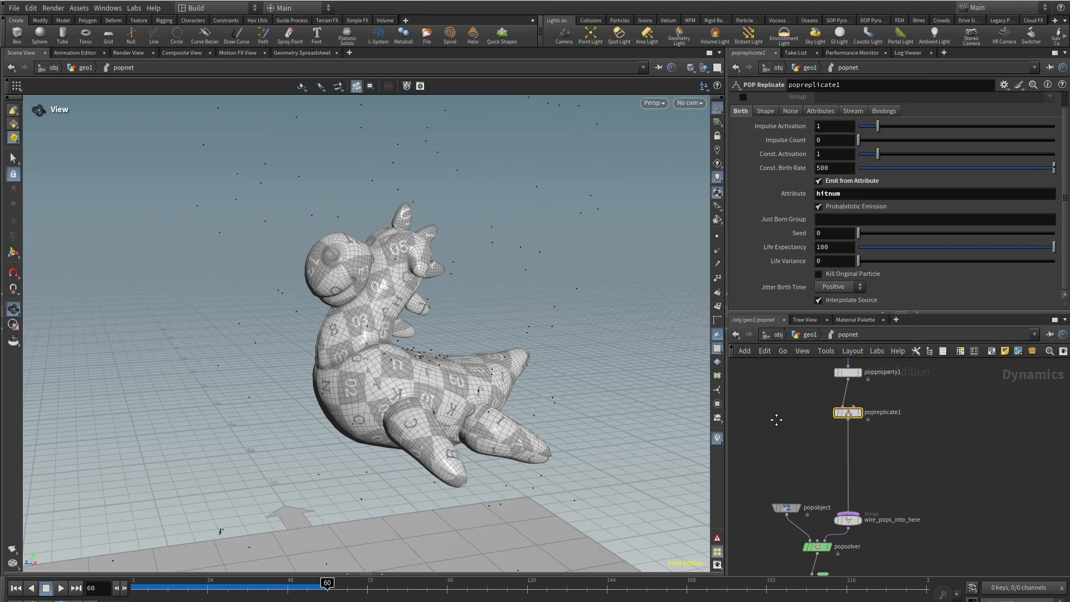
Set popreplicate1's Impulse Count to 3, Const. Activation to 0 and Life Expectancy to 1, and replay from frame 1.
{"action": "middle_click_drag", "start_coordinate": [777, 419], "coordinate": [777, 422]}
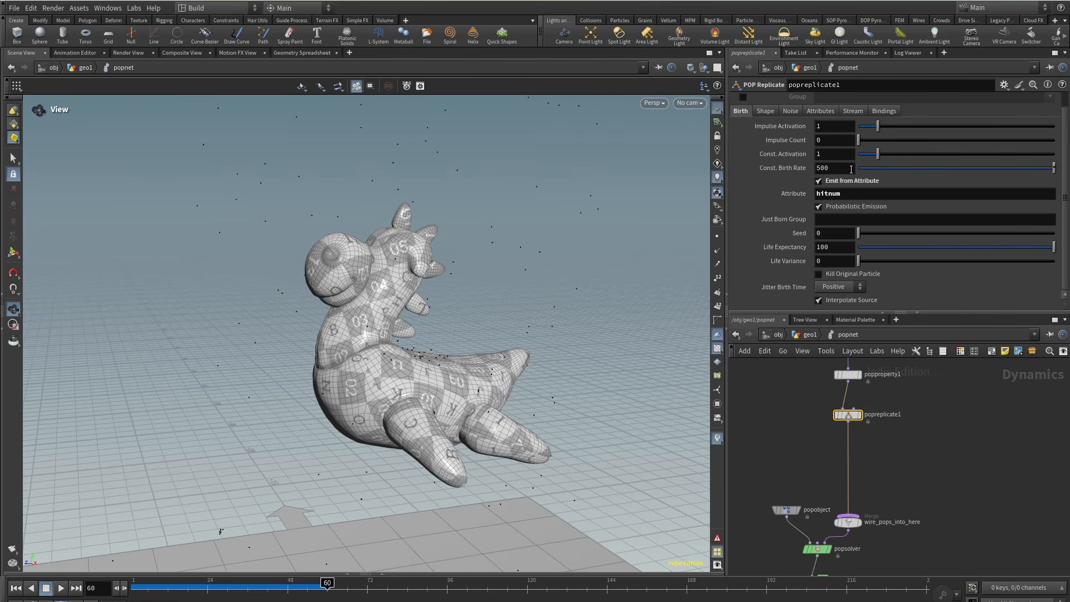
{"action": "left_click", "coordinate": [133, 586]}
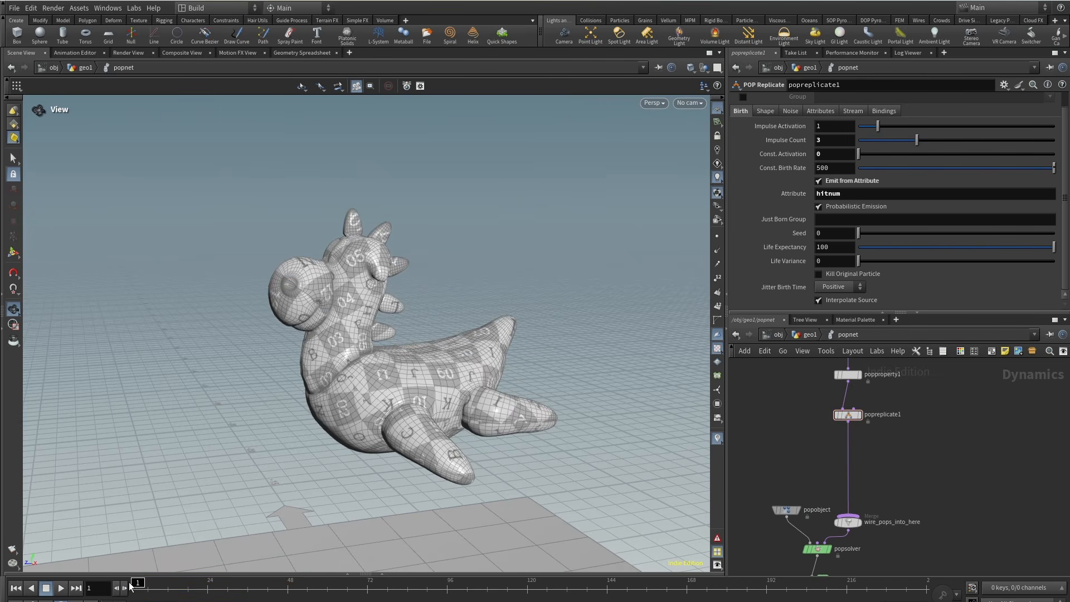
{"action": "left_click_drag", "start_coordinate": [816, 248], "coordinate": [850, 248]}
{"action": "type", "text": "1"}
{"action": "key", "text": "Return"}
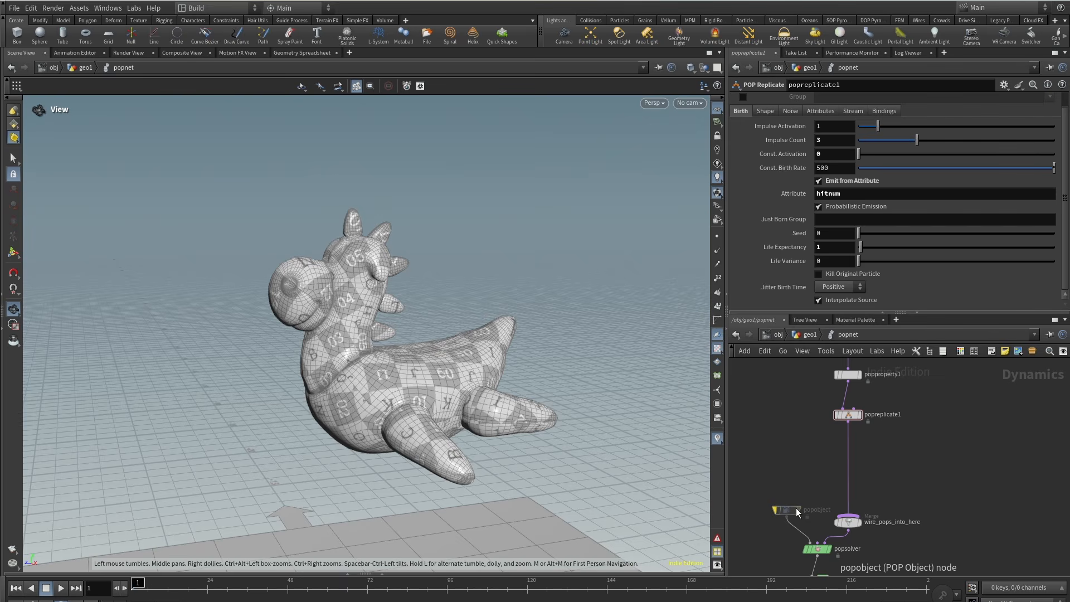
{"action": "left_click", "coordinate": [61, 588]}
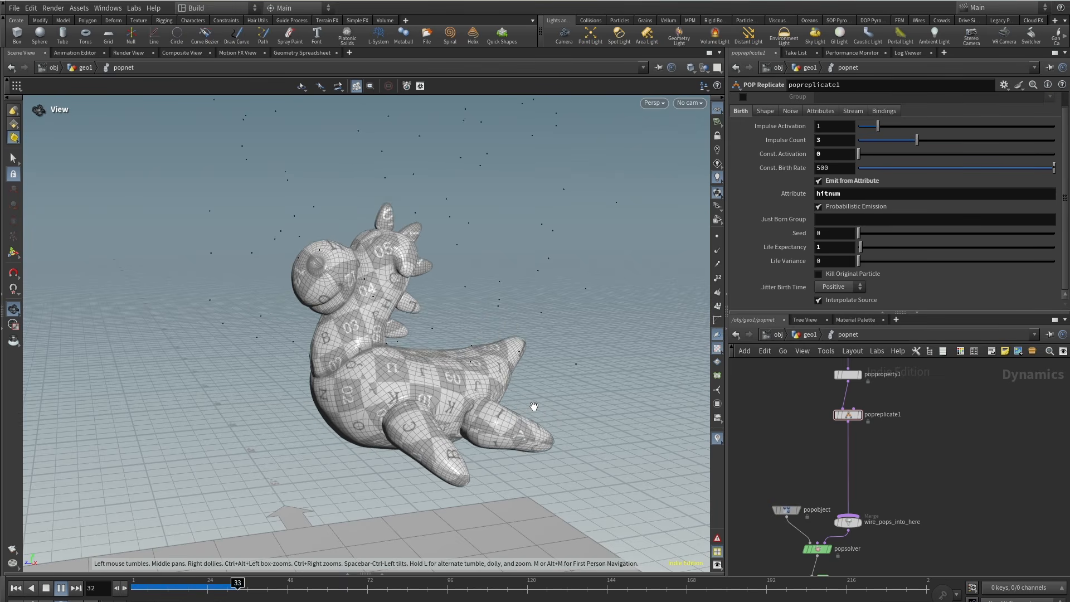
{"action": "left_click", "coordinate": [282, 588]}
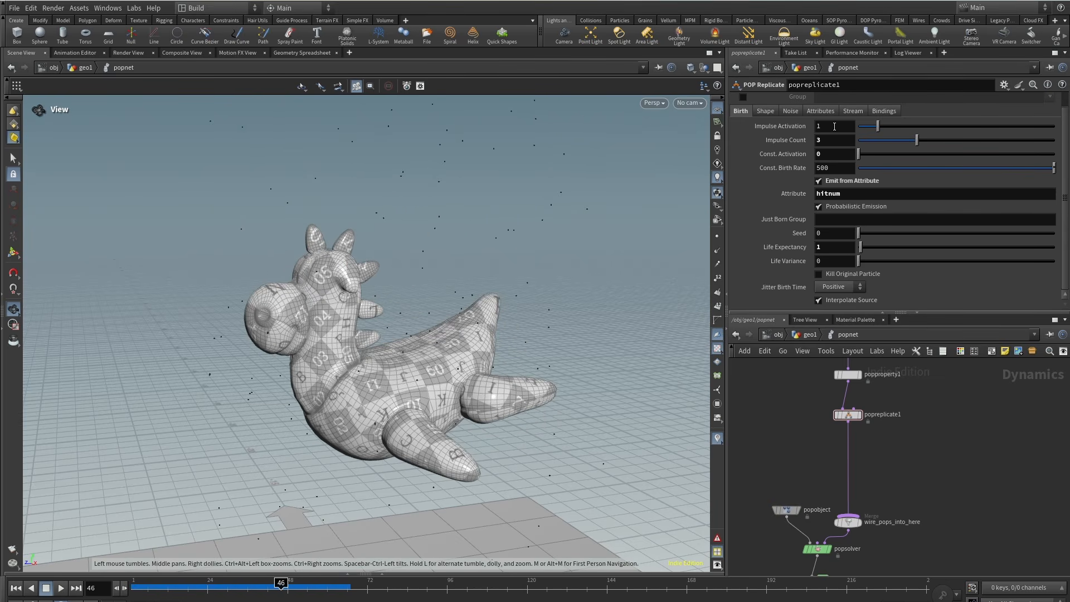
Set popreplicate1's Velocity Y to 1 and Variance Y to .5, and replay the simulation from frame 1.
{"action": "left_click", "coordinate": [821, 111]}
{"action": "left_click", "coordinate": [858, 140]}
{"action": "left_click", "coordinate": [859, 140]}
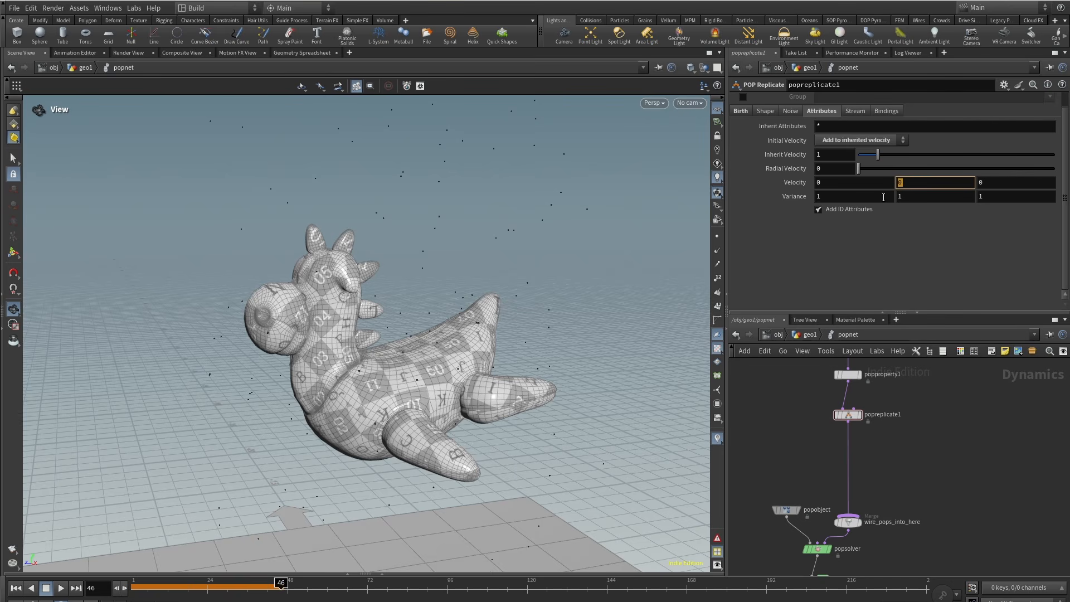
{"action": "key", "text": "Return"}
{"action": "left_click_drag", "start_coordinate": [159, 588], "coordinate": [133, 588]}
{"action": "left_click", "coordinate": [62, 589]}
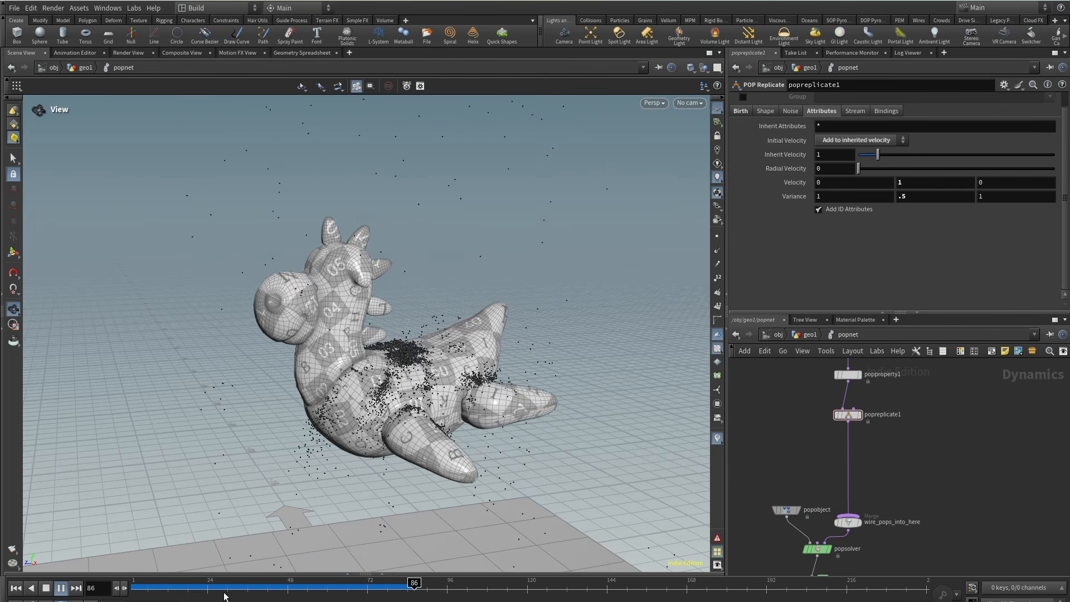
Set popreplicate1's Velocity Y to .5 and Variance Y to 1, and rerun the simulation to check the splashes around frame 90.
{"action": "left_click", "coordinate": [915, 185]}
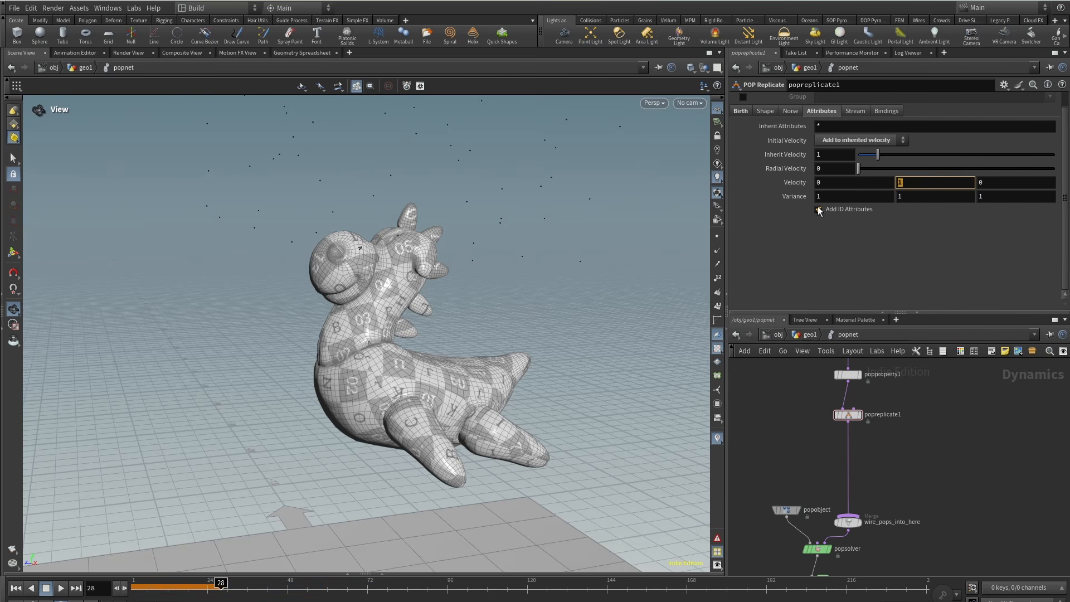
{"action": "left_click_drag", "start_coordinate": [148, 588], "coordinate": [36, 600]}
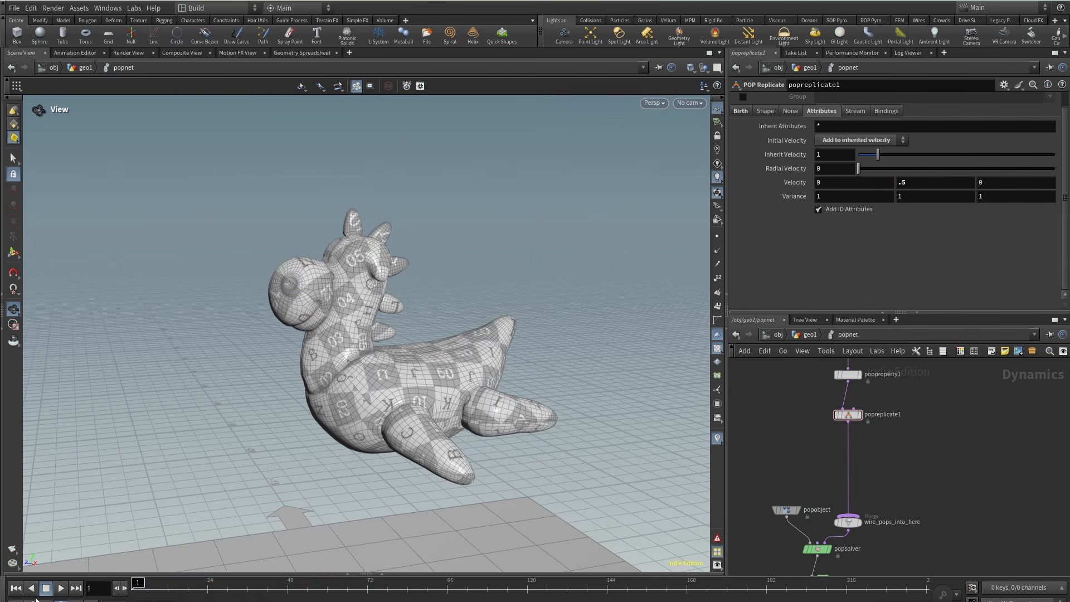
{"action": "left_click", "coordinate": [59, 589]}
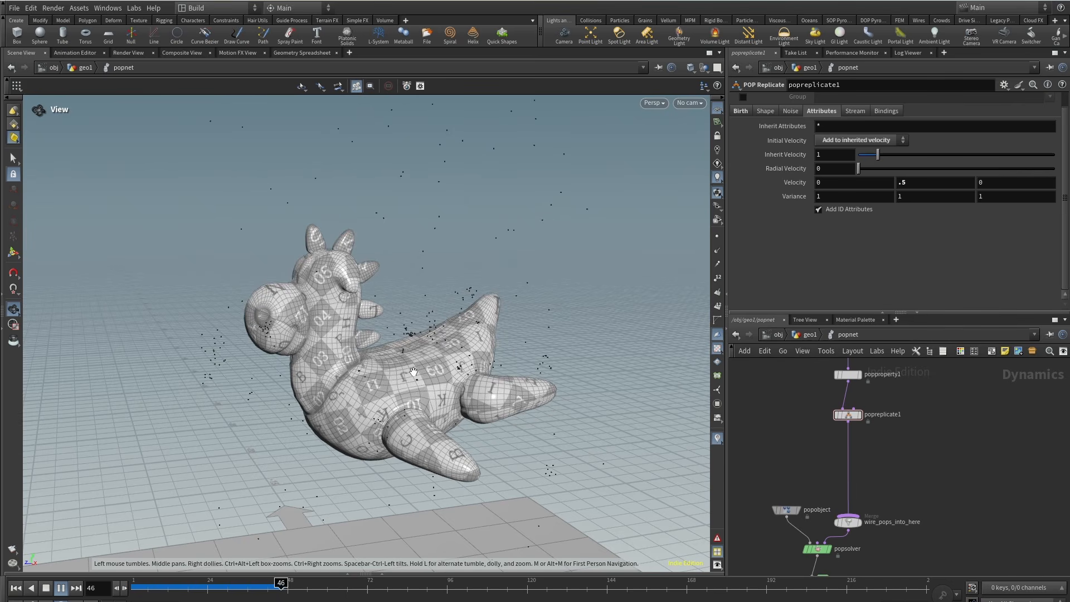
{"action": "left_click_drag", "start_coordinate": [467, 349], "coordinate": [348, 464]}
{"action": "middle_click_drag", "start_coordinate": [348, 464], "coordinate": [330, 303]}
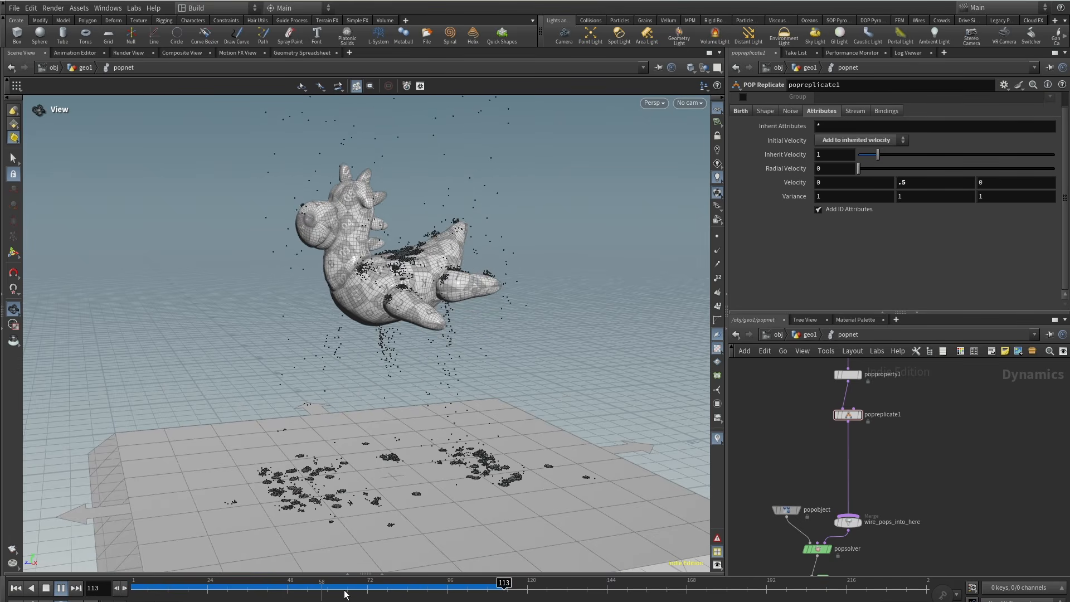
{"action": "left_click", "coordinate": [429, 588]}
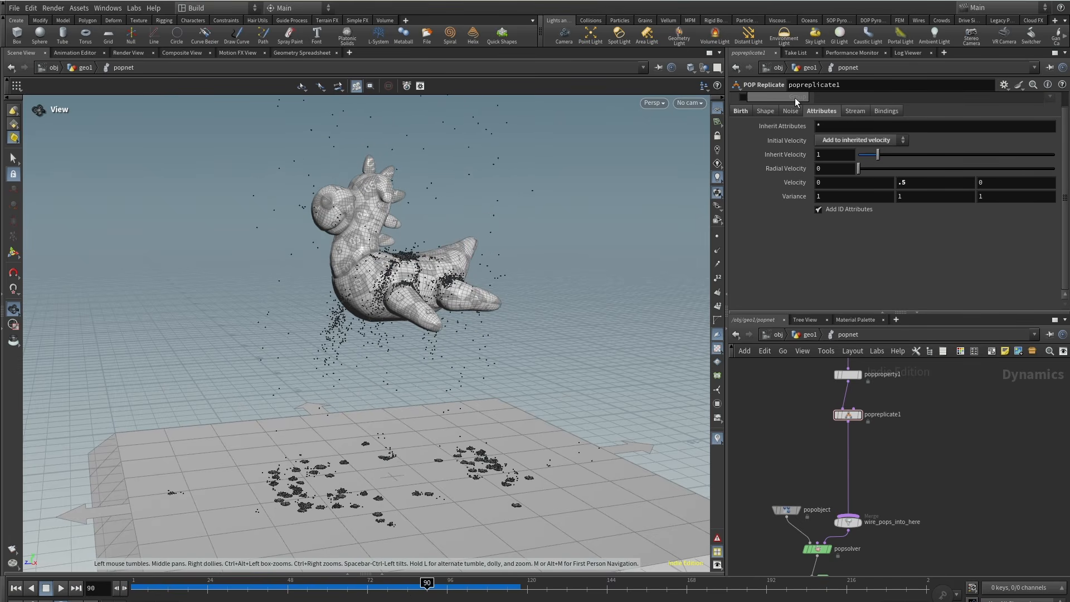
Set popreplicate1's noise to Sparse Convolution Noise with Frequency 2, 2, 2 and Amplitude 2, and replay from frame 1.
{"action": "left_click", "coordinate": [790, 111]}
{"action": "left_click", "coordinate": [827, 138]}
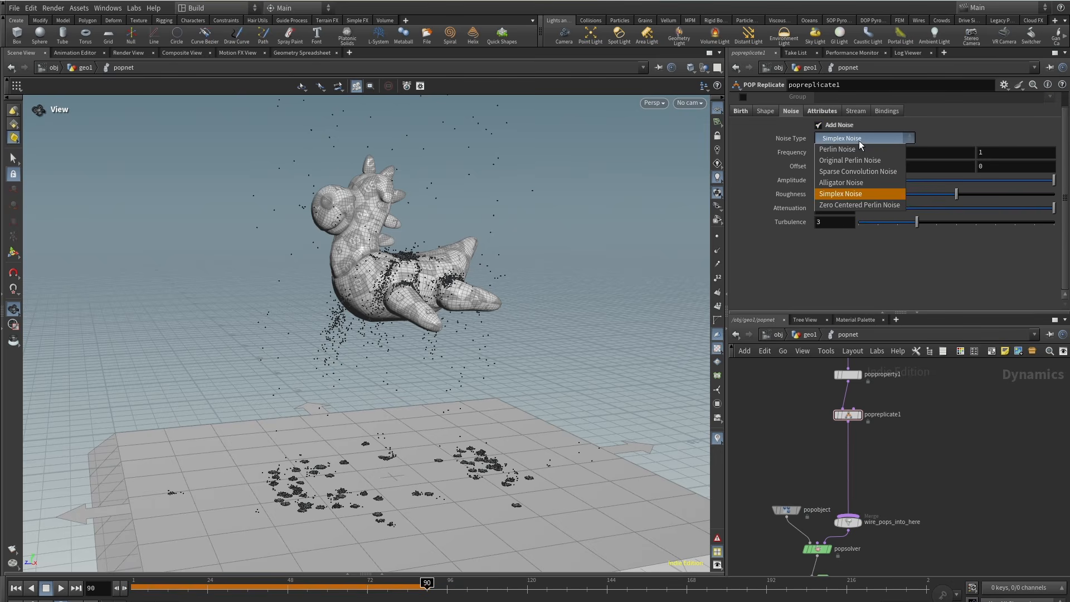
{"action": "left_click", "coordinate": [853, 173]}
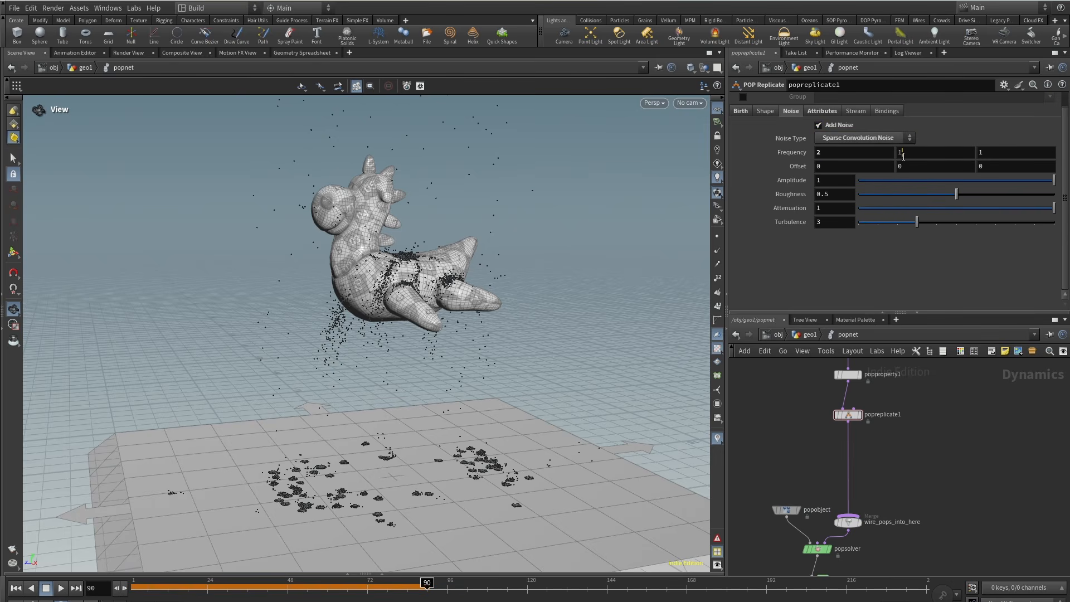
{"action": "key", "text": "Return"}
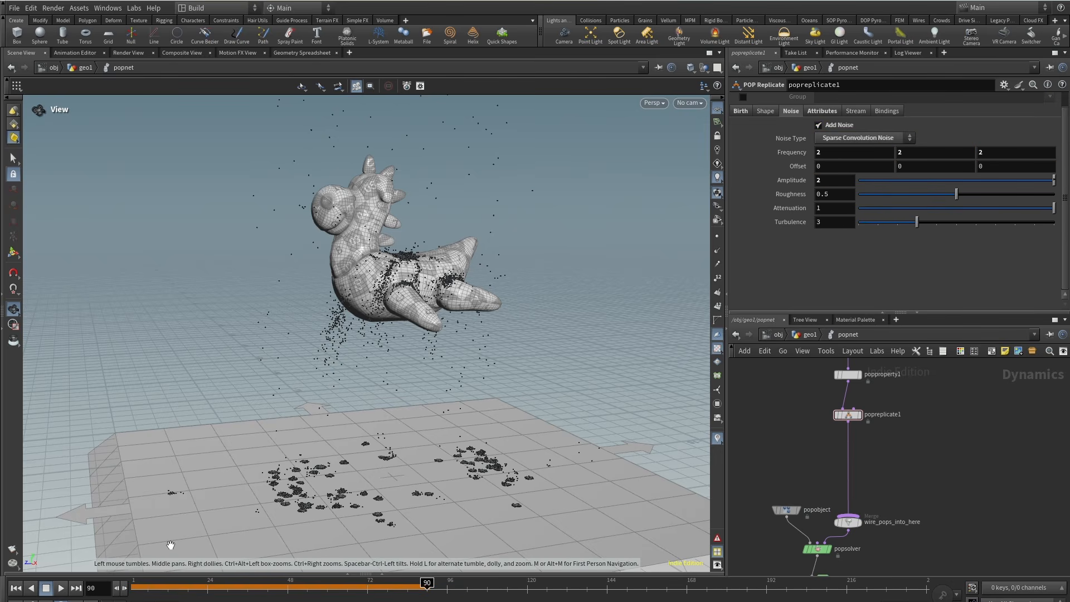
{"action": "left_click", "coordinate": [133, 588]}
{"action": "left_click", "coordinate": [62, 590]}
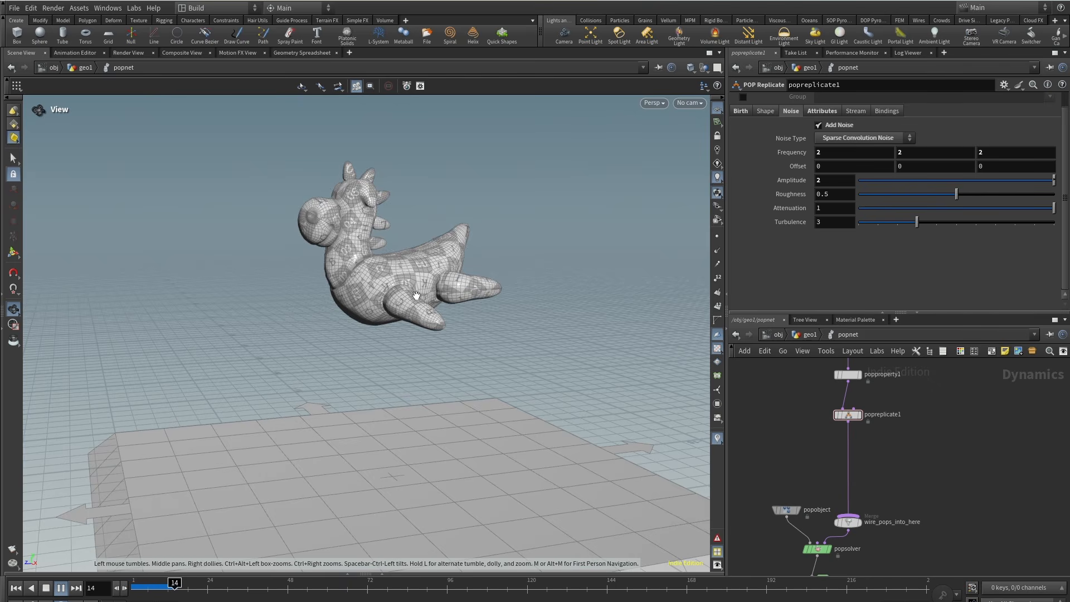
{"action": "left_click", "coordinate": [764, 111]}
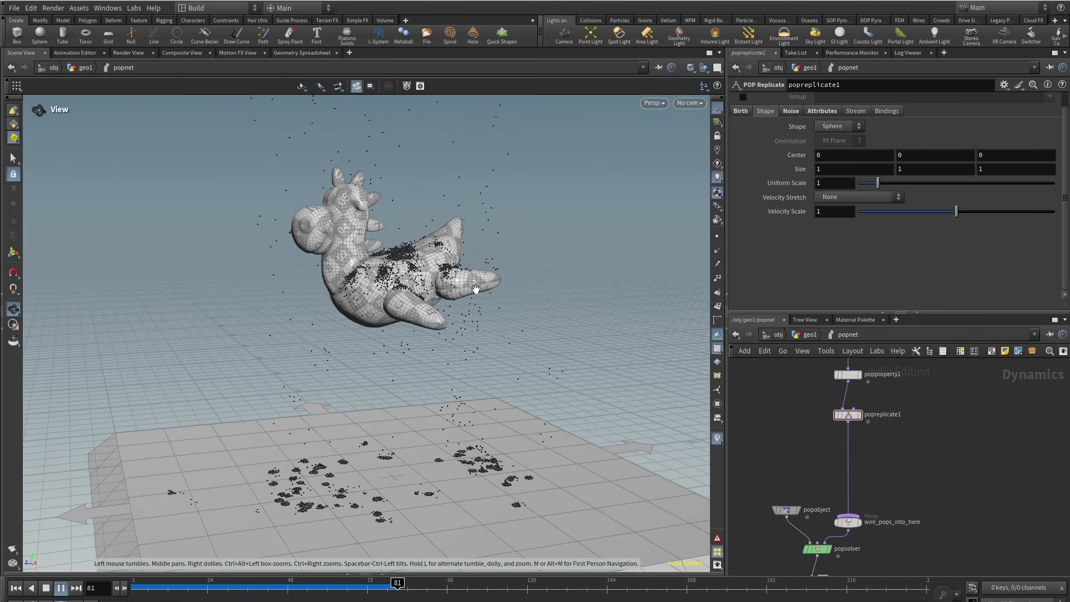
{"action": "right_click_drag", "start_coordinate": [420, 308], "coordinate": [342, 370]}
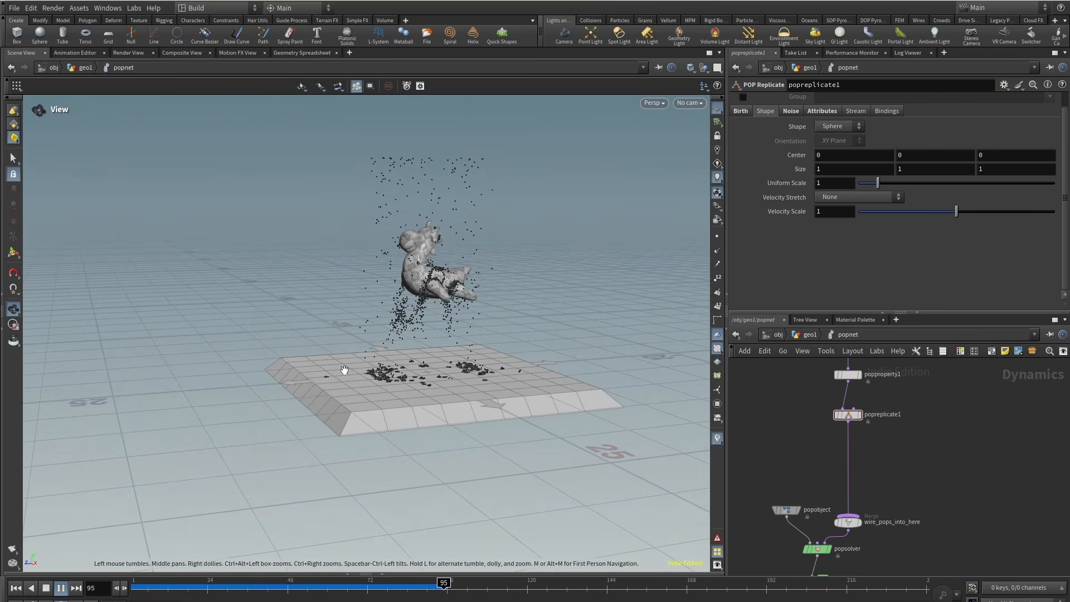
{"action": "left_click_drag", "start_coordinate": [341, 370], "coordinate": [397, 362]}
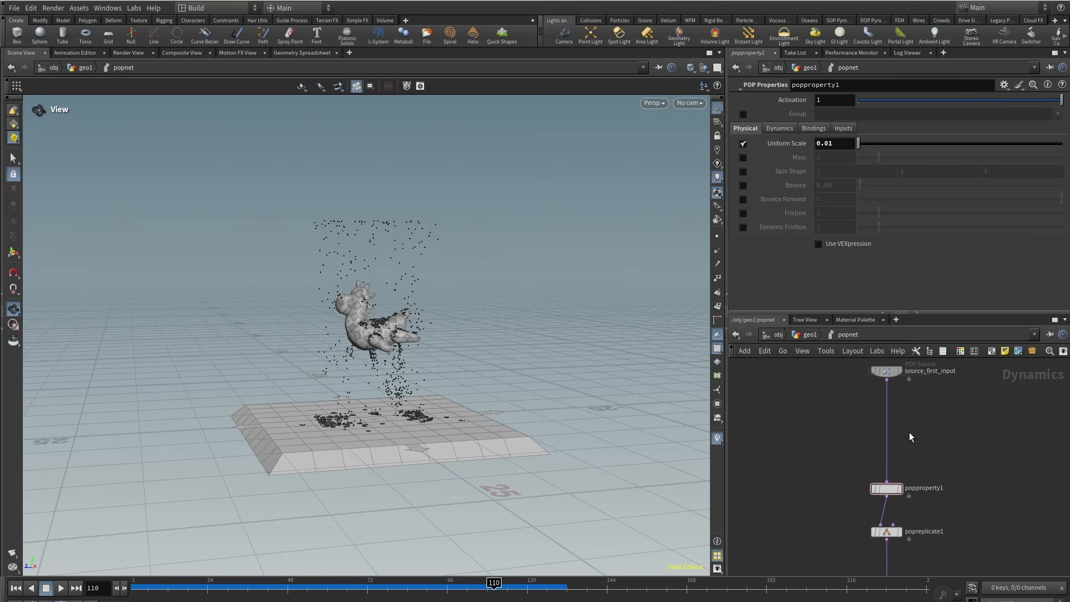
Add a POP VOP node and insert it into the wire between source_first_input and popproperty1.
{"action": "key", "text": "Tab"}
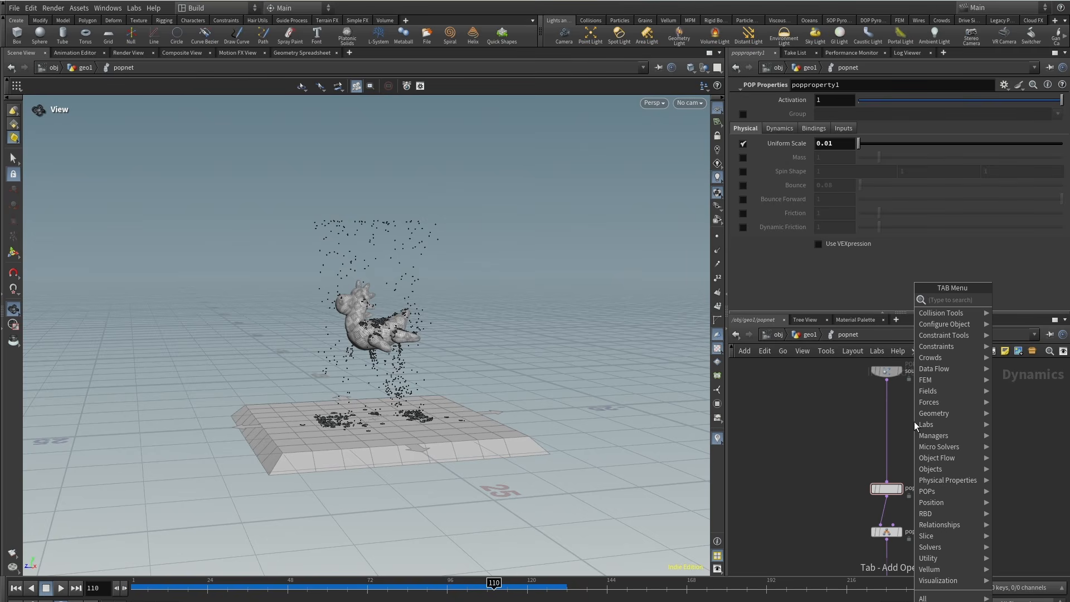
{"action": "type", "text": "popgroup"}
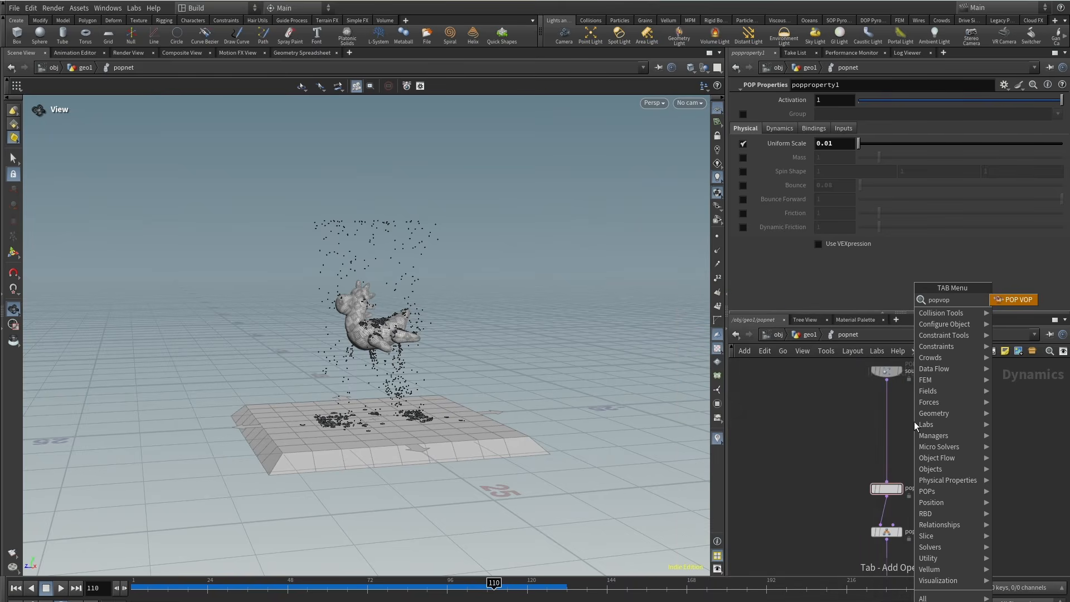
{"action": "key", "text": "Return"}
{"action": "left_click", "coordinate": [914, 421]}
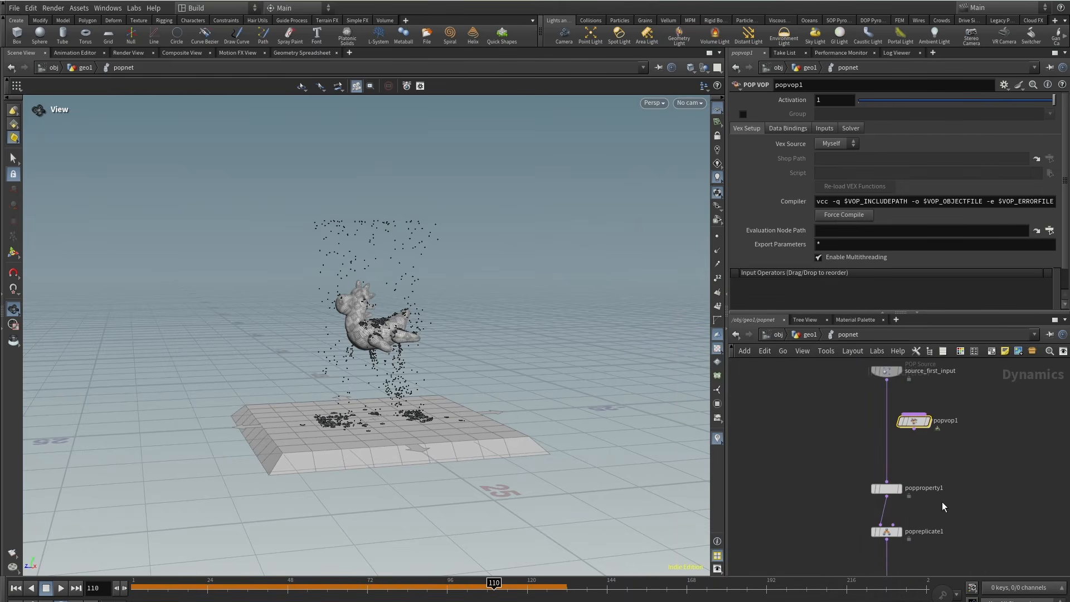
{"action": "scroll", "coordinate": [914, 446], "scroll_direction": "up", "scroll_amount": 2}
{"action": "left_click_drag", "start_coordinate": [887, 445], "coordinate": [846, 446]}
Replay the simulation from frame 1 and examine how the particles fall toward the toy.
{"action": "right_click_drag", "start_coordinate": [305, 270], "coordinate": [318, 387]}
{"action": "left_click", "coordinate": [158, 595]}
{"action": "left_click_drag", "start_coordinate": [158, 595], "coordinate": [134, 595]}
{"action": "middle_click_drag", "start_coordinate": [306, 409], "coordinate": [306, 403]}
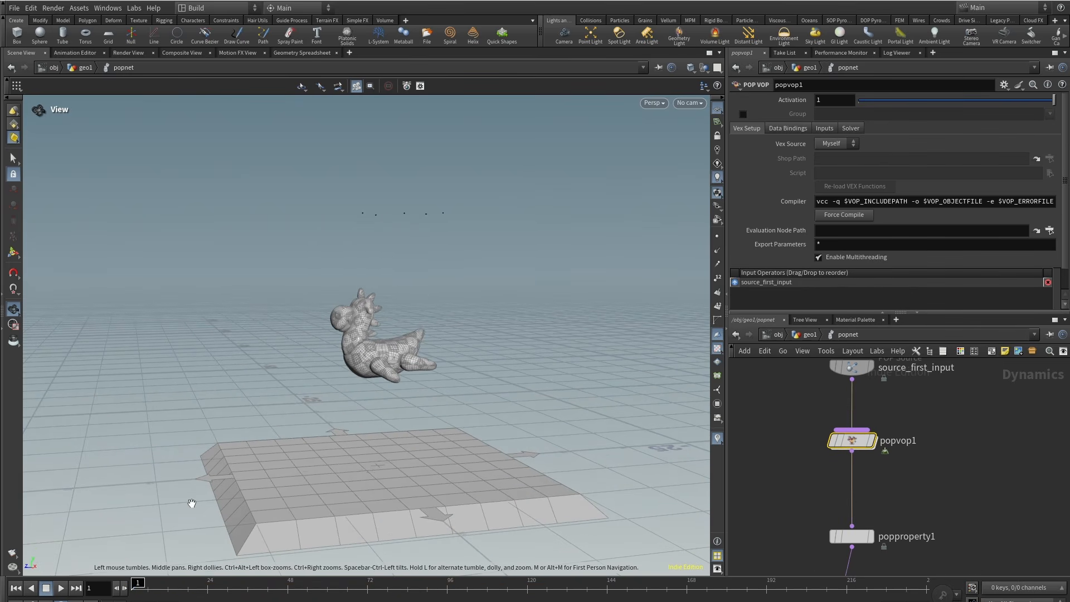
{"action": "left_click", "coordinate": [64, 590]}
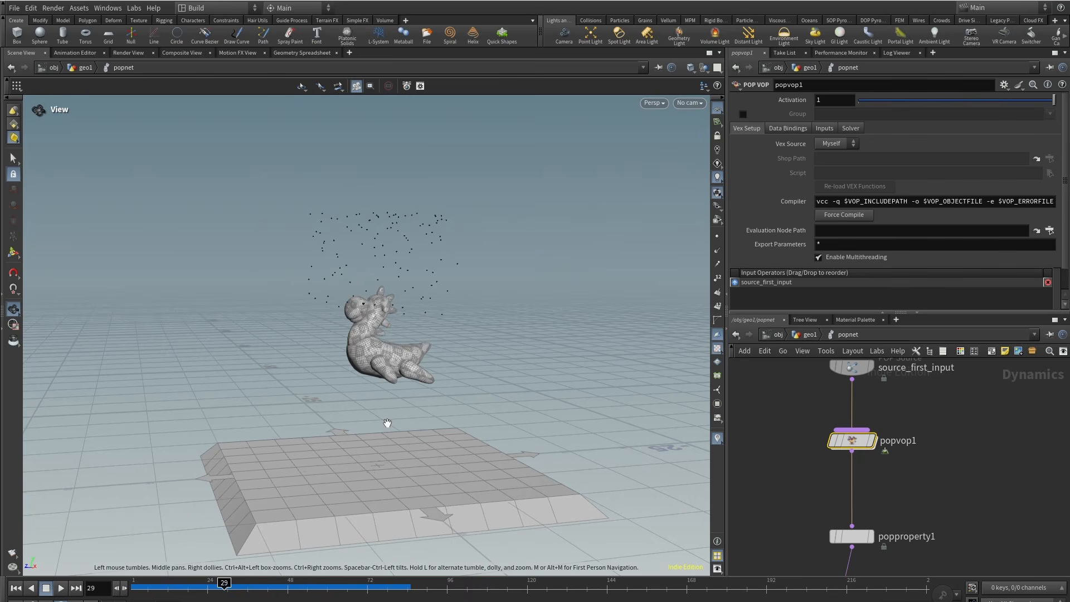
{"action": "mouse_move", "coordinate": [353, 263]}
{"action": "left_mouse_down"}
{"action": "mouse_move", "coordinate": [329, 241]}
{"action": "mouse_move", "coordinate": [333, 264]}
{"action": "left_mouse_up"}
Open popvop1's internal network, widen the network area and move geometryvopglobal1 farther from the output node.
{"action": "middle_click_drag", "start_coordinate": [930, 434], "coordinate": [932, 456]}
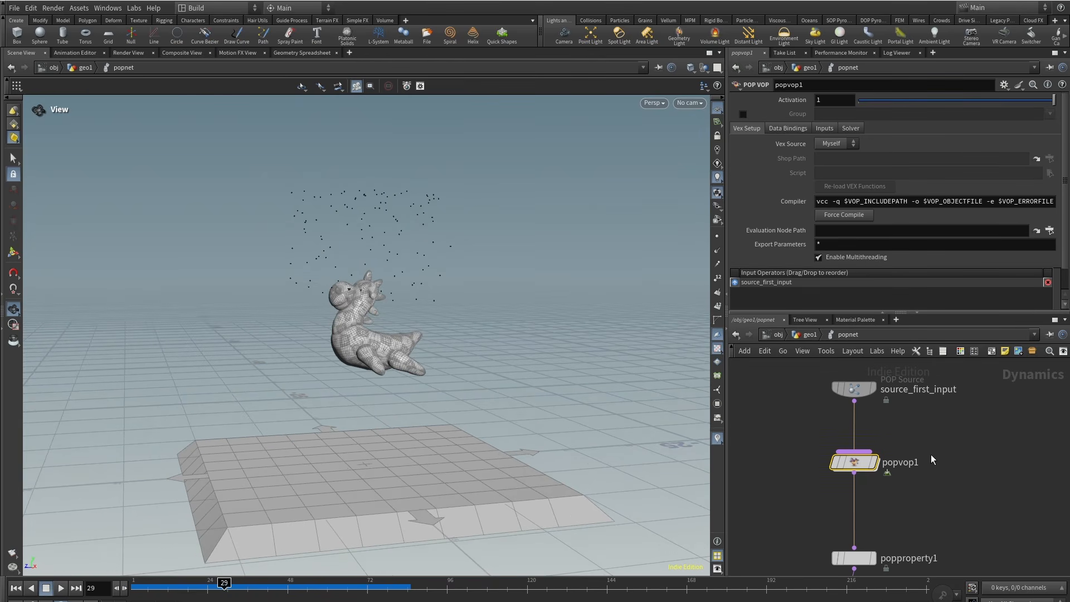
{"action": "double_click", "coordinate": [855, 458]}
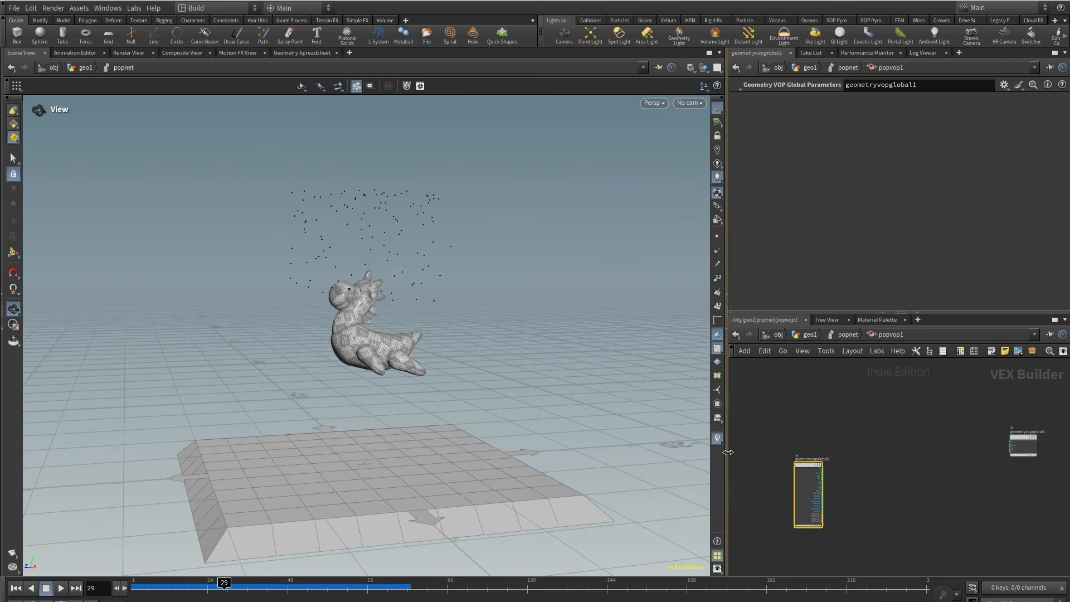
{"action": "left_click_drag", "start_coordinate": [728, 452], "coordinate": [629, 453]}
{"action": "left_click_drag", "start_coordinate": [764, 463], "coordinate": [669, 426]}
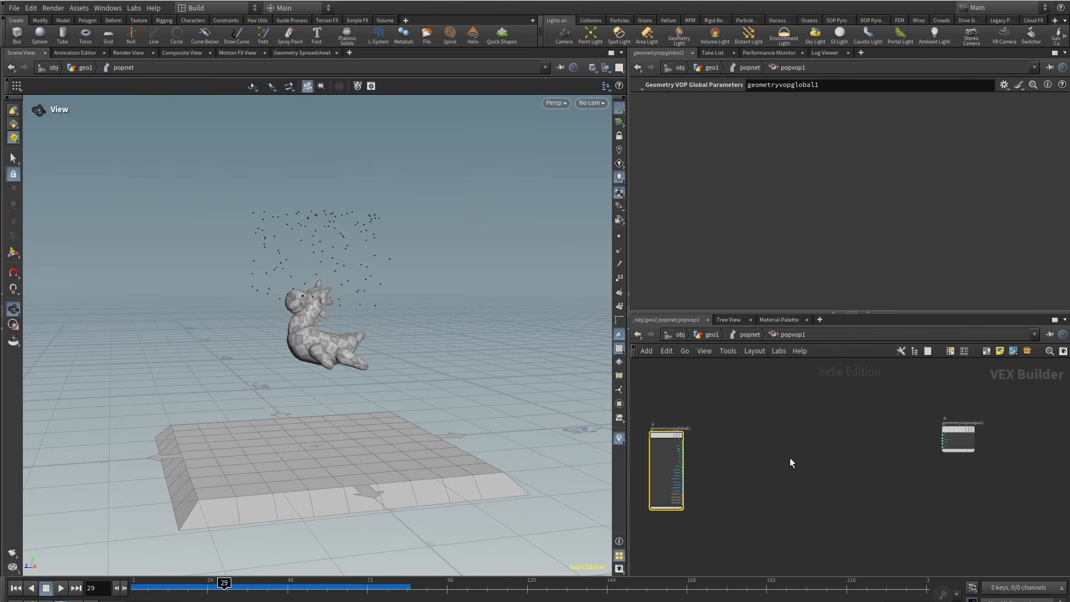
{"action": "middle_click_drag", "start_coordinate": [791, 459], "coordinate": [756, 434]}
{"action": "scroll", "coordinate": [777, 420], "scroll_direction": "up", "scroll_amount": 3}
{"action": "scroll", "coordinate": [755, 439], "scroll_direction": "down", "scroll_amount": 2}
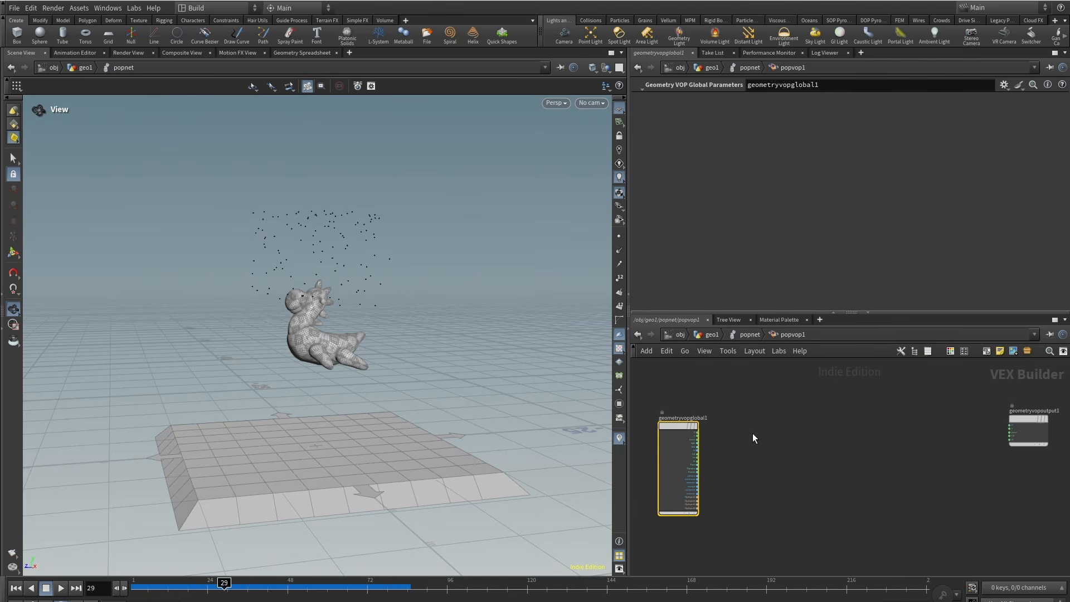
Add a Normalize node and connect geometryvopglobal1's v output to its vec input.
{"action": "key", "text": "Tab"}
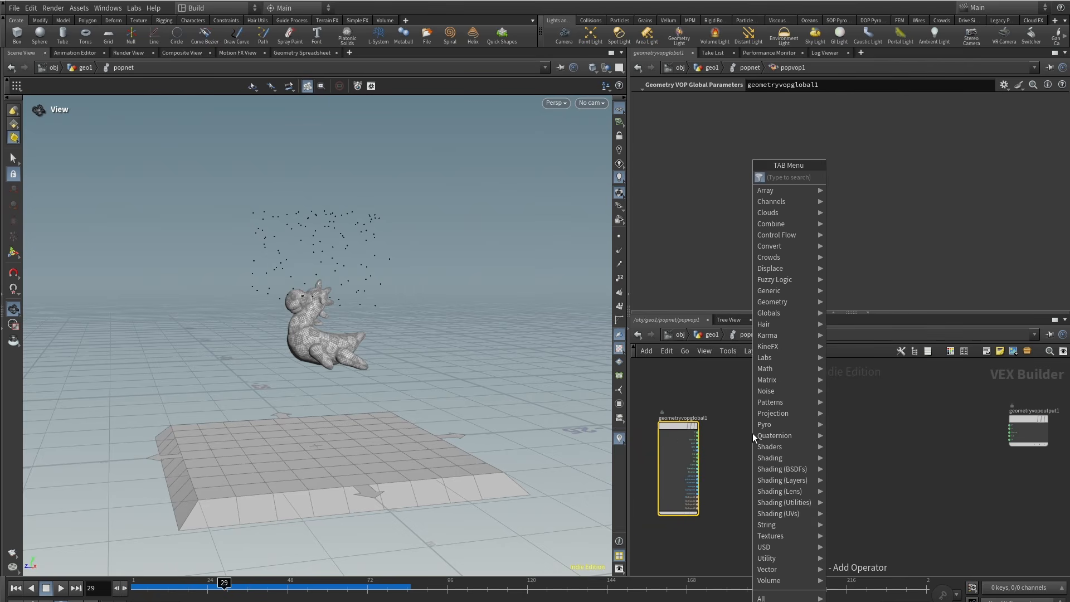
{"action": "type", "text": "nor"}
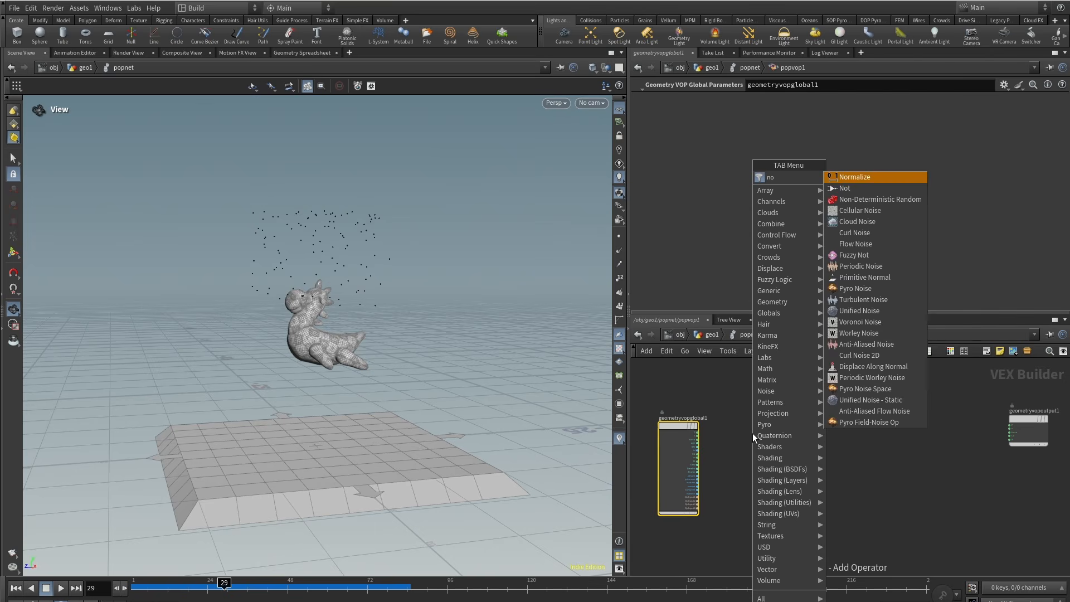
{"action": "left_click", "coordinate": [848, 177]}
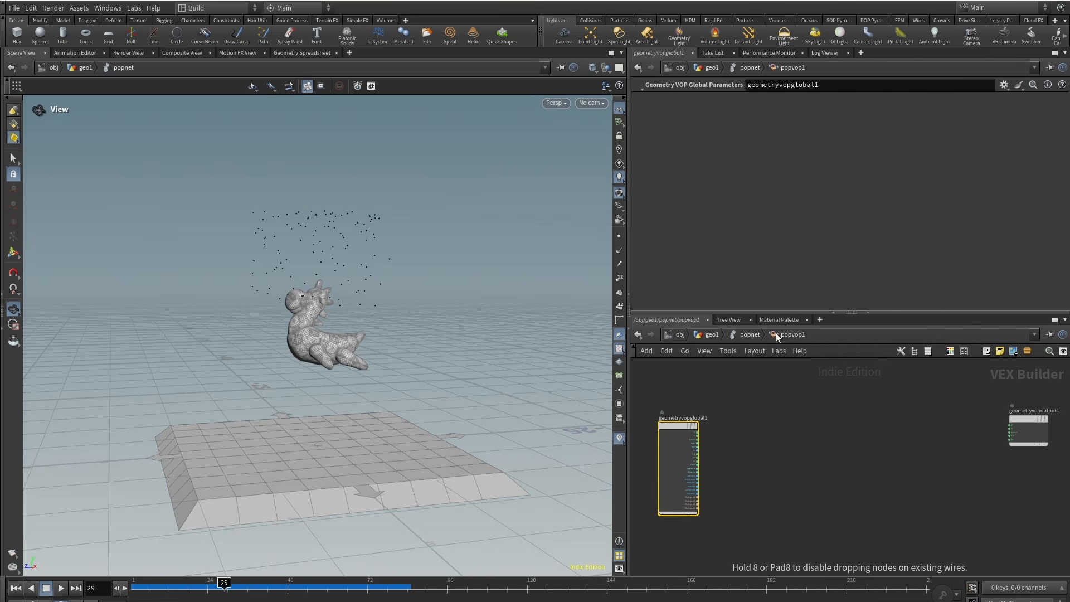
{"action": "scroll", "coordinate": [691, 453], "scroll_direction": "up", "scroll_amount": 3}
{"action": "left_click", "coordinate": [786, 441]}
{"action": "scroll", "coordinate": [718, 440], "scroll_direction": "up", "scroll_amount": 2}
{"action": "left_click_drag", "start_coordinate": [695, 418], "coordinate": [824, 403]}
Add a Length node, feed it geometryvopglobal1's v output, and move it and normalize1 lower in the network.
{"action": "scroll", "coordinate": [747, 414], "scroll_direction": "down", "scroll_amount": 3}
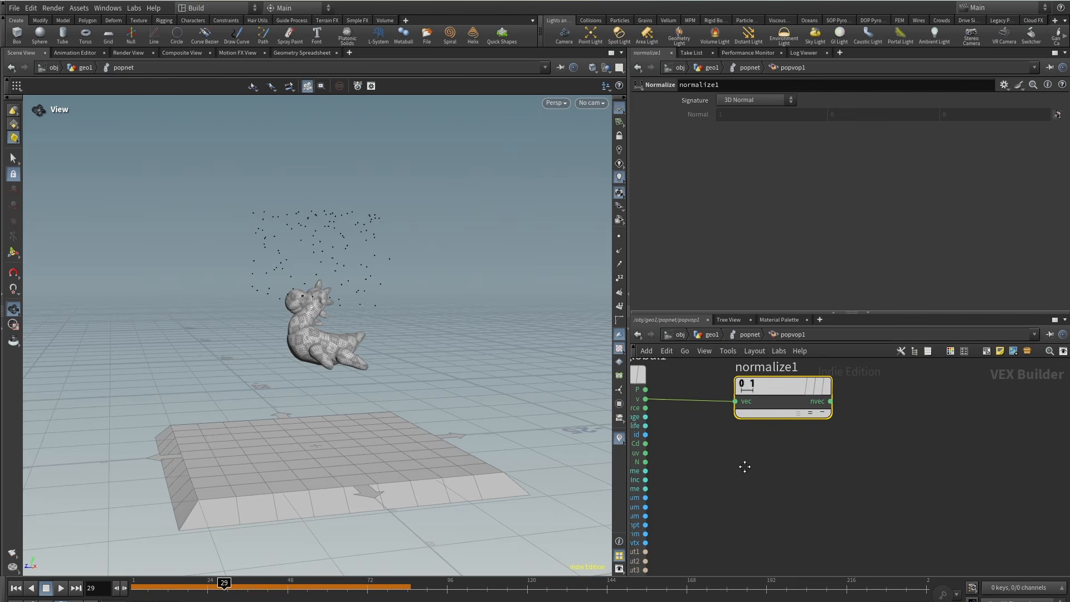
{"action": "key", "text": "Tab"}
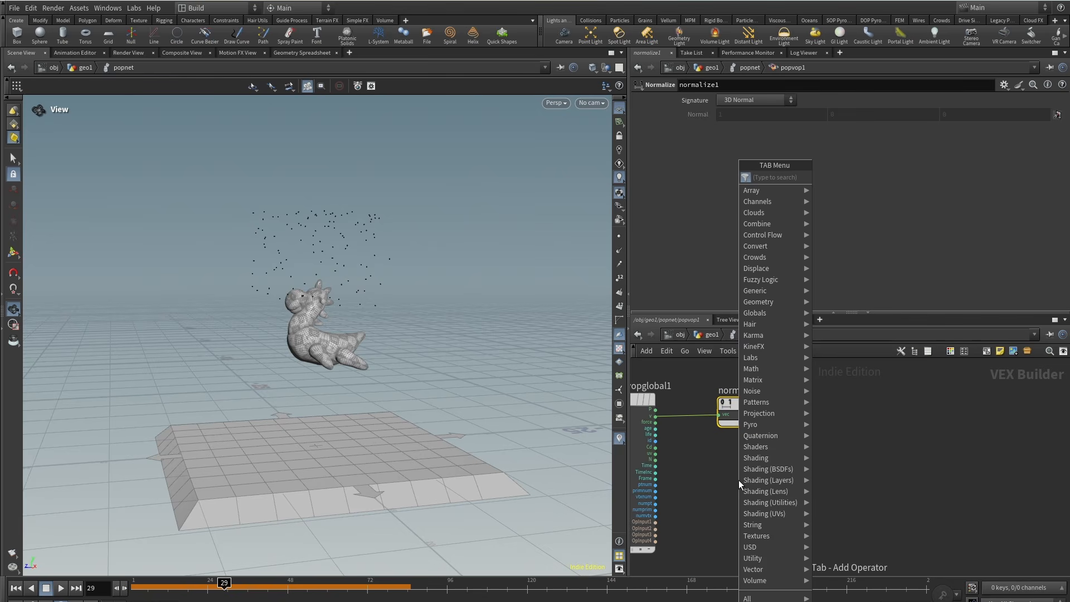
{"action": "type", "text": "s"}
{"action": "key", "text": "BackSpace"}
{"action": "type", "text": "leng"}
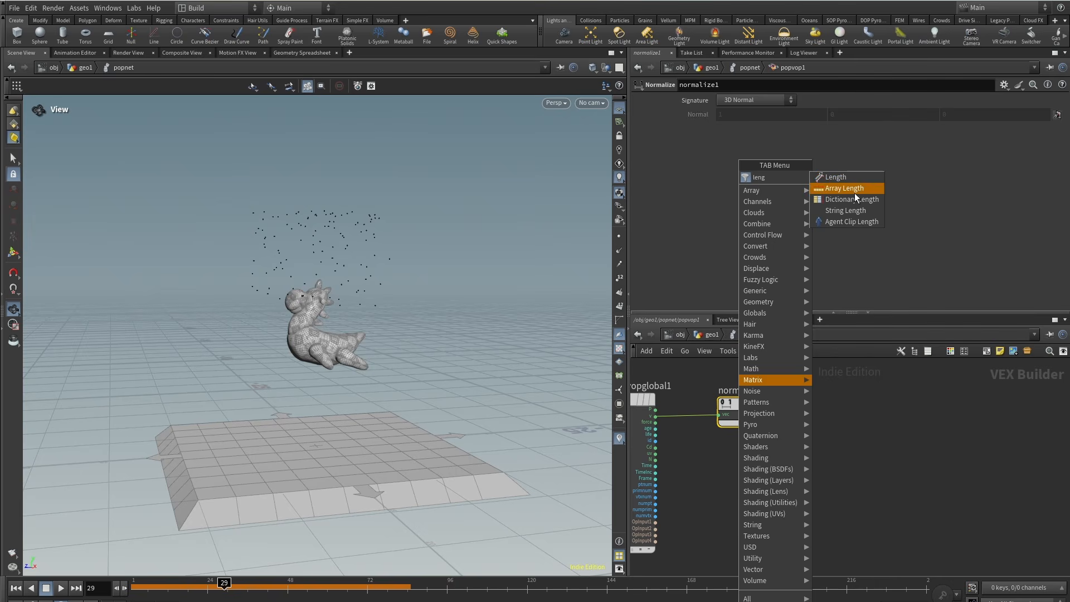
{"action": "left_click", "coordinate": [836, 177]}
{"action": "left_click", "coordinate": [751, 479]}
{"action": "left_click", "coordinate": [655, 416]}
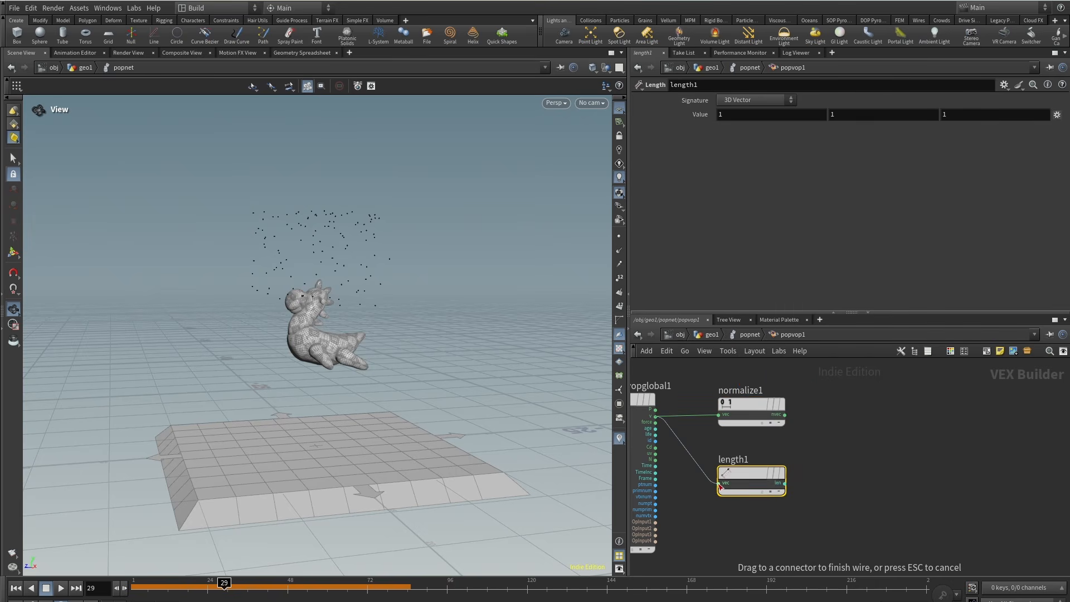
{"action": "left_click", "coordinate": [750, 472]}
{"action": "scroll", "coordinate": [853, 463], "scroll_direction": "down", "scroll_amount": 3}
{"action": "left_click_drag", "start_coordinate": [851, 543], "coordinate": [804, 480]}
Add a Curl Noise node above normalize1 and connect geometryvopglobal1's P output to its pos input.
{"action": "left_click", "coordinate": [834, 420]}
{"action": "key", "text": "Tab"}
{"action": "type", "text": "curl"}
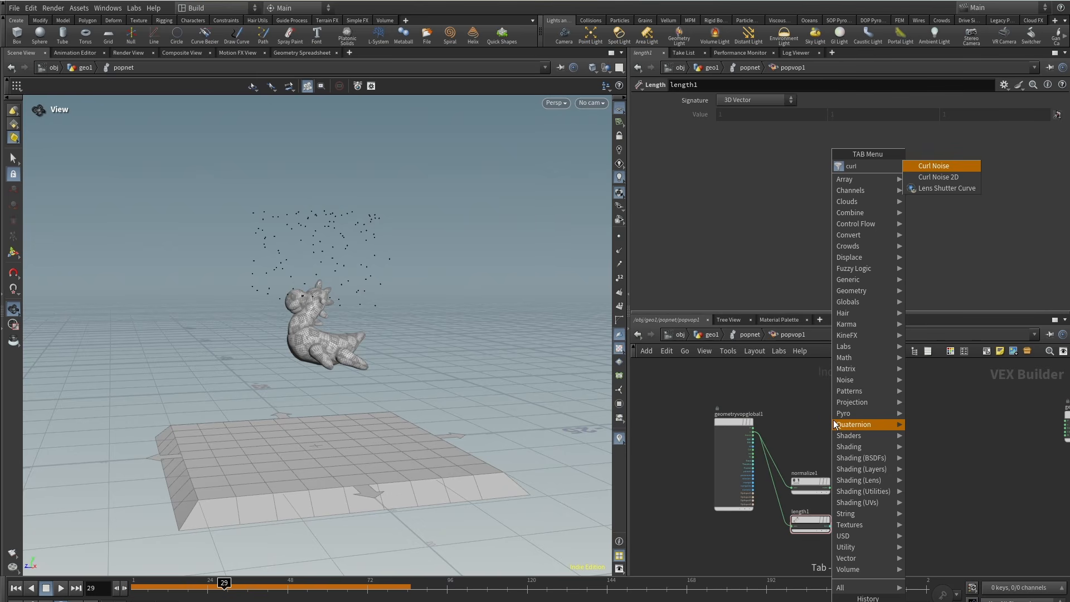
{"action": "key", "text": "Return"}
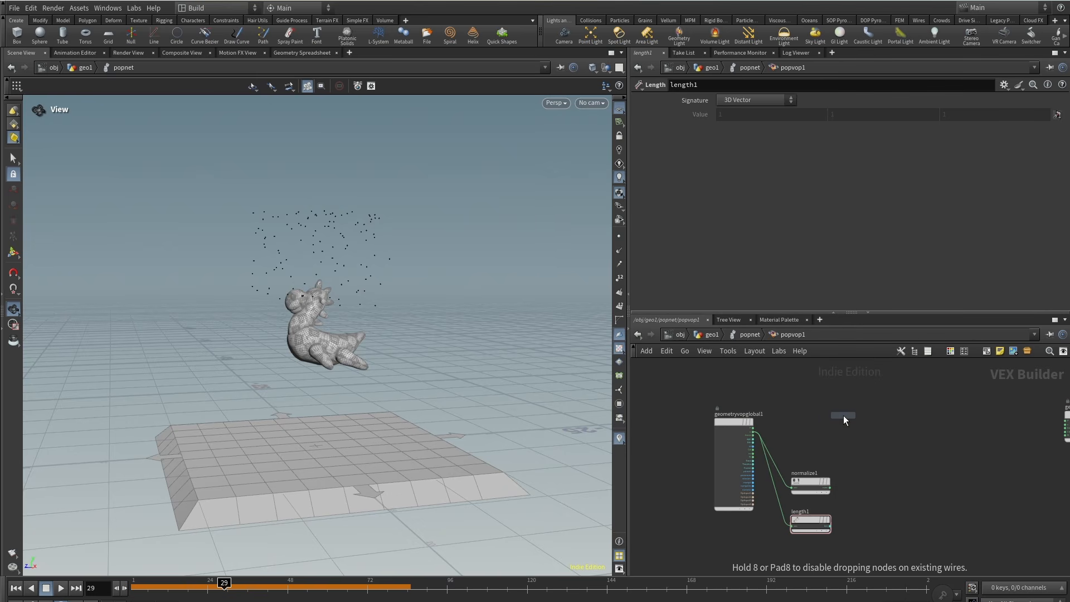
{"action": "left_click", "coordinate": [834, 381]}
{"action": "scroll", "coordinate": [786, 419], "scroll_direction": "up", "scroll_amount": 4}
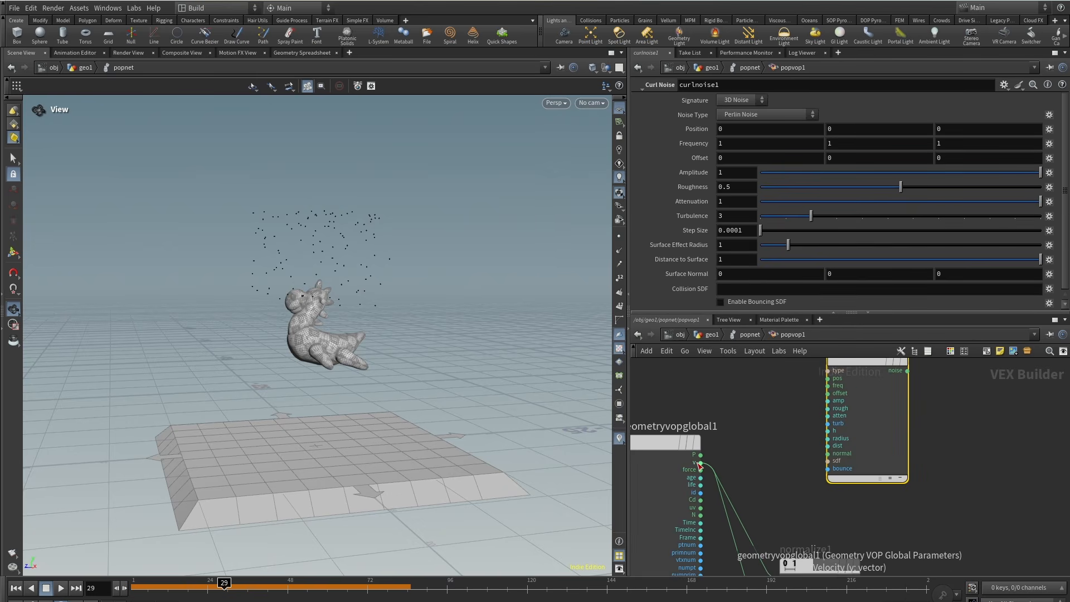
{"action": "left_click", "coordinate": [702, 456]}
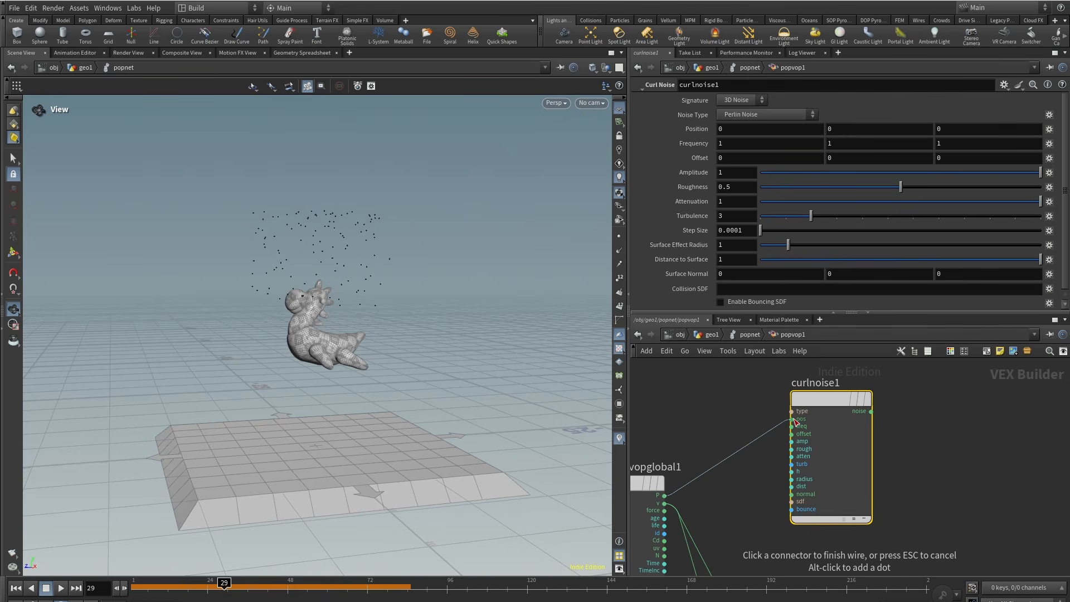
{"action": "left_click", "coordinate": [792, 419]}
{"action": "scroll", "coordinate": [884, 508], "scroll_direction": "down", "scroll_amount": 5}
{"action": "middle_click_drag", "start_coordinate": [885, 508], "coordinate": [730, 480]}
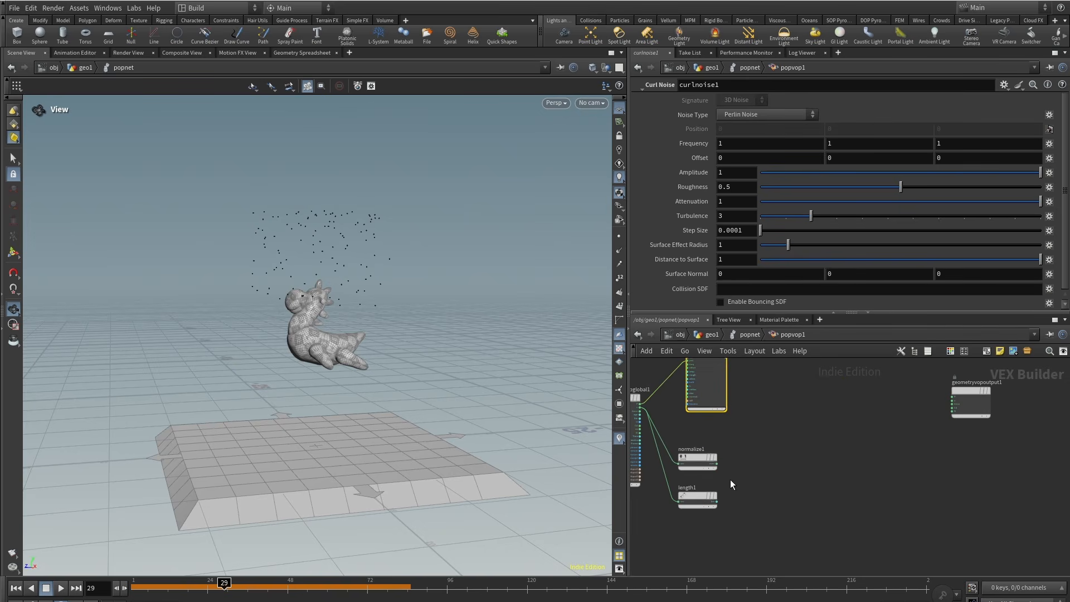
Add an Add node summing the curlnoise1 and normalize1 outputs, and feed its sum into a copy of normalize1.
{"action": "scroll", "coordinate": [805, 446], "scroll_direction": "up", "scroll_amount": 2}
{"action": "key", "text": "Tab"}
{"action": "type", "text": "ad"}
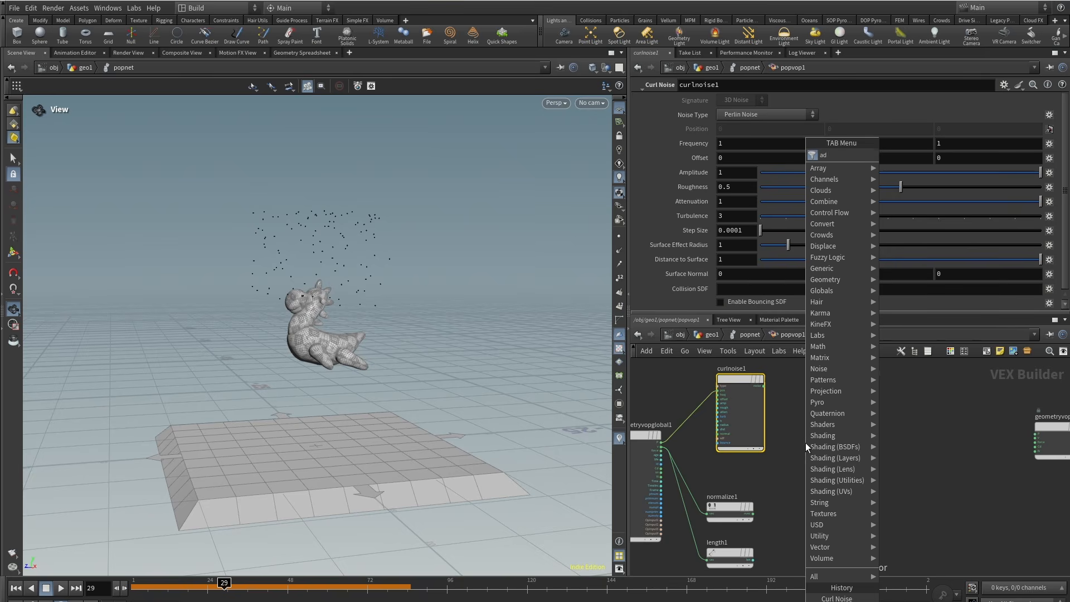
{"action": "type", "text": "d"}
{"action": "left_click", "coordinate": [917, 156]}
{"action": "left_click", "coordinate": [815, 436]}
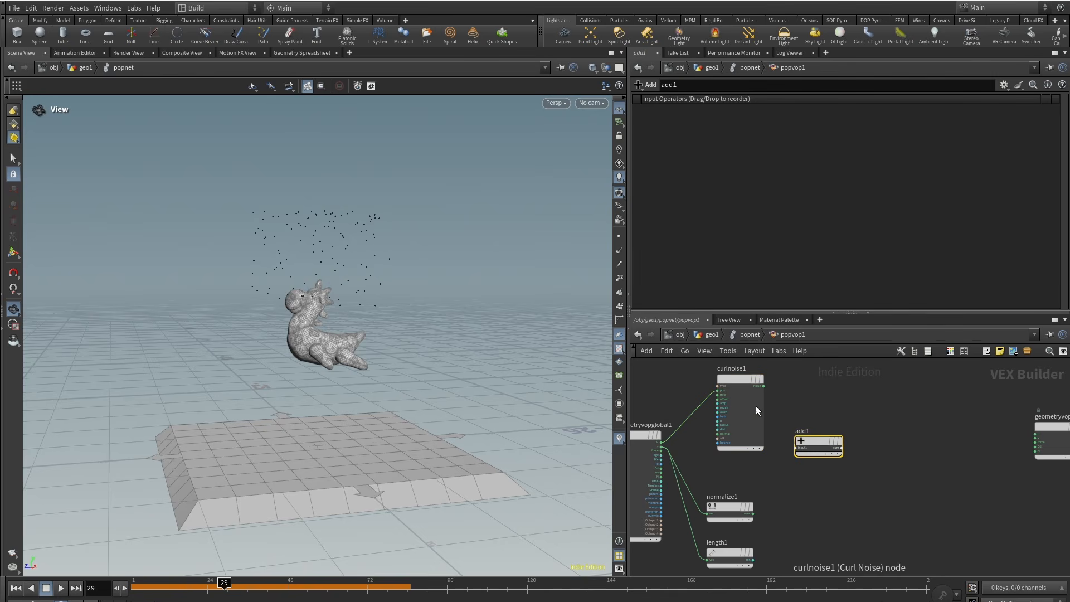
{"action": "left_click_drag", "start_coordinate": [781, 483], "coordinate": [765, 387]}
{"action": "left_click_drag", "start_coordinate": [725, 504], "coordinate": [898, 446], "text": "alt"}
{"action": "scroll", "coordinate": [804, 477], "scroll_direction": "down", "scroll_amount": 3}
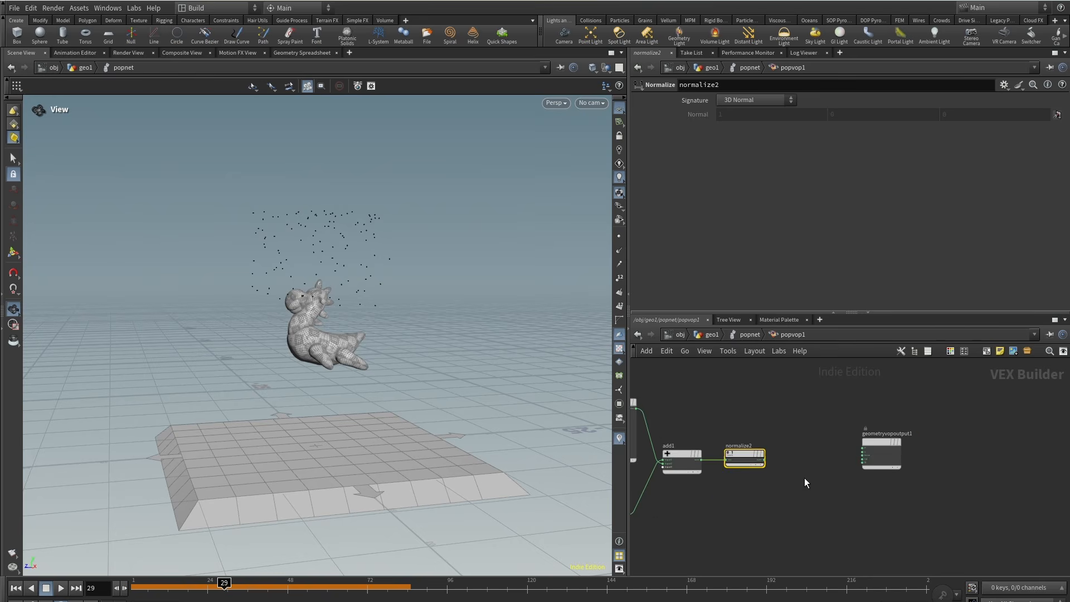
Add a Multiply node and connect normalize2's output and length1's length to its first two inputs.
{"action": "scroll", "coordinate": [769, 500], "scroll_direction": "up", "scroll_amount": 3}
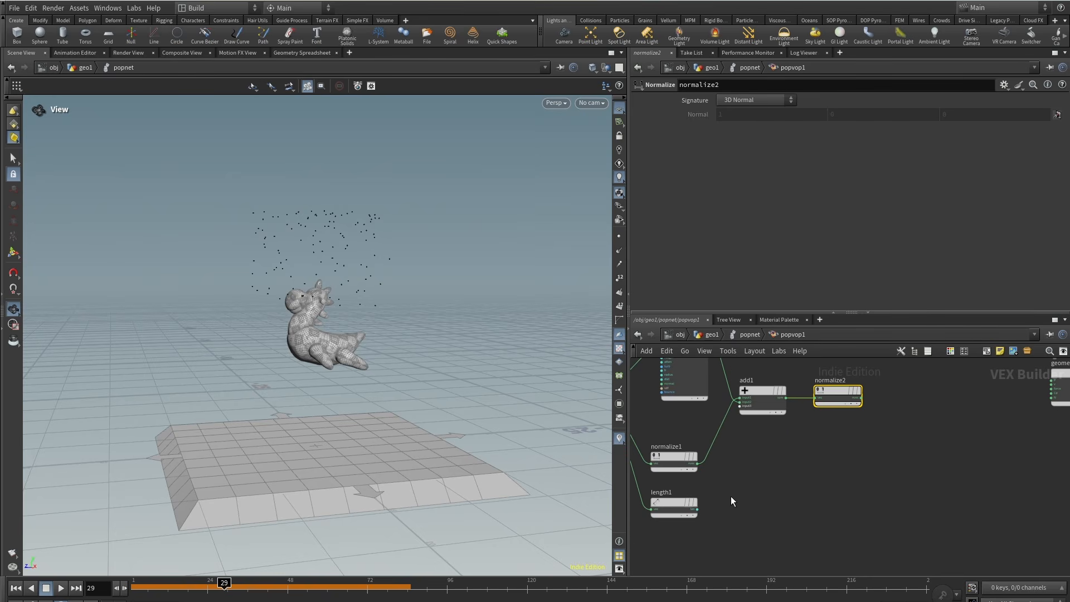
{"action": "key", "text": "Tab"}
{"action": "type", "text": "mul"}
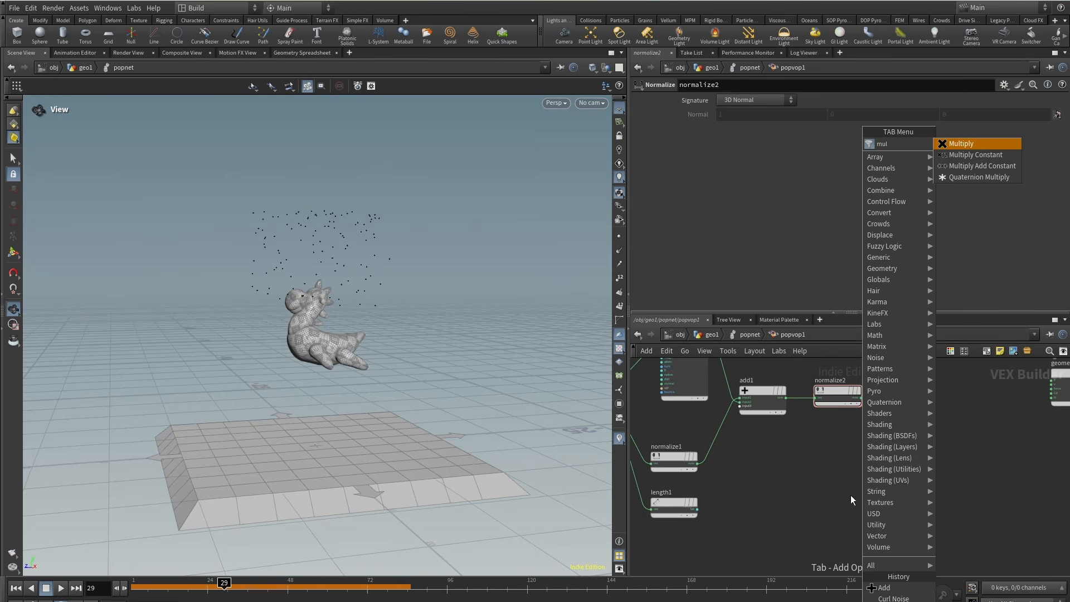
{"action": "left_click", "coordinate": [987, 149]}
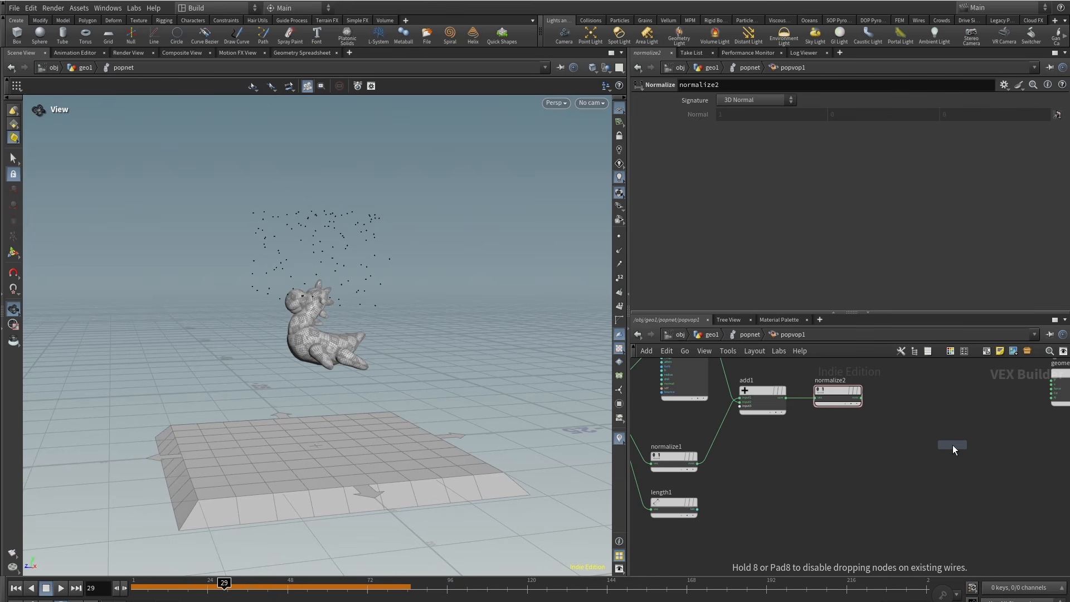
{"action": "left_click_drag", "start_coordinate": [952, 445], "coordinate": [898, 448]}
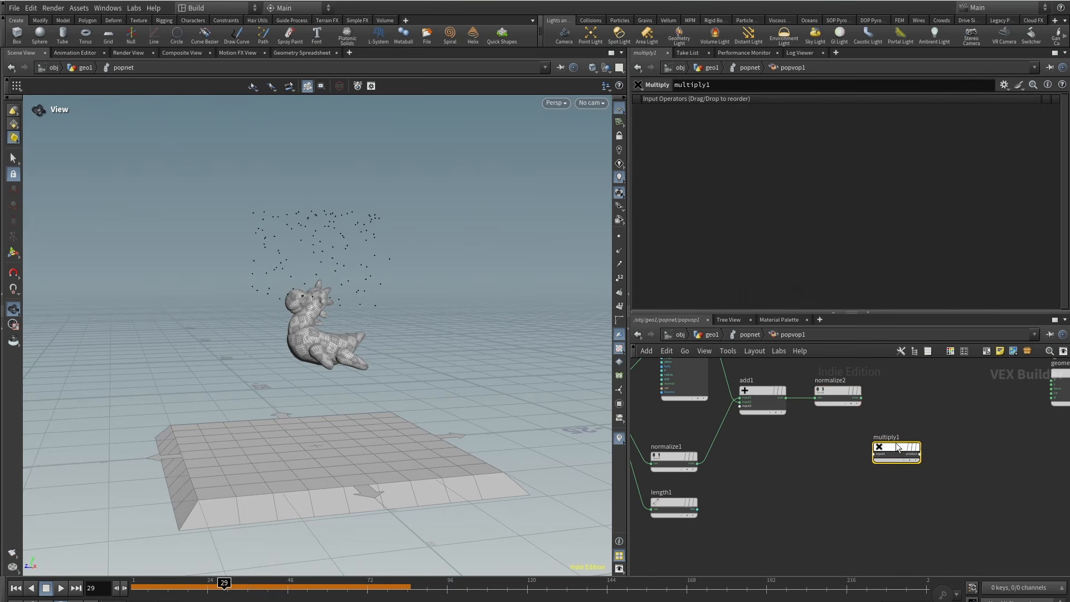
{"action": "left_click_drag", "start_coordinate": [862, 399], "coordinate": [875, 454]}
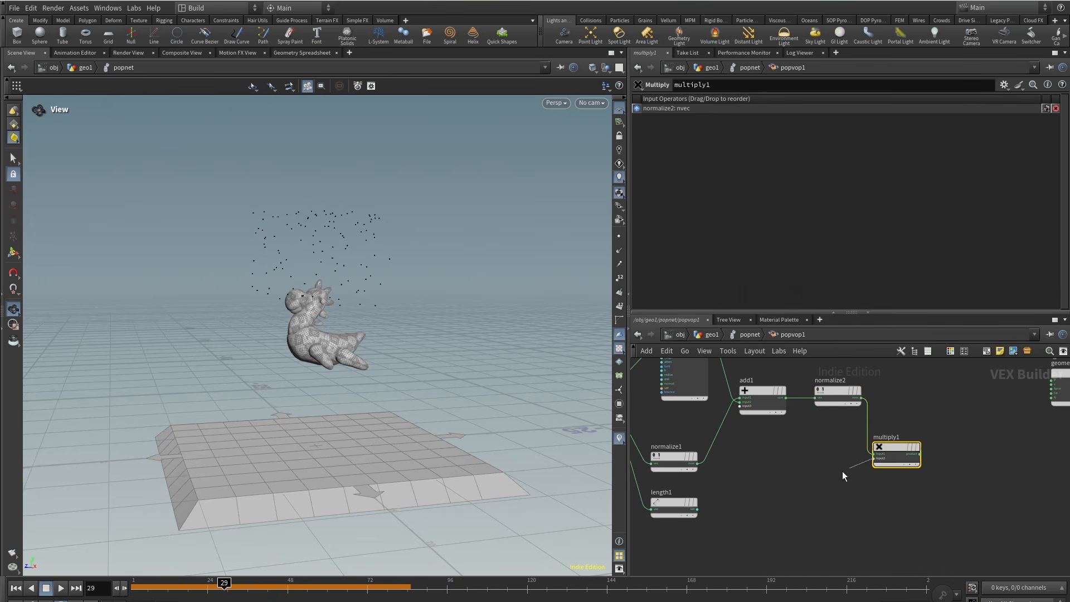
{"action": "left_click", "coordinate": [695, 509]}
{"action": "left_click", "coordinate": [875, 459]}
Move geometryvopoutput1 slightly away from the other nodes and connect multiply1's product to its v input.
{"action": "key", "text": "h"}
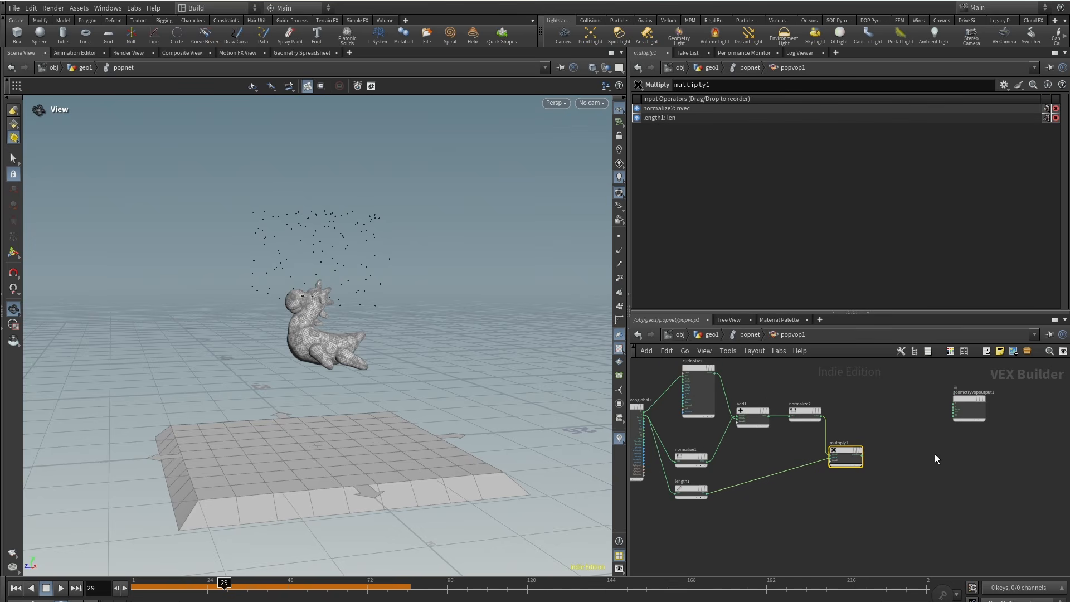
{"action": "left_click_drag", "start_coordinate": [971, 404], "coordinate": [980, 401]}
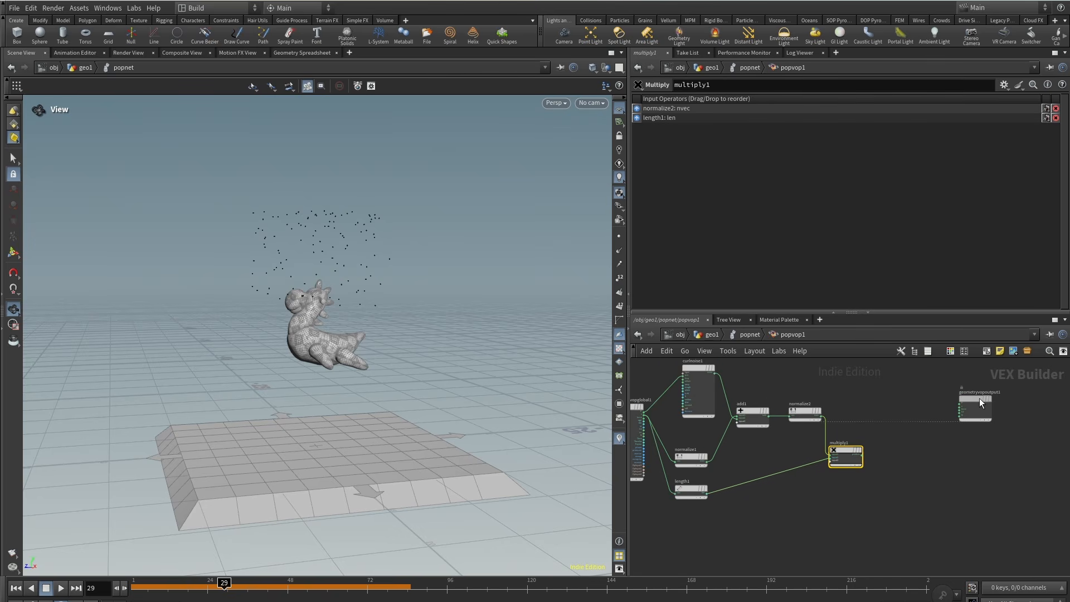
{"action": "scroll", "coordinate": [865, 459], "scroll_direction": "up", "scroll_amount": 3}
{"action": "left_click", "coordinate": [864, 458]}
{"action": "middle_click_drag", "start_coordinate": [988, 418], "coordinate": [915, 459]}
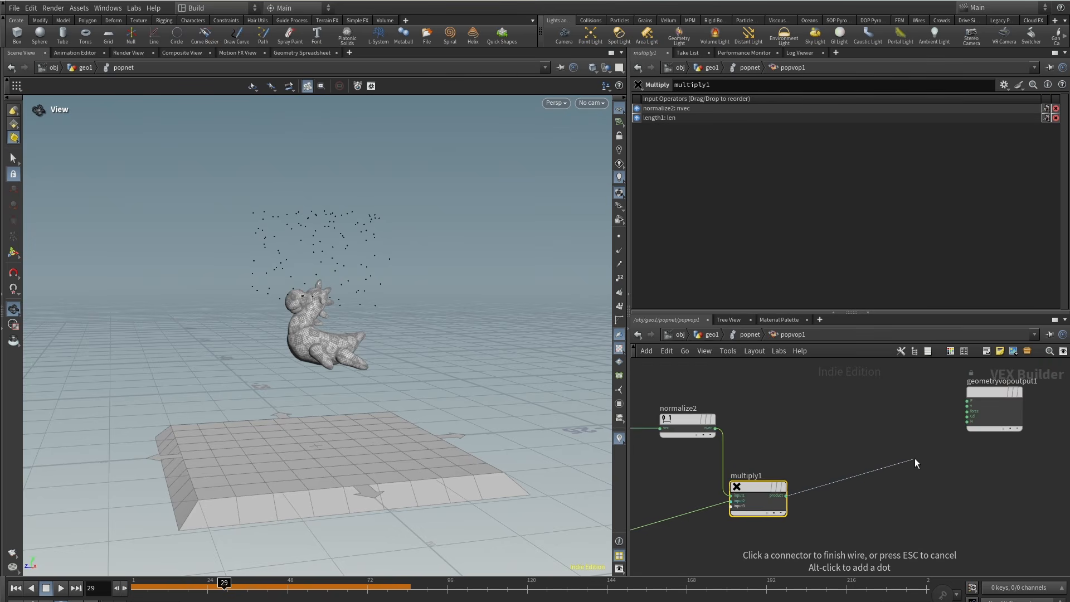
{"action": "left_click", "coordinate": [968, 406]}
Play the simulation from the first frame to check the particle motion with the noise-driven velocity.
{"action": "left_click", "coordinate": [16, 588]}
{"action": "left_click", "coordinate": [60, 589]}
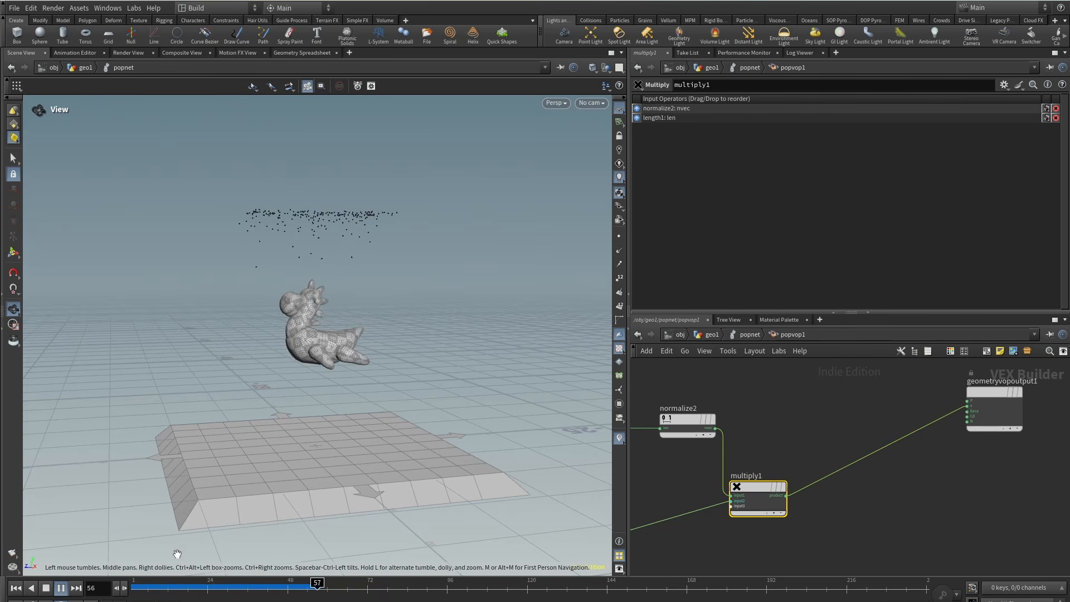
{"action": "left_click", "coordinate": [46, 588]}
Add a Mix node above multiply1 in popvop1's network.
{"action": "scroll", "coordinate": [837, 440], "scroll_direction": "down", "scroll_amount": 3}
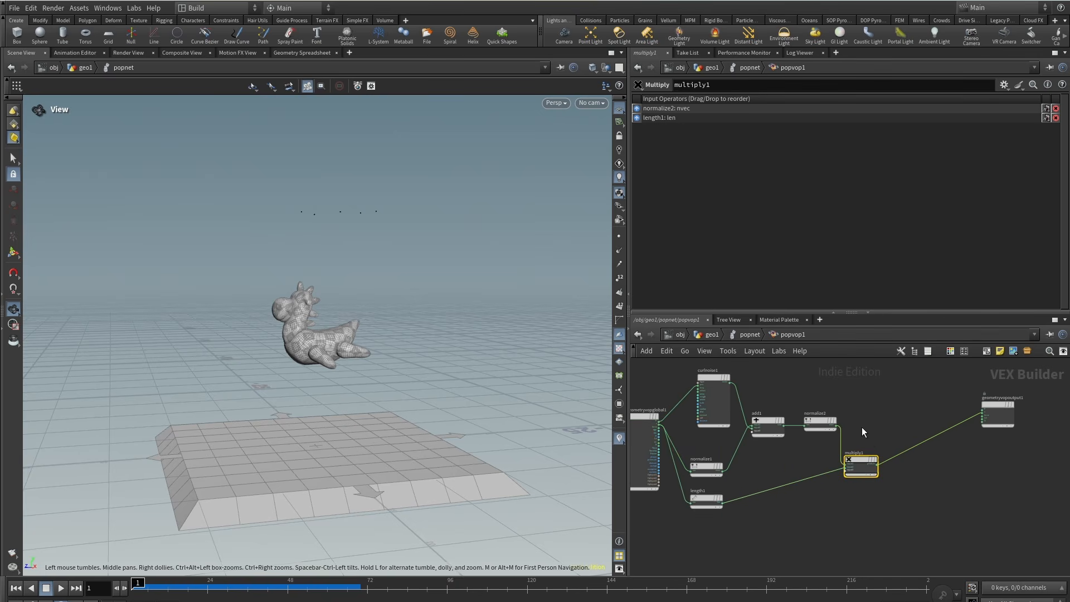
{"action": "key", "text": "Tab"}
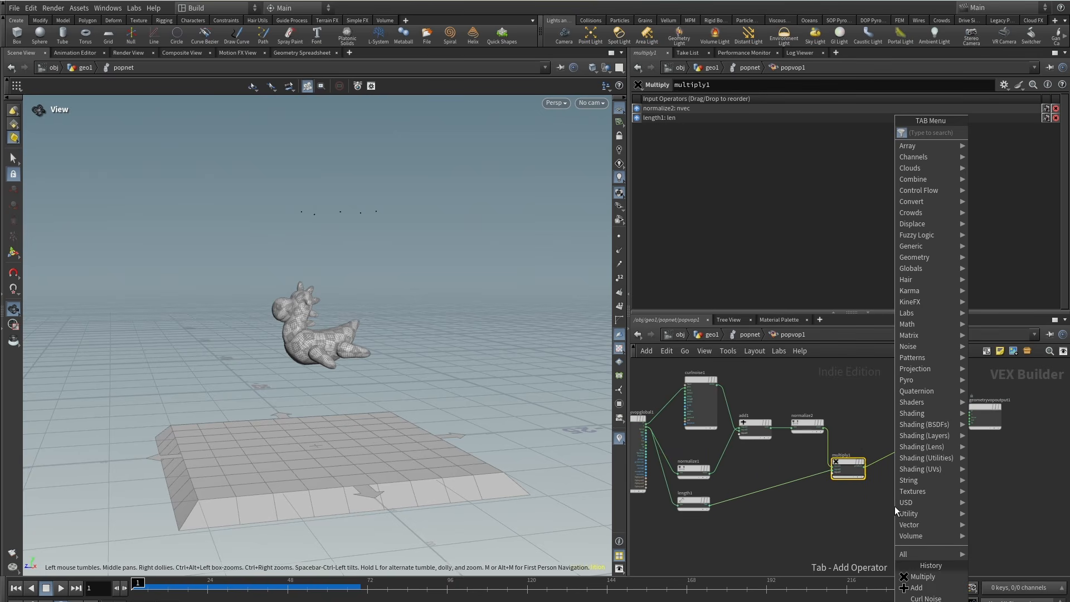
{"action": "type", "text": "mi"}
{"action": "mouse_move", "coordinate": [914, 347]}
{"action": "left_click", "coordinate": [1030, 155]}
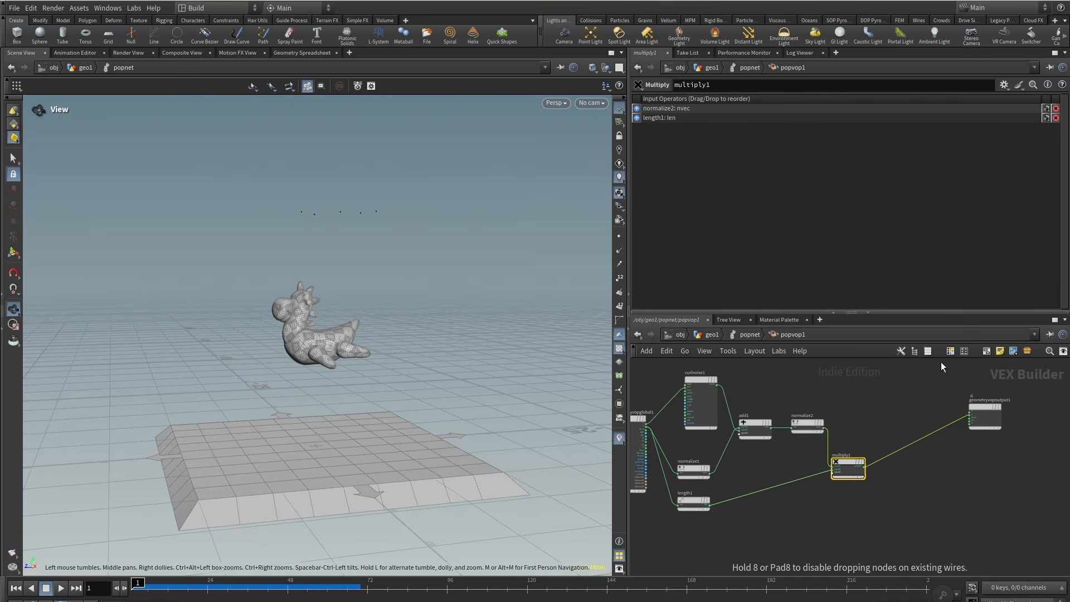
{"action": "middle_click_drag", "start_coordinate": [883, 429], "coordinate": [892, 517]}
{"action": "left_click", "coordinate": [909, 452]}
{"action": "scroll", "coordinate": [898, 452], "scroll_direction": "up", "scroll_amount": 2}
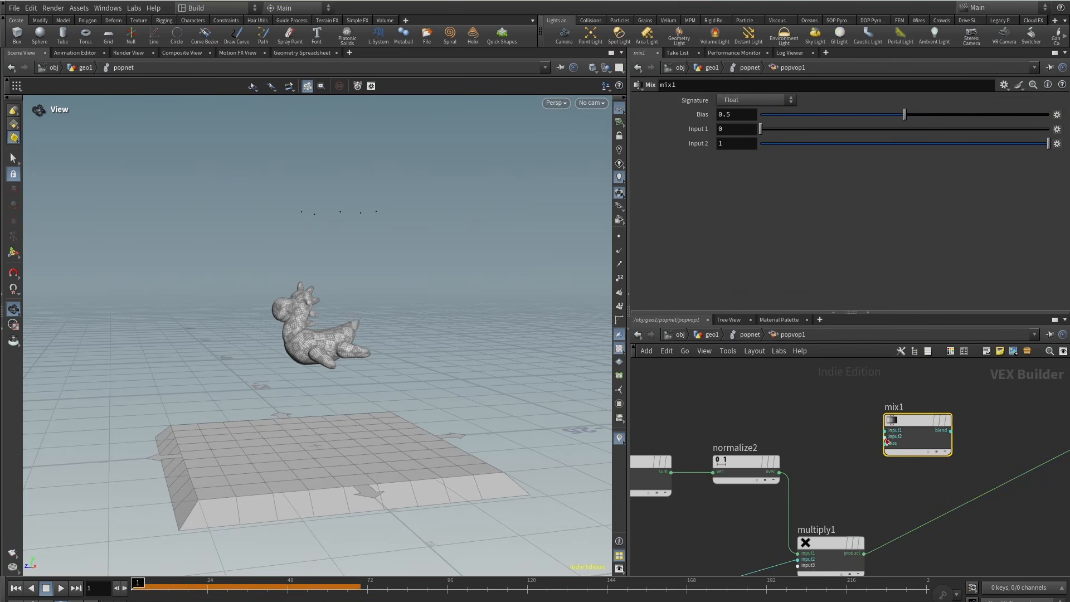
Connect normalize1's output to mix1's first input, and move multiply1 aside to place mix1 in front of it.
{"action": "left_click", "coordinate": [886, 430]}
{"action": "scroll", "coordinate": [887, 431], "scroll_direction": "down", "scroll_amount": 3}
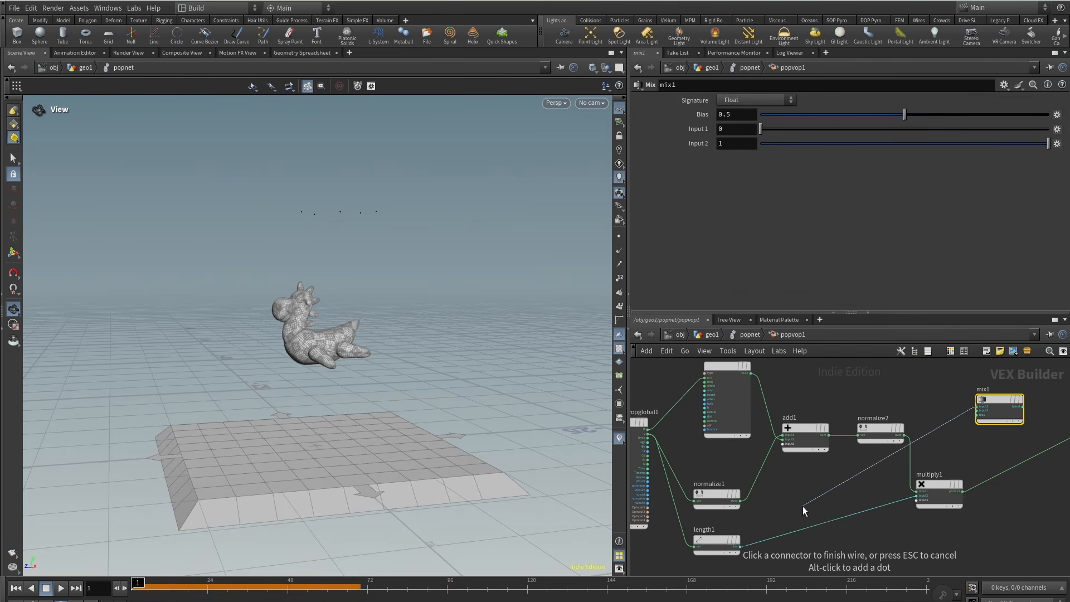
{"action": "middle_click_drag", "start_coordinate": [803, 507], "coordinate": [773, 474]}
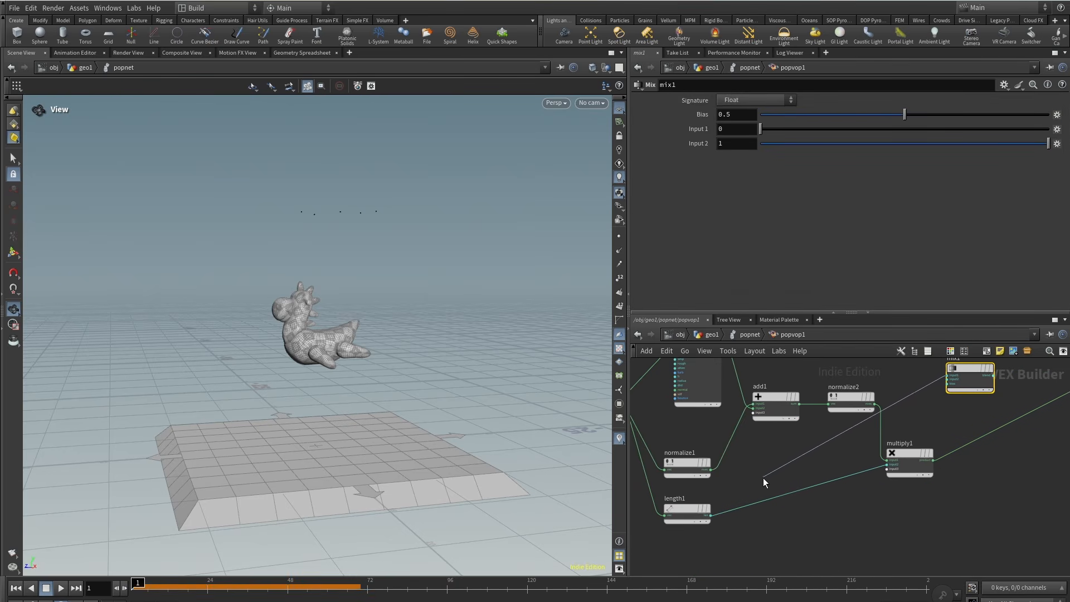
{"action": "left_click", "coordinate": [715, 479]}
{"action": "left_click_drag", "start_coordinate": [908, 459], "coordinate": [998, 483]}
{"action": "left_click_drag", "start_coordinate": [980, 368], "coordinate": [908, 463]}
Connect normalize2's output to mix1's second input.
{"action": "scroll", "coordinate": [886, 479], "scroll_direction": "up", "scroll_amount": 3}
{"action": "left_click", "coordinate": [880, 471]}
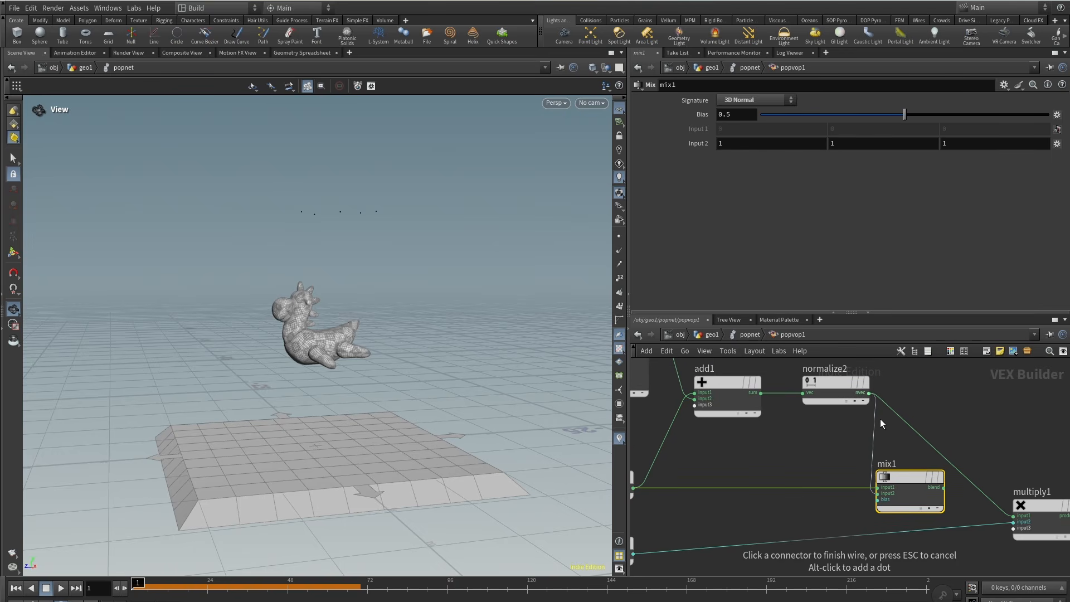
{"action": "left_click", "coordinate": [871, 370]}
Feed mix1's blend output into multiply1's first input and set the mix Bias to 0.1.
{"action": "scroll", "coordinate": [801, 481], "scroll_direction": "down", "scroll_amount": 5}
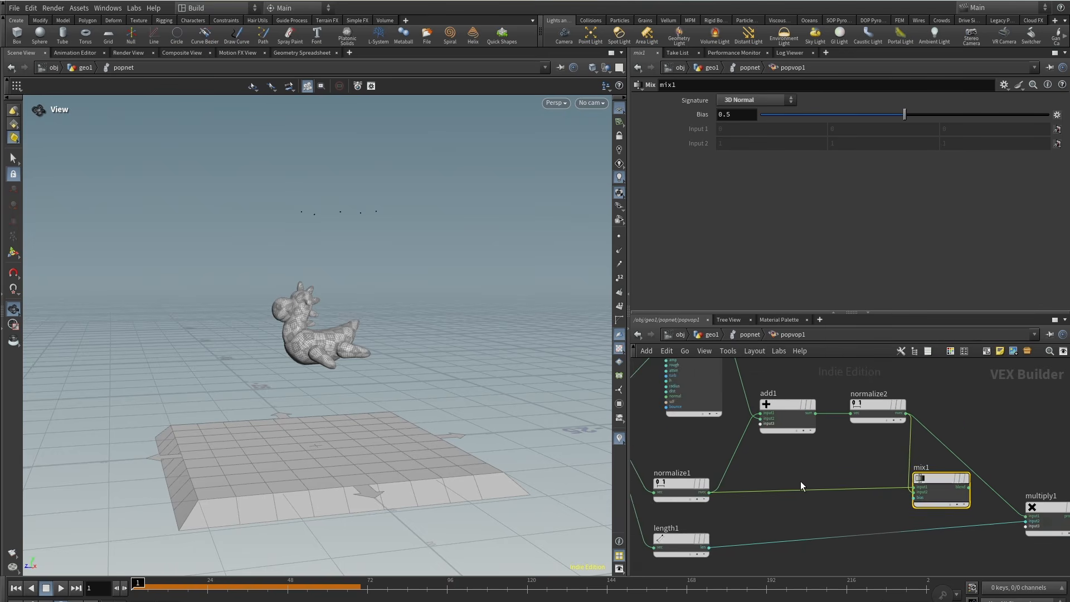
{"action": "middle_click_drag", "start_coordinate": [802, 504], "coordinate": [756, 501]}
{"action": "scroll", "coordinate": [908, 493], "scroll_direction": "up", "scroll_amount": 3}
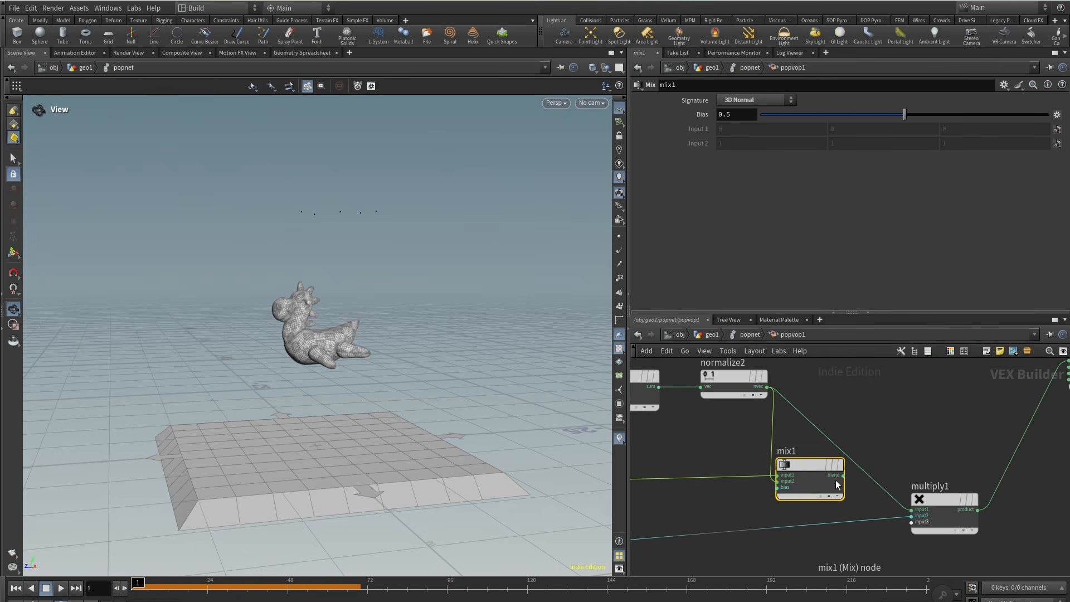
{"action": "left_click", "coordinate": [851, 487]}
{"action": "left_click", "coordinate": [912, 509]}
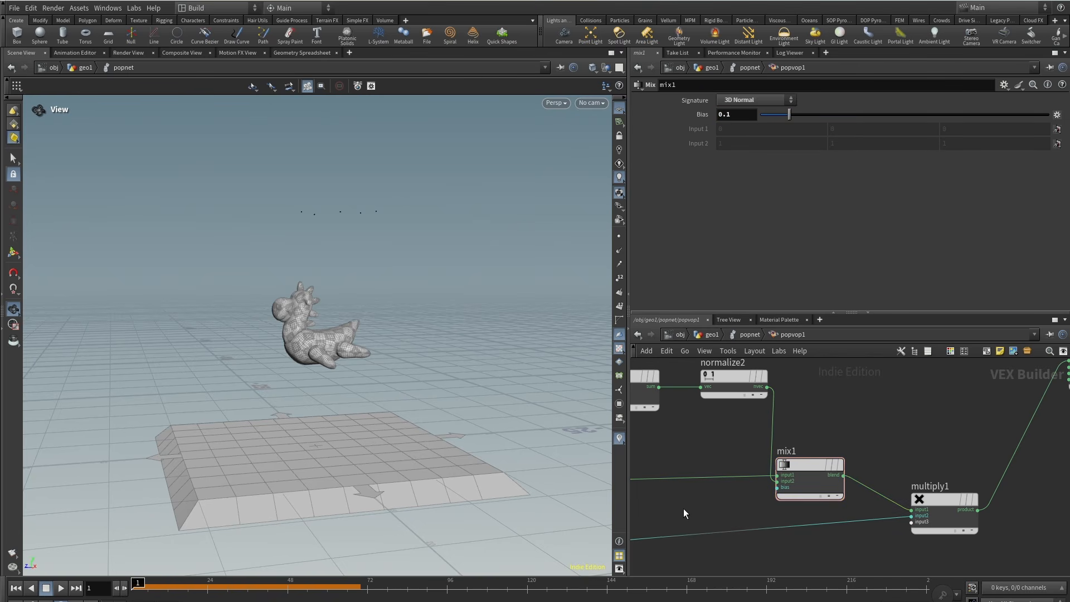
Replay the simulation from the first frame and set mix1's Bias to 0.025 while it runs.
{"action": "left_click", "coordinate": [17, 589]}
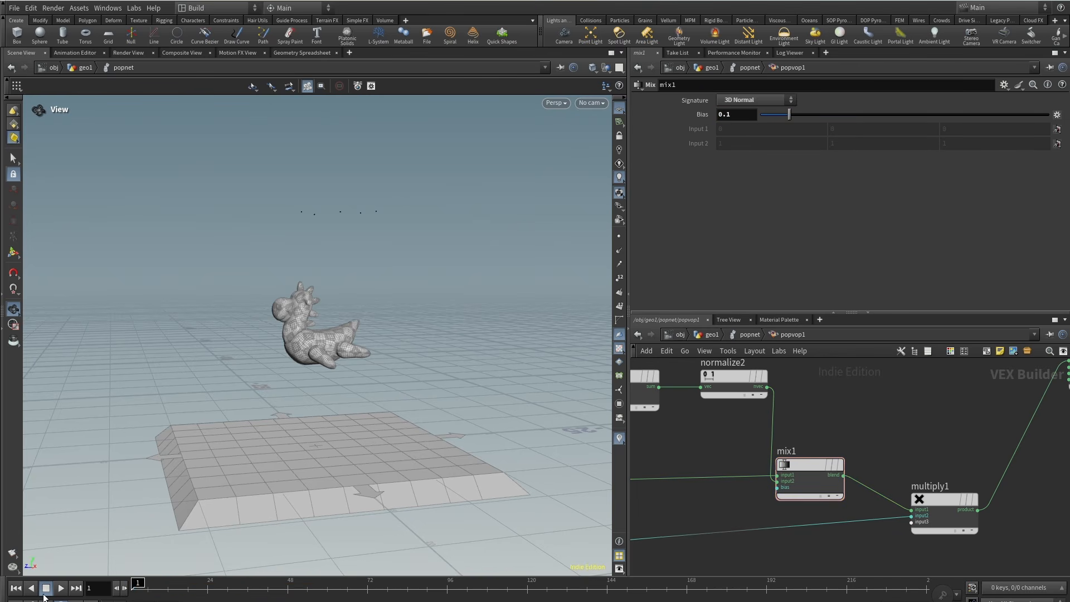
{"action": "left_click", "coordinate": [61, 589]}
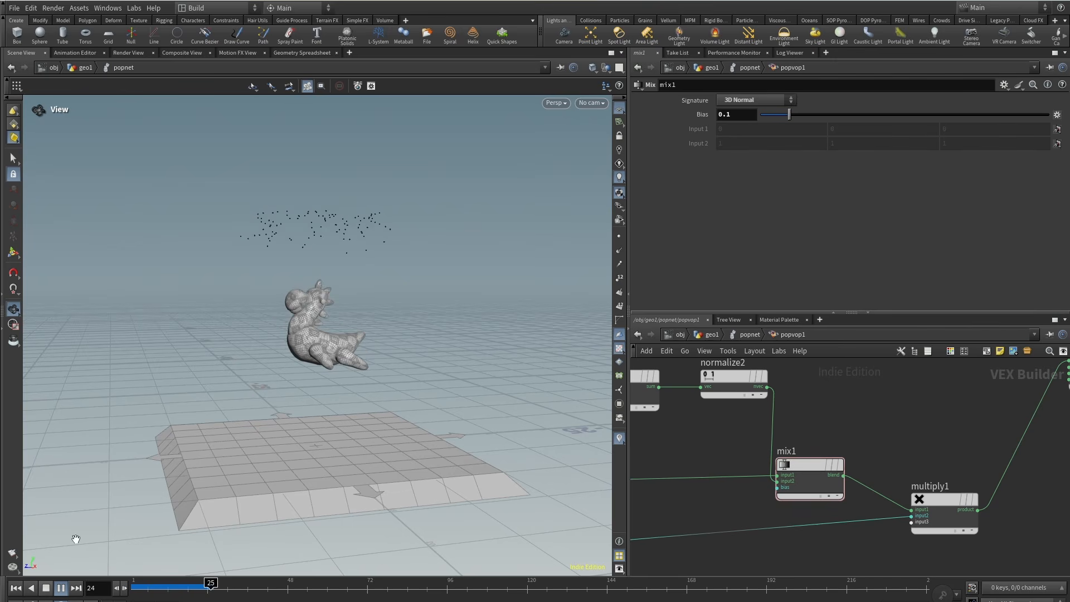
{"action": "double_click", "coordinate": [743, 115]}
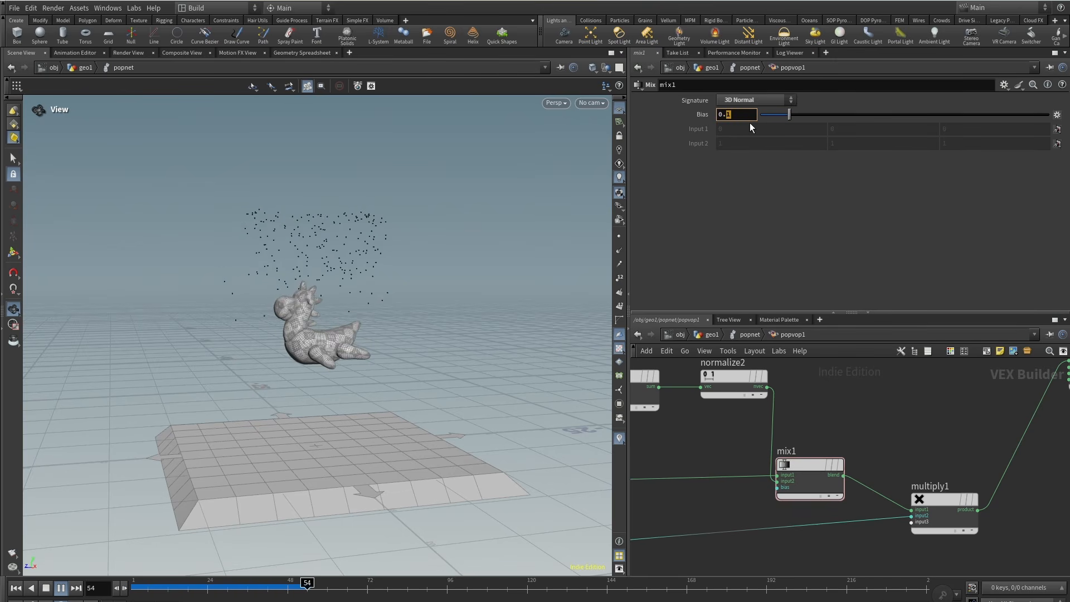
{"action": "type", "text": "025"}
{"action": "key", "text": "Return"}
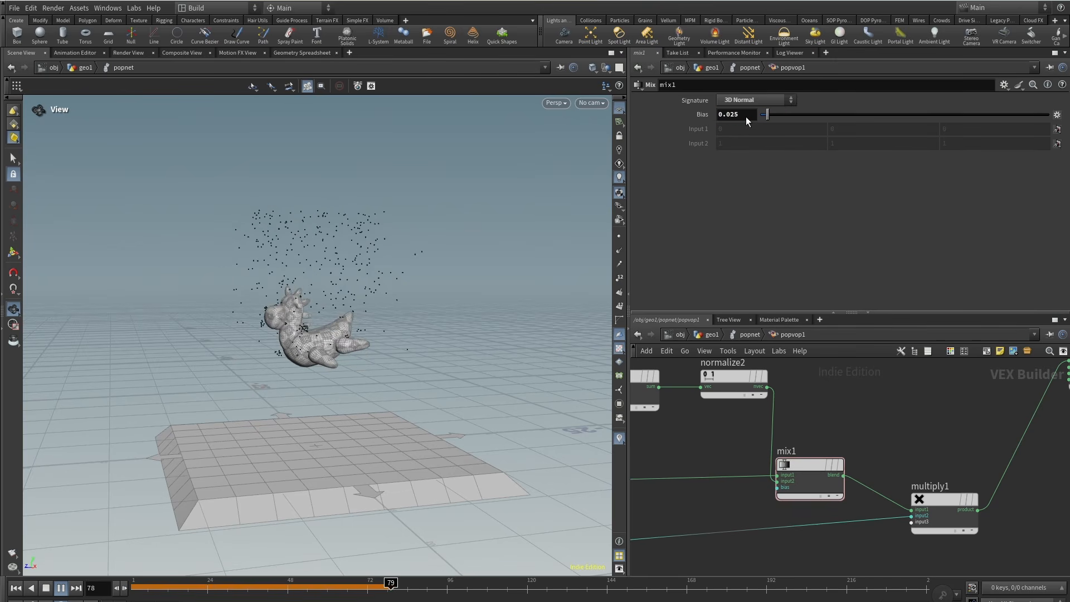
Replay the simulation to examine how the particles fall and splash with the reduced bias.
{"action": "left_click", "coordinate": [46, 588]}
{"action": "left_click", "coordinate": [60, 589]}
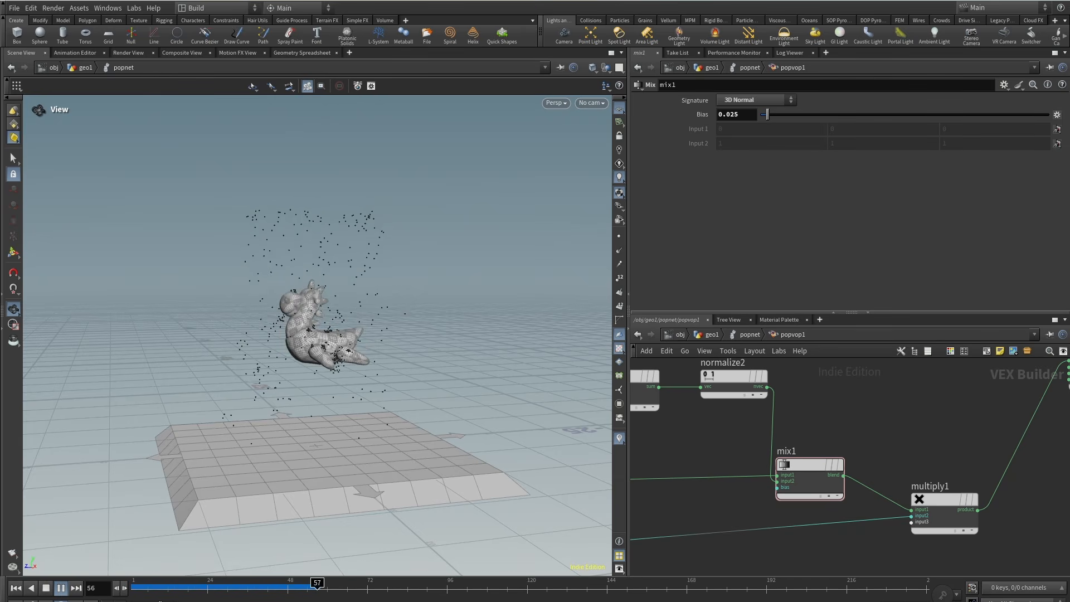
{"action": "left_click", "coordinate": [208, 586]}
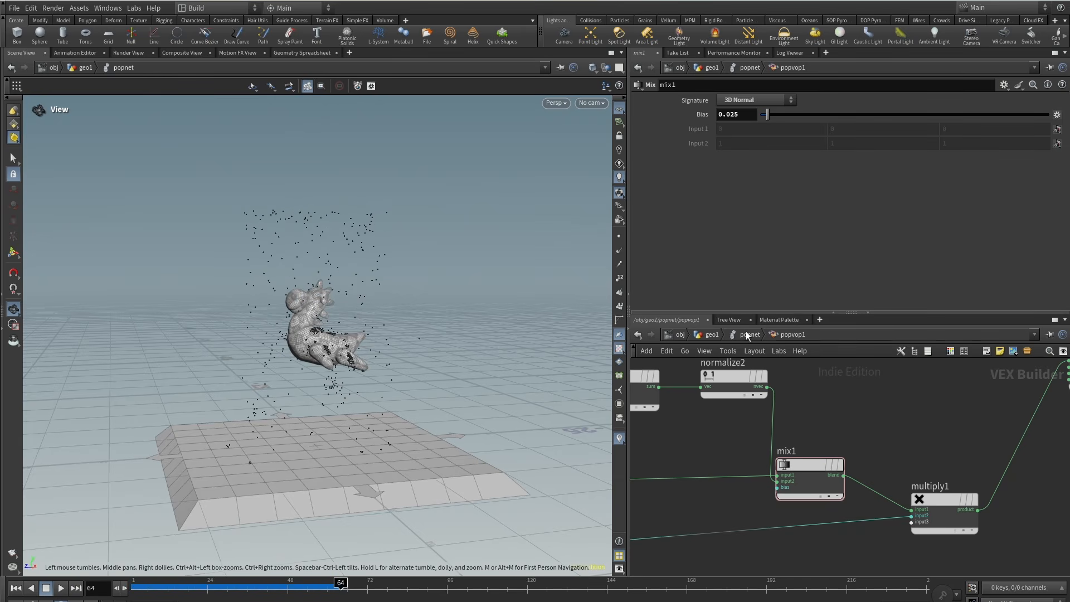
Go back up to popnet and inspect popreplicate1's stream name and its point groups in the node information.
{"action": "left_click", "coordinate": [750, 335]}
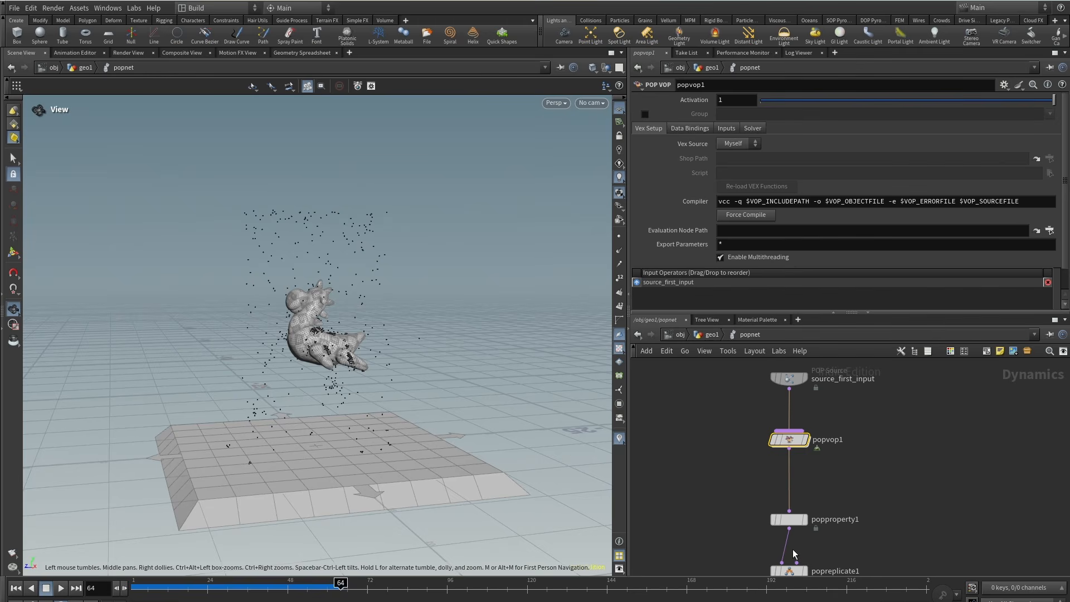
{"action": "middle_click_drag", "start_coordinate": [795, 552], "coordinate": [784, 479]}
{"action": "left_click_drag", "start_coordinate": [726, 483], "coordinate": [794, 514]}
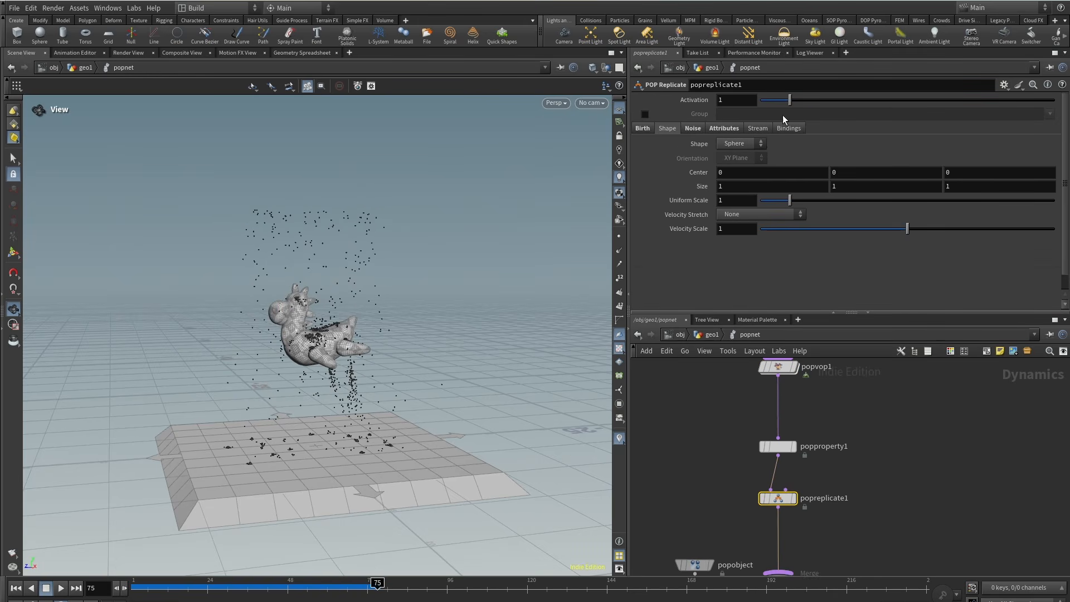
{"action": "left_click", "coordinate": [757, 128]}
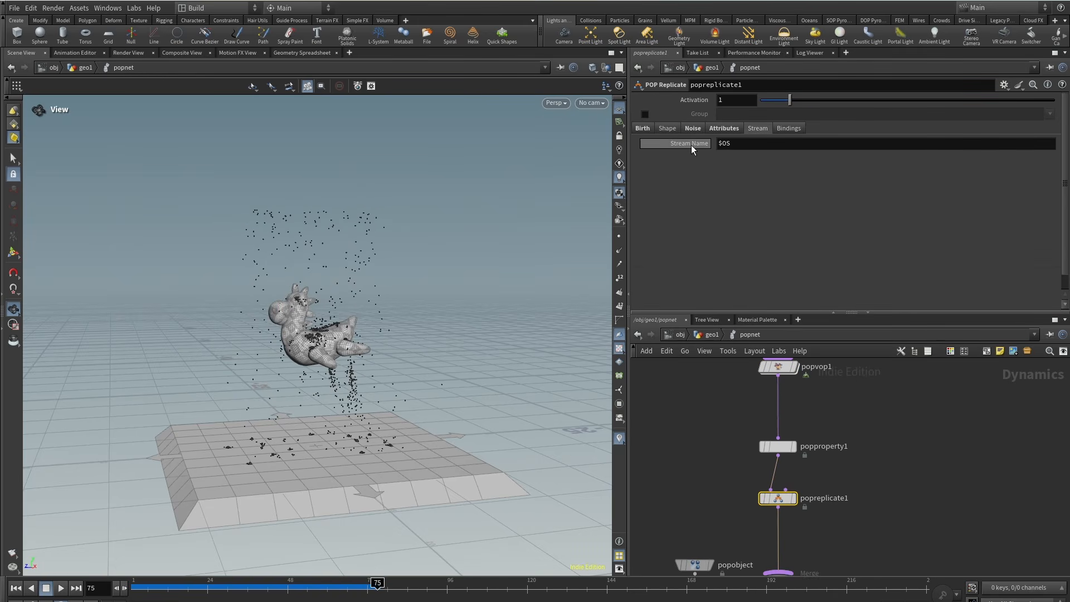
{"action": "middle_click", "coordinate": [779, 497]}
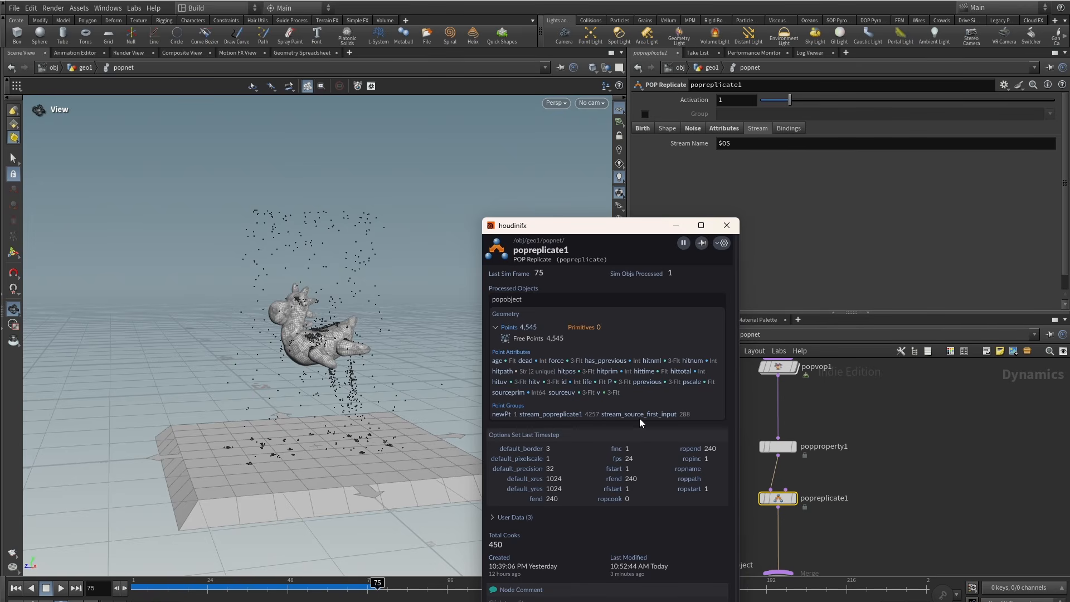
{"action": "left_click", "coordinate": [727, 226]}
Enable popvop1's group and restrict it to stream_source_first_input.
{"action": "middle_click_drag", "start_coordinate": [822, 339], "coordinate": [821, 435]}
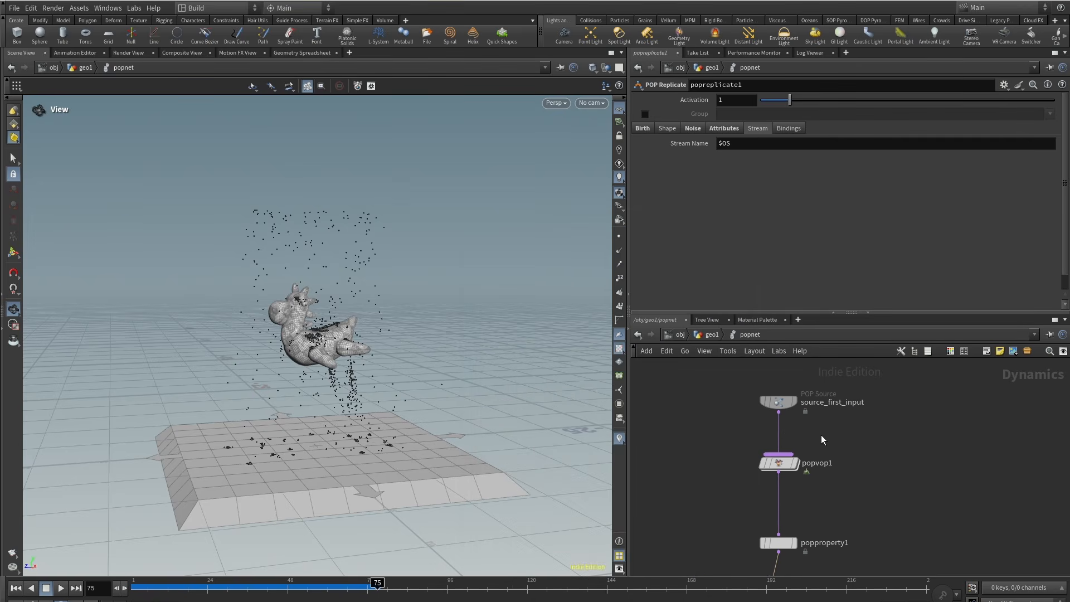
{"action": "left_click", "coordinate": [779, 463]}
{"action": "middle_click_drag", "start_coordinate": [722, 482], "coordinate": [709, 455]}
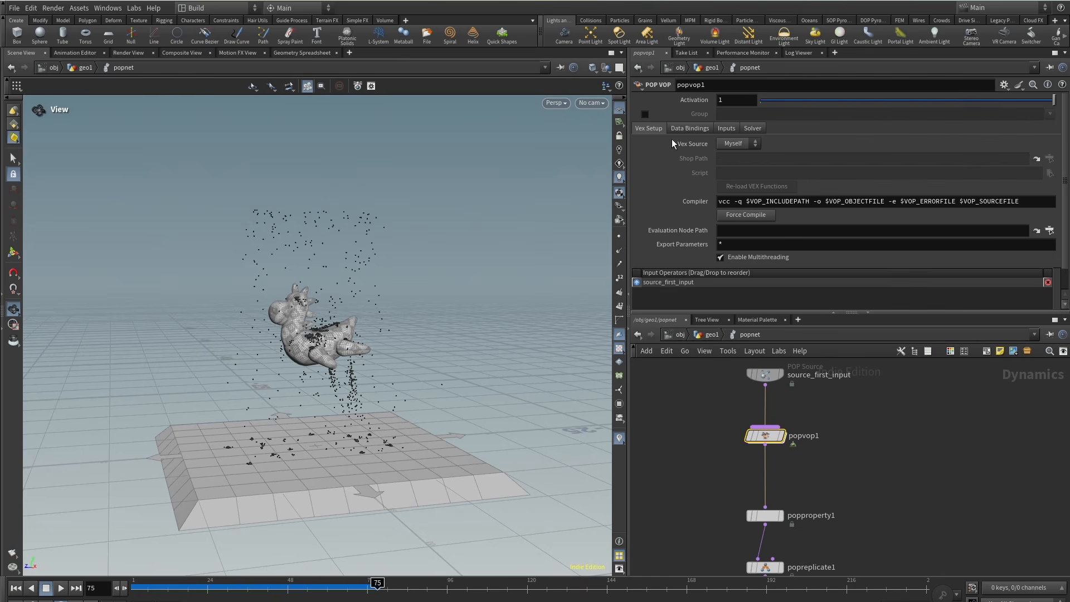
{"action": "left_click", "coordinate": [645, 115]}
{"action": "left_click", "coordinate": [1051, 115]}
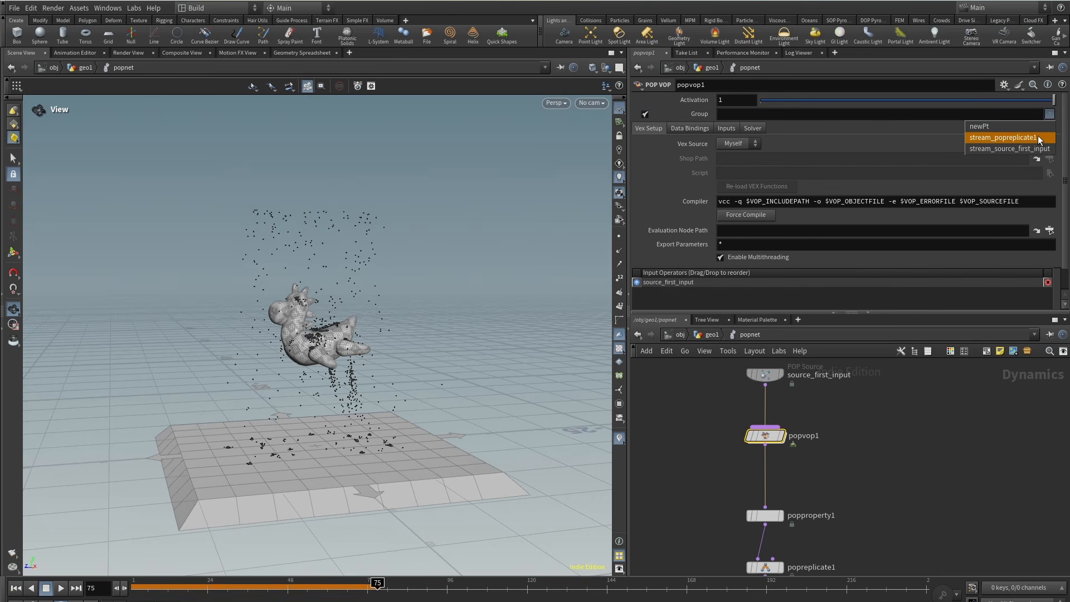
{"action": "left_click", "coordinate": [1026, 140]}
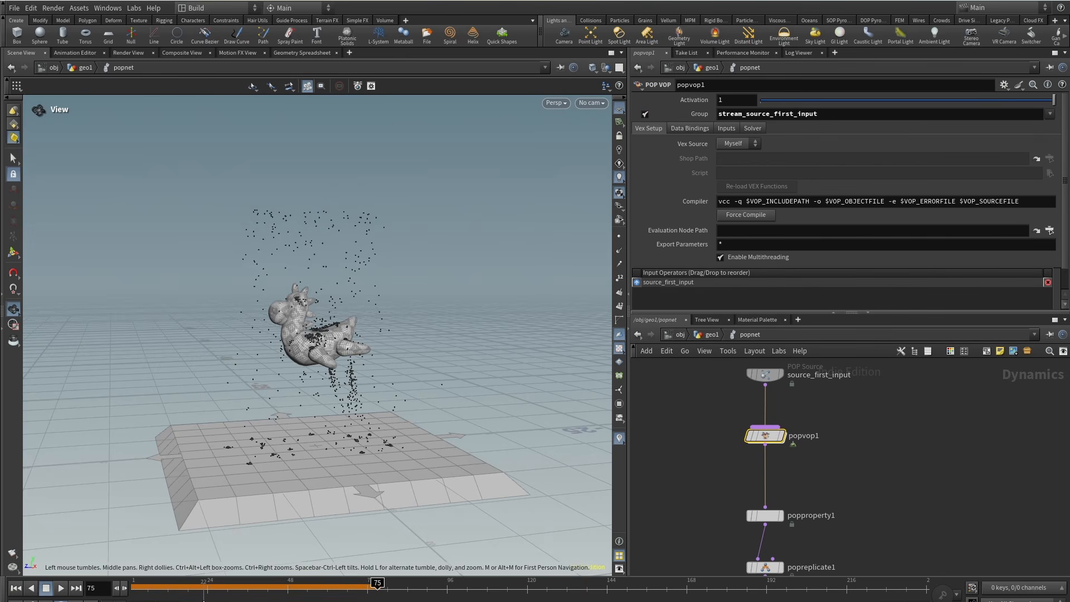
Replay the simulation to examine how the particles behave with popvop1 limited to the source stream.
{"action": "left_click_drag", "start_coordinate": [195, 593], "coordinate": [82, 591]}
{"action": "left_click", "coordinate": [62, 589]}
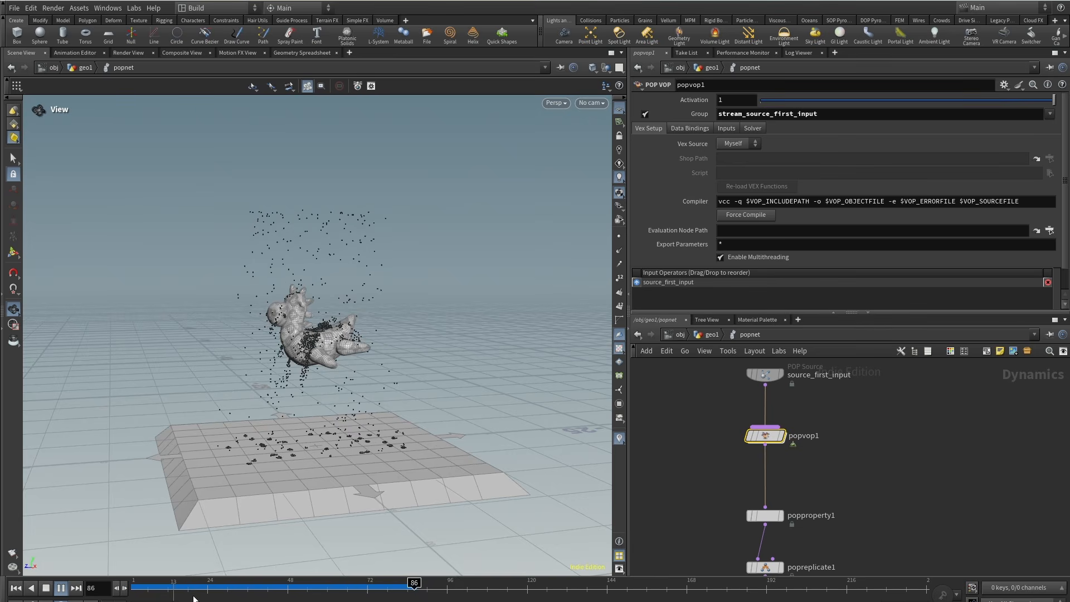
{"action": "left_click", "coordinate": [166, 587]}
Set source_first_input's Life Expectancy to 5.
{"action": "middle_click_drag", "start_coordinate": [1018, 462], "coordinate": [1013, 486]}
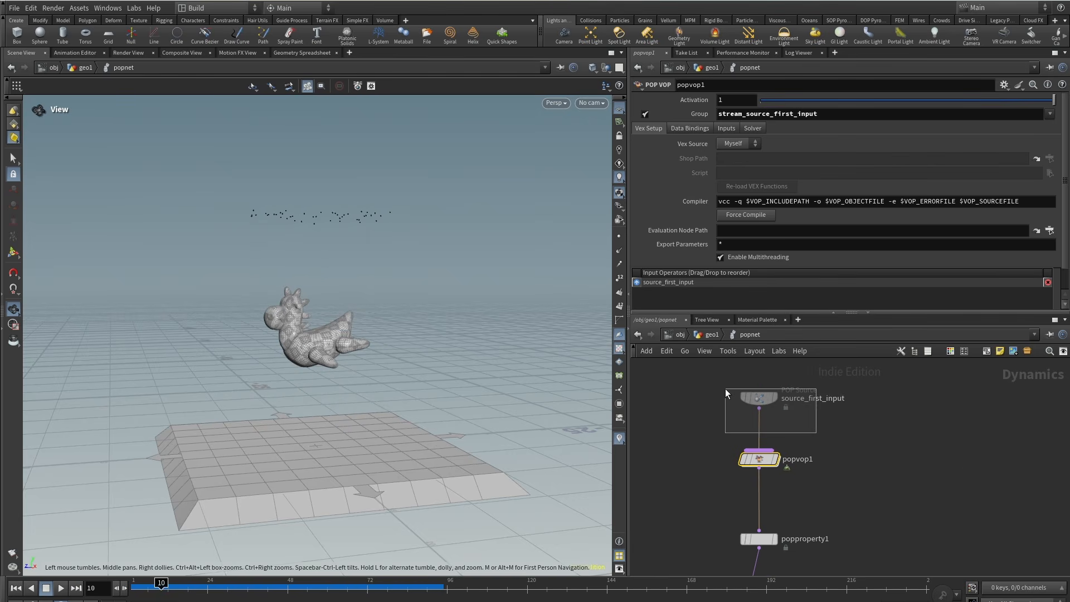
{"action": "left_click", "coordinate": [759, 398]}
{"action": "double_click", "coordinate": [737, 254]}
{"action": "type", "text": "4"}
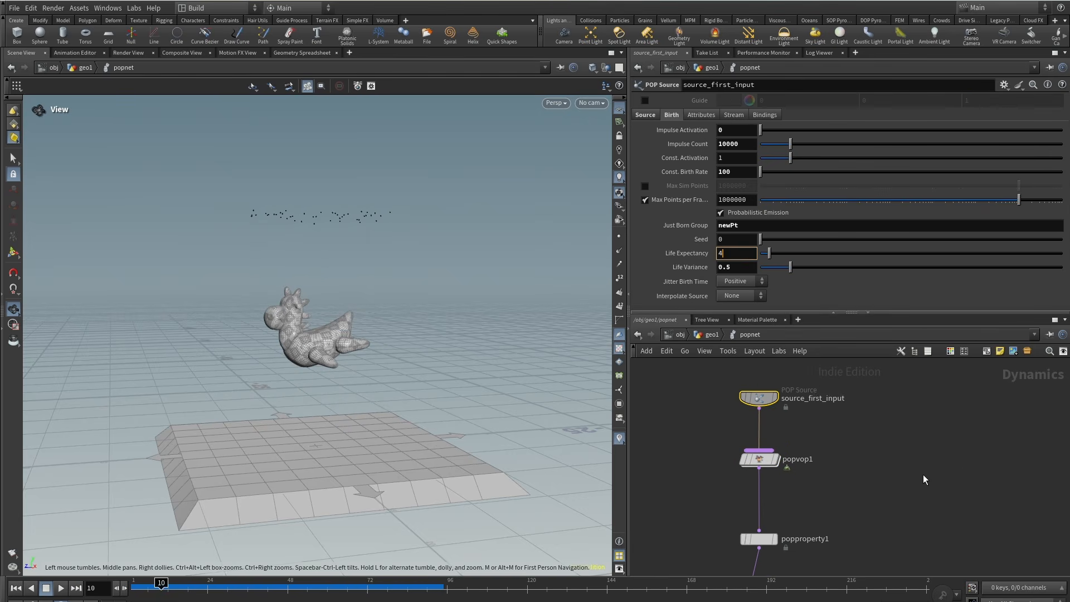
{"action": "key", "text": "Return"}
Return to the first frame and set popreplicate1's Life Expectancy to 2.
{"action": "middle_click_drag", "start_coordinate": [763, 489], "coordinate": [766, 394]}
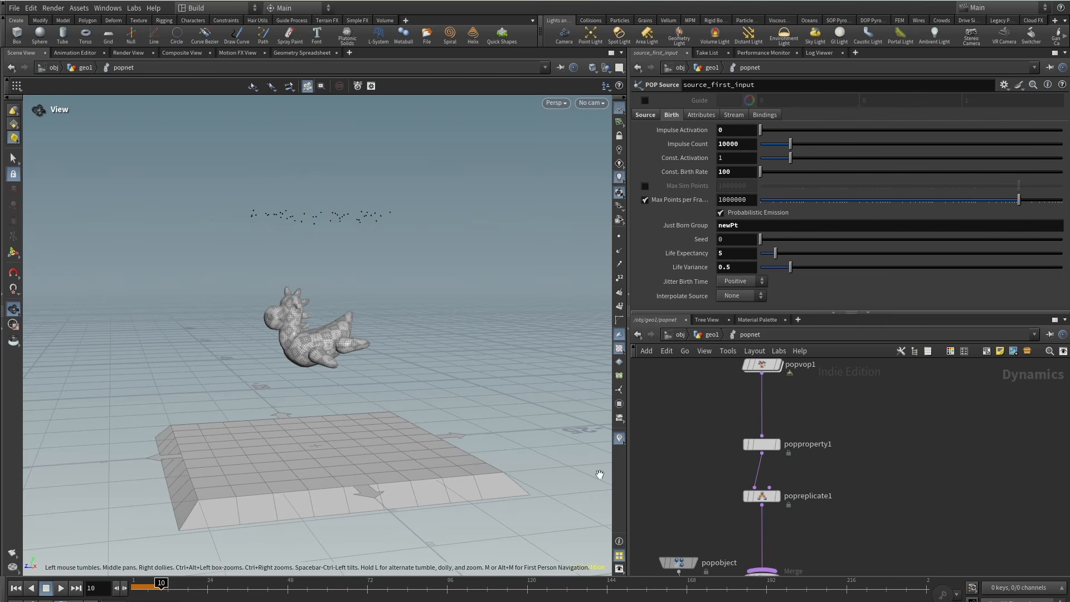
{"action": "left_click_drag", "start_coordinate": [146, 590], "coordinate": [119, 585]}
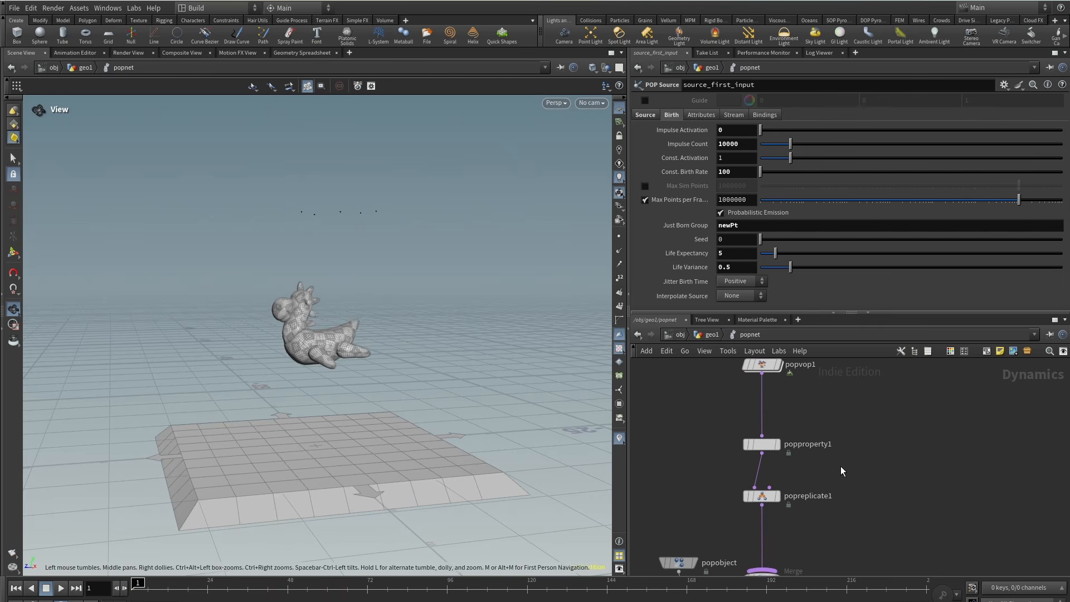
{"action": "left_click", "coordinate": [762, 496]}
{"action": "left_click", "coordinate": [644, 128]}
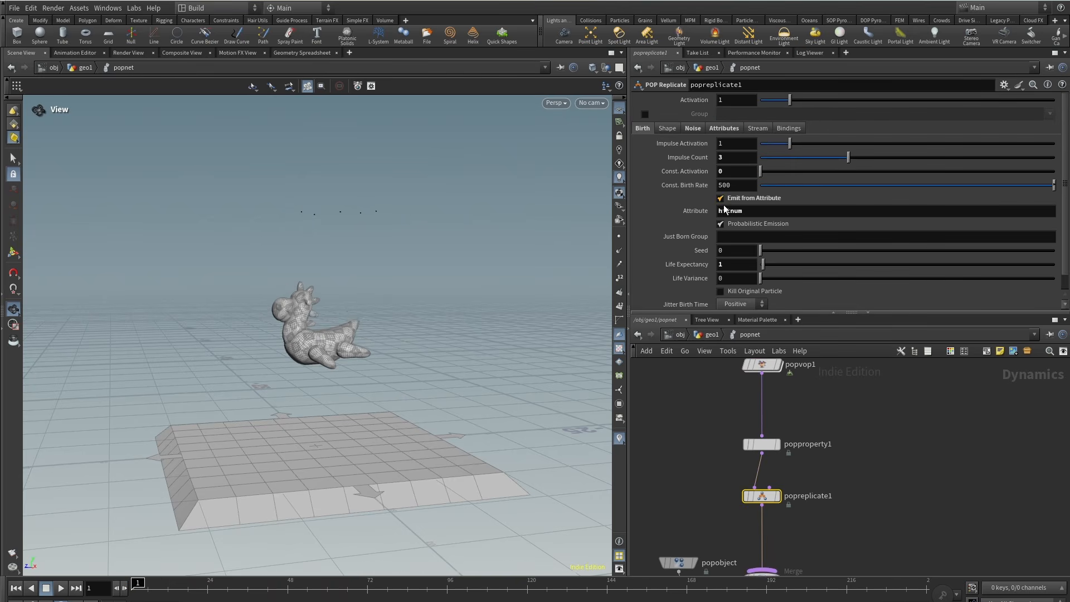
{"action": "left_click", "coordinate": [729, 266]}
{"action": "type", "text": "2"}
{"action": "key", "text": "Return"}
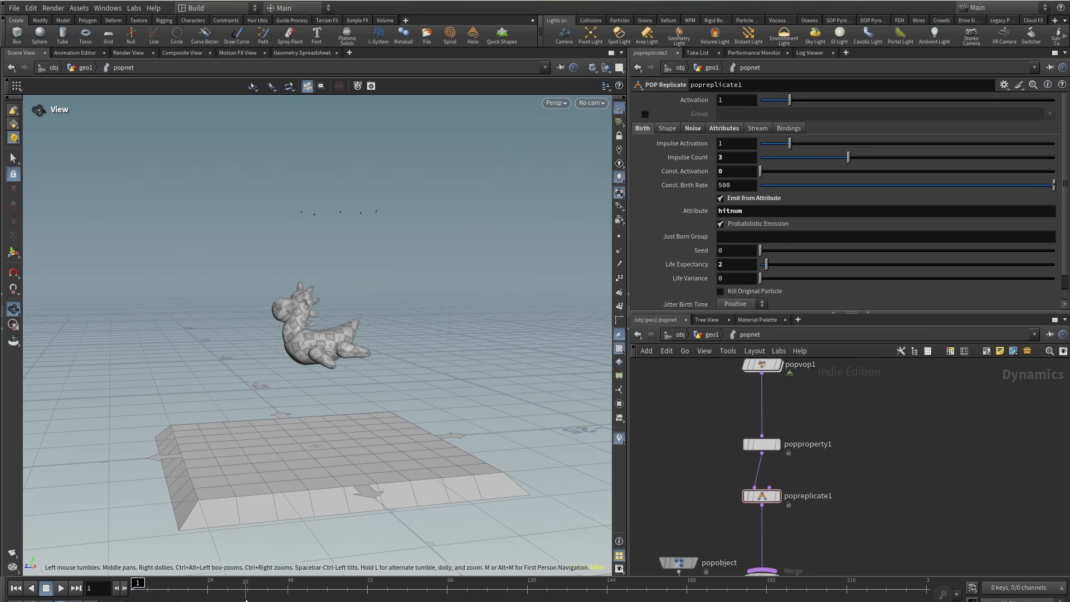
Play the simulation and examine the longer-living splash particles around frame 65.
{"action": "left_click", "coordinate": [61, 588]}
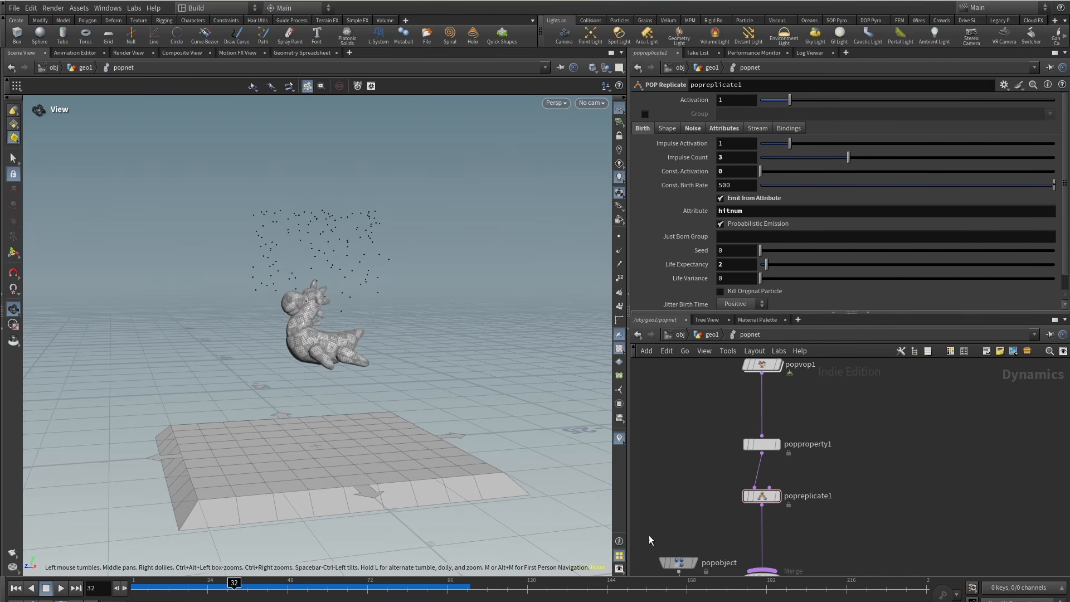
{"action": "left_click_drag", "start_coordinate": [209, 590], "coordinate": [344, 589]}
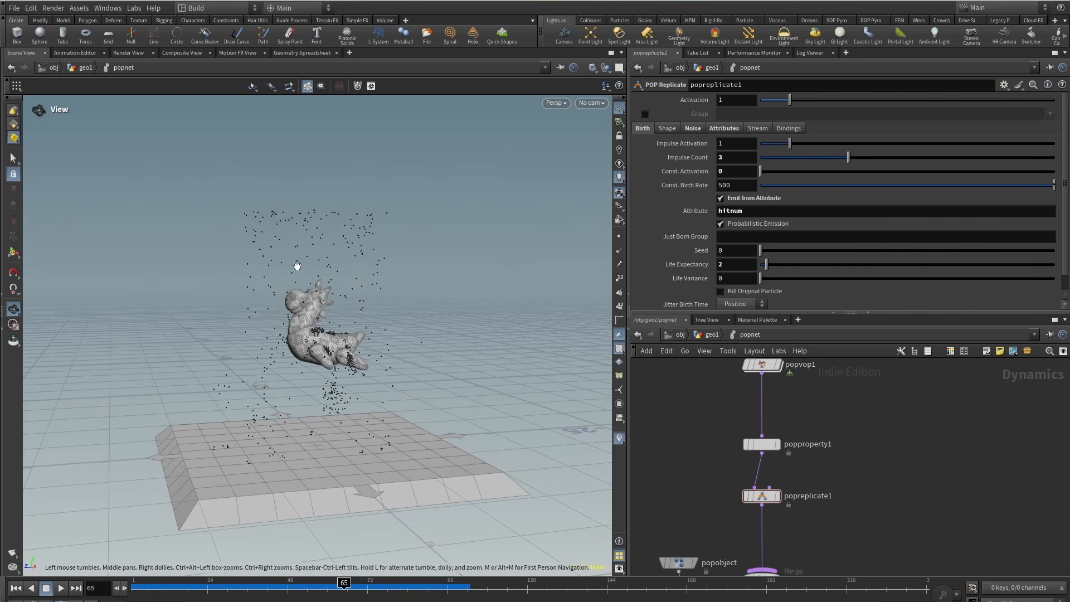
{"action": "left_click_drag", "start_coordinate": [411, 361], "coordinate": [416, 348]}
{"action": "scroll", "coordinate": [415, 348], "scroll_direction": "down", "scroll_amount": 2}
Even out the spacing of popvop1 and popproperty1 in the node chain above popreplicate1.
{"action": "middle_click_drag", "start_coordinate": [840, 438], "coordinate": [837, 471]}
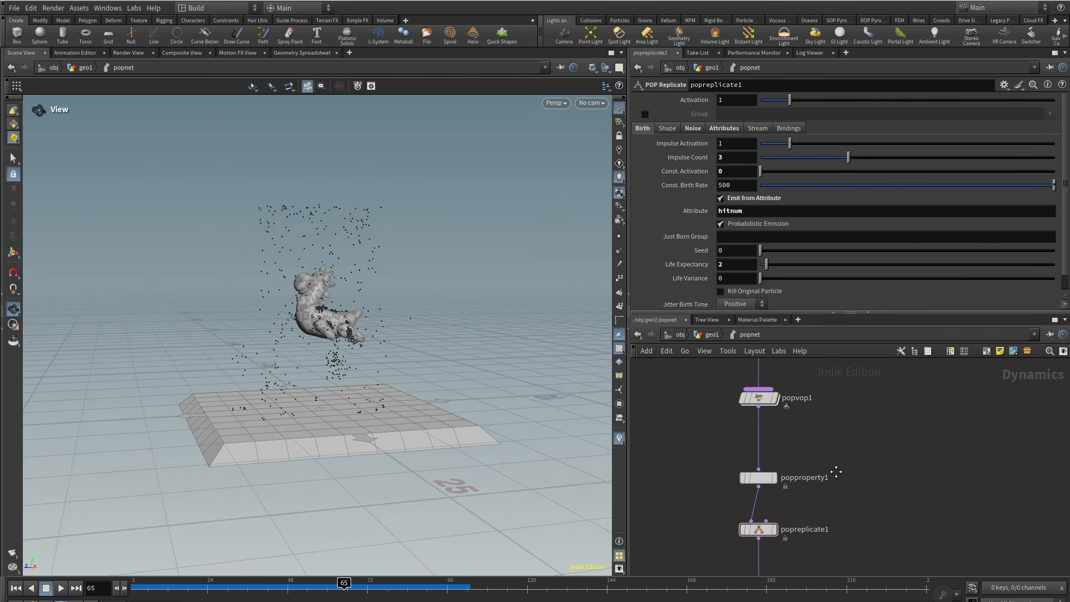
{"action": "scroll", "coordinate": [798, 478], "scroll_direction": "down", "scroll_amount": 2}
{"action": "left_click_drag", "start_coordinate": [769, 484], "coordinate": [769, 477]}
{"action": "left_click_drag", "start_coordinate": [771, 417], "coordinate": [772, 427]}
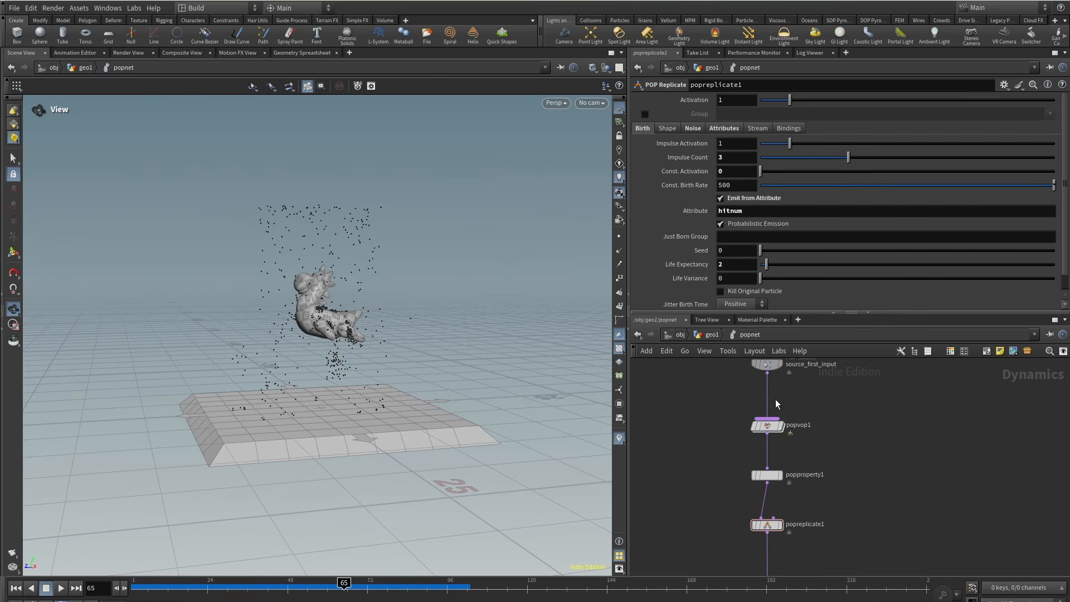
View popvop1's generated VEX code, examine the section from normalize1 to mix1, and close the code window.
{"action": "right_click", "coordinate": [768, 428]}
{"action": "mouse_move", "coordinate": [818, 471]}
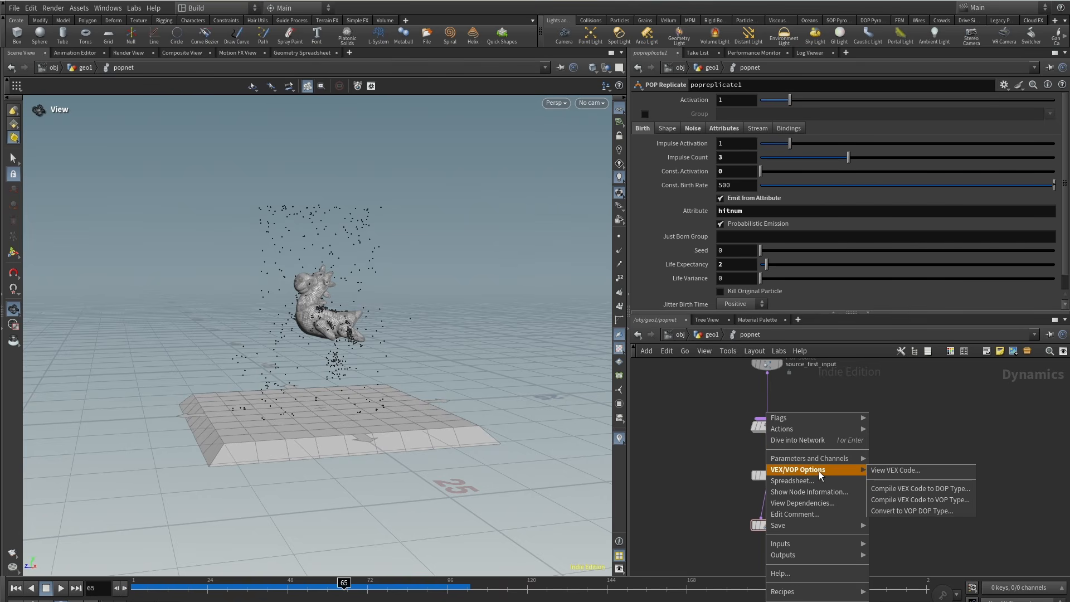
{"action": "left_click", "coordinate": [918, 471]}
{"action": "left_click_drag", "start_coordinate": [793, 146], "coordinate": [374, 52]}
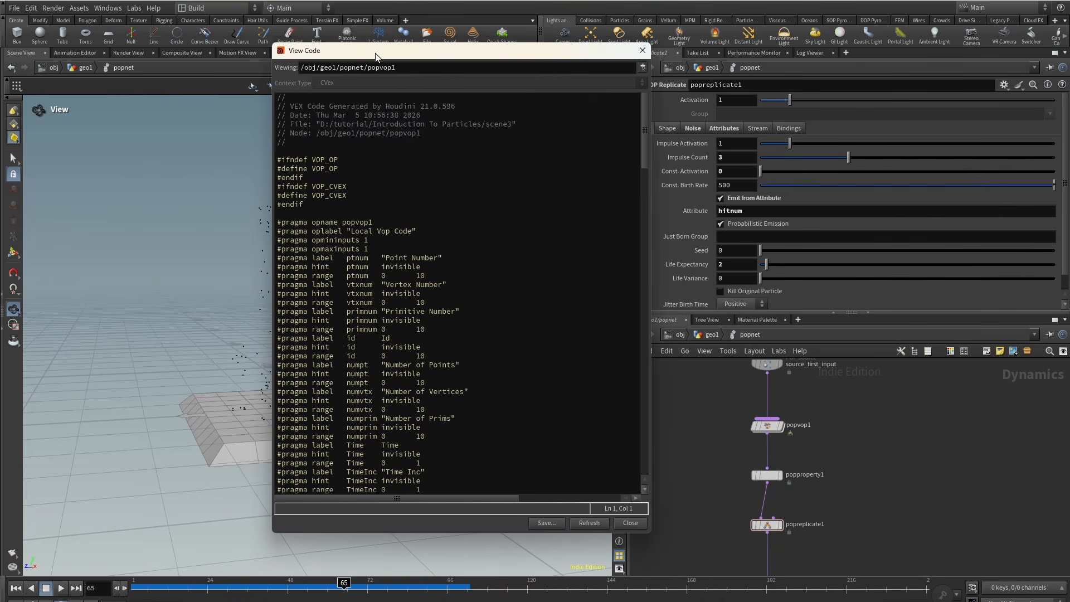
{"action": "left_click_drag", "start_coordinate": [642, 100], "coordinate": [623, 432]}
{"action": "left_click_drag", "start_coordinate": [284, 132], "coordinate": [500, 323]}
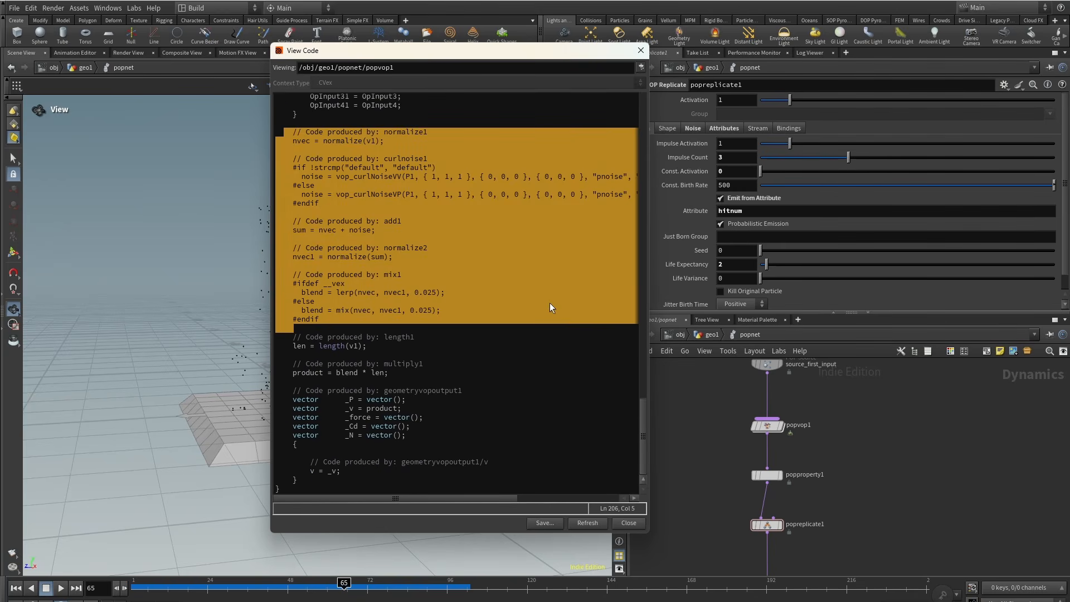
{"action": "left_click", "coordinate": [465, 293]}
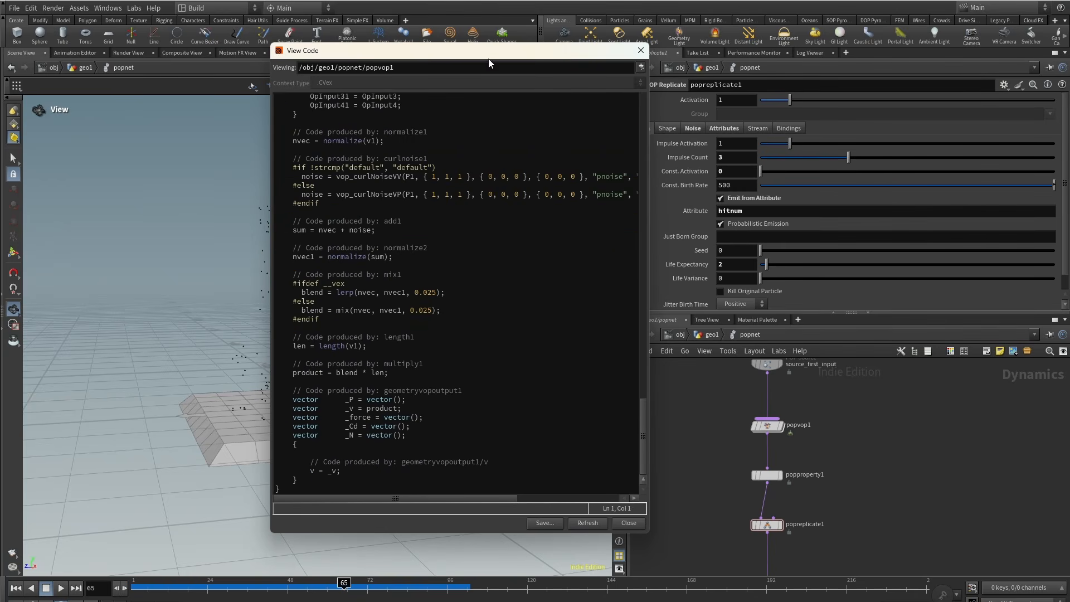
{"action": "left_click_drag", "start_coordinate": [489, 63], "coordinate": [523, 72]}
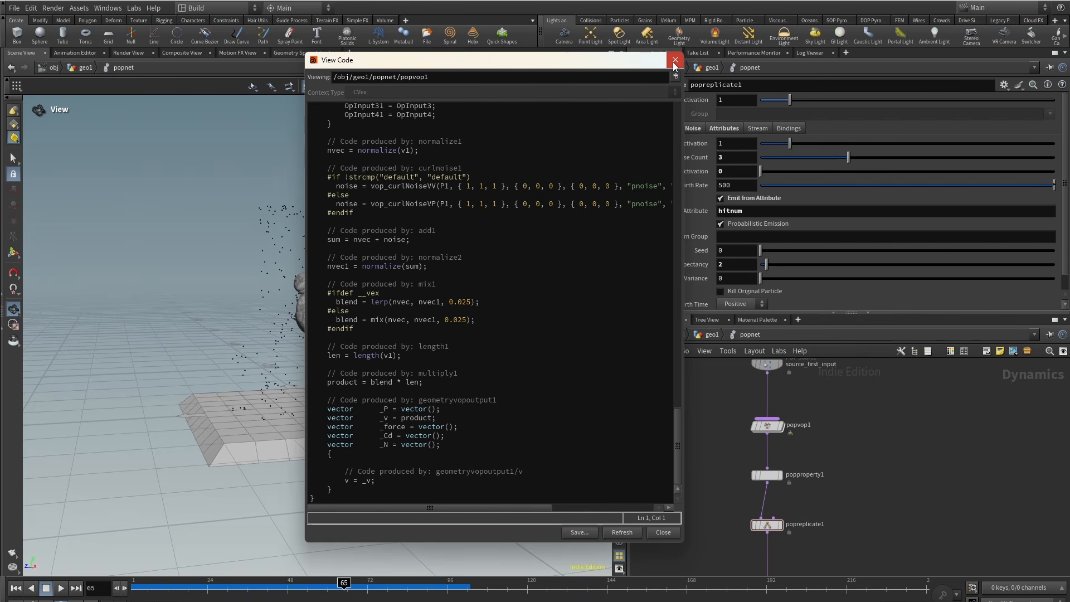
{"action": "left_click", "coordinate": [675, 60]}
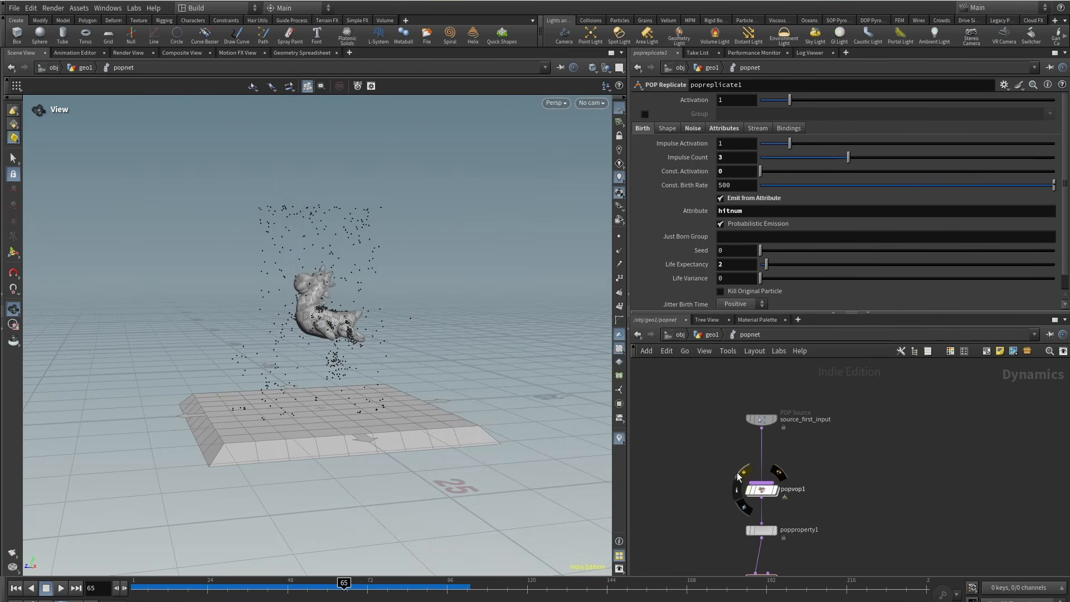
Bypass popvop1 and nudge it and popproperty1 down in the node chain.
{"action": "left_click", "coordinate": [738, 476]}
{"action": "left_click_drag", "start_coordinate": [761, 490], "coordinate": [761, 500]}
{"action": "middle_click_drag", "start_coordinate": [658, 498], "coordinate": [663, 404]}
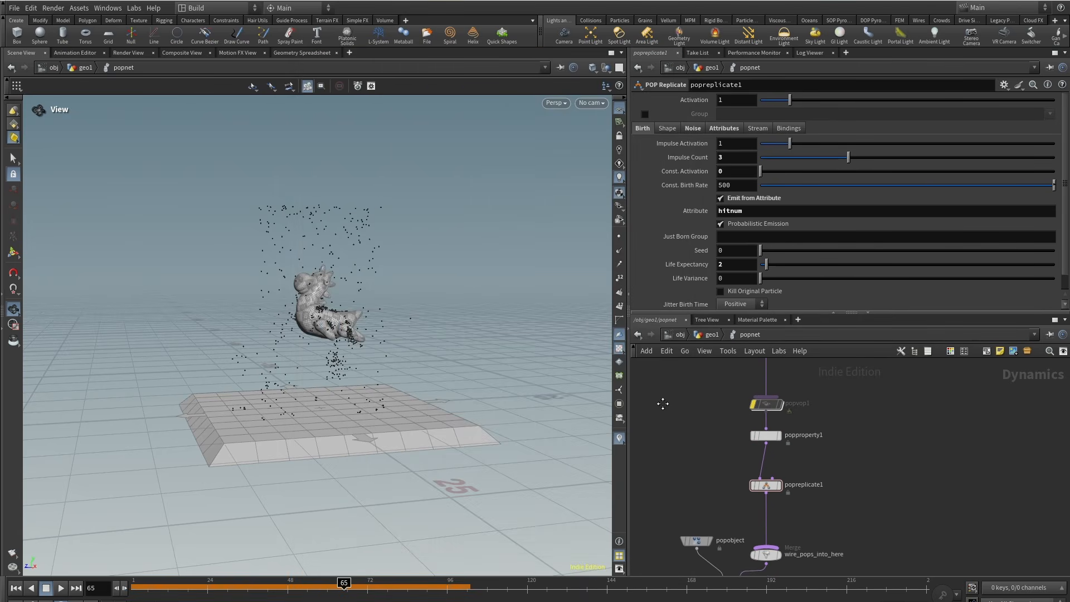
{"action": "left_click_drag", "start_coordinate": [764, 436], "coordinate": [765, 447]}
{"action": "middle_click_drag", "start_coordinate": [720, 403], "coordinate": [709, 453]}
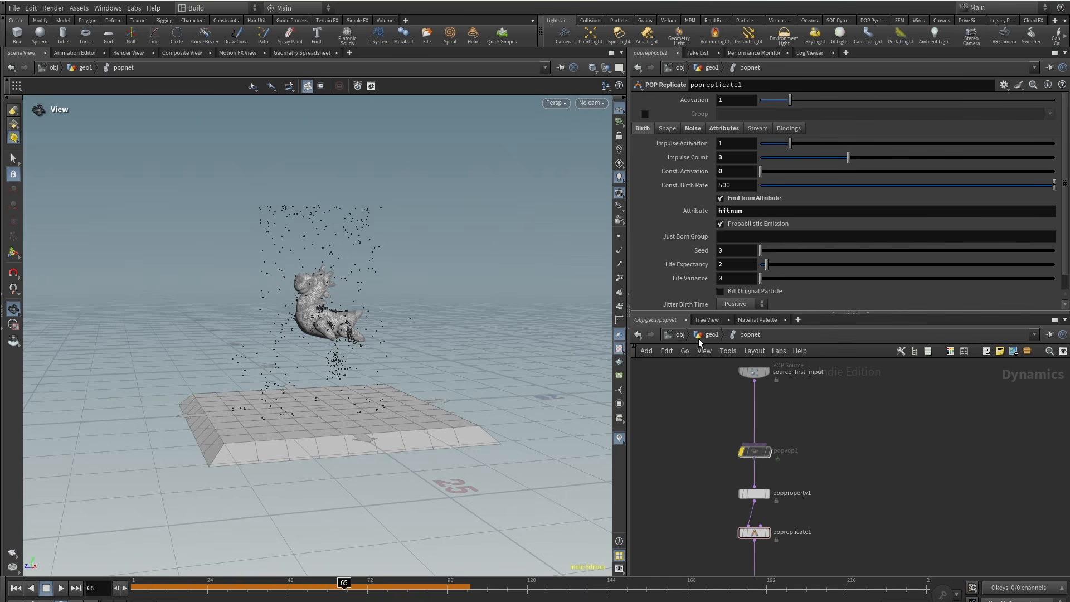
Bypass popreplicate1 and scrub the simulation from the start to check the particles without replication.
{"action": "left_click_drag", "start_coordinate": [314, 187], "coordinate": [315, 205]}
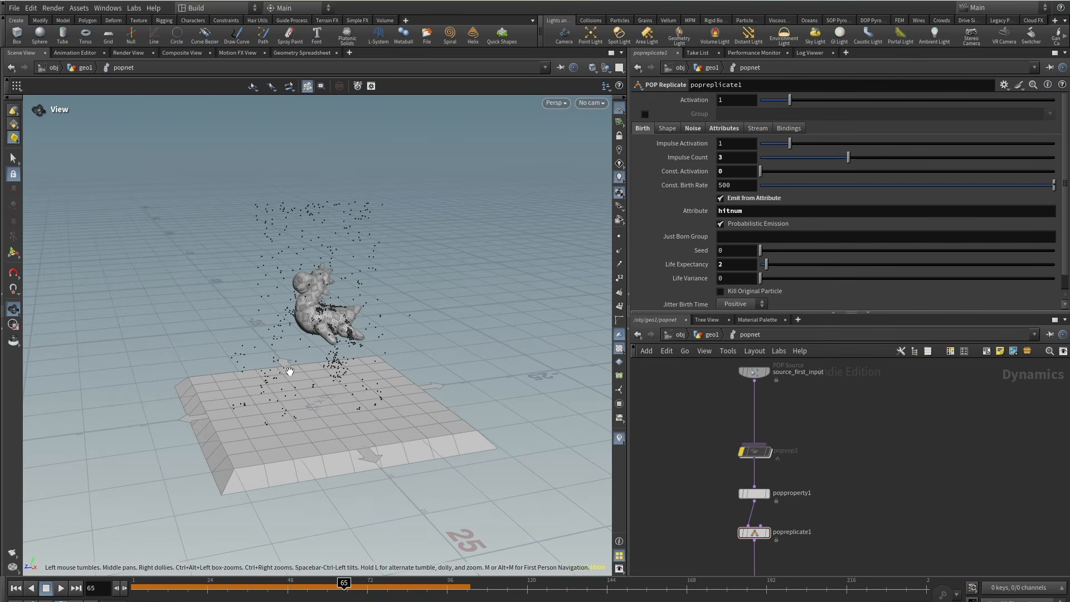
{"action": "middle_click_drag", "start_coordinate": [942, 559], "coordinate": [938, 442]}
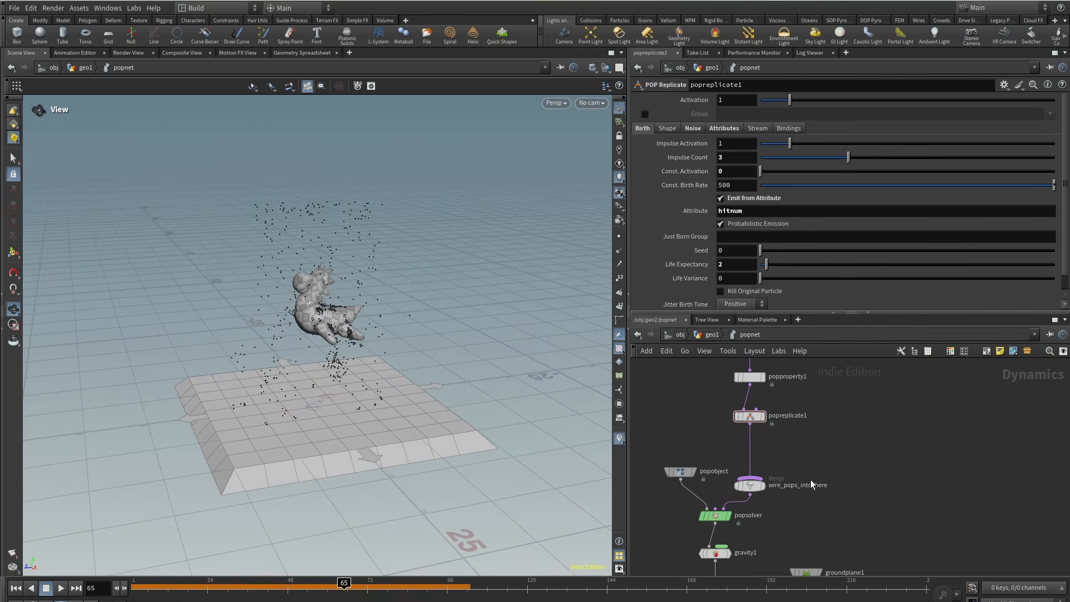
{"action": "left_click", "coordinate": [737, 416]}
{"action": "middle_click_drag", "start_coordinate": [851, 408], "coordinate": [849, 431]}
{"action": "left_click_drag", "start_coordinate": [134, 594], "coordinate": [317, 598]}
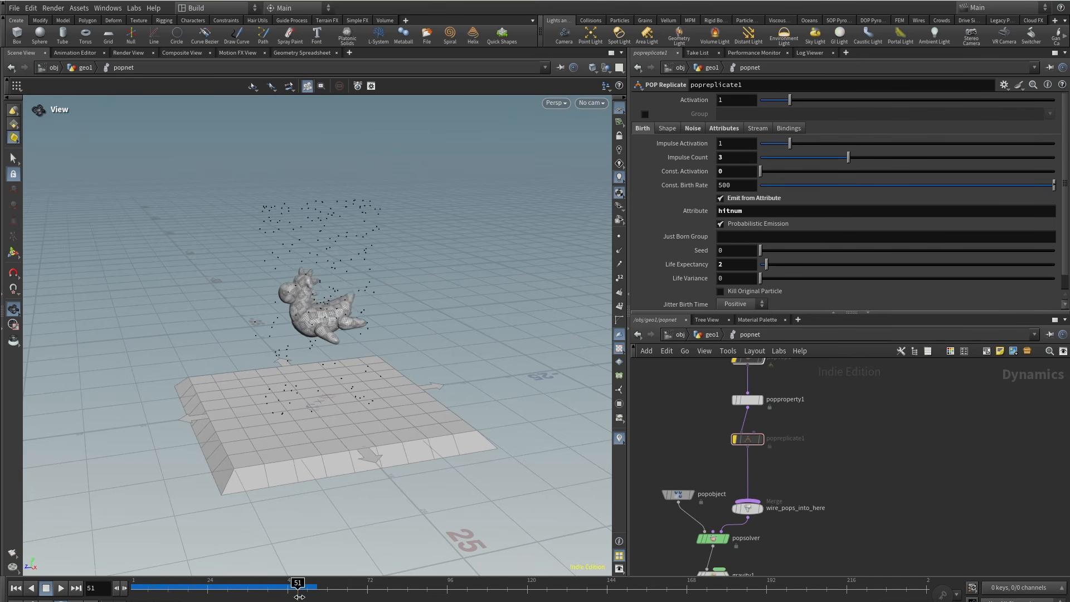
Go up to the geo1 network and add a VDB node beside box1.
{"action": "scroll", "coordinate": [836, 400], "scroll_direction": "down", "scroll_amount": 3}
{"action": "middle_click_drag", "start_coordinate": [837, 400], "coordinate": [838, 499]}
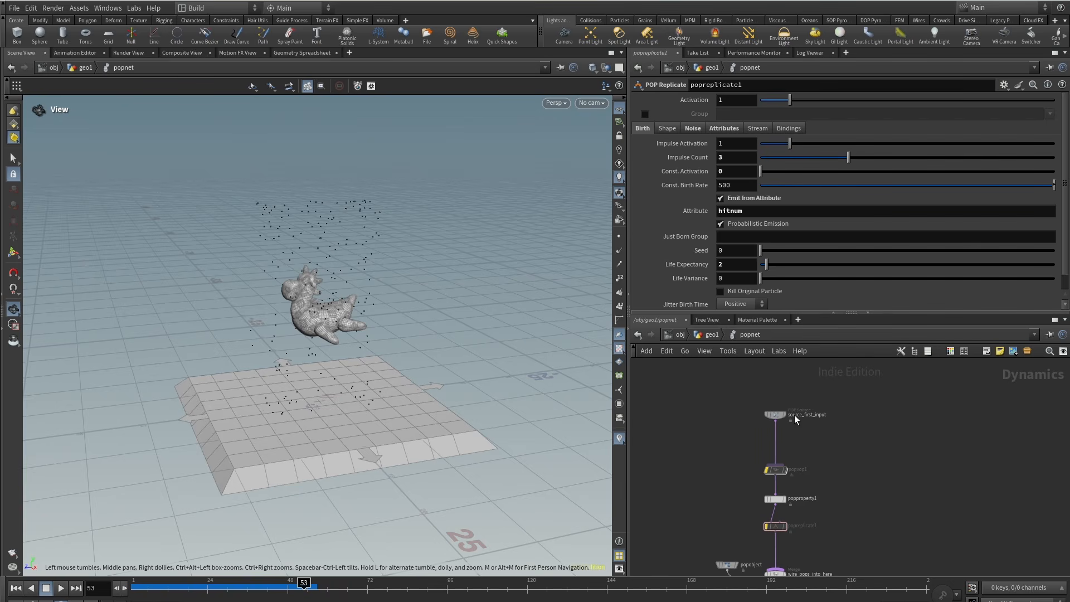
{"action": "left_click", "coordinate": [711, 334]}
{"action": "key", "text": "Tab"}
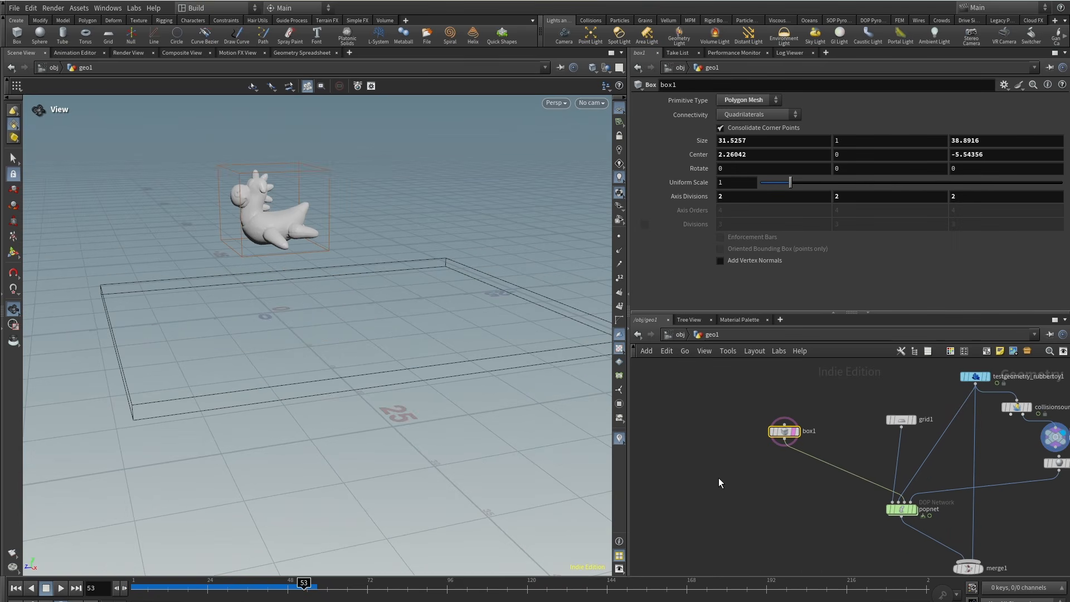
{"action": "key", "text": "Tab"}
{"action": "type", "text": "vdb"}
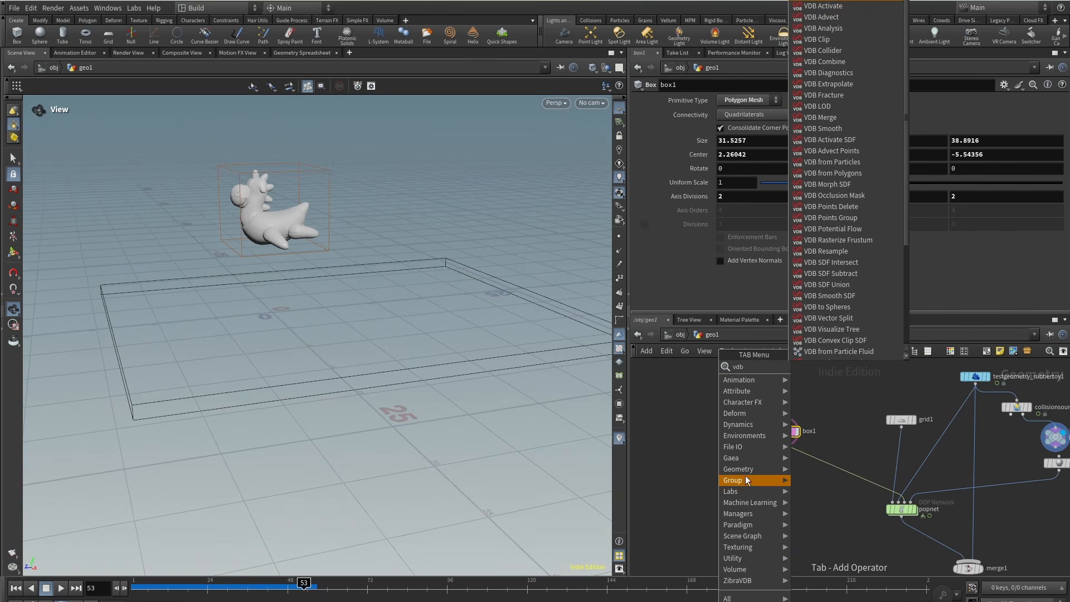
{"action": "left_click", "coordinate": [825, 6]}
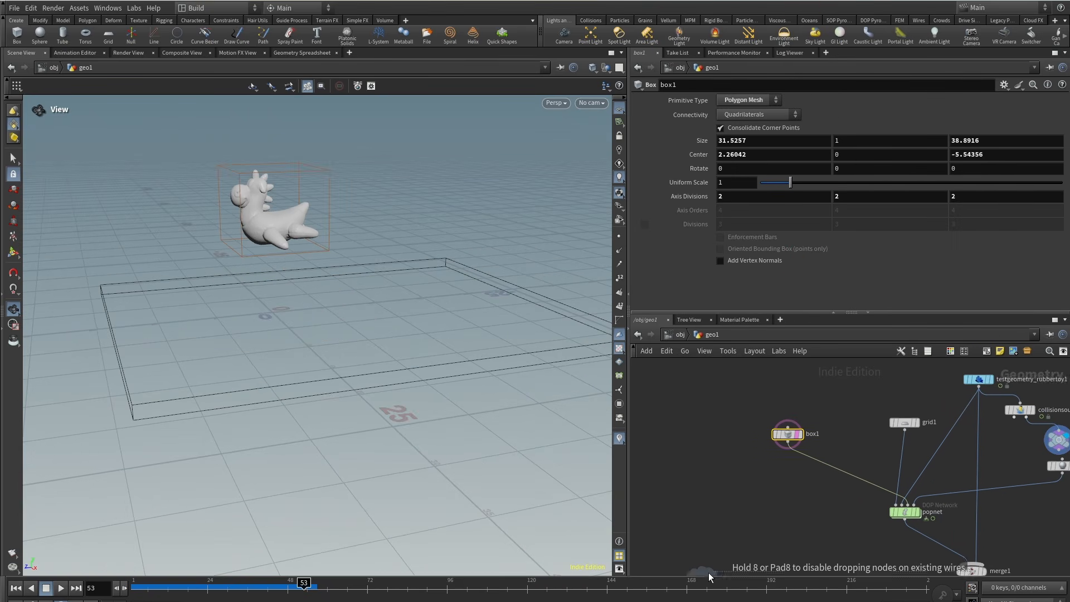
{"action": "left_click", "coordinate": [756, 429]}
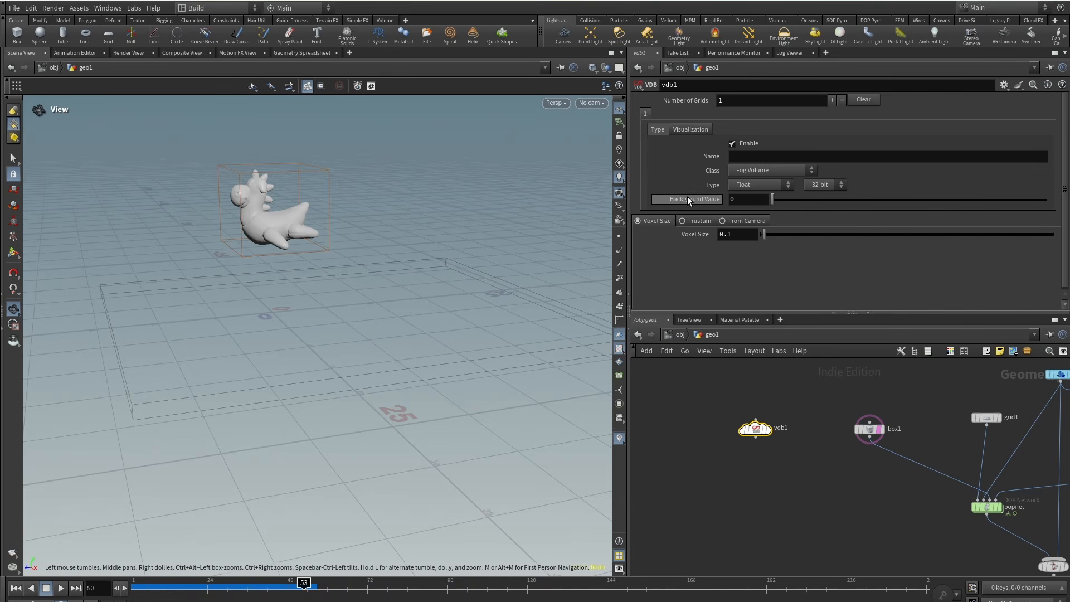
Name vdb1's first grid density and add a second grid named v.
{"action": "left_click", "coordinate": [774, 156]}
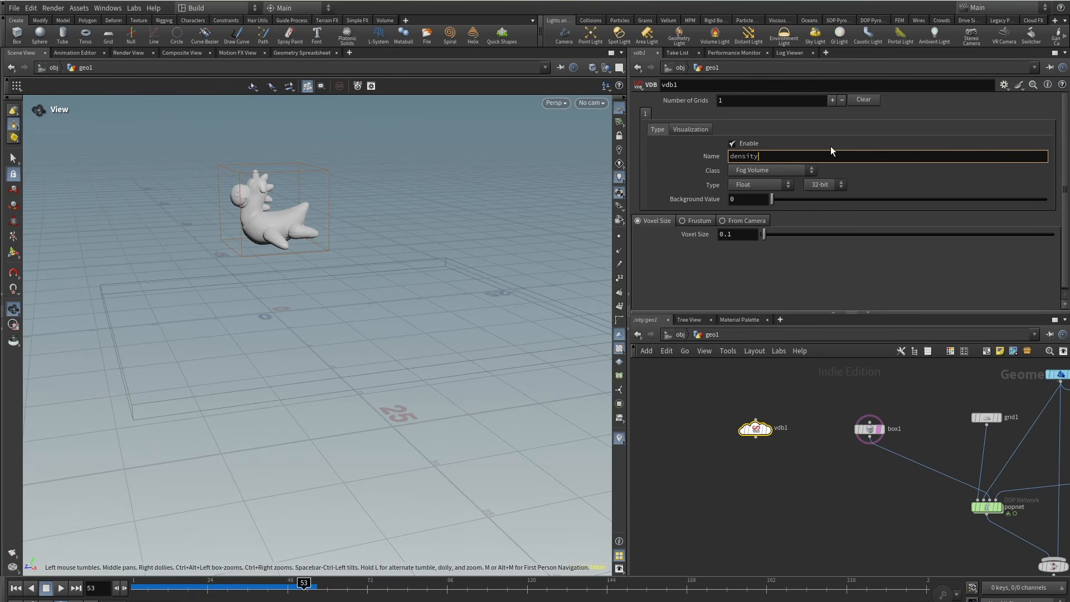
{"action": "left_click", "coordinate": [833, 100]}
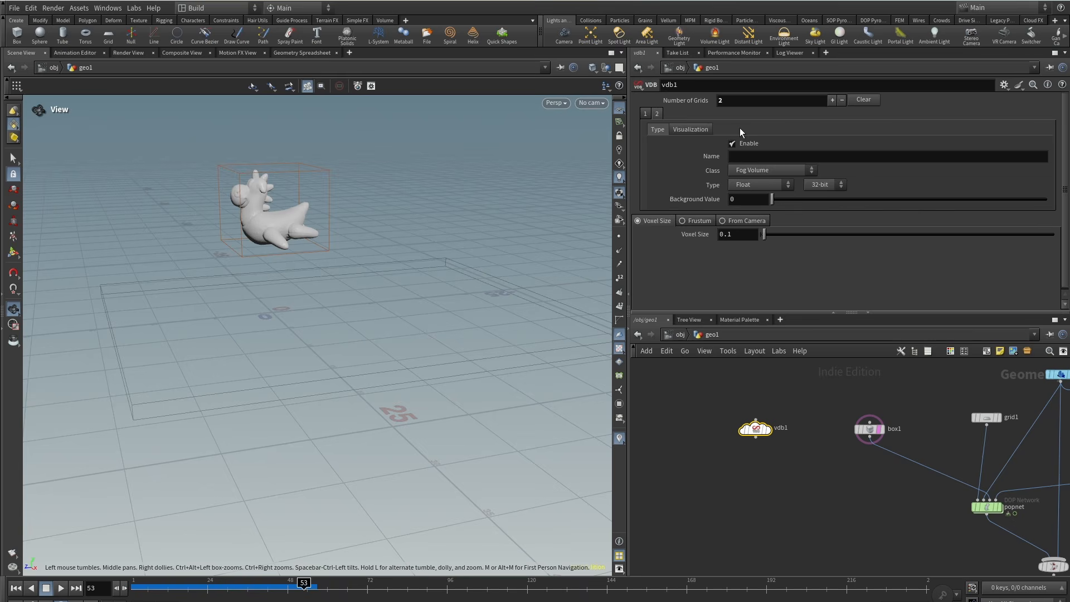
{"action": "left_click", "coordinate": [774, 158]}
{"action": "type", "text": "v"}
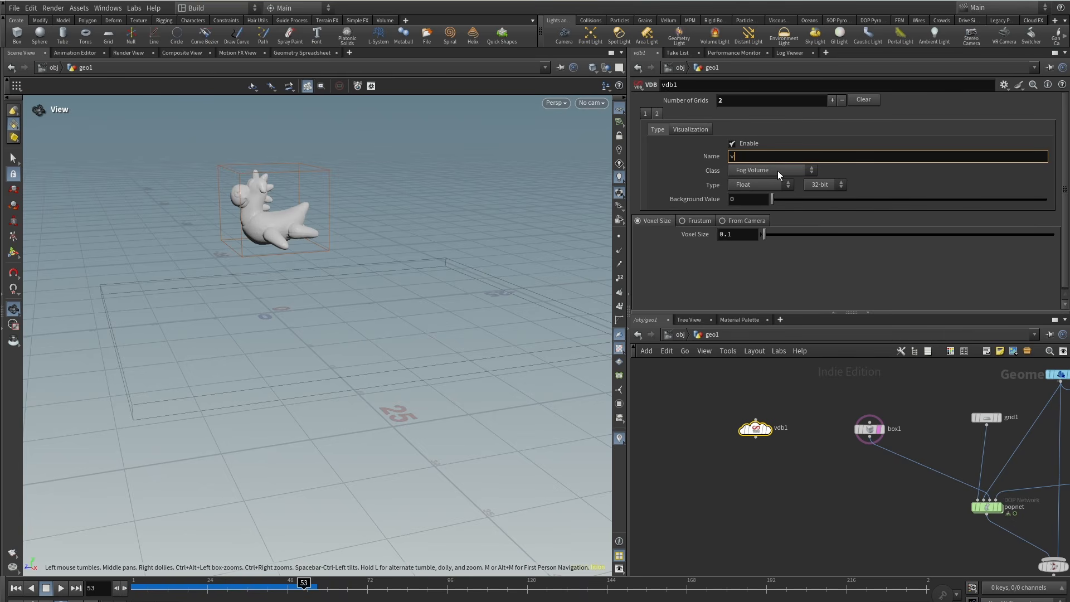
Set the v grid to class Staggered Vector Field, type Vector Float and vector type Displacement/Velocity/Acceleration.
{"action": "left_click", "coordinate": [778, 170]}
{"action": "left_click", "coordinate": [778, 214]}
{"action": "left_click", "coordinate": [775, 189]}
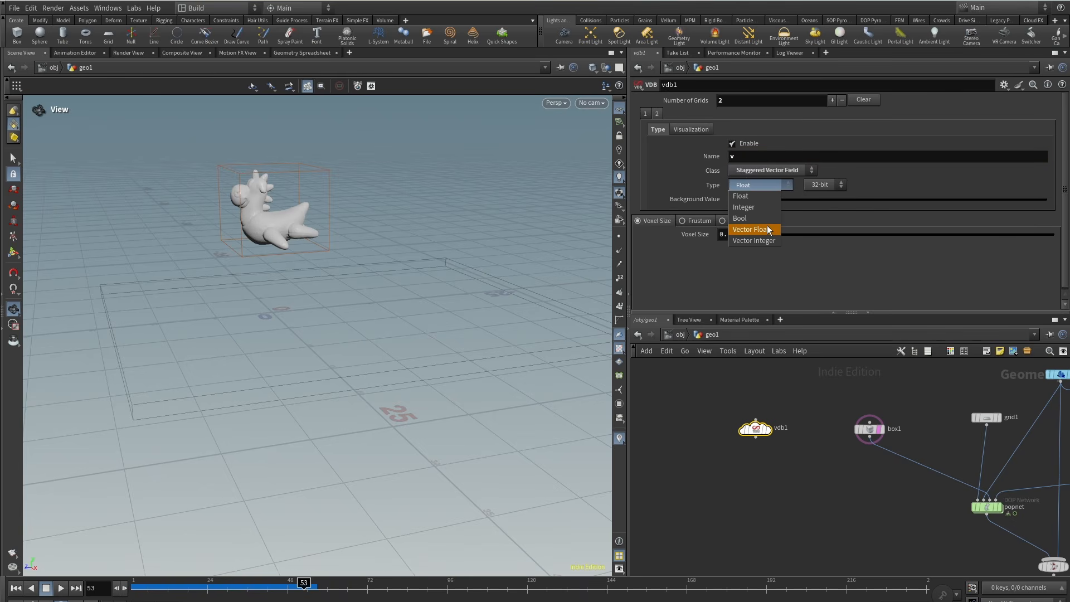
{"action": "left_click", "coordinate": [768, 230]}
{"action": "left_click", "coordinate": [789, 199]}
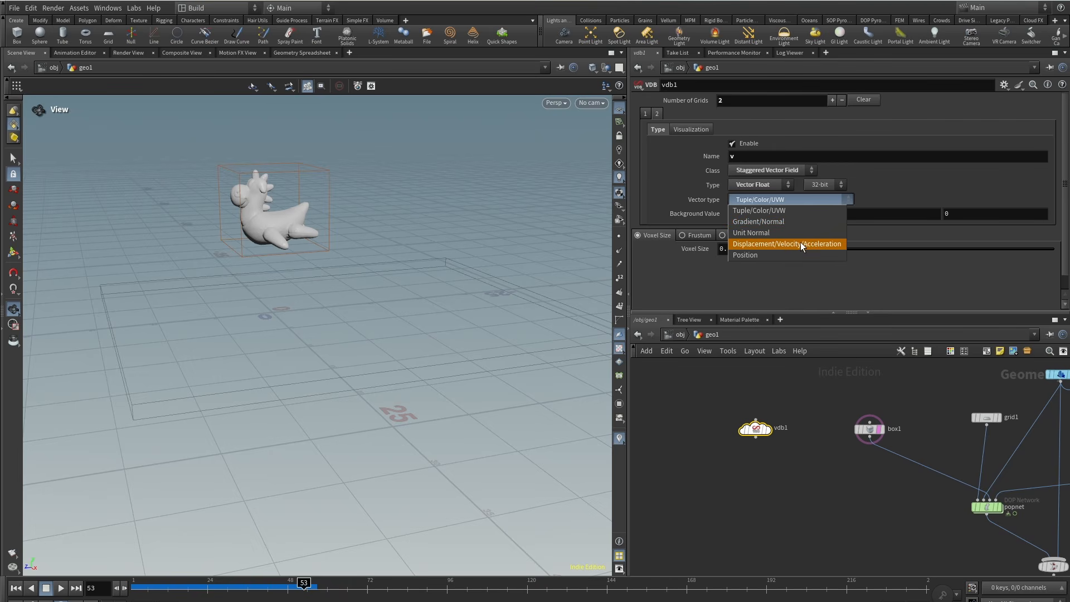
{"action": "left_click", "coordinate": [801, 244]}
Add a VDB Activate node fed by vdb1, wire box1 into its second input, and display it.
{"action": "middle_click_drag", "start_coordinate": [808, 449], "coordinate": [780, 454]}
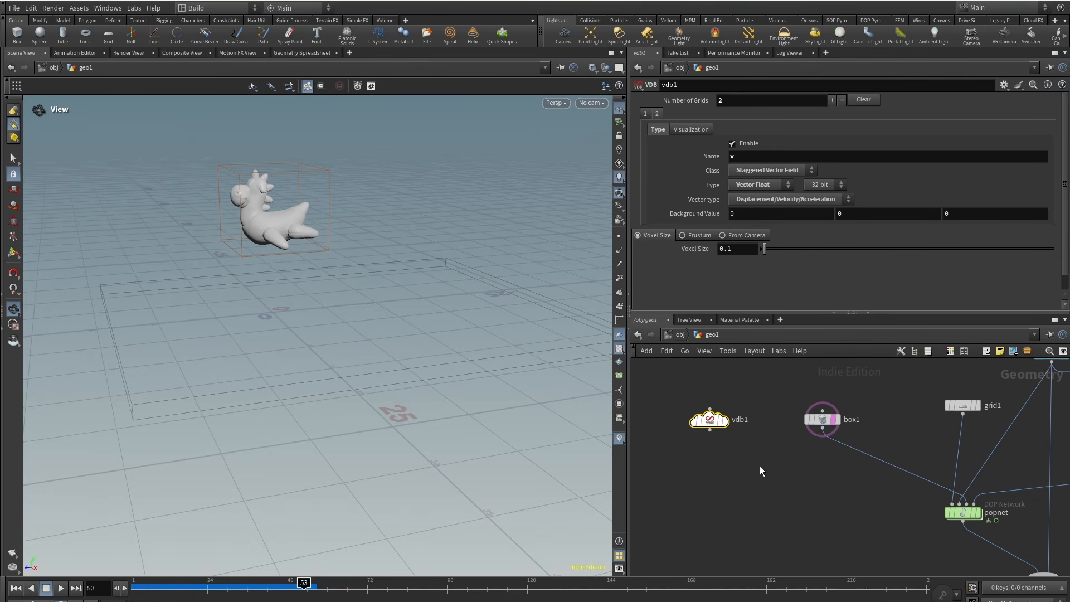
{"action": "key", "text": "Tab"}
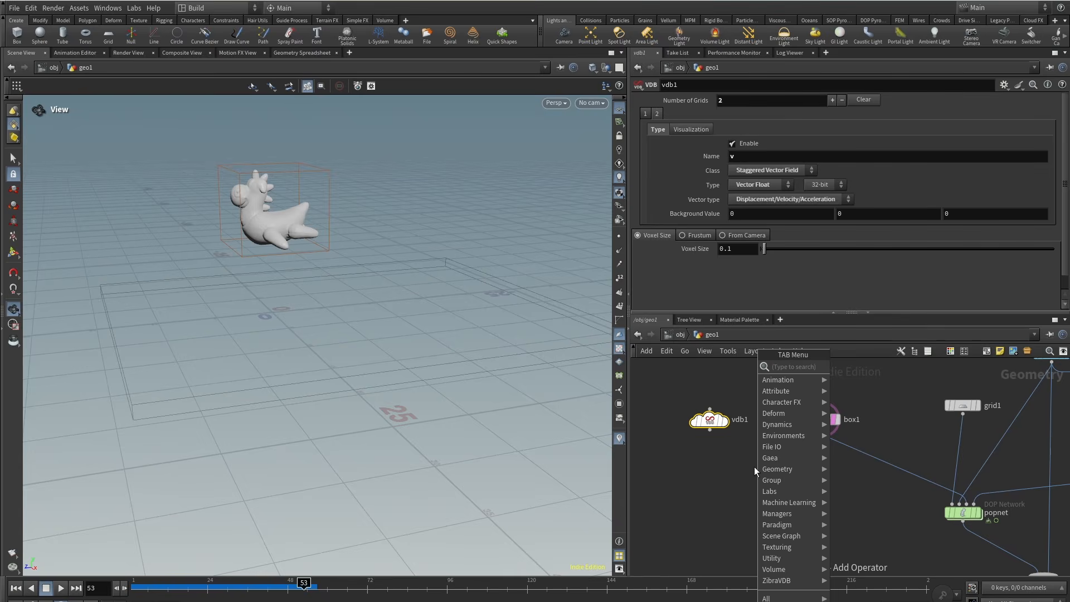
{"action": "type", "text": "vdba"}
{"action": "left_click", "coordinate": [880, 367]}
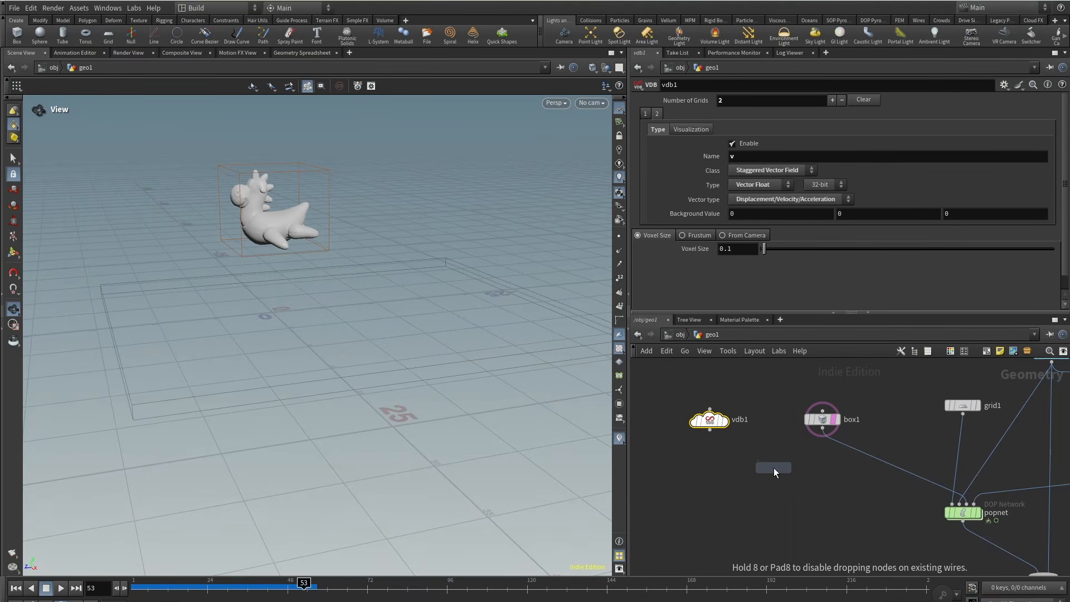
{"action": "left_click", "coordinate": [774, 467]}
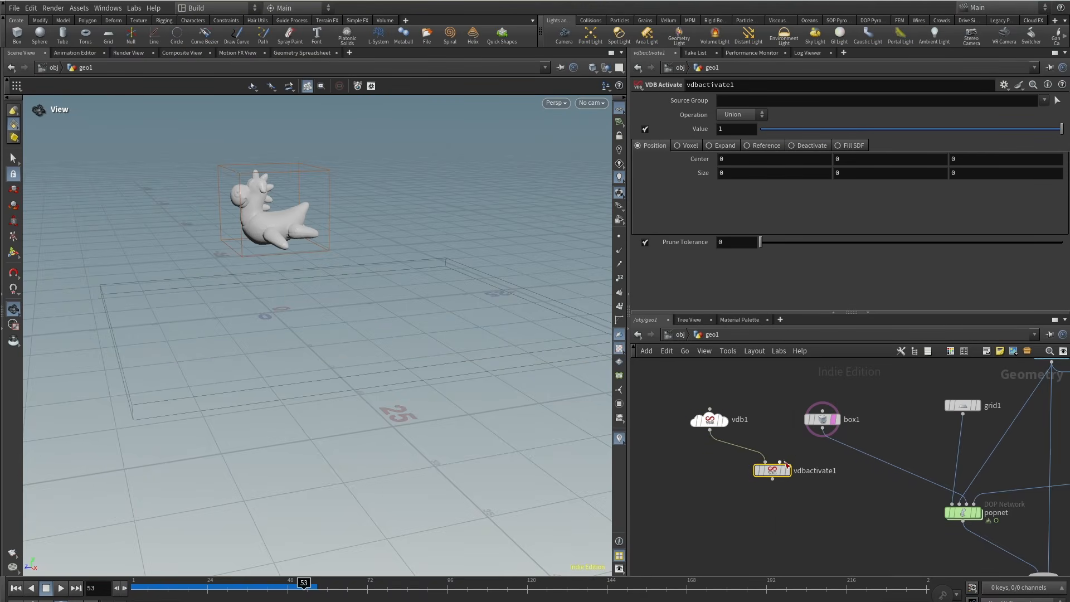
{"action": "left_click_drag", "start_coordinate": [780, 461], "coordinate": [823, 429]}
{"action": "left_click", "coordinate": [793, 455]}
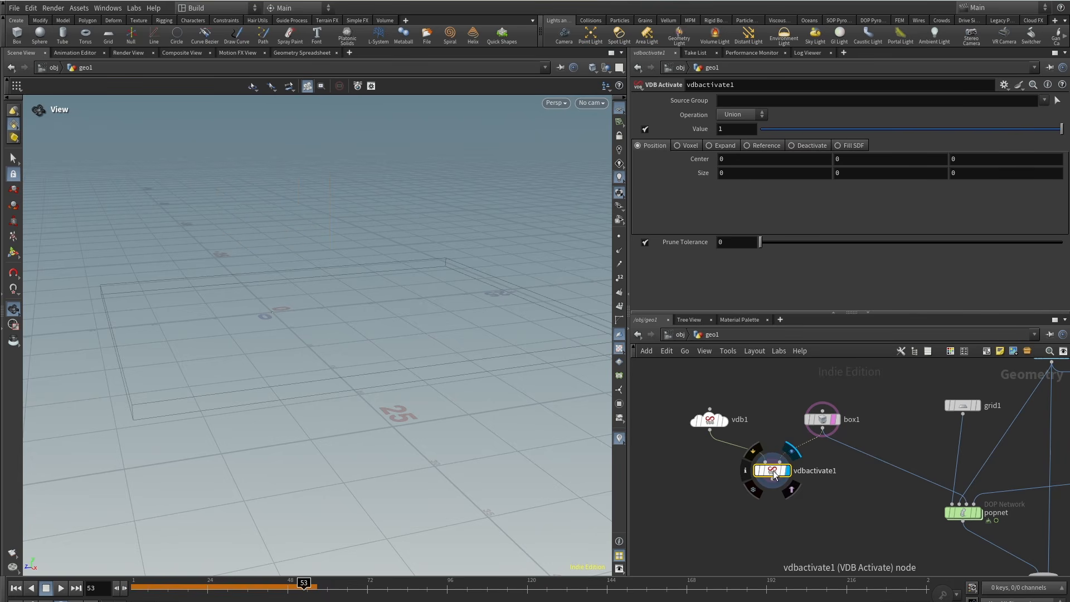
Set vdbactivate1 to activate by Reference and check the density and v volumes in its node info.
{"action": "left_click", "coordinate": [766, 146]}
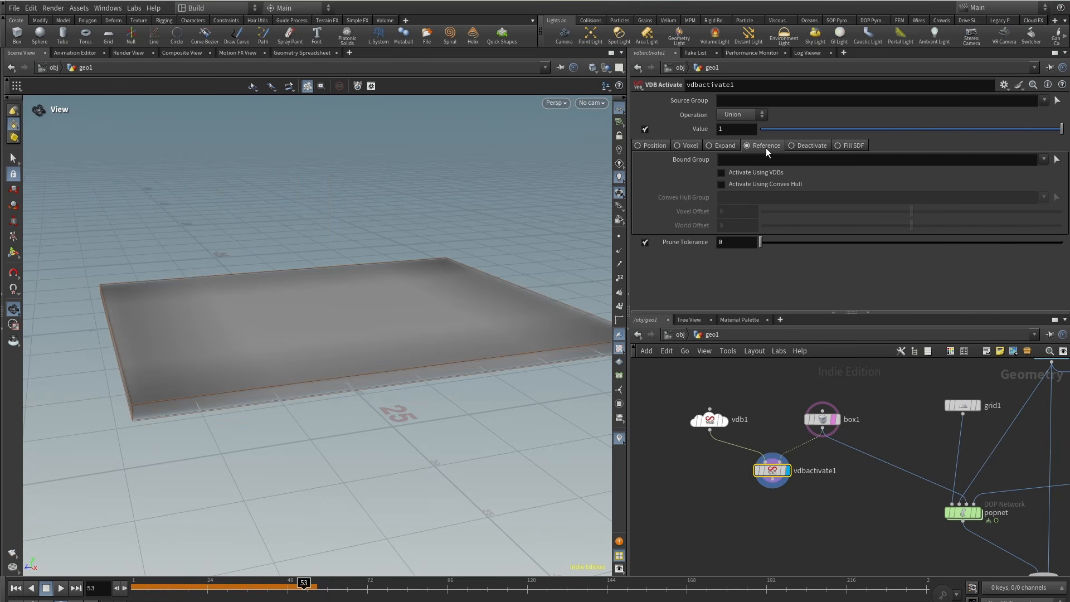
{"action": "scroll", "coordinate": [279, 299], "scroll_direction": "down", "scroll_amount": 3}
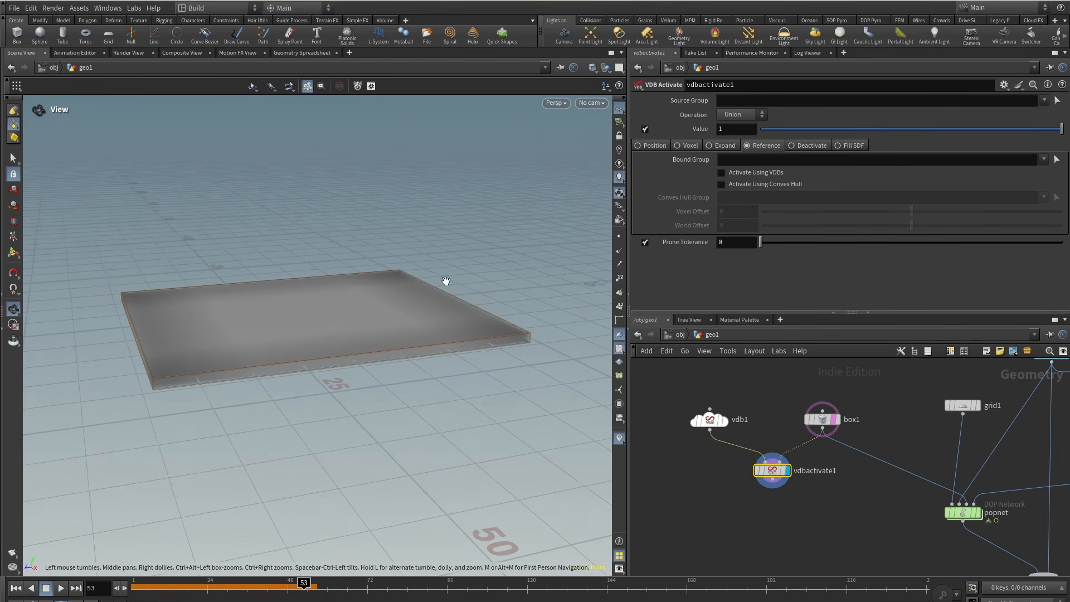
{"action": "left_click", "coordinate": [748, 470]}
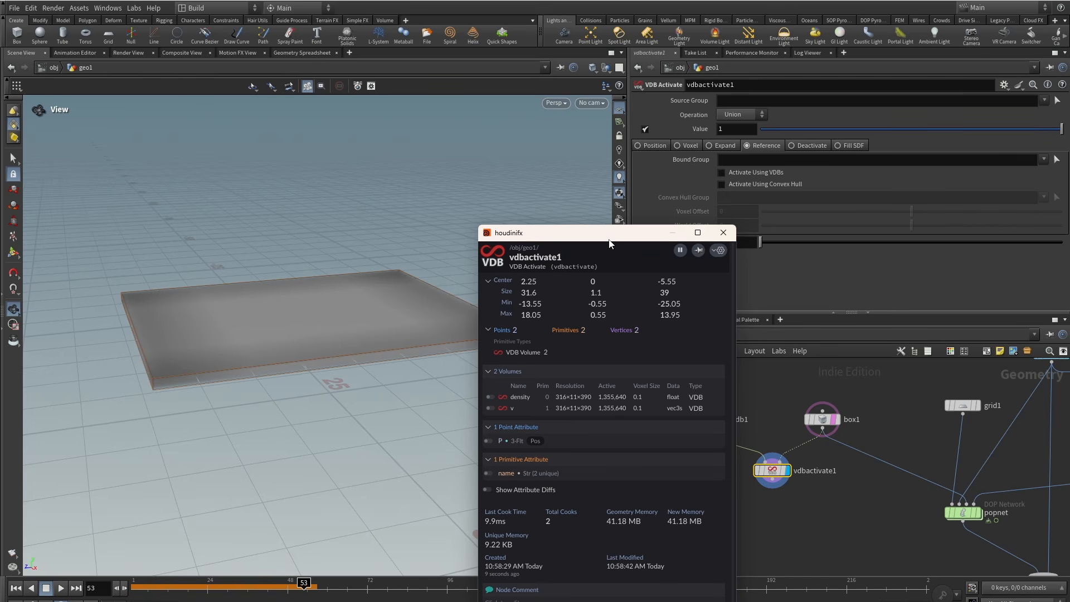
{"action": "left_click_drag", "start_coordinate": [609, 239], "coordinate": [535, 130]}
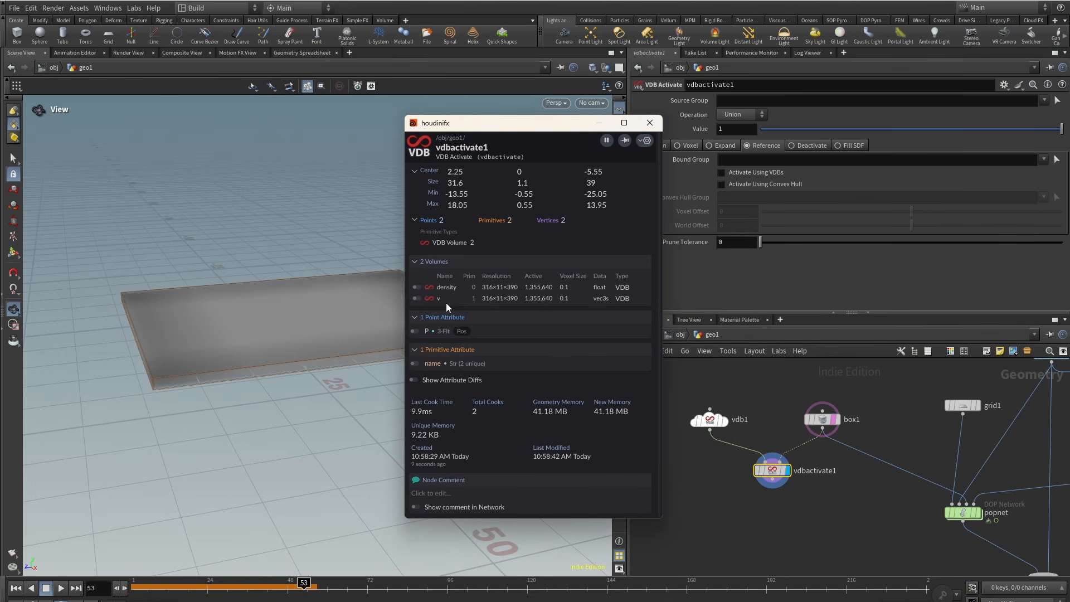
{"action": "left_click", "coordinate": [650, 123]}
Add a Volume Velocity node below vdbactivate1 and display it.
{"action": "middle_click_drag", "start_coordinate": [744, 545], "coordinate": [732, 498]}
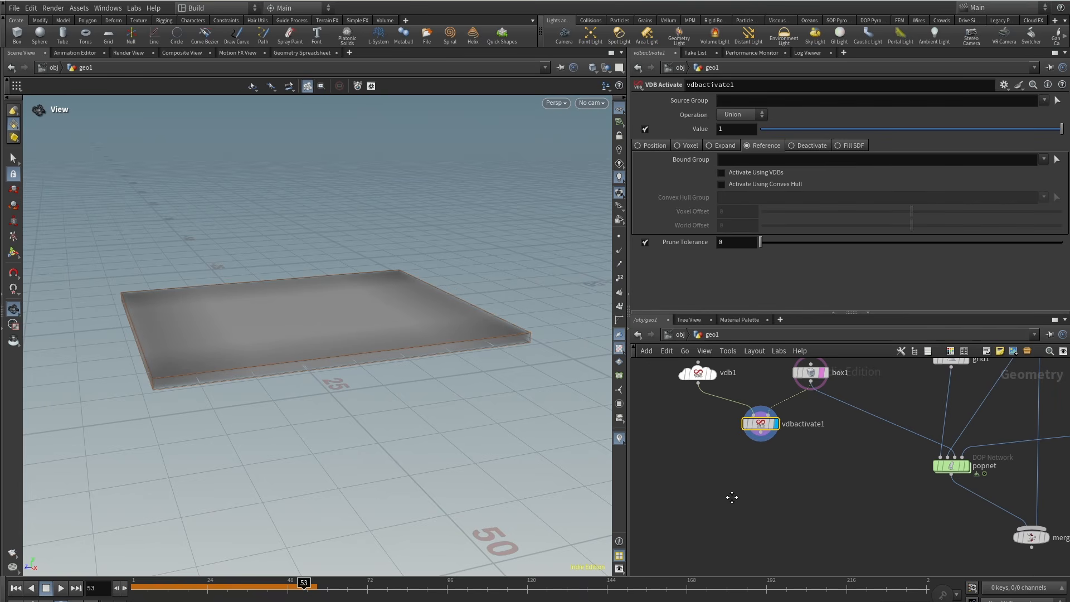
{"action": "key", "text": "Tab"}
{"action": "type", "text": "vol"}
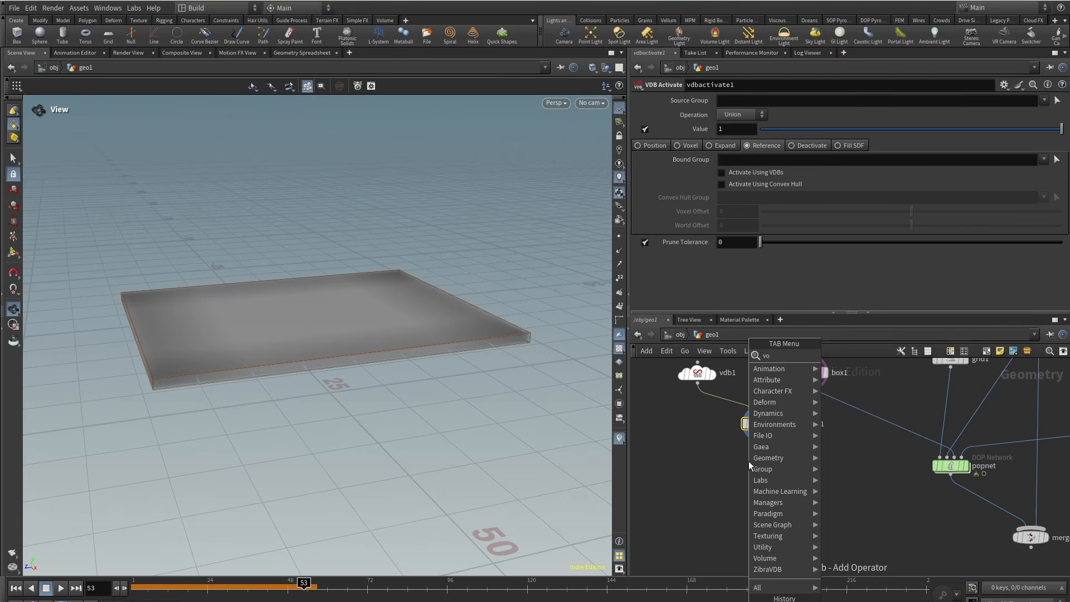
{"action": "mouse_move", "coordinate": [758, 458]}
{"action": "left_click", "coordinate": [890, 371]}
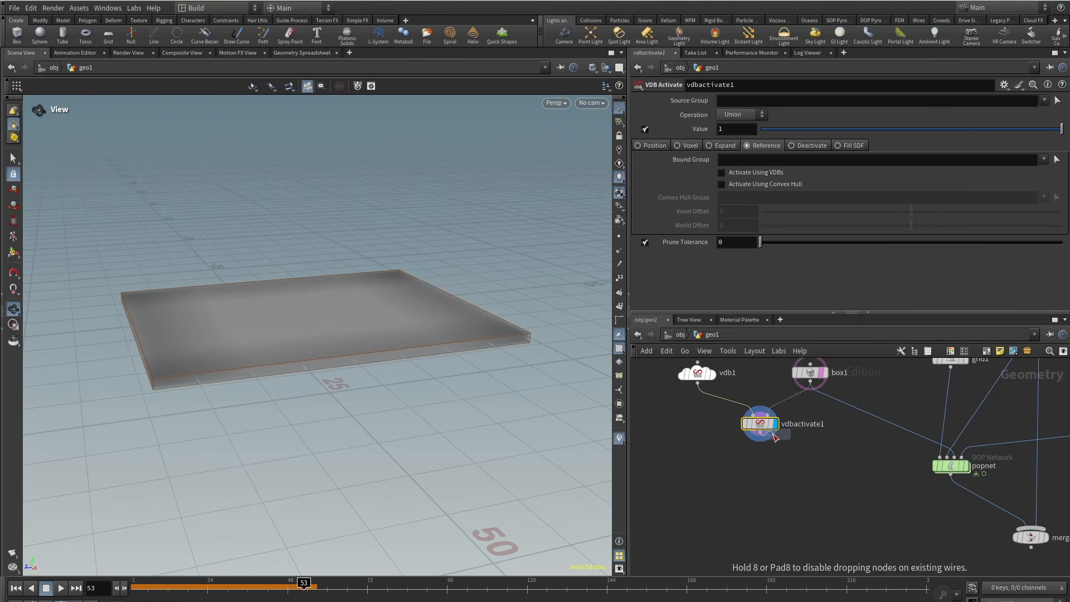
{"action": "left_click", "coordinate": [751, 469]}
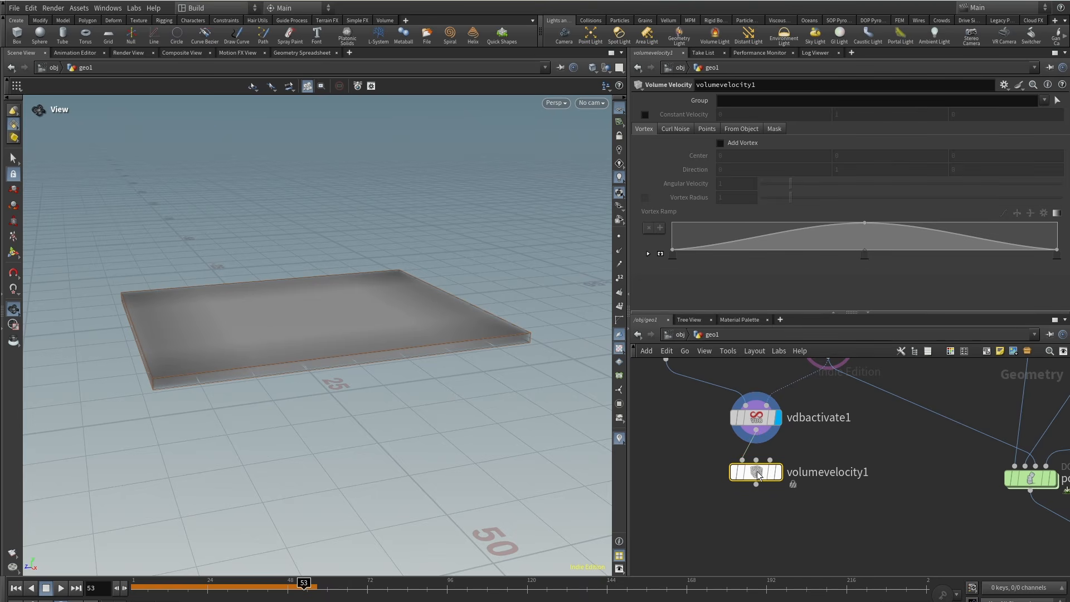
{"action": "left_click", "coordinate": [781, 447]}
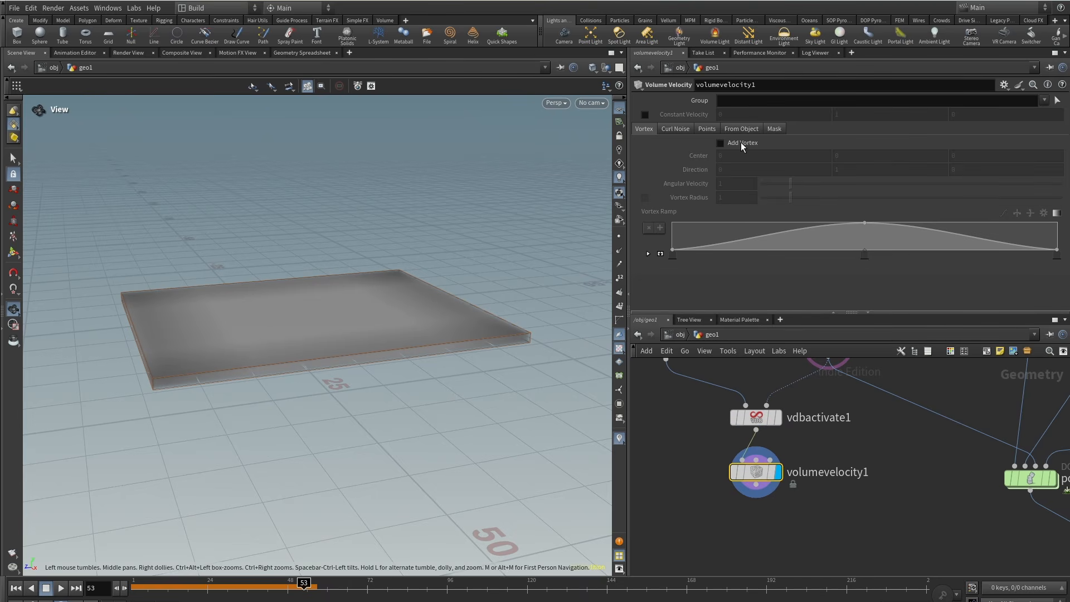
Enable the vortex on volumevelocity1 and set its angular velocity to 3.
{"action": "left_click", "coordinate": [720, 142]}
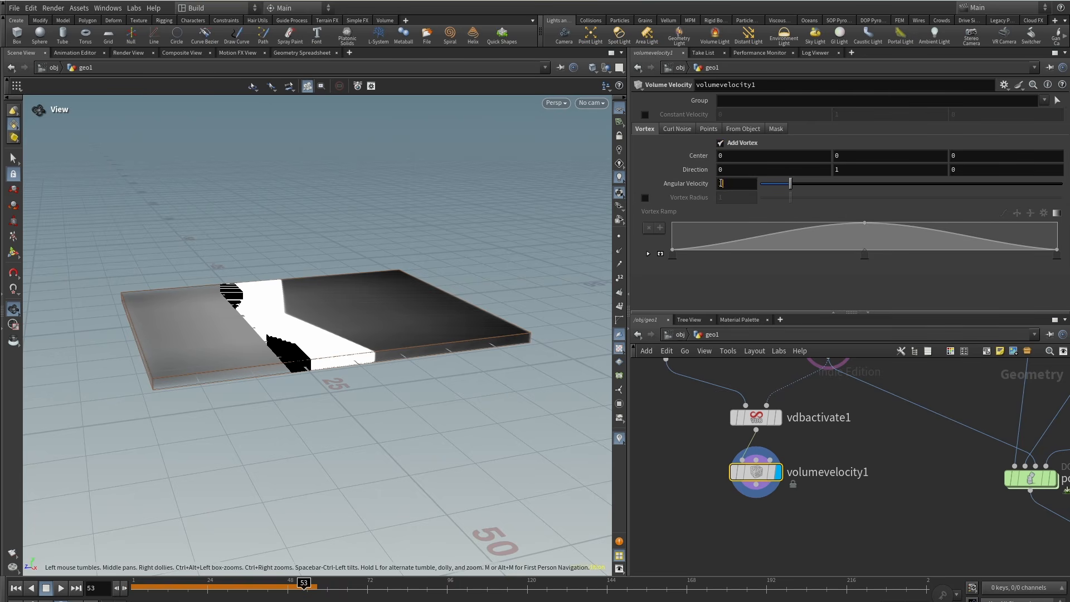
{"action": "left_click_drag", "start_coordinate": [721, 183], "coordinate": [642, 191]}
{"action": "type", "text": "3"}
{"action": "key", "text": "Return"}
{"action": "right_click_drag", "start_coordinate": [351, 268], "coordinate": [330, 333]}
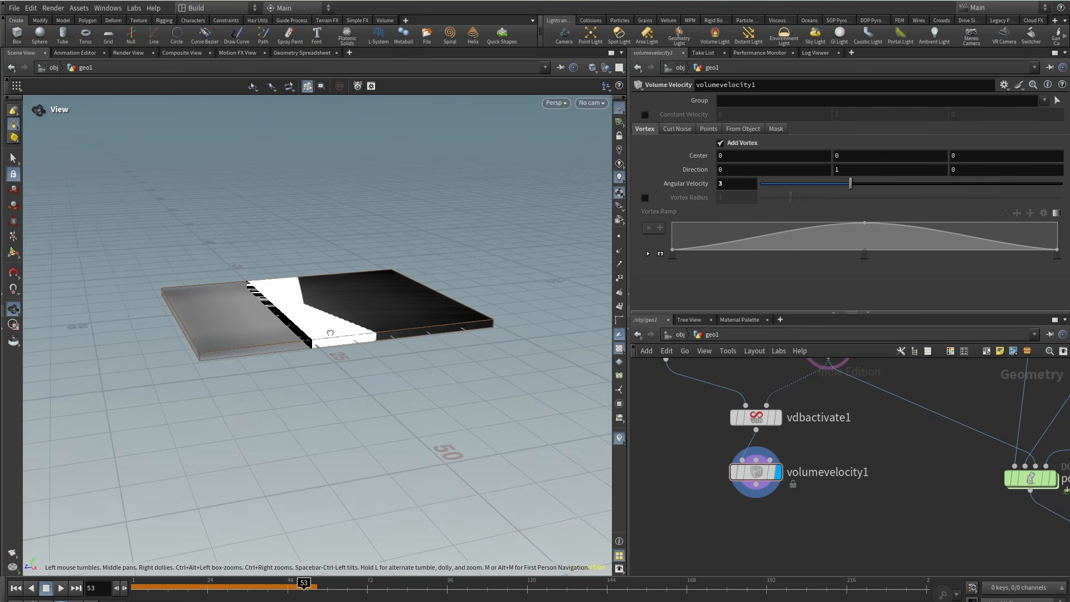
Add a Scatter node fed by volumevelocity1, place it off to the side of the chain, and display it.
{"action": "scroll", "coordinate": [781, 538], "scroll_direction": "down", "scroll_amount": 5}
{"action": "key", "text": "Tab"}
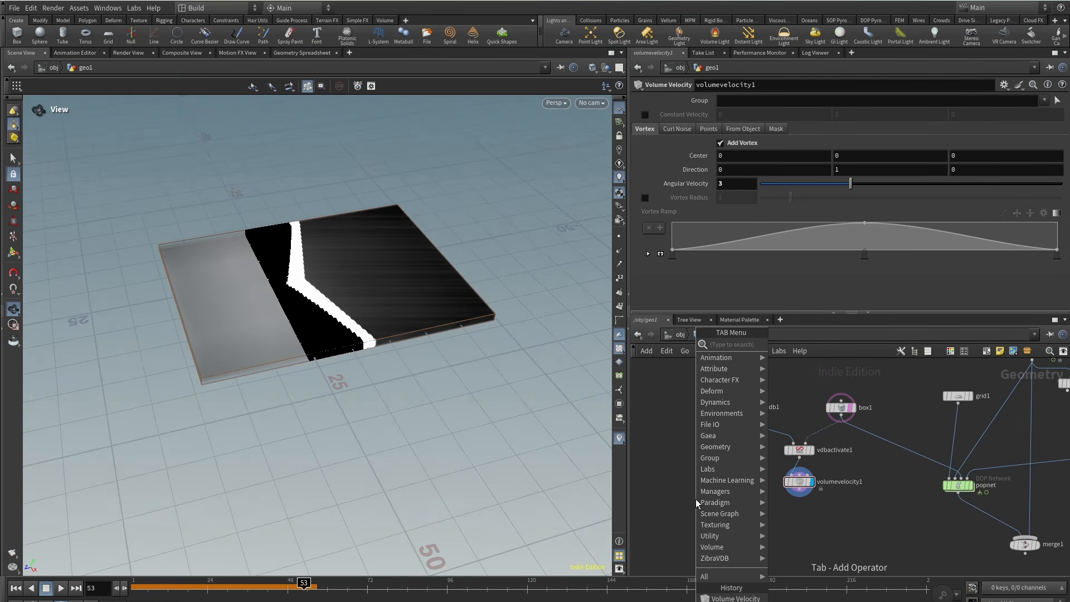
{"action": "type", "text": "sca"}
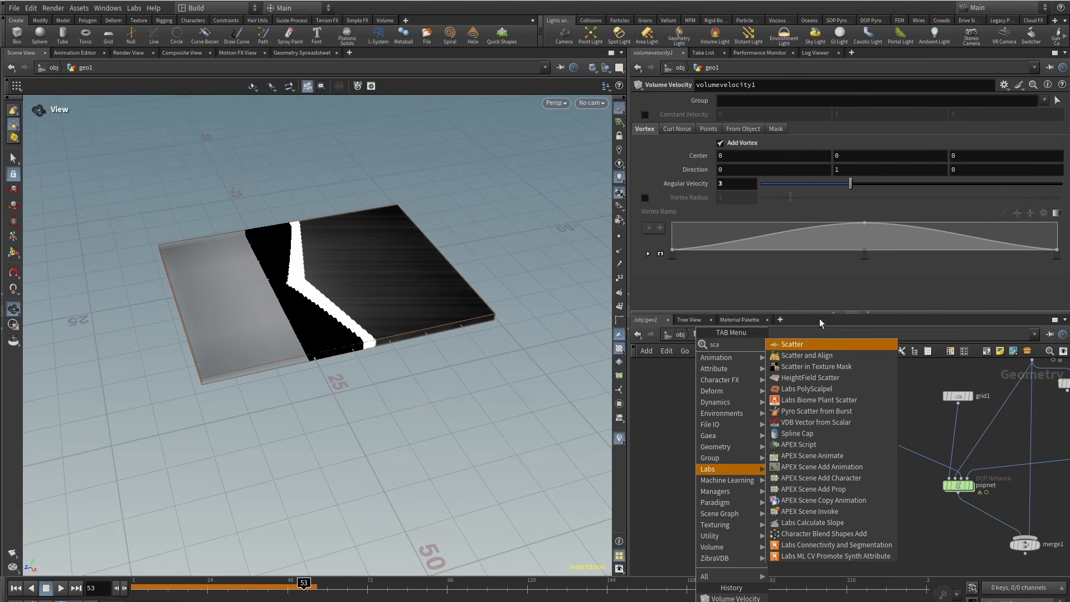
{"action": "key", "text": "Return"}
{"action": "left_click", "coordinate": [730, 505]}
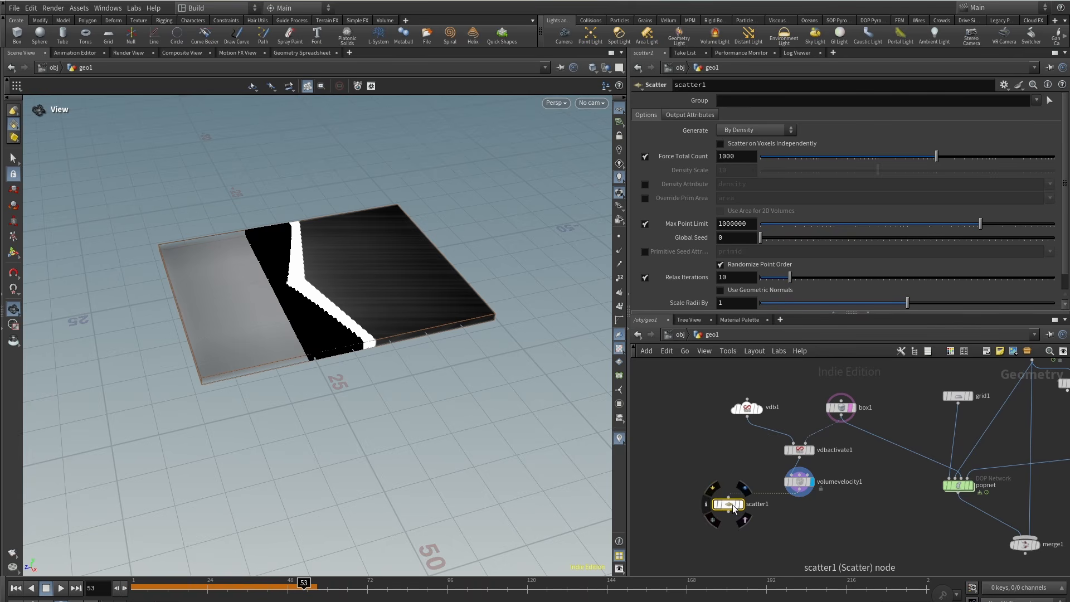
{"action": "left_click_drag", "start_coordinate": [733, 509], "coordinate": [684, 508]}
{"action": "left_click", "coordinate": [694, 504]}
Add a Volume Trail node, wire scatter1 into its first input and volumevelocity1 into its second, and display it.
{"action": "middle_click_drag", "start_coordinate": [729, 525], "coordinate": [731, 496]}
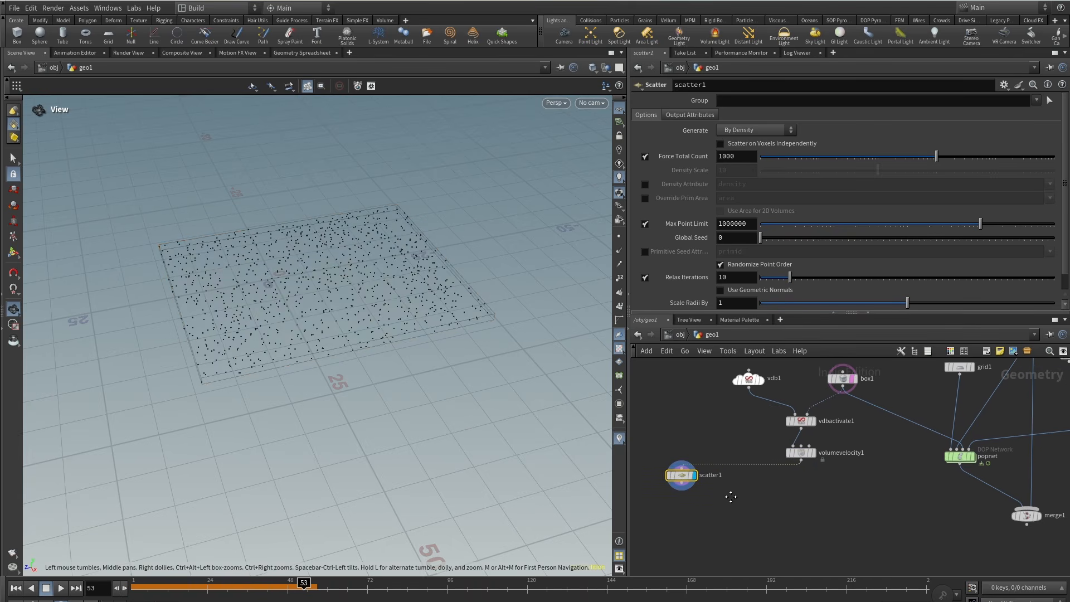
{"action": "key", "text": "Tab"}
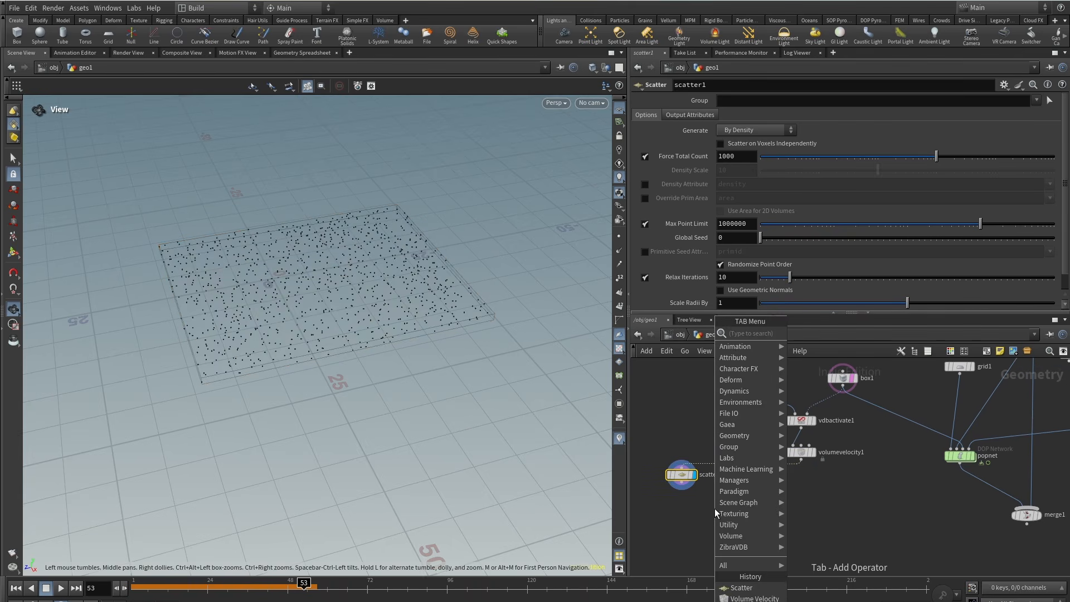
{"action": "type", "text": "voltr"}
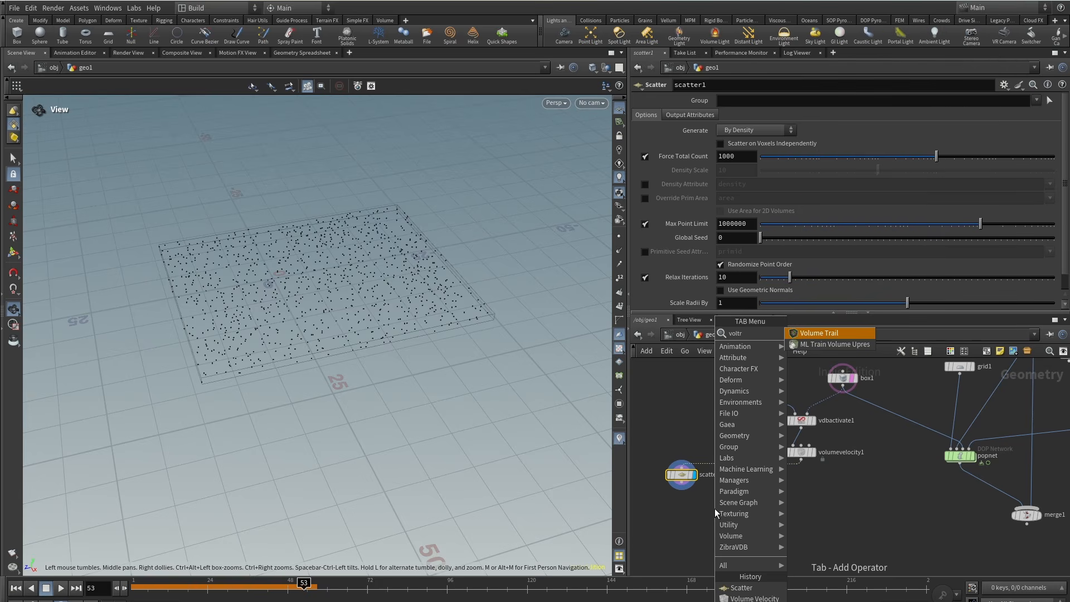
{"action": "key", "text": "Return"}
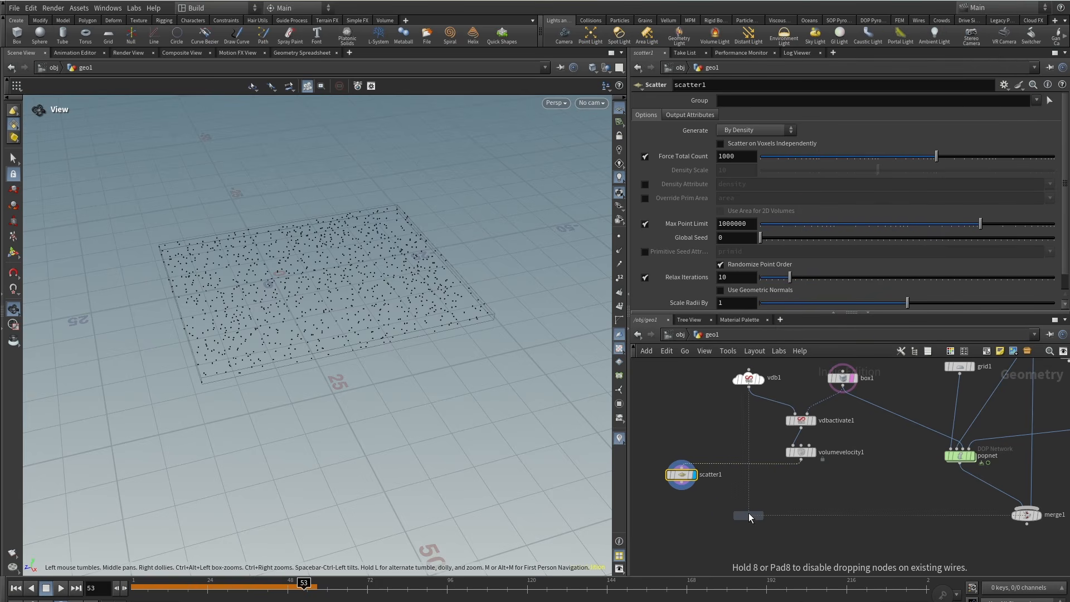
{"action": "left_click", "coordinate": [749, 512]}
{"action": "scroll", "coordinate": [749, 513], "scroll_direction": "up", "scroll_amount": 3}
{"action": "left_click", "coordinate": [744, 504]}
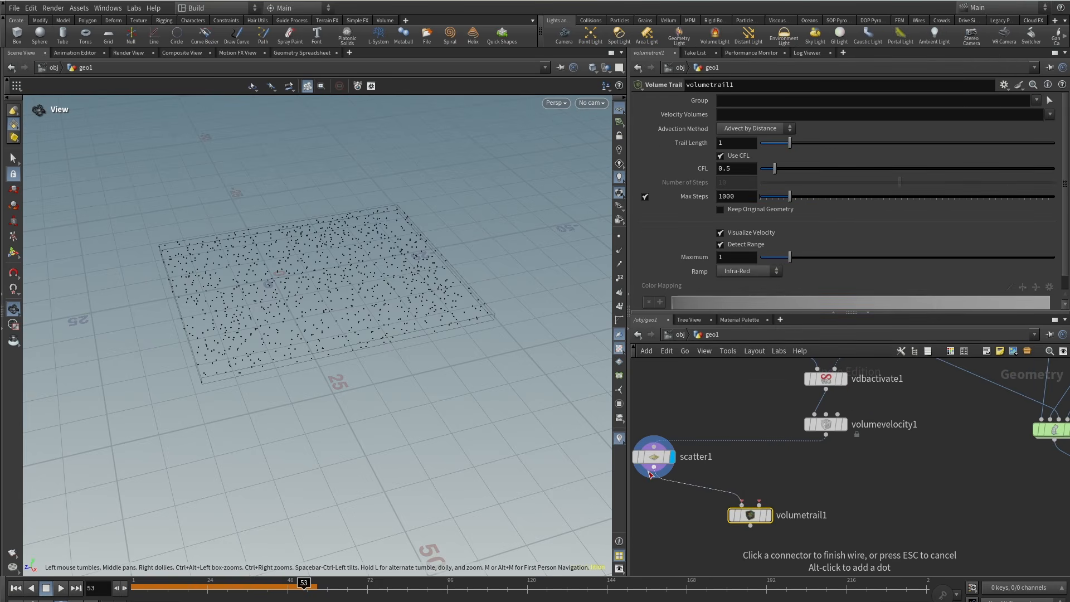
{"action": "left_click", "coordinate": [759, 504]}
{"action": "left_click", "coordinate": [826, 436]}
{"action": "key", "text": "r"}
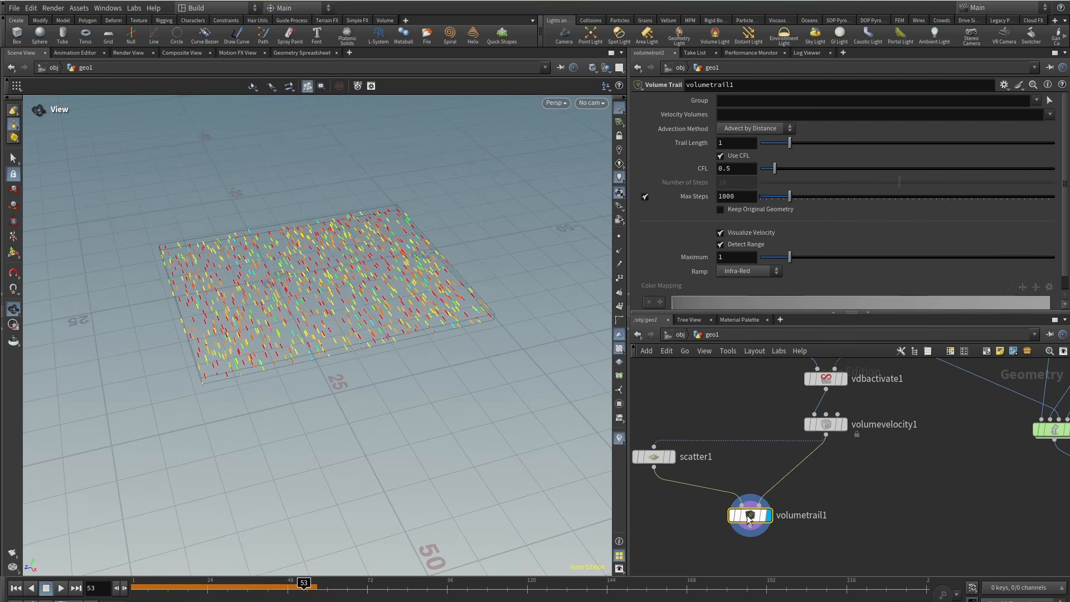
Set the Volume Trail's velocity volumes to v and inspect the trails from above.
{"action": "left_click", "coordinate": [1051, 114]}
{"action": "left_click", "coordinate": [1041, 149]}
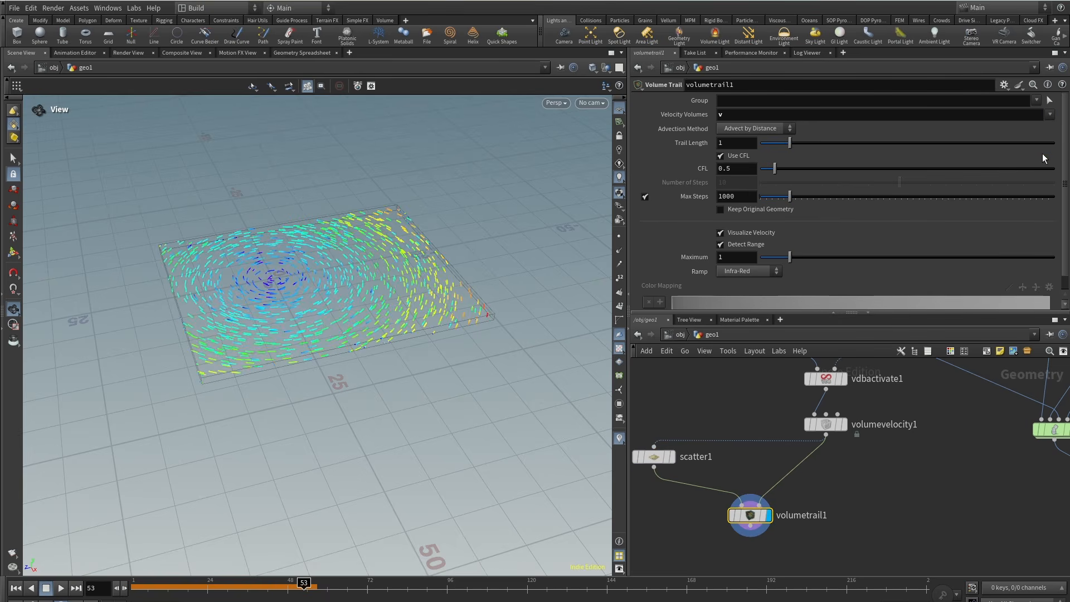
{"action": "left_click_drag", "start_coordinate": [279, 291], "coordinate": [301, 262]}
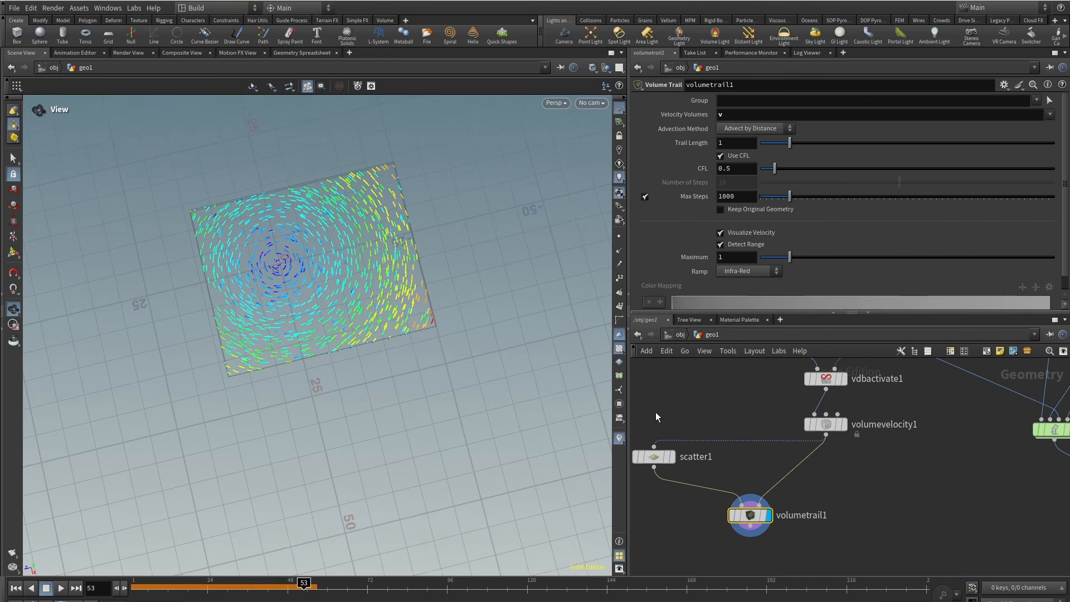
Move the vortex center on volumevelocity1 to 2.1, 0, -5 so it sits mid-box, and check the trails.
{"action": "left_click", "coordinate": [829, 430]}
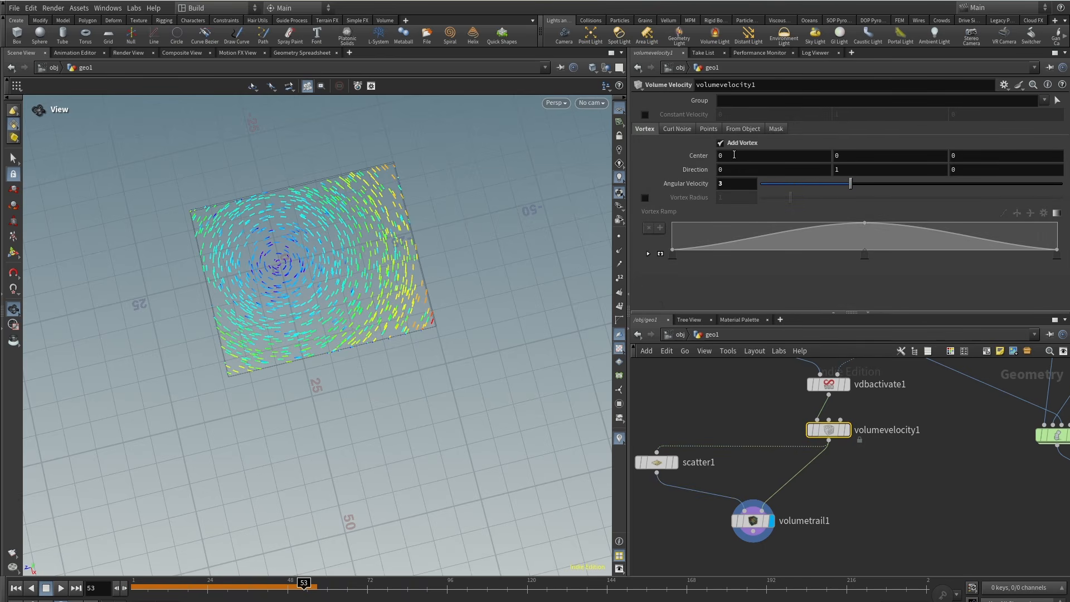
{"action": "middle_click_drag", "start_coordinate": [960, 156], "coordinate": [930, 135]}
{"action": "middle_click_drag", "start_coordinate": [724, 156], "coordinate": [824, 135]}
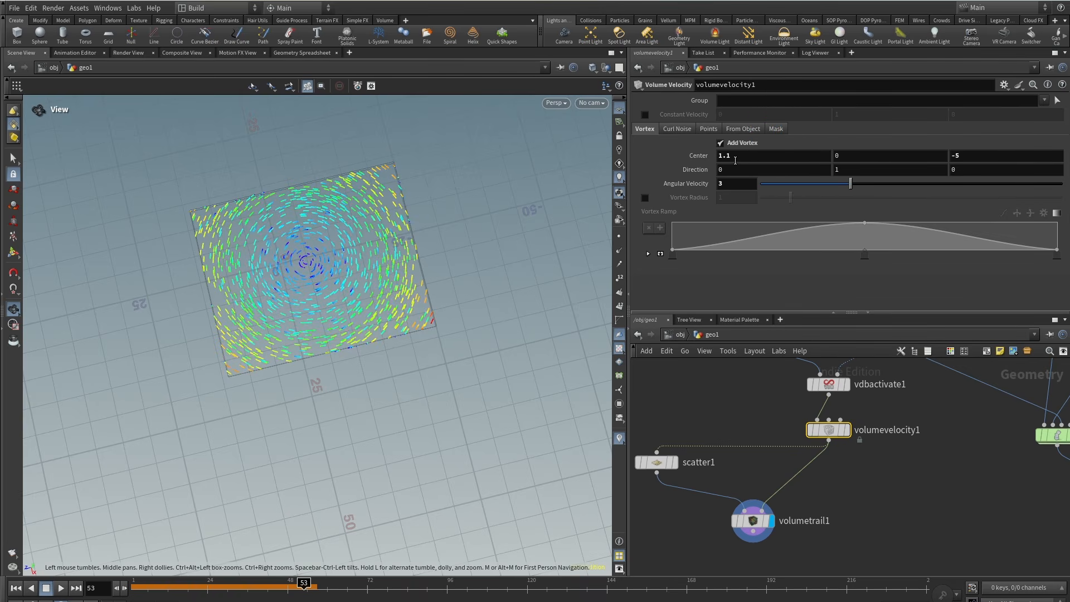
{"action": "middle_click_drag", "start_coordinate": [735, 161], "coordinate": [752, 144]}
{"action": "left_click_drag", "start_coordinate": [335, 312], "coordinate": [358, 304]}
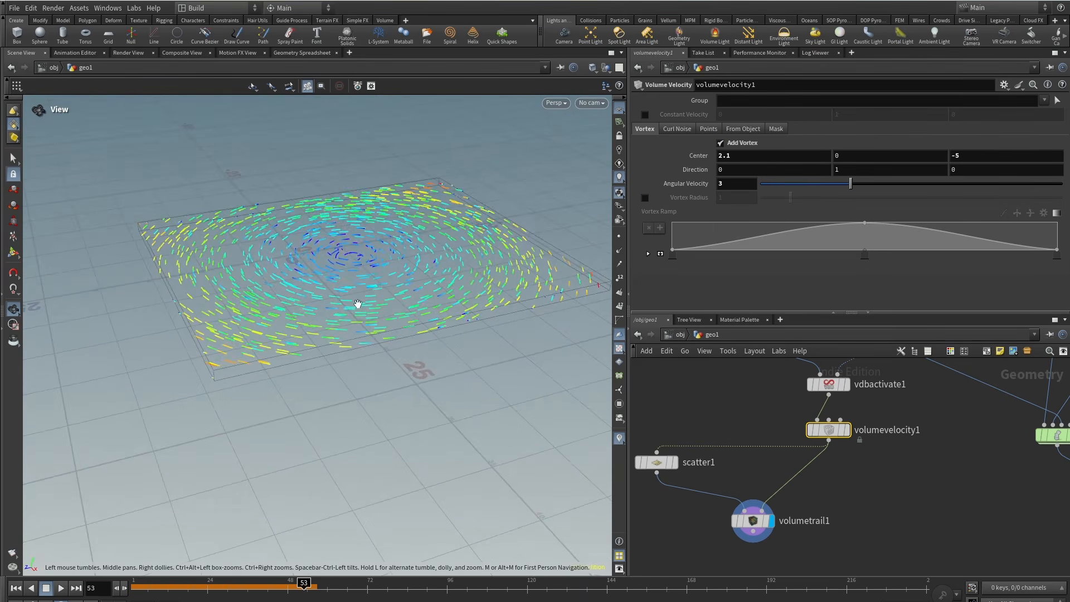
{"action": "scroll", "coordinate": [358, 304], "scroll_direction": "down", "scroll_amount": 3}
{"action": "middle_click_drag", "start_coordinate": [358, 304], "coordinate": [346, 330]}
Display volumevelocity1 in place of the Volume Trail.
{"action": "middle_click_drag", "start_coordinate": [912, 521], "coordinate": [871, 480]}
{"action": "scroll", "coordinate": [872, 480], "scroll_direction": "down", "scroll_amount": 5}
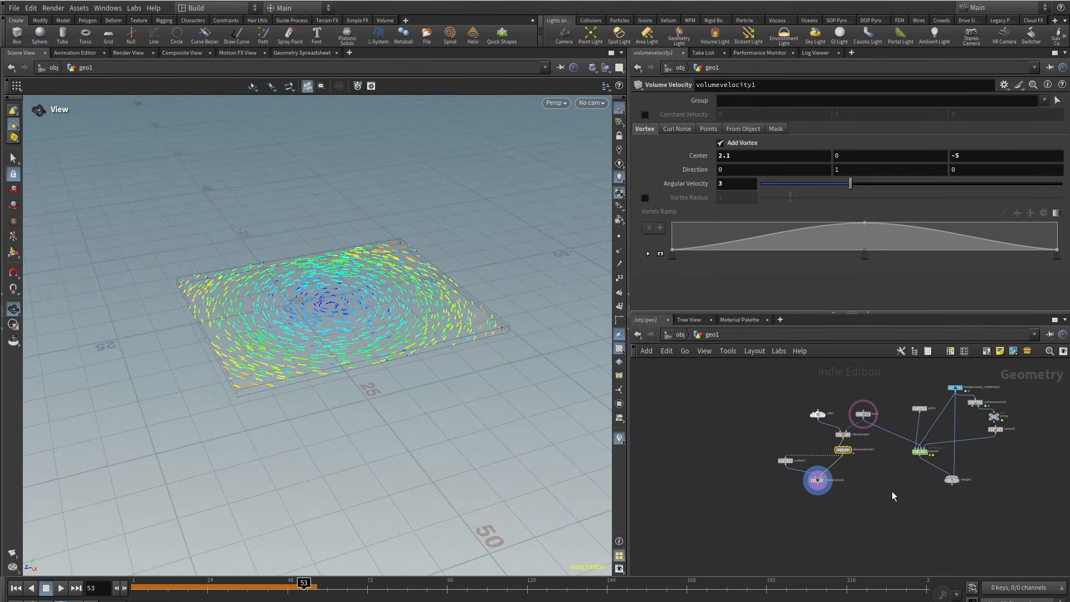
{"action": "scroll", "coordinate": [793, 484], "scroll_direction": "up", "scroll_amount": 5}
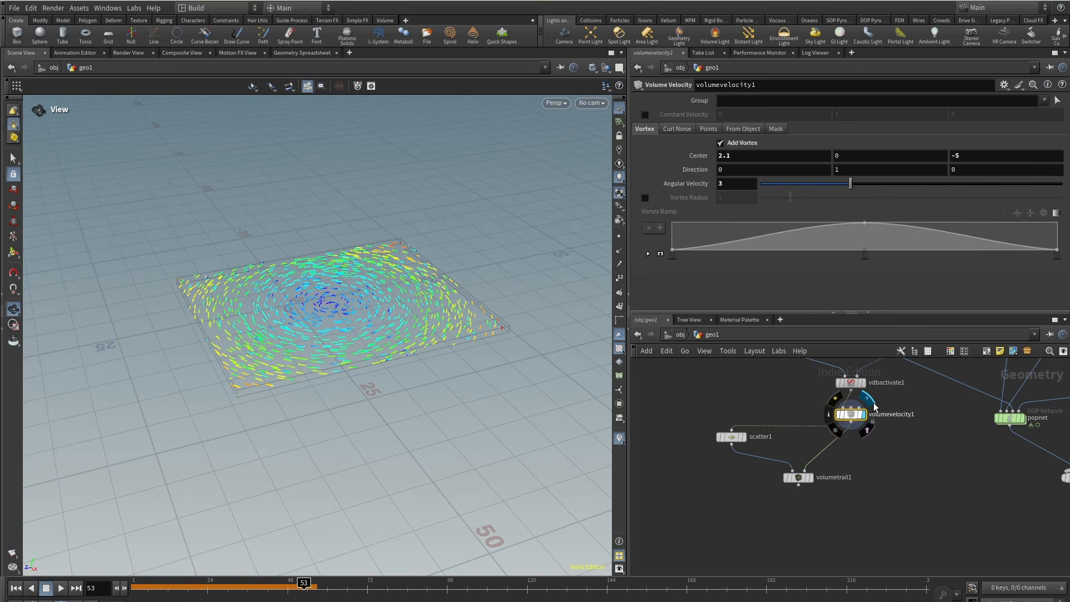
{"action": "left_click", "coordinate": [875, 407]}
Add a Null node beneath the chain, wire volumevelocity1 into it, and name it VOLUME.
{"action": "key", "text": "Tab"}
{"action": "type", "text": "nul"}
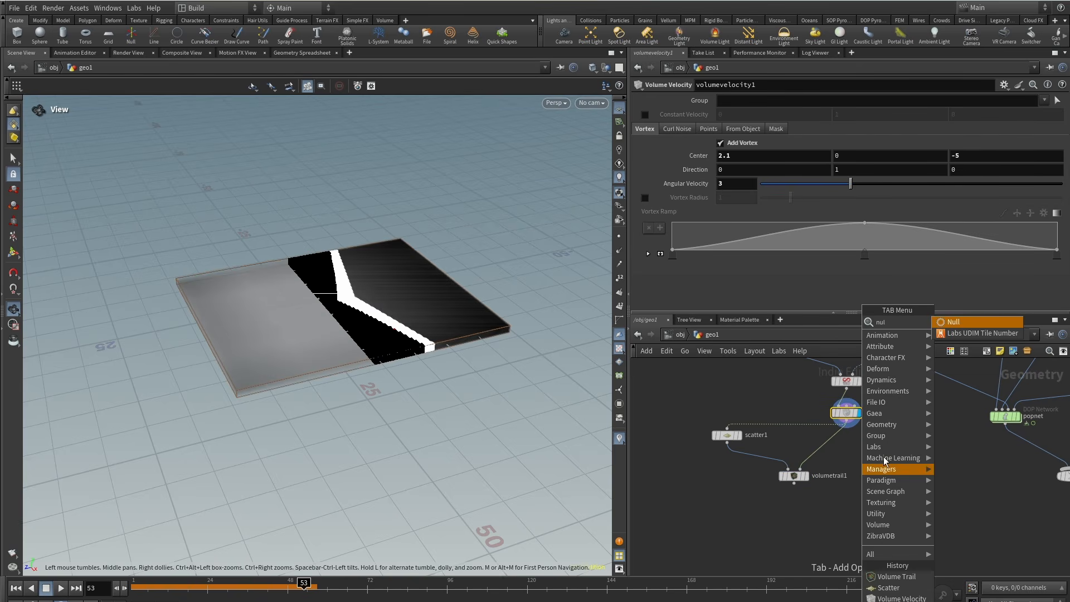
{"action": "key", "text": "Return"}
{"action": "left_click", "coordinate": [846, 516]}
{"action": "left_click_drag", "start_coordinate": [847, 506], "coordinate": [850, 427]}
{"action": "double_click", "coordinate": [865, 517]}
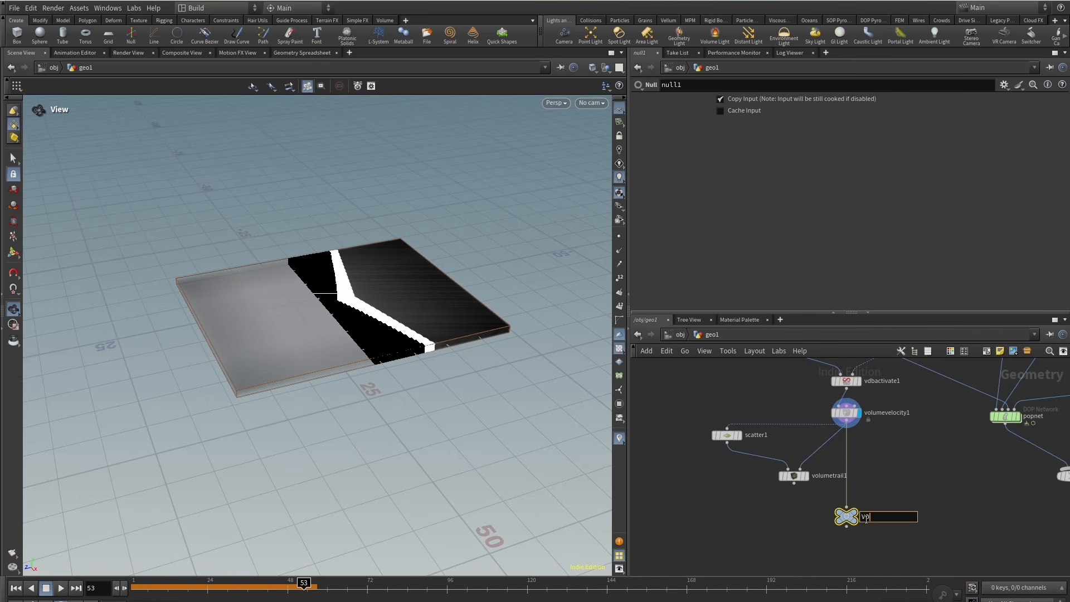
{"action": "type", "text": "VOLUME"}
{"action": "key", "text": "Return"}
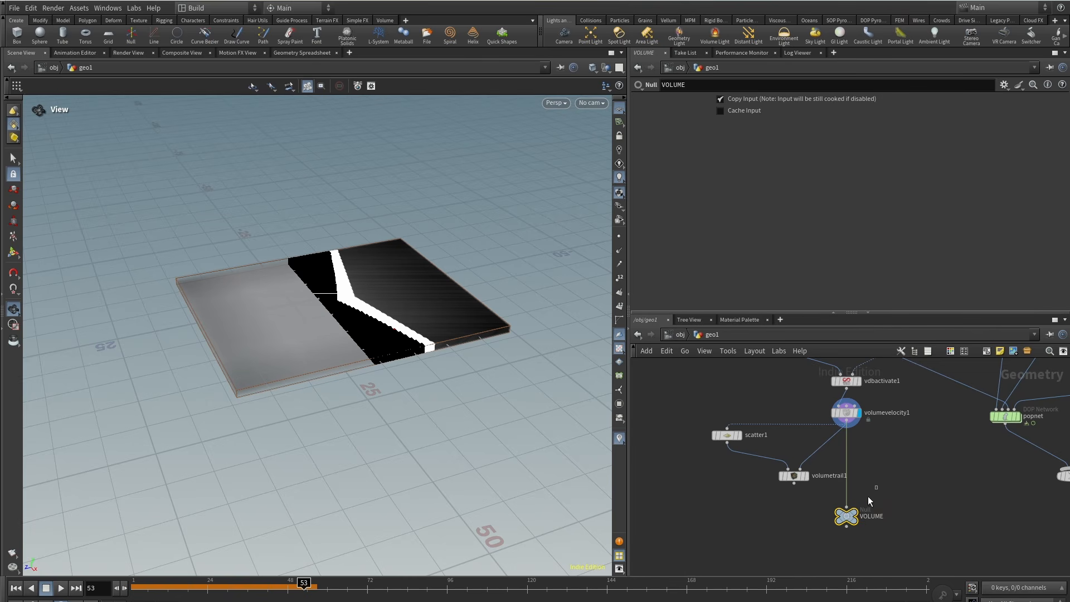
Inside popnet, insert a POP VOP between source_first_input and popvop1.
{"action": "middle_click_drag", "start_coordinate": [911, 523], "coordinate": [831, 468]}
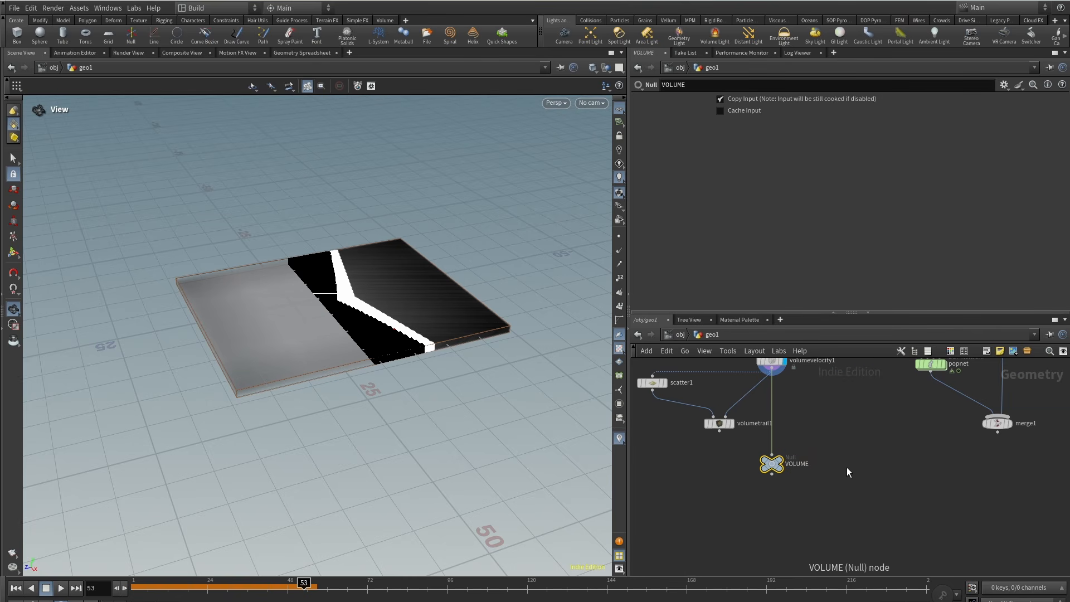
{"action": "key", "text": "h"}
{"action": "double_click", "coordinate": [794, 485]}
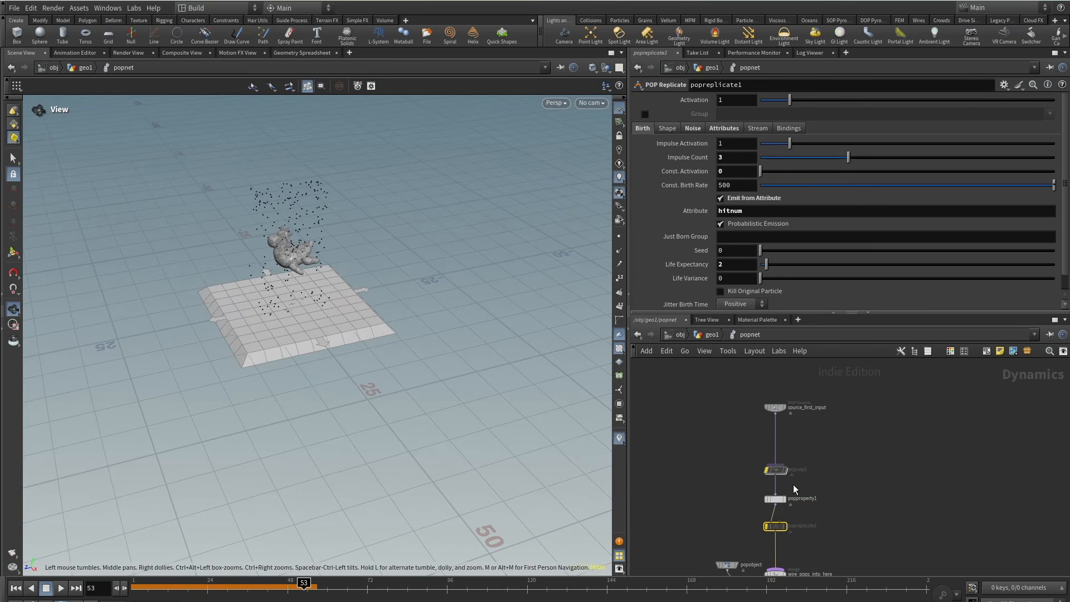
{"action": "key", "text": "Tab"}
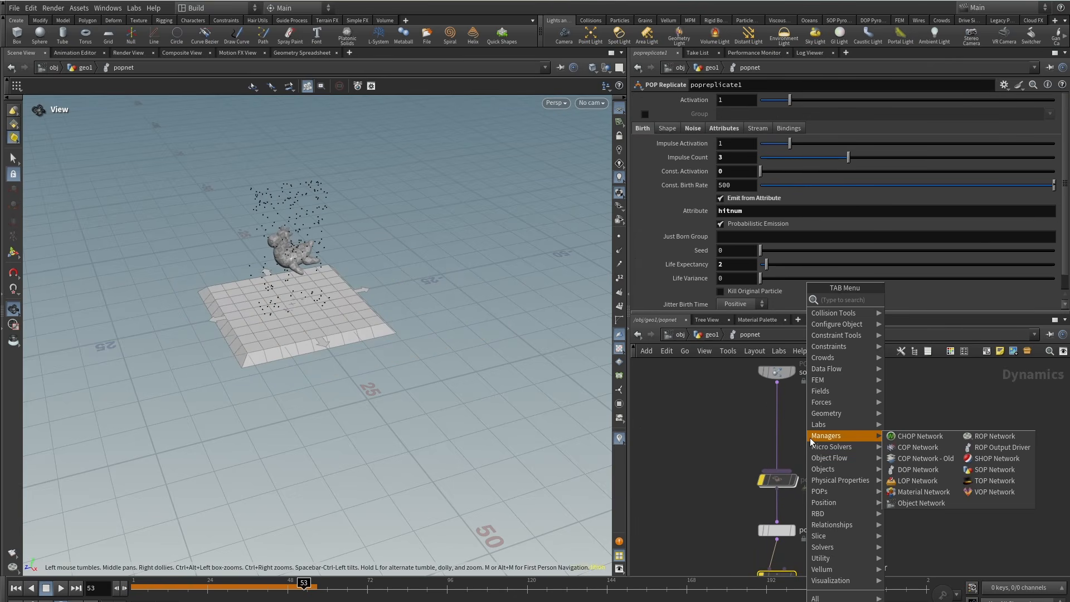
{"action": "type", "text": "popvop"}
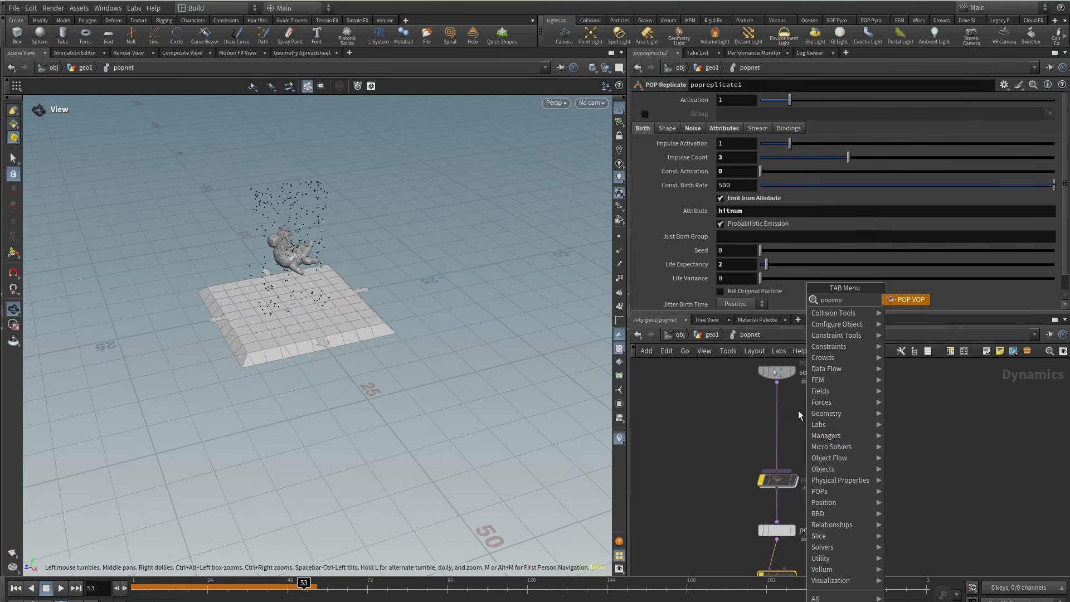
{"action": "key", "text": "Return"}
{"action": "left_click", "coordinate": [801, 437]}
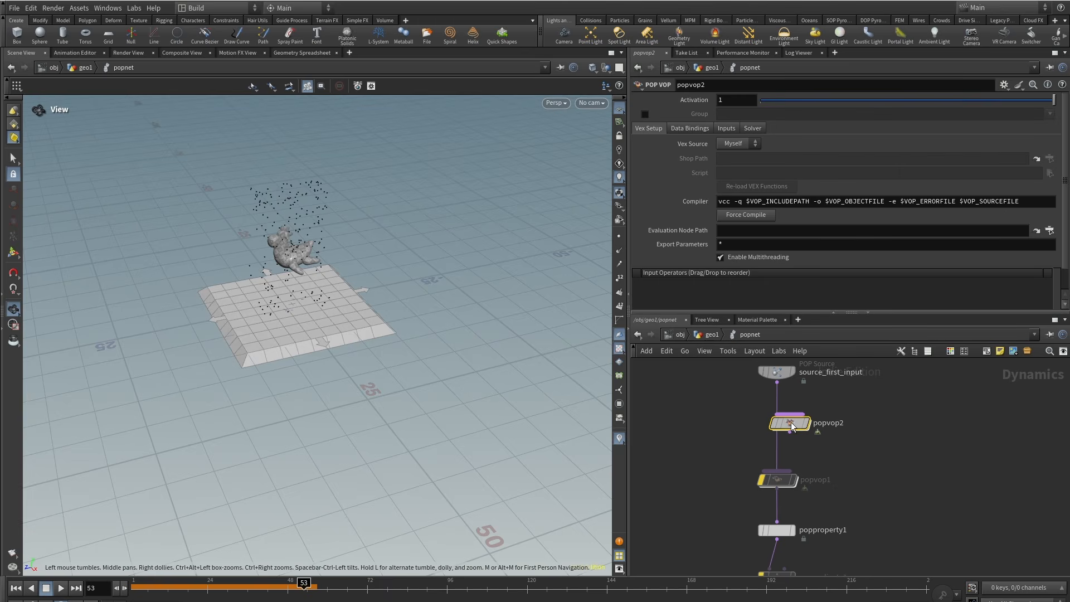
{"action": "left_click_drag", "start_coordinate": [792, 426], "coordinate": [778, 424]}
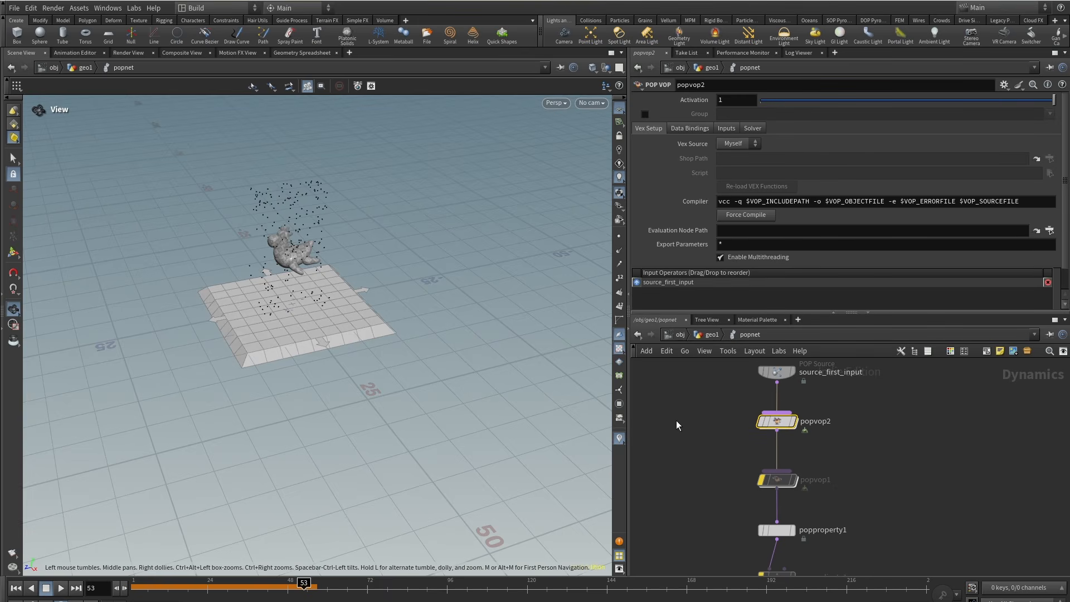
Set Input 2 of popvop2 to SOP with the path /obj/geo1/VOLUME, and check that the path leads to the null.
{"action": "left_click", "coordinate": [711, 335]}
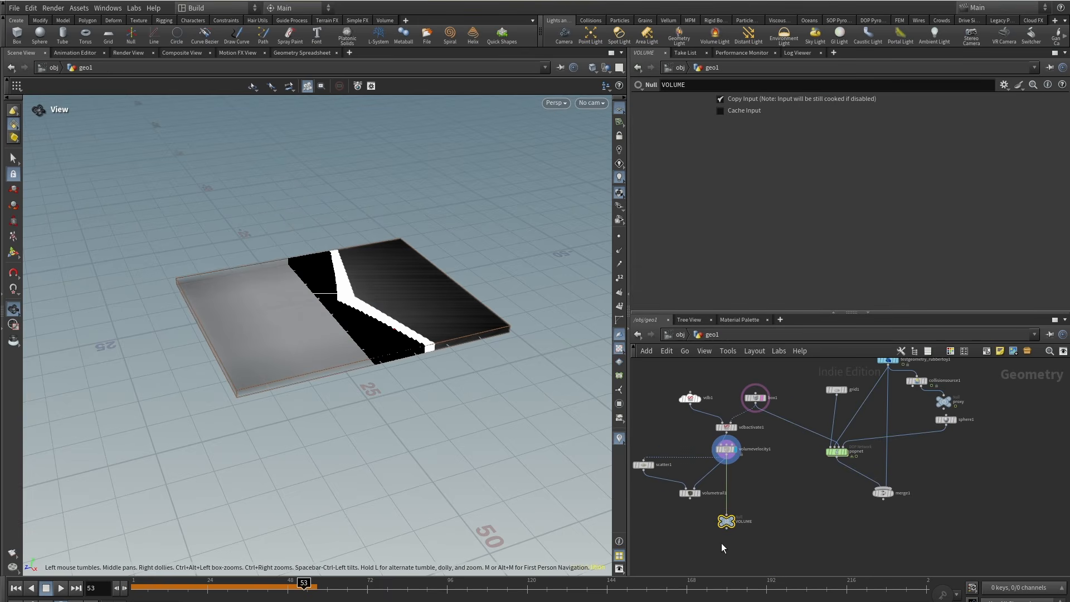
{"action": "double_click", "coordinate": [837, 451]}
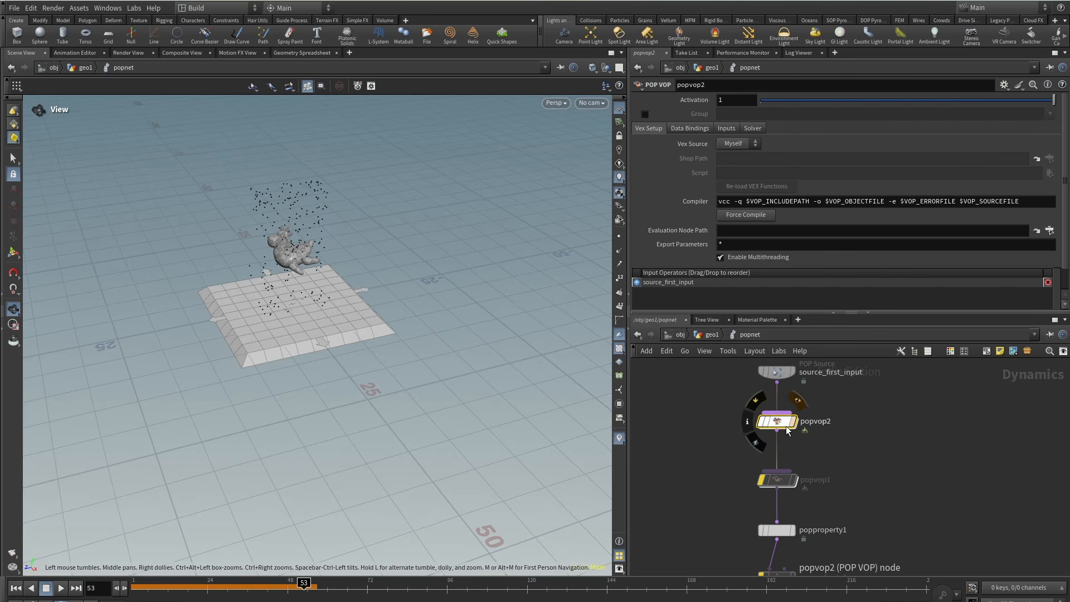
{"action": "left_click", "coordinate": [727, 129]}
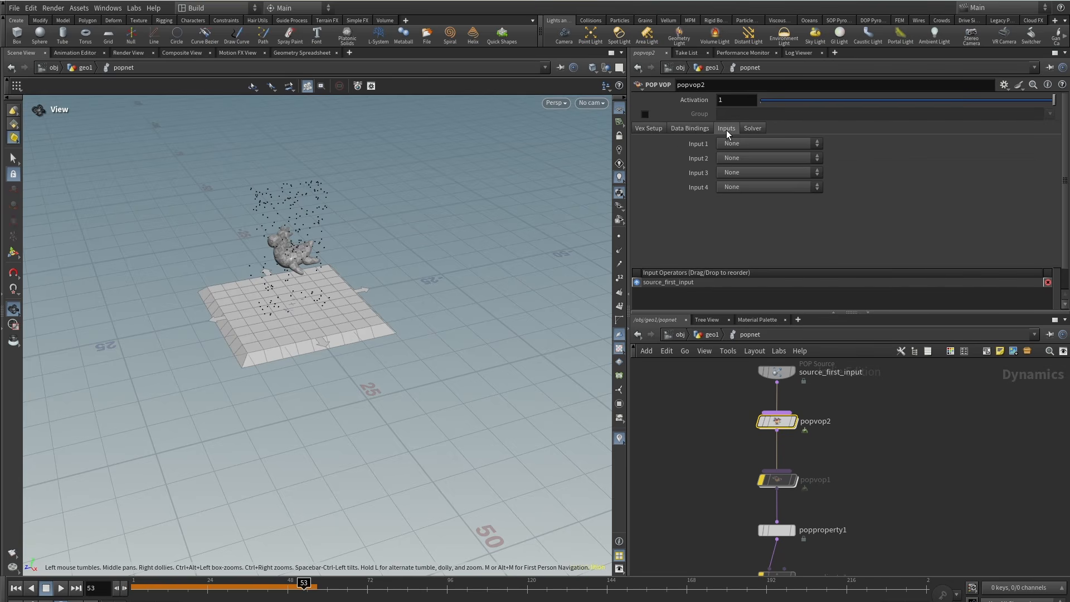
{"action": "left_click", "coordinate": [761, 159]}
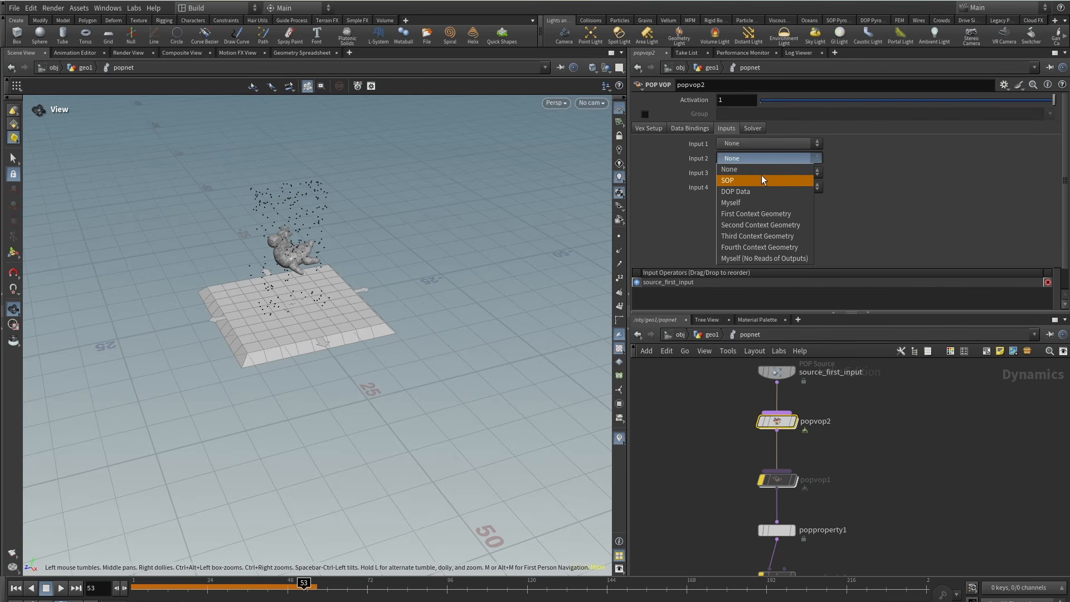
{"action": "left_click", "coordinate": [761, 179]}
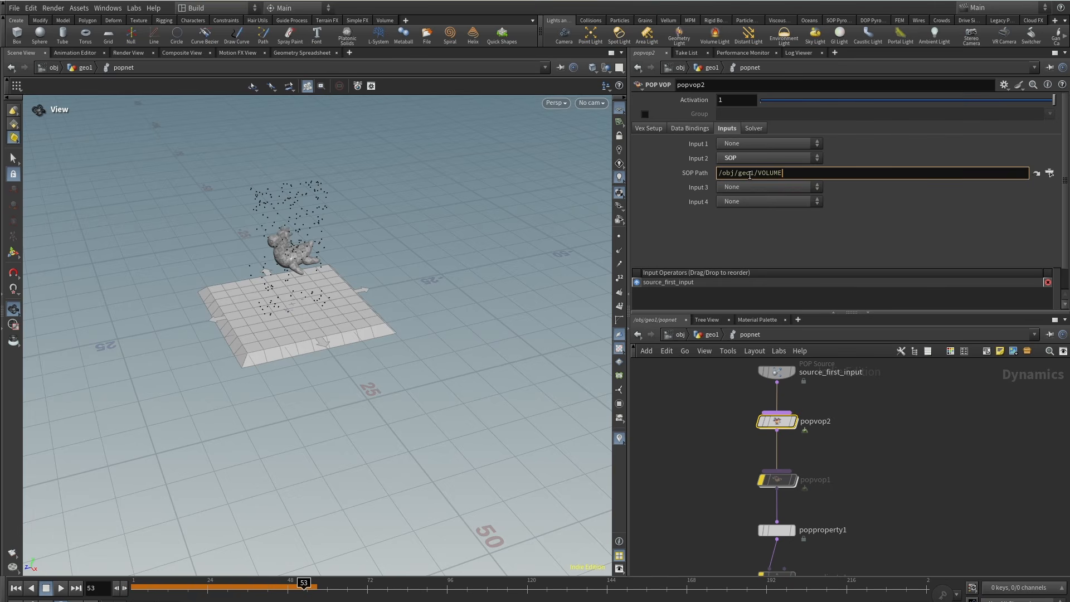
{"action": "key", "text": "Return"}
{"action": "left_click", "coordinate": [1036, 175]}
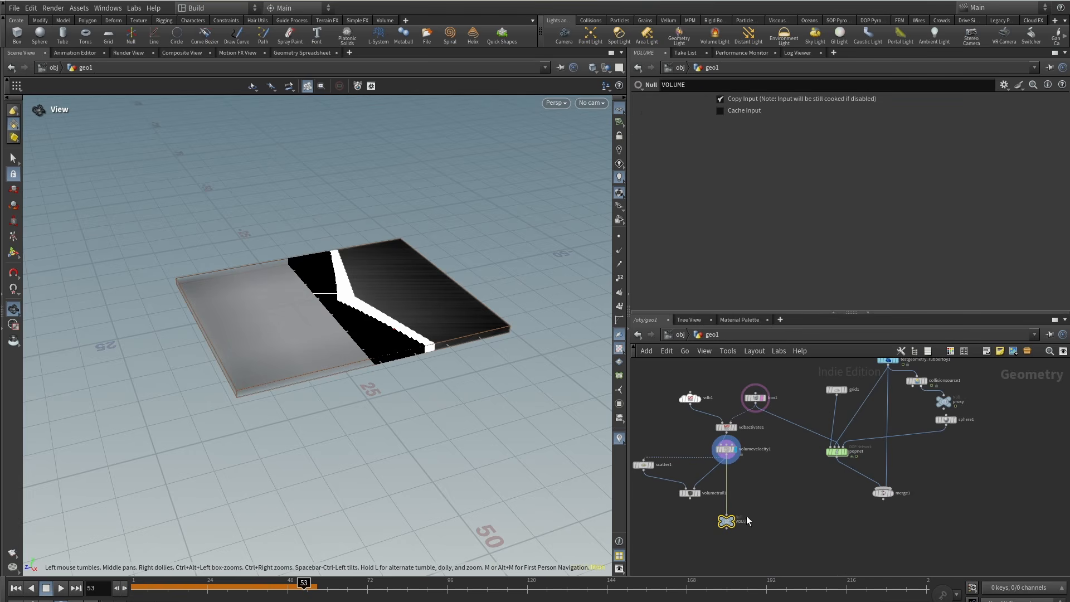
{"action": "left_click", "coordinate": [638, 335]}
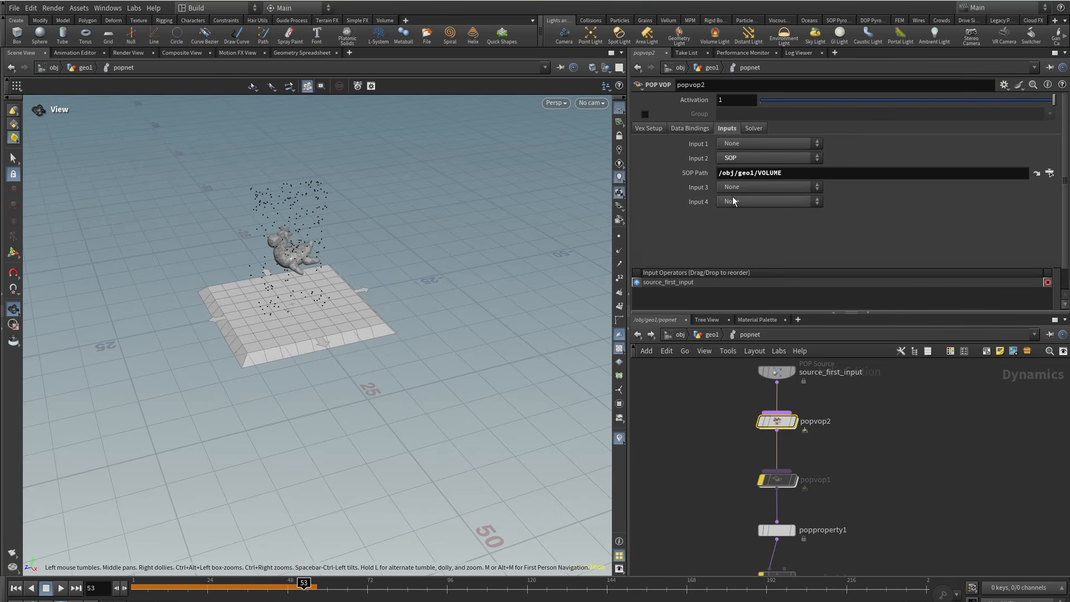
Inside popvop2, add a Volume Sample node between the global parameters and the geometry output.
{"action": "scroll", "coordinate": [798, 411], "scroll_direction": "up", "scroll_amount": 2}
{"action": "double_click", "coordinate": [798, 412]}
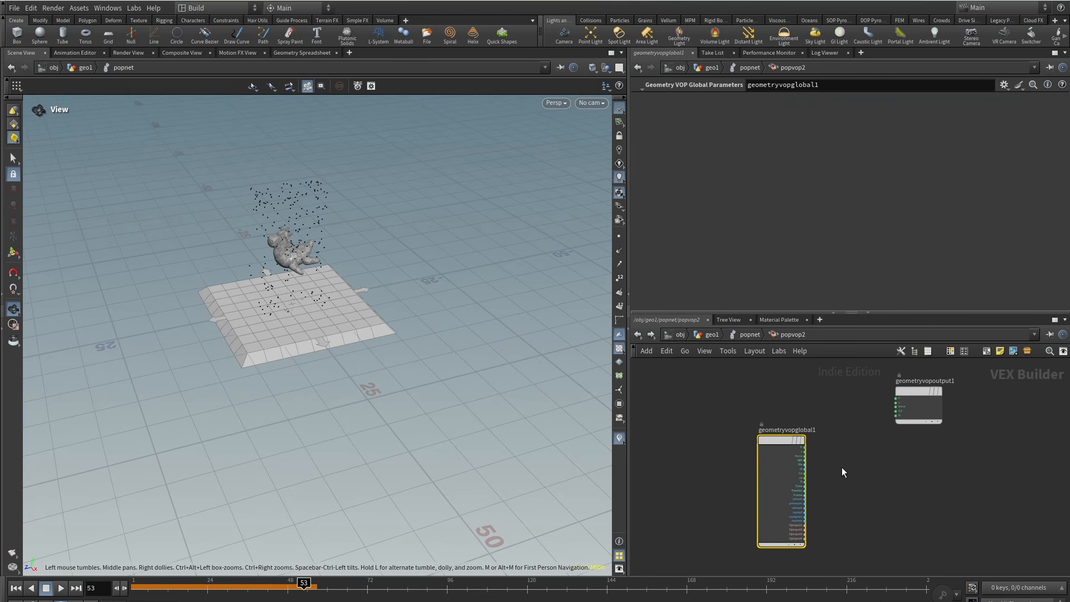
{"action": "left_click_drag", "start_coordinate": [886, 464], "coordinate": [771, 428]}
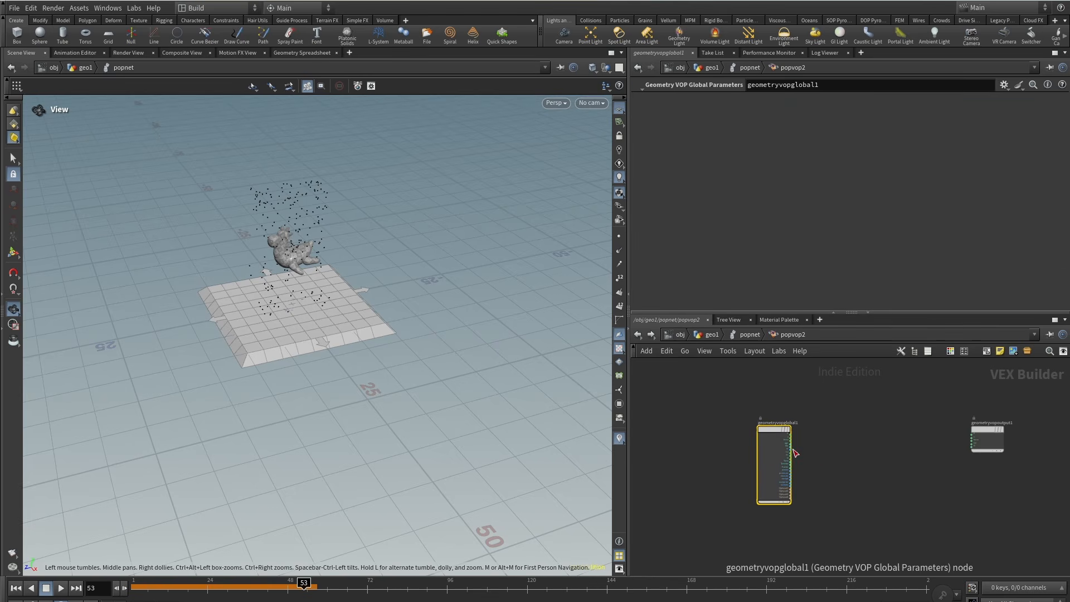
{"action": "key", "text": "h"}
{"action": "key", "text": "Tab"}
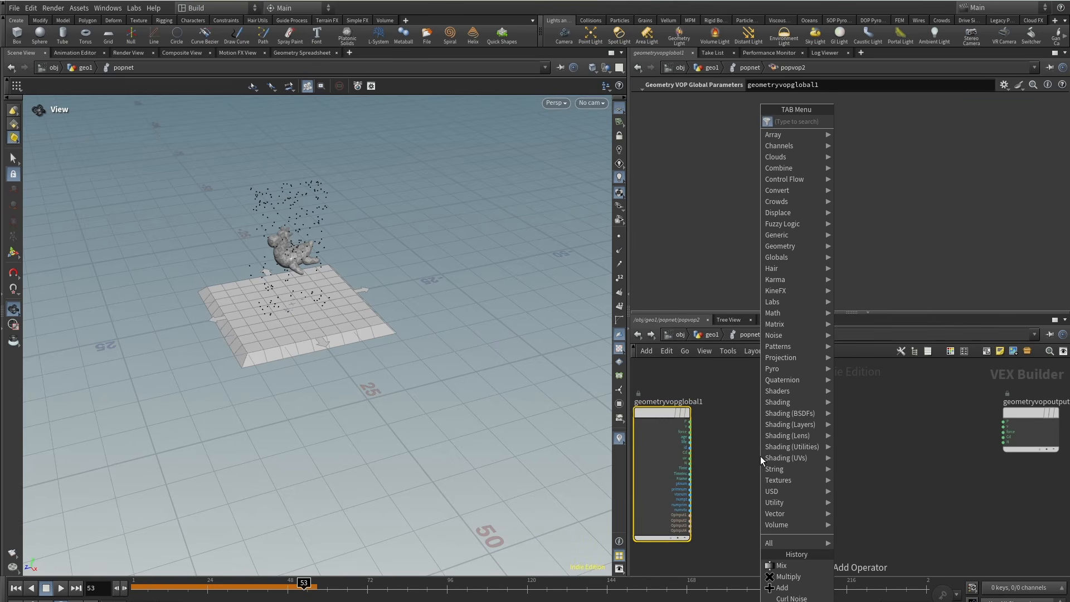
{"action": "type", "text": "volsa"}
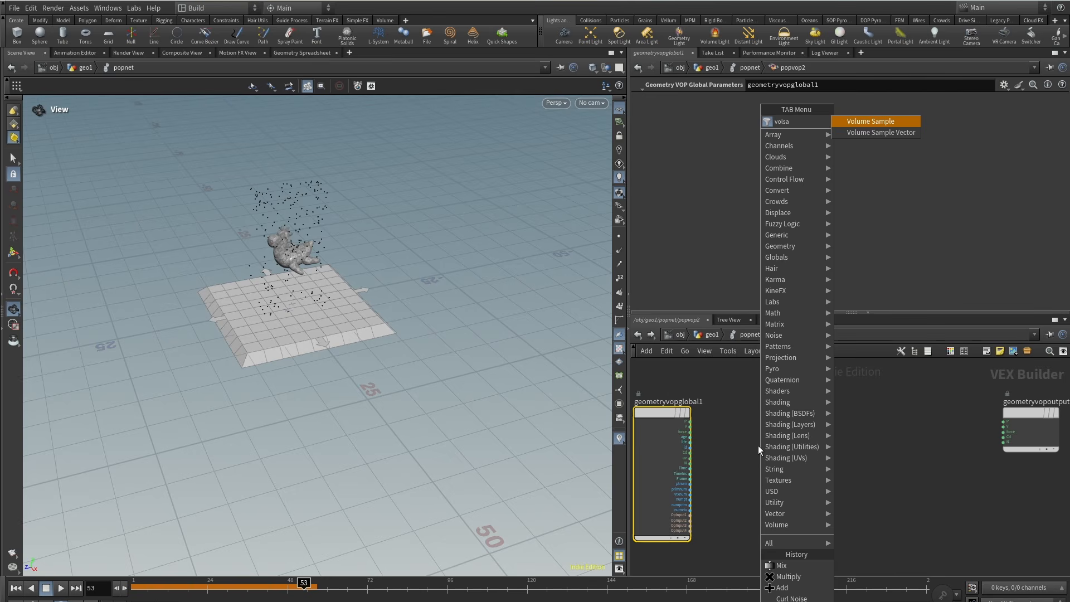
{"action": "left_click", "coordinate": [899, 121]}
{"action": "scroll", "coordinate": [748, 418], "scroll_direction": "up", "scroll_amount": 3}
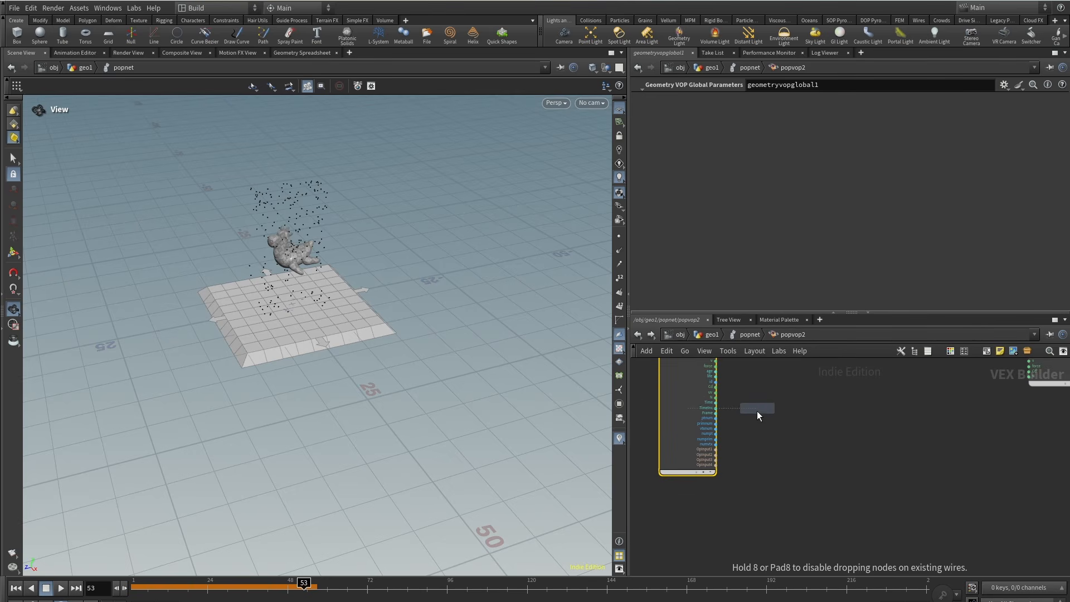
{"action": "left_click", "coordinate": [781, 437]}
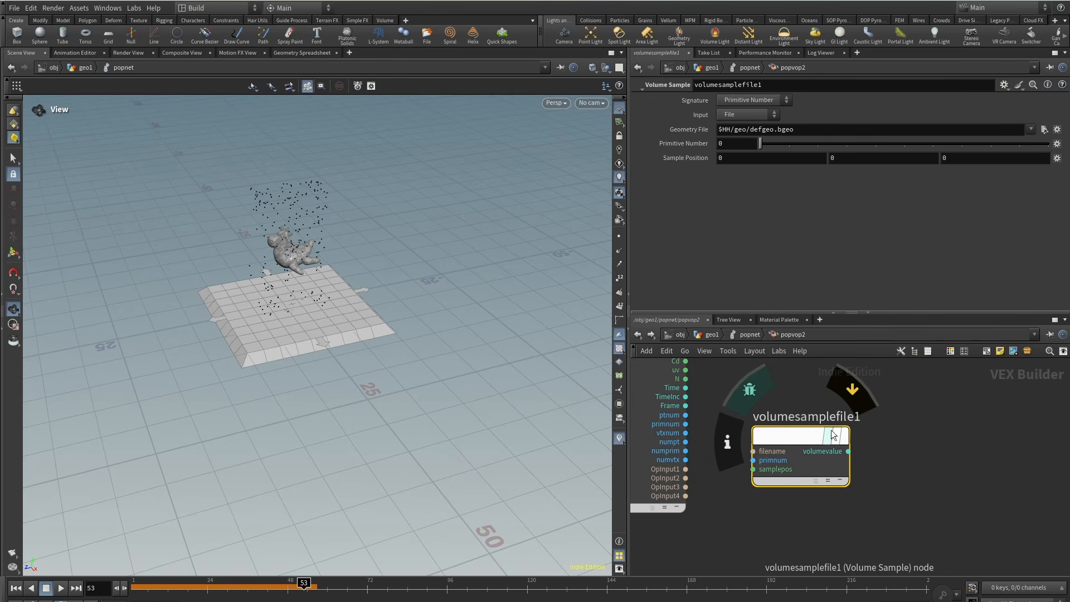
Add a Volume Sample Vector node below volumesamplefile1.
{"action": "key", "text": "Tab"}
{"action": "mouse_move", "coordinate": [760, 513]}
{"action": "type", "text": "vol"}
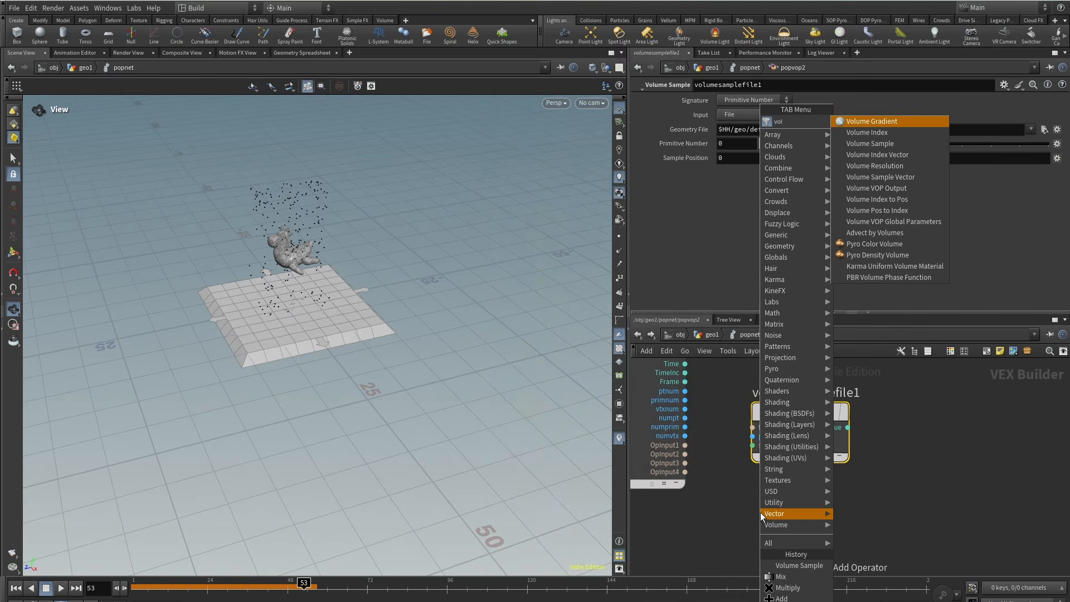
{"action": "type", "text": "umes"}
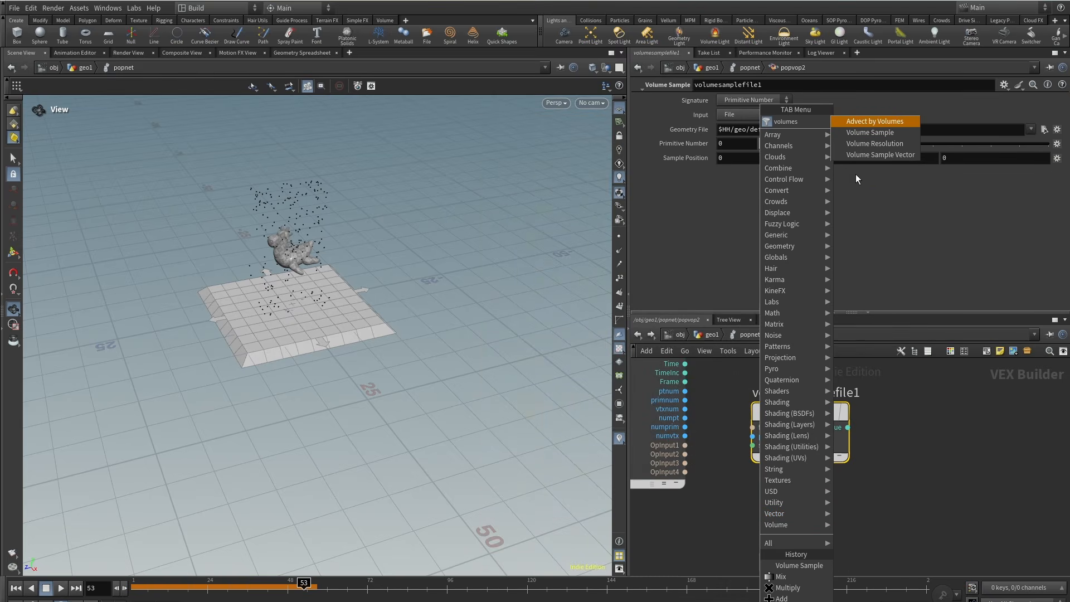
{"action": "left_click", "coordinate": [864, 156]}
{"action": "left_click", "coordinate": [802, 519]}
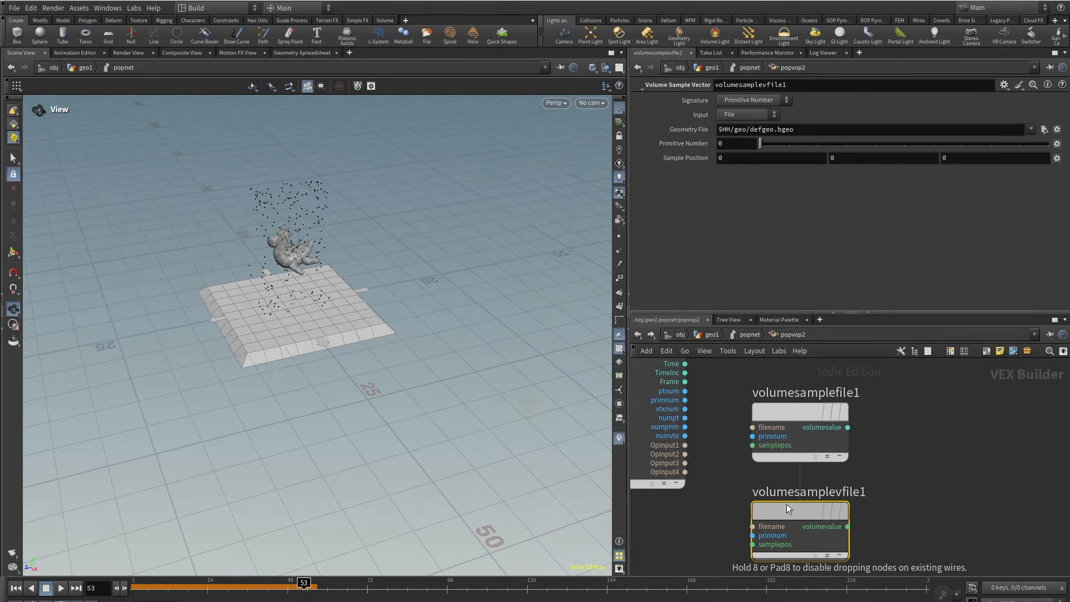
Wire OpInput2 from the global parameters into the filename input of both volume sample nodes.
{"action": "scroll", "coordinate": [721, 535], "scroll_direction": "down", "scroll_amount": 2}
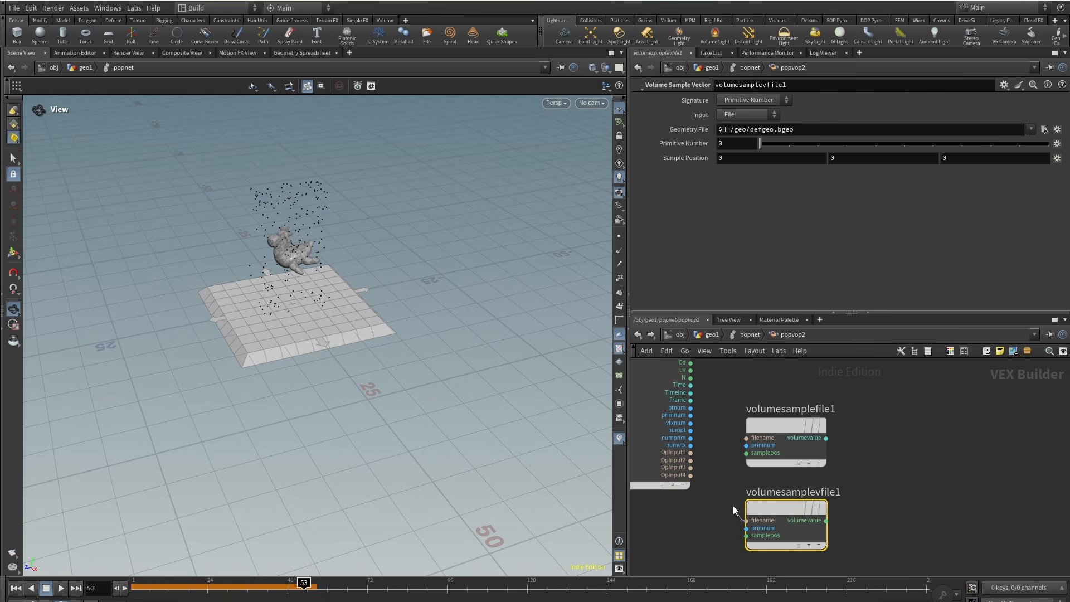
{"action": "left_click", "coordinate": [746, 520]}
{"action": "left_click", "coordinate": [690, 460]}
{"action": "left_click", "coordinate": [690, 460]}
{"action": "left_click", "coordinate": [747, 437]}
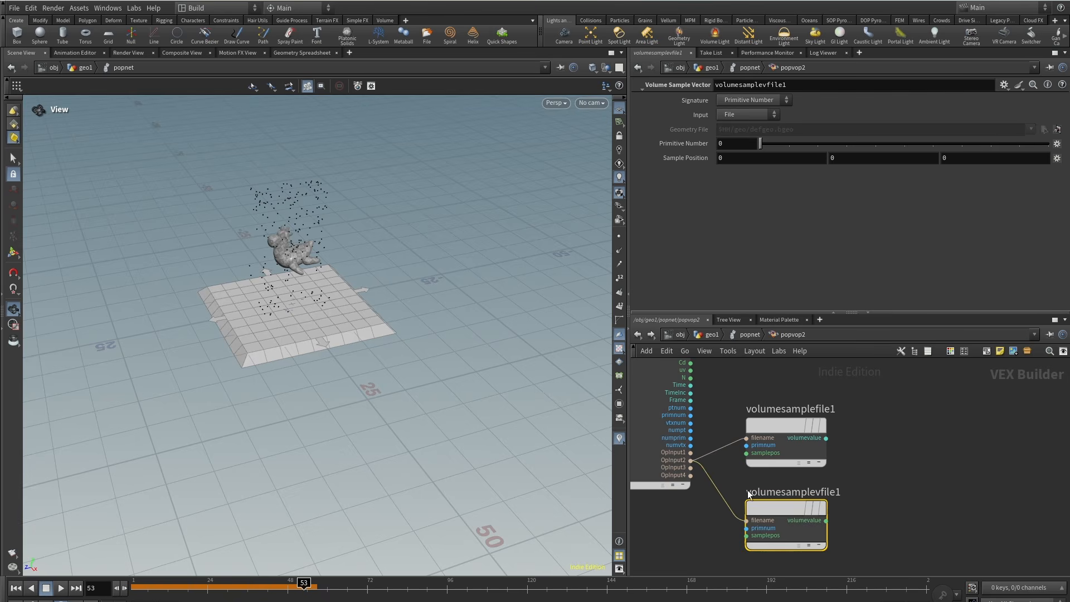
Wire P from the global parameters into the samplepos input of both volume sample nodes.
{"action": "left_click", "coordinate": [747, 536]}
{"action": "left_click", "coordinate": [691, 433]}
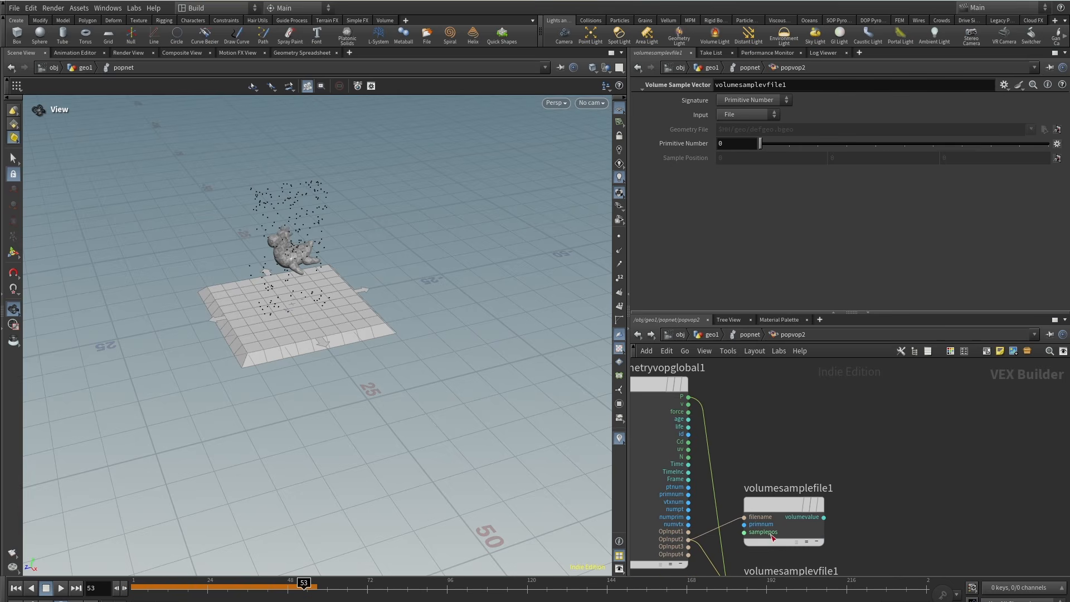
{"action": "left_click", "coordinate": [772, 535]}
{"action": "left_click", "coordinate": [692, 396]}
Set the signature of volumesamplefile1 to Primitive Name and its primitive name to density.
{"action": "middle_click_drag", "start_coordinate": [879, 515], "coordinate": [805, 450]}
{"action": "scroll", "coordinate": [806, 451], "scroll_direction": "down", "scroll_amount": 1}
{"action": "left_click_drag", "start_coordinate": [810, 445], "coordinate": [718, 471]}
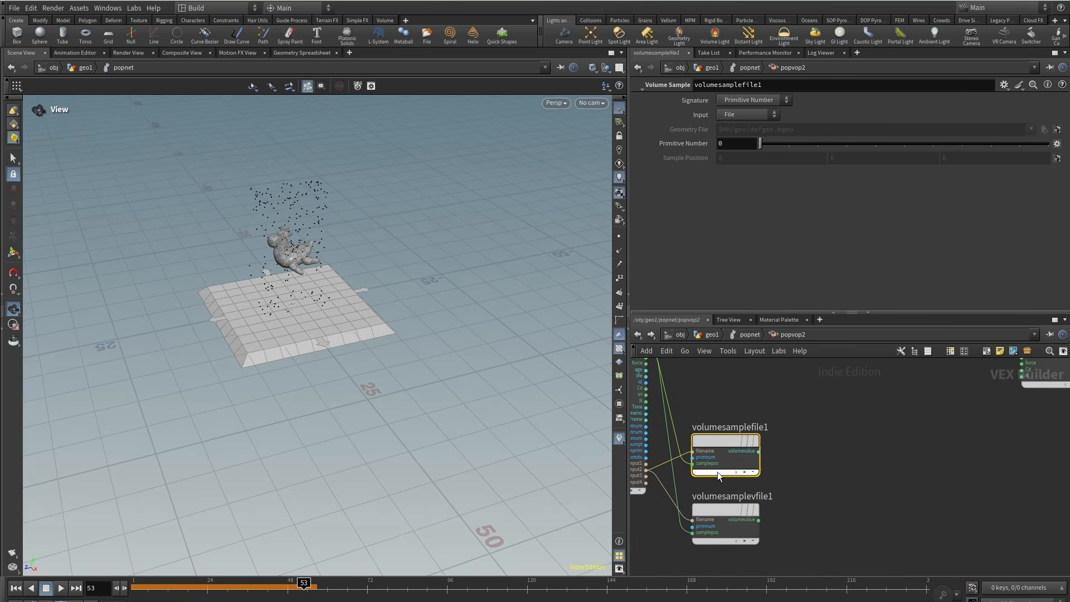
{"action": "left_click", "coordinate": [770, 103]}
{"action": "left_click", "coordinate": [747, 113]}
{"action": "left_click", "coordinate": [745, 143]}
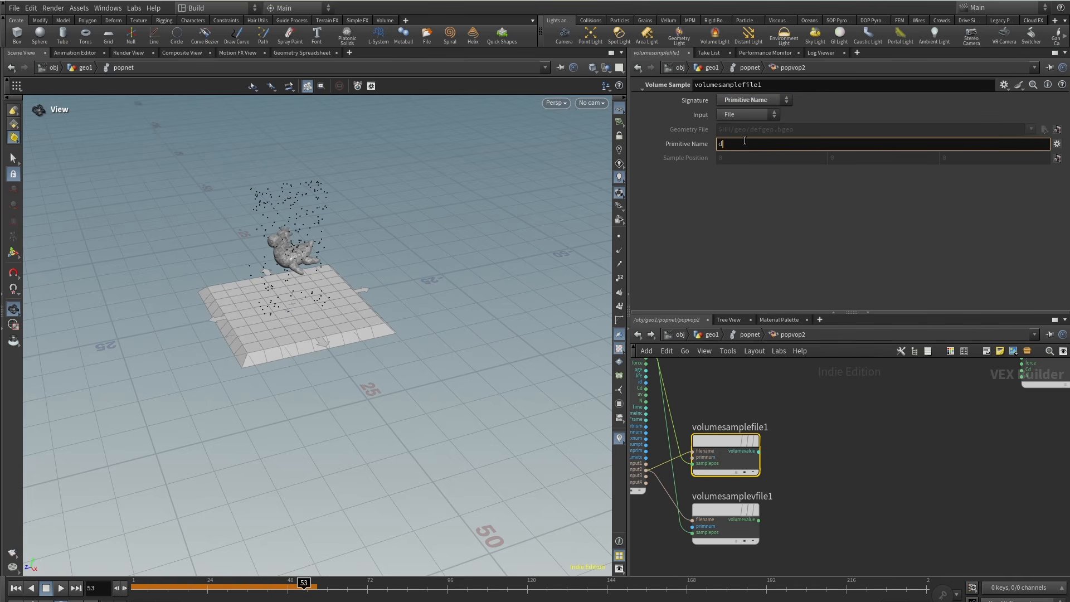
{"action": "left_click", "coordinate": [934, 455]}
Set the signature of volumesamplevfile1 to Primitive Name and its primitive name to v.
{"action": "left_click", "coordinate": [712, 510]}
{"action": "left_click", "coordinate": [768, 102]}
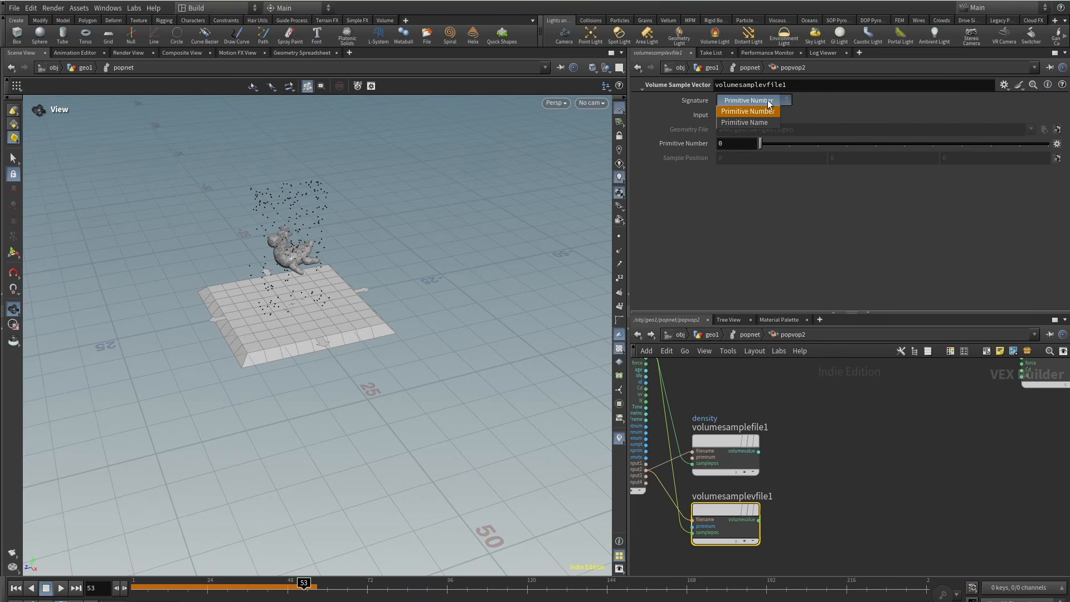
{"action": "left_click", "coordinate": [745, 122]}
{"action": "left_click", "coordinate": [739, 144]}
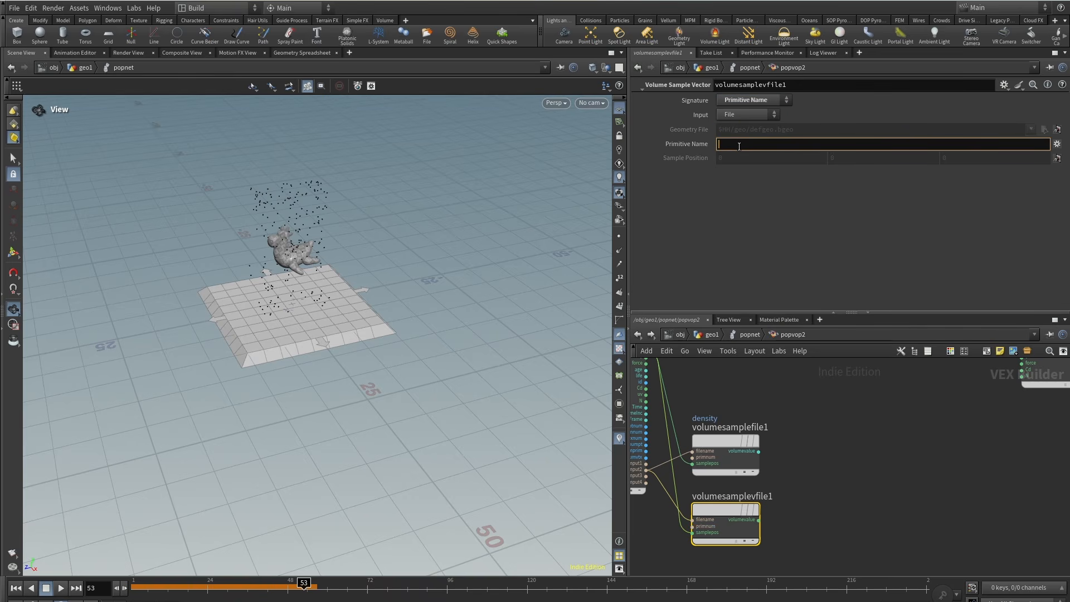
{"action": "left_click", "coordinate": [891, 484]}
{"action": "middle_click_drag", "start_coordinate": [795, 478], "coordinate": [788, 473]}
{"action": "scroll", "coordinate": [779, 467], "scroll_direction": "down", "scroll_amount": 3}
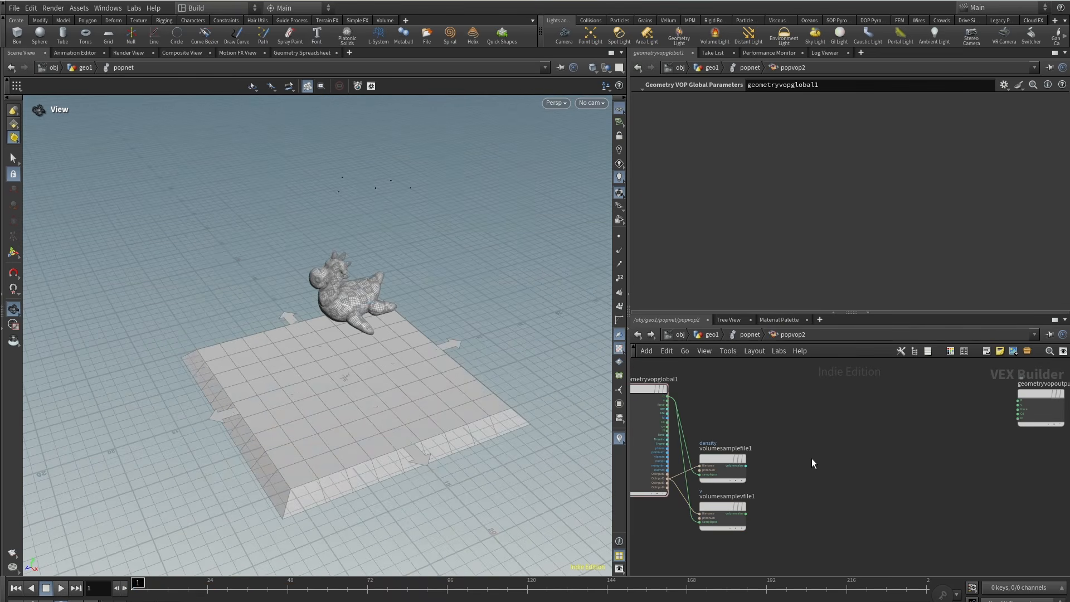
Add a Compare node and wire the volumevalue output of volumesamplefile1 into its input1.
{"action": "key", "text": "Tab"}
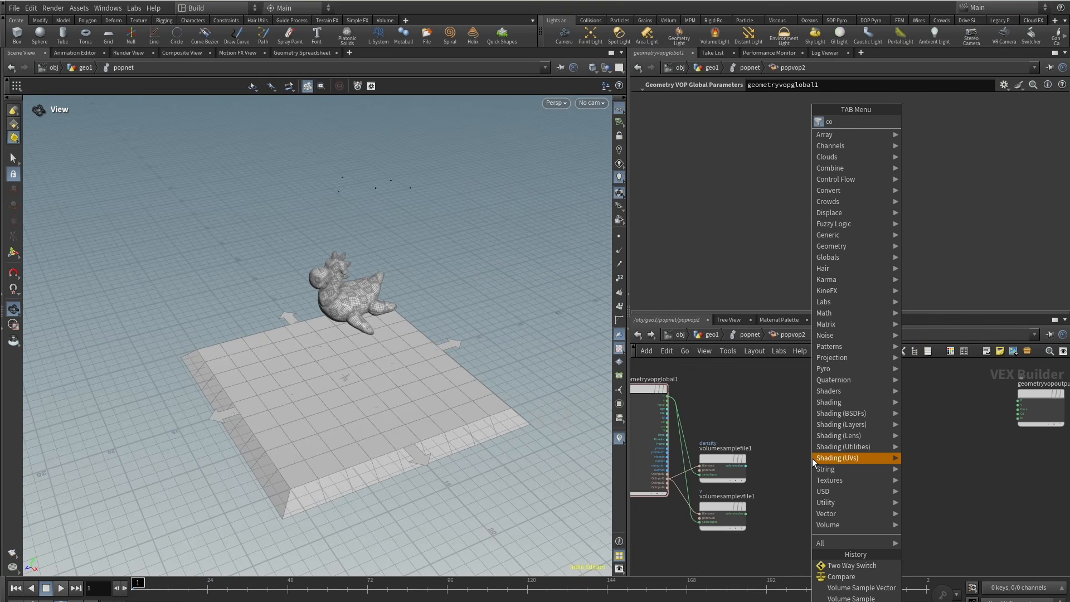
{"action": "type", "text": "comp"}
{"action": "left_click", "coordinate": [939, 122]}
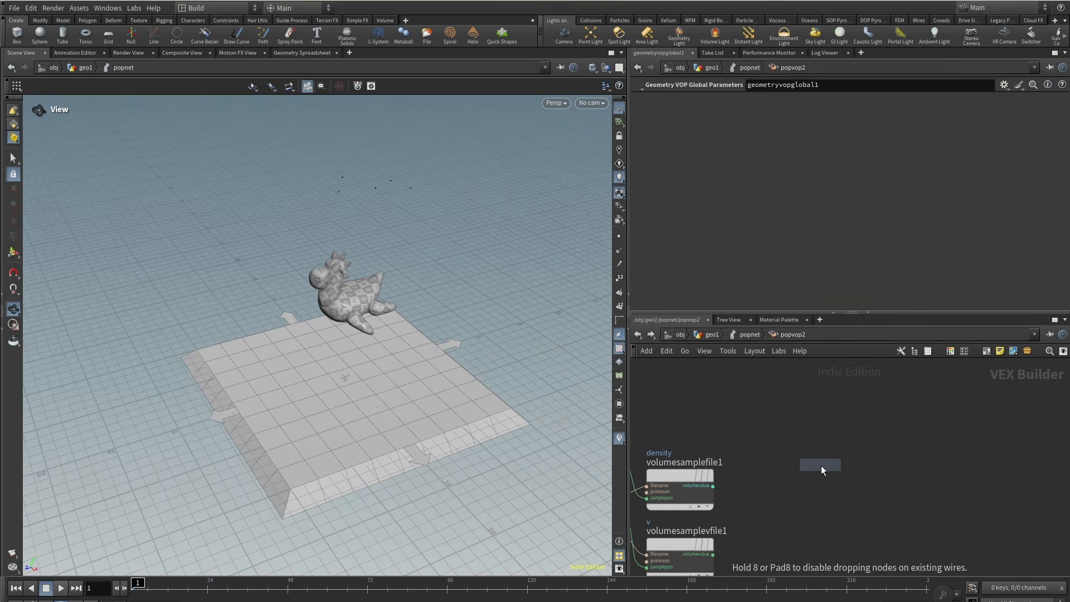
{"action": "left_click", "coordinate": [819, 463]}
{"action": "scroll", "coordinate": [809, 401], "scroll_direction": "up", "scroll_amount": 2}
{"action": "middle_click_drag", "start_coordinate": [830, 453], "coordinate": [833, 491]}
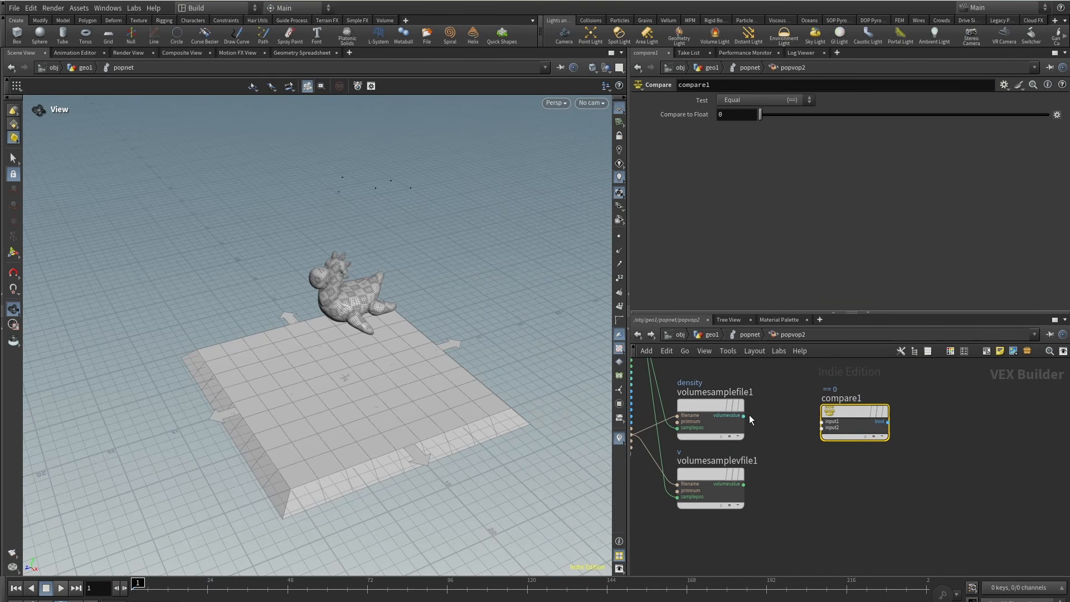
{"action": "left_click_drag", "start_coordinate": [744, 416], "coordinate": [824, 422]}
{"action": "scroll", "coordinate": [814, 461], "scroll_direction": "down", "scroll_amount": 2}
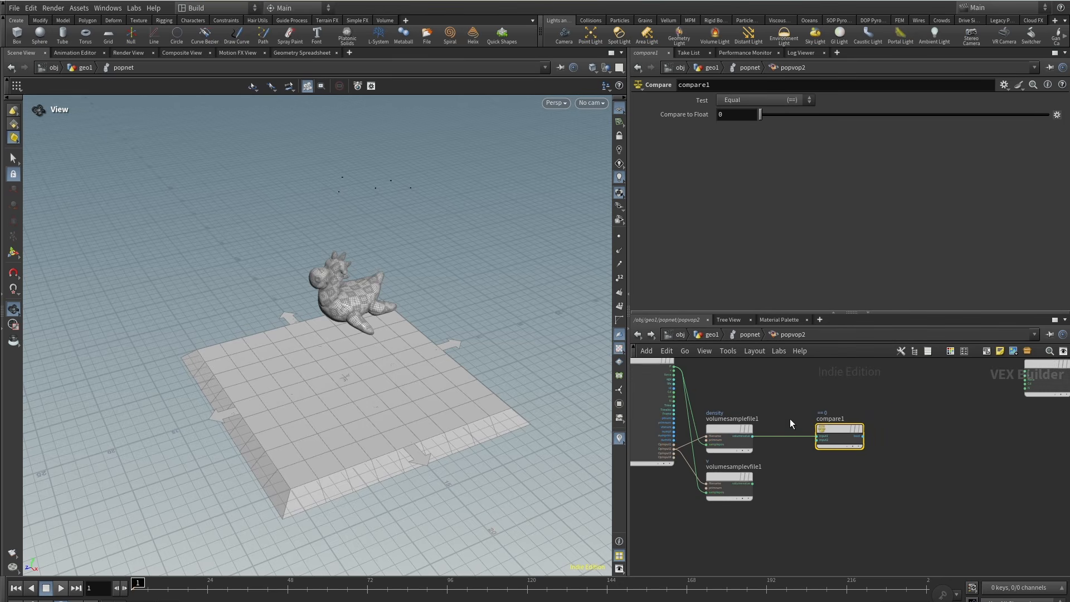
Set compare1's test to Less Than with a compare-to float of 0.1, and shift the node nearer the sample nodes.
{"action": "left_click", "coordinate": [778, 99]}
{"action": "left_click", "coordinate": [762, 129]}
{"action": "left_click", "coordinate": [735, 114]}
{"action": "type", "text": ".1"}
{"action": "key", "text": "Return"}
{"action": "middle_click_drag", "start_coordinate": [909, 452], "coordinate": [882, 493]}
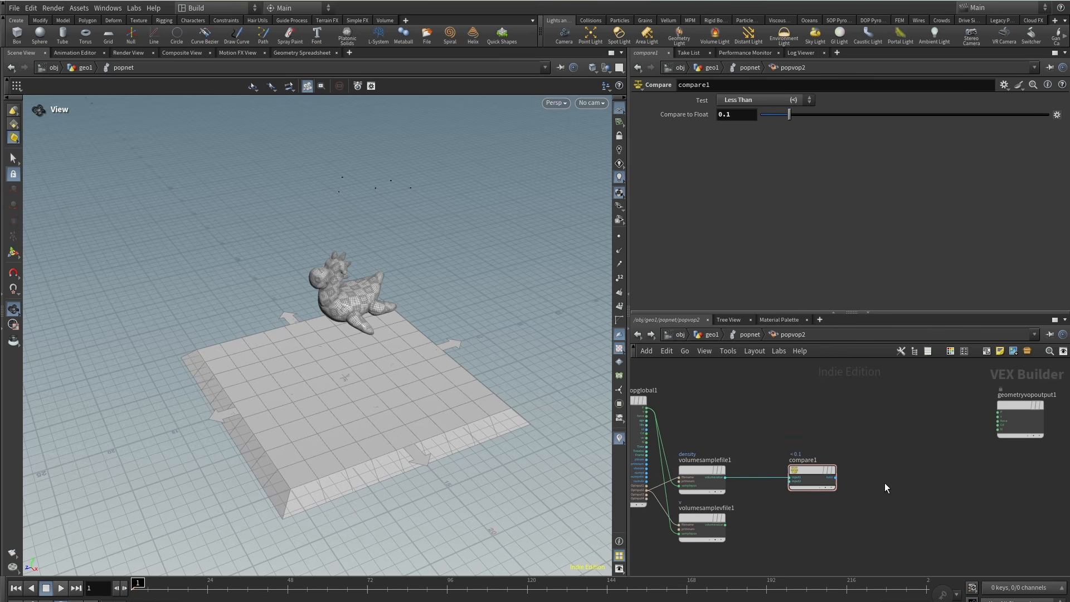
{"action": "left_click_drag", "start_coordinate": [830, 480], "coordinate": [812, 480]}
Add a Two Way Switch beside compare1 and wire the bool output into its condition input.
{"action": "middle_click_drag", "start_coordinate": [857, 485], "coordinate": [887, 457]}
{"action": "key", "text": "Tab"}
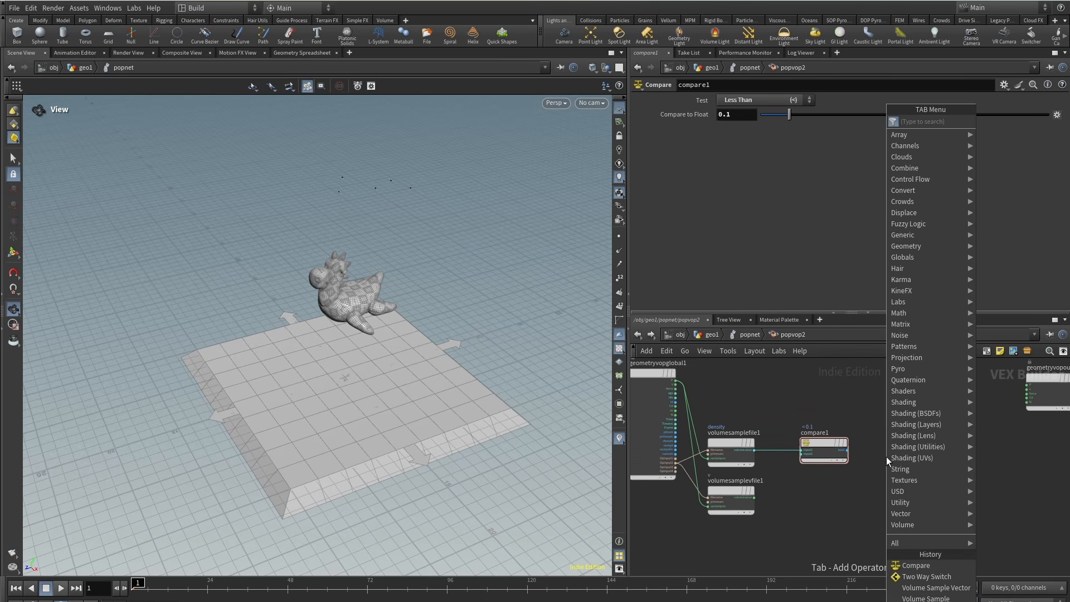
{"action": "type", "text": "tw"}
{"action": "left_click", "coordinate": [1025, 134]}
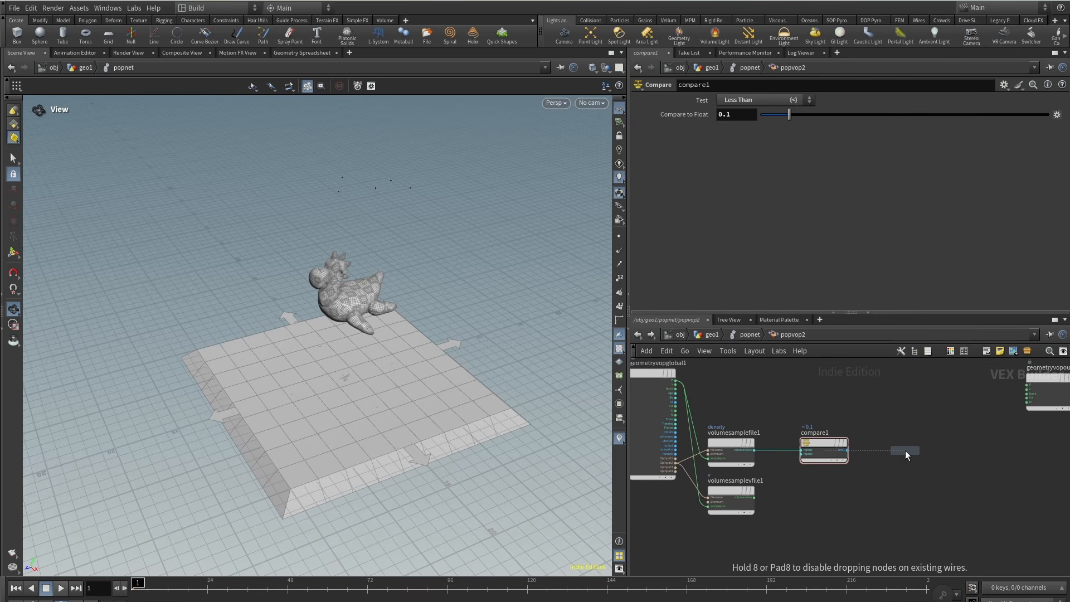
{"action": "left_click", "coordinate": [924, 450]}
{"action": "scroll", "coordinate": [855, 446], "scroll_direction": "up", "scroll_amount": 2}
{"action": "left_click", "coordinate": [844, 448]}
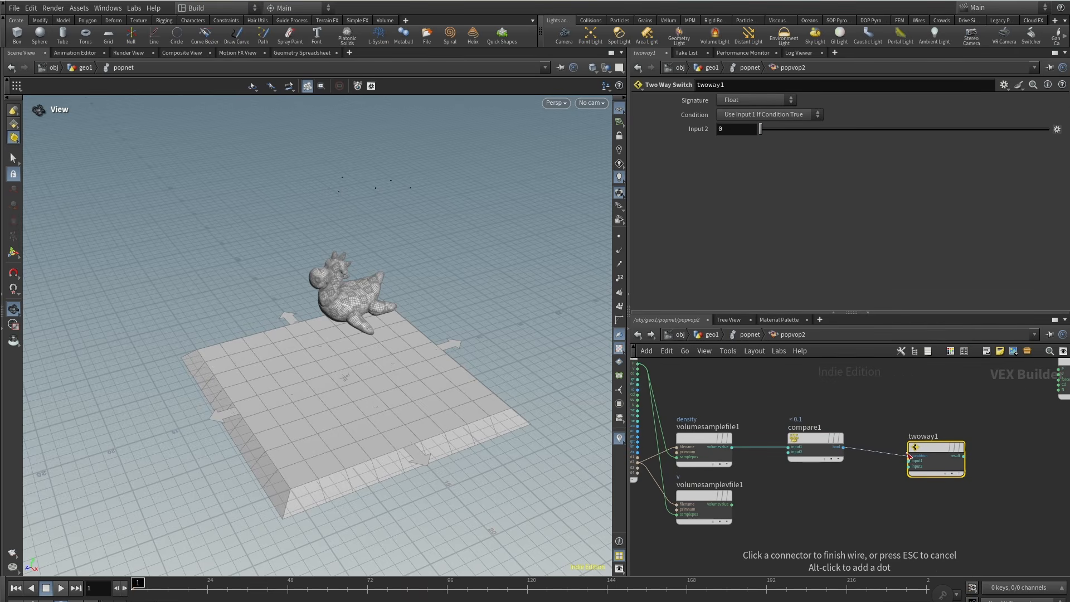
{"action": "left_click", "coordinate": [909, 456]}
{"action": "left_click_drag", "start_coordinate": [932, 446], "coordinate": [935, 436]}
Wire the global v into twoway1's input1 and the volumevalue of volumesamplevfile1 into its input2.
{"action": "left_click", "coordinate": [911, 452]}
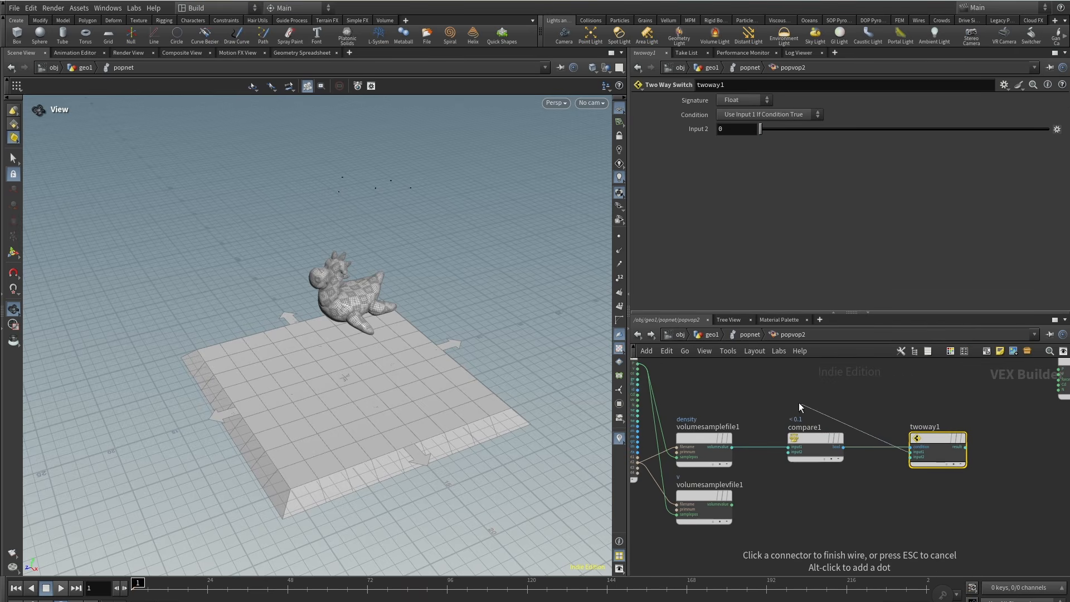
{"action": "mouse_move", "coordinate": [732, 402]}
{"action": "middle_mouse_down"}
{"action": "mouse_move", "coordinate": [863, 395]}
{"action": "mouse_move", "coordinate": [814, 433]}
{"action": "middle_mouse_up"}
{"action": "scroll", "coordinate": [811, 380], "scroll_direction": "up", "scroll_amount": 2}
{"action": "left_click", "coordinate": [756, 411]}
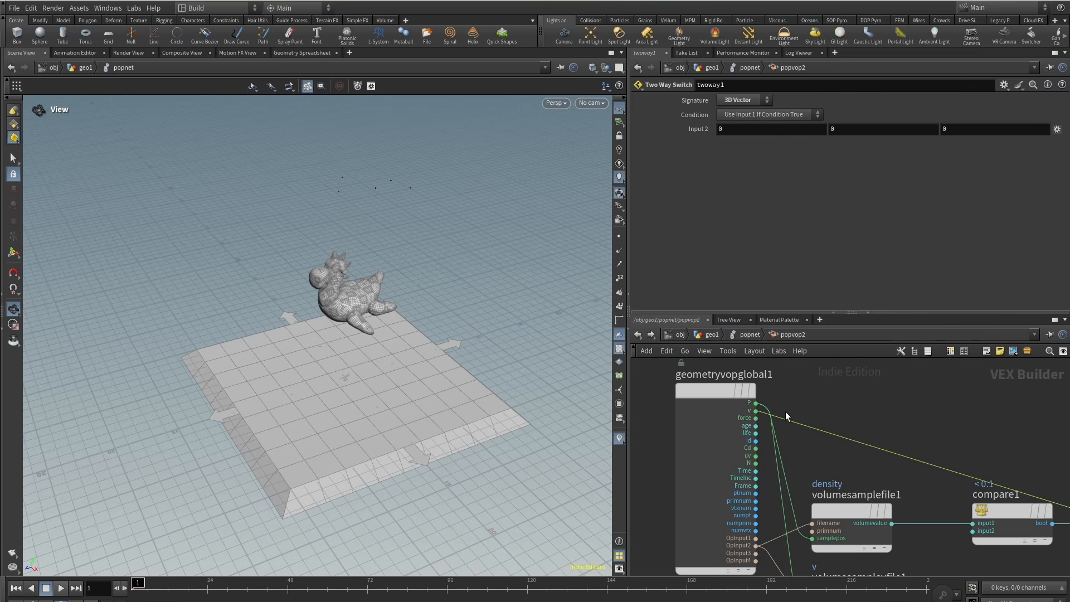
{"action": "middle_click_drag", "start_coordinate": [925, 449], "coordinate": [690, 403]}
{"action": "middle_click_drag", "start_coordinate": [808, 526], "coordinate": [851, 490]}
{"action": "left_click", "coordinate": [958, 457]}
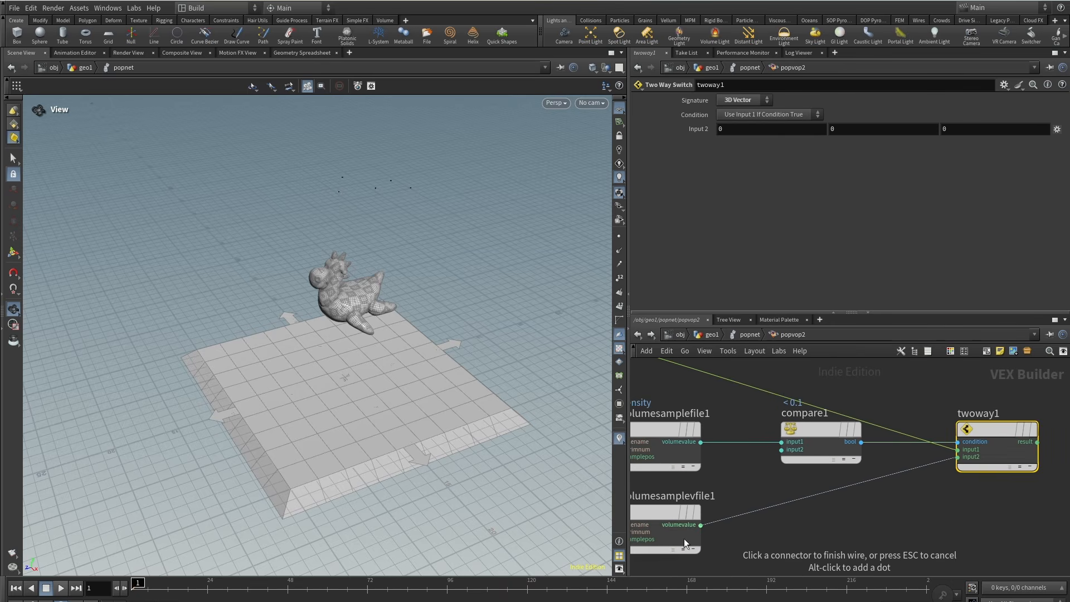
{"action": "left_click", "coordinate": [684, 538]}
Wire twoway1's result into the v input of geometryvopoutput1.
{"action": "middle_click_drag", "start_coordinate": [1047, 454], "coordinate": [764, 487]}
{"action": "left_click", "coordinate": [752, 477]}
{"action": "middle_click_drag", "start_coordinate": [880, 456], "coordinate": [848, 515]}
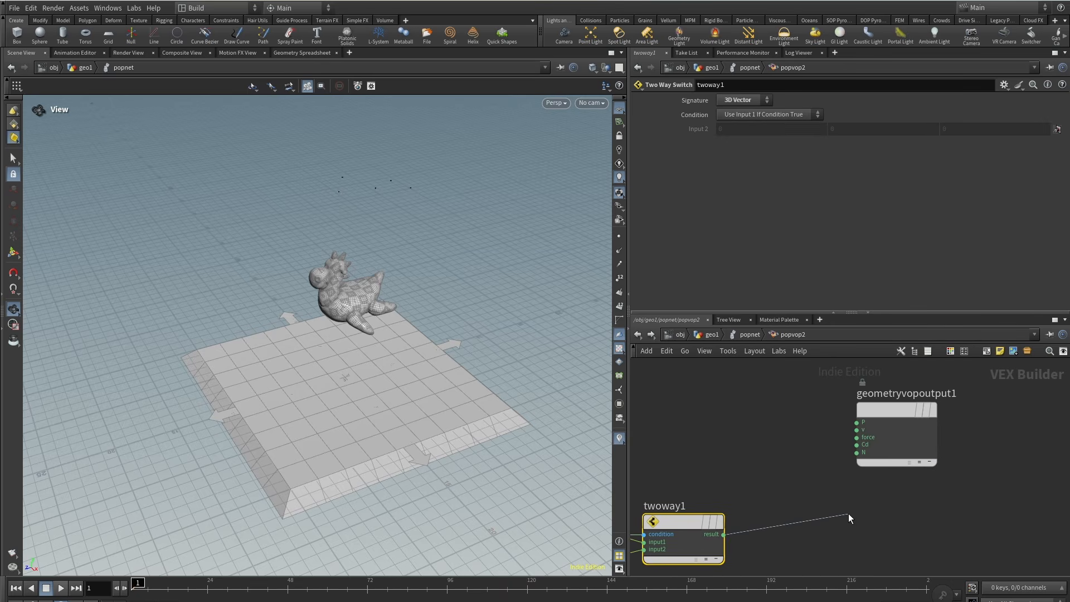
{"action": "left_click", "coordinate": [856, 431]}
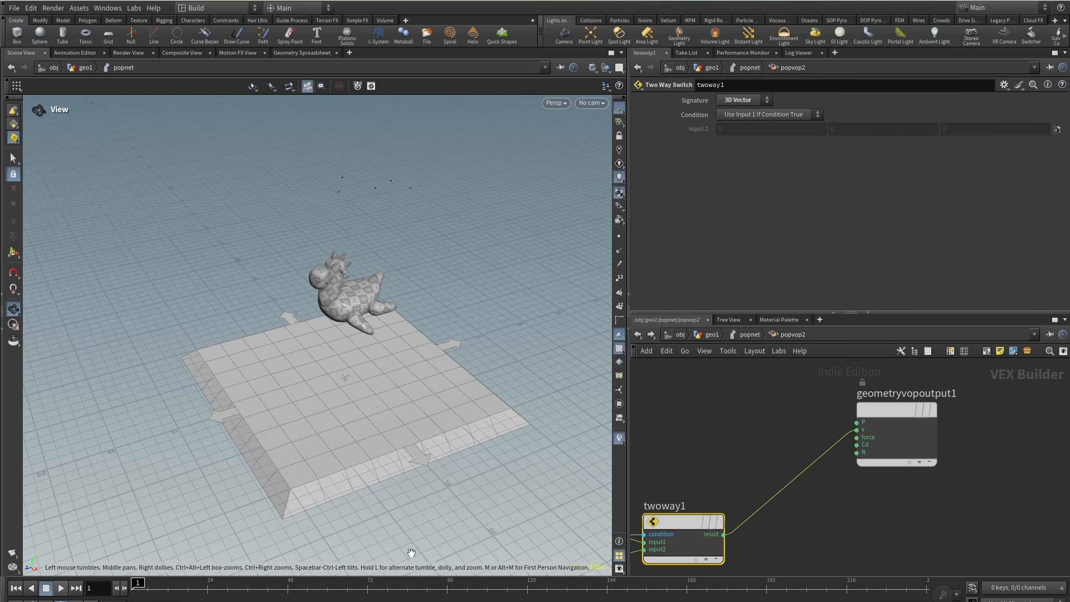
Play the simulation to check how the particles move around the toy and the ground, then stop it.
{"action": "left_click", "coordinate": [61, 588]}
{"action": "left_click_drag", "start_coordinate": [331, 287], "coordinate": [340, 310]}
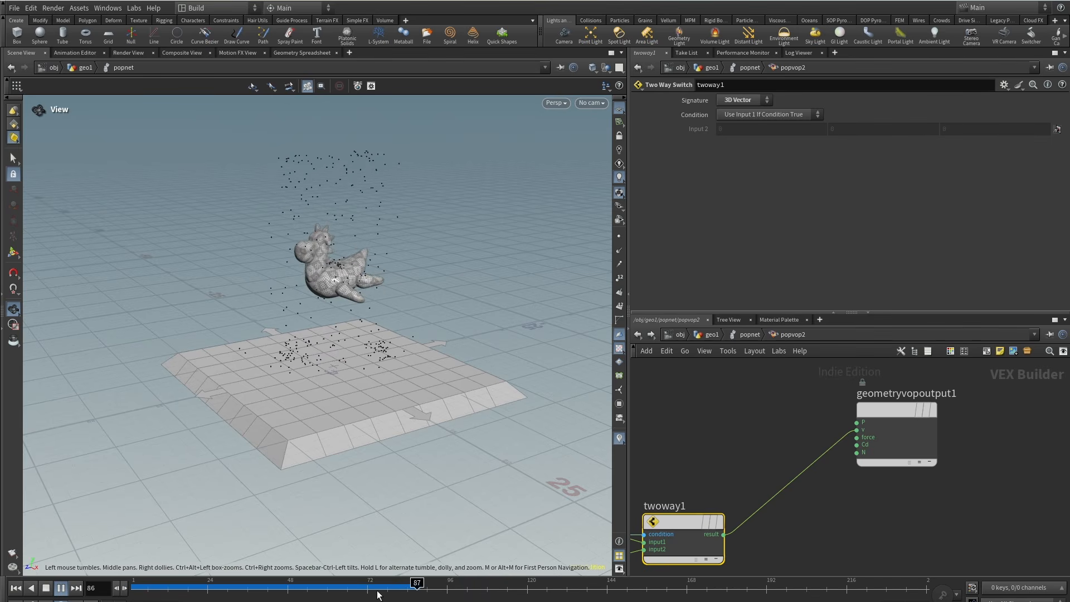
{"action": "left_click", "coordinate": [421, 592]}
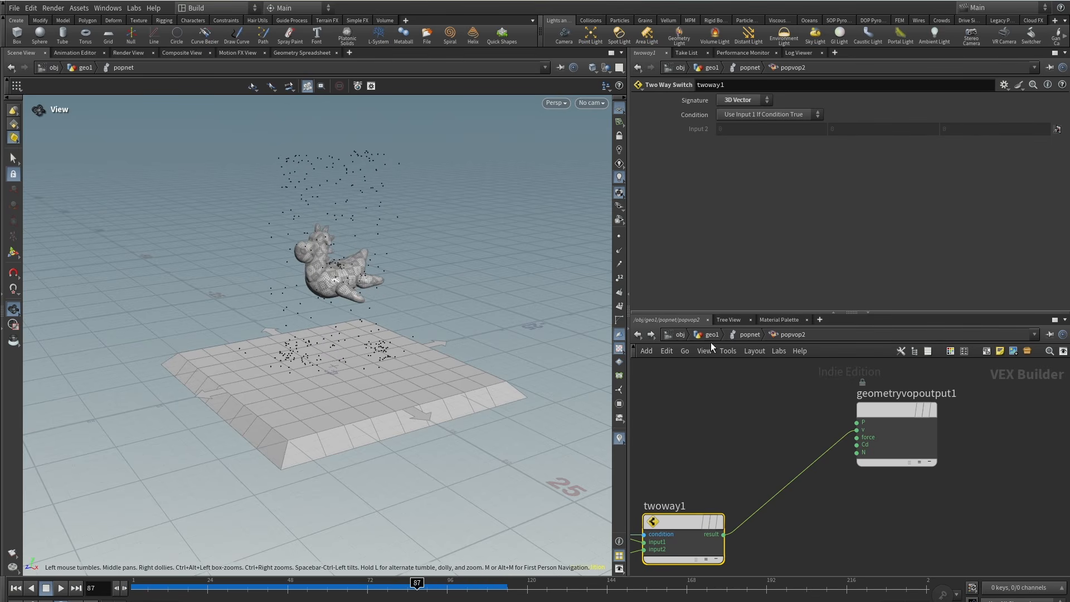
In geo1, display the volume trail and revert the vortex center of volumevelocity1 to its defaults.
{"action": "left_click", "coordinate": [703, 334]}
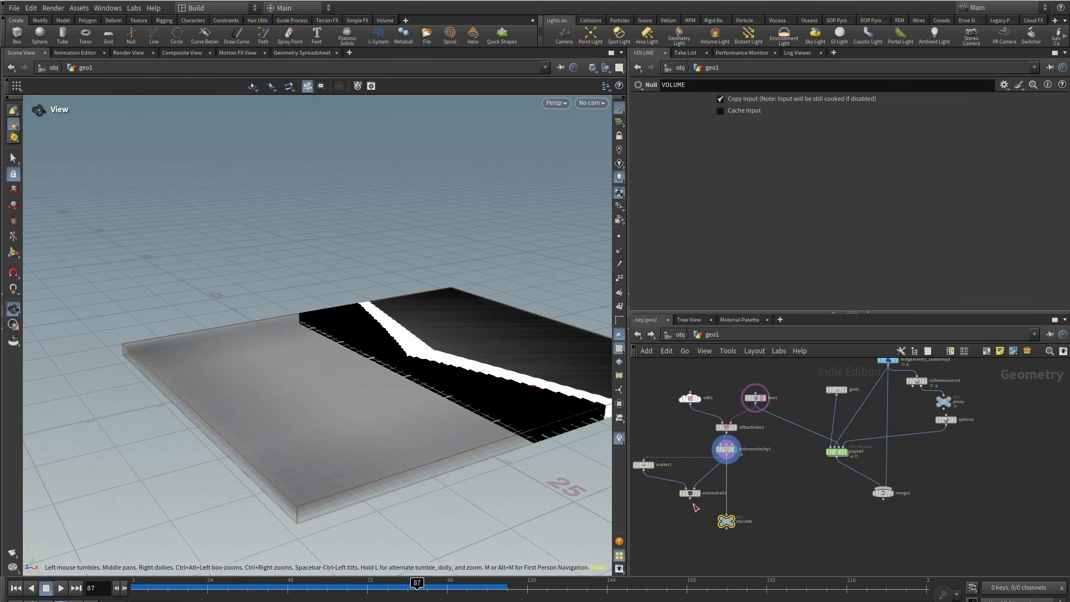
{"action": "left_click", "coordinate": [702, 481]}
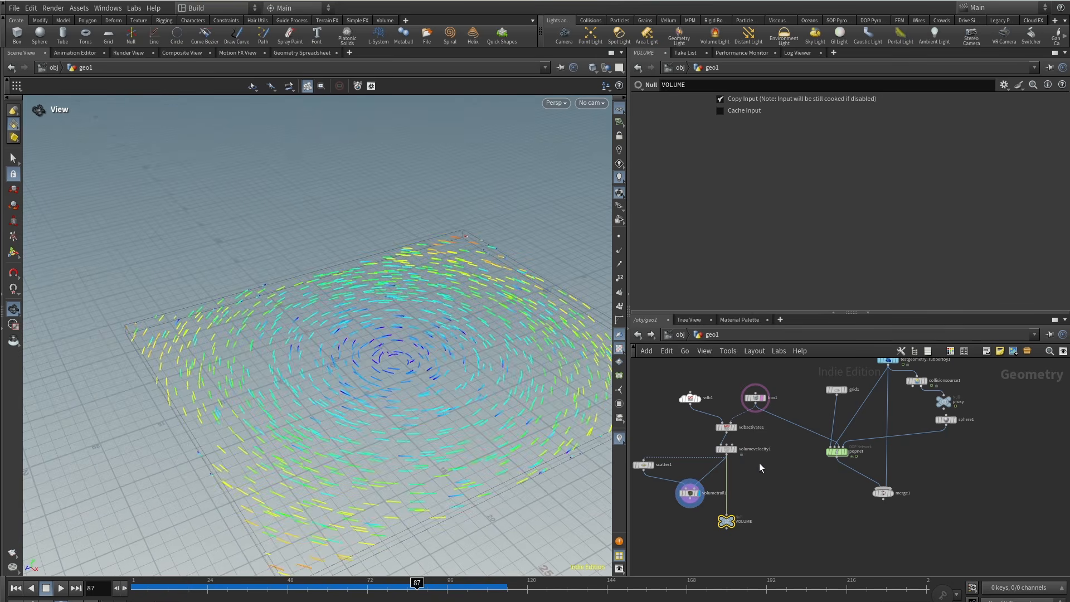
{"action": "left_click", "coordinate": [726, 449]}
{"action": "right_click", "coordinate": [707, 159]}
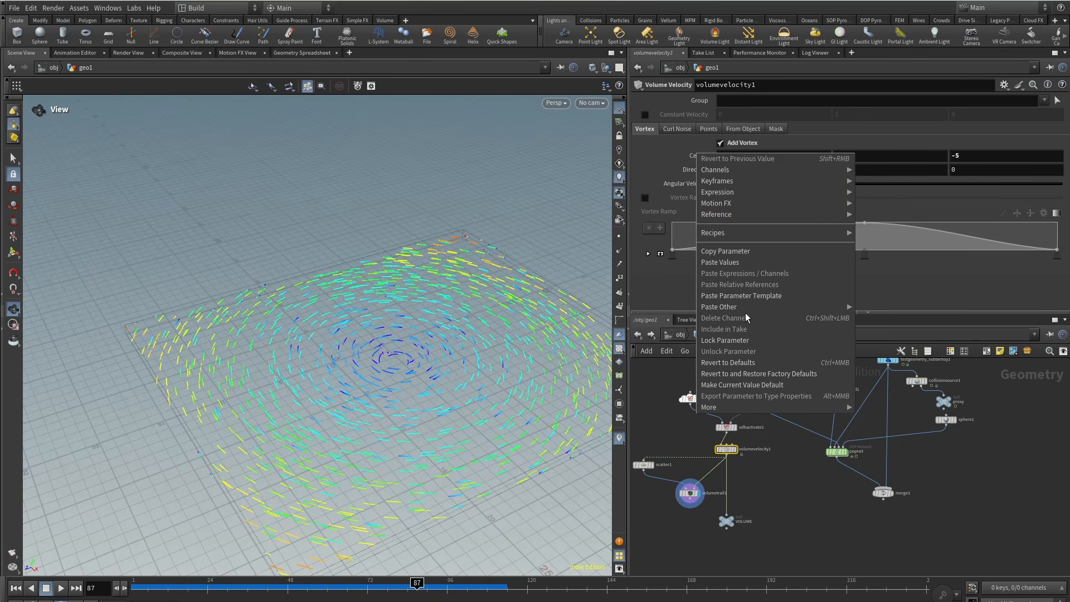
{"action": "left_click", "coordinate": [741, 350]}
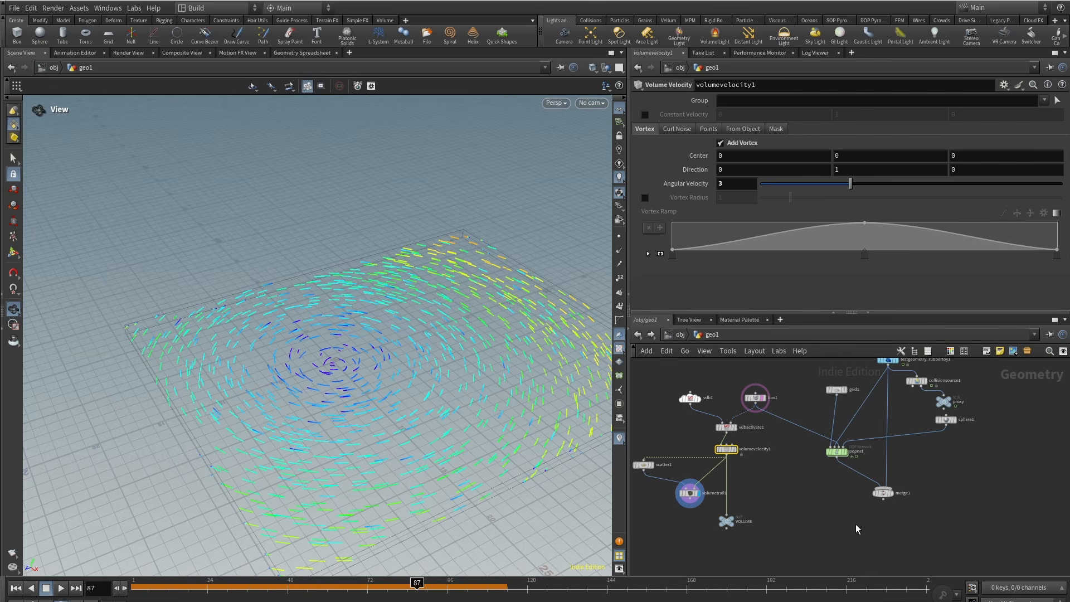
Set the vortex angular velocity of volumevelocity1 to 7.
{"action": "middle_click_drag", "start_coordinate": [818, 530], "coordinate": [818, 501]}
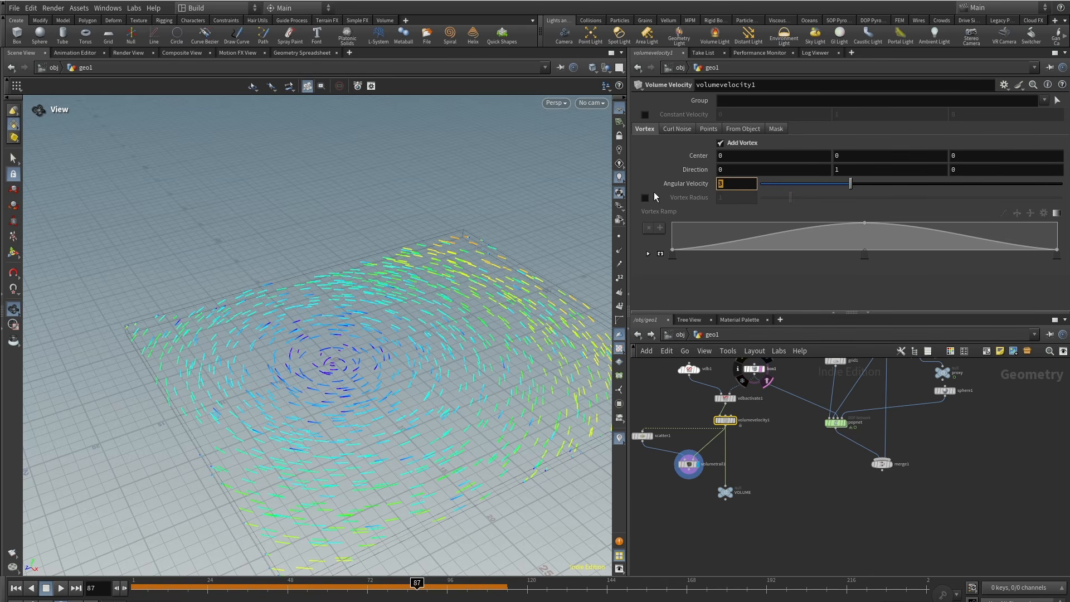
{"action": "type", "text": "7"}
{"action": "key", "text": "Return"}
{"action": "middle_click_drag", "start_coordinate": [838, 446], "coordinate": [821, 455]}
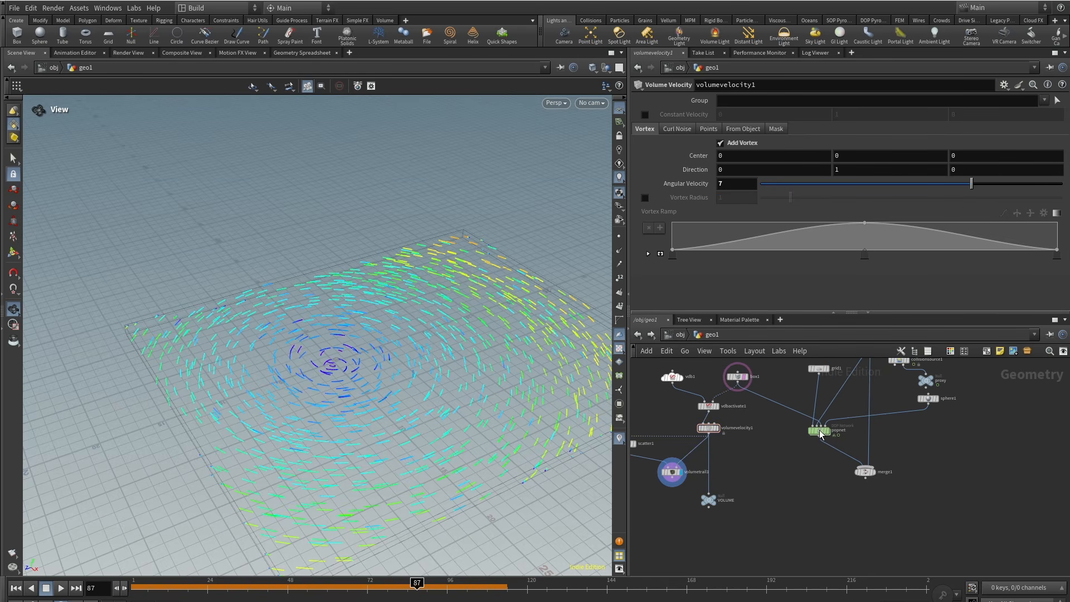
Enter popnet and replay the simulation from frame 1, examining the particle swirl near the ground.
{"action": "double_click", "coordinate": [819, 431]}
{"action": "left_click", "coordinate": [75, 589]}
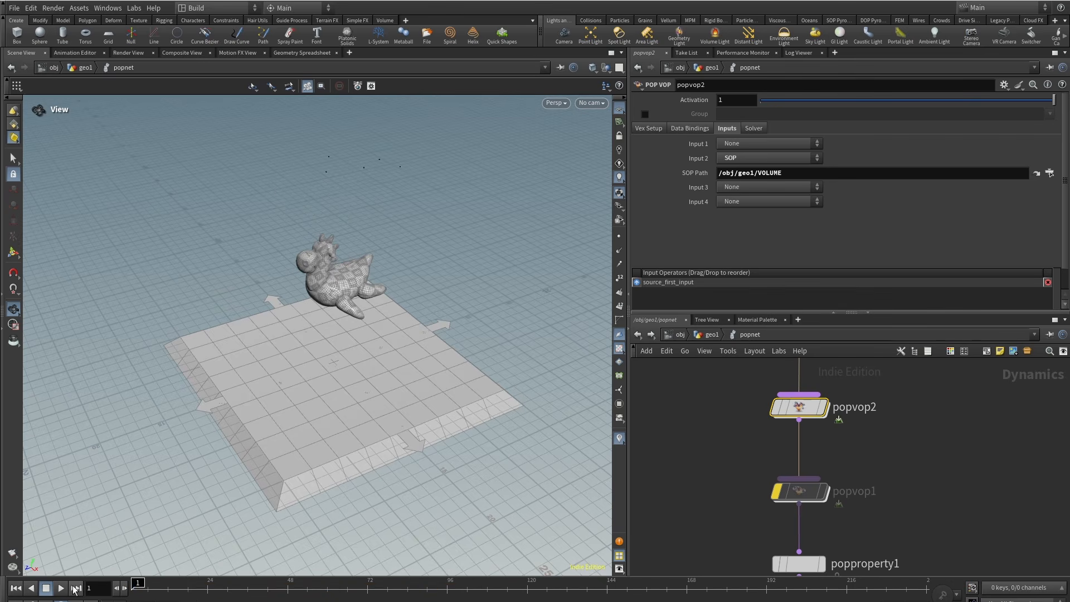
{"action": "left_click", "coordinate": [61, 588]}
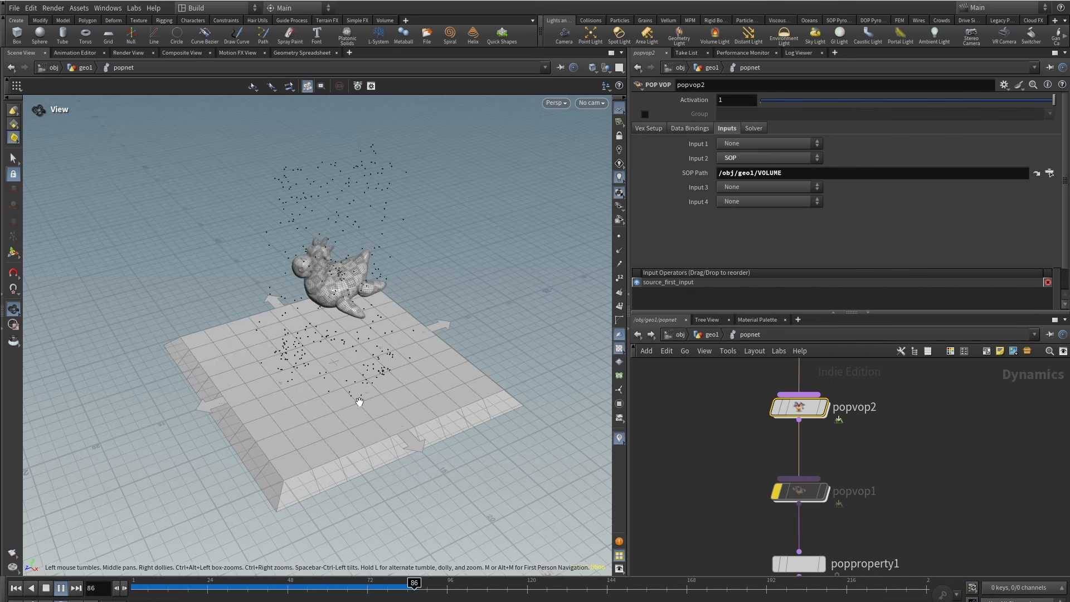
{"action": "left_click_drag", "start_coordinate": [354, 420], "coordinate": [311, 416]}
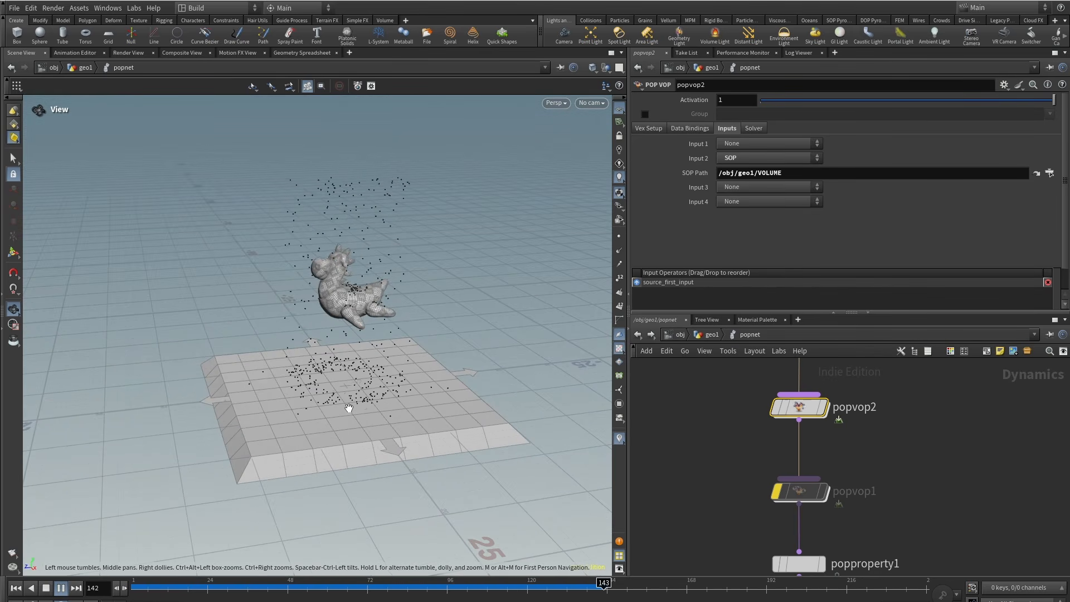
Return to frame 1, bypass popvop2, and move both POP VOP nodes up to free space above popproperty1.
{"action": "middle_click_drag", "start_coordinate": [857, 453], "coordinate": [880, 459]}
{"action": "left_click_drag", "start_coordinate": [331, 593], "coordinate": [135, 586]}
{"action": "scroll", "coordinate": [860, 435], "scroll_direction": "down", "scroll_amount": 3}
{"action": "middle_click_drag", "start_coordinate": [859, 435], "coordinate": [831, 434]}
{"action": "left_click", "coordinate": [793, 445]}
{"action": "left_click_drag", "start_coordinate": [818, 417], "coordinate": [818, 409]}
{"action": "left_click_drag", "start_coordinate": [819, 473], "coordinate": [817, 440]}
{"action": "middle_click_drag", "start_coordinate": [891, 476], "coordinate": [866, 472]}
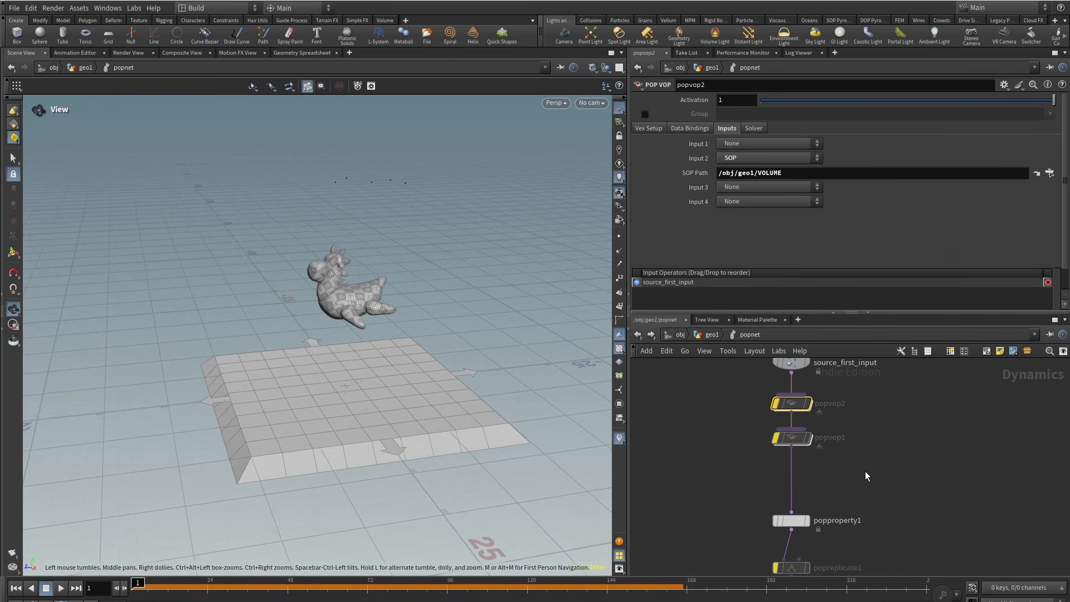
Insert a POP Wrangle between popvop1 and popproperty1.
{"action": "key", "text": "Tab"}
{"action": "type", "text": "popw"}
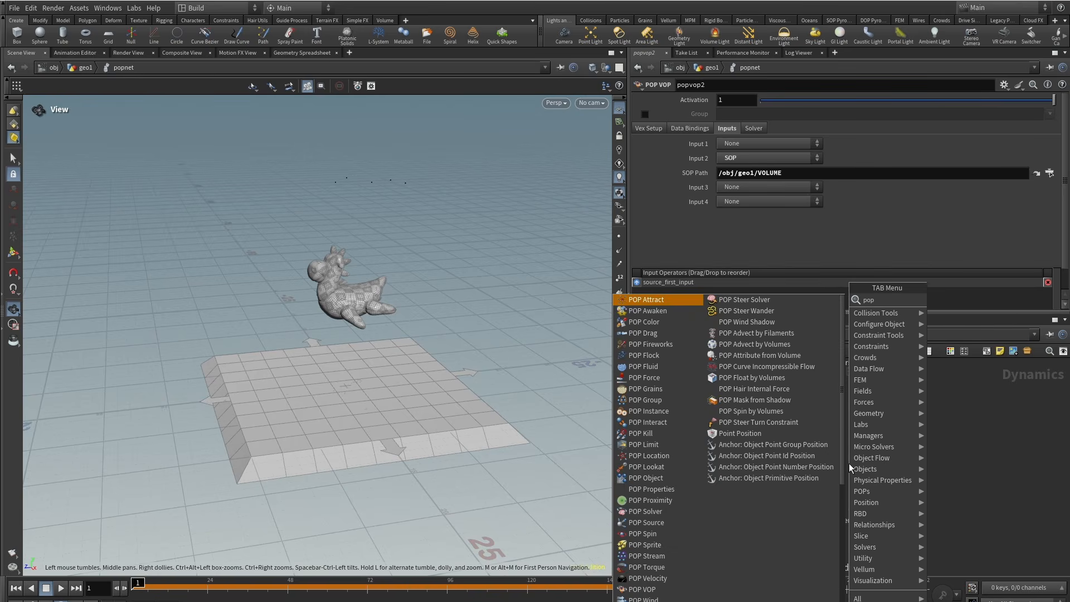
{"action": "key", "text": "Return"}
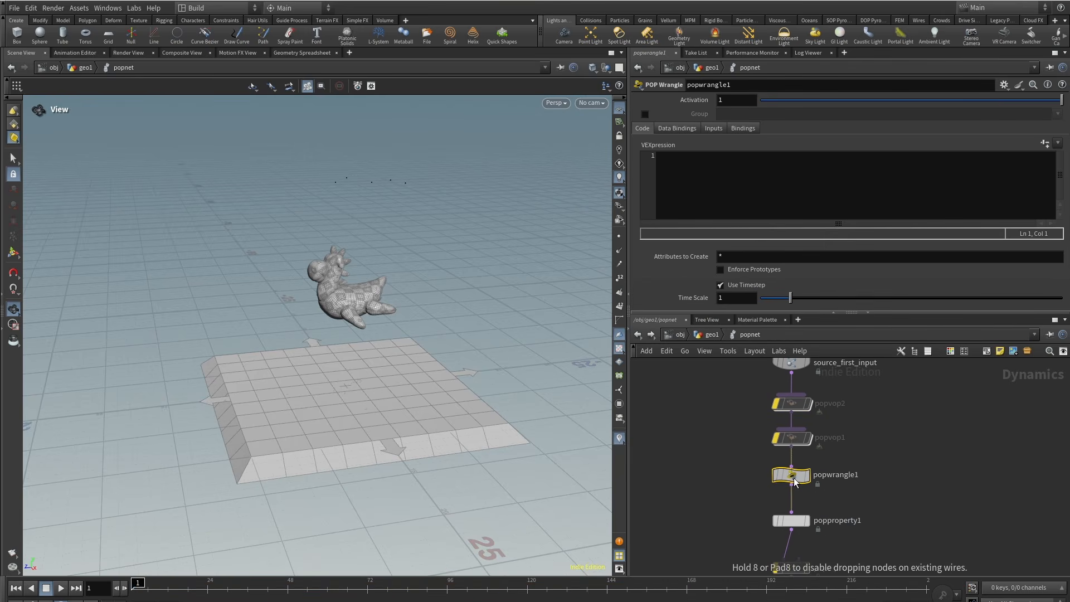
{"action": "left_click", "coordinate": [796, 475]}
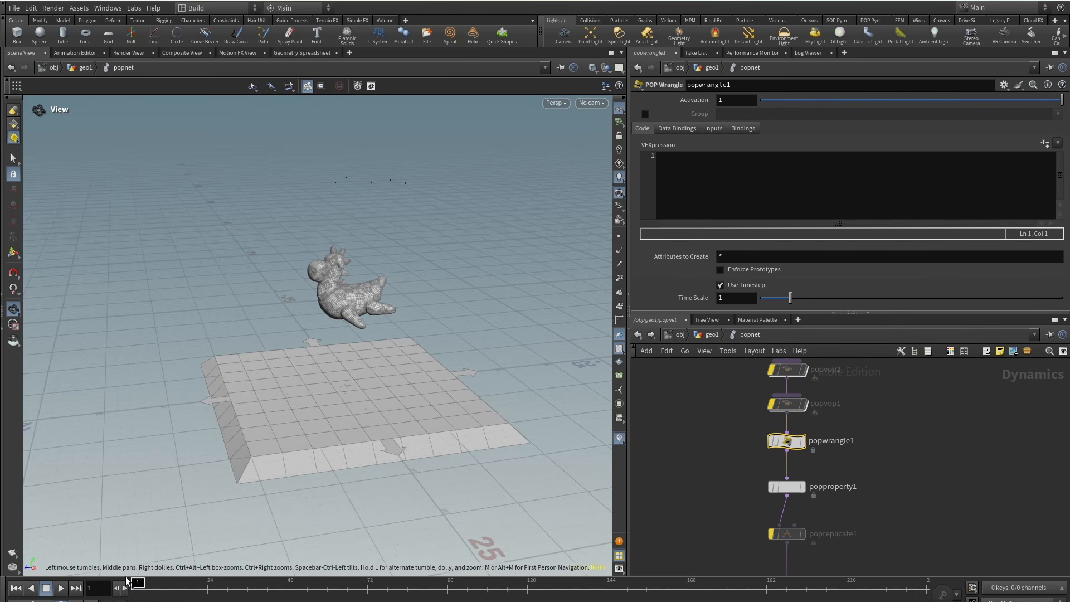
Inspect the point attributes in popsolver's node information, looking for the hit attributes.
{"action": "middle_click_drag", "start_coordinate": [698, 486], "coordinate": [711, 411]}
{"action": "scroll", "coordinate": [711, 411], "scroll_direction": "down", "scroll_amount": 3}
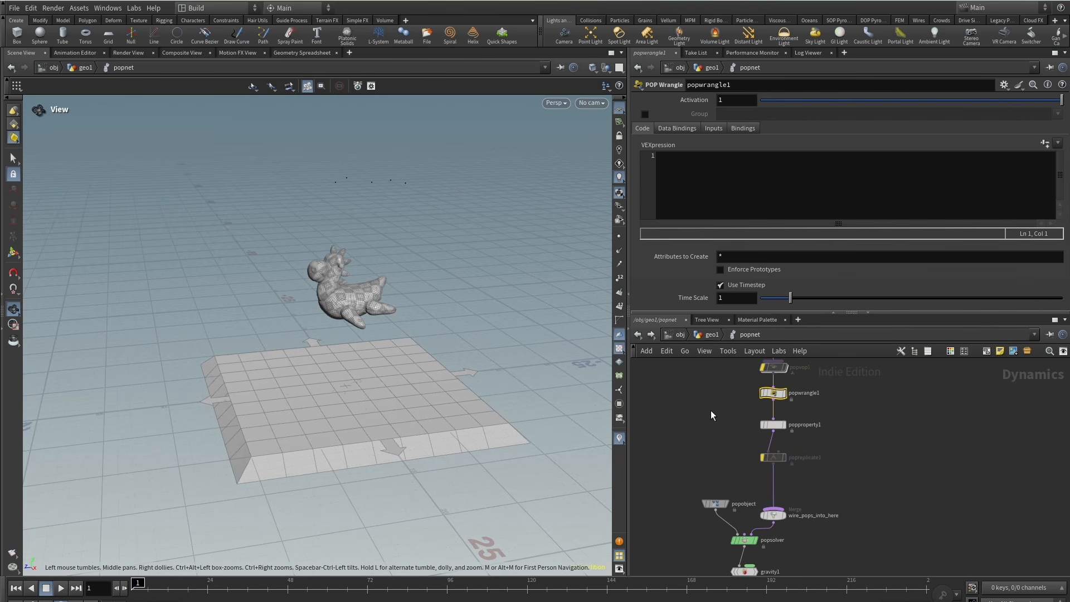
{"action": "middle_click", "coordinate": [730, 540]}
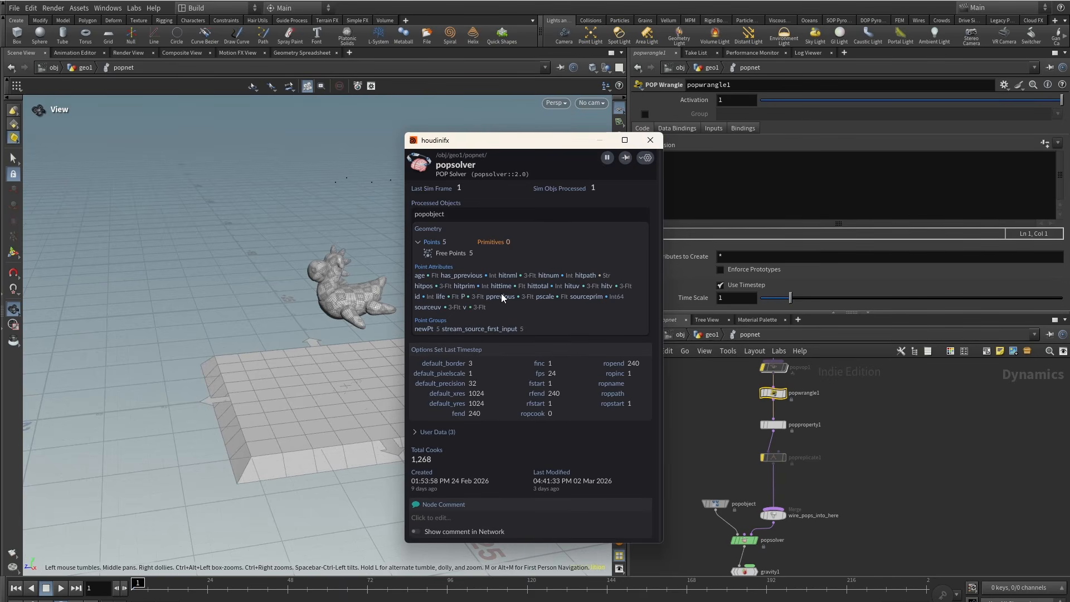
{"action": "left_click", "coordinate": [562, 277]}
{"action": "left_click", "coordinate": [659, 144]}
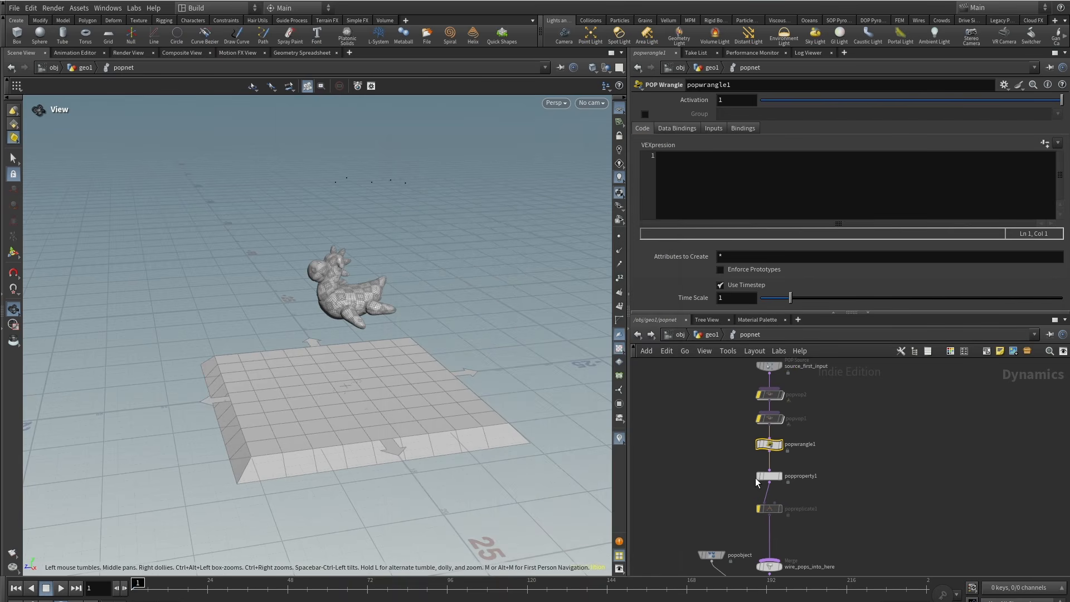
Write "if(i@hitnum == 1) v@v += {10,10,0};" as popwrangle1's VEXpression and play the simulation.
{"action": "left_click", "coordinate": [780, 159]}
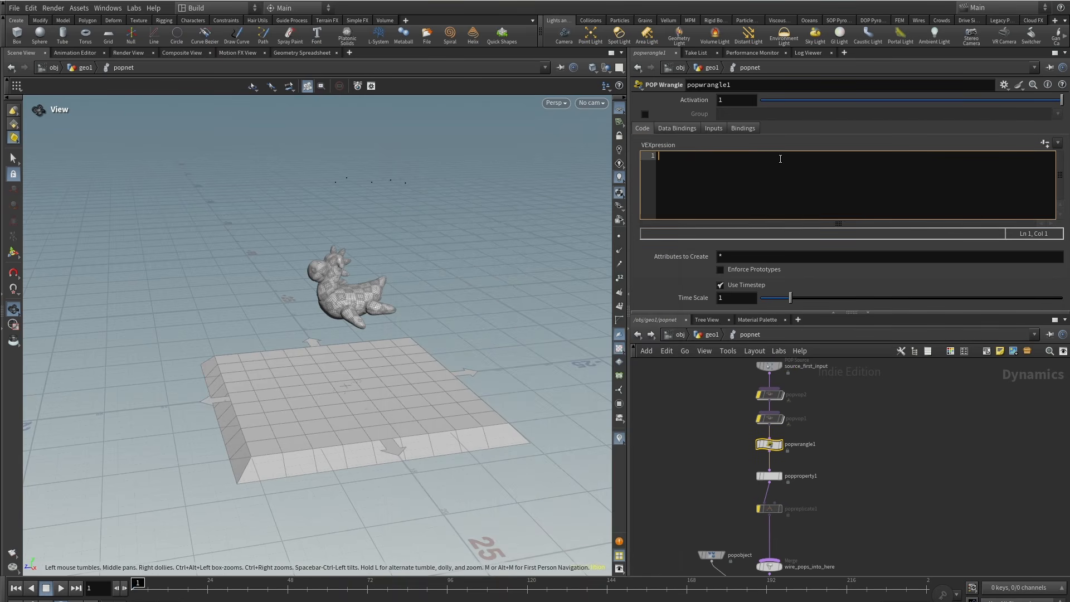
{"action": "type", "text": "if()"}
{"action": "type", "text": "@"}
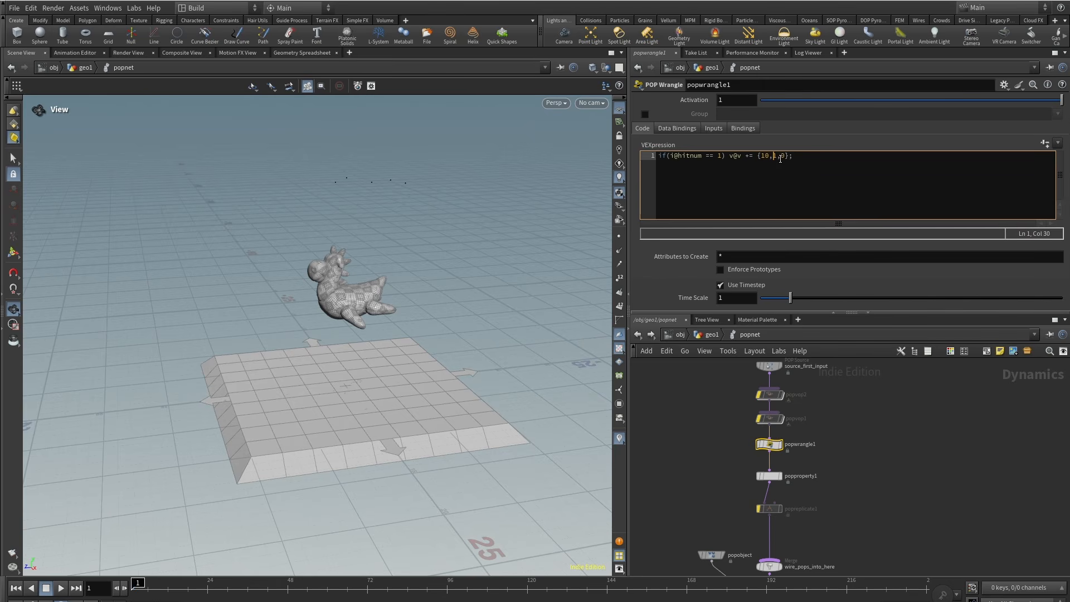
{"action": "left_click", "coordinate": [899, 491]}
{"action": "middle_click_drag", "start_coordinate": [900, 491], "coordinate": [893, 440]}
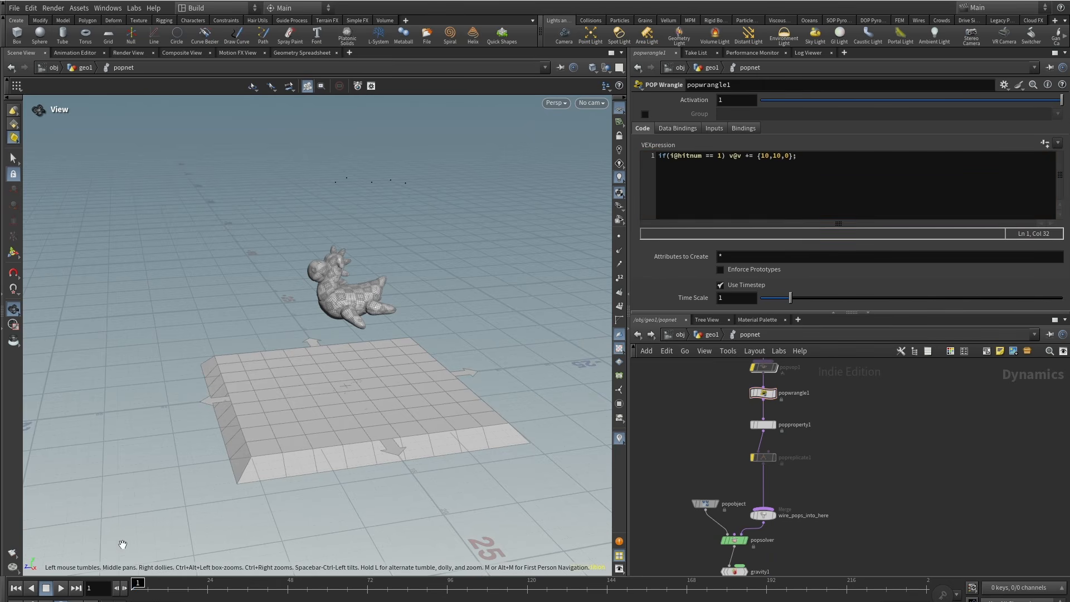
{"action": "left_click", "coordinate": [61, 589]}
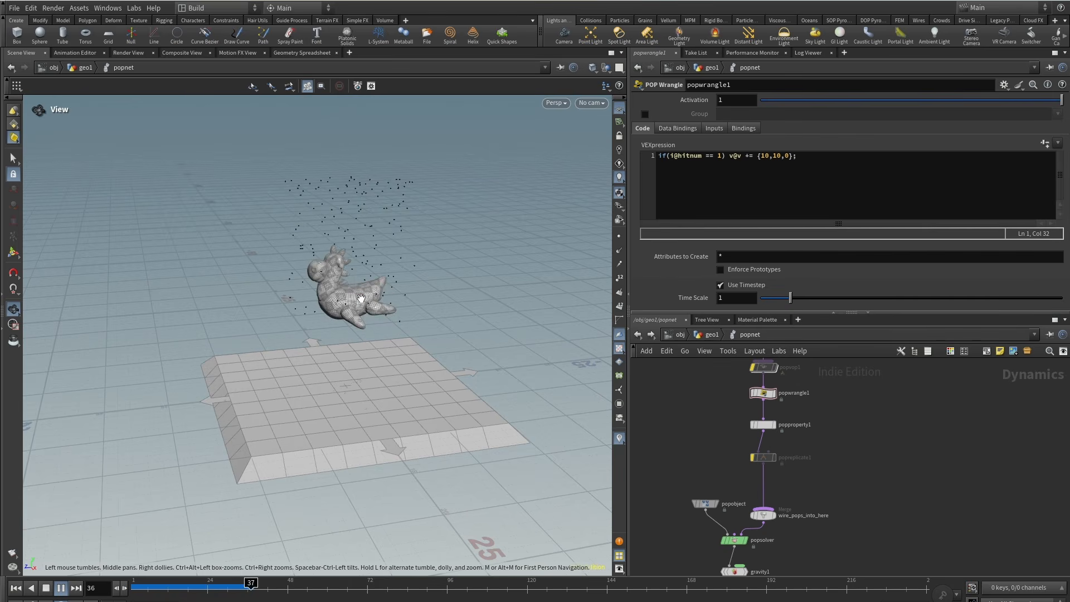
Change the velocity added on hit in popwrangle1's VEXpression to {0,5,5} and replay the simulation from frame 1.
{"action": "right_click_drag", "start_coordinate": [474, 245], "coordinate": [245, 387]}
{"action": "left_click_drag", "start_coordinate": [279, 340], "coordinate": [408, 246]}
{"action": "middle_click_drag", "start_coordinate": [409, 246], "coordinate": [320, 353]}
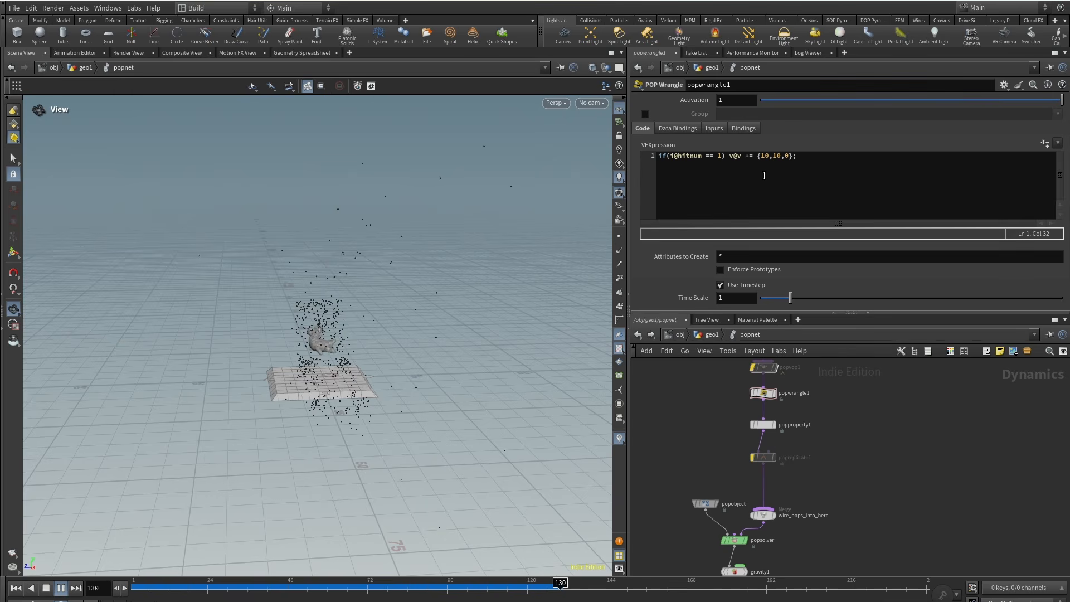
{"action": "left_click_drag", "start_coordinate": [346, 590], "coordinate": [148, 588]}
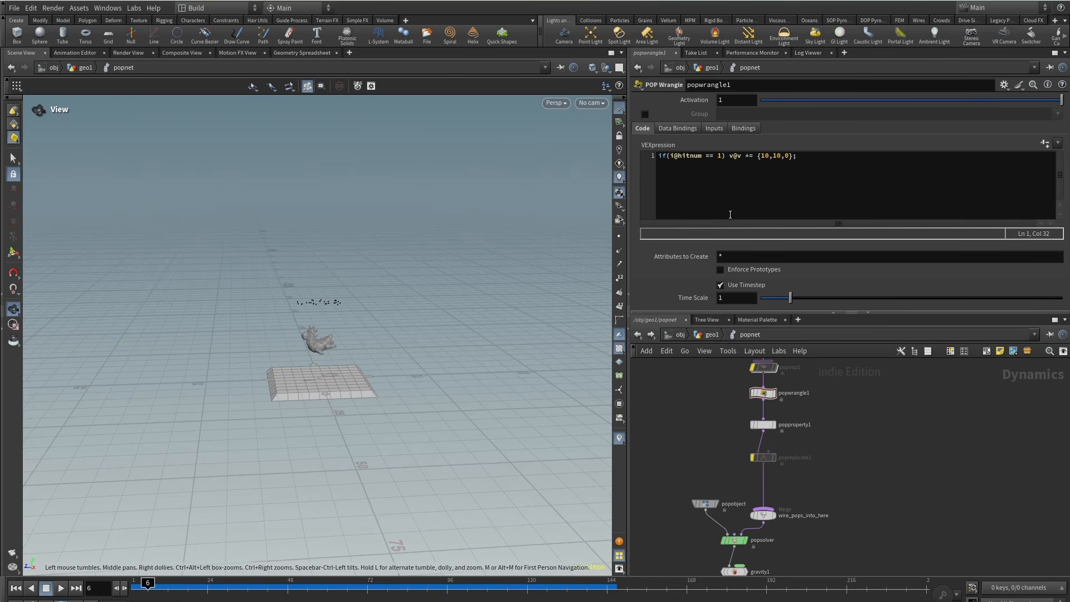
{"action": "left_click", "coordinate": [785, 156]}
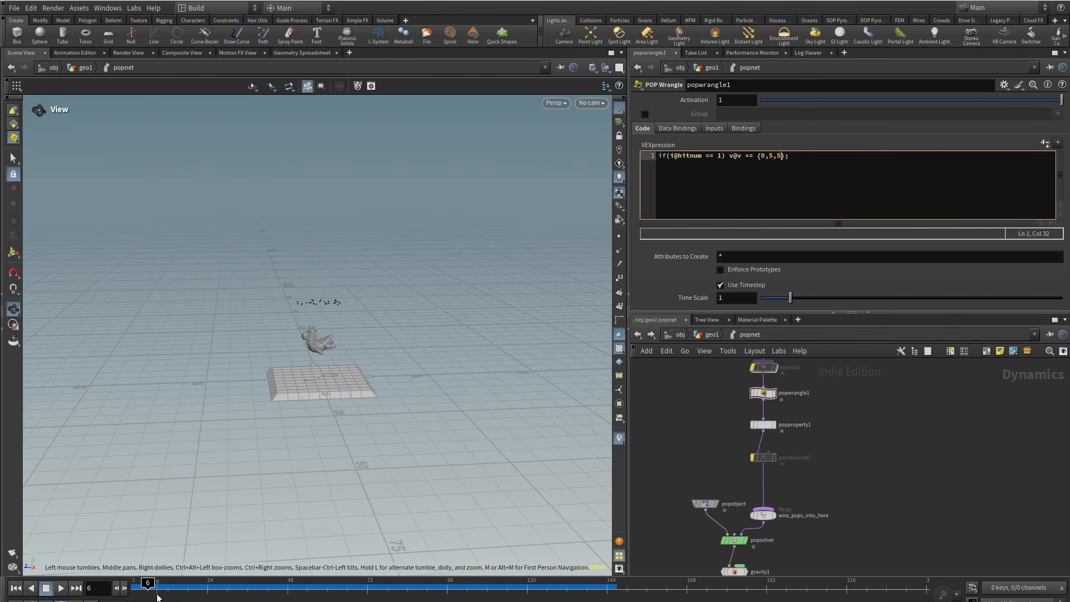
{"action": "left_click_drag", "start_coordinate": [157, 597], "coordinate": [67, 601]}
{"action": "right_click_drag", "start_coordinate": [342, 284], "coordinate": [469, 234]}
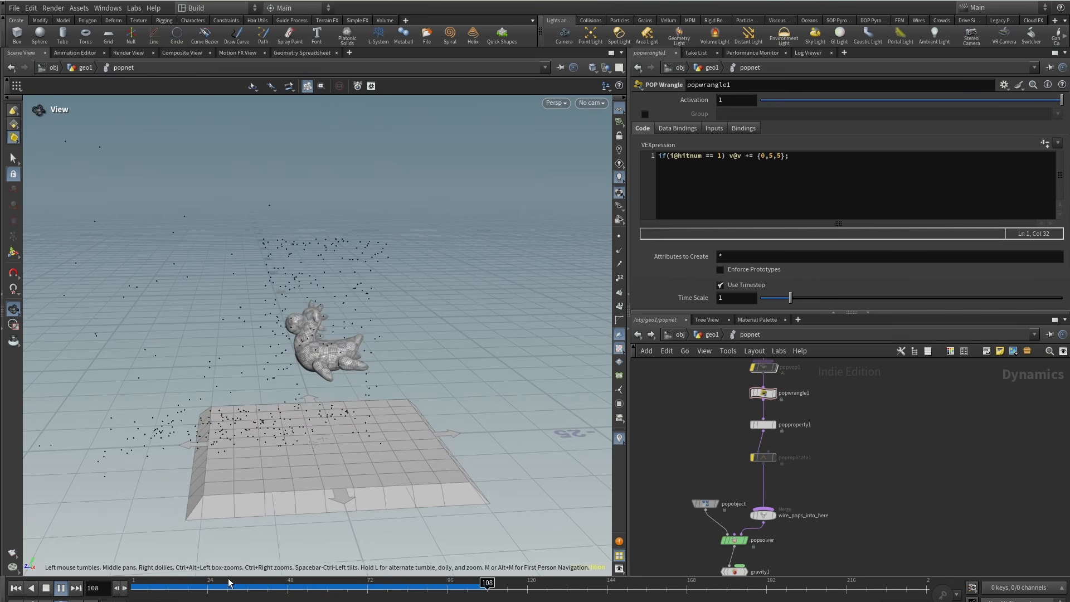
Return to frame 1, change popwrangle1's expression to "if(i@hitnum == 1) v@Cd = {1,0,0};", and play the simulation.
{"action": "left_click_drag", "start_coordinate": [233, 590], "coordinate": [138, 586]}
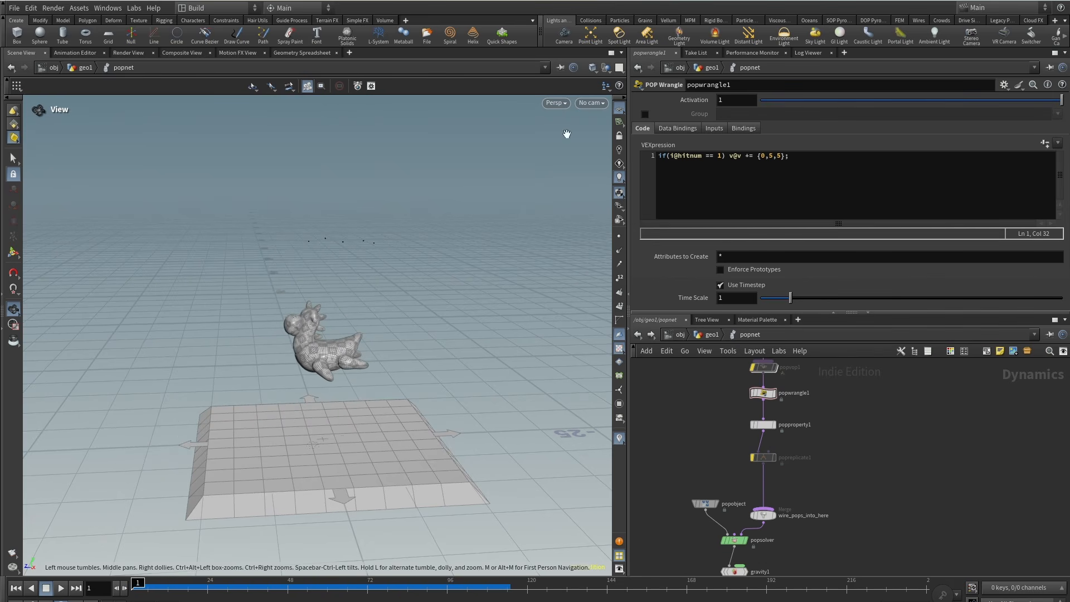
{"action": "left_click_drag", "start_coordinate": [736, 159], "coordinate": [764, 161]}
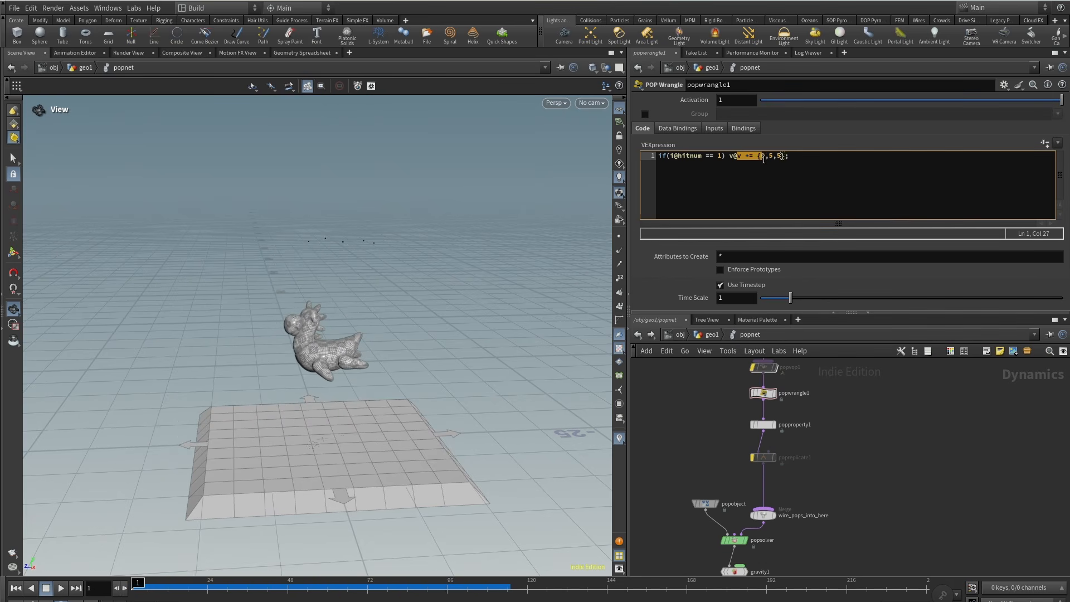
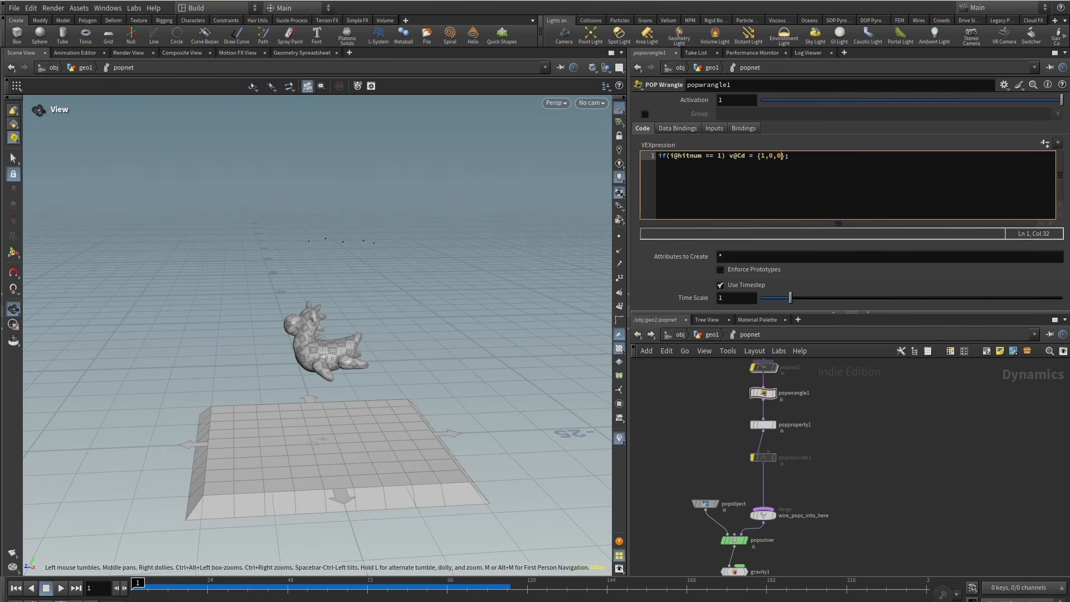
{"action": "key", "text": "ctrl+Return"}
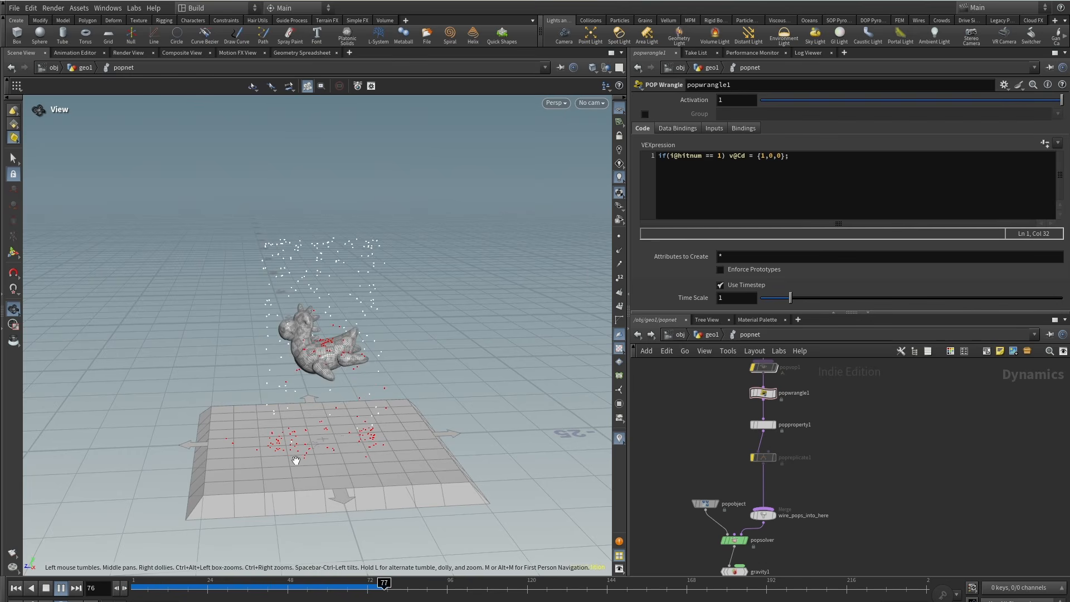
{"action": "left_click", "coordinate": [272, 588]}
Add "v@Cd = {0,0,0};" as a new line above the hit condition in popwrangle1 and play the simulation from frame 1.
{"action": "left_click", "coordinate": [659, 155]}
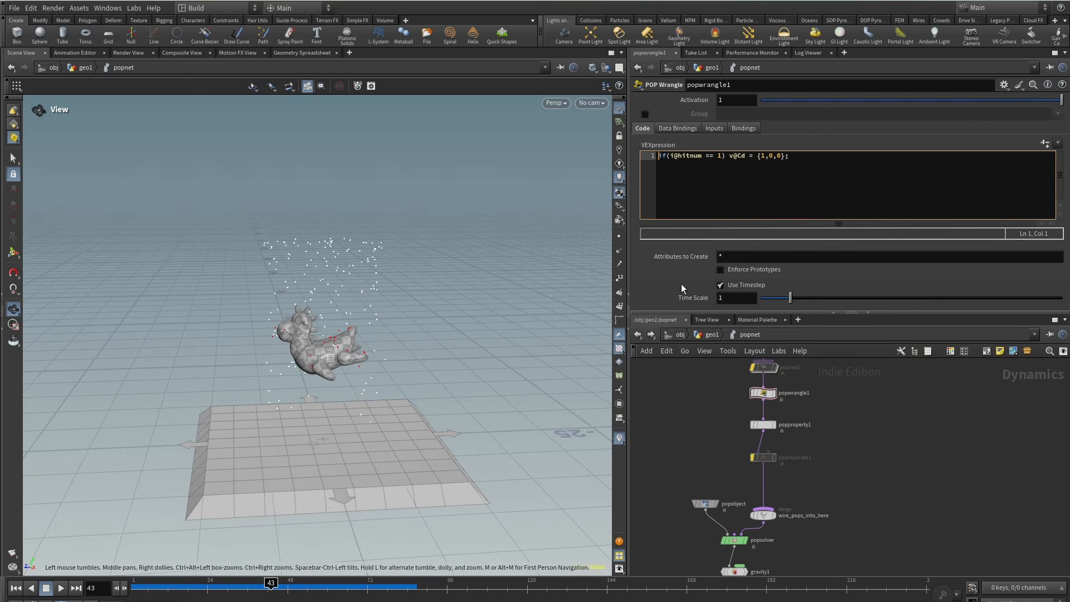
{"action": "key", "text": "Return"}
{"action": "key", "text": "Up"}
{"action": "type", "text": "v"}
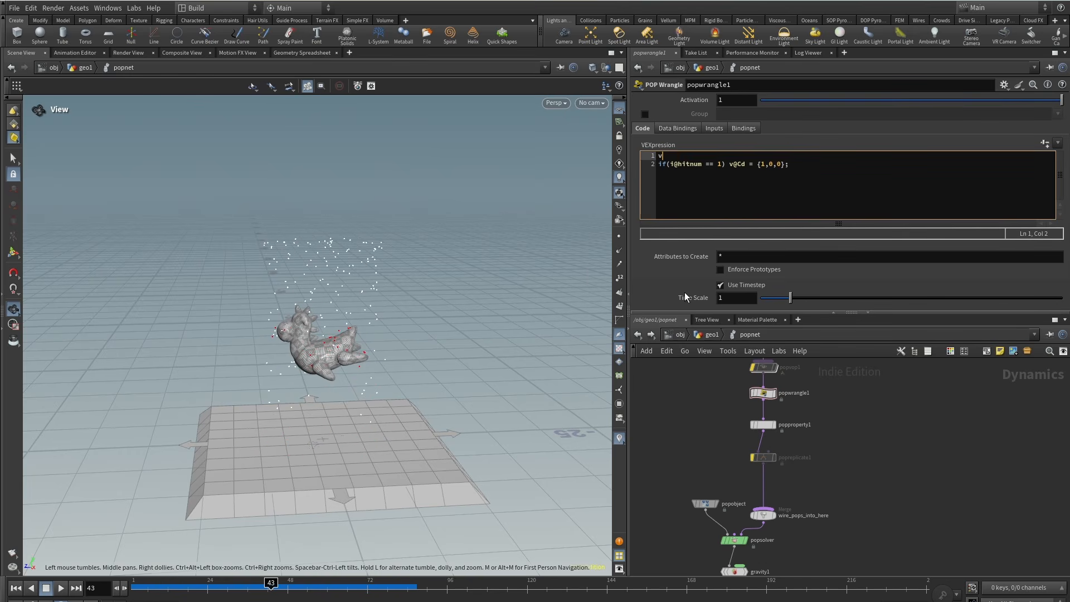
{"action": "type", "text": "@Cd = {0,0,0};"}
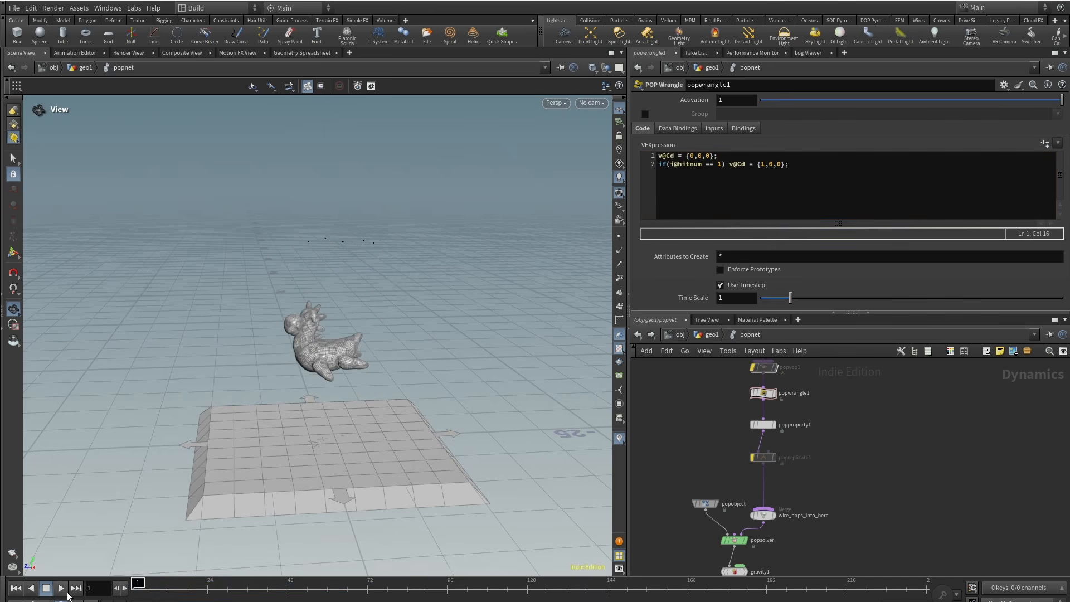
{"action": "right_click_drag", "start_coordinate": [316, 420], "coordinate": [491, 295]}
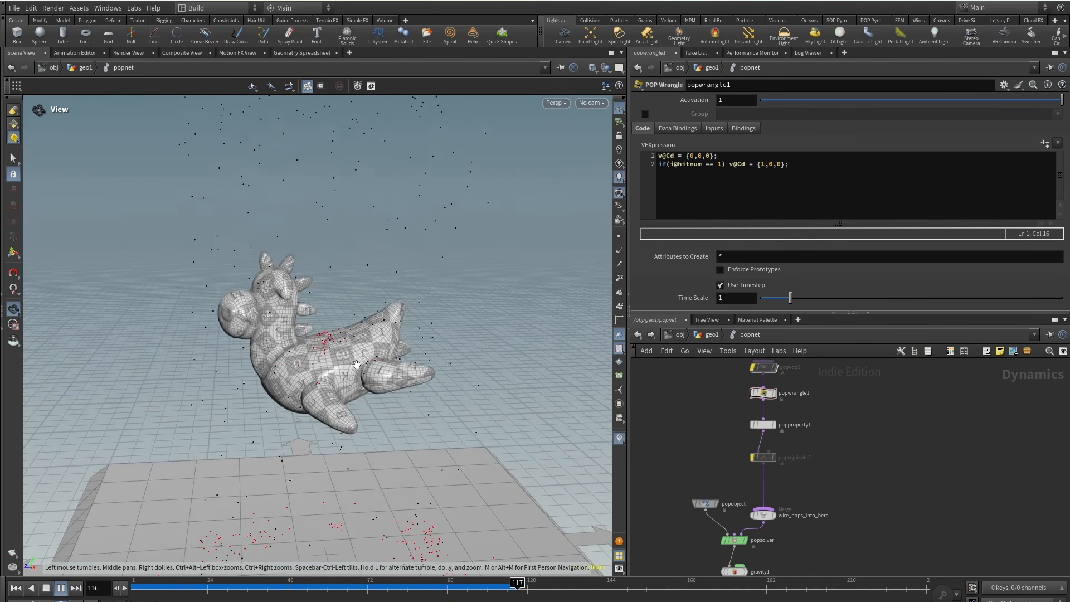
{"action": "right_click_drag", "start_coordinate": [317, 357], "coordinate": [270, 421]}
{"action": "left_click_drag", "start_coordinate": [317, 376], "coordinate": [334, 384]}
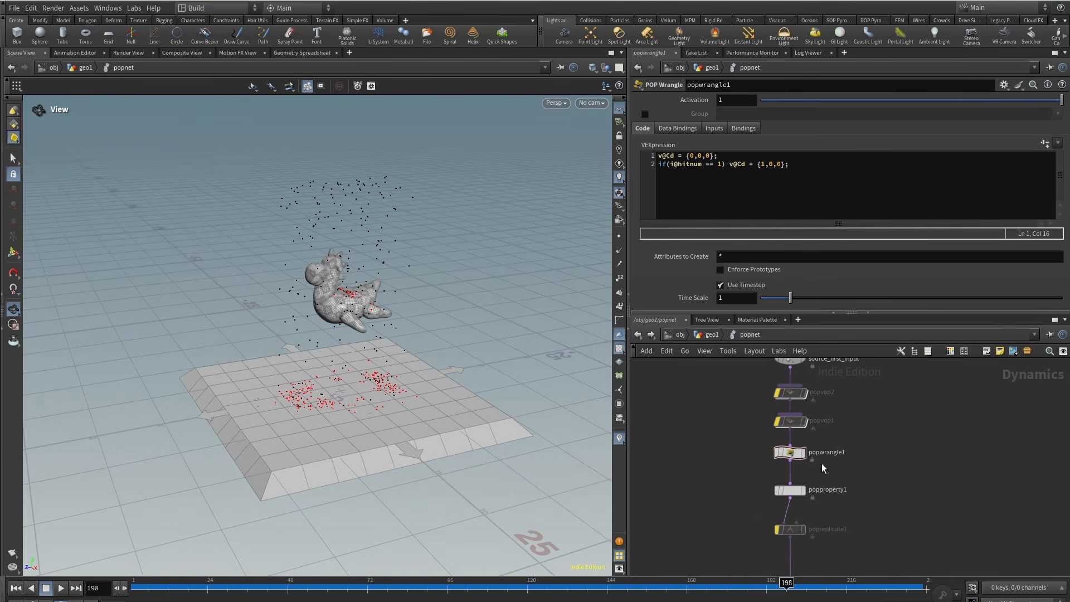
Bypass popwrangle1, re-enable popreplicate1, and play the simulation from frame 1.
{"action": "left_click", "coordinate": [774, 437]}
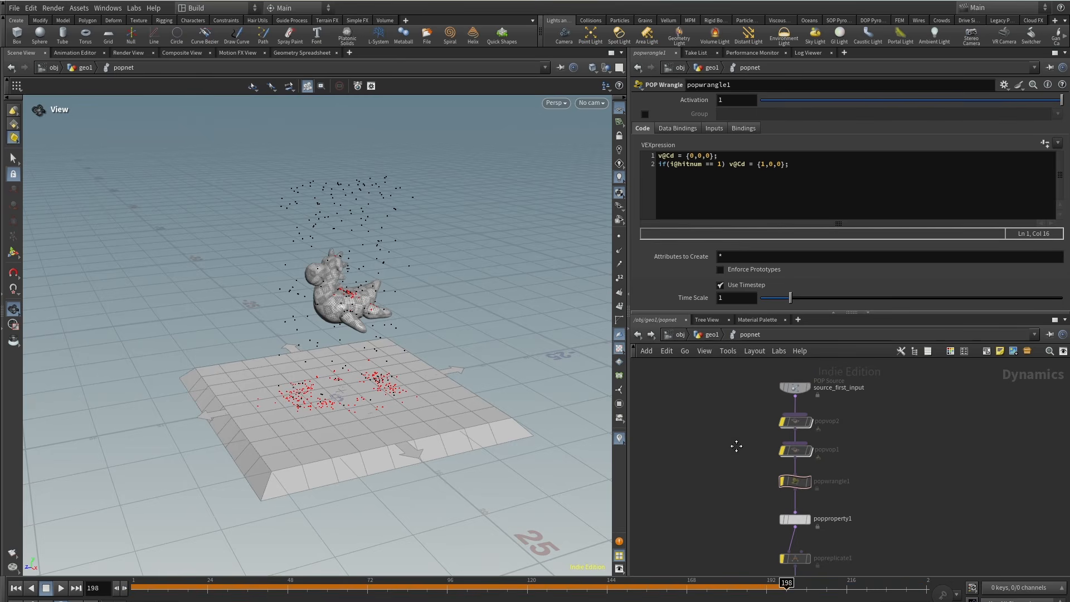
{"action": "left_click", "coordinate": [15, 588]}
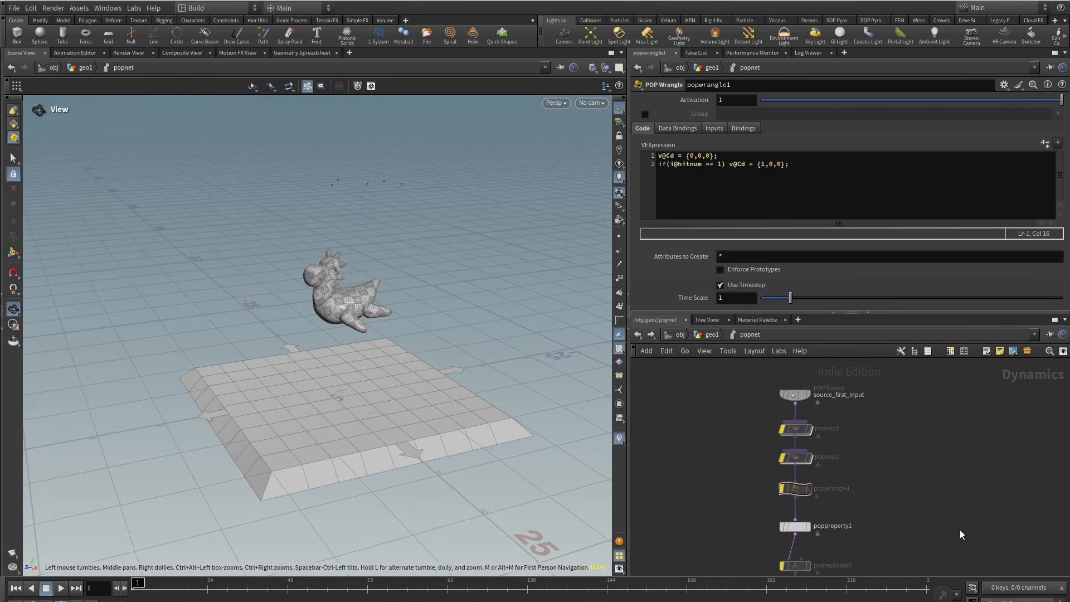
{"action": "middle_click_drag", "start_coordinate": [960, 529], "coordinate": [996, 433]}
{"action": "left_click", "coordinate": [819, 470]}
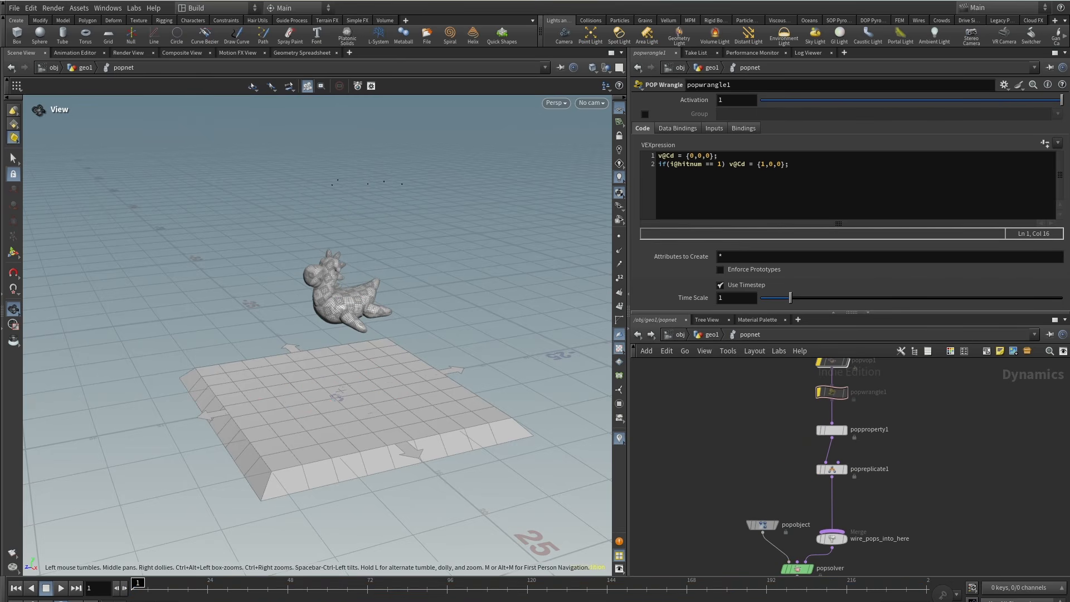
{"action": "left_click", "coordinate": [57, 589]}
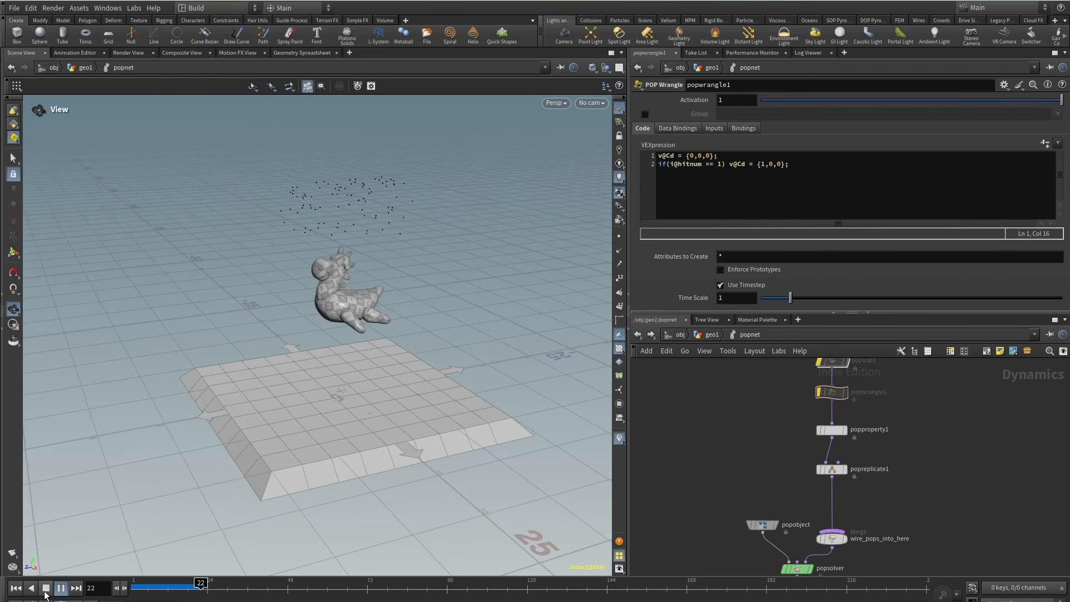
Insert a POP Kill node into the chain directly below popreplicate1.
{"action": "left_click_drag", "start_coordinate": [871, 557], "coordinate": [824, 379]}
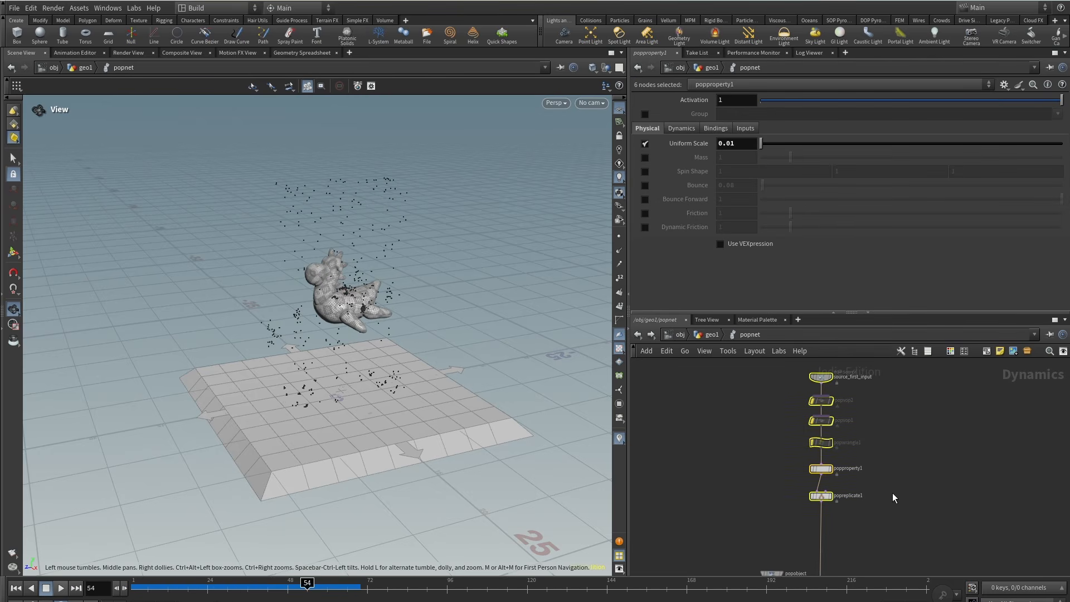
{"action": "left_click", "coordinate": [899, 519]}
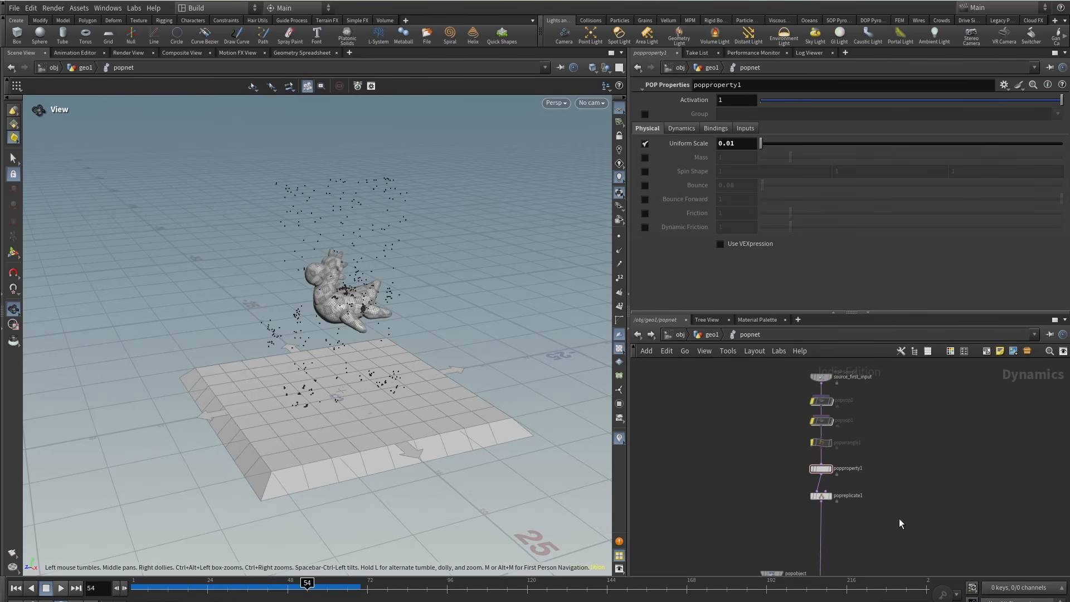
{"action": "key", "text": "Tab"}
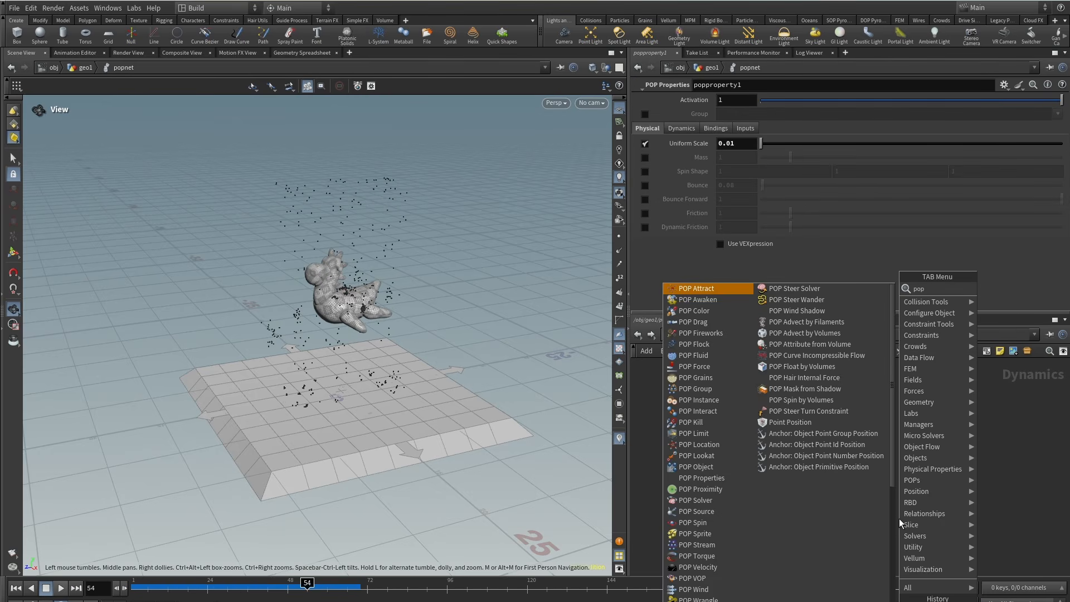
{"action": "type", "text": "popkil"}
{"action": "key", "text": "Return"}
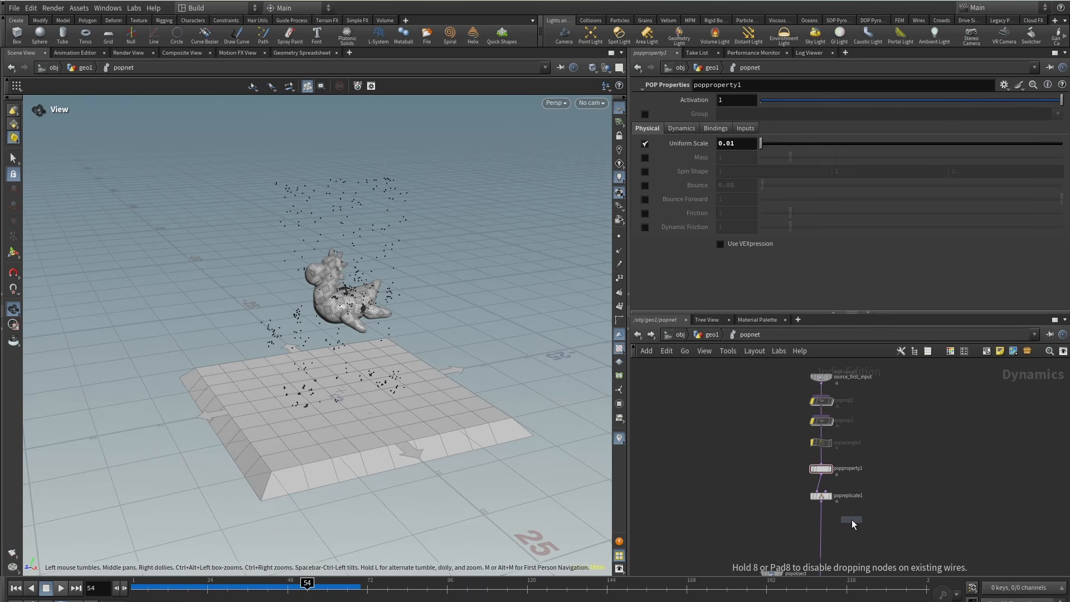
{"action": "scroll", "coordinate": [850, 522], "scroll_direction": "up", "scroll_amount": 4}
{"action": "middle_click_drag", "start_coordinate": [846, 523], "coordinate": [839, 496]}
{"action": "left_click", "coordinate": [825, 493]}
{"action": "left_click_drag", "start_coordinate": [825, 494], "coordinate": [799, 494]}
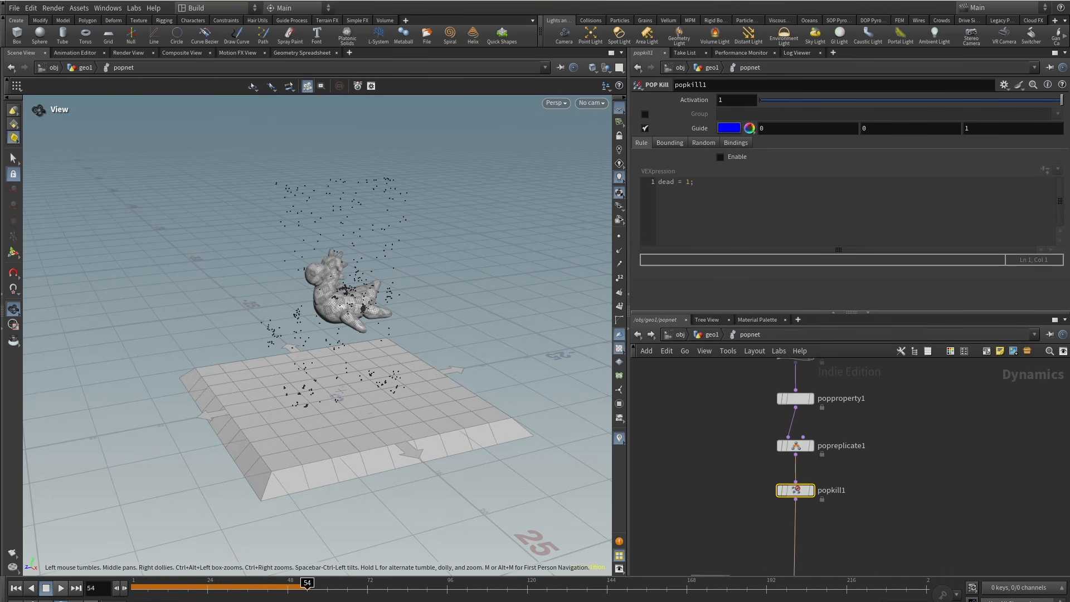
Return to frame 1, enable popkill1's rule, and play the simulation.
{"action": "key", "text": "ctrl+Up"}
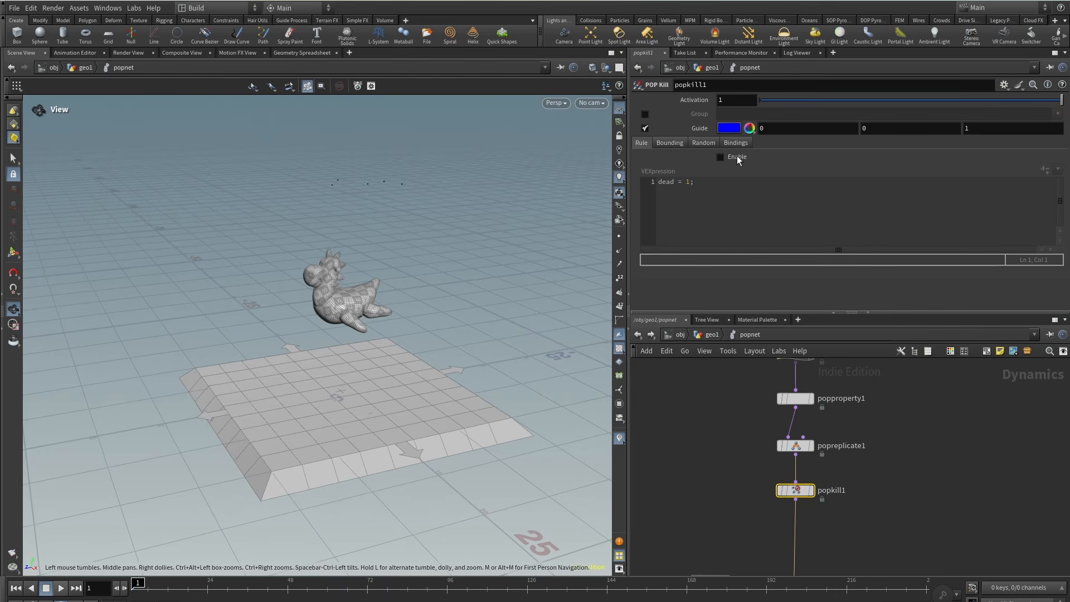
{"action": "left_click", "coordinate": [730, 159]}
{"action": "left_click_drag", "start_coordinate": [695, 182], "coordinate": [668, 184]}
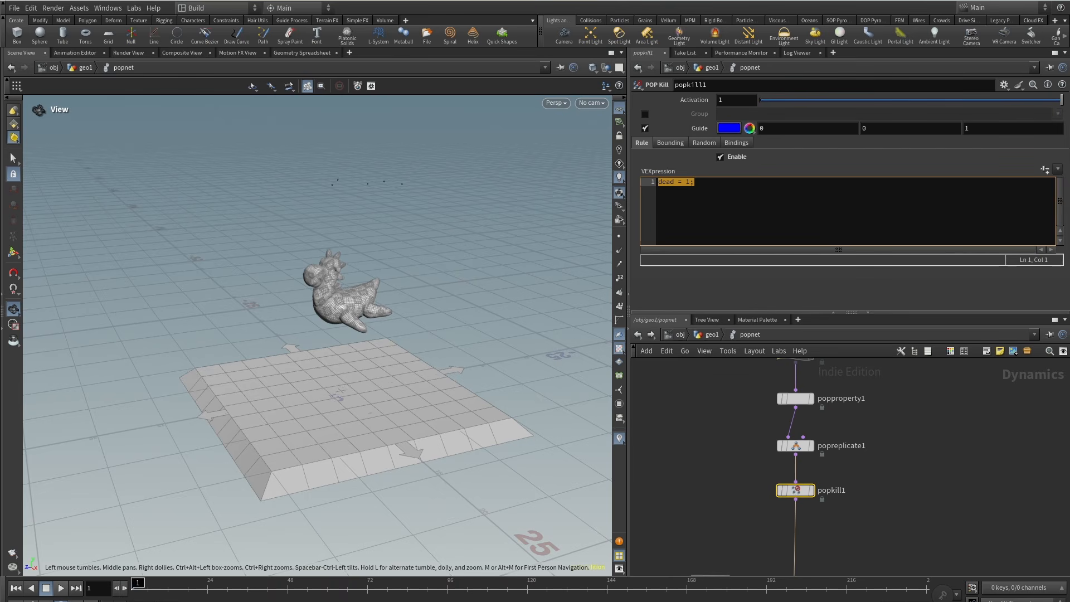
{"action": "key", "text": "Up"}
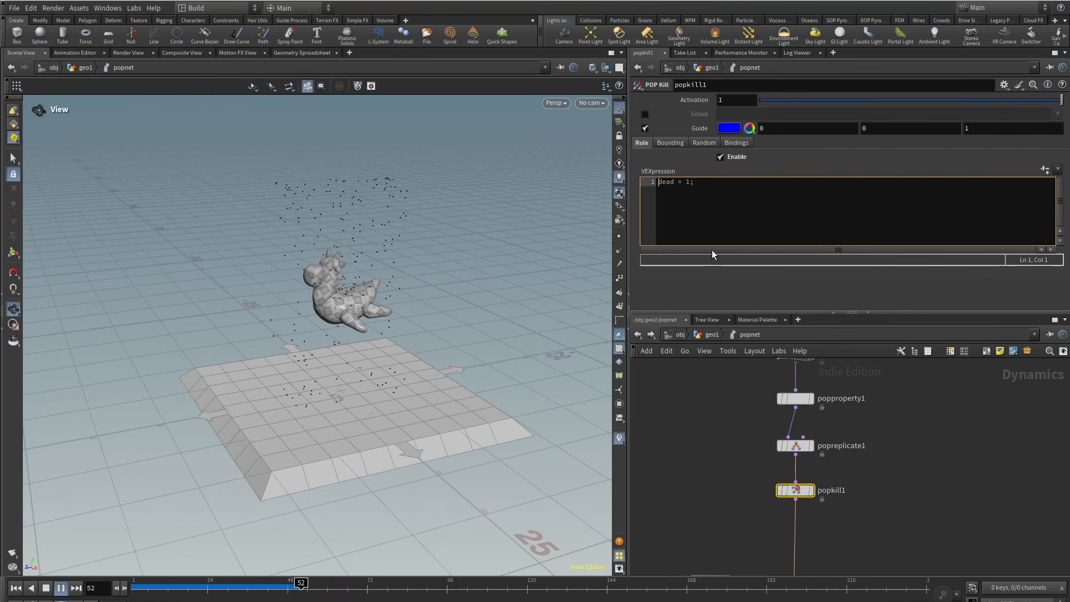
{"action": "key", "text": "Return"}
{"action": "key", "text": "Up"}
{"action": "type", "text": "i"}
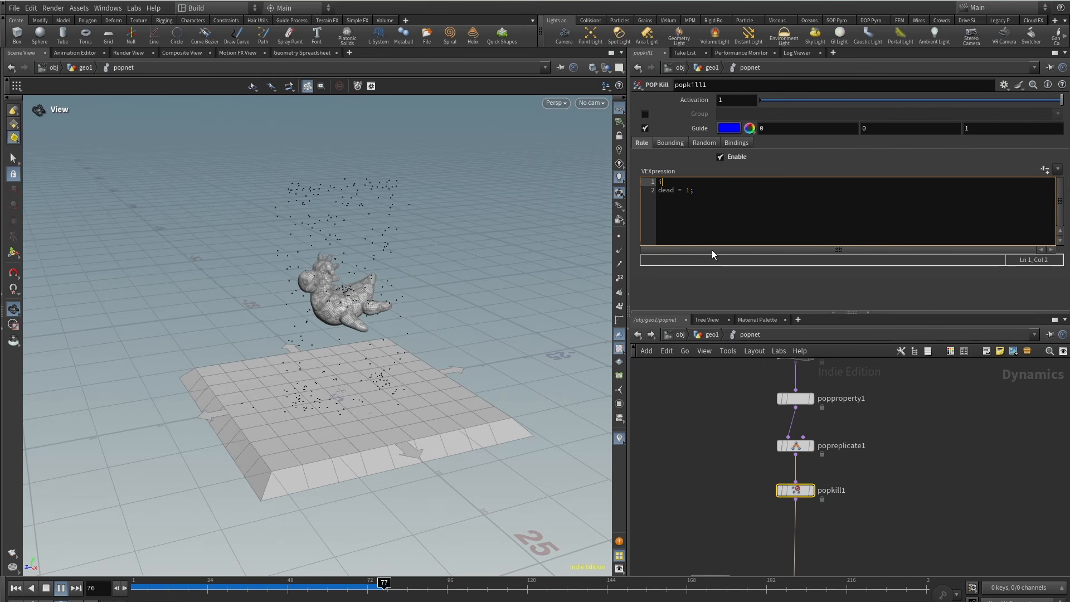
{"action": "type", "text": "f(@a"}
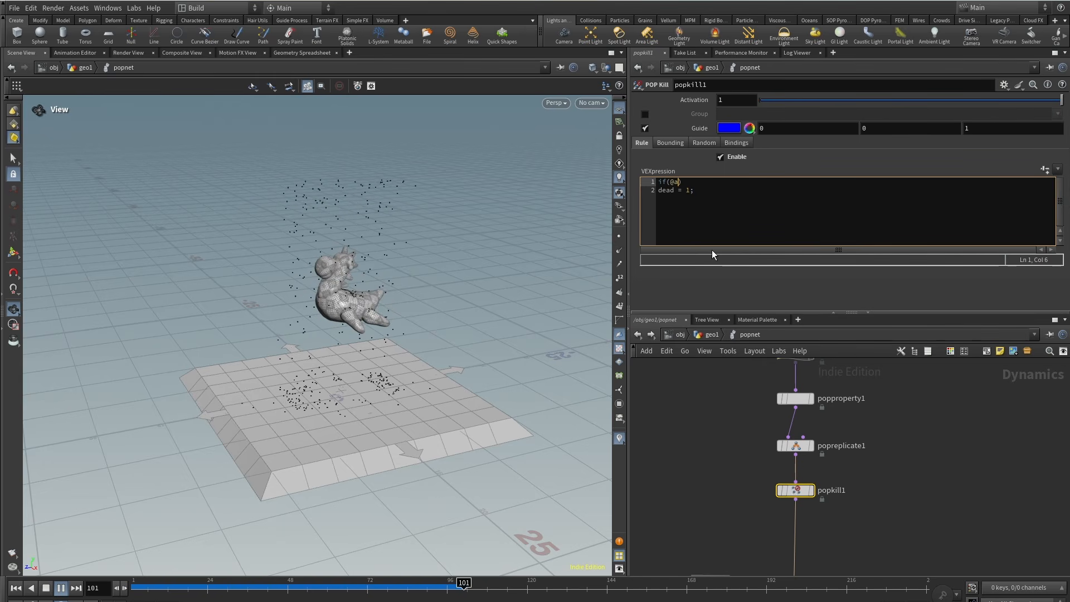
{"action": "type", "text": "ge > "}
{"action": "type", "text": ".2"}
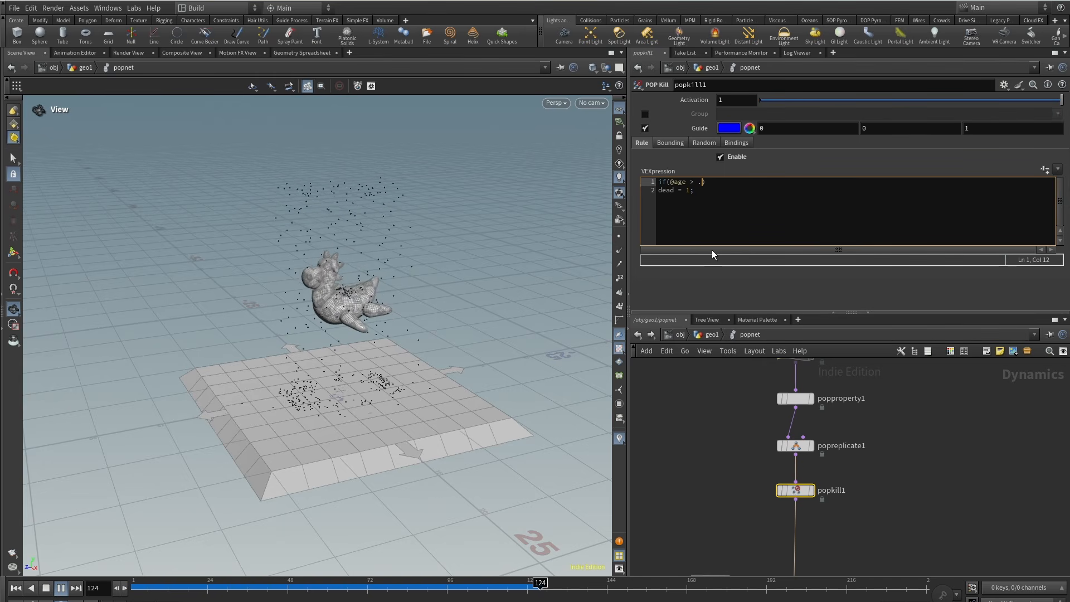
{"action": "type", "text": ")"}
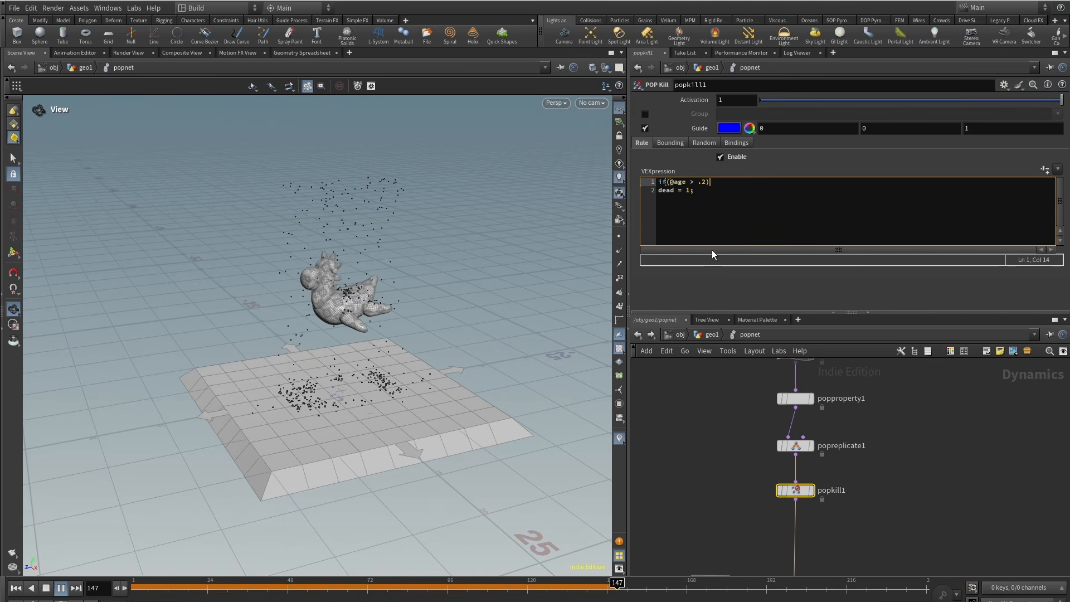
{"action": "left_click", "coordinate": [15, 589]}
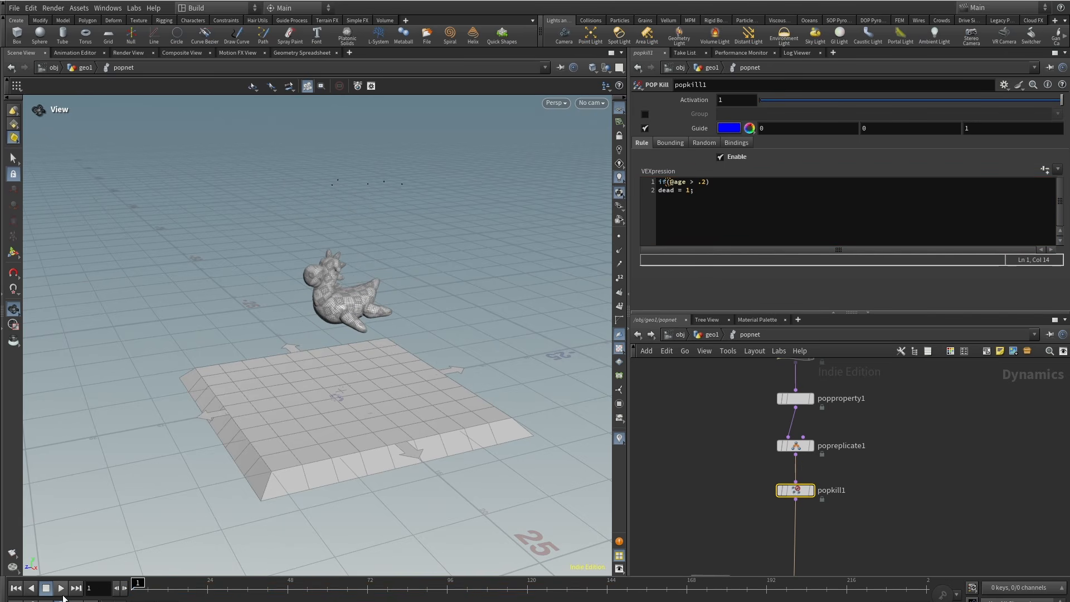
{"action": "left_click", "coordinate": [61, 590]}
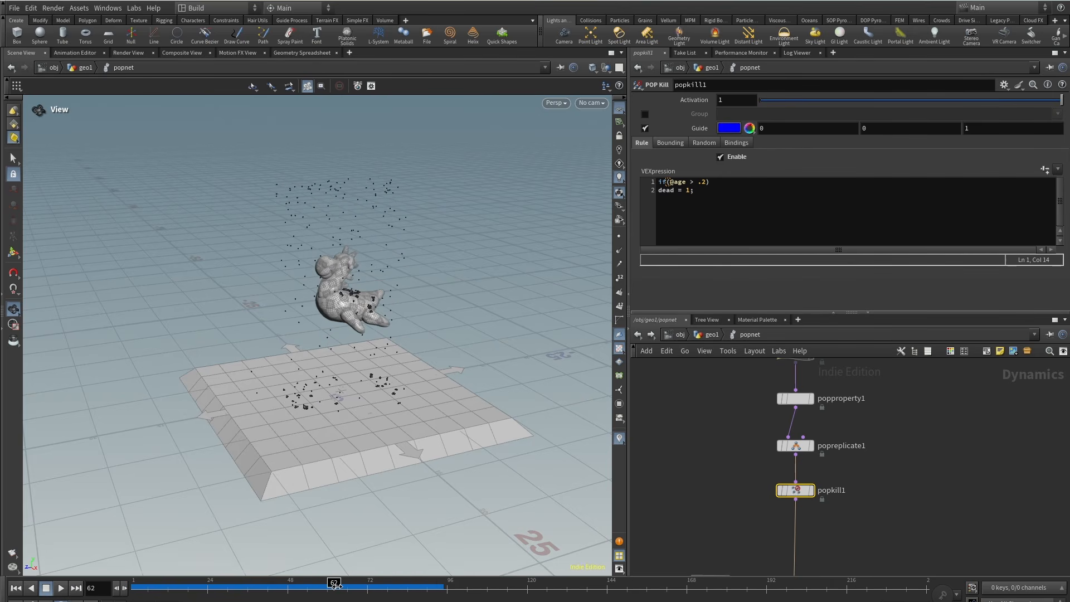
Move popkill1 up between popwrangle1 and popproperty1 and play the simulation from frame 1.
{"action": "left_click_drag", "start_coordinate": [798, 493], "coordinate": [726, 409]}
{"action": "middle_click_drag", "start_coordinate": [726, 408], "coordinate": [722, 527]}
{"action": "left_click_drag", "start_coordinate": [722, 526], "coordinate": [795, 499]}
{"action": "left_click", "coordinate": [16, 589]}
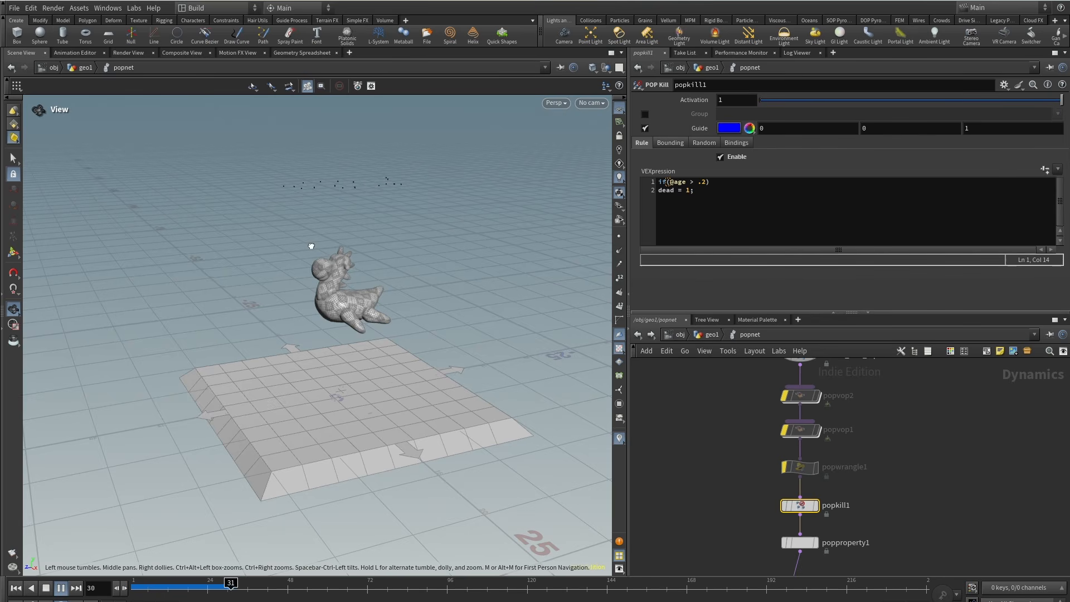
{"action": "left_click_drag", "start_coordinate": [311, 246], "coordinate": [296, 222]}
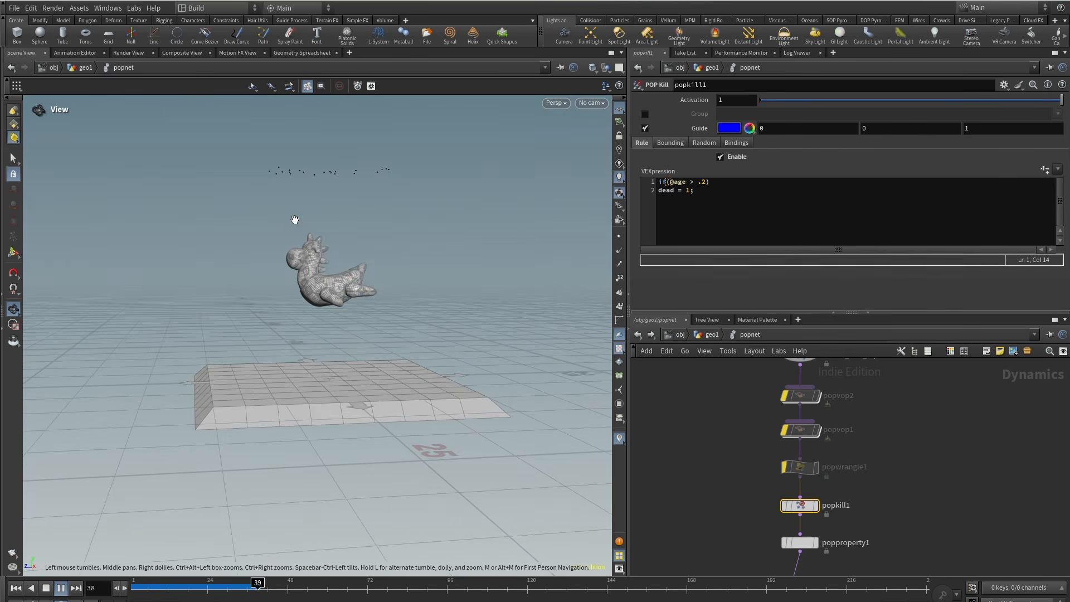
Change the age threshold in popkill1's VEXpression to .4 and finally to 1 while the simulation plays.
{"action": "left_click", "coordinate": [702, 183]}
{"action": "type", "text": "4"}
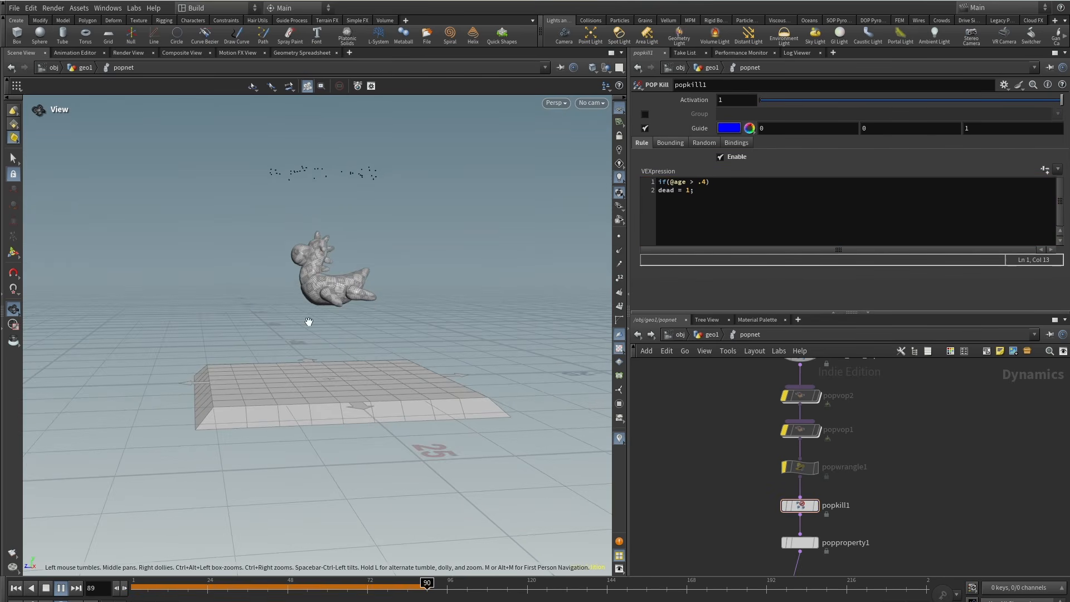
{"action": "left_click_drag", "start_coordinate": [706, 182], "coordinate": [699, 181]}
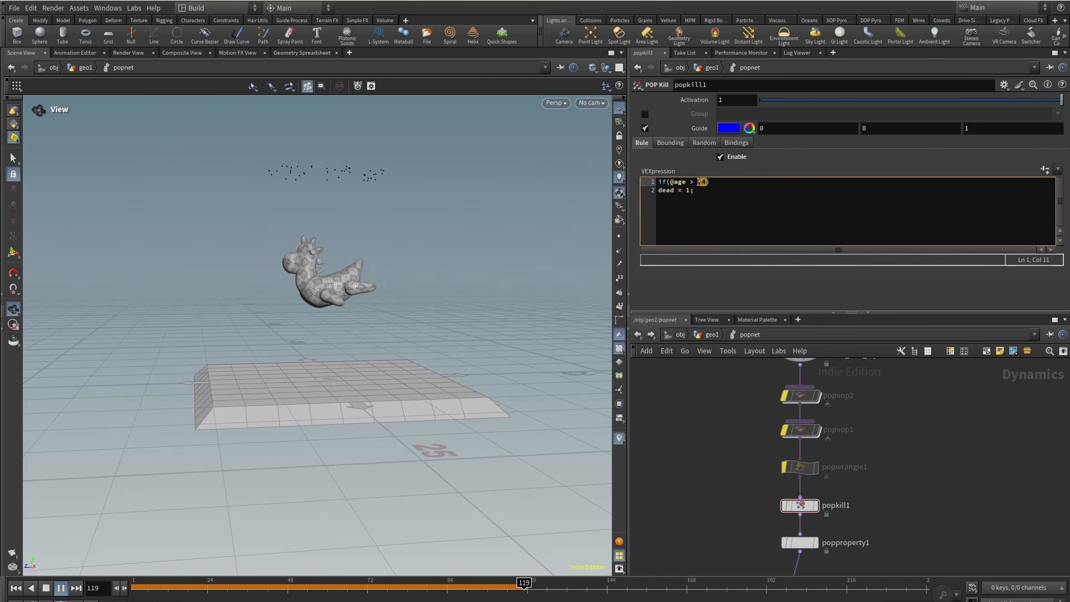
{"action": "left_click", "coordinate": [705, 489]}
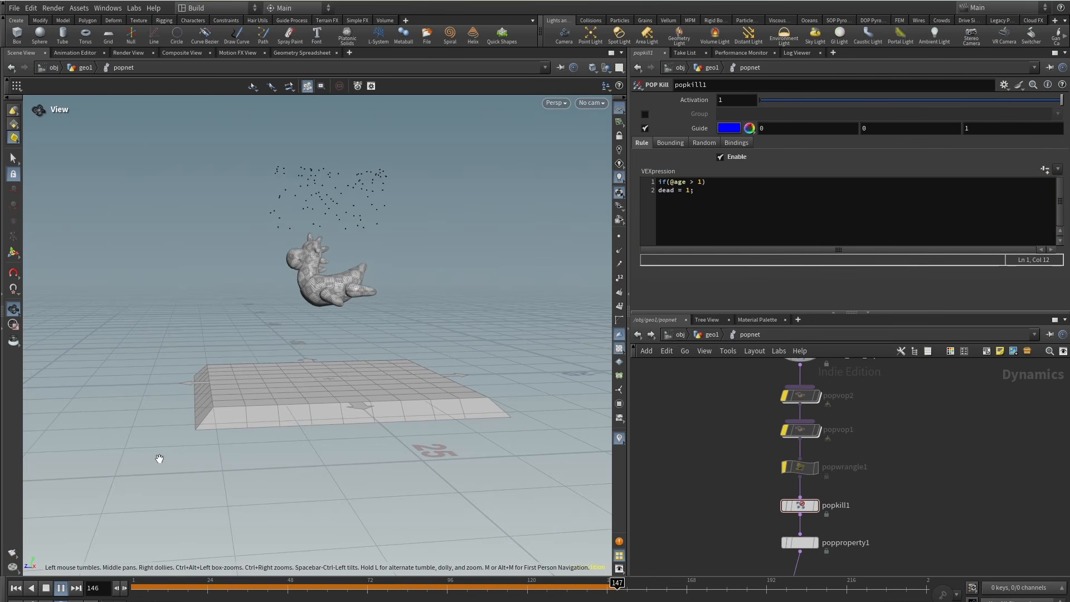
{"action": "left_click_drag", "start_coordinate": [299, 282], "coordinate": [308, 291]}
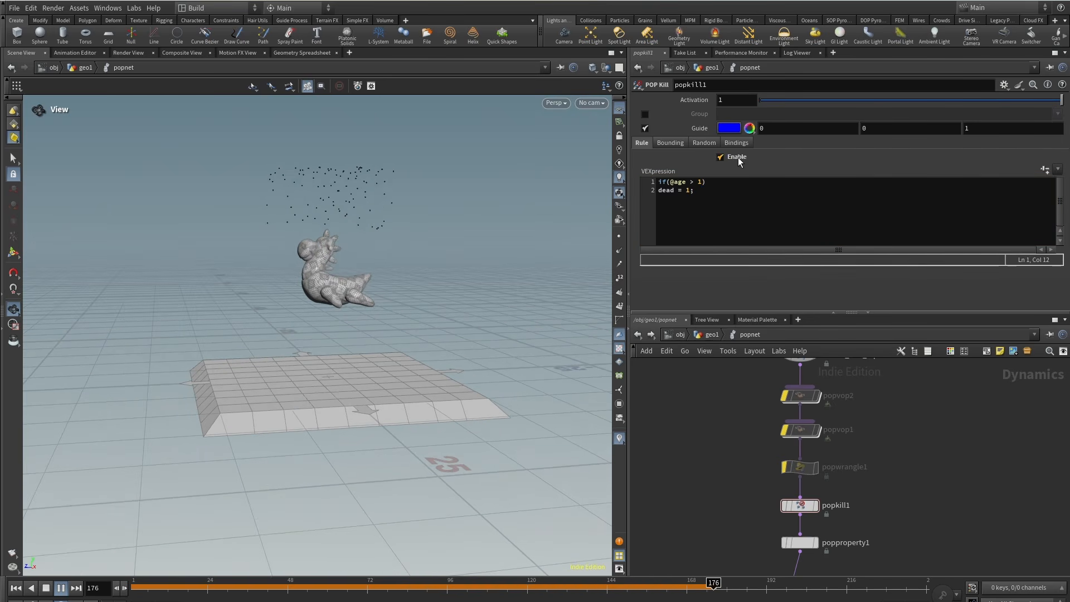
Turn off popkill1's rule and enable its Bounding Box kill with a size of 11.2 on all three axes.
{"action": "left_click", "coordinate": [670, 143]}
{"action": "key", "text": "ctrl+Up"}
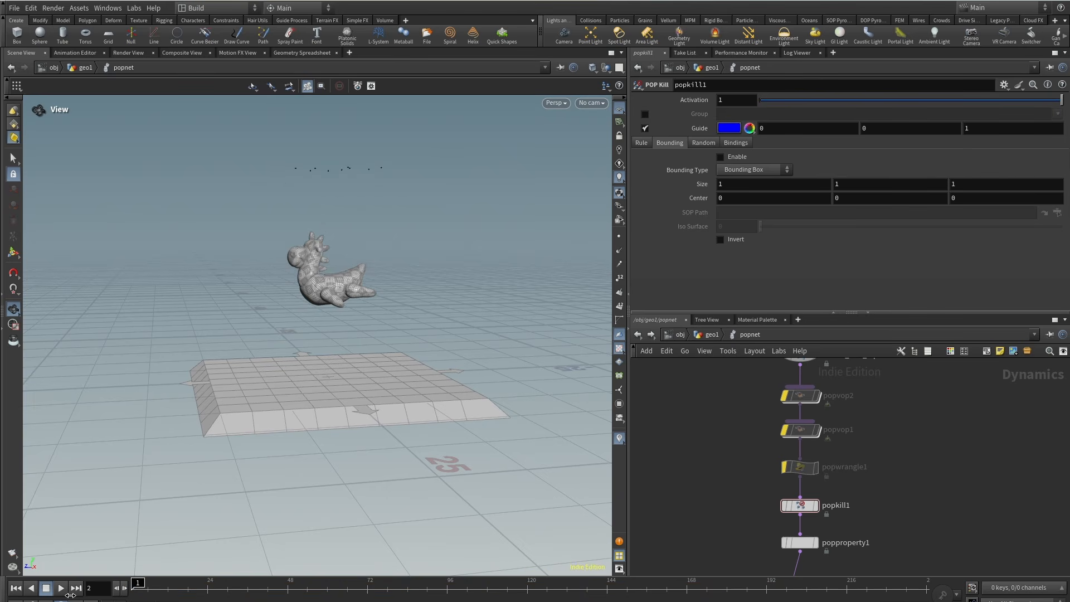
{"action": "left_click_drag", "start_coordinate": [346, 273], "coordinate": [360, 282]}
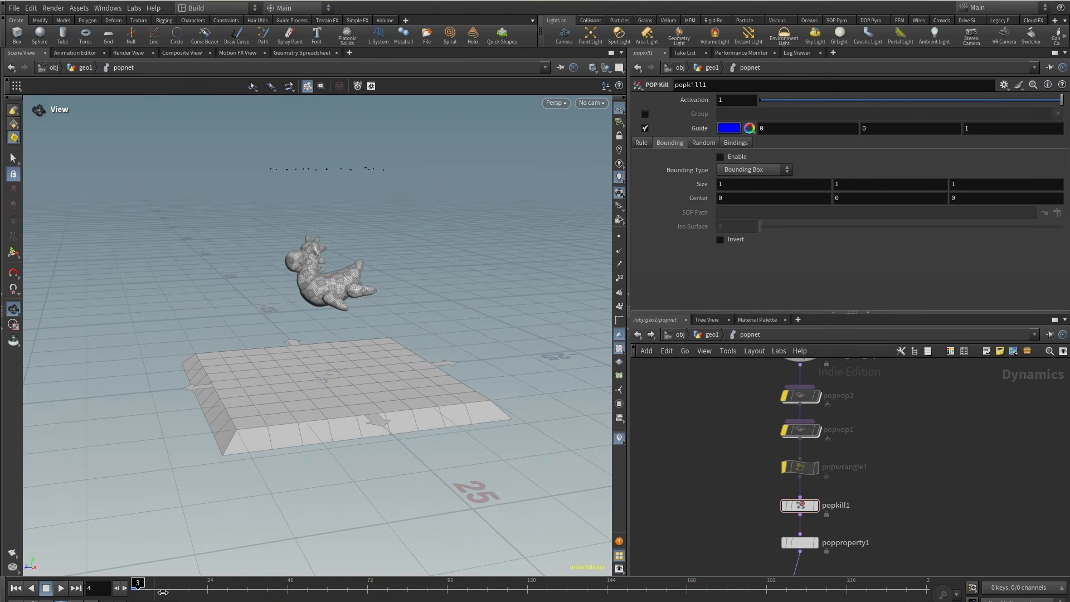
{"action": "middle_click_drag", "start_coordinate": [698, 184], "coordinate": [812, 184]}
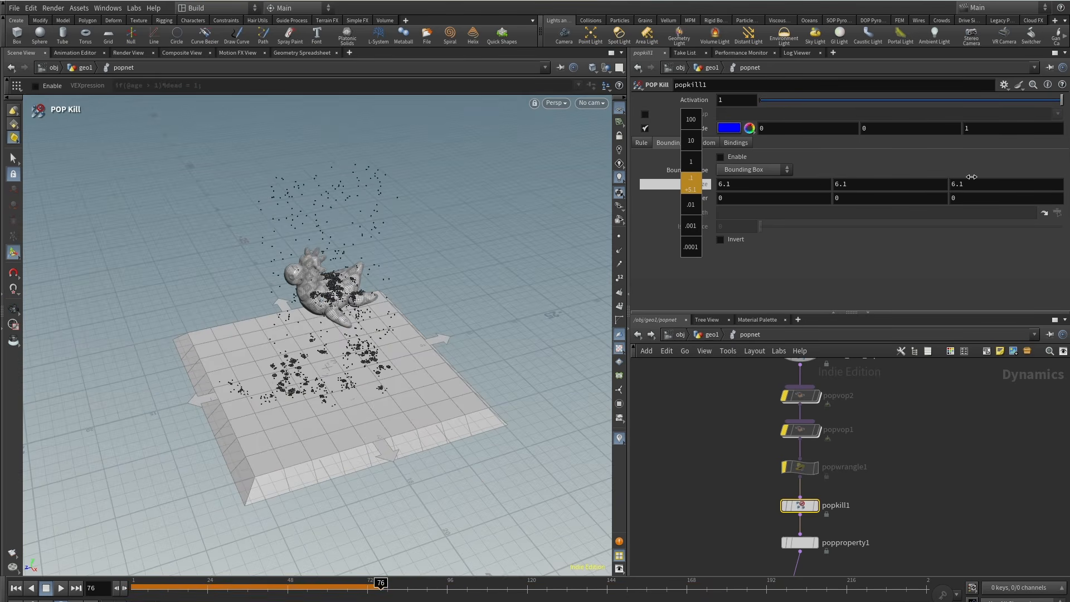
{"action": "middle_click_drag", "start_coordinate": [113, 168], "coordinate": [690, 198]}
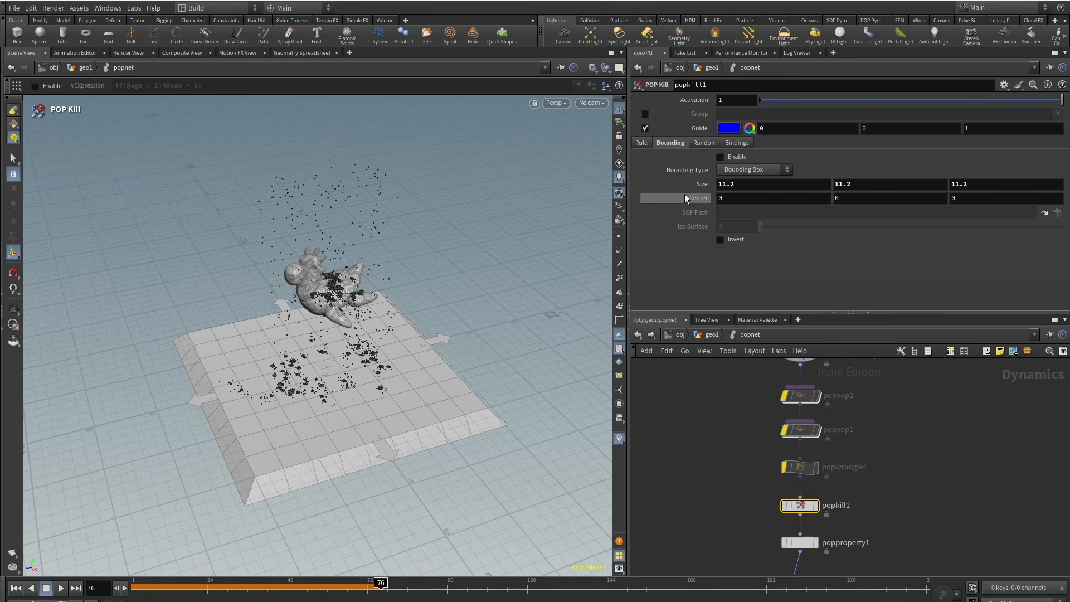
{"action": "left_click", "coordinate": [721, 157]}
{"action": "left_click_drag", "start_coordinate": [341, 411], "coordinate": [328, 388], "text": "alt"}
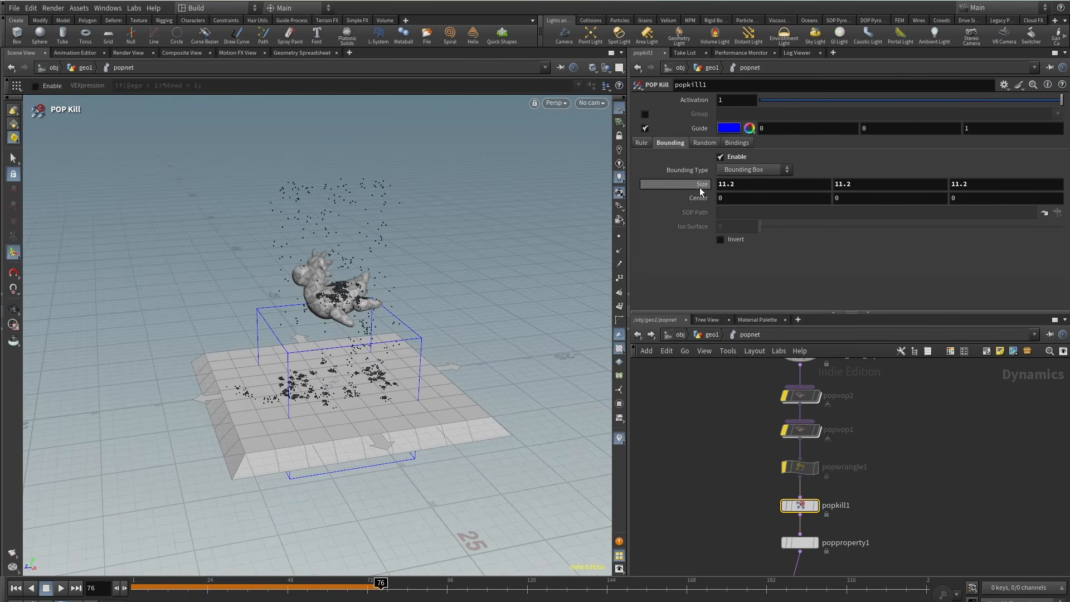
Reduce popkill1's bounding box size to 7.2 on all axes and replay the simulation from frame 1.
{"action": "middle_click_drag", "start_coordinate": [699, 184], "coordinate": [497, 217]}
{"action": "left_click_drag", "start_coordinate": [458, 409], "coordinate": [453, 368], "text": "alt"}
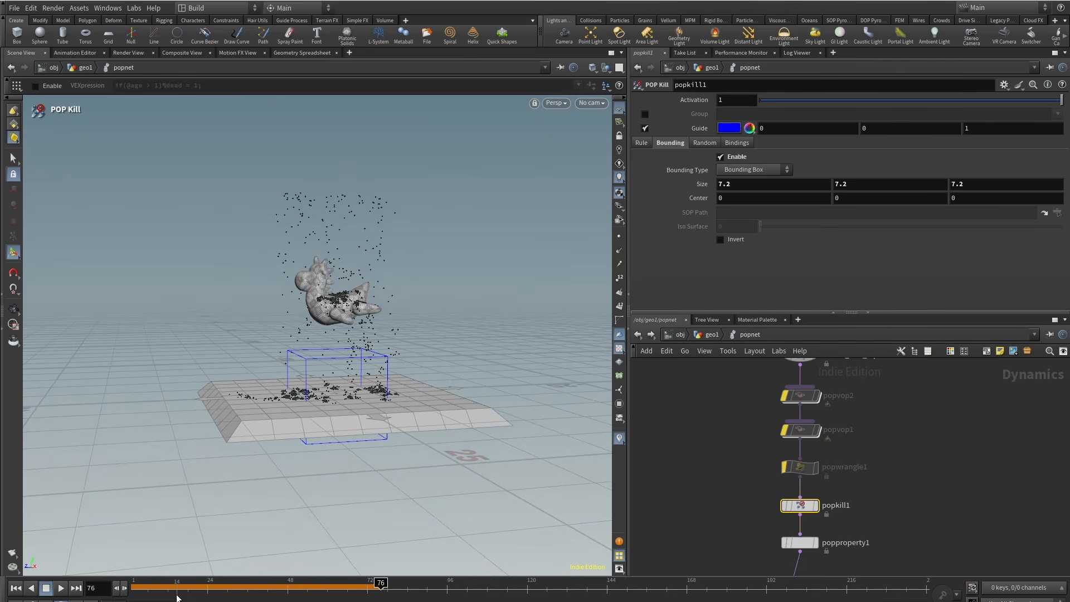
{"action": "left_click", "coordinate": [16, 589]}
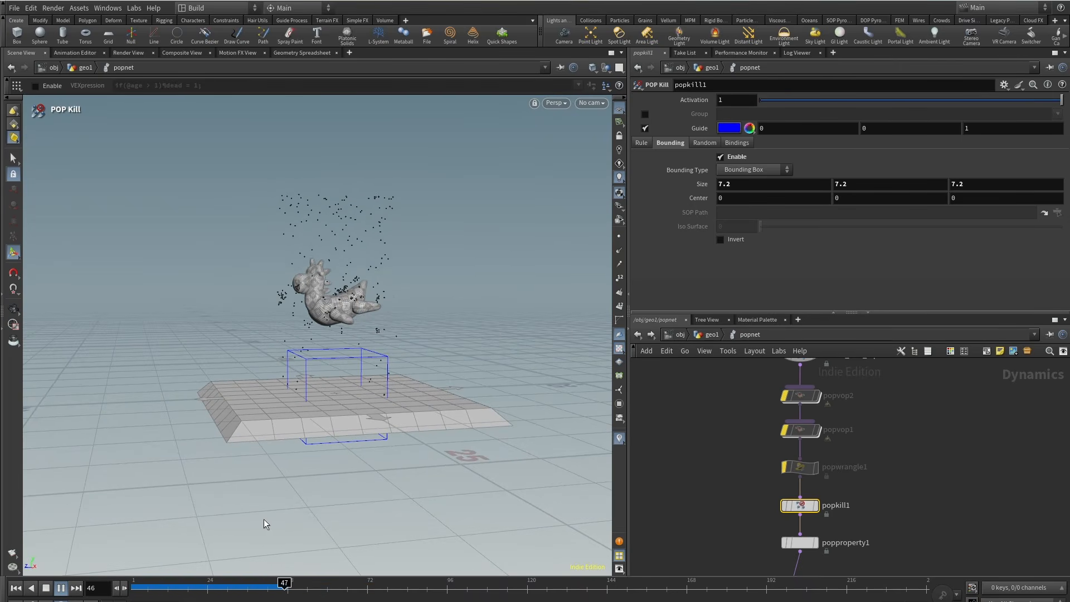
{"action": "left_click_drag", "start_coordinate": [262, 404], "coordinate": [475, 360], "text": "alt"}
Pull popkill1 out of the main chain, remove its input wire, and connect its output to the wire_pops_into_here merge.
{"action": "middle_click_drag", "start_coordinate": [726, 513], "coordinate": [694, 430]}
{"action": "scroll", "coordinate": [694, 430], "scroll_direction": "down", "scroll_amount": 2}
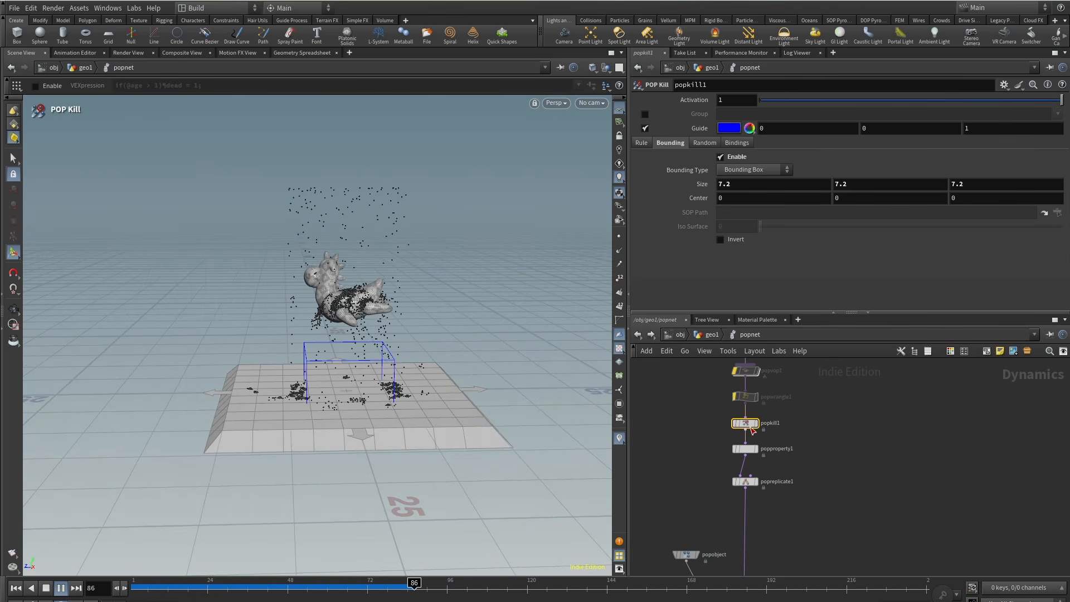
{"action": "left_click_drag", "start_coordinate": [749, 426], "coordinate": [840, 427]}
{"action": "left_click_drag", "start_coordinate": [747, 444], "coordinate": [746, 403]}
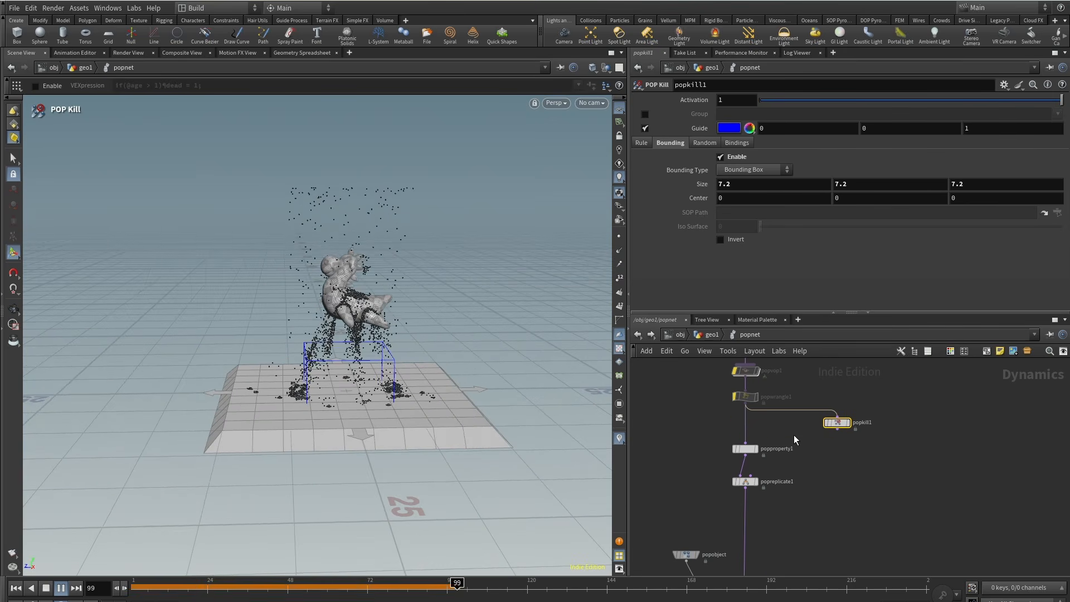
{"action": "left_click", "coordinate": [838, 418]}
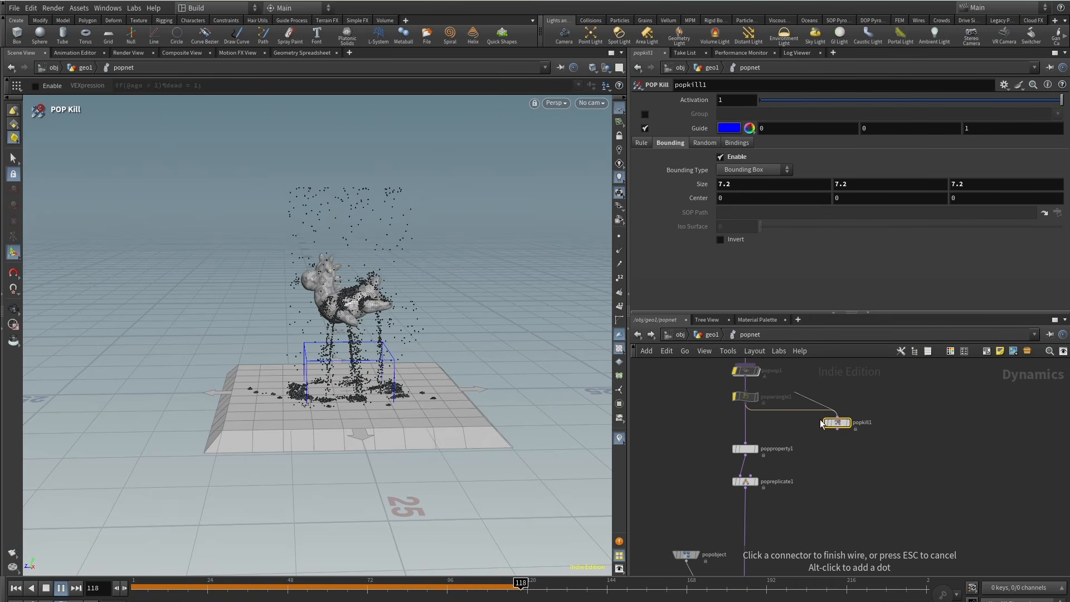
{"action": "left_click", "coordinate": [823, 474]}
{"action": "middle_click_drag", "start_coordinate": [827, 474], "coordinate": [818, 443]}
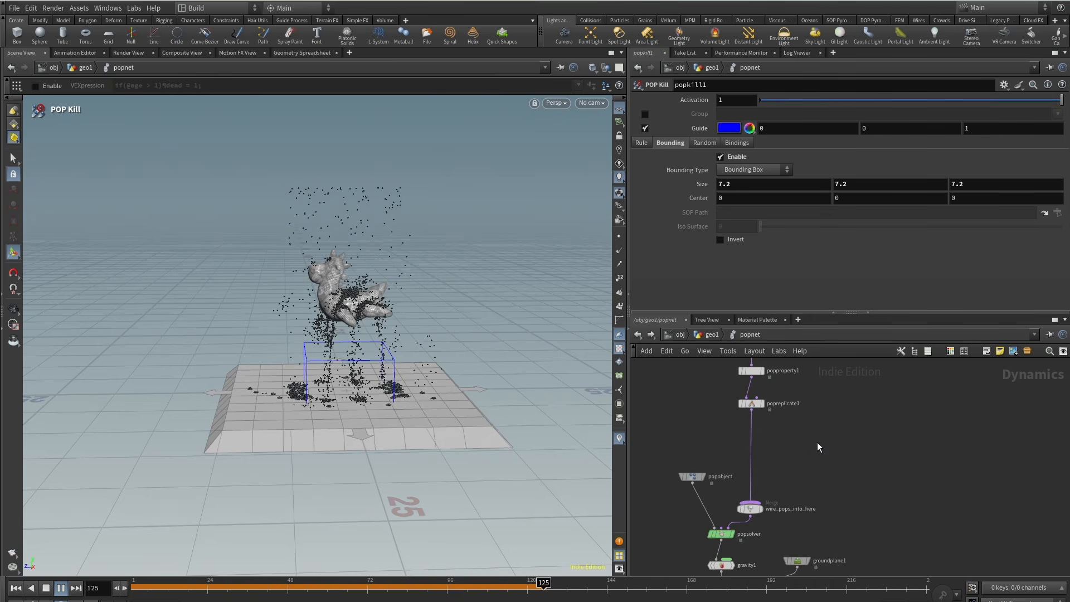
{"action": "left_click", "coordinate": [838, 419]}
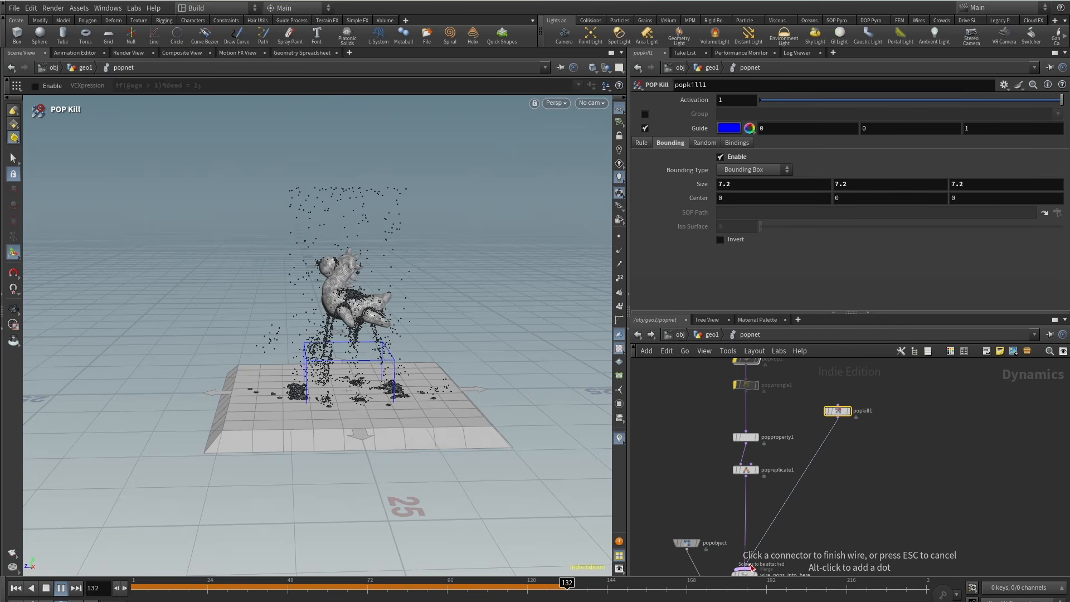
{"action": "left_click", "coordinate": [747, 570]}
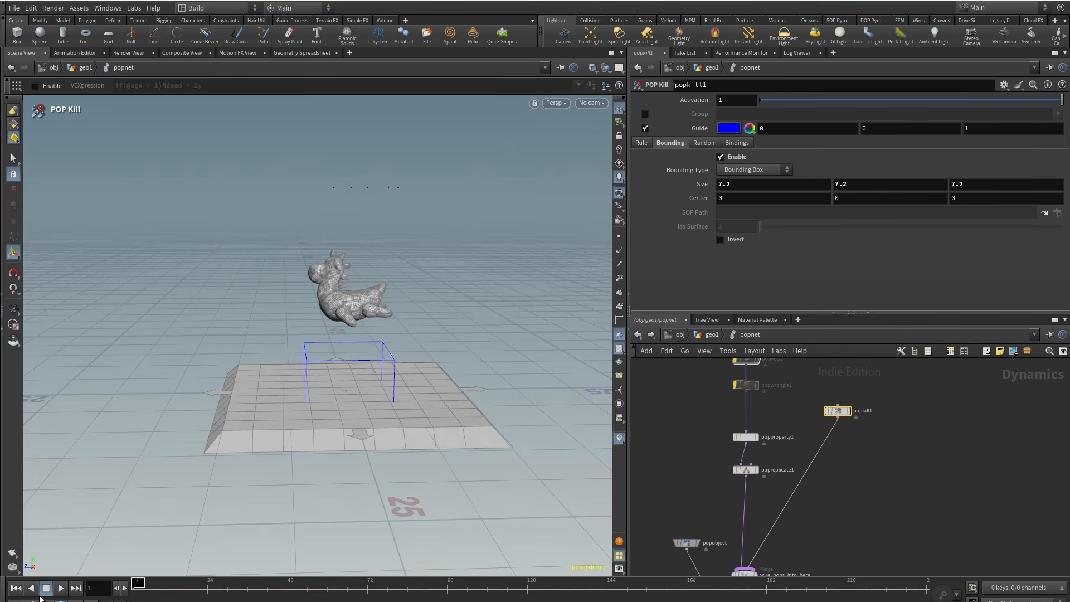
Replay the simulation and examine how the particles behave around popkill1's bounding box from several angles.
{"action": "left_click_drag", "start_coordinate": [296, 310], "coordinate": [305, 318], "text": "alt"}
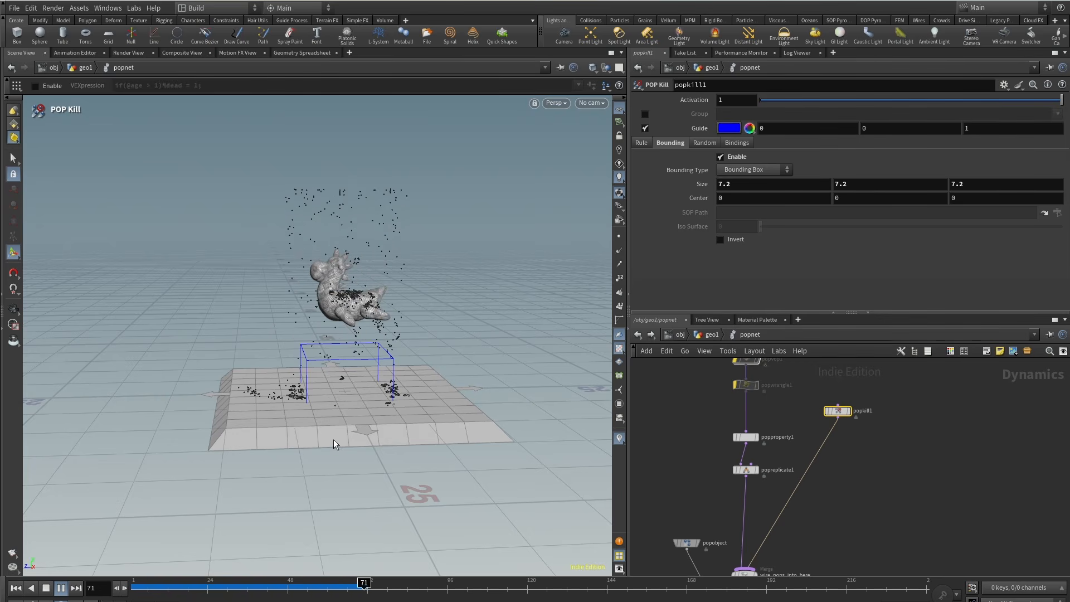
{"action": "left_click_drag", "start_coordinate": [333, 439], "coordinate": [244, 338], "text": "alt"}
{"action": "left_click", "coordinate": [454, 583]}
{"action": "right_click_drag", "start_coordinate": [271, 336], "coordinate": [563, 228], "text": "alt"}
{"action": "left_click_drag", "start_coordinate": [275, 334], "coordinate": [119, 359], "text": "alt"}
{"action": "left_click_drag", "start_coordinate": [311, 586], "coordinate": [372, 593]}
{"action": "left_click_drag", "start_coordinate": [333, 547], "coordinate": [166, 299], "text": "alt"}
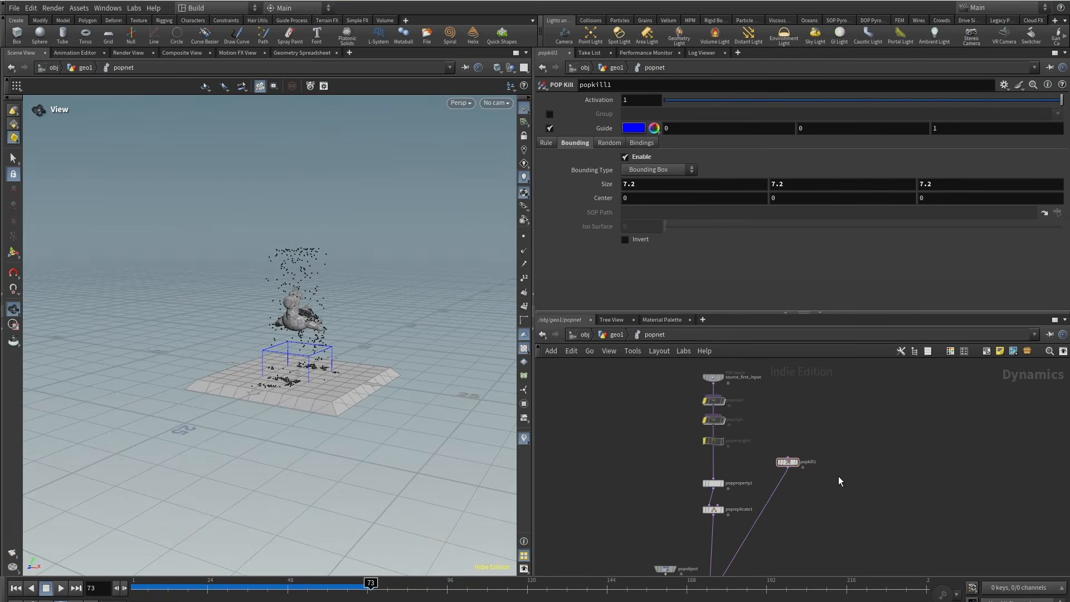
Delete popkill1, popvop1, popvop2 and popwrangle1 from the POP network.
{"action": "key", "text": "Delete"}
{"action": "left_click_drag", "start_coordinate": [770, 393], "coordinate": [679, 466]}
{"action": "key", "text": "Delete"}
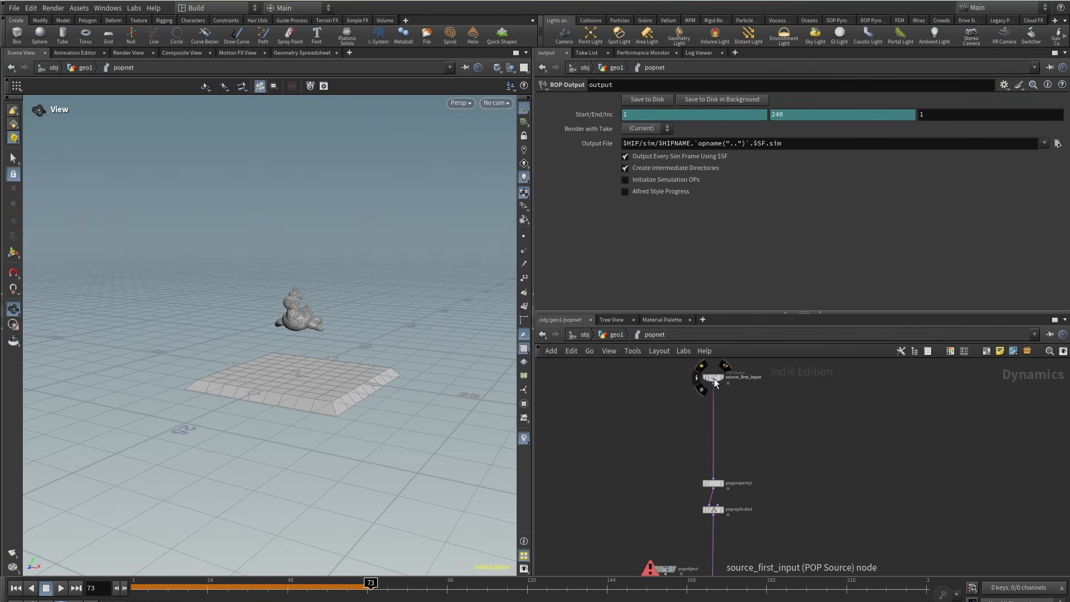
Move source_first_input down the chain and delete popproperty1 and popreplicate1.
{"action": "left_click_drag", "start_coordinate": [714, 379], "coordinate": [716, 450]}
{"action": "left_click", "coordinate": [714, 483]}
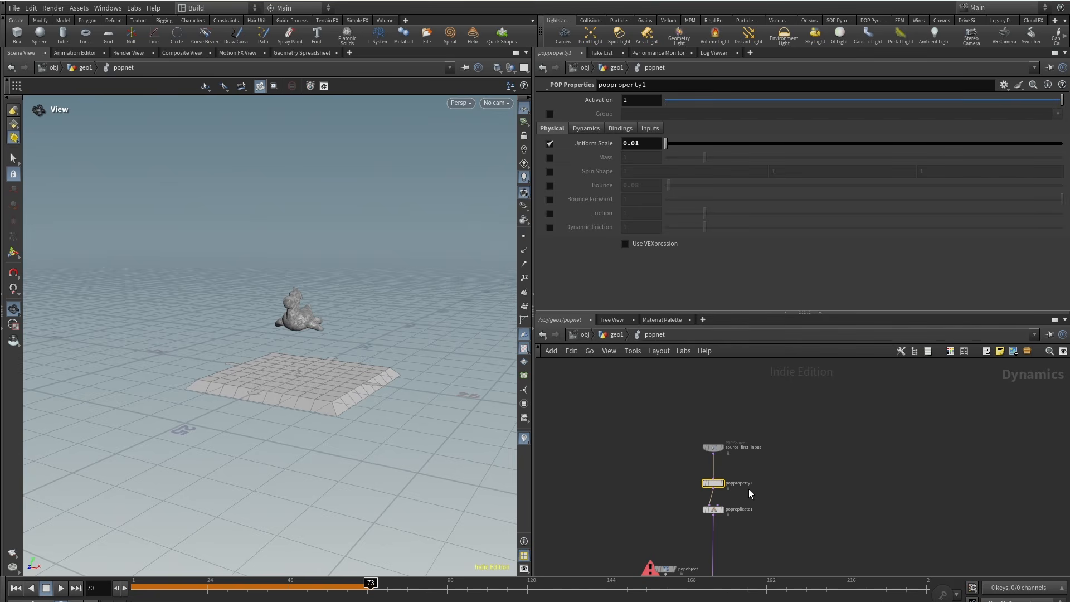
{"action": "key", "text": "Delete"}
{"action": "left_click", "coordinate": [713, 509]}
{"action": "key", "text": "Delete"}
Tidy popobject and source_first_input around the wire_pops_into_here merge and advance the simulation to frame 44.
{"action": "middle_click_drag", "start_coordinate": [678, 523], "coordinate": [685, 414]}
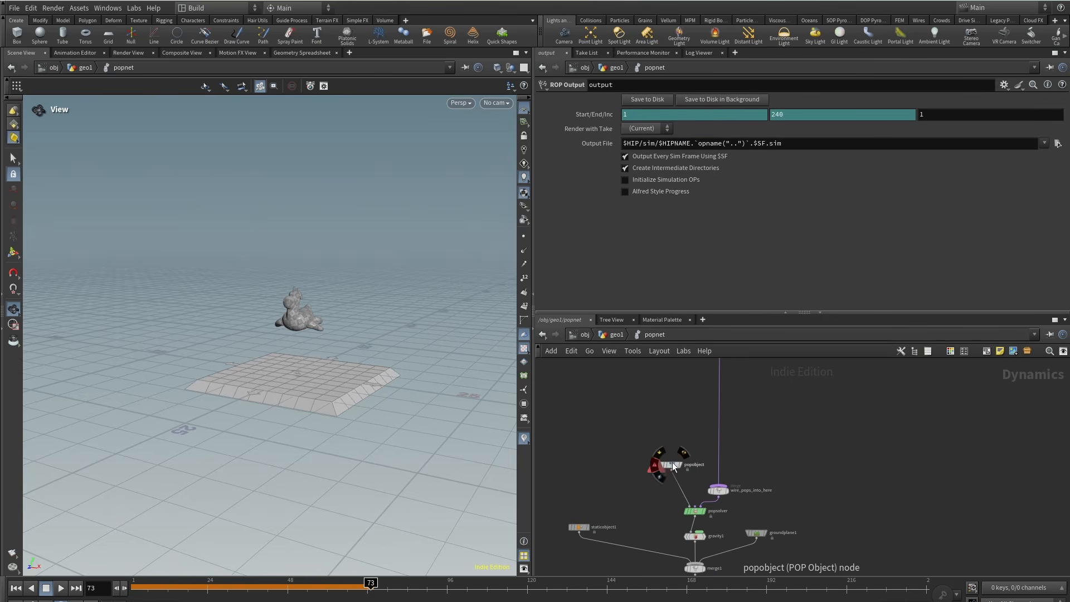
{"action": "left_click_drag", "start_coordinate": [673, 463], "coordinate": [647, 471]}
{"action": "middle_click_drag", "start_coordinate": [759, 449], "coordinate": [759, 474]}
{"action": "left_click_drag", "start_coordinate": [720, 377], "coordinate": [717, 457]}
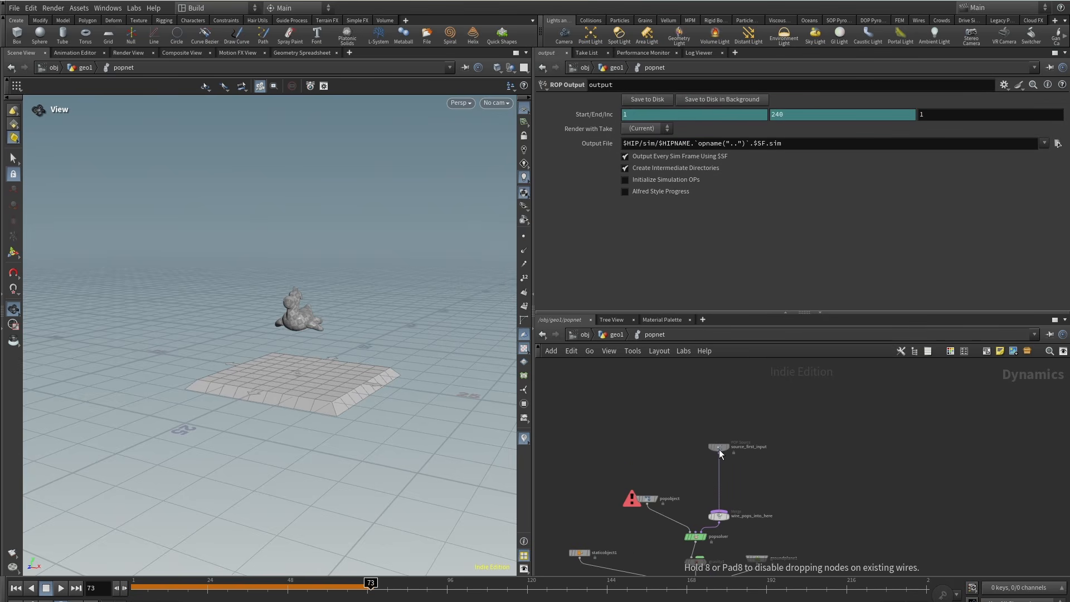
{"action": "left_click_drag", "start_coordinate": [134, 590], "coordinate": [279, 597]}
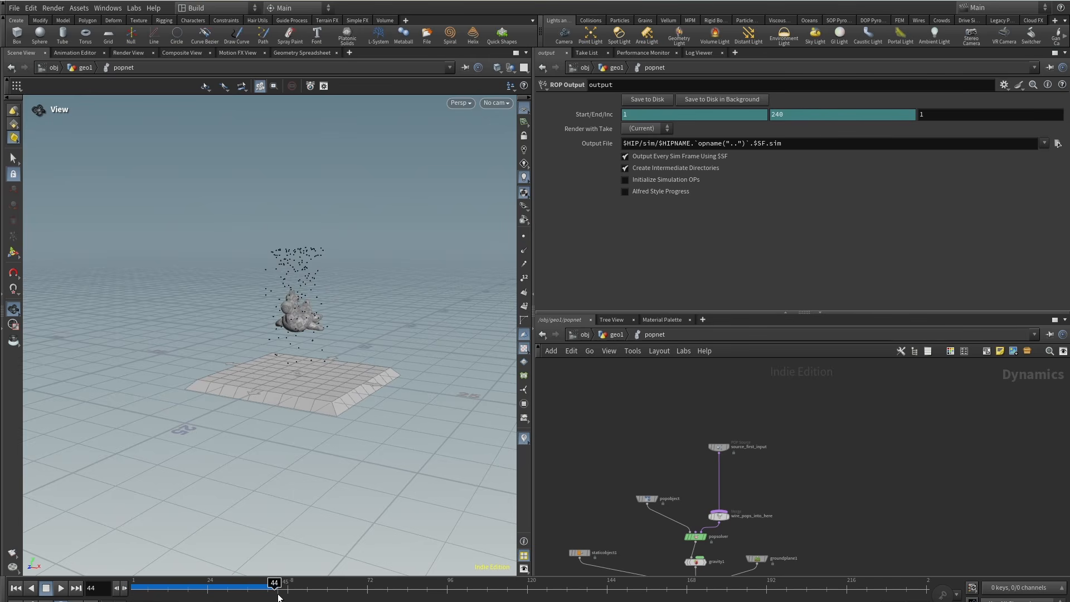
{"action": "scroll", "coordinate": [279, 390], "scroll_direction": "up", "scroll_amount": 4}
{"action": "left_click_drag", "start_coordinate": [312, 357], "coordinate": [260, 311]}
{"action": "scroll", "coordinate": [774, 396], "scroll_direction": "down", "scroll_amount": 2}
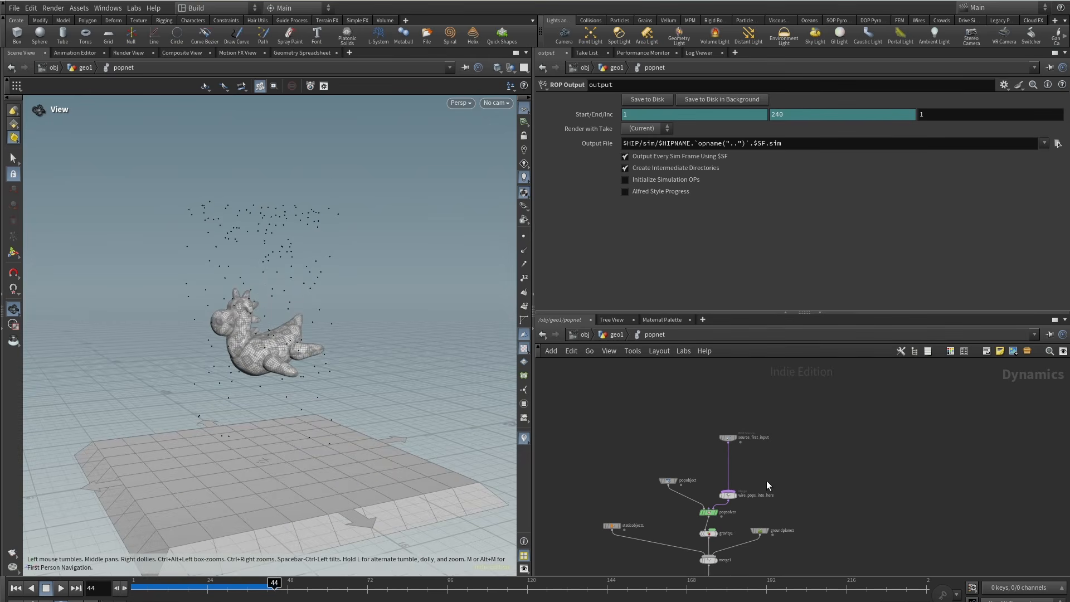
Add a POP Spin node beside the wire between source_first_input and wire_pops_into_here.
{"action": "key", "text": "Tab"}
{"action": "mouse_move", "coordinate": [788, 457]}
{"action": "type", "text": "pop"}
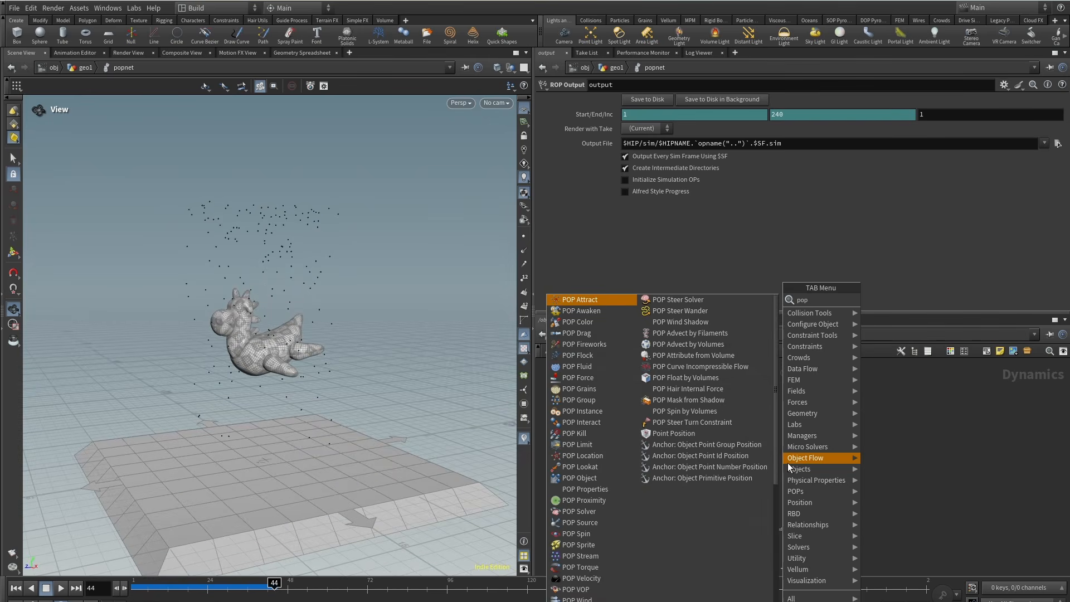
{"action": "type", "text": "sp"}
{"action": "left_click", "coordinate": [871, 299]}
{"action": "scroll", "coordinate": [747, 460], "scroll_direction": "up", "scroll_amount": 3}
{"action": "left_click", "coordinate": [739, 456]}
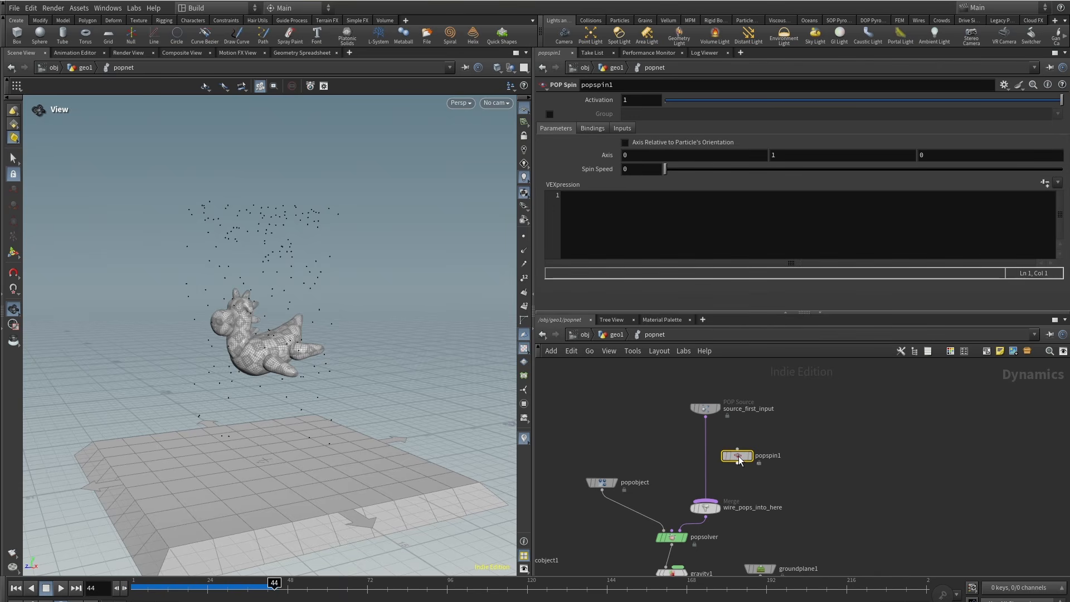
Check the point attributes in popsolver's node info while popspin1 is still unconnected.
{"action": "middle_click_drag", "start_coordinate": [669, 468], "coordinate": [681, 405]}
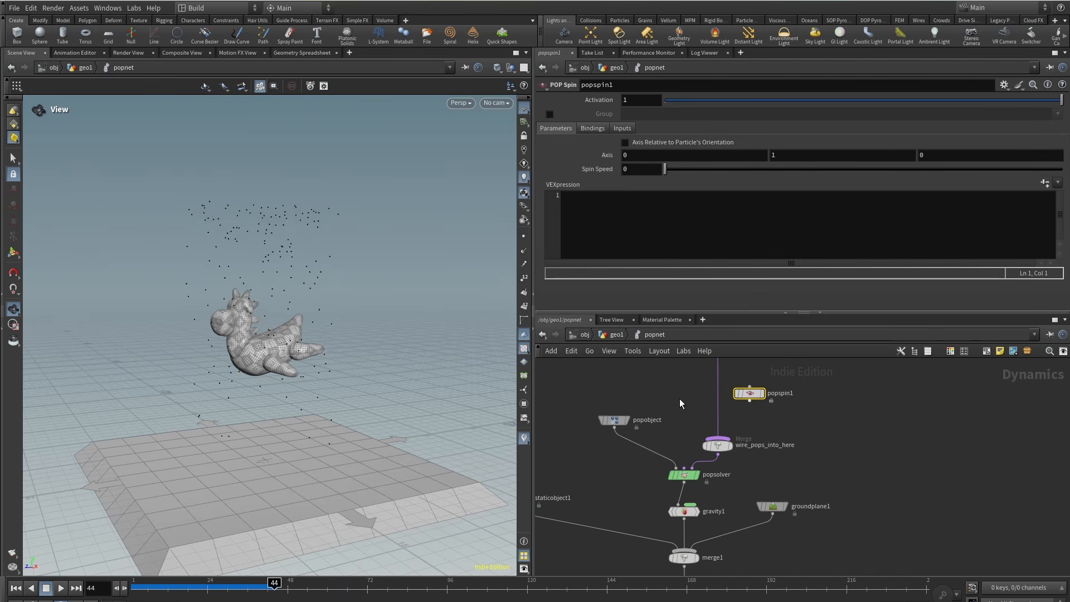
{"action": "middle_click_drag", "start_coordinate": [680, 399], "coordinate": [672, 413]}
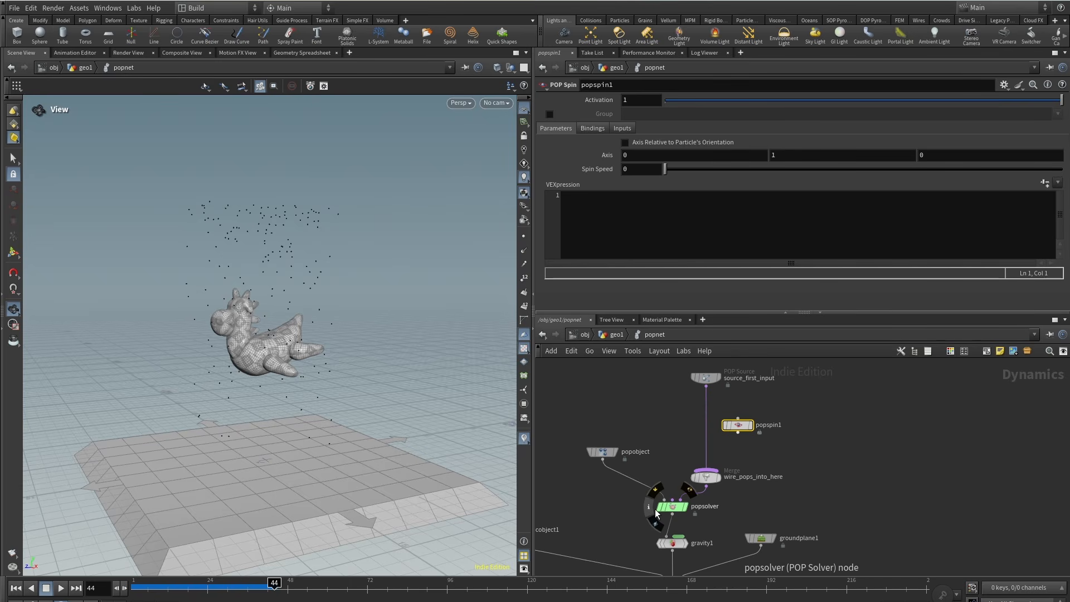
{"action": "left_click", "coordinate": [649, 508]}
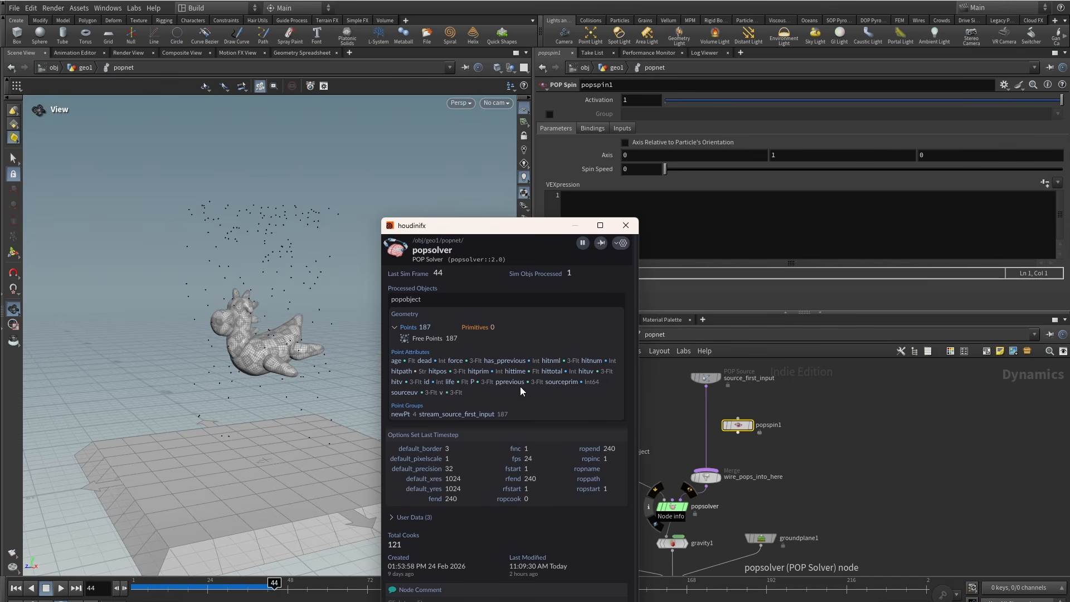
Insert popspin1 between source_first_input and wire_pops_into_here and recheck popsolver's point attributes at frame 37.
{"action": "left_click_drag", "start_coordinate": [733, 416], "coordinate": [701, 415]}
{"action": "left_click", "coordinate": [152, 592]}
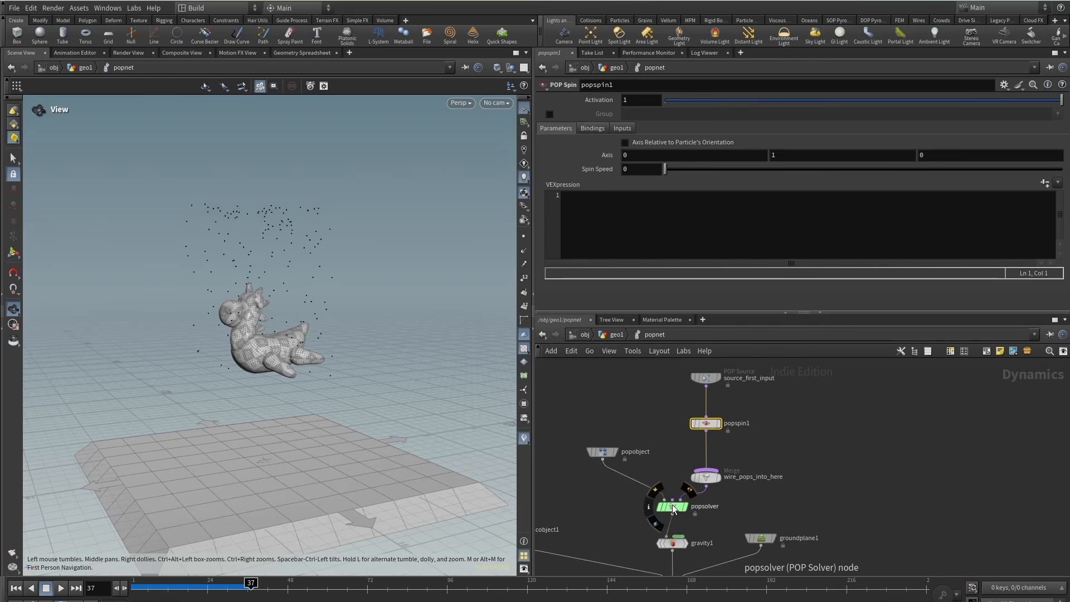
{"action": "left_click", "coordinate": [651, 508]}
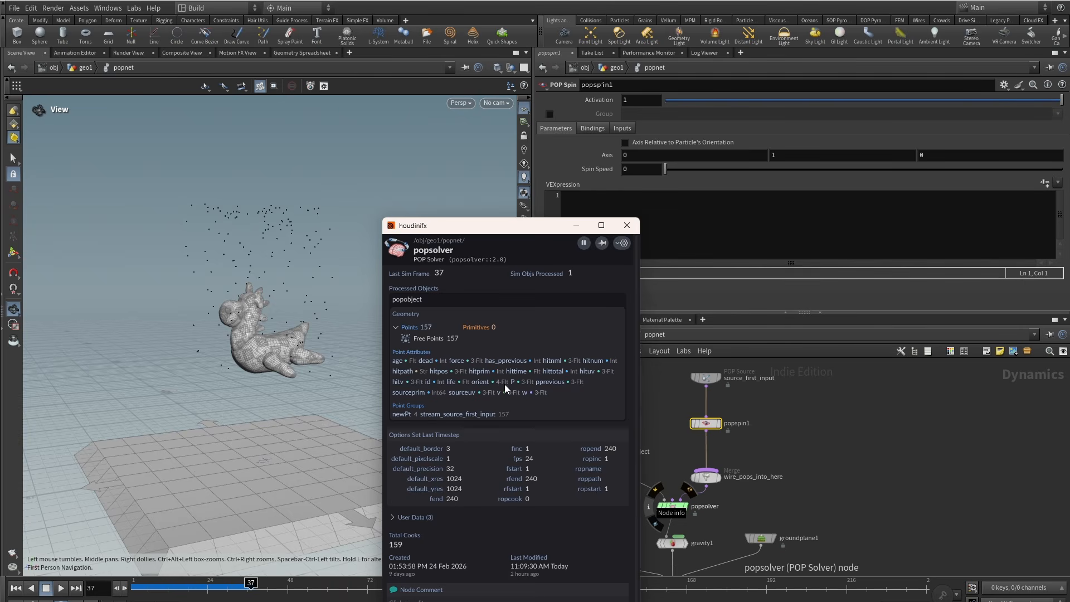
{"action": "left_click", "coordinate": [627, 226]}
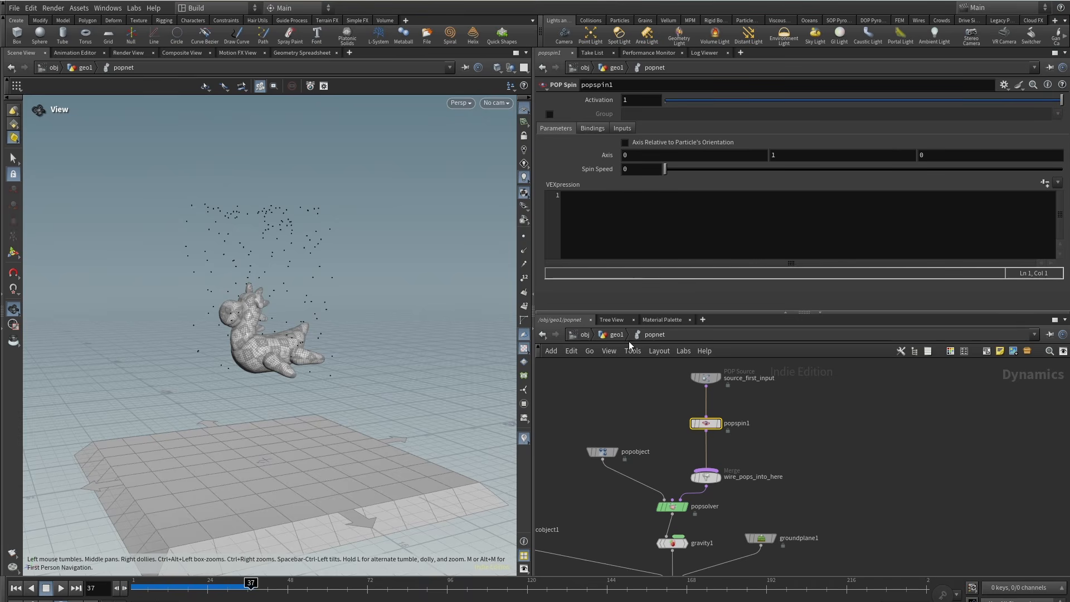
{"action": "middle_click_drag", "start_coordinate": [610, 399], "coordinate": [604, 408]}
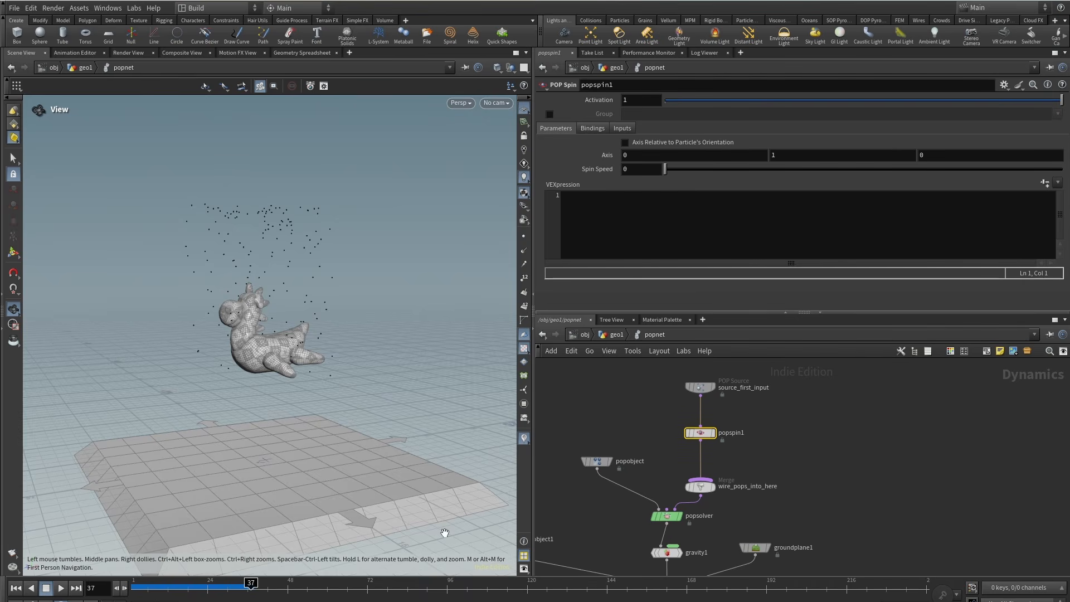
{"action": "left_click", "coordinate": [688, 434]}
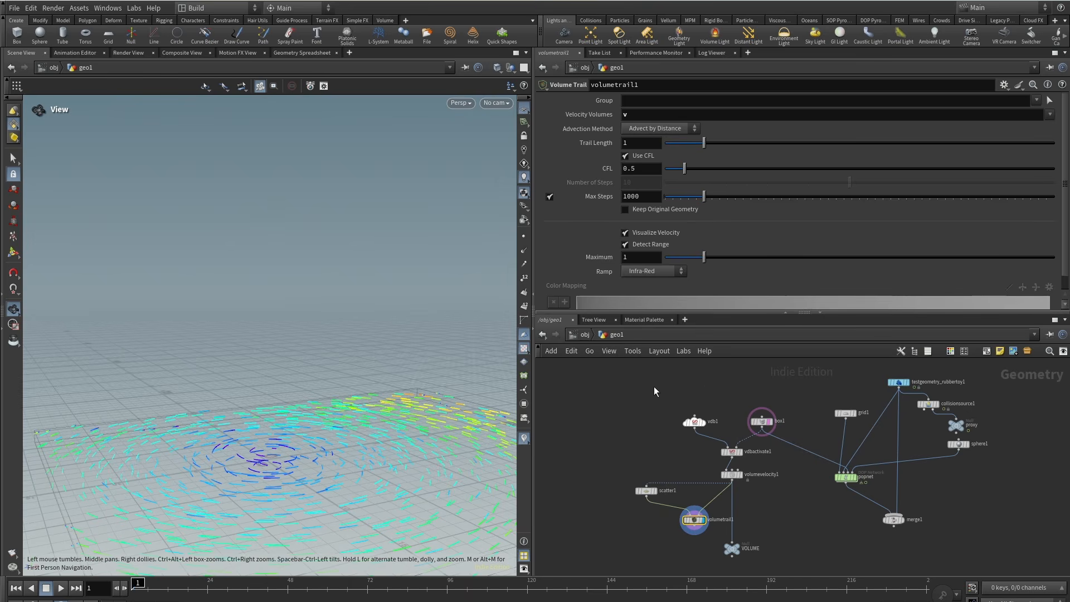
Move merge1 away from popnet and add a DOP Import Fields node below popnet.
{"action": "middle_click_drag", "start_coordinate": [811, 538], "coordinate": [653, 491]}
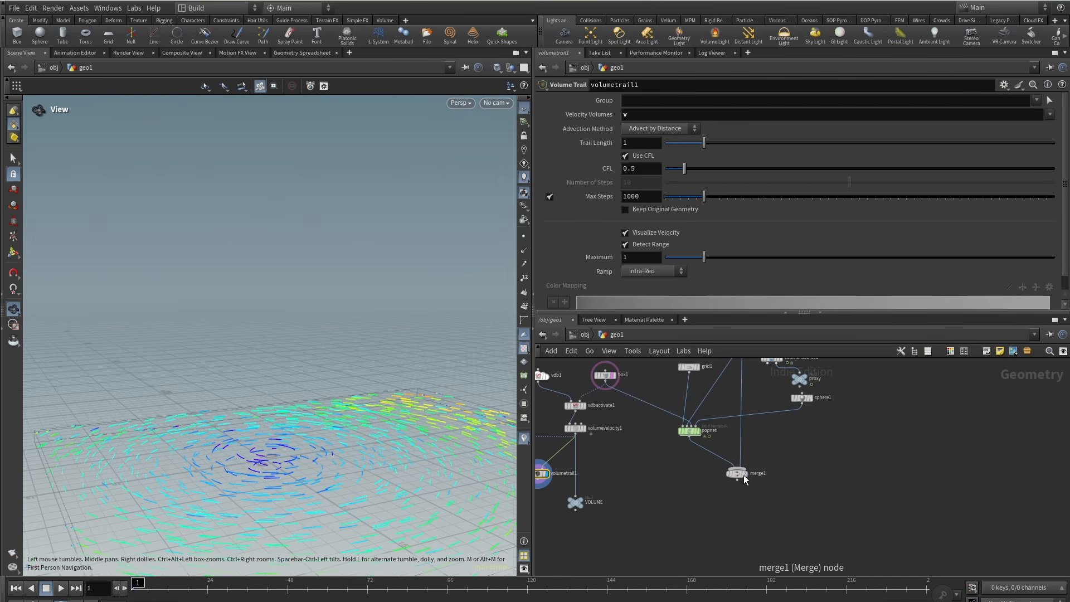
{"action": "left_click_drag", "start_coordinate": [740, 475], "coordinate": [842, 464]}
{"action": "scroll", "coordinate": [741, 481], "scroll_direction": "up", "scroll_amount": 3}
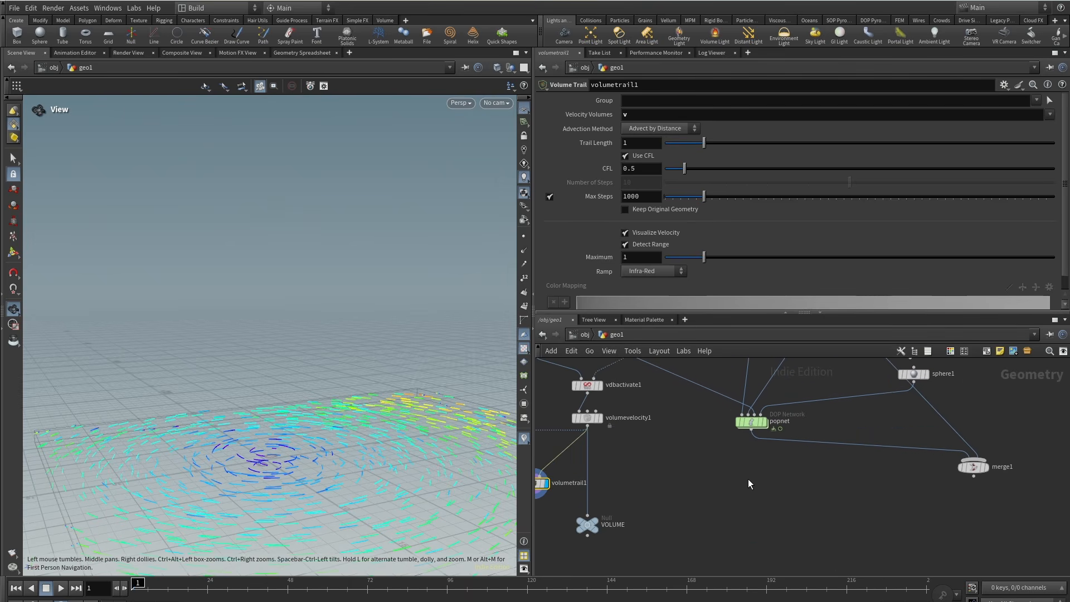
{"action": "key", "text": "Tab"}
{"action": "type", "text": "dopi"}
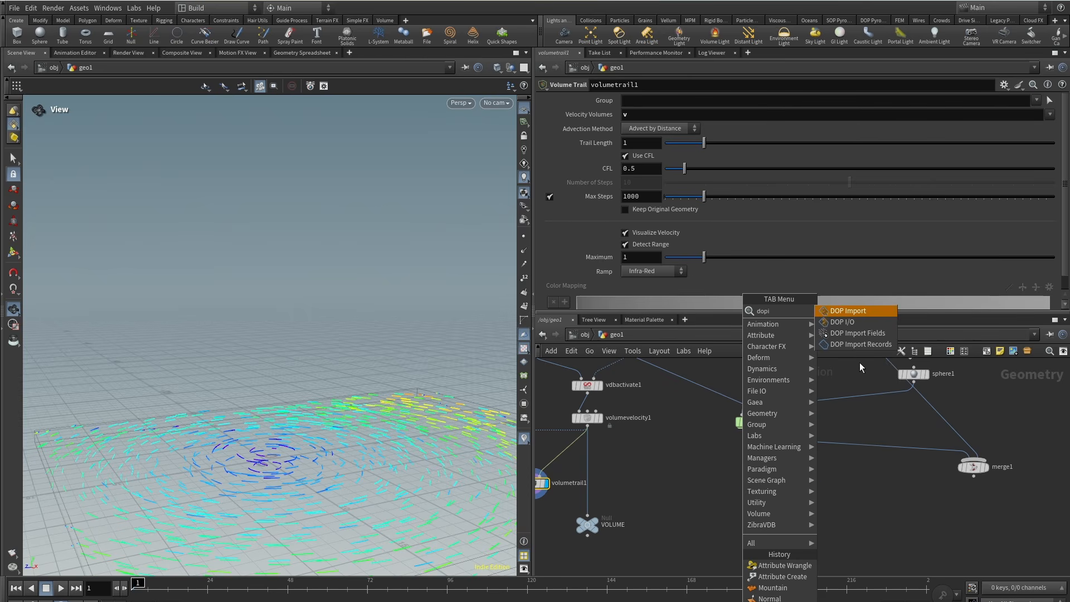
{"action": "left_click", "coordinate": [879, 336]}
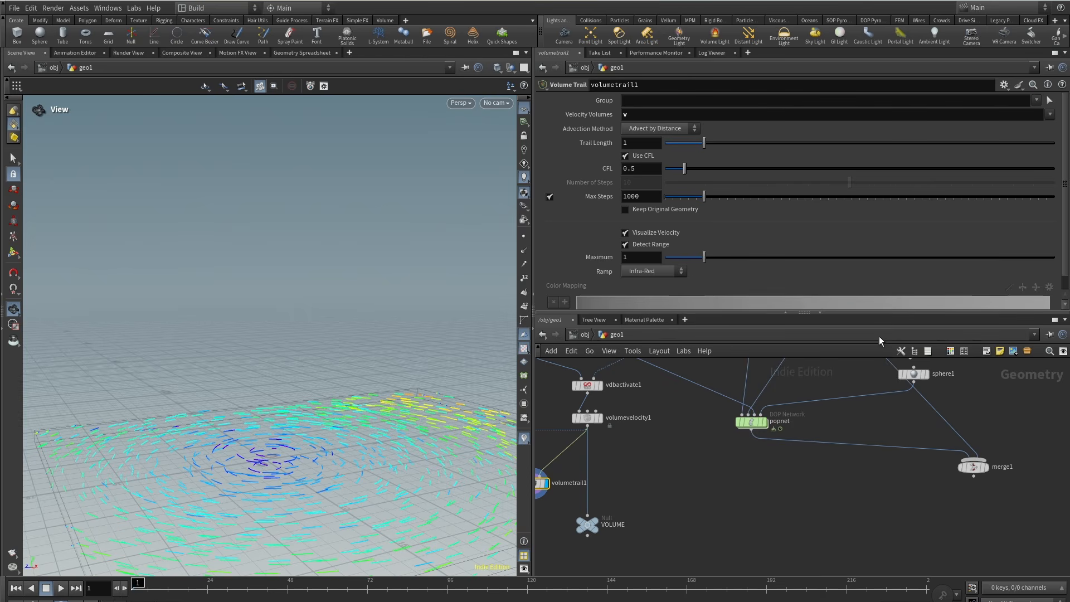
{"action": "left_click", "coordinate": [749, 466]}
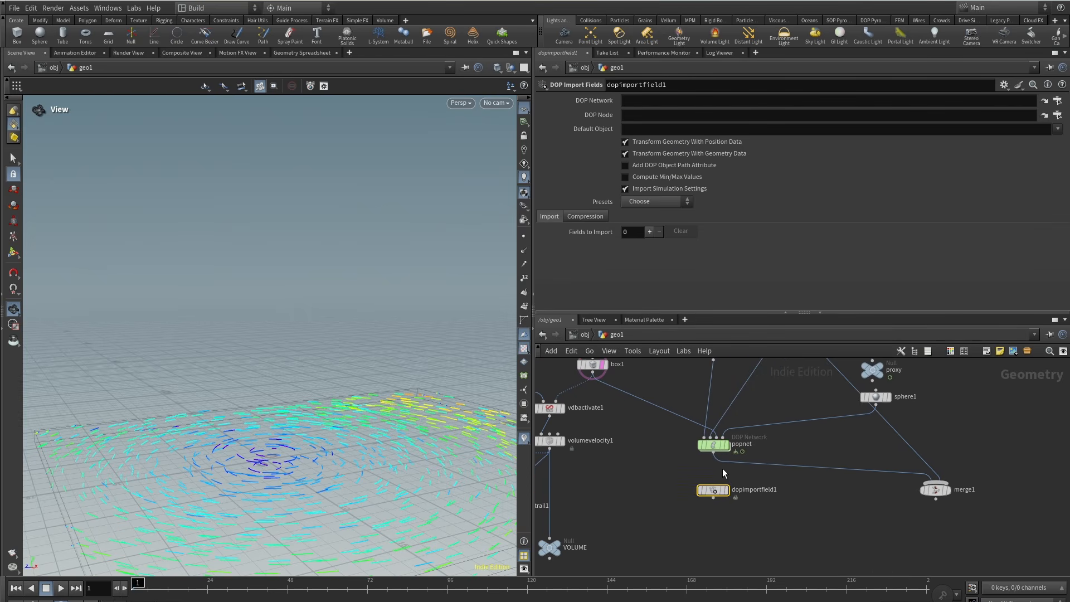
Import popobject from ../popnet into dopimportfield1 with the Particles preset and display it at frame 41.
{"action": "left_click_drag", "start_coordinate": [714, 444], "coordinate": [647, 101]}
{"action": "left_click", "coordinate": [1057, 129]}
{"action": "left_click", "coordinate": [1037, 148]}
{"action": "left_click", "coordinate": [680, 201]}
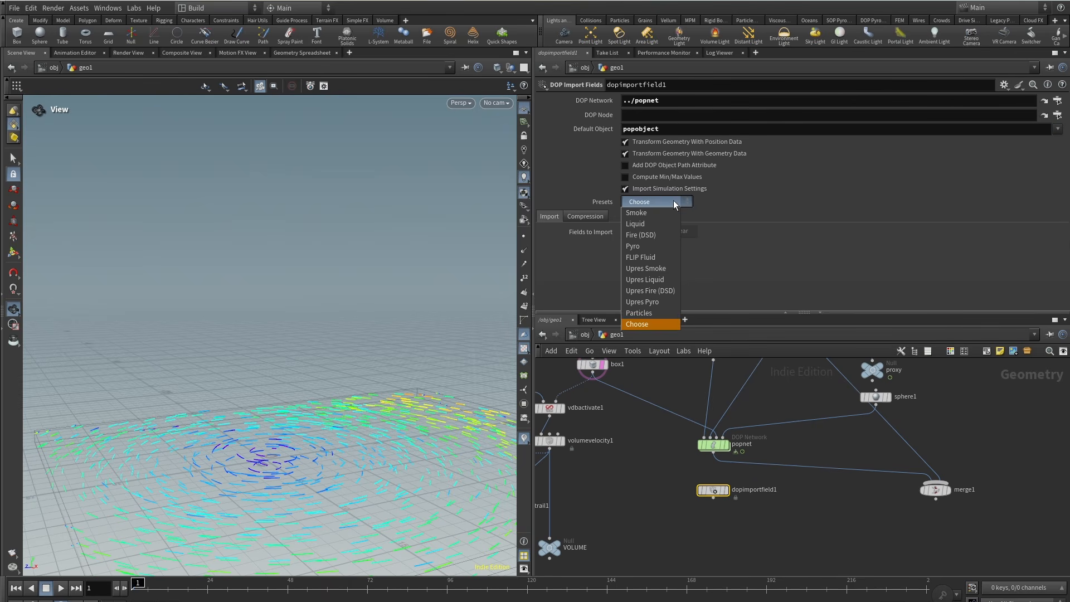
{"action": "left_click", "coordinate": [647, 313]}
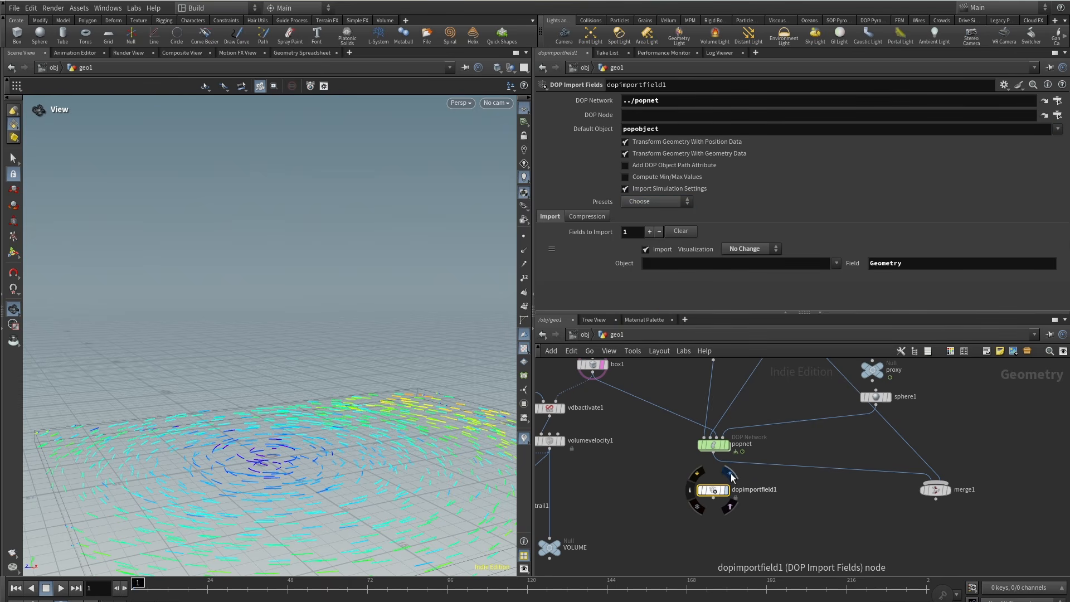
{"action": "left_click", "coordinate": [725, 491]}
{"action": "left_click_drag", "start_coordinate": [133, 595], "coordinate": [264, 596]}
Add a Copy to Points node below dopimportfield1.
{"action": "middle_click_drag", "start_coordinate": [663, 530], "coordinate": [674, 506]}
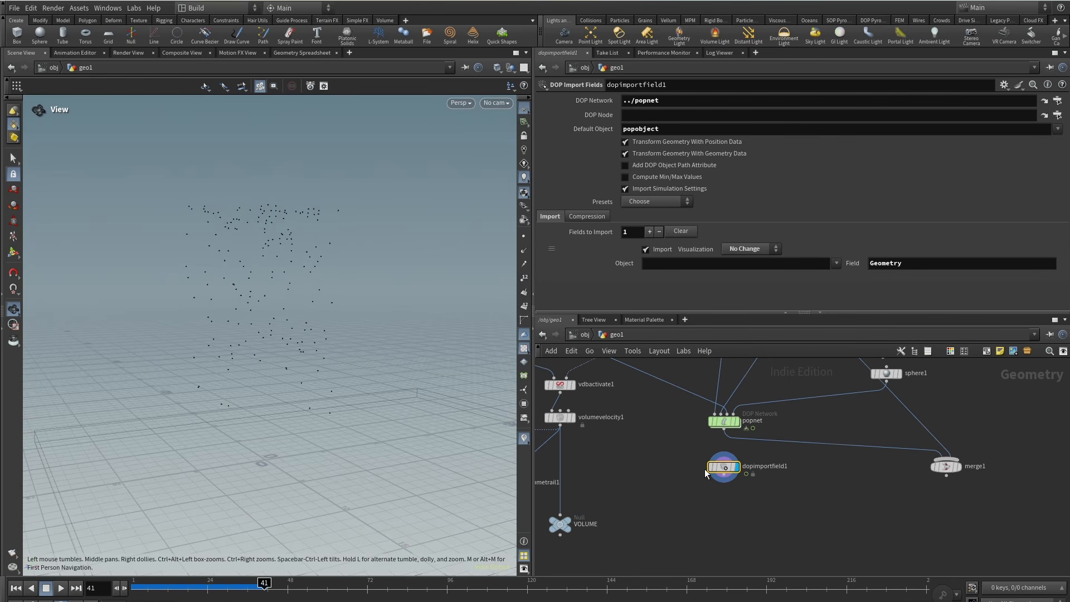
{"action": "key", "text": "Tab"}
{"action": "type", "text": "c"}
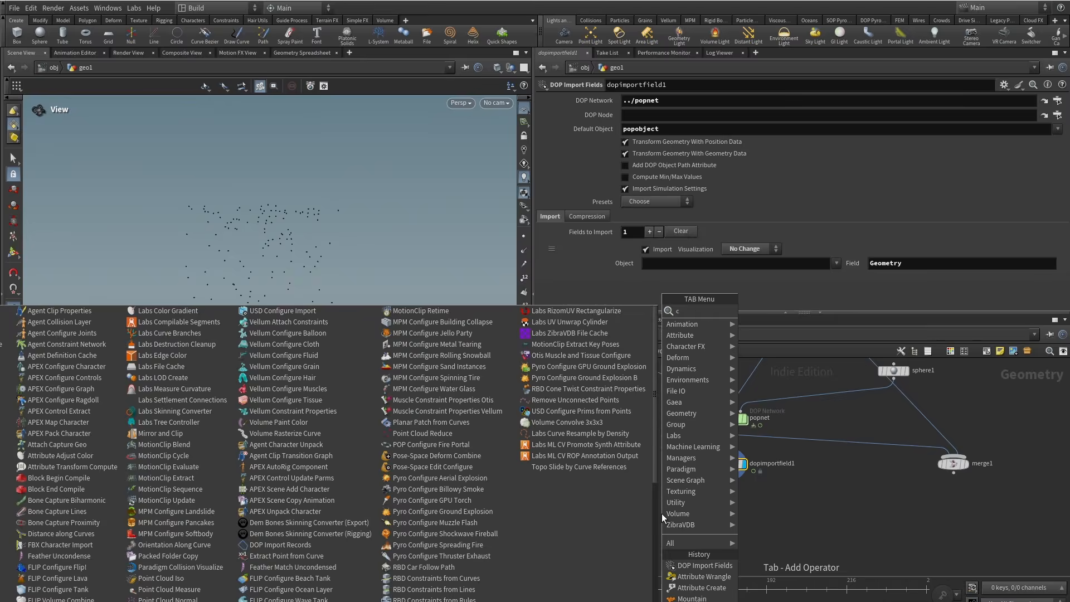
{"action": "type", "text": "opy t"}
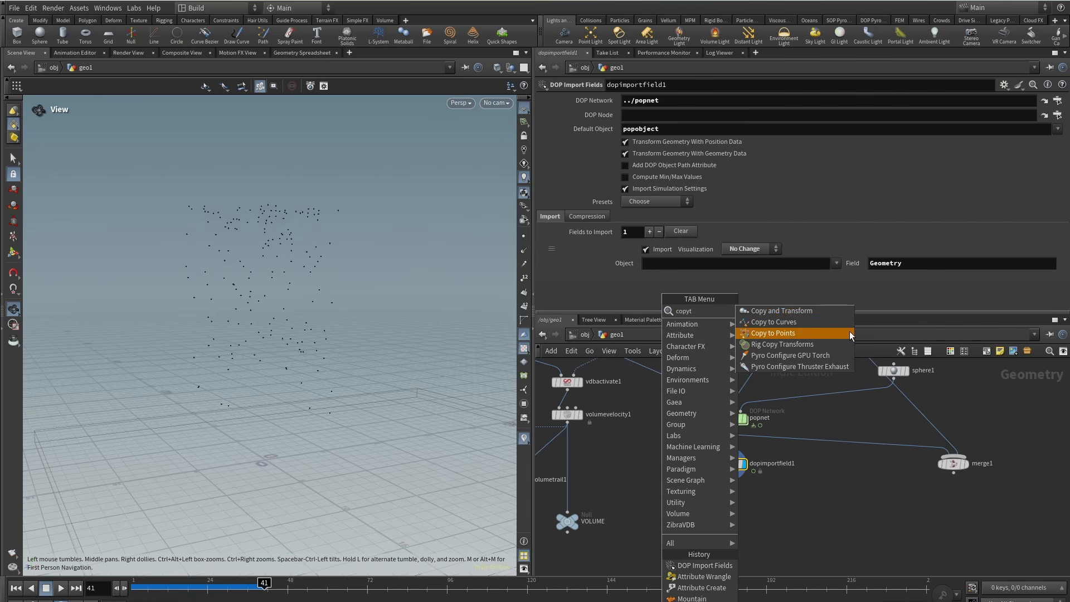
{"action": "left_click", "coordinate": [849, 331]}
{"action": "left_click", "coordinate": [679, 519]}
Wire a new Box node and dopimportfield1 into copytopoints1 and display the copied boxes.
{"action": "key", "text": "Tab"}
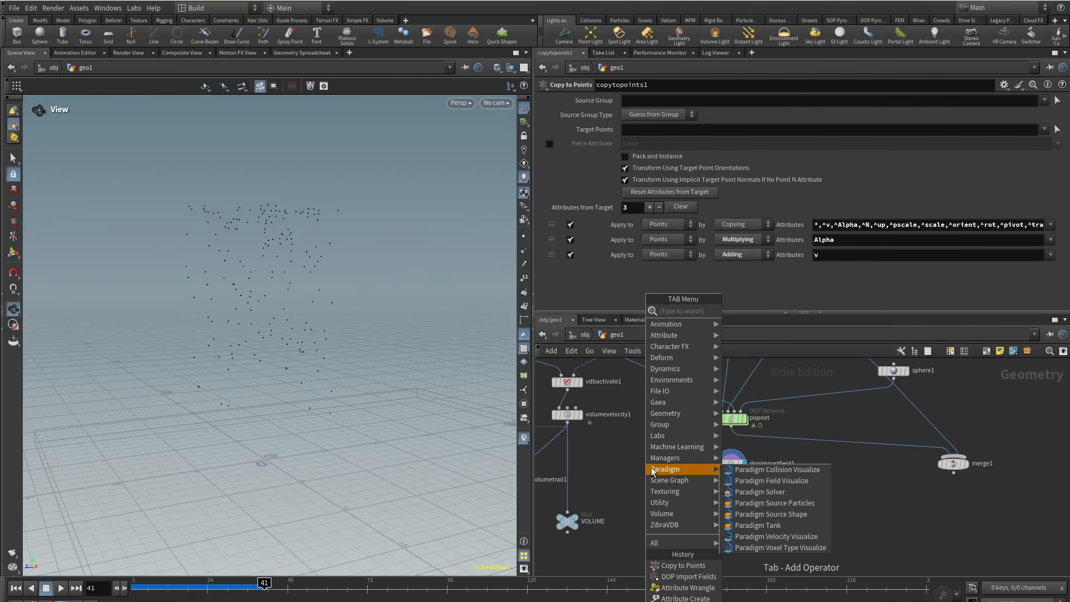
{"action": "type", "text": "box"}
{"action": "key", "text": "Return"}
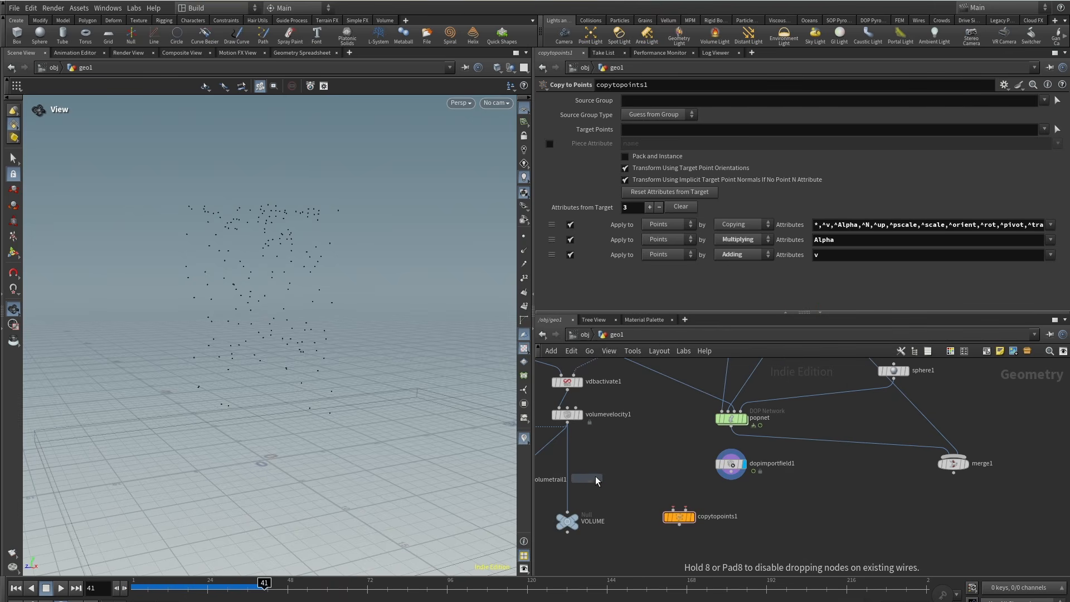
{"action": "left_click", "coordinate": [631, 480]}
{"action": "left_click_drag", "start_coordinate": [631, 486], "coordinate": [754, 464]}
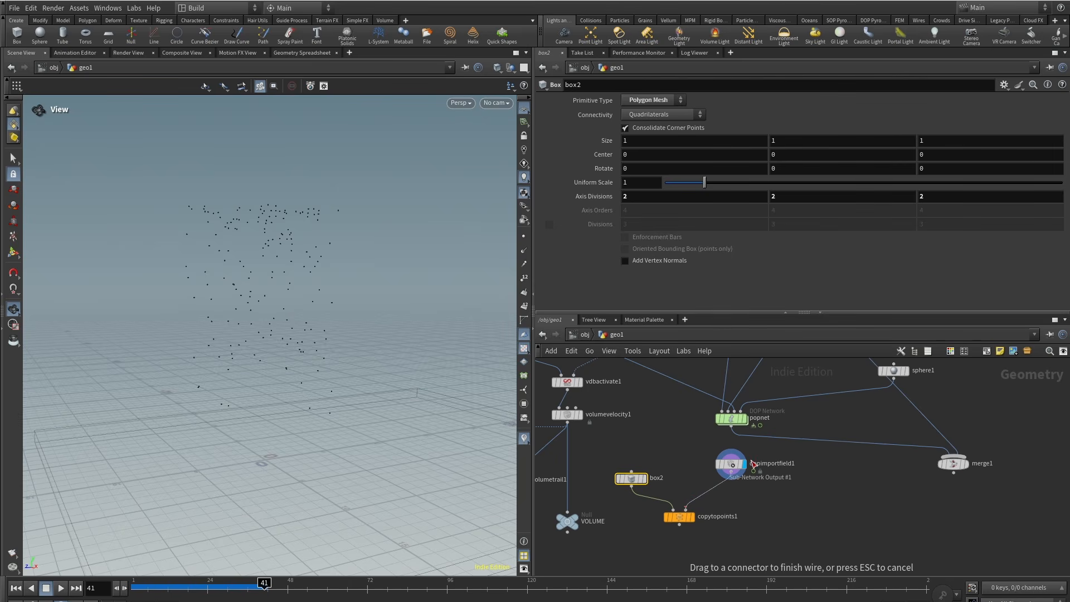
{"action": "left_click", "coordinate": [752, 465]}
{"action": "left_click", "coordinate": [692, 517]}
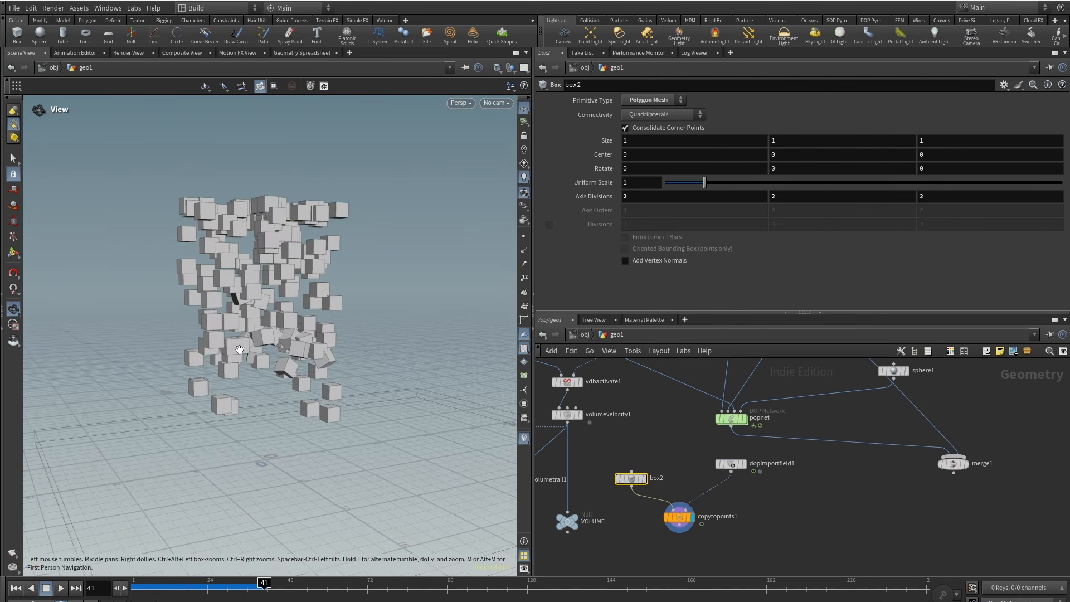
Examine the orientation of the copied boxes across the simulation between frames 34 and 23.
{"action": "left_click_drag", "start_coordinate": [158, 587], "coordinate": [241, 590]}
{"action": "left_click_drag", "start_coordinate": [234, 396], "coordinate": [257, 441]}
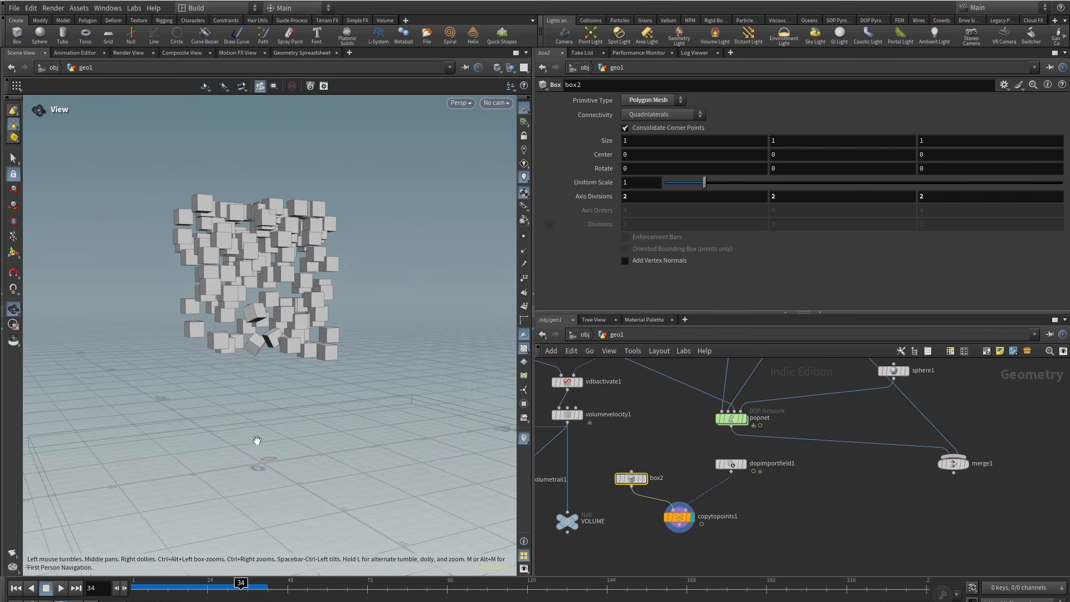
{"action": "left_click_drag", "start_coordinate": [240, 590], "coordinate": [204, 590]}
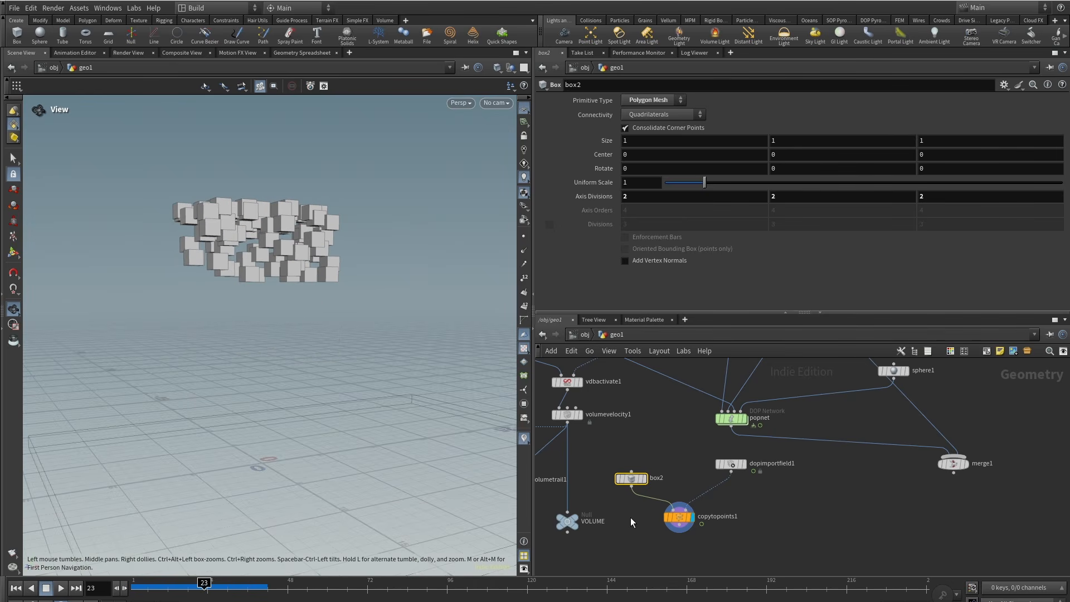
Set box2's Z size to 4 and return the timeline to frame 1.
{"action": "double_click", "coordinate": [930, 142]}
{"action": "key", "text": "Return"}
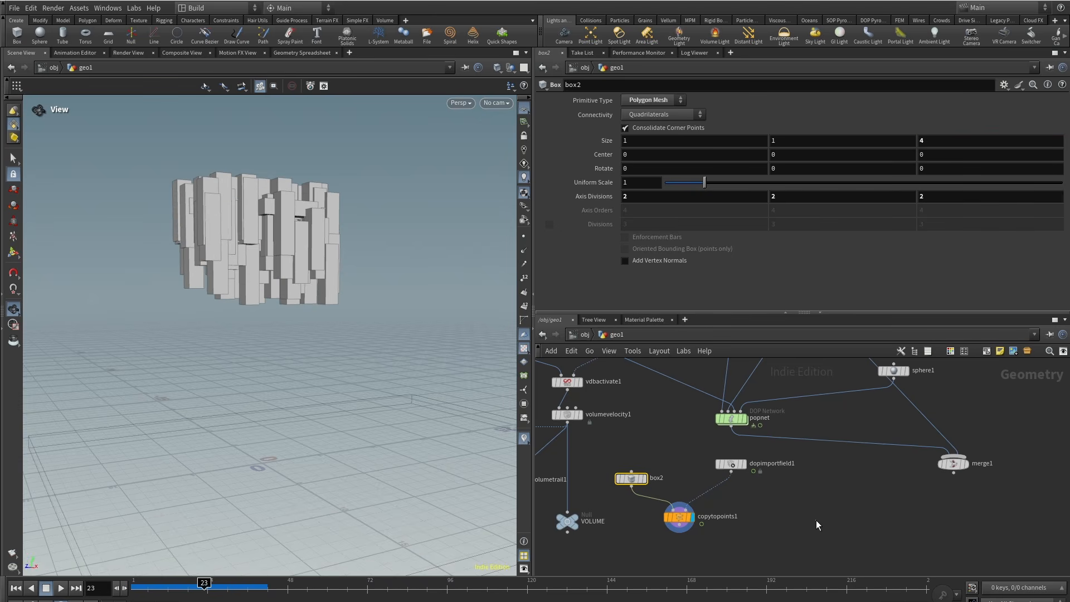
{"action": "left_click_drag", "start_coordinate": [148, 590], "coordinate": [123, 596]}
Inside popnet, connect gravity1 directly to output, skipping merge1, and bypass both gravity1 and popspin1.
{"action": "middle_click_drag", "start_coordinate": [736, 425], "coordinate": [734, 453]}
{"action": "double_click", "coordinate": [734, 452]}
{"action": "scroll", "coordinate": [764, 508], "scroll_direction": "up", "scroll_amount": 3}
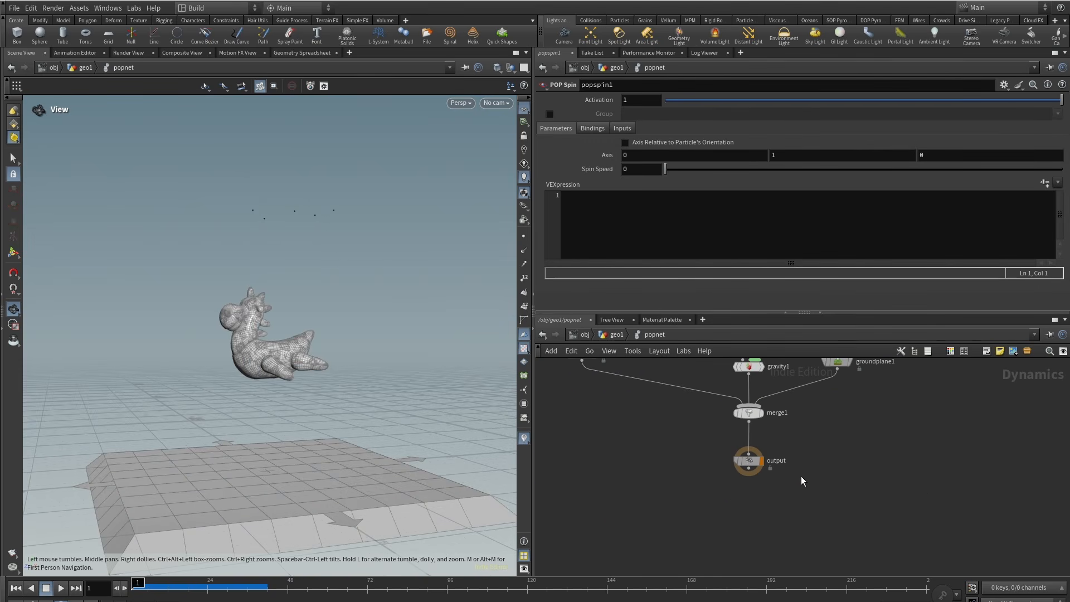
{"action": "left_click_drag", "start_coordinate": [732, 513], "coordinate": [661, 510]}
{"action": "left_click", "coordinate": [731, 552]}
{"action": "left_click", "coordinate": [731, 472]}
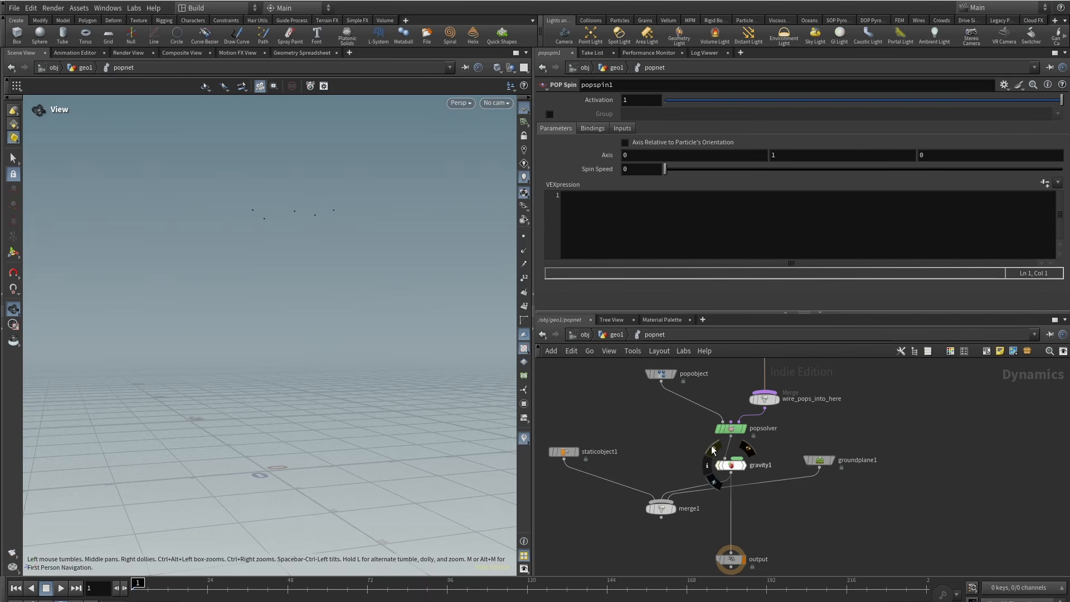
{"action": "scroll", "coordinate": [636, 466], "scroll_direction": "down", "scroll_amount": 3}
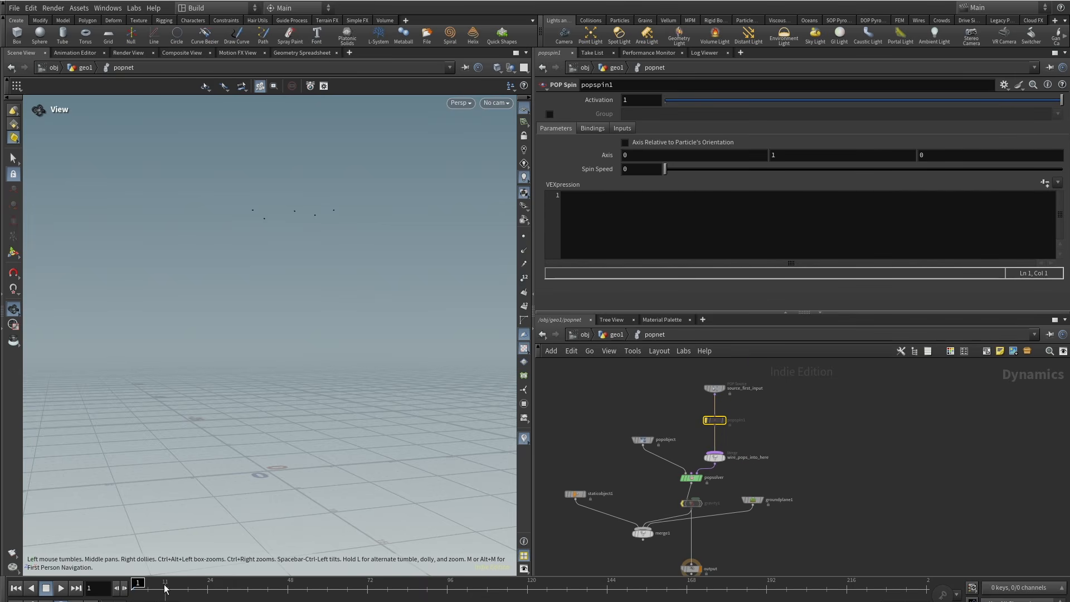
{"action": "left_click_drag", "start_coordinate": [165, 590], "coordinate": [136, 591]}
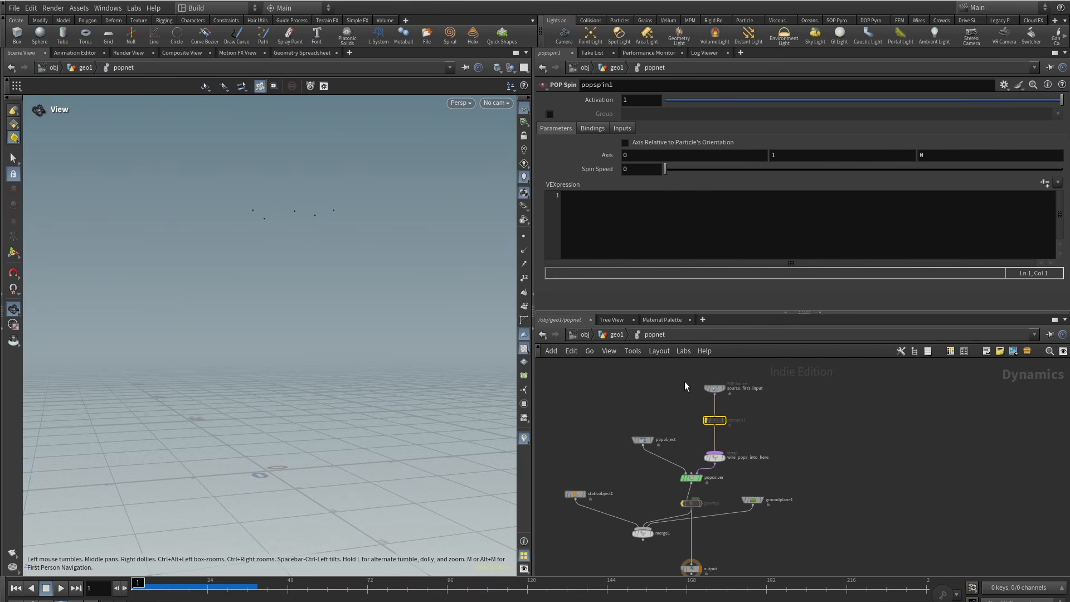
Look over source_first_input's attribute settings, and display grid1 in geo1 with point trails enabled.
{"action": "left_click", "coordinate": [714, 388]}
{"action": "left_click", "coordinate": [609, 115]}
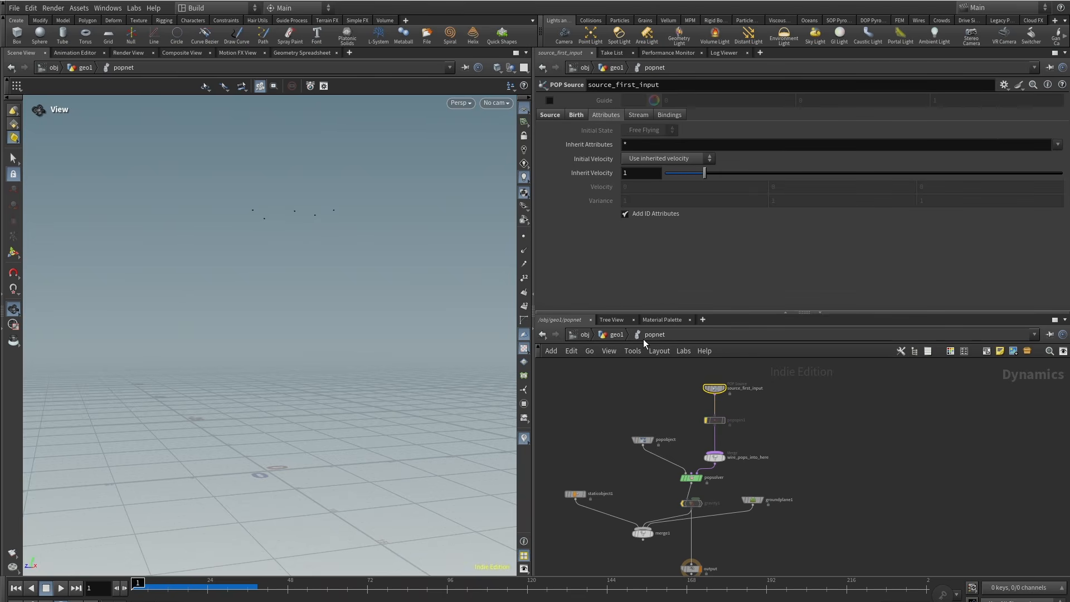
{"action": "key", "text": "u"}
{"action": "left_click_drag", "start_coordinate": [717, 514], "coordinate": [714, 454]}
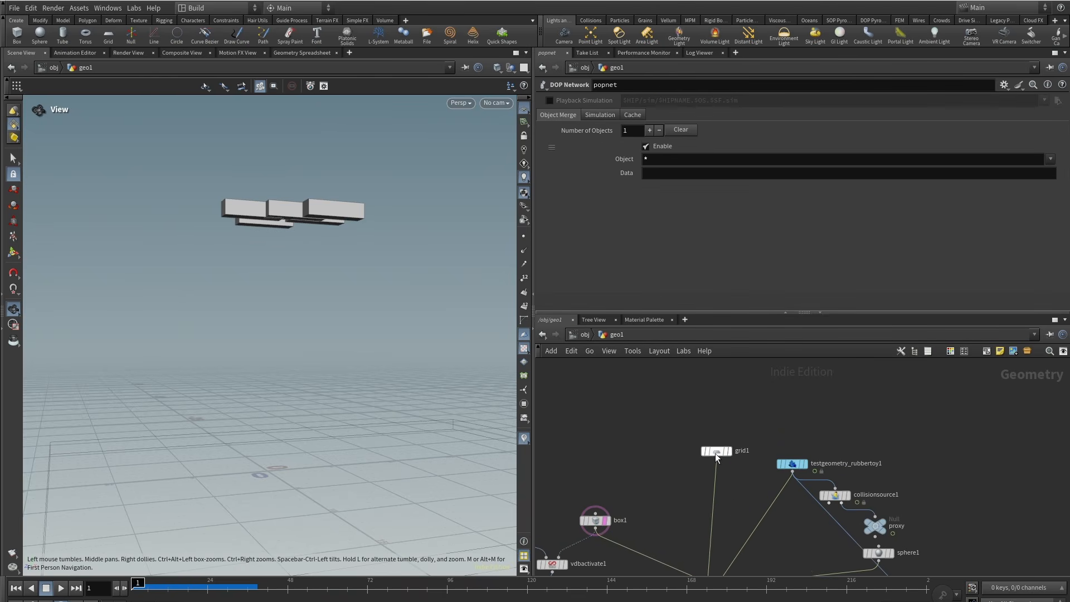
{"action": "left_click", "coordinate": [734, 434]}
{"action": "middle_click_drag", "start_coordinate": [270, 261], "coordinate": [269, 329]}
{"action": "right_click_drag", "start_coordinate": [269, 329], "coordinate": [353, 242]}
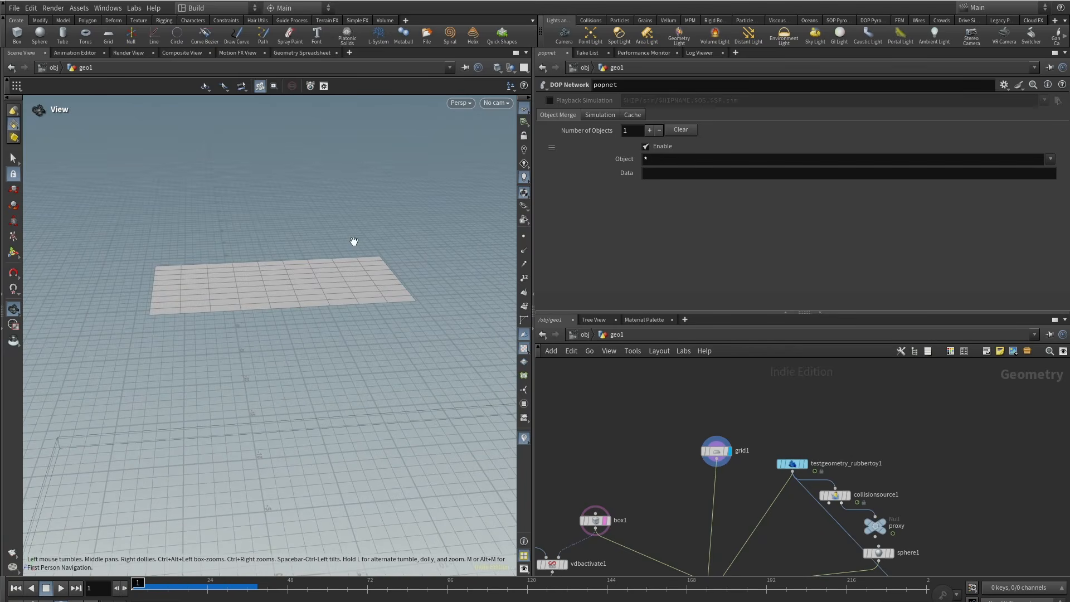
{"action": "left_click", "coordinate": [526, 263]}
Insert a Point Velocity node between grid1 and popnet.
{"action": "middle_click_drag", "start_coordinate": [698, 493], "coordinate": [692, 449]}
{"action": "key", "text": "Tab"}
{"action": "mouse_move", "coordinate": [703, 466]}
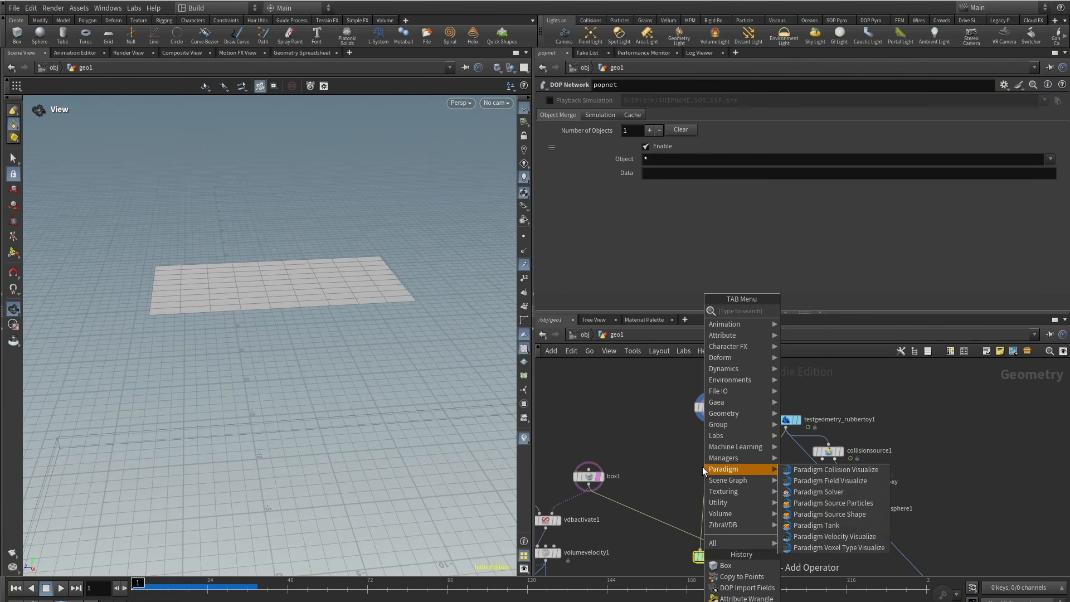
{"action": "type", "text": "poinve"}
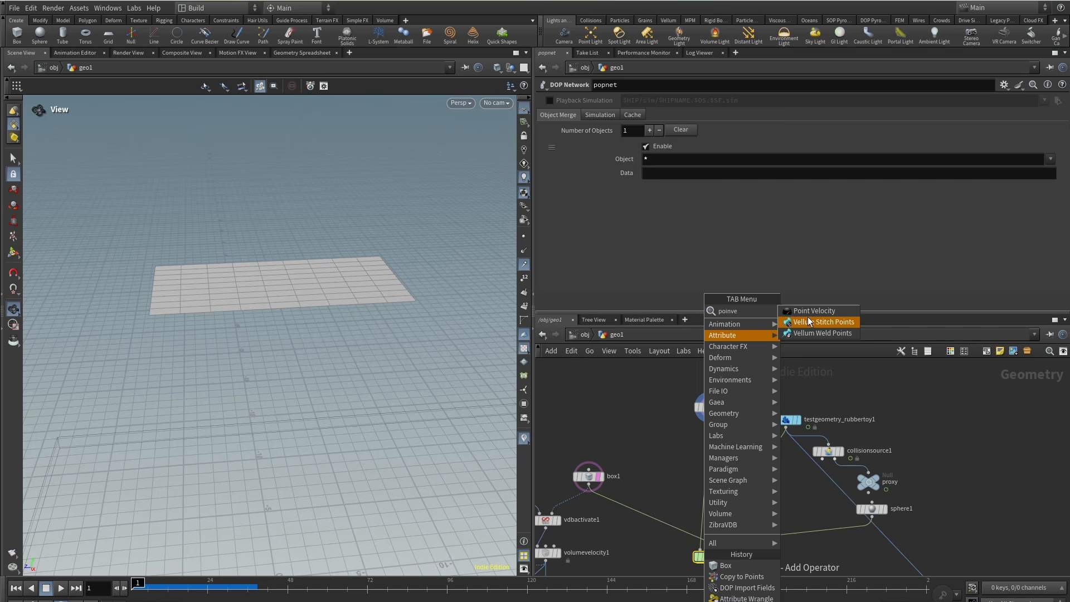
{"action": "key", "text": "Return"}
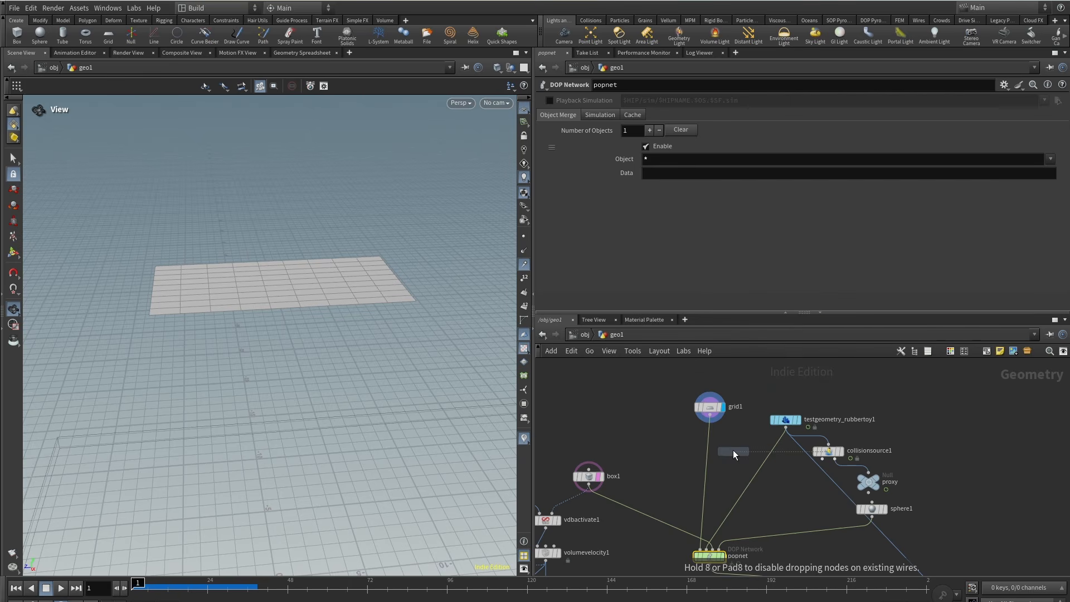
{"action": "left_click", "coordinate": [710, 454]}
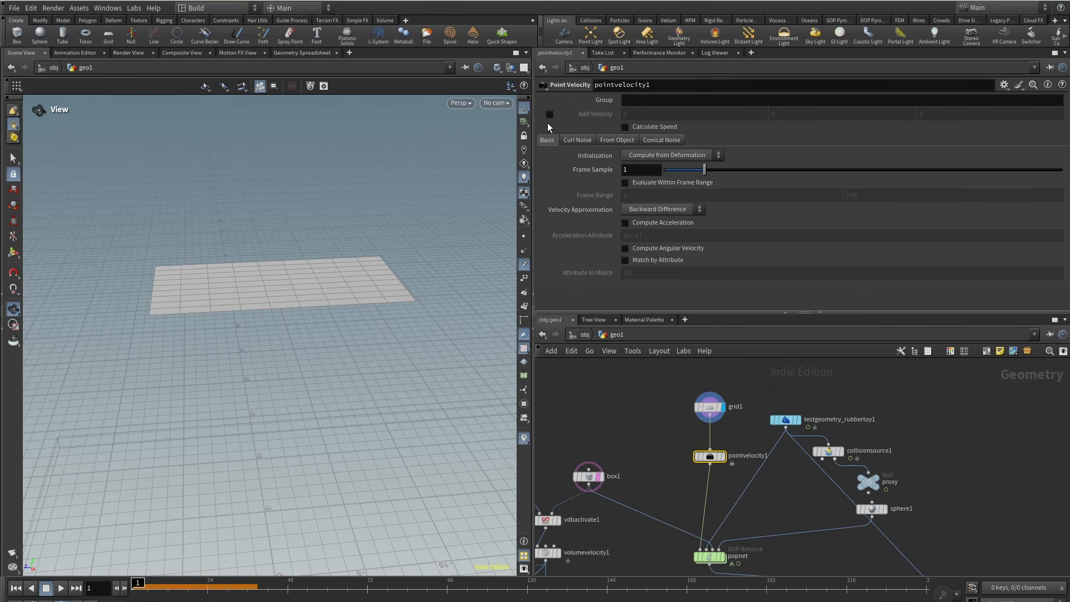
Enable Add Velocity on pointvelocity1 with values 0, 7, 7.
{"action": "left_click", "coordinate": [549, 115]}
{"action": "left_click", "coordinate": [851, 115]}
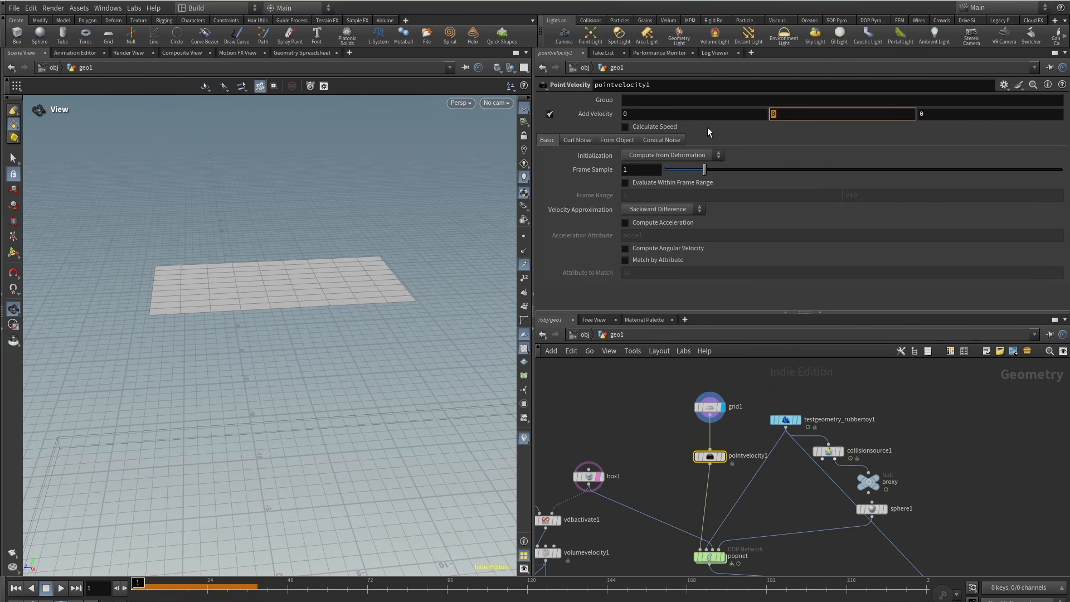
{"action": "type", "text": "7"}
{"action": "left_click", "coordinate": [977, 427]}
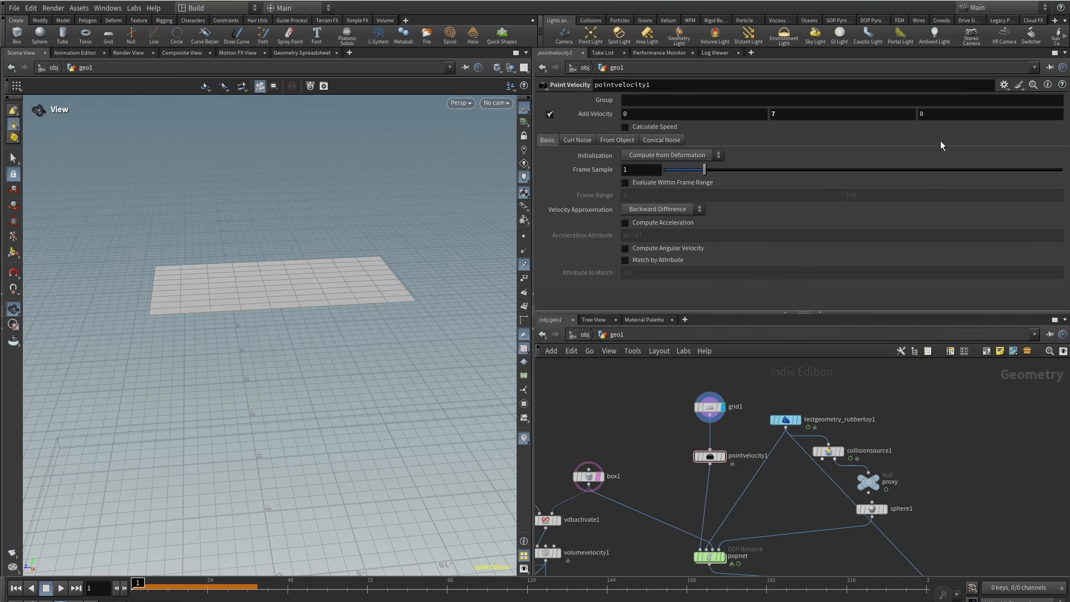
{"action": "left_click", "coordinate": [942, 114]}
{"action": "type", "text": "7"}
Display pointvelocity1 at frame 12 and examine the velocity trails on the grid.
{"action": "left_click_drag", "start_coordinate": [271, 330], "coordinate": [265, 298]}
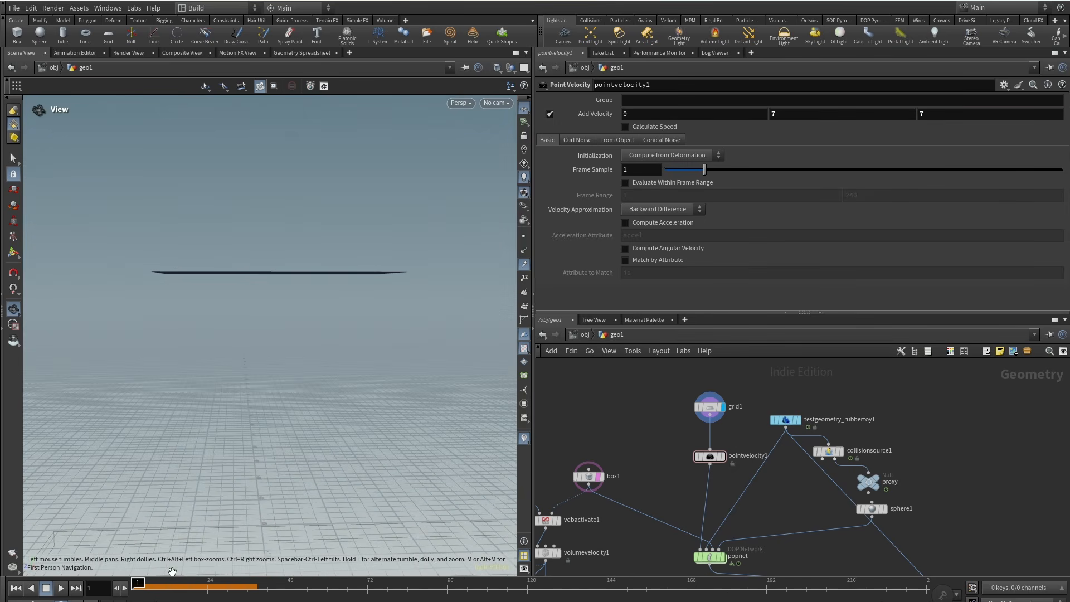
{"action": "left_click_drag", "start_coordinate": [139, 592], "coordinate": [168, 590]}
{"action": "left_click", "coordinate": [717, 415]}
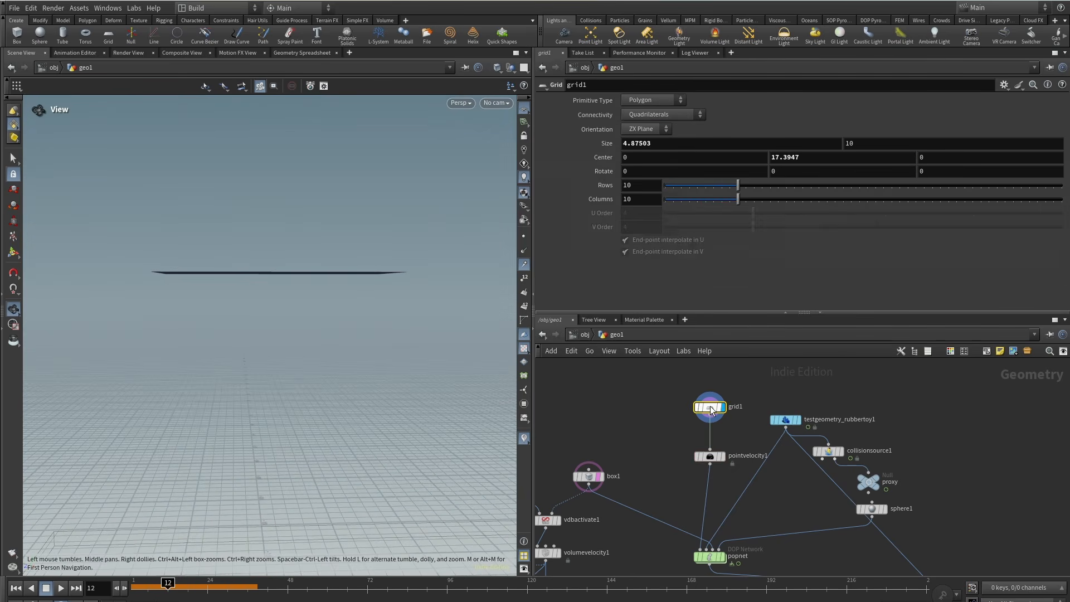
{"action": "left_click_drag", "start_coordinate": [240, 281], "coordinate": [276, 273]}
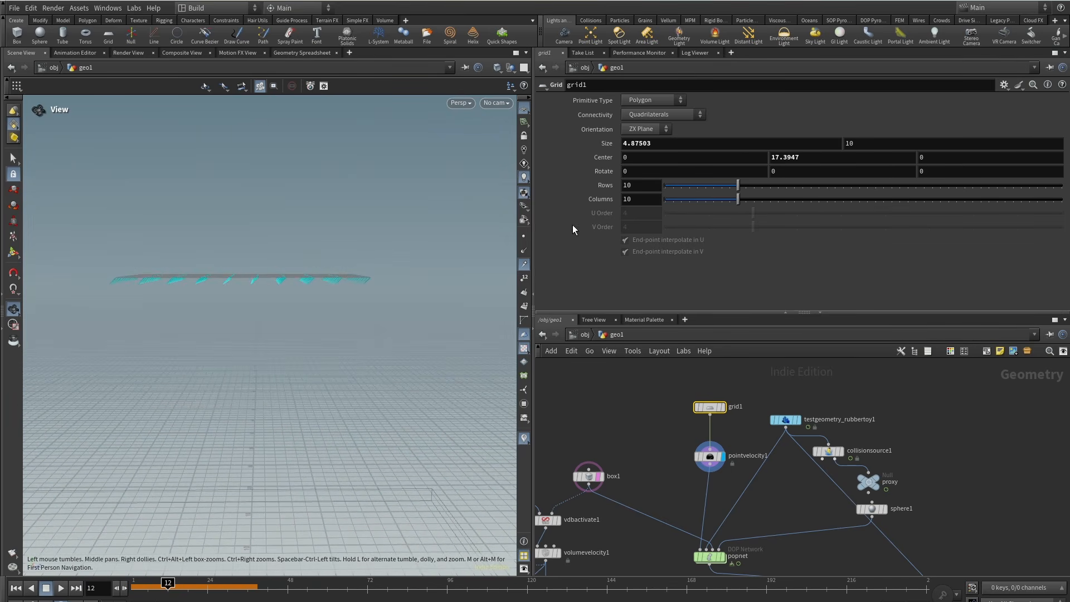
Display dopimportfield1 and advance the simulation to frame 22 to examine the moving particles.
{"action": "middle_click_drag", "start_coordinate": [651, 476], "coordinate": [644, 423]}
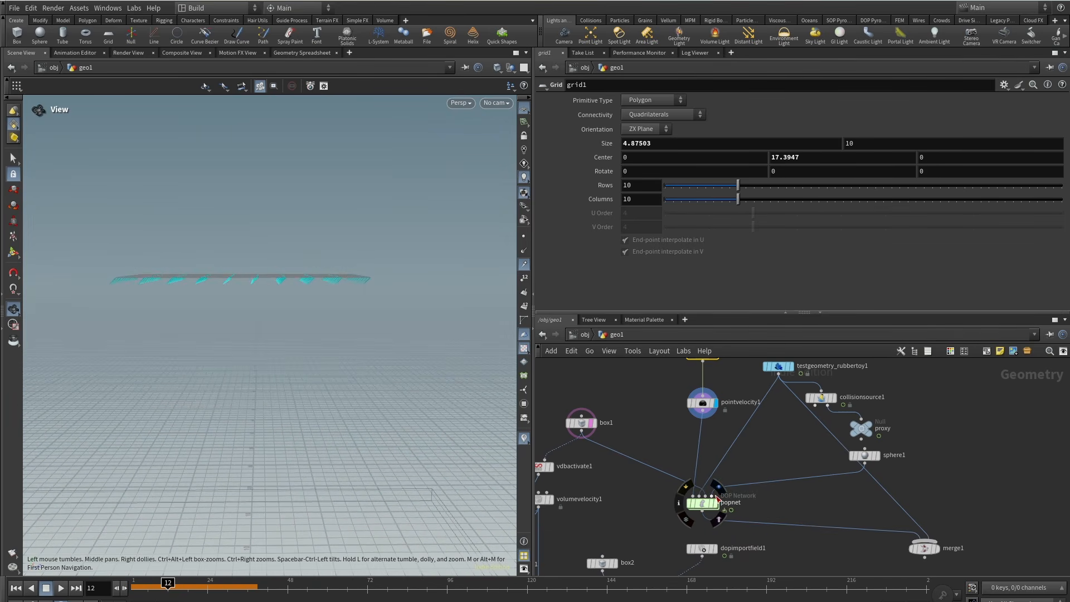
{"action": "left_click", "coordinate": [715, 549]}
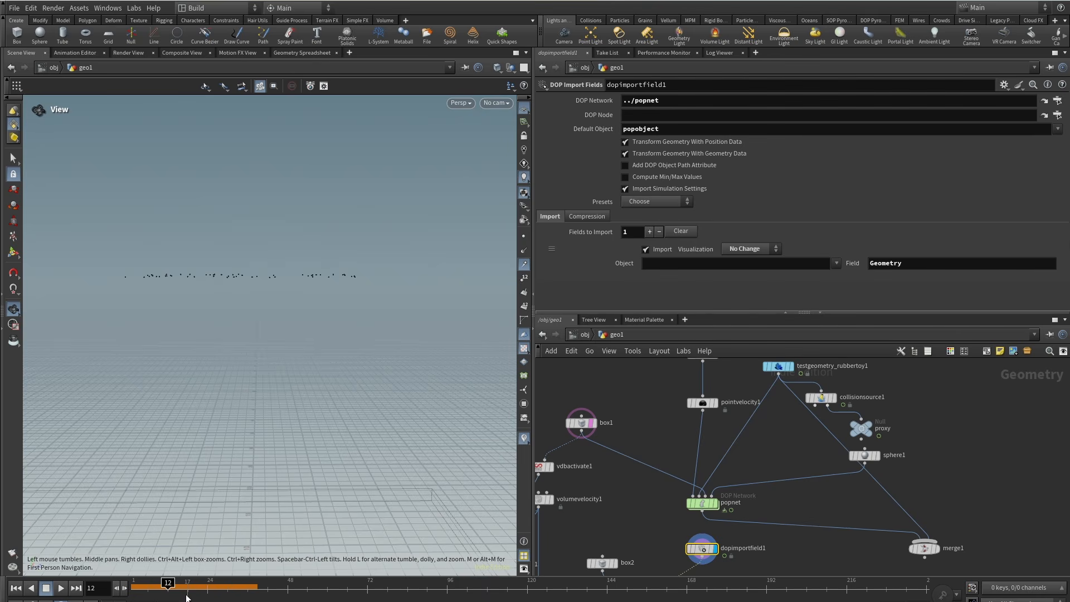
{"action": "middle_click_drag", "start_coordinate": [341, 270], "coordinate": [280, 338]}
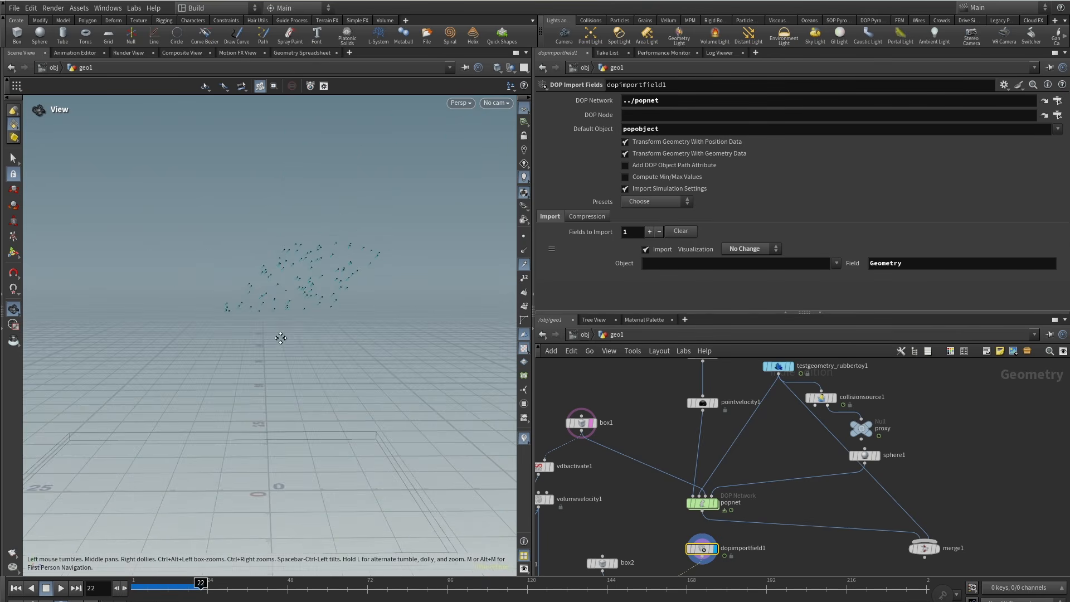
Display the copytopoints1 result and scrub the simulation to frame 50 to examine how the copied boxes are oriented.
{"action": "left_click_drag", "start_coordinate": [281, 339], "coordinate": [316, 330]}
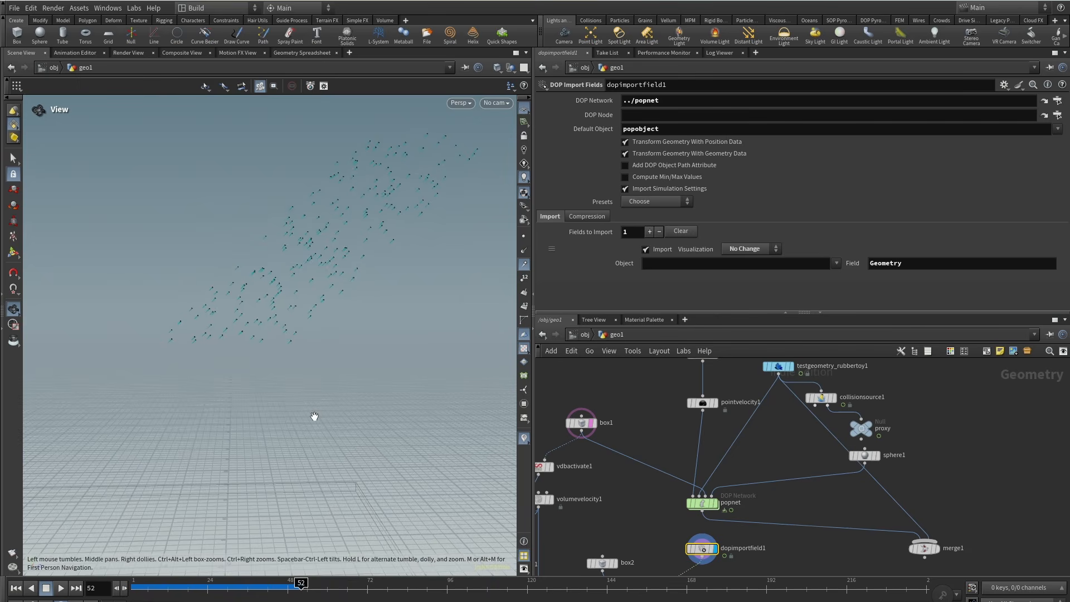
{"action": "left_click_drag", "start_coordinate": [315, 416], "coordinate": [306, 385]}
{"action": "middle_click_drag", "start_coordinate": [748, 539], "coordinate": [767, 463]}
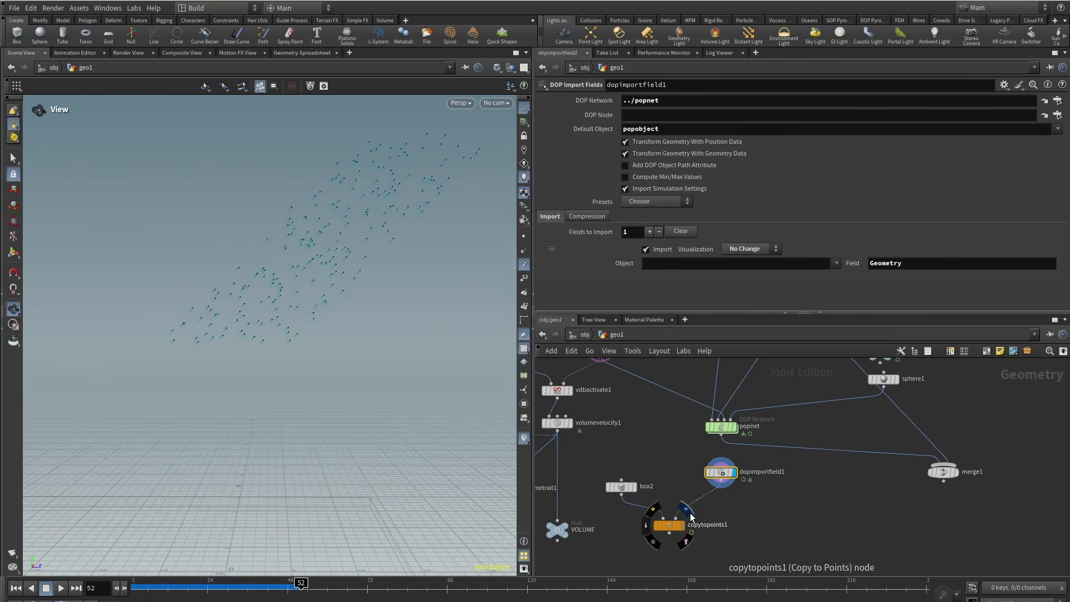
{"action": "left_click", "coordinate": [689, 512]}
{"action": "left_click_drag", "start_coordinate": [167, 505], "coordinate": [188, 511]}
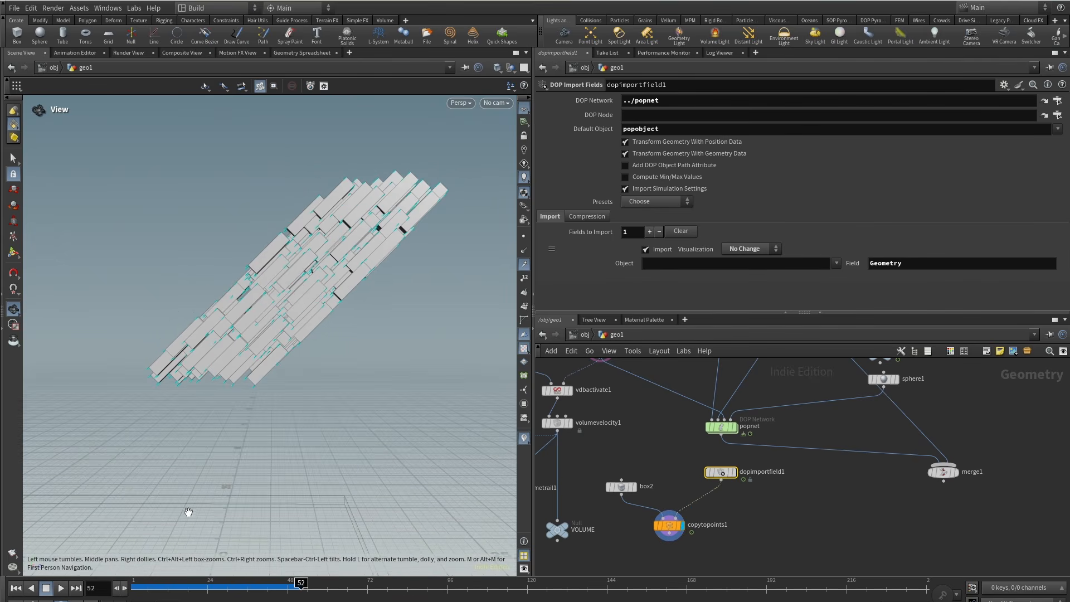
{"action": "left_click_drag", "start_coordinate": [150, 584], "coordinate": [294, 583]}
{"action": "mouse_move", "coordinate": [263, 331]}
{"action": "left_mouse_down"}
{"action": "mouse_move", "coordinate": [320, 336]}
{"action": "mouse_move", "coordinate": [263, 339]}
{"action": "mouse_move", "coordinate": [272, 328]}
{"action": "left_mouse_up"}
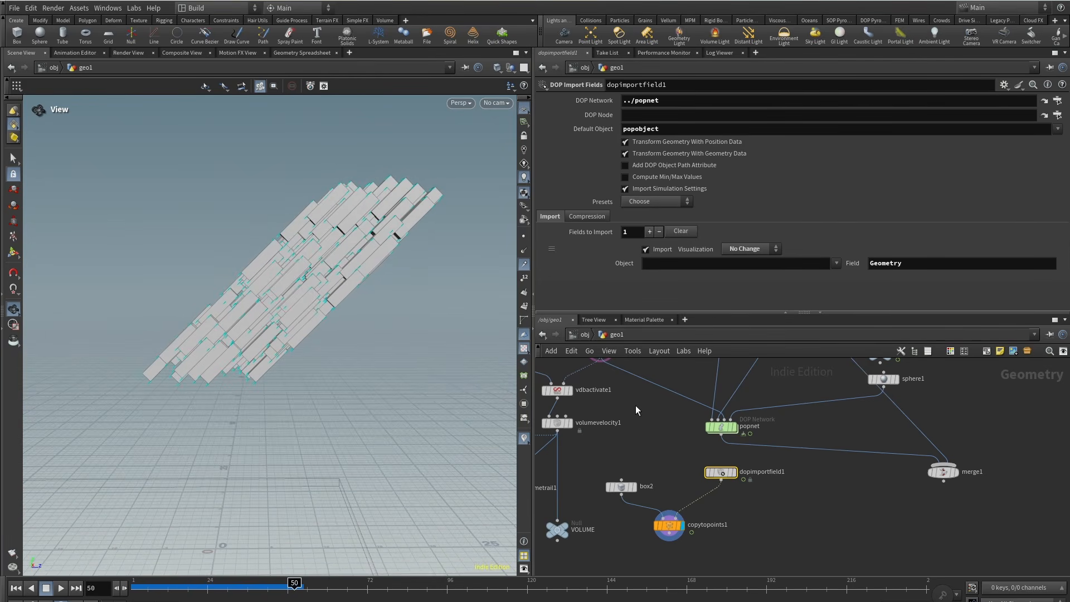
Insert an Attribute Create node between pointvelocity1 and popnet and display its output.
{"action": "middle_click_drag", "start_coordinate": [669, 411], "coordinate": [643, 471]}
{"action": "middle_click_drag", "start_coordinate": [668, 412], "coordinate": [641, 454]}
{"action": "scroll", "coordinate": [641, 453], "scroll_direction": "up", "scroll_amount": 1}
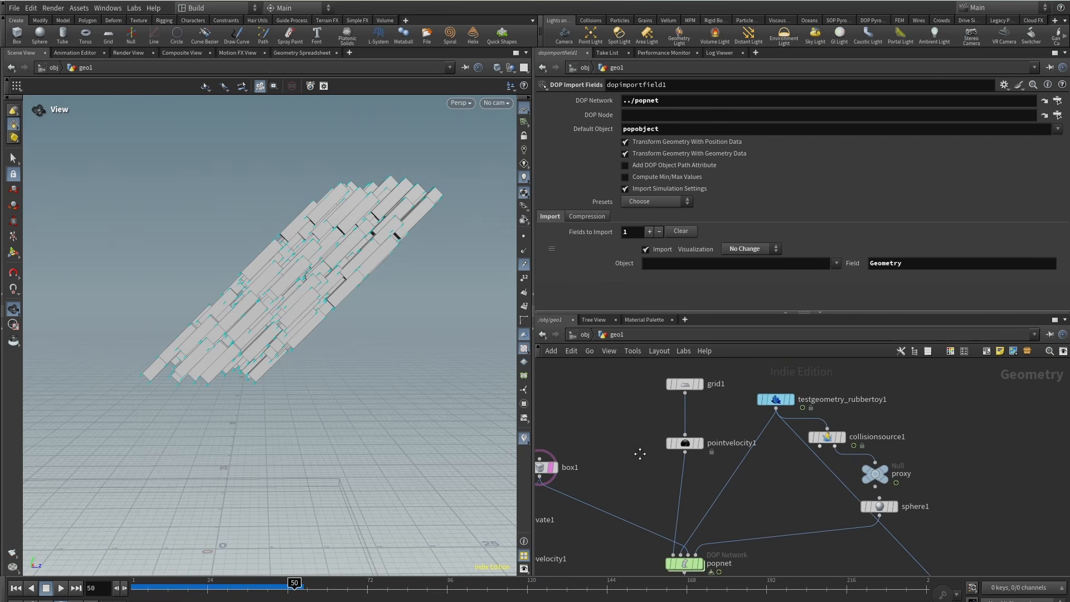
{"action": "left_click_drag", "start_coordinate": [682, 446], "coordinate": [682, 430]}
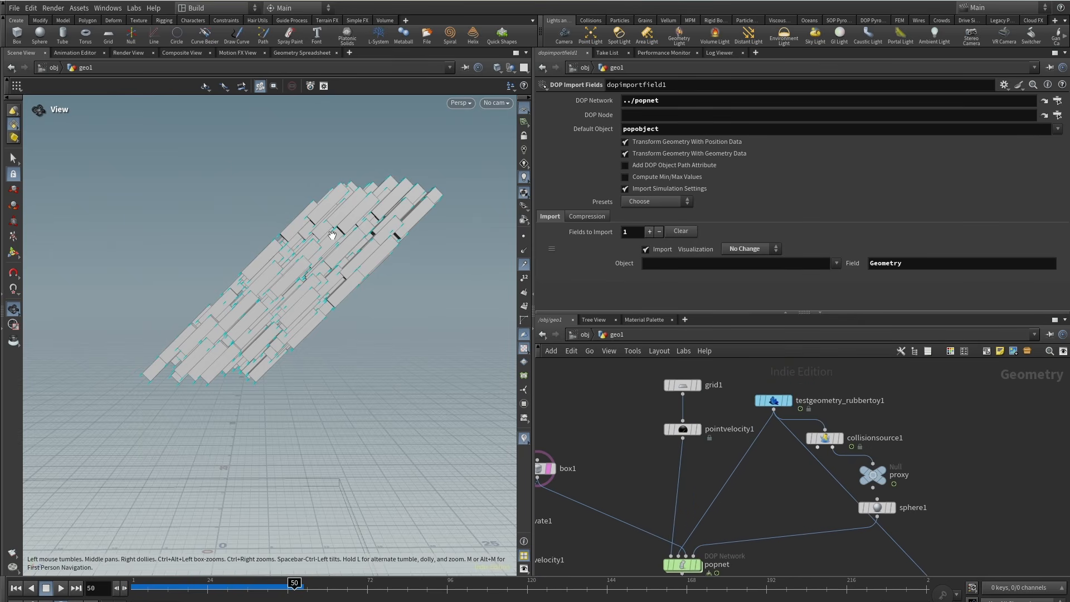
{"action": "mouse_move", "coordinate": [262, 289]}
{"action": "left_mouse_down"}
{"action": "mouse_move", "coordinate": [282, 280]}
{"action": "mouse_move", "coordinate": [260, 273]}
{"action": "left_mouse_up"}
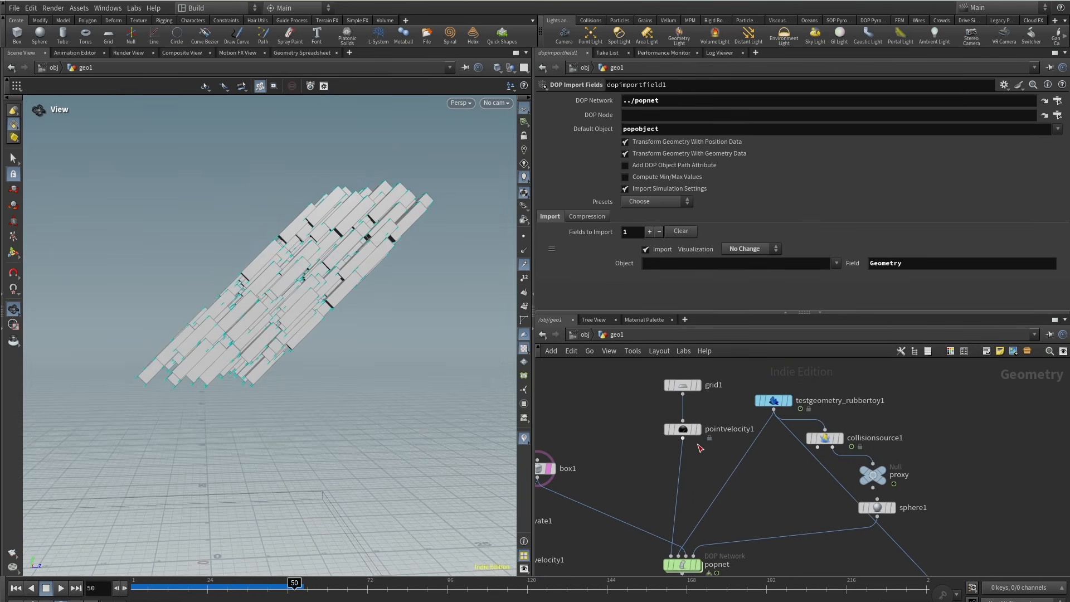
{"action": "middle_click_drag", "start_coordinate": [659, 474], "coordinate": [652, 435]}
{"action": "key", "text": "Tab"}
{"action": "type", "text": "acre"}
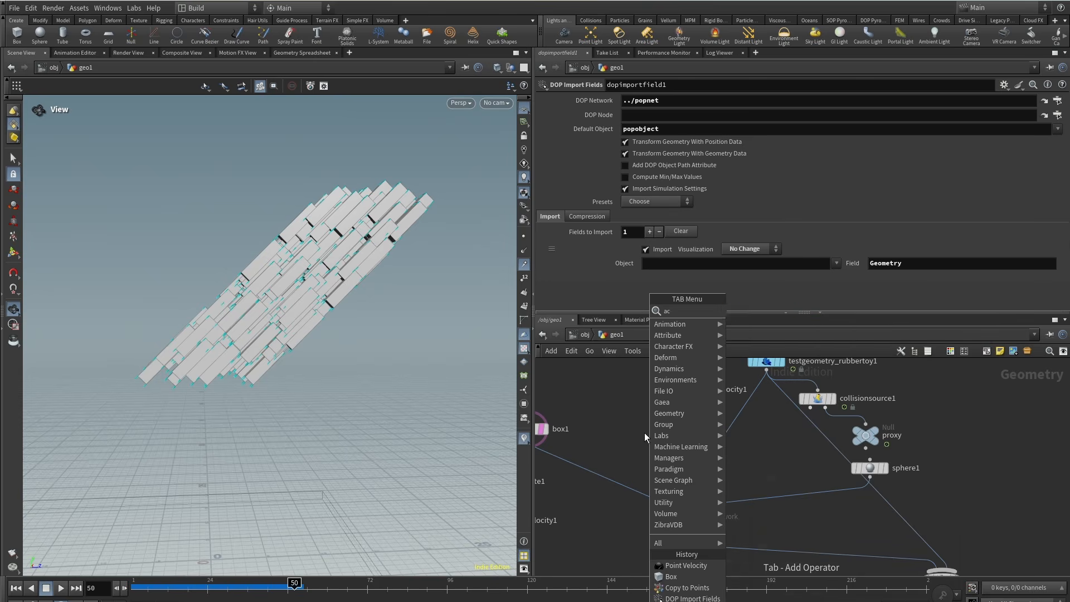
{"action": "left_click", "coordinate": [786, 314]}
{"action": "left_click", "coordinate": [677, 431]}
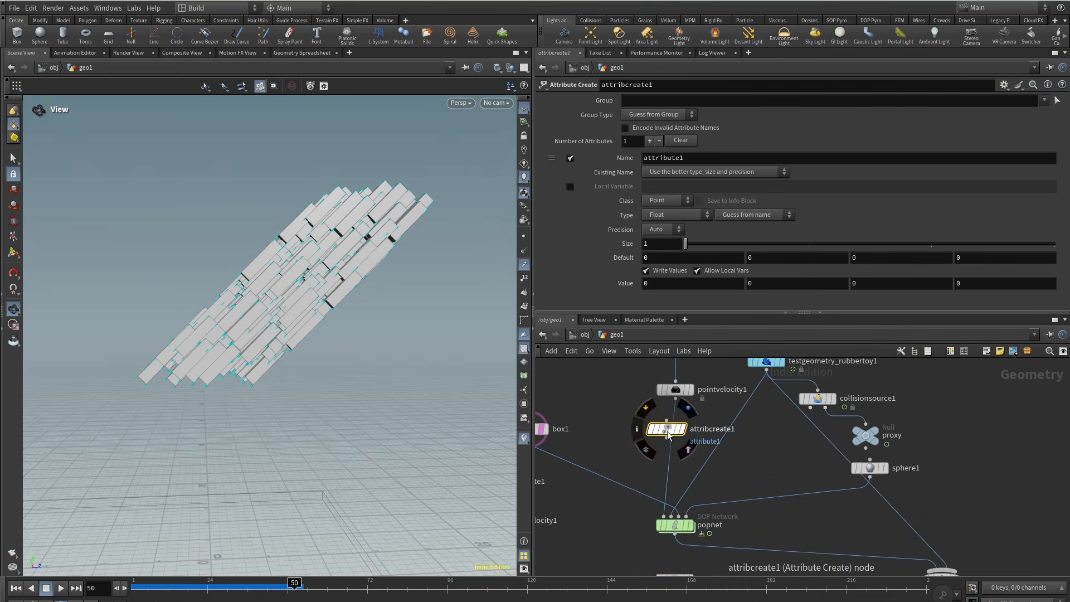
{"action": "left_click", "coordinate": [696, 408]}
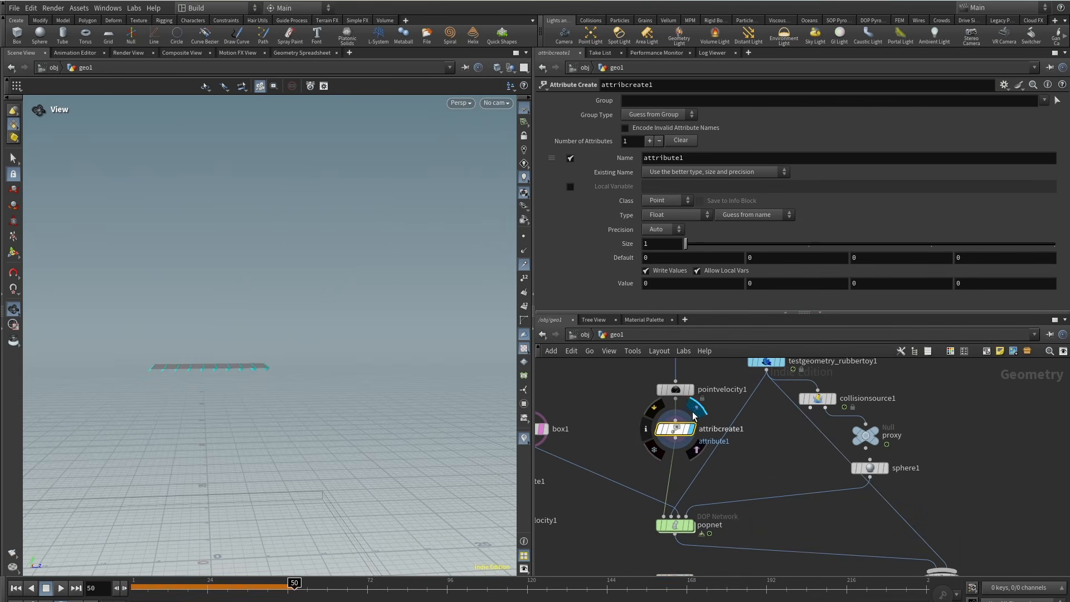
Turn off the point trails and show point normals on the grid in the viewport.
{"action": "left_click", "coordinate": [524, 266]}
{"action": "left_click", "coordinate": [524, 250]}
{"action": "scroll", "coordinate": [197, 379], "scroll_direction": "up", "scroll_amount": 5}
{"action": "left_click_drag", "start_coordinate": [279, 361], "coordinate": [295, 382]}
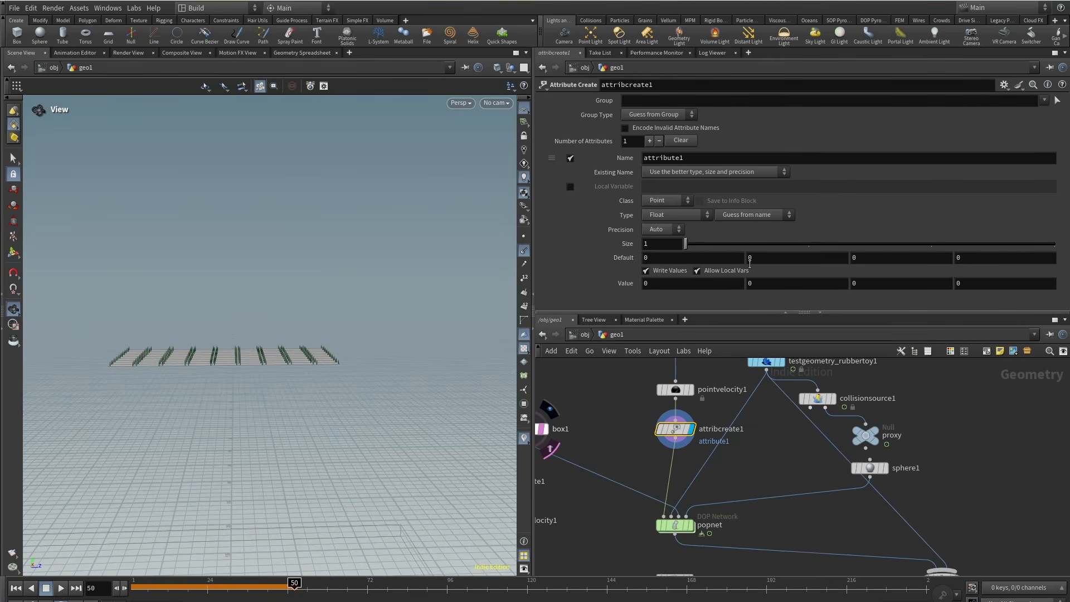
Define the created attribute as N with size 3 and a value of 1 in its third component.
{"action": "double_click", "coordinate": [682, 160]}
{"action": "type", "text": "N"}
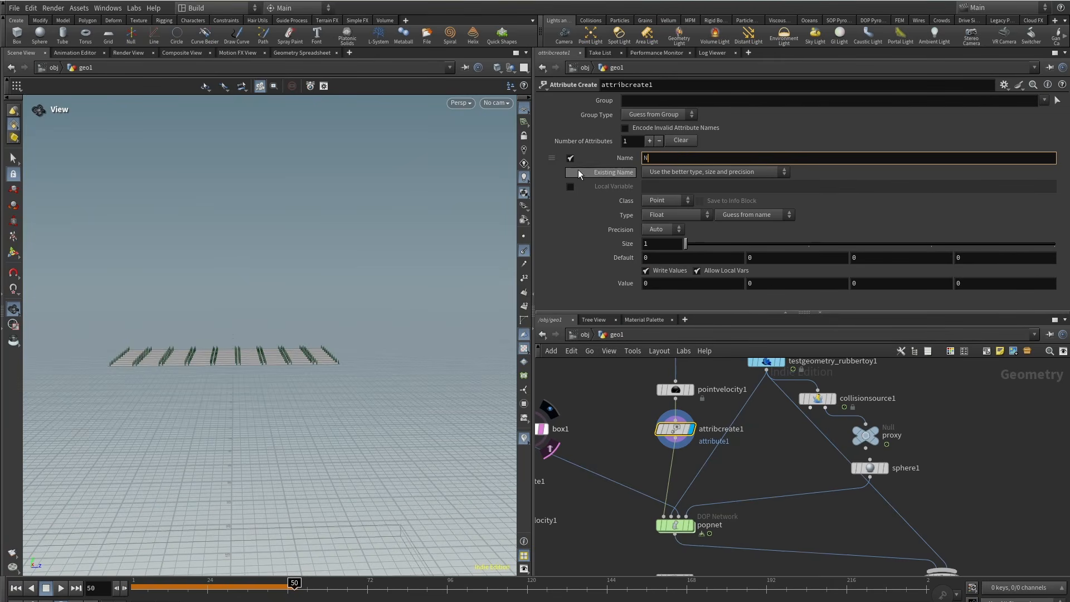
{"action": "left_click_drag", "start_coordinate": [899, 288], "coordinate": [822, 293]}
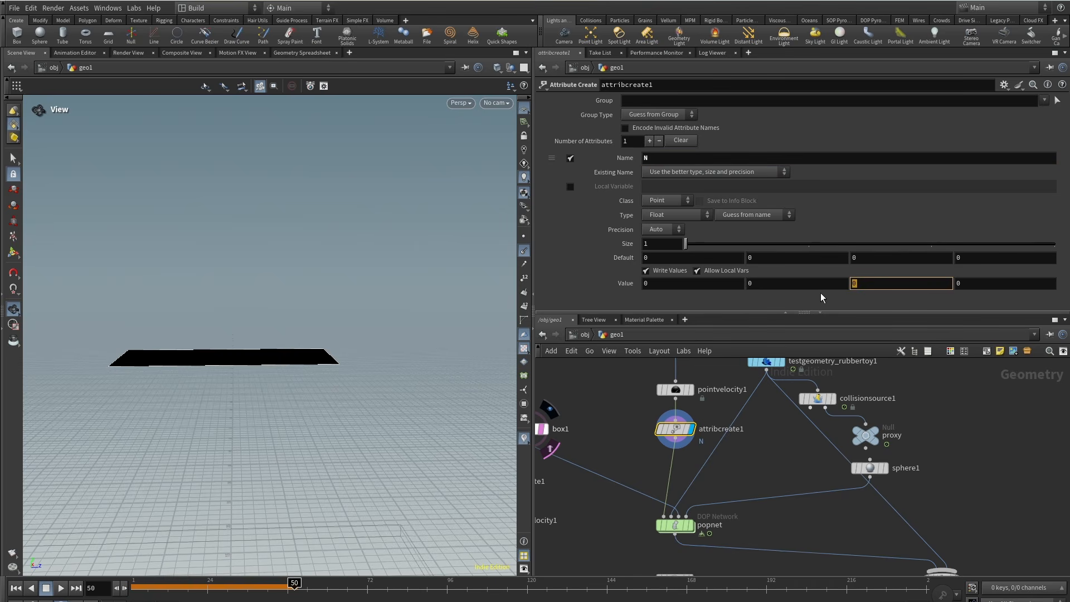
{"action": "type", "text": "1"}
{"action": "left_click", "coordinate": [610, 394]}
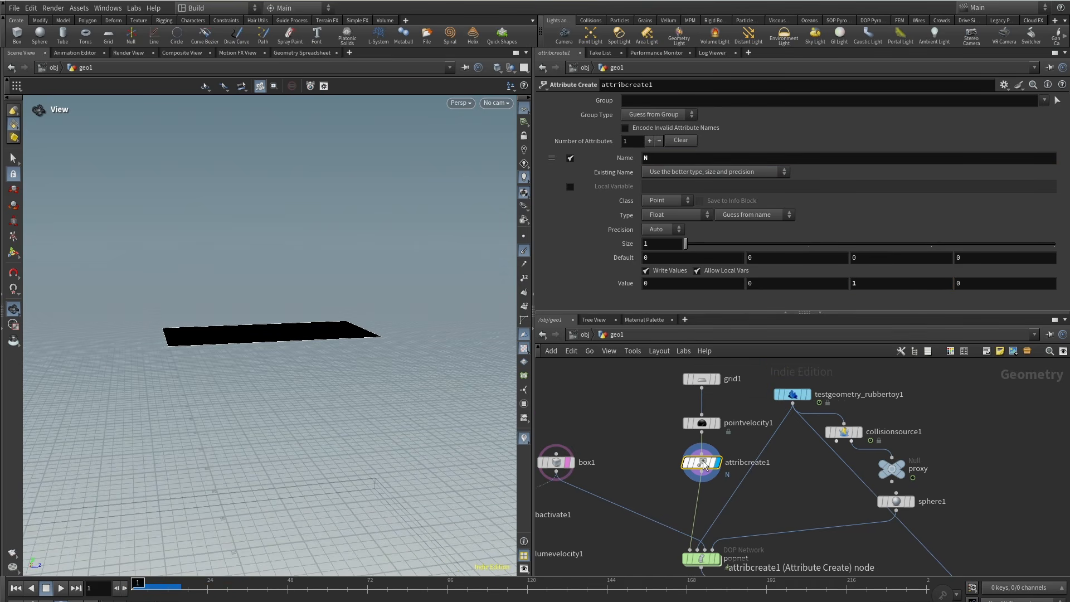
{"action": "mouse_move", "coordinate": [703, 464]}
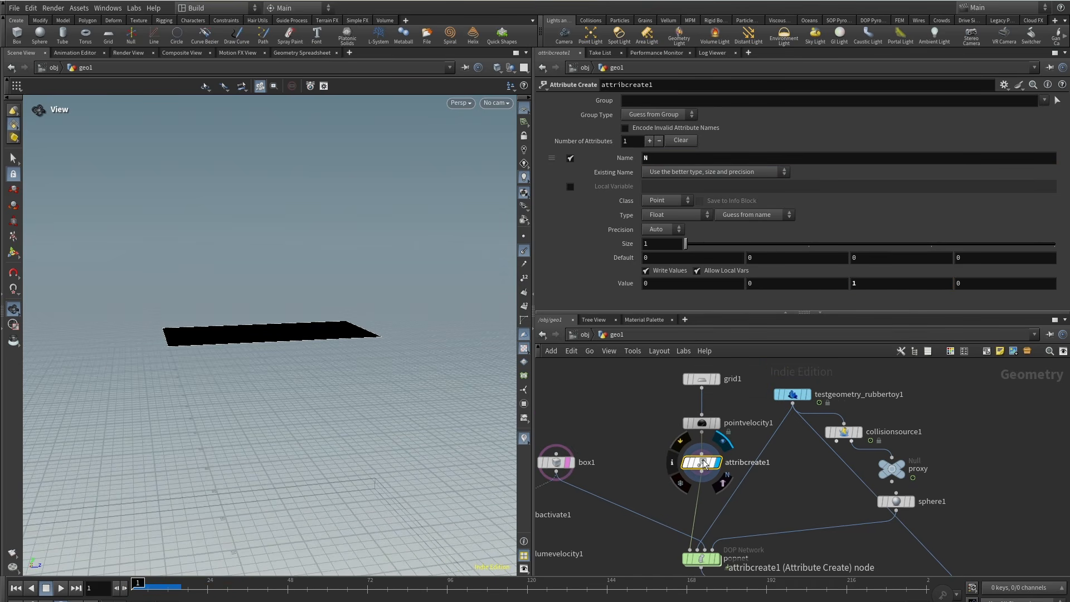
{"action": "left_click_drag", "start_coordinate": [809, 245], "coordinate": [929, 244]}
Inspect the grid's normals, display copytopoints1 and scrub to frame 41 to check the boxes' new direction.
{"action": "left_click_drag", "start_coordinate": [302, 302], "coordinate": [280, 332]}
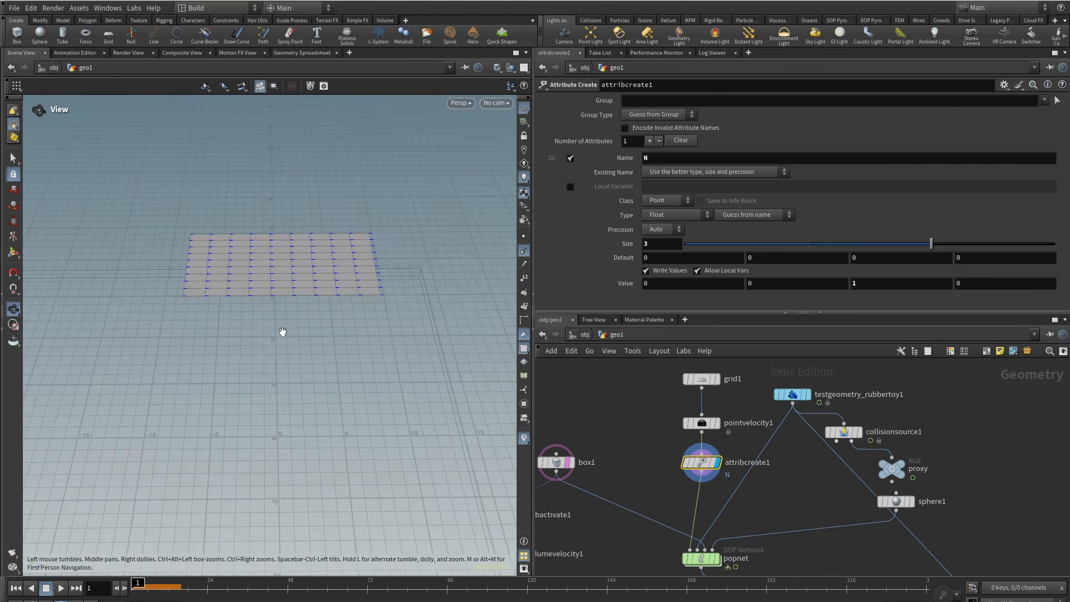
{"action": "right_click_drag", "start_coordinate": [279, 332], "coordinate": [368, 236]}
{"action": "middle_click_drag", "start_coordinate": [368, 236], "coordinate": [345, 289]}
{"action": "left_click_drag", "start_coordinate": [306, 304], "coordinate": [271, 301]}
{"action": "right_click_drag", "start_coordinate": [360, 305], "coordinate": [245, 412]}
{"action": "left_click_drag", "start_coordinate": [246, 412], "coordinate": [225, 361]}
{"action": "middle_click_drag", "start_coordinate": [730, 524], "coordinate": [736, 378]}
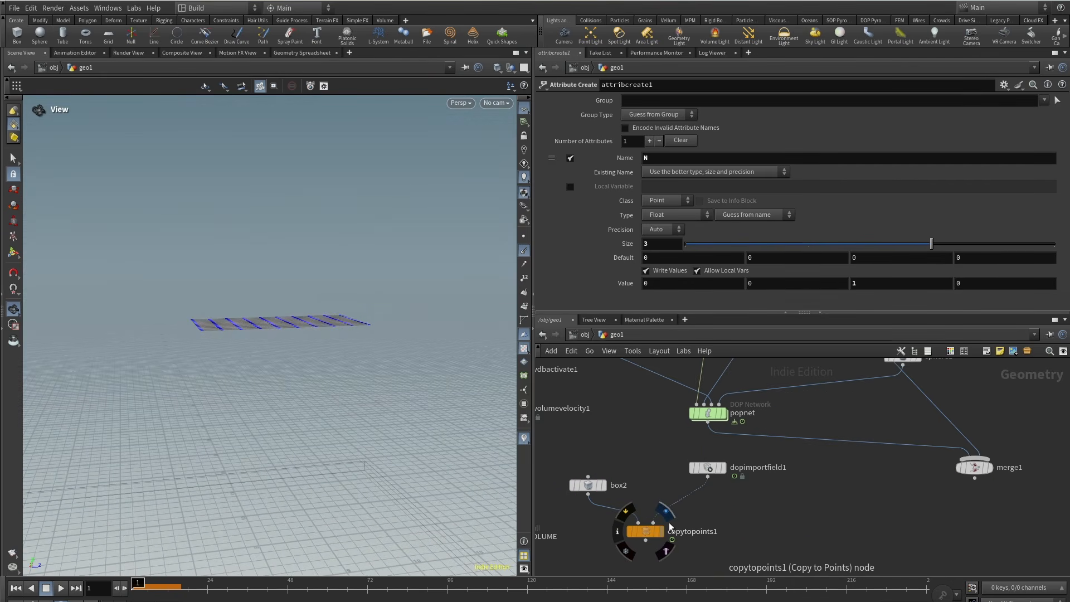
{"action": "left_click", "coordinate": [661, 531]}
{"action": "left_click_drag", "start_coordinate": [138, 588], "coordinate": [237, 588]}
{"action": "middle_click_drag", "start_coordinate": [346, 282], "coordinate": [268, 336]}
{"action": "right_click_drag", "start_coordinate": [268, 335], "coordinate": [220, 359]}
{"action": "middle_click_drag", "start_coordinate": [219, 359], "coordinate": [297, 340]}
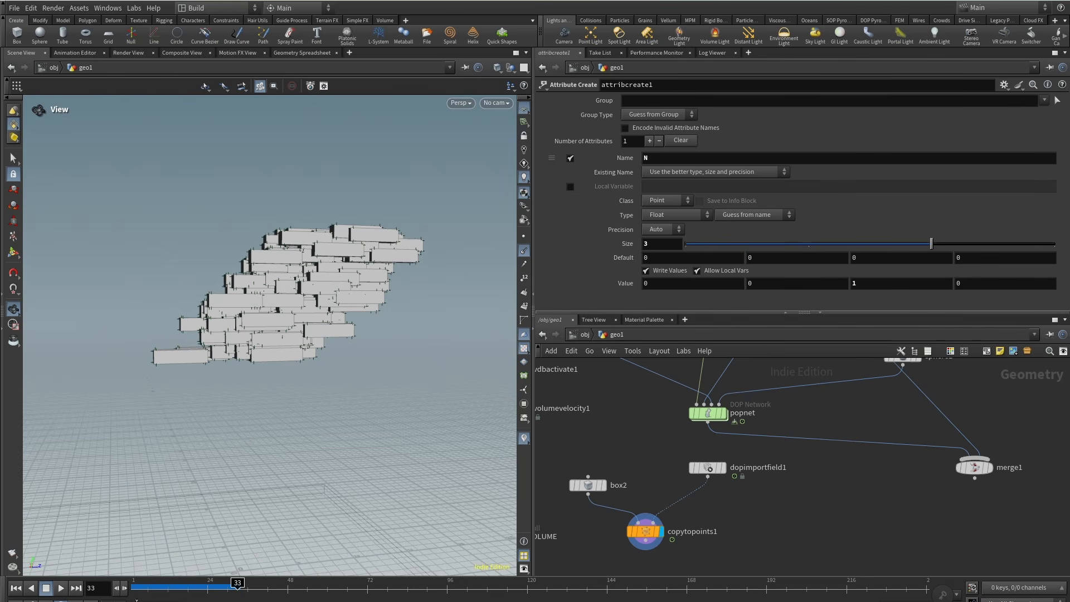
{"action": "left_click_drag", "start_coordinate": [137, 588], "coordinate": [266, 588]}
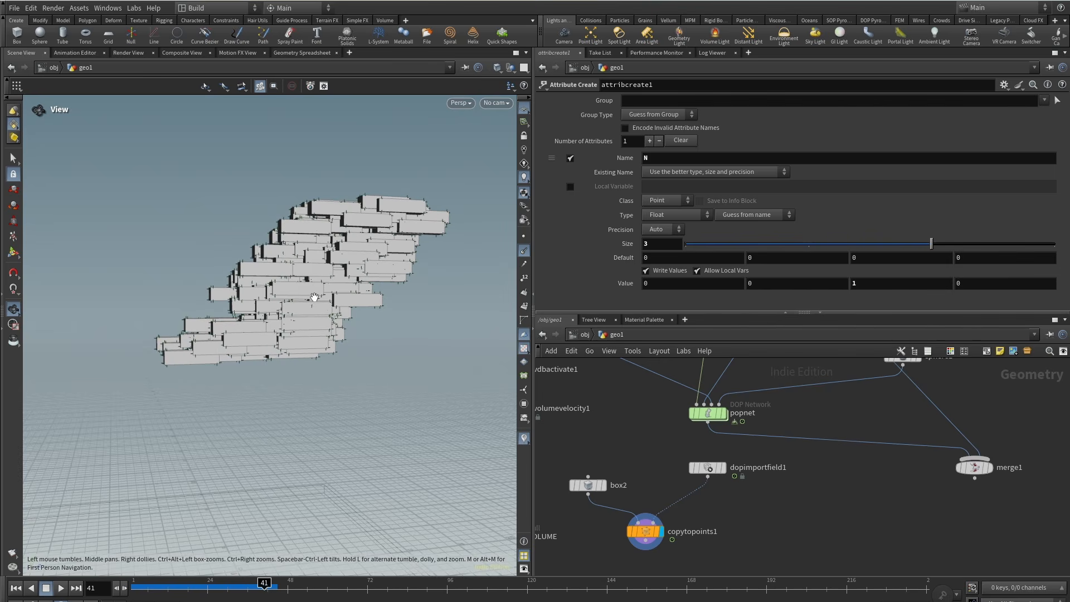
{"action": "scroll", "coordinate": [263, 313], "scroll_direction": "down", "scroll_amount": 3}
{"action": "left_click_drag", "start_coordinate": [314, 299], "coordinate": [304, 340]}
Insert an Attribute Randomize node between attribcreate1 and popnet and display its output.
{"action": "middle_click_drag", "start_coordinate": [616, 404], "coordinate": [637, 480]}
{"action": "left_click_drag", "start_coordinate": [650, 377], "coordinate": [699, 437]}
{"action": "left_click", "coordinate": [692, 459]}
{"action": "left_click", "coordinate": [696, 436]}
{"action": "scroll", "coordinate": [699, 440], "scroll_direction": "up", "scroll_amount": 3}
{"action": "key", "text": "Tab"}
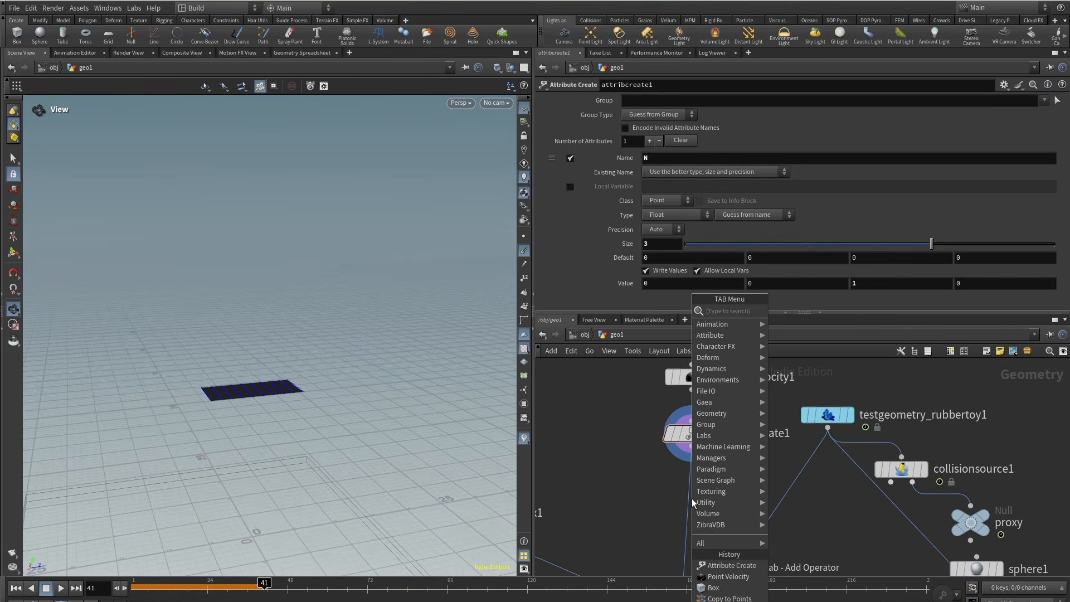
{"action": "type", "text": "attrr"}
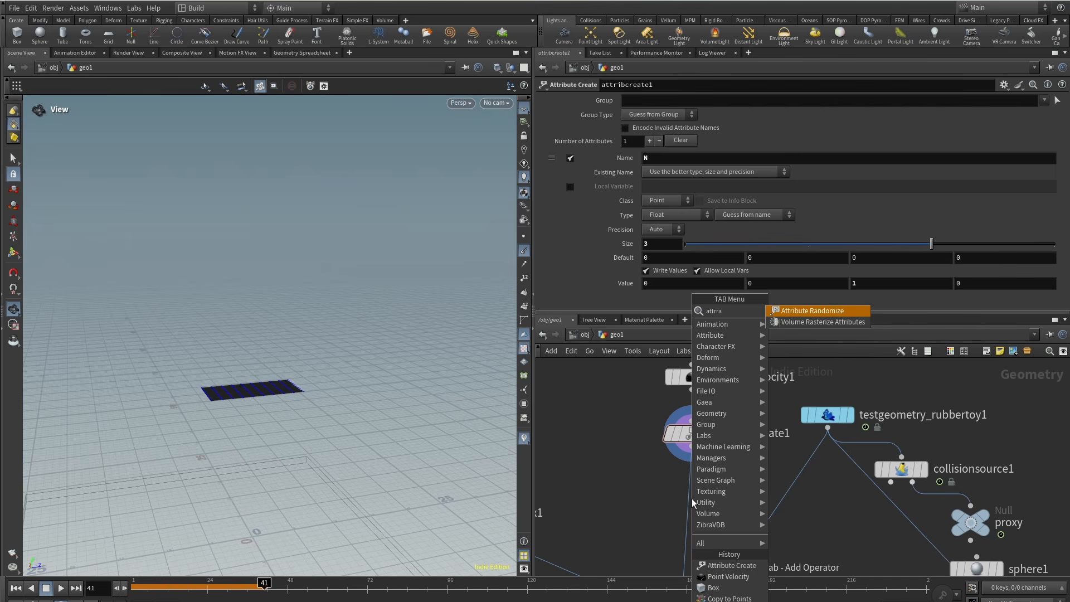
{"action": "left_click", "coordinate": [844, 311]}
{"action": "left_click", "coordinate": [721, 494]}
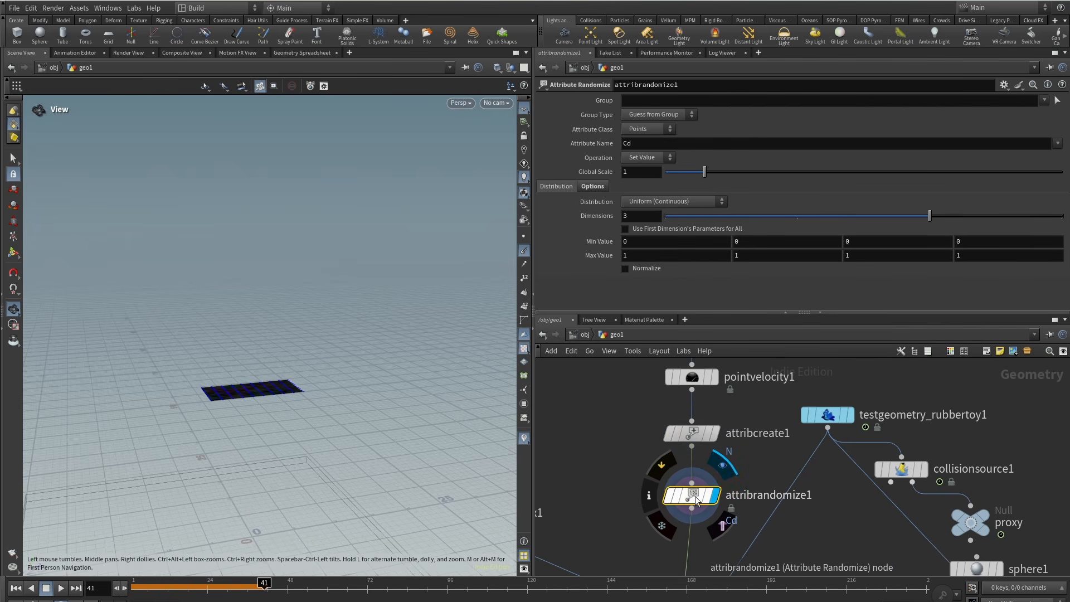
{"action": "left_click_drag", "start_coordinate": [234, 383], "coordinate": [447, 303]}
{"action": "left_click_drag", "start_coordinate": [633, 466], "coordinate": [762, 546]}
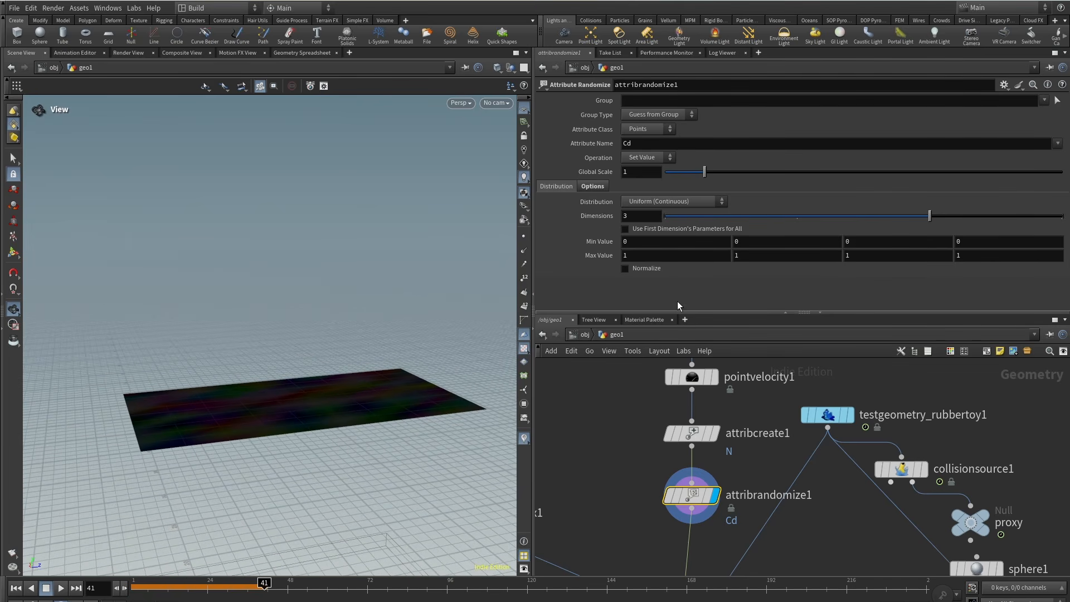
Randomize the orient attribute with 4 dimensions, the Direction or Orientation distribution and a cone angle of 180.
{"action": "left_click", "coordinate": [654, 145]}
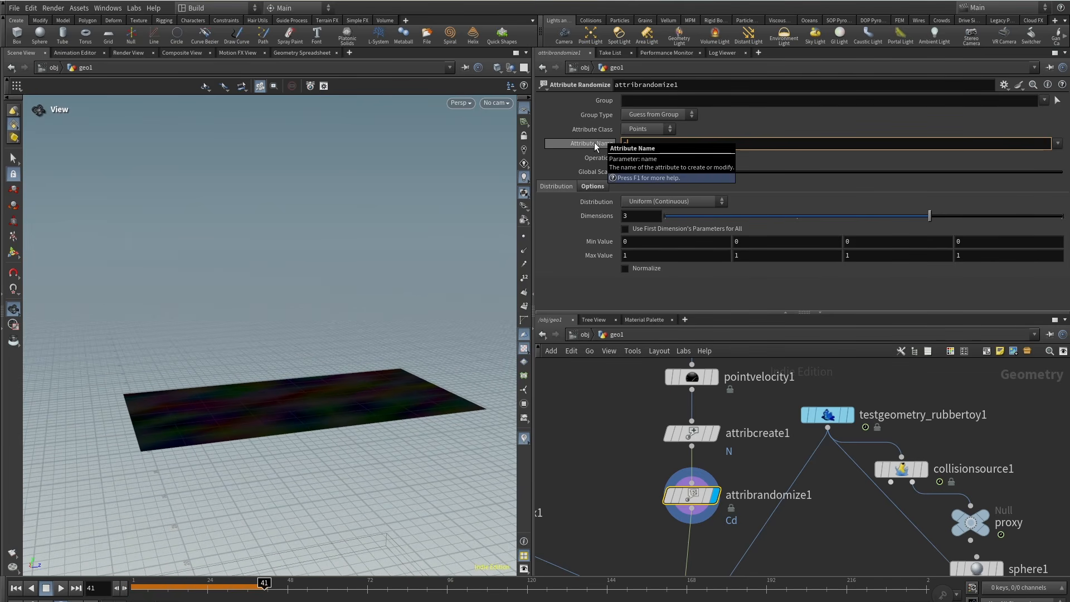
{"action": "type", "text": "orient"}
{"action": "key", "text": "Return"}
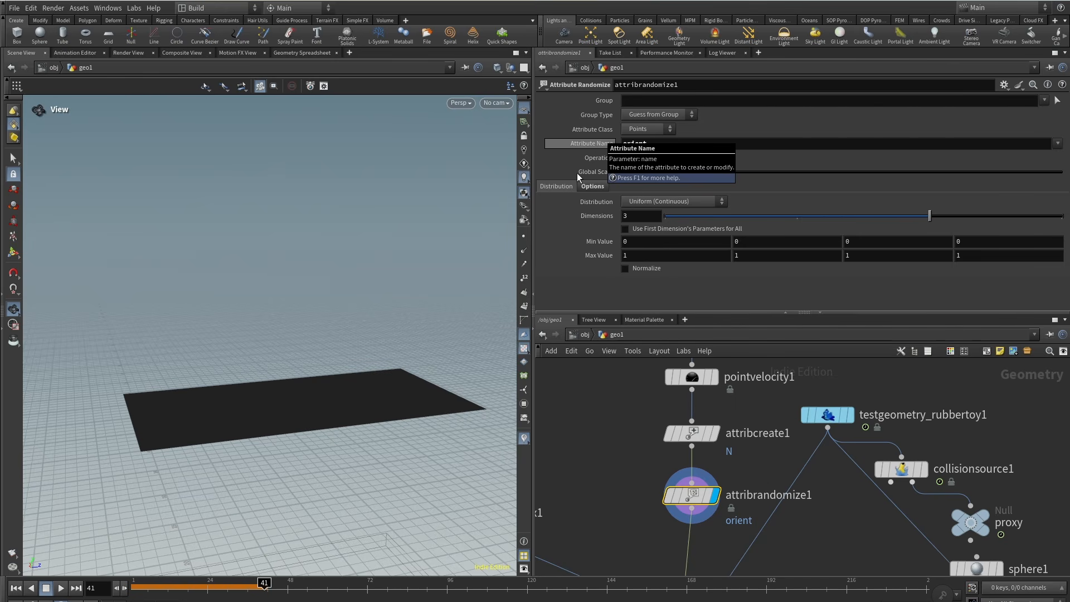
{"action": "left_click", "coordinate": [1059, 218]}
{"action": "left_click", "coordinate": [717, 202]}
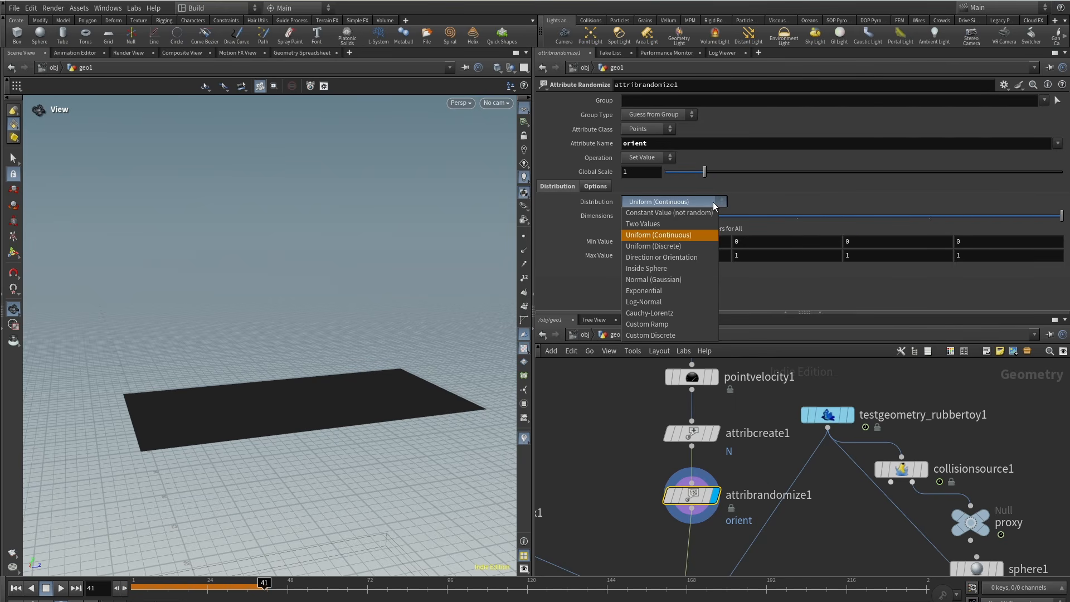
{"action": "left_click", "coordinate": [697, 257]}
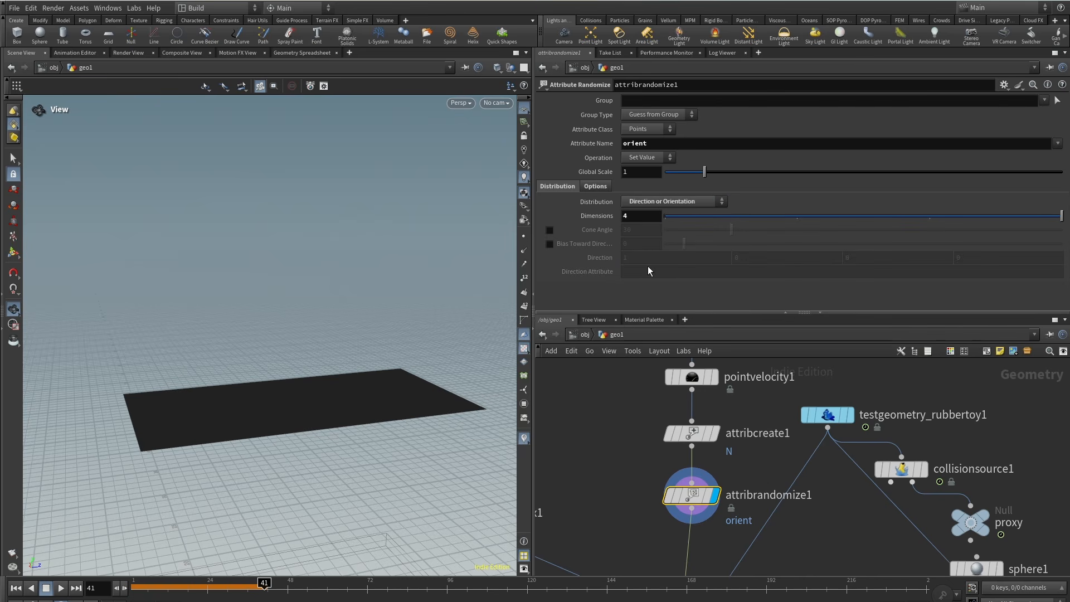
{"action": "left_click", "coordinate": [549, 230]}
{"action": "left_click_drag", "start_coordinate": [833, 233], "coordinate": [1062, 231]}
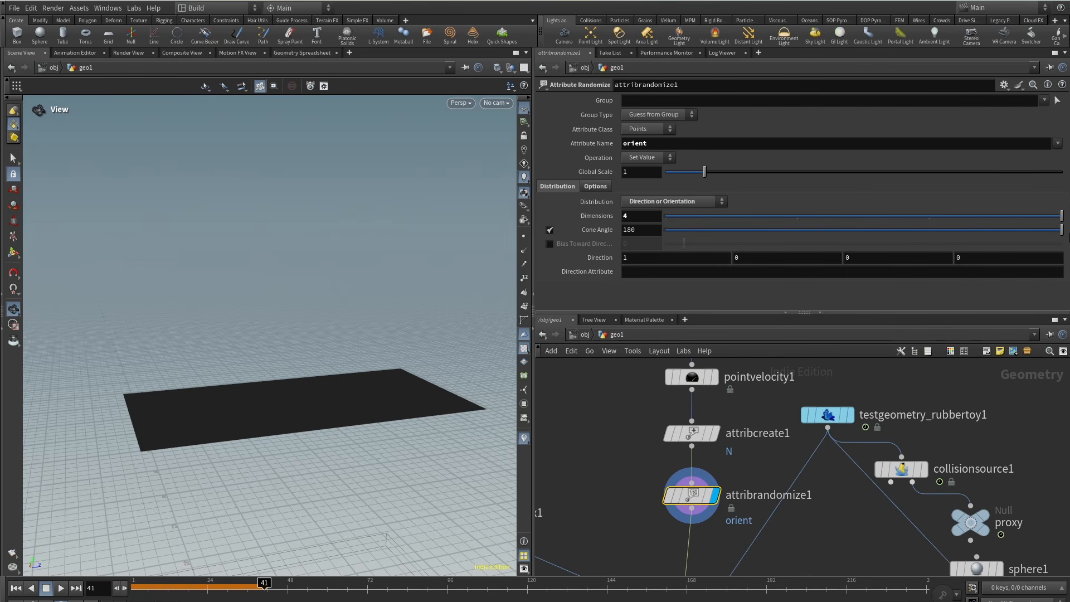
Open the node info of attribrandomize1 and turn on the viewport visualizer for the orient attribute.
{"action": "middle_click_drag", "start_coordinate": [613, 514], "coordinate": [612, 475]}
{"action": "middle_click_drag", "start_coordinate": [617, 423], "coordinate": [629, 359]}
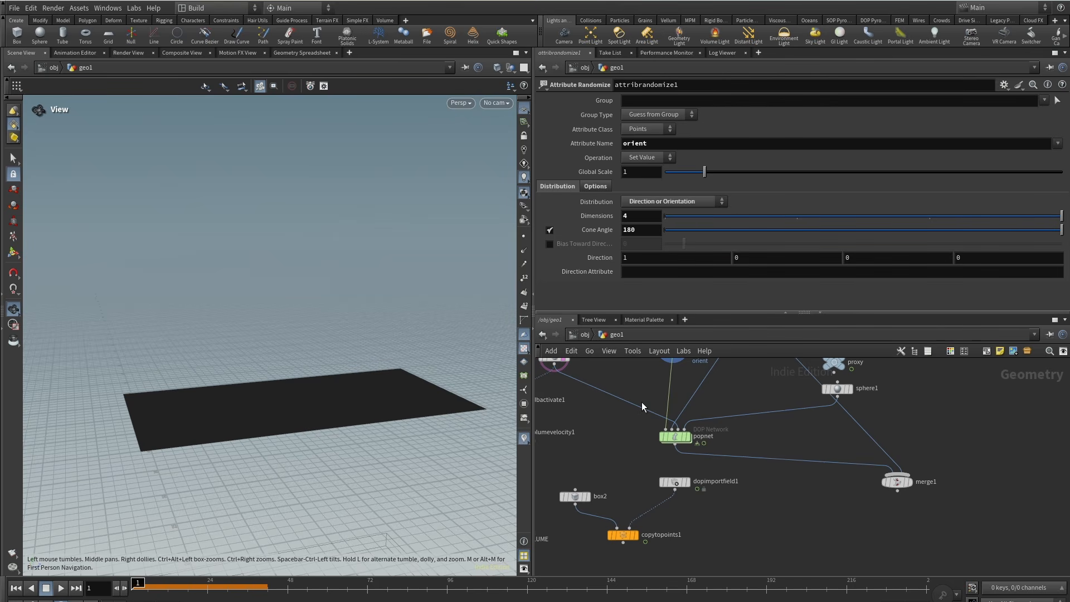
{"action": "middle_click_drag", "start_coordinate": [641, 403], "coordinate": [653, 469]}
{"action": "left_click", "coordinate": [648, 413]}
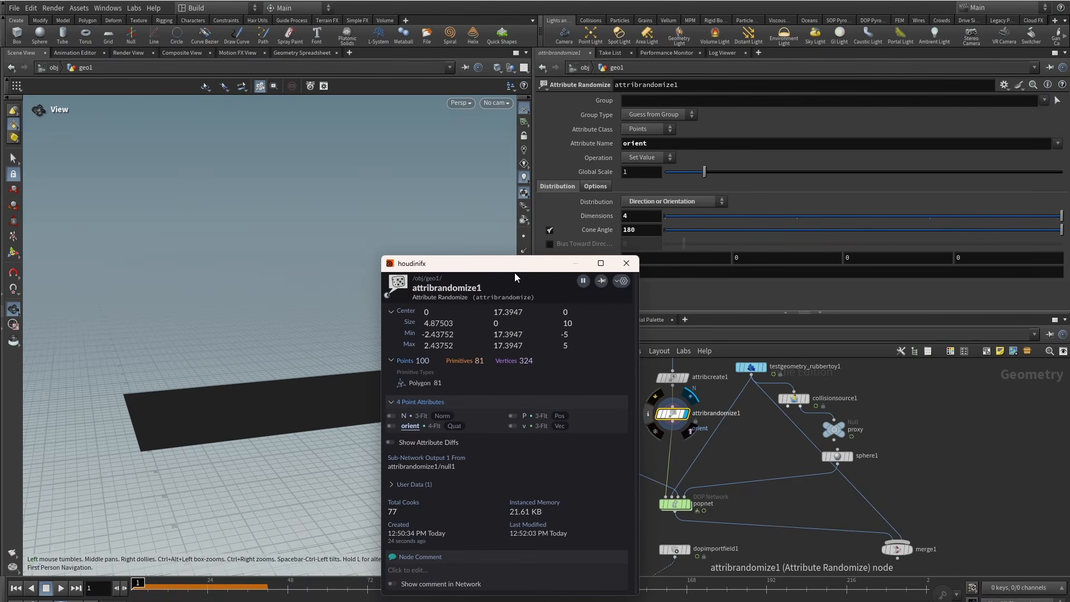
{"action": "left_click_drag", "start_coordinate": [516, 274], "coordinate": [795, 221]}
{"action": "left_click", "coordinate": [671, 373]}
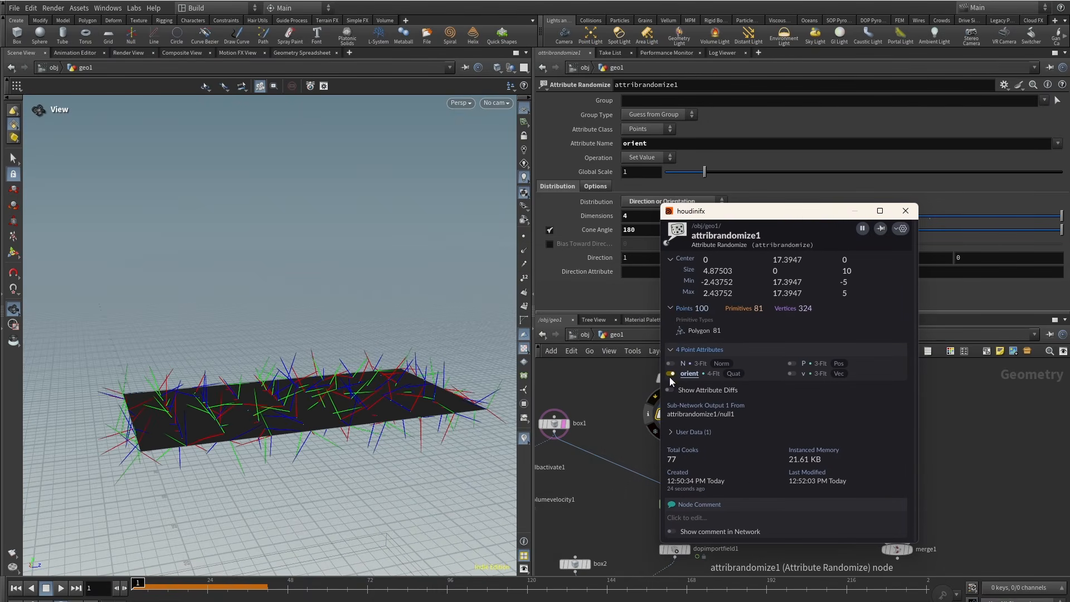
{"action": "left_click_drag", "start_coordinate": [234, 364], "coordinate": [221, 403]}
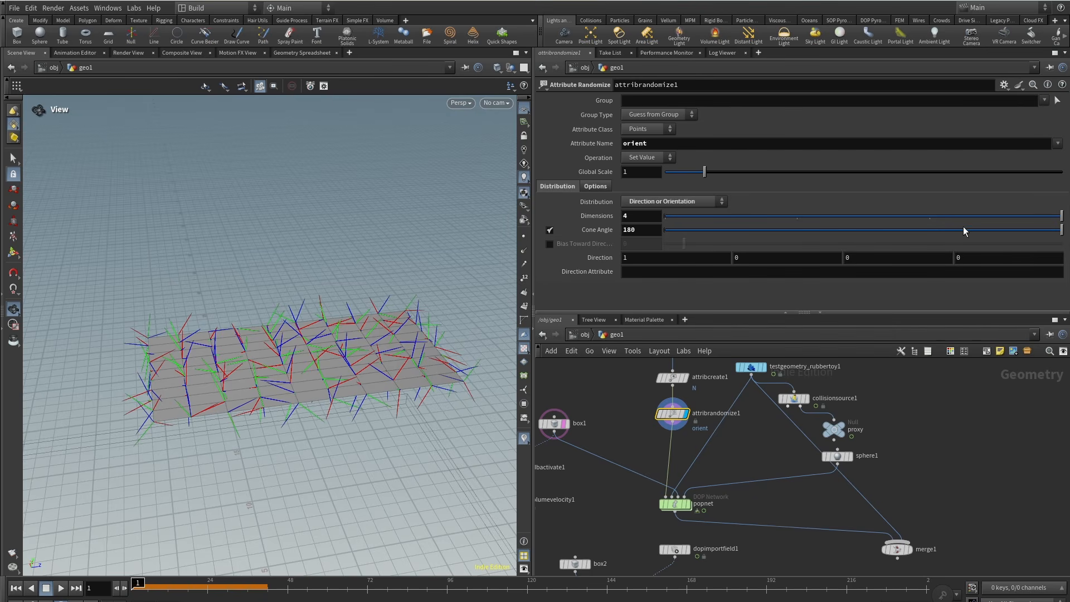
Display copytopoints1 again and scrub the simulation to frame 16 to check the randomly oriented boxes.
{"action": "left_click_drag", "start_coordinate": [1025, 231], "coordinate": [1040, 266]}
{"action": "middle_click_drag", "start_coordinate": [740, 480], "coordinate": [745, 445]}
{"action": "left_click_drag", "start_coordinate": [286, 411], "coordinate": [283, 366]}
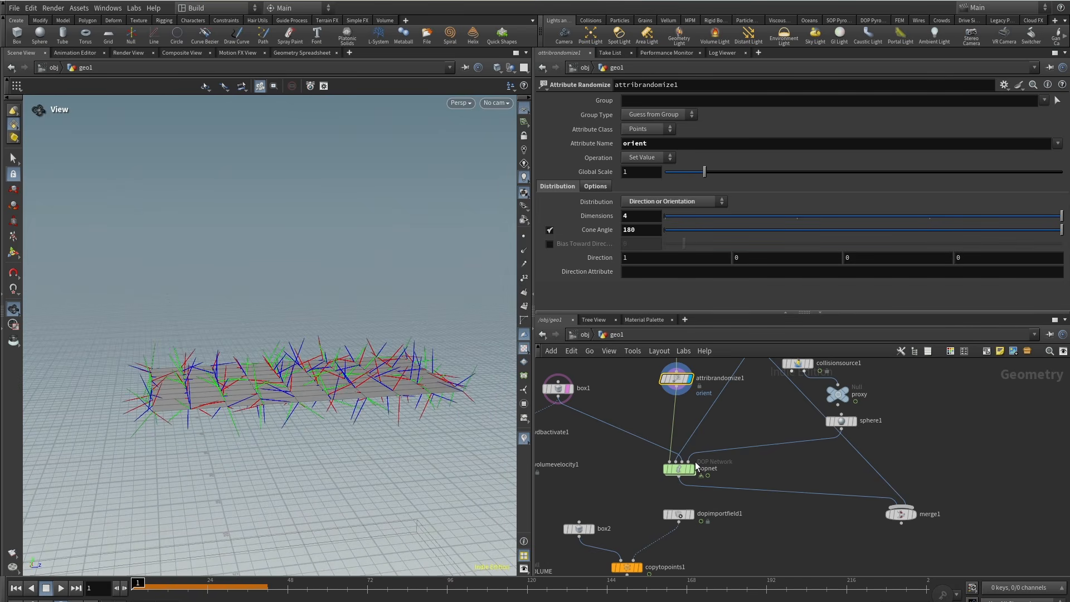
{"action": "middle_click_drag", "start_coordinate": [710, 539], "coordinate": [714, 501]}
{"action": "left_click", "coordinate": [643, 528]}
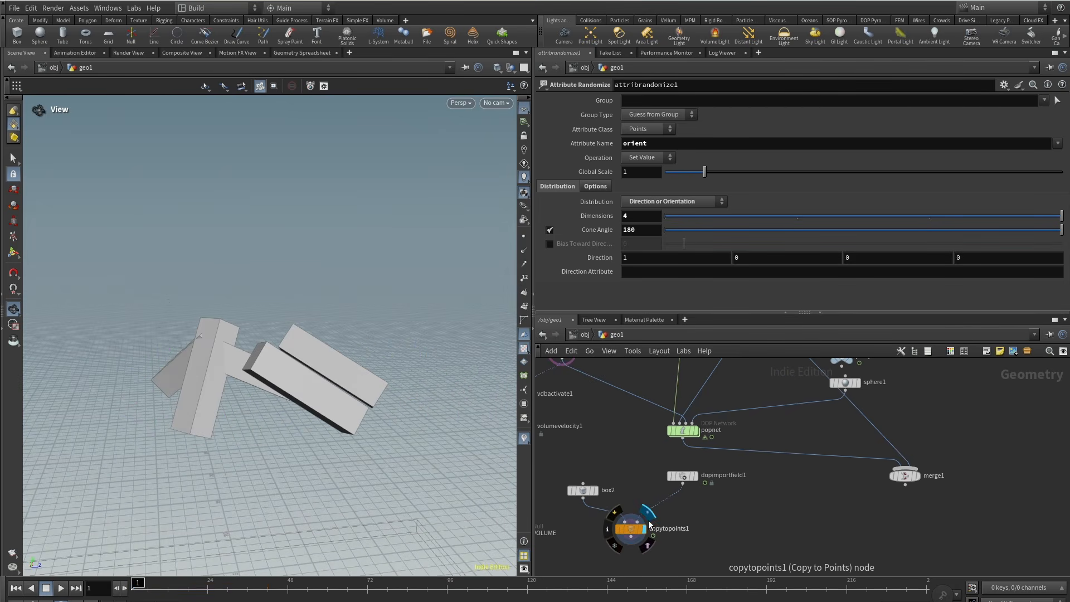
{"action": "left_click_drag", "start_coordinate": [139, 597], "coordinate": [183, 588]}
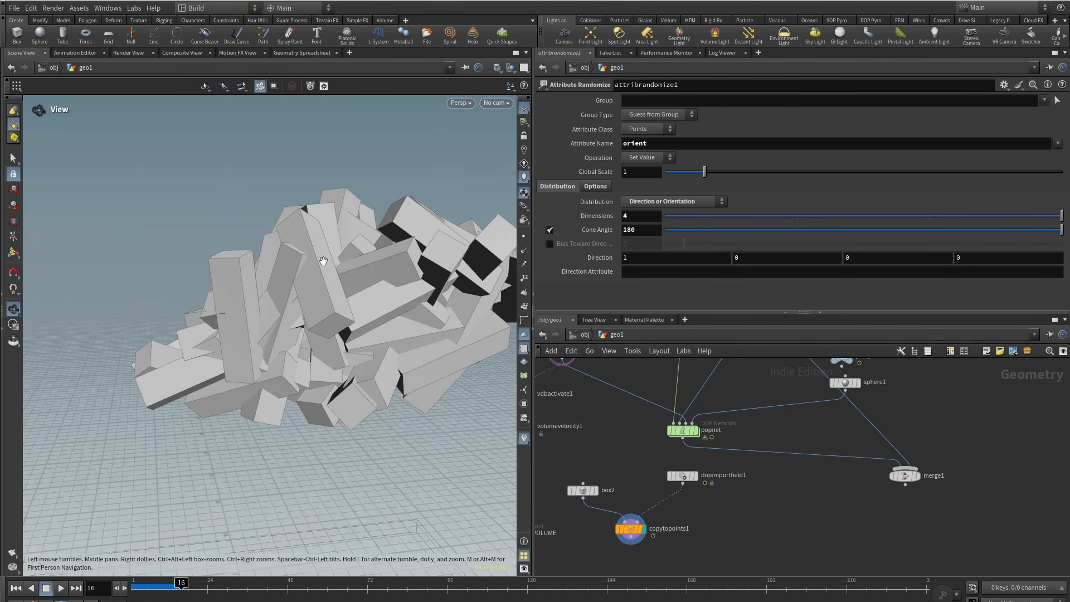
Check the random box orientations at frame 43, and bypass the attribcreate1 and attribrandomize1 nodes.
{"action": "right_click_drag", "start_coordinate": [322, 258], "coordinate": [184, 546]}
{"action": "left_click_drag", "start_coordinate": [180, 591], "coordinate": [388, 584]}
{"action": "middle_click_drag", "start_coordinate": [705, 432], "coordinate": [704, 480]}
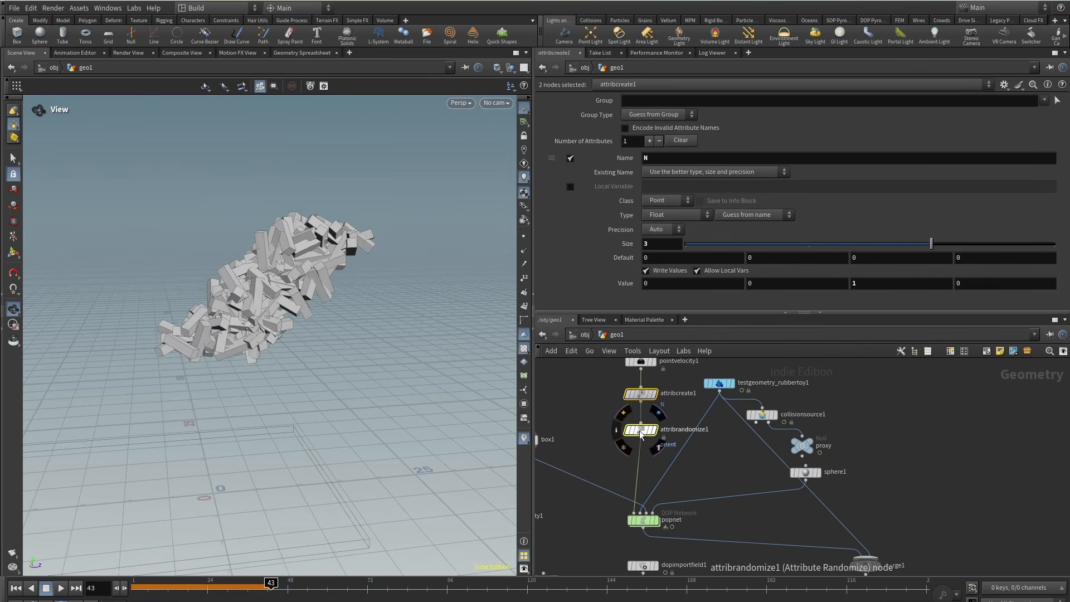
{"action": "key", "text": "b"}
{"action": "middle_click_drag", "start_coordinate": [588, 429], "coordinate": [594, 490]}
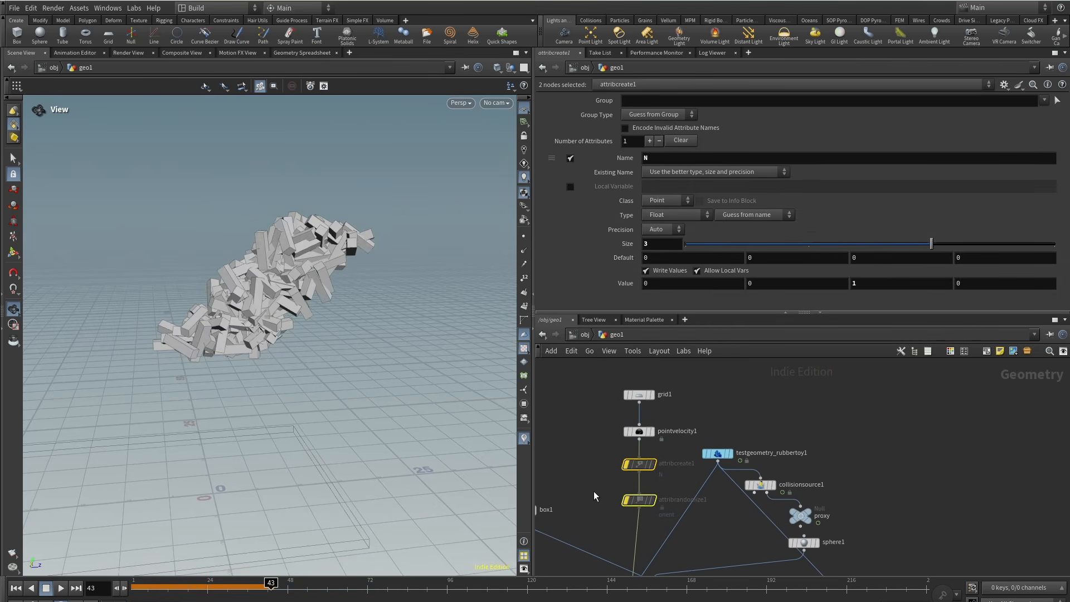
{"action": "left_click_drag", "start_coordinate": [636, 412], "coordinate": [643, 466]}
Re-enable the popspin1 node inside popnet and scrub the simulation to frame 48.
{"action": "middle_click_drag", "start_coordinate": [659, 524], "coordinate": [651, 423]}
{"action": "double_click", "coordinate": [634, 491]}
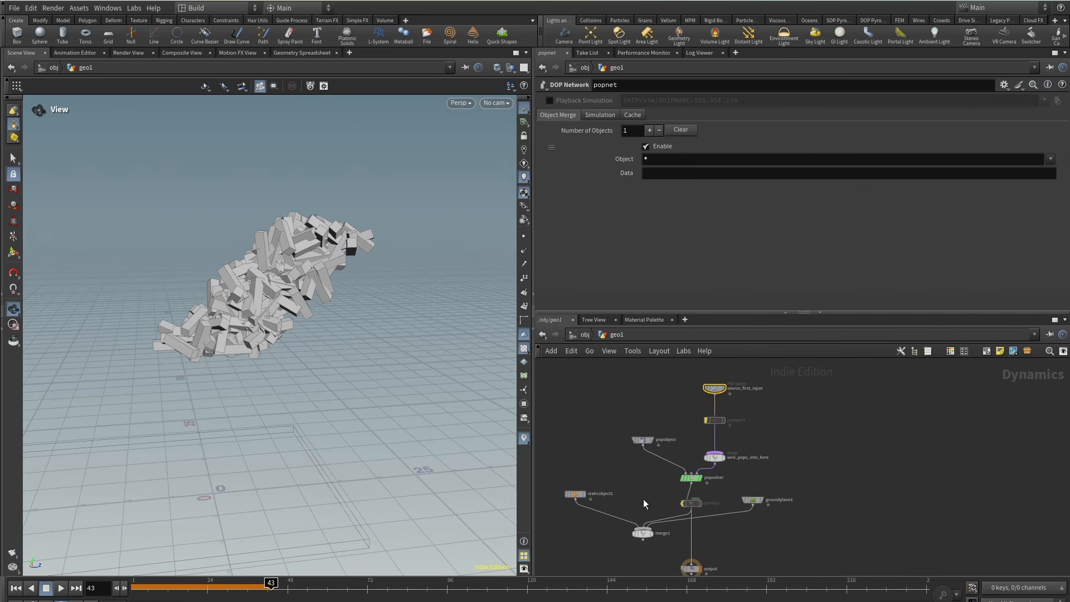
{"action": "left_click", "coordinate": [617, 336]}
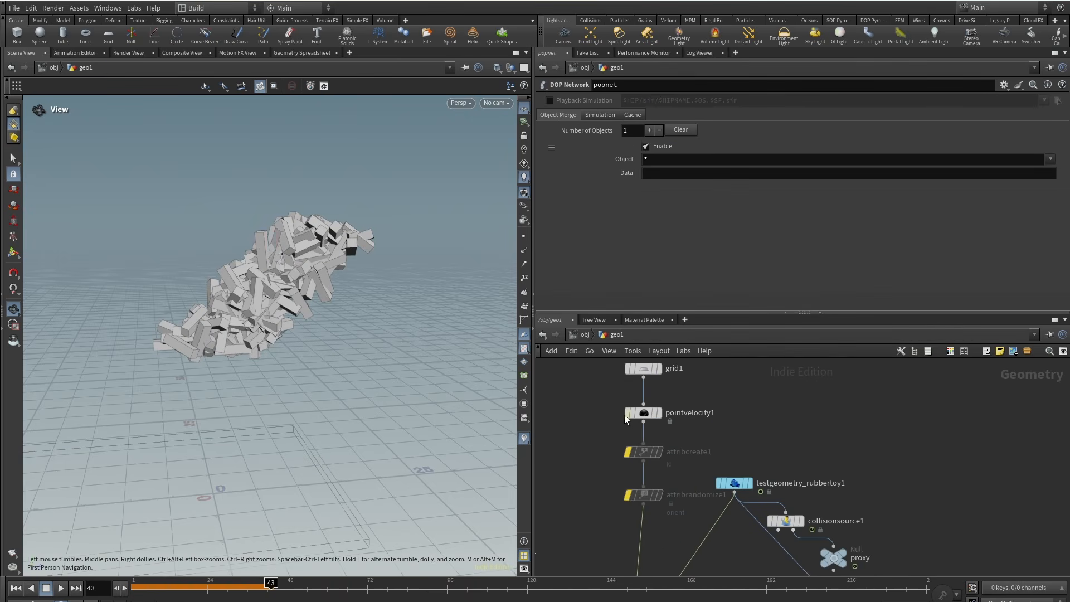
{"action": "double_click", "coordinate": [656, 457]}
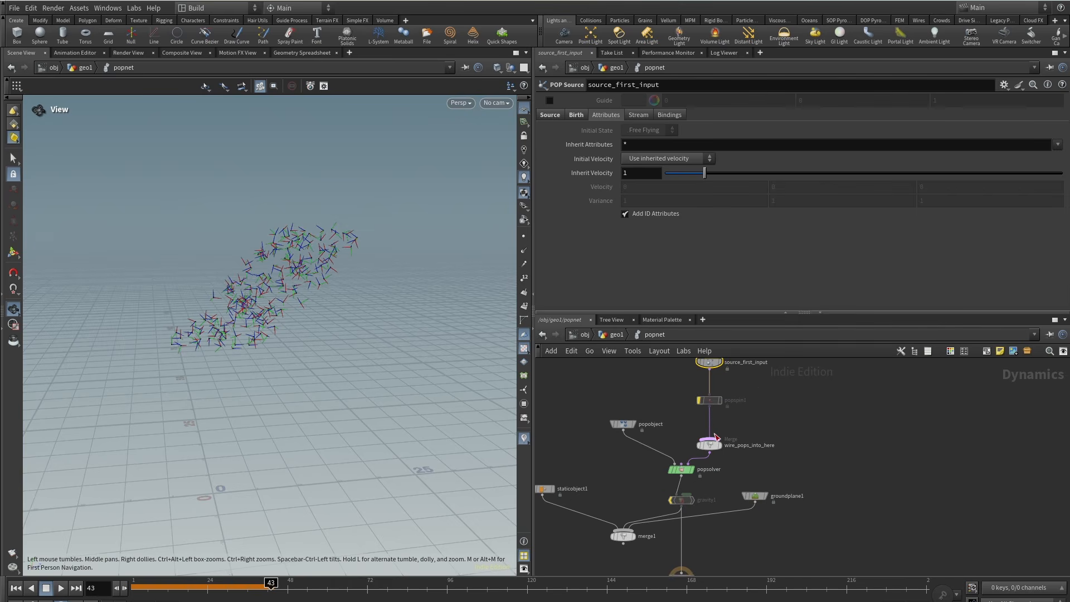
{"action": "left_click", "coordinate": [698, 391]}
{"action": "left_click_drag", "start_coordinate": [134, 589], "coordinate": [287, 586]}
{"action": "left_click_drag", "start_coordinate": [268, 352], "coordinate": [315, 287]}
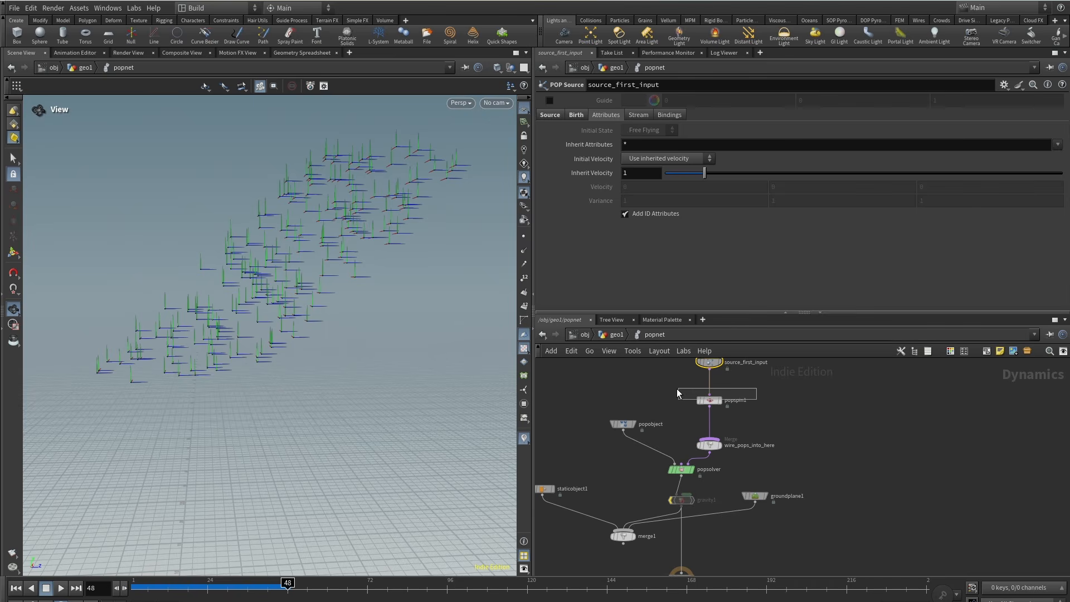
Set the popspin1 axis to 0, 0, 1 and its spin speed to 360.
{"action": "left_click_drag", "start_coordinate": [677, 392], "coordinate": [676, 393]}
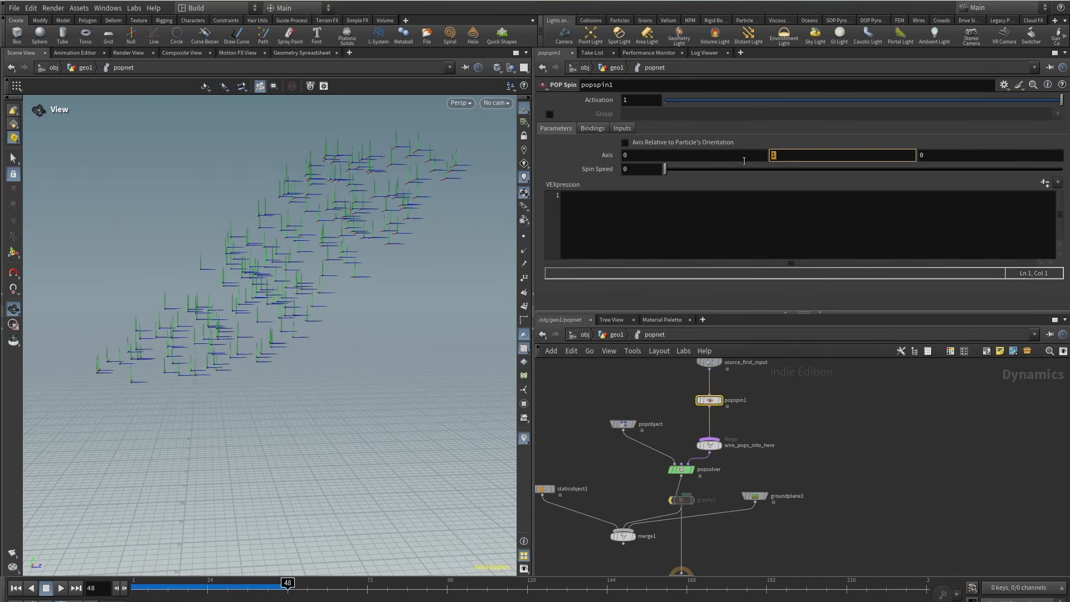
{"action": "key", "text": "Tab"}
{"action": "type", "text": "1"}
{"action": "key", "text": "Return"}
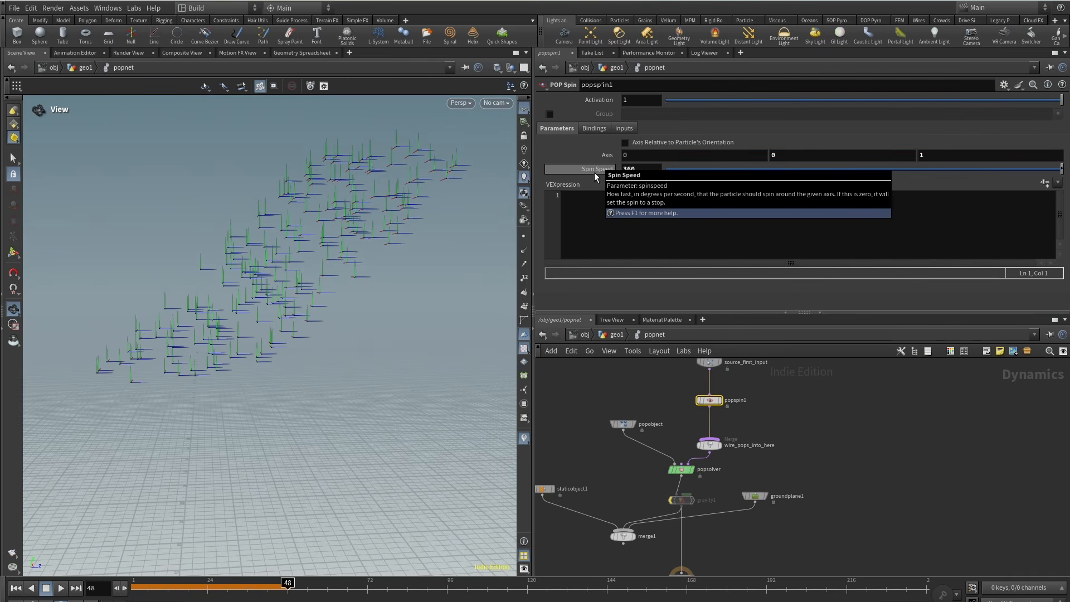
{"action": "type", "text": "360"}
{"action": "key", "text": "Return"}
Scrub the simulation to frame 61 and inspect how the particle orientation axes spin.
{"action": "left_click_drag", "start_coordinate": [263, 568], "coordinate": [331, 568]}
{"action": "left_click_drag", "start_coordinate": [262, 235], "coordinate": [324, 275]}
{"action": "scroll", "coordinate": [324, 275], "scroll_direction": "down", "scroll_amount": 3}
{"action": "left_click_drag", "start_coordinate": [167, 587], "coordinate": [331, 588]}
{"action": "left_click_drag", "start_coordinate": [293, 484], "coordinate": [199, 383]}
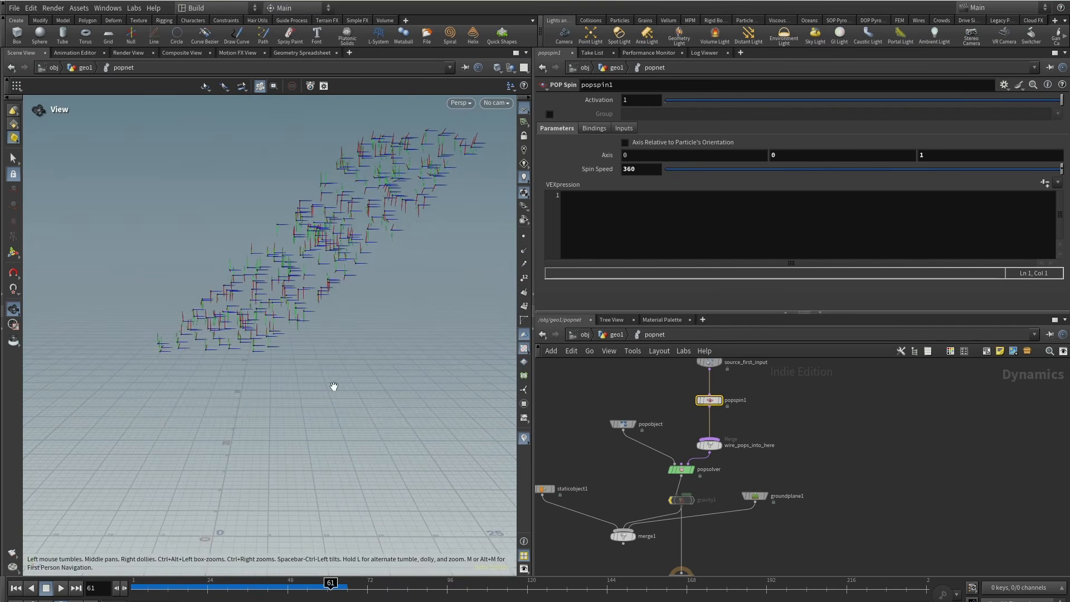
Return to geo1 and enable curl noise on the pointvelocity1 node.
{"action": "middle_click_drag", "start_coordinate": [835, 399], "coordinate": [815, 457]}
{"action": "key", "text": "u"}
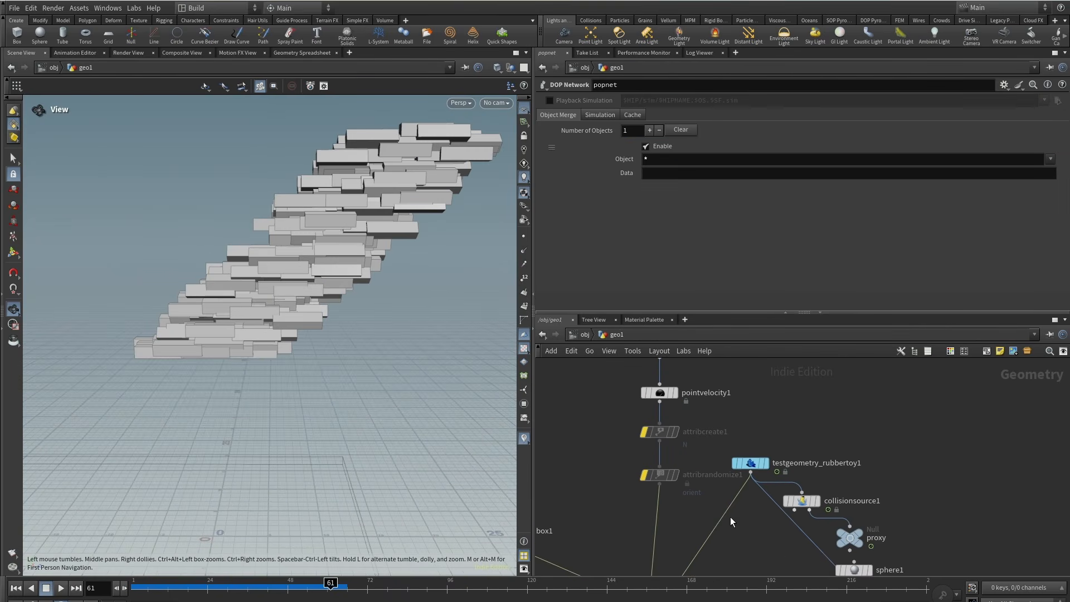
{"action": "left_click_drag", "start_coordinate": [653, 458], "coordinate": [579, 452]}
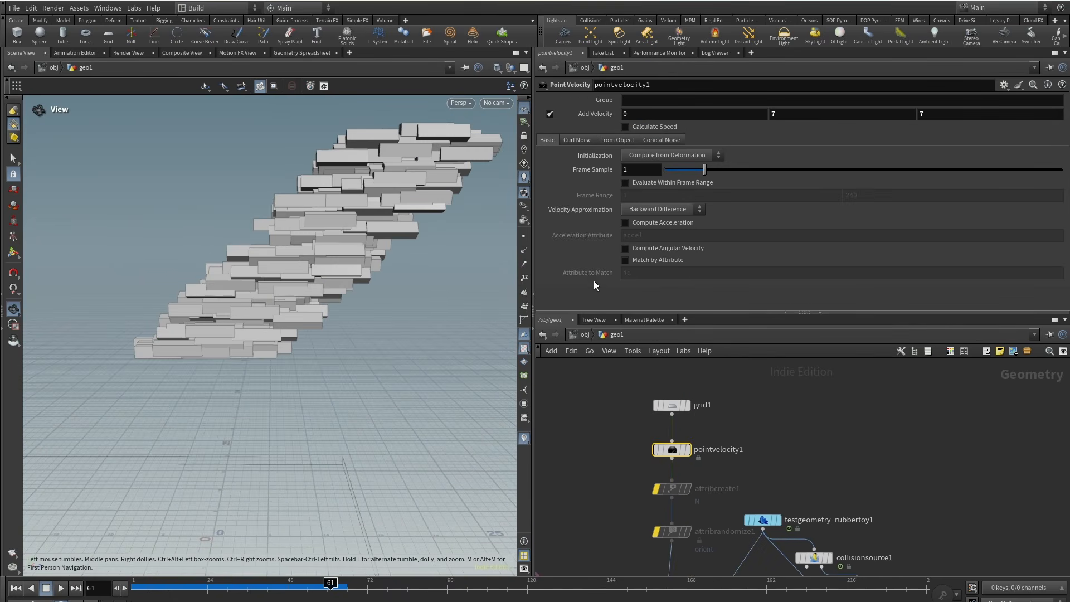
{"action": "left_click", "coordinate": [578, 140]}
{"action": "left_click", "coordinate": [654, 152]}
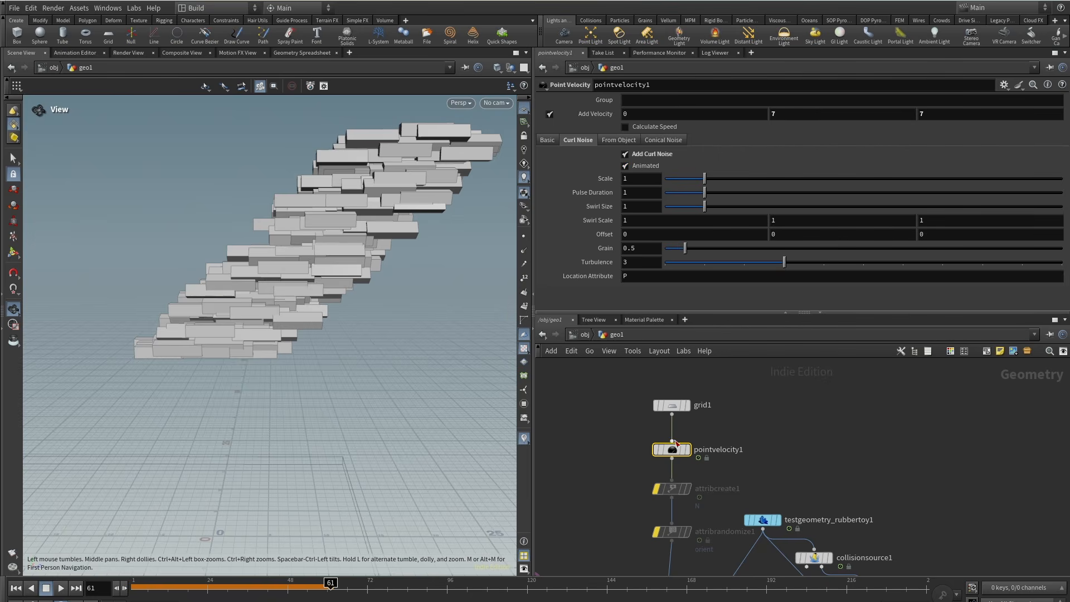
Display pointvelocity1 with point velocity trails, and set its curl noise swirl size to 0.51 and scale to 7.67.
{"action": "left_click", "coordinate": [694, 432]}
{"action": "left_click_drag", "start_coordinate": [344, 325], "coordinate": [384, 396]}
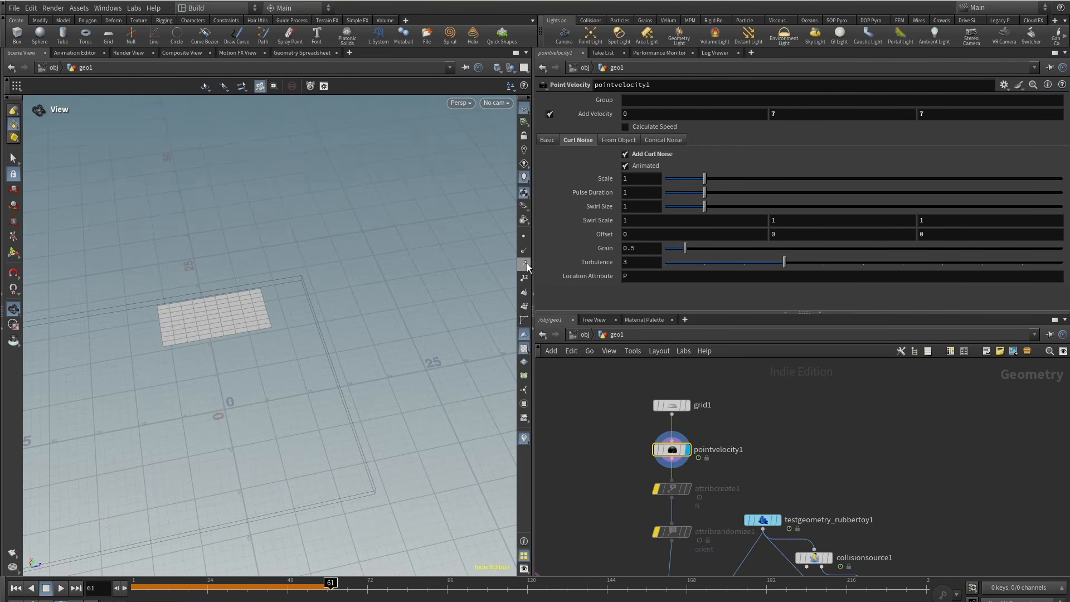
{"action": "left_click", "coordinate": [526, 263]}
{"action": "left_click_drag", "start_coordinate": [158, 342], "coordinate": [277, 310]}
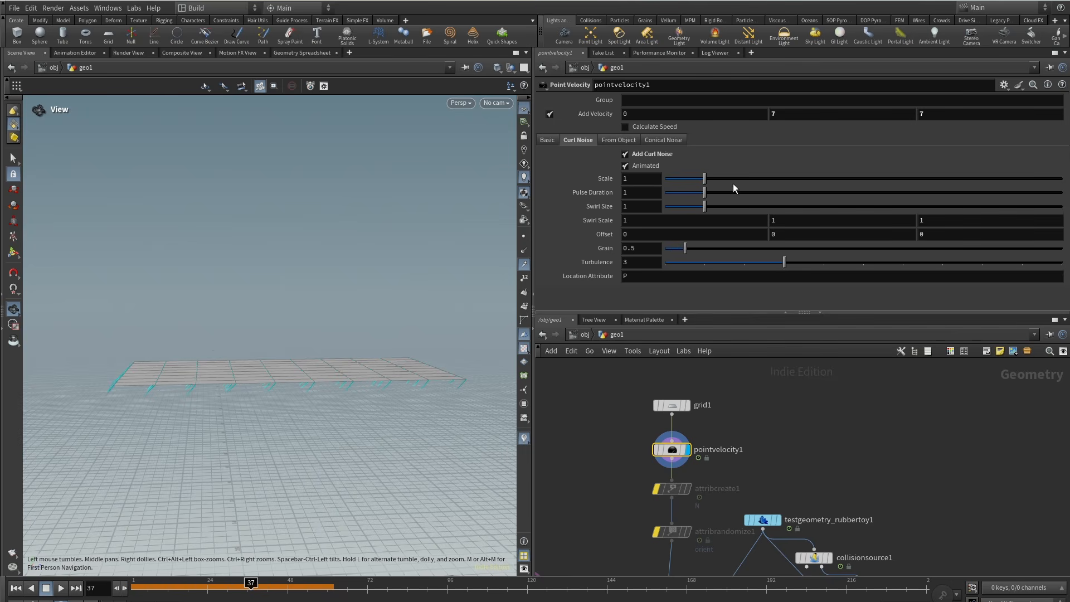
{"action": "left_click_drag", "start_coordinate": [695, 211], "coordinate": [739, 210]}
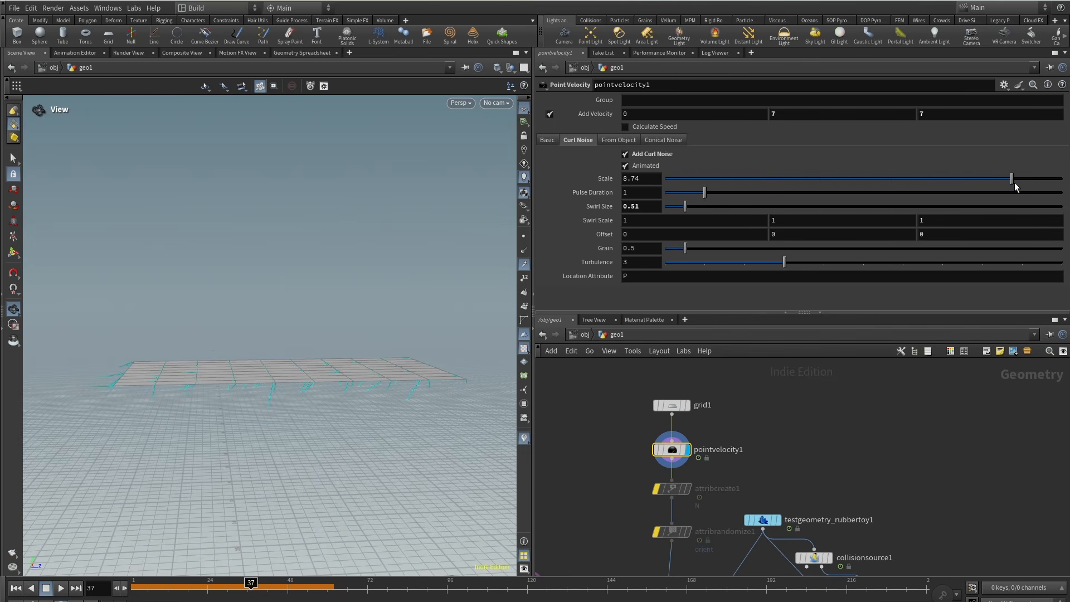
Enter popnet and scrub to frame 27 to check the noisy particle motion and its orientation axes.
{"action": "scroll", "coordinate": [818, 497], "scroll_direction": "down", "scroll_amount": 3}
{"action": "middle_click_drag", "start_coordinate": [780, 508], "coordinate": [772, 394]}
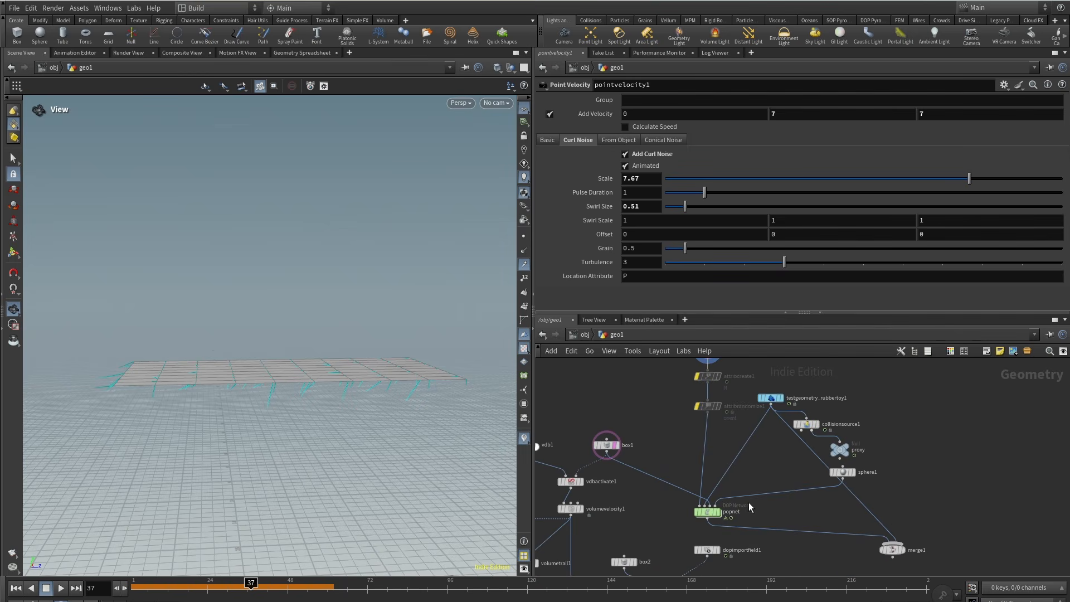
{"action": "middle_click_drag", "start_coordinate": [703, 557], "coordinate": [707, 509]}
{"action": "double_click", "coordinate": [719, 469]}
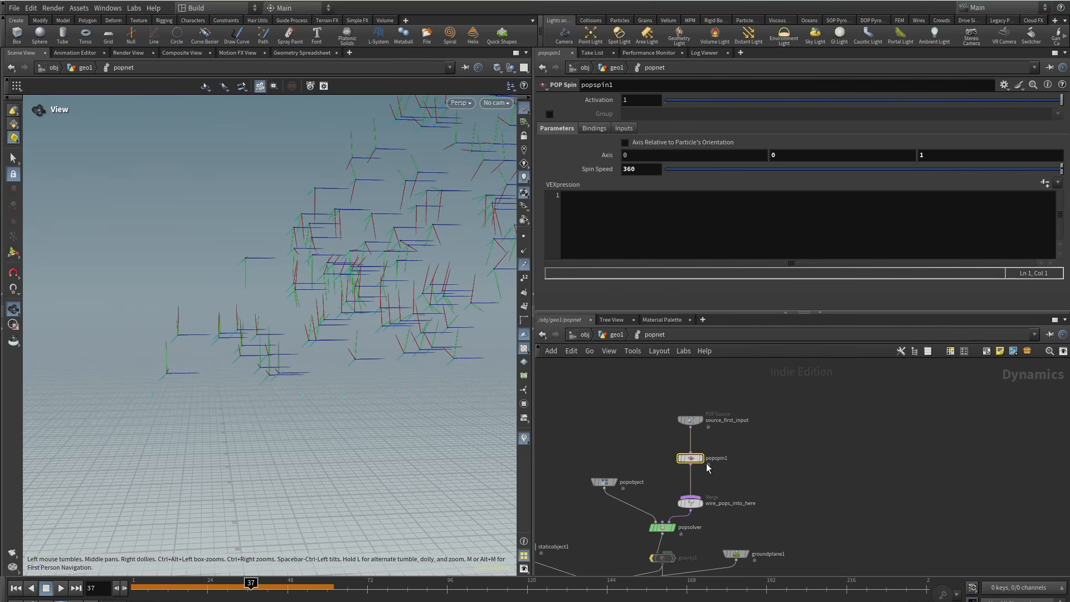
{"action": "left_click_drag", "start_coordinate": [143, 583], "coordinate": [217, 584]}
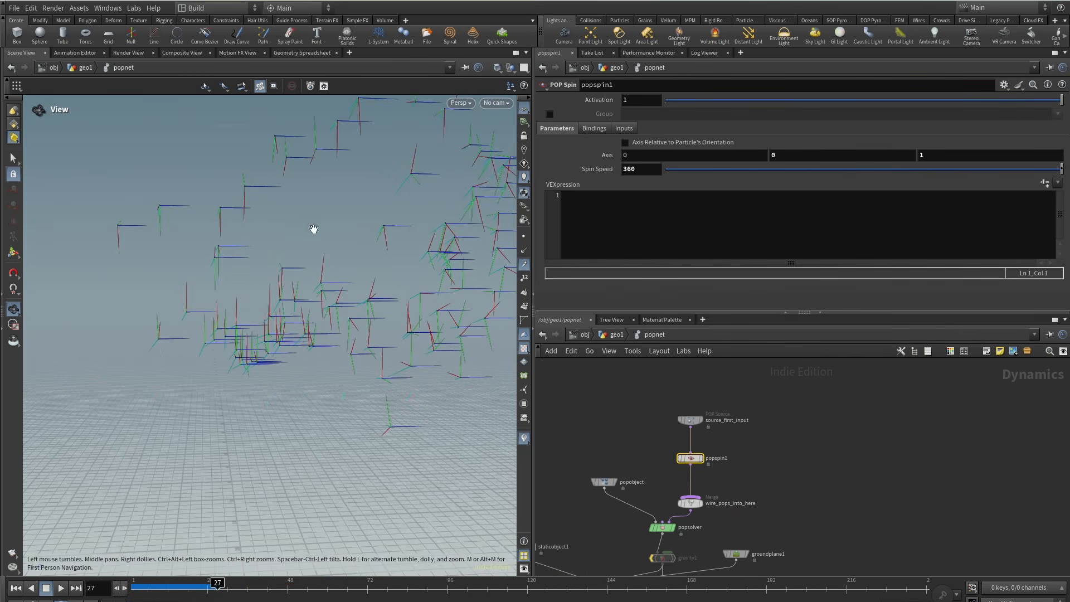
{"action": "scroll", "coordinate": [313, 230], "scroll_direction": "down", "scroll_amount": 5}
{"action": "middle_click_drag", "start_coordinate": [313, 230], "coordinate": [209, 270]}
Go back to geo1, display copytopoints1 and scrub the simulation to frame 75.
{"action": "left_click", "coordinate": [616, 335]}
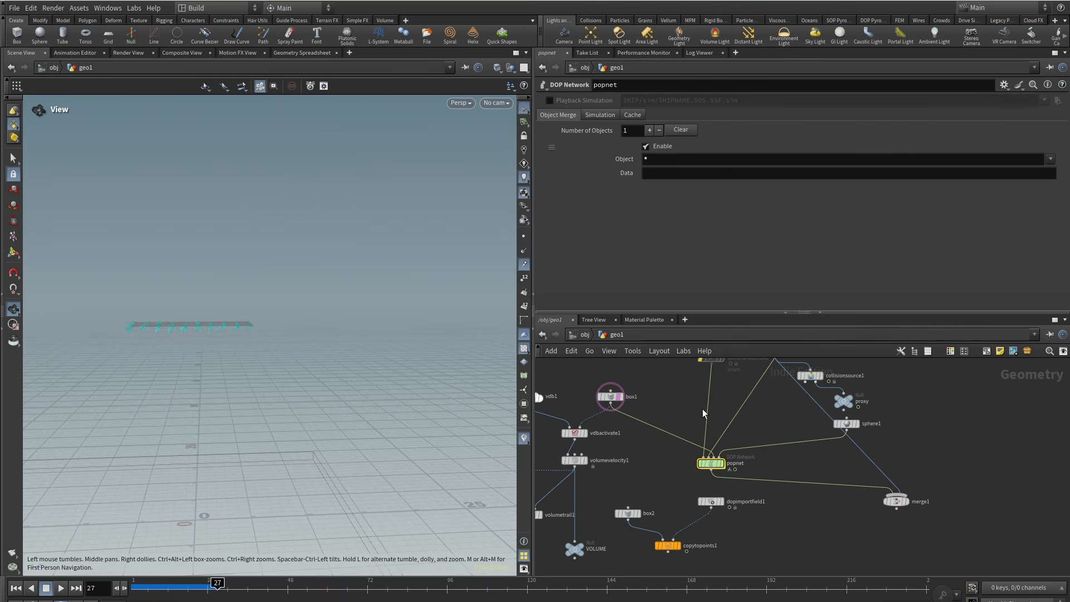
{"action": "left_click", "coordinate": [692, 502]}
{"action": "left_click", "coordinate": [908, 233]}
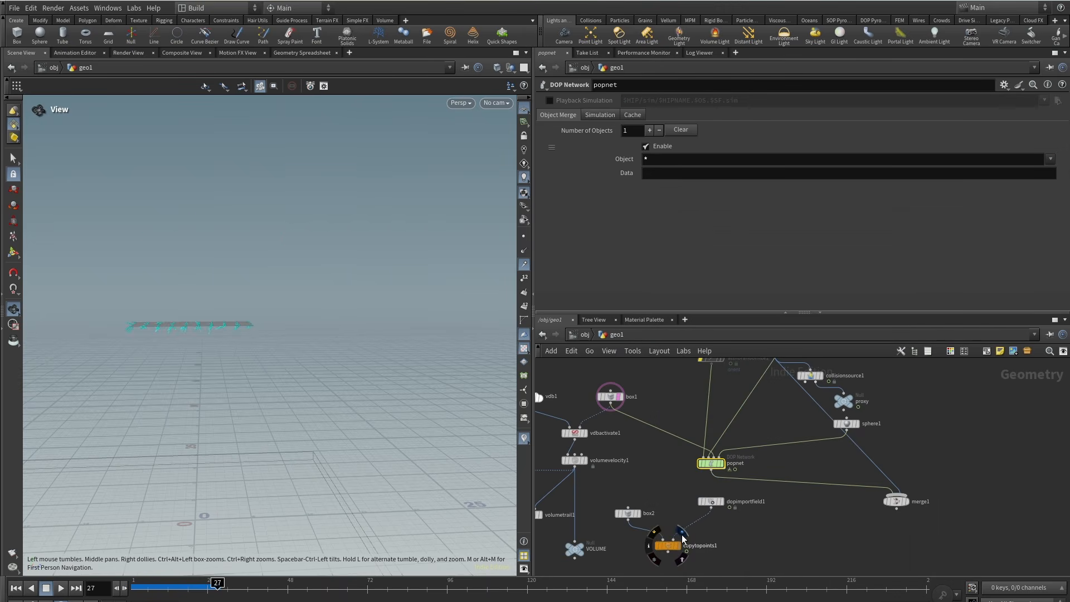
{"action": "left_click", "coordinate": [679, 546]}
{"action": "left_click_drag", "start_coordinate": [138, 589], "coordinate": [377, 588]}
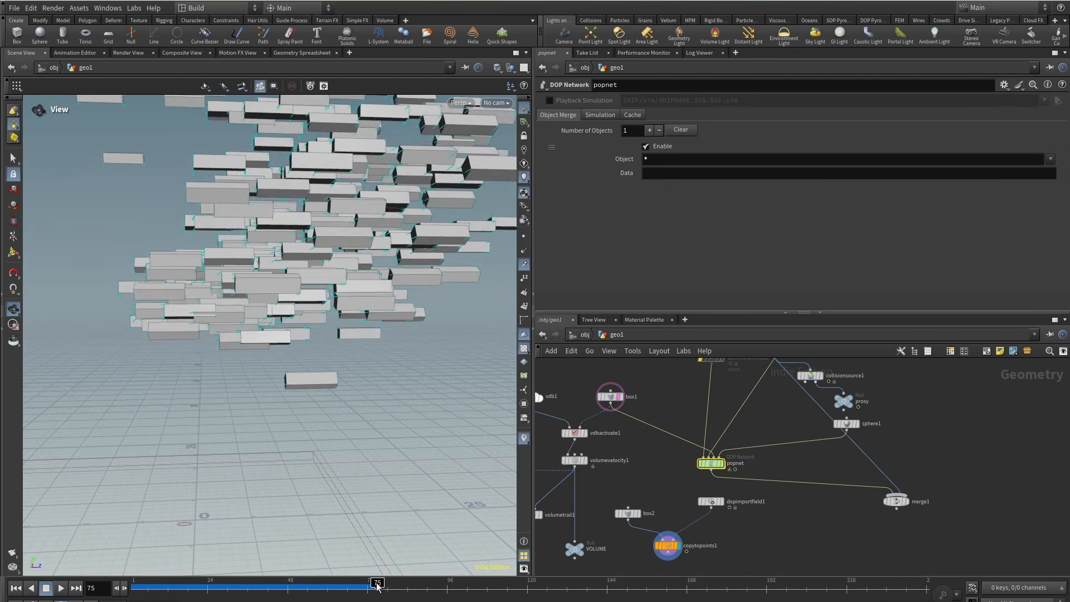
Examine the orientation of the copied boxes from several angles at different frames, ending at frame 6.
{"action": "scroll", "coordinate": [412, 446], "scroll_direction": "down", "scroll_amount": 3}
{"action": "middle_click_drag", "start_coordinate": [669, 407], "coordinate": [630, 517]}
{"action": "left_click_drag", "start_coordinate": [245, 201], "coordinate": [244, 391]}
{"action": "scroll", "coordinate": [244, 392], "scroll_direction": "down", "scroll_amount": 4}
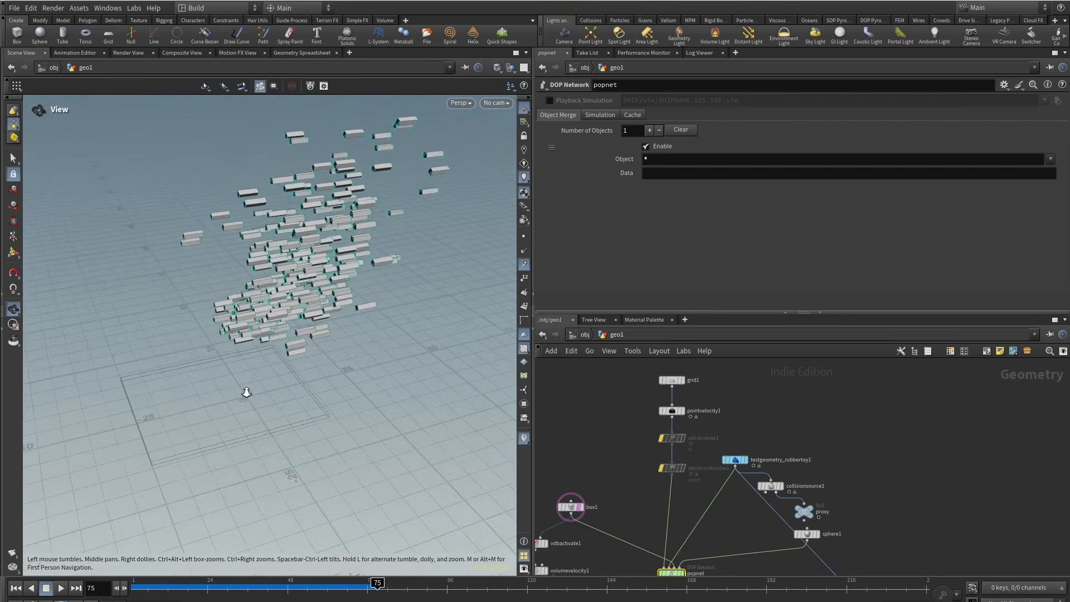
{"action": "left_click_drag", "start_coordinate": [161, 588], "coordinate": [367, 588]}
{"action": "left_click_drag", "start_coordinate": [304, 355], "coordinate": [344, 390]}
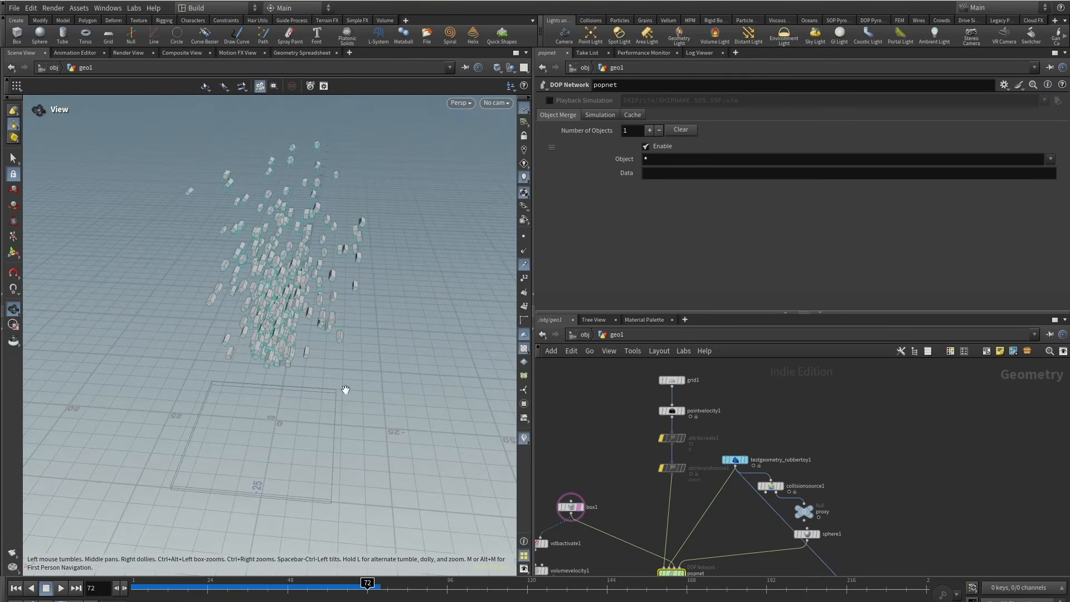
{"action": "middle_click_drag", "start_coordinate": [677, 517], "coordinate": [670, 459]}
{"action": "left_click_drag", "start_coordinate": [312, 371], "coordinate": [214, 325]}
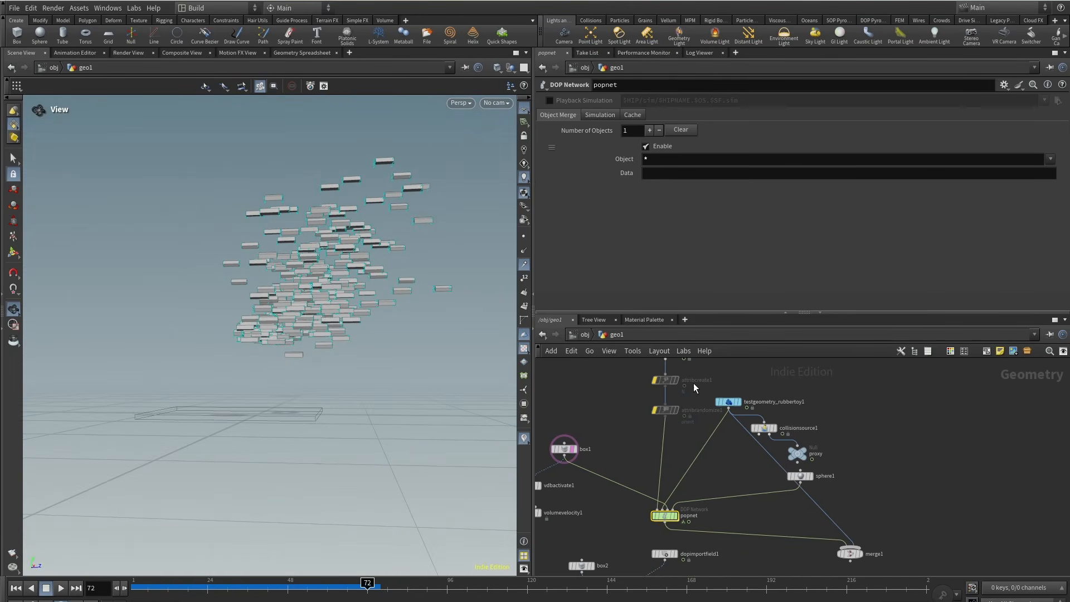
{"action": "left_click", "coordinate": [676, 517]}
{"action": "left_click_drag", "start_coordinate": [413, 268], "coordinate": [294, 339]}
{"action": "middle_click_drag", "start_coordinate": [623, 552], "coordinate": [639, 457]}
{"action": "left_click", "coordinate": [649, 504]}
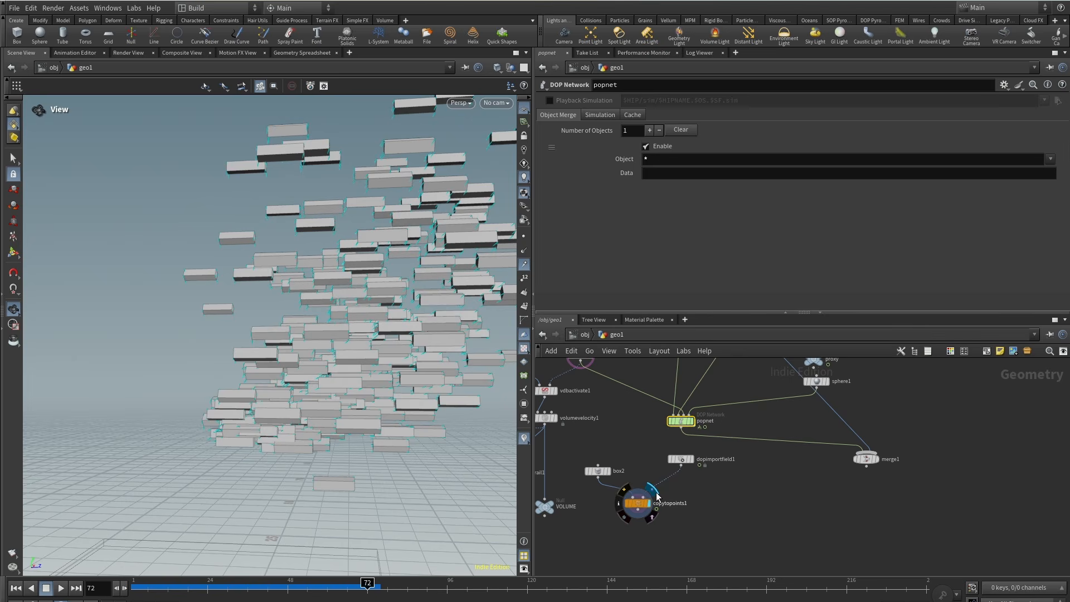
{"action": "left_click_drag", "start_coordinate": [202, 588], "coordinate": [275, 588]}
{"action": "middle_click_drag", "start_coordinate": [672, 377], "coordinate": [622, 527]}
{"action": "scroll", "coordinate": [607, 500], "scroll_direction": "up", "scroll_amount": 2}
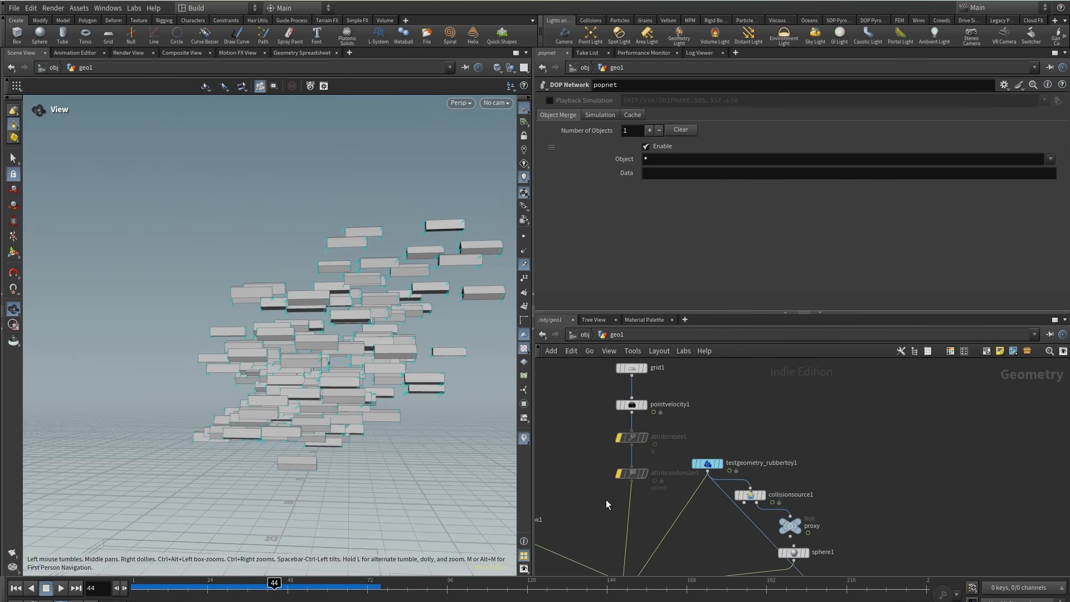
{"action": "left_click_drag", "start_coordinate": [188, 587], "coordinate": [147, 592]}
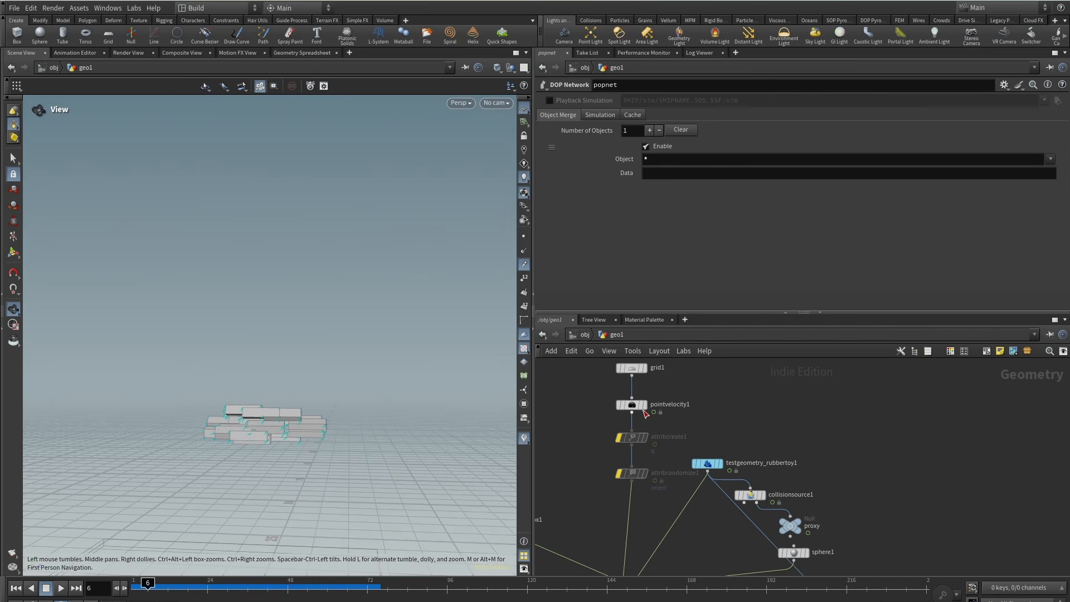
Insert an Attribute Wrangle node between attribrandomize1 and popnet and display its output.
{"action": "key", "text": "Tab"}
{"action": "type", "text": "aw"}
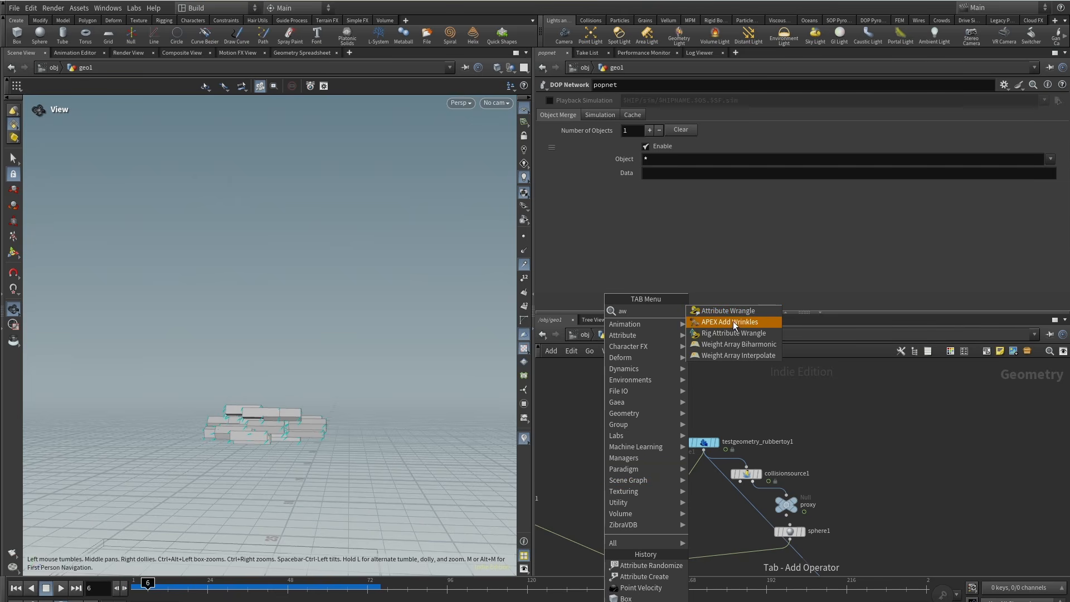
{"action": "left_click", "coordinate": [727, 310]}
{"action": "left_click", "coordinate": [627, 491]}
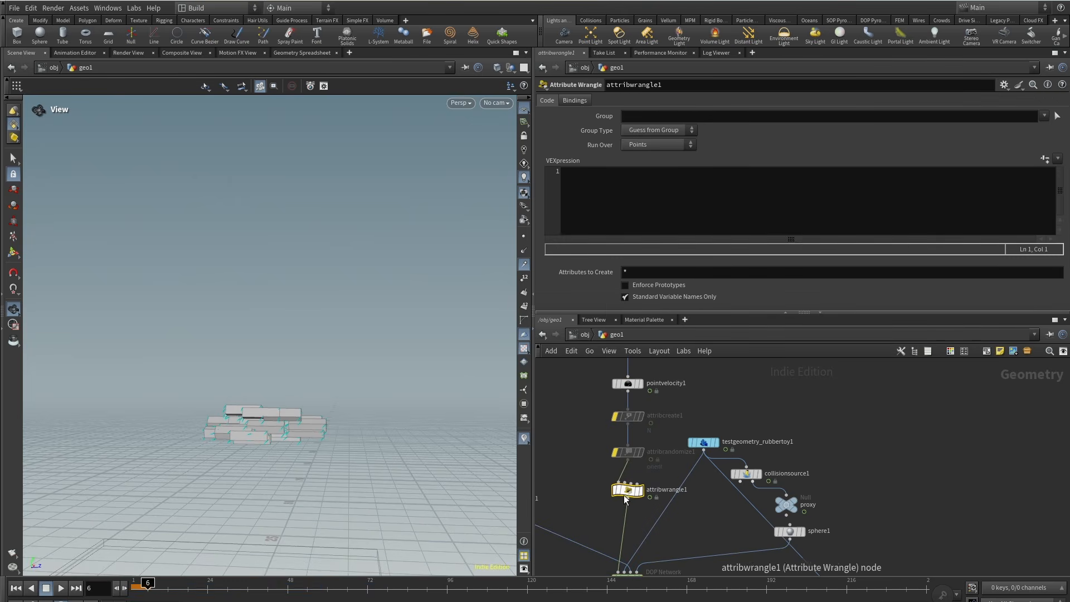
{"action": "left_click", "coordinate": [641, 491]}
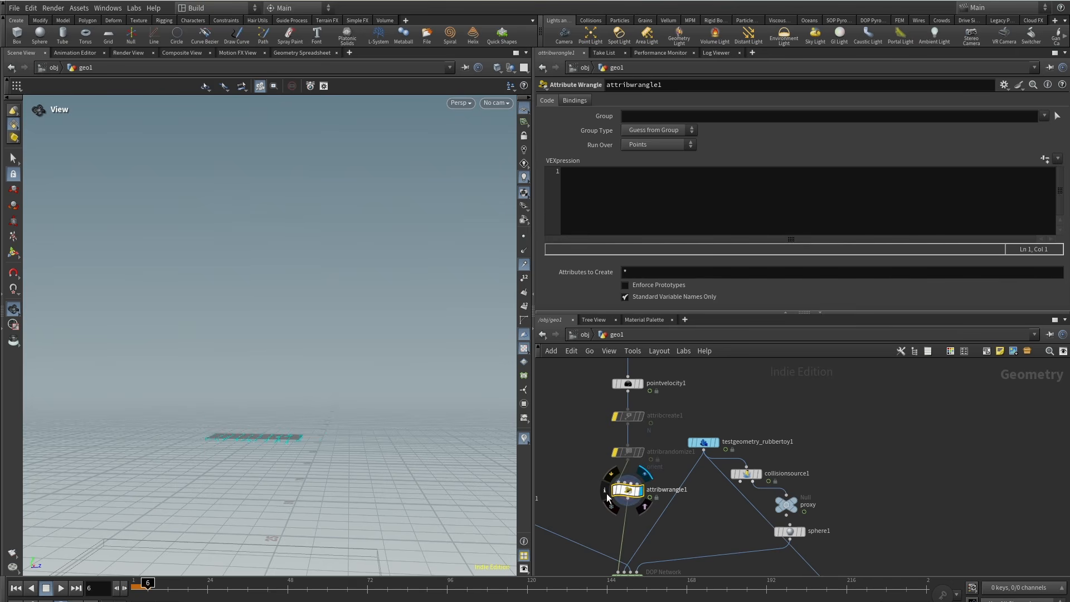
{"action": "right_click_drag", "start_coordinate": [275, 433], "coordinate": [395, 377]}
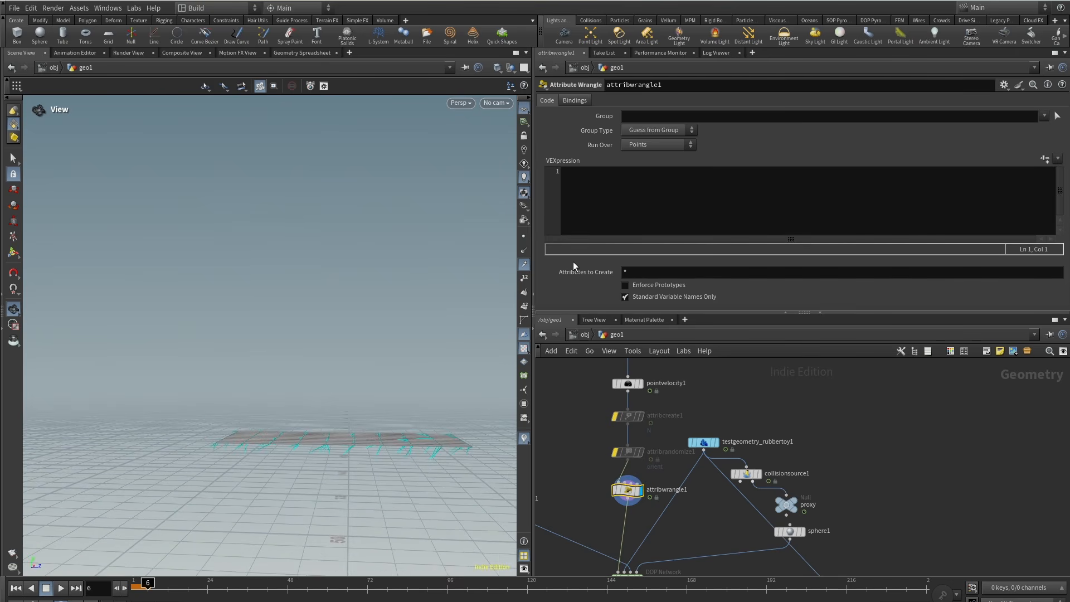
{"action": "left_click", "coordinate": [572, 176]}
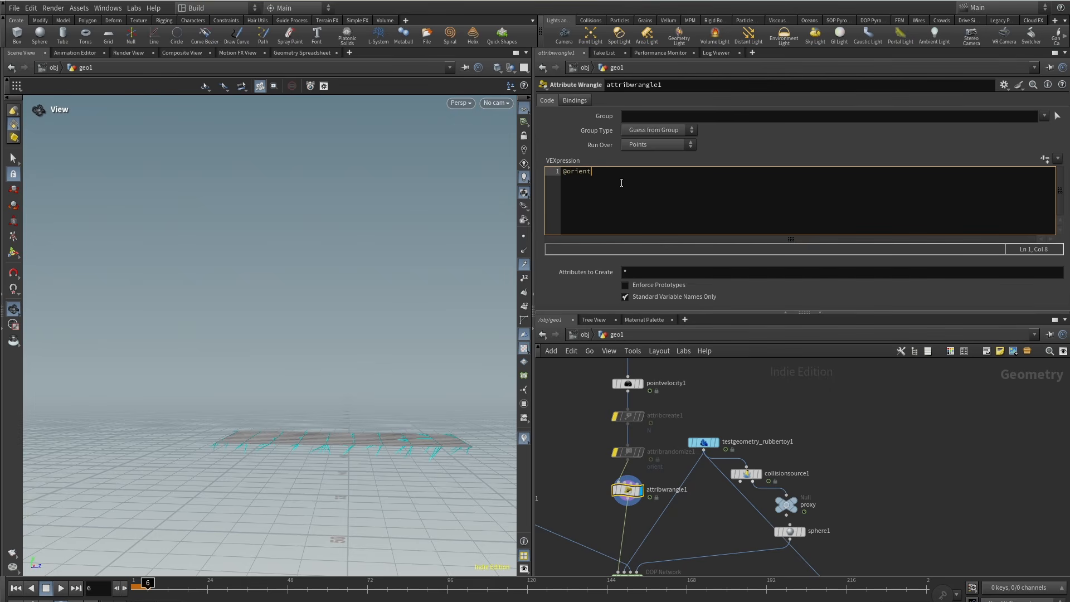
{"action": "type", "text": "@orient = dihedral("}
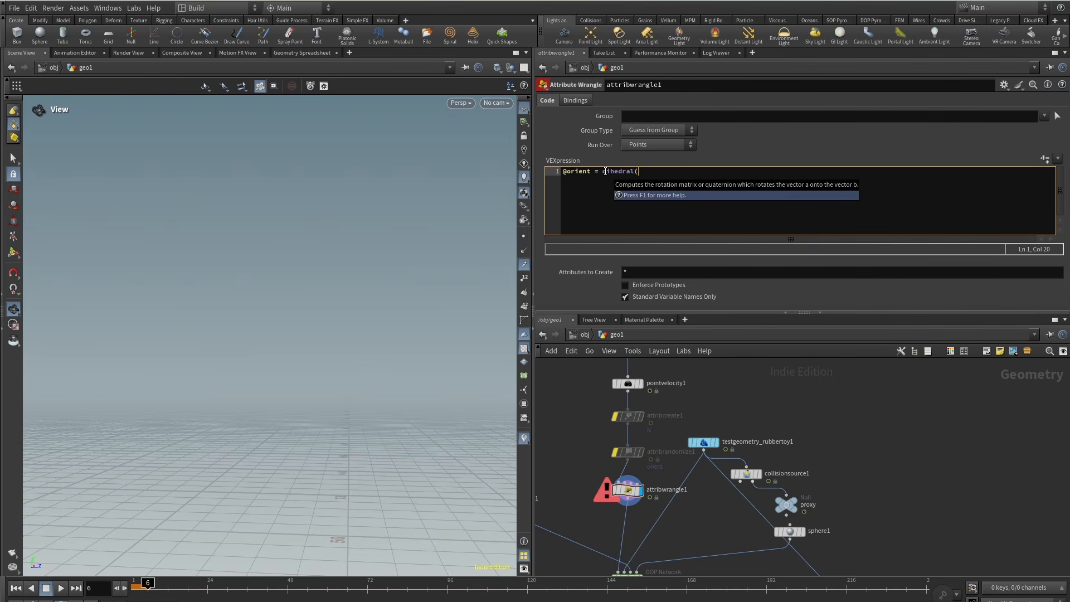
{"action": "type", "text": "{0,0,1},"}
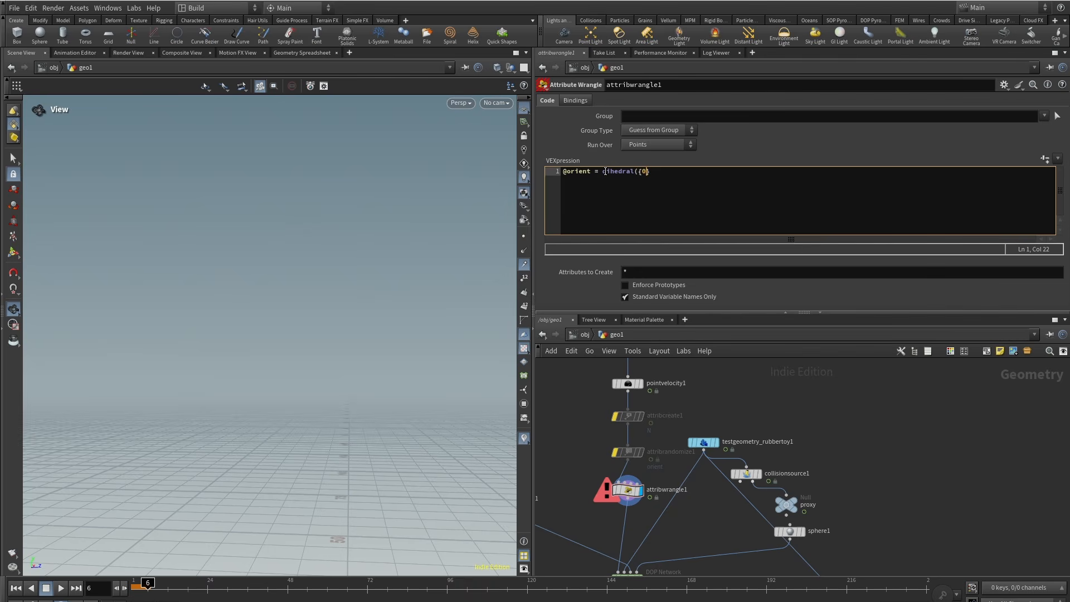
{"action": "type", "text": "normalize(v@v));"}
{"action": "key", "text": "ctrl+Return"}
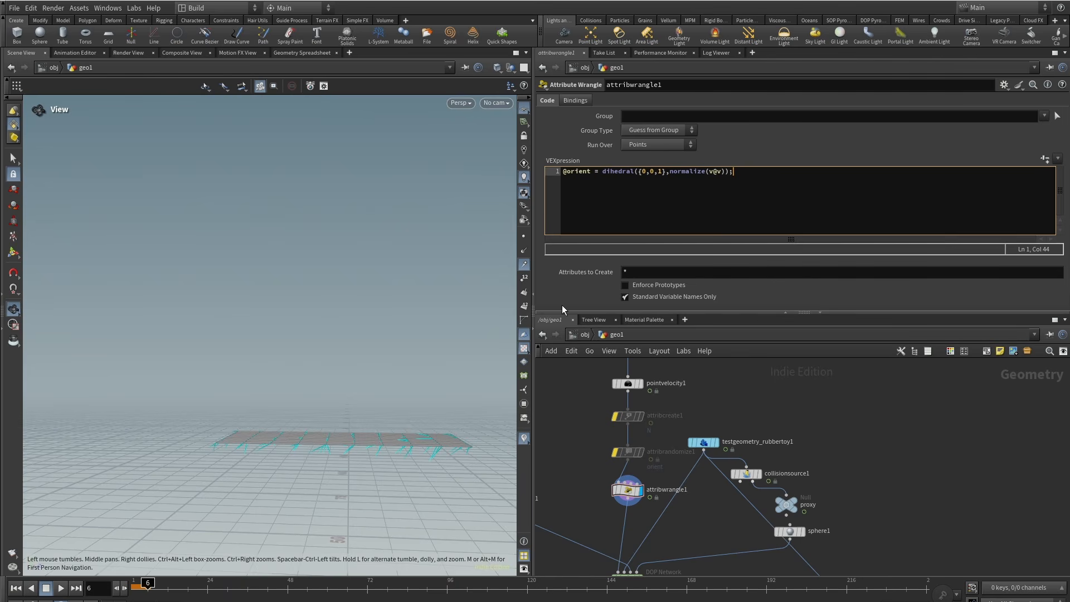
Visualize the orient attribute's axes on attribwrangle1's points and inspect them up close on the grid.
{"action": "left_click_drag", "start_coordinate": [292, 396], "coordinate": [311, 447]}
{"action": "right_click_drag", "start_coordinate": [310, 446], "coordinate": [375, 356]}
{"action": "left_click_drag", "start_coordinate": [375, 357], "coordinate": [352, 385]}
{"action": "middle_click", "coordinate": [635, 490]}
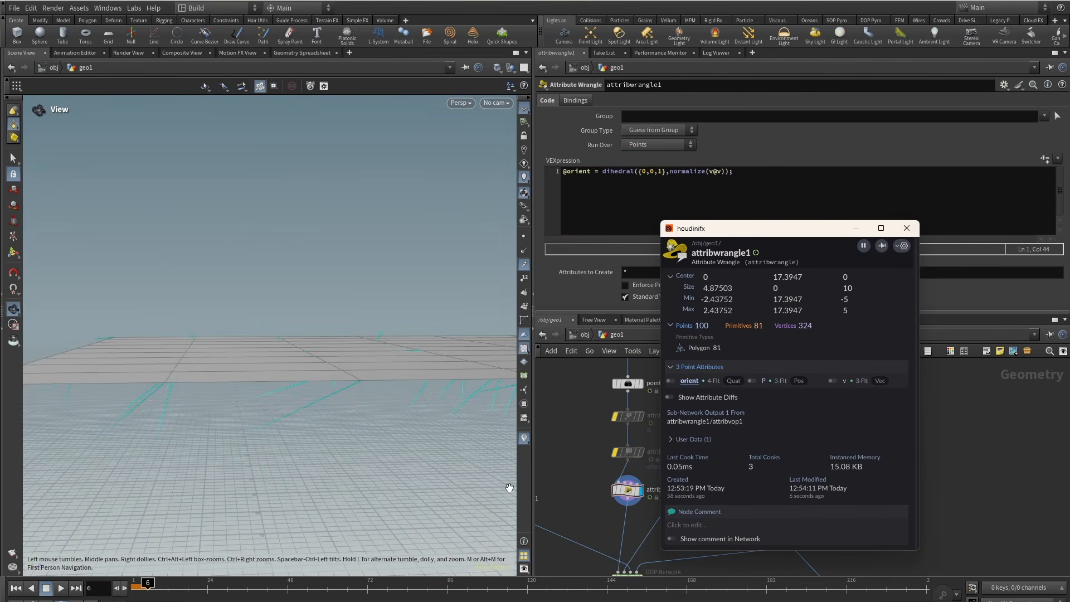
{"action": "left_click", "coordinate": [669, 380]}
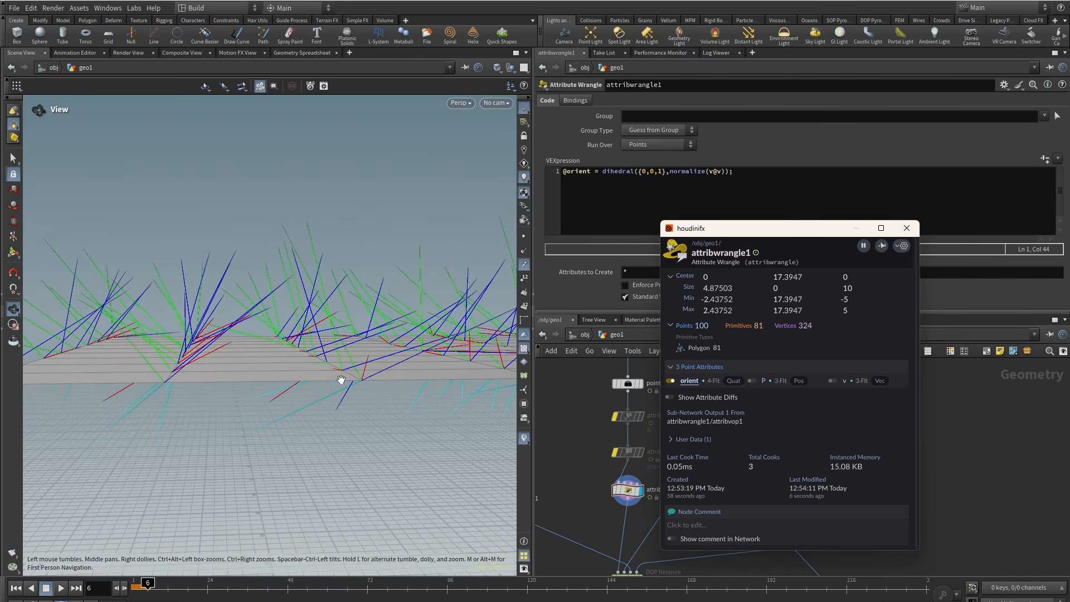
{"action": "mouse_move", "coordinate": [342, 375]}
{"action": "left_mouse_down"}
{"action": "mouse_move", "coordinate": [354, 418]}
{"action": "mouse_move", "coordinate": [396, 422]}
{"action": "mouse_move", "coordinate": [366, 416]}
{"action": "mouse_move", "coordinate": [349, 382]}
{"action": "left_mouse_up"}
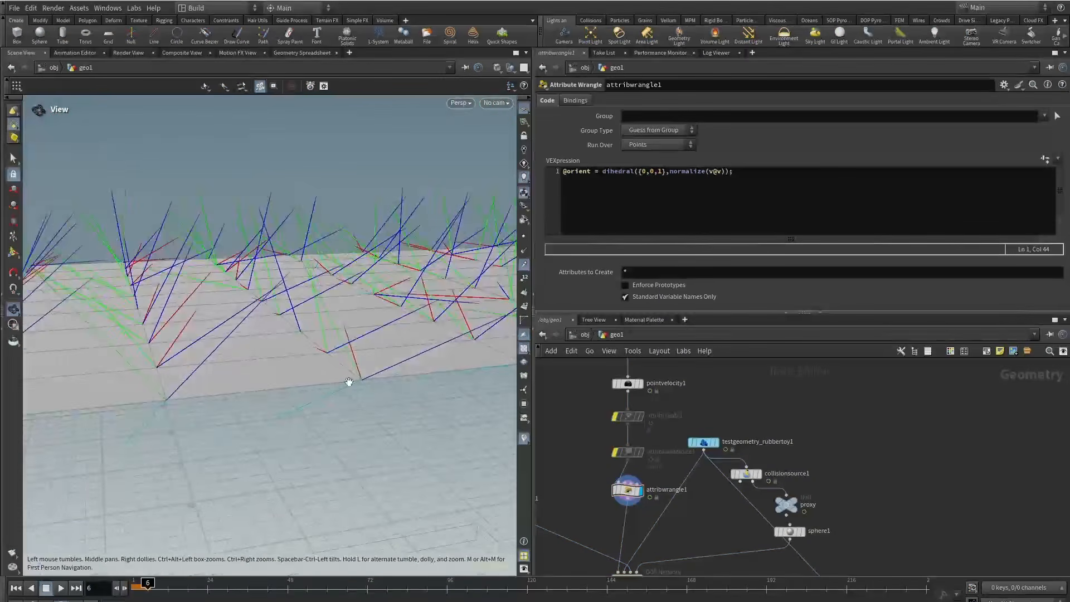
{"action": "key", "text": "h"}
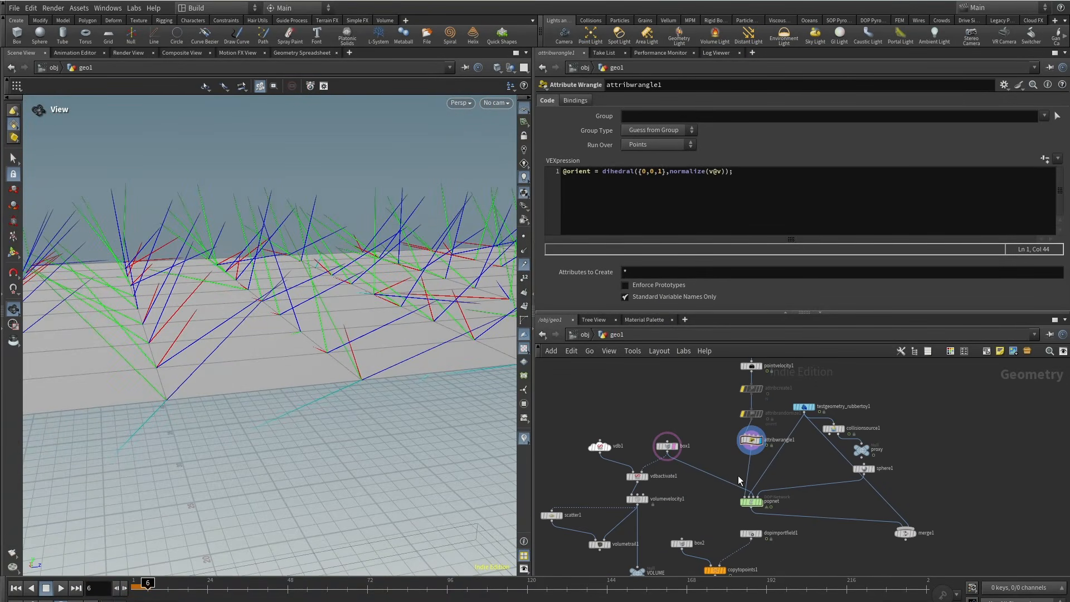
{"action": "right_click_drag", "start_coordinate": [217, 435], "coordinate": [119, 513]}
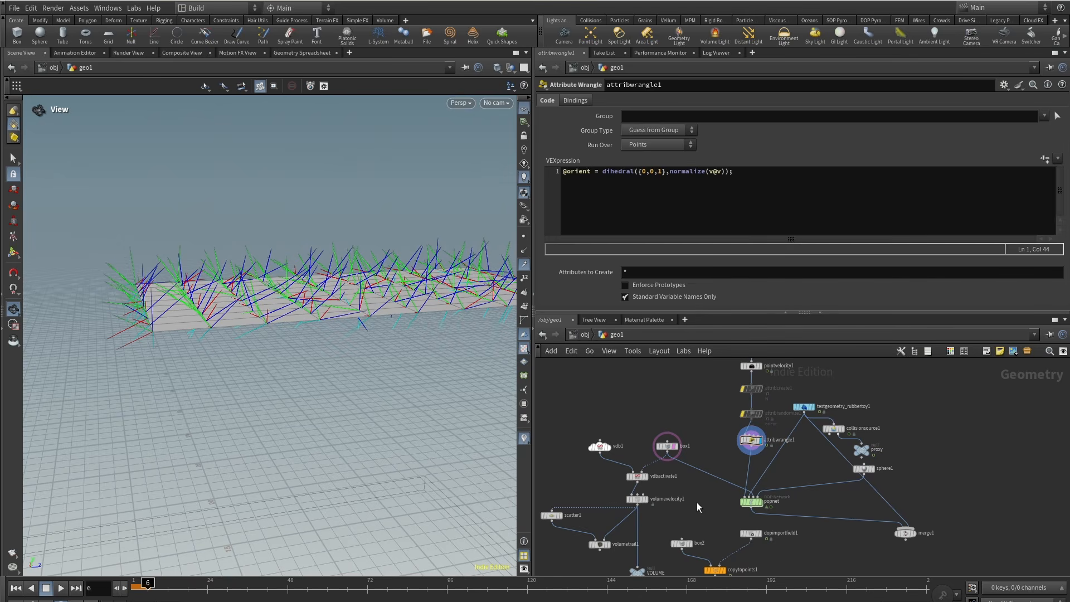
Turn off the orient attribute's visualization and display the boxes from copytopoints1.
{"action": "left_click", "coordinate": [736, 443]}
{"action": "left_click", "coordinate": [671, 381]}
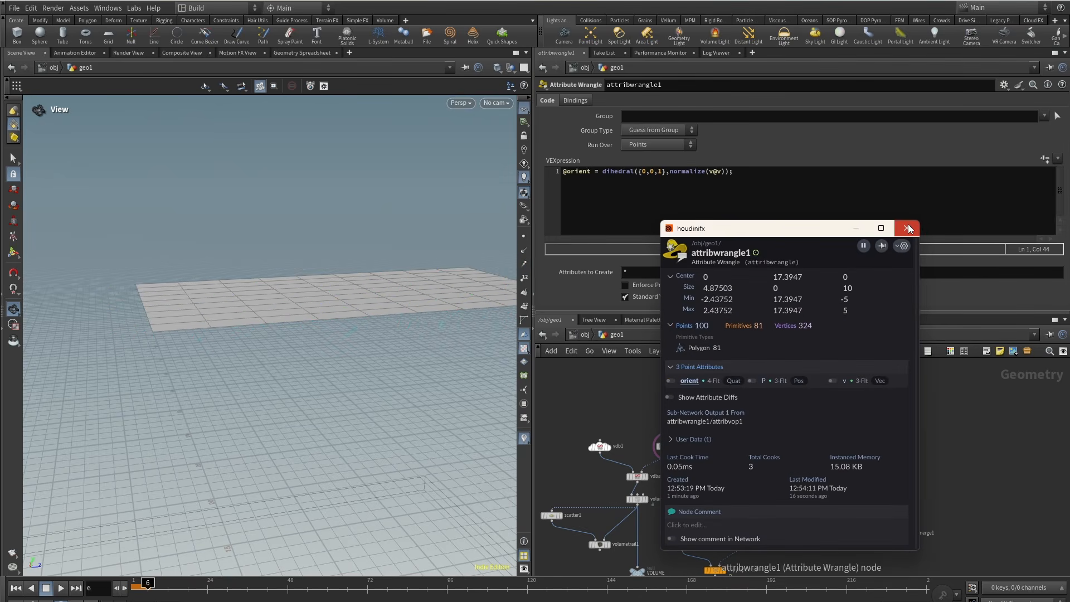
{"action": "left_click", "coordinate": [909, 228]}
{"action": "middle_click_drag", "start_coordinate": [816, 537], "coordinate": [809, 424]}
{"action": "scroll", "coordinate": [718, 451], "scroll_direction": "up", "scroll_amount": 1}
{"action": "left_click", "coordinate": [716, 460]}
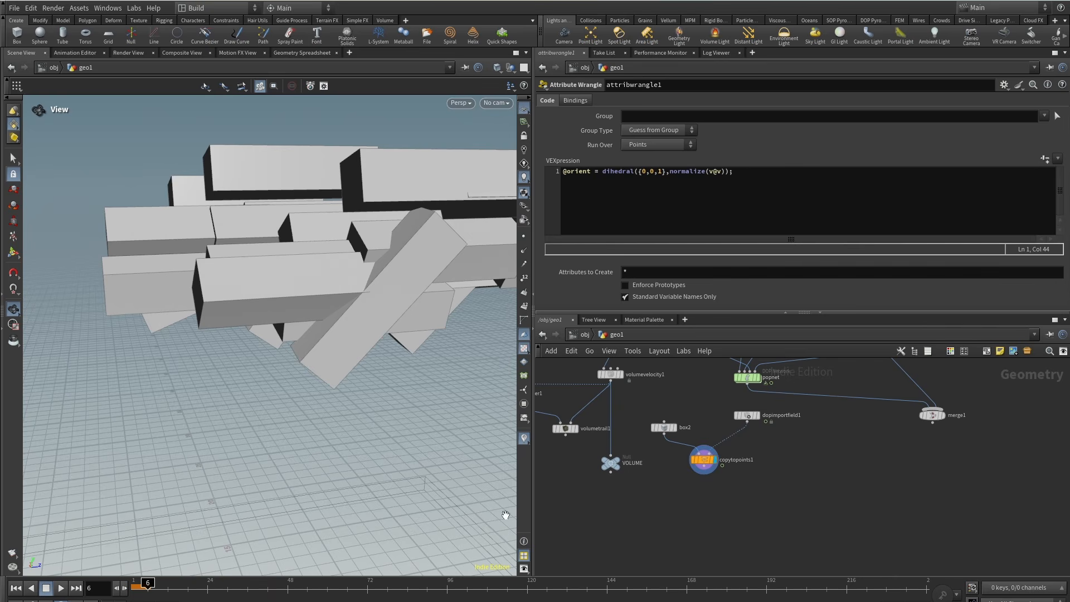
{"action": "right_click_drag", "start_coordinate": [307, 253], "coordinate": [210, 426]}
Insert an Attribute Create node between attribwrangle1 and popnet.
{"action": "middle_click_drag", "start_coordinate": [720, 380], "coordinate": [714, 493]}
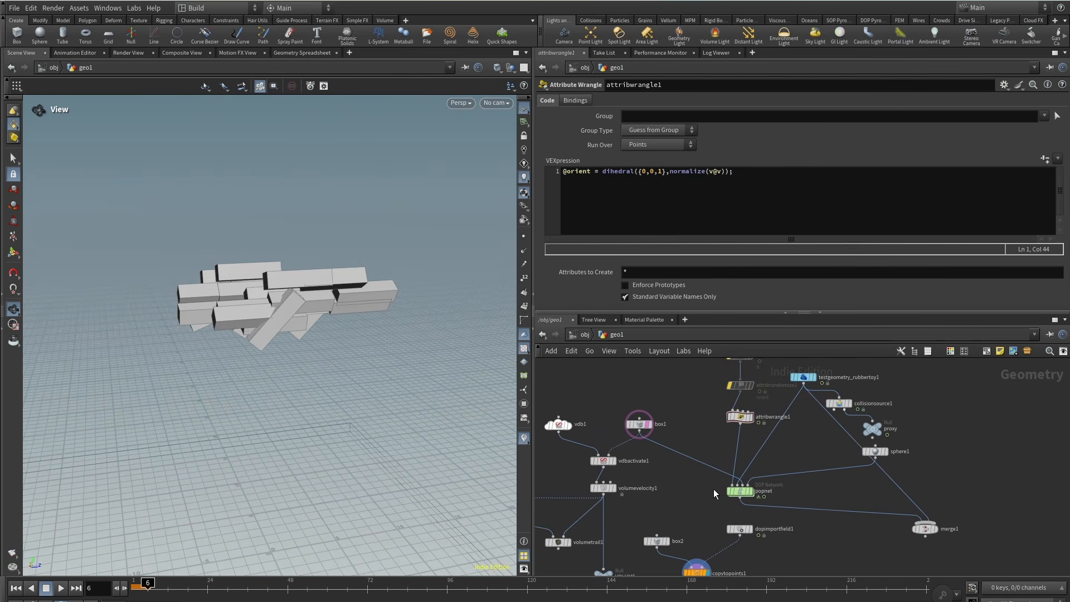
{"action": "middle_click_drag", "start_coordinate": [701, 452], "coordinate": [698, 518]}
{"action": "middle_click_drag", "start_coordinate": [703, 455], "coordinate": [698, 401]}
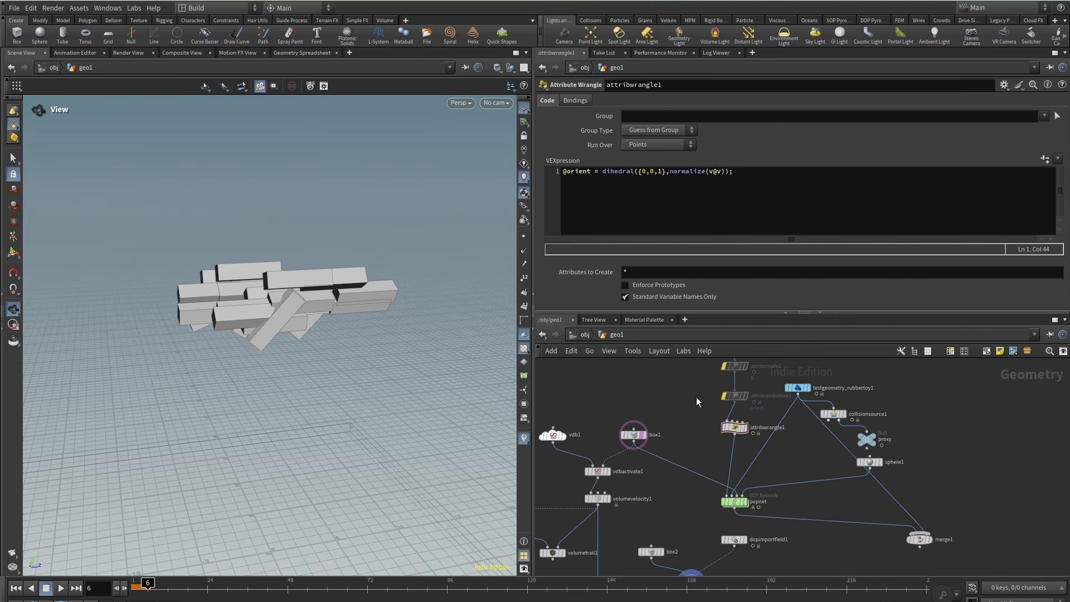
{"action": "key", "text": "Tab"}
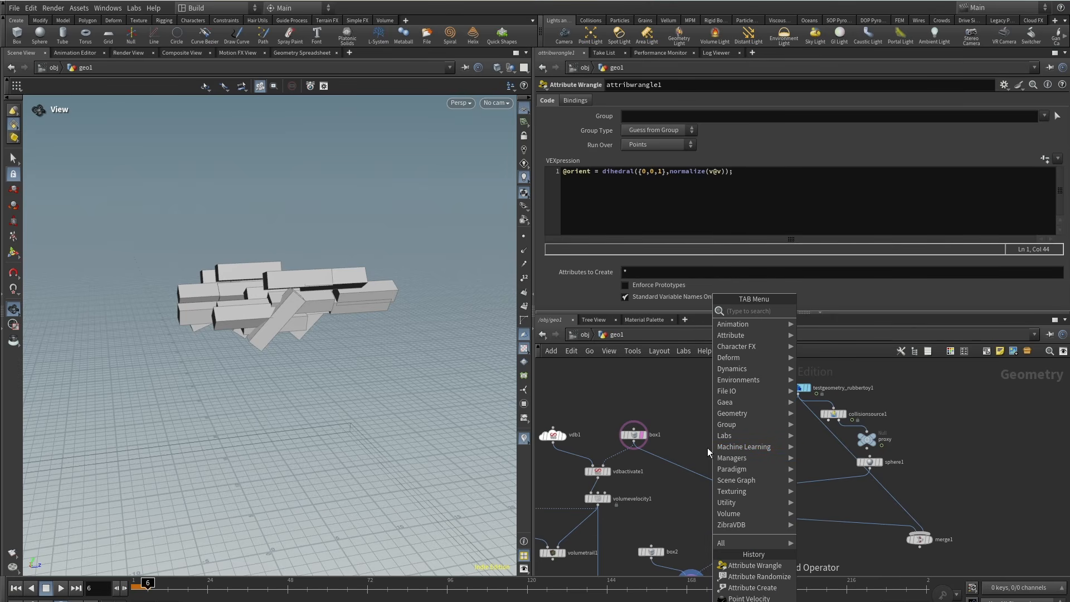
{"action": "type", "text": "acre"}
{"action": "left_click", "coordinate": [849, 313]}
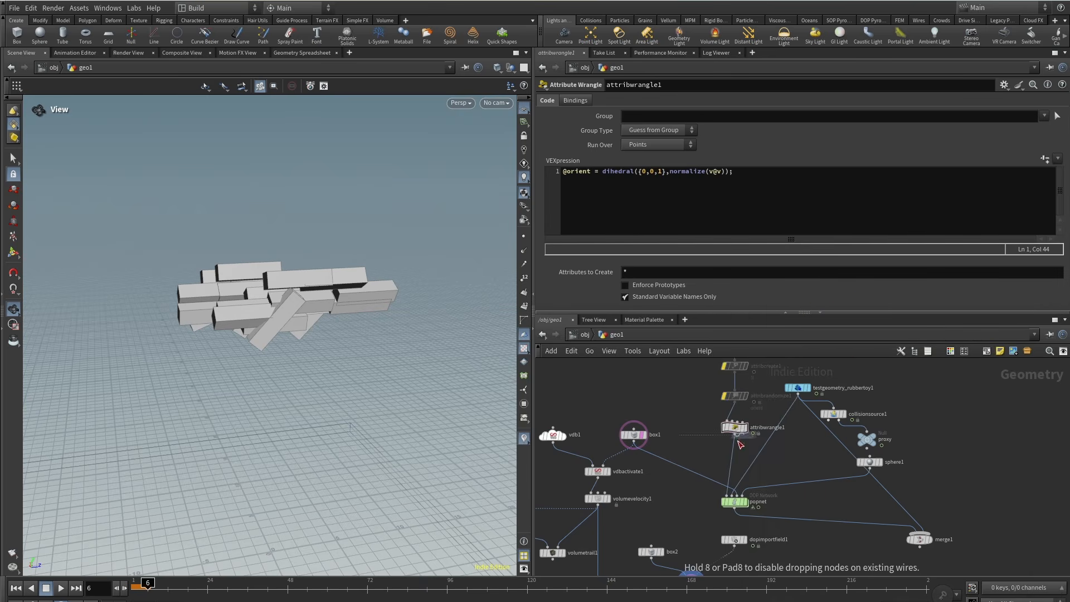
{"action": "scroll", "coordinate": [730, 449], "scroll_direction": "up", "scroll_amount": 3}
{"action": "left_click", "coordinate": [742, 452]}
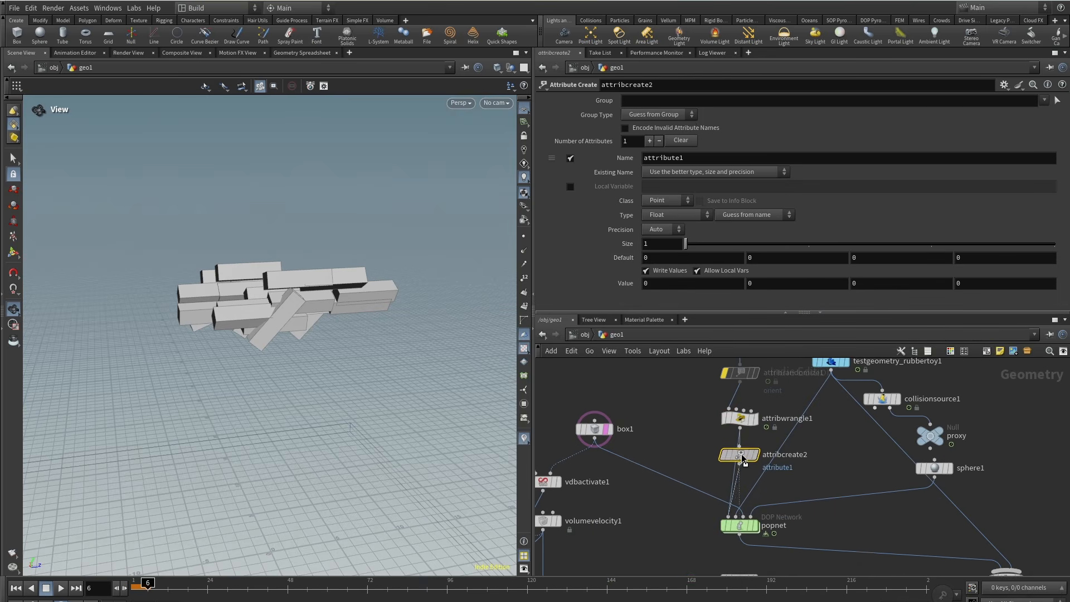
Name the new attribute pscale, set its value to 0.3 and scrub the simulation to frame 31.
{"action": "double_click", "coordinate": [647, 158]}
{"action": "type", "text": "pscale"}
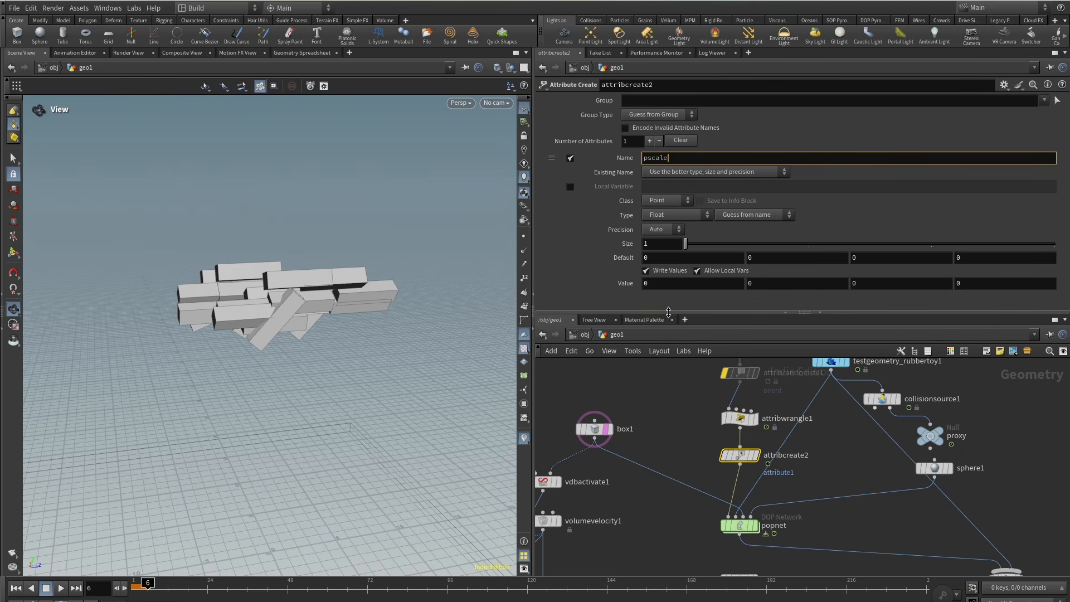
{"action": "left_click", "coordinate": [673, 285]}
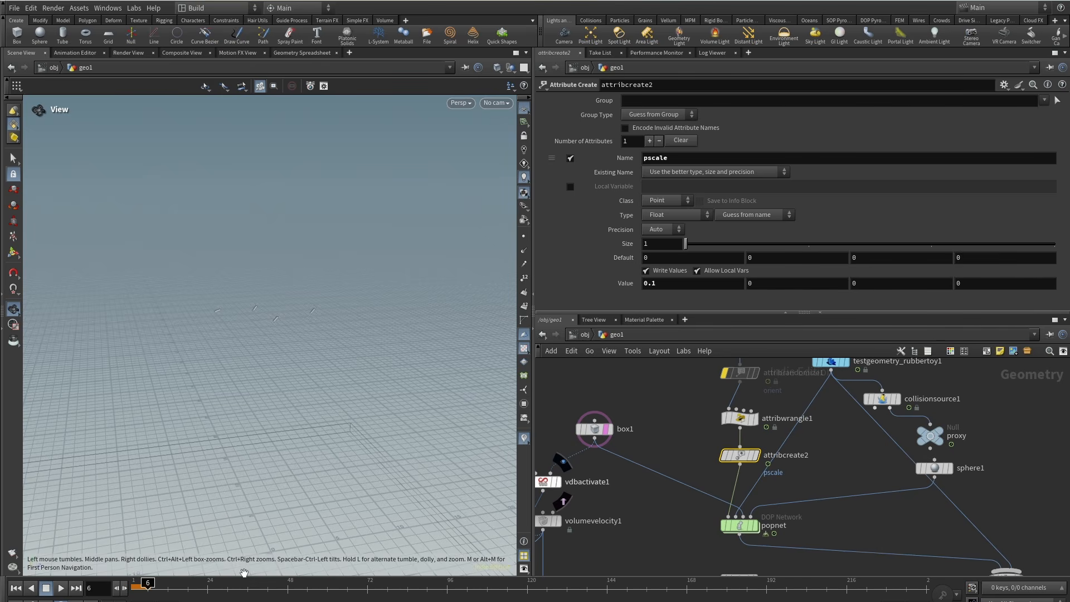
{"action": "left_click", "coordinate": [138, 583]}
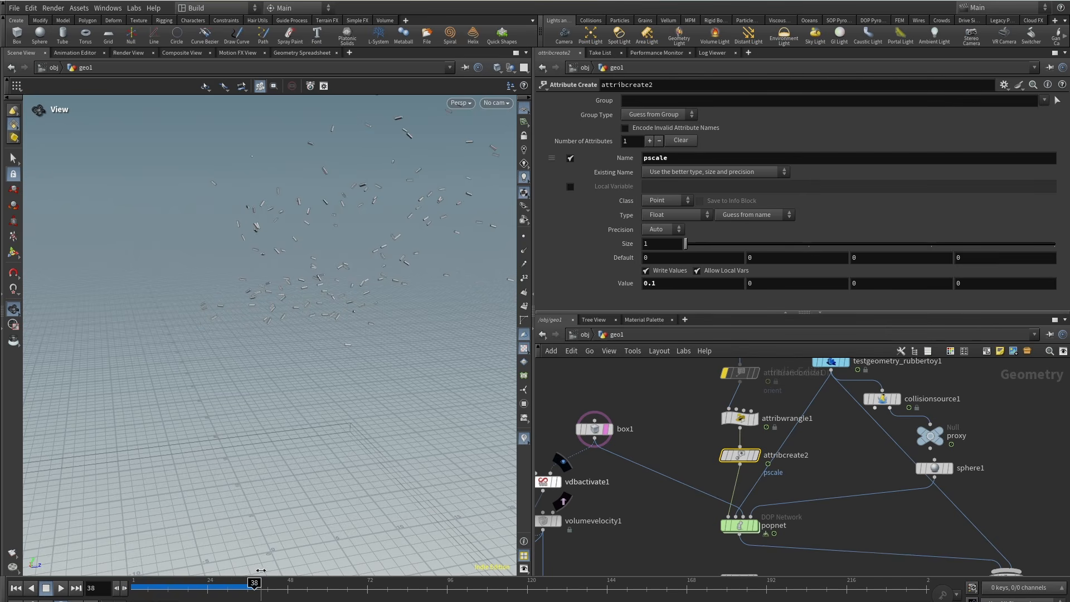
{"action": "mouse_move", "coordinate": [282, 570]}
{"action": "left_mouse_down"}
{"action": "mouse_move", "coordinate": [252, 570]}
{"action": "mouse_move", "coordinate": [281, 569]}
{"action": "left_mouse_up"}
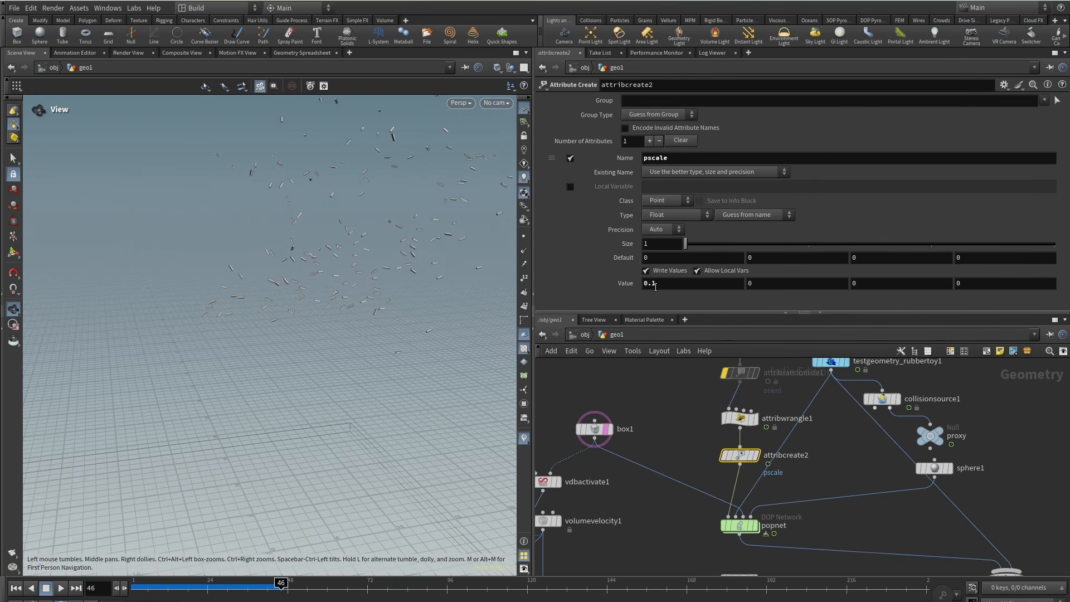
{"action": "left_click", "coordinate": [662, 377]}
{"action": "left_click_drag", "start_coordinate": [140, 587], "coordinate": [231, 582]}
Bypass attribwrangle1, re-enable attribrandomize1 and scrub the simulation with each setup.
{"action": "middle_click_drag", "start_coordinate": [723, 438], "coordinate": [685, 491]}
{"action": "middle_click_drag", "start_coordinate": [685, 432], "coordinate": [652, 390]}
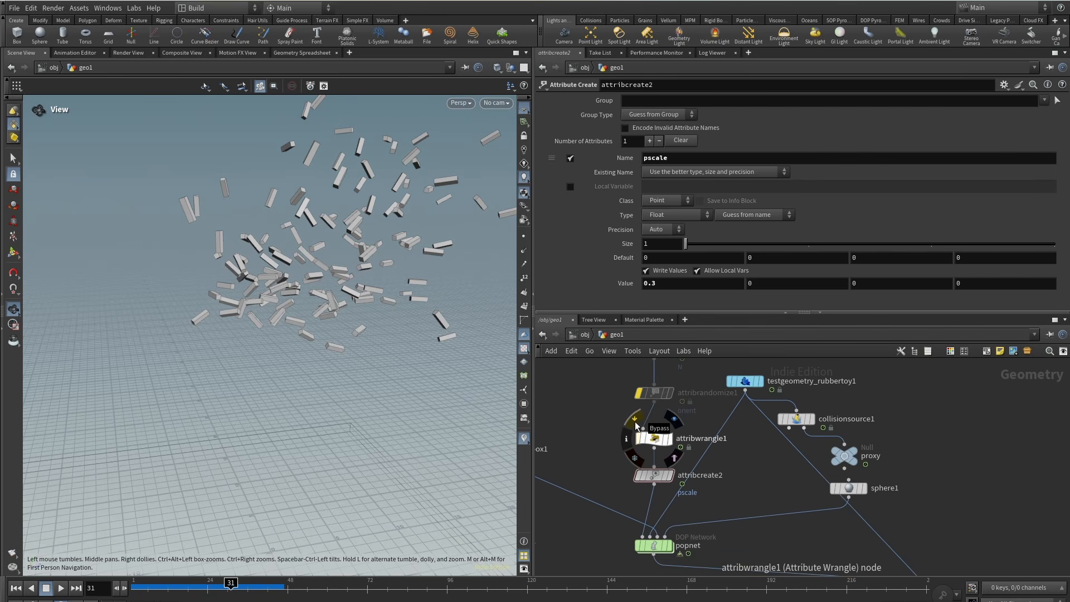
{"action": "left_click", "coordinate": [636, 426]}
{"action": "left_click", "coordinate": [239, 584]}
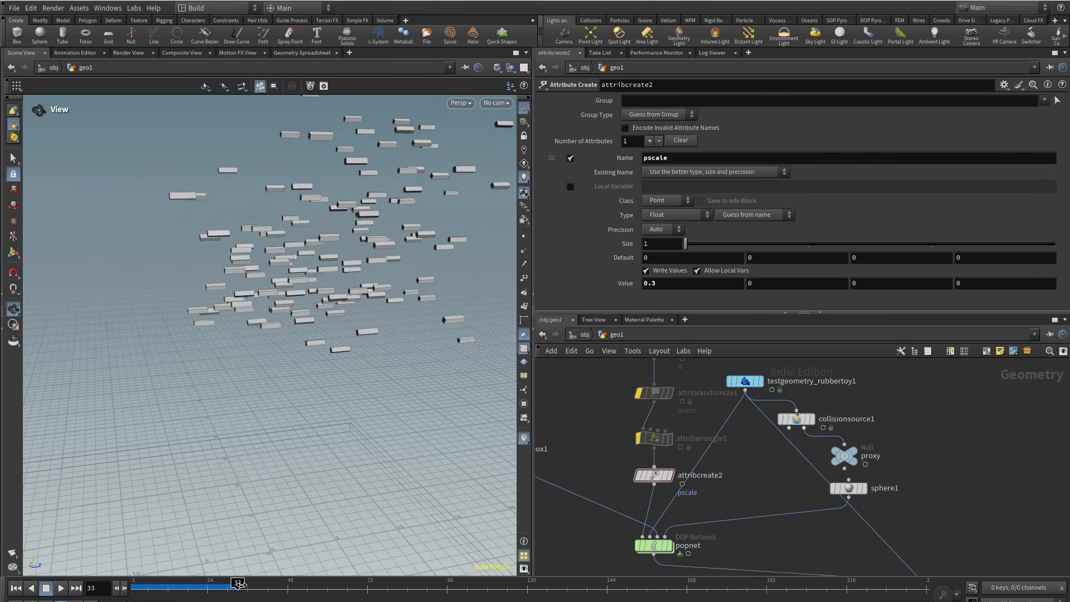
{"action": "mouse_move", "coordinate": [241, 584]}
{"action": "left_mouse_down"}
{"action": "mouse_move", "coordinate": [300, 582]}
{"action": "mouse_move", "coordinate": [213, 578]}
{"action": "mouse_move", "coordinate": [243, 572]}
{"action": "left_mouse_up"}
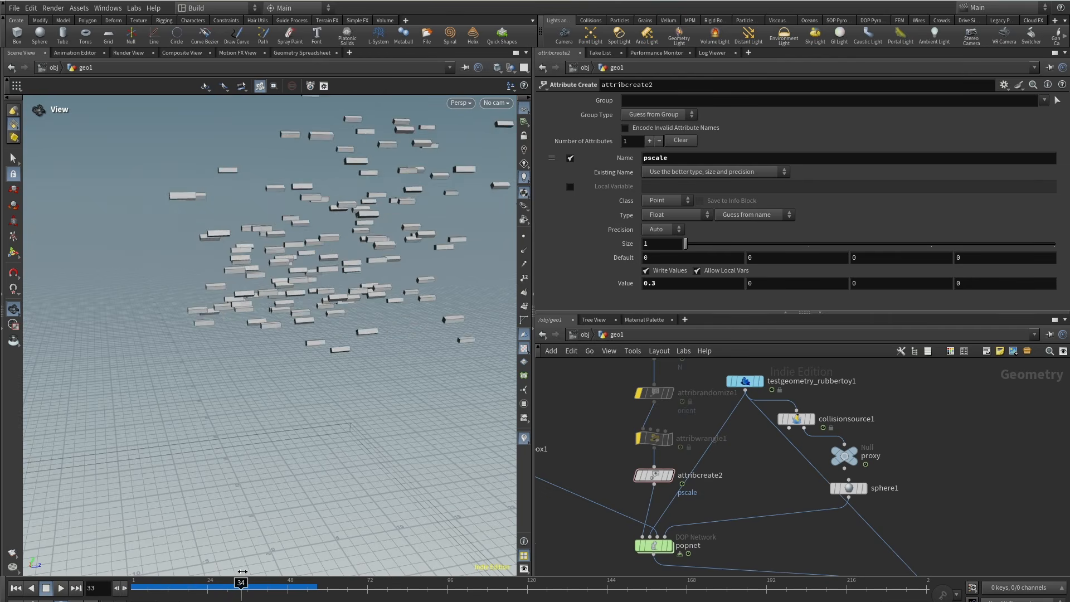
{"action": "left_click", "coordinate": [636, 380]}
{"action": "left_click", "coordinate": [157, 584]}
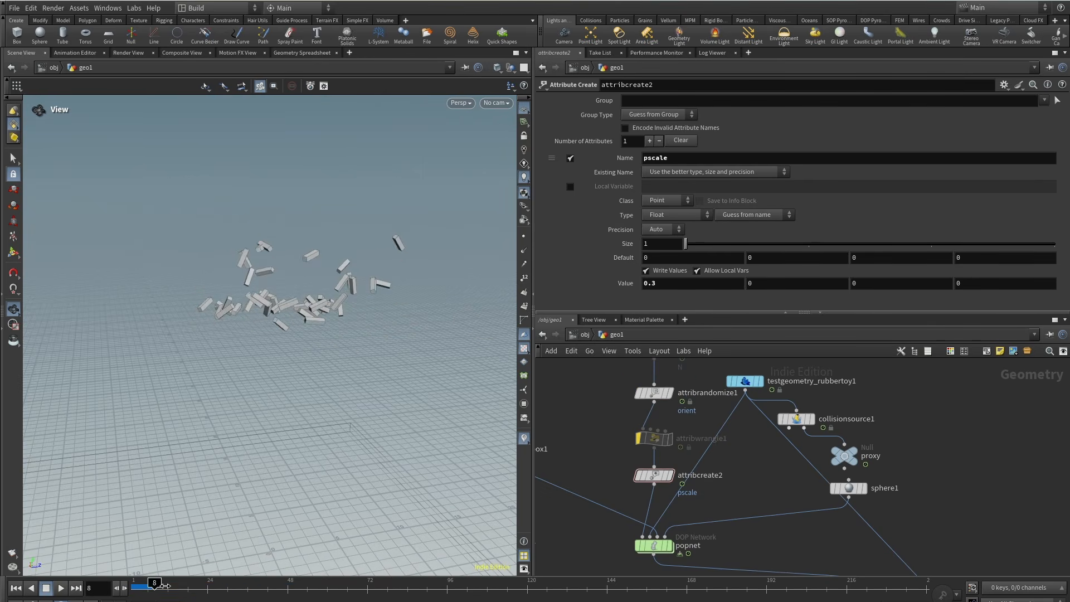
Enable Axis Relative to Particle's Orientation on popspin1 inside popnet and scrub the spinning boxes in geo1.
{"action": "double_click", "coordinate": [653, 546]}
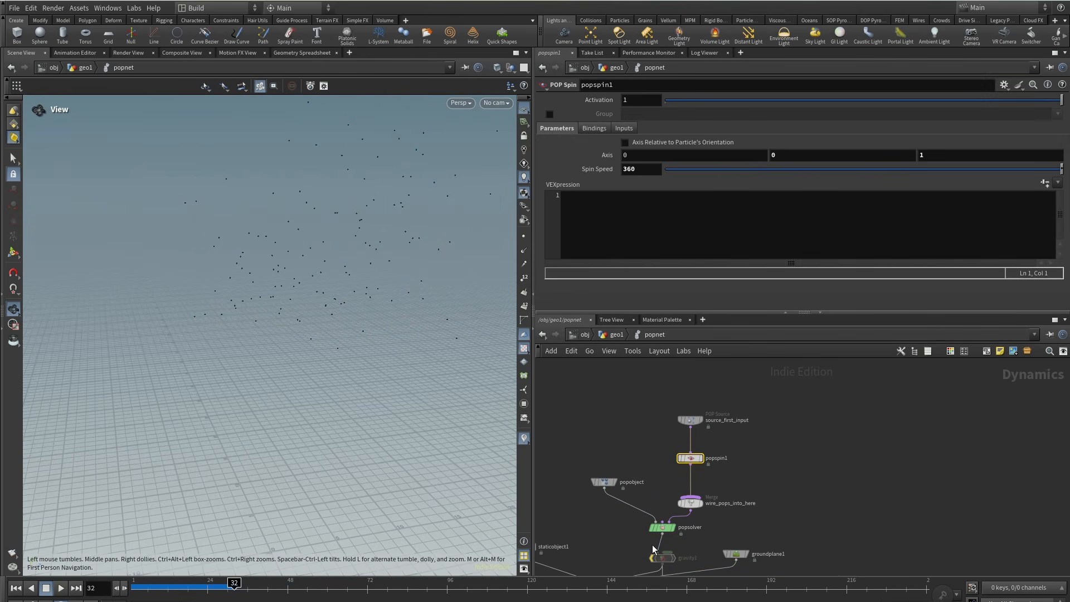
{"action": "middle_click_drag", "start_coordinate": [743, 498], "coordinate": [762, 478]}
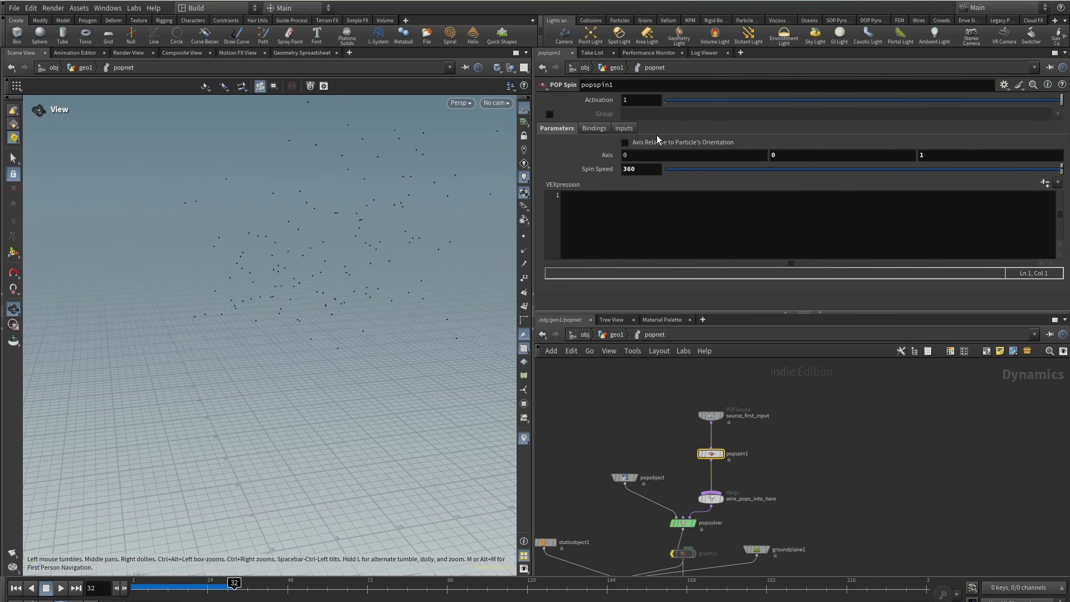
{"action": "left_click", "coordinate": [616, 335]}
{"action": "left_click", "coordinate": [216, 586]}
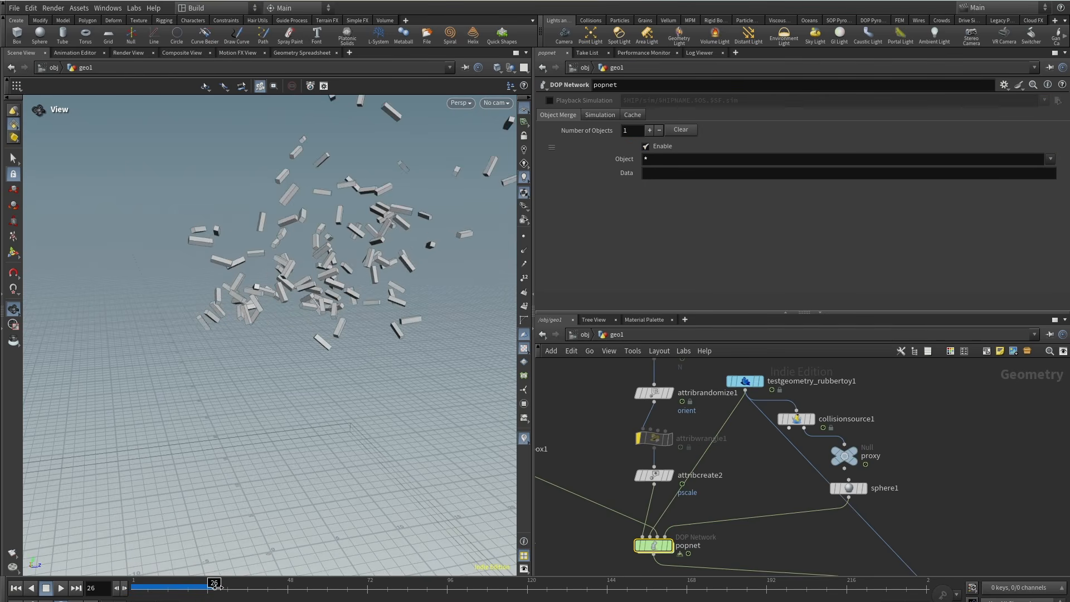
Set popspin1's spin axis inside popnet to 1, 0, 0.
{"action": "double_click", "coordinate": [654, 546]}
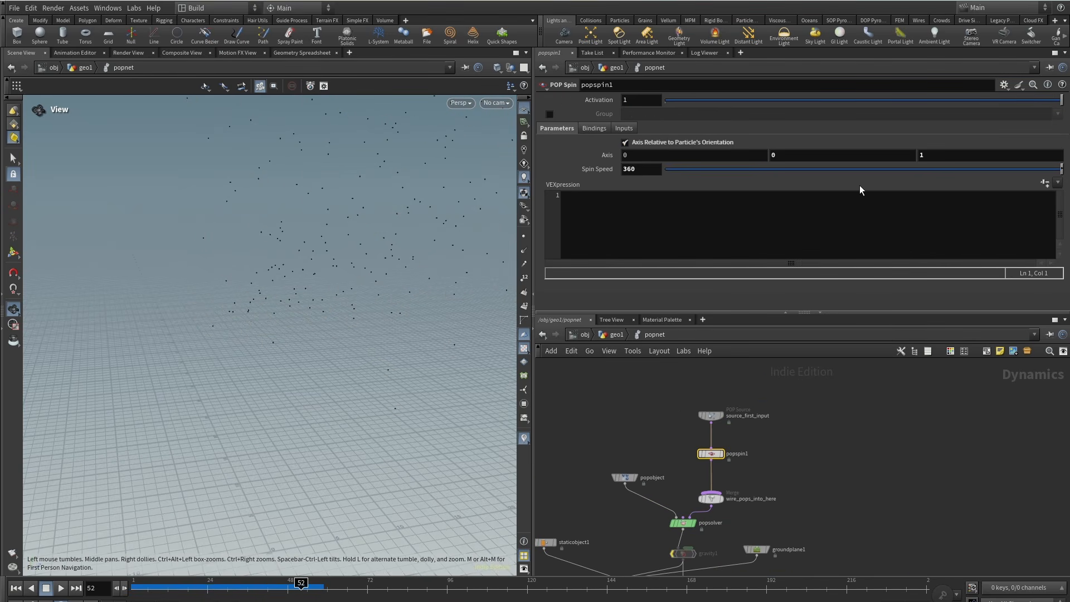
{"action": "left_click_drag", "start_coordinate": [945, 157], "coordinate": [891, 170]}
{"action": "type", "text": "0"}
{"action": "key", "text": "Return"}
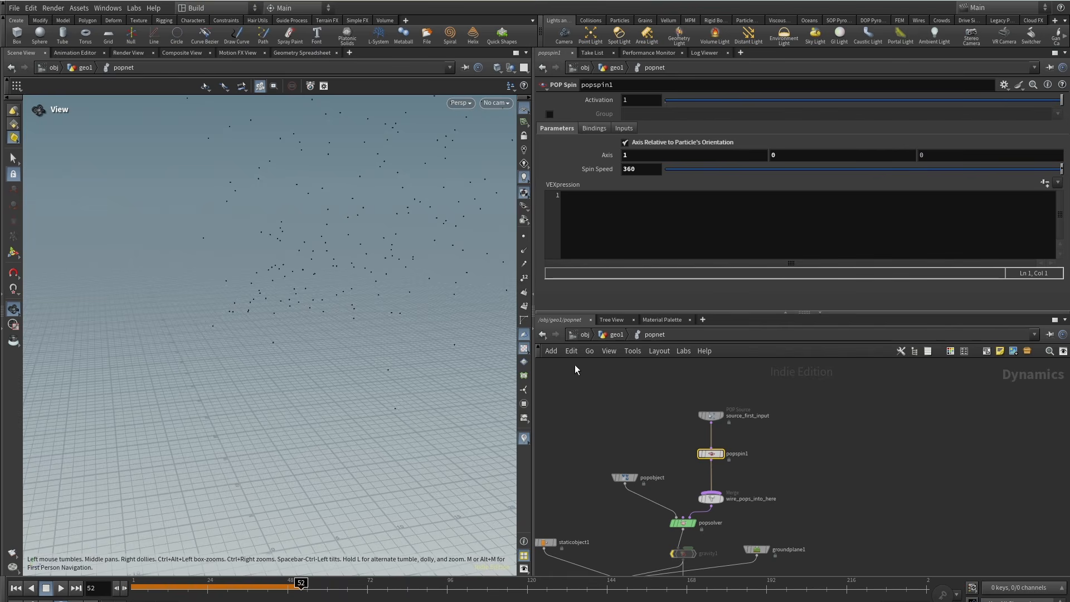
Return to geo1, scrub the simulation and play it from the start to watch the spinning boxes.
{"action": "left_click", "coordinate": [616, 335]}
{"action": "left_click", "coordinate": [198, 589]}
{"action": "left_click_drag", "start_coordinate": [198, 589], "coordinate": [427, 589]}
{"action": "scroll", "coordinate": [251, 397], "scroll_direction": "down", "scroll_amount": 5}
{"action": "left_click_drag", "start_coordinate": [158, 588], "coordinate": [134, 590]}
{"action": "left_click", "coordinate": [61, 590]}
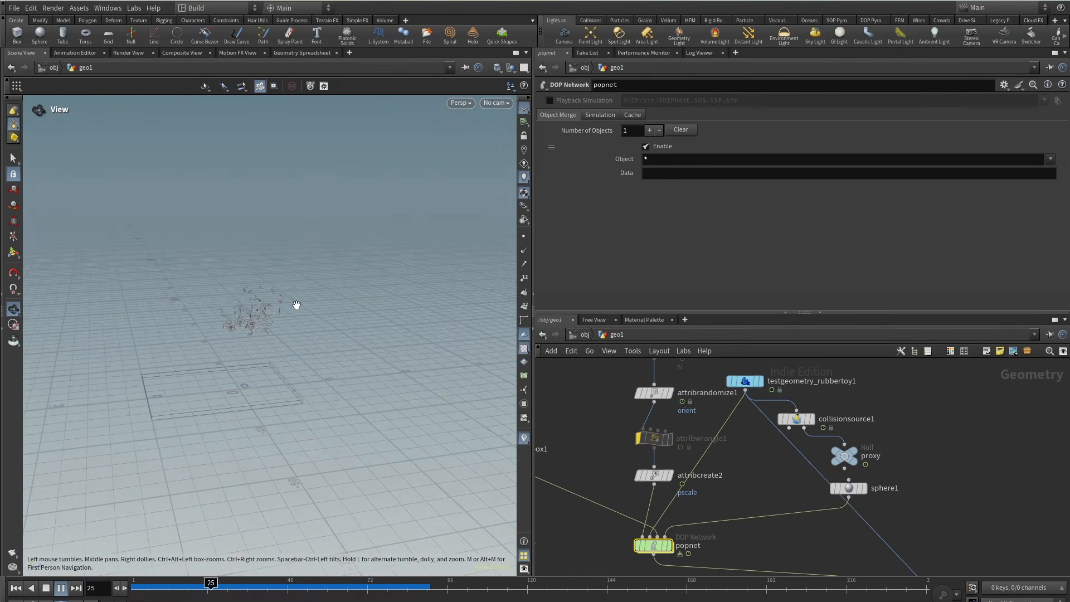
{"action": "left_click_drag", "start_coordinate": [296, 306], "coordinate": [284, 317]}
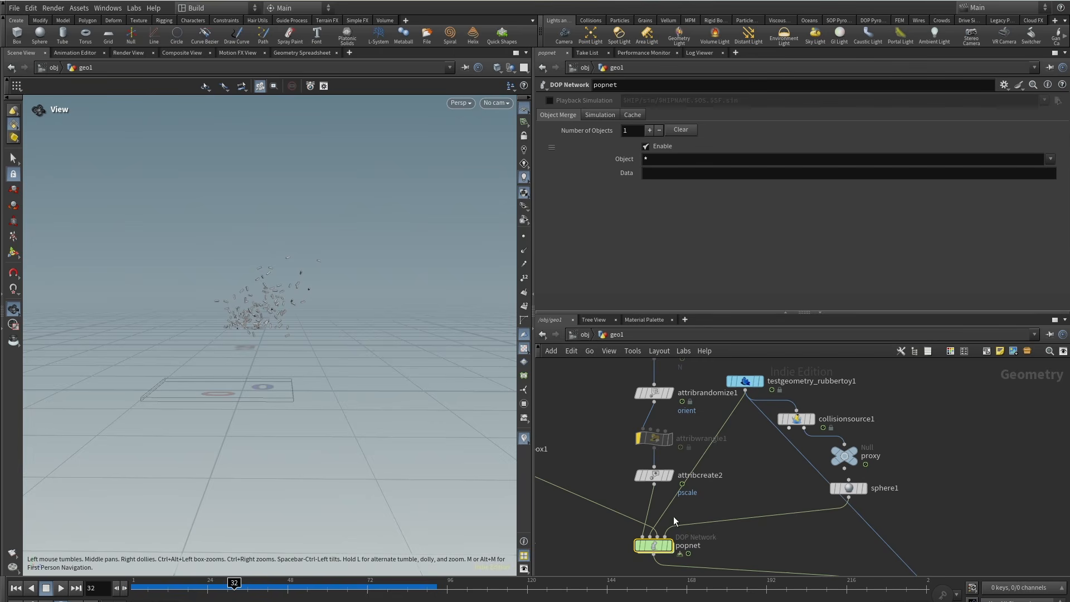
Move source_first_input and popspin1 up inside popnet to make room above wire_pops_into_here.
{"action": "double_click", "coordinate": [653, 548]}
{"action": "left_click_drag", "start_coordinate": [771, 482], "coordinate": [663, 385]}
{"action": "middle_click_drag", "start_coordinate": [703, 415], "coordinate": [698, 459]}
{"action": "left_click_drag", "start_coordinate": [707, 463], "coordinate": [704, 392]}
{"action": "middle_click_drag", "start_coordinate": [722, 478], "coordinate": [726, 462]}
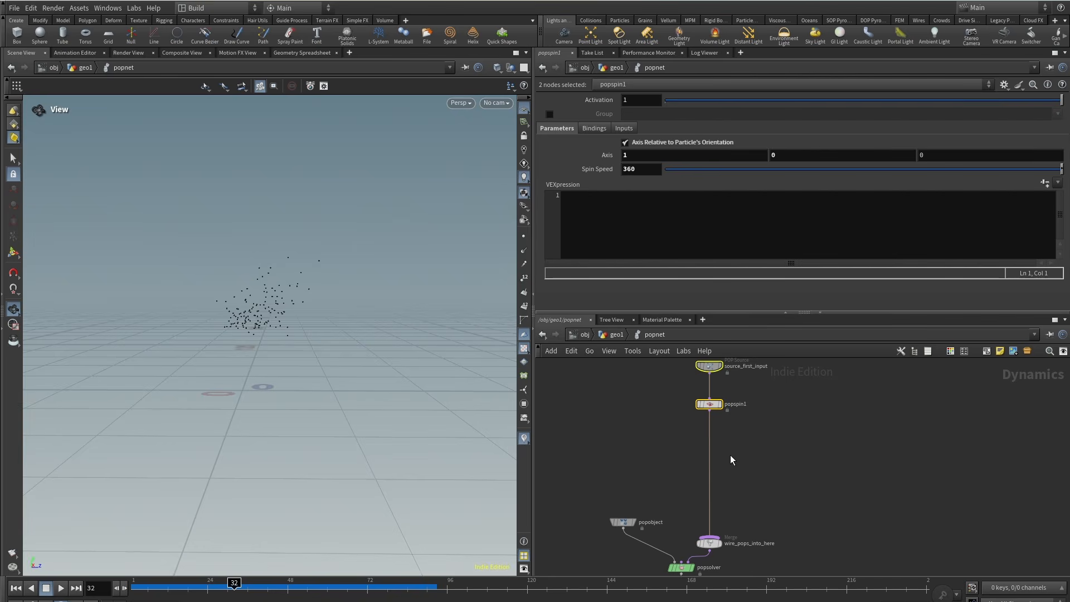
Insert a POP Wind node between source_first_input and popspin1.
{"action": "key", "text": "Tab"}
{"action": "mouse_move", "coordinate": [730, 453]}
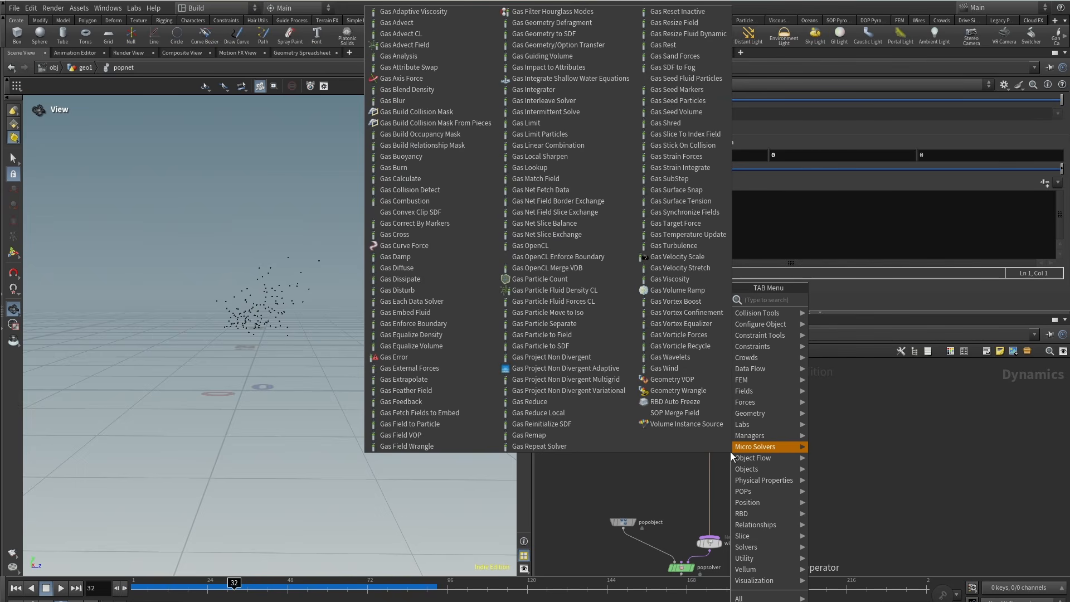
{"action": "type", "text": "popwind"}
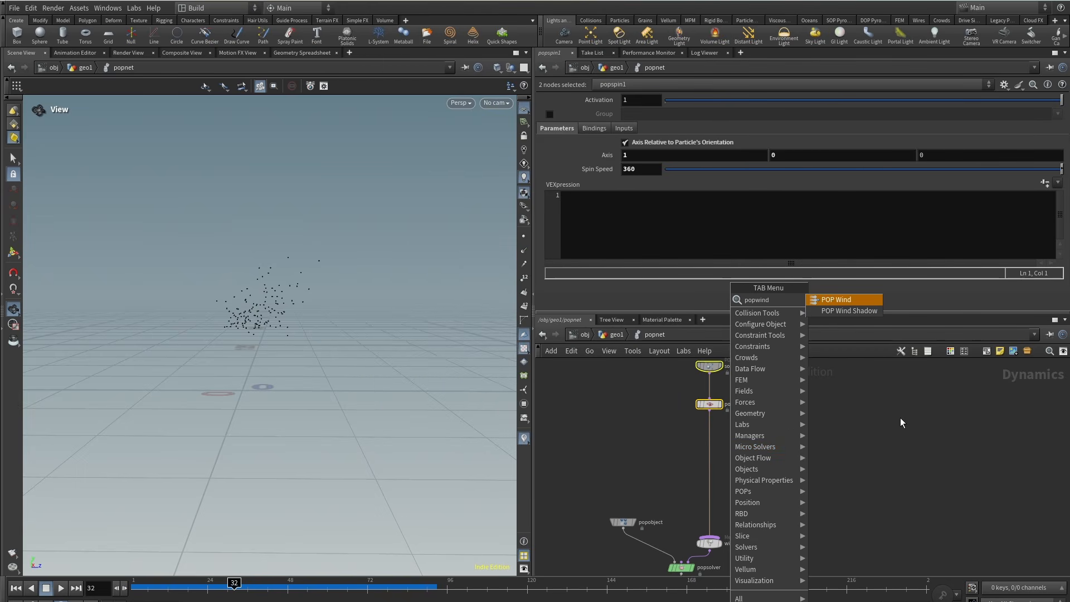
{"action": "left_click", "coordinate": [858, 301]}
{"action": "left_click", "coordinate": [613, 391]}
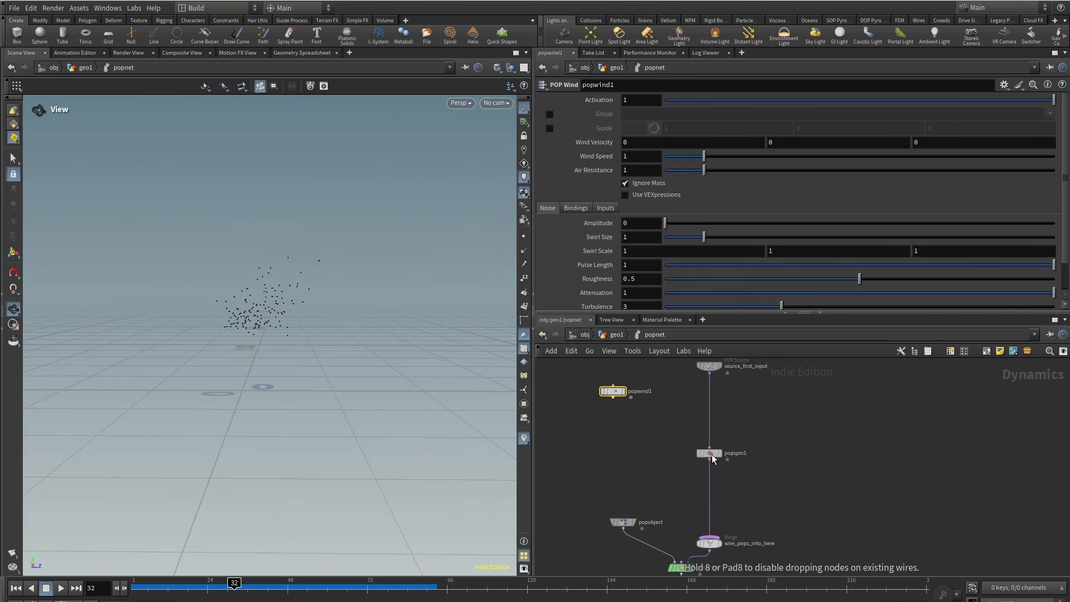
{"action": "left_click_drag", "start_coordinate": [614, 395], "coordinate": [710, 409]}
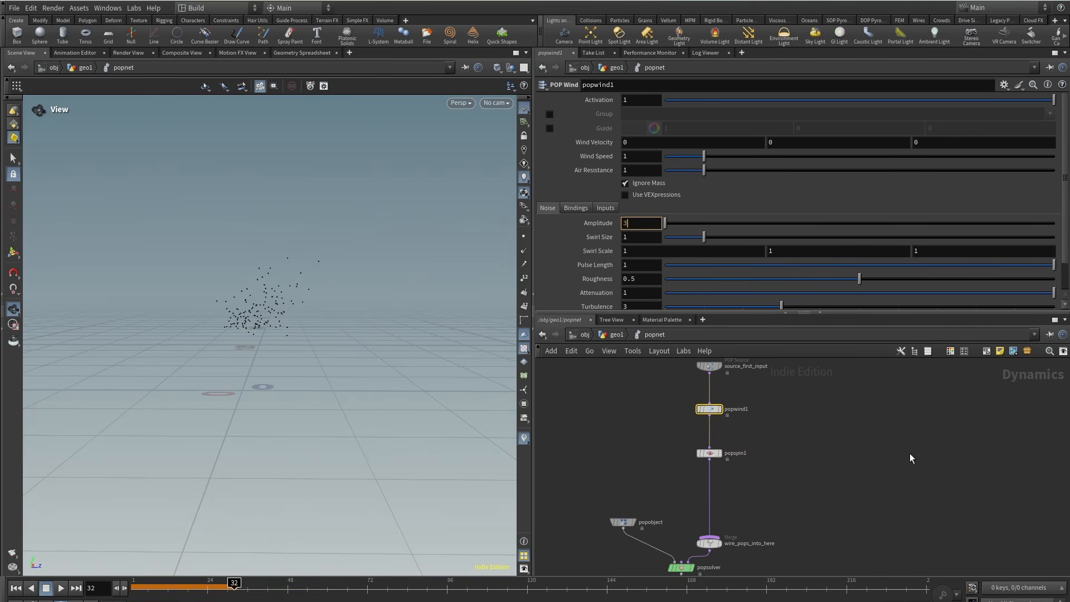
Set popwind1's noise Amplitude to 3, play the simulation to frame 77, and lower Air Resistance to 0.46.
{"action": "key", "text": "Return"}
{"action": "left_click", "coordinate": [16, 589]}
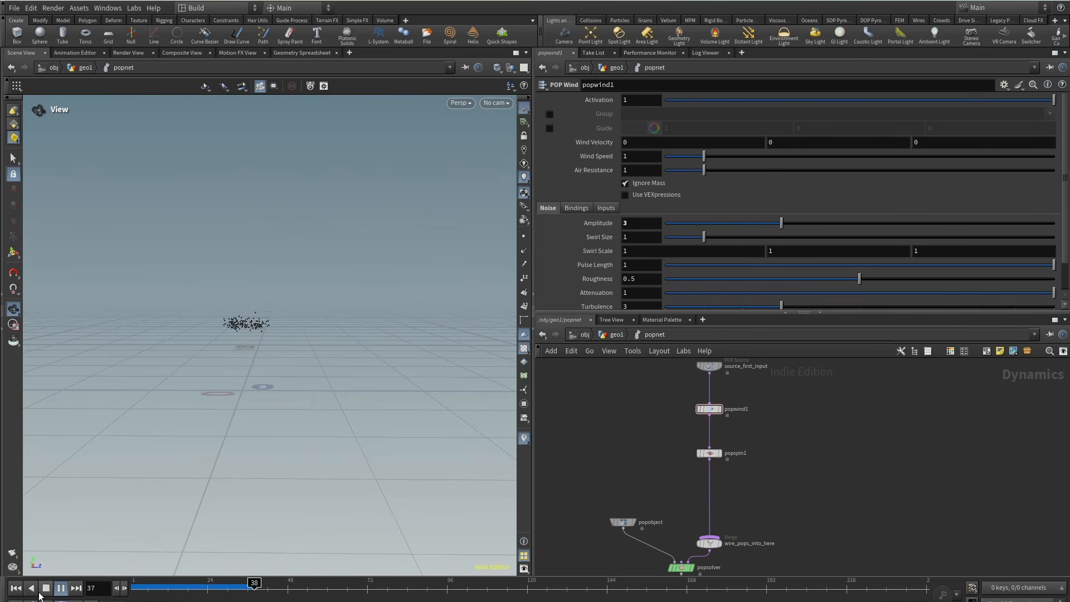
{"action": "left_click", "coordinate": [46, 588]}
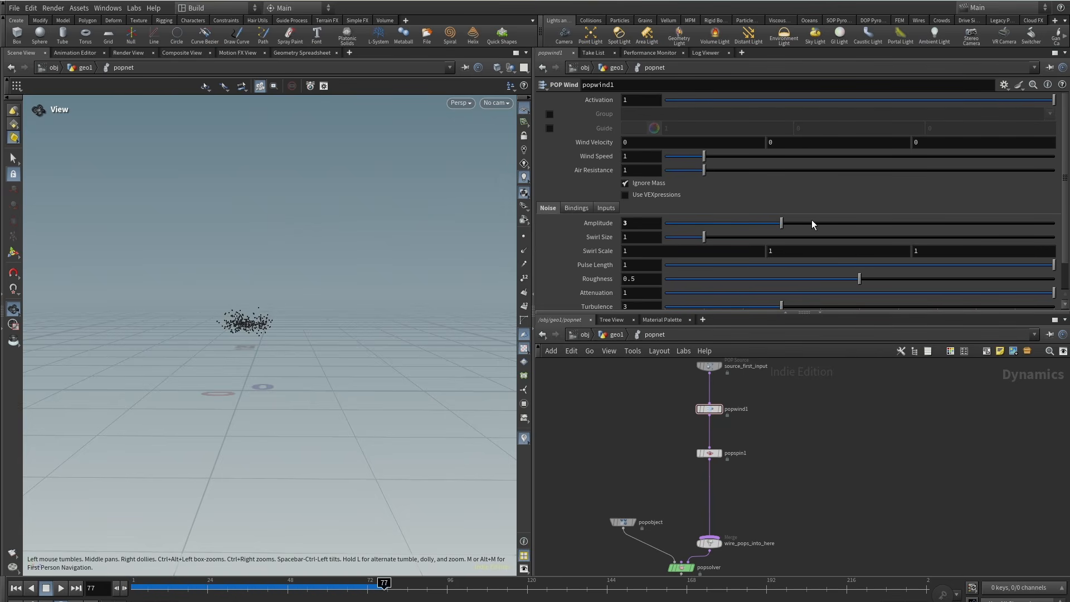
{"action": "left_click_drag", "start_coordinate": [688, 170], "coordinate": [683, 170]}
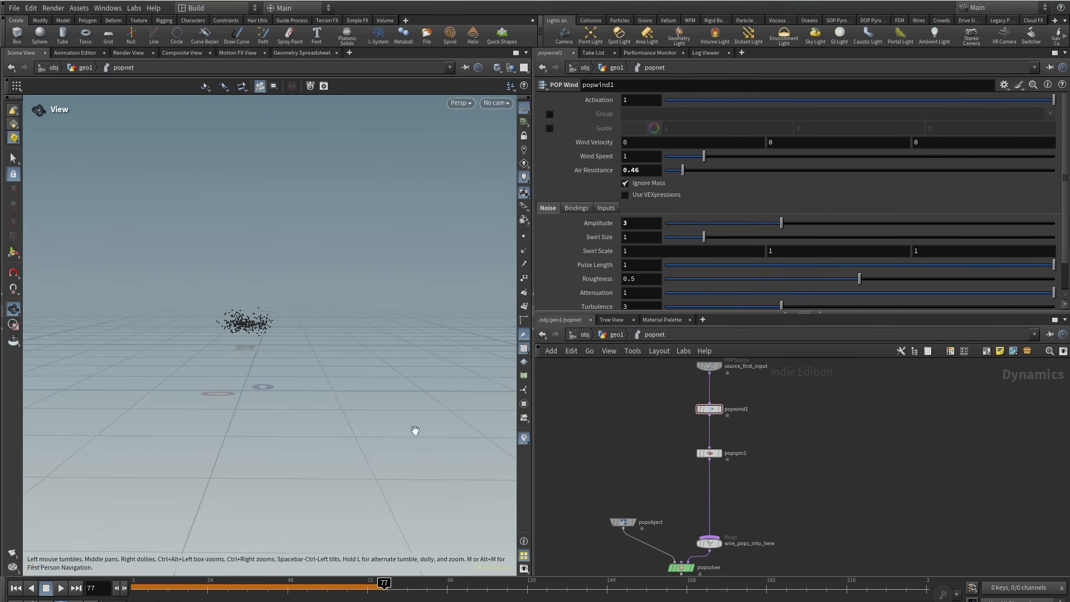
Replay the simulation, lower popwind1's Air Resistance to 0.09, and play from frame 1 to frame 69.
{"action": "left_click_drag", "start_coordinate": [204, 587], "coordinate": [130, 589]}
{"action": "left_click", "coordinate": [63, 590]}
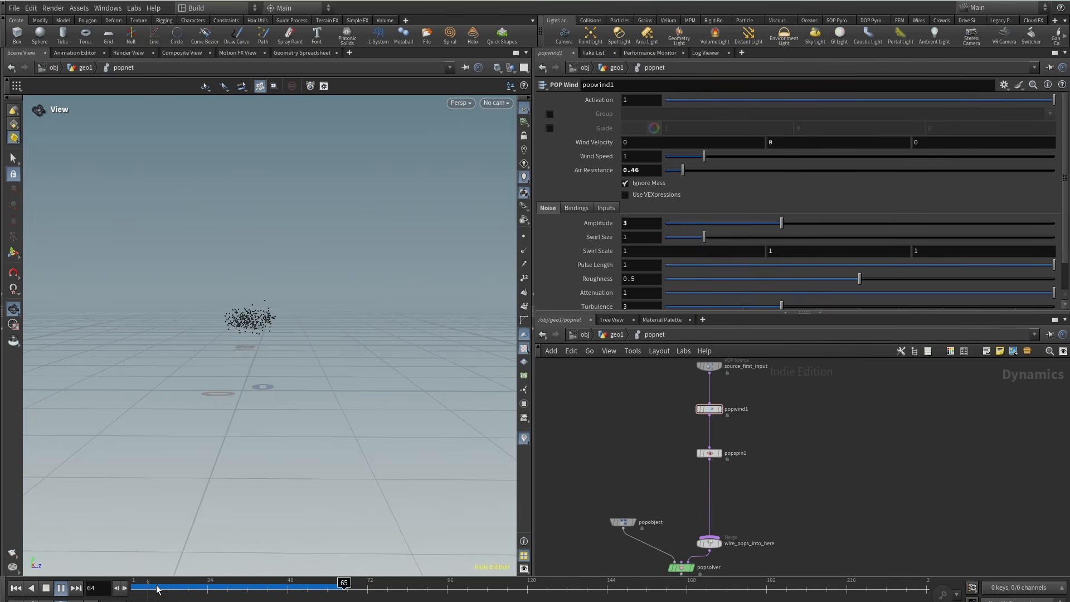
{"action": "left_click_drag", "start_coordinate": [194, 583], "coordinate": [132, 587]}
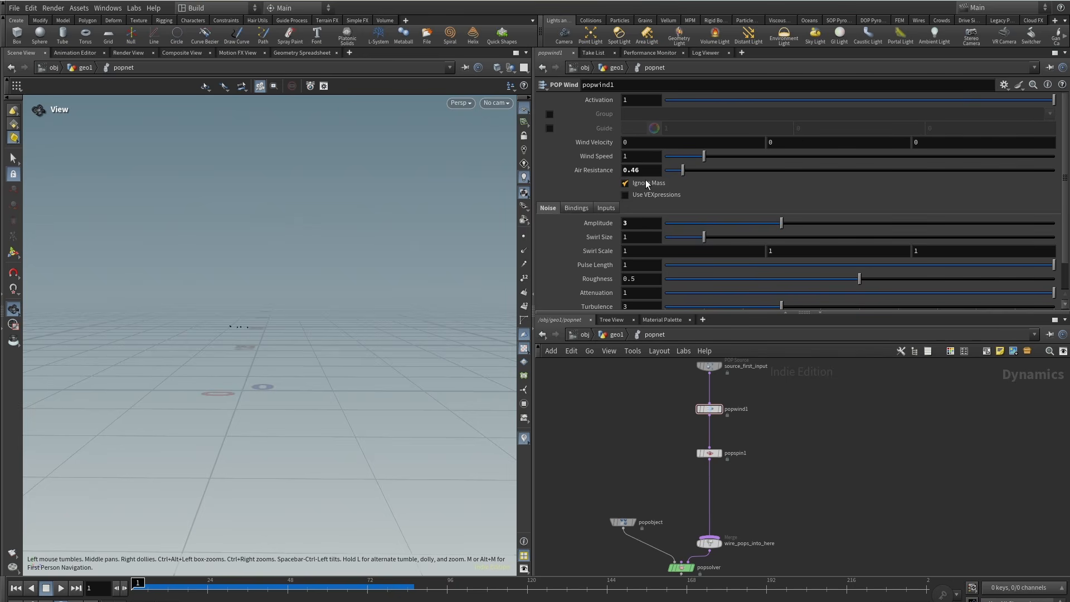
{"action": "left_click_drag", "start_coordinate": [683, 170], "coordinate": [669, 171]}
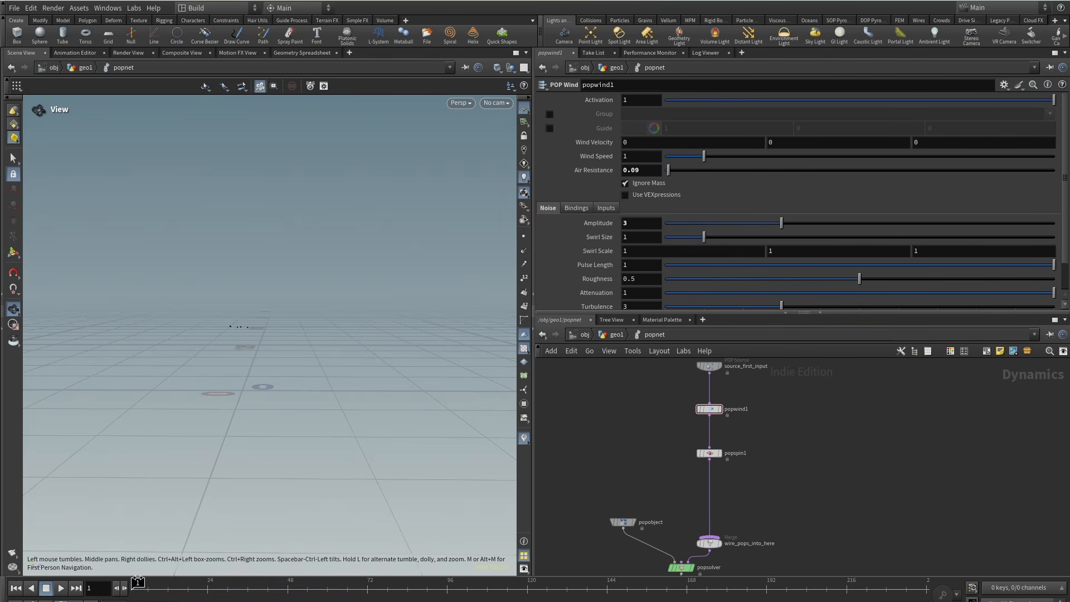
{"action": "left_click", "coordinate": [60, 588]}
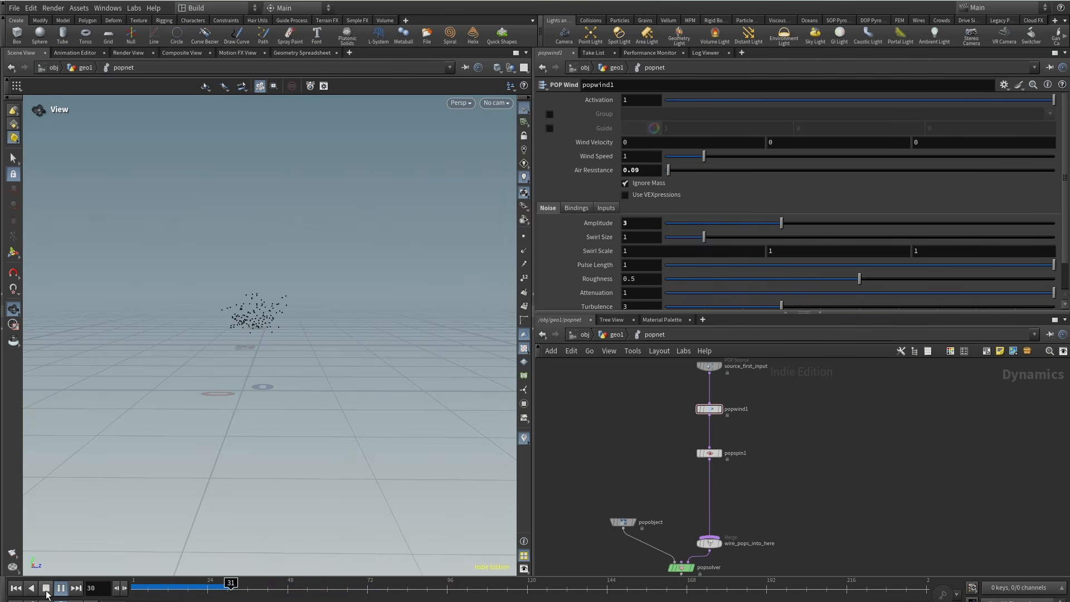
{"action": "left_click", "coordinate": [46, 589]}
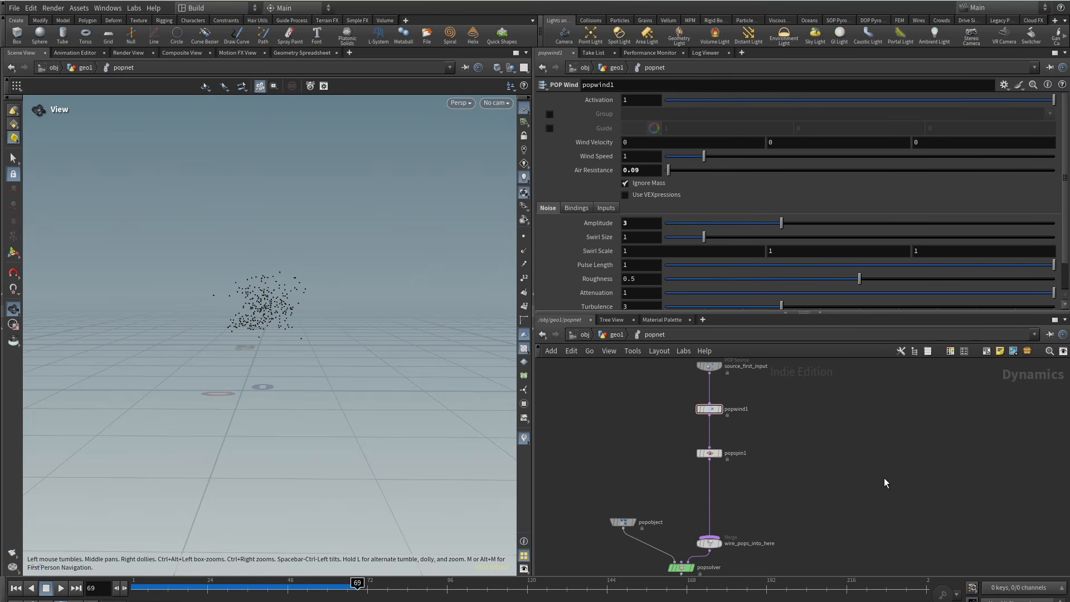
Keep geo1's copied boxes shown in the scene view while going back inside popnet, and scrub the timeline to frame 82.
{"action": "left_click", "coordinate": [616, 334]}
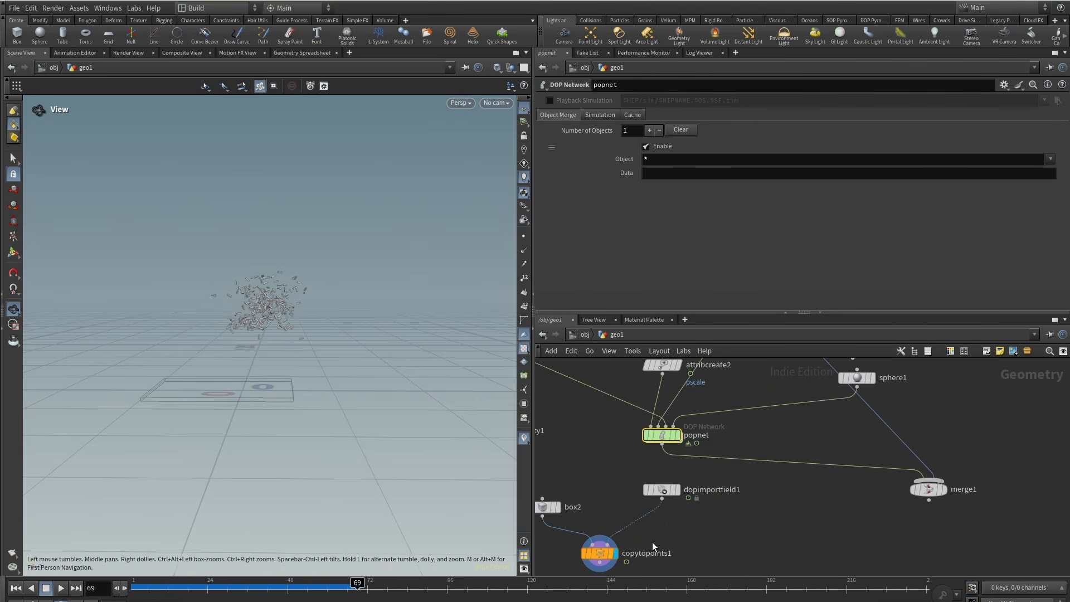
{"action": "left_click_drag", "start_coordinate": [660, 549], "coordinate": [658, 552]}
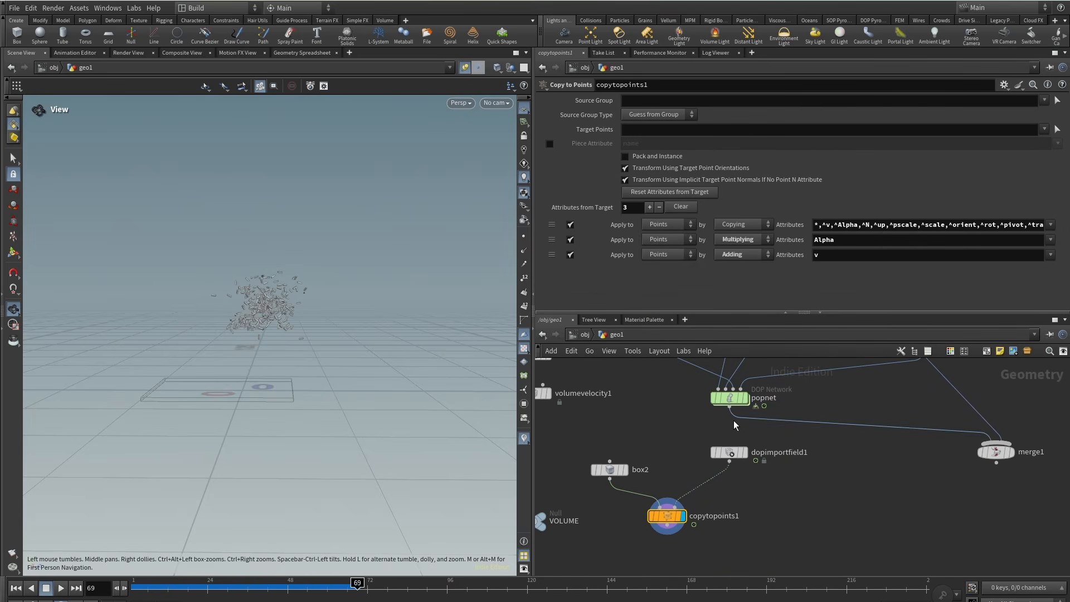
{"action": "double_click", "coordinate": [730, 399]}
{"action": "right_click_drag", "start_coordinate": [196, 337], "coordinate": [495, 213]}
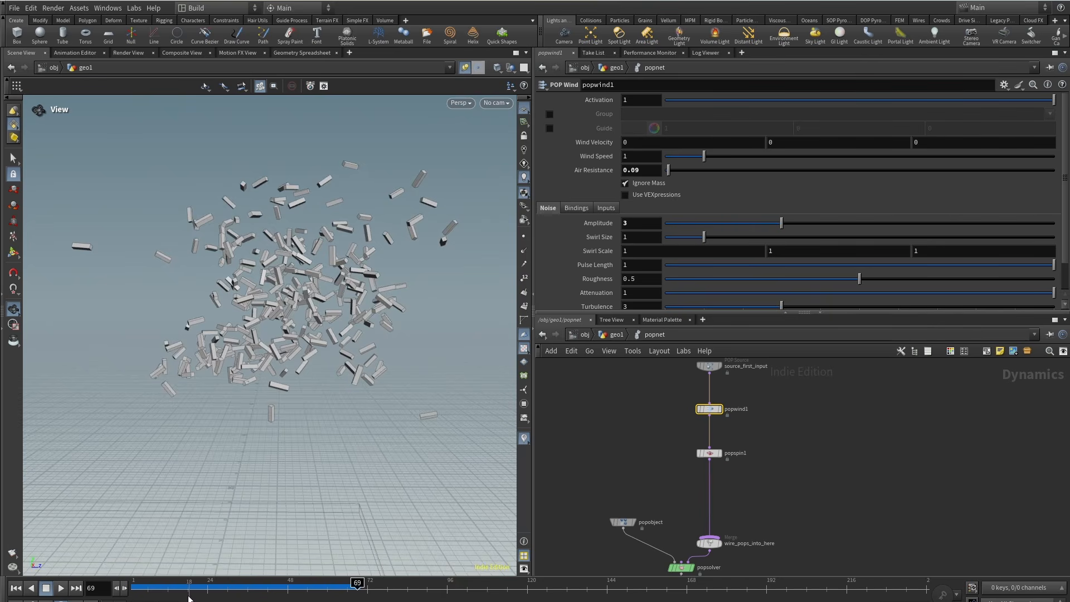
{"action": "left_click_drag", "start_coordinate": [141, 599], "coordinate": [400, 600]}
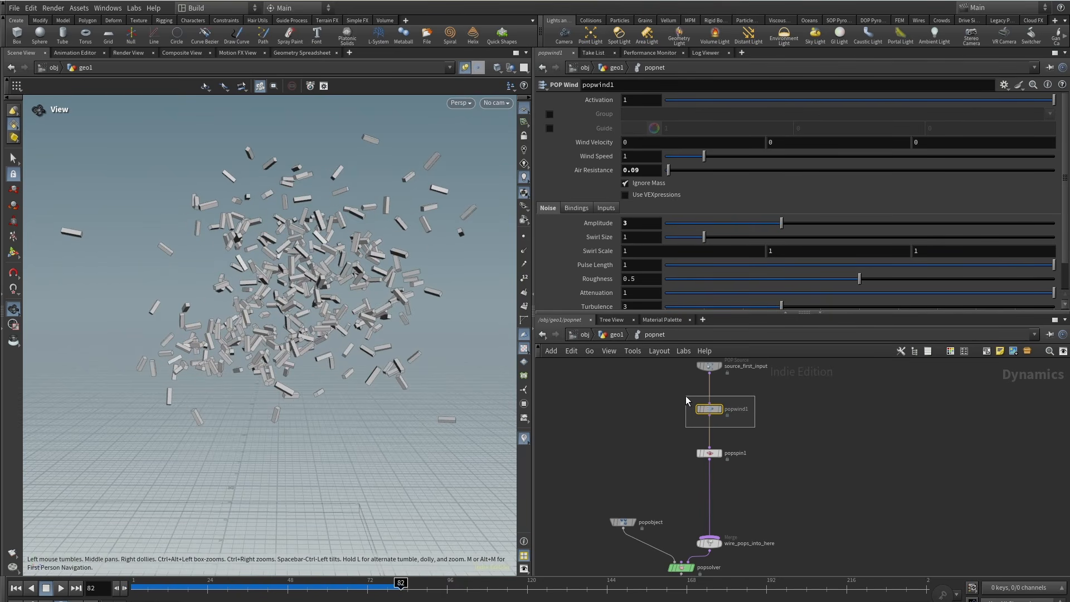
Start popspin1's VEXpression by storing the particle speed with float speed = length(v@v);.
{"action": "left_click", "coordinate": [709, 453]}
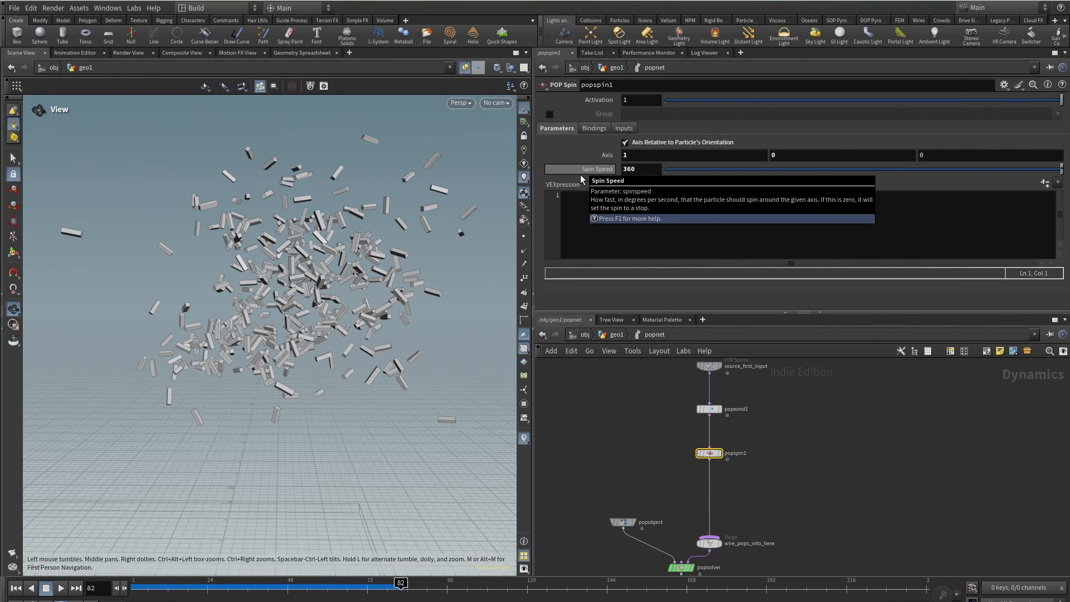
{"action": "left_click", "coordinate": [583, 214]}
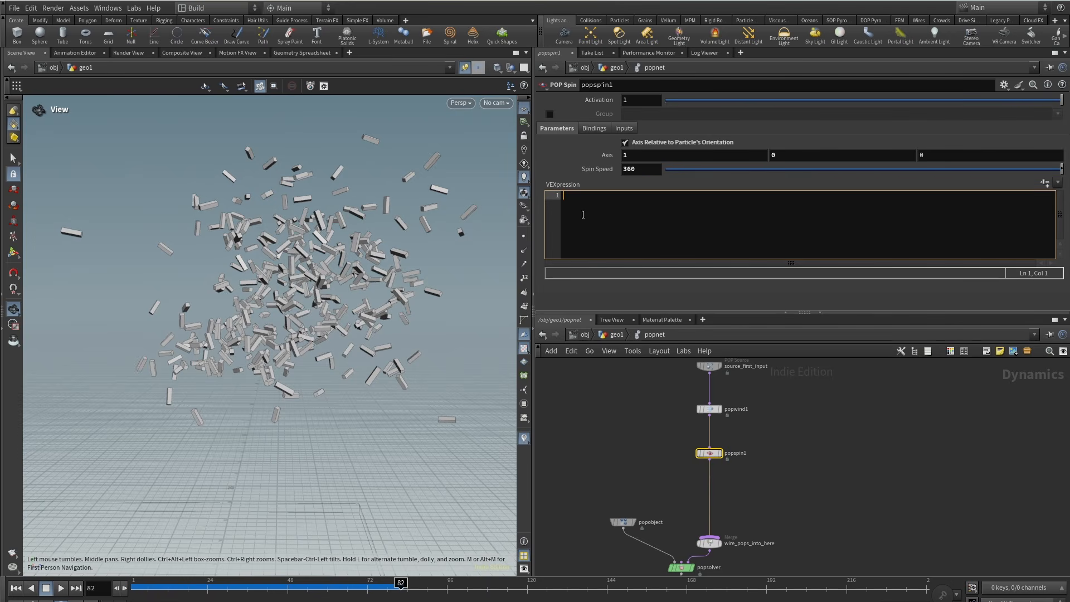
{"action": "type", "text": "float speed ="}
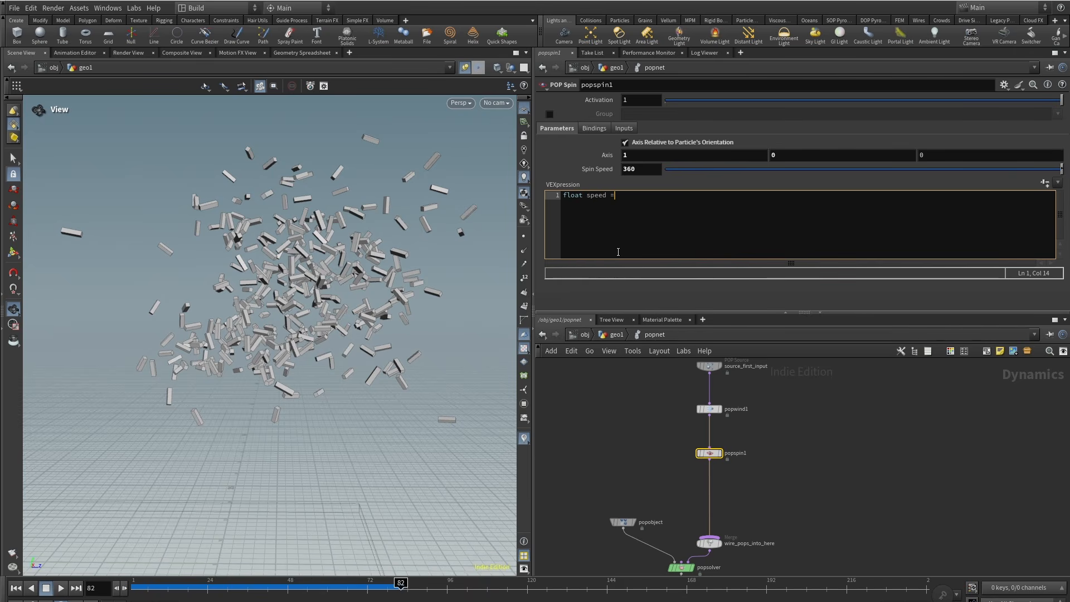
{"action": "type", "text": " length()"}
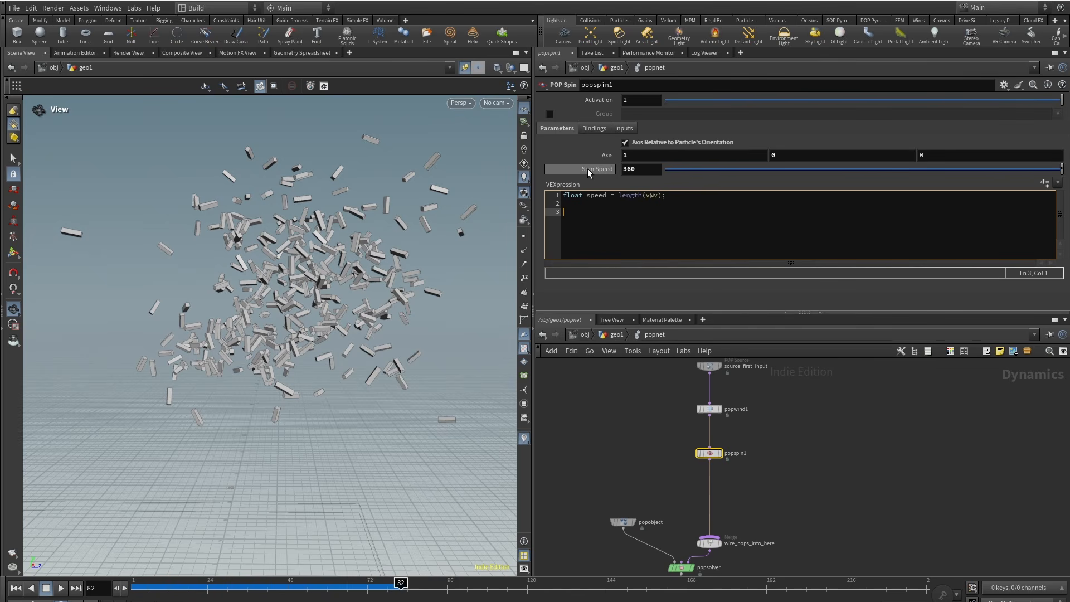
Drive the spin from the particle speed by adding spinspeed = fit(speed,0,10,10,360); to popspin1's VEXpression.
{"action": "mouse_move", "coordinate": [587, 168]}
{"action": "type", "text": "spinspeed ="}
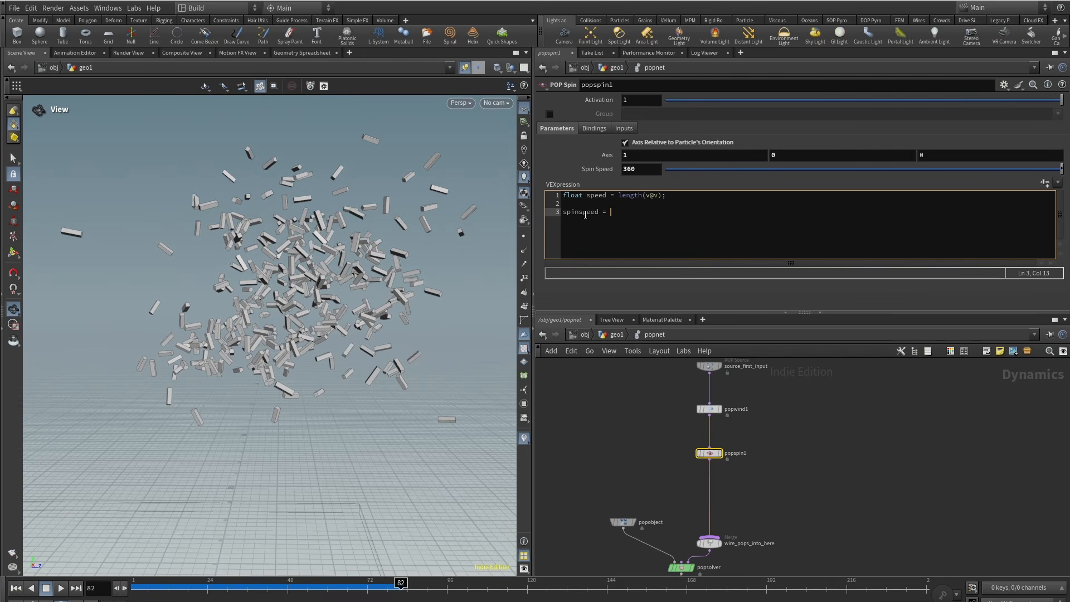
{"action": "type", "text": "fit"}
{"action": "type", "text": "()"}
{"action": "type", "text": "speed"}
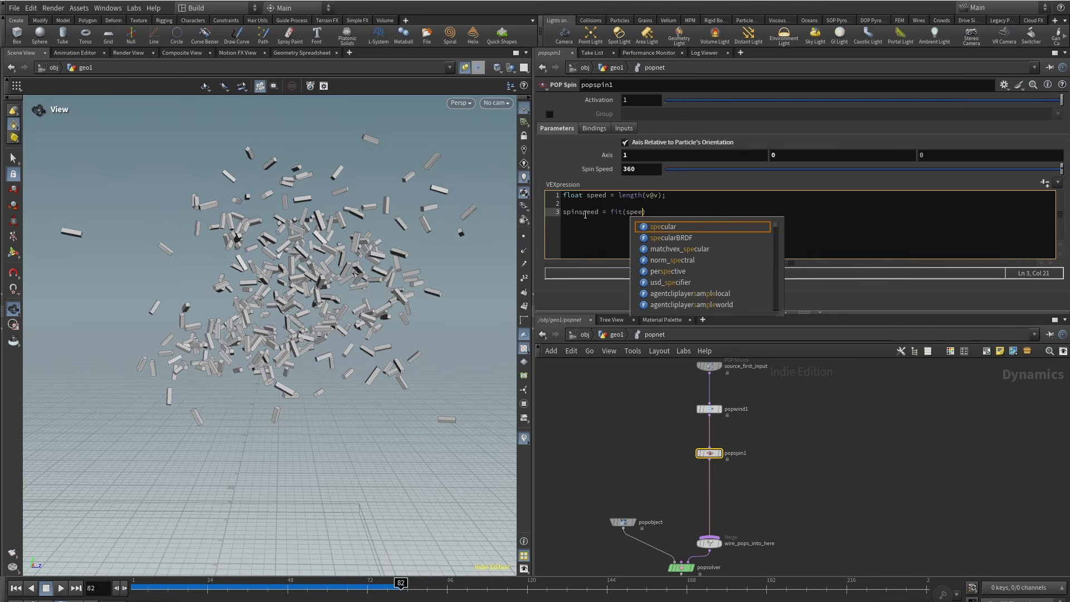
{"action": "type", "text": ",0,10,10,360"}
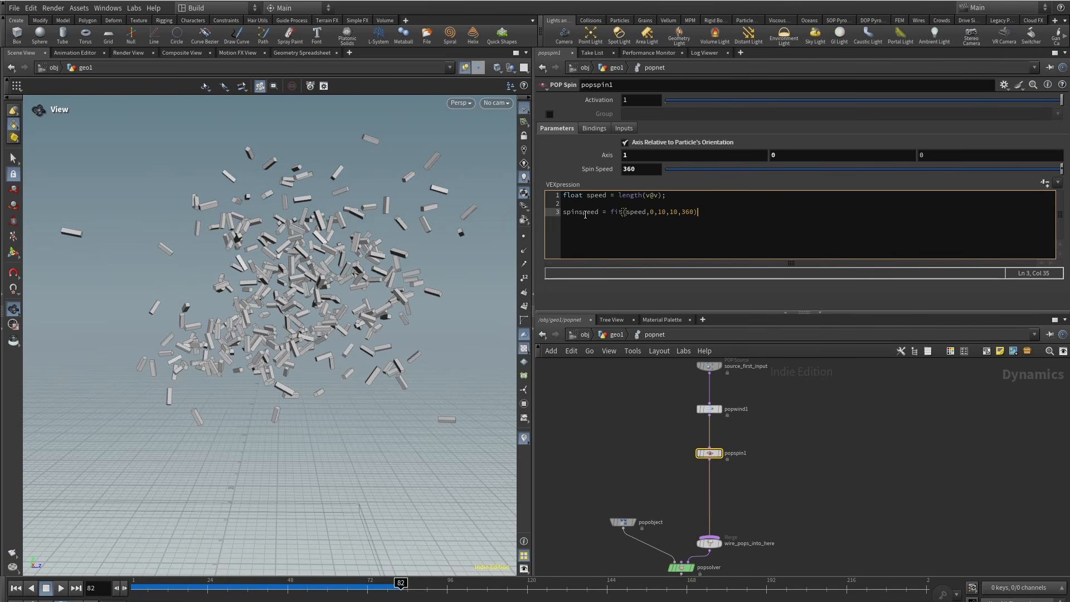
{"action": "type", "text": ";"}
Play the simulation from frame 1 and examine how the boxes spin according to their speed.
{"action": "left_click_drag", "start_coordinate": [141, 591], "coordinate": [87, 591]}
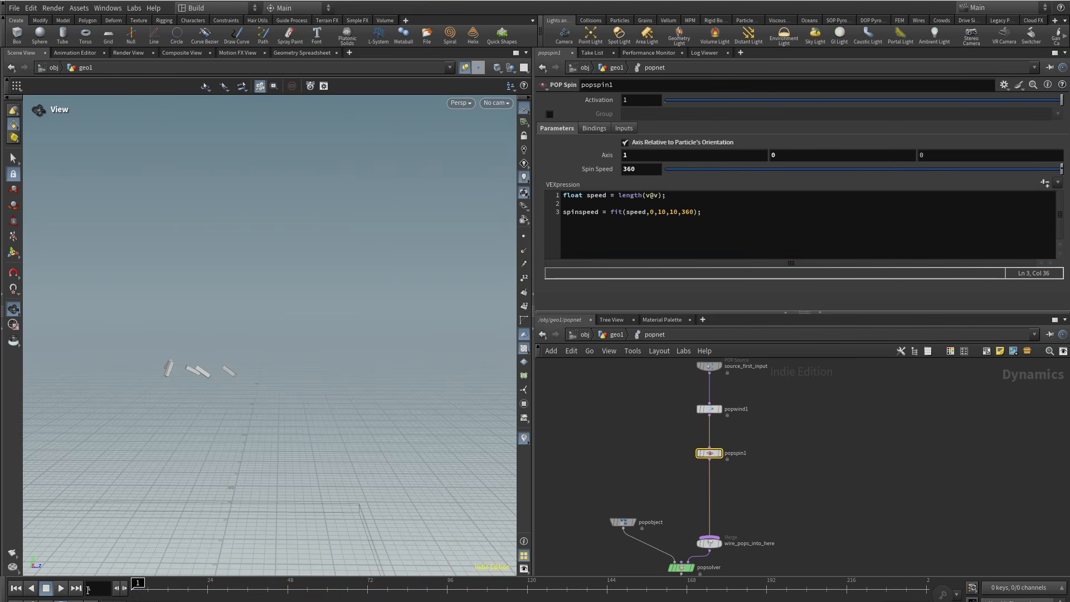
{"action": "left_click", "coordinate": [60, 589]}
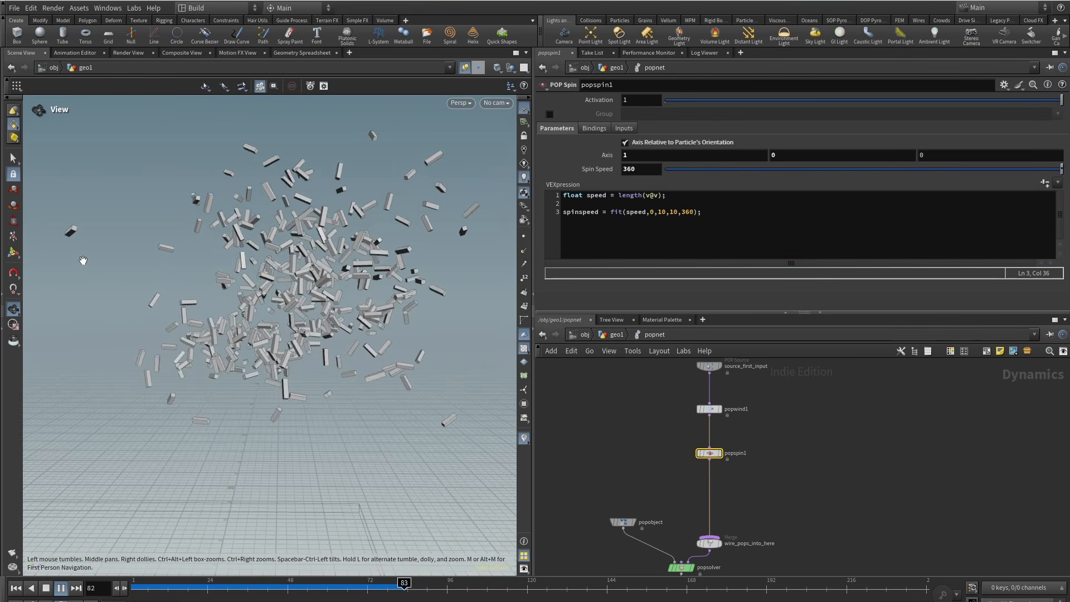
{"action": "scroll", "coordinate": [113, 277], "scroll_direction": "down", "scroll_amount": 5}
{"action": "left_click_drag", "start_coordinate": [113, 276], "coordinate": [201, 288]}
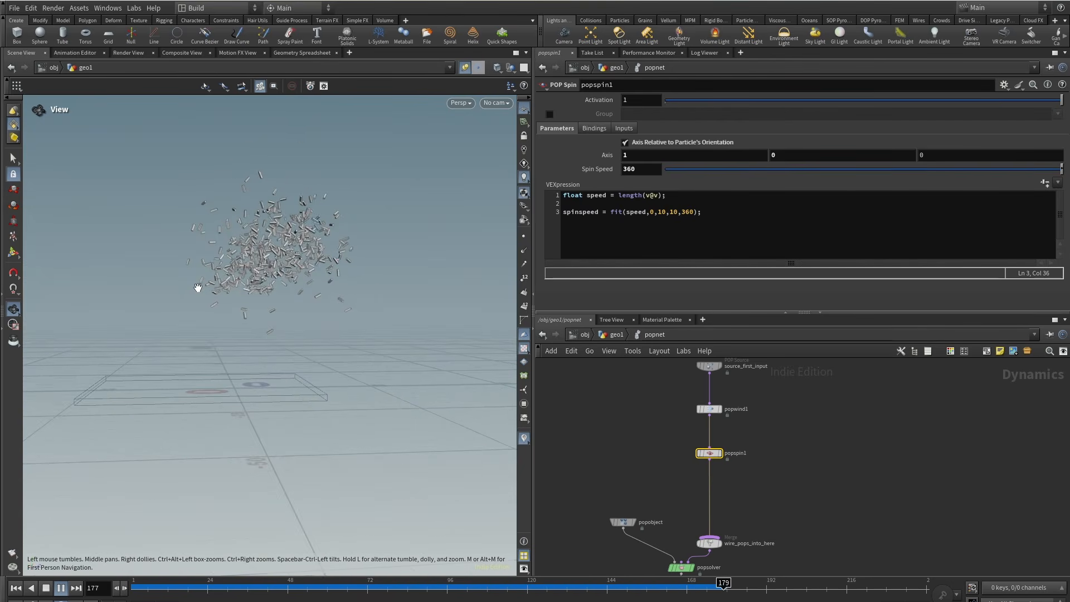
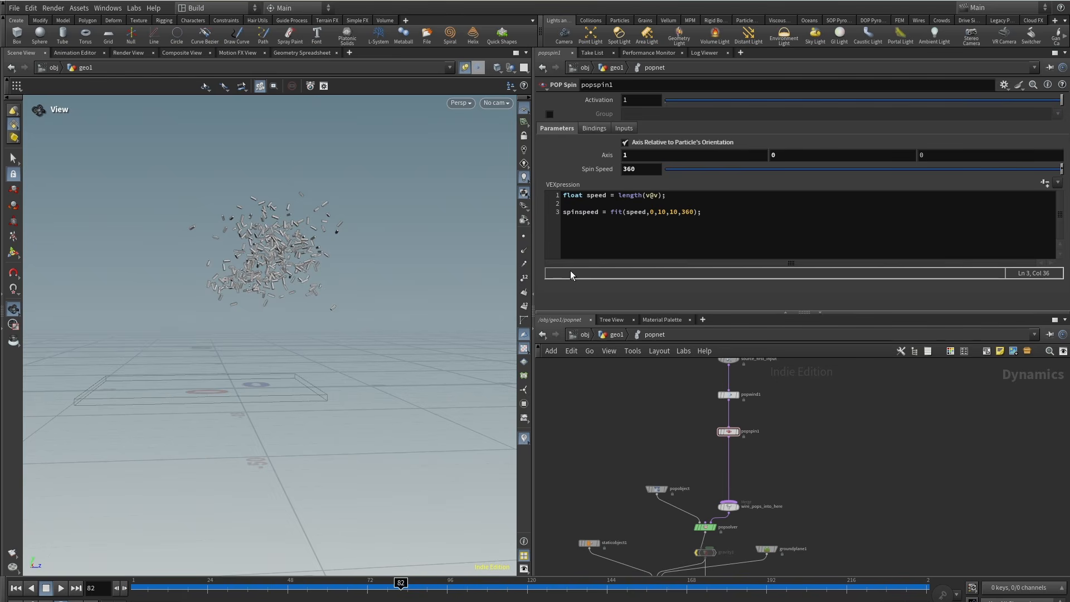
Return to geo1, rewind to frame 1, bypass attribrandomize1 and re-enable attribwrangle1 to orient the boxes by velocity.
{"action": "left_click", "coordinate": [619, 336]}
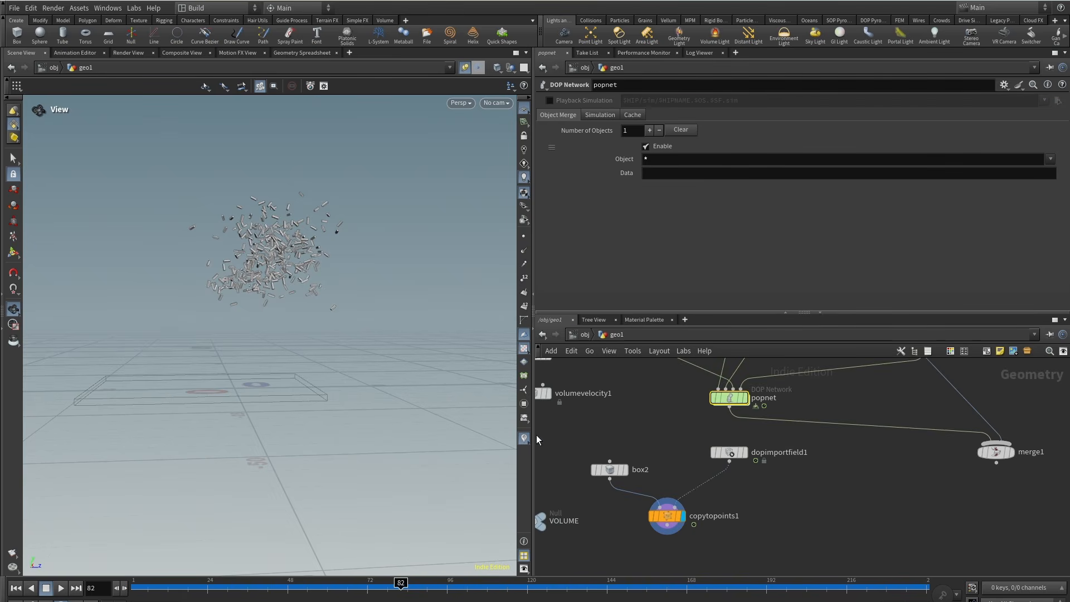
{"action": "left_click", "coordinate": [138, 585]}
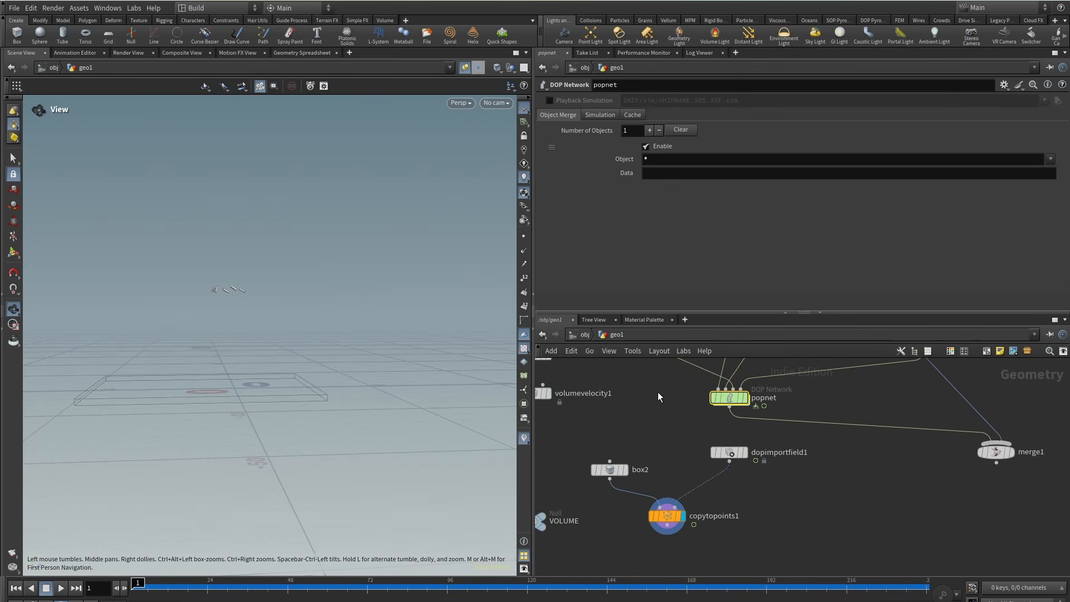
{"action": "middle_click_drag", "start_coordinate": [658, 393], "coordinate": [604, 550]}
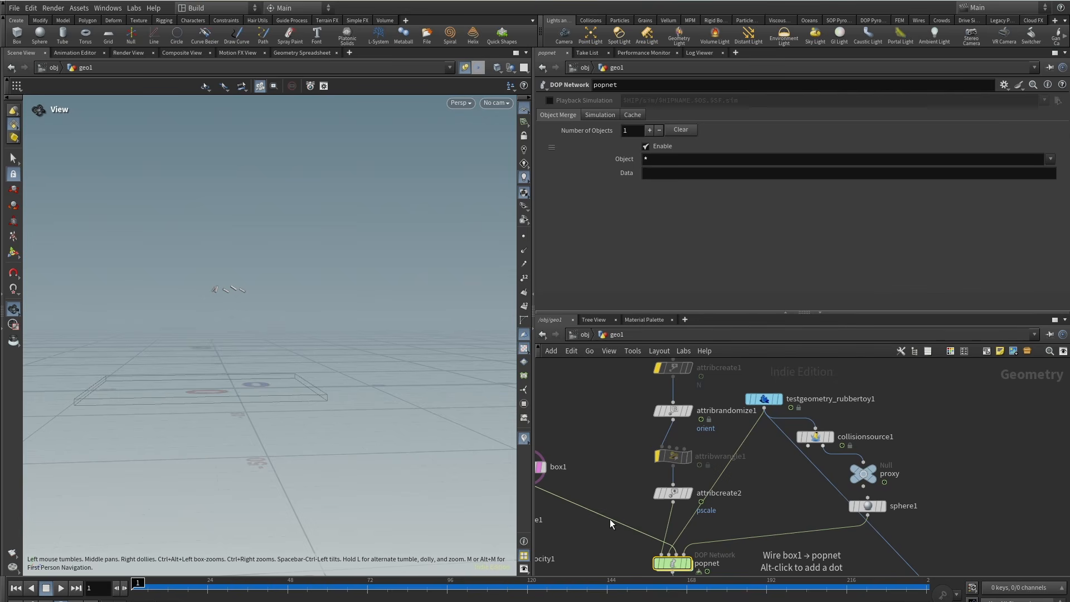
{"action": "middle_click_drag", "start_coordinate": [628, 446], "coordinate": [630, 516]}
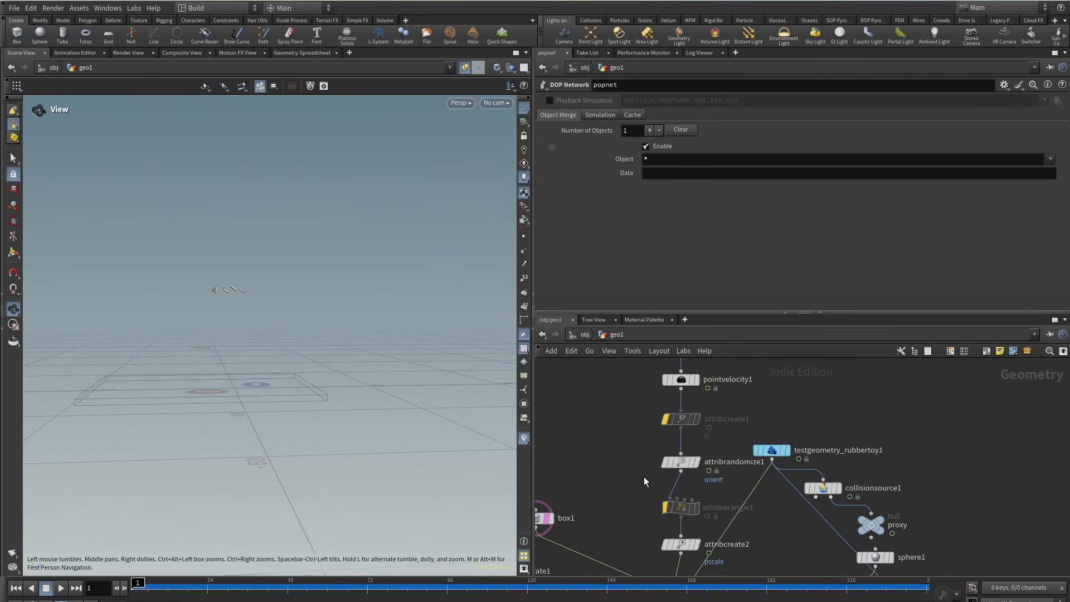
{"action": "left_click", "coordinate": [660, 441]}
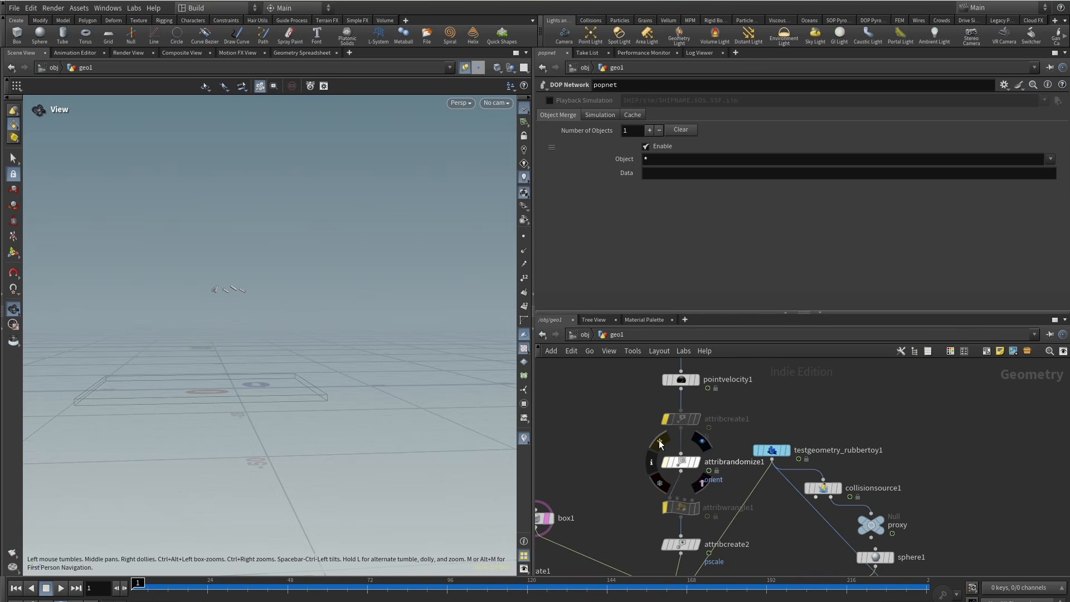
{"action": "left_click", "coordinate": [679, 509]}
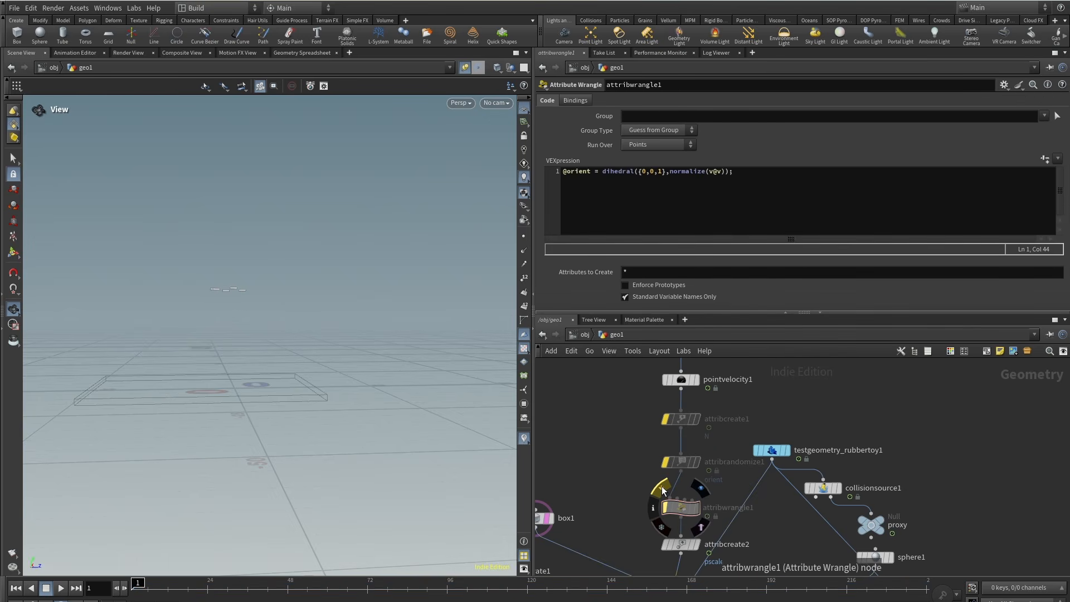
Play the simulation from the start and examine the velocity-oriented boxes from different angles.
{"action": "middle_click_drag", "start_coordinate": [617, 538], "coordinate": [608, 394]}
{"action": "middle_click_drag", "start_coordinate": [626, 501], "coordinate": [647, 417]}
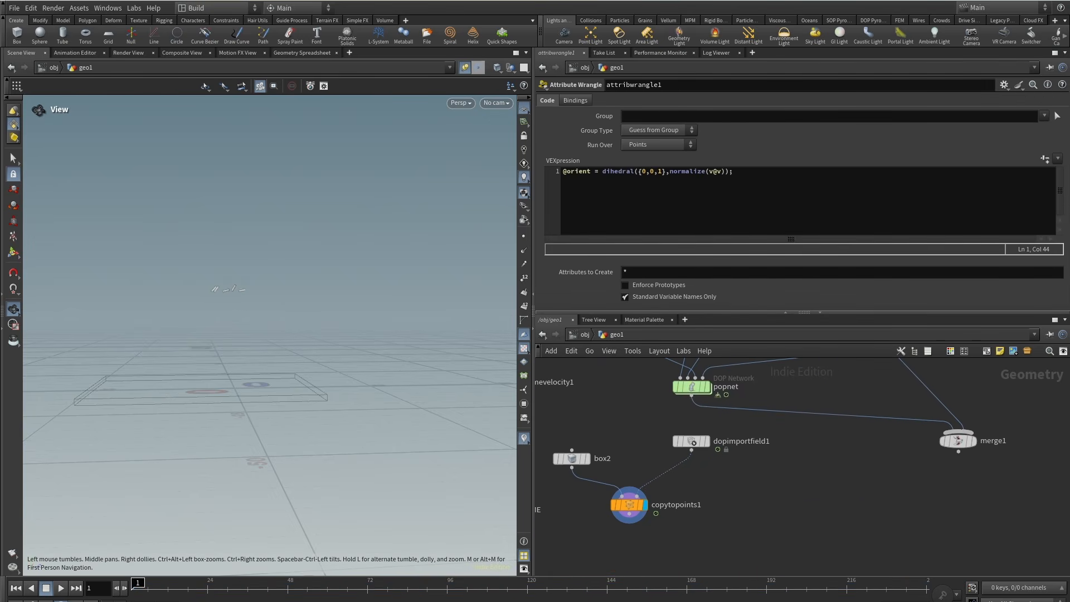
{"action": "left_click", "coordinate": [60, 588]}
{"action": "left_click_drag", "start_coordinate": [273, 258], "coordinate": [235, 286]}
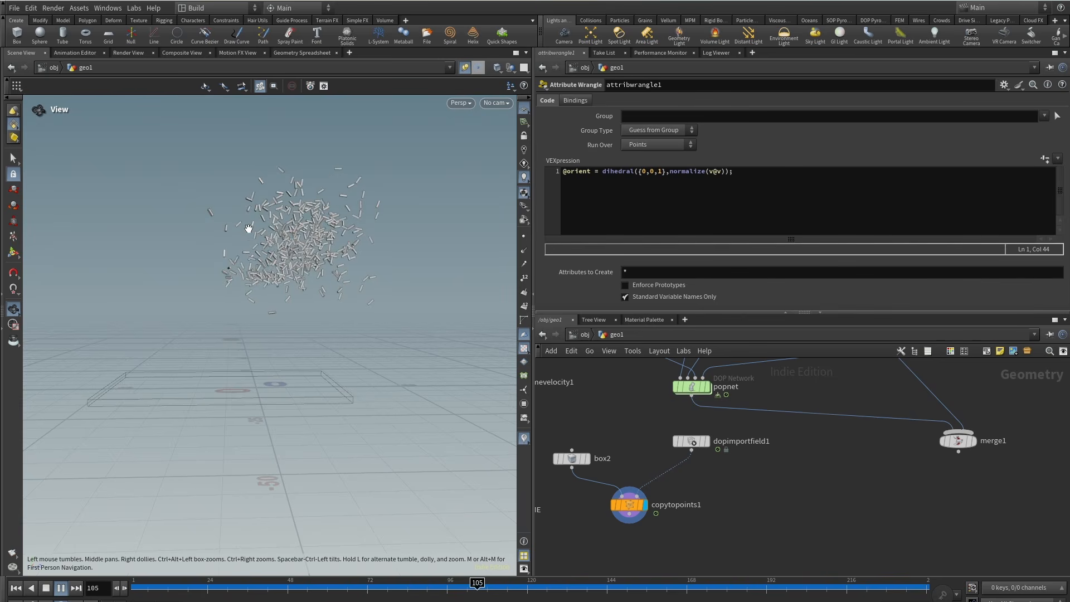
{"action": "left_click_drag", "start_coordinate": [249, 228], "coordinate": [303, 295]}
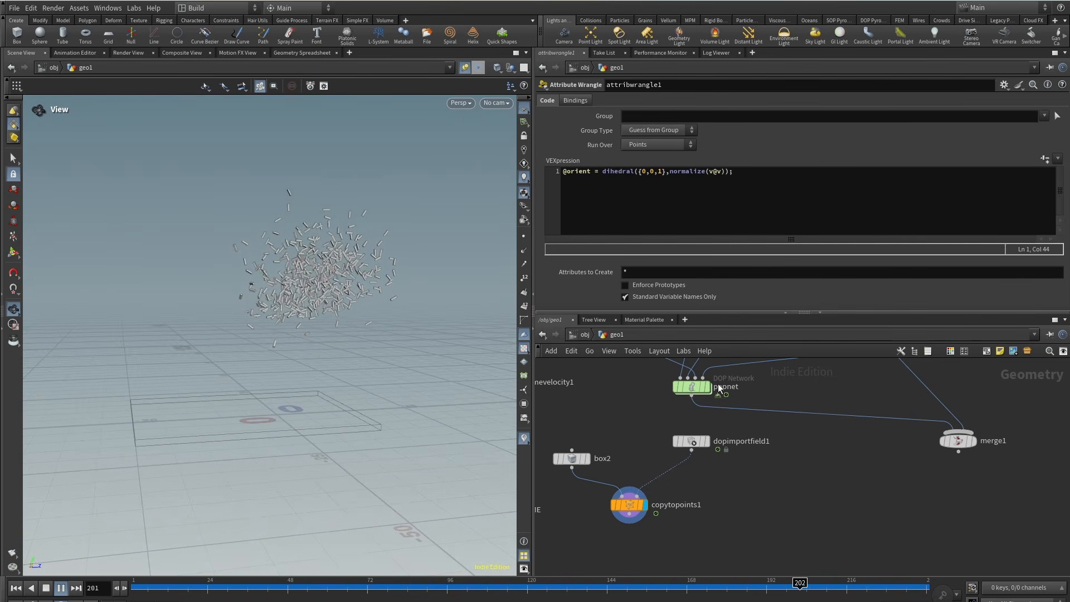
Comment out the spinspeed line in popspin1's VEXpression inside popnet and replay the simulation.
{"action": "double_click", "coordinate": [685, 386]}
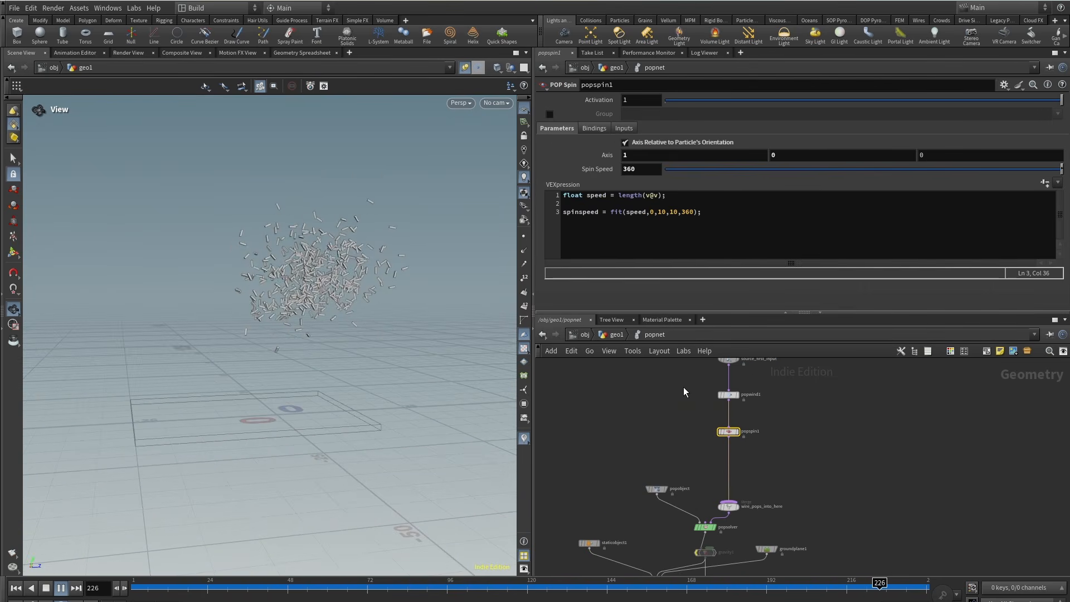
{"action": "left_click", "coordinate": [563, 213]}
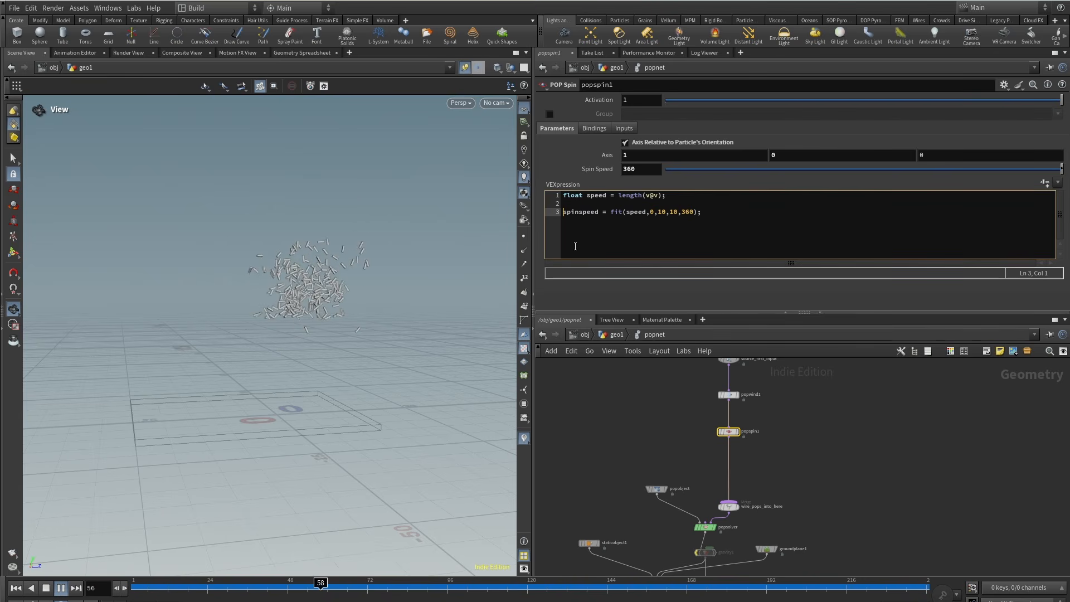
{"action": "type", "text": "//"}
{"action": "left_click", "coordinate": [599, 454]}
{"action": "left_click", "coordinate": [46, 589]}
{"action": "left_click", "coordinate": [62, 589]}
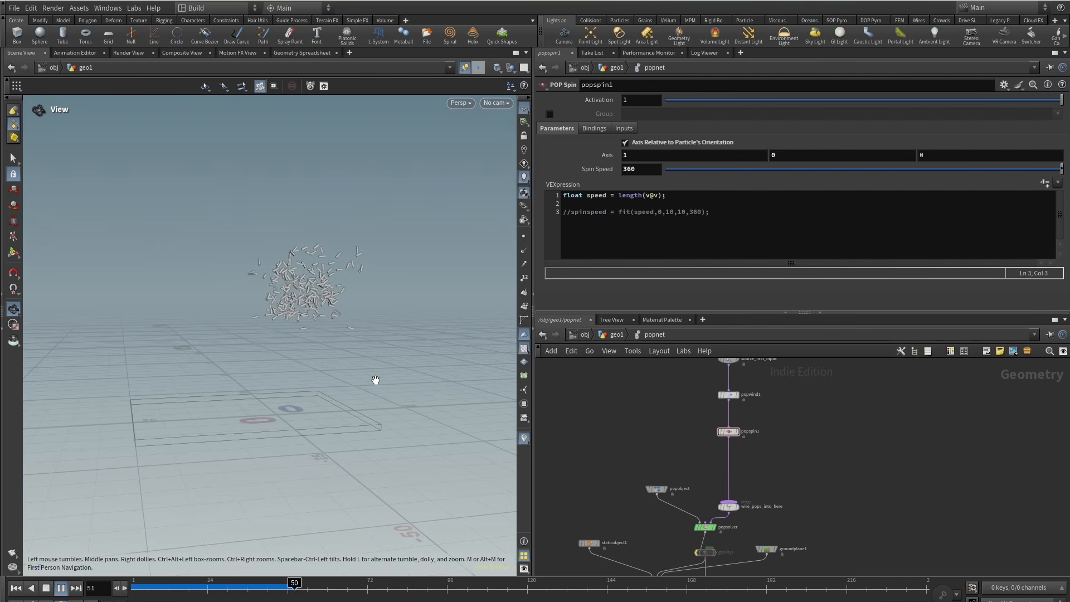
{"action": "left_click_drag", "start_coordinate": [376, 378], "coordinate": [312, 327]}
Bypass popwind1 in popnet and watch the boxes move without the wind force.
{"action": "middle_click_drag", "start_coordinate": [691, 446], "coordinate": [684, 473]}
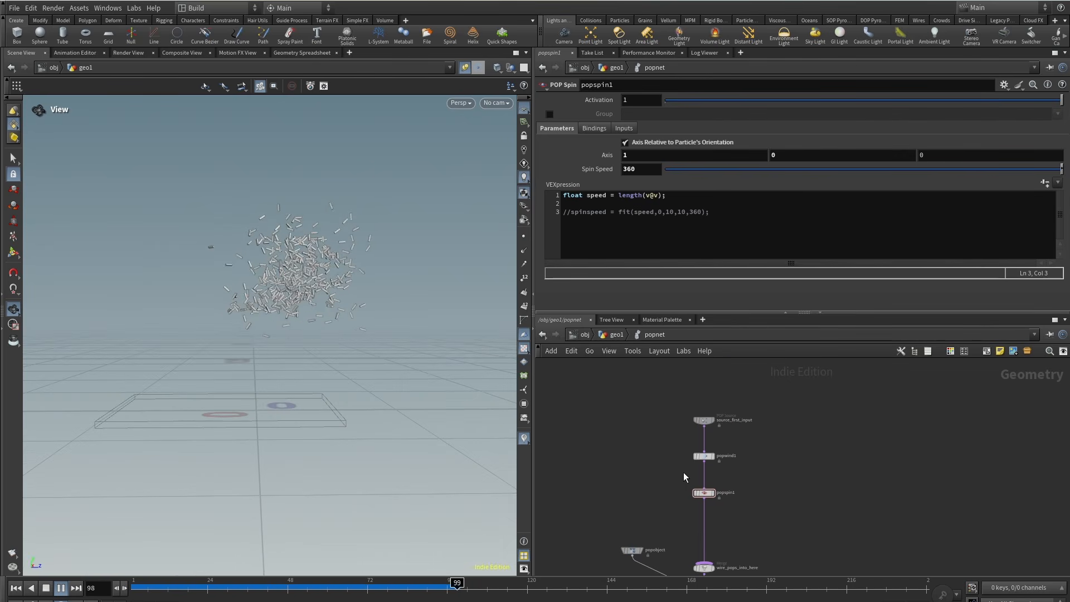
{"action": "left_click", "coordinate": [693, 445]}
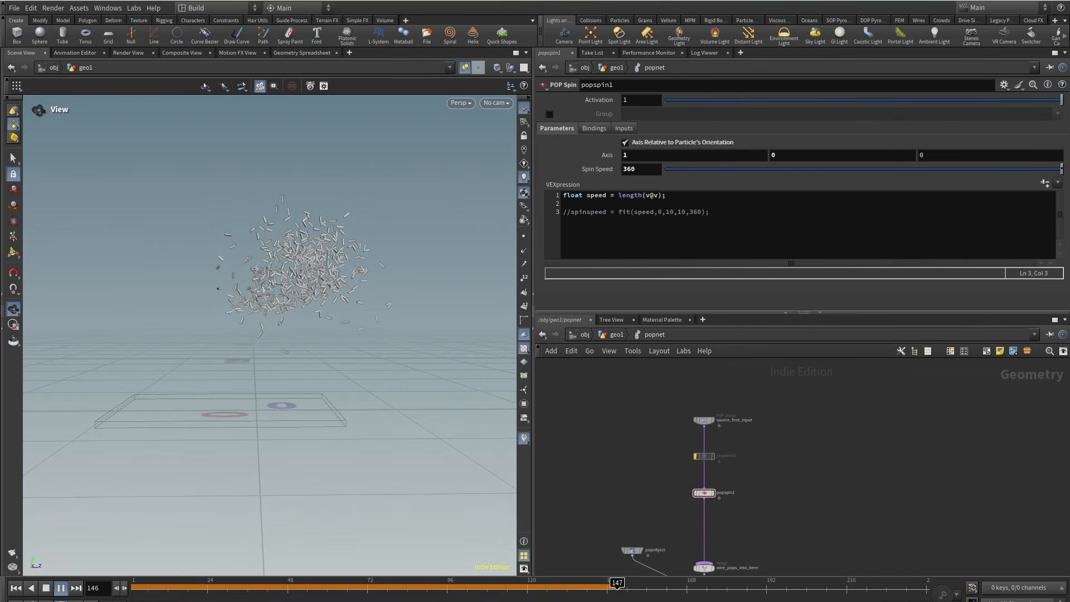
{"action": "left_click_drag", "start_coordinate": [311, 246], "coordinate": [267, 353]}
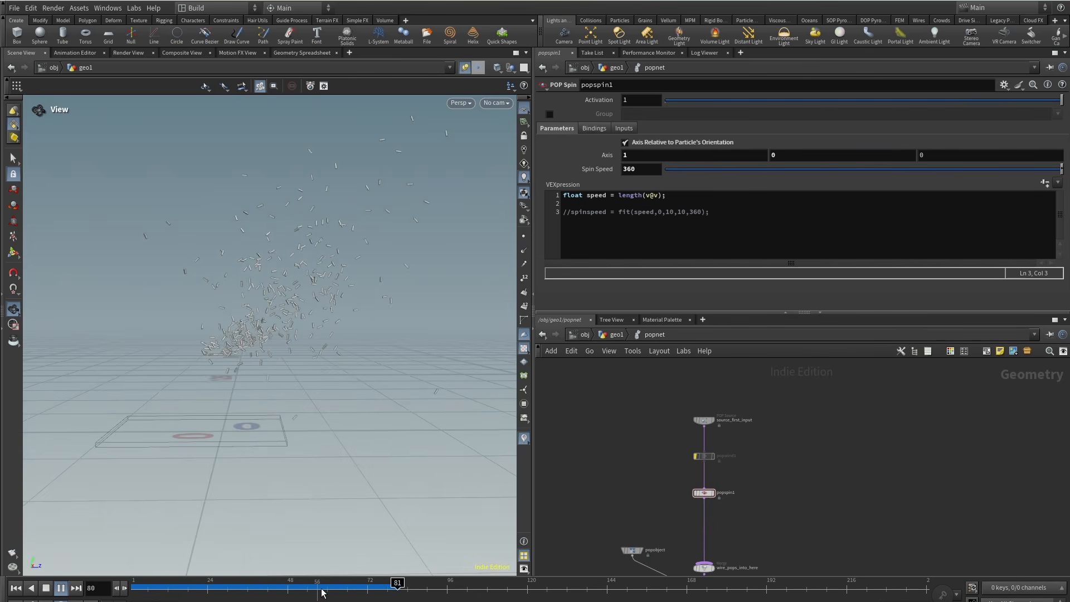
Add a POP Speed Limit node inside popnet and insert it into the wire between popspin1 and wire_pops_into_here.
{"action": "middle_click_drag", "start_coordinate": [760, 494], "coordinate": [738, 468]}
{"action": "key", "text": "Tab"}
{"action": "mouse_move", "coordinate": [740, 468]}
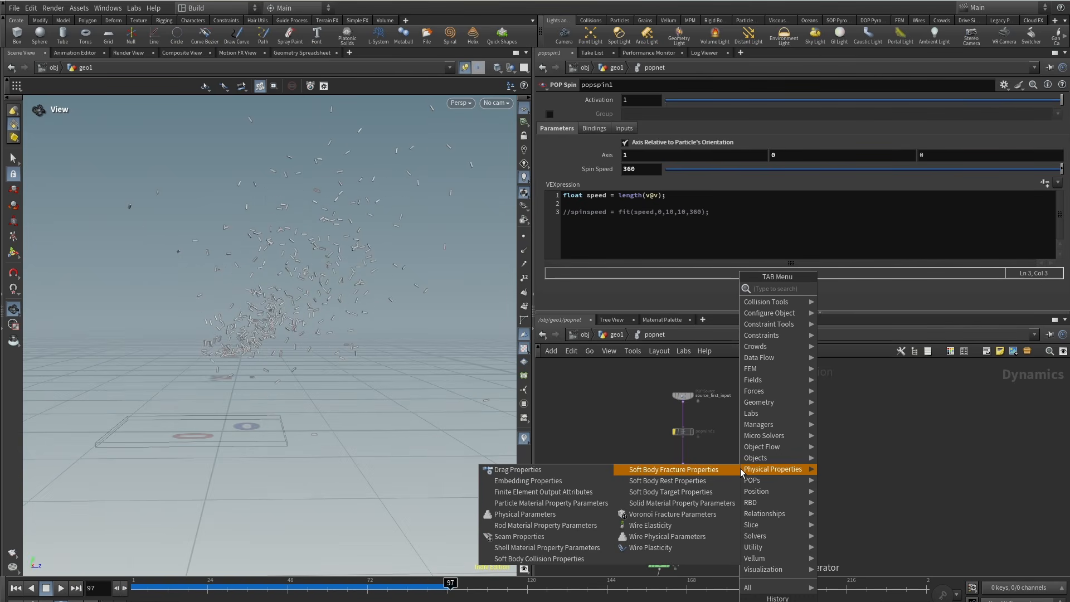
{"action": "type", "text": "speed"}
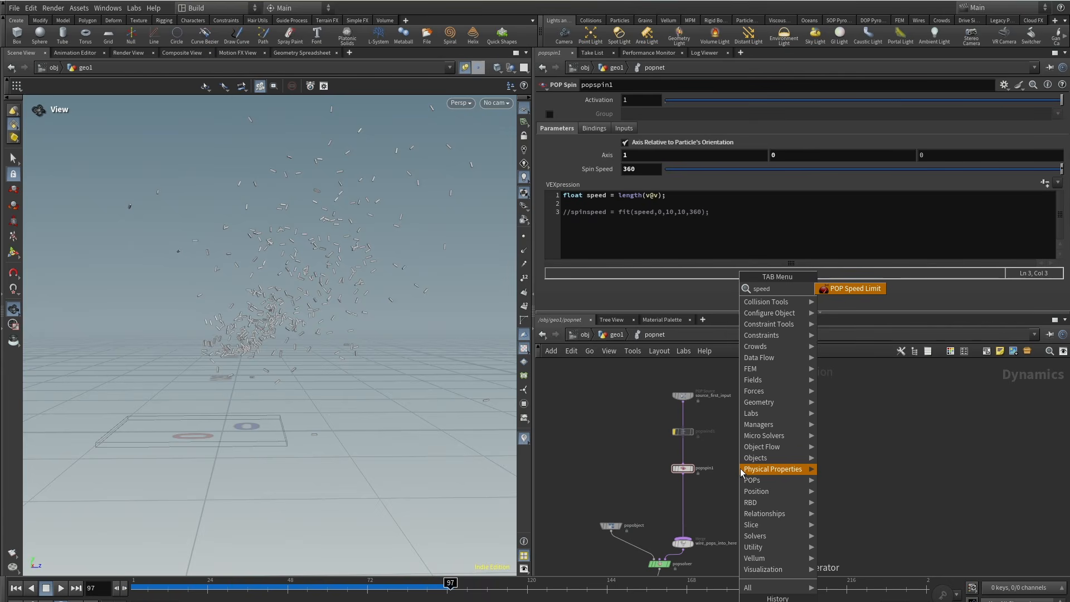
{"action": "left_click", "coordinate": [844, 290]}
{"action": "left_click", "coordinate": [740, 500]}
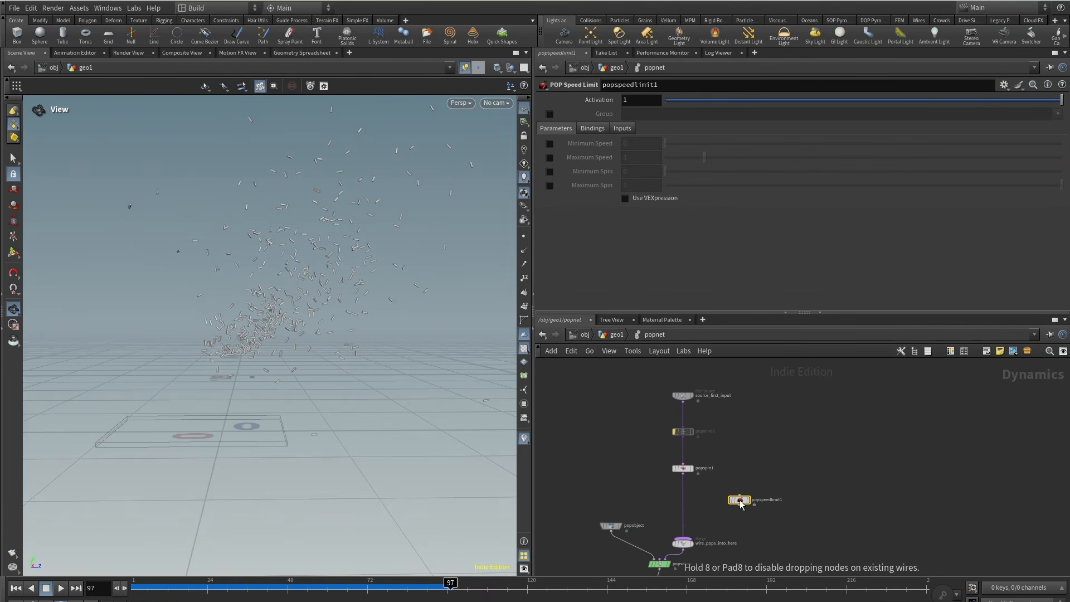
{"action": "scroll", "coordinate": [740, 504], "scroll_direction": "up", "scroll_amount": 2}
{"action": "left_click_drag", "start_coordinate": [742, 498], "coordinate": [672, 498]}
Play the simulation from frame 1 with popspeedlimit1's Maximum Speed enabled and set to 4.48.
{"action": "left_click_drag", "start_coordinate": [151, 586], "coordinate": [124, 592]}
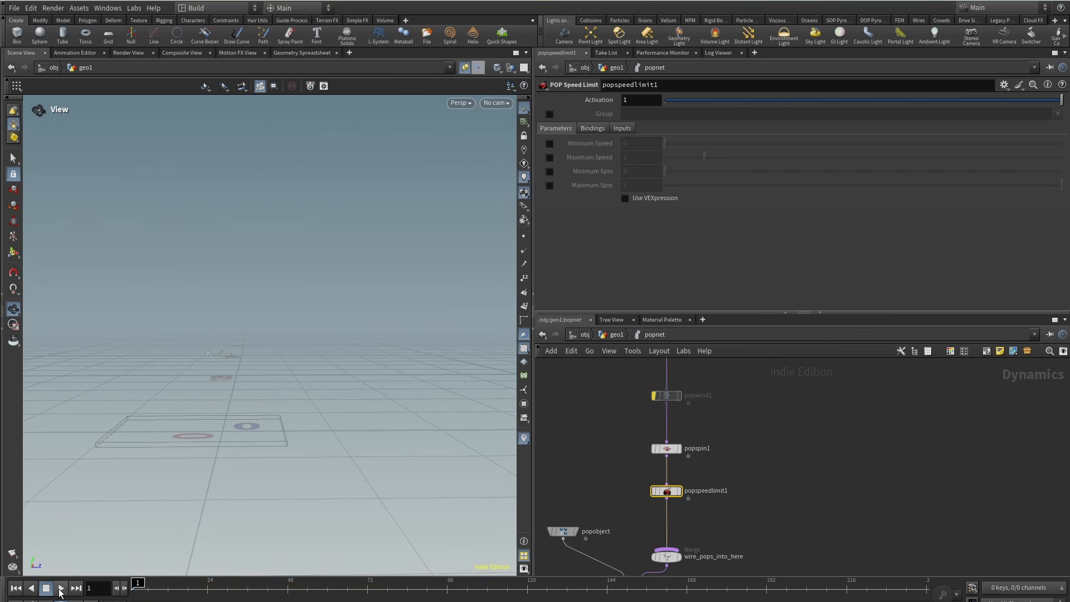
{"action": "left_click", "coordinate": [60, 591]}
{"action": "left_click", "coordinate": [550, 158]}
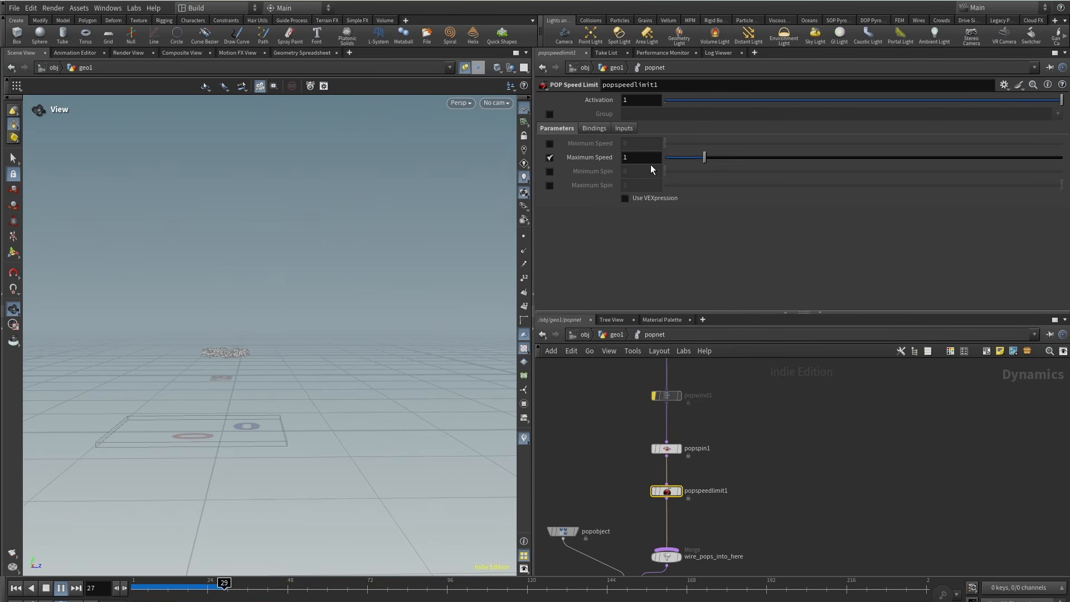
{"action": "left_click_drag", "start_coordinate": [736, 158], "coordinate": [841, 159]}
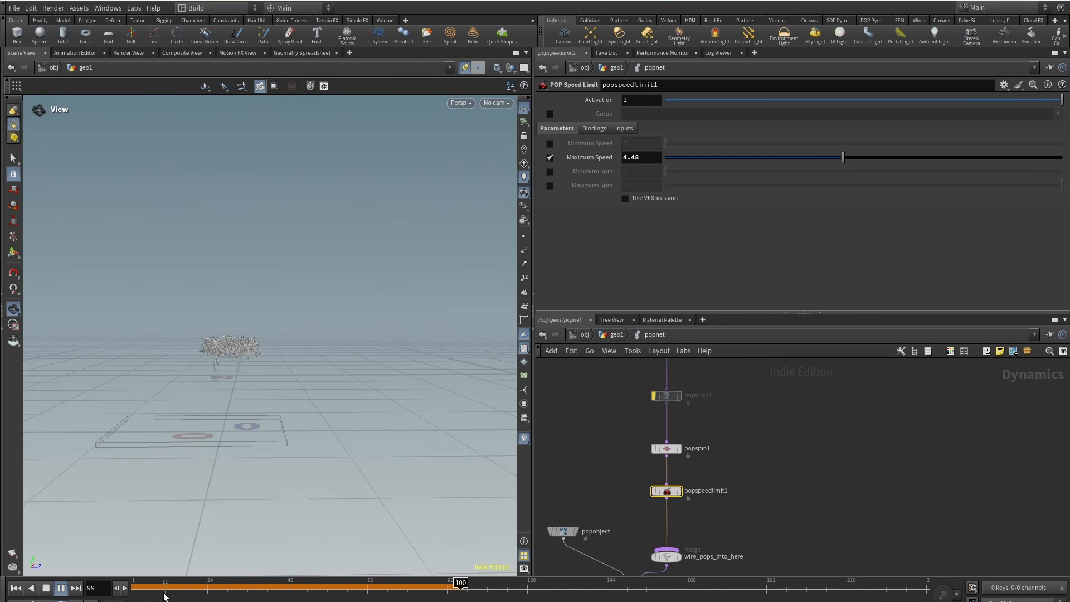
{"action": "scroll", "coordinate": [308, 306], "scroll_direction": "up", "scroll_amount": 4}
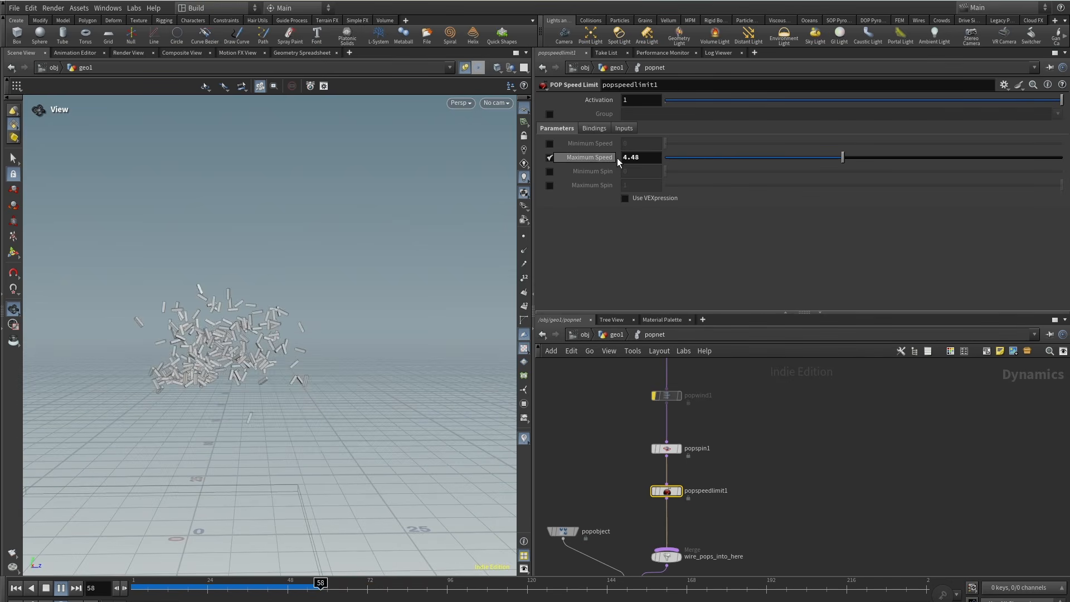
Replay the simulation with popspeedlimit1's Maximum Speed at 0.08, and again with it at 10.
{"action": "left_click", "coordinate": [669, 158]}
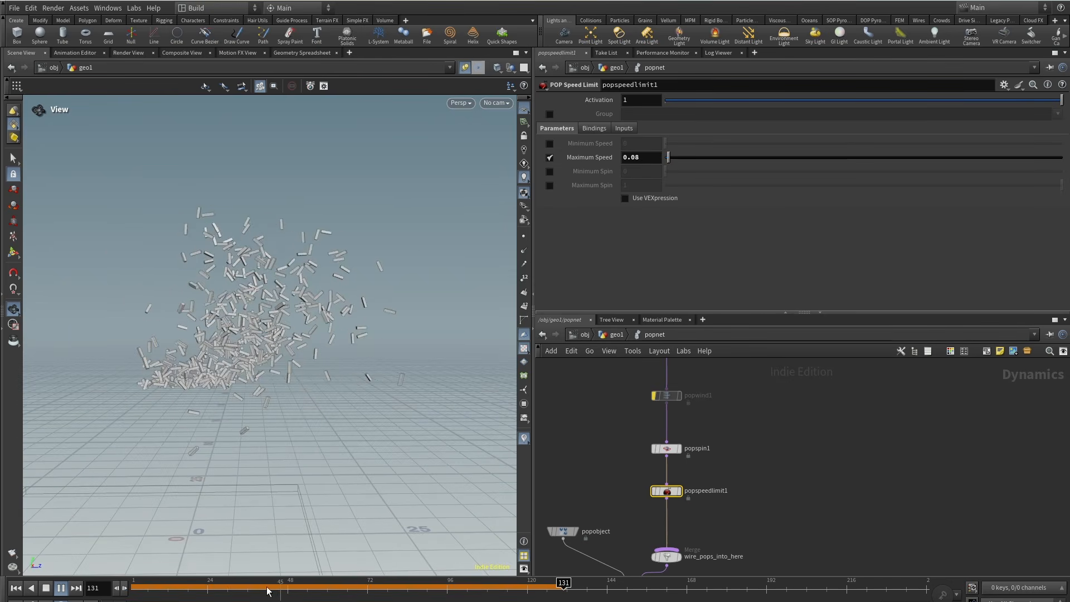
{"action": "left_click", "coordinate": [16, 588]}
{"action": "left_click", "coordinate": [61, 588]}
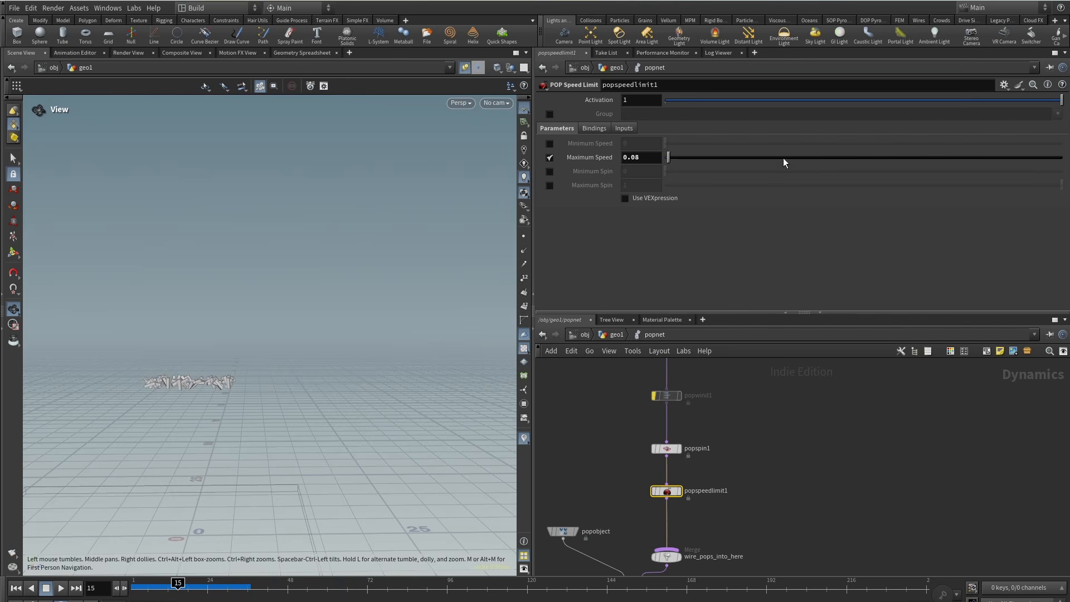
{"action": "left_click", "coordinate": [879, 158]}
{"action": "left_click", "coordinate": [1055, 158]}
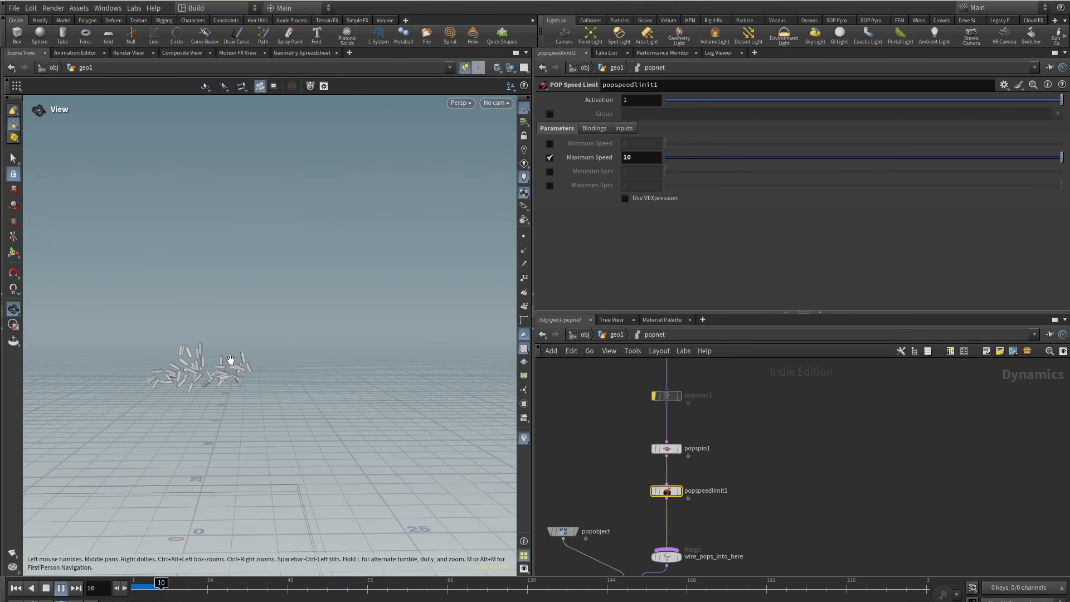
{"action": "left_click", "coordinate": [175, 591]}
Enable popspeedlimit1's Minimum Speed, replay with it at 0 and 3.34, and reset it to 0 and disable it.
{"action": "left_click", "coordinate": [549, 144]}
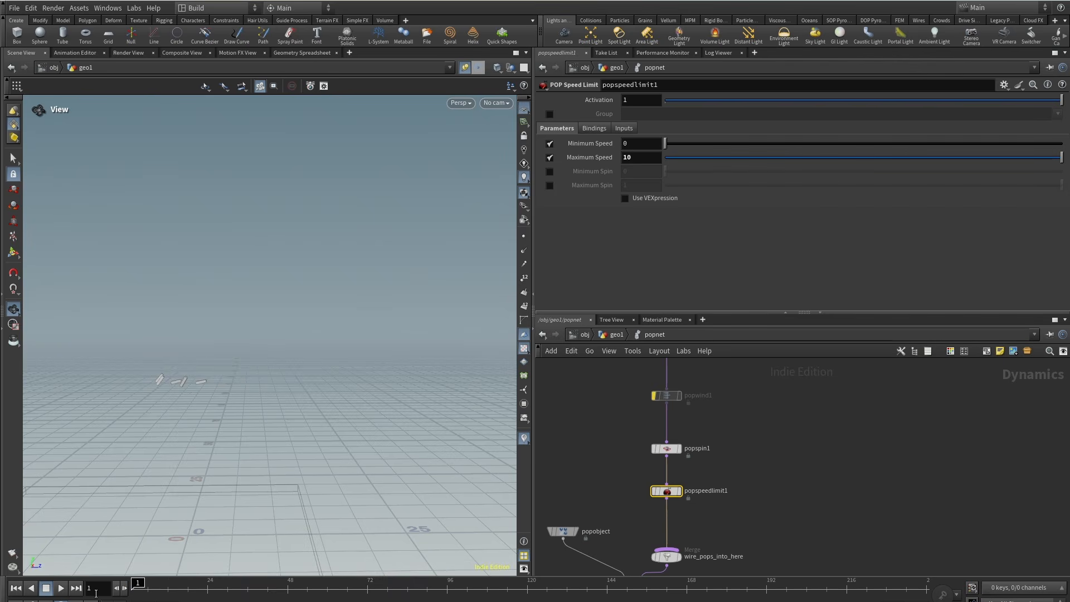
{"action": "left_click", "coordinate": [59, 592]}
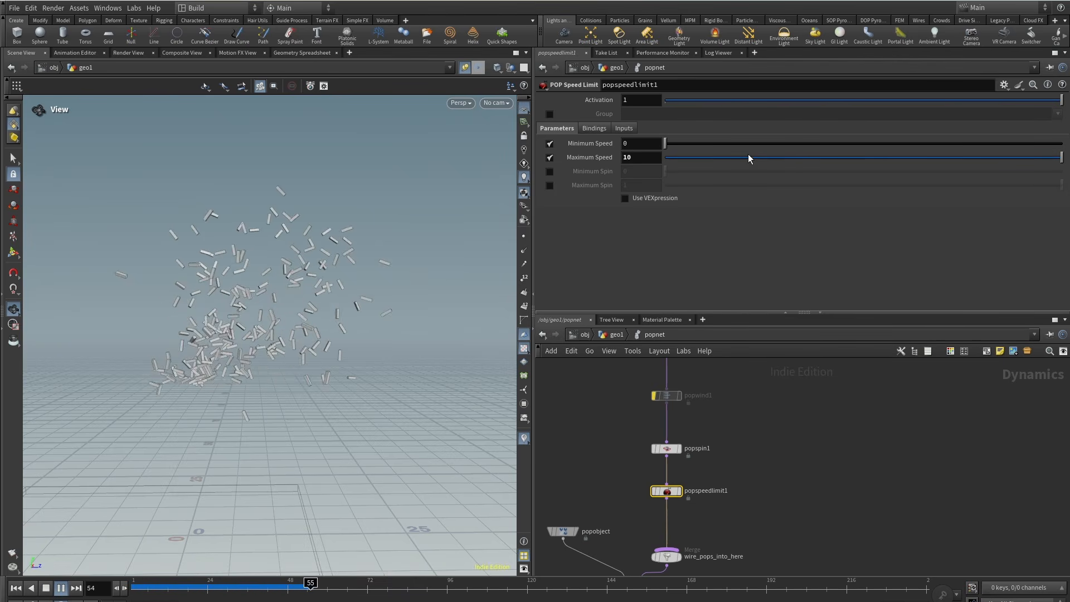
{"action": "left_click_drag", "start_coordinate": [667, 144], "coordinate": [797, 144]}
{"action": "left_click", "coordinate": [62, 591]}
{"action": "key", "text": "ctrl+Up"}
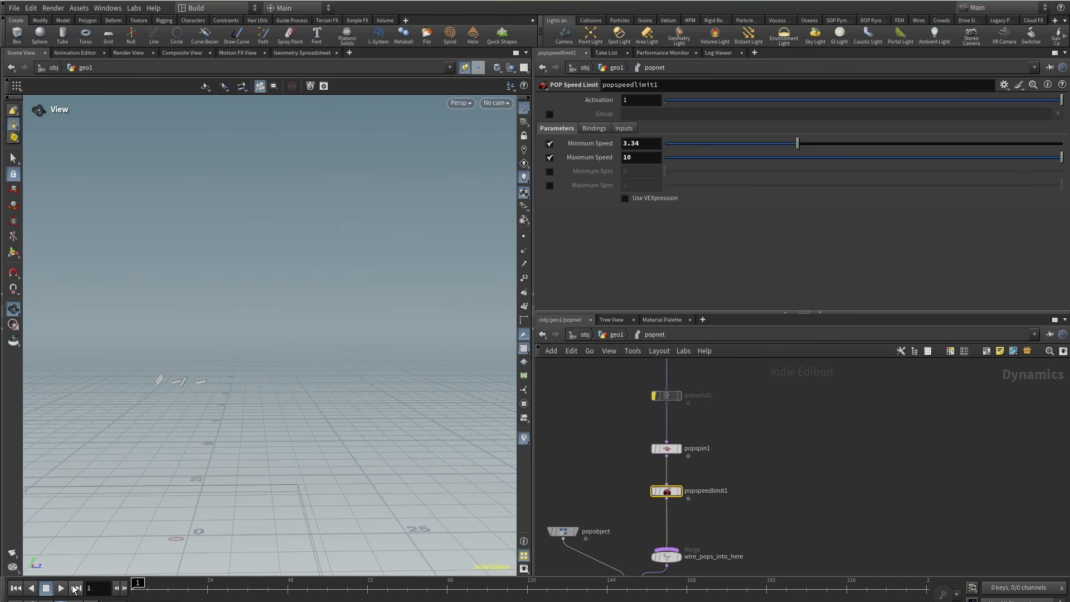
{"action": "left_click", "coordinate": [59, 594]}
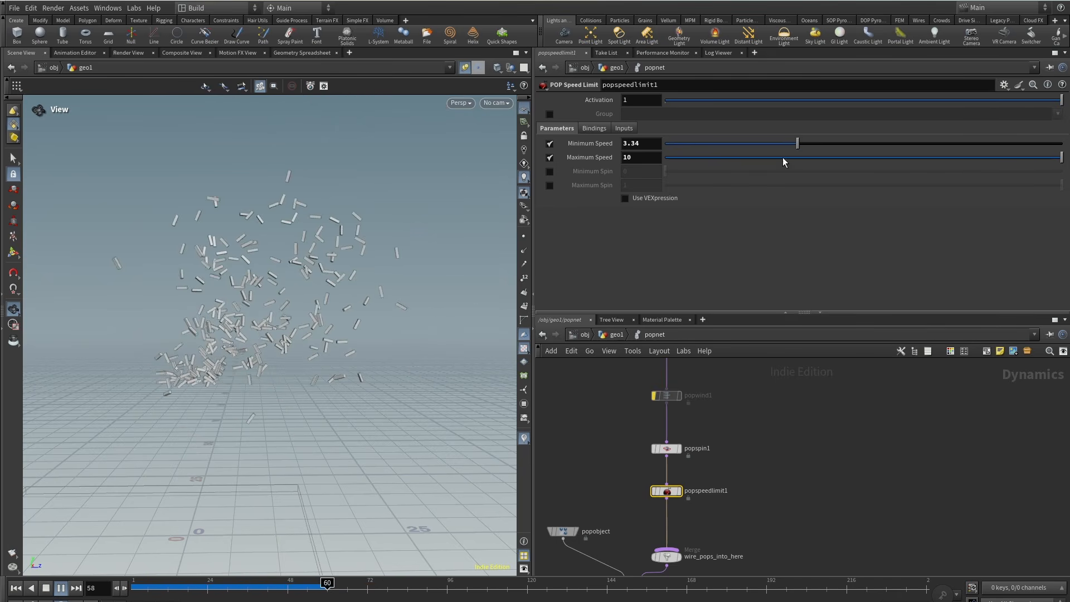
{"action": "left_click_drag", "start_coordinate": [797, 144], "coordinate": [615, 147]}
{"action": "left_click", "coordinate": [550, 145]}
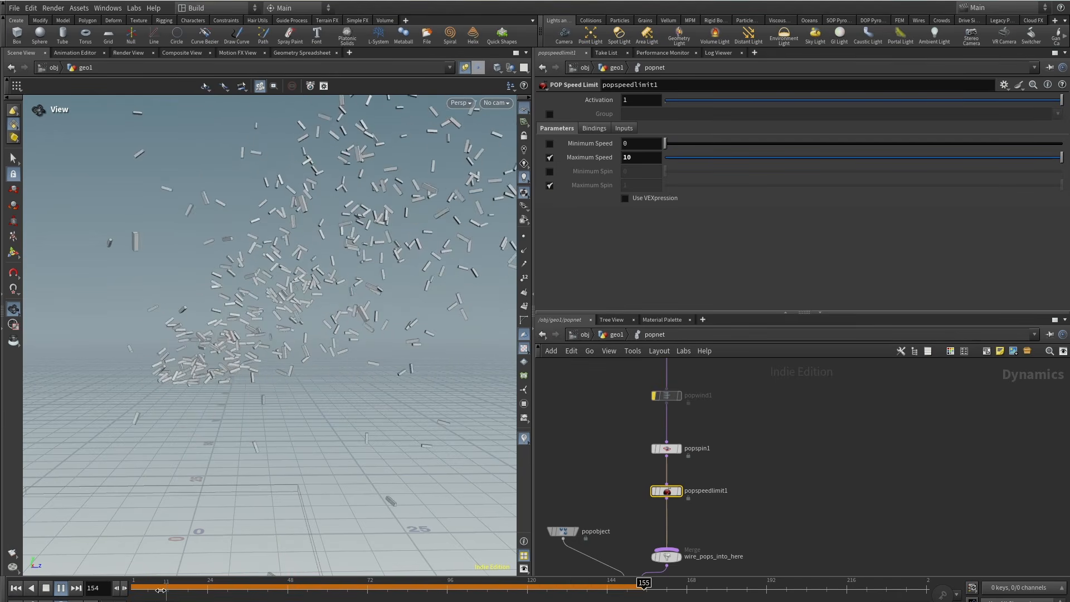
Enable popspeedlimit1's Maximum Spin, replay the simulation with it at 0.142, and return it to 1.
{"action": "left_click", "coordinate": [550, 185]}
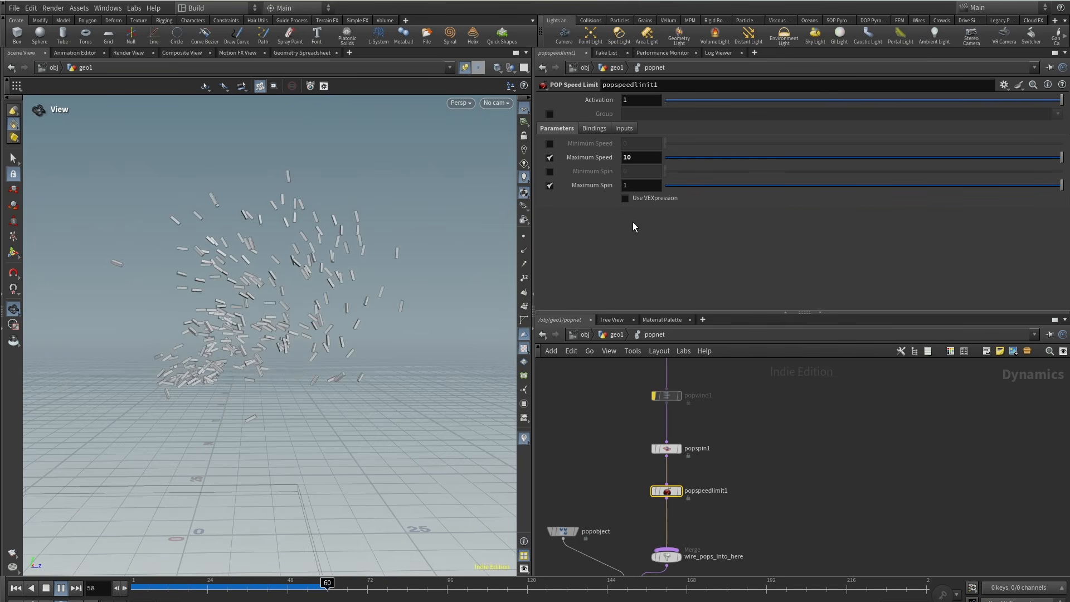
{"action": "left_click_drag", "start_coordinate": [828, 185], "coordinate": [721, 185]}
{"action": "left_click", "coordinate": [60, 589]}
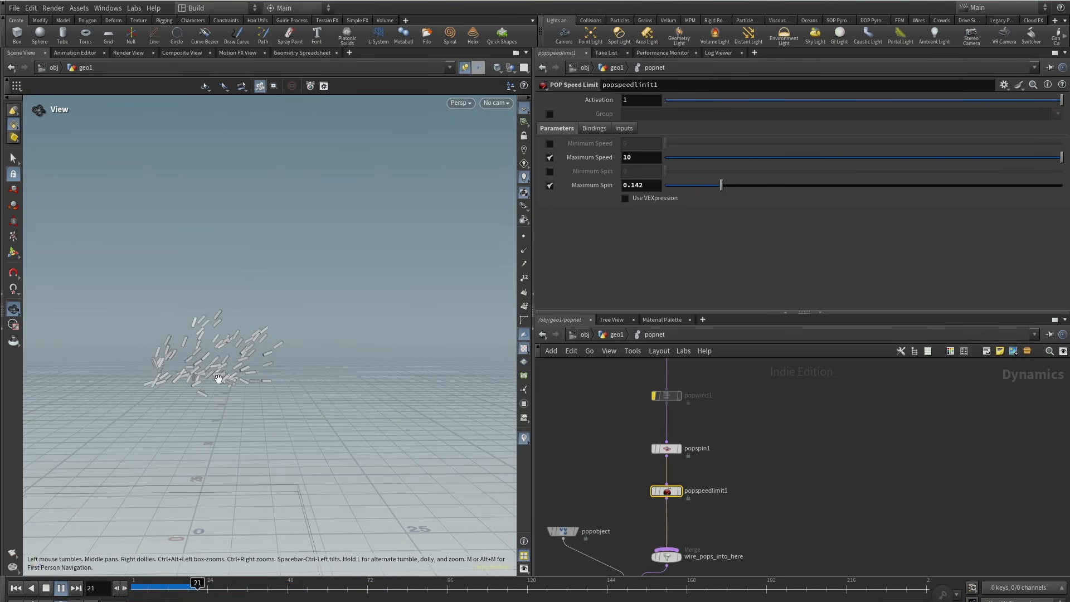
{"action": "left_click_drag", "start_coordinate": [722, 185], "coordinate": [1063, 185]}
{"action": "left_click", "coordinate": [44, 589]}
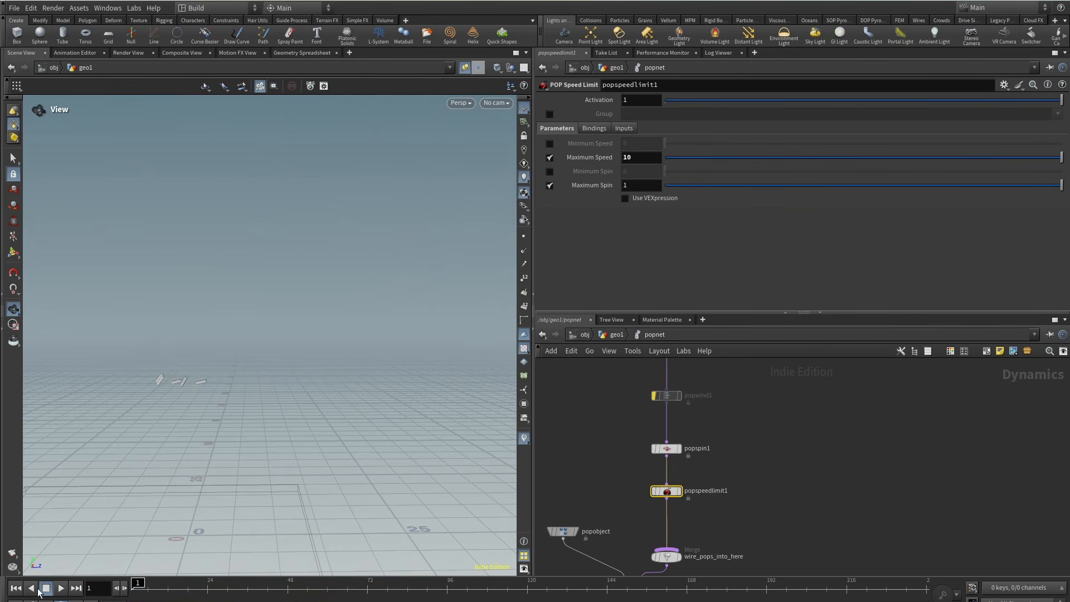
Set popspeedlimit1's Maximum Spin to 111 and replay the simulation to watch the boxes rotate.
{"action": "left_click", "coordinate": [642, 185]}
{"action": "type", "text": "11"}
{"action": "left_click", "coordinate": [59, 591]}
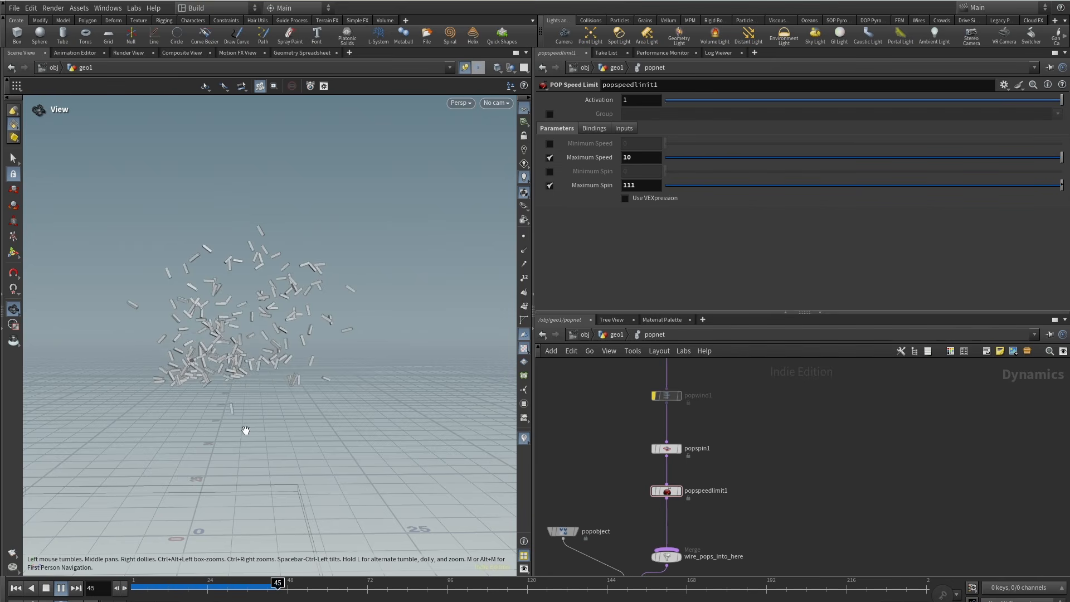
{"action": "middle_click_drag", "start_coordinate": [243, 429], "coordinate": [271, 345]}
{"action": "left_click", "coordinate": [46, 588]}
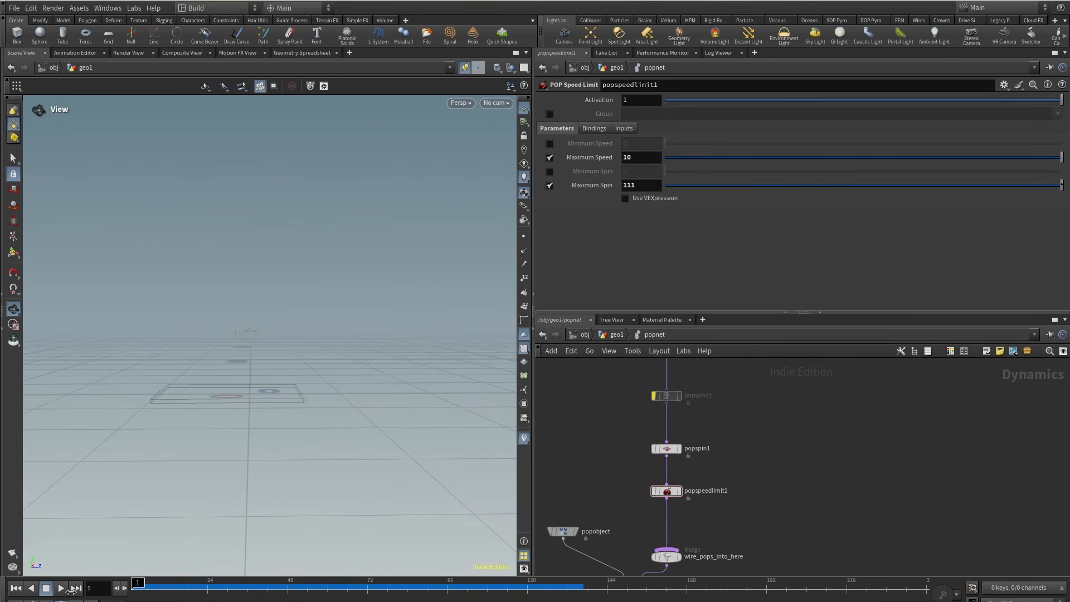
Delete the POP Wind node and popspeedlimit1 from the particle chain, keeping popspin1.
{"action": "middle_click_drag", "start_coordinate": [592, 440], "coordinate": [578, 474]}
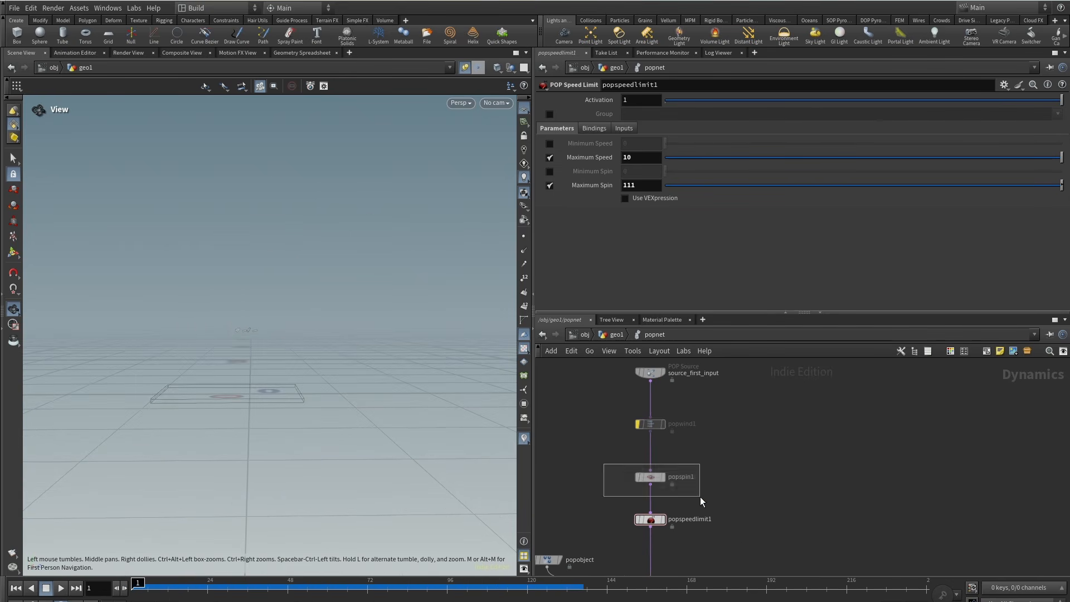
{"action": "left_click_drag", "start_coordinate": [701, 497], "coordinate": [698, 496]}
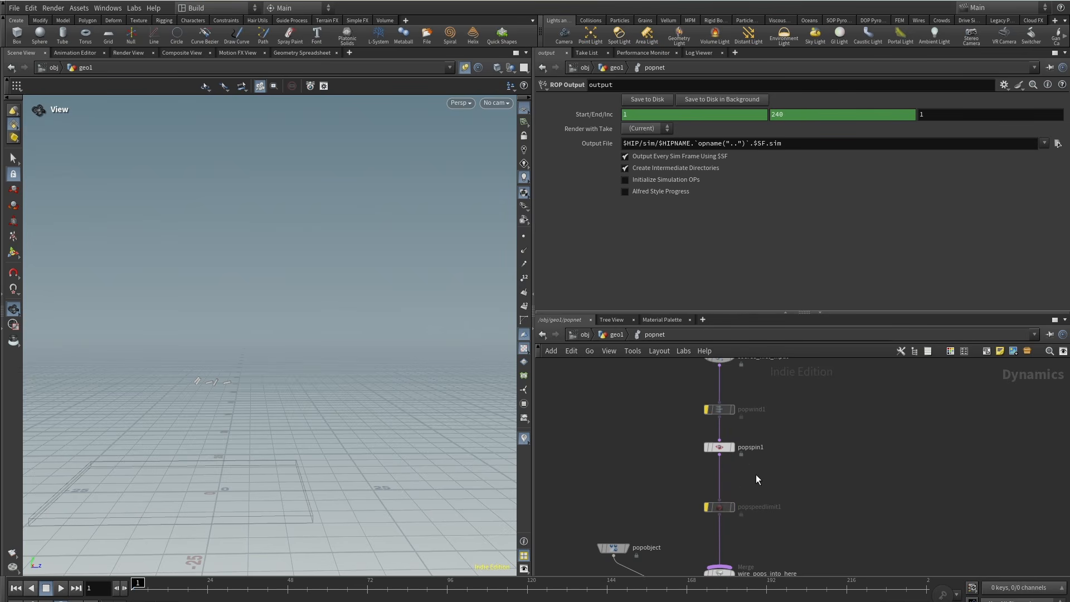
{"action": "middle_click_drag", "start_coordinate": [756, 475], "coordinate": [765, 471]}
{"action": "left_click_drag", "start_coordinate": [671, 421], "coordinate": [784, 390]}
{"action": "key", "text": "Delete"}
{"action": "left_click_drag", "start_coordinate": [708, 520], "coordinate": [771, 499]}
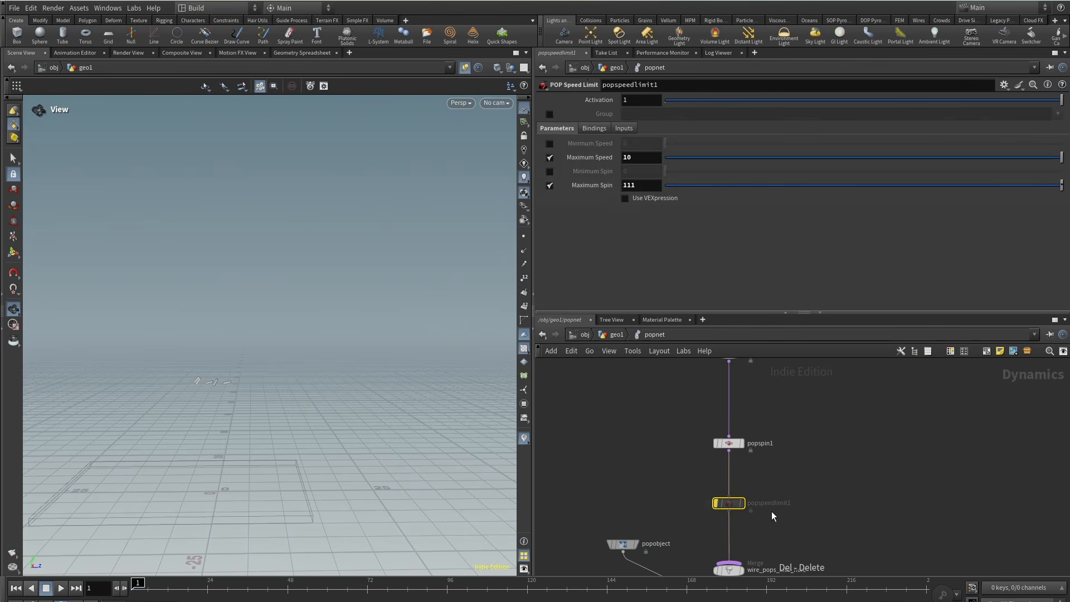
{"action": "key", "text": "Delete"}
Move staticobject1, groundplane1 and merge1 to one side of the solver chain and re-enable gravity1.
{"action": "middle_click_drag", "start_coordinate": [782, 514], "coordinate": [763, 422]}
{"action": "key", "text": "h"}
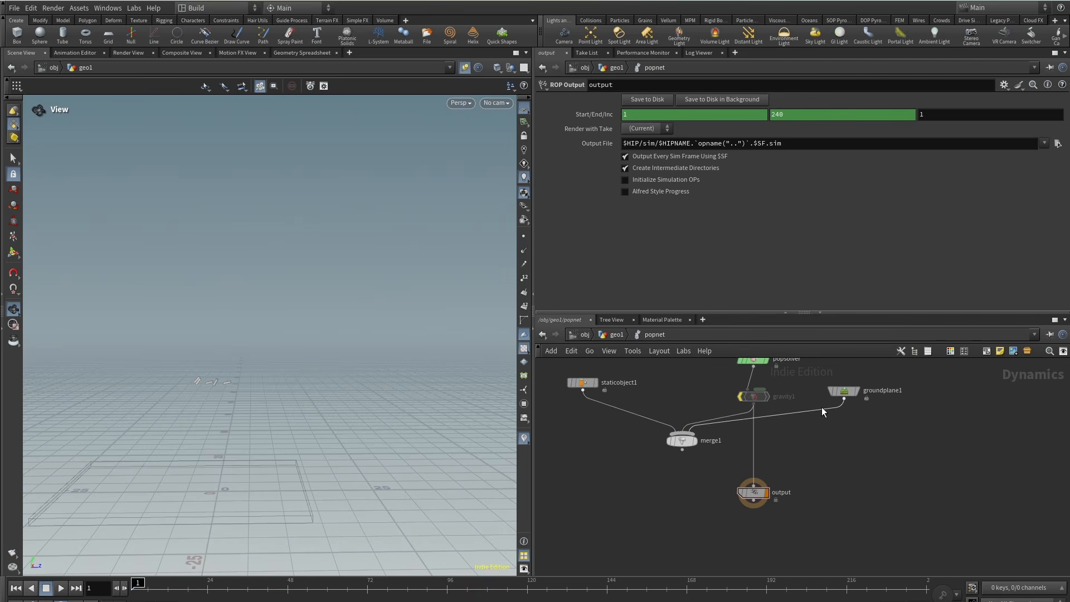
{"action": "left_click_drag", "start_coordinate": [662, 466], "coordinate": [590, 473]}
{"action": "left_click_drag", "start_coordinate": [734, 509], "coordinate": [647, 515]}
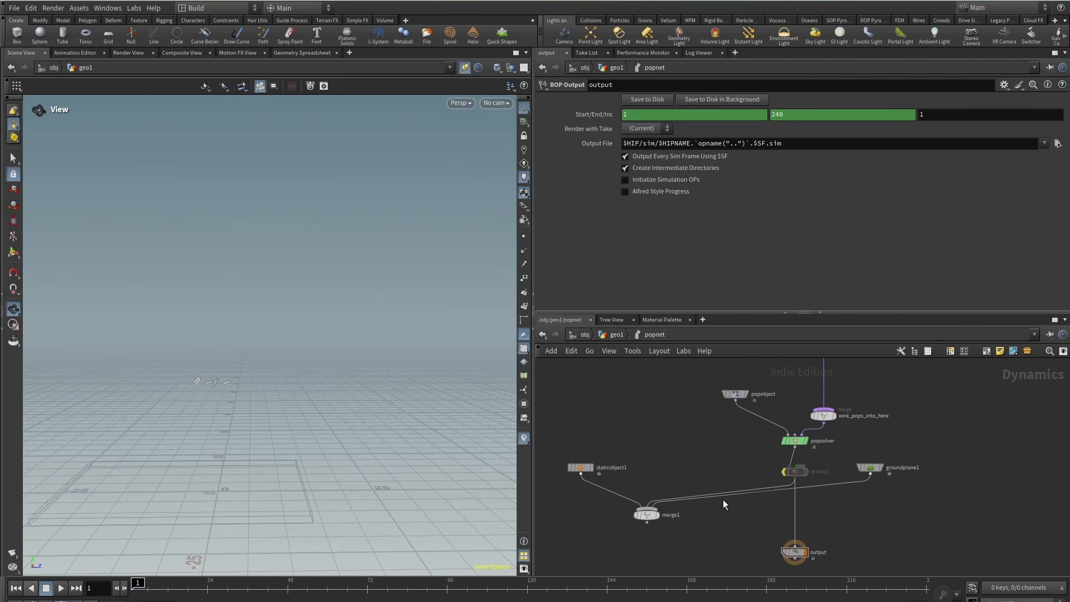
{"action": "left_click_drag", "start_coordinate": [861, 469], "coordinate": [799, 473]}
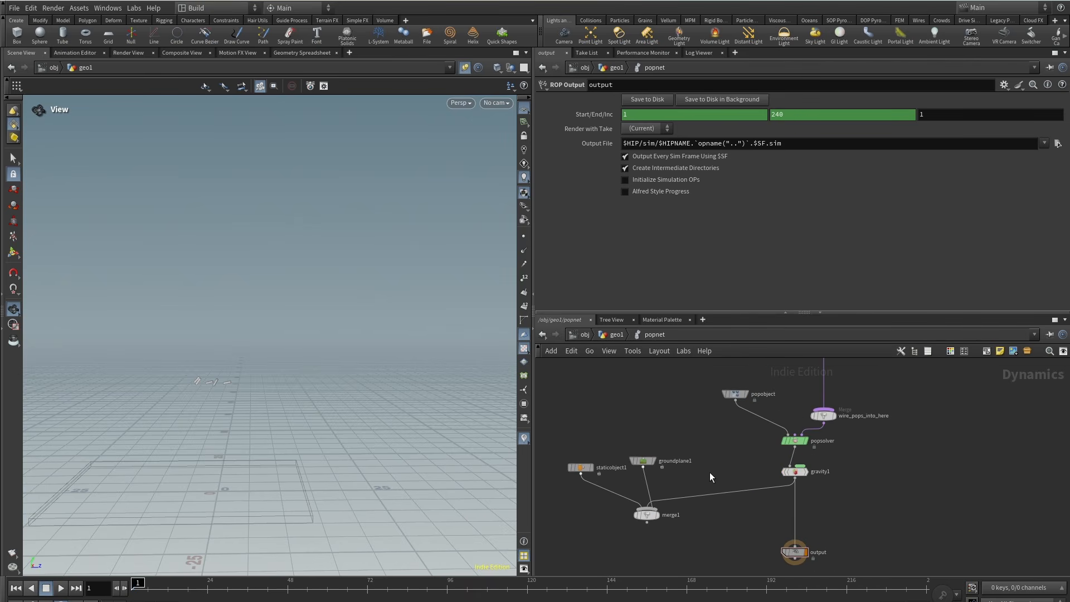
{"action": "left_click", "coordinate": [45, 591]}
Return to geo1, bypass pointvelocity1 and select attribwrangle1 in the chain feeding the copied boxes.
{"action": "left_click", "coordinate": [617, 335]}
{"action": "middle_click_drag", "start_coordinate": [759, 402], "coordinate": [636, 403]}
{"action": "scroll", "coordinate": [728, 434], "scroll_direction": "up", "scroll_amount": 2}
{"action": "scroll", "coordinate": [637, 404], "scroll_direction": "up", "scroll_amount": 2}
{"action": "left_click", "coordinate": [675, 387]}
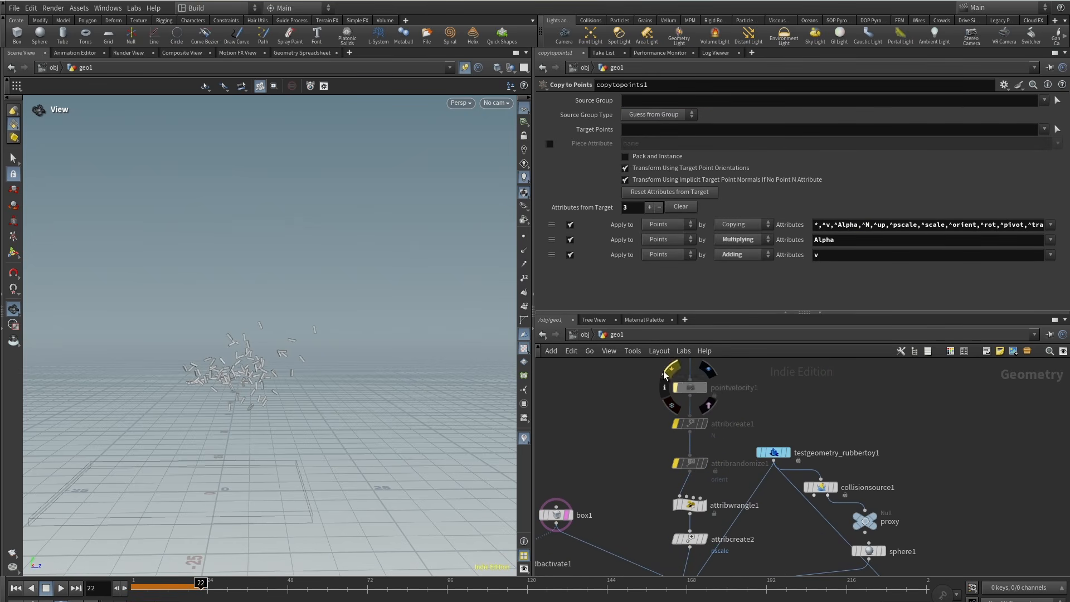
{"action": "middle_click_drag", "start_coordinate": [630, 471], "coordinate": [629, 452]}
{"action": "left_click", "coordinate": [689, 486]}
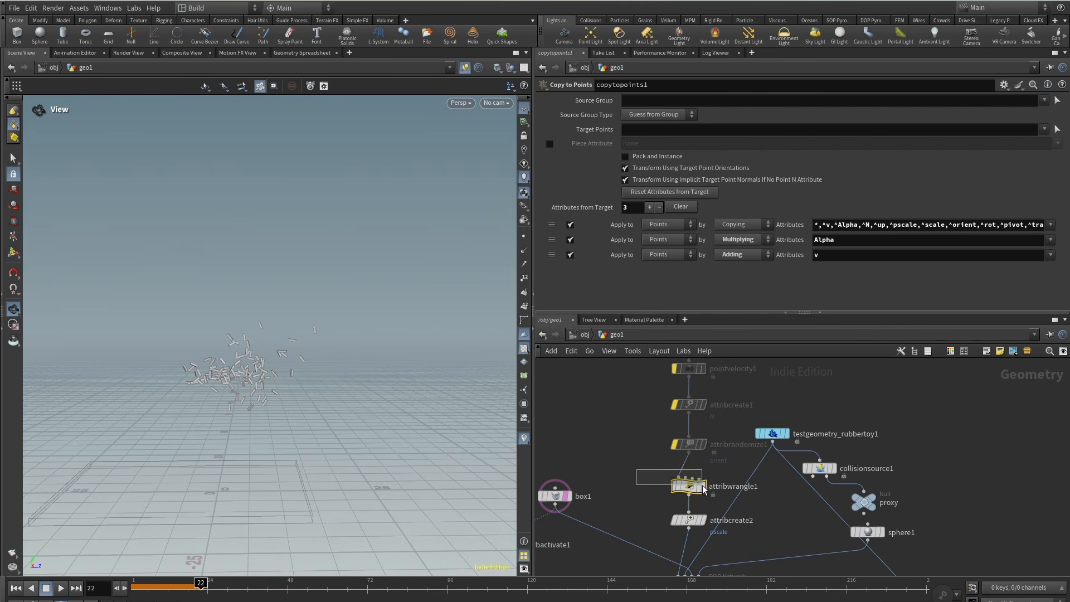
{"action": "left_click", "coordinate": [667, 470]}
Go back into popnet and replay the simulation from the start, viewing the boxes falling under gravity.
{"action": "middle_click_drag", "start_coordinate": [607, 486], "coordinate": [630, 373]}
{"action": "double_click", "coordinate": [712, 471]}
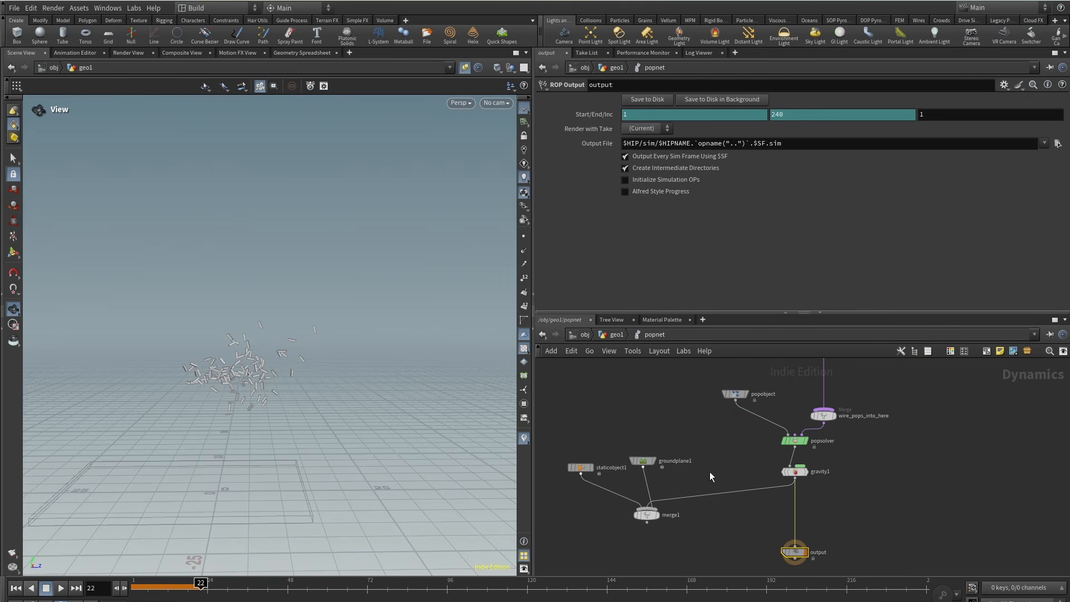
{"action": "left_click_drag", "start_coordinate": [150, 591], "coordinate": [76, 592]}
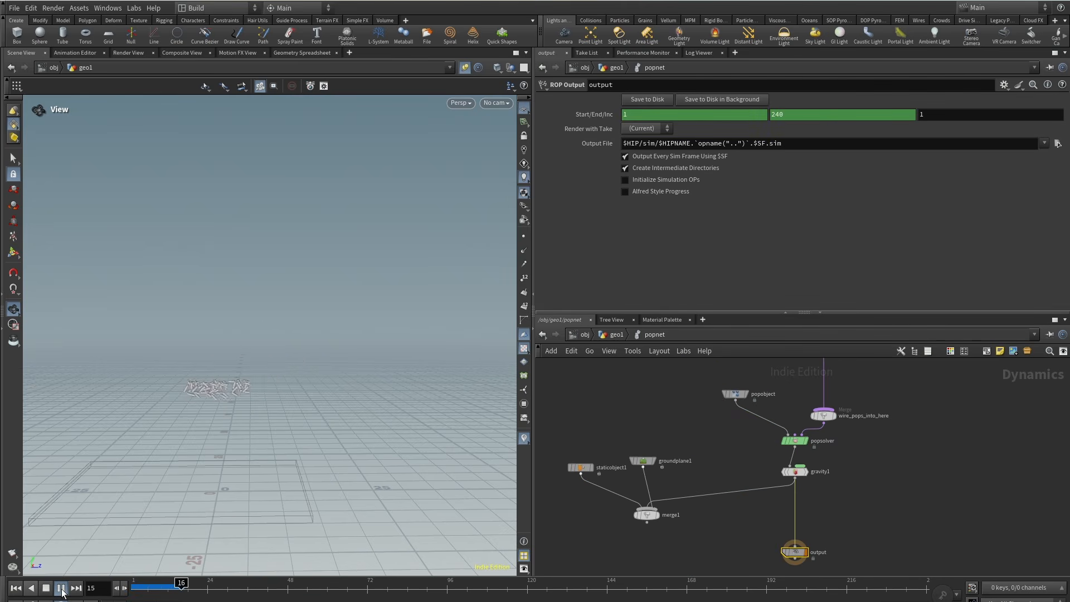
{"action": "right_click_drag", "start_coordinate": [205, 413], "coordinate": [261, 422]}
{"action": "middle_click_drag", "start_coordinate": [261, 421], "coordinate": [312, 336]}
{"action": "right_click_drag", "start_coordinate": [311, 337], "coordinate": [223, 453]}
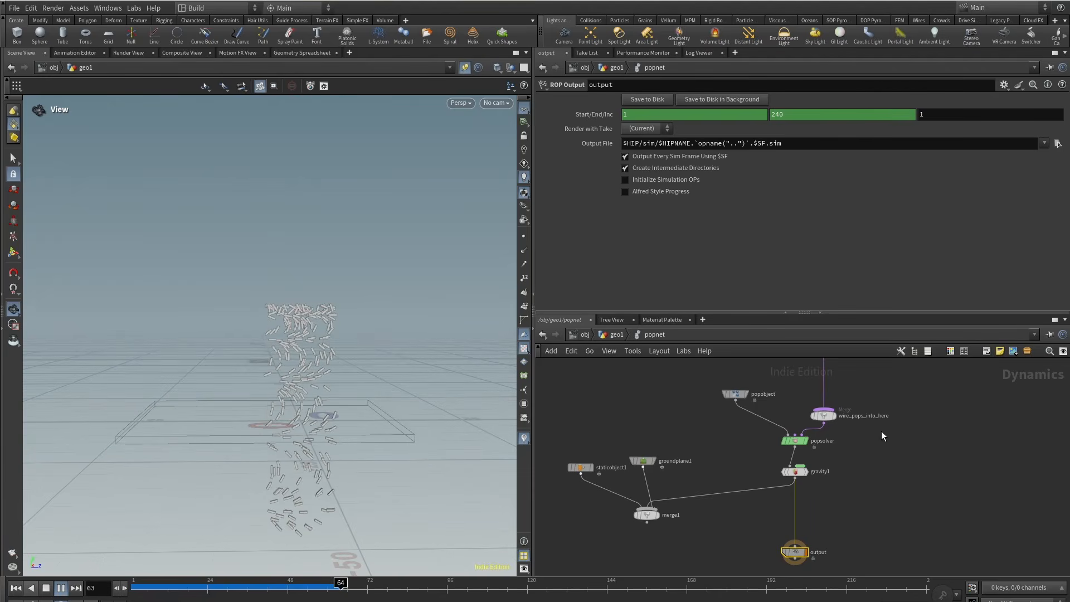
Clear all the code from popspin1's VEXpression.
{"action": "middle_click_drag", "start_coordinate": [881, 363], "coordinate": [838, 507]}
{"action": "left_click", "coordinate": [782, 453]}
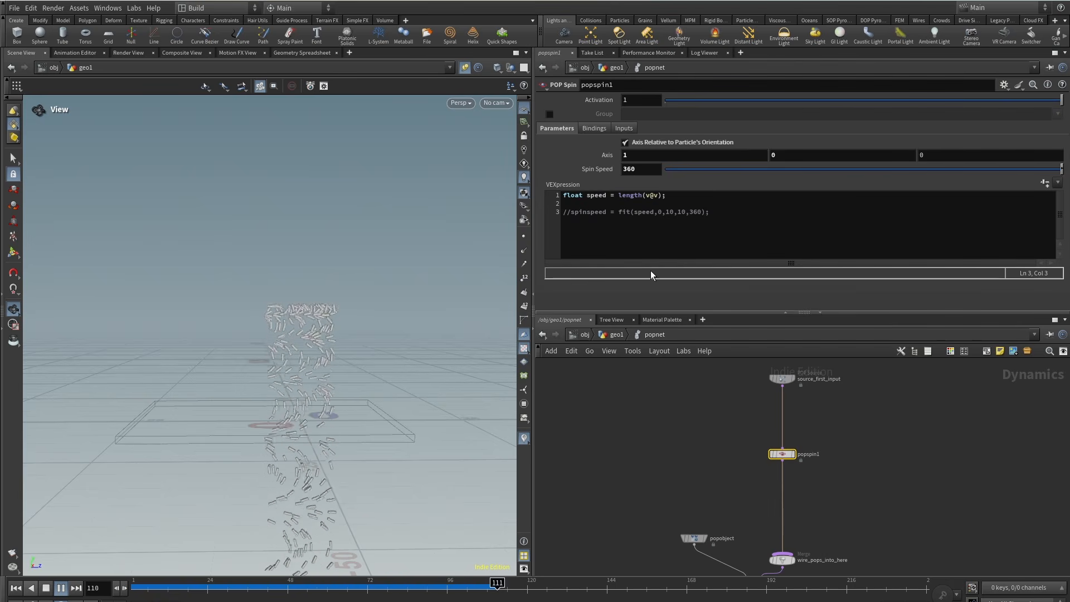
{"action": "left_click", "coordinate": [743, 216]}
{"action": "key", "text": "ctrl+a"}
{"action": "key", "text": "BackSpace"}
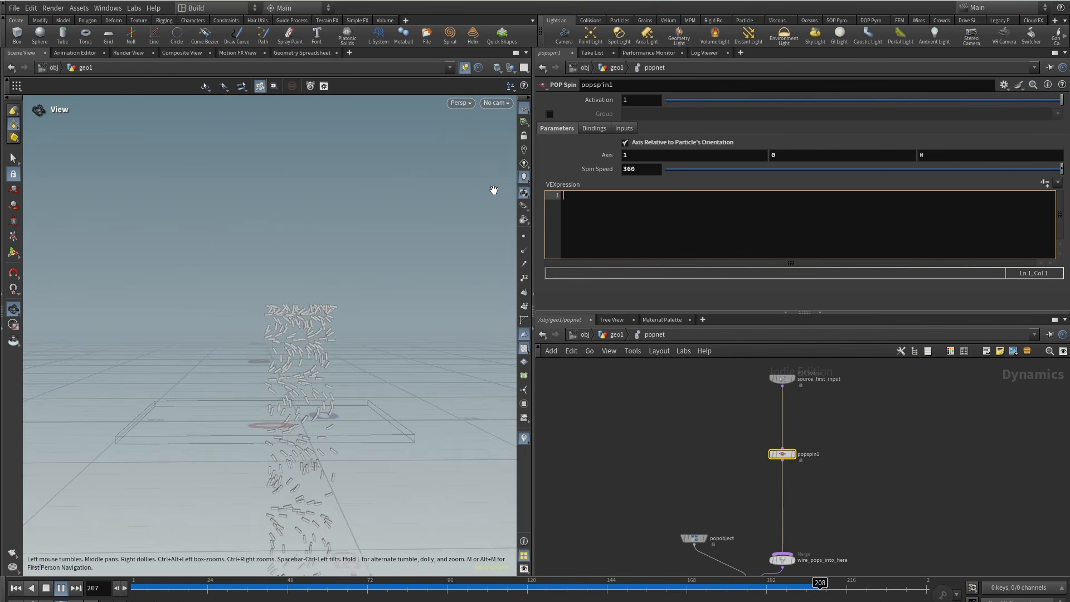
{"action": "left_click", "coordinate": [613, 385]}
Scrub the simulation to frame 38 and move source_first_input and popspin1 farther apart in the network.
{"action": "left_click_drag", "start_coordinate": [163, 585], "coordinate": [254, 582]}
{"action": "middle_click_drag", "start_coordinate": [798, 393], "coordinate": [738, 431]}
{"action": "scroll", "coordinate": [739, 431], "scroll_direction": "up", "scroll_amount": 3}
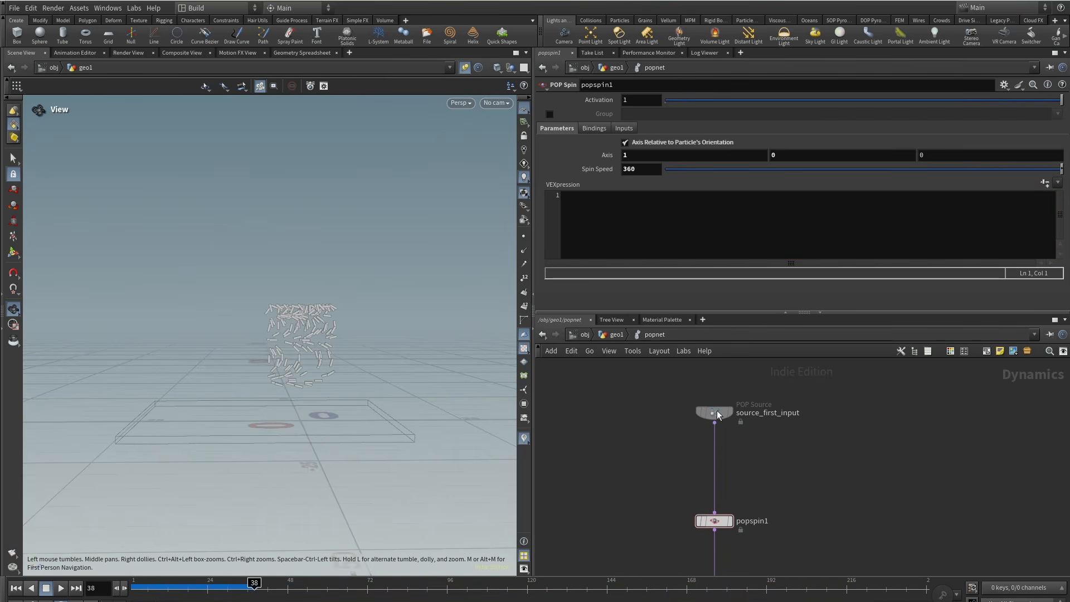
{"action": "left_click_drag", "start_coordinate": [716, 415], "coordinate": [717, 394]}
{"action": "left_click_drag", "start_coordinate": [719, 525], "coordinate": [720, 543]}
{"action": "left_click_drag", "start_coordinate": [222, 292], "coordinate": [470, 375]}
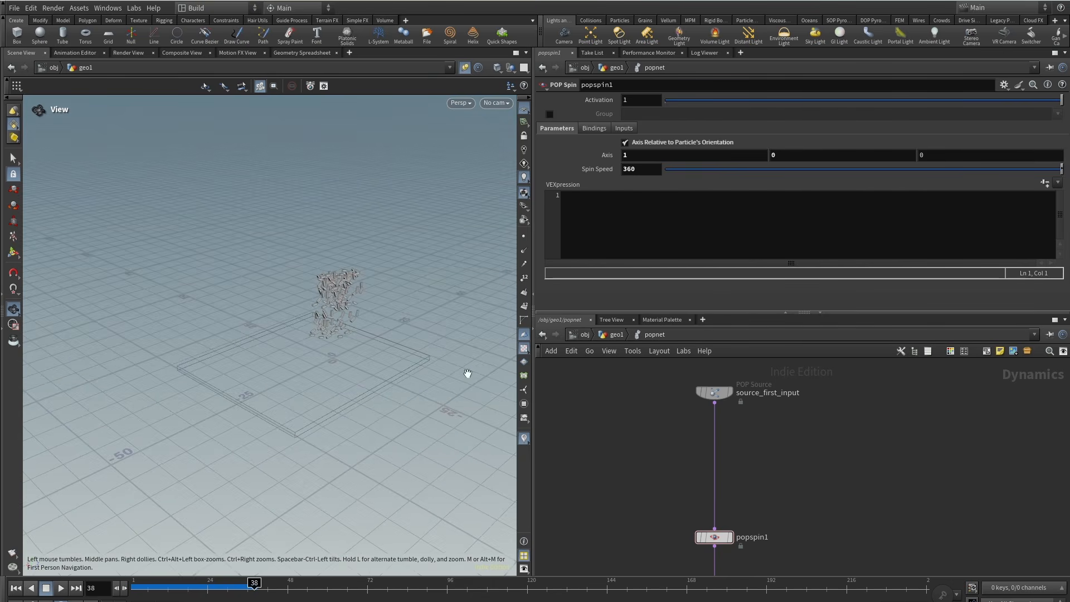
Set source_first_input's Life Expectancy to 2 and return the simulation to frame 1.
{"action": "scroll", "coordinate": [637, 434], "scroll_direction": "down", "scroll_amount": 3}
{"action": "left_click", "coordinate": [679, 420]}
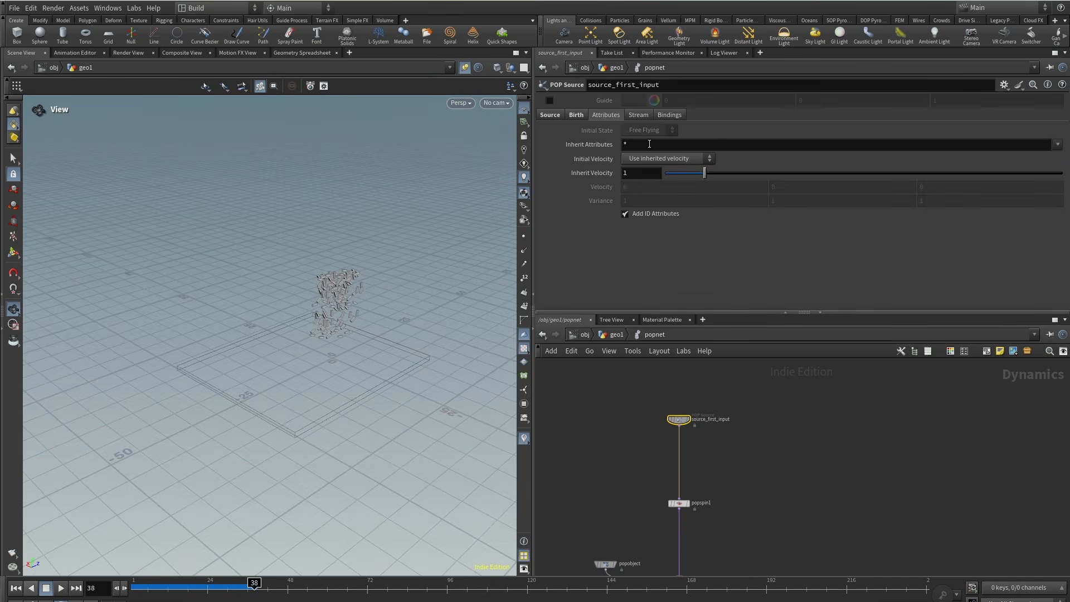
{"action": "left_click", "coordinate": [577, 115]}
{"action": "type", "text": "2"}
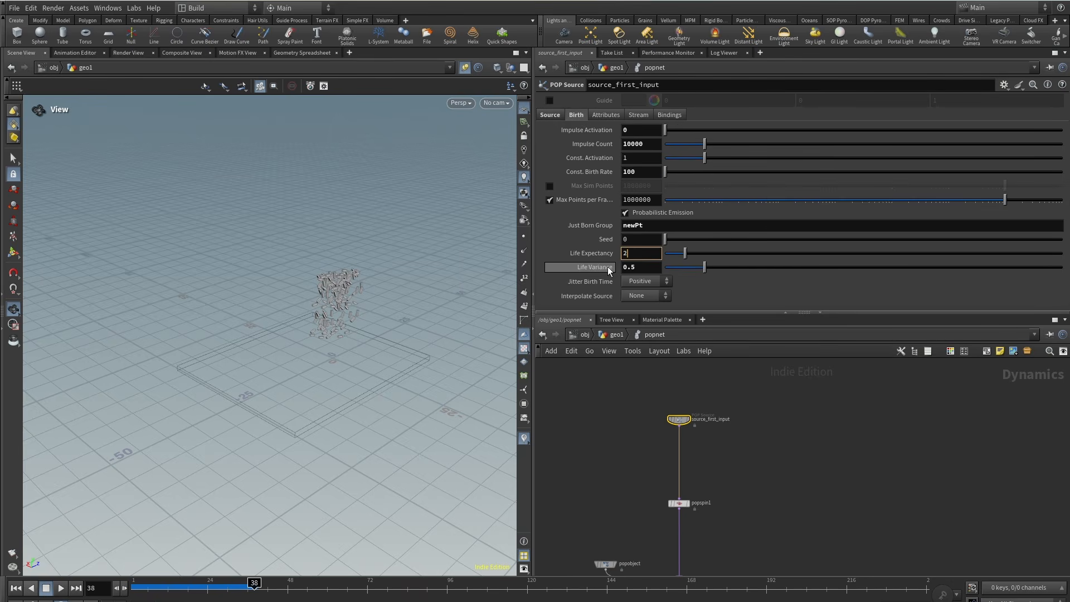
{"action": "scroll", "coordinate": [413, 275], "scroll_direction": "up", "scroll_amount": 4}
{"action": "left_click_drag", "start_coordinate": [323, 282], "coordinate": [379, 281]}
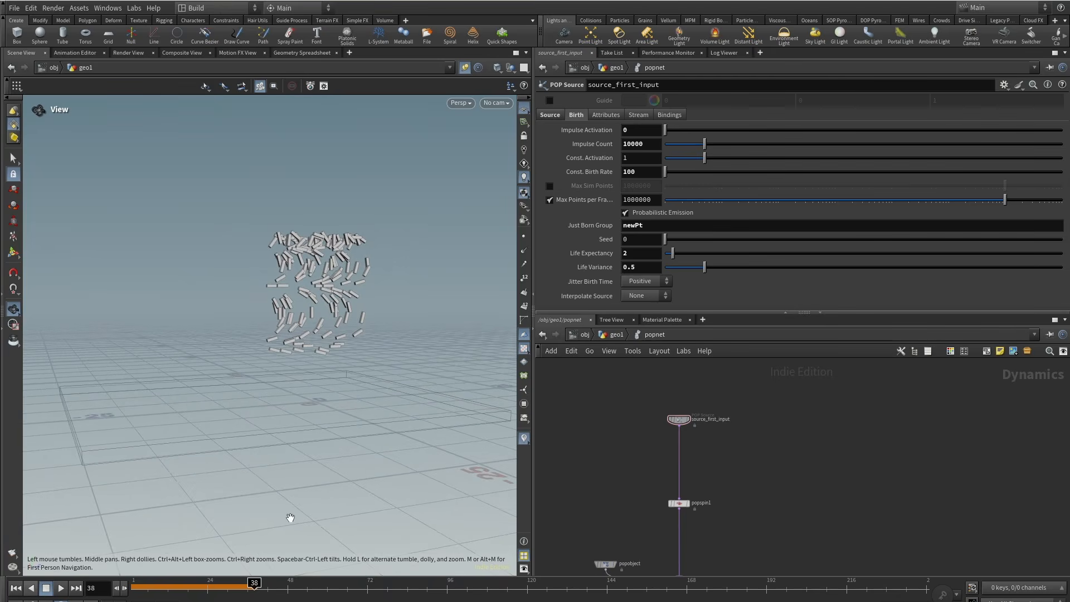
{"action": "left_click_drag", "start_coordinate": [171, 590], "coordinate": [104, 581]}
Make room above popspin1 and add a POP VOP node between source_first_input and popspin1.
{"action": "scroll", "coordinate": [715, 505], "scroll_direction": "up", "scroll_amount": 2}
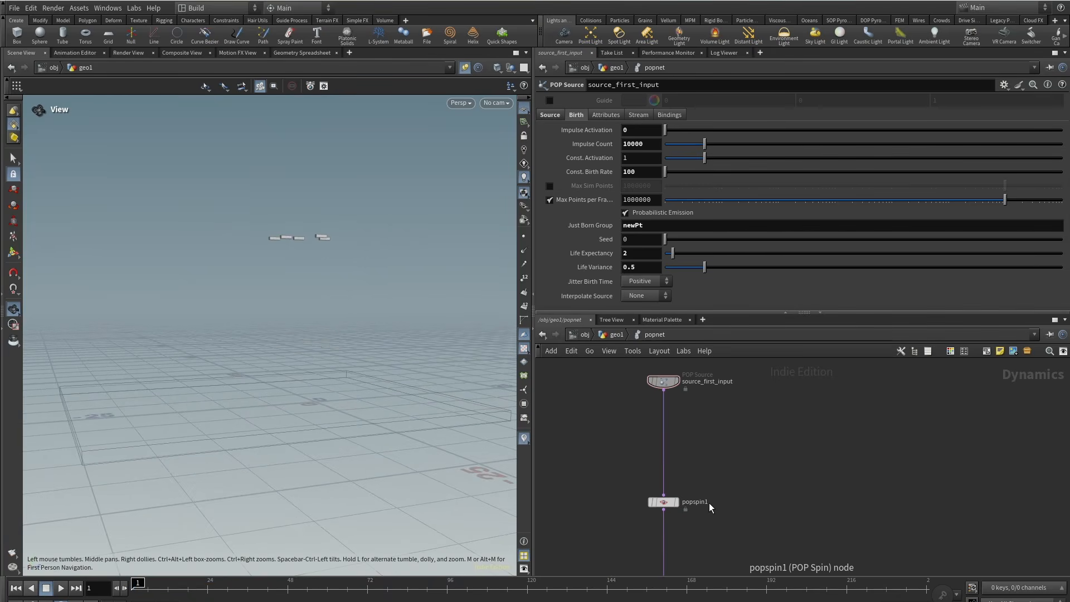
{"action": "left_click_drag", "start_coordinate": [667, 499], "coordinate": [667, 515]}
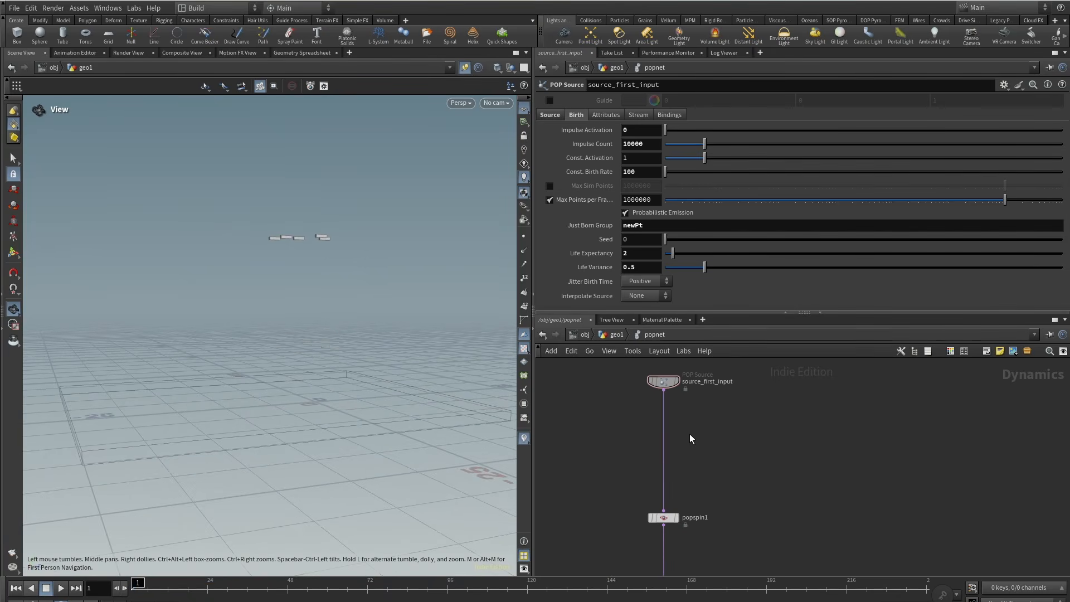
{"action": "key", "text": "Tab"}
{"action": "type", "text": "popv"}
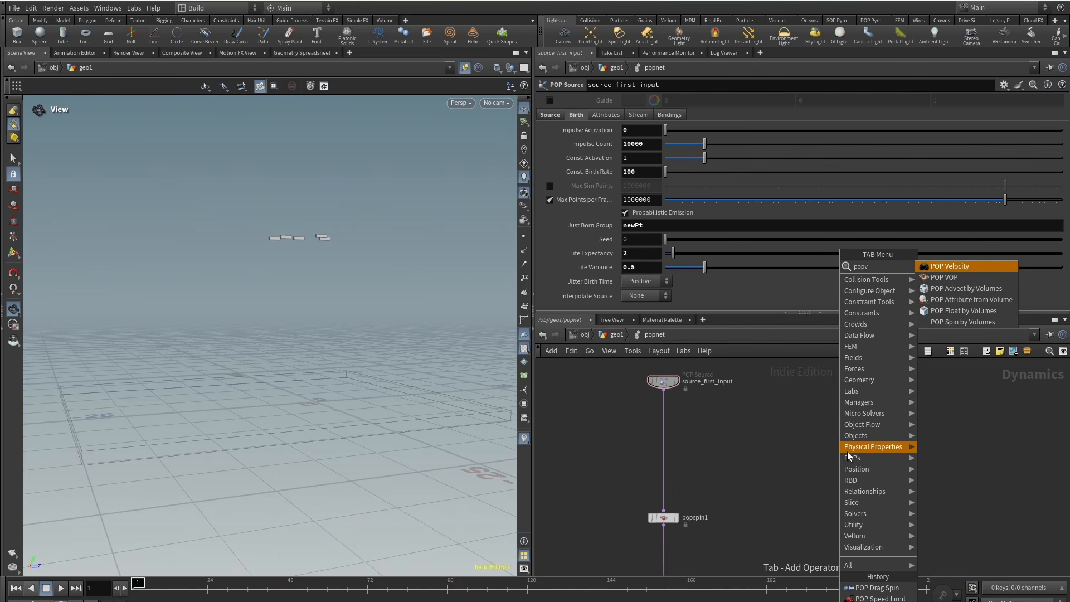
{"action": "type", "text": "op"}
{"action": "key", "text": "Return"}
{"action": "left_click", "coordinate": [652, 474]}
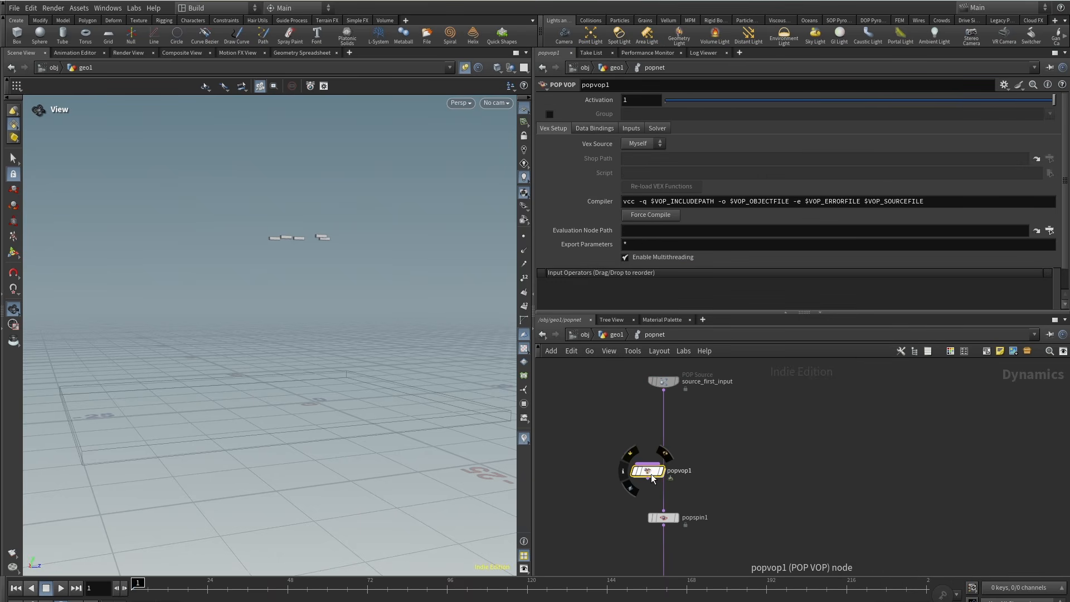
Enter the popvop1 network and add a Random node between the global parameters and the output.
{"action": "double_click", "coordinate": [658, 470]}
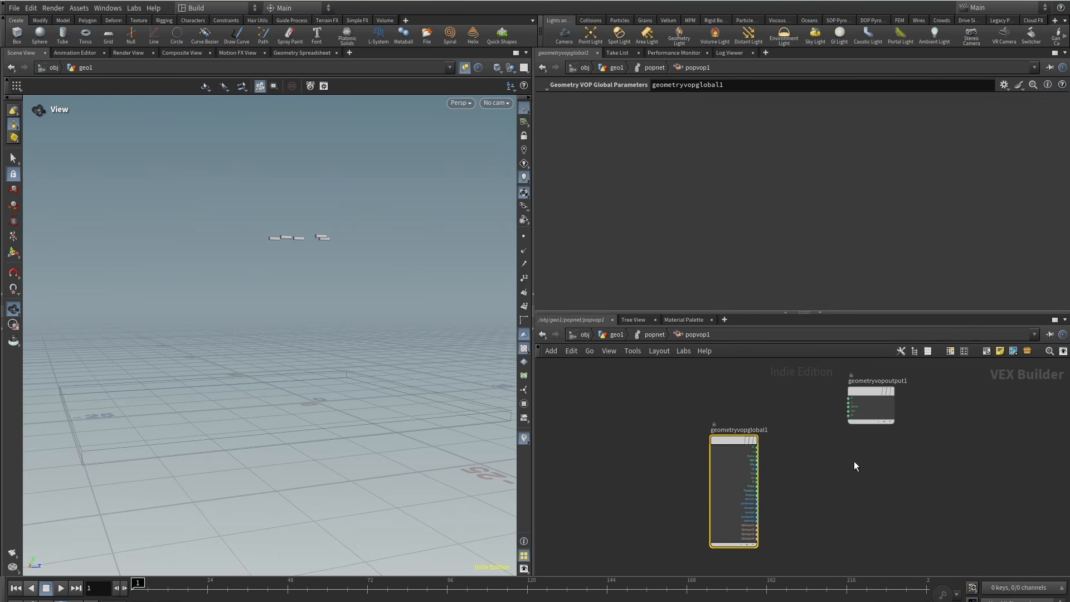
{"action": "key", "text": "Tab"}
{"action": "type", "text": "r"}
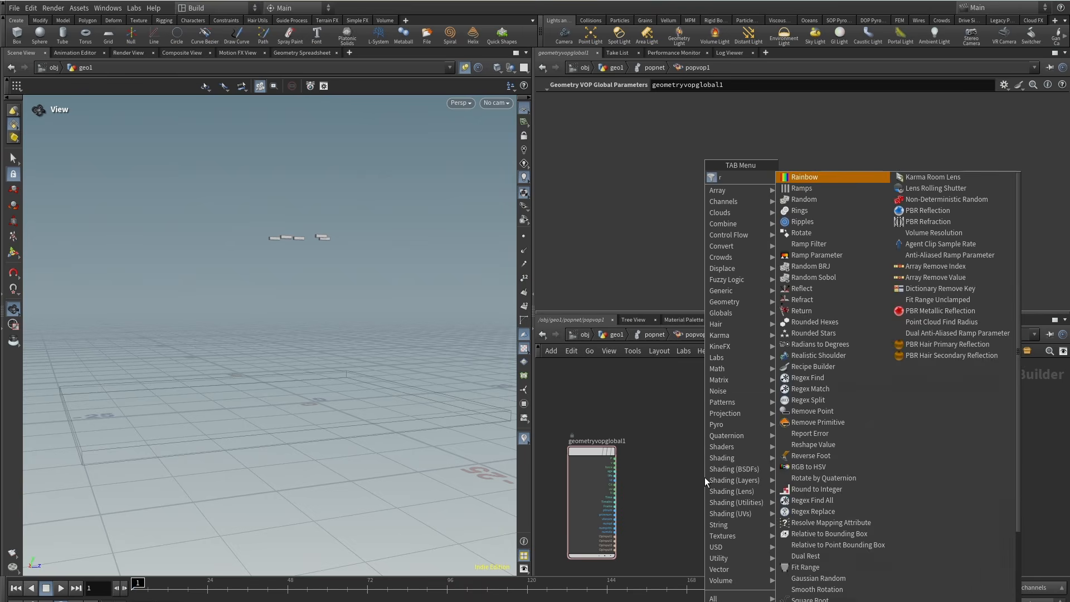
{"action": "type", "text": "and"}
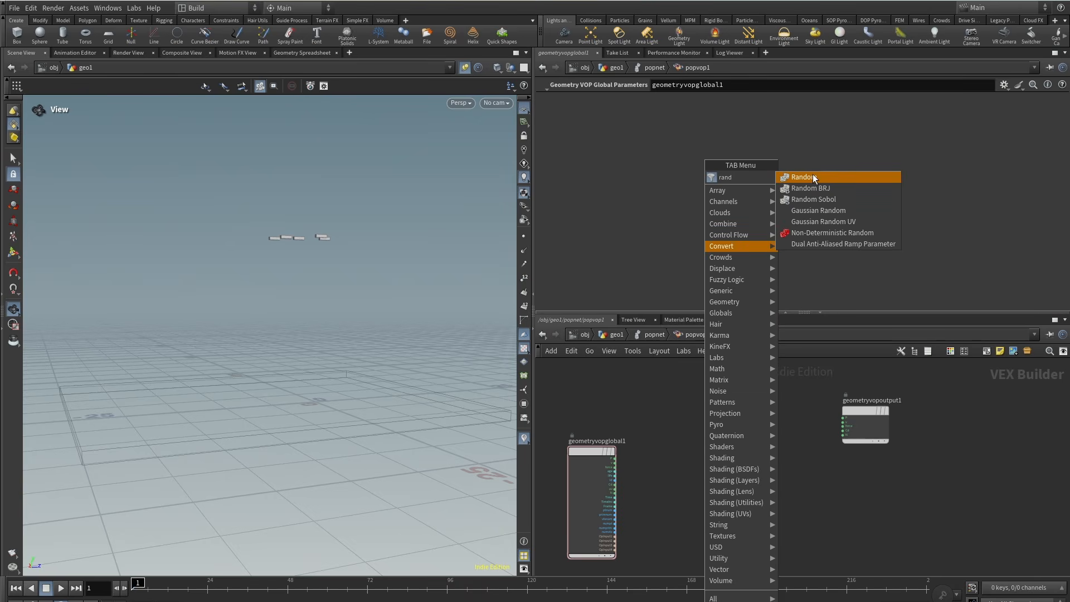
{"action": "left_click", "coordinate": [813, 176]}
{"action": "left_click", "coordinate": [695, 506]}
Connect the particle id to random1's pos input and set its signature to 1D Integer Input, 3D Vector.
{"action": "scroll", "coordinate": [630, 504], "scroll_direction": "up", "scroll_amount": 5}
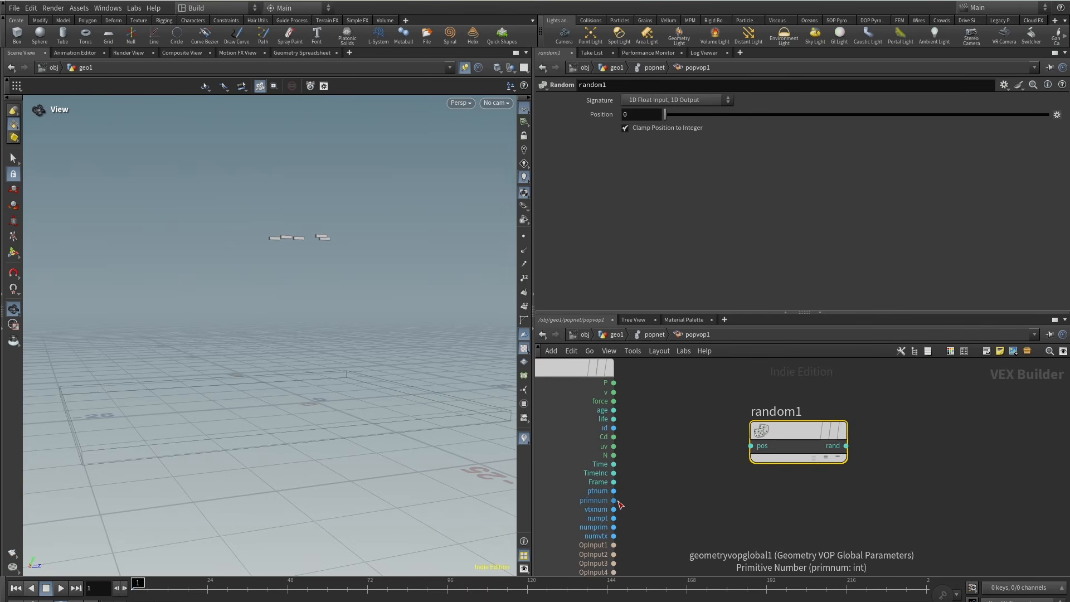
{"action": "left_click", "coordinate": [614, 427]}
{"action": "left_click", "coordinate": [811, 420]}
{"action": "left_click_drag", "start_coordinate": [812, 421], "coordinate": [798, 412]}
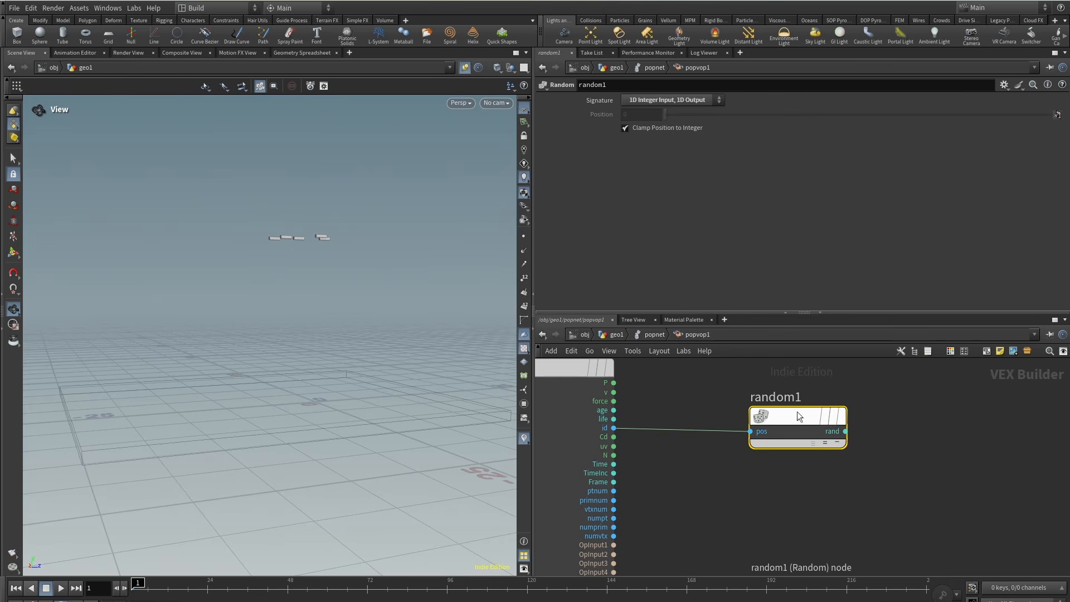
{"action": "left_click", "coordinate": [654, 100]}
{"action": "left_click", "coordinate": [705, 126]}
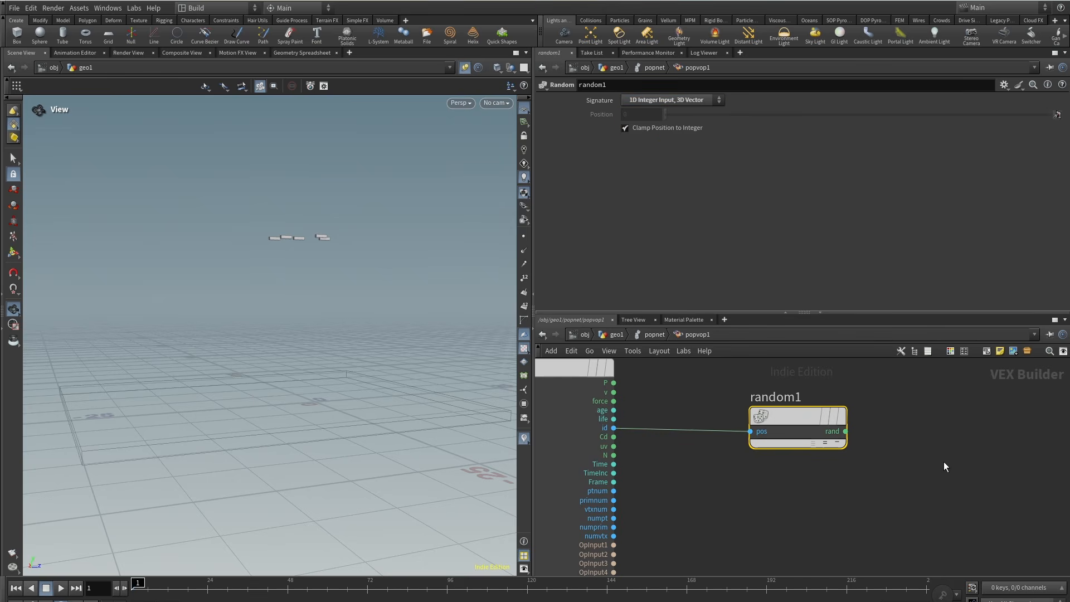
Add a Fit Range node fed by random1's output and set its Destination Min to -1 on all three components.
{"action": "scroll", "coordinate": [678, 473], "scroll_direction": "down", "scroll_amount": 1}
{"action": "left_click_drag", "start_coordinate": [667, 463], "coordinate": [708, 470]}
{"action": "scroll", "coordinate": [774, 483], "scroll_direction": "down", "scroll_amount": 2}
{"action": "key", "text": "Tab"}
{"action": "type", "text": "f"}
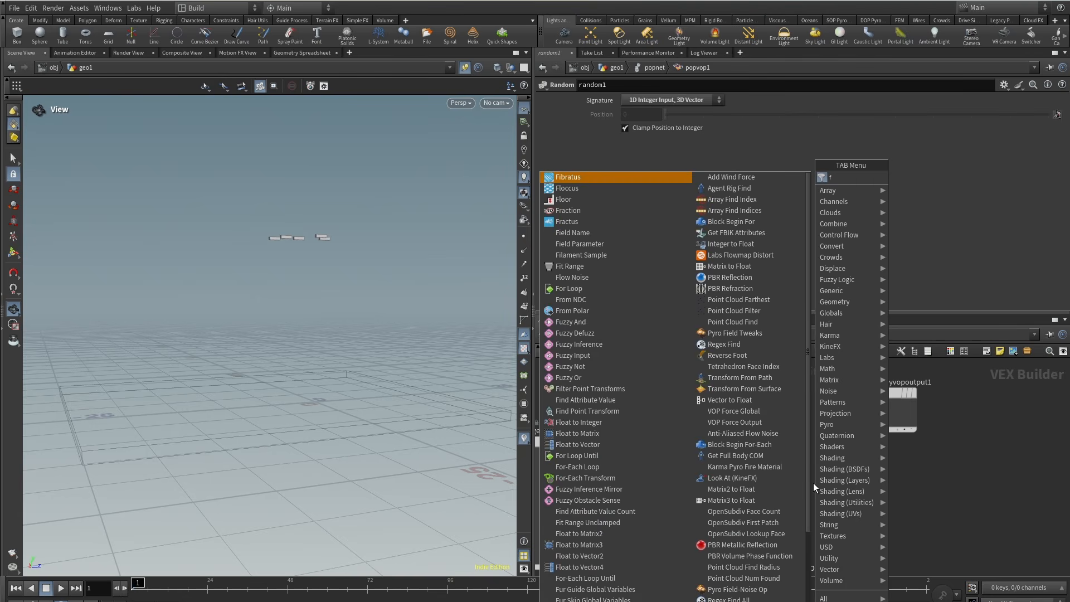
{"action": "type", "text": "it"}
{"action": "left_click", "coordinate": [942, 179]}
{"action": "scroll", "coordinate": [797, 500], "scroll_direction": "up", "scroll_amount": 3}
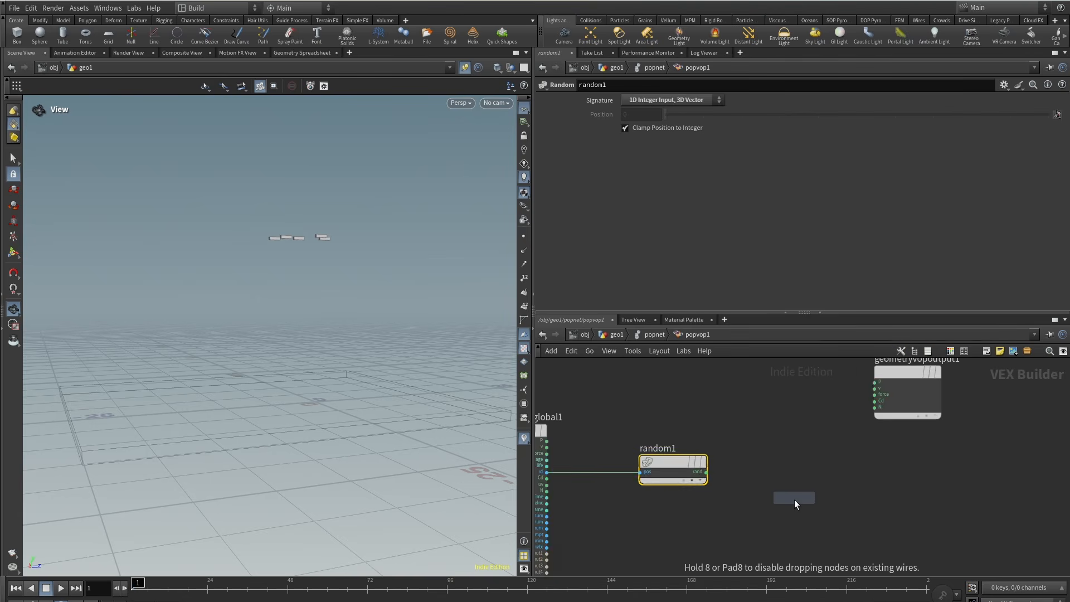
{"action": "left_click", "coordinate": [784, 488]}
{"action": "left_click_drag", "start_coordinate": [774, 461], "coordinate": [773, 450]}
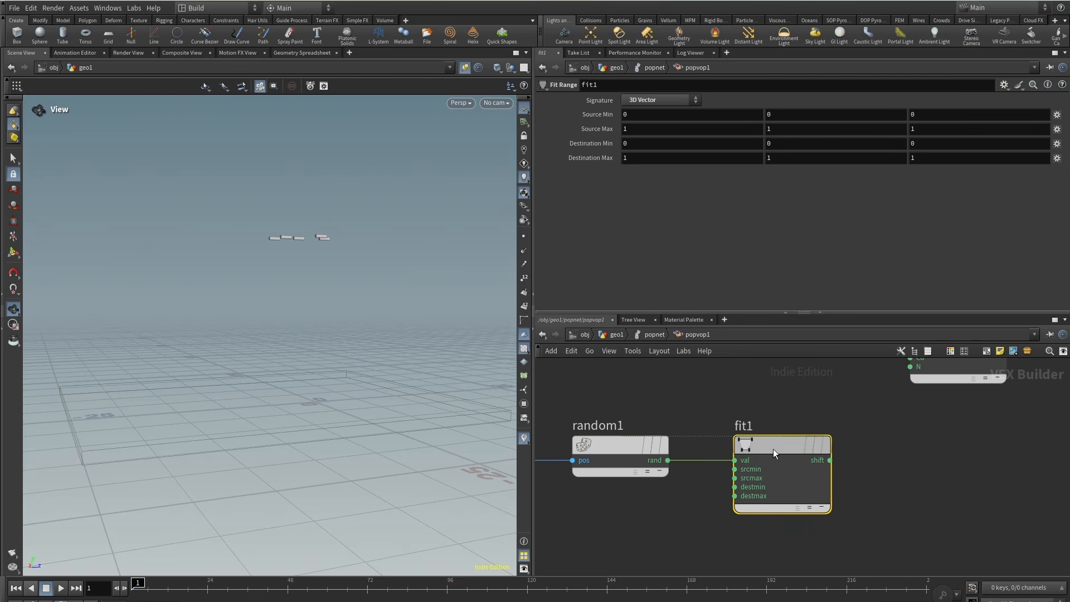
{"action": "middle_click_drag", "start_coordinate": [597, 144], "coordinate": [577, 125]}
Add a Bind Export node after fit1, below the geometry output node.
{"action": "middle_click_drag", "start_coordinate": [943, 470], "coordinate": [765, 504]}
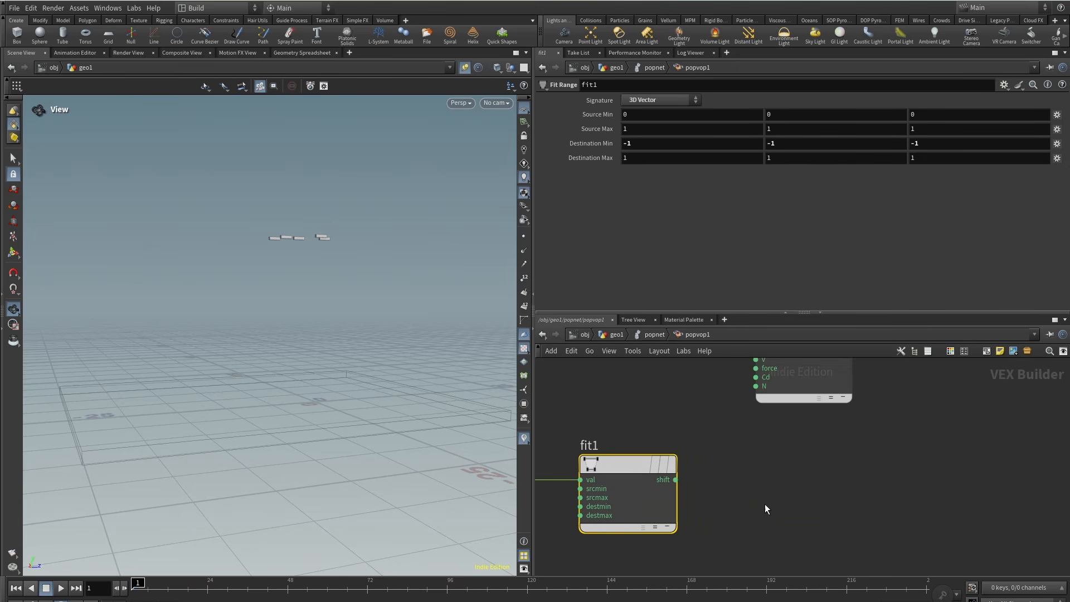
{"action": "scroll", "coordinate": [774, 507], "scroll_direction": "down", "scroll_amount": 2}
{"action": "key", "text": "Tab"}
{"action": "type", "text": "binde"}
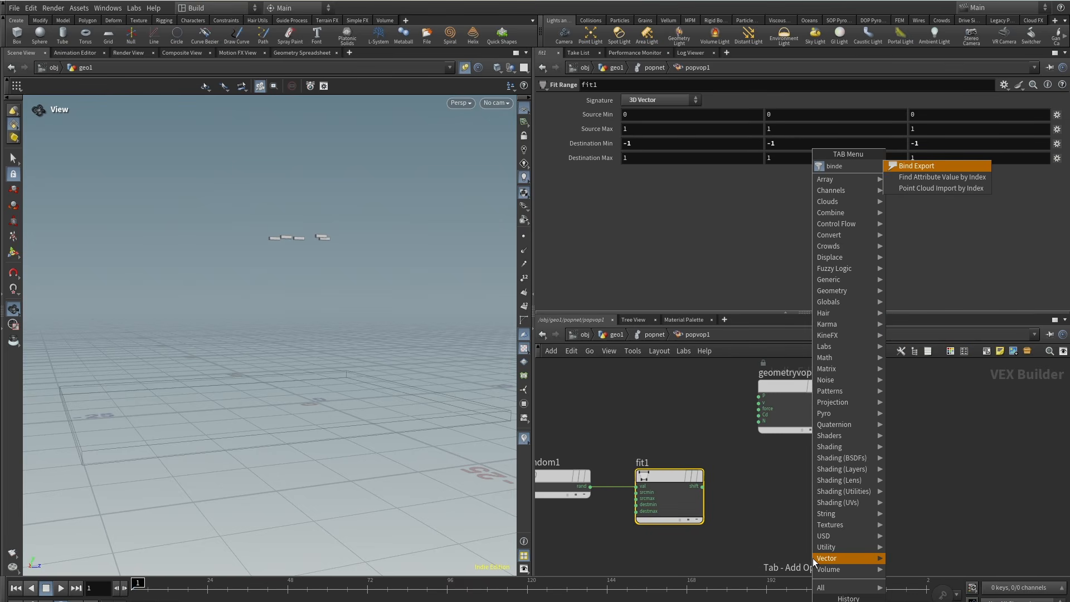
{"action": "left_click", "coordinate": [948, 167]}
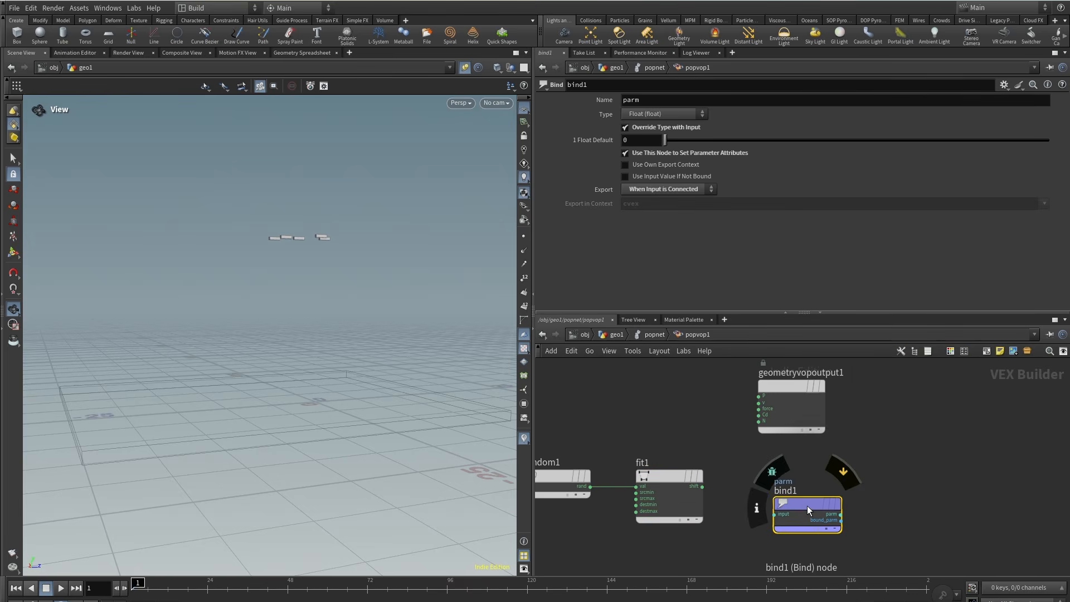
{"action": "left_click", "coordinate": [808, 508]}
Make the bind export a 3 Floats (vector) parameter named randomSpinAxis and connect fit1's output to its input.
{"action": "left_click", "coordinate": [658, 114]}
{"action": "left_click", "coordinate": [659, 192]}
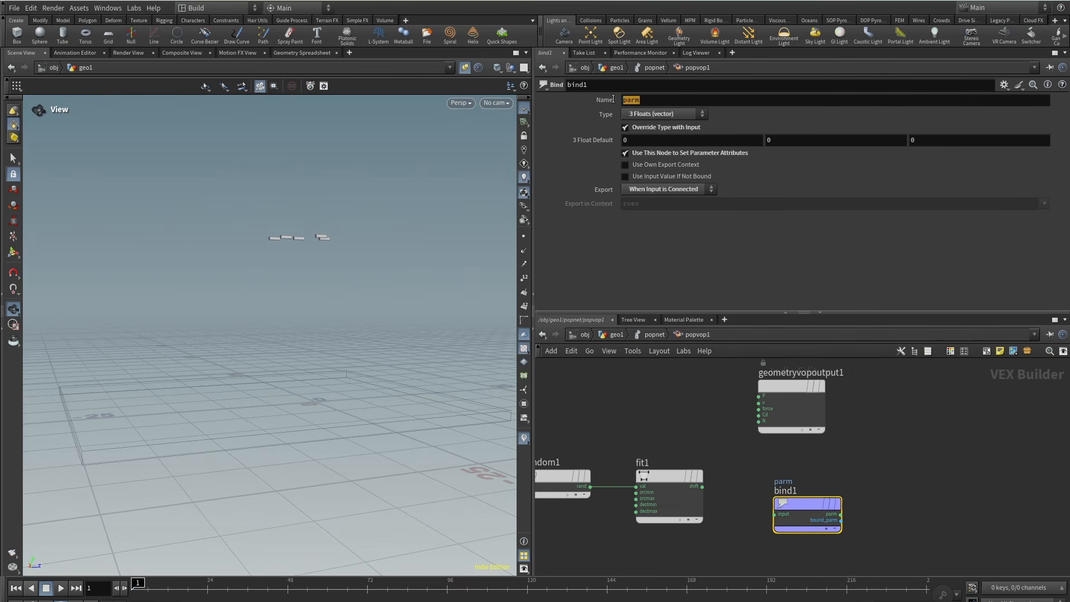
{"action": "type", "text": "randomSpin"}
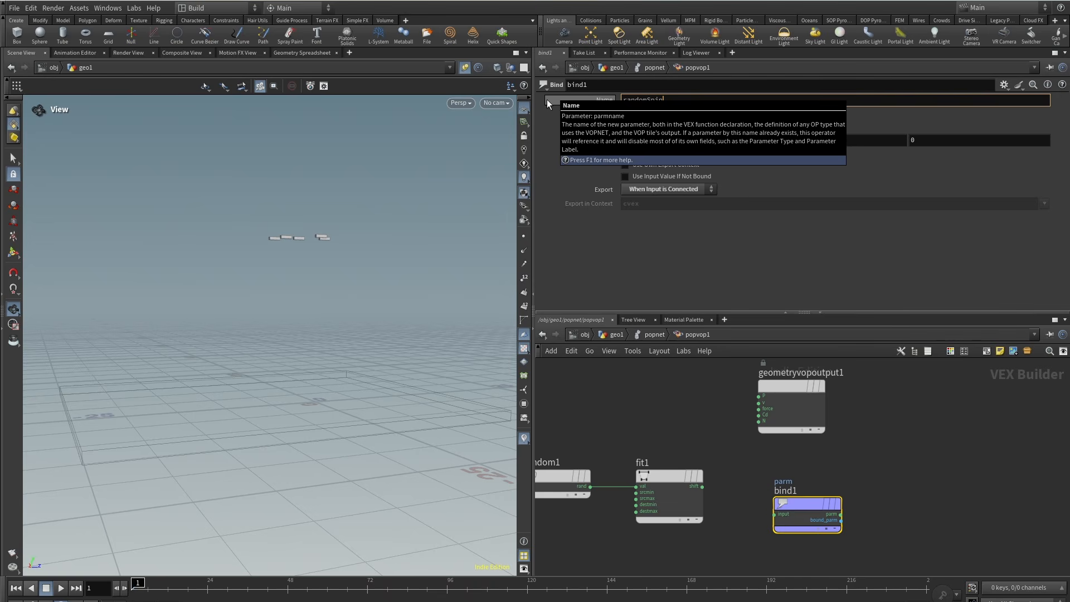
{"action": "type", "text": "Axis"}
{"action": "key", "text": "Return"}
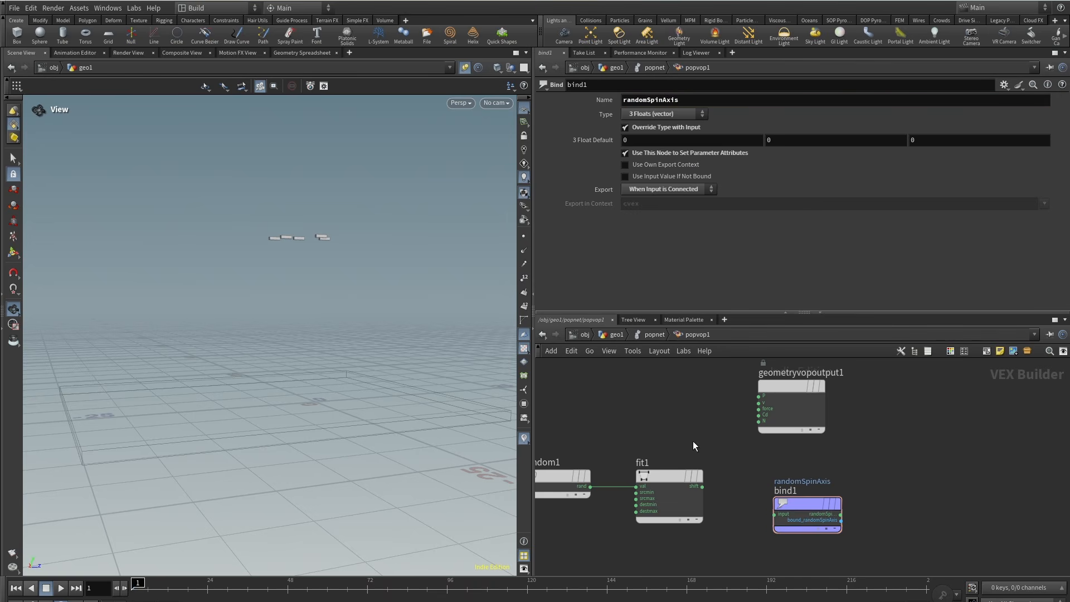
{"action": "left_click_drag", "start_coordinate": [703, 487], "coordinate": [774, 514]}
Return to popnet and enter the VEXpression axis = v@randomSpinAxis; on popspin1.
{"action": "left_click", "coordinate": [650, 336]}
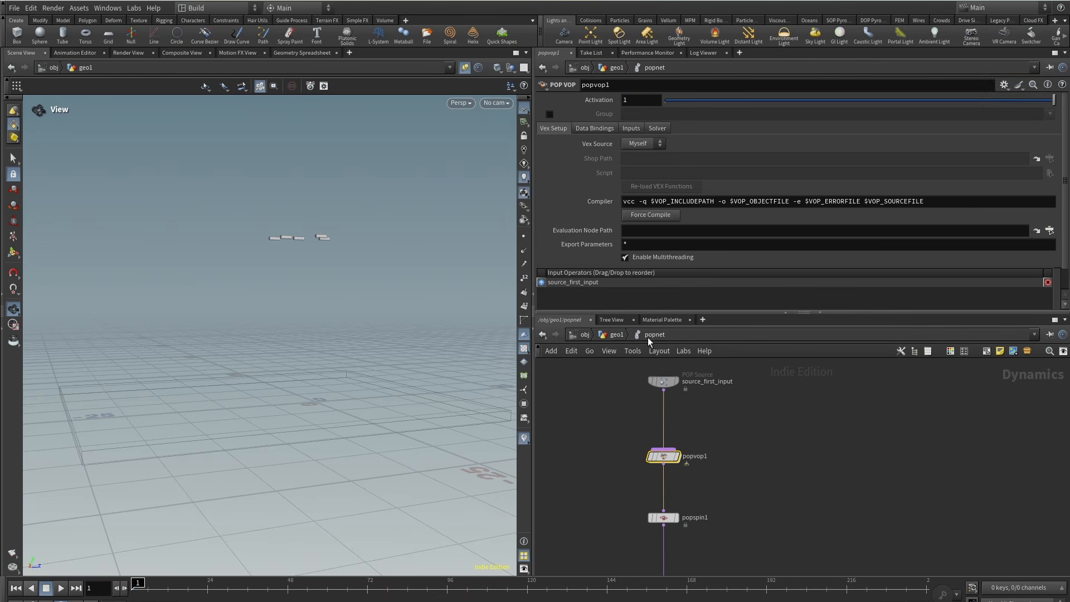
{"action": "left_click_drag", "start_coordinate": [750, 466], "coordinate": [615, 515]}
{"action": "left_click", "coordinate": [631, 195]}
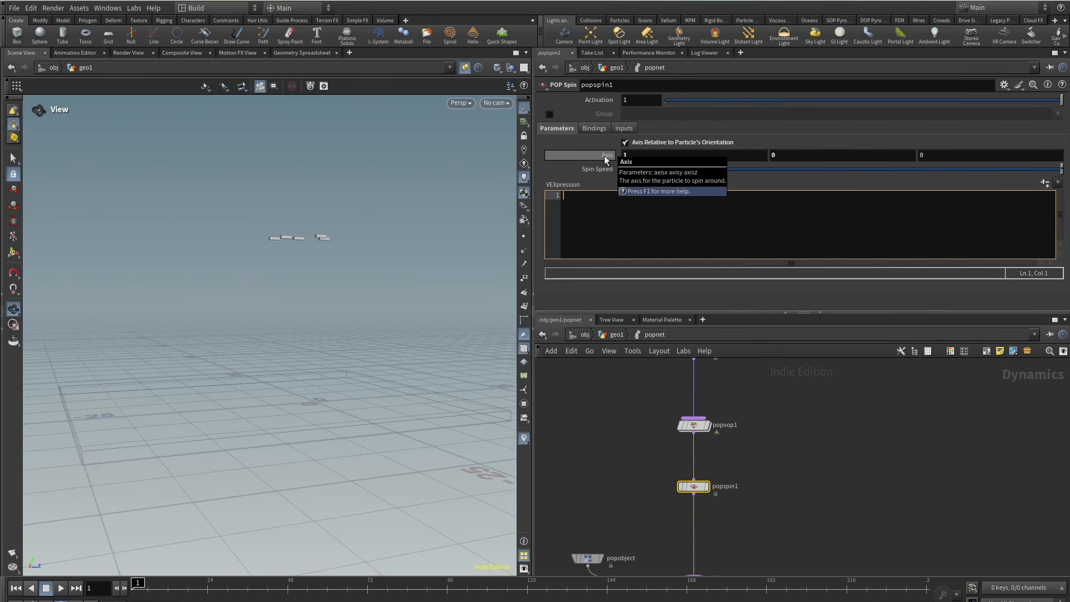
{"action": "type", "text": "axis "}
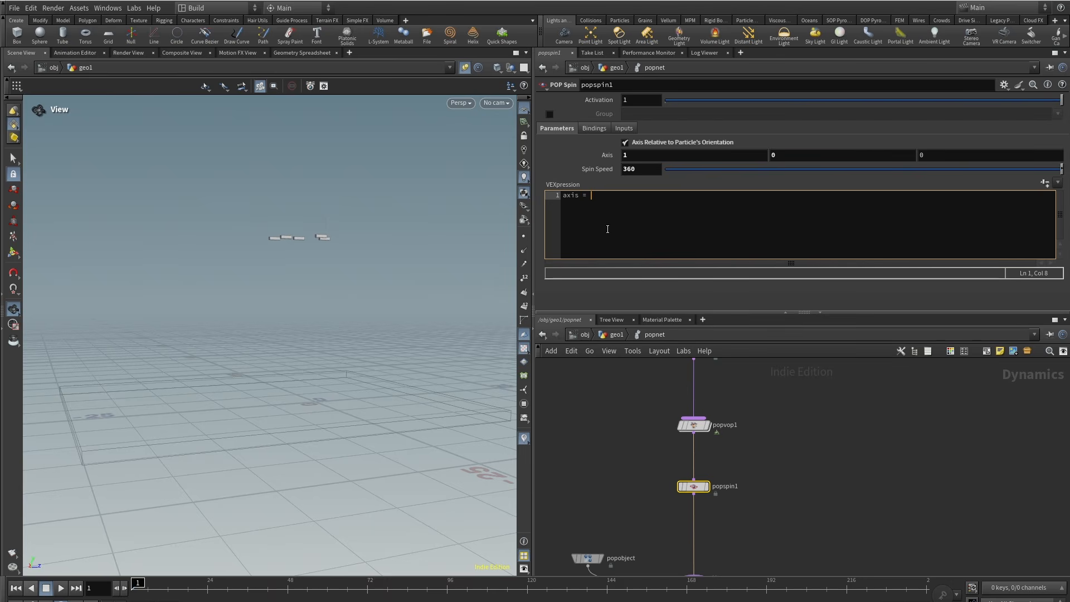
{"action": "type", "text": "= v@randomSpinAxis;"}
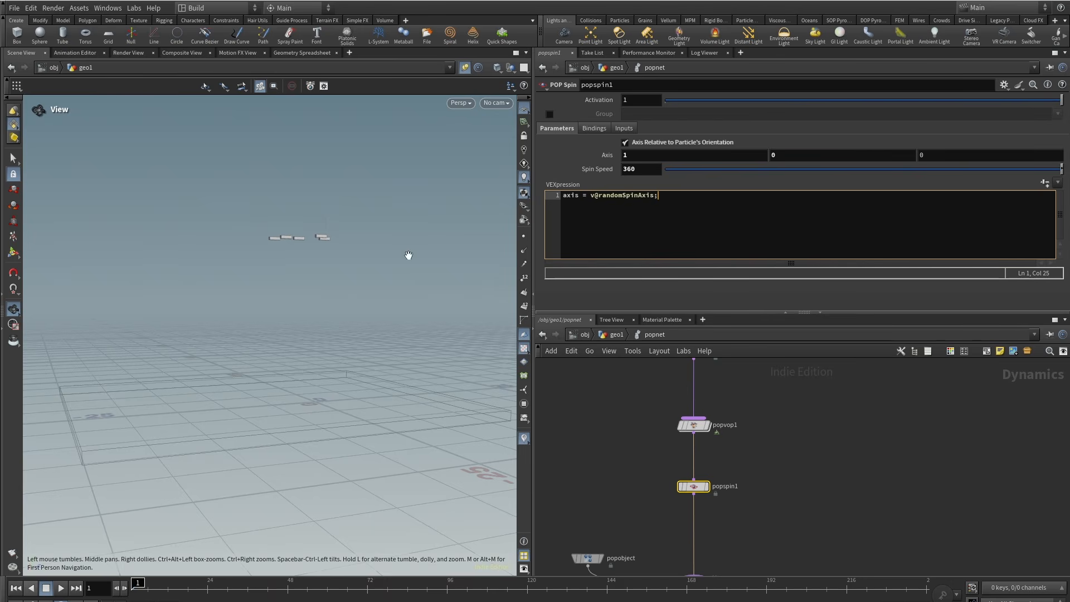
Play the simulation to review the random spin axes, select popvop1 and jump back to an early frame.
{"action": "left_click", "coordinate": [61, 589]}
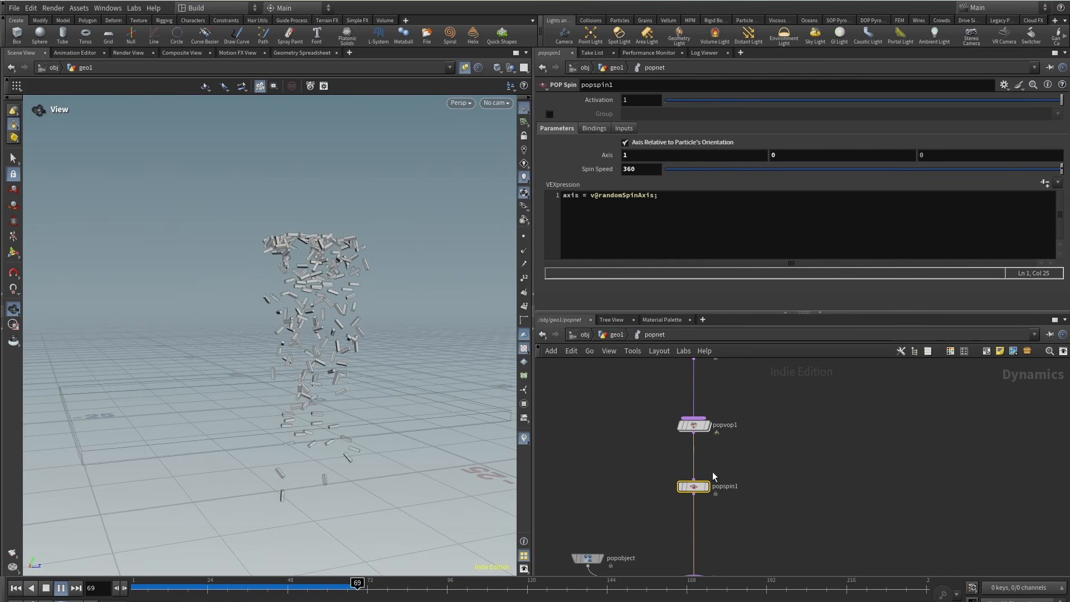
{"action": "left_click", "coordinate": [704, 425]}
{"action": "scroll", "coordinate": [673, 461], "scroll_direction": "down", "scroll_amount": 2}
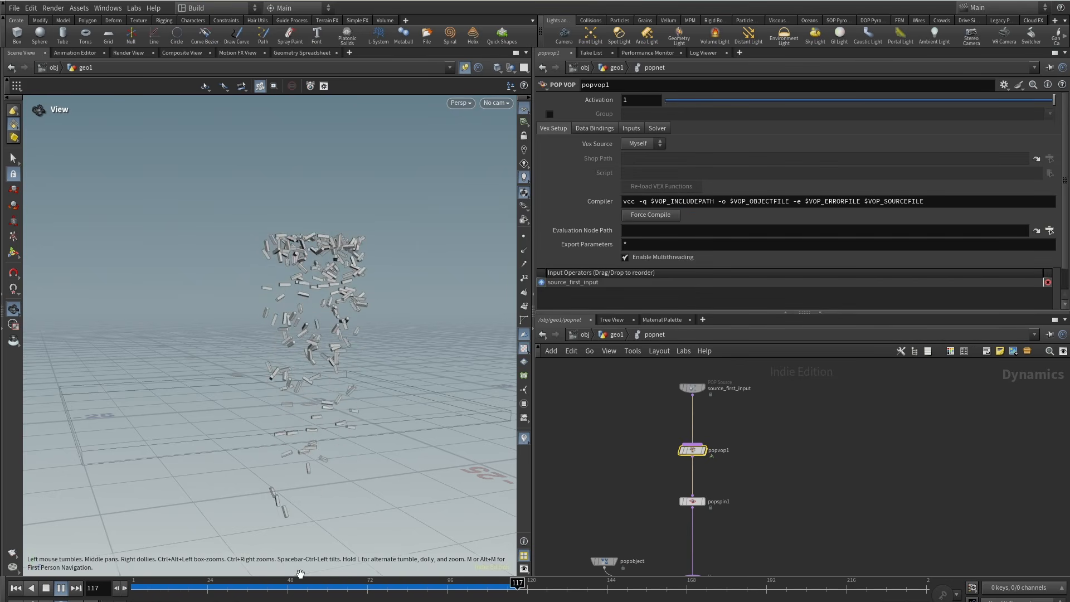
{"action": "left_click", "coordinate": [152, 590]}
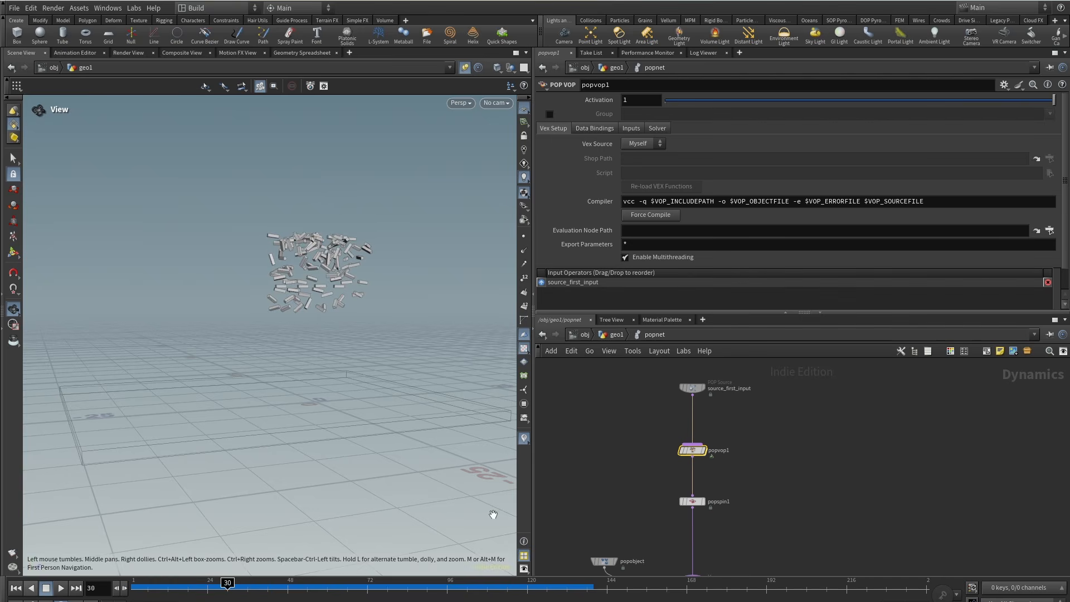
Add a POP Drag node and insert it directly below popspin1 in the chain.
{"action": "key", "text": "Tab"}
{"action": "type", "text": "popdra"}
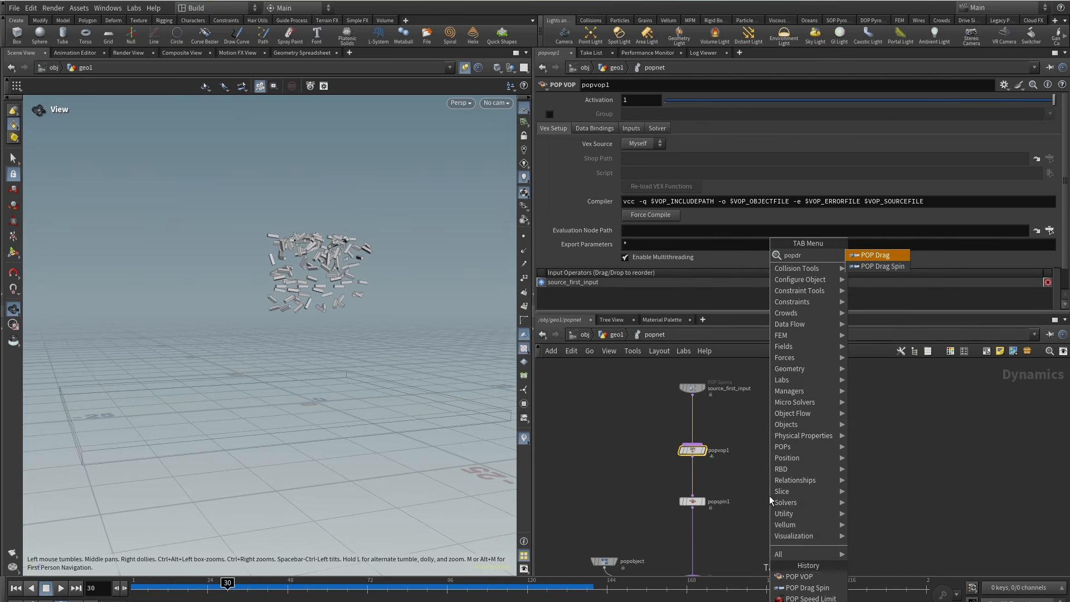
{"action": "left_click", "coordinate": [874, 255]}
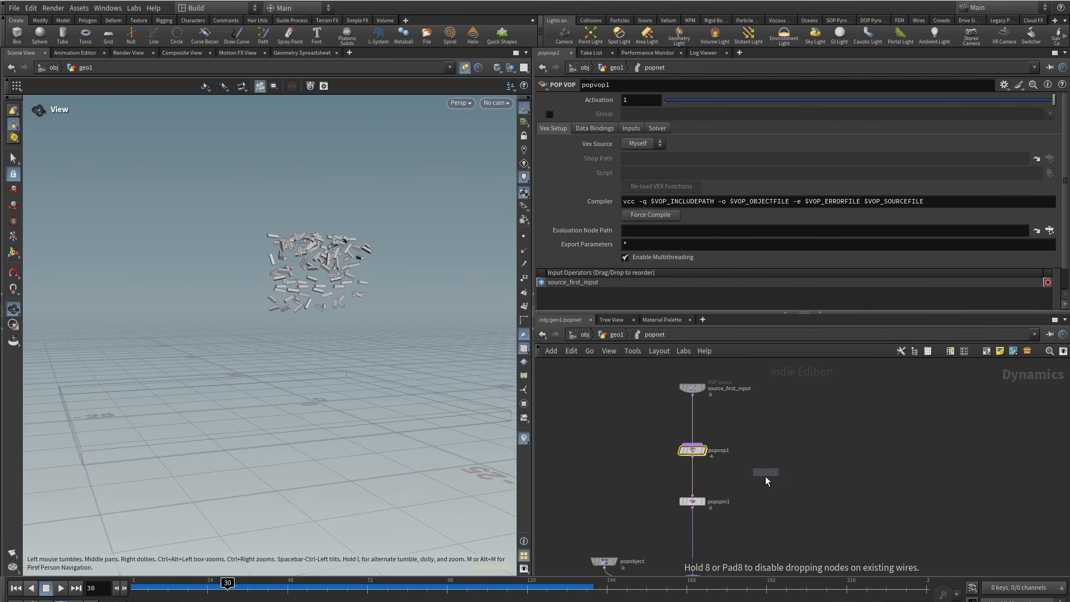
{"action": "left_click", "coordinate": [719, 509]}
{"action": "left_click_drag", "start_coordinate": [725, 519], "coordinate": [680, 499]}
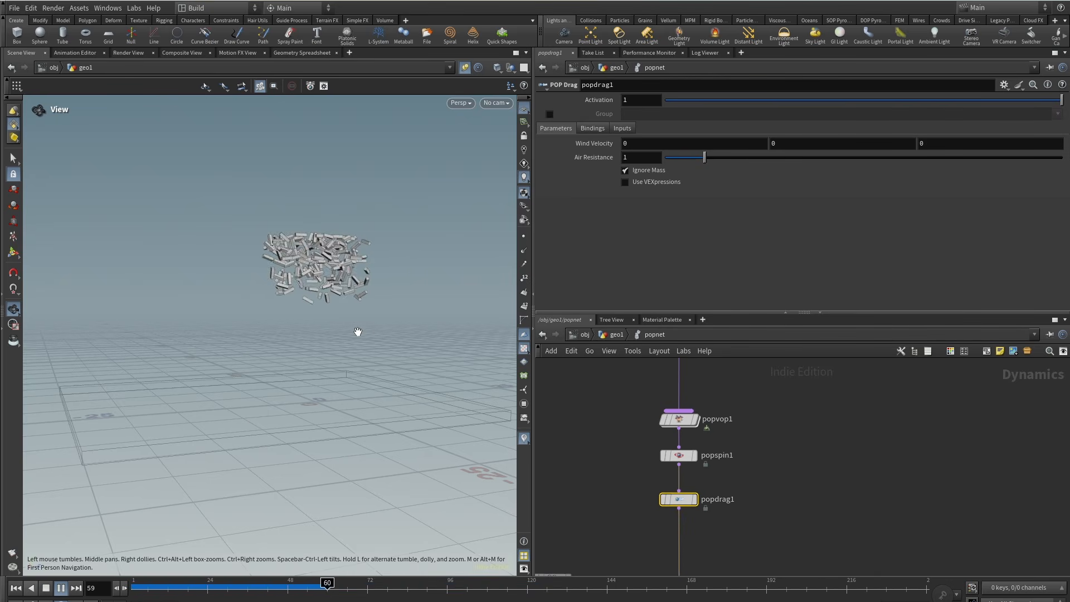
Set popdrag1's Air Resistance to 0.21 and replay the simulation from the first frame.
{"action": "left_click_drag", "start_coordinate": [674, 159], "coordinate": [673, 159]}
{"action": "key", "text": "ctrl+Up"}
{"action": "left_click", "coordinate": [61, 588]}
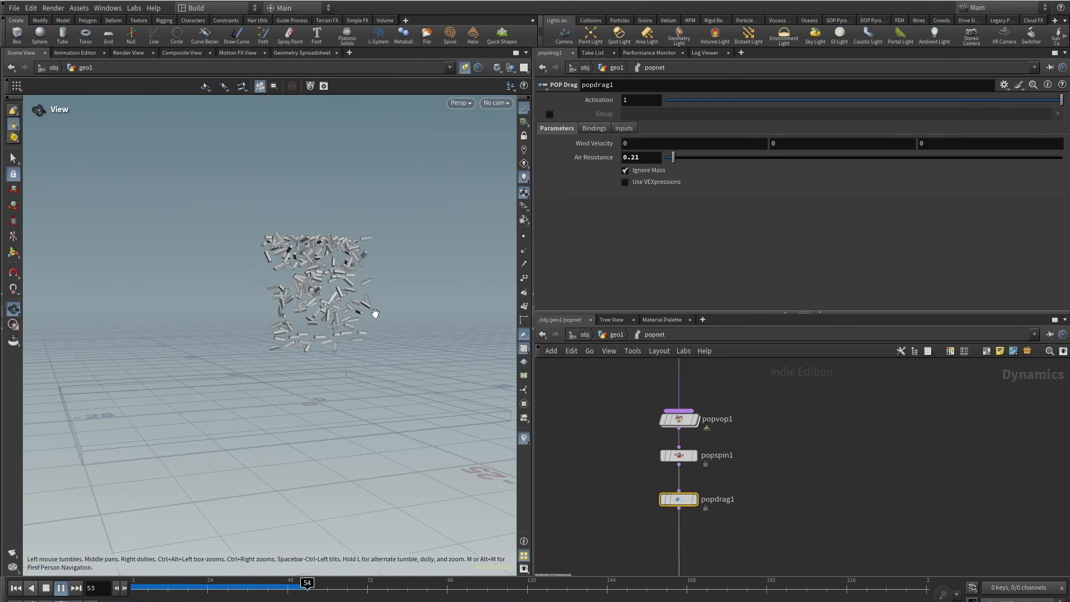
Set source_first_input's Life Expectancy to 4 while the simulation plays.
{"action": "middle_click_drag", "start_coordinate": [651, 380], "coordinate": [597, 505]}
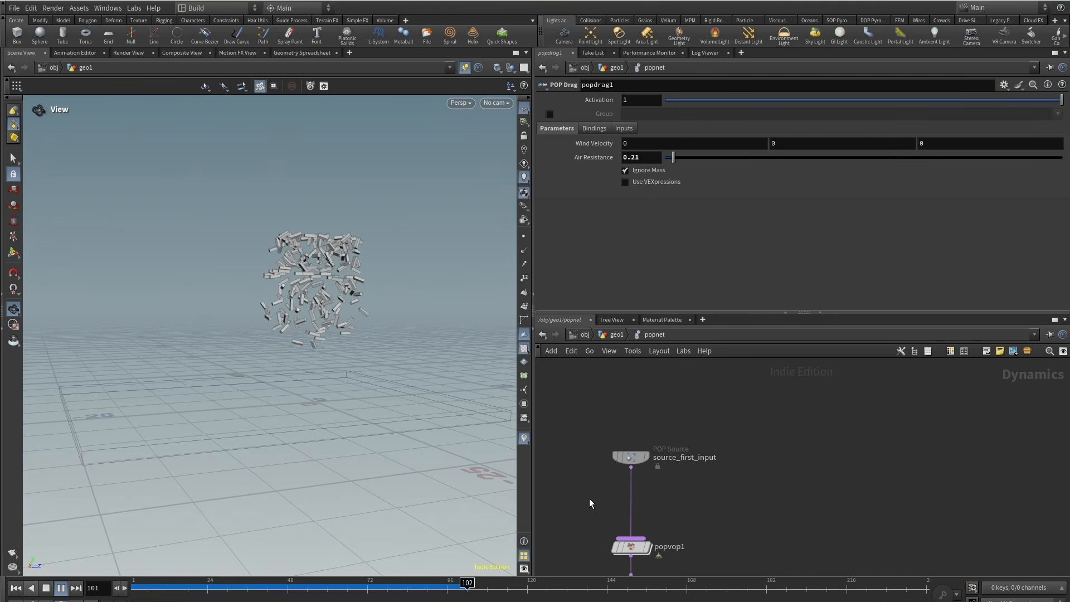
{"action": "left_click", "coordinate": [631, 458]}
{"action": "left_click", "coordinate": [778, 477]}
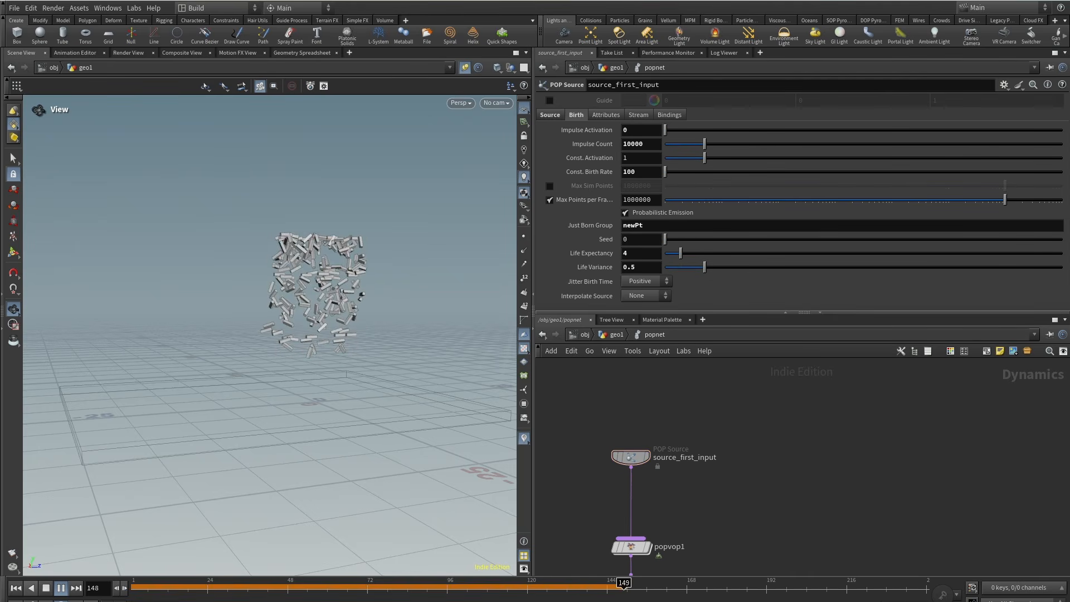
Replay the simulation from the first frame to review the falling boxes from another angle.
{"action": "left_click", "coordinate": [16, 588]}
{"action": "left_click", "coordinate": [61, 589]}
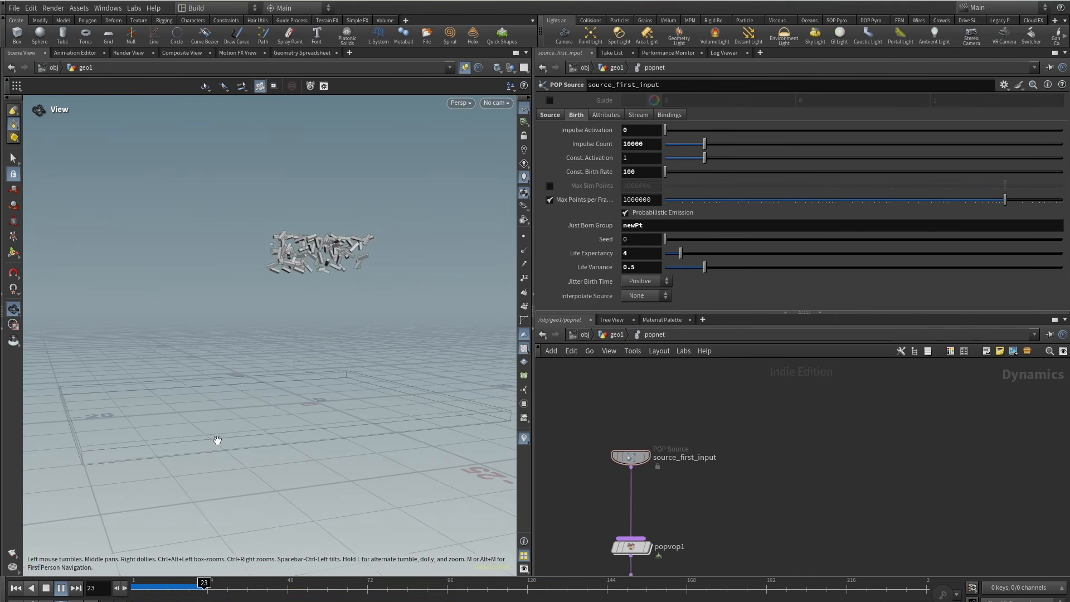
{"action": "left_click_drag", "start_coordinate": [223, 432], "coordinate": [282, 363]}
{"action": "right_click_drag", "start_coordinate": [282, 363], "coordinate": [382, 330]}
{"action": "left_click_drag", "start_coordinate": [382, 330], "coordinate": [339, 411]}
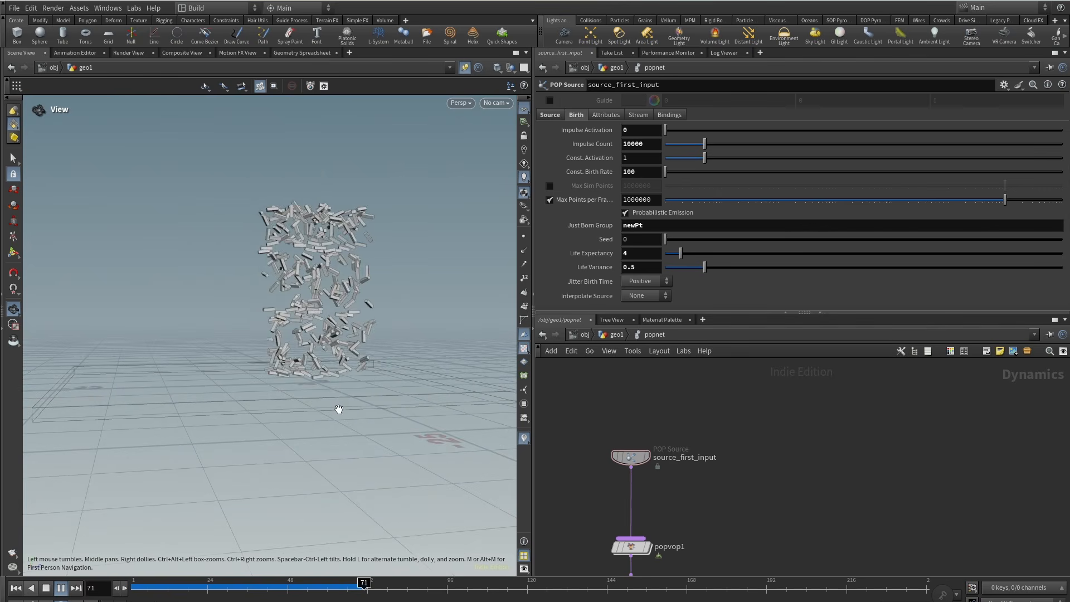
Set popspin1's Spin Speed to 100 and replay the simulation.
{"action": "left_click", "coordinate": [672, 547]}
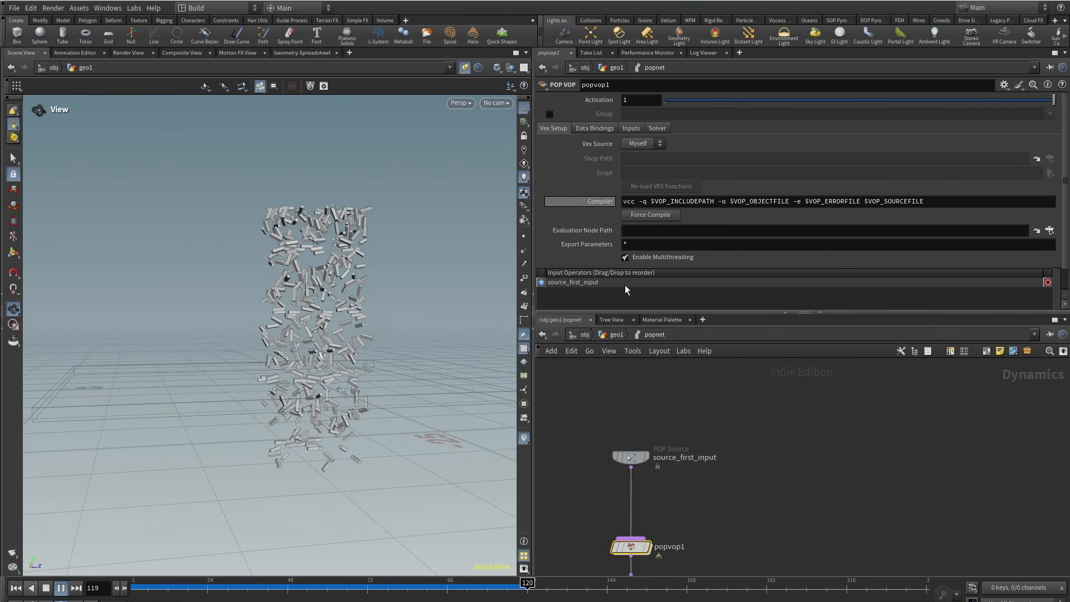
{"action": "middle_click_drag", "start_coordinate": [672, 546], "coordinate": [677, 376]}
{"action": "left_click", "coordinate": [636, 412]}
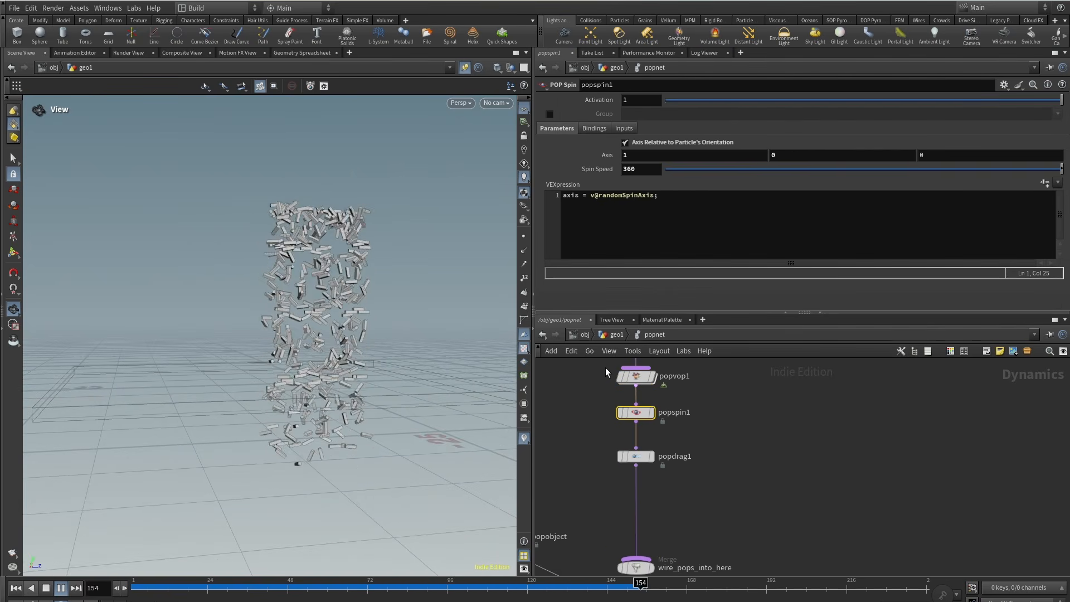
{"action": "left_click", "coordinate": [642, 169]}
{"action": "type", "text": "100"}
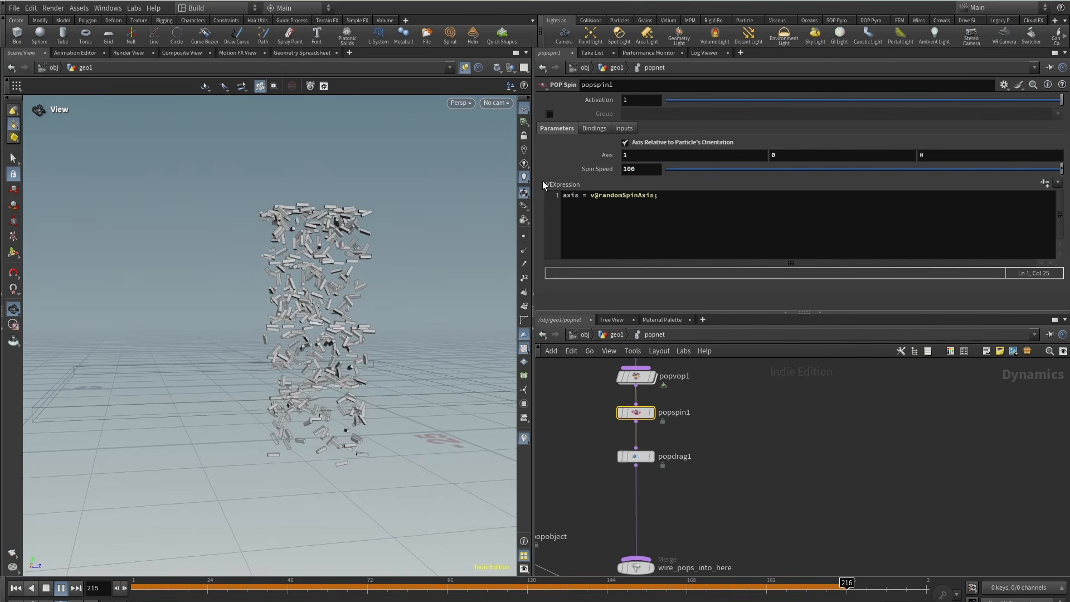
{"action": "left_click", "coordinate": [45, 588]}
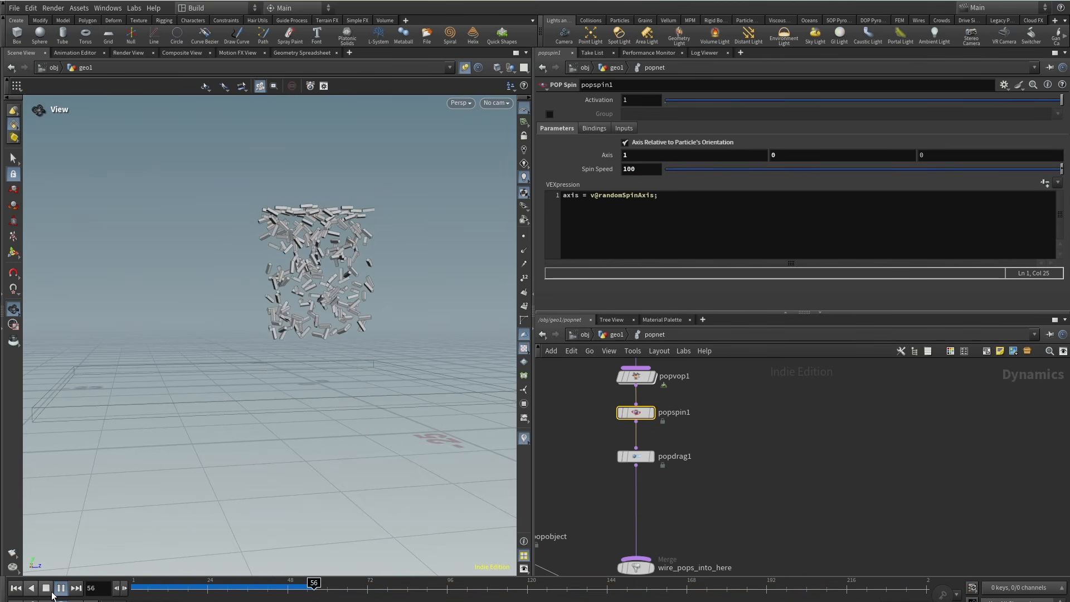
Set the pscale value in geo1's attribcreate2 to 0.2 and replay the simulation from the start.
{"action": "left_click", "coordinate": [614, 335]}
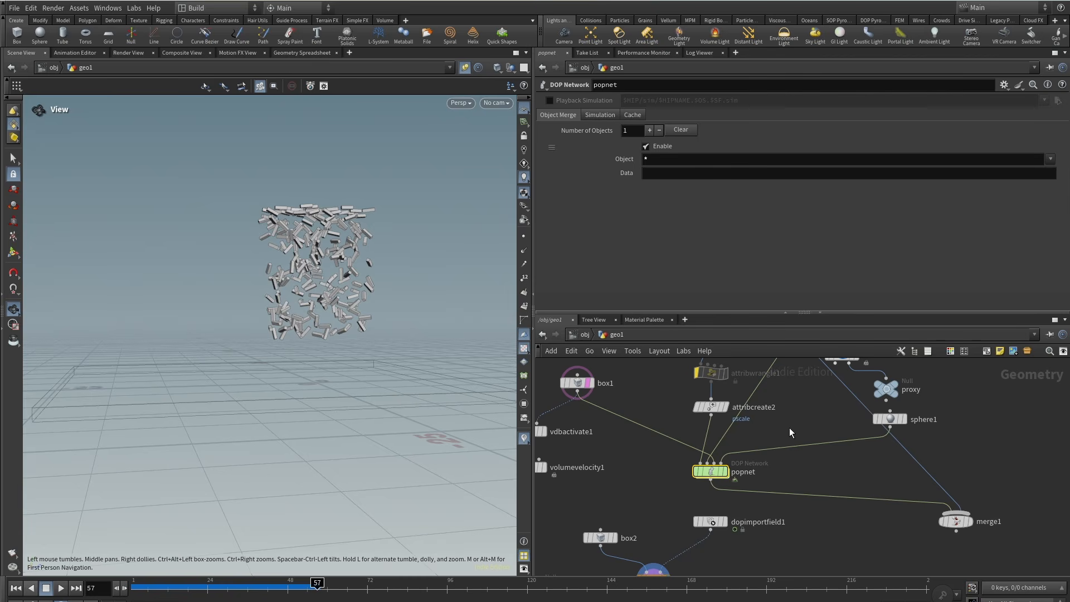
{"action": "left_click", "coordinate": [710, 407]}
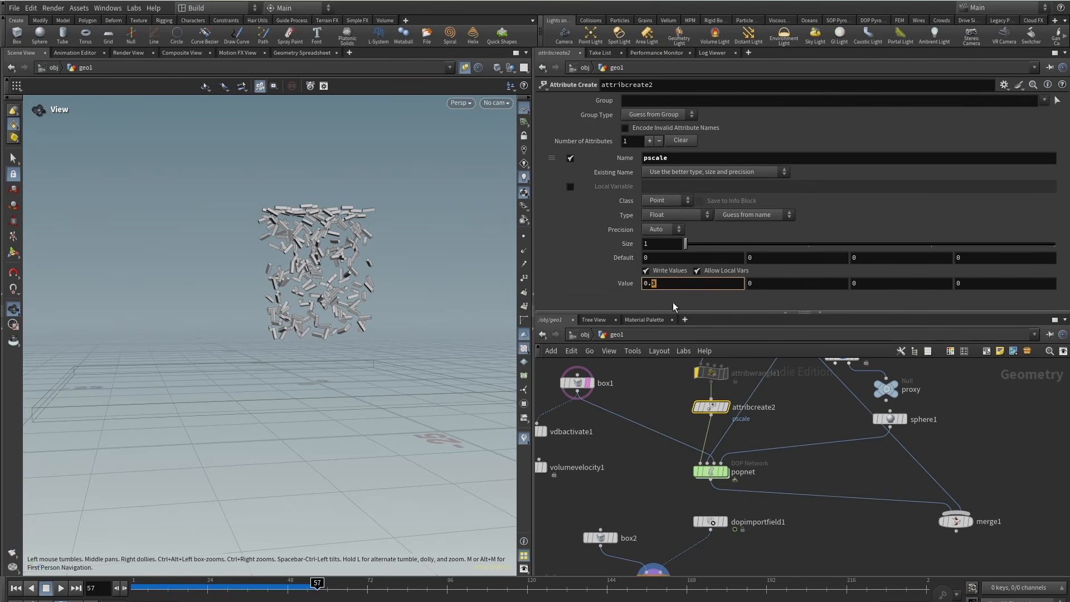
{"action": "type", "text": "2"}
{"action": "left_click", "coordinate": [664, 403]}
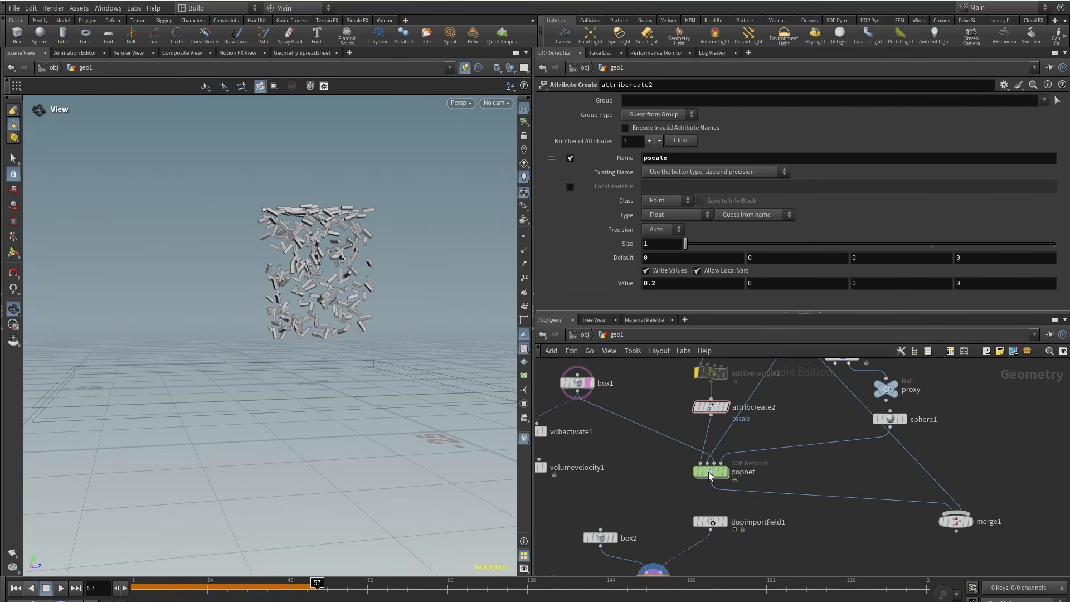
{"action": "double_click", "coordinate": [709, 475]}
{"action": "left_click_drag", "start_coordinate": [313, 586], "coordinate": [129, 592]}
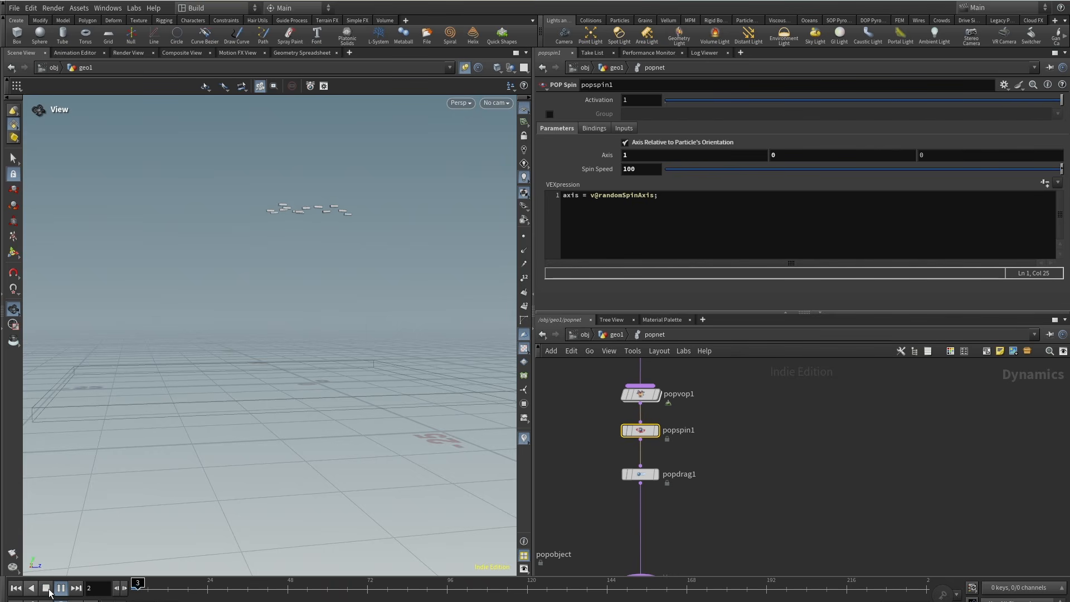
{"action": "left_click", "coordinate": [48, 593]}
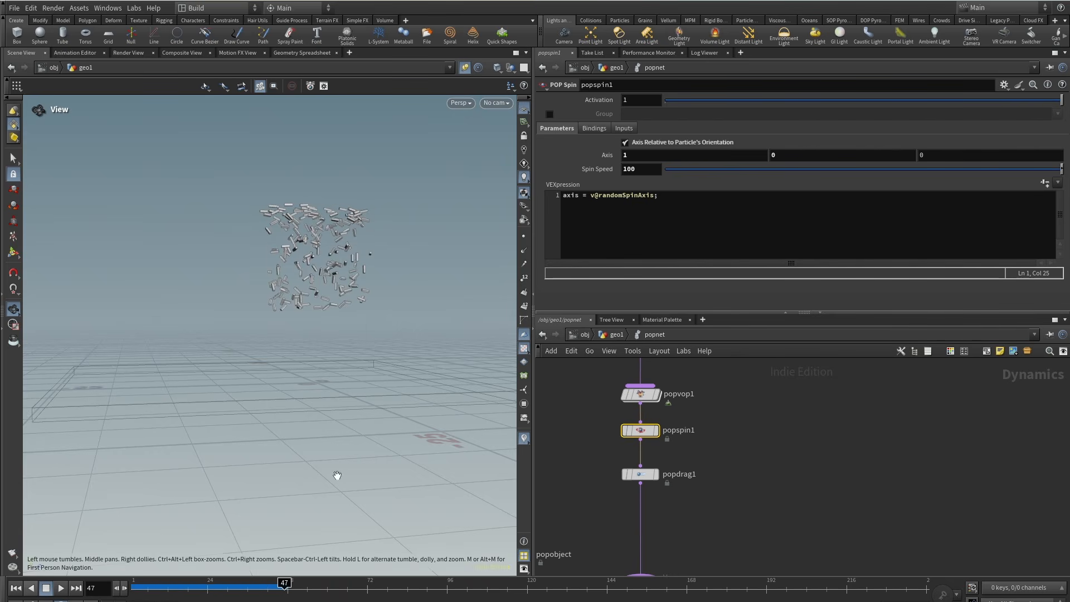
Set attribcreate2's pscale value to 0.1 and replay the particles inside popnet.
{"action": "left_click", "coordinate": [605, 334]}
{"action": "left_click", "coordinate": [711, 409]}
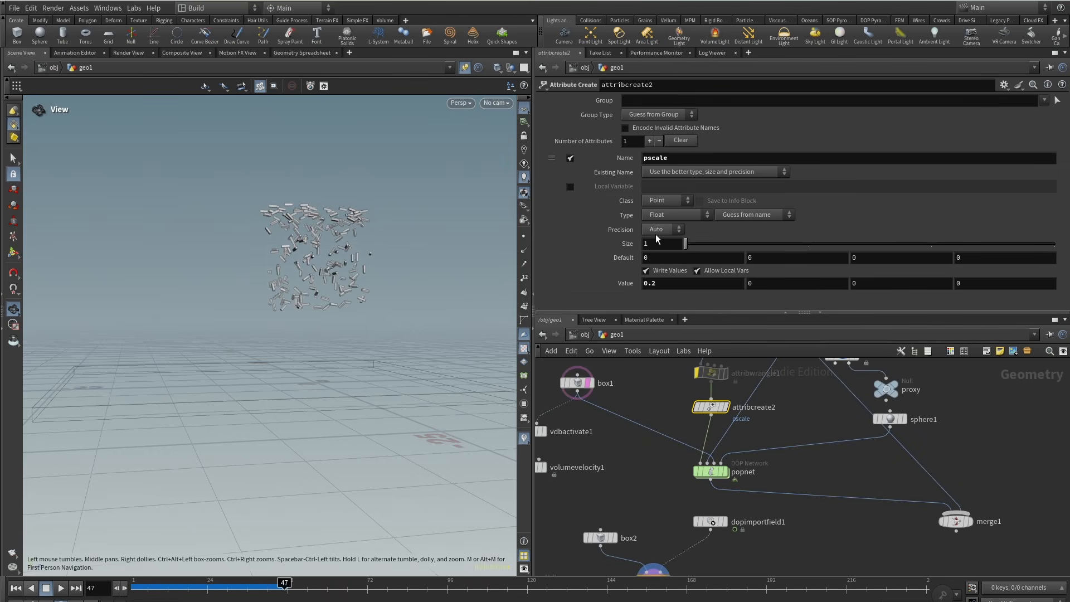
{"action": "left_click", "coordinate": [651, 479]}
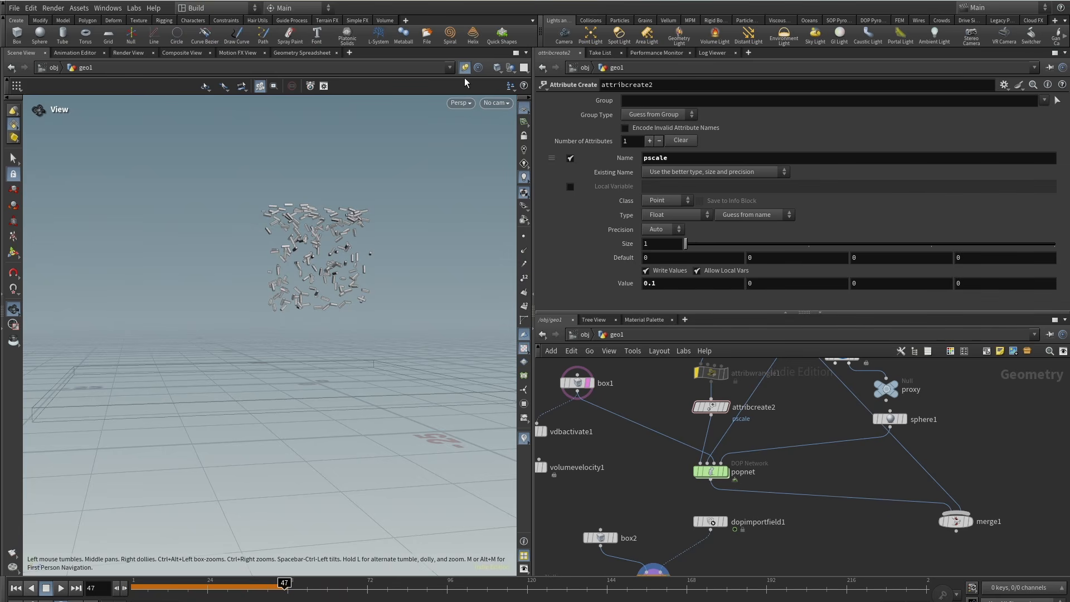
{"action": "double_click", "coordinate": [711, 471]}
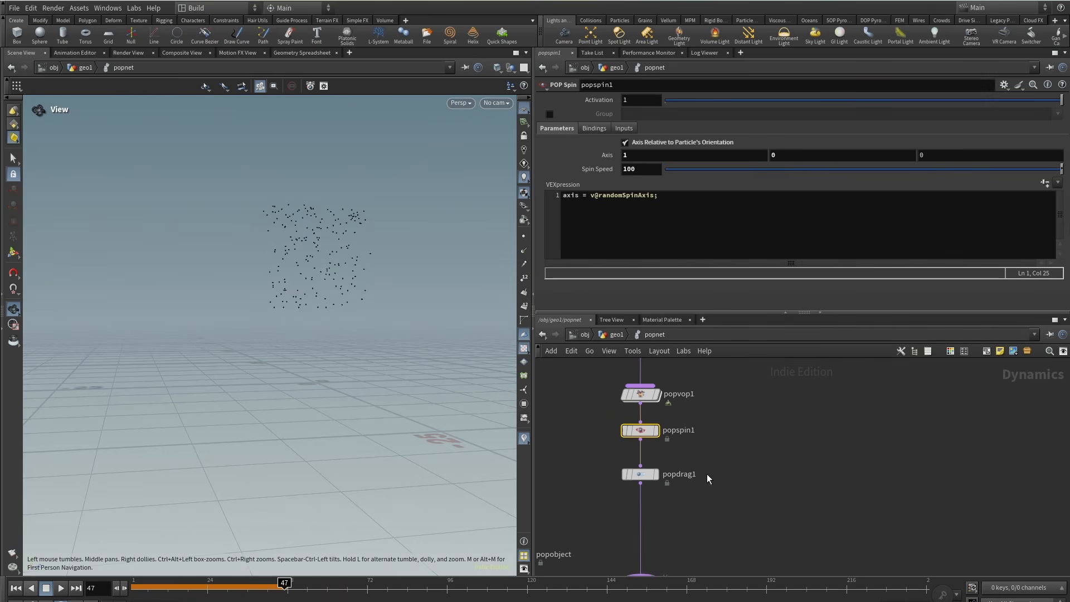
{"action": "key", "text": "ctrl+Up"}
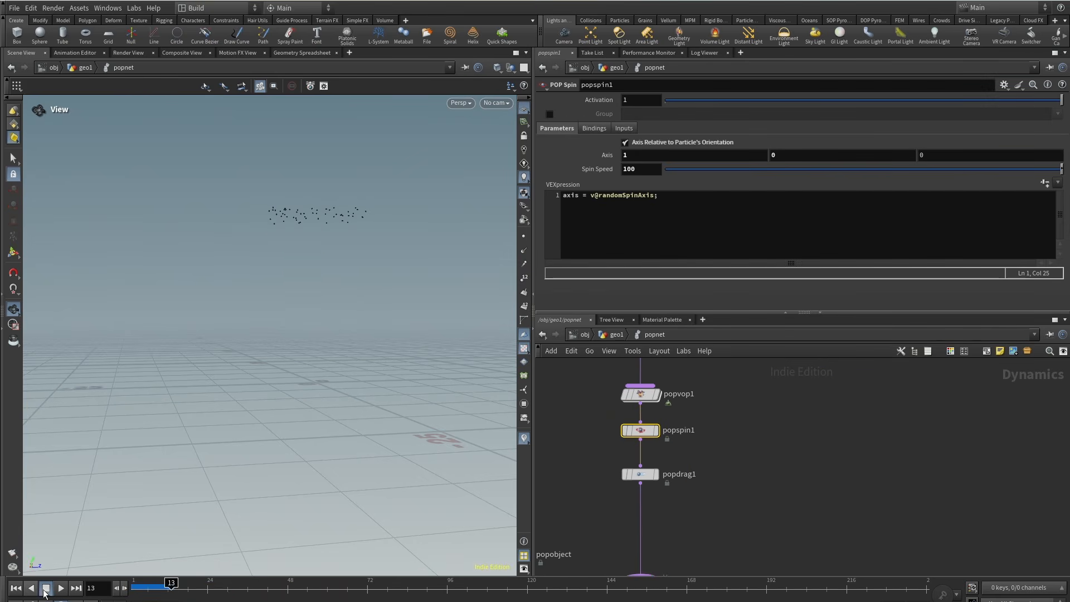
{"action": "left_click", "coordinate": [613, 323]}
{"action": "left_click", "coordinate": [574, 321]}
Return to geo1, select copytopoints1 and run the simulation to frame 84 to inspect the smaller boxes.
{"action": "left_click", "coordinate": [616, 335]}
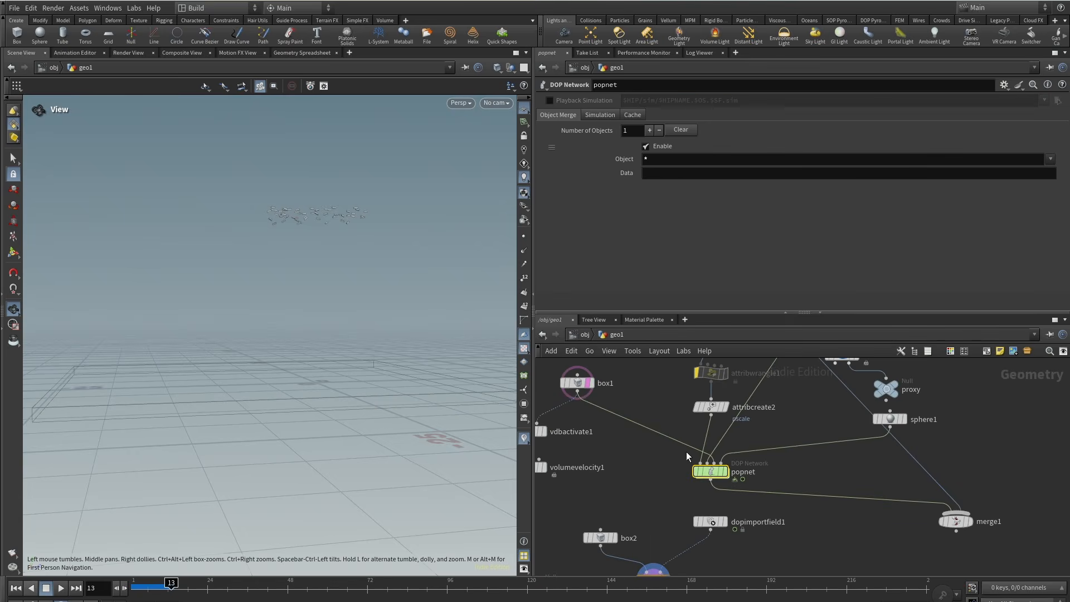
{"action": "scroll", "coordinate": [658, 547], "scroll_direction": "down", "scroll_amount": 2}
{"action": "left_click", "coordinate": [653, 546]}
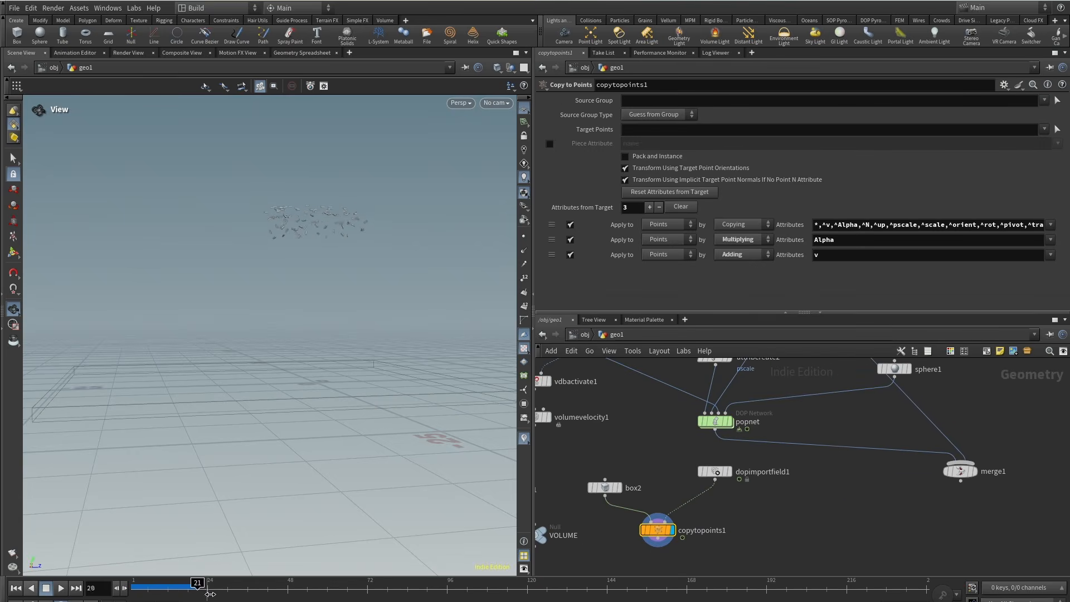
{"action": "left_click_drag", "start_coordinate": [403, 425], "coordinate": [303, 306]}
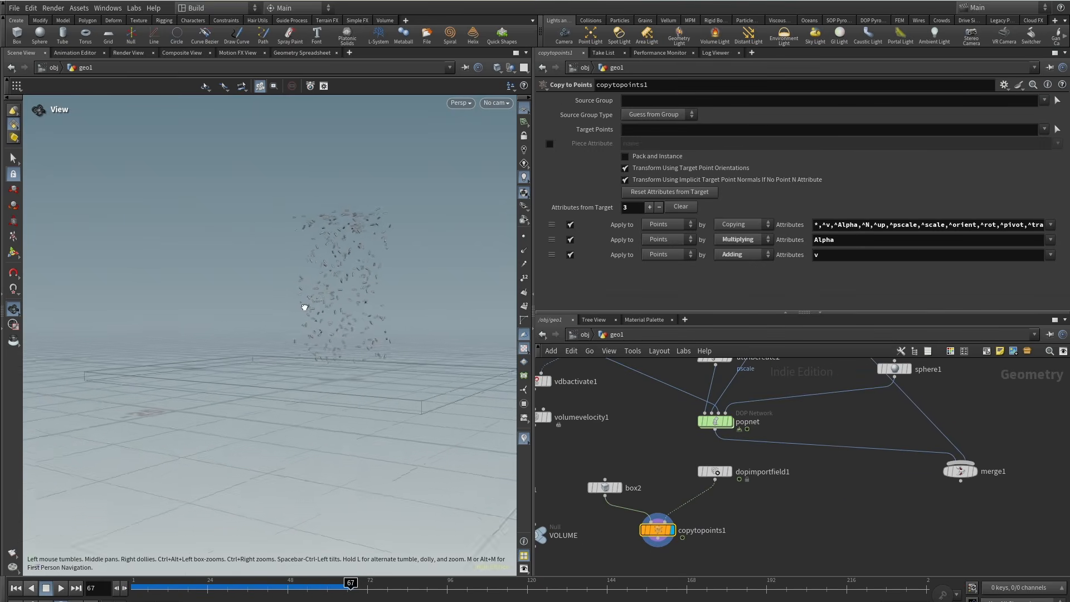
{"action": "right_click_drag", "start_coordinate": [304, 306], "coordinate": [430, 280]}
{"action": "middle_click_drag", "start_coordinate": [429, 279], "coordinate": [342, 322]}
{"action": "left_click_drag", "start_coordinate": [342, 323], "coordinate": [326, 343]}
{"action": "left_click_drag", "start_coordinate": [205, 595], "coordinate": [407, 598]}
{"action": "scroll", "coordinate": [319, 384], "scroll_direction": "down", "scroll_amount": 5}
{"action": "left_click_drag", "start_coordinate": [319, 385], "coordinate": [349, 393]}
Display testgeometry_rubbertoy1 and set its Uniform Scale to 5.67.
{"action": "middle_click_drag", "start_coordinate": [829, 430], "coordinate": [814, 540]}
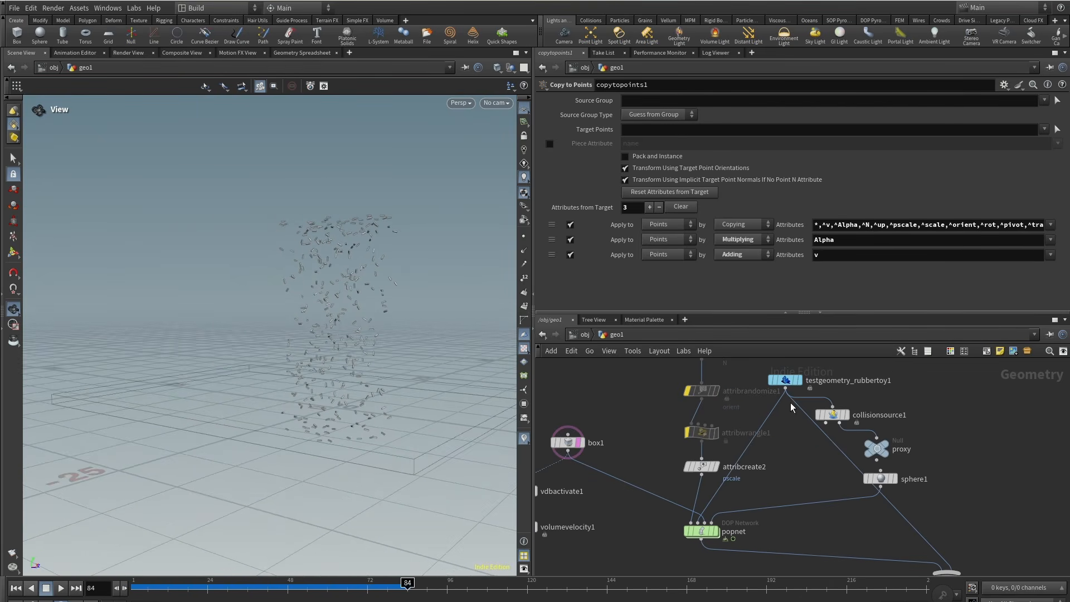
{"action": "left_click", "coordinate": [800, 380]}
{"action": "left_click_drag", "start_coordinate": [399, 351], "coordinate": [378, 377]}
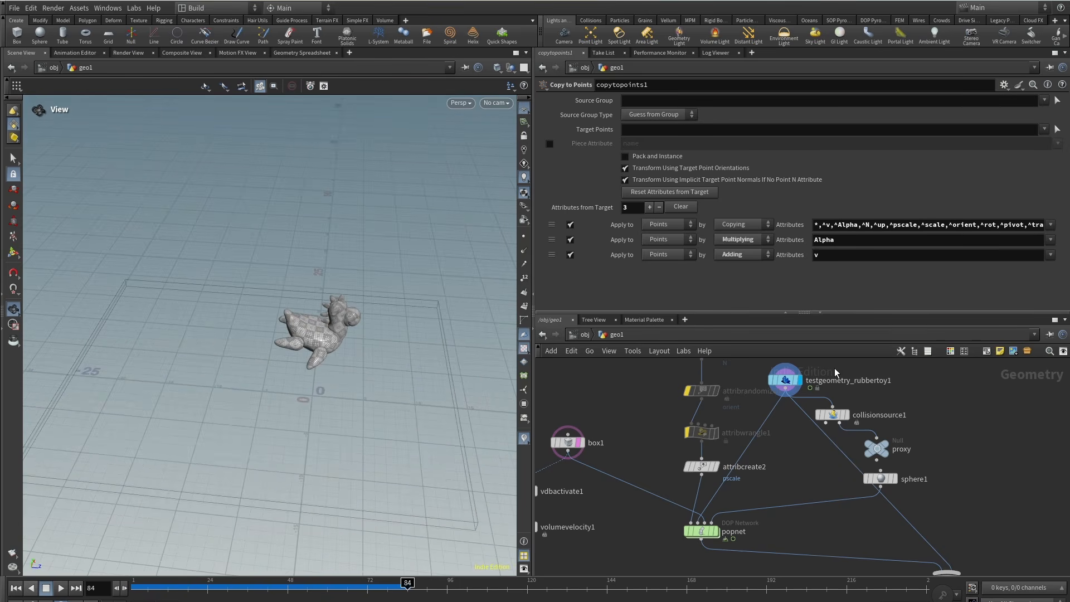
{"action": "left_click", "coordinate": [791, 380]}
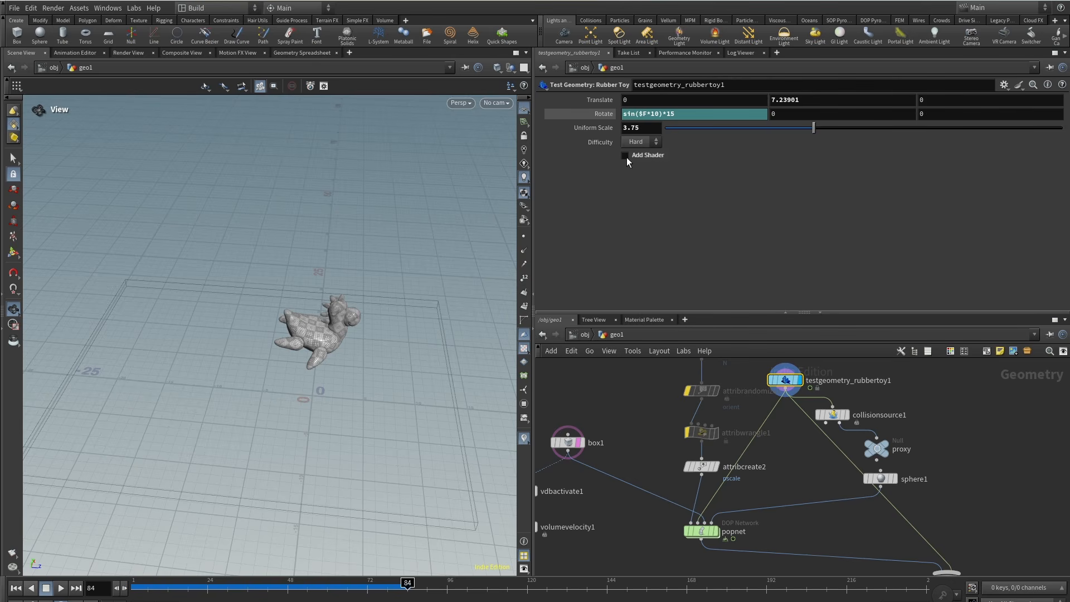
{"action": "left_click_drag", "start_coordinate": [817, 132], "coordinate": [891, 133]}
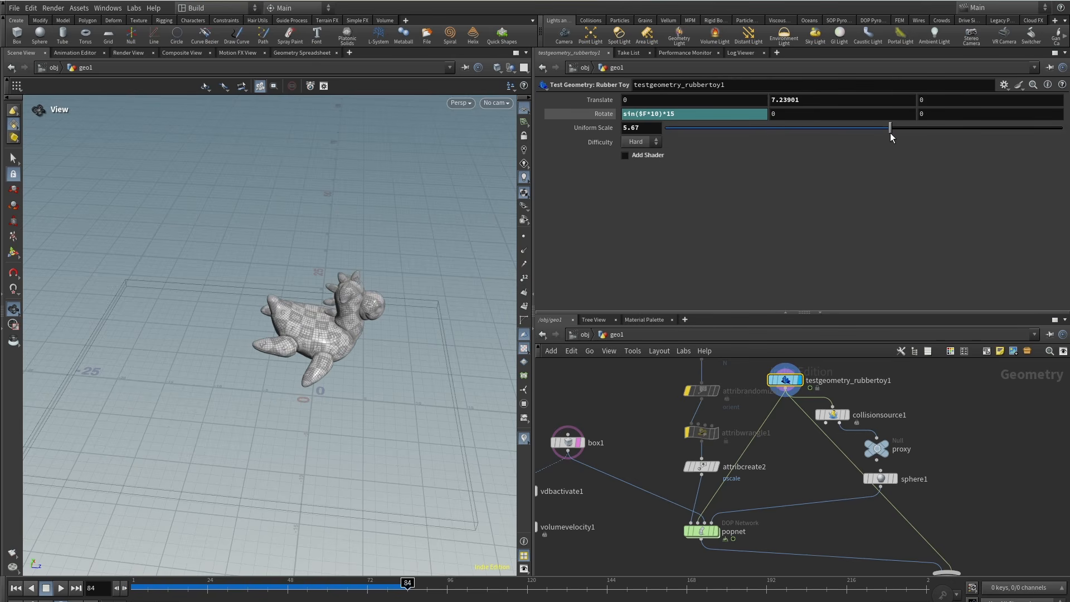
Set the rubber toy's Y translation to 2.59901 and Y rotation to -80, and check its motion across the timeline.
{"action": "left_click_drag", "start_coordinate": [245, 329], "coordinate": [220, 309]}
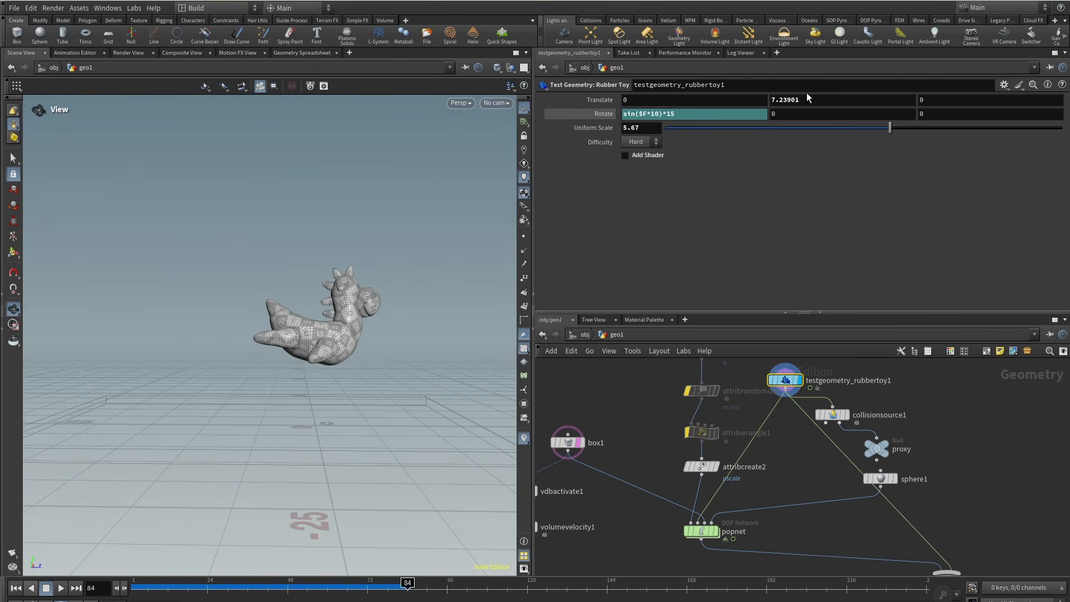
{"action": "middle_click_drag", "start_coordinate": [807, 94], "coordinate": [268, 457]}
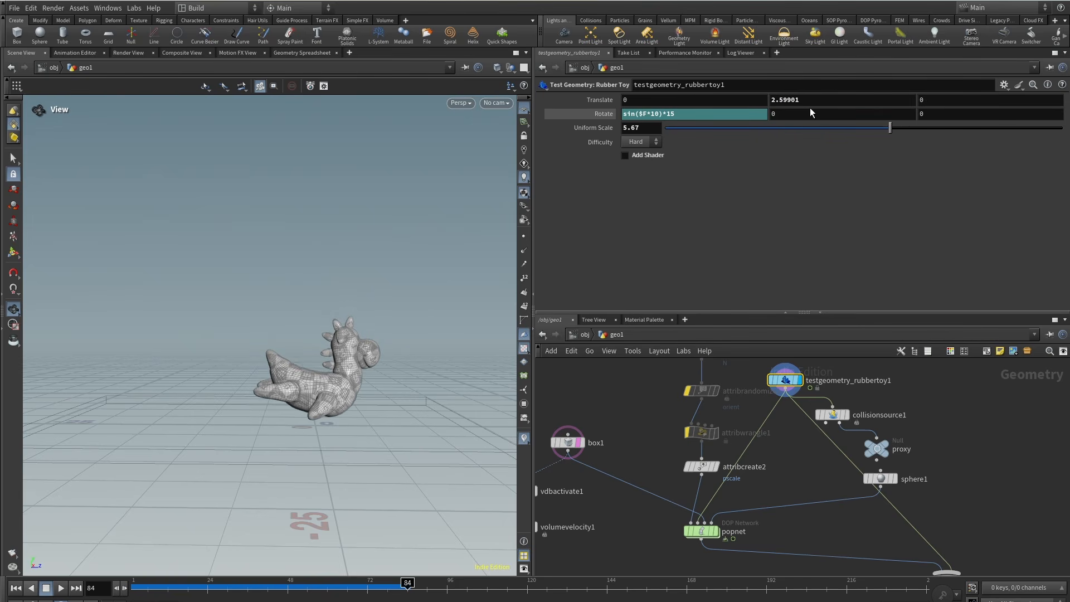
{"action": "middle_click_drag", "start_coordinate": [811, 112], "coordinate": [759, 84]}
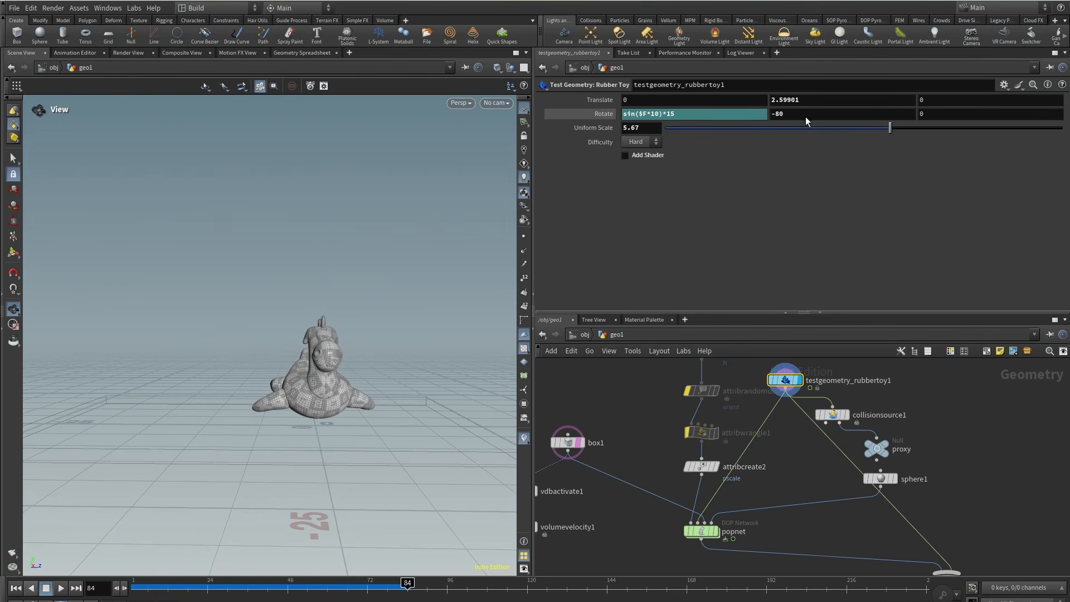
{"action": "left_click_drag", "start_coordinate": [133, 587], "coordinate": [318, 588]}
Add a POP Collision Detect node inside popnet and wire it into the wire_pops_into_here merge.
{"action": "middle_click_drag", "start_coordinate": [771, 462], "coordinate": [774, 504]}
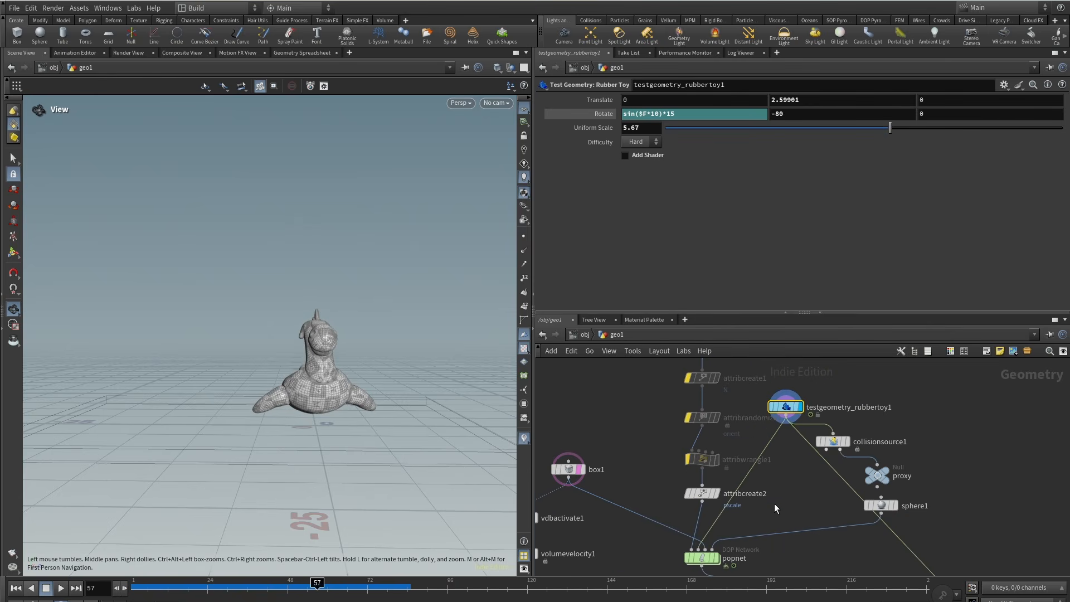
{"action": "double_click", "coordinate": [703, 559]}
{"action": "middle_click_drag", "start_coordinate": [757, 458], "coordinate": [734, 467]}
{"action": "scroll", "coordinate": [755, 482], "scroll_direction": "down", "scroll_amount": 3}
{"action": "key", "text": "Tab"}
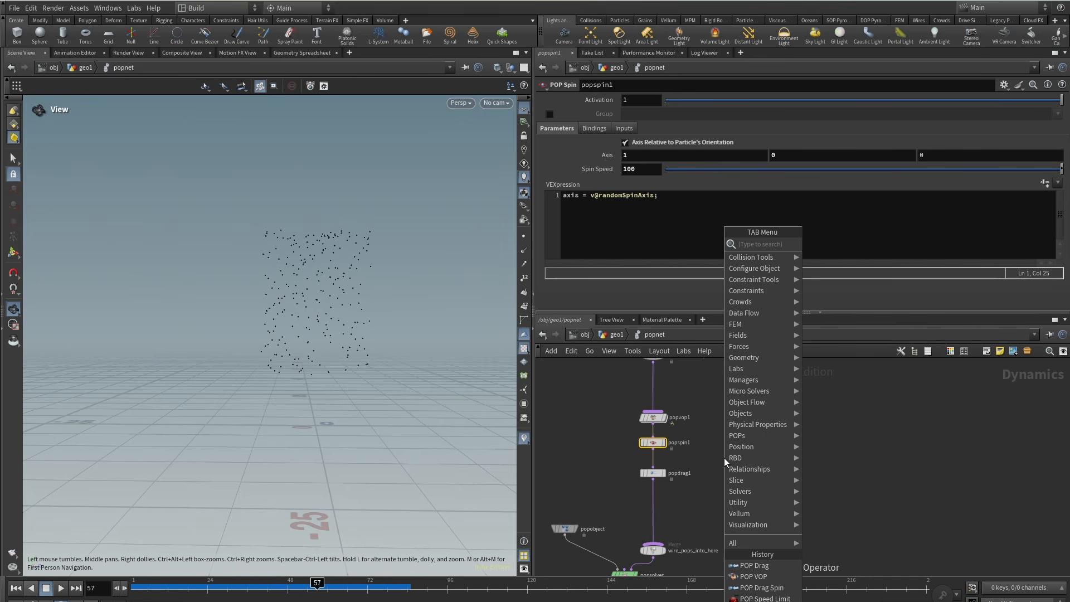
{"action": "type", "text": "popde"}
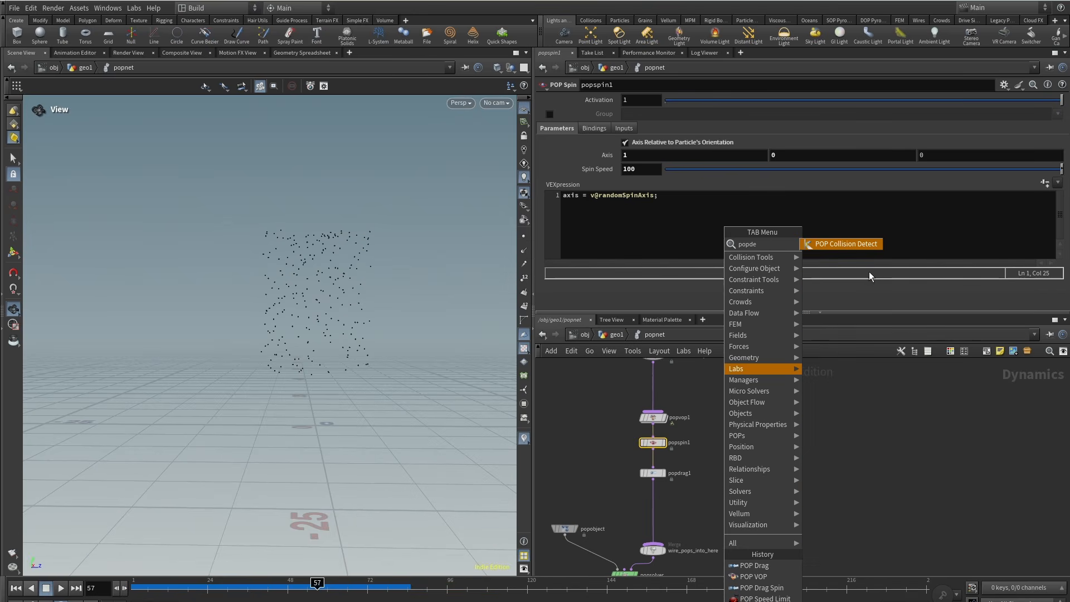
{"action": "left_click", "coordinate": [847, 243]}
{"action": "left_click", "coordinate": [751, 467]}
{"action": "left_click_drag", "start_coordinate": [754, 471], "coordinate": [723, 483]}
{"action": "mouse_move", "coordinate": [658, 543]}
{"action": "left_mouse_down"}
{"action": "mouse_move", "coordinate": [723, 484]}
{"action": "mouse_move", "coordinate": [729, 490]}
{"action": "left_mouse_up"}
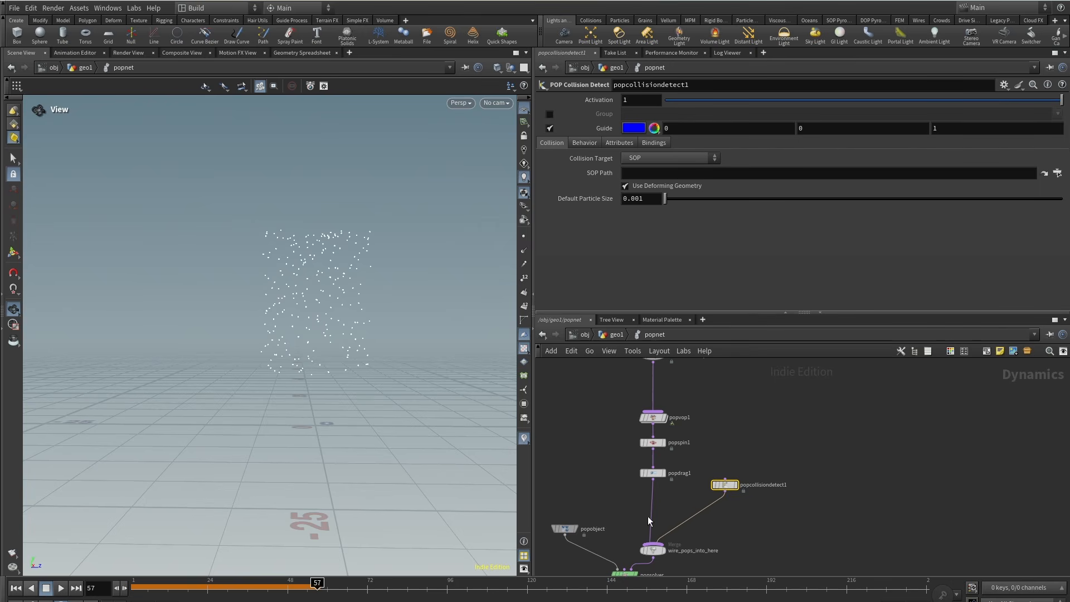
Set popcollisiondetect1's Collision Target to Second Context Geometry and replay the simulation to frame 57.
{"action": "left_click", "coordinate": [693, 160]}
{"action": "left_click", "coordinate": [683, 215]}
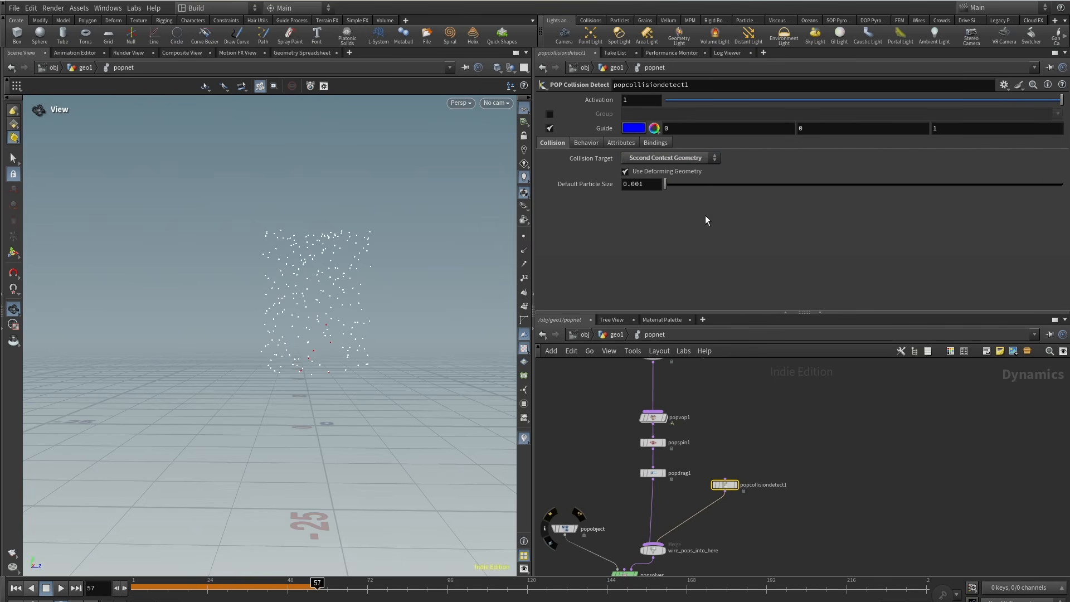
{"action": "left_click_drag", "start_coordinate": [176, 590], "coordinate": [103, 595]}
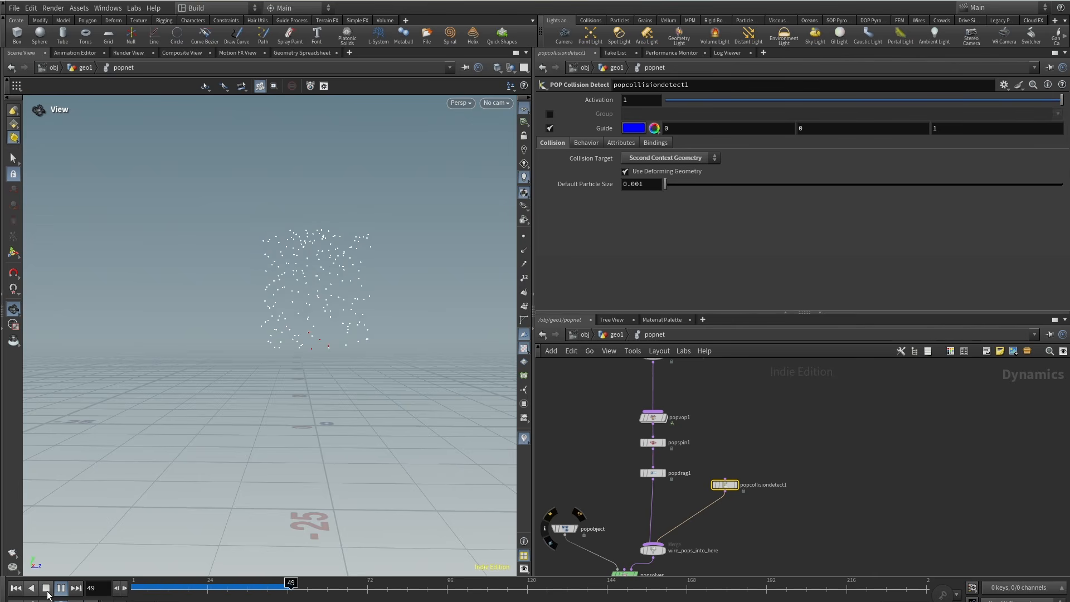
{"action": "left_click", "coordinate": [47, 589]}
{"action": "left_click_drag", "start_coordinate": [310, 351], "coordinate": [254, 352]}
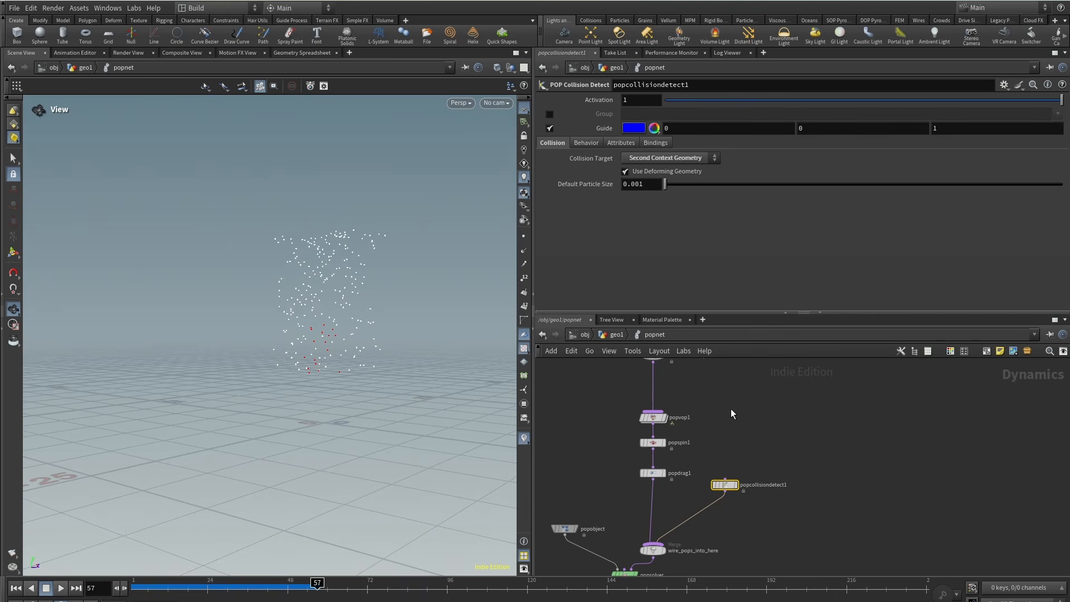
In geo1, add a Merge node combining copytopoints1 with testgeometry_rubbertoy1.
{"action": "middle_click_drag", "start_coordinate": [731, 410], "coordinate": [690, 393]}
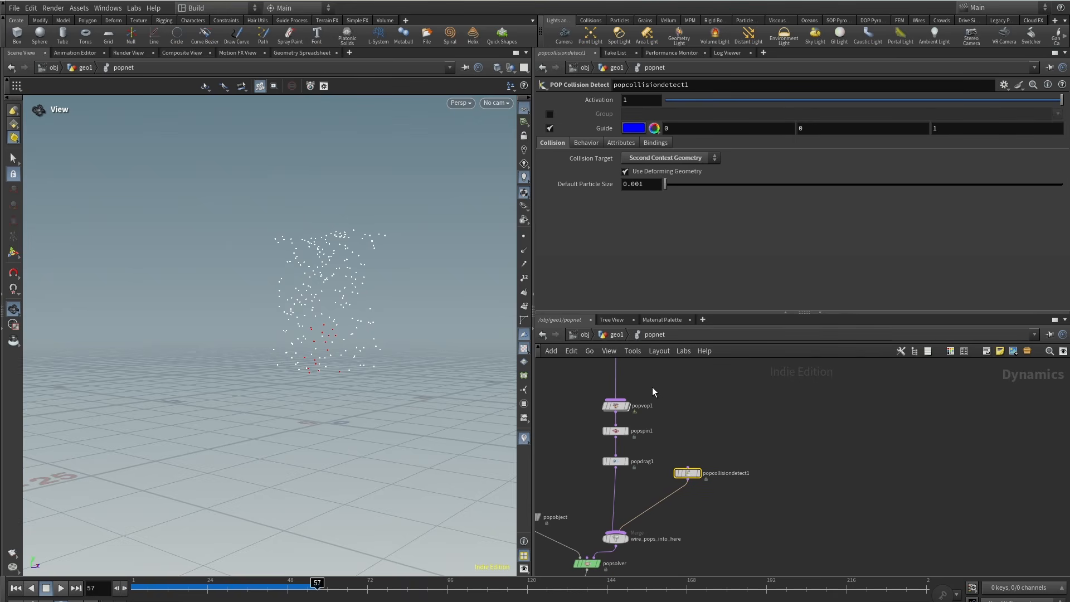
{"action": "left_click", "coordinate": [616, 340]}
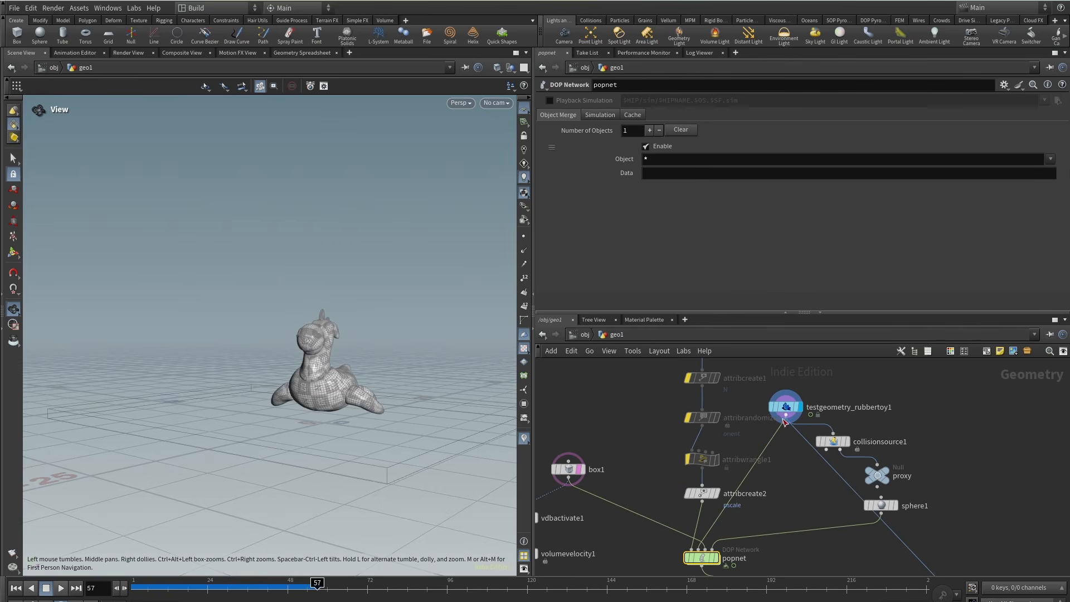
{"action": "middle_click_drag", "start_coordinate": [773, 498], "coordinate": [730, 417]}
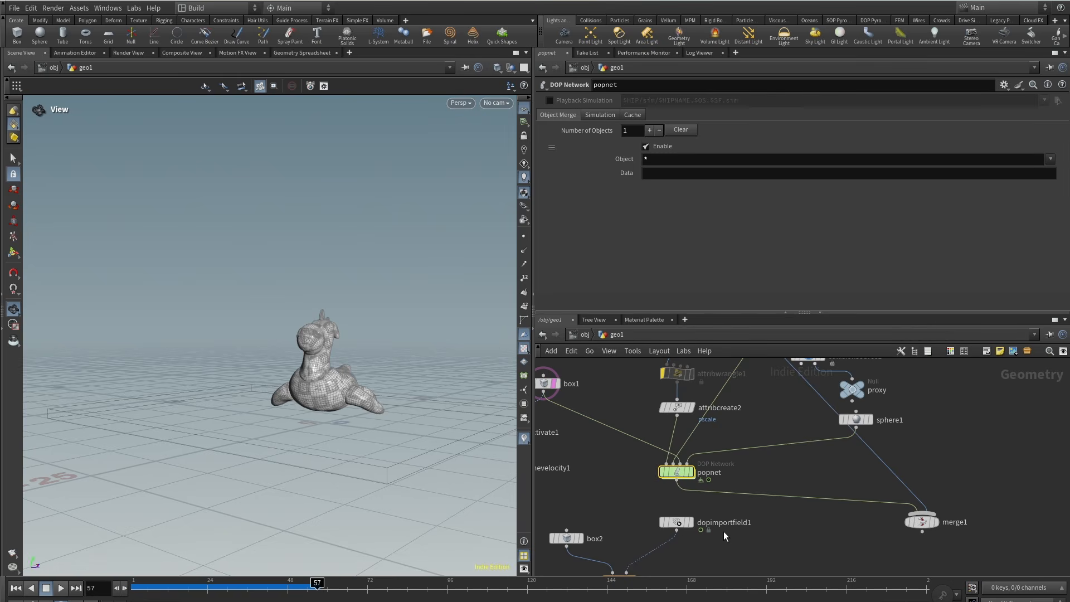
{"action": "middle_click_drag", "start_coordinate": [726, 568], "coordinate": [704, 486]}
{"action": "key", "text": "Tab"}
{"action": "type", "text": "mer"}
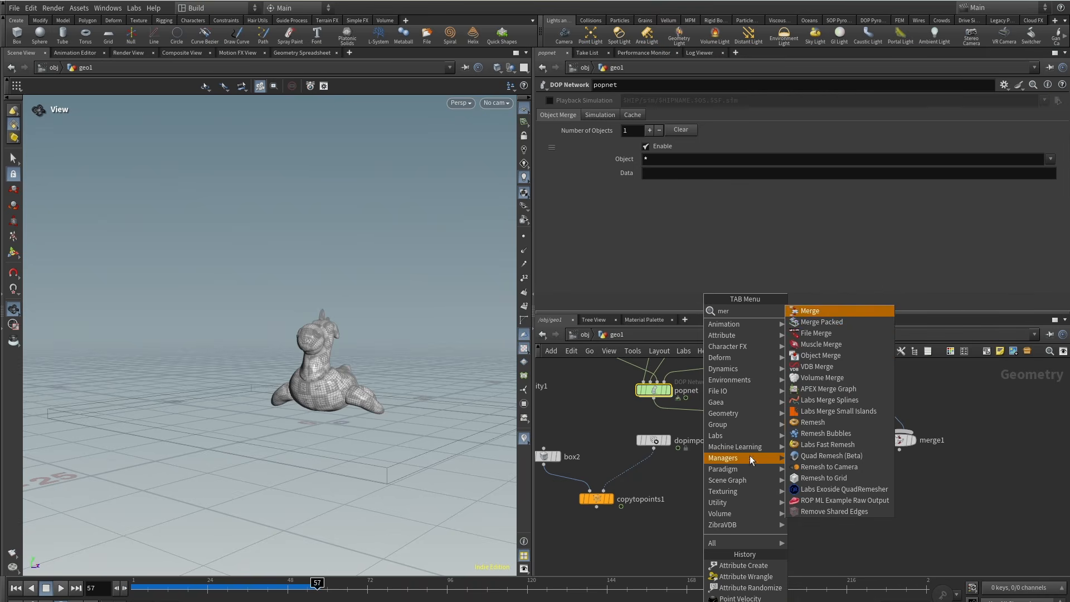
{"action": "left_click", "coordinate": [824, 313]}
{"action": "left_click", "coordinate": [695, 526]}
{"action": "left_click_drag", "start_coordinate": [597, 507], "coordinate": [694, 519]}
{"action": "left_click", "coordinate": [694, 519]}
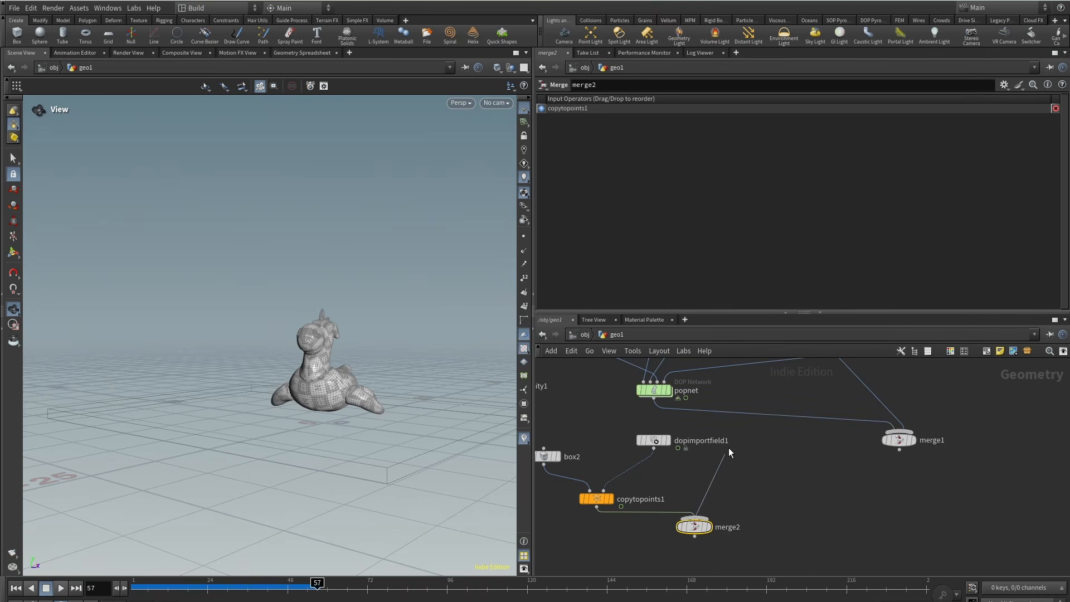
{"action": "middle_click_drag", "start_coordinate": [744, 406], "coordinate": [720, 404]}
{"action": "left_click", "coordinate": [694, 404]}
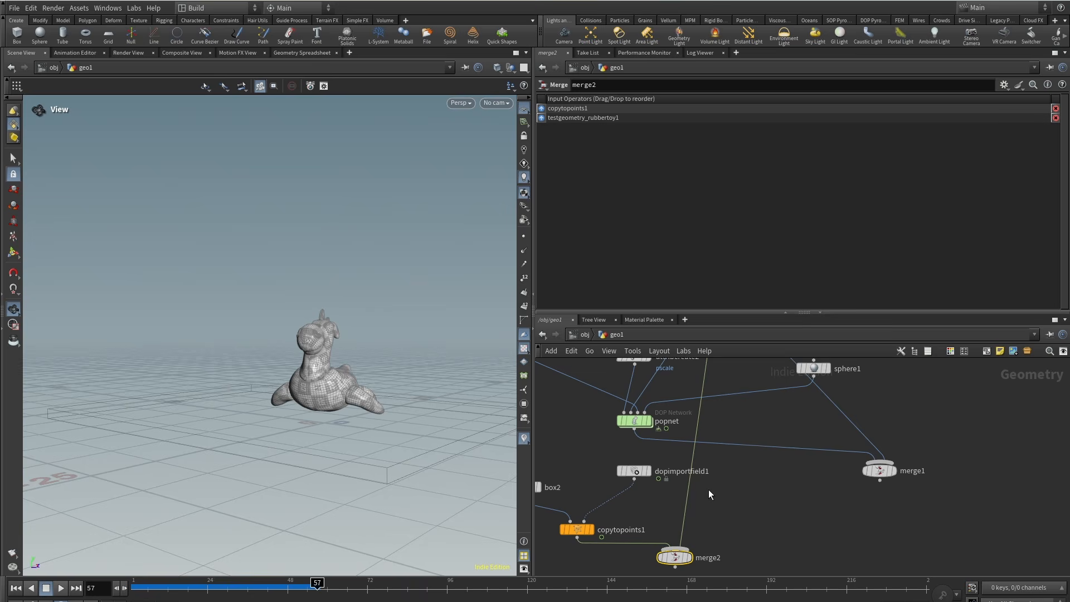
Display merge2 and replay the simulation to frame 82, watching the copied boxes fall around the rubber toy.
{"action": "left_click", "coordinate": [689, 558]}
{"action": "left_click_drag", "start_coordinate": [345, 343], "coordinate": [296, 349]}
{"action": "right_click_drag", "start_coordinate": [296, 348], "coordinate": [363, 318]}
{"action": "middle_click_drag", "start_coordinate": [363, 318], "coordinate": [280, 353]}
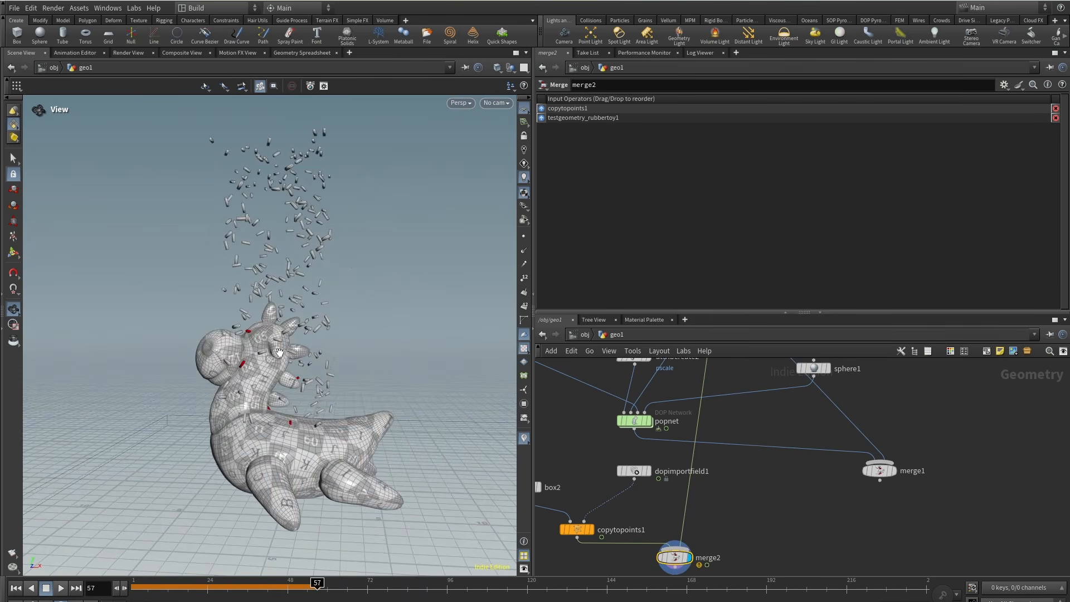
{"action": "left_click_drag", "start_coordinate": [279, 353], "coordinate": [351, 361]}
{"action": "left_click", "coordinate": [150, 591]}
{"action": "left_click", "coordinate": [61, 588]}
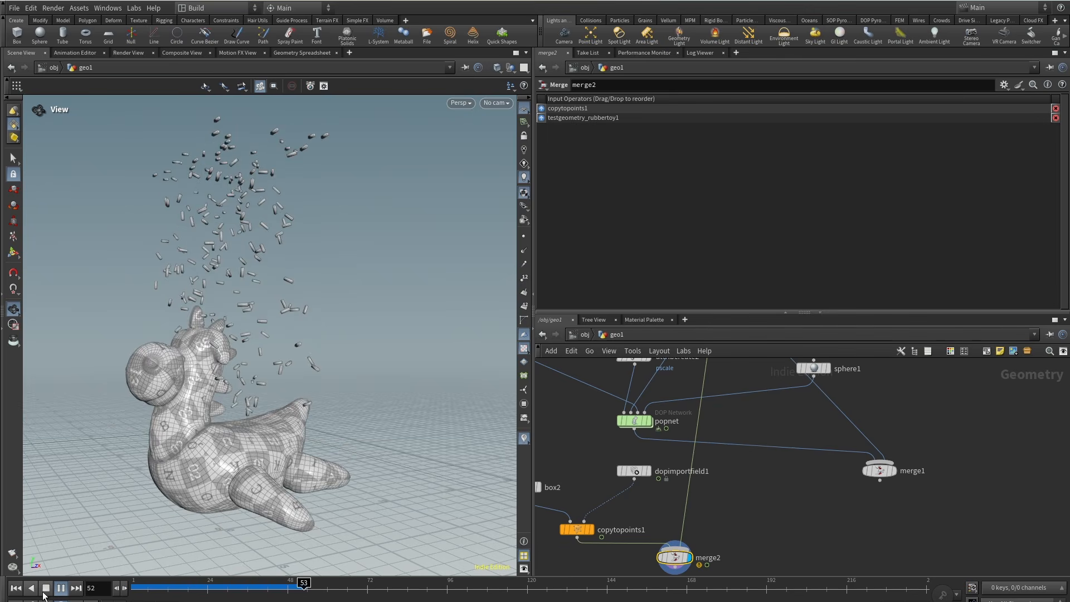
{"action": "left_click", "coordinate": [46, 590]}
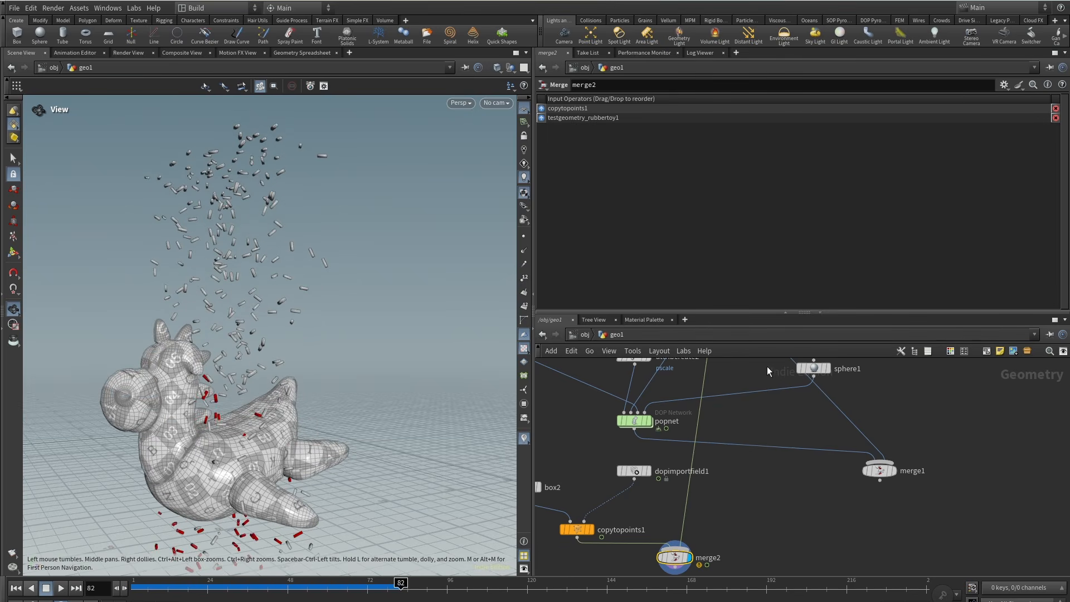
Change the Response behavior of popcollisiondetect1 inside popnet so that hit particles stay on the rubber toy, and return to geo1.
{"action": "double_click", "coordinate": [636, 420]}
{"action": "middle_click_drag", "start_coordinate": [681, 434], "coordinate": [807, 398]}
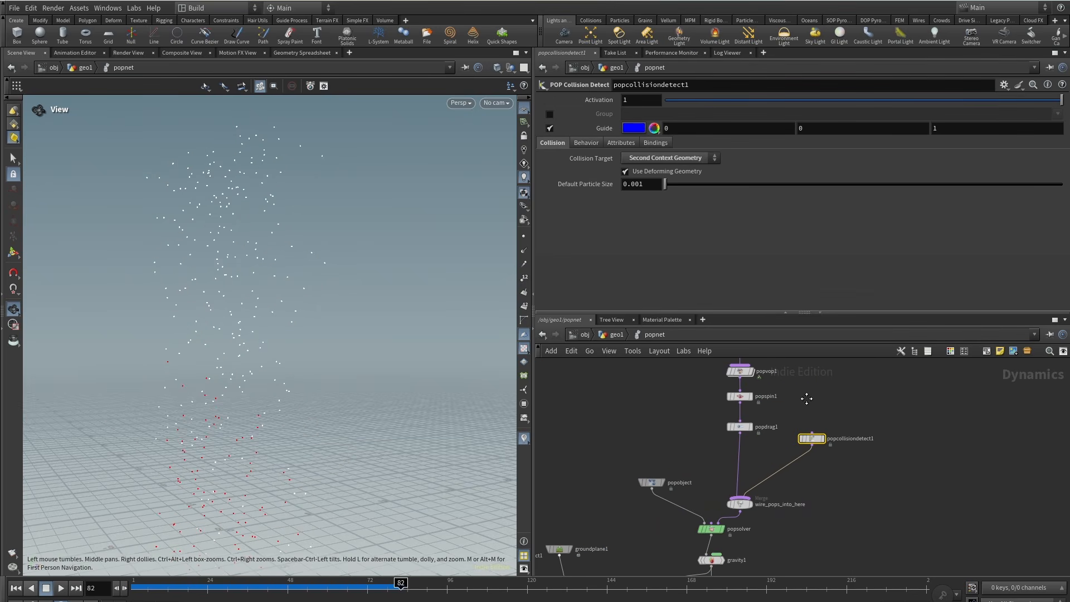
{"action": "left_click", "coordinate": [587, 143]}
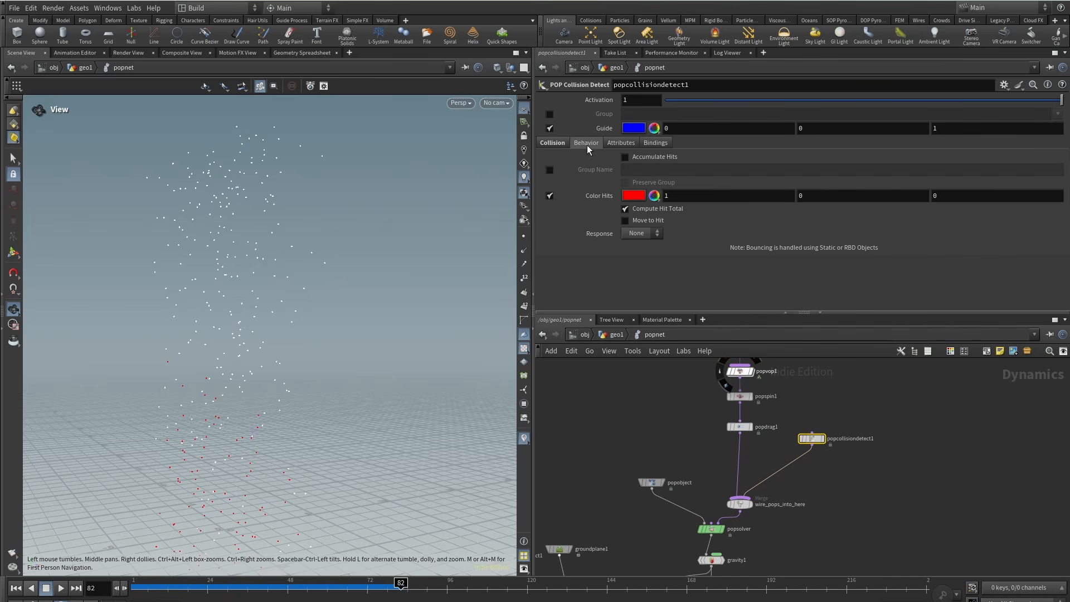
{"action": "left_click", "coordinate": [652, 234]}
{"action": "left_click", "coordinate": [640, 279]}
{"action": "left_click", "coordinate": [616, 338]}
Replay the simulation from the start and examine up close how the boxes settle on the rubber toy.
{"action": "left_click_drag", "start_coordinate": [217, 587], "coordinate": [131, 590]}
{"action": "left_click", "coordinate": [61, 588]}
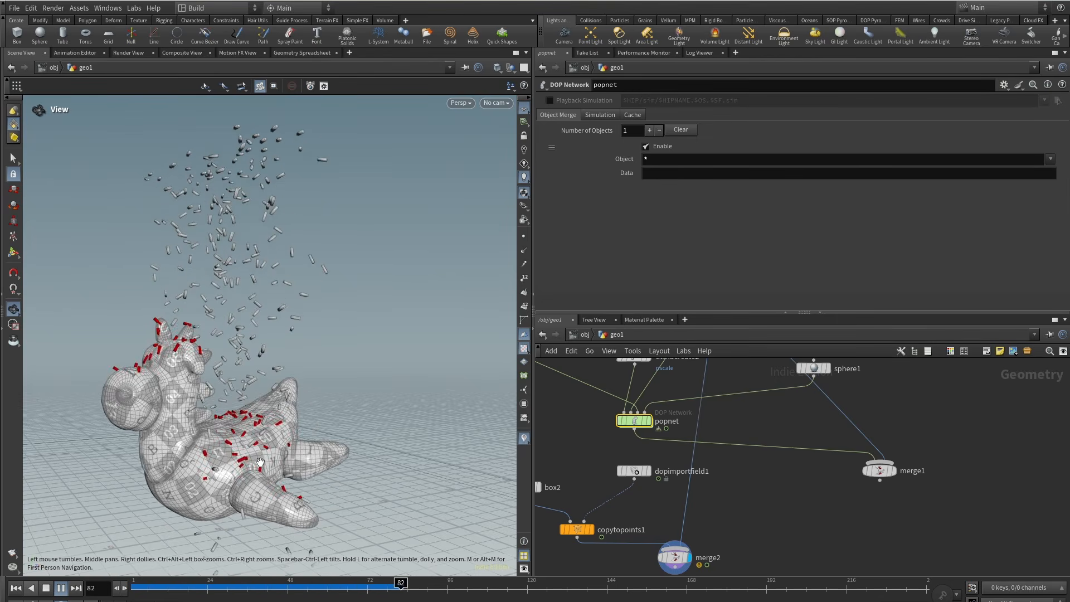
{"action": "right_click_drag", "start_coordinate": [260, 457], "coordinate": [351, 390]}
{"action": "left_click_drag", "start_coordinate": [351, 390], "coordinate": [276, 403]}
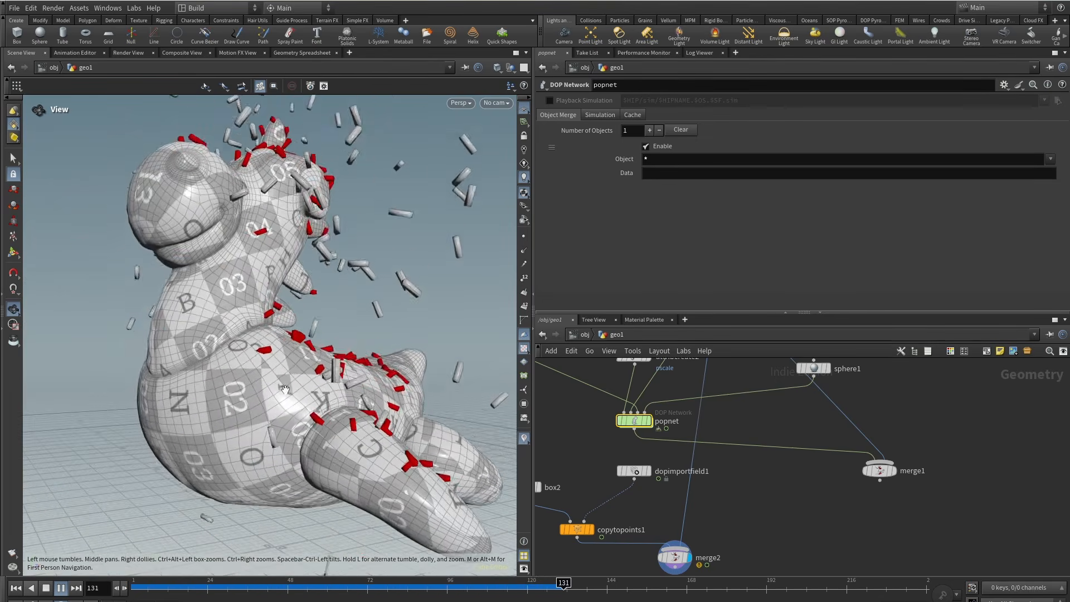
{"action": "right_click_drag", "start_coordinate": [276, 402], "coordinate": [326, 371]}
{"action": "left_click_drag", "start_coordinate": [326, 371], "coordinate": [356, 405]}
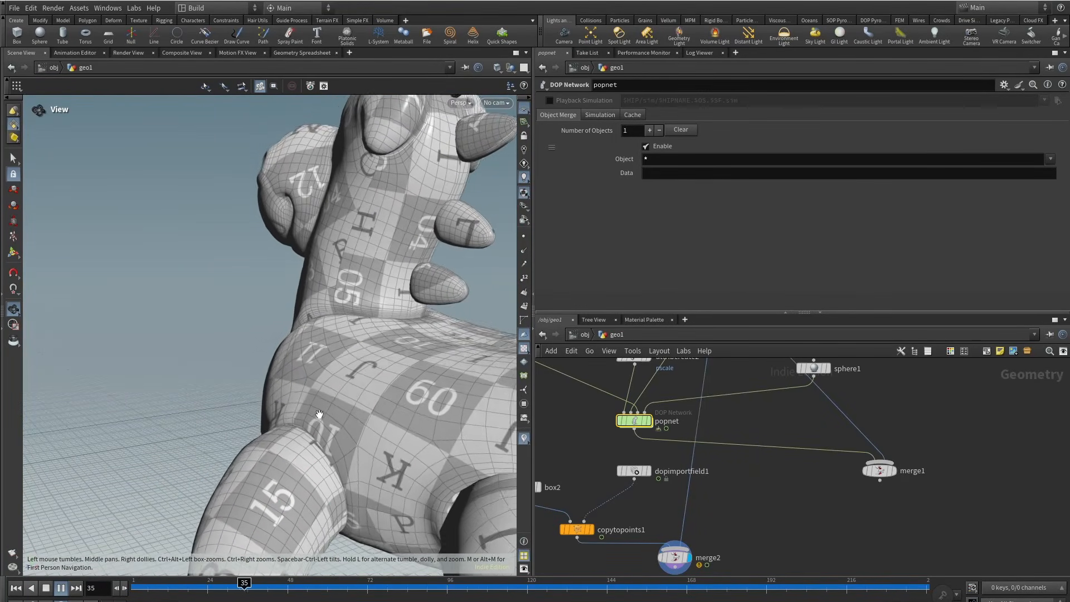
Set the pscale value in attribcreate2 to 0.05.
{"action": "middle_click_drag", "start_coordinate": [754, 468], "coordinate": [764, 541]}
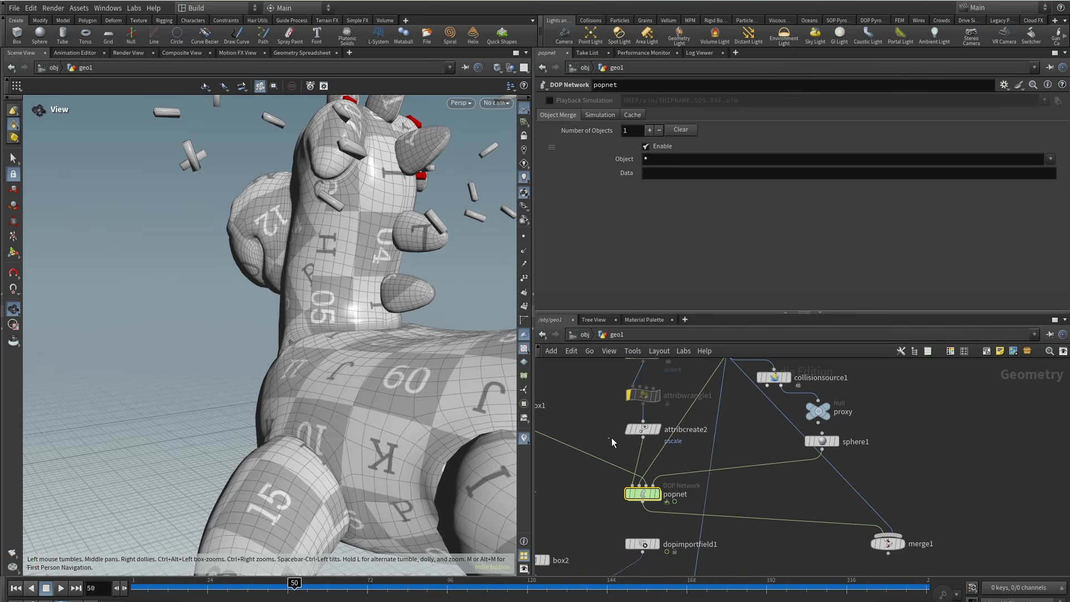
{"action": "left_click", "coordinate": [643, 429]}
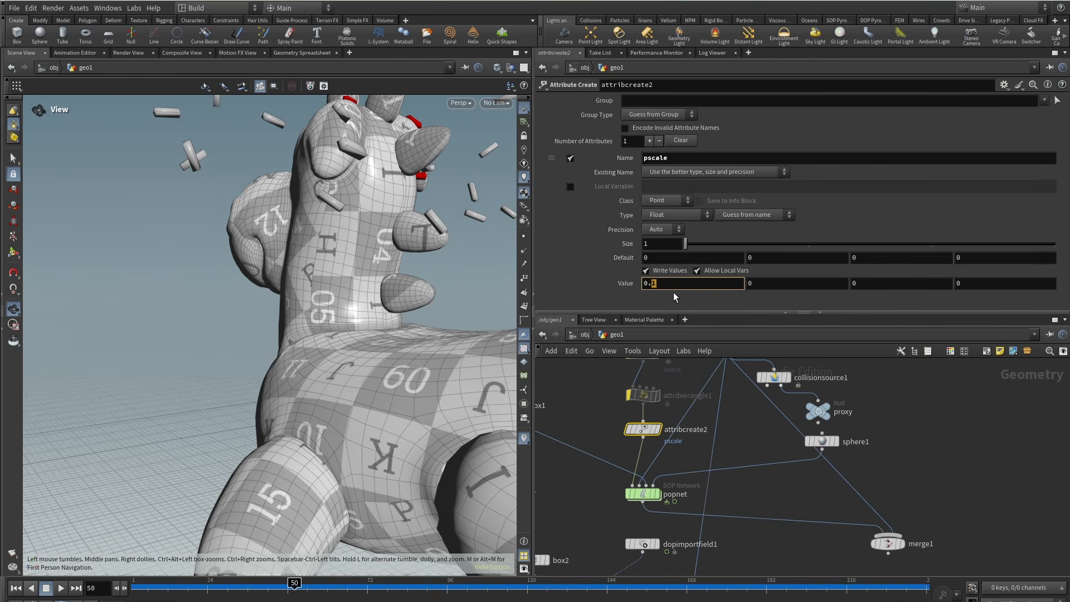
{"action": "type", "text": "05"}
{"action": "key", "text": "Return"}
Replay the simulation with the smaller boxes and examine their contact with the toy's back, ending at frame 57.
{"action": "left_click_drag", "start_coordinate": [142, 588], "coordinate": [86, 591]}
{"action": "left_click", "coordinate": [62, 589]}
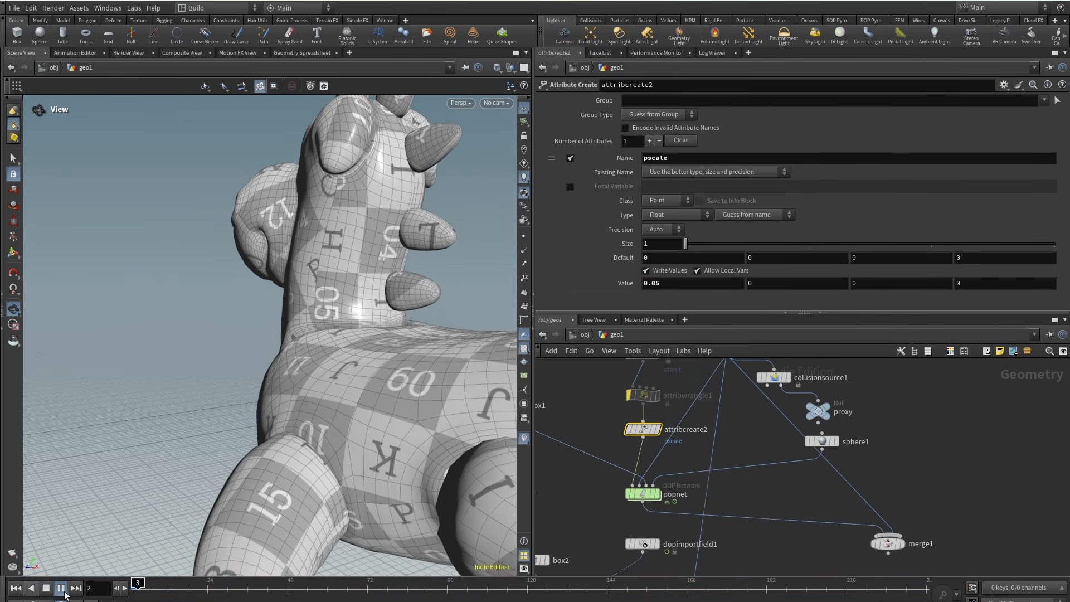
{"action": "right_click_drag", "start_coordinate": [219, 478], "coordinate": [308, 349]}
{"action": "middle_click_drag", "start_coordinate": [308, 349], "coordinate": [253, 316]}
{"action": "left_click_drag", "start_coordinate": [253, 316], "coordinate": [353, 258]}
{"action": "right_click_drag", "start_coordinate": [354, 258], "coordinate": [237, 357]}
{"action": "left_click_drag", "start_coordinate": [237, 357], "coordinate": [229, 317]}
{"action": "right_click_drag", "start_coordinate": [229, 317], "coordinate": [259, 370]}
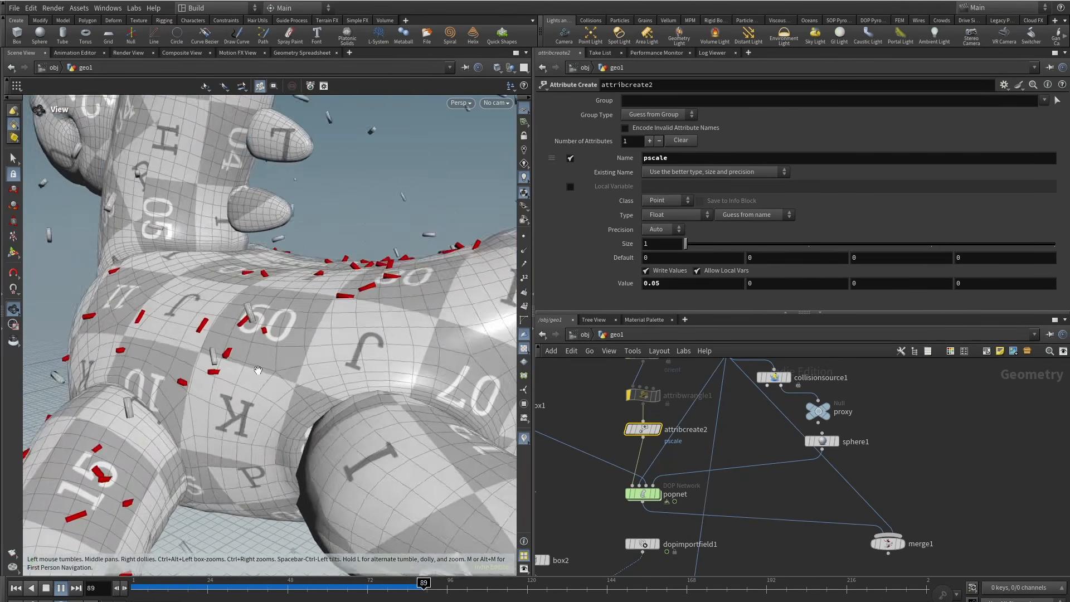
{"action": "mouse_move", "coordinate": [258, 370]}
{"action": "left_mouse_down"}
{"action": "mouse_move", "coordinate": [248, 403]}
{"action": "mouse_move", "coordinate": [212, 333]}
{"action": "mouse_move", "coordinate": [264, 378]}
{"action": "left_mouse_up"}
{"action": "left_click", "coordinate": [317, 589]}
Inside popnet, set source_first_input's Life Expectancy to 6 and rewind to frame 1.
{"action": "double_click", "coordinate": [658, 498]}
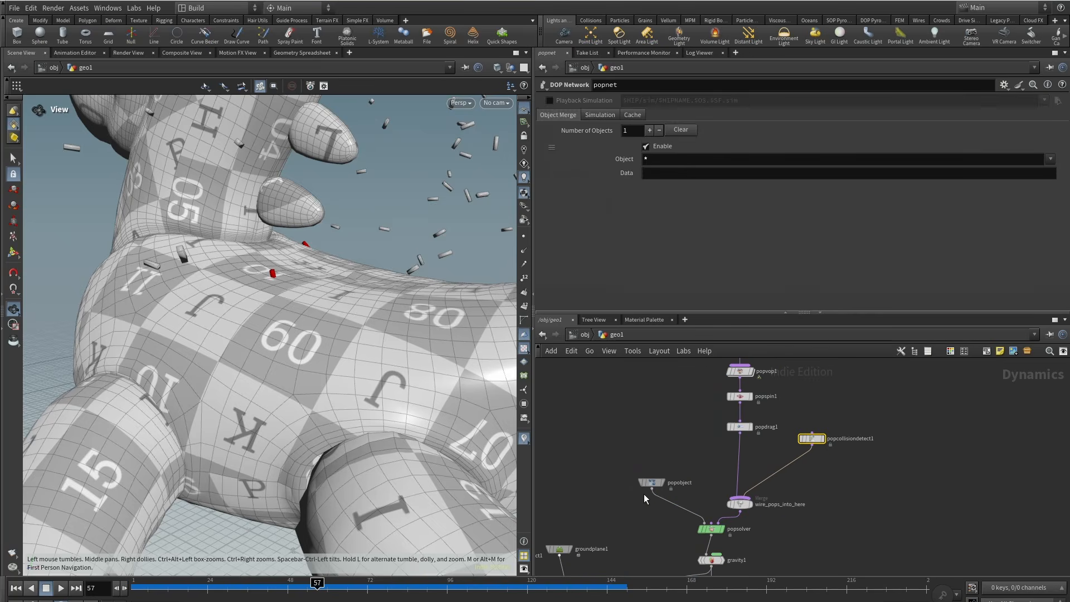
{"action": "left_click_drag", "start_coordinate": [697, 394], "coordinate": [820, 362]}
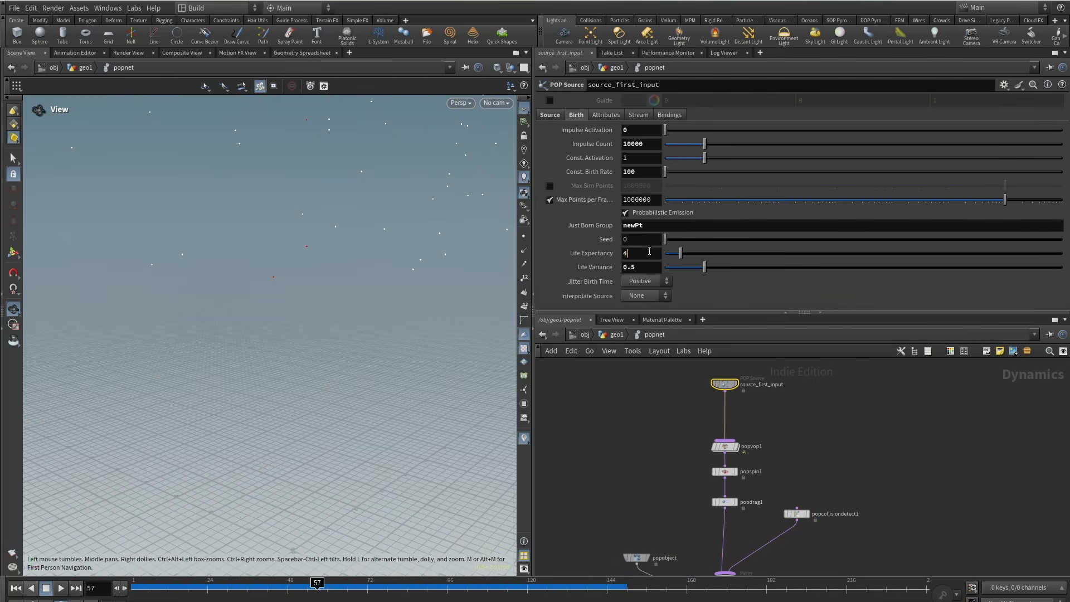
{"action": "key", "text": "BackSpace"}
{"action": "type", "text": "6"}
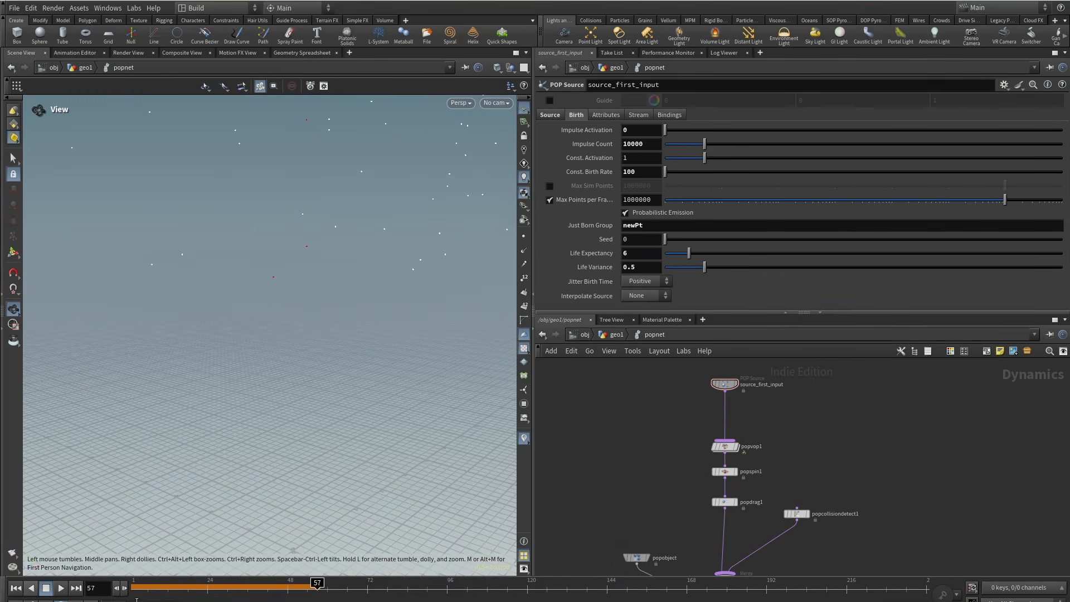
{"action": "left_click", "coordinate": [134, 590]}
Move popcollisiondetect1 slightly farther from the main POP chain.
{"action": "middle_click_drag", "start_coordinate": [635, 492], "coordinate": [655, 416]}
{"action": "scroll", "coordinate": [655, 416], "scroll_direction": "down", "scroll_amount": 3}
{"action": "scroll", "coordinate": [760, 410], "scroll_direction": "up", "scroll_amount": 4}
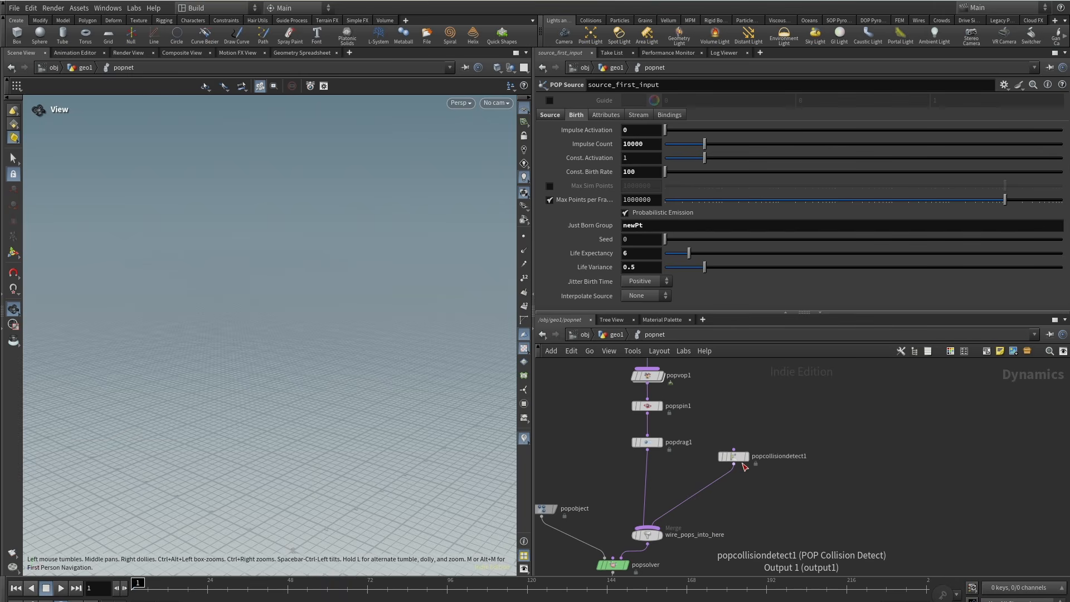
{"action": "left_click_drag", "start_coordinate": [738, 460], "coordinate": [758, 465]}
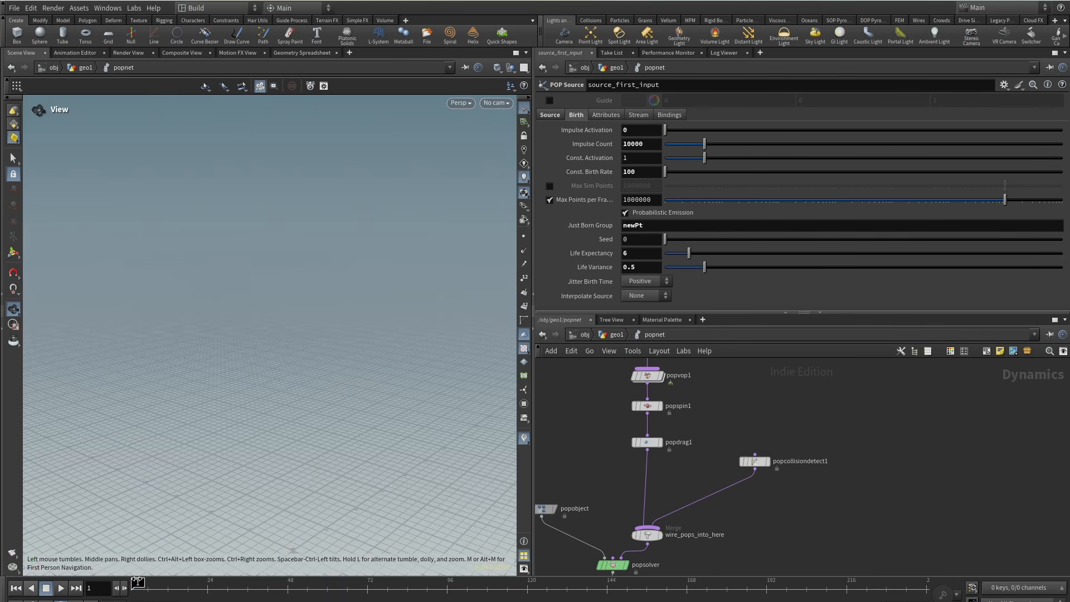
Return to geo1 and display testgeometry_rubbertoy1 with the whole toy in view.
{"action": "left_click", "coordinate": [617, 334]}
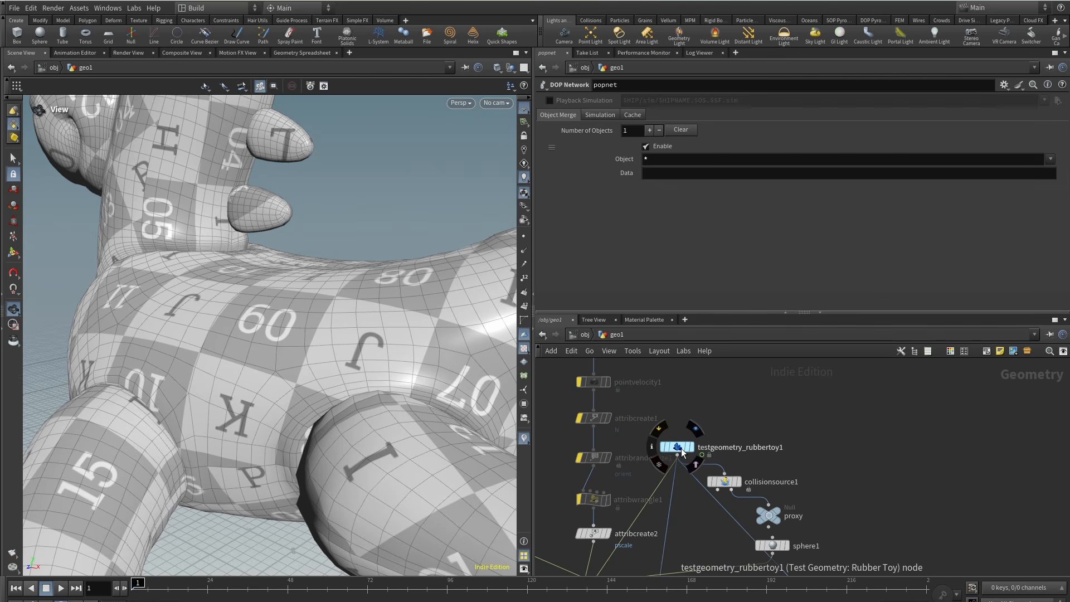
{"action": "left_click", "coordinate": [698, 432]}
{"action": "scroll", "coordinate": [249, 239], "scroll_direction": "down", "scroll_amount": 6}
{"action": "left_click_drag", "start_coordinate": [248, 239], "coordinate": [206, 353]}
Move collisionsource1, proxy and sphere1 aside to clear space beneath testgeometry_rubbertoy1.
{"action": "left_click_drag", "start_coordinate": [873, 461], "coordinate": [719, 527]}
{"action": "left_click_drag", "start_coordinate": [725, 482], "coordinate": [840, 488]}
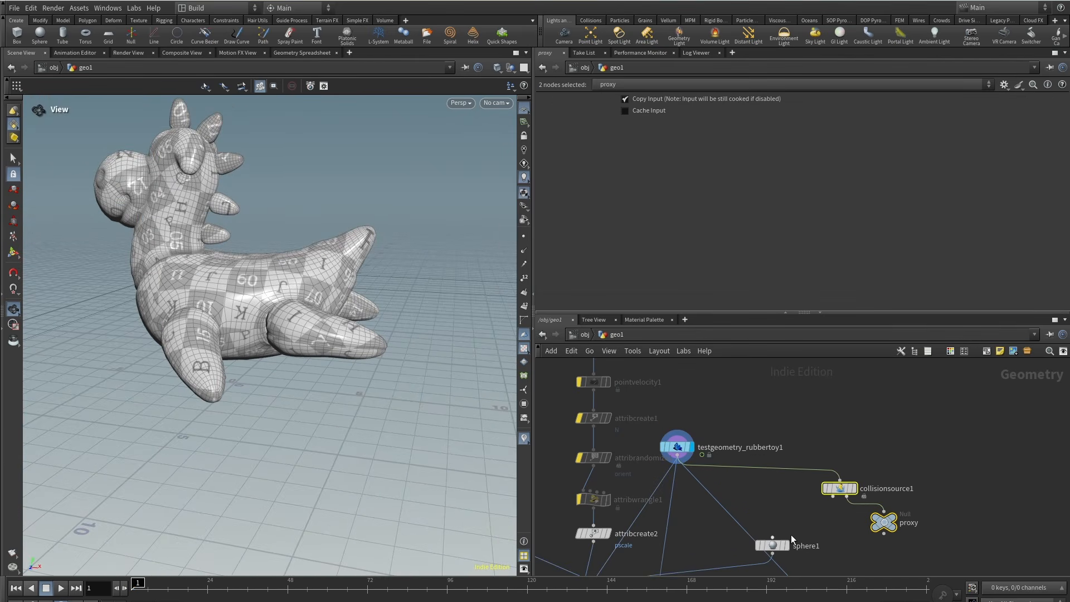
{"action": "middle_click_drag", "start_coordinate": [791, 534], "coordinate": [798, 458]}
{"action": "left_click_drag", "start_coordinate": [798, 458], "coordinate": [929, 474]}
{"action": "middle_click_drag", "start_coordinate": [739, 427], "coordinate": [777, 491]}
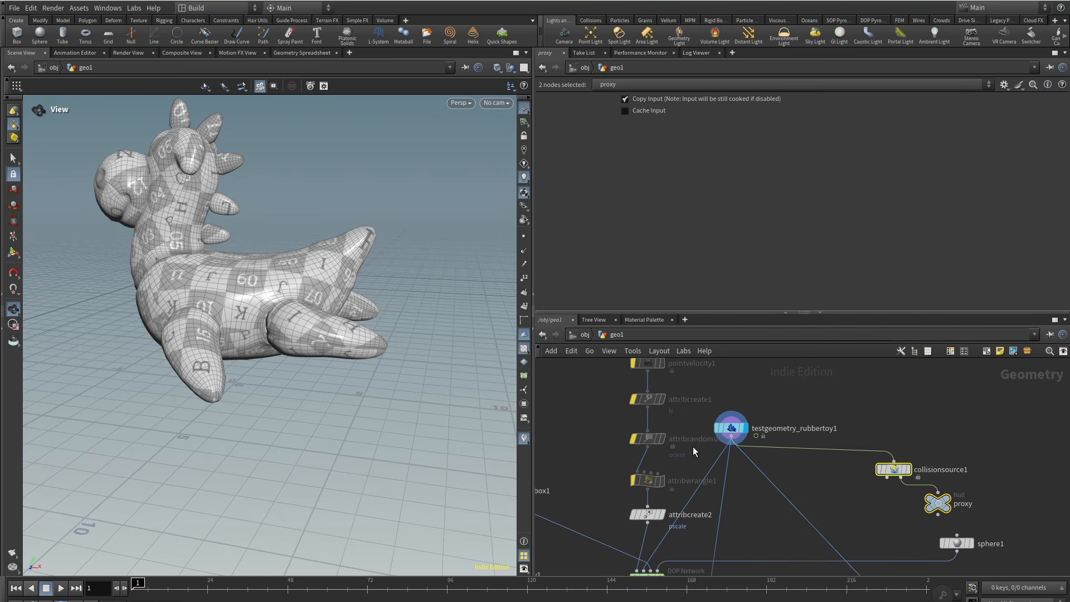
{"action": "left_click", "coordinate": [744, 493]}
Check testgeometry_rubbertoy1's attributes in its node info and close it.
{"action": "middle_click_drag", "start_coordinate": [180, 270], "coordinate": [196, 306]}
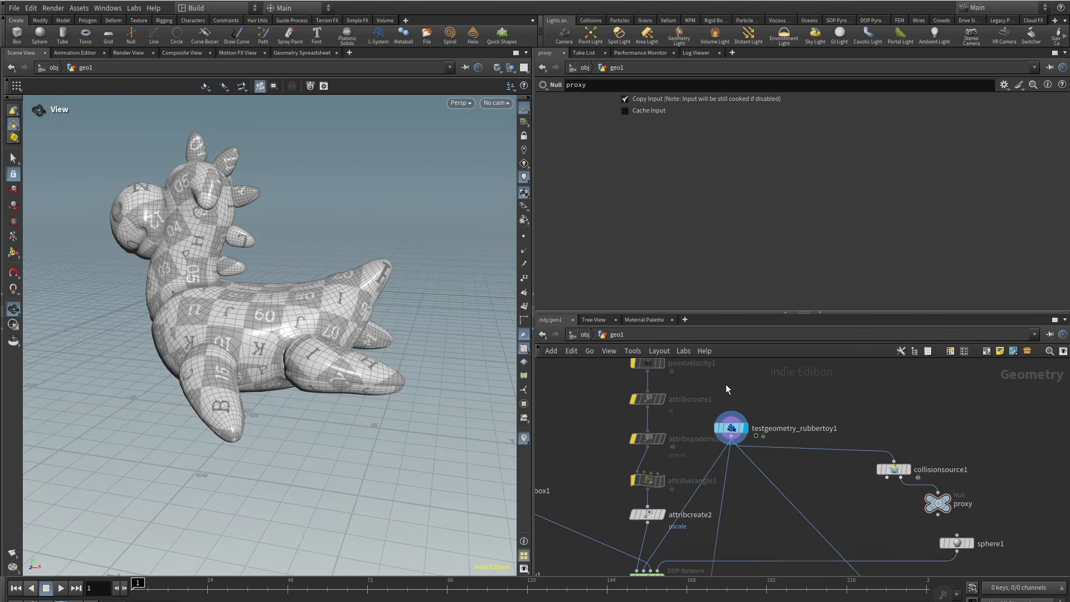
{"action": "left_click", "coordinate": [710, 429]}
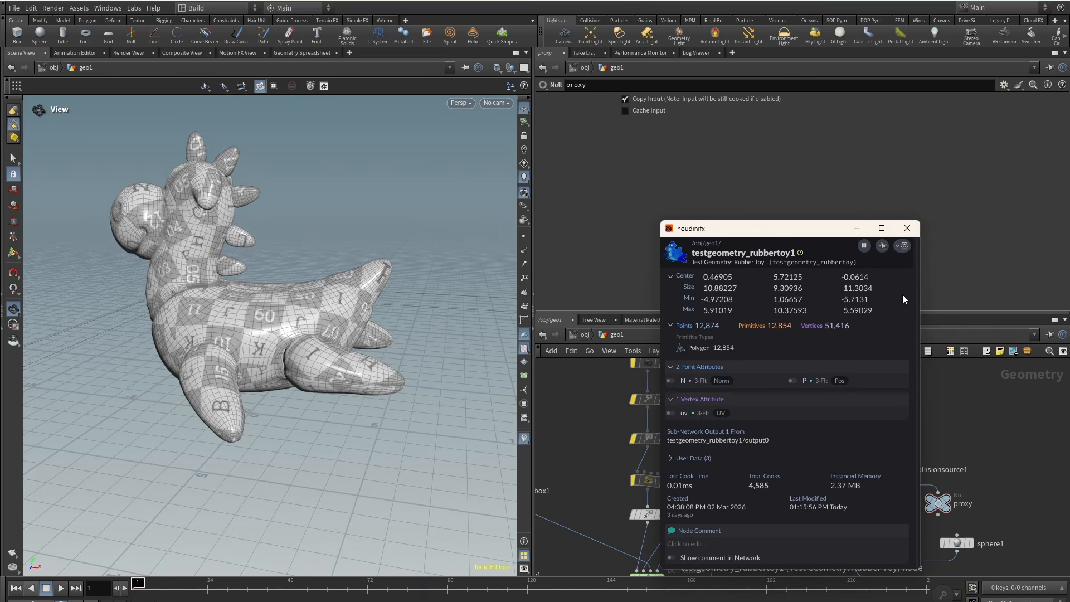
{"action": "left_click", "coordinate": [914, 229]}
{"action": "scroll", "coordinate": [237, 297], "scroll_direction": "up", "scroll_amount": 5}
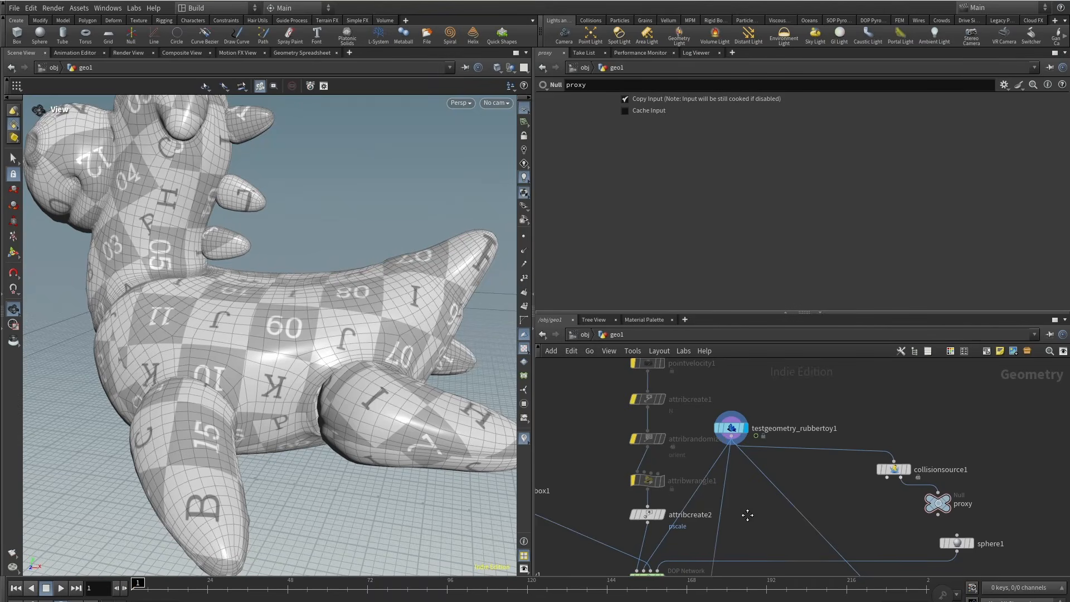
Add an Orientation Along Curve node and connect testgeometry_rubbertoy1 to its Curves input.
{"action": "middle_click_drag", "start_coordinate": [747, 513], "coordinate": [734, 495]}
{"action": "key", "text": "Tab"}
{"action": "key", "text": "Escape"}
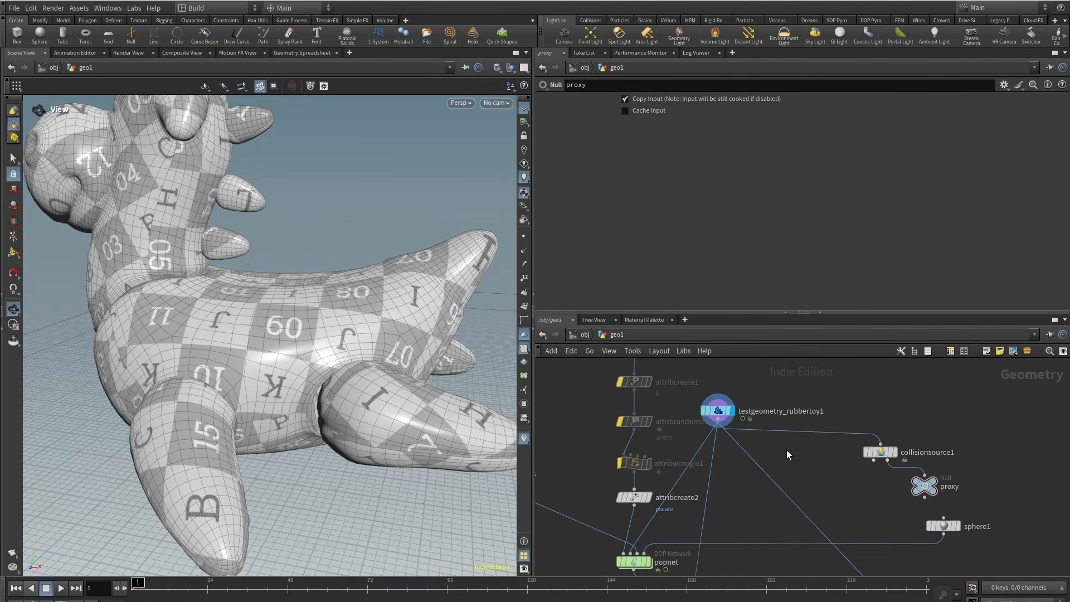
{"action": "key", "text": "Tab"}
{"action": "mouse_move", "coordinate": [791, 448]}
{"action": "type", "text": "orien"}
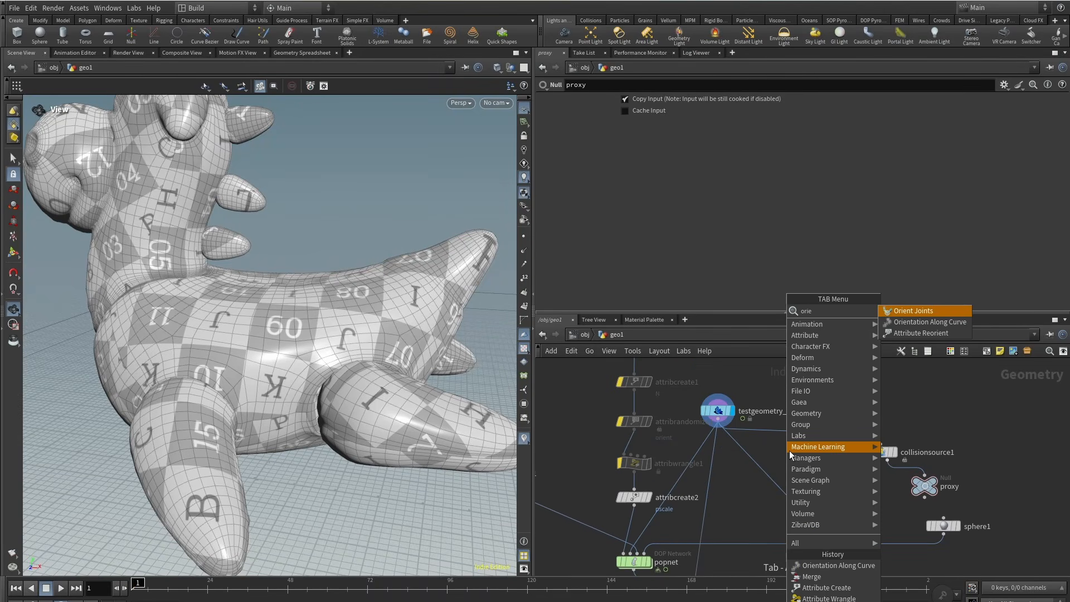
{"action": "left_click", "coordinate": [963, 324]}
{"action": "left_click", "coordinate": [731, 471]}
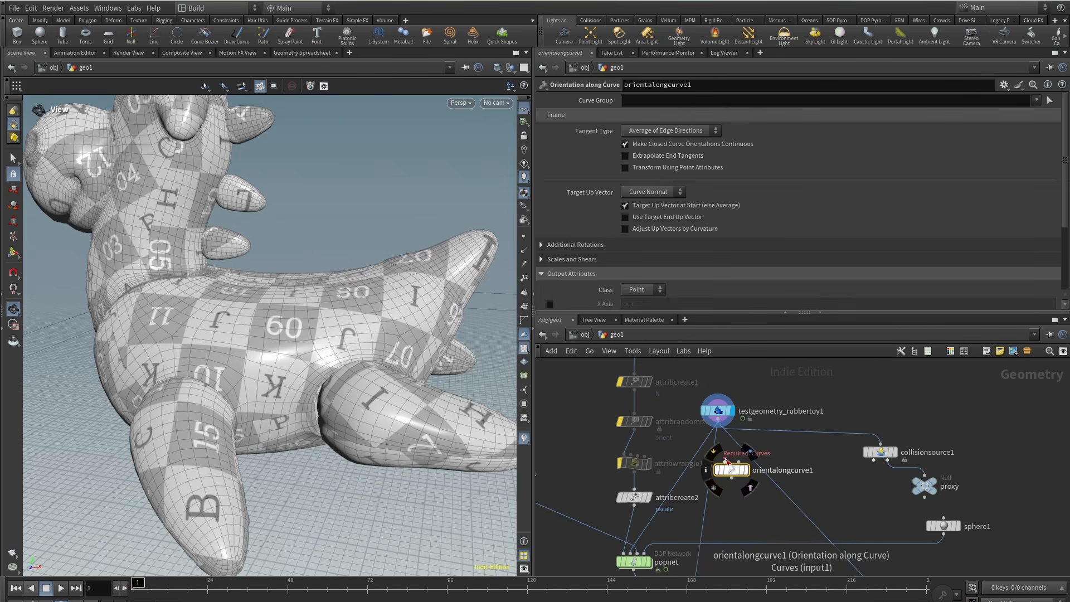
{"action": "left_click", "coordinate": [726, 461]}
{"action": "left_click", "coordinate": [718, 419]}
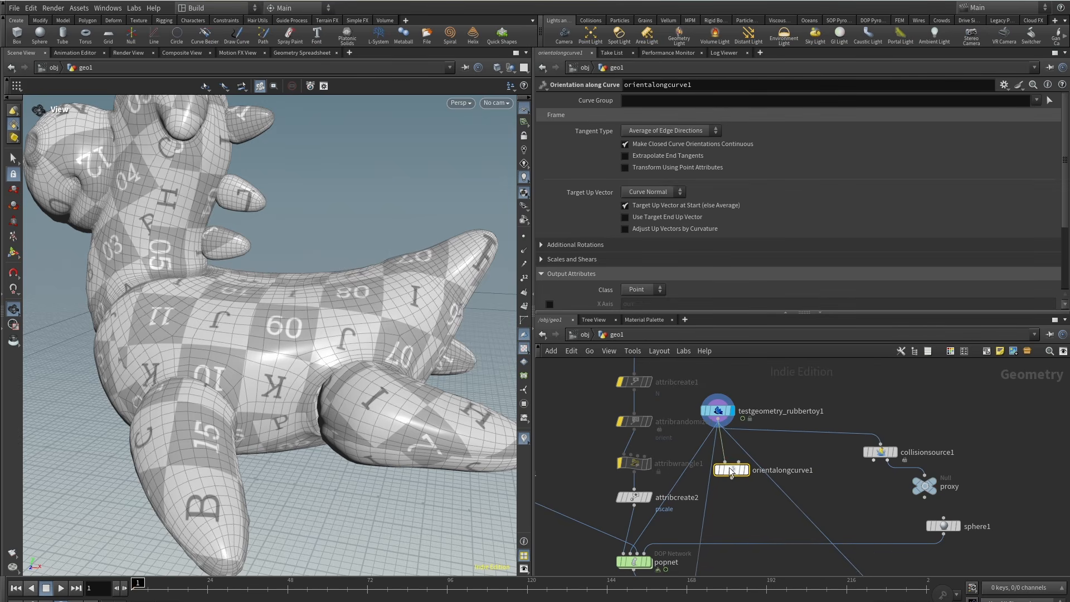
Display orientalongcurve1 and open its node info to check the point attributes.
{"action": "left_click", "coordinate": [750, 452]}
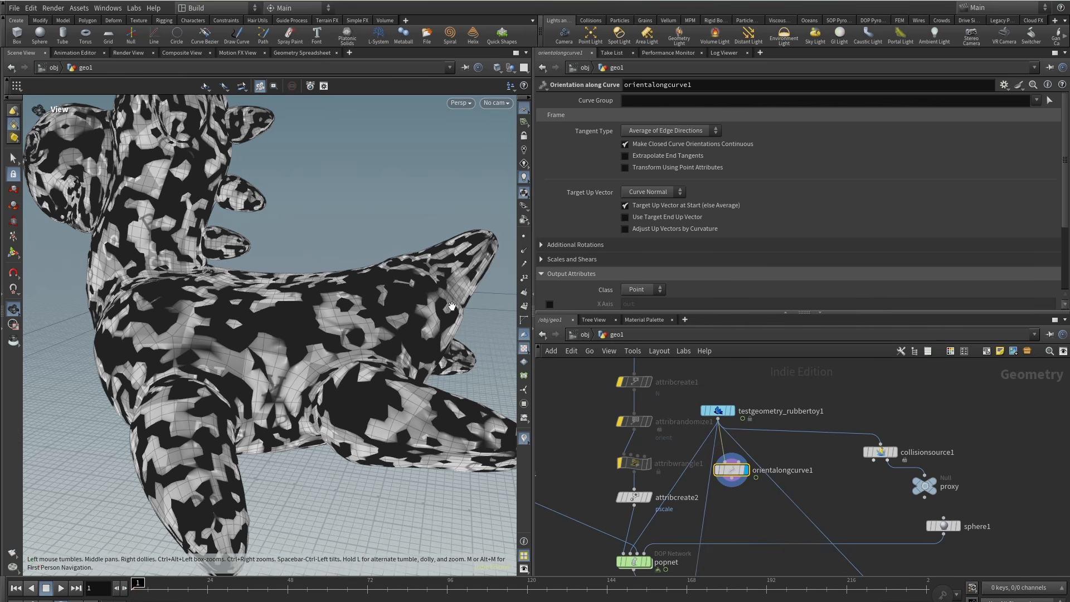
{"action": "left_click", "coordinate": [708, 471]}
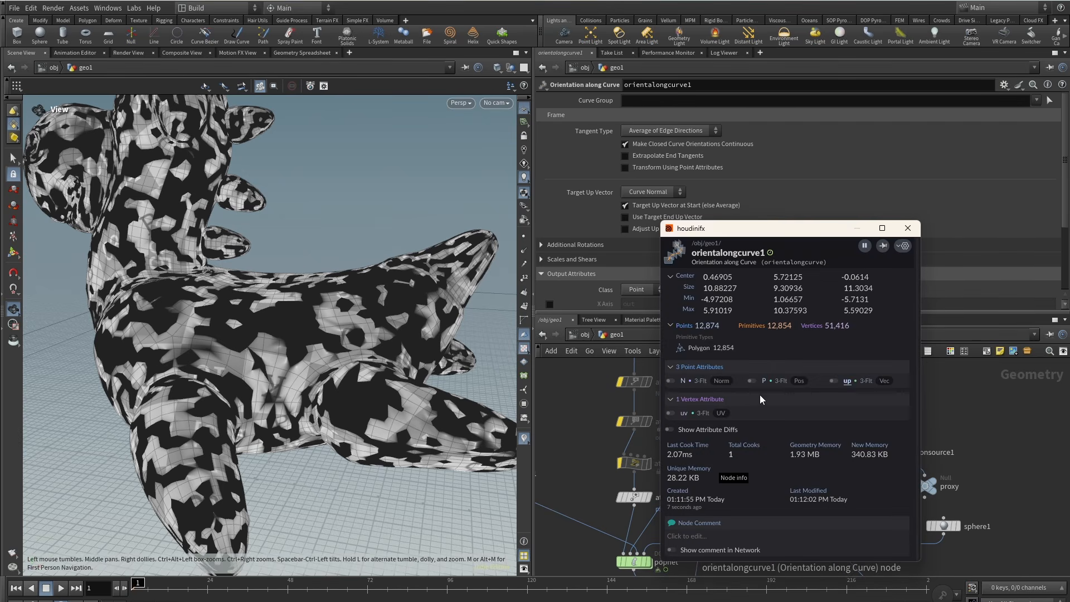
Switch orientalongcurve1's output from the Y Axis and Tangent (Z Axis) attributes to only the Quaternion attribute orient.
{"action": "left_click", "coordinate": [908, 228]}
{"action": "scroll", "coordinate": [690, 262], "scroll_direction": "down", "scroll_amount": 2}
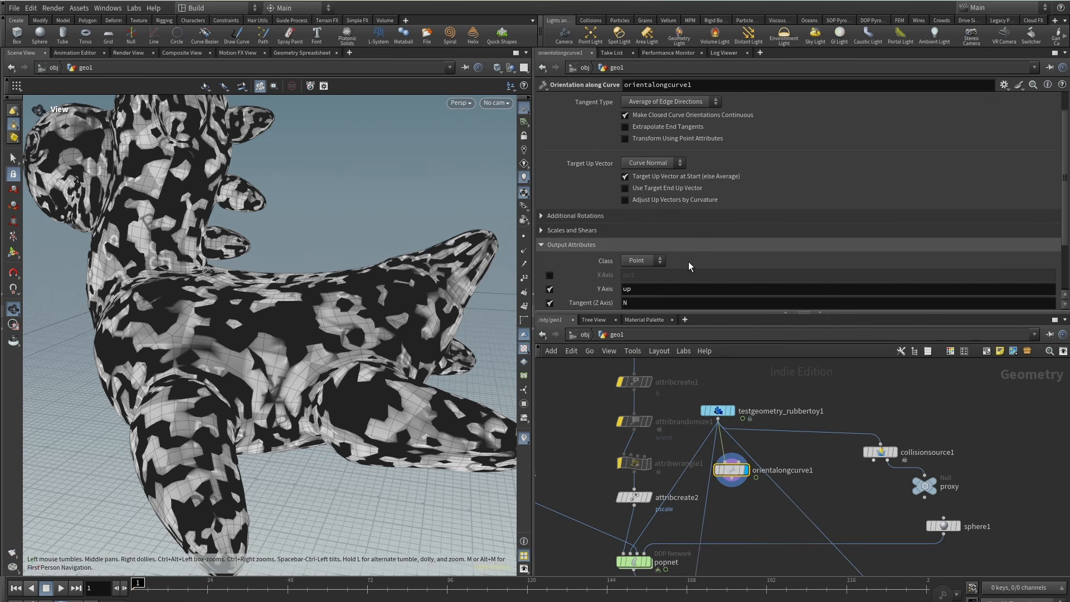
{"action": "scroll", "coordinate": [681, 267], "scroll_direction": "down", "scroll_amount": 2}
{"action": "left_click", "coordinate": [550, 259]}
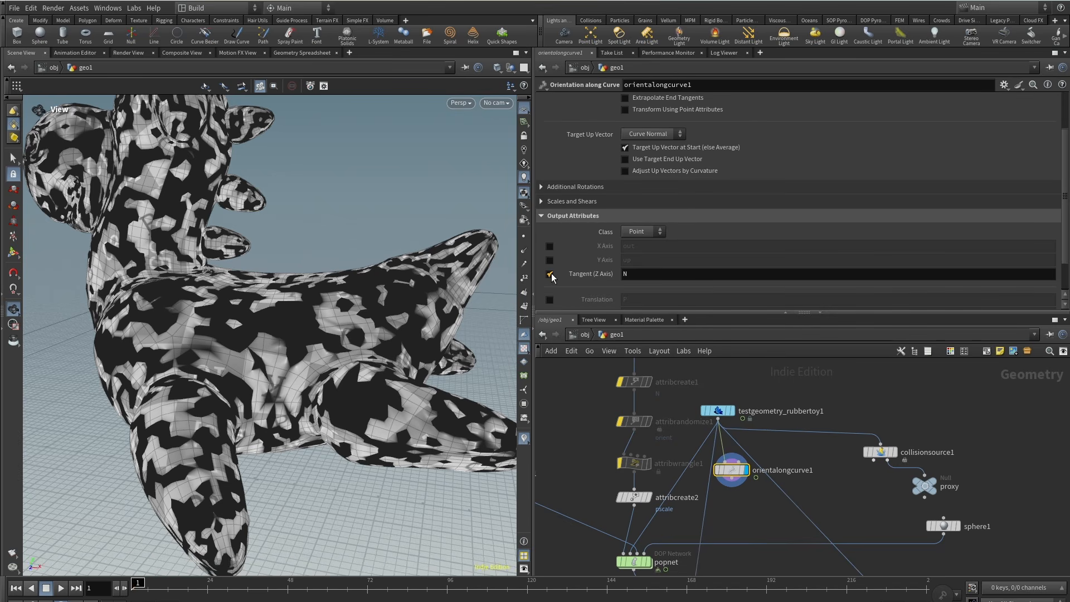
{"action": "left_click", "coordinate": [551, 273]}
{"action": "scroll", "coordinate": [559, 271], "scroll_direction": "down", "scroll_amount": 3}
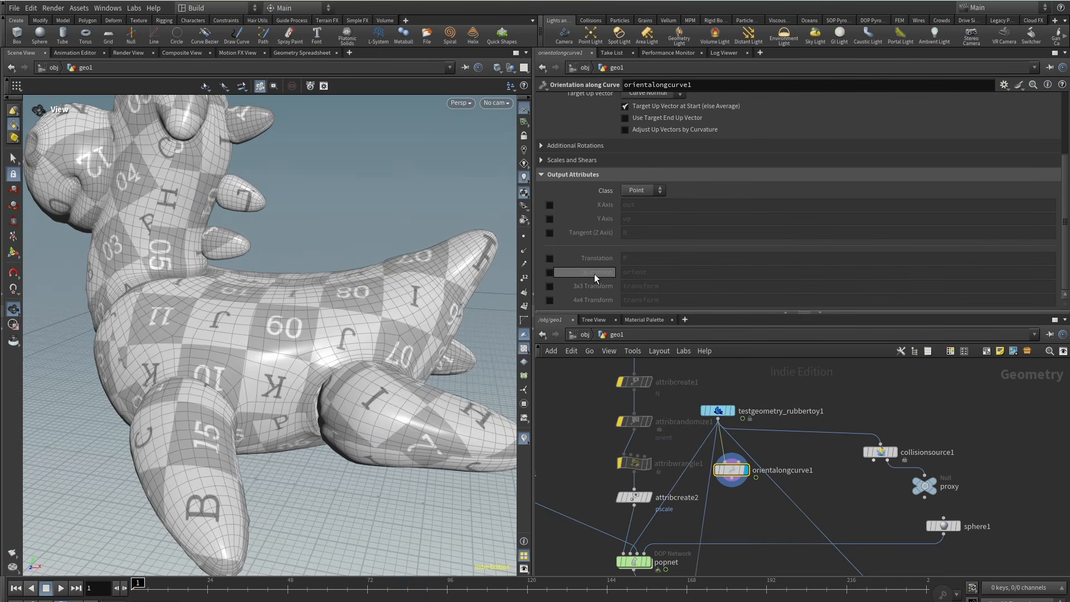
{"action": "left_click", "coordinate": [549, 272]}
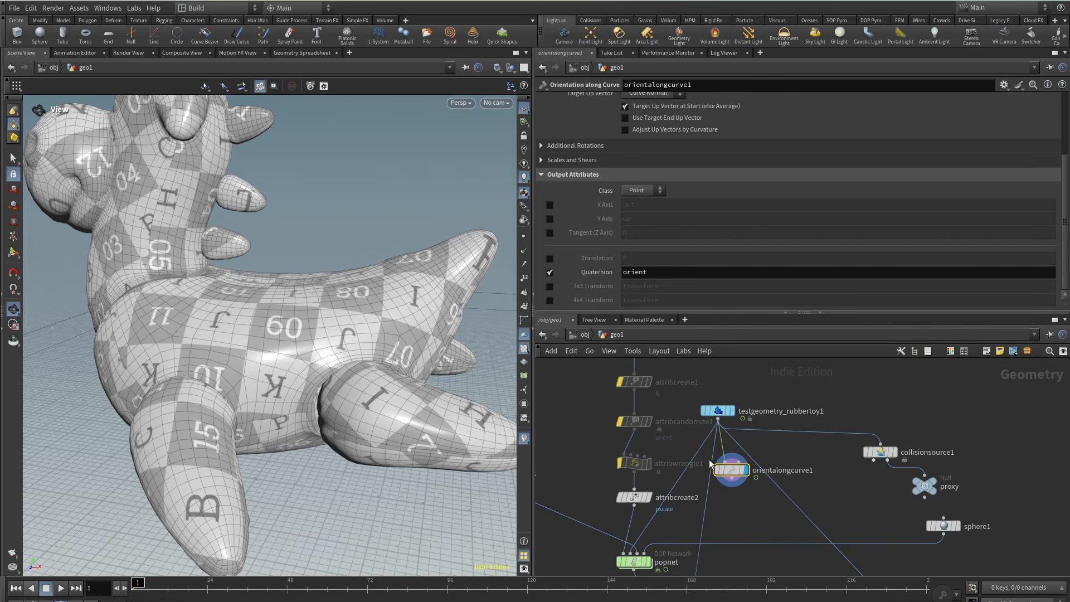
Visualize orientalongcurve1's orient point attribute on the rubber toy from its node info.
{"action": "middle_click", "coordinate": [706, 469]}
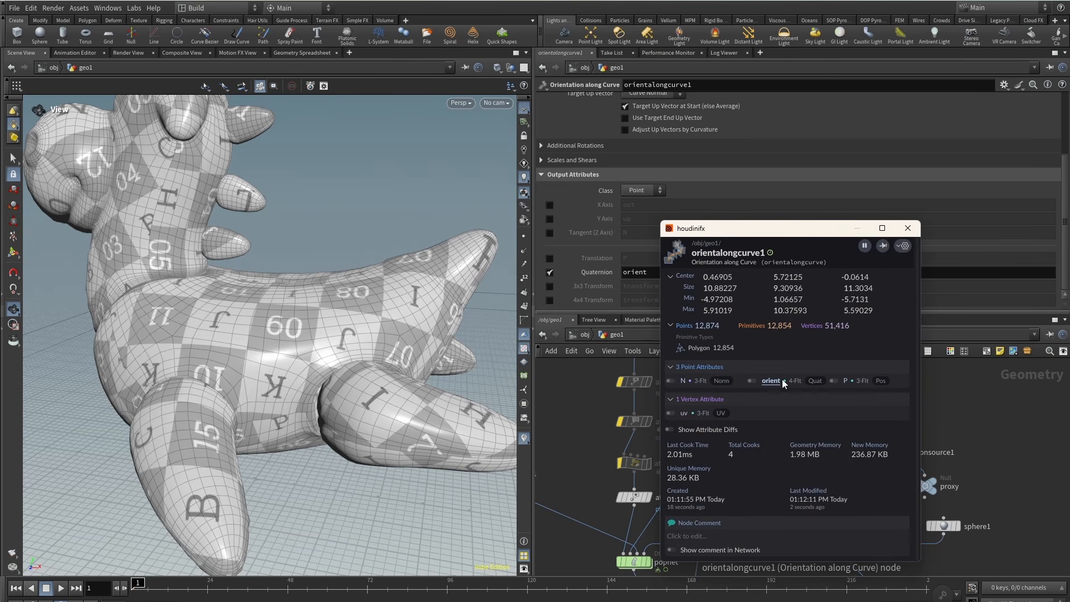
{"action": "left_click", "coordinate": [751, 380]}
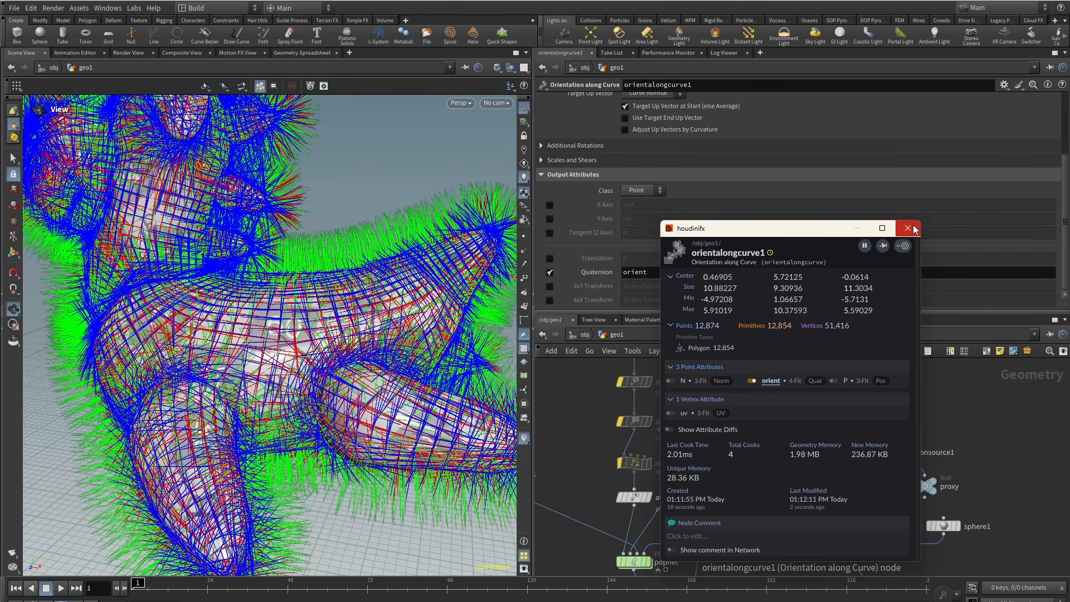
{"action": "left_click", "coordinate": [907, 228]}
Set orientalongcurve1's Tangent Type to Previous Edge.
{"action": "scroll", "coordinate": [374, 297], "scroll_direction": "up", "scroll_amount": 5}
{"action": "scroll", "coordinate": [647, 133], "scroll_direction": "up", "scroll_amount": 1}
{"action": "left_click", "coordinate": [650, 123]}
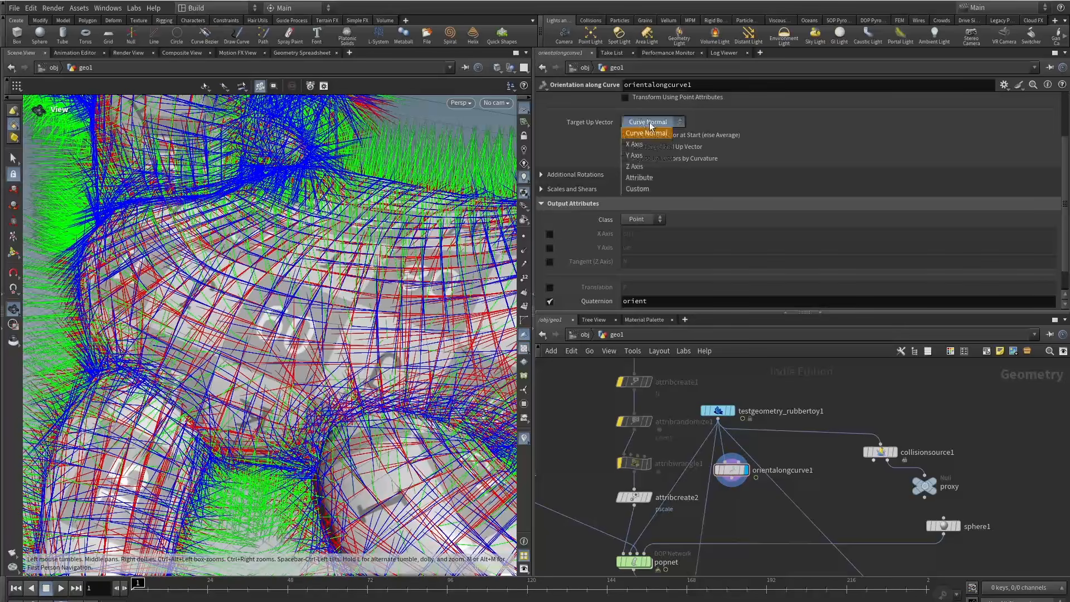
{"action": "left_click", "coordinate": [760, 118]}
{"action": "scroll", "coordinate": [731, 136], "scroll_direction": "up", "scroll_amount": 3}
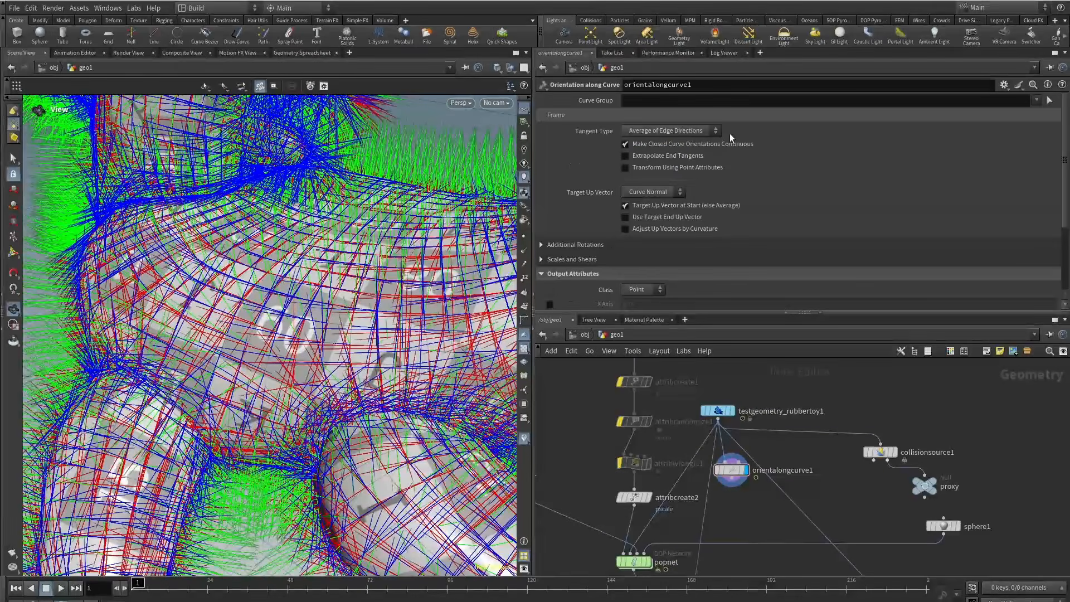
{"action": "left_click", "coordinate": [703, 130]}
{"action": "left_click", "coordinate": [679, 162]}
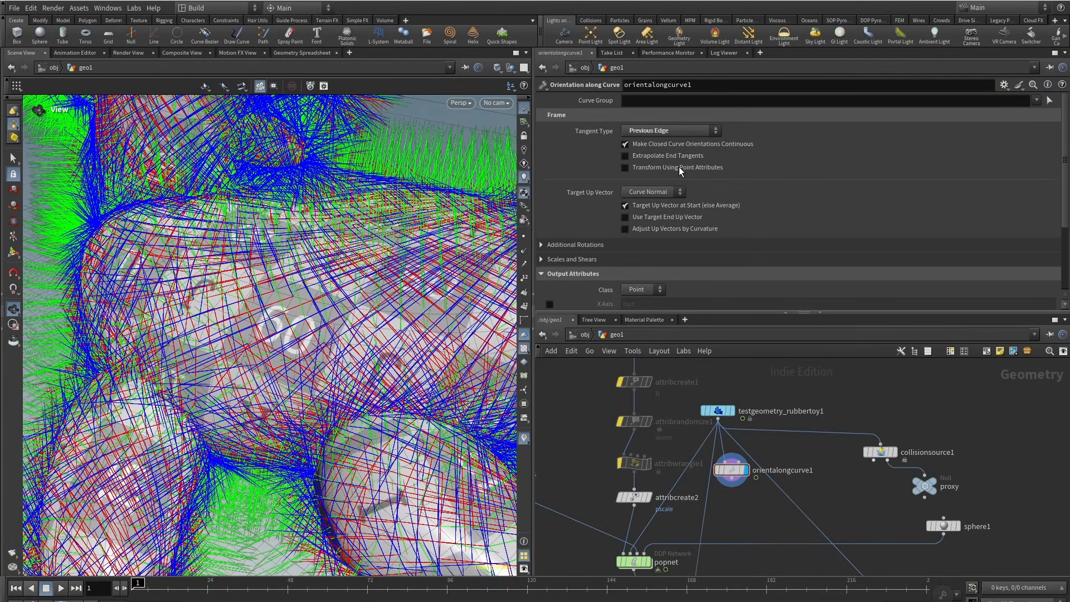
Turn off the orient attribute visualization in orientalongcurve1's node info.
{"action": "scroll", "coordinate": [274, 295], "scroll_direction": "down", "scroll_amount": 5}
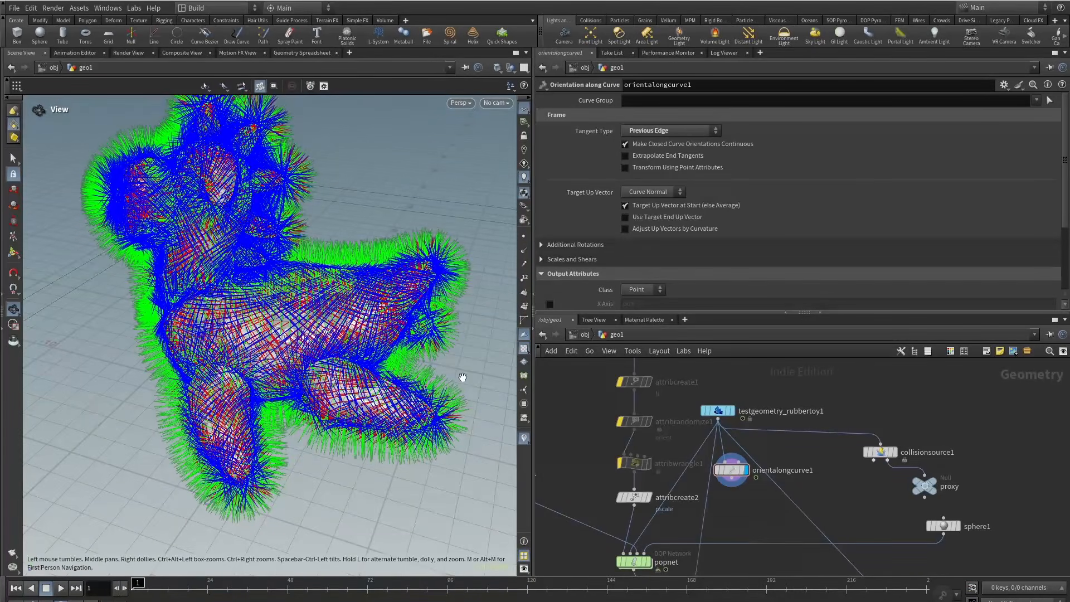
{"action": "middle_click", "coordinate": [708, 468]}
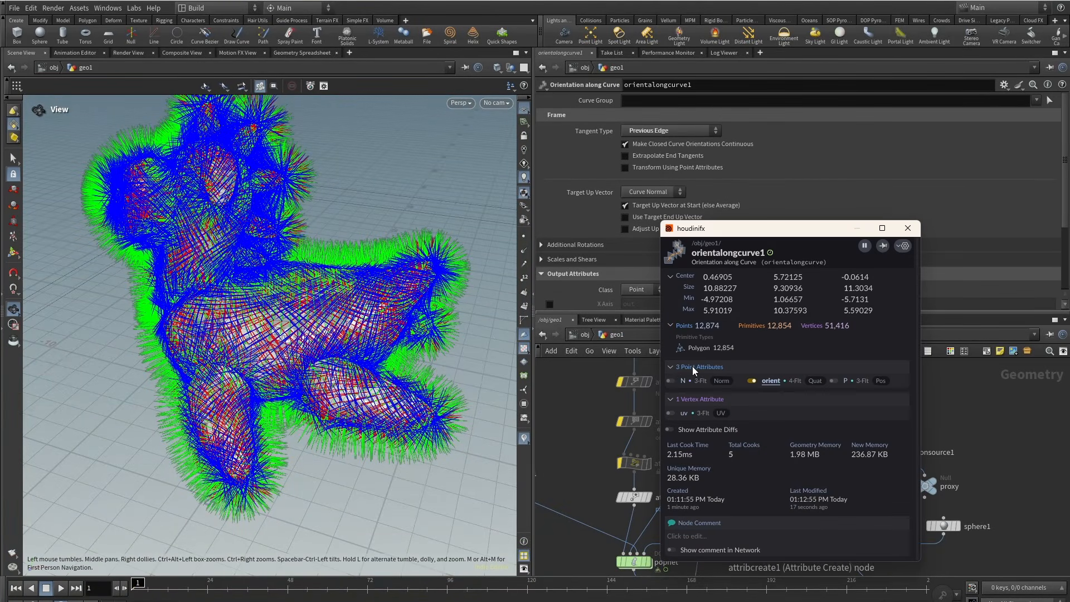
{"action": "left_click", "coordinate": [752, 381]}
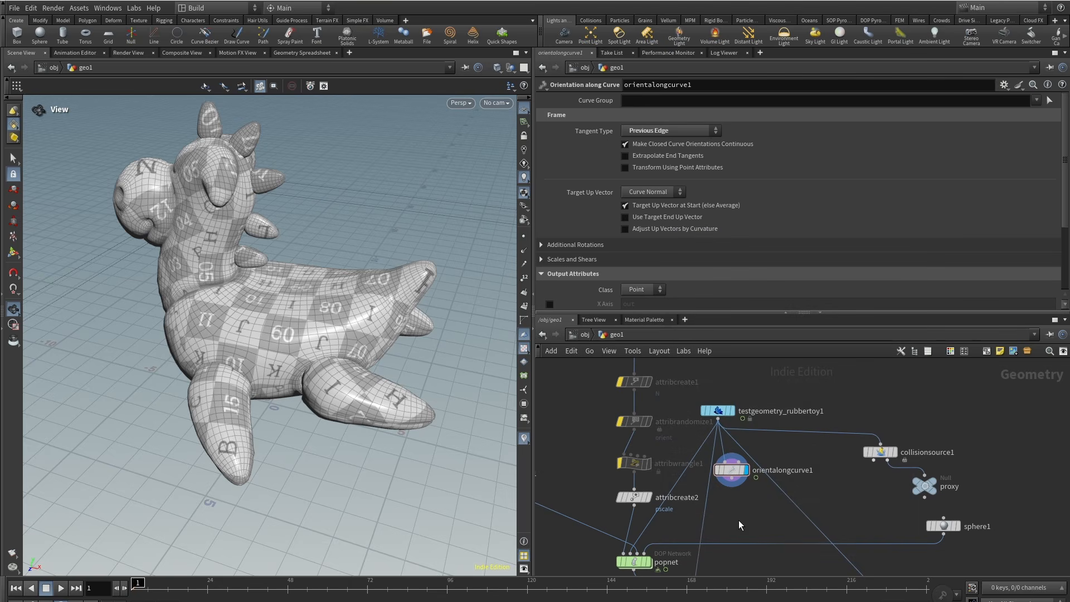
Move orientalongcurve1 to a clear spot beside popnet in the network.
{"action": "middle_click_drag", "start_coordinate": [738, 520], "coordinate": [783, 463]}
{"action": "mouse_move", "coordinate": [772, 415]}
{"action": "left_mouse_down"}
{"action": "mouse_move", "coordinate": [783, 441]}
{"action": "mouse_move", "coordinate": [725, 422]}
{"action": "mouse_move", "coordinate": [782, 423]}
{"action": "left_mouse_up"}
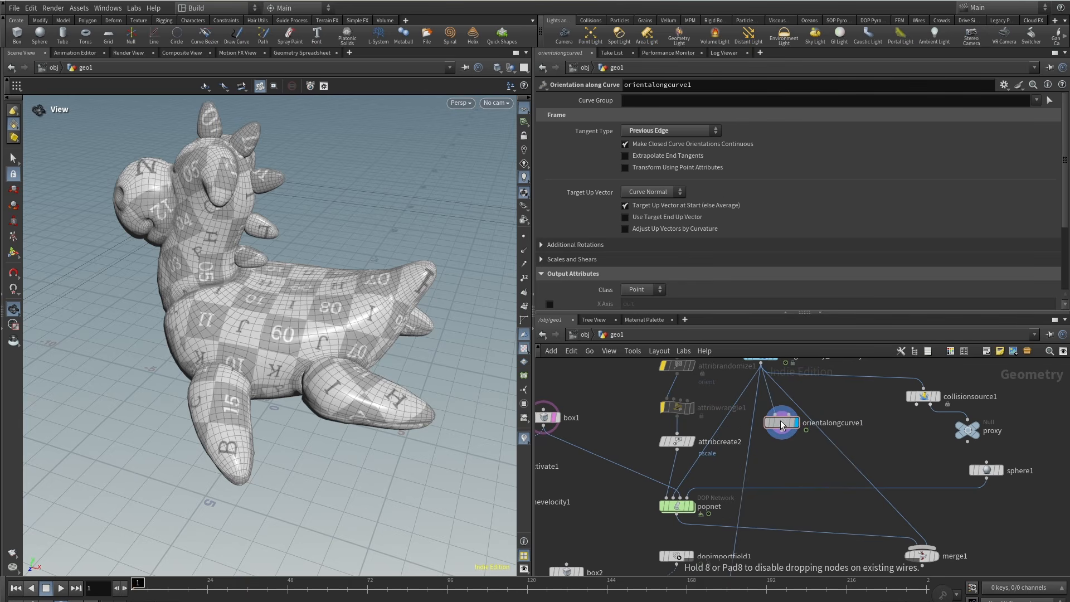
{"action": "scroll", "coordinate": [788, 415], "scroll_direction": "down", "scroll_amount": 3}
{"action": "middle_click_drag", "start_coordinate": [774, 494], "coordinate": [775, 453]}
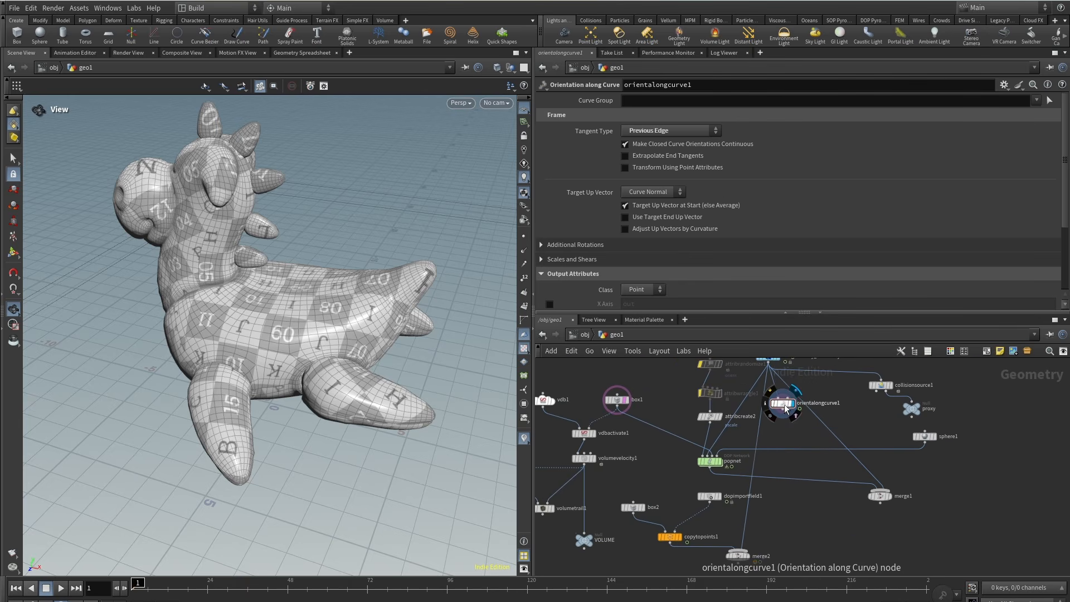
{"action": "left_click_drag", "start_coordinate": [783, 406], "coordinate": [782, 425]}
{"action": "scroll", "coordinate": [711, 510], "scroll_direction": "up", "scroll_amount": 2}
Display dopimportfield1 and advance the simulation to frame 83 to examine the particles.
{"action": "left_click", "coordinate": [726, 480]}
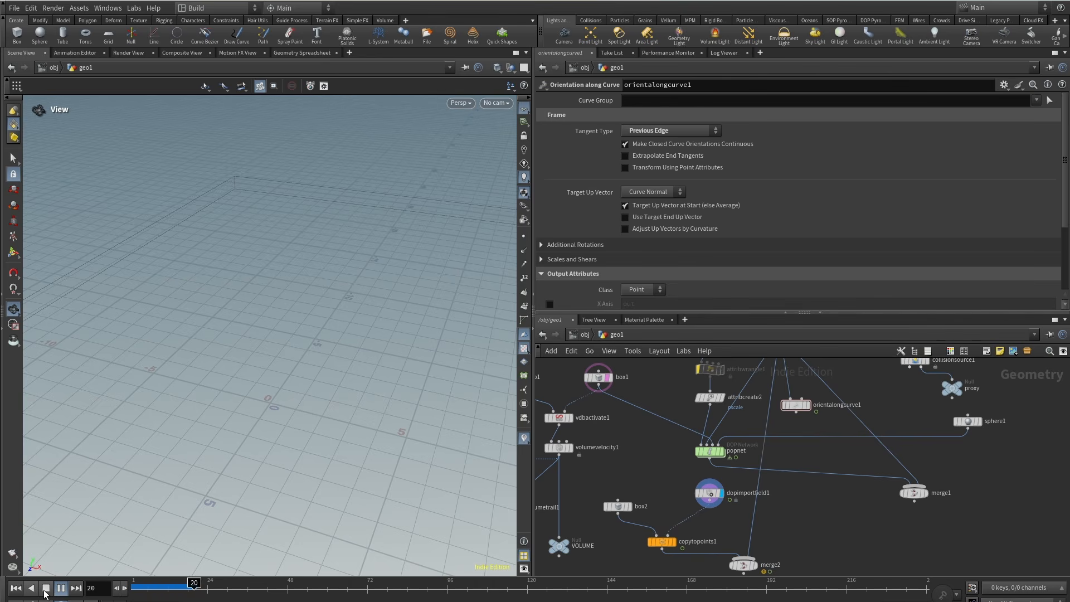
{"action": "left_click_drag", "start_coordinate": [228, 589], "coordinate": [334, 586]}
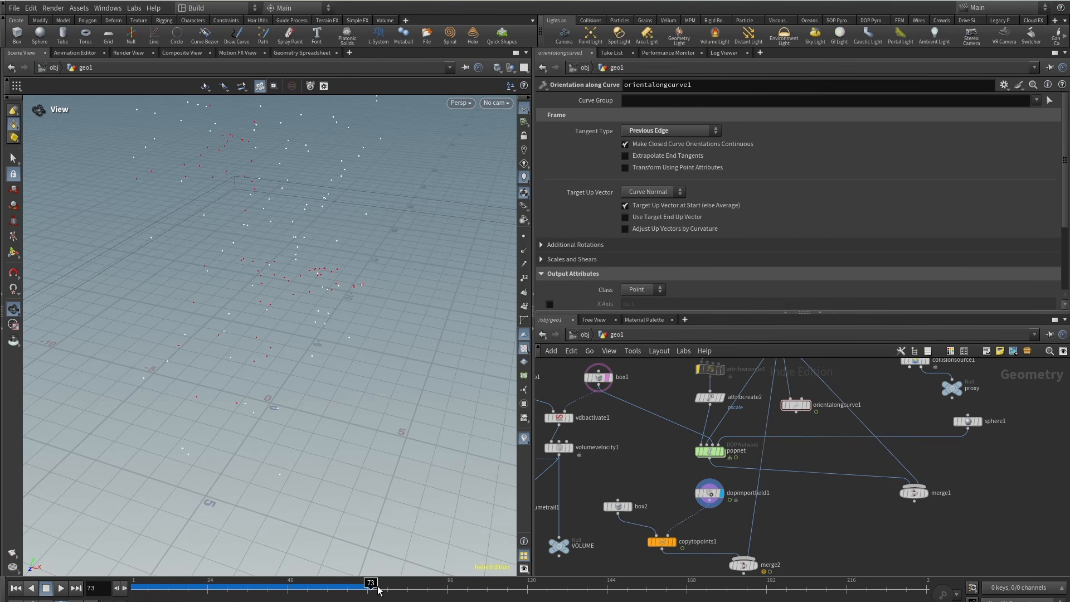
{"action": "left_click_drag", "start_coordinate": [401, 584], "coordinate": [404, 584]}
{"action": "left_click_drag", "start_coordinate": [240, 300], "coordinate": [312, 269]}
Add an Attribute Transfer node, connect dopimportfield1 as destination and orientalongcurve1 as source, and display it.
{"action": "middle_click_drag", "start_coordinate": [798, 513], "coordinate": [745, 496]}
{"action": "scroll", "coordinate": [712, 503], "scroll_direction": "up", "scroll_amount": 2}
{"action": "key", "text": "Tab"}
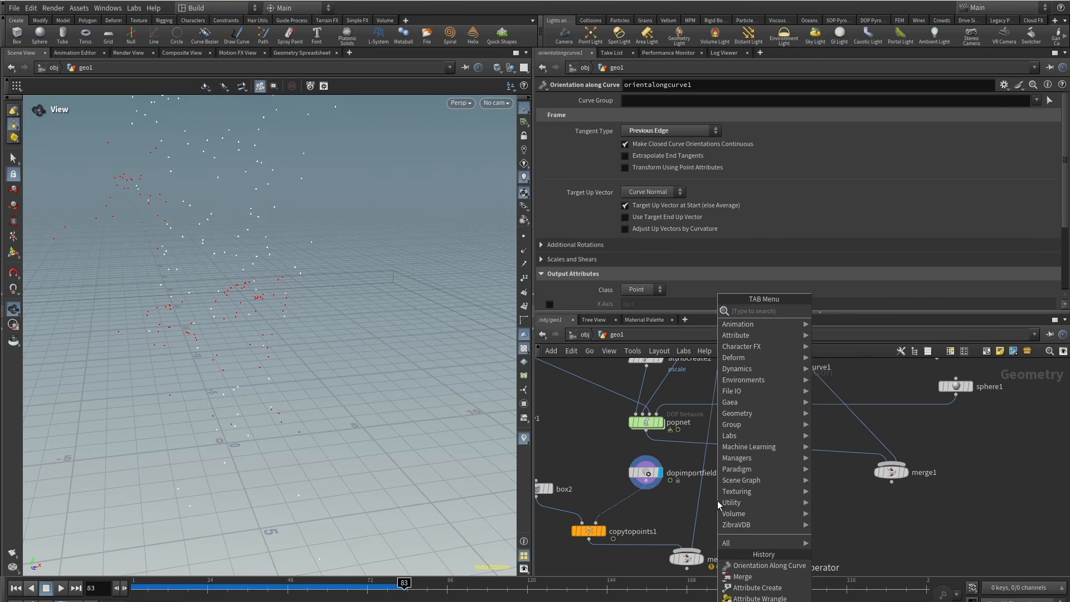
{"action": "type", "text": "att"}
{"action": "mouse_move", "coordinate": [766, 472]}
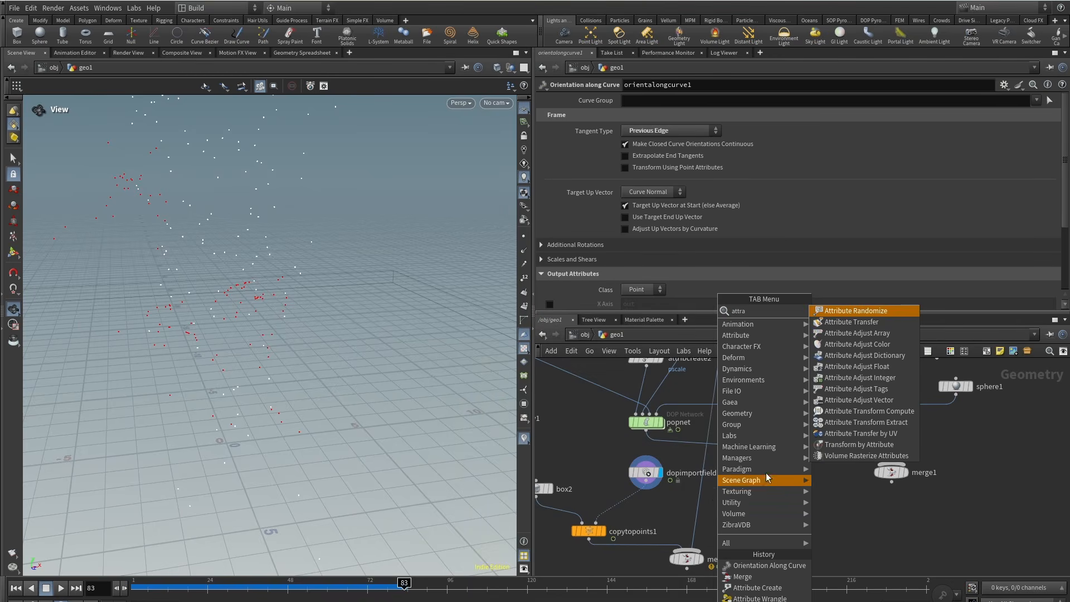
{"action": "left_click", "coordinate": [875, 326]}
{"action": "left_click", "coordinate": [670, 512]}
{"action": "left_click", "coordinate": [646, 481]}
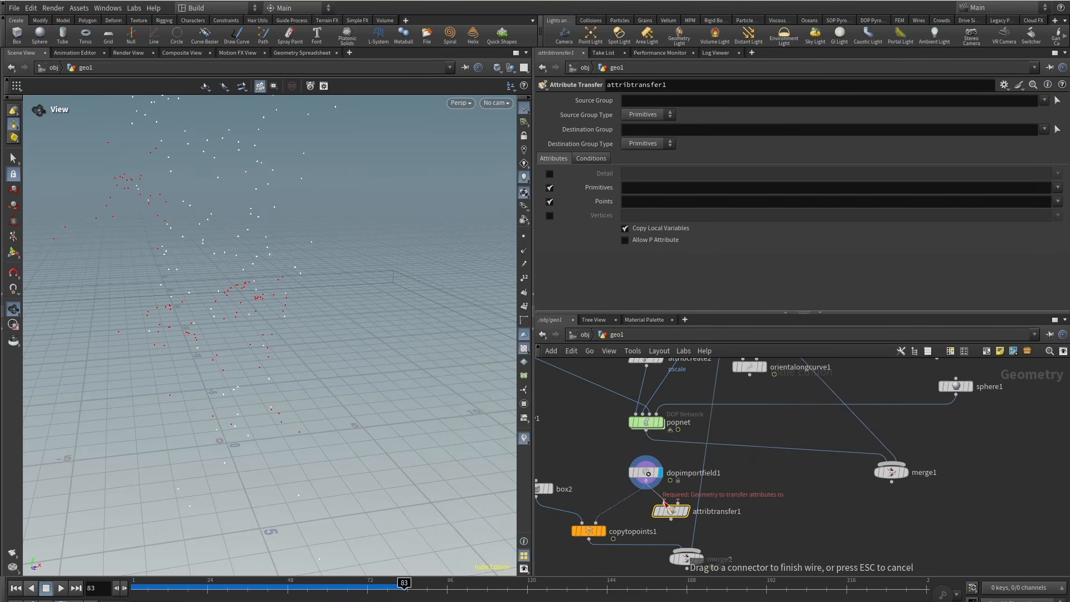
{"action": "left_click", "coordinate": [664, 503]}
{"action": "left_click", "coordinate": [678, 502]}
{"action": "left_click", "coordinate": [750, 376]}
{"action": "left_click", "coordinate": [686, 511]}
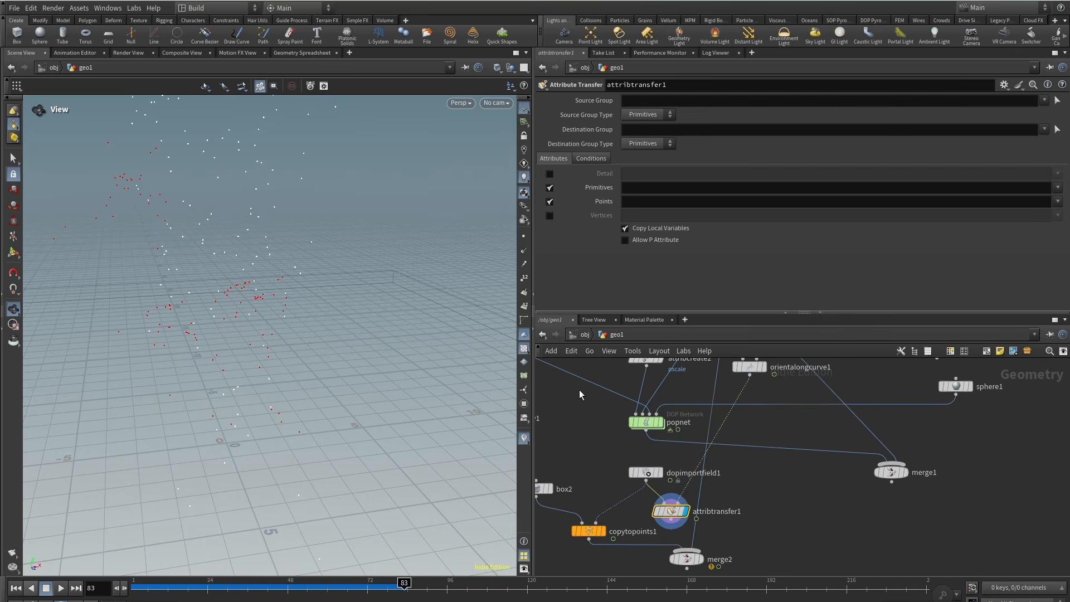
Disable primitive attribute transfer on attribtransfer1 and restrict the point attributes to orient.
{"action": "left_click", "coordinate": [549, 190]}
{"action": "left_click", "coordinate": [1058, 201]}
{"action": "left_click", "coordinate": [1038, 236]}
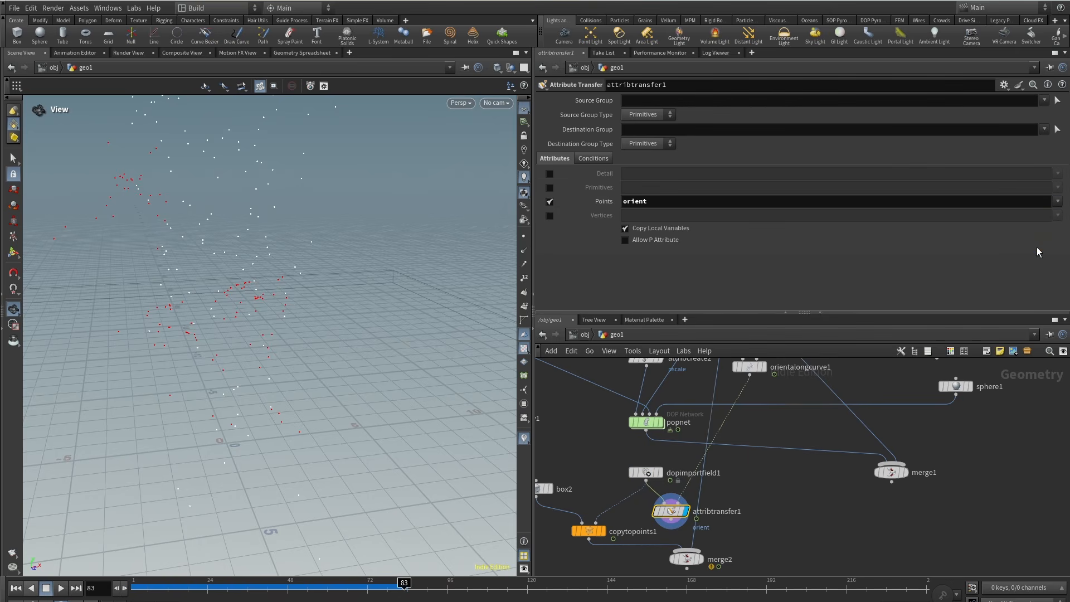
Set attribtransfer1's Distance Threshold to 0 and Blend Width to 0.15.
{"action": "left_click", "coordinate": [594, 158]}
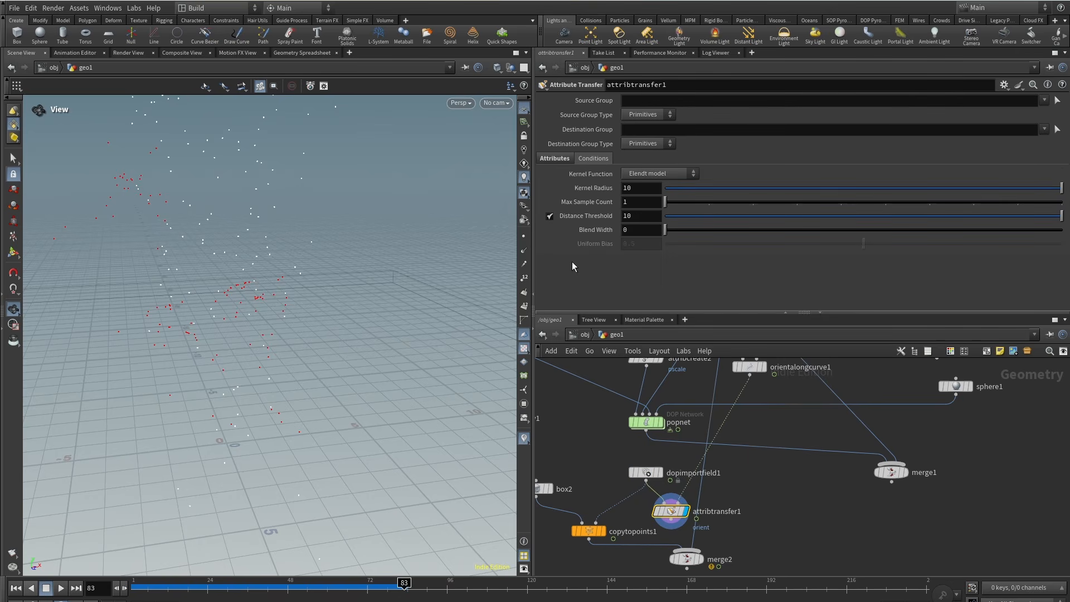
{"action": "mouse_move", "coordinate": [556, 226]}
{"action": "type", "text": "0"}
{"action": "key", "text": "Return"}
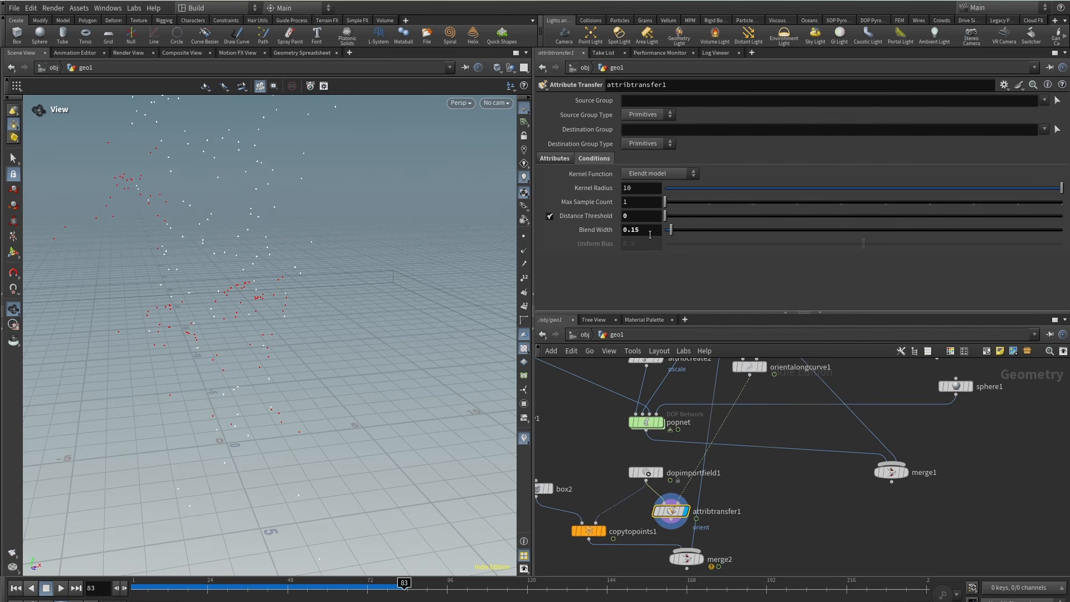
Feed attribtransfer1 into copytopoints1's target points, then display merge2 and scrub the timeline to frame 72.
{"action": "left_click_drag", "start_coordinate": [672, 520], "coordinate": [596, 523]}
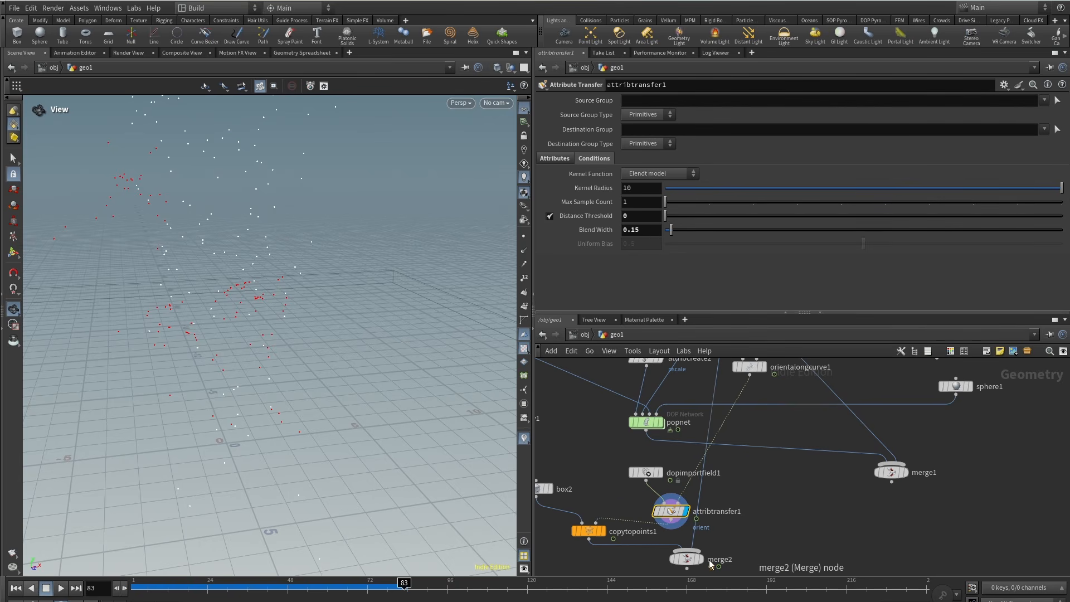
{"action": "left_click", "coordinate": [707, 542]}
{"action": "left_click_drag", "start_coordinate": [173, 592], "coordinate": [87, 592]}
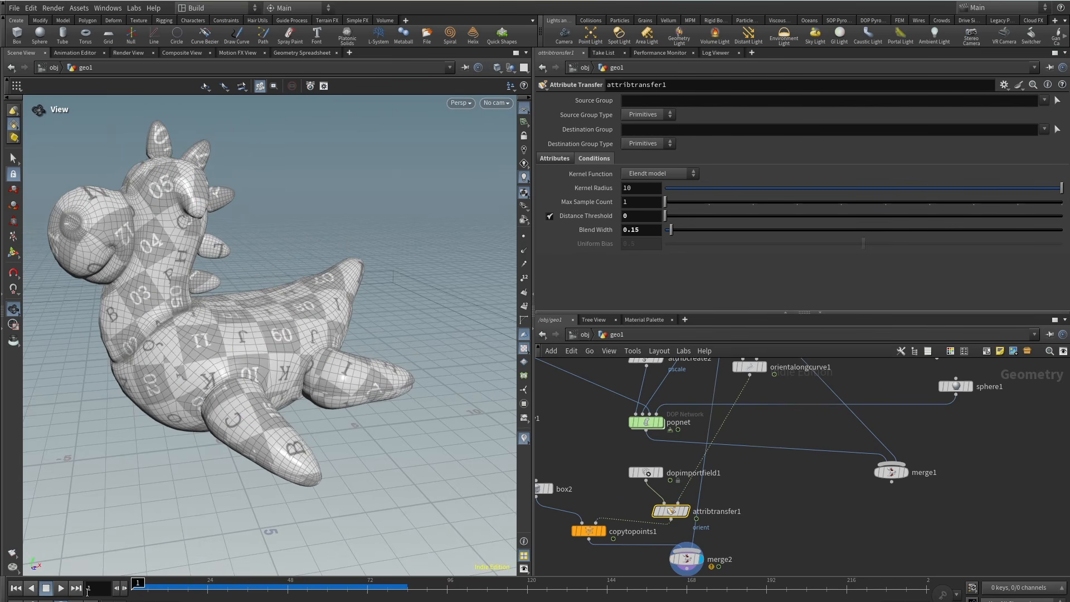
{"action": "left_click_drag", "start_coordinate": [169, 594], "coordinate": [175, 588]}
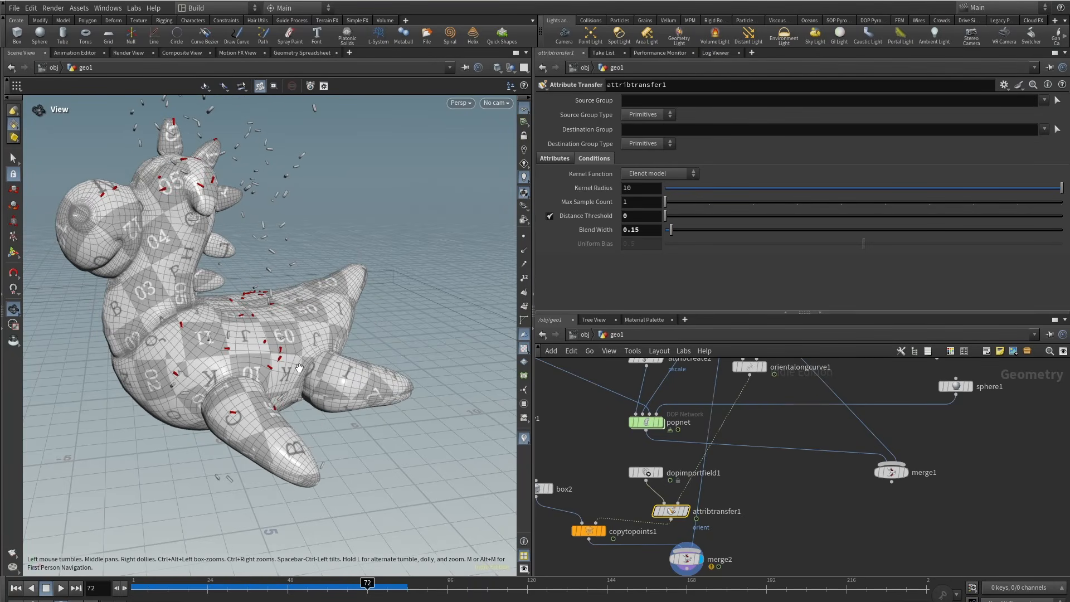
Reposition attribtransfer1 in the network and set its Distance Threshold to 0.1.
{"action": "mouse_move", "coordinate": [674, 509]}
{"action": "left_mouse_down"}
{"action": "mouse_move", "coordinate": [679, 497]}
{"action": "mouse_move", "coordinate": [613, 470]}
{"action": "mouse_move", "coordinate": [676, 503]}
{"action": "left_mouse_up"}
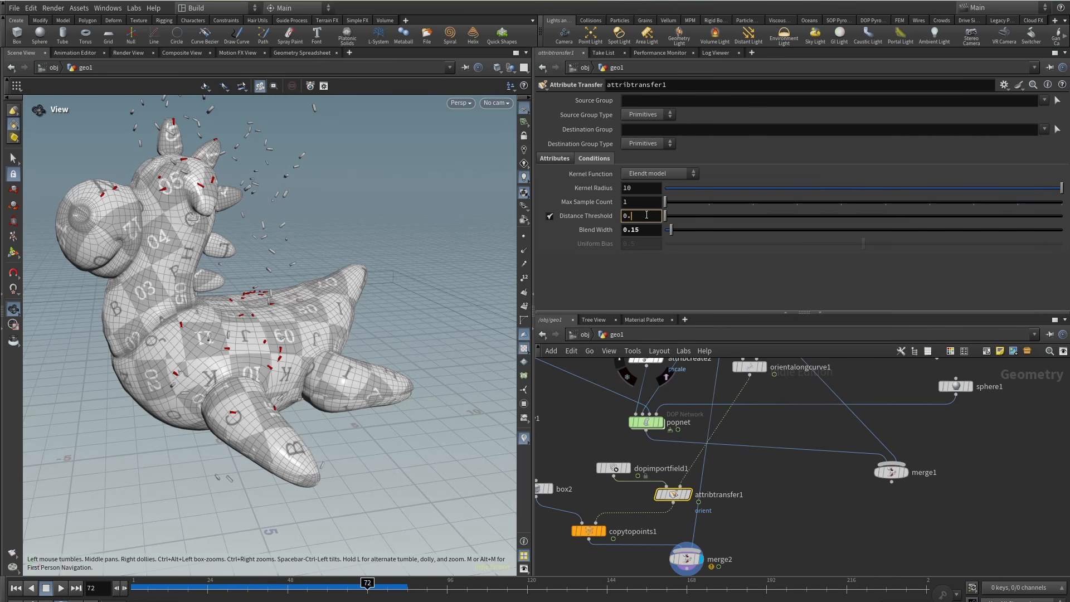
{"action": "type", "text": "1"}
{"action": "key", "text": "Return"}
Scrub the timeline and examine from several angles how the copied boxes align with the rubber toy's surface.
{"action": "scroll", "coordinate": [349, 251], "scroll_direction": "up", "scroll_amount": 4}
{"action": "left_click_drag", "start_coordinate": [349, 251], "coordinate": [273, 268]}
{"action": "left_click_drag", "start_coordinate": [147, 594], "coordinate": [487, 599]}
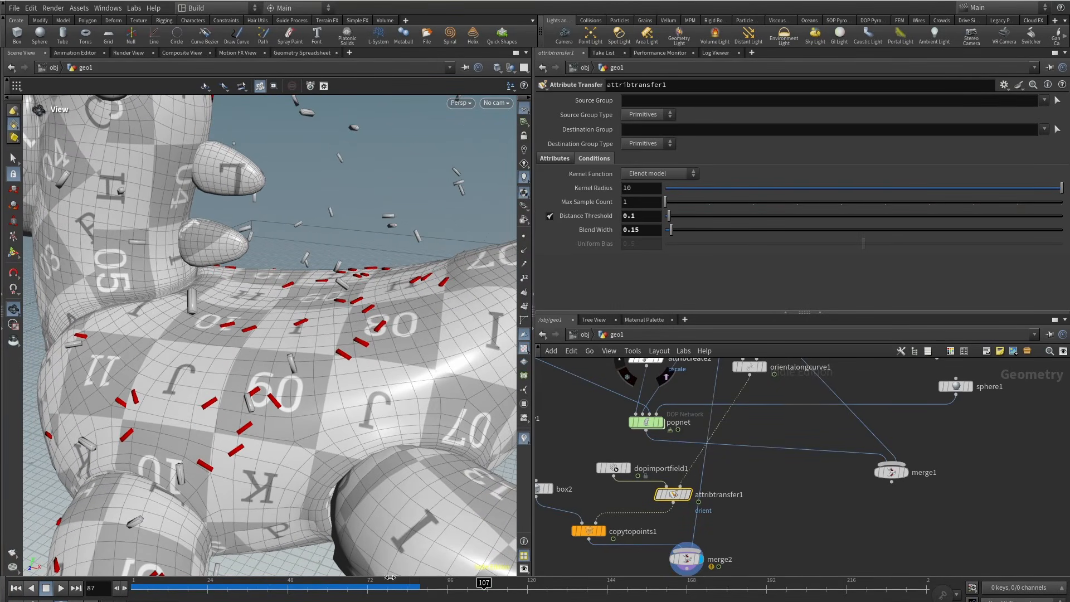
{"action": "scroll", "coordinate": [184, 402], "scroll_direction": "down", "scroll_amount": 5}
{"action": "left_click_drag", "start_coordinate": [184, 402], "coordinate": [251, 351]}
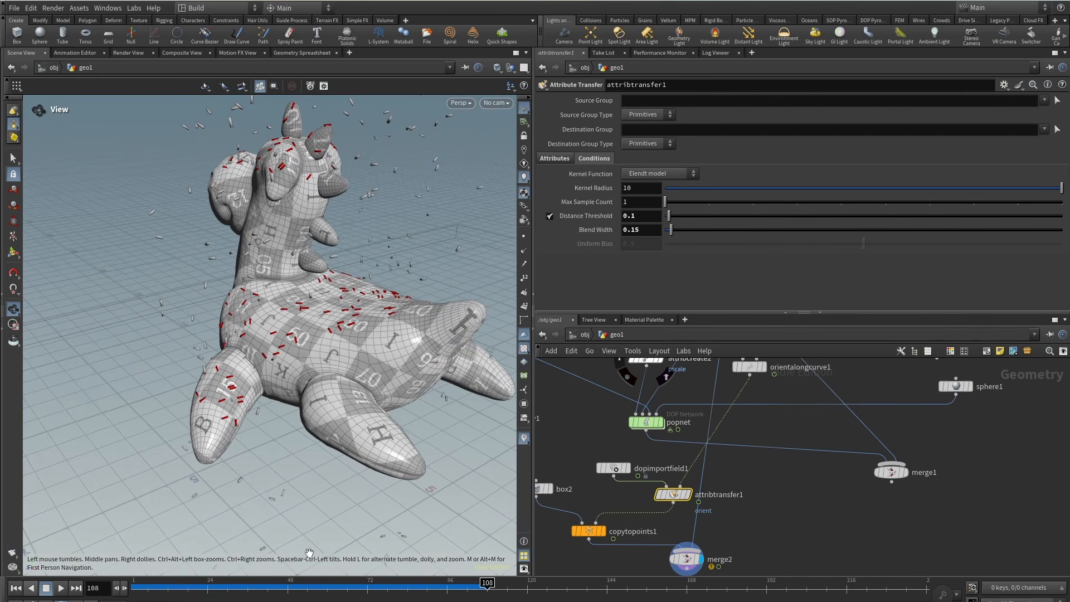
{"action": "left_click_drag", "start_coordinate": [324, 592], "coordinate": [485, 593]}
{"action": "left_click_drag", "start_coordinate": [295, 163], "coordinate": [154, 223]}
{"action": "scroll", "coordinate": [334, 279], "scroll_direction": "up", "scroll_amount": 3}
{"action": "left_click_drag", "start_coordinate": [312, 295], "coordinate": [337, 277]}
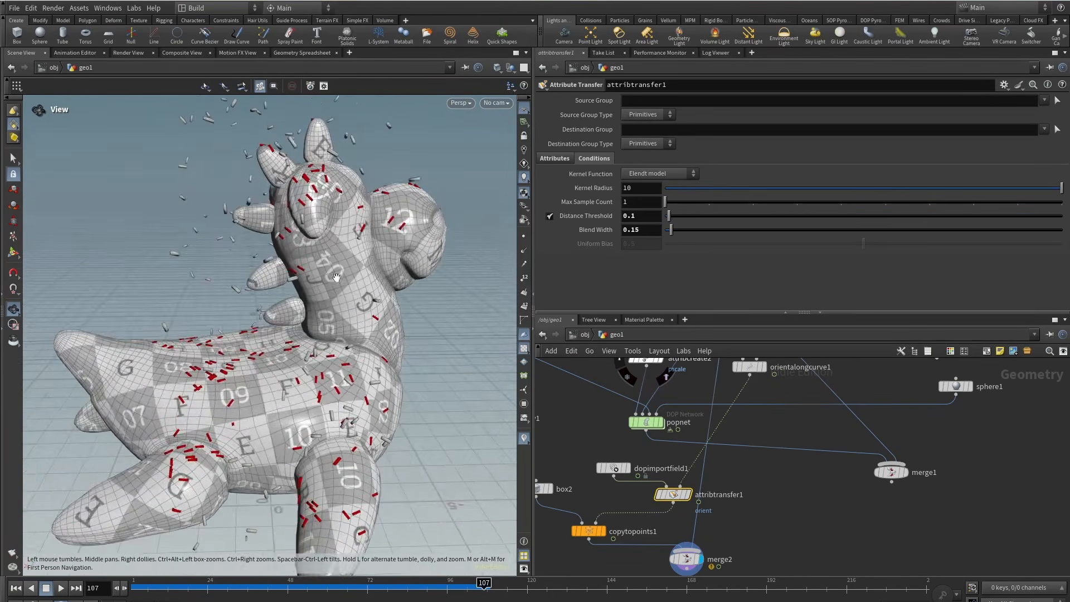
{"action": "middle_click_drag", "start_coordinate": [336, 277], "coordinate": [343, 195]}
{"action": "scroll", "coordinate": [343, 223], "scroll_direction": "up", "scroll_amount": 3}
{"action": "left_click_drag", "start_coordinate": [345, 312], "coordinate": [452, 358]}
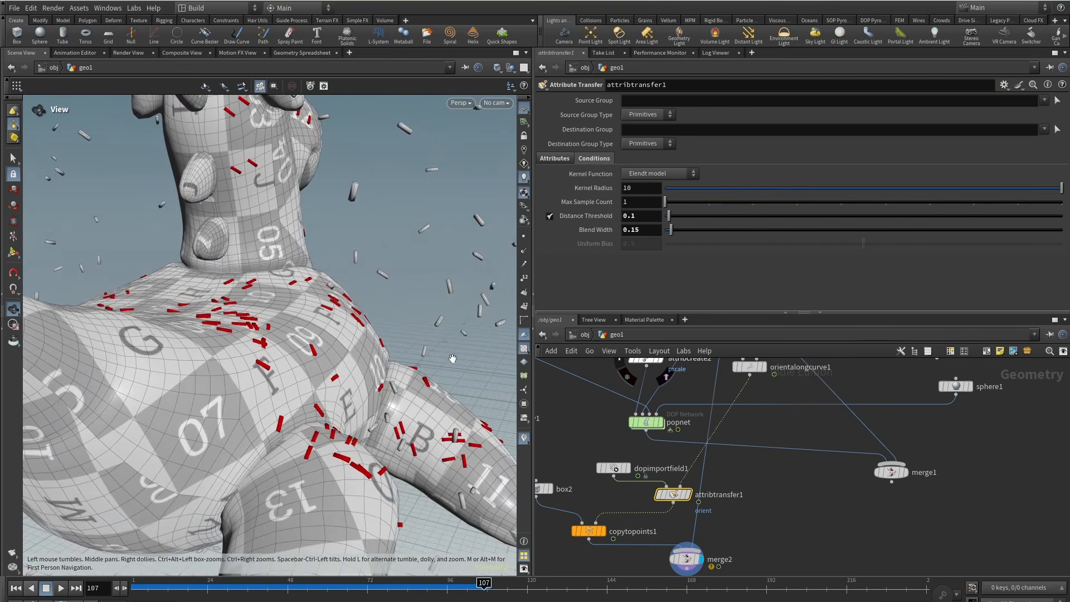
{"action": "left_click_drag", "start_coordinate": [373, 591], "coordinate": [526, 593]}
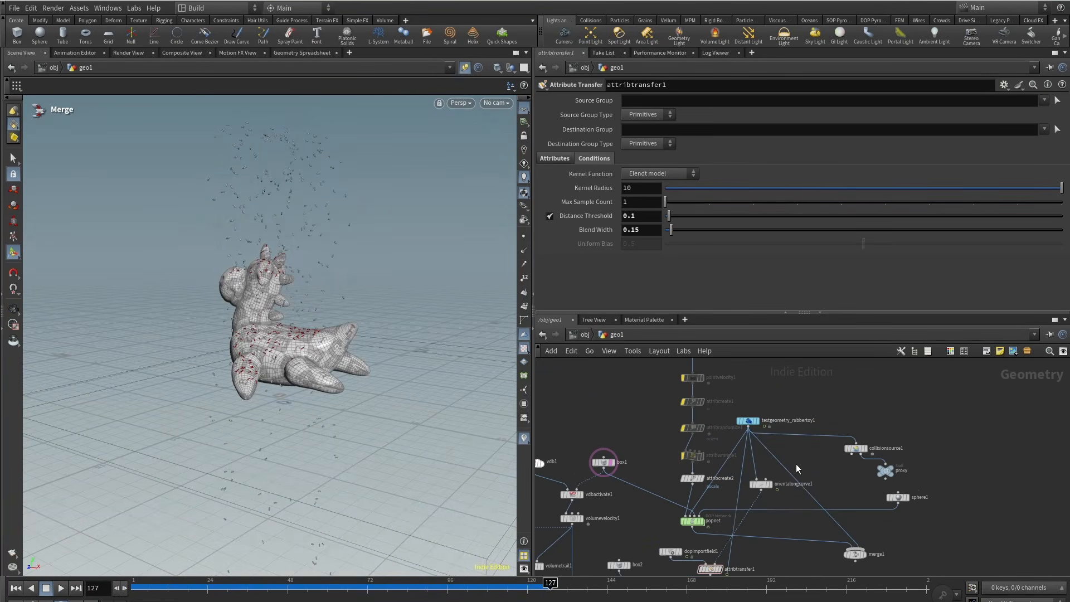
Delete the unneeded merge1, collisionsource1, proxy and sphere1 nodes from the network.
{"action": "middle_click_drag", "start_coordinate": [796, 464], "coordinate": [750, 446]}
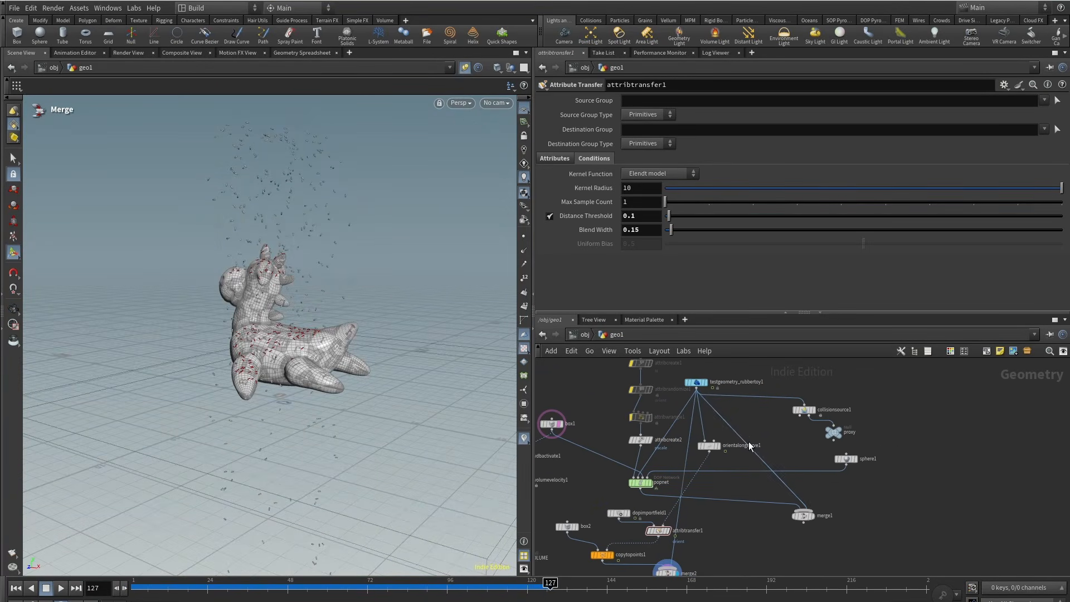
{"action": "left_click", "coordinate": [803, 515]}
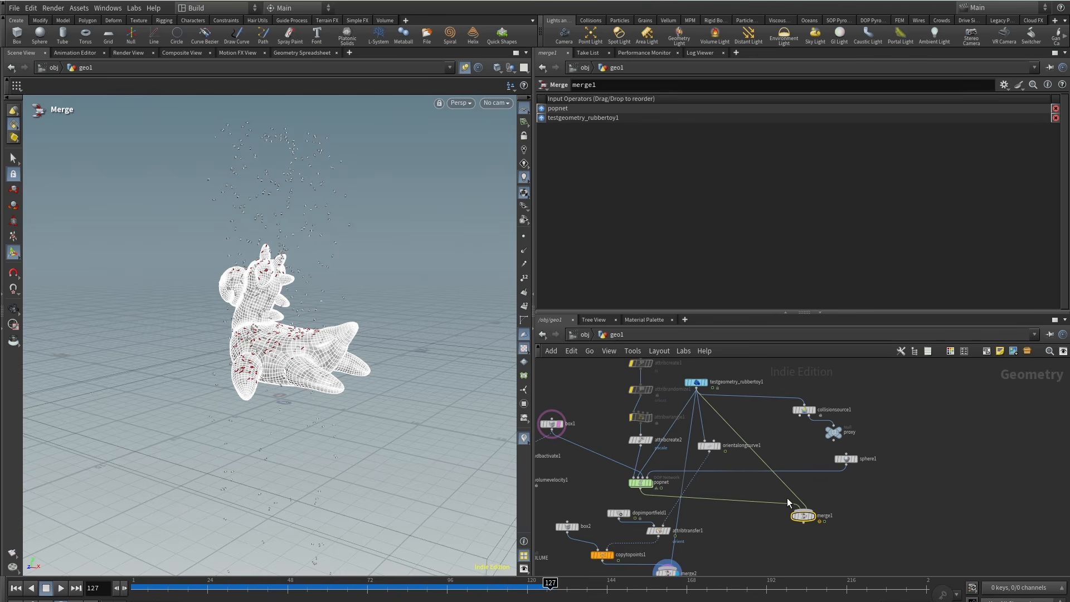
{"action": "key", "text": "Delete"}
{"action": "left_click_drag", "start_coordinate": [869, 492], "coordinate": [795, 389]}
{"action": "key", "text": "Delete"}
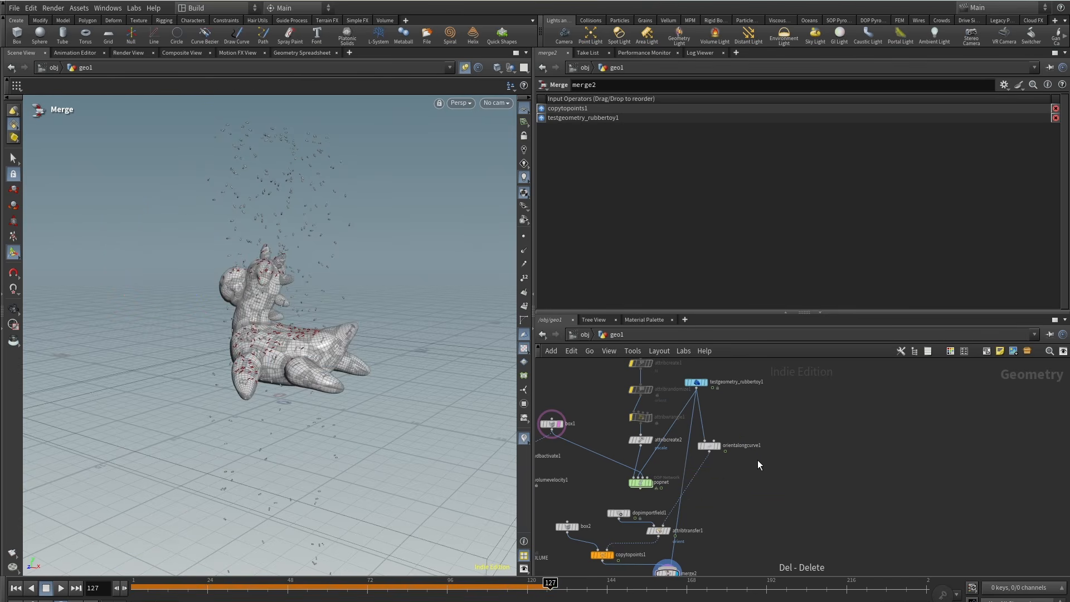
Delete testgeometry_rubbertoy1, orientalongcurve1, box1 and the three bypassed attribute nodes above attribcreate2 from the network.
{"action": "middle_click_drag", "start_coordinate": [758, 460], "coordinate": [795, 511]}
{"action": "left_click_drag", "start_coordinate": [795, 512], "coordinate": [740, 416]}
{"action": "key", "text": "Delete"}
{"action": "middle_click_drag", "start_coordinate": [736, 441], "coordinate": [758, 459]}
{"action": "left_click_drag", "start_coordinate": [706, 392], "coordinate": [788, 493]}
{"action": "key", "text": "Delete"}
{"action": "left_click_drag", "start_coordinate": [659, 453], "coordinate": [612, 502]}
{"action": "key", "text": "Delete"}
{"action": "scroll", "coordinate": [614, 502], "scroll_direction": "down", "scroll_amount": 2}
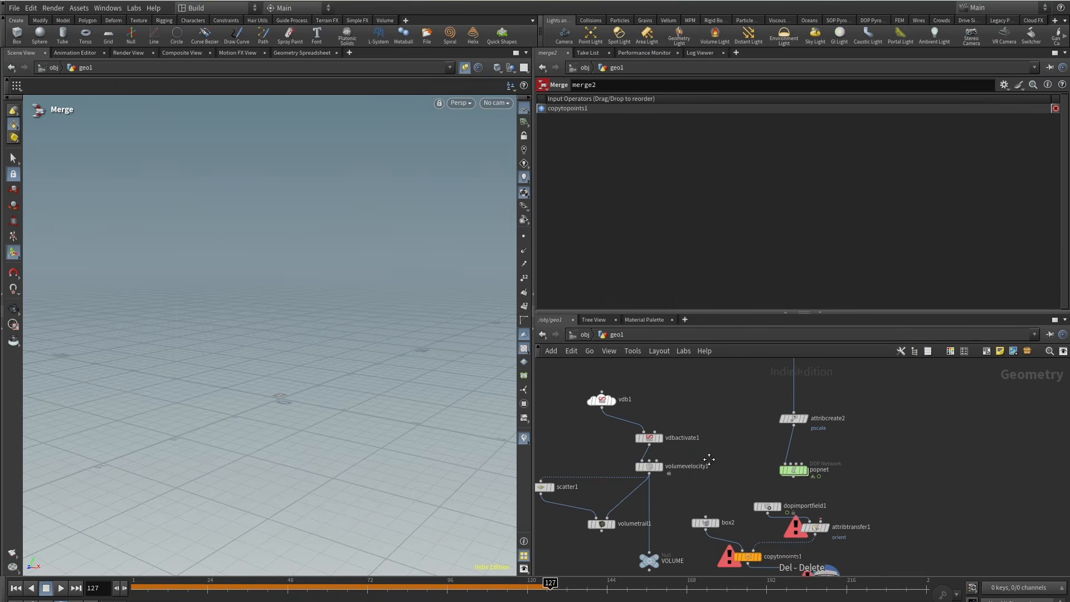
{"action": "middle_click_drag", "start_coordinate": [706, 444], "coordinate": [721, 424]}
{"action": "left_click_drag", "start_coordinate": [722, 393], "coordinate": [609, 521]}
{"action": "key", "text": "Delete"}
{"action": "left_click_drag", "start_coordinate": [666, 456], "coordinate": [614, 493]}
{"action": "left_click_drag", "start_coordinate": [676, 477], "coordinate": [651, 493]}
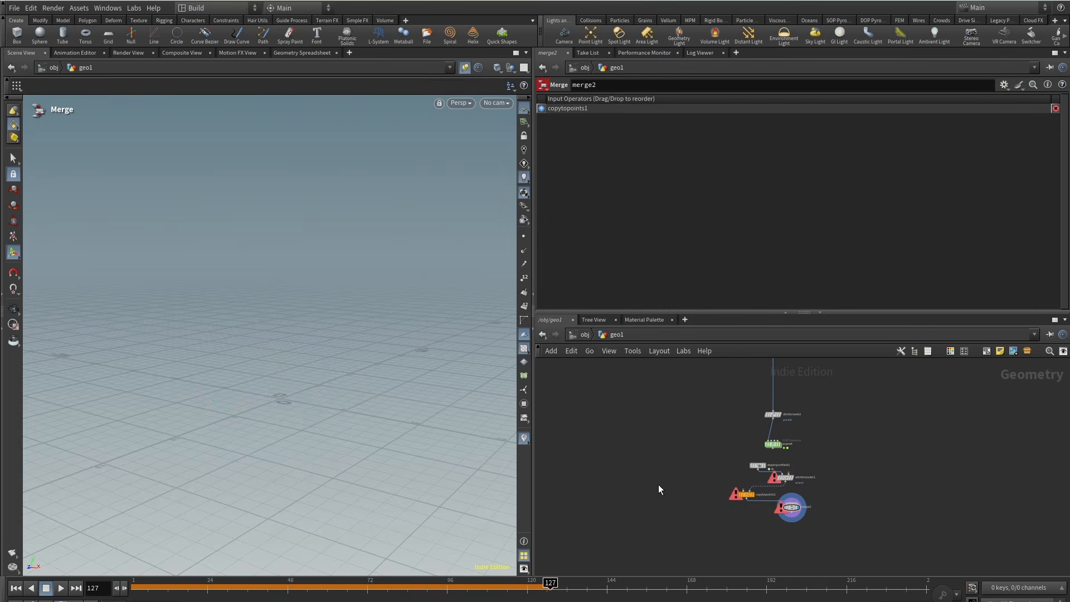
{"action": "key", "text": "ctrl+z"}
{"action": "key", "text": "ctrl+z"}
{"action": "key", "text": "ctrl+z"}
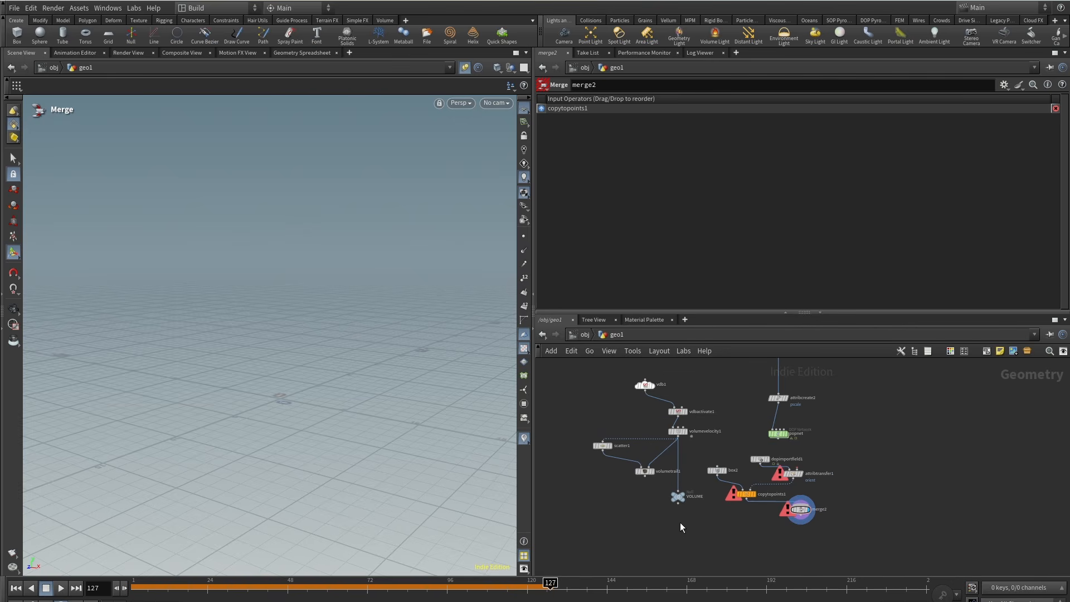
Delete the vdb1 volume branch with scatter1 and VOLUME, plus merge2 and attribtransfer1, keeping box2 and dopimportfield1.
{"action": "left_click_drag", "start_coordinate": [686, 524], "coordinate": [570, 373]}
{"action": "key", "text": "Delete"}
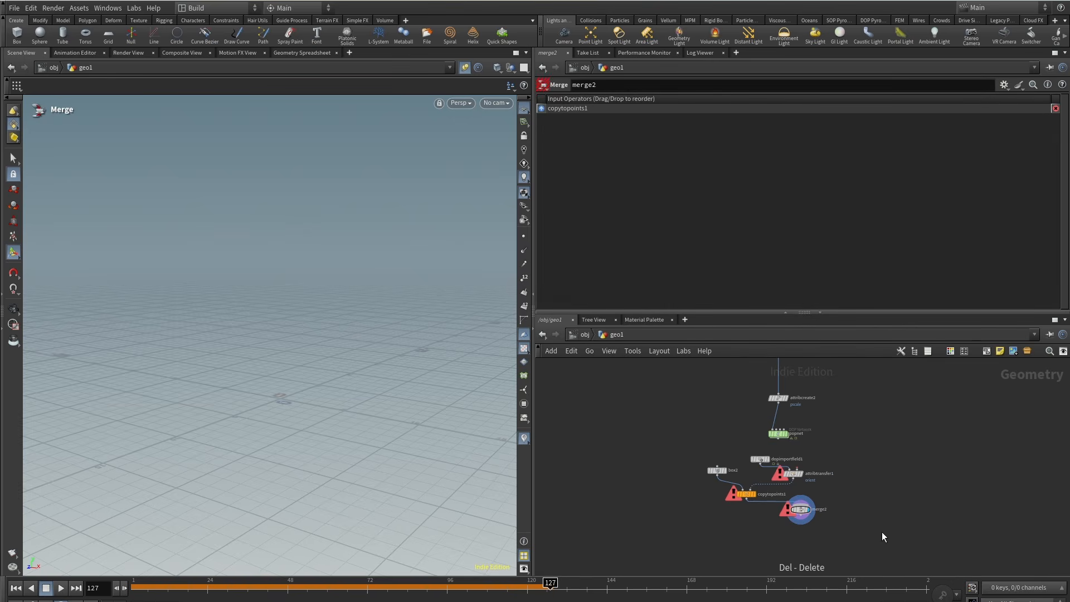
{"action": "key", "text": "Delete"}
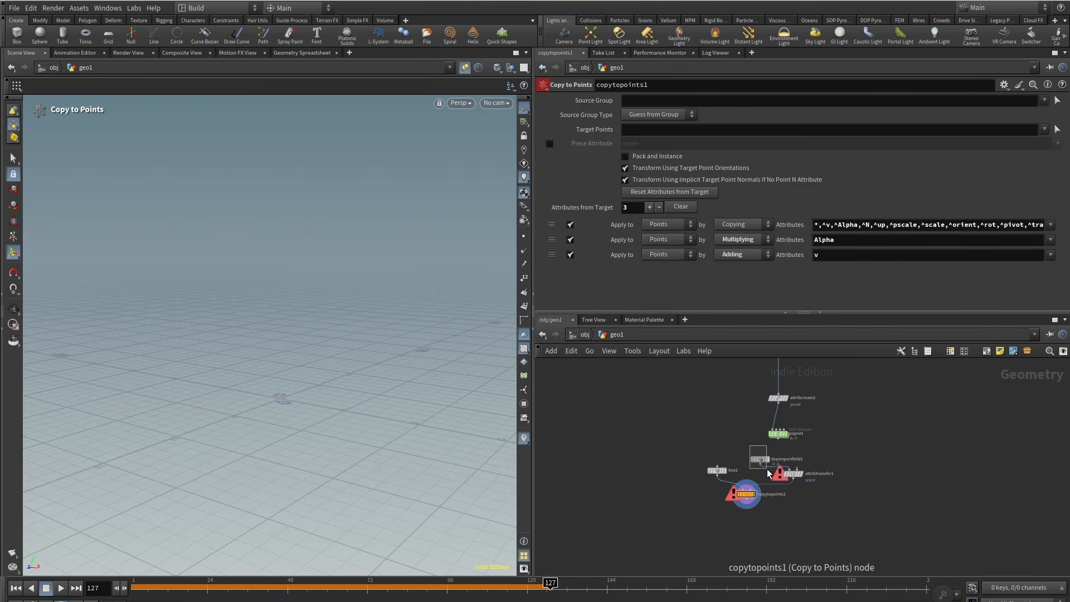
{"action": "left_click", "coordinate": [791, 472]}
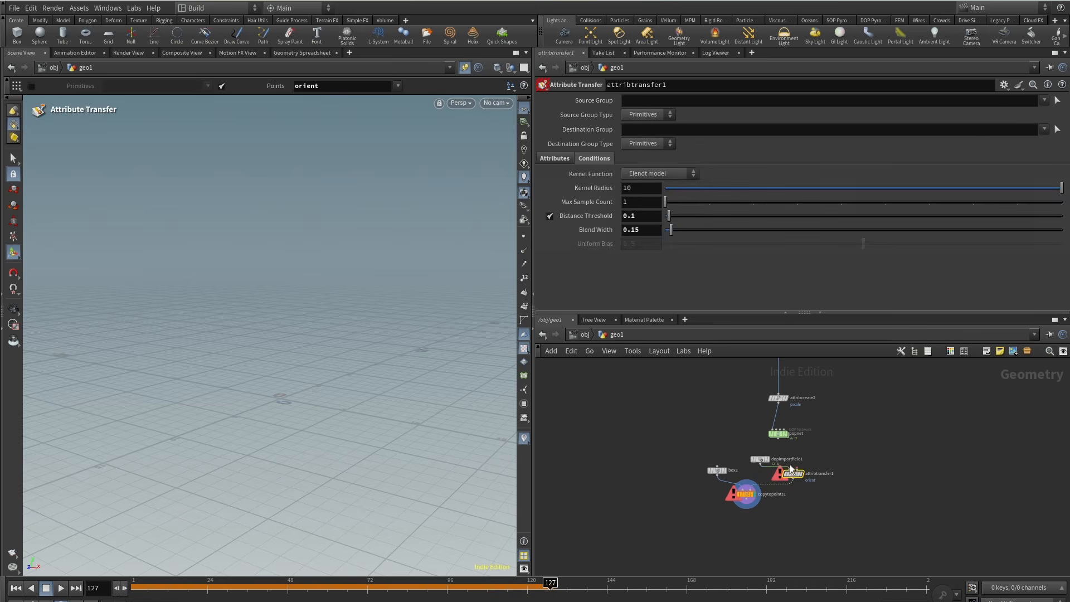
{"action": "key", "text": "Delete"}
{"action": "middle_click_drag", "start_coordinate": [780, 471], "coordinate": [763, 496]}
{"action": "scroll", "coordinate": [751, 497], "scroll_direction": "up", "scroll_amount": 3}
{"action": "left_click_drag", "start_coordinate": [739, 482], "coordinate": [765, 486]}
Set grid1's Center Y to 0 so the emitter grid lies at the origin.
{"action": "middle_click_drag", "start_coordinate": [854, 428], "coordinate": [738, 539]}
{"action": "scroll", "coordinate": [820, 472], "scroll_direction": "down", "scroll_amount": 3}
{"action": "scroll", "coordinate": [770, 490], "scroll_direction": "up", "scroll_amount": 2}
{"action": "left_click_drag", "start_coordinate": [814, 432], "coordinate": [708, 362]}
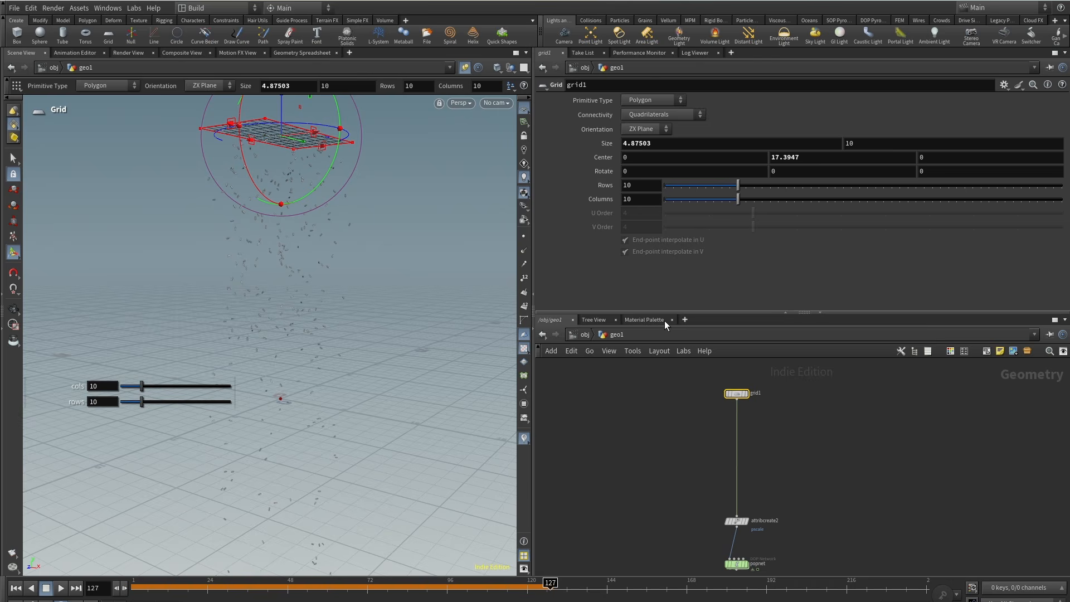
{"action": "left_click", "coordinate": [826, 158]}
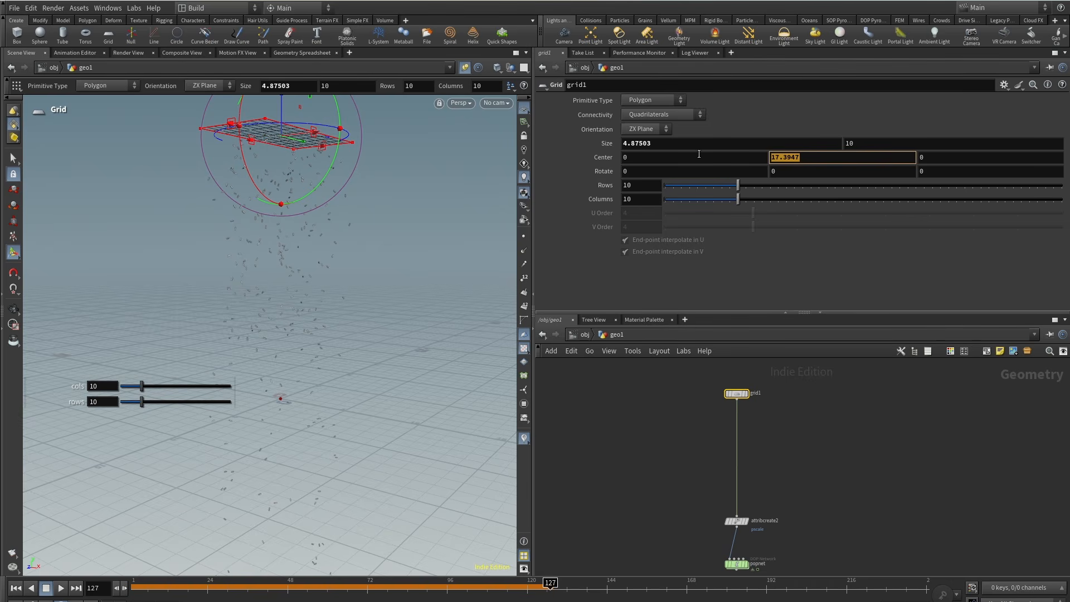
{"action": "type", "text": "0"}
{"action": "key", "text": "Return"}
{"action": "left_click_drag", "start_coordinate": [429, 240], "coordinate": [411, 289], "text": "alt"}
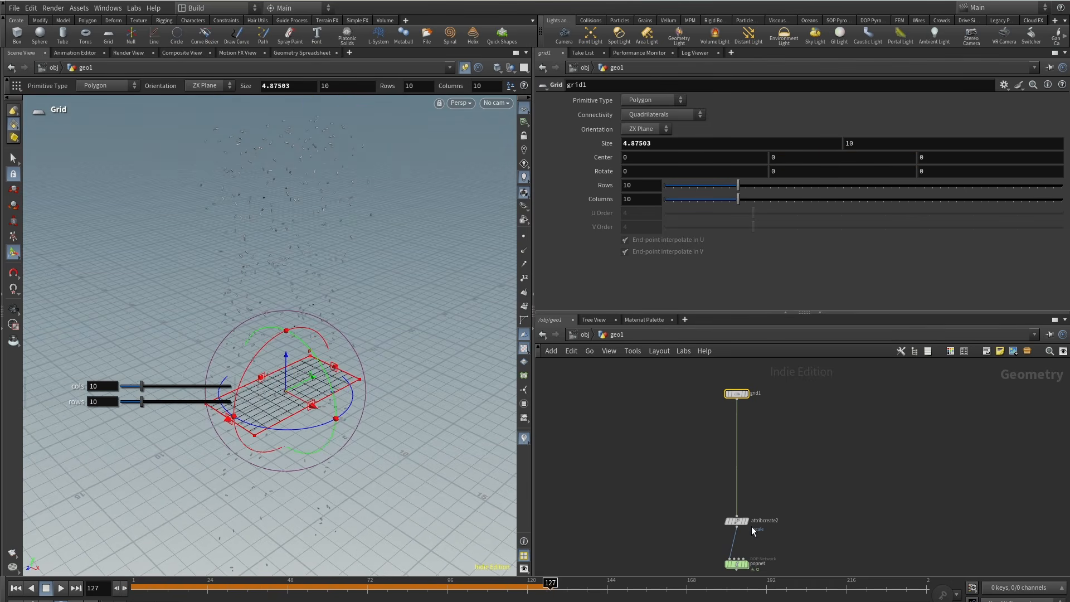
Inside popnet, delete popvop1, popspin1, popdrag1 and popcollisiondetect1.
{"action": "middle_click_drag", "start_coordinate": [786, 504], "coordinate": [785, 439]}
{"action": "double_click", "coordinate": [736, 499]}
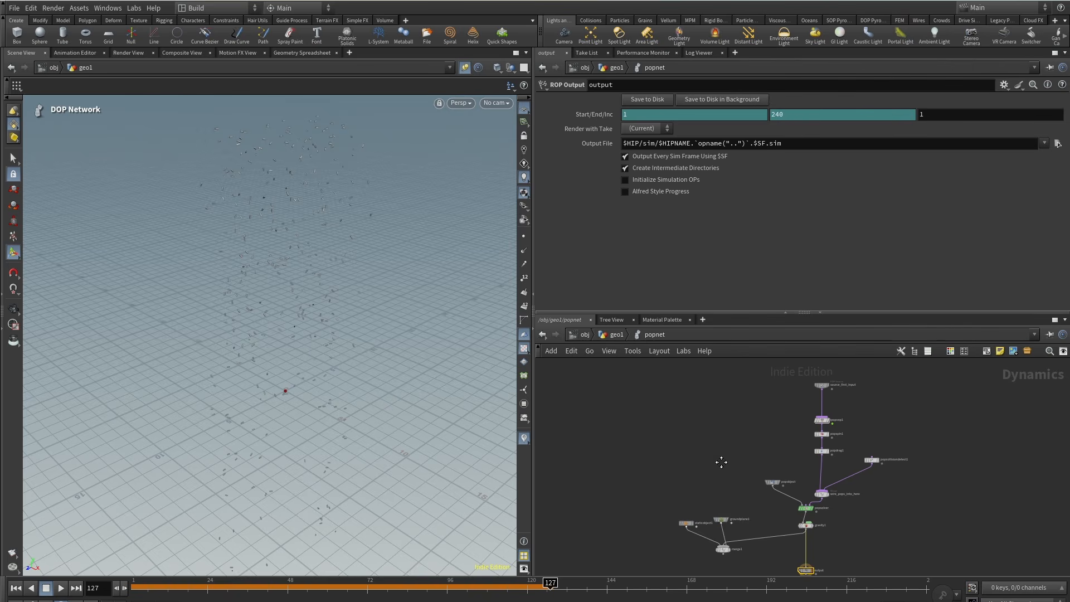
{"action": "left_click_drag", "start_coordinate": [721, 419], "coordinate": [720, 411]}
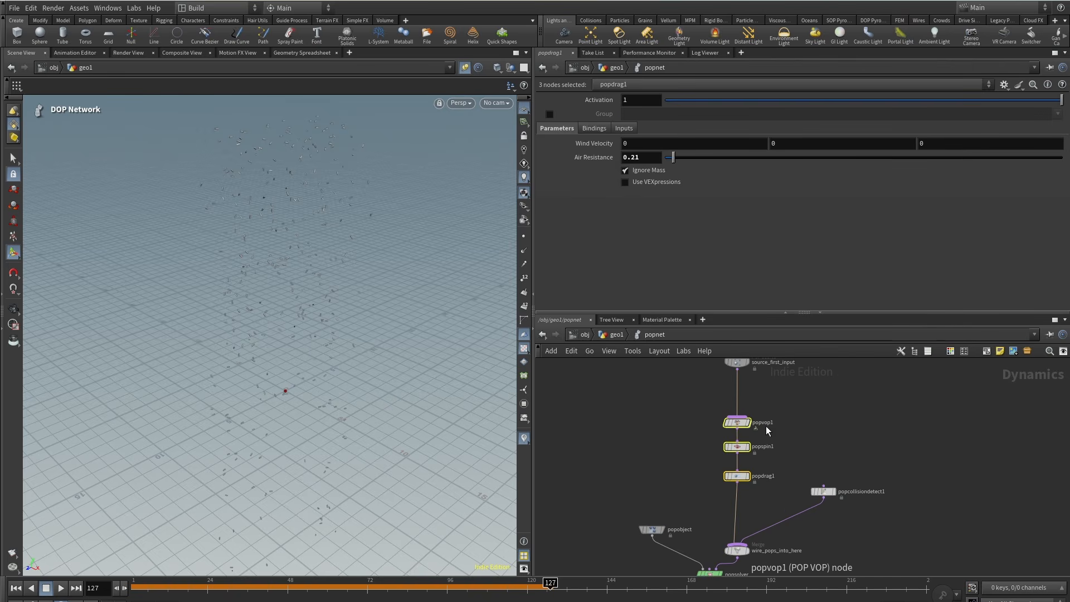
{"action": "key", "text": "Delete"}
{"action": "middle_click_drag", "start_coordinate": [774, 481], "coordinate": [768, 443]}
{"action": "left_click_drag", "start_coordinate": [789, 428], "coordinate": [854, 509]}
{"action": "key", "text": "Delete"}
Delete staticobject1, groundplane1 and merge1 from popnet.
{"action": "middle_click_drag", "start_coordinate": [659, 574], "coordinate": [693, 514]}
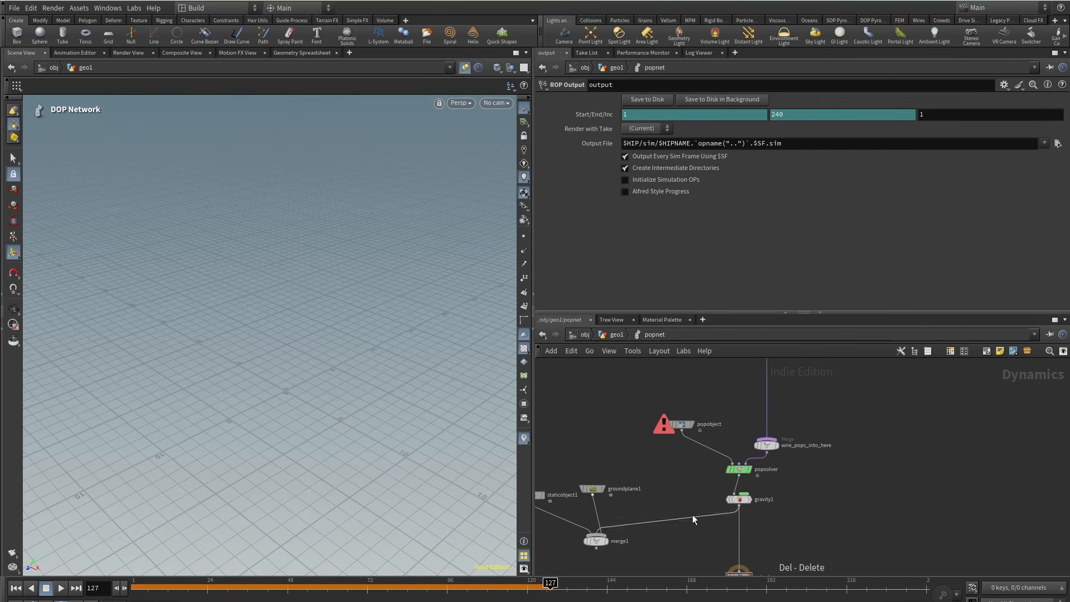
{"action": "scroll", "coordinate": [692, 511], "scroll_direction": "down", "scroll_amount": 3}
{"action": "left_click_drag", "start_coordinate": [665, 483], "coordinate": [593, 558]}
{"action": "key", "text": "Delete"}
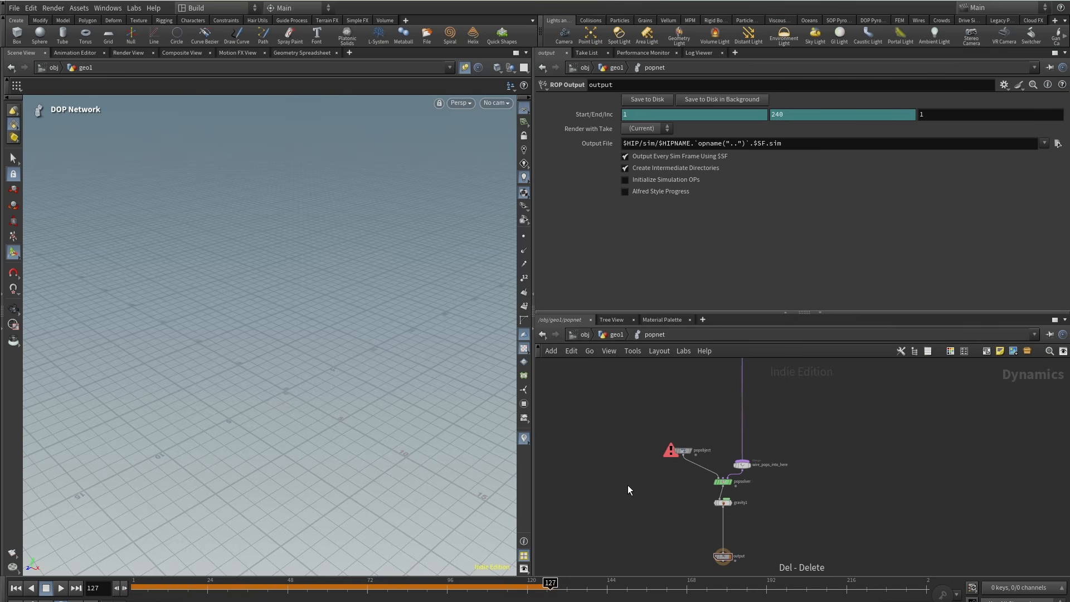
Bypass gravity1 in popnet, then scrub the timeline to frame 18 to check the particles.
{"action": "left_click", "coordinate": [718, 502]}
{"action": "left_click_drag", "start_coordinate": [138, 586], "coordinate": [187, 590]}
{"action": "middle_click_drag", "start_coordinate": [556, 448], "coordinate": [552, 505]}
{"action": "middle_click_drag", "start_coordinate": [705, 416], "coordinate": [692, 443]}
{"action": "scroll", "coordinate": [694, 442], "scroll_direction": "up", "scroll_amount": 3}
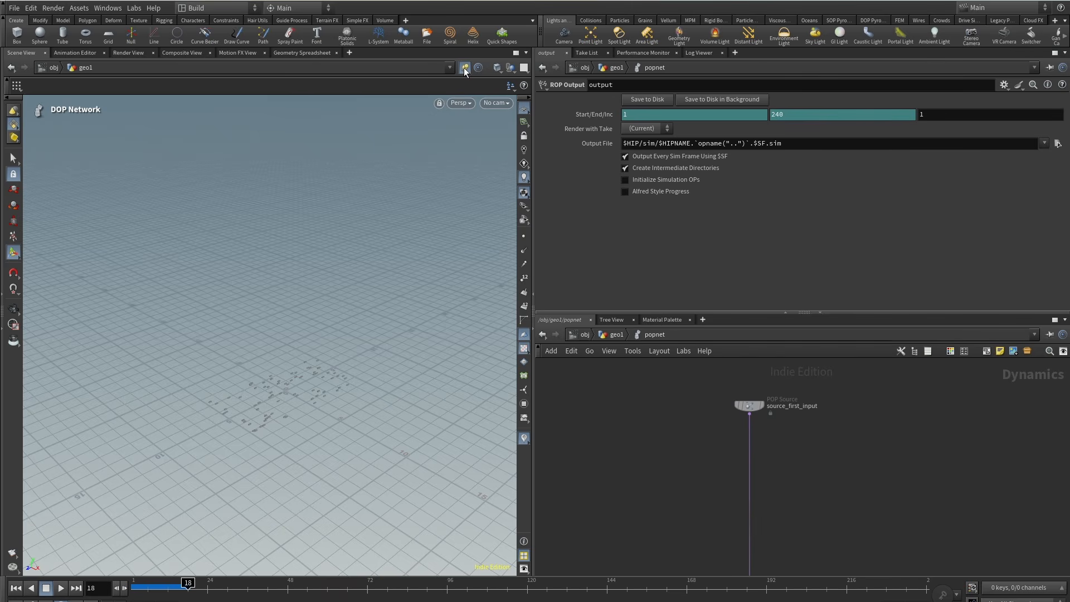
{"action": "key", "text": "Escape"}
{"action": "left_click_drag", "start_coordinate": [361, 303], "coordinate": [315, 365]}
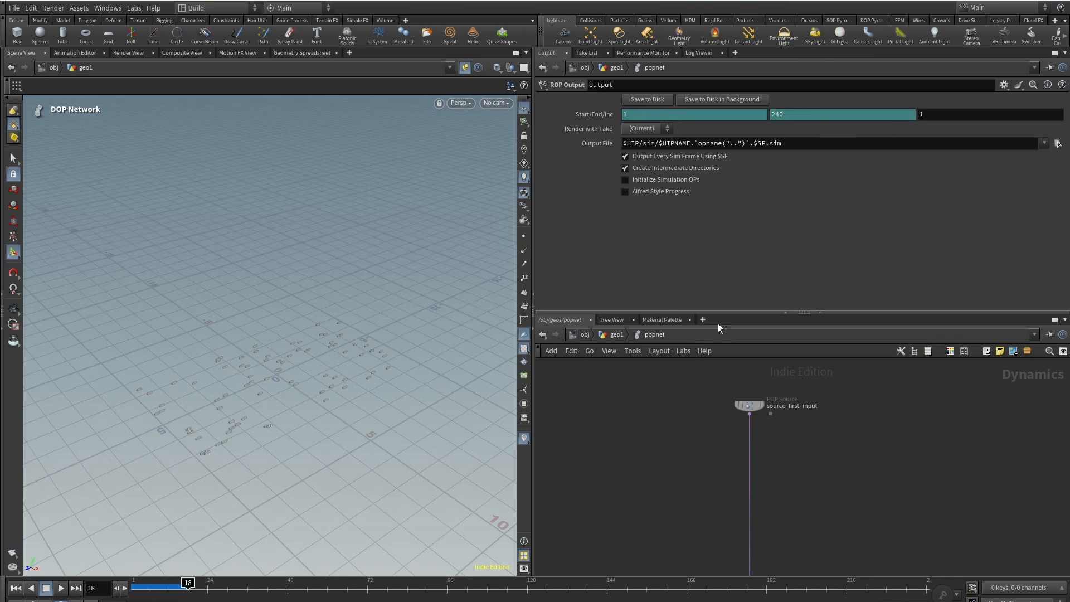
{"action": "left_click", "coordinate": [615, 336]}
{"action": "left_click", "coordinate": [705, 539]}
{"action": "left_click", "coordinate": [743, 459]}
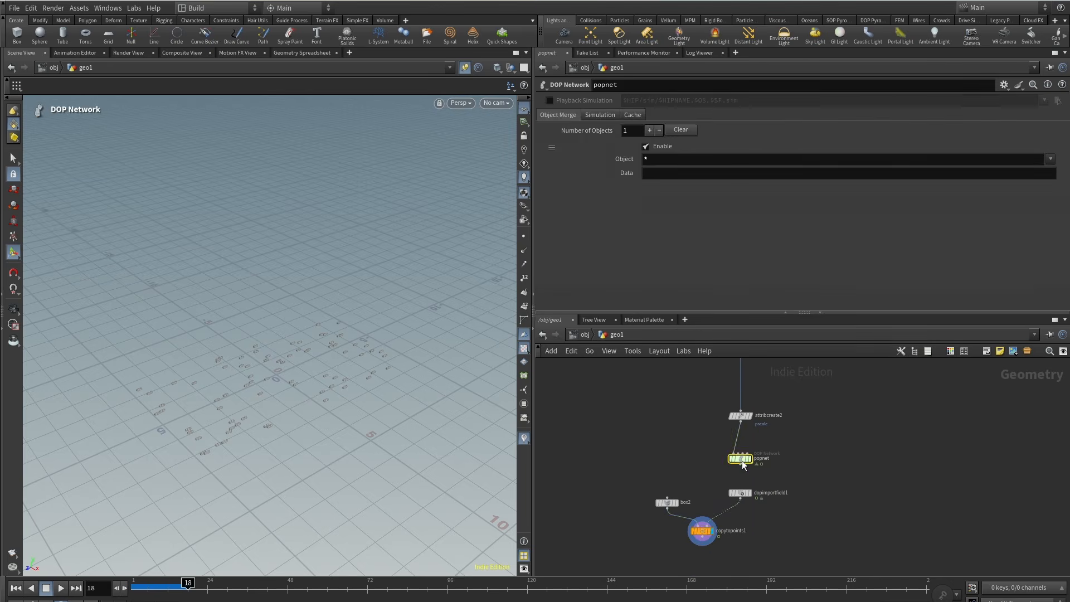
{"action": "double_click", "coordinate": [742, 461]}
{"action": "middle_click_drag", "start_coordinate": [822, 443], "coordinate": [772, 485]}
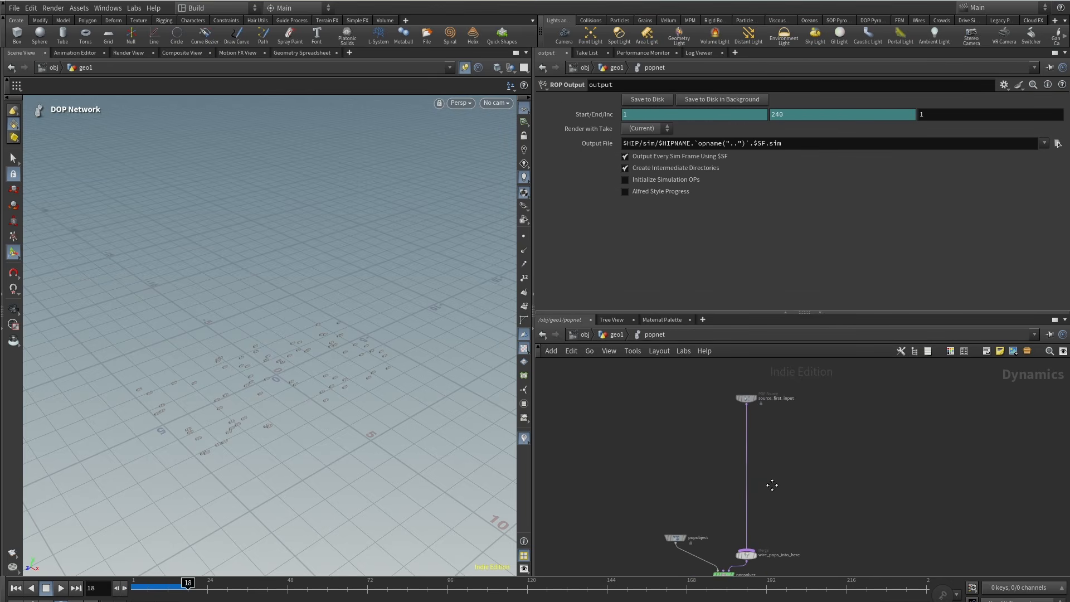
{"action": "left_click_drag", "start_coordinate": [363, 422], "coordinate": [354, 371]}
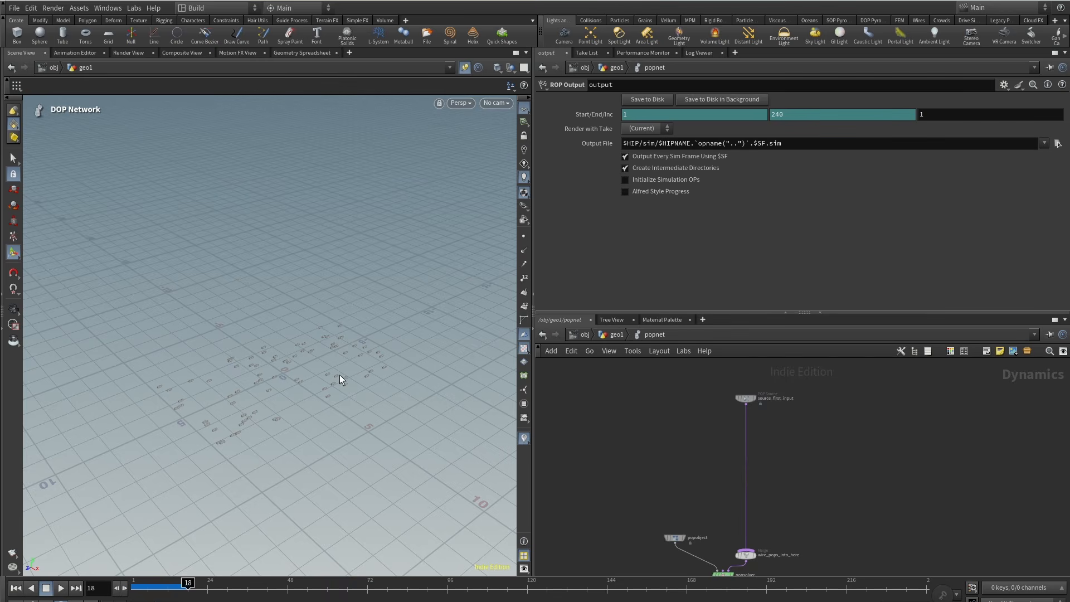
Set source_first_input's Const. Activation to 0, Impulse Activation to 1 and Impulse Count to 500.
{"action": "left_click", "coordinate": [746, 398]}
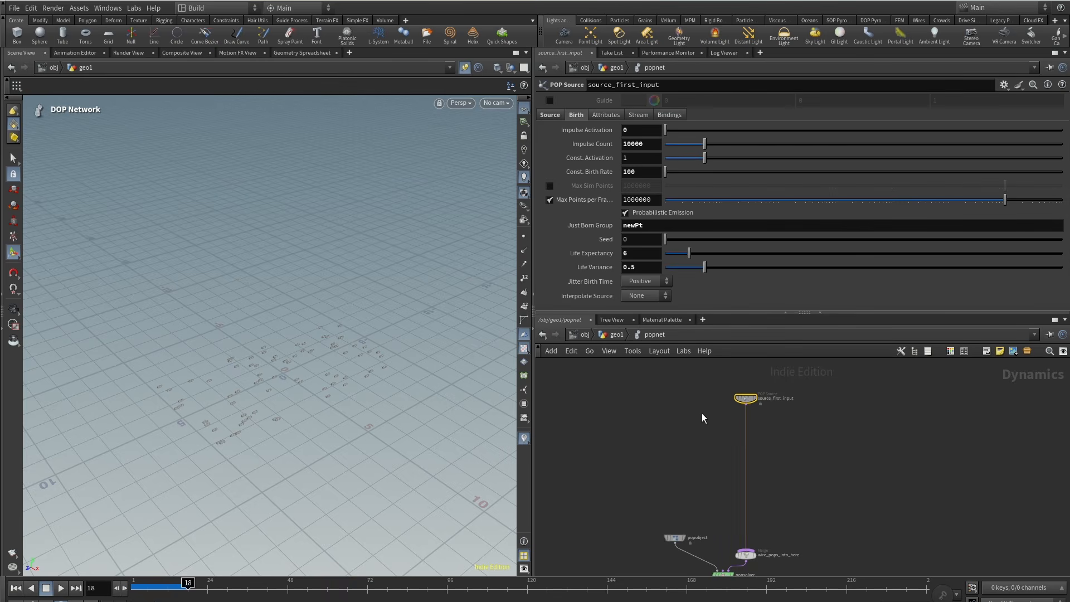
{"action": "left_click", "coordinate": [682, 160]}
{"action": "double_click", "coordinate": [640, 130]}
{"action": "type", "text": "1"}
{"action": "left_click", "coordinate": [653, 144]}
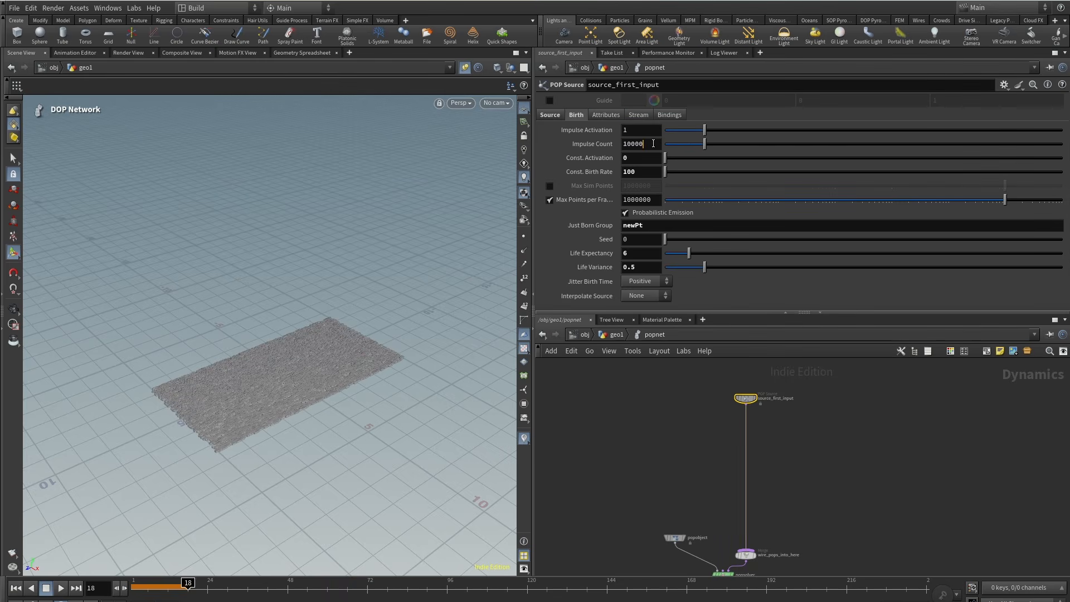
{"action": "type", "text": "1"}
{"action": "left_click", "coordinate": [643, 457]}
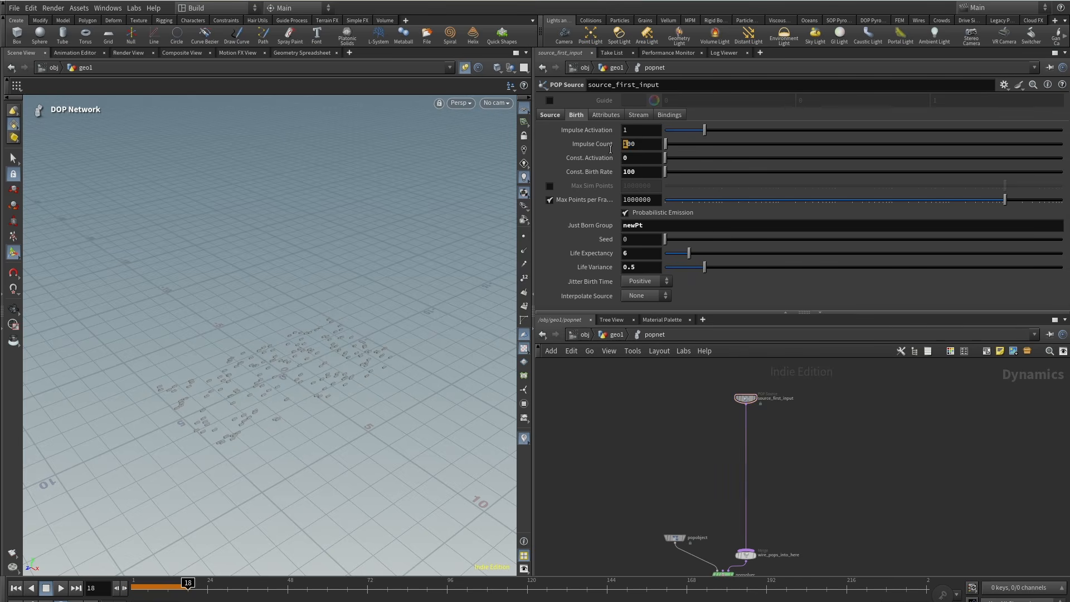
{"action": "key", "text": "Return"}
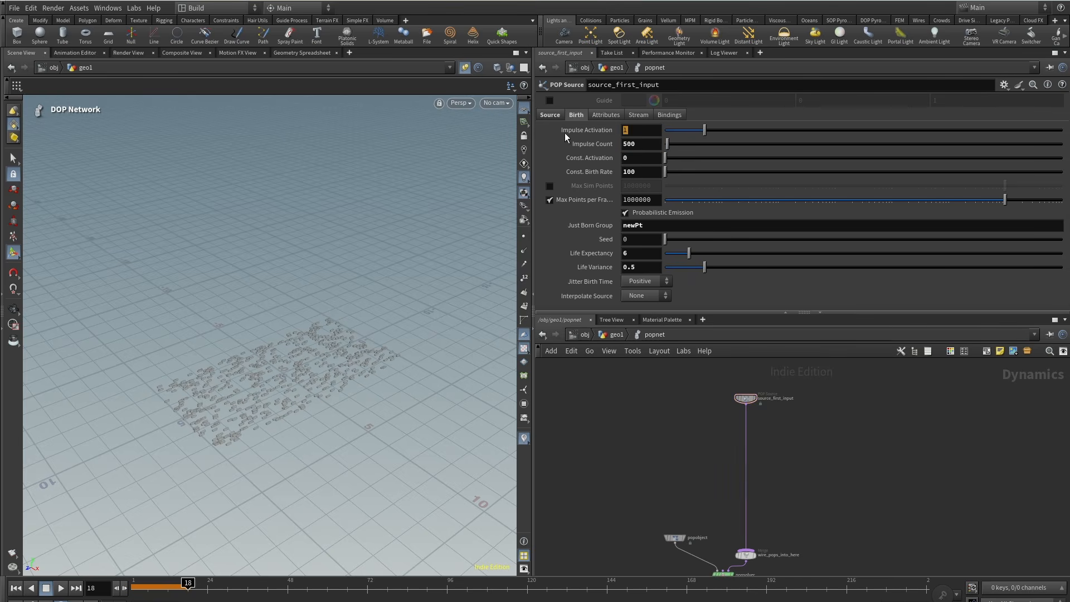
Enter the expression $F == 1 for Impulse Activation and return the timeline to frame 1.
{"action": "type", "text": "$F ="}
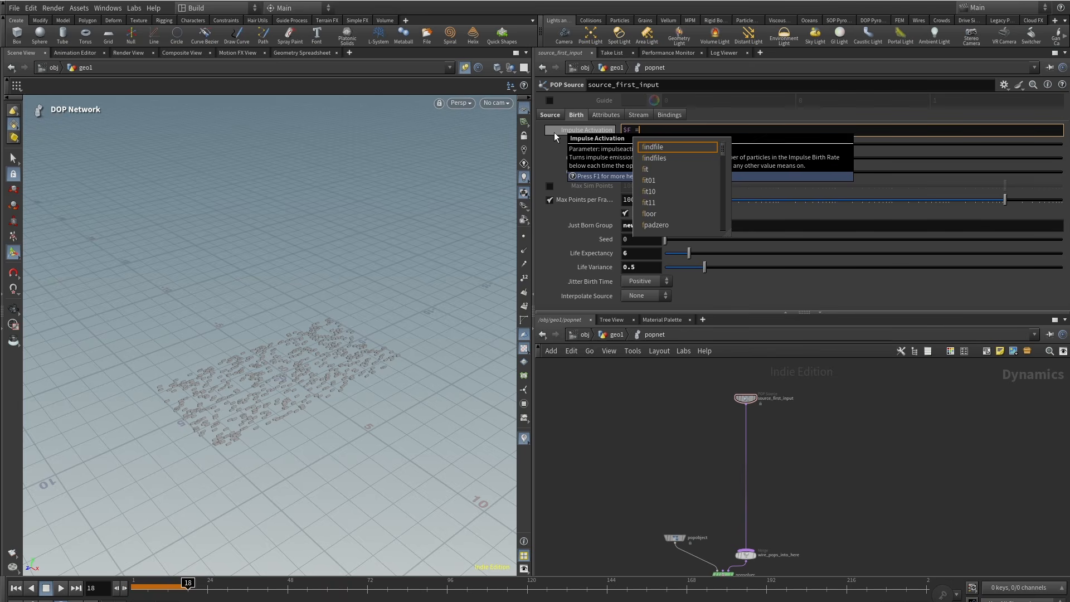
{"action": "type", "text": "= 1"}
{"action": "key", "text": "Return"}
{"action": "left_click_drag", "start_coordinate": [158, 587], "coordinate": [133, 587]}
Add a POP Lookat node and insert it in the wire below source_first_input.
{"action": "middle_click_drag", "start_coordinate": [745, 447], "coordinate": [739, 428]}
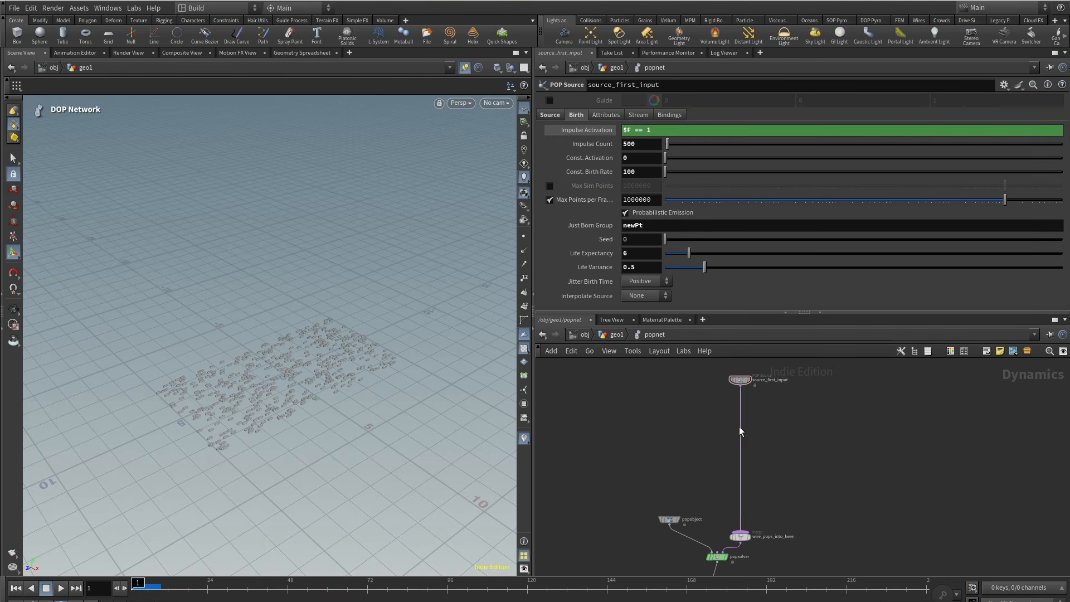
{"action": "scroll", "coordinate": [740, 431], "scroll_direction": "up", "scroll_amount": 2}
{"action": "key", "text": "Tab"}
{"action": "mouse_move", "coordinate": [764, 468]}
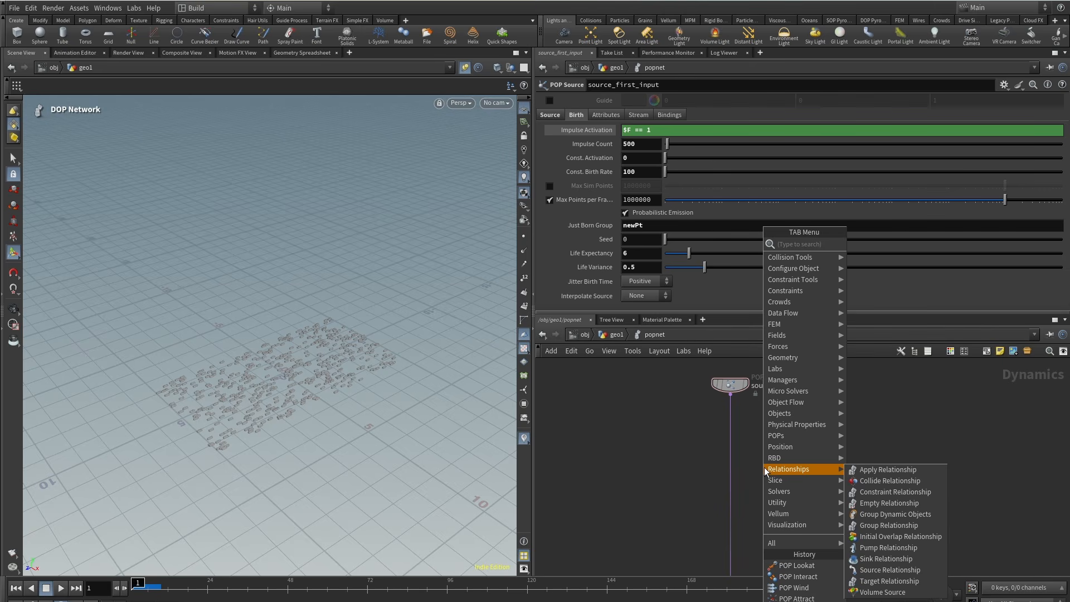
{"action": "type", "text": "poplook"}
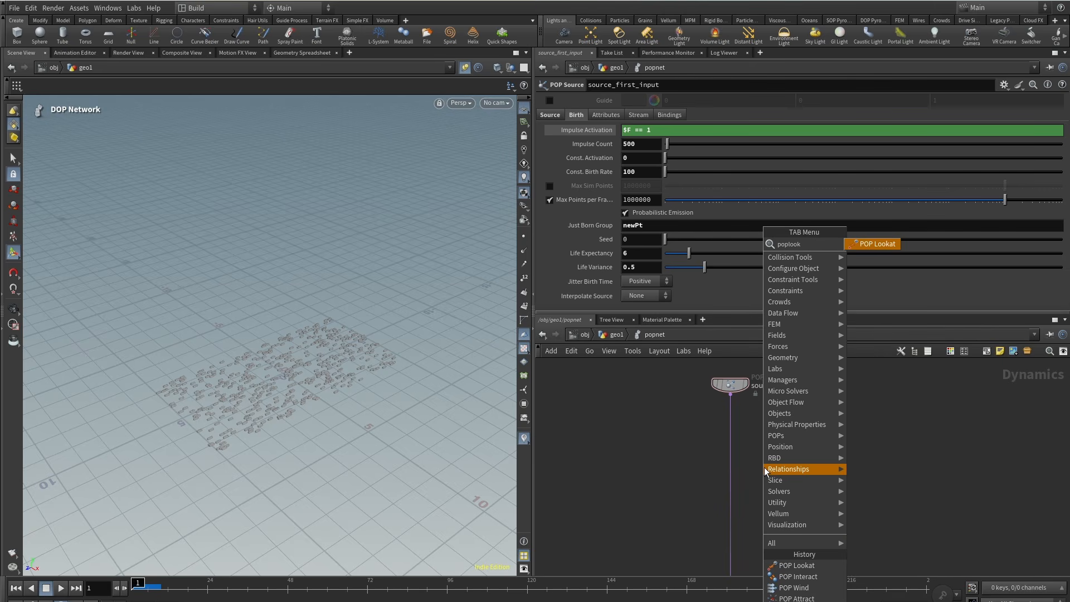
{"action": "left_click", "coordinate": [882, 247]}
{"action": "left_click", "coordinate": [750, 458]}
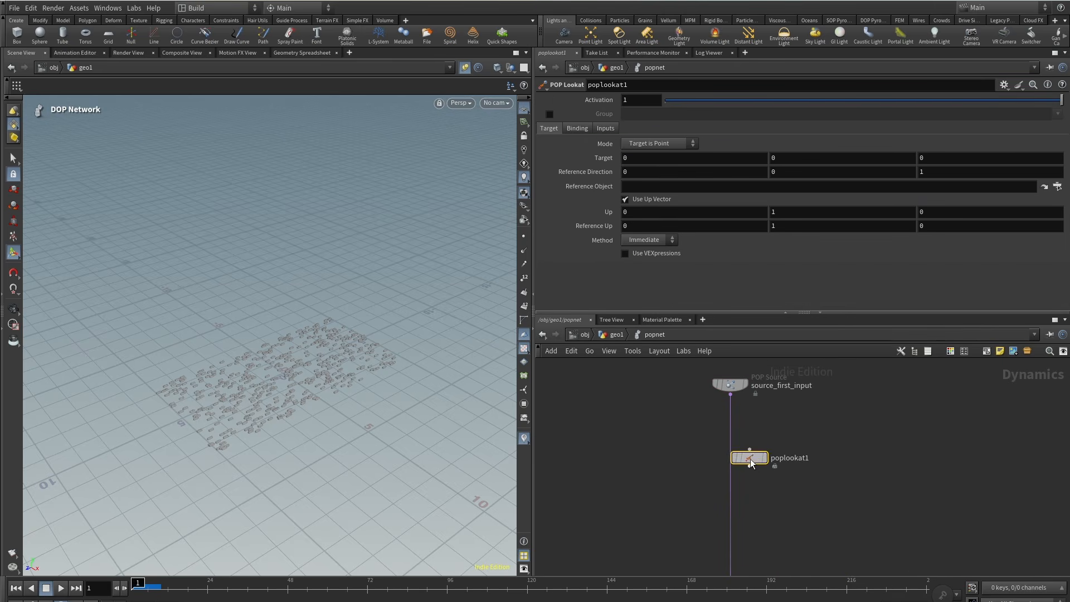
{"action": "left_click_drag", "start_coordinate": [750, 460], "coordinate": [731, 470]}
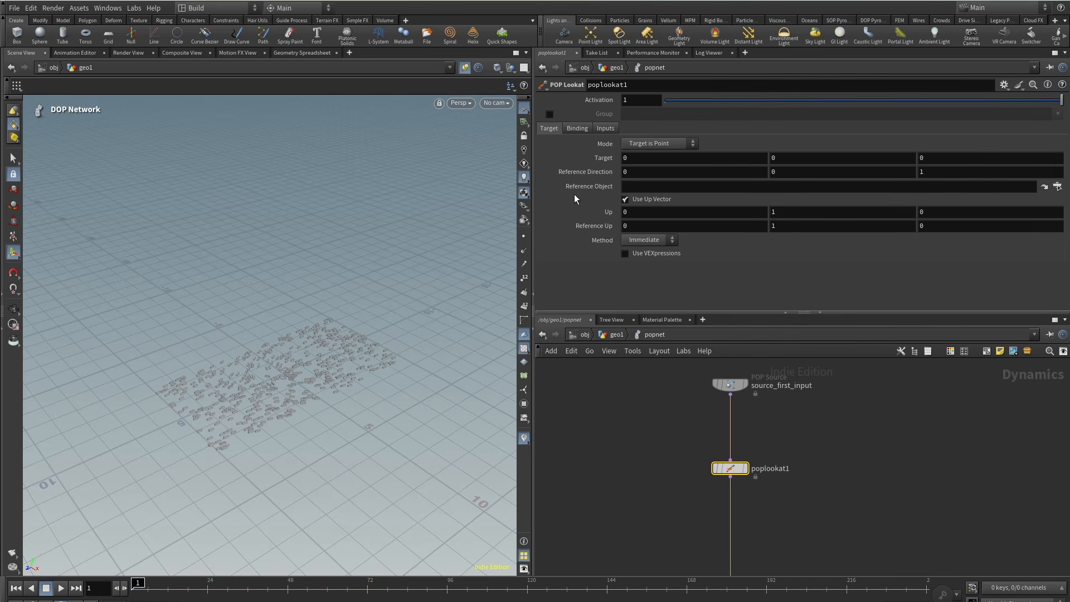
Add a Null object beside geo1 at the obj level.
{"action": "left_click", "coordinate": [644, 187]}
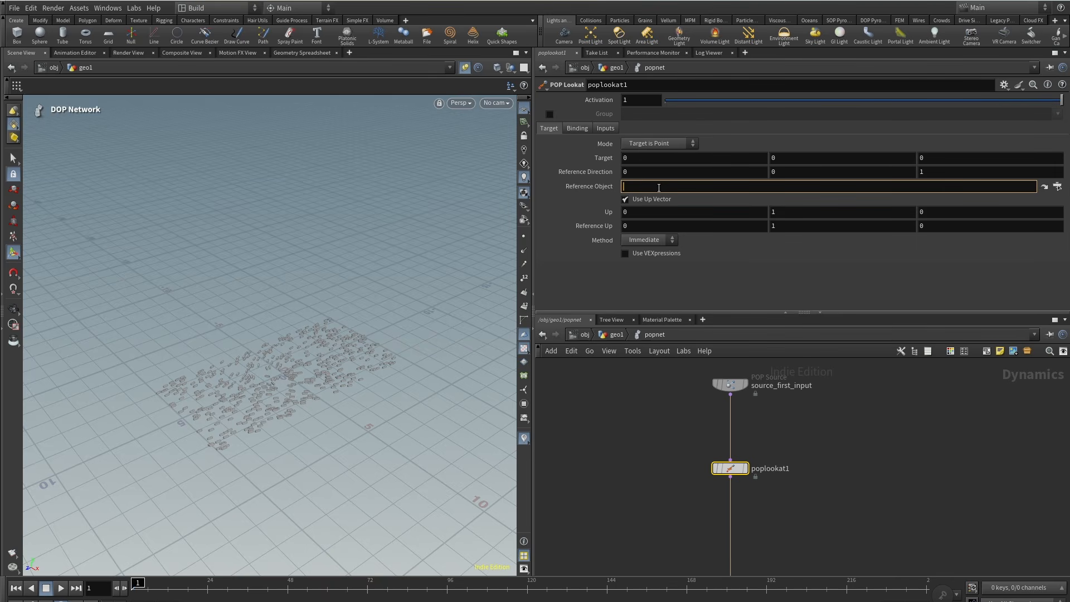
{"action": "left_click", "coordinate": [576, 334]}
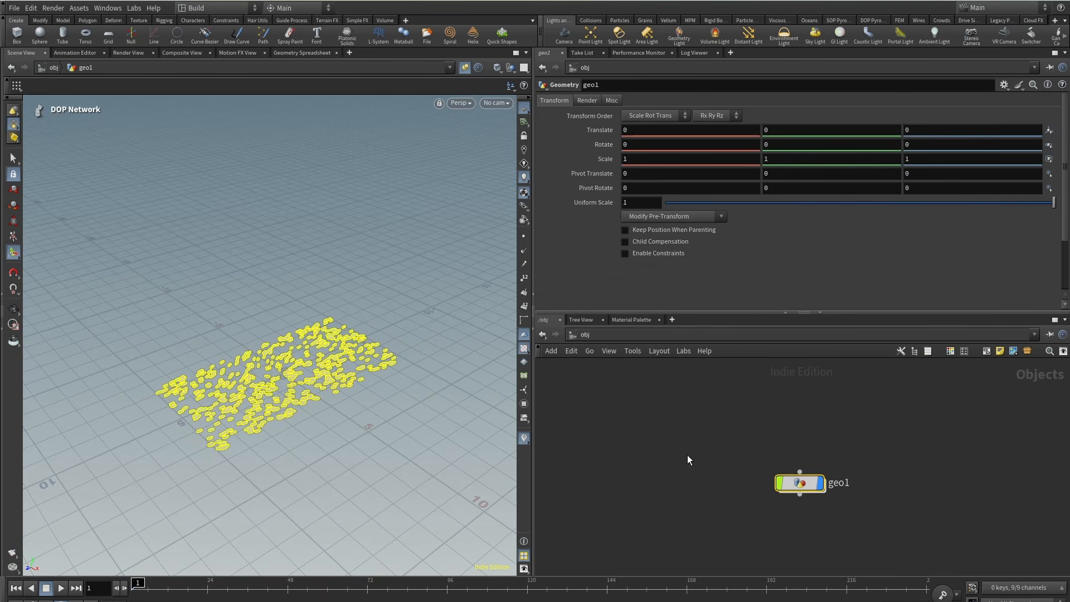
{"action": "key", "text": "Tab"}
{"action": "type", "text": "nu"}
{"action": "left_click", "coordinate": [779, 388]}
{"action": "left_click", "coordinate": [695, 424]}
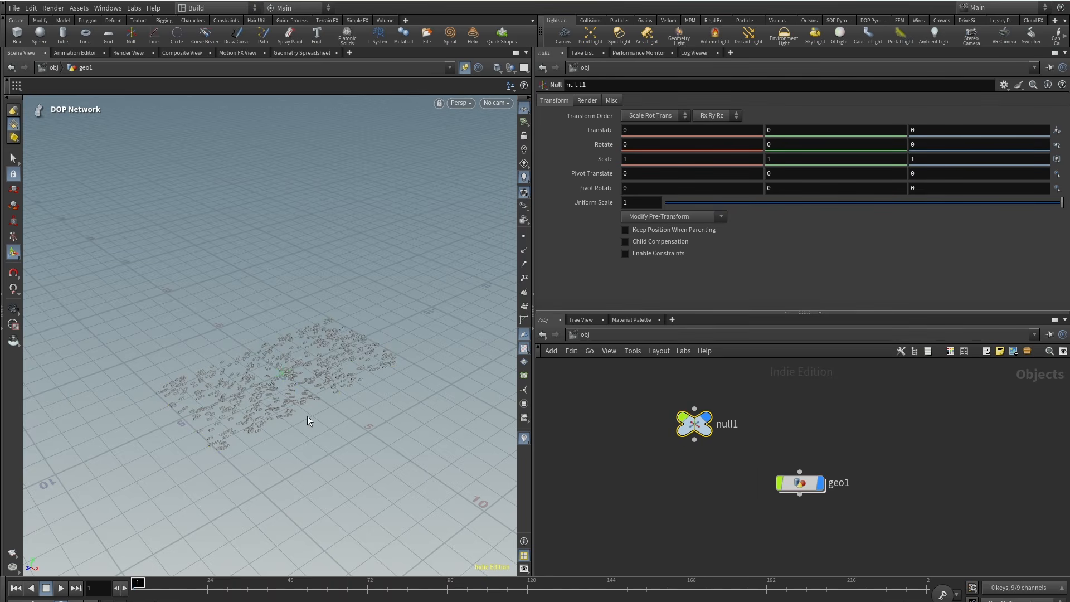
Move null1 to X -15.2, Y 6.5 and keyframe its Translate at frame 1.
{"action": "middle_click_drag", "start_coordinate": [781, 129], "coordinate": [781, 129]}
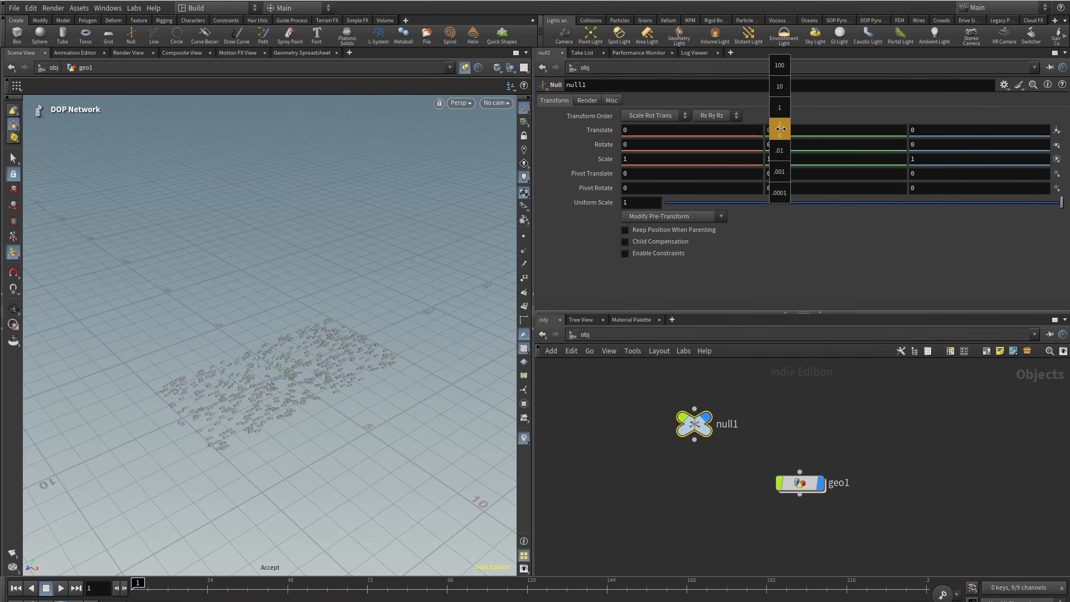
{"action": "middle_click_drag", "start_coordinate": [14, 143], "coordinate": [29, 144]}
{"action": "left_click_drag", "start_coordinate": [411, 310], "coordinate": [303, 275], "text": "alt"}
{"action": "middle_click_drag", "start_coordinate": [643, 129], "coordinate": [518, 137]}
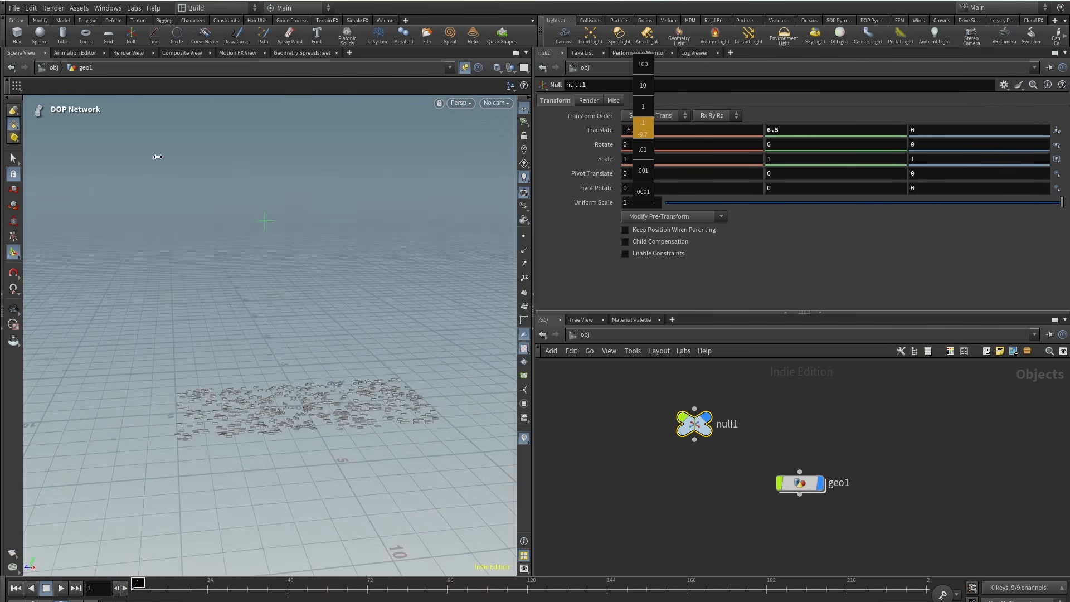
{"action": "middle_click_drag", "start_coordinate": [159, 156], "coordinate": [1, 170]}
{"action": "left_click_drag", "start_coordinate": [214, 262], "coordinate": [302, 293], "text": "alt"}
{"action": "right_click_drag", "start_coordinate": [303, 294], "coordinate": [132, 314], "text": "alt"}
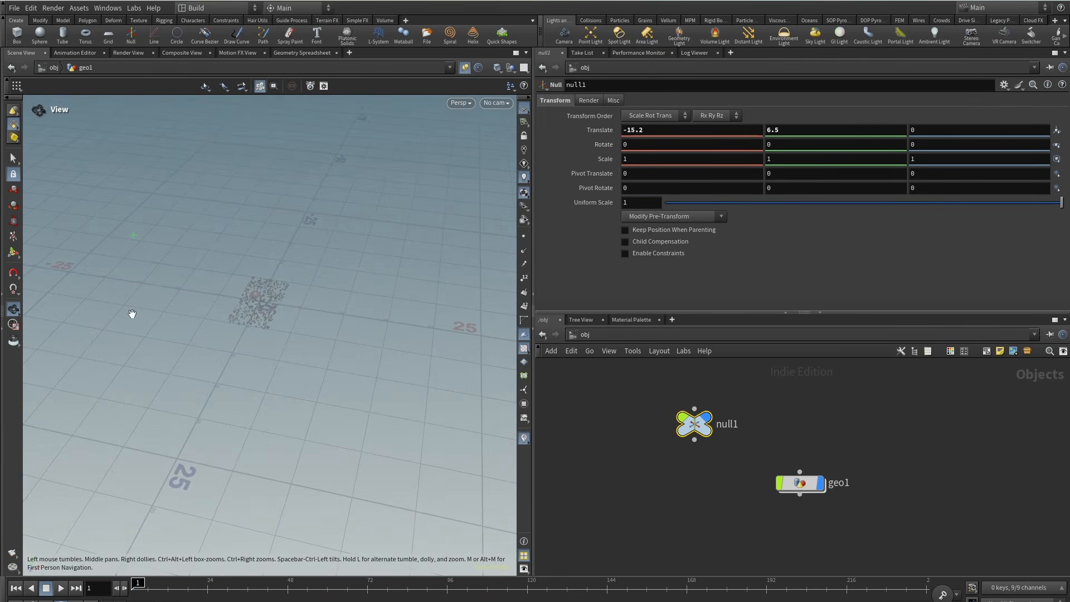
{"action": "middle_click_drag", "start_coordinate": [132, 314], "coordinate": [162, 321], "text": "alt"}
{"action": "left_click", "coordinate": [588, 132], "text": "alt"}
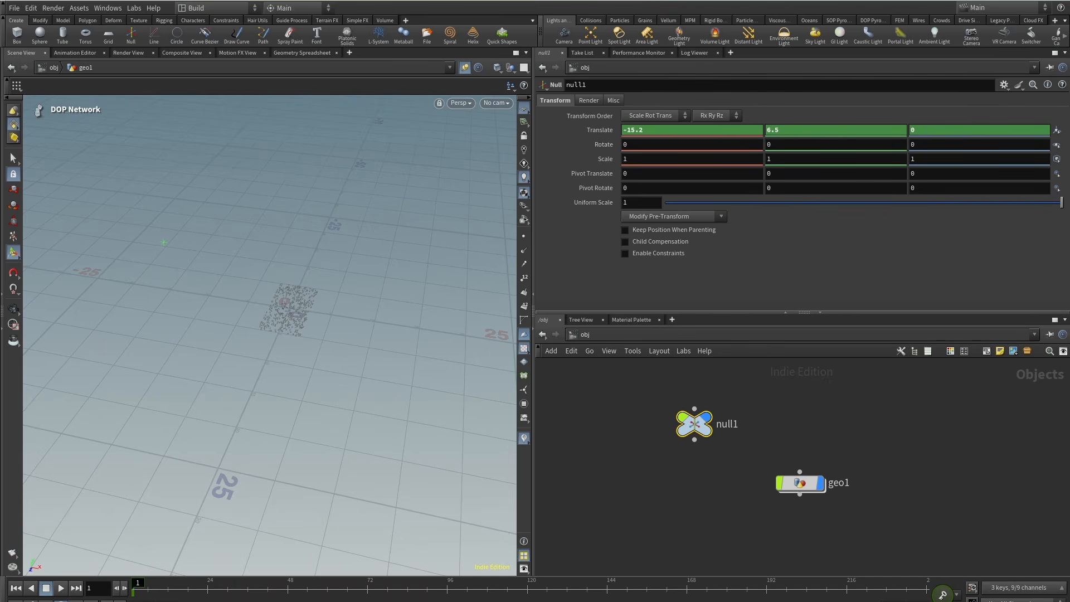
Keyframe null1's Translate at frame 64 with X 16.3, Y 9 and Z 26.5, and scrub the timeline back to frame 4.
{"action": "left_click_drag", "start_coordinate": [149, 590], "coordinate": [341, 591]}
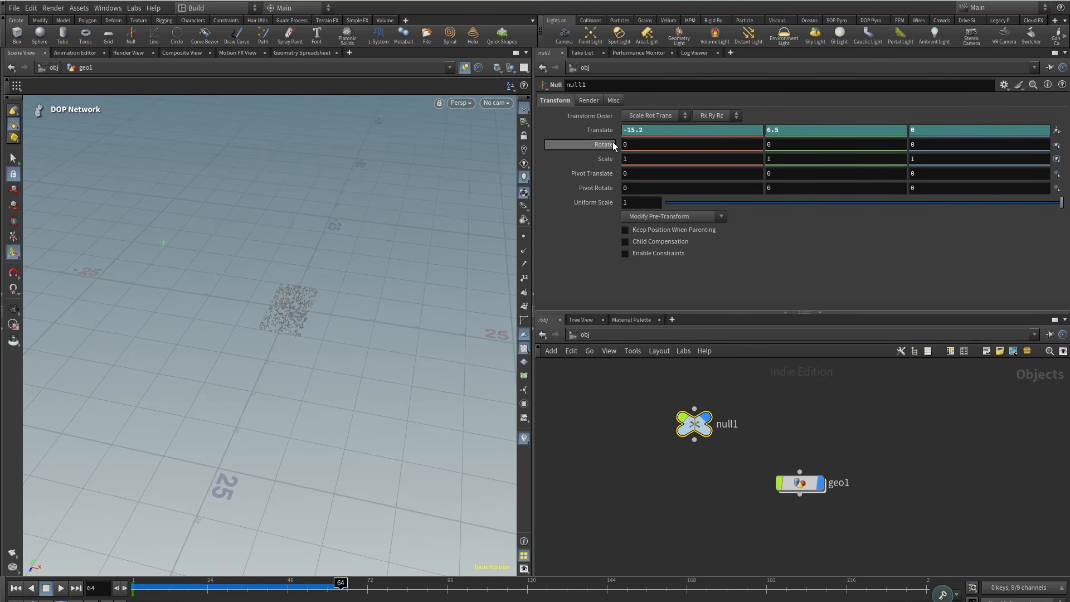
{"action": "middle_click_drag", "start_coordinate": [594, 133], "coordinate": [722, 133]}
{"action": "mouse_move", "coordinate": [640, 127]}
{"action": "middle_mouse_down"}
{"action": "mouse_move", "coordinate": [638, 106]}
{"action": "mouse_move", "coordinate": [685, 89]}
{"action": "mouse_move", "coordinate": [634, 151]}
{"action": "mouse_move", "coordinate": [636, 111]}
{"action": "middle_mouse_up"}
{"action": "middle_click_drag", "start_coordinate": [784, 115], "coordinate": [783, 115]}
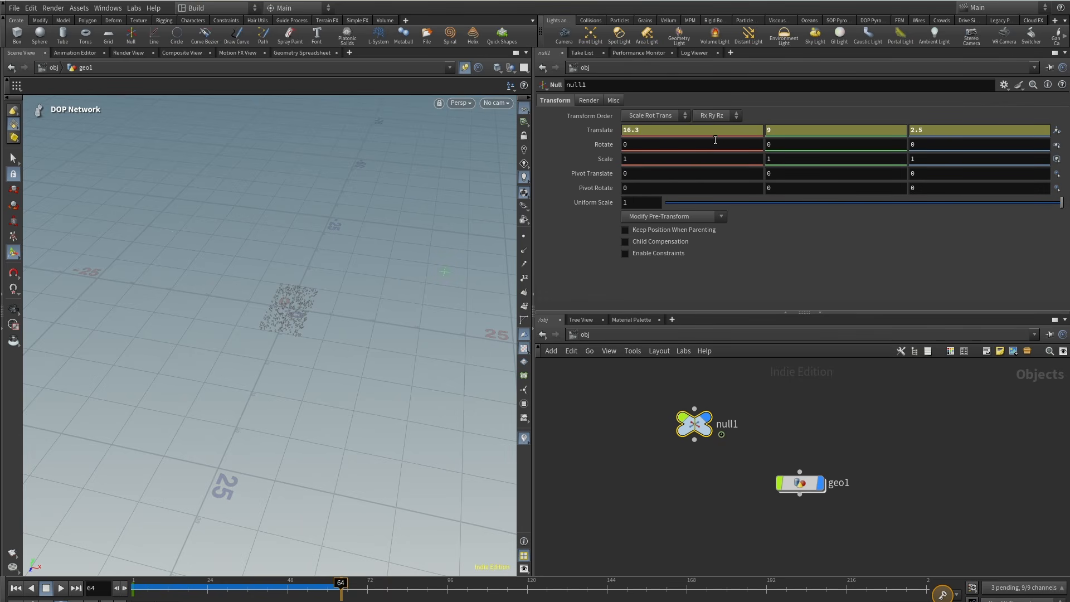
{"action": "middle_click_drag", "start_coordinate": [933, 130], "coordinate": [936, 107]}
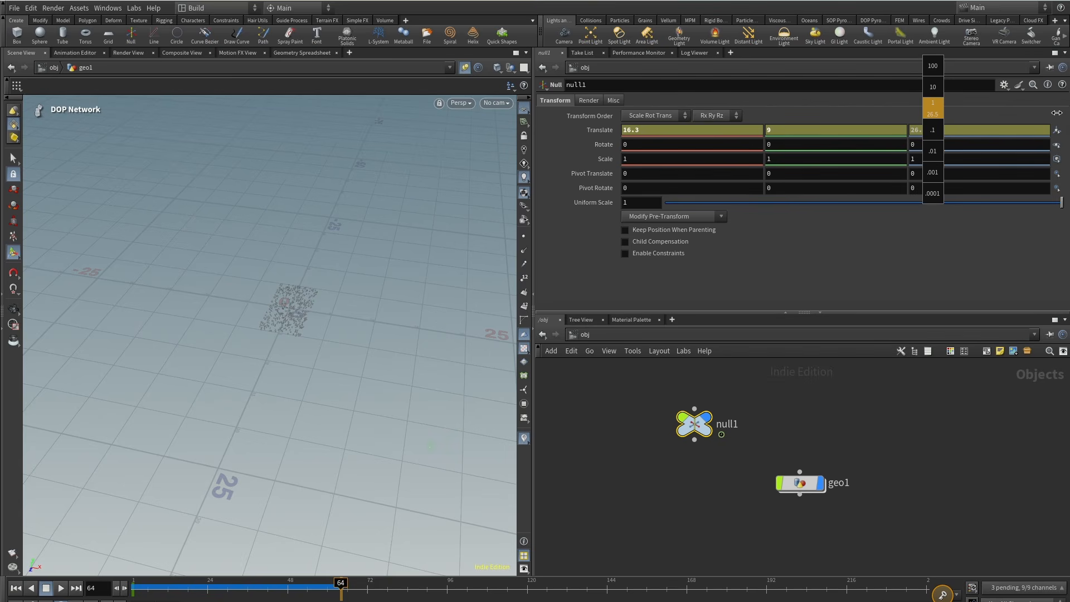
{"action": "middle_click_drag", "start_coordinate": [1057, 113], "coordinate": [1057, 113]}
{"action": "left_click", "coordinate": [587, 135], "text": "alt"}
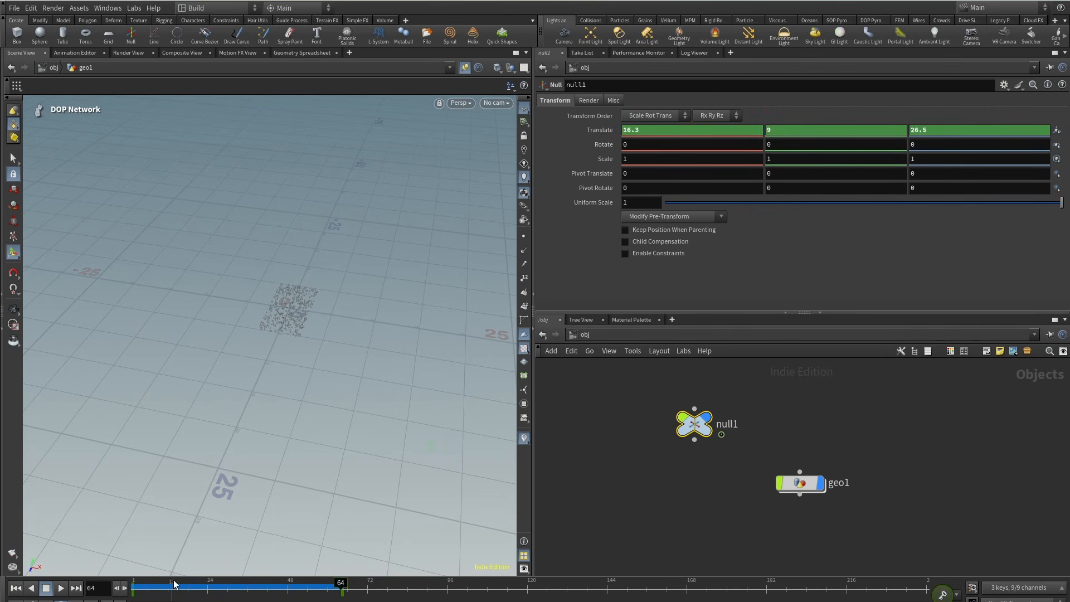
{"action": "left_click_drag", "start_coordinate": [174, 583], "coordinate": [141, 584]}
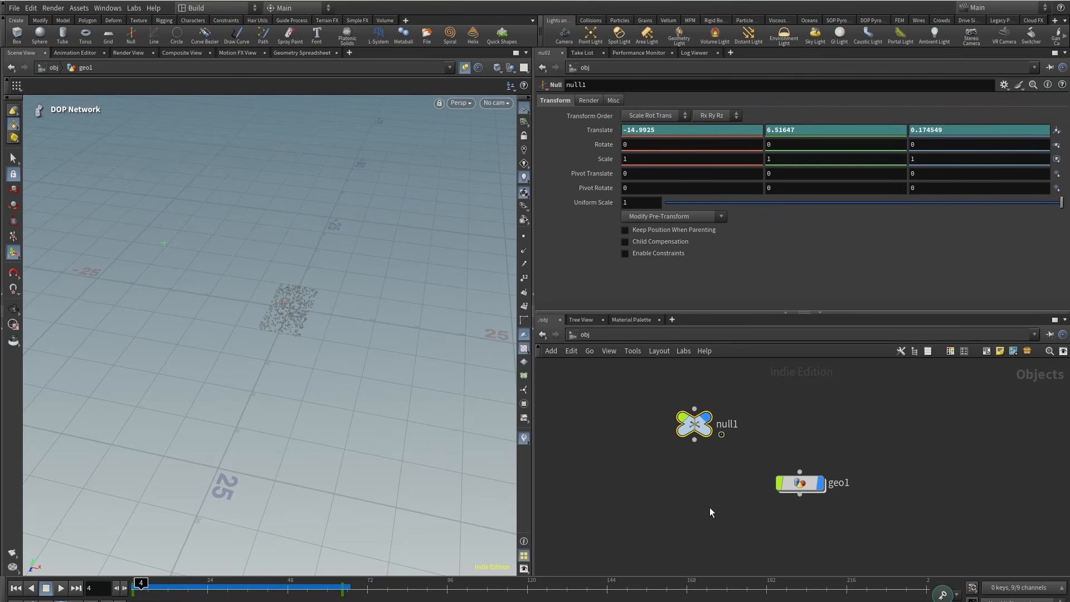
Go into geo1's popnet and set poplookat1's Reference Object to /obj/null1.
{"action": "left_click_drag", "start_coordinate": [619, 468], "coordinate": [724, 396]}
{"action": "left_click", "coordinate": [794, 483]}
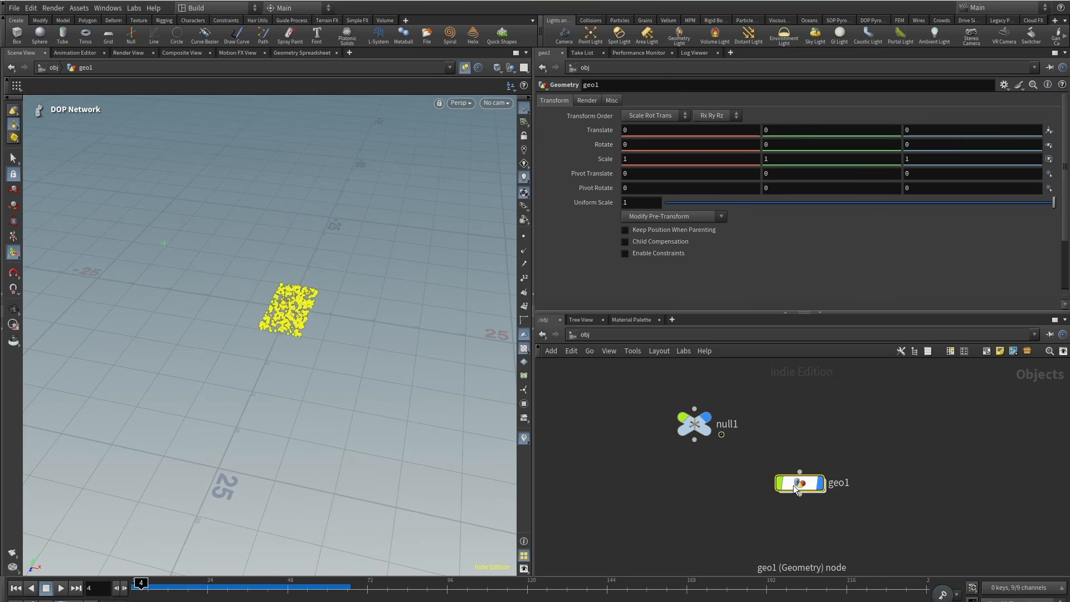
{"action": "double_click", "coordinate": [795, 483]}
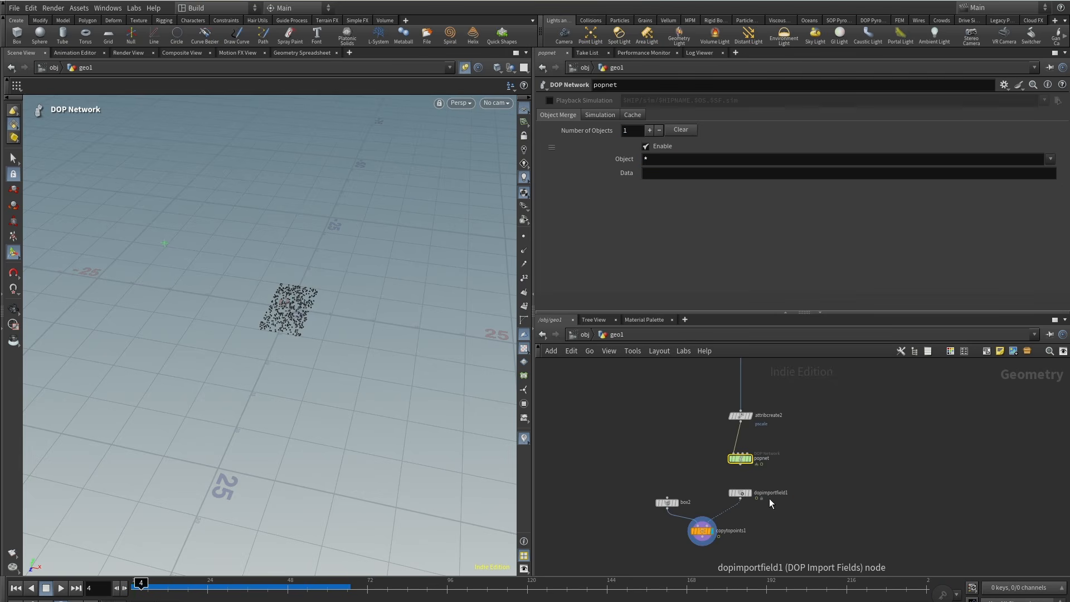
{"action": "double_click", "coordinate": [737, 449]}
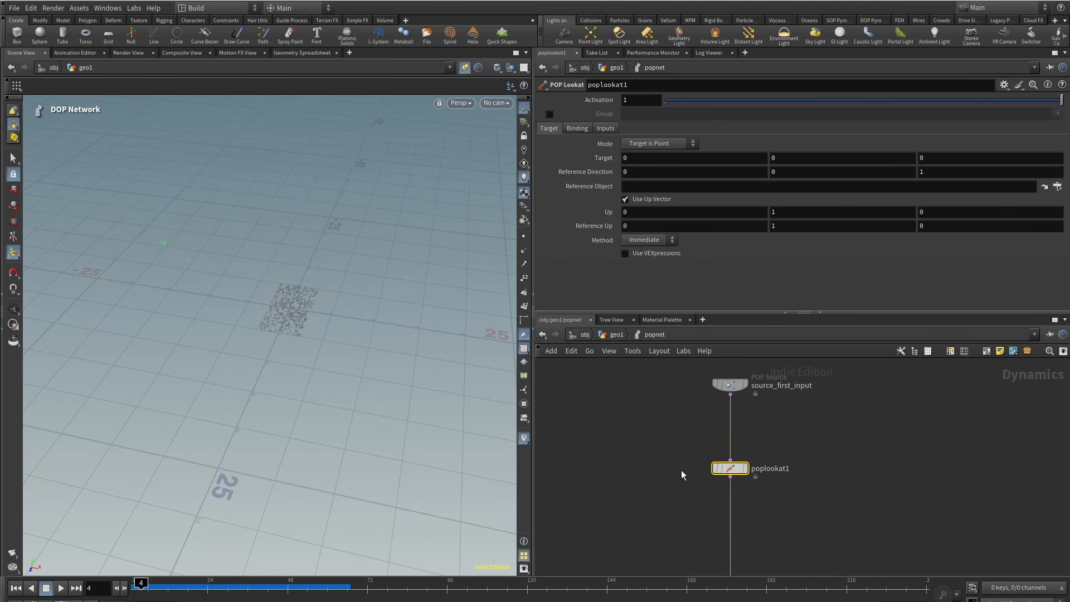
{"action": "left_click", "coordinate": [638, 187]}
{"action": "type", "text": "/obj/null1"}
{"action": "left_click", "coordinate": [611, 454]}
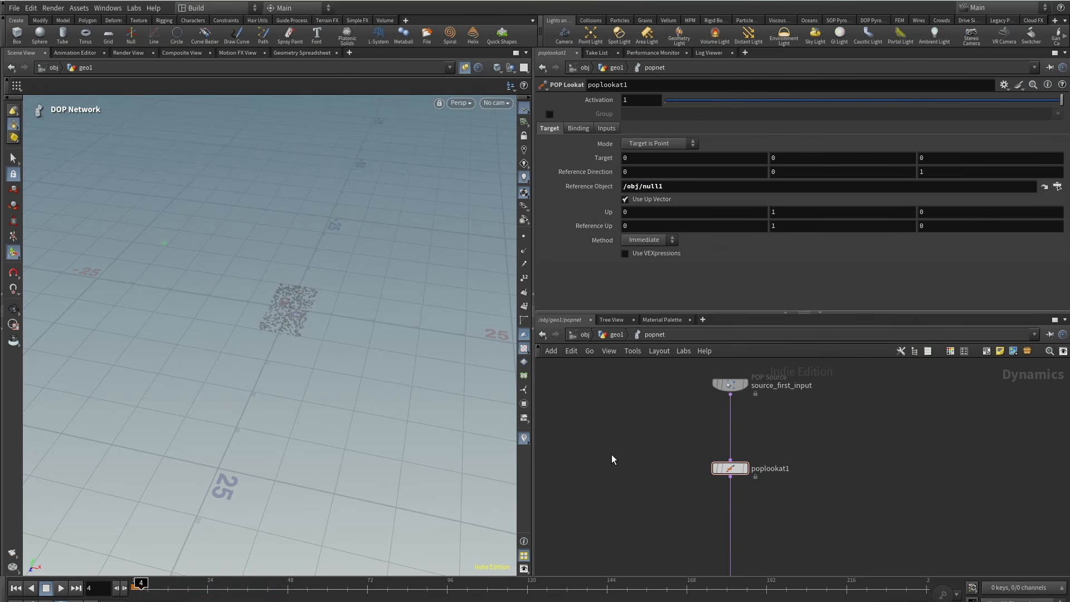
Switch off Use Up Vector on poplookat1 and return to the geo1 network.
{"action": "right_click_drag", "start_coordinate": [291, 296], "coordinate": [340, 262], "text": "alt"}
{"action": "left_click_drag", "start_coordinate": [340, 262], "coordinate": [287, 236], "text": "alt"}
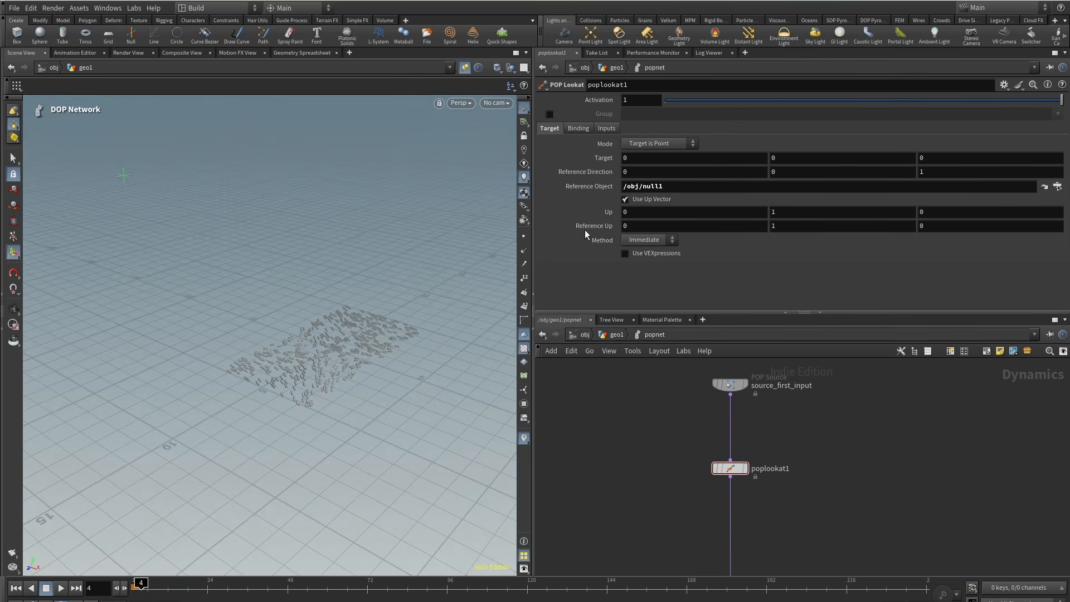
{"action": "left_click", "coordinate": [651, 200]}
{"action": "left_click_drag", "start_coordinate": [304, 329], "coordinate": [318, 262], "text": "alt"}
{"action": "left_click", "coordinate": [613, 335]}
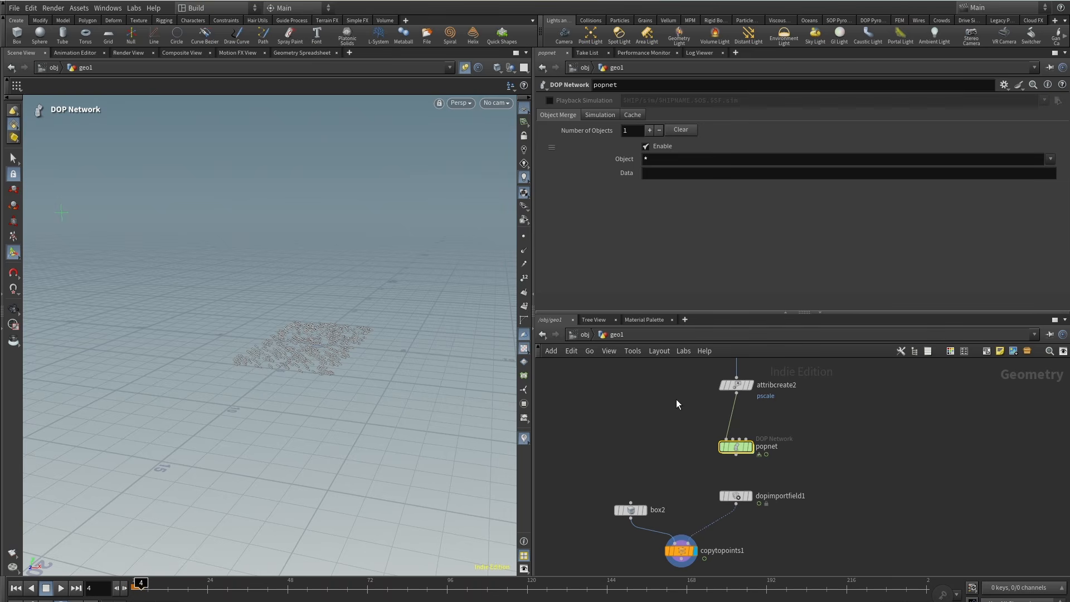
Try a pscale value of 0.2 in attribcreate2 and inspect the copied boxes.
{"action": "left_click_drag", "start_coordinate": [677, 399], "coordinate": [771, 374]}
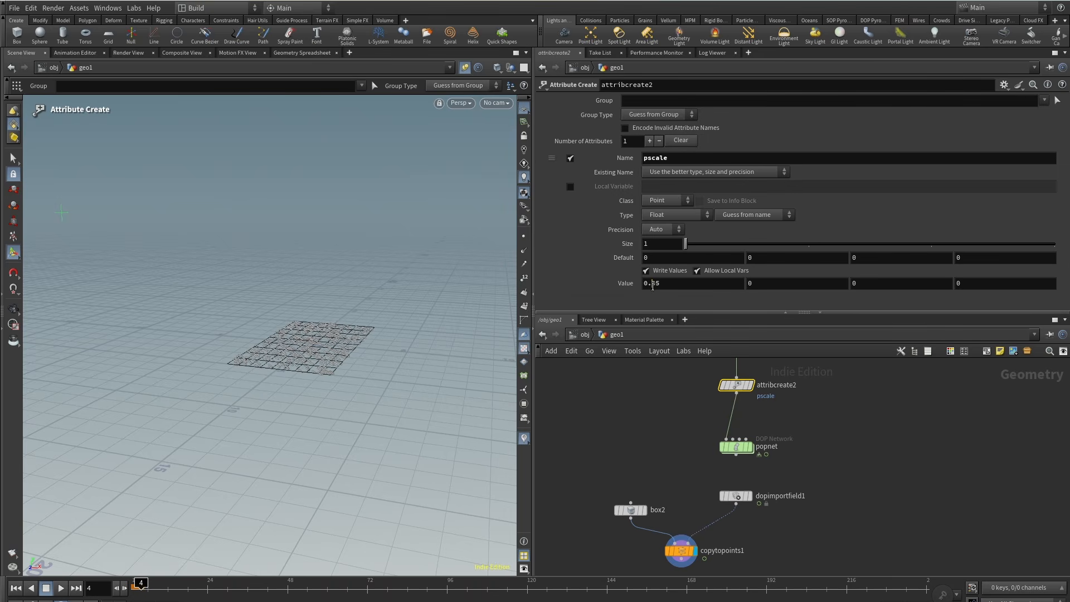
{"action": "type", "text": "2"}
{"action": "left_click", "coordinate": [669, 432]}
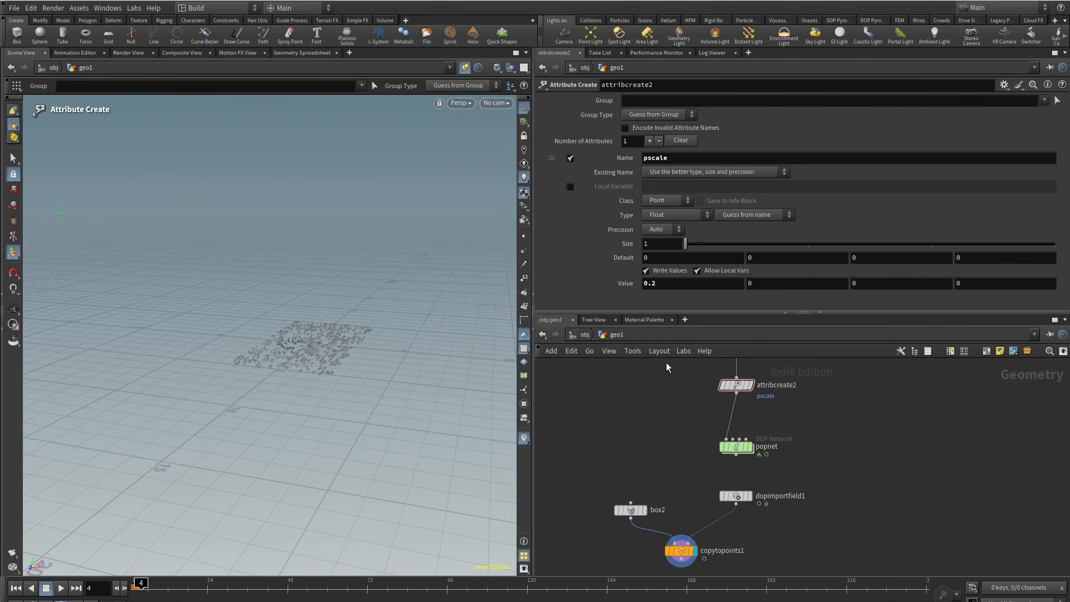
{"action": "left_click_drag", "start_coordinate": [305, 328], "coordinate": [394, 375], "text": "alt"}
{"action": "key", "text": "Return"}
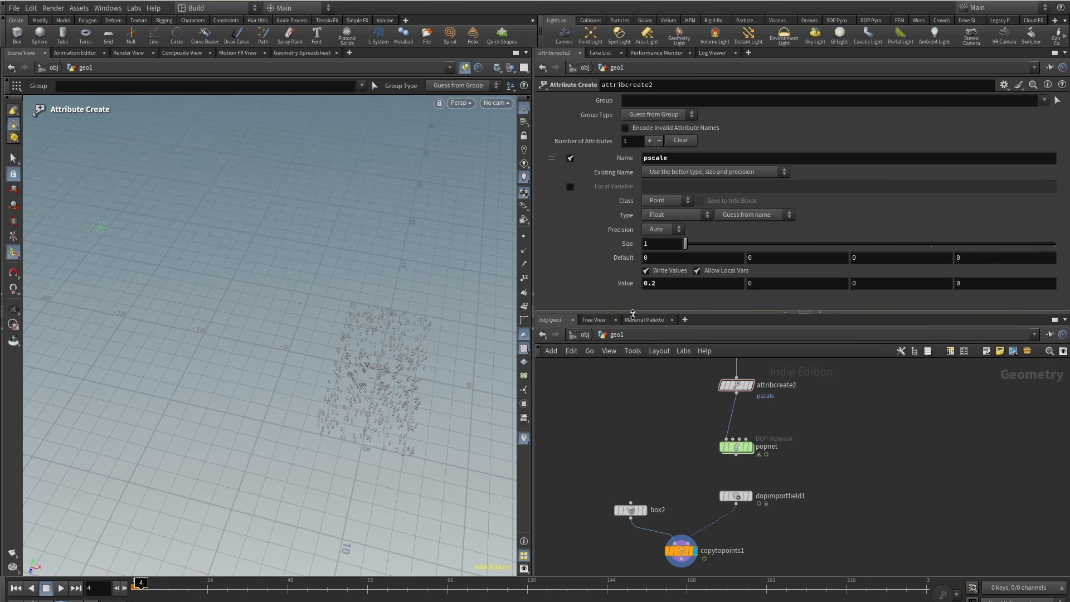
Try a pscale value of 0.4 in attribcreate2 with the timeline reset to frame 1.
{"action": "left_click_drag", "start_coordinate": [654, 286], "coordinate": [663, 286]}
{"action": "type", "text": "4"}
{"action": "left_click", "coordinate": [660, 481]}
{"action": "left_click", "coordinate": [127, 590]}
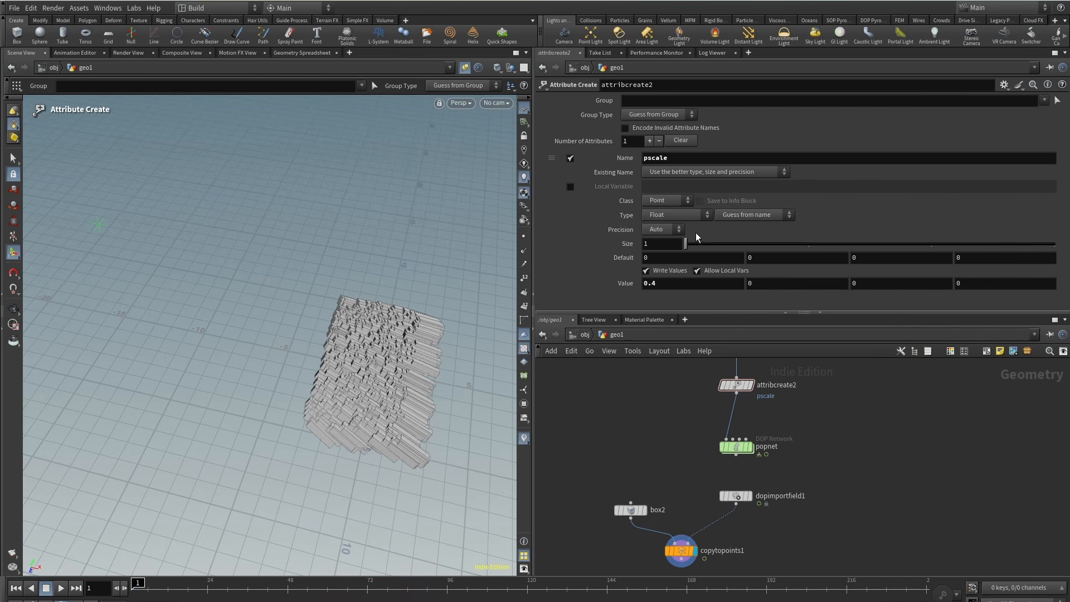
Set the pscale value in attribcreate2 to 0.3.
{"action": "left_click_drag", "start_coordinate": [652, 283], "coordinate": [660, 317]}
{"action": "type", "text": "3"}
{"action": "left_click", "coordinate": [653, 397]}
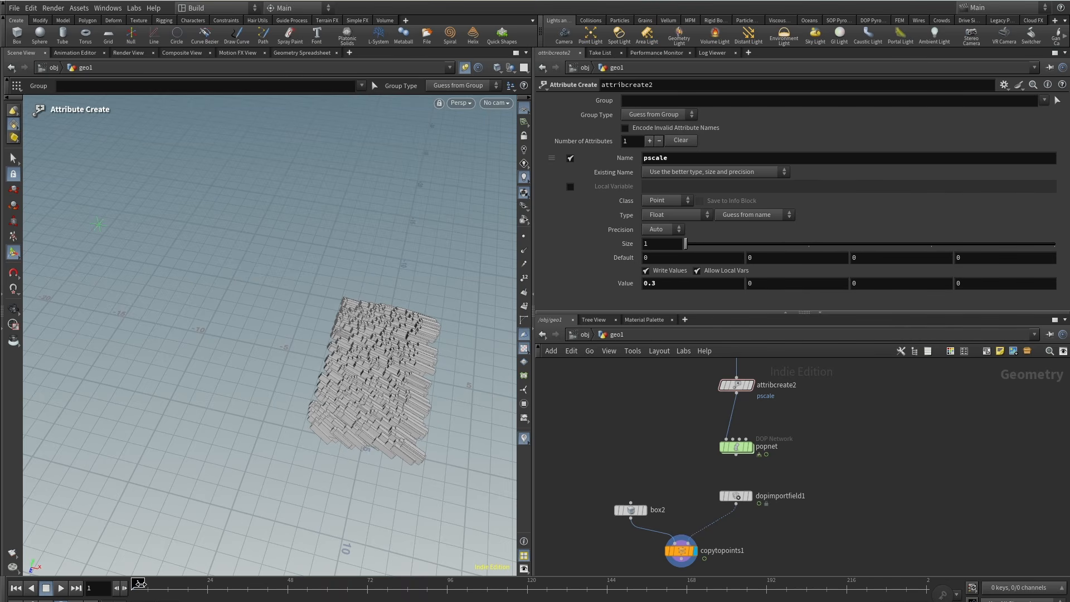
Scrub the timeline to frame 66 and examine from several angles how the boxes orient toward the moving null.
{"action": "left_click_drag", "start_coordinate": [151, 585], "coordinate": [264, 579]}
{"action": "right_click_drag", "start_coordinate": [357, 368], "coordinate": [273, 447], "text": "alt"}
{"action": "left_click_drag", "start_coordinate": [272, 447], "coordinate": [440, 418], "text": "alt"}
{"action": "right_click_drag", "start_coordinate": [286, 348], "coordinate": [382, 275], "text": "alt"}
{"action": "left_click_drag", "start_coordinate": [365, 331], "coordinate": [402, 278], "text": "alt"}
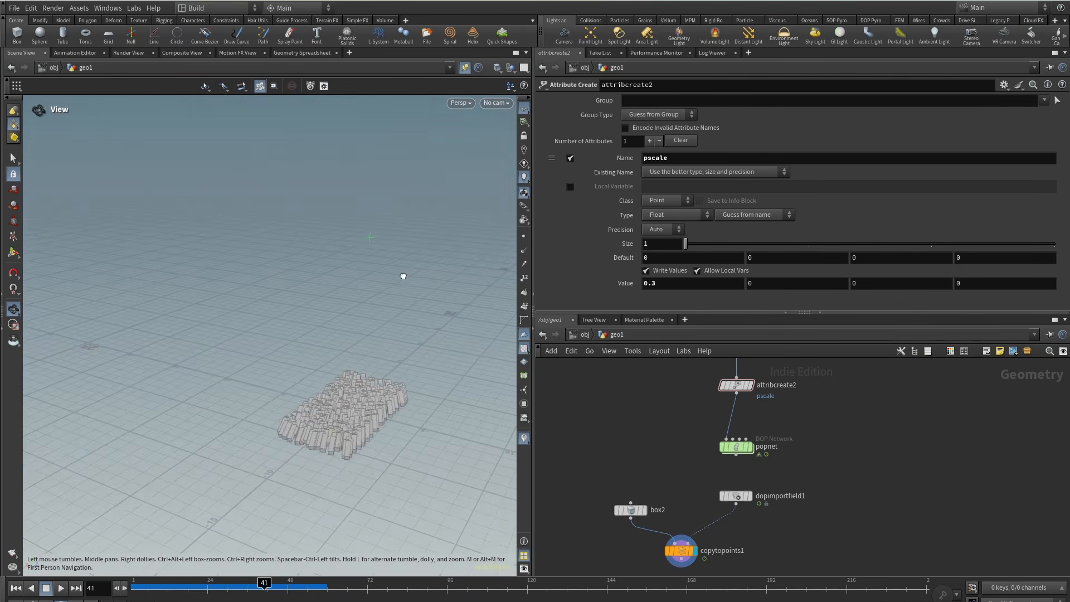
{"action": "left_click_drag", "start_coordinate": [145, 586], "coordinate": [347, 585]}
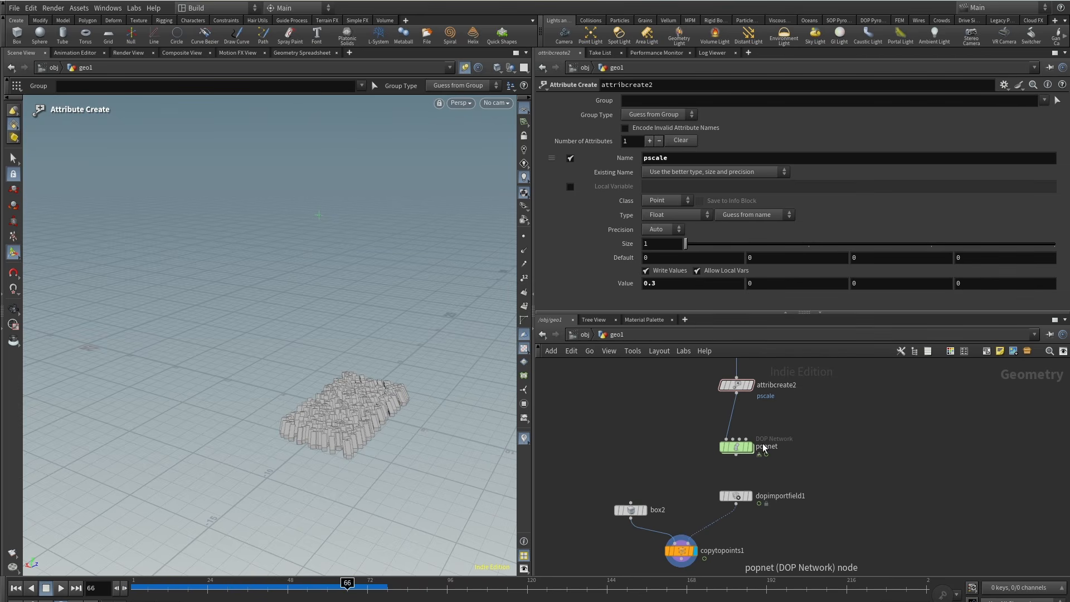
Enter the popnet network and delete the source_first_input POP Source node.
{"action": "double_click", "coordinate": [736, 446]}
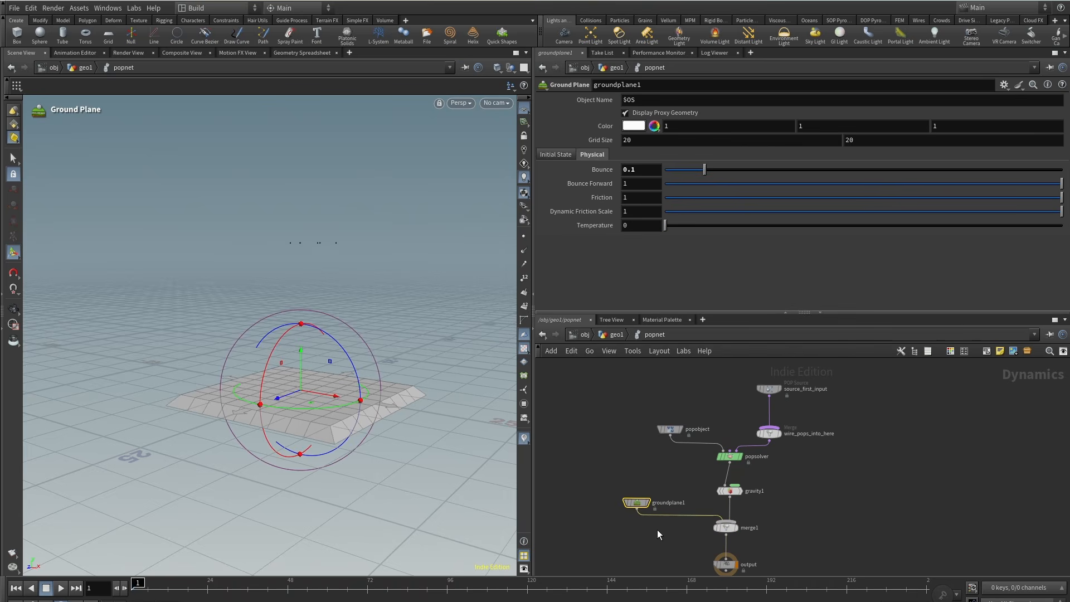
{"action": "middle_click_drag", "start_coordinate": [788, 462], "coordinate": [774, 480]}
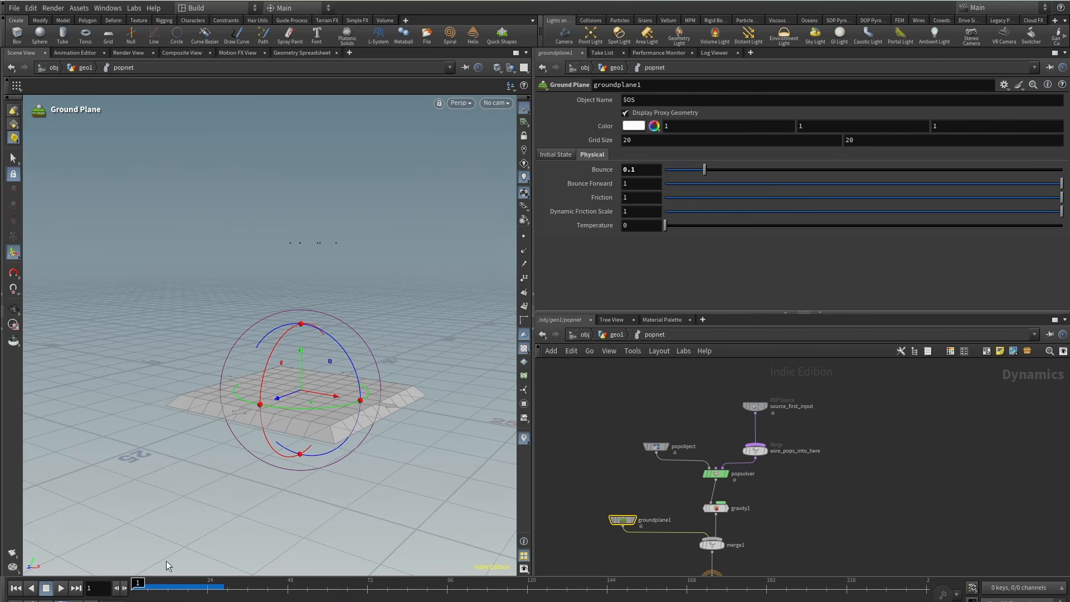
{"action": "middle_click_drag", "start_coordinate": [869, 416], "coordinate": [864, 438]}
{"action": "scroll", "coordinate": [803, 450], "scroll_direction": "up", "scroll_amount": 2}
{"action": "left_click_drag", "start_coordinate": [812, 449], "coordinate": [670, 387]}
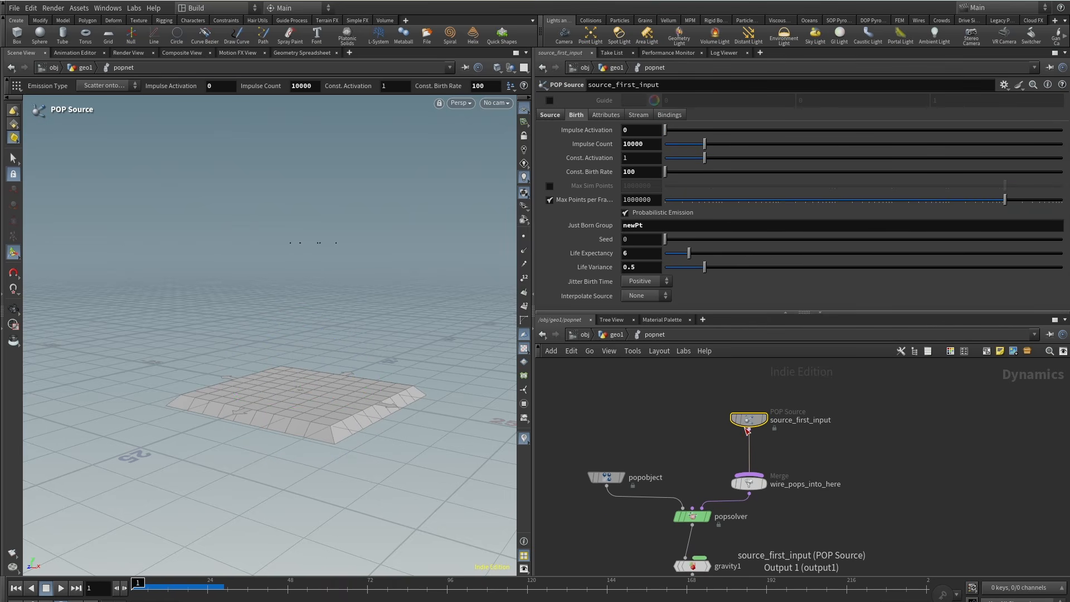
{"action": "key", "text": "Delete"}
Add a POP Location node and wire its output into the wire_pops_into_here merge.
{"action": "key", "text": "Tab"}
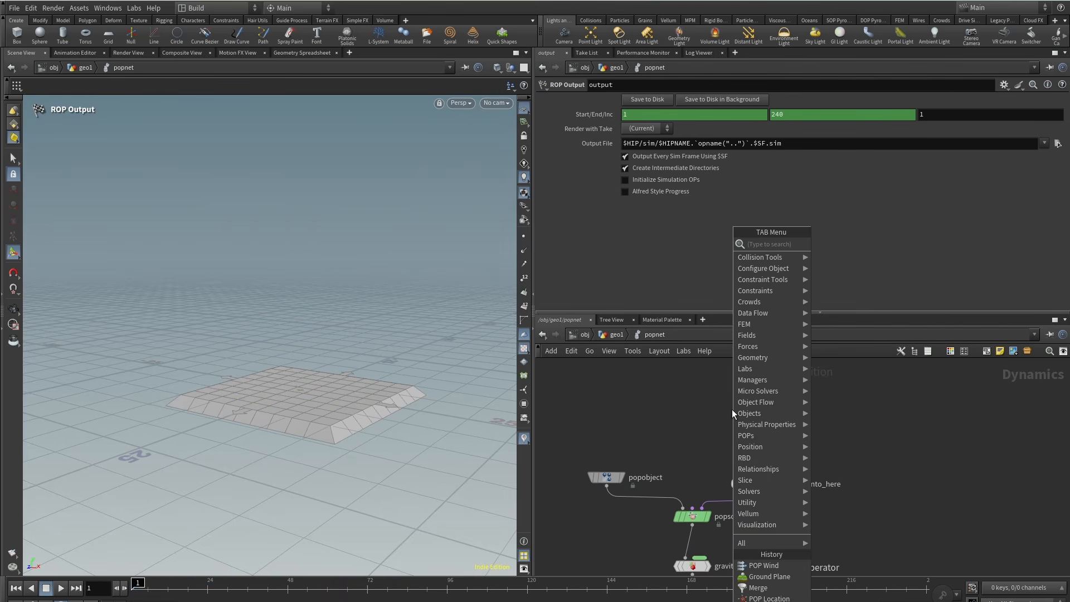
{"action": "type", "text": "pop source"}
{"action": "key", "text": "Return"}
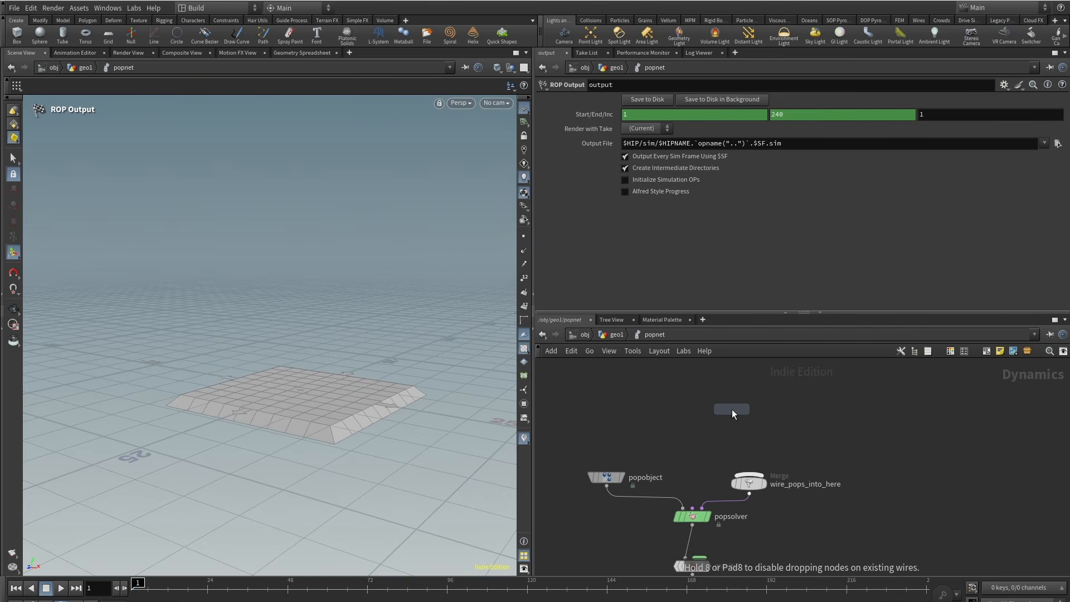
{"action": "left_click", "coordinate": [758, 419]}
{"action": "left_click", "coordinate": [748, 429]}
{"action": "left_click", "coordinate": [749, 475]}
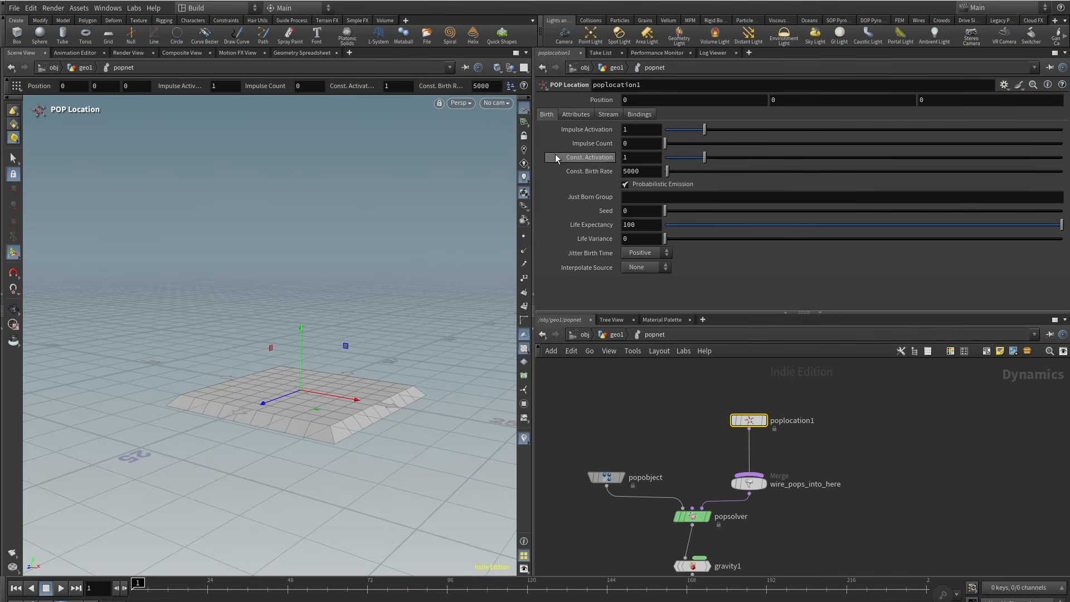
Move poplocation1 high above the grid to about 3.13, 19.4, -6.6 and play the simulation.
{"action": "left_click_drag", "start_coordinate": [301, 354], "coordinate": [310, 189]}
{"action": "left_click_drag", "start_coordinate": [284, 325], "coordinate": [375, 263], "text": "alt"}
{"action": "left_click_drag", "start_coordinate": [369, 264], "coordinate": [332, 300], "text": "alt"}
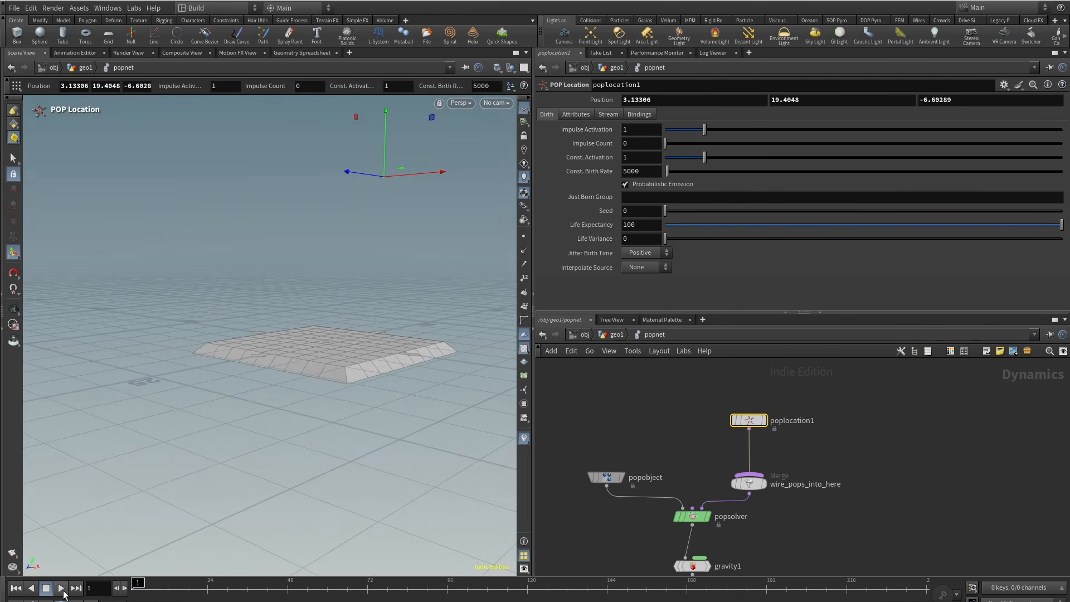
{"action": "left_click", "coordinate": [60, 588]}
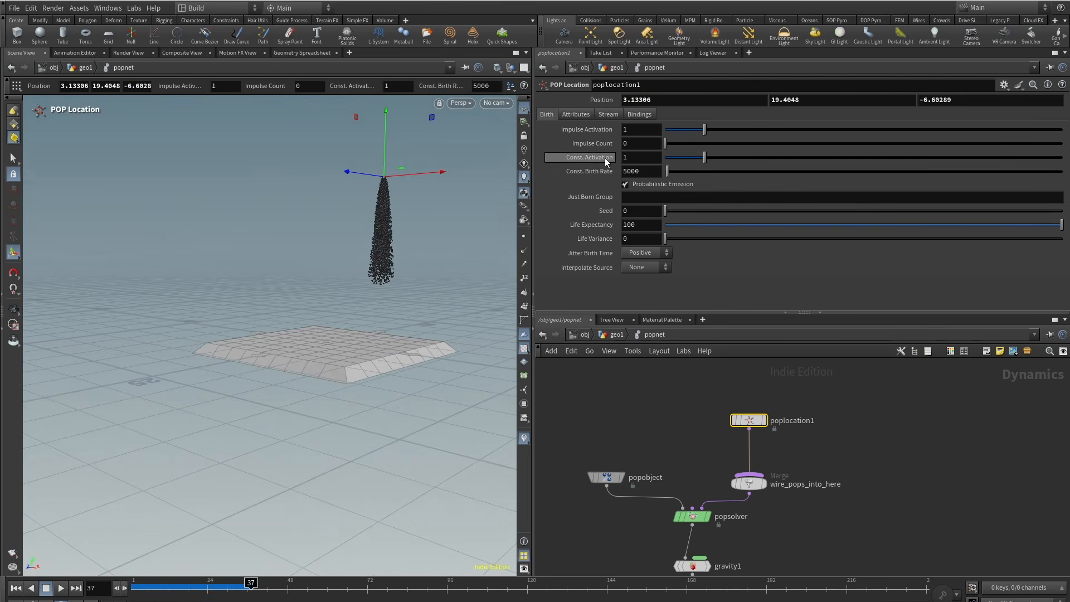
Set poplocation1's Const. Activation to 0, Impulse Activation to the expression $F == 1 and Impulse Count to 500.
{"action": "left_click_drag", "start_coordinate": [683, 157], "coordinate": [630, 155]}
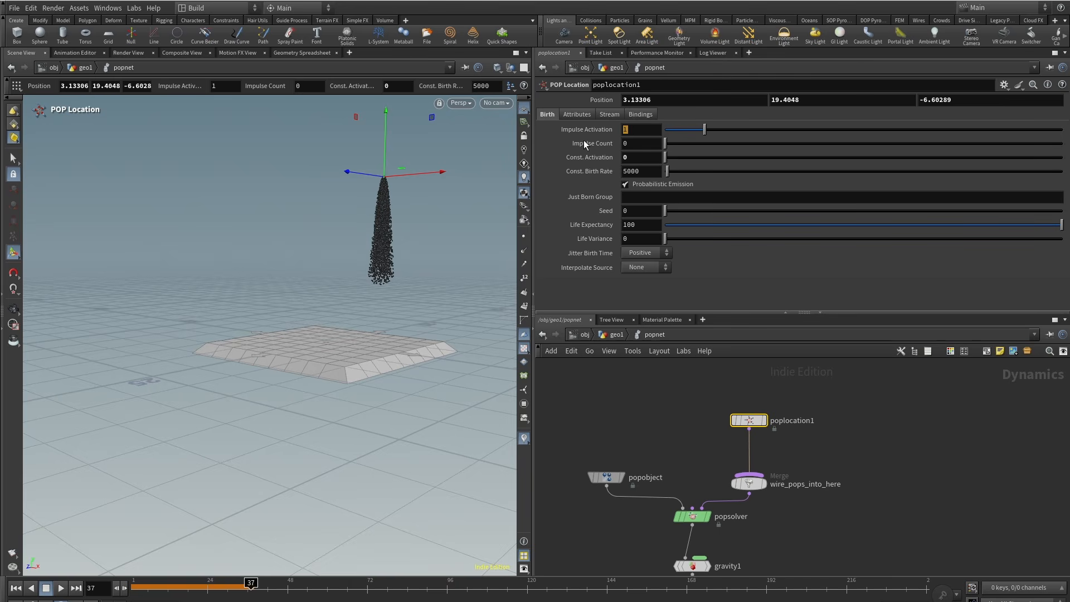
{"action": "type", "text": "$F =="}
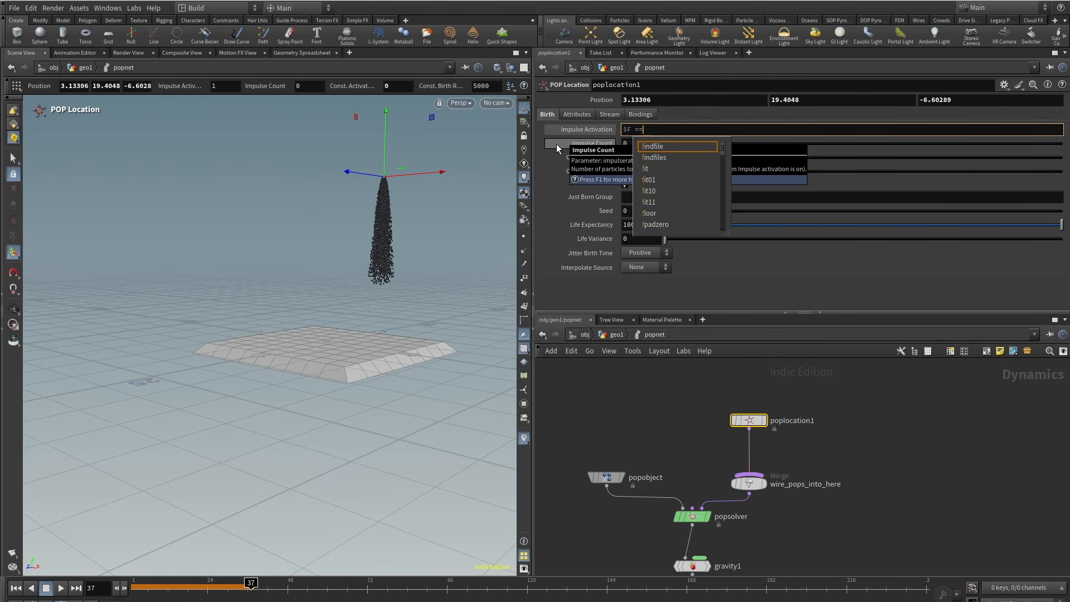
{"action": "type", "text": " 1"}
{"action": "key", "text": "Tab"}
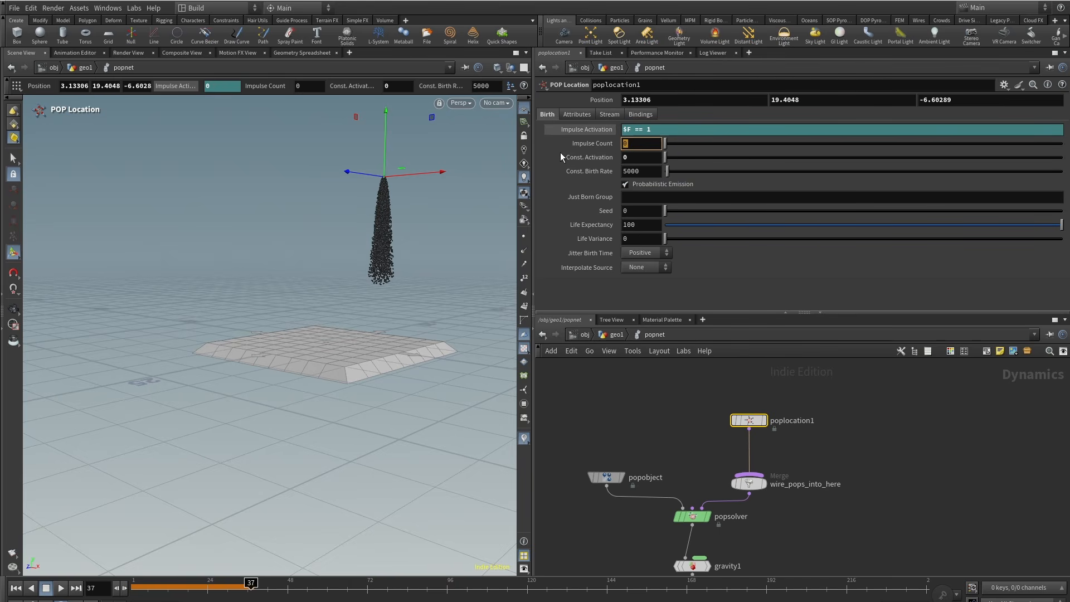
{"action": "type", "text": "500"}
{"action": "key", "text": "Return"}
Set poplocation1's Life Expectancy to 1.5 and Life Variance to 1, and view its Attributes and Stream settings.
{"action": "left_click", "coordinate": [647, 229]}
{"action": "key", "text": "Tab"}
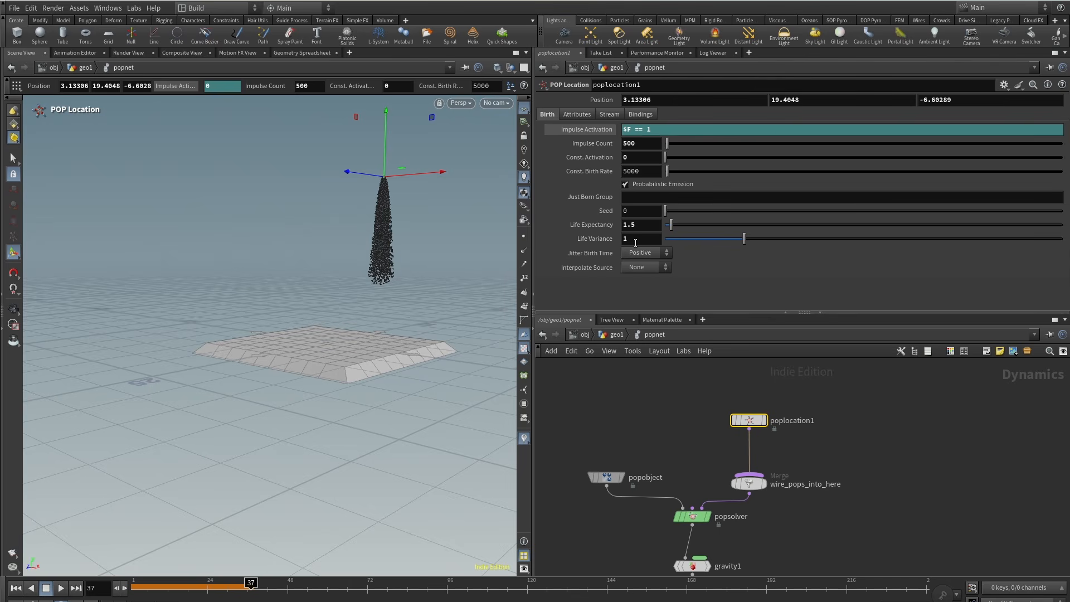
{"action": "left_click", "coordinate": [578, 115]}
{"action": "left_click", "coordinate": [611, 115]}
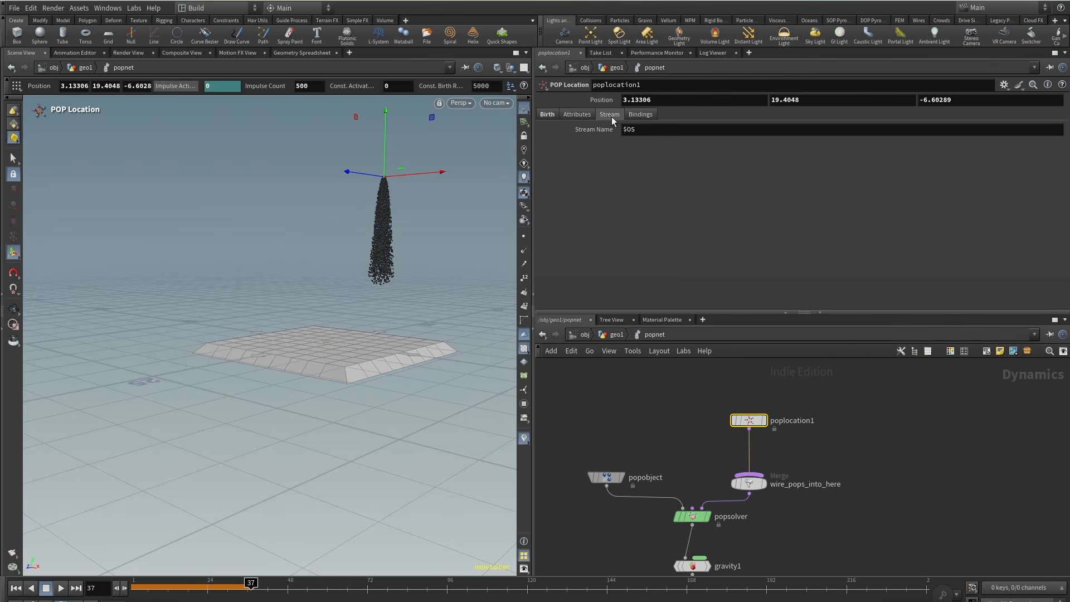
Set the particle source's Y velocity to 5 and Y variance to 3, and preview the emission at frame 19.
{"action": "left_click", "coordinate": [578, 115]}
{"action": "left_click", "coordinate": [817, 134]}
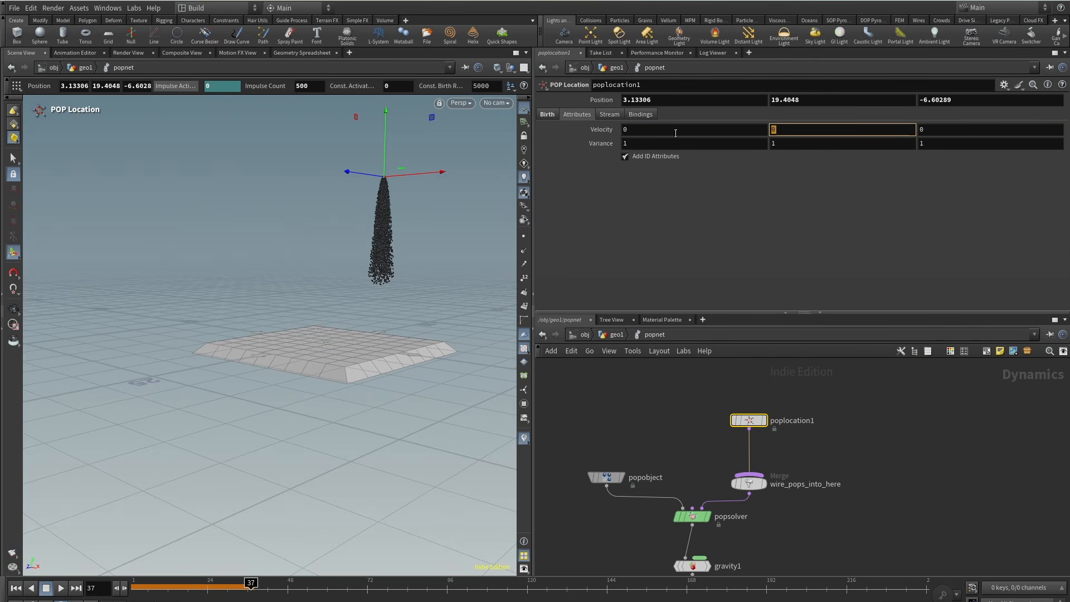
{"action": "type", "text": "5"}
{"action": "key", "text": "Return"}
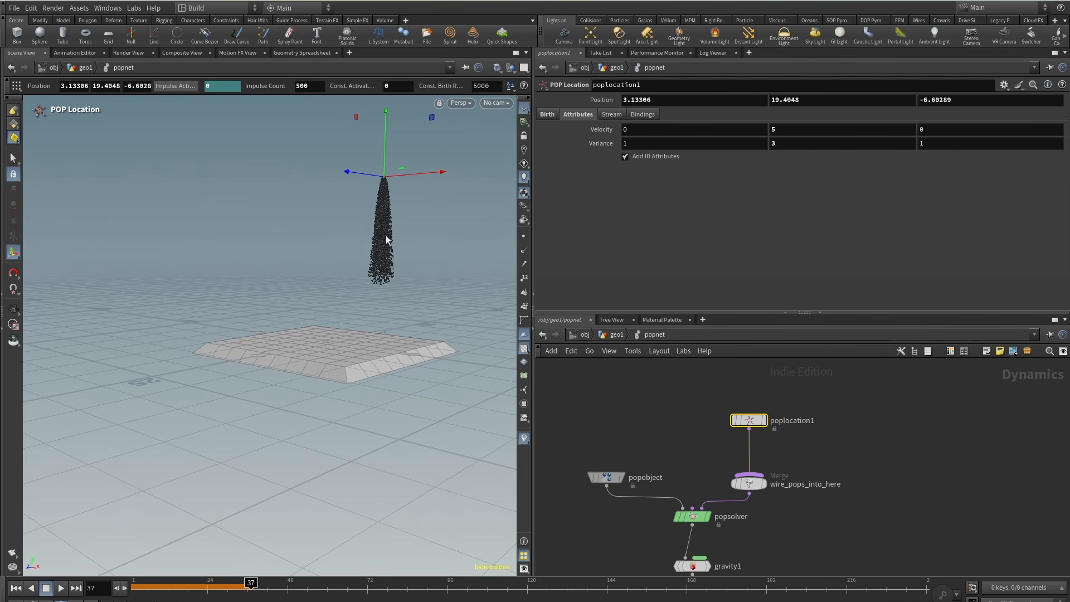
{"action": "left_click_drag", "start_coordinate": [386, 240], "coordinate": [313, 252], "text": "alt"}
{"action": "left_click_drag", "start_coordinate": [155, 589], "coordinate": [191, 584]}
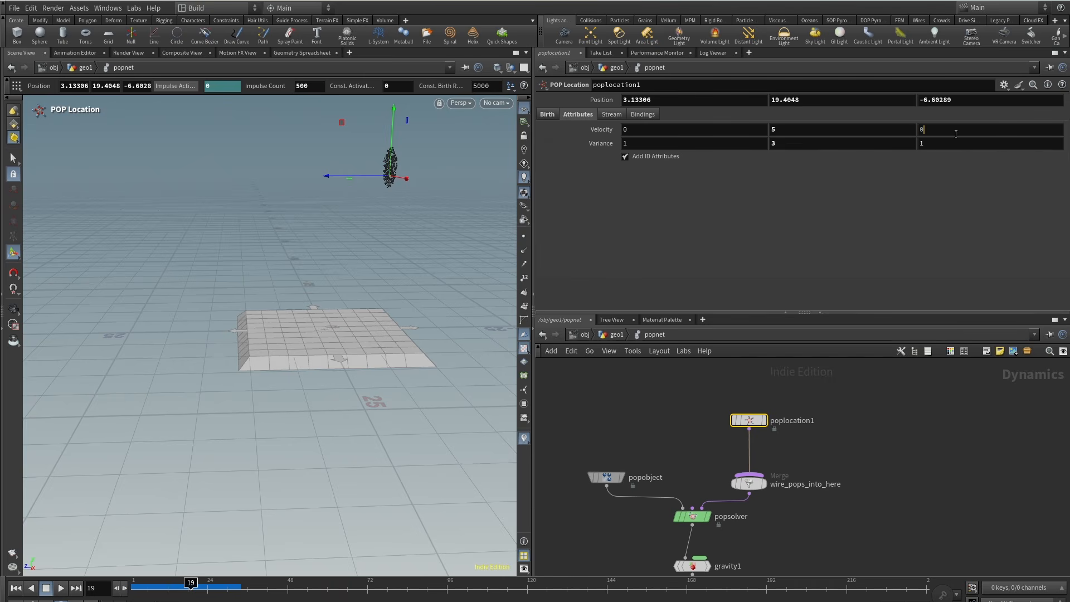
Set poplocation1's Z velocity to 3 and scrub the timeline to preview the particles.
{"action": "key", "text": "Return"}
{"action": "left_click", "coordinate": [937, 128]}
{"action": "type", "text": "3"}
{"action": "key", "text": "Return"}
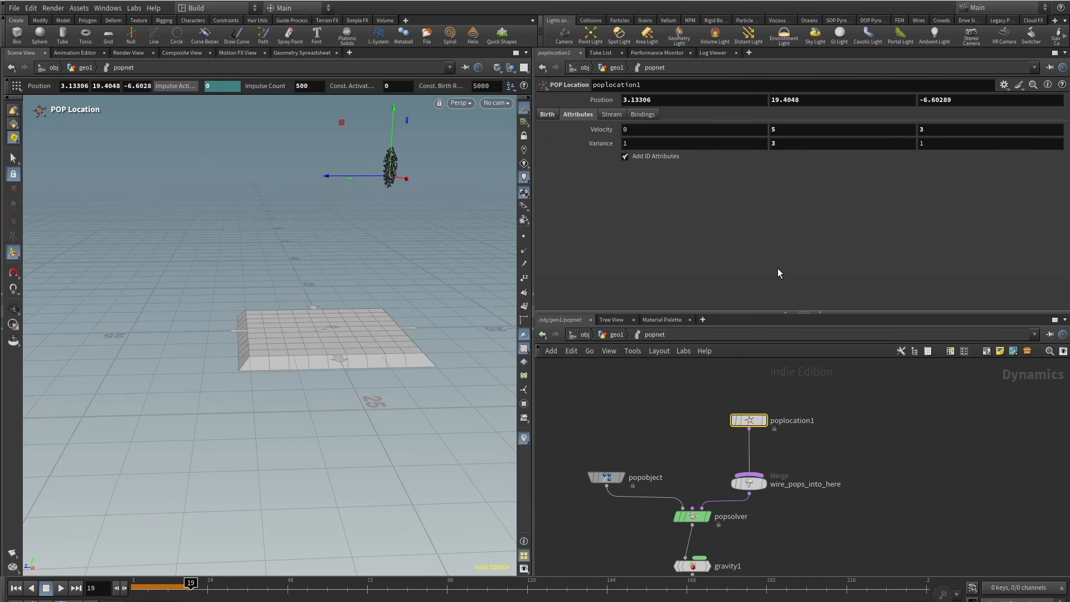
{"action": "mouse_move", "coordinate": [191, 587]}
{"action": "left_mouse_down"}
{"action": "mouse_move", "coordinate": [135, 583]}
{"action": "mouse_move", "coordinate": [287, 583]}
{"action": "mouse_move", "coordinate": [140, 584]}
{"action": "mouse_move", "coordinate": [211, 584]}
{"action": "left_mouse_up"}
{"action": "left_click_drag", "start_coordinate": [424, 284], "coordinate": [406, 194], "text": "alt"}
{"action": "scroll", "coordinate": [382, 212], "scroll_direction": "up", "scroll_amount": 3}
{"action": "left_click_drag", "start_coordinate": [207, 583], "coordinate": [247, 581]}
Set poplocation1's velocity variance to 2 in X and 3 in Z, and preview the particles at frame 36.
{"action": "type", "text": "3"}
{"action": "key", "text": "Return"}
{"action": "left_click_drag", "start_coordinate": [339, 310], "coordinate": [355, 341], "text": "alt"}
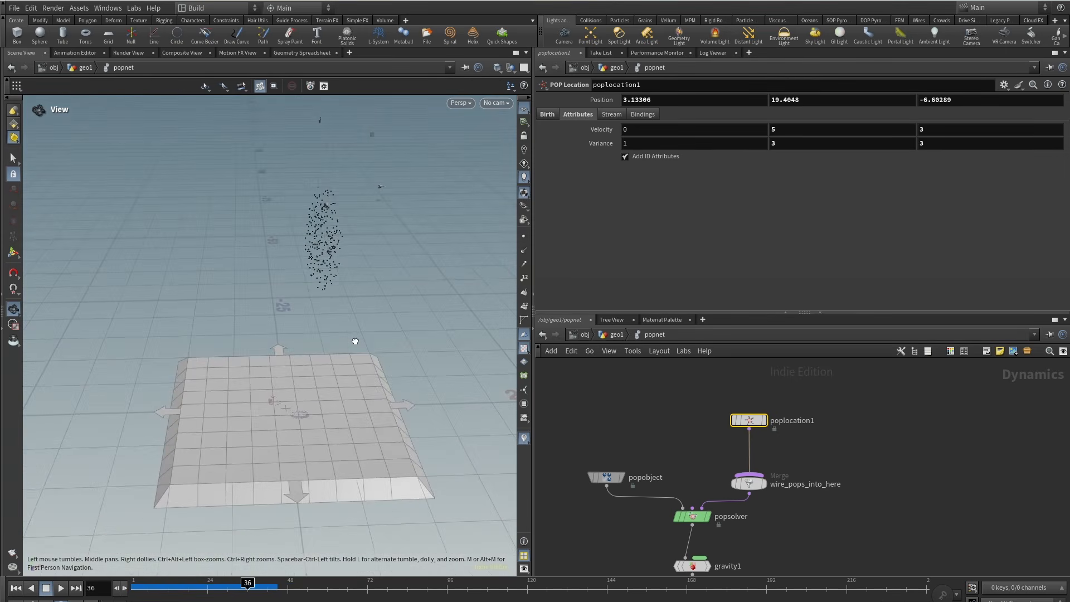
{"action": "key", "text": "BackSpace"}
{"action": "type", "text": "2"}
{"action": "key", "text": "Return"}
{"action": "left_click_drag", "start_coordinate": [214, 583], "coordinate": [249, 586]}
{"action": "left_click_drag", "start_coordinate": [331, 293], "coordinate": [256, 263], "text": "alt"}
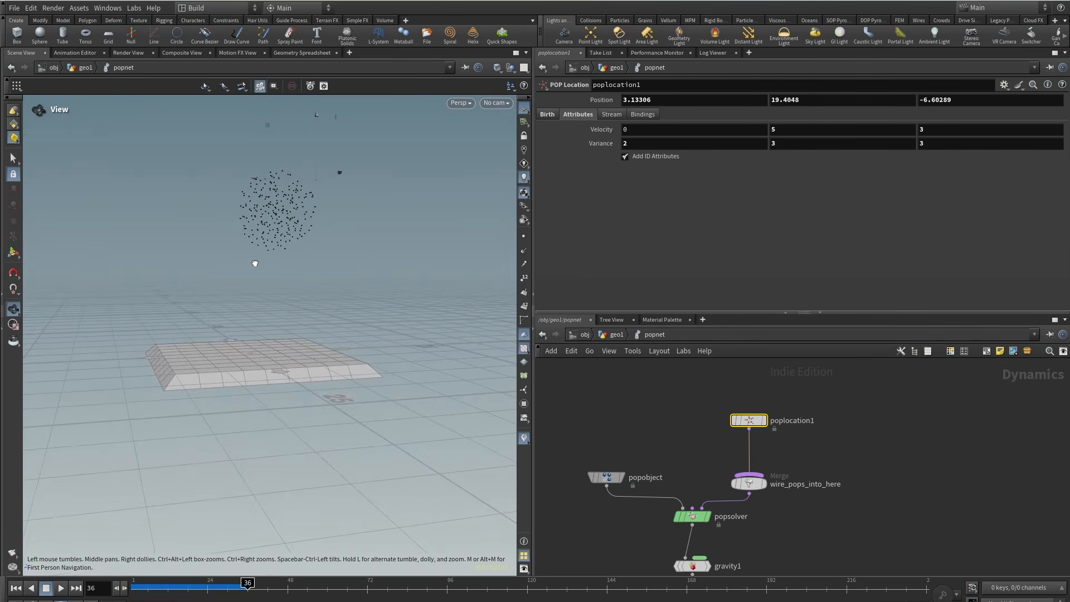
Move poplocation1 farther above the wire_pops_into_here merge to make room for another node.
{"action": "middle_click_drag", "start_coordinate": [747, 441], "coordinate": [747, 456]}
{"action": "left_click_drag", "start_coordinate": [749, 436], "coordinate": [749, 396]}
{"action": "key", "text": "Tab"}
{"action": "type", "text": "avo"}
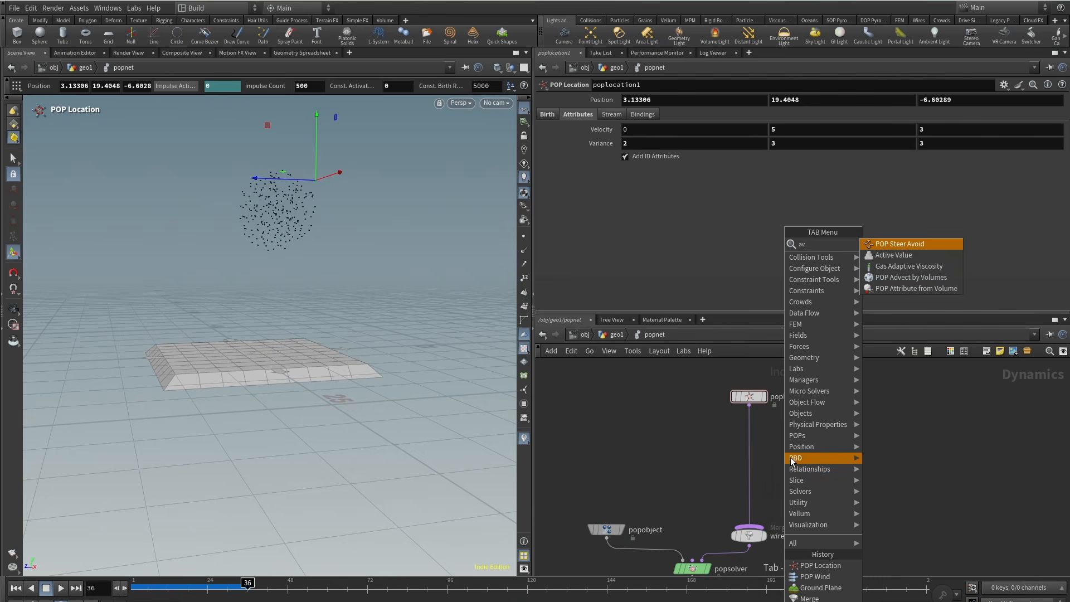
{"action": "key", "text": "Escape"}
Insert a POP VOP between poplocation1 and wire_pops_into_here, and open its inner network.
{"action": "key", "text": "Tab"}
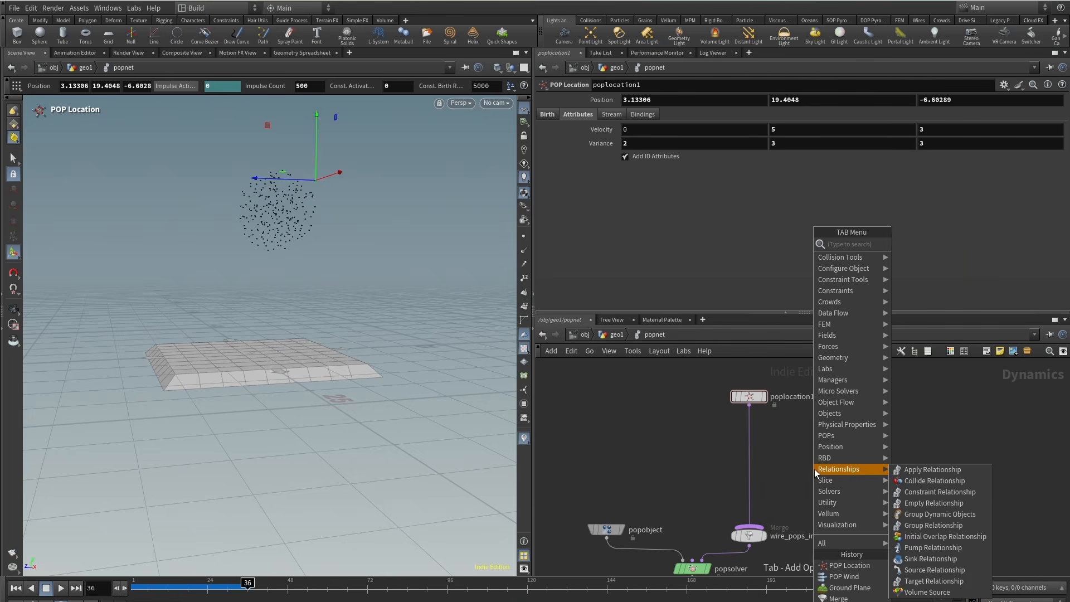
{"action": "type", "text": "popv"}
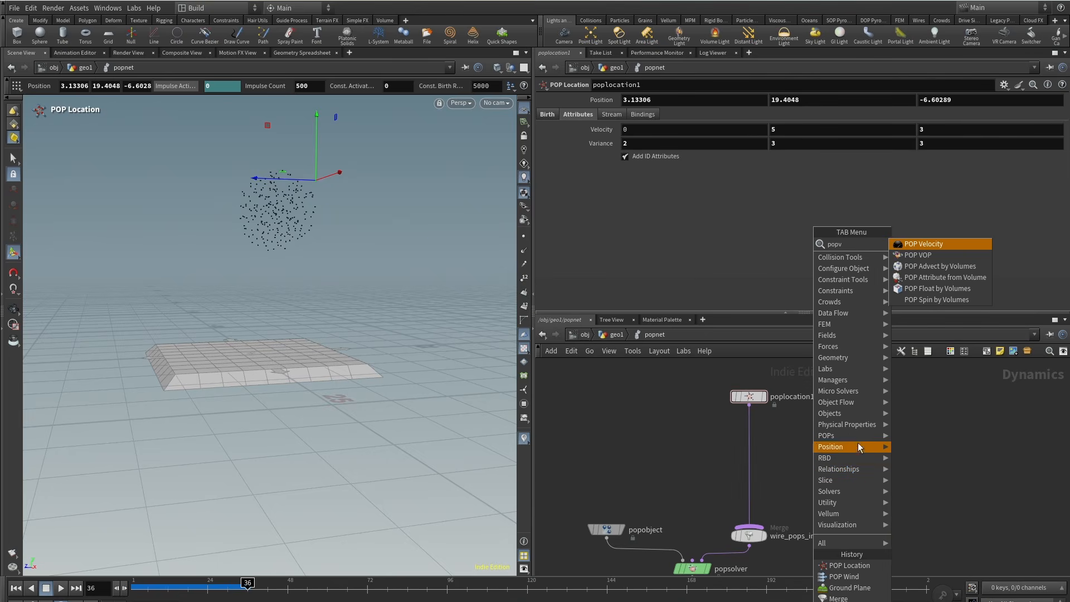
{"action": "left_click", "coordinate": [751, 439]}
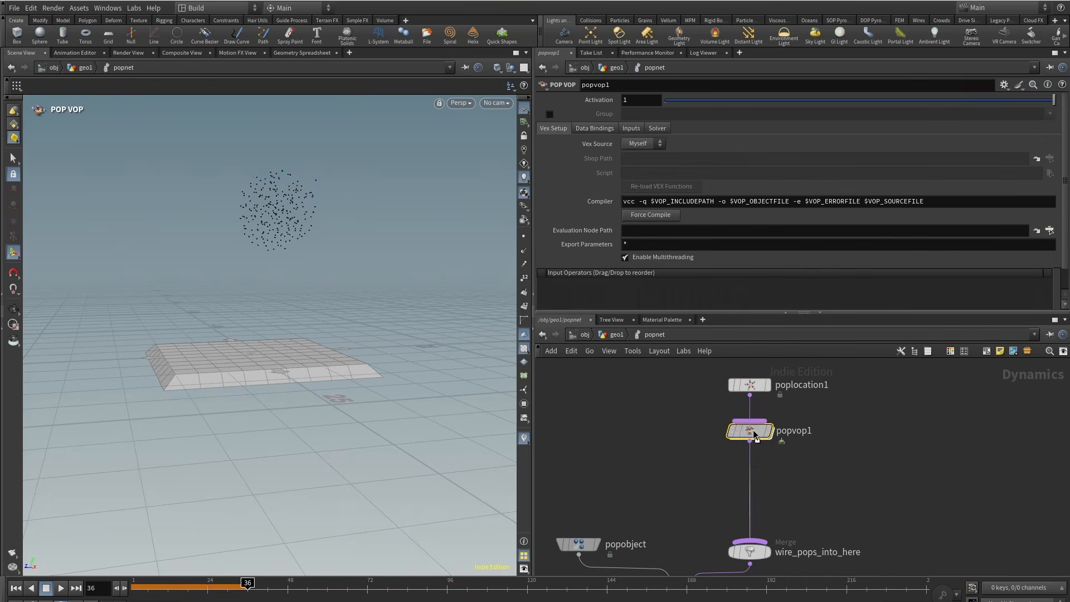
{"action": "double_click", "coordinate": [748, 443]}
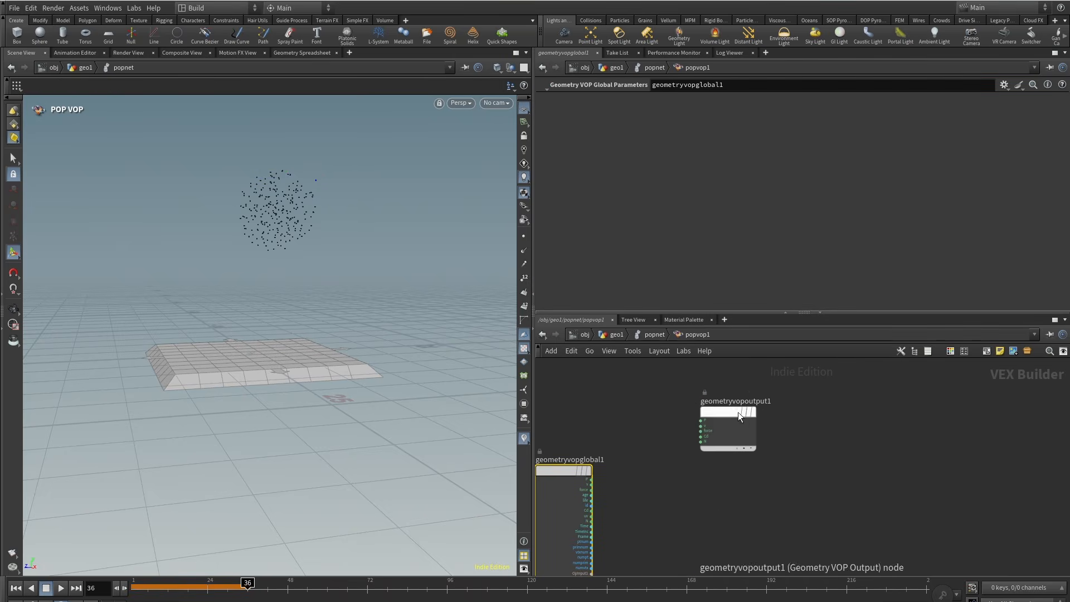
Add a Normalize node and connect the global velocity output v to its vec input.
{"action": "key", "text": "Tab"}
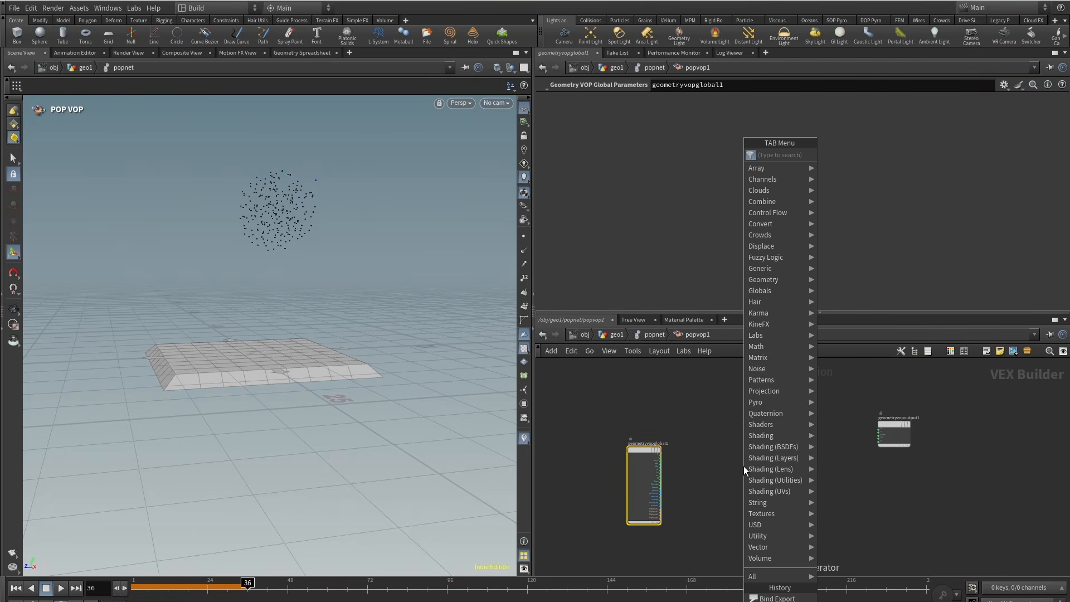
{"action": "type", "text": "norma"}
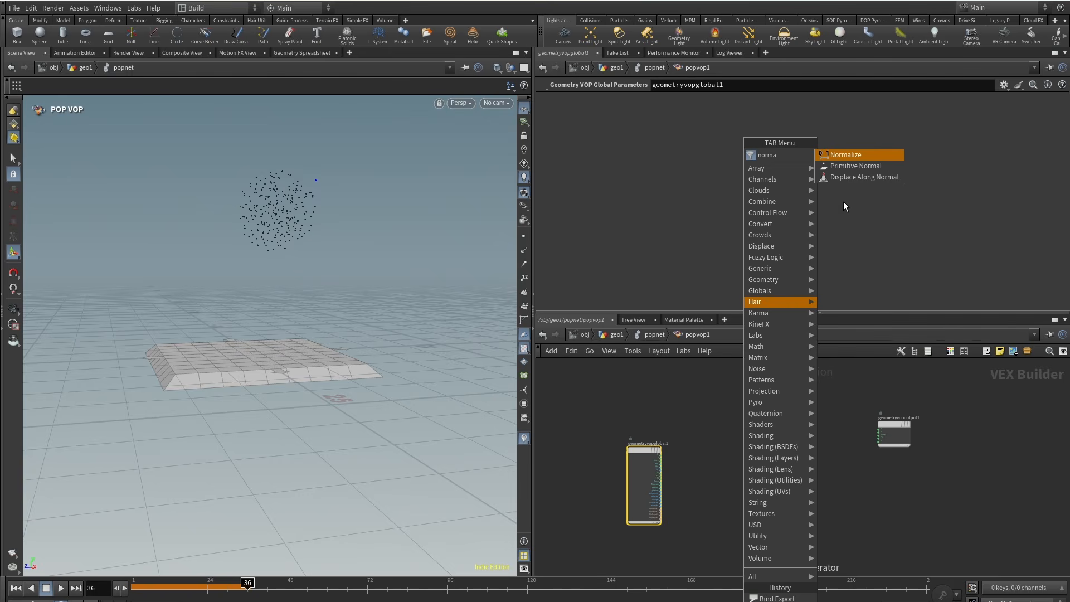
{"action": "left_click", "coordinate": [849, 152]}
{"action": "scroll", "coordinate": [725, 487], "scroll_direction": "up", "scroll_amount": 3}
{"action": "left_click", "coordinate": [725, 488]}
{"action": "scroll", "coordinate": [636, 478], "scroll_direction": "up", "scroll_amount": 3}
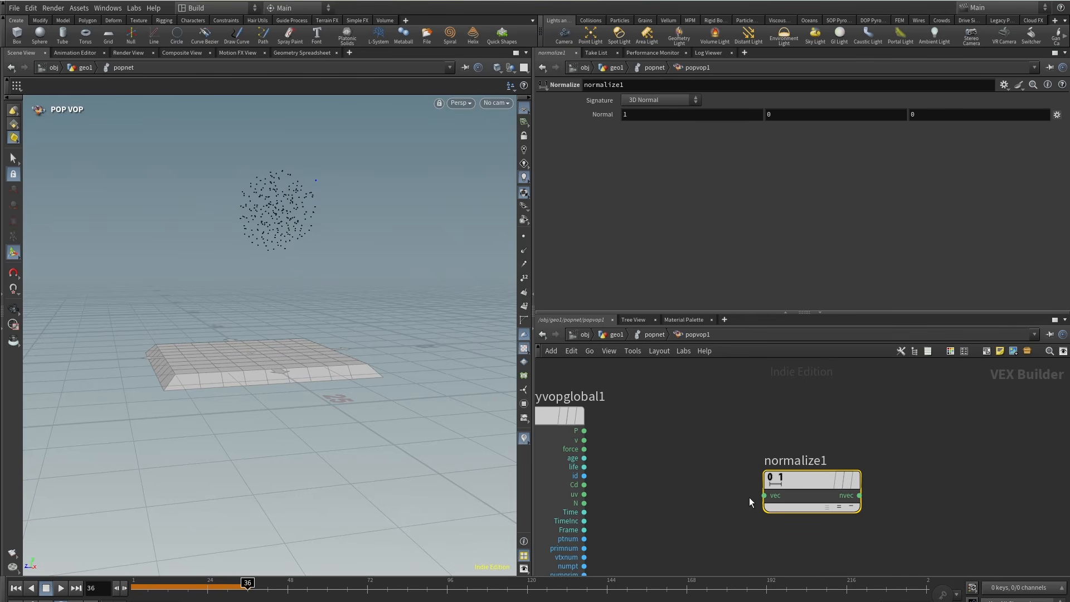
{"action": "left_click", "coordinate": [764, 495]}
{"action": "left_click", "coordinate": [584, 440]}
{"action": "left_click_drag", "start_coordinate": [835, 481], "coordinate": [816, 520]}
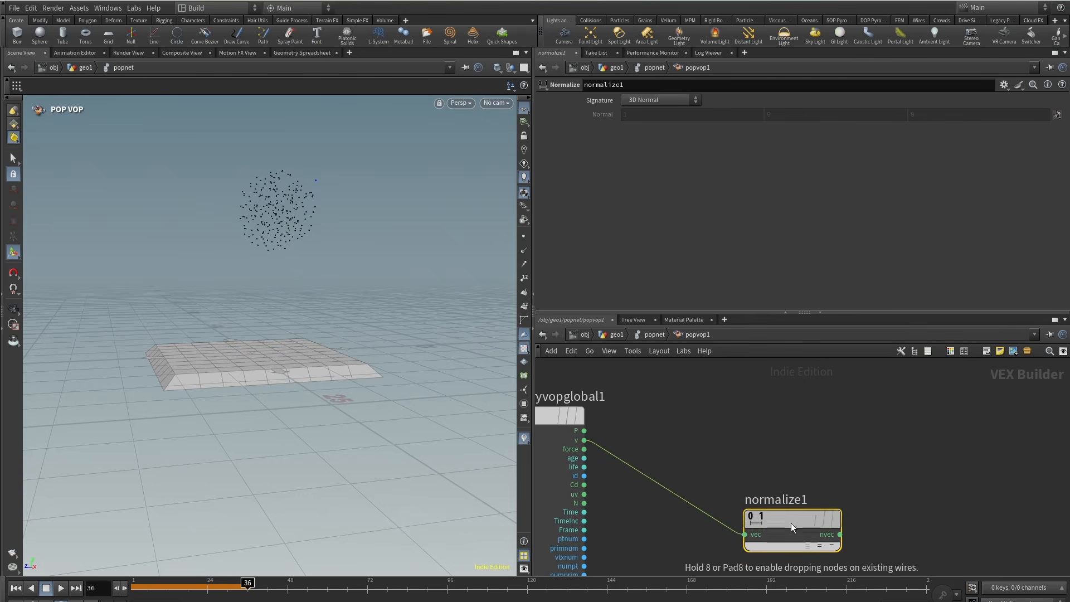
Add a Length node below normalize1 and feed it the global velocity output v.
{"action": "key", "text": "Tab"}
{"action": "type", "text": "len"}
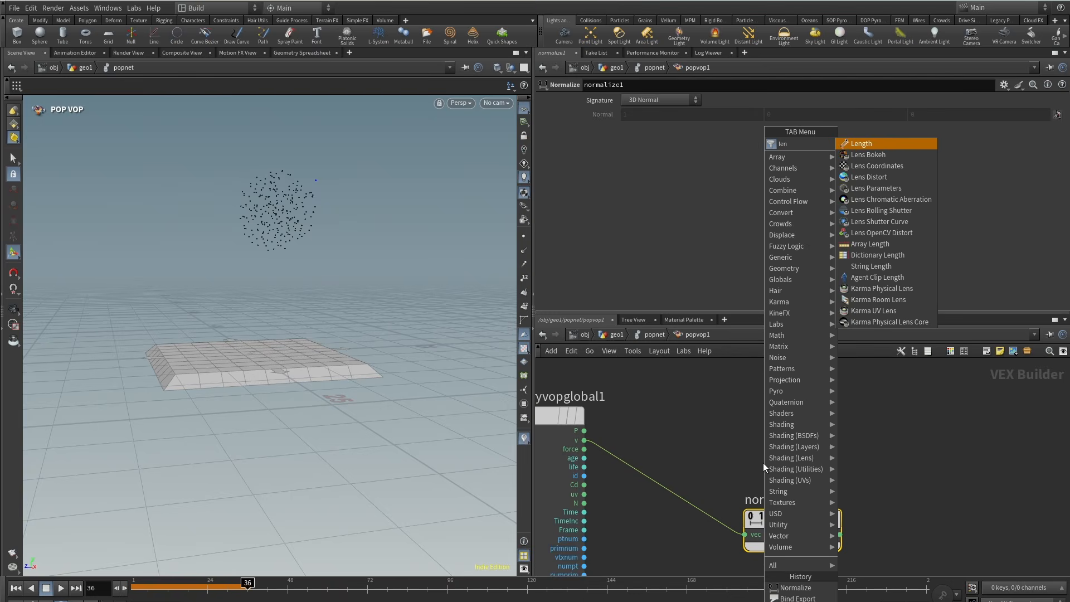
{"action": "left_click", "coordinate": [895, 145]}
{"action": "middle_click_drag", "start_coordinate": [720, 536], "coordinate": [743, 464]}
{"action": "scroll", "coordinate": [744, 465], "scroll_direction": "down", "scroll_amount": 2}
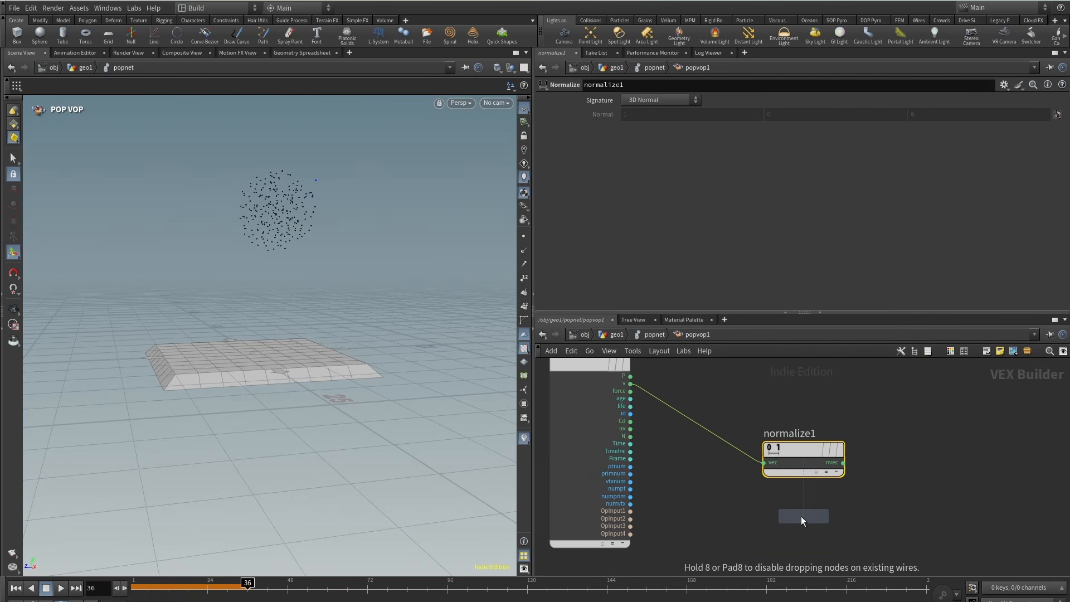
{"action": "left_click", "coordinate": [801, 517]}
{"action": "left_click", "coordinate": [764, 529]}
{"action": "left_click", "coordinate": [660, 383]}
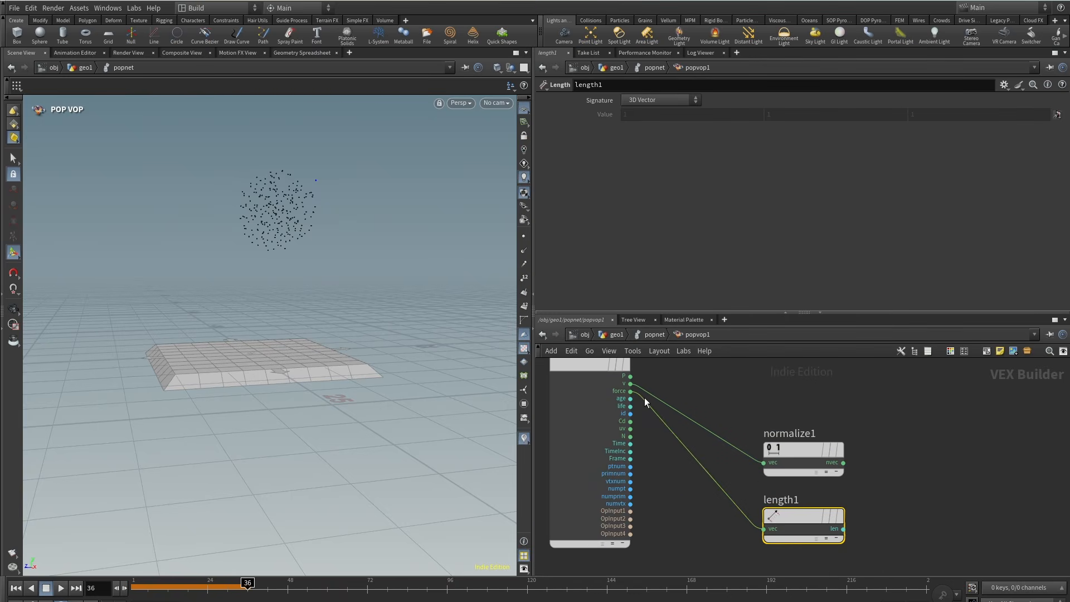
{"action": "left_click_drag", "start_coordinate": [645, 397], "coordinate": [630, 386]}
{"action": "middle_click_drag", "start_coordinate": [721, 500], "coordinate": [656, 492]}
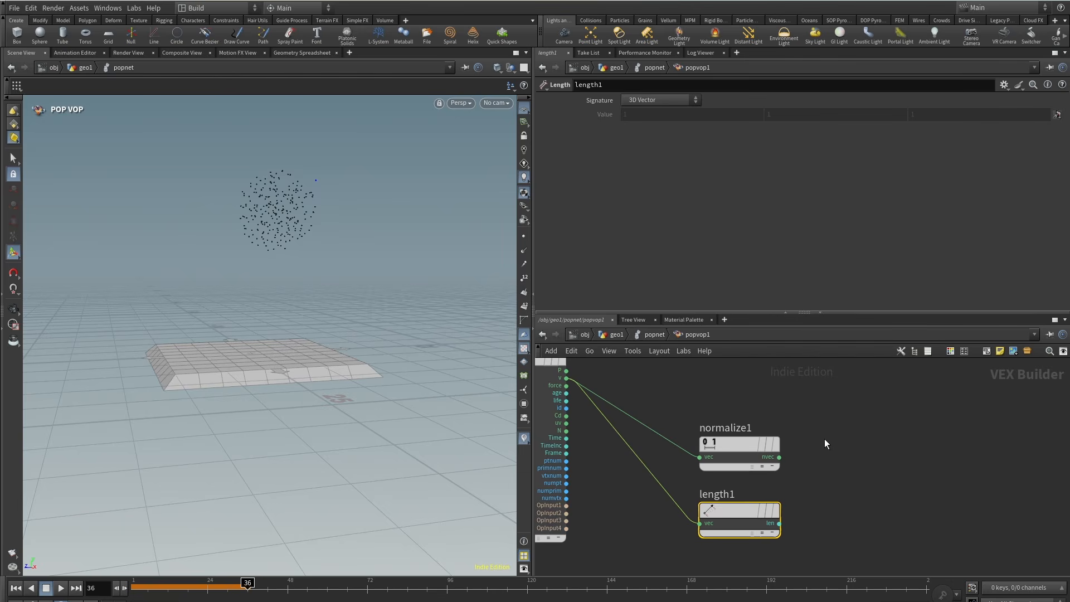
Add a Curl Noise node above normalize1 and connect the global P output to its pos input.
{"action": "scroll", "coordinate": [770, 424], "scroll_direction": "down", "scroll_amount": 1}
{"action": "key", "text": "Tab"}
{"action": "type", "text": "cu"}
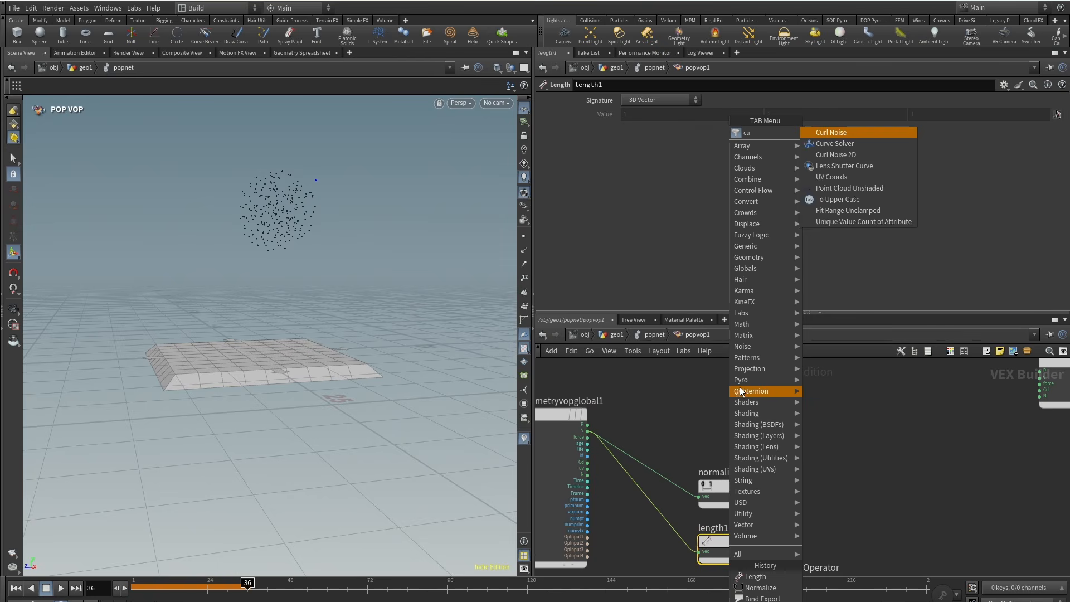
{"action": "left_click", "coordinate": [815, 134]}
{"action": "left_click", "coordinate": [727, 377]}
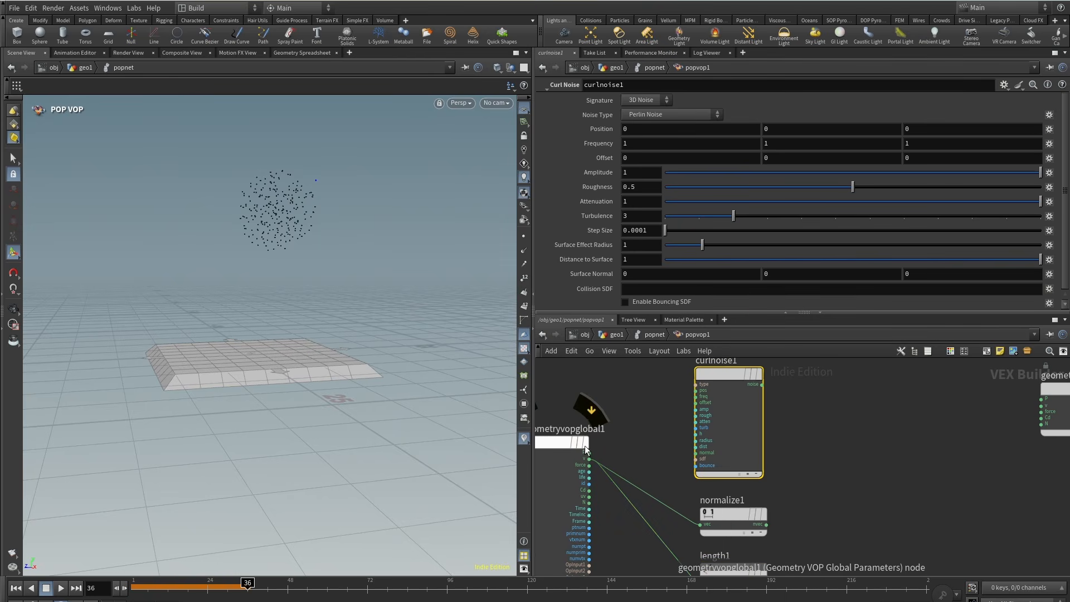
{"action": "left_click_drag", "start_coordinate": [586, 450], "coordinate": [697, 390]}
Add an Add node that sums the normalized velocity and the curl noise output.
{"action": "middle_click_drag", "start_coordinate": [805, 490], "coordinate": [770, 469]}
{"action": "scroll", "coordinate": [769, 469], "scroll_direction": "down", "scroll_amount": 1}
{"action": "key", "text": "Tab"}
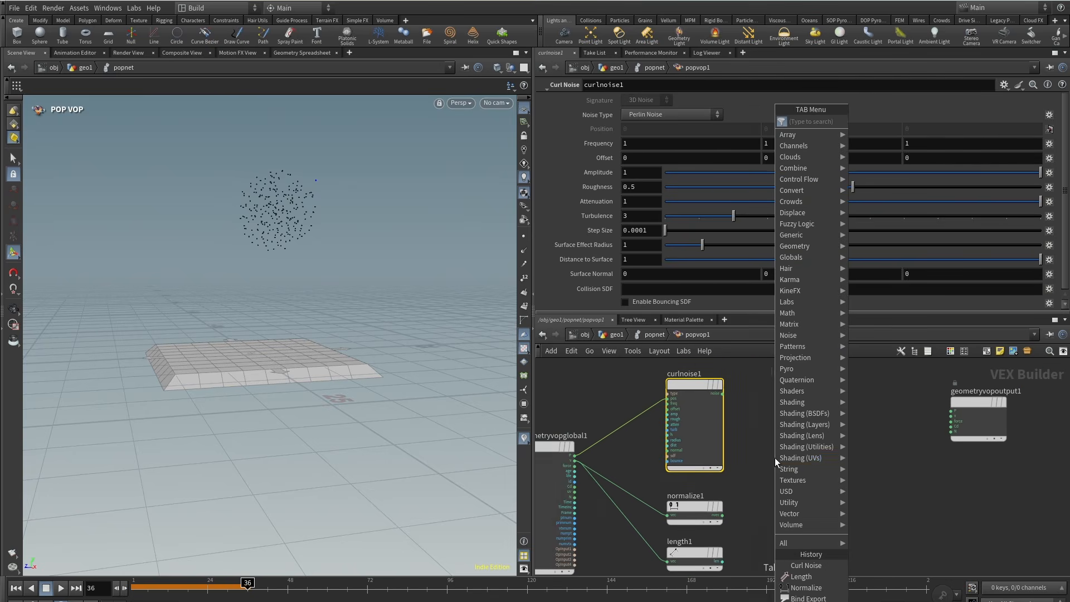
{"action": "type", "text": "add"}
{"action": "left_click", "coordinate": [914, 122]}
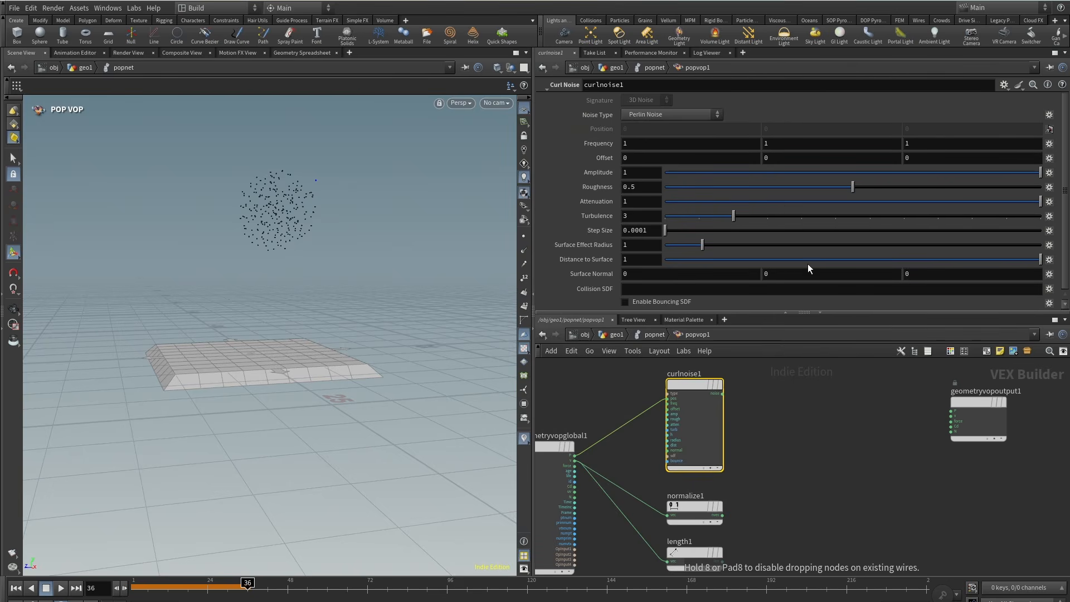
{"action": "left_click", "coordinate": [794, 443]}
{"action": "scroll", "coordinate": [732, 517], "scroll_direction": "up", "scroll_amount": 1}
{"action": "left_click_drag", "start_coordinate": [719, 515], "coordinate": [771, 438]}
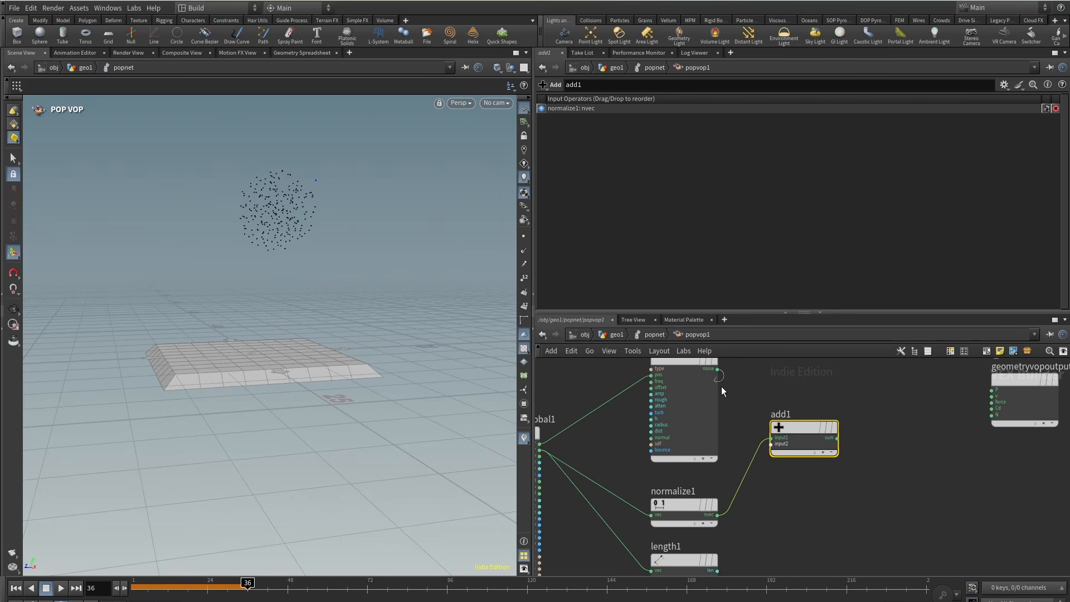
{"action": "left_click_drag", "start_coordinate": [718, 371], "coordinate": [771, 444]}
Duplicate normalize1 beside the Add node and connect the Add node's sum to the copy's input.
{"action": "left_click_drag", "start_coordinate": [693, 506], "coordinate": [900, 464], "text": "alt"}
{"action": "left_click", "coordinate": [837, 438]}
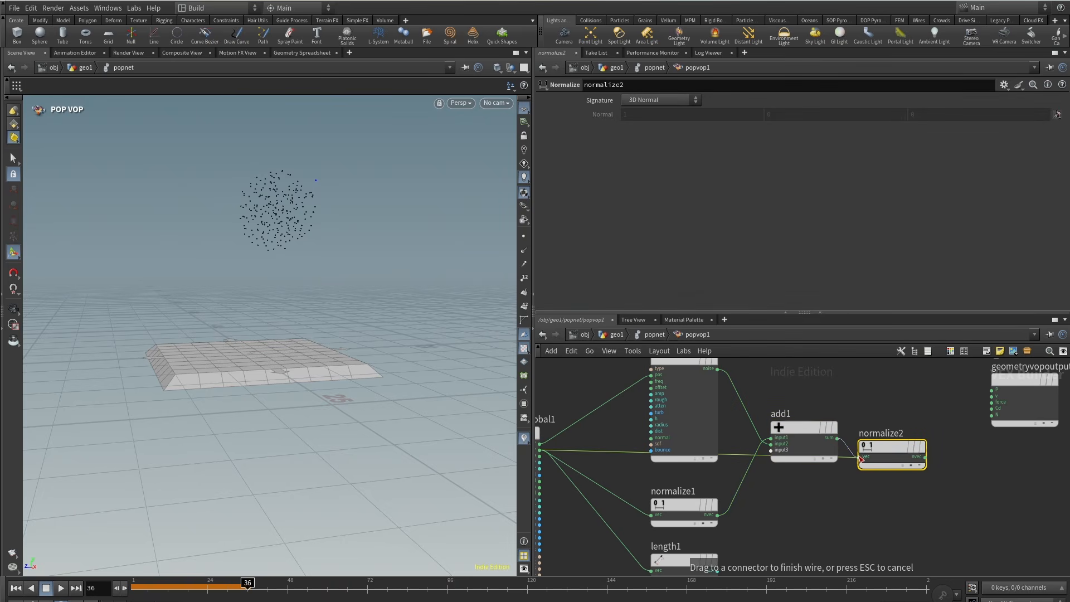
{"action": "left_click", "coordinate": [860, 473]}
Add a Mix node with normalize1 as its first input and normalize2 as its second.
{"action": "middle_click_drag", "start_coordinate": [871, 518], "coordinate": [851, 512]}
{"action": "scroll", "coordinate": [854, 483], "scroll_direction": "down", "scroll_amount": 2}
{"action": "key", "text": "Tab"}
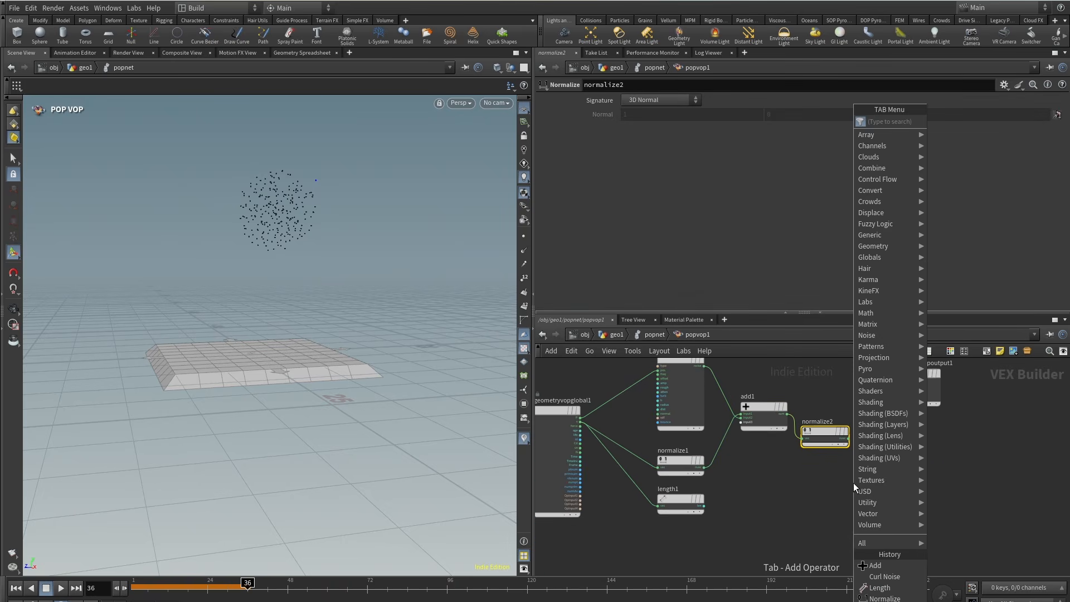
{"action": "type", "text": "mi"}
{"action": "left_click", "coordinate": [968, 136]}
{"action": "left_click", "coordinate": [882, 501]}
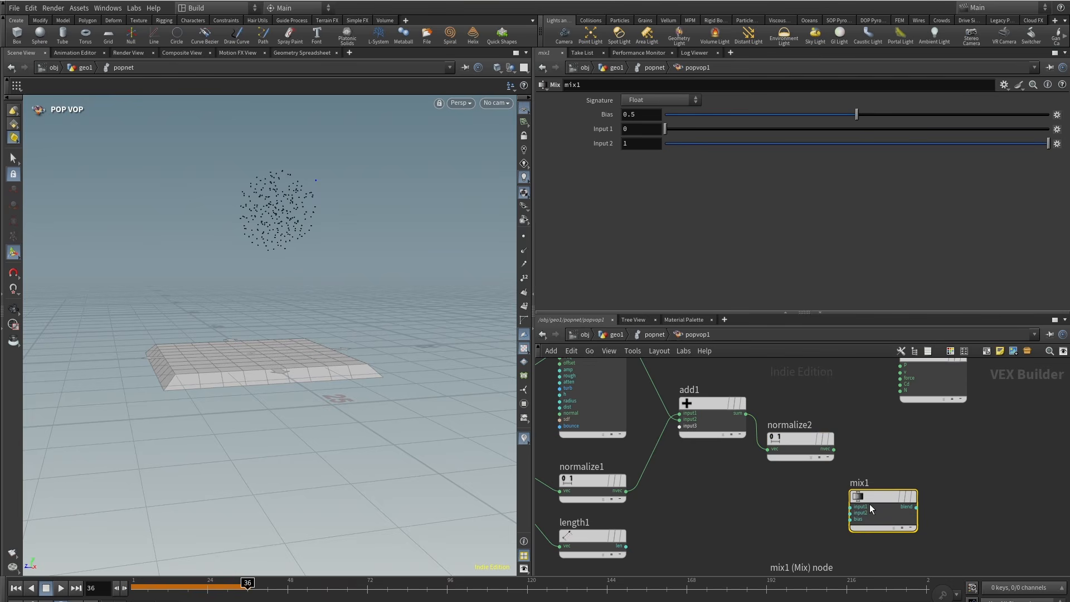
{"action": "left_click", "coordinate": [850, 506]}
{"action": "middle_click_drag", "start_coordinate": [719, 500], "coordinate": [867, 498]}
{"action": "left_click", "coordinate": [775, 489]}
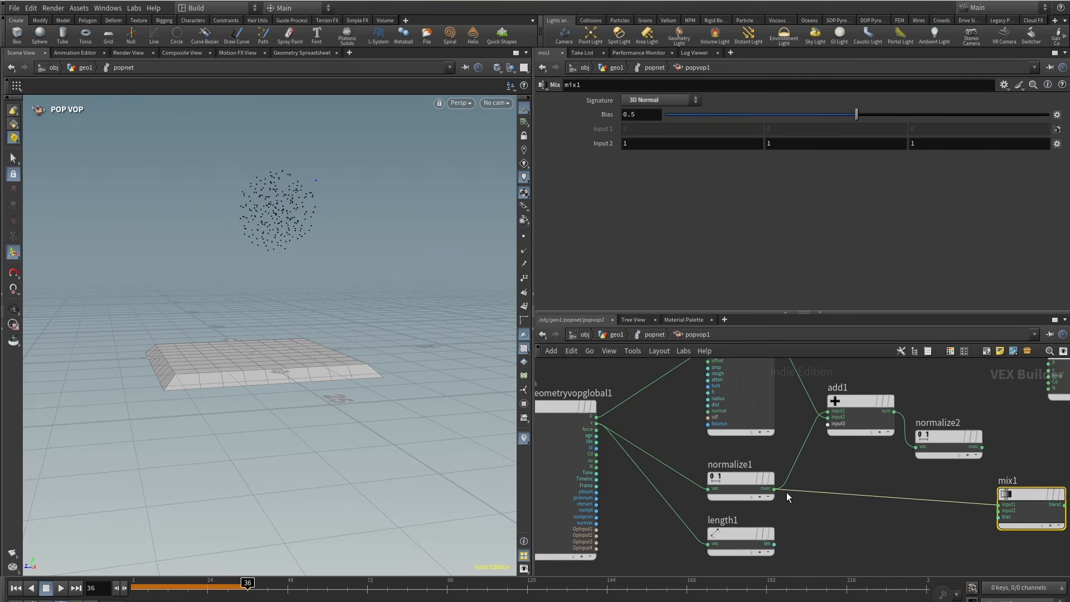
{"action": "left_click", "coordinate": [982, 447]}
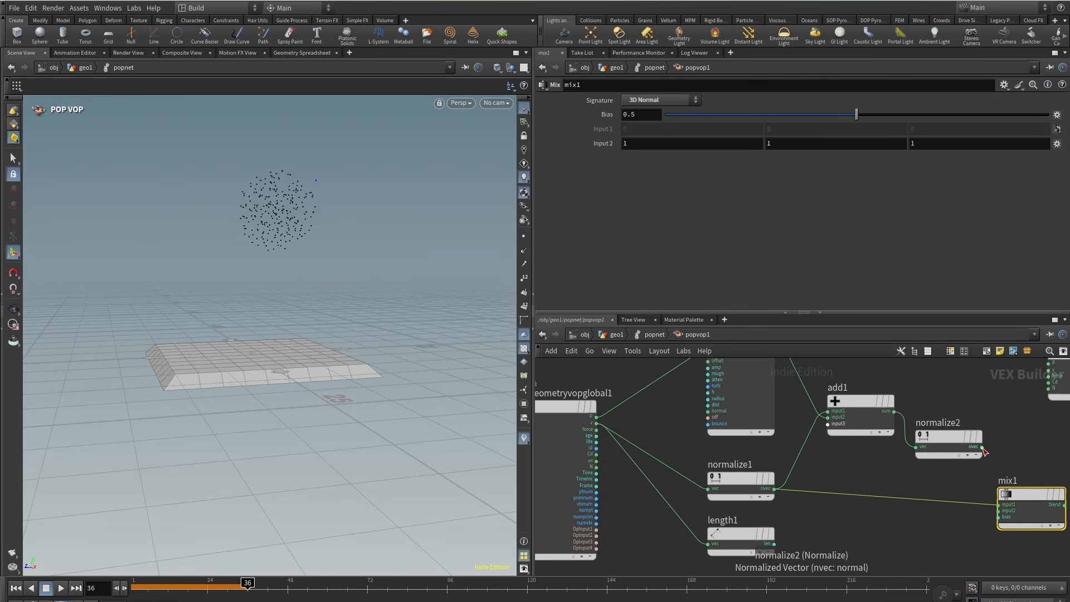
{"action": "left_click", "coordinate": [998, 511]}
Add a Multiply node that multiplies the Mix node's blend by the Length node's len output.
{"action": "middle_click_drag", "start_coordinate": [911, 547], "coordinate": [803, 506]}
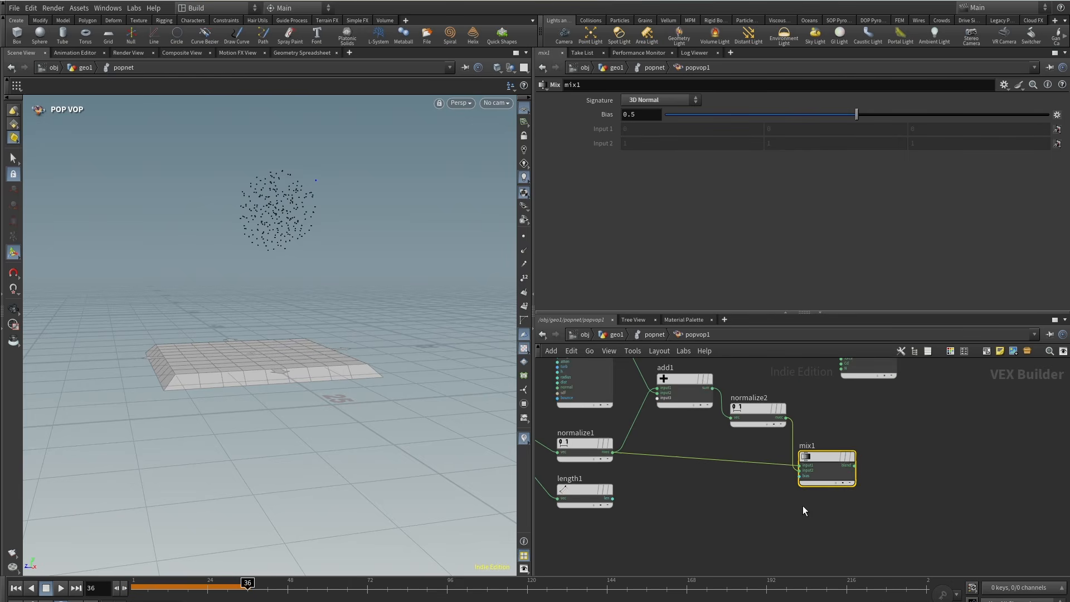
{"action": "scroll", "coordinate": [844, 499], "scroll_direction": "down", "scroll_amount": 1}
{"action": "key", "text": "Tab"}
{"action": "type", "text": "mul"}
{"action": "left_click", "coordinate": [997, 121]}
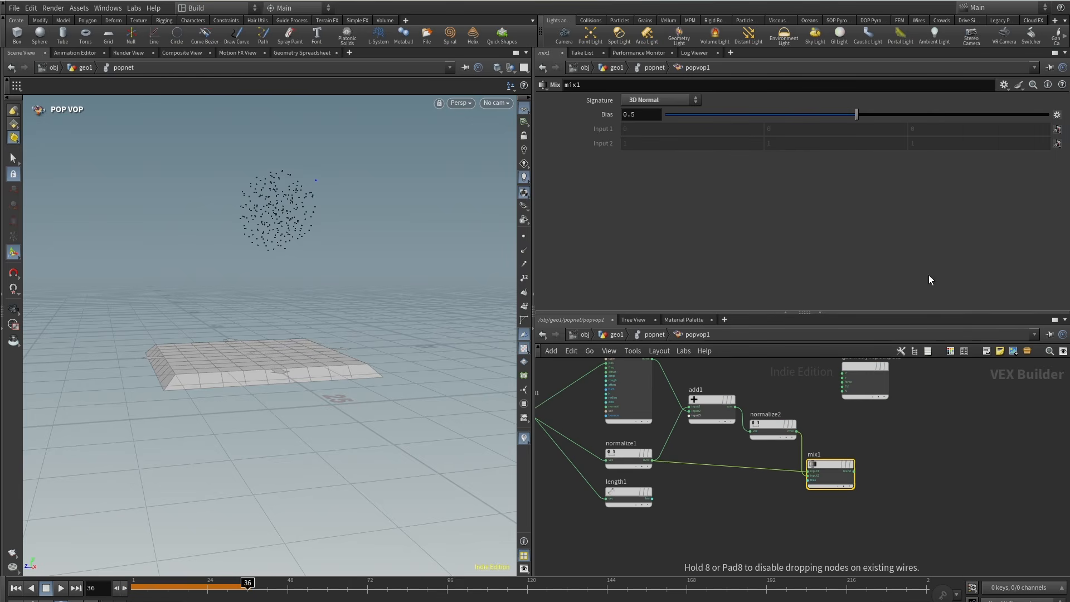
{"action": "left_click", "coordinate": [900, 496]}
{"action": "scroll", "coordinate": [856, 473], "scroll_direction": "up", "scroll_amount": 1}
{"action": "left_click", "coordinate": [886, 516]}
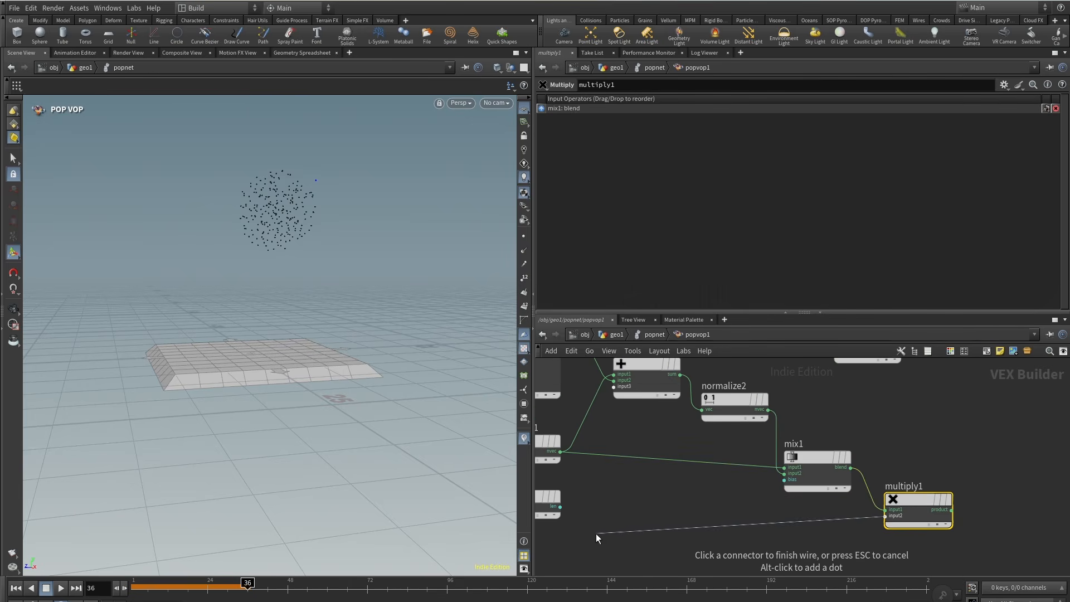
{"action": "left_click", "coordinate": [560, 507]}
Connect the Multiply node's product to the force input of geometryvopoutput1.
{"action": "left_click", "coordinate": [952, 510]}
{"action": "middle_click_drag", "start_coordinate": [964, 427], "coordinate": [954, 542]}
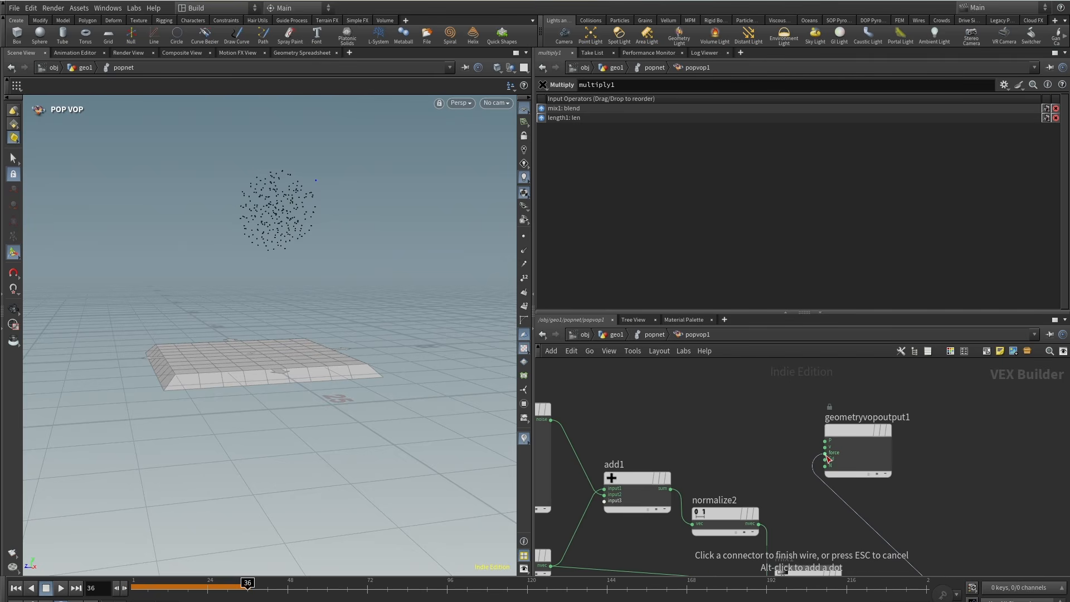
{"action": "left_click", "coordinate": [826, 453]}
Try biases of about 0.029 and 0.16 on the Mix node, settle on 0.094, and replay the simulation for each value.
{"action": "middle_click_drag", "start_coordinate": [891, 530], "coordinate": [891, 427]}
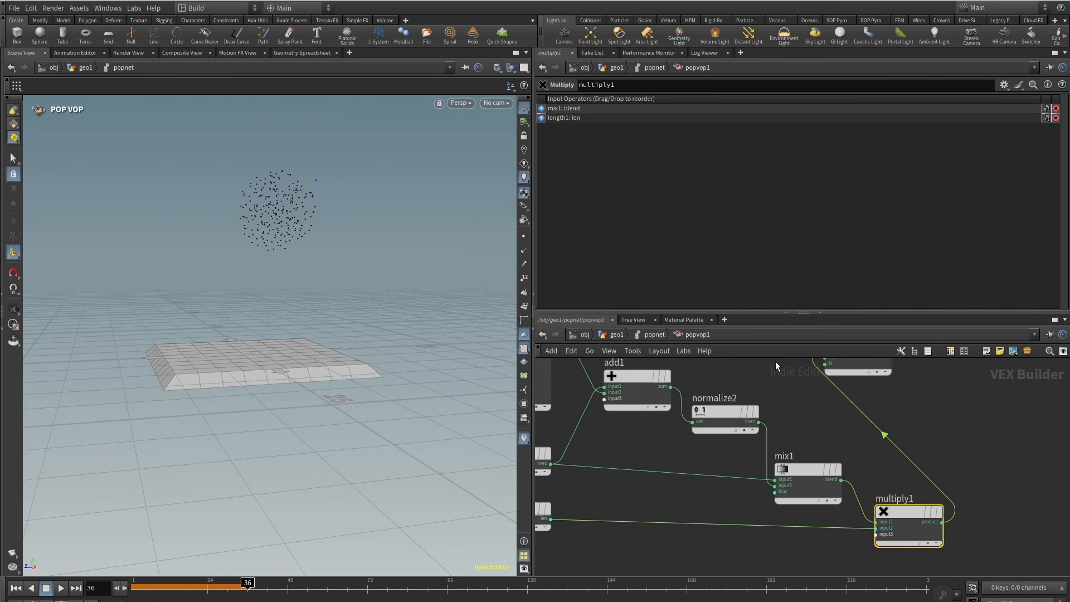
{"action": "left_click", "coordinate": [831, 470]}
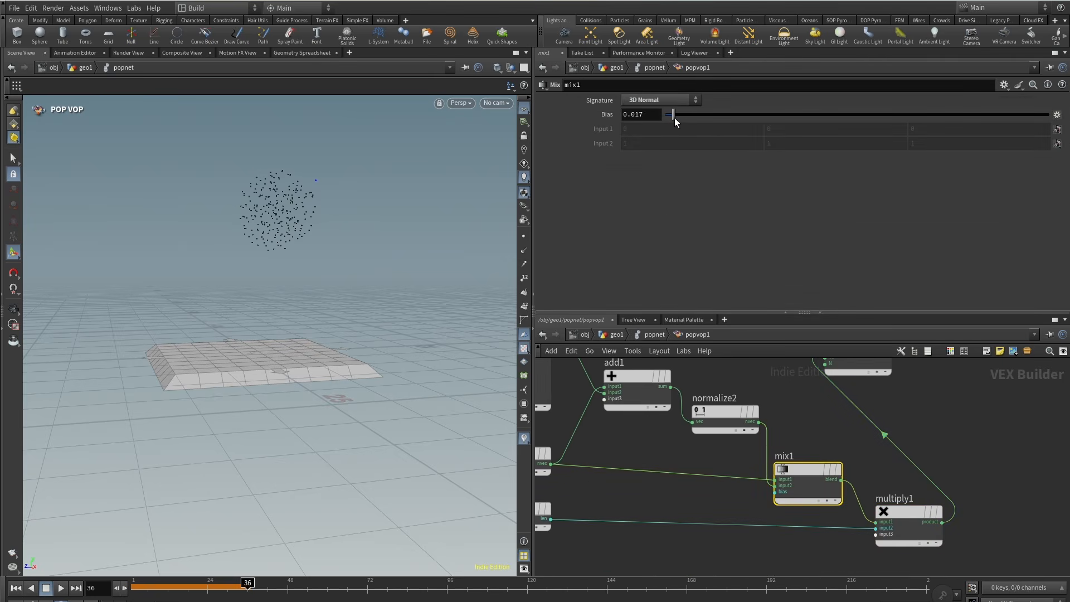
{"action": "left_click_drag", "start_coordinate": [675, 118], "coordinate": [677, 118]}
{"action": "left_click_drag", "start_coordinate": [205, 589], "coordinate": [133, 589]}
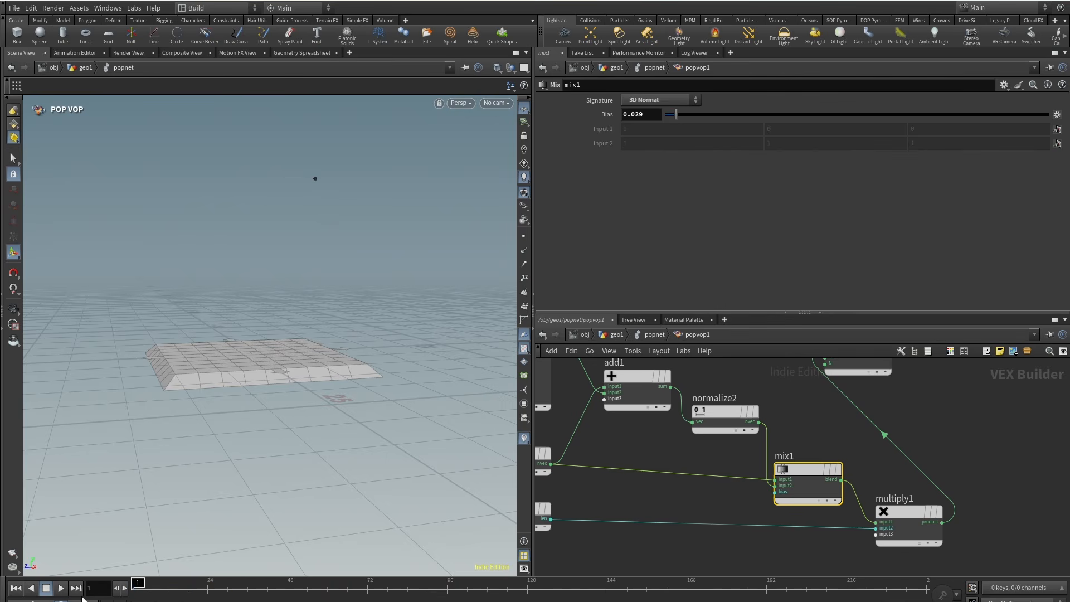
{"action": "left_click", "coordinate": [61, 589]}
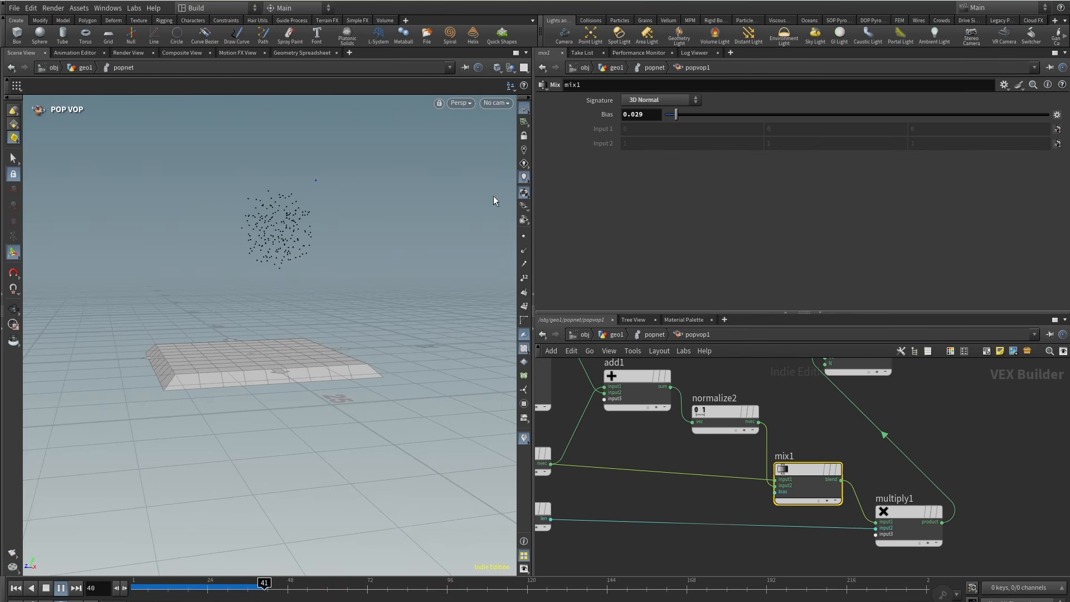
{"action": "left_click_drag", "start_coordinate": [676, 115], "coordinate": [727, 116]}
{"action": "left_click_drag", "start_coordinate": [221, 584], "coordinate": [133, 588]}
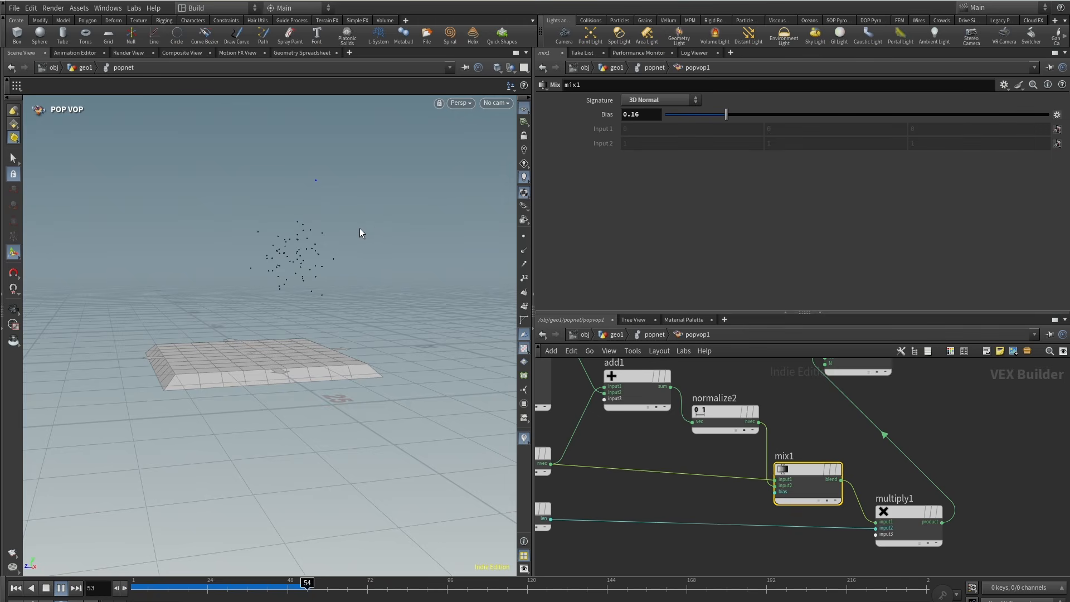
{"action": "left_click_drag", "start_coordinate": [712, 119], "coordinate": [702, 116]}
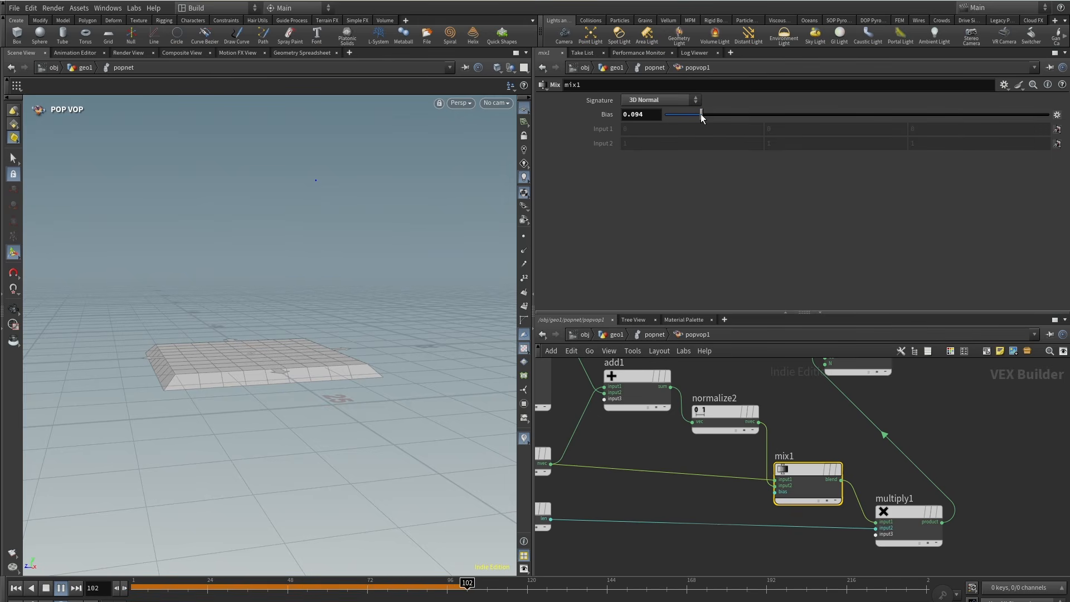
{"action": "left_click", "coordinate": [166, 585]}
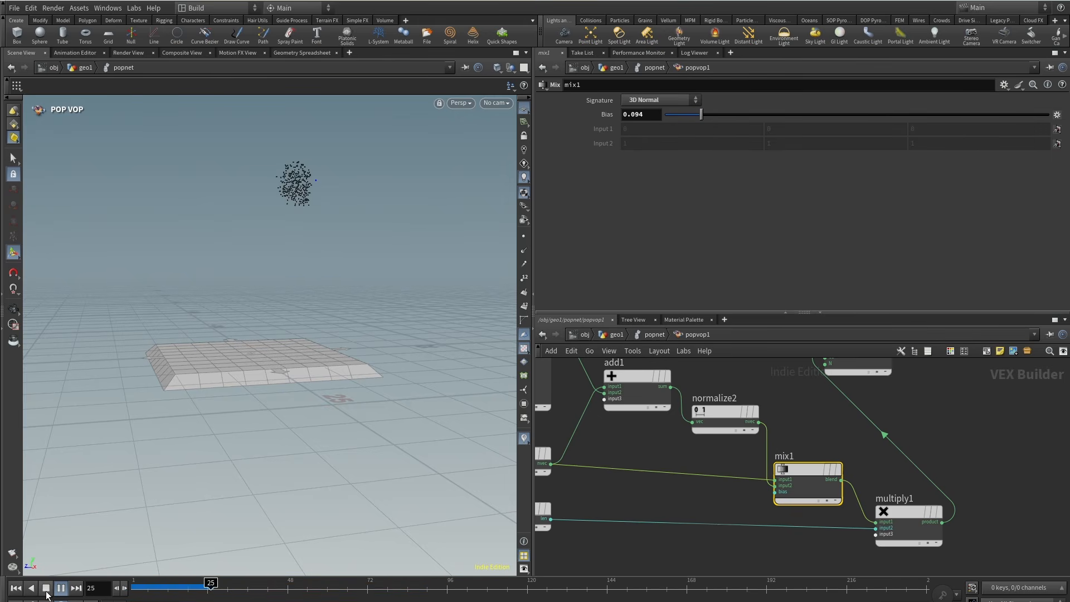
Set the curl noise frequency to .35 on all three axes and replay the simulation from the first frame.
{"action": "middle_click_drag", "start_coordinate": [673, 490], "coordinate": [835, 582]}
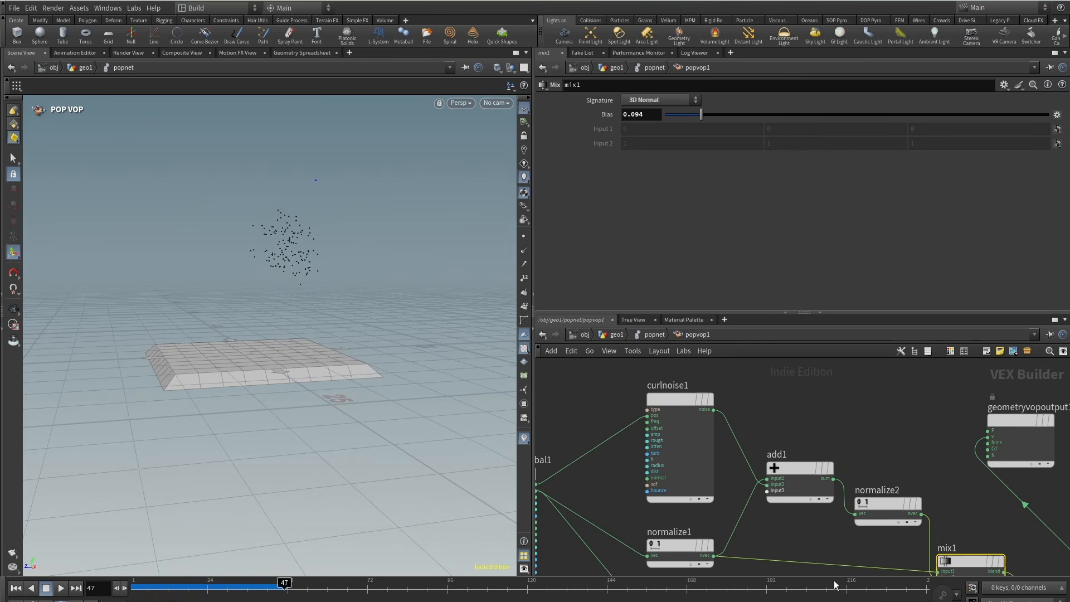
{"action": "left_click", "coordinate": [681, 460]}
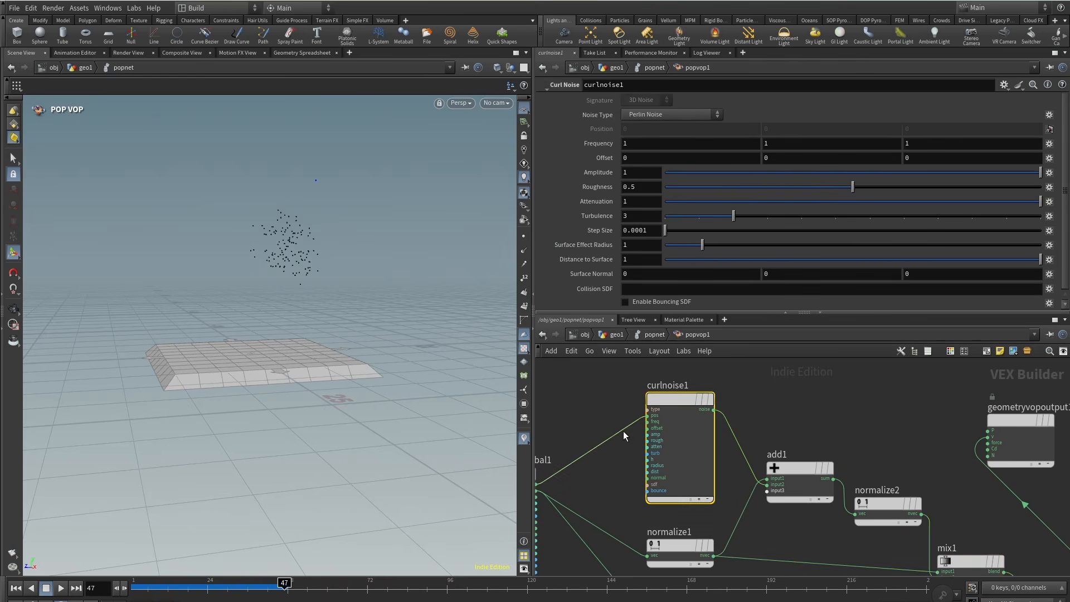
{"action": "left_click", "coordinate": [654, 144]}
{"action": "type", "text": ".35"}
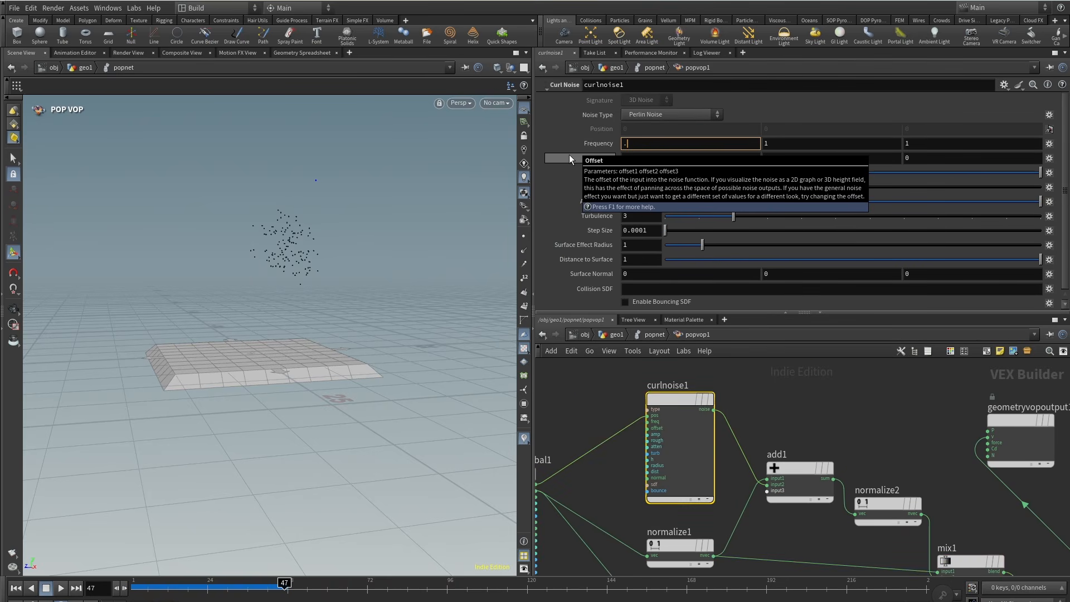
{"action": "key", "text": "Tab"}
{"action": "type", "text": ".35"}
{"action": "key", "text": "Tab"}
{"action": "type", "text": ".3"}
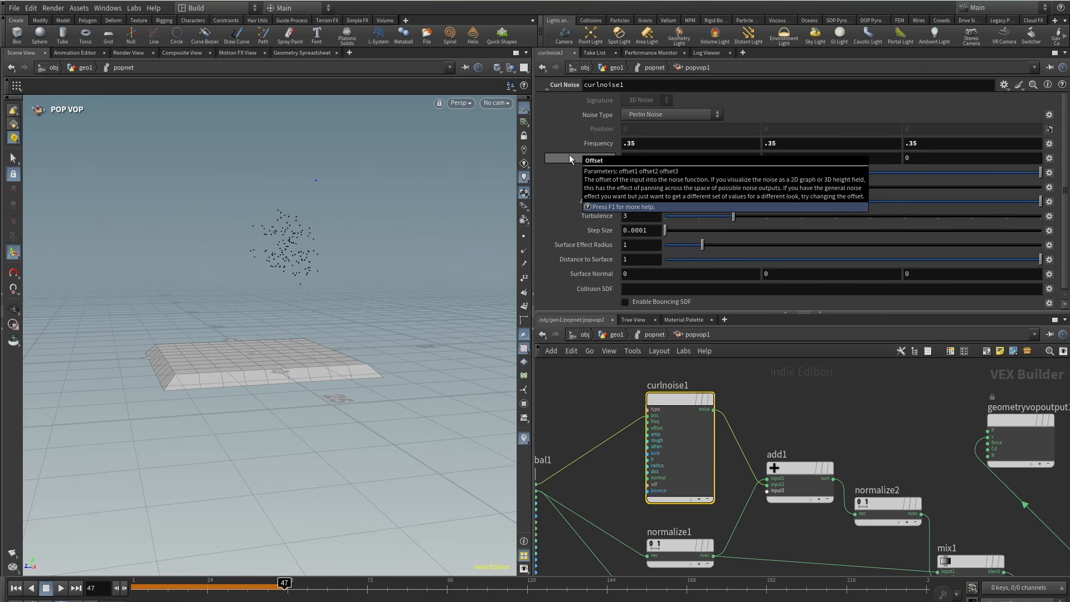
{"action": "left_click_drag", "start_coordinate": [144, 592], "coordinate": [130, 590]}
{"action": "left_click", "coordinate": [63, 589]}
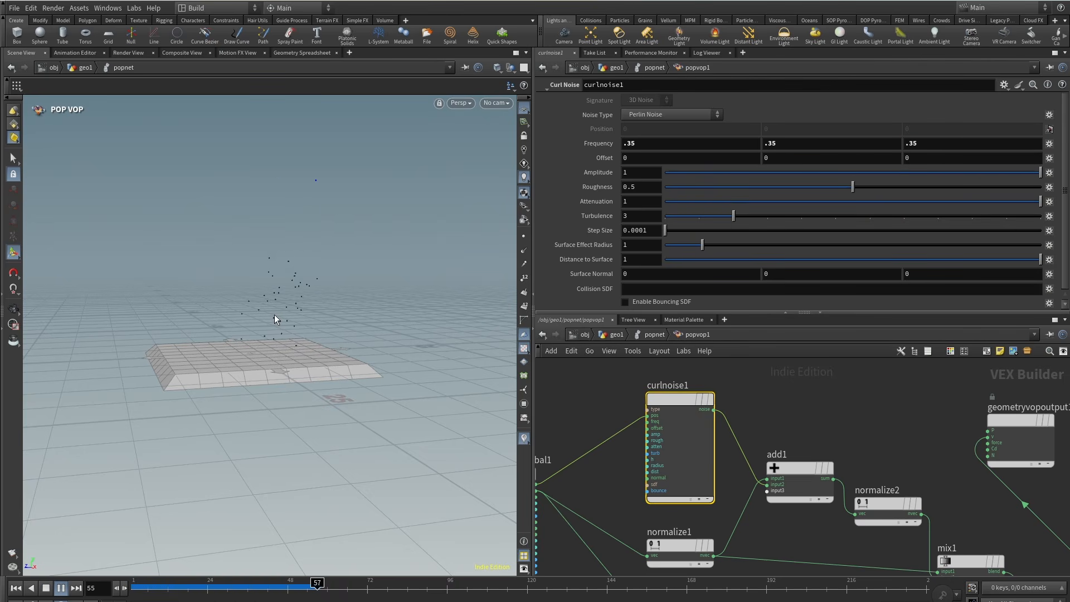
Set the curl noise amplitude to 3 and replay the simulation to check the particle motion.
{"action": "double_click", "coordinate": [646, 177]}
{"action": "type", "text": "3"}
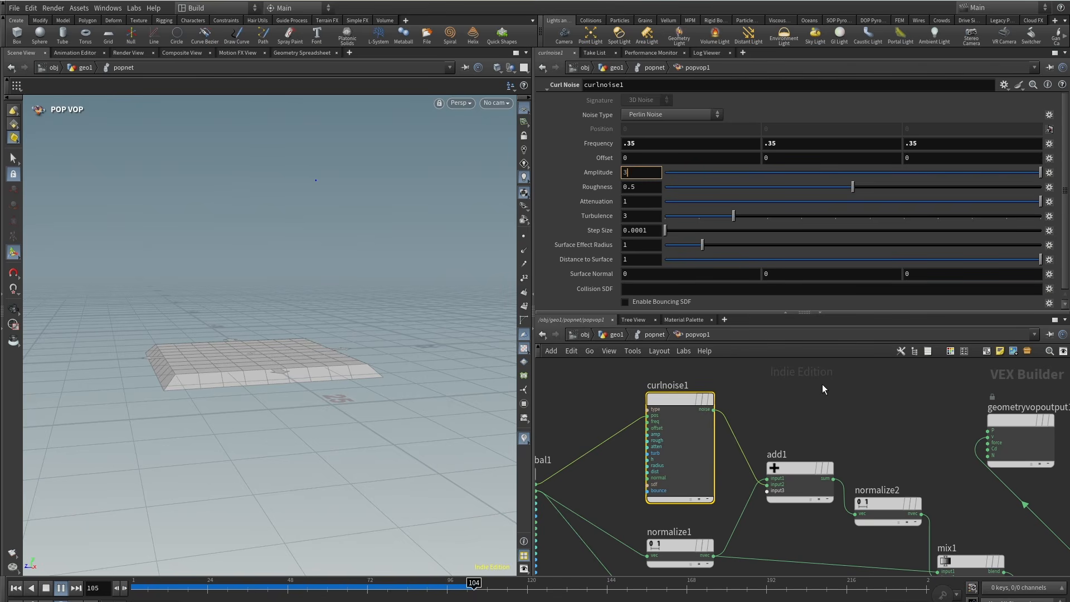
{"action": "left_click", "coordinate": [822, 383]}
{"action": "left_click", "coordinate": [46, 591]}
{"action": "left_click", "coordinate": [61, 590]}
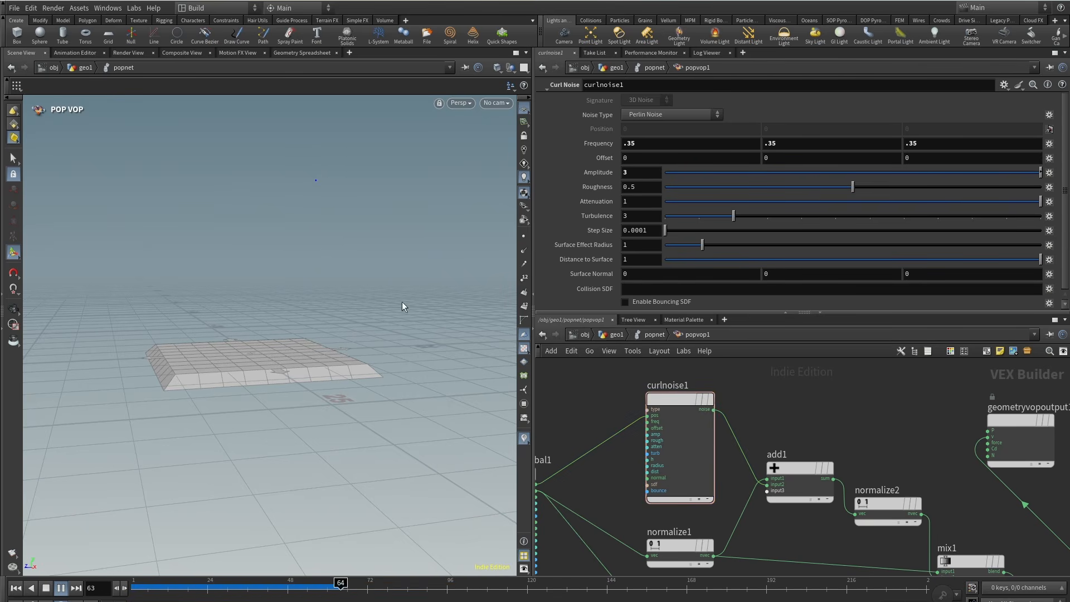
{"action": "middle_click_drag", "start_coordinate": [390, 284], "coordinate": [354, 315], "text": "alt"}
{"action": "left_click", "coordinate": [47, 590]}
{"action": "left_click", "coordinate": [61, 589]}
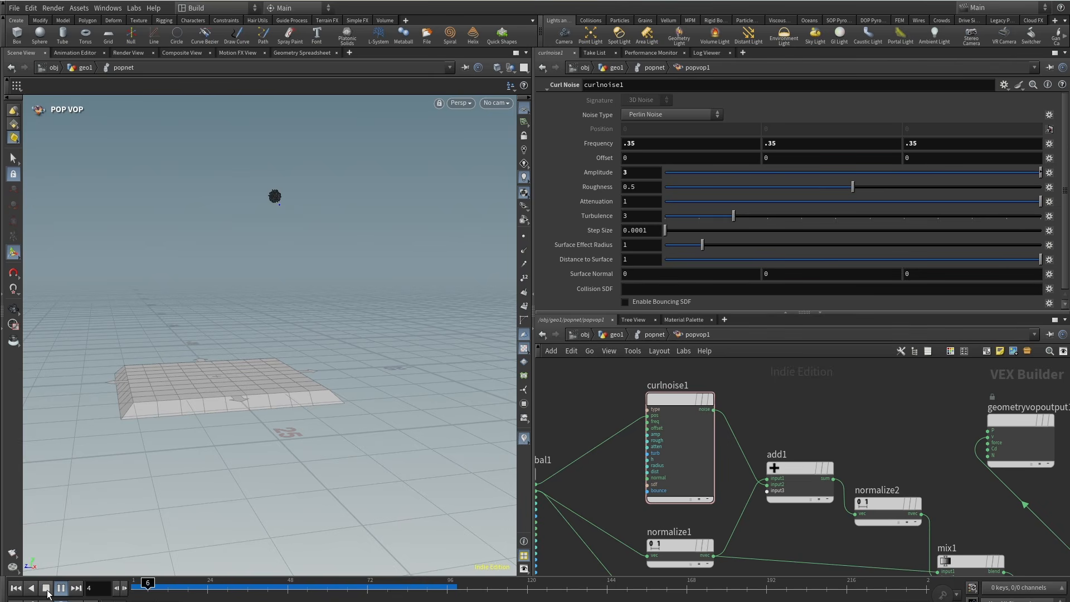
{"action": "left_click", "coordinate": [46, 589]}
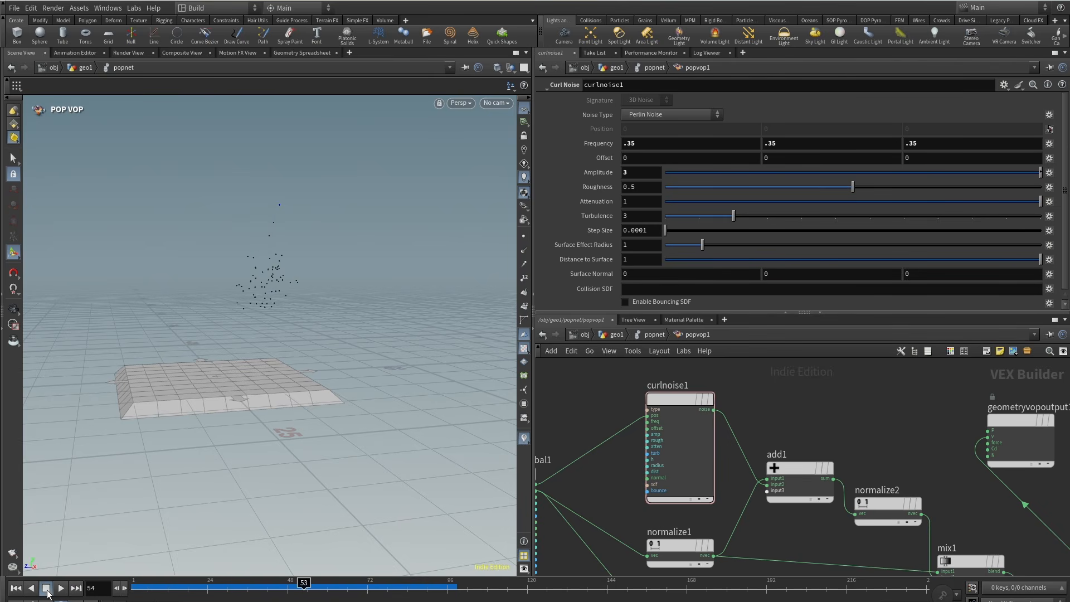
Return to the popnet network and examine the attribute, stream and birth settings of poplocation1 and the nodes below it.
{"action": "left_click", "coordinate": [650, 334]}
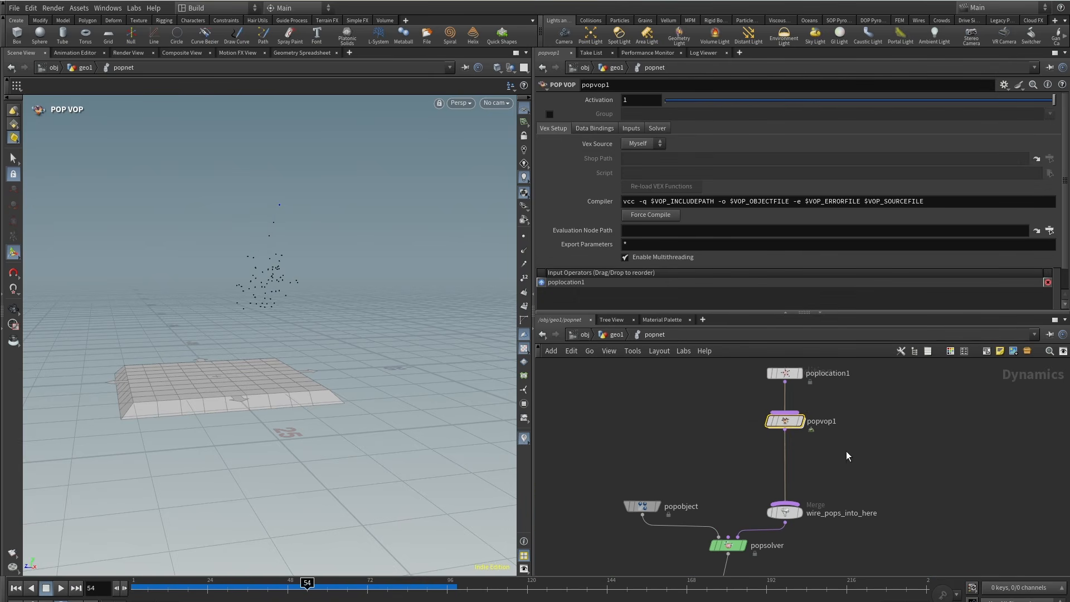
{"action": "middle_click_drag", "start_coordinate": [836, 431], "coordinate": [828, 481]}
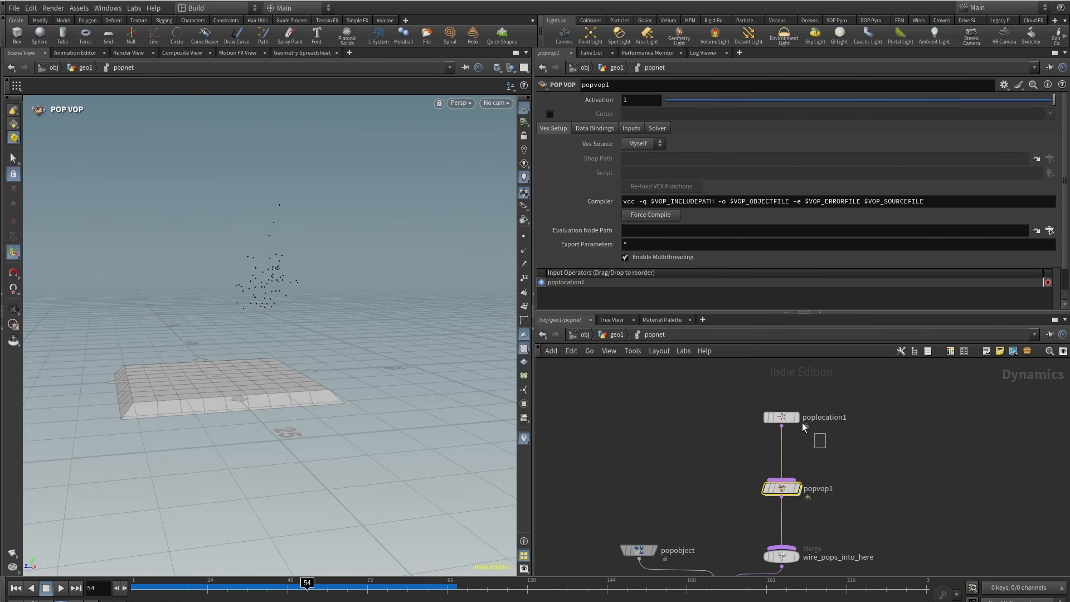
{"action": "left_click", "coordinate": [780, 427]}
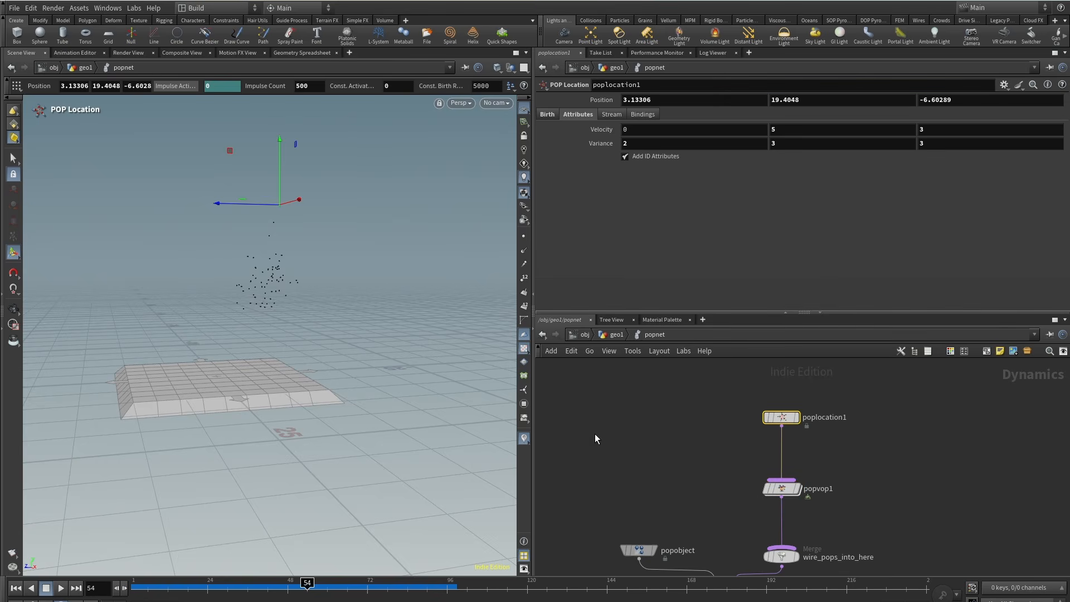
{"action": "left_click", "coordinate": [613, 114]}
{"action": "middle_click", "coordinate": [594, 126]}
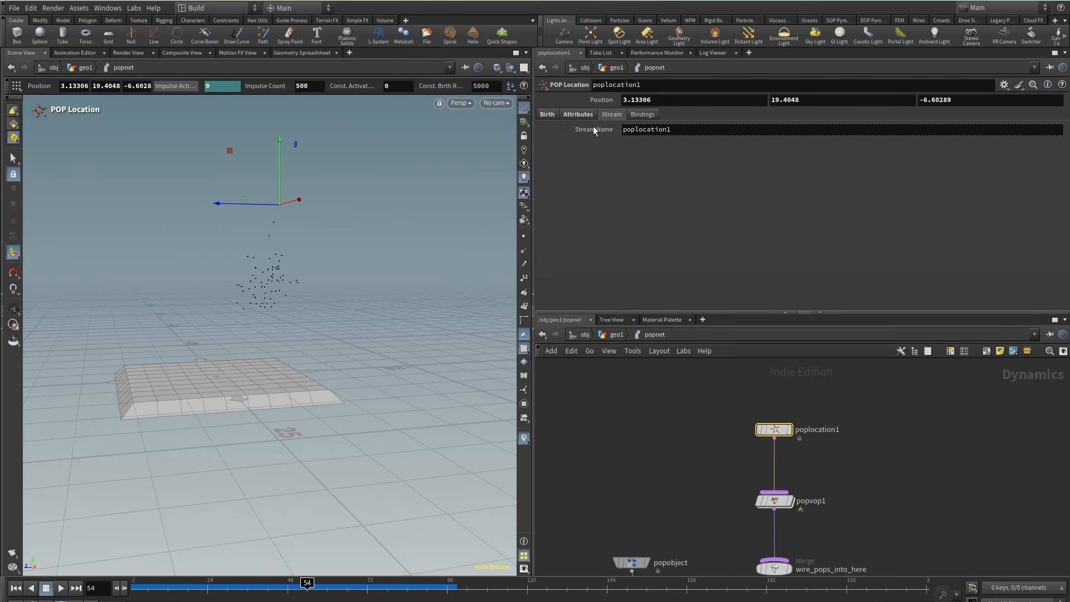
{"action": "left_click", "coordinate": [548, 114]}
{"action": "middle_click_drag", "start_coordinate": [656, 497], "coordinate": [675, 424]}
{"action": "scroll", "coordinate": [675, 424], "scroll_direction": "down", "scroll_amount": 3}
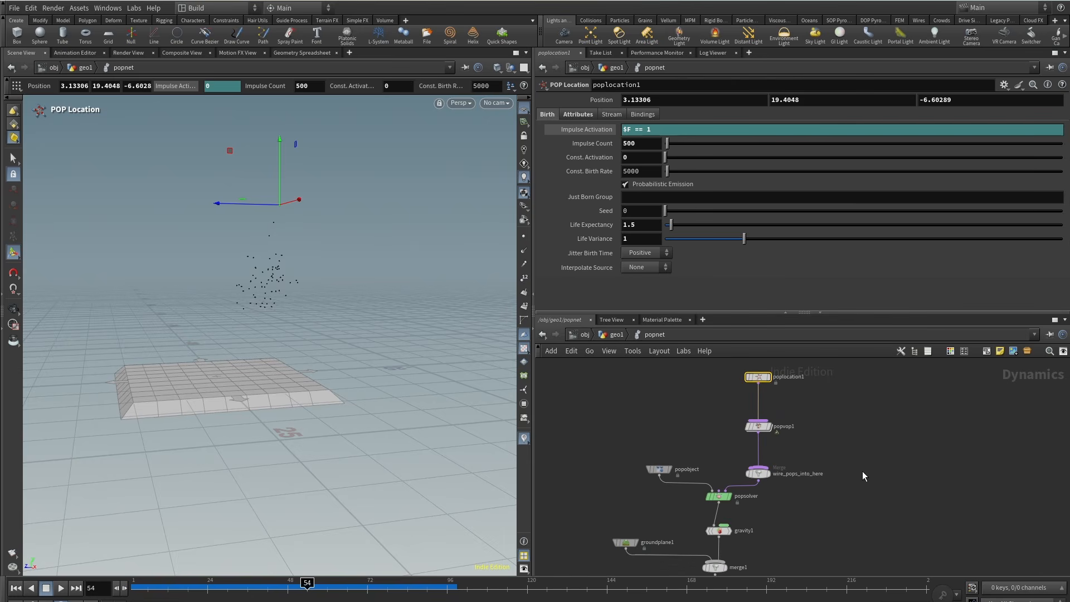
{"action": "mouse_move", "coordinate": [870, 472]}
{"action": "middle_mouse_down"}
{"action": "mouse_move", "coordinate": [877, 430]}
{"action": "mouse_move", "coordinate": [879, 459]}
{"action": "middle_mouse_up"}
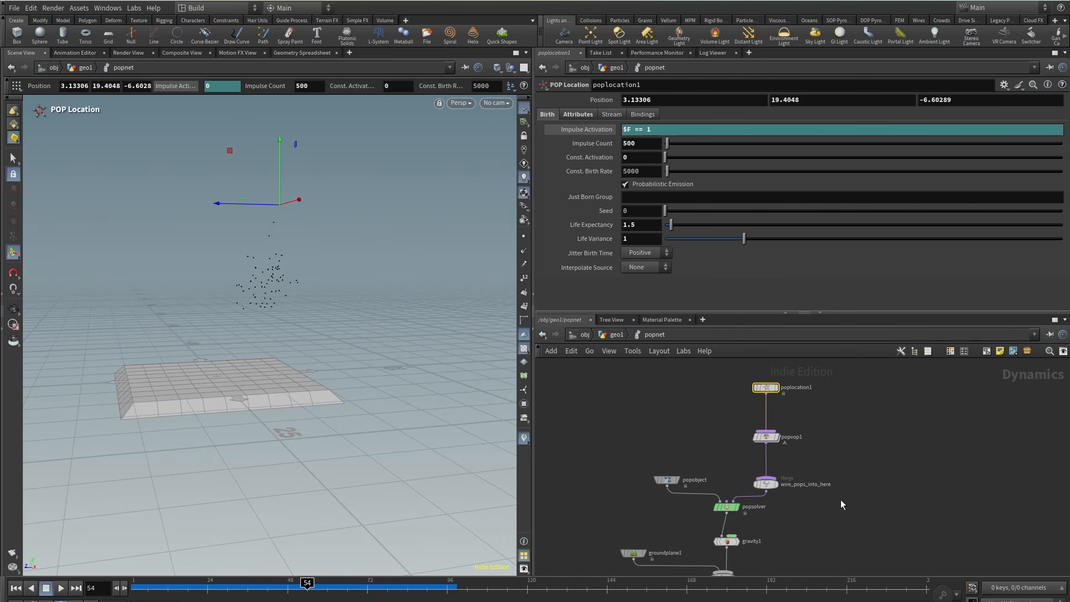
{"action": "middle_click_drag", "start_coordinate": [862, 539], "coordinate": [853, 470]}
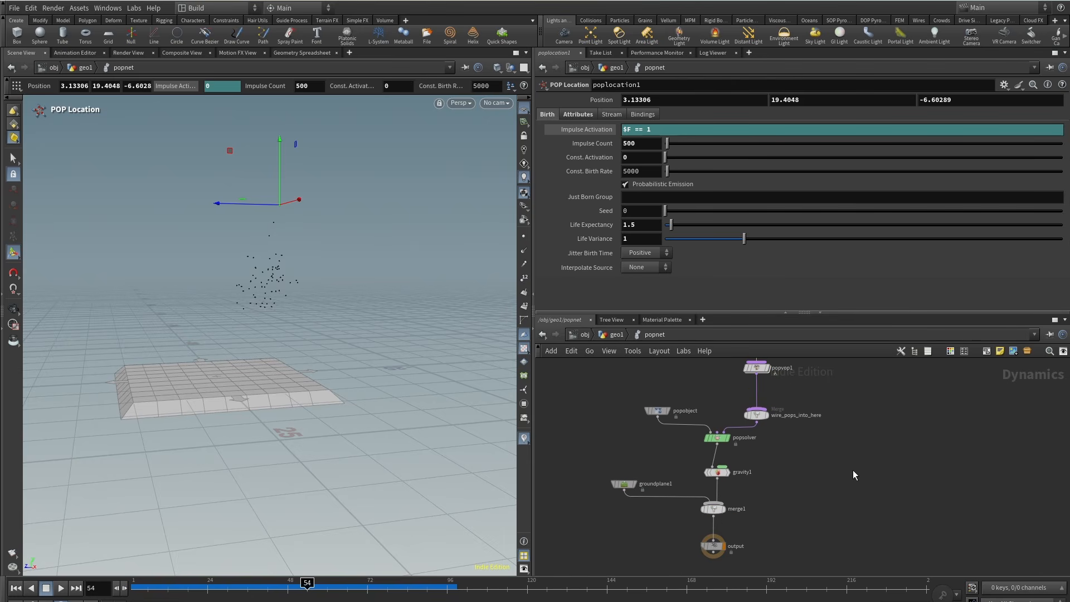
Go up to the geo1 network and delete the box2 and copytopoints1 nodes, then check the imported particles around frame 53.
{"action": "left_click", "coordinate": [618, 339]}
{"action": "left_click_drag", "start_coordinate": [751, 575], "coordinate": [636, 511]}
{"action": "key", "text": "h"}
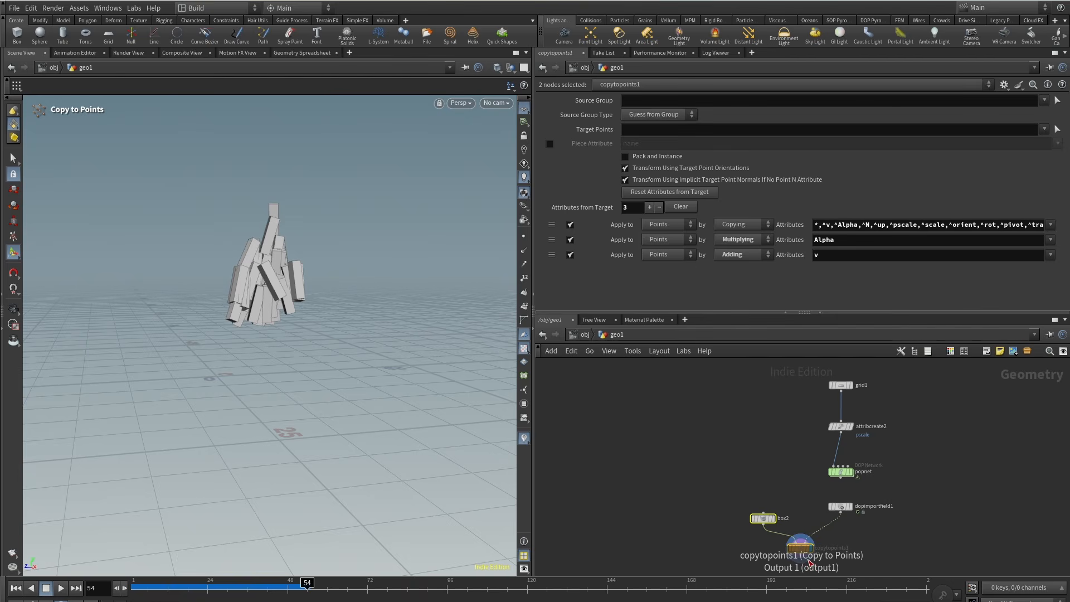
{"action": "key", "text": "Delete"}
{"action": "middle_click_drag", "start_coordinate": [774, 514], "coordinate": [695, 457]}
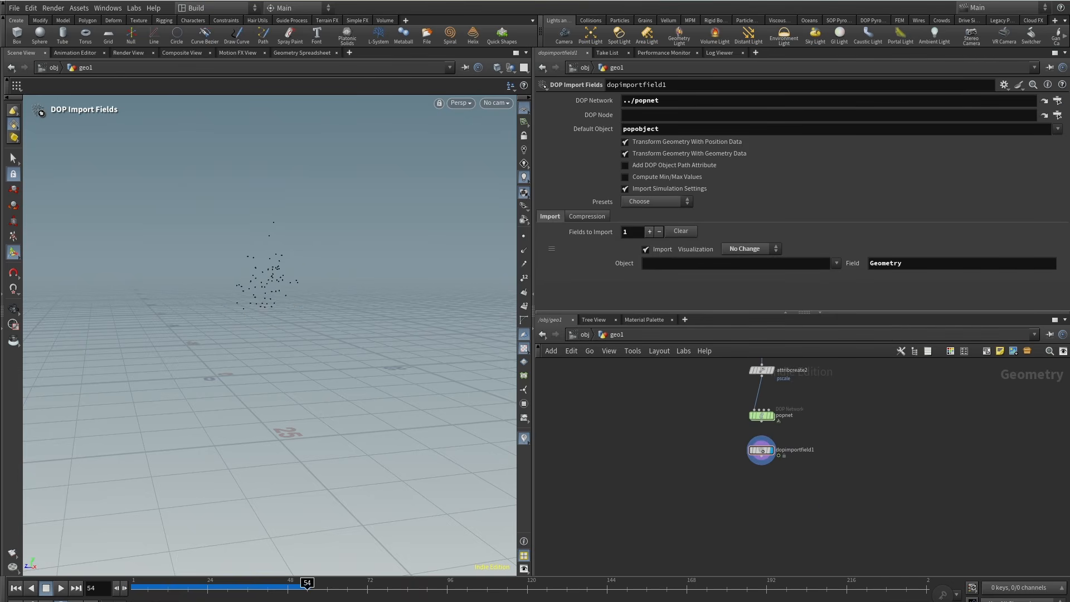
{"action": "left_click_drag", "start_coordinate": [169, 593], "coordinate": [305, 601]}
{"action": "middle_click_drag", "start_coordinate": [684, 533], "coordinate": [648, 502]}
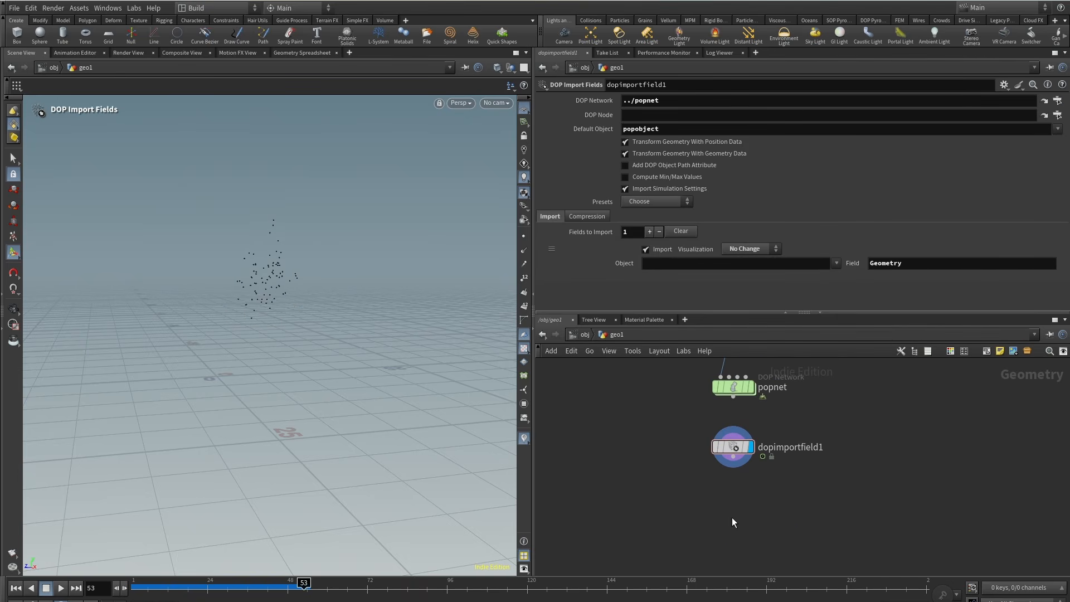
Add a Particle Trail node below dopimportfield1, feed the imported particles into it and display its result.
{"action": "key", "text": "Tab"}
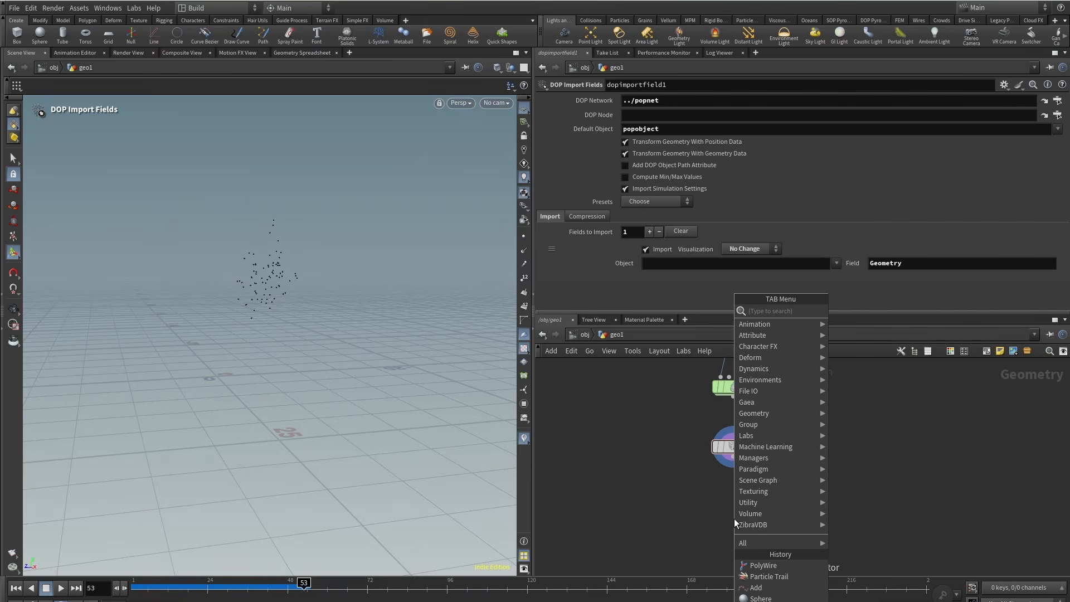
{"action": "type", "text": "trail"}
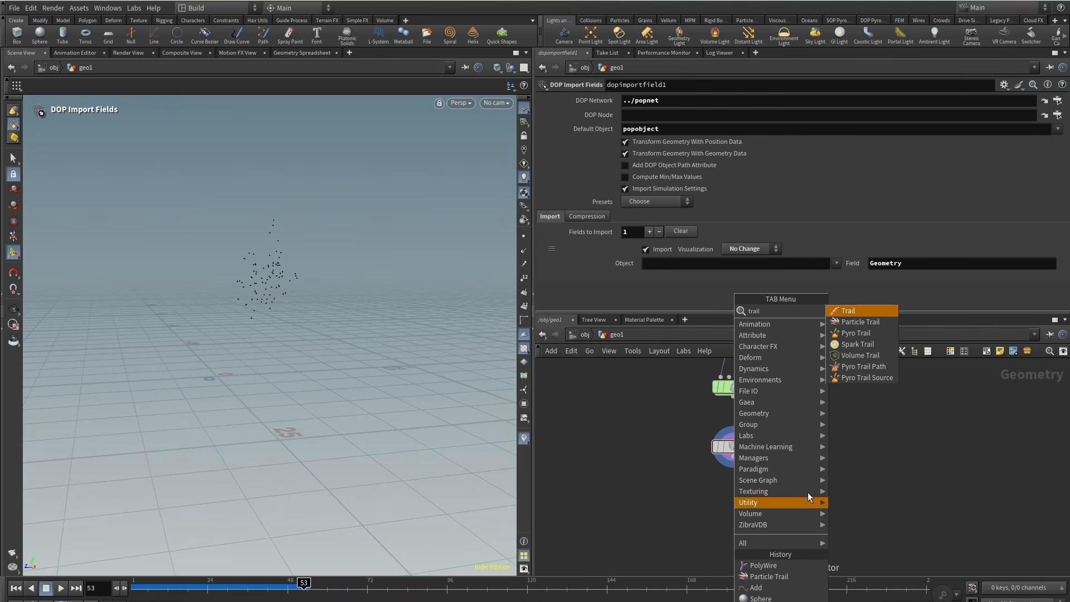
{"action": "left_click", "coordinate": [861, 321]}
{"action": "left_click", "coordinate": [733, 510]}
{"action": "left_click_drag", "start_coordinate": [733, 456], "coordinate": [733, 499]}
{"action": "left_click", "coordinate": [765, 490]}
{"action": "right_click_drag", "start_coordinate": [357, 251], "coordinate": [282, 266], "text": "alt"}
{"action": "right_click_drag", "start_coordinate": [259, 172], "coordinate": [223, 246], "text": "alt"}
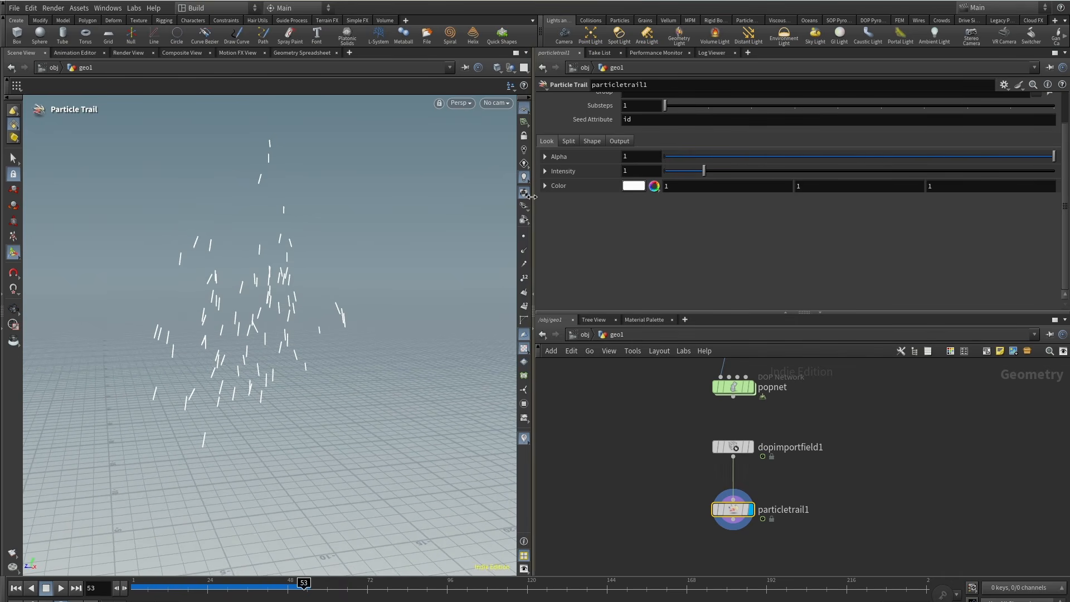
Try the Shutter trail method in the Particle Trail's shape settings, and switch back to Frame.
{"action": "left_click", "coordinate": [591, 141]}
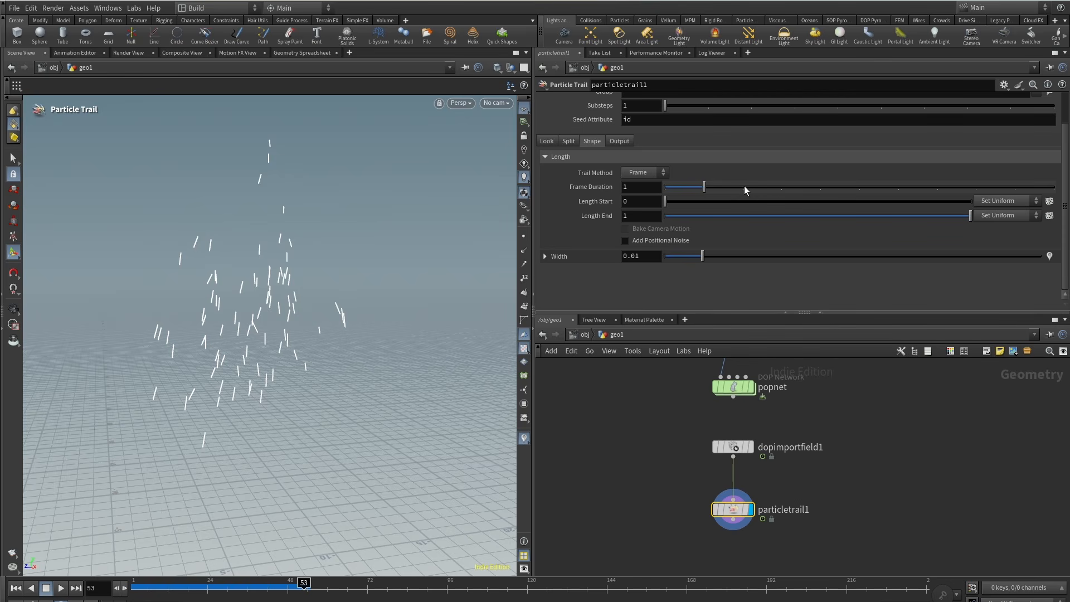
{"action": "left_click_drag", "start_coordinate": [744, 185], "coordinate": [697, 195]}
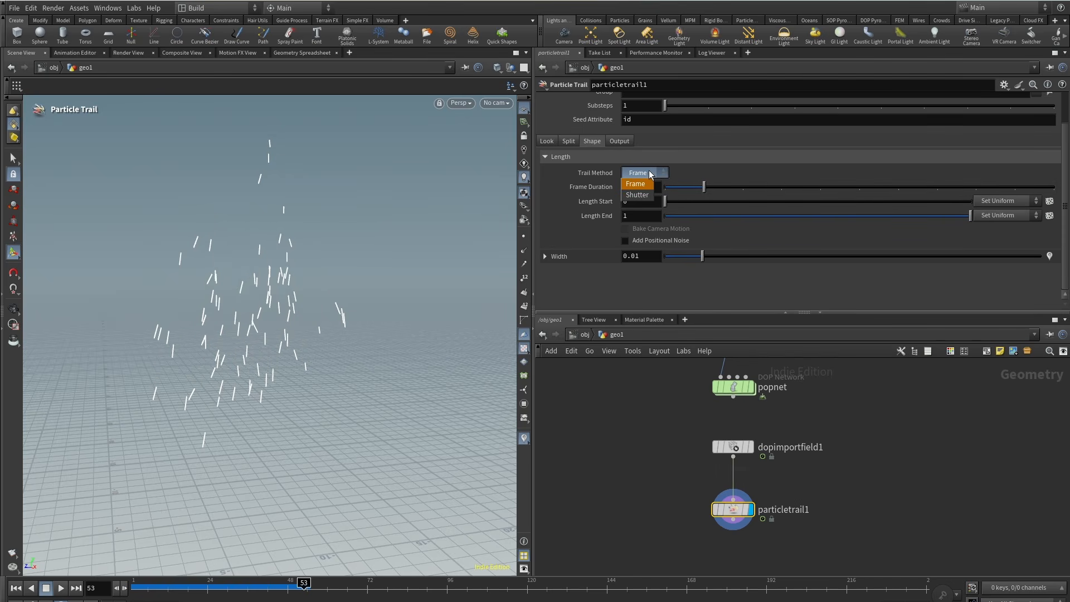
{"action": "left_click", "coordinate": [638, 195]}
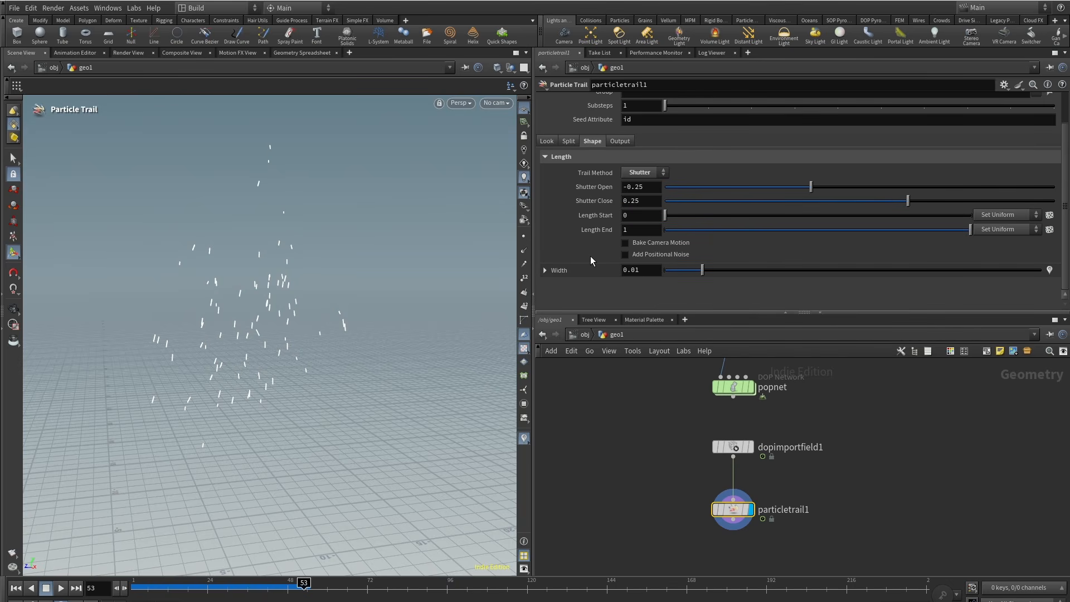
{"action": "left_click", "coordinate": [658, 175]}
{"action": "left_click", "coordinate": [638, 182]}
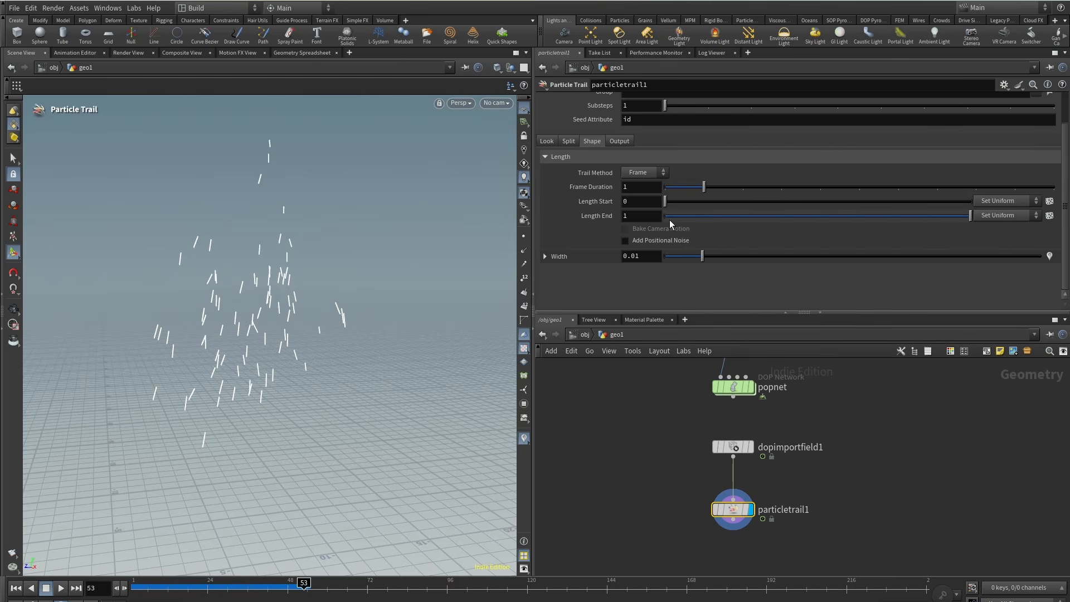
Turn on point display in the viewport to inspect the ends of the particle trails up close.
{"action": "scroll", "coordinate": [638, 224], "scroll_direction": "up", "scroll_amount": 2}
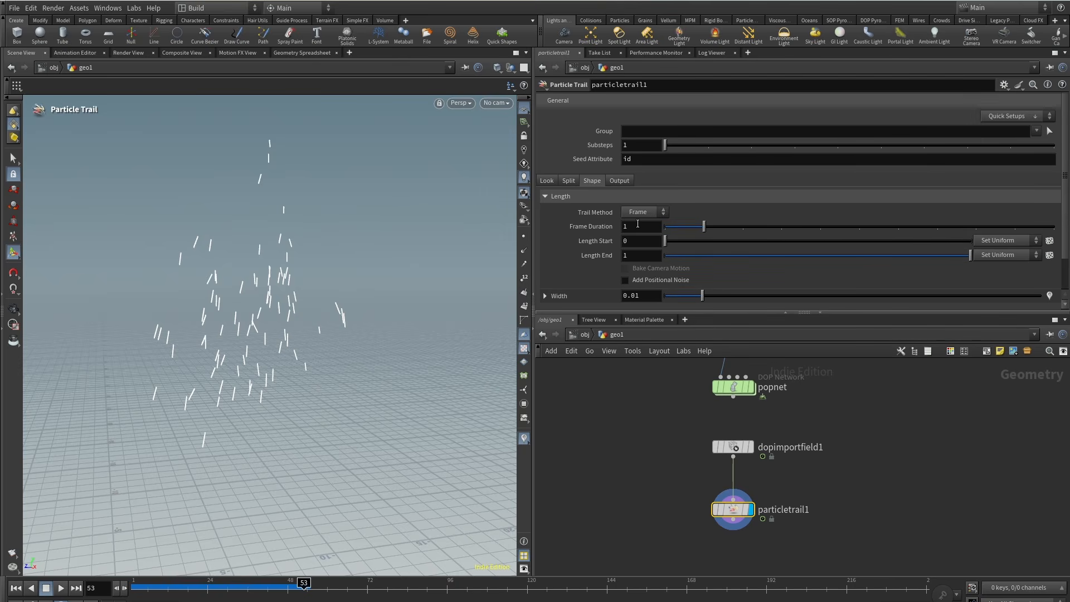
{"action": "left_click", "coordinate": [524, 236]}
{"action": "scroll", "coordinate": [245, 203], "scroll_direction": "up", "scroll_amount": 5}
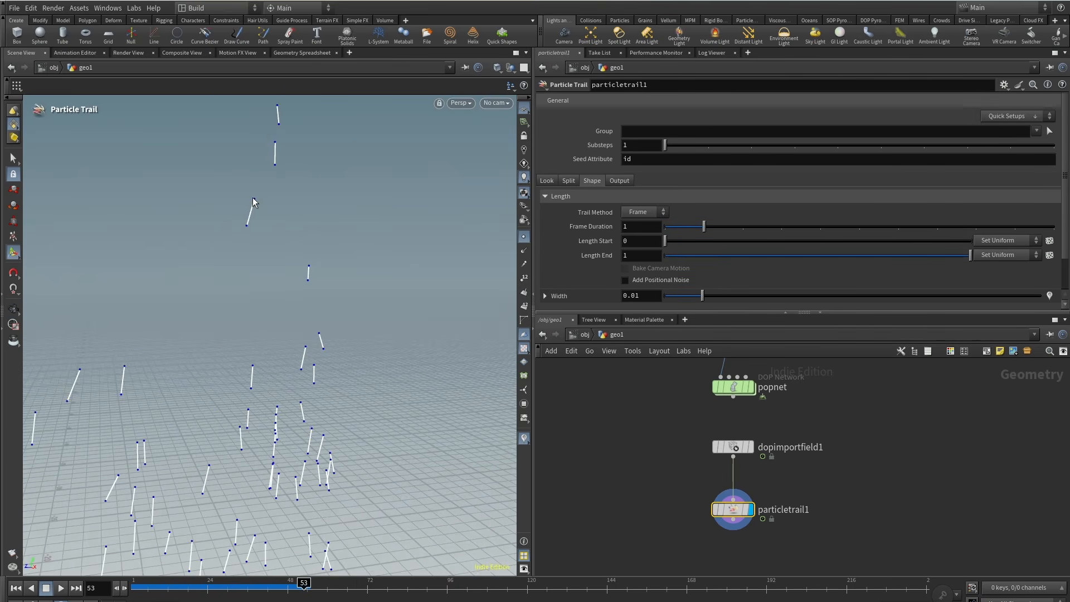
Set the Particle Trail's Substeps to 8, expand its width settings and inspect the node's point attributes.
{"action": "left_click_drag", "start_coordinate": [700, 150], "coordinate": [980, 152]}
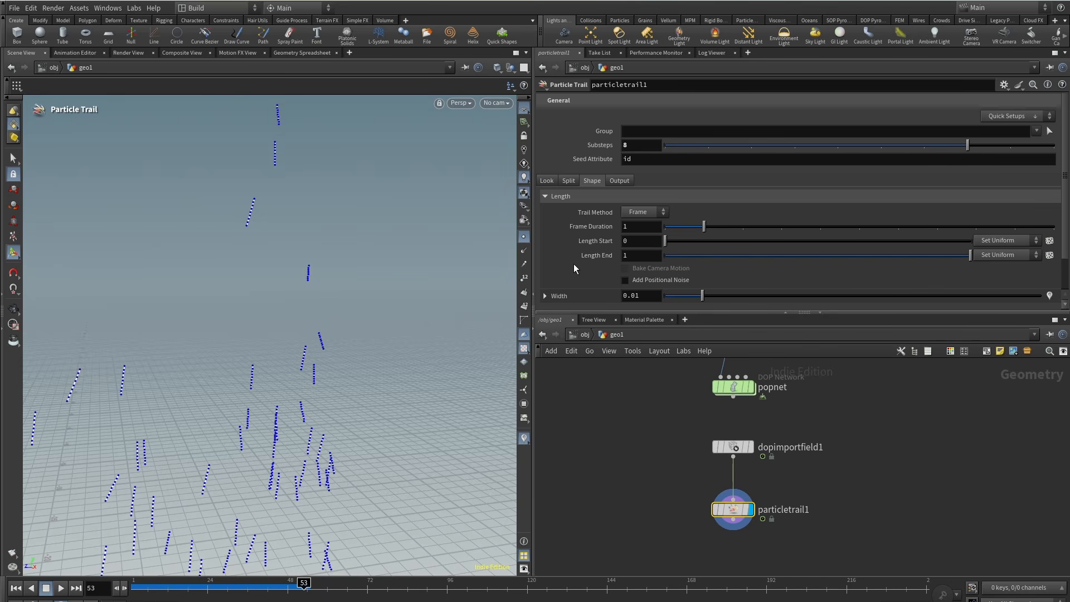
{"action": "left_click", "coordinate": [547, 197]}
{"action": "left_click", "coordinate": [546, 210]}
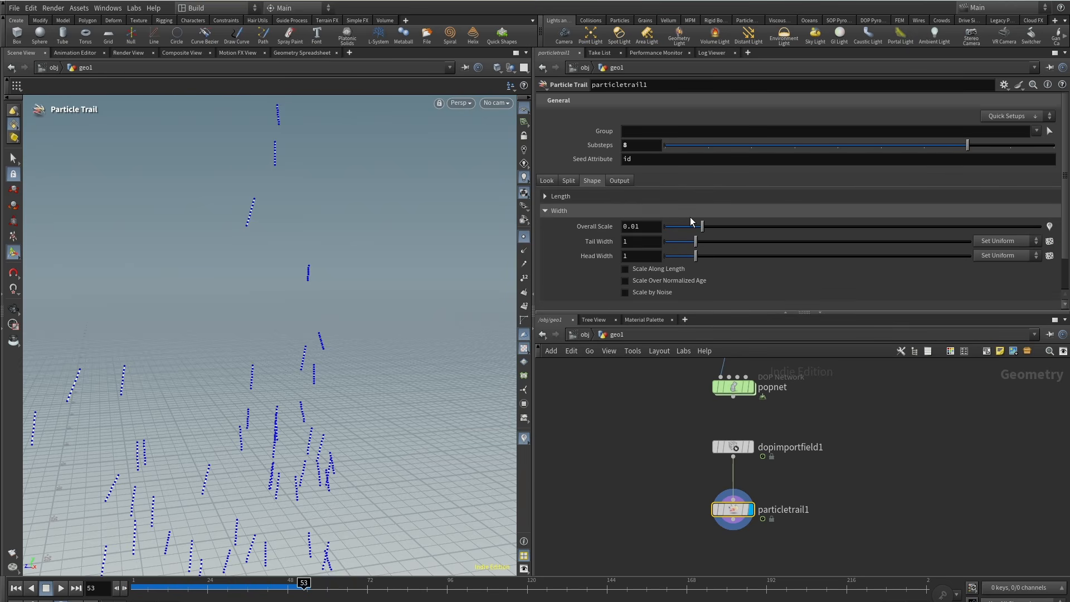
{"action": "middle_click_drag", "start_coordinate": [659, 466], "coordinate": [669, 424]}
{"action": "middle_click", "coordinate": [744, 470]}
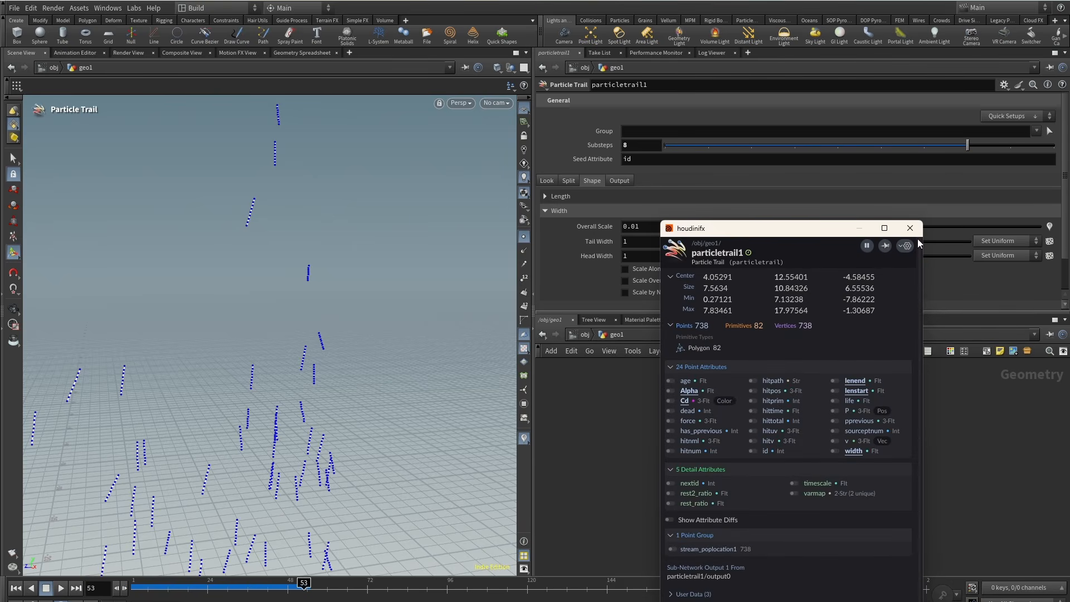
{"action": "left_click", "coordinate": [911, 228]}
Add a PolyWire node below particletrail1, feed the trails into it and display its result.
{"action": "key", "text": "Tab"}
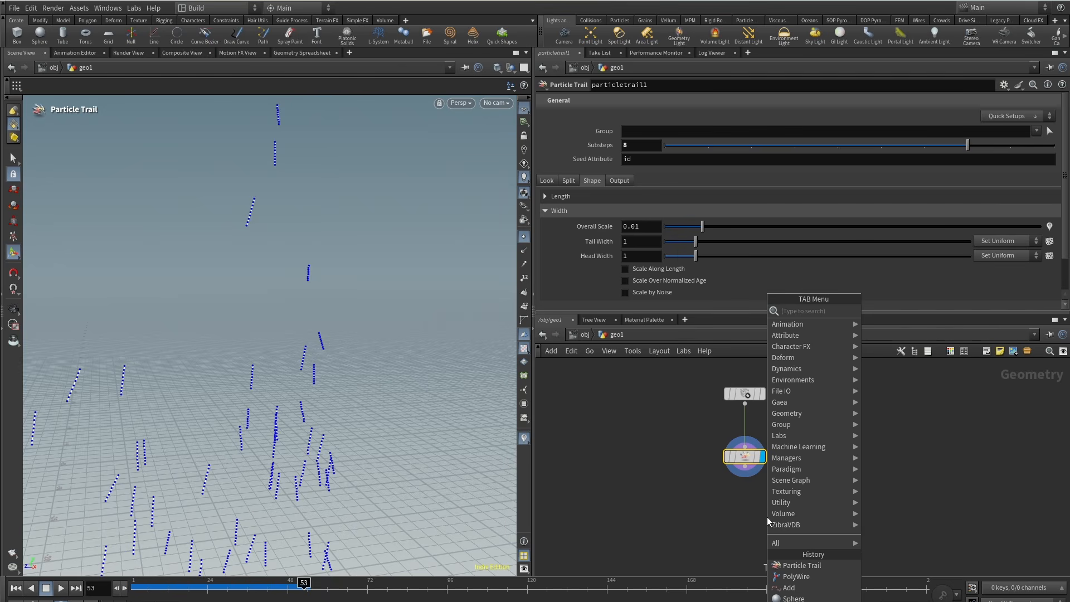
{"action": "type", "text": "polyw"}
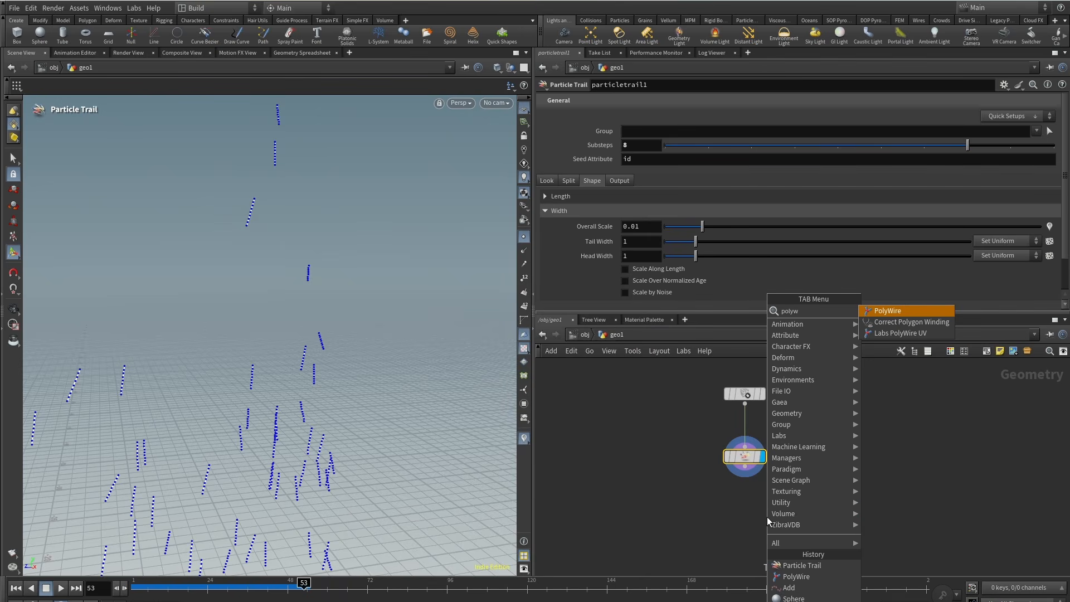
{"action": "left_click", "coordinate": [888, 311]}
{"action": "left_click", "coordinate": [751, 514]}
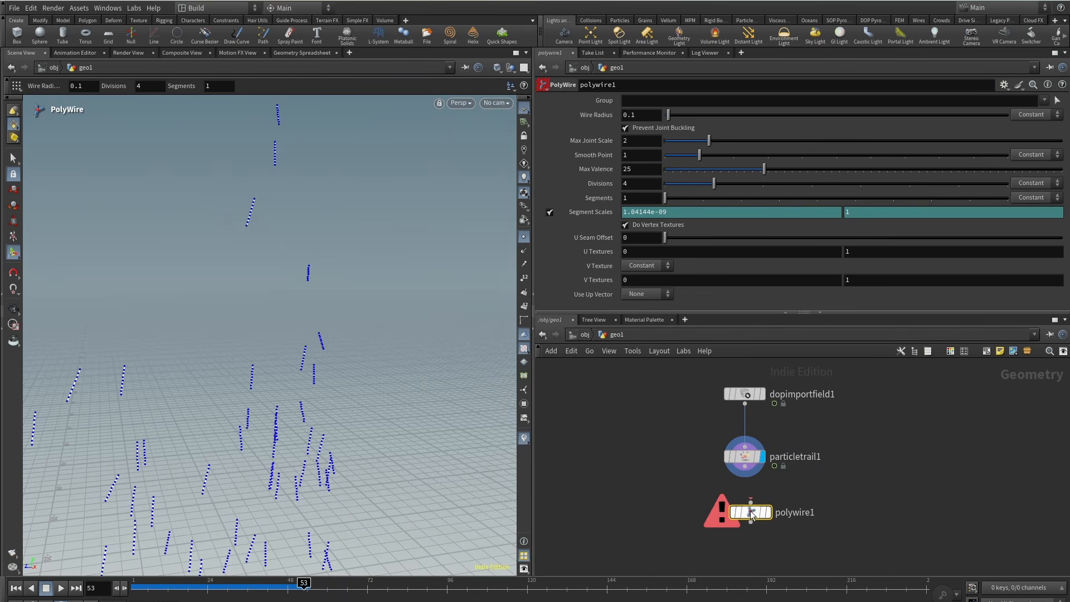
{"action": "left_click_drag", "start_coordinate": [746, 466], "coordinate": [751, 503]}
{"action": "mouse_move", "coordinate": [751, 513]}
{"action": "left_mouse_down"}
{"action": "mouse_move", "coordinate": [739, 519]}
{"action": "mouse_move", "coordinate": [748, 518]}
{"action": "left_mouse_up"}
{"action": "left_click", "coordinate": [762, 498]}
{"action": "left_click_drag", "start_coordinate": [642, 116], "coordinate": [580, 128]}
{"action": "type", "text": "@wi"}
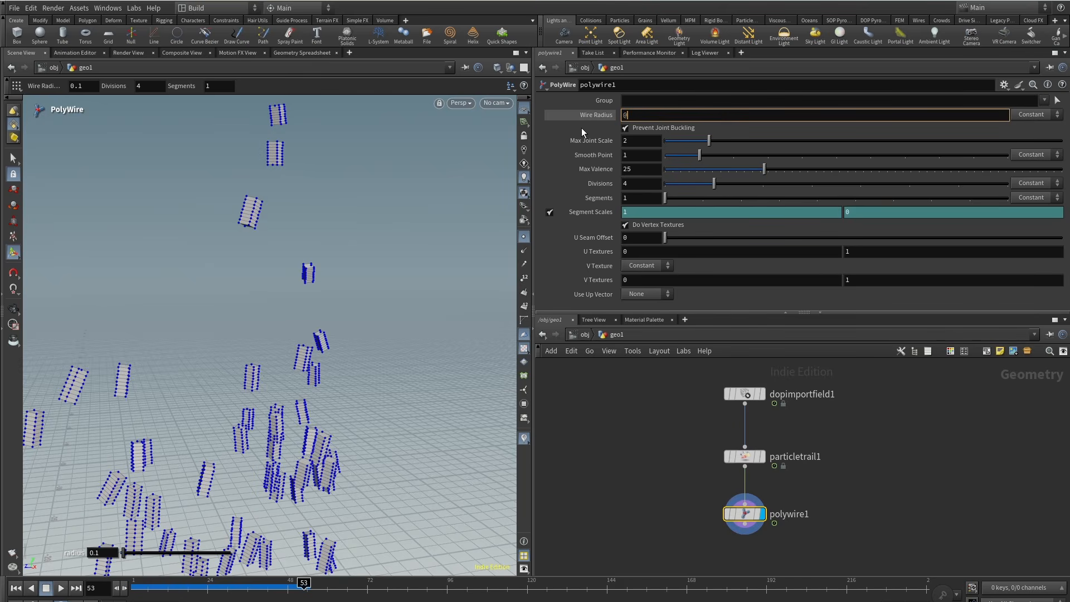
{"action": "type", "text": "dth"}
{"action": "key", "text": "Return"}
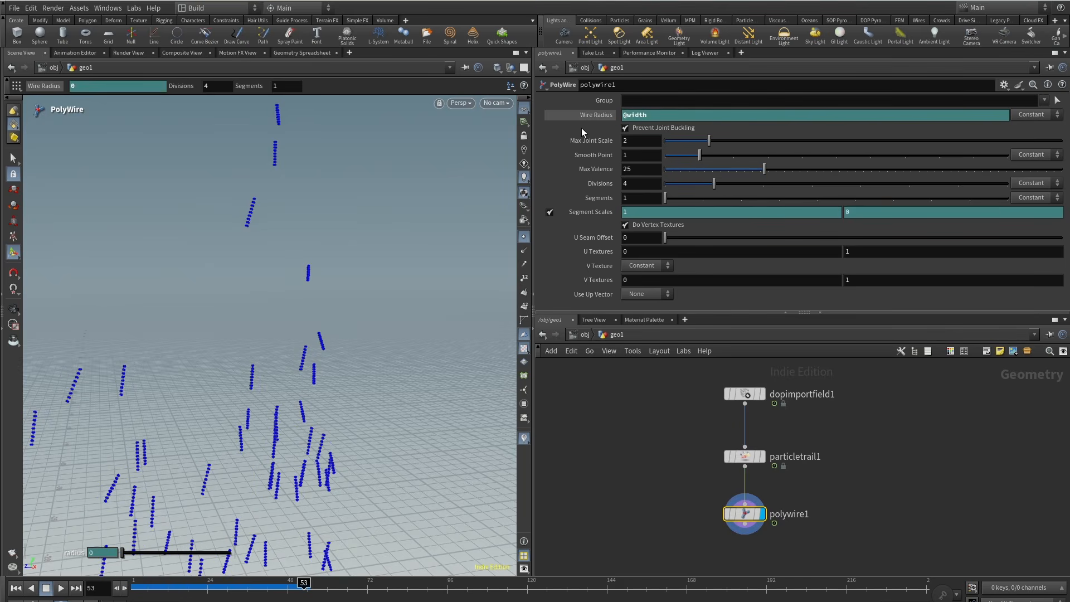
{"action": "left_click", "coordinate": [524, 237]}
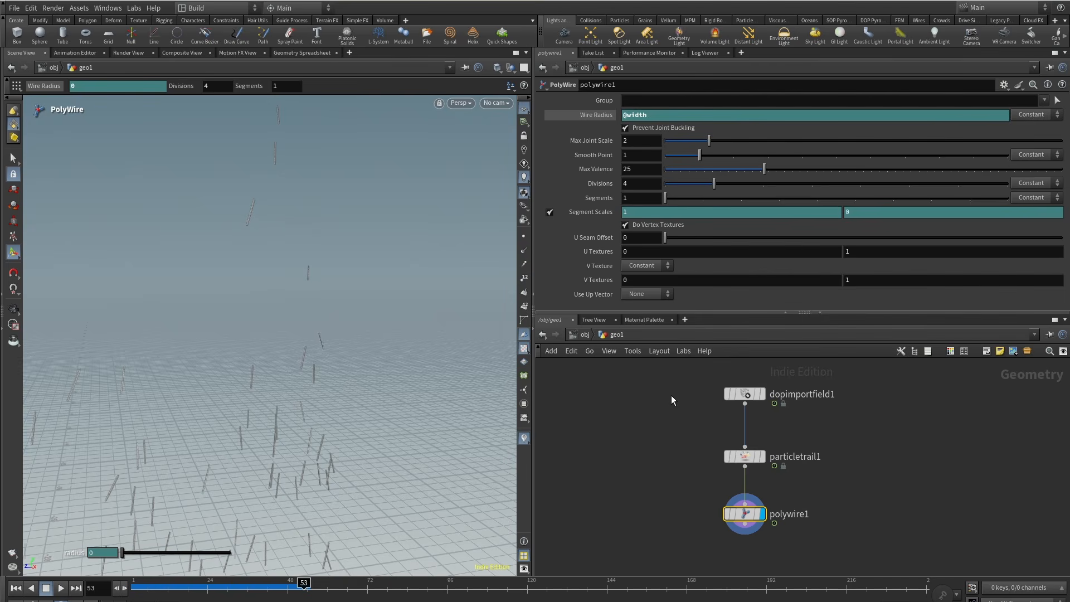
Set the Particle Trail's overall width scale to 0.0496, trying different tail and head widths and returning both to 1.
{"action": "left_click", "coordinate": [744, 457]}
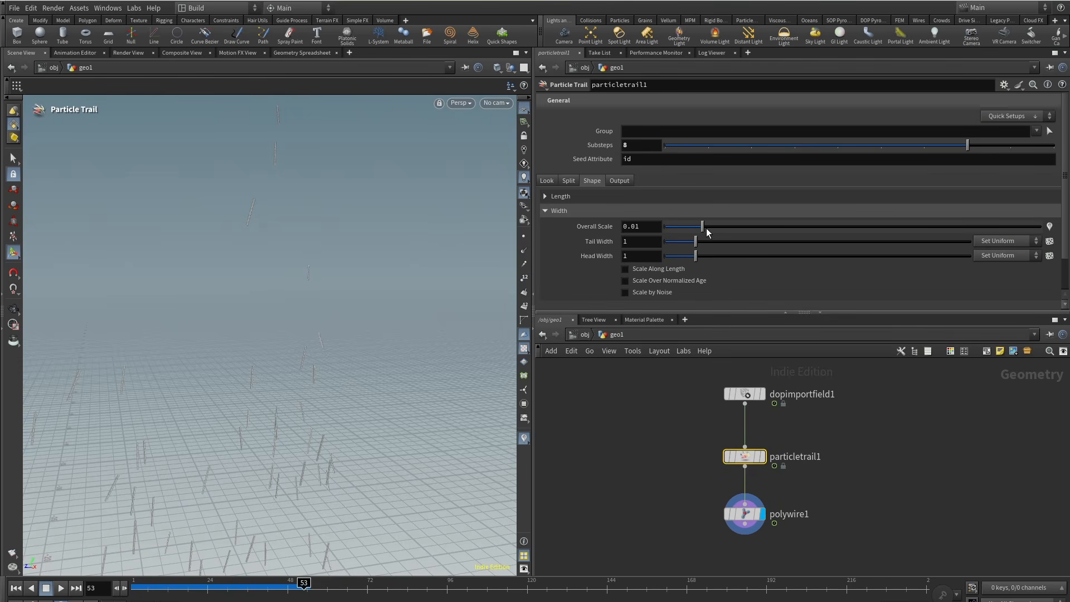
{"action": "left_click_drag", "start_coordinate": [703, 226], "coordinate": [851, 229]}
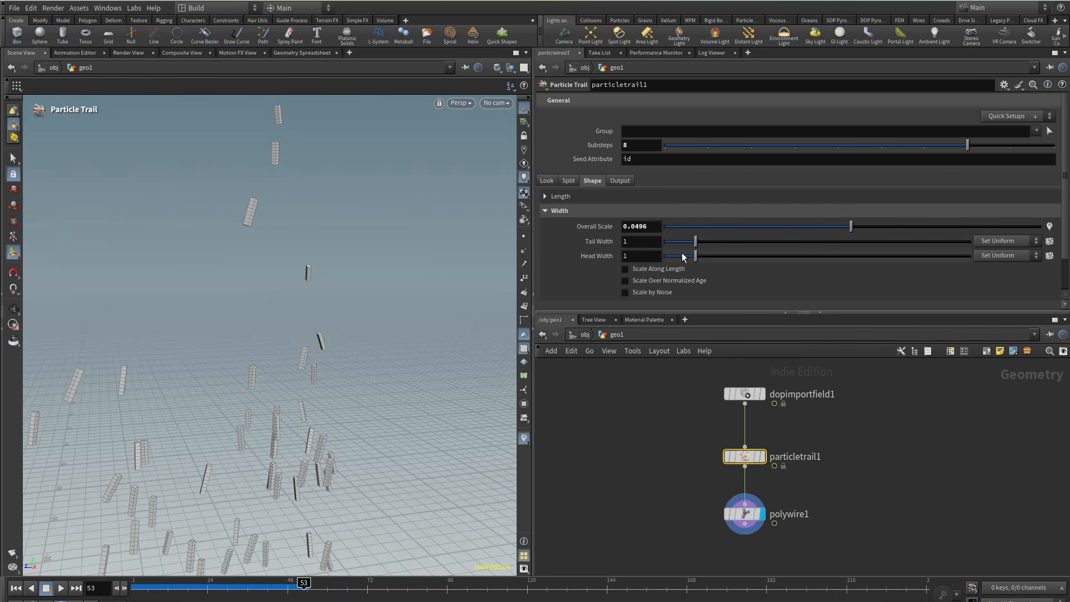
{"action": "left_click_drag", "start_coordinate": [695, 242], "coordinate": [560, 263]}
{"action": "type", "text": "11"}
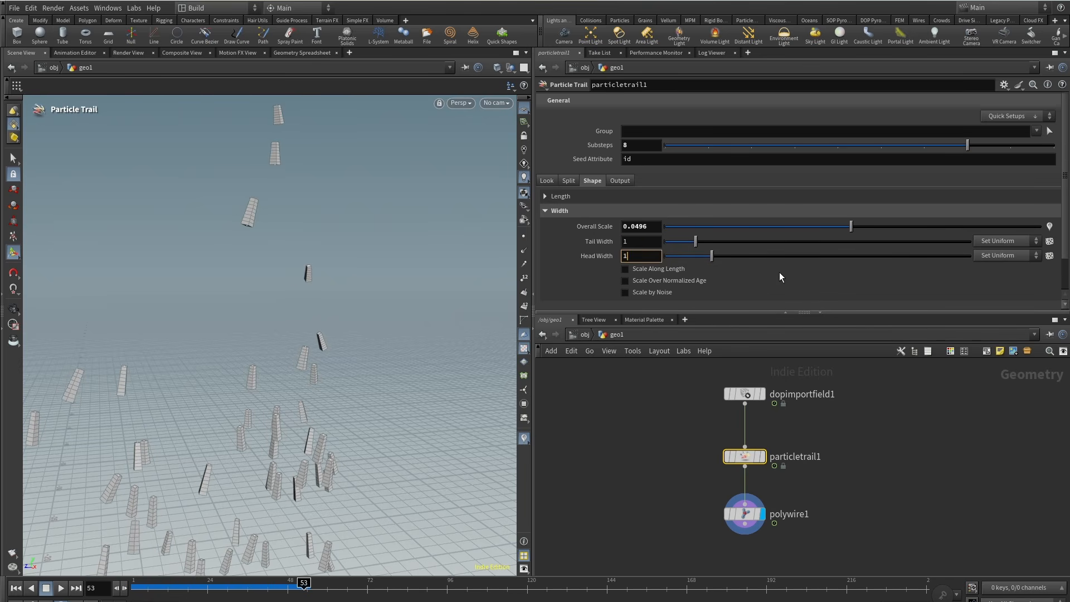
{"action": "key", "text": "Return"}
Try Scale Along Length for the trail width with several alternating high and low ramp points, and turn it off again.
{"action": "left_click", "coordinate": [625, 269]}
{"action": "scroll", "coordinate": [575, 254], "scroll_direction": "down", "scroll_amount": 2}
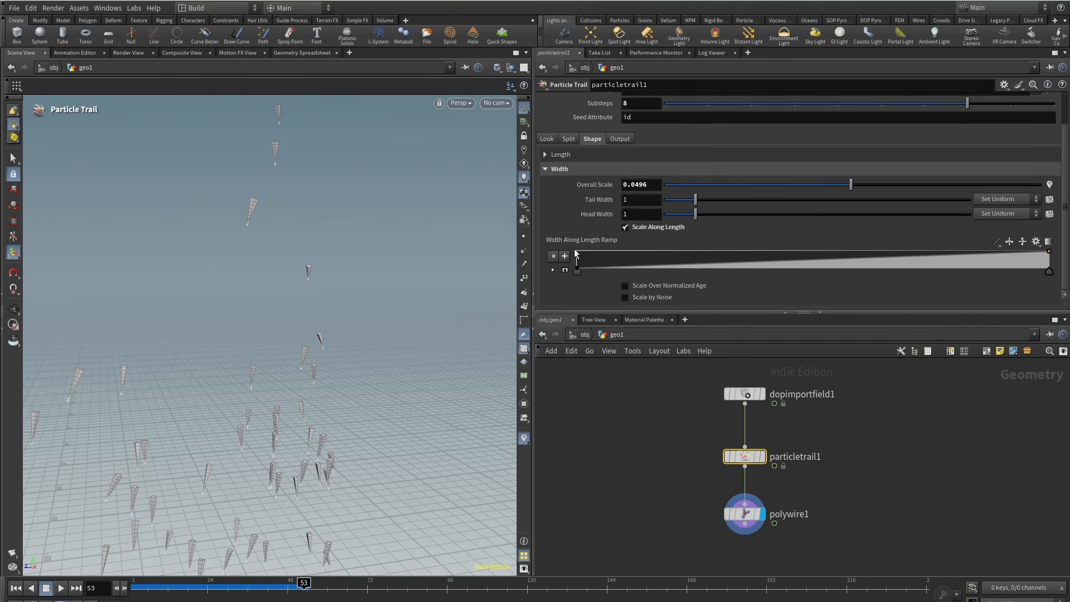
{"action": "left_click", "coordinate": [686, 256]}
{"action": "left_click", "coordinate": [758, 271]}
{"action": "left_click", "coordinate": [861, 253]}
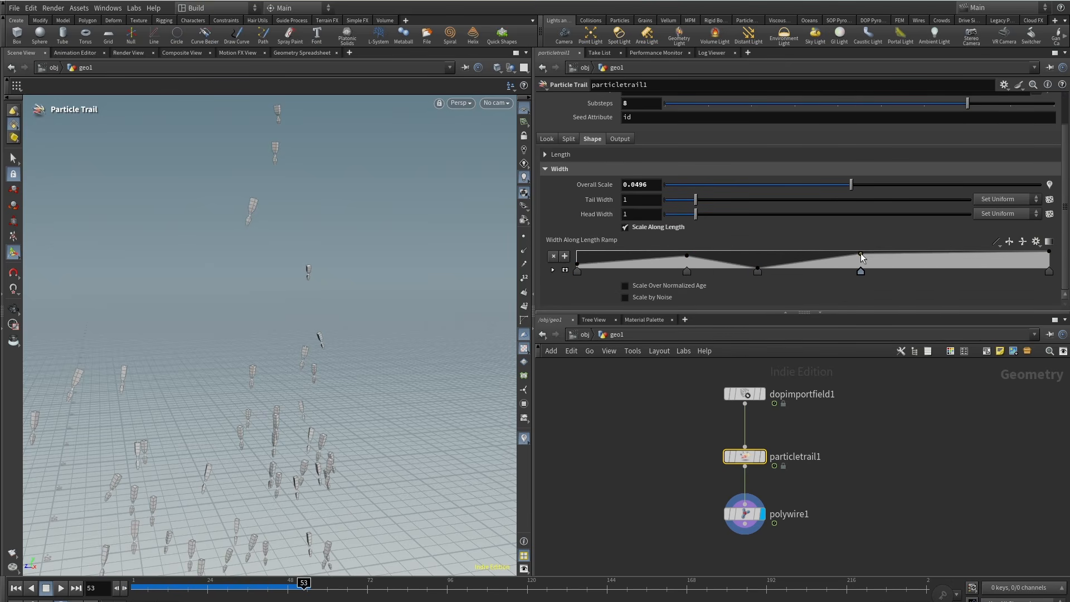
{"action": "left_click", "coordinate": [932, 269]}
{"action": "left_click", "coordinate": [659, 228]}
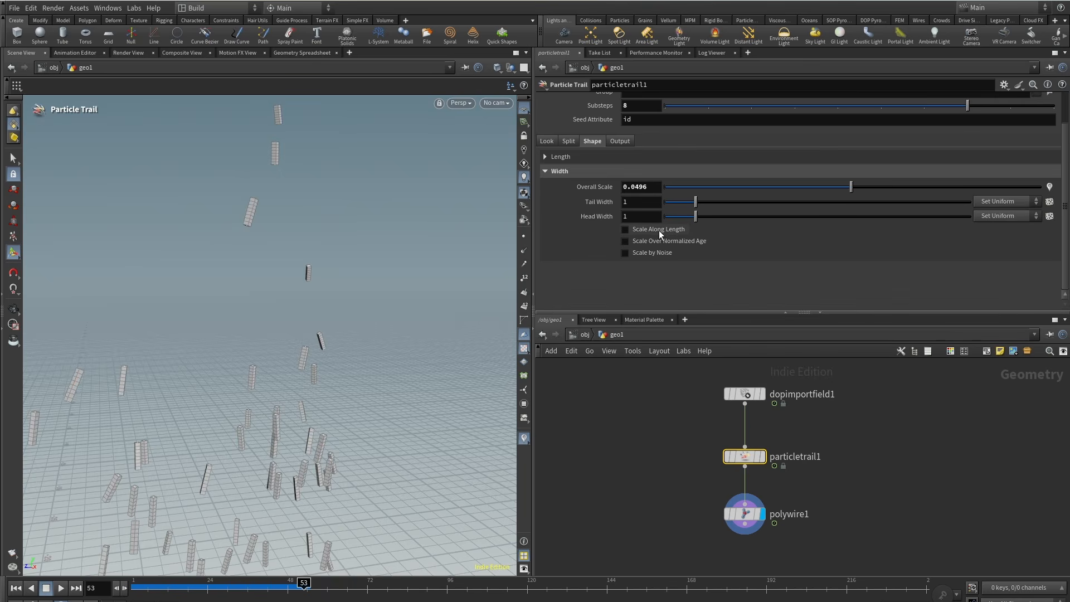
Try Scale Over Normalized Age for the trail width, checking frames 12 to 18, and turn it off again.
{"action": "left_click", "coordinate": [625, 241]}
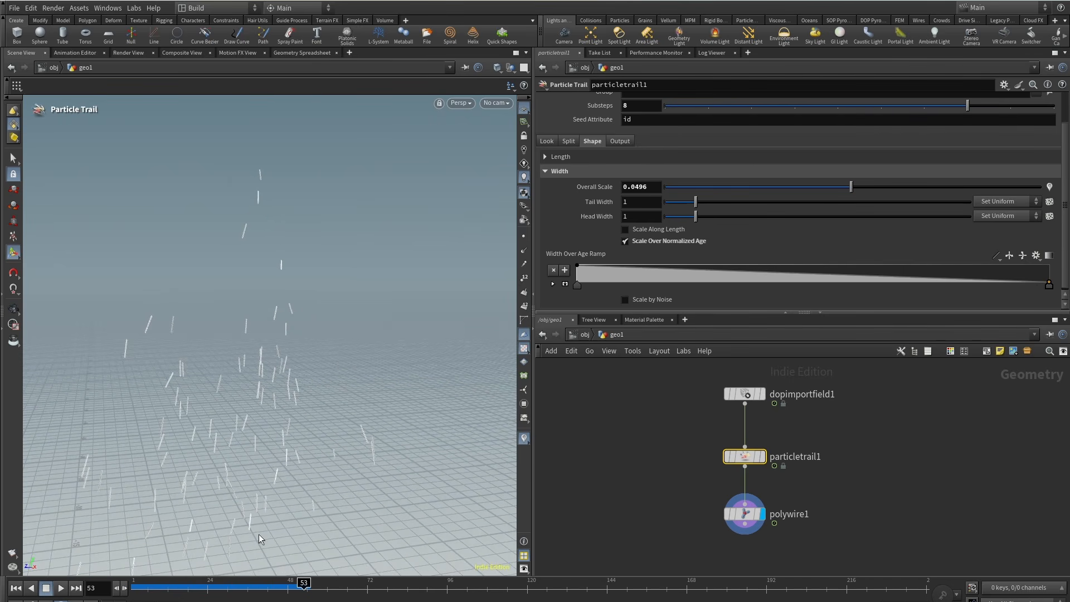
{"action": "left_click", "coordinate": [168, 588]}
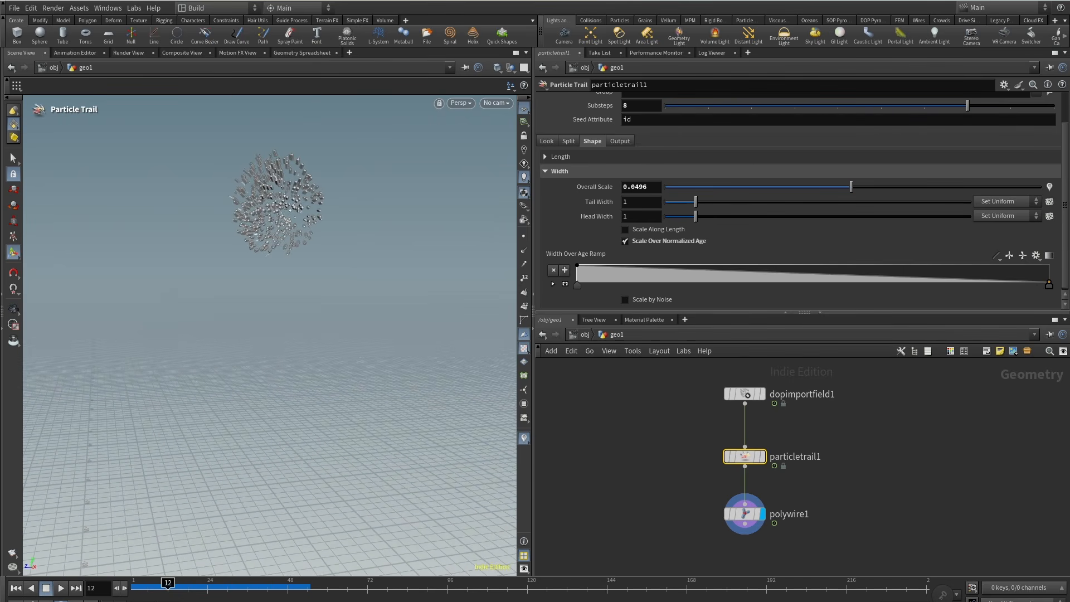
{"action": "mouse_move", "coordinate": [175, 586]}
{"action": "left_mouse_down"}
{"action": "mouse_move", "coordinate": [331, 587]}
{"action": "mouse_move", "coordinate": [187, 587]}
{"action": "left_mouse_up"}
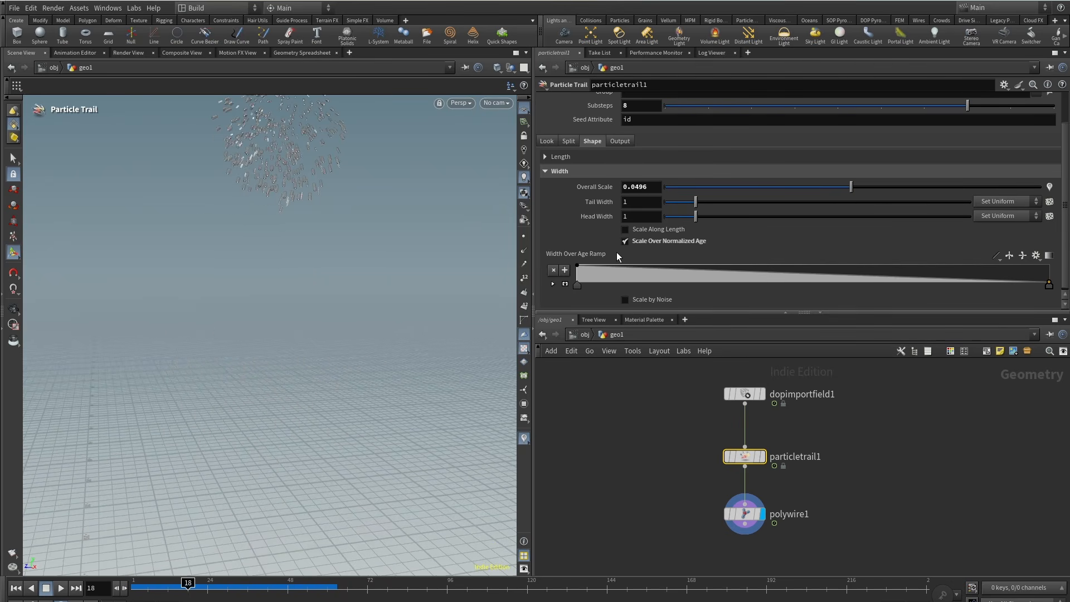
{"action": "left_click", "coordinate": [646, 246]}
Turn on Scale by Noise for the trail width and check the trails up close at frame 47.
{"action": "middle_click_drag", "start_coordinate": [245, 111], "coordinate": [240, 227], "text": "alt"}
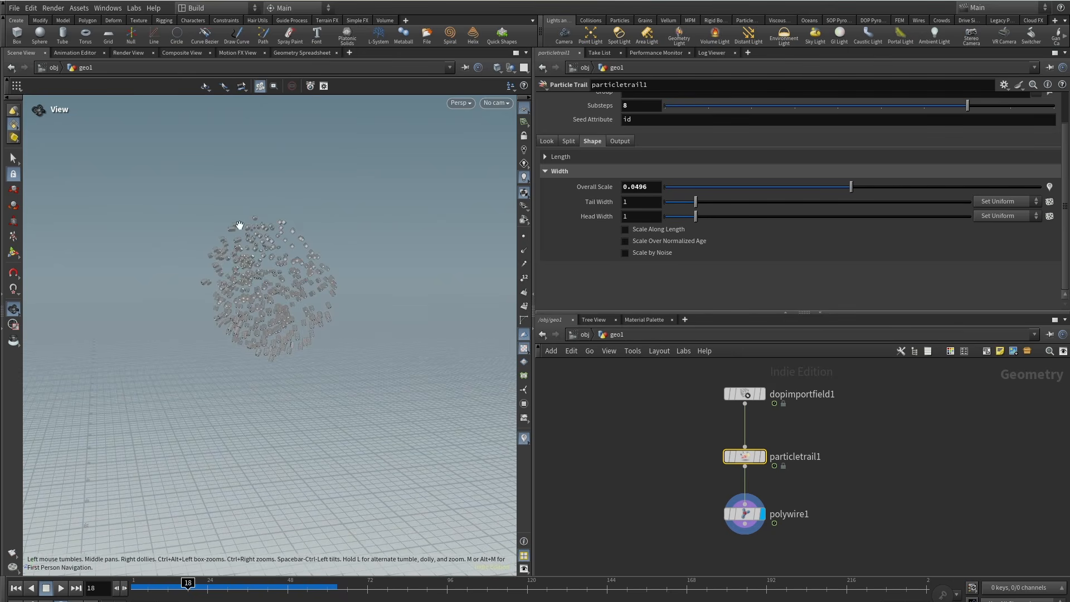
{"action": "right_click_drag", "start_coordinate": [239, 227], "coordinate": [349, 169], "text": "alt"}
{"action": "right_click_drag", "start_coordinate": [321, 302], "coordinate": [262, 356], "text": "alt"}
{"action": "middle_click_drag", "start_coordinate": [346, 437], "coordinate": [289, 358], "text": "alt"}
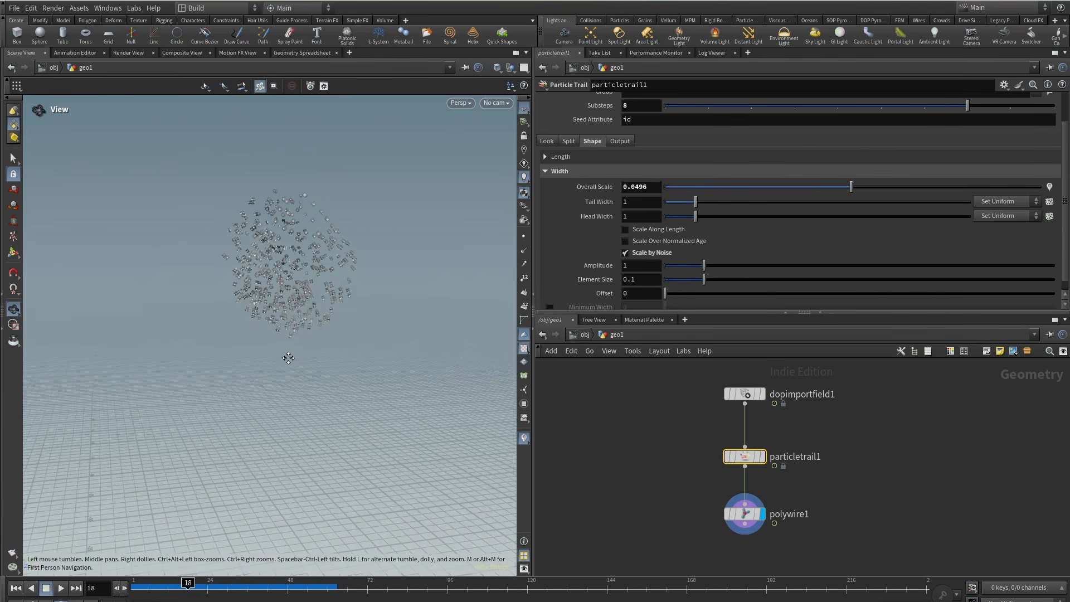
{"action": "left_click_drag", "start_coordinate": [184, 578], "coordinate": [284, 580]}
{"action": "middle_click_drag", "start_coordinate": [289, 485], "coordinate": [263, 415], "text": "alt"}
{"action": "right_click_drag", "start_coordinate": [262, 415], "coordinate": [437, 344], "text": "alt"}
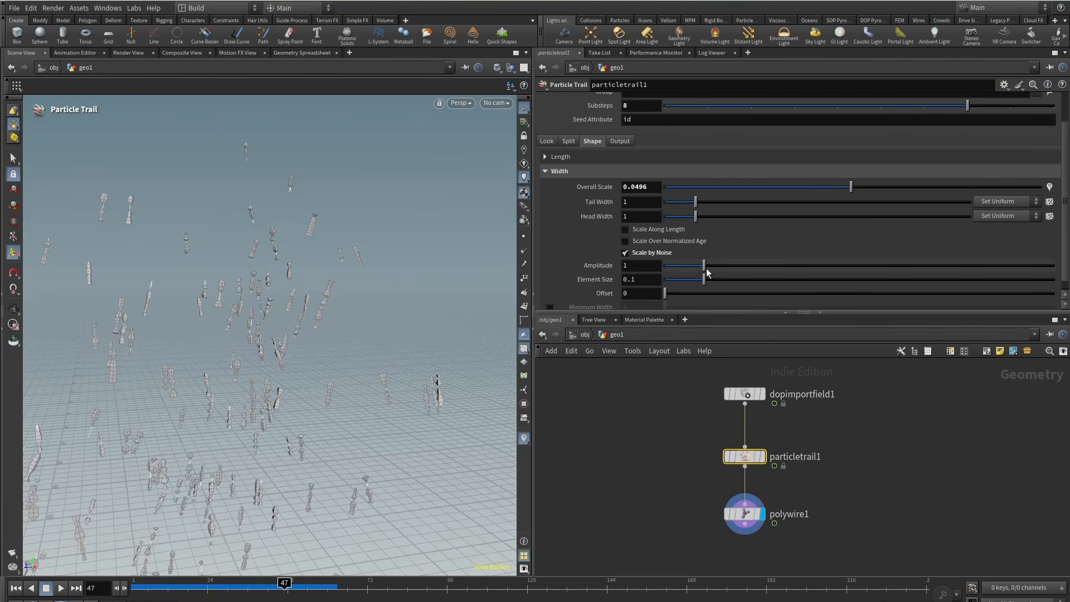
Try a width noise with amplitude 0.73, element size 0.294 and minimum width 0.0136, and turn Scale by Noise off.
{"action": "left_click_drag", "start_coordinate": [702, 278], "coordinate": [780, 288]}
{"action": "left_click_drag", "start_coordinate": [705, 265], "coordinate": [693, 265]}
{"action": "scroll", "coordinate": [607, 253], "scroll_direction": "down", "scroll_amount": 1}
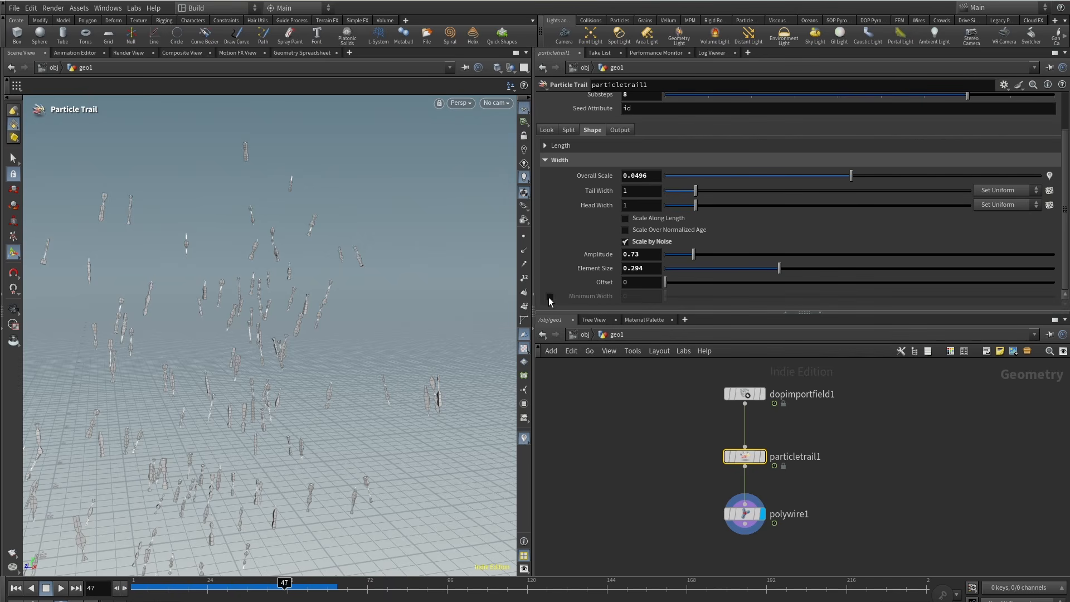
{"action": "left_click", "coordinate": [550, 296]}
{"action": "left_click_drag", "start_coordinate": [687, 296], "coordinate": [727, 318]}
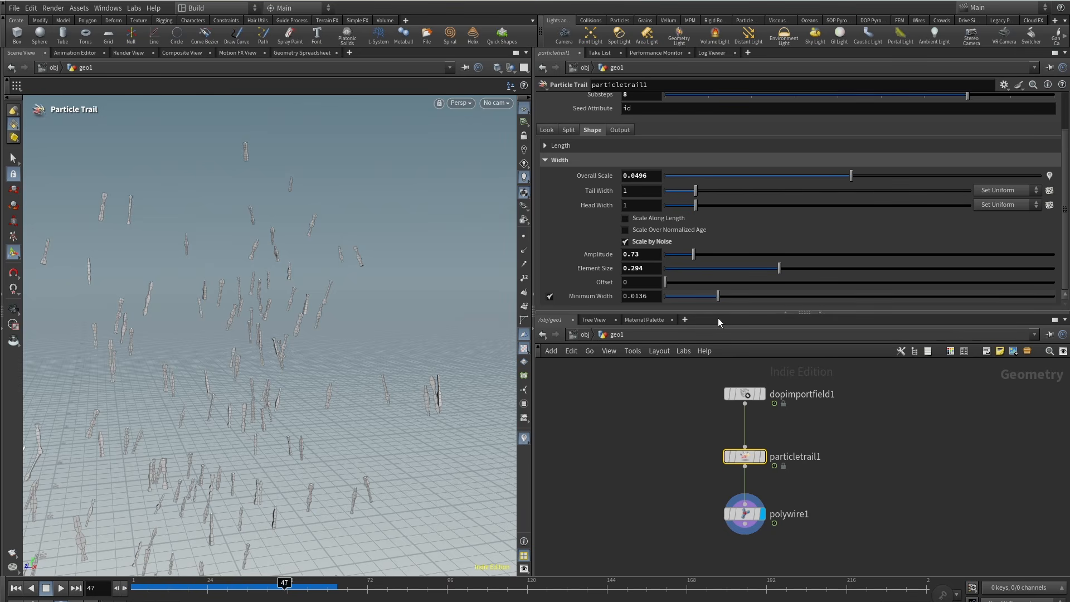
{"action": "left_click", "coordinate": [656, 242]}
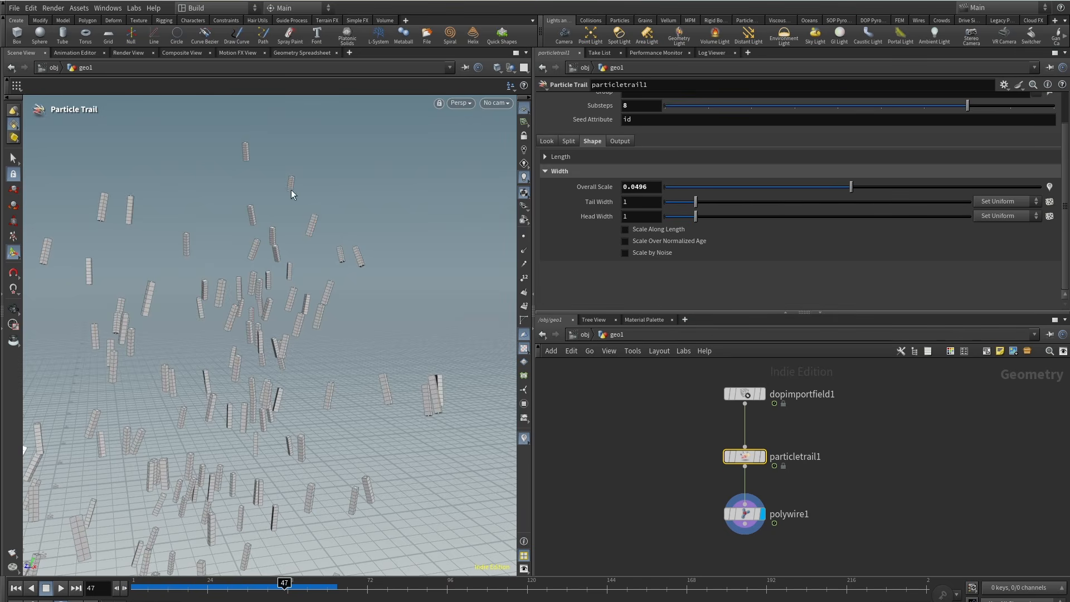
Collapse the trail's width and length settings and lower the Alpha in its Look settings to 0.522.
{"action": "right_click_drag", "start_coordinate": [292, 194], "coordinate": [245, 248], "text": "alt"}
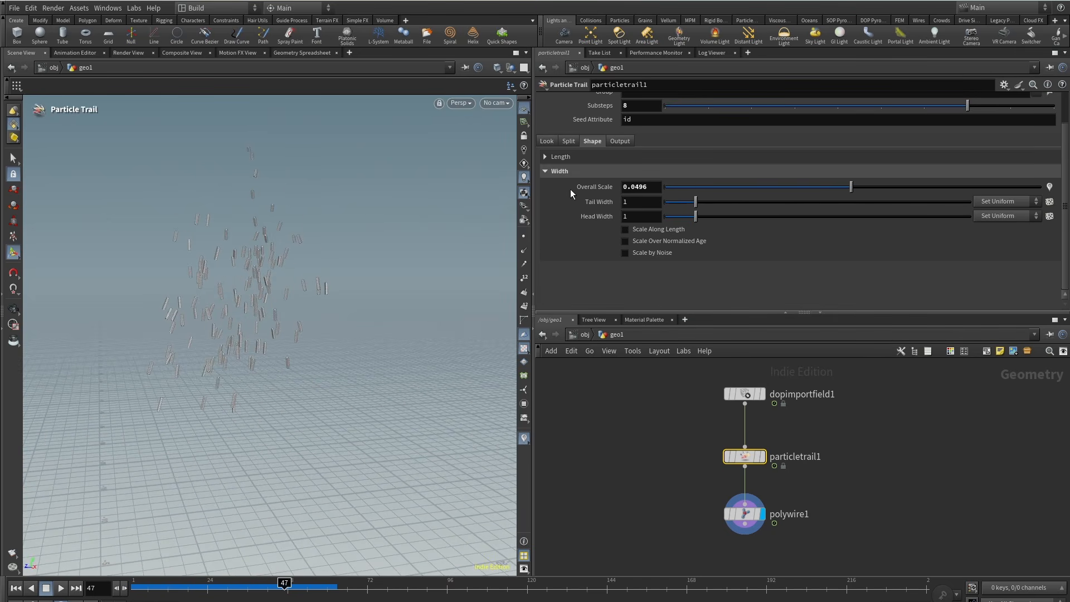
{"action": "left_click", "coordinate": [543, 171]}
{"action": "left_click", "coordinate": [545, 158]}
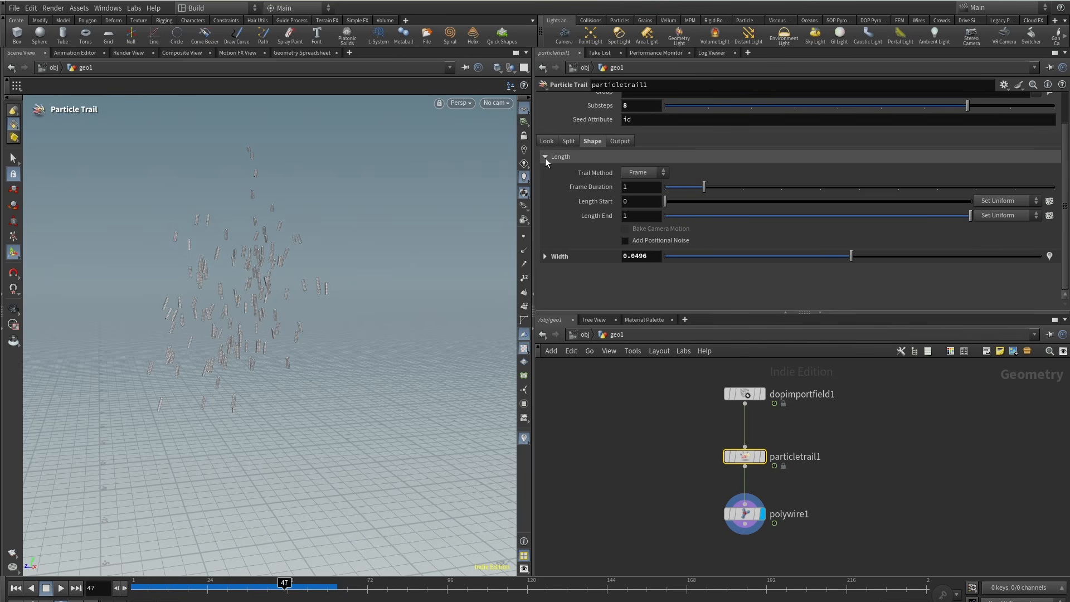
{"action": "left_click", "coordinate": [545, 158]}
{"action": "left_click", "coordinate": [546, 142]}
{"action": "right_click_drag", "start_coordinate": [335, 199], "coordinate": [379, 168], "text": "alt"}
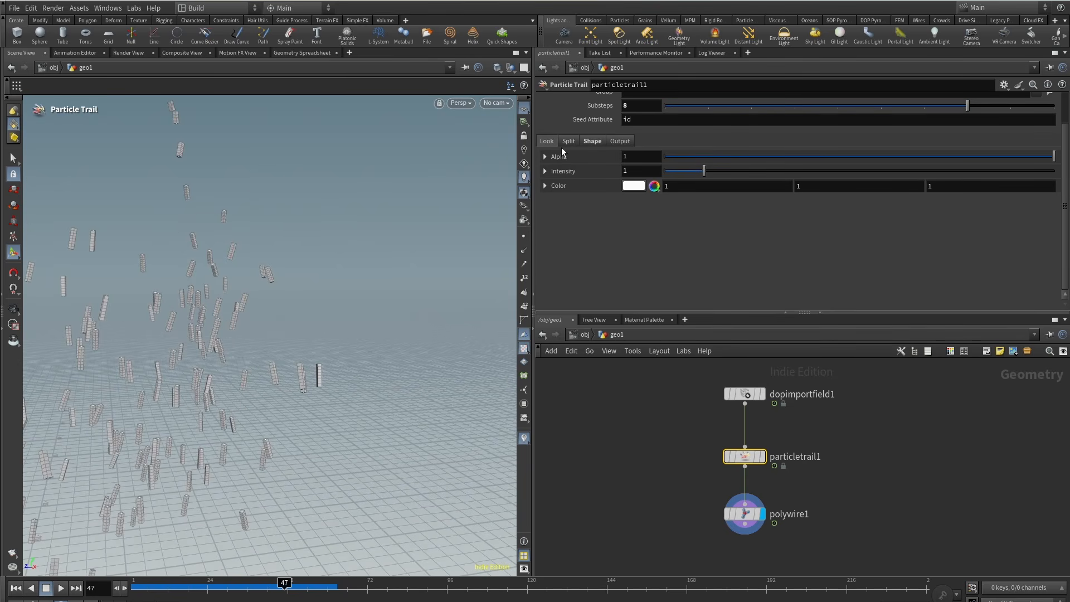
{"action": "left_click", "coordinate": [546, 157]}
{"action": "left_click_drag", "start_coordinate": [895, 176], "coordinate": [824, 179]}
Inspect the polywire1 node info for the Alpha attribute and set the Particle Trail's Alpha back to 1.
{"action": "middle_click_drag", "start_coordinate": [865, 488], "coordinate": [880, 458]}
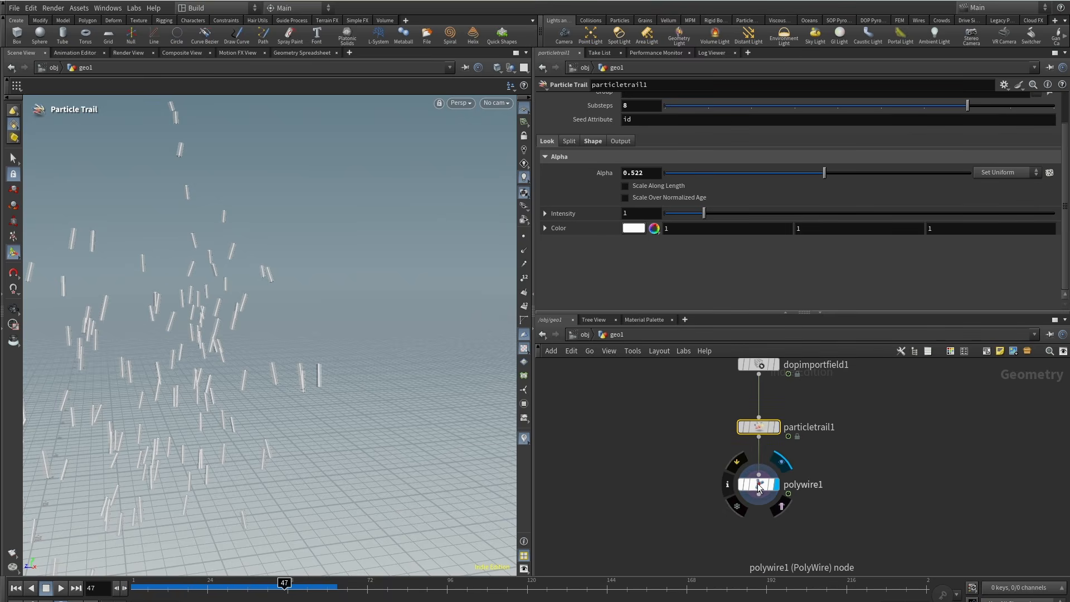
{"action": "left_click", "coordinate": [728, 485]}
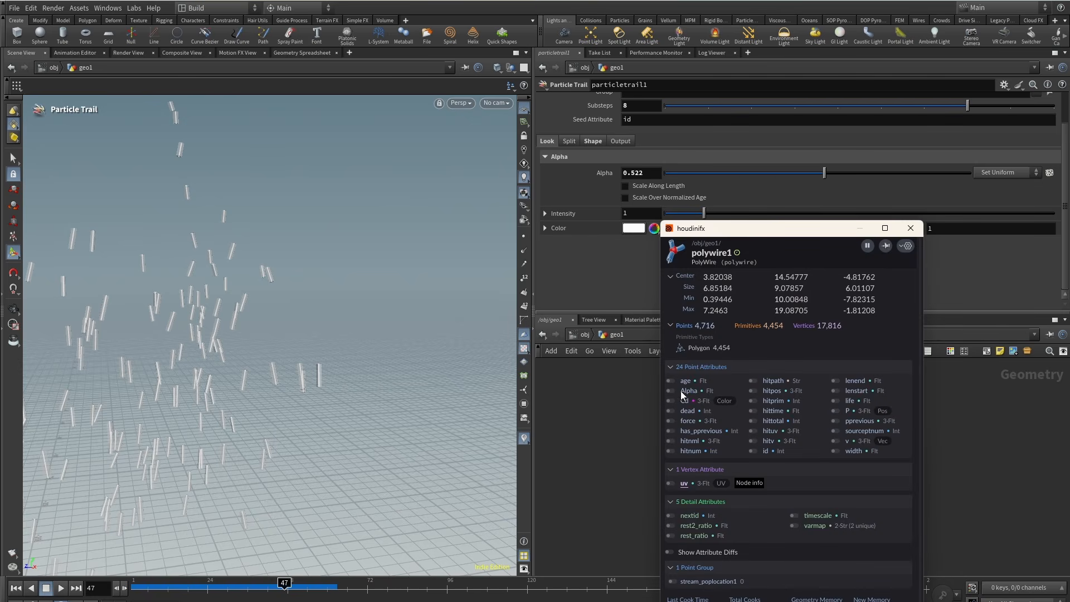
{"action": "left_click", "coordinate": [911, 228]}
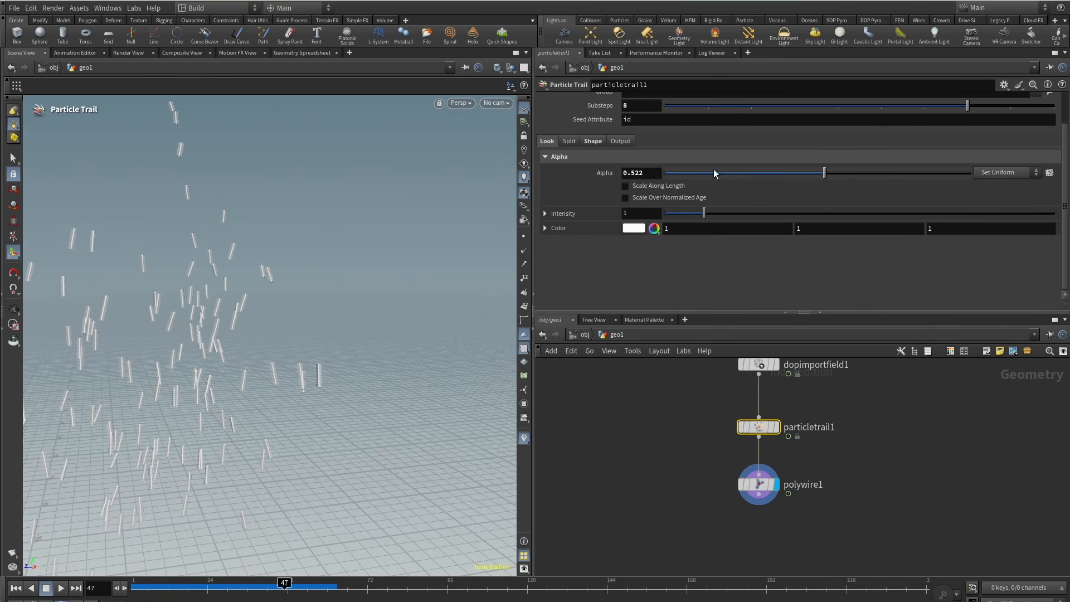
{"action": "left_click_drag", "start_coordinate": [882, 176], "coordinate": [995, 181]}
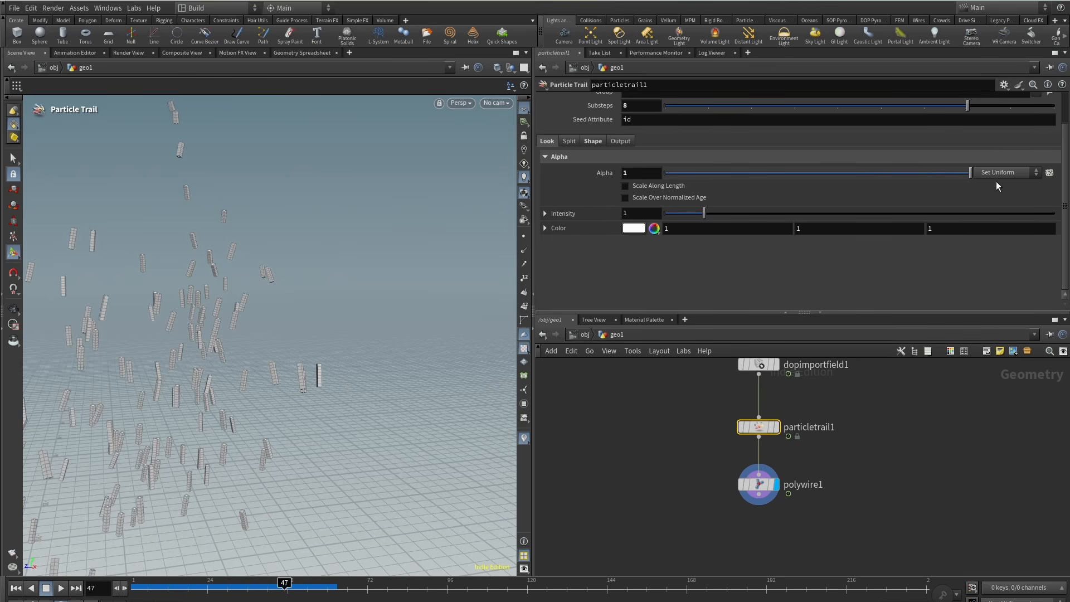
Enable Scale Along Length for the trail alpha, keeping its ramp at full value until about the middle and fading to zero at the end.
{"action": "left_click", "coordinate": [625, 186]}
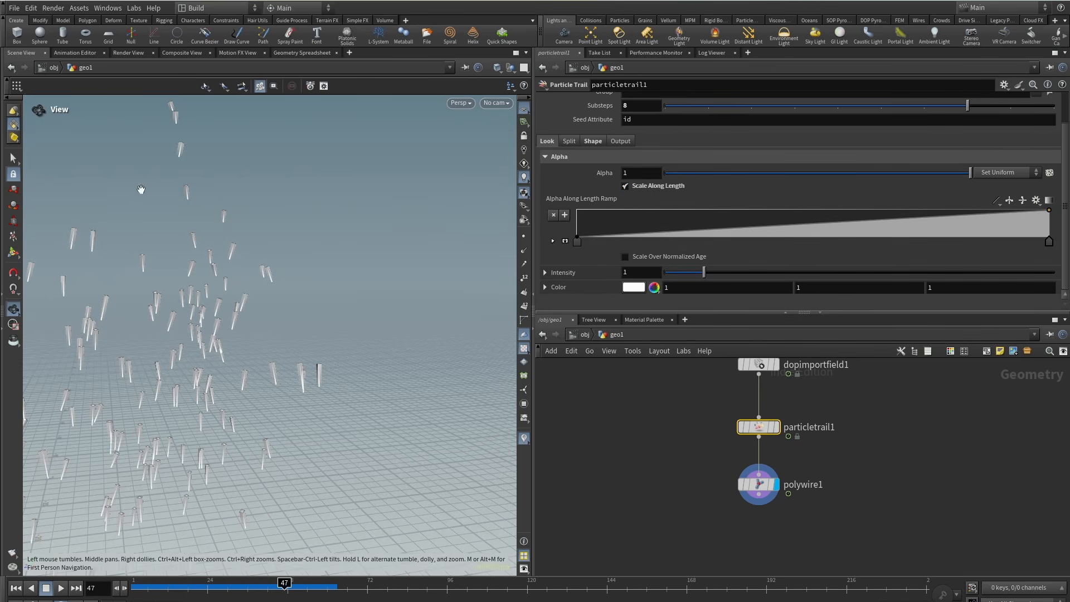
{"action": "right_click_drag", "start_coordinate": [141, 191], "coordinate": [267, 162], "text": "alt"}
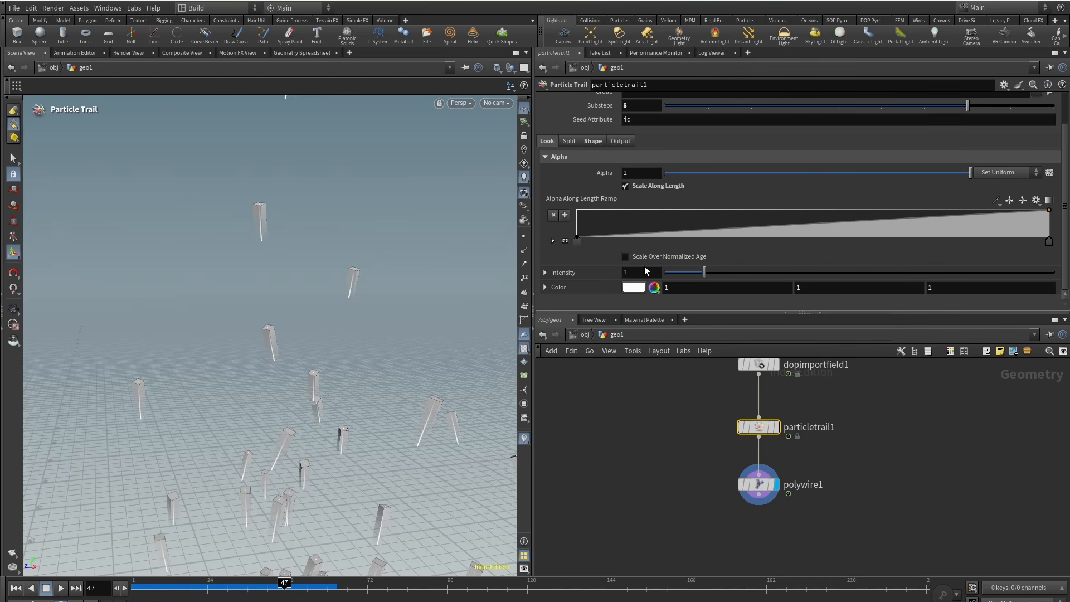
{"action": "left_click_drag", "start_coordinate": [578, 239], "coordinate": [578, 211]}
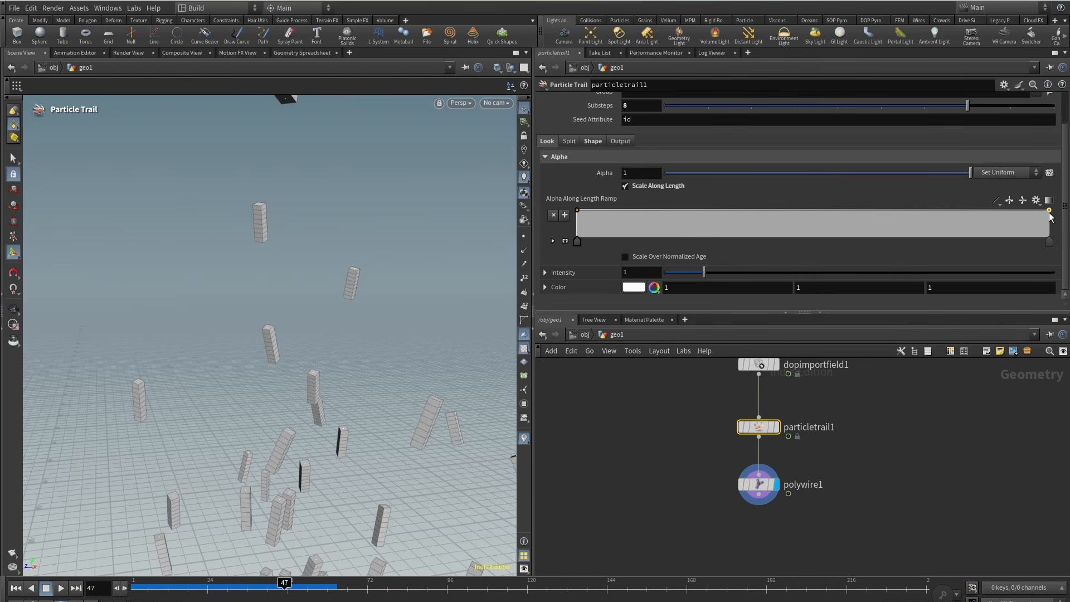
{"action": "left_click_drag", "start_coordinate": [1050, 210], "coordinate": [1052, 245]}
{"action": "left_click_drag", "start_coordinate": [578, 243], "coordinate": [817, 244]}
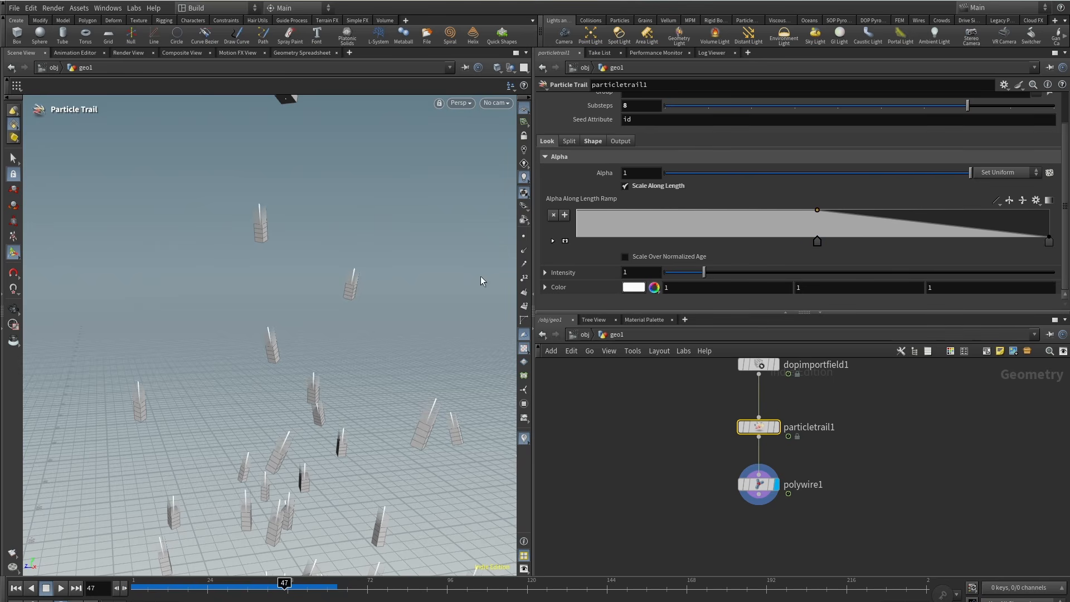
Switch the trail alpha from Scale Along Length to Scale Over Normalized Age and scrub the animation to check the PolyWire result.
{"action": "left_click", "coordinate": [640, 188]}
{"action": "left_click", "coordinate": [673, 197]}
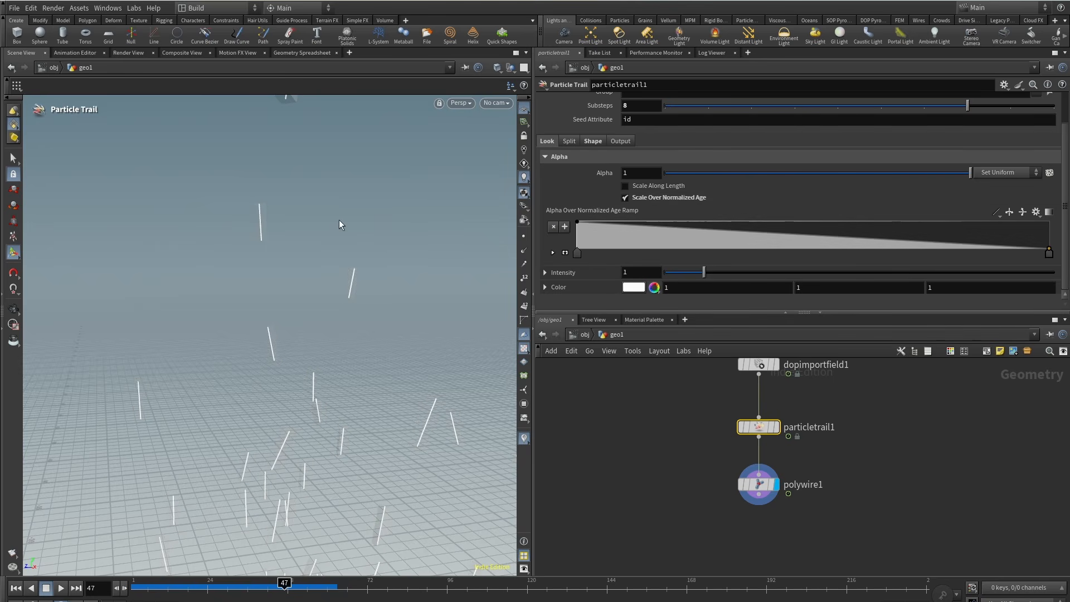
{"action": "right_click_drag", "start_coordinate": [339, 220], "coordinate": [301, 245], "text": "alt"}
{"action": "middle_click_drag", "start_coordinate": [301, 245], "coordinate": [250, 271], "text": "alt"}
{"action": "left_click_drag", "start_coordinate": [246, 585], "coordinate": [165, 584]}
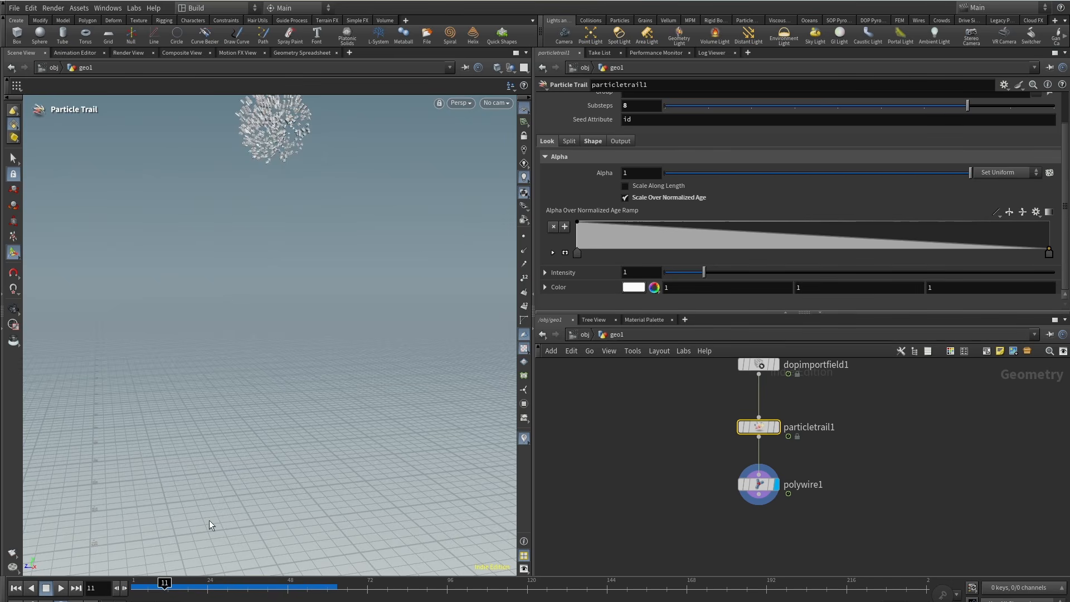
{"action": "middle_click_drag", "start_coordinate": [230, 167], "coordinate": [232, 299], "text": "alt"}
{"action": "right_click_drag", "start_coordinate": [232, 299], "coordinate": [273, 268], "text": "alt"}
{"action": "left_click_drag", "start_coordinate": [164, 587], "coordinate": [220, 587]}
{"action": "right_click_drag", "start_coordinate": [318, 430], "coordinate": [253, 496], "text": "alt"}
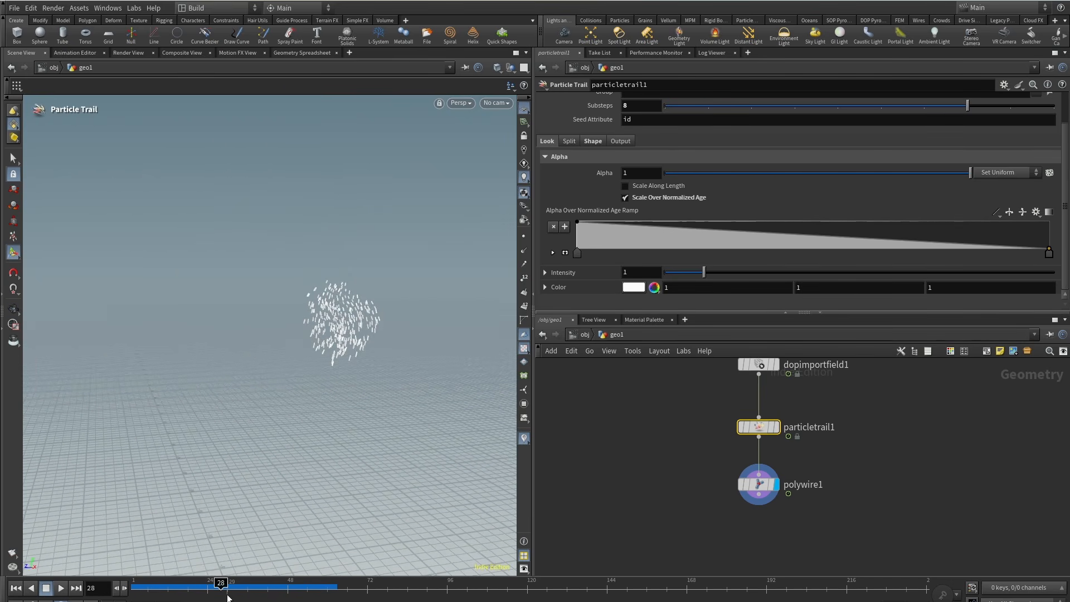
{"action": "left_click", "coordinate": [759, 485]}
{"action": "key", "text": "Return"}
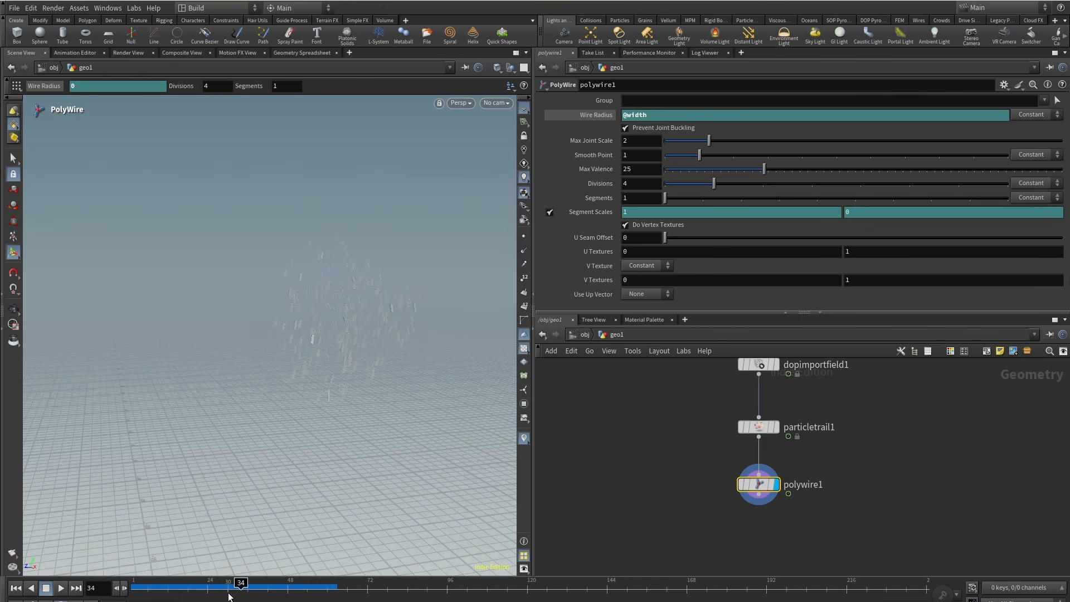
{"action": "left_click_drag", "start_coordinate": [241, 587], "coordinate": [174, 588]}
Collapse particletrail1's Alpha settings, expand Intensity and raise its Scale to 6.17.
{"action": "left_click_drag", "start_coordinate": [704, 518], "coordinate": [856, 427]}
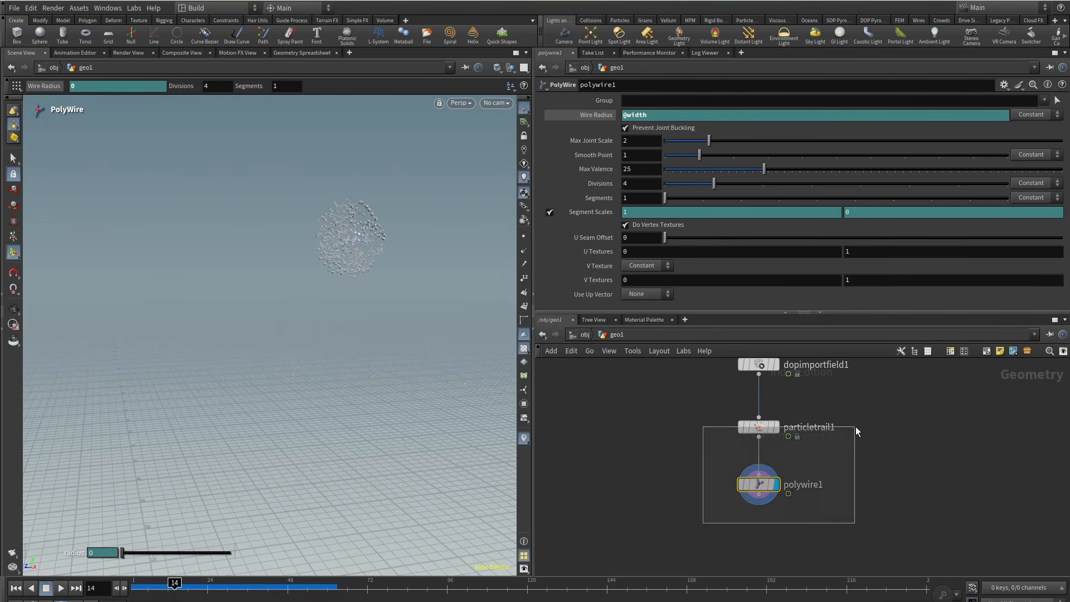
{"action": "left_click", "coordinate": [545, 157]}
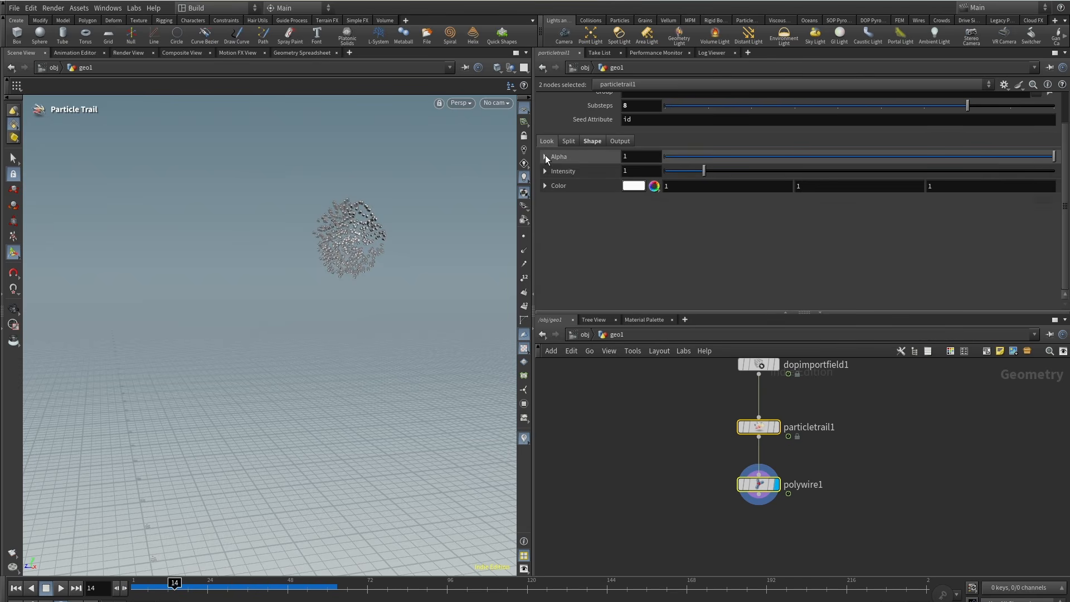
{"action": "left_click", "coordinate": [546, 172]}
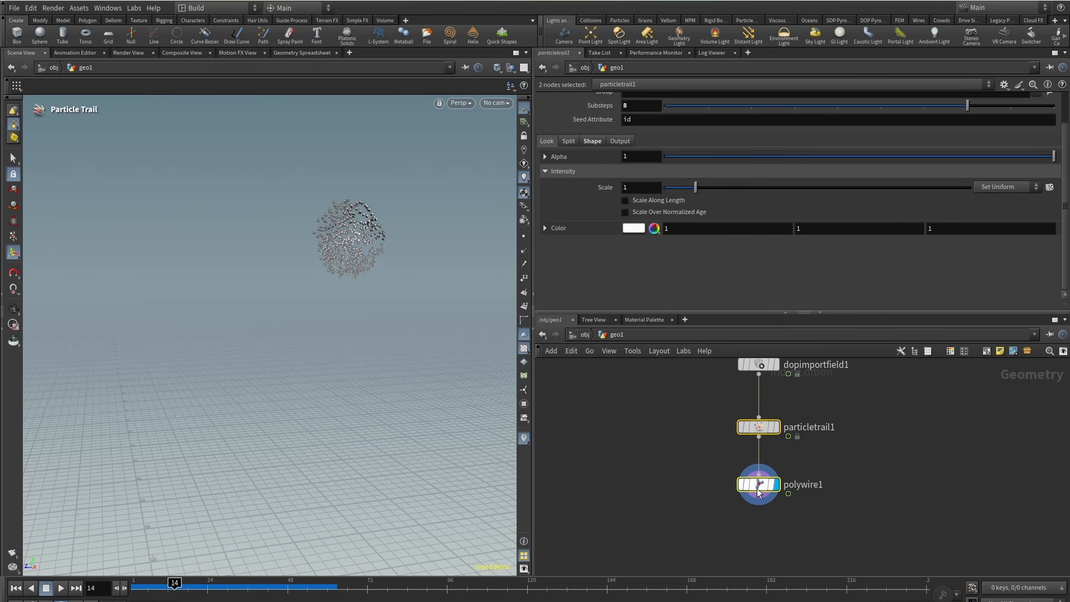
{"action": "left_click", "coordinate": [758, 428]}
{"action": "left_click_drag", "start_coordinate": [696, 188], "coordinate": [854, 193]}
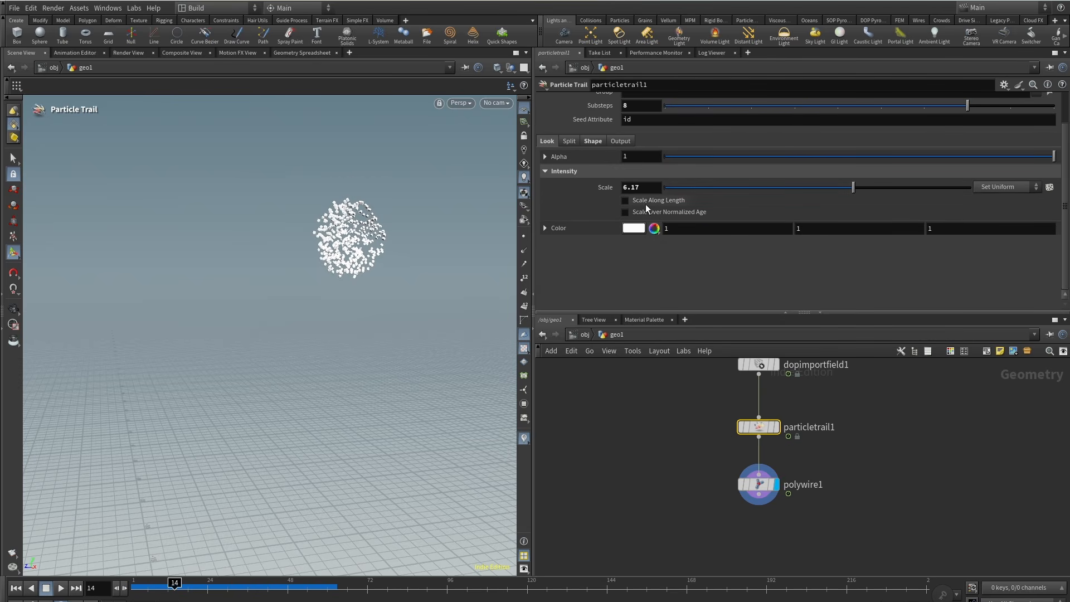
Try Scale Along Length for the trail intensity, turn it off and enable Scale Over Normalized Age instead.
{"action": "left_click", "coordinate": [641, 202]}
{"action": "left_click_drag", "start_coordinate": [396, 254], "coordinate": [274, 261], "text": "alt"}
{"action": "left_click", "coordinate": [625, 201]}
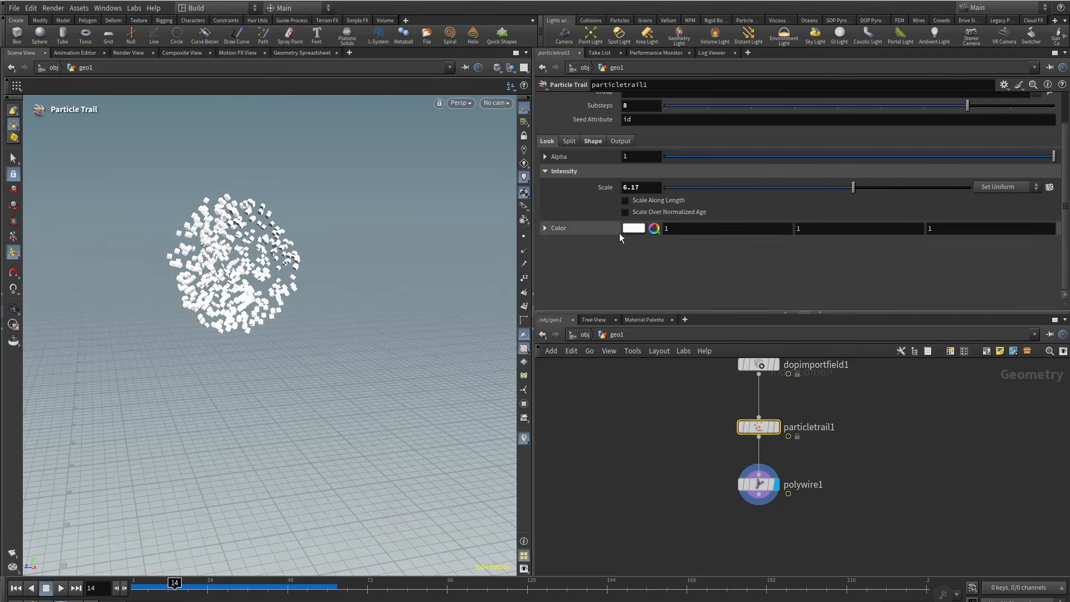
{"action": "left_click", "coordinate": [624, 212]}
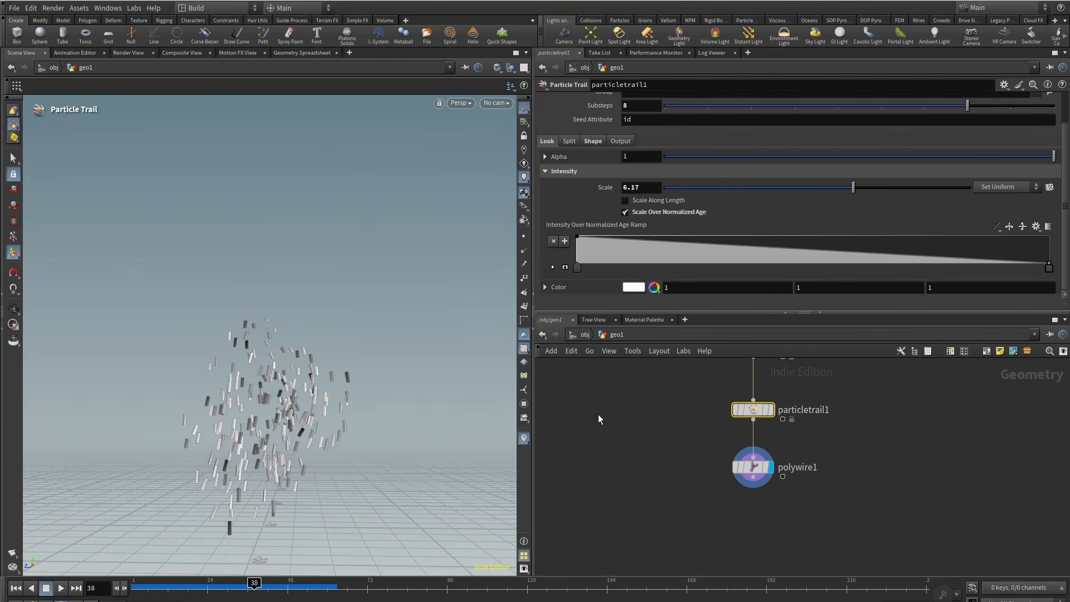
Set the trail Color to orange (1, 0.5, 0), expand its settings and try Color Along Length, turning it off again.
{"action": "left_click", "coordinate": [637, 289]}
{"action": "left_click", "coordinate": [617, 205]}
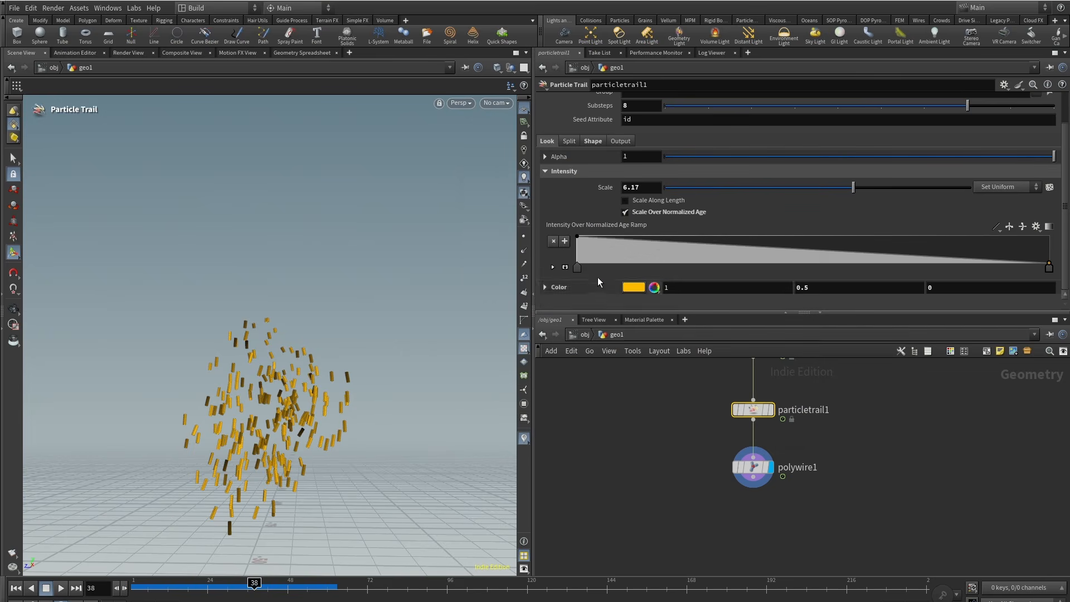
{"action": "left_click", "coordinate": [593, 284]}
{"action": "scroll", "coordinate": [624, 287], "scroll_direction": "down", "scroll_amount": 1}
{"action": "left_click", "coordinate": [636, 283]}
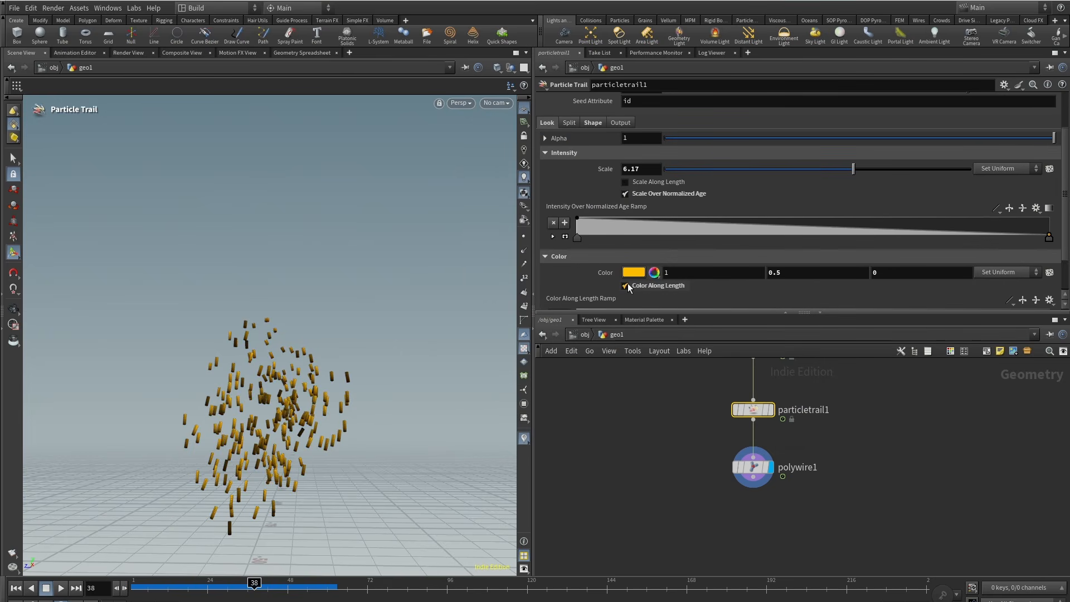
{"action": "scroll", "coordinate": [636, 279], "scroll_direction": "down", "scroll_amount": 3}
{"action": "left_click", "coordinate": [642, 239]}
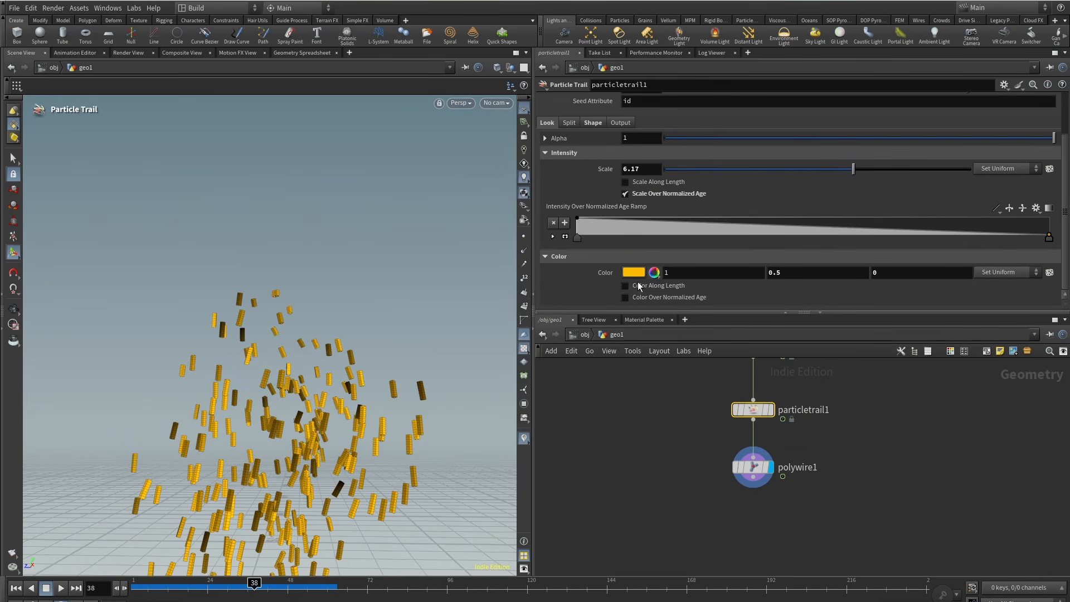
Enable Color Over Normalized Age and move the ramp's black end point to just before the middle, checking several frames.
{"action": "left_click", "coordinate": [638, 296]}
{"action": "scroll", "coordinate": [408, 280], "scroll_direction": "down", "scroll_amount": 3}
{"action": "left_click_drag", "start_coordinate": [174, 589], "coordinate": [283, 588]}
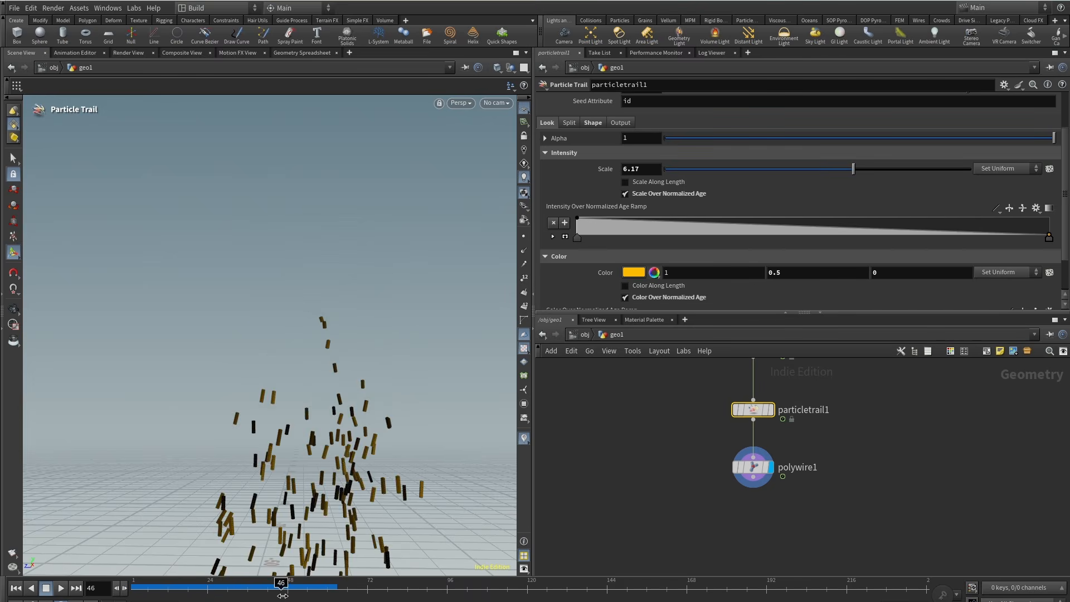
{"action": "scroll", "coordinate": [670, 263], "scroll_direction": "down", "scroll_amount": 3}
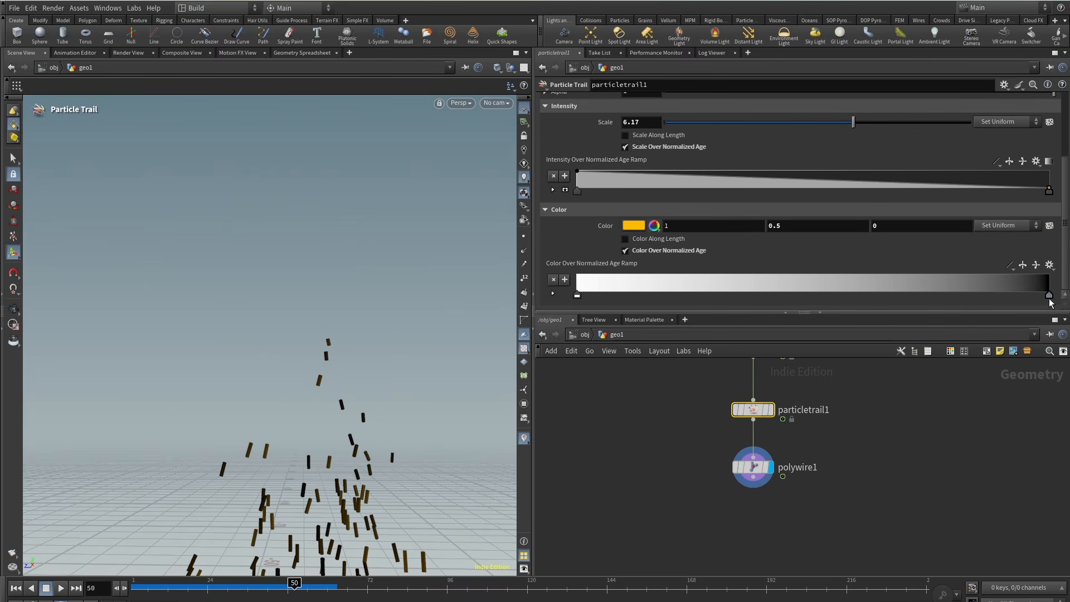
{"action": "left_click_drag", "start_coordinate": [1049, 298], "coordinate": [783, 298]}
{"action": "left_click_drag", "start_coordinate": [146, 590], "coordinate": [252, 589]}
{"action": "scroll", "coordinate": [357, 480], "scroll_direction": "down", "scroll_amount": 4}
{"action": "left_click_drag", "start_coordinate": [391, 479], "coordinate": [576, 494], "text": "alt"}
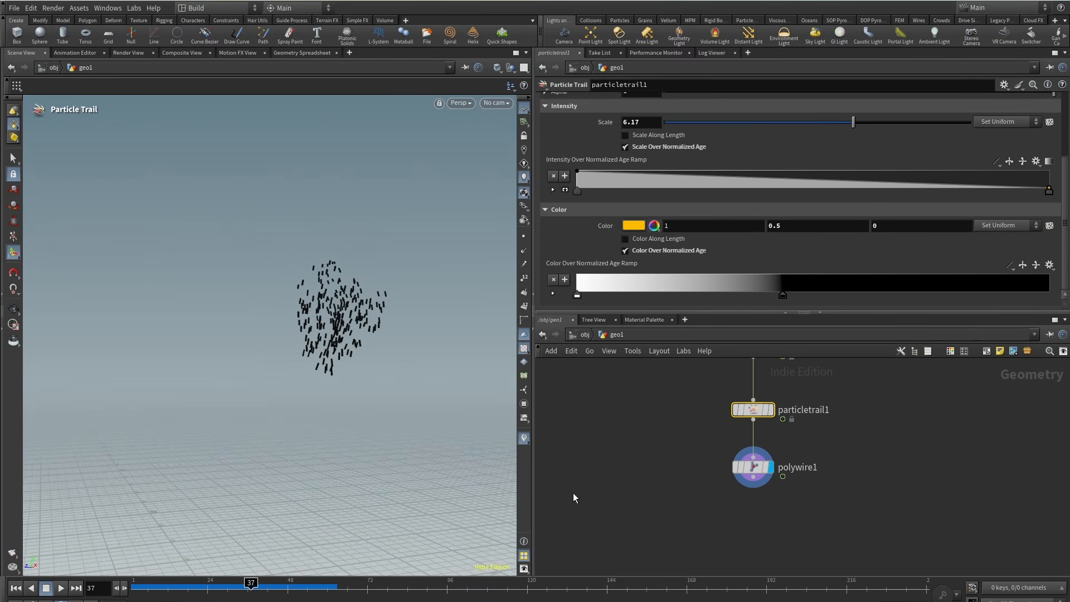
{"action": "middle_click_drag", "start_coordinate": [638, 454], "coordinate": [638, 512]}
{"action": "scroll", "coordinate": [638, 512], "scroll_direction": "down", "scroll_amount": 3}
{"action": "scroll", "coordinate": [322, 290], "scroll_direction": "down", "scroll_amount": 2}
{"action": "left_click_drag", "start_coordinate": [322, 289], "coordinate": [321, 308], "text": "alt"}
{"action": "middle_click_drag", "start_coordinate": [321, 307], "coordinate": [295, 323], "text": "alt"}
{"action": "scroll", "coordinate": [637, 493], "scroll_direction": "down", "scroll_amount": 5}
{"action": "middle_click_drag", "start_coordinate": [652, 482], "coordinate": [693, 496]}
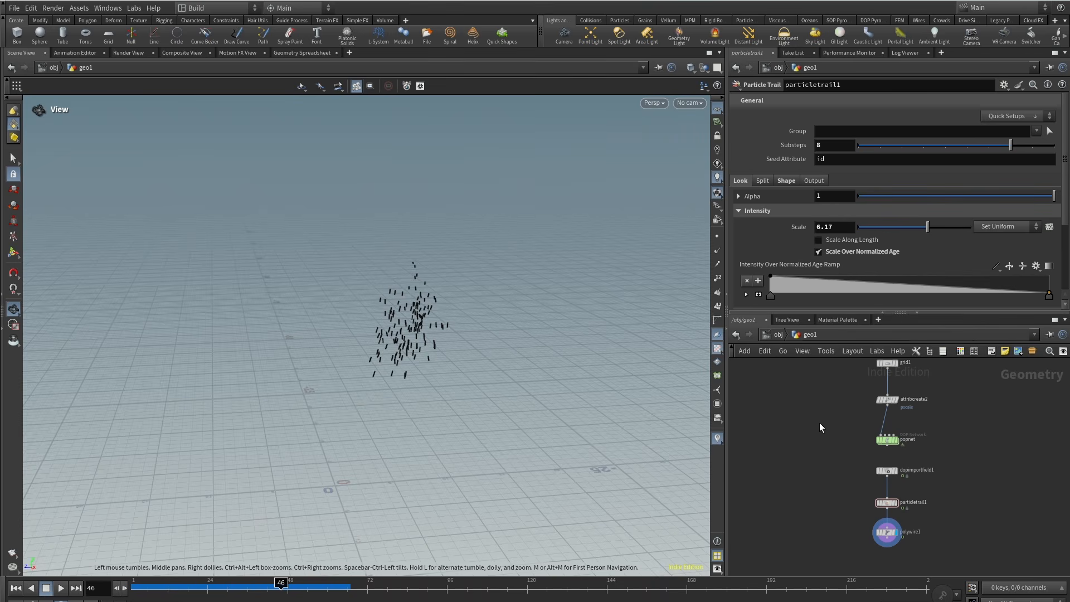
{"action": "middle_click_drag", "start_coordinate": [834, 431], "coordinate": [832, 456]}
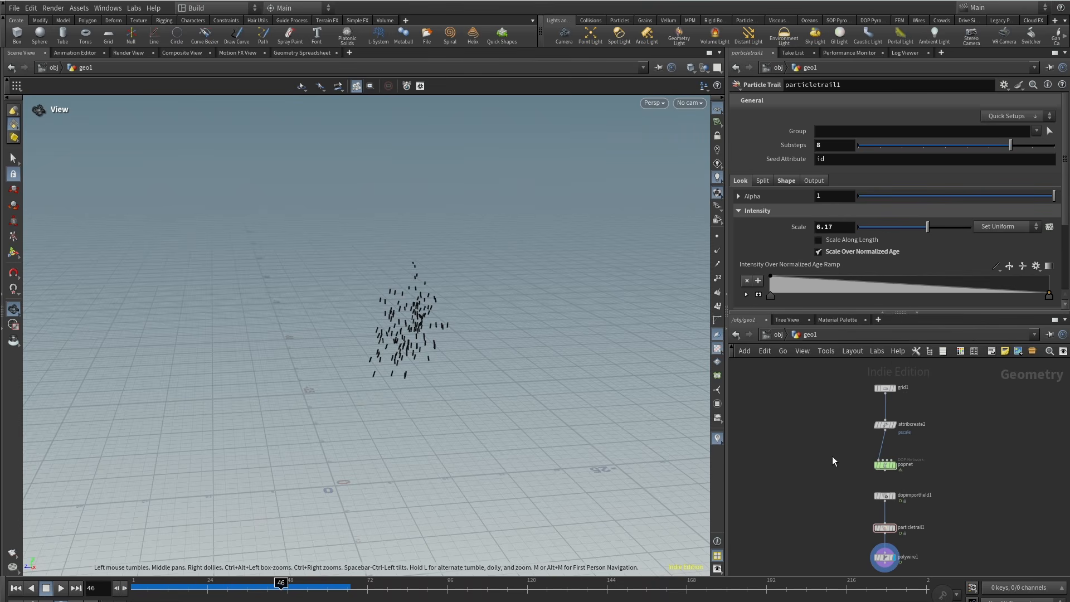
{"action": "right_click_drag", "start_coordinate": [381, 299], "coordinate": [385, 308]}
{"action": "middle_click_drag", "start_coordinate": [407, 355], "coordinate": [412, 369]}
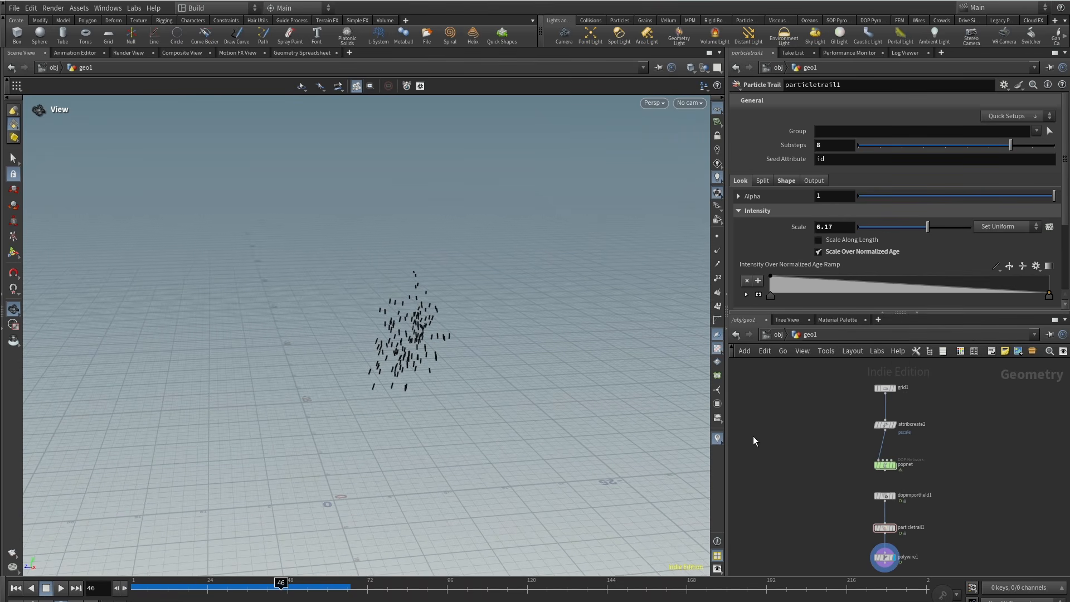
{"action": "mouse_move", "coordinate": [803, 484]}
{"action": "middle_mouse_down"}
{"action": "mouse_move", "coordinate": [795, 491]}
{"action": "mouse_move", "coordinate": [821, 485]}
{"action": "middle_mouse_up"}
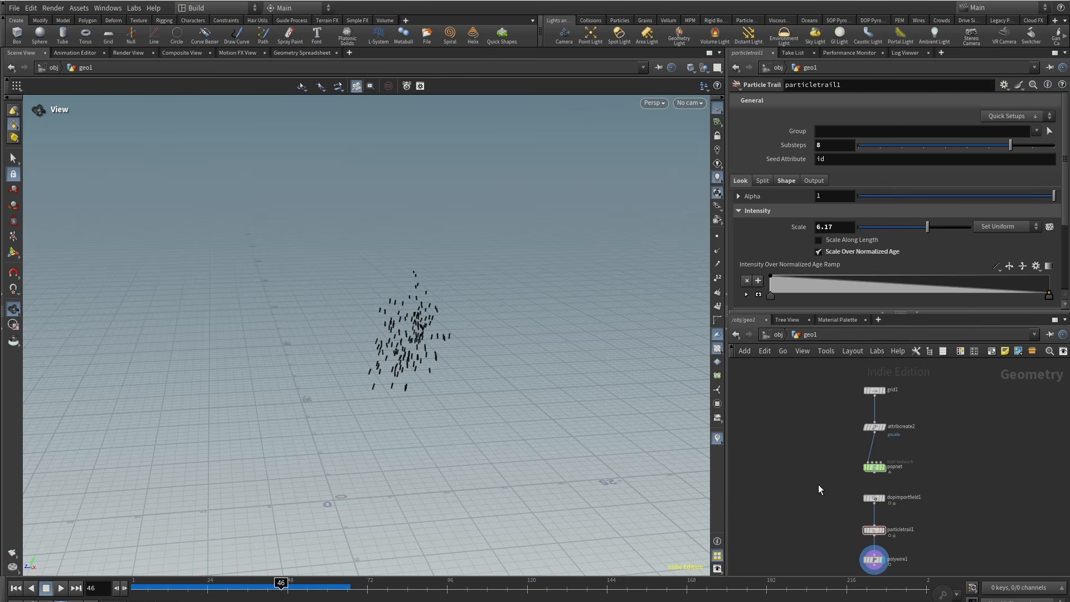
Display the grid1 node and set its Center Y to 0.
{"action": "left_click", "coordinate": [887, 384]}
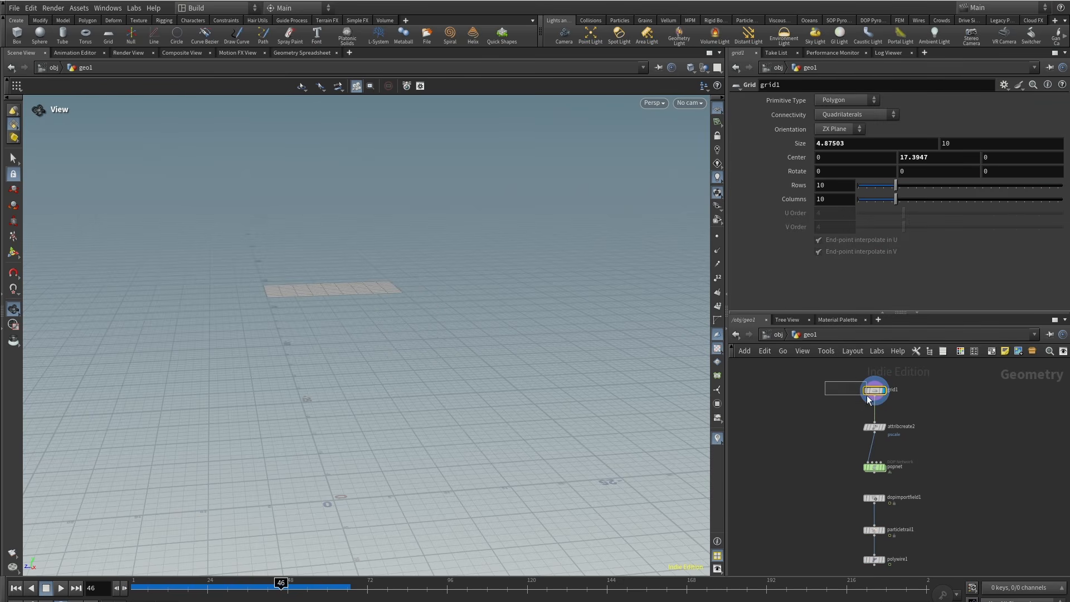
{"action": "left_click_drag", "start_coordinate": [937, 160], "coordinate": [866, 163]}
{"action": "type", "text": "0"}
{"action": "key", "text": "Return"}
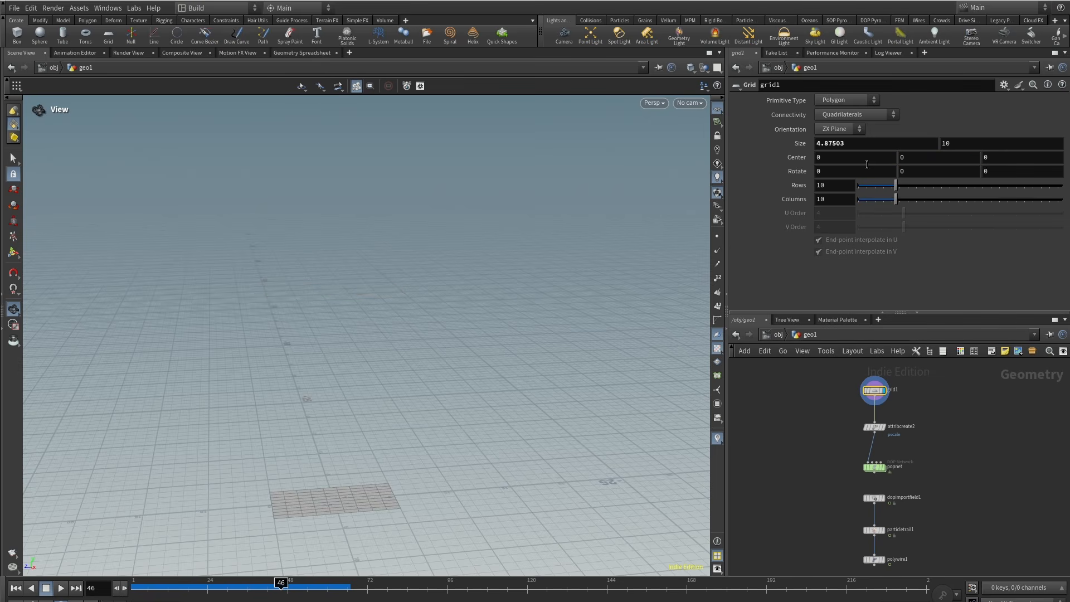
{"action": "middle_click_drag", "start_coordinate": [265, 430], "coordinate": [334, 337]}
{"action": "left_click_drag", "start_coordinate": [334, 337], "coordinate": [356, 379]}
{"action": "right_click_drag", "start_coordinate": [357, 379], "coordinate": [518, 296]}
{"action": "middle_click_drag", "start_coordinate": [518, 295], "coordinate": [537, 326]}
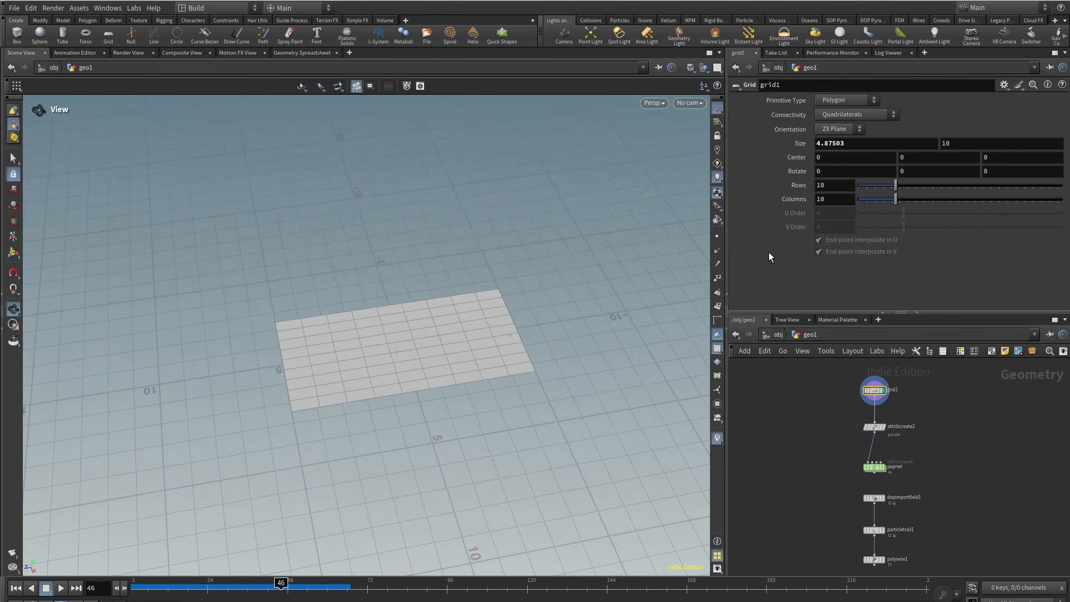
{"action": "middle_click_drag", "start_coordinate": [817, 402], "coordinate": [817, 390]}
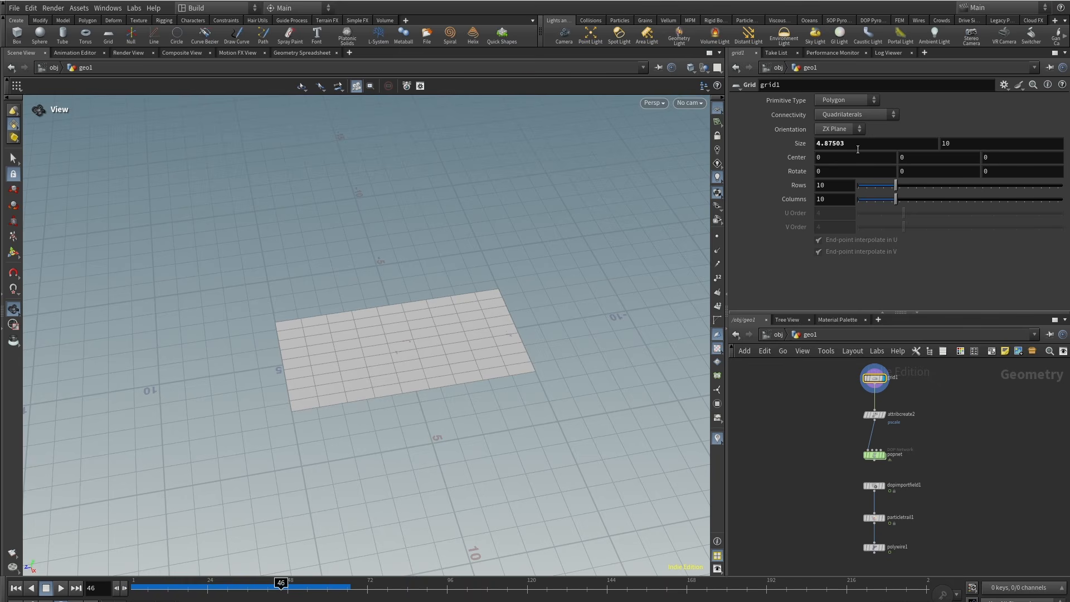
Set the grid's size to 7 by 7.
{"action": "left_click_drag", "start_coordinate": [858, 149], "coordinate": [799, 149]}
{"action": "type", "text": "7"}
{"action": "key", "text": "Tab"}
{"action": "type", "text": "7"}
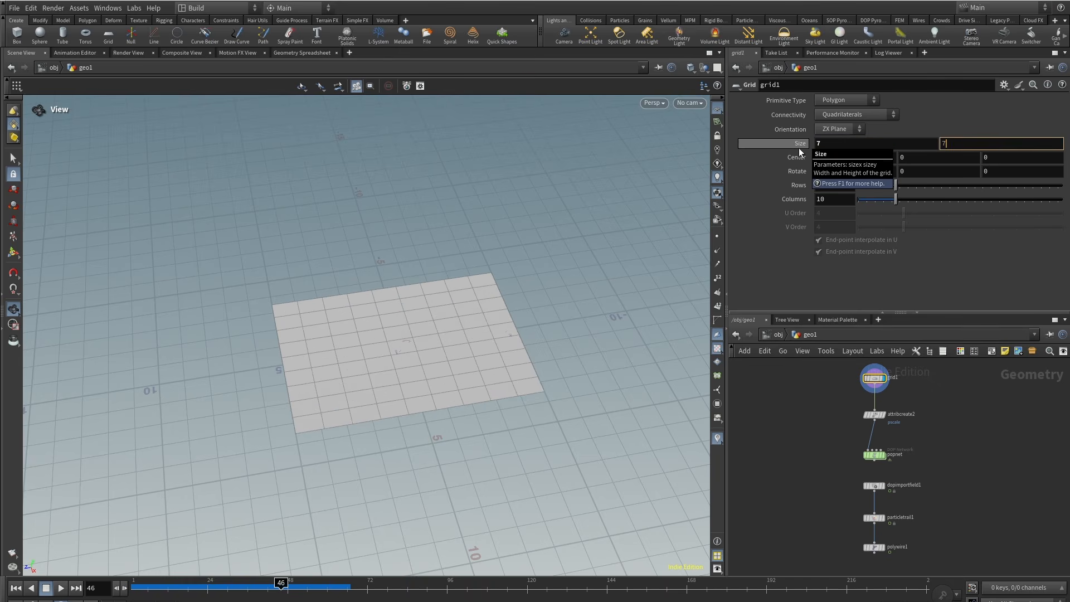
{"action": "key", "text": "Return"}
Go inside the popnet network and delete the popvop1 node.
{"action": "scroll", "coordinate": [926, 474], "scroll_direction": "up", "scroll_amount": 3}
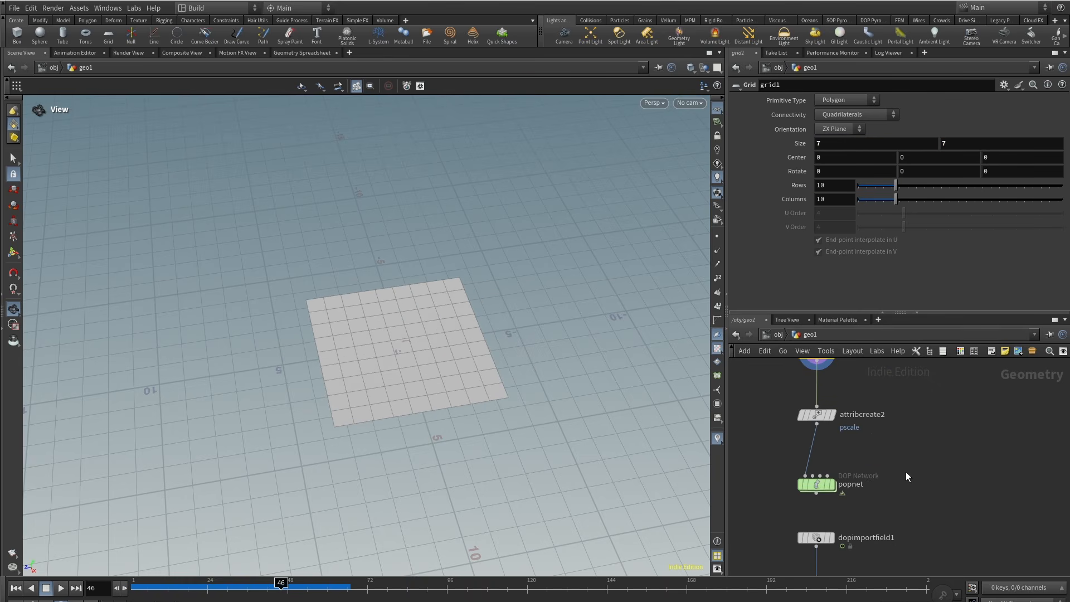
{"action": "double_click", "coordinate": [815, 487]}
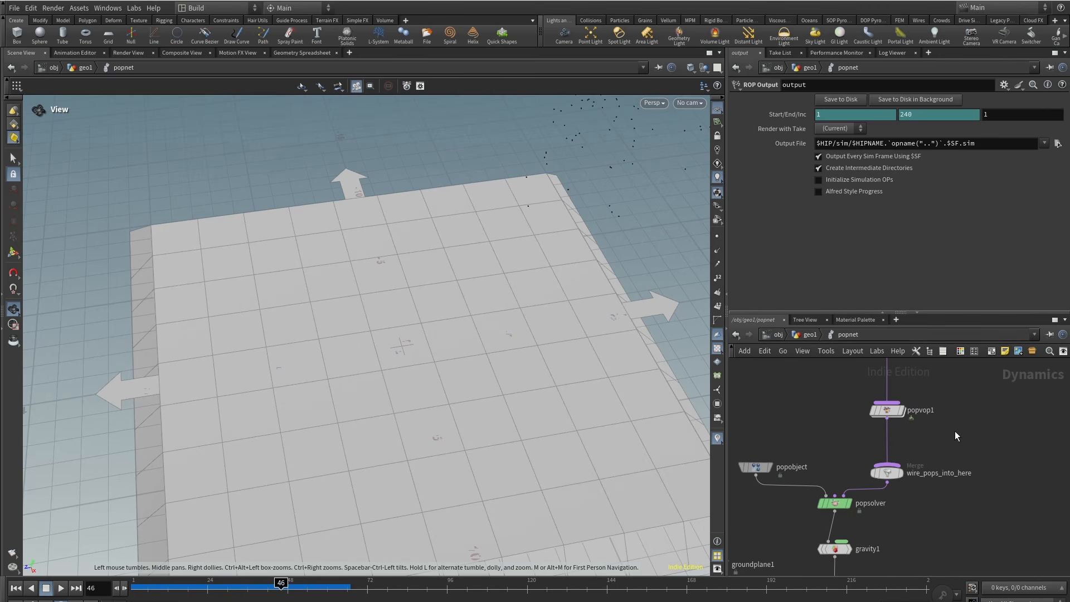
{"action": "left_click", "coordinate": [887, 410]}
{"action": "key", "text": "Delete"}
{"action": "middle_click_drag", "start_coordinate": [842, 436], "coordinate": [883, 391]}
{"action": "scroll", "coordinate": [882, 391], "scroll_direction": "down", "scroll_amount": 3}
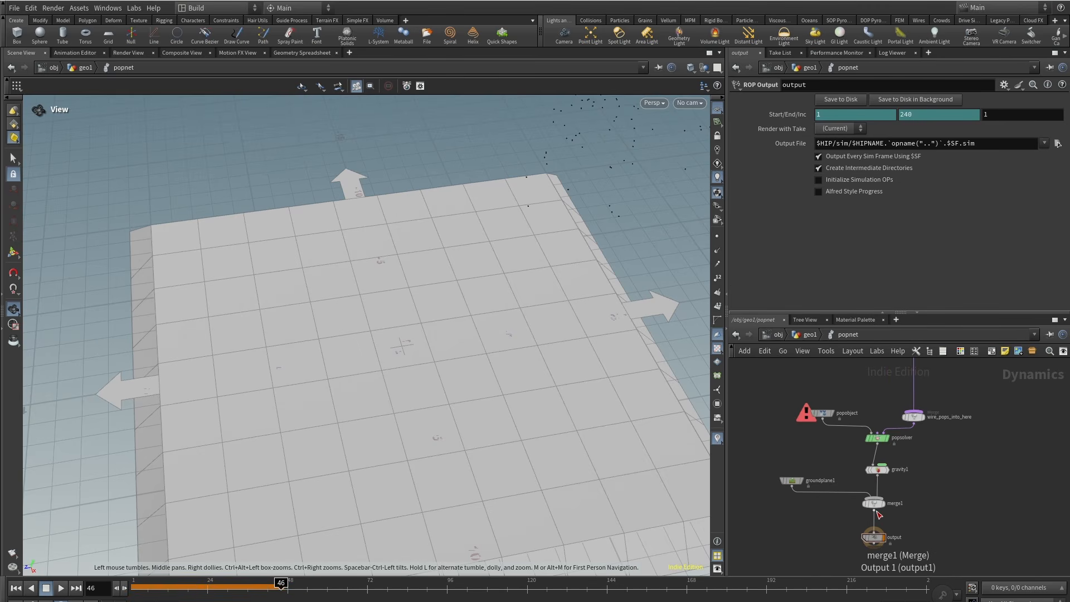
Delete the groundplane1 and merge1 nodes and place the output node directly below gravity1.
{"action": "mouse_move", "coordinate": [789, 479]}
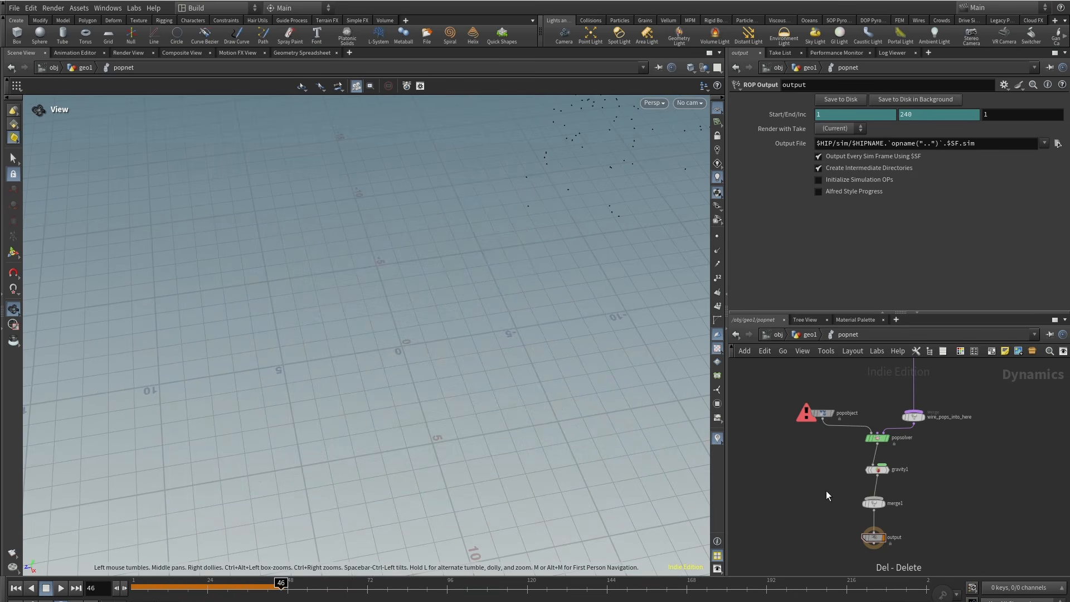
{"action": "key", "text": "Delete"}
{"action": "key", "text": "Delete"}
{"action": "left_click_drag", "start_coordinate": [877, 538], "coordinate": [881, 514]}
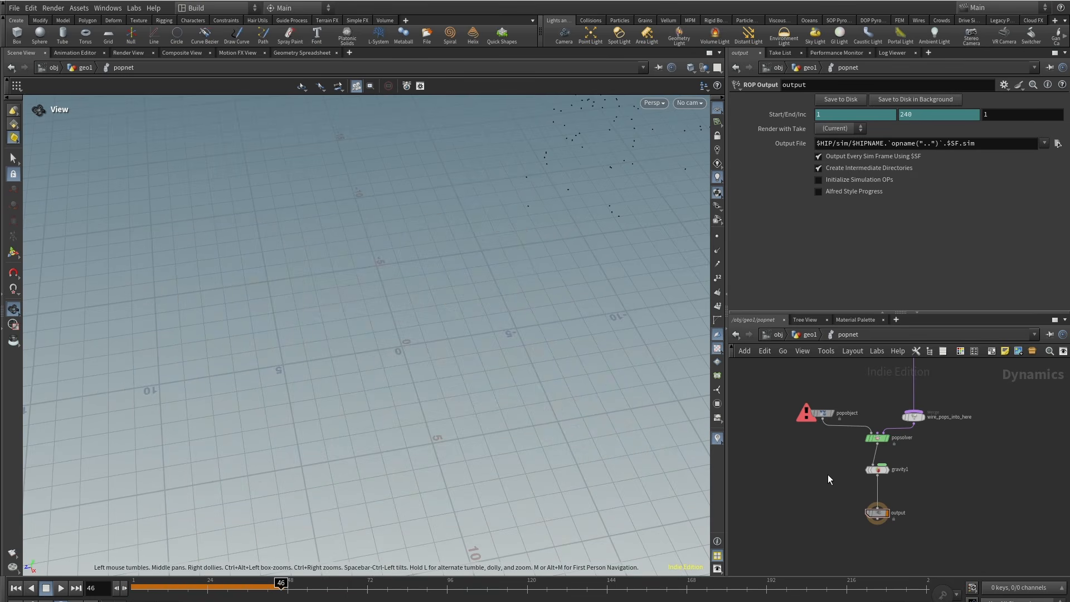
Return to geo1, rewind to frame 1, display the popnet node and play the simulation.
{"action": "middle_click_drag", "start_coordinate": [827, 474], "coordinate": [828, 504]}
{"action": "middle_click_drag", "start_coordinate": [835, 409], "coordinate": [843, 464]}
{"action": "left_click", "coordinate": [806, 335]}
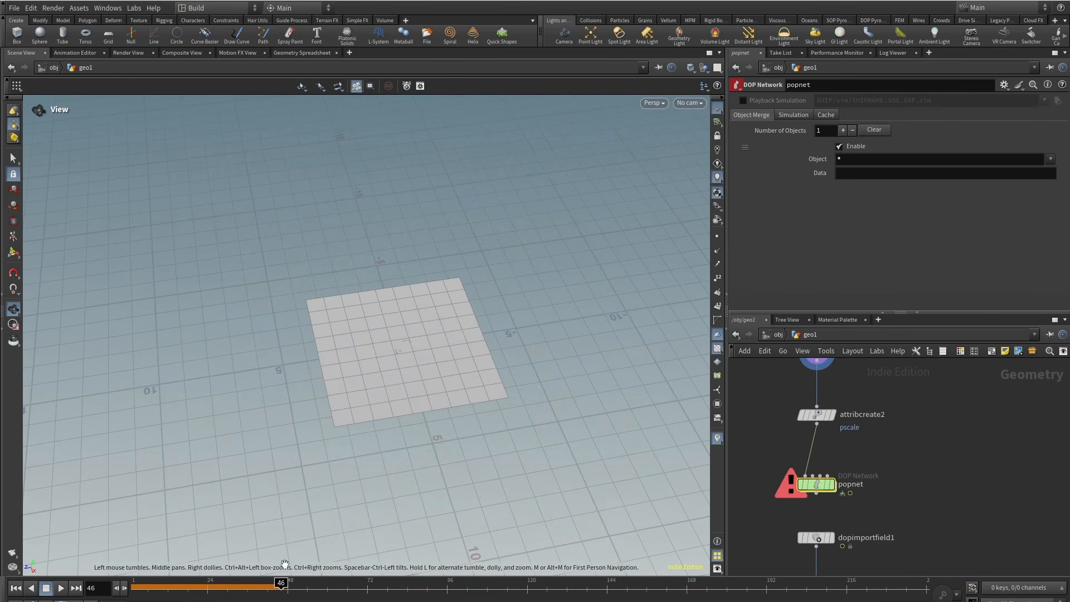
{"action": "left_click_drag", "start_coordinate": [239, 583], "coordinate": [100, 588]}
{"action": "key", "text": "h"}
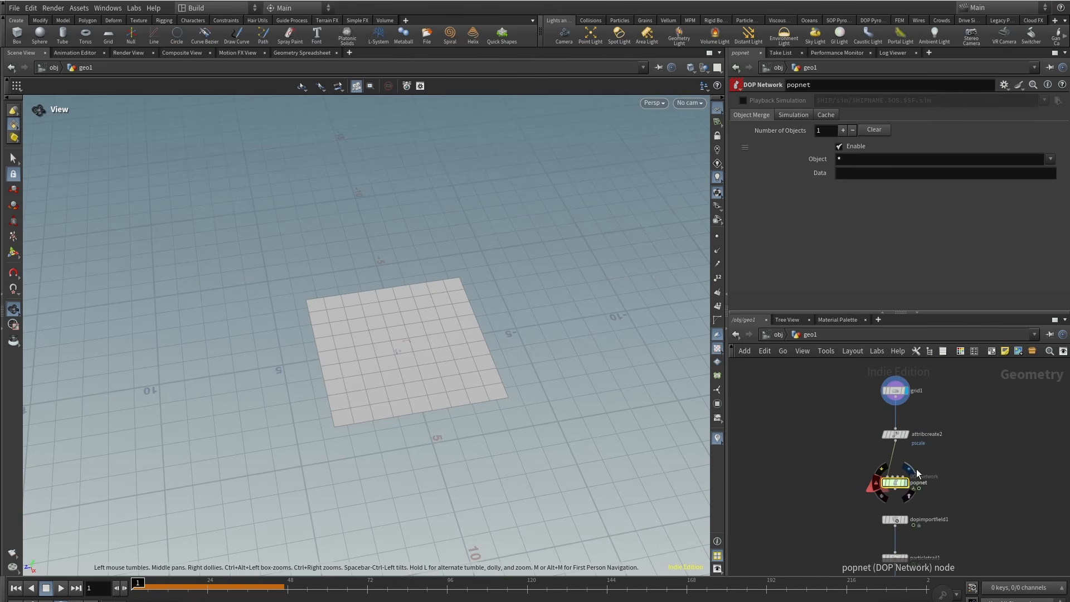
{"action": "left_click", "coordinate": [905, 483]}
{"action": "left_click", "coordinate": [61, 592]}
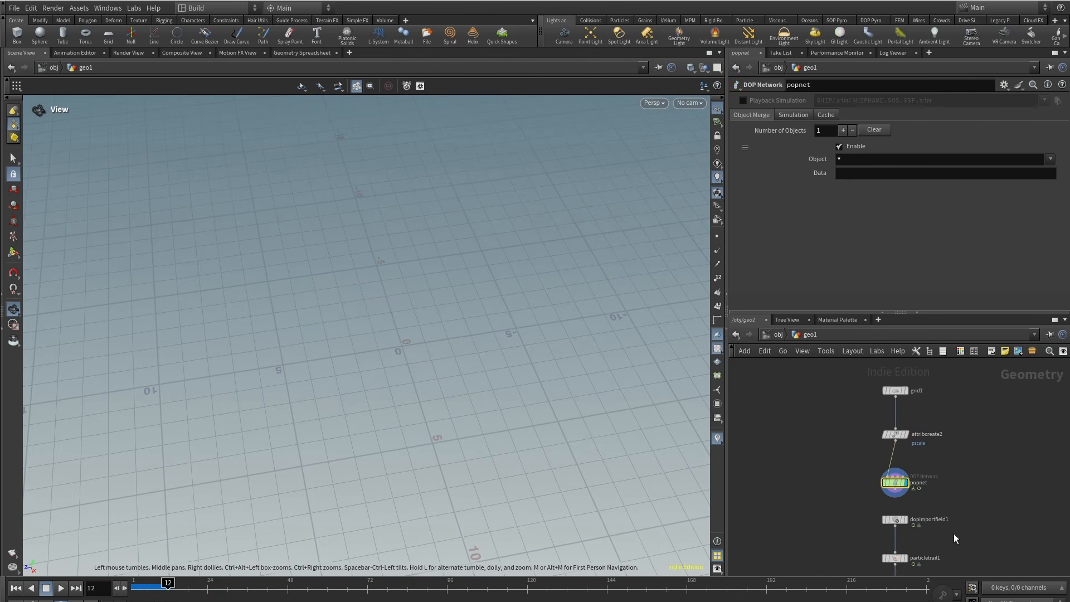
Inside the popnet network, replace the poplocation1 node with a POP Source feeding wire_pops_into_here.
{"action": "double_click", "coordinate": [895, 483]}
{"action": "middle_click_drag", "start_coordinate": [888, 481], "coordinate": [830, 505]}
{"action": "left_click", "coordinate": [866, 437]}
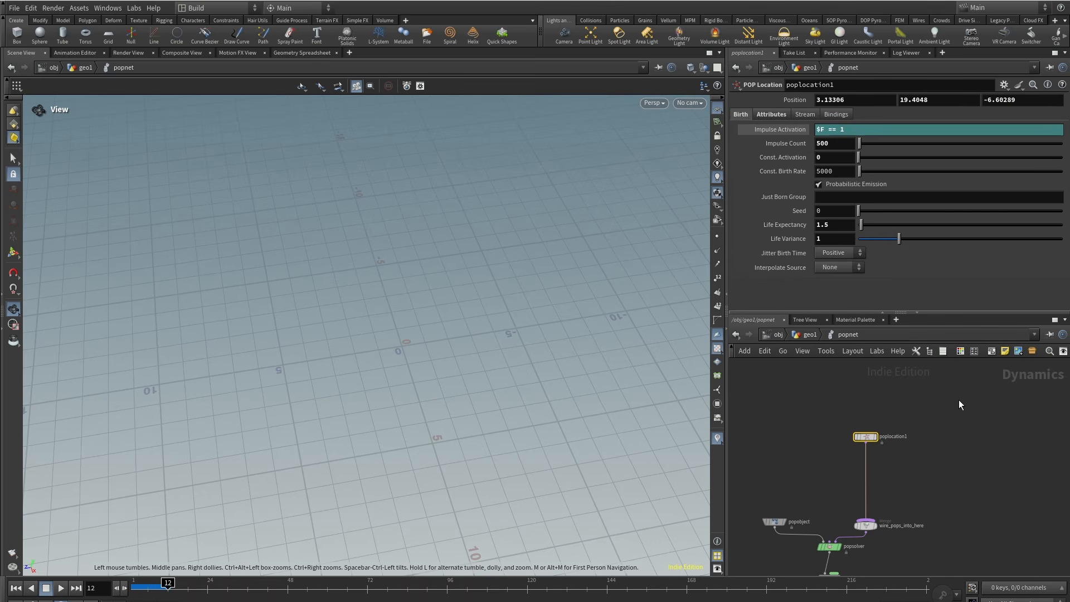
{"action": "scroll", "coordinate": [920, 441], "scroll_direction": "up", "scroll_amount": 2}
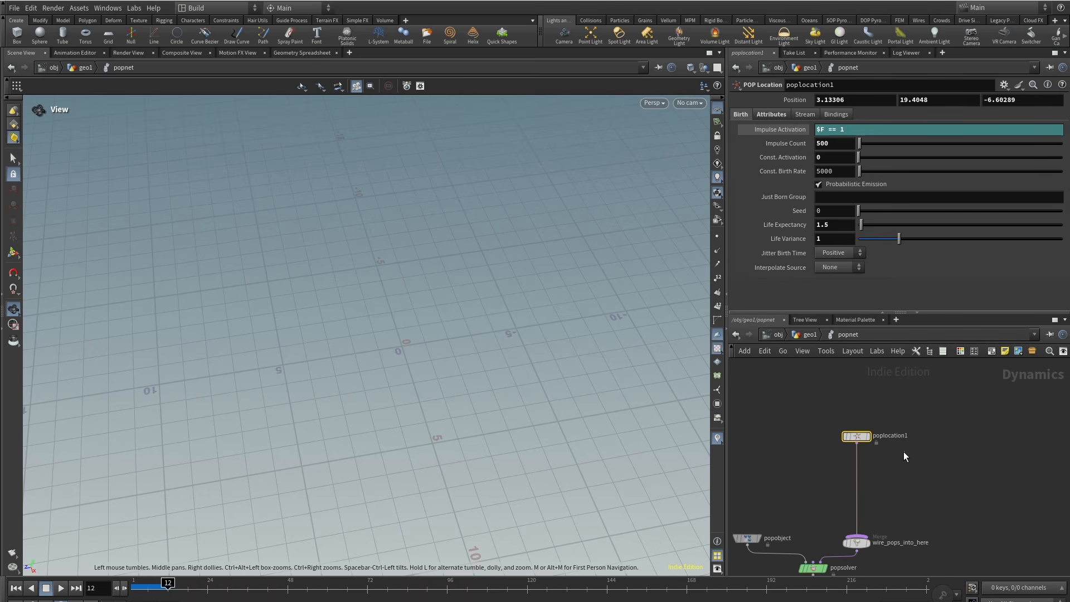
{"action": "left_click", "coordinate": [793, 400]}
{"action": "key", "text": "Tab"}
{"action": "type", "text": "pops"}
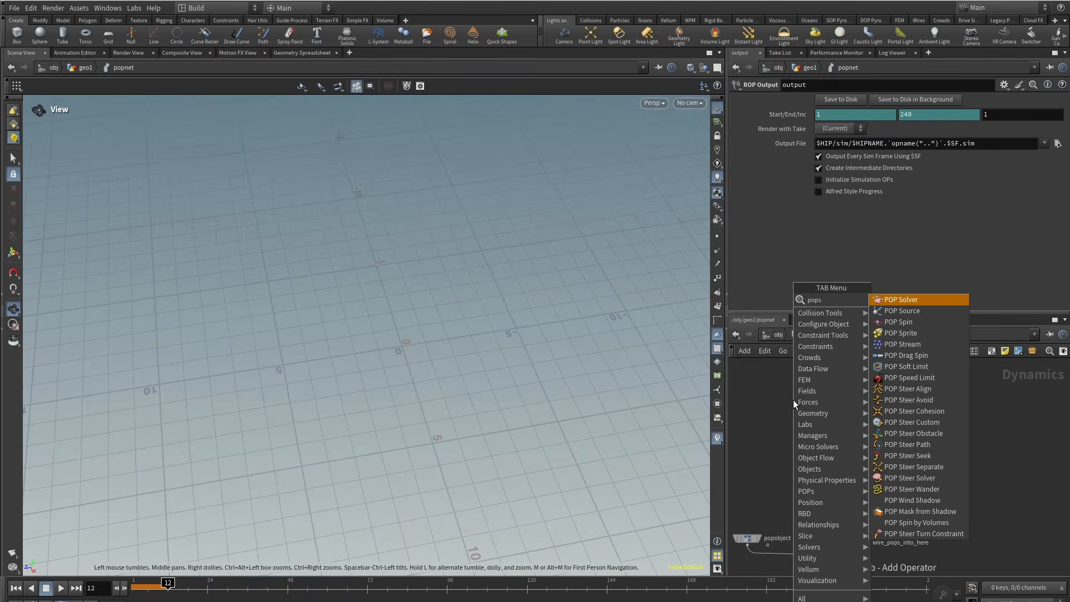
{"action": "left_click", "coordinate": [962, 310]}
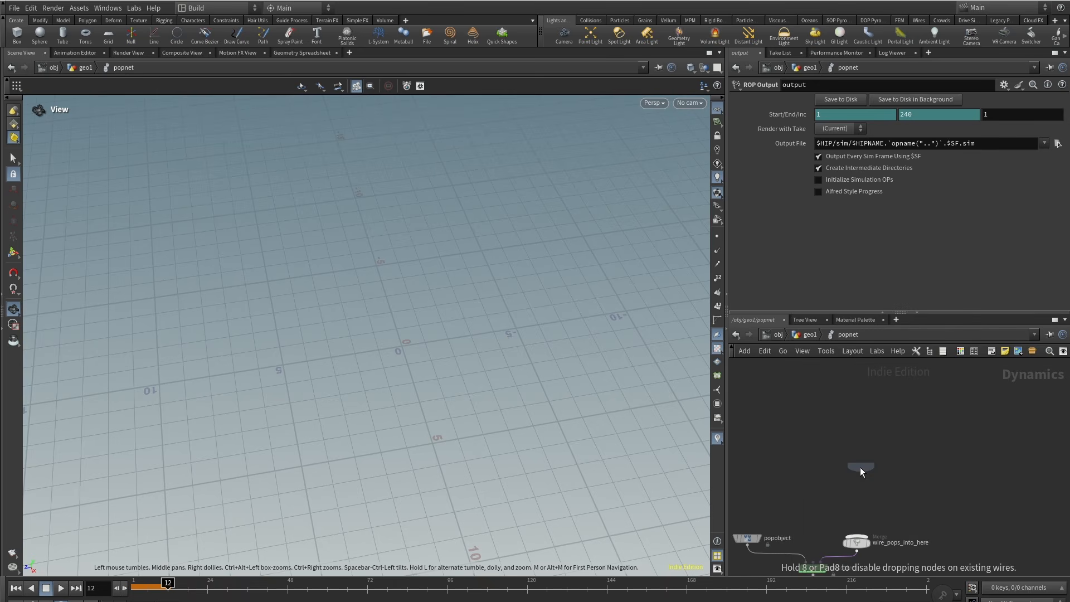
{"action": "left_click", "coordinate": [859, 468]}
{"action": "middle_click_drag", "start_coordinate": [861, 549], "coordinate": [902, 490]}
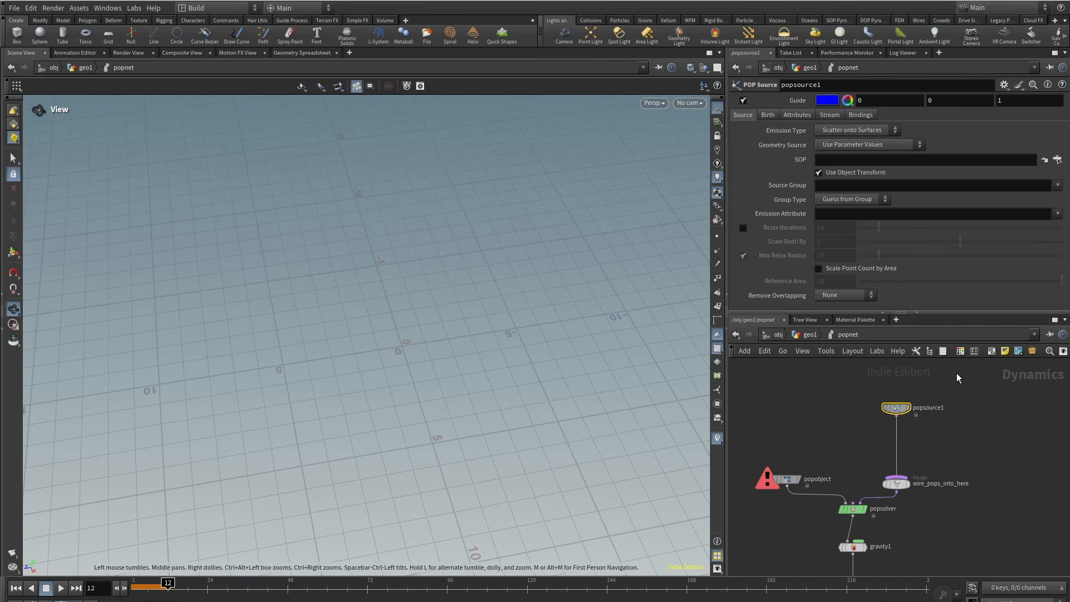
Set popsource1's geometry source to Use First Context Geometry and scrub the first frames to check the emission.
{"action": "left_click", "coordinate": [868, 145]}
{"action": "left_click", "coordinate": [865, 168]}
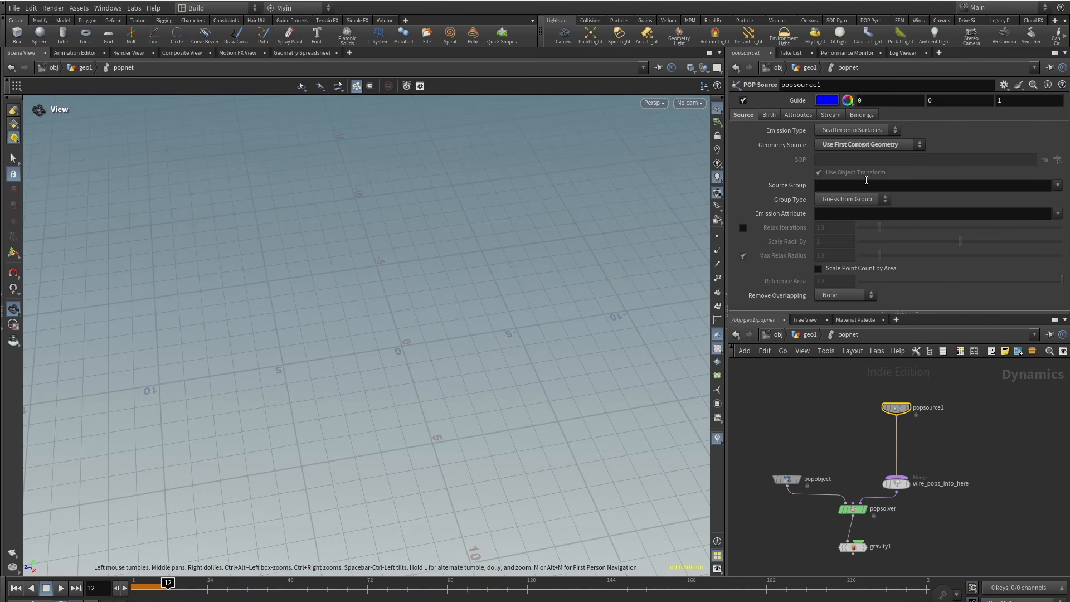
{"action": "left_click", "coordinate": [139, 586]}
{"action": "mouse_move", "coordinate": [144, 589]}
{"action": "left_mouse_down"}
{"action": "mouse_move", "coordinate": [209, 587]}
{"action": "mouse_move", "coordinate": [142, 586]}
{"action": "left_mouse_up"}
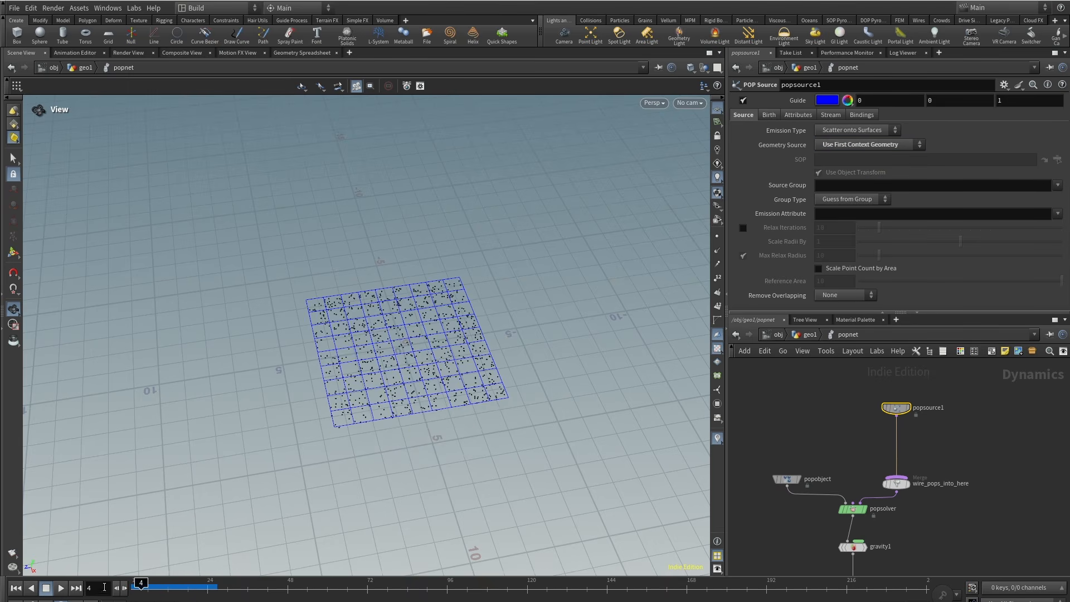
Set popsource1's impulse count to 1000, constant birth rate to 0 and impulse activation to $F == 1, and scrub the timeline to check.
{"action": "left_click", "coordinate": [772, 115]}
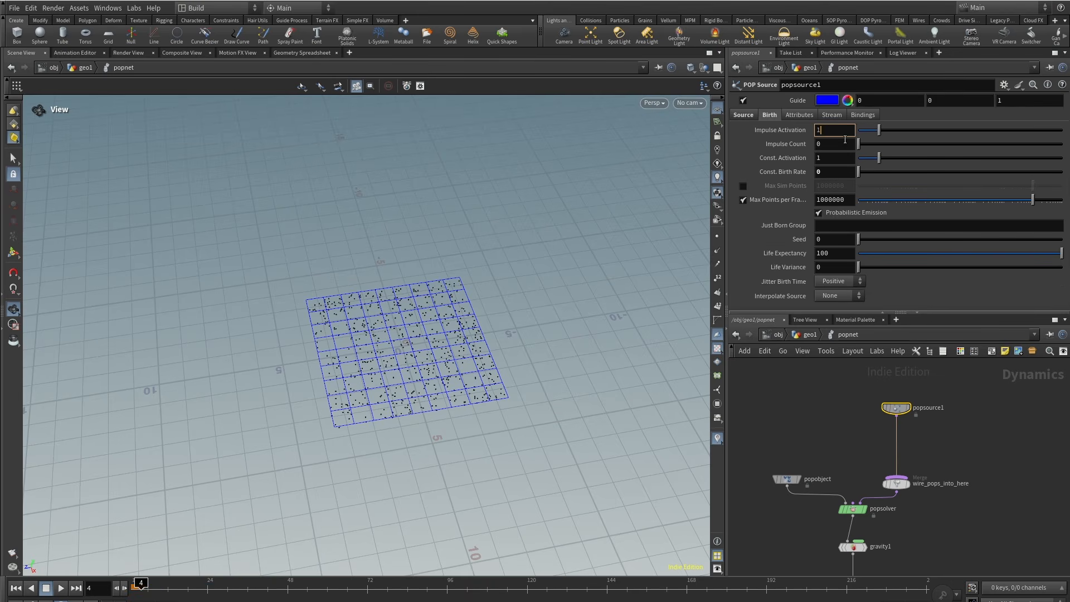
{"action": "type", "text": "00"}
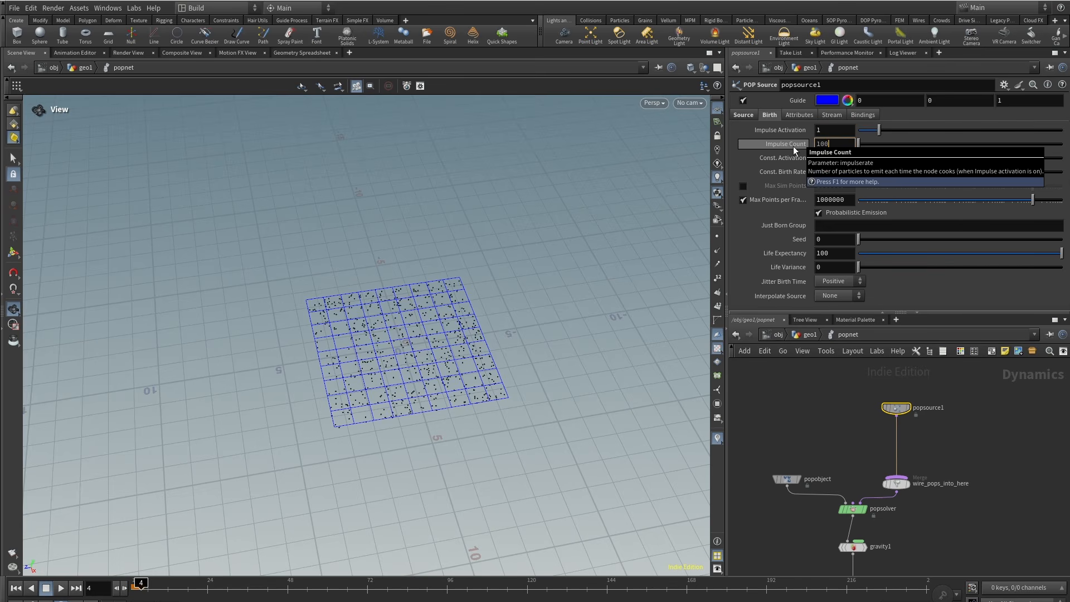
{"action": "type", "text": "1000"}
{"action": "key", "text": "shift+Tab"}
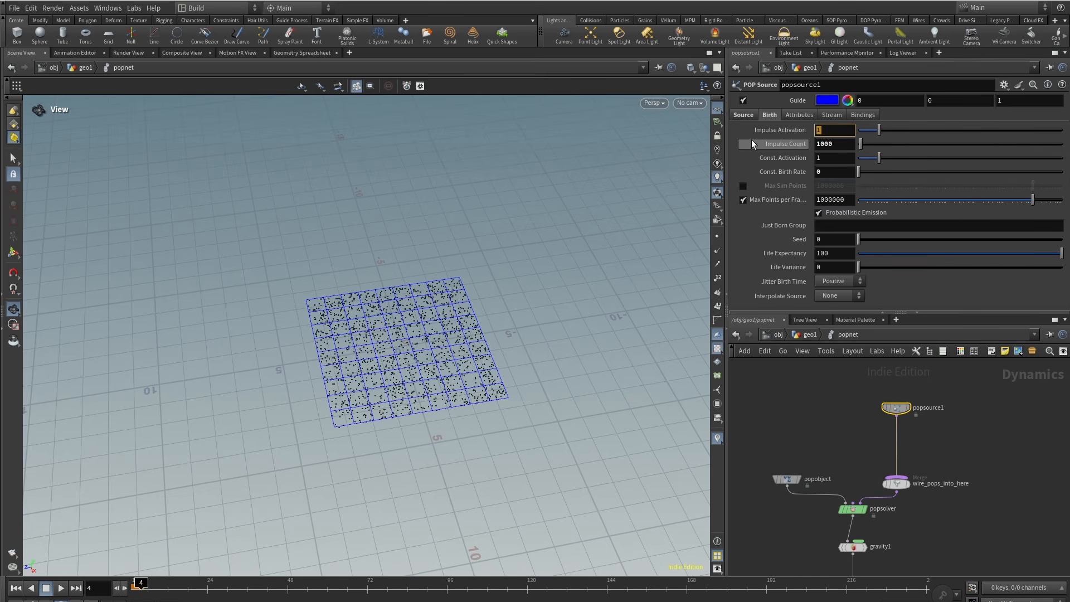
{"action": "type", "text": "$F == 1"}
{"action": "key", "text": "Return"}
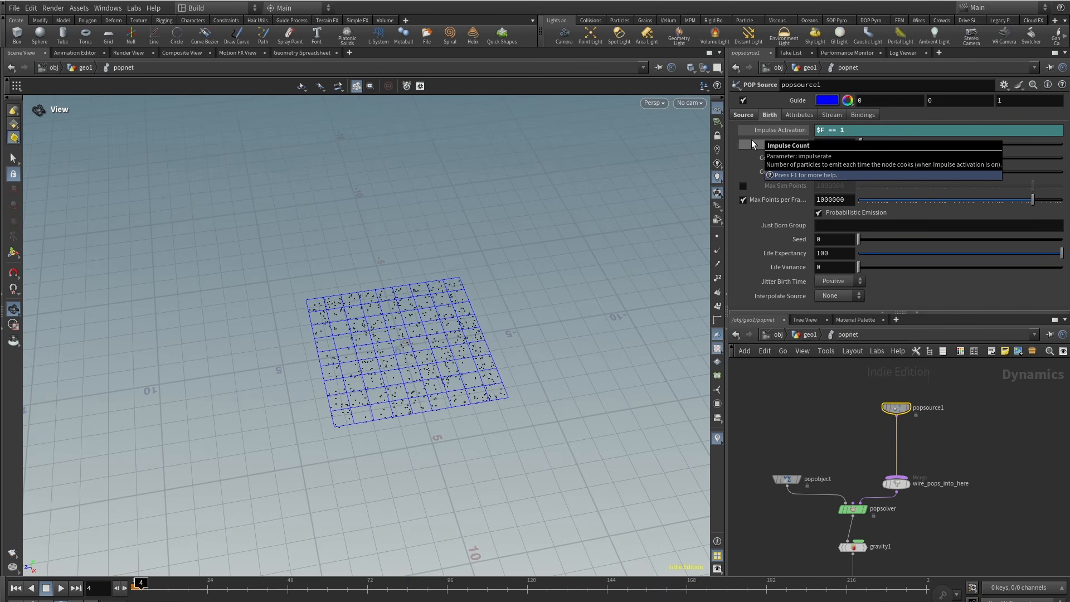
{"action": "left_click_drag", "start_coordinate": [141, 590], "coordinate": [178, 589]}
Bypass the gravity1 node in the popnet network.
{"action": "middle_click_drag", "start_coordinate": [854, 549], "coordinate": [864, 464]}
{"action": "left_click", "coordinate": [848, 446]}
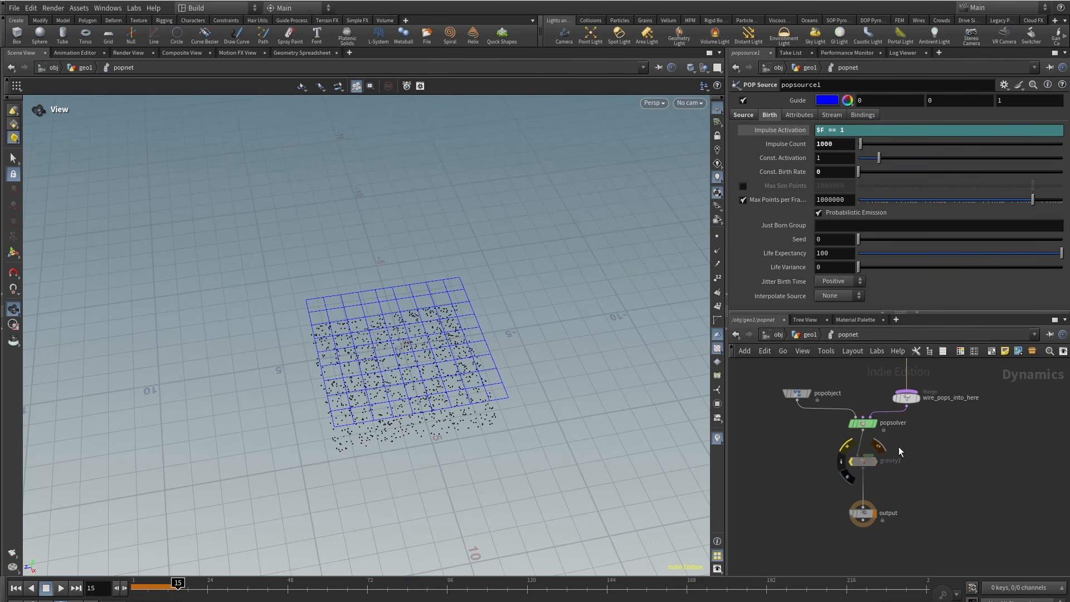
{"action": "middle_click_drag", "start_coordinate": [964, 440], "coordinate": [961, 514]}
{"action": "middle_click_drag", "start_coordinate": [783, 372], "coordinate": [778, 387]}
Return to geo1, delete the particletrail1 and polywire1 nodes and rewind to frame 1.
{"action": "left_click", "coordinate": [808, 334]}
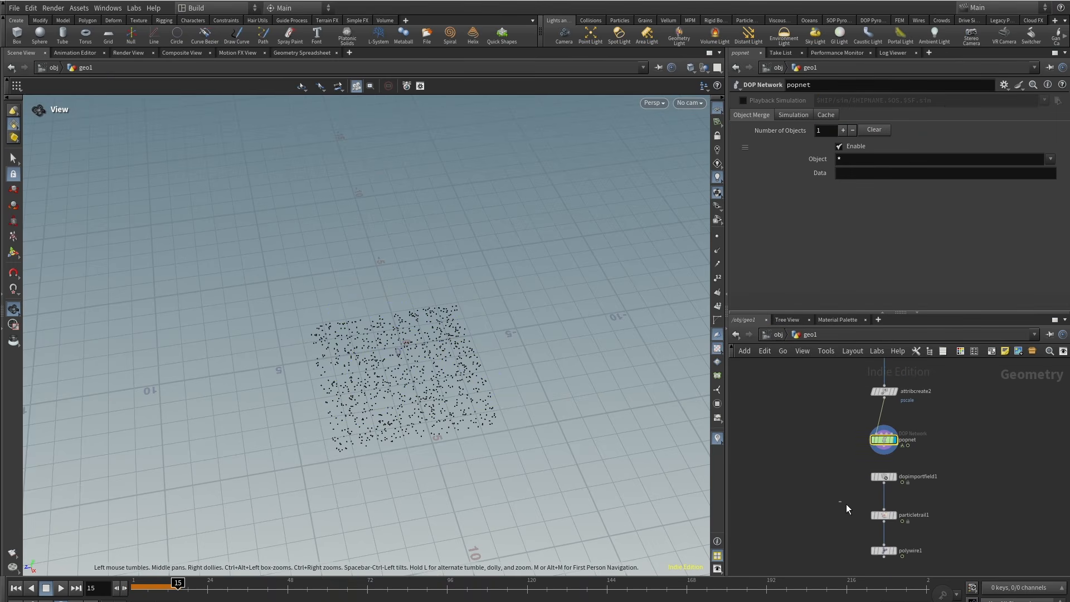
{"action": "left_click_drag", "start_coordinate": [846, 504], "coordinate": [924, 554]}
{"action": "key", "text": "Delete"}
{"action": "middle_click_drag", "start_coordinate": [965, 448], "coordinate": [955, 515]}
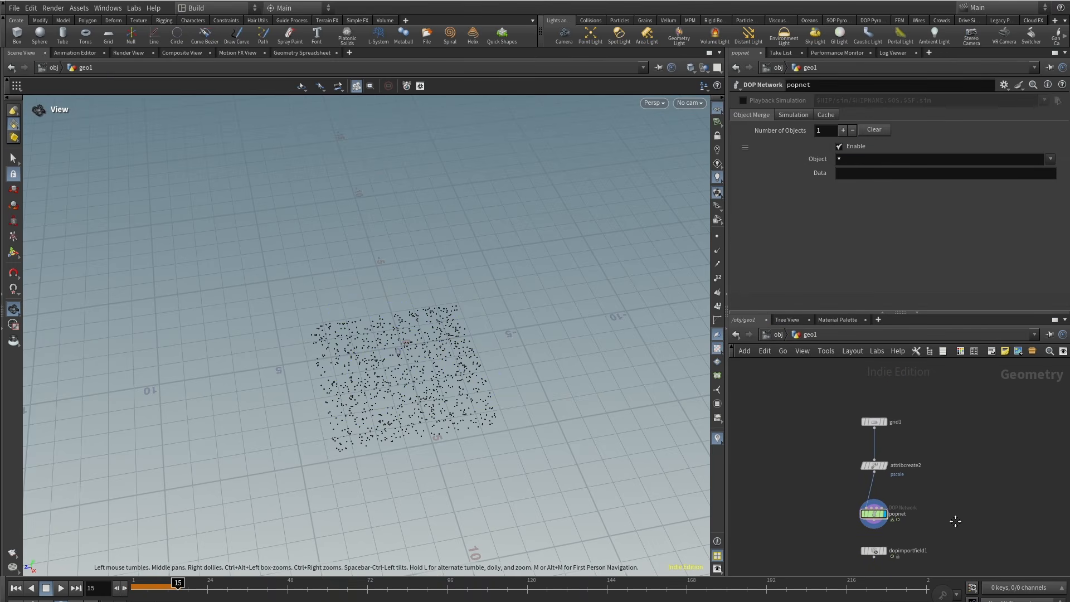
{"action": "middle_click_drag", "start_coordinate": [426, 375], "coordinate": [411, 347]}
{"action": "right_click_drag", "start_coordinate": [411, 347], "coordinate": [427, 350]}
{"action": "left_click_drag", "start_coordinate": [427, 351], "coordinate": [424, 320]}
{"action": "left_click", "coordinate": [16, 589]}
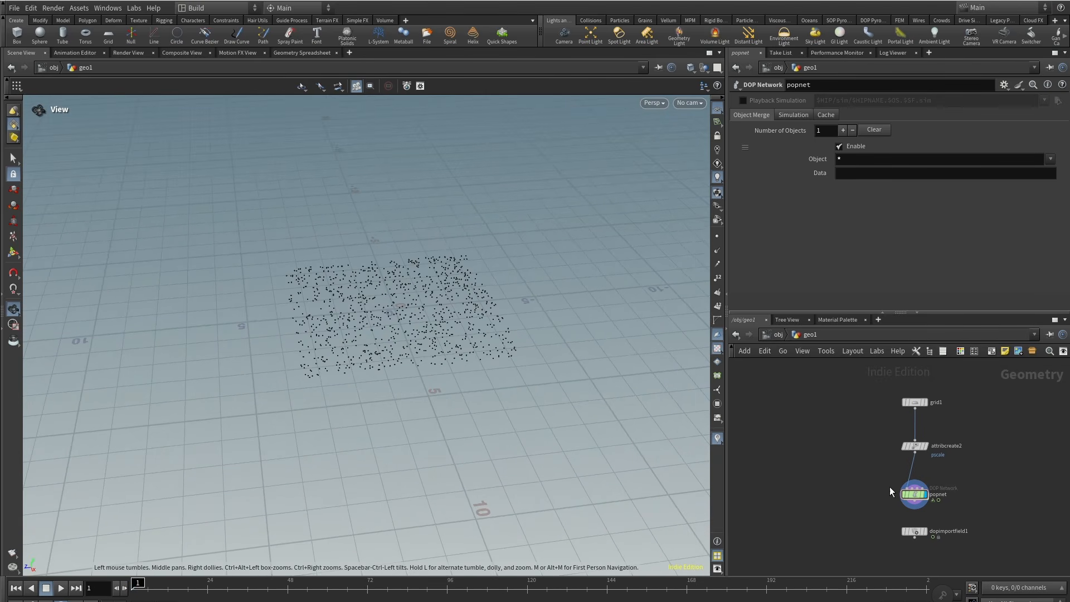
Inside popnet, insert a POP Advect by Volumes node between popsource1 and wire_pops_into_here.
{"action": "double_click", "coordinate": [873, 500]}
{"action": "left_click_drag", "start_coordinate": [871, 442], "coordinate": [870, 387]}
{"action": "key", "text": "Tab"}
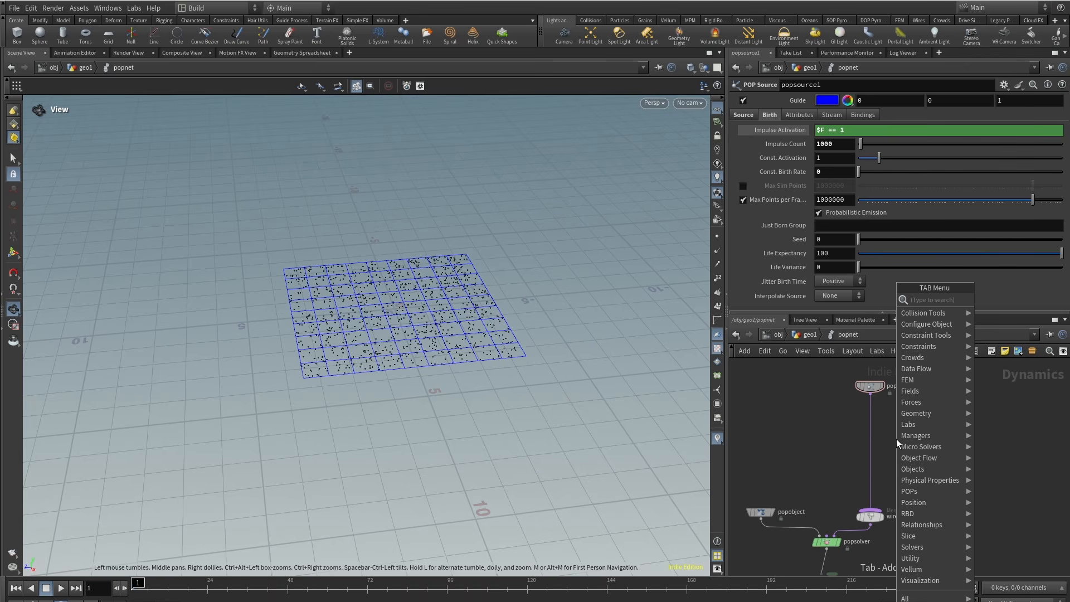
{"action": "type", "text": "popadve"}
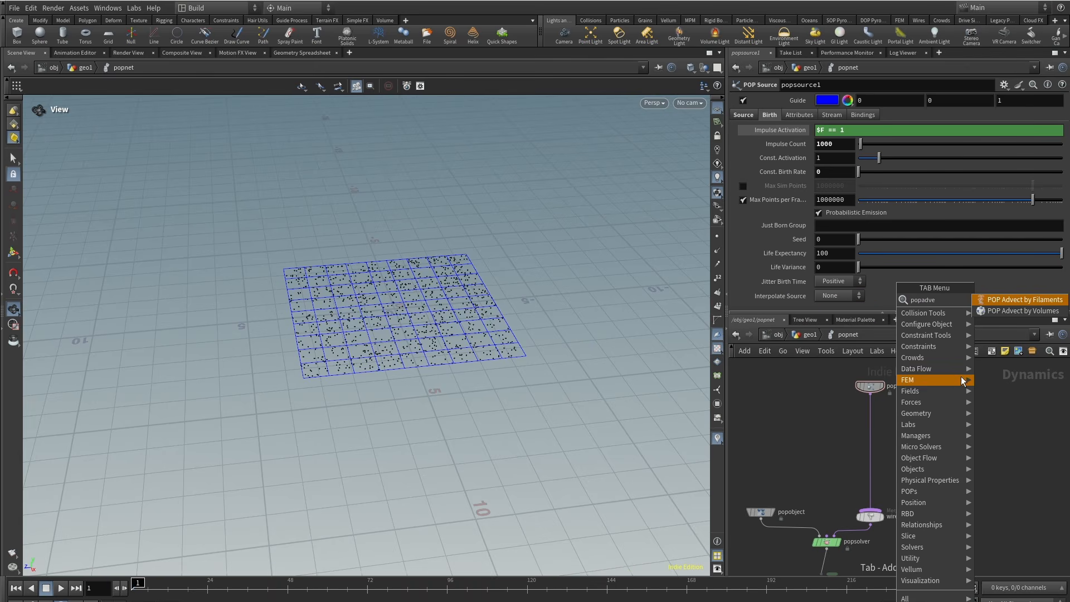
{"action": "left_click", "coordinate": [1023, 310]}
{"action": "left_click", "coordinate": [939, 449]}
{"action": "left_click_drag", "start_coordinate": [943, 437], "coordinate": [871, 443]}
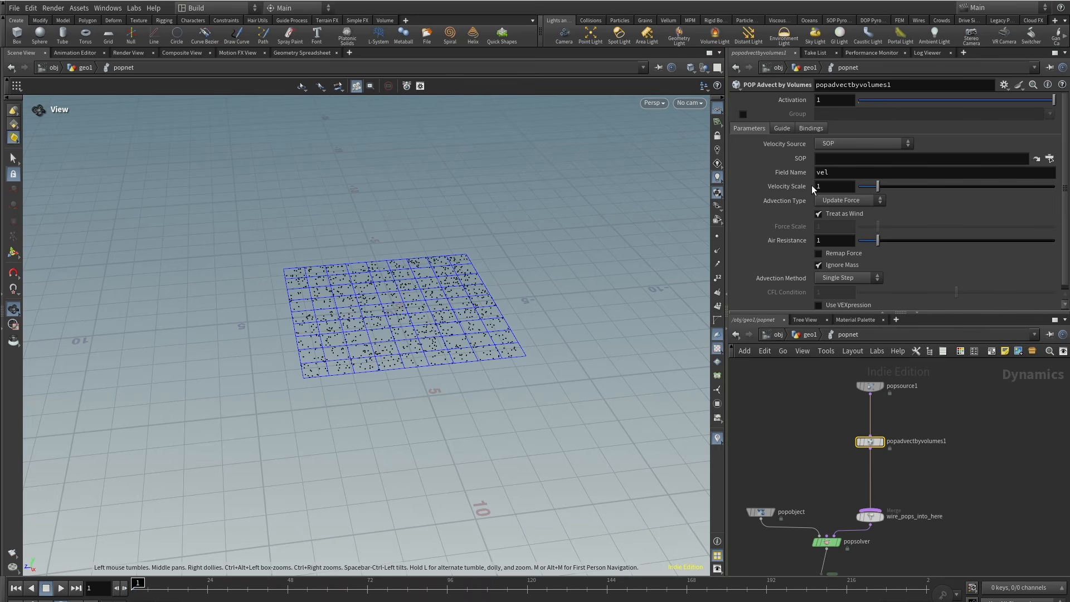
Return to geo1 and add a VDB node in the empty area beside the popnet chain.
{"action": "left_click", "coordinate": [831, 161]}
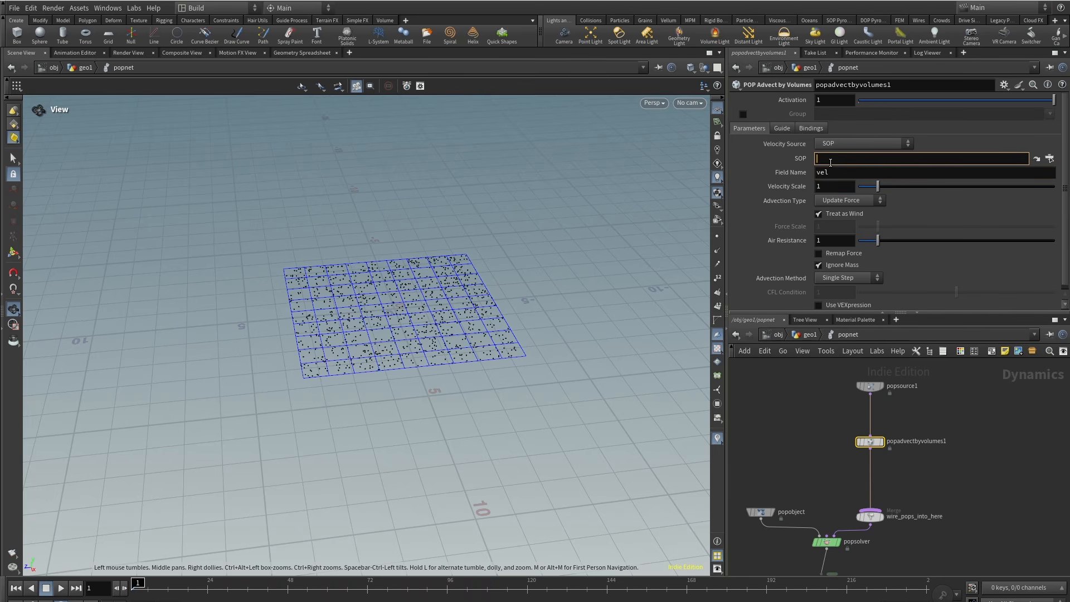
{"action": "left_click", "coordinate": [804, 334]}
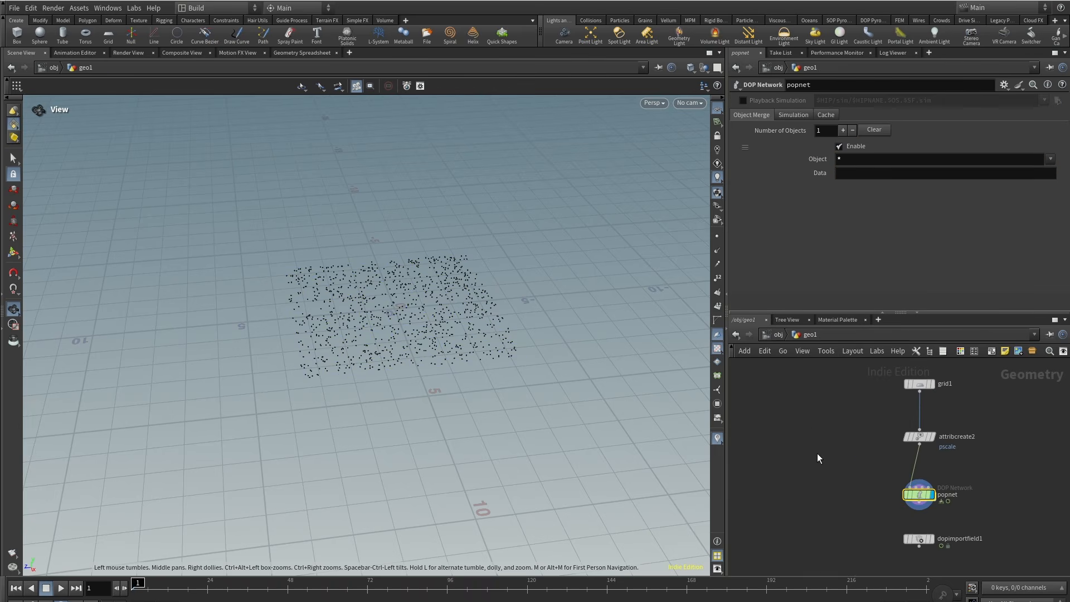
{"action": "key", "text": "Tab"}
{"action": "type", "text": "vdb"}
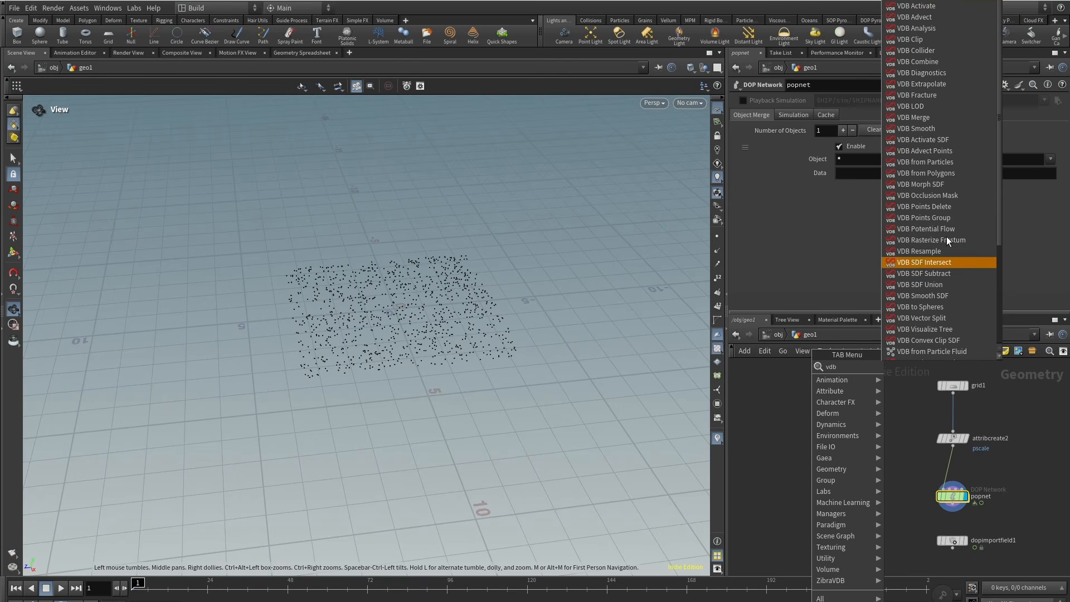
{"action": "key", "text": "Return"}
{"action": "left_click", "coordinate": [798, 449]}
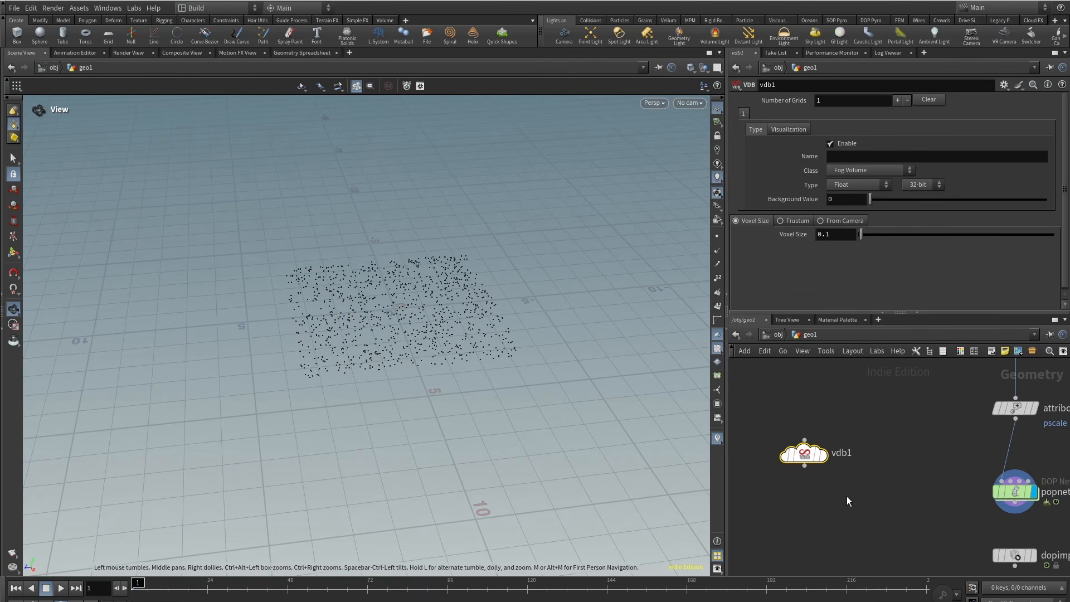
{"action": "left_click_drag", "start_coordinate": [800, 446], "coordinate": [778, 449]}
{"action": "middle_click_drag", "start_coordinate": [815, 503], "coordinate": [869, 480]}
Name the VDB grid vel with class Staggered Vector Field, type Vector Float and vector type Displacement/Velocity/Acceleration.
{"action": "left_click", "coordinate": [846, 157]}
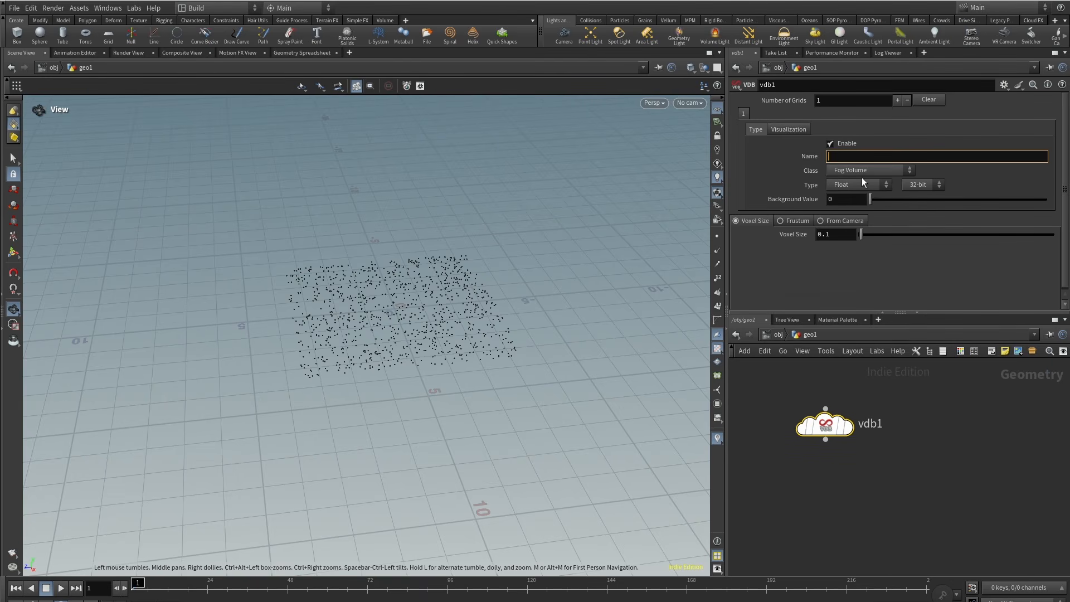
{"action": "type", "text": "vel"}
{"action": "left_click", "coordinate": [884, 172]}
{"action": "left_click", "coordinate": [872, 203]}
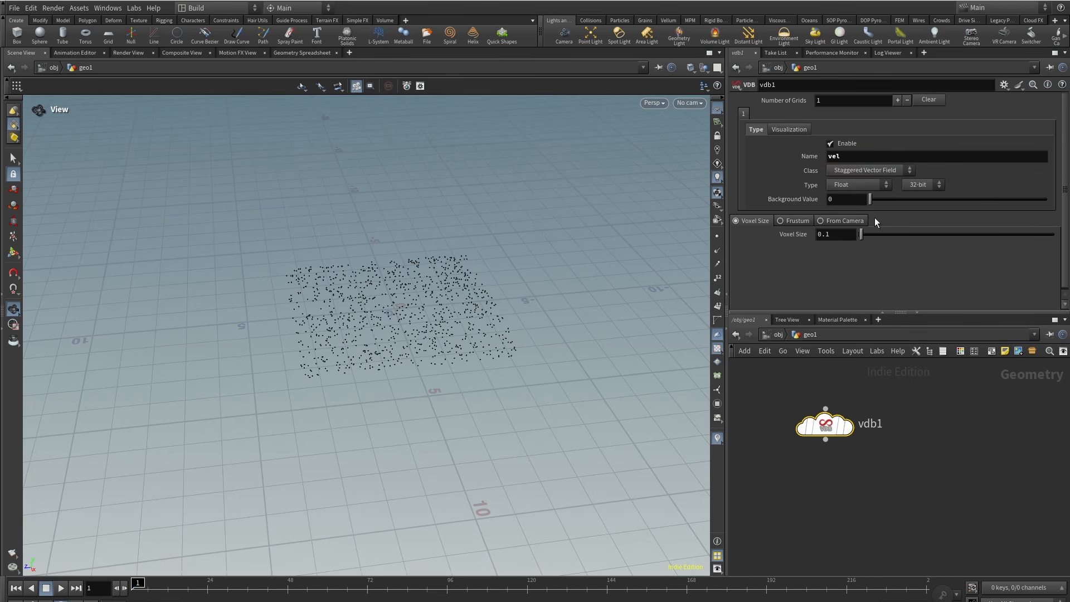
{"action": "left_click", "coordinate": [859, 185]}
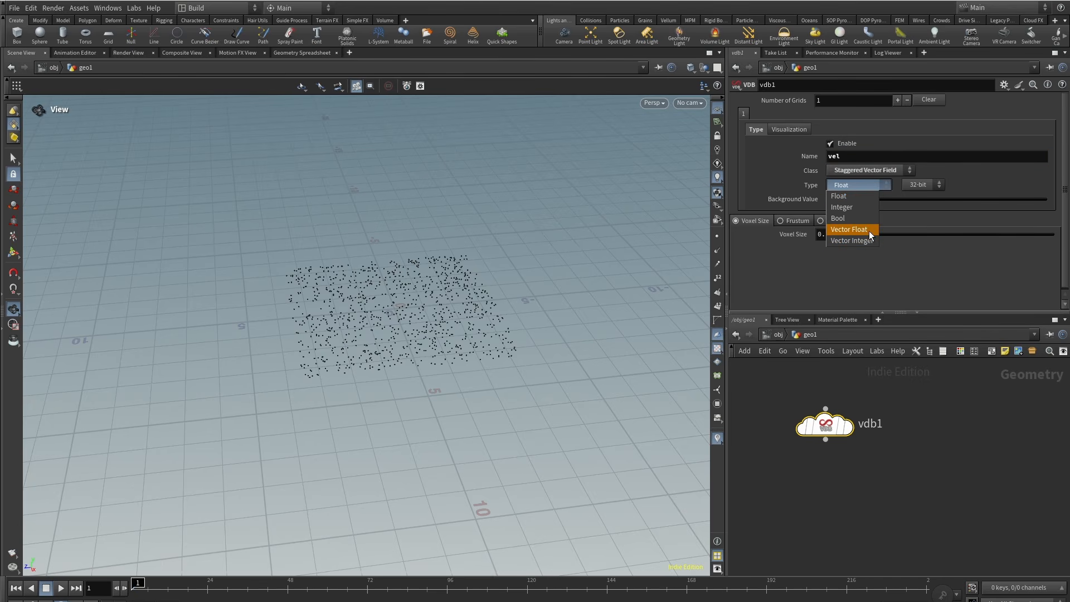
{"action": "left_click", "coordinate": [870, 229]}
{"action": "left_click", "coordinate": [889, 199]}
{"action": "left_click", "coordinate": [888, 240]}
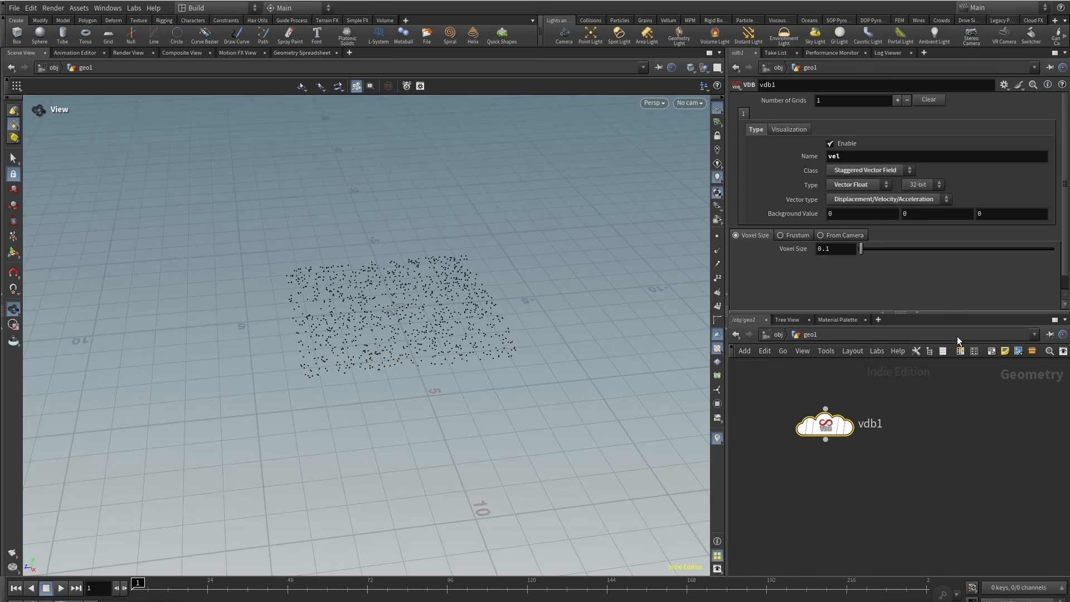
Add a Bound node between vdb1 and the grid chain and connect grid1's output to it.
{"action": "mouse_move", "coordinate": [895, 453]}
{"action": "middle_mouse_down"}
{"action": "mouse_move", "coordinate": [855, 449]}
{"action": "mouse_move", "coordinate": [883, 467]}
{"action": "middle_mouse_up"}
{"action": "scroll", "coordinate": [845, 447], "scroll_direction": "down", "scroll_amount": 3}
{"action": "left_click_drag", "start_coordinate": [850, 448], "coordinate": [829, 427]}
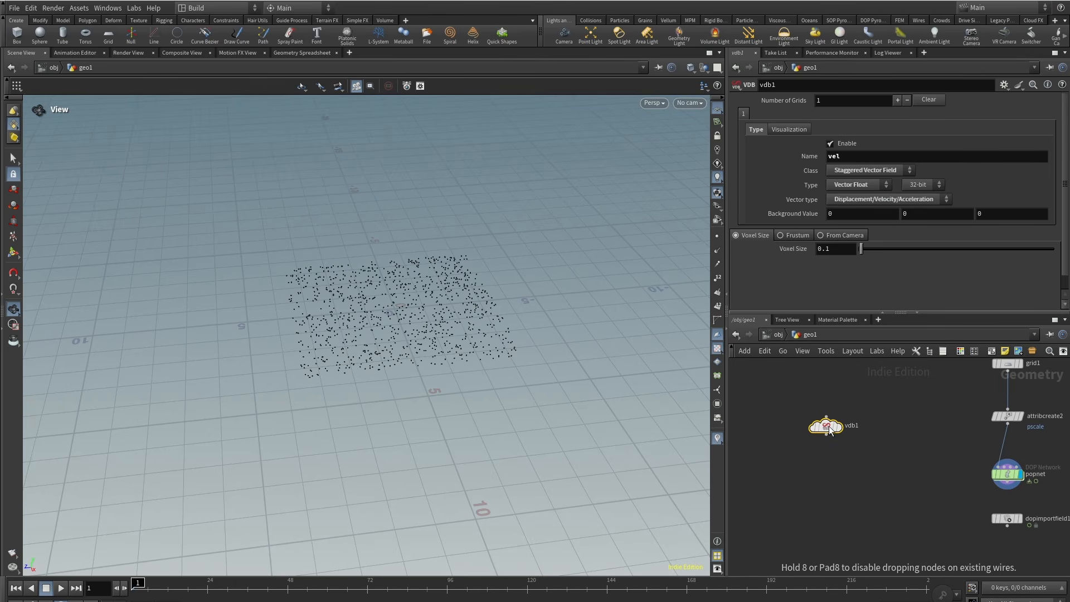
{"action": "key", "text": "Tab"}
{"action": "type", "text": "b"}
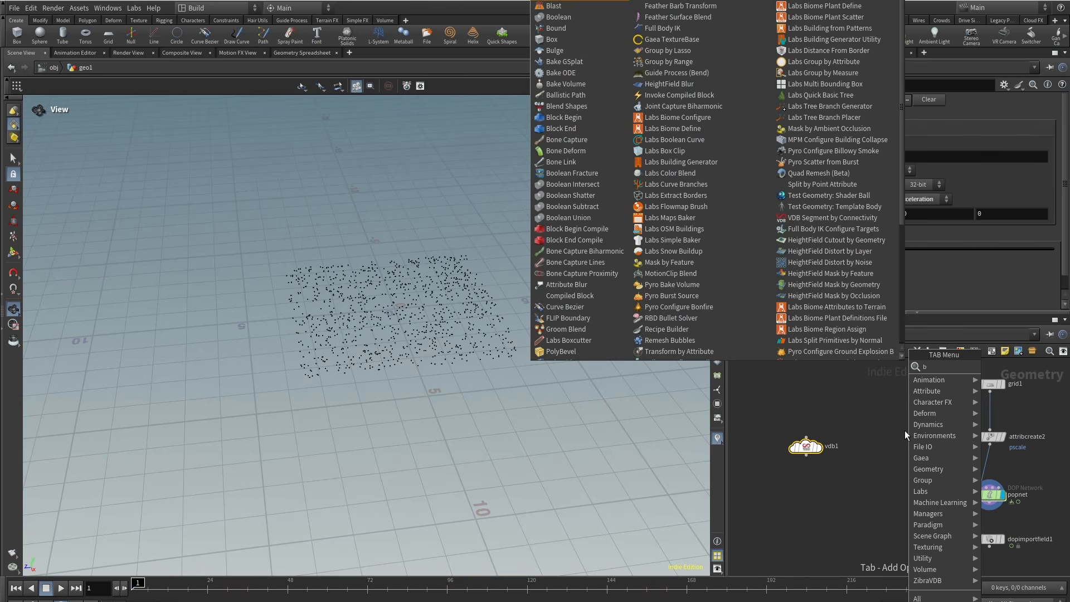
{"action": "type", "text": "ou"}
{"action": "left_click", "coordinate": [853, 369]}
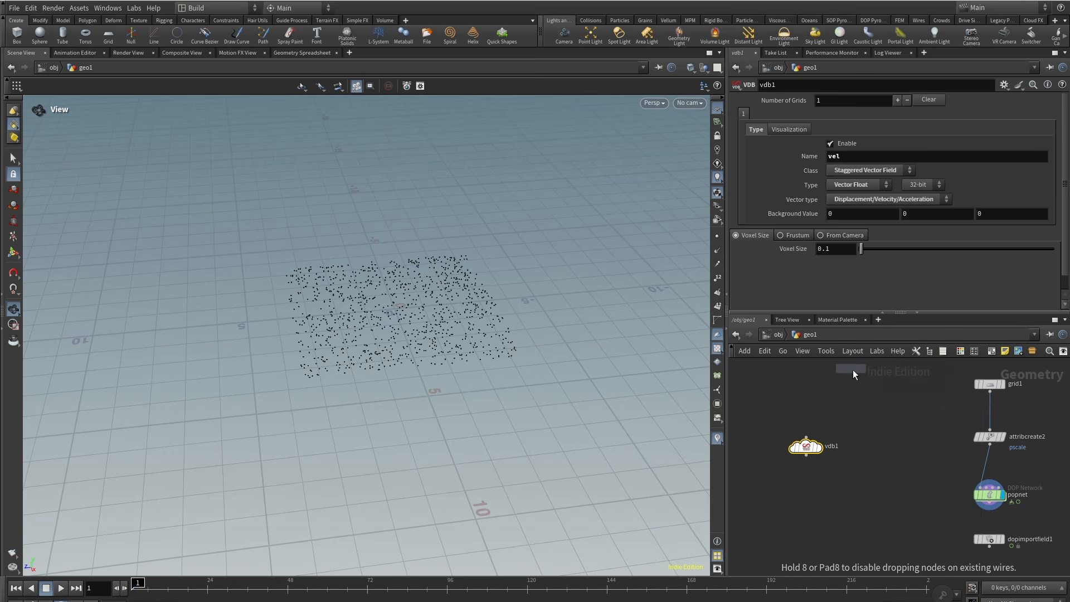
{"action": "left_click", "coordinate": [912, 424]}
{"action": "left_click_drag", "start_coordinate": [990, 392], "coordinate": [893, 417]}
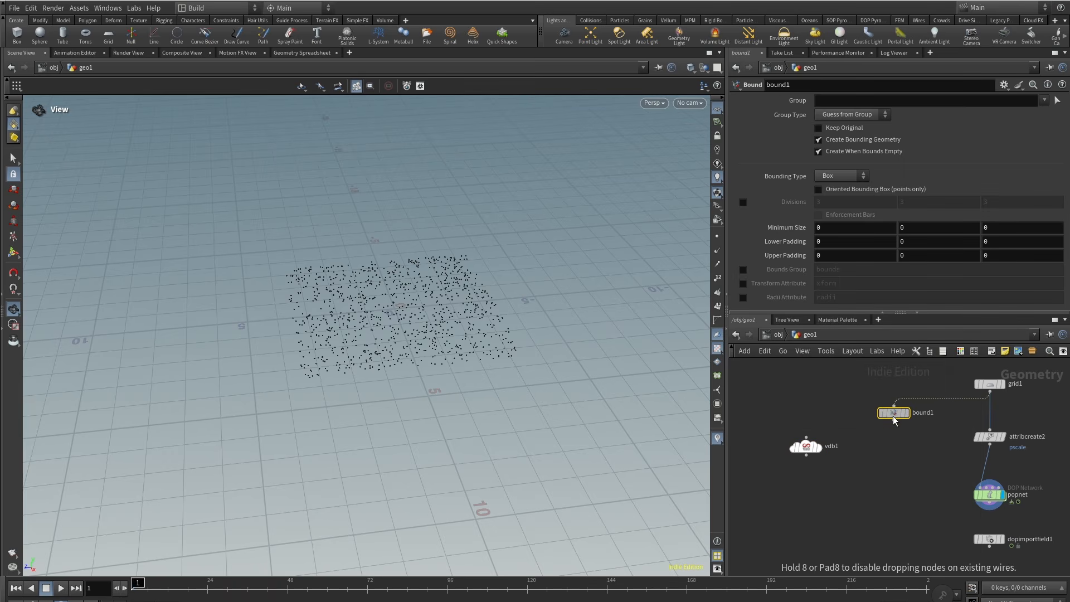
Display bound1, set its lower and upper Y padding to 2 and inspect the resulting box.
{"action": "left_click", "coordinate": [909, 405]}
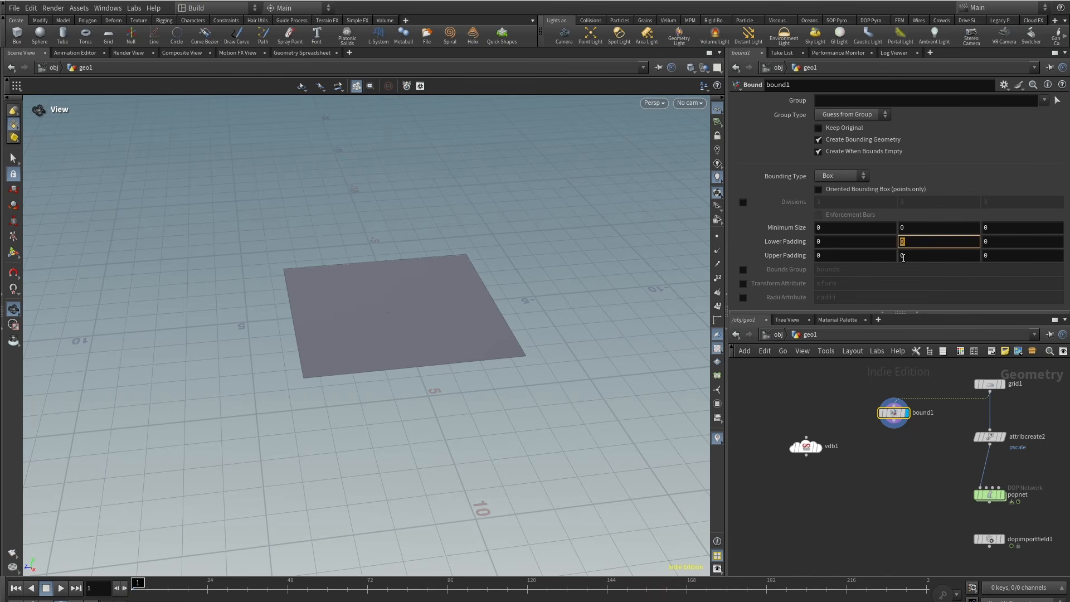
{"action": "type", "text": "2"}
{"action": "left_click", "coordinate": [904, 255]}
{"action": "type", "text": "2"}
{"action": "key", "text": "Return"}
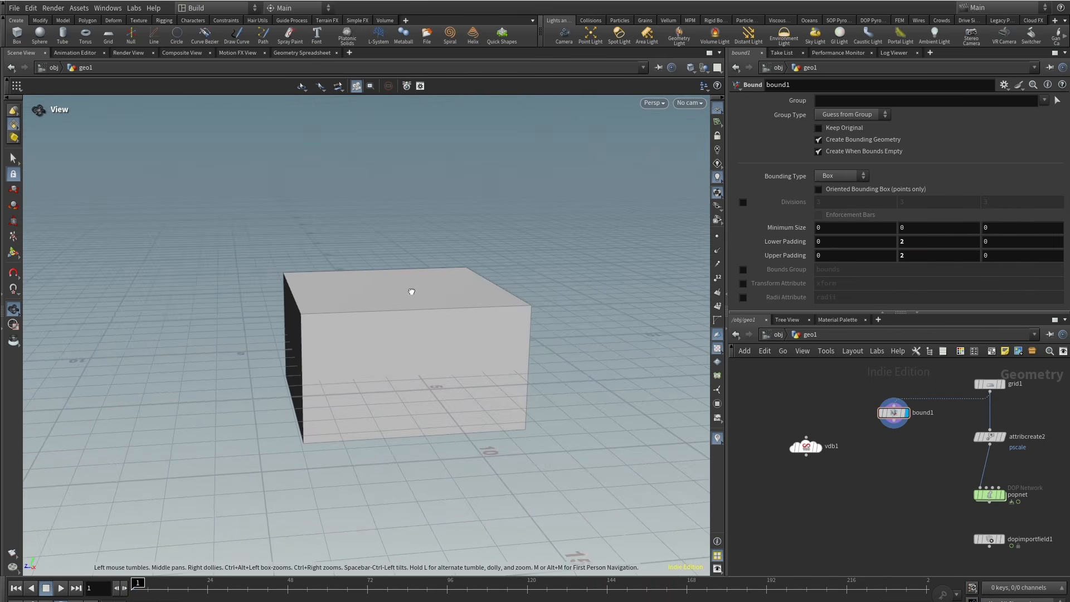
{"action": "left_click_drag", "start_coordinate": [411, 292], "coordinate": [428, 311]}
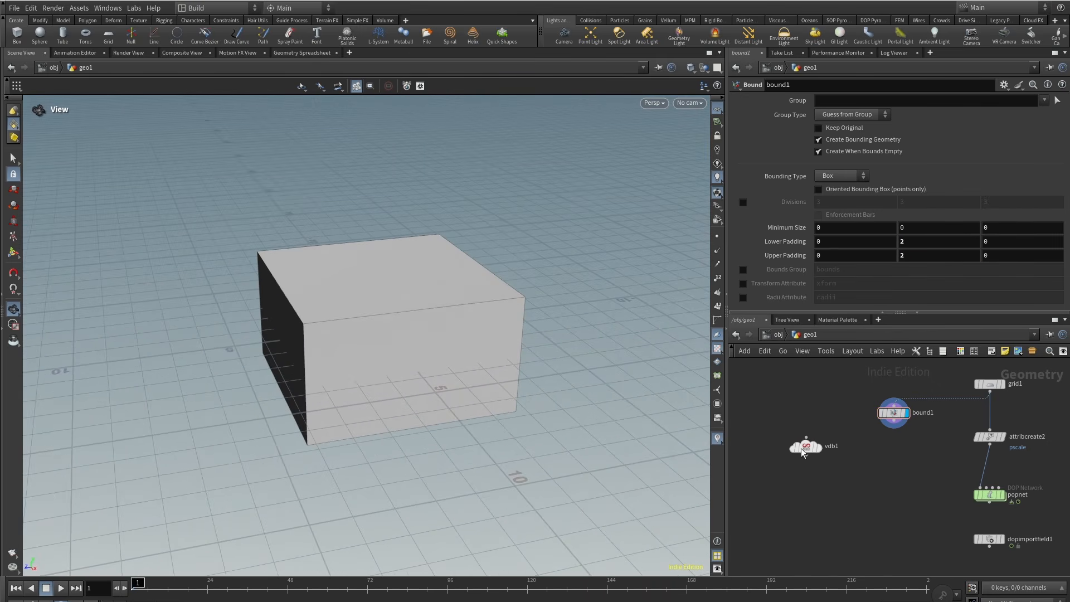
Add a VDB Activate node below vdb1 and bound1.
{"action": "key", "text": "Tab"}
{"action": "type", "text": "vdbac"}
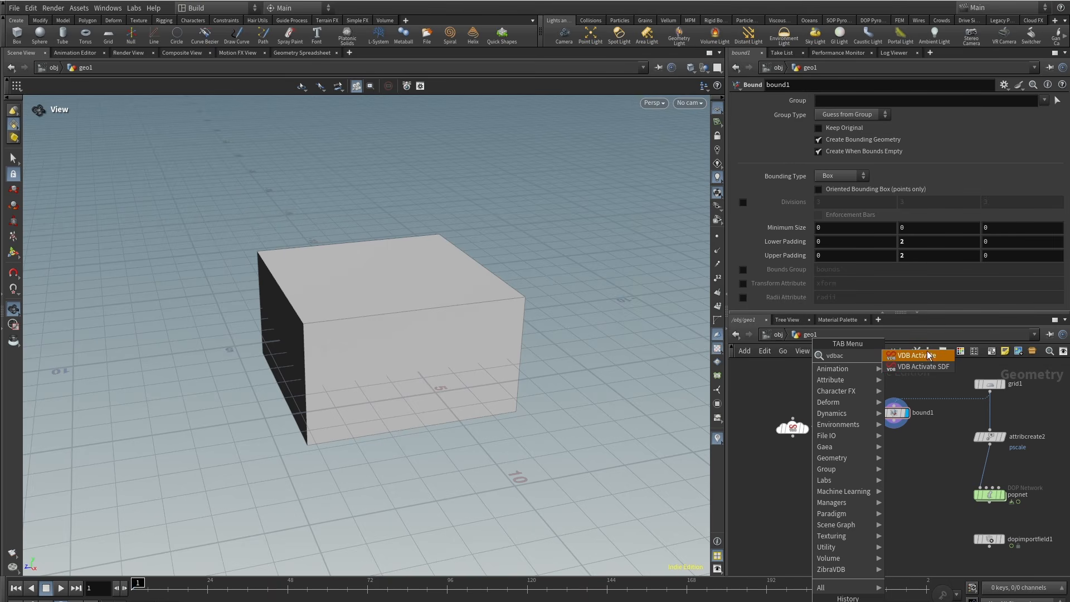
{"action": "key", "text": "Return"}
{"action": "left_click", "coordinate": [858, 457]}
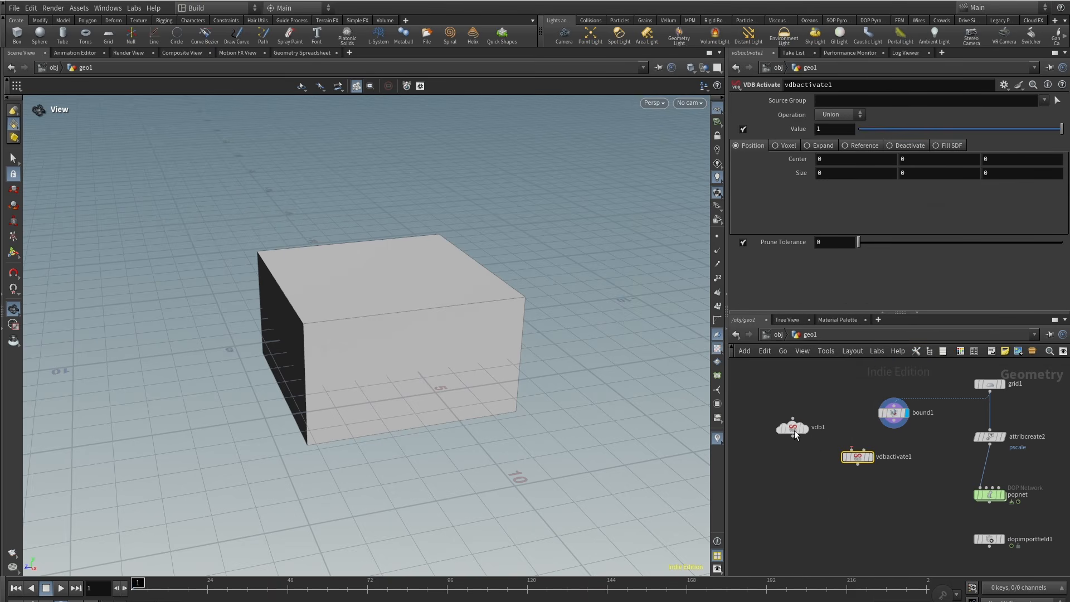
Connect vdb1 and bound1 to the first and second inputs of vdbactivate1 and display vdbactivate1.
{"action": "left_click", "coordinate": [807, 427]}
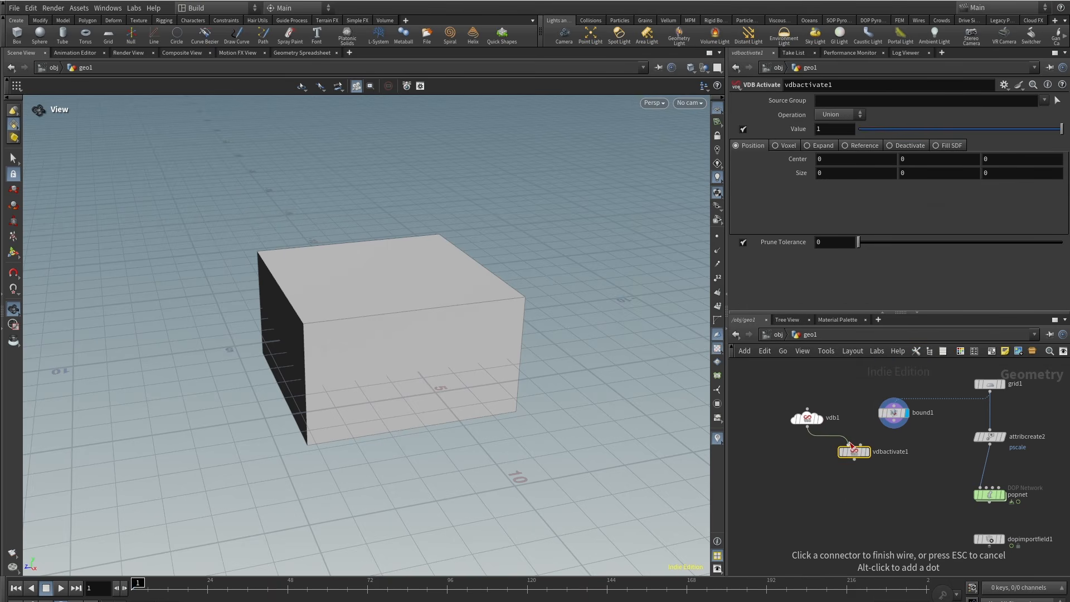
{"action": "left_click", "coordinate": [849, 444]}
{"action": "left_click", "coordinate": [894, 421]}
{"action": "left_click", "coordinate": [861, 445]}
{"action": "left_click", "coordinate": [868, 452]}
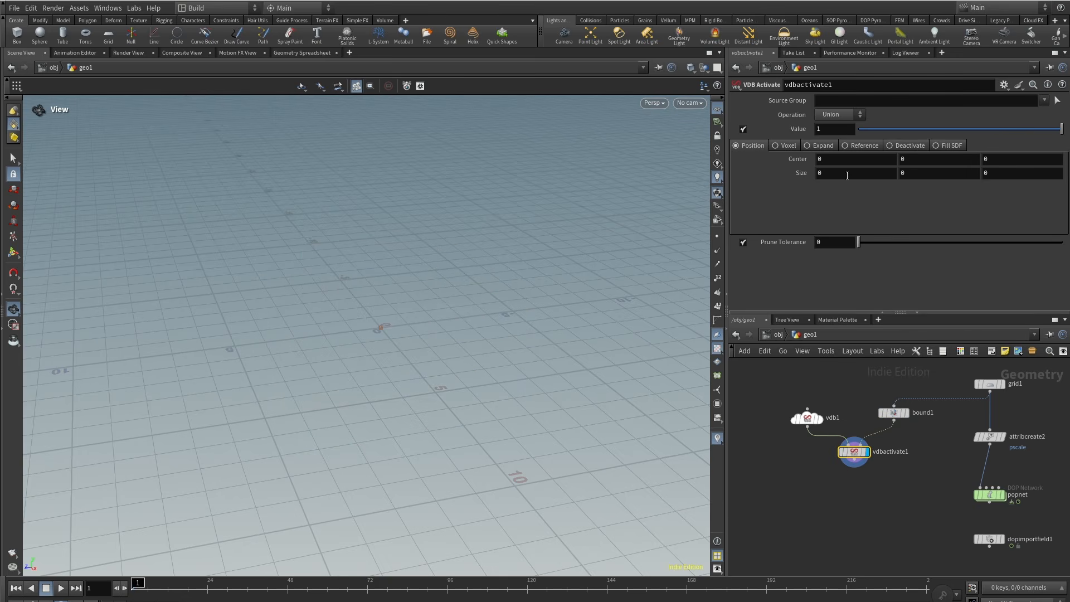
Switch the VDB Activate region to Reference and inspect the node's volume information.
{"action": "left_click", "coordinate": [847, 145]}
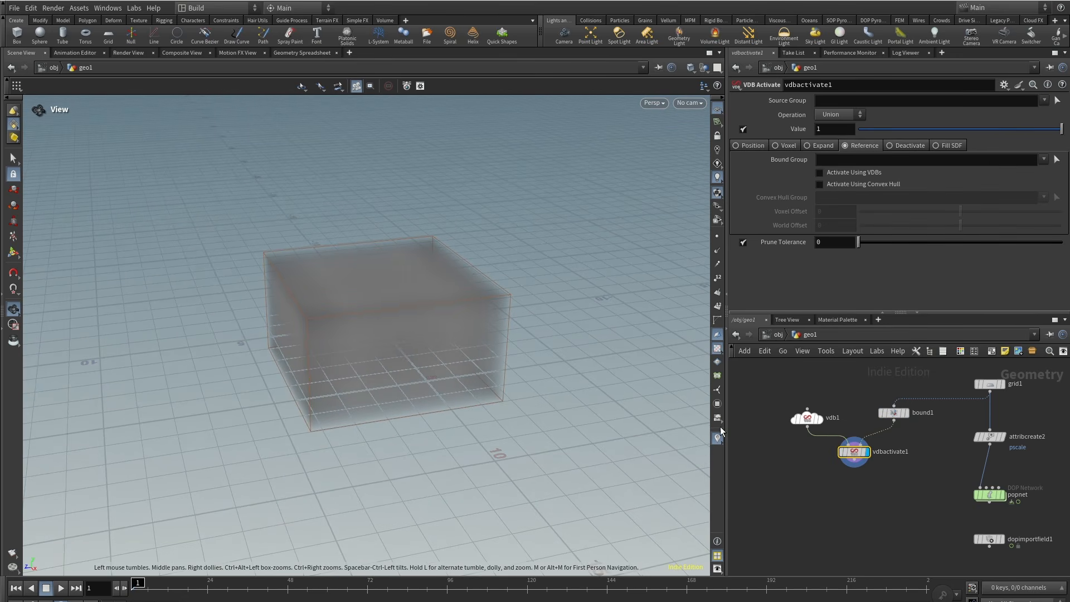
{"action": "left_click", "coordinate": [833, 451]}
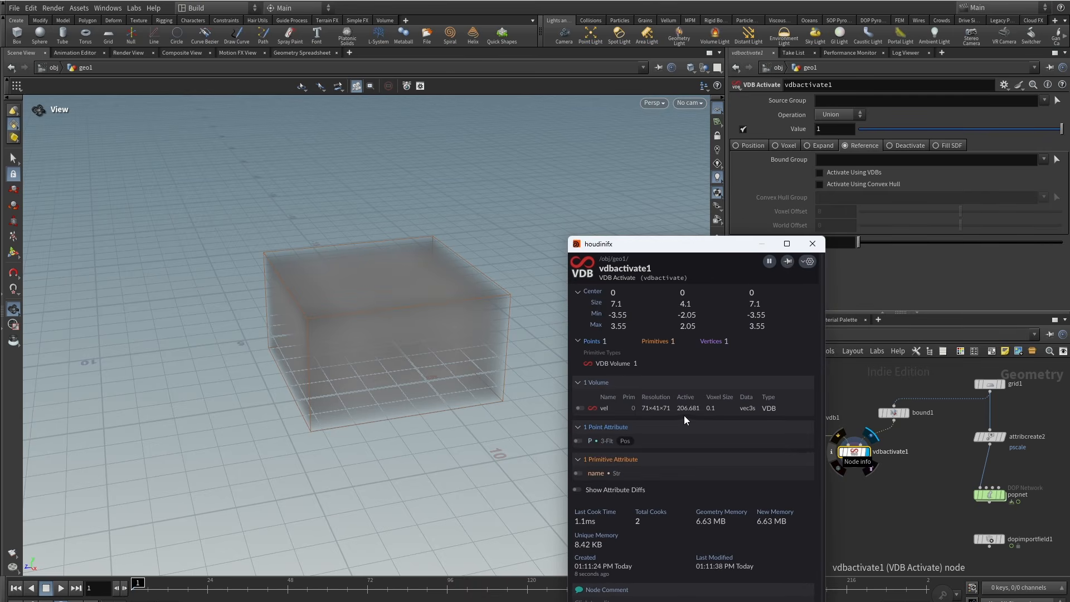
{"action": "left_click", "coordinate": [813, 244]}
Add a Volume Velocity node fed by vdbactivate1, display it and enable Add Vortex.
{"action": "scroll", "coordinate": [833, 519], "scroll_direction": "up", "scroll_amount": 2}
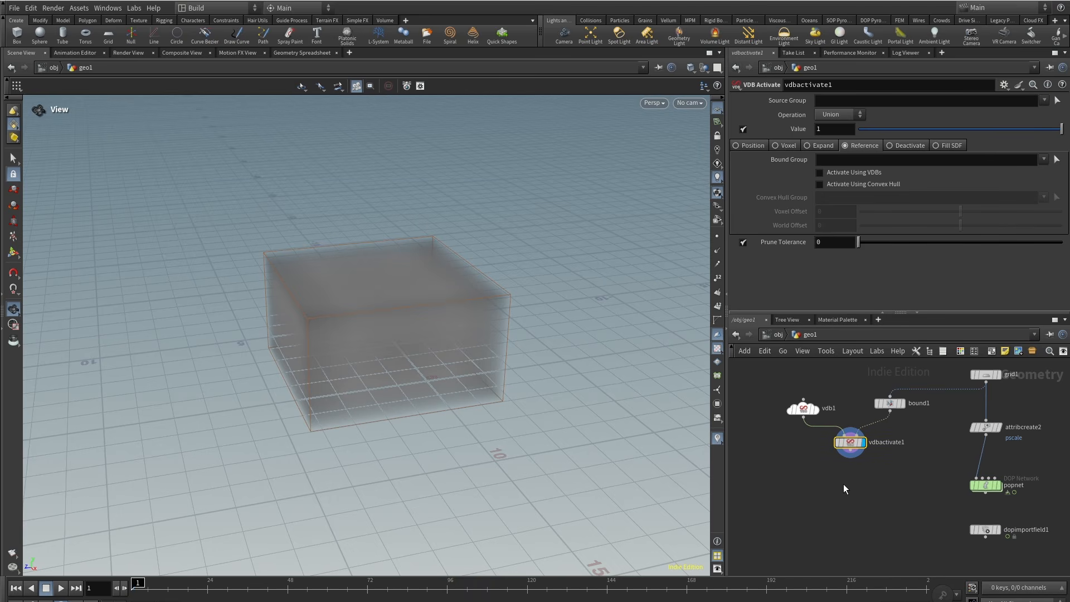
{"action": "key", "text": "Tab"}
{"action": "type", "text": "volve"}
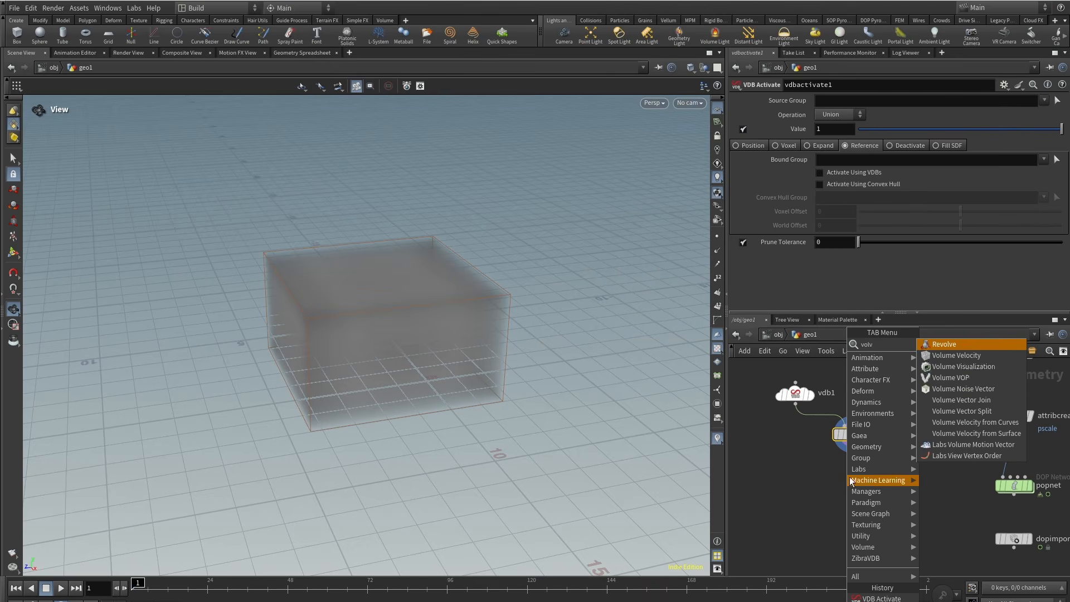
{"action": "left_click", "coordinate": [995, 355]}
{"action": "left_click", "coordinate": [843, 481]}
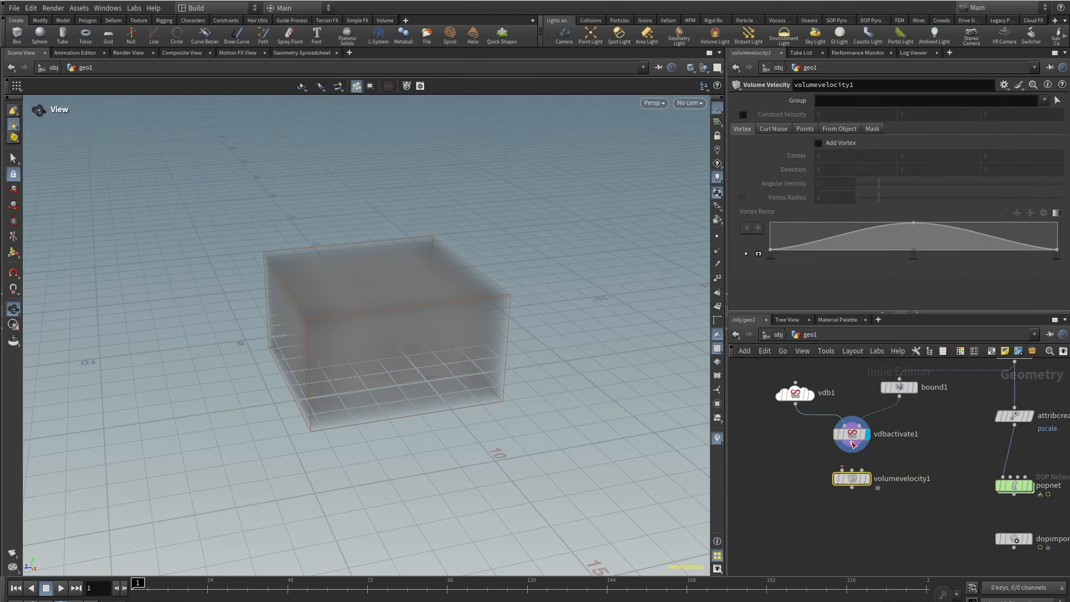
{"action": "key", "text": "r"}
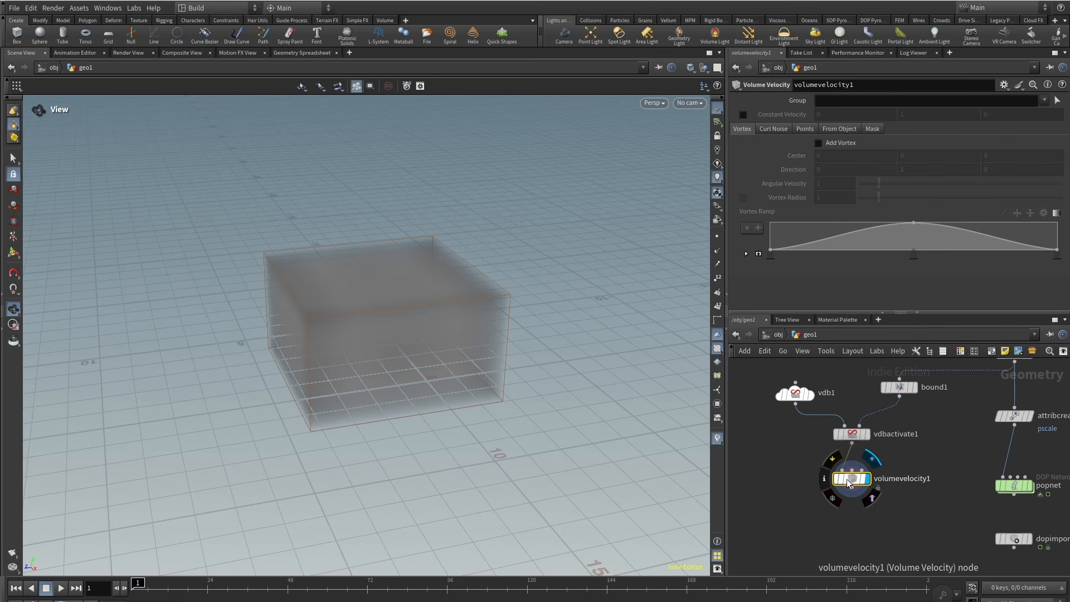
{"action": "left_click", "coordinate": [828, 142]}
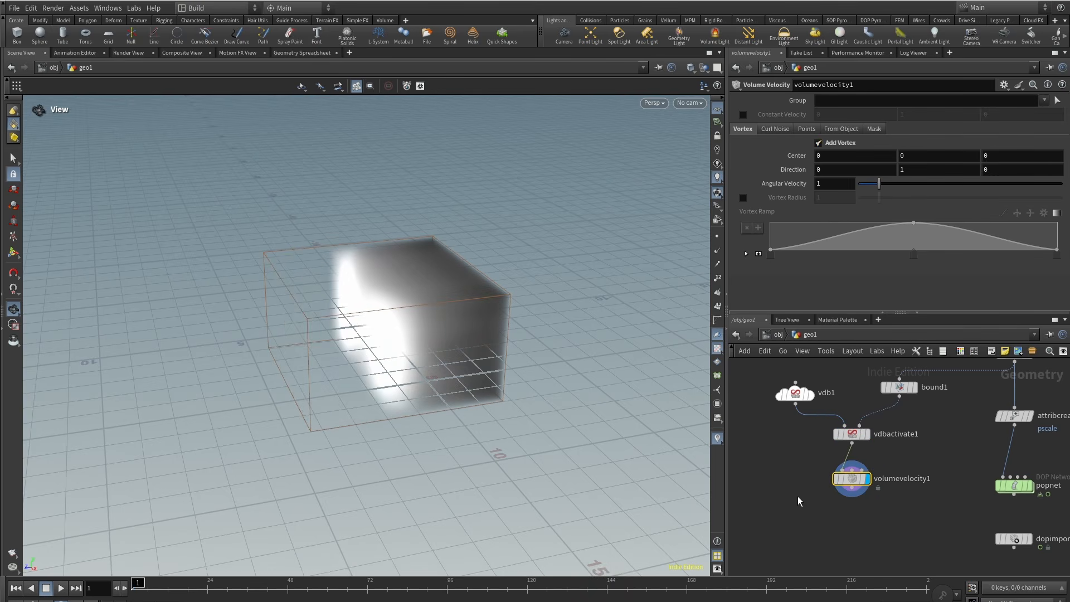
Add a Null node below volumevelocity1, connect it to that node's output and name it VEL.
{"action": "middle_click_drag", "start_coordinate": [780, 527], "coordinate": [771, 474]}
{"action": "middle_click_drag", "start_coordinate": [844, 482], "coordinate": [826, 529]}
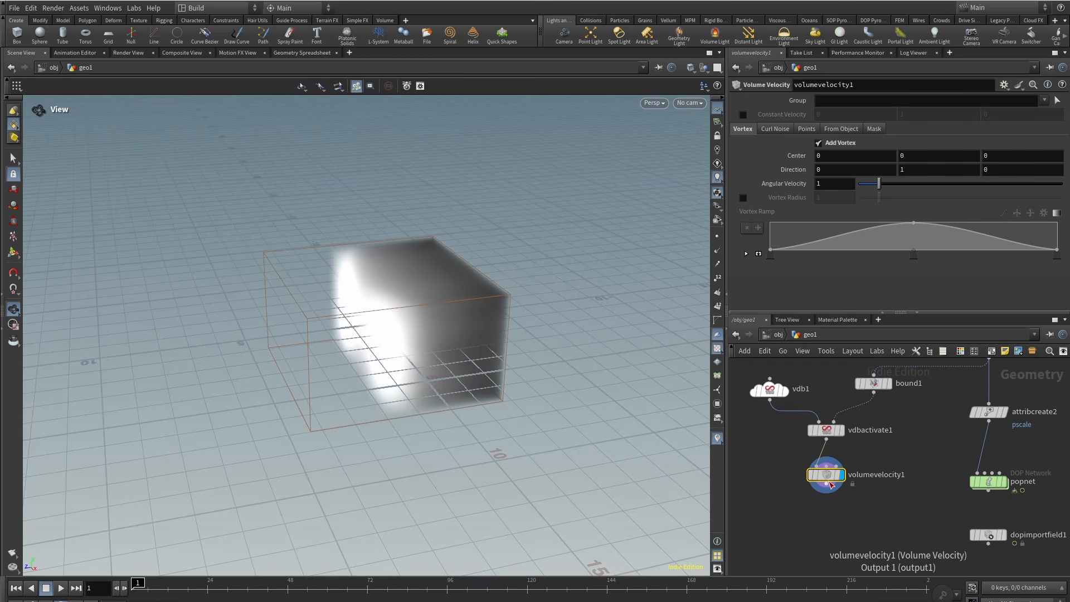
{"action": "middle_click", "coordinate": [830, 484]}
{"action": "left_click_drag", "start_coordinate": [829, 479], "coordinate": [829, 469]}
{"action": "middle_click_drag", "start_coordinate": [820, 525], "coordinate": [814, 515]}
{"action": "key", "text": "Tab"}
{"action": "type", "text": "null"}
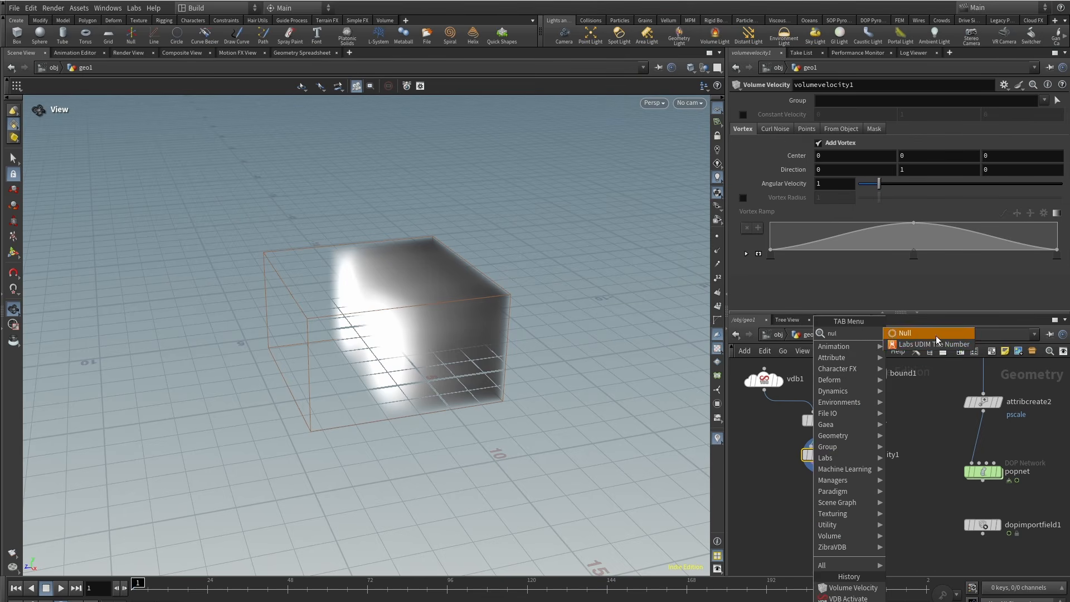
{"action": "key", "text": "Return"}
{"action": "left_click", "coordinate": [821, 510]}
{"action": "left_click_drag", "start_coordinate": [827, 473], "coordinate": [821, 500]}
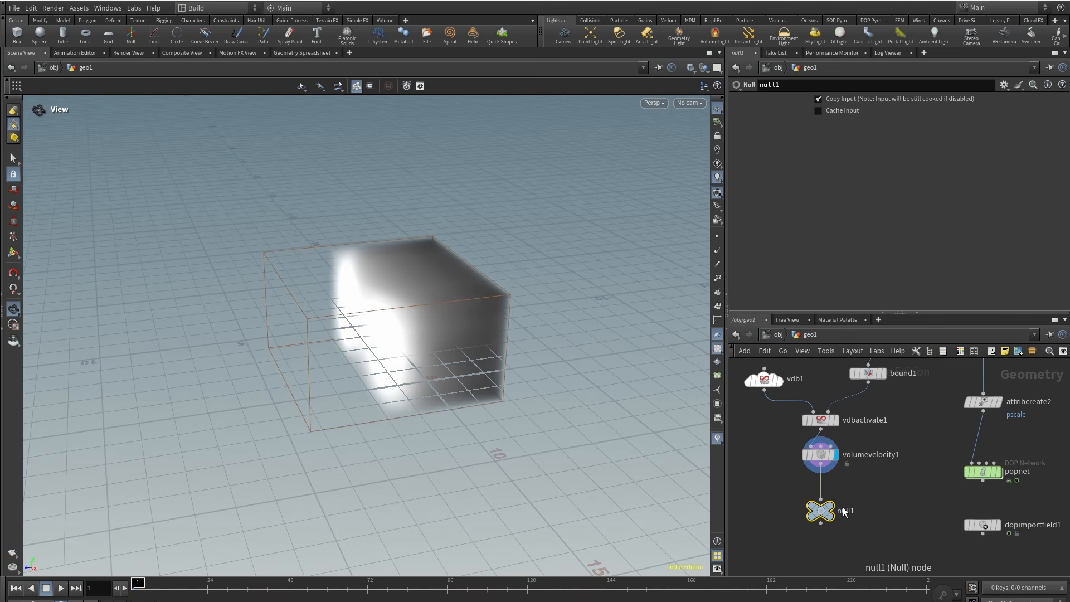
{"action": "double_click", "coordinate": [846, 510]}
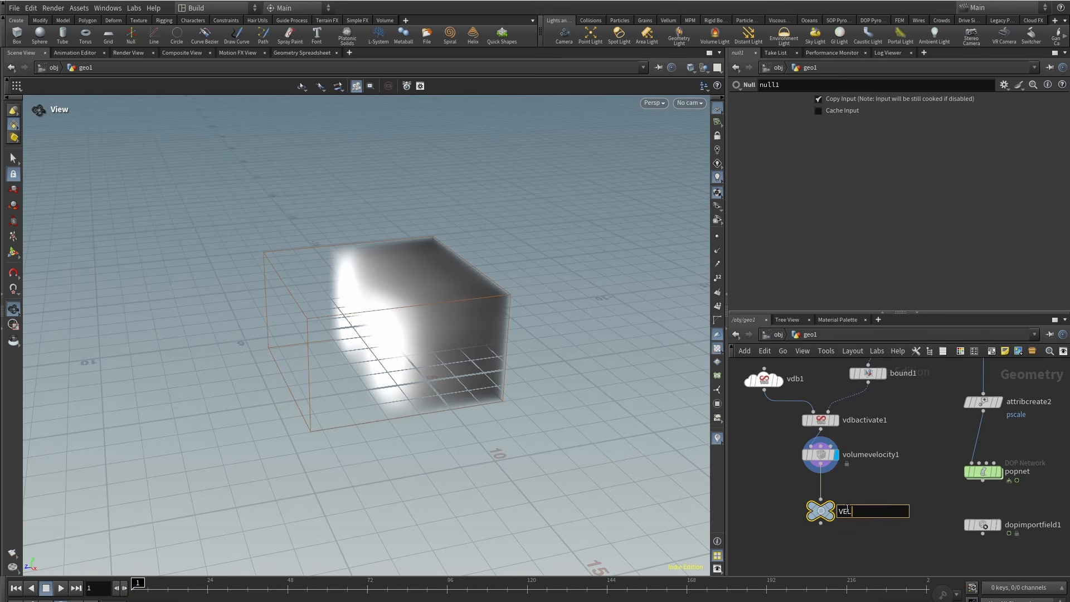
{"action": "key", "text": "Return"}
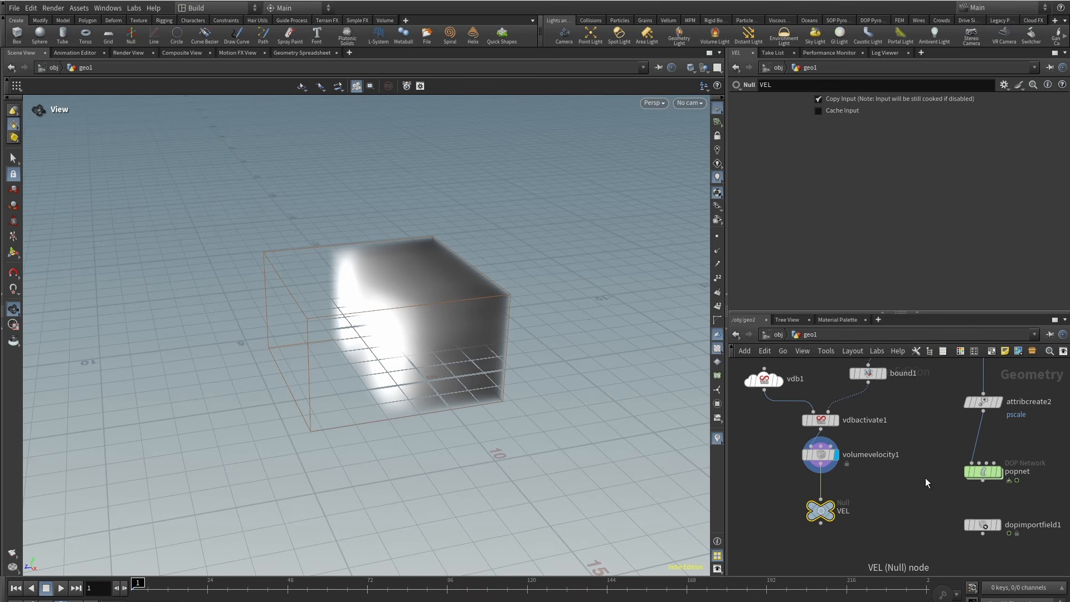
Inside popnet, set the SOP path of popadvectbyvolumes1 to /obj/geo1/VEL and play the simulation.
{"action": "double_click", "coordinate": [984, 471]}
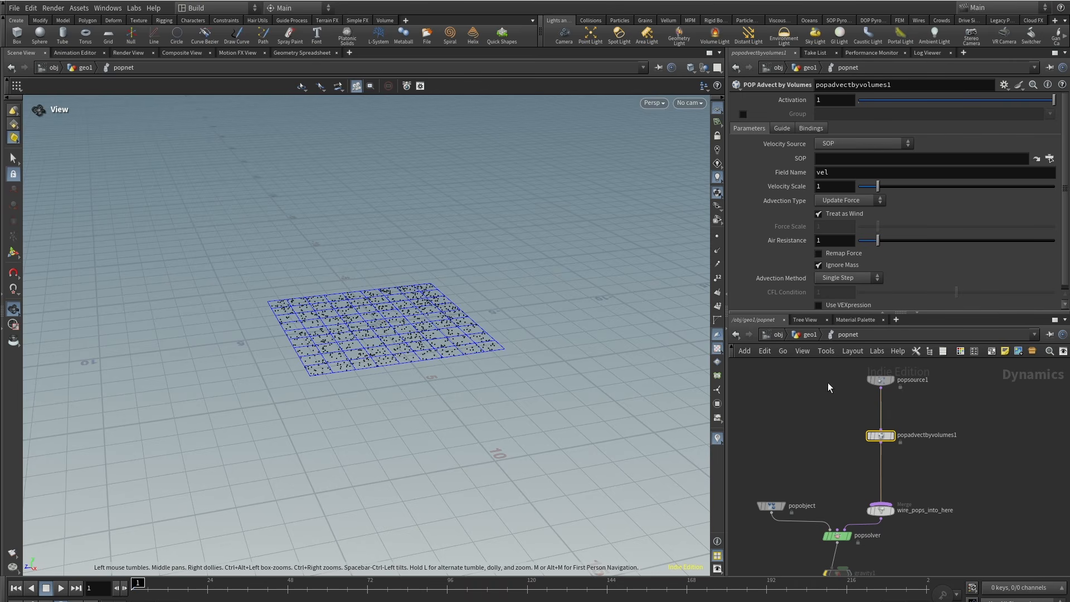
{"action": "key", "text": "Return"}
{"action": "left_click", "coordinate": [61, 589]}
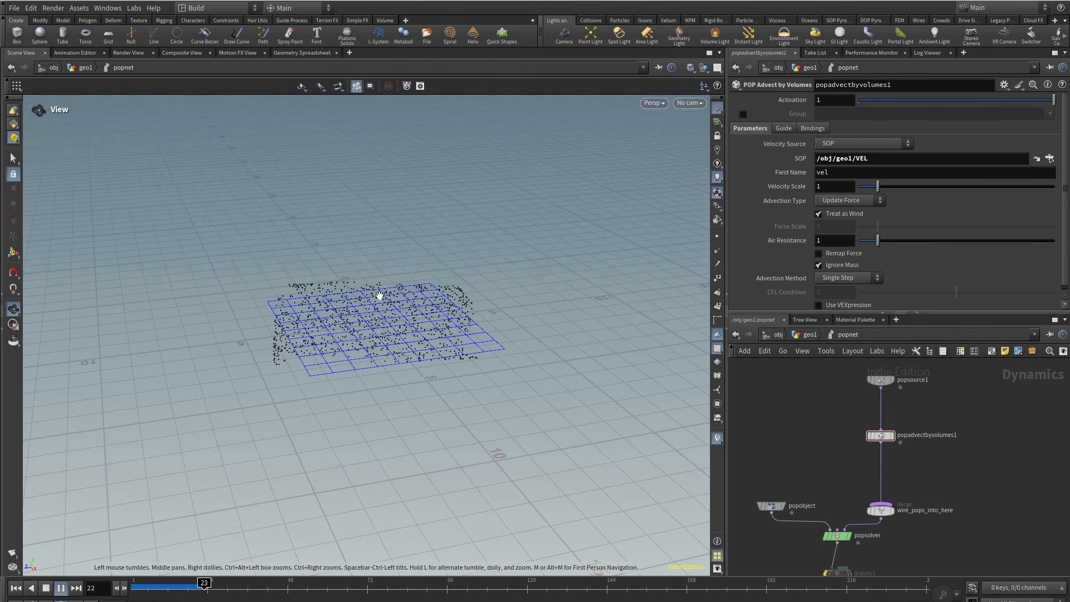
Examine the advected particles from above and from the side while scrubbing through about the first 100 frames.
{"action": "left_click_drag", "start_coordinate": [377, 296], "coordinate": [387, 394]}
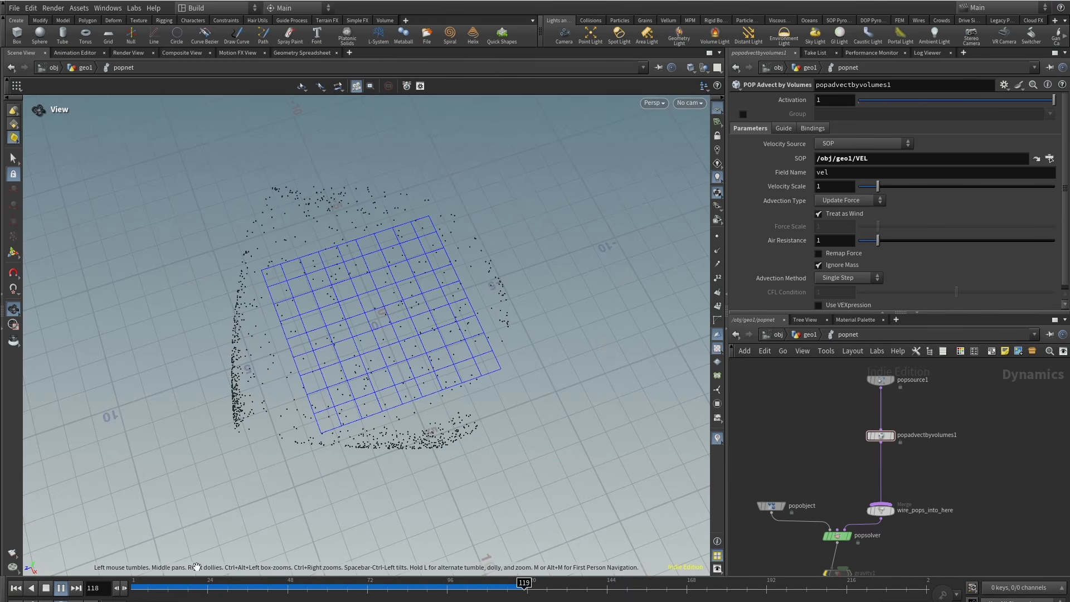
{"action": "left_click_drag", "start_coordinate": [346, 390], "coordinate": [354, 266]}
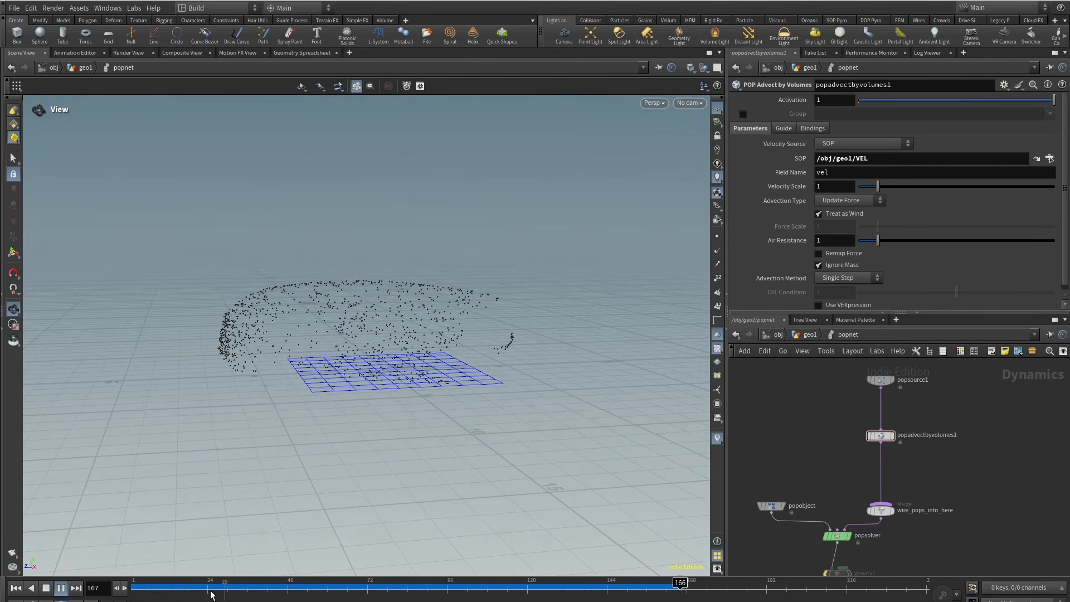
{"action": "left_click_drag", "start_coordinate": [140, 585], "coordinate": [460, 583]}
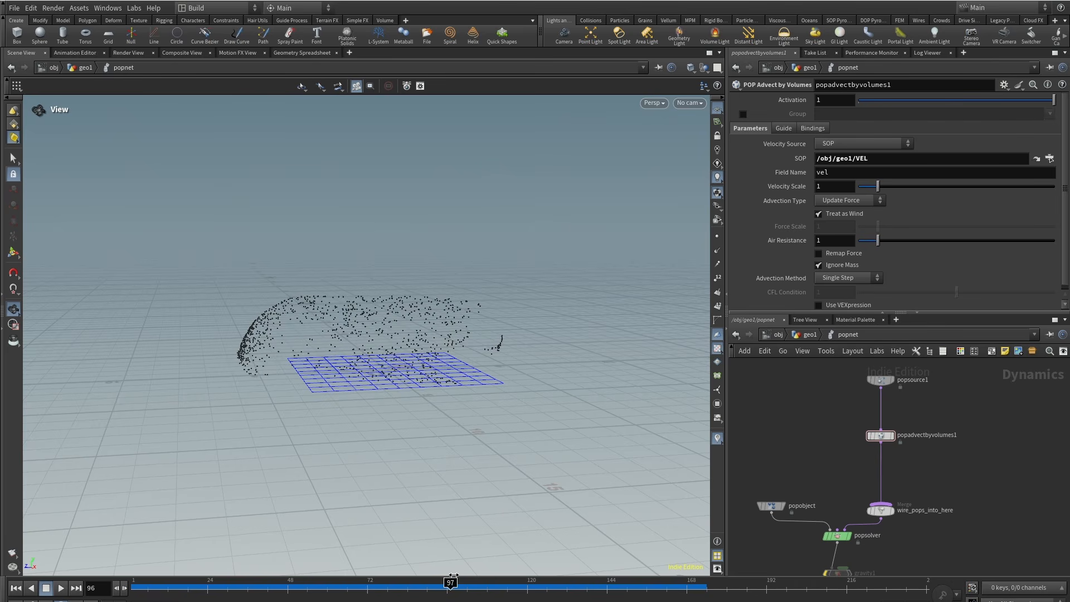
{"action": "left_click_drag", "start_coordinate": [367, 290], "coordinate": [334, 308]}
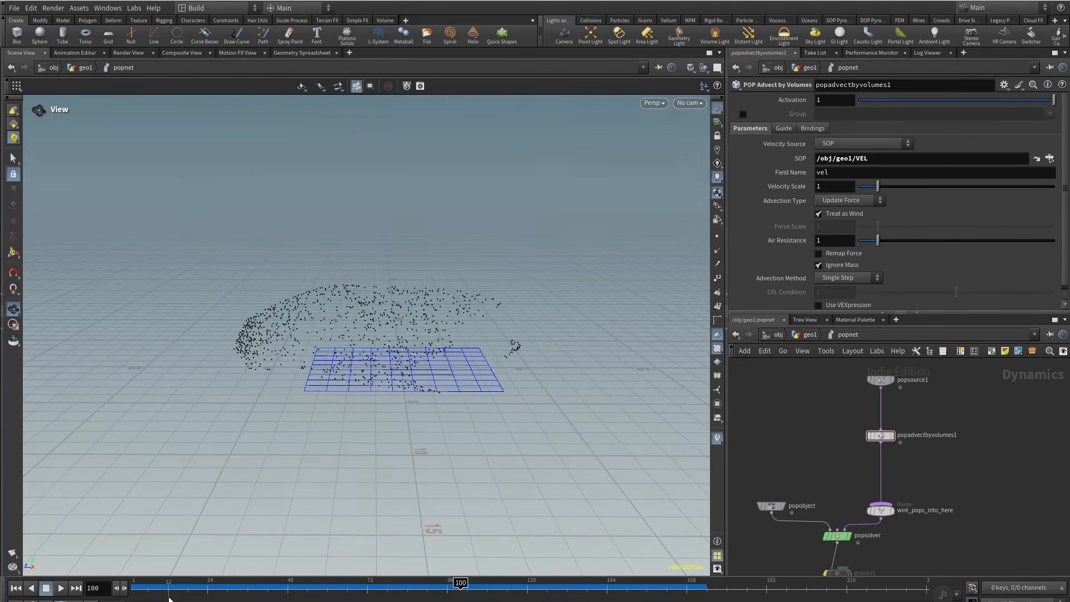
{"action": "left_click_drag", "start_coordinate": [168, 584], "coordinate": [457, 584]}
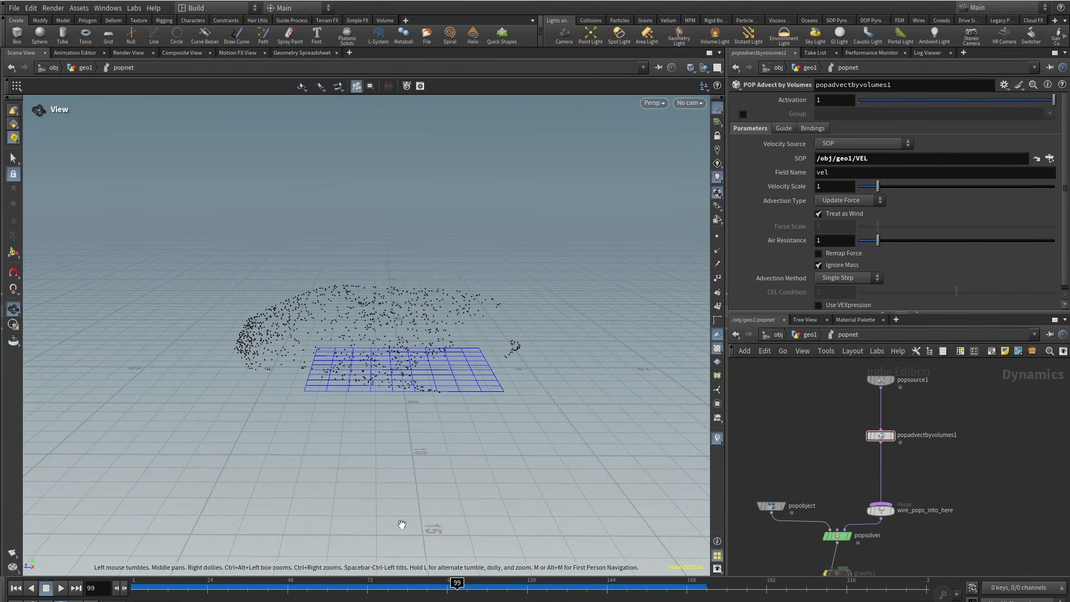
{"action": "left_click_drag", "start_coordinate": [401, 528], "coordinate": [426, 473]}
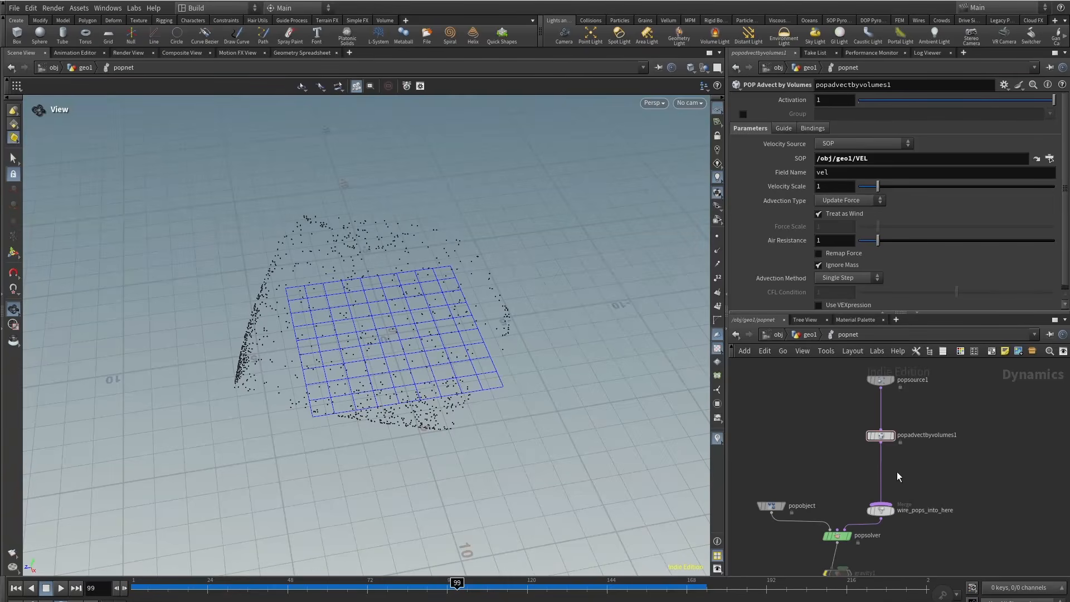
Insert a POP Attract node into the wire between popsource1 and popadvectbyvolumes1.
{"action": "middle_click_drag", "start_coordinate": [968, 466], "coordinate": [951, 533]}
{"action": "left_click_drag", "start_coordinate": [867, 449], "coordinate": [867, 418]}
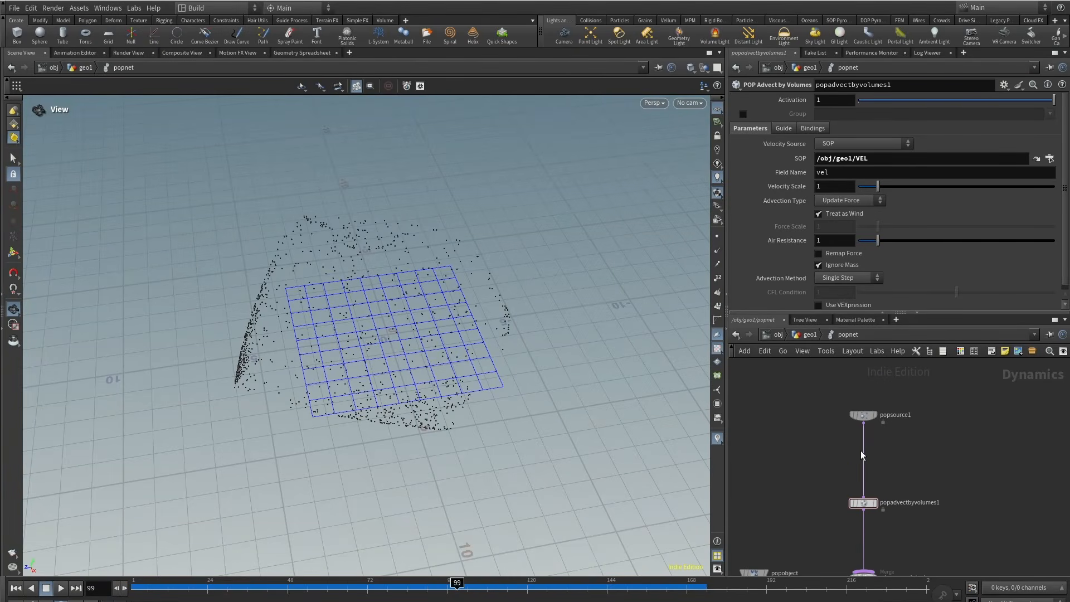
{"action": "scroll", "coordinate": [874, 461], "scroll_direction": "up", "scroll_amount": 2}
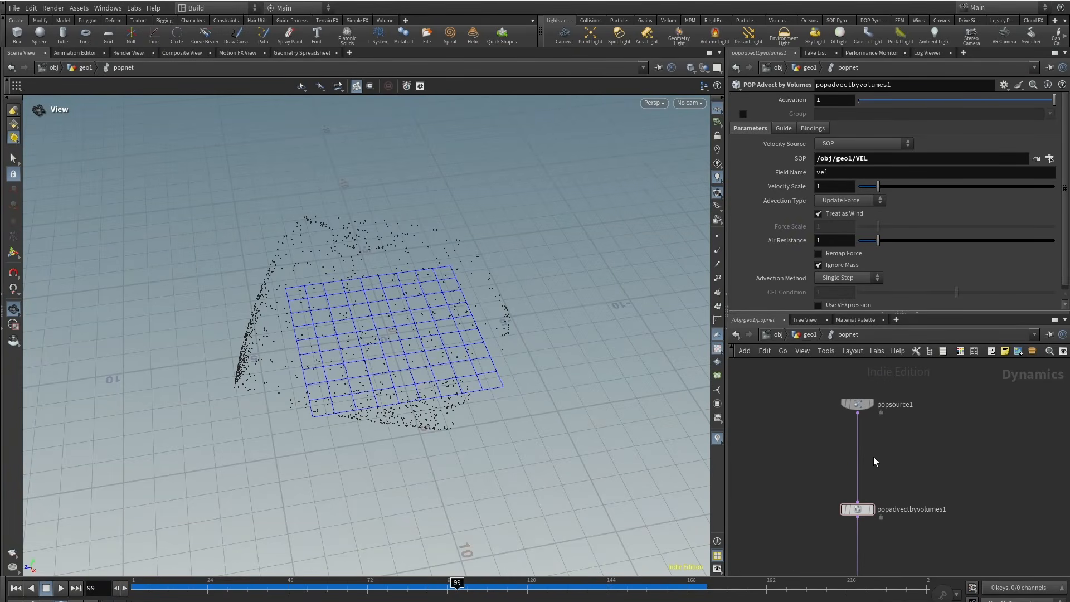
{"action": "key", "text": "Tab"}
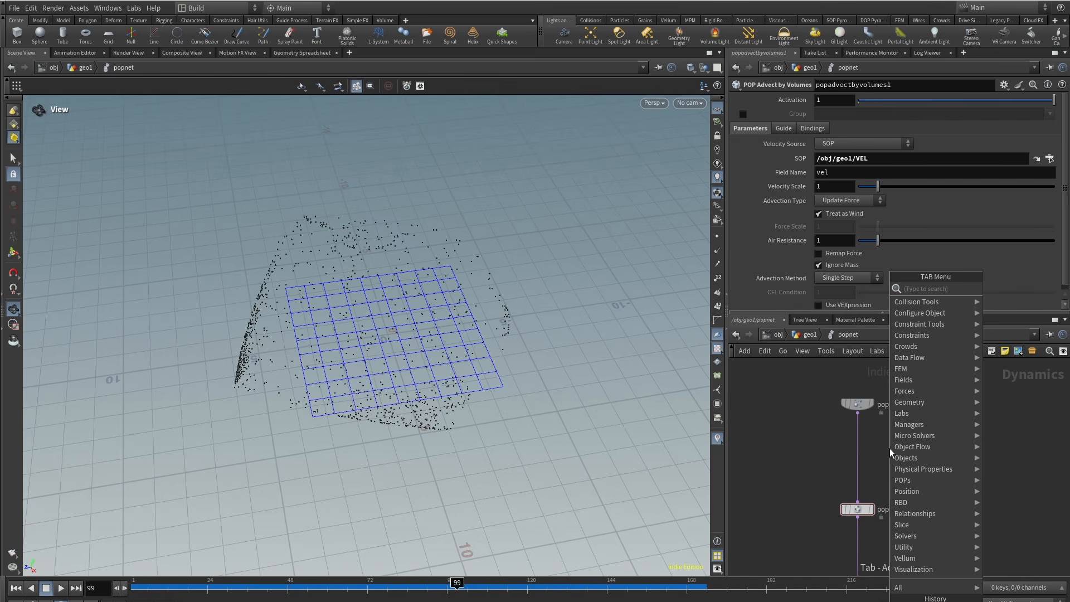
{"action": "type", "text": "popatt"}
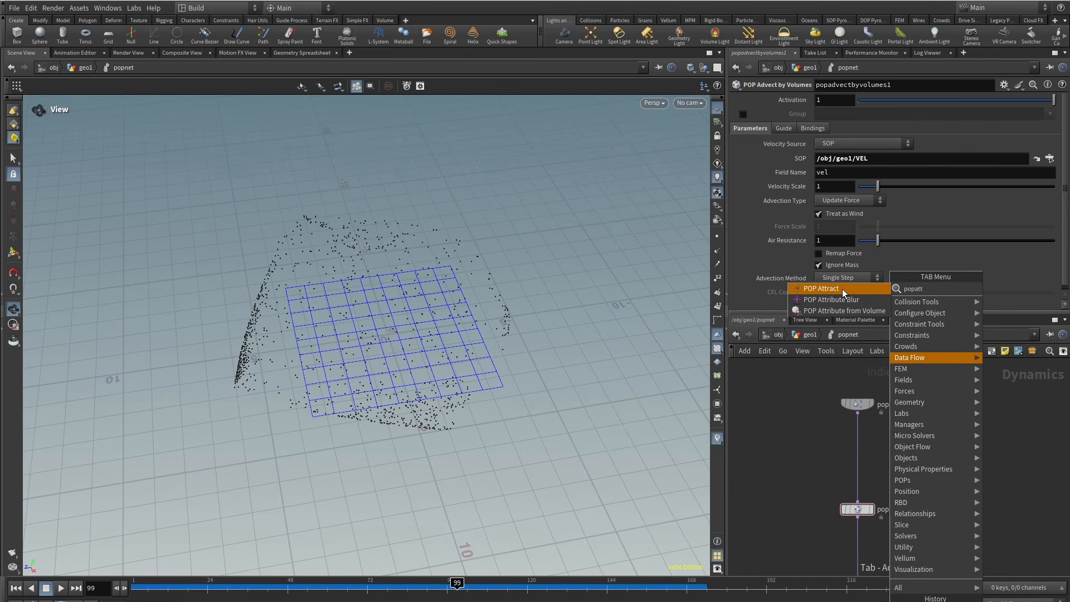
{"action": "left_click", "coordinate": [841, 289]}
{"action": "left_click", "coordinate": [867, 452]}
{"action": "left_click_drag", "start_coordinate": [868, 452], "coordinate": [861, 463]}
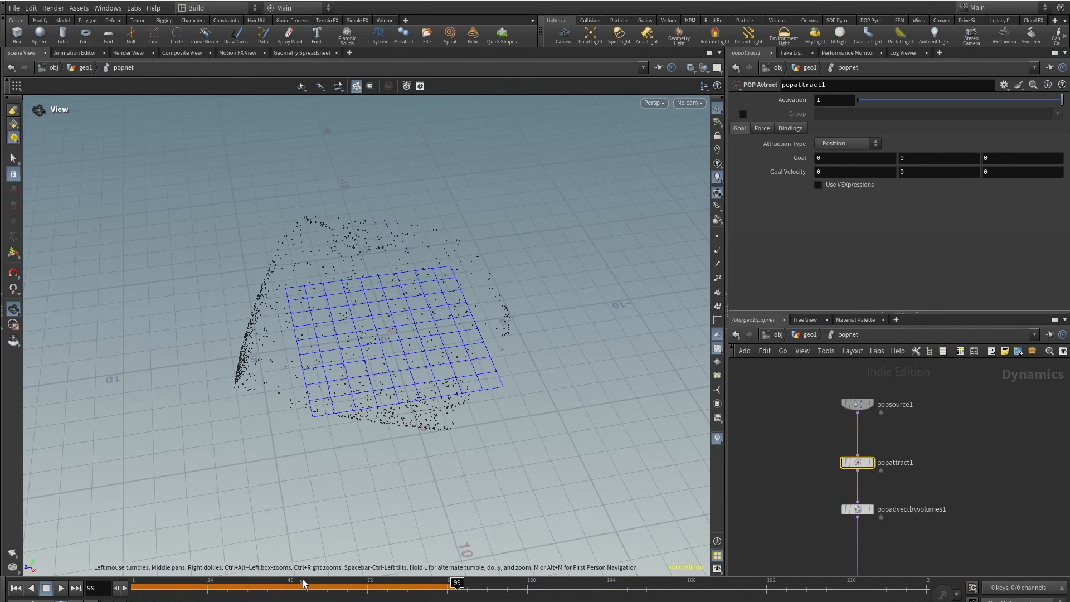
Replay the simulation and try a Peak Force Distance of 1 on popattract1.
{"action": "left_click_drag", "start_coordinate": [255, 585], "coordinate": [98, 583]}
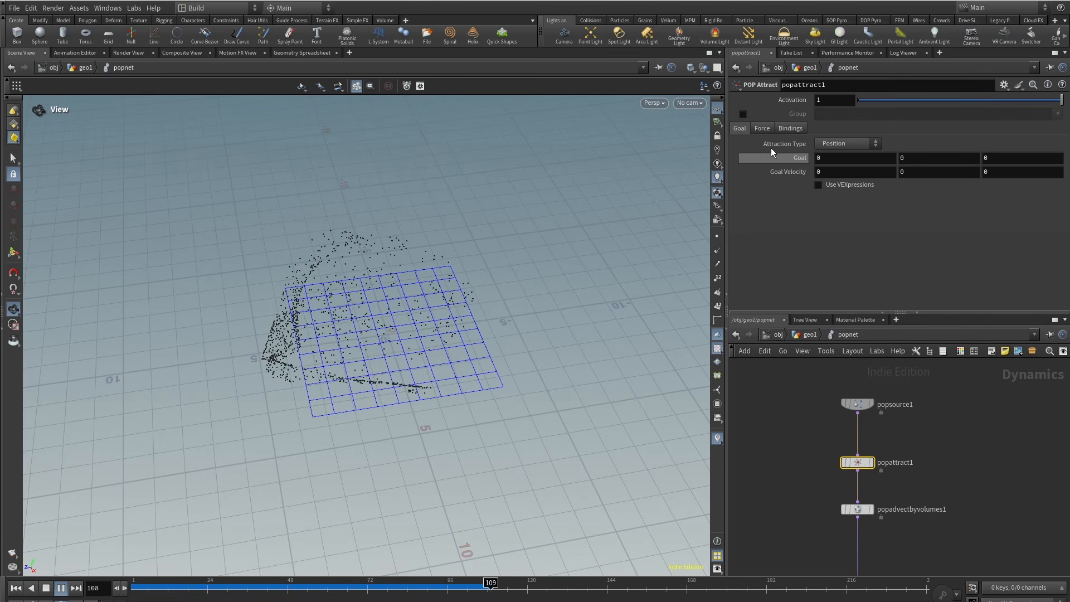
{"action": "left_click", "coordinate": [770, 129]}
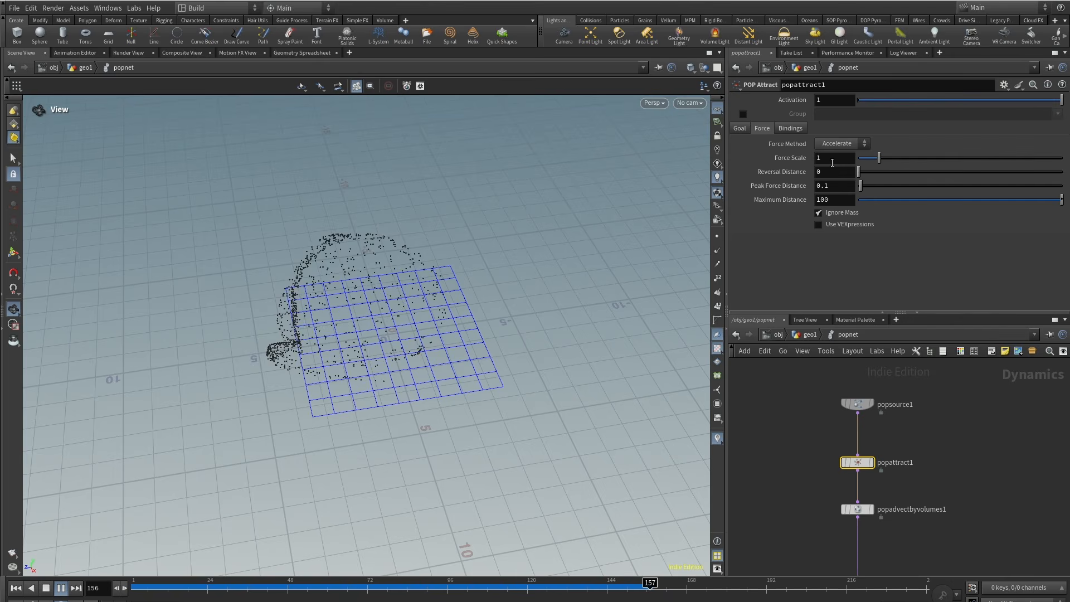
{"action": "left_click_drag", "start_coordinate": [838, 186], "coordinate": [812, 186]}
{"action": "type", "text": "1"}
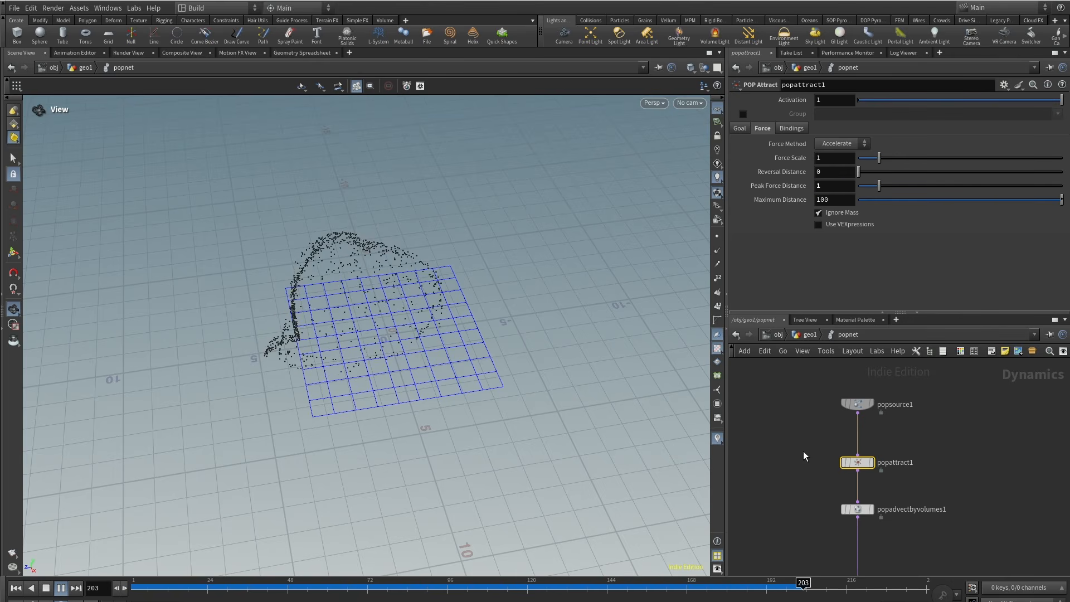
{"action": "key", "text": "Return"}
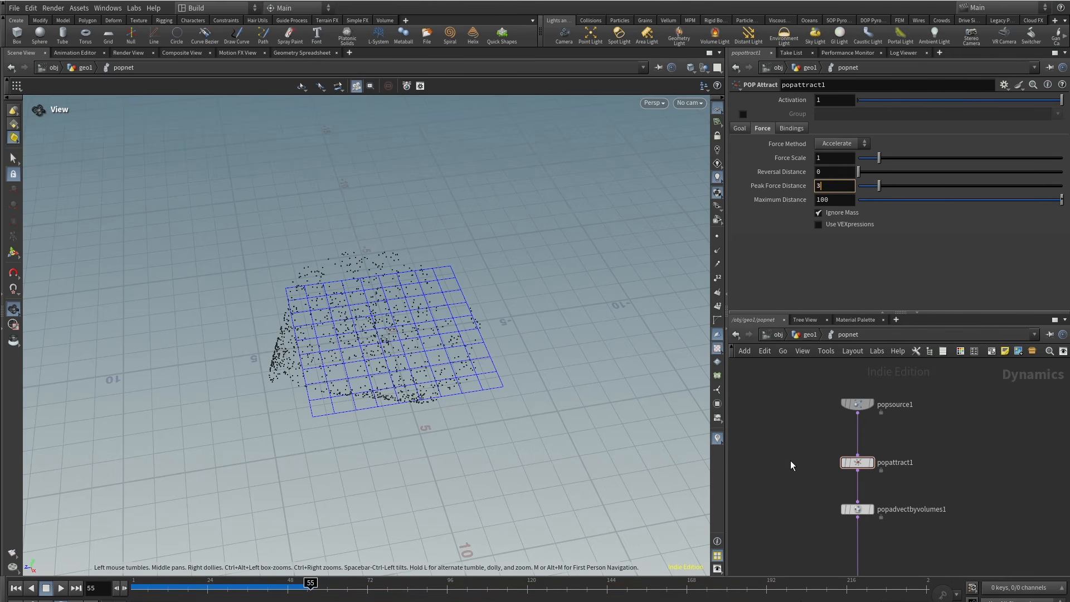
Set the POP Attract Peak Force Distance to 3 and replay the simulation from the start.
{"action": "key", "text": "Return"}
{"action": "left_click", "coordinate": [16, 588]}
{"action": "left_click", "coordinate": [61, 588]}
{"action": "left_click", "coordinate": [61, 588]}
Try a Force Scale of 111 on popattract1 and replay the simulation.
{"action": "left_click", "coordinate": [834, 158]}
{"action": "type", "text": "11"}
{"action": "key", "text": "Return"}
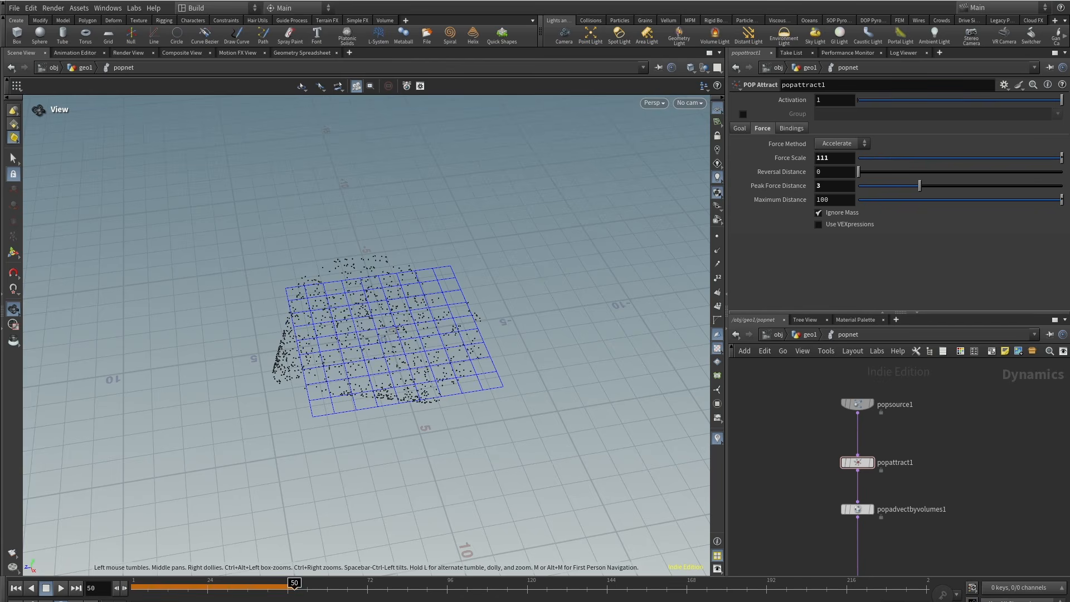
{"action": "left_click", "coordinate": [16, 588]}
{"action": "left_click", "coordinate": [61, 588]}
{"action": "left_click", "coordinate": [60, 588]}
Try a Force Scale of 10 on popattract1 and replay the simulation.
{"action": "left_click_drag", "start_coordinate": [834, 158], "coordinate": [785, 166]}
{"action": "type", "text": "10"}
{"action": "key", "text": "Return"}
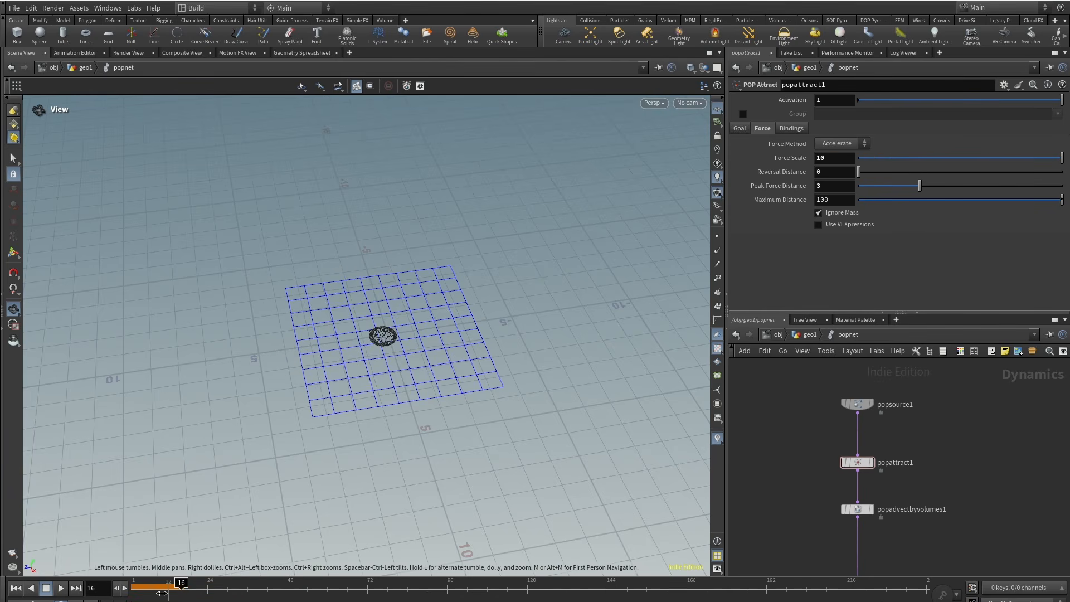
{"action": "left_click", "coordinate": [15, 588]}
{"action": "left_click", "coordinate": [60, 588]}
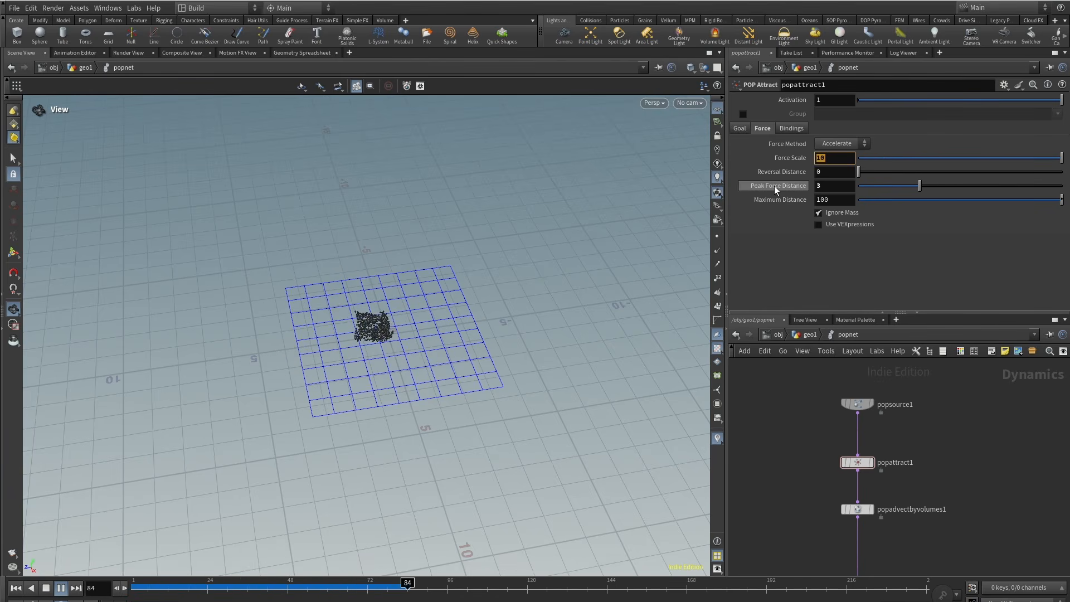
Set the POP Attract Force Scale to 4 and replay the simulation from the first frame.
{"action": "type", "text": "4"}
{"action": "key", "text": "Return"}
{"action": "left_click", "coordinate": [16, 588]}
{"action": "left_click", "coordinate": [61, 588]}
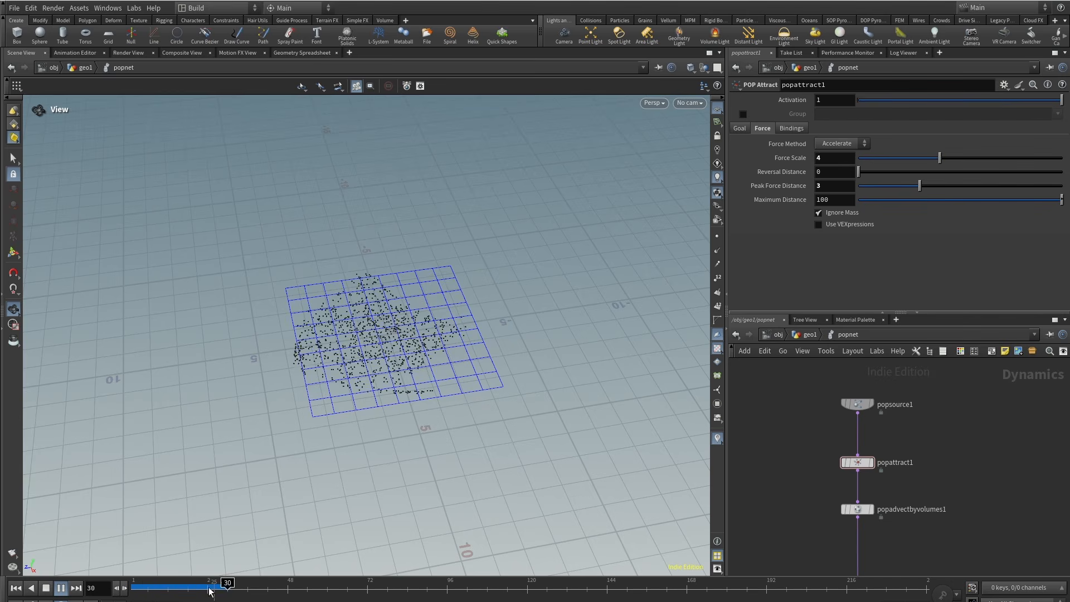
Set the POP Attract Force Scale to 2, replay the simulation from the start, and inspect the particle motion from several angles.
{"action": "left_click", "coordinate": [15, 588]}
{"action": "left_click_drag", "start_coordinate": [834, 158], "coordinate": [806, 160]}
{"action": "type", "text": "2"}
{"action": "key", "text": "Return"}
{"action": "left_click", "coordinate": [61, 588]}
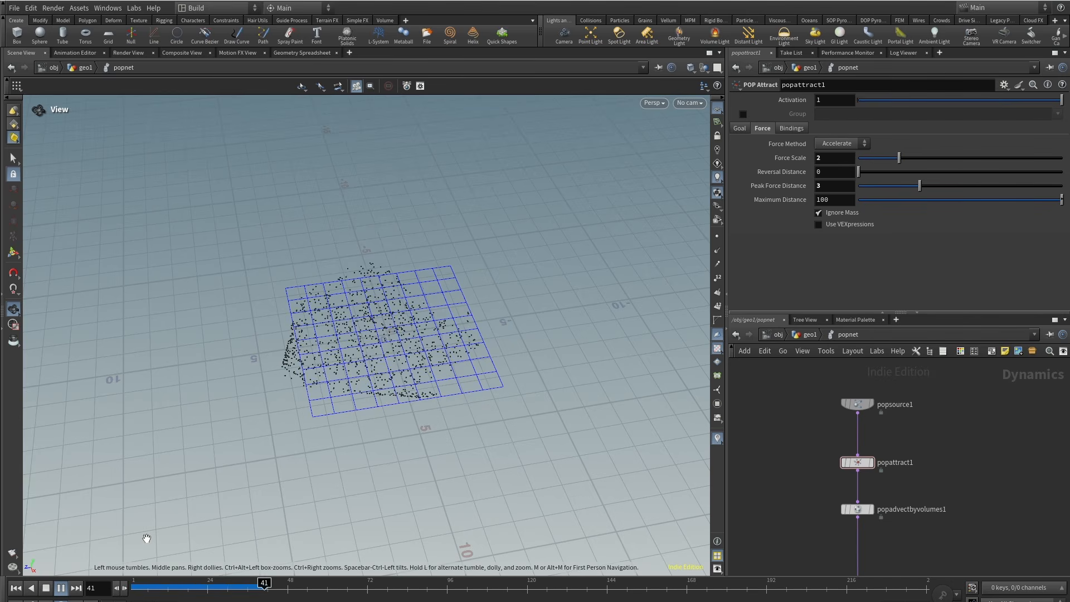
{"action": "left_click_drag", "start_coordinate": [267, 464], "coordinate": [300, 420]}
{"action": "middle_click_drag", "start_coordinate": [369, 425], "coordinate": [394, 358]}
{"action": "left_click_drag", "start_coordinate": [394, 358], "coordinate": [387, 413]}
{"action": "left_click", "coordinate": [16, 588]}
Bypass popattract1 inside popnet and replay the simulation with only the velocity field advecting the particles.
{"action": "scroll", "coordinate": [842, 474], "scroll_direction": "up", "scroll_amount": 1}
{"action": "middle_click_drag", "start_coordinate": [842, 474], "coordinate": [829, 440]}
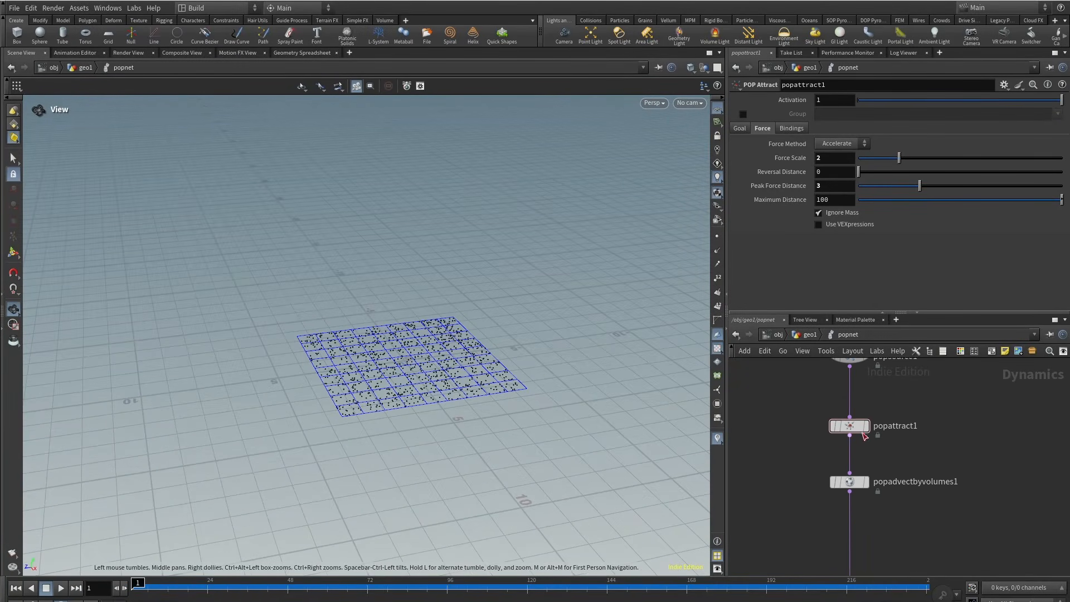
{"action": "left_click", "coordinate": [833, 426]}
{"action": "left_click", "coordinate": [807, 335]}
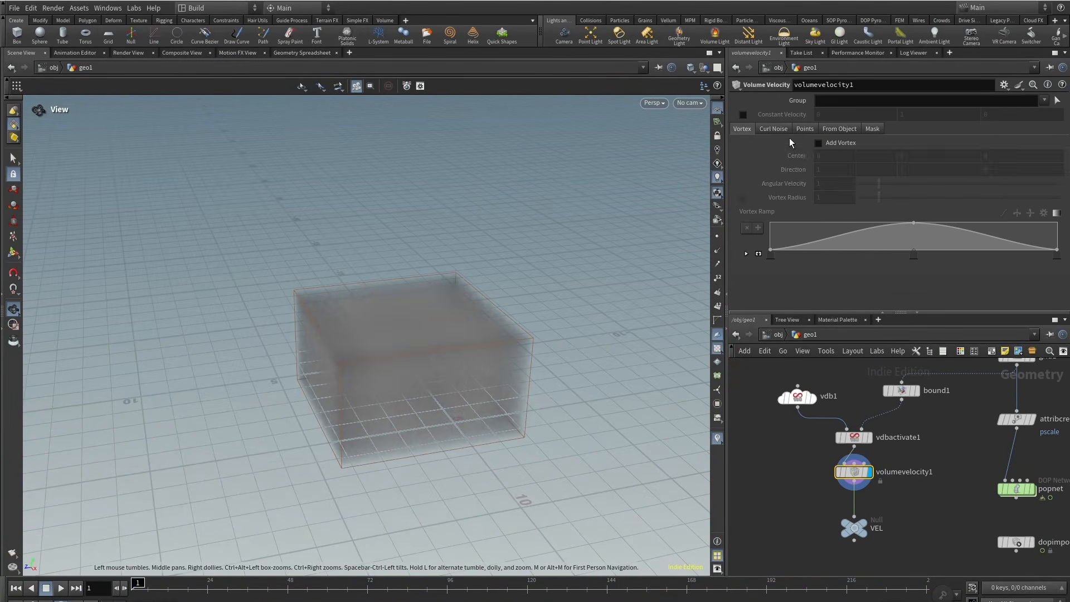
{"action": "middle_click_drag", "start_coordinate": [998, 474], "coordinate": [868, 410]}
{"action": "double_click", "coordinate": [886, 426]}
{"action": "left_click", "coordinate": [61, 589]}
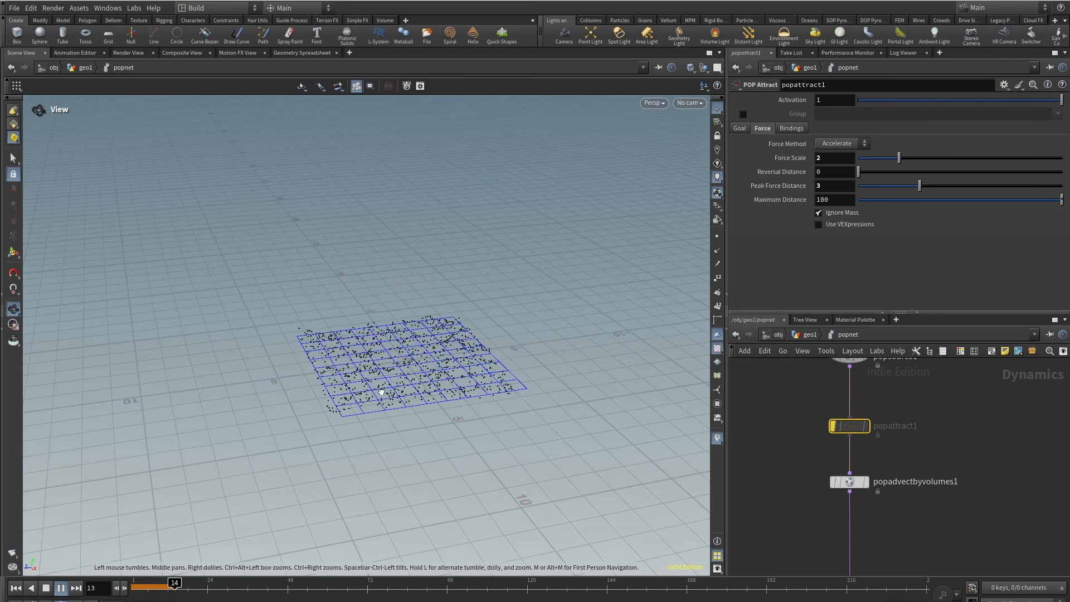
{"action": "left_click_drag", "start_coordinate": [384, 438], "coordinate": [351, 401]}
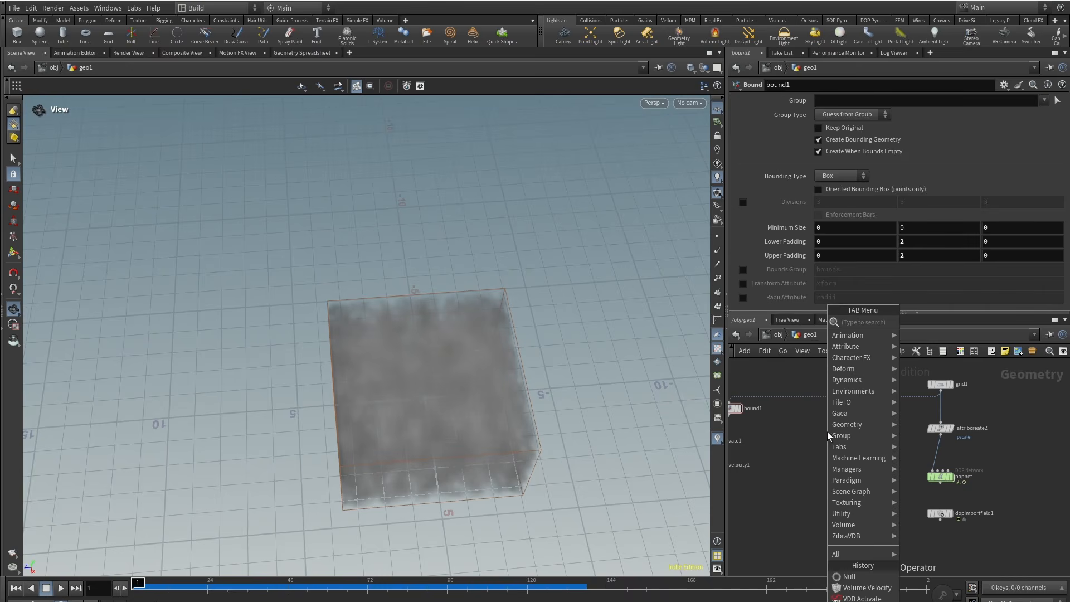
Add a Pyro Solver node to an empty area of the geo1 network, beside the popnet chain.
{"action": "type", "text": "sou"}
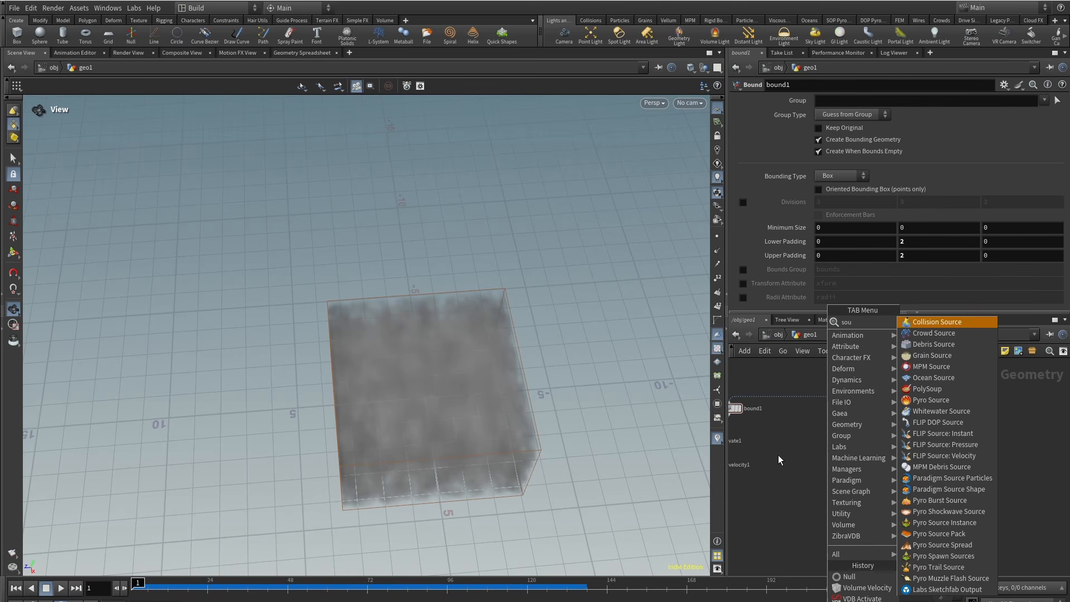
{"action": "left_click", "coordinate": [792, 454]}
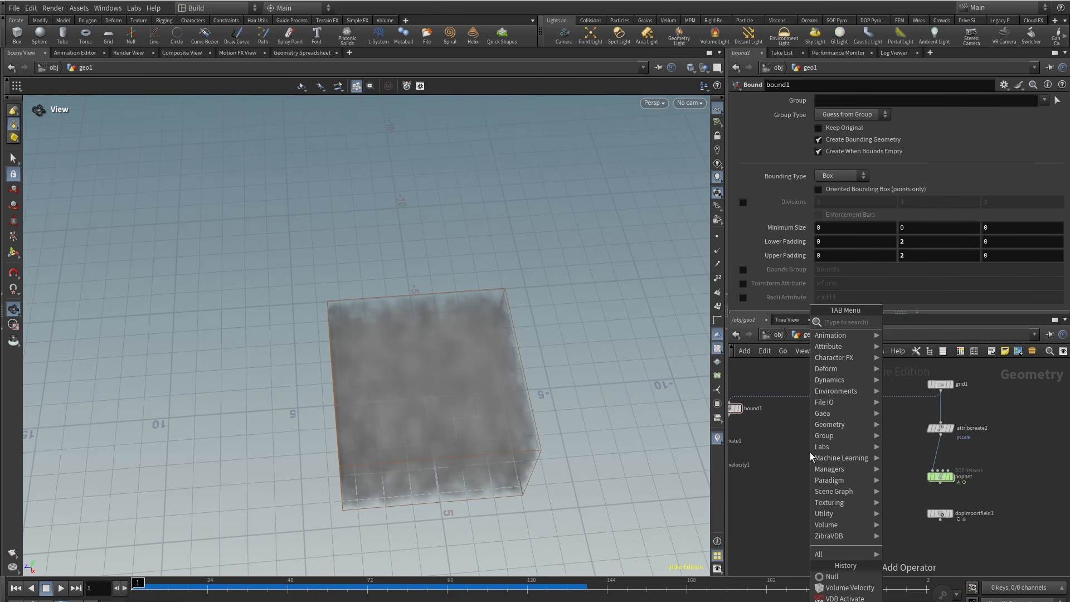
{"action": "type", "text": "pyro"}
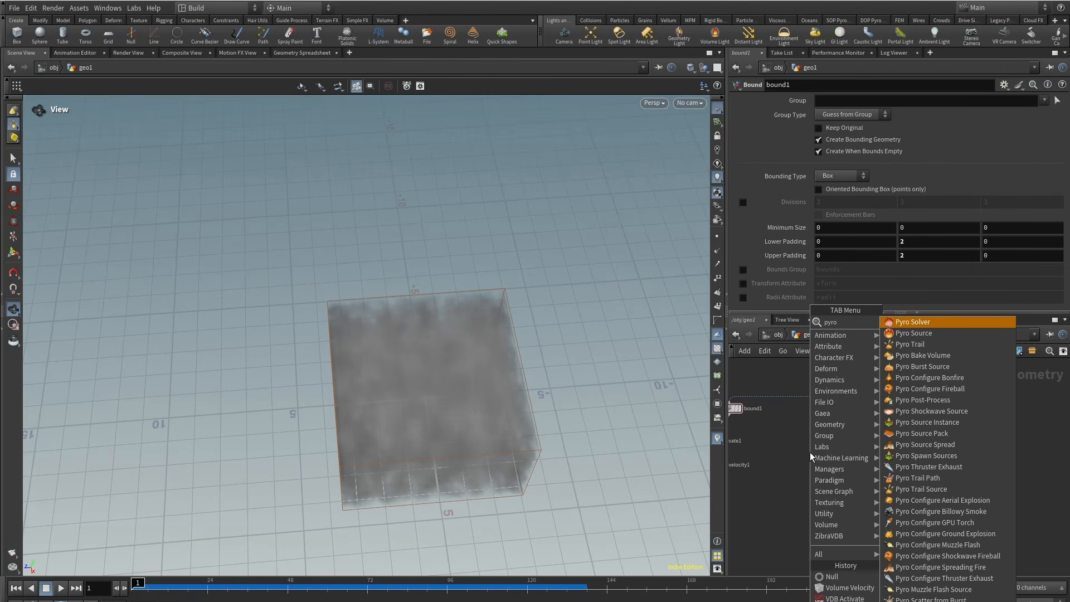
{"action": "left_click", "coordinate": [924, 323]}
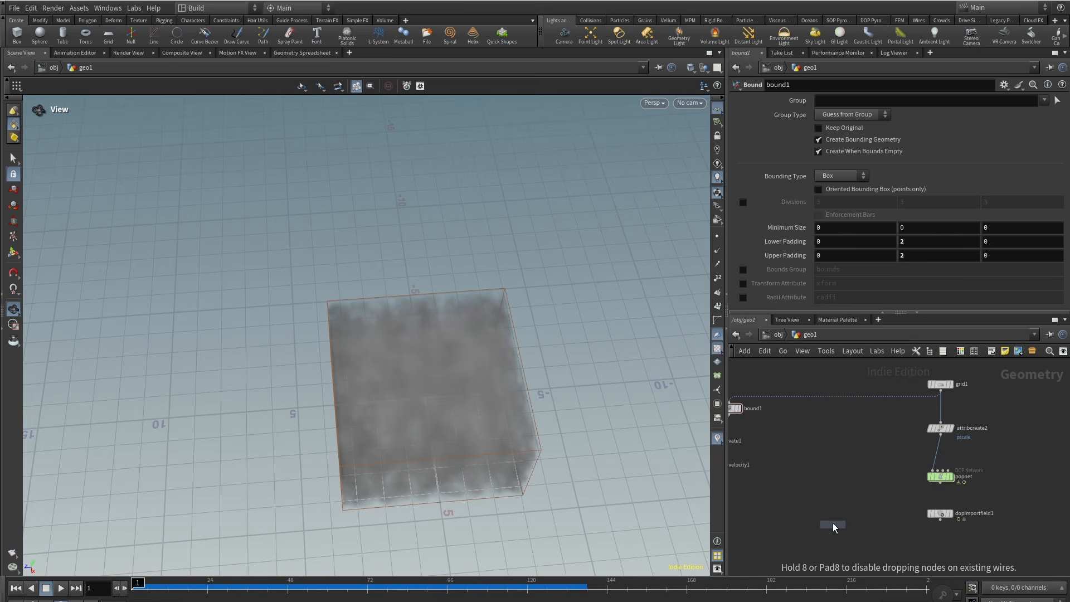
{"action": "left_click", "coordinate": [838, 474]}
{"action": "scroll", "coordinate": [851, 429], "scroll_direction": "up", "scroll_amount": 2}
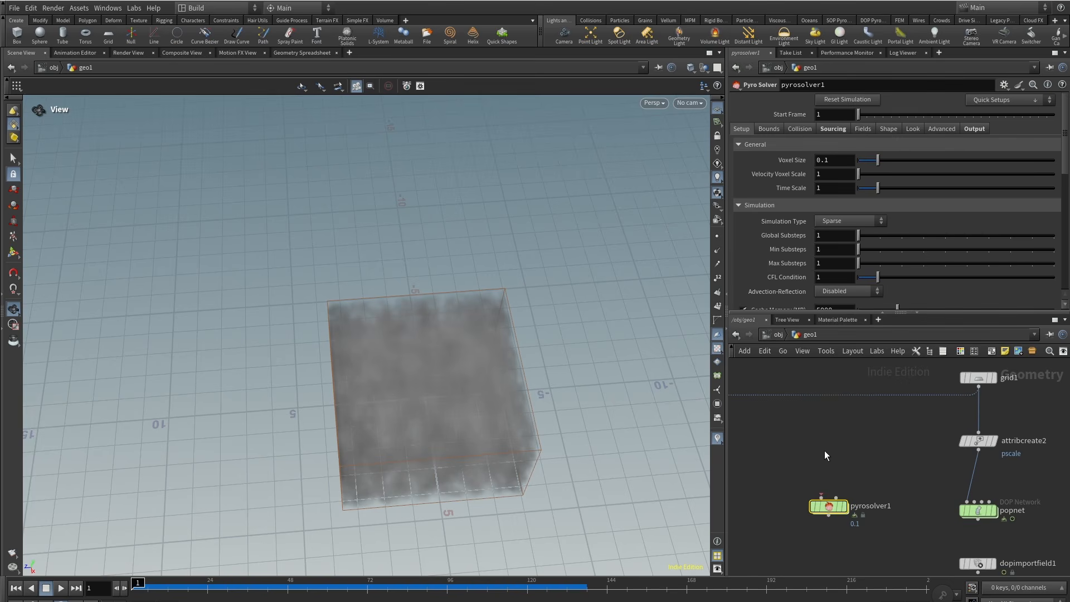
Add a Pyro Source node above pyrosolver1.
{"action": "key", "text": "Tab"}
{"action": "type", "text": "pyroso"}
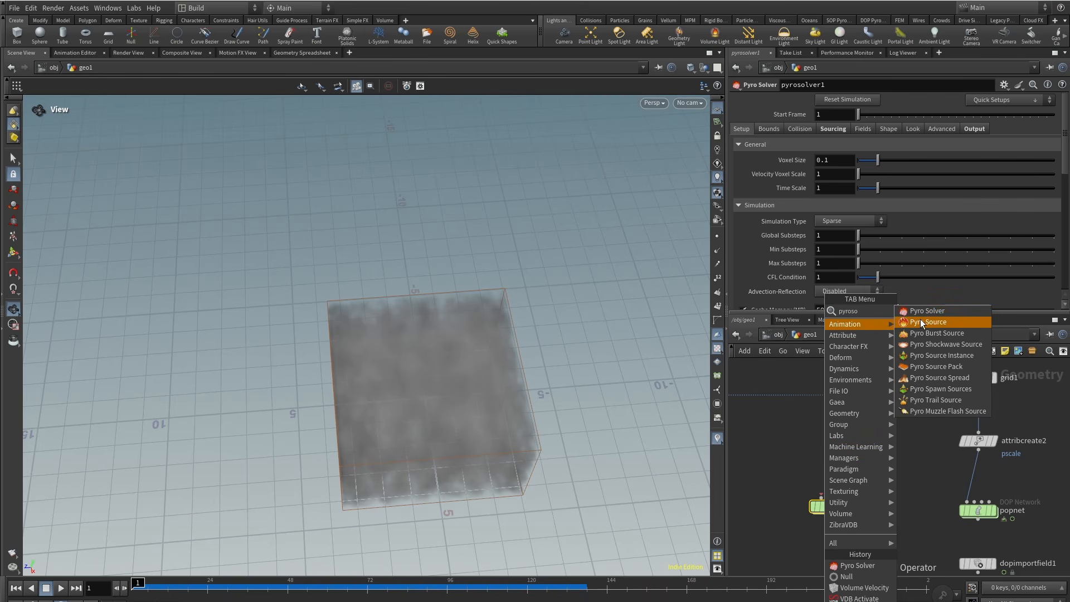
{"action": "left_click", "coordinate": [927, 310]}
{"action": "left_click", "coordinate": [828, 461]}
Add a polygon sphere above pyrosource1, connect it to pyrosource1's input, and display pyrosource1.
{"action": "key", "text": "Tab"}
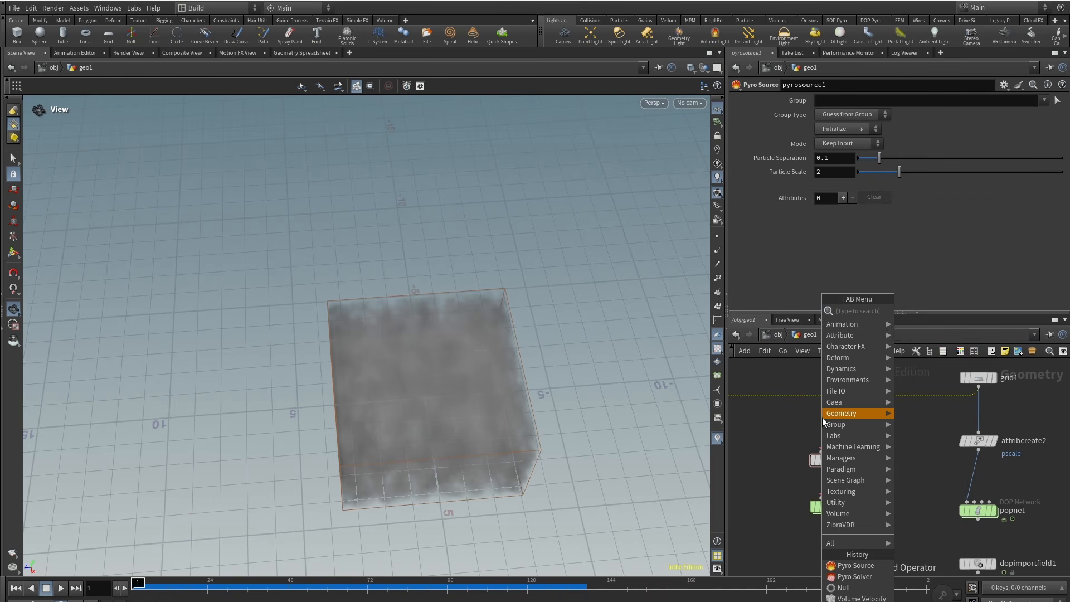
{"action": "type", "text": "spher"}
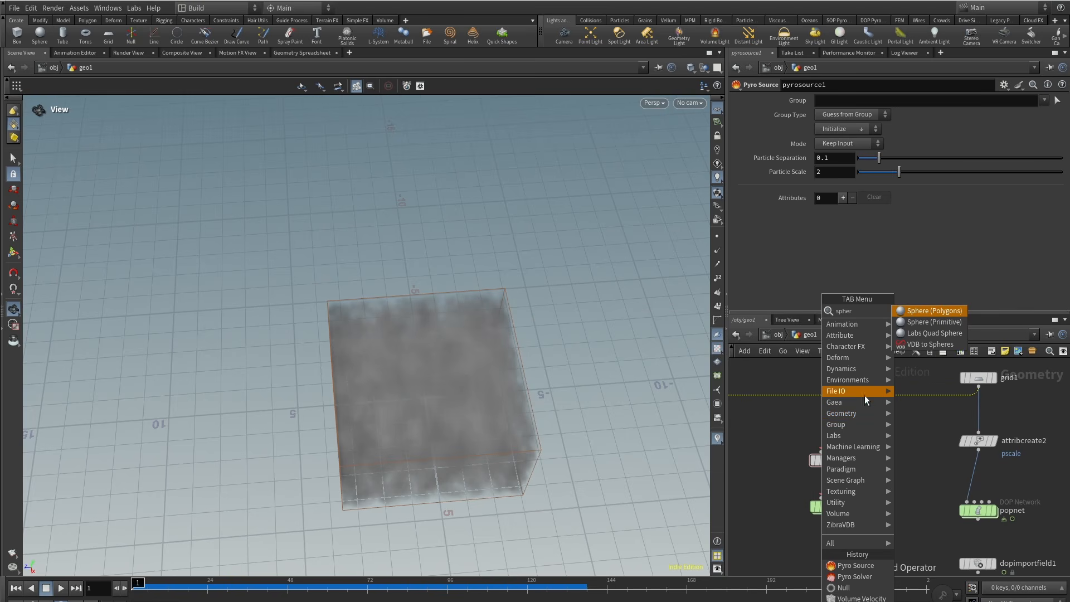
{"action": "left_click", "coordinate": [932, 309]}
{"action": "left_click", "coordinate": [831, 419]}
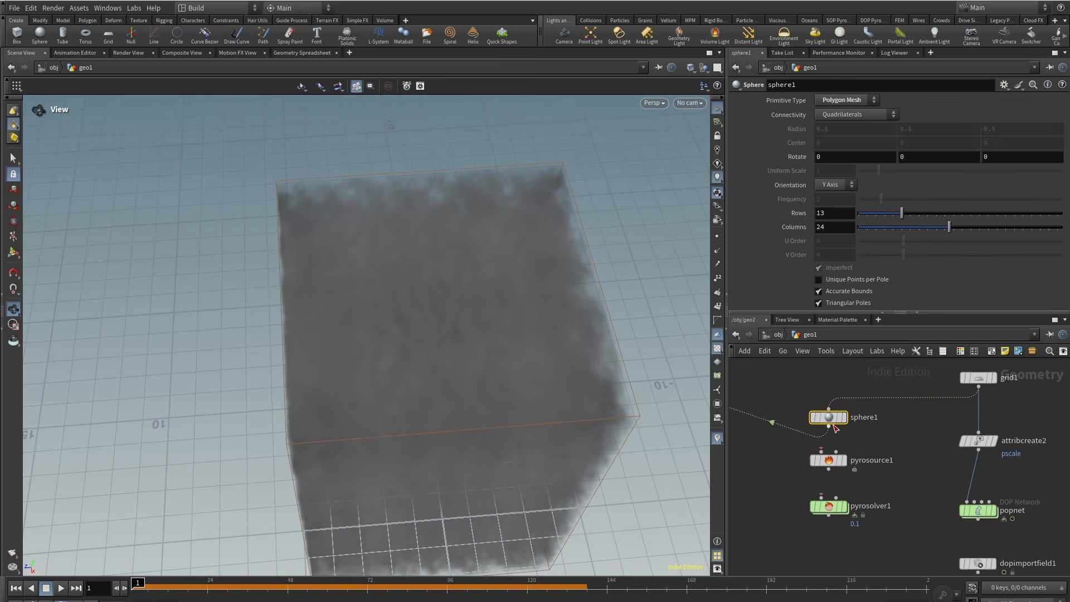
{"action": "left_click_drag", "start_coordinate": [829, 428], "coordinate": [837, 456]}
{"action": "left_click", "coordinate": [837, 458]}
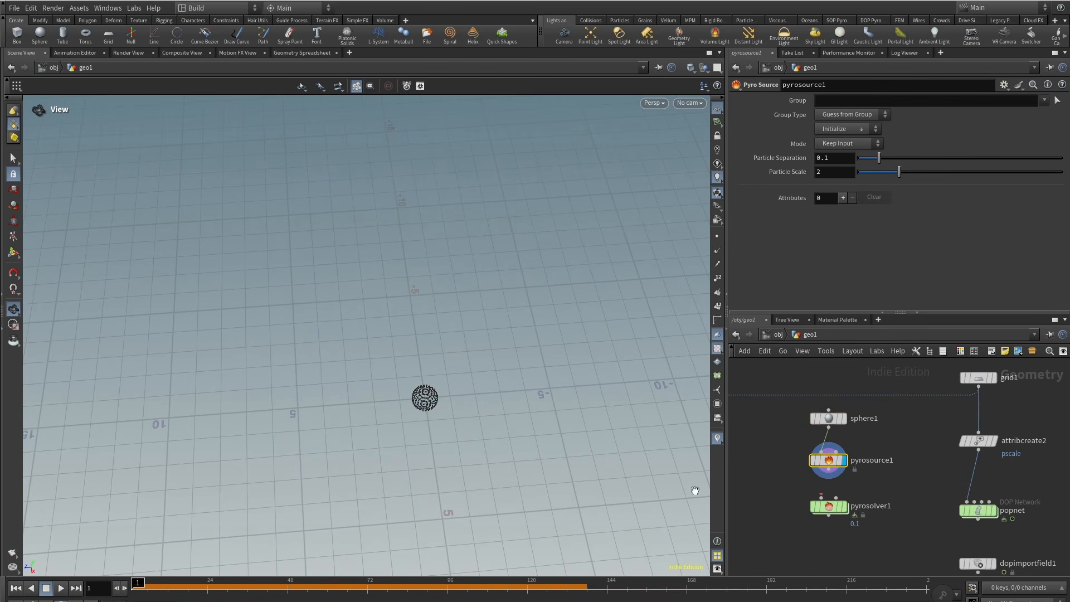
Enlarge sphere1 by setting its Uniform Scale to about 2.44.
{"action": "right_click_drag", "start_coordinate": [397, 402], "coordinate": [559, 306]}
{"action": "left_click", "coordinate": [829, 419]}
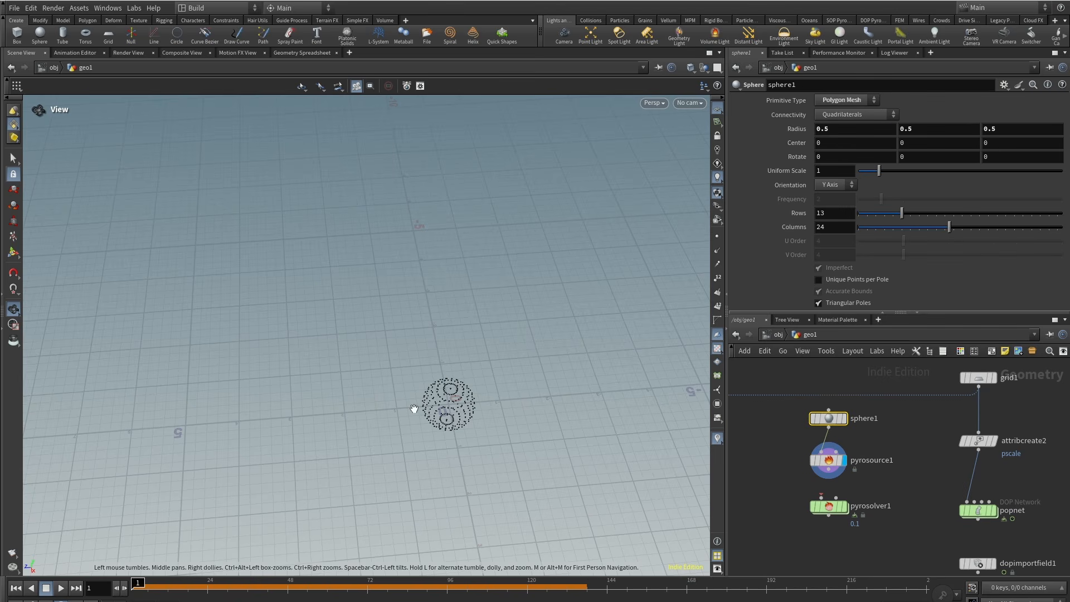
{"action": "key", "text": "Return"}
{"action": "left_click_drag", "start_coordinate": [432, 385], "coordinate": [411, 393], "text": "alt"}
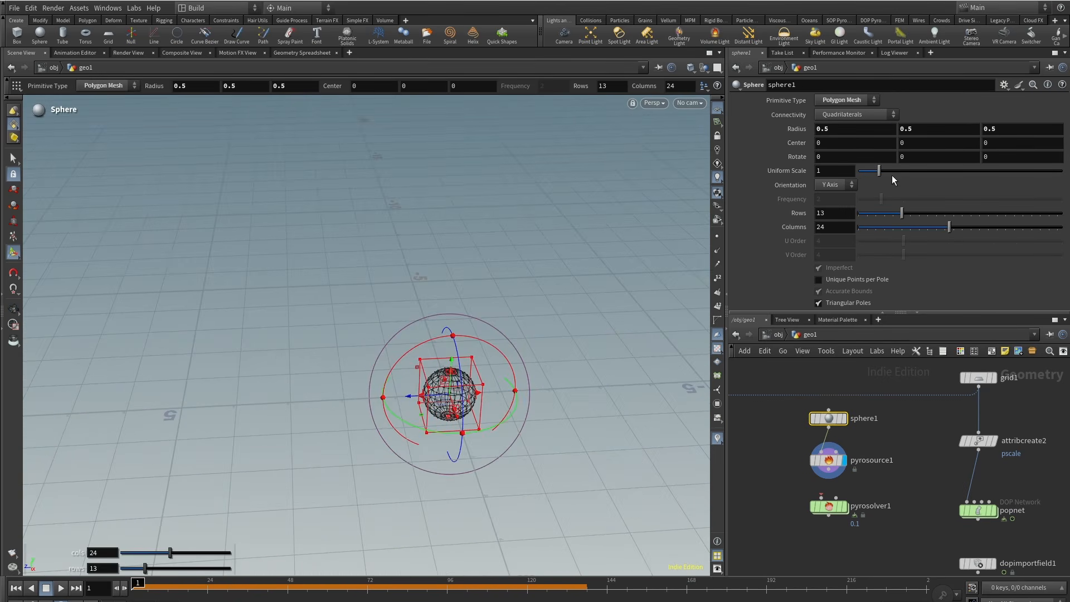
{"action": "left_click_drag", "start_coordinate": [892, 174], "coordinate": [909, 172]}
{"action": "key", "text": "Escape"}
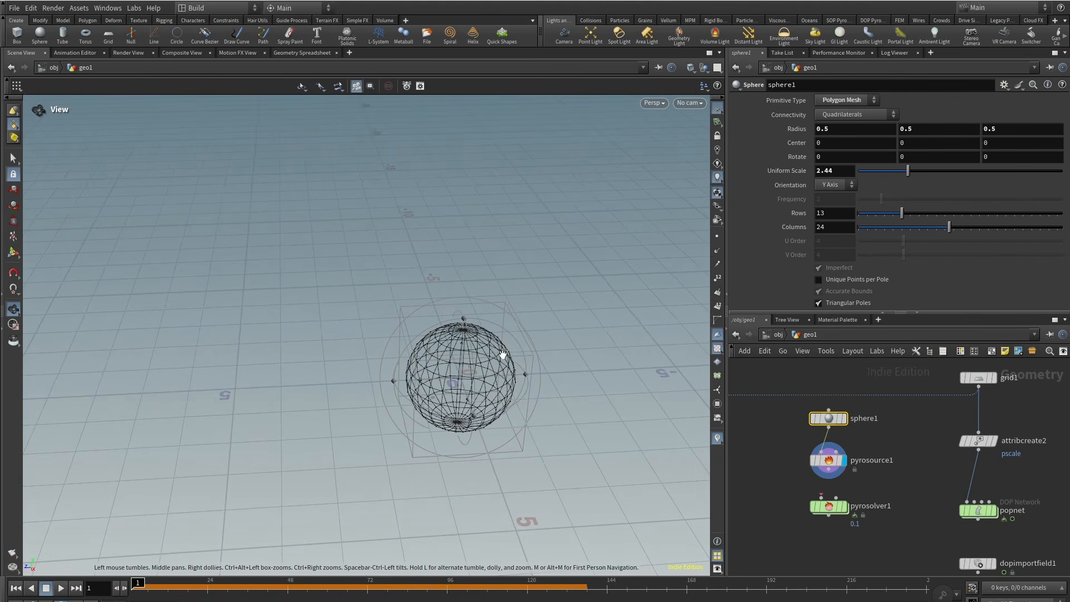
{"action": "left_click_drag", "start_coordinate": [503, 355], "coordinate": [426, 356], "text": "alt"}
Set pyrosource1 to Volume Scatter mode and initialize it with the Source Smoke preset.
{"action": "left_click", "coordinate": [829, 461]}
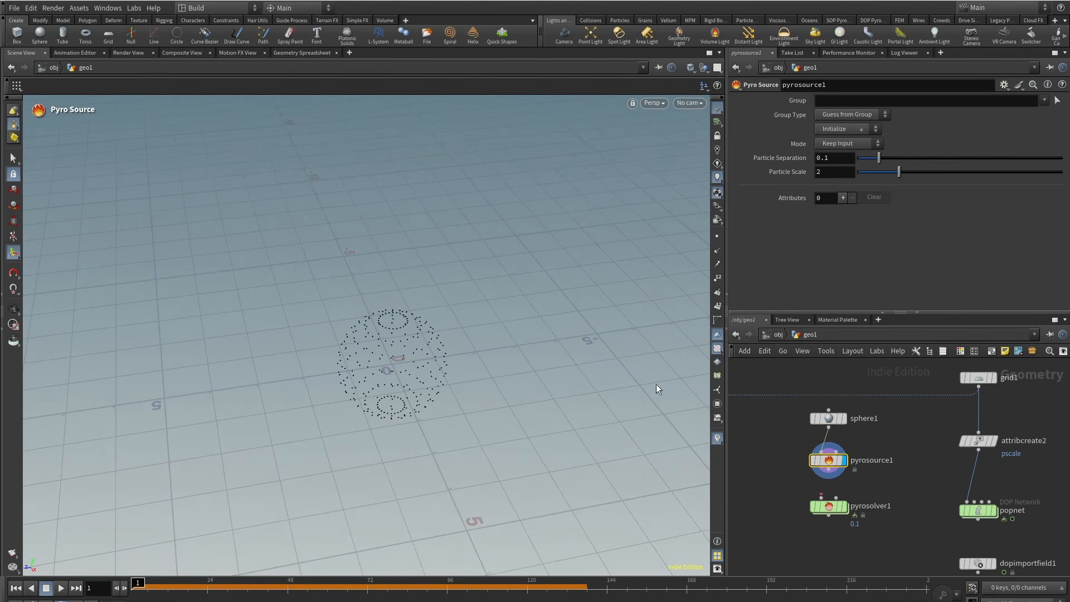
{"action": "left_click", "coordinate": [866, 143]}
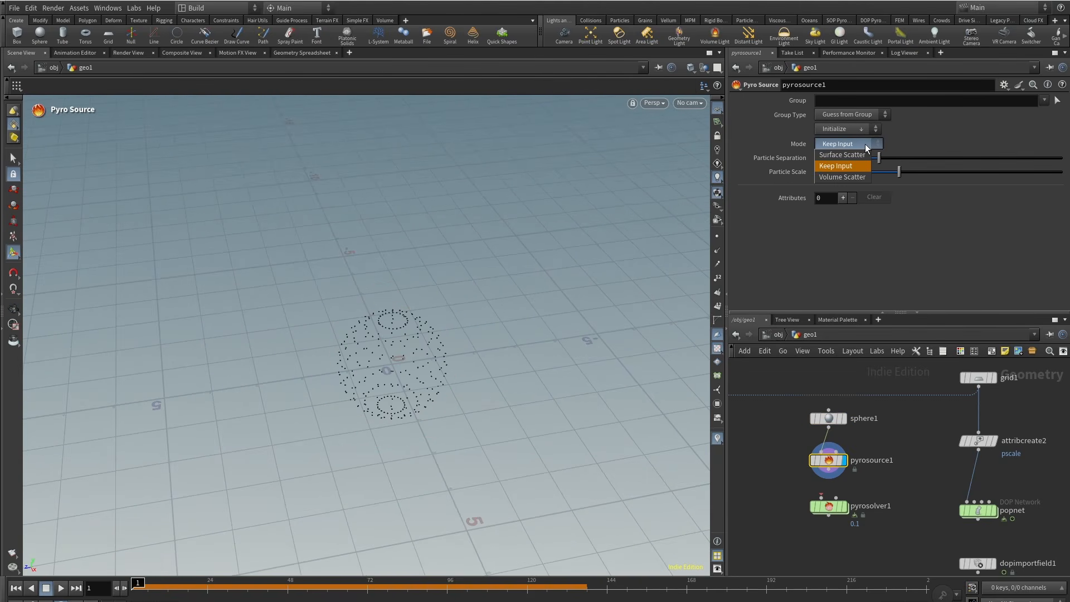
{"action": "left_click", "coordinate": [864, 178]}
{"action": "left_click_drag", "start_coordinate": [499, 304], "coordinate": [490, 337], "text": "alt"}
{"action": "left_click", "coordinate": [871, 132]}
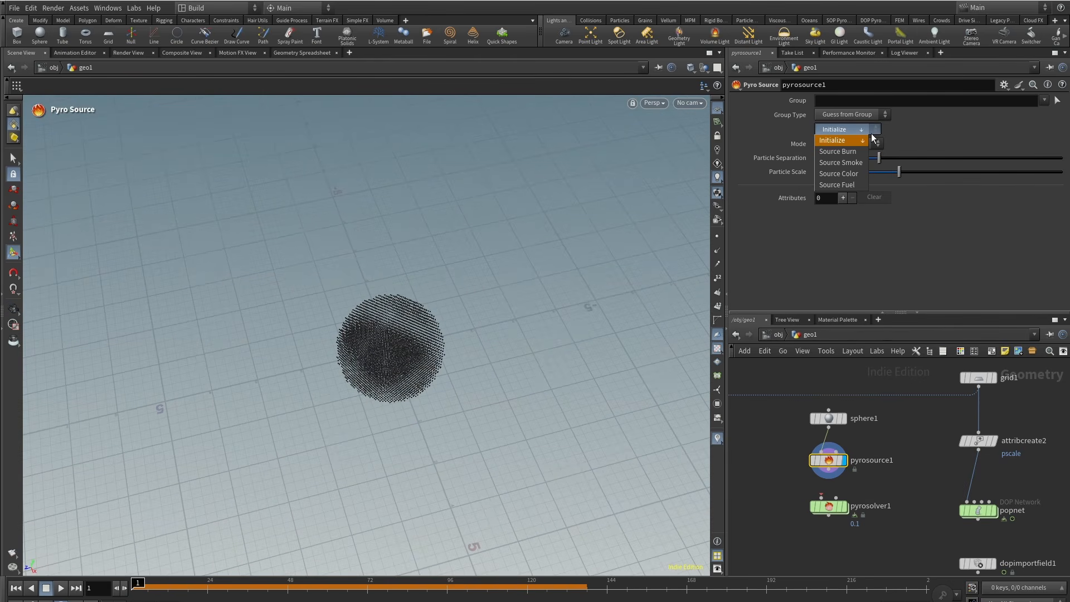
{"action": "left_click", "coordinate": [861, 162]}
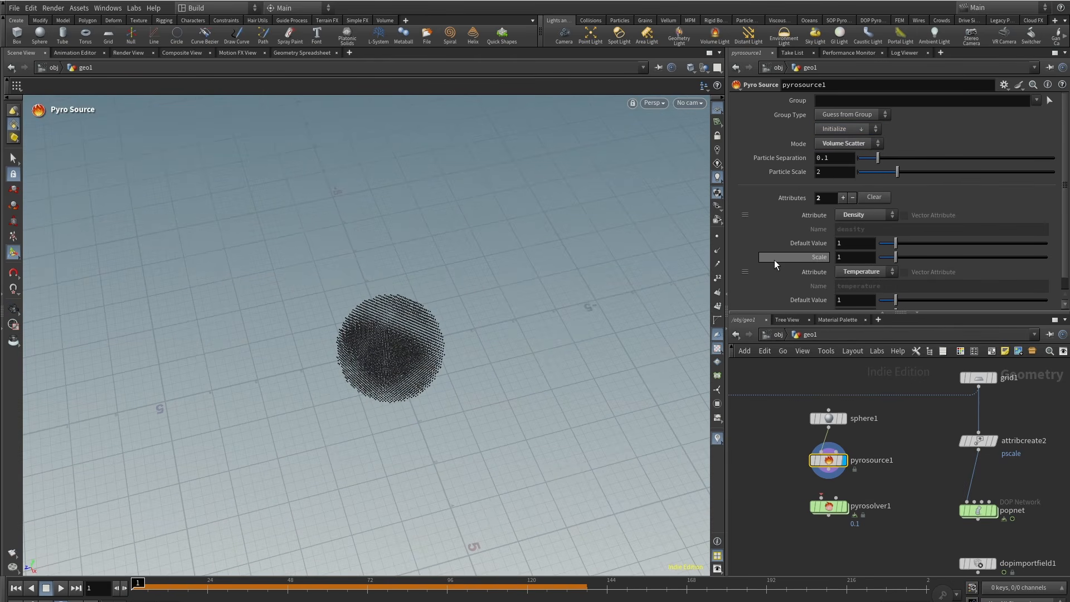
{"action": "scroll", "coordinate": [776, 259], "scroll_direction": "down", "scroll_amount": 1}
Connect pyrosource1 to pyrosolver1's first input, display the solver, and play the simulation.
{"action": "middle_click_drag", "start_coordinate": [883, 509], "coordinate": [881, 459]}
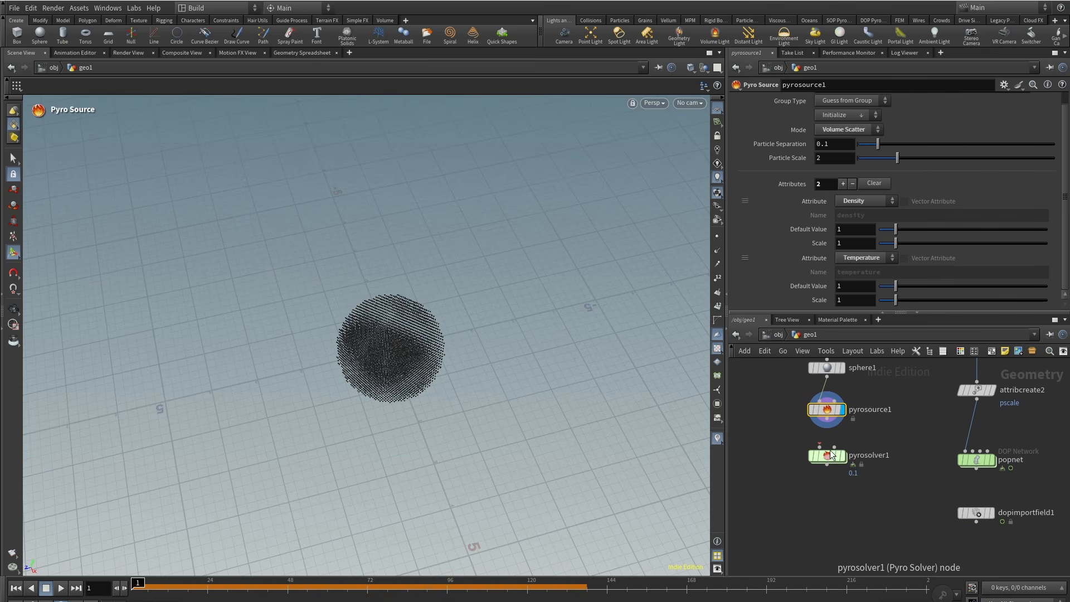
{"action": "left_click", "coordinate": [827, 419]}
{"action": "left_click", "coordinate": [827, 484]}
{"action": "left_click_drag", "start_coordinate": [826, 484], "coordinate": [825, 451]}
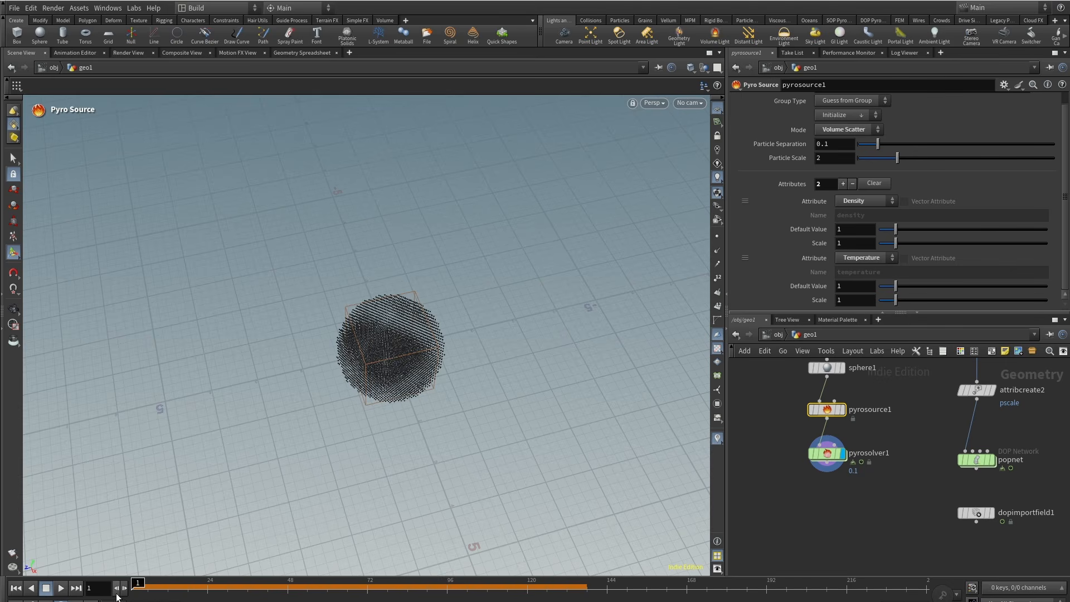
{"action": "left_click", "coordinate": [827, 453]}
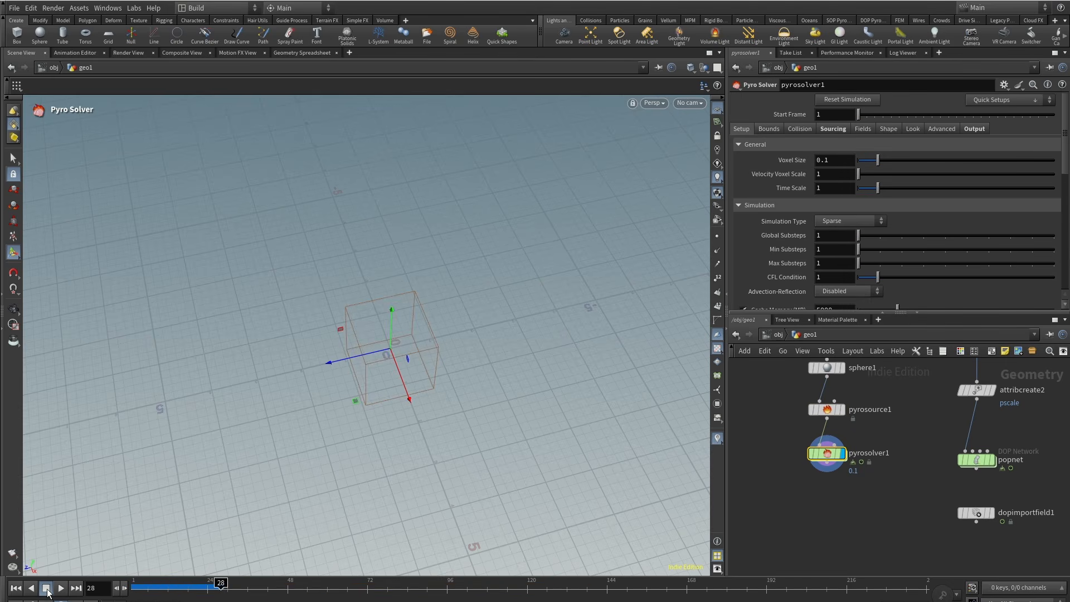
Insert a Volume Rasterize Attributes node between pyrosource1 and pyrosolver1, and display it.
{"action": "left_click_drag", "start_coordinate": [837, 453], "coordinate": [837, 510]}
{"action": "key", "text": "Tab"}
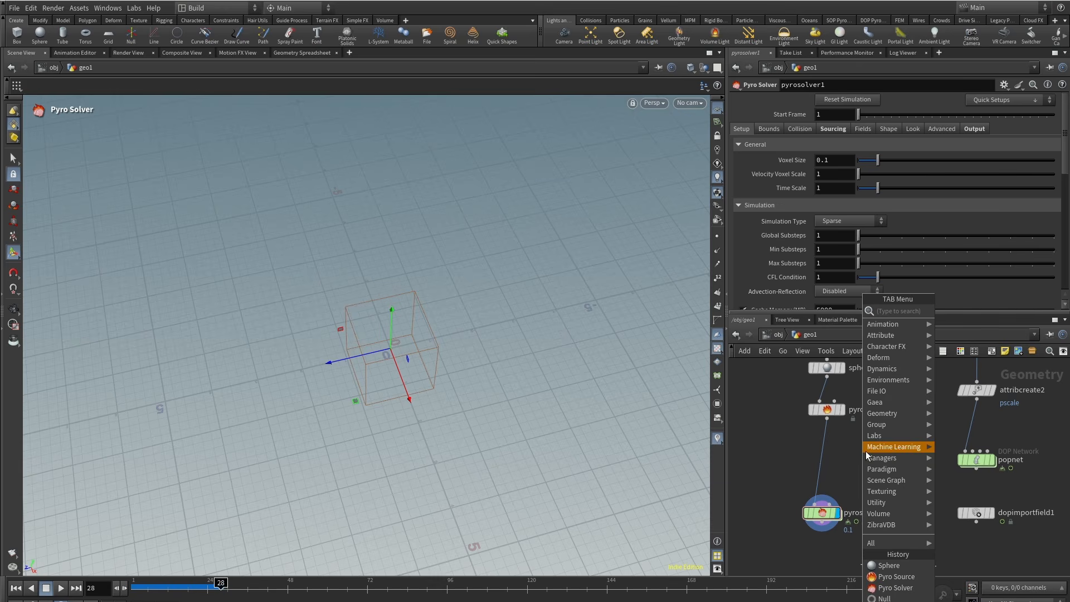
{"action": "mouse_move", "coordinate": [868, 450]}
{"action": "type", "text": "at"}
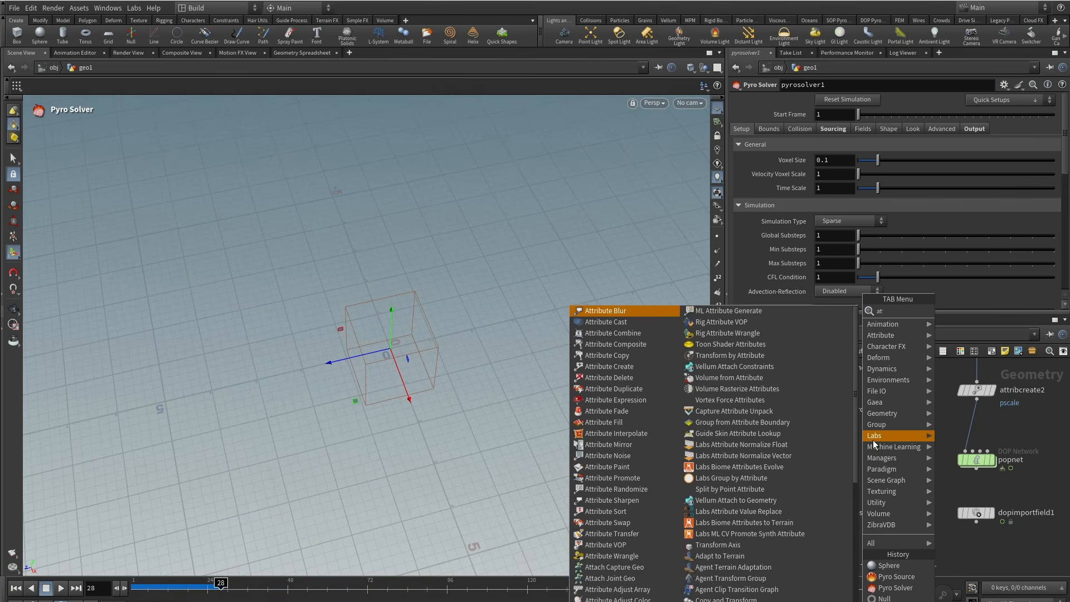
{"action": "type", "text": "tra"}
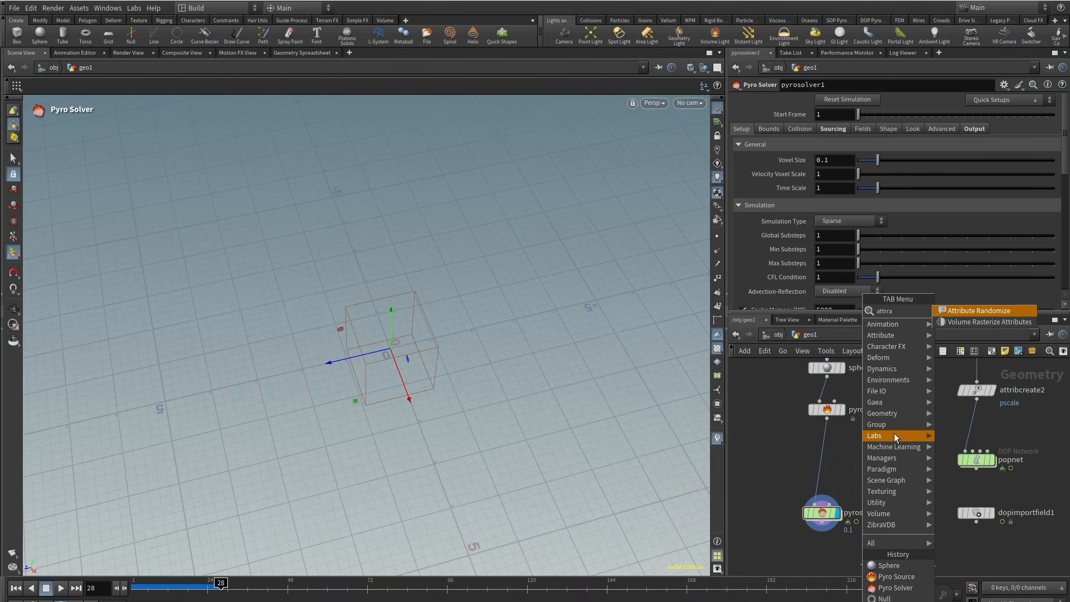
{"action": "left_click", "coordinate": [984, 322]}
{"action": "left_click", "coordinate": [840, 446]}
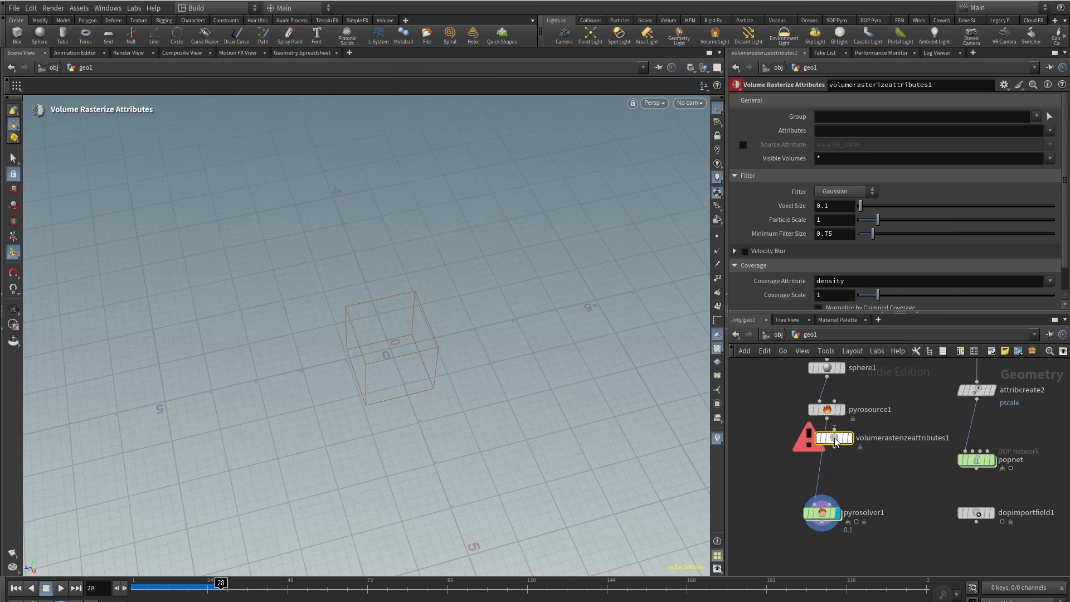
{"action": "left_click", "coordinate": [845, 435]}
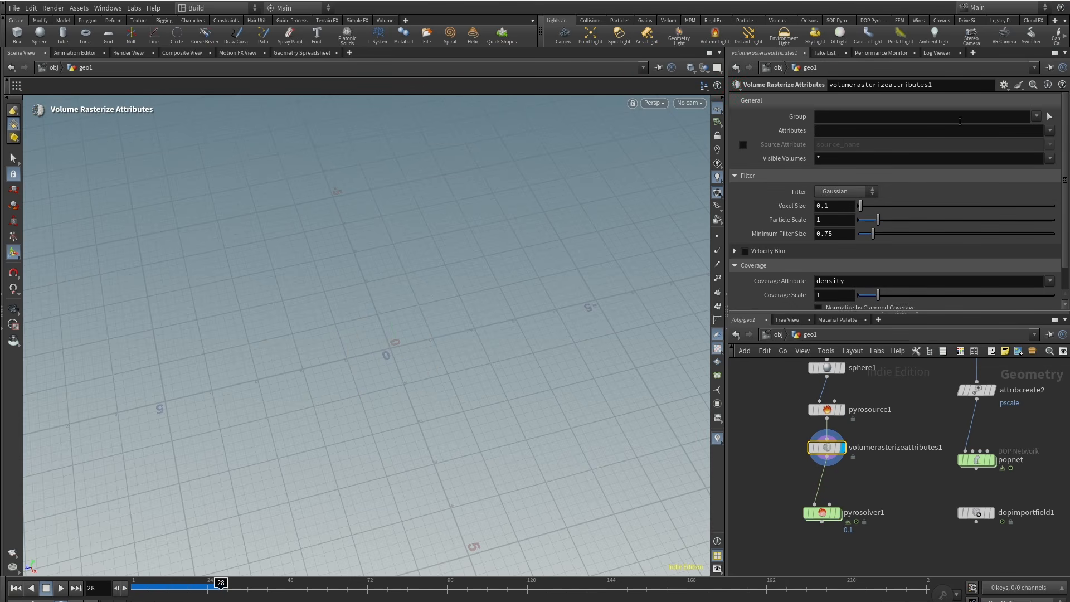
Rasterize the density and temperature attributes in volumerasterizeattributes1, with pscale as the Coverage Attribute.
{"action": "left_click", "coordinate": [1051, 131]}
{"action": "left_click", "coordinate": [1048, 154]}
{"action": "left_click", "coordinate": [1052, 131]}
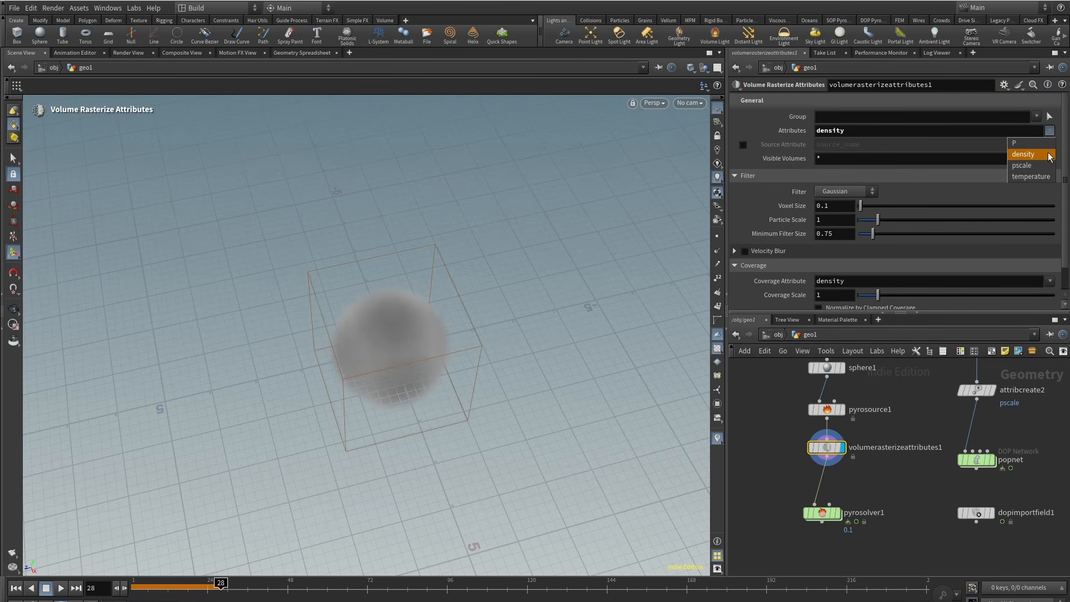
{"action": "left_click", "coordinate": [1047, 175]}
{"action": "left_click", "coordinate": [1050, 281]}
{"action": "left_click", "coordinate": [1051, 304]}
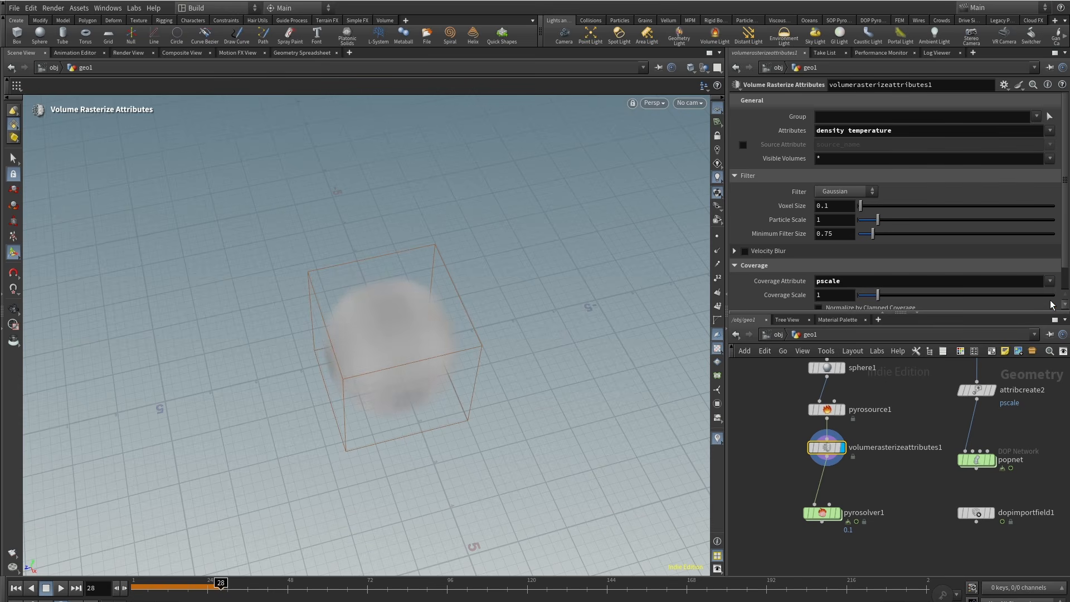
Enable Normalize by Clamped Coverage on volumerasterizeattributes1 and display pyrosolver1 at the first frame.
{"action": "scroll", "coordinate": [756, 438], "scroll_direction": "down", "scroll_amount": 3}
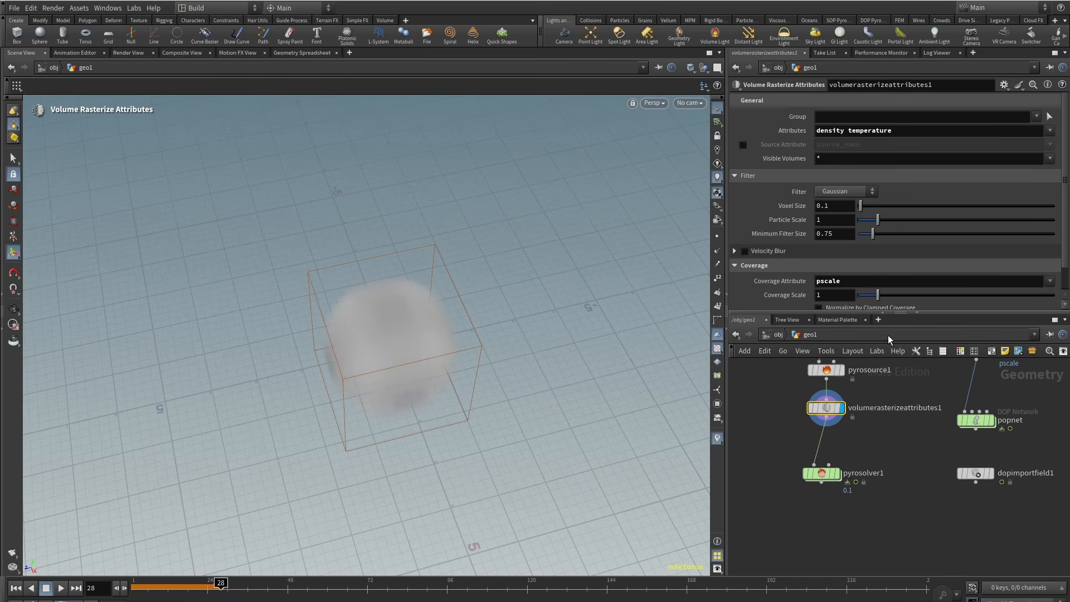
{"action": "scroll", "coordinate": [870, 295], "scroll_direction": "down", "scroll_amount": 1}
{"action": "left_click", "coordinate": [862, 283]}
{"action": "left_click_drag", "start_coordinate": [361, 391], "coordinate": [341, 344], "text": "alt"}
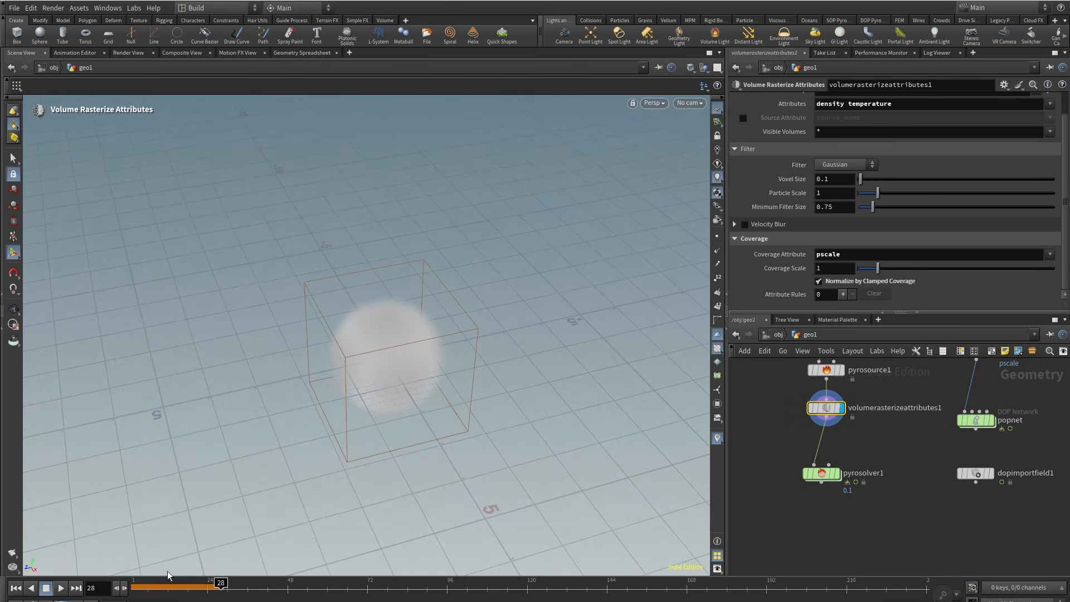
{"action": "left_click", "coordinate": [837, 473]}
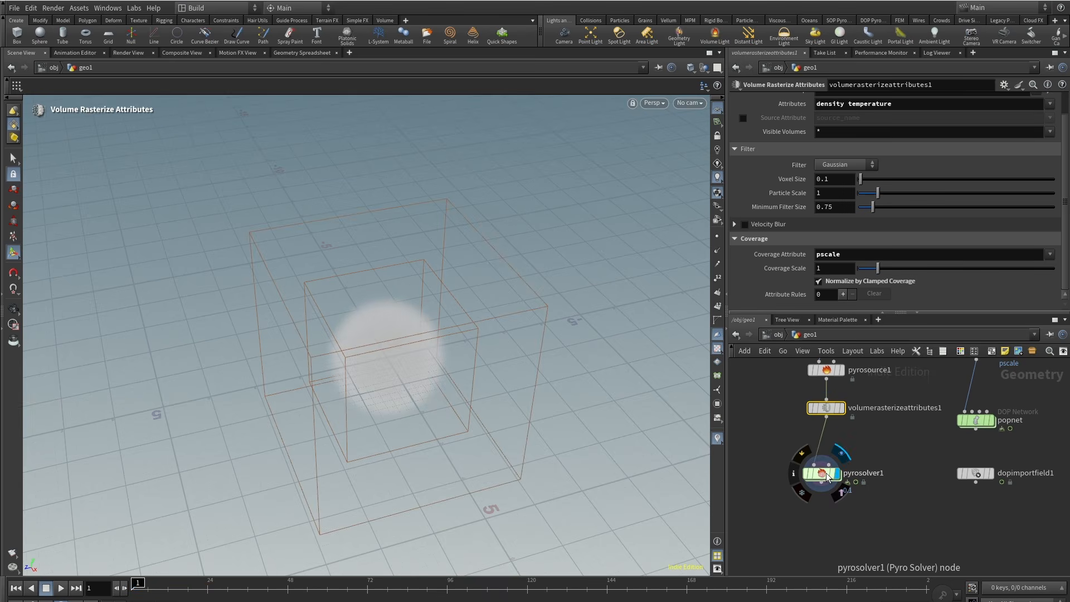
Play the pyro simulation and inspect the rising smoke from a wider view.
{"action": "left_click", "coordinate": [60, 589]}
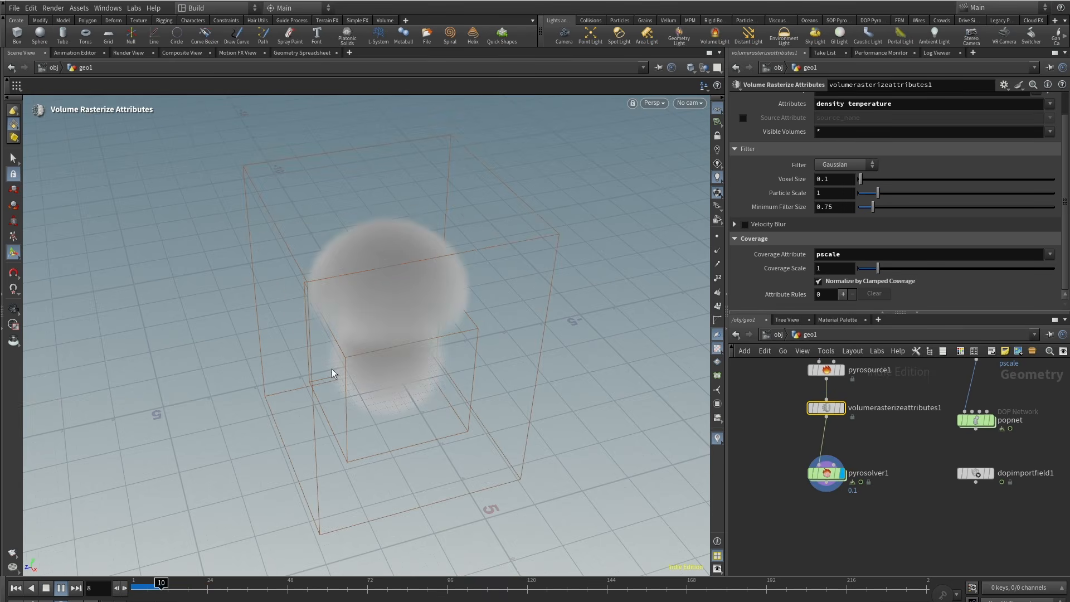
{"action": "right_click_drag", "start_coordinate": [332, 373], "coordinate": [354, 387], "text": "alt"}
{"action": "left_click_drag", "start_coordinate": [354, 387], "coordinate": [397, 370], "text": "alt"}
{"action": "left_click", "coordinate": [46, 588]}
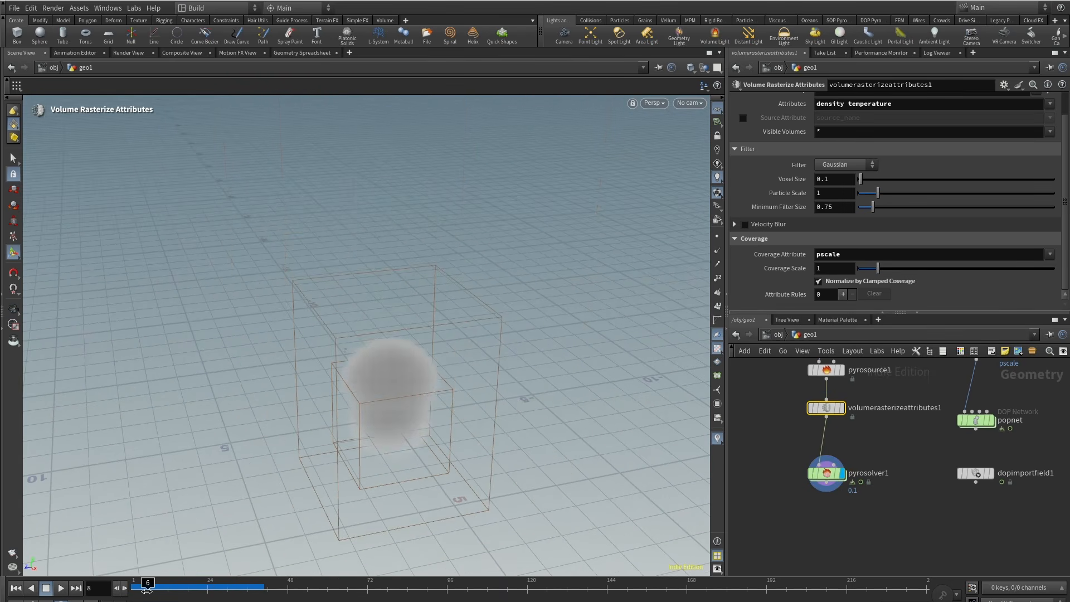
Set the Buoyancy Scale of pyrosolver1 to 0.5.
{"action": "left_click", "coordinate": [833, 474]}
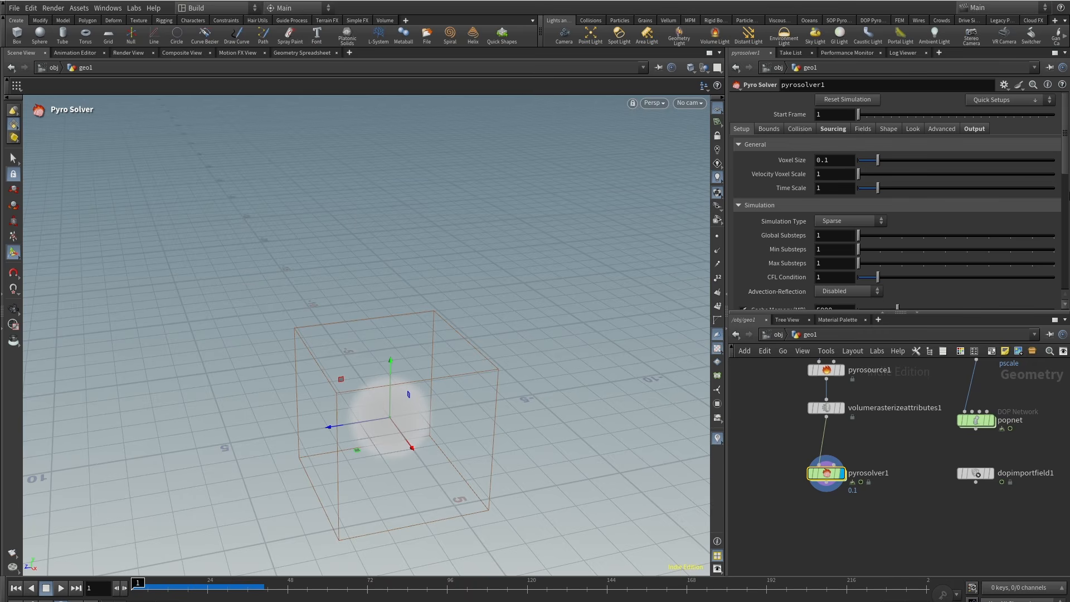
{"action": "left_click", "coordinate": [863, 129]}
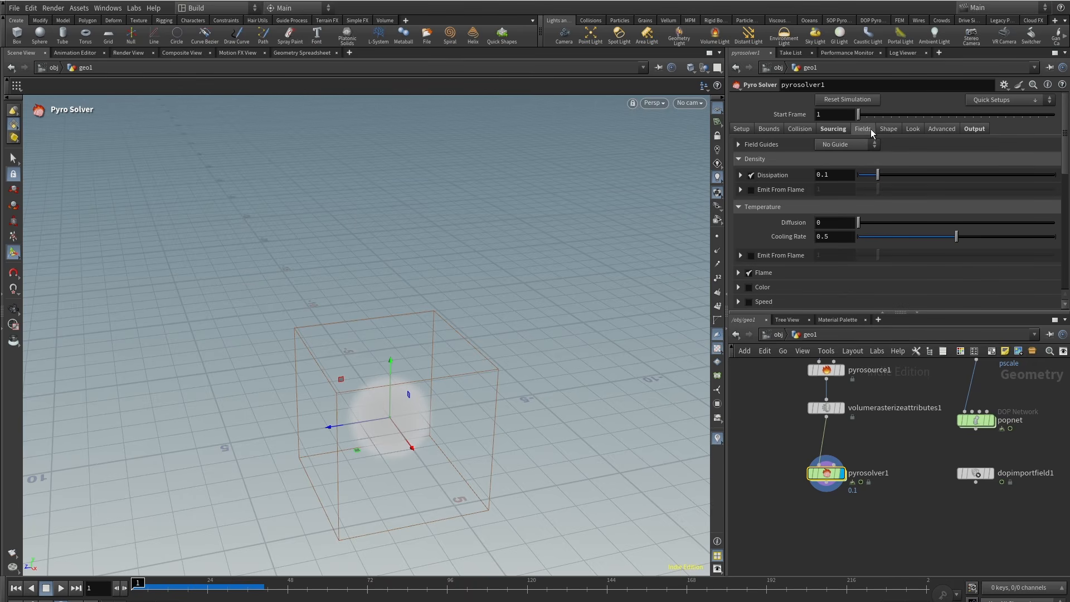
{"action": "left_click", "coordinate": [888, 129]}
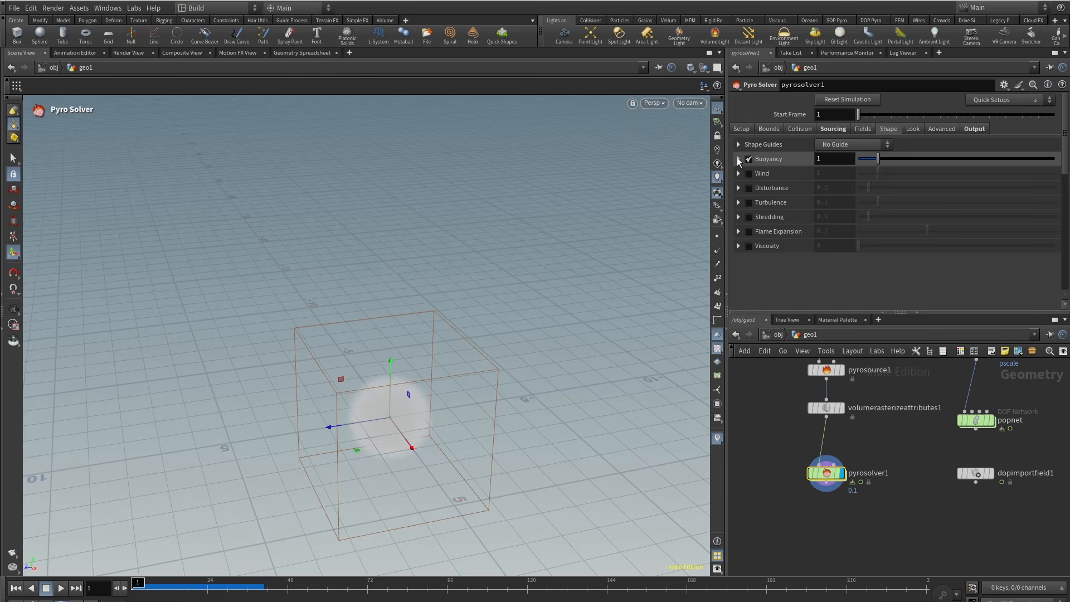
{"action": "left_click", "coordinate": [739, 159]}
{"action": "type", "text": ".5"}
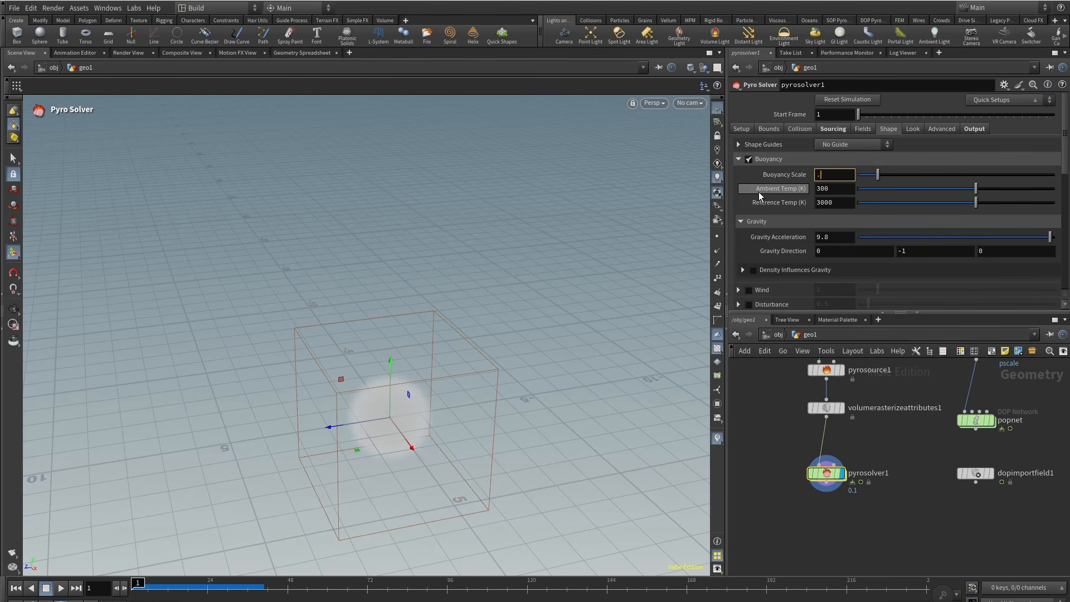
{"action": "key", "text": "Return"}
{"action": "left_click", "coordinate": [740, 160]}
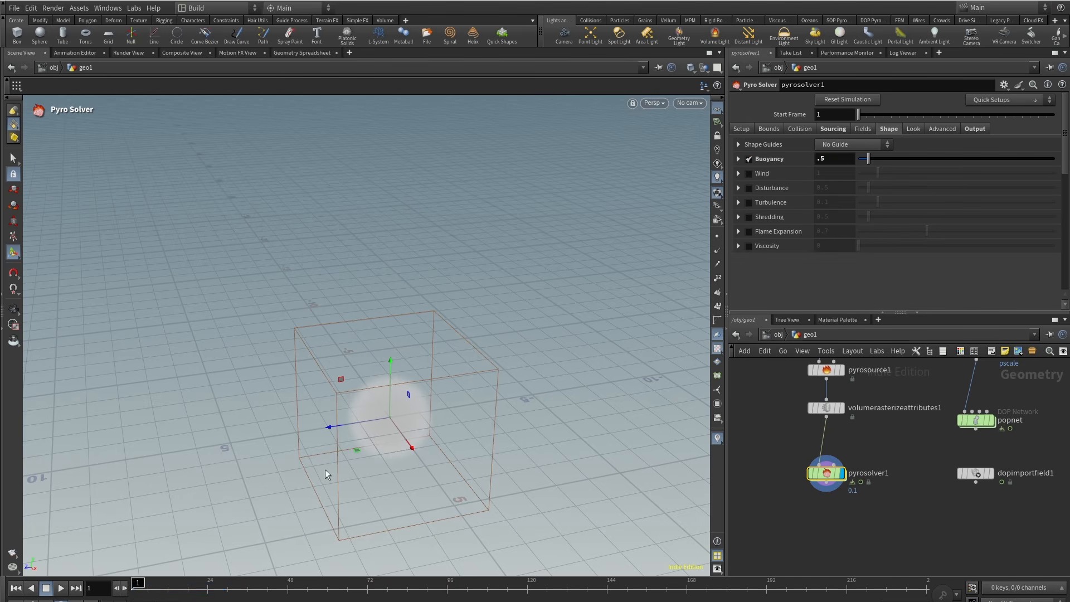
Enable Turbulence on pyrosolver1, set it to 1, and replay the simulation up to about frame 30.
{"action": "left_click", "coordinate": [749, 202]}
{"action": "left_click", "coordinate": [62, 588]}
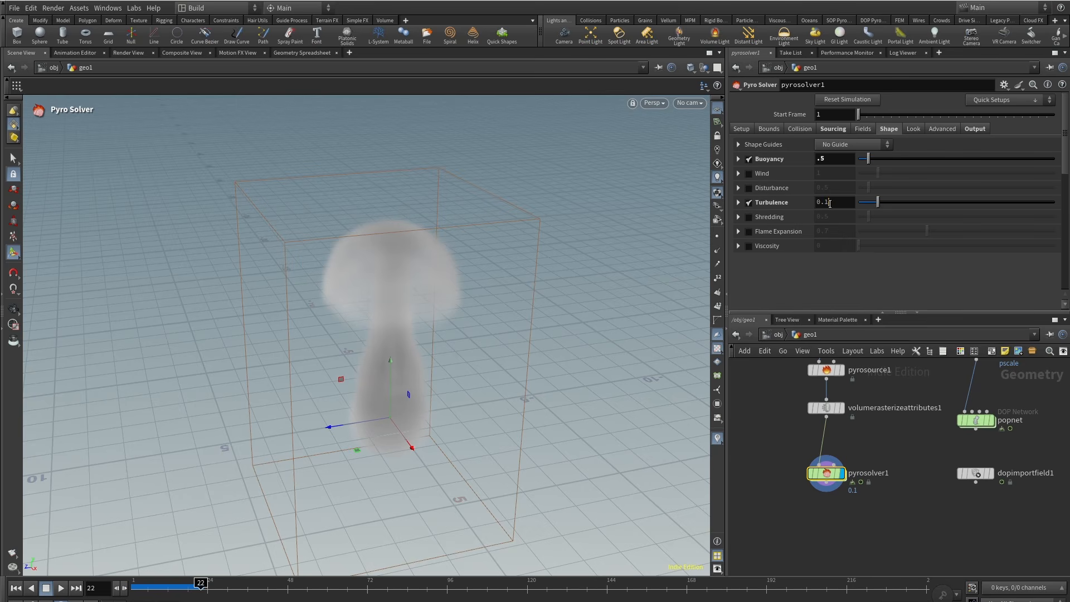
{"action": "left_click", "coordinate": [136, 581]}
{"action": "left_click", "coordinate": [59, 588]}
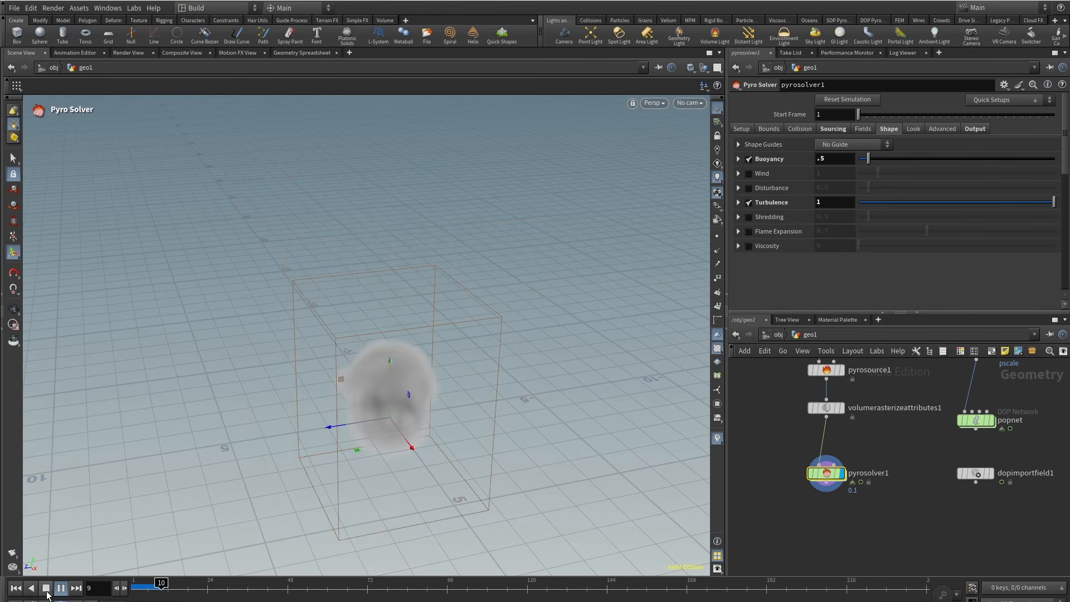
{"action": "left_click", "coordinate": [47, 591]}
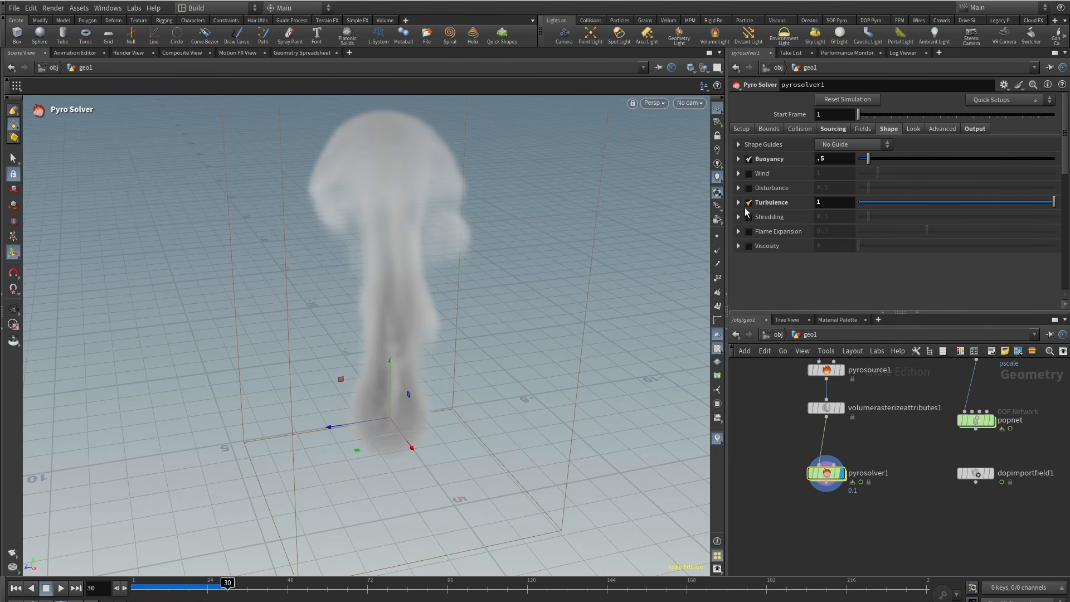
Set the Source Scale of pyrosolver1's temperature source to 0.1 and replay the simulation from the first frame.
{"action": "left_click", "coordinate": [861, 131]}
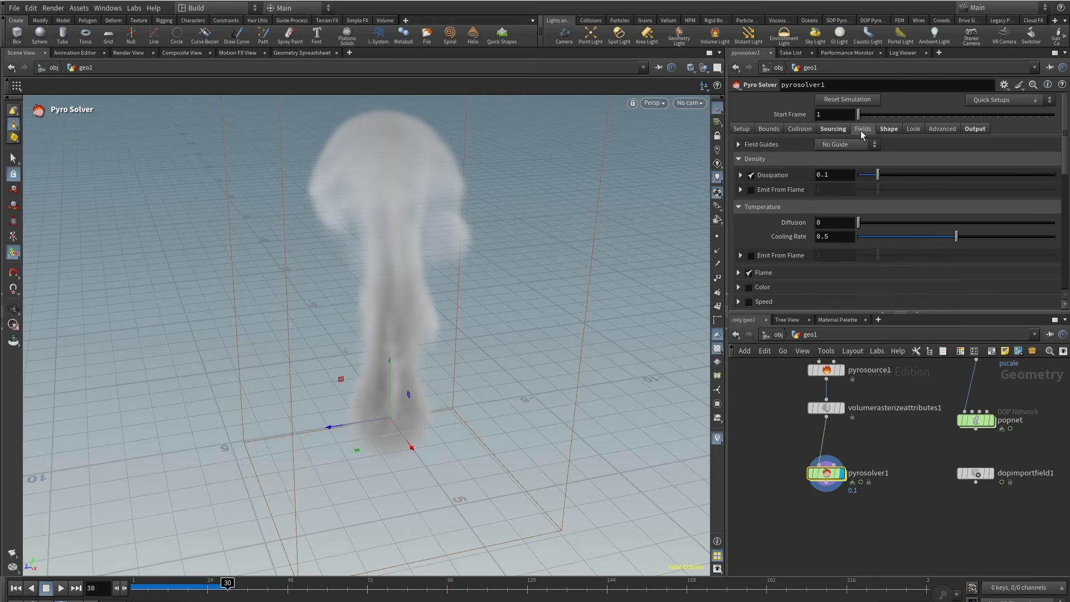
{"action": "left_click", "coordinate": [825, 129]}
{"action": "scroll", "coordinate": [767, 252], "scroll_direction": "down", "scroll_amount": 2}
{"action": "scroll", "coordinate": [767, 252], "scroll_direction": "down", "scroll_amount": 2}
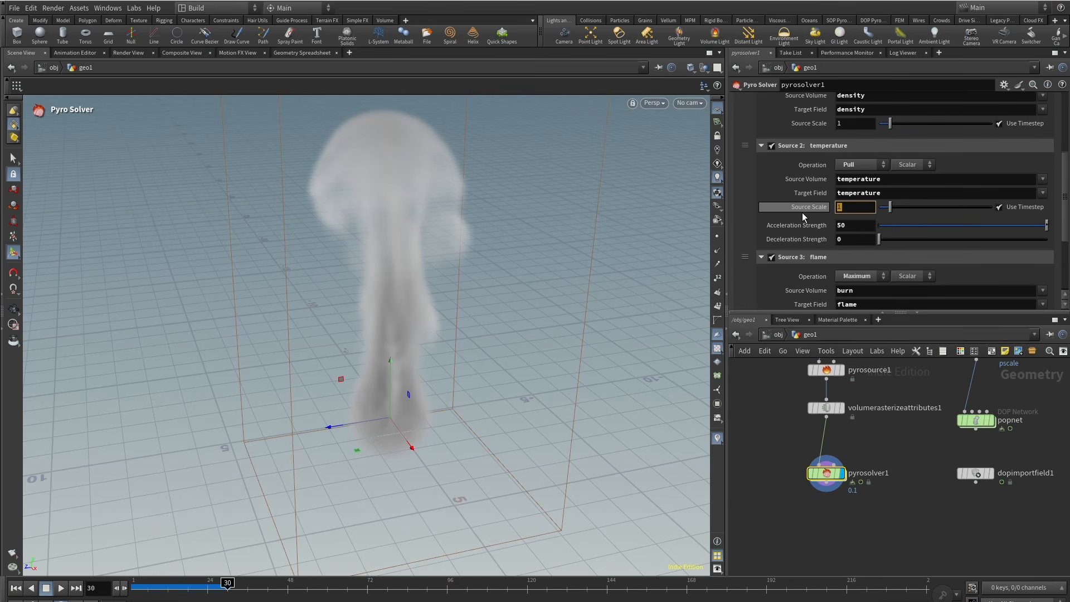
{"action": "type", "text": ".1"}
{"action": "key", "text": "Return"}
{"action": "left_click", "coordinate": [15, 589]}
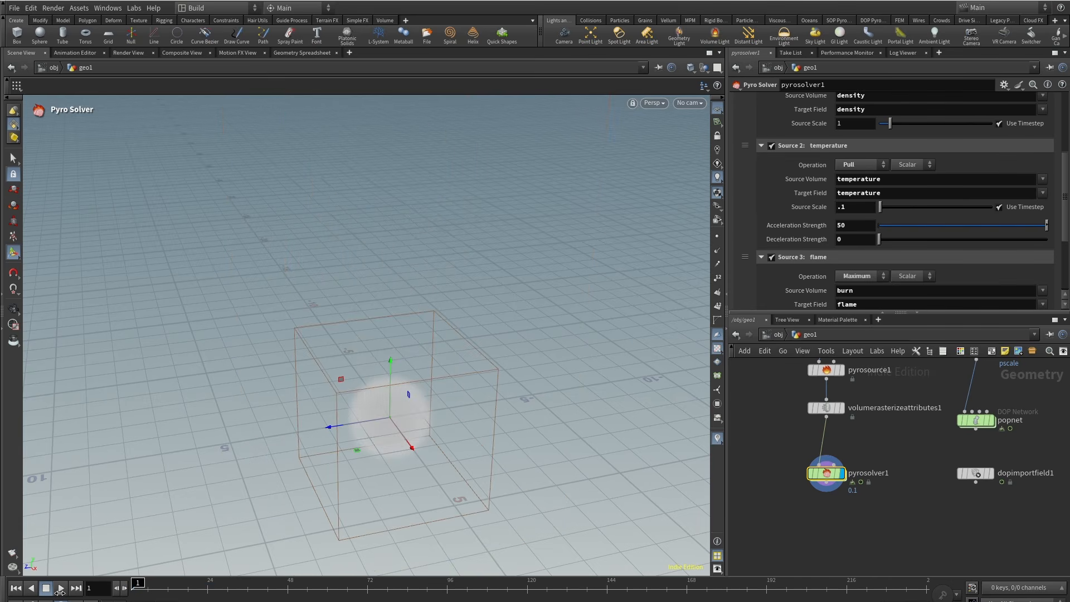
{"action": "left_click", "coordinate": [61, 589]}
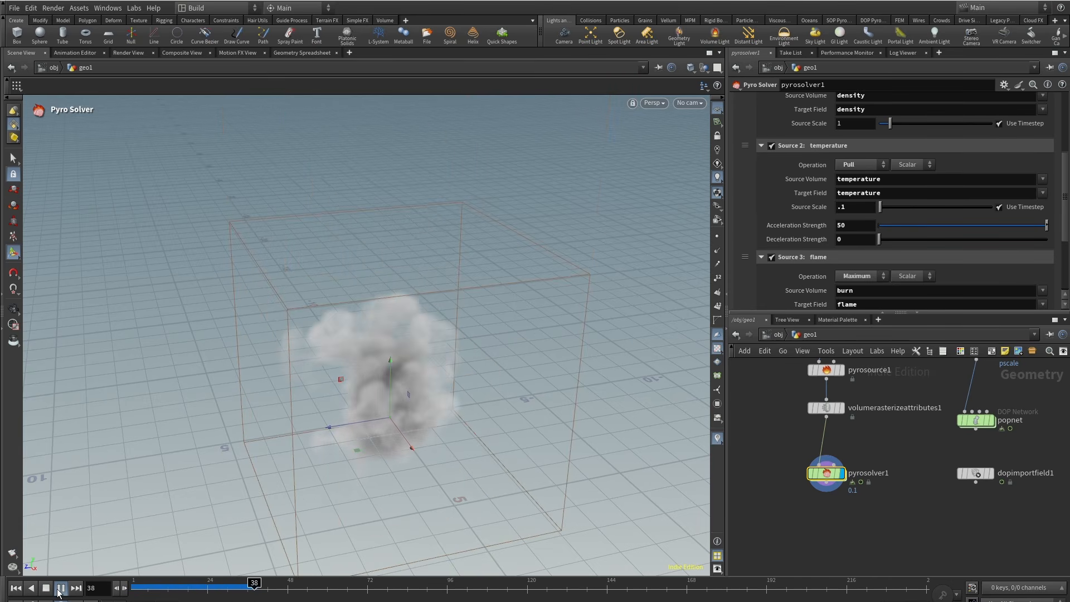
{"action": "left_click_drag", "start_coordinate": [318, 421], "coordinate": [359, 432], "text": "alt"}
{"action": "left_click_drag", "start_coordinate": [156, 582], "coordinate": [264, 590]}
Move pyrosolver1 closer to volumerasterizeattributes1 and disable its temperature, flame and Cd exports, keeping only density and vel.
{"action": "left_click_drag", "start_coordinate": [828, 481], "coordinate": [828, 450]}
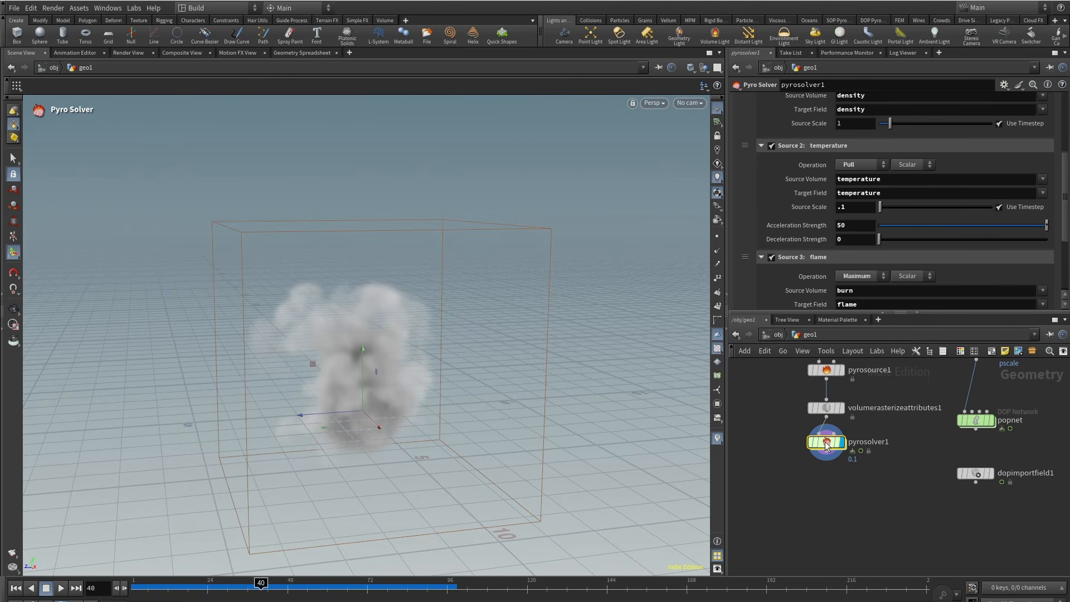
{"action": "middle_click", "coordinate": [828, 451]}
{"action": "left_click_drag", "start_coordinate": [1065, 190], "coordinate": [1065, 120]}
{"action": "left_click", "coordinate": [888, 129]}
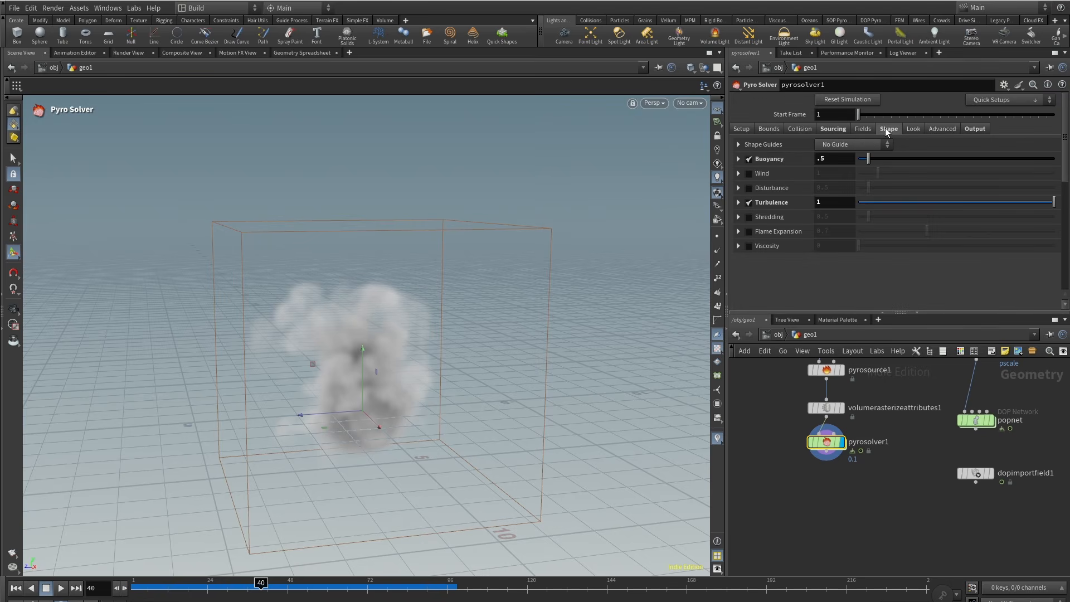
{"action": "left_click", "coordinate": [977, 129]}
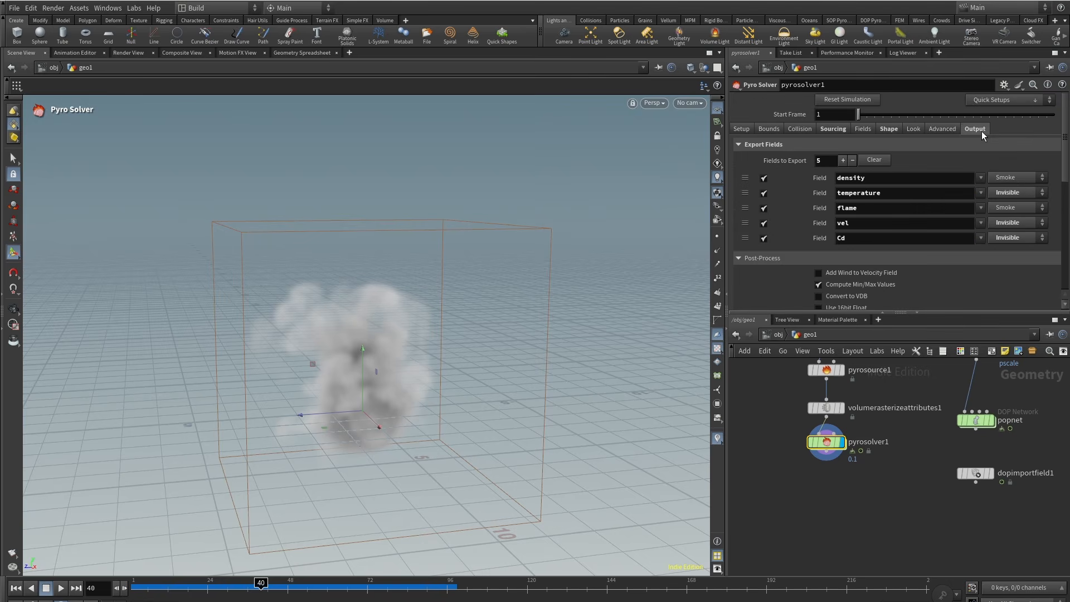
{"action": "left_click", "coordinate": [764, 238]}
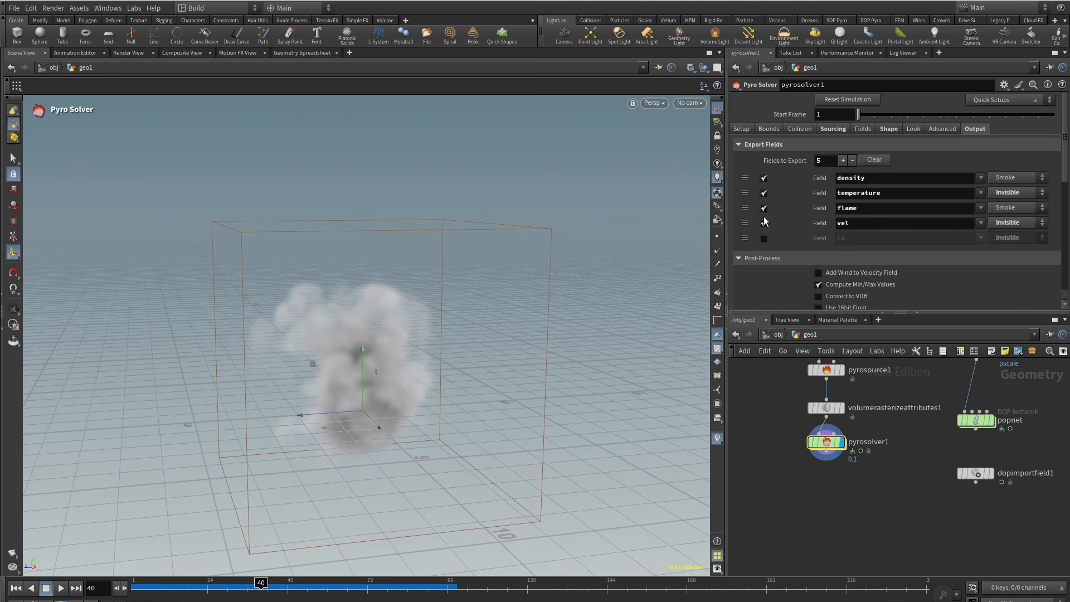
{"action": "left_click", "coordinate": [764, 208]}
{"action": "left_click", "coordinate": [763, 194]}
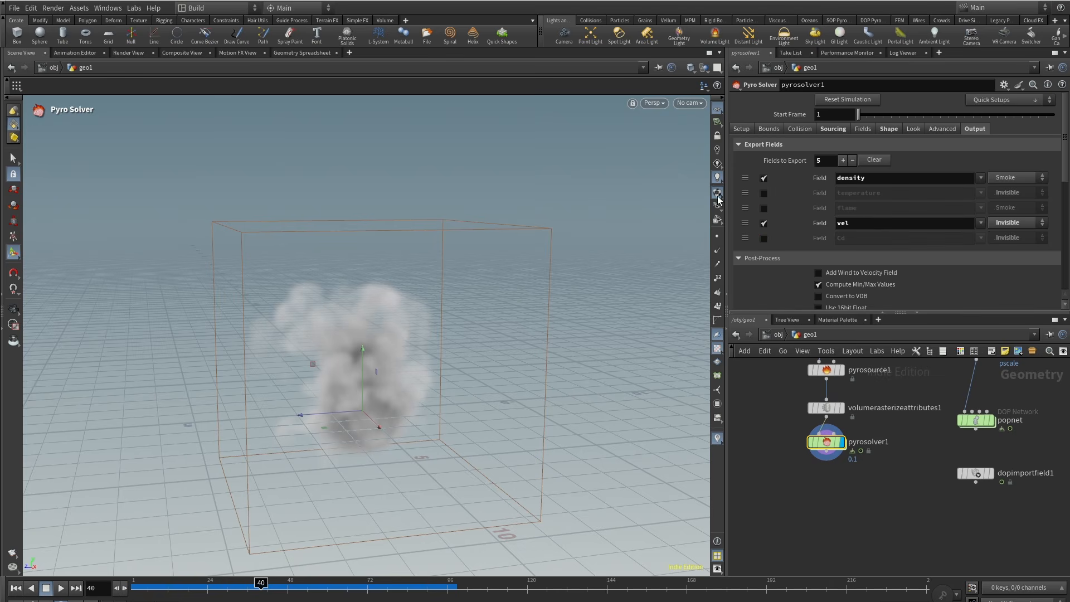
{"action": "left_click_drag", "start_coordinate": [133, 592], "coordinate": [284, 592]}
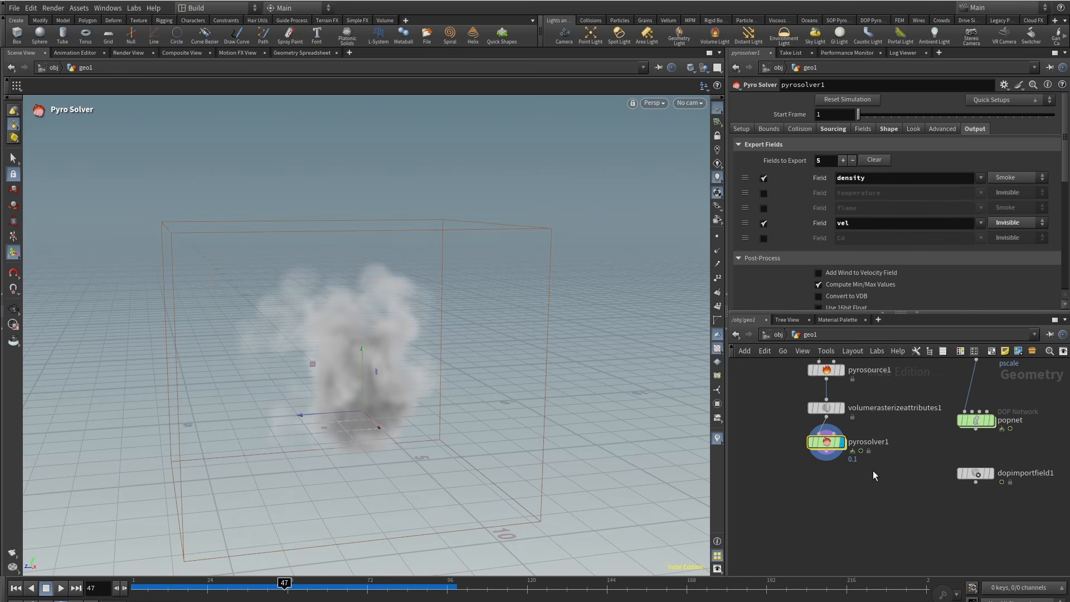
Connect sphere1 to the input of attribcreate2 and display attribcreate2.
{"action": "middle_click_drag", "start_coordinate": [781, 501], "coordinate": [742, 520]}
{"action": "scroll", "coordinate": [780, 510], "scroll_direction": "down", "scroll_amount": 2}
{"action": "middle_click_drag", "start_coordinate": [811, 504], "coordinate": [804, 532]}
{"action": "scroll", "coordinate": [863, 502], "scroll_direction": "up", "scroll_amount": 2}
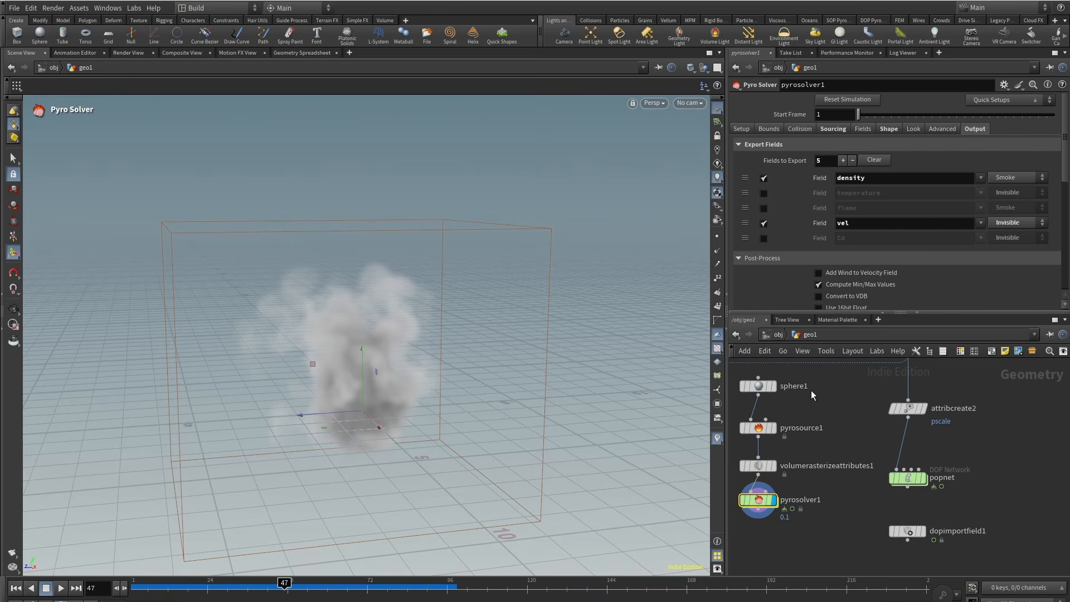
{"action": "middle_click_drag", "start_coordinate": [811, 391], "coordinate": [821, 449]}
{"action": "left_click_drag", "start_coordinate": [769, 455], "coordinate": [922, 477]}
{"action": "left_click", "coordinate": [788, 425]}
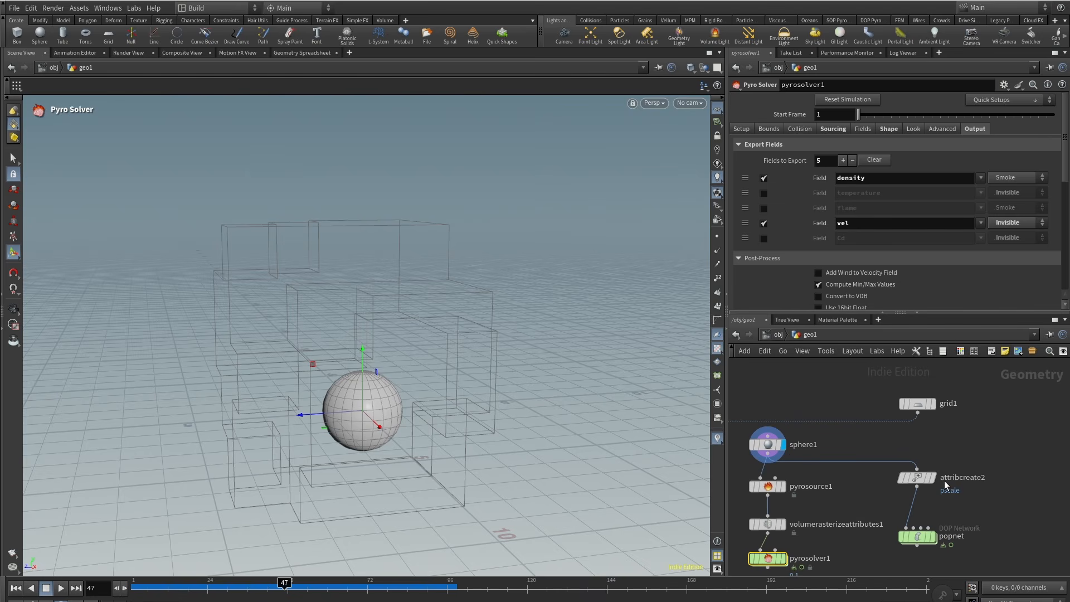
{"action": "left_click", "coordinate": [937, 459]}
Enter the popnet network and return the timeline to the first frame.
{"action": "middle_click_drag", "start_coordinate": [867, 520], "coordinate": [841, 444]}
{"action": "double_click", "coordinate": [891, 459]}
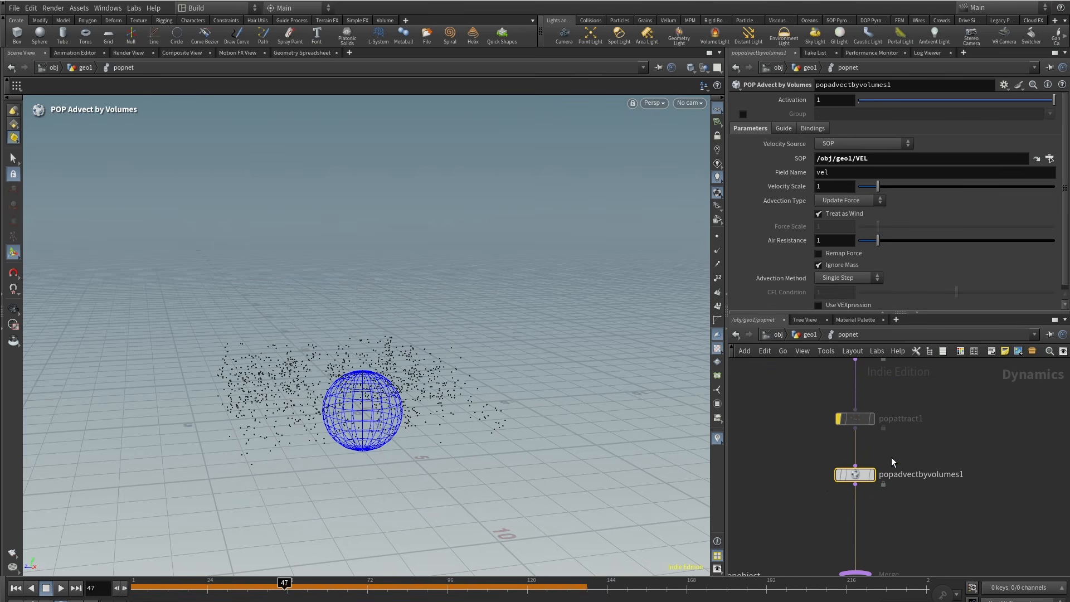
{"action": "left_click_drag", "start_coordinate": [163, 595], "coordinate": [120, 596]}
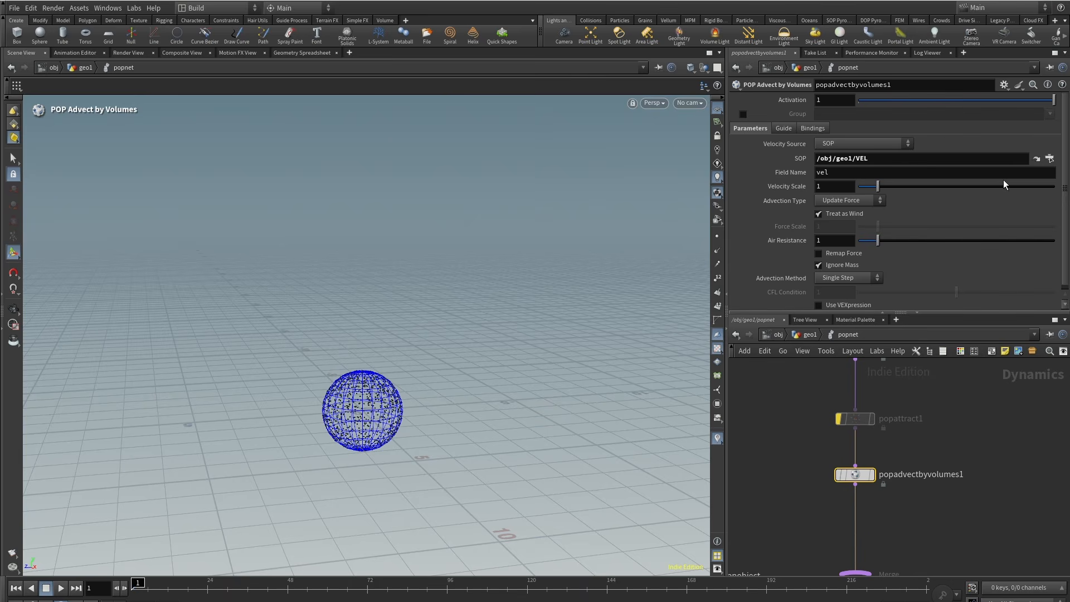
Rewire the VEL null beneath pyrosolver1 to take its output, and play the particle simulation inside popnet.
{"action": "left_click", "coordinate": [808, 335]}
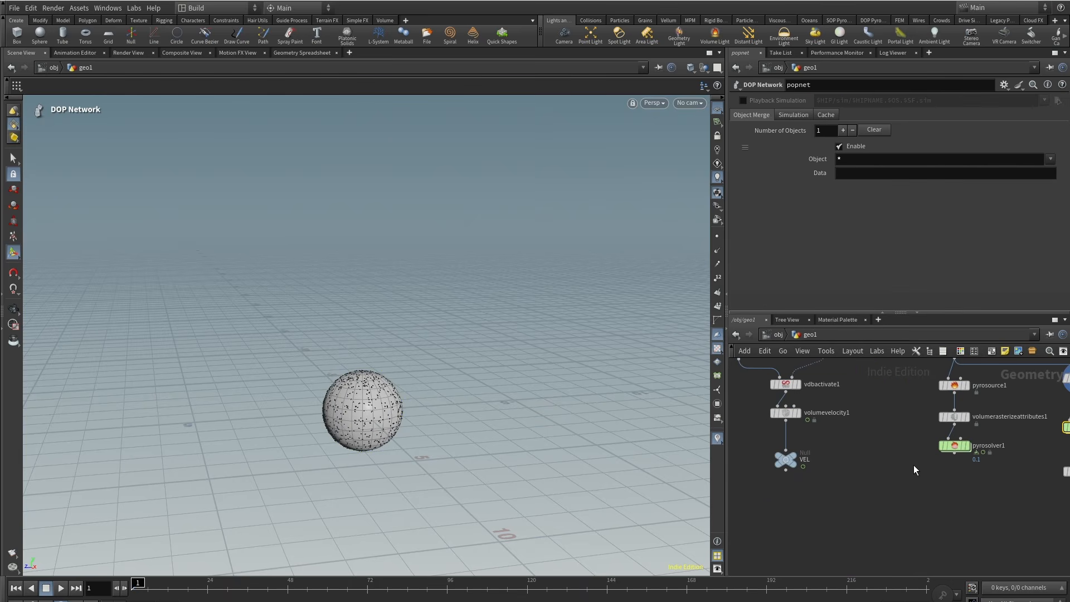
{"action": "left_click_drag", "start_coordinate": [787, 466], "coordinate": [958, 502]}
{"action": "middle_click_drag", "start_coordinate": [1006, 483], "coordinate": [833, 485]}
{"action": "double_click", "coordinate": [907, 431]}
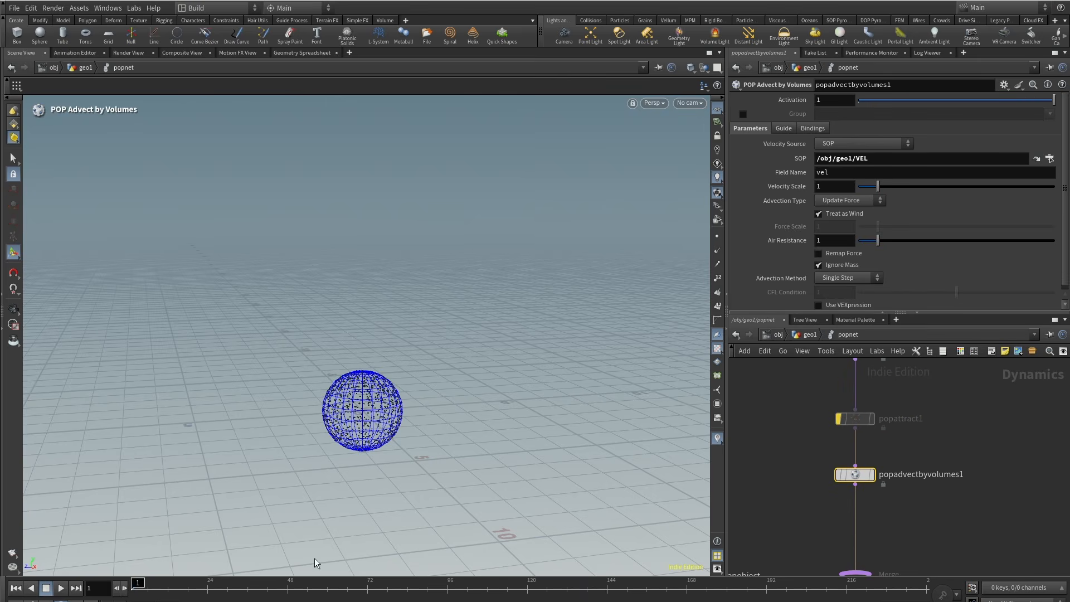
{"action": "left_click", "coordinate": [60, 588]}
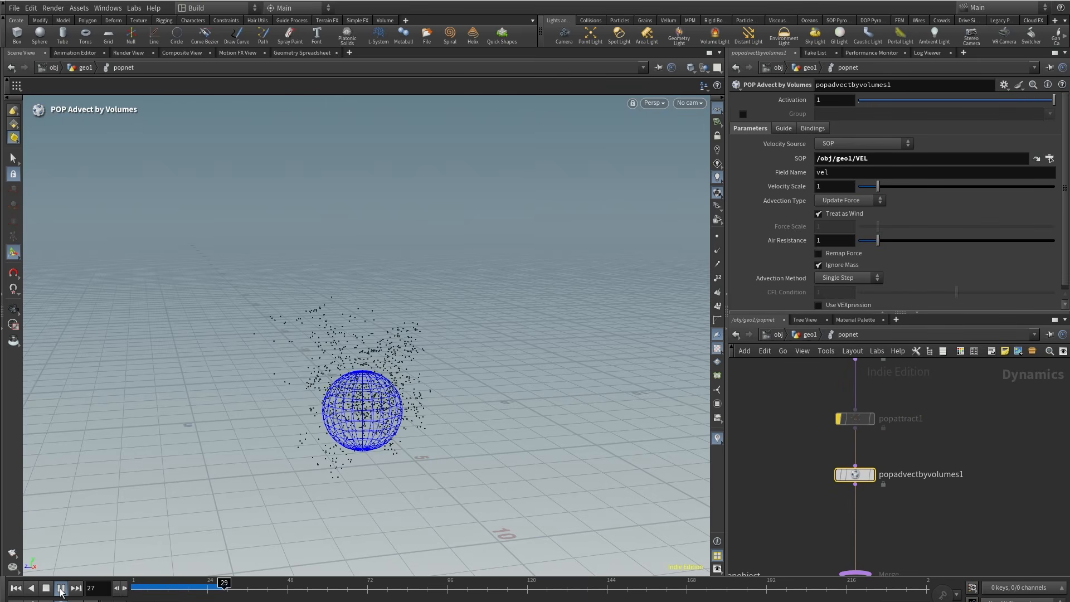
Examine the advected particles with point trails shown and hidden, scrubbing the timeline to frame 82.
{"action": "scroll", "coordinate": [296, 421], "scroll_direction": "down", "scroll_amount": 3}
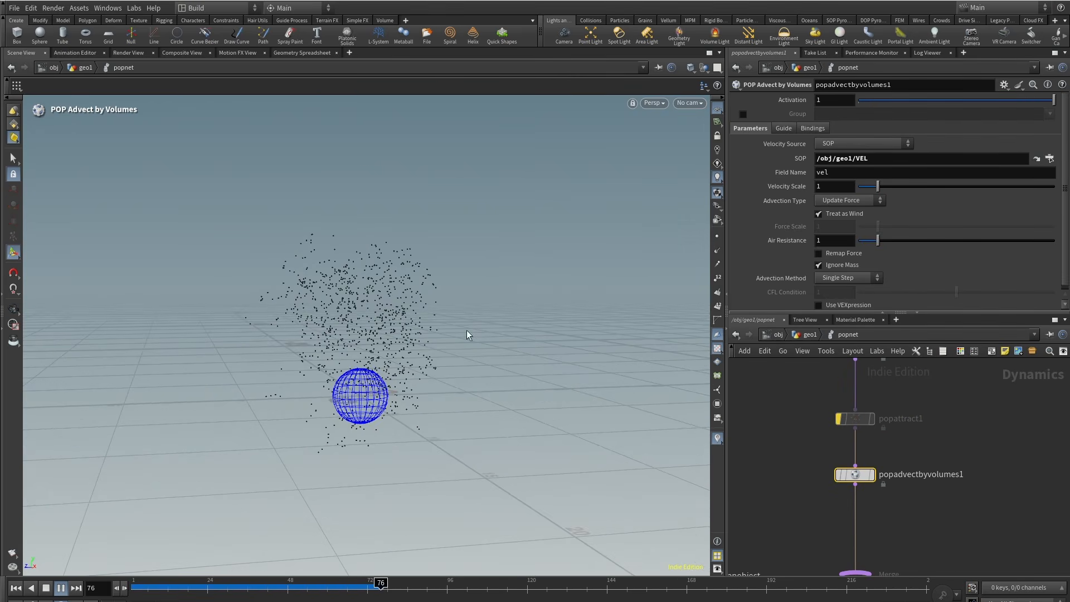
{"action": "left_click", "coordinate": [717, 264]}
{"action": "scroll", "coordinate": [430, 248], "scroll_direction": "up", "scroll_amount": 3}
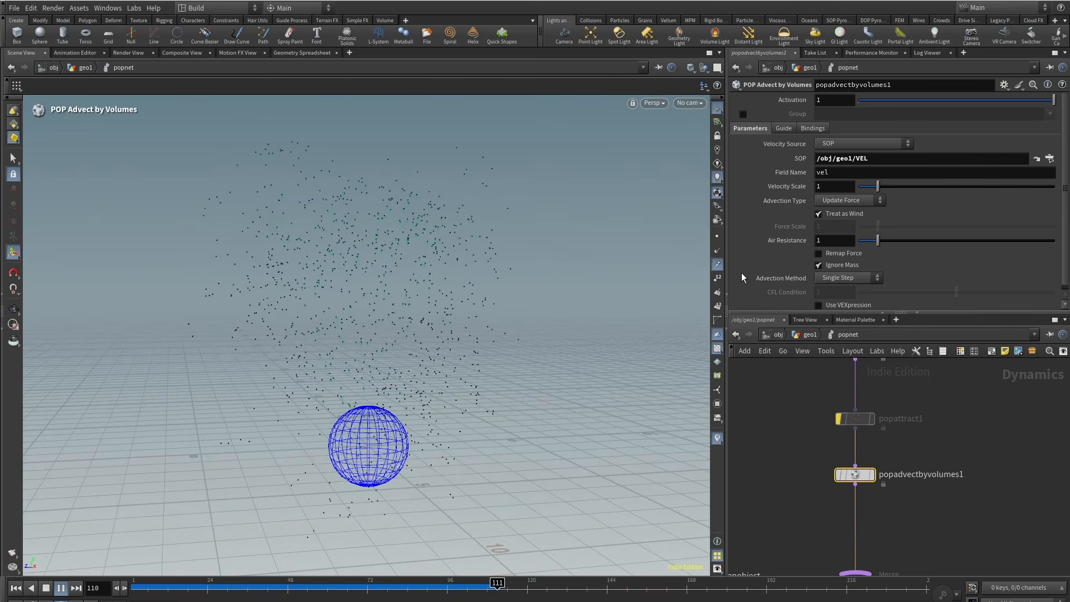
{"action": "left_click", "coordinate": [718, 264]}
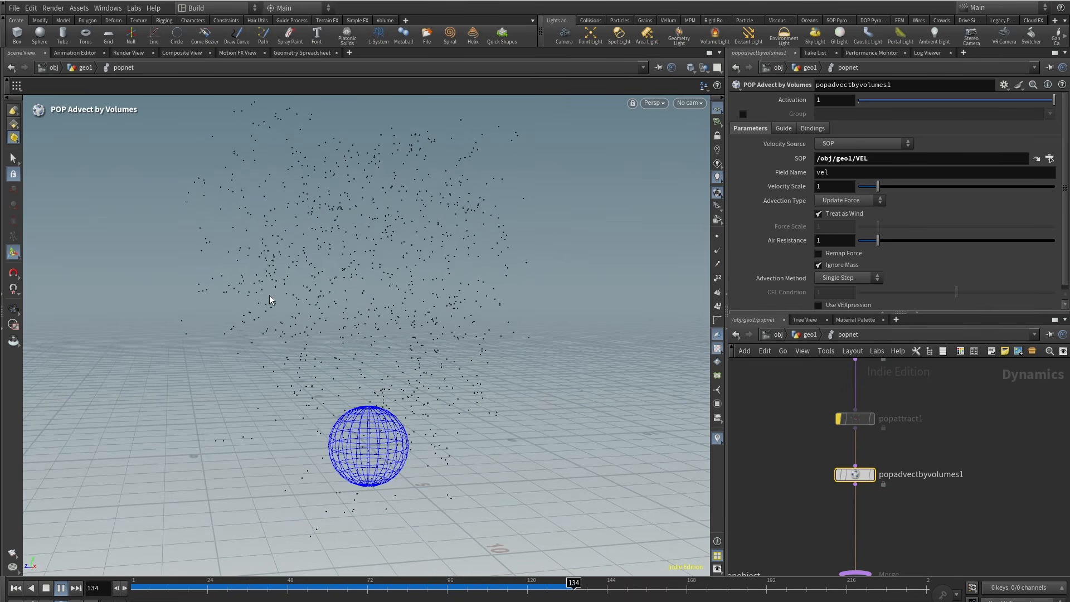
{"action": "scroll", "coordinate": [383, 352], "scroll_direction": "down", "scroll_amount": 3}
{"action": "left_click_drag", "start_coordinate": [321, 583], "coordinate": [401, 584]}
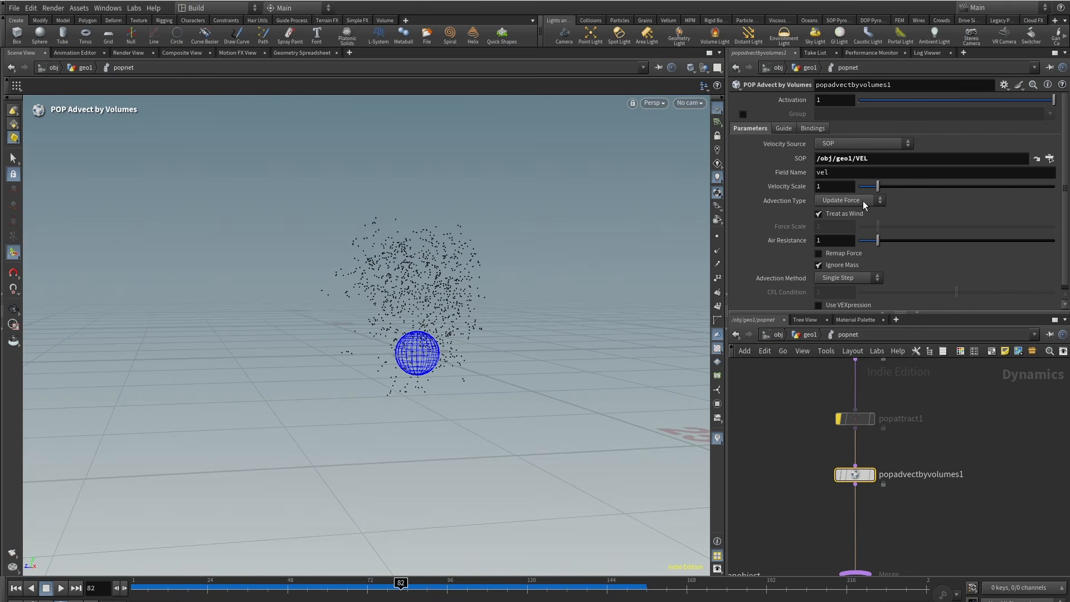
Set the Advection Type of popadvectbyvolumes1 to Update Velocity and replay the simulation from the first frame.
{"action": "left_click", "coordinate": [864, 204]}
{"action": "left_click", "coordinate": [867, 223]}
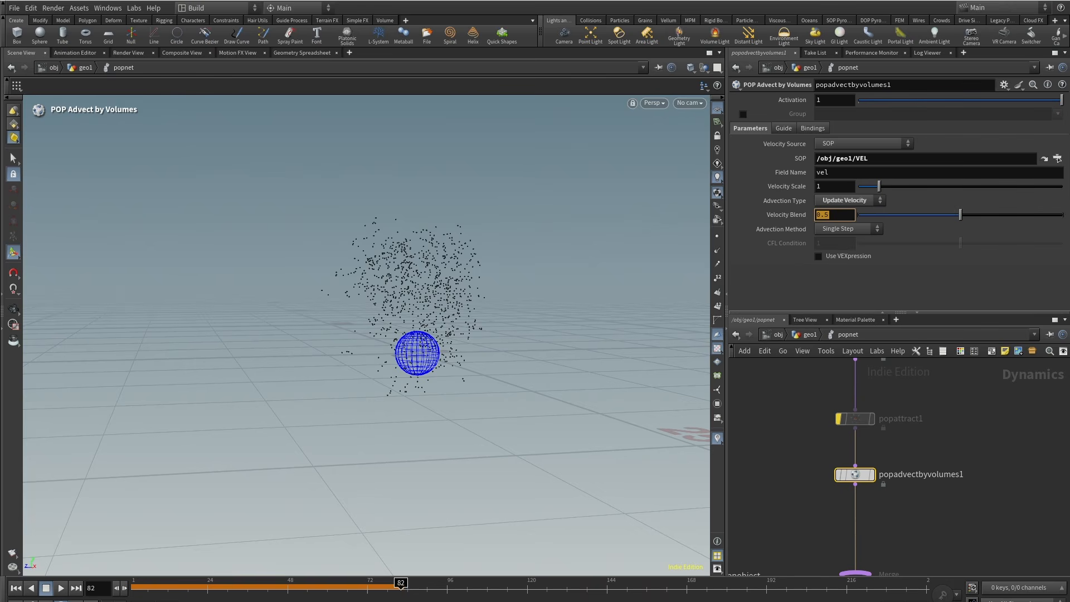
{"action": "left_click", "coordinate": [16, 589]}
{"action": "left_click", "coordinate": [60, 591]}
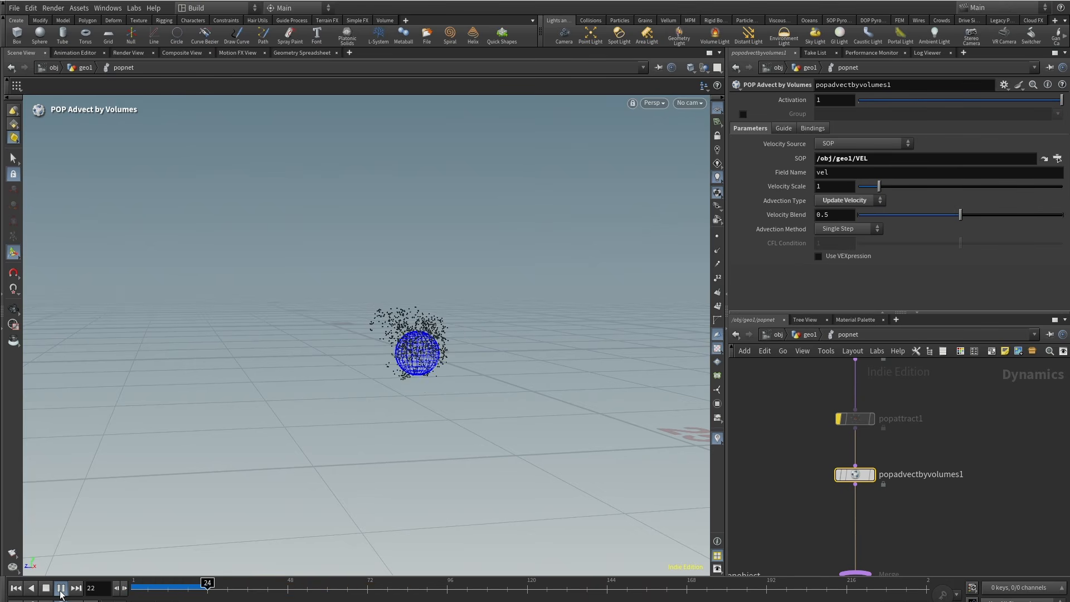
Raise the Velocity Blend of popadvectbyvolumes1 to 1 and replay the simulation from the first frame.
{"action": "left_click", "coordinate": [208, 591]}
{"action": "left_click_drag", "start_coordinate": [991, 214], "coordinate": [1069, 217]}
{"action": "left_click", "coordinate": [15, 589]}
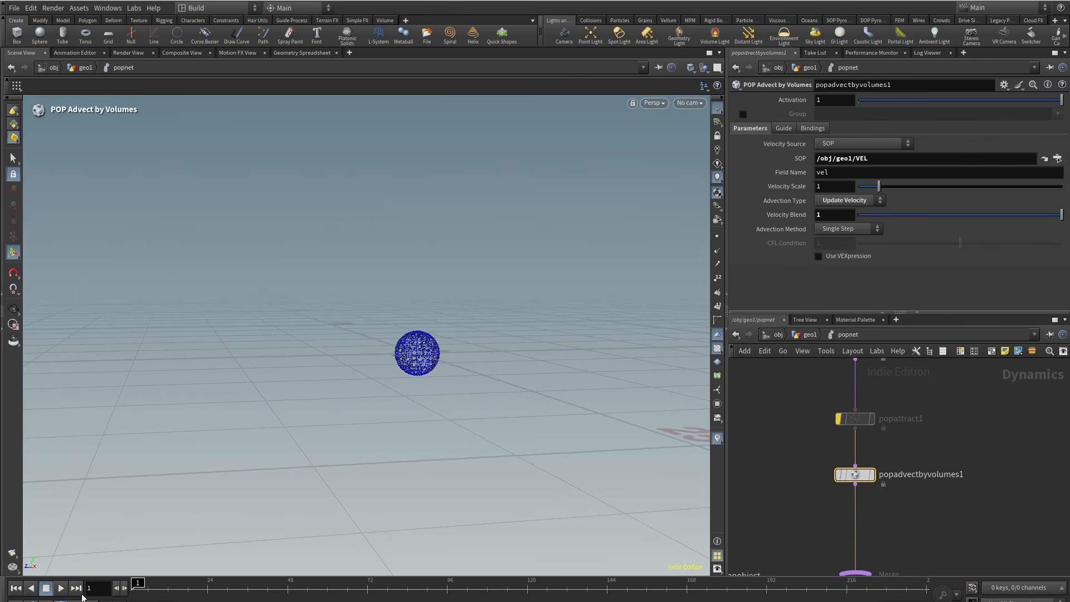
{"action": "left_click", "coordinate": [60, 591]}
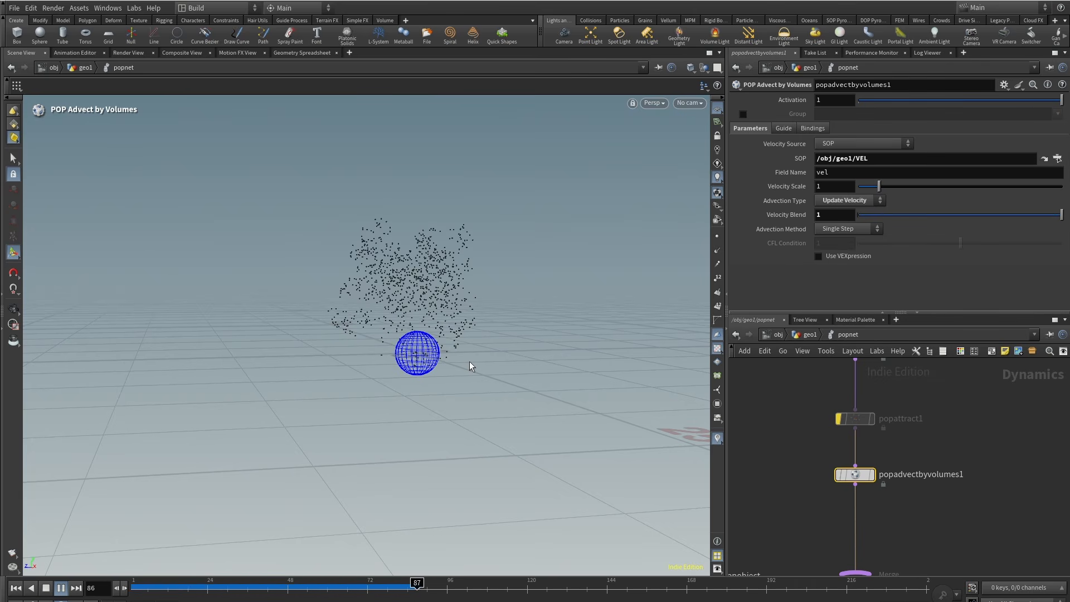
Lower the Velocity Blend of popadvectbyvolumes1 to 0.312 and replay the simulation, viewing the particles around the sphere.
{"action": "scroll", "coordinate": [346, 343], "scroll_direction": "up", "scroll_amount": 5}
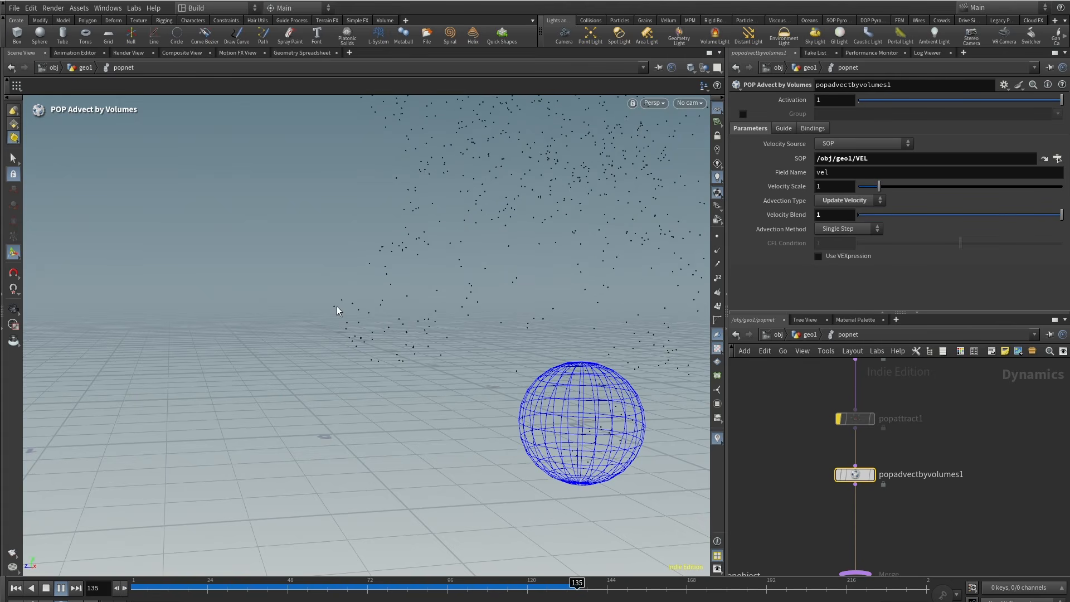
{"action": "right_click_drag", "start_coordinate": [338, 311], "coordinate": [426, 275], "text": "alt"}
{"action": "left_click_drag", "start_coordinate": [334, 584], "coordinate": [368, 576]}
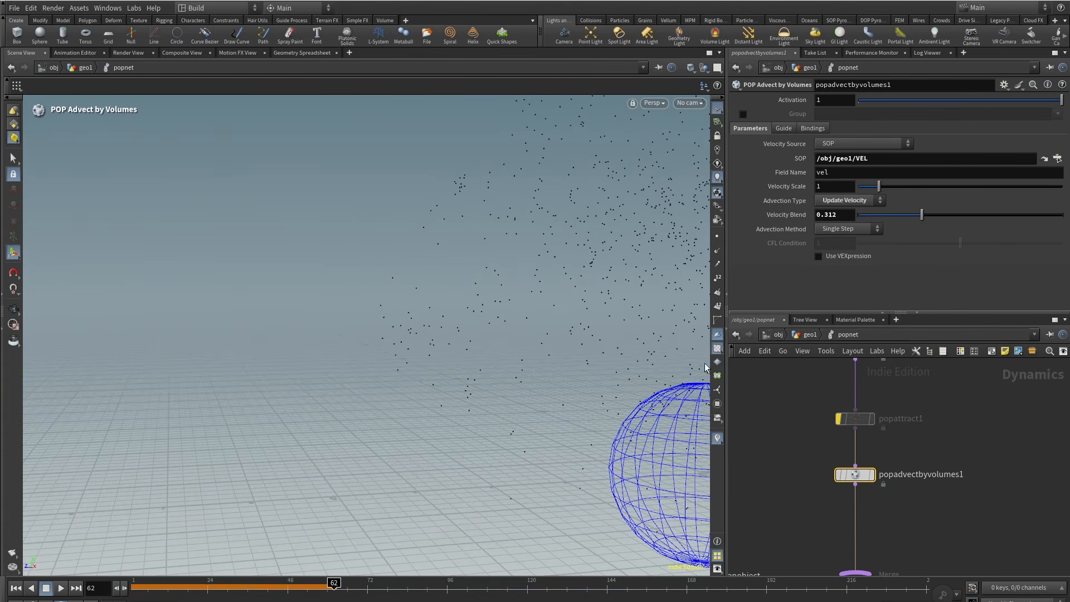
{"action": "left_click", "coordinate": [61, 588]}
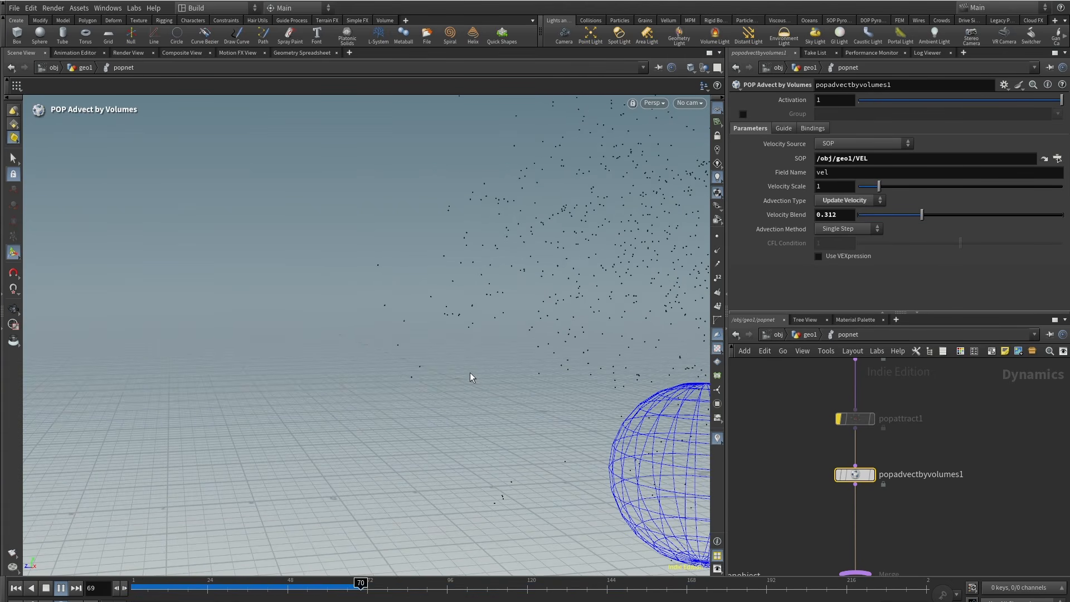
{"action": "right_click_drag", "start_coordinate": [466, 329], "coordinate": [370, 396], "text": "alt"}
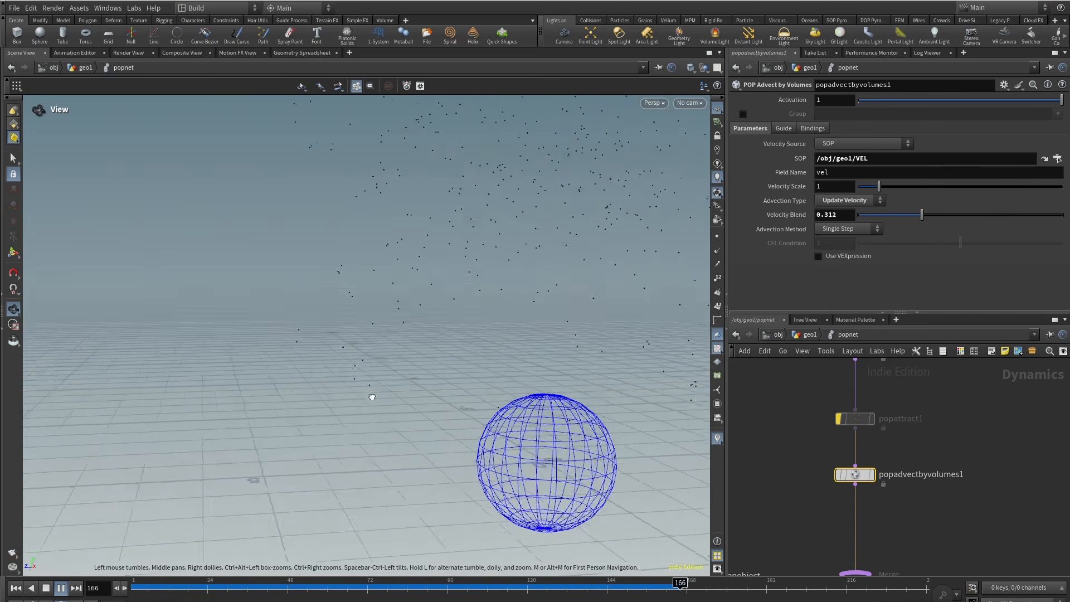
{"action": "left_click_drag", "start_coordinate": [370, 397], "coordinate": [551, 256], "text": "alt"}
{"action": "left_click", "coordinate": [498, 583]}
{"action": "left_click_drag", "start_coordinate": [546, 357], "coordinate": [468, 379], "text": "alt"}
Insert a POP Force node between popsource1 and popattract1.
{"action": "middle_click_drag", "start_coordinate": [912, 462], "coordinate": [897, 494]}
{"action": "left_click", "coordinate": [840, 463]}
{"action": "key", "text": "Tab"}
{"action": "type", "text": "popfor"}
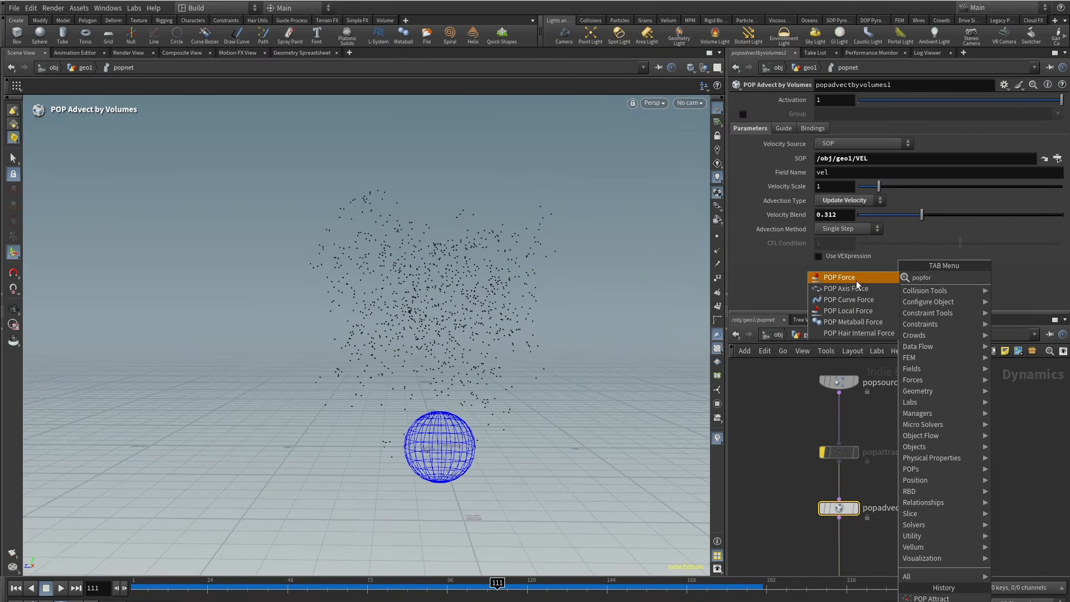
{"action": "left_click", "coordinate": [856, 280]}
{"action": "left_click", "coordinate": [842, 422]}
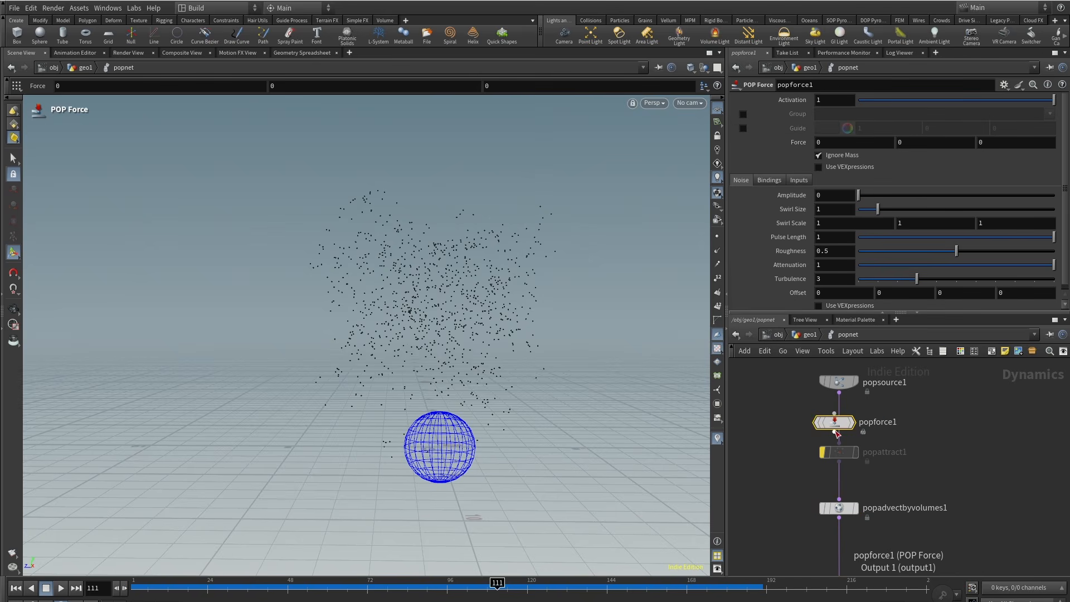
Set the noise Amplitude of popforce1 to 2, bypass popadvectbyvolumes1 and replay the simulation from the first frame.
{"action": "left_click", "coordinate": [846, 195]}
{"action": "type", "text": "2"}
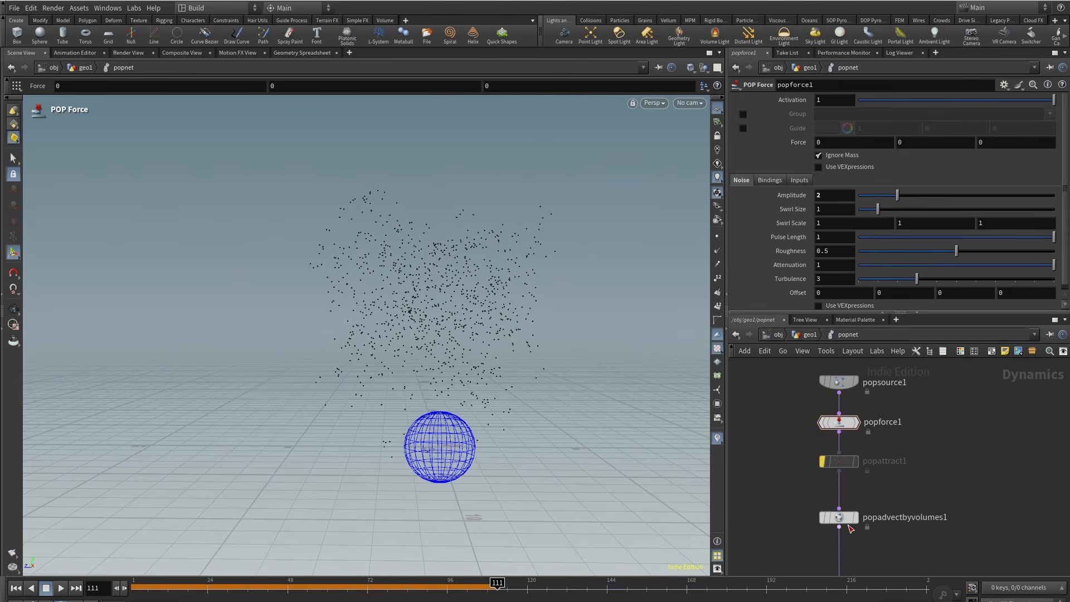
{"action": "left_click", "coordinate": [820, 498]}
{"action": "middle_click_drag", "start_coordinate": [742, 559], "coordinate": [756, 475]}
{"action": "left_click_drag", "start_coordinate": [186, 588], "coordinate": [133, 588]}
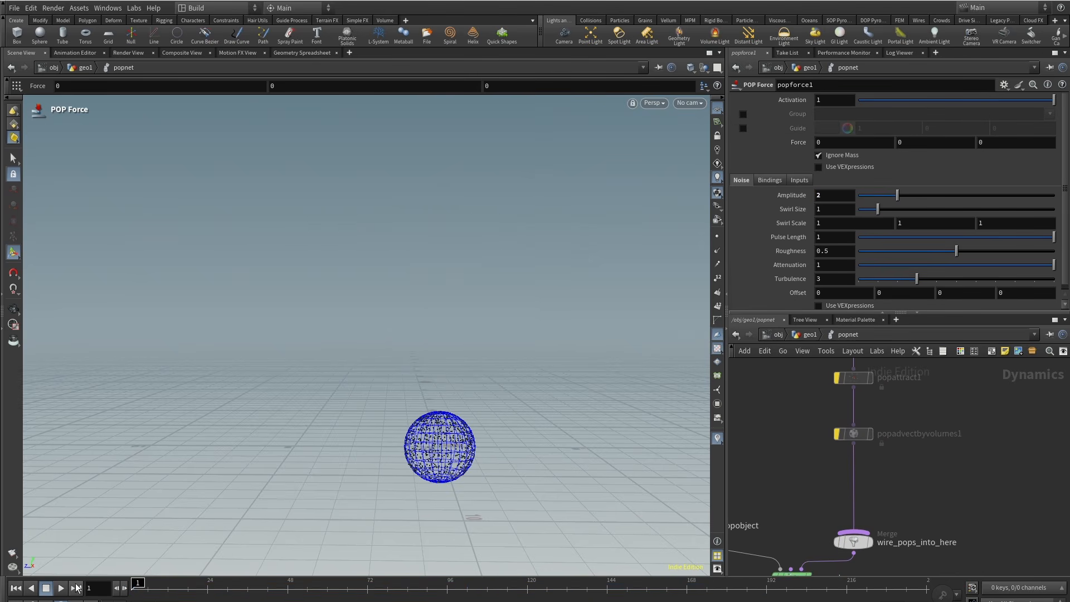
{"action": "left_click", "coordinate": [59, 589]}
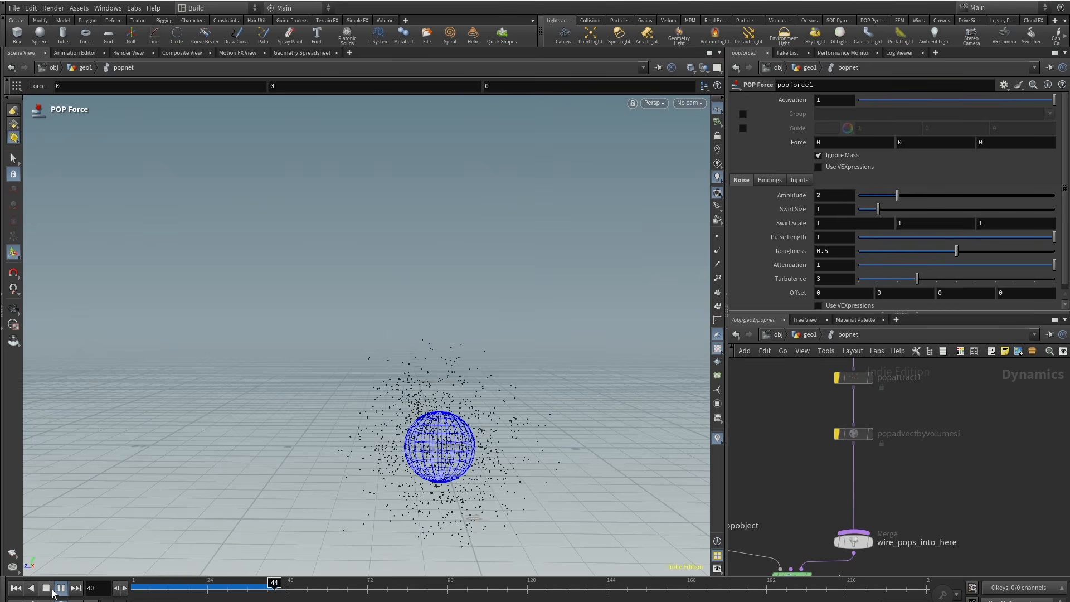
Reduce the noise Amplitude of popforce1 to 0.71 and then 0.31, replaying the simulation for each value.
{"action": "left_click", "coordinate": [873, 195]}
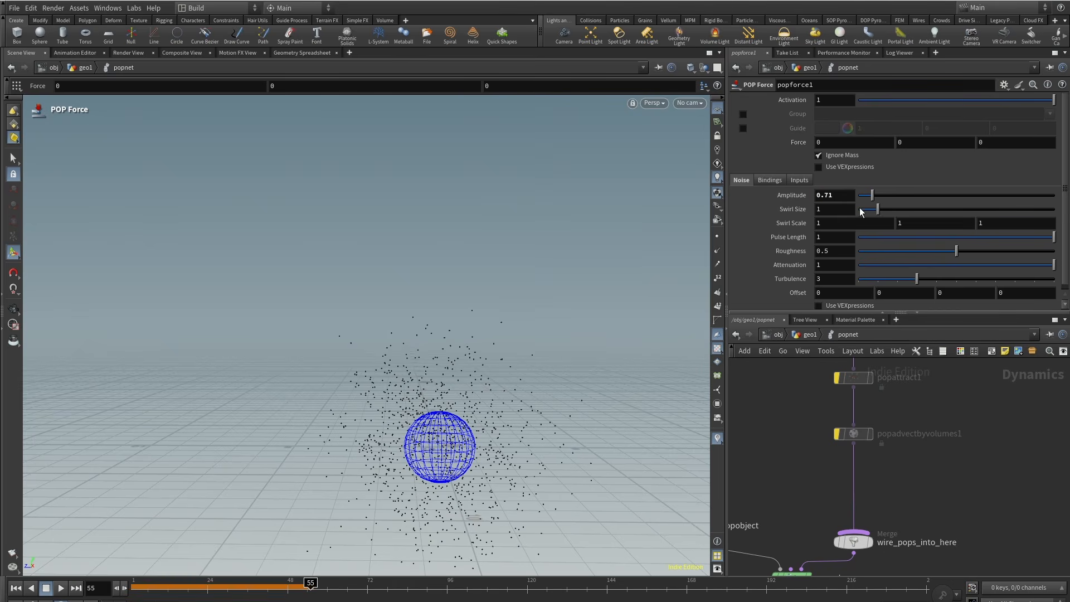
{"action": "left_click_drag", "start_coordinate": [150, 589], "coordinate": [134, 589]}
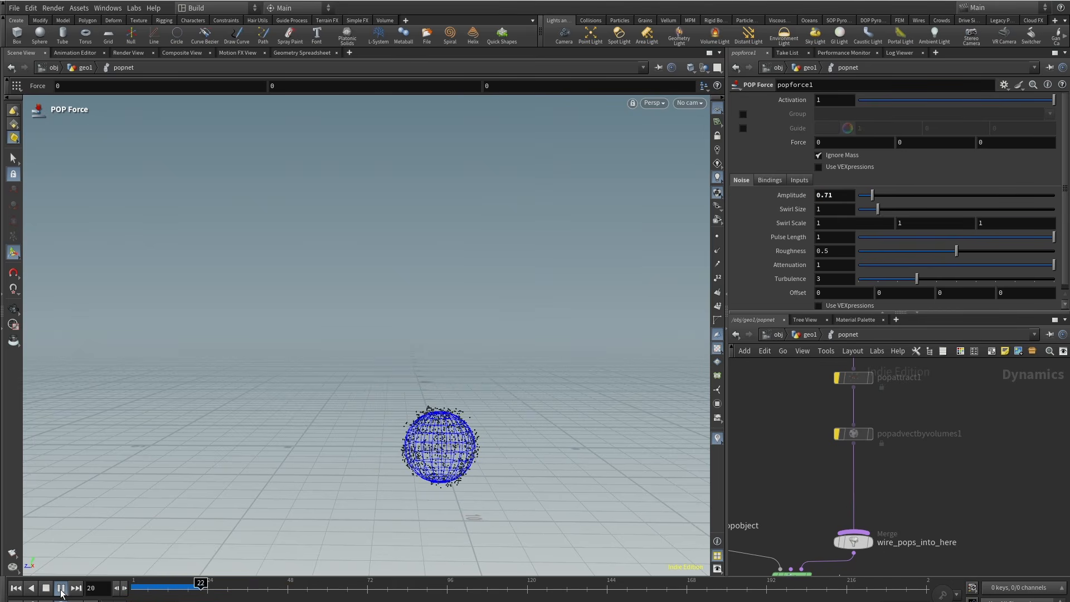
{"action": "left_click_drag", "start_coordinate": [862, 202], "coordinate": [865, 196]}
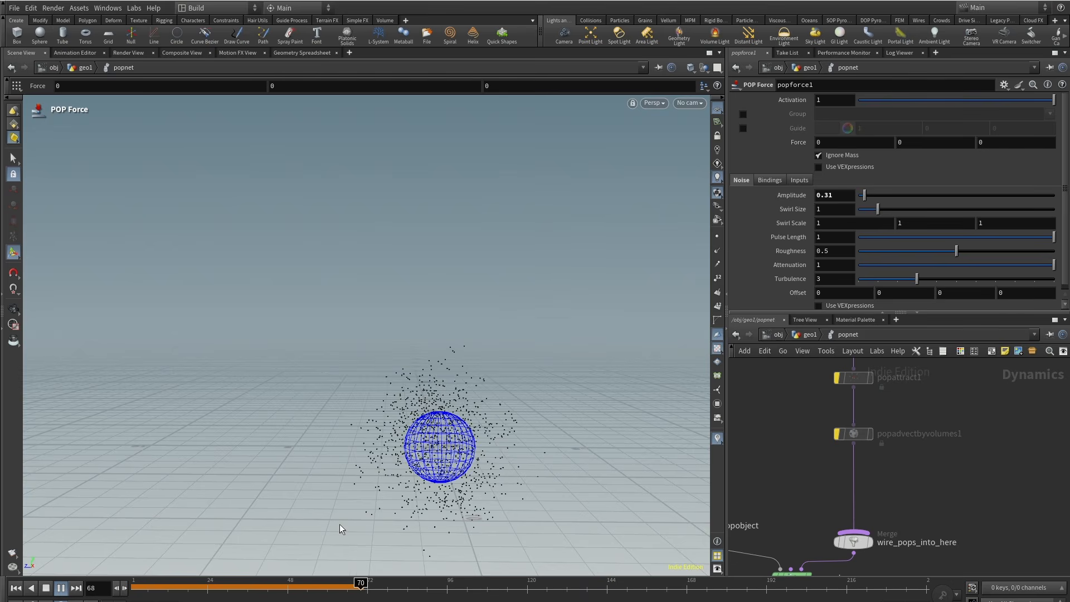
{"action": "left_click", "coordinate": [46, 588]}
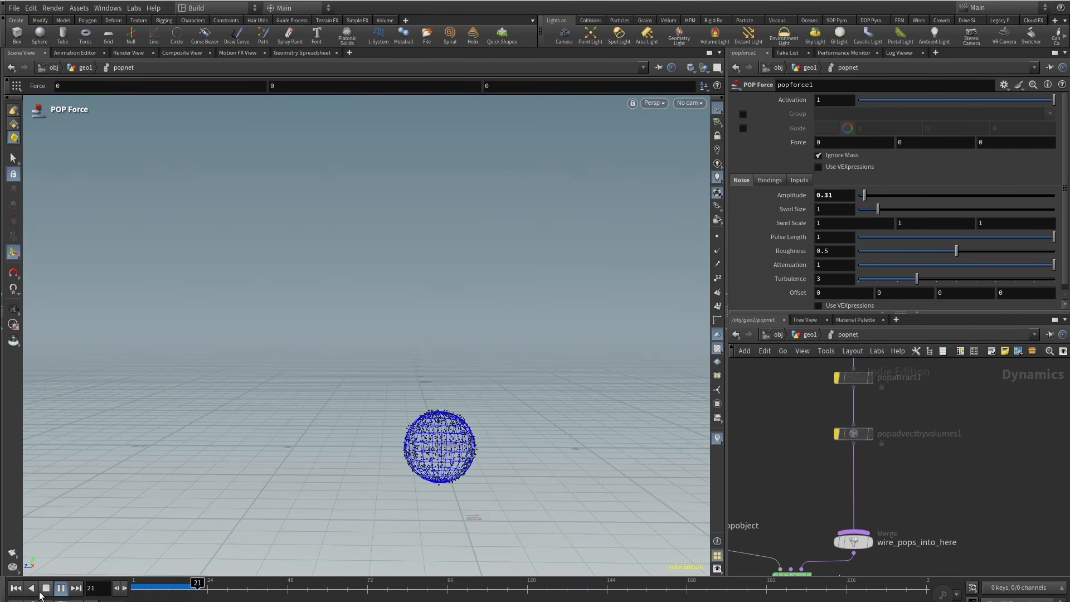
Re-enable popadvectbyvolumes1 with a Velocity Blend of .5, replay the particles and scrub back to frame 43.
{"action": "middle_click_drag", "start_coordinate": [906, 482], "coordinate": [898, 535]}
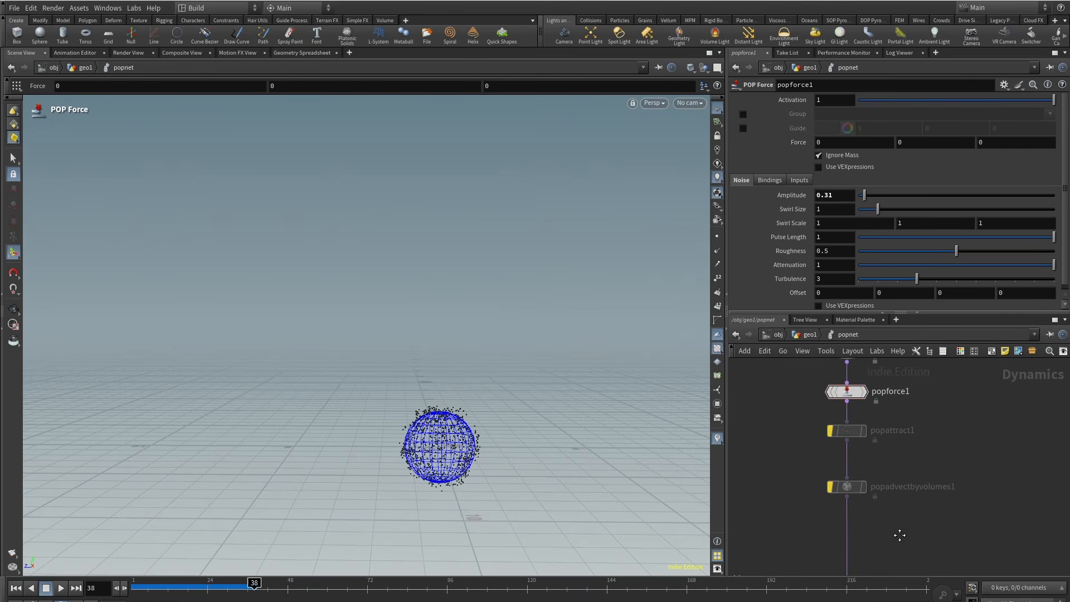
{"action": "left_click", "coordinate": [846, 486]}
{"action": "type", "text": ".5"}
{"action": "key", "text": "Return"}
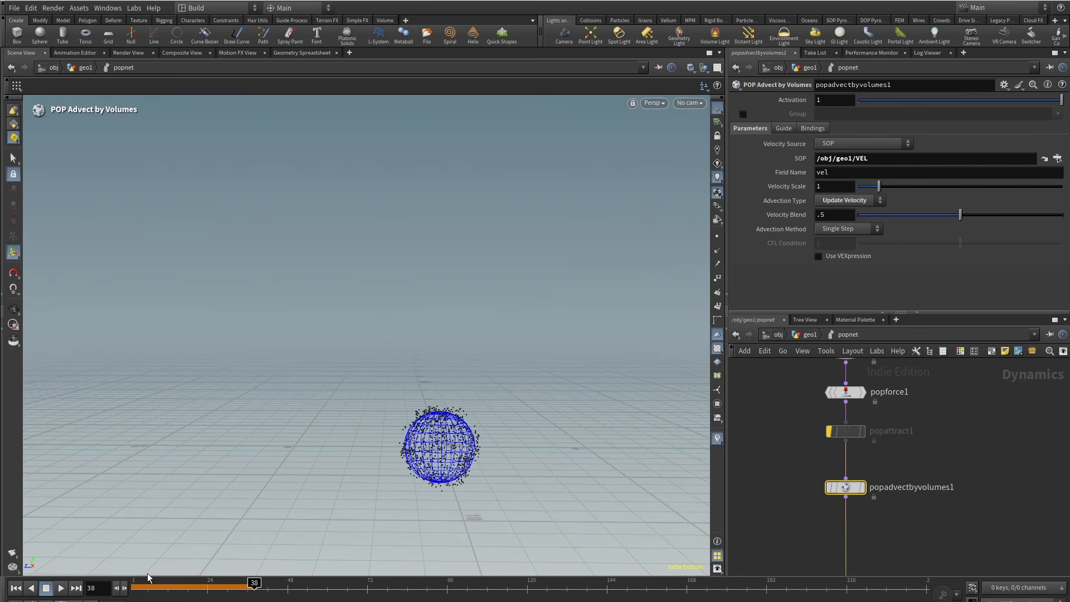
{"action": "left_click", "coordinate": [61, 588]}
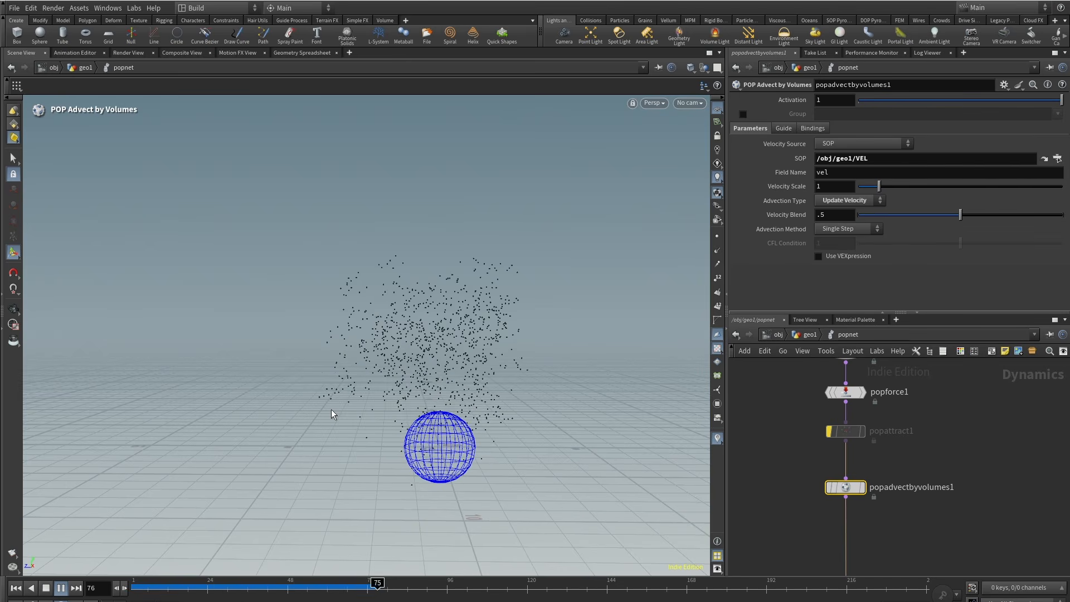
{"action": "right_click_drag", "start_coordinate": [316, 414], "coordinate": [437, 352], "text": "alt"}
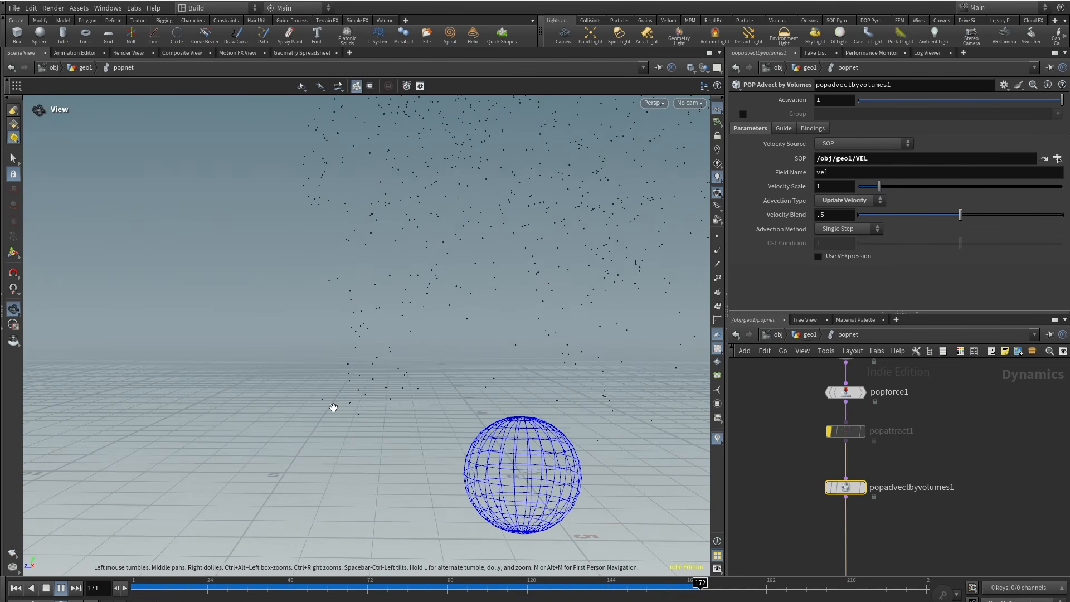
{"action": "right_click_drag", "start_coordinate": [333, 441], "coordinate": [342, 454], "text": "alt"}
{"action": "left_click_drag", "start_coordinate": [341, 454], "coordinate": [360, 461], "text": "alt"}
{"action": "left_click_drag", "start_coordinate": [409, 591], "coordinate": [272, 591]}
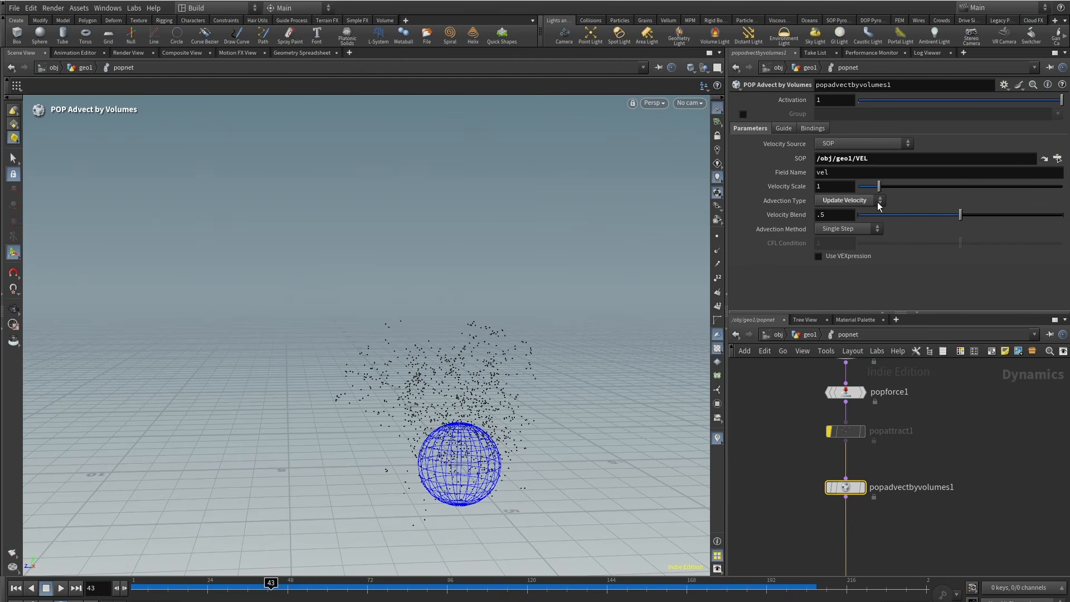
Lower the Velocity Blend of popadvectbyvolumes1 to 0.033 and replay the simulation from the first frame.
{"action": "left_click_drag", "start_coordinate": [875, 216], "coordinate": [865, 216]}
{"action": "left_click", "coordinate": [134, 588]}
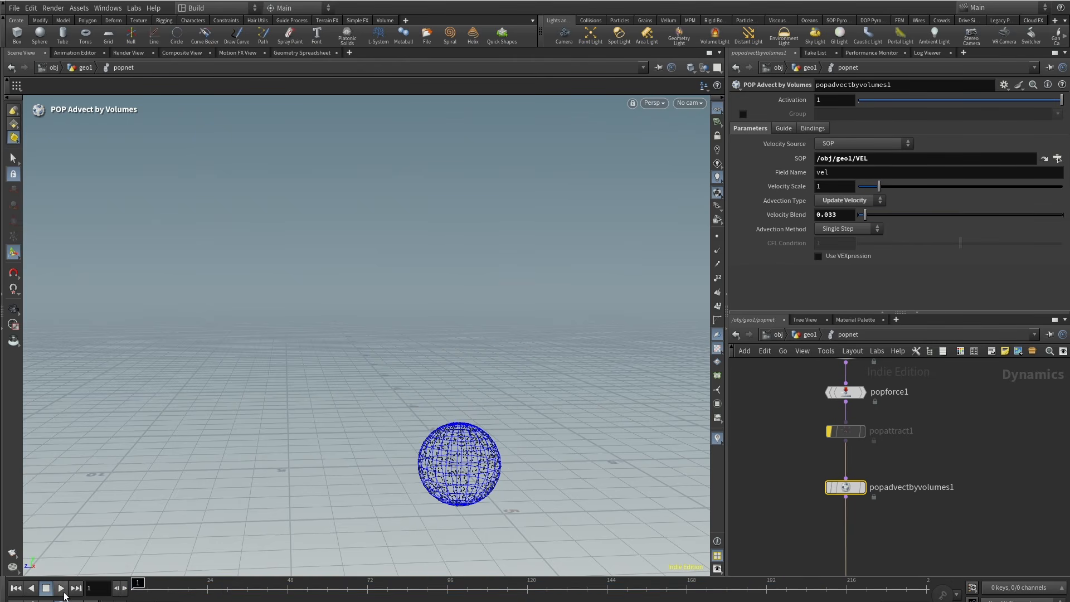
{"action": "left_click", "coordinate": [62, 590]}
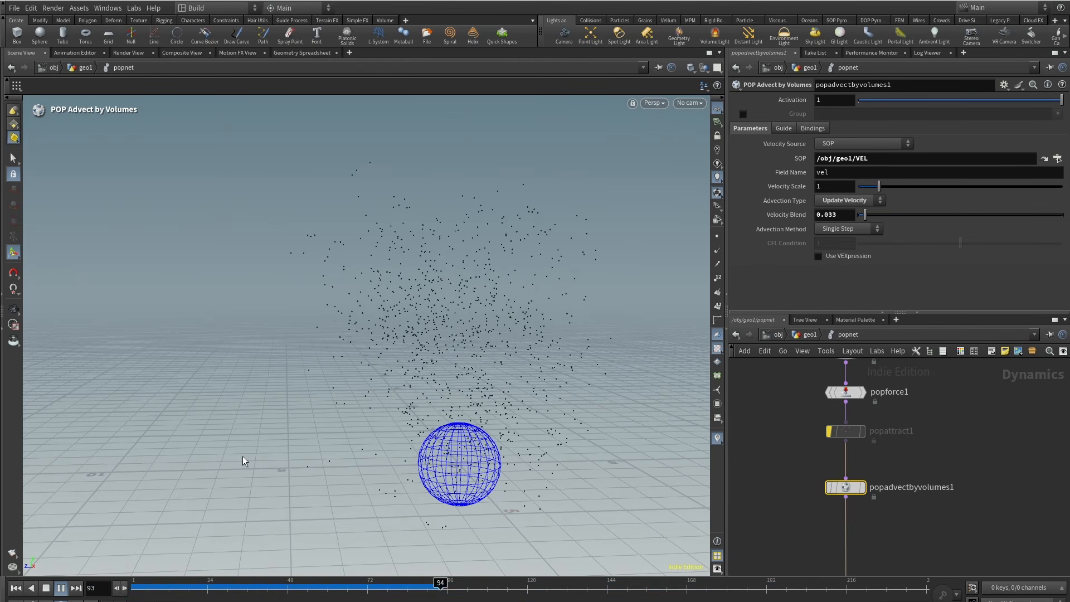
Set the noise Amplitude of popforce1 to 2 and the Velocity Blend of popadvectbyvolumes1 to 0.441, replaying the simulation.
{"action": "left_click", "coordinate": [829, 390]}
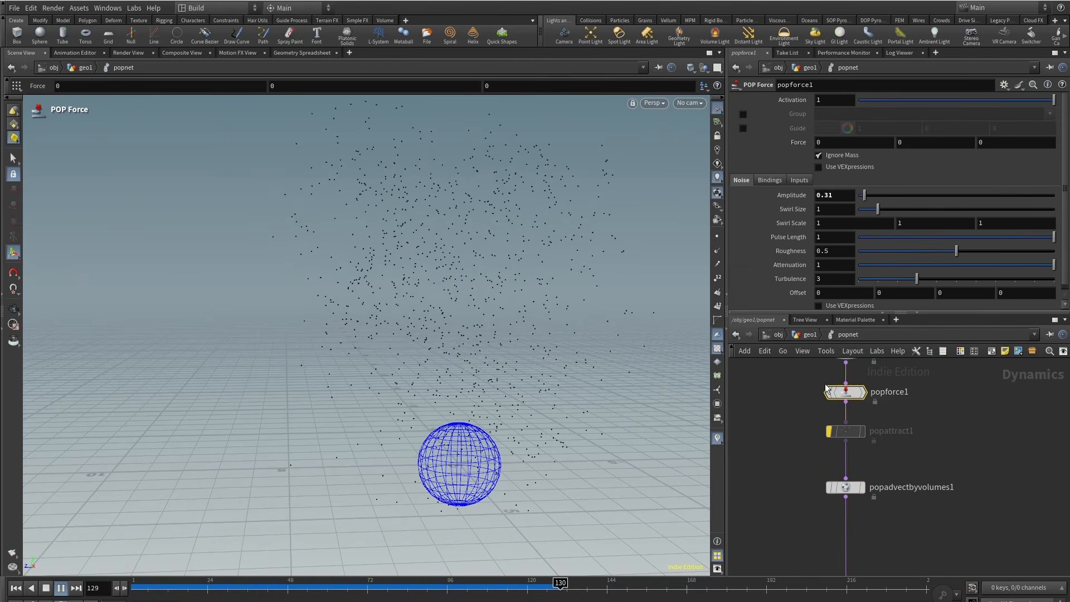
{"action": "left_click", "coordinate": [985, 441]}
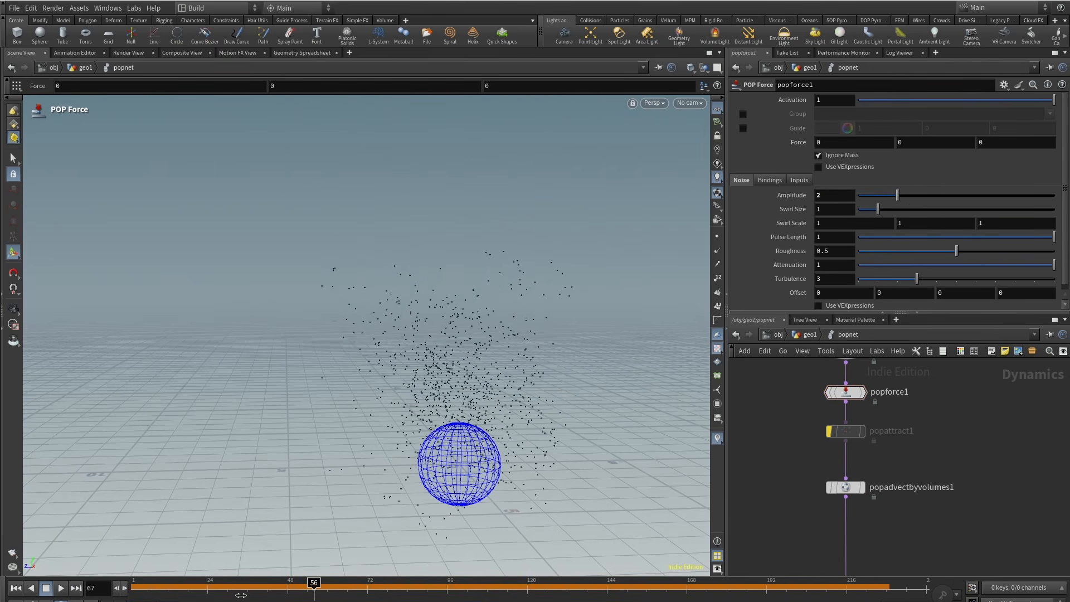
{"action": "left_click_drag", "start_coordinate": [241, 595], "coordinate": [75, 594]}
{"action": "left_click", "coordinate": [848, 488]}
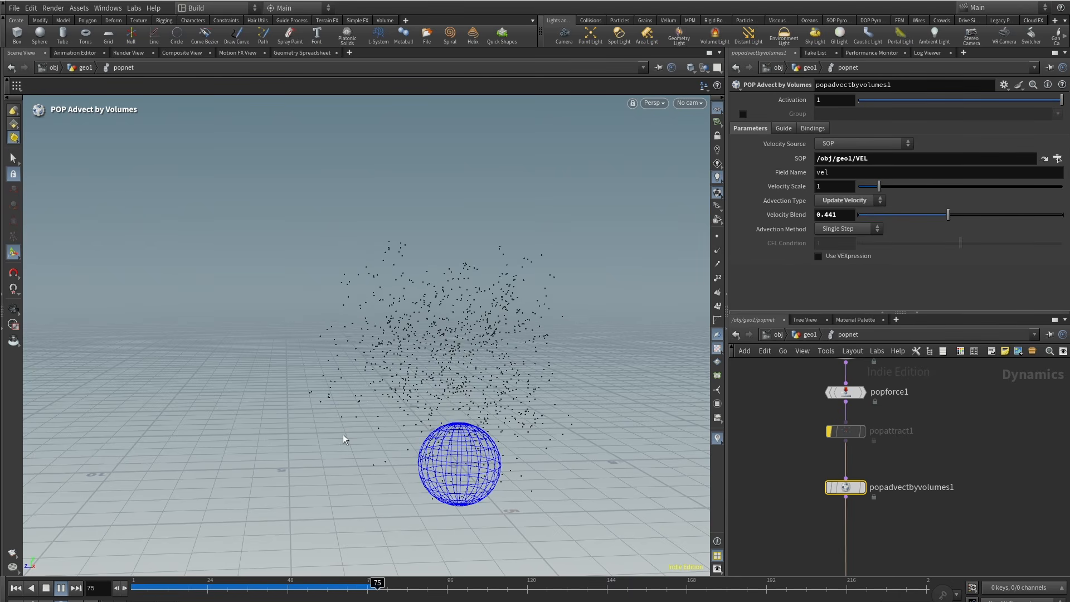
Raise the noise Amplitude of popforce1 to 10 and return the timeline to the first frame.
{"action": "left_click", "coordinate": [845, 392]}
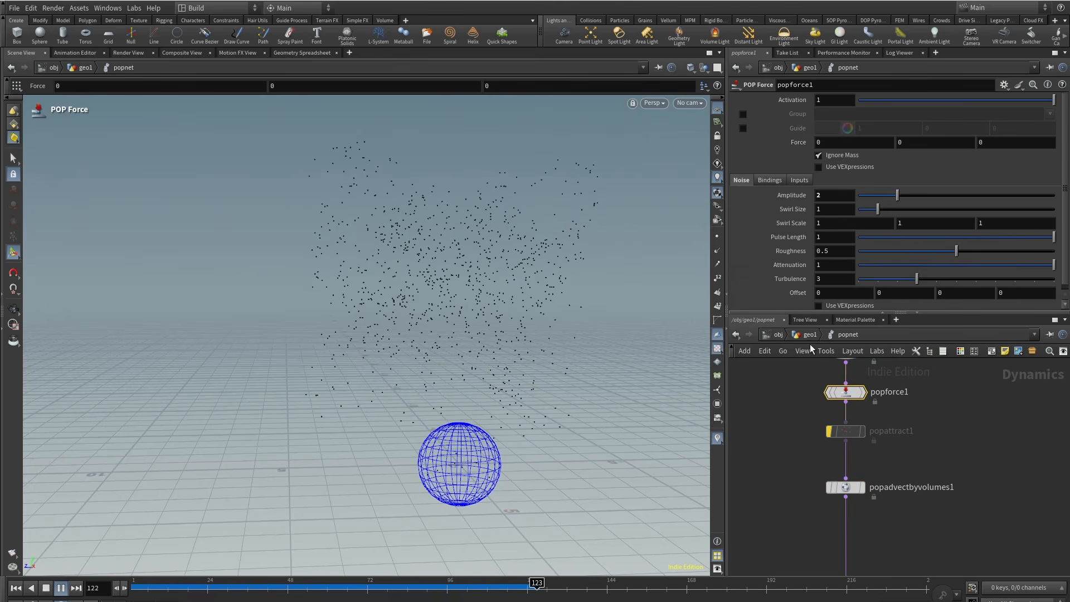
{"action": "left_click_drag", "start_coordinate": [910, 195], "coordinate": [1058, 196]}
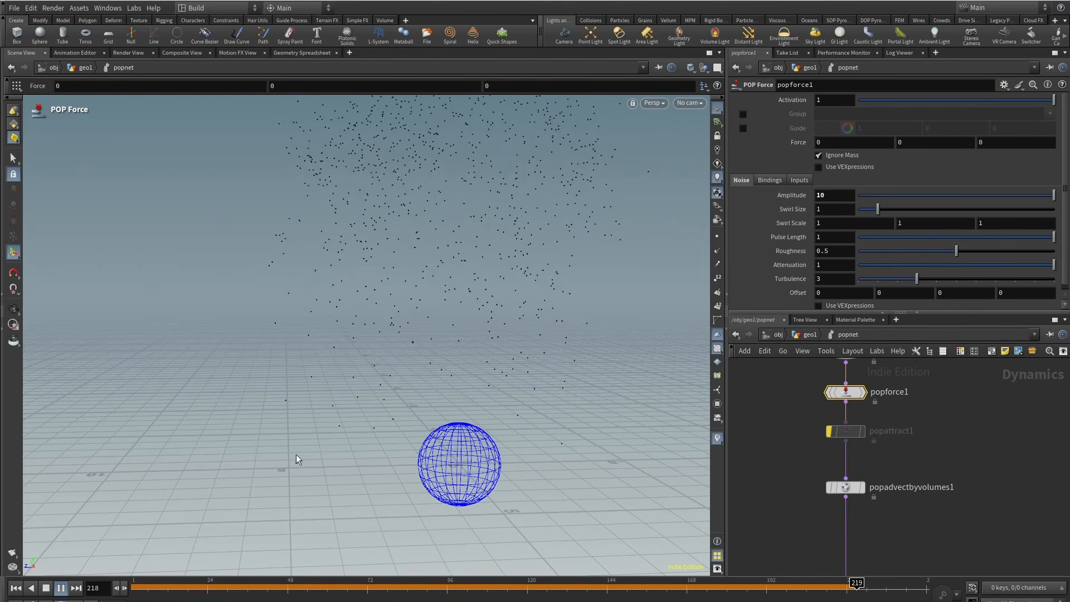
{"action": "key", "text": "ctrl+Up"}
Set the Advection Type of popadvectbyvolumes1 to Update Position and play the simulation.
{"action": "left_click", "coordinate": [846, 488]}
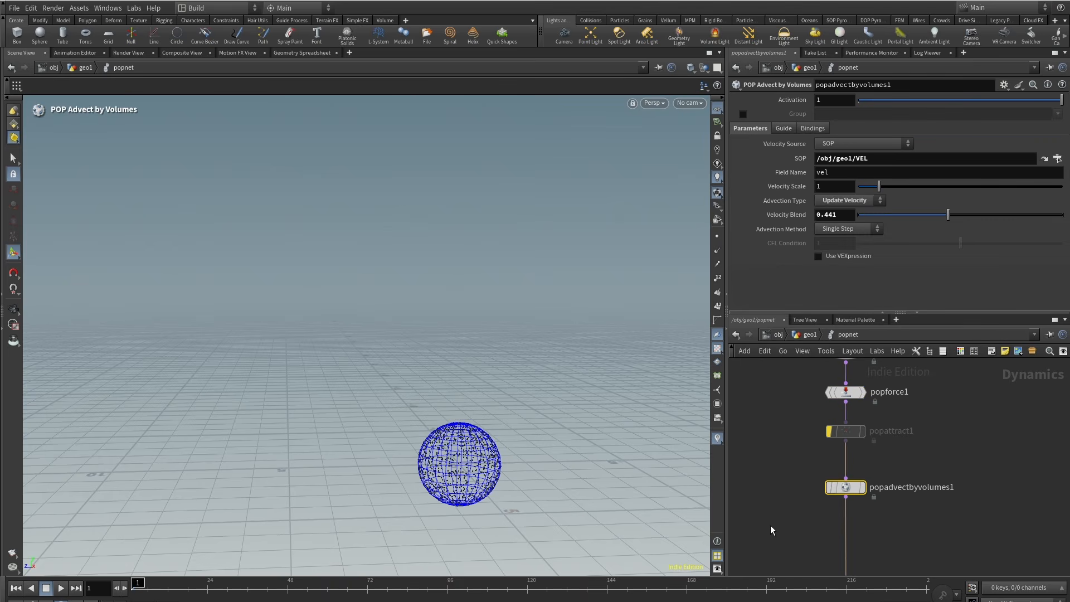
{"action": "left_click", "coordinate": [874, 202]}
{"action": "left_click", "coordinate": [845, 234]}
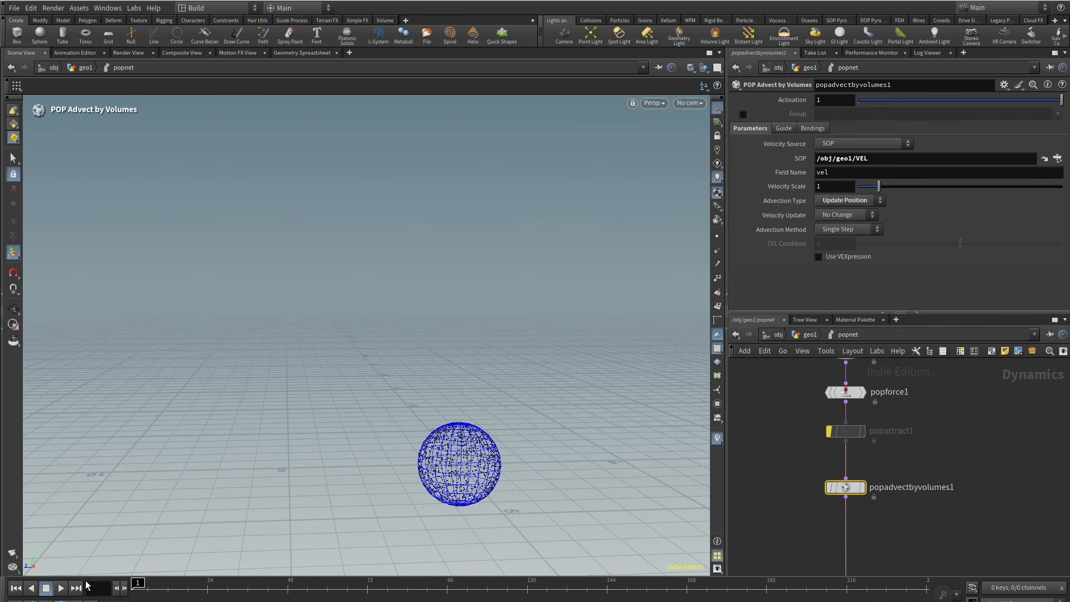
{"action": "left_click", "coordinate": [60, 590]}
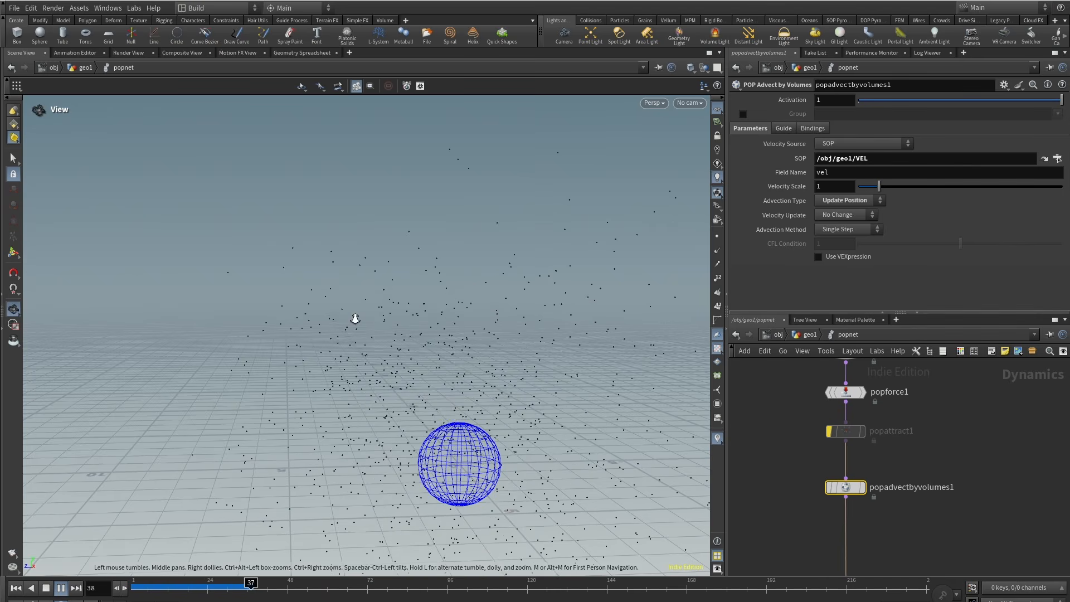
{"action": "right_click_drag", "start_coordinate": [356, 319], "coordinate": [566, 436], "text": "alt"}
Bypass popforce1 and replay the simulation from the first frame, viewing the advected particles from several angles.
{"action": "left_click", "coordinate": [831, 393]}
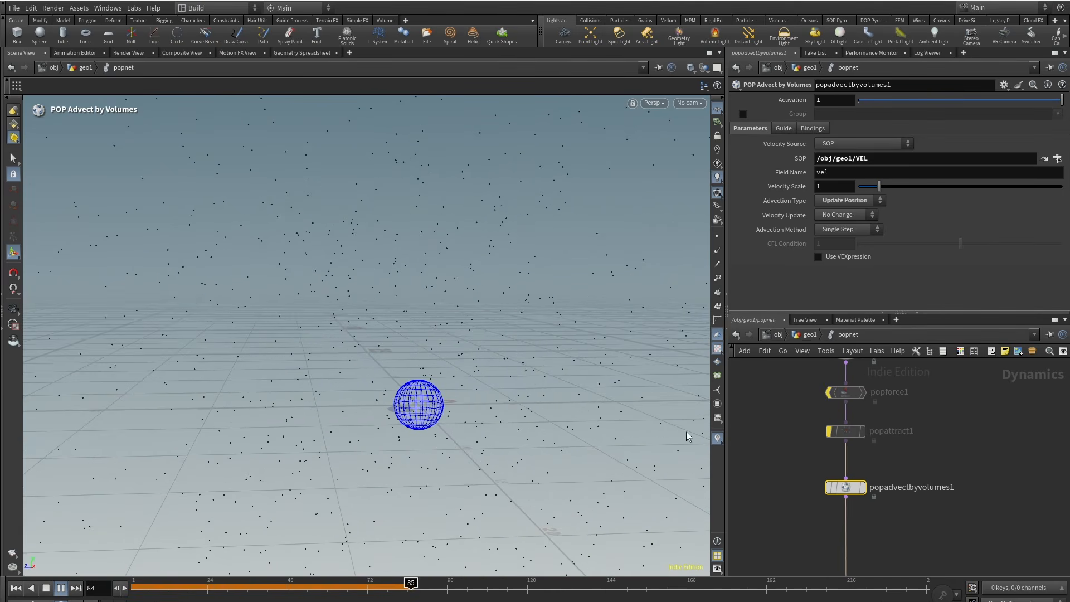
{"action": "left_click", "coordinate": [46, 589]}
{"action": "left_click", "coordinate": [61, 590]}
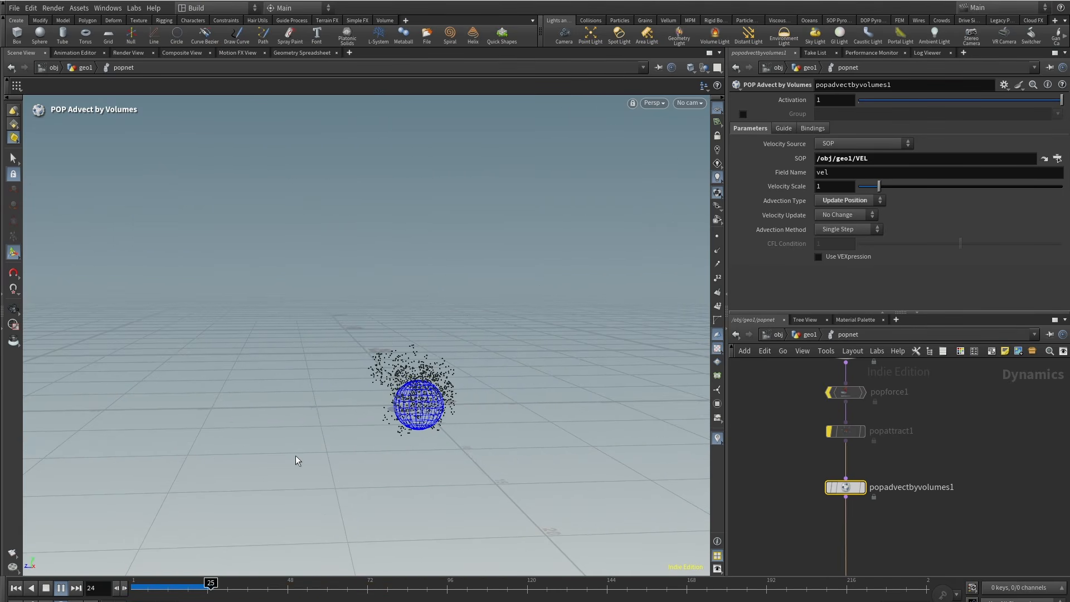
{"action": "left_click_drag", "start_coordinate": [473, 403], "coordinate": [320, 387], "text": "alt"}
{"action": "right_click_drag", "start_coordinate": [279, 391], "coordinate": [275, 426], "text": "alt"}
{"action": "left_click_drag", "start_coordinate": [275, 425], "coordinate": [382, 396], "text": "alt"}
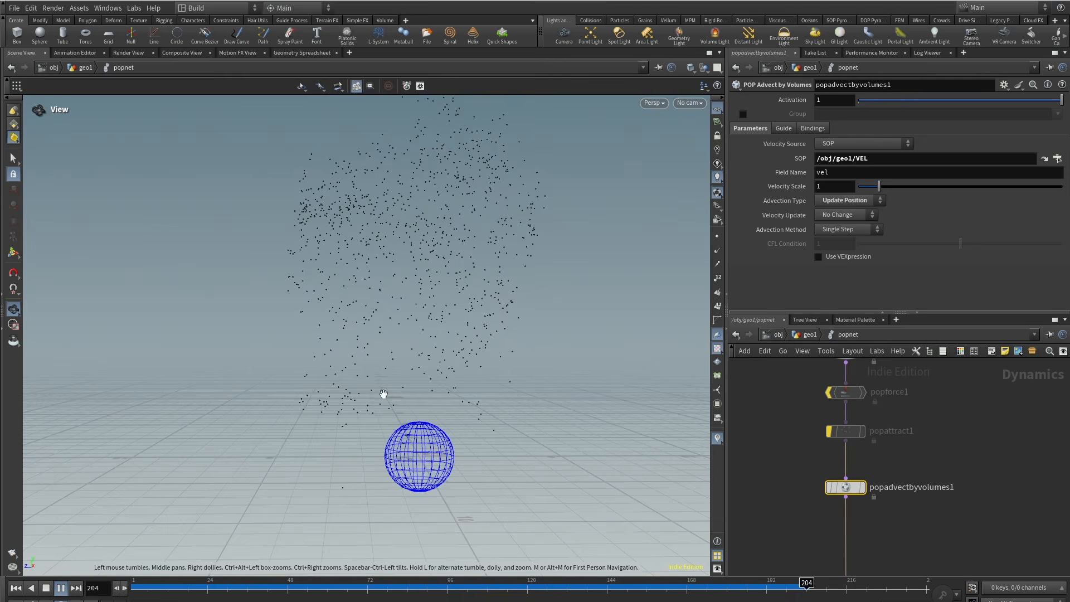
Set the Velocity Update of popadvectbyvolumes1 to Final Velocity and its Advection Method to Trace RK4.
{"action": "left_click", "coordinate": [865, 215]}
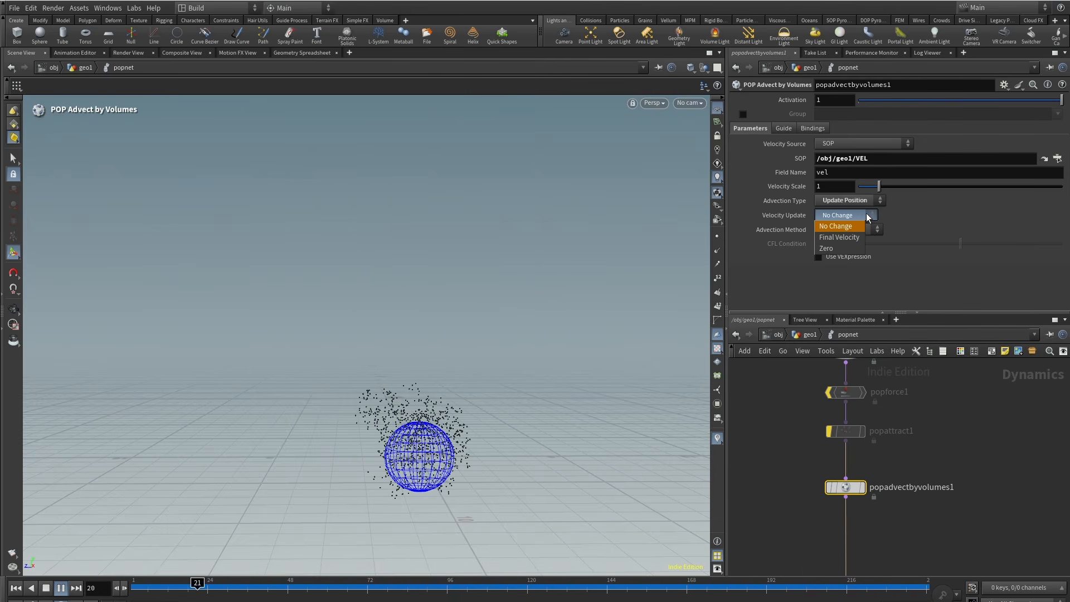
{"action": "left_click", "coordinate": [839, 237]}
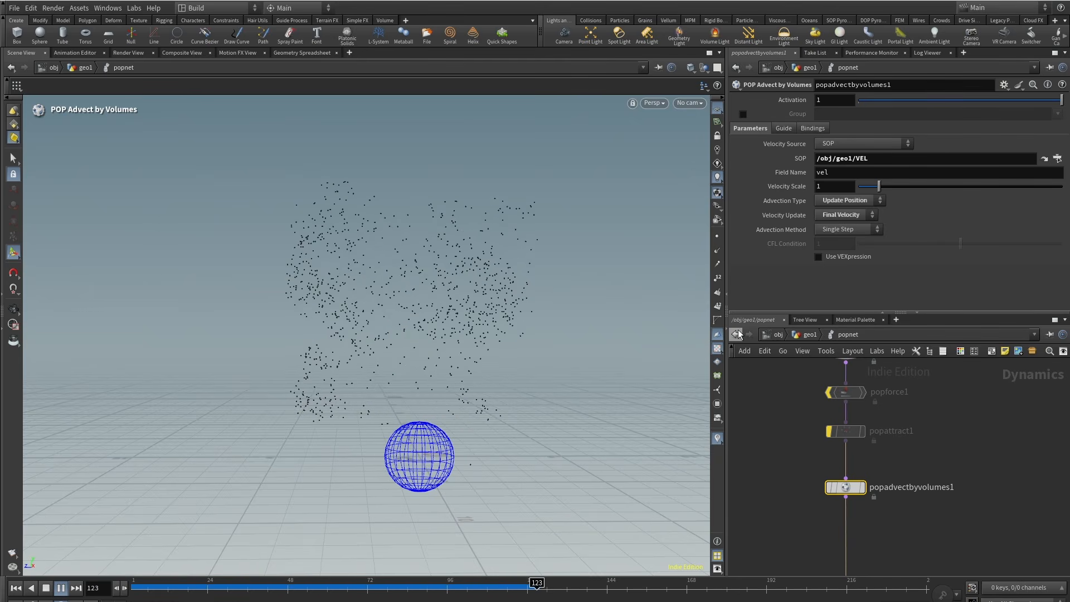
{"action": "left_click", "coordinate": [870, 233]}
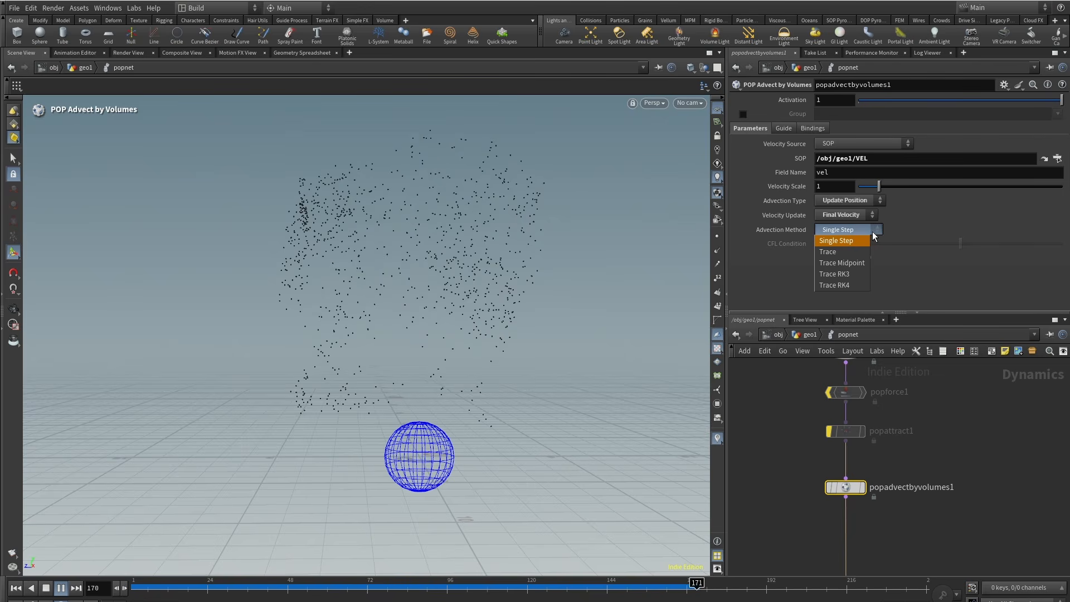
{"action": "left_click", "coordinate": [855, 283]}
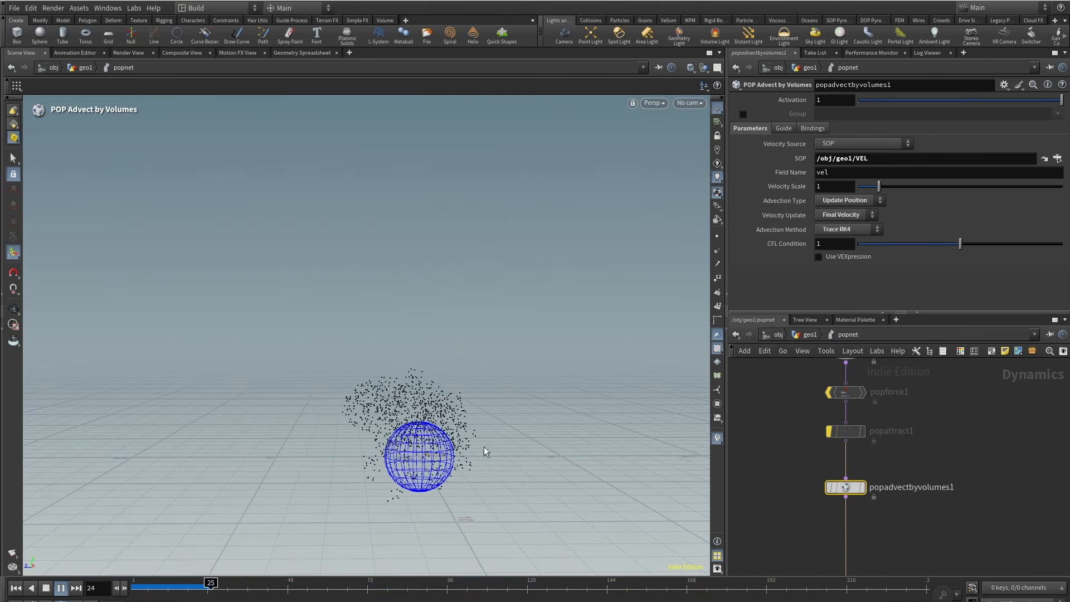
Move the VEL null directly beneath volumevelocity1 in the geo1 network.
{"action": "left_click_drag", "start_coordinate": [865, 259], "coordinate": [858, 258]}
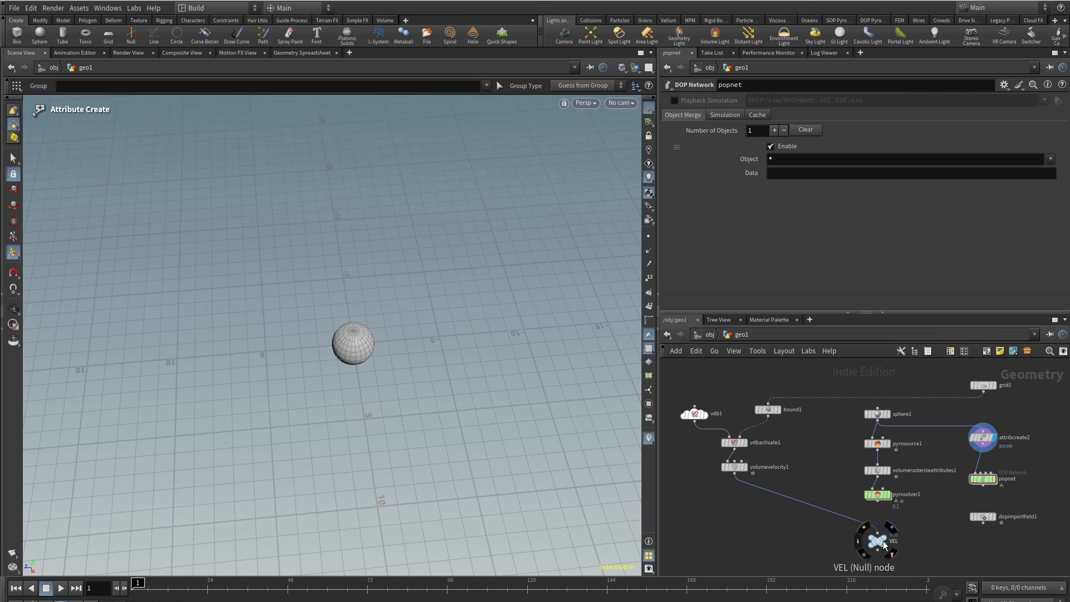
{"action": "left_click_drag", "start_coordinate": [884, 548], "coordinate": [740, 522]}
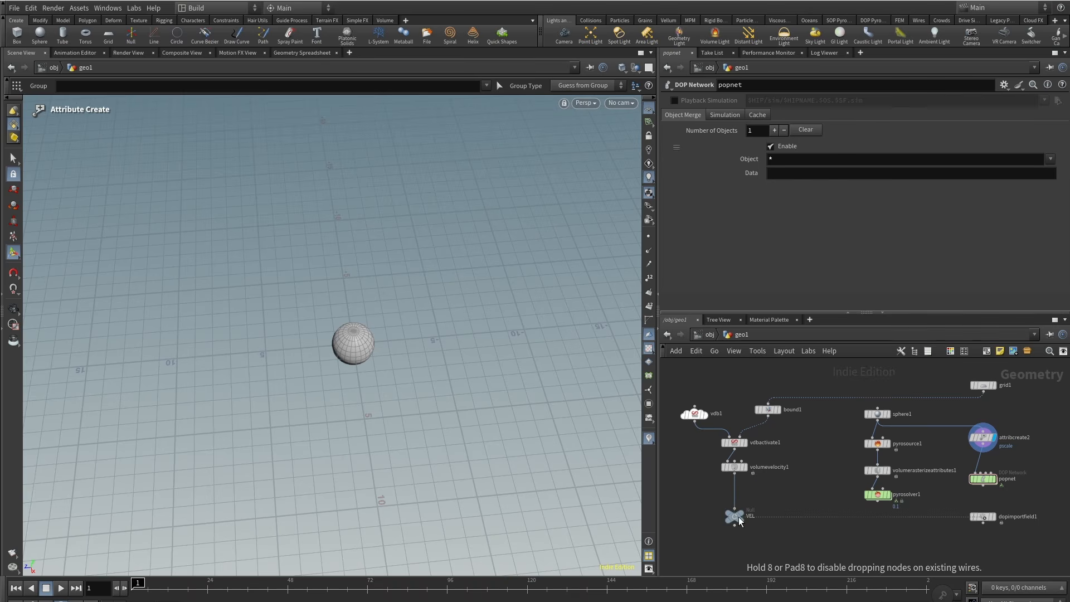
{"action": "middle_click_drag", "start_coordinate": [862, 532], "coordinate": [789, 540]}
Connect grid1 to attribcreate2 and set the grid to 32 rows and 37 columns.
{"action": "left_click", "coordinate": [909, 437]}
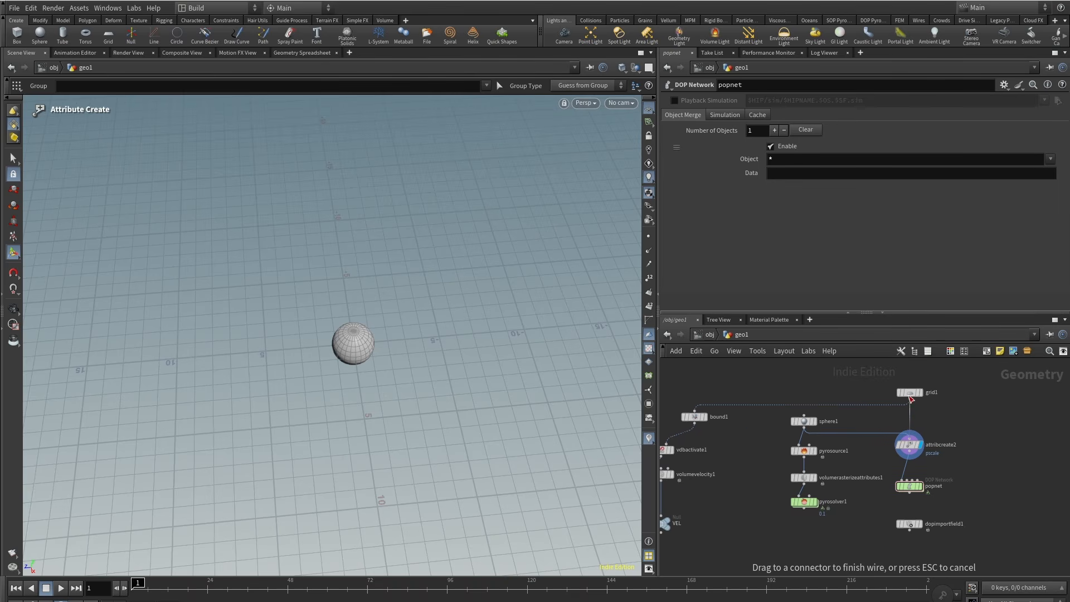
{"action": "left_click", "coordinate": [910, 397]}
{"action": "left_click", "coordinate": [910, 393]}
{"action": "left_click_drag", "start_coordinate": [832, 182], "coordinate": [990, 200]}
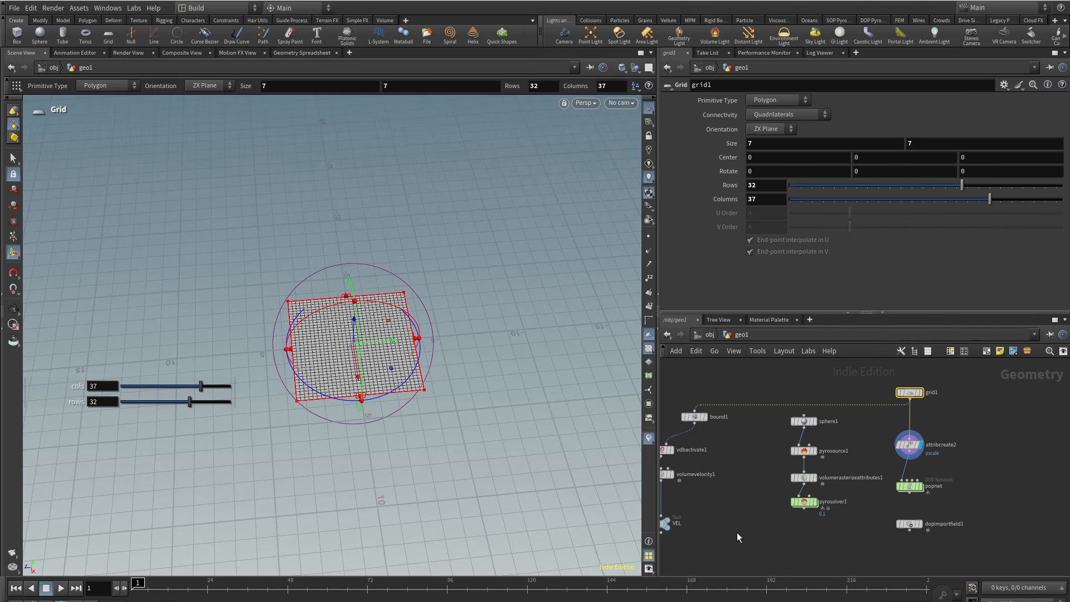
Add a Volume Trail node in geo1 beside volumevelocity1 and the VEL null.
{"action": "scroll", "coordinate": [795, 471], "scroll_direction": "up", "scroll_amount": 2}
{"action": "middle_click_drag", "start_coordinate": [683, 502], "coordinate": [805, 478]}
{"action": "scroll", "coordinate": [825, 490], "scroll_direction": "down", "scroll_amount": 2}
{"action": "key", "text": "Tab"}
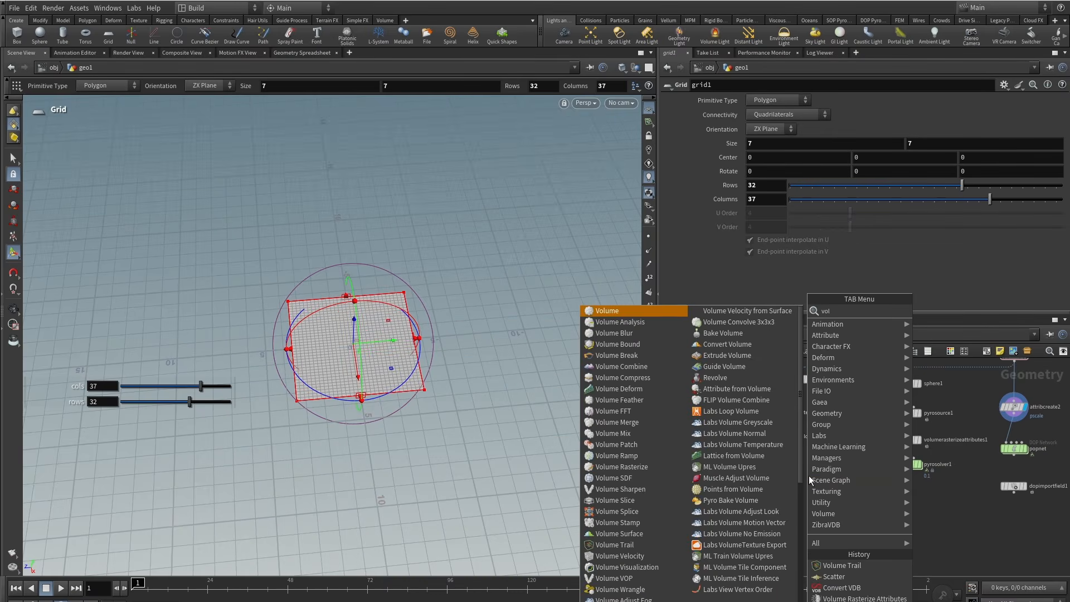
{"action": "type", "text": "voltra"}
{"action": "left_click", "coordinate": [944, 310]}
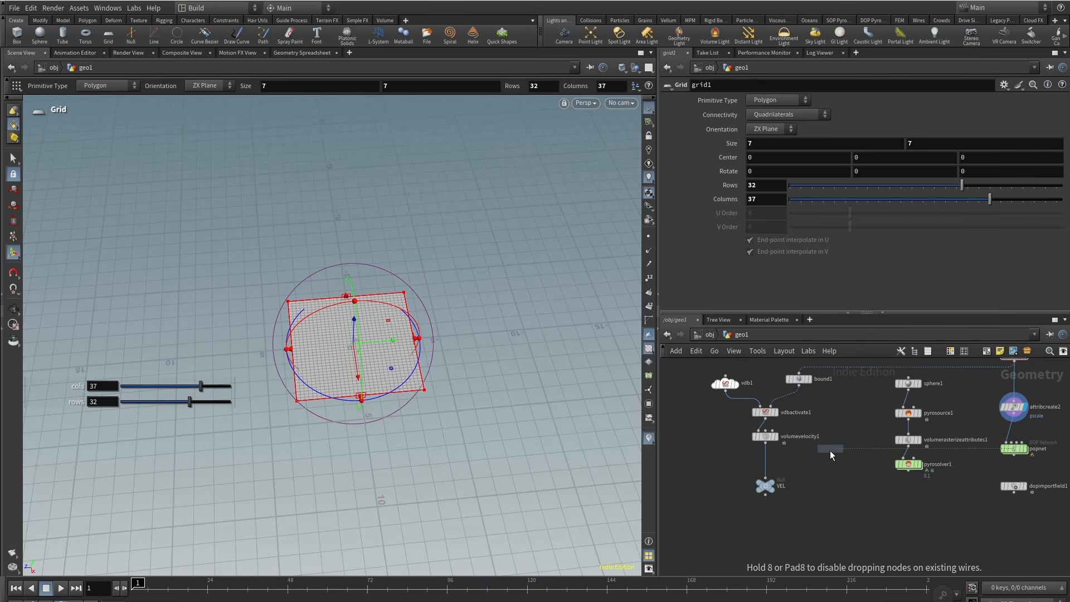
{"action": "left_click", "coordinate": [771, 468]}
{"action": "scroll", "coordinate": [788, 459], "scroll_direction": "up", "scroll_amount": 2}
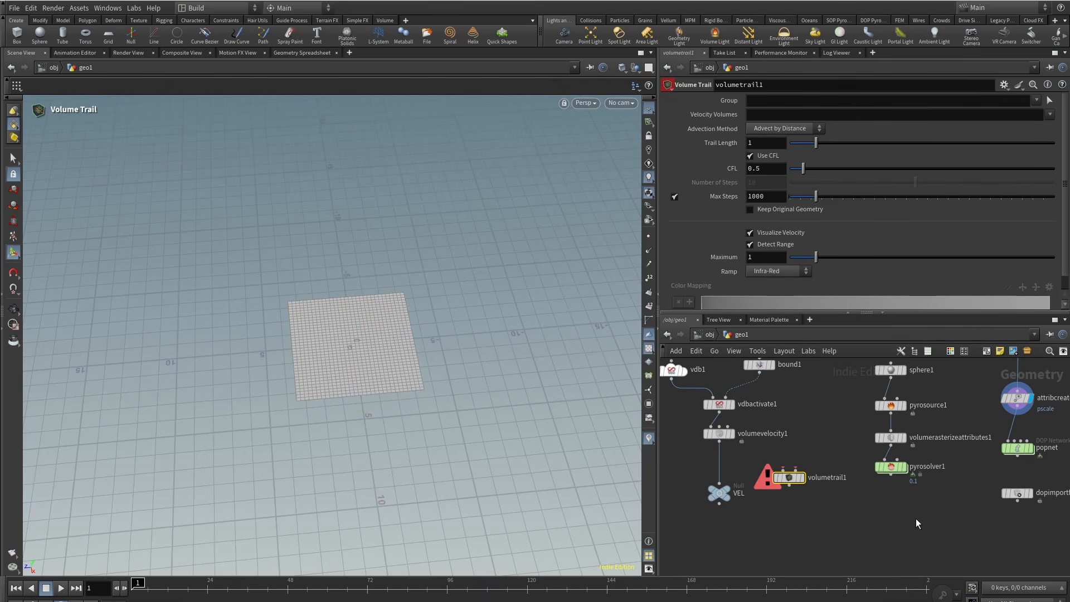
Enter popnet, bring the simulation to frame 20, and inspect the grid-emitted particles in perspective and from the top view.
{"action": "double_click", "coordinate": [942, 490]}
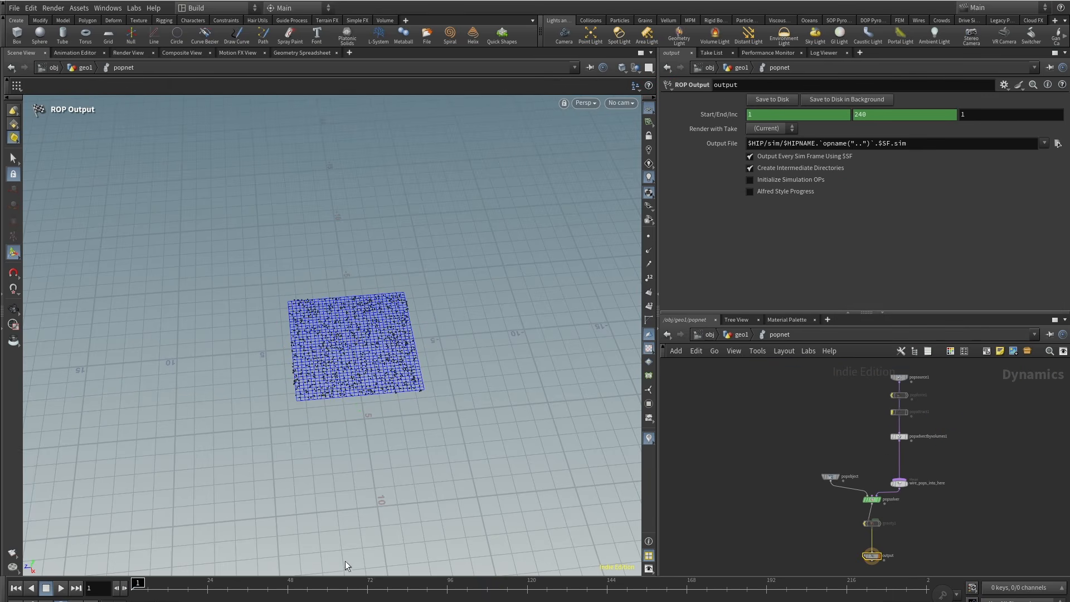
{"action": "left_click_drag", "start_coordinate": [352, 391], "coordinate": [355, 316], "text": "alt"}
{"action": "right_click_drag", "start_coordinate": [356, 316], "coordinate": [370, 370], "text": "alt"}
{"action": "left_click_drag", "start_coordinate": [370, 370], "coordinate": [325, 407], "text": "alt"}
{"action": "left_click_drag", "start_coordinate": [218, 586], "coordinate": [195, 583]}
{"action": "left_click_drag", "start_coordinate": [383, 223], "coordinate": [335, 242], "text": "alt"}
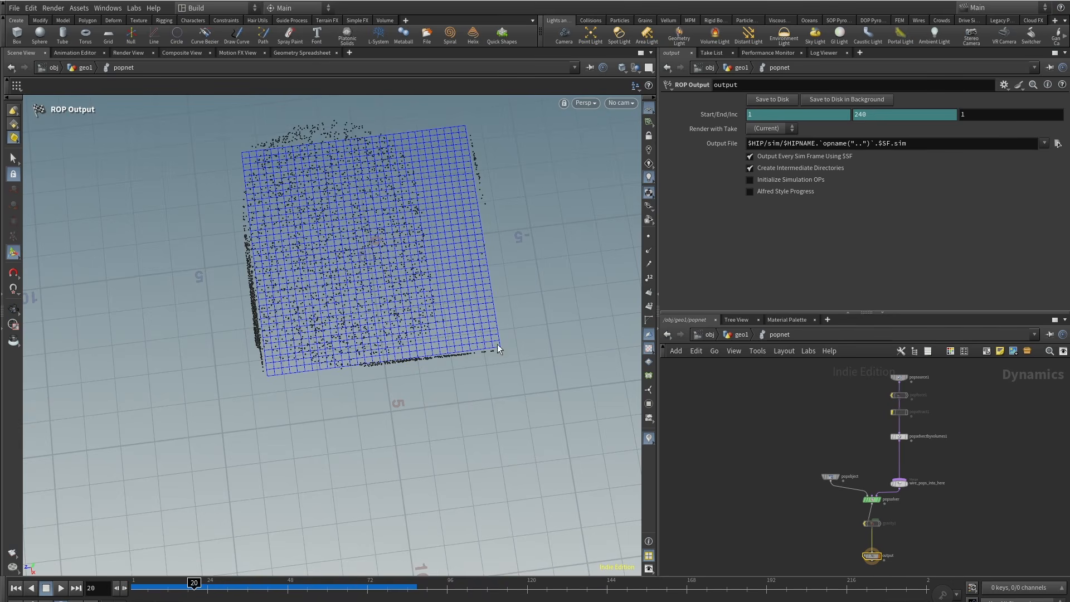
{"action": "key", "text": "space+2"}
{"action": "key", "text": "space+h"}
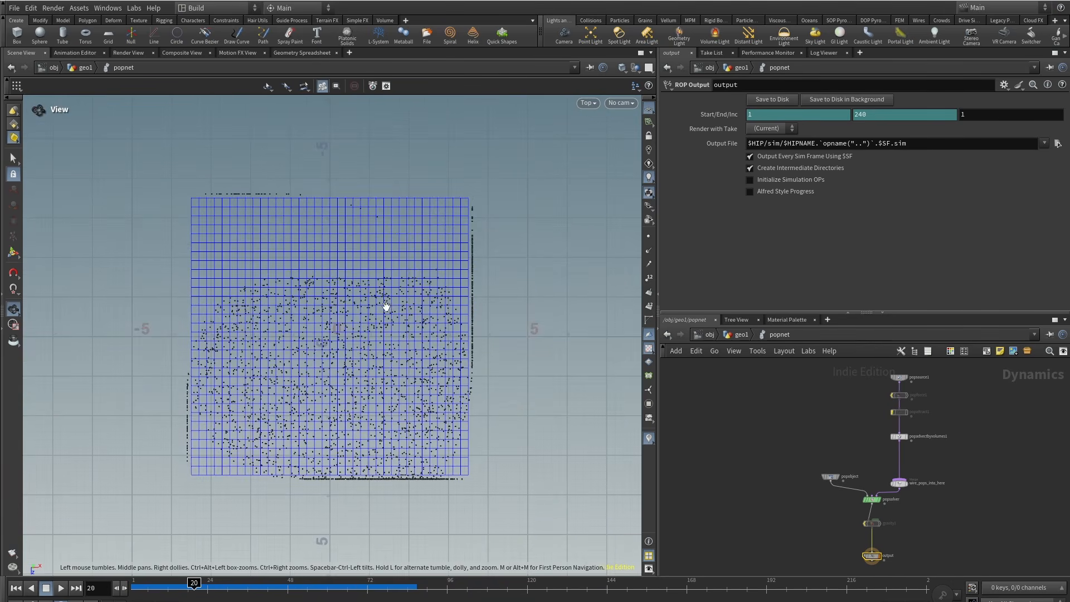
In geo1, wire grid1 and volumevelocity1 into volumetrail1 with vel as its velocity volume, and display the trails.
{"action": "left_click", "coordinate": [741, 335]}
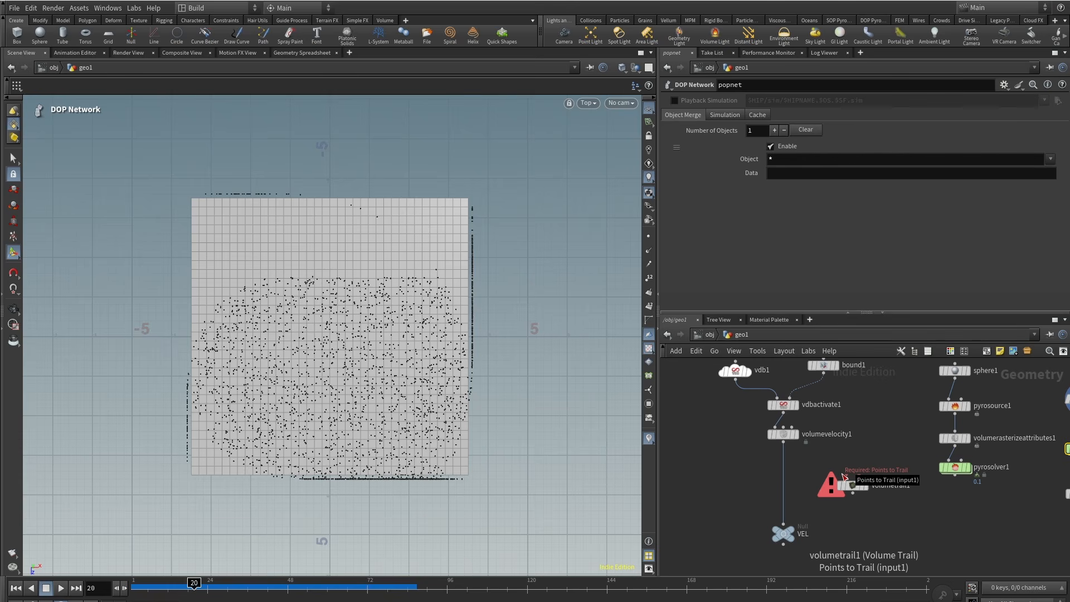
{"action": "left_click", "coordinate": [844, 478]}
{"action": "middle_click_drag", "start_coordinate": [979, 368], "coordinate": [863, 478]}
{"action": "left_click", "coordinate": [963, 456]}
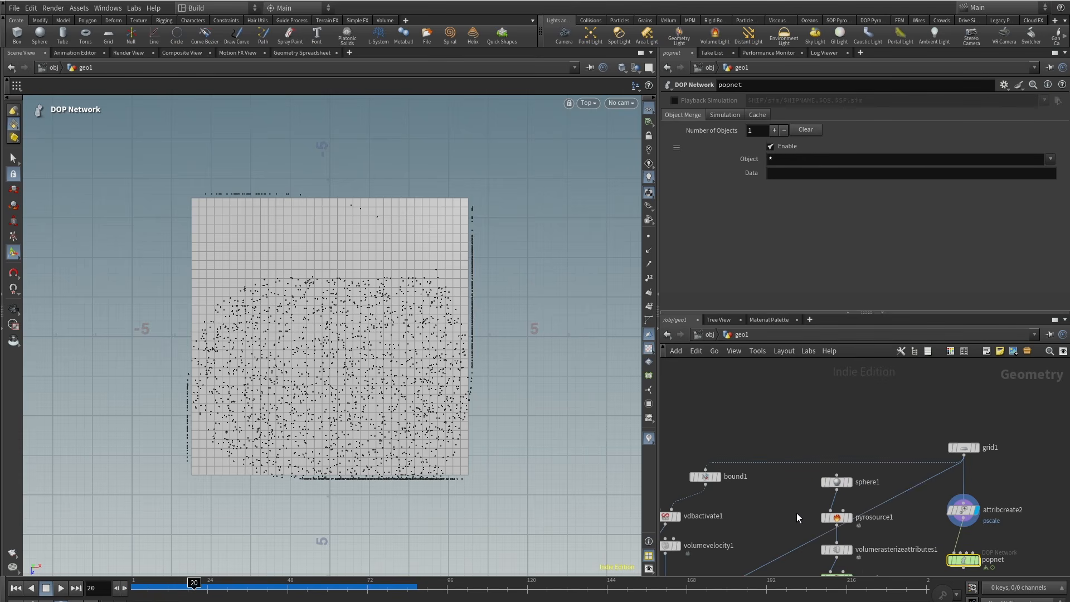
{"action": "middle_click_drag", "start_coordinate": [747, 549], "coordinate": [854, 430]}
{"action": "scroll", "coordinate": [840, 495], "scroll_direction": "up", "scroll_amount": 1}
{"action": "left_click", "coordinate": [852, 463]}
{"action": "left_click", "coordinate": [761, 421]}
{"action": "left_click", "coordinate": [866, 450]}
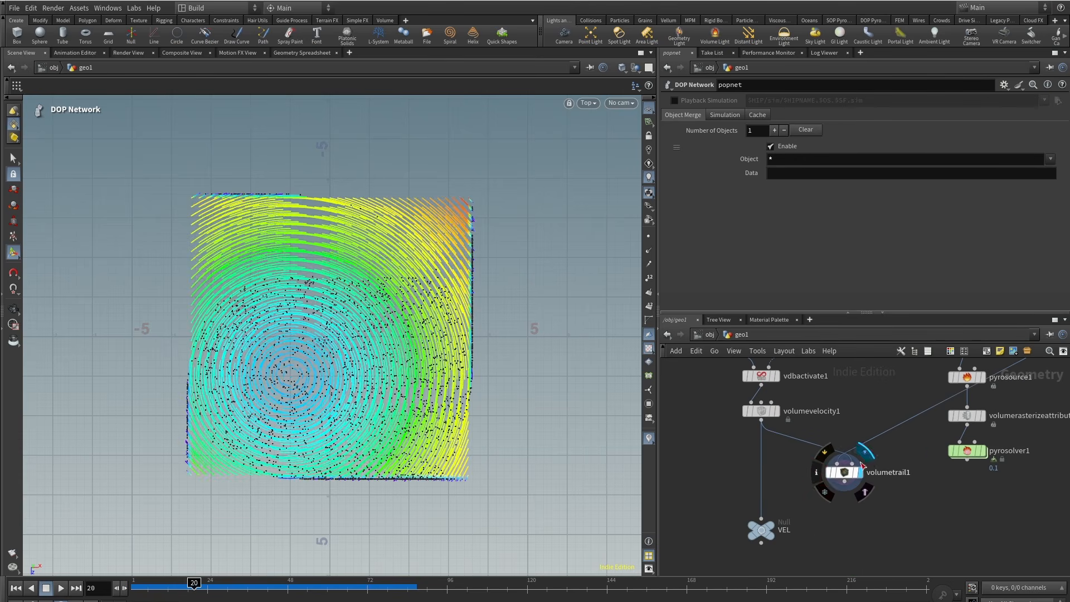
{"action": "left_click", "coordinate": [842, 477]}
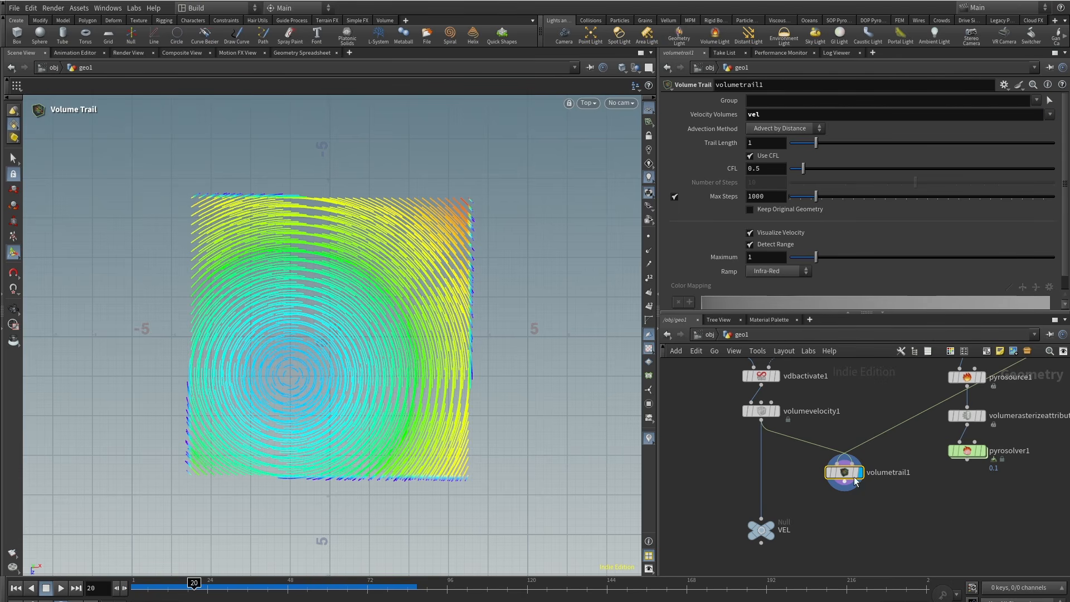
Set the vortex Center of volumevelocity1 to 1.02 in X and -1 in Z.
{"action": "left_click_drag", "start_coordinate": [724, 400], "coordinate": [722, 399]}
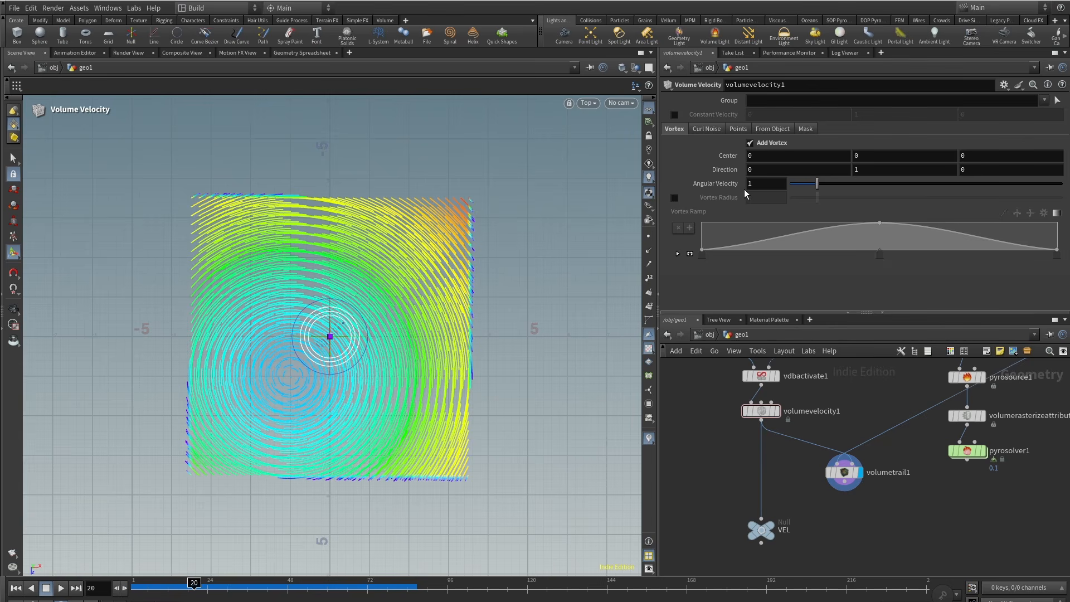
{"action": "middle_click_drag", "start_coordinate": [763, 155], "coordinate": [857, 154]}
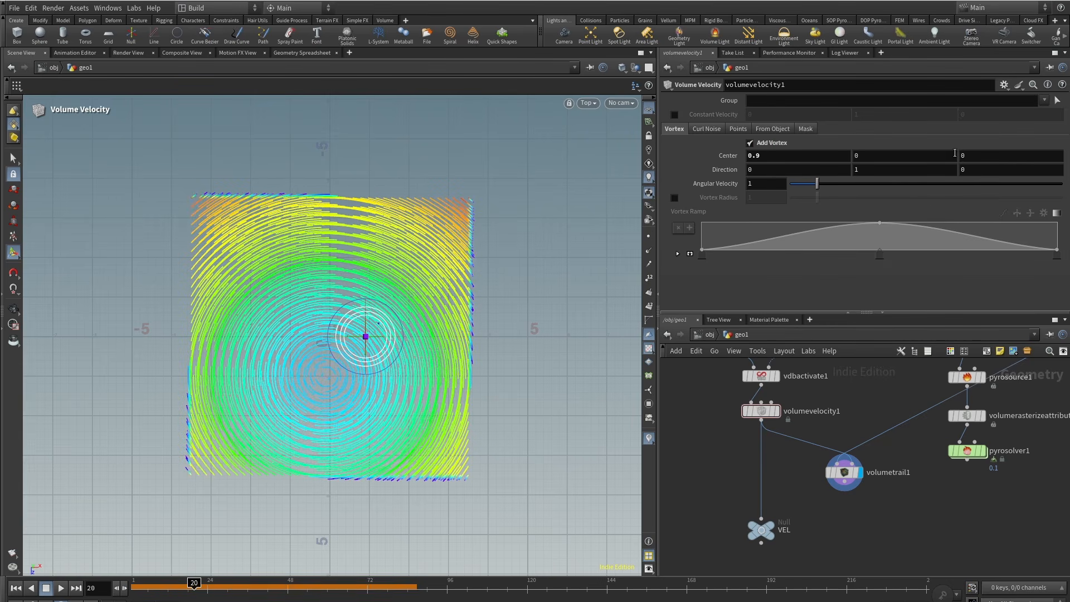
{"action": "middle_click_drag", "start_coordinate": [955, 153], "coordinate": [918, 156]}
{"action": "middle_click_drag", "start_coordinate": [788, 156], "coordinate": [853, 194]}
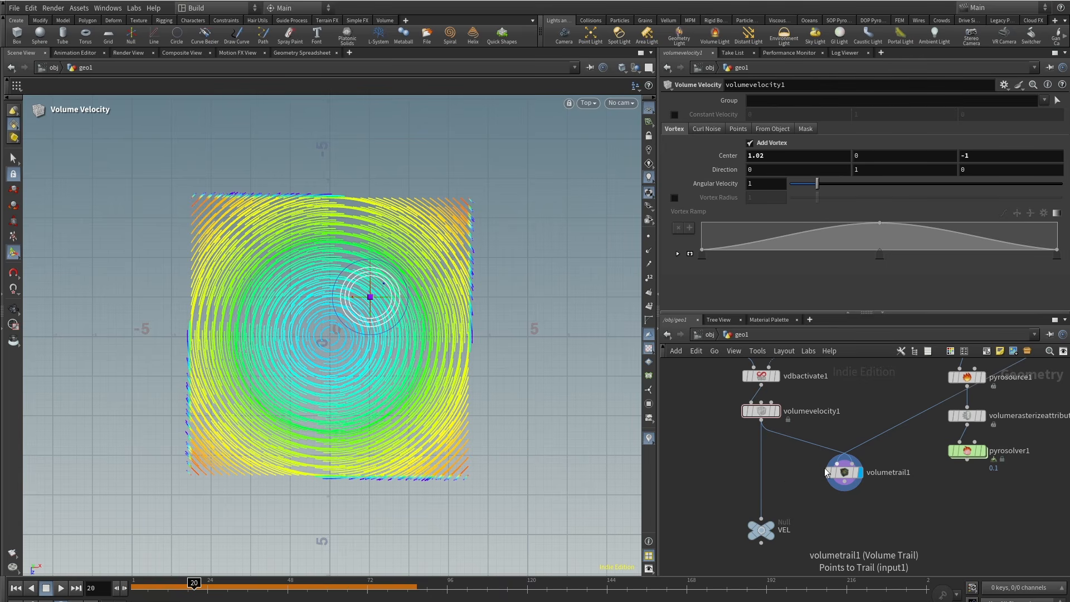
Enable Constant Velocity on volumevelocity1 with a Y value of -1 and check the trails in the perspective view.
{"action": "key", "text": "Escape"}
{"action": "left_click_drag", "start_coordinate": [341, 286], "coordinate": [344, 234]}
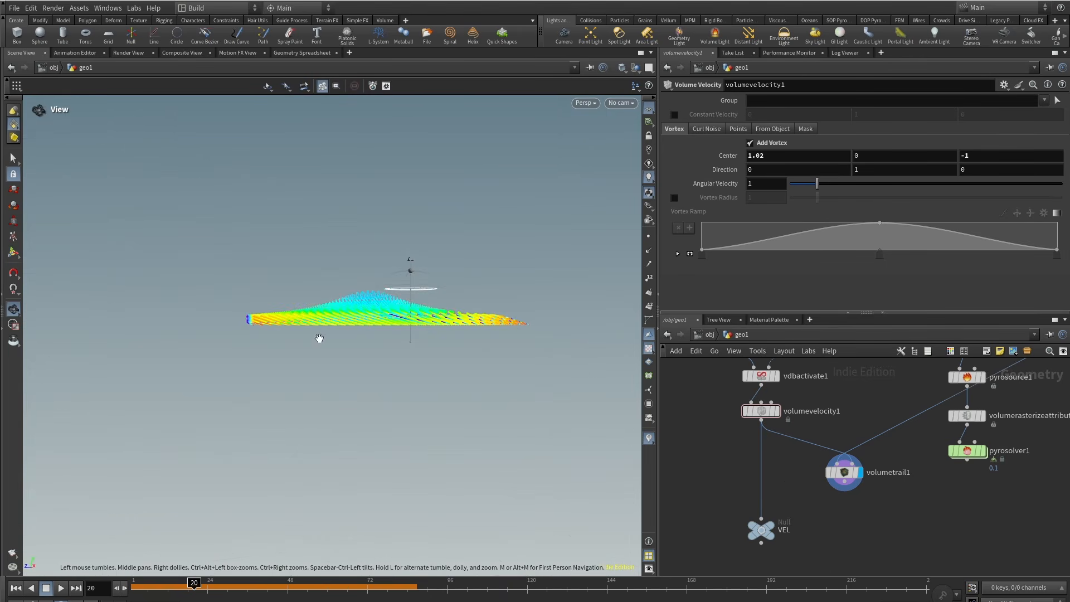
{"action": "left_click_drag", "start_coordinate": [320, 339], "coordinate": [329, 351], "text": "alt"}
{"action": "right_click_drag", "start_coordinate": [329, 352], "coordinate": [407, 279], "text": "alt"}
{"action": "left_click_drag", "start_coordinate": [232, 324], "coordinate": [269, 316], "text": "alt"}
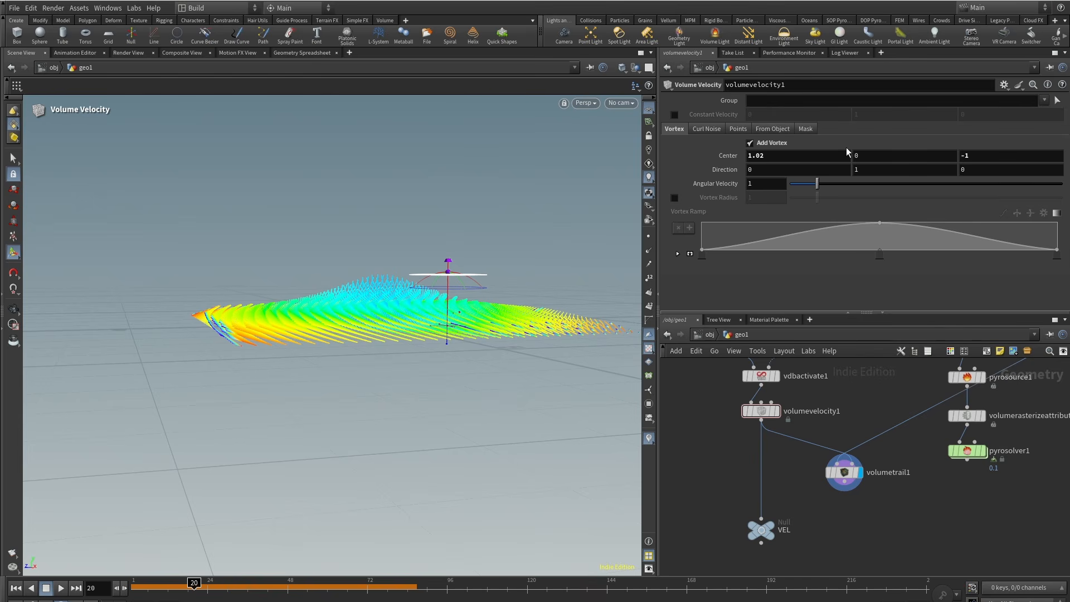
{"action": "left_click", "coordinate": [675, 114]}
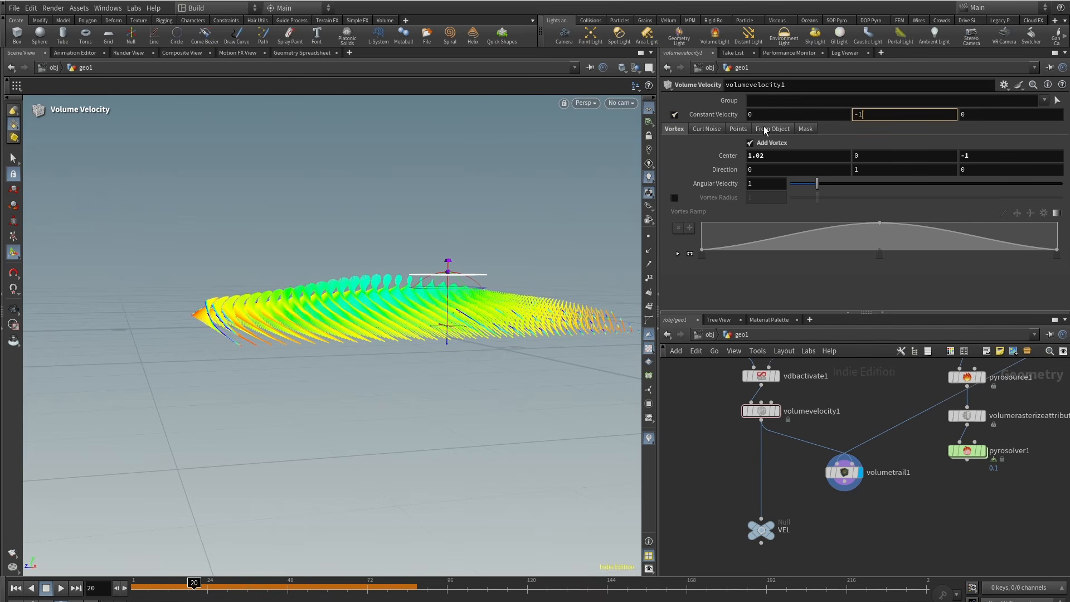
{"action": "type", "text": "-1"}
{"action": "key", "text": "Return"}
{"action": "left_click_drag", "start_coordinate": [143, 323], "coordinate": [173, 297], "text": "alt"}
{"action": "right_click_drag", "start_coordinate": [313, 303], "coordinate": [322, 327], "text": "alt"}
{"action": "left_click_drag", "start_coordinate": [322, 327], "coordinate": [304, 350]}
{"action": "right_click_drag", "start_coordinate": [304, 350], "coordinate": [223, 416], "text": "alt"}
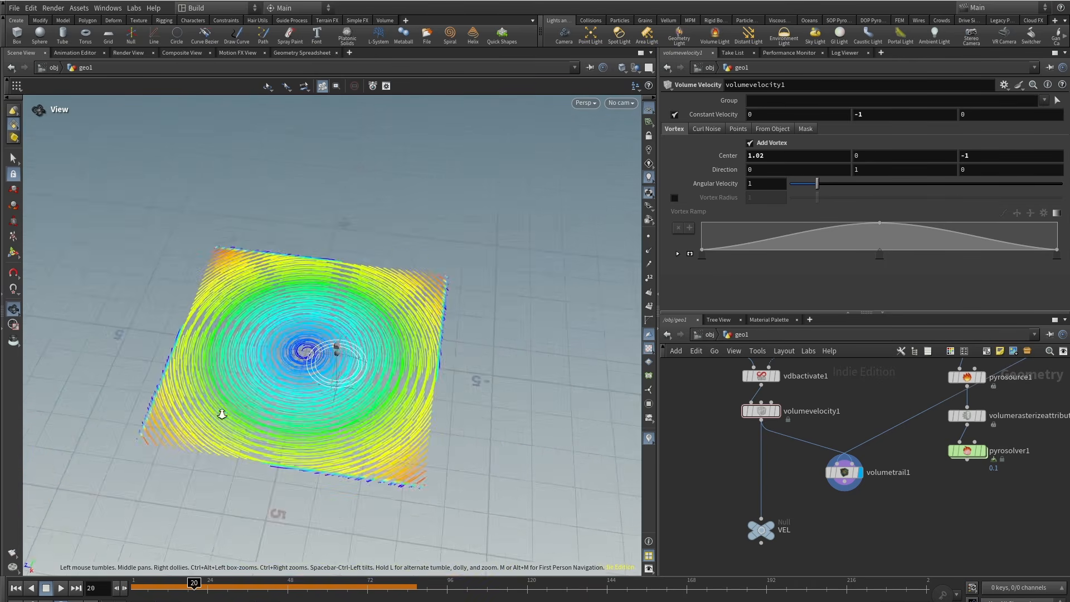
{"action": "left_click_drag", "start_coordinate": [222, 416], "coordinate": [265, 403], "text": "alt"}
Enter popnet again, return to the first frame, and play the simulation with the updated velocity field.
{"action": "middle_click_drag", "start_coordinate": [901, 490], "coordinate": [807, 486]}
{"action": "scroll", "coordinate": [806, 486], "scroll_direction": "down", "scroll_amount": 2}
{"action": "left_click_drag", "start_coordinate": [774, 477], "coordinate": [776, 462]}
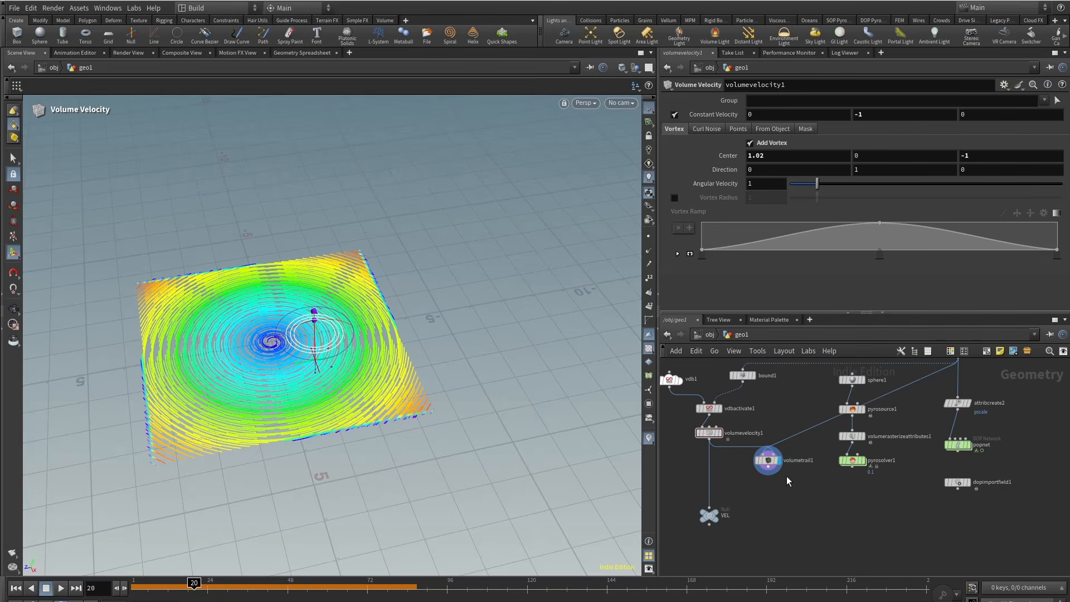
{"action": "middle_click_drag", "start_coordinate": [1015, 428], "coordinate": [923, 452]}
{"action": "scroll", "coordinate": [836, 470], "scroll_direction": "up", "scroll_amount": 2}
{"action": "double_click", "coordinate": [860, 471]}
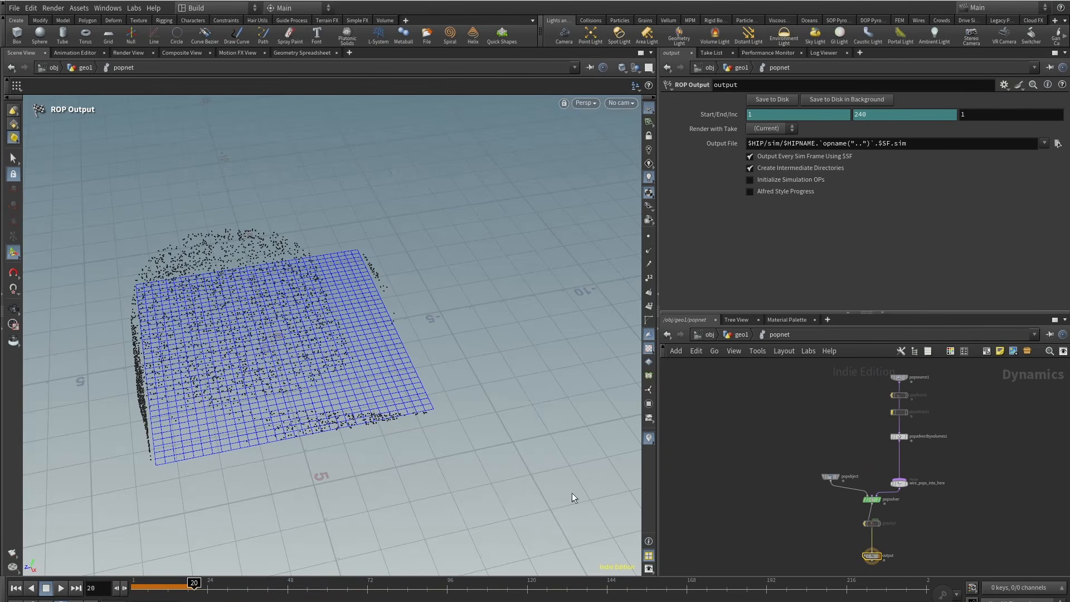
{"action": "left_click_drag", "start_coordinate": [189, 579], "coordinate": [132, 583]}
{"action": "left_click", "coordinate": [58, 590]}
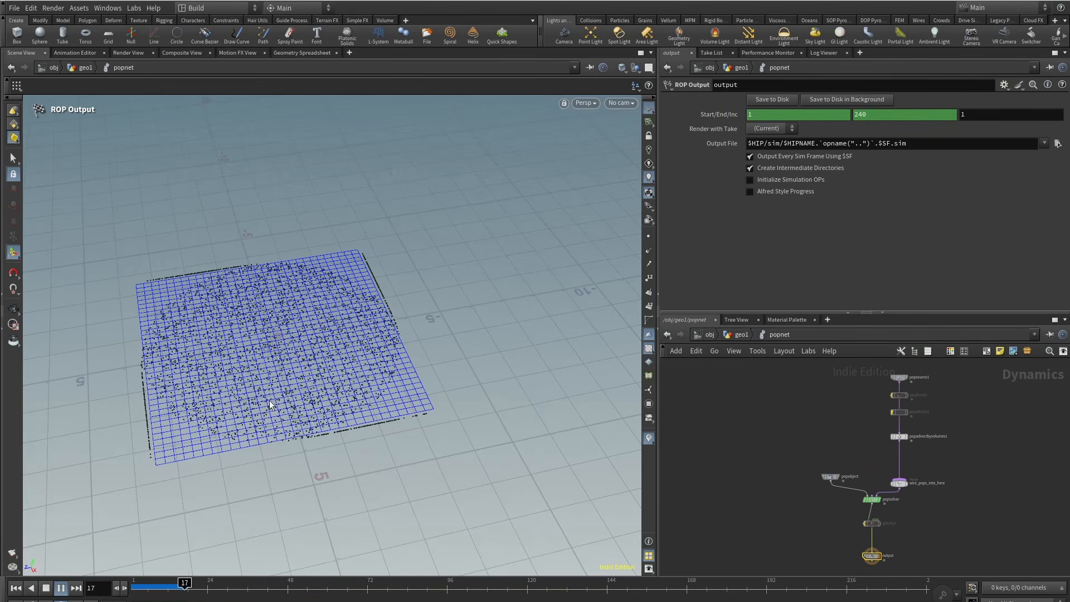
Examine the swirling particles from several angles with popadvectbyvolumes1 selected, and scrub the timeline to frame 156.
{"action": "key", "text": "Escape"}
{"action": "left_click_drag", "start_coordinate": [269, 405], "coordinate": [343, 370]}
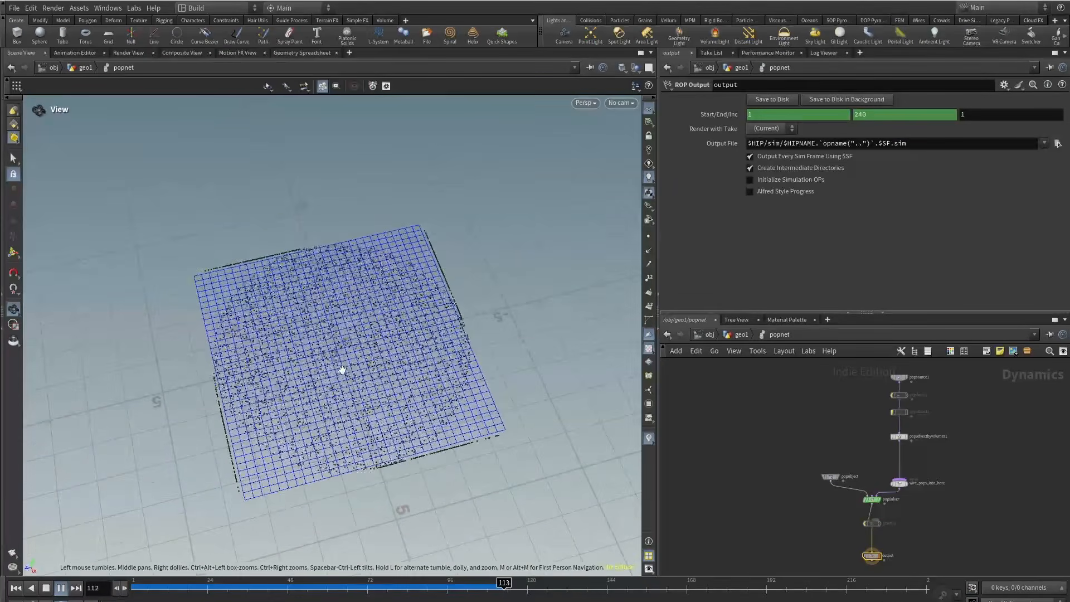
{"action": "right_click_drag", "start_coordinate": [342, 370], "coordinate": [415, 322]}
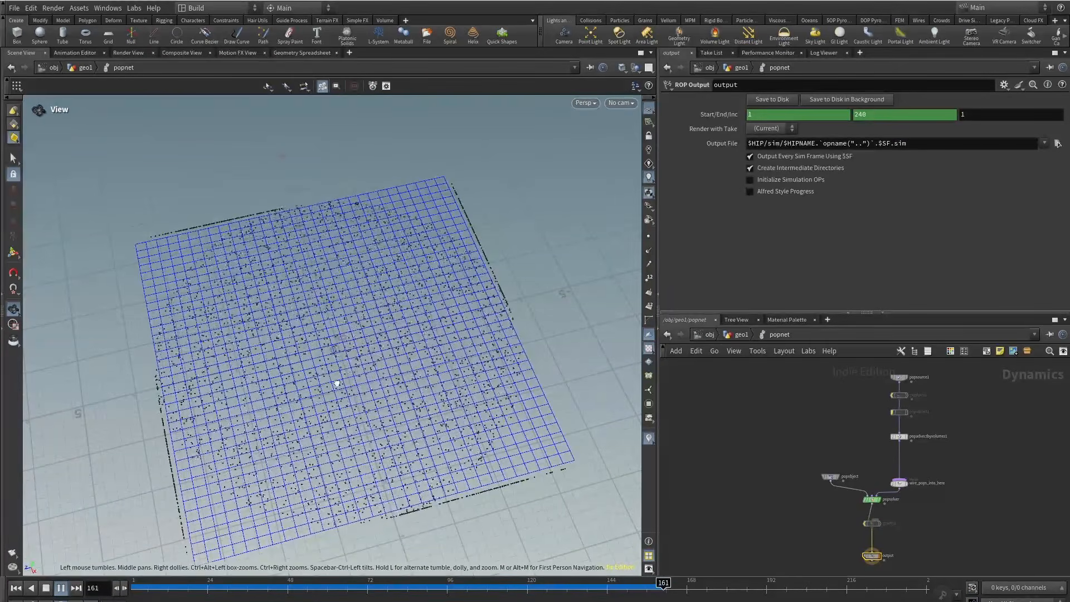
{"action": "left_click_drag", "start_coordinate": [337, 384], "coordinate": [354, 323]}
{"action": "right_click_drag", "start_coordinate": [354, 323], "coordinate": [316, 379]}
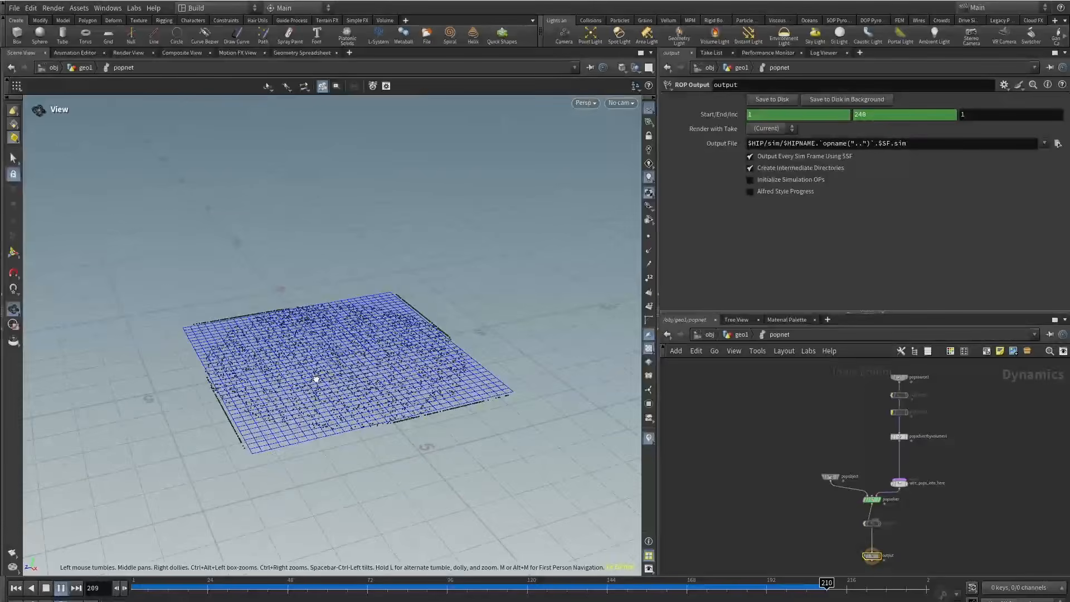
{"action": "left_click_drag", "start_coordinate": [316, 380], "coordinate": [318, 399]}
{"action": "left_click_drag", "start_coordinate": [861, 428], "coordinate": [672, 420]}
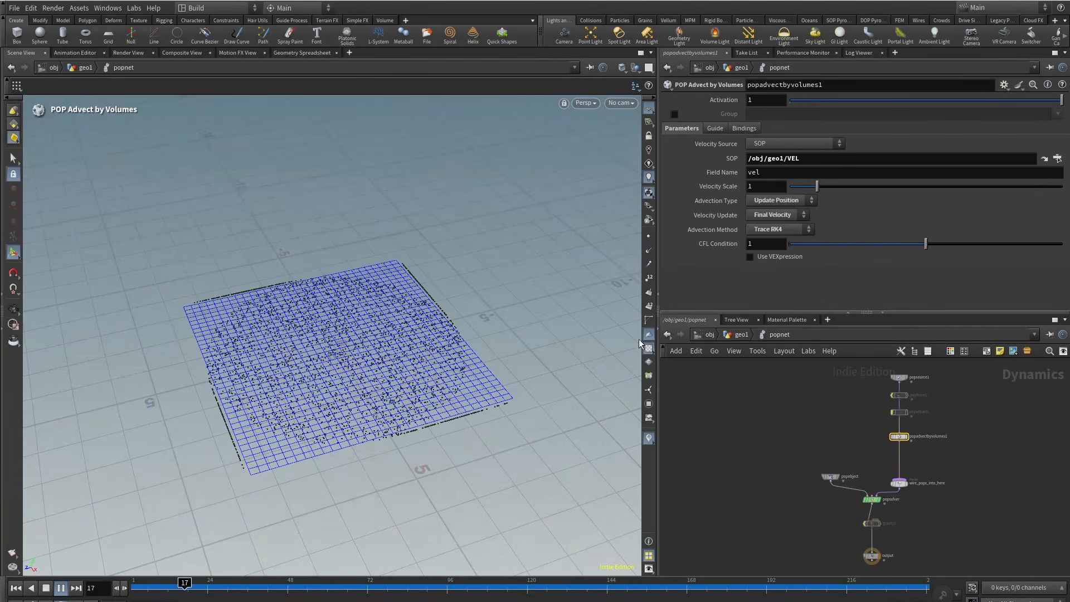
{"action": "left_click_drag", "start_coordinate": [278, 365], "coordinate": [221, 409]}
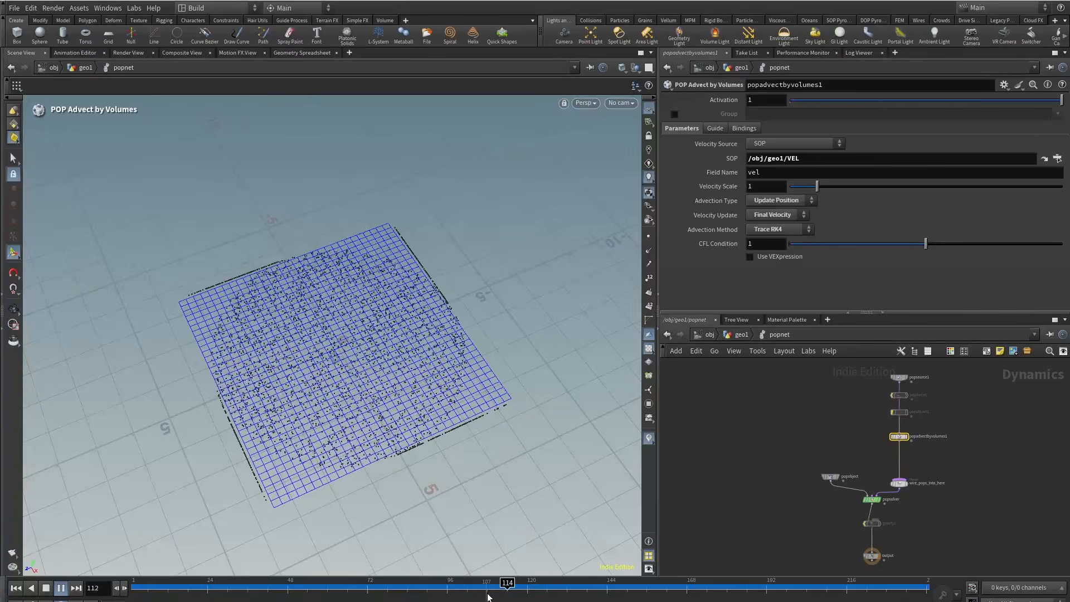
{"action": "left_click_drag", "start_coordinate": [544, 598], "coordinate": [648, 594]}
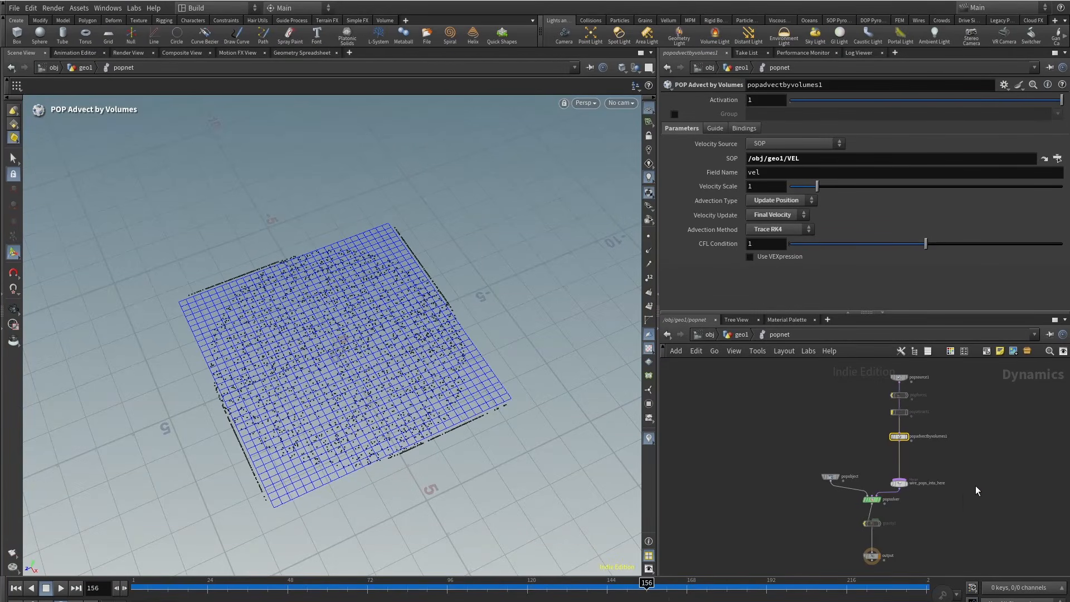
Insert a POP Kill node between popadvectbyvolumes1 and wire_pops_into_here.
{"action": "scroll", "coordinate": [866, 474], "scroll_direction": "up", "scroll_amount": 4}
{"action": "key", "text": "Tab"}
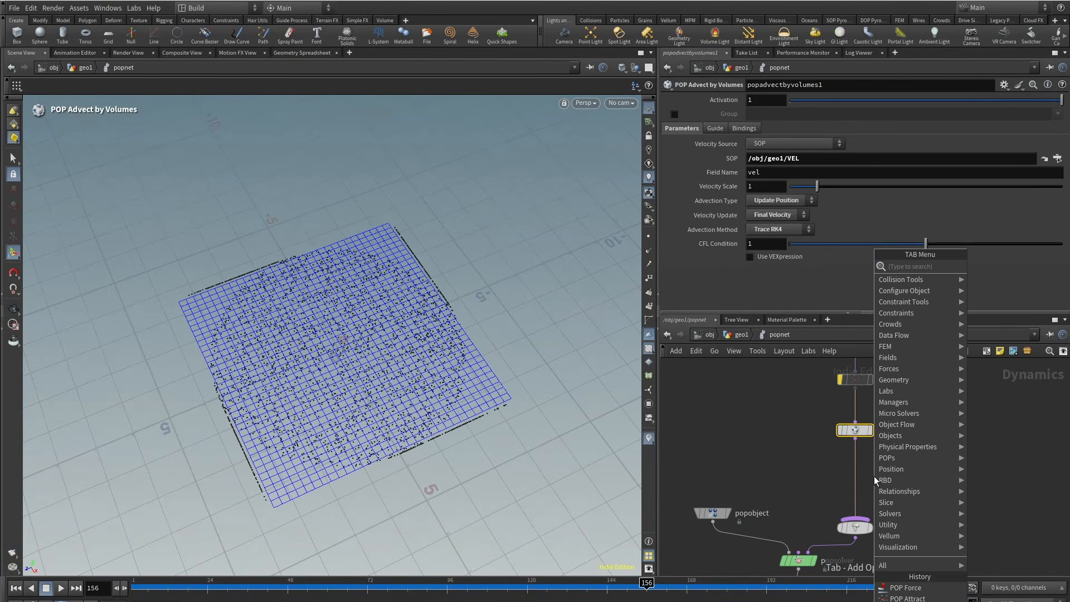
{"action": "type", "text": "popkil"}
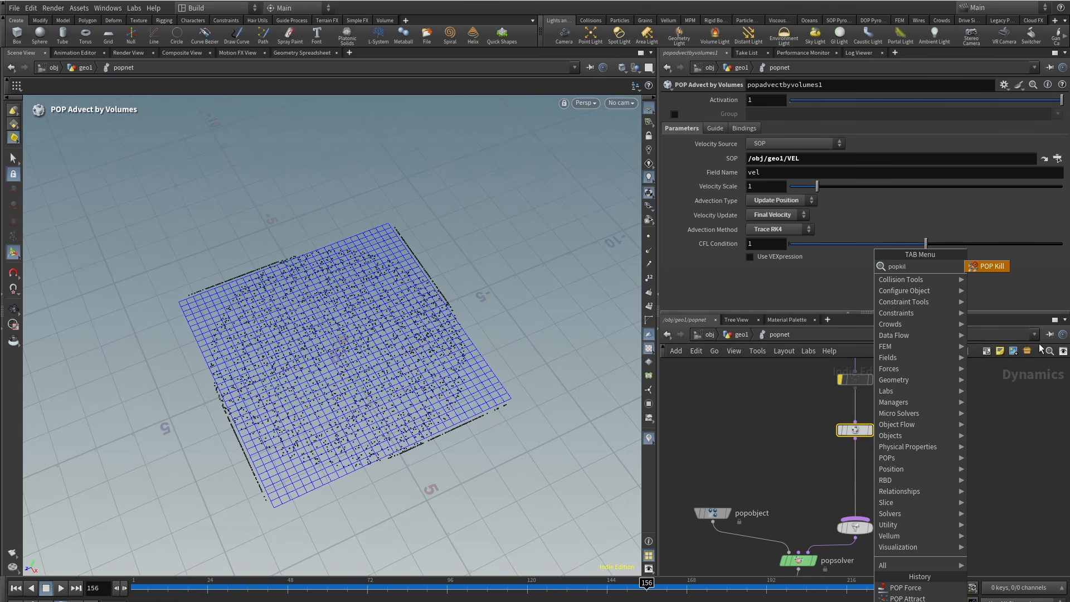
{"action": "left_click", "coordinate": [1001, 265]}
{"action": "left_click", "coordinate": [855, 471]}
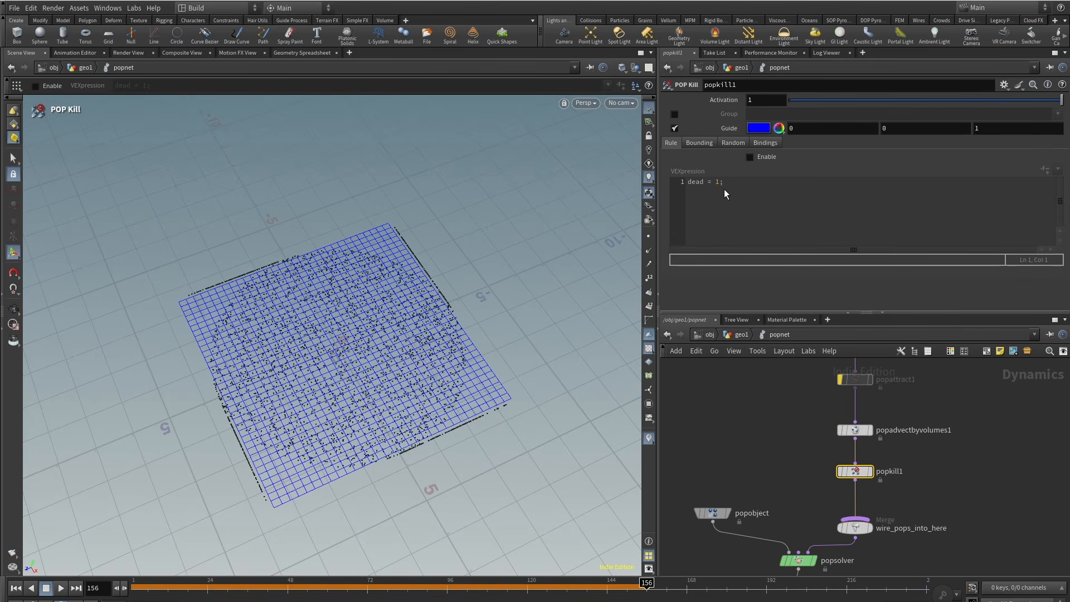
Enable the rule on popkill1 and insert an empty if() line above the dead = 1; statement.
{"action": "left_click", "coordinate": [689, 181]}
{"action": "key", "text": "Return"}
{"action": "key", "text": "Up"}
{"action": "type", "text": "if()"}
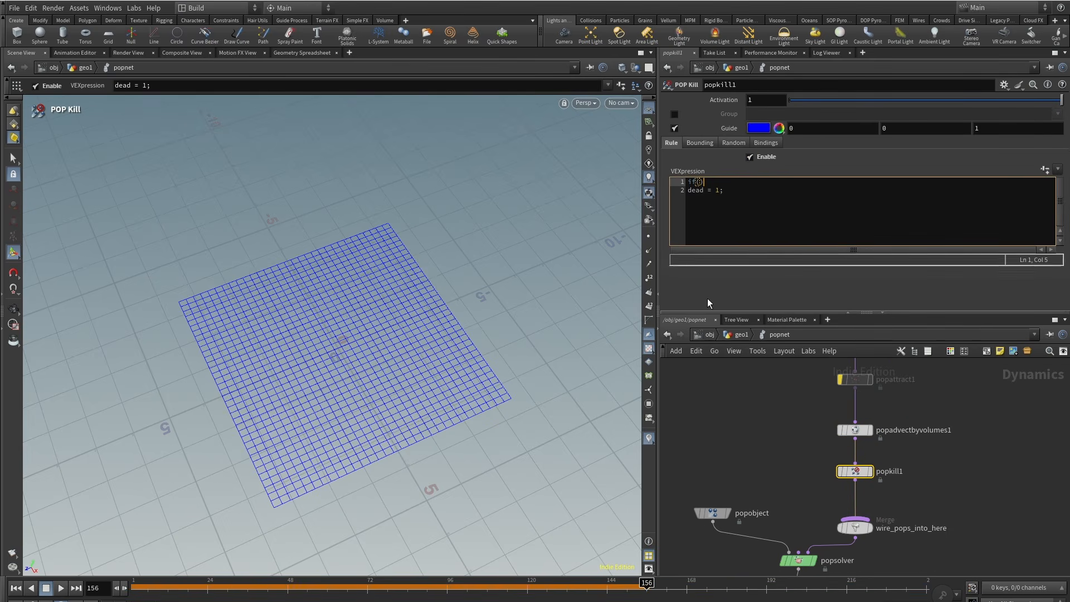
Declare float speed = length(v@v); as the first line of the popkill1 expression.
{"action": "key", "text": "Home"}
{"action": "key", "text": "Return"}
{"action": "key", "text": "Up"}
{"action": "type", "text": "fl"}
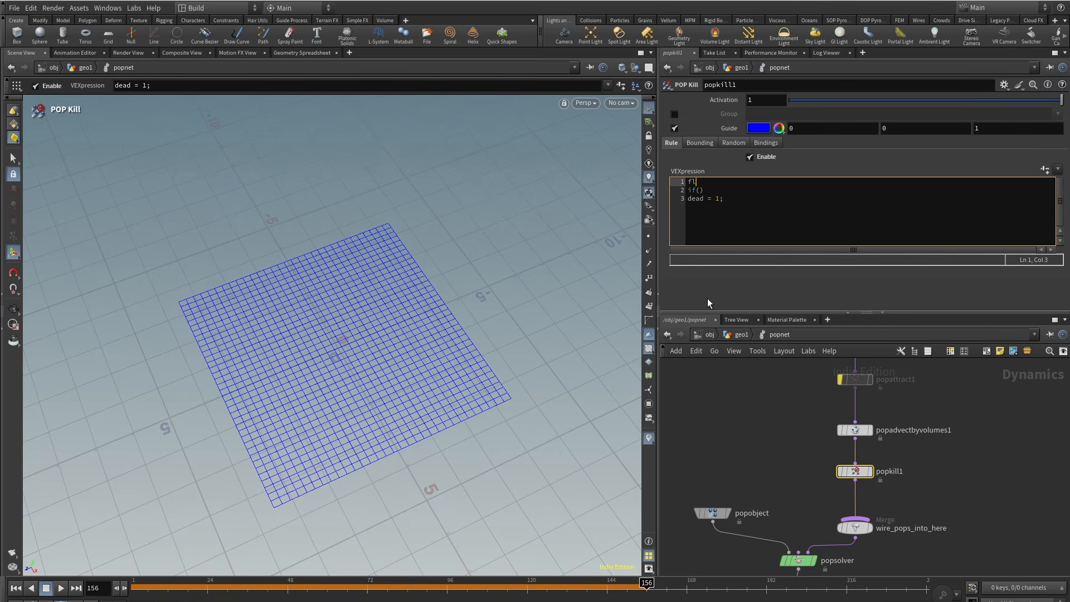
{"action": "type", "text": "oat speed = length"}
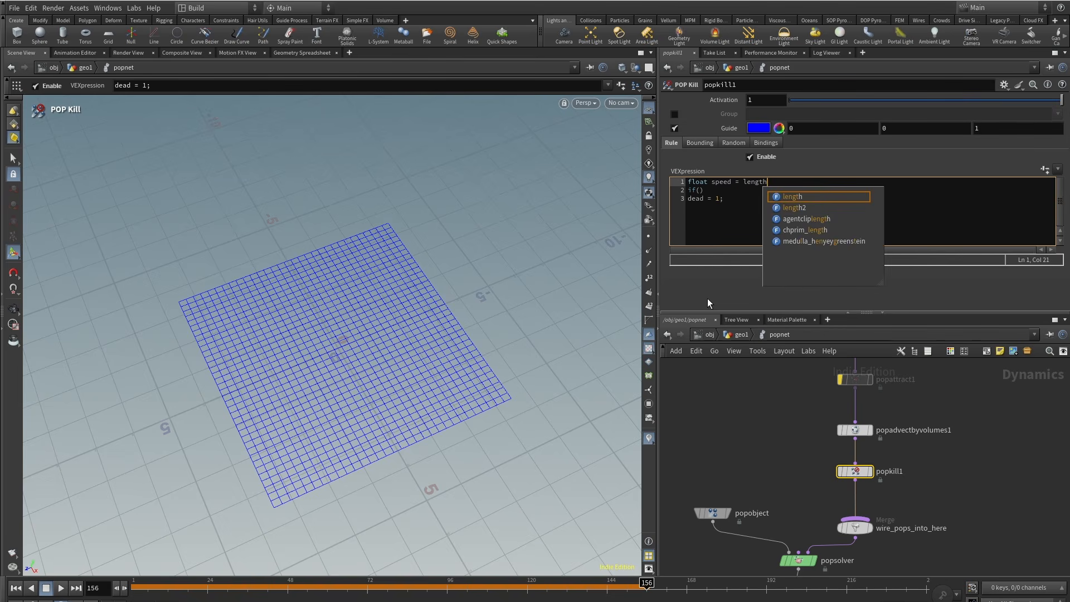
{"action": "type", "text": "(v@v);"}
Complete the if statement in popkill1 with the condition speed == 0 and apply the expression.
{"action": "key", "text": "Down"}
{"action": "key", "text": "Left"}
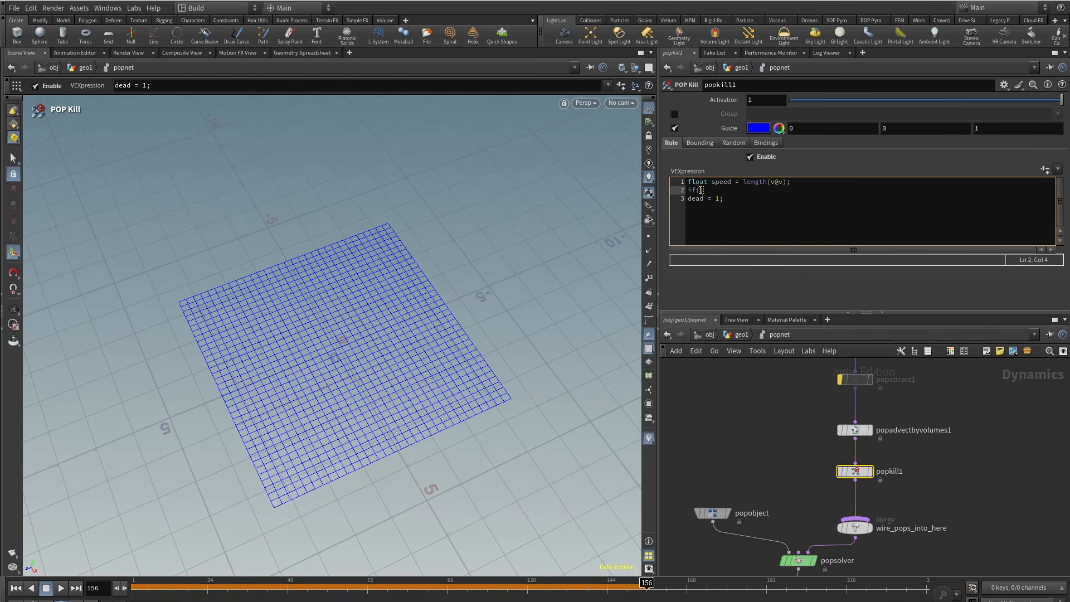
{"action": "type", "text": "speed == 0"}
{"action": "key", "text": "ctrl+Return"}
Play the simulation from the start with the kill rule active, and scrub the timeline to frame 20.
{"action": "left_click", "coordinate": [136, 589]}
{"action": "left_click", "coordinate": [61, 588]}
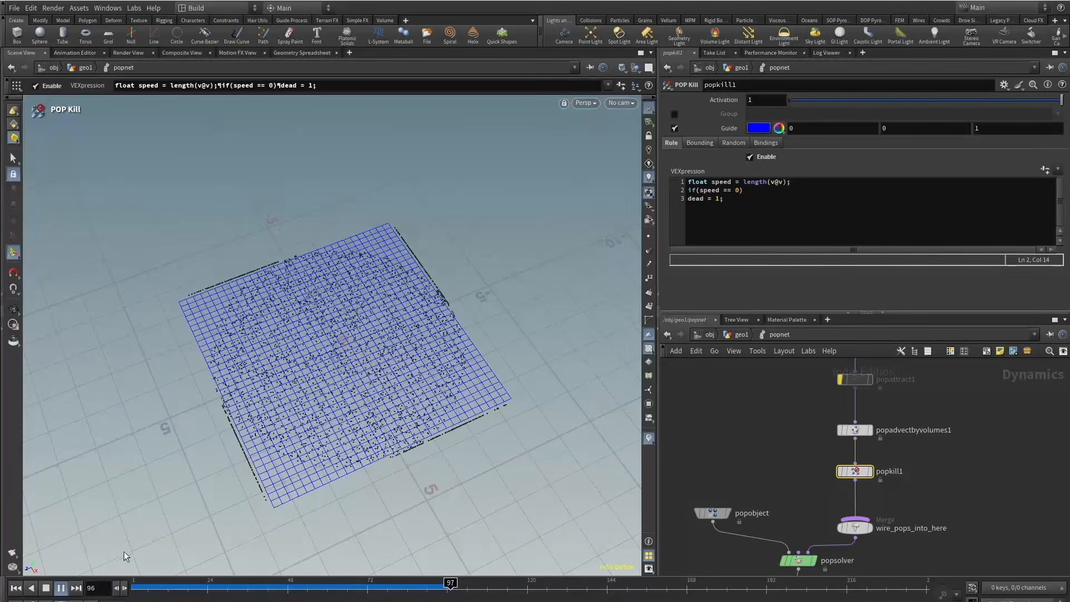
{"action": "left_click", "coordinate": [195, 585]}
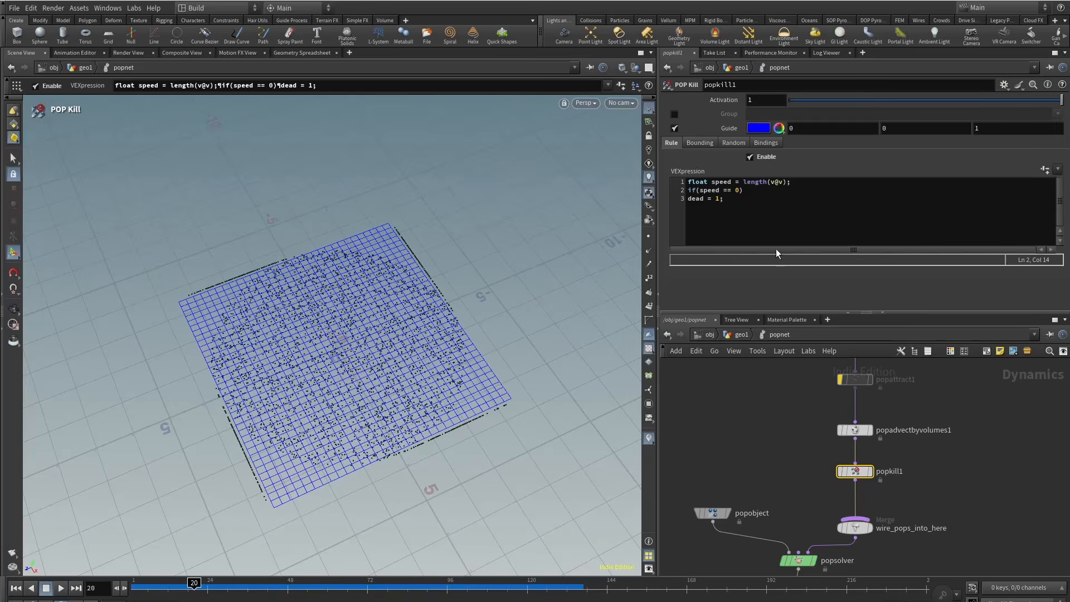
Change the if condition in the popkill1 expression to speed < 0.2.
{"action": "left_click", "coordinate": [728, 191]}
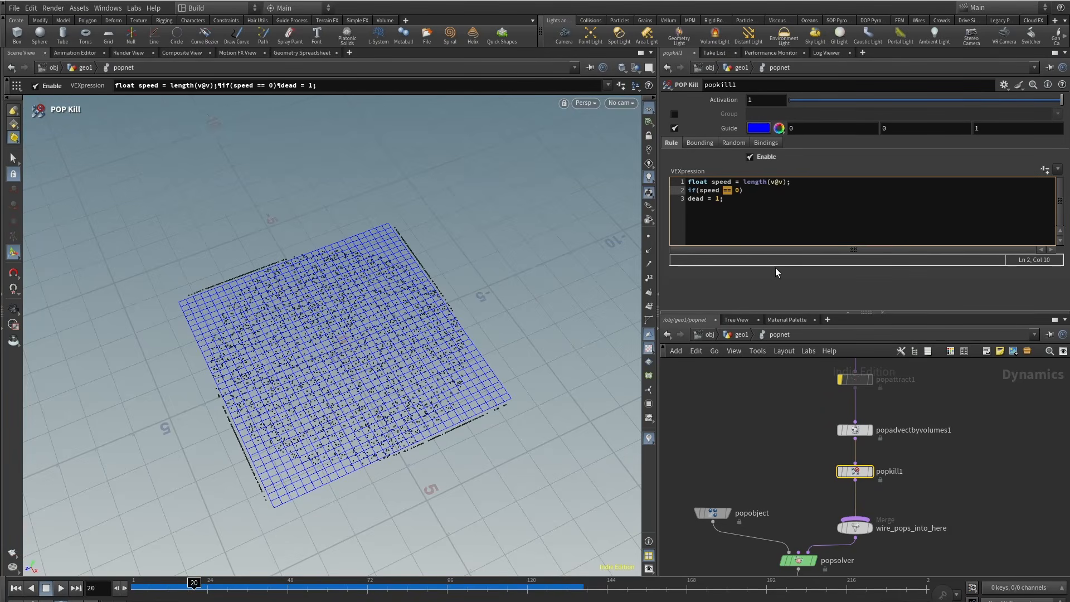
{"action": "type", "text": "<"}
{"action": "key", "text": "Right"}
{"action": "key", "text": "Right"}
{"action": "type", "text": ".2"}
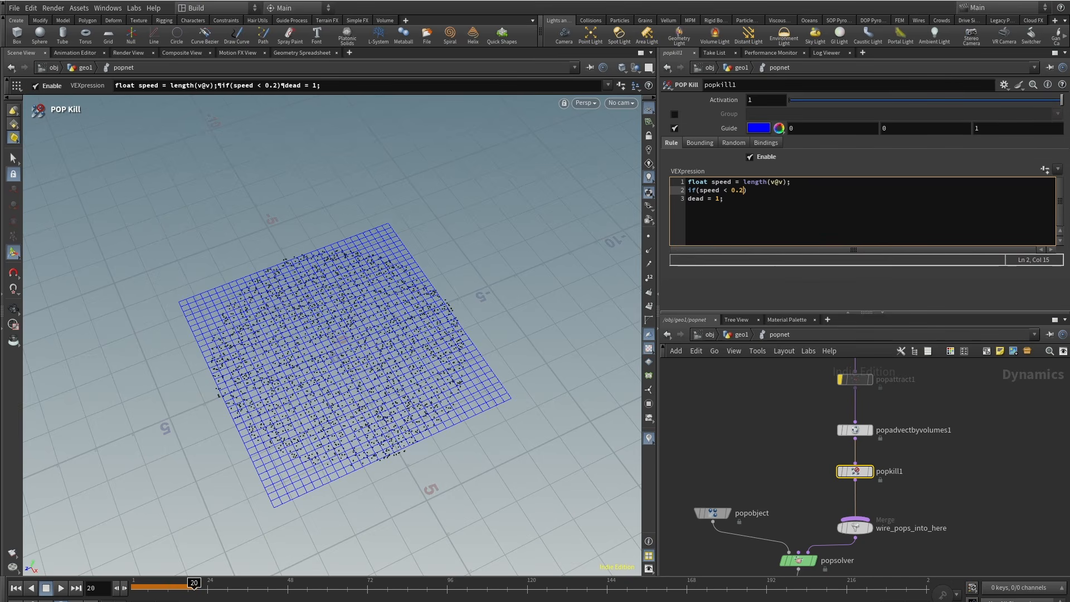
Play the simulation with the 0.2 speed threshold and examine the particles along the grid edges.
{"action": "left_click", "coordinate": [60, 588]}
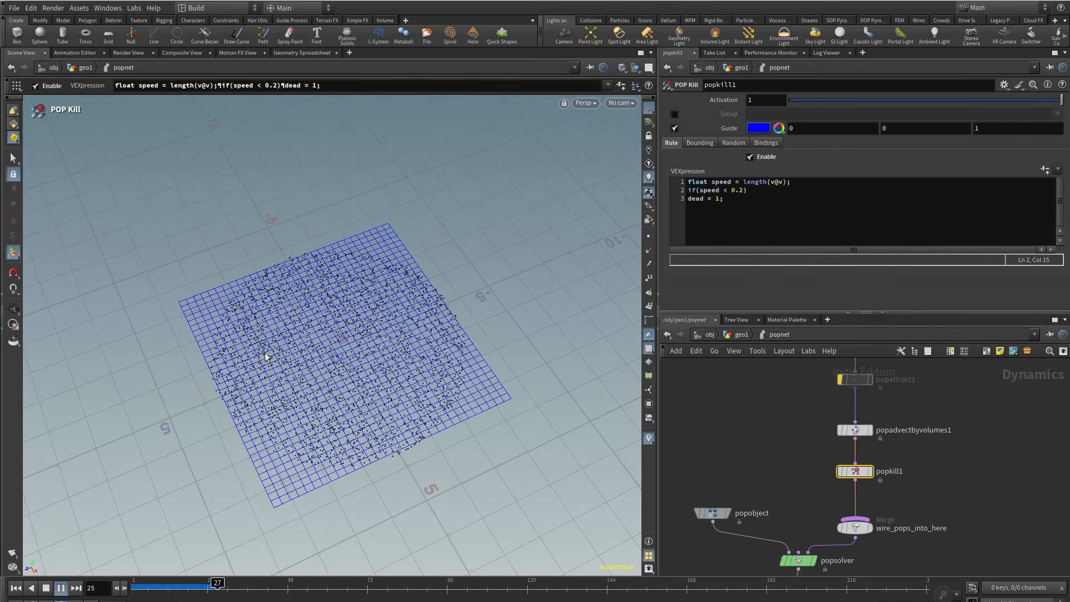
{"action": "key", "text": "Escape"}
{"action": "left_click_drag", "start_coordinate": [350, 270], "coordinate": [304, 358]}
{"action": "key", "text": "Return"}
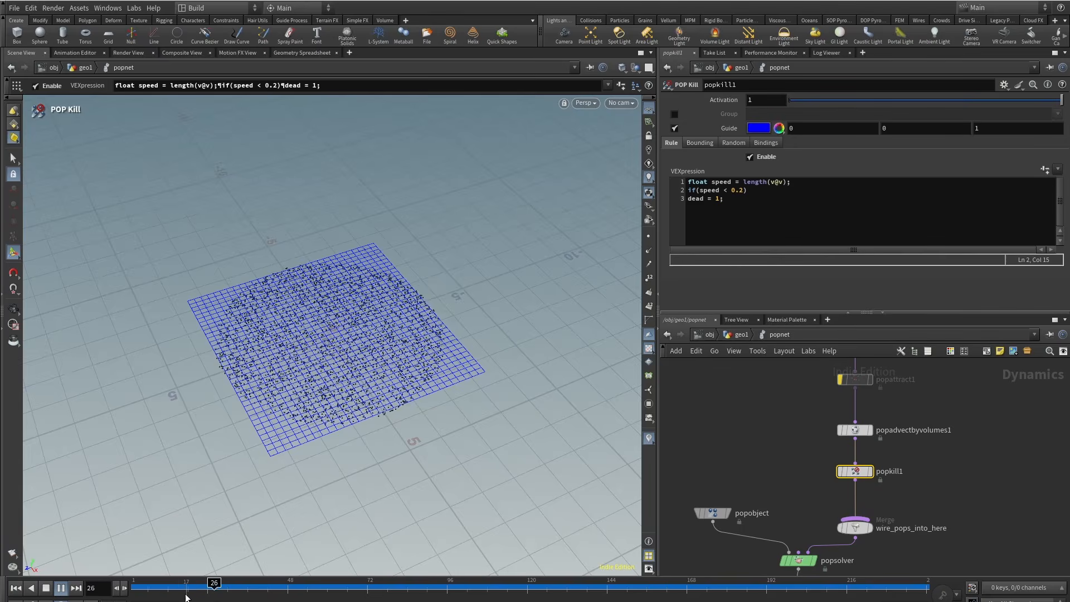
Return to the first frame and set the Impulse Count of popsource1 to 200.
{"action": "left_click", "coordinate": [46, 588]}
{"action": "middle_click_drag", "start_coordinate": [1002, 370], "coordinate": [965, 464]}
{"action": "left_click", "coordinate": [818, 402]}
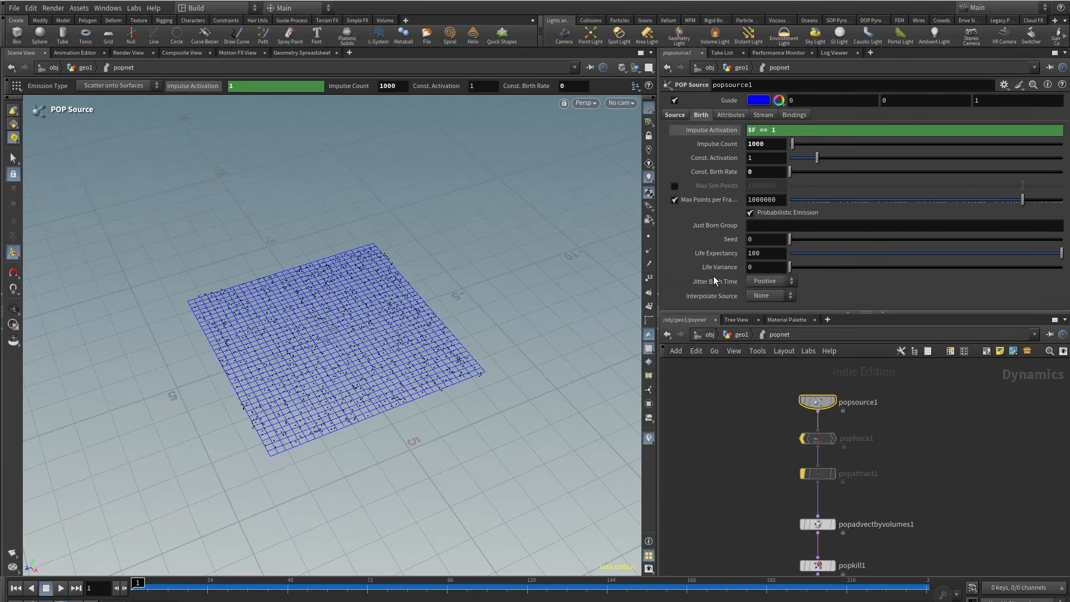
{"action": "left_click", "coordinate": [766, 146]}
{"action": "type", "text": "200"}
{"action": "key", "text": "Return"}
Play the simulation with the reduced emission, examine the particles up close, and scrub to frame 83.
{"action": "left_click", "coordinate": [61, 589]}
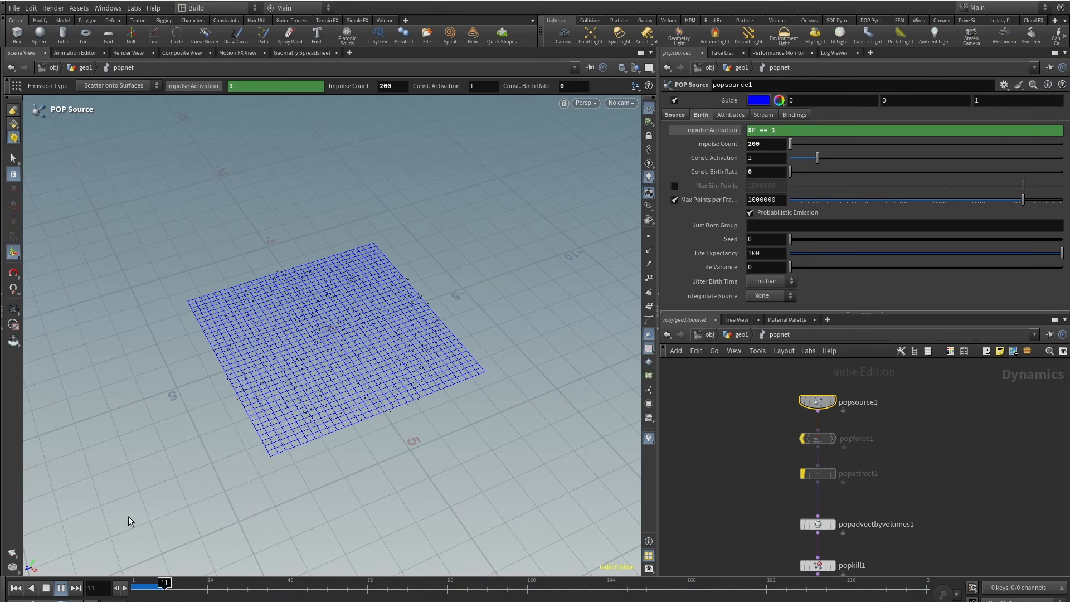
{"action": "right_click_drag", "start_coordinate": [373, 335], "coordinate": [442, 296], "text": "alt"}
{"action": "left_click_drag", "start_coordinate": [442, 296], "coordinate": [381, 317], "text": "alt"}
{"action": "key", "text": "Return"}
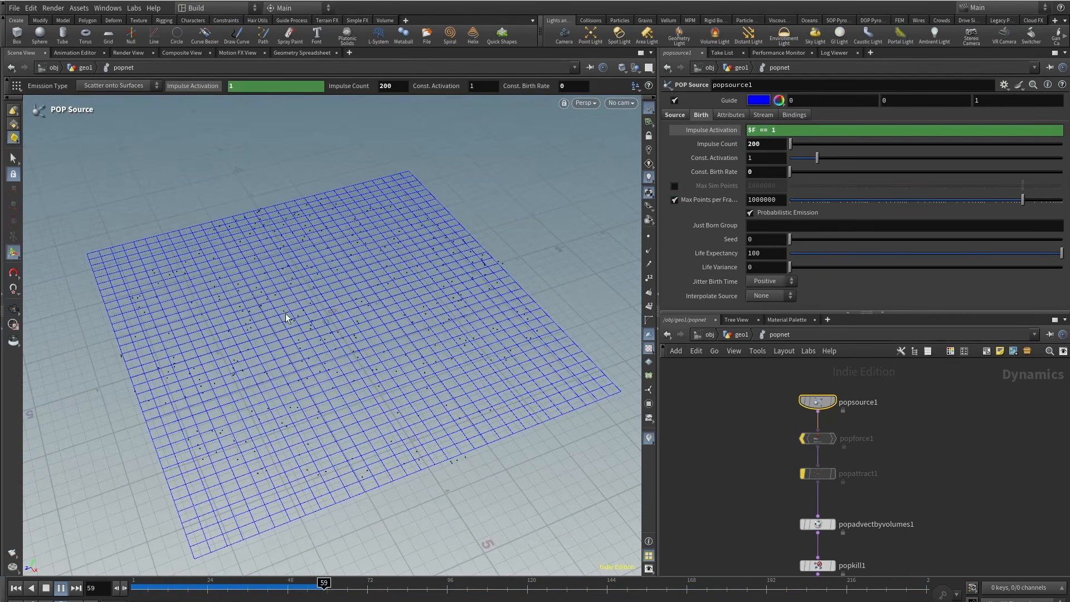
{"action": "left_click", "coordinate": [403, 584]}
Go up to the geo1 network and display dopimportfield1 to view only the particles.
{"action": "left_click", "coordinate": [742, 338]}
{"action": "left_click", "coordinate": [860, 482]}
{"action": "middle_click_drag", "start_coordinate": [861, 483], "coordinate": [858, 433]}
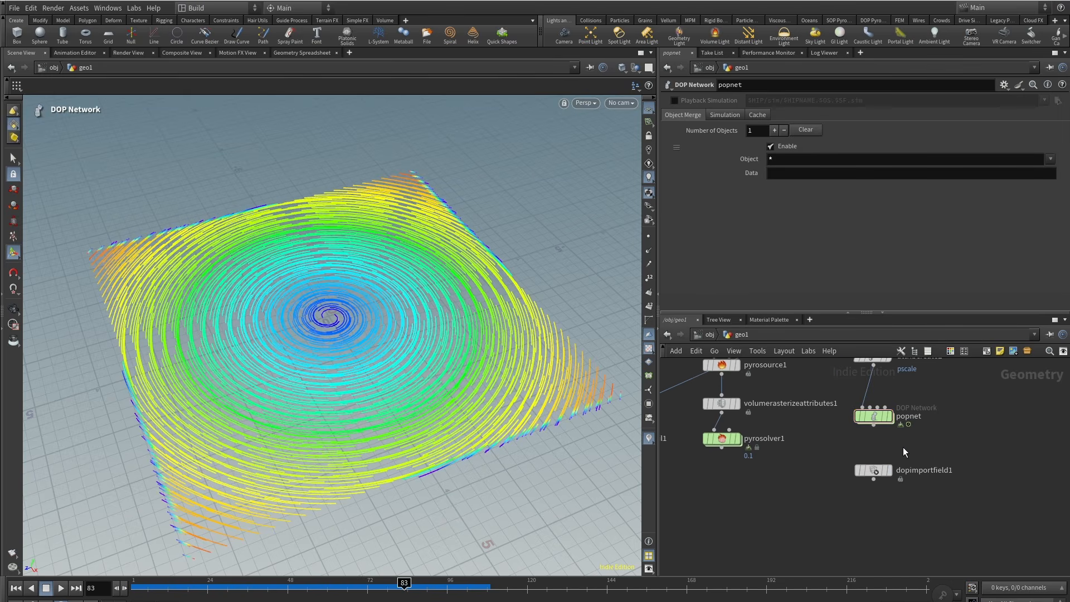
{"action": "left_click", "coordinate": [898, 451]}
{"action": "scroll", "coordinate": [805, 471], "scroll_direction": "down", "scroll_amount": 3}
{"action": "middle_click_drag", "start_coordinate": [804, 466], "coordinate": [810, 483]}
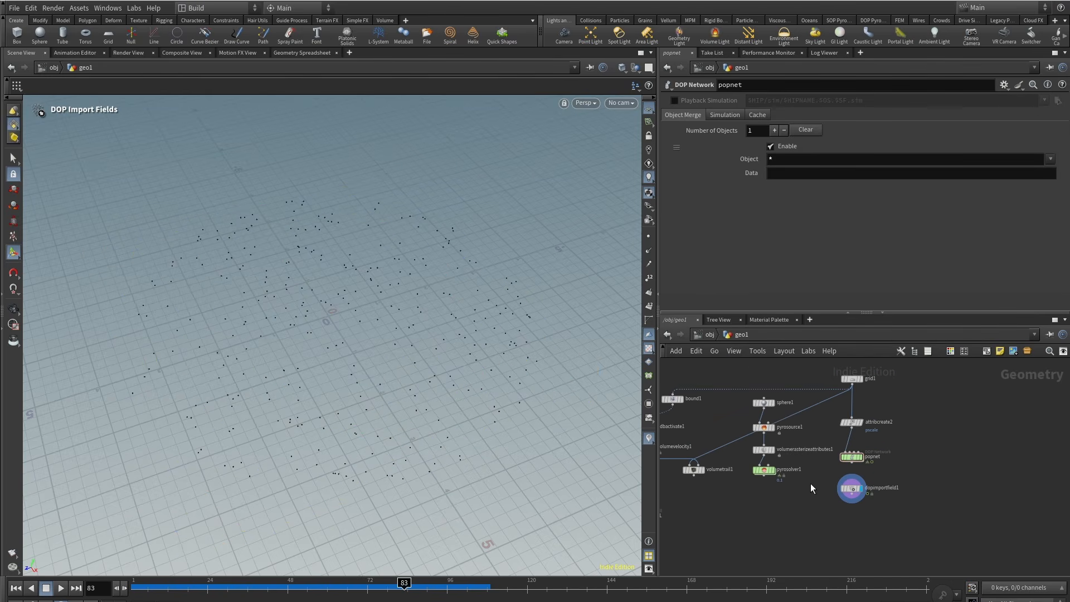
{"action": "scroll", "coordinate": [824, 481], "scroll_direction": "down", "scroll_amount": 2}
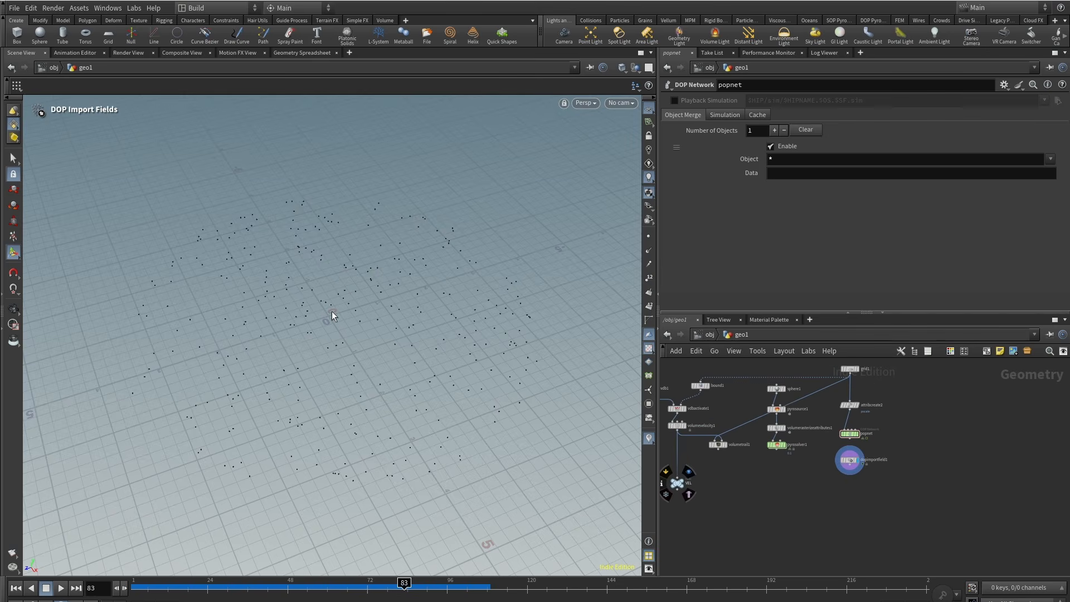
{"action": "left_click_drag", "start_coordinate": [333, 313], "coordinate": [306, 375]}
Add a LOP Network node to geo1 and place it beside dopimportfield1.
{"action": "middle_click_drag", "start_coordinate": [879, 483], "coordinate": [797, 493]}
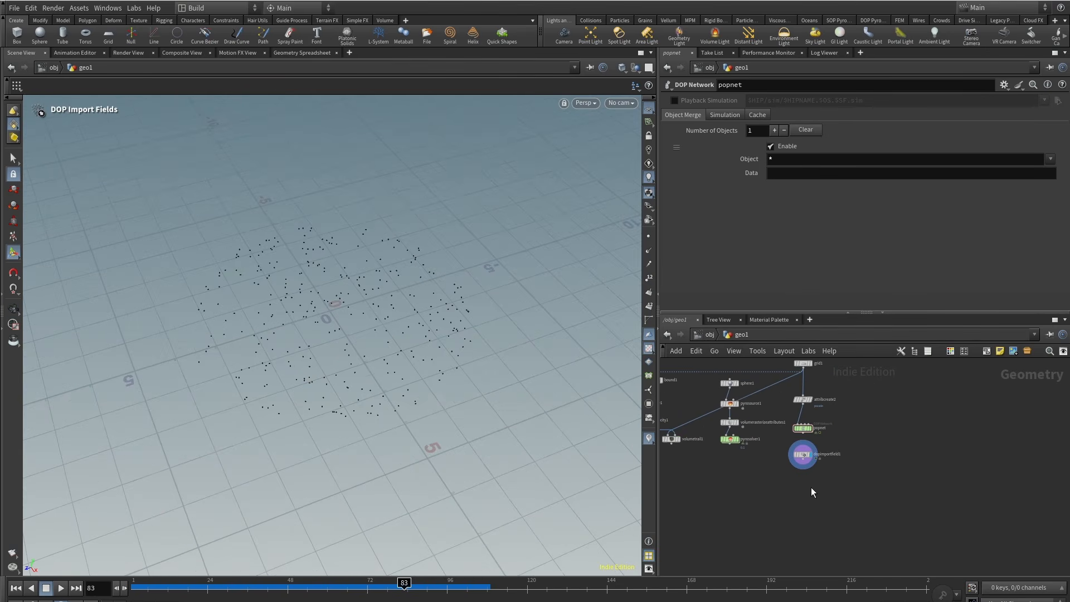
{"action": "key", "text": "Tab"}
{"action": "type", "text": "lopn"}
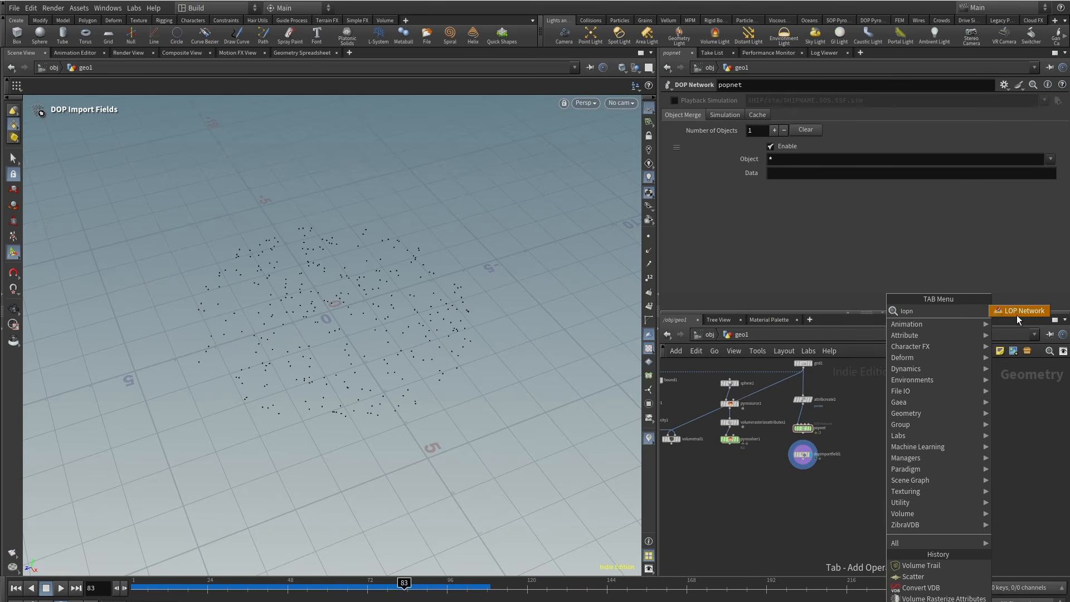
{"action": "left_click", "coordinate": [1017, 316]}
{"action": "left_click", "coordinate": [898, 455]}
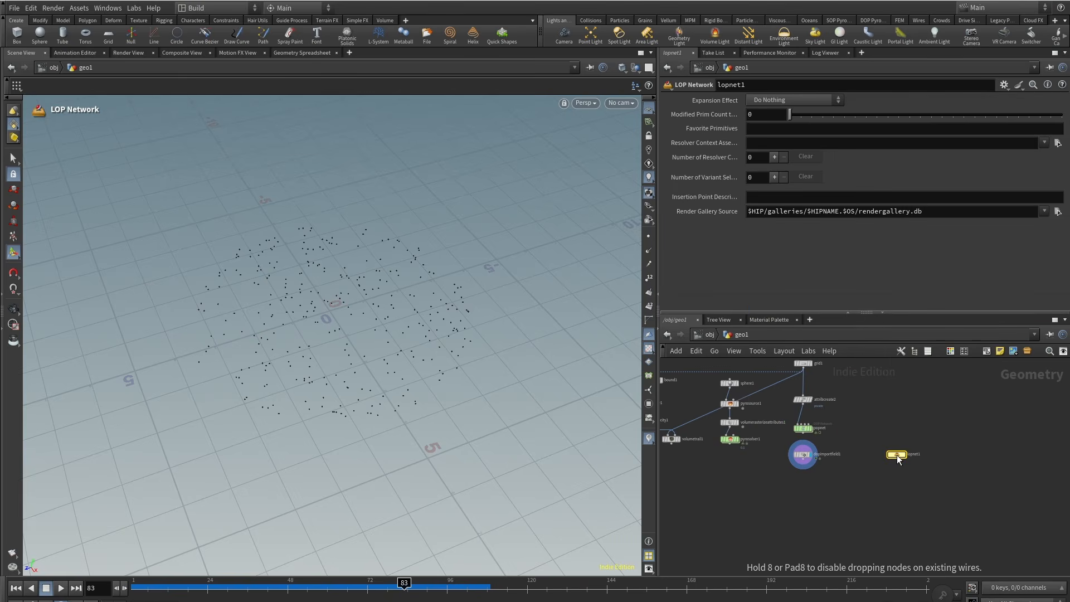
{"action": "scroll", "coordinate": [897, 455], "scroll_direction": "up", "scroll_amount": 2}
{"action": "mouse_move", "coordinate": [899, 455]}
{"action": "left_mouse_down"}
{"action": "mouse_move", "coordinate": [804, 503]}
{"action": "mouse_move", "coordinate": [840, 454]}
{"action": "mouse_move", "coordinate": [882, 460]}
{"action": "left_mouse_up"}
Enter lopnet1, add a SOP Import node, and rename it particles.
{"action": "double_click", "coordinate": [880, 454]}
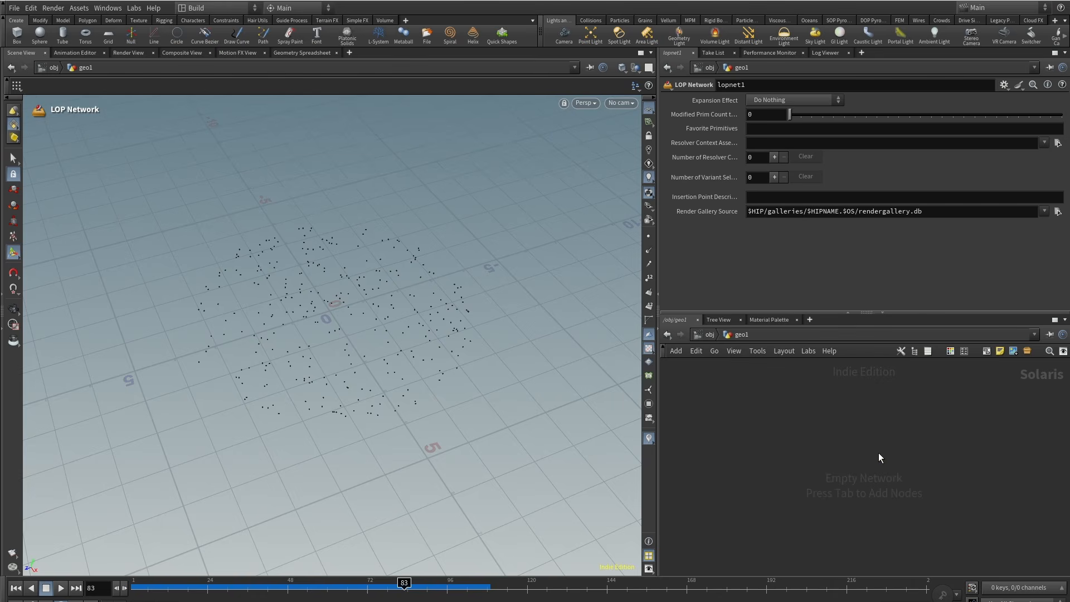
{"action": "key", "text": "Tab"}
{"action": "type", "text": "s"}
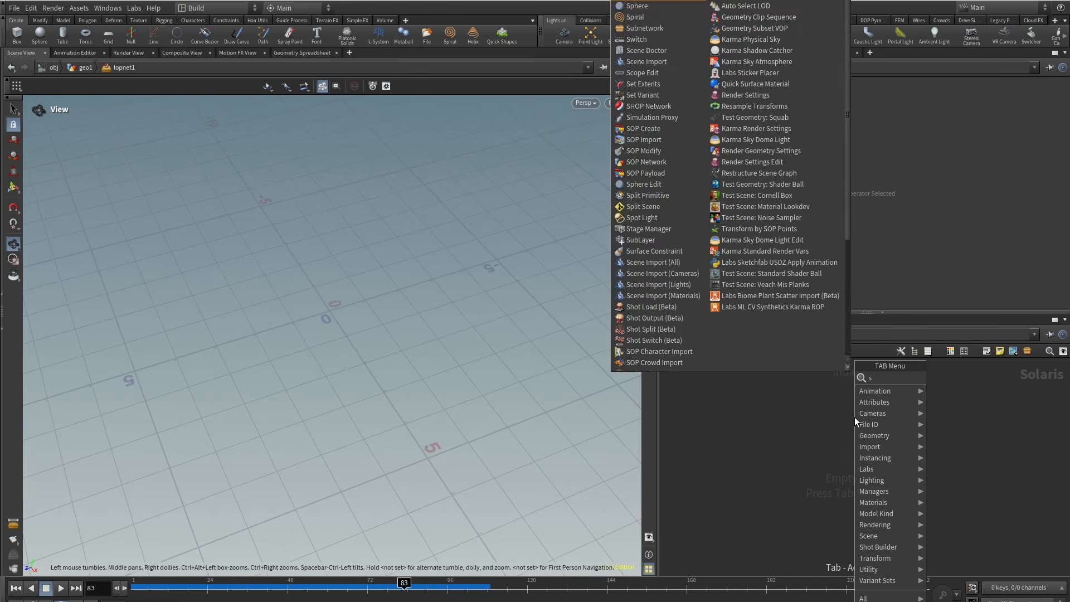
{"action": "type", "text": "opi"}
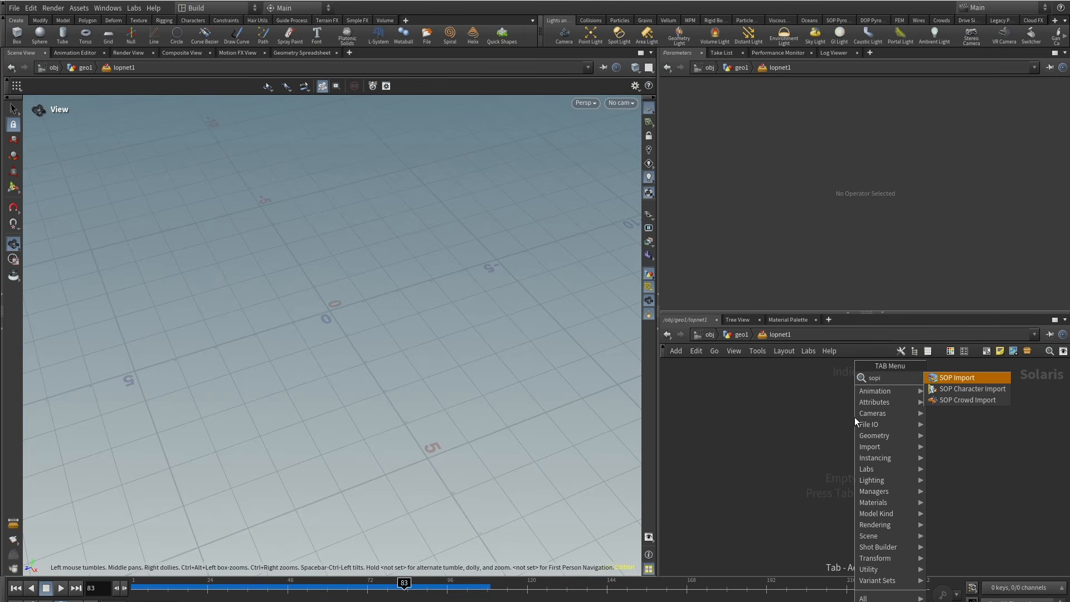
{"action": "left_click", "coordinate": [941, 377]}
{"action": "left_click", "coordinate": [824, 432]}
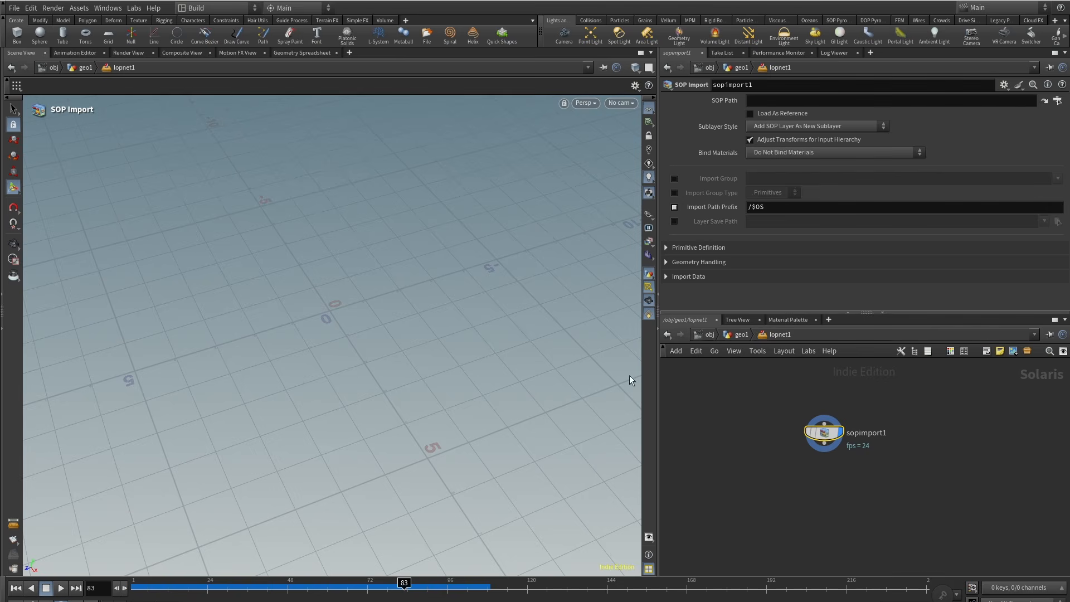
{"action": "double_click", "coordinate": [882, 432]}
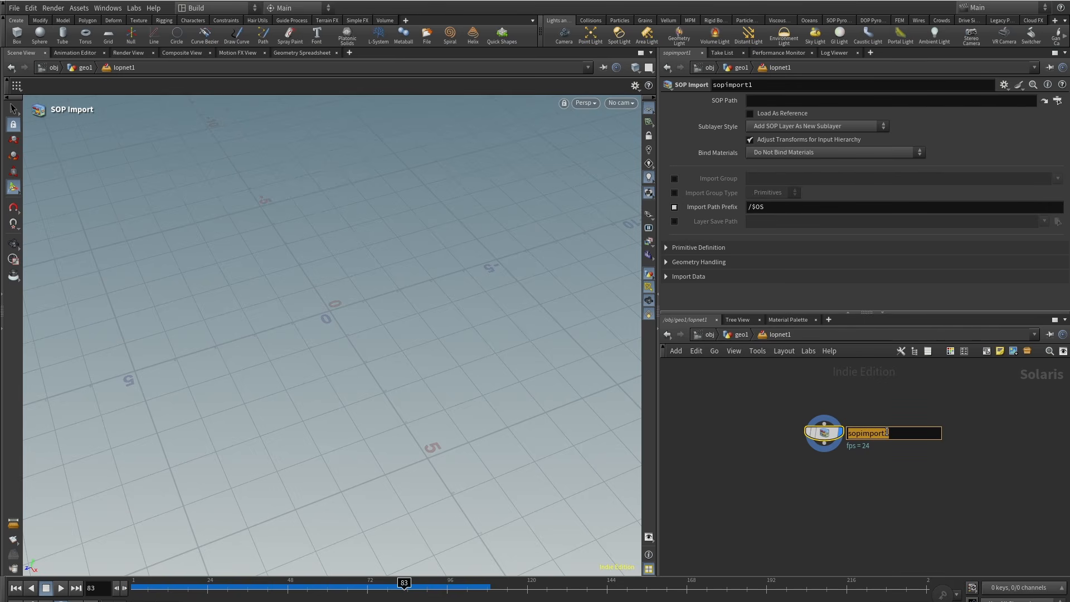
{"action": "type", "text": "particles"}
{"action": "key", "text": "Return"}
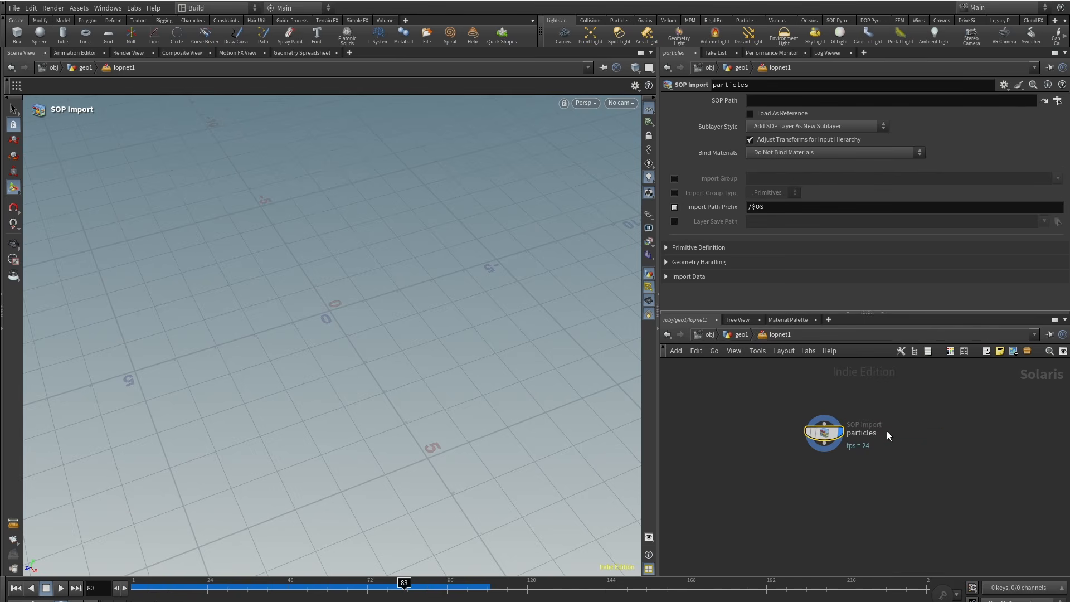
Back in geo1, add a Null connected below dopimportfield1 and rename it particles.
{"action": "middle_click_drag", "start_coordinate": [771, 386], "coordinate": [763, 389]}
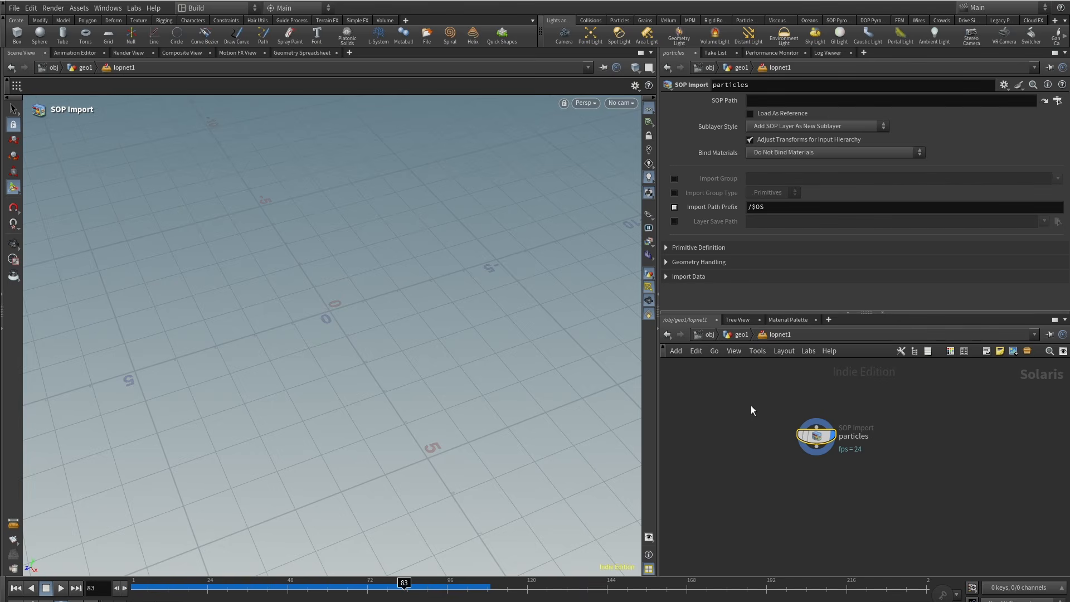
{"action": "left_click", "coordinate": [735, 334]}
{"action": "key", "text": "Tab"}
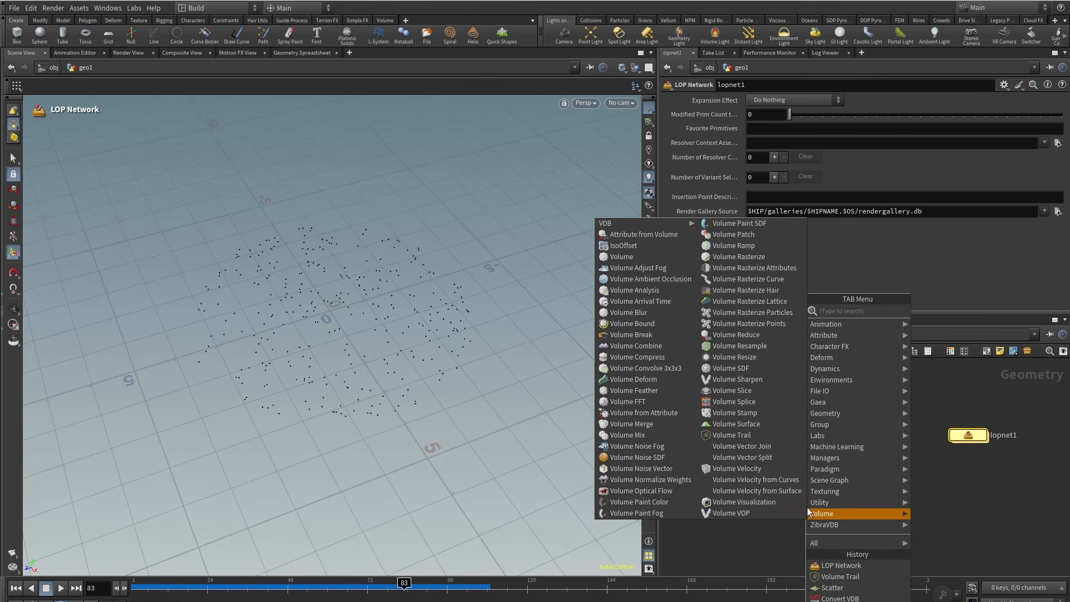
{"action": "type", "text": "nul"}
{"action": "key", "text": "Return"}
{"action": "left_click", "coordinate": [797, 504]}
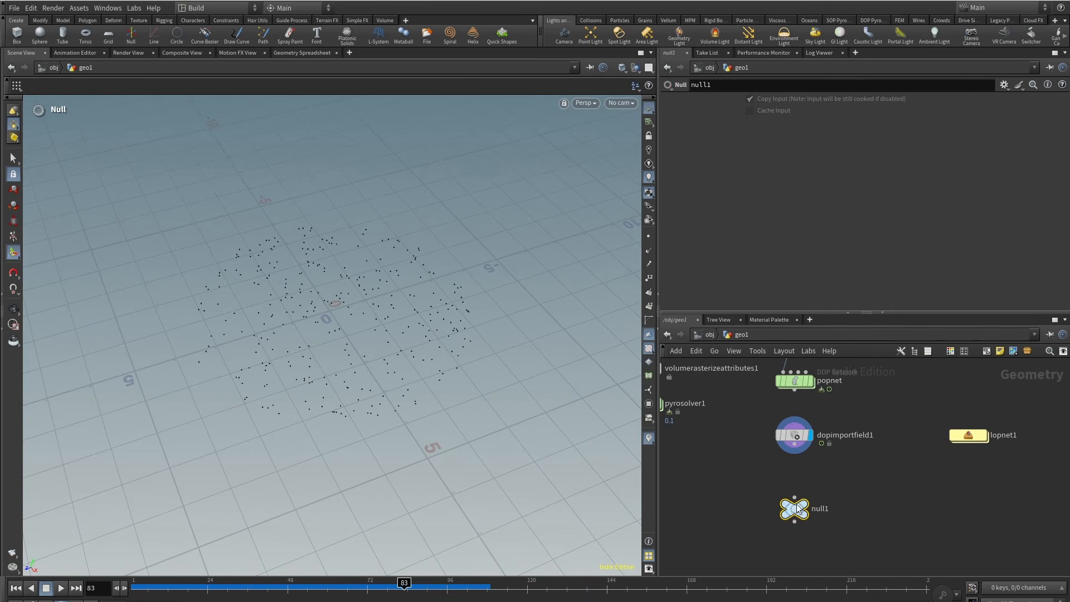
{"action": "double_click", "coordinate": [820, 509]}
{"action": "type", "text": "particles"}
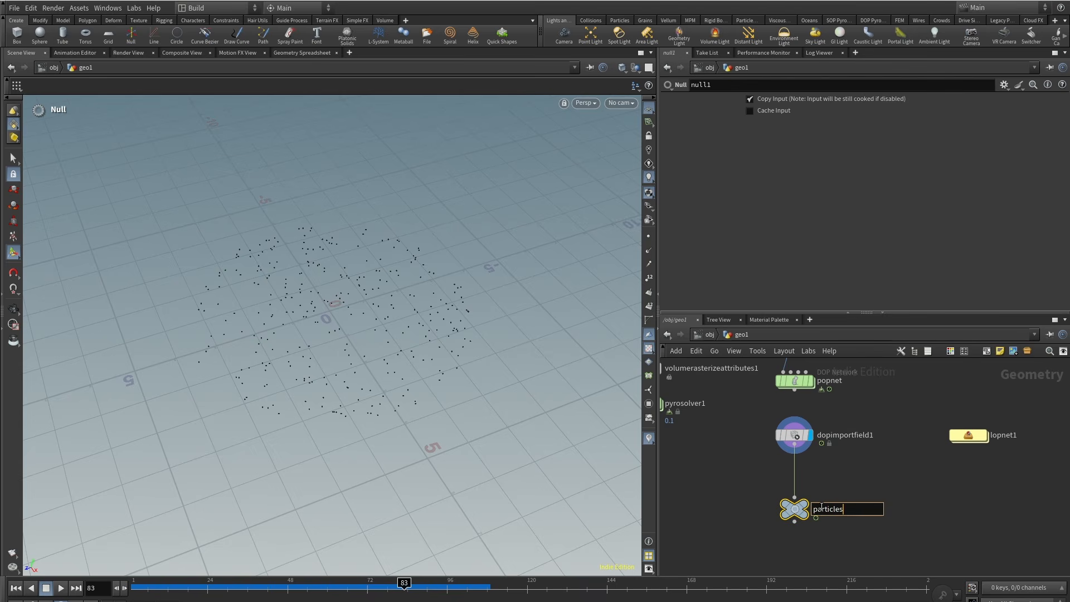
{"action": "key", "text": "Return"}
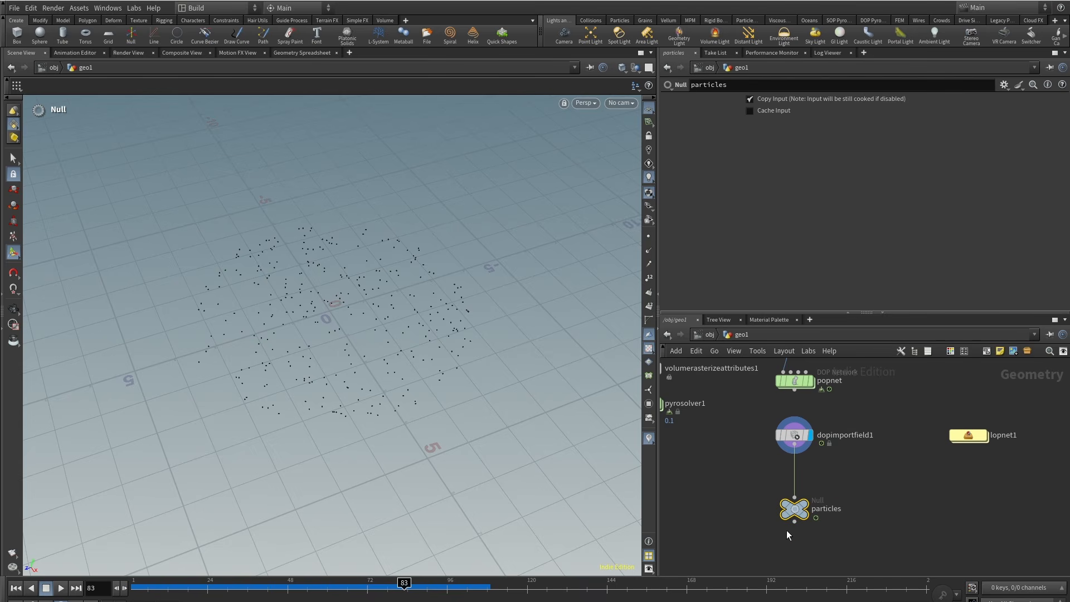
Enter lopnet1 again and set the SOP Path of the particles import to /obj/geo1/particles.
{"action": "double_click", "coordinate": [967, 436]}
{"action": "left_click", "coordinate": [824, 445]}
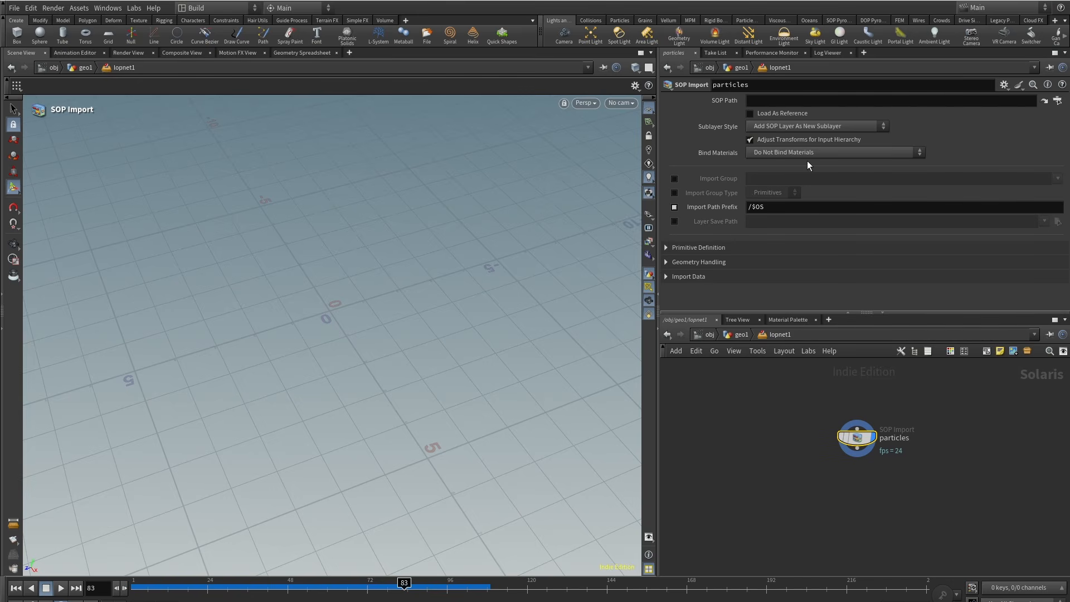
{"action": "left_click", "coordinate": [776, 101]}
{"action": "type", "text": "/obj/geo1/particles"}
{"action": "left_click", "coordinate": [775, 508]}
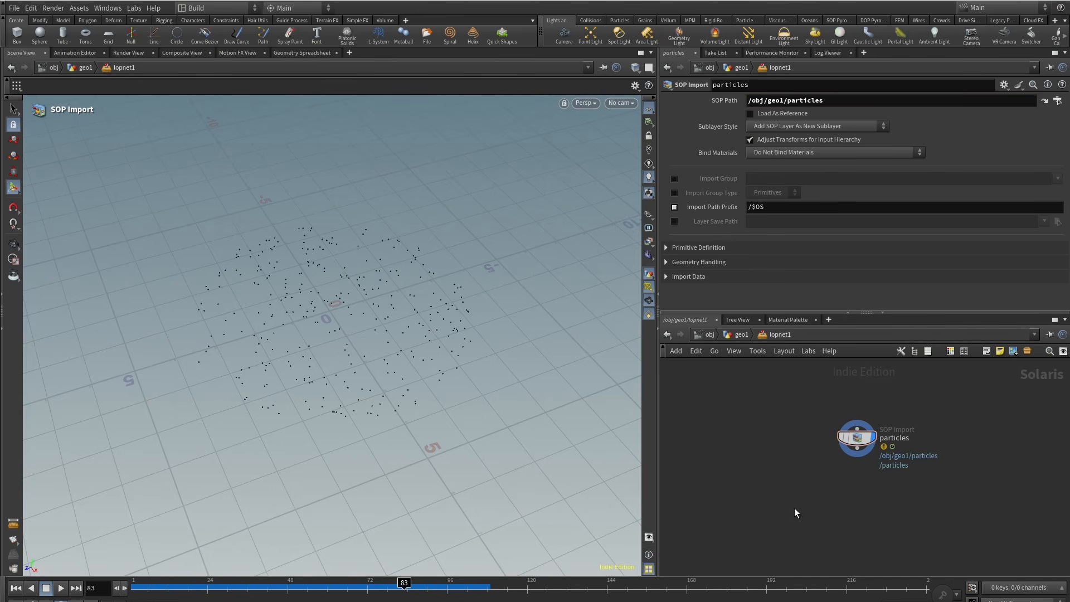
Set the Sublayer Style of the particles import to Copy SOP Layer Into New Active Layer.
{"action": "scroll", "coordinate": [337, 328], "scroll_direction": "down", "scroll_amount": 3}
{"action": "middle_click_drag", "start_coordinate": [820, 513], "coordinate": [796, 489]}
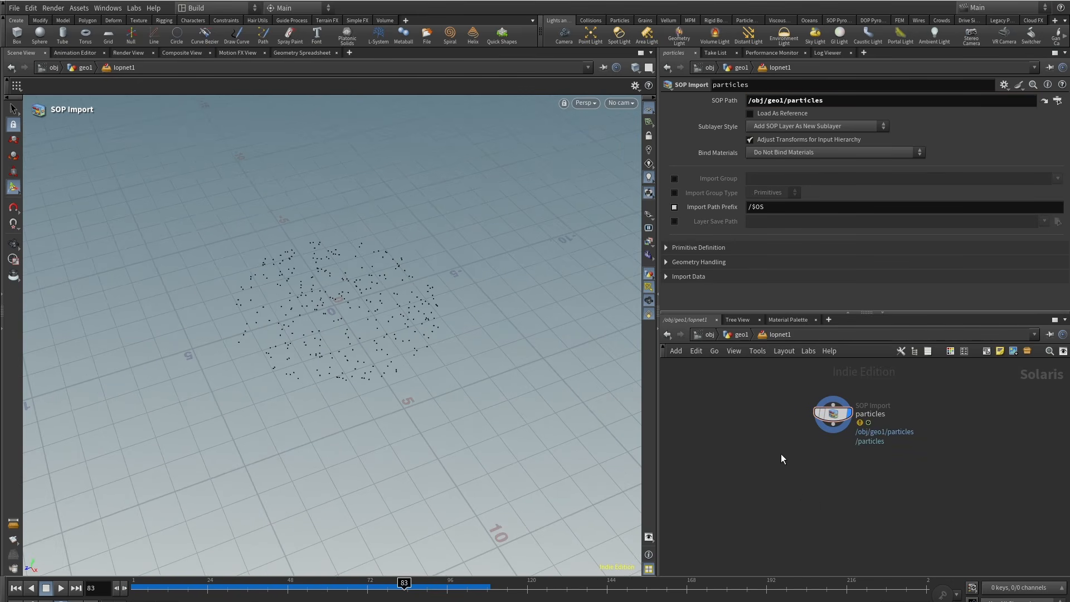
{"action": "left_click", "coordinate": [840, 127]}
{"action": "left_click", "coordinate": [828, 148]}
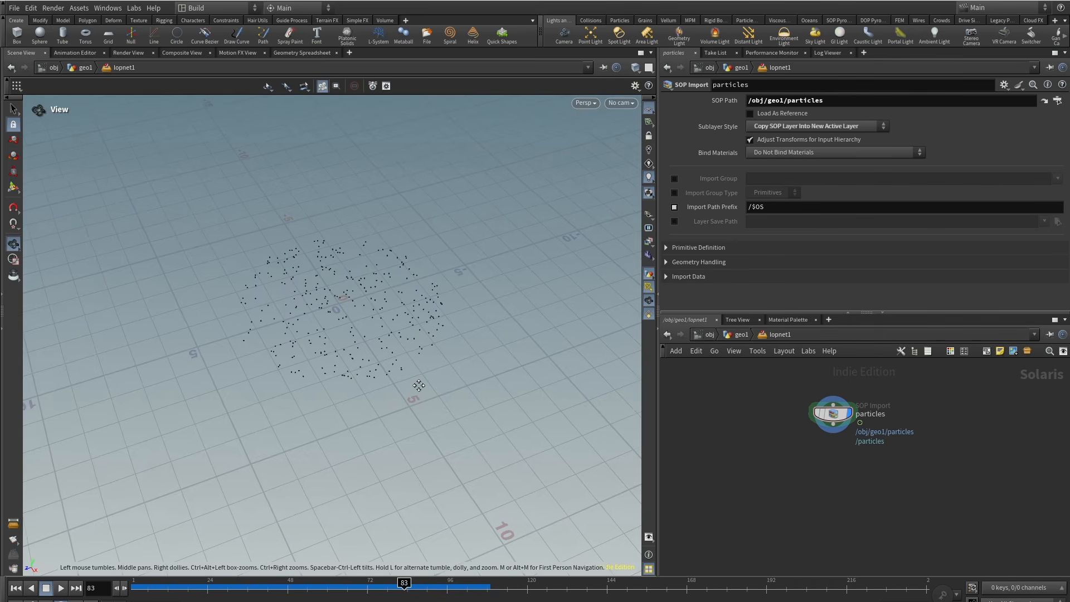
Create a new camera from the current view, reframe it closer on the particles, and move the camera1 node aside from particles.
{"action": "middle_click_drag", "start_coordinate": [795, 485], "coordinate": [792, 480]}
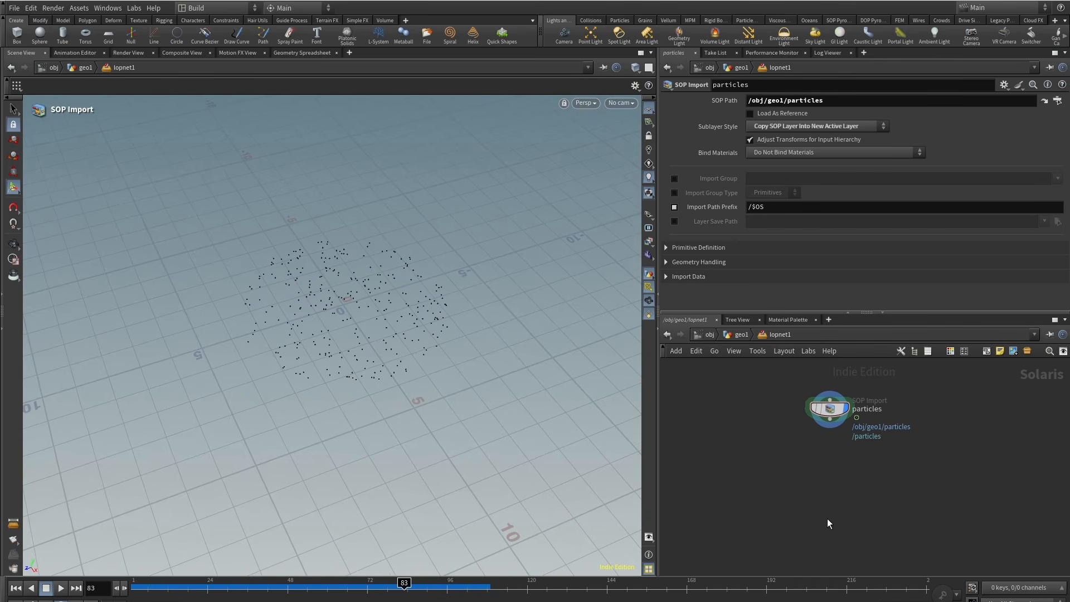
{"action": "left_click", "coordinate": [623, 102]}
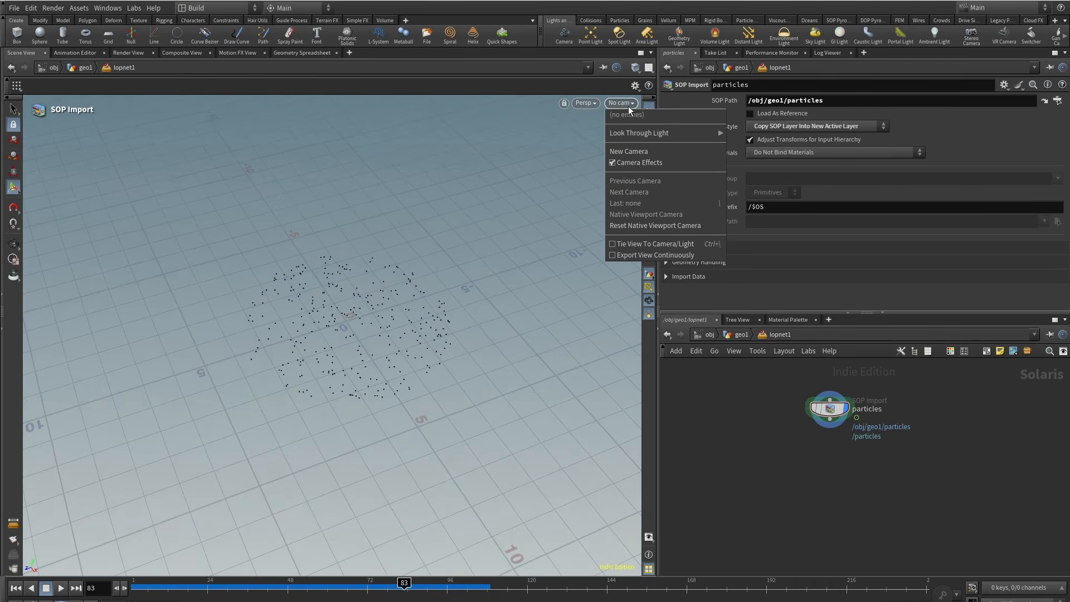
{"action": "left_click", "coordinate": [628, 151]}
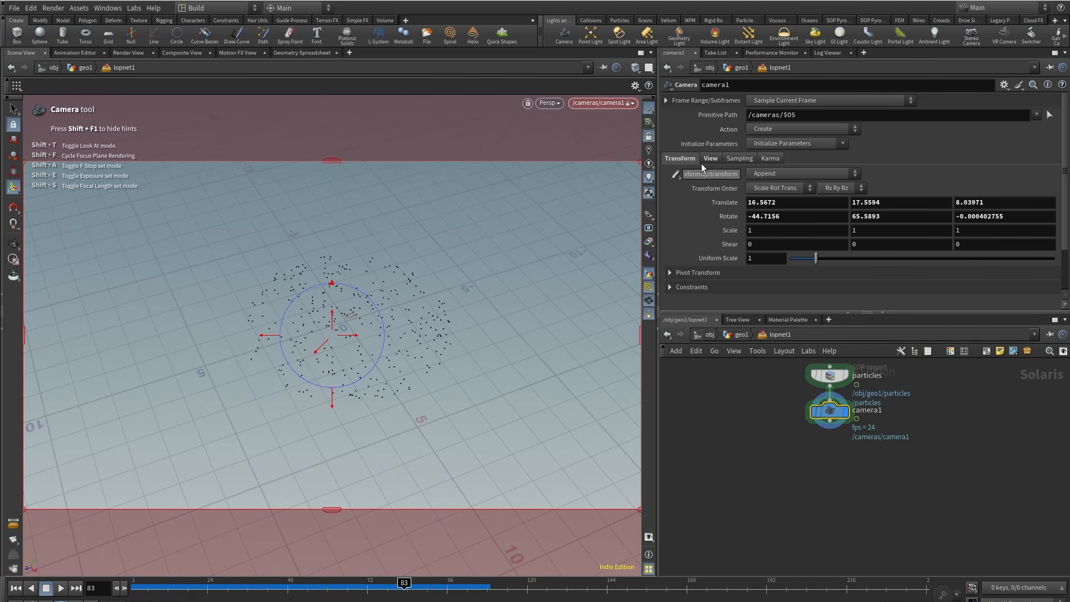
{"action": "key", "text": "Escape"}
{"action": "left_click_drag", "start_coordinate": [413, 286], "coordinate": [453, 320]}
{"action": "left_click_drag", "start_coordinate": [838, 419], "coordinate": [900, 437]}
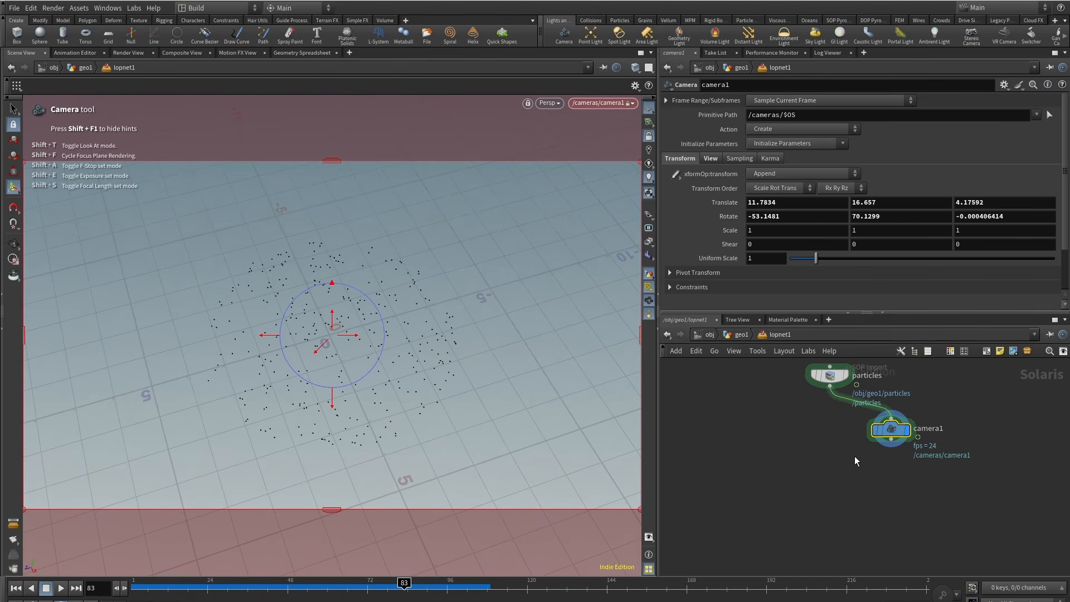
Add a Merge node below the two existing nodes and connect particles and camera1 to it.
{"action": "key", "text": "Tab"}
{"action": "type", "text": "mer"}
{"action": "left_click", "coordinate": [929, 378]}
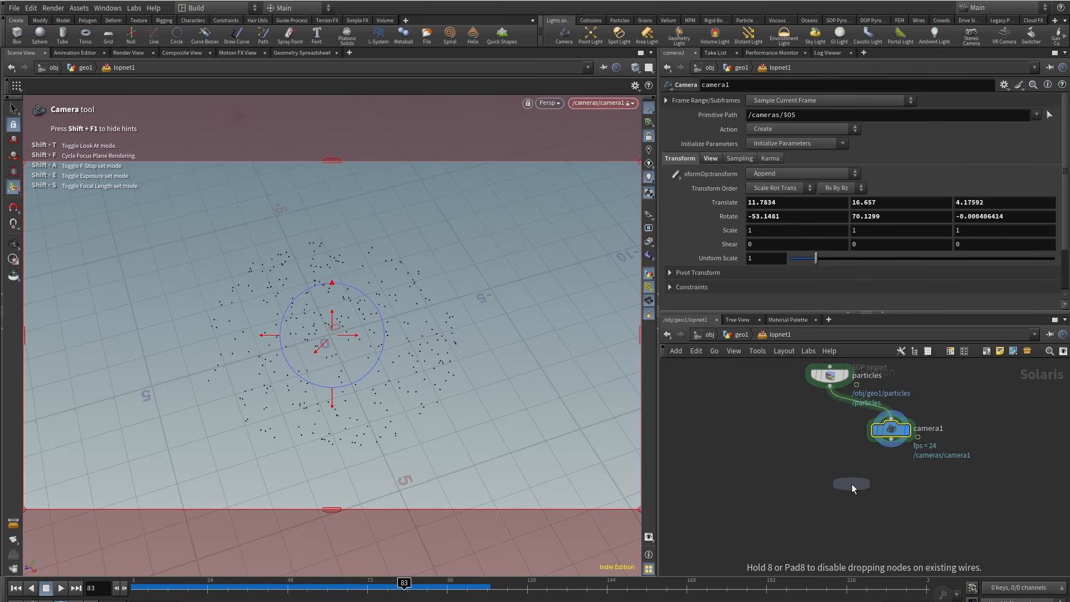
{"action": "left_click", "coordinate": [852, 484]}
{"action": "left_click", "coordinate": [830, 385]}
{"action": "left_click", "coordinate": [846, 467]}
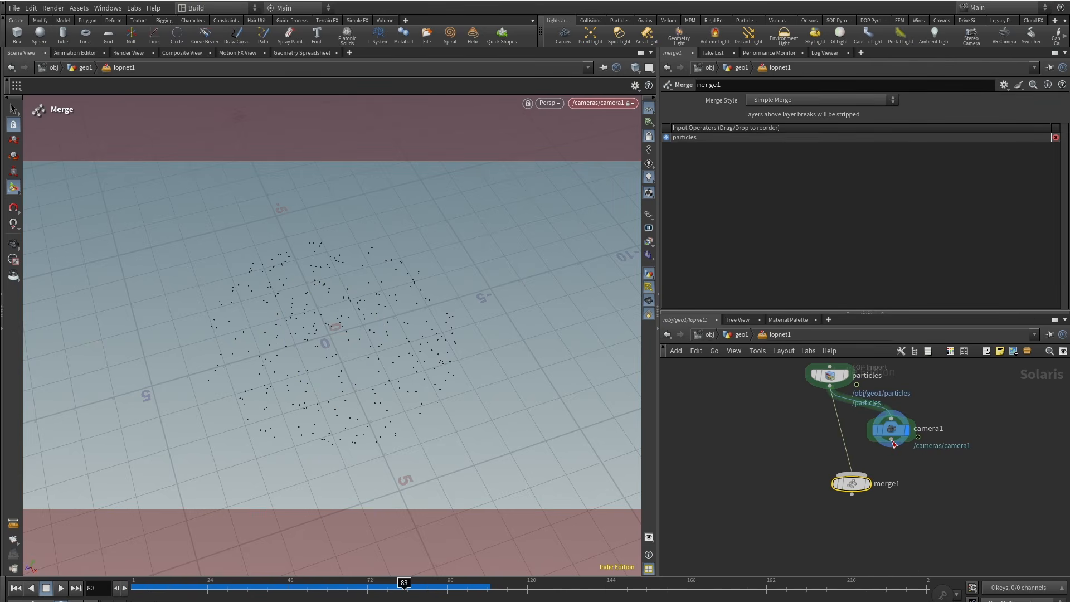
{"action": "left_click", "coordinate": [893, 443]}
{"action": "left_click", "coordinate": [851, 474]}
Tidy the layout of the camera1 and merge1 nodes and display merge1's output.
{"action": "left_click_drag", "start_coordinate": [892, 433], "coordinate": [935, 436]}
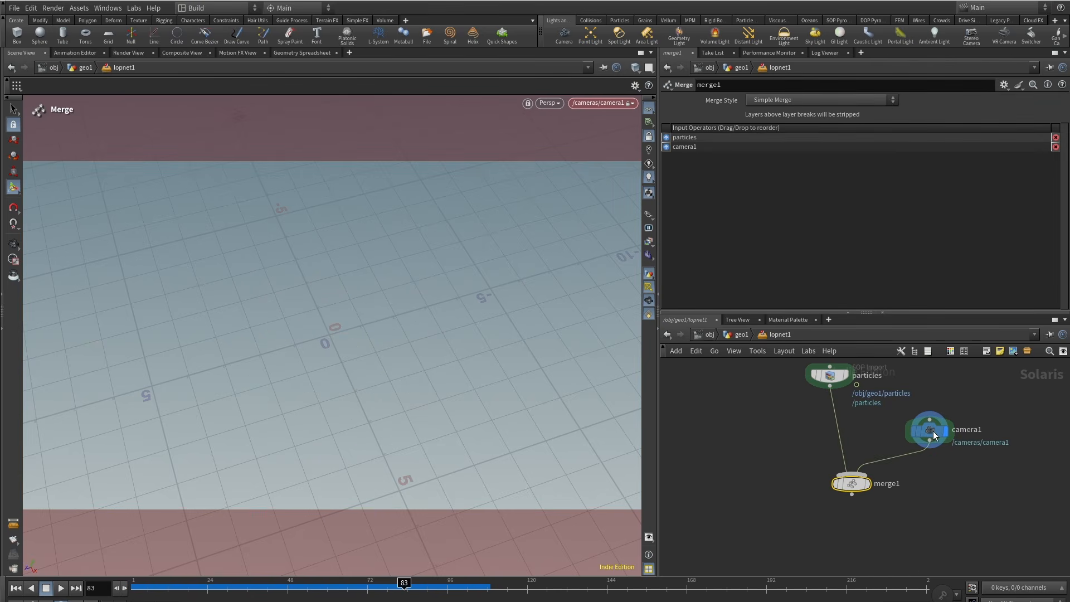
{"action": "left_click_drag", "start_coordinate": [854, 486], "coordinate": [857, 461]}
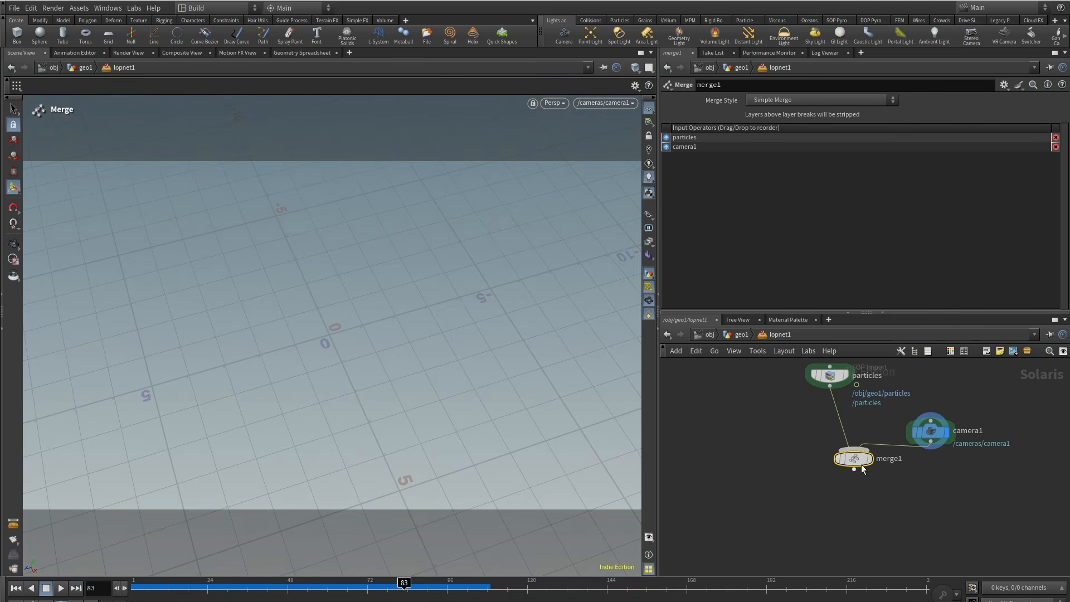
{"action": "left_click", "coordinate": [875, 444]}
{"action": "left_click_drag", "start_coordinate": [858, 461], "coordinate": [857, 465]}
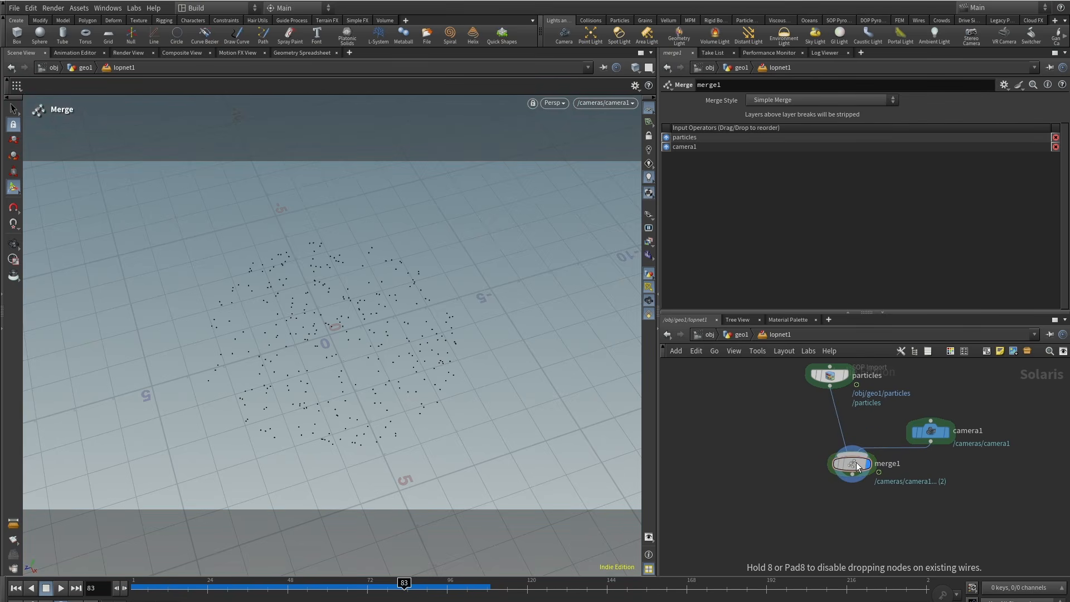
{"action": "left_click_drag", "start_coordinate": [938, 436], "coordinate": [946, 429]}
Add a Karma (Setup) below merge1, dismiss the pre-compile tip, and connect merge1 to karmarendersettings.
{"action": "middle_click_drag", "start_coordinate": [800, 512], "coordinate": [754, 471]}
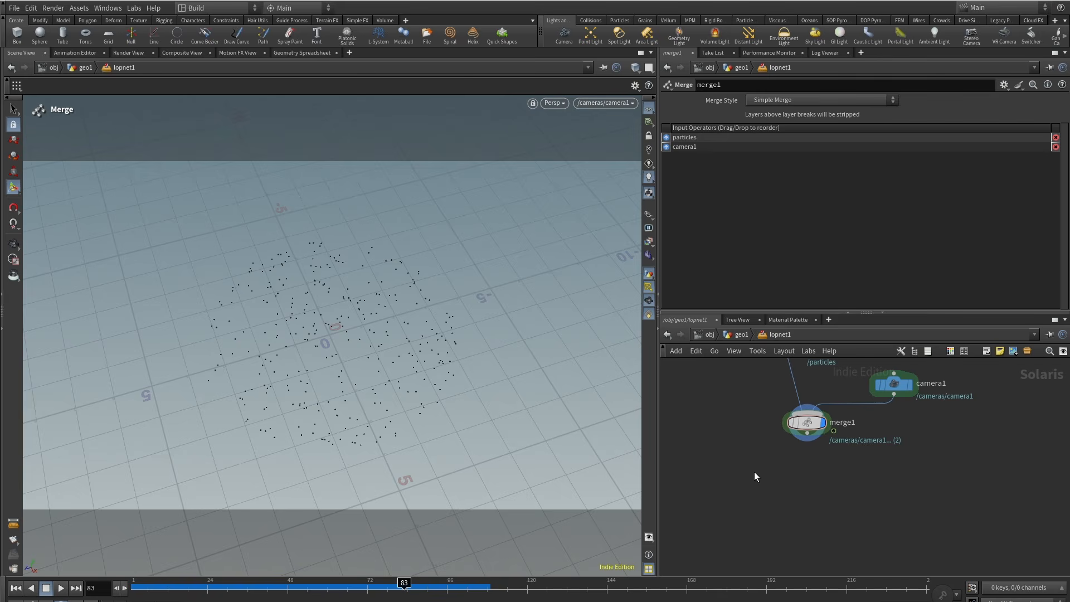
{"action": "key", "text": "Tab"}
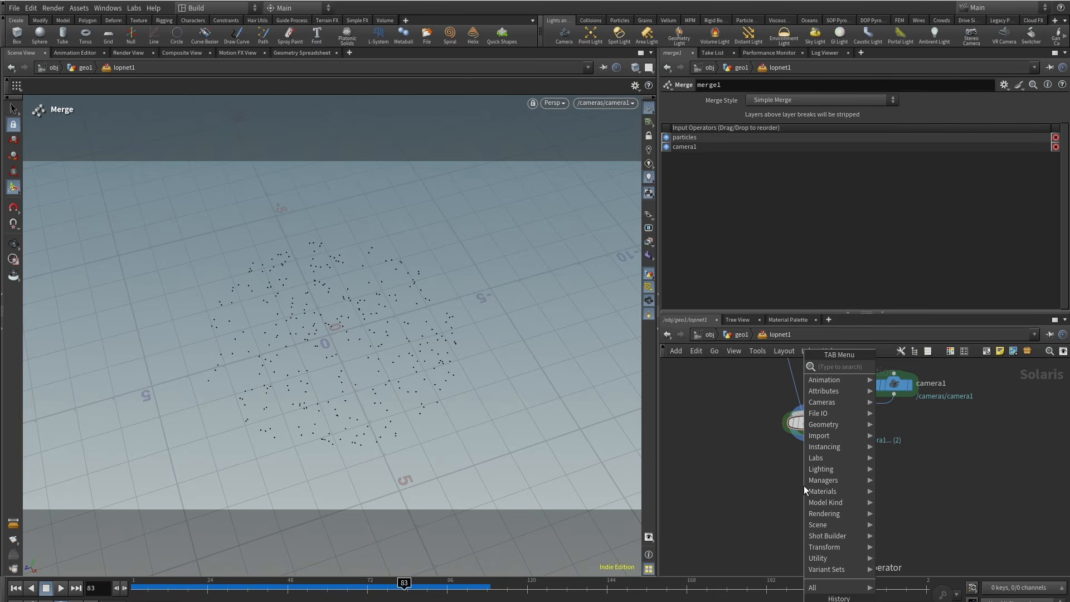
{"action": "type", "text": "k"}
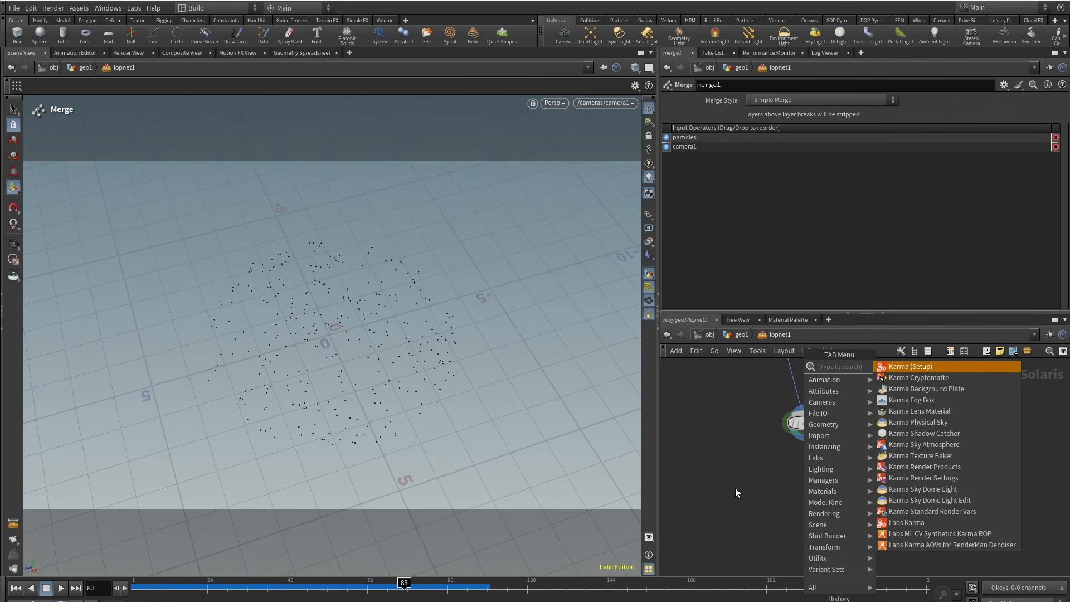
{"action": "type", "text": "arm"}
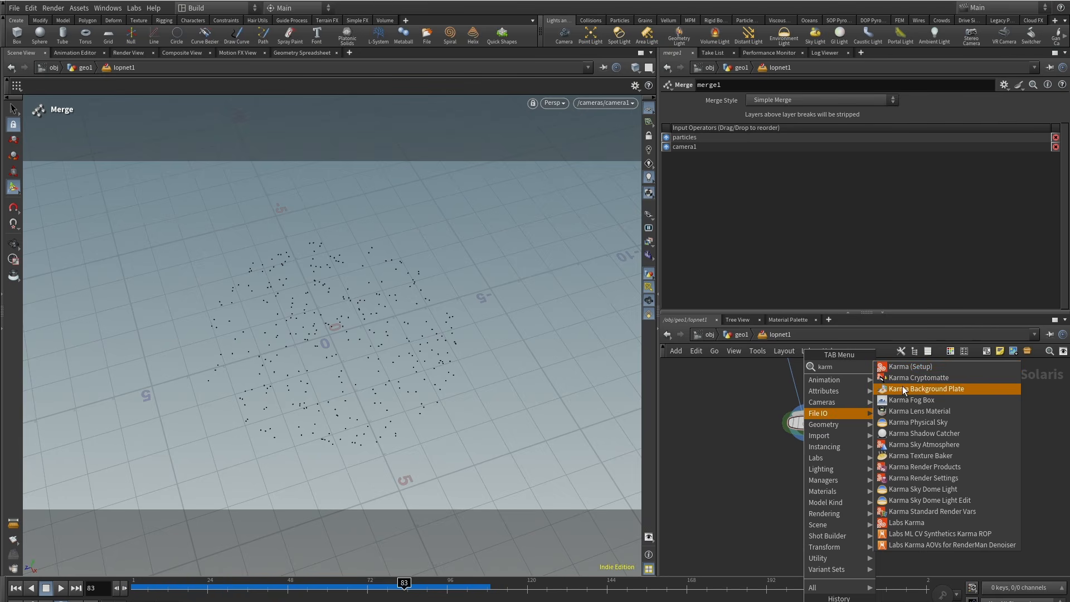
{"action": "left_click", "coordinate": [915, 367]}
{"action": "left_click", "coordinate": [811, 505]}
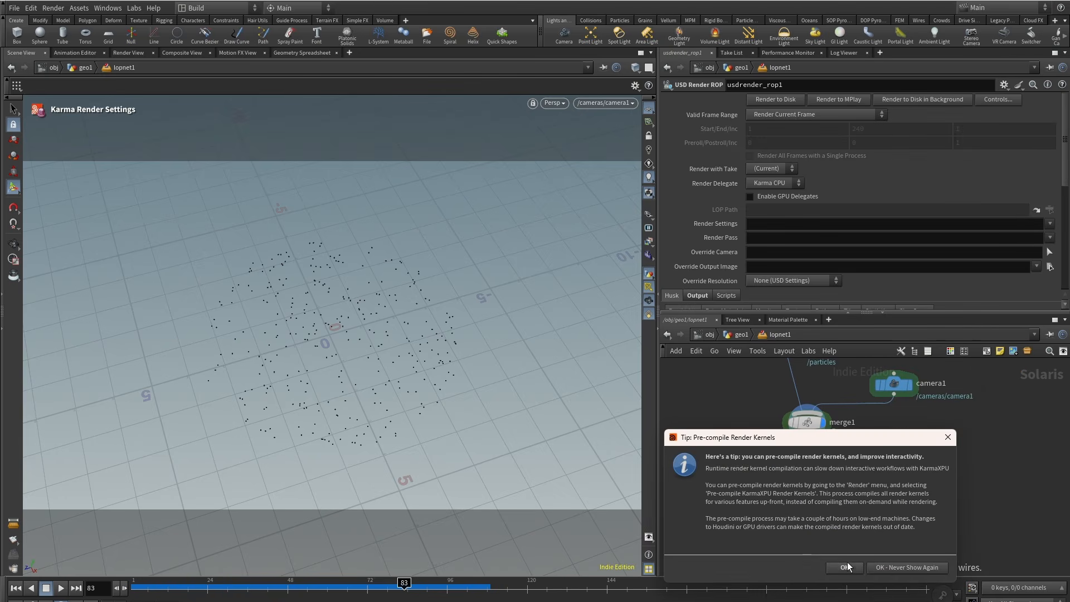
{"action": "left_click_drag", "start_coordinate": [799, 497], "coordinate": [807, 433]}
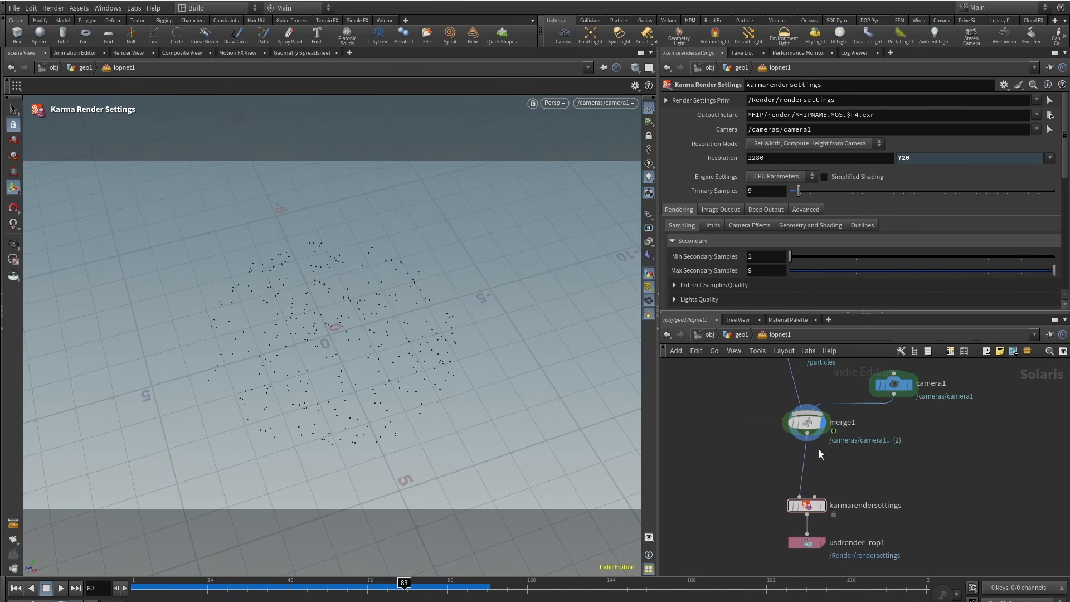
Insert a second Merge node on the wire between merge1 and karmarendersettings.
{"action": "middle_click_drag", "start_coordinate": [827, 501], "coordinate": [830, 535]}
{"action": "left_click", "coordinate": [848, 468]}
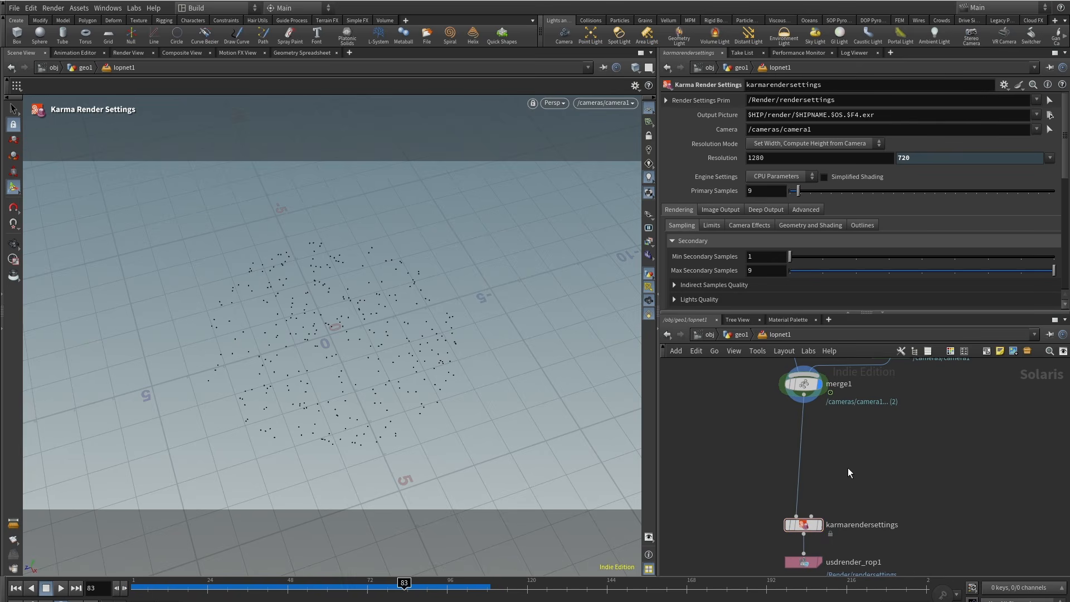
{"action": "key", "text": "Tab"}
{"action": "type", "text": "mer"}
{"action": "left_click", "coordinate": [948, 357]}
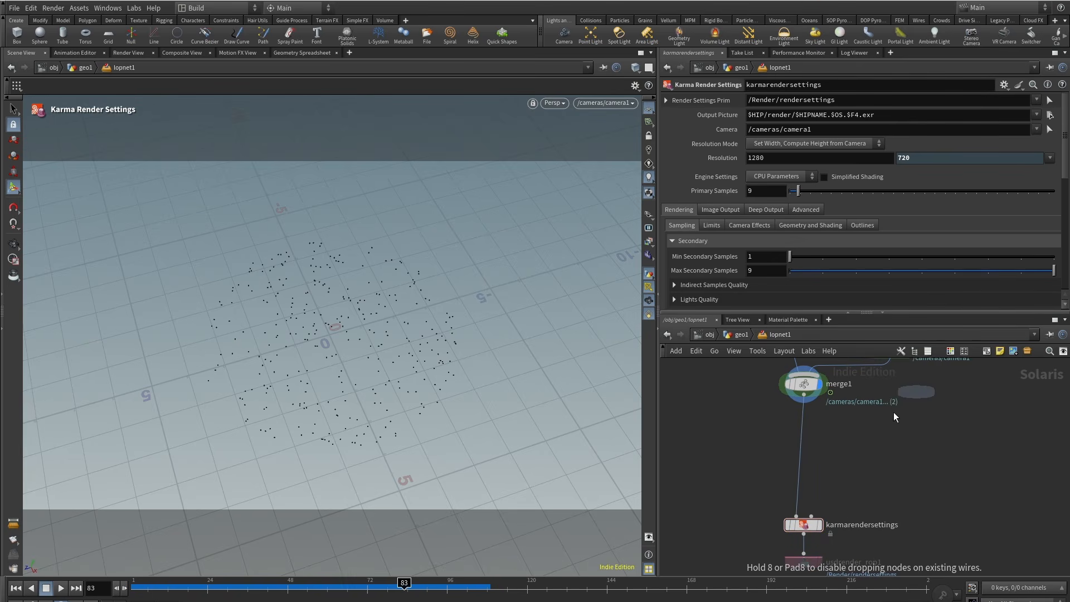
{"action": "left_click", "coordinate": [821, 457]}
{"action": "mouse_move", "coordinate": [821, 457]}
{"action": "left_mouse_down"}
{"action": "mouse_move", "coordinate": [807, 455]}
{"action": "mouse_move", "coordinate": [811, 467]}
{"action": "left_mouse_up"}
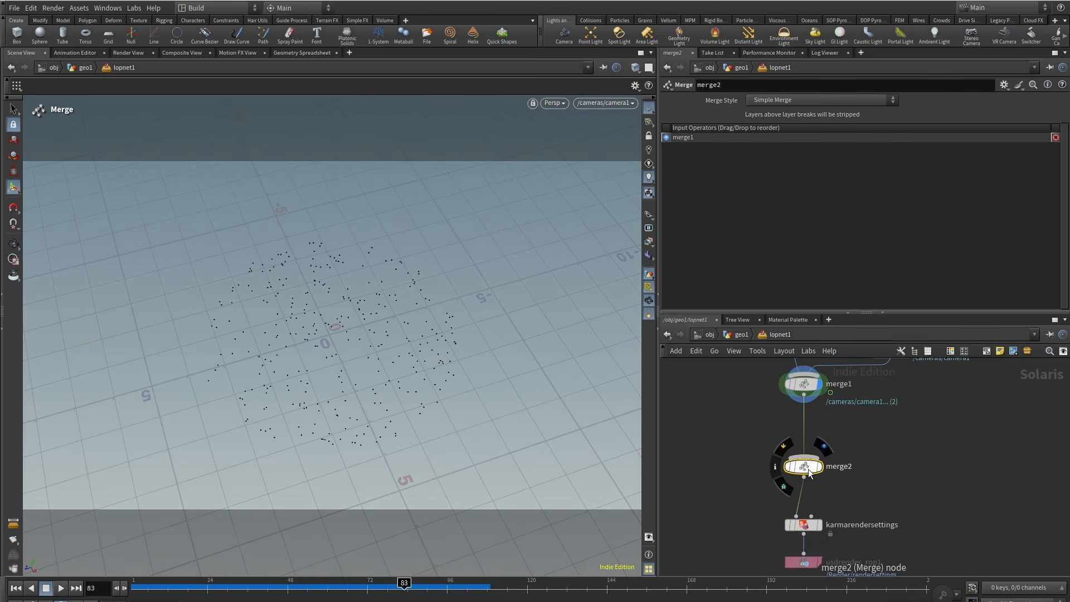
Add a Dome Light node and connect it to merge2.
{"action": "key", "text": "Tab"}
{"action": "mouse_move", "coordinate": [894, 436]}
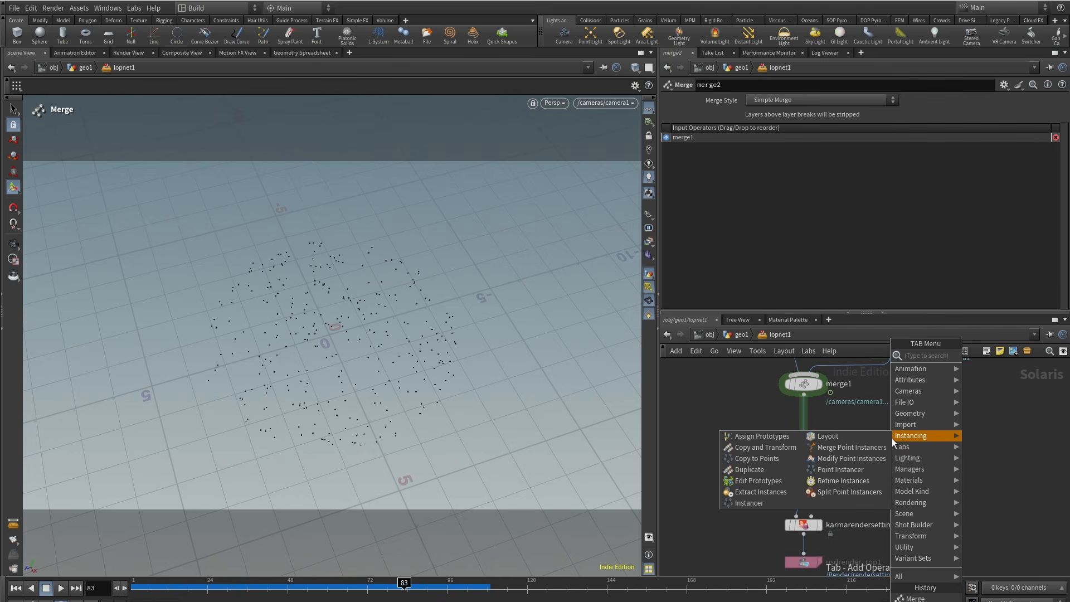
{"action": "type", "text": "dome"}
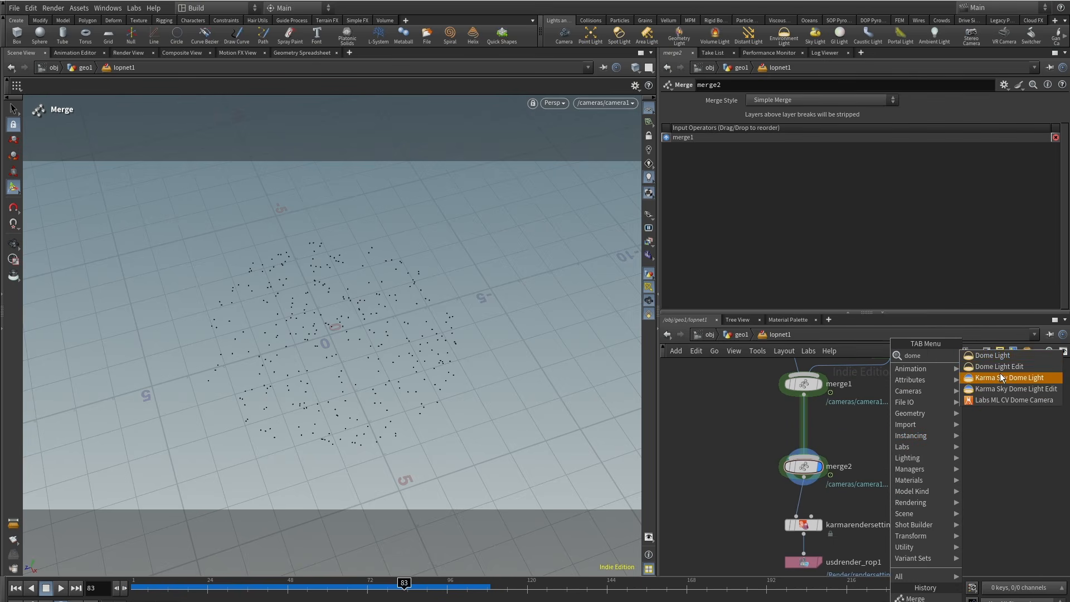
{"action": "left_click", "coordinate": [993, 368]}
{"action": "left_click", "coordinate": [877, 441]}
{"action": "left_click_drag", "start_coordinate": [881, 452], "coordinate": [877, 428]}
{"action": "middle_click_drag", "start_coordinate": [867, 477], "coordinate": [871, 424]}
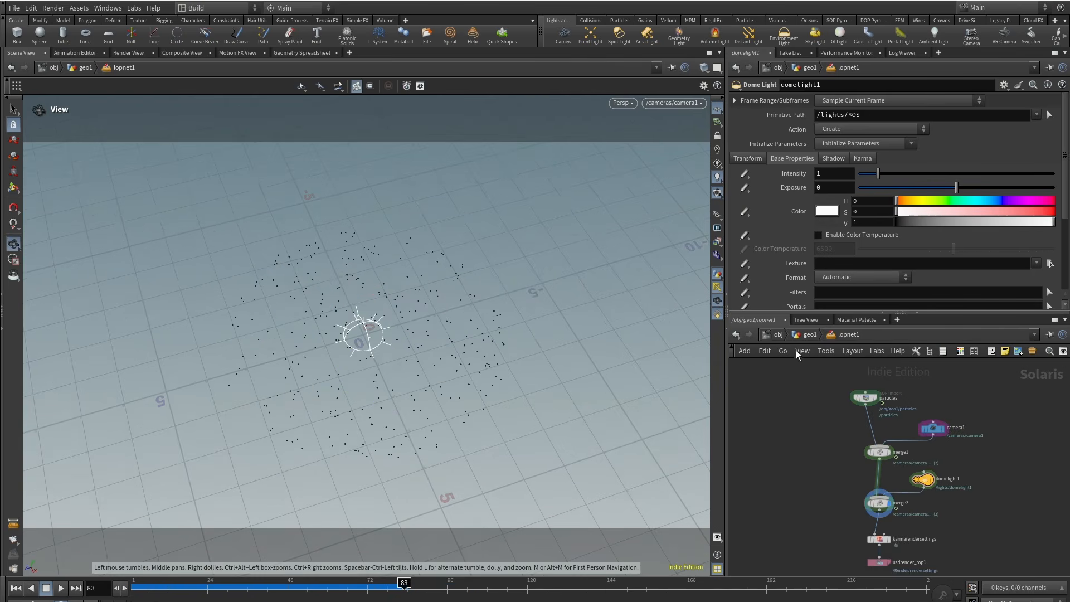
Return to the geo1 network, show point velocity trails in the viewport, and scrub the timeline to frame 49.
{"action": "left_click", "coordinate": [809, 335]}
{"action": "middle_click_drag", "start_coordinate": [972, 501], "coordinate": [824, 424]}
{"action": "scroll", "coordinate": [824, 425], "scroll_direction": "up", "scroll_amount": 3}
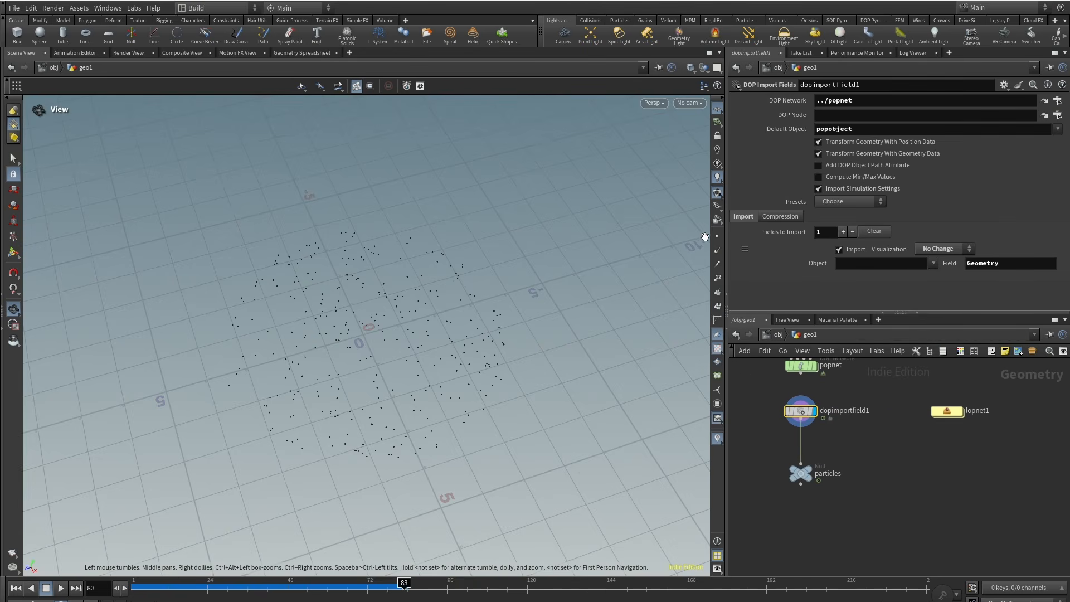
{"action": "left_click", "coordinate": [717, 264]}
{"action": "left_click_drag", "start_coordinate": [254, 588], "coordinate": [291, 588]}
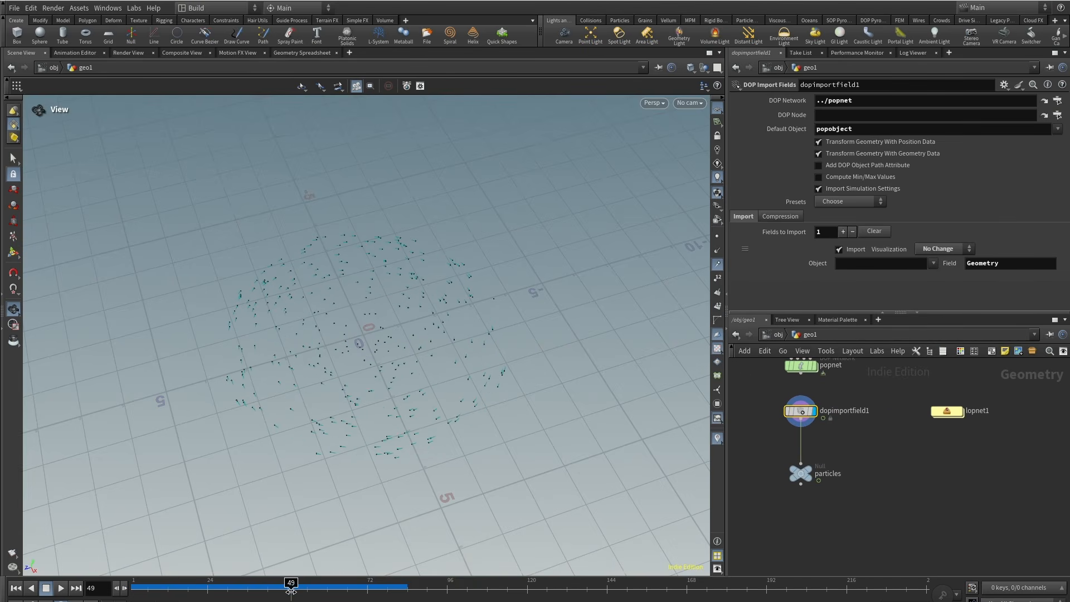
Set popadvectbyvolumes1's Velocity Scale to 7 inside popnet, and preview the trails in geo1 at frame 27.
{"action": "middle_click_drag", "start_coordinate": [865, 408], "coordinate": [877, 466]}
{"action": "double_click", "coordinate": [813, 425]}
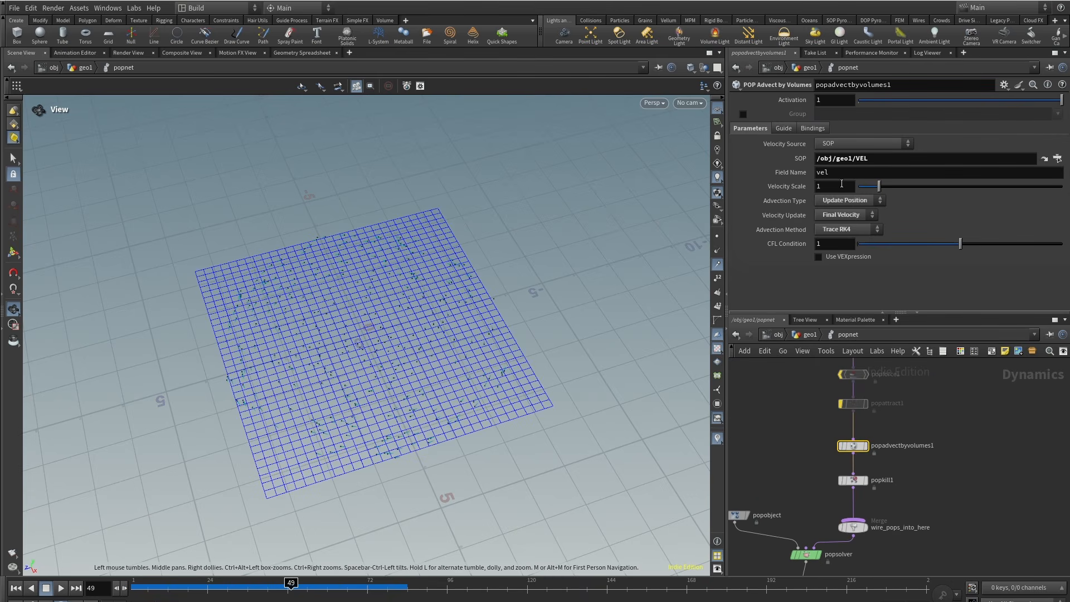
{"action": "double_click", "coordinate": [842, 186]}
{"action": "type", "text": "7"}
{"action": "key", "text": "Return"}
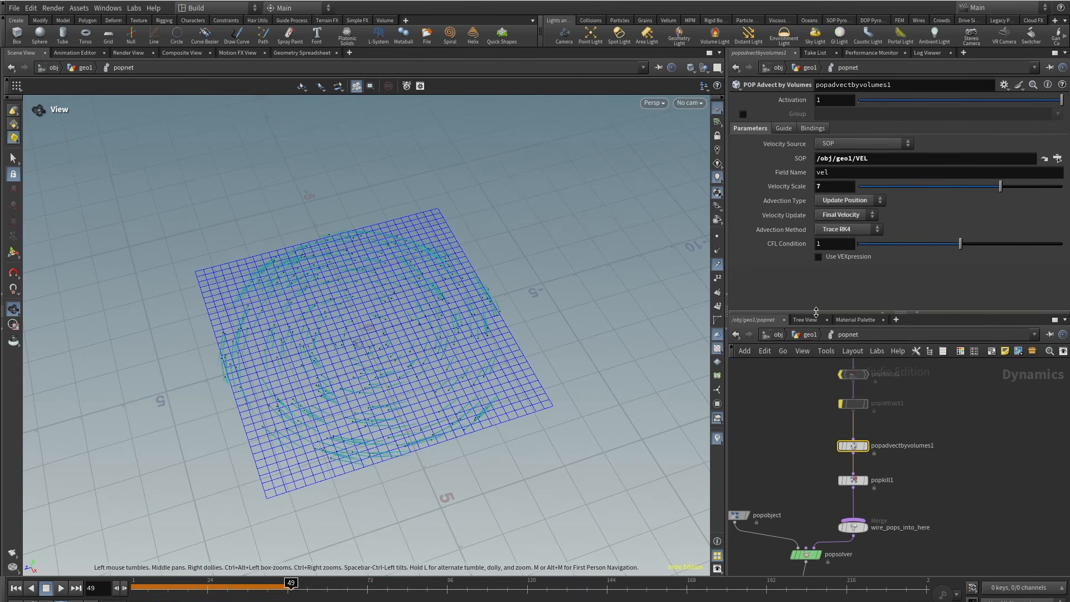
{"action": "left_click", "coordinate": [810, 335]}
{"action": "left_click_drag", "start_coordinate": [166, 590], "coordinate": [217, 590]}
Insert a Point Velocity node between dopimportfield1 and particles and display its output.
{"action": "middle_click_drag", "start_coordinate": [845, 500], "coordinate": [840, 479]}
{"action": "key", "text": "Tab"}
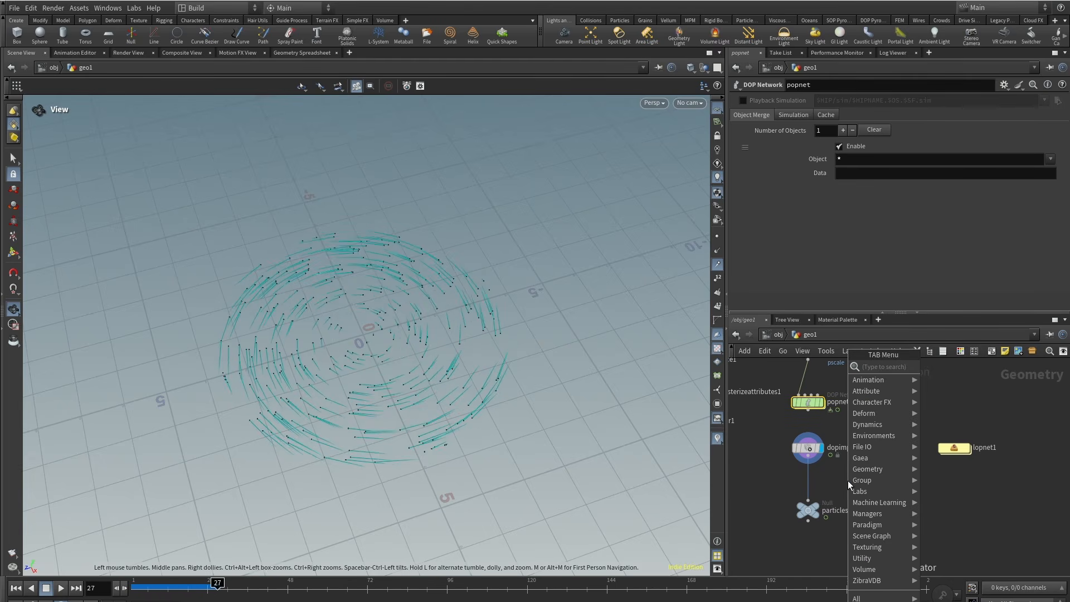
{"action": "type", "text": "pove"}
{"action": "left_click", "coordinate": [955, 366]}
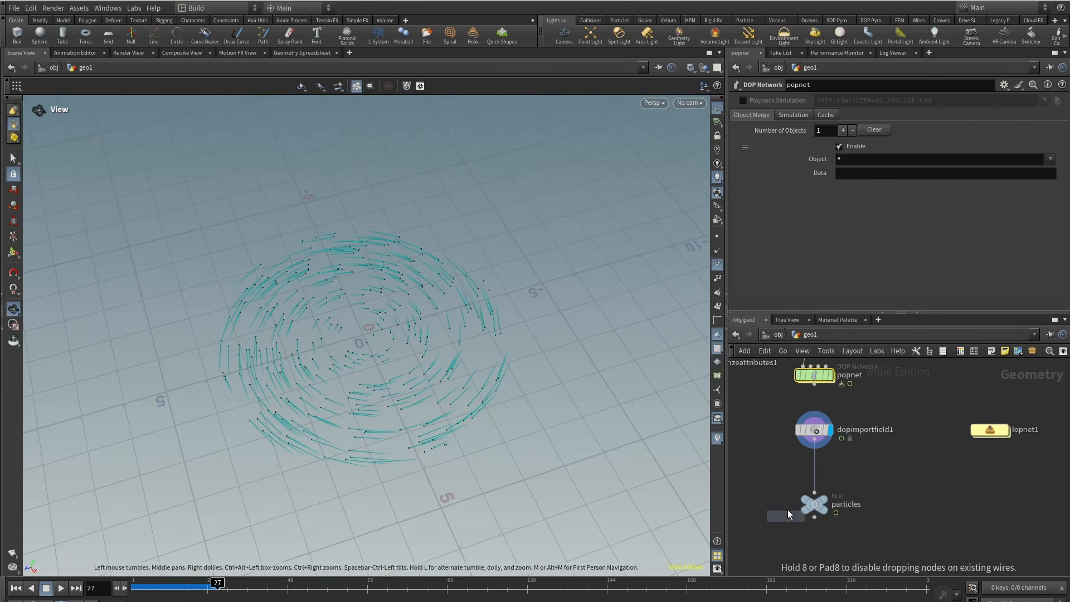
{"action": "left_click", "coordinate": [803, 485]}
{"action": "left_click", "coordinate": [840, 458]}
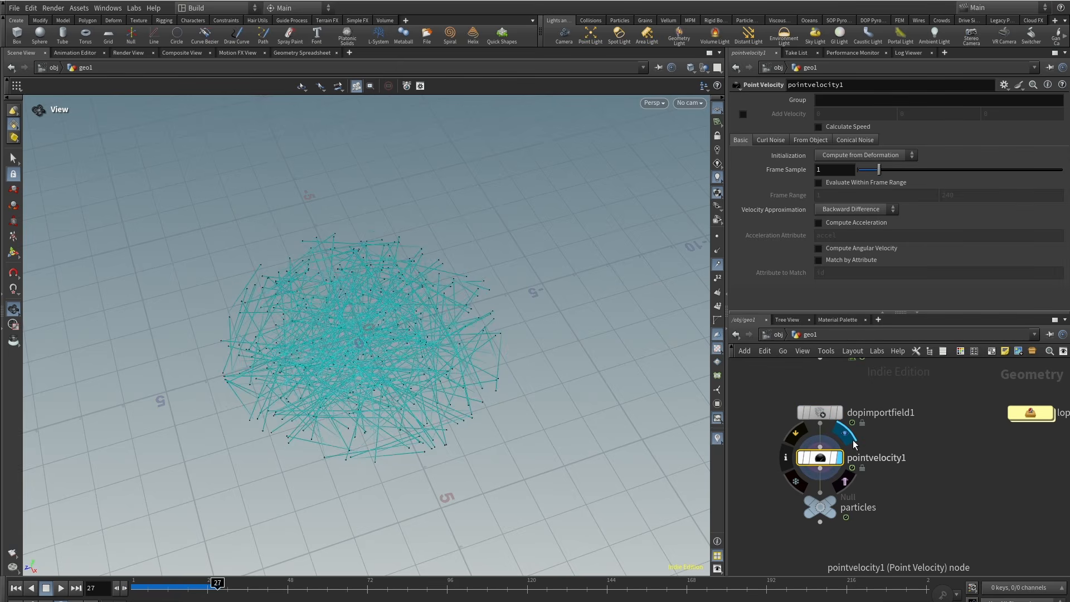
Enable Match by Attribute with id on pointvelocity1, keep Compute from Deformation, and set Velocity Approximation to Central Difference.
{"action": "left_click", "coordinate": [841, 260]}
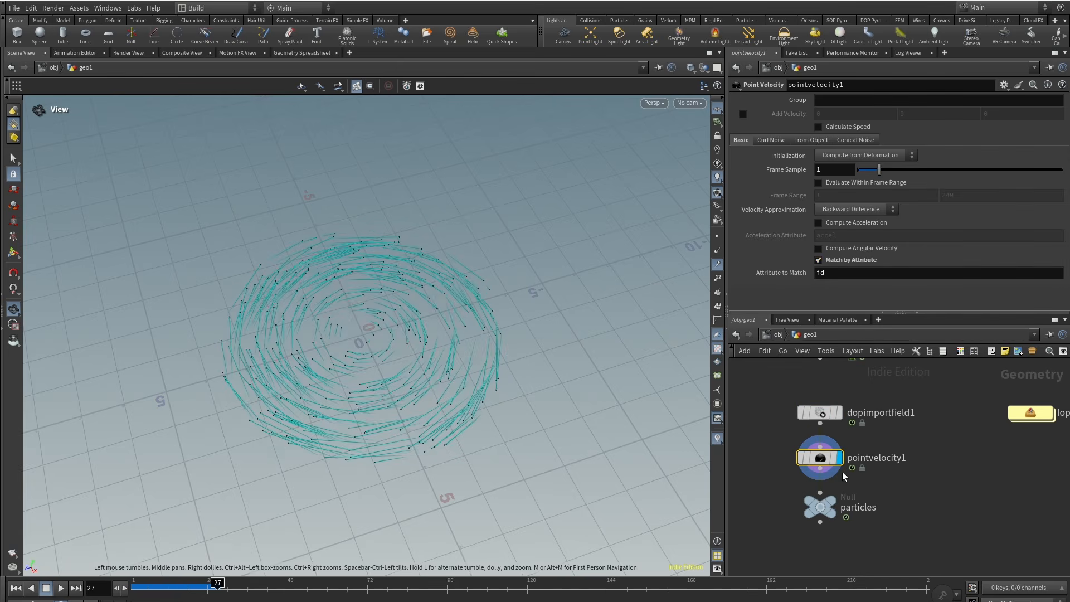
{"action": "mouse_move", "coordinate": [789, 438]}
{"action": "left_click", "coordinate": [898, 156]}
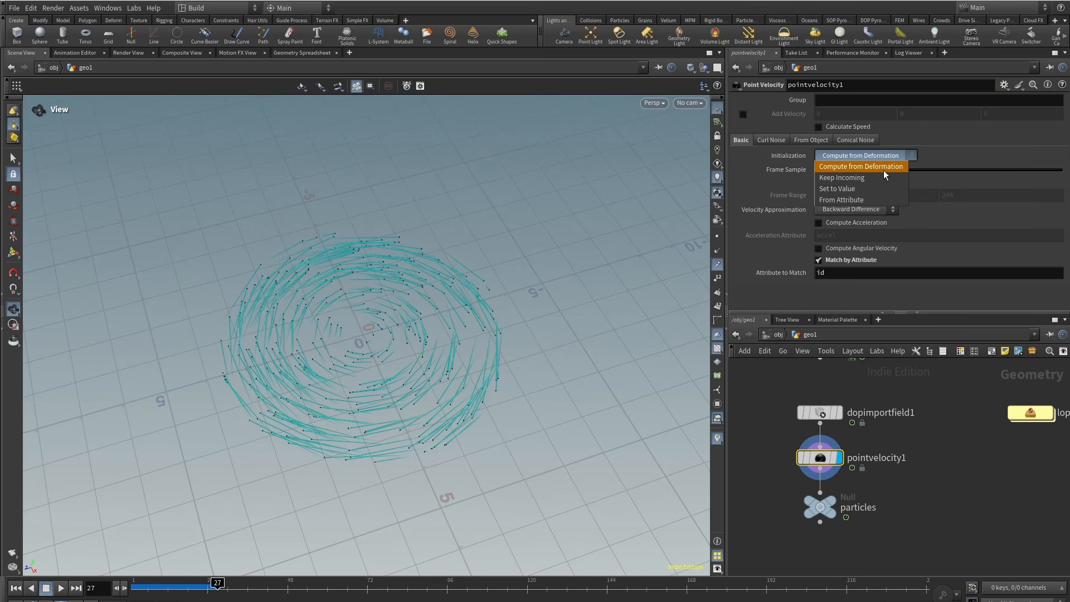
{"action": "left_click", "coordinate": [884, 167]}
{"action": "left_click", "coordinate": [856, 213]}
{"action": "left_click", "coordinate": [853, 229]}
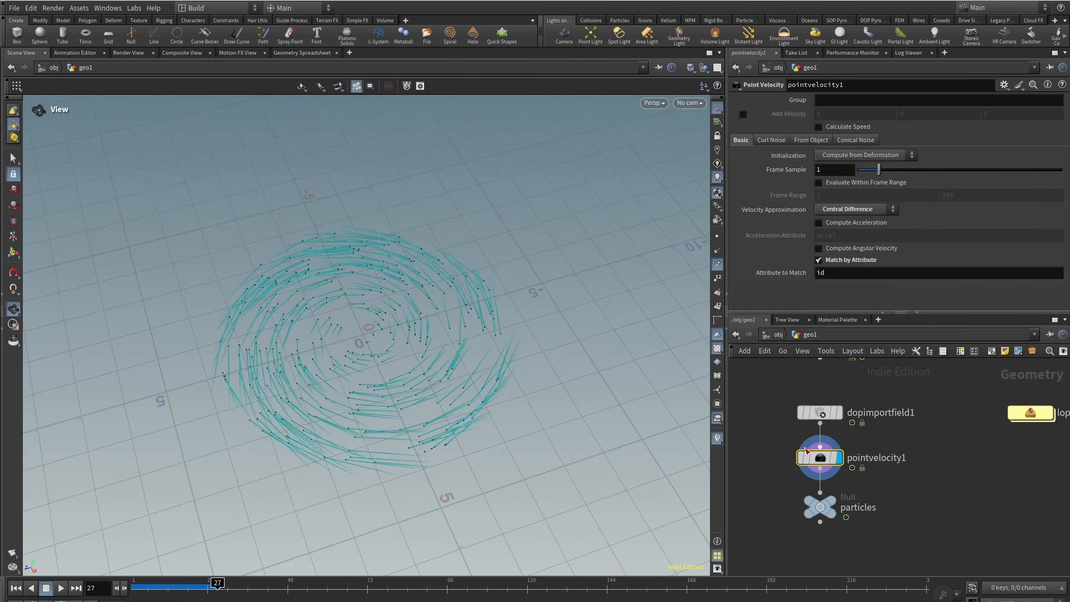
Open the lopnet1 network from geo1 and select its karmarendersettings node.
{"action": "mouse_move", "coordinate": [796, 442]}
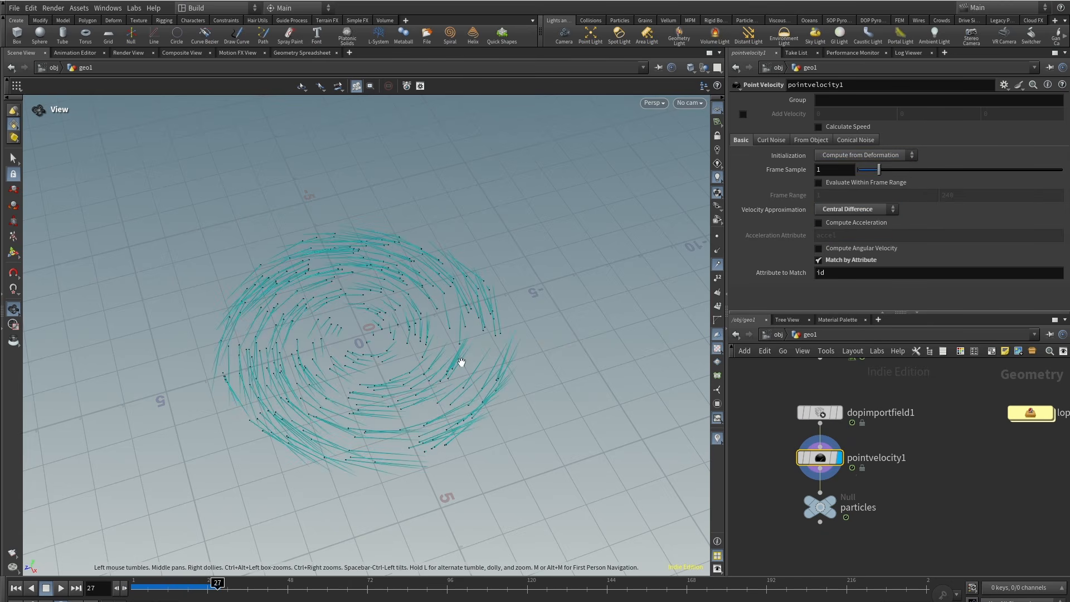
{"action": "scroll", "coordinate": [901, 490], "scroll_direction": "down", "scroll_amount": 5}
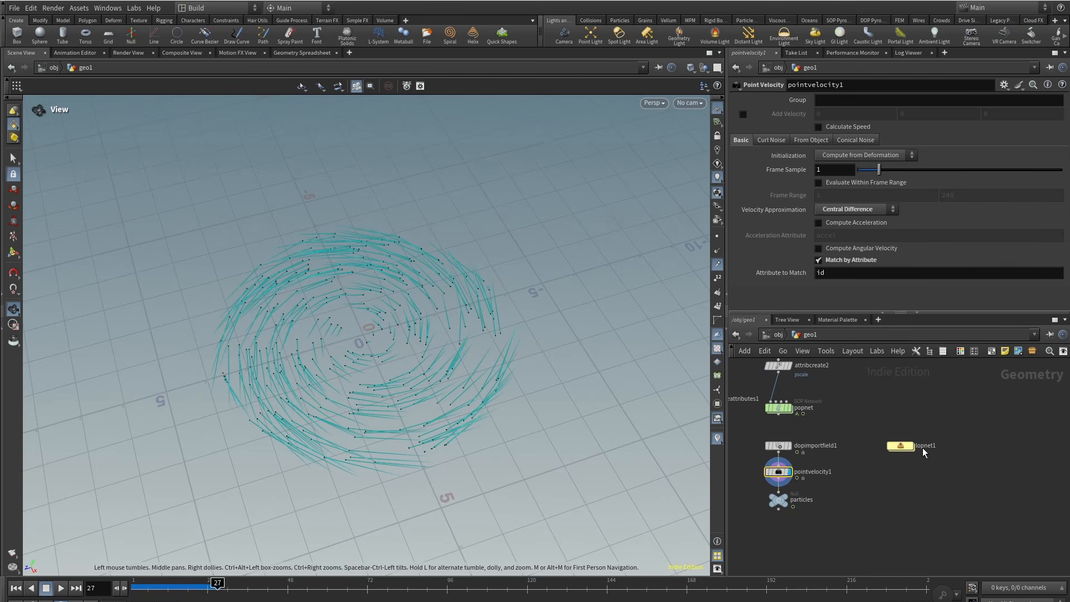
{"action": "double_click", "coordinate": [902, 448]}
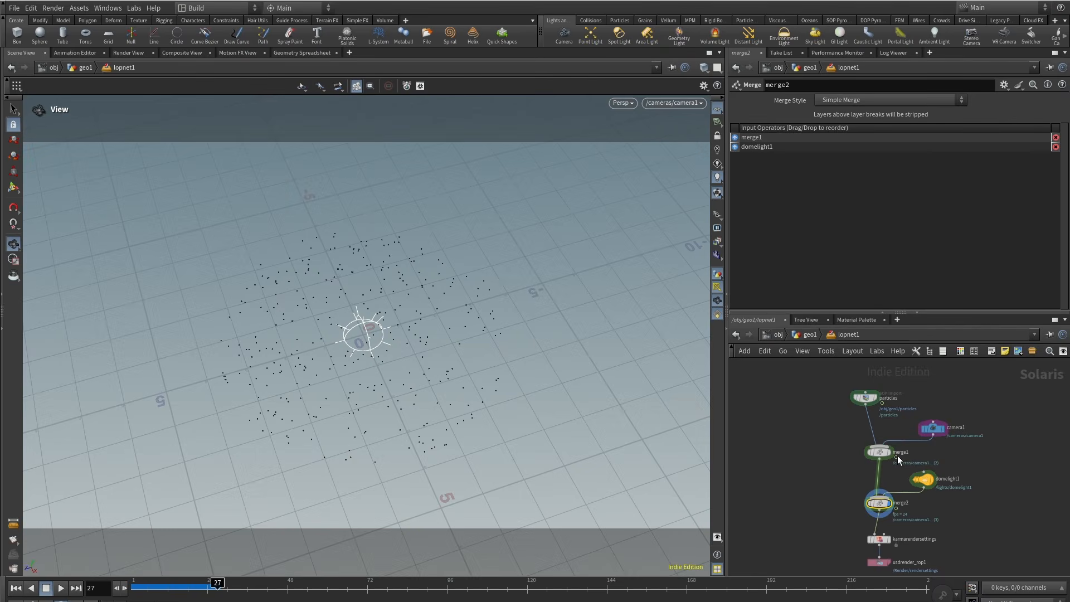
{"action": "middle_click_drag", "start_coordinate": [896, 485], "coordinate": [890, 435]}
{"action": "left_click_drag", "start_coordinate": [833, 507], "coordinate": [926, 535]}
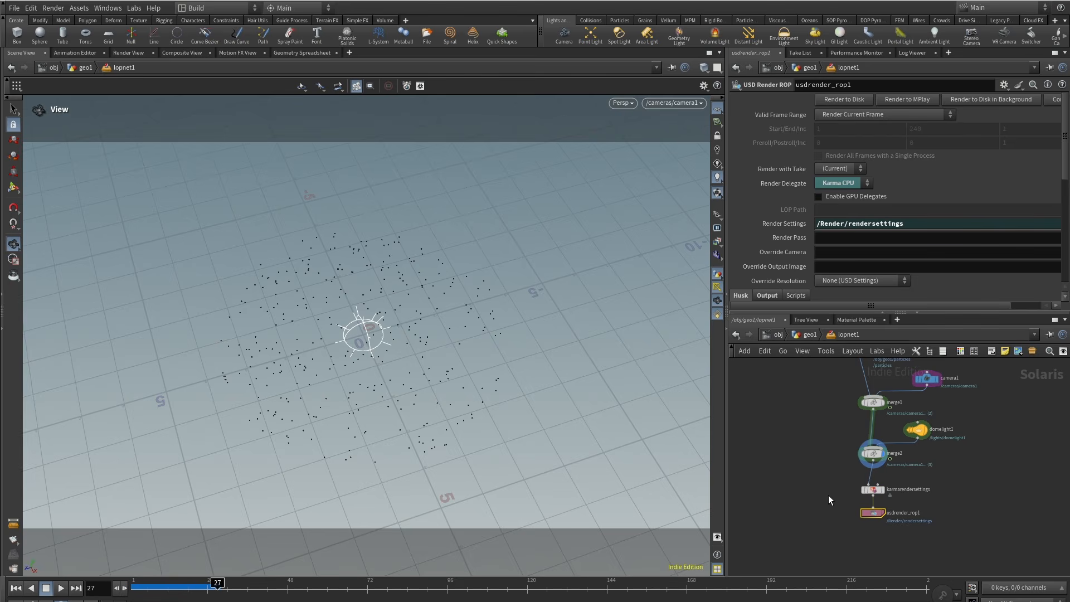
{"action": "left_click_drag", "start_coordinate": [829, 496], "coordinate": [893, 480]}
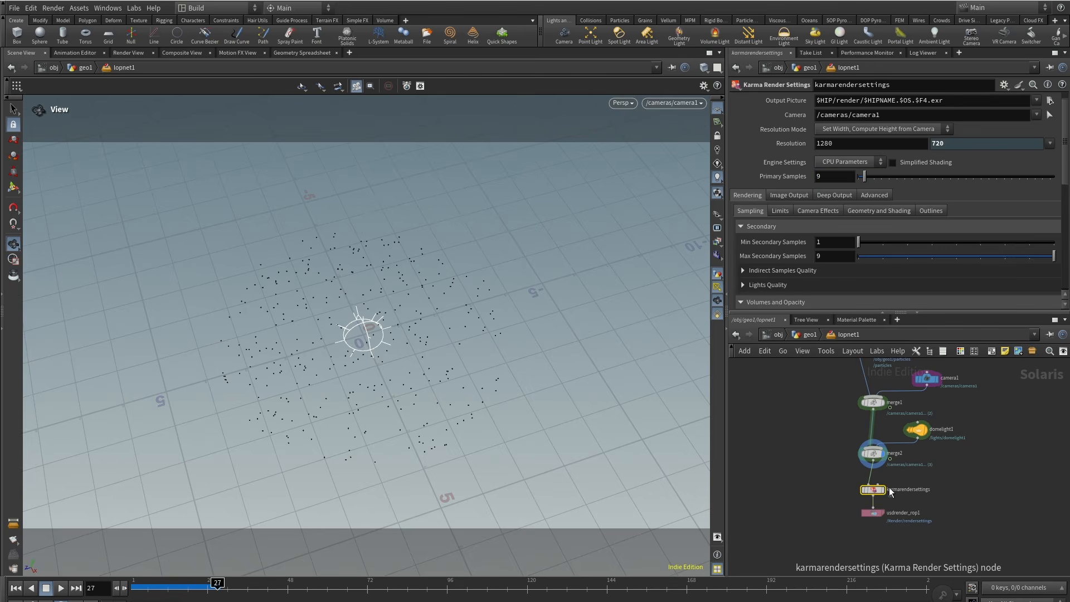
Switch the viewport renderer to Karma CPU and raise domelight1's Exposure to 4.13.
{"action": "left_click", "coordinate": [619, 103]}
{"action": "left_click", "coordinate": [648, 160]}
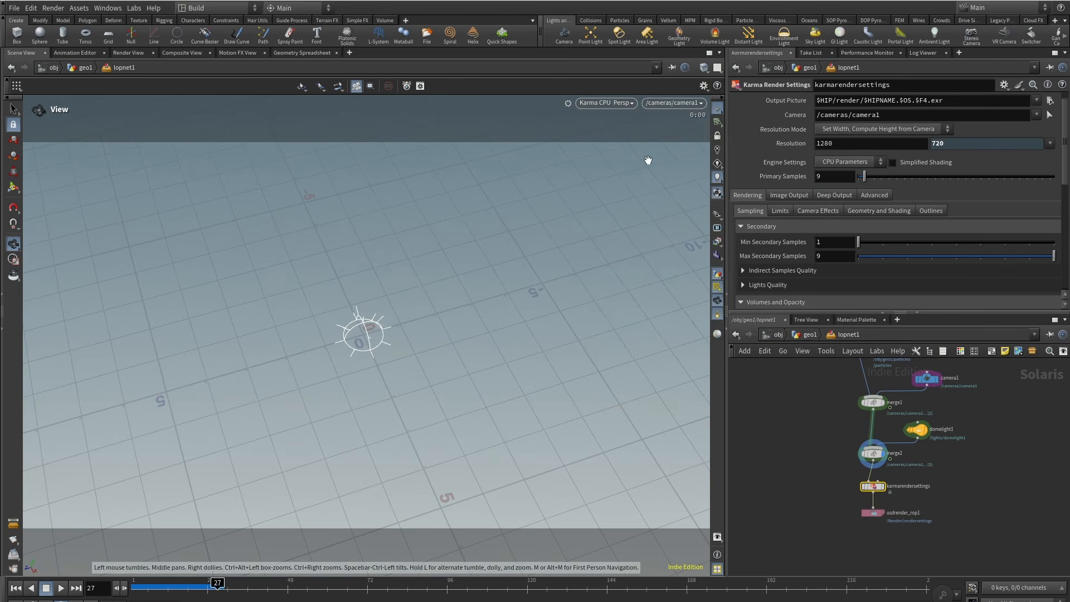
{"action": "left_click_drag", "start_coordinate": [961, 471], "coordinate": [900, 420]}
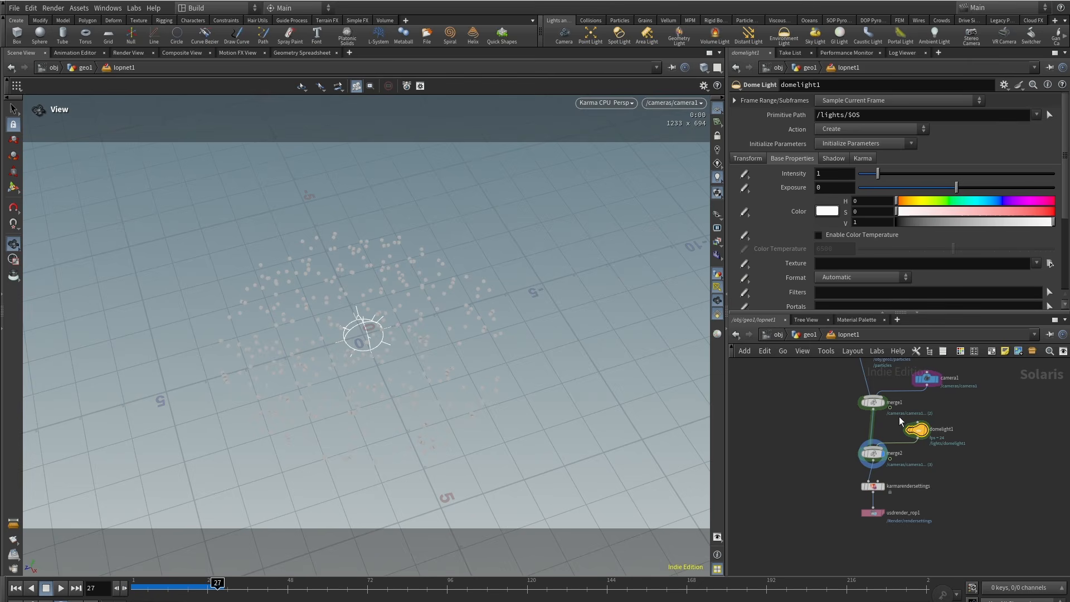
{"action": "left_click", "coordinate": [997, 188]}
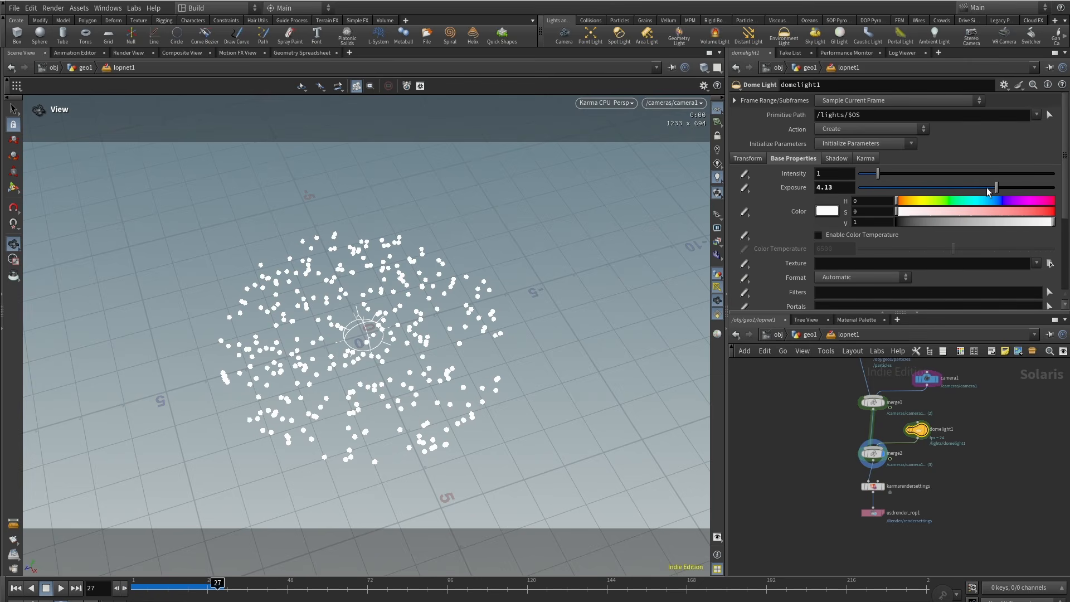
Set karmarendersettings' Velocity Blur camera effect to Velocity Blur and display that node's output in the viewport.
{"action": "middle_click_drag", "start_coordinate": [779, 461], "coordinate": [761, 477]}
{"action": "scroll", "coordinate": [928, 461], "scroll_direction": "up", "scroll_amount": 3}
{"action": "middle_click_drag", "start_coordinate": [931, 461], "coordinate": [923, 442]}
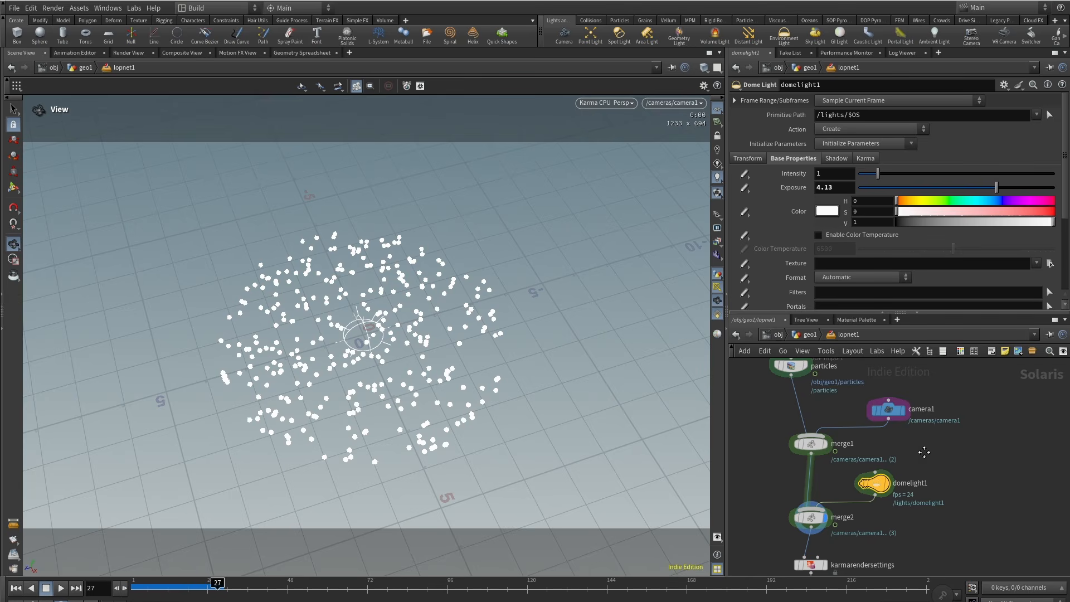
{"action": "middle_click_drag", "start_coordinate": [870, 551], "coordinate": [883, 412]}
{"action": "left_click", "coordinate": [824, 426]}
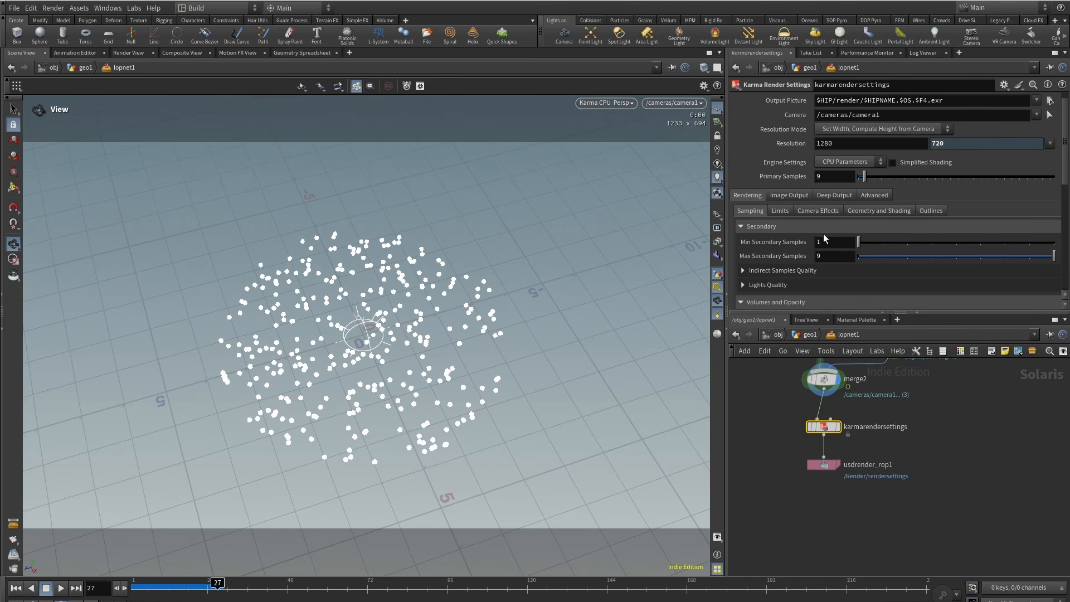
{"action": "left_click", "coordinate": [817, 212]}
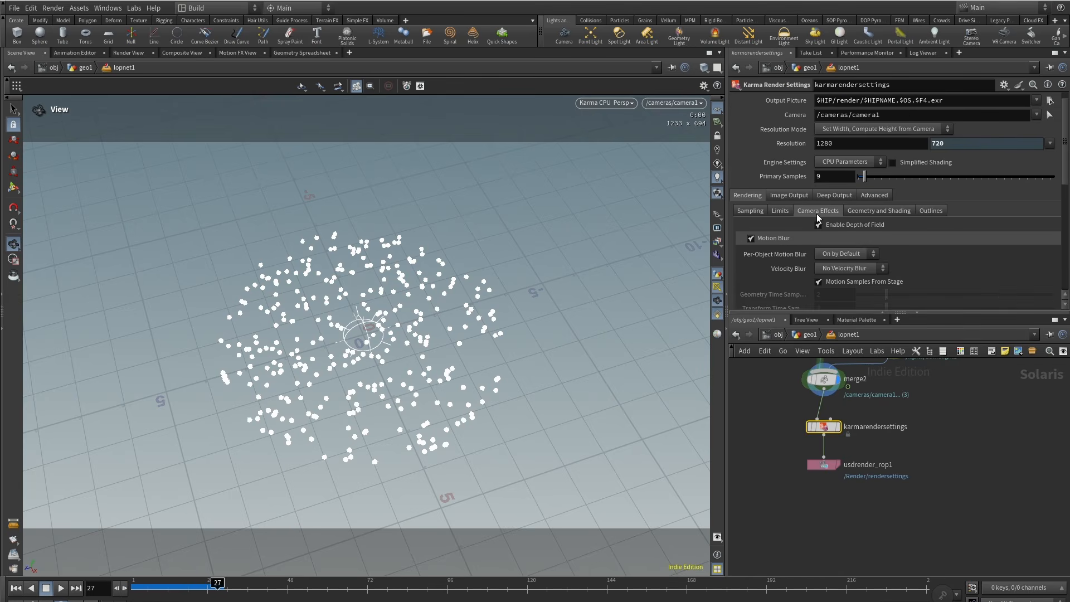
{"action": "scroll", "coordinate": [761, 226], "scroll_direction": "down", "scroll_amount": 3}
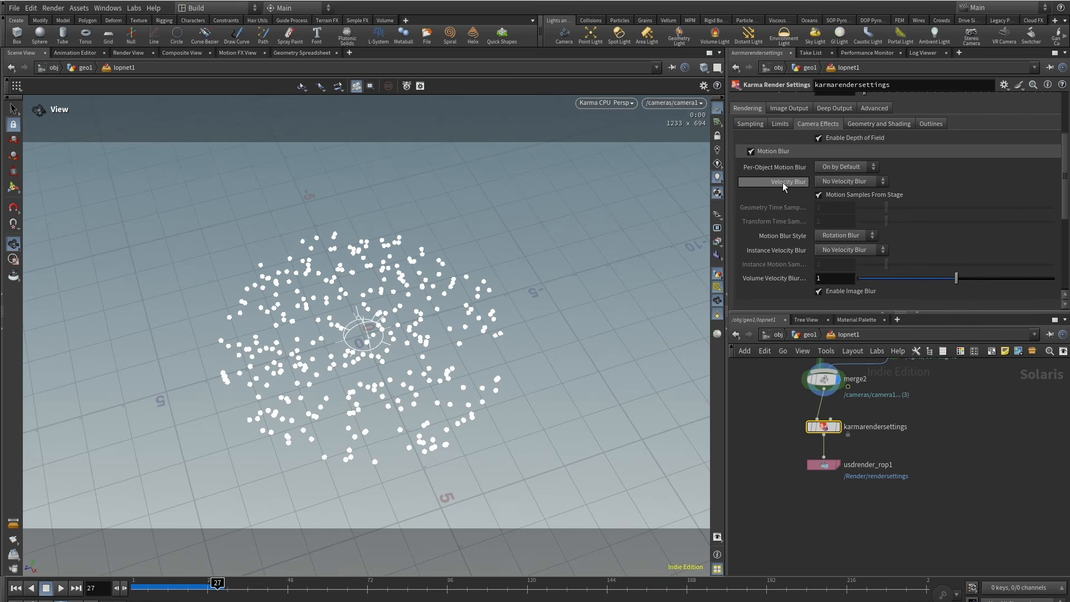
{"action": "left_click", "coordinate": [864, 181]}
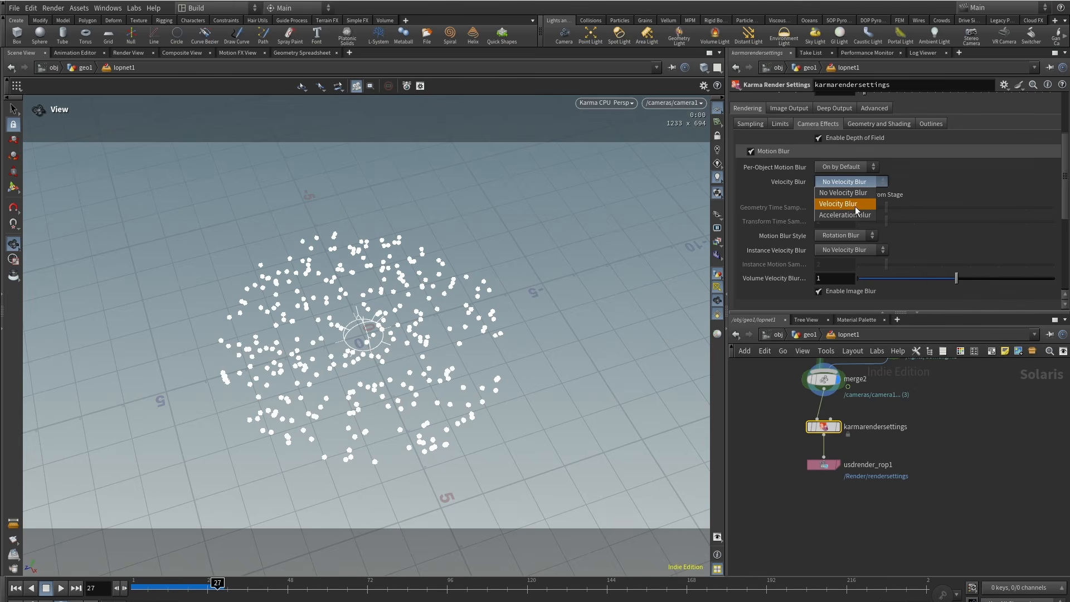
{"action": "left_click", "coordinate": [855, 204]}
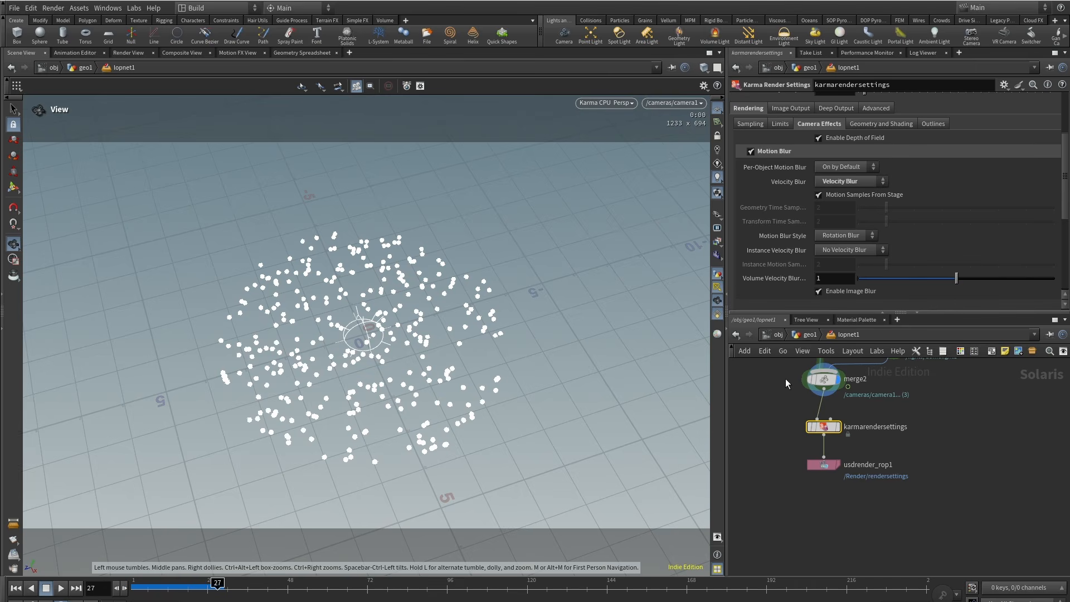
{"action": "mouse_move", "coordinate": [843, 417]}
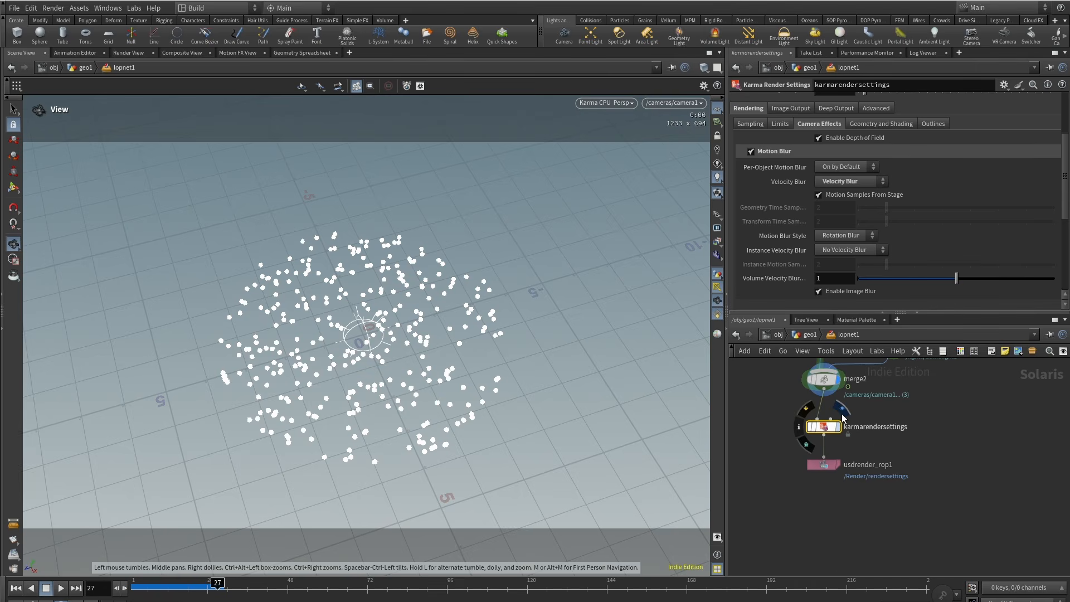
{"action": "left_click", "coordinate": [843, 414]}
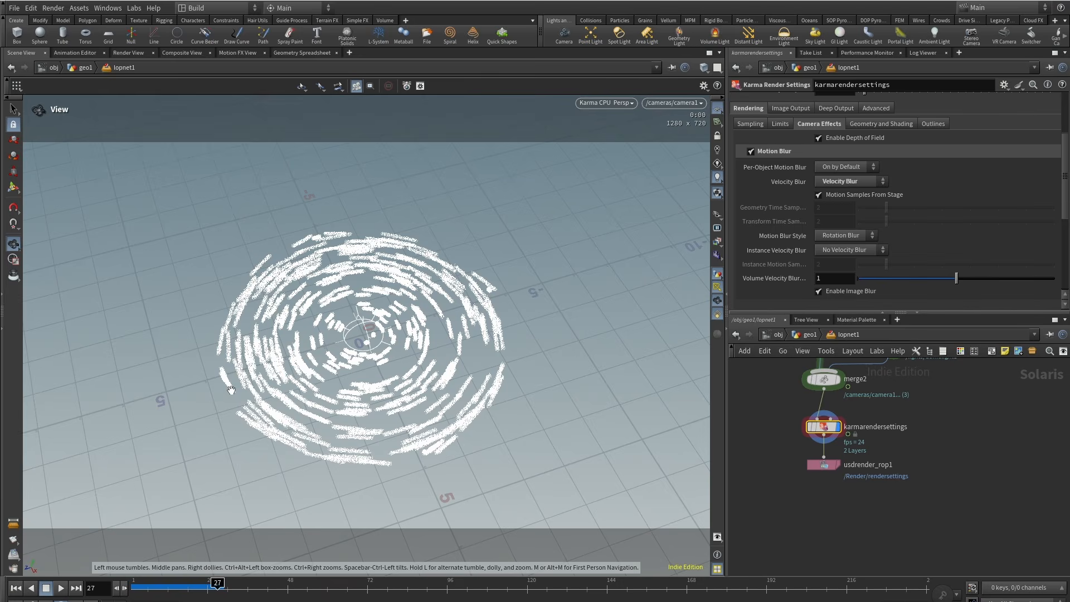
Disable Motion Samples From Stage on karmarendersettings and set Geometry Time Samples to 20.
{"action": "left_click", "coordinate": [859, 196]}
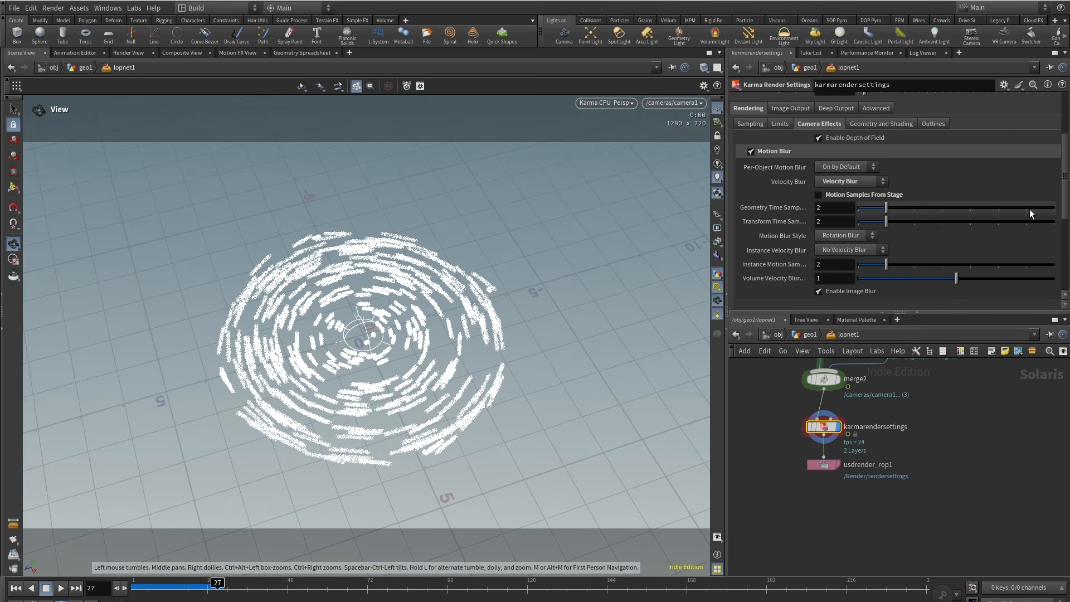
{"action": "left_click", "coordinate": [910, 209]}
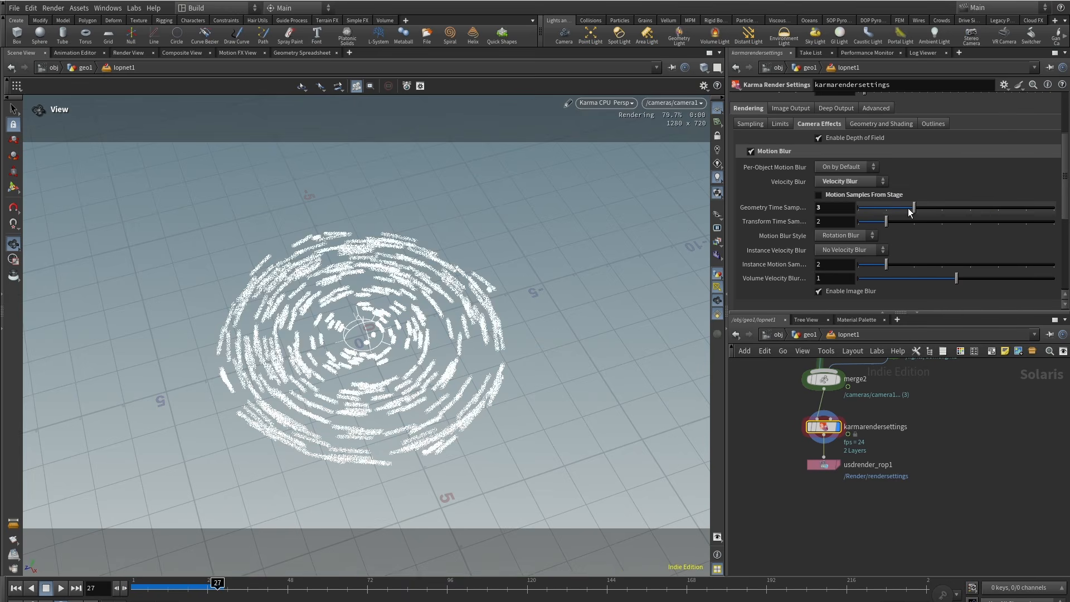
{"action": "left_click_drag", "start_coordinate": [909, 209], "coordinate": [1053, 209]}
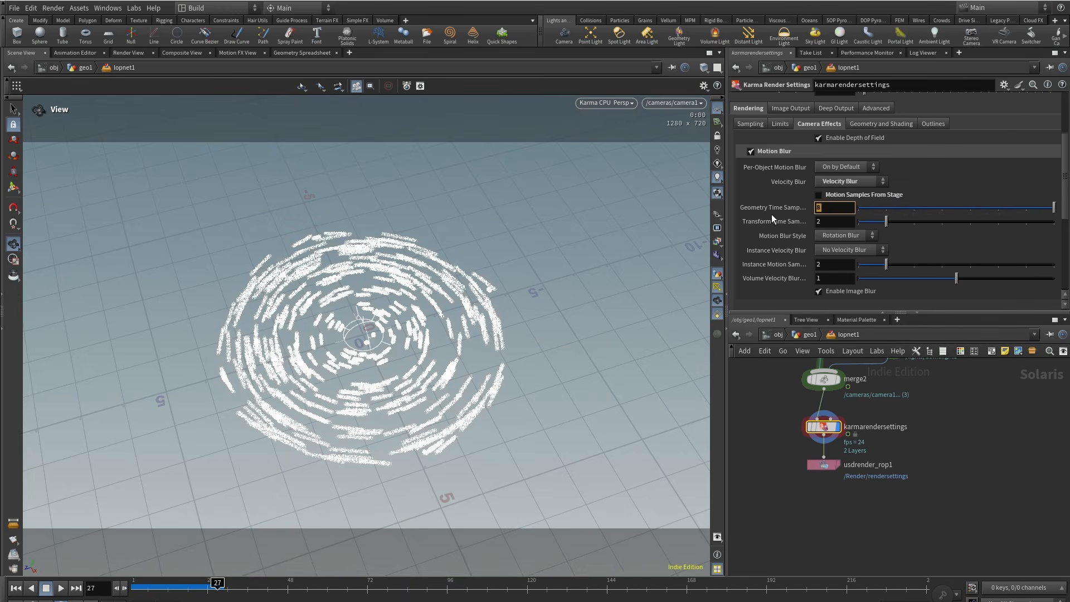
{"action": "type", "text": "20"}
{"action": "key", "text": "Return"}
Switch the viewport away from Karma CPU and render the current frame to MPlay from usdrender_rop1.
{"action": "left_click", "coordinate": [624, 108]}
{"action": "left_click", "coordinate": [631, 145]}
{"action": "left_click_drag", "start_coordinate": [772, 444], "coordinate": [834, 482]}
{"action": "left_click", "coordinate": [915, 102]}
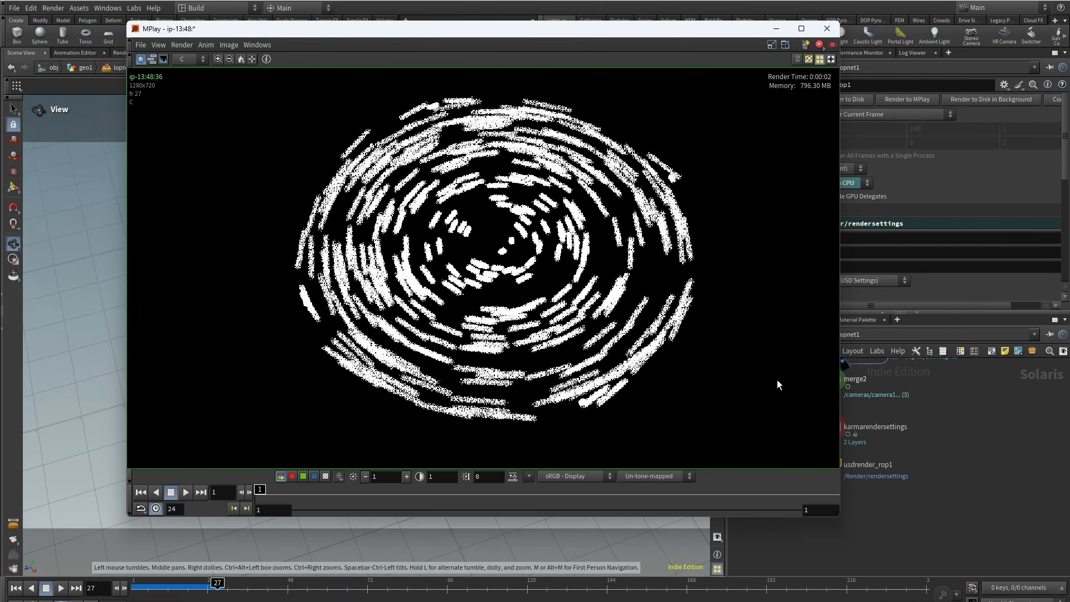
Set domelight1's Exposure to 1, moving the MPlay window aside to reach its parameters.
{"action": "scroll", "coordinate": [995, 403], "scroll_direction": "down", "scroll_amount": 5}
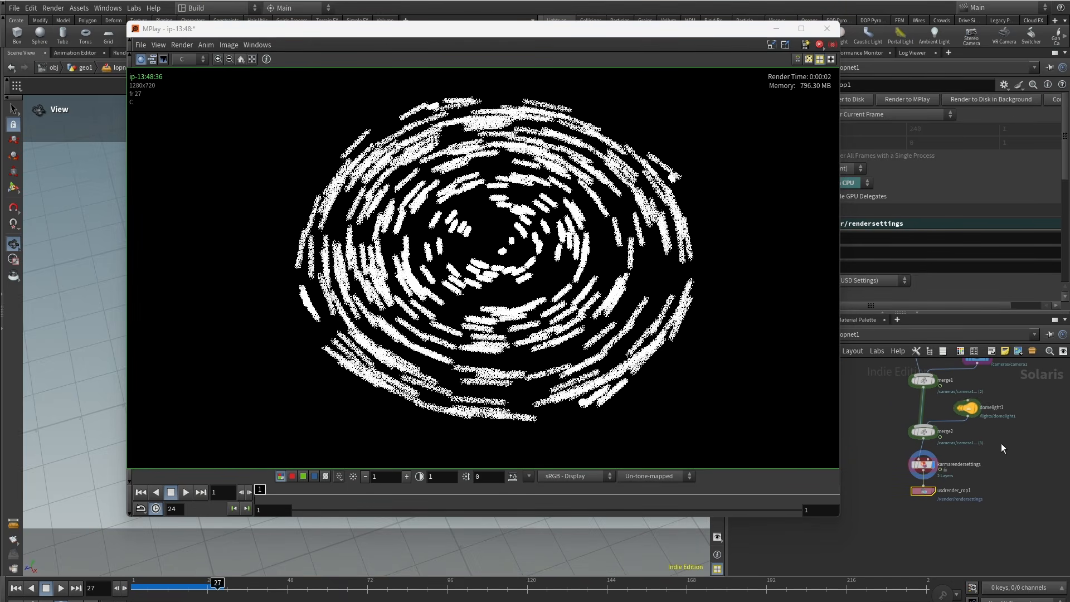
{"action": "left_click", "coordinate": [967, 408]}
{"action": "left_click_drag", "start_coordinate": [758, 32], "coordinate": [611, 32]}
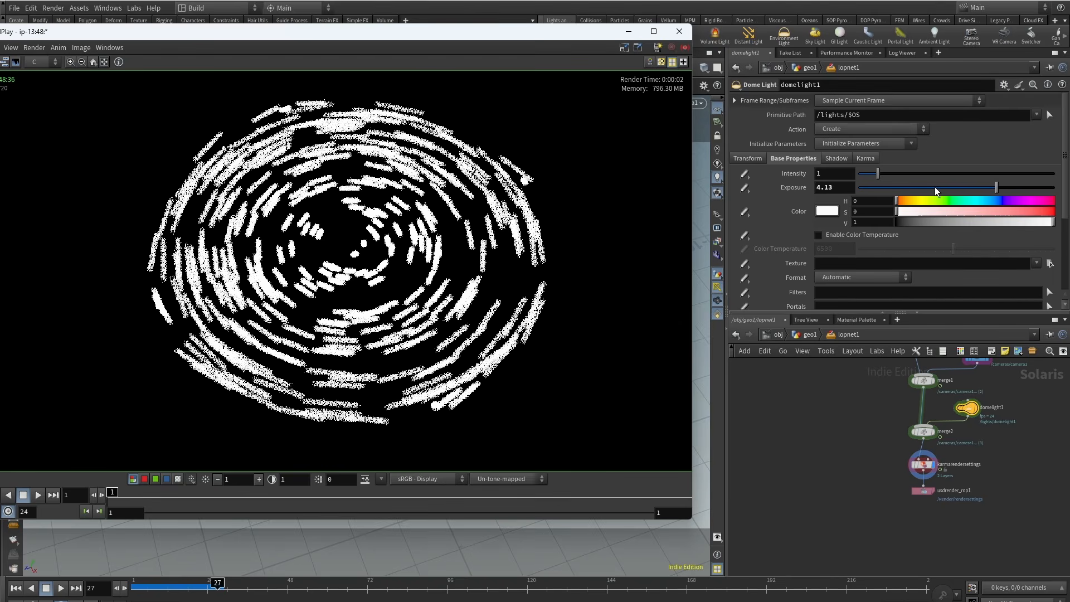
{"action": "left_click_drag", "start_coordinate": [841, 189], "coordinate": [778, 201]}
{"action": "type", "text": "1"}
{"action": "key", "text": "Return"}
Set Primary Samples to 25 on karmarendersettings.
{"action": "middle_click_drag", "start_coordinate": [843, 468], "coordinate": [802, 450]}
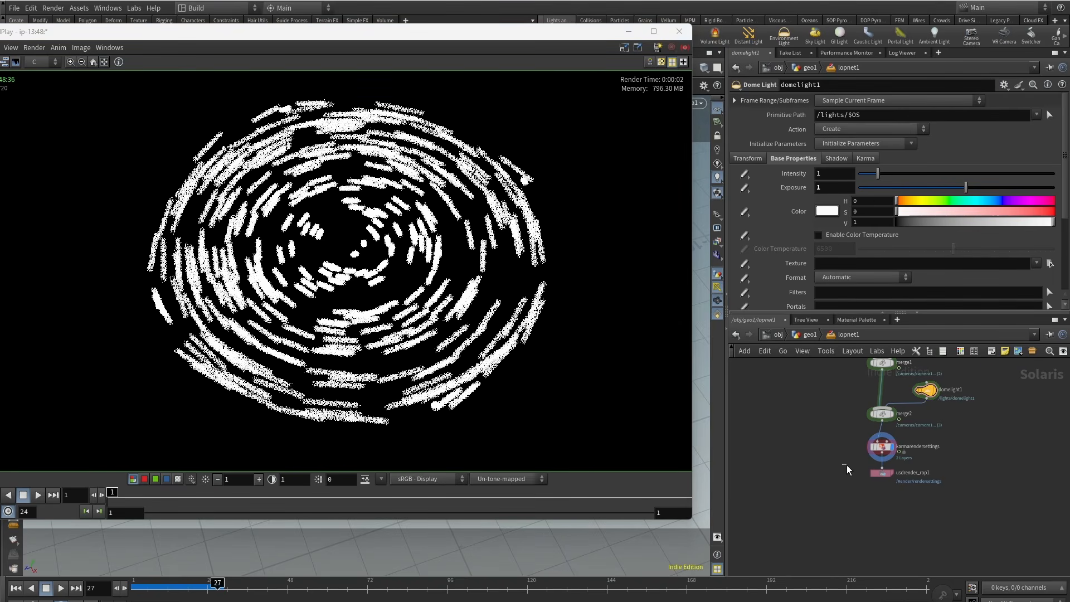
{"action": "left_click", "coordinate": [882, 446]}
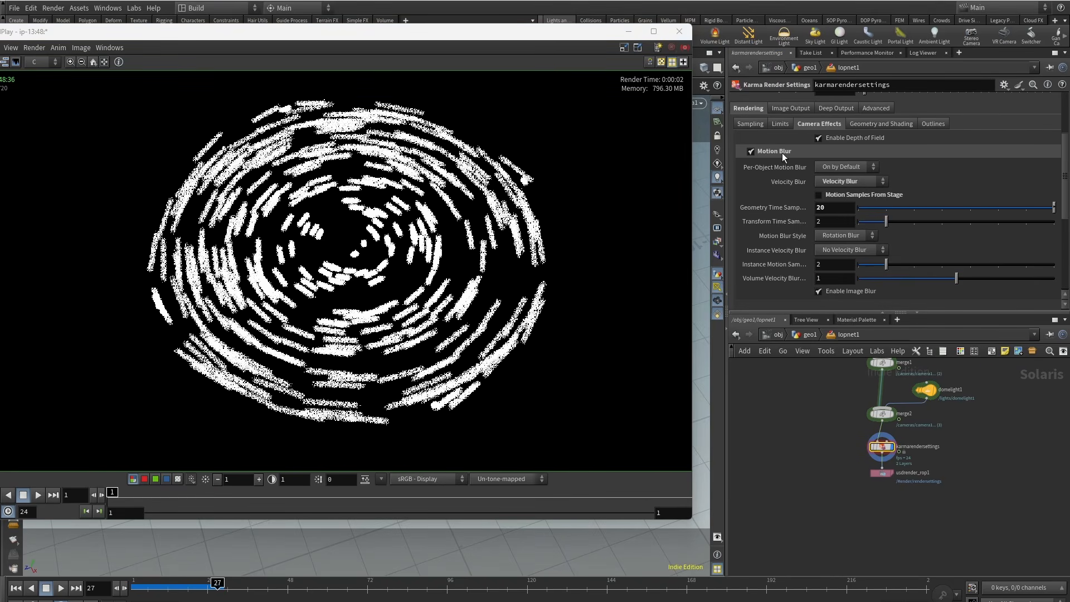
{"action": "scroll", "coordinate": [782, 156], "scroll_direction": "up", "scroll_amount": 3}
{"action": "left_click_drag", "start_coordinate": [828, 163], "coordinate": [790, 167]}
{"action": "type", "text": "25"}
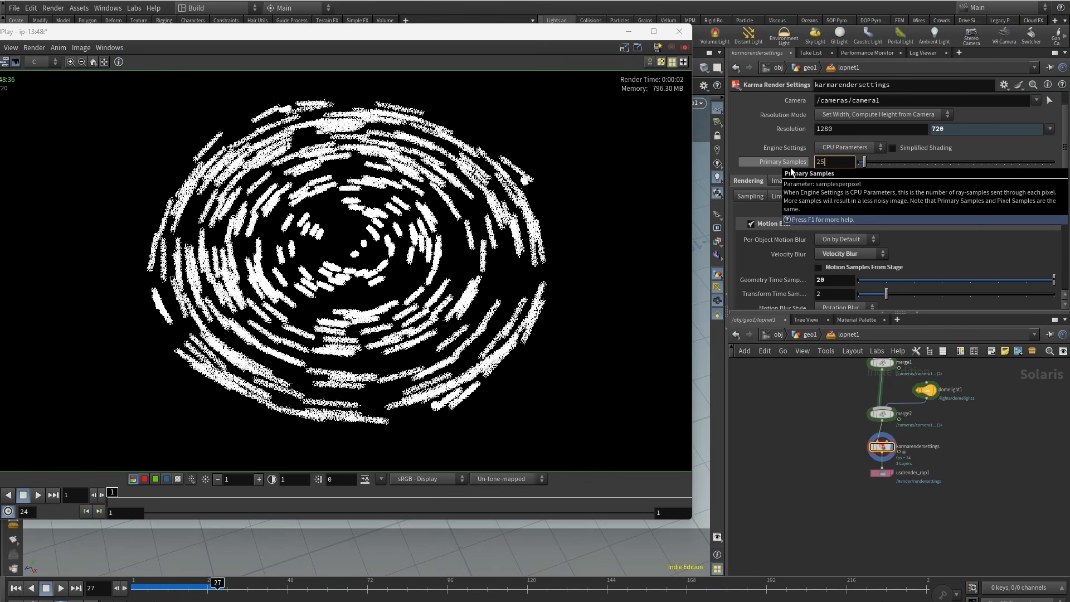
{"action": "key", "text": "Return"}
Render frame 27 to MPlay again with the new exposure and samples, and move the render window aside.
{"action": "left_click", "coordinate": [883, 473]}
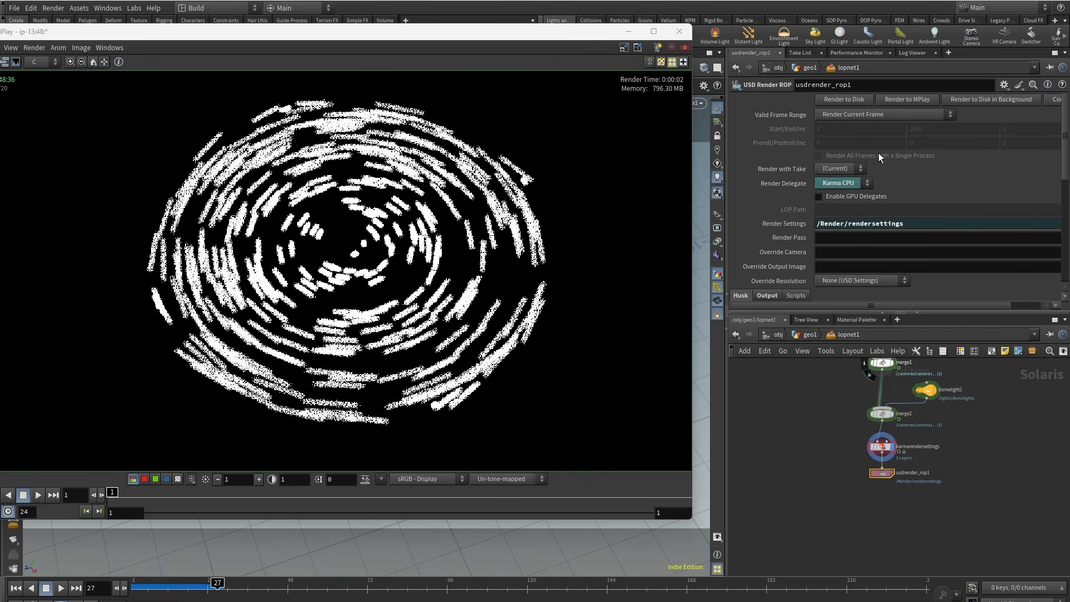
{"action": "left_click", "coordinate": [917, 99]}
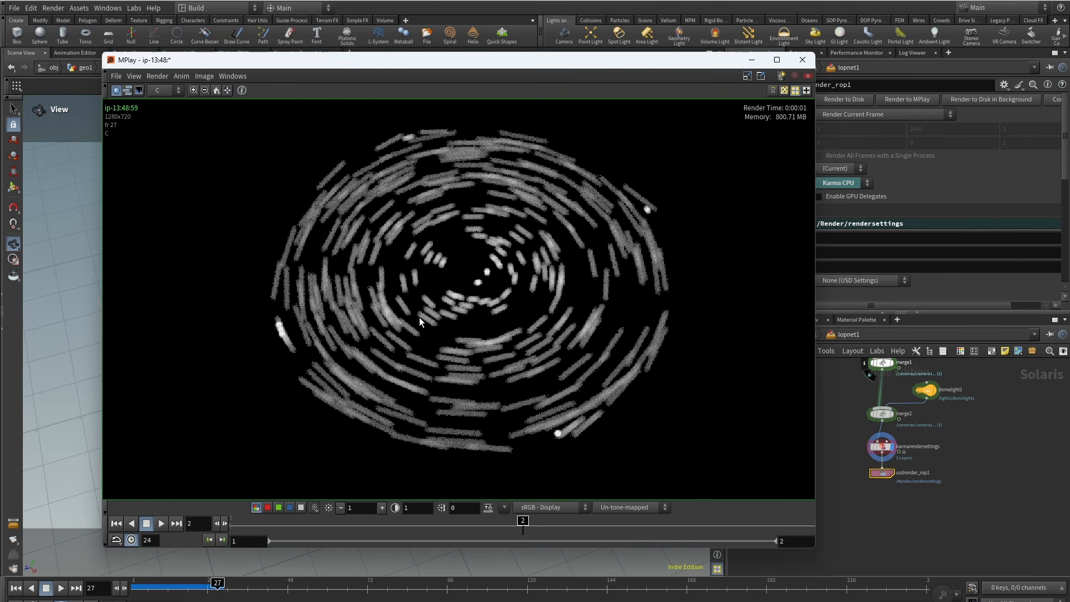
{"action": "left_click_drag", "start_coordinate": [681, 69], "coordinate": [481, 74]}
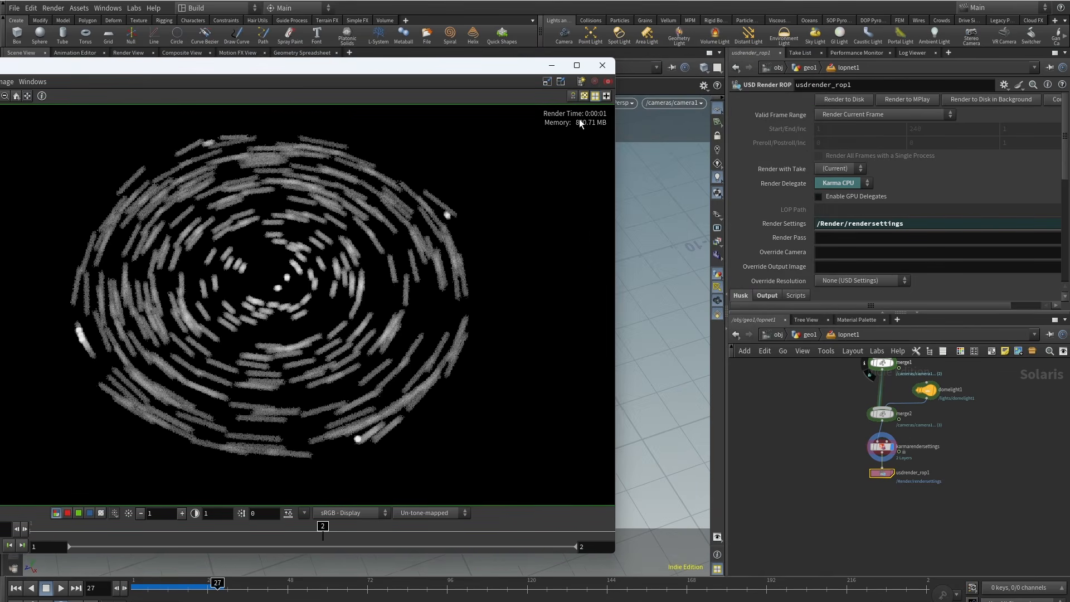
Enable Compute Acceleration on pointvelocity1 in geo1 and reopen the lopnet1 network.
{"action": "left_click", "coordinate": [805, 334]}
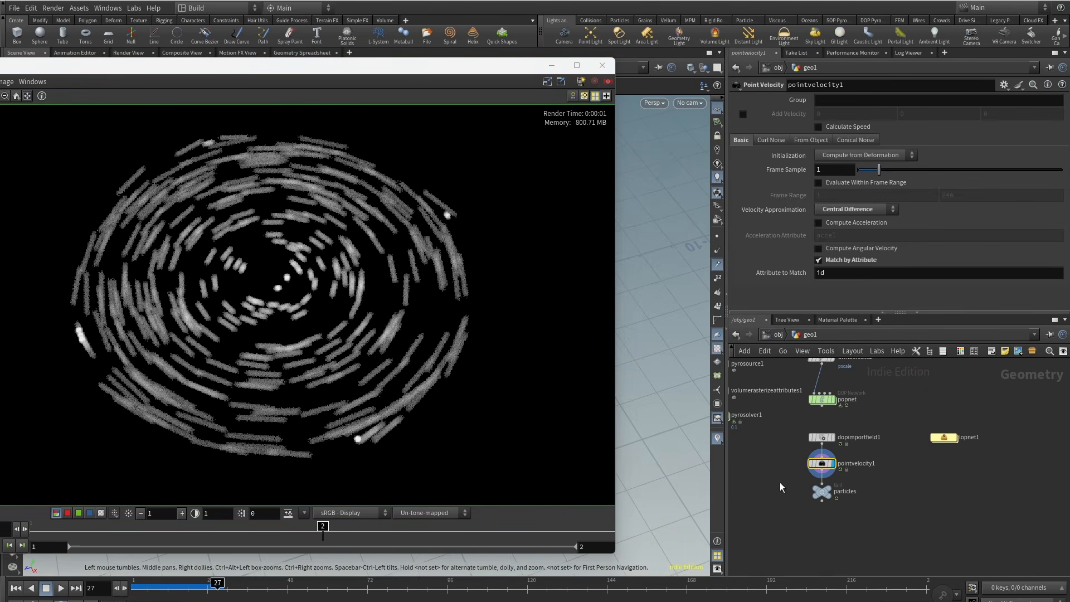
{"action": "left_click", "coordinate": [831, 223]}
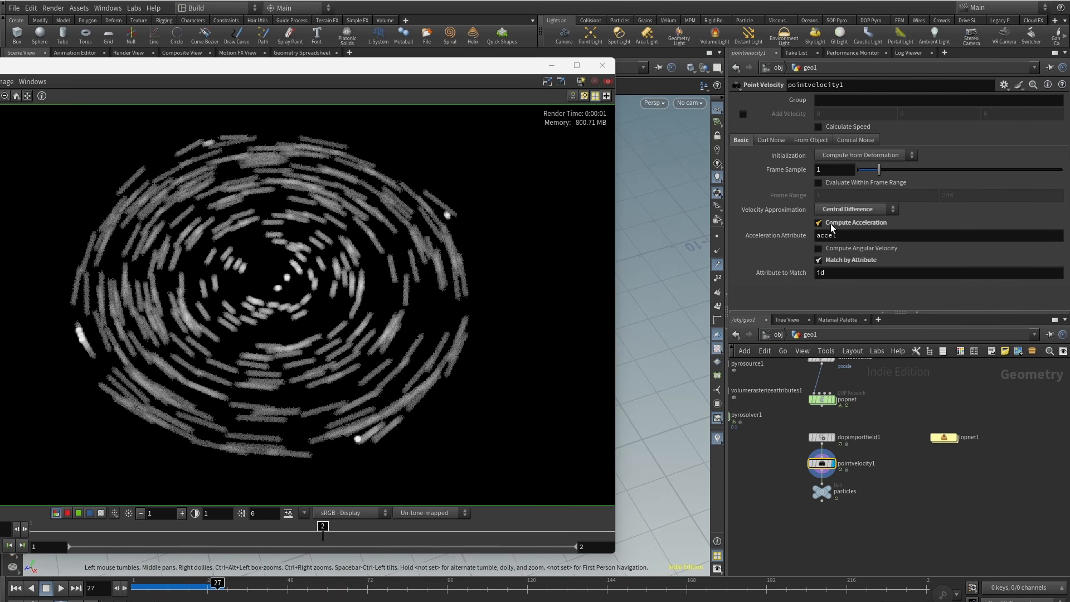
{"action": "double_click", "coordinate": [946, 438]}
Change karmarendersettings' Velocity Blur option to Acceleration Blur.
{"action": "scroll", "coordinate": [867, 248], "scroll_direction": "down", "scroll_amount": 2}
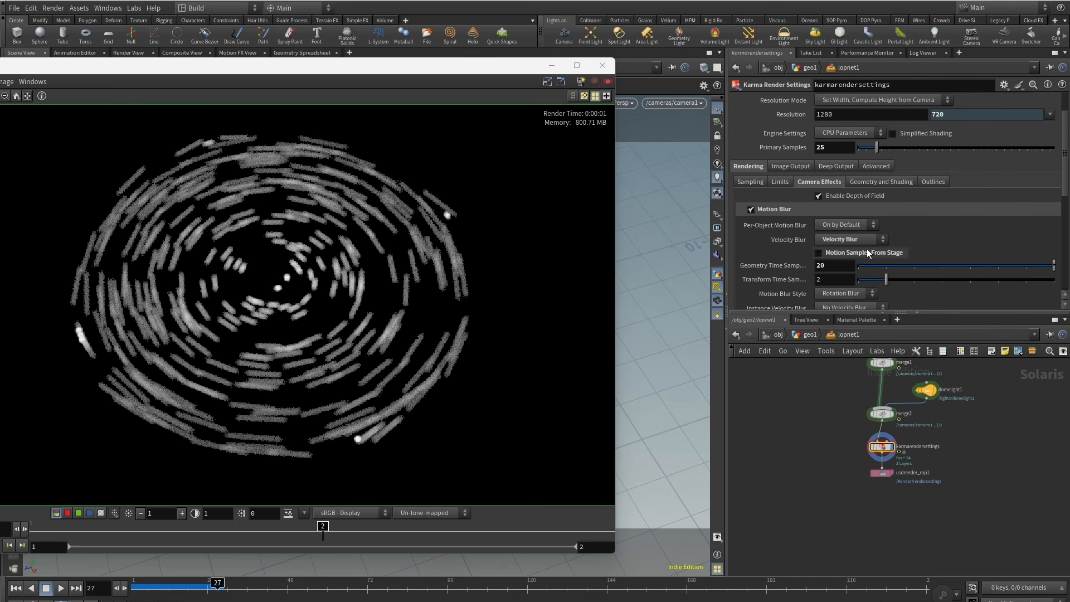
{"action": "left_click", "coordinate": [867, 210]}
{"action": "left_click", "coordinate": [864, 244]}
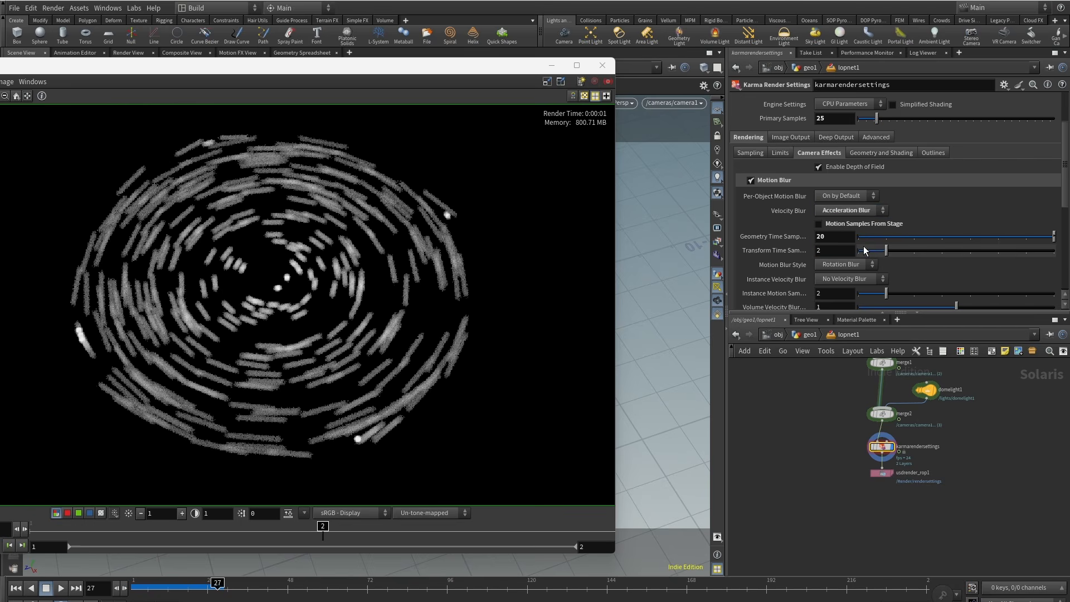
Render the current frame with acceleration blur to MPlay from usdrender_rop1.
{"action": "scroll", "coordinate": [863, 244], "scroll_direction": "up", "scroll_amount": 3}
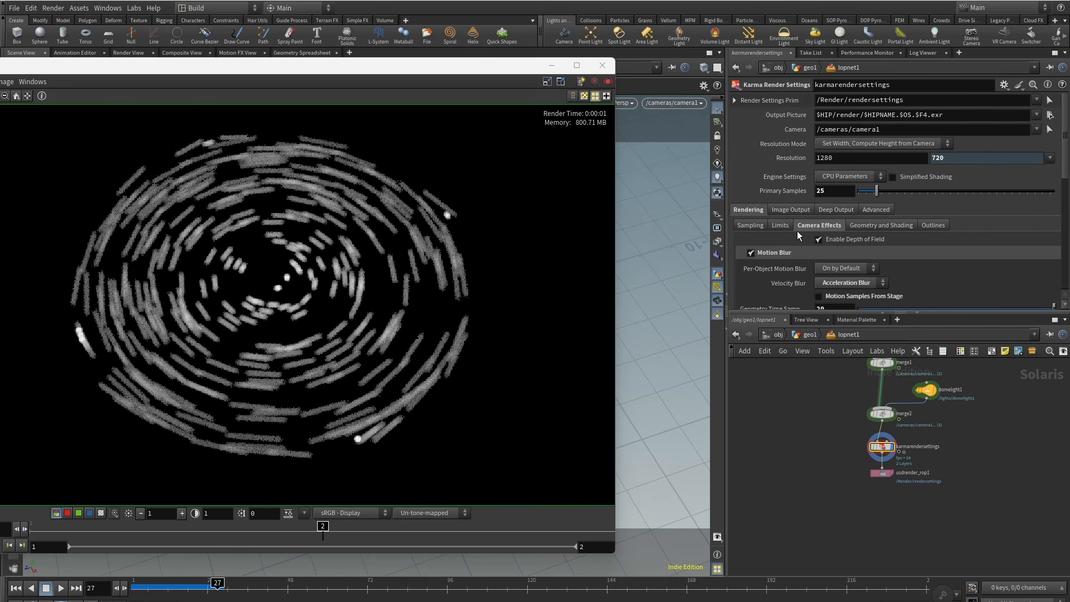
{"action": "left_click", "coordinate": [883, 473]}
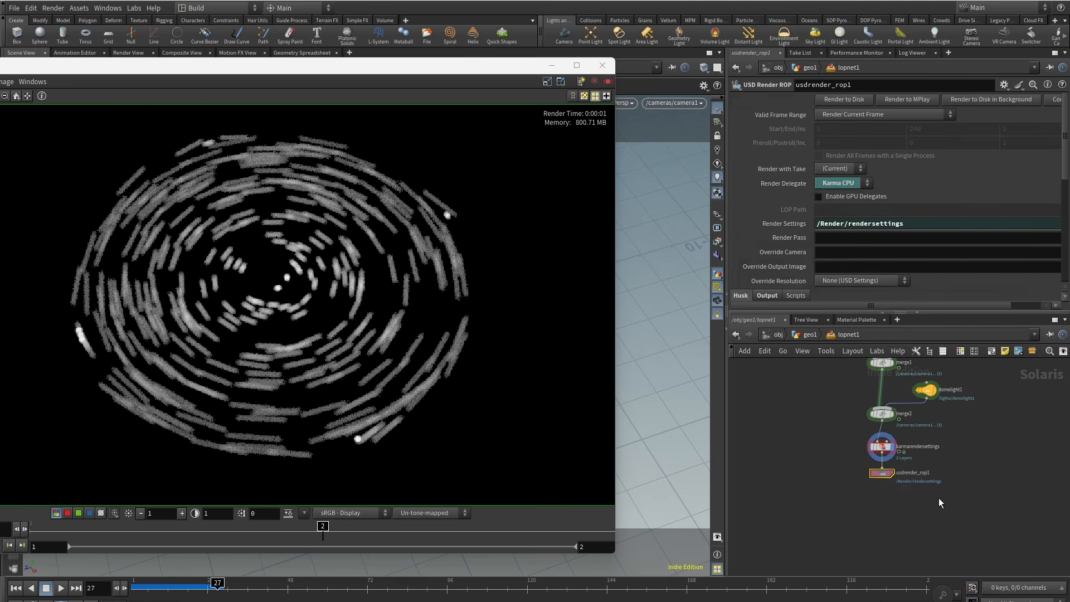
{"action": "left_click", "coordinate": [914, 100]}
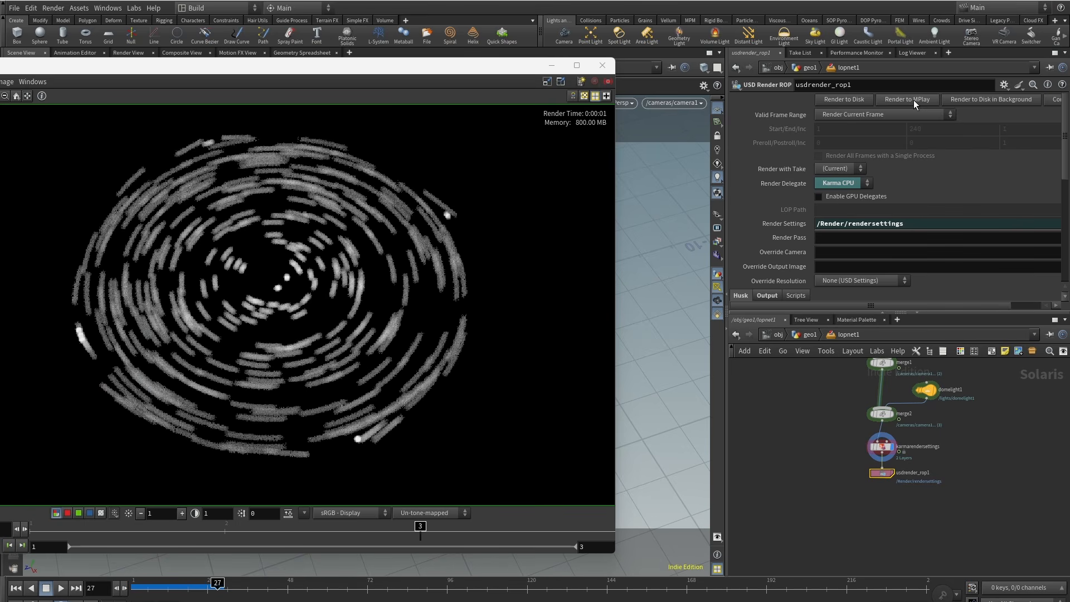
Turn off Motion Blur in the camera effects of karmarendersettings.
{"action": "mouse_move", "coordinate": [406, 531]}
{"action": "left_mouse_down"}
{"action": "mouse_move", "coordinate": [296, 532]}
{"action": "mouse_move", "coordinate": [467, 537]}
{"action": "mouse_move", "coordinate": [333, 535]}
{"action": "mouse_move", "coordinate": [448, 532]}
{"action": "left_mouse_up"}
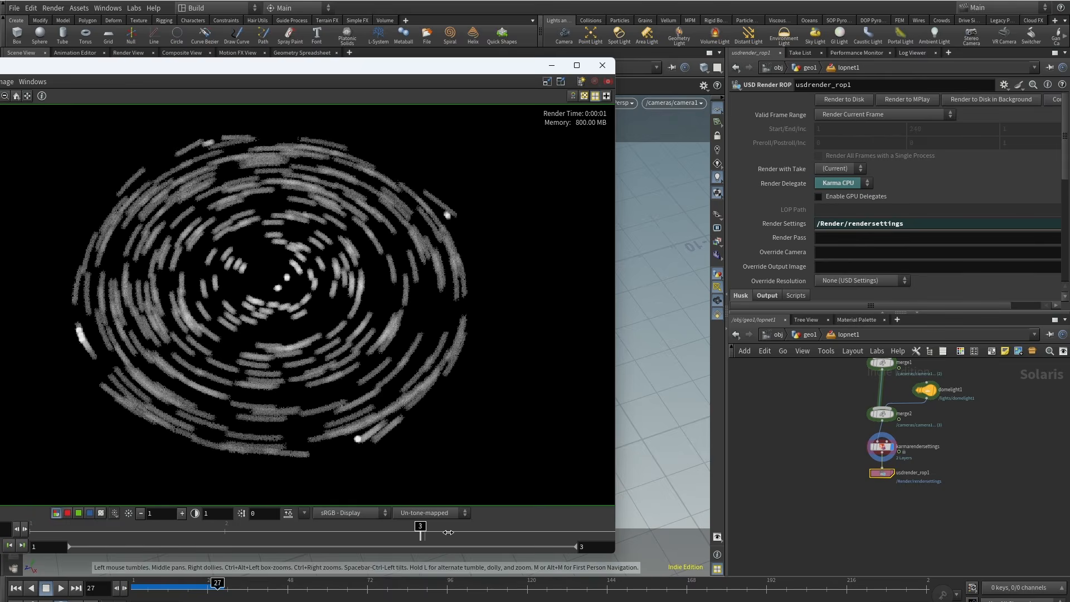
{"action": "left_click", "coordinate": [903, 377]}
{"action": "key", "text": "h"}
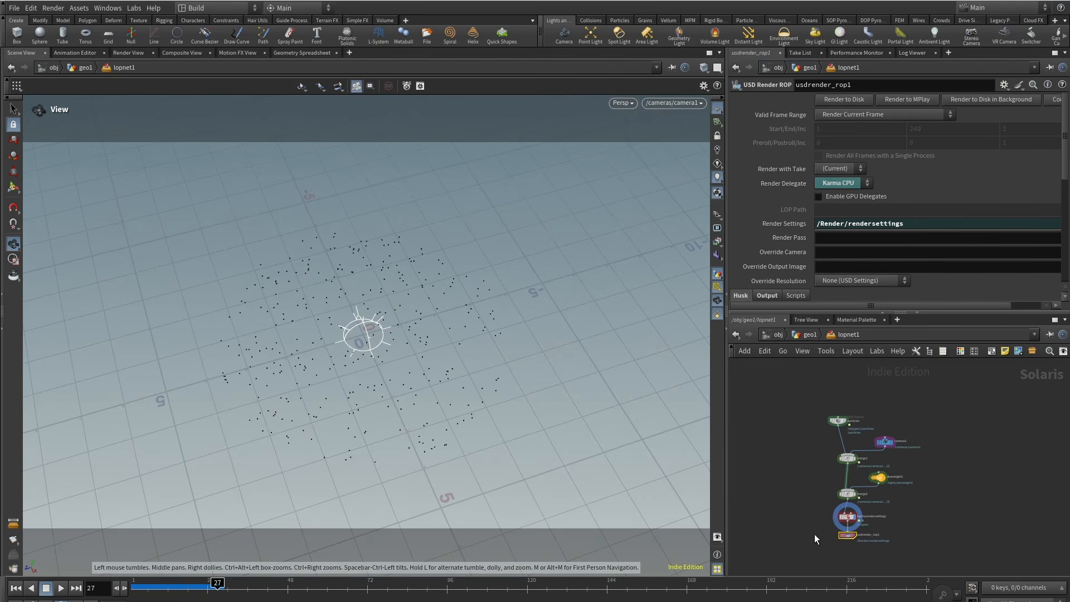
{"action": "left_click", "coordinate": [847, 517]}
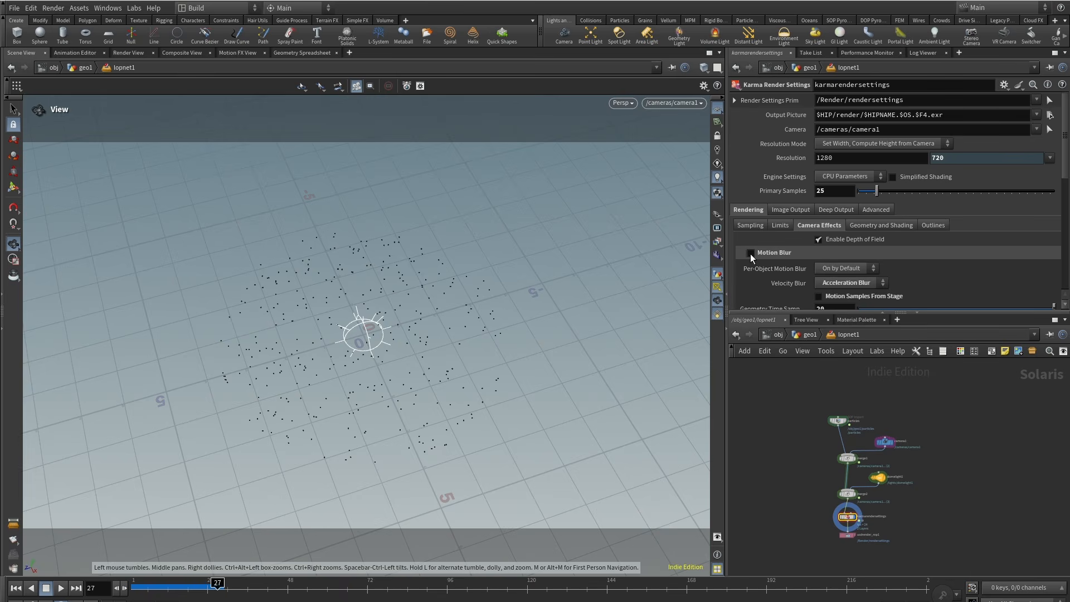
{"action": "left_click", "coordinate": [751, 253]}
{"action": "scroll", "coordinate": [791, 474], "scroll_direction": "up", "scroll_amount": 3}
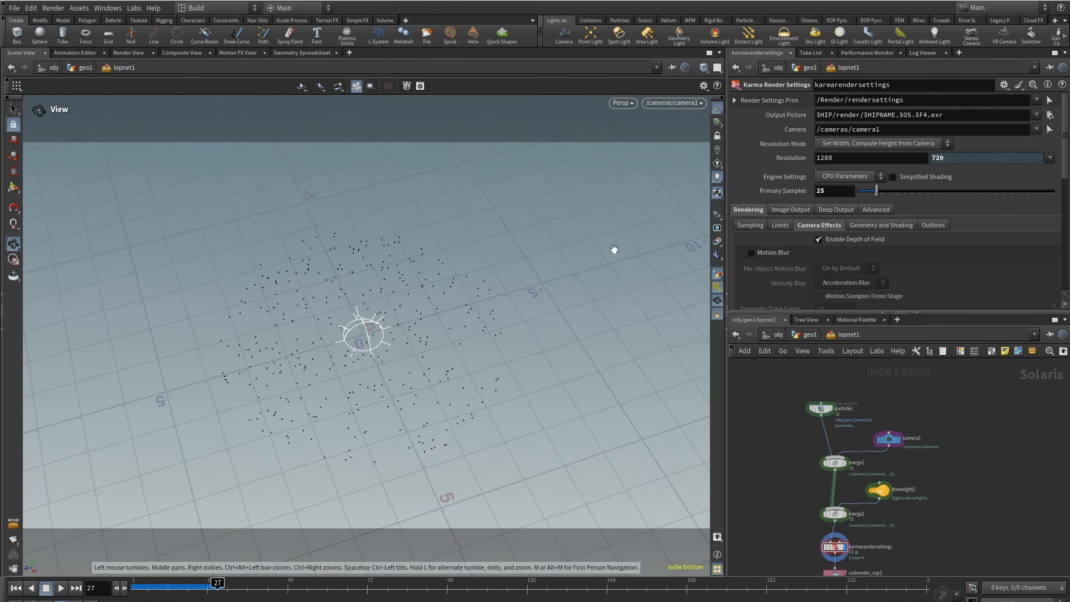
Return to the geo1 network and turn off the point trails display in the viewport.
{"action": "key", "text": "u"}
{"action": "middle_click_drag", "start_coordinate": [857, 509], "coordinate": [930, 467]}
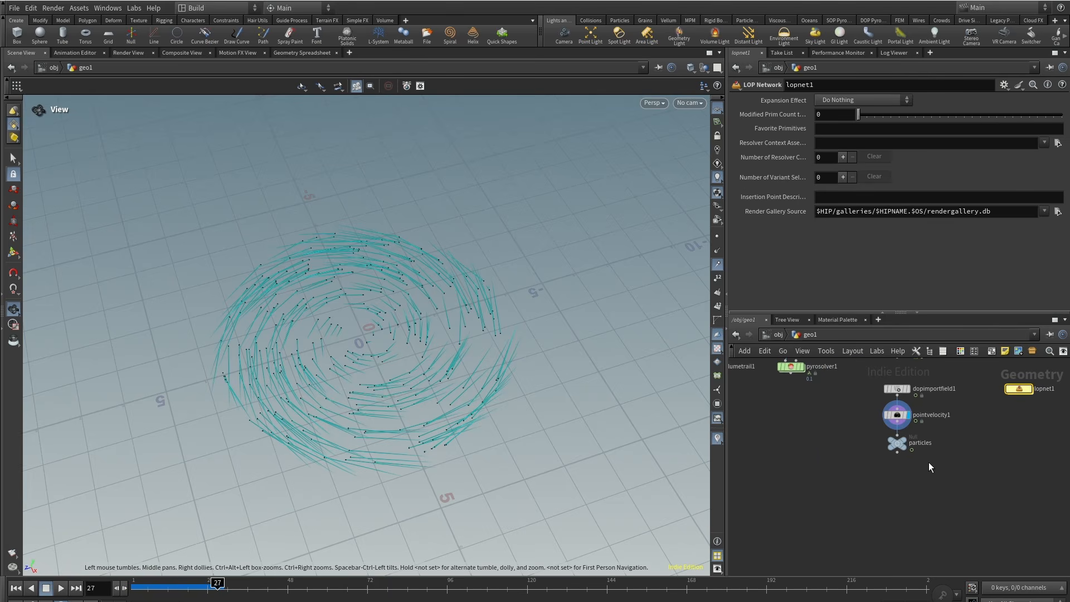
{"action": "left_click", "coordinate": [718, 264]}
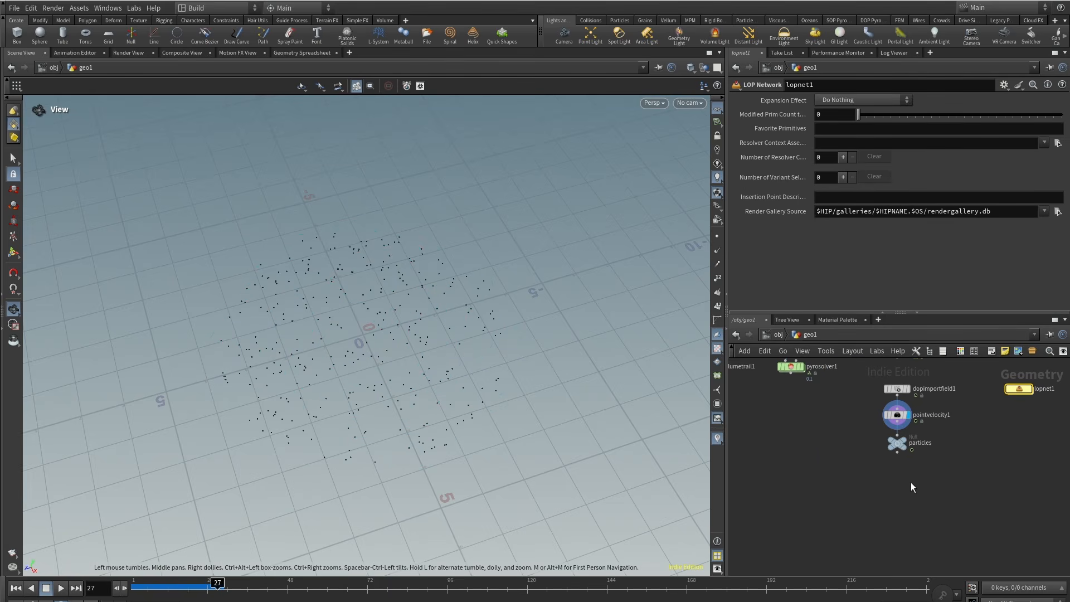
Open popnet and set the Velocity Scale of popadvectbyvolumes1 to 2.
{"action": "middle_click_drag", "start_coordinate": [840, 471], "coordinate": [919, 486]}
{"action": "middle_click_drag", "start_coordinate": [953, 446], "coordinate": [899, 507]}
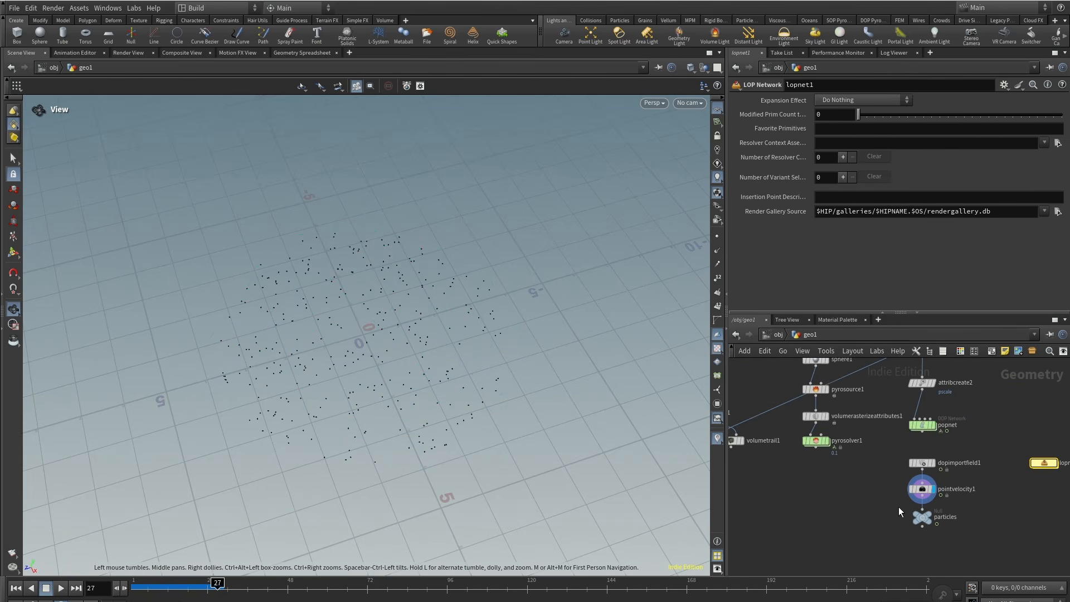
{"action": "double_click", "coordinate": [927, 426]}
{"action": "middle_click_drag", "start_coordinate": [817, 382], "coordinate": [819, 445]}
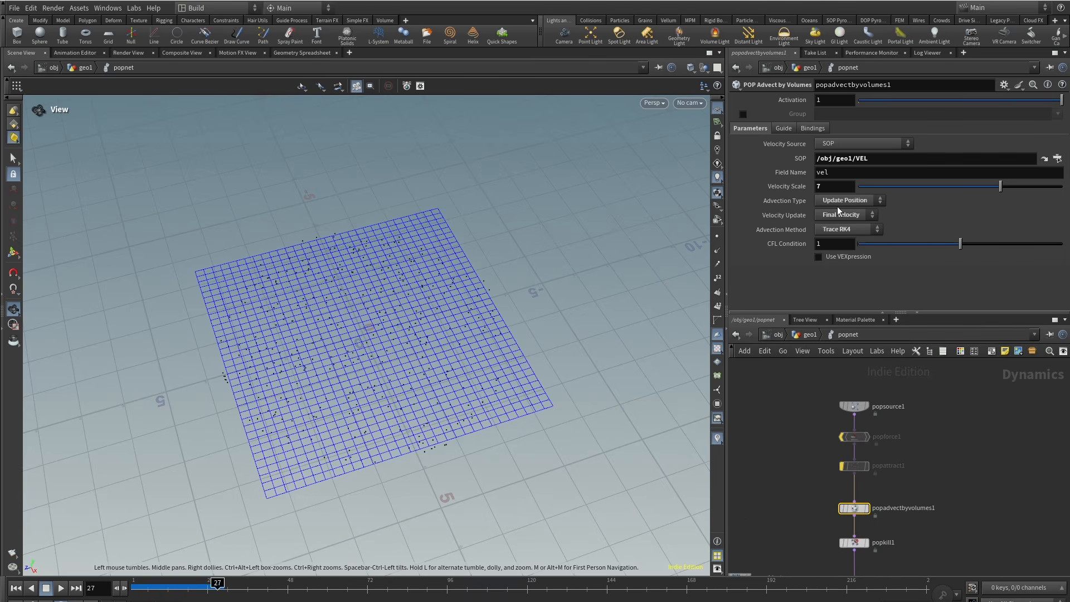
{"action": "double_click", "coordinate": [831, 186]}
{"action": "type", "text": "2"}
{"action": "left_click", "coordinate": [764, 378]}
Set popsource1's Impulse Count to 20 and go back to geo1 at frame 27.
{"action": "left_click", "coordinate": [853, 407]}
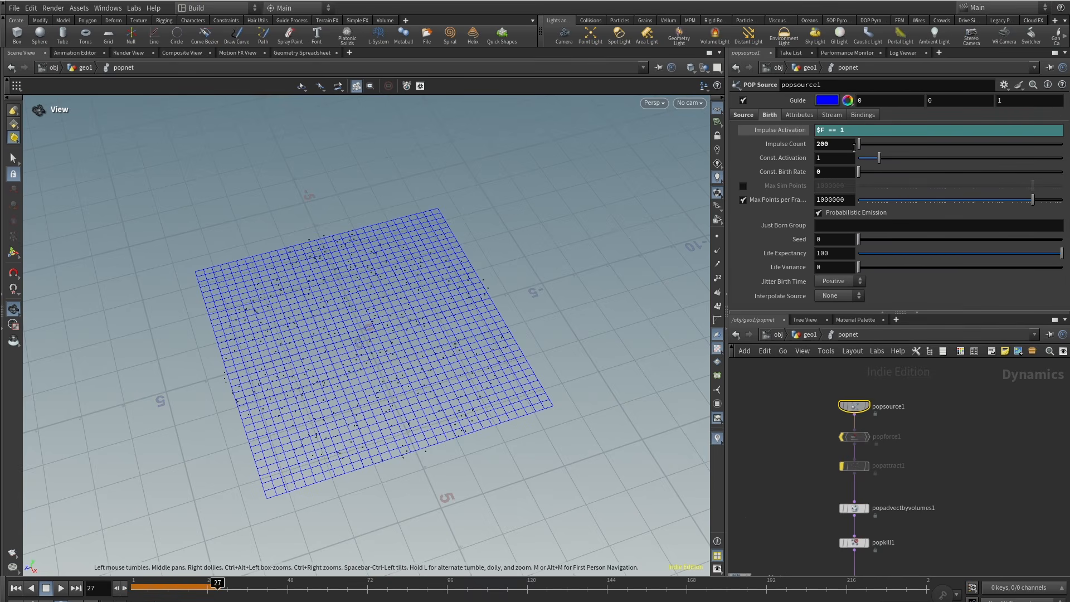
{"action": "left_click", "coordinate": [824, 144]}
{"action": "key", "text": "Return"}
{"action": "left_click", "coordinate": [810, 334]}
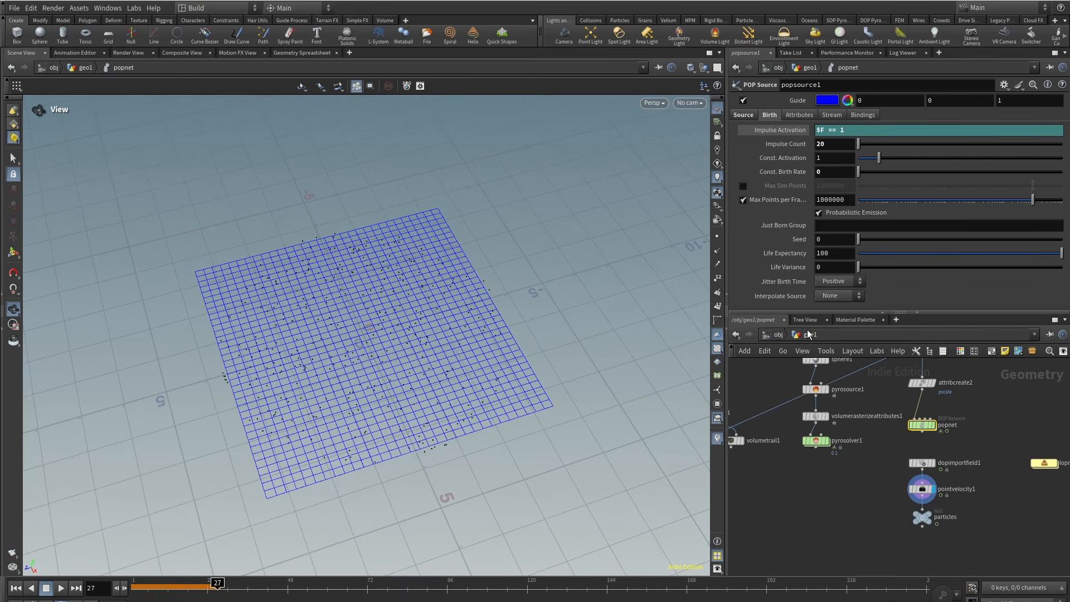
{"action": "left_click", "coordinate": [195, 585]}
{"action": "left_click_drag", "start_coordinate": [195, 585], "coordinate": [218, 585]}
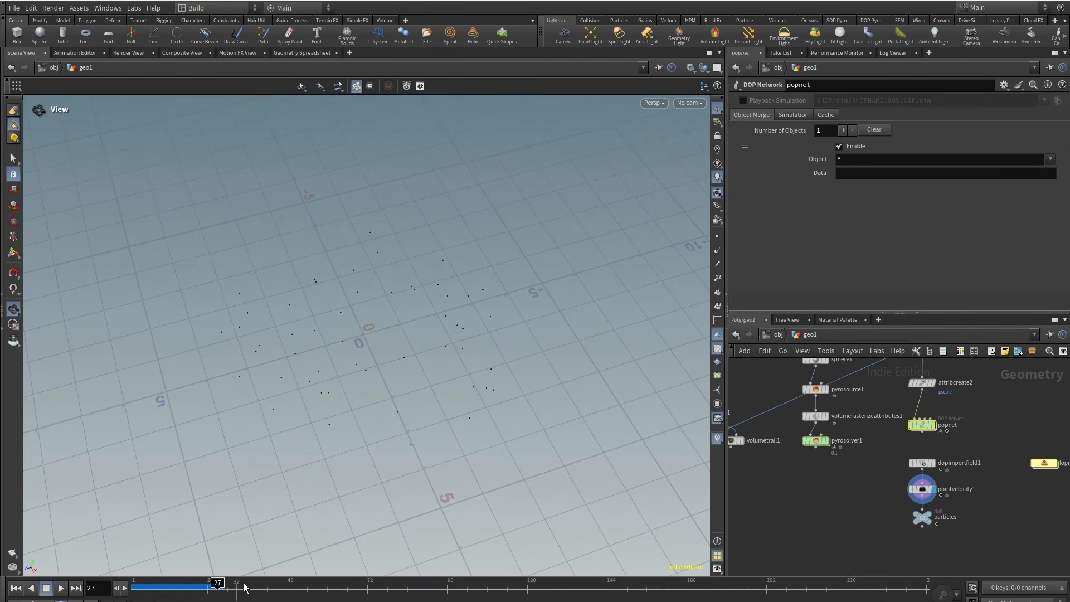
Add a Copy to Points node in free space below the particles null.
{"action": "middle_click_drag", "start_coordinate": [851, 527], "coordinate": [895, 490]}
{"action": "key", "text": "Tab"}
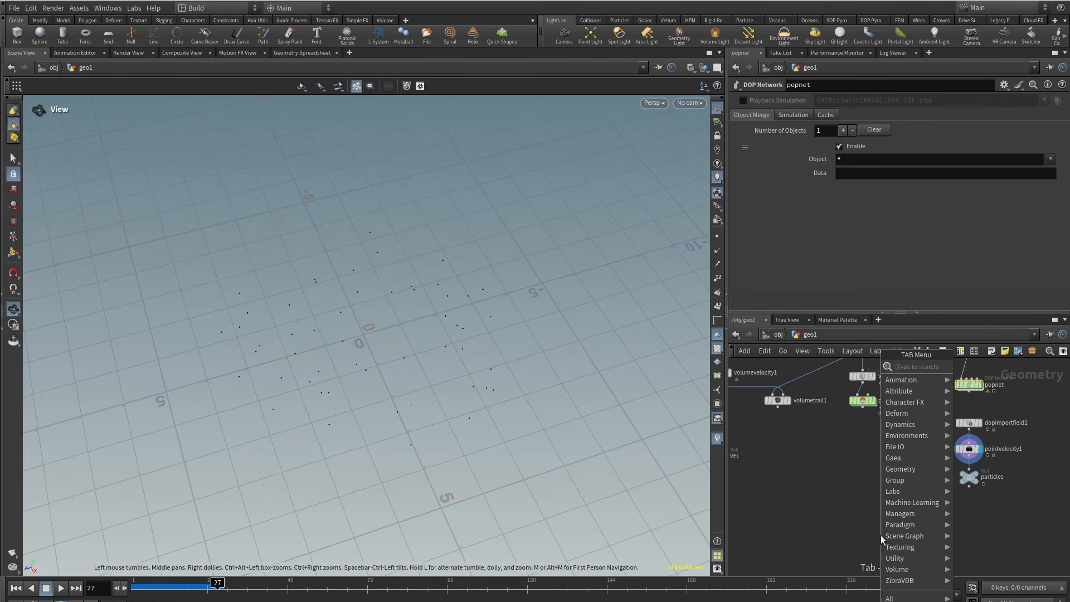
{"action": "type", "text": "copyt"}
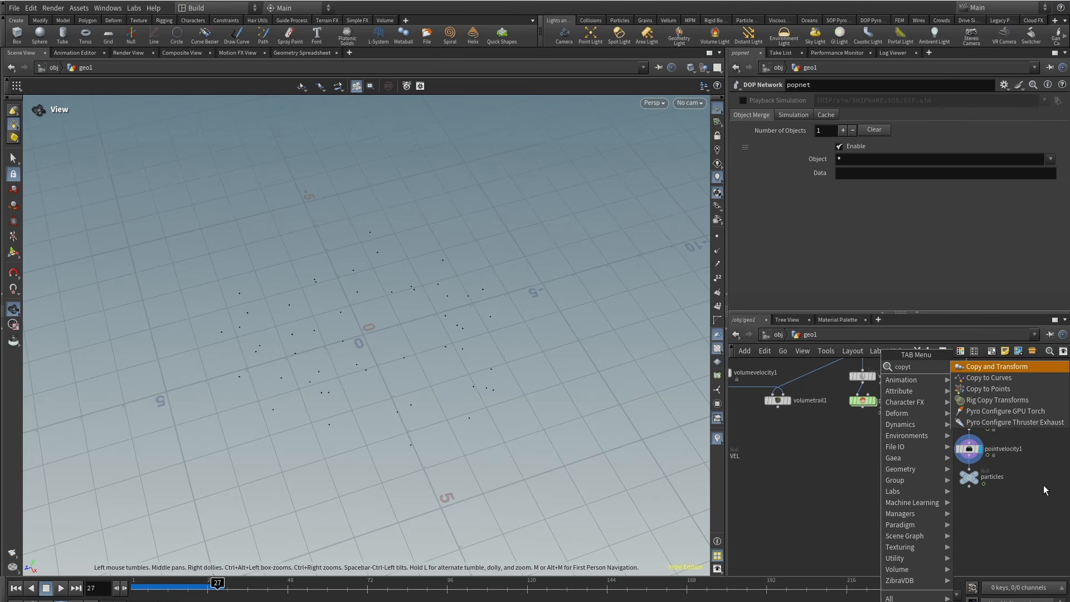
{"action": "left_click", "coordinate": [1036, 387]}
{"action": "left_click", "coordinate": [907, 532]}
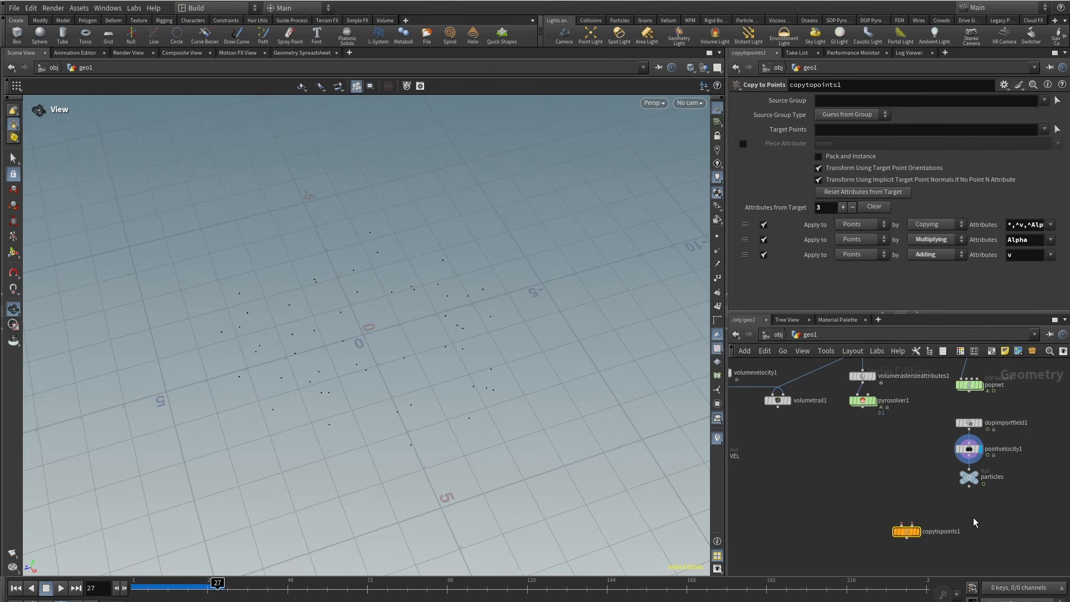
Add a Box node and a Sphere node above the Copy to Points node as instance geometry.
{"action": "key", "text": "Tab"}
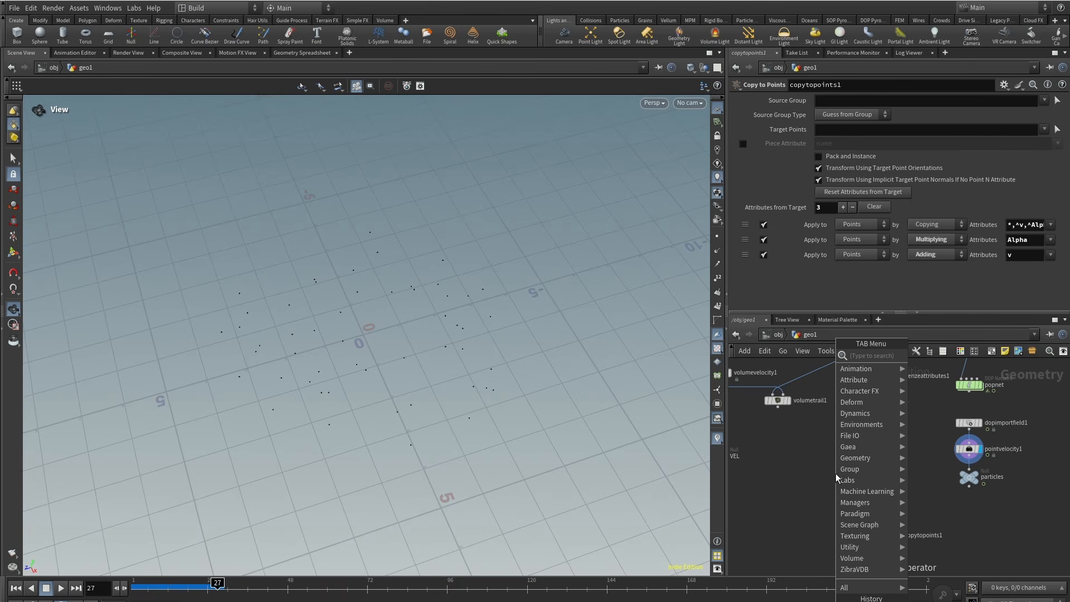
{"action": "type", "text": "box"}
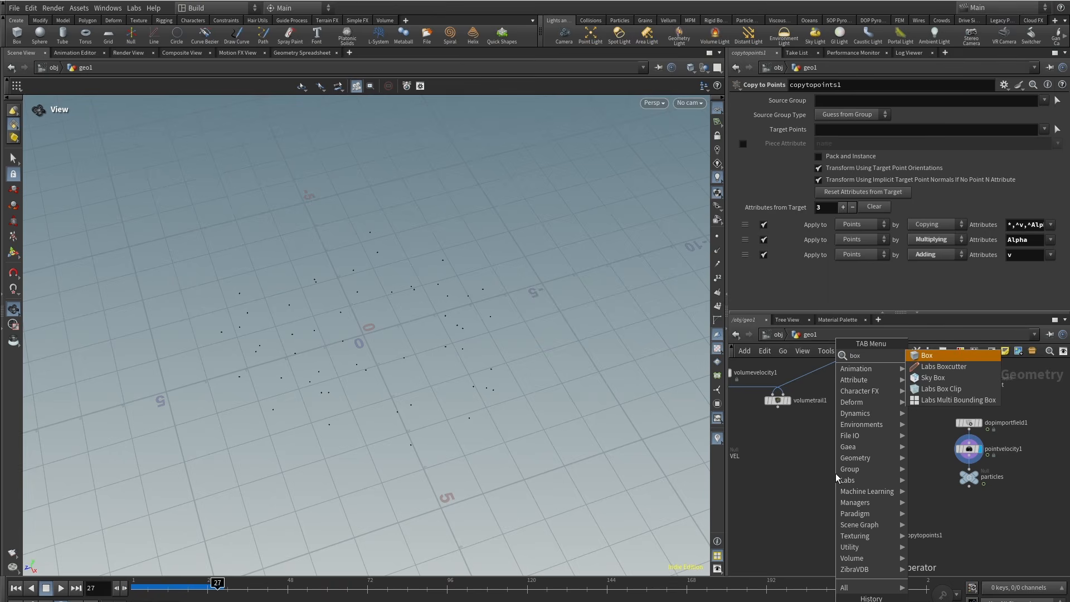
{"action": "key", "text": "Return"}
{"action": "left_click", "coordinate": [835, 473]}
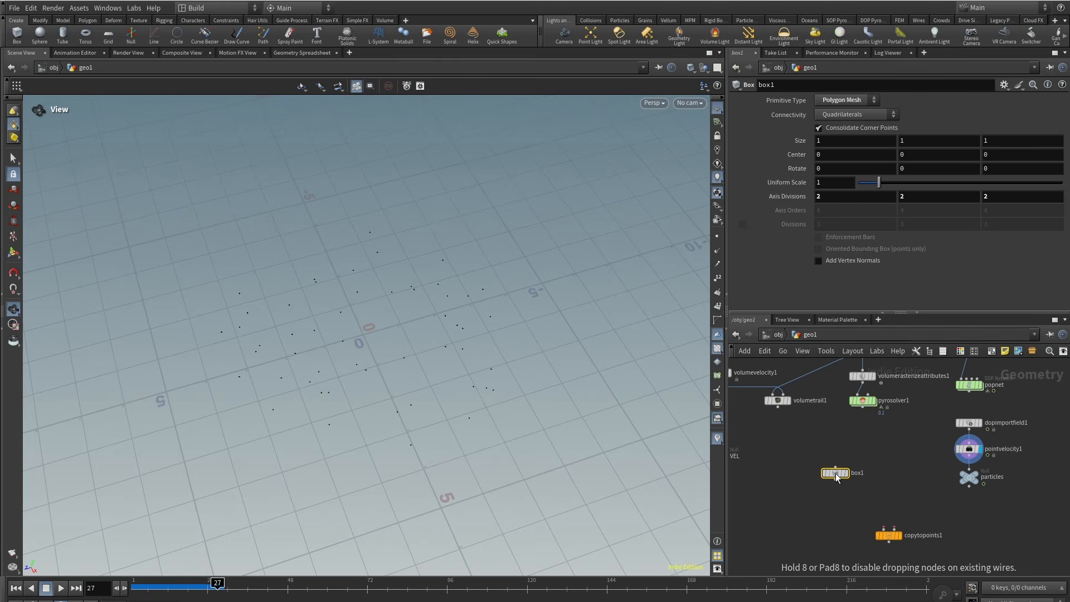
{"action": "key", "text": "Tab"}
{"action": "type", "text": "sphe"}
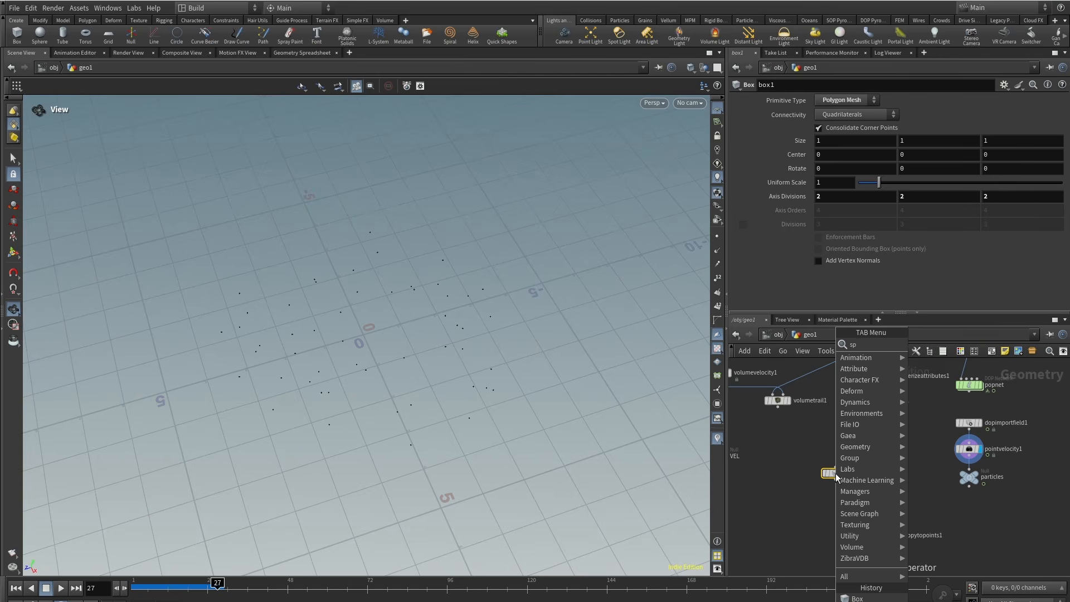
{"action": "key", "text": "Return"}
{"action": "left_click", "coordinate": [836, 478]}
Add a Test Geometry: Pig Head node and arrange it in a group with the box and sphere nodes.
{"action": "key", "text": "Tab"}
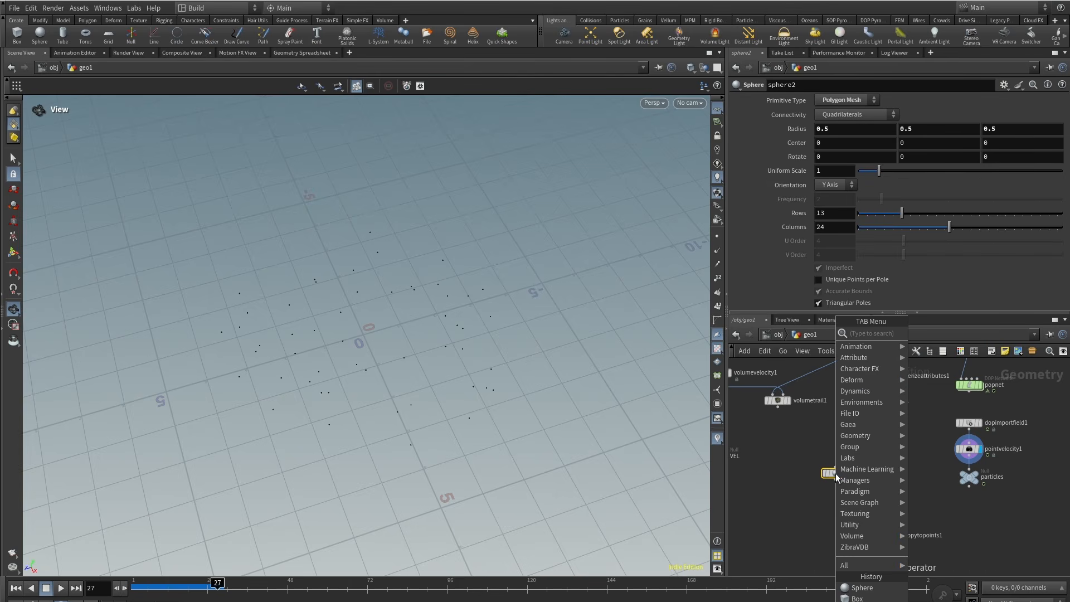
{"action": "type", "text": "c"}
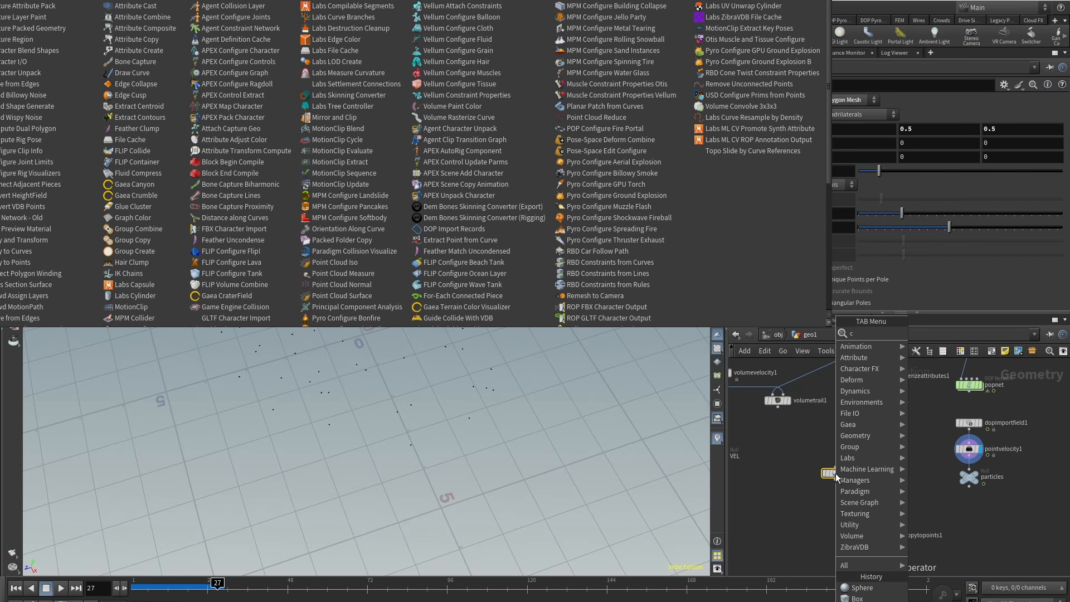
{"action": "key", "text": "BackSpace"}
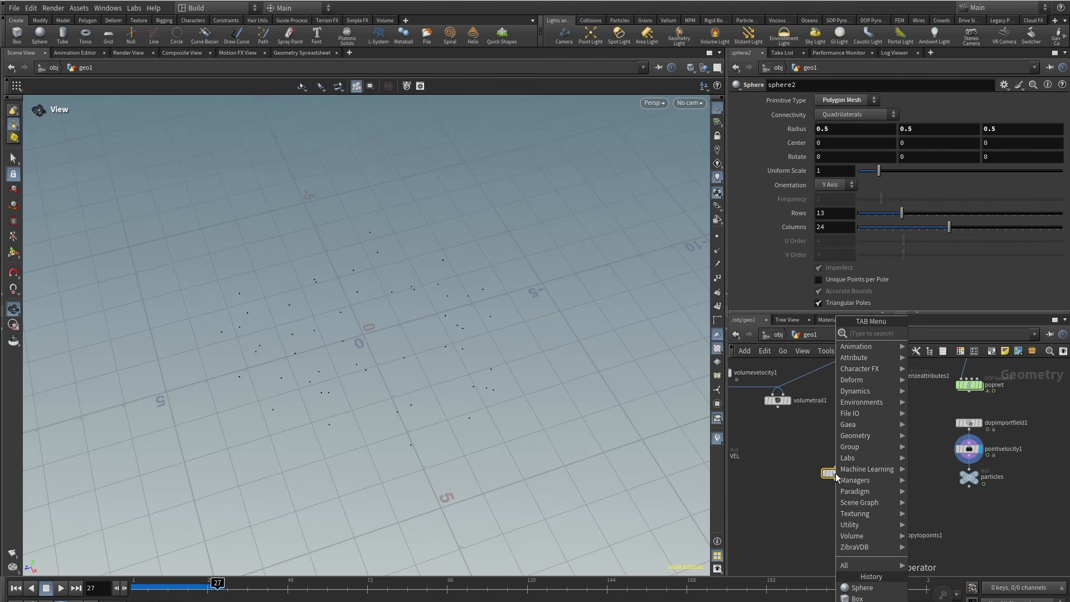
{"action": "type", "text": "test"}
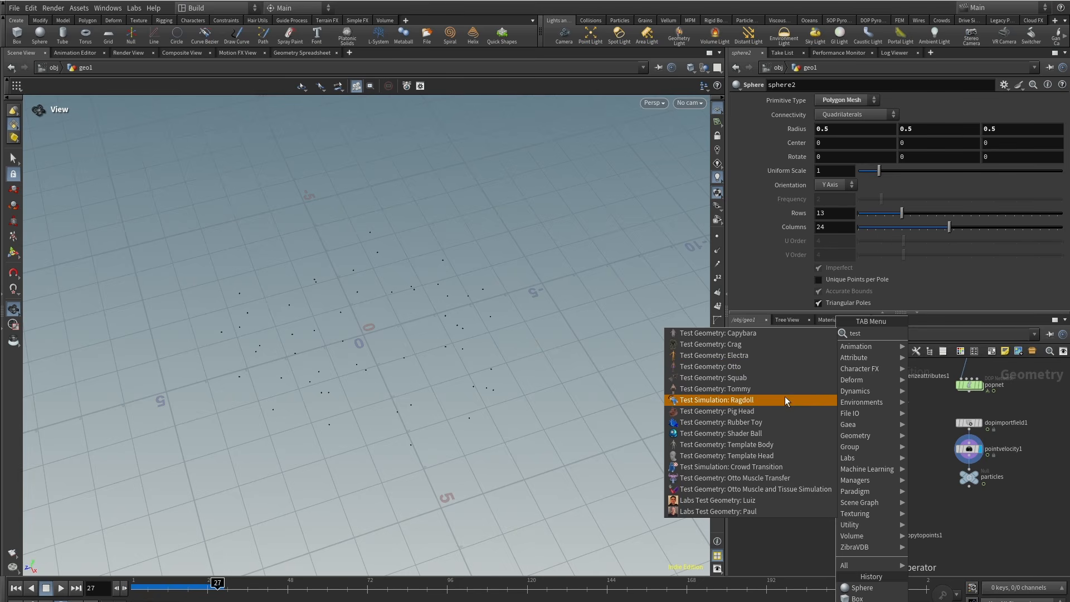
{"action": "left_click", "coordinate": [784, 411]}
{"action": "left_click", "coordinate": [881, 463]}
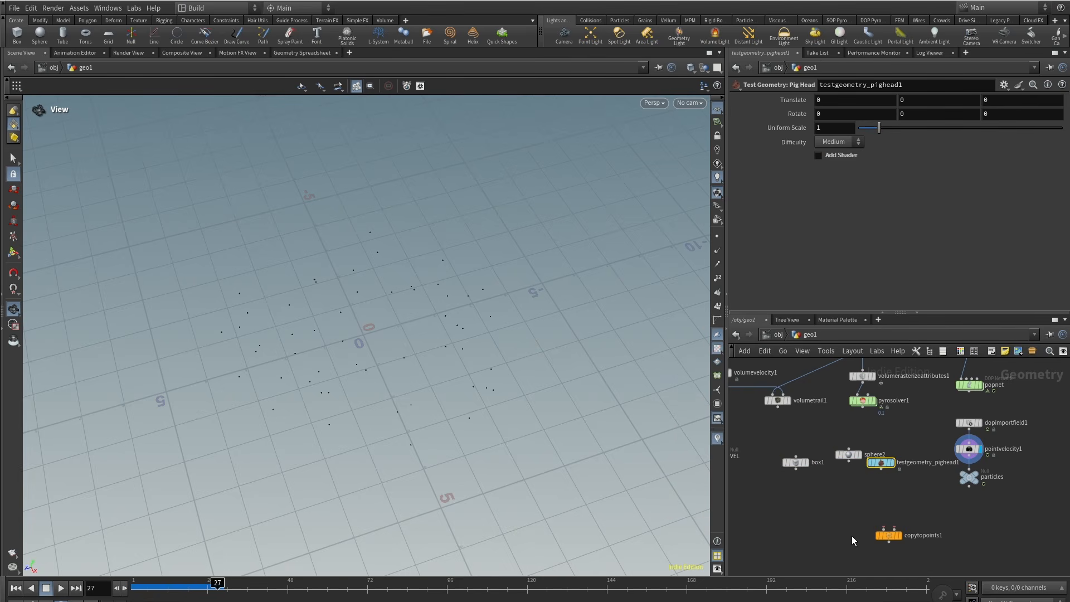
{"action": "scroll", "coordinate": [851, 527], "scroll_direction": "up", "scroll_amount": 2}
{"action": "left_click_drag", "start_coordinate": [849, 424], "coordinate": [836, 412]}
{"action": "left_click_drag", "start_coordinate": [896, 436], "coordinate": [885, 436]}
{"action": "left_click_drag", "start_coordinate": [775, 435], "coordinate": [791, 432]}
Add a Merge node, connect the box, sphere and pig head to it, and display the merged result.
{"action": "key", "text": "Tab"}
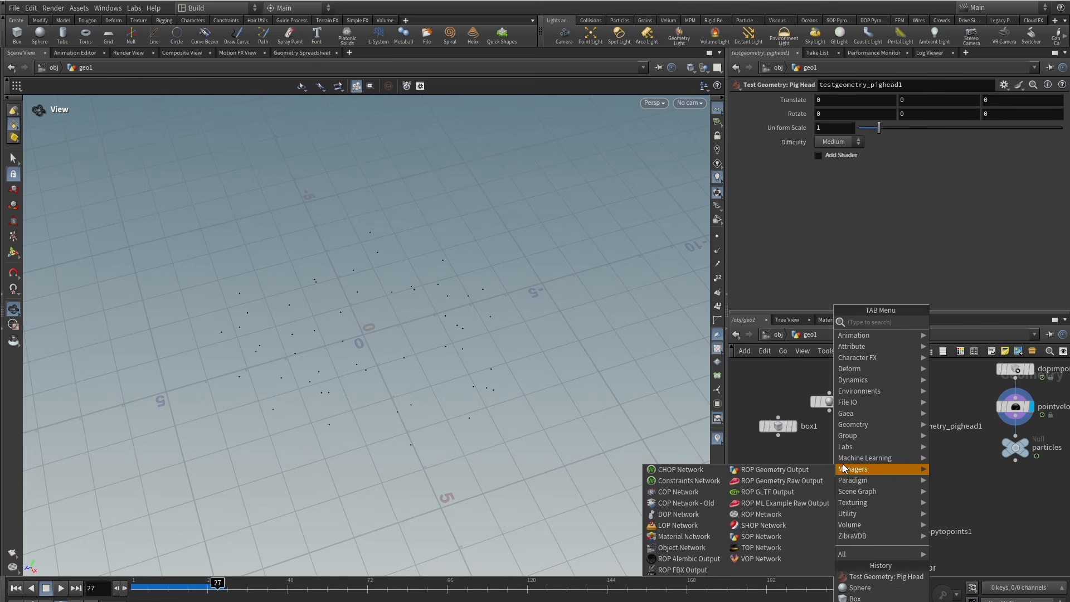
{"action": "left_click", "coordinate": [974, 334]}
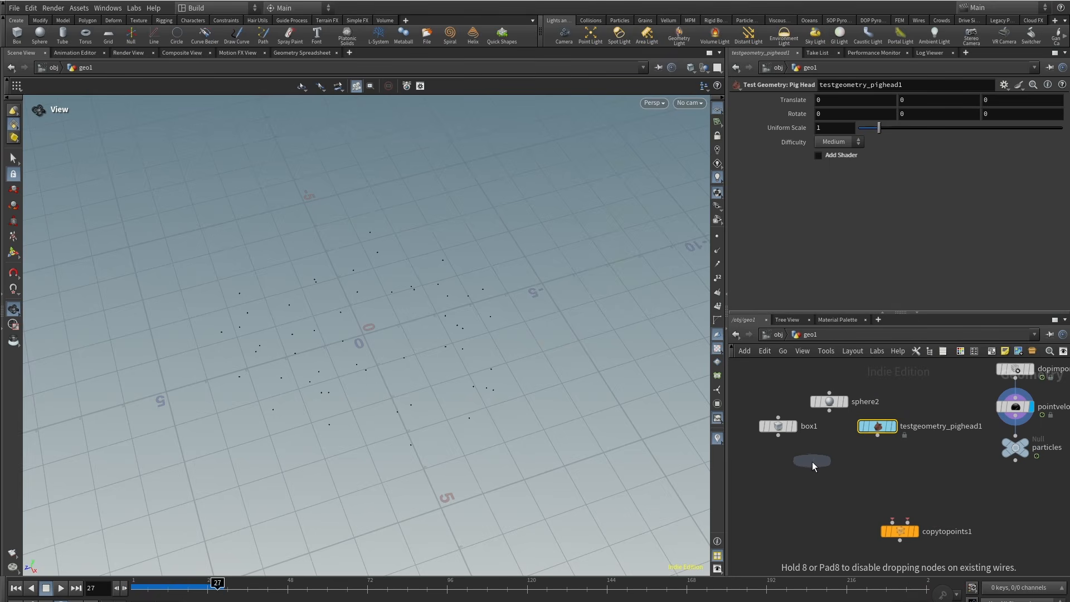
{"action": "left_click", "coordinate": [830, 476]}
{"action": "left_click_drag", "start_coordinate": [765, 388], "coordinate": [934, 447]}
{"action": "left_click_drag", "start_coordinate": [878, 436], "coordinate": [830, 469]}
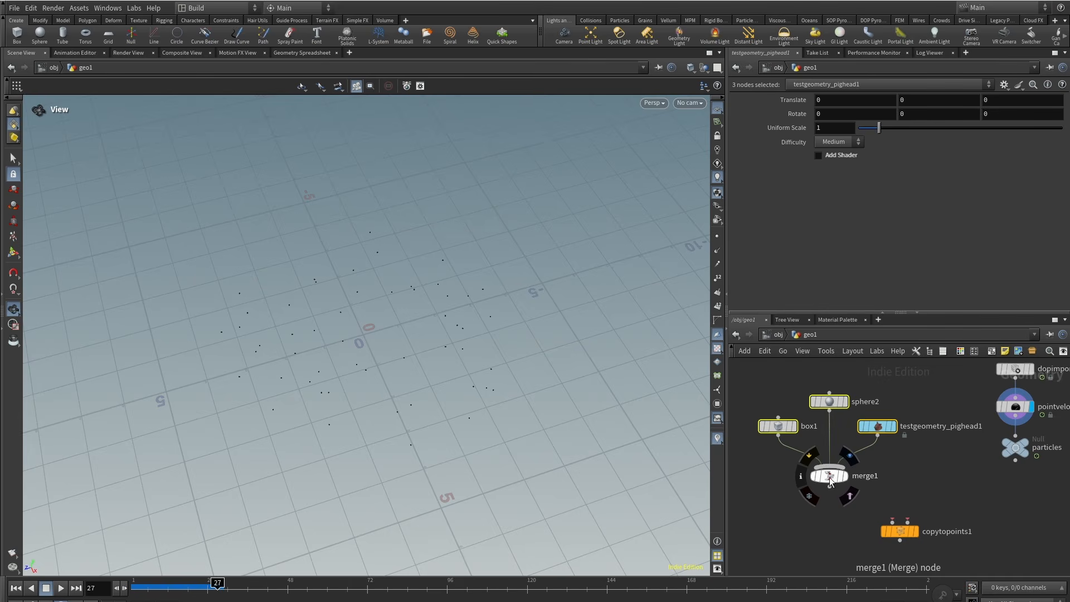
{"action": "left_click", "coordinate": [851, 456]}
Append a displayed Assemble node to merge1 with Create Packed Primitives enabled, and inspect its node info.
{"action": "middle_click_drag", "start_coordinate": [829, 514], "coordinate": [835, 482]}
{"action": "left_click_drag", "start_coordinate": [905, 504], "coordinate": [925, 531]}
{"action": "middle_click_drag", "start_coordinate": [845, 488], "coordinate": [834, 465]}
{"action": "key", "text": "Tab"}
{"action": "type", "text": "asse"}
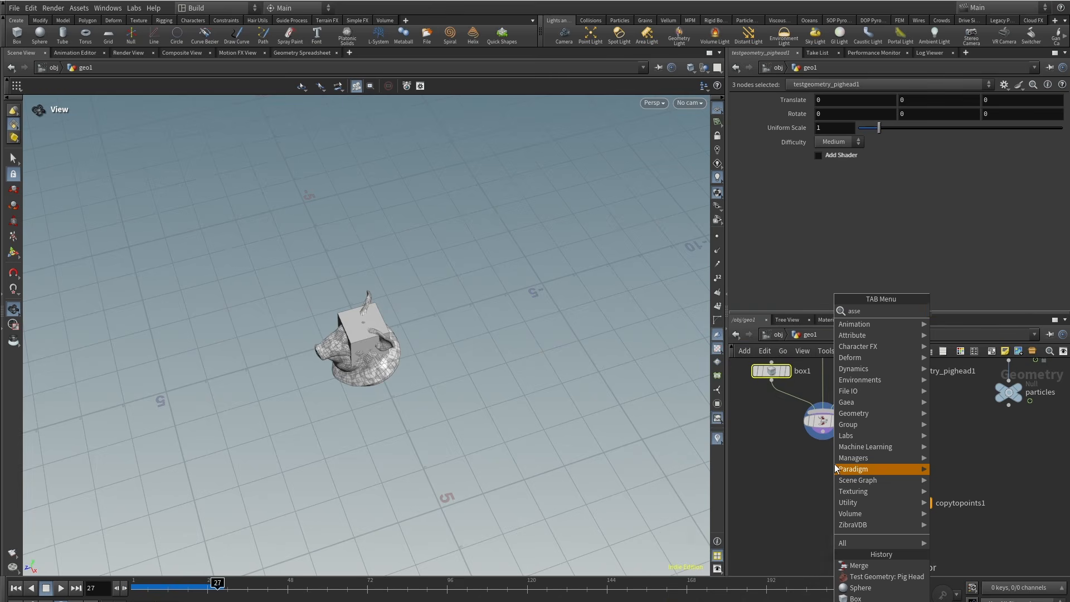
{"action": "key", "text": "Return"}
{"action": "left_click", "coordinate": [823, 466]}
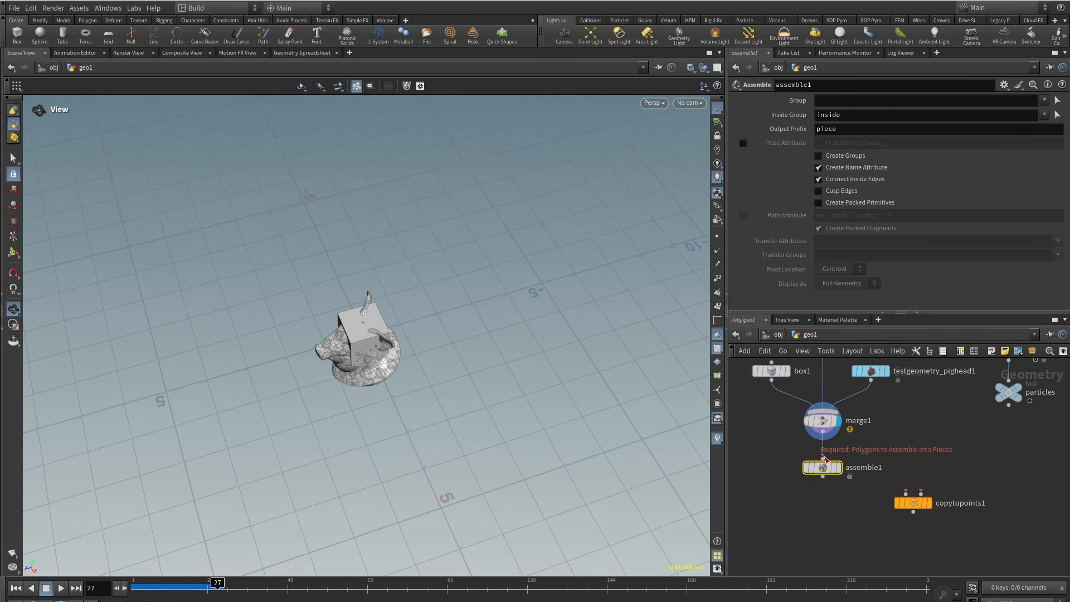
{"action": "left_click", "coordinate": [838, 467]}
{"action": "left_click", "coordinate": [859, 203]}
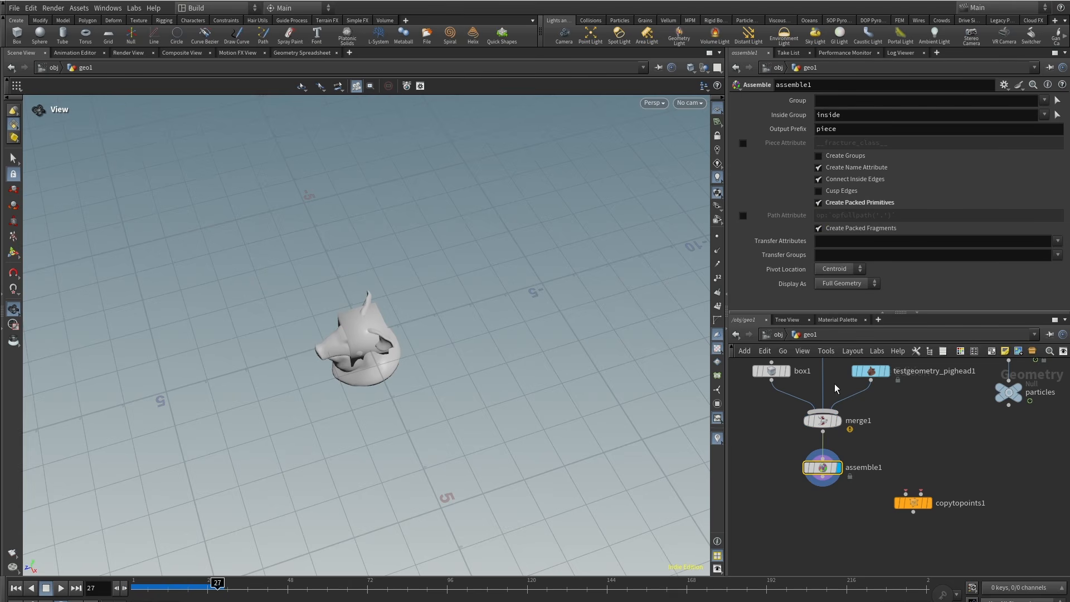
{"action": "left_click", "coordinate": [793, 467]}
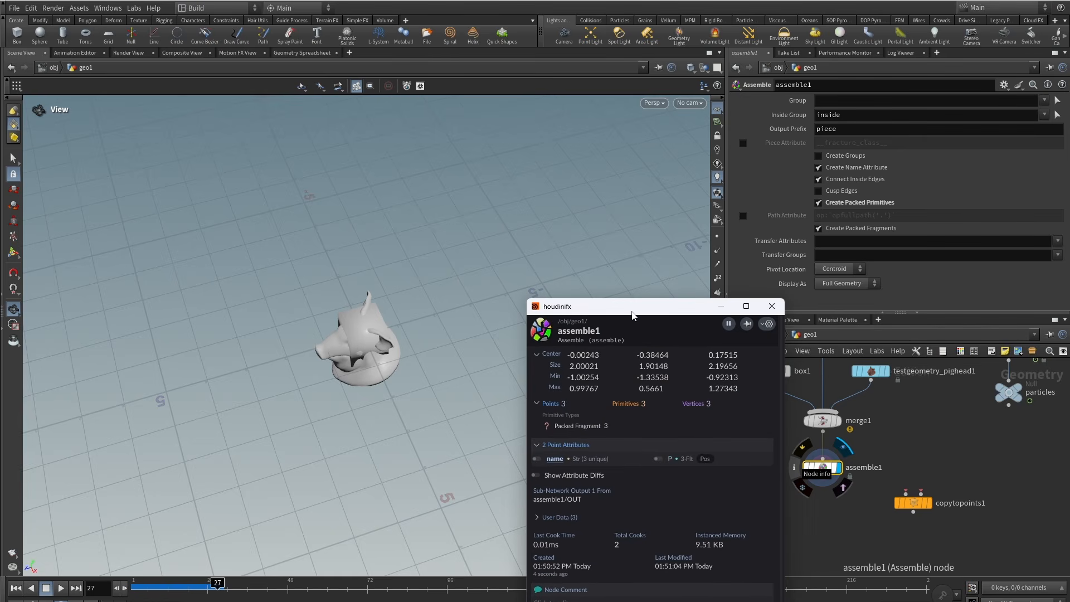
Connect assemble1 as copytopoints1's source and the particles null as its target points, and display copytopoints1.
{"action": "mouse_move", "coordinate": [908, 499]}
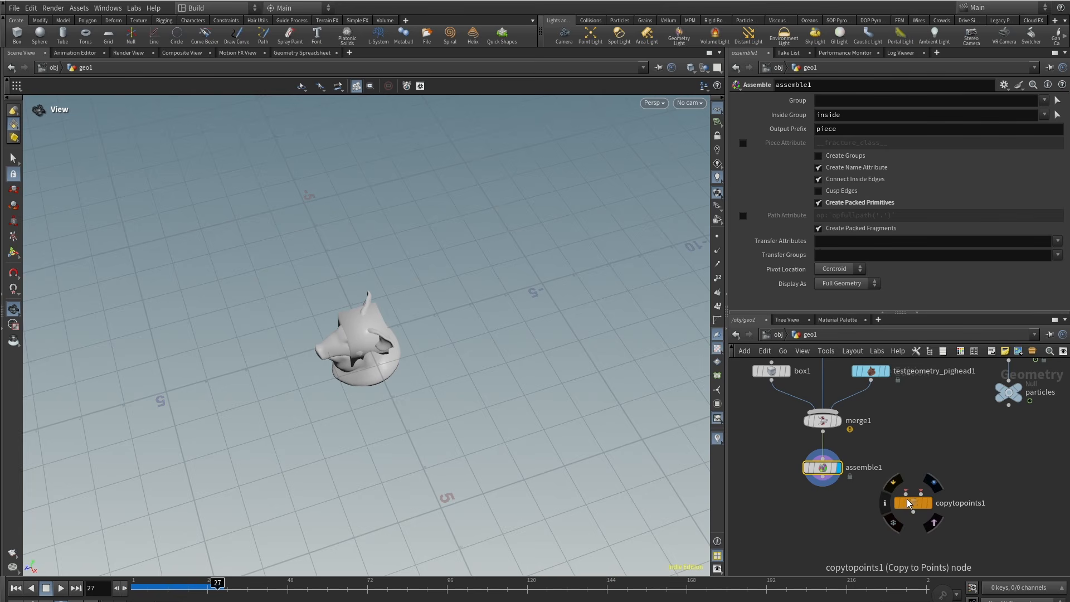
{"action": "left_click_drag", "start_coordinate": [906, 494], "coordinate": [822, 477]}
{"action": "middle_click_drag", "start_coordinate": [997, 426], "coordinate": [921, 446]}
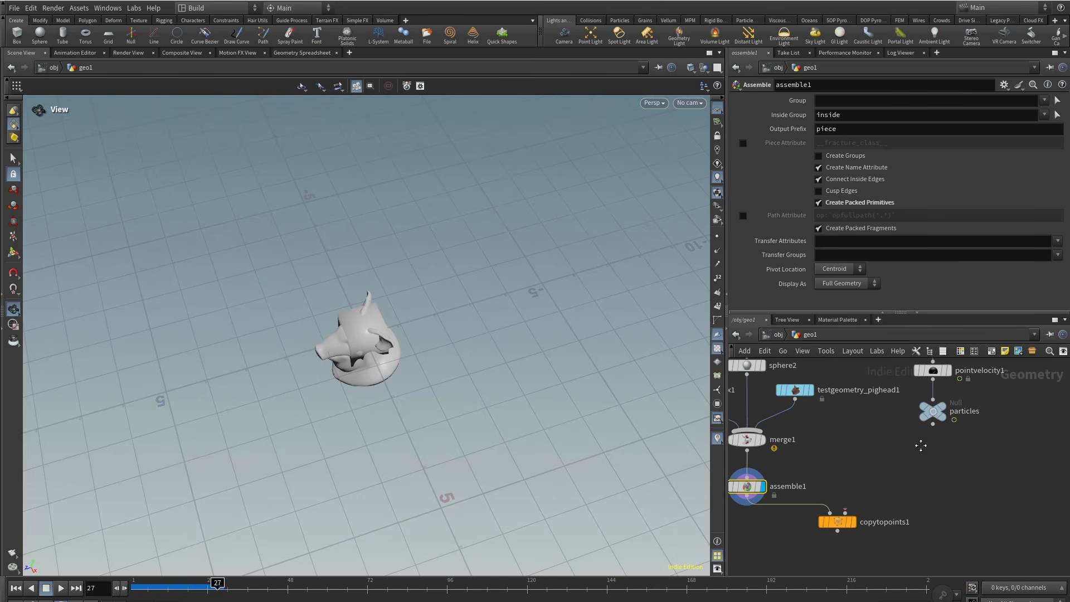
{"action": "left_click", "coordinate": [933, 424]}
{"action": "left_click", "coordinate": [845, 511]}
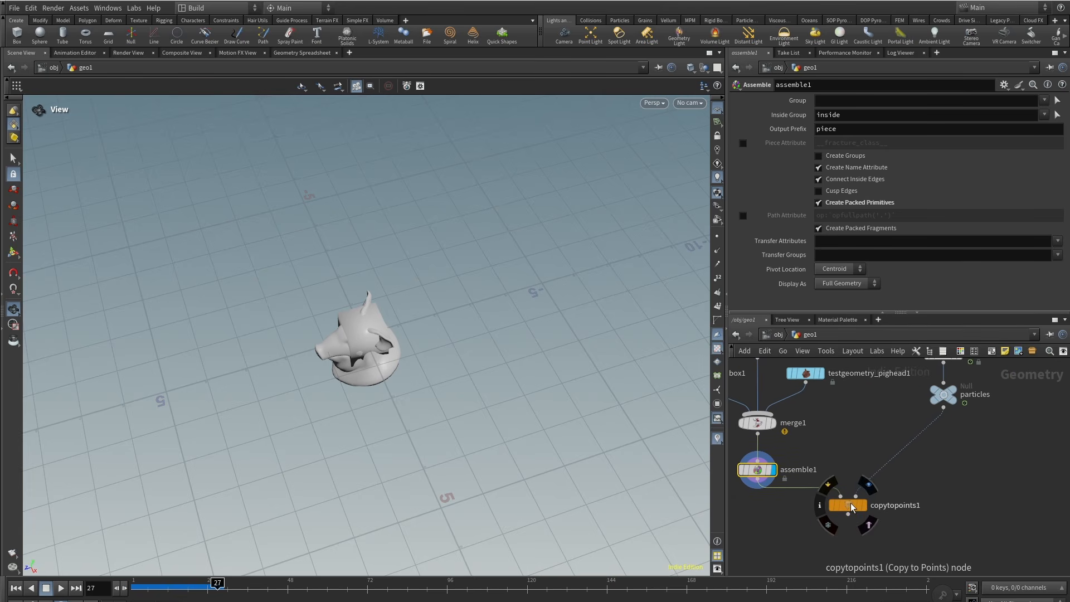
{"action": "left_click", "coordinate": [862, 505]}
Set the pscale value on attribcreate2, between grid1 and popnet, to 0.2.
{"action": "middle_click_drag", "start_coordinate": [946, 425], "coordinate": [931, 506]}
{"action": "scroll", "coordinate": [931, 507], "scroll_direction": "down", "scroll_amount": 3}
{"action": "middle_click_drag", "start_coordinate": [988, 369], "coordinate": [964, 484]}
{"action": "scroll", "coordinate": [955, 466], "scroll_direction": "up", "scroll_amount": 3}
{"action": "left_click", "coordinate": [891, 475]}
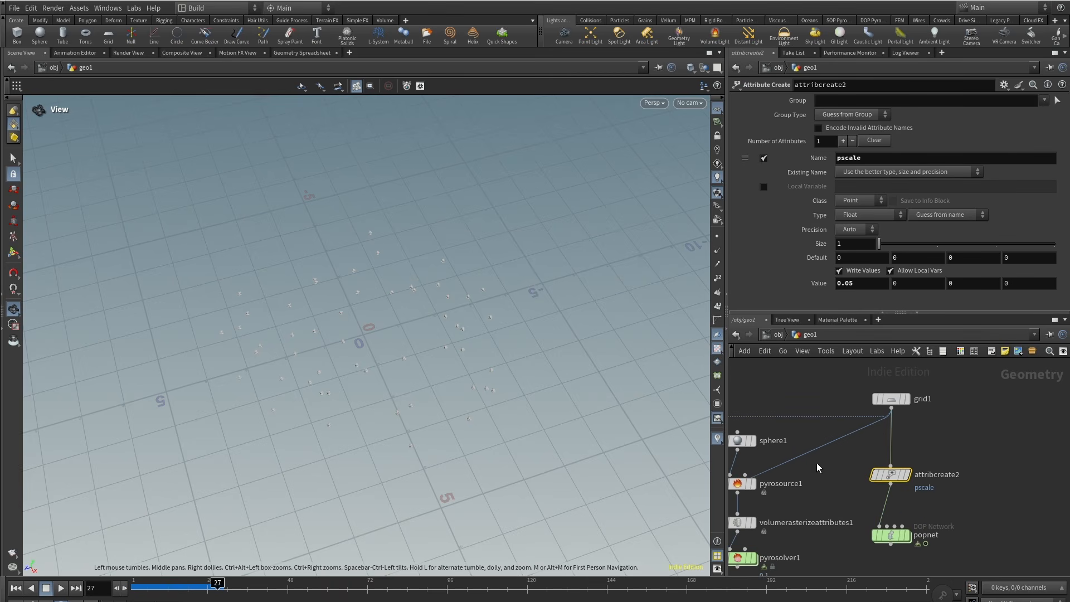
{"action": "left_click_drag", "start_coordinate": [845, 284], "coordinate": [918, 373]}
{"action": "type", "text": "2"}
{"action": "left_click", "coordinate": [972, 474]}
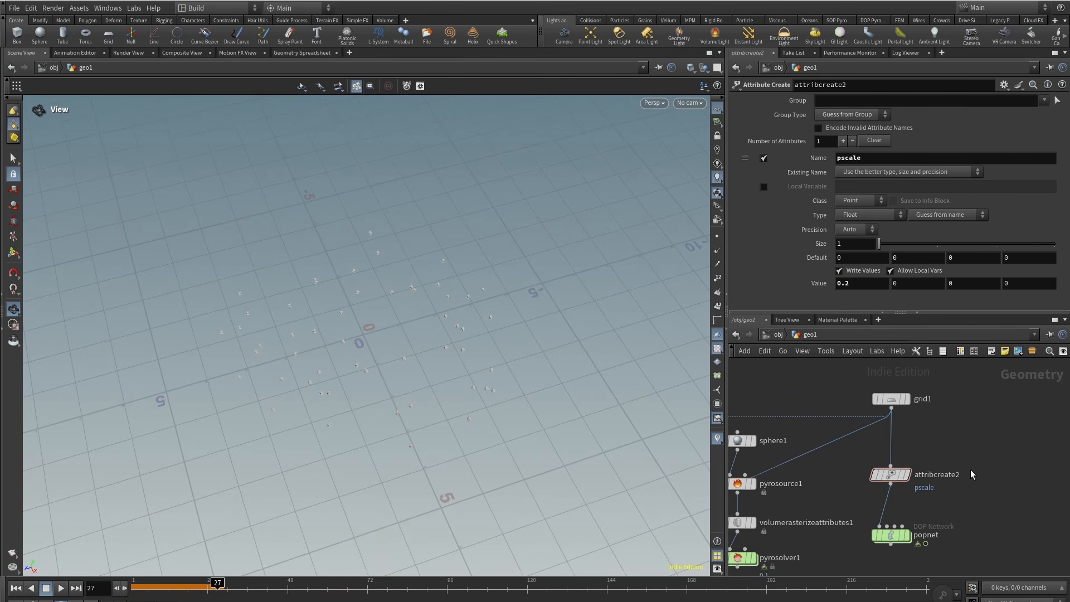
Scrub the timeline to frame 34 to review the larger copies on the particles.
{"action": "middle_click_drag", "start_coordinate": [965, 520], "coordinate": [951, 366]}
{"action": "left_click_drag", "start_coordinate": [173, 586], "coordinate": [157, 587]}
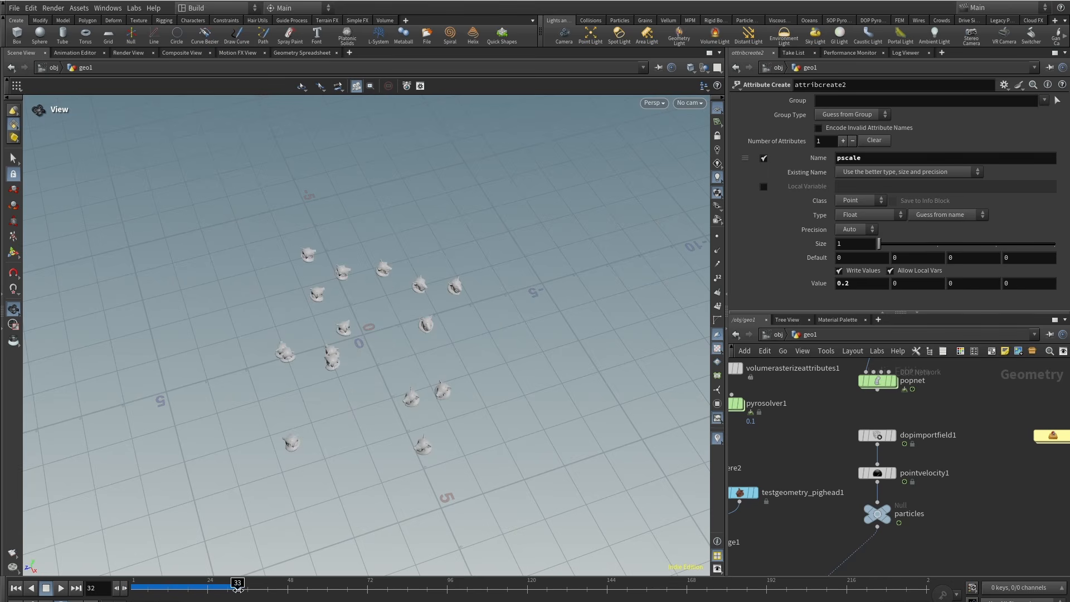
{"action": "middle_click_drag", "start_coordinate": [843, 535], "coordinate": [919, 427]}
{"action": "scroll", "coordinate": [905, 468], "scroll_direction": "down", "scroll_amount": 3}
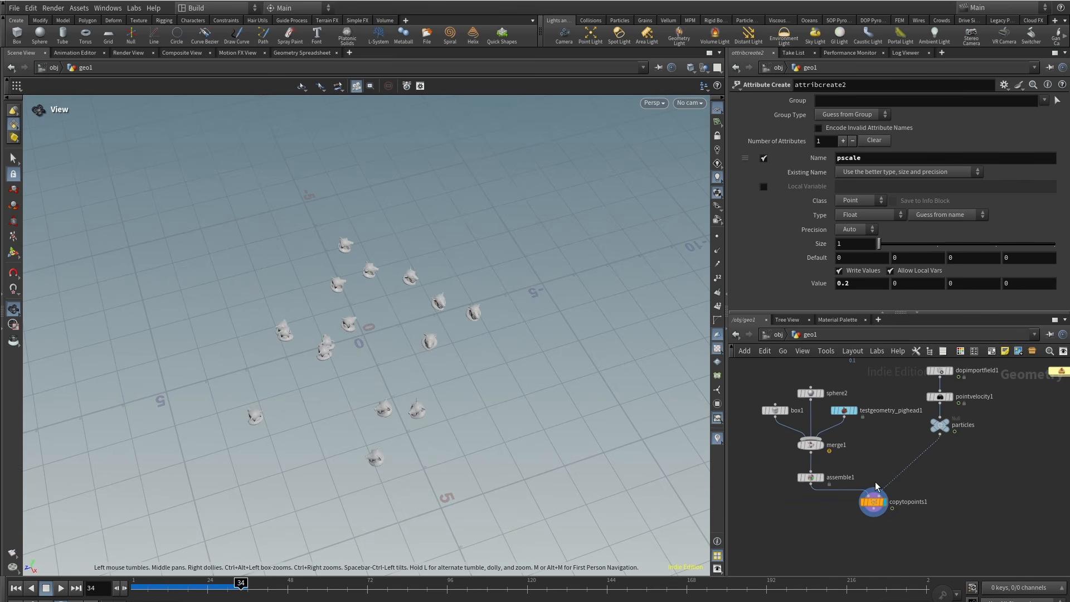
Add an Attribute from Pieces node fed by the particles null.
{"action": "scroll", "coordinate": [861, 492], "scroll_direction": "up", "scroll_amount": 2}
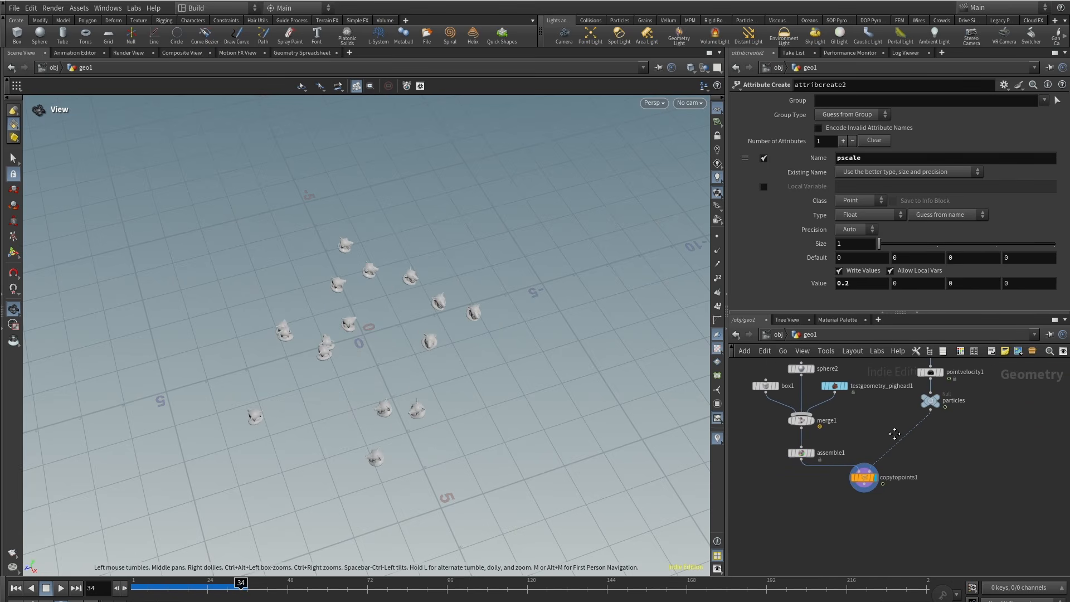
{"action": "key", "text": "Tab"}
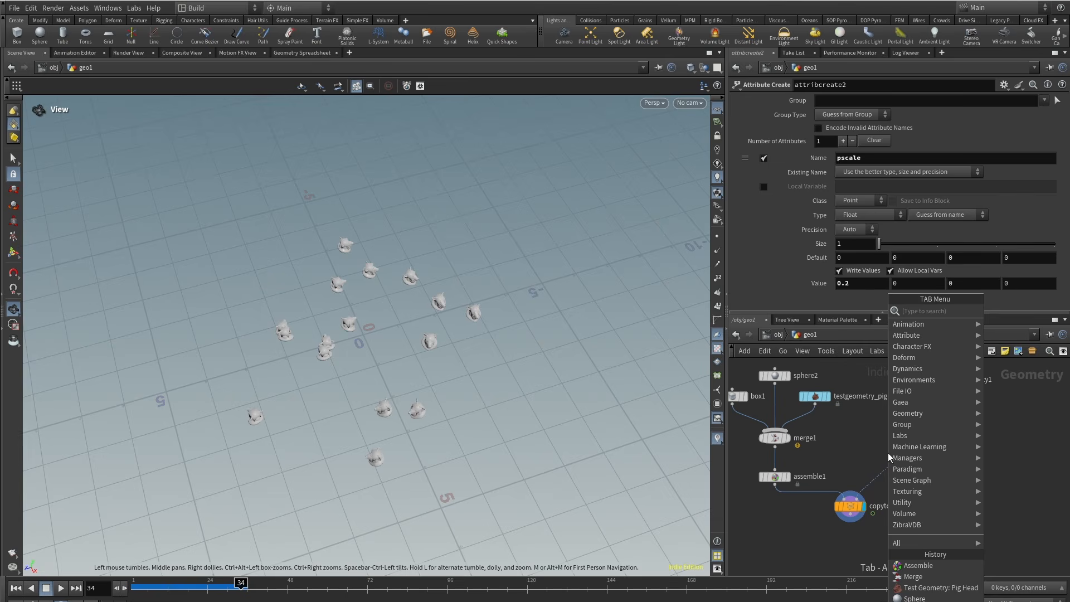
{"action": "type", "text": "attrf"}
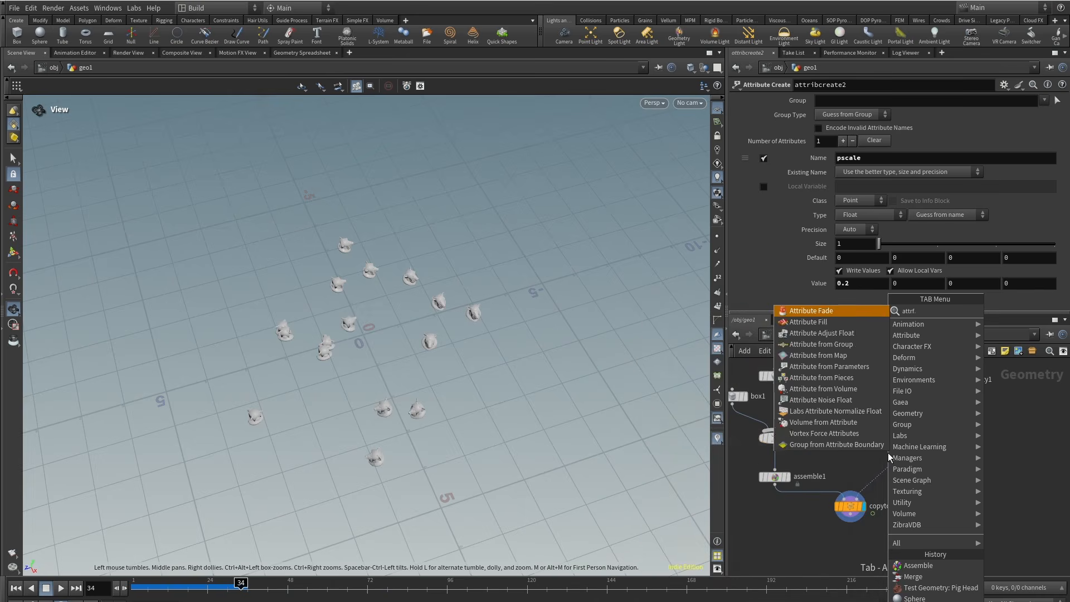
{"action": "type", "text": "r"}
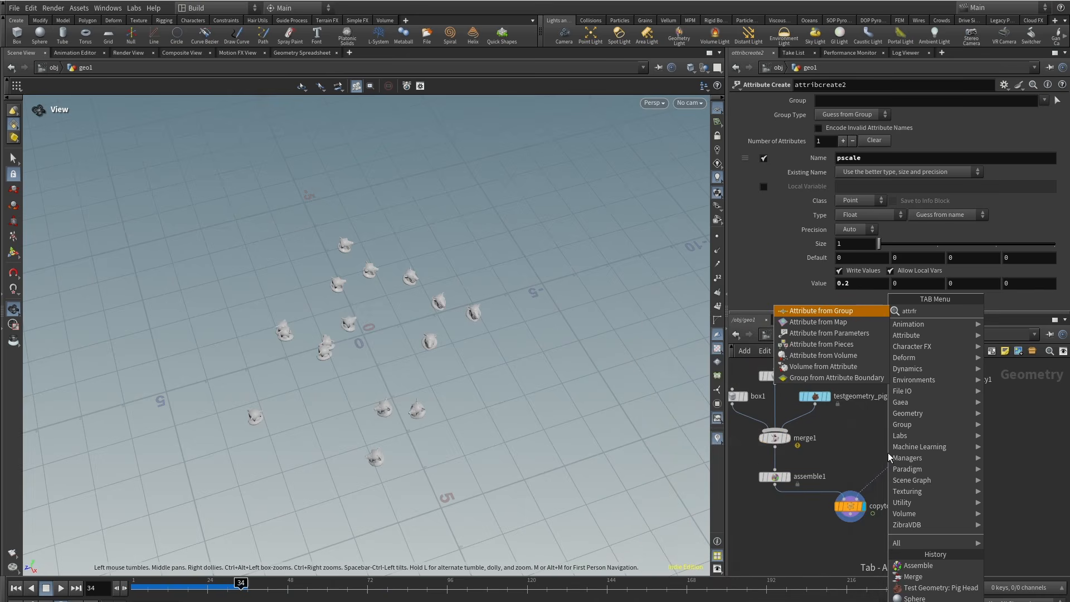
{"action": "left_click", "coordinate": [851, 345]}
{"action": "left_click", "coordinate": [922, 477]}
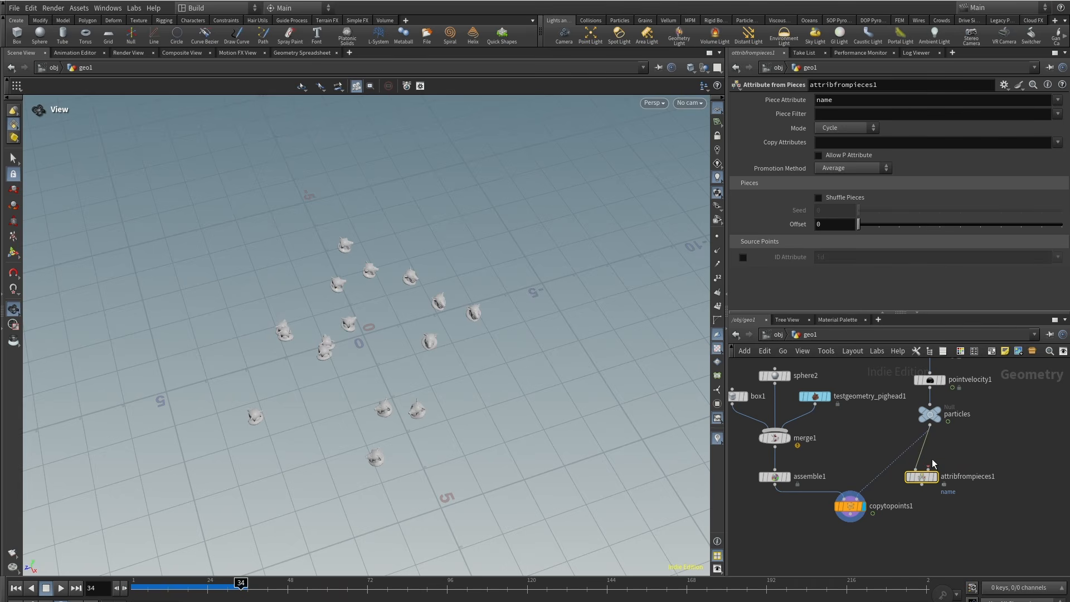
Connect assemble1 to attribfrompieces1's second input, insert the node between the particles null and copytopoints1, and display it.
{"action": "left_click_drag", "start_coordinate": [929, 469], "coordinate": [776, 485]}
{"action": "left_click_drag", "start_coordinate": [850, 506], "coordinate": [849, 551]}
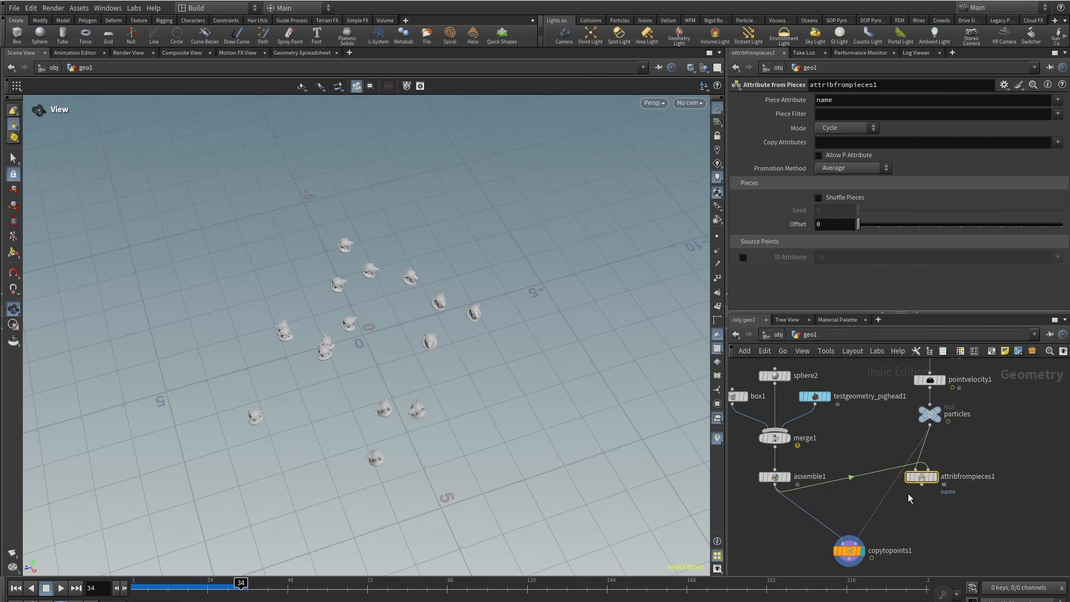
{"action": "left_click_drag", "start_coordinate": [929, 478], "coordinate": [907, 496]}
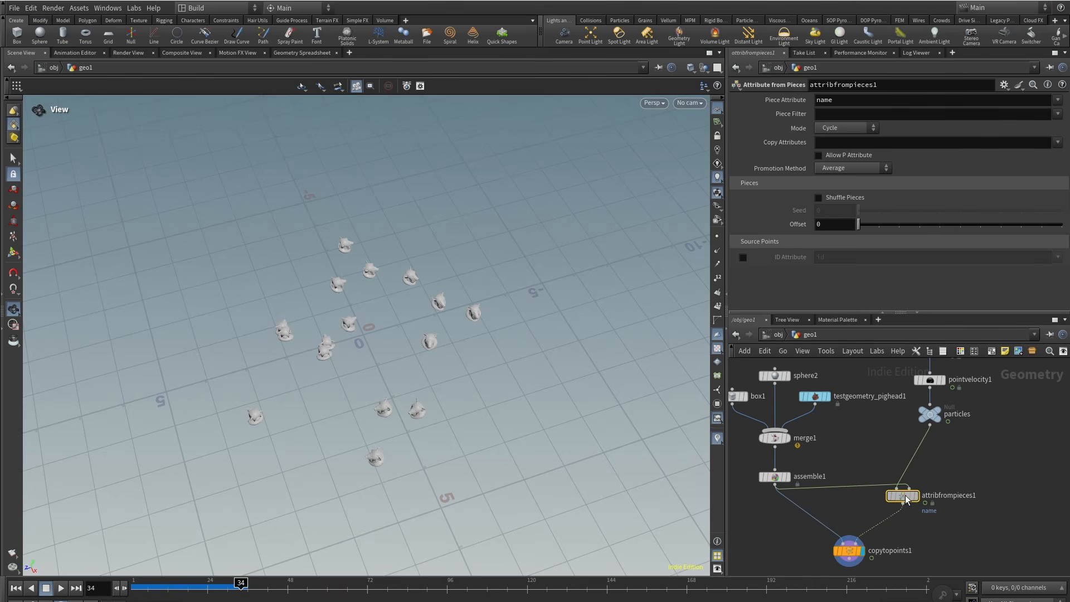
{"action": "left_click", "coordinate": [913, 495]}
Split the viewport pane horizontally and show a Geometry Spreadsheet in the lower half, enlarged to reveal more rows.
{"action": "middle_click_drag", "start_coordinate": [830, 513], "coordinate": [827, 433]}
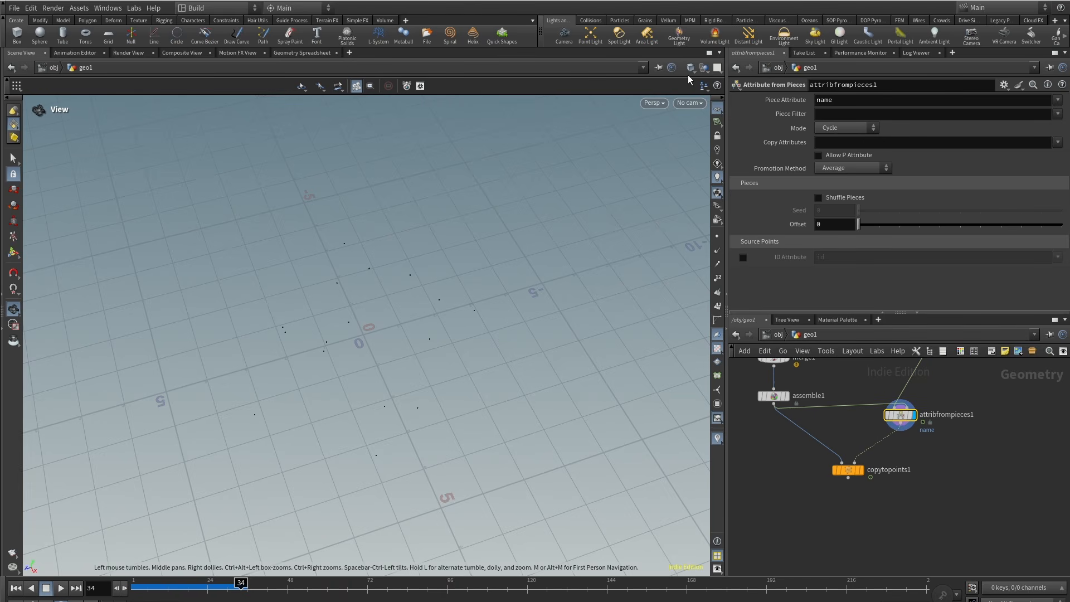
{"action": "left_click", "coordinate": [719, 53]}
{"action": "left_click", "coordinate": [797, 209]}
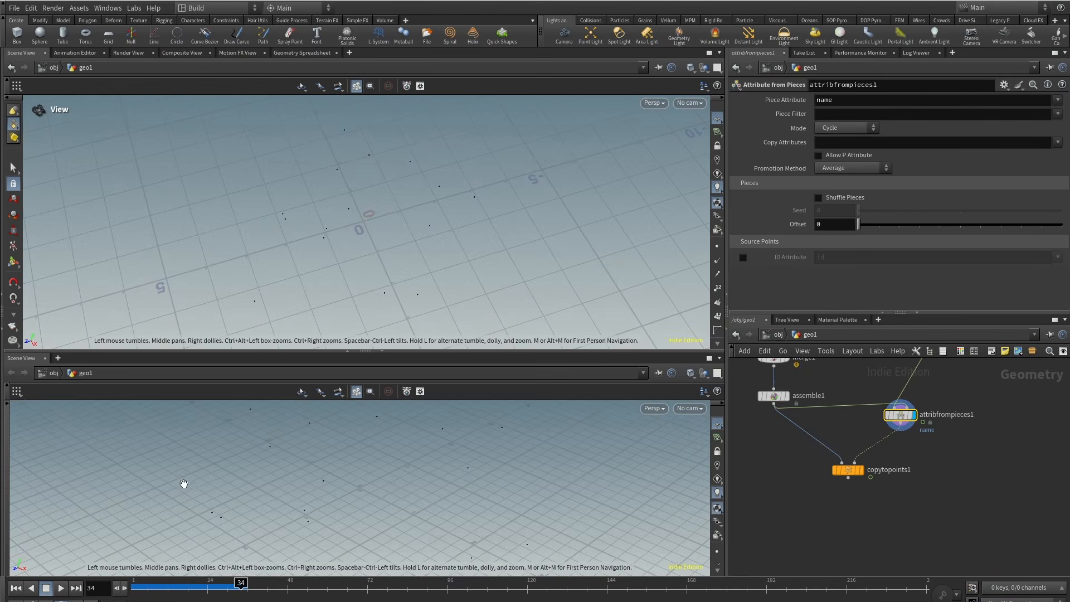
{"action": "right_click", "coordinate": [20, 362]}
{"action": "mouse_move", "coordinate": [62, 504]}
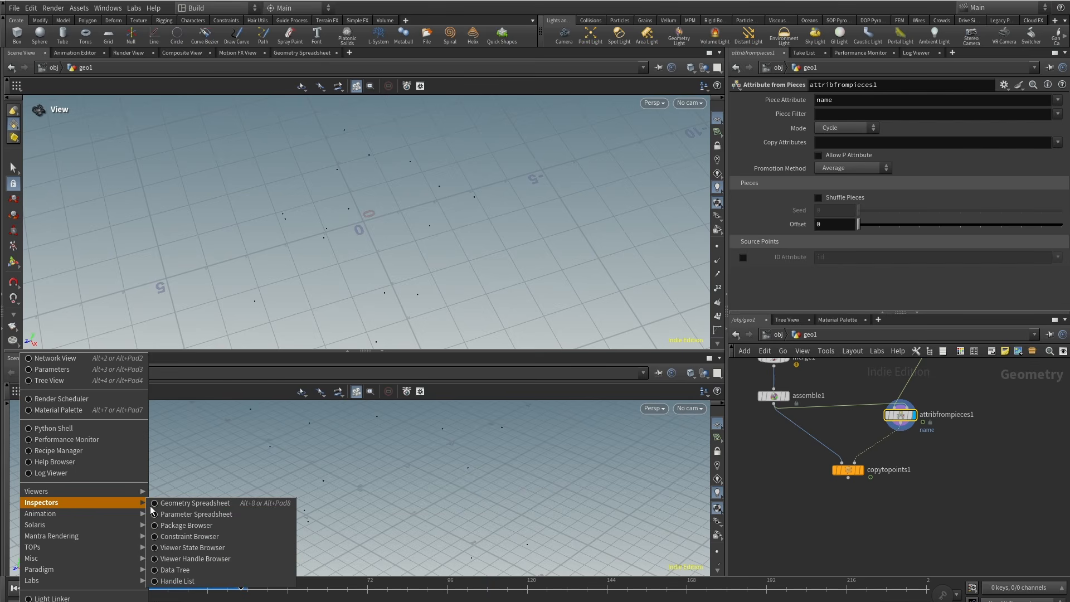
{"action": "left_click", "coordinate": [195, 503]}
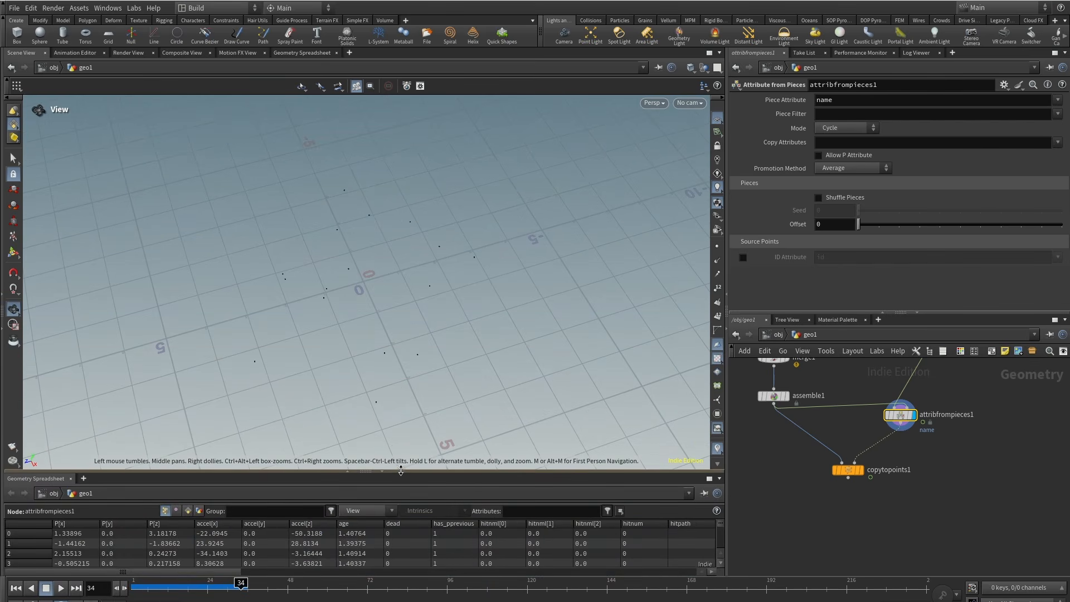
{"action": "left_click_drag", "start_coordinate": [401, 472], "coordinate": [420, 399]}
{"action": "right_click_drag", "start_coordinate": [457, 229], "coordinate": [381, 233]}
{"action": "middle_click_drag", "start_coordinate": [381, 282], "coordinate": [378, 270]}
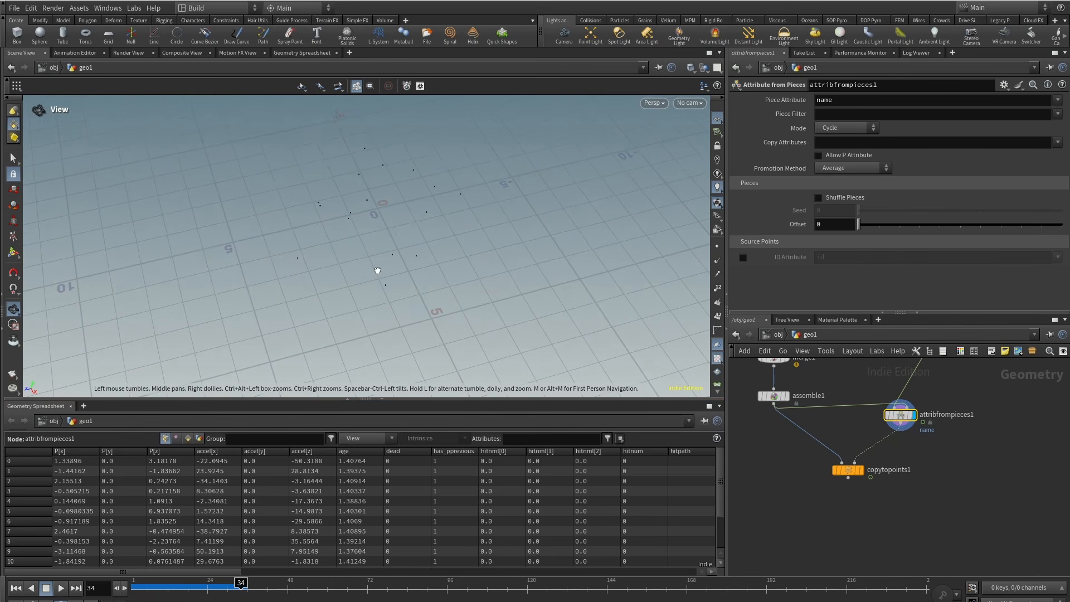
Hide all attributes in the spreadsheet except life and name to check the points' piece names.
{"action": "left_click", "coordinate": [369, 437]}
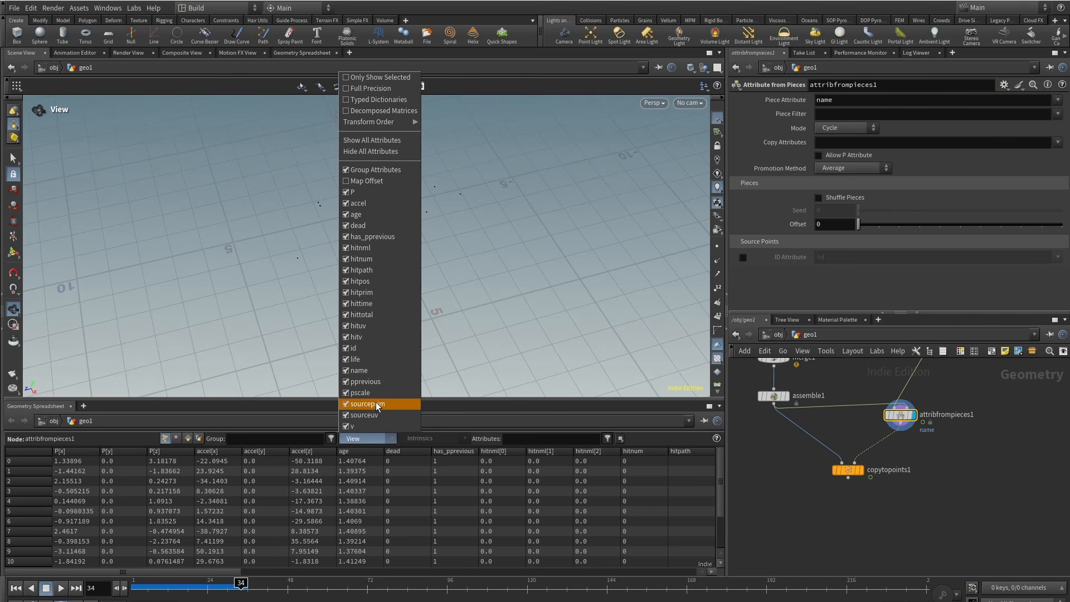
{"action": "left_click", "coordinate": [371, 151]}
{"action": "left_click", "coordinate": [365, 438]}
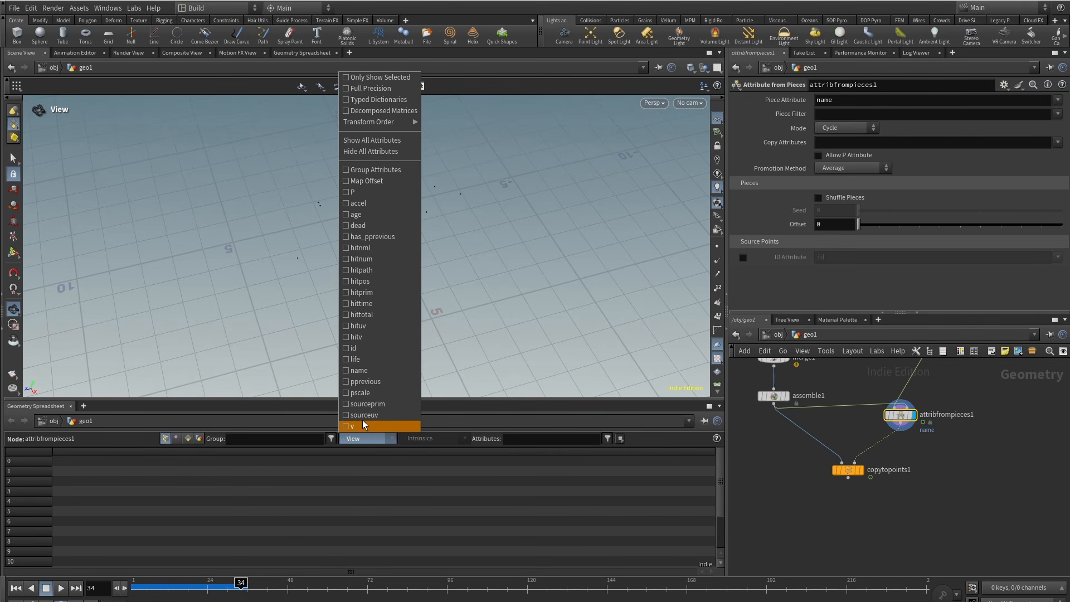
{"action": "left_click", "coordinate": [368, 359]}
{"action": "left_click", "coordinate": [361, 438]}
{"action": "left_click", "coordinate": [359, 371]}
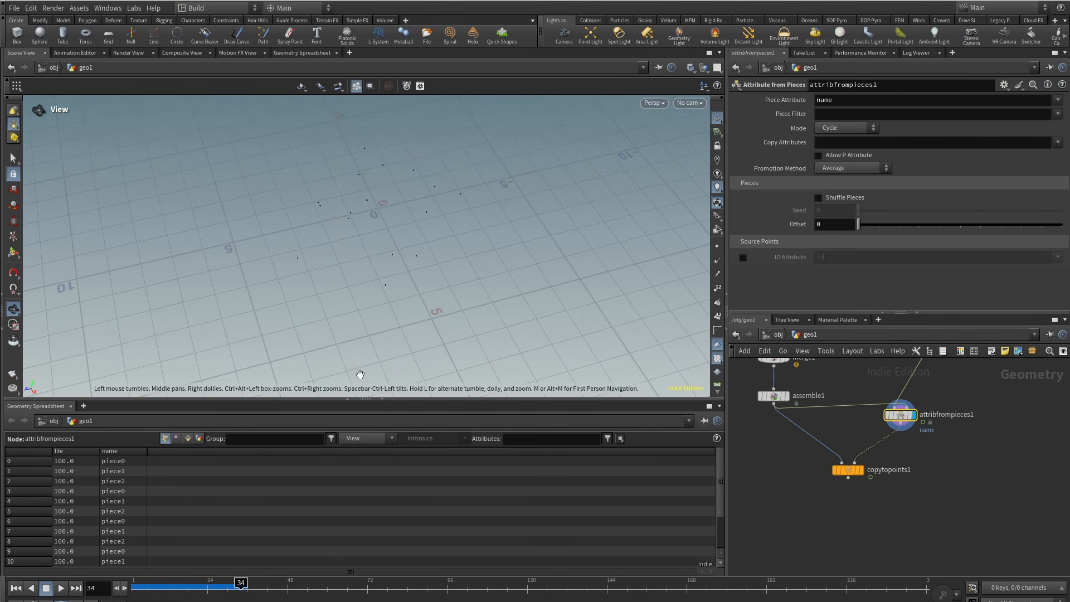
Display copytopoints1 and enable its Piece Attribute, using name, so each particle gets its matching piece.
{"action": "middle_click_drag", "start_coordinate": [955, 474], "coordinate": [943, 514]}
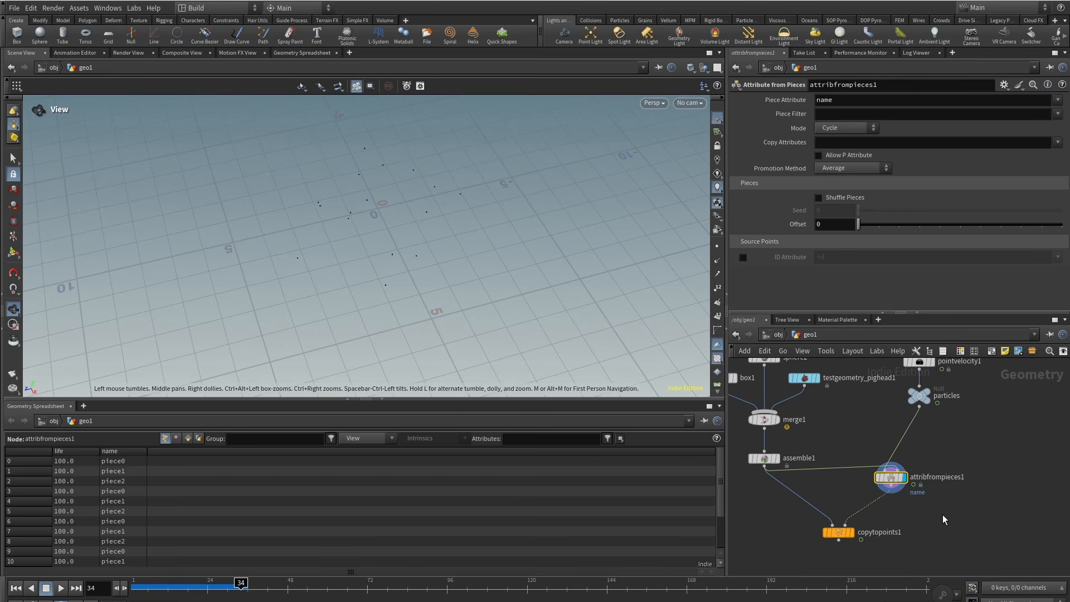
{"action": "left_click", "coordinate": [855, 517]}
{"action": "left_click_drag", "start_coordinate": [882, 565], "coordinate": [831, 518]}
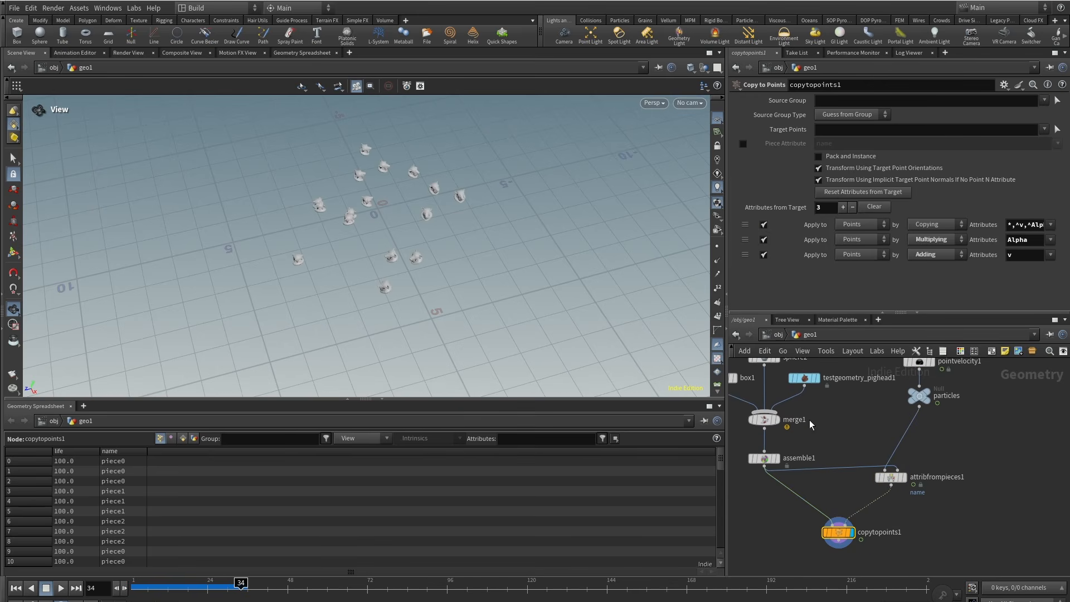
{"action": "left_click", "coordinate": [744, 144]}
{"action": "left_click_drag", "start_coordinate": [386, 232], "coordinate": [357, 219]}
{"action": "middle_click_drag", "start_coordinate": [394, 232], "coordinate": [394, 237]}
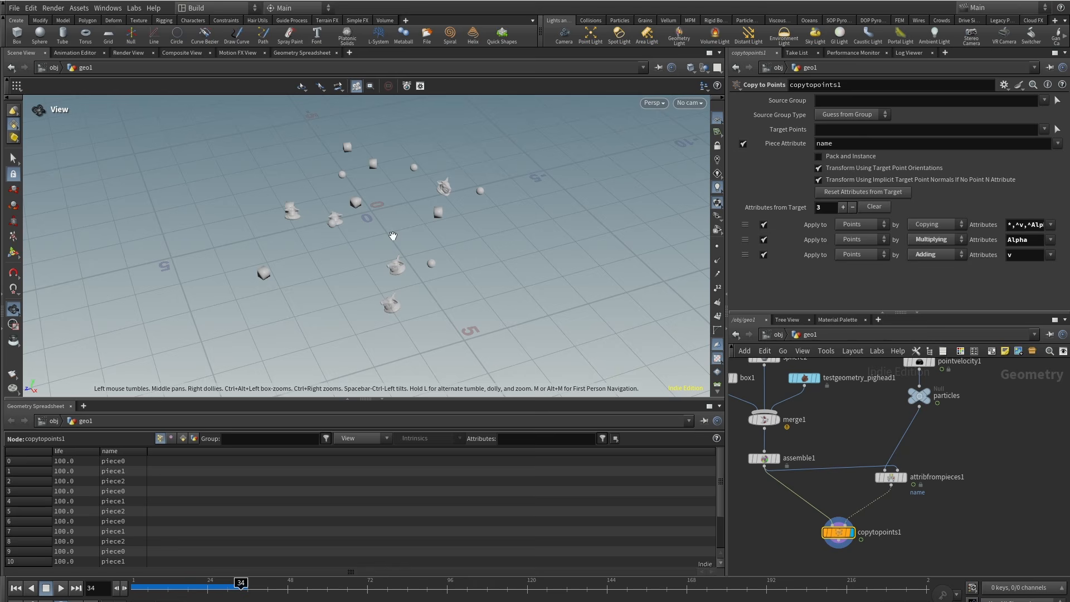
Collapse the Geometry Spreadsheet pane and view the box, sphere and pig head copies up close.
{"action": "left_click", "coordinate": [384, 401]}
{"action": "scroll", "coordinate": [390, 291], "scroll_direction": "up", "scroll_amount": 3}
{"action": "left_click_drag", "start_coordinate": [390, 291], "coordinate": [406, 318]}
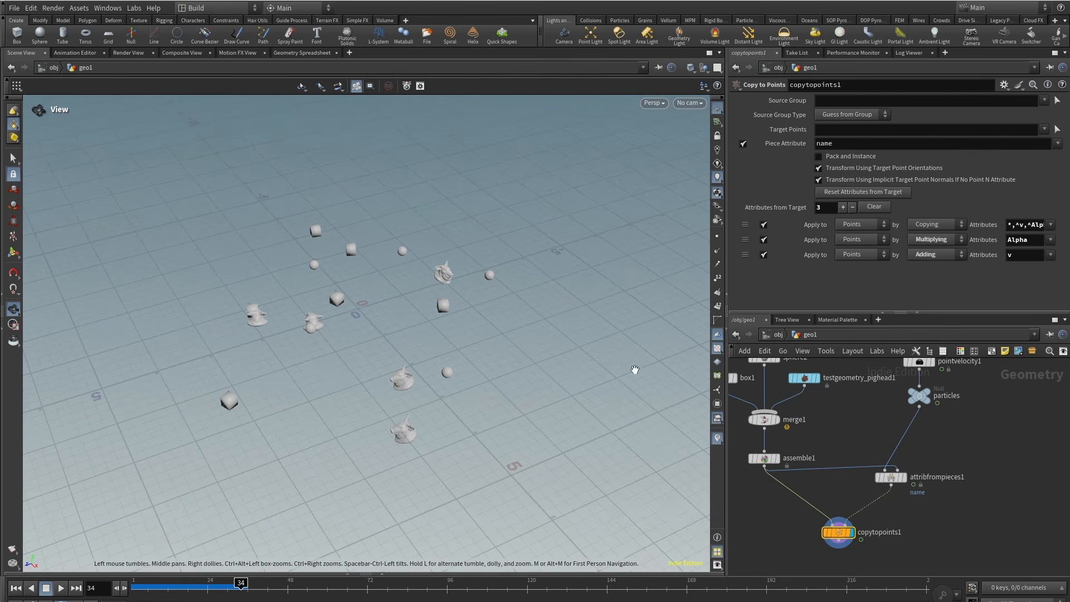
Open lopnet1 and delete its particles SOP Import node.
{"action": "middle_click_drag", "start_coordinate": [983, 445], "coordinate": [927, 470]}
{"action": "scroll", "coordinate": [927, 470], "scroll_direction": "down", "scroll_amount": 2}
{"action": "double_click", "coordinate": [979, 389]}
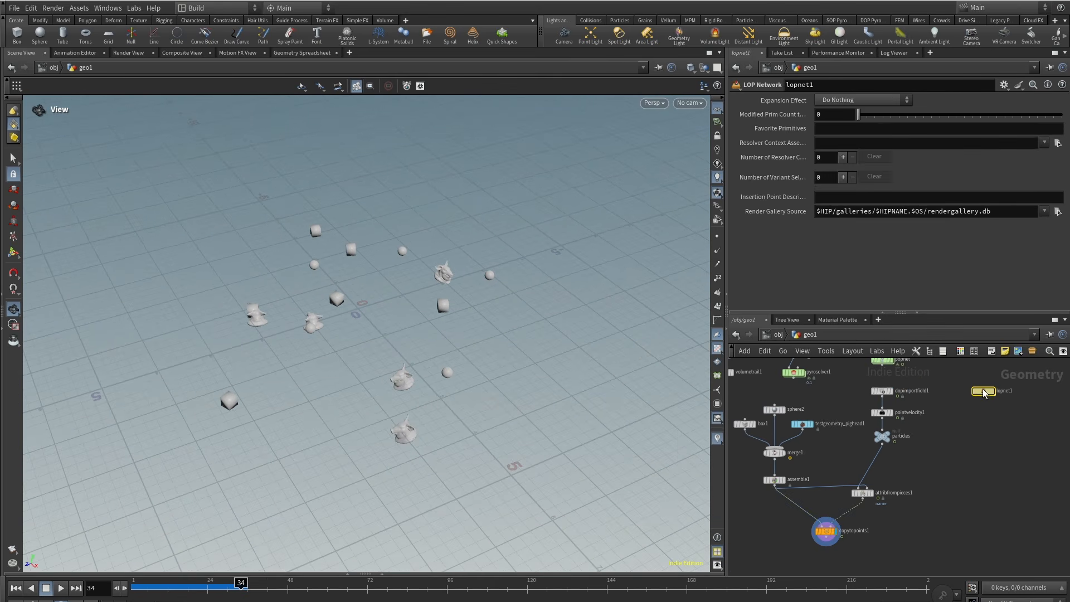
{"action": "left_click", "coordinate": [831, 409]}
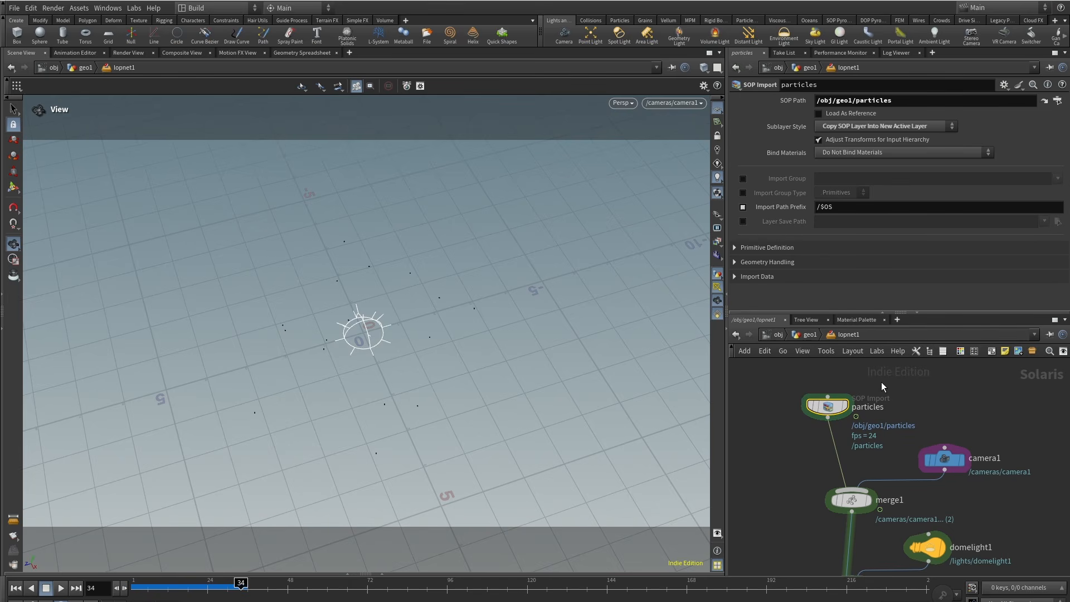
{"action": "mouse_move", "coordinate": [821, 512]}
{"action": "middle_mouse_down"}
{"action": "mouse_move", "coordinate": [801, 487]}
{"action": "mouse_move", "coordinate": [804, 512]}
{"action": "middle_mouse_up"}
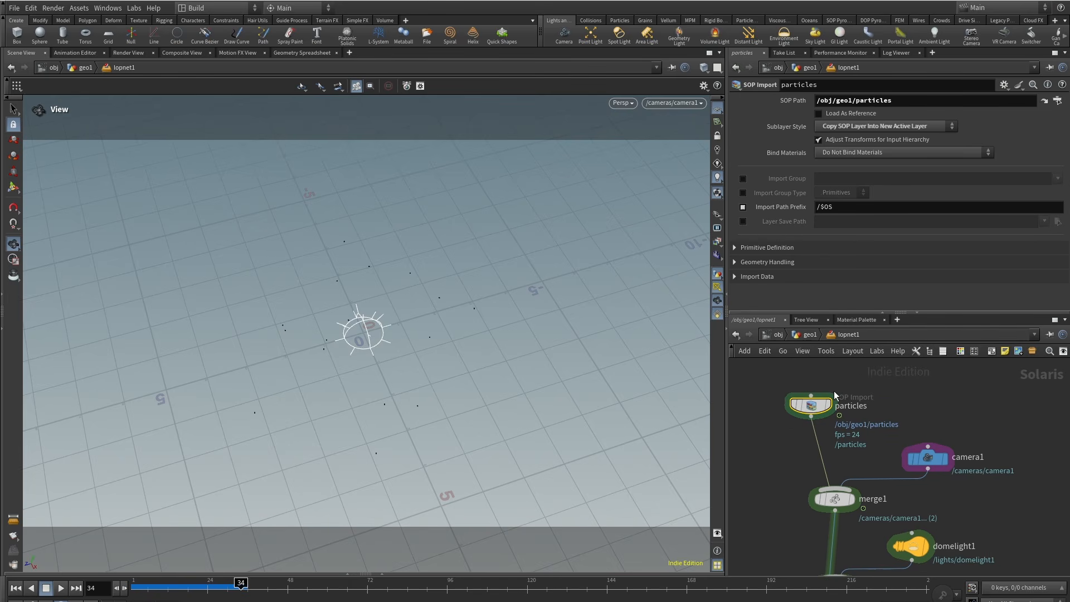
{"action": "key", "text": "Delete"}
Add an Instancer node near camera1 in lopnet1.
{"action": "middle_click_drag", "start_coordinate": [840, 399], "coordinate": [842, 424]}
{"action": "scroll", "coordinate": [843, 407], "scroll_direction": "down", "scroll_amount": 1}
{"action": "key", "text": "Tab"}
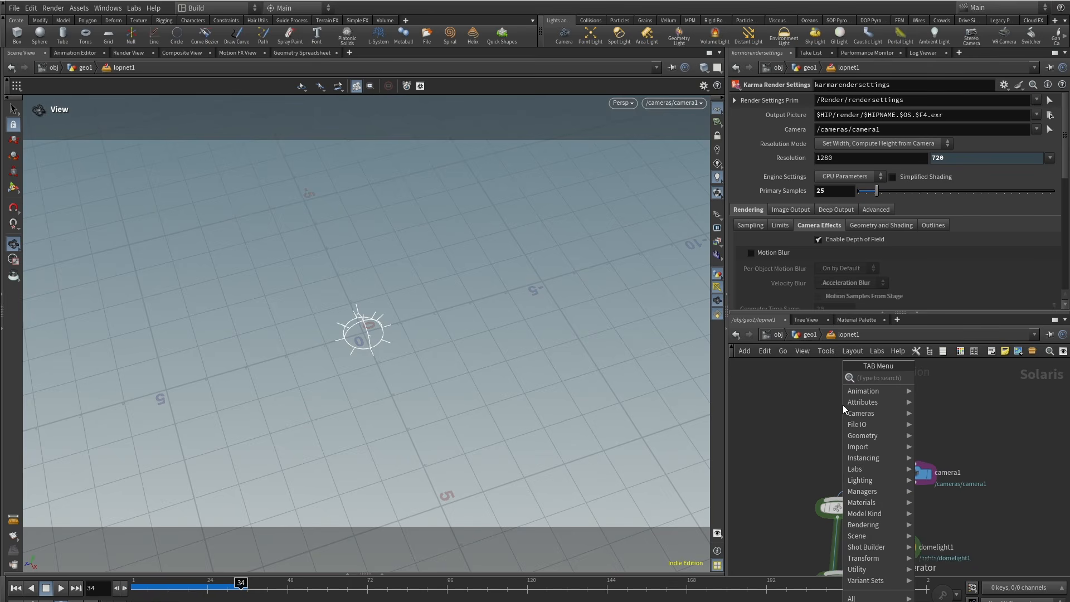
{"action": "type", "text": "ins"}
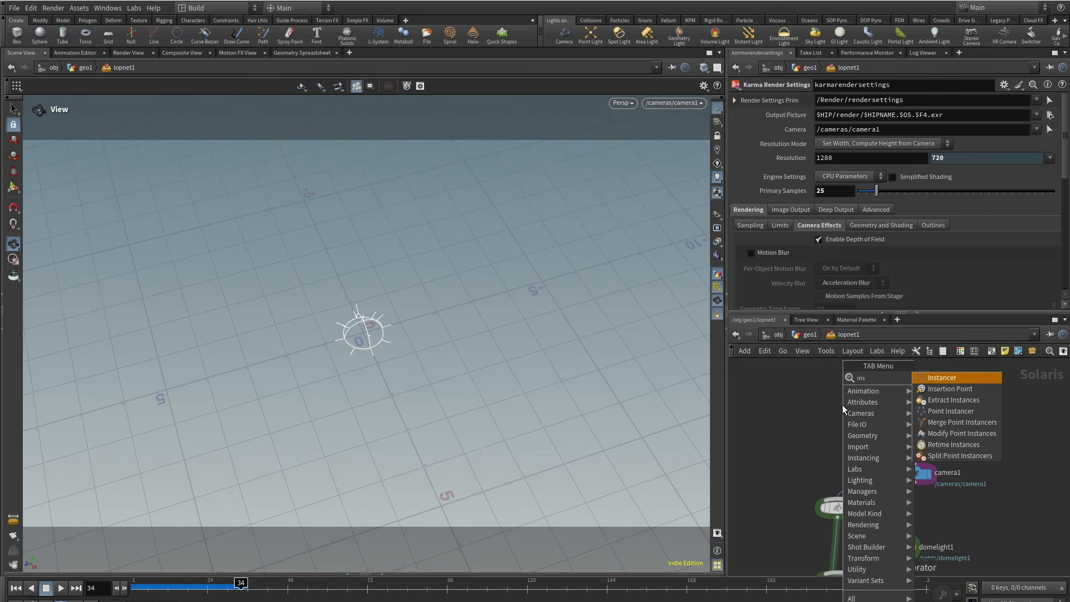
{"action": "left_click", "coordinate": [956, 379]}
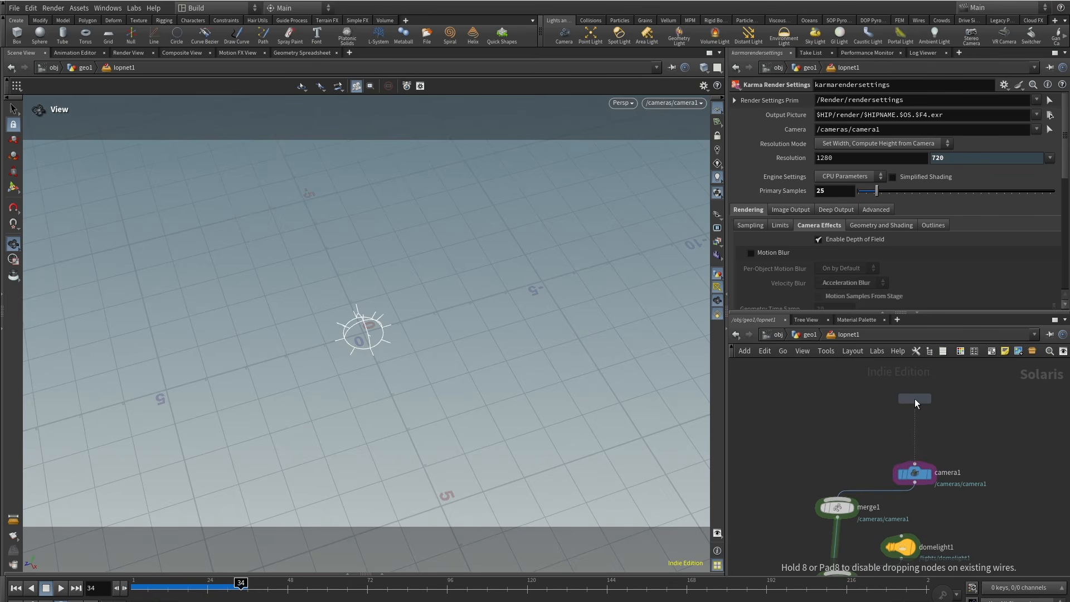
Return to geo1, move the particles null onto attribfrompieces1's output, and inspect attribfrompieces1's node info.
{"action": "left_click", "coordinate": [806, 335]}
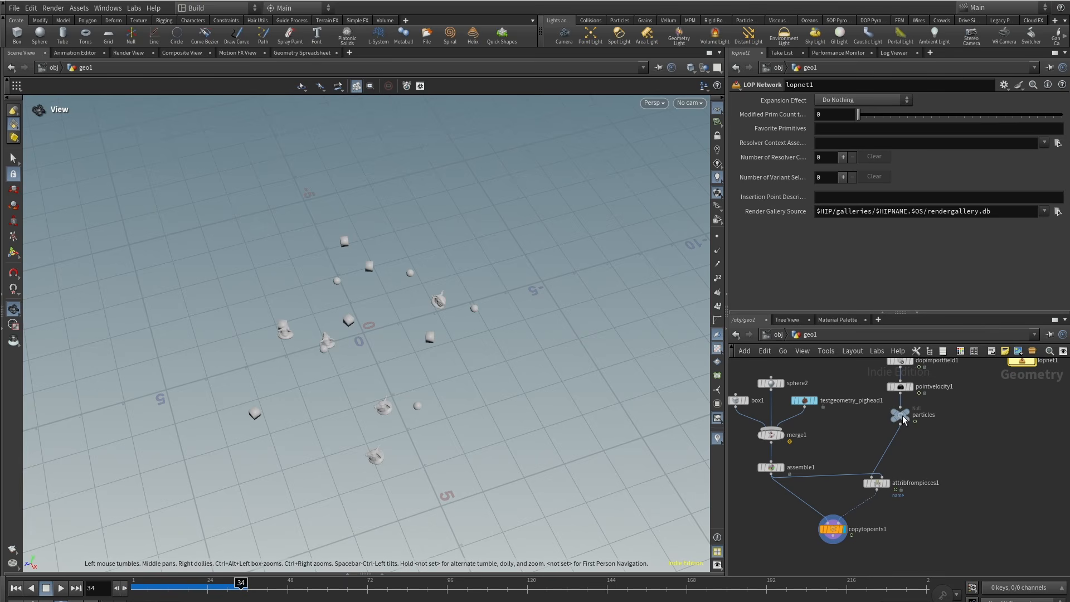
{"action": "left_click_drag", "start_coordinate": [902, 416], "coordinate": [911, 511]}
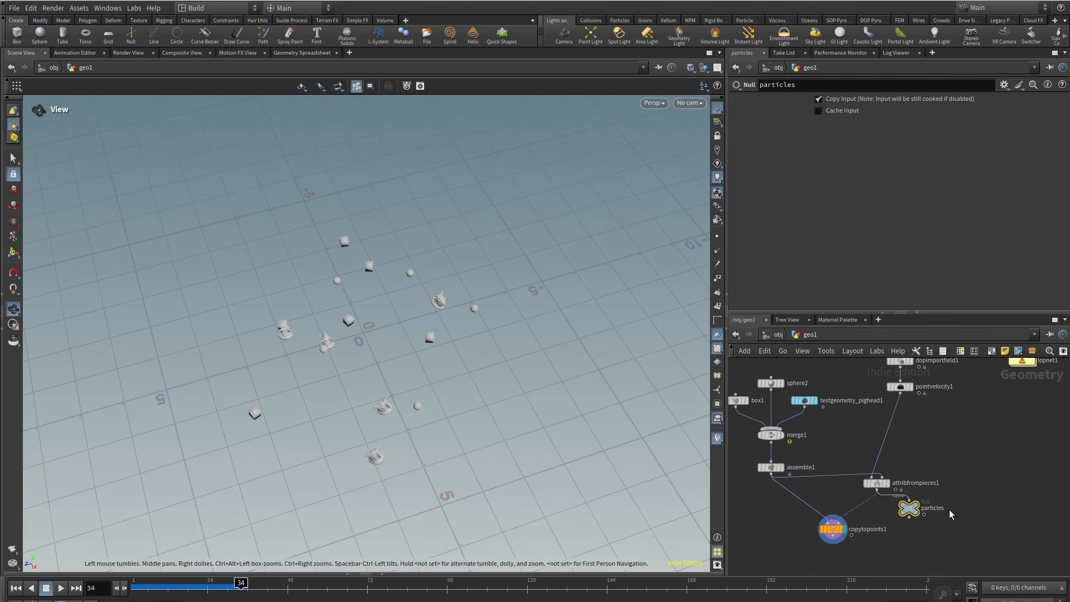
{"action": "middle_click_drag", "start_coordinate": [881, 483], "coordinate": [724, 486]}
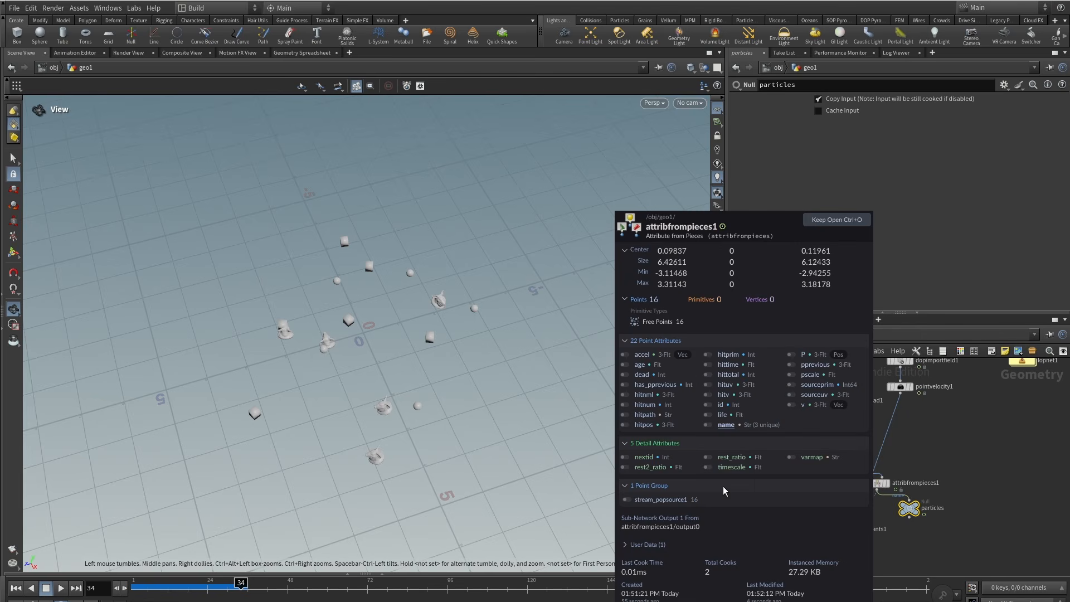
{"action": "middle_click_drag", "start_coordinate": [743, 428], "coordinate": [743, 428]}
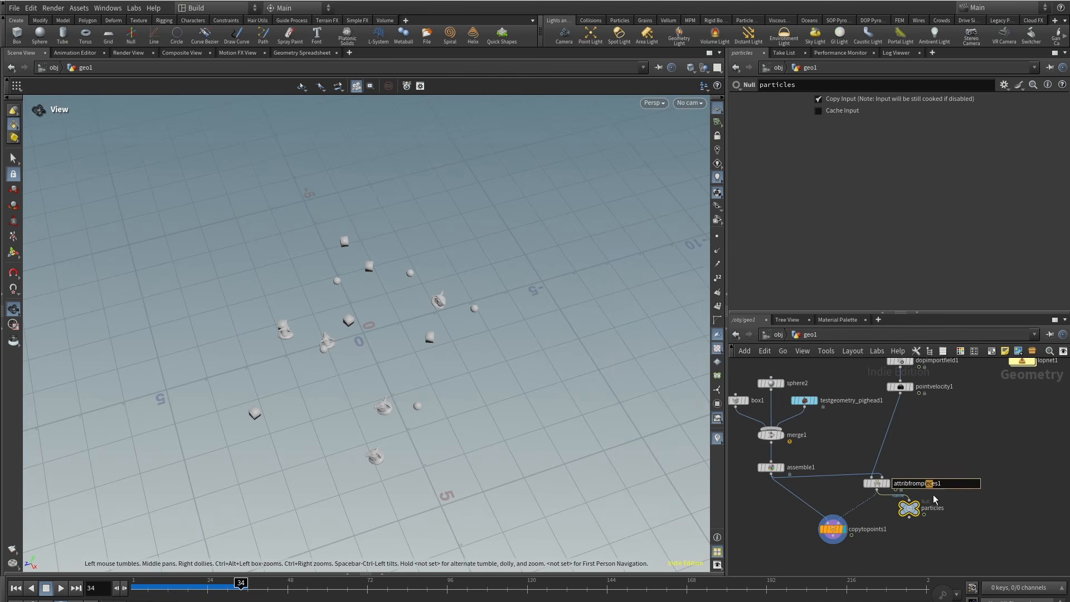
Copy the particles null in geo1 and add an Object Merge node inside lopnet1's instancer1.
{"action": "key", "text": "ctrl+c"}
{"action": "middle_click_drag", "start_coordinate": [987, 460], "coordinate": [934, 500]}
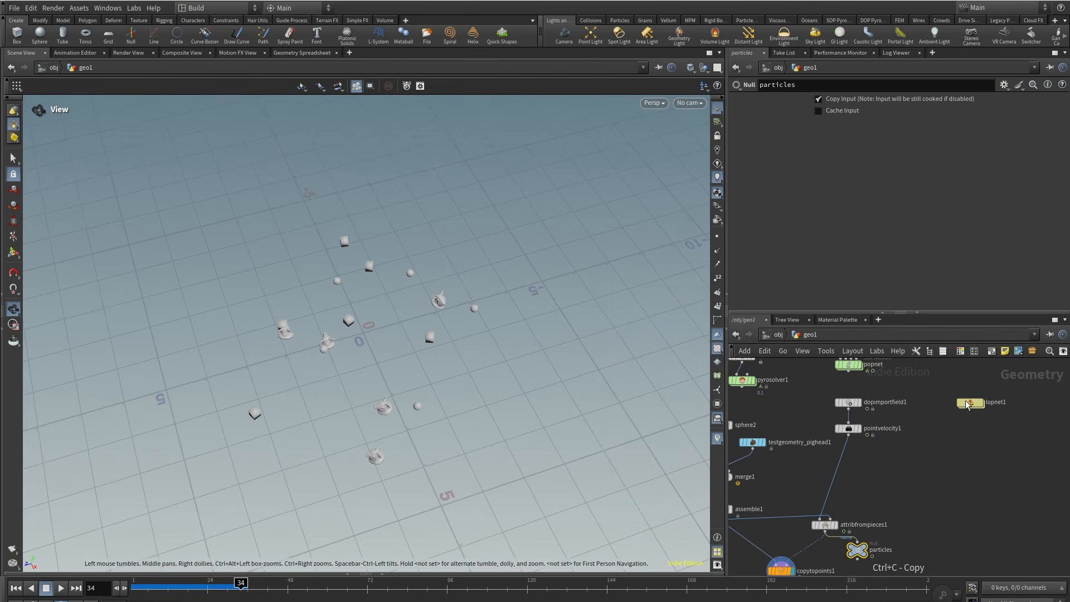
{"action": "key", "text": "i"}
{"action": "key", "text": "i"}
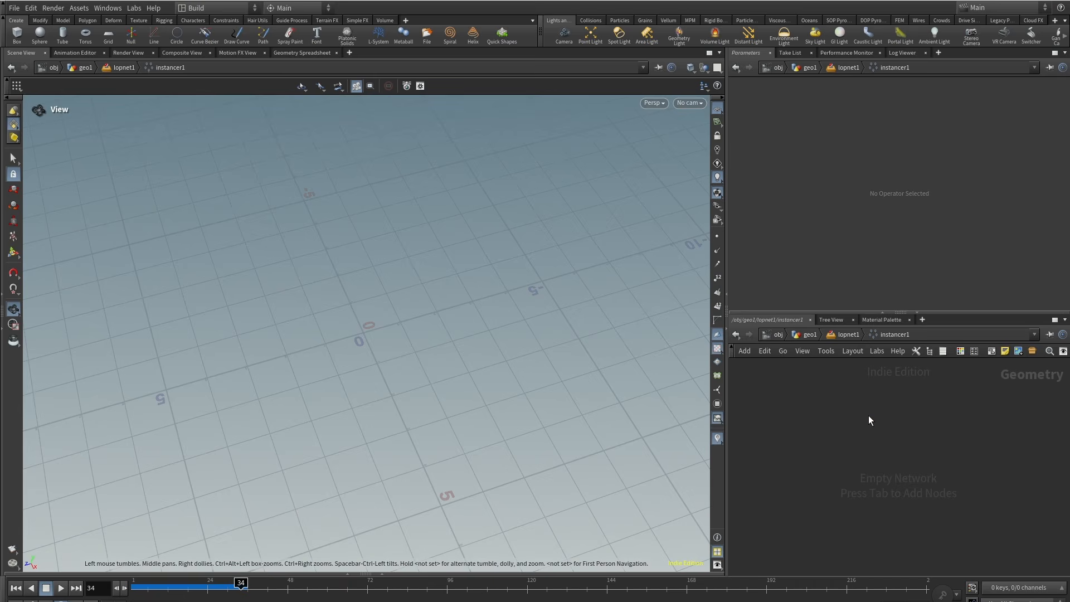
{"action": "key", "text": "Tab"}
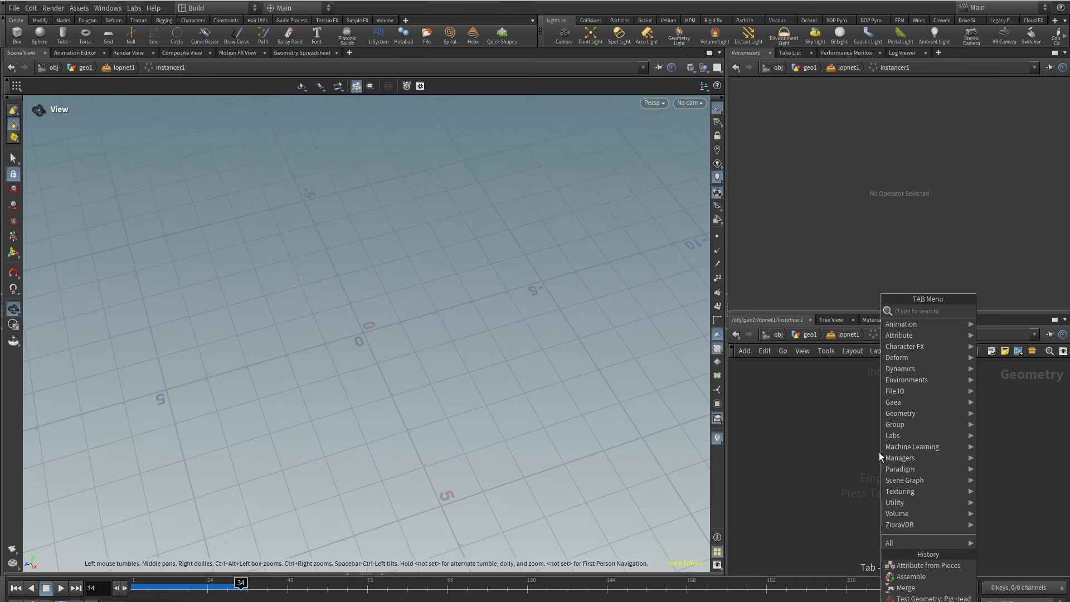
{"action": "type", "text": "merg"}
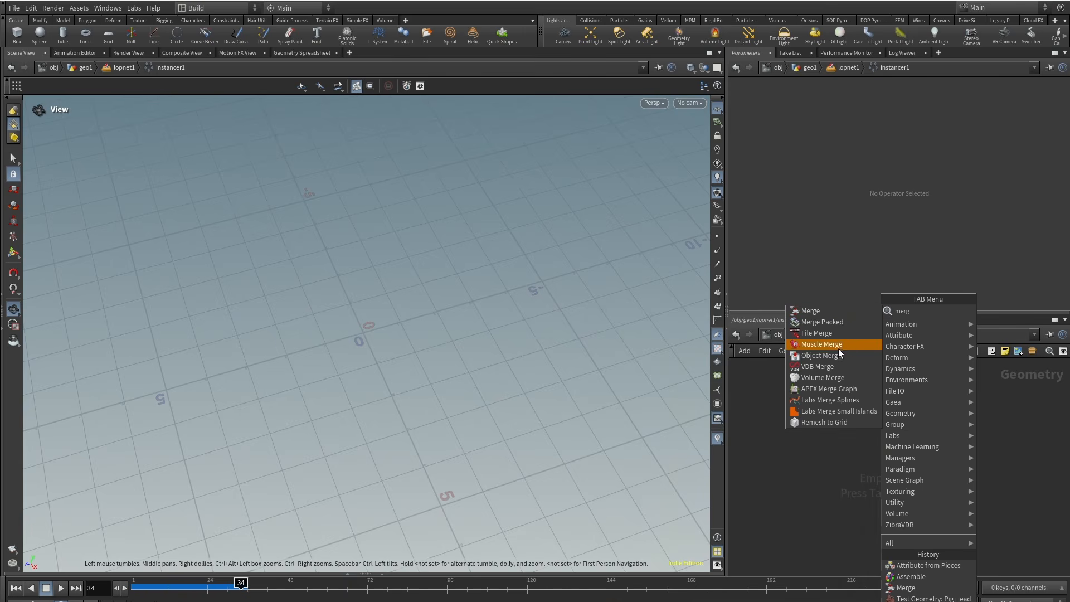
{"action": "left_click", "coordinate": [821, 355]}
{"action": "left_click", "coordinate": [853, 437]}
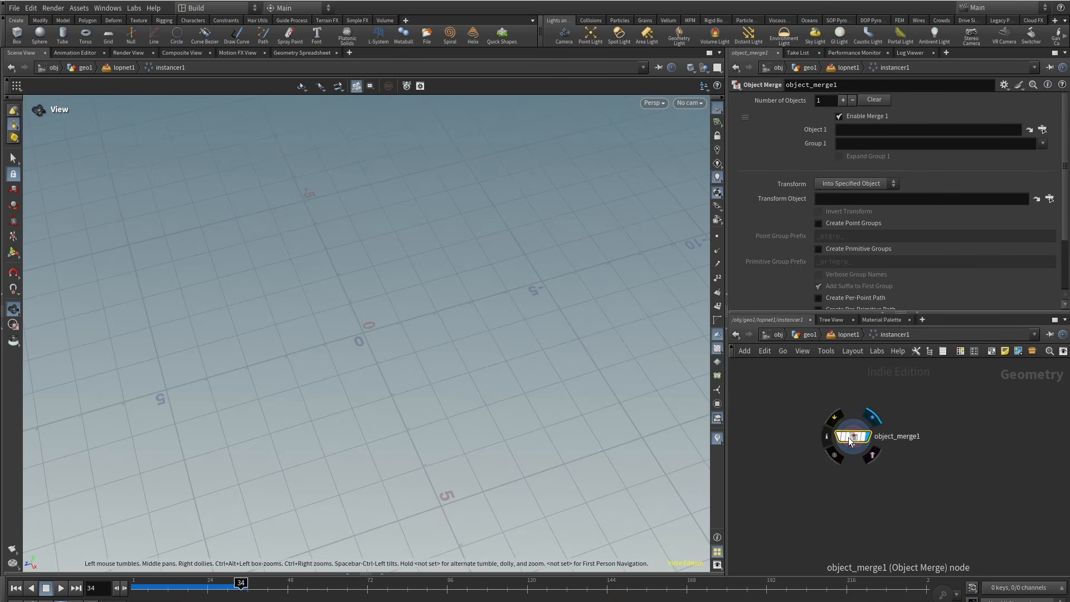
Set the Object Merge's Object 1 path to /obj/geo1/particles and return to lopnet1.
{"action": "left_click", "coordinate": [880, 130]}
{"action": "key", "text": "ctrl+v"}
{"action": "left_click", "coordinate": [975, 434]}
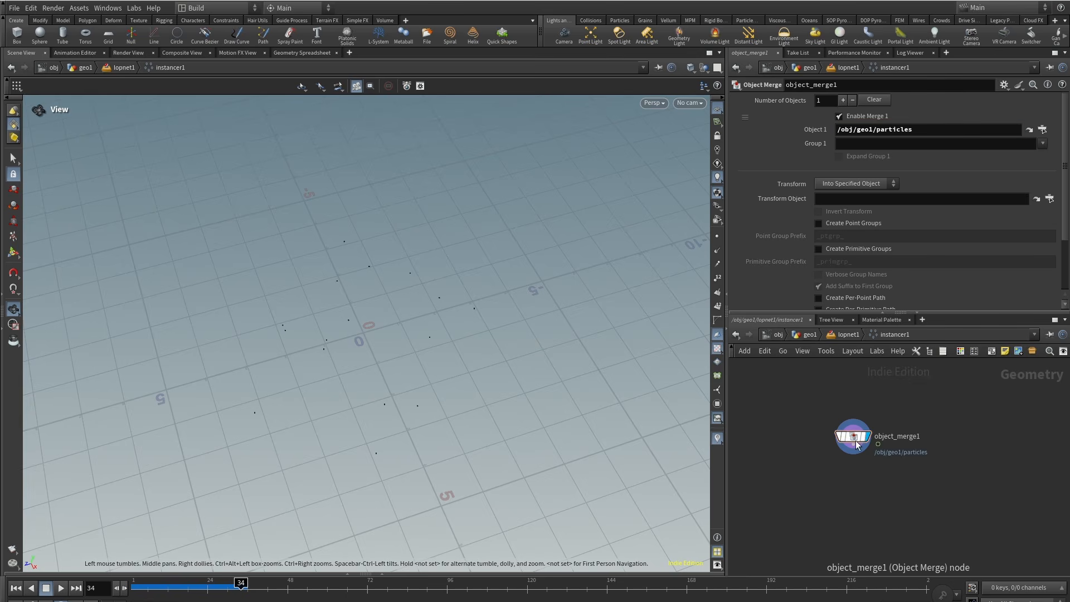
{"action": "key", "text": "u"}
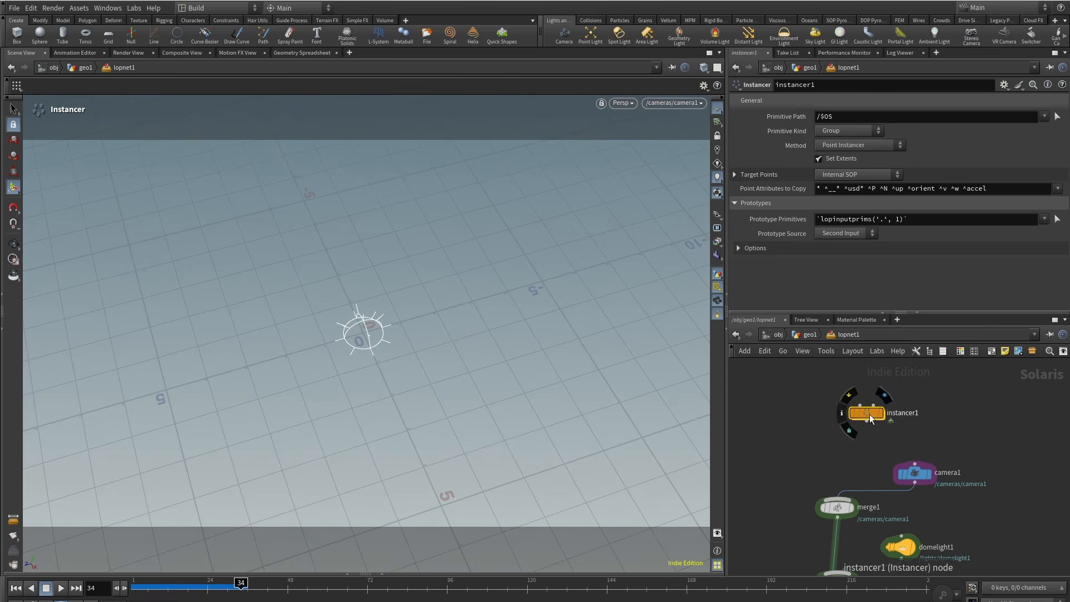
Add a SOP Import node above instancer1 in lopnet1.
{"action": "key", "text": "Tab"}
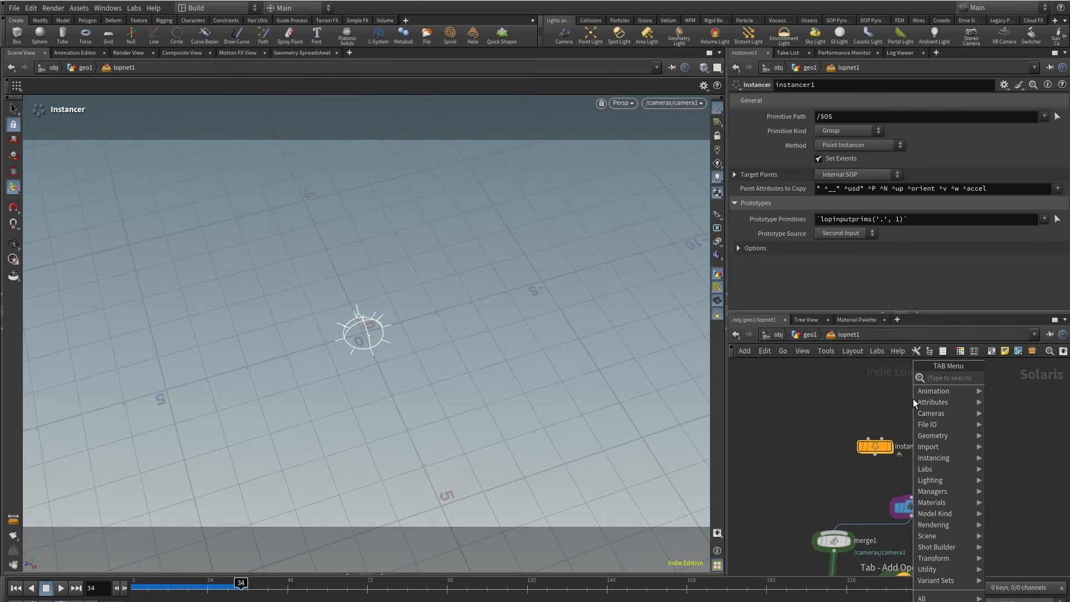
{"action": "type", "text": "sopi"}
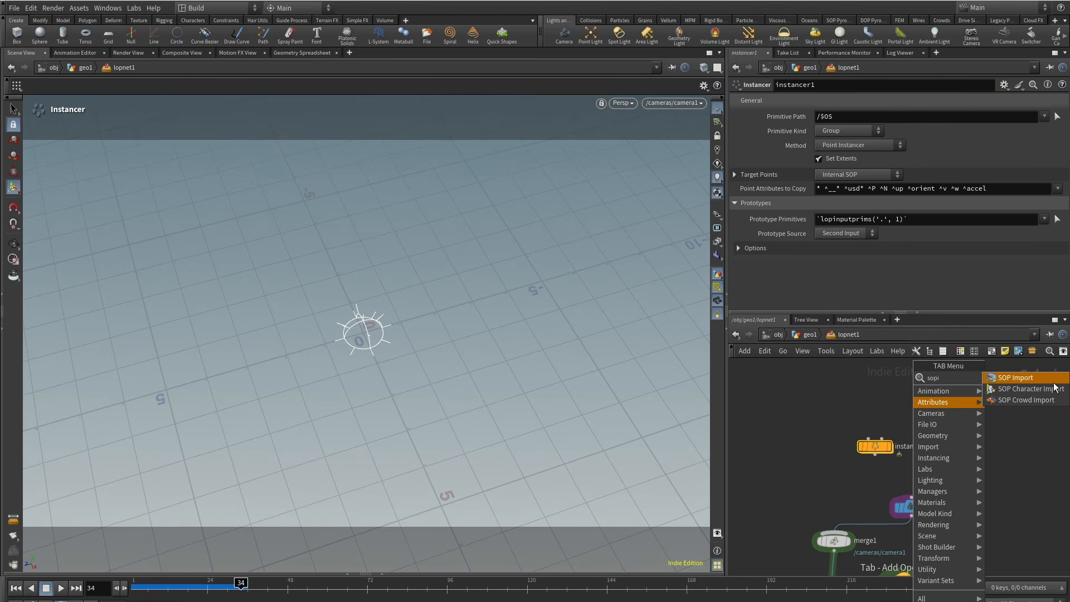
{"action": "key", "text": "Return"}
{"action": "left_click", "coordinate": [928, 396]}
Copy assemble1 from geo1 and set sopimport1's SOP path to /obj/geo1/assemble1.
{"action": "left_click", "coordinate": [811, 337]}
{"action": "middle_click_drag", "start_coordinate": [797, 478], "coordinate": [903, 462]}
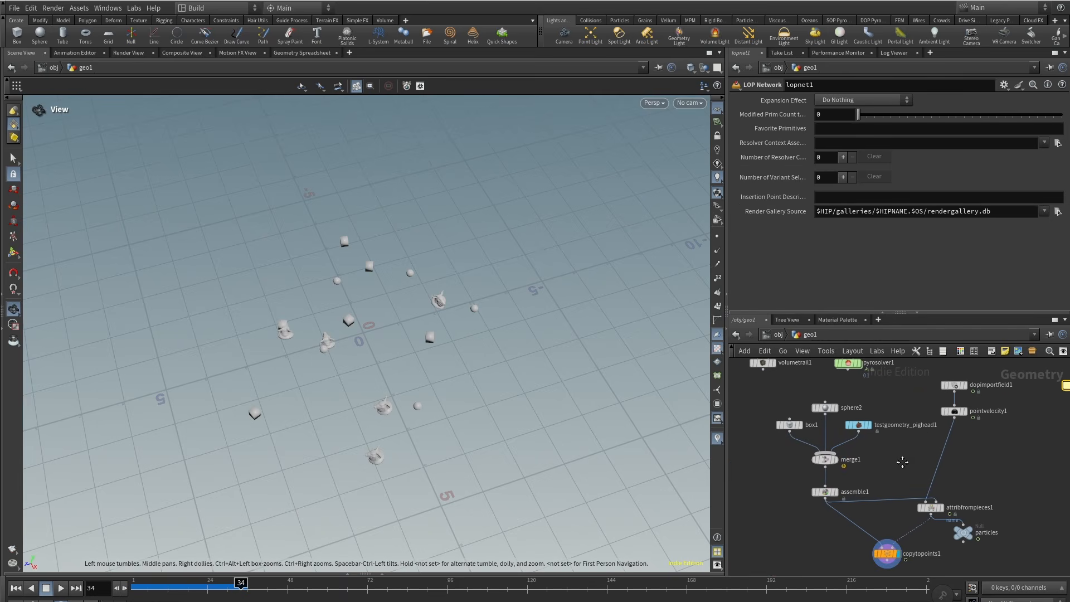
{"action": "left_click_drag", "start_coordinate": [873, 475], "coordinate": [782, 518]}
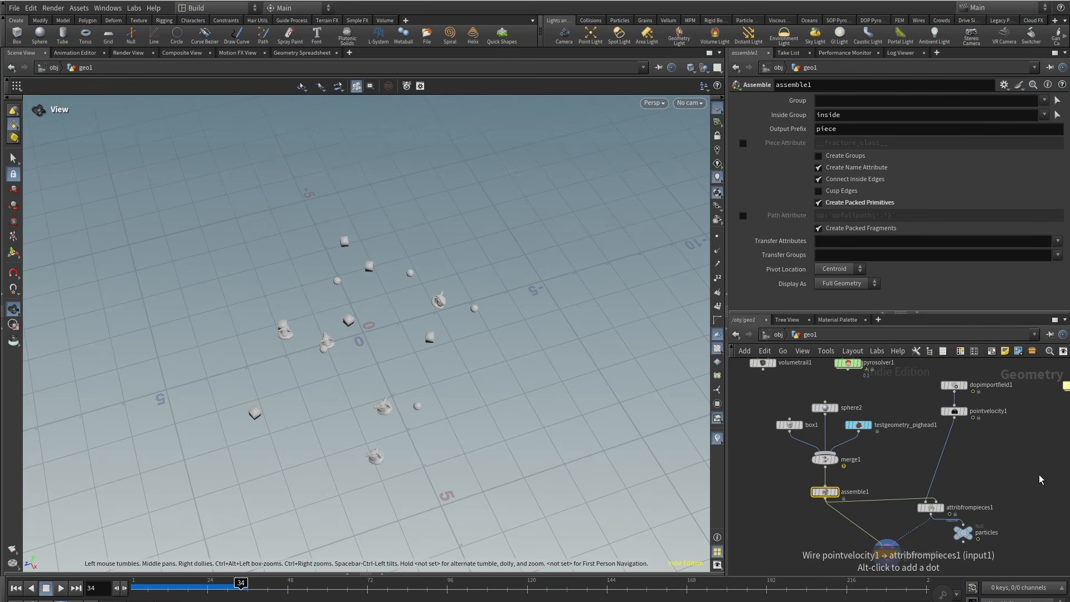
{"action": "middle_click_drag", "start_coordinate": [1040, 479], "coordinate": [899, 497]}
{"action": "double_click", "coordinate": [939, 403]}
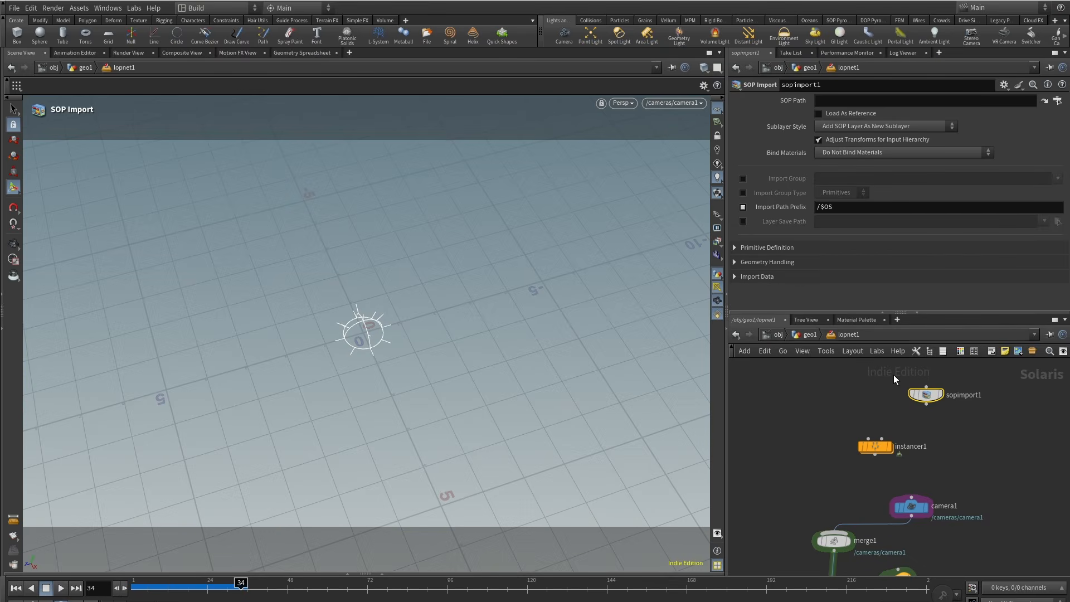
{"action": "left_click", "coordinate": [848, 101]}
{"action": "key", "text": "ctrl+v"}
{"action": "left_click", "coordinate": [816, 378]}
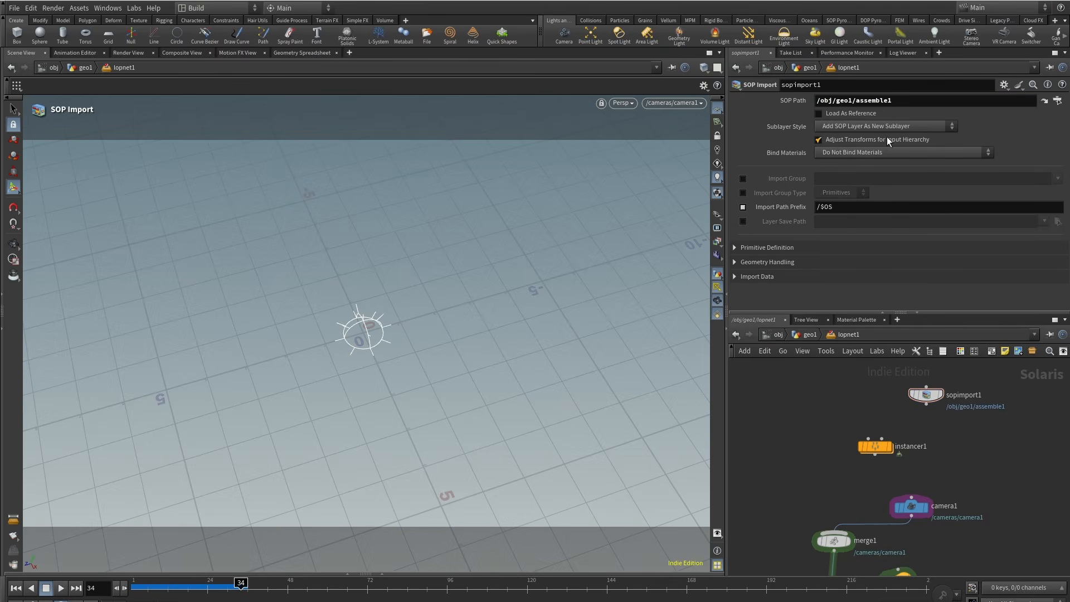
Set sopimport1's sublayer style to Copy SOP Layer Into New Active Layer.
{"action": "left_click", "coordinate": [889, 126]}
{"action": "left_click", "coordinate": [885, 148]}
{"action": "left_click", "coordinate": [887, 127]}
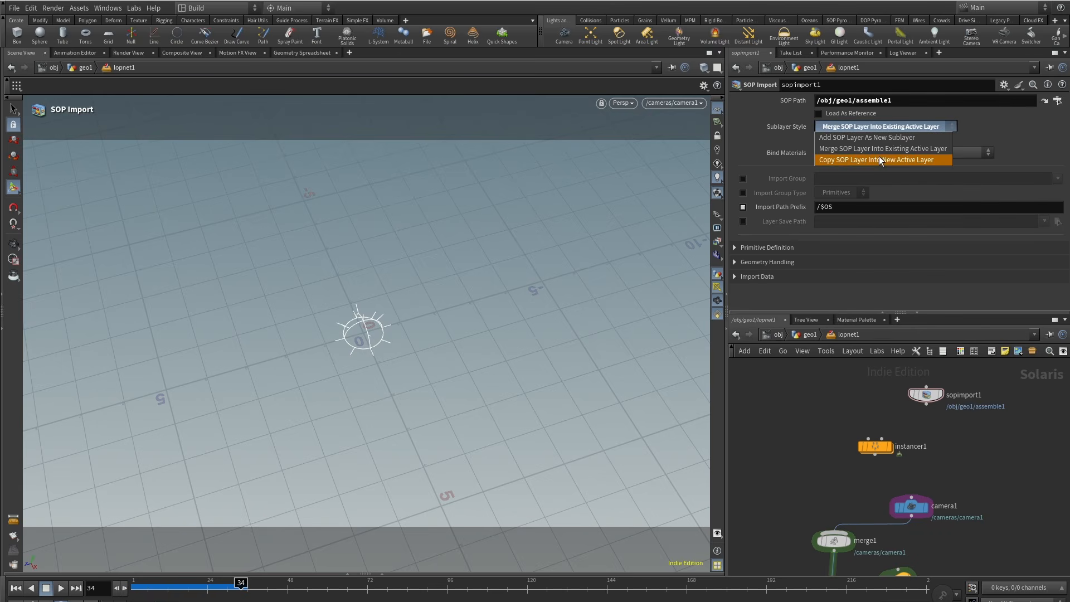
{"action": "left_click", "coordinate": [884, 160]}
Wire sopimport1 into instancer1's second input and instancer1 into merge1, and tidy the node placement.
{"action": "left_click_drag", "start_coordinate": [878, 447], "coordinate": [880, 443]}
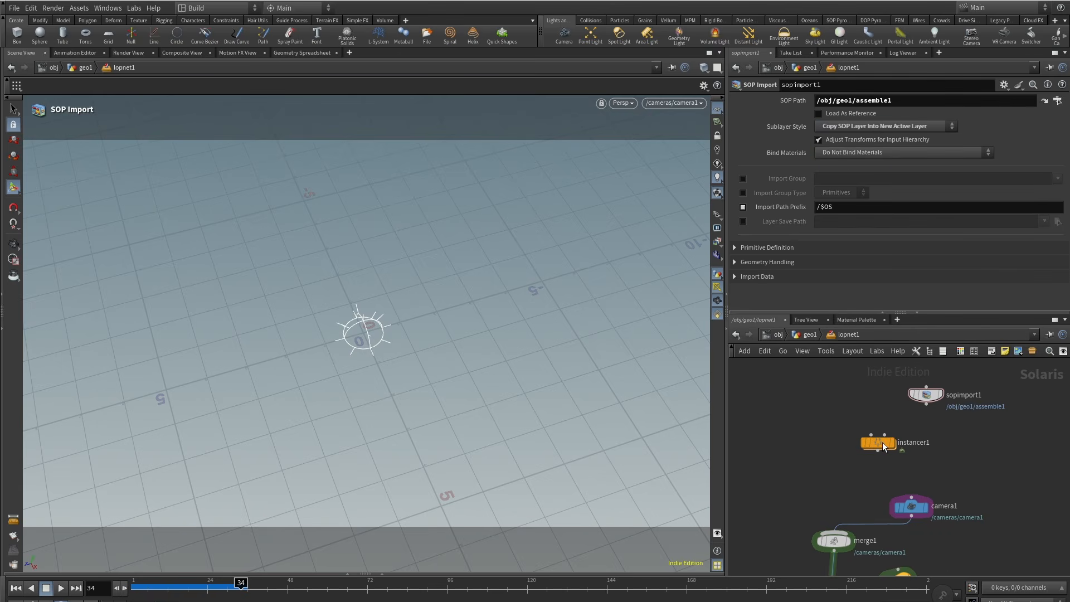
{"action": "middle_click_drag", "start_coordinate": [900, 477], "coordinate": [903, 460]}
{"action": "left_click_drag", "start_coordinate": [929, 386], "coordinate": [889, 417]}
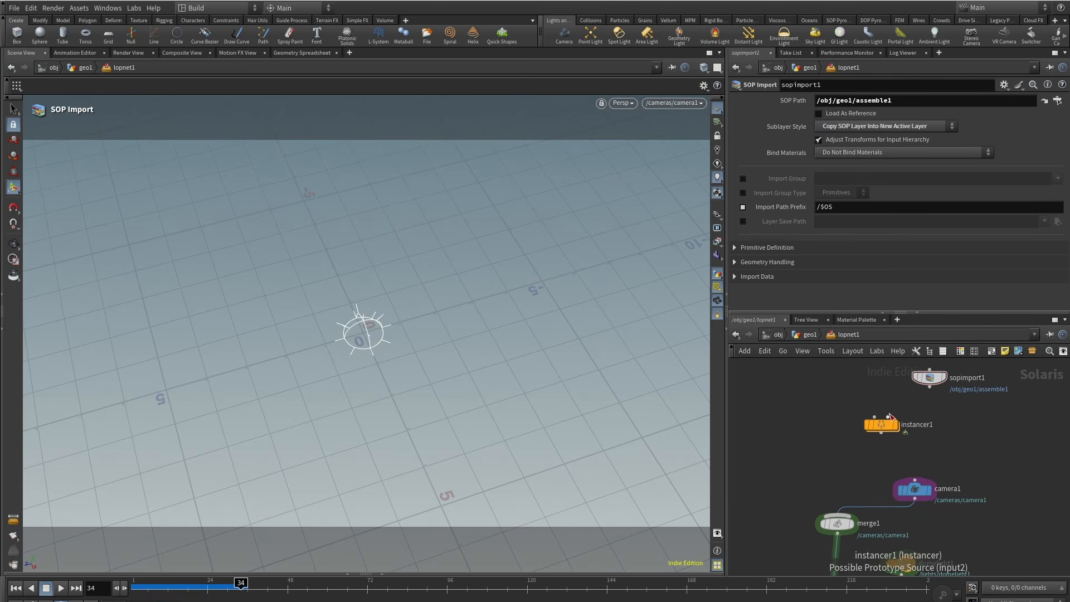
{"action": "left_click_drag", "start_coordinate": [847, 516], "coordinate": [879, 443]}
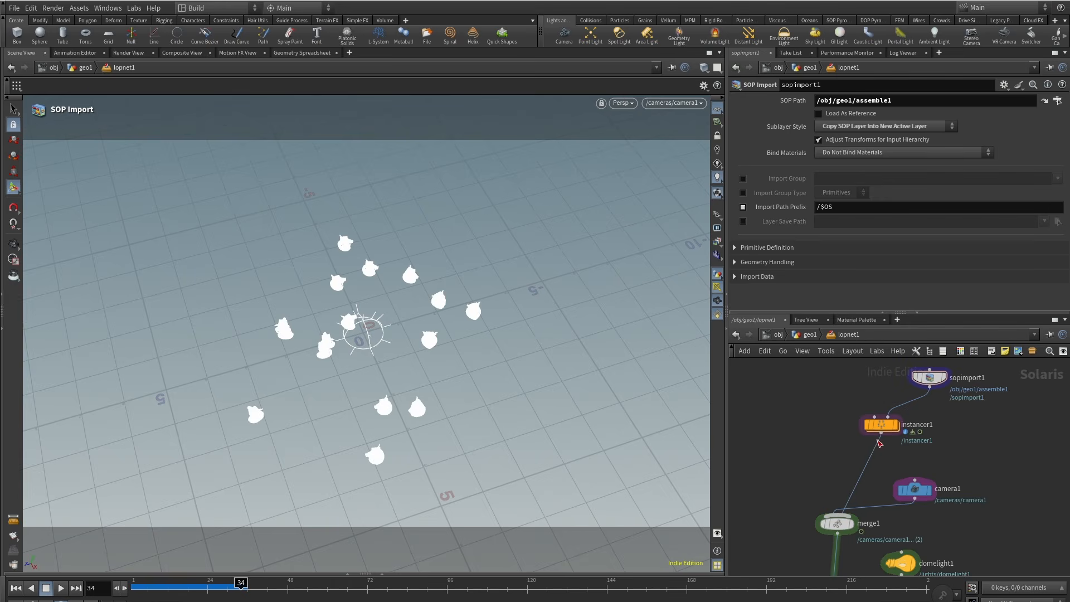
{"action": "left_click", "coordinate": [836, 523]}
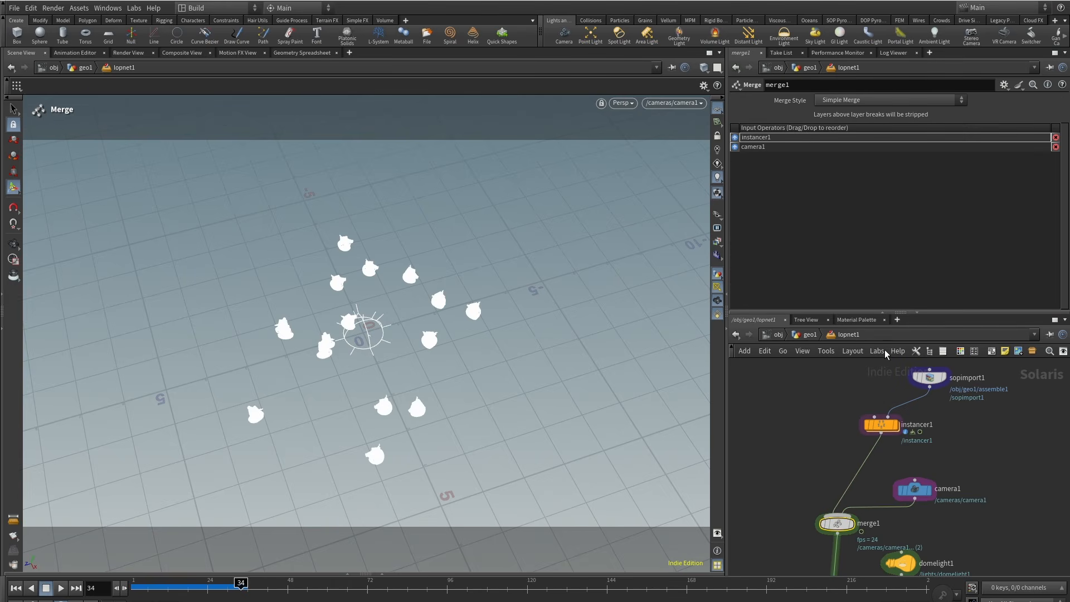
{"action": "left_click_drag", "start_coordinate": [840, 370], "coordinate": [812, 458]}
{"action": "middle_click_drag", "start_coordinate": [812, 460], "coordinate": [862, 426]}
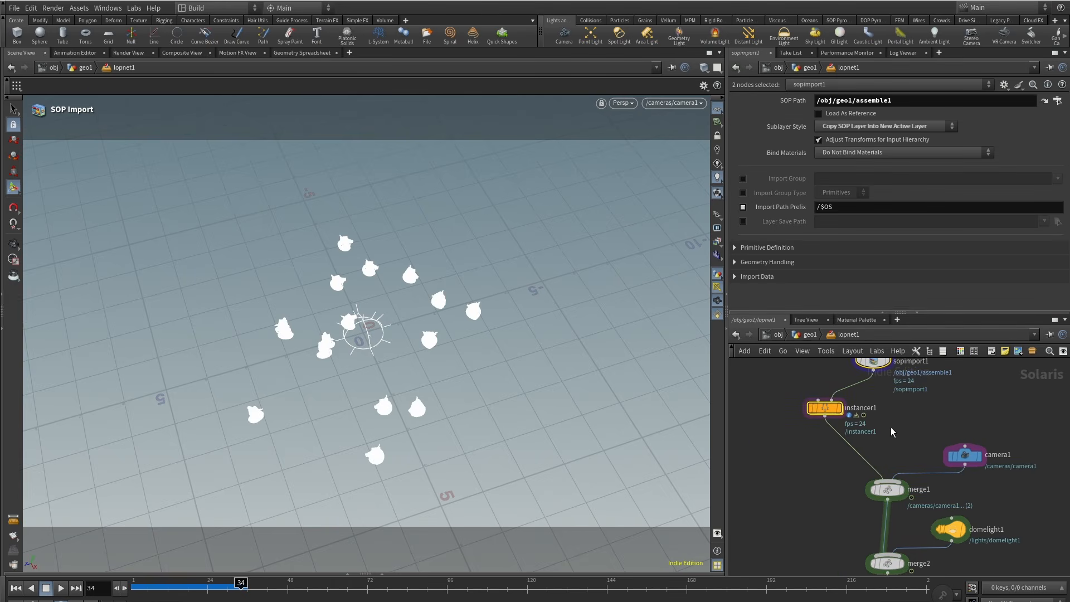
{"action": "left_click", "coordinate": [929, 419]}
Inspect the instanced pieces up close and lower domelight1's exposure to -2.76.
{"action": "right_click_drag", "start_coordinate": [412, 354], "coordinate": [498, 291], "text": "alt"}
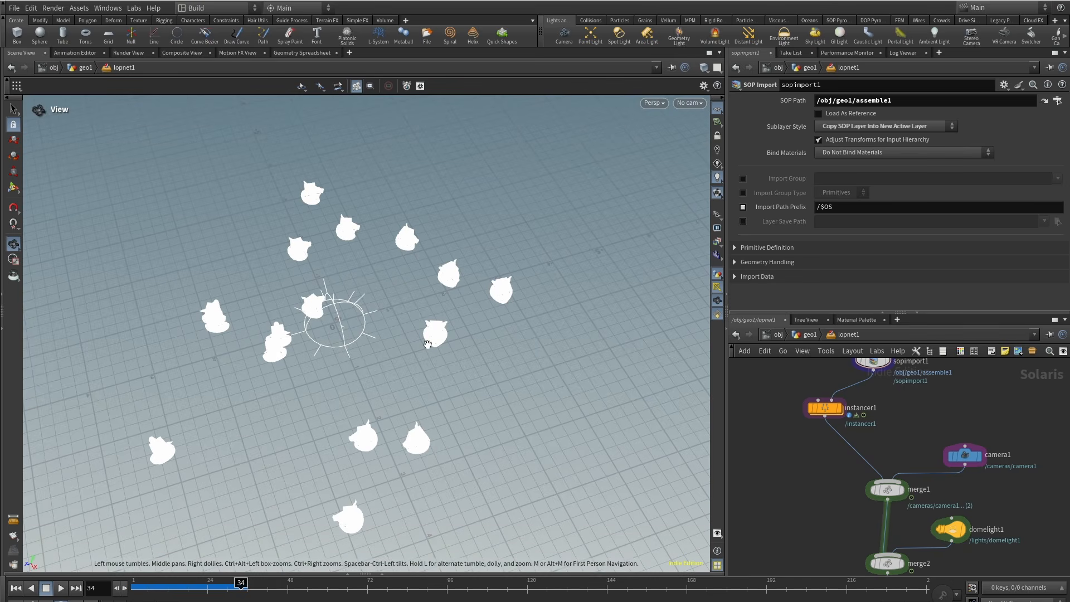
{"action": "left_click_drag", "start_coordinate": [407, 373], "coordinate": [403, 304], "text": "alt"}
{"action": "right_click_drag", "start_coordinate": [427, 337], "coordinate": [573, 261], "text": "alt"}
{"action": "left_click_drag", "start_coordinate": [450, 325], "coordinate": [356, 290], "text": "alt"}
{"action": "right_click_drag", "start_coordinate": [468, 273], "coordinate": [605, 195], "text": "alt"}
{"action": "left_click_drag", "start_coordinate": [385, 309], "coordinate": [422, 335], "text": "alt"}
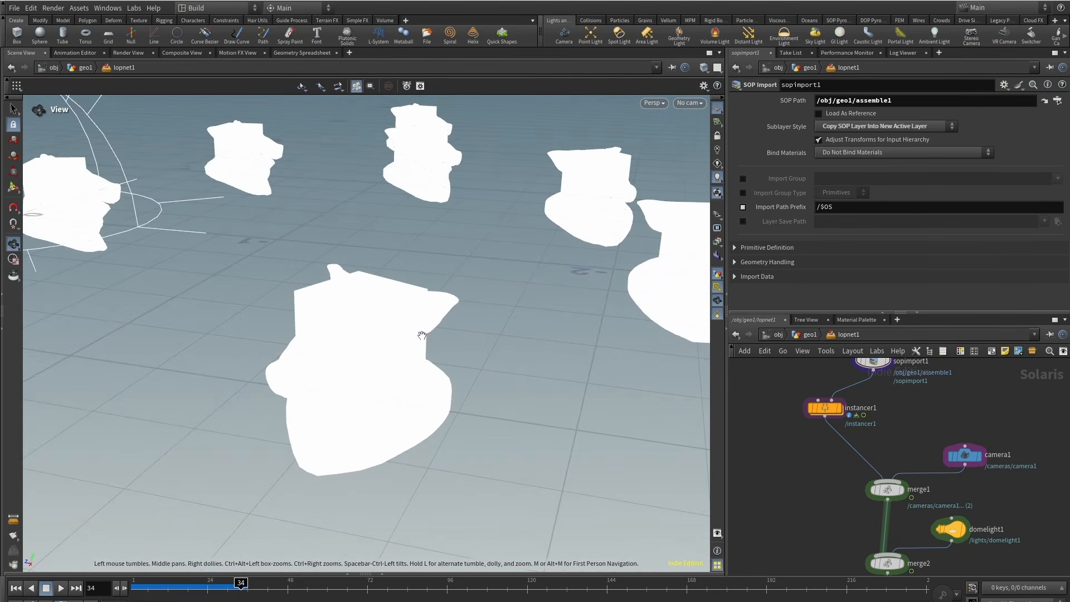
{"action": "left_click", "coordinate": [948, 493]}
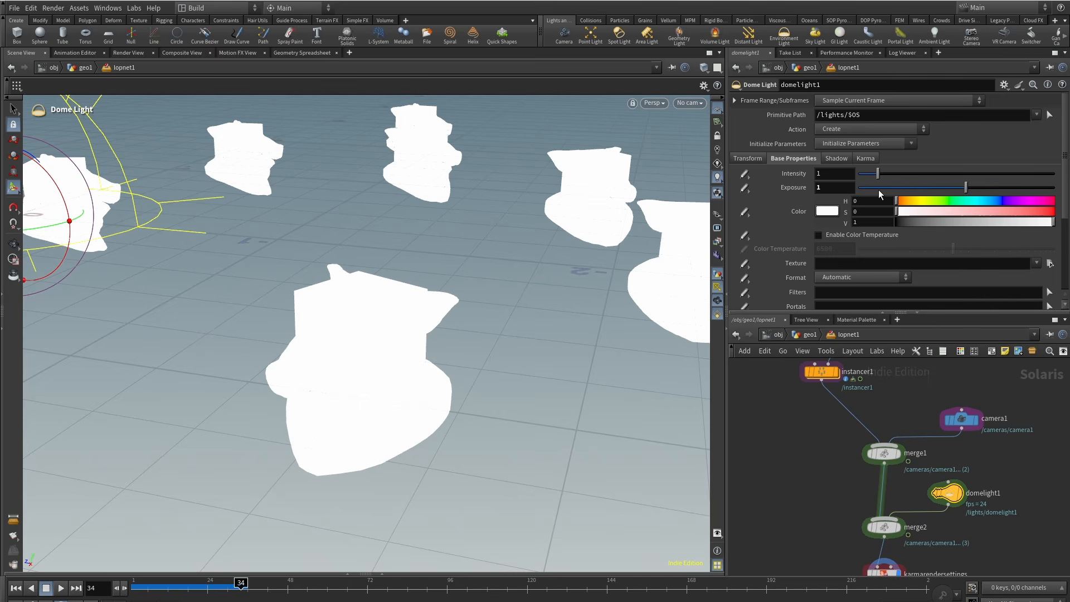
{"action": "left_click_drag", "start_coordinate": [909, 190], "coordinate": [929, 203]}
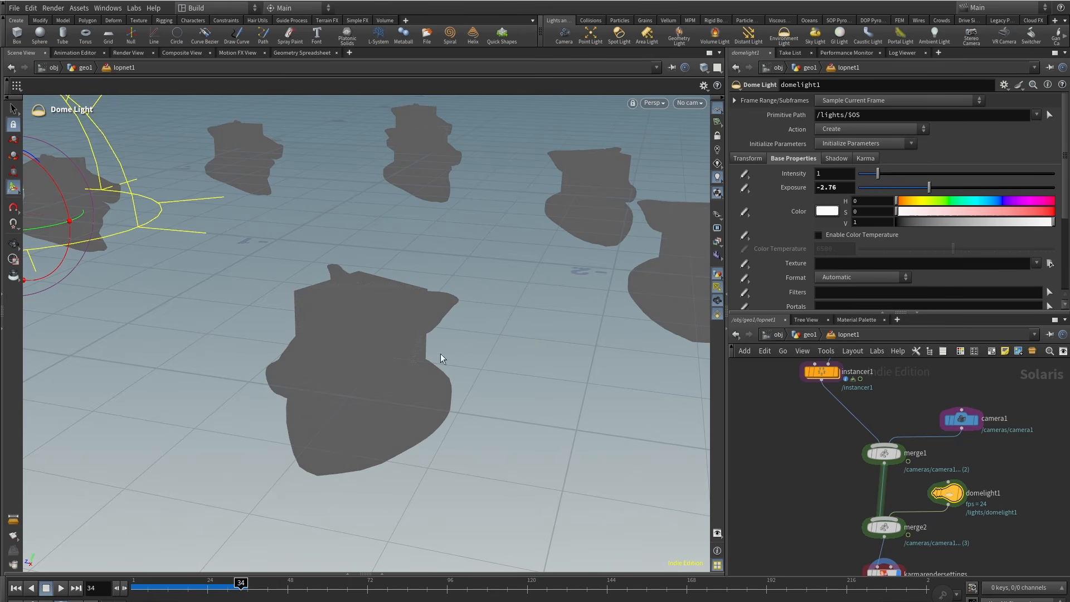
{"action": "key", "text": "Escape"}
{"action": "left_click_drag", "start_coordinate": [440, 358], "coordinate": [349, 339]}
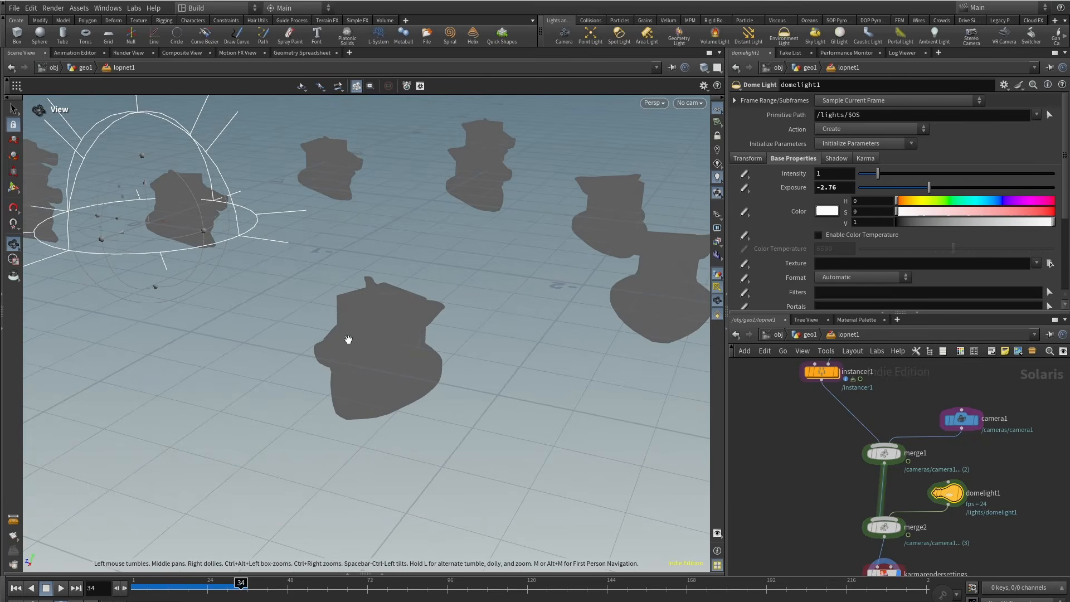
{"action": "right_click_drag", "start_coordinate": [340, 390], "coordinate": [266, 506], "text": "alt"}
Move sopimport1 farther above instancer1 and add a Collection node beside the wire between them.
{"action": "middle_click_drag", "start_coordinate": [810, 460], "coordinate": [853, 534]}
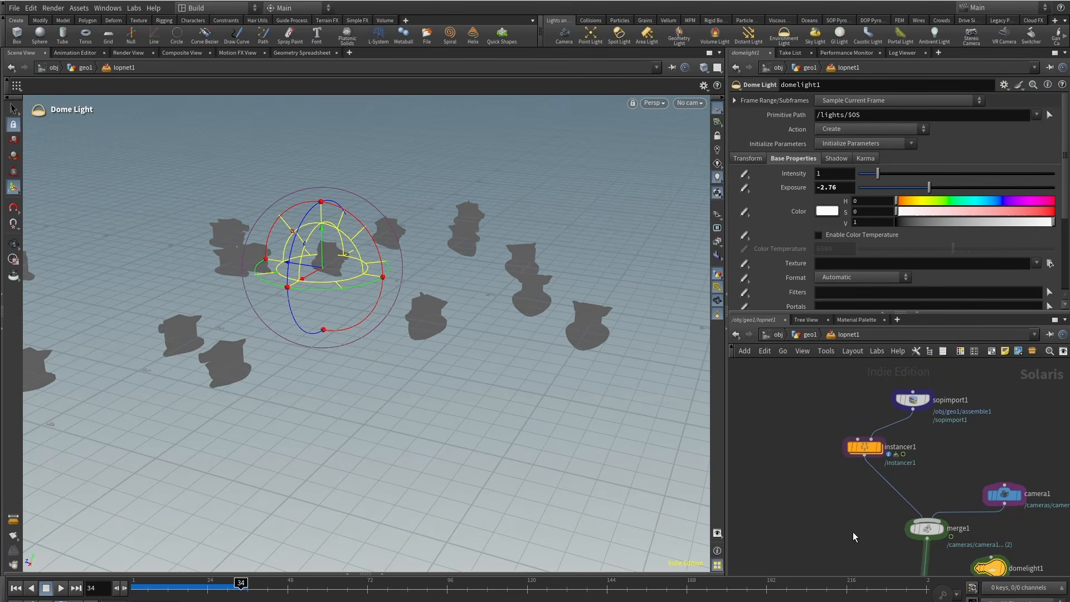
{"action": "middle_click_drag", "start_coordinate": [947, 418], "coordinate": [943, 487]}
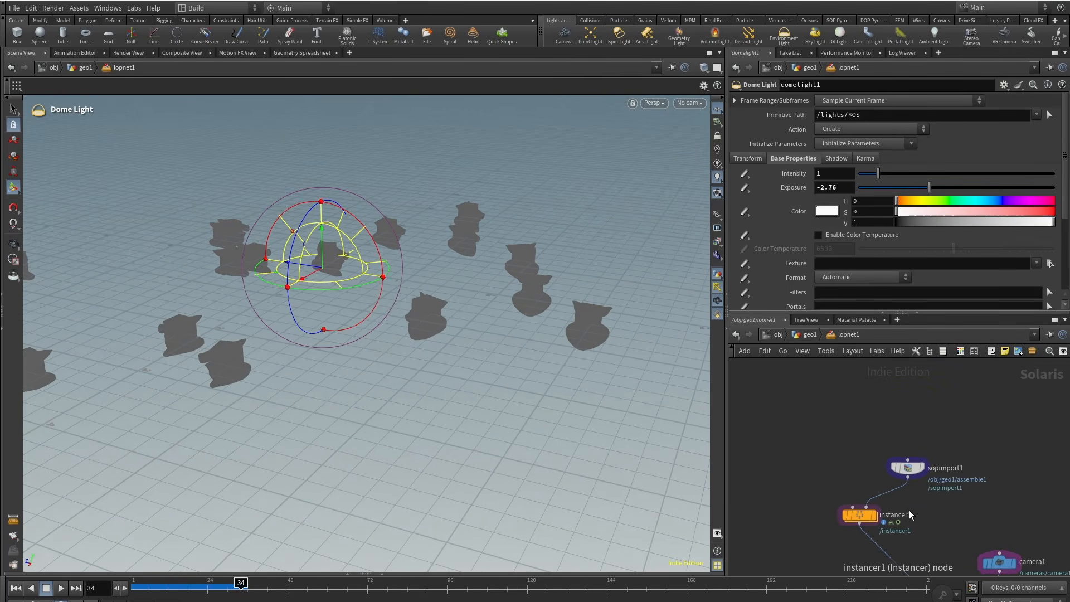
{"action": "mouse_move", "coordinate": [912, 474]}
{"action": "left_click_drag", "start_coordinate": [912, 473], "coordinate": [915, 426]}
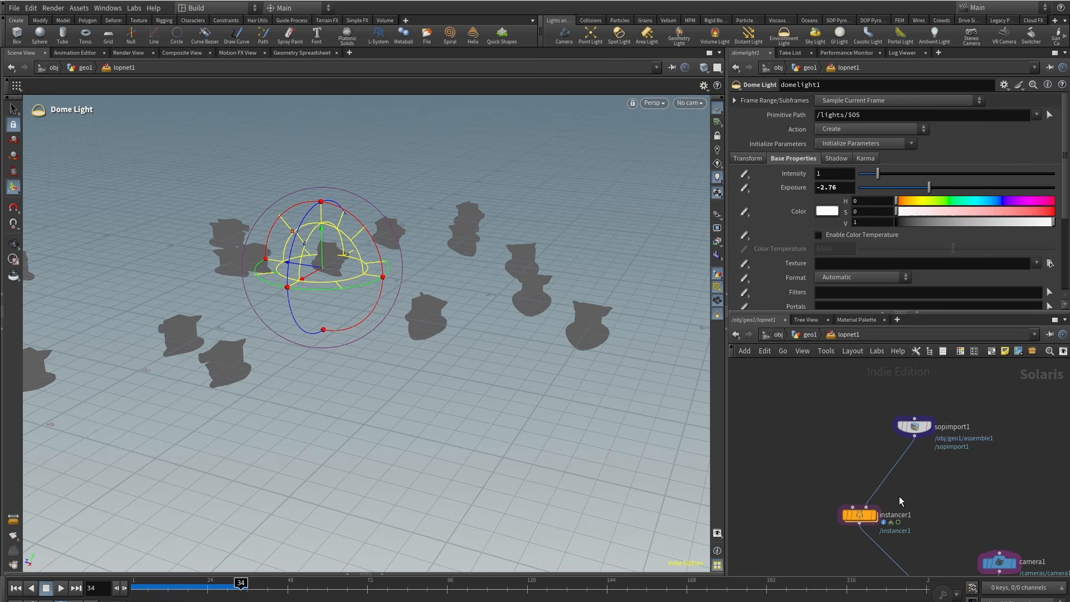
{"action": "key", "text": "Tab"}
{"action": "type", "text": "coll"}
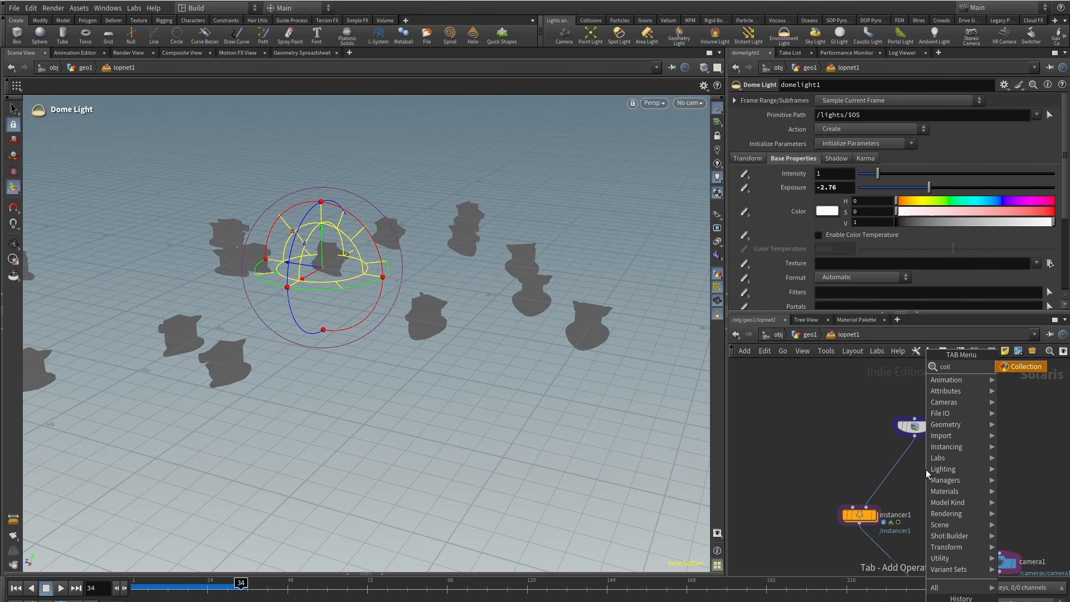
{"action": "key", "text": "Return"}
{"action": "left_click", "coordinate": [929, 476]}
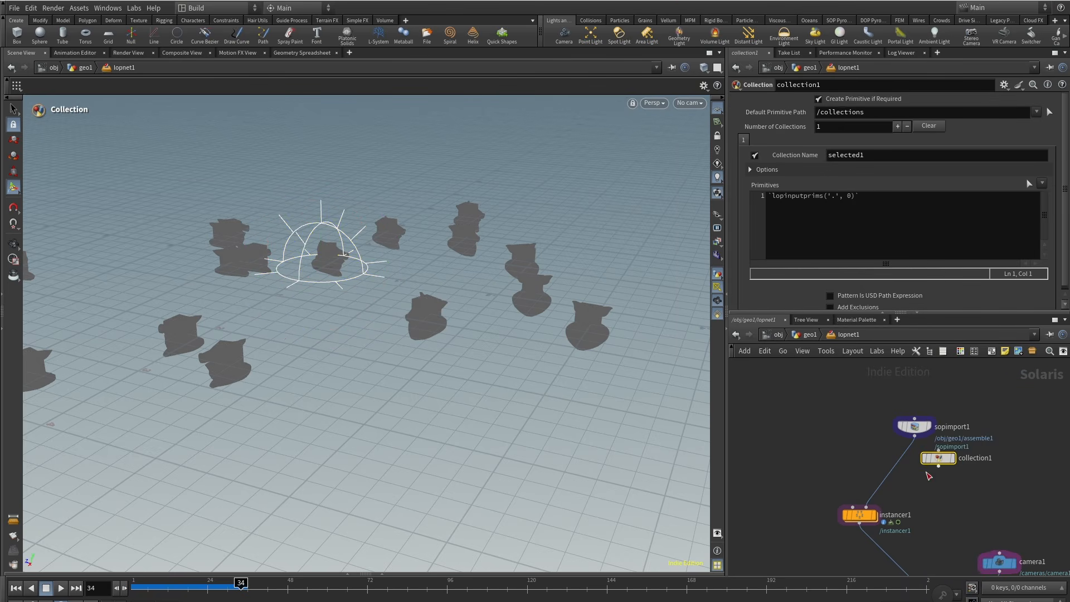
Switch to the Solaris desktop and open lopnet1 inside geo1.
{"action": "left_click", "coordinate": [240, 13]}
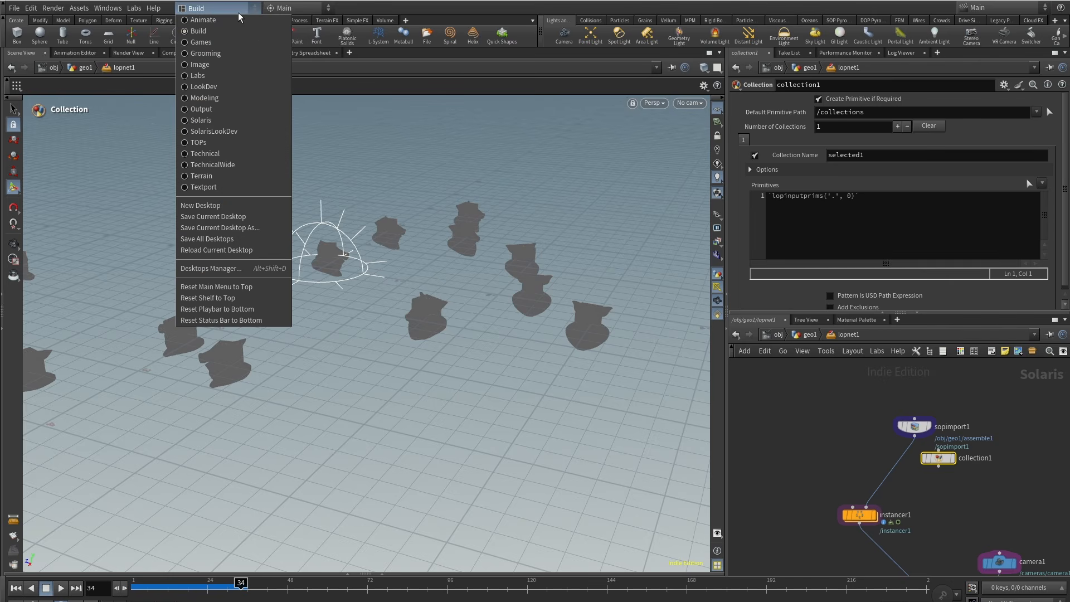
{"action": "left_click", "coordinate": [222, 120]}
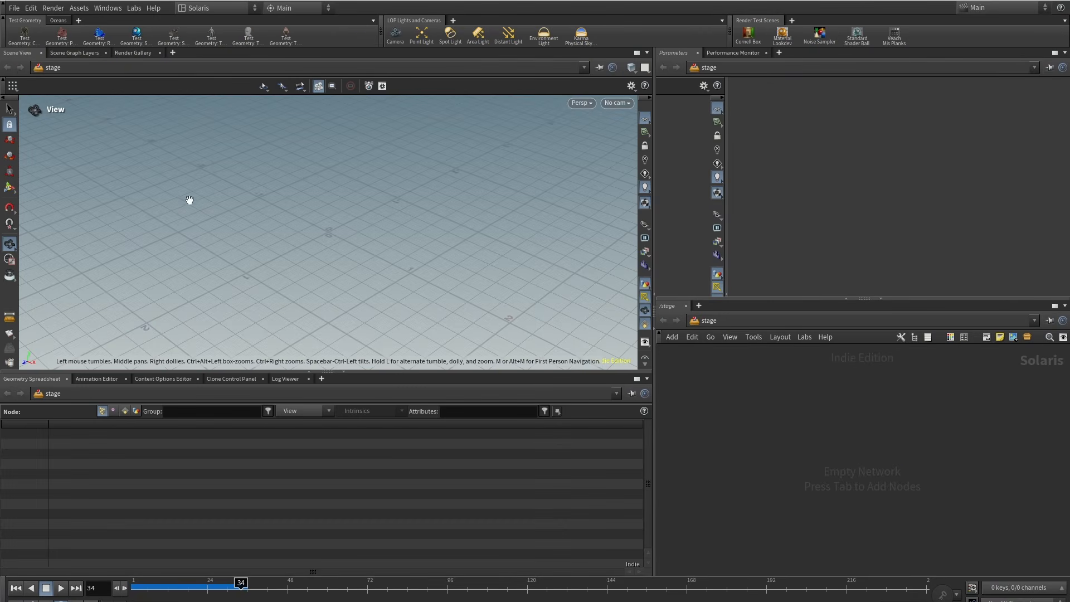
{"action": "left_click", "coordinate": [706, 321]}
{"action": "left_click", "coordinate": [724, 374]}
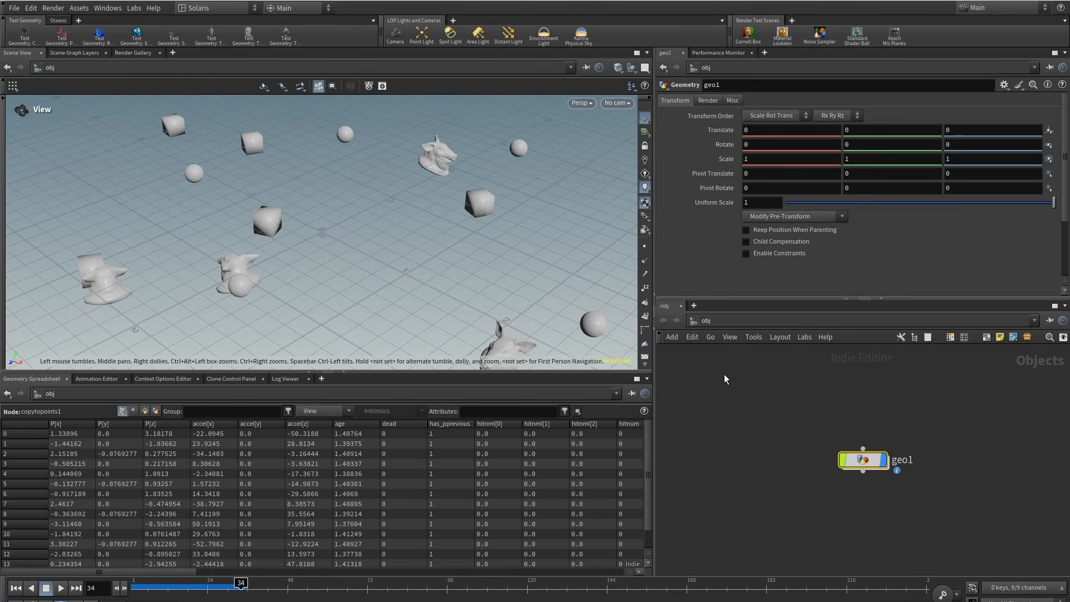
{"action": "double_click", "coordinate": [997, 449]}
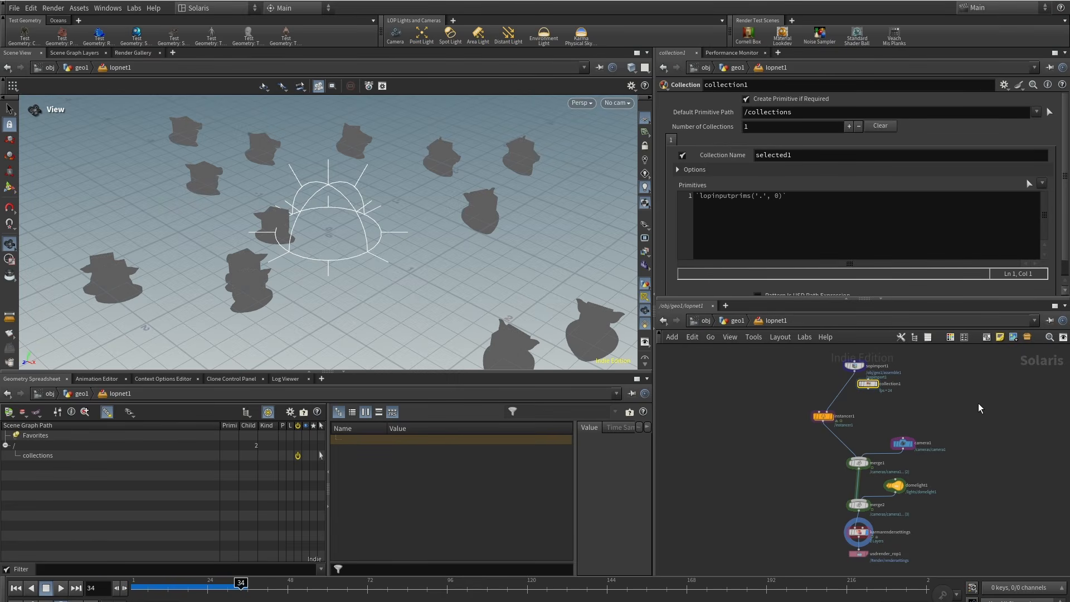
Select sopimport1 and examine its parameters and scene graph hierarchy.
{"action": "middle_click_drag", "start_coordinate": [980, 409], "coordinate": [934, 454]}
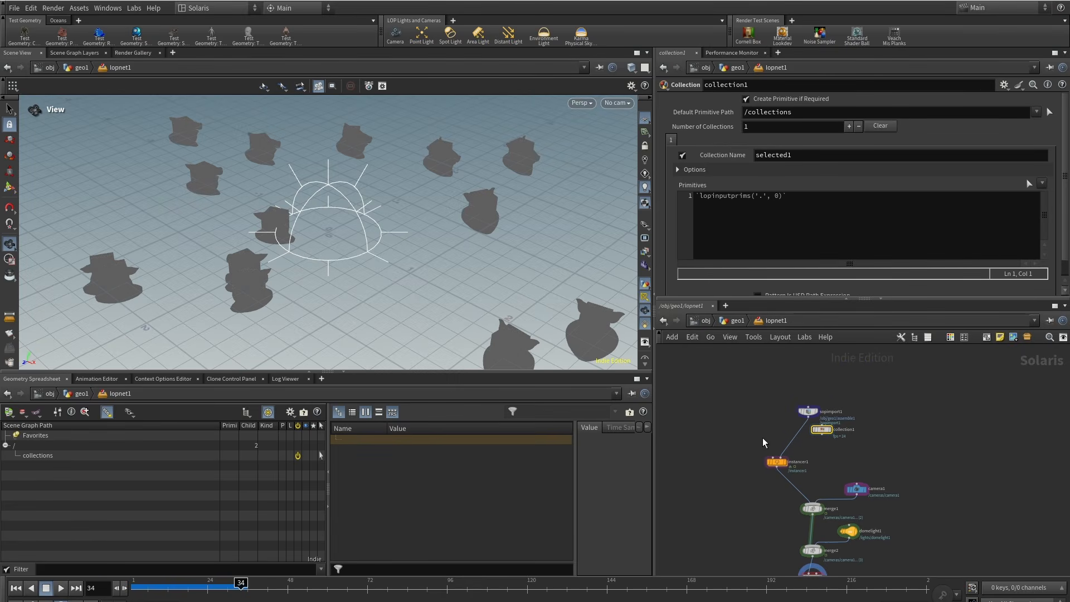
{"action": "scroll", "coordinate": [825, 437], "scroll_direction": "up", "scroll_amount": 4}
{"action": "left_click", "coordinate": [789, 382]}
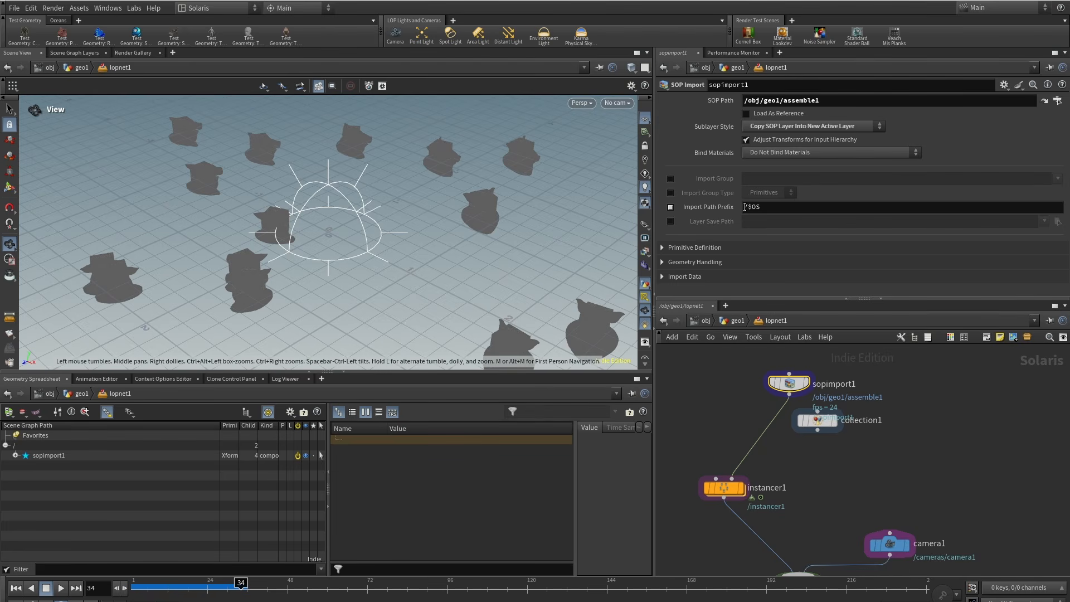
Set sopimport1's Import Path Prefix to /library and expand the library hierarchy down to the pieces under Prototypes.
{"action": "left_click", "coordinate": [969, 211]}
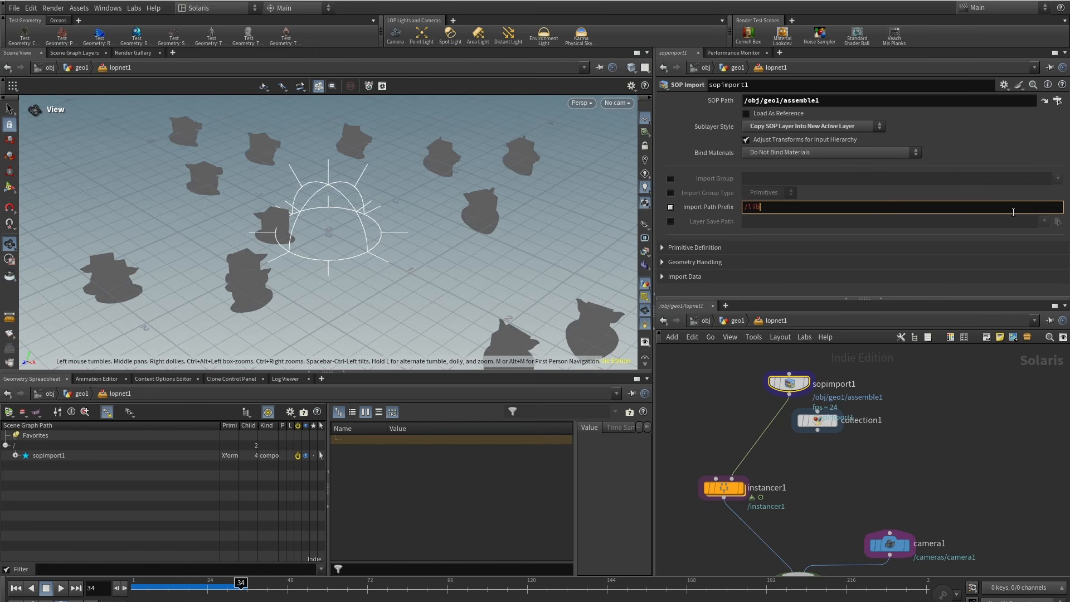
{"action": "type", "text": "/library"}
{"action": "key", "text": "Return"}
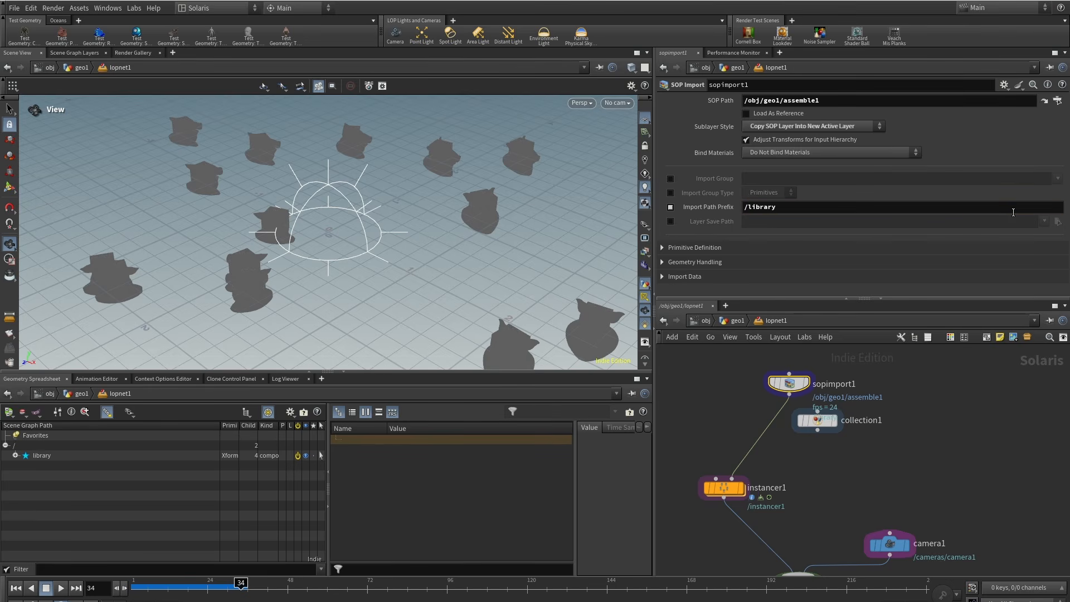
{"action": "left_click", "coordinate": [15, 456]}
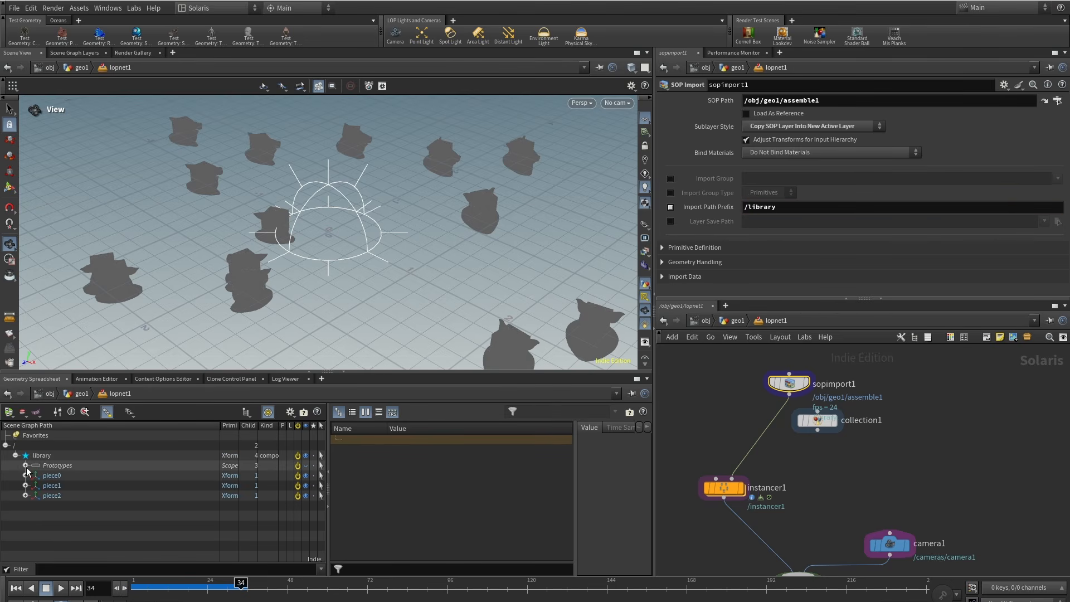
{"action": "left_click", "coordinate": [25, 465]}
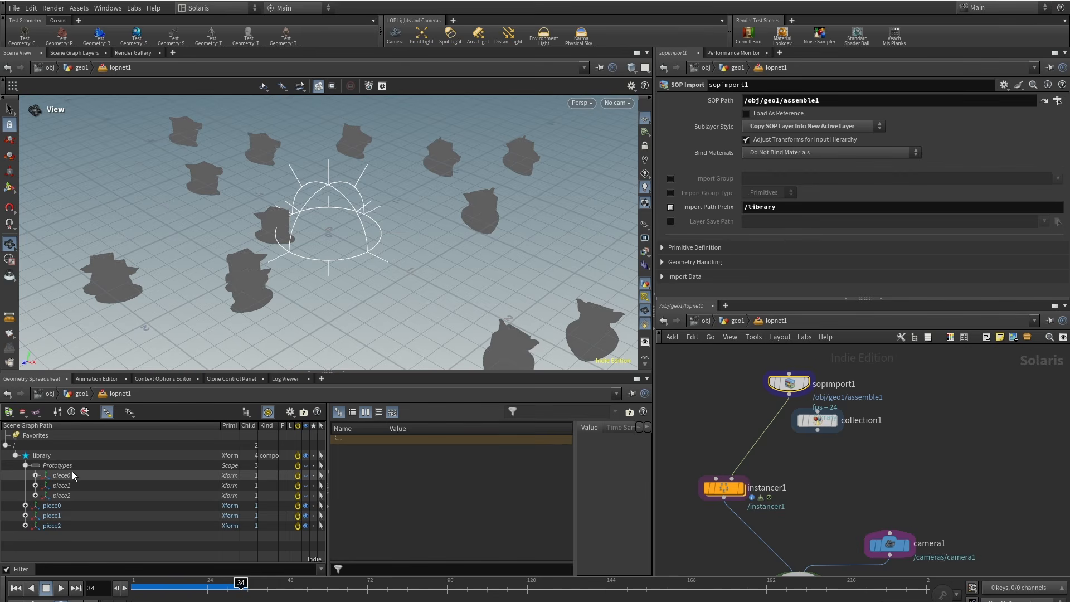
Insert collection1 into the wire between sopimport1 and instancer1 and show its parameters.
{"action": "left_click_drag", "start_coordinate": [818, 426], "coordinate": [790, 430]}
{"action": "middle_click_drag", "start_coordinate": [853, 460], "coordinate": [905, 480]}
{"action": "left_click", "coordinate": [841, 449]}
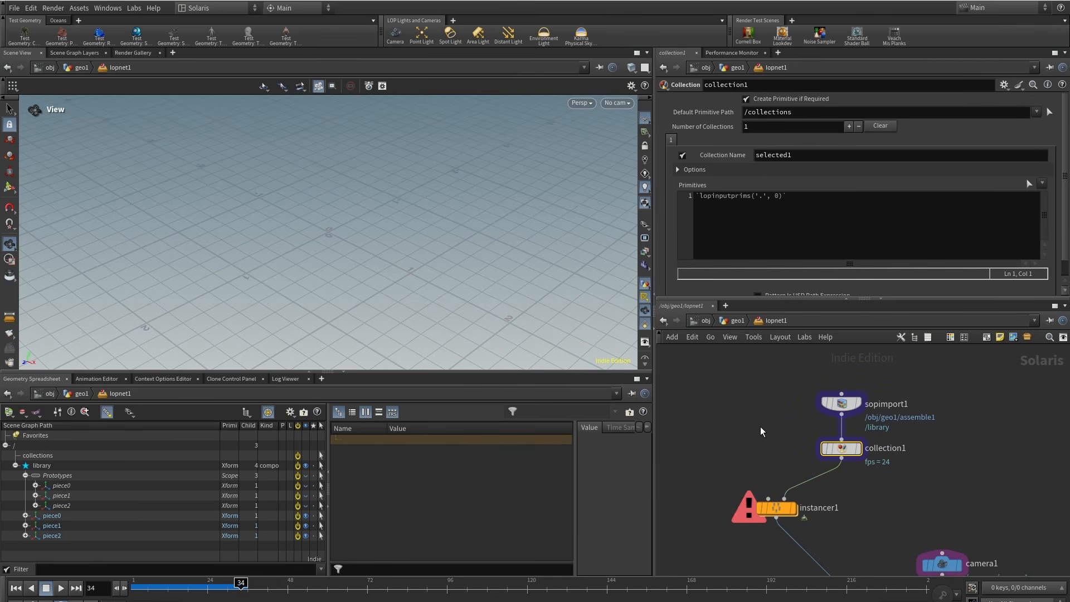
Set collection1's Primitives to /library/Prototypes/* and its Collection Name to geo.
{"action": "left_click_drag", "start_coordinate": [788, 196], "coordinate": [651, 204]}
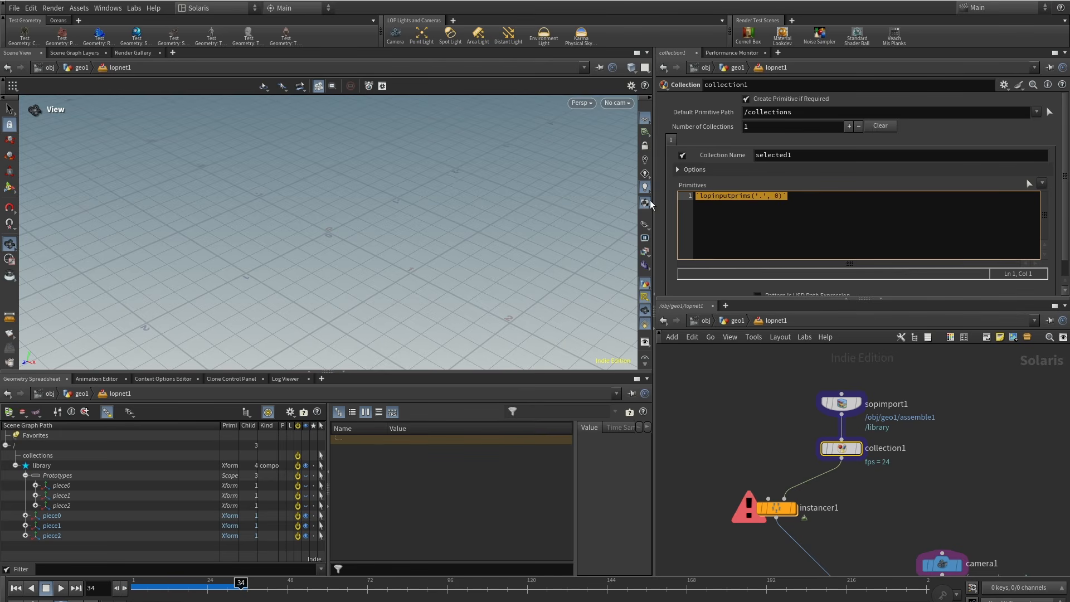
{"action": "type", "text": "/library/Prototypes/*"}
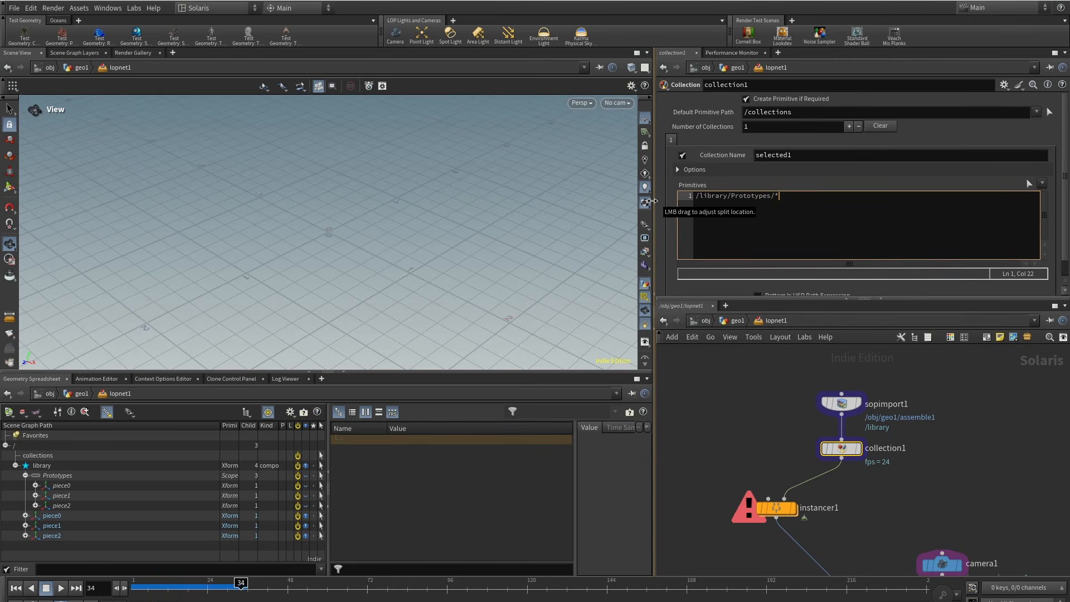
{"action": "left_click_drag", "start_coordinate": [863, 159], "coordinate": [727, 157]}
{"action": "type", "text": "geo"}
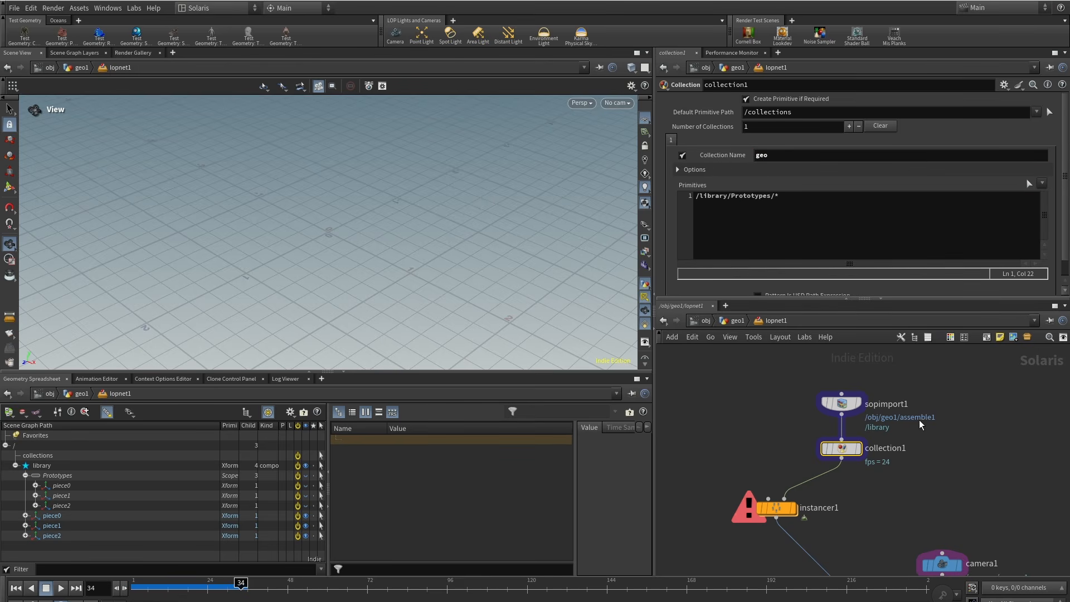
Display instancer1 and add the geo collection to its Prototype Primitives.
{"action": "middle_click_drag", "start_coordinate": [863, 498], "coordinate": [873, 447]}
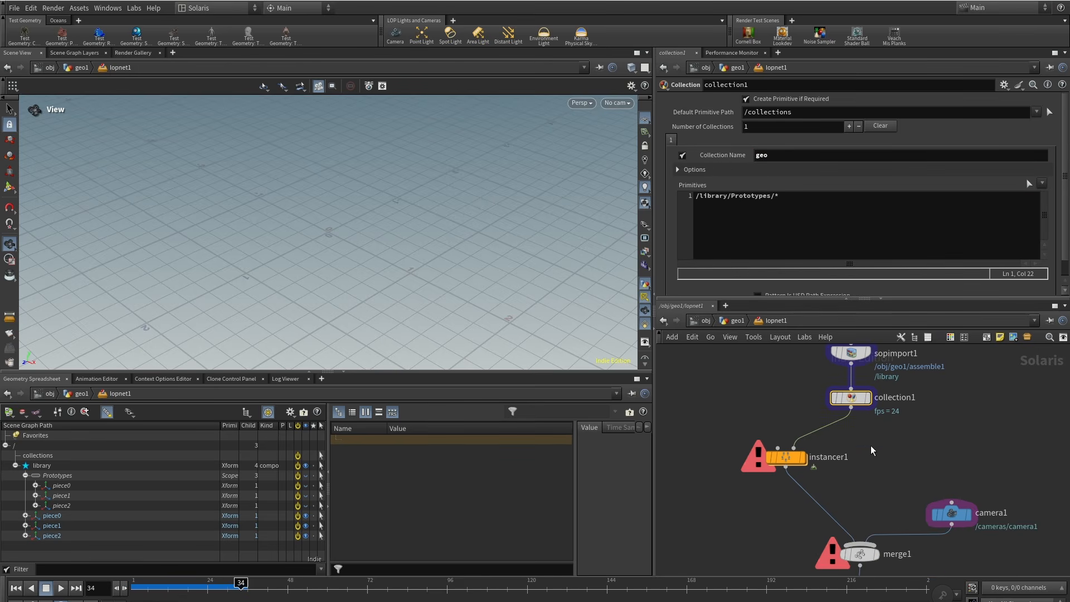
{"action": "left_click", "coordinate": [788, 460]}
{"action": "middle_click_drag", "start_coordinate": [888, 436], "coordinate": [896, 460]}
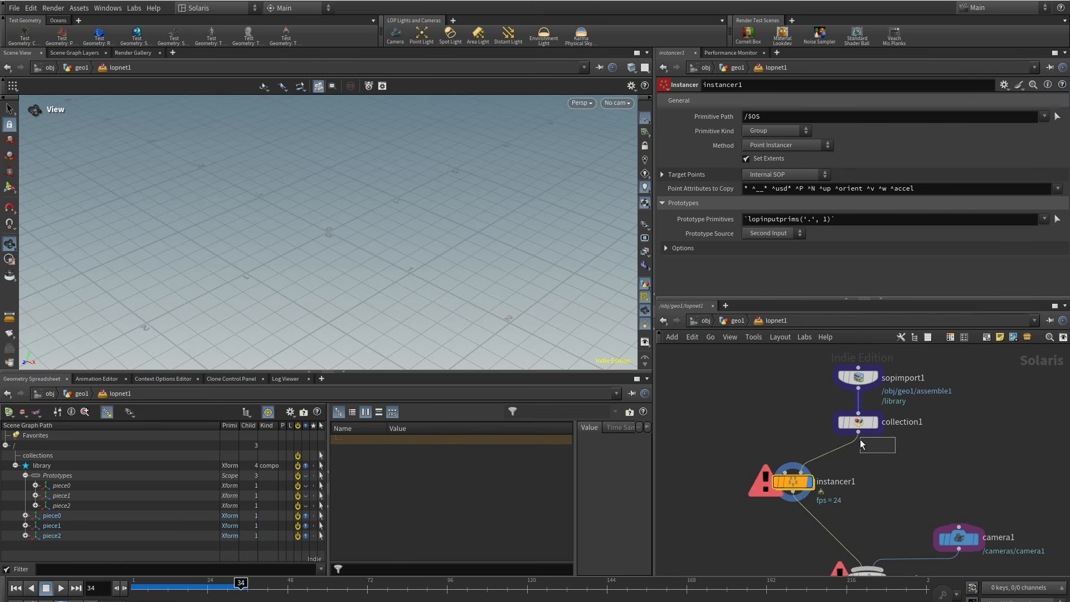
{"action": "left_click_drag", "start_coordinate": [861, 441], "coordinate": [744, 513]}
{"action": "left_click", "coordinate": [1045, 219]}
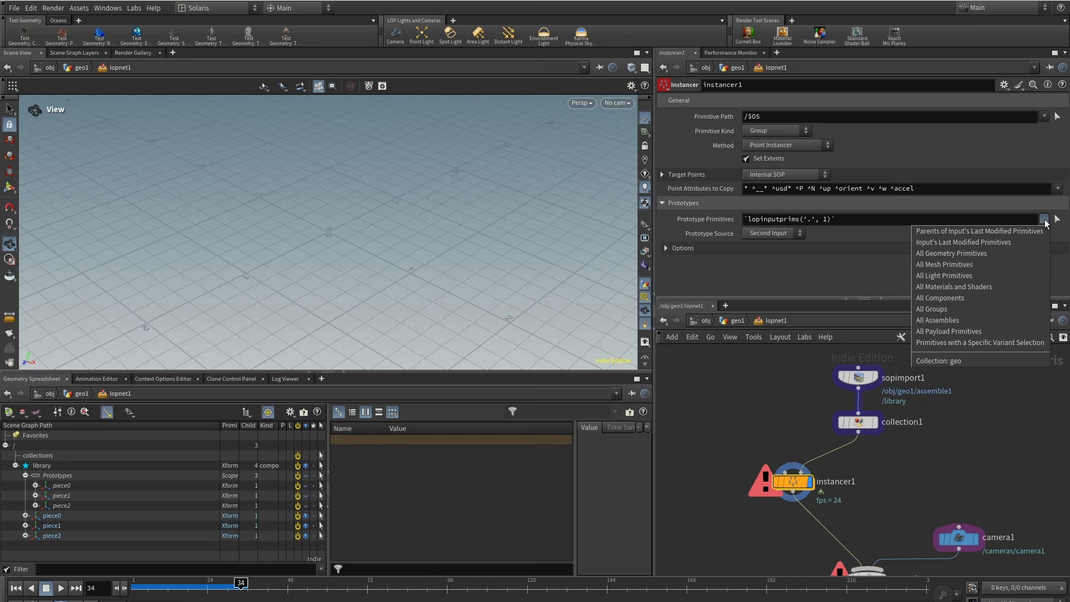
{"action": "left_click", "coordinate": [955, 359]}
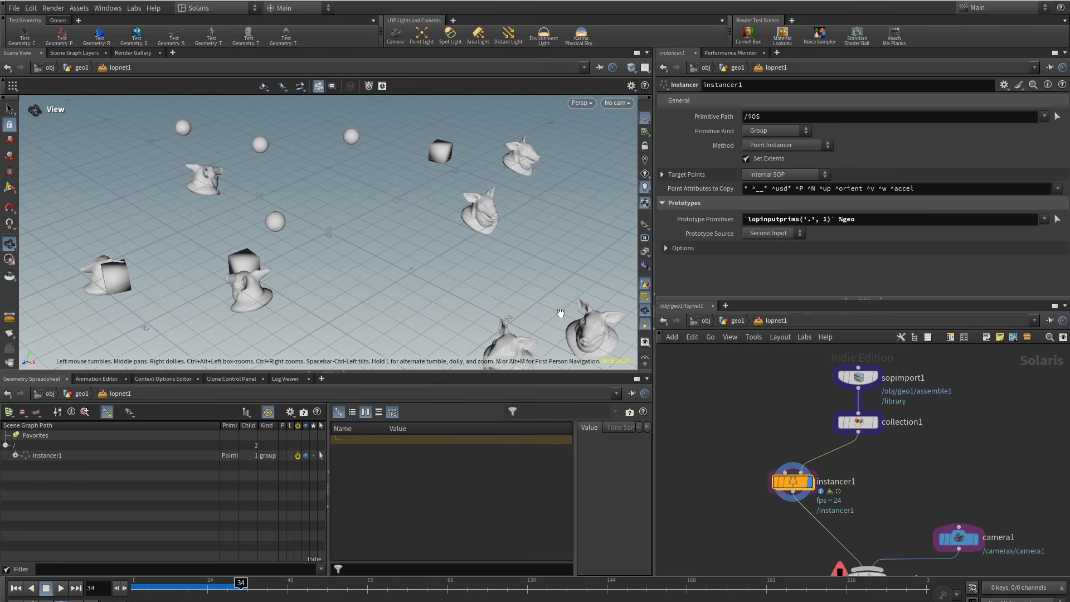
Expand instancer1's prototype options and set the Random index Seed to 3.87.
{"action": "right_click_drag", "start_coordinate": [424, 206], "coordinate": [440, 290]}
{"action": "middle_click_drag", "start_coordinate": [440, 290], "coordinate": [447, 255]}
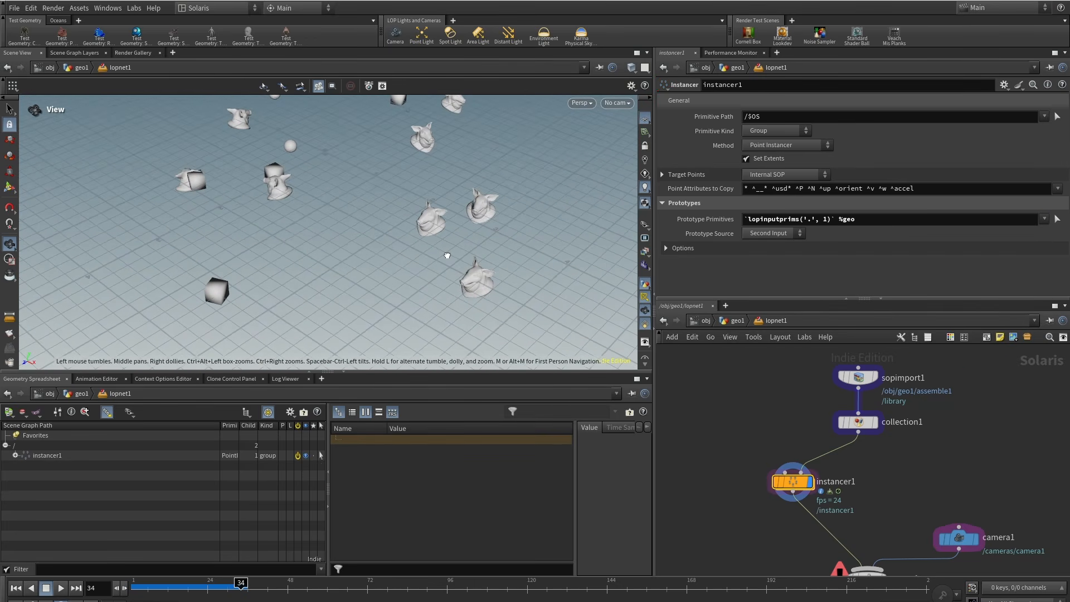
{"action": "middle_click_drag", "start_coordinate": [237, 289], "coordinate": [209, 341]}
{"action": "right_click_drag", "start_coordinate": [299, 206], "coordinate": [257, 269]}
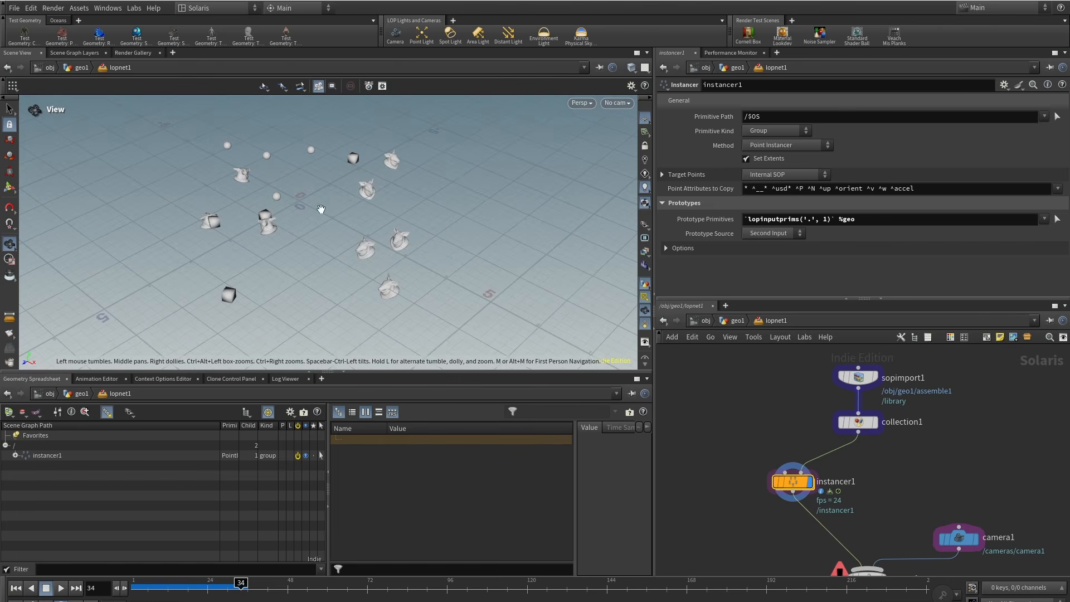
{"action": "left_click", "coordinate": [665, 249]}
{"action": "scroll", "coordinate": [678, 268], "scroll_direction": "down", "scroll_amount": 3}
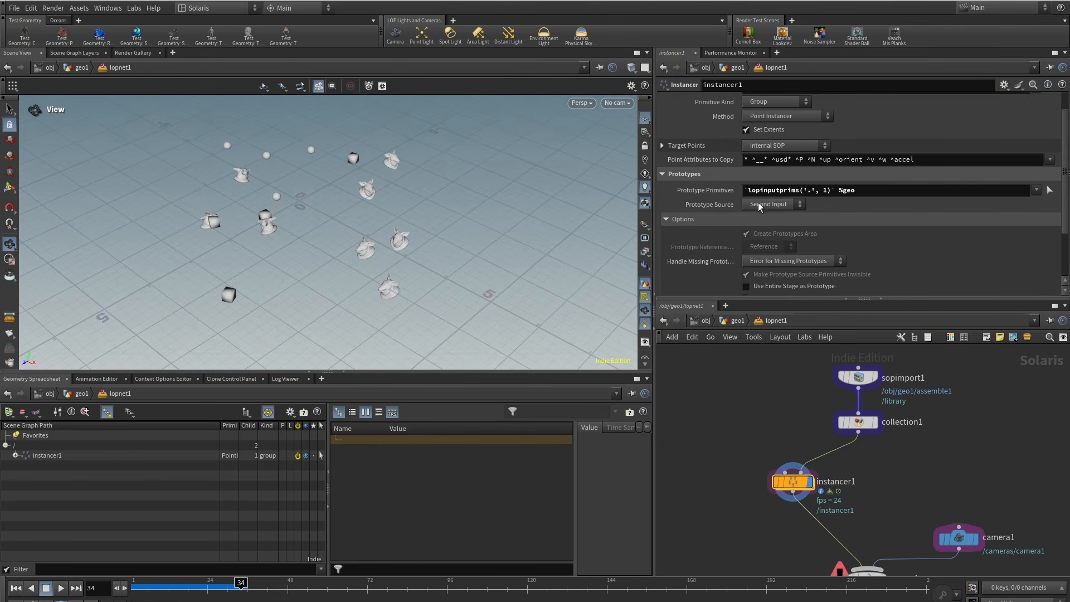
{"action": "left_click_drag", "start_coordinate": [803, 283], "coordinate": [890, 285]}
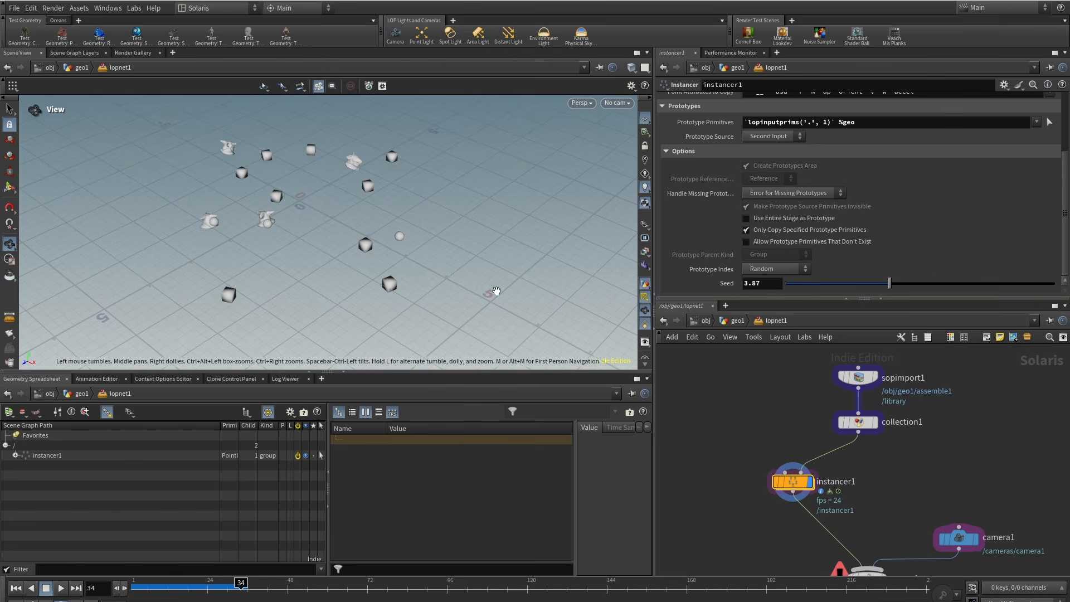
{"action": "right_click_drag", "start_coordinate": [412, 201], "coordinate": [300, 264]}
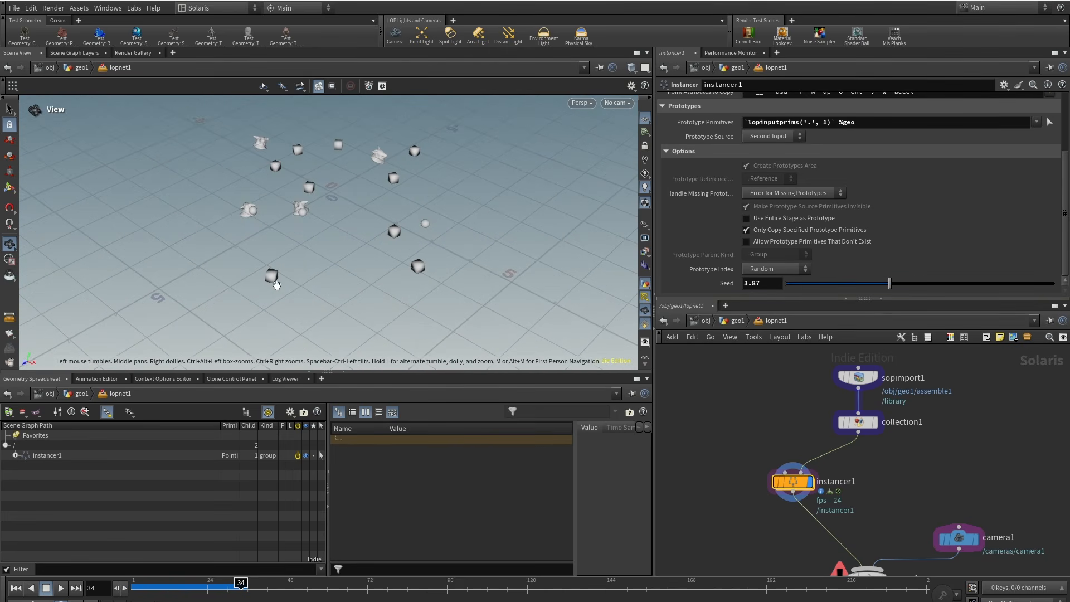
Collapse the Geometry Spreadsheet pane and go up to geo1's network around attribfrompieces1.
{"action": "left_click", "coordinate": [343, 371]}
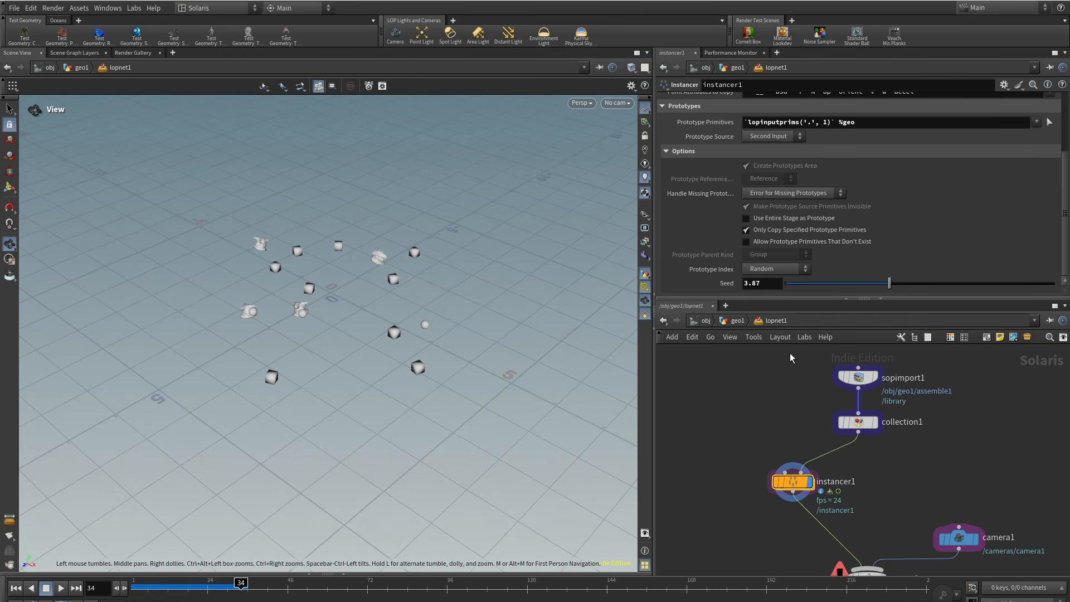
{"action": "left_click", "coordinate": [737, 321]}
{"action": "middle_click_drag", "start_coordinate": [841, 574], "coordinate": [771, 483]}
{"action": "scroll", "coordinate": [783, 483], "scroll_direction": "up", "scroll_amount": 4}
{"action": "left_click_drag", "start_coordinate": [795, 491], "coordinate": [850, 429]}
{"action": "middle_click_drag", "start_coordinate": [833, 410], "coordinate": [817, 435]}
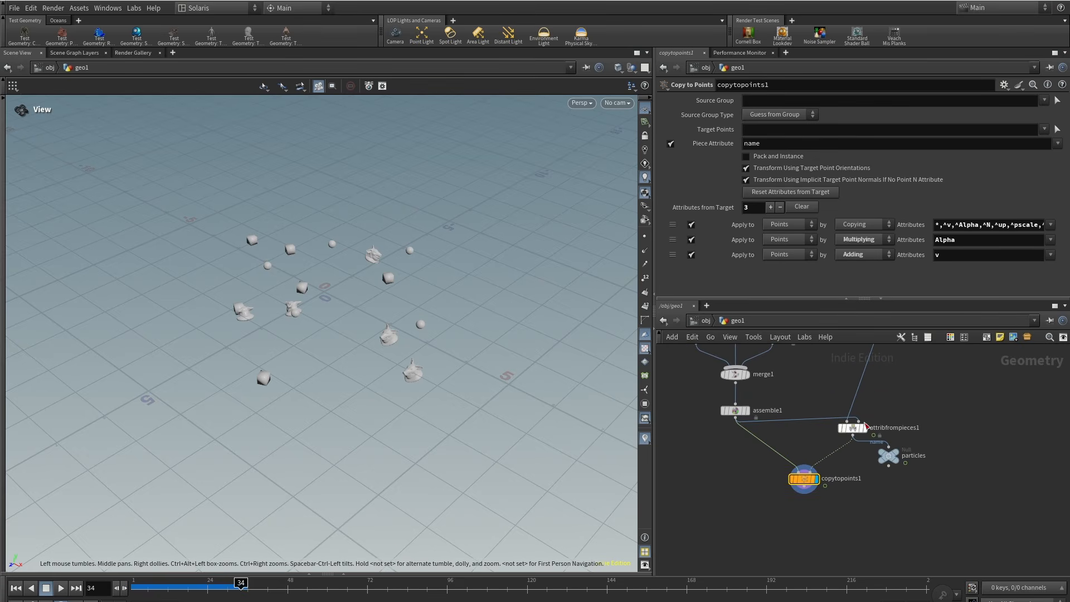
Set the Offset of attribfrompieces1 to 7.
{"action": "left_click_drag", "start_coordinate": [877, 411], "coordinate": [826, 440]}
{"action": "left_click_drag", "start_coordinate": [786, 224], "coordinate": [979, 225]}
{"action": "middle_click_drag", "start_coordinate": [946, 366], "coordinate": [868, 442]}
{"action": "scroll", "coordinate": [868, 442], "scroll_direction": "down", "scroll_amount": 3}
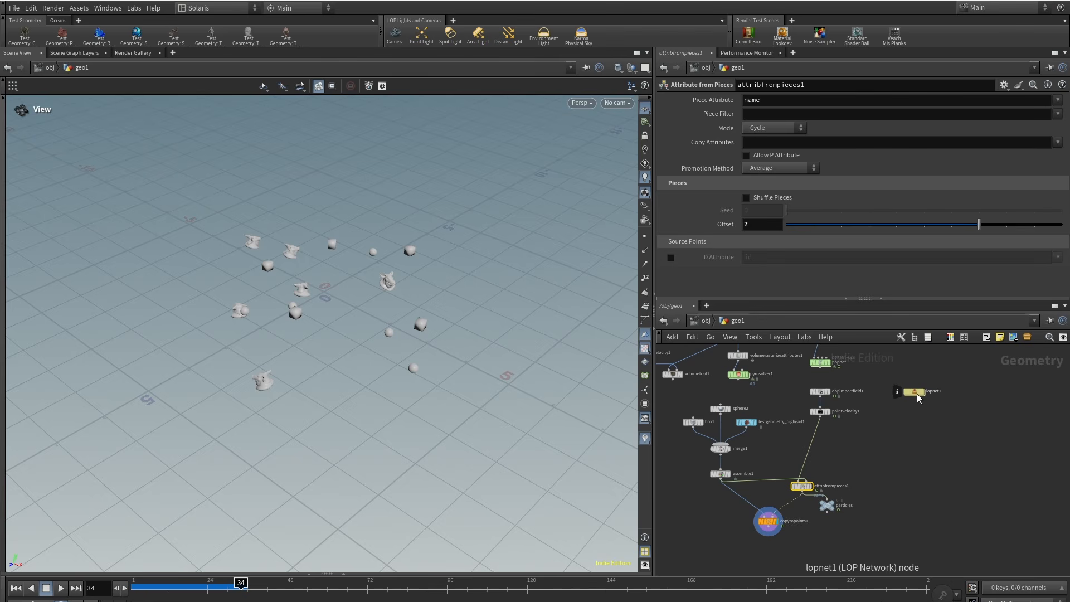
Return to lopnet1 and set instancer1's Prototype Index to Name Attribute, using the name attribute.
{"action": "double_click", "coordinate": [918, 393]}
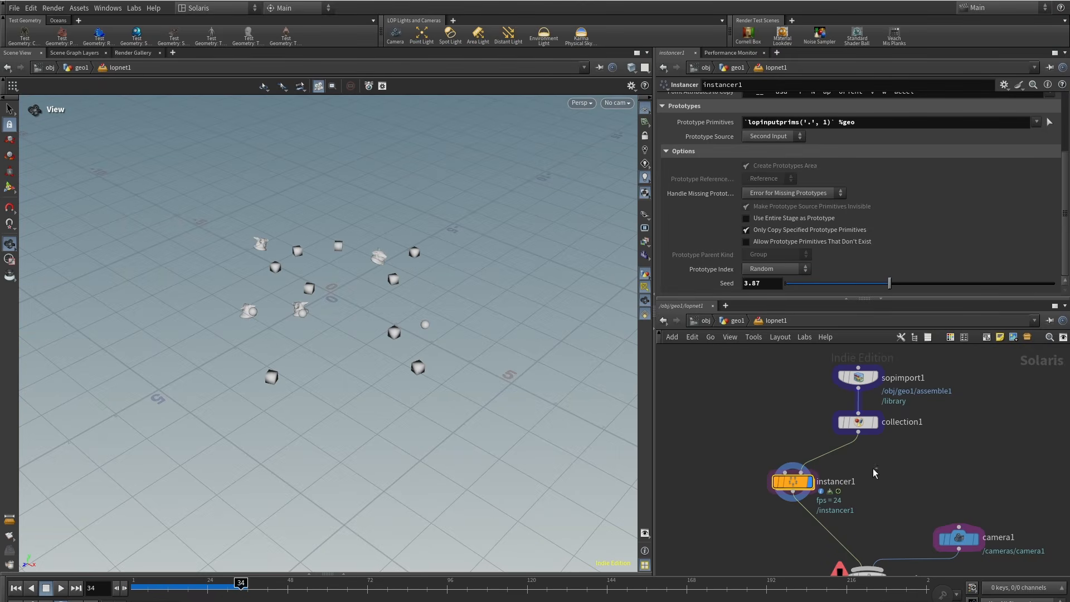
{"action": "left_click", "coordinate": [778, 269]}
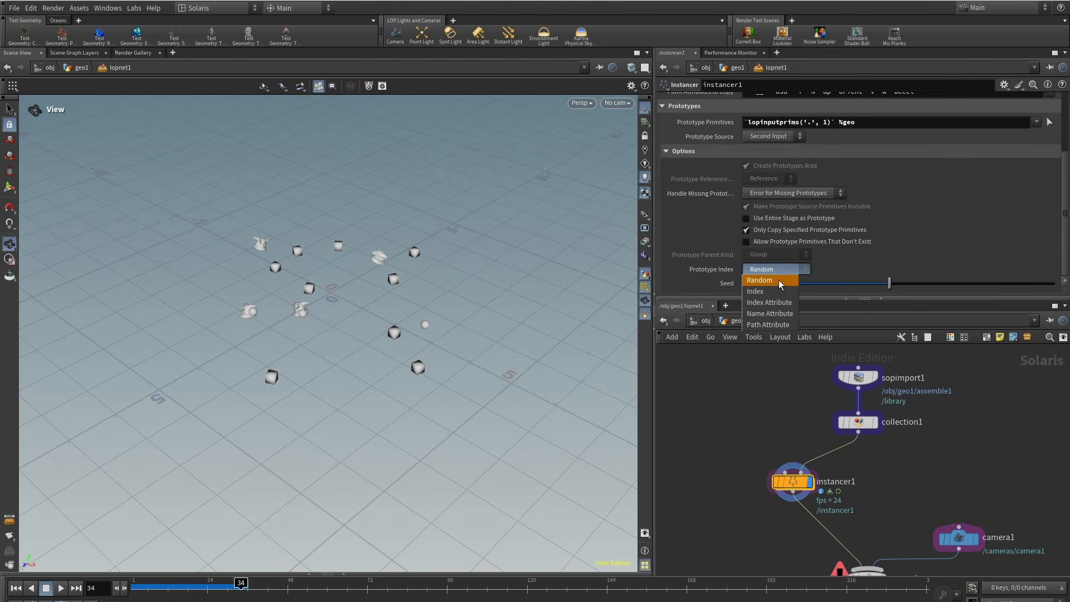
{"action": "left_click", "coordinate": [786, 314]}
{"action": "middle_click_drag", "start_coordinate": [764, 431], "coordinate": [743, 406]}
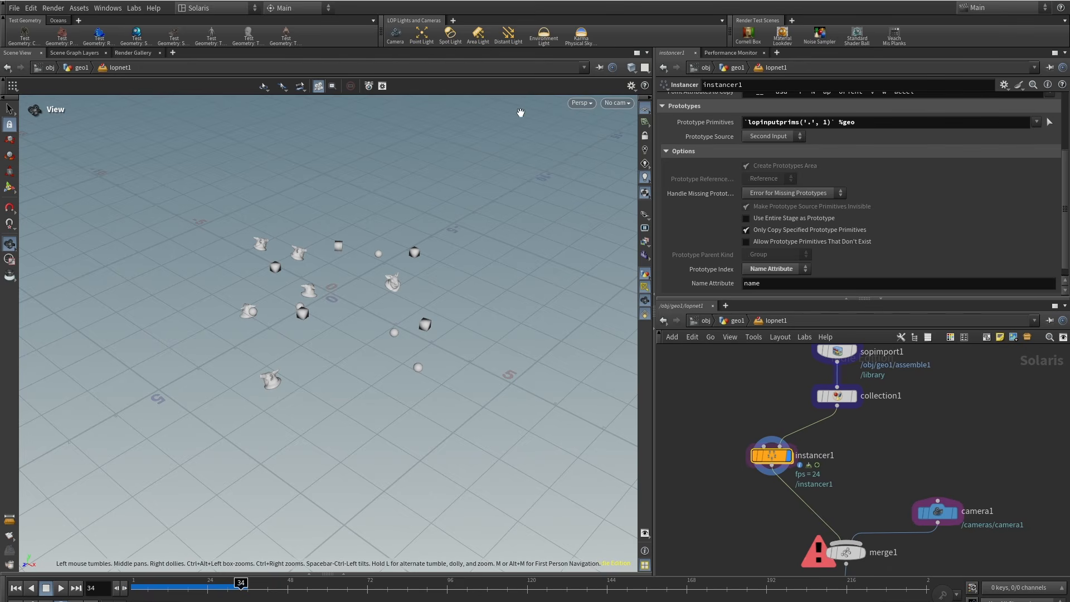
Compare the instanced pieces in lopnet1 with the copytopoints1 result in geo1, pinning and unpinning the viewport.
{"action": "left_click", "coordinate": [598, 68]}
{"action": "scroll", "coordinate": [392, 299], "scroll_direction": "up", "scroll_amount": 2}
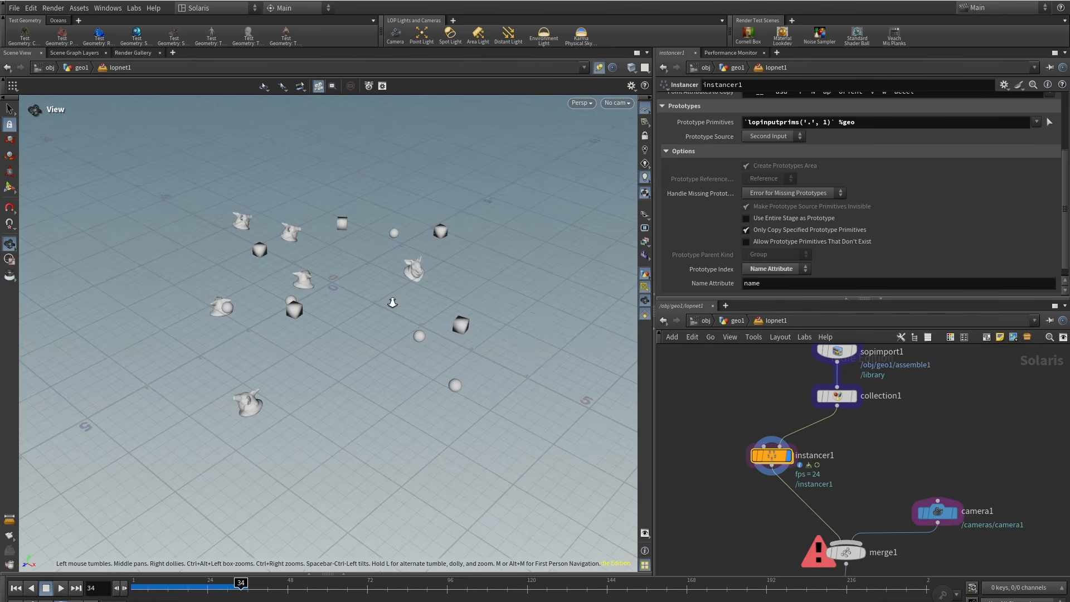
{"action": "left_click", "coordinate": [734, 321]}
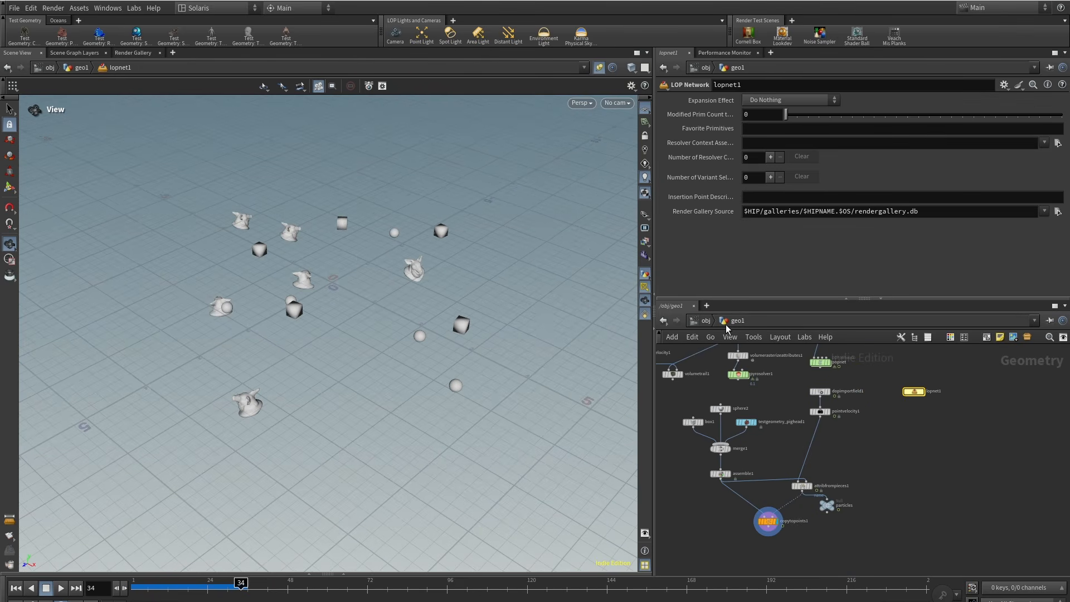
{"action": "left_click", "coordinate": [599, 67]}
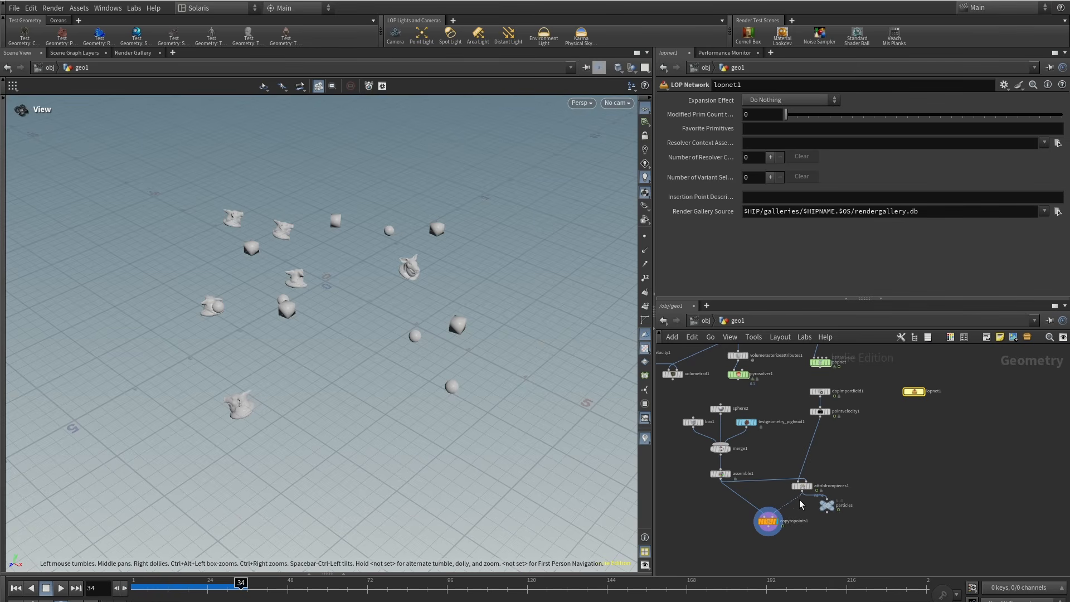
Pin the viewport to lopnet1 and try attribfrompieces1's Offset in geo1 at 5 and 8.
{"action": "double_click", "coordinate": [913, 392]}
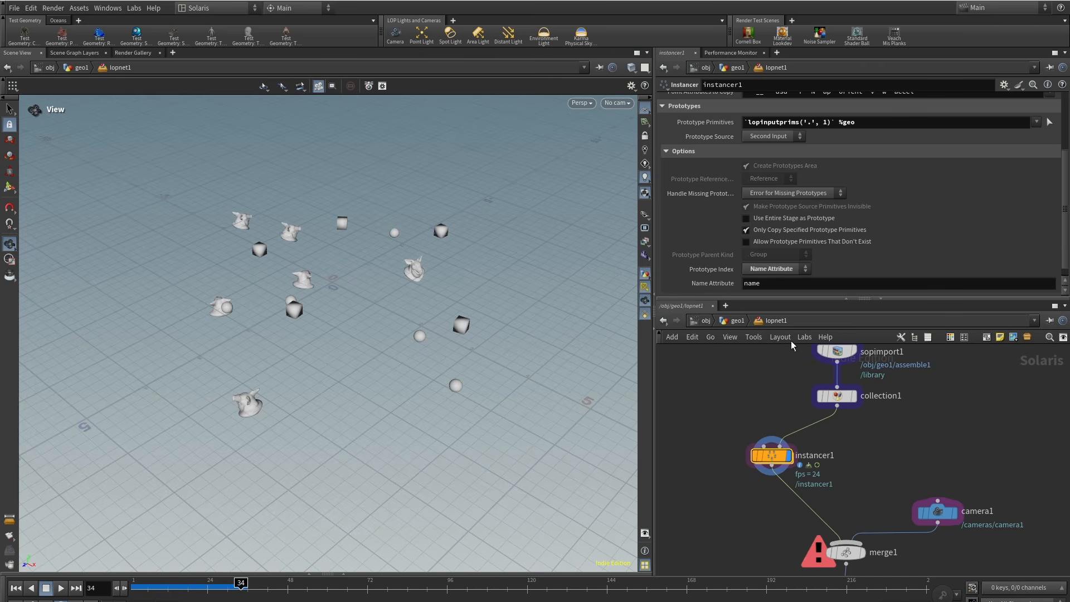
{"action": "left_click", "coordinate": [738, 320]}
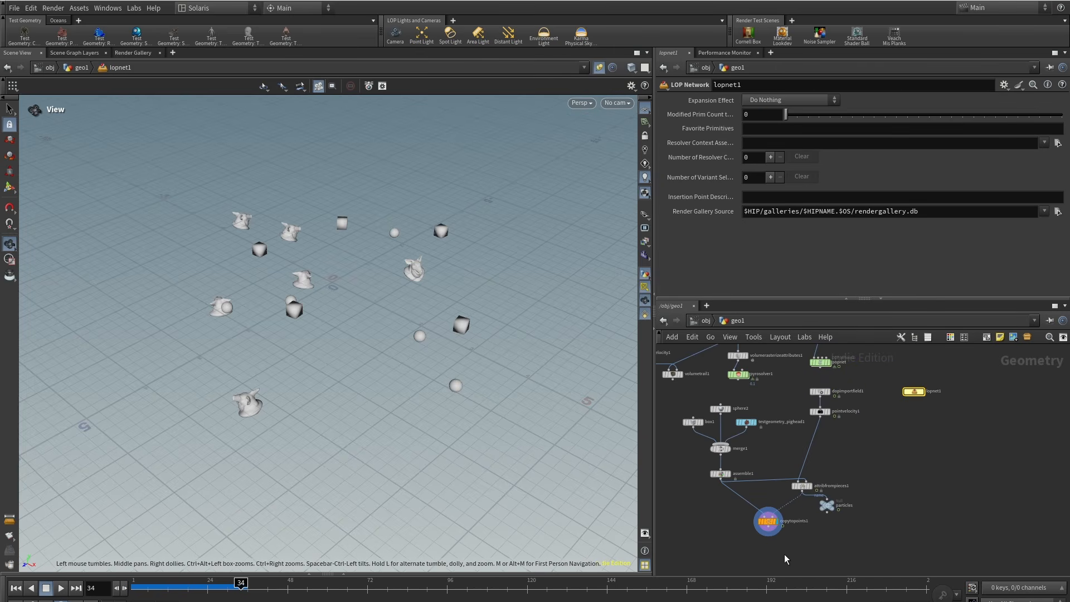
{"action": "left_click", "coordinate": [802, 485]}
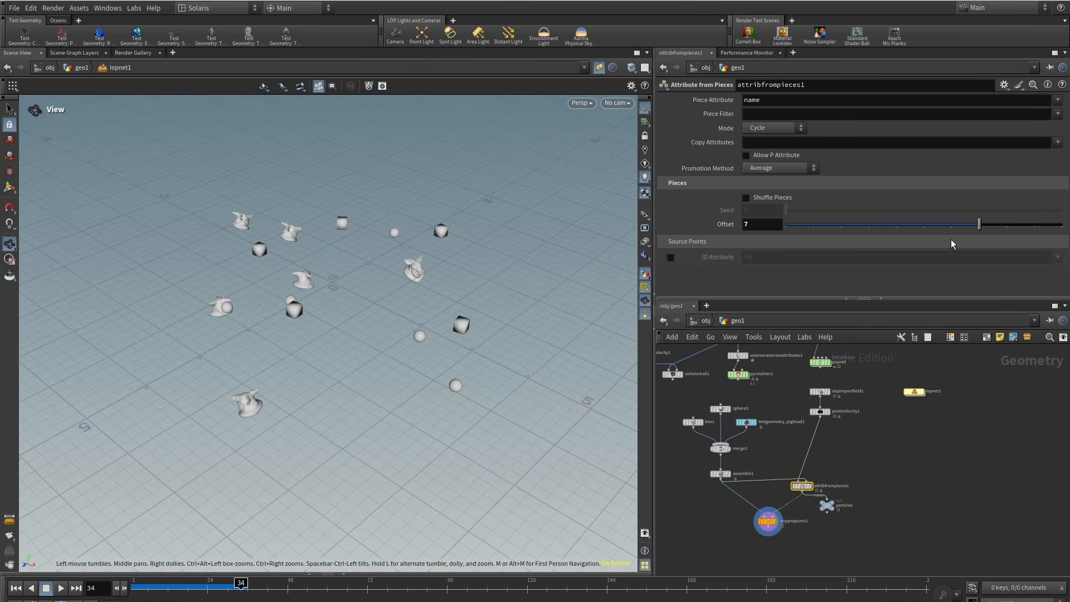
{"action": "left_click_drag", "start_coordinate": [955, 227], "coordinate": [923, 221]}
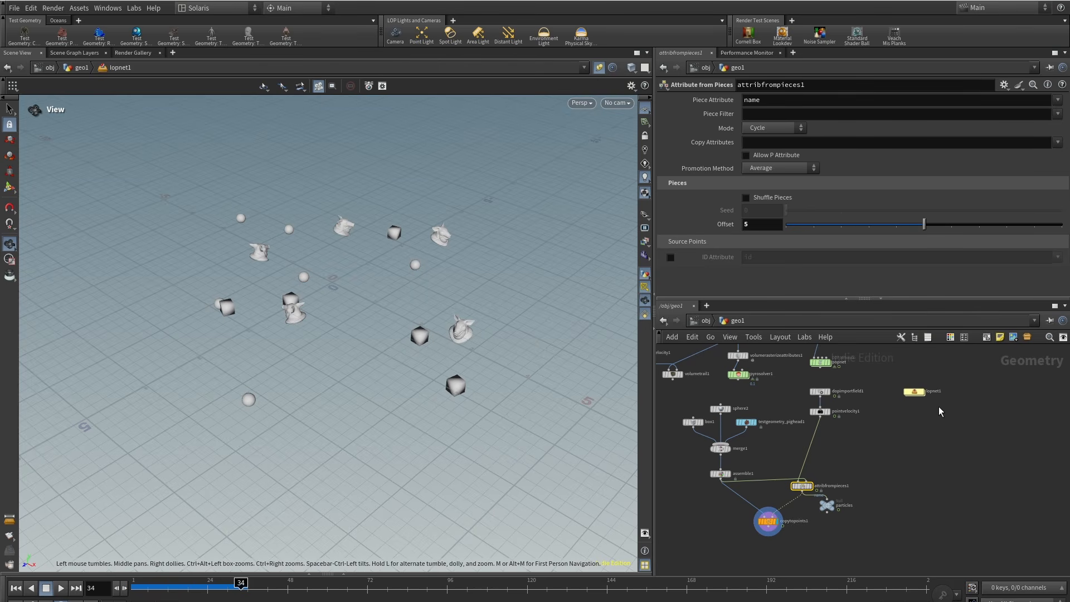
{"action": "left_click_drag", "start_coordinate": [907, 229], "coordinate": [1015, 229]}
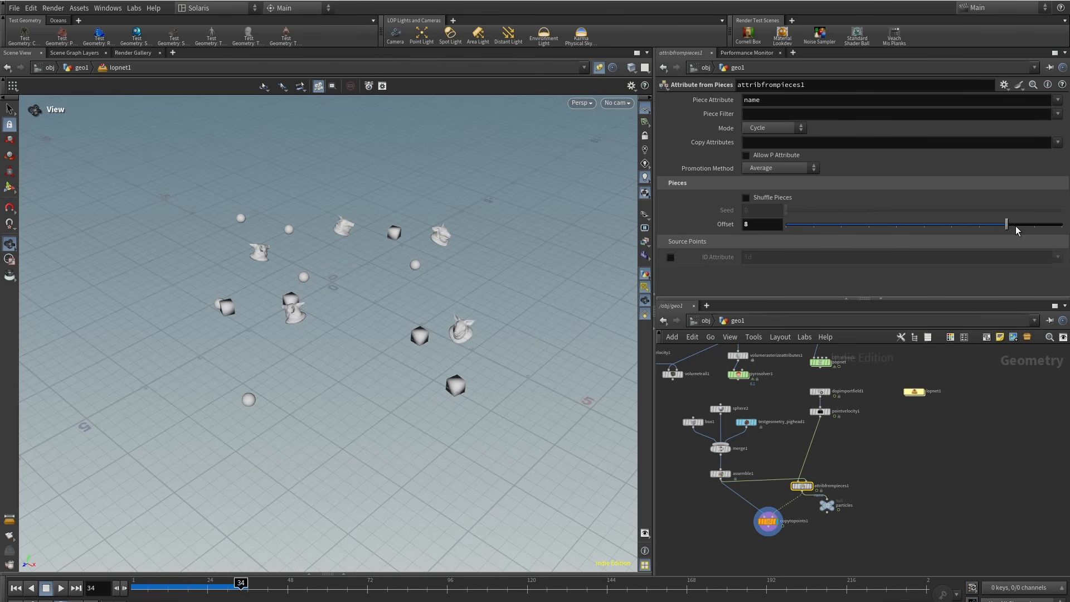
Try attribfrompieces1's Noise mode, switch it to Random and vary how the pieces are distributed.
{"action": "left_click", "coordinate": [788, 130]}
{"action": "left_click", "coordinate": [770, 165]}
{"action": "left_click", "coordinate": [777, 131]}
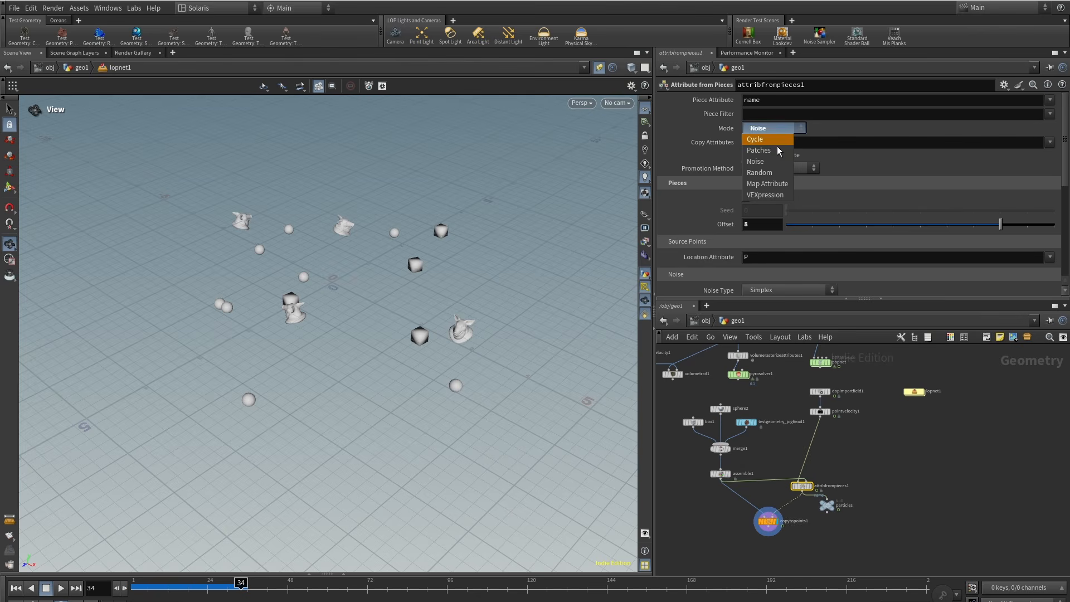
{"action": "left_click", "coordinate": [775, 173]}
{"action": "left_click_drag", "start_coordinate": [884, 227], "coordinate": [978, 229]}
Return to lopnet1 with the viewport unpinned and display the karmarendersettings node.
{"action": "double_click", "coordinate": [914, 391]}
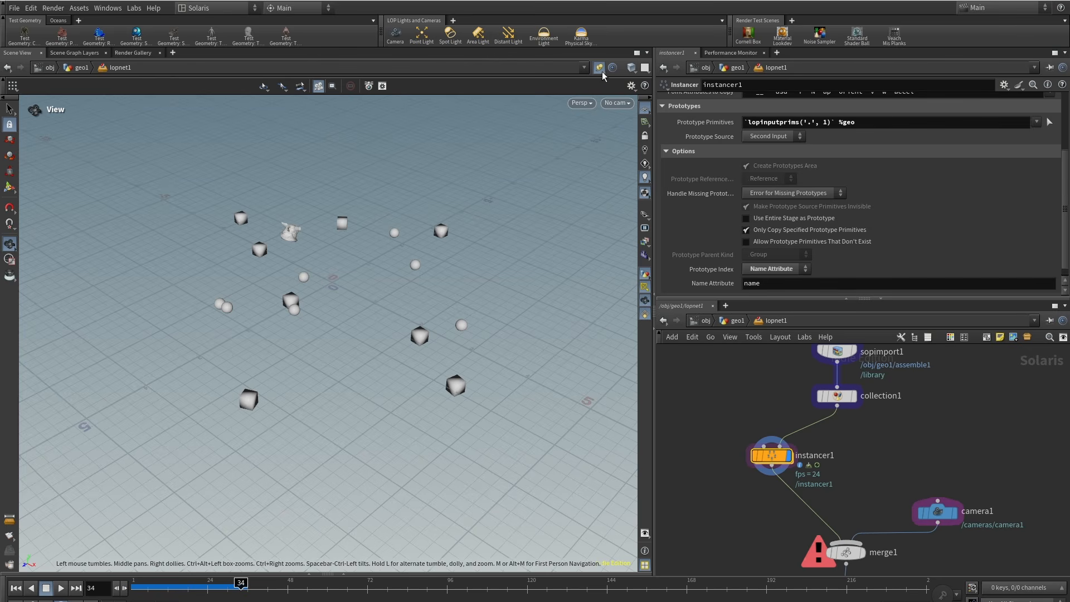
{"action": "left_click", "coordinate": [613, 103]}
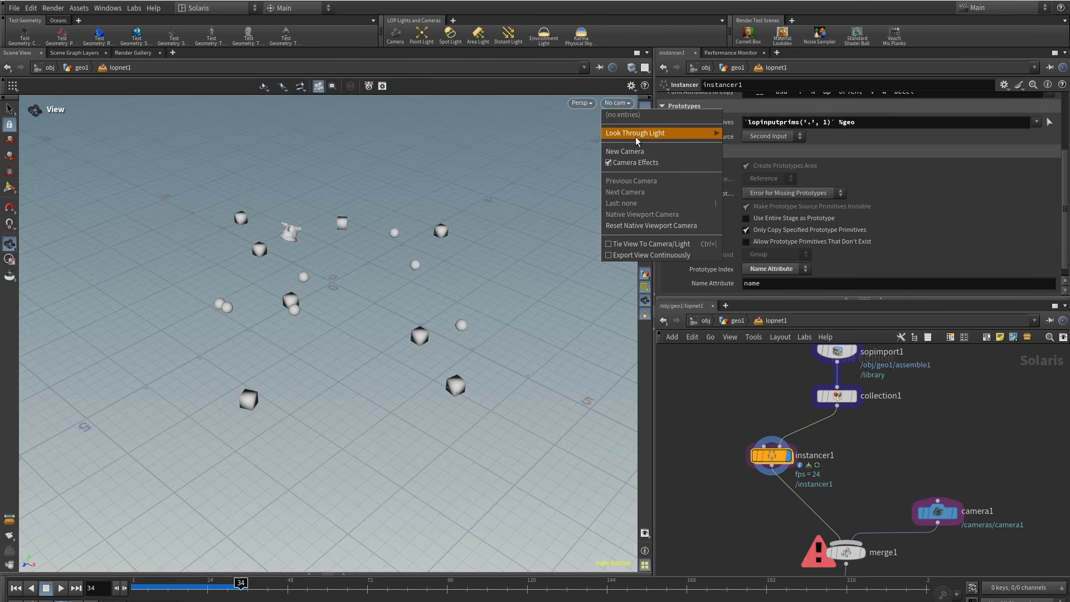
{"action": "left_click", "coordinate": [983, 439]}
{"action": "middle_click_drag", "start_coordinate": [970, 490], "coordinate": [962, 338]}
{"action": "scroll", "coordinate": [894, 474], "scroll_direction": "down", "scroll_amount": 3}
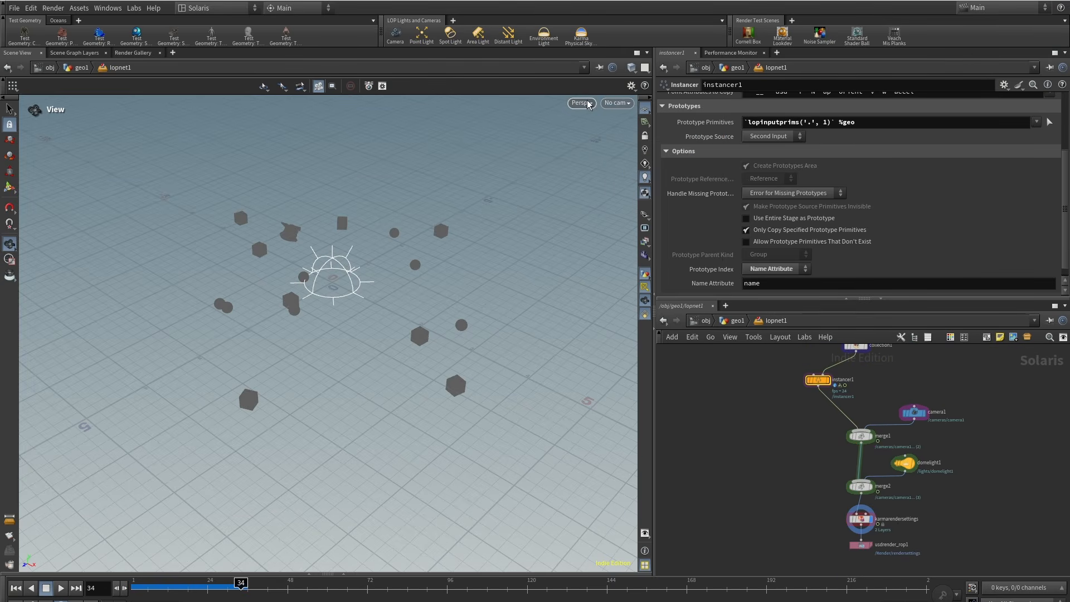
Look through /cameras/camera1 in lopnet1's viewport and switch its renderer to Karma CPU.
{"action": "left_click", "coordinate": [617, 102]}
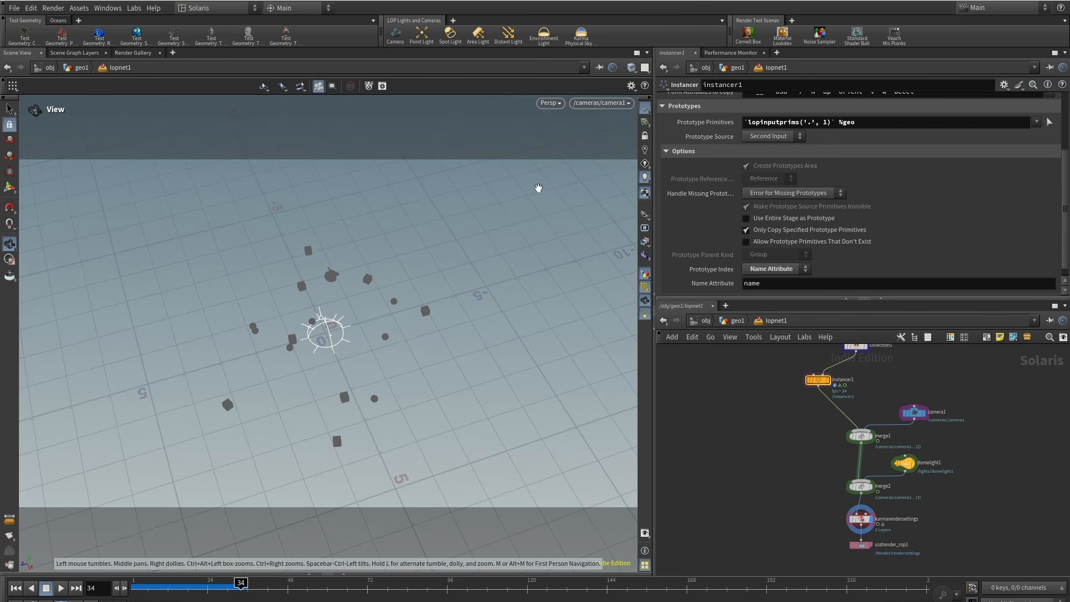
{"action": "left_click", "coordinate": [551, 102]}
{"action": "left_click", "coordinate": [641, 151]}
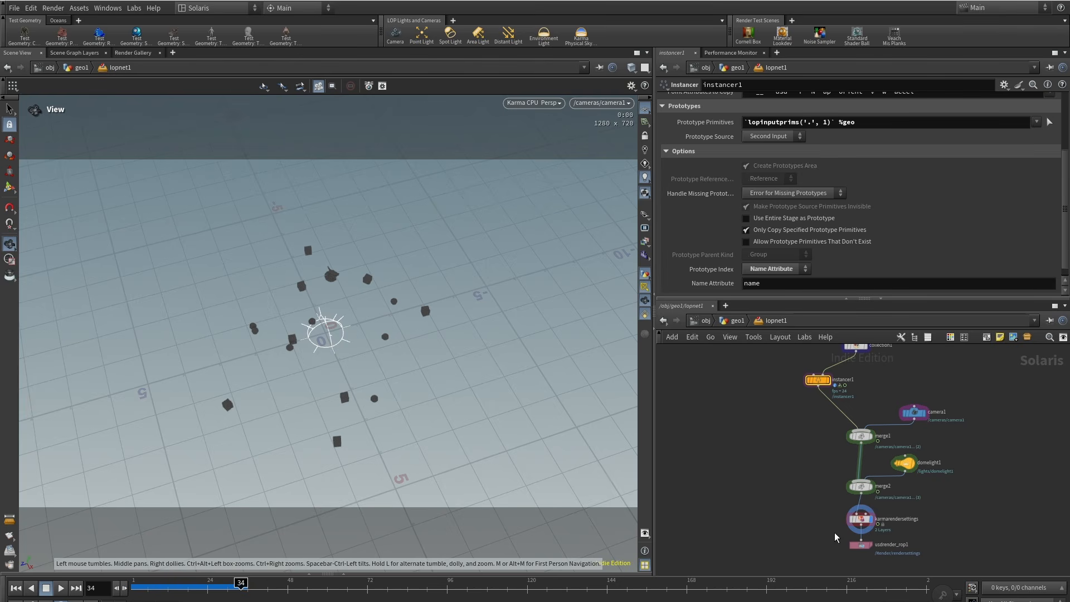
Raise domelight1's Exposure to 1.48.
{"action": "left_click", "coordinate": [904, 463]}
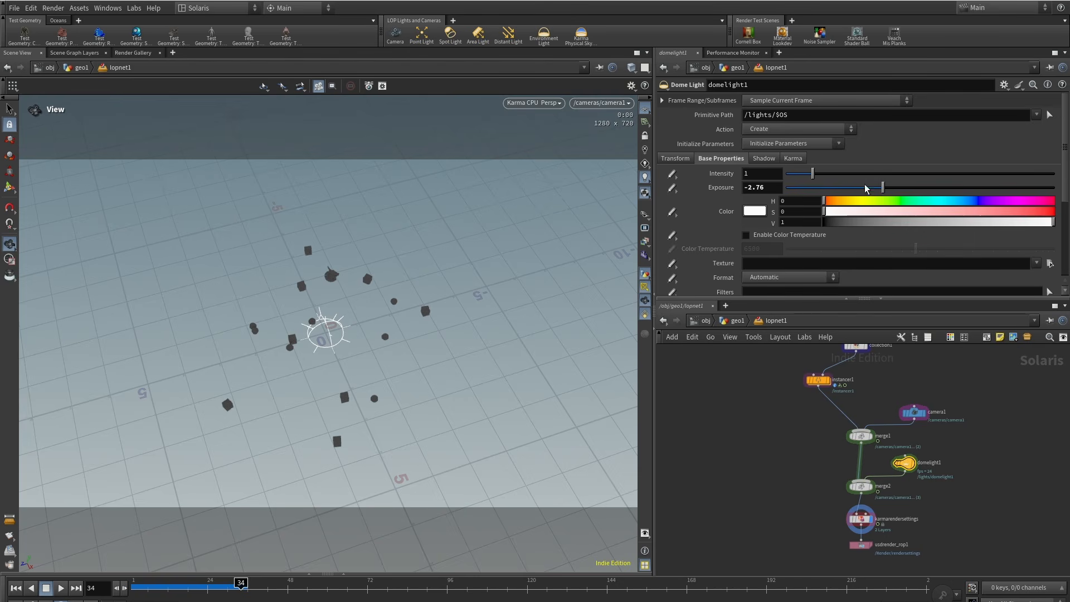
{"action": "left_click_drag", "start_coordinate": [865, 189], "coordinate": [921, 197]}
{"action": "left_click", "coordinate": [940, 187]}
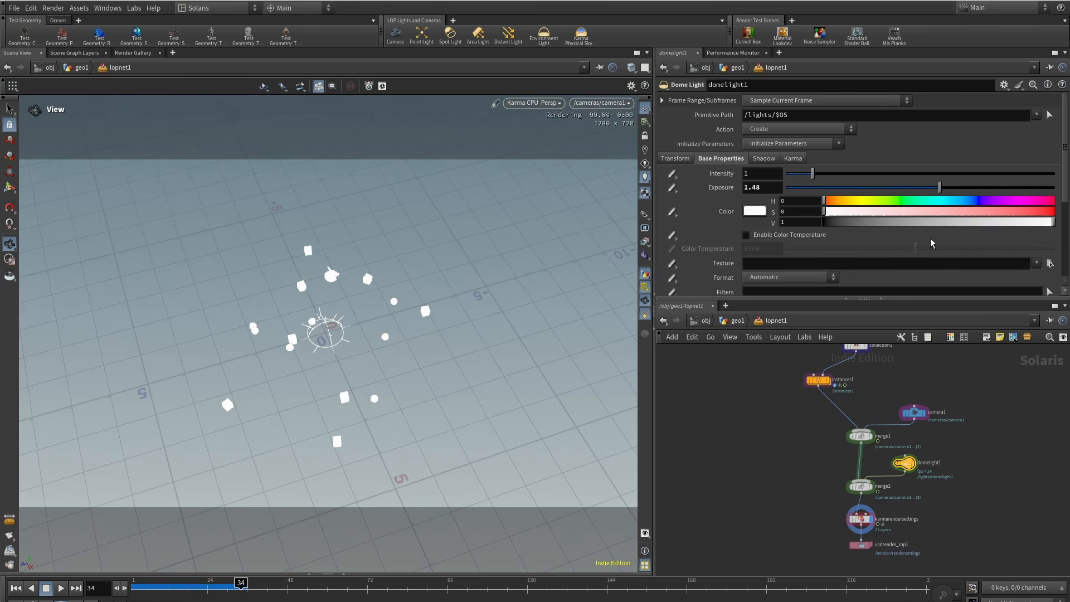
Enable Motion Blur in the camera effects of the karmarendersettings node.
{"action": "left_click", "coordinate": [862, 524]}
{"action": "scroll", "coordinate": [691, 209], "scroll_direction": "down", "scroll_amount": 2}
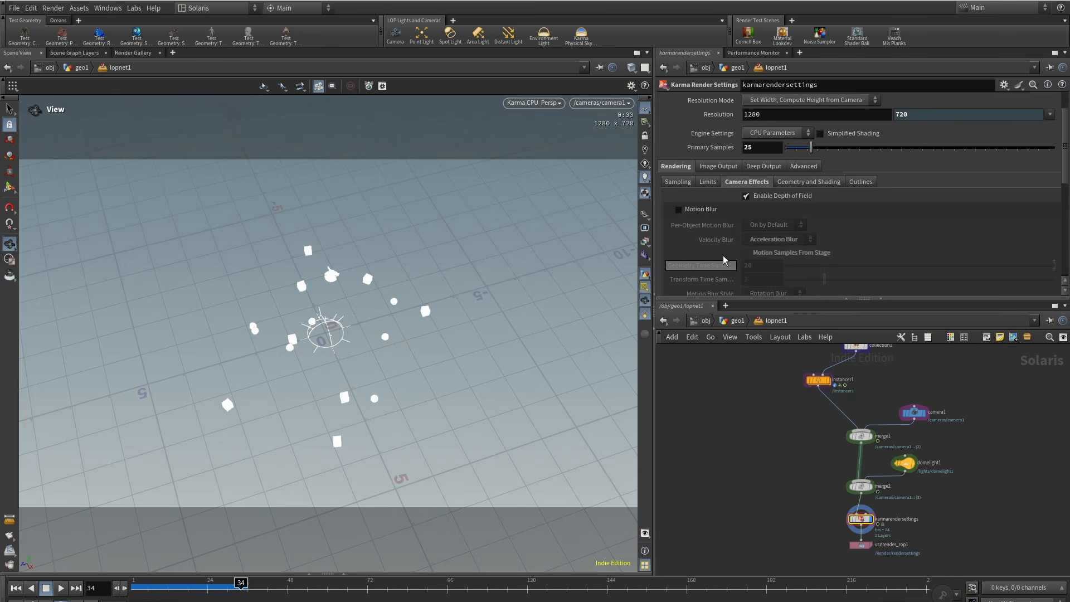
{"action": "left_click", "coordinate": [679, 210]}
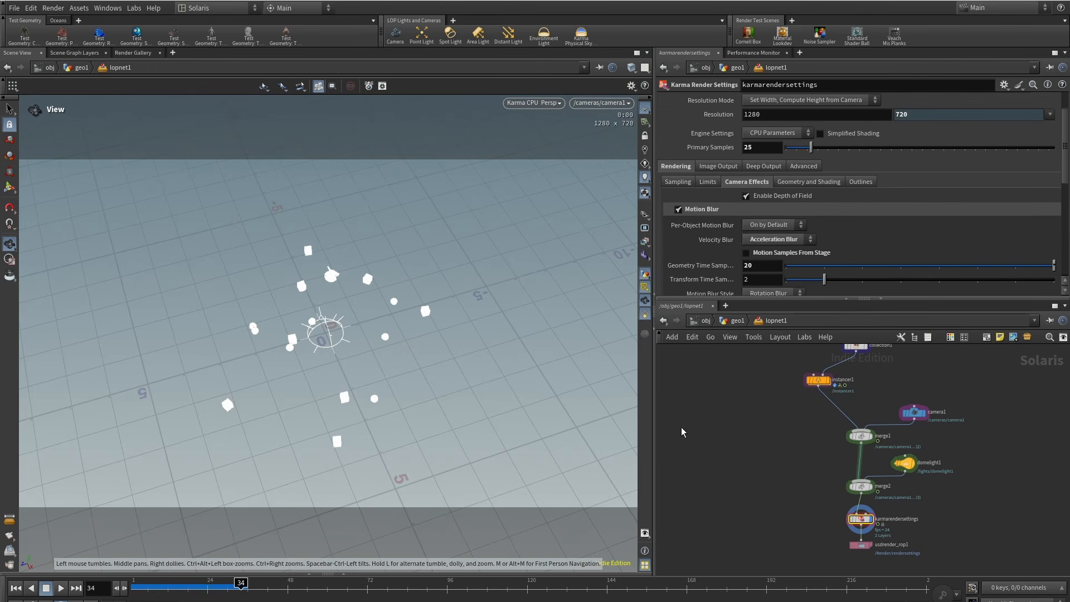
{"action": "middle_click_drag", "start_coordinate": [729, 480], "coordinate": [722, 444]}
{"action": "scroll", "coordinate": [724, 447], "scroll_direction": "down", "scroll_amount": 2}
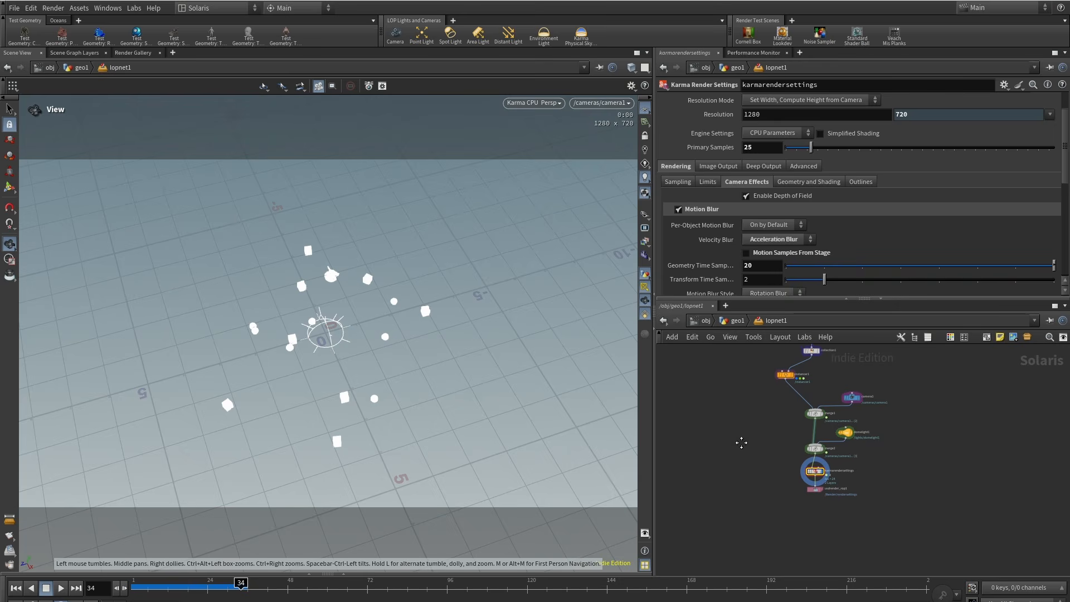
{"action": "scroll", "coordinate": [745, 440], "scroll_direction": "down", "scroll_amount": 1}
{"action": "scroll", "coordinate": [776, 440], "scroll_direction": "up", "scroll_amount": 2}
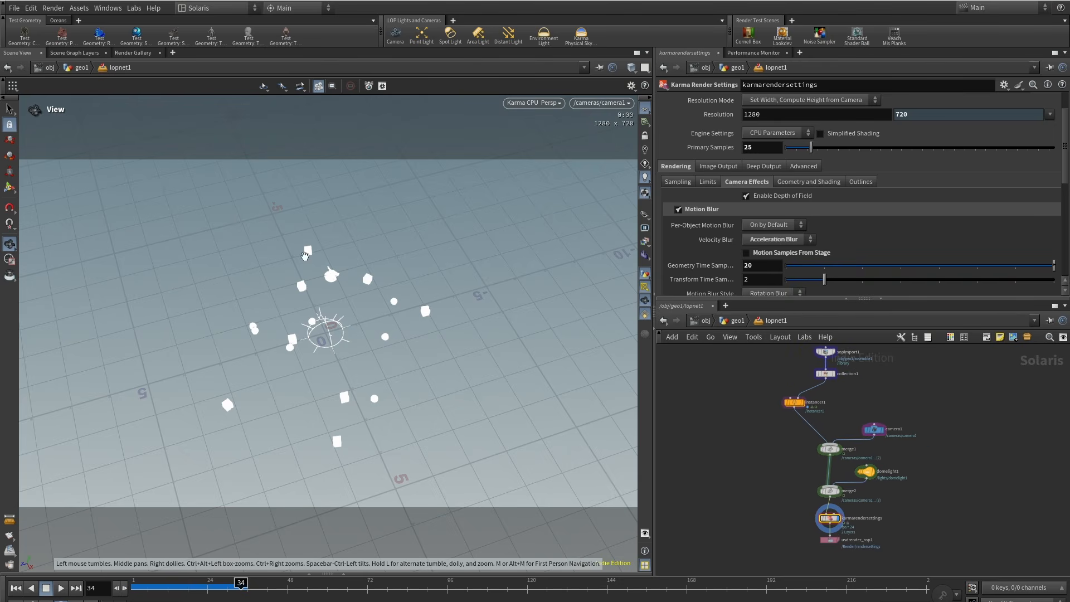
Set karmarendersettings' Instance Velocity Blur to Acceleration Blur after trying Velocity Blur, and raise its instance motion samples to 4.
{"action": "scroll", "coordinate": [704, 273], "scroll_direction": "down", "scroll_amount": 2}
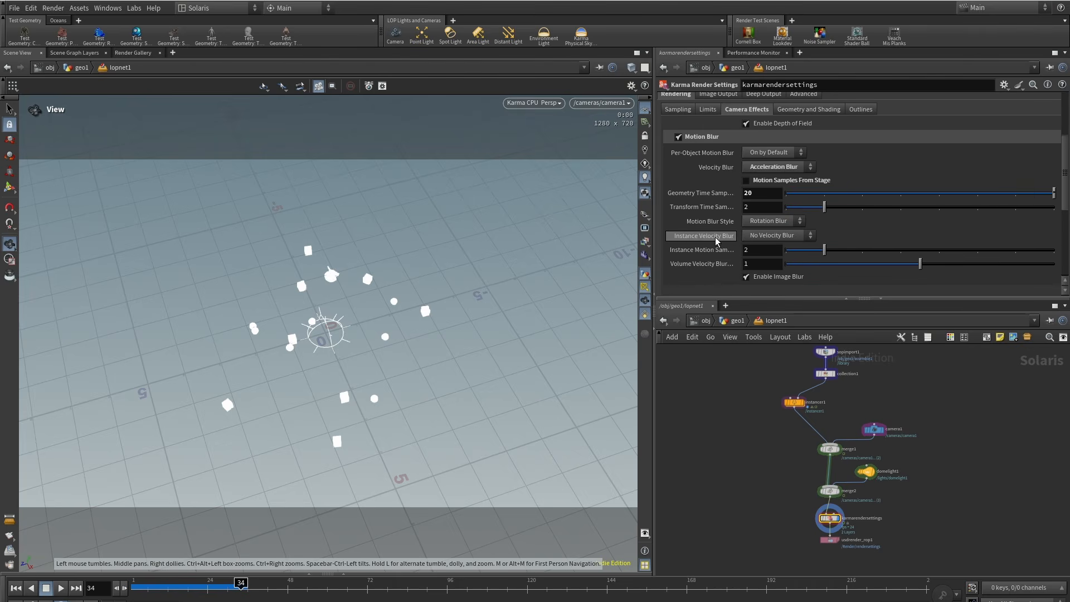
{"action": "left_click", "coordinate": [778, 236]}
{"action": "left_click", "coordinate": [774, 256]}
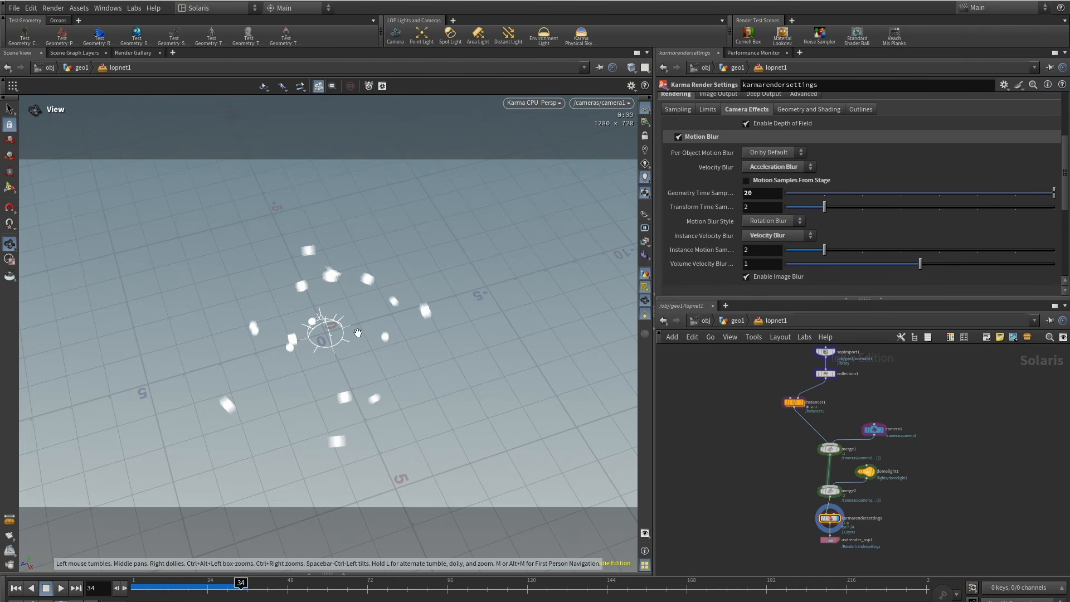
{"action": "left_click", "coordinate": [797, 236]}
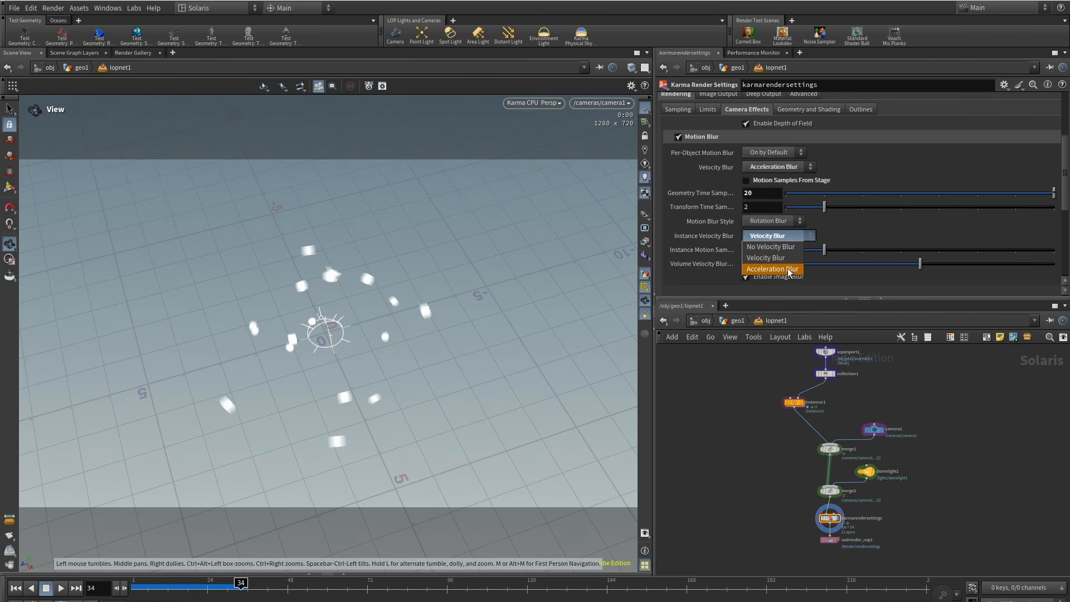
{"action": "left_click", "coordinate": [780, 270]}
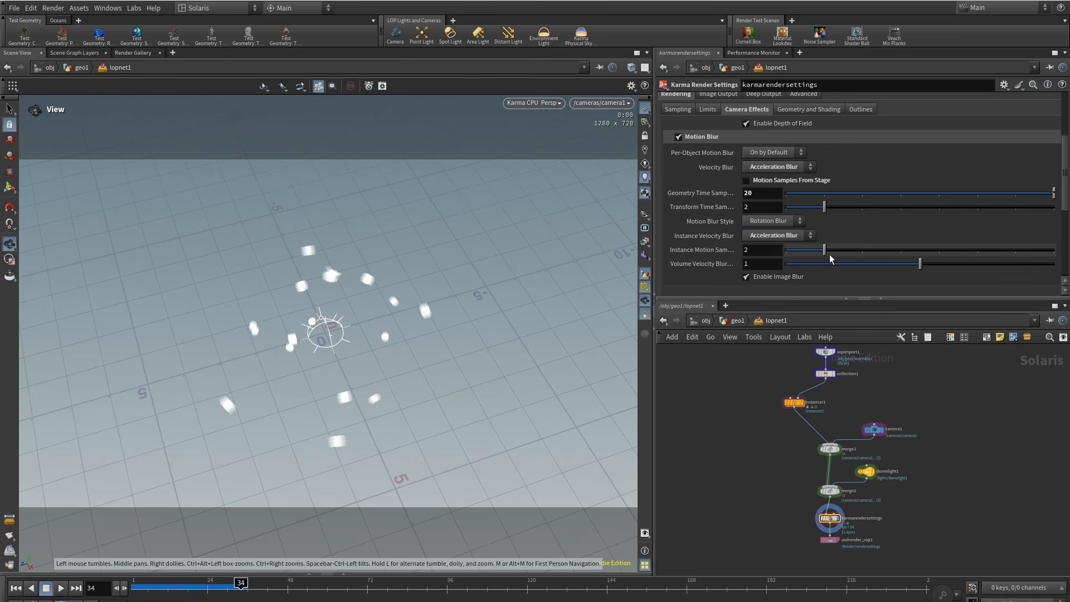
{"action": "left_click_drag", "start_coordinate": [832, 248], "coordinate": [892, 249]}
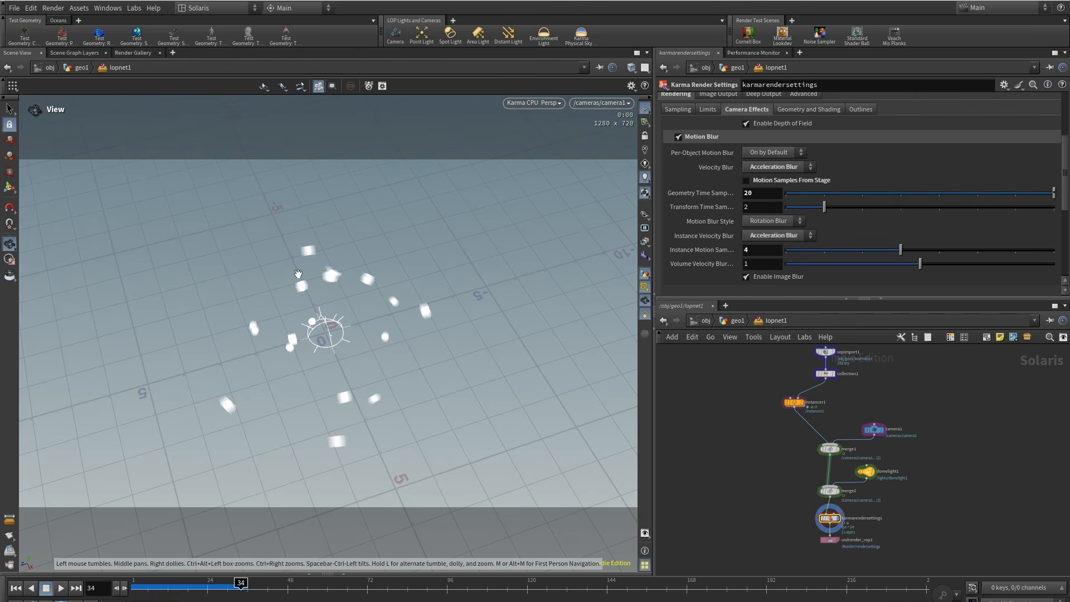
{"action": "middle_click_drag", "start_coordinate": [755, 400], "coordinate": [748, 424]}
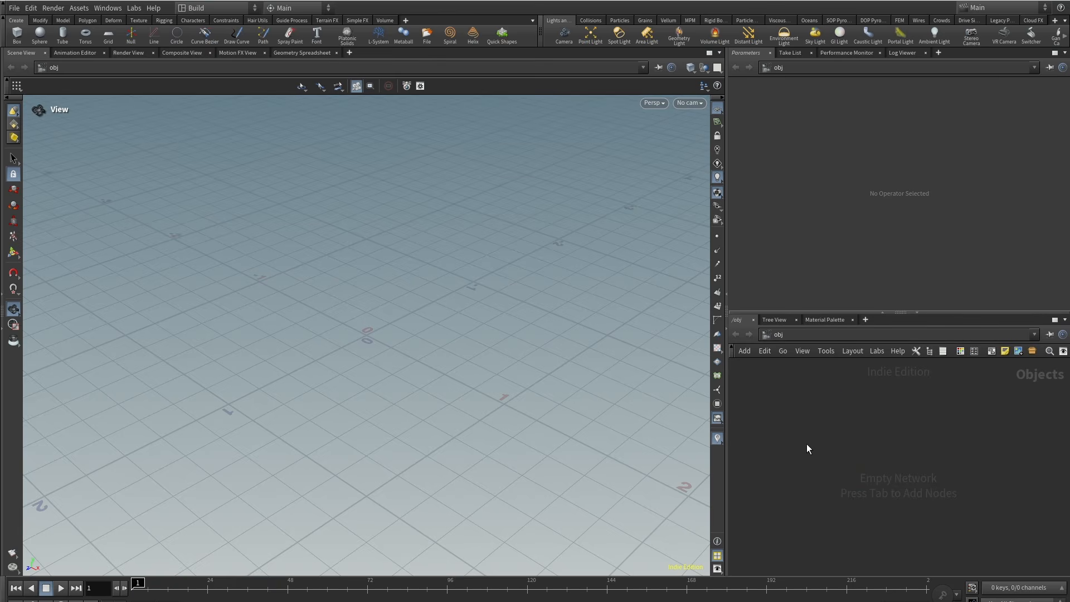
Create a Geometry object in the new empty scene, enter it and widen the network area.
{"action": "key", "text": "Tab"}
{"action": "mouse_move", "coordinate": [812, 447]}
{"action": "type", "text": "geo"}
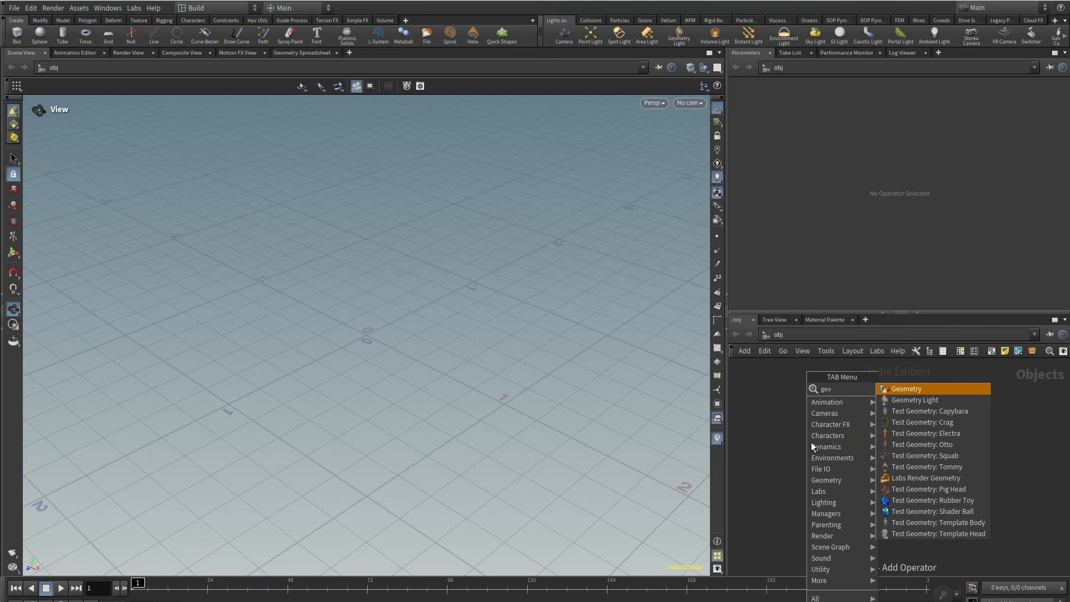
{"action": "key", "text": "Return"}
{"action": "left_click", "coordinate": [880, 460]}
{"action": "double_click", "coordinate": [880, 459]}
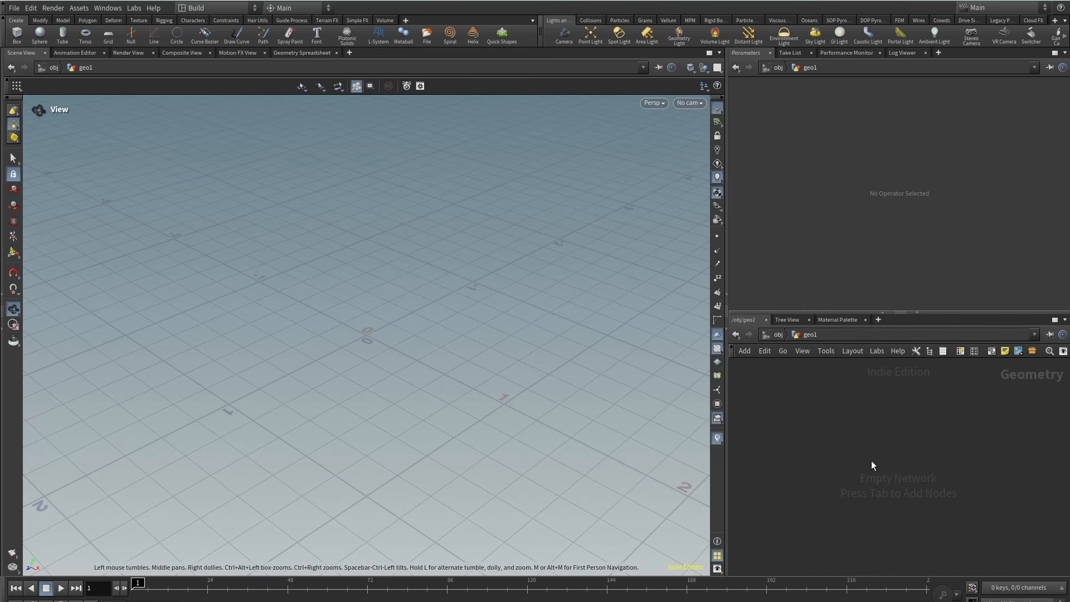
{"action": "left_click_drag", "start_coordinate": [727, 371], "coordinate": [592, 377]}
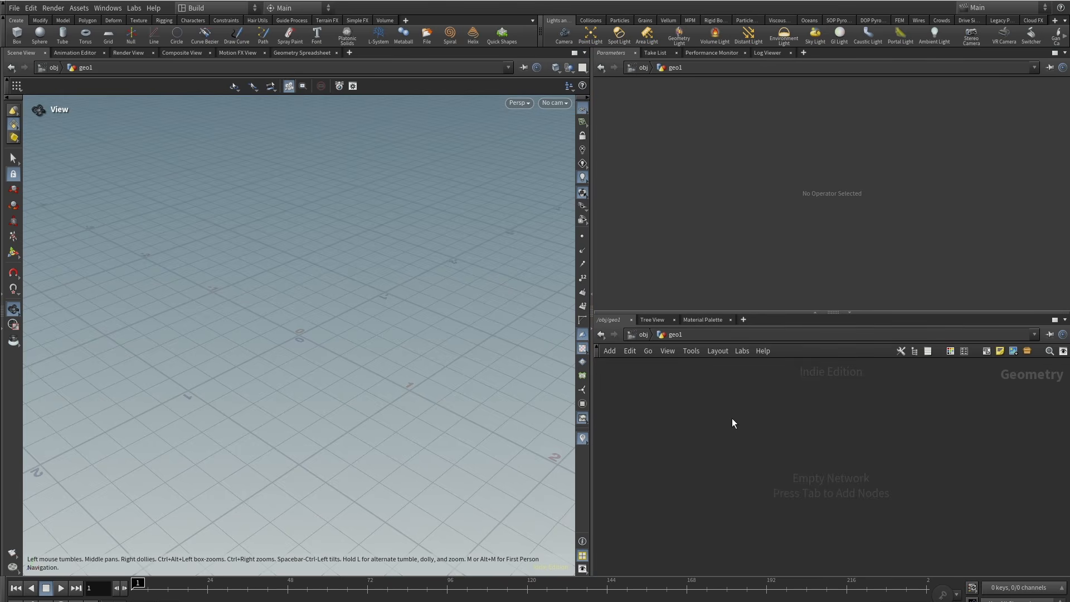
Add a Box node in geo1 and flatten it to a Y size of 0.2.
{"action": "key", "text": "Tab"}
{"action": "type", "text": "bo"}
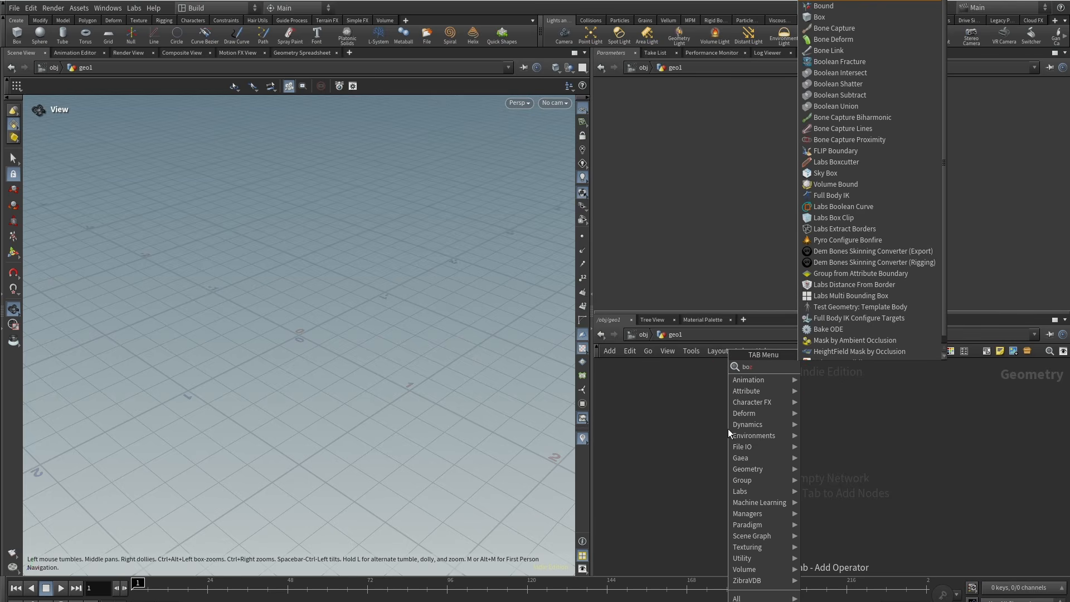
{"action": "type", "text": "x"}
{"action": "key", "text": "Return"}
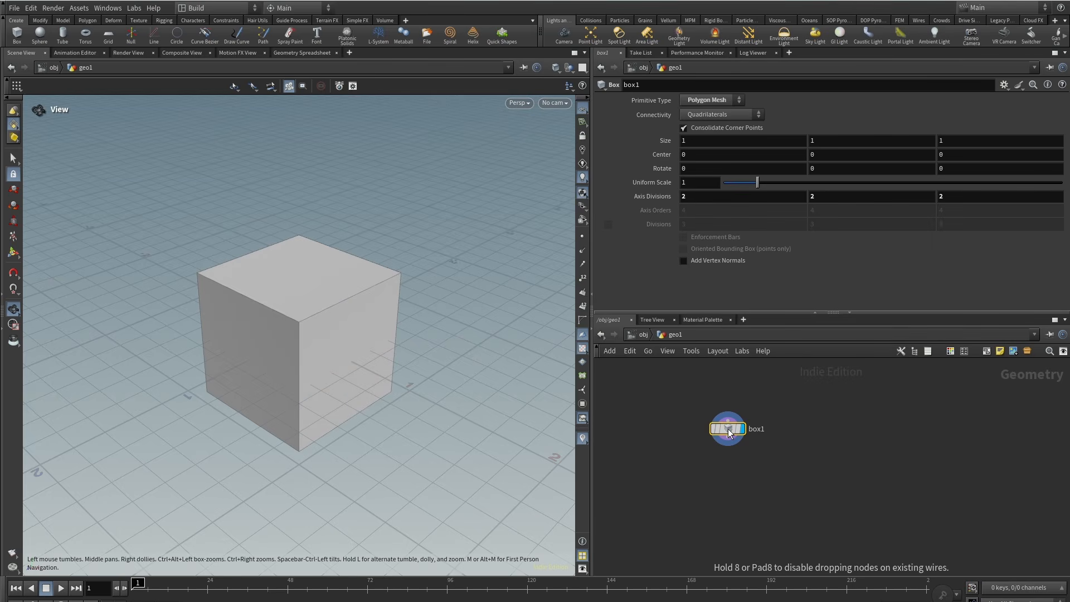
{"action": "left_click", "coordinate": [809, 435]}
{"action": "middle_click_drag", "start_coordinate": [826, 138], "coordinate": [778, 143]}
{"action": "scroll", "coordinate": [296, 246], "scroll_direction": "down", "scroll_amount": 3}
{"action": "left_click_drag", "start_coordinate": [279, 320], "coordinate": [306, 293]}
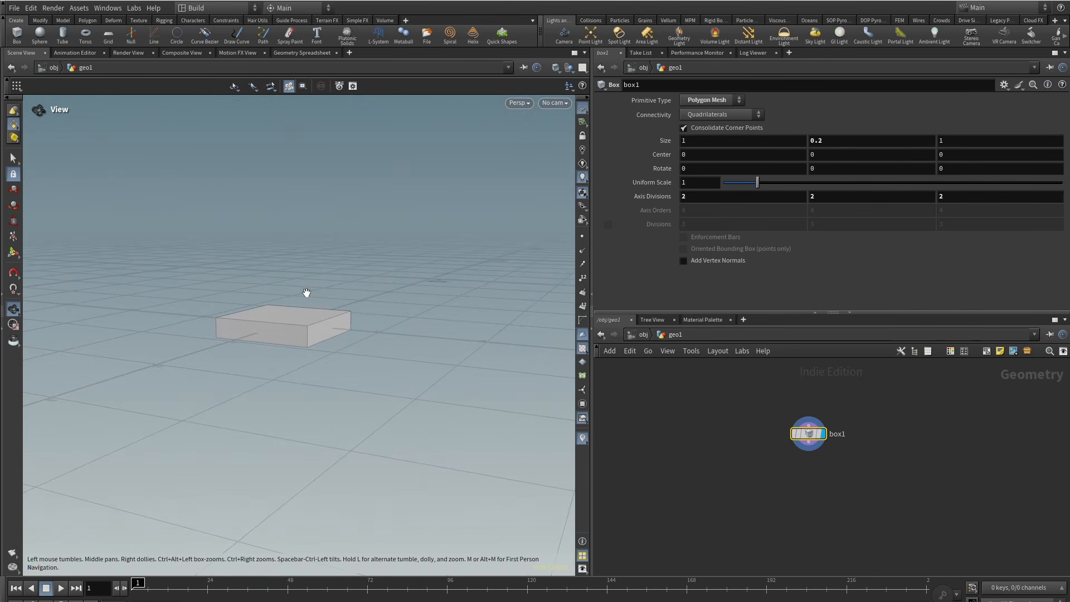
{"action": "scroll", "coordinate": [287, 379], "scroll_direction": "down", "scroll_amount": 3}
Add a Transform node below box1, connect the box to it and display it.
{"action": "key", "text": "Tab"}
{"action": "type", "text": "tra"}
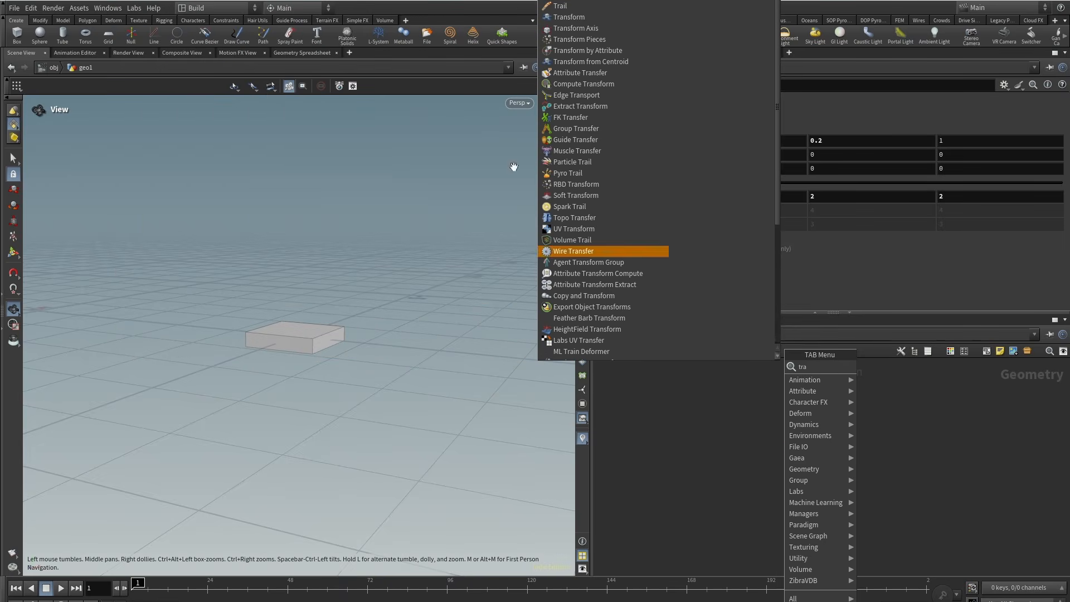
{"action": "left_click", "coordinate": [568, 17]}
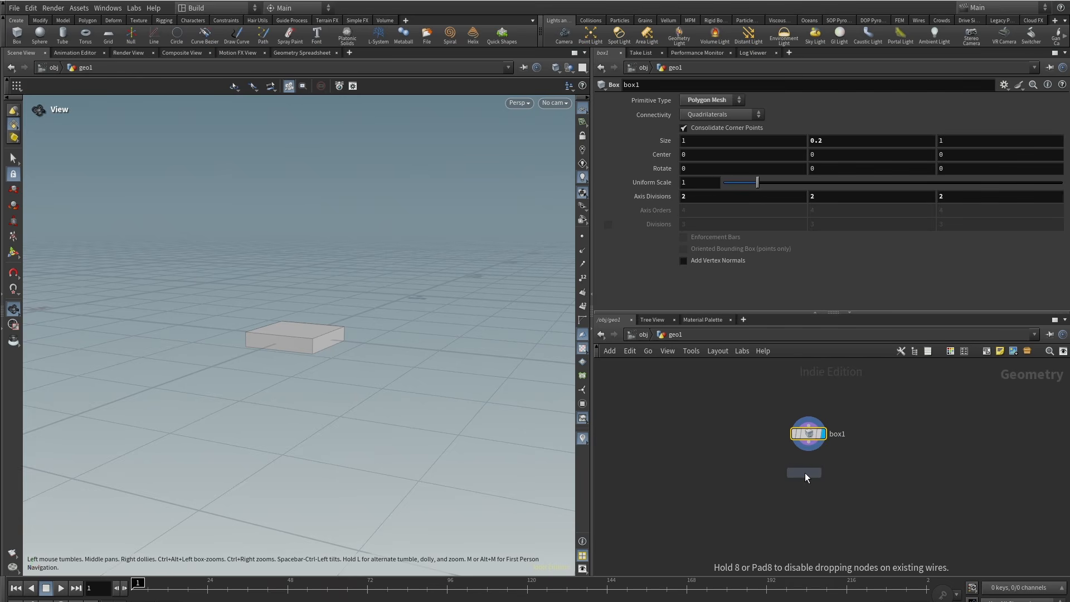
{"action": "left_click", "coordinate": [808, 475]}
{"action": "left_click_drag", "start_coordinate": [809, 475], "coordinate": [809, 442]}
{"action": "left_click", "coordinate": [823, 476]}
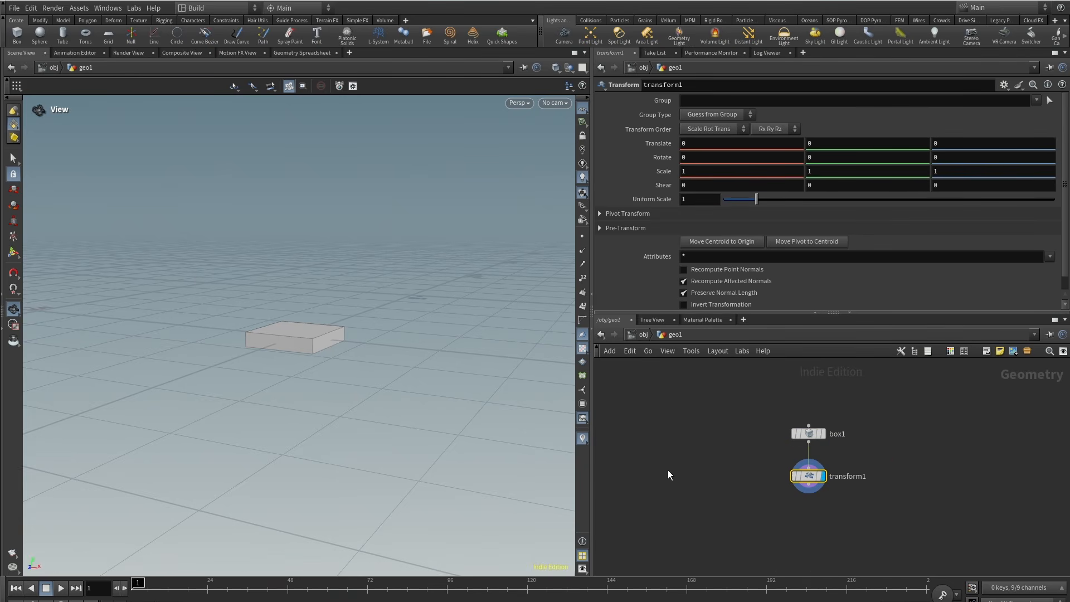
Raise the box to about 3.08 in Y and tilt it to about 6.9, 6.7 and -25.6 degrees using transform1.
{"action": "left_click_drag", "start_coordinate": [389, 310], "coordinate": [373, 184]}
{"action": "key", "text": "Return"}
{"action": "left_click_drag", "start_coordinate": [360, 228], "coordinate": [343, 230]}
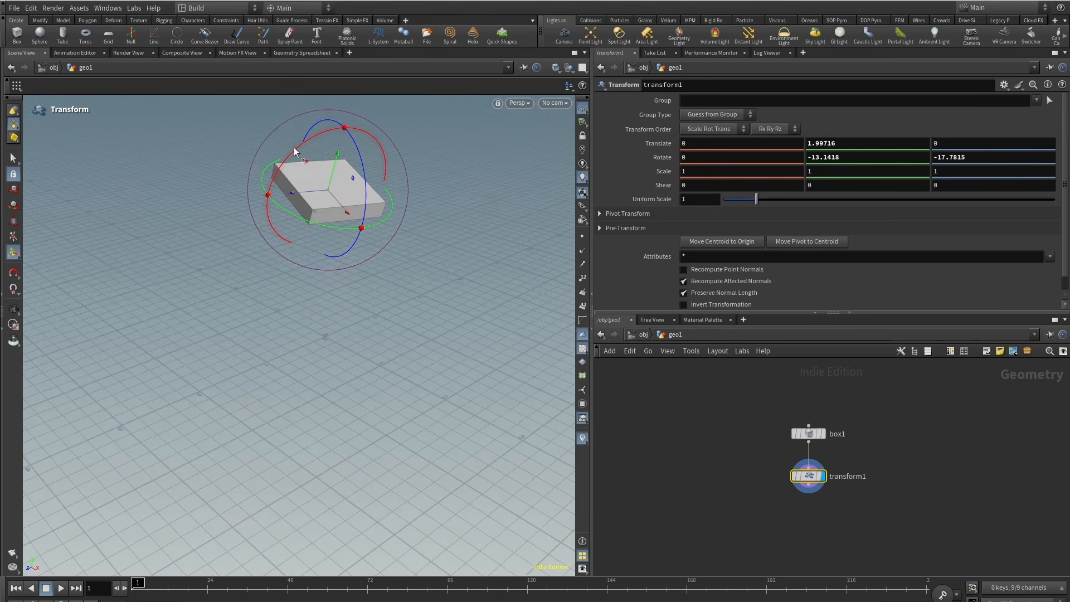
{"action": "left_click_drag", "start_coordinate": [294, 148], "coordinate": [279, 174]}
{"action": "right_click_drag", "start_coordinate": [329, 223], "coordinate": [337, 243], "text": "alt"}
{"action": "middle_click_drag", "start_coordinate": [337, 244], "coordinate": [354, 341], "text": "alt"}
{"action": "left_click_drag", "start_coordinate": [355, 341], "coordinate": [339, 396], "text": "alt"}
{"action": "middle_click_drag", "start_coordinate": [355, 409], "coordinate": [348, 364], "text": "alt"}
{"action": "left_click_drag", "start_coordinate": [363, 270], "coordinate": [341, 217]}
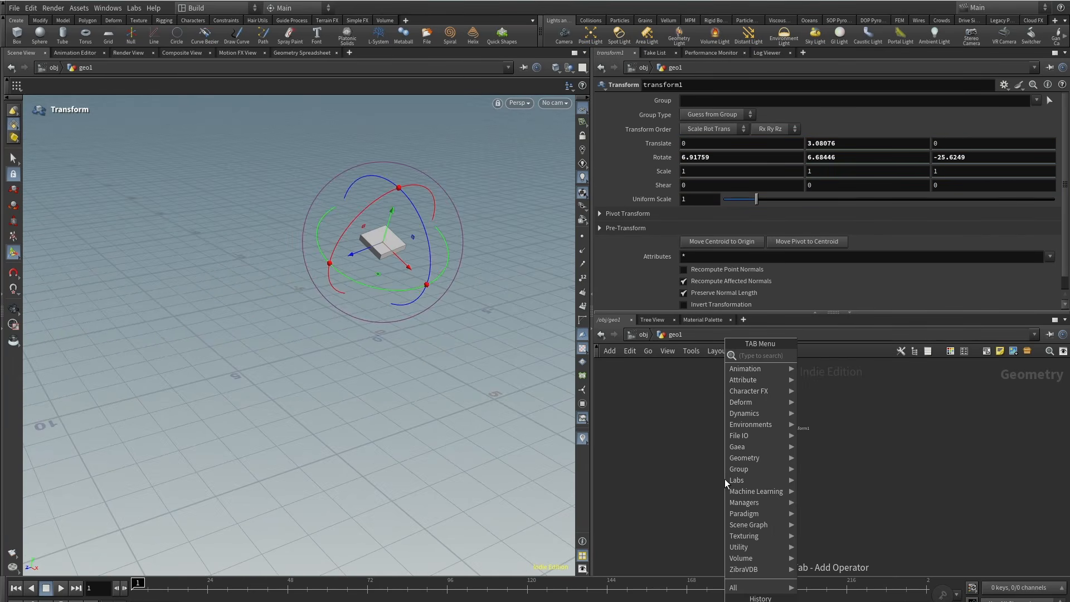
Add an RBD Bullet Solver fed by transform1 and play the simulation of the falling box.
{"action": "key", "text": "Tab"}
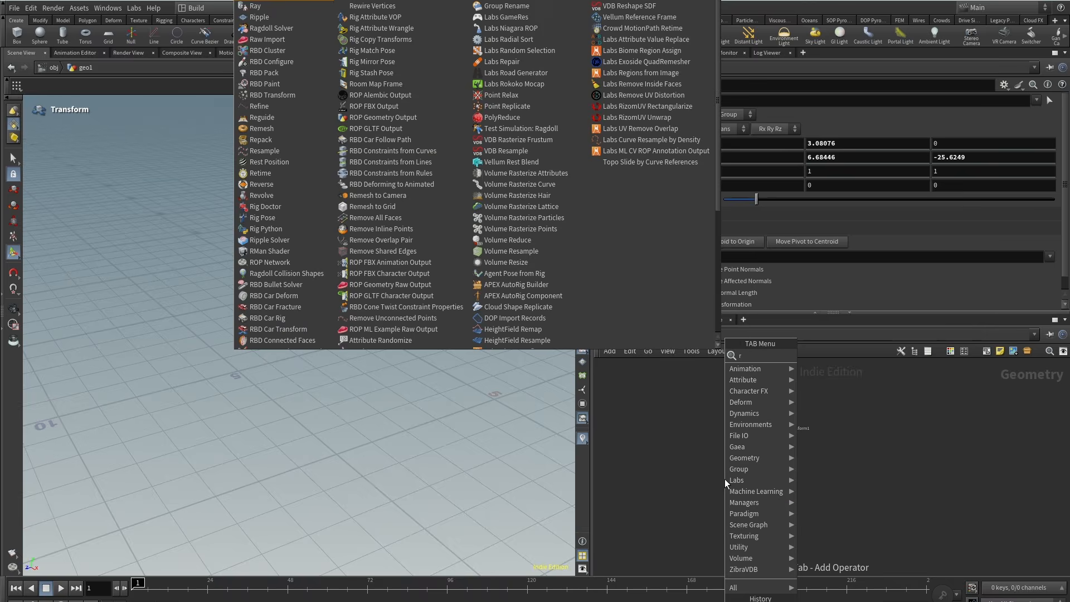
{"action": "type", "text": "rbdb"}
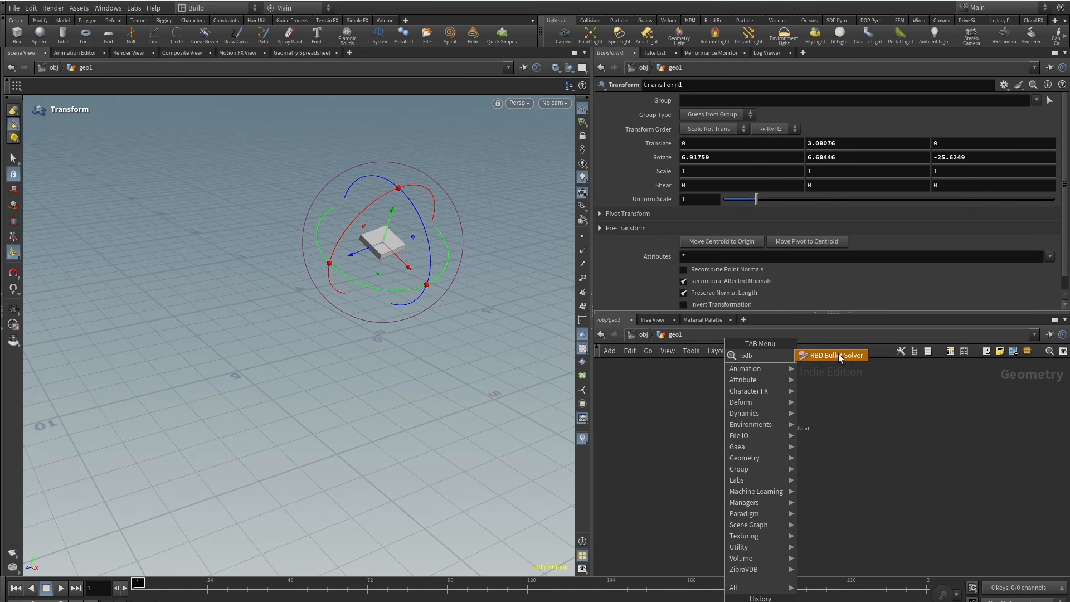
{"action": "left_click", "coordinate": [840, 357]}
{"action": "left_click", "coordinate": [793, 477]}
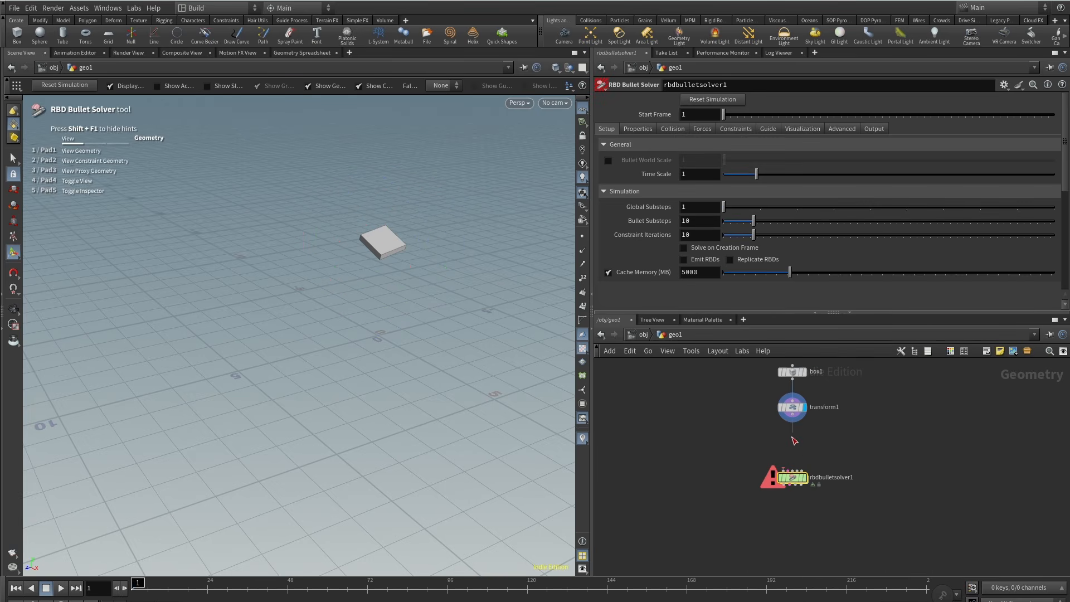
{"action": "left_click", "coordinate": [60, 590]}
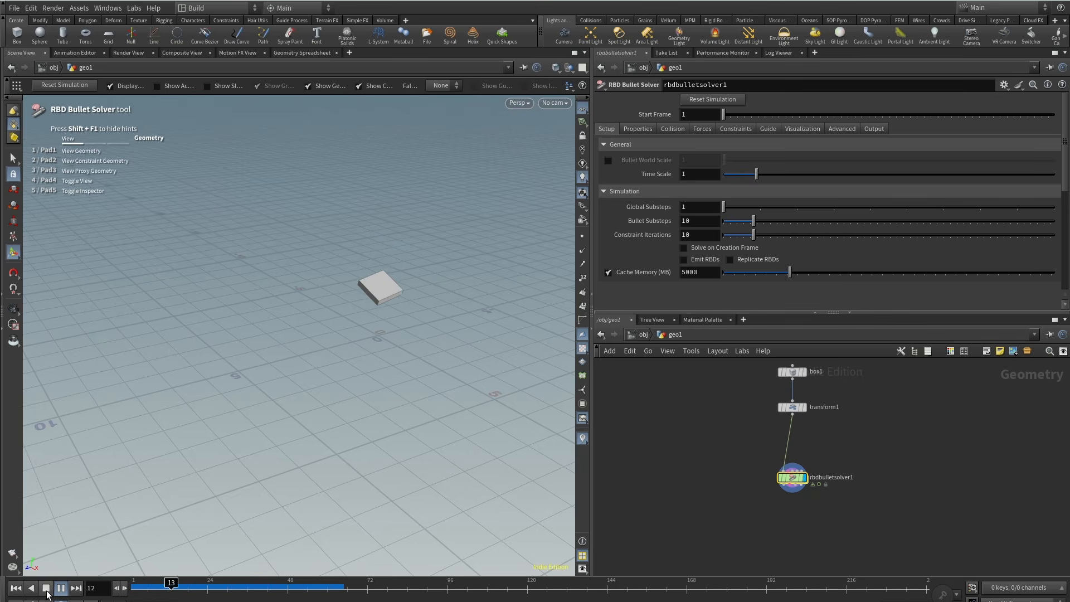
{"action": "left_click", "coordinate": [46, 589]}
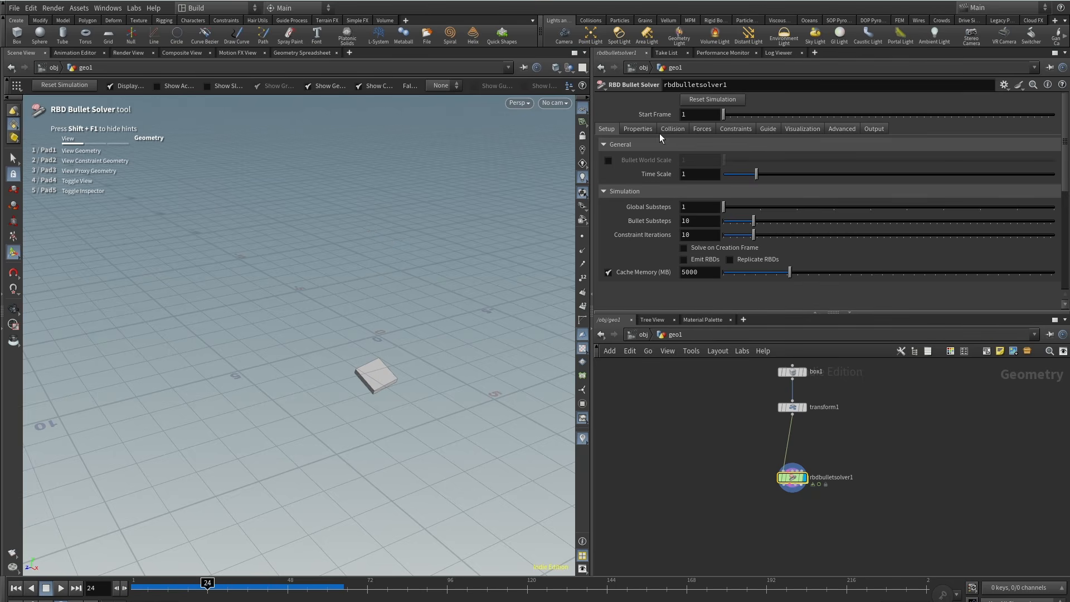
Set rbdbulletsolver1's Ground Type to Ground Plane and replay the simulation from frame 1.
{"action": "left_click", "coordinate": [673, 129]}
{"action": "left_click_drag", "start_coordinate": [1066, 141], "coordinate": [1065, 193]}
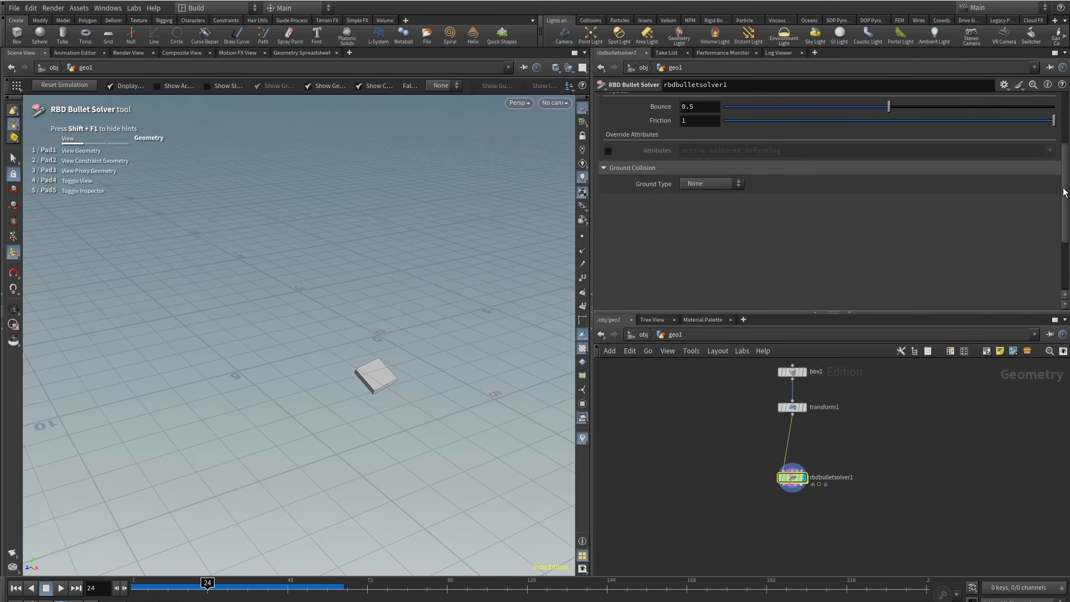
{"action": "left_click", "coordinate": [720, 187]}
{"action": "left_click", "coordinate": [718, 195]}
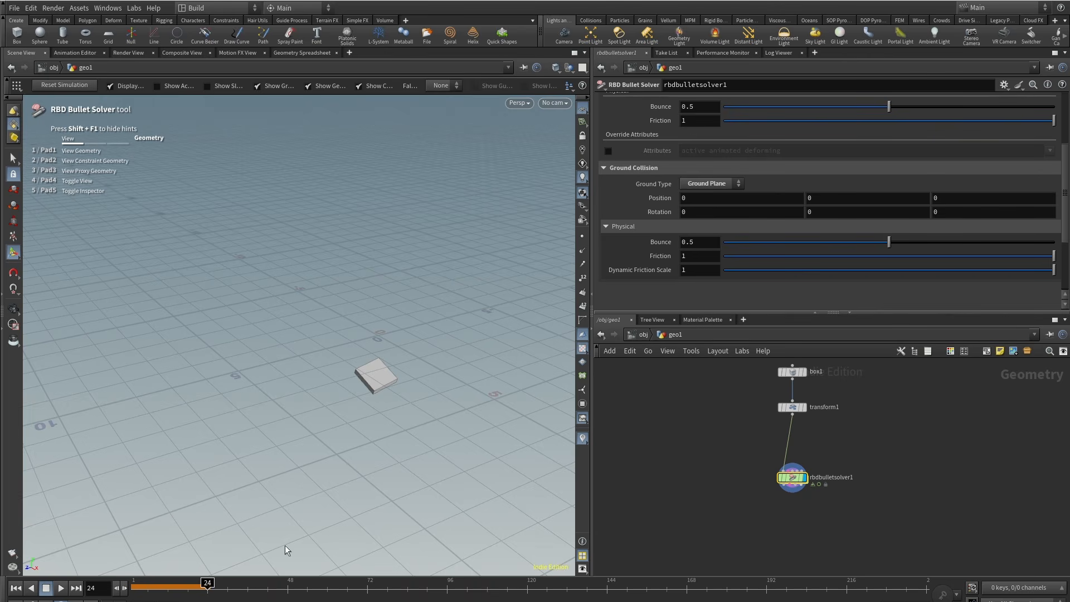
{"action": "left_click_drag", "start_coordinate": [236, 590], "coordinate": [82, 595]}
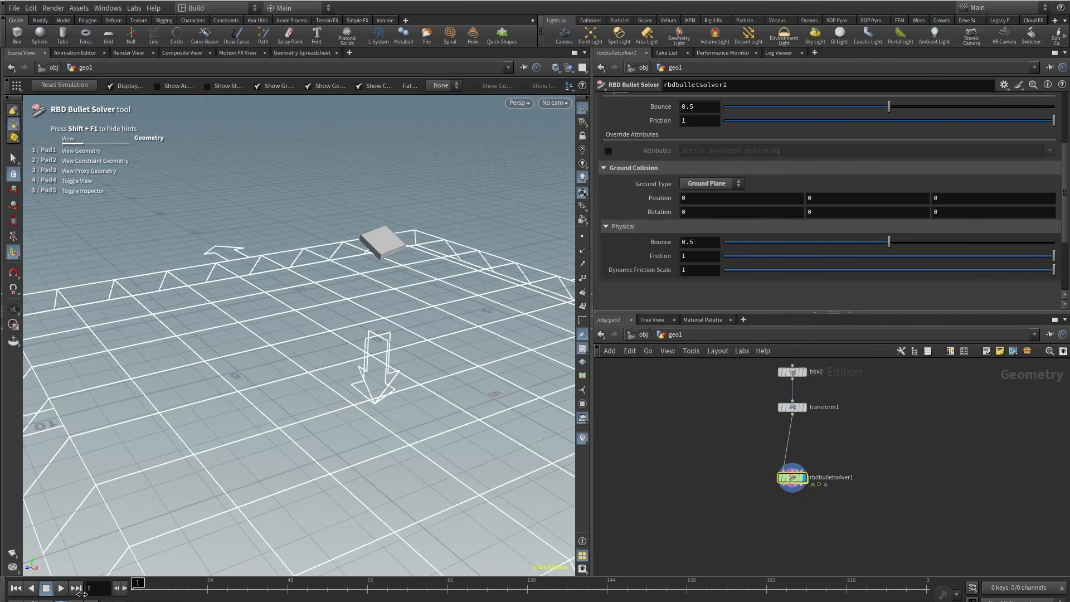
{"action": "left_click", "coordinate": [47, 592]}
{"action": "right_click_drag", "start_coordinate": [422, 245], "coordinate": [402, 363], "text": "alt"}
{"action": "key", "text": "Return"}
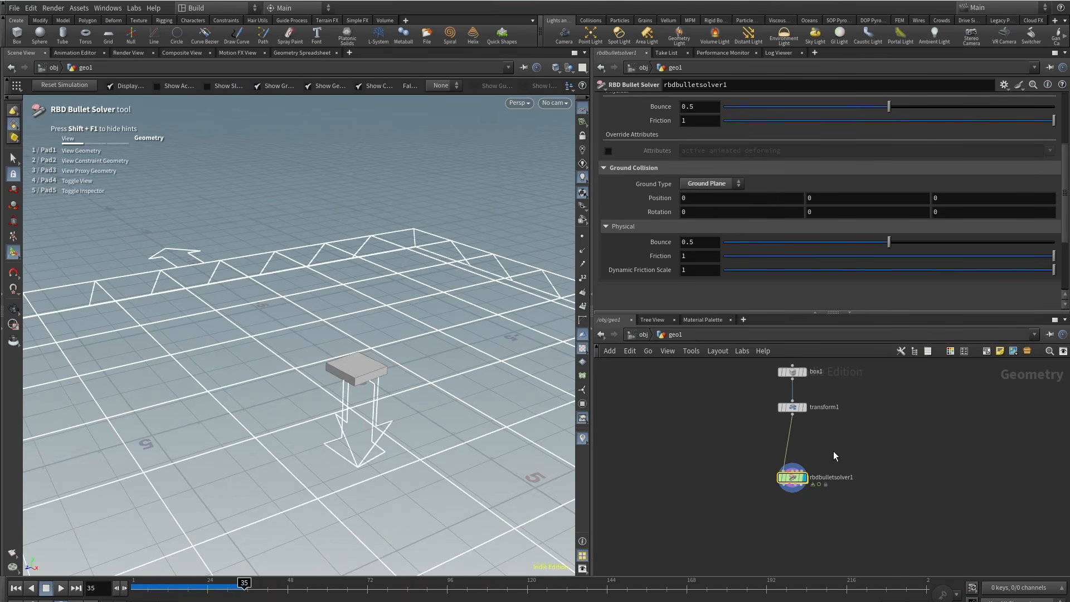
Insert an RBD Configure node on the wire between transform1 and rbdbulletsolver1.
{"action": "key", "text": "Tab"}
{"action": "type", "text": "rbdc"}
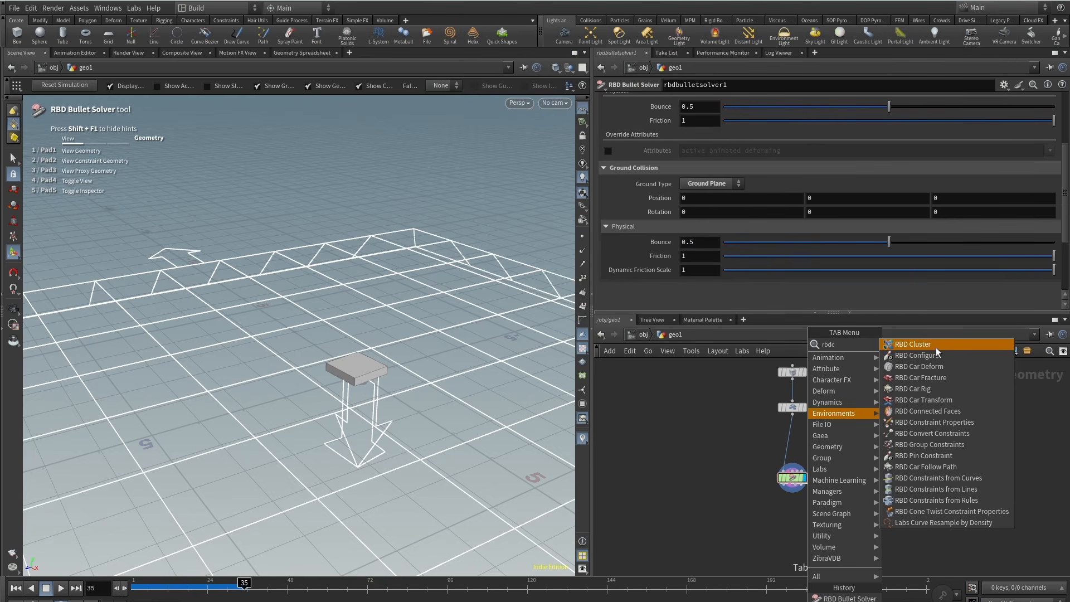
{"action": "key", "text": "Return"}
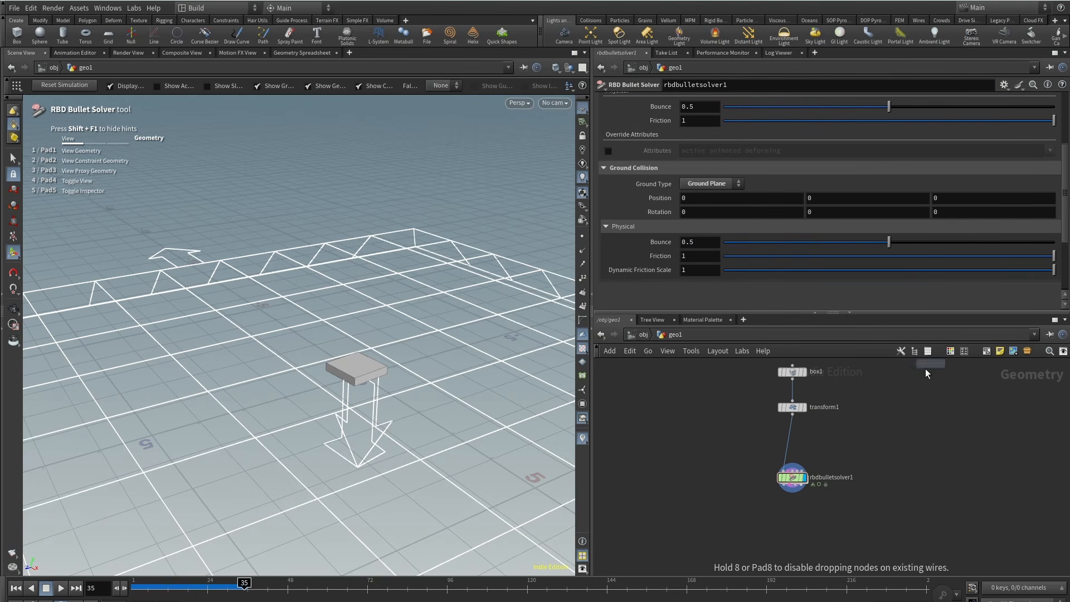
{"action": "left_click", "coordinate": [803, 441]}
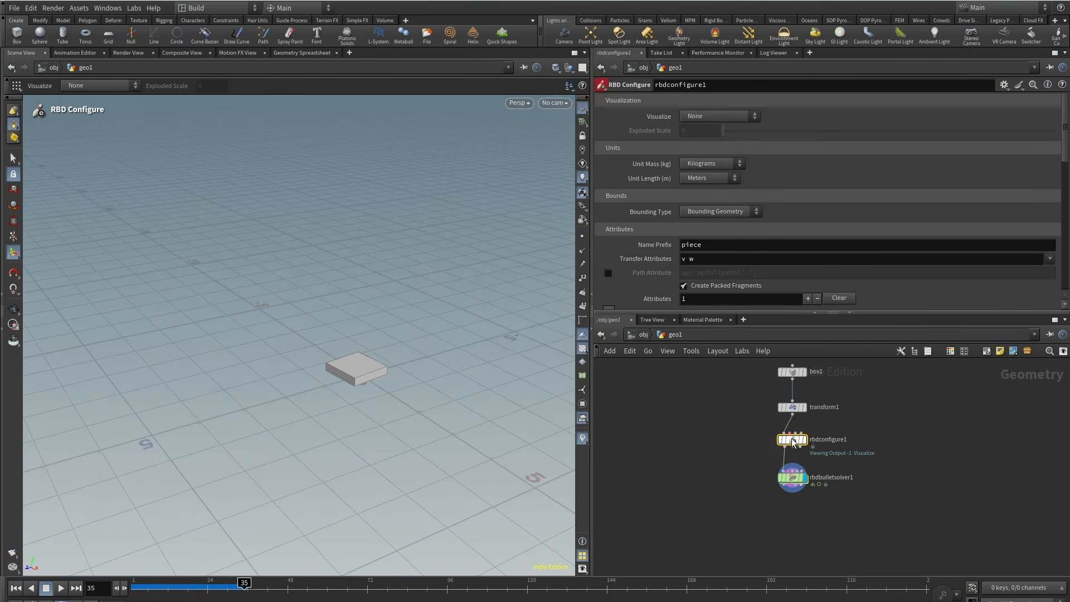
{"action": "left_click_drag", "start_coordinate": [796, 446], "coordinate": [792, 445]}
{"action": "middle_click_drag", "start_coordinate": [718, 420], "coordinate": [710, 428]}
{"action": "left_click_drag", "start_coordinate": [704, 440], "coordinate": [712, 461]}
Rewind to frame 1 and enable Rotational Stiffness with a value of 2 on rbdconfigure1.
{"action": "left_click_drag", "start_coordinate": [245, 586], "coordinate": [84, 597]}
{"action": "left_click", "coordinate": [782, 450]}
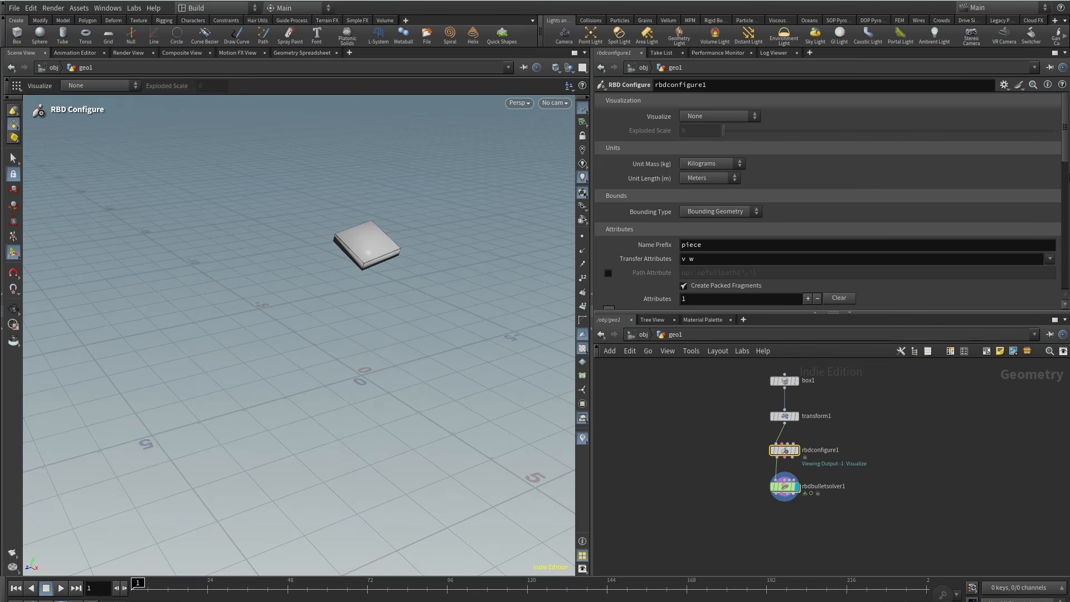
{"action": "left_click_drag", "start_coordinate": [1068, 147], "coordinate": [1068, 270]}
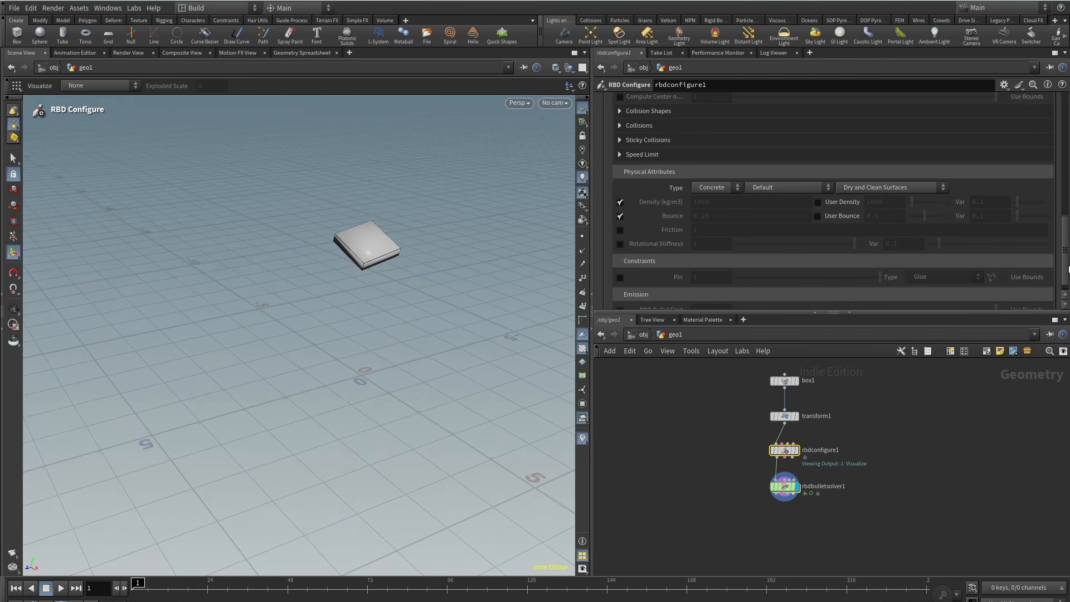
{"action": "left_click", "coordinate": [620, 244]}
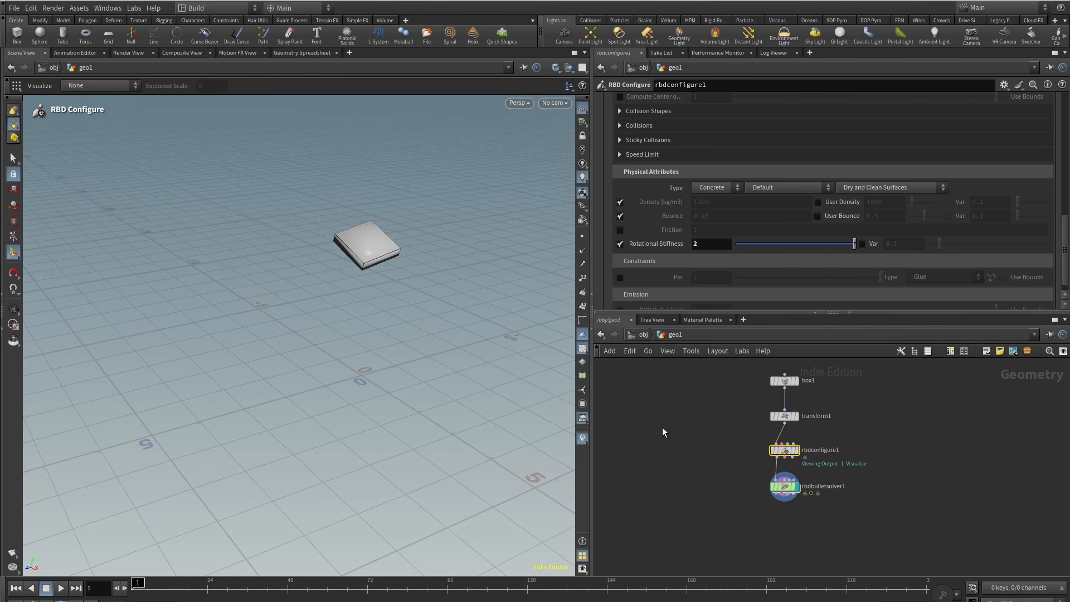
{"action": "left_click", "coordinate": [663, 432]}
Play the box simulation and inspect its fall around frames 15 and 37 from several angles.
{"action": "left_click", "coordinate": [61, 588]}
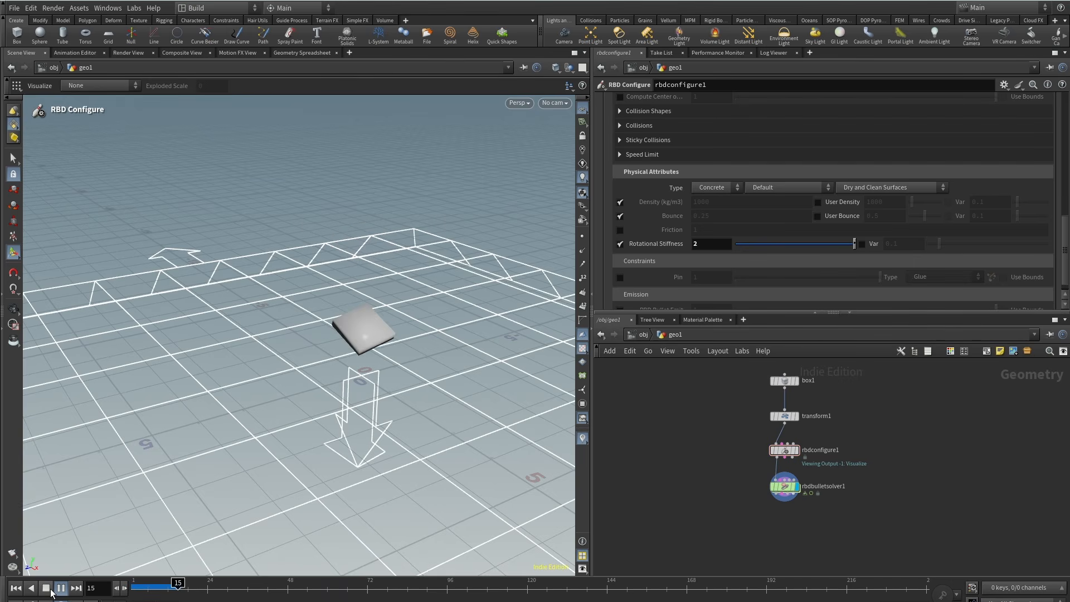
{"action": "left_click_drag", "start_coordinate": [340, 435], "coordinate": [251, 502], "text": "alt"}
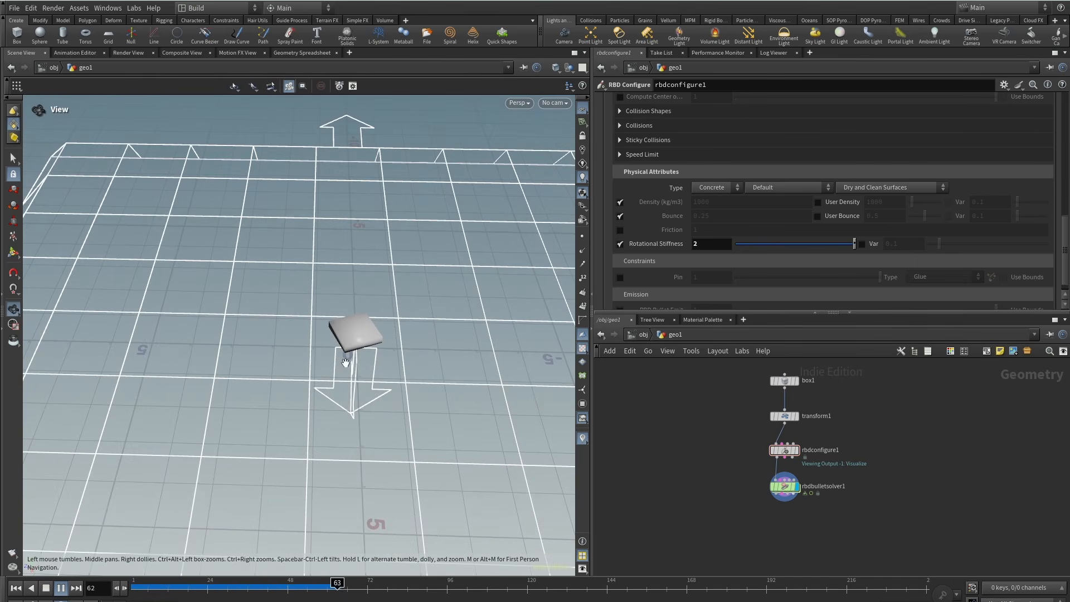
{"action": "left_click", "coordinate": [135, 585]}
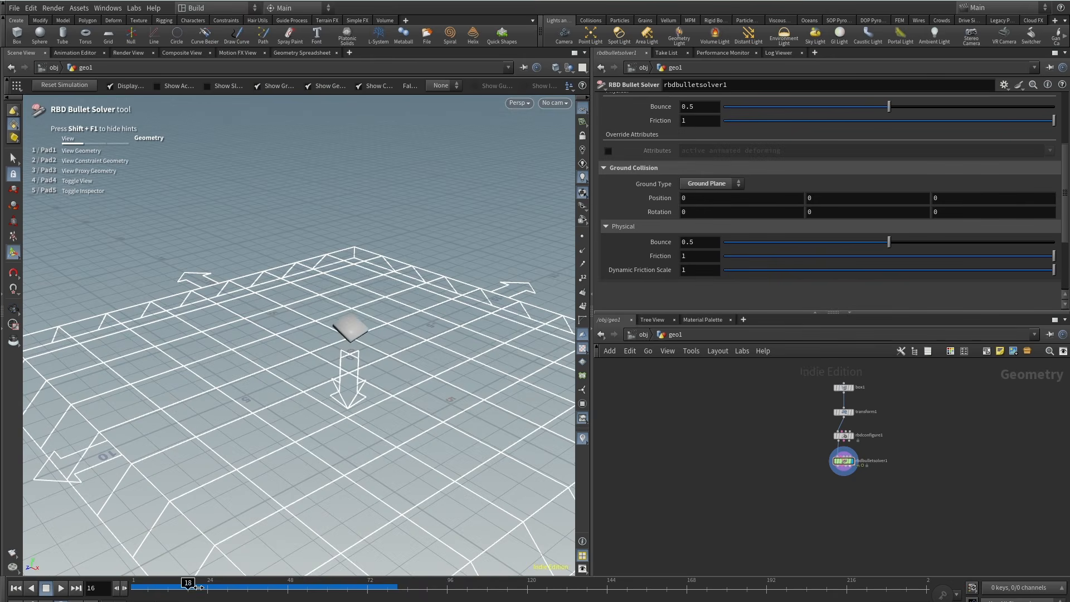
{"action": "mouse_move", "coordinate": [193, 583]}
{"action": "left_mouse_down"}
{"action": "mouse_move", "coordinate": [168, 583]}
{"action": "mouse_move", "coordinate": [178, 585]}
{"action": "left_mouse_up"}
{"action": "left_click_drag", "start_coordinate": [398, 416], "coordinate": [337, 433], "text": "alt"}
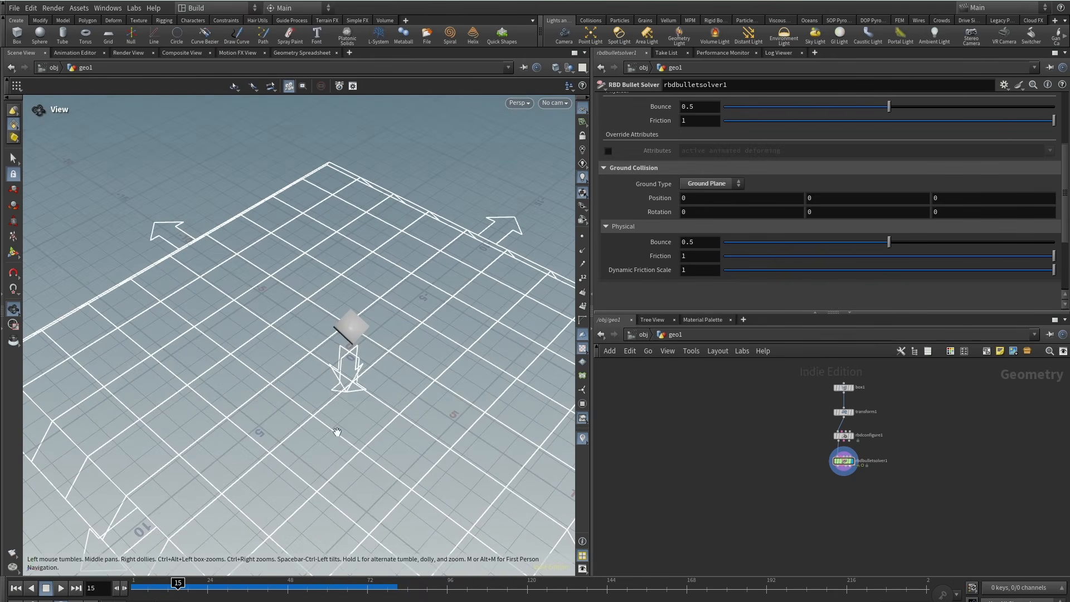
{"action": "left_click", "coordinate": [251, 584]}
{"action": "right_click_drag", "start_coordinate": [350, 343], "coordinate": [356, 363], "text": "alt"}
{"action": "left_click_drag", "start_coordinate": [357, 363], "coordinate": [326, 343], "text": "alt"}
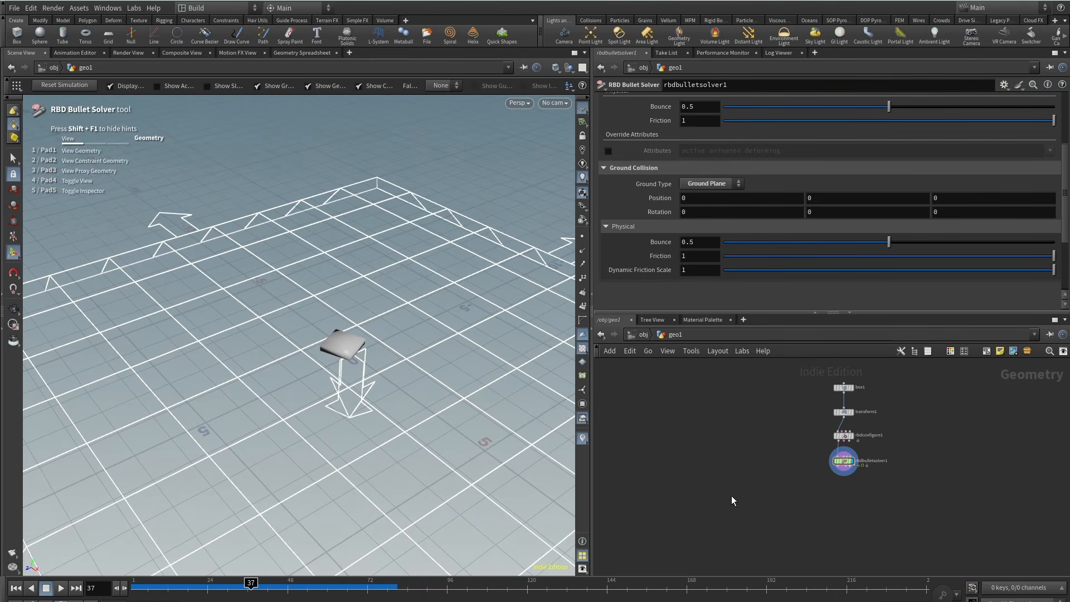
Add a second Box node beside the solver and stretch it to about 6.92 in X and 9.57 in Z around the fallen box.
{"action": "key", "text": "Tab"}
{"action": "type", "text": "box"}
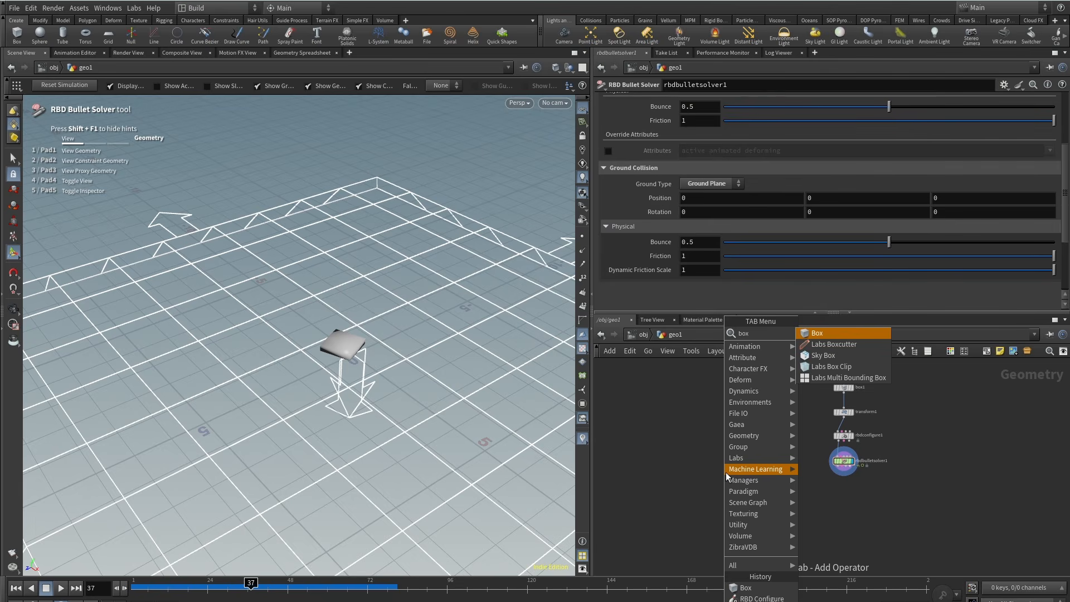
{"action": "key", "text": "Return"}
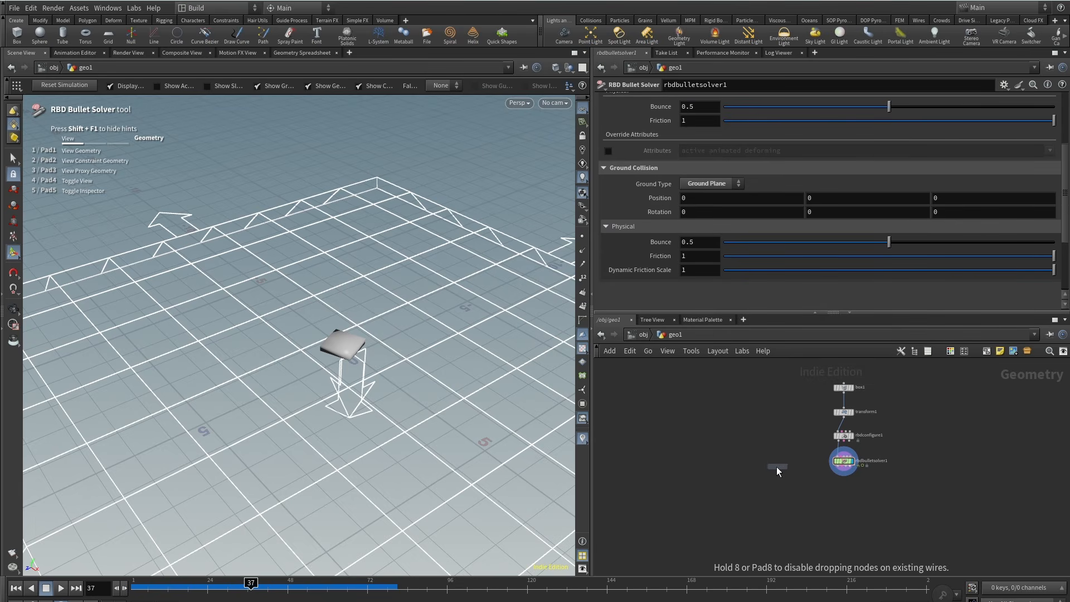
{"action": "left_click", "coordinate": [764, 466]}
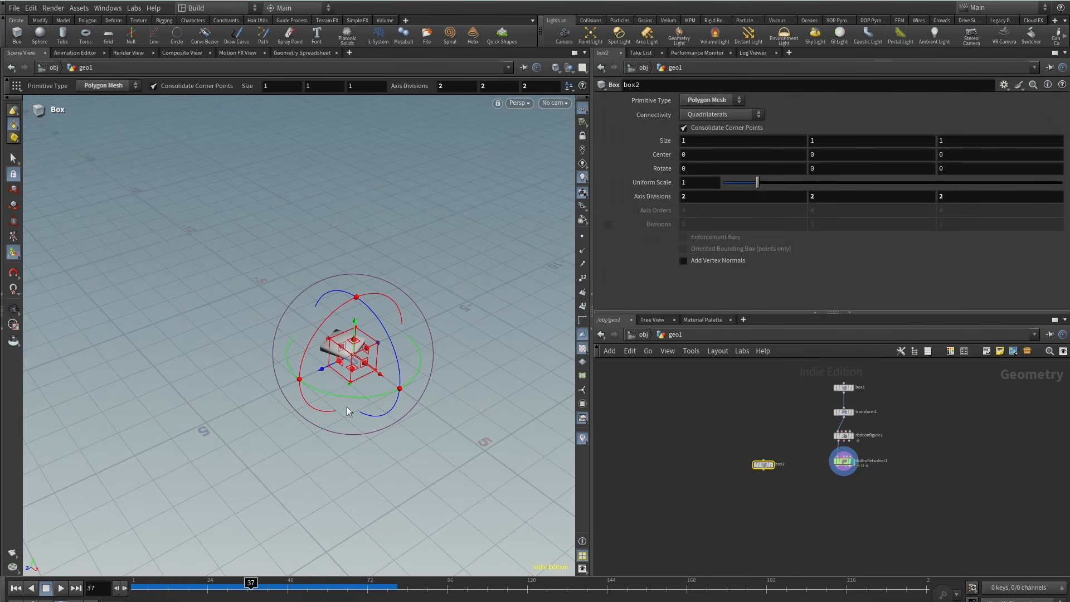
{"action": "left_click_drag", "start_coordinate": [341, 359], "coordinate": [223, 404], "text": "alt"}
{"action": "left_click_drag", "start_coordinate": [367, 345], "coordinate": [489, 271]}
{"action": "left_click_drag", "start_coordinate": [360, 331], "coordinate": [306, 258]}
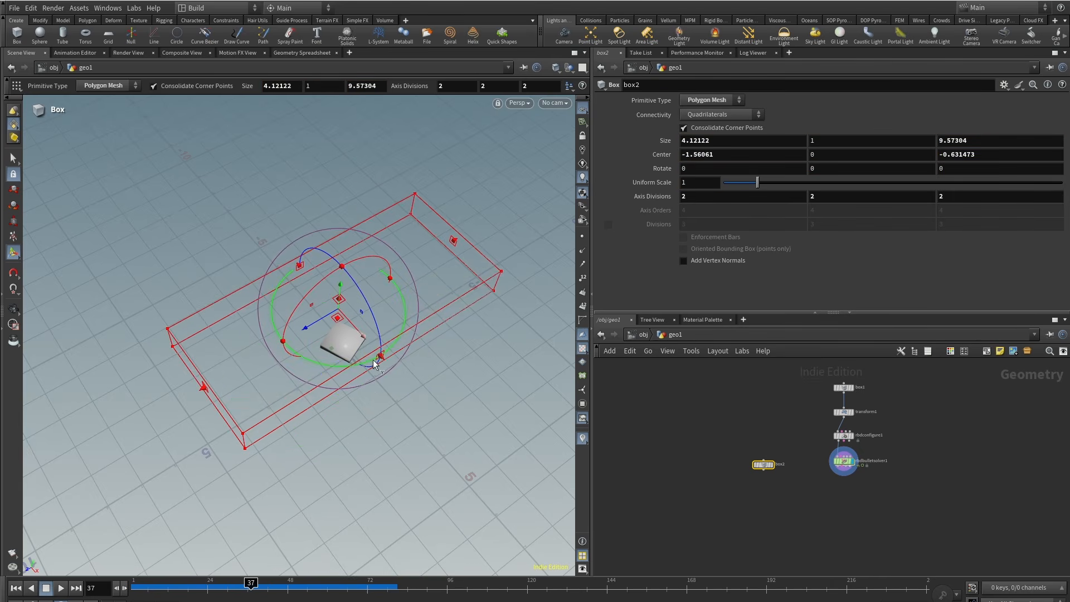
{"action": "left_click_drag", "start_coordinate": [380, 355], "coordinate": [441, 429]}
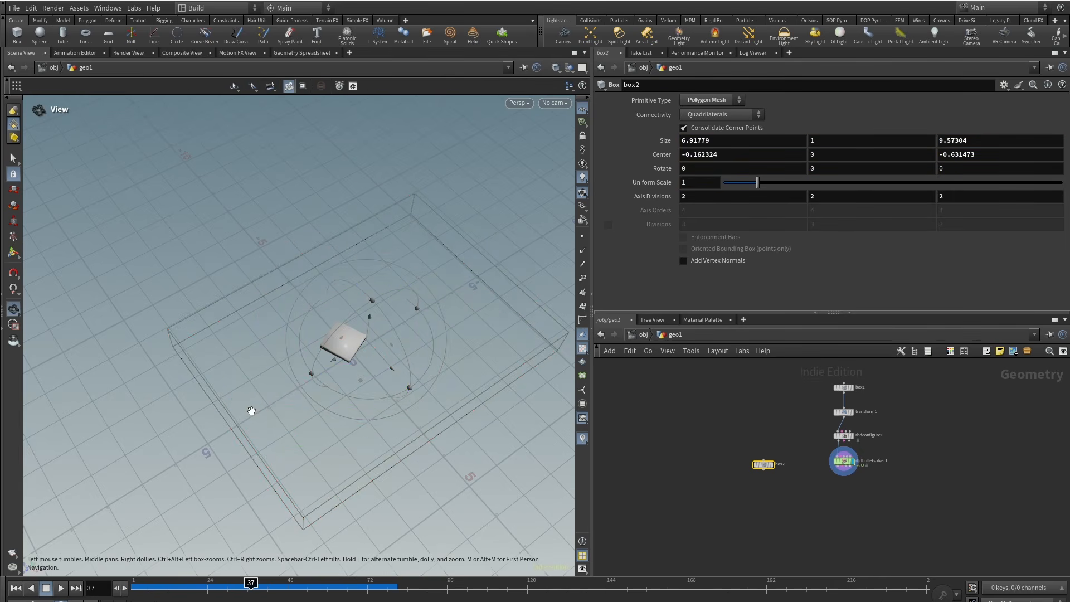
{"action": "left_click_drag", "start_coordinate": [249, 411], "coordinate": [320, 337], "text": "alt"}
In the front view, reduce box2 to a thin slab about 3.00 by 0.087 by 3.13, centred near -0.41, 0.05, -0.06.
{"action": "key", "text": "space+2"}
{"action": "key", "text": "space+3"}
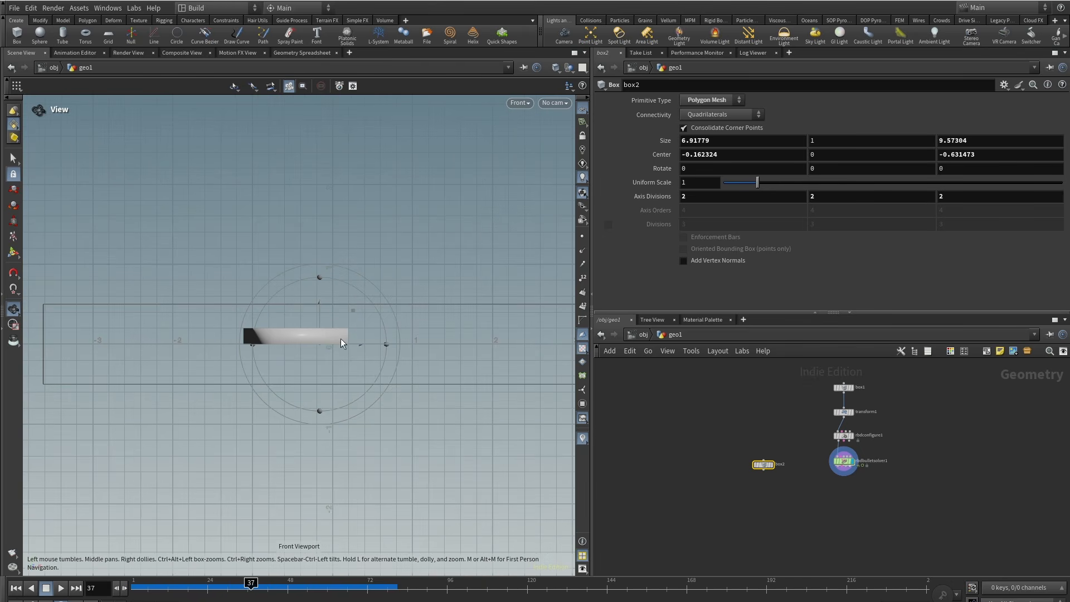
{"action": "scroll", "coordinate": [344, 343], "scroll_direction": "down", "scroll_amount": 2}
{"action": "middle_click_drag", "start_coordinate": [343, 342], "coordinate": [351, 315]}
{"action": "left_click_drag", "start_coordinate": [334, 288], "coordinate": [331, 309]}
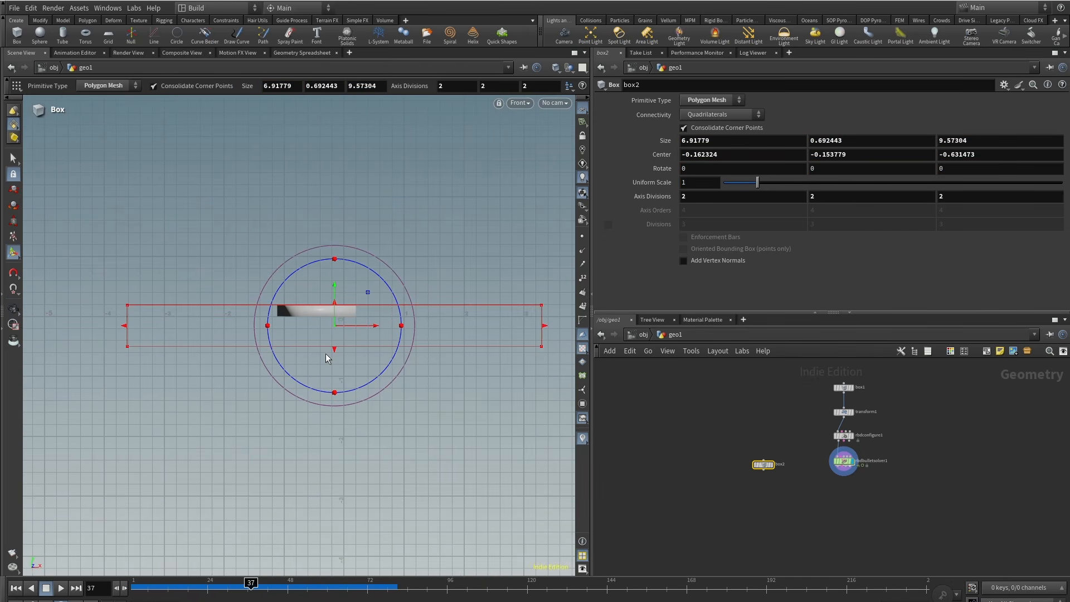
{"action": "left_click_drag", "start_coordinate": [335, 348], "coordinate": [336, 315]}
{"action": "left_click_drag", "start_coordinate": [540, 310], "coordinate": [494, 319]}
{"action": "scroll", "coordinate": [771, 480], "scroll_direction": "up", "scroll_amount": 3}
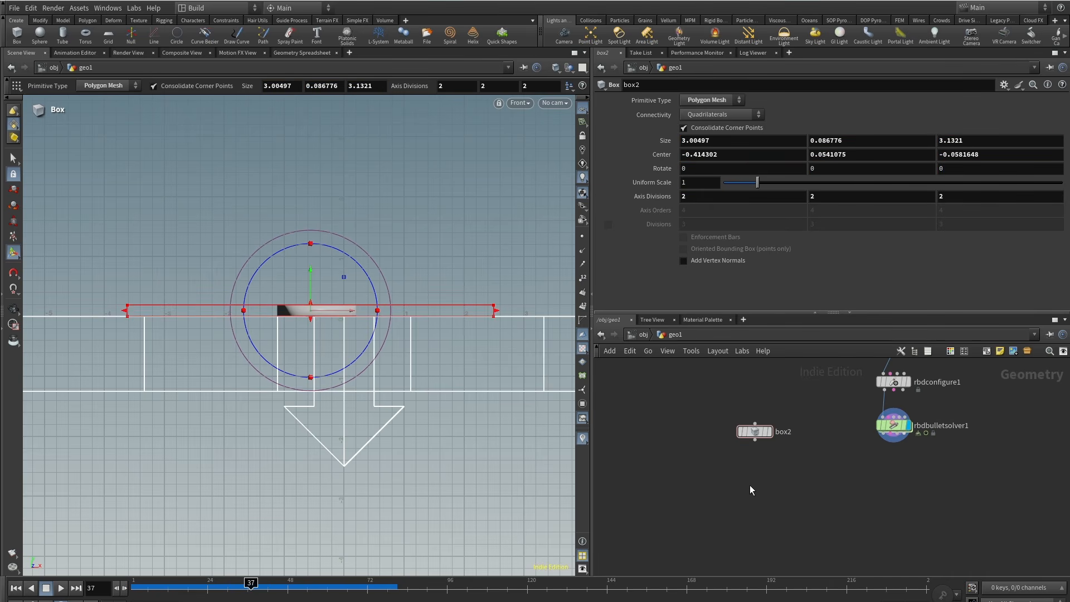
Add a Pyro Source node fed by box2 and display it in the perspective view.
{"action": "key", "text": "Tab"}
{"action": "type", "text": "psou"}
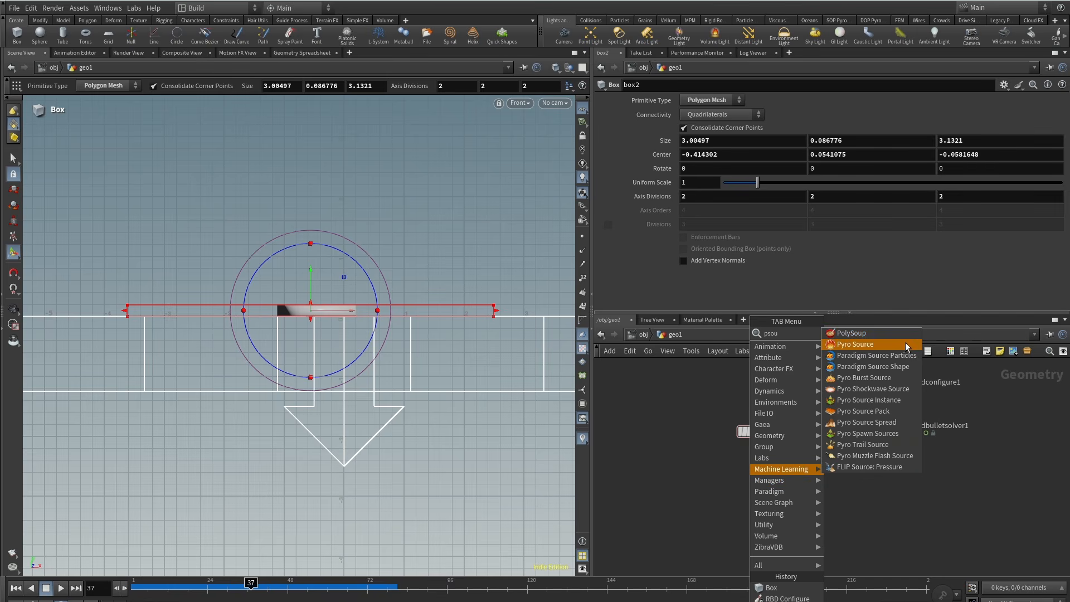
{"action": "left_click", "coordinate": [907, 344]}
{"action": "left_click", "coordinate": [750, 467]}
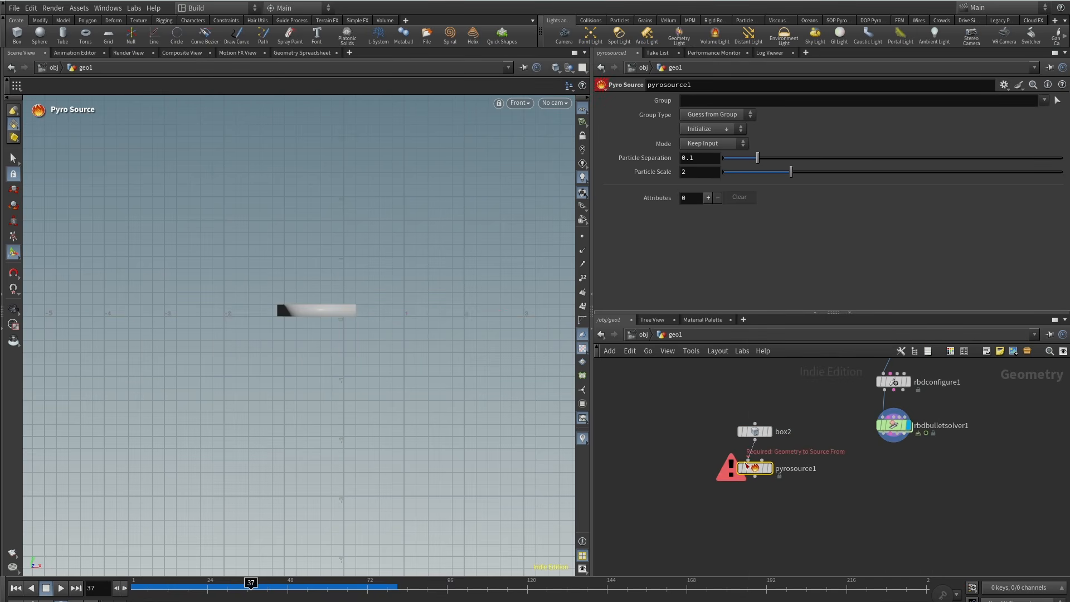
{"action": "left_click", "coordinate": [779, 456]}
{"action": "key", "text": "space+1"}
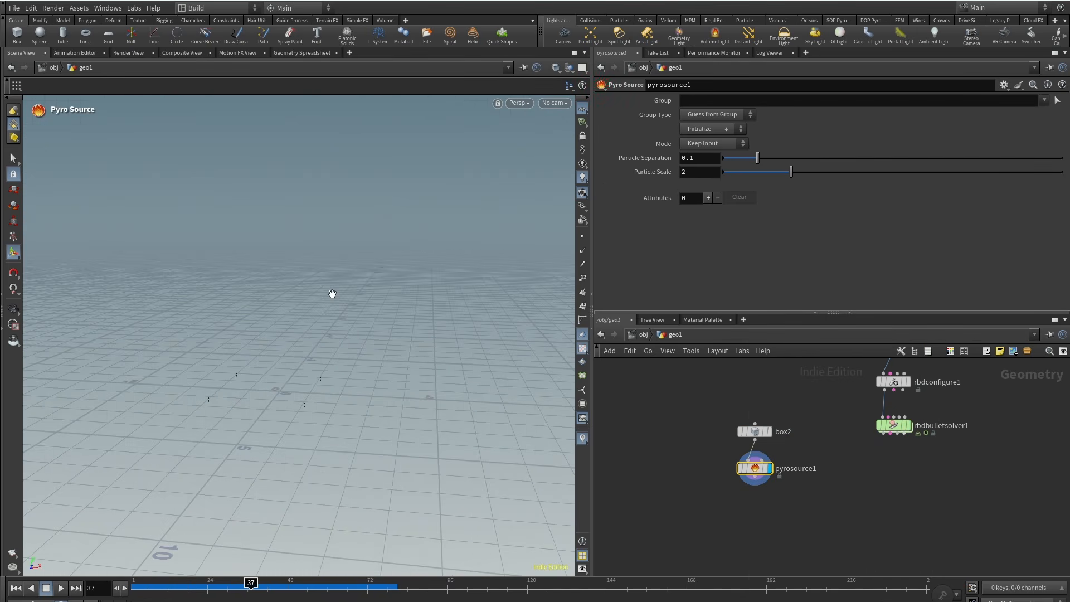
{"action": "left_click_drag", "start_coordinate": [332, 294], "coordinate": [379, 313], "text": "alt"}
Set pyrosource1's Mode to Volume Scatter and its Particle Separation to 0.063.
{"action": "left_click", "coordinate": [739, 128]}
{"action": "left_click", "coordinate": [739, 128]}
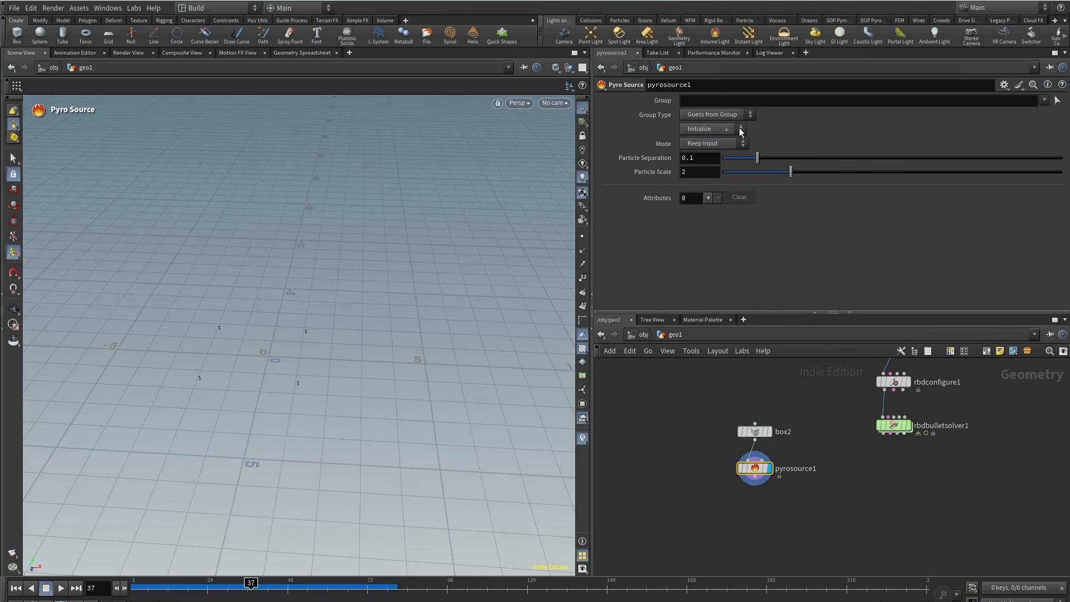
{"action": "left_click", "coordinate": [743, 115]}
{"action": "left_click", "coordinate": [742, 126]}
{"action": "left_click", "coordinate": [719, 143]}
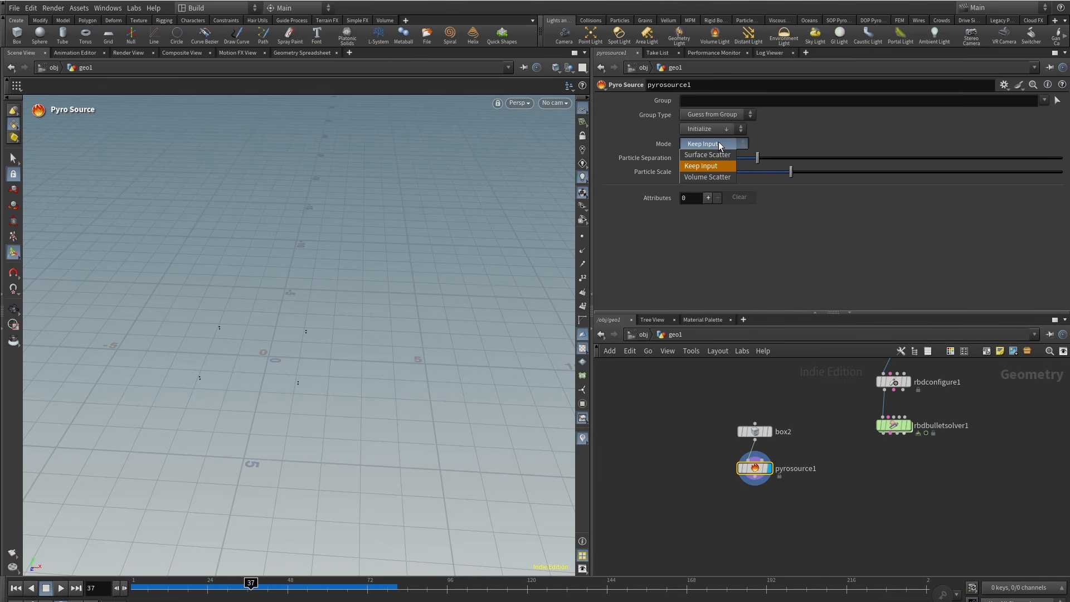
{"action": "left_click", "coordinate": [726, 177]}
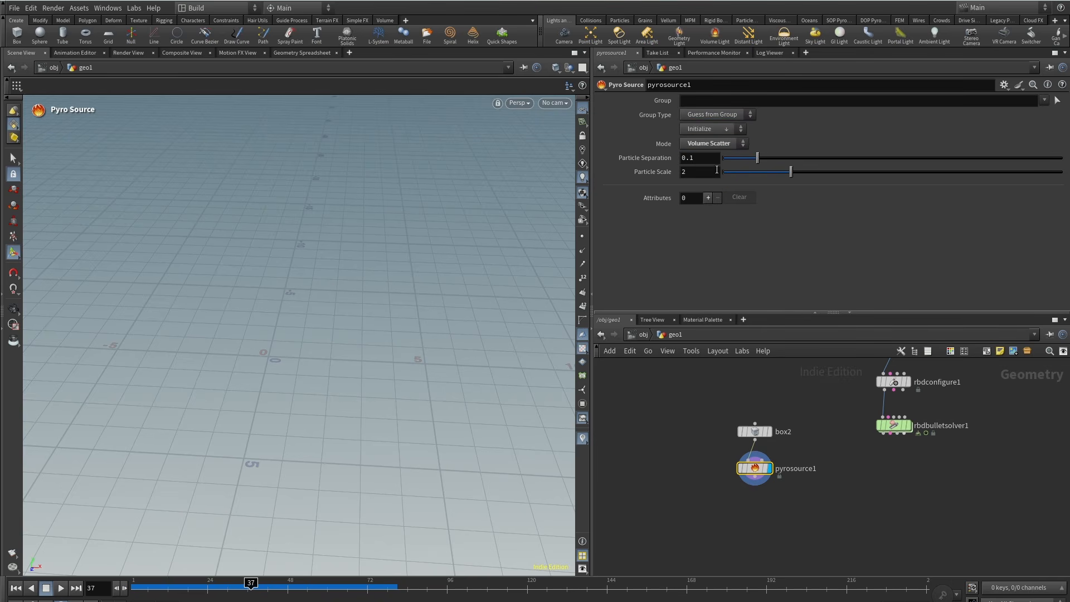
{"action": "left_click_drag", "start_coordinate": [754, 163], "coordinate": [745, 163]}
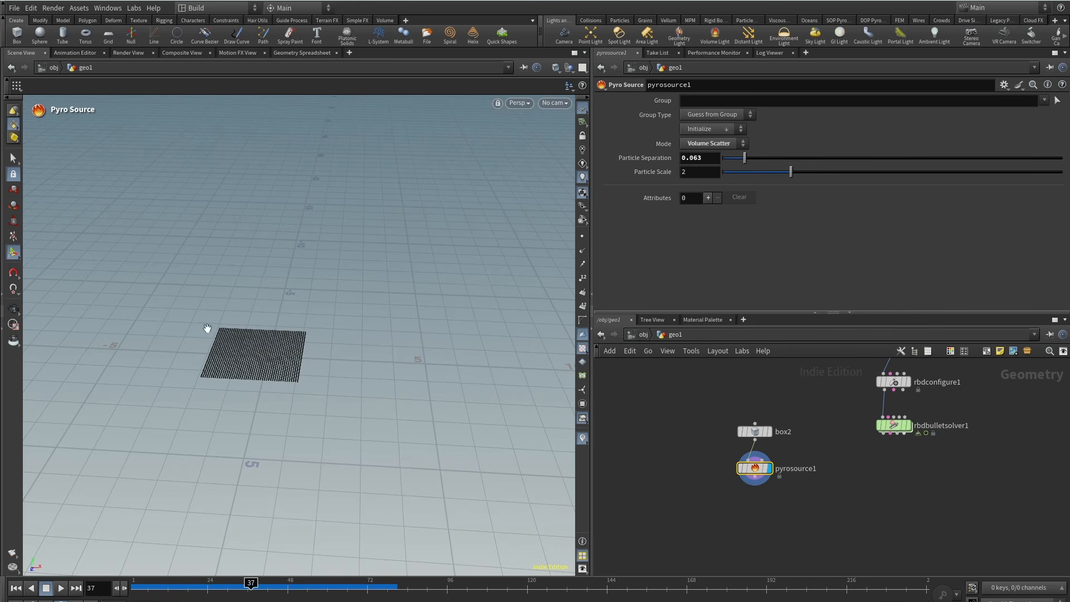
Add one source attribute to pyrosource1 and set it to Density.
{"action": "key", "text": "Escape"}
{"action": "left_click_drag", "start_coordinate": [208, 328], "coordinate": [351, 356]}
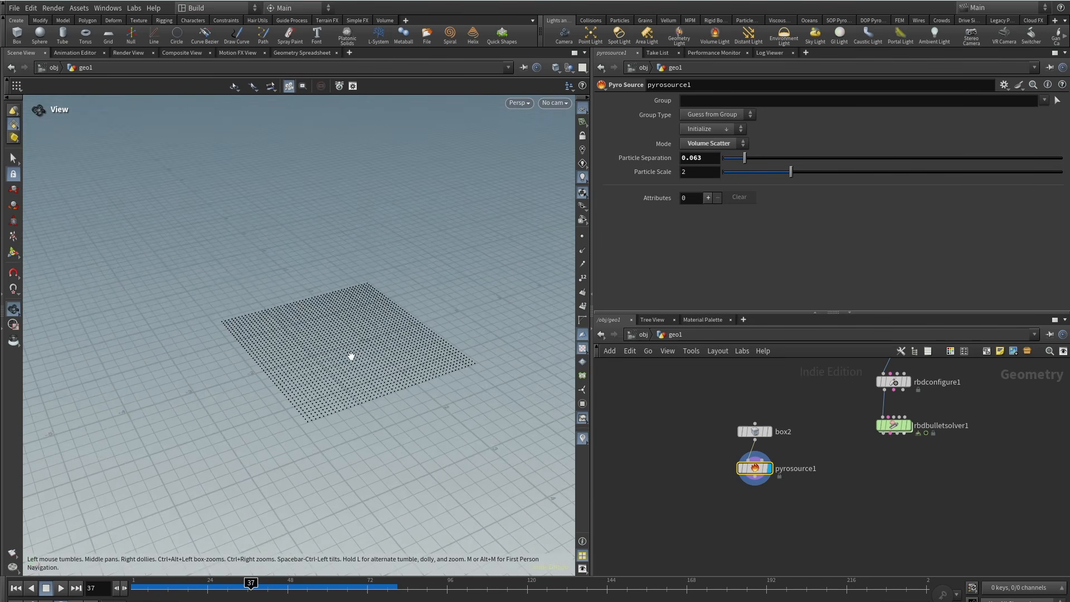
{"action": "left_click", "coordinate": [708, 198]}
{"action": "left_click", "coordinate": [737, 215]}
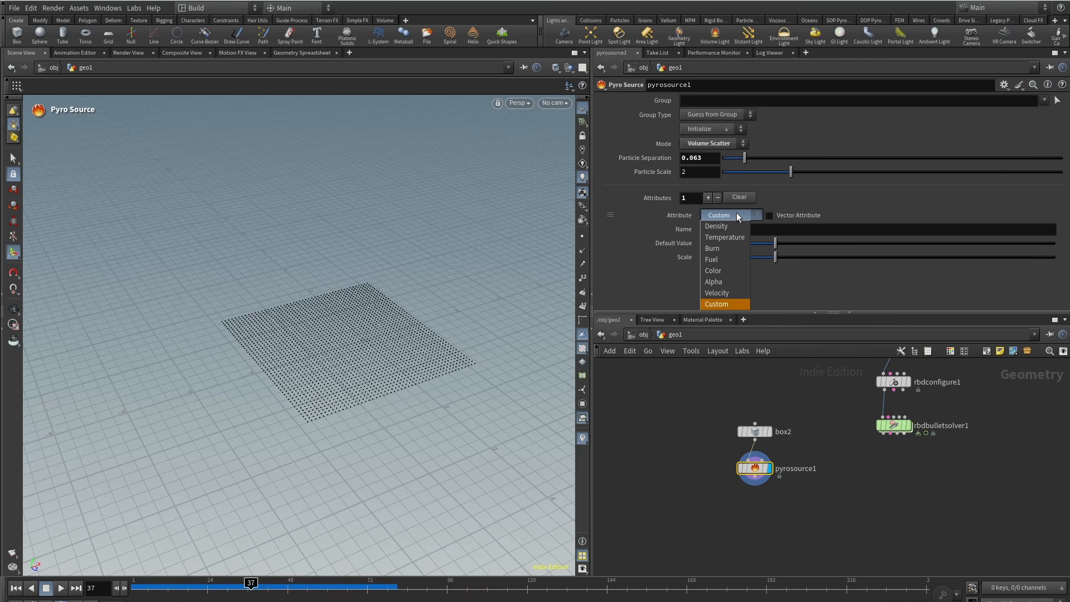
{"action": "left_click", "coordinate": [737, 228]}
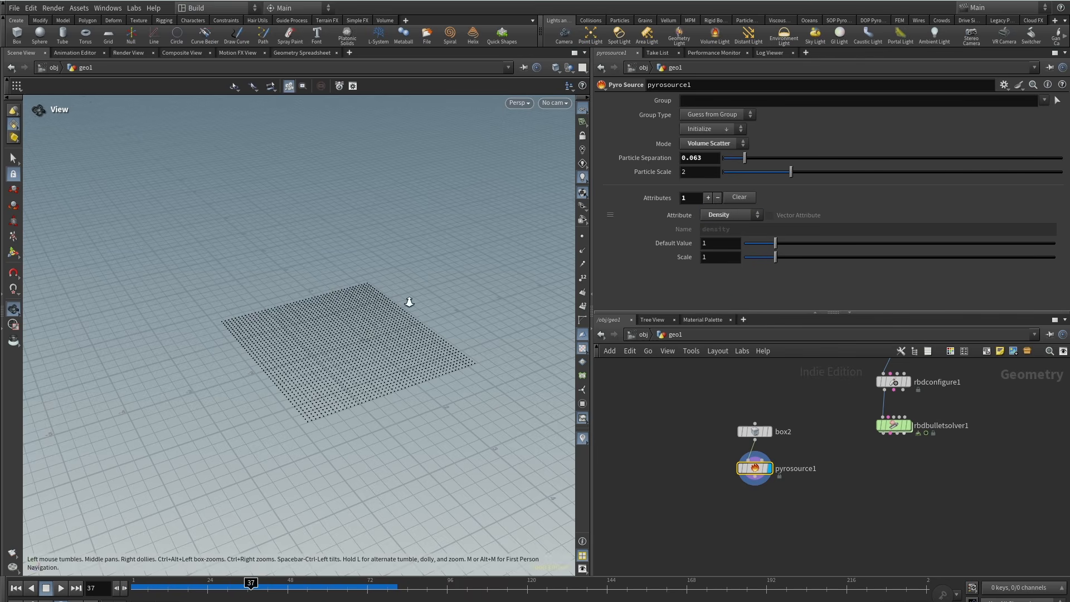
{"action": "left_click_drag", "start_coordinate": [411, 303], "coordinate": [382, 363], "text": "alt"}
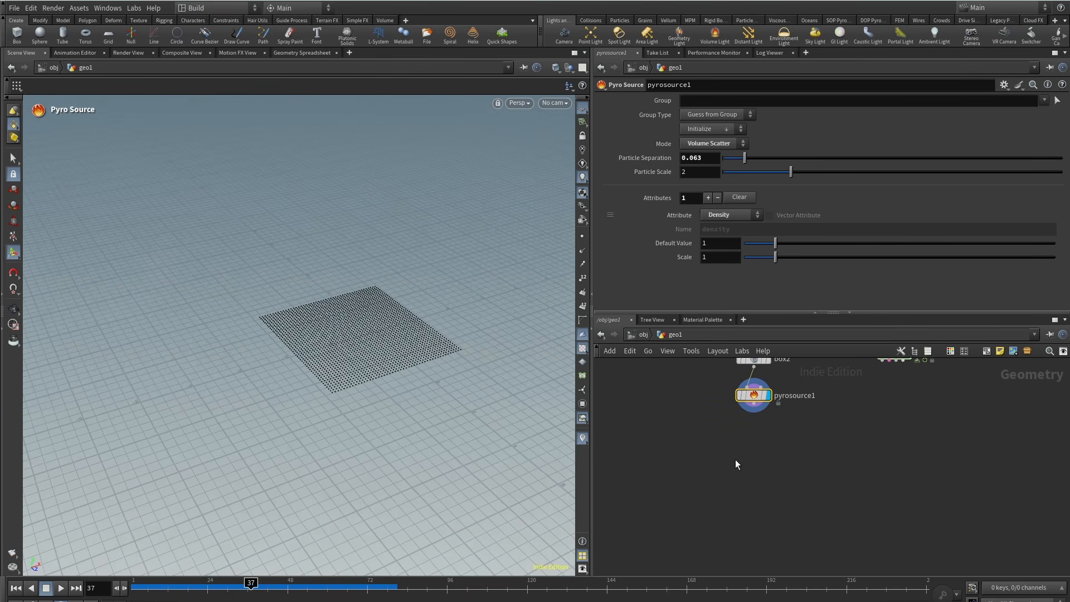
Add a Volume Rasterize Attributes node below pyrosource1, connect it and display it.
{"action": "key", "text": "Tab"}
{"action": "type", "text": "volras"}
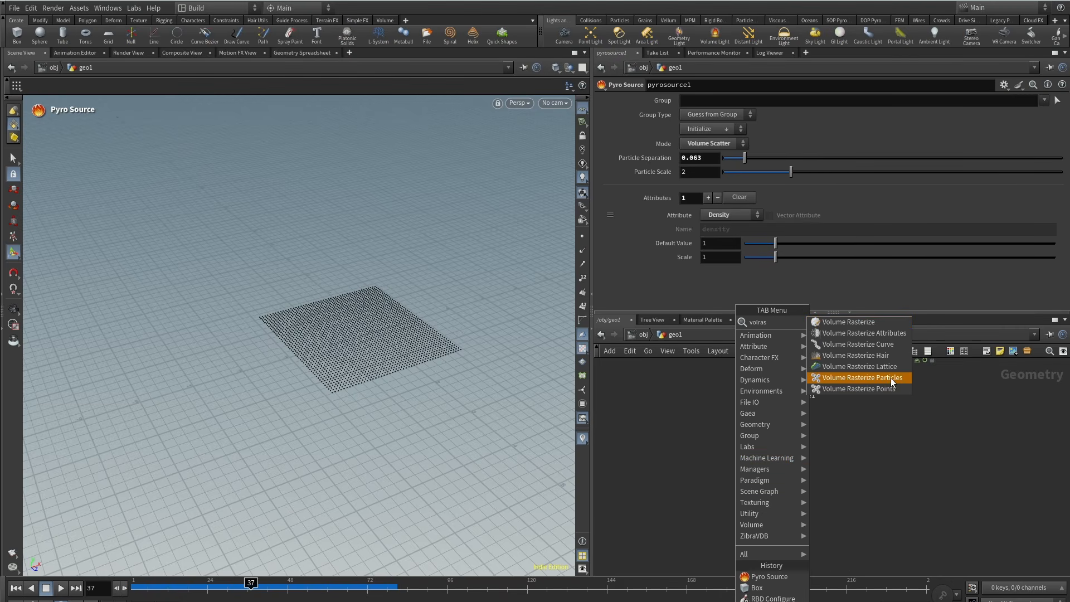
{"action": "left_click", "coordinate": [864, 333]}
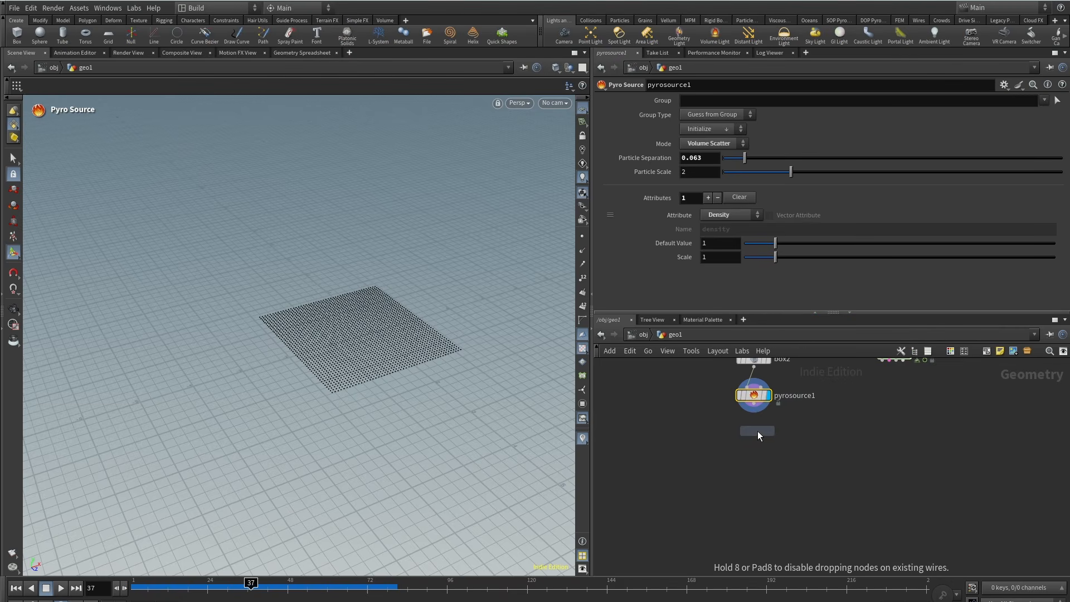
{"action": "left_click", "coordinate": [757, 430]}
{"action": "left_click_drag", "start_coordinate": [754, 403], "coordinate": [754, 425]}
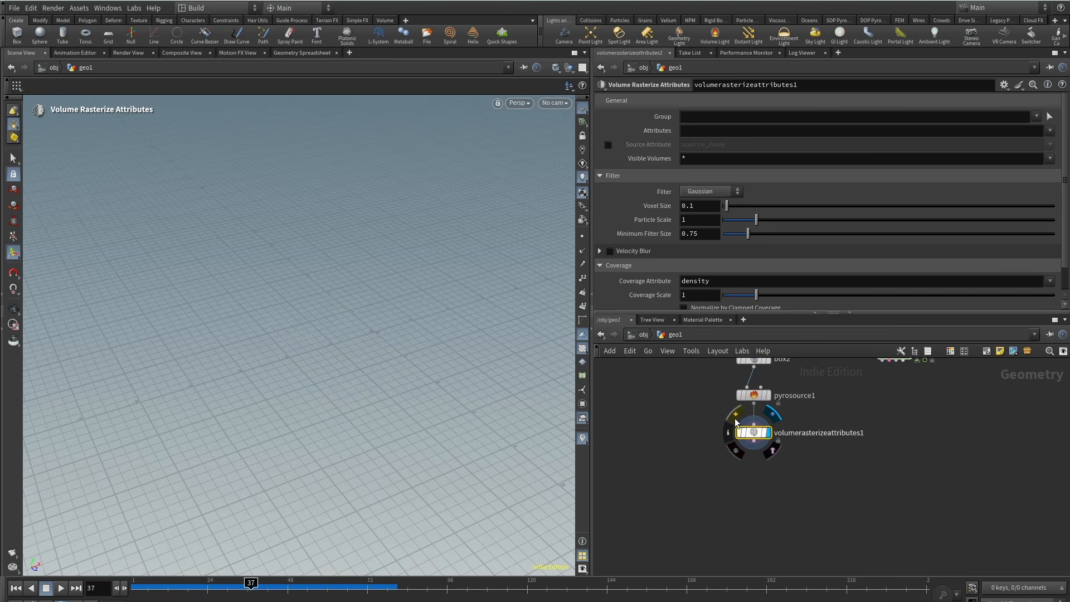
Link volumerasterizeattributes1's Voxel Size to pyrosource1's Particle Separation with a relative reference.
{"action": "left_click", "coordinate": [767, 396]}
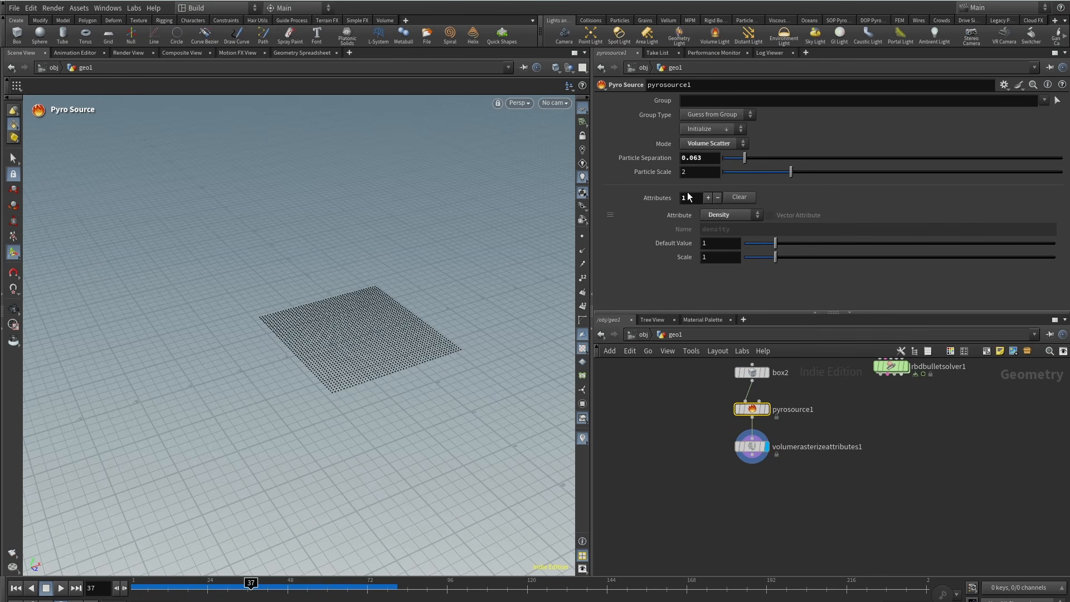
{"action": "right_click", "coordinate": [657, 160]}
{"action": "left_click", "coordinate": [724, 261]}
{"action": "left_click", "coordinate": [753, 446]}
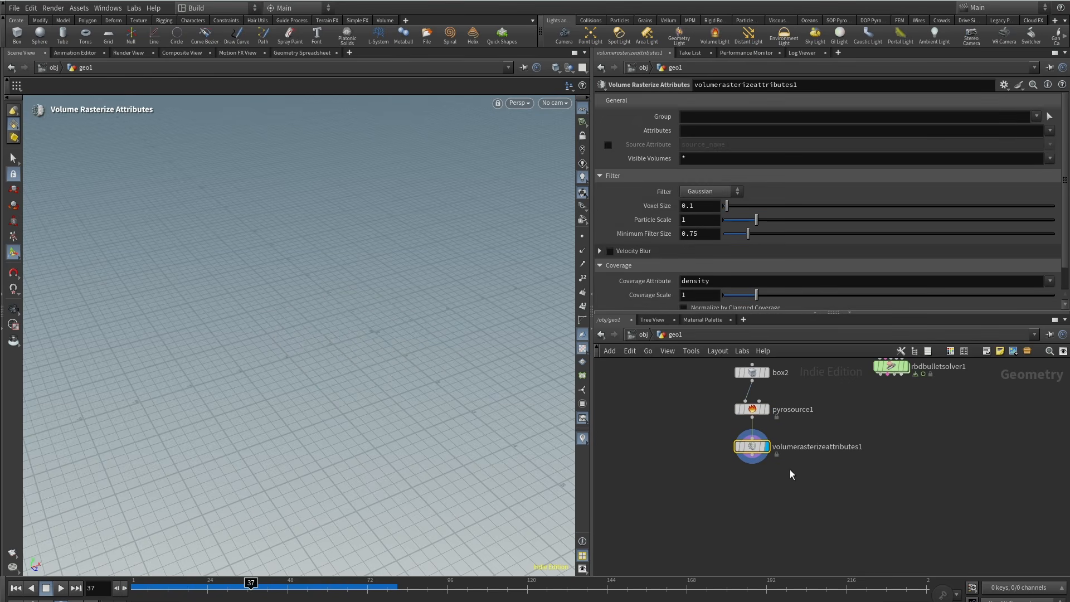
{"action": "right_click", "coordinate": [652, 203]}
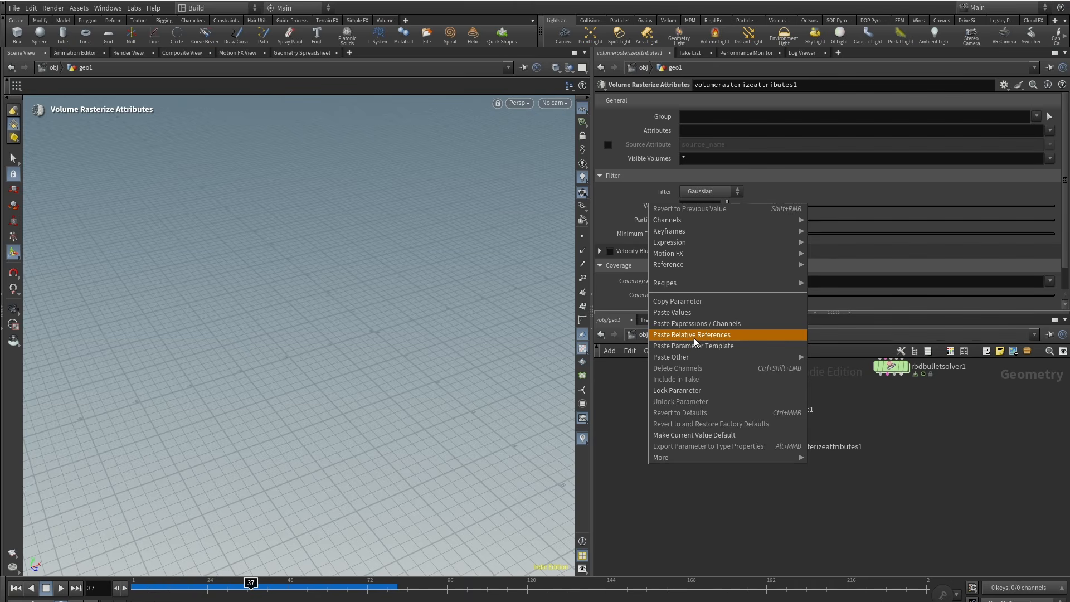
{"action": "left_click", "coordinate": [694, 338]}
{"action": "left_click", "coordinate": [647, 204]}
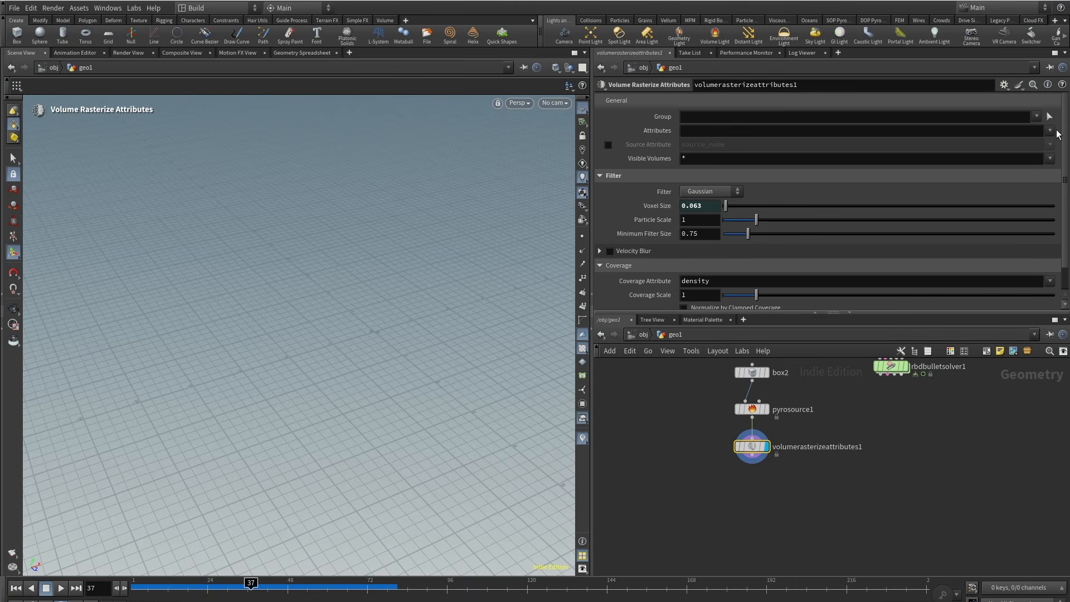
Set volumerasterizeattributes1's Attributes to density and its Coverage Attribute to pscale.
{"action": "left_click", "coordinate": [1051, 132]}
{"action": "left_click", "coordinate": [1030, 160]}
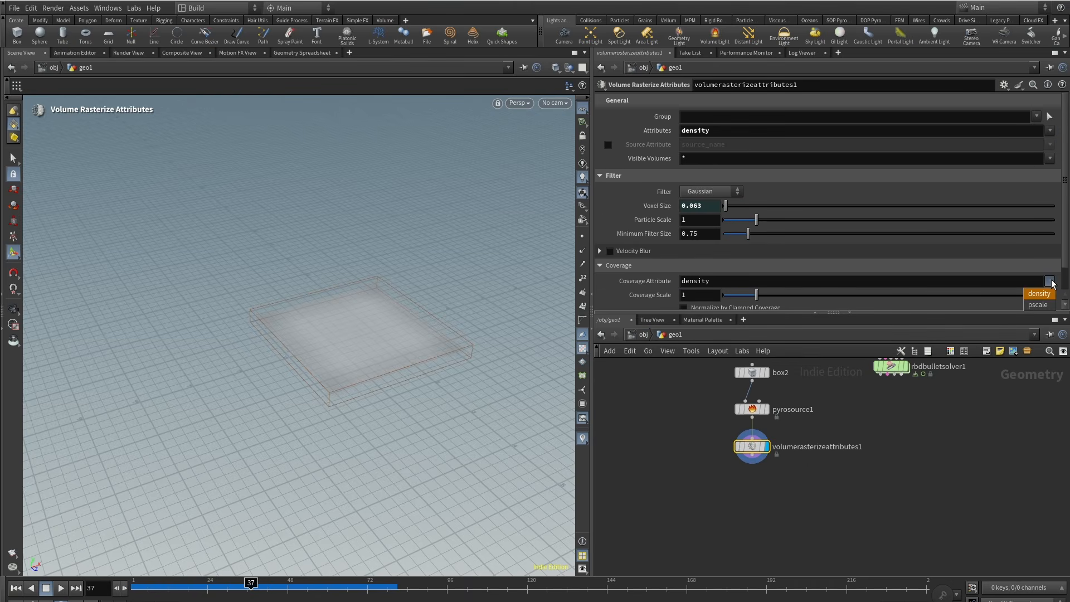
{"action": "left_click_drag", "start_coordinate": [1067, 219], "coordinate": [1067, 256]}
{"action": "left_click", "coordinate": [743, 282]}
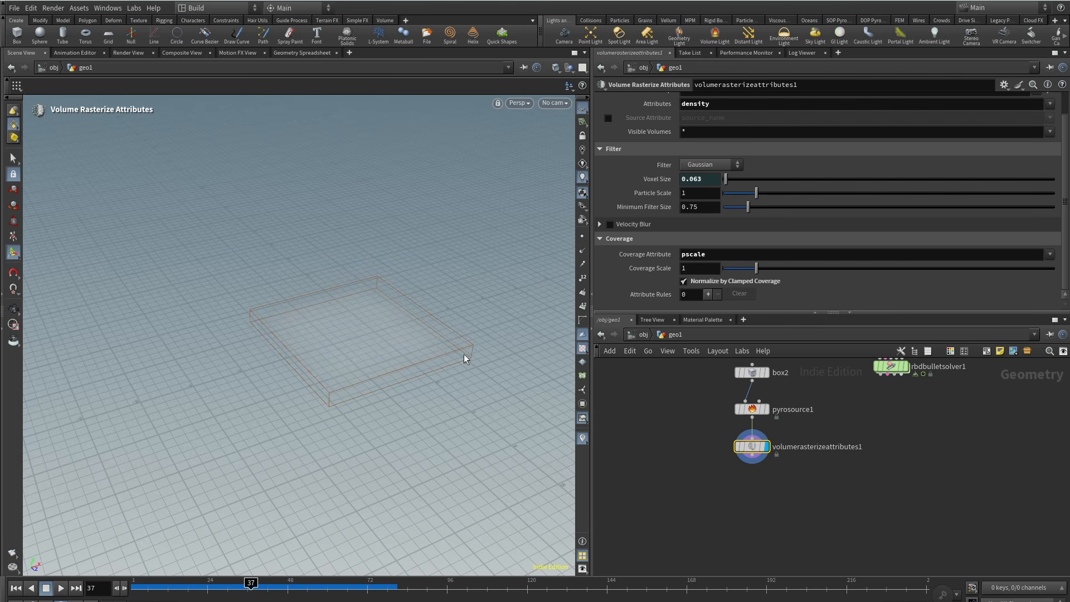
{"action": "right_click_drag", "start_coordinate": [410, 305], "coordinate": [397, 328], "text": "alt"}
{"action": "middle_click_drag", "start_coordinate": [327, 340], "coordinate": [249, 363], "text": "alt"}
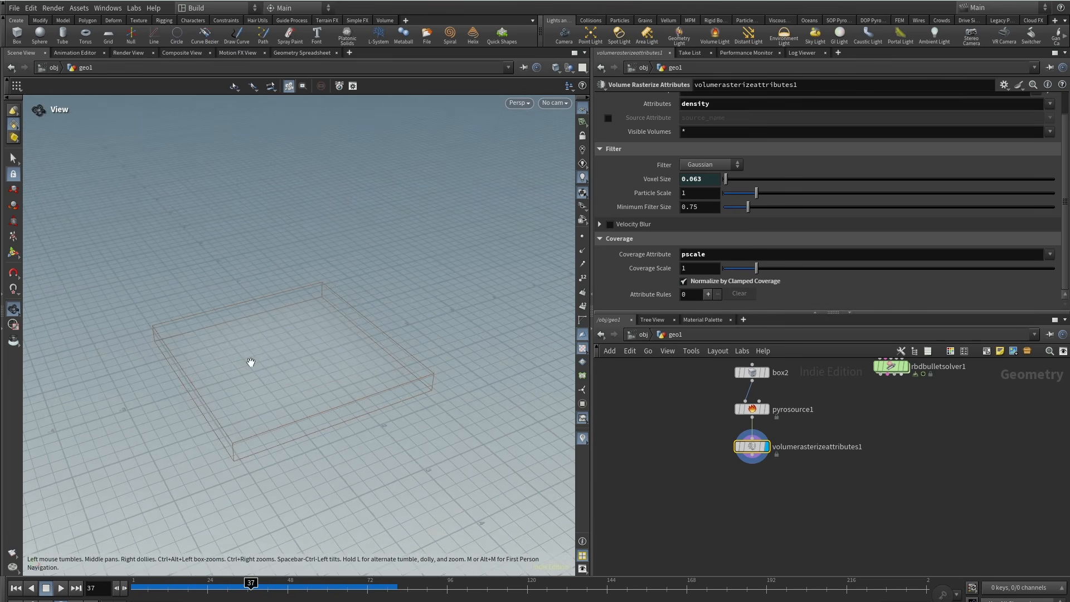
Add a Pyro Solver node below volumerasterizeattributes1.
{"action": "scroll", "coordinate": [805, 473], "scroll_direction": "down", "scroll_amount": 2}
{"action": "middle_click_drag", "start_coordinate": [803, 510], "coordinate": [740, 500]}
{"action": "key", "text": "Tab"}
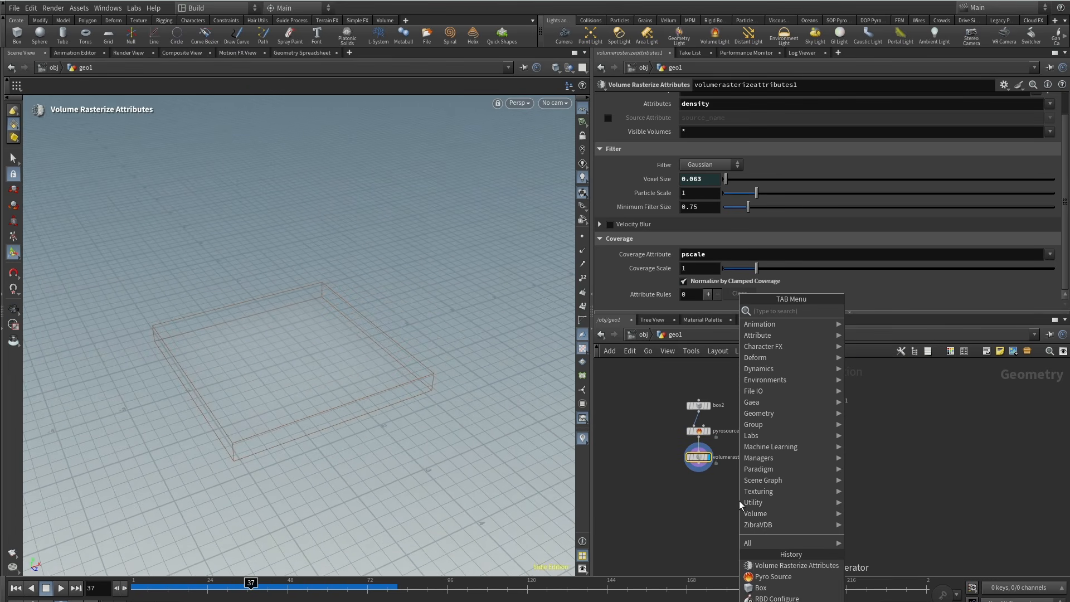
{"action": "type", "text": "pyroso"}
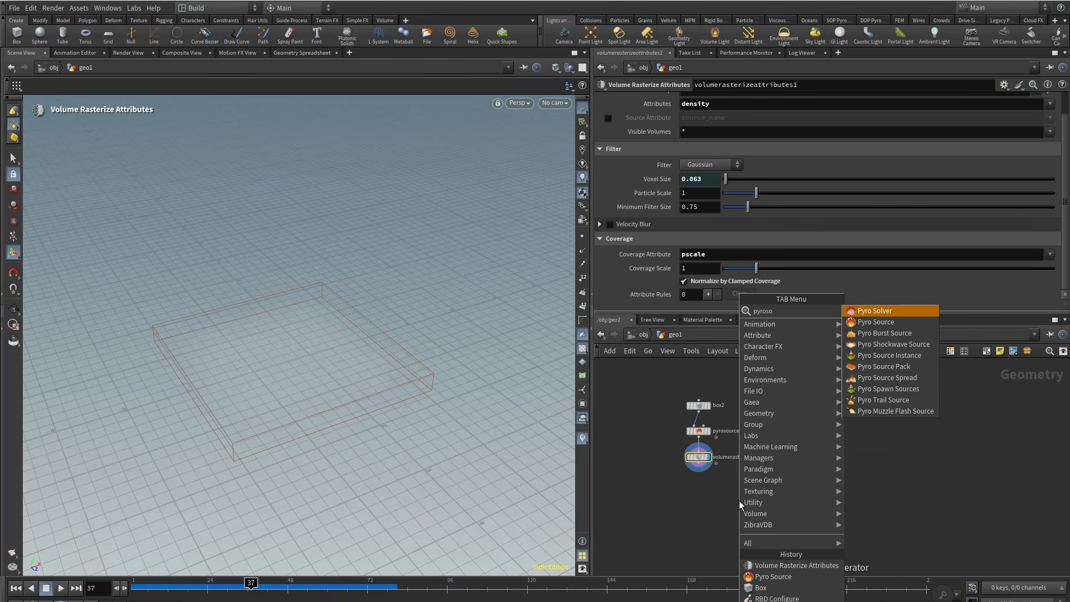
{"action": "key", "text": "Return"}
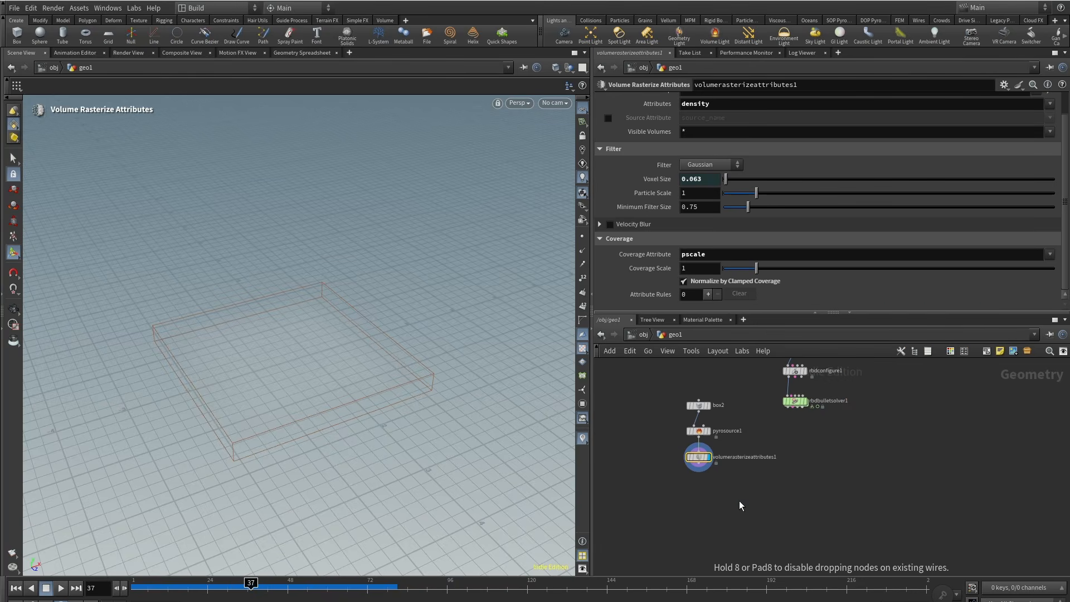
{"action": "left_click", "coordinate": [739, 500]}
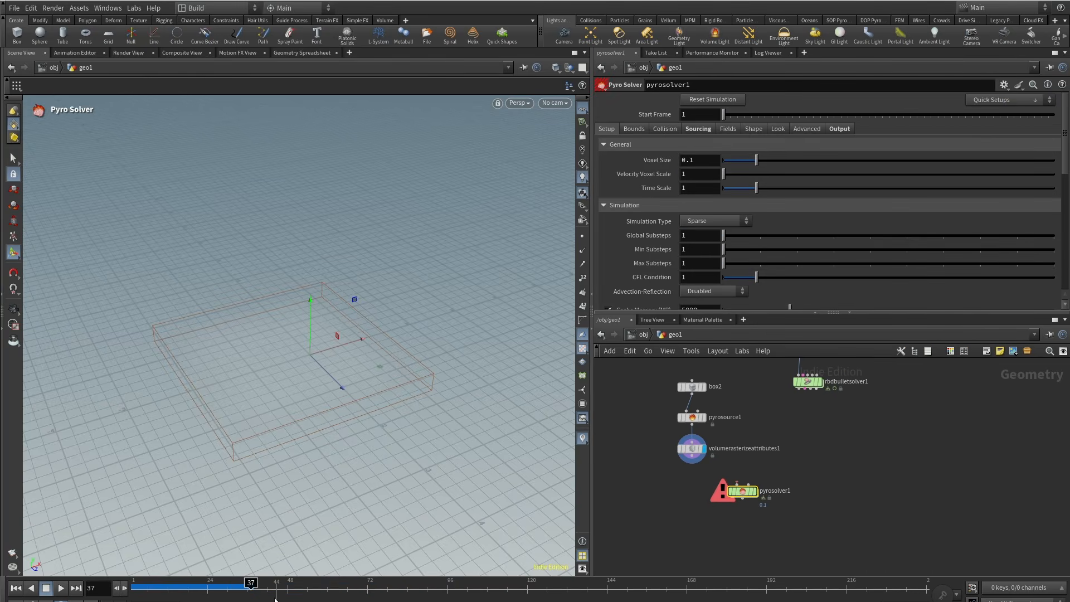
Connect volumerasterizeattributes1 to pyrosolver1's Sources input and display the solver.
{"action": "scroll", "coordinate": [758, 479], "scroll_direction": "up", "scroll_amount": 2}
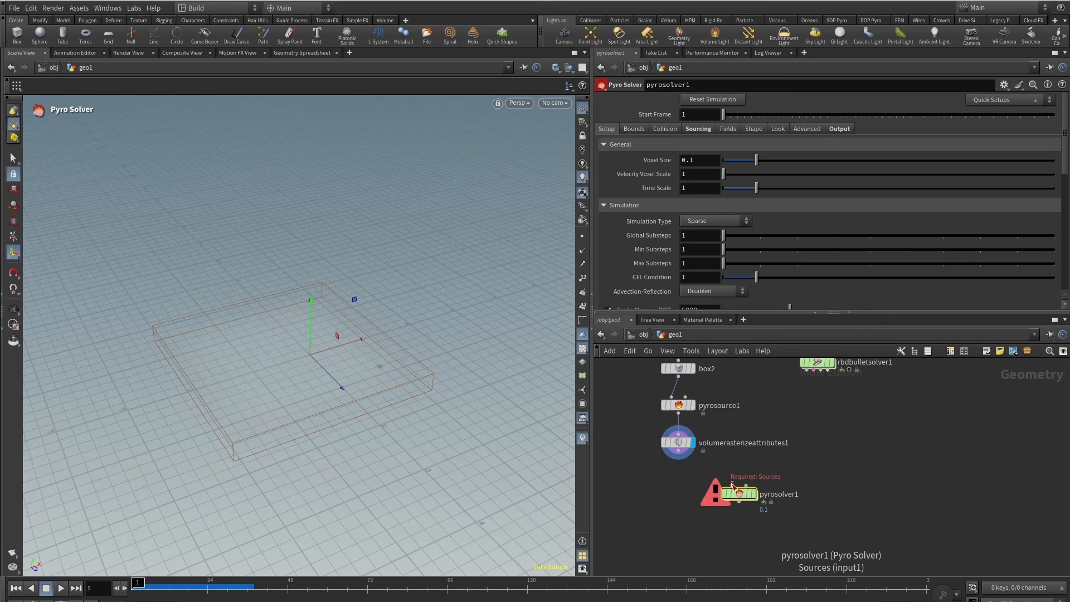
{"action": "left_click_drag", "start_coordinate": [732, 485], "coordinate": [678, 451]}
{"action": "middle_click_drag", "start_coordinate": [769, 446], "coordinate": [761, 509]}
{"action": "middle_click_drag", "start_coordinate": [778, 513], "coordinate": [788, 493]}
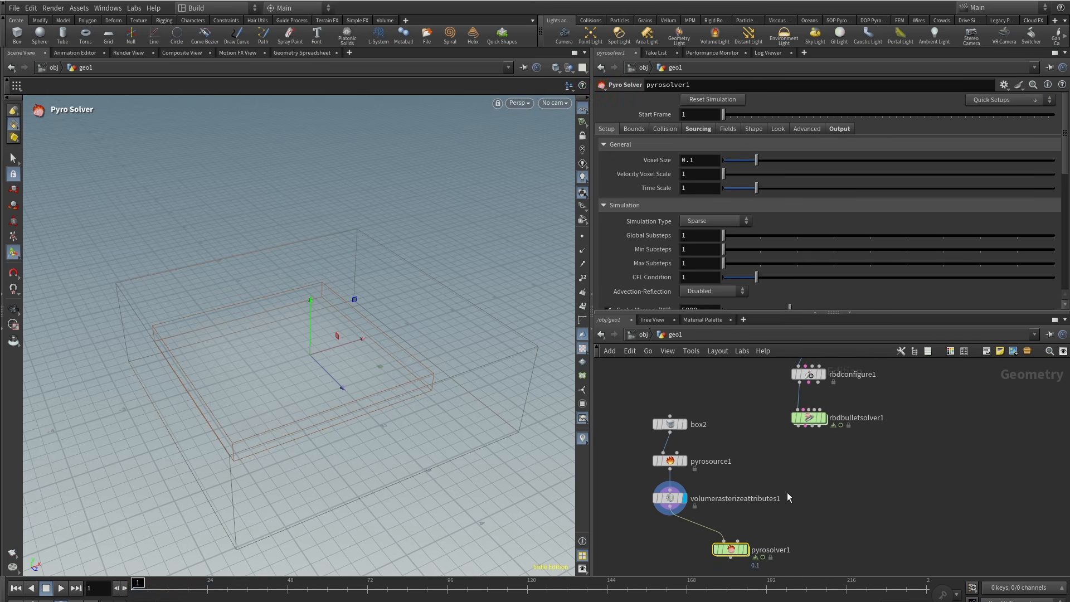
{"action": "middle_click_drag", "start_coordinate": [772, 537], "coordinate": [798, 500]}
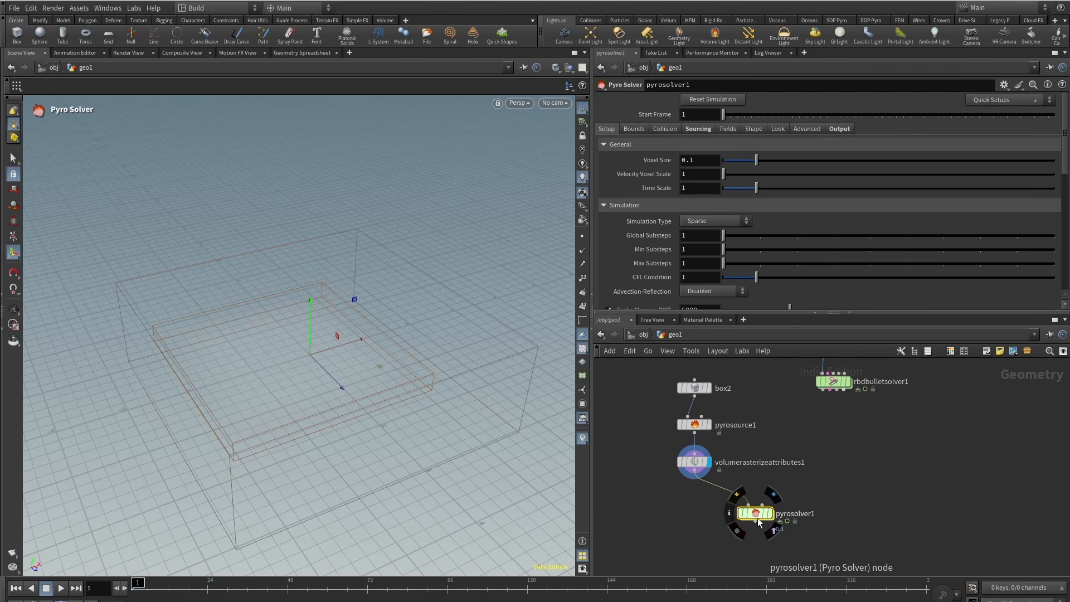
{"action": "left_click", "coordinate": [777, 496]}
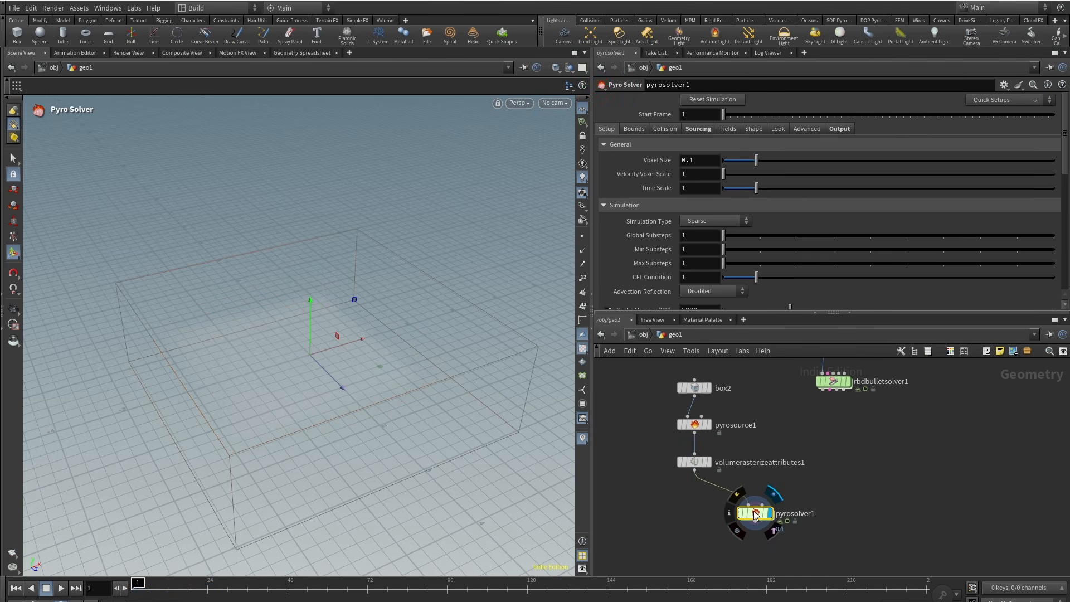
Remove the temperature, flame and last source from pyrosolver1's source volumes, keeping only density.
{"action": "left_click", "coordinate": [698, 134]}
{"action": "scroll", "coordinate": [660, 270], "scroll_direction": "down", "scroll_amount": 3}
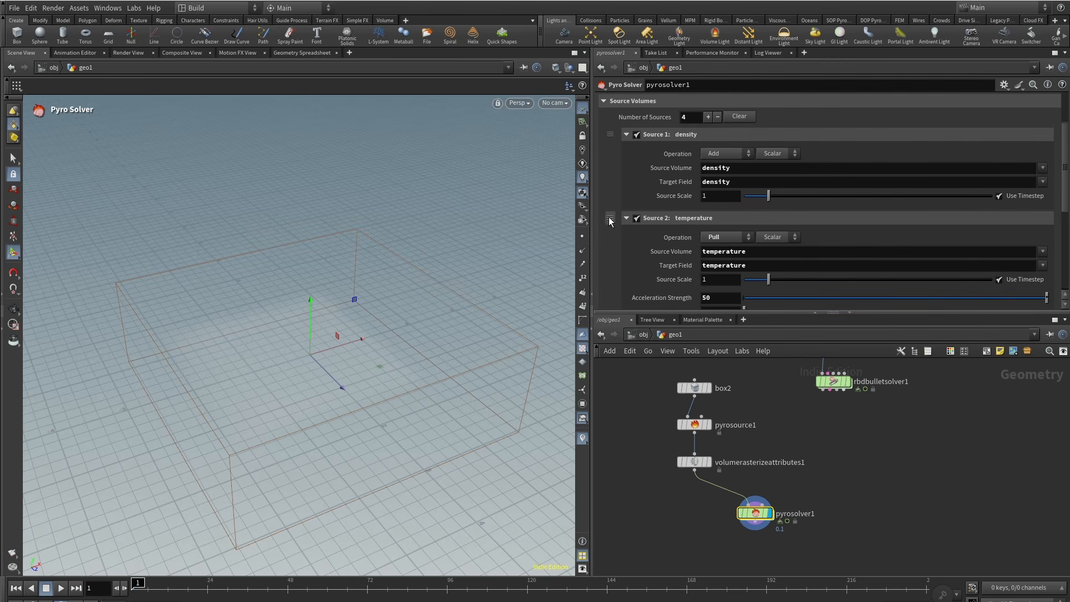
{"action": "left_click", "coordinate": [610, 221]}
{"action": "left_click", "coordinate": [637, 236]}
{"action": "left_click", "coordinate": [611, 243]}
{"action": "left_click", "coordinate": [628, 260]}
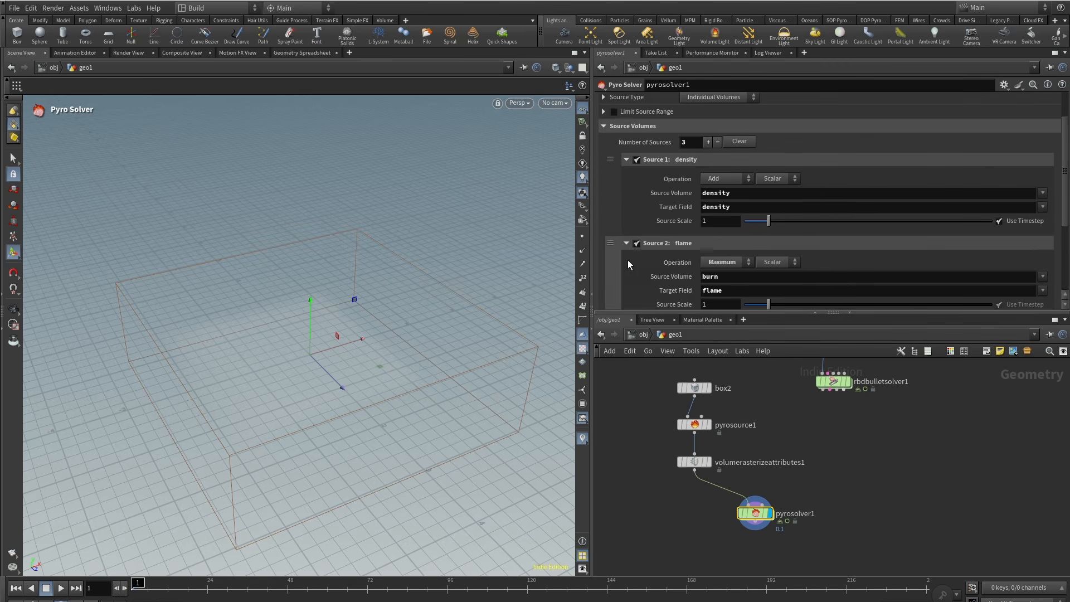
{"action": "left_click", "coordinate": [611, 244]}
{"action": "left_click", "coordinate": [624, 260]}
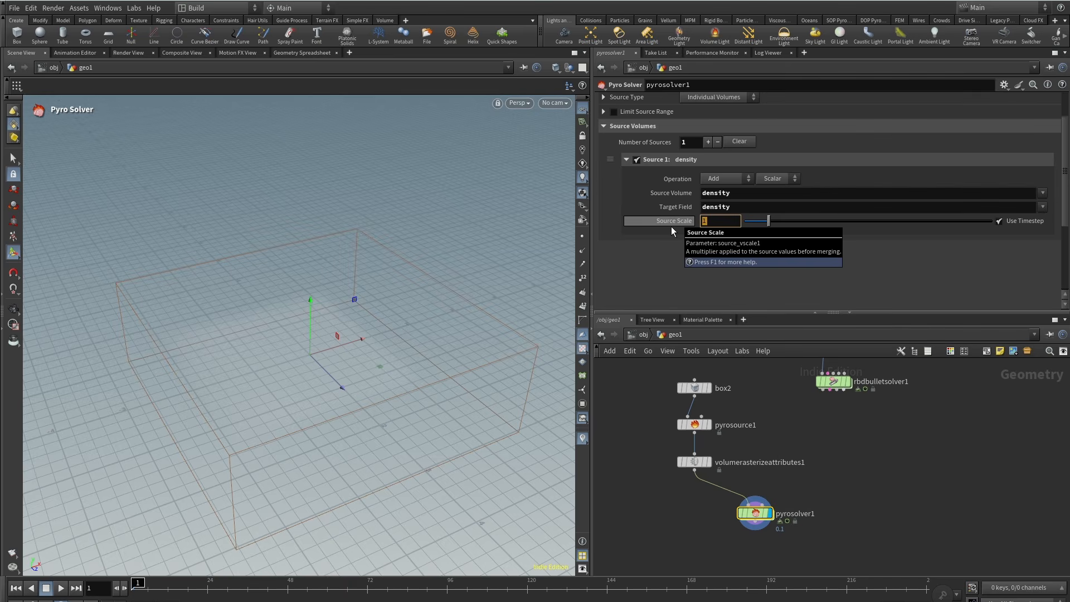
Set the density source's Source Scale to 80 on pyrosolver1 and play the simulation to preview it.
{"action": "type", "text": "80"}
{"action": "key", "text": "Return"}
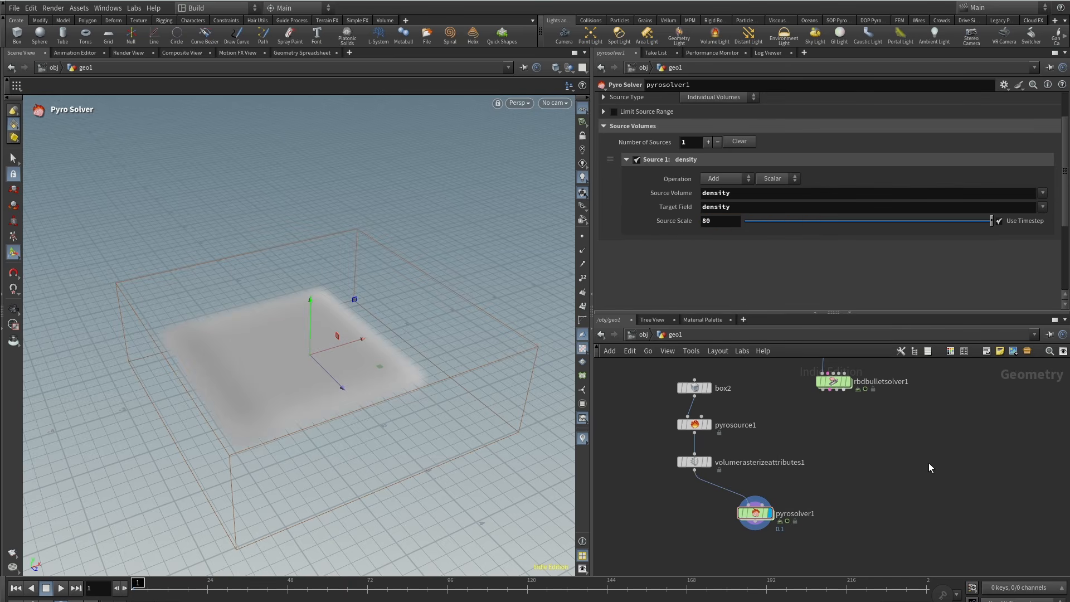
{"action": "key", "text": "Escape"}
{"action": "left_click_drag", "start_coordinate": [319, 322], "coordinate": [261, 440], "text": "alt"}
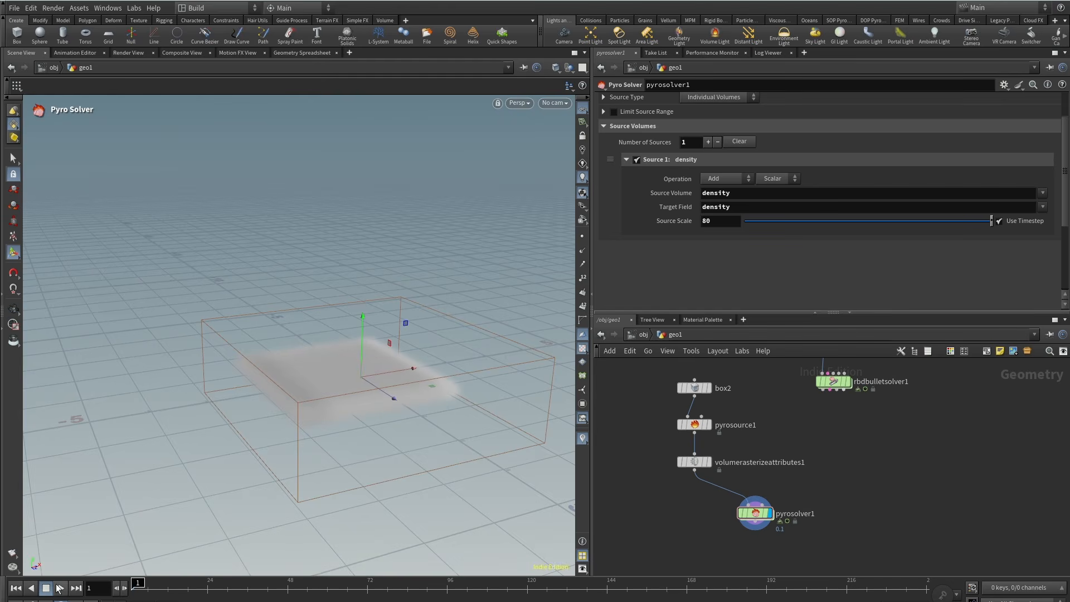
{"action": "left_click", "coordinate": [61, 589]}
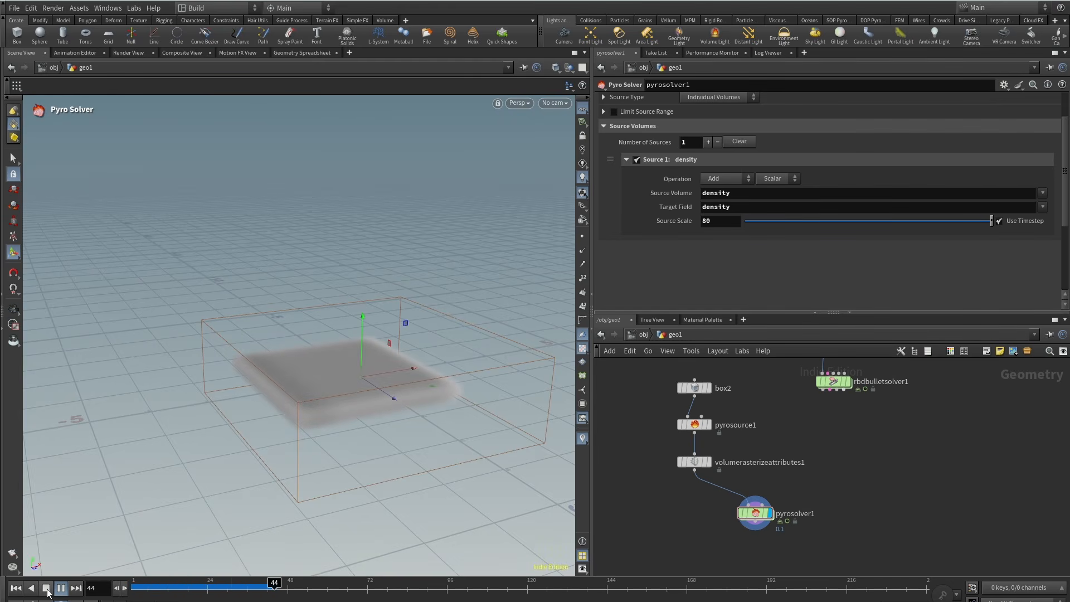
{"action": "left_click", "coordinate": [47, 590]}
Insert a Delete node between volumerasterizeattributes1 and pyrosolver1 and display it.
{"action": "key", "text": "Tab"}
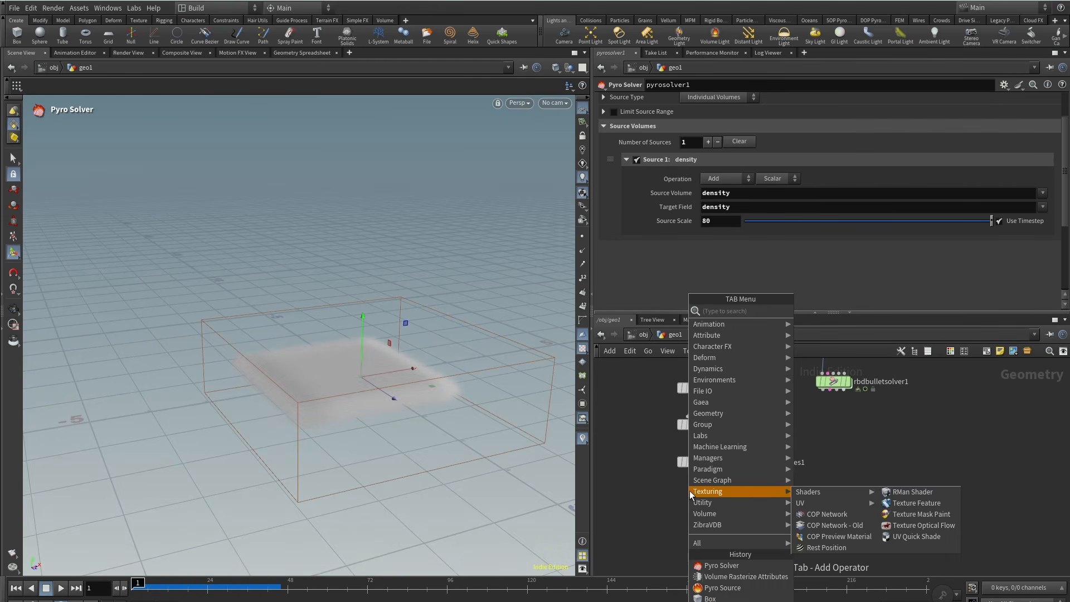
{"action": "type", "text": "del"}
{"action": "left_click", "coordinate": [835, 314]}
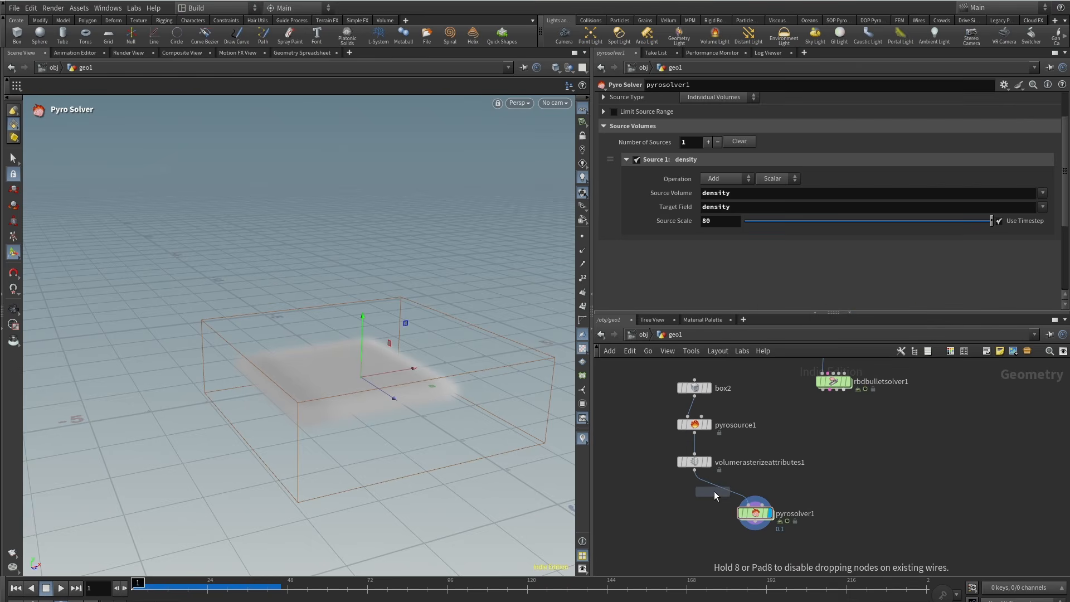
{"action": "left_click", "coordinate": [705, 495]}
{"action": "left_click", "coordinate": [708, 495]}
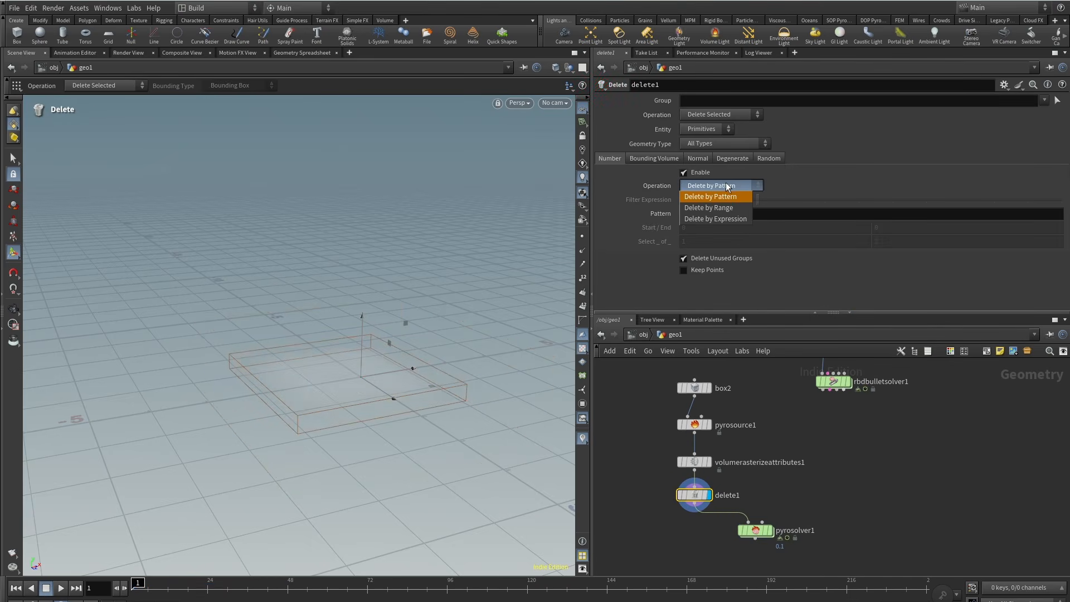
Set delete1 to Delete by Expression with the filter $F == 1 and its main operation to Delete Non-Selected.
{"action": "left_click", "coordinate": [728, 220]}
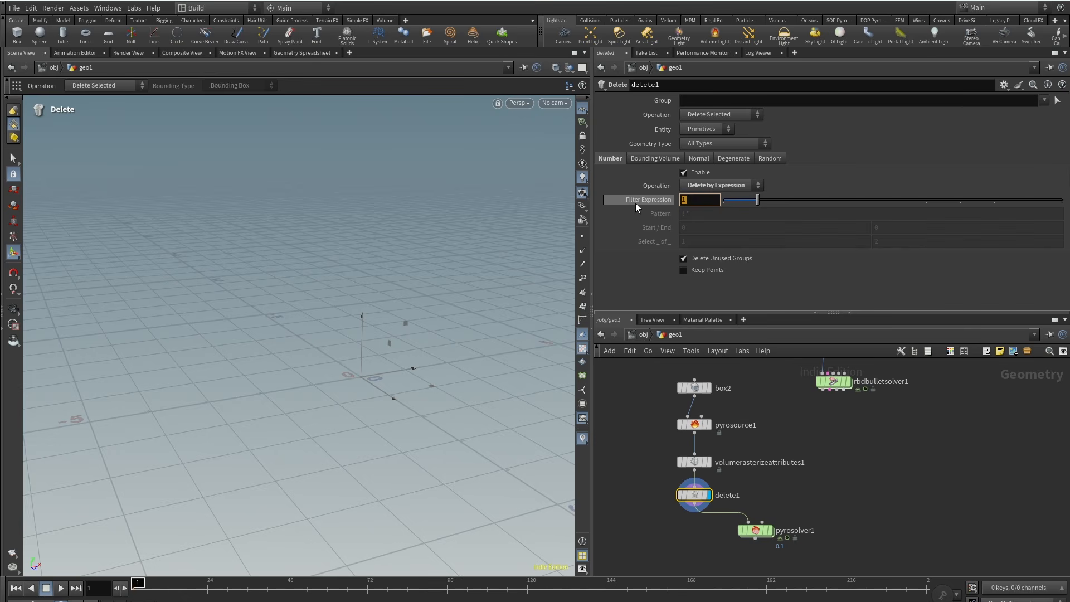
{"action": "type", "text": "$F == 1"}
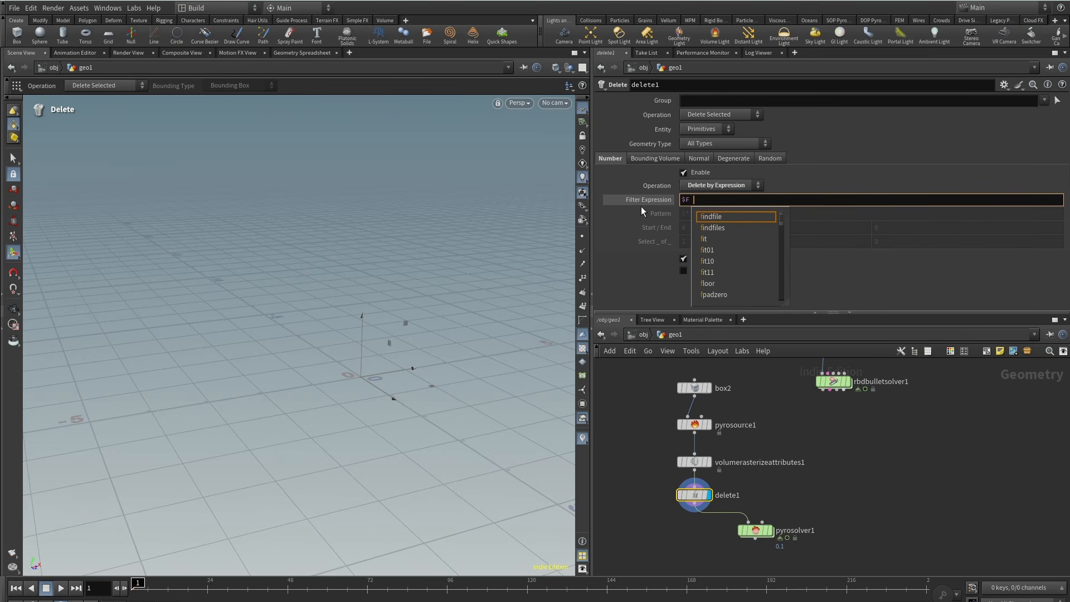
{"action": "key", "text": "Return"}
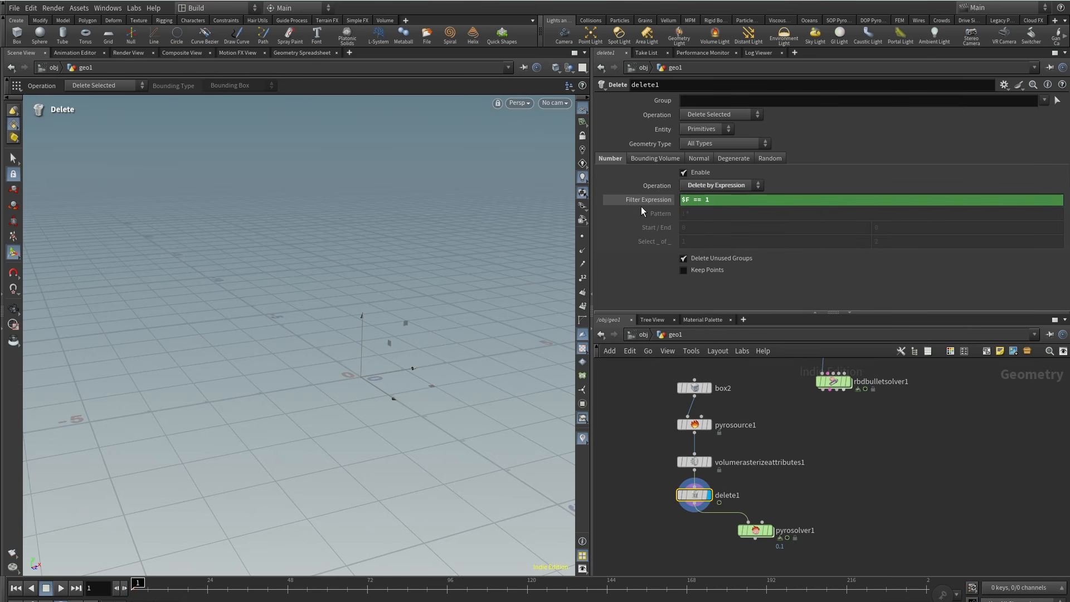
{"action": "left_click", "coordinate": [751, 118]}
{"action": "left_click", "coordinate": [730, 130]}
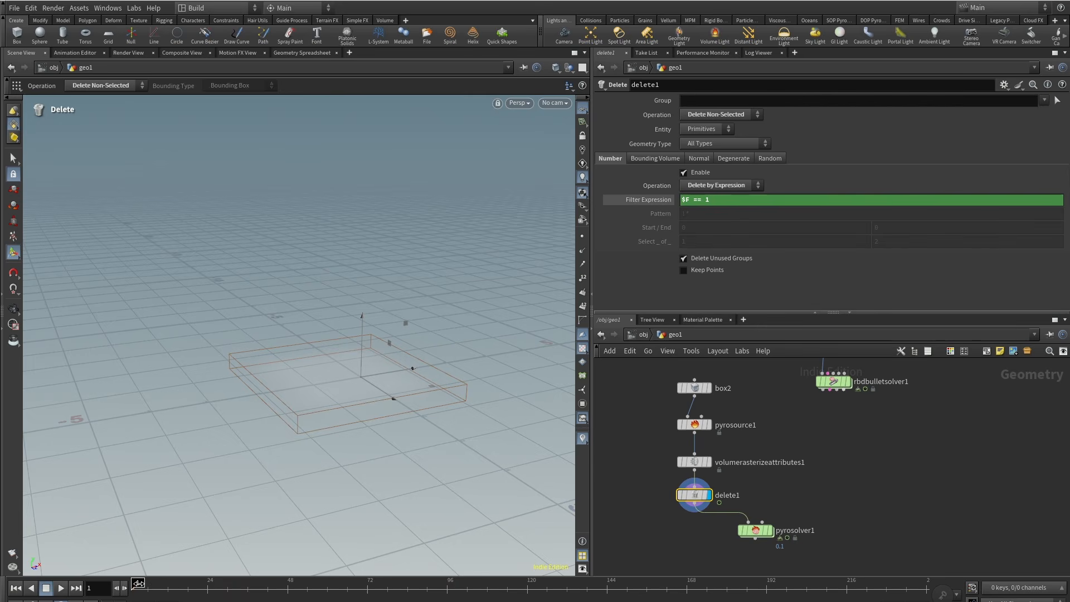
Display pyrosolver1 and play the simulation to check the first-frame-only density source.
{"action": "left_click", "coordinate": [769, 530]}
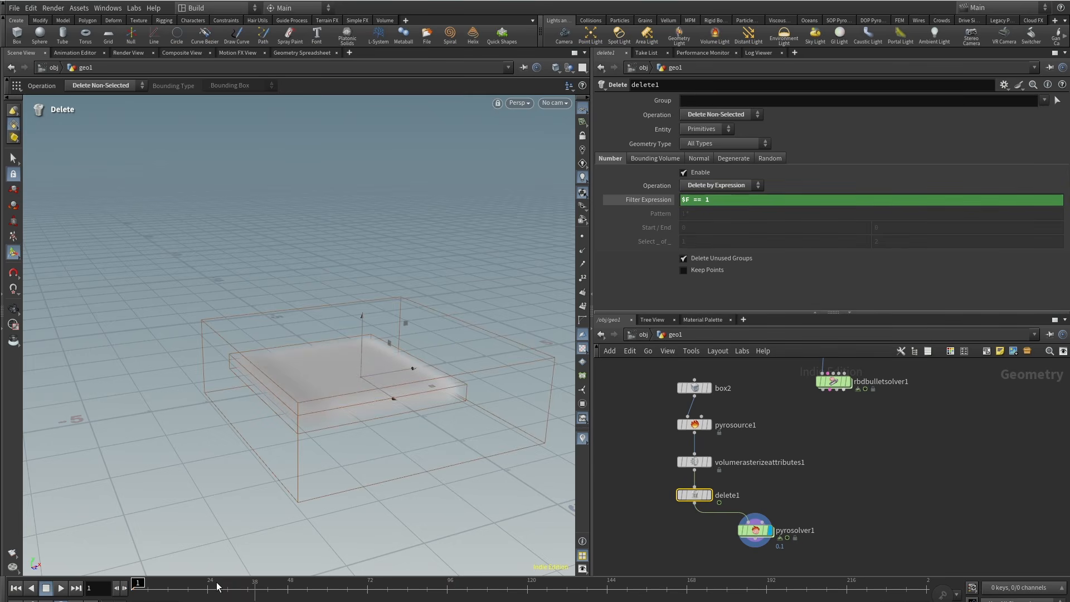
{"action": "left_click", "coordinate": [61, 590]}
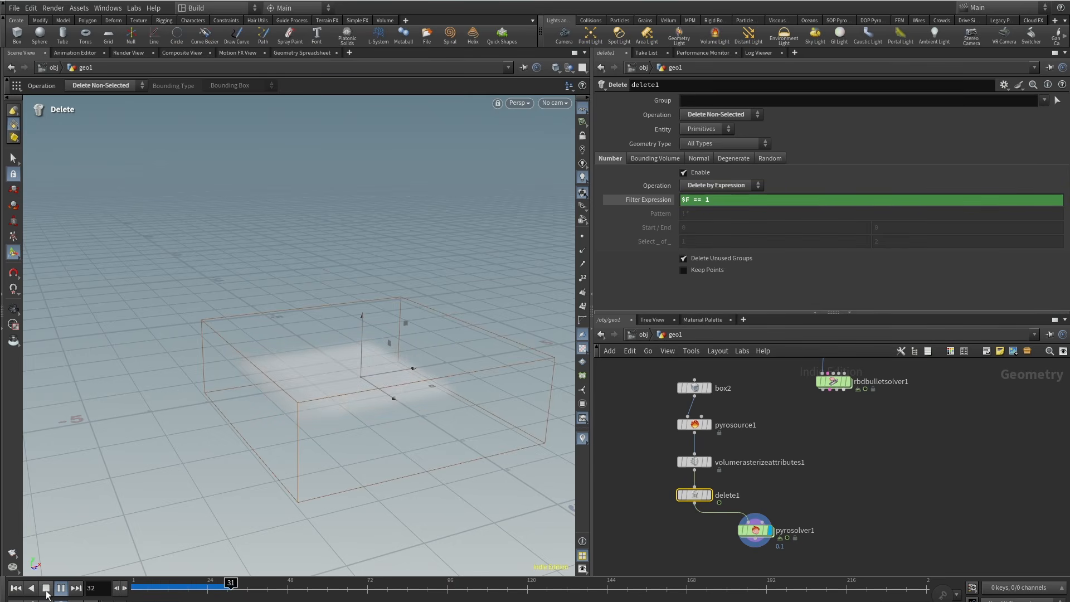
{"action": "left_click", "coordinate": [46, 590]}
Turn off density Dissipation on pyrosolver1 and replay the simulation from frame 1.
{"action": "left_click", "coordinate": [756, 530]}
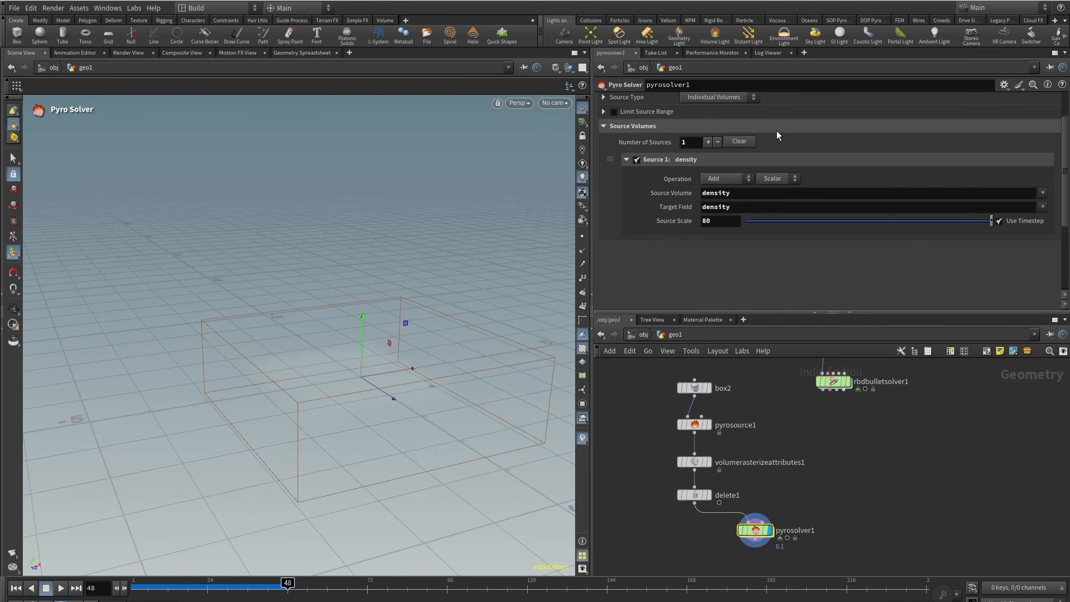
{"action": "scroll", "coordinate": [1059, 211], "scroll_direction": "up", "scroll_amount": 3}
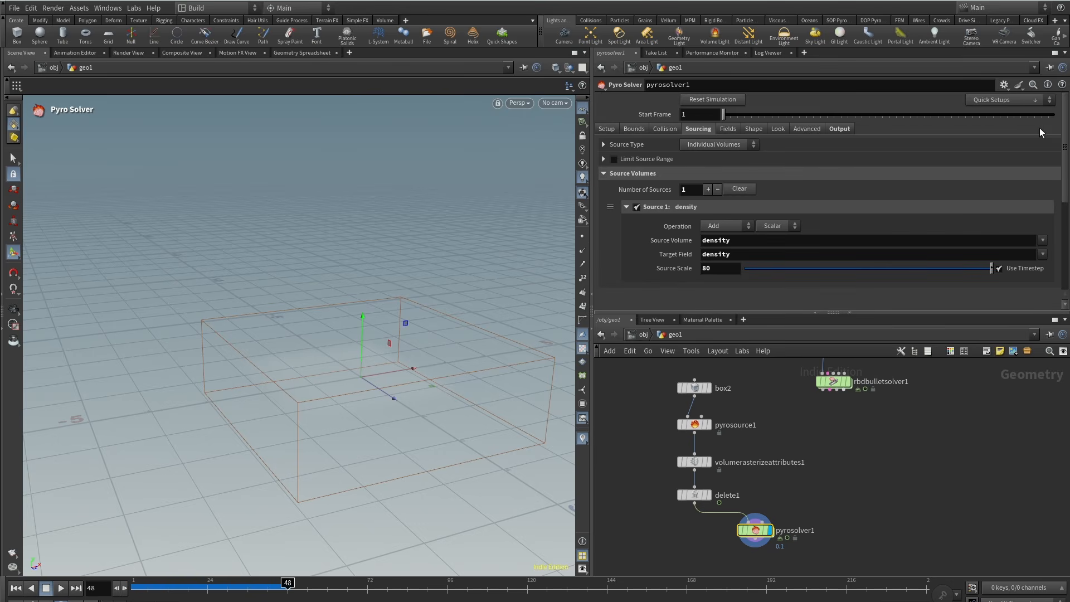
{"action": "left_click", "coordinate": [730, 129]}
{"action": "left_click", "coordinate": [753, 130]}
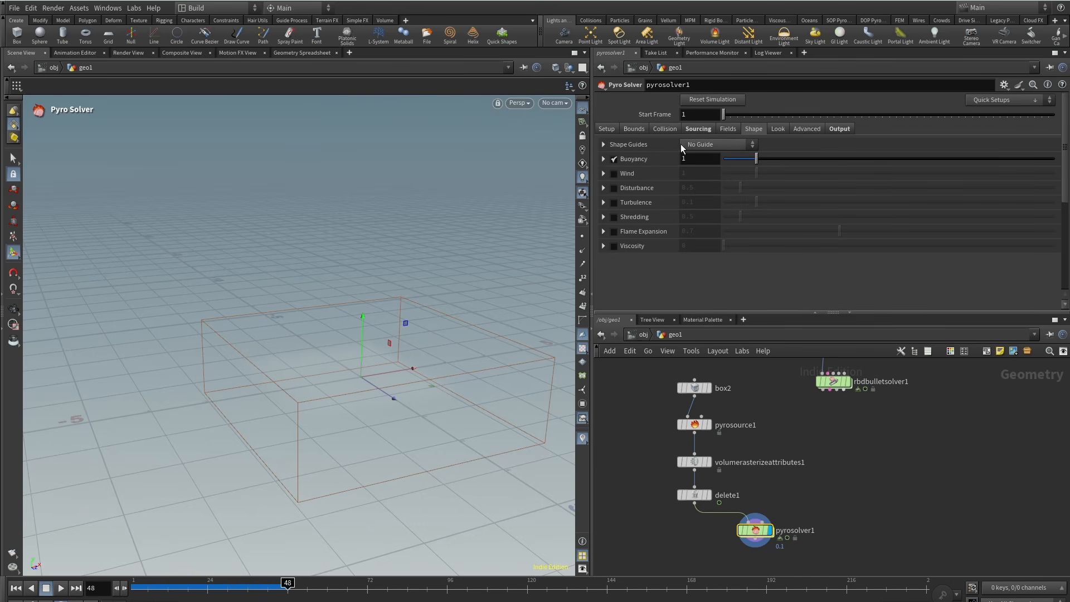
{"action": "left_click", "coordinate": [728, 129]}
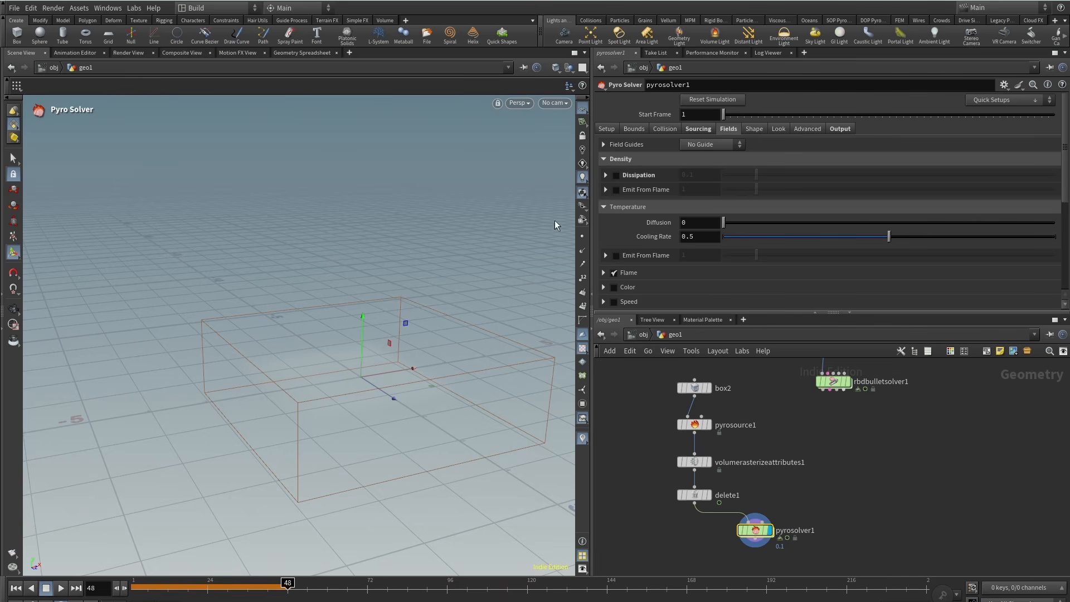
{"action": "left_click", "coordinate": [135, 589]}
{"action": "left_click", "coordinate": [61, 589]}
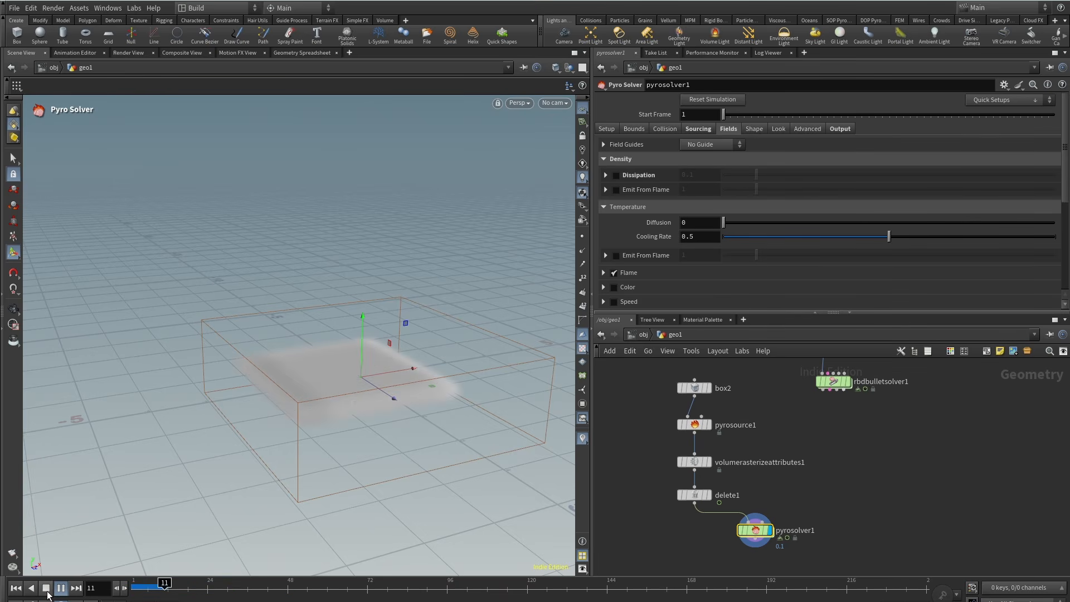
Stop the playback, add an Unpack node fed by rbdbulletsolver1's first output, and display it.
{"action": "left_click", "coordinate": [47, 590]}
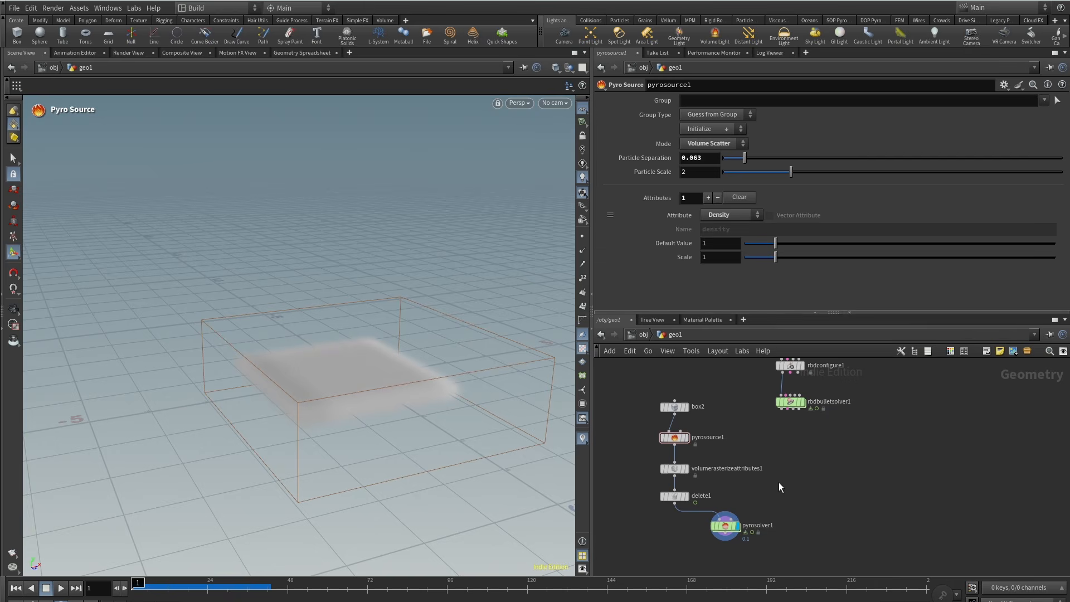
{"action": "key", "text": "Tab"}
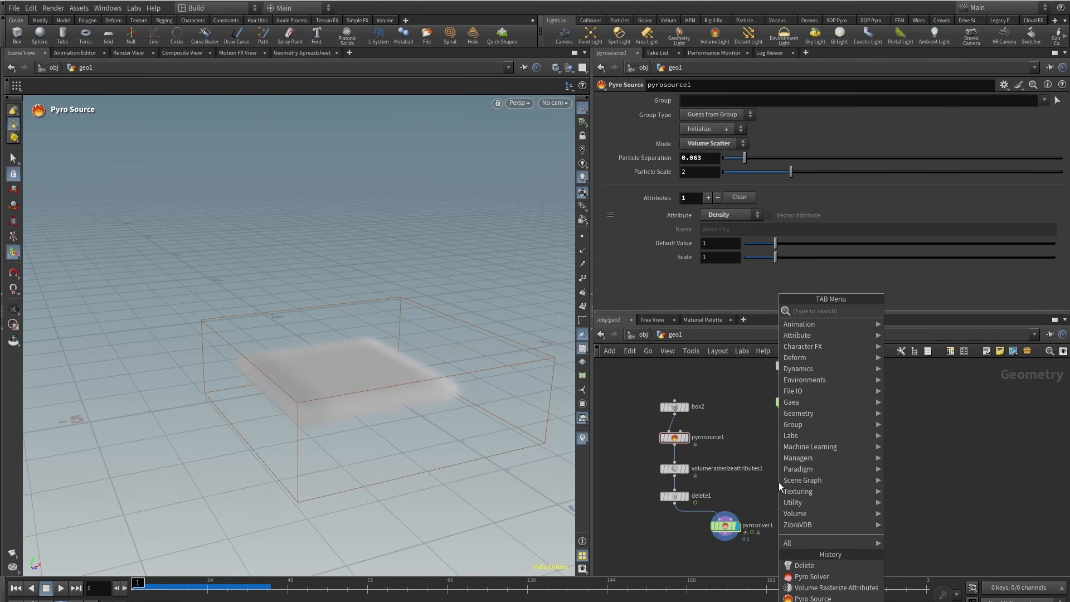
{"action": "type", "text": "unp"}
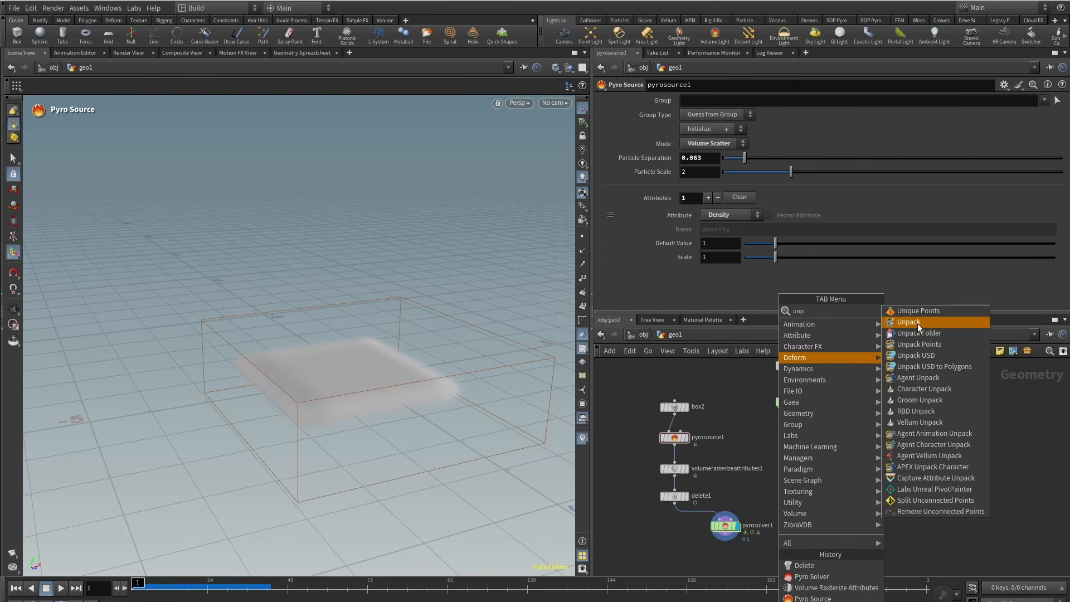
{"action": "left_click", "coordinate": [917, 322]}
{"action": "left_click", "coordinate": [798, 444]}
{"action": "middle_click", "coordinate": [790, 403]}
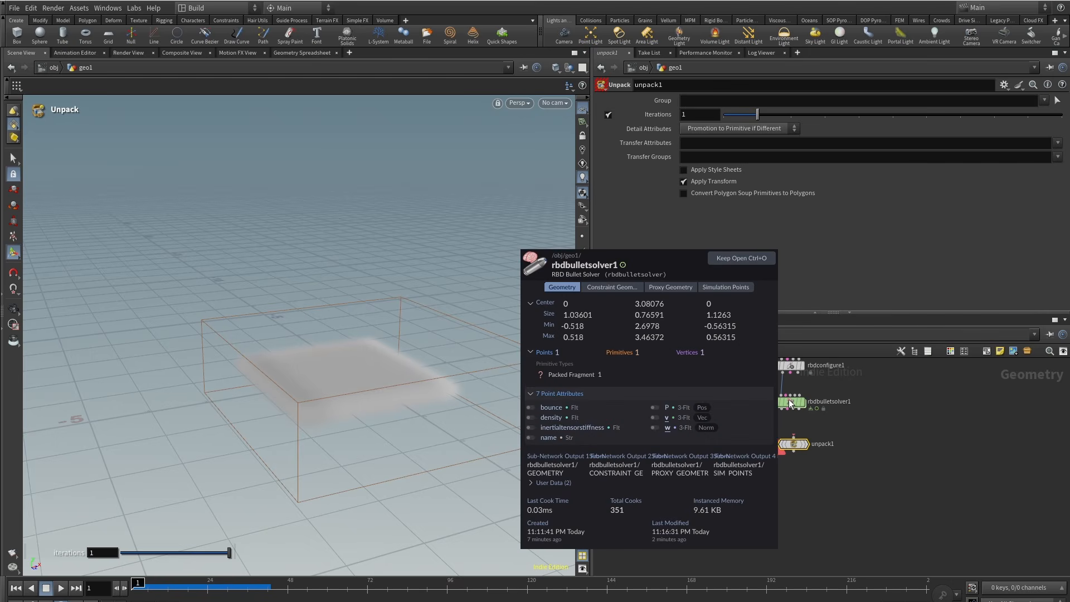
{"action": "scroll", "coordinate": [790, 419], "scroll_direction": "up", "scroll_amount": 3}
{"action": "left_click", "coordinate": [780, 404]}
{"action": "left_click", "coordinate": [796, 444]}
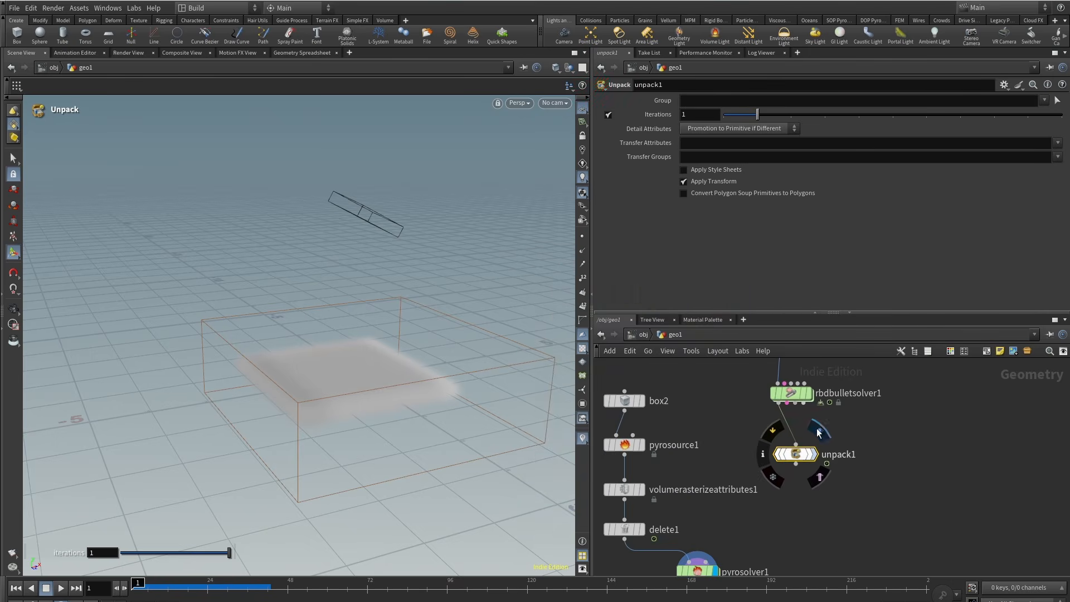
{"action": "left_click", "coordinate": [818, 433]}
Add a Point Velocity node after unpack1 and display it, keeping its velocity approximation at Backward Difference.
{"action": "key", "text": "Tab"}
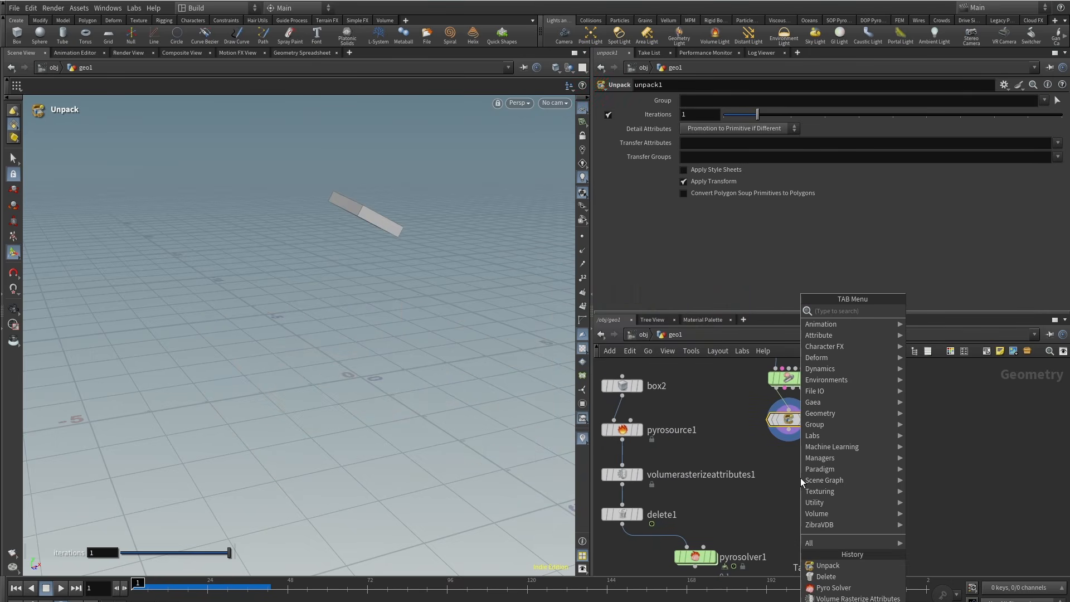
{"action": "type", "text": "pove"}
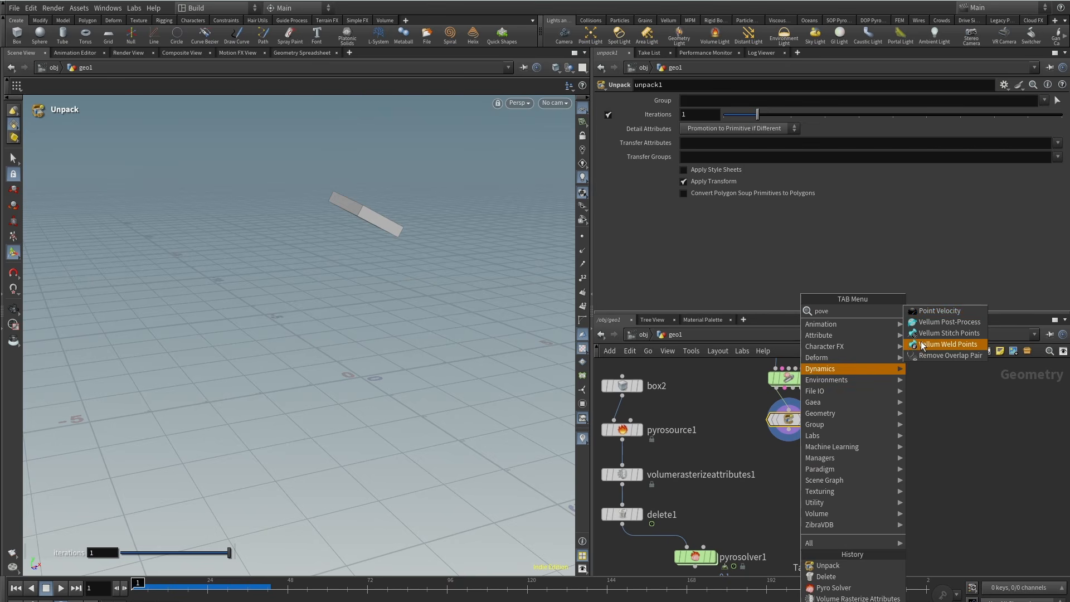
{"action": "left_click", "coordinate": [942, 310]}
{"action": "left_click", "coordinate": [798, 471]}
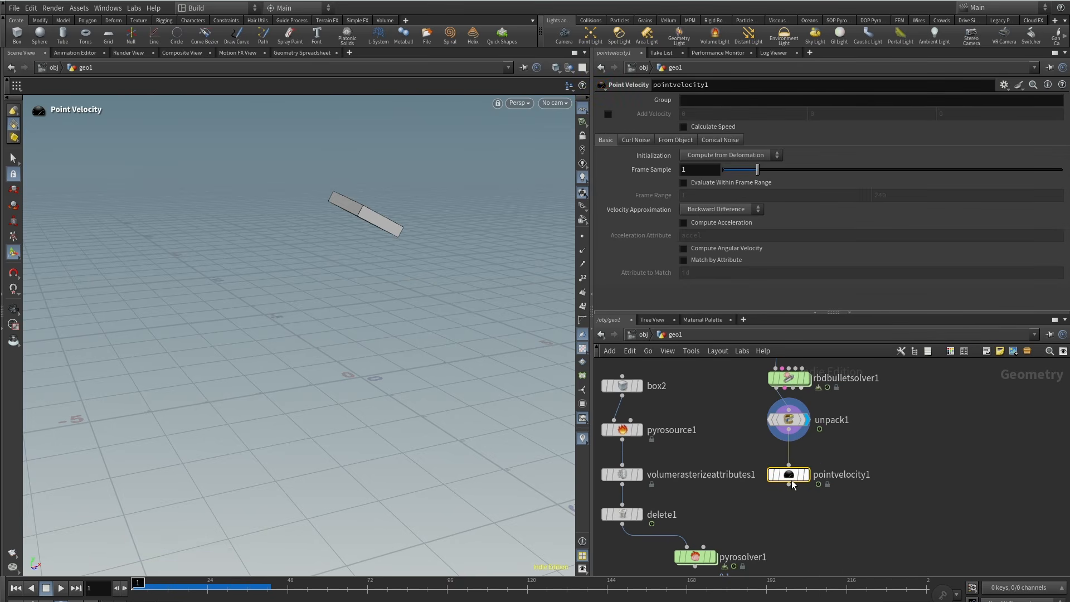
{"action": "left_click_drag", "start_coordinate": [793, 485], "coordinate": [794, 470]}
{"action": "left_click", "coordinate": [738, 212]}
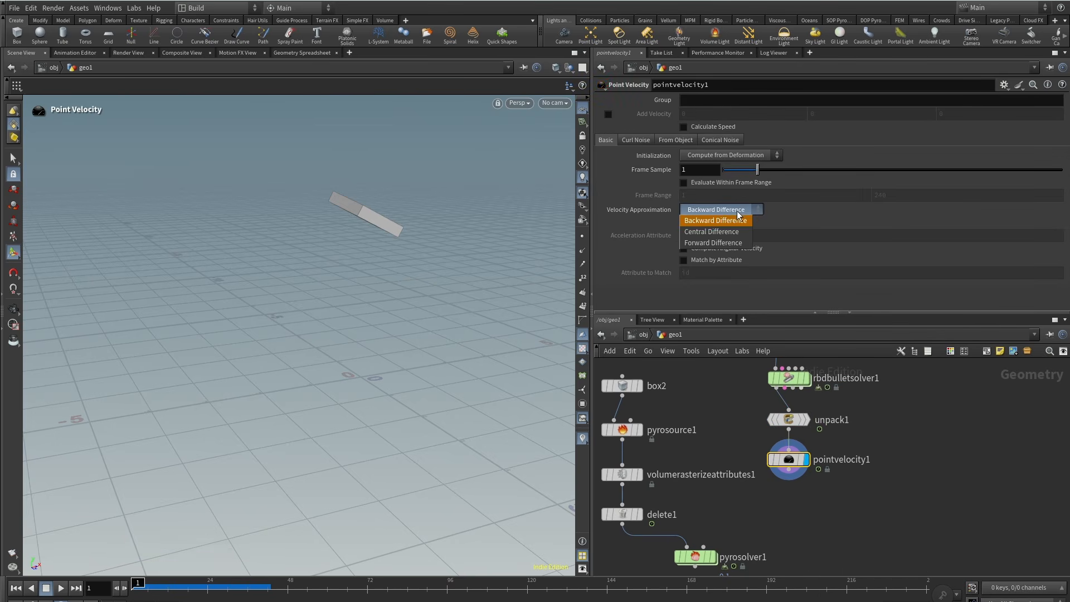
{"action": "left_click", "coordinate": [738, 214]}
Add a VDB from Polygons node, connect it to pointvelocity1's output and display it.
{"action": "scroll", "coordinate": [943, 438], "scroll_direction": "down", "scroll_amount": 5}
{"action": "left_click_drag", "start_coordinate": [682, 396], "coordinate": [761, 557]}
{"action": "left_click", "coordinate": [848, 483]}
{"action": "scroll", "coordinate": [843, 481], "scroll_direction": "up", "scroll_amount": 3}
{"action": "key", "text": "Tab"}
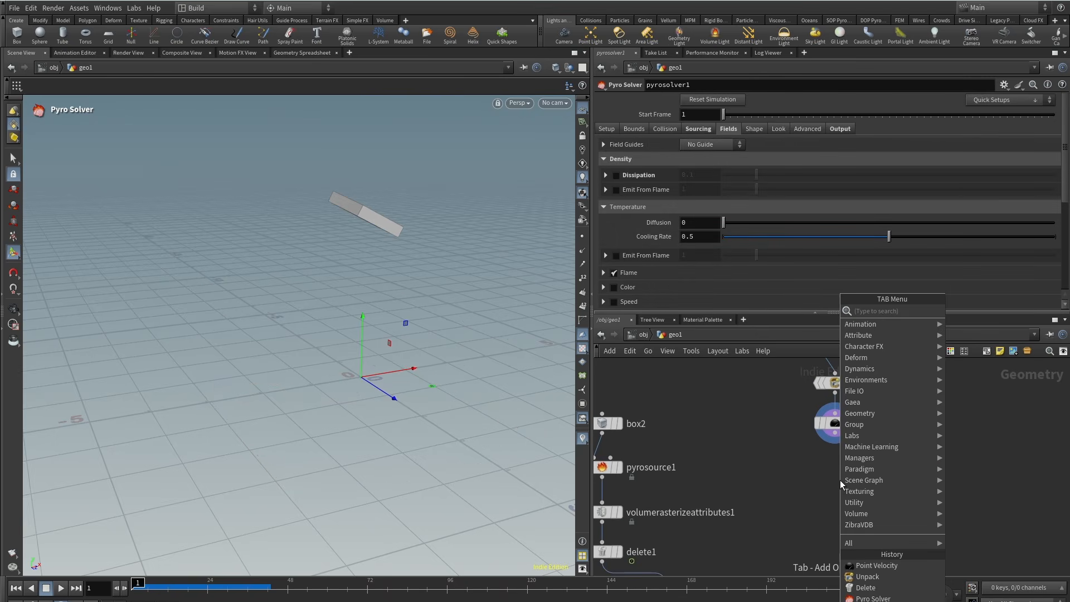
{"action": "type", "text": "vdbfr"}
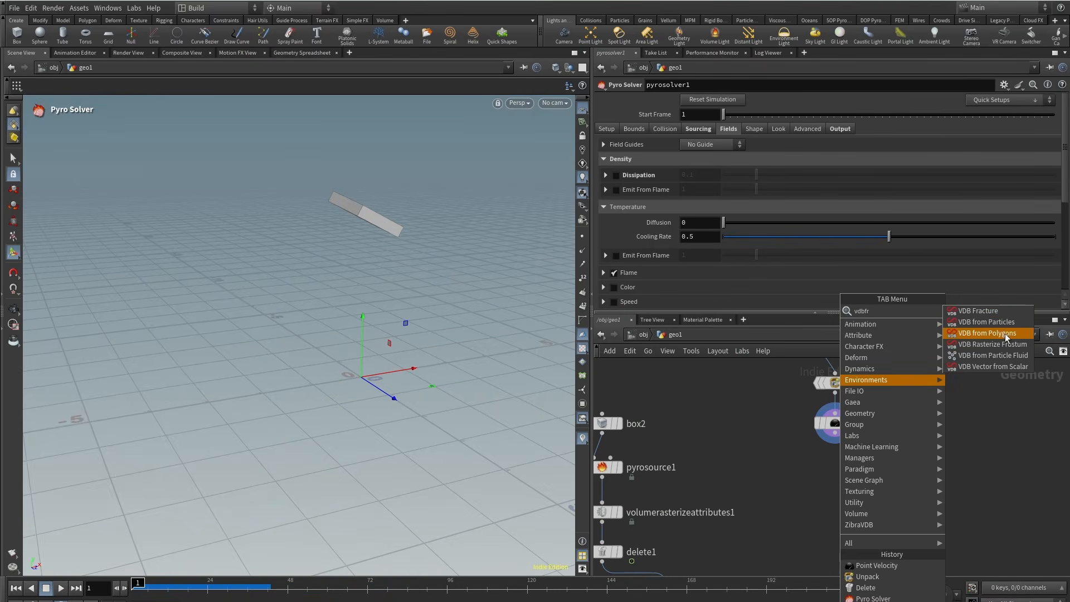
{"action": "left_click", "coordinate": [1007, 334]}
{"action": "left_click", "coordinate": [833, 480]}
{"action": "left_click_drag", "start_coordinate": [835, 432], "coordinate": [835, 465]}
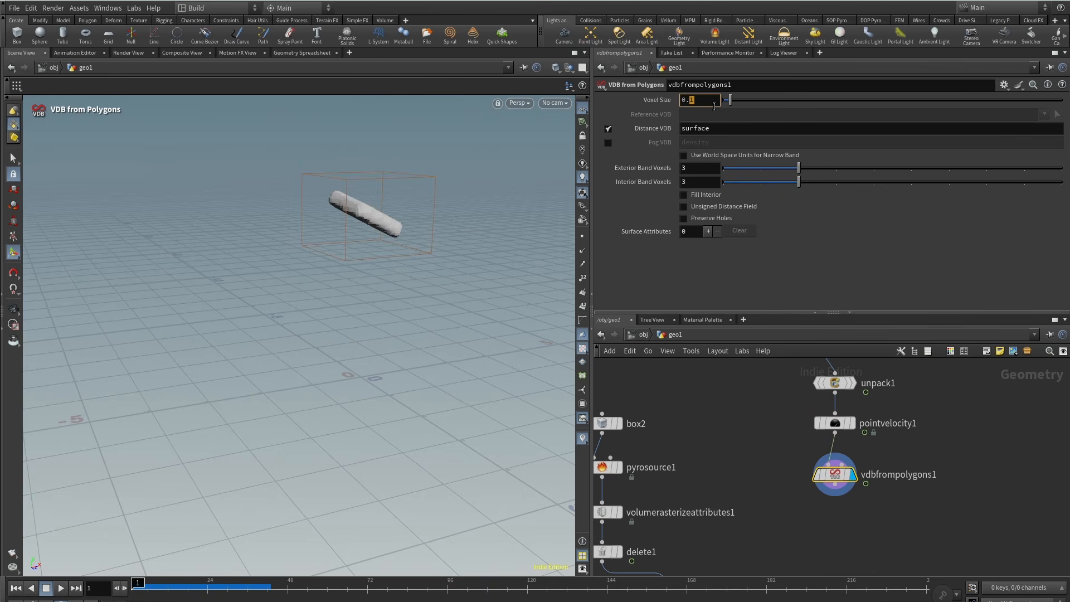
Set vdbfrompolygons1's voxel size to 0.02, name its distance VDB collision, and enable Fill Interior.
{"action": "key", "text": "Return"}
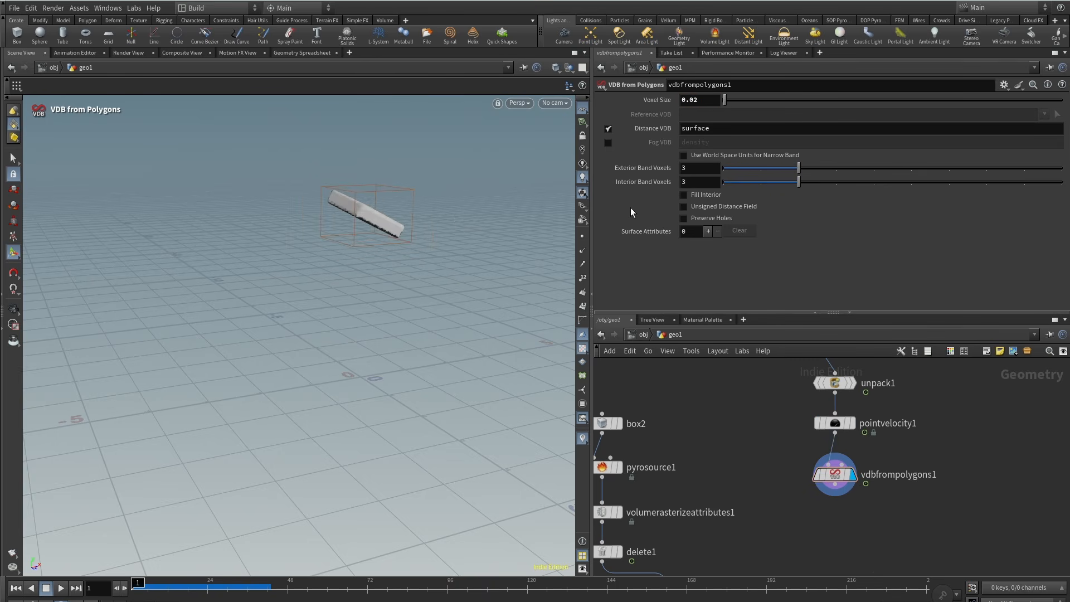
{"action": "double_click", "coordinate": [711, 130]}
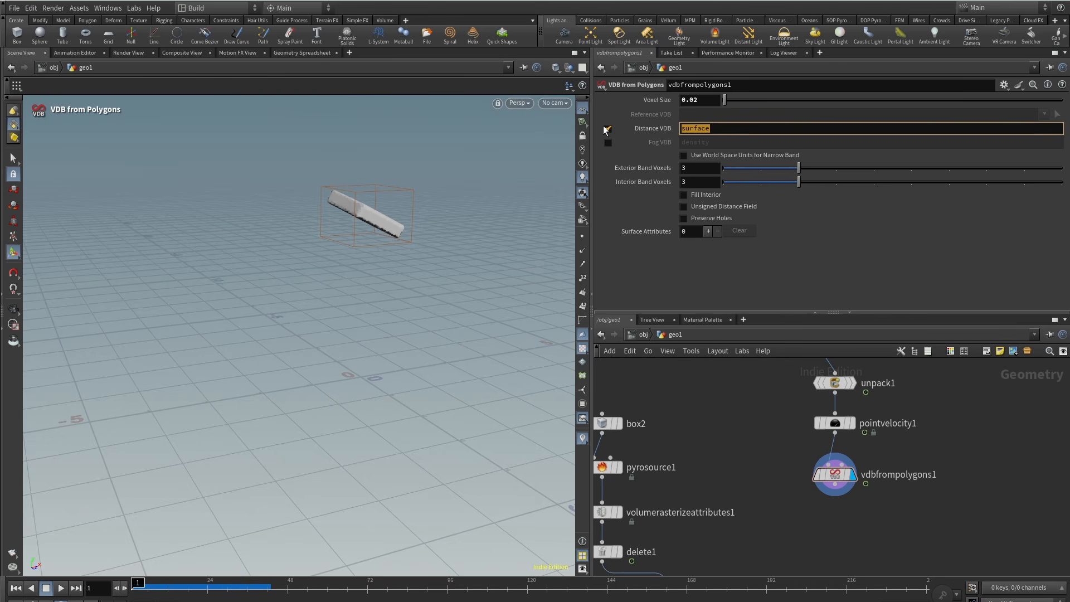
{"action": "type", "text": "collision"}
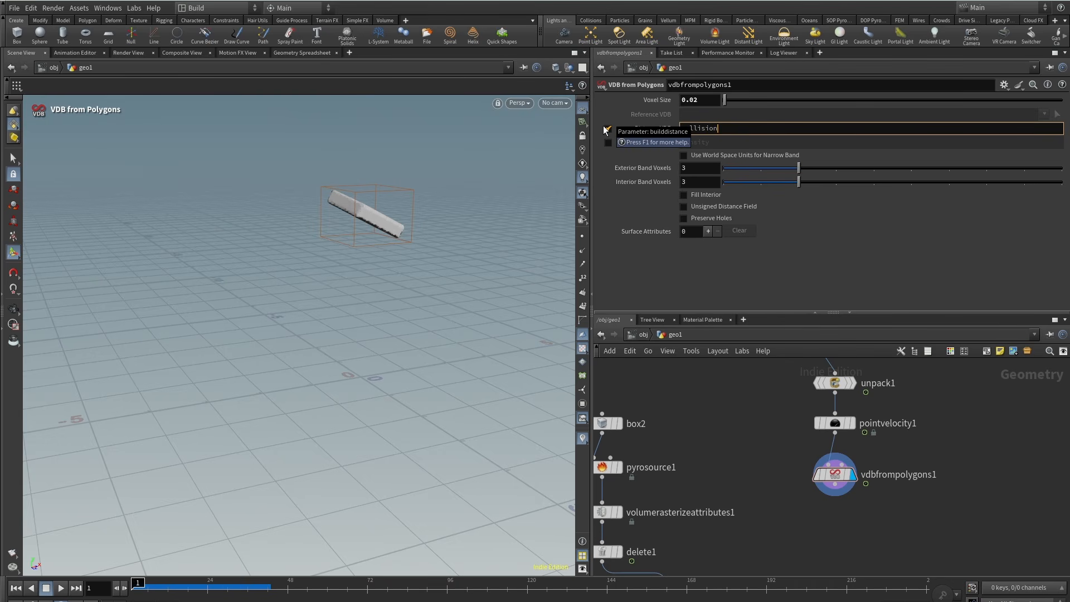
{"action": "left_click", "coordinate": [684, 195]}
Add a surface attribute to vdbfrompolygons1 using point.v with the vector type Displacement/Velocity/Acceleration.
{"action": "left_click", "coordinate": [708, 231]}
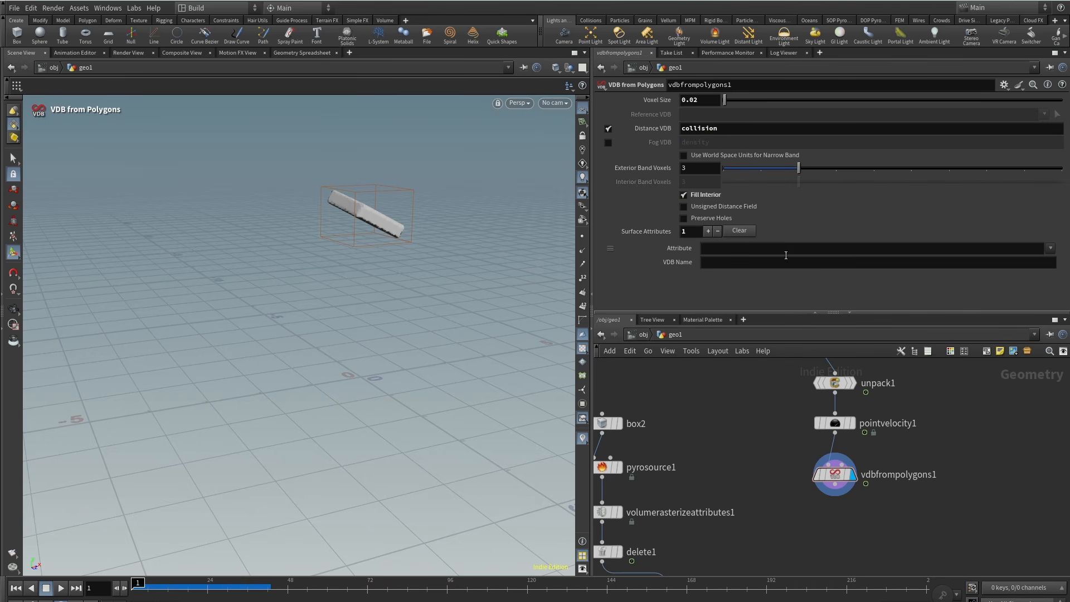
{"action": "left_click", "coordinate": [1050, 249]}
{"action": "left_click", "coordinate": [1031, 258]}
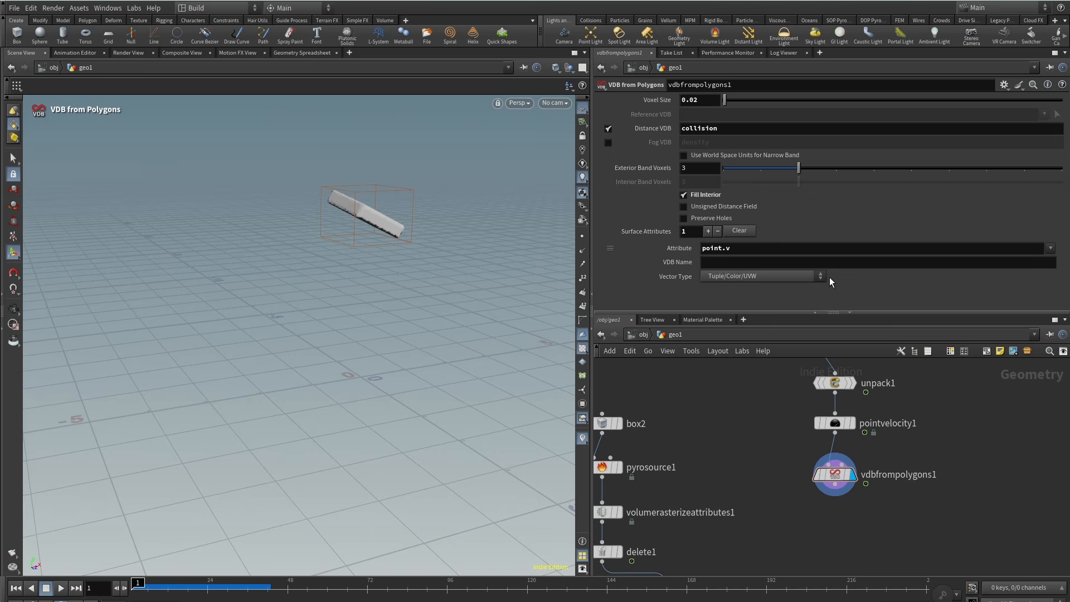
{"action": "left_click", "coordinate": [760, 276]}
{"action": "left_click", "coordinate": [768, 319]}
Connect vdbfrompolygons1 to pyrosolver1's second input and display the solver.
{"action": "middle_click_drag", "start_coordinate": [739, 467], "coordinate": [783, 421]}
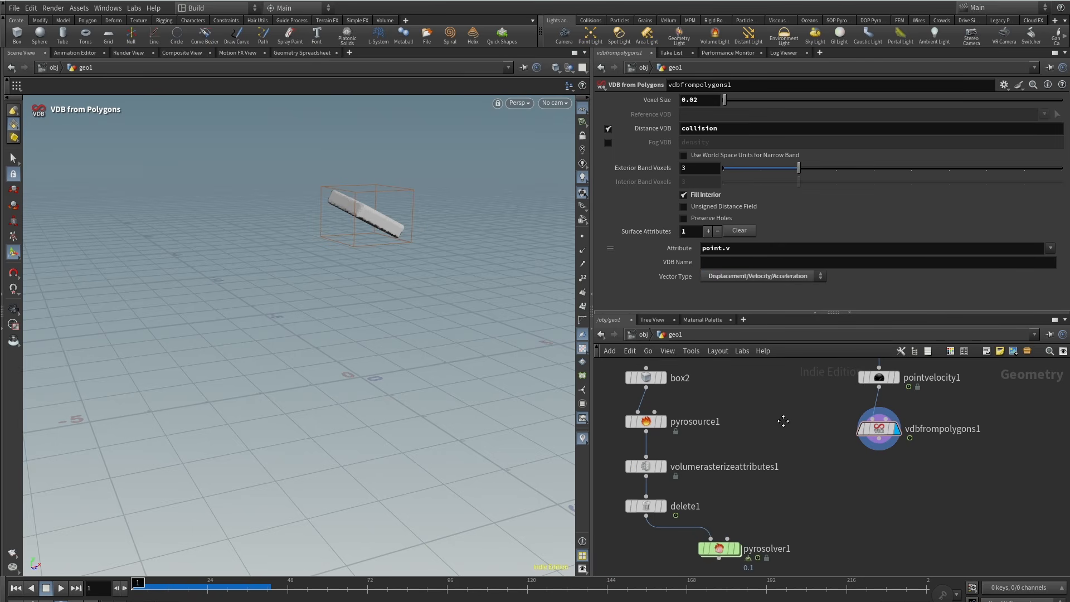
{"action": "left_click_drag", "start_coordinate": [728, 538], "coordinate": [883, 454]}
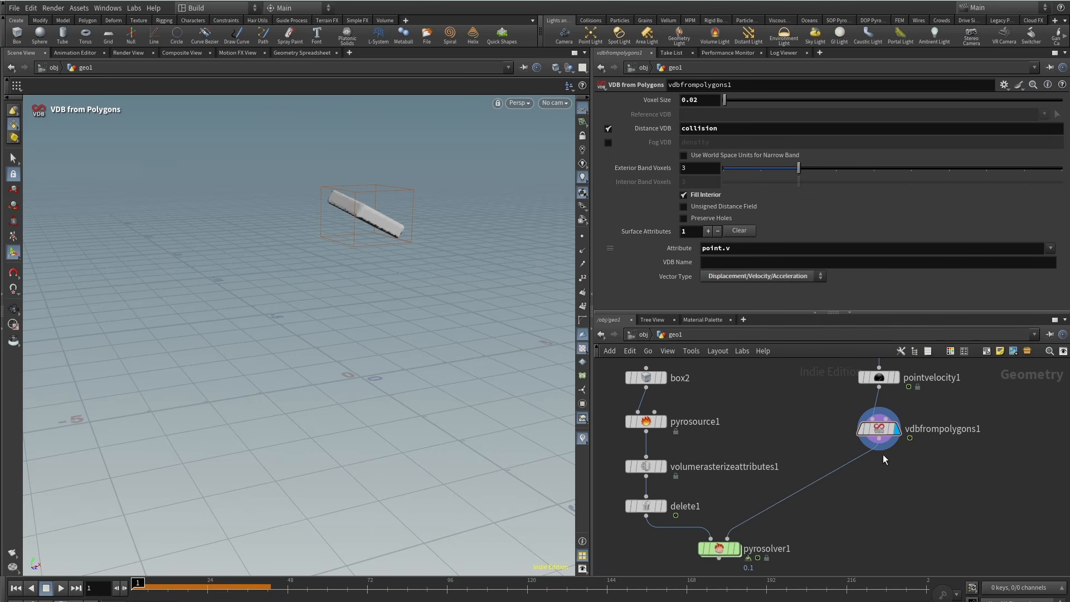
{"action": "middle_click_drag", "start_coordinate": [838, 441], "coordinate": [862, 386]}
{"action": "left_click", "coordinate": [759, 493]}
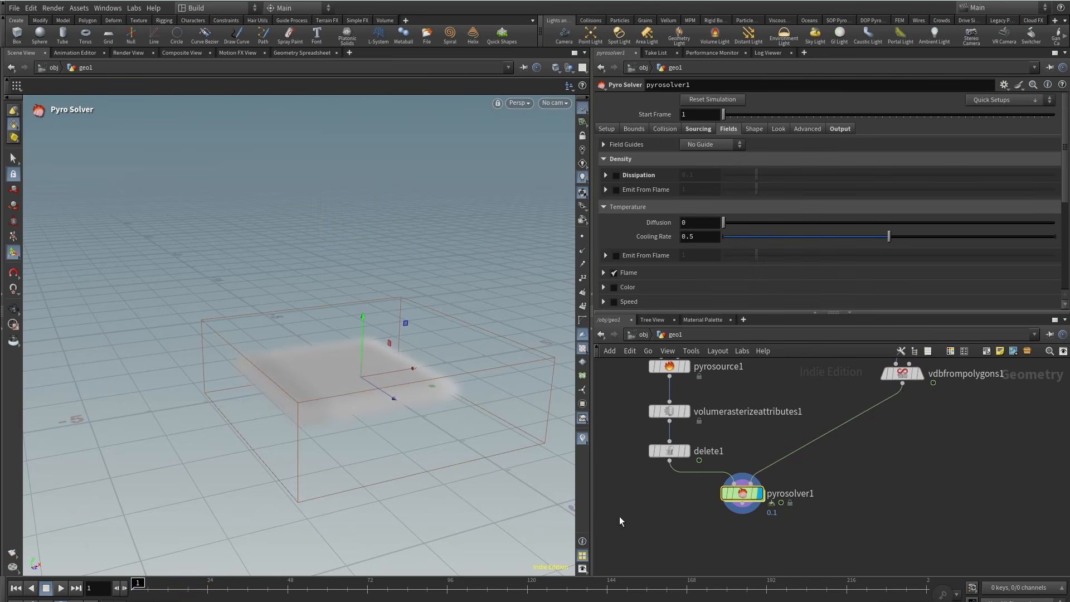
Set pyrosolver1's source collision type to SDF + Volume Velocity.
{"action": "left_click", "coordinate": [665, 129]}
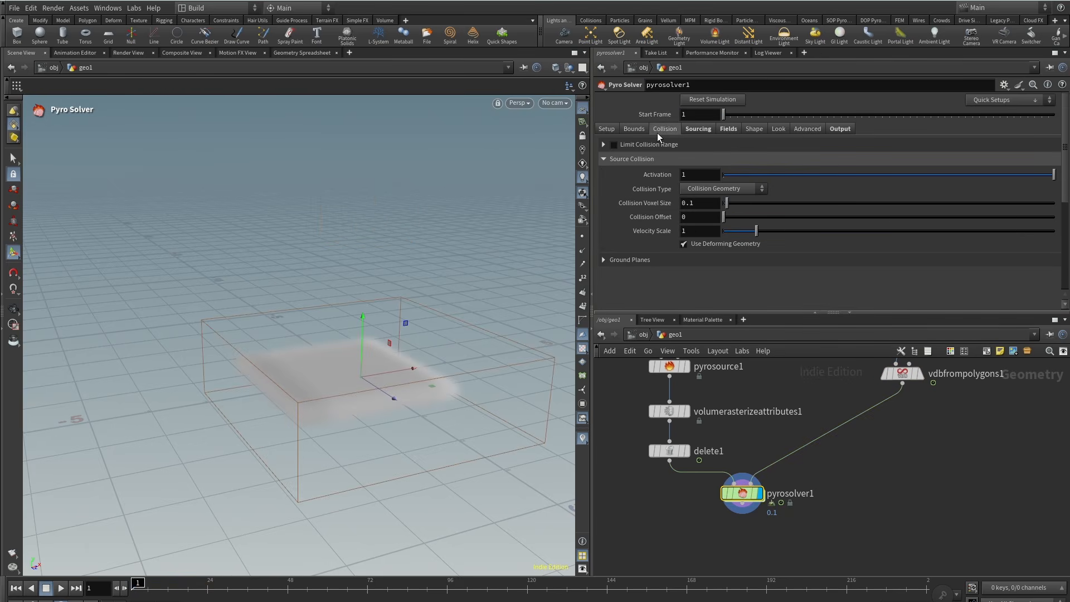
{"action": "left_click", "coordinate": [717, 189]}
{"action": "left_click", "coordinate": [719, 197]}
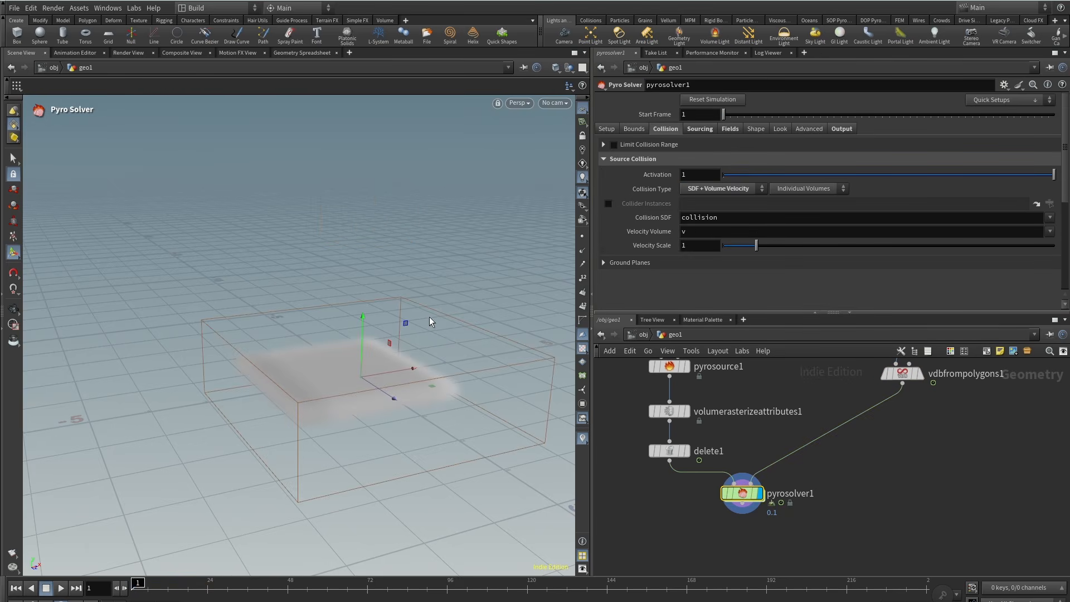
Play the simulation and examine from the side how the falling box pushes the smoke.
{"action": "left_click_drag", "start_coordinate": [429, 322], "coordinate": [356, 400], "text": "alt"}
{"action": "left_click", "coordinate": [63, 590]}
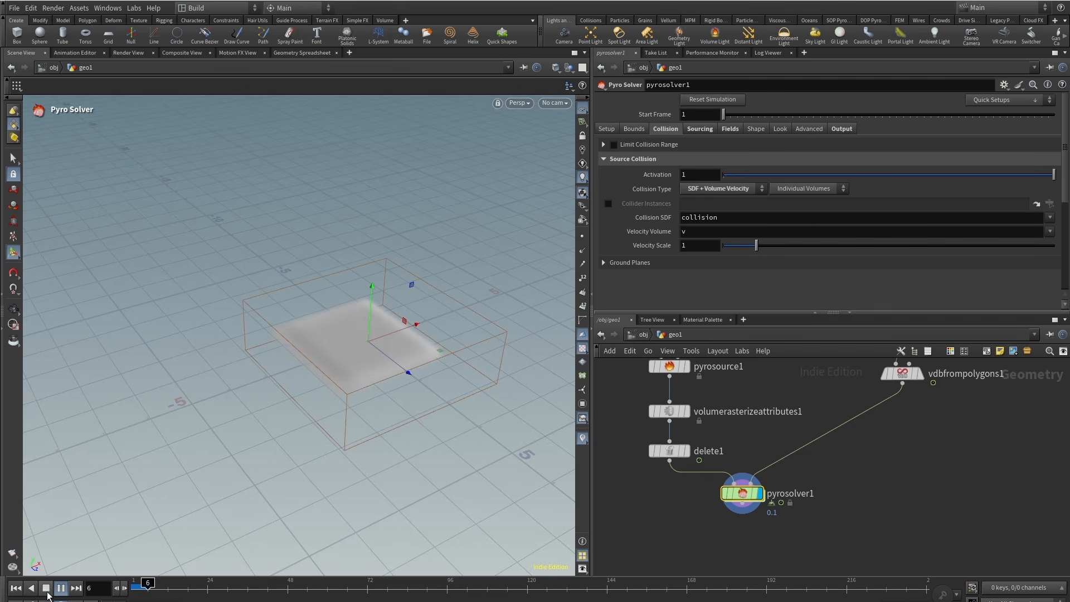
{"action": "left_click", "coordinate": [46, 590]}
{"action": "left_click_drag", "start_coordinate": [284, 434], "coordinate": [404, 403], "text": "alt"}
{"action": "scroll", "coordinate": [390, 423], "scroll_direction": "up", "scroll_amount": 3}
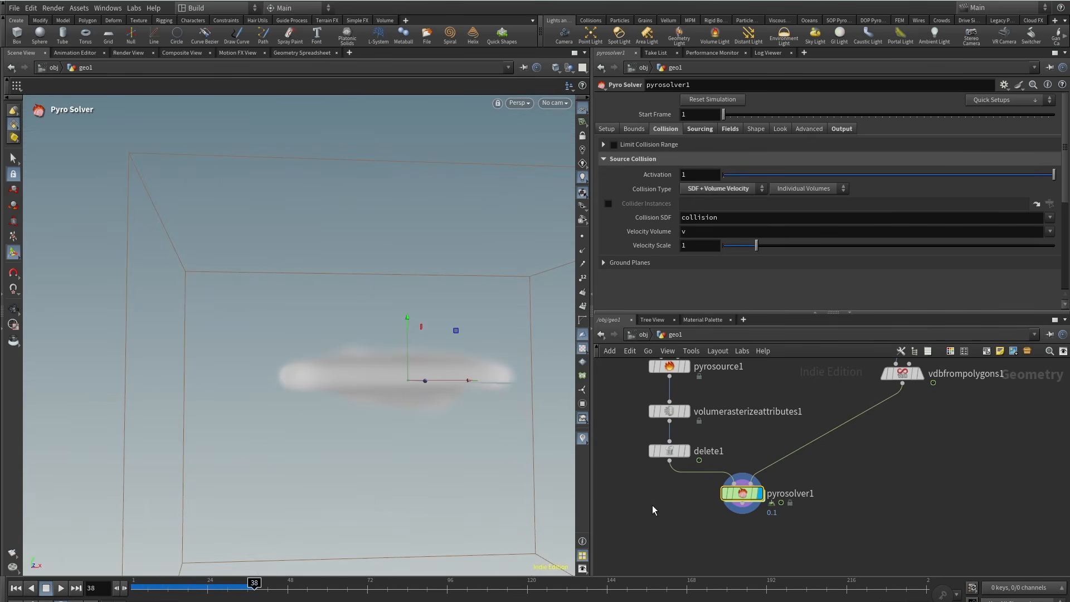
Set the Y Ground Plane in pyrosolver1's collision settings to Closed Below.
{"action": "middle_click_drag", "start_coordinate": [708, 530], "coordinate": [707, 527]}
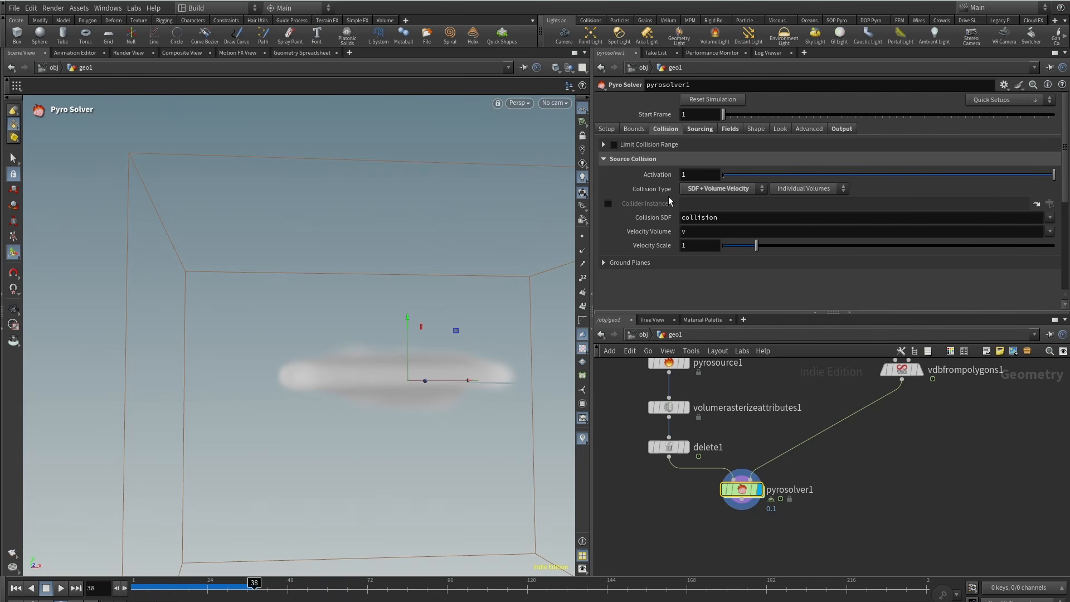
{"action": "left_click", "coordinate": [604, 266]}
{"action": "scroll", "coordinate": [779, 274], "scroll_direction": "down", "scroll_amount": 1}
{"action": "left_click", "coordinate": [725, 280]}
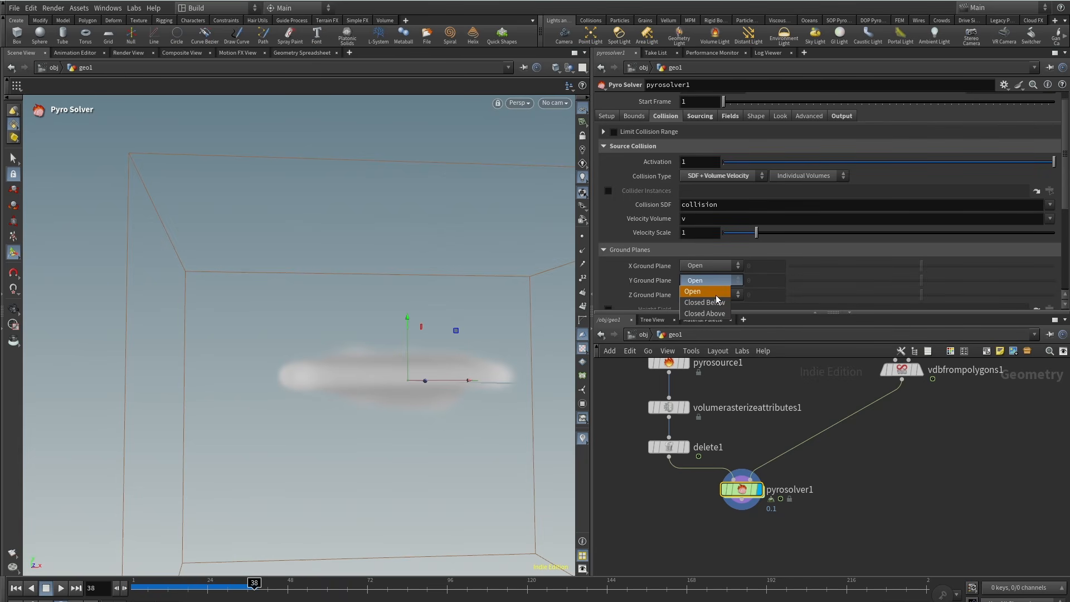
{"action": "left_click", "coordinate": [715, 307]}
Replay the simulation from frame 1 and examine the smoke's reaction to the ground plane from above.
{"action": "scroll", "coordinate": [325, 359], "scroll_direction": "down", "scroll_amount": 3}
{"action": "left_click_drag", "start_coordinate": [325, 359], "coordinate": [359, 410], "text": "alt"}
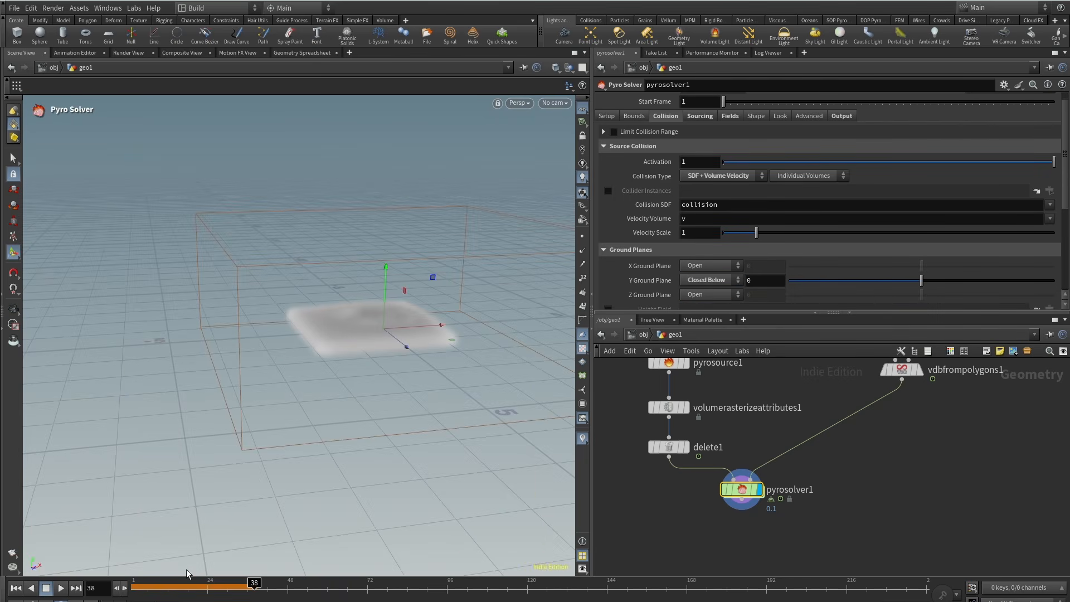
{"action": "left_click", "coordinate": [16, 589]}
{"action": "left_click", "coordinate": [60, 588]}
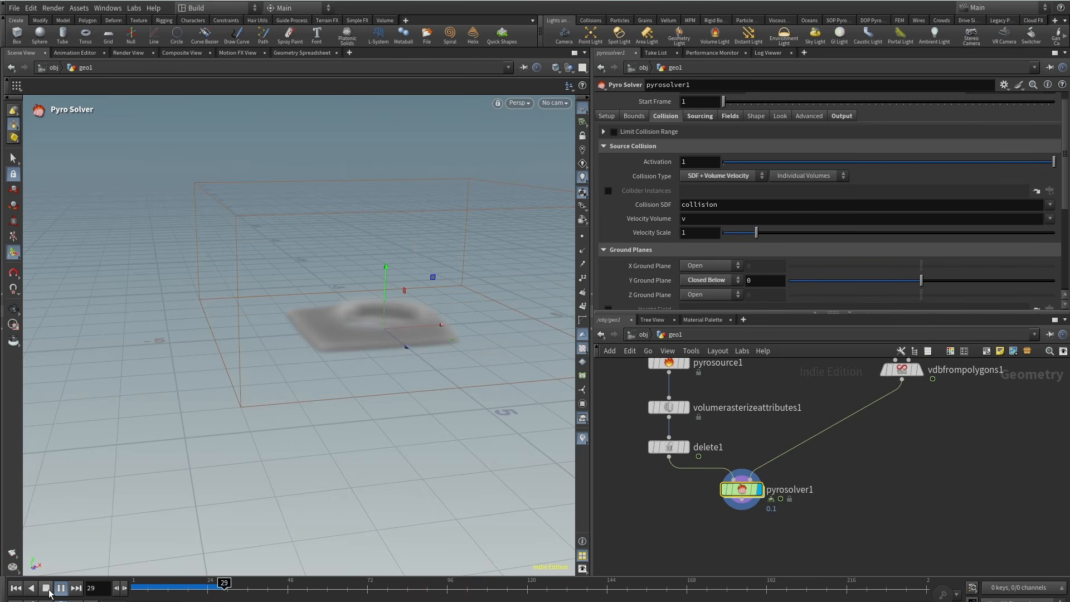
{"action": "left_click_drag", "start_coordinate": [211, 356], "coordinate": [227, 461], "text": "alt"}
{"action": "middle_click_drag", "start_coordinate": [270, 373], "coordinate": [210, 397], "text": "alt"}
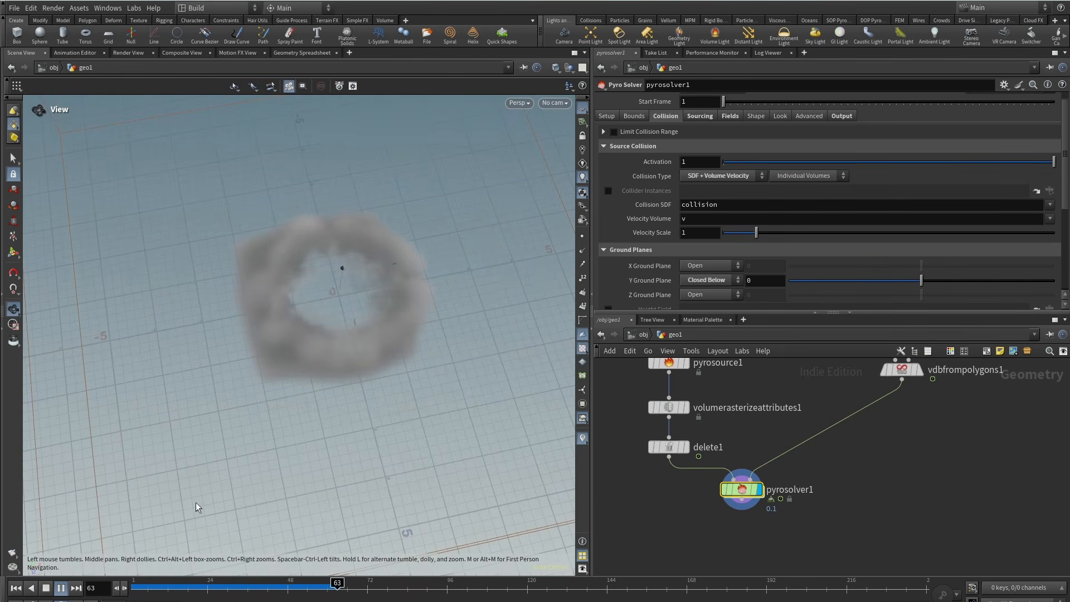
{"action": "left_click", "coordinate": [161, 592]}
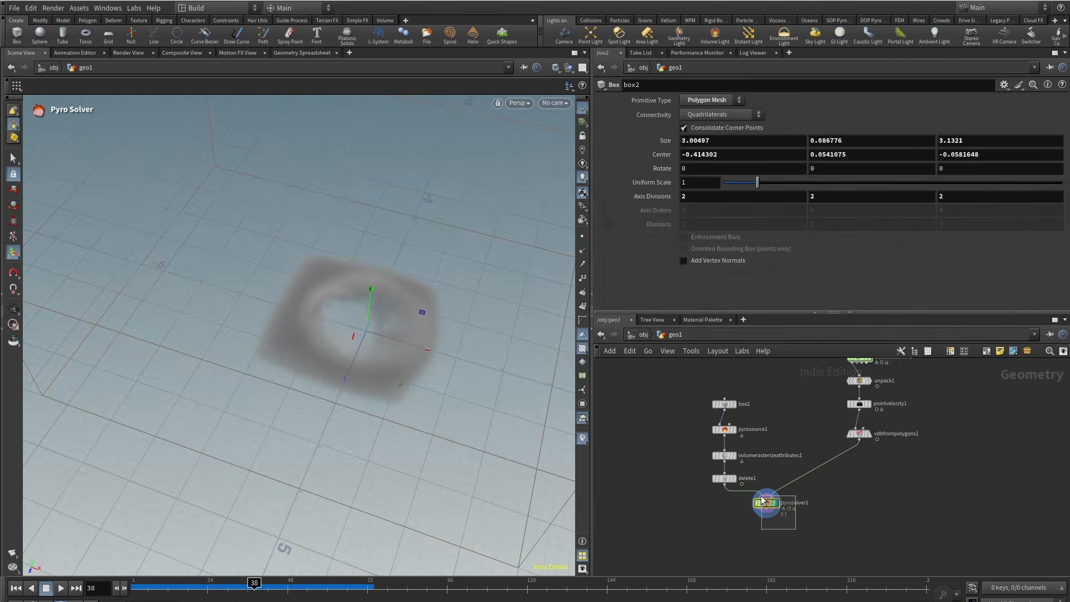
Link pyrosolver1's voxel size to pyrosource1's particle separation with a relative reference.
{"action": "left_click", "coordinate": [764, 501]}
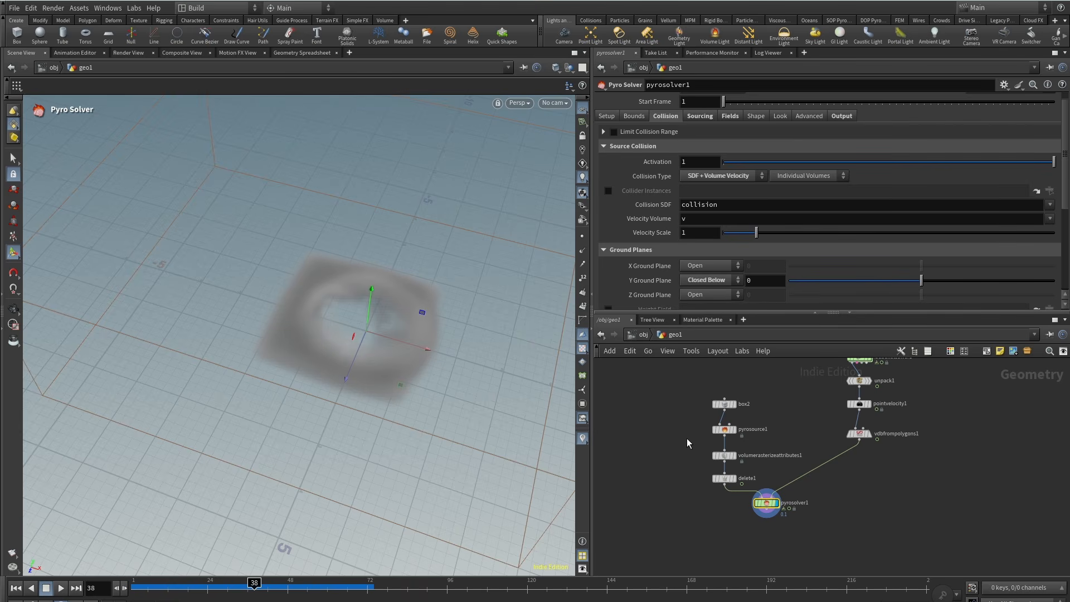
{"action": "left_click", "coordinate": [724, 455]}
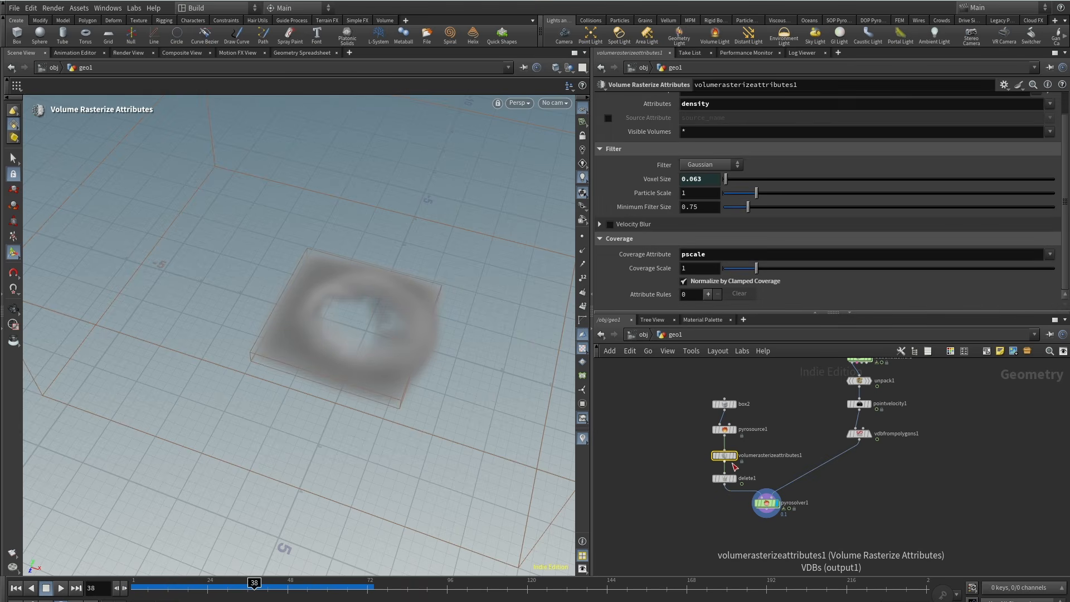
{"action": "left_click", "coordinate": [725, 429]}
{"action": "right_click", "coordinate": [655, 158]}
{"action": "left_click", "coordinate": [700, 254]}
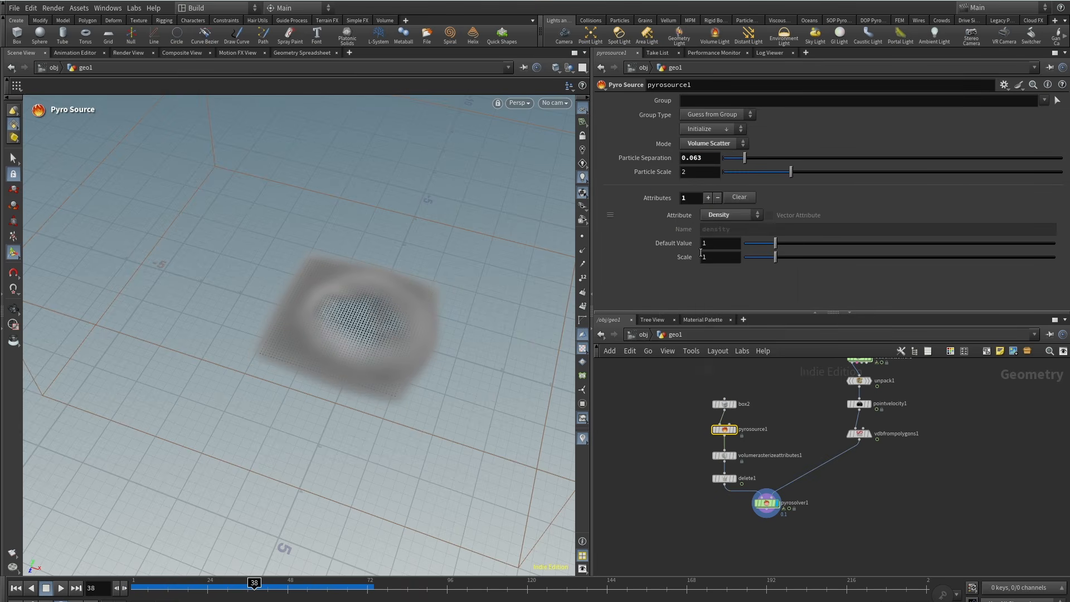
{"action": "left_click", "coordinate": [770, 503]}
{"action": "left_click", "coordinate": [602, 117]}
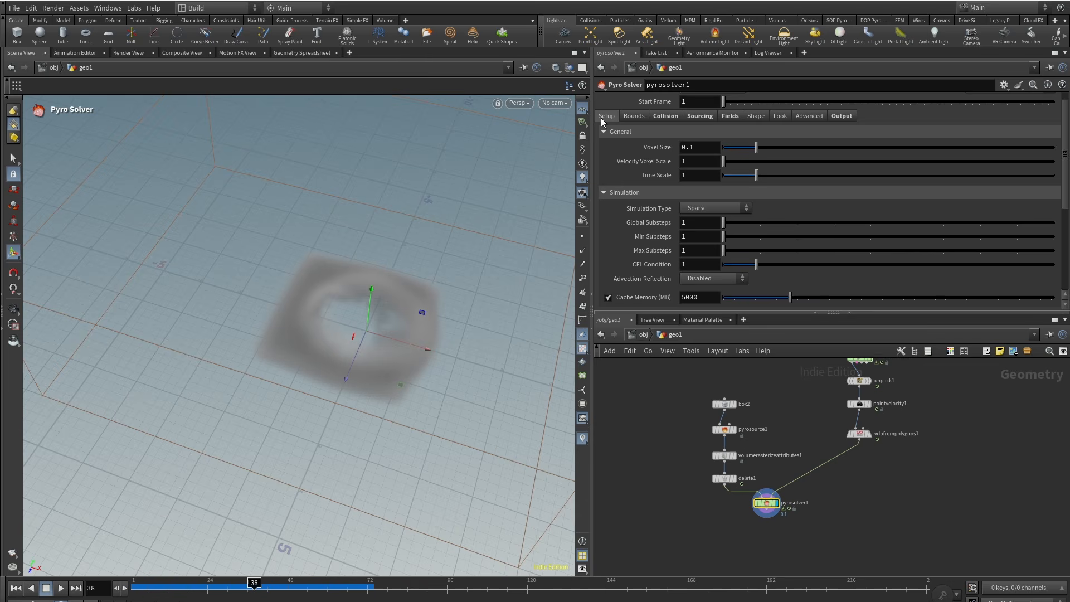
{"action": "right_click", "coordinate": [651, 146]}
{"action": "left_click", "coordinate": [722, 280]}
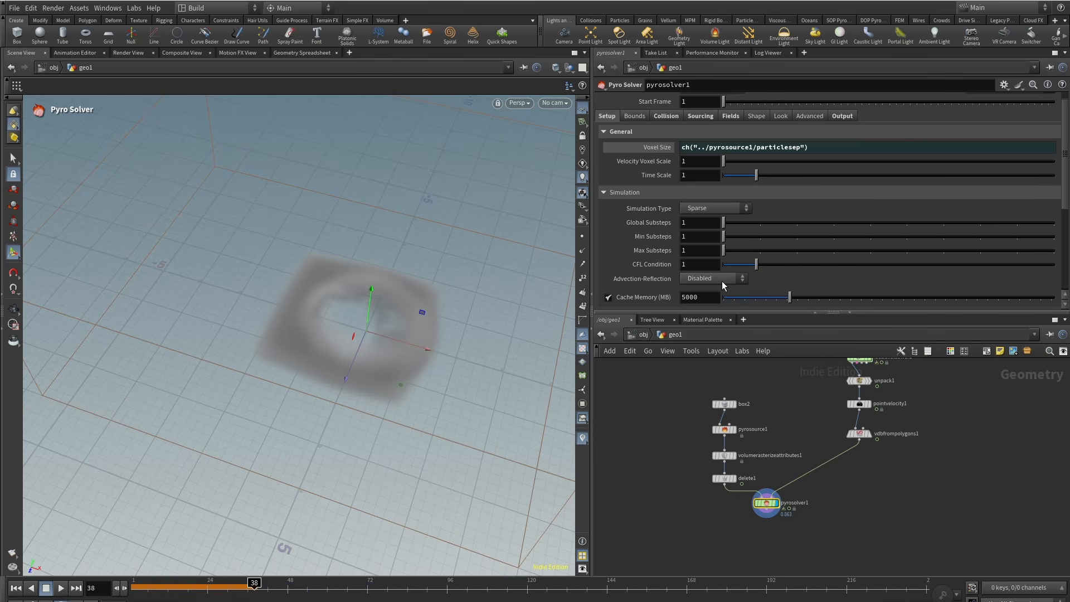
Replay the simulation from frame 1 and examine the smoke with the linked voxel size.
{"action": "left_click_drag", "start_coordinate": [315, 592], "coordinate": [88, 591]}
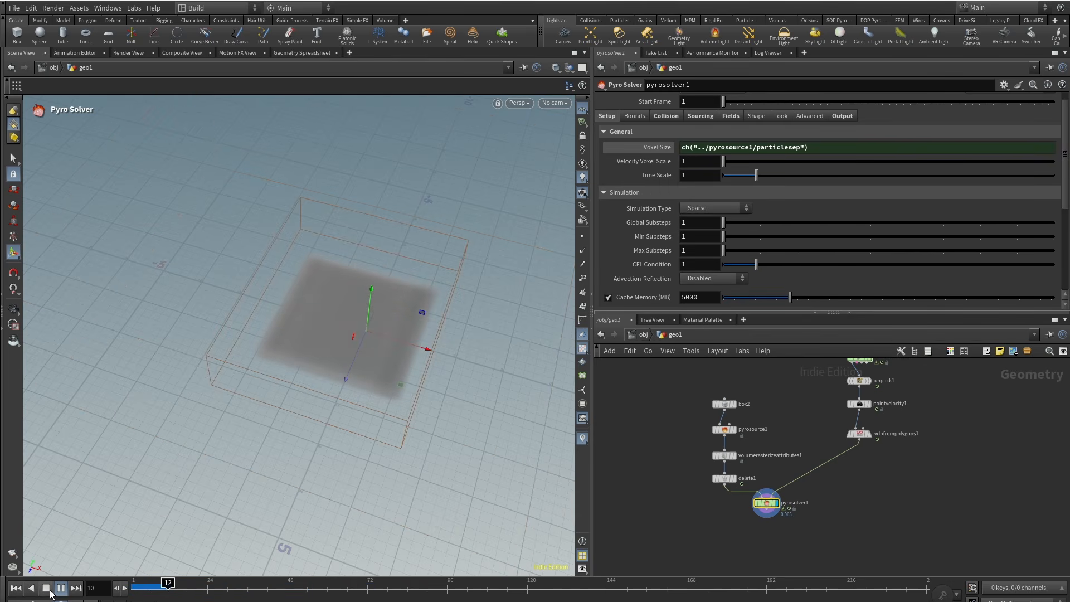
{"action": "left_click", "coordinate": [50, 591]}
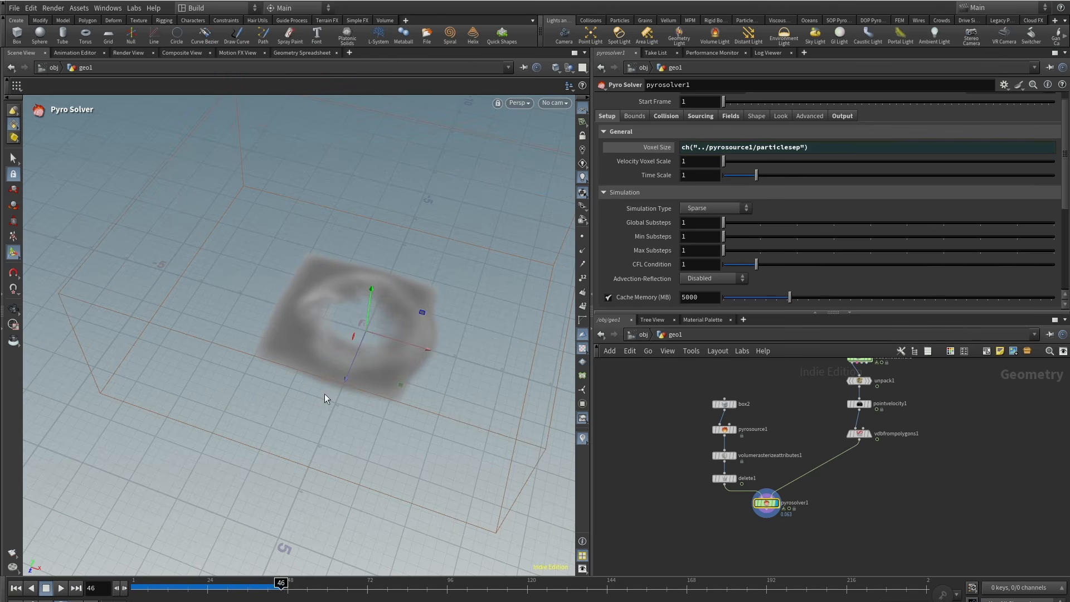
{"action": "left_click_drag", "start_coordinate": [325, 393], "coordinate": [295, 359], "text": "alt"}
Set the source collision Velocity Scale of pyrosolver1 to 1.5.
{"action": "left_click", "coordinate": [666, 116]}
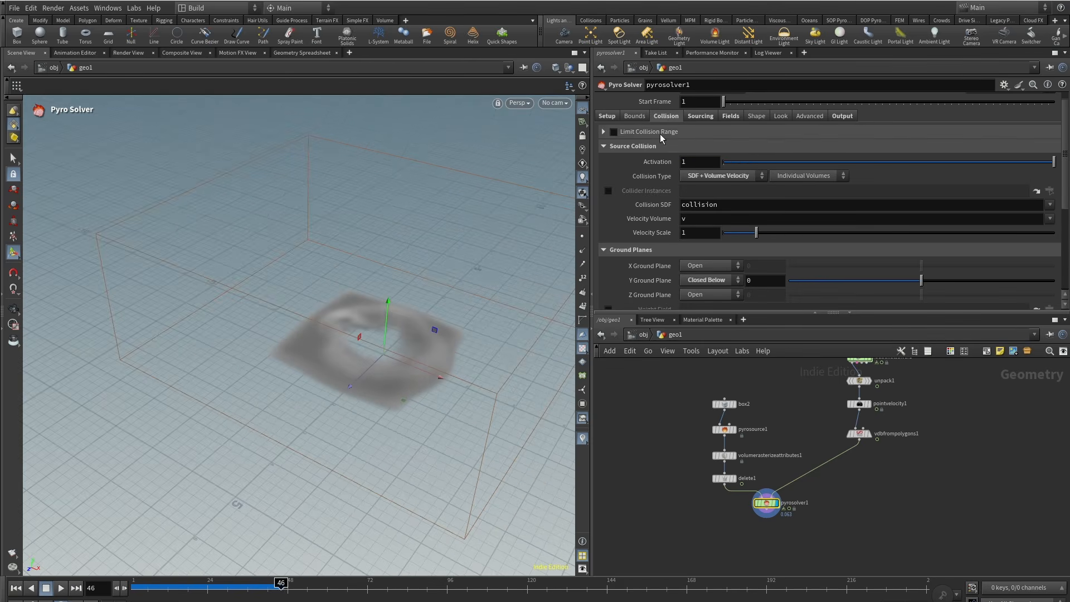
{"action": "left_click", "coordinate": [698, 234]}
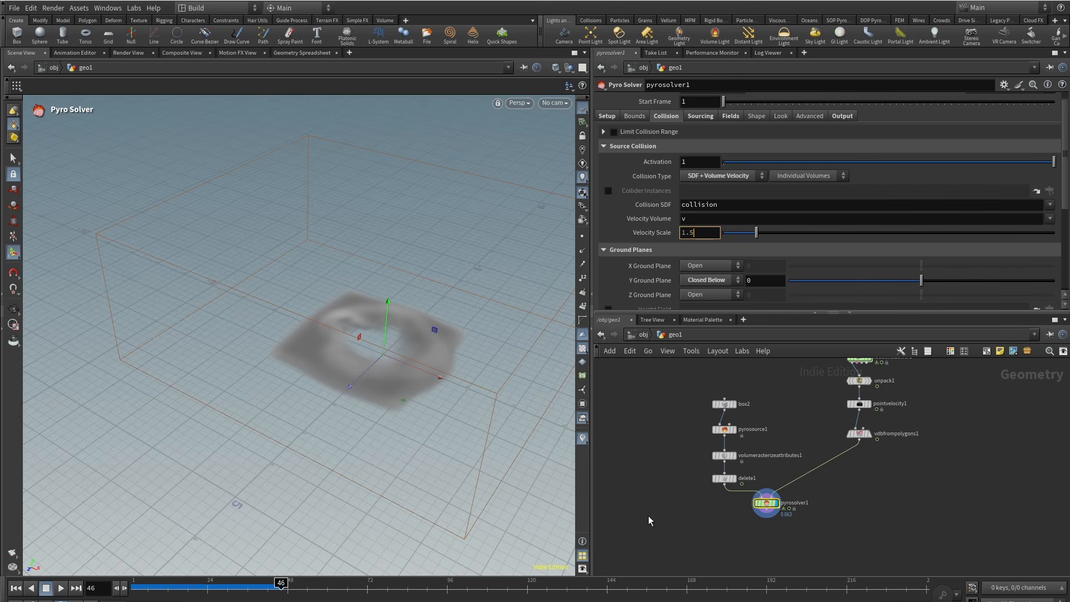
{"action": "left_click", "coordinate": [648, 521]}
Replay the simulation from frame 1 and examine from several angles how the stronger collision velocity pushes the smoke.
{"action": "left_click_drag", "start_coordinate": [283, 588], "coordinate": [107, 587]}
{"action": "left_click", "coordinate": [62, 589]}
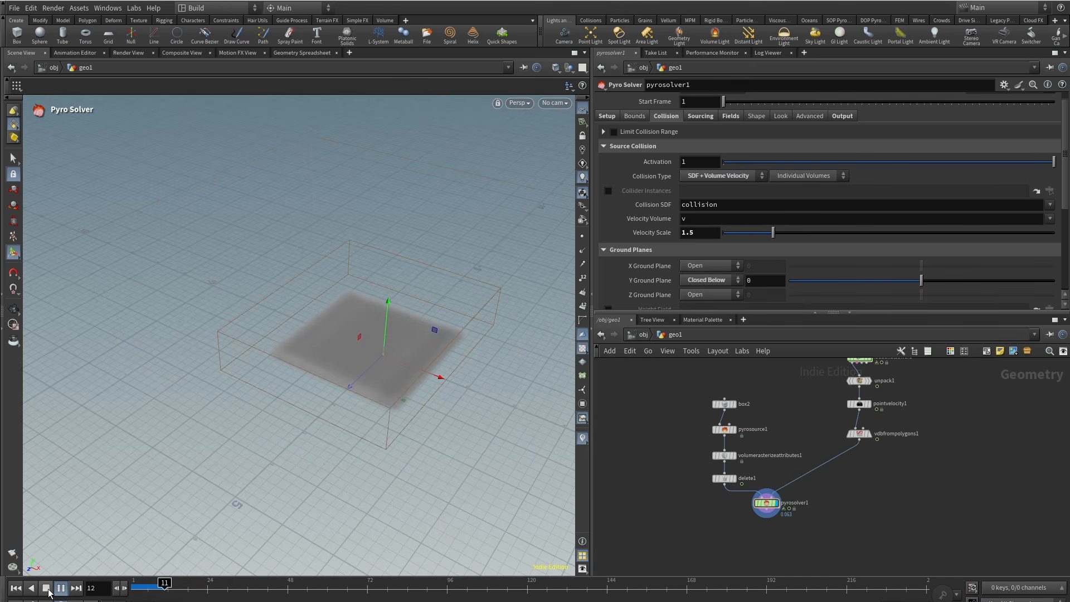
{"action": "left_click", "coordinate": [46, 591]}
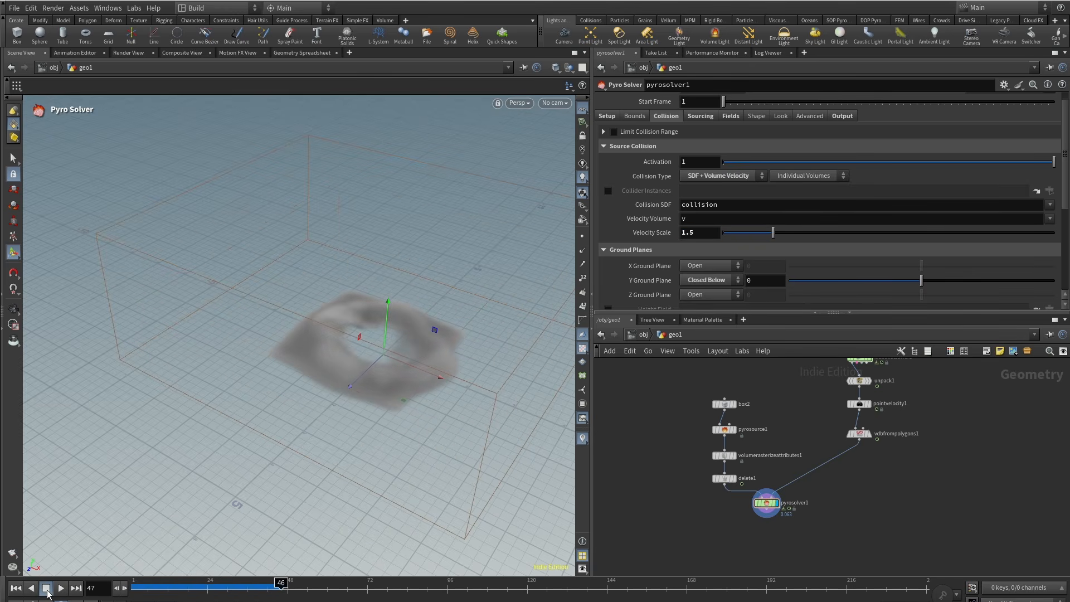
{"action": "left_click_drag", "start_coordinate": [375, 344], "coordinate": [442, 292], "text": "alt"}
{"action": "right_click_drag", "start_coordinate": [442, 292], "coordinate": [400, 279], "text": "alt"}
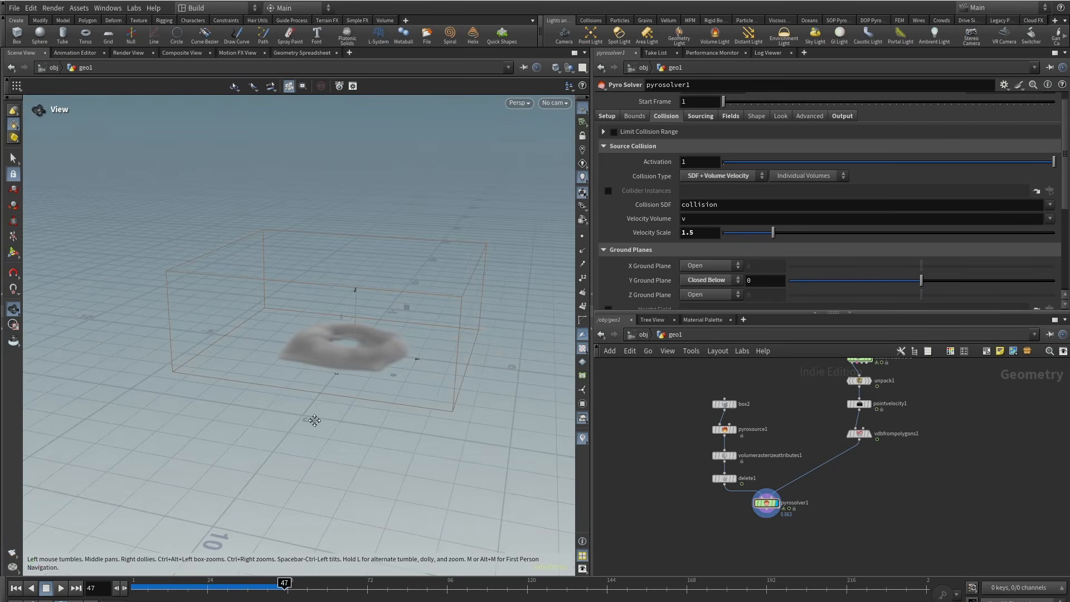
{"action": "left_click_drag", "start_coordinate": [401, 279], "coordinate": [426, 386], "text": "alt"}
{"action": "right_click_drag", "start_coordinate": [426, 387], "coordinate": [421, 404], "text": "alt"}
{"action": "left_click_drag", "start_coordinate": [421, 404], "coordinate": [410, 343], "text": "alt"}
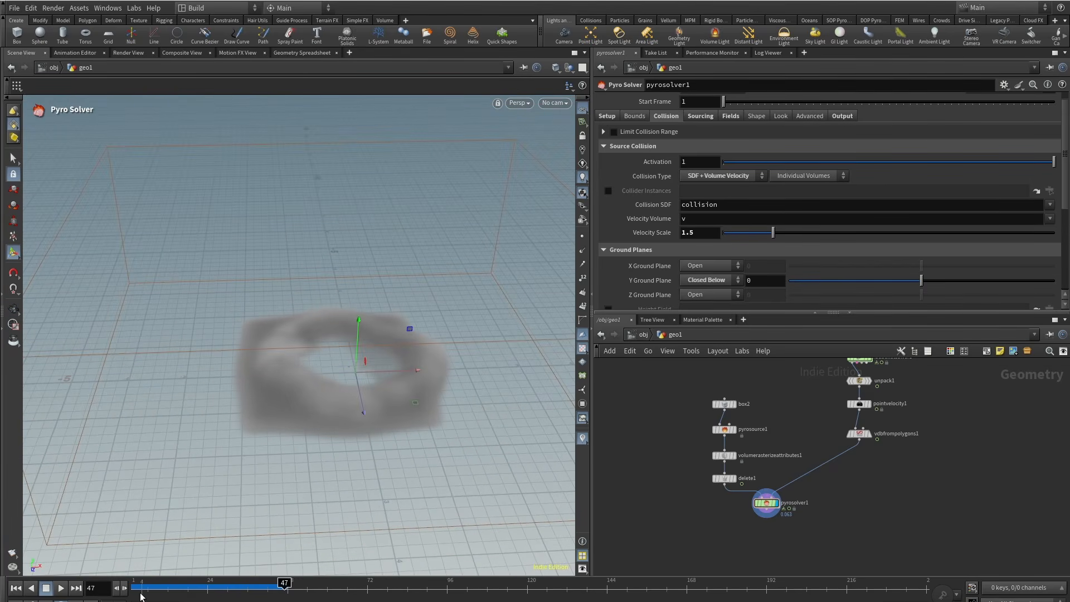
{"action": "left_click_drag", "start_coordinate": [141, 593], "coordinate": [238, 590]}
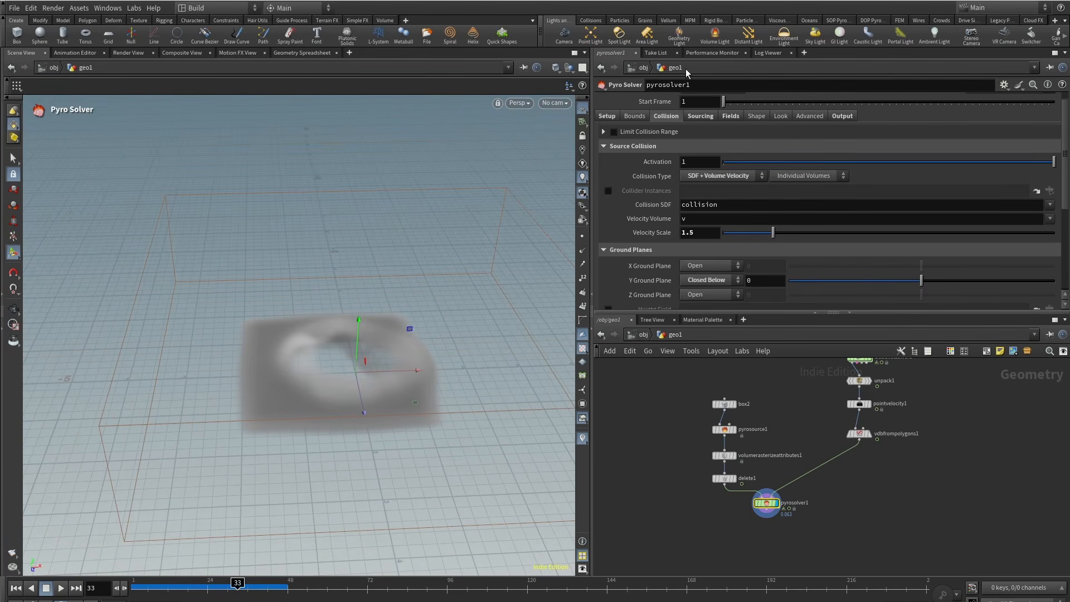
Enable the Speed field on pyrosolver1 and replay the simulation to around frame 30.
{"action": "left_click", "coordinate": [731, 116]}
{"action": "left_click", "coordinate": [614, 288]}
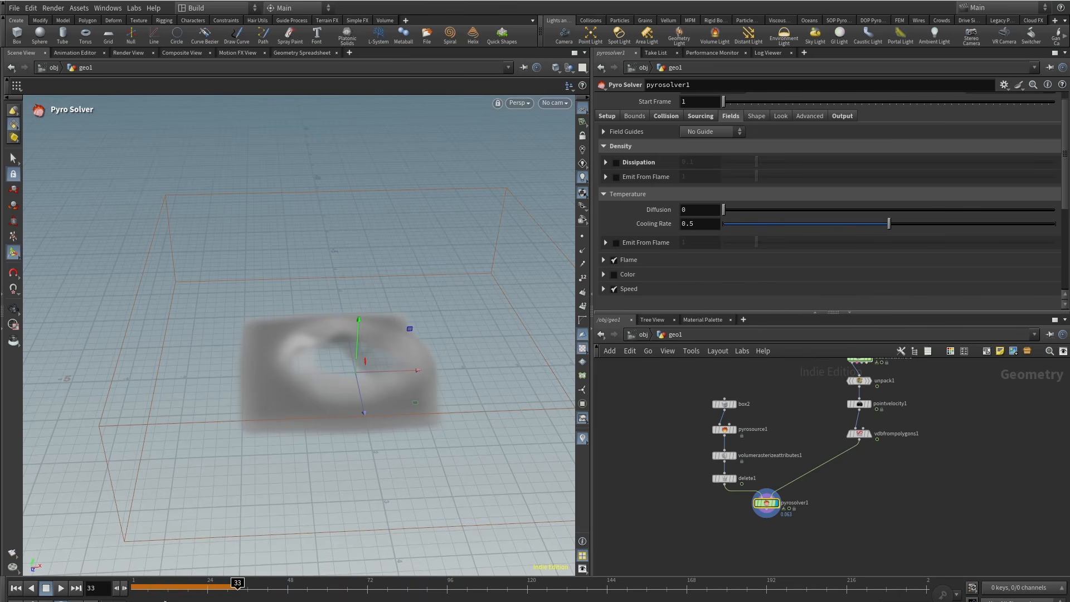
{"action": "left_click", "coordinate": [61, 589]}
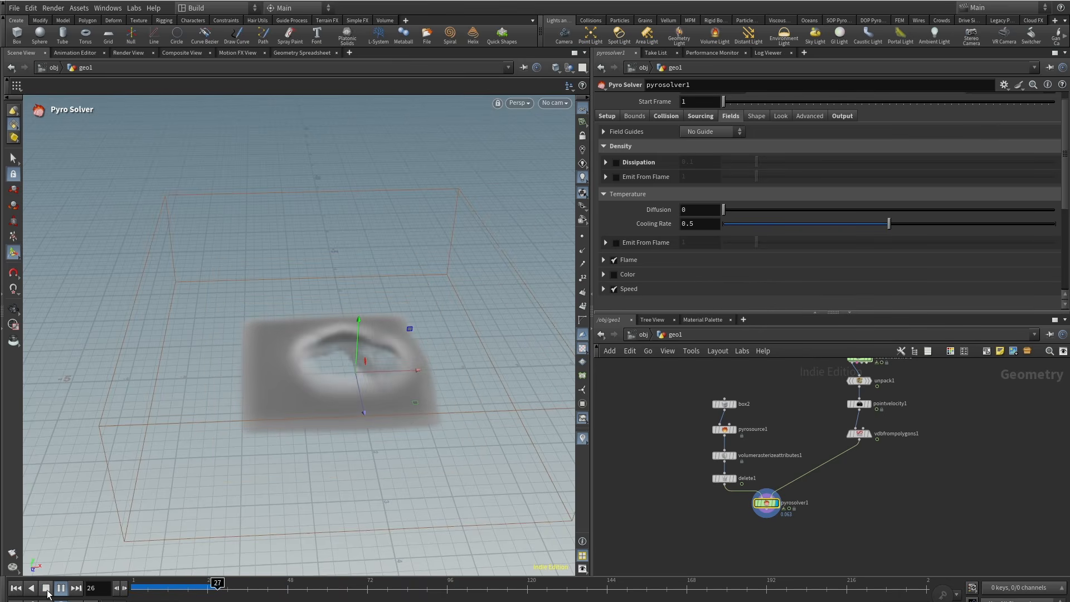
{"action": "left_click", "coordinate": [47, 594]}
{"action": "left_click_drag", "start_coordinate": [150, 594], "coordinate": [228, 589]}
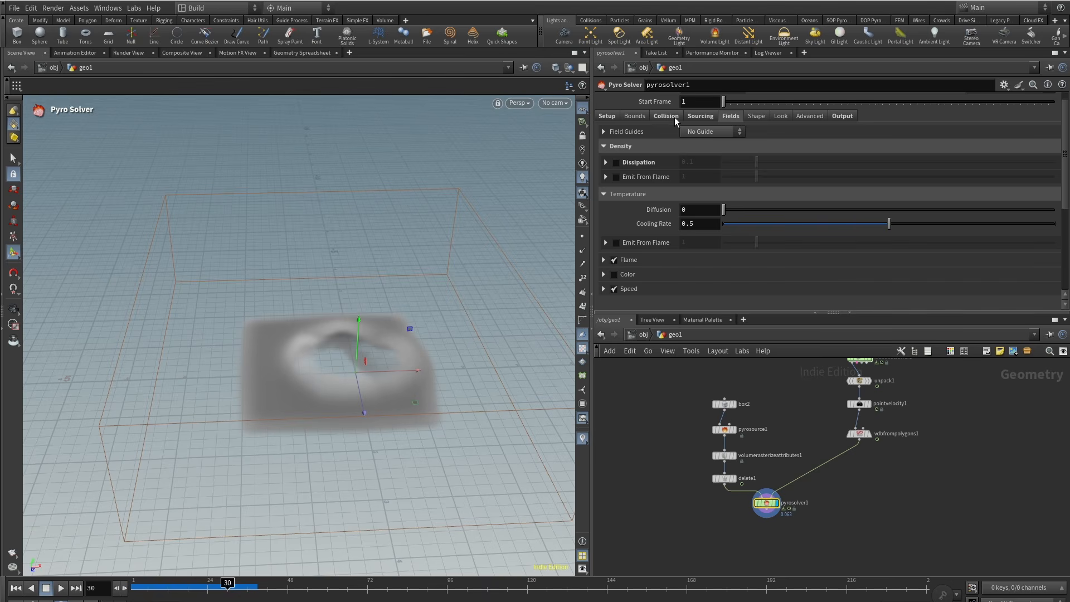
Enable Turbulence in pyrosolver1's shape settings and set its Threshold Field to density.
{"action": "left_click", "coordinate": [755, 118]}
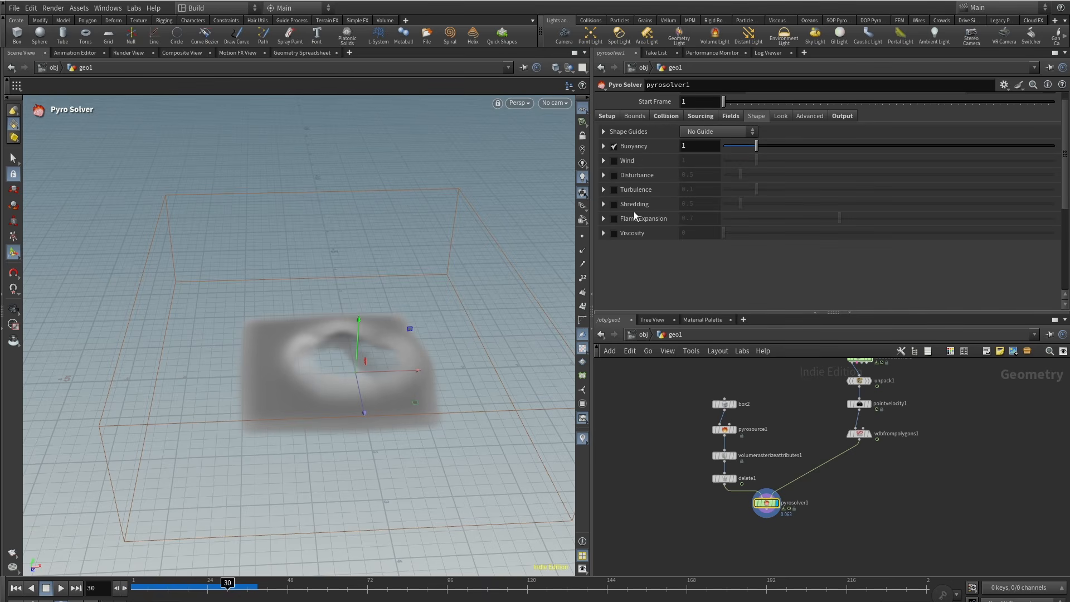
{"action": "left_click", "coordinate": [614, 191]}
{"action": "left_click", "coordinate": [603, 190]}
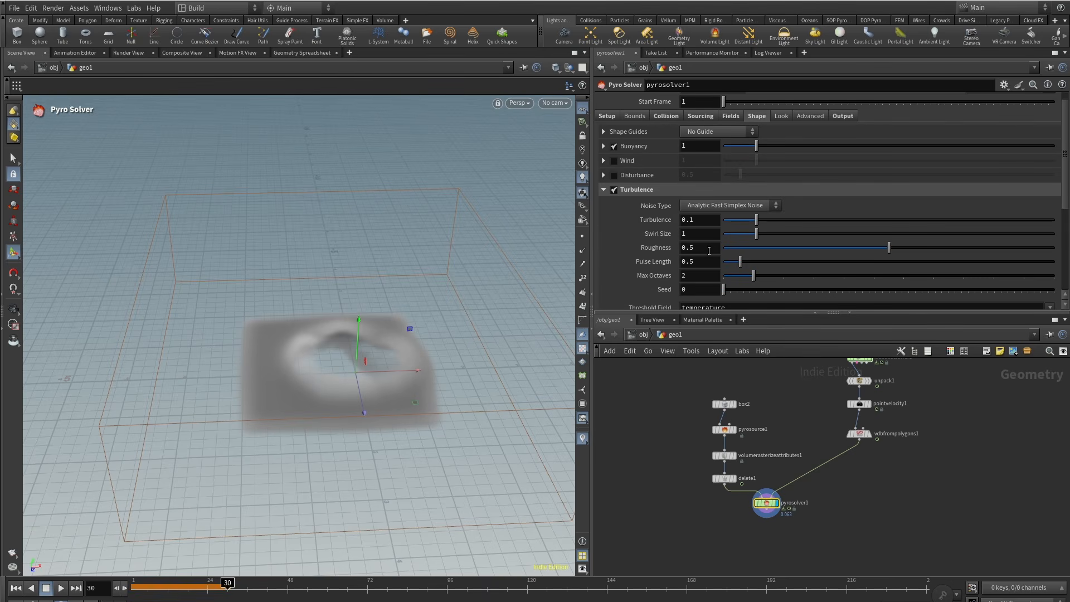
{"action": "scroll", "coordinate": [1019, 265], "scroll_direction": "down", "scroll_amount": 3}
{"action": "left_click", "coordinate": [1050, 243]}
{"action": "left_click", "coordinate": [1031, 266]}
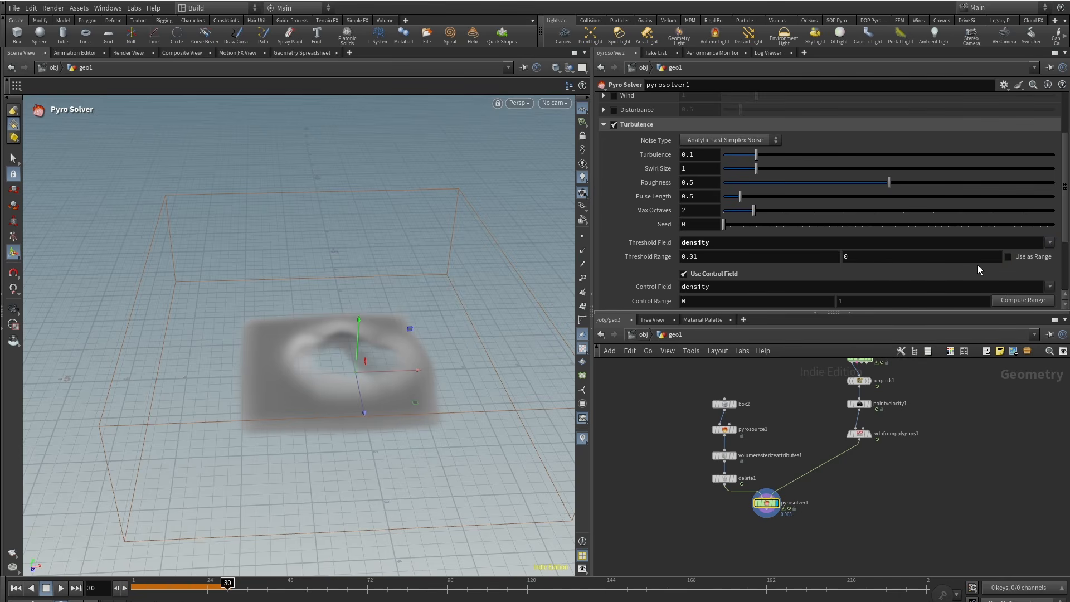
Set the turbulence Control Field to speed with a Control Range of 0.1 to 1.
{"action": "scroll", "coordinate": [724, 278], "scroll_direction": "down", "scroll_amount": 2}
{"action": "left_click", "coordinate": [1051, 237]}
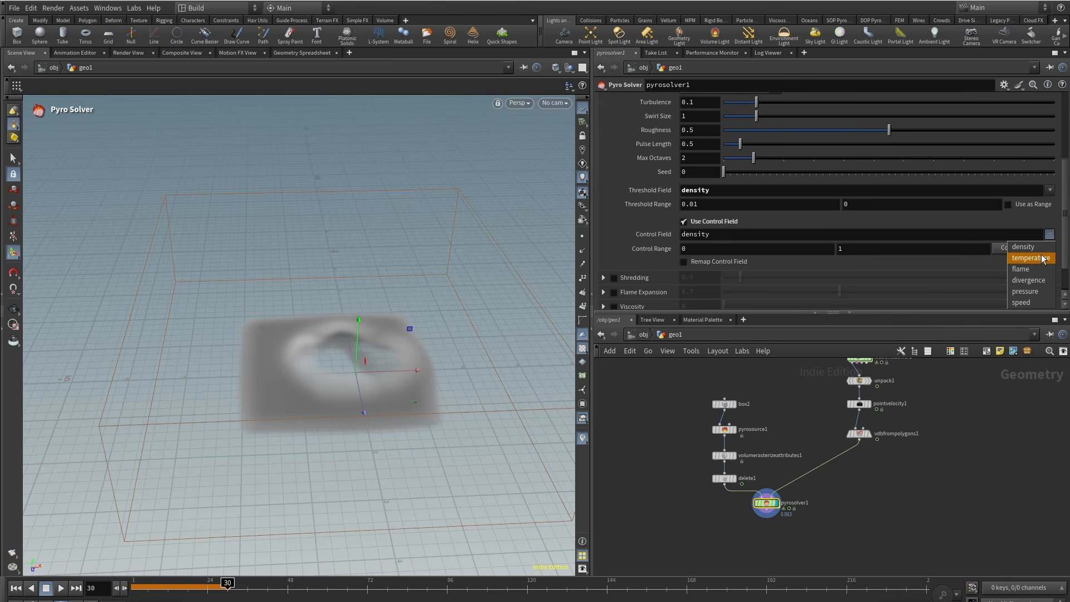
{"action": "left_click", "coordinate": [1038, 307]}
{"action": "left_click", "coordinate": [1043, 252]}
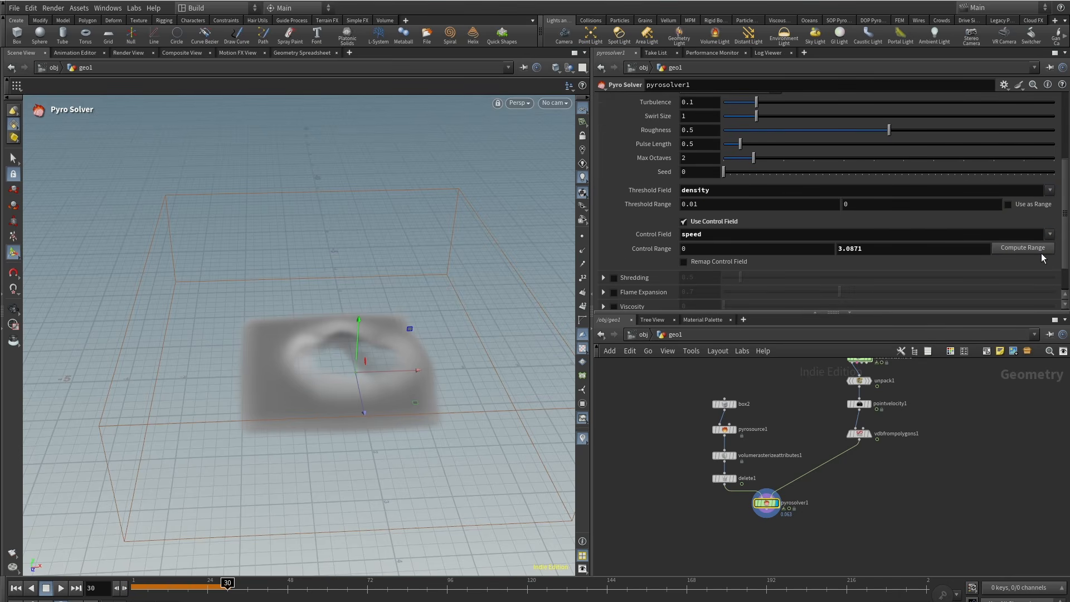
{"action": "left_click", "coordinate": [710, 248]}
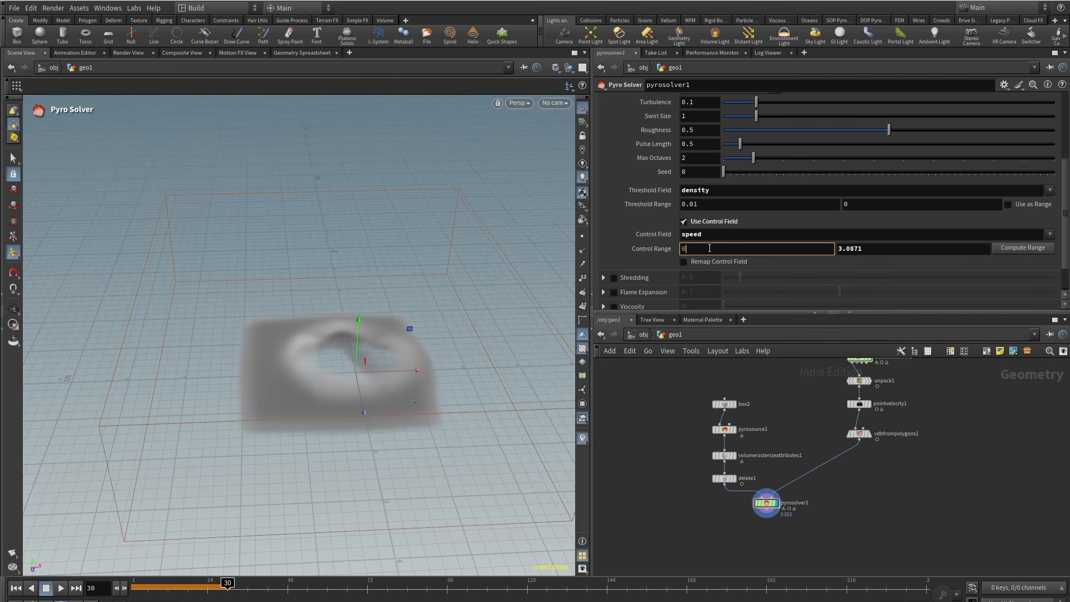
{"action": "type", "text": ".1"}
{"action": "key", "text": "Tab"}
{"action": "type", "text": "1"}
{"action": "key", "text": "Return"}
Replay the simulation from frame 1 and examine the speed-controlled turbulence in the smoke.
{"action": "left_click_drag", "start_coordinate": [169, 588], "coordinate": [83, 588]}
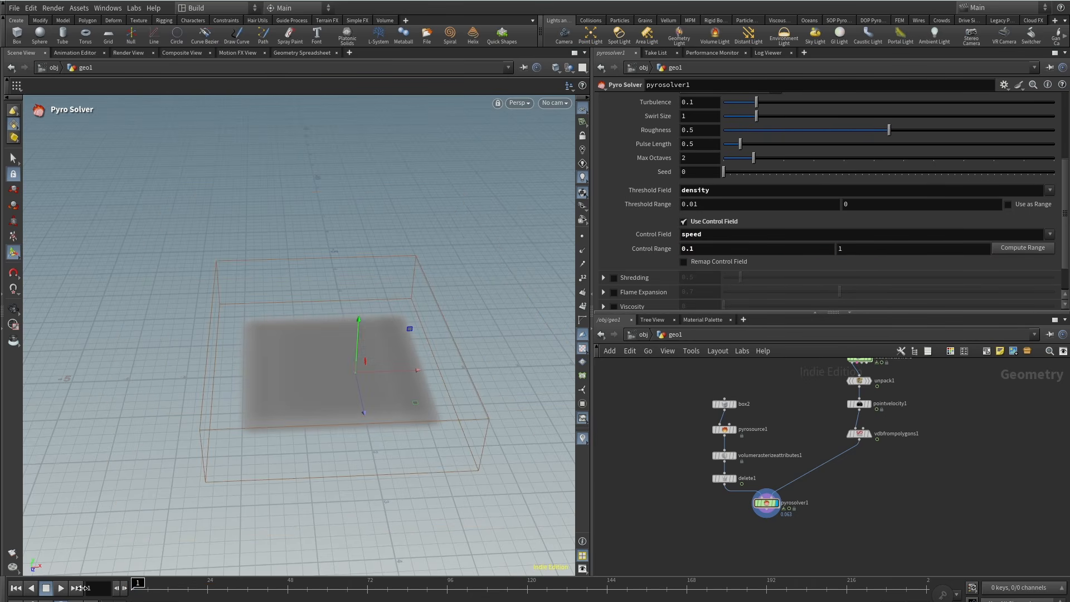
{"action": "left_click", "coordinate": [56, 591]}
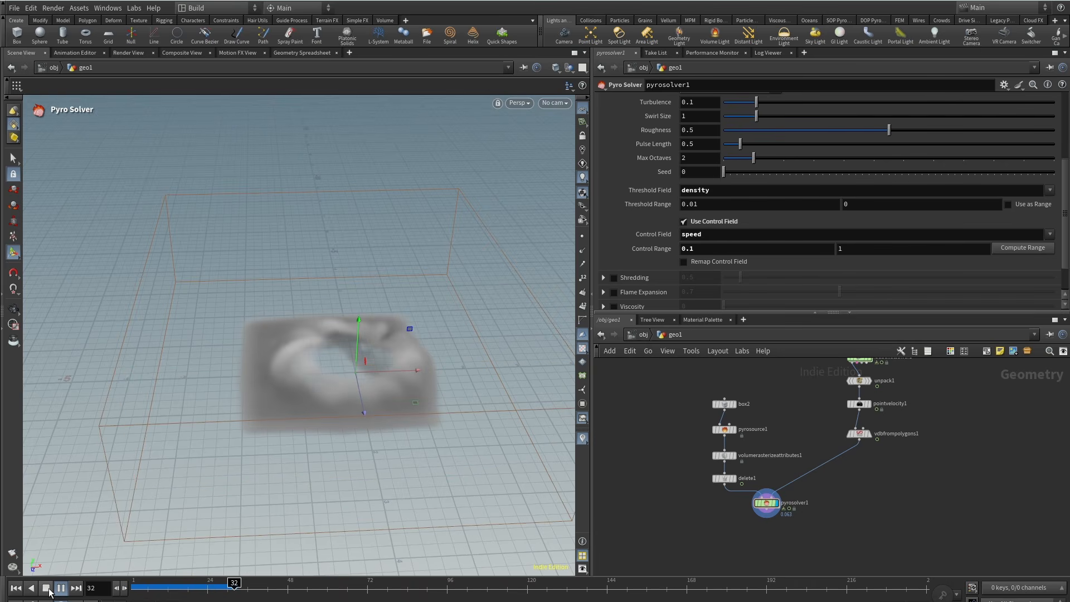
{"action": "left_click", "coordinate": [49, 592]}
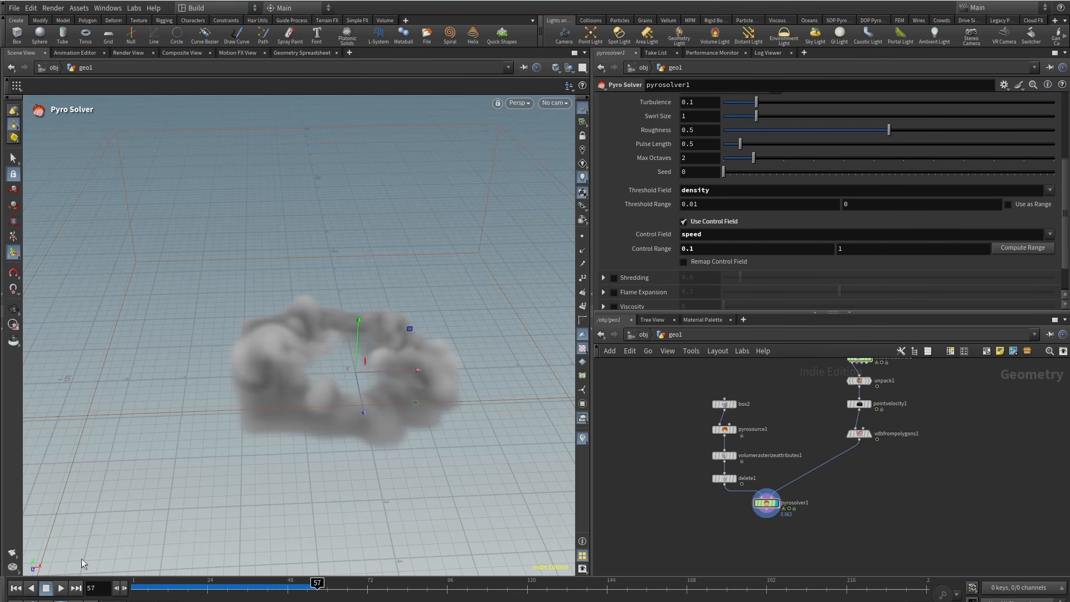
{"action": "left_click_drag", "start_coordinate": [243, 477], "coordinate": [239, 442], "text": "alt"}
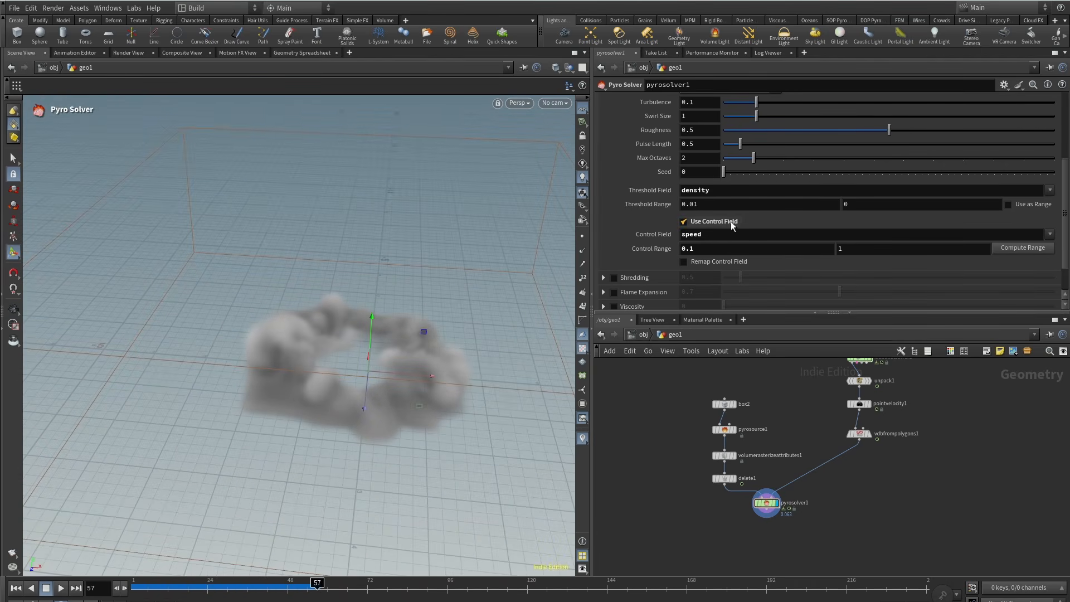
Set the turbulence Max Octaves to 5 and replay the simulation from the first frame.
{"action": "type", "text": "5"}
{"action": "key", "text": "Return"}
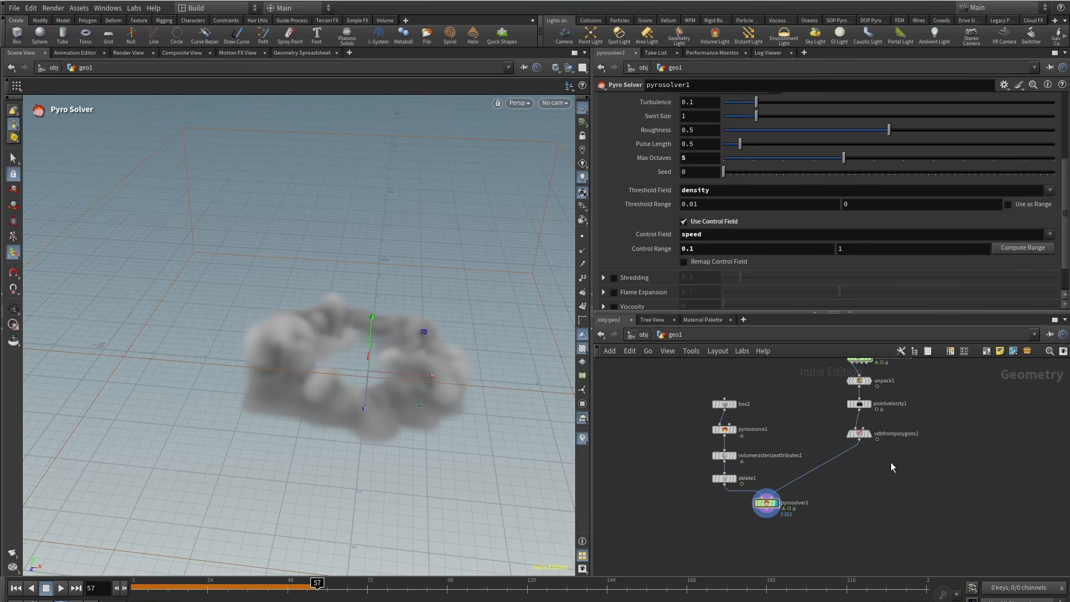
{"action": "left_click_drag", "start_coordinate": [200, 590], "coordinate": [67, 593]}
{"action": "left_click", "coordinate": [59, 592]}
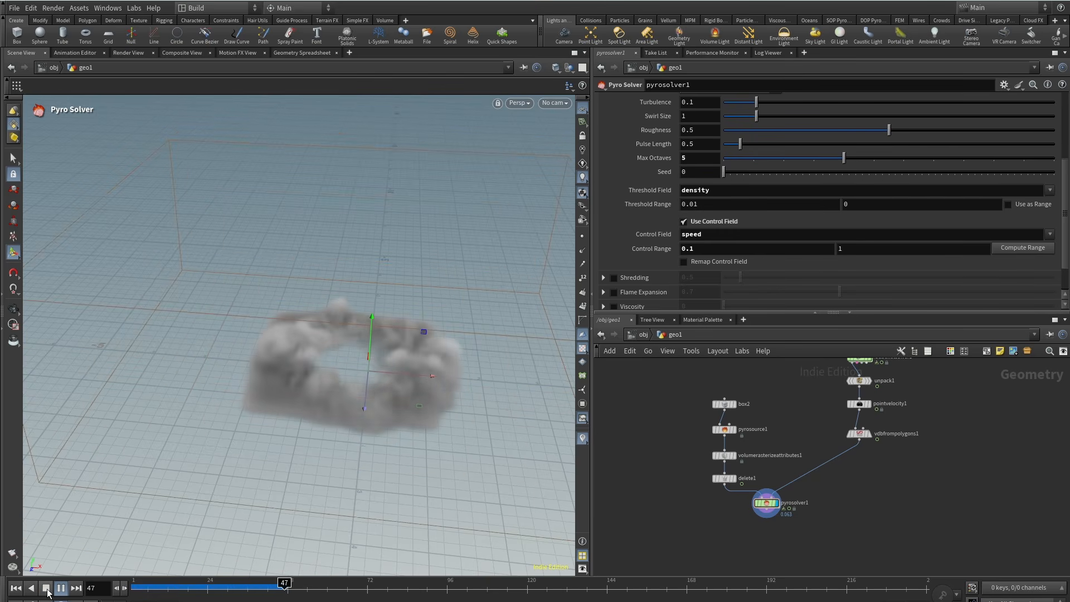
{"action": "left_click", "coordinate": [47, 590]}
Multiply the Voxel Size expression of pyrosolver1 by .35 and replay the simulation.
{"action": "left_click_drag", "start_coordinate": [1066, 175], "coordinate": [1066, 109]}
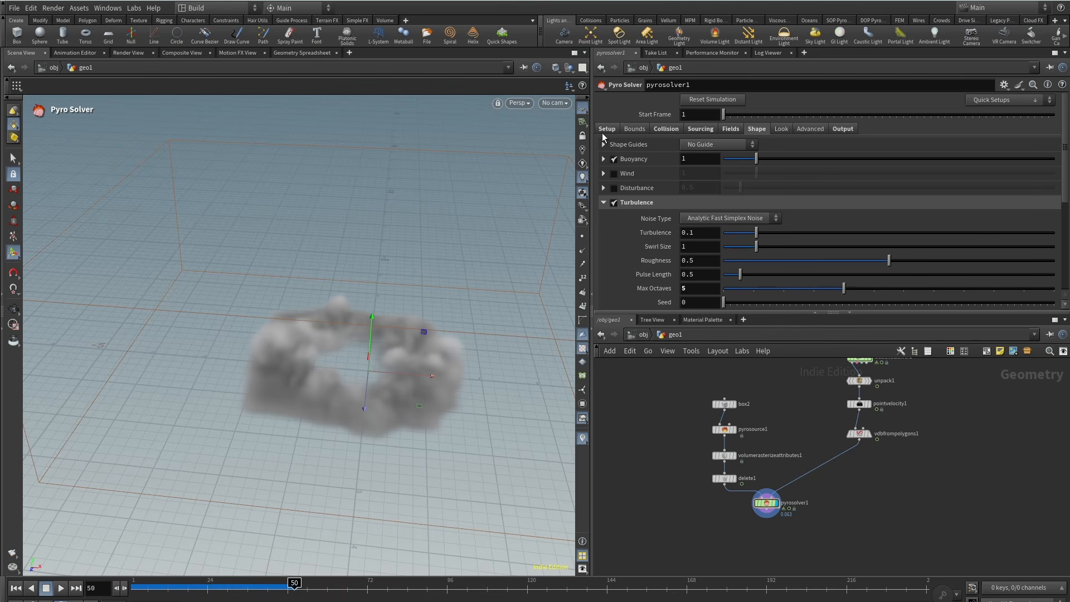
{"action": "left_click", "coordinate": [831, 165]}
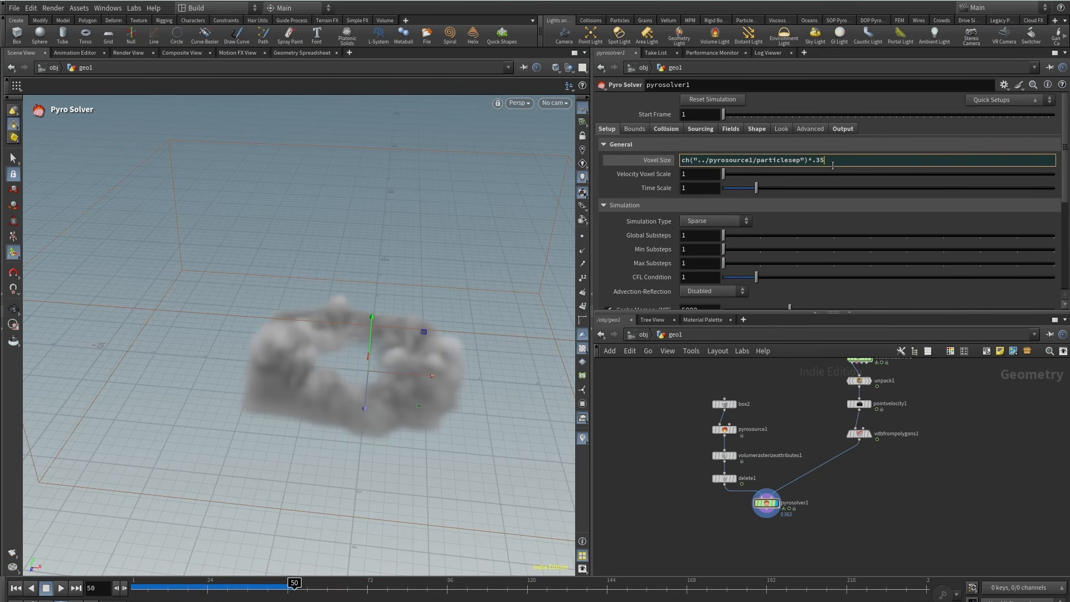
{"action": "left_click", "coordinate": [46, 589]}
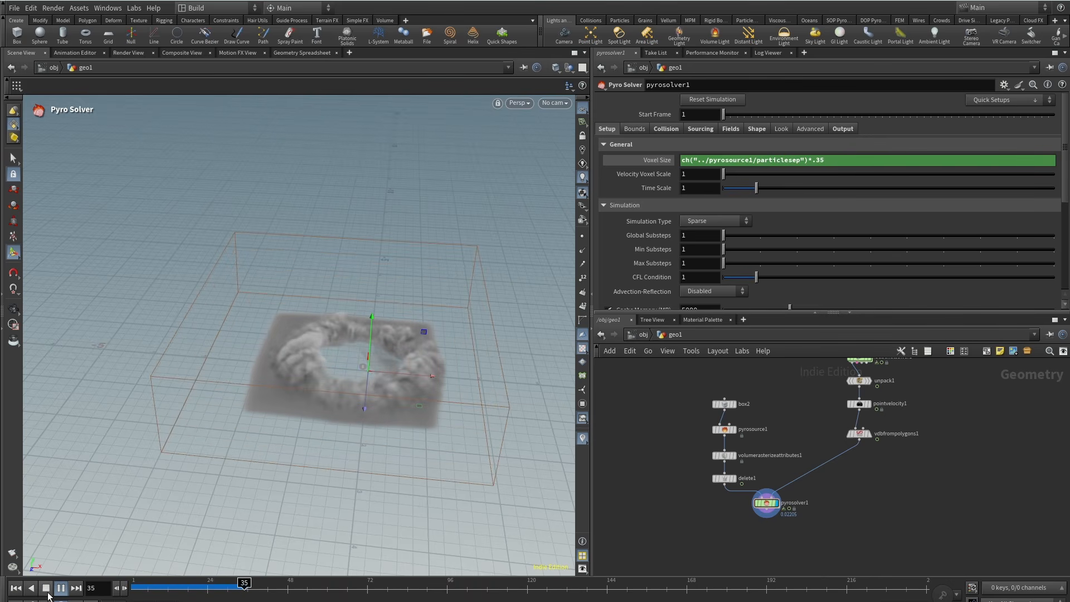
{"action": "left_click", "coordinate": [47, 593]}
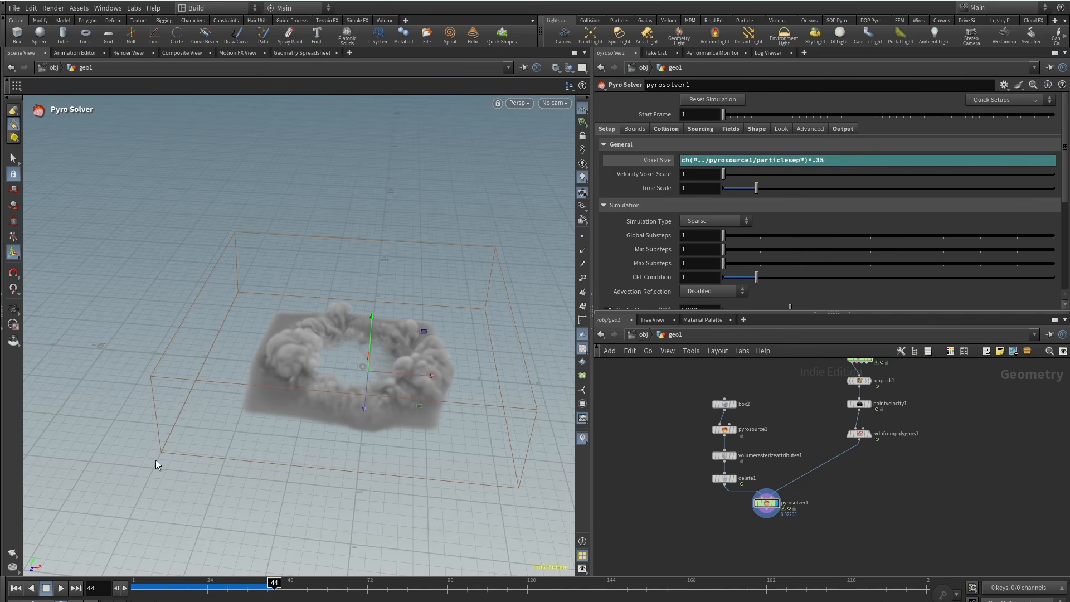
Centre box2 under the falling box's impact at frame 21 and widen it to about 3.33 in X.
{"action": "left_click_drag", "start_coordinate": [276, 299], "coordinate": [323, 355], "text": "alt"}
{"action": "left_click_drag", "start_coordinate": [254, 585], "coordinate": [198, 583]}
{"action": "left_click", "coordinate": [723, 424]}
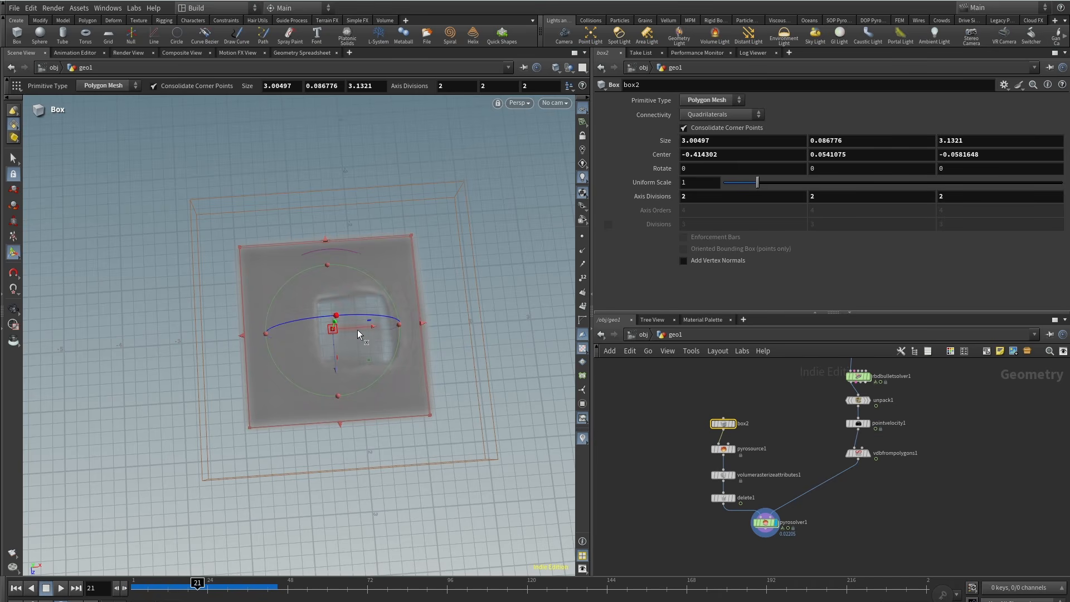
{"action": "left_click_drag", "start_coordinate": [357, 330], "coordinate": [376, 332]}
{"action": "left_click_drag", "start_coordinate": [442, 332], "coordinate": [454, 330]}
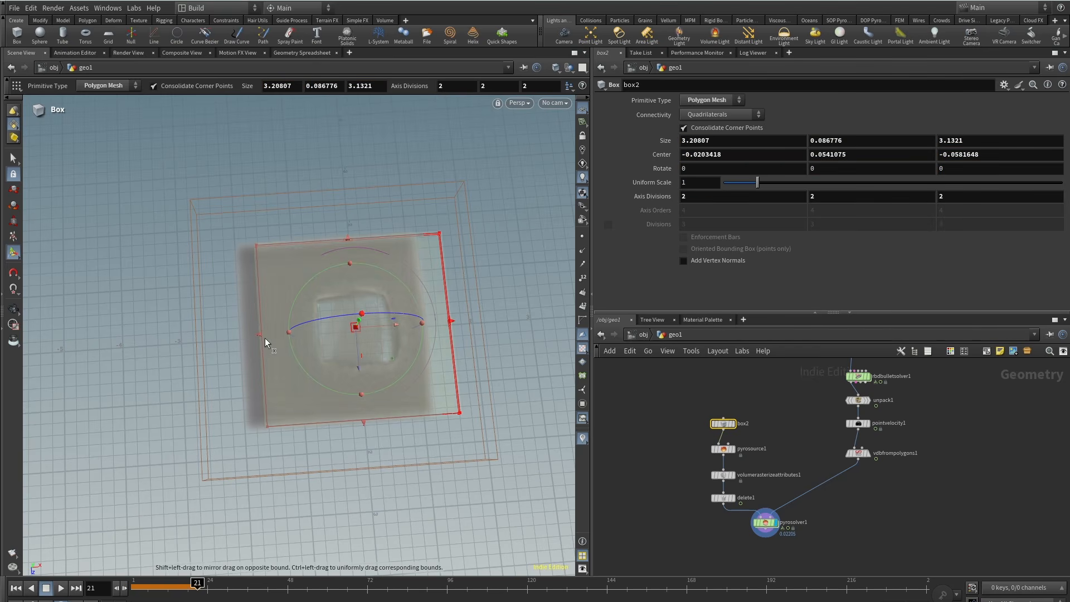
{"action": "left_click_drag", "start_coordinate": [265, 338], "coordinate": [258, 339]}
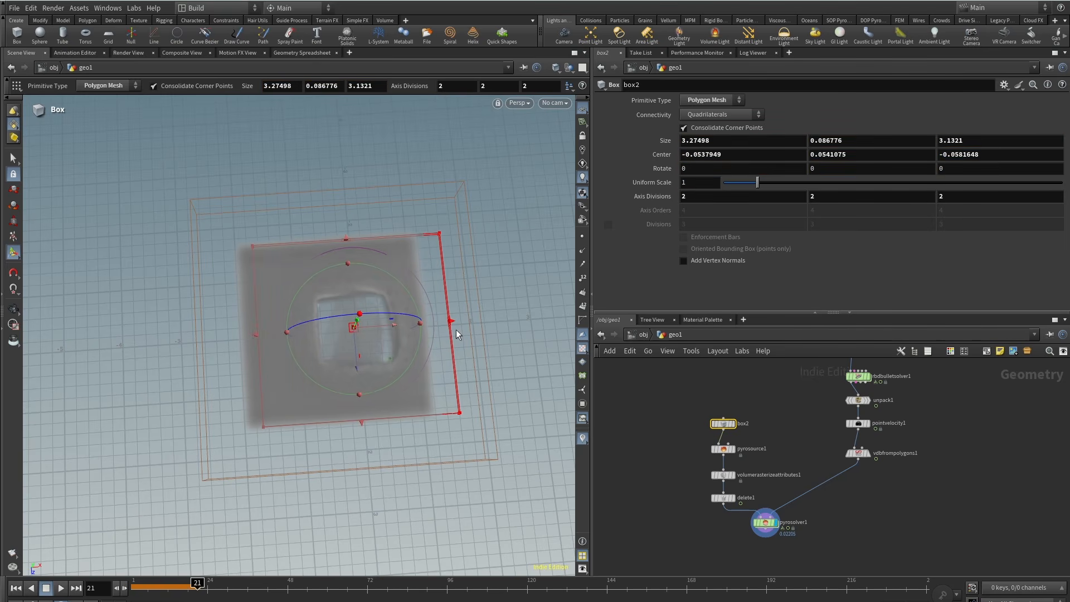
{"action": "left_click_drag", "start_coordinate": [456, 329], "coordinate": [459, 329]}
Replay the simulation, then enlarge box2 to about 3.43 in X and 3.30 in Z around the smoke ring.
{"action": "left_click_drag", "start_coordinate": [148, 591], "coordinate": [29, 598]}
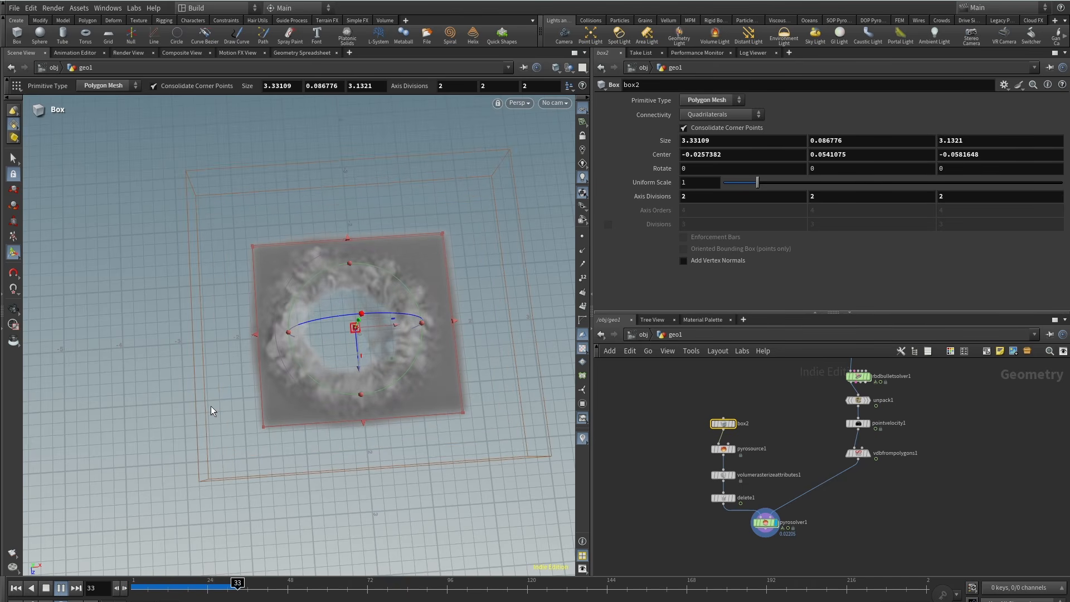
{"action": "left_click", "coordinate": [136, 593]}
{"action": "left_click_drag", "start_coordinate": [270, 336], "coordinate": [249, 337]}
{"action": "left_click_drag", "start_coordinate": [360, 425], "coordinate": [319, 477]}
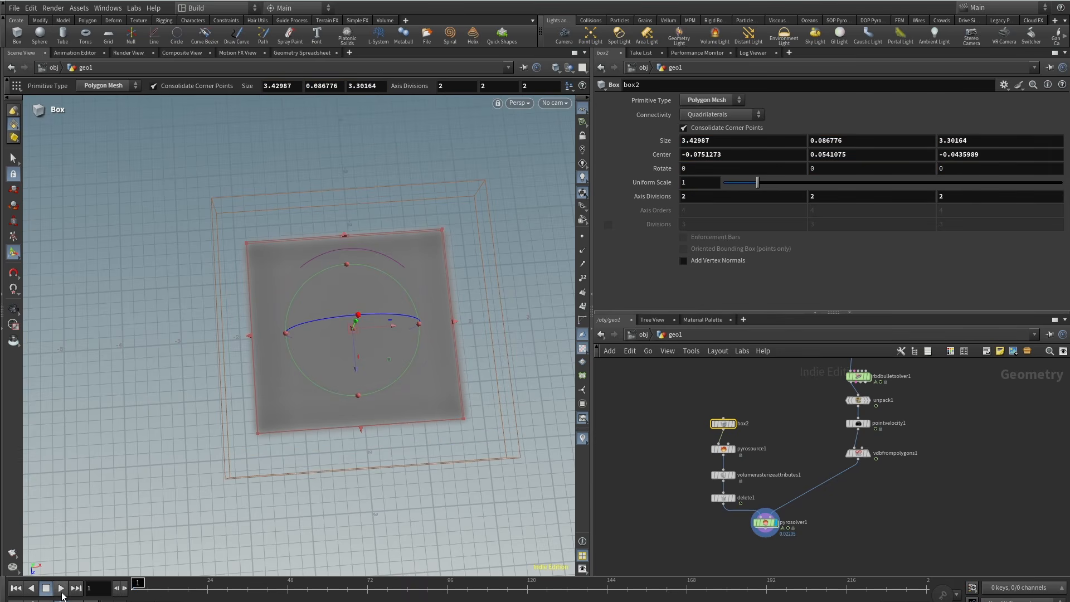
Play the simulation with the enlarged smoke slab and examine the smoke ring from above and from the side.
{"action": "left_click", "coordinate": [61, 591]}
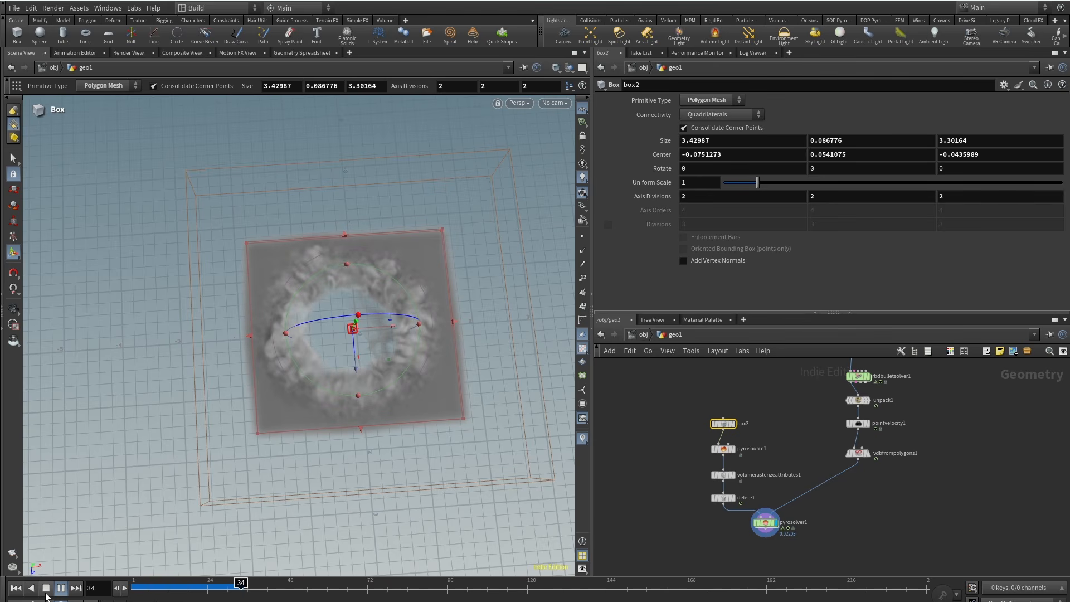
{"action": "left_click", "coordinate": [45, 591]}
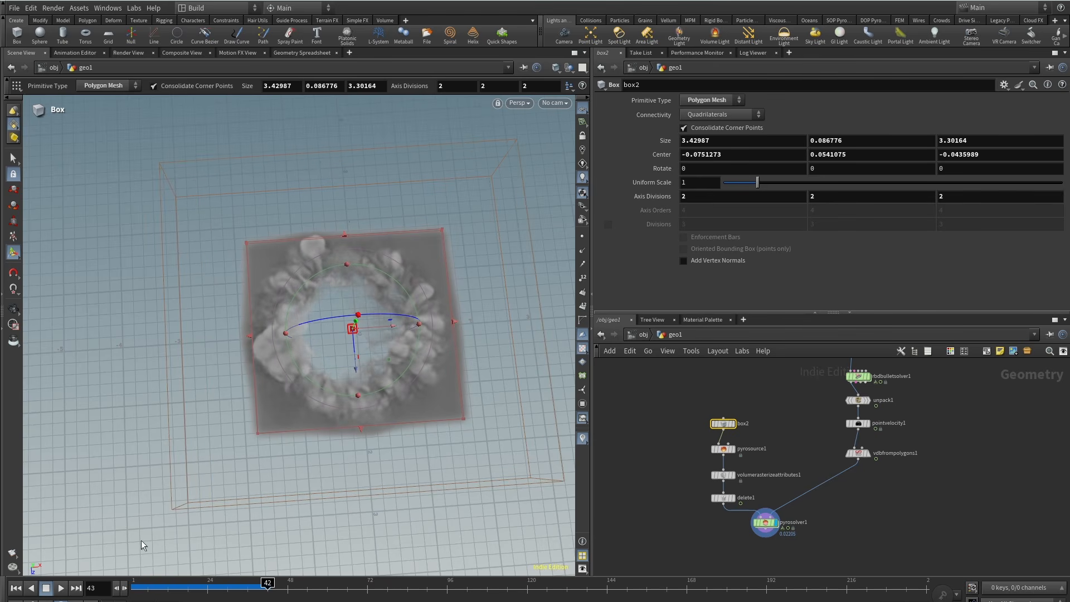
{"action": "left_click_drag", "start_coordinate": [298, 437], "coordinate": [341, 327], "text": "alt"}
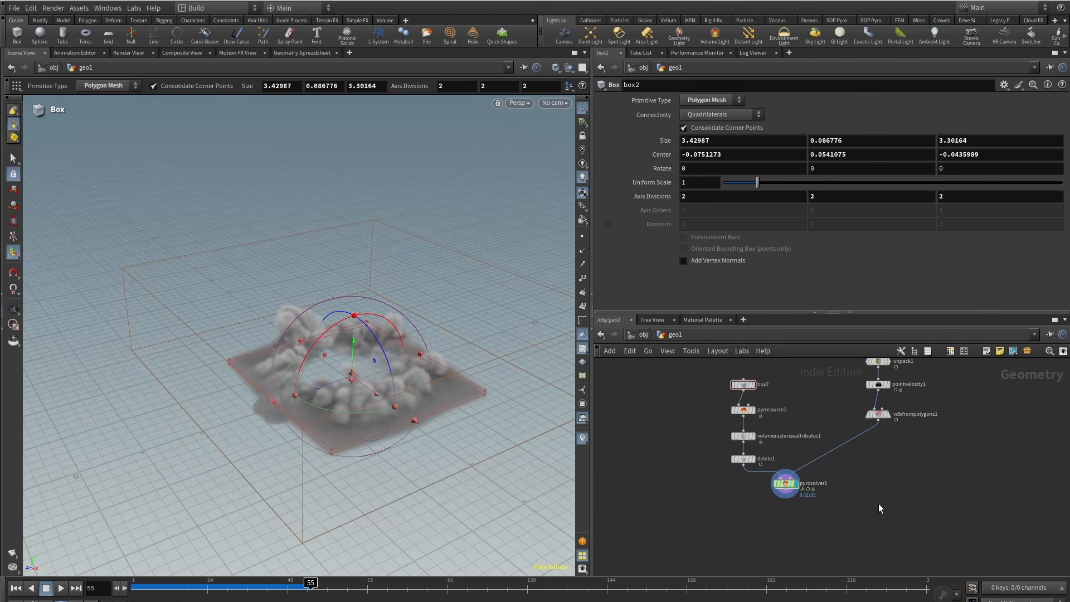
Inspect the node information of pyrosolver1 for its output volumes, resolution and voxel size.
{"action": "middle_click_drag", "start_coordinate": [879, 506], "coordinate": [868, 482]}
{"action": "left_click_drag", "start_coordinate": [811, 489], "coordinate": [771, 443]}
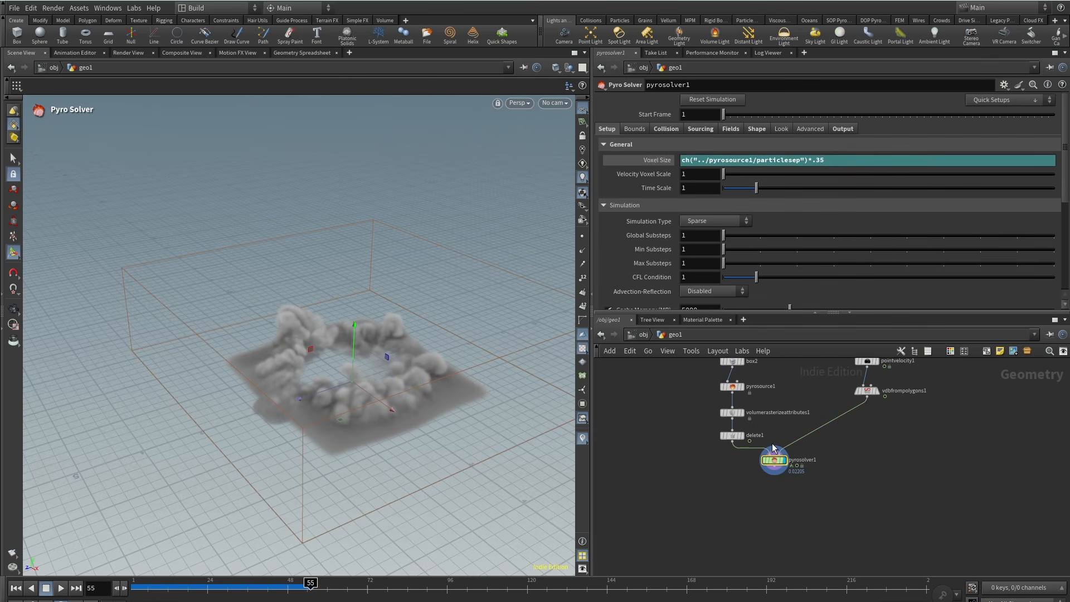
{"action": "middle_click", "coordinate": [775, 467]}
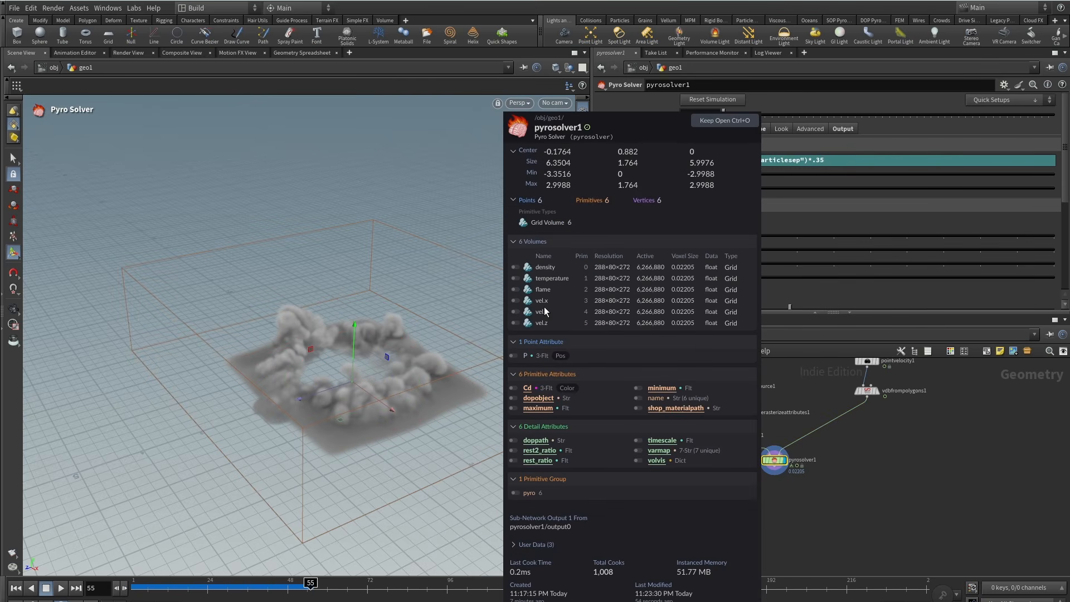
Disable the export of the temperature, flame and Cd fields in pyrosolver1's output, leaving density and vel enabled.
{"action": "left_click", "coordinate": [843, 129]}
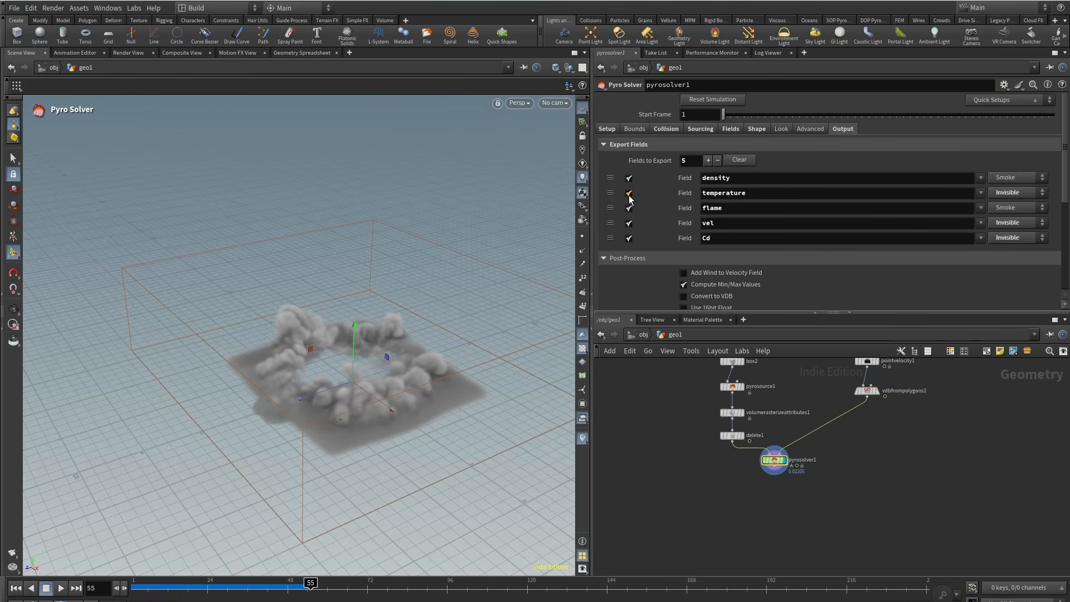
{"action": "left_click", "coordinate": [629, 193]}
{"action": "left_click", "coordinate": [629, 210]}
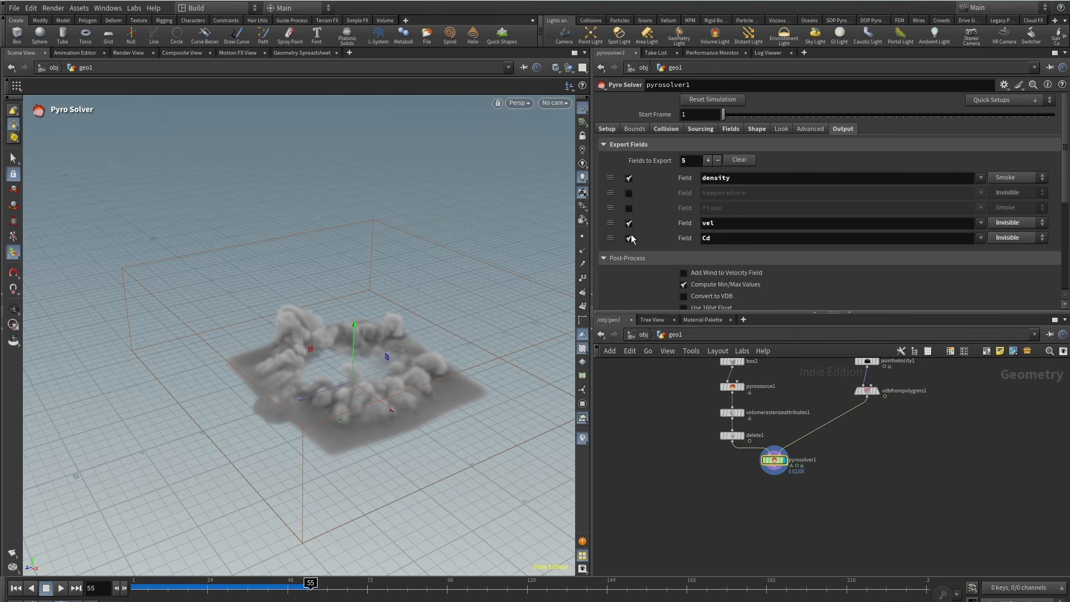
{"action": "left_click", "coordinate": [629, 238]}
Turn off Compute Min/Max Values and enable Convert to VDB and Use 16bit Float in the solver's post-processing.
{"action": "scroll", "coordinate": [675, 262], "scroll_direction": "down", "scroll_amount": 2}
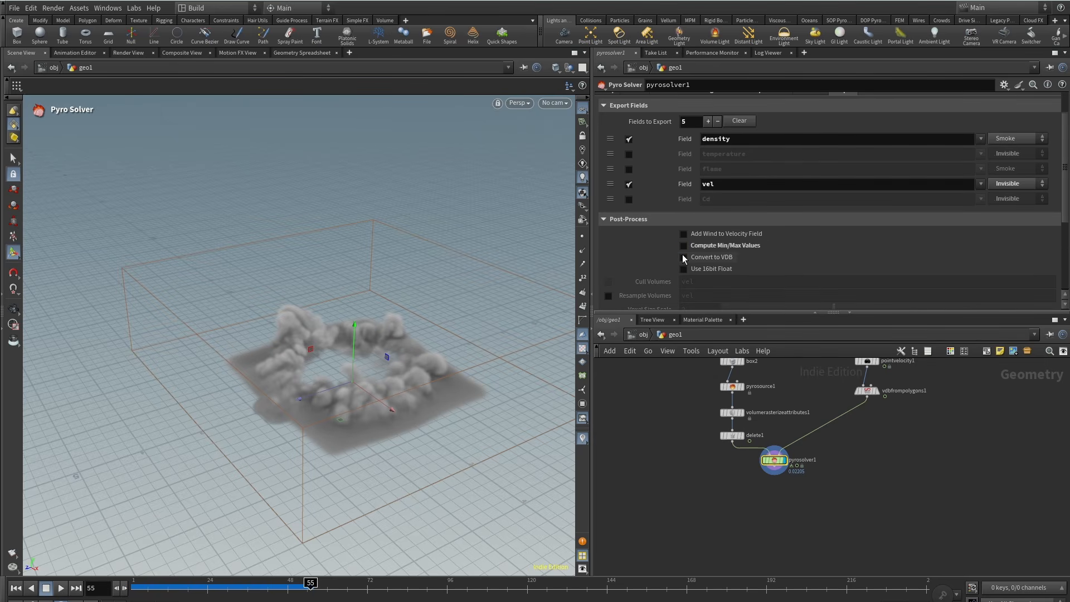
{"action": "left_click", "coordinate": [684, 257]}
{"action": "left_click", "coordinate": [684, 269]}
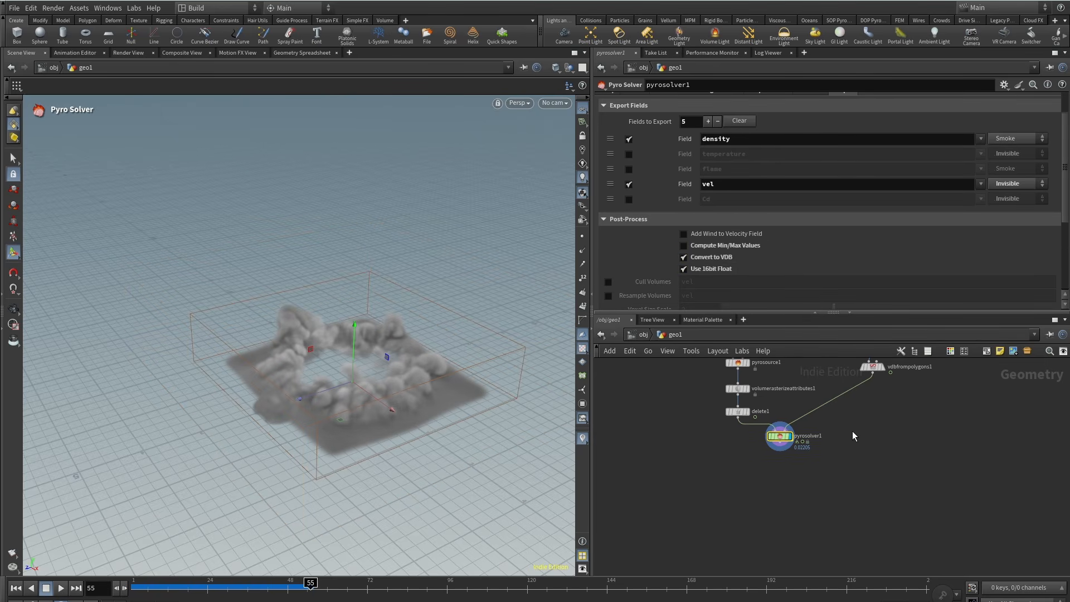
Add a Volume VOP node below pyrosolver1 and connect the solver's output to its first input.
{"action": "scroll", "coordinate": [773, 493], "scroll_direction": "up", "scroll_amount": 3}
{"action": "key", "text": "Tab"}
{"action": "type", "text": "volvop"}
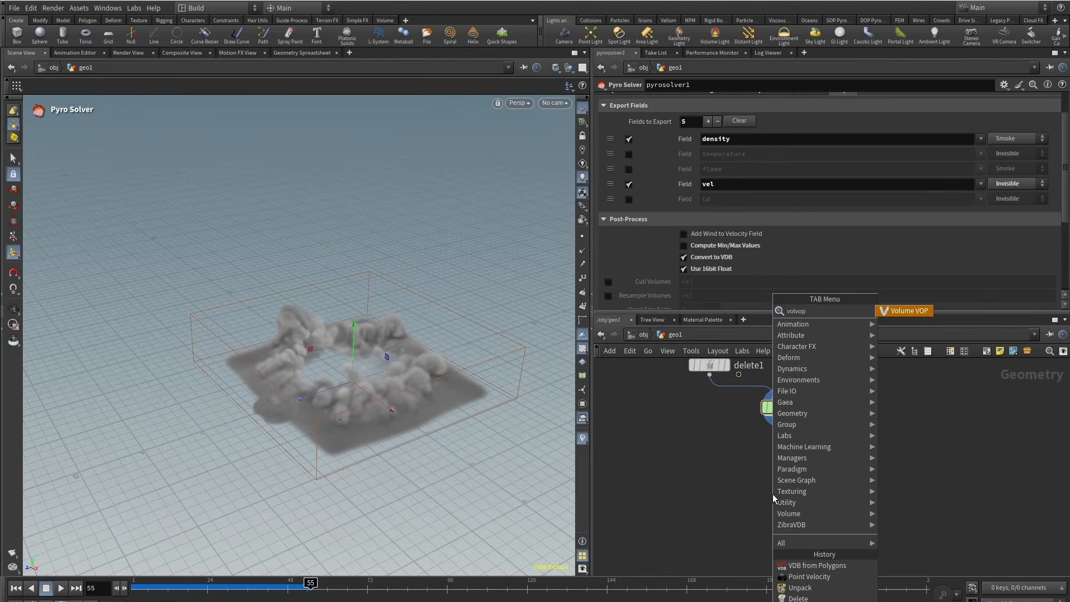
{"action": "key", "text": "Return"}
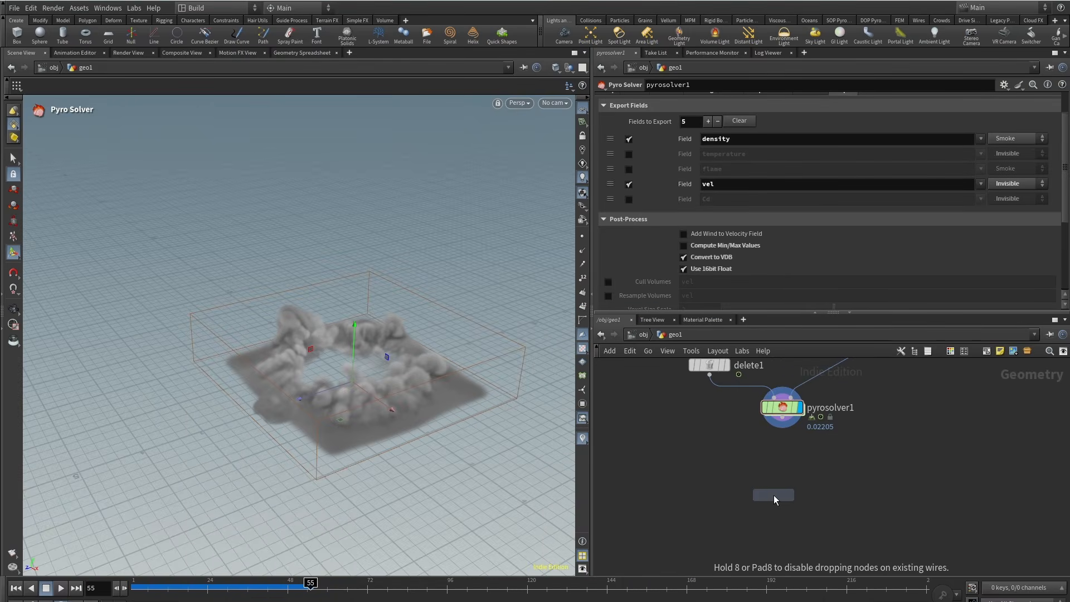
{"action": "left_click", "coordinate": [790, 517]}
{"action": "left_click_drag", "start_coordinate": [783, 428], "coordinate": [789, 546]}
Add a VDB Analysis node beside the solver, connect pyrosolver1 to its first input and display it.
{"action": "key", "text": "Tab"}
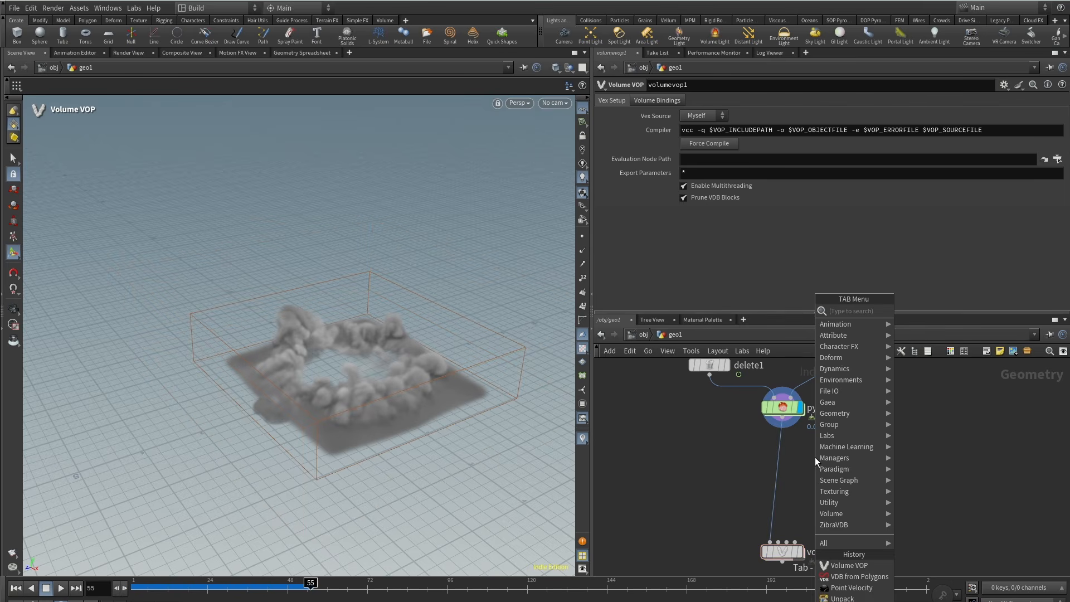
{"action": "type", "text": "vdban"}
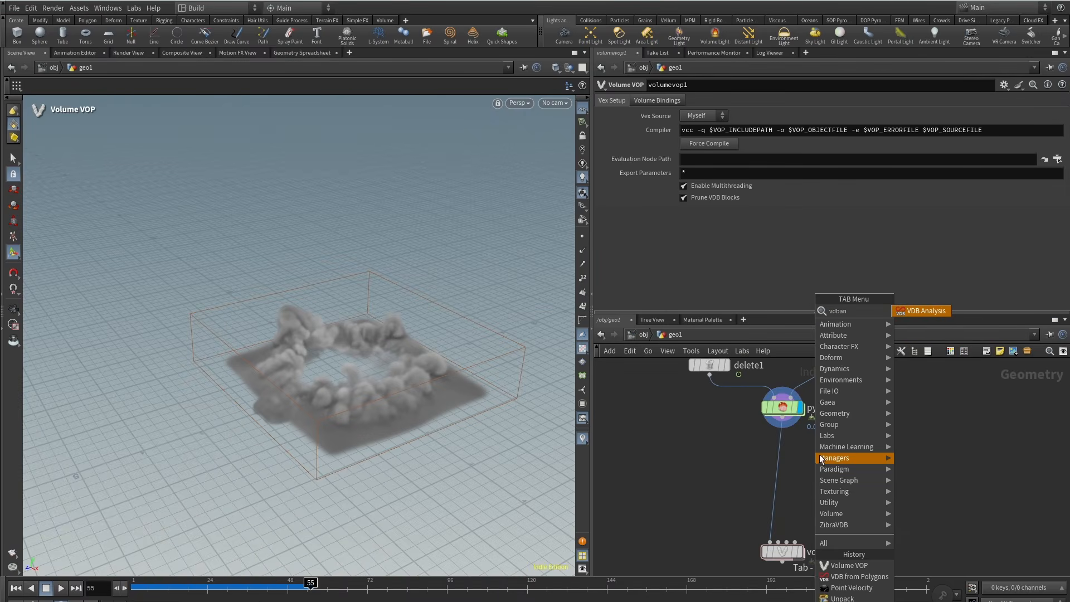
{"action": "left_click", "coordinate": [930, 311]}
{"action": "left_click", "coordinate": [858, 462]}
{"action": "left_click_drag", "start_coordinate": [791, 425], "coordinate": [853, 458]}
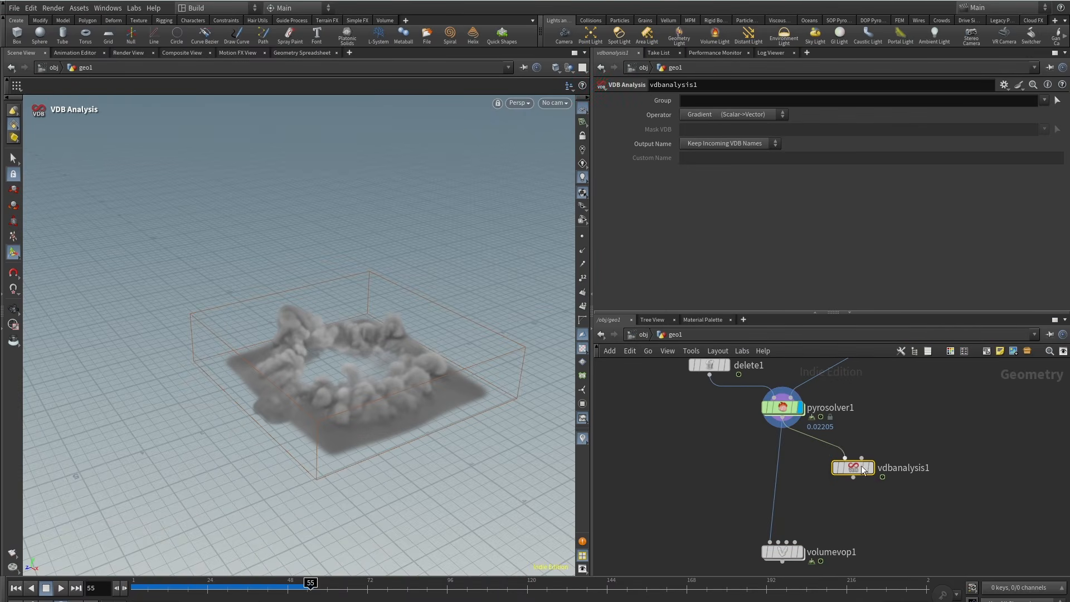
{"action": "left_click", "coordinate": [871, 467]}
{"action": "left_click", "coordinate": [1044, 100]}
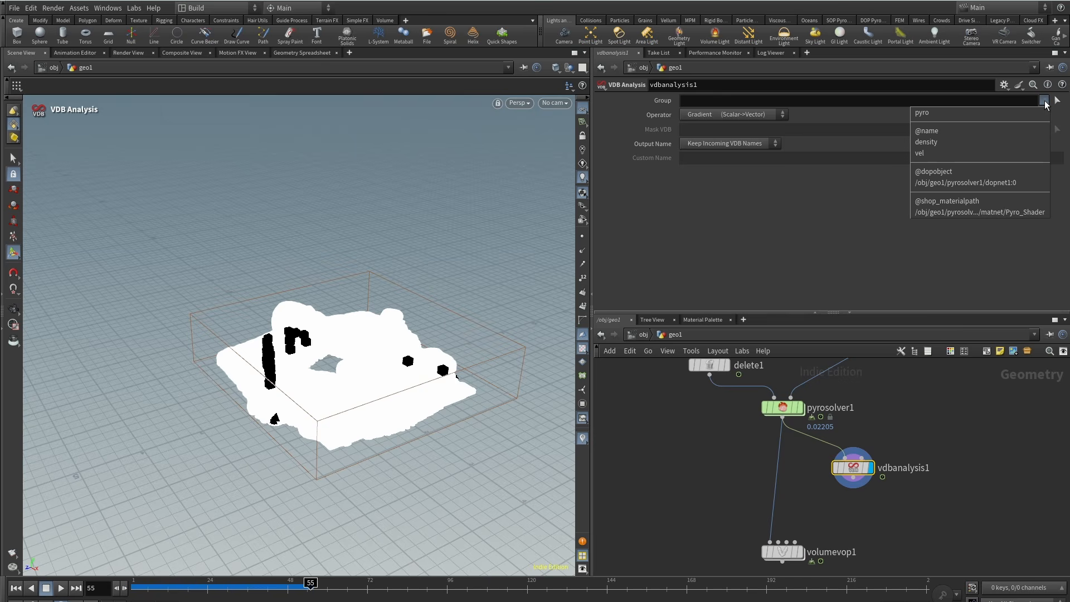
{"action": "left_click", "coordinate": [1018, 155]}
{"action": "left_click", "coordinate": [773, 116]}
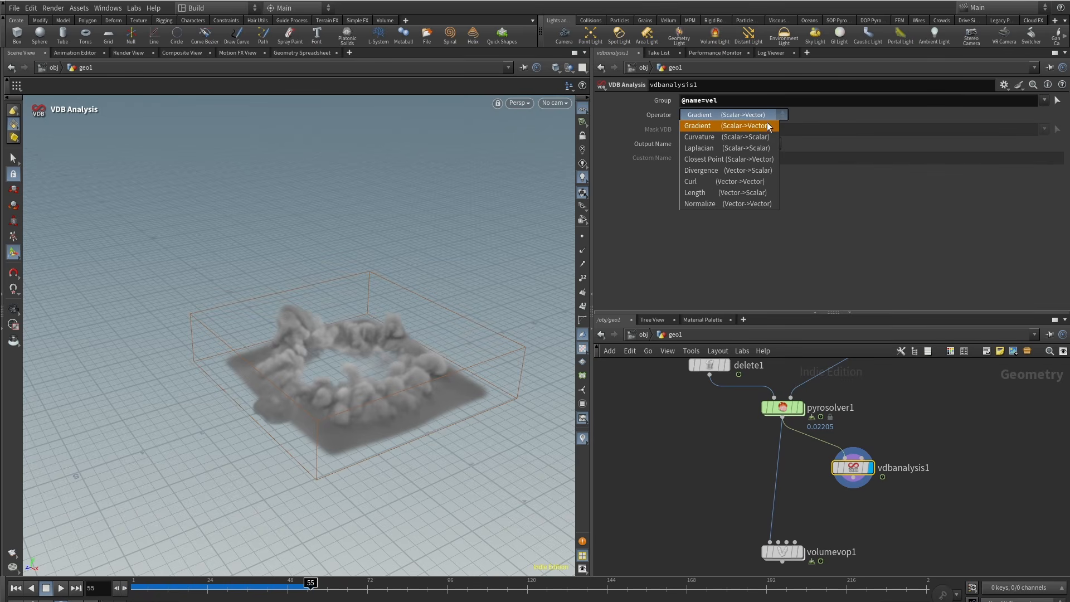
{"action": "left_click", "coordinate": [744, 192]}
{"action": "left_click", "coordinate": [715, 143]}
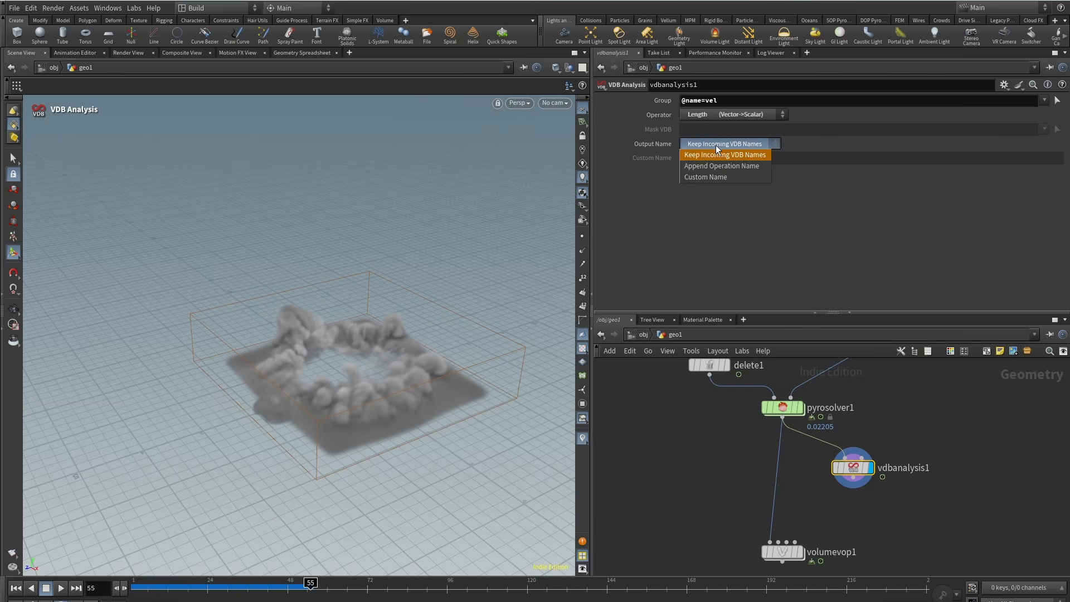
{"action": "left_click", "coordinate": [719, 177]}
{"action": "left_click", "coordinate": [725, 159]}
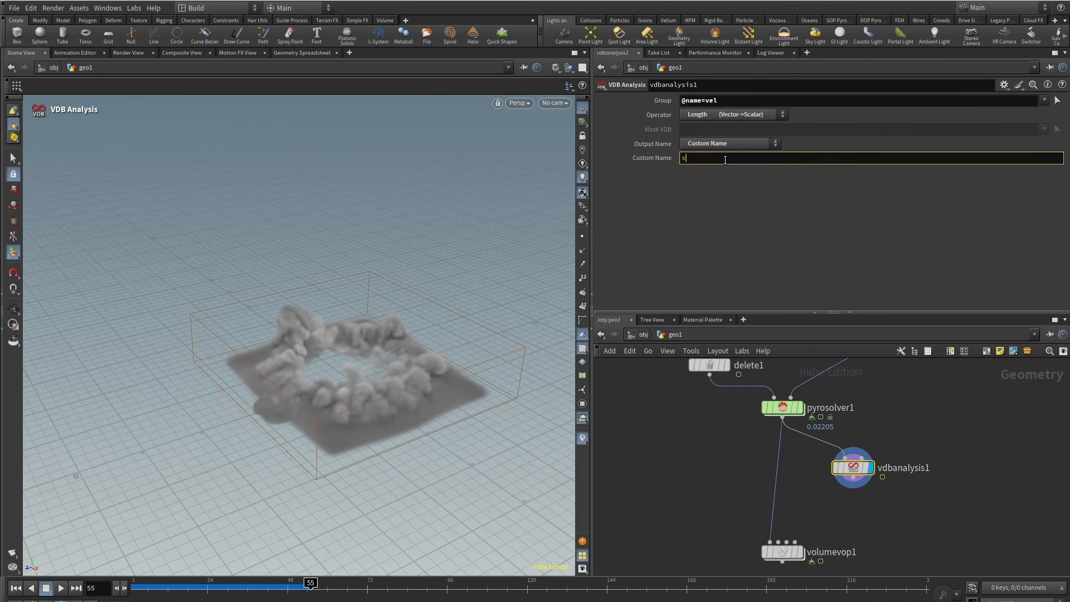
{"action": "type", "text": "speed"}
{"action": "key", "text": "Return"}
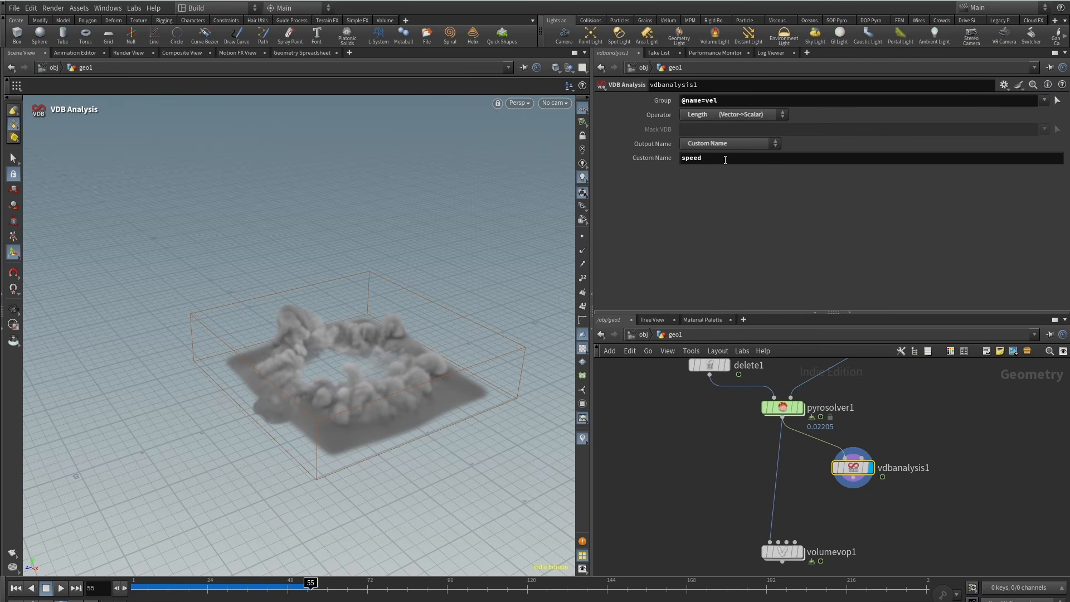
Connect vdbanalysis1 to the second input of volumevop1 and display volumevop1.
{"action": "left_click_drag", "start_coordinate": [854, 478], "coordinate": [779, 542]}
{"action": "left_click", "coordinate": [801, 552]}
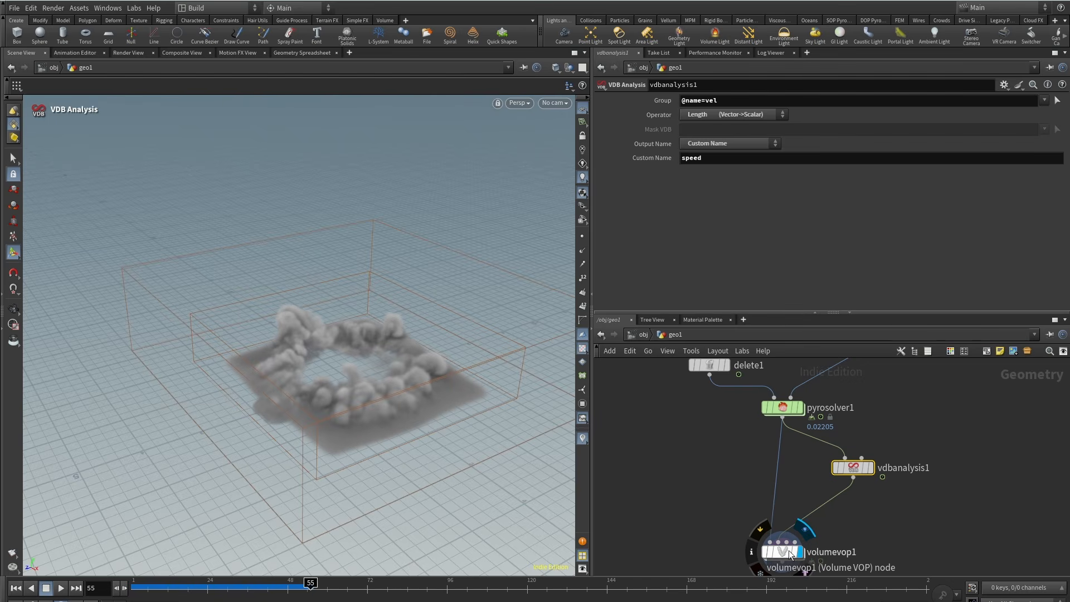
Inside volumevop1, spread the global and output nodes apart and place a Volume Sample node between them.
{"action": "double_click", "coordinate": [789, 551]}
{"action": "middle_click_drag", "start_coordinate": [884, 469], "coordinate": [754, 488]}
{"action": "left_click_drag", "start_coordinate": [771, 413], "coordinate": [905, 413]}
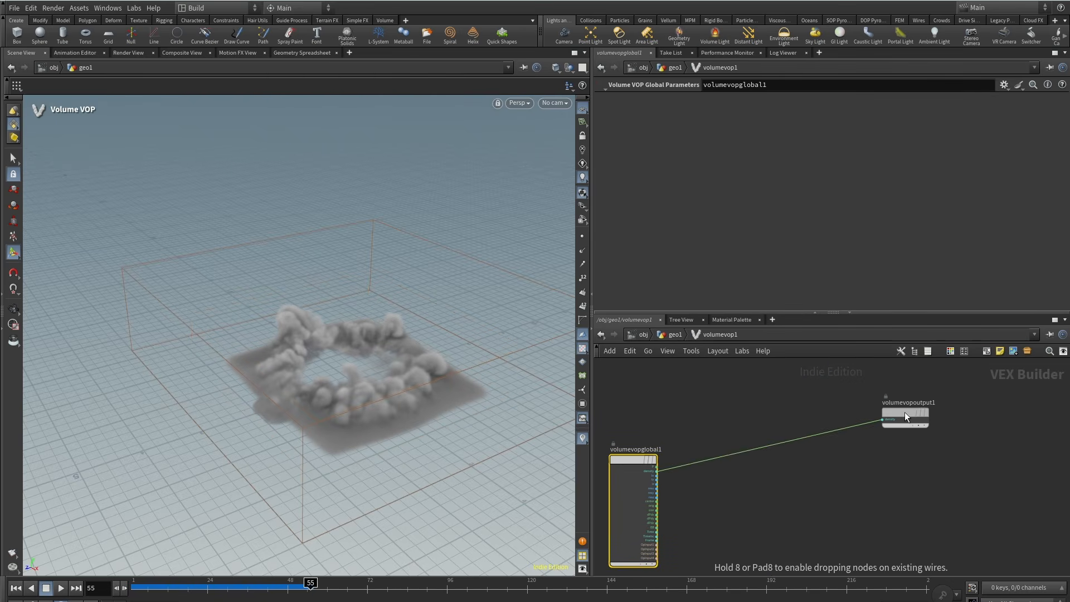
{"action": "key", "text": "Tab"}
{"action": "type", "text": "volsa"}
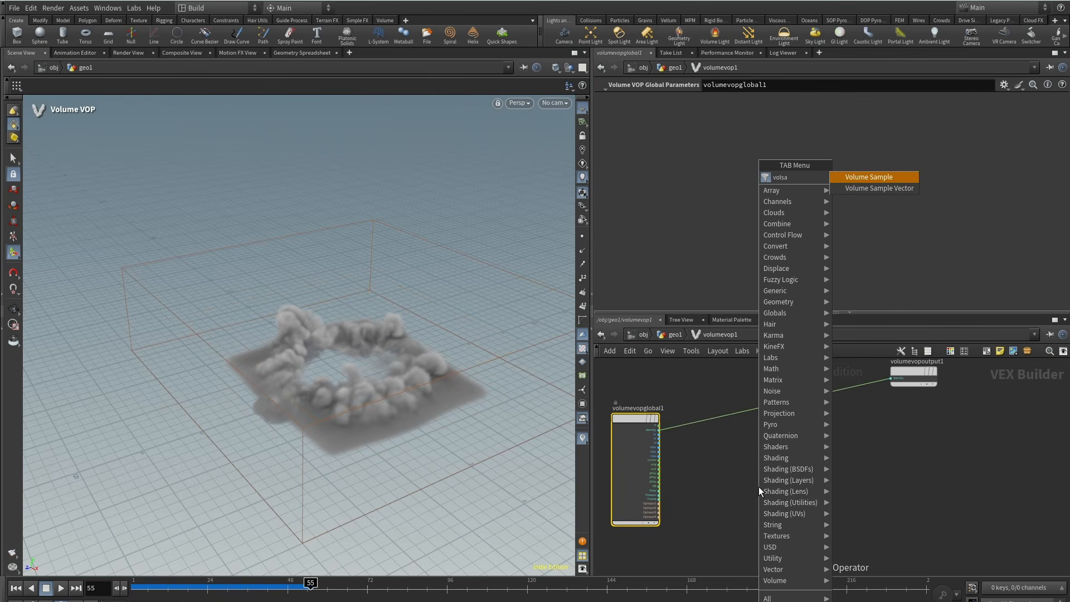
{"action": "key", "text": "Return"}
{"action": "left_click", "coordinate": [728, 483]}
Connect OpInput2 to the Volume Sample's filename input and the global P to its samplepos input.
{"action": "scroll", "coordinate": [648, 513], "scroll_direction": "up", "scroll_amount": 3}
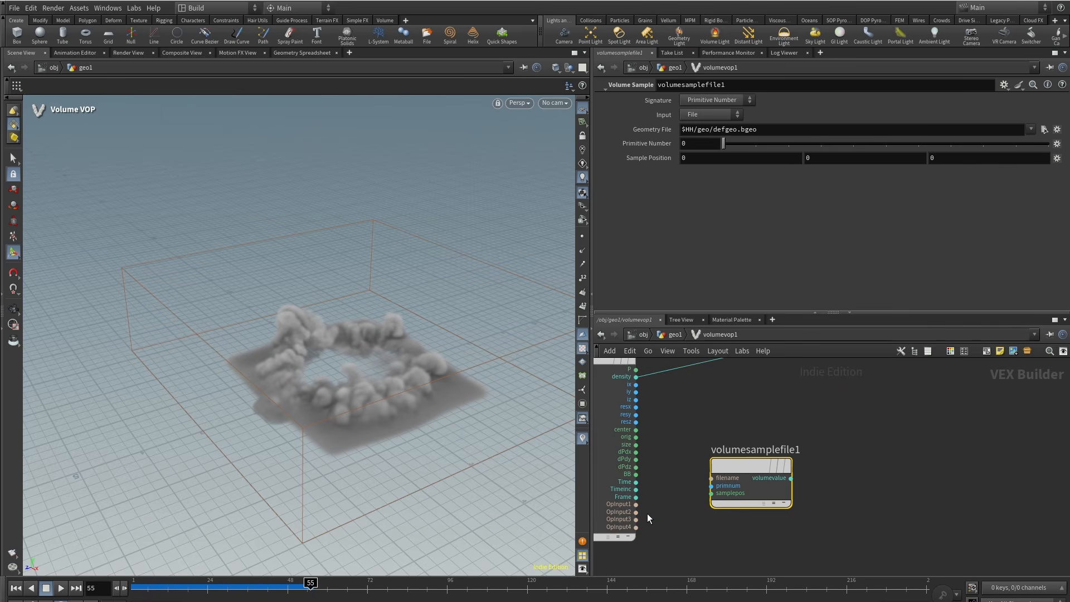
{"action": "left_click", "coordinate": [636, 512]}
{"action": "left_click", "coordinate": [712, 478]}
{"action": "left_click", "coordinate": [712, 492]}
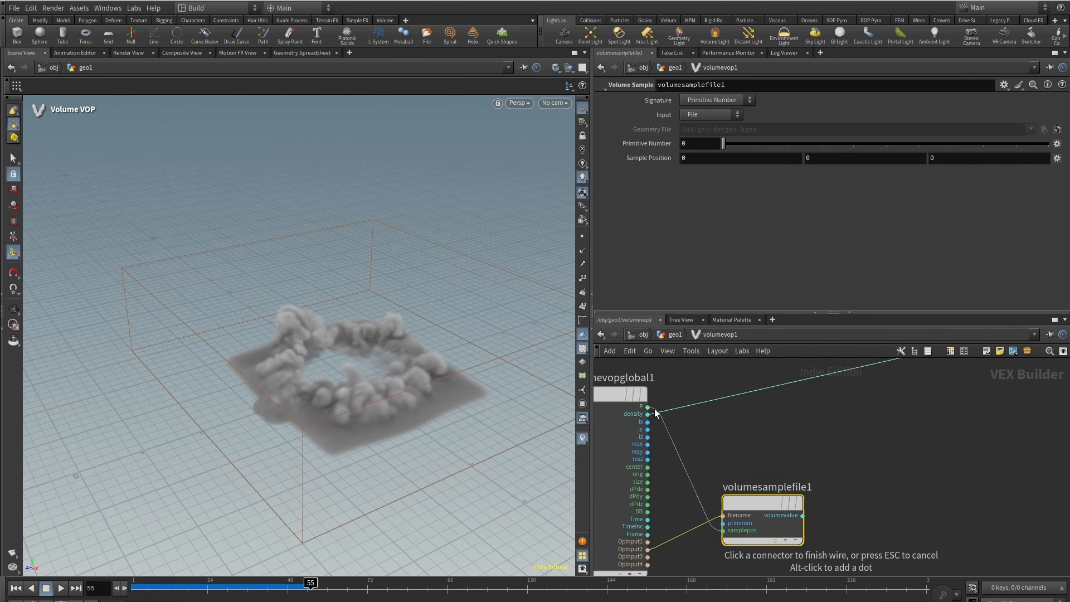
{"action": "left_click", "coordinate": [649, 406]}
Switch the Volume Sample's signature to Primitive Name and set the primitive name to speed.
{"action": "left_click", "coordinate": [728, 99]}
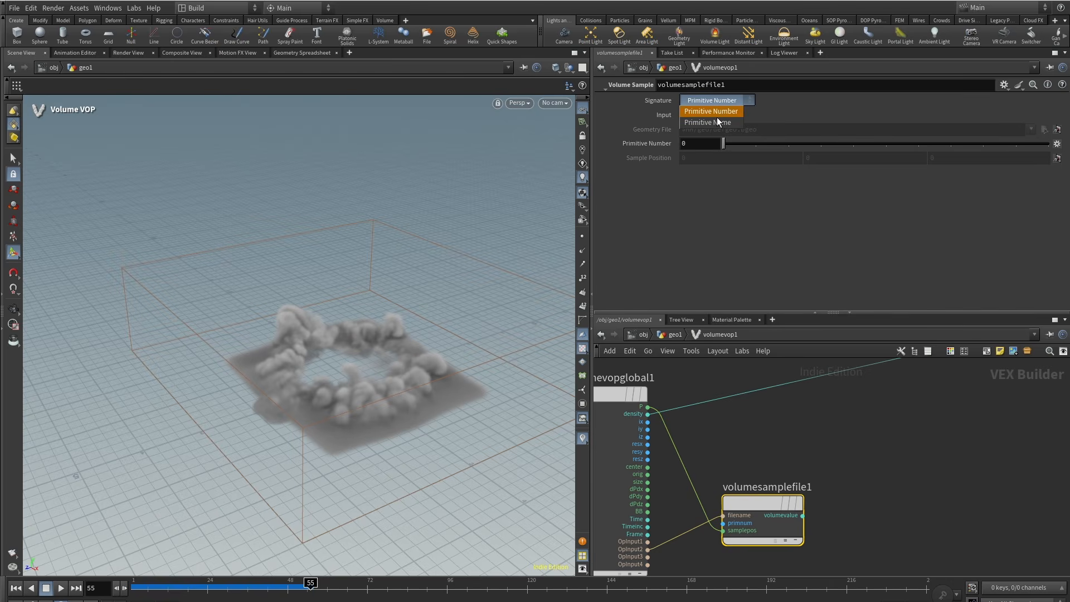
{"action": "left_click", "coordinate": [717, 107]}
{"action": "left_click", "coordinate": [724, 143]}
{"action": "type", "text": "spe"}
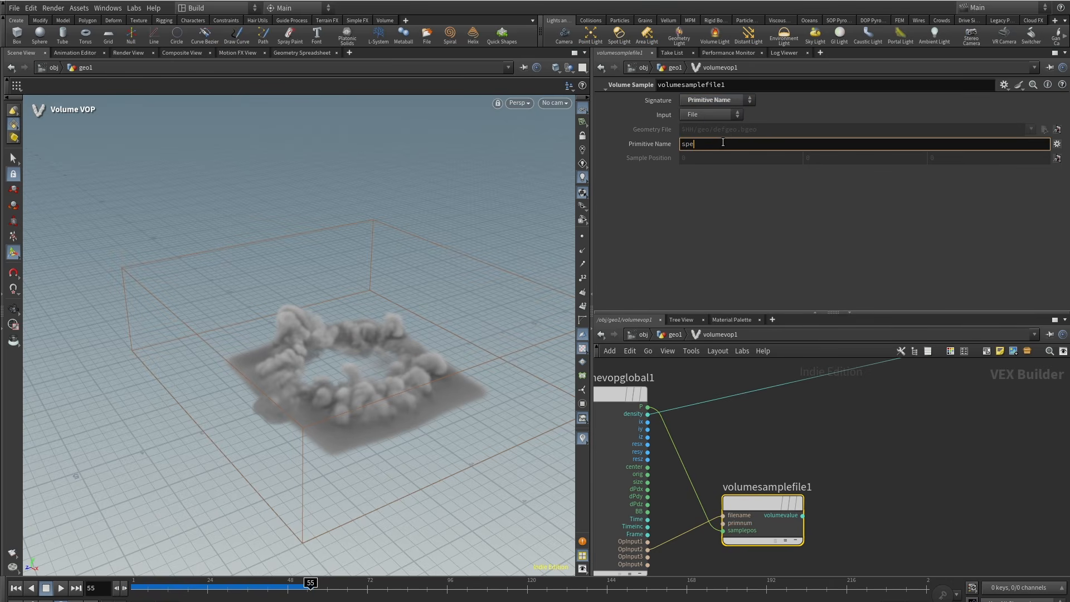
{"action": "type", "text": "ed"}
{"action": "key", "text": "Return"}
Add a Multiply node that multiplies the sampled volume value by the global density, and feed its product into the volume output's density.
{"action": "scroll", "coordinate": [834, 463], "scroll_direction": "down", "scroll_amount": 3}
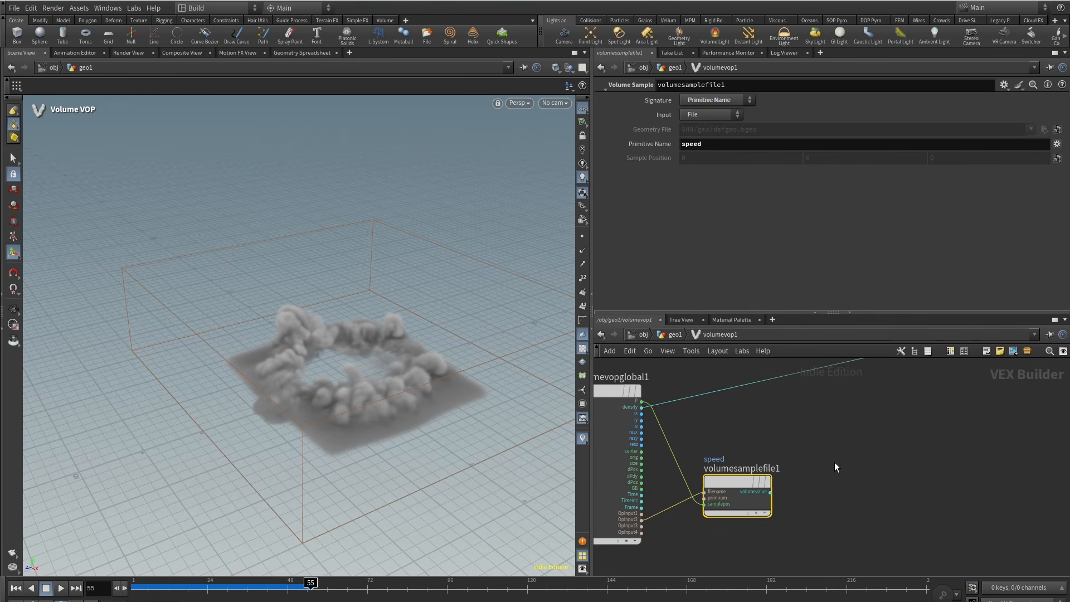
{"action": "key", "text": "Tab"}
{"action": "mouse_move", "coordinate": [837, 460]}
{"action": "type", "text": "mul"}
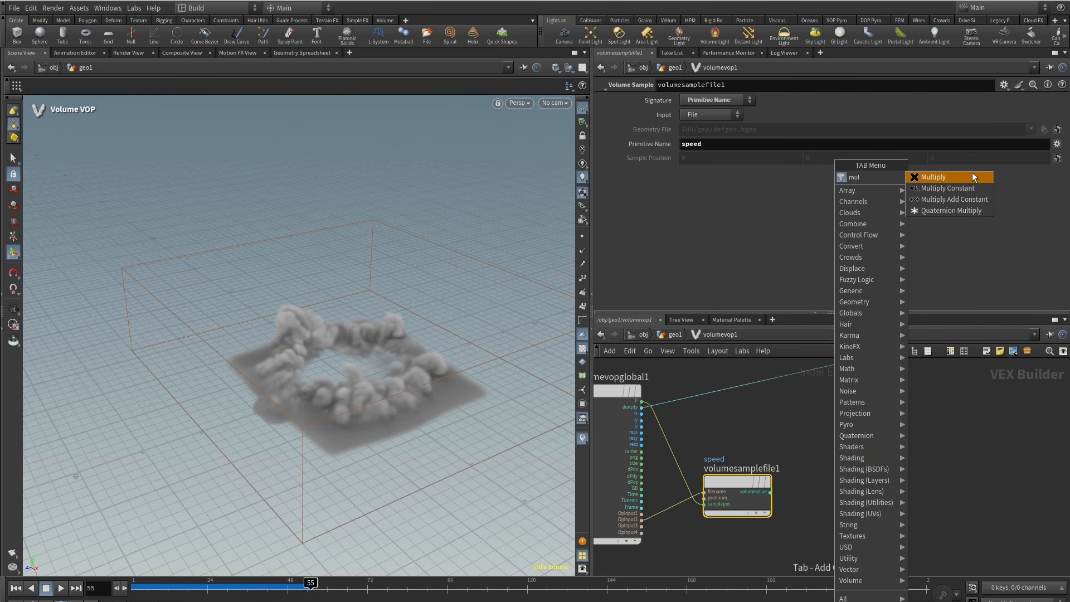
{"action": "left_click", "coordinate": [973, 174]}
{"action": "left_click", "coordinate": [859, 444]}
{"action": "scroll", "coordinate": [785, 494], "scroll_direction": "up", "scroll_amount": 2}
{"action": "left_click_drag", "start_coordinate": [769, 492], "coordinate": [836, 437]}
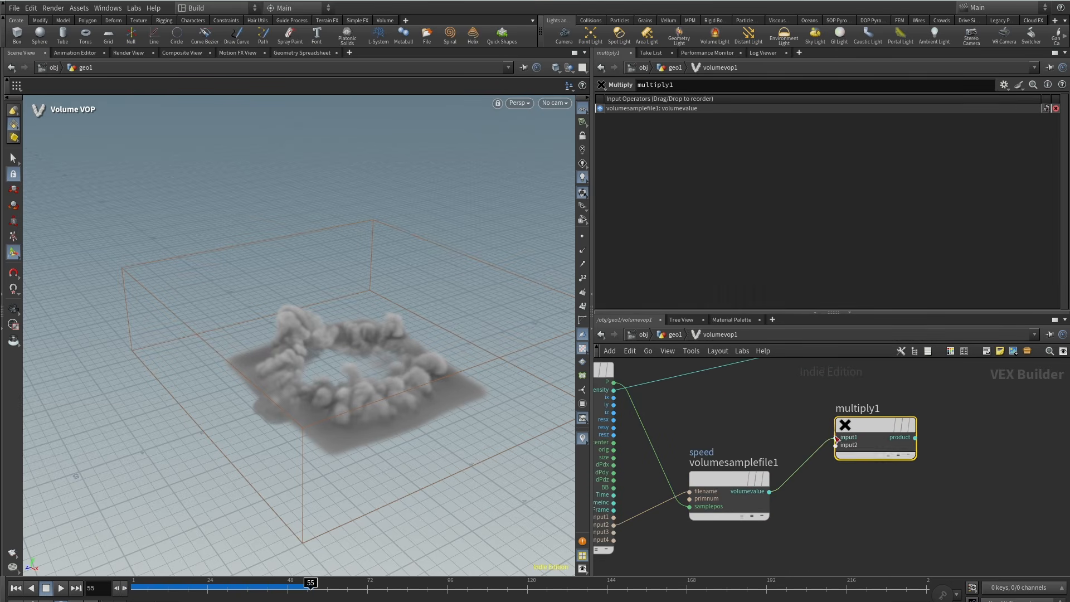
{"action": "left_click", "coordinate": [836, 445]}
{"action": "left_click", "coordinate": [614, 390]}
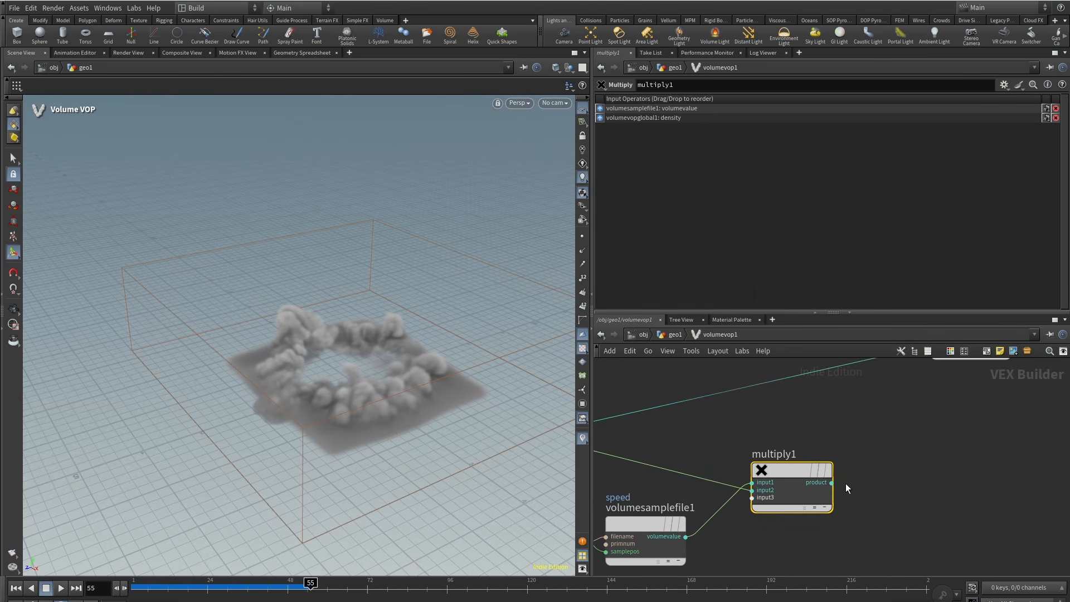
{"action": "left_click", "coordinate": [833, 482]}
{"action": "left_click", "coordinate": [887, 376]}
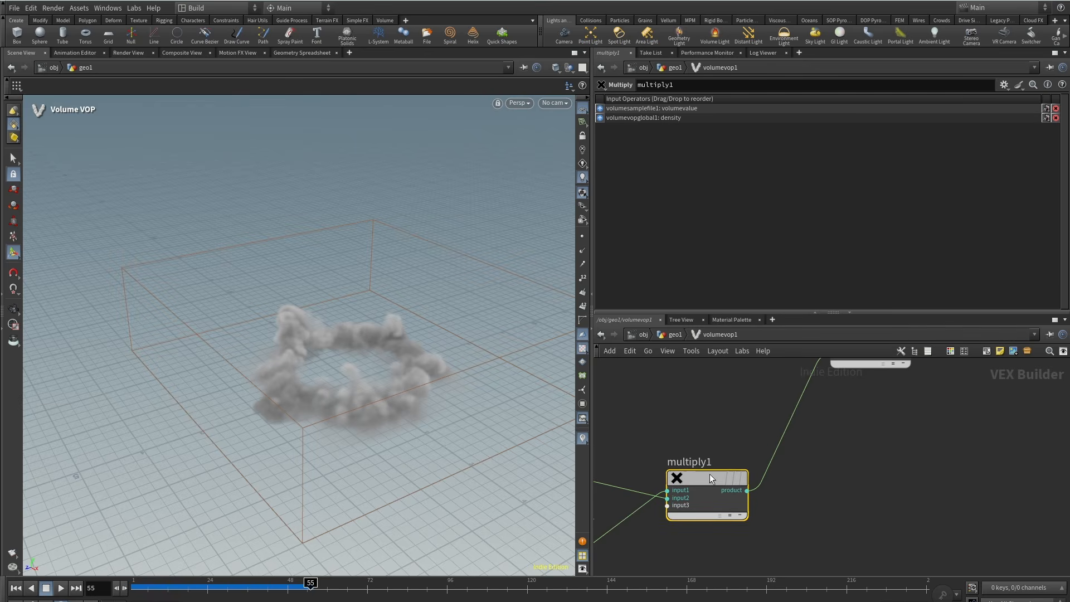
Move the Multiply node to make room and insert a Fit Range node between the Volume Sample and Multiply's first input.
{"action": "scroll", "coordinate": [849, 514], "scroll_direction": "down", "scroll_amount": 3}
{"action": "left_click_drag", "start_coordinate": [849, 451], "coordinate": [927, 446]}
{"action": "middle_click_drag", "start_coordinate": [717, 548], "coordinate": [838, 458]}
{"action": "left_click_drag", "start_coordinate": [832, 457], "coordinate": [877, 449]}
{"action": "middle_click_drag", "start_coordinate": [797, 513], "coordinate": [822, 492]}
{"action": "scroll", "coordinate": [822, 491], "scroll_direction": "up", "scroll_amount": 2}
{"action": "key", "text": "Tab"}
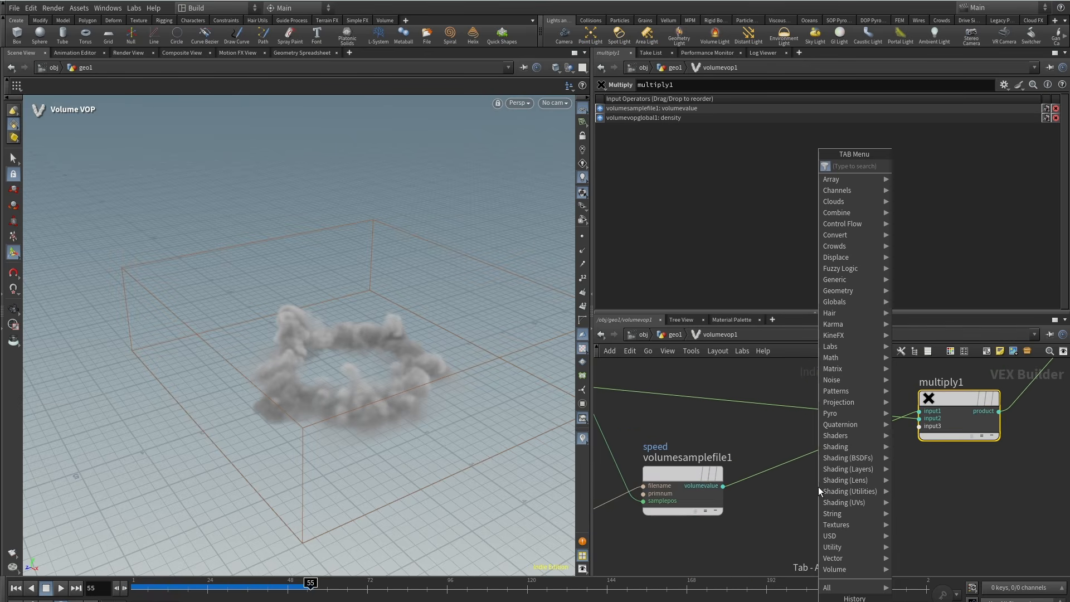
{"action": "type", "text": "fit"}
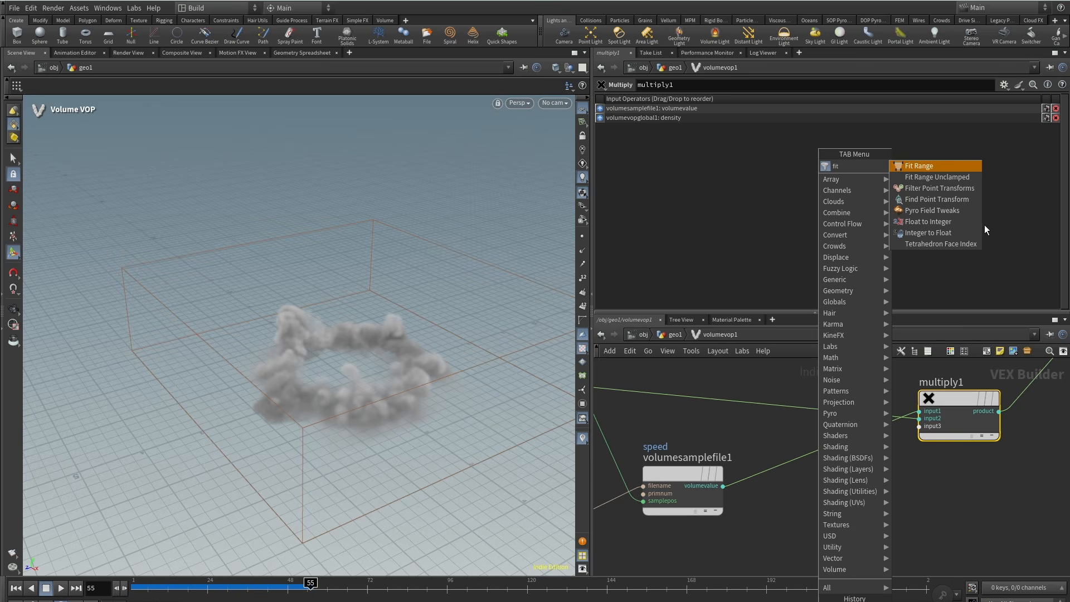
{"action": "left_click", "coordinate": [955, 166]}
{"action": "left_click", "coordinate": [828, 460]}
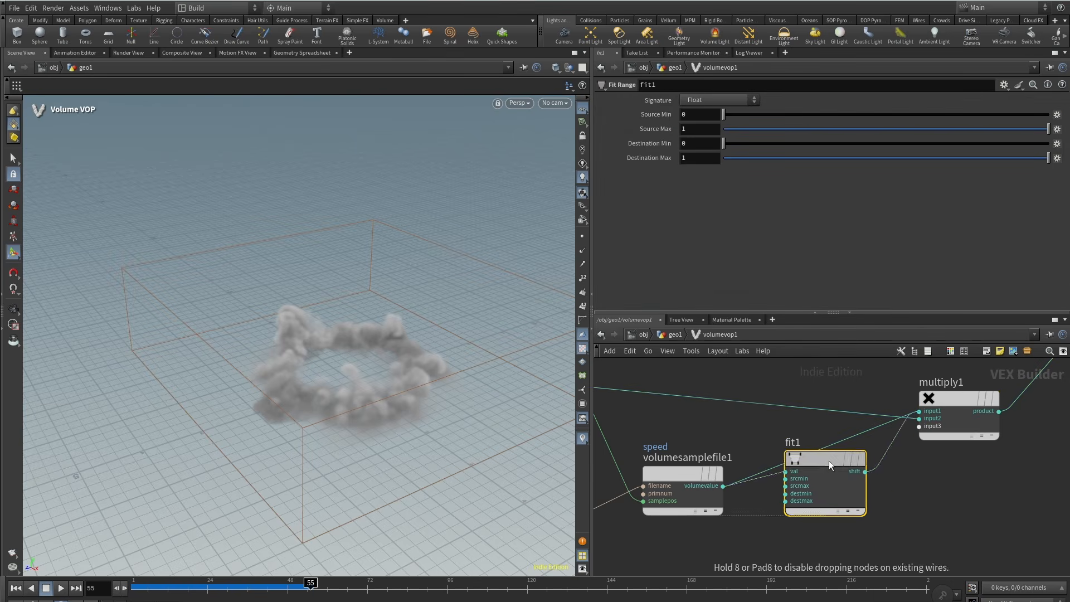
Set the Fit Range's Source Min to 0.2.
{"action": "left_click", "coordinate": [703, 114]}
{"action": "type", "text": "0.2"}
{"action": "key", "text": "Return"}
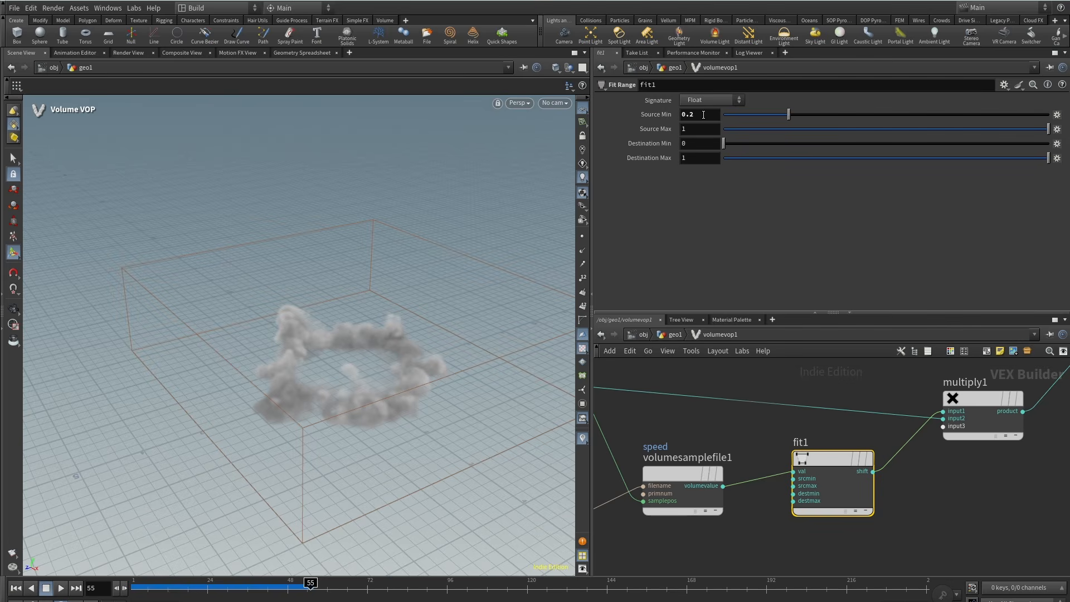
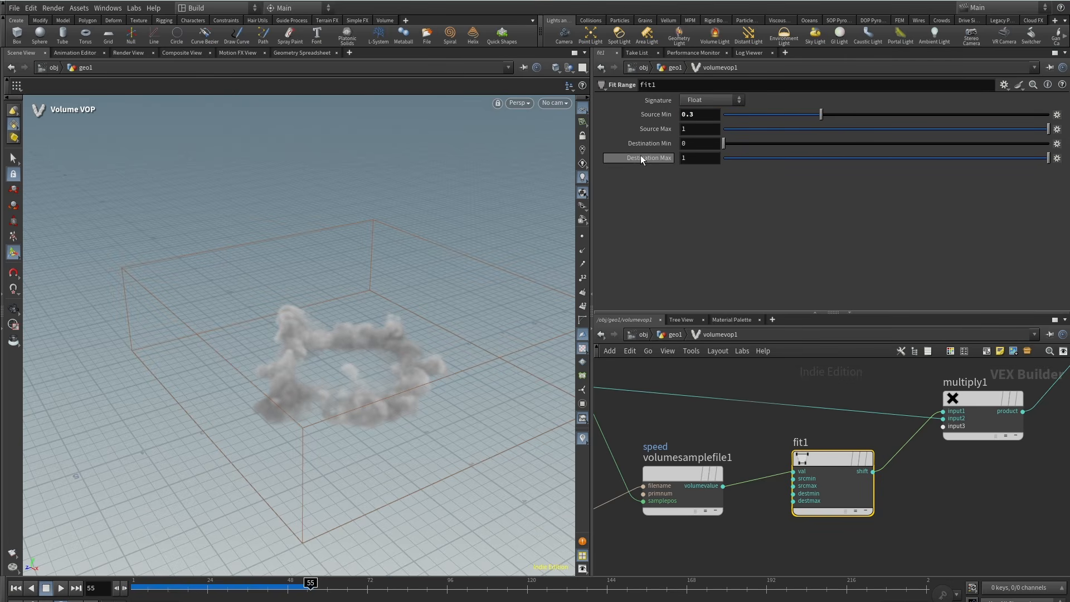
Scrub through the simulated frames to check how the speed-masked smoke evolves.
{"action": "left_click_drag", "start_coordinate": [140, 587], "coordinate": [194, 587]}
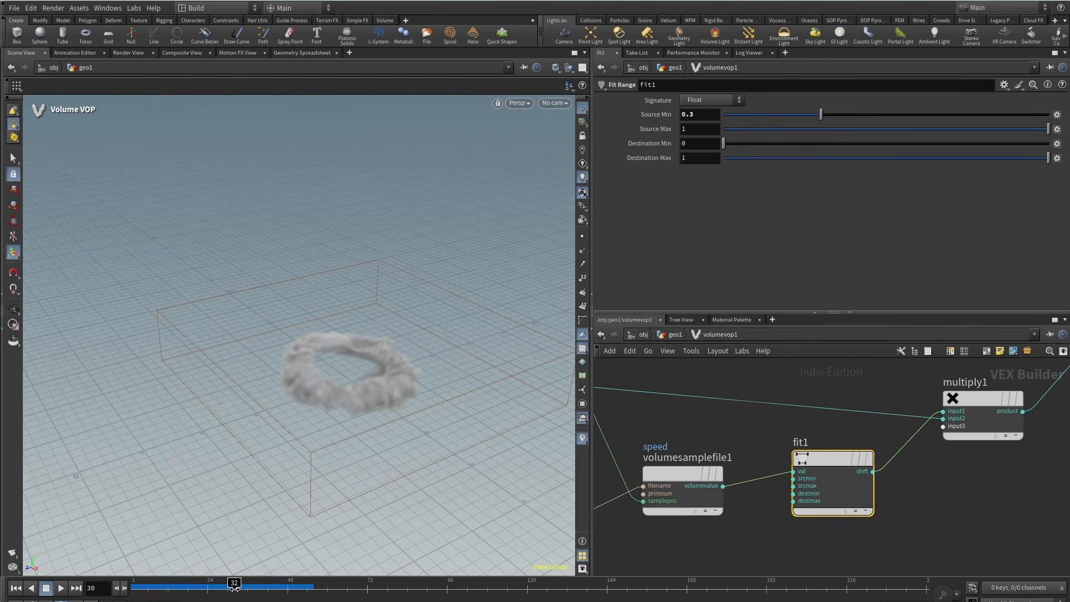
{"action": "left_click", "coordinate": [157, 591]}
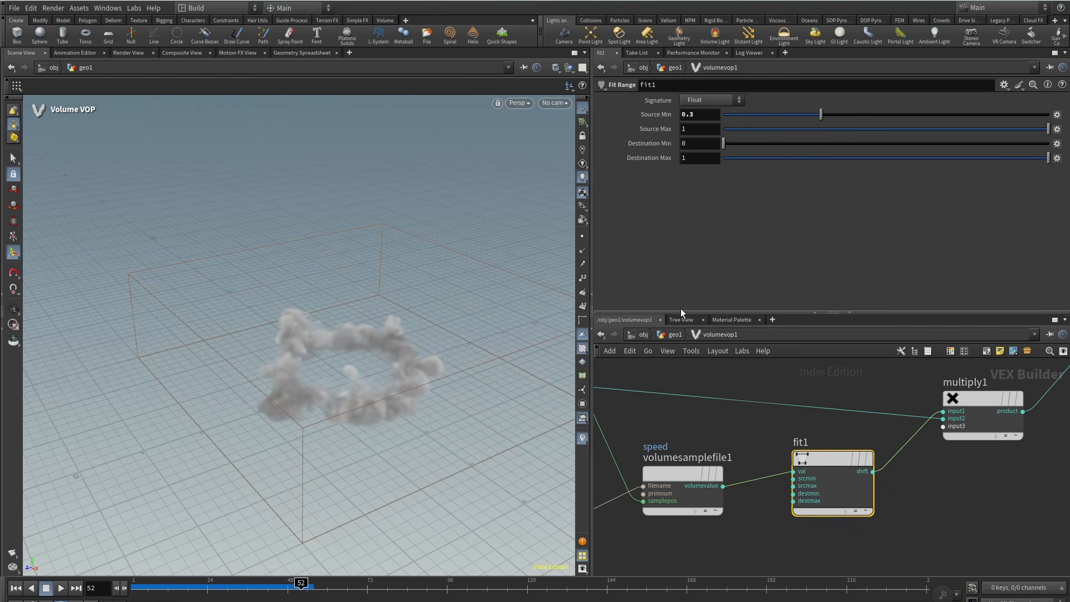
Return to the geo1 network and add a displayed Points from Volume node fed by volumevop1.
{"action": "left_click", "coordinate": [673, 335]}
{"action": "key", "text": "Tab"}
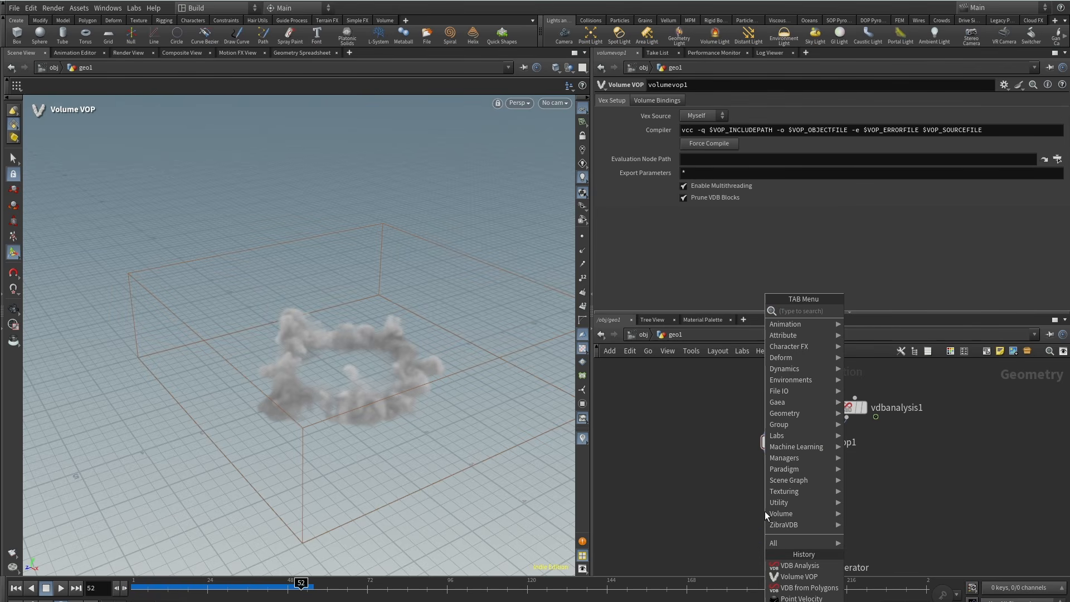
{"action": "type", "text": "point"}
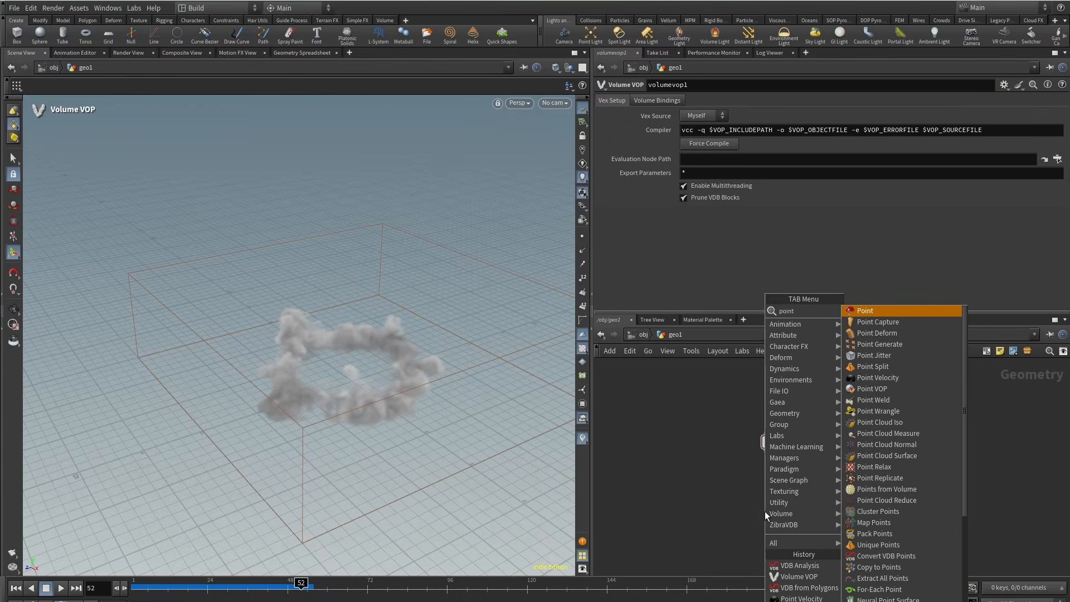
{"action": "type", "text": "fr"}
{"action": "key", "text": "Return"}
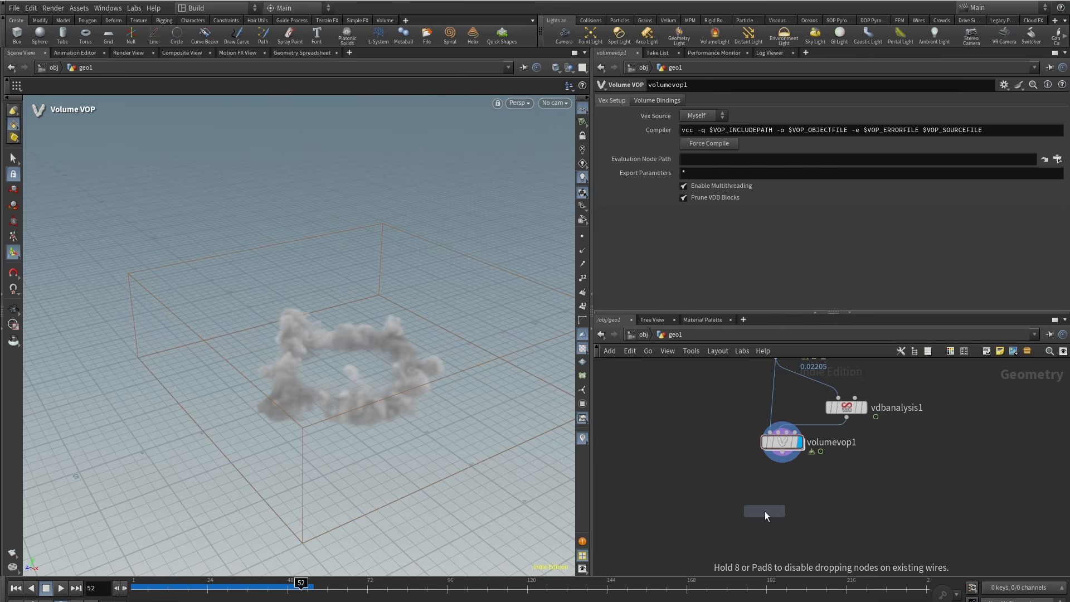
{"action": "left_click", "coordinate": [765, 510]}
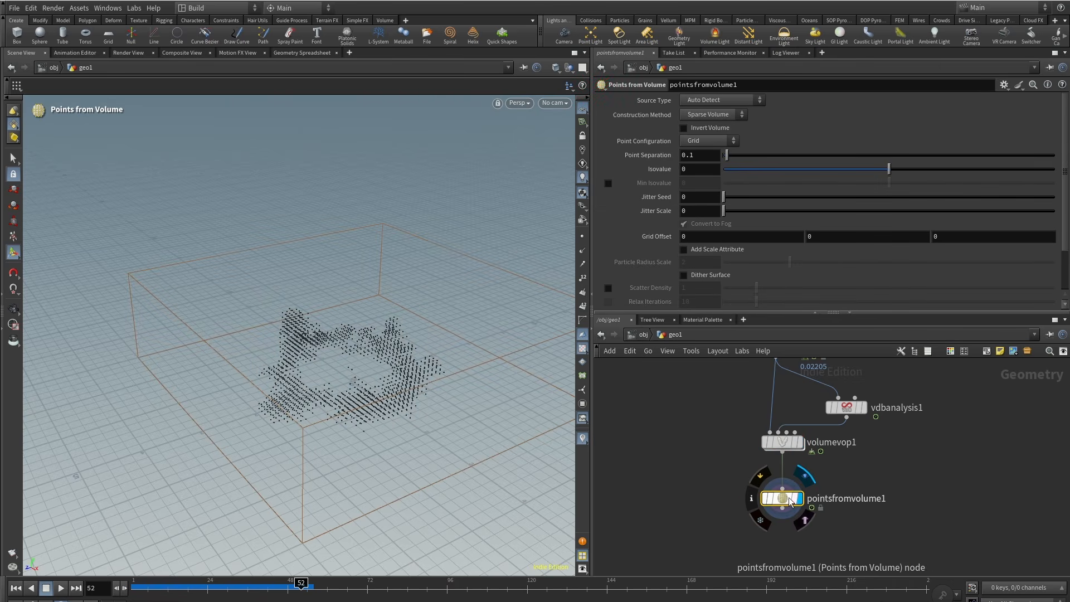
{"action": "left_click_drag", "start_coordinate": [789, 498], "coordinate": [788, 502]}
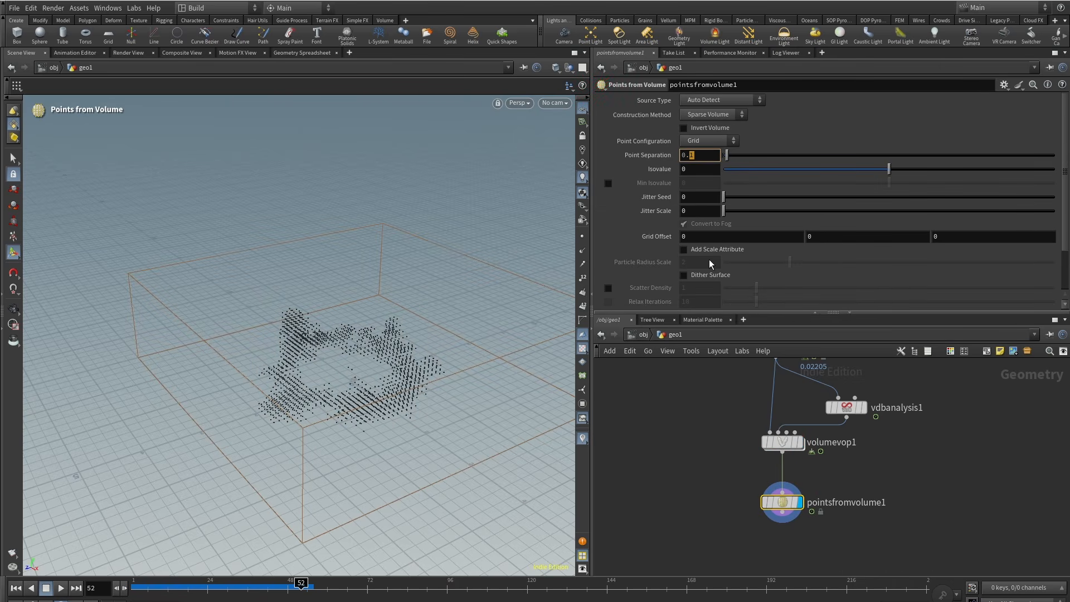
Set the Points from Volume node's Point Separation to 0.015 and its Jitter Scale to 1.1.
{"action": "type", "text": "015"}
{"action": "key", "text": "Return"}
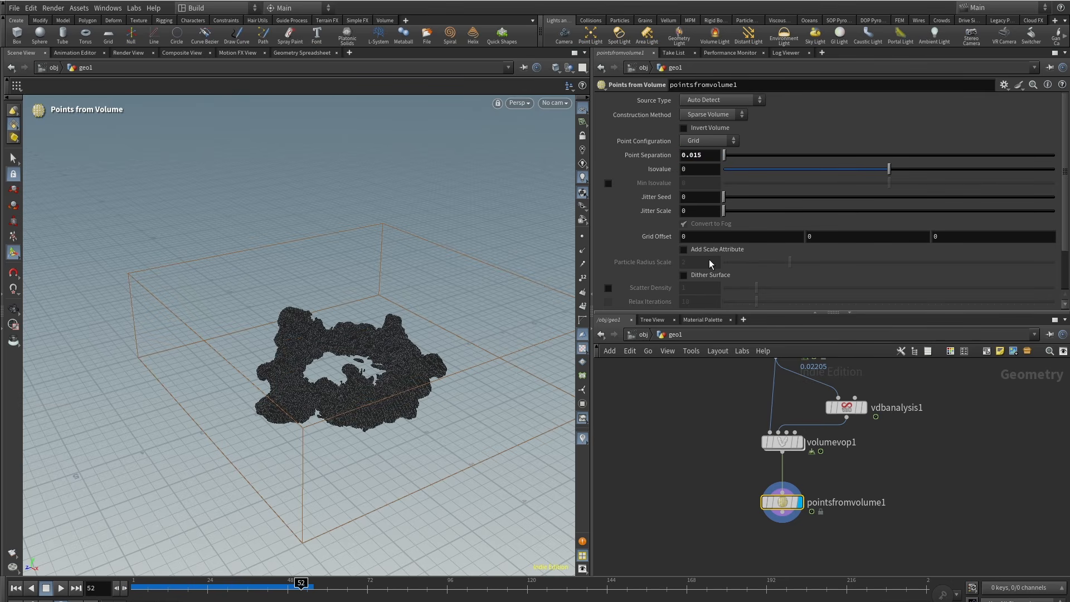
{"action": "left_click_drag", "start_coordinate": [724, 210], "coordinate": [759, 213]}
{"action": "key", "text": "Escape"}
{"action": "left_click_drag", "start_coordinate": [360, 392], "coordinate": [419, 370]}
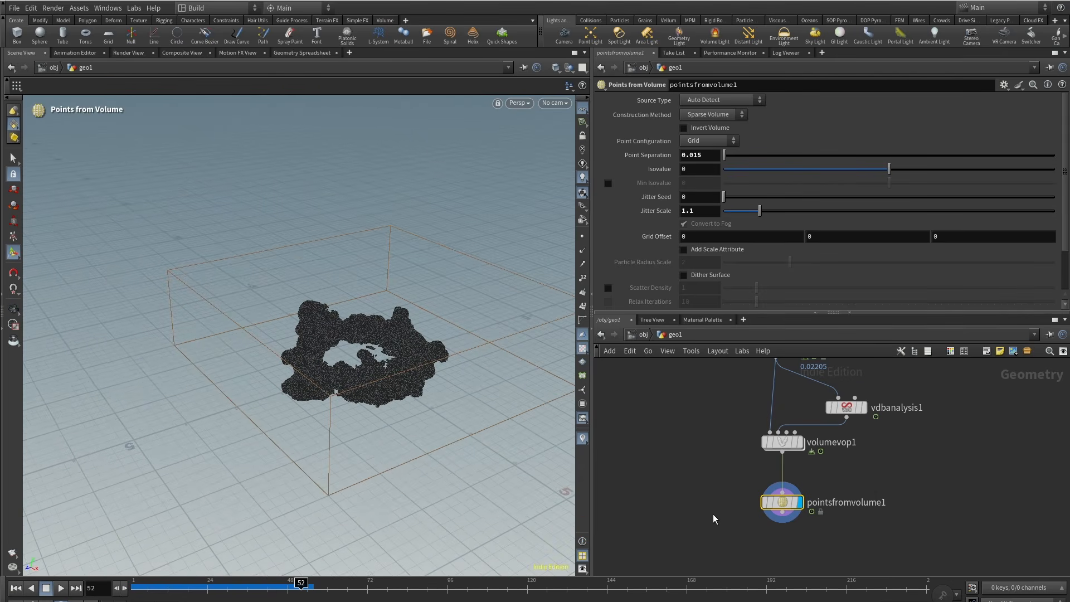
Add a Grid node in the empty network area beside the box2 and pyrosource1 chain.
{"action": "middle_click_drag", "start_coordinate": [715, 519], "coordinate": [782, 520]}
{"action": "scroll", "coordinate": [772, 509], "scroll_direction": "down", "scroll_amount": 4}
{"action": "middle_click_drag", "start_coordinate": [741, 465], "coordinate": [813, 467]}
{"action": "scroll", "coordinate": [788, 525], "scroll_direction": "down", "scroll_amount": 1}
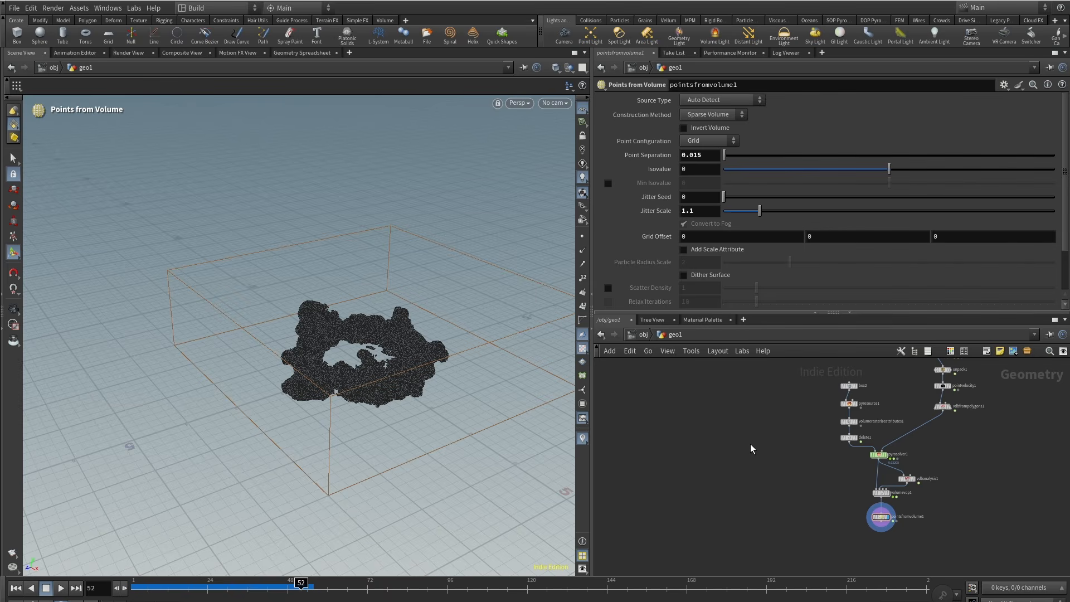
{"action": "key", "text": "Tab"}
{"action": "type", "text": "gr"}
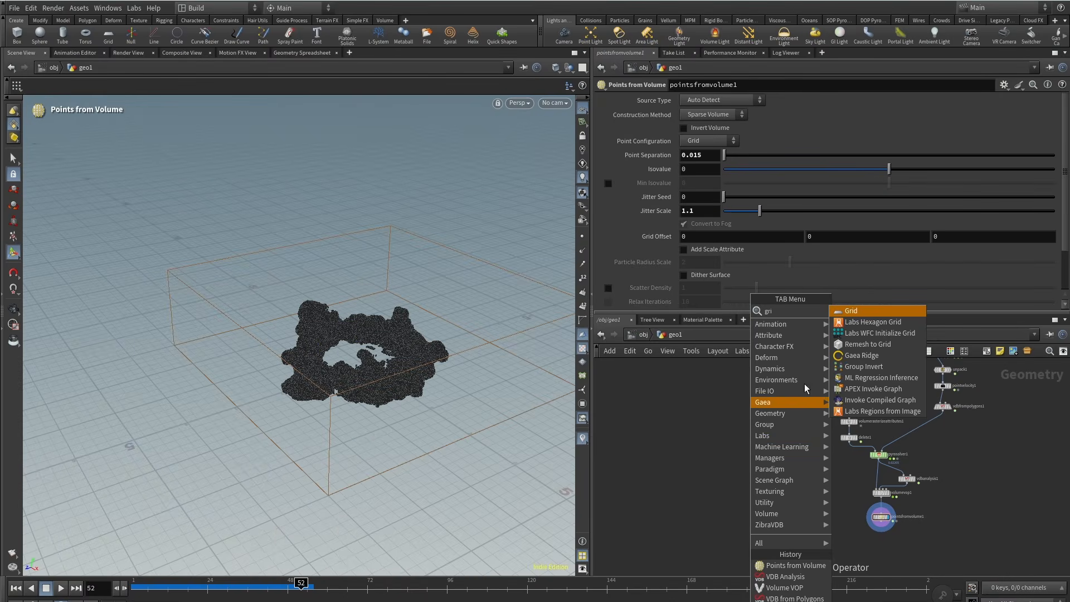
{"action": "left_click", "coordinate": [868, 308]}
{"action": "left_click", "coordinate": [763, 437]}
{"action": "scroll", "coordinate": [763, 437], "scroll_direction": "up", "scroll_amount": 2}
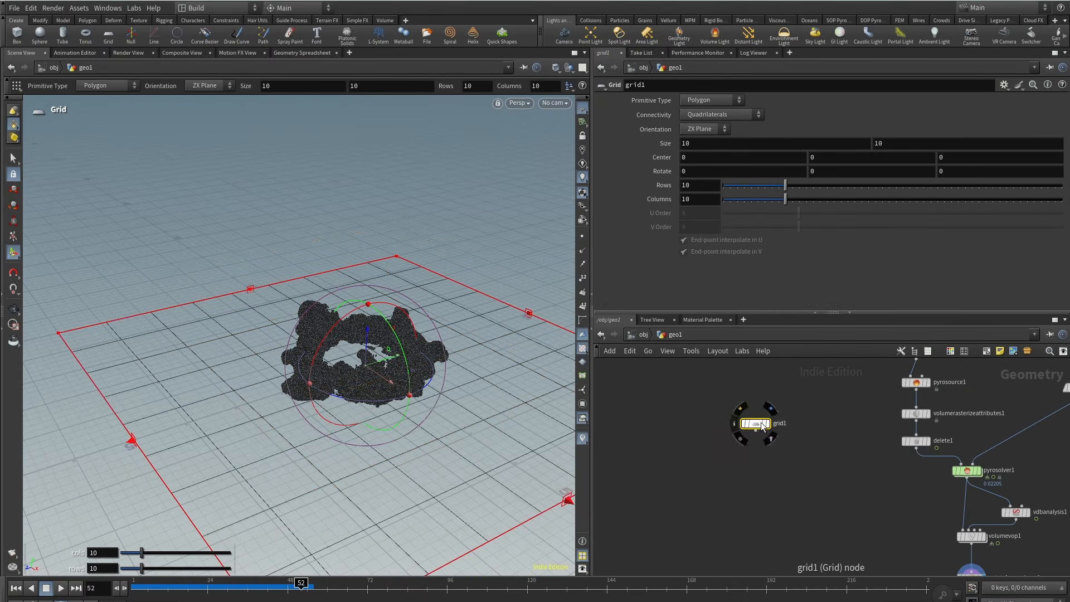
Add a Match Size node below grid1 and wire the grid into its first input.
{"action": "key", "text": "Tab"}
{"action": "type", "text": "matc"}
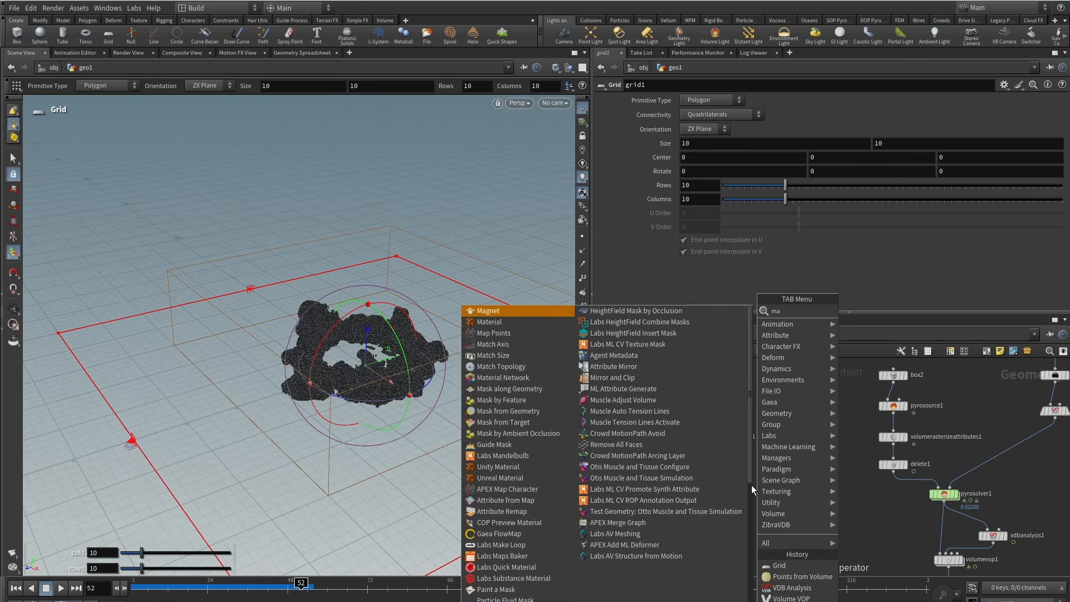
{"action": "mouse_move", "coordinate": [780, 413]}
{"action": "left_click", "coordinate": [911, 322]}
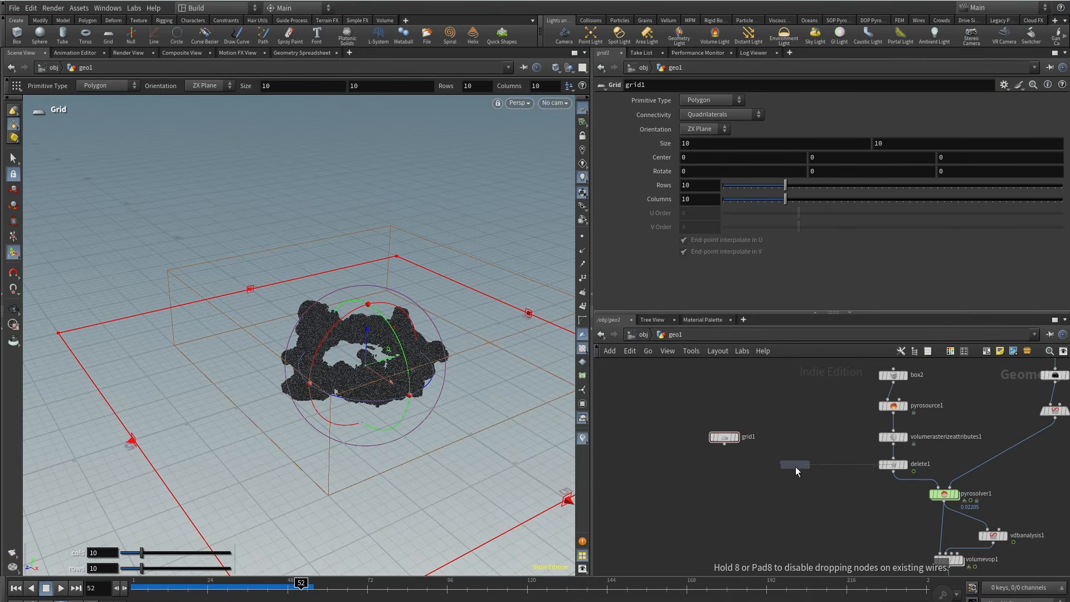
{"action": "left_click", "coordinate": [772, 475]}
{"action": "scroll", "coordinate": [753, 468], "scroll_direction": "up", "scroll_amount": 1}
{"action": "left_click_drag", "start_coordinate": [724, 443], "coordinate": [769, 470]}
{"action": "left_click", "coordinate": [783, 470]}
Wire box2 into matchsize1's second input, display the node and enable Scale to Fit.
{"action": "middle_click_drag", "start_coordinate": [823, 429], "coordinate": [807, 460]}
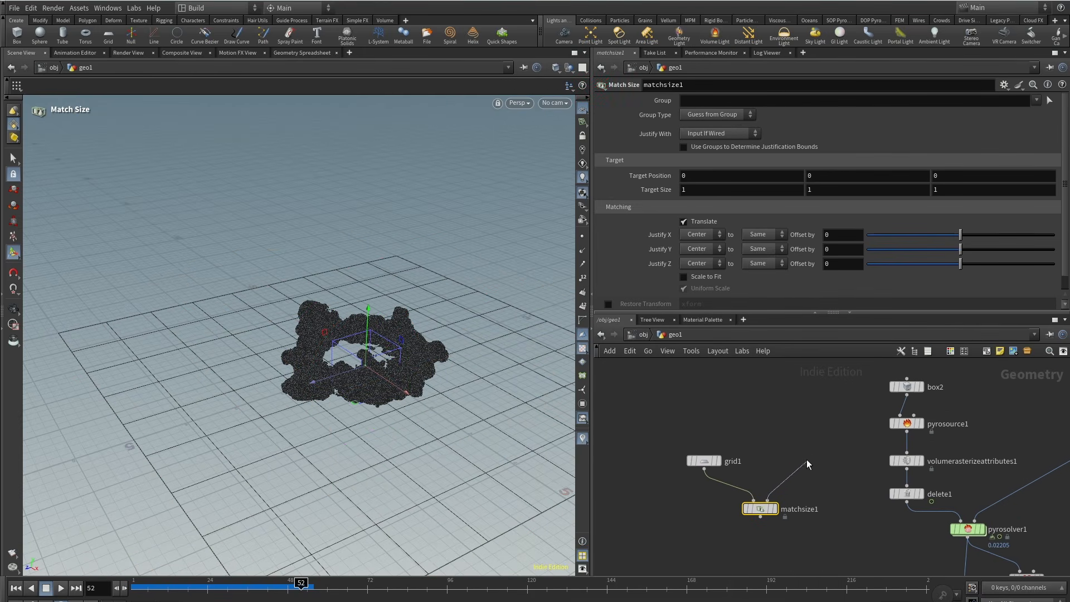
{"action": "left_click", "coordinate": [908, 395]}
{"action": "left_click", "coordinate": [765, 513]}
{"action": "left_click", "coordinate": [774, 509]}
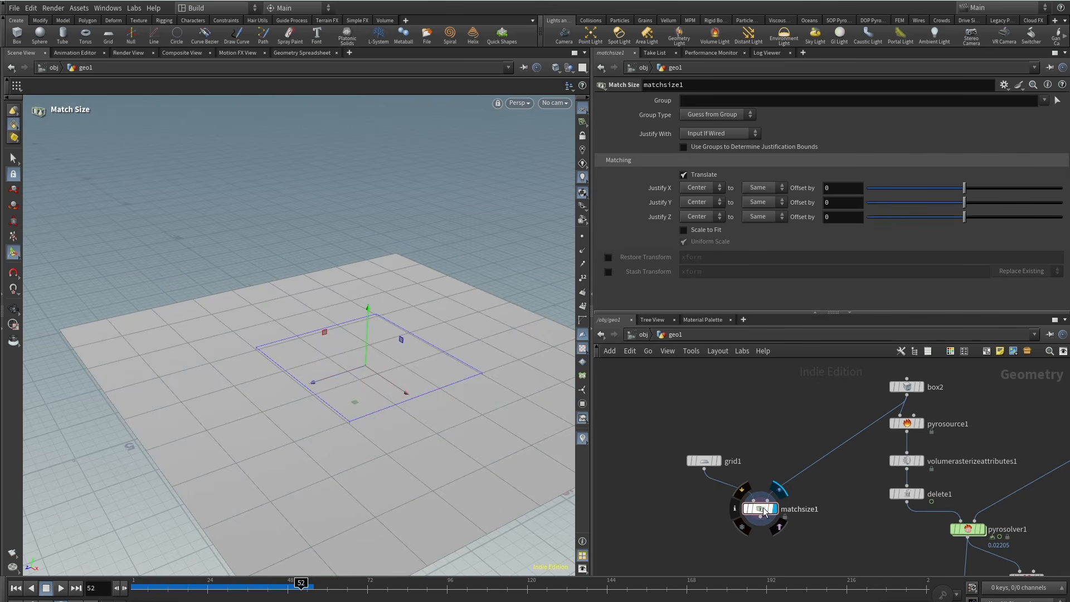
{"action": "left_click", "coordinate": [684, 230]}
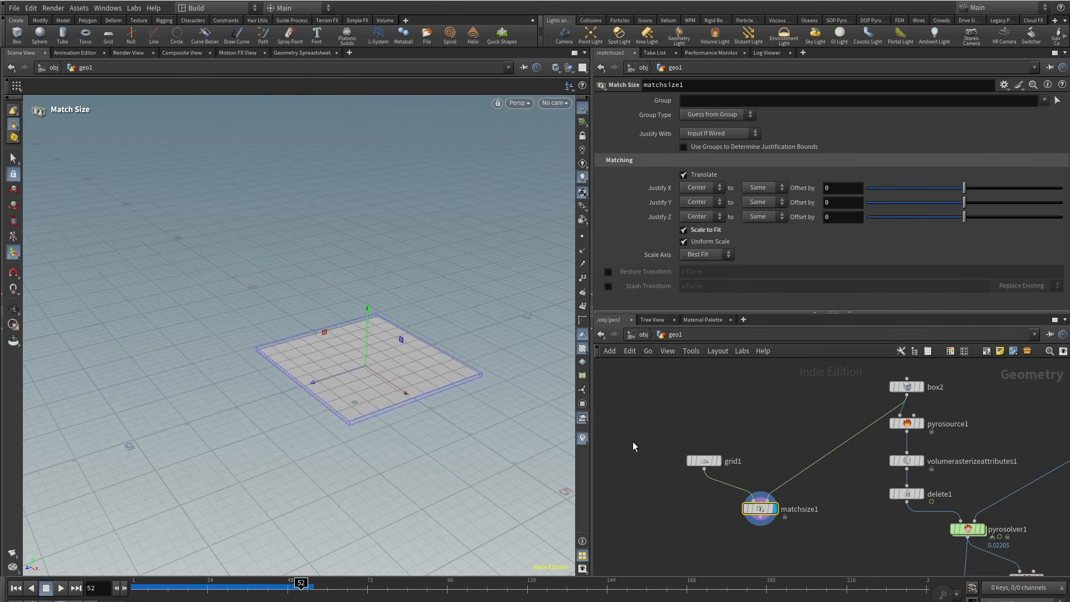
Add a Scatter node below matchsize1, wire it to the Match Size output and display it.
{"action": "scroll", "coordinate": [719, 530], "scroll_direction": "up", "scroll_amount": 2}
{"action": "key", "text": "Tab"}
{"action": "type", "text": "s"}
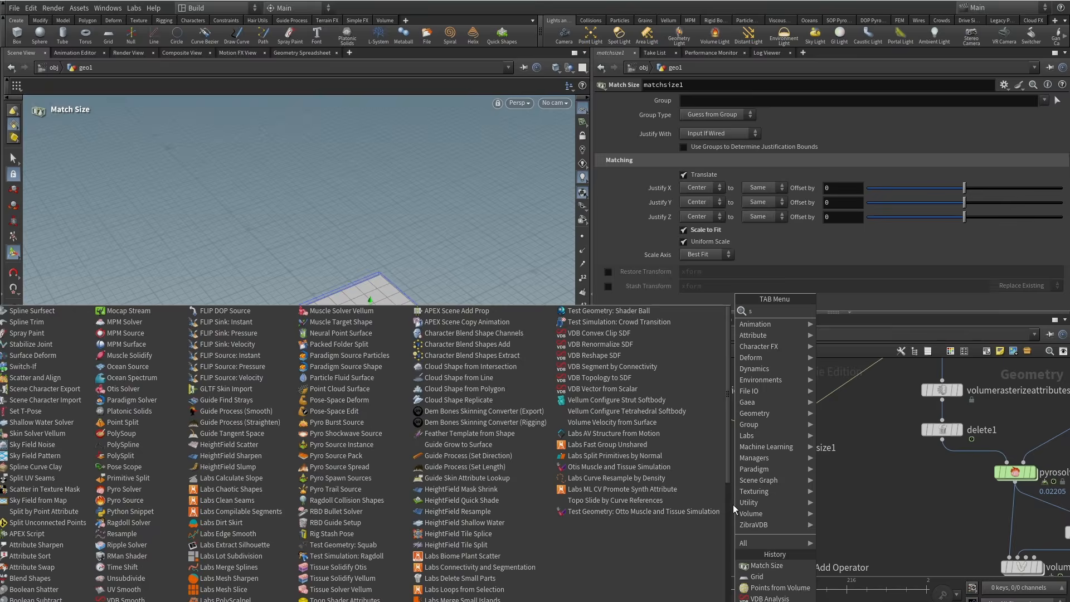
{"action": "type", "text": "catt"}
{"action": "left_click", "coordinate": [848, 313]}
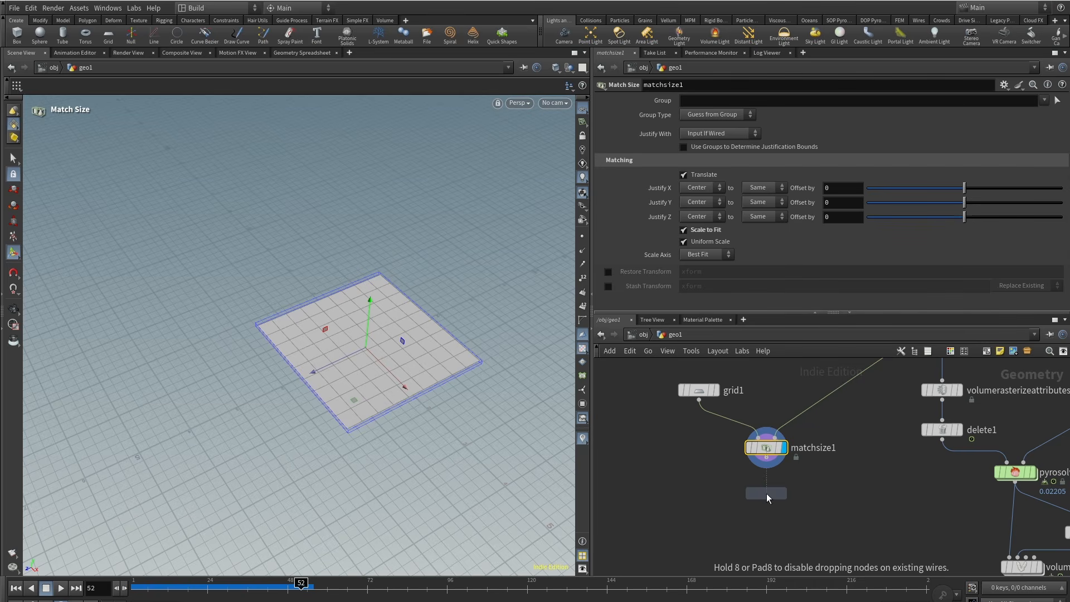
{"action": "left_click", "coordinate": [767, 493]}
{"action": "left_click_drag", "start_coordinate": [767, 457], "coordinate": [767, 483]}
{"action": "left_click", "coordinate": [790, 472]}
Set the Scatter node's Force Total Count to 600000.
{"action": "left_click_drag", "start_coordinate": [923, 156], "coordinate": [1033, 157]}
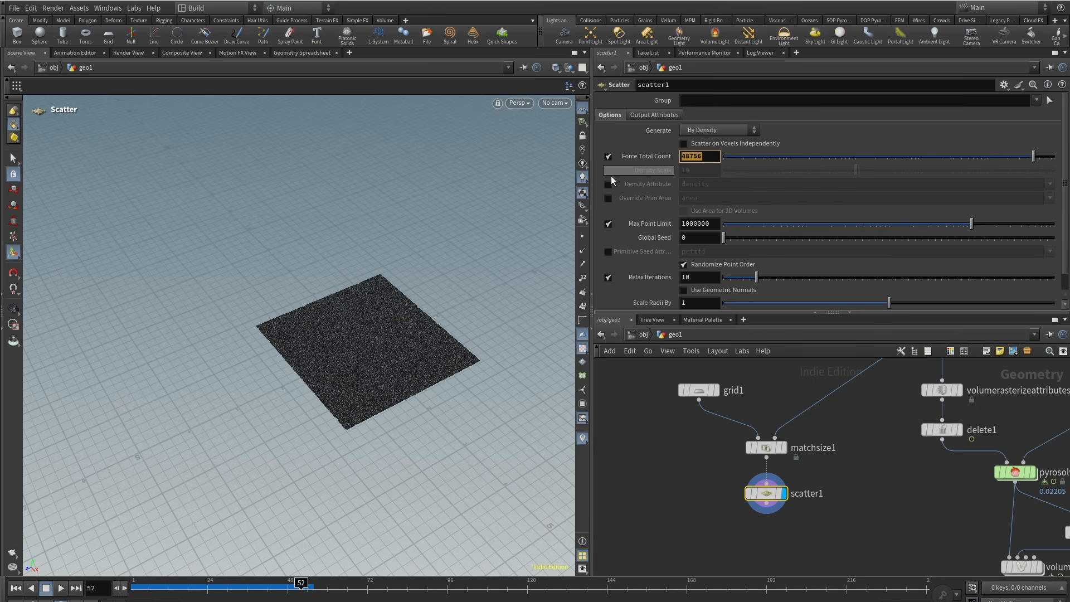
{"action": "type", "text": "600000"}
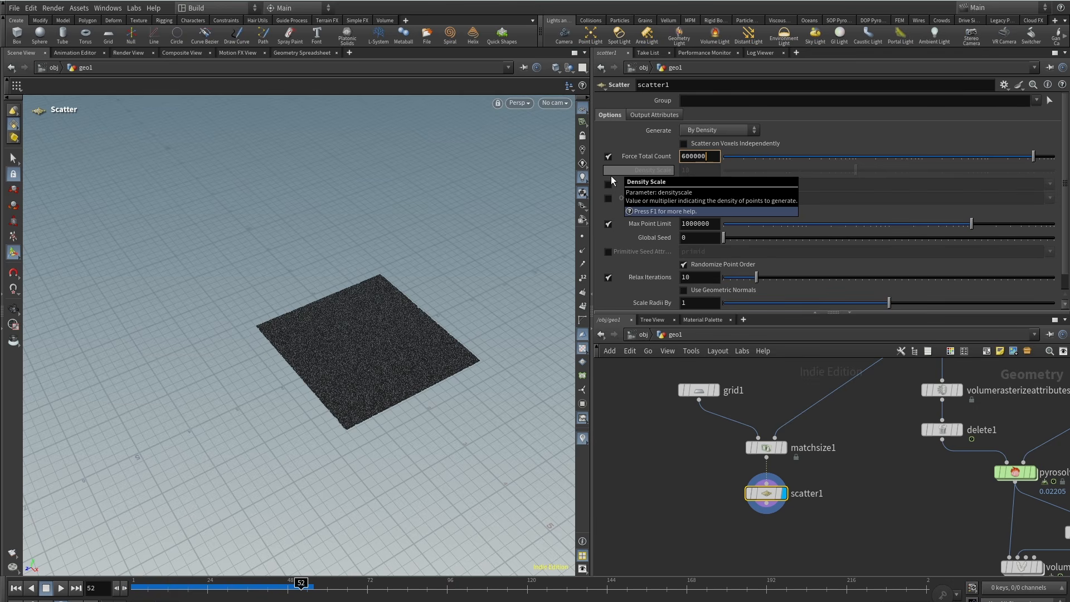
{"action": "key", "text": "Return"}
{"action": "right_click_drag", "start_coordinate": [437, 380], "coordinate": [406, 327], "text": "alt"}
{"action": "middle_click_drag", "start_coordinate": [407, 328], "coordinate": [312, 339], "text": "alt"}
{"action": "right_click_drag", "start_coordinate": [313, 339], "coordinate": [357, 429], "text": "alt"}
Reposition the grid, Match Size and Scatter nodes as a group and move pointsfromvolume1 closer to volumevop1.
{"action": "scroll", "coordinate": [712, 491], "scroll_direction": "down", "scroll_amount": 1}
{"action": "middle_click_drag", "start_coordinate": [848, 516], "coordinate": [757, 487]}
{"action": "scroll", "coordinate": [713, 491], "scroll_direction": "down", "scroll_amount": 4}
{"action": "left_click_drag", "start_coordinate": [756, 481], "coordinate": [713, 455]}
{"action": "middle_click_drag", "start_coordinate": [850, 525], "coordinate": [843, 506]}
{"action": "scroll", "coordinate": [843, 506], "scroll_direction": "up", "scroll_amount": 3}
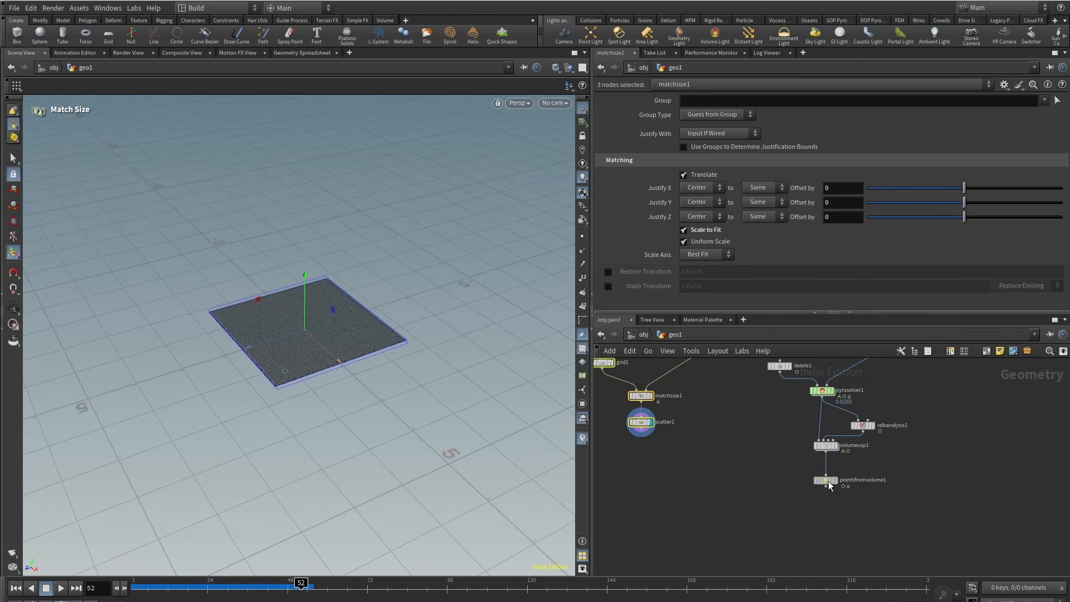
{"action": "left_click_drag", "start_coordinate": [828, 480], "coordinate": [829, 470]}
{"action": "middle_click_drag", "start_coordinate": [758, 501], "coordinate": [804, 525]}
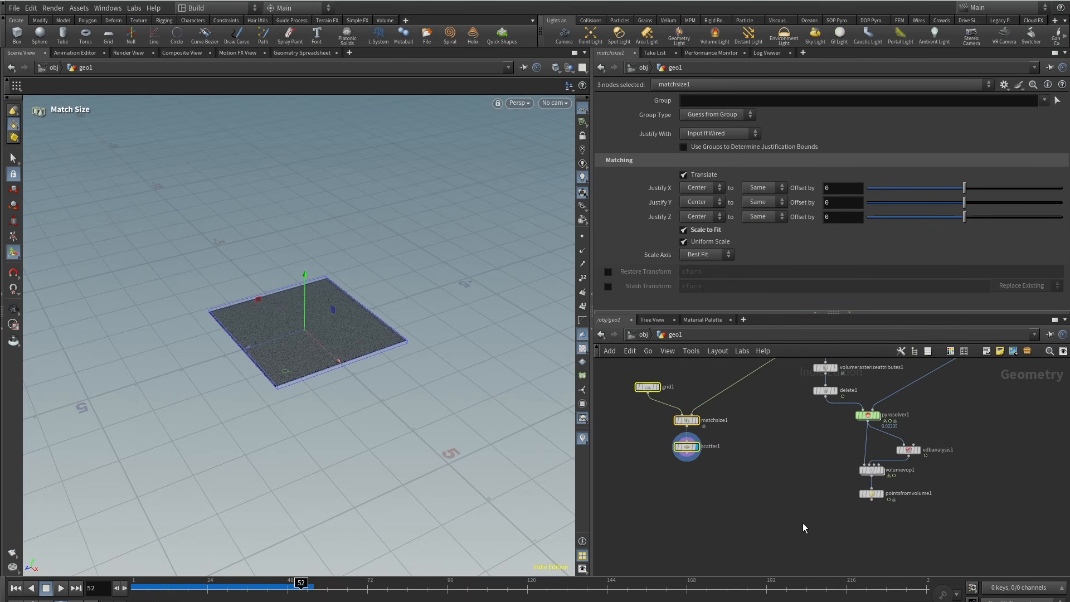
{"action": "left_click", "coordinate": [806, 528]}
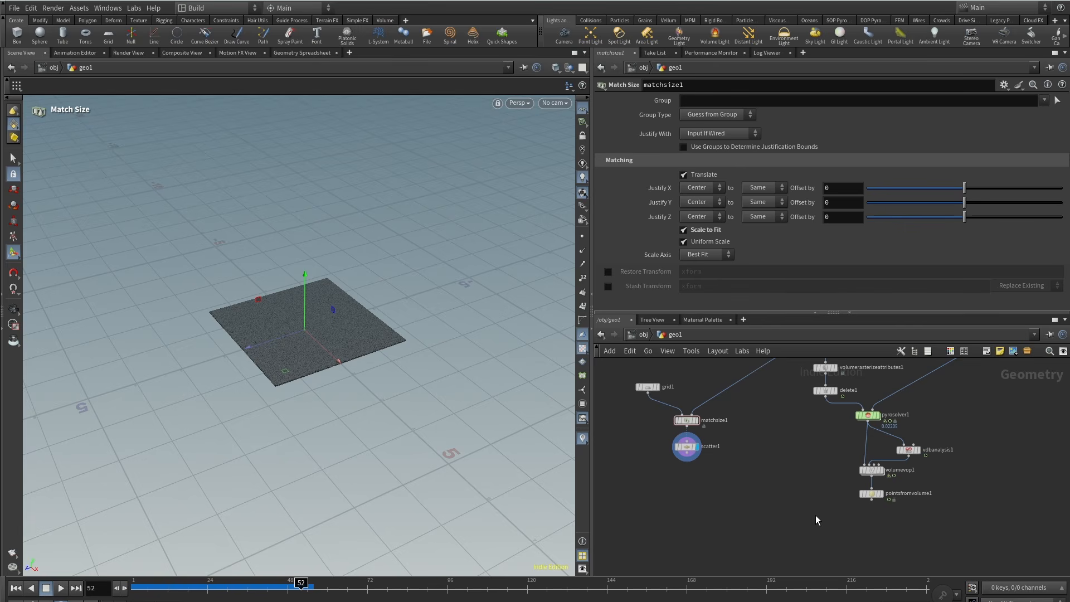
Add an Attribute Create node below pointsfromvolume1, wire it to that node's output and display it.
{"action": "key", "text": "Tab"}
{"action": "type", "text": "ac"}
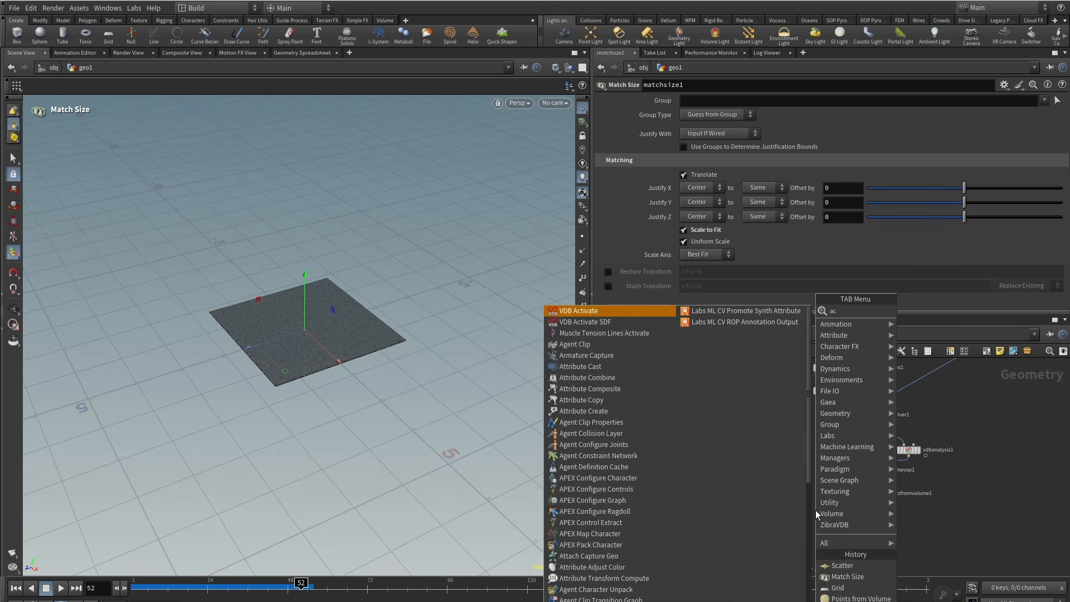
{"action": "type", "text": "re"}
{"action": "left_click", "coordinate": [952, 311]}
{"action": "left_click", "coordinate": [872, 526]}
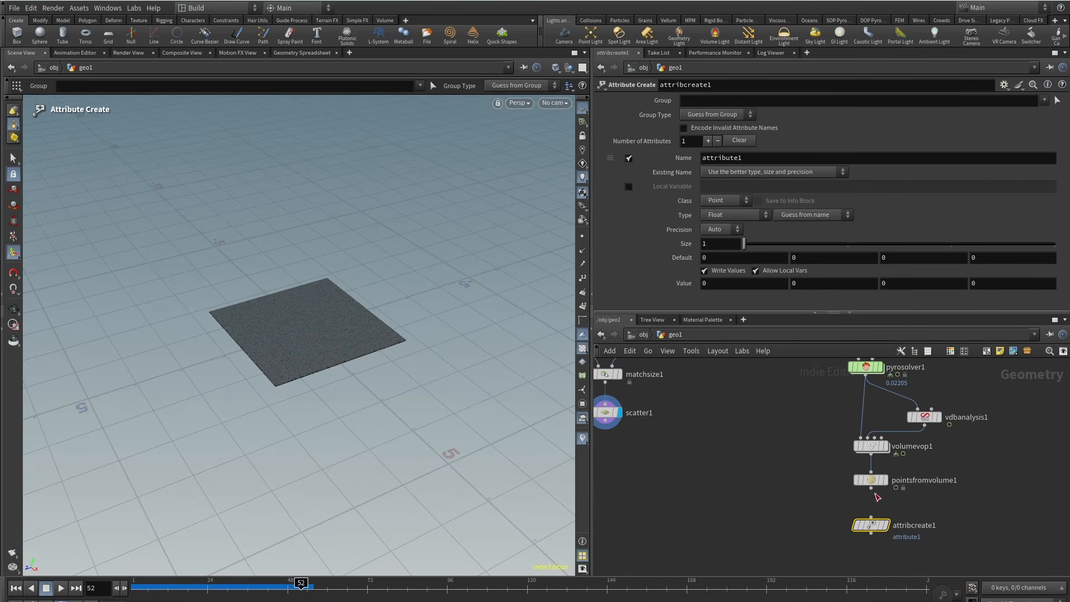
{"action": "left_click", "coordinate": [883, 526]}
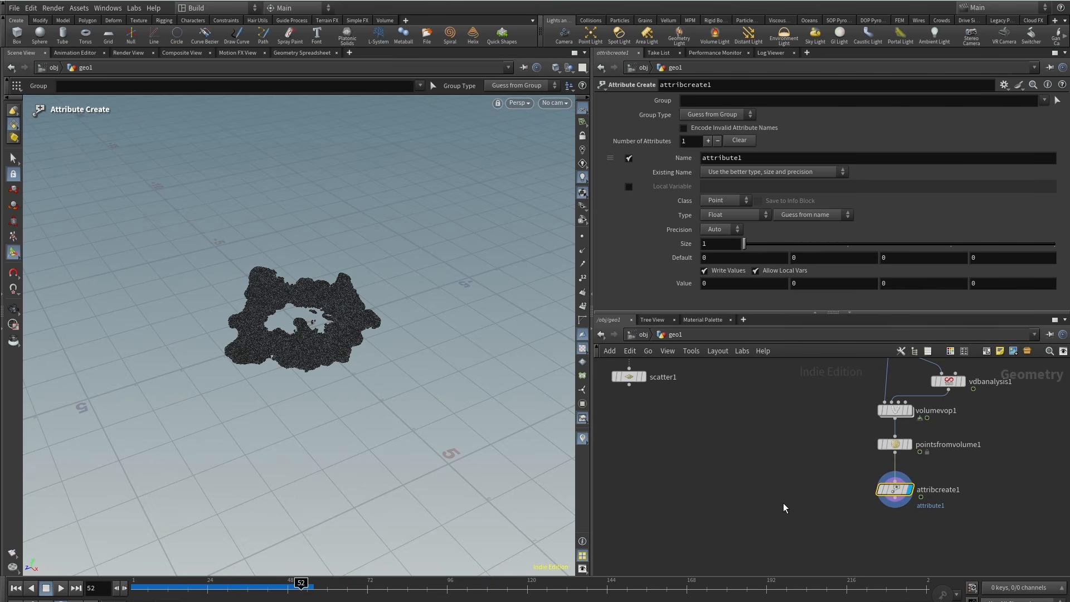
Name the created point attribute activate and set its value to 1.
{"action": "left_click_drag", "start_coordinate": [775, 160], "coordinate": [614, 177]}
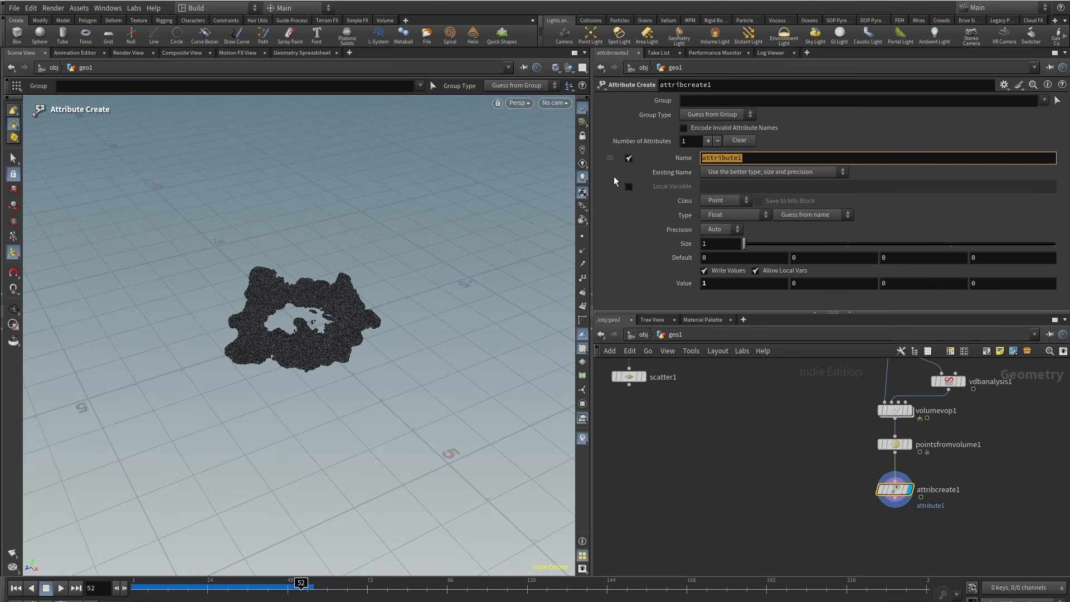
{"action": "type", "text": "activate"}
{"action": "key", "text": "Return"}
{"action": "scroll", "coordinate": [792, 524], "scroll_direction": "down", "scroll_amount": 3}
Add an Attribute Transfer node with scatter1 as first input and attribcreate1 as second, and display it.
{"action": "key", "text": "Tab"}
{"action": "type", "text": "attra"}
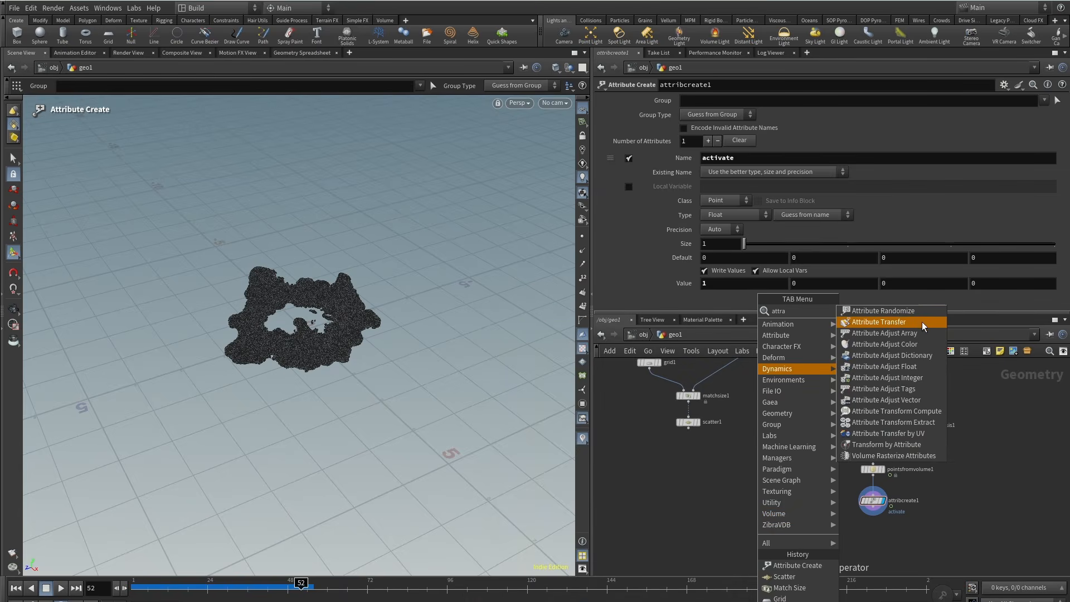
{"action": "left_click", "coordinate": [922, 323]}
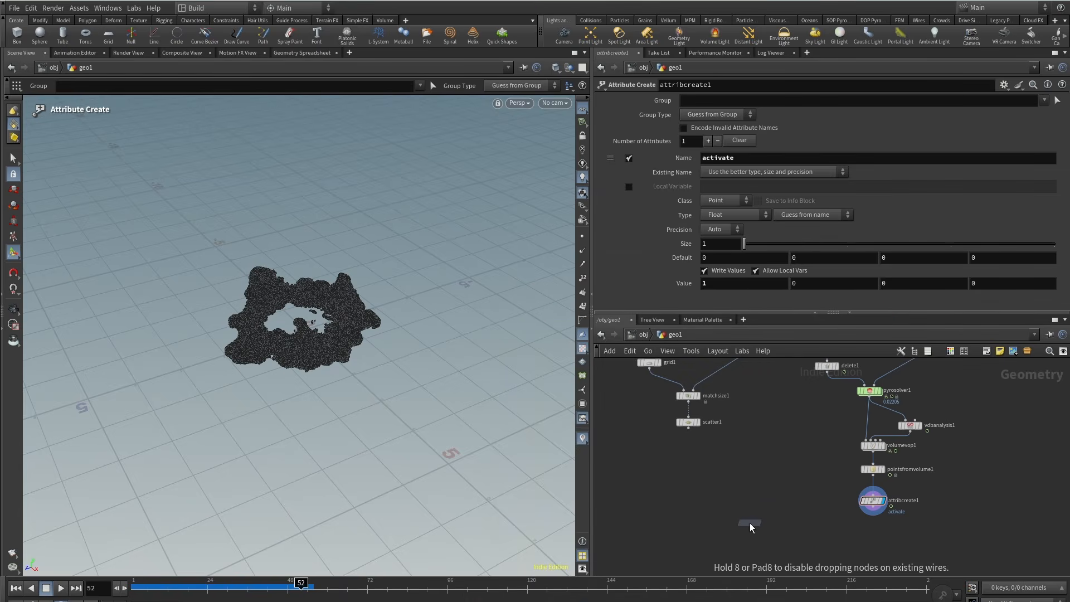
{"action": "left_click", "coordinate": [750, 523]}
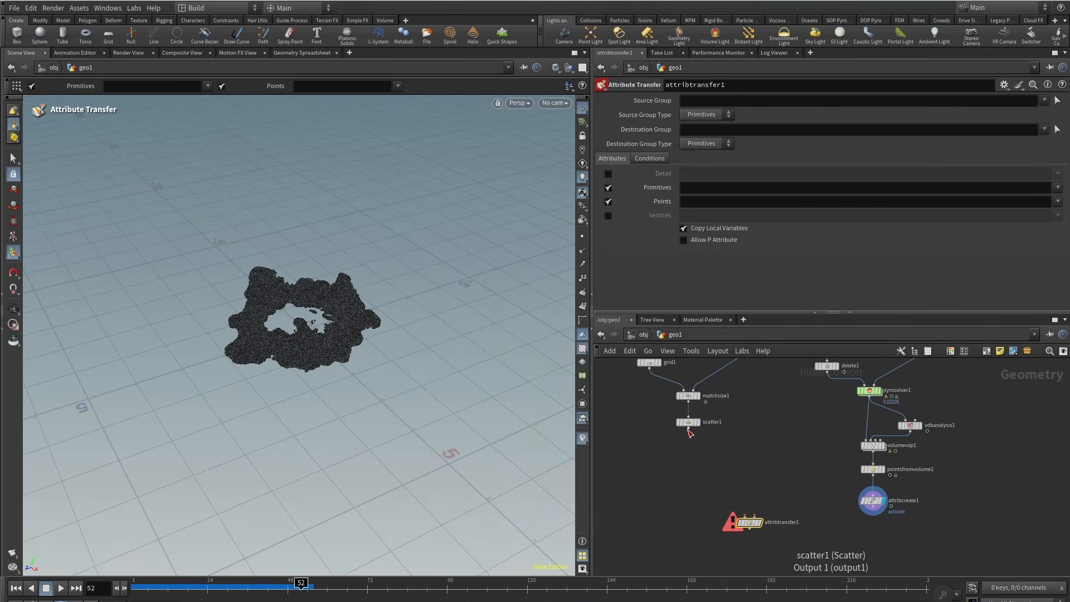
{"action": "left_click_drag", "start_coordinate": [753, 523], "coordinate": [750, 524]}
{"action": "left_click", "coordinate": [765, 515]}
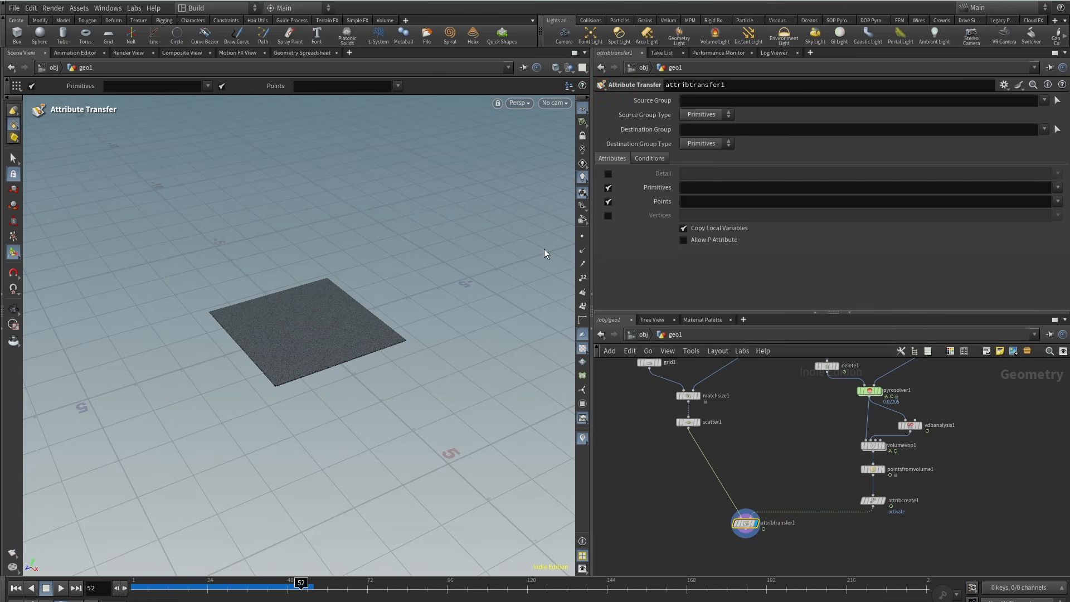
Turn off primitive transfer, transfer only the activate point attribute, and set Distance Threshold and Blend Width to 0.2.
{"action": "left_click", "coordinate": [608, 187]}
{"action": "left_click", "coordinate": [1058, 205]}
{"action": "left_click", "coordinate": [1038, 219]}
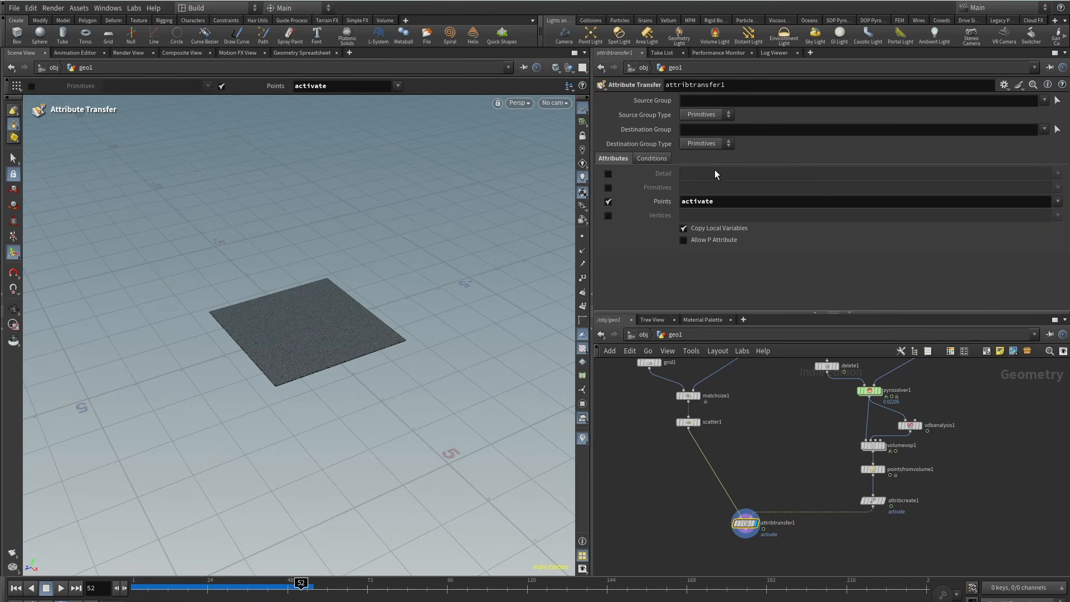
{"action": "left_click", "coordinate": [654, 159]}
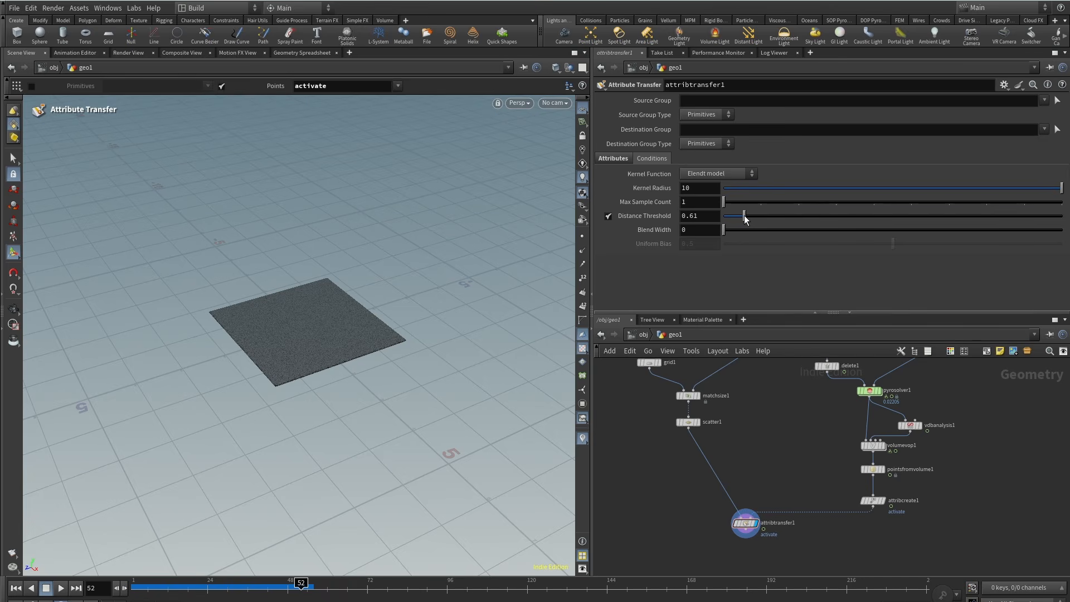
{"action": "left_click", "coordinate": [714, 230]}
Open attribtransfer1's node information and turn on the viewport visualization of its activate attribute.
{"action": "middle_click_drag", "start_coordinate": [783, 488], "coordinate": [786, 451]}
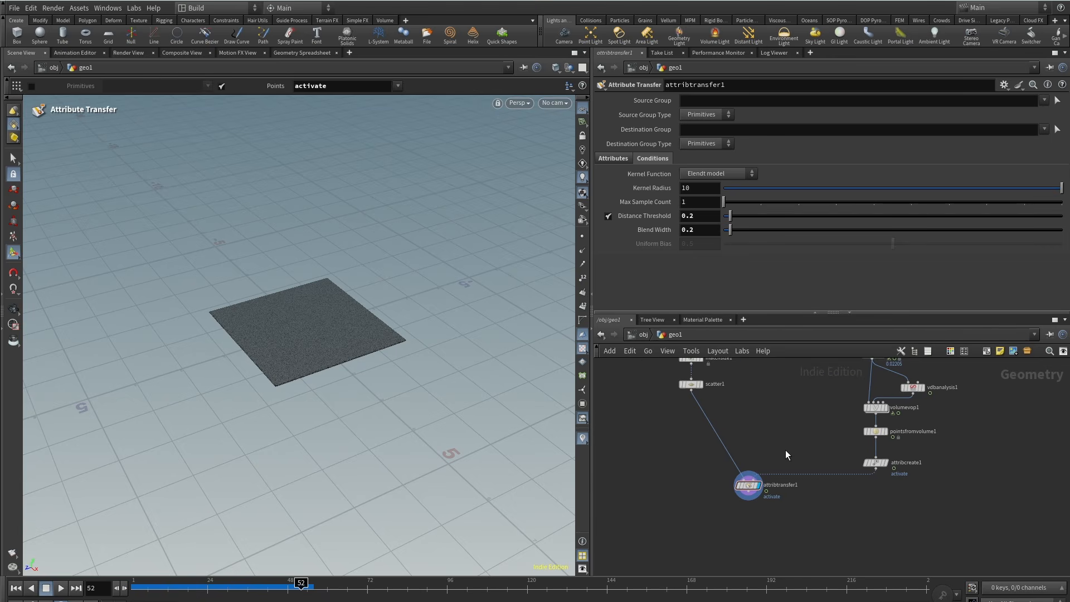
{"action": "scroll", "coordinate": [748, 513], "scroll_direction": "up", "scroll_amount": 3}
{"action": "middle_click_drag", "start_coordinate": [748, 513], "coordinate": [756, 495]}
{"action": "middle_click", "coordinate": [754, 456]}
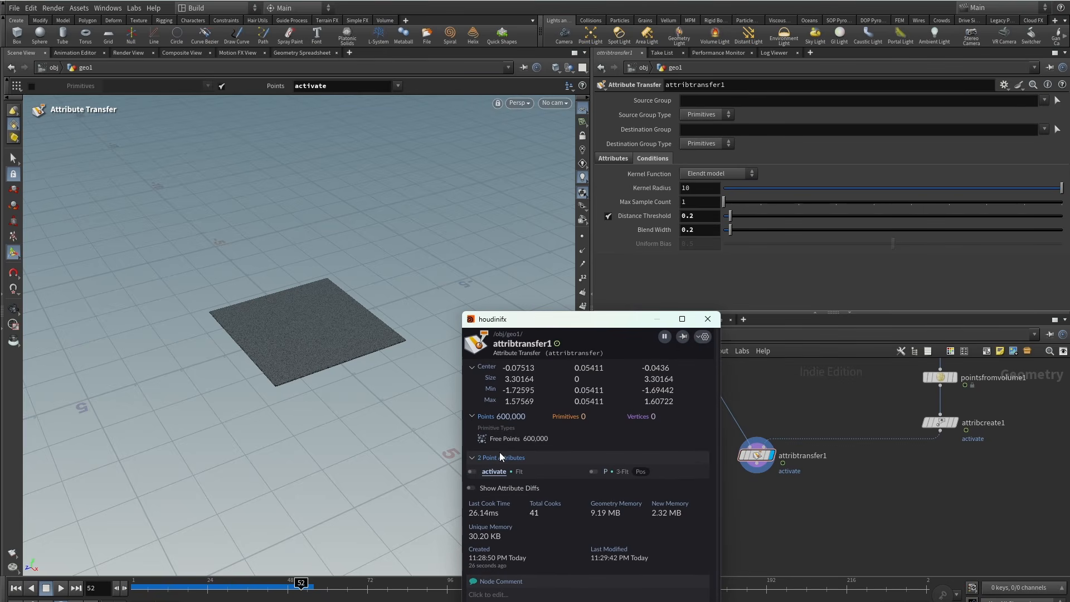
{"action": "left_click", "coordinate": [472, 472]}
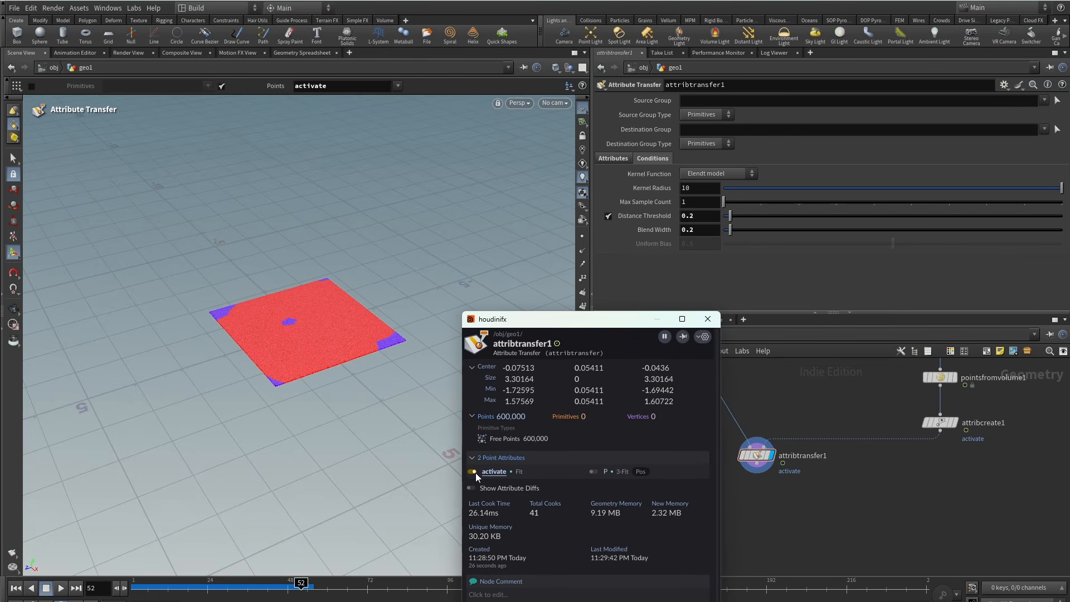
Move the timeline to frame 27, check the ground points, and turn off the activate visualization on attribtransfer1.
{"action": "left_click_drag", "start_coordinate": [405, 390], "coordinate": [313, 351]}
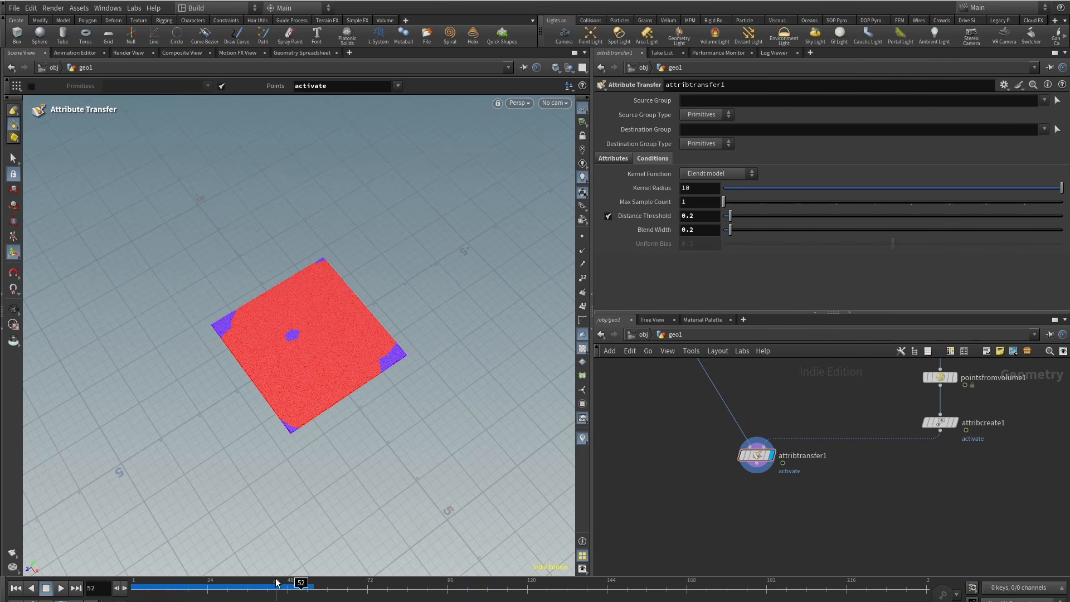
{"action": "left_click_drag", "start_coordinate": [276, 583], "coordinate": [205, 583]}
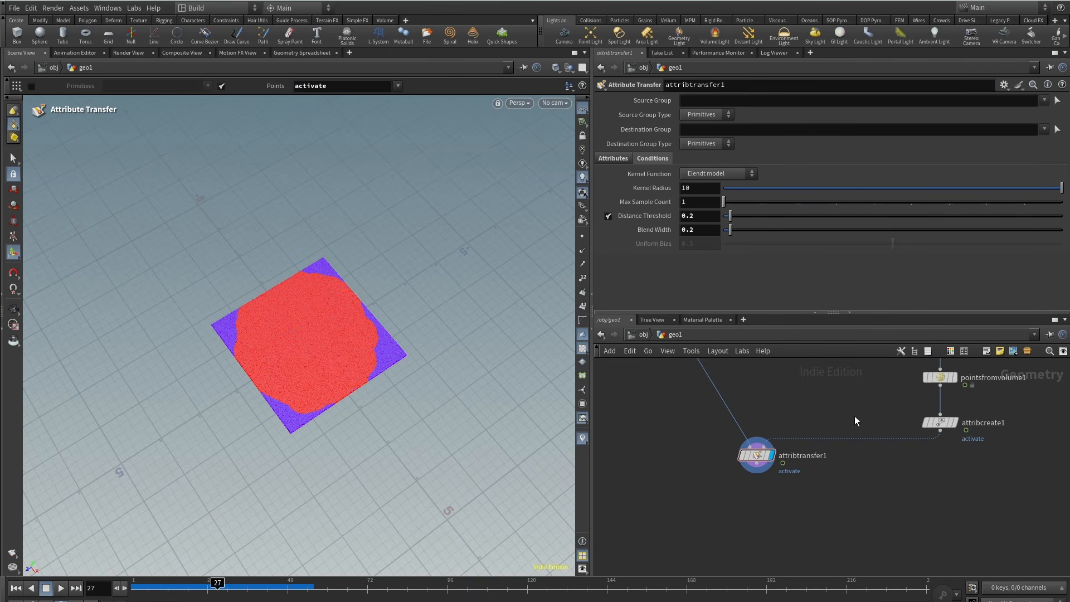
{"action": "middle_click", "coordinate": [757, 456]}
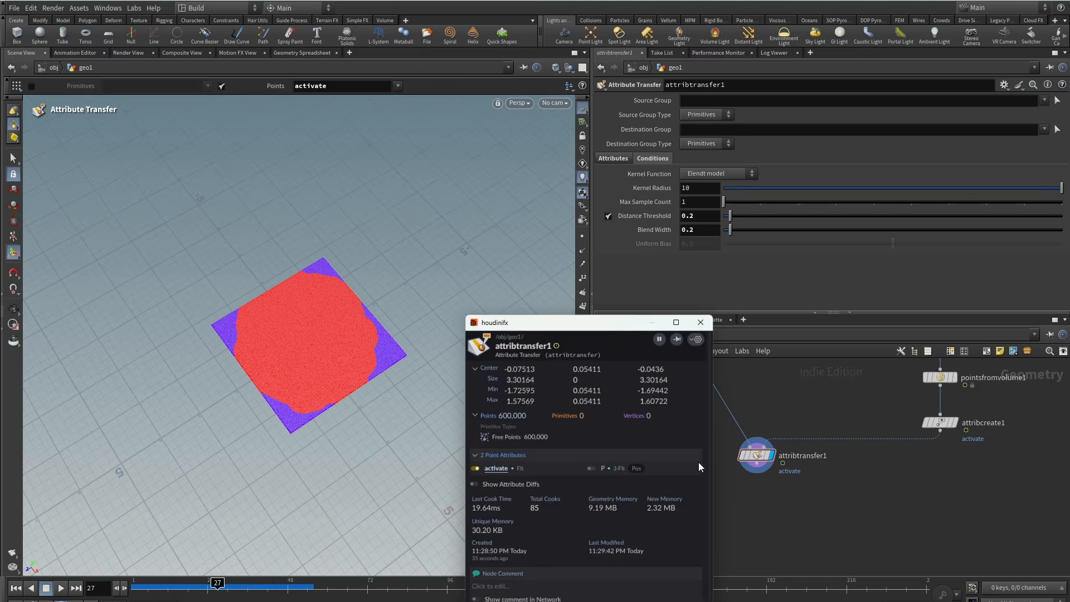
{"action": "left_click", "coordinate": [472, 470]}
{"action": "left_click", "coordinate": [707, 316]}
{"action": "left_click_drag", "start_coordinate": [289, 373], "coordinate": [368, 301]}
Add an Attribute from Volume node in free space near attribtransfer1.
{"action": "scroll", "coordinate": [756, 517], "scroll_direction": "down", "scroll_amount": 3}
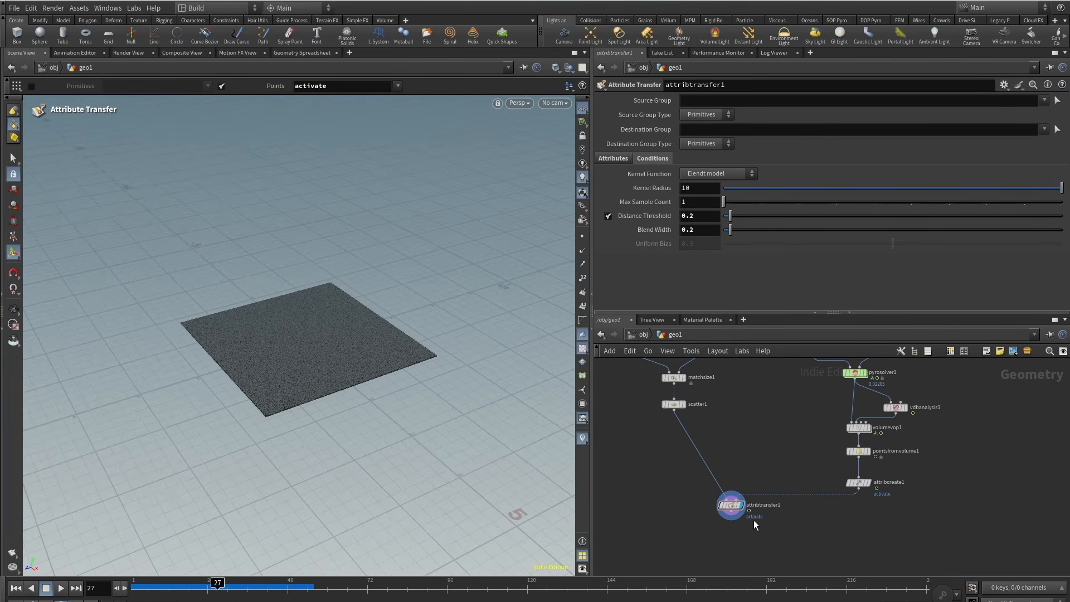
{"action": "scroll", "coordinate": [782, 487], "scroll_direction": "up", "scroll_amount": 2}
{"action": "key", "text": "Tab"}
{"action": "type", "text": "a"}
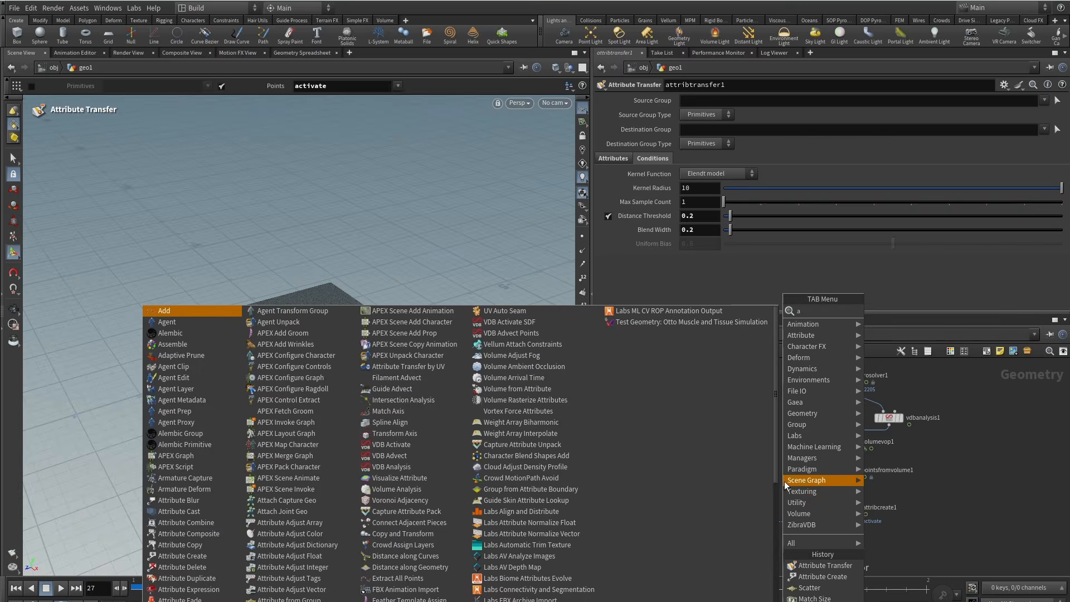
{"action": "type", "text": "ttr from v"}
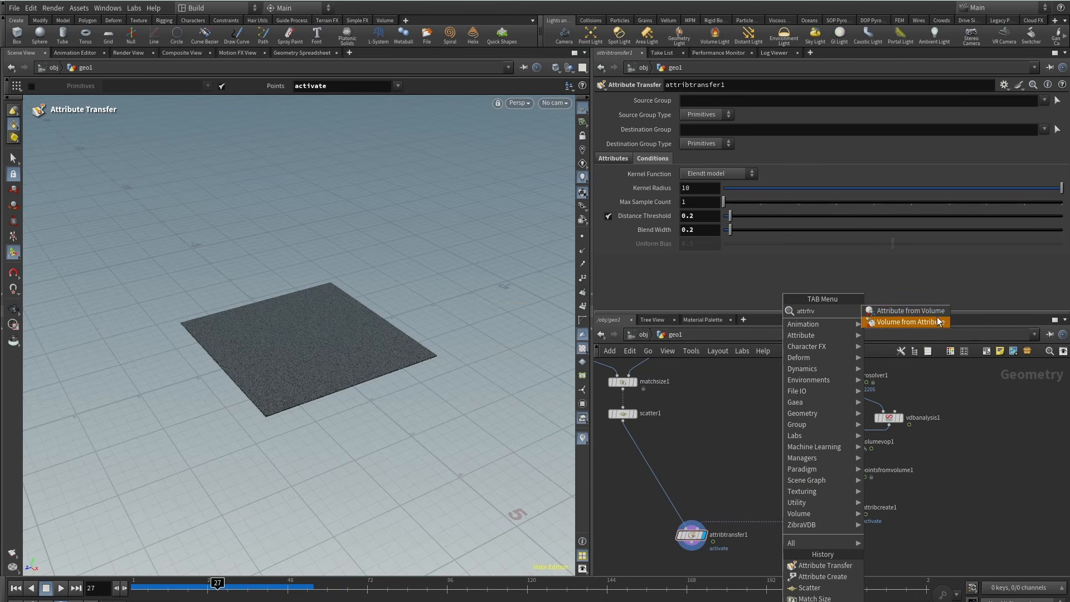
{"action": "left_click", "coordinate": [907, 313]}
{"action": "left_click", "coordinate": [771, 494]}
{"action": "middle_click_drag", "start_coordinate": [758, 416], "coordinate": [756, 454]}
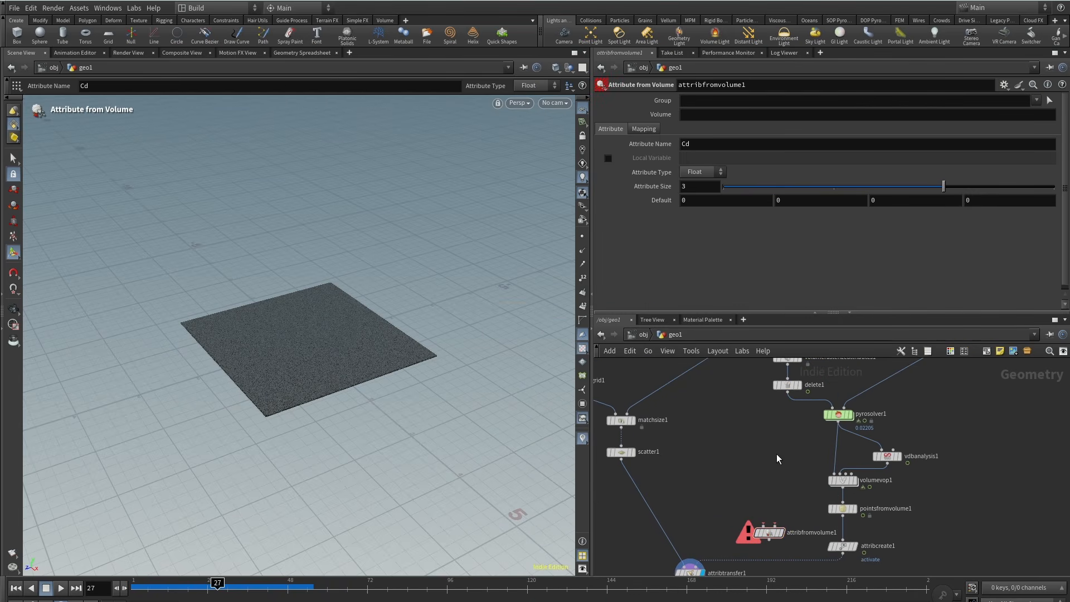
{"action": "key", "text": "Tab"}
{"action": "type", "text": "bla"}
{"action": "key", "text": "Return"}
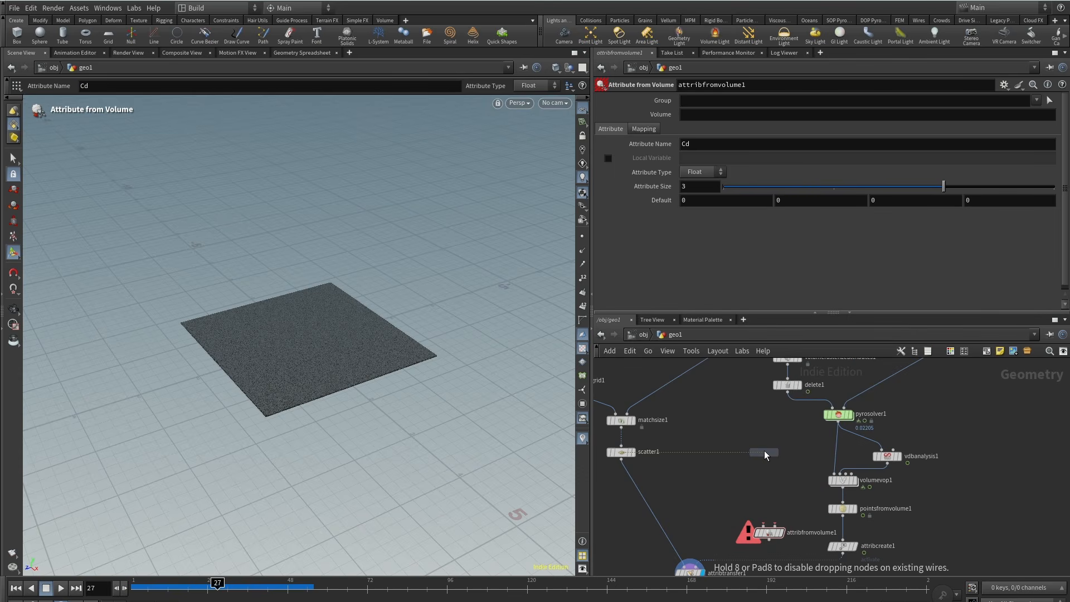
{"action": "left_click", "coordinate": [764, 450]}
{"action": "left_click_drag", "start_coordinate": [839, 422], "coordinate": [753, 444]}
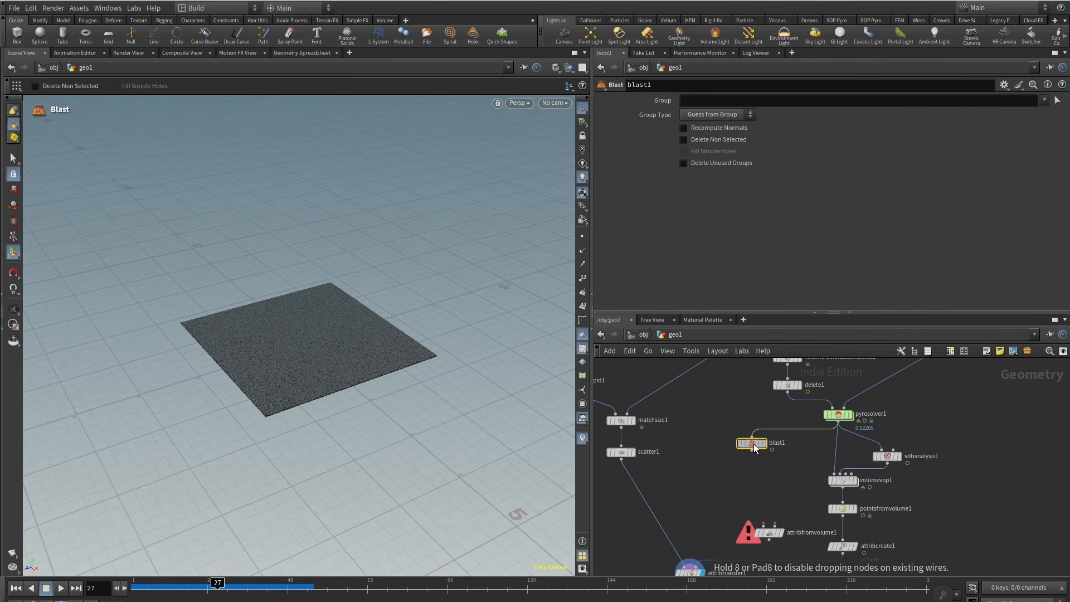
{"action": "left_click", "coordinate": [1044, 100]}
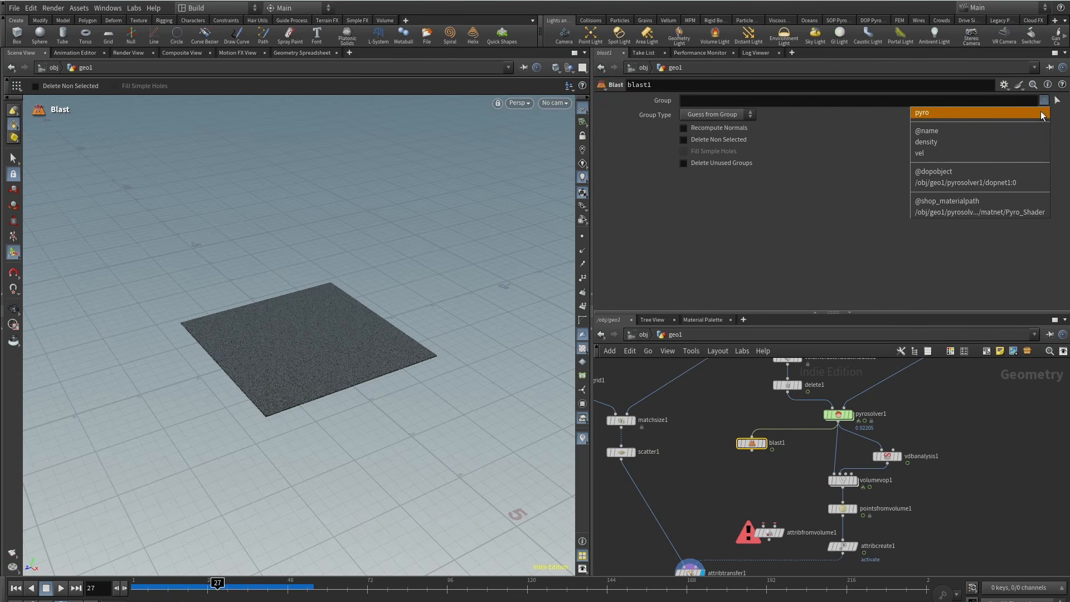
{"action": "left_click", "coordinate": [1011, 153]}
{"action": "left_click", "coordinate": [684, 140]}
Add a Null below blast1, connect it to blast1's output, and rename it VEL.
{"action": "scroll", "coordinate": [757, 481], "scroll_direction": "up", "scroll_amount": 3}
{"action": "key", "text": "Tab"}
{"action": "type", "text": "n"}
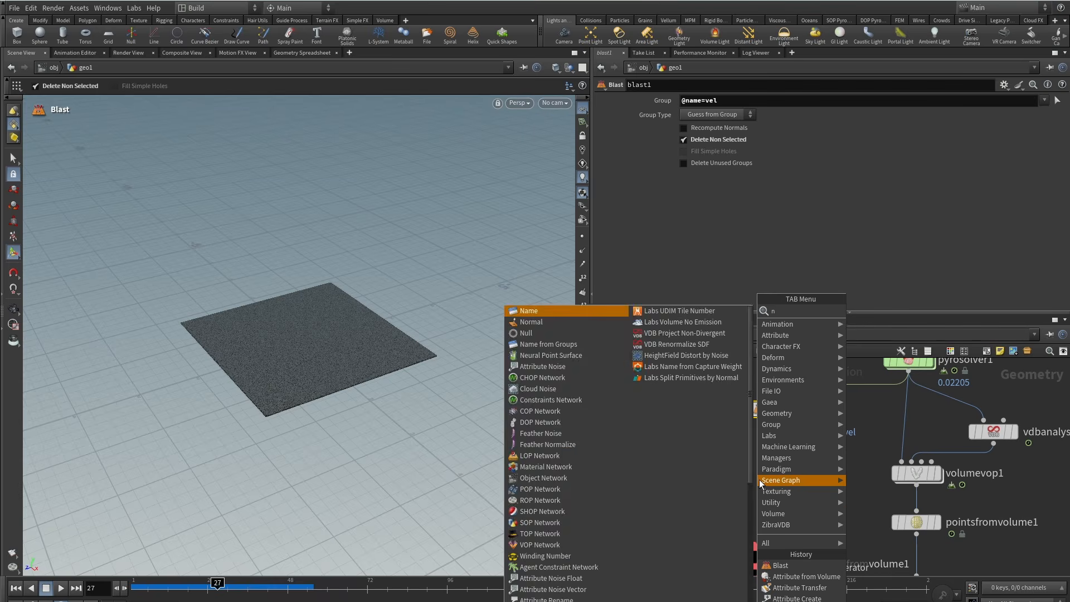
{"action": "type", "text": "ul"}
{"action": "left_click", "coordinate": [873, 311]}
{"action": "left_click", "coordinate": [760, 467]}
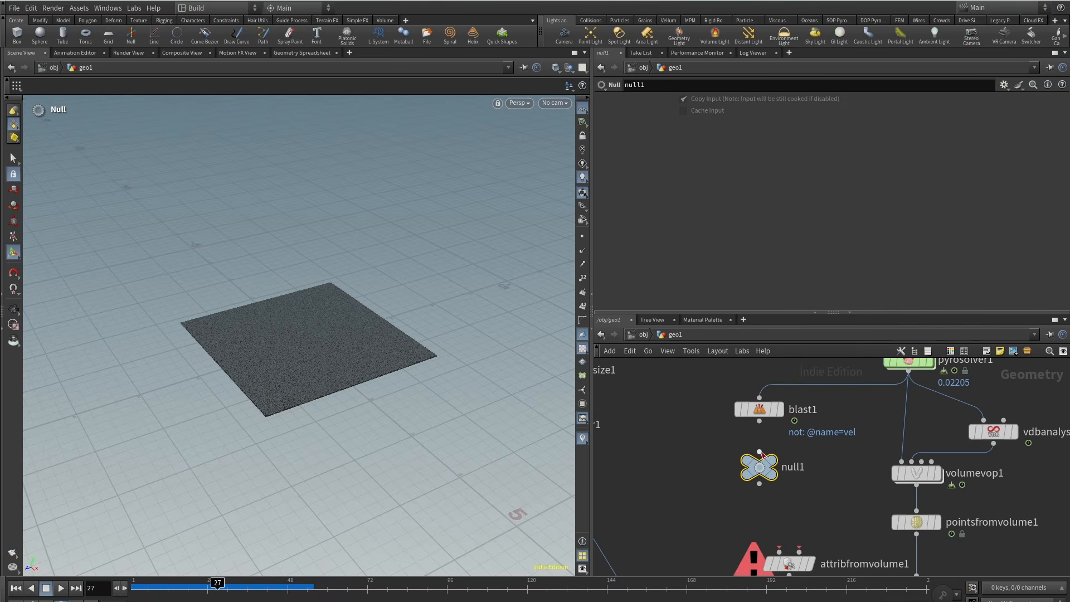
{"action": "left_click_drag", "start_coordinate": [759, 452], "coordinate": [759, 422]}
{"action": "double_click", "coordinate": [792, 466]}
{"action": "type", "text": "VE"}
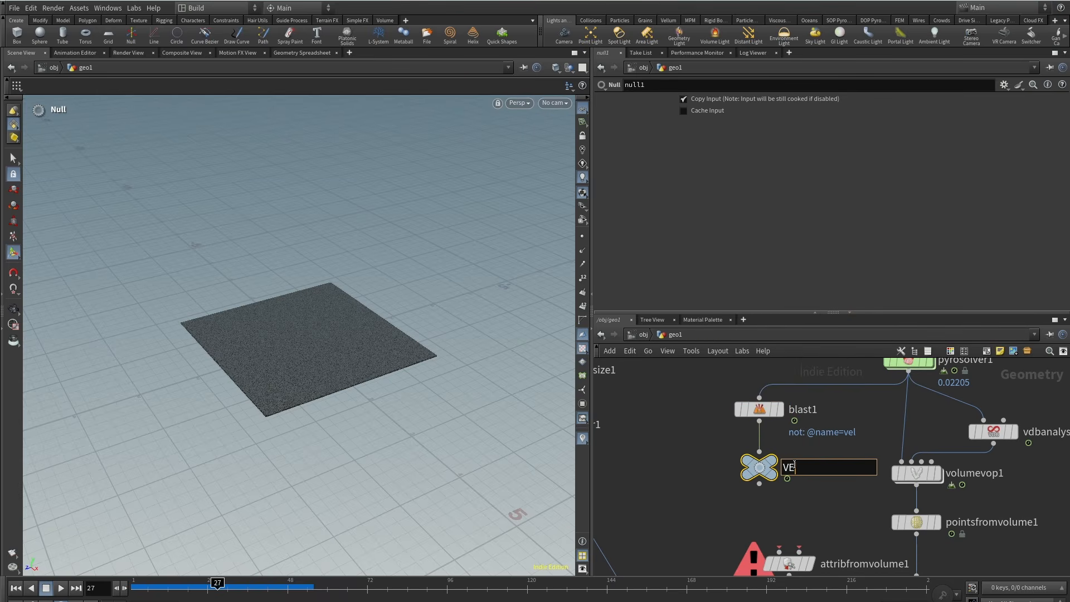
{"action": "type", "text": "L"}
{"action": "key", "text": "Return"}
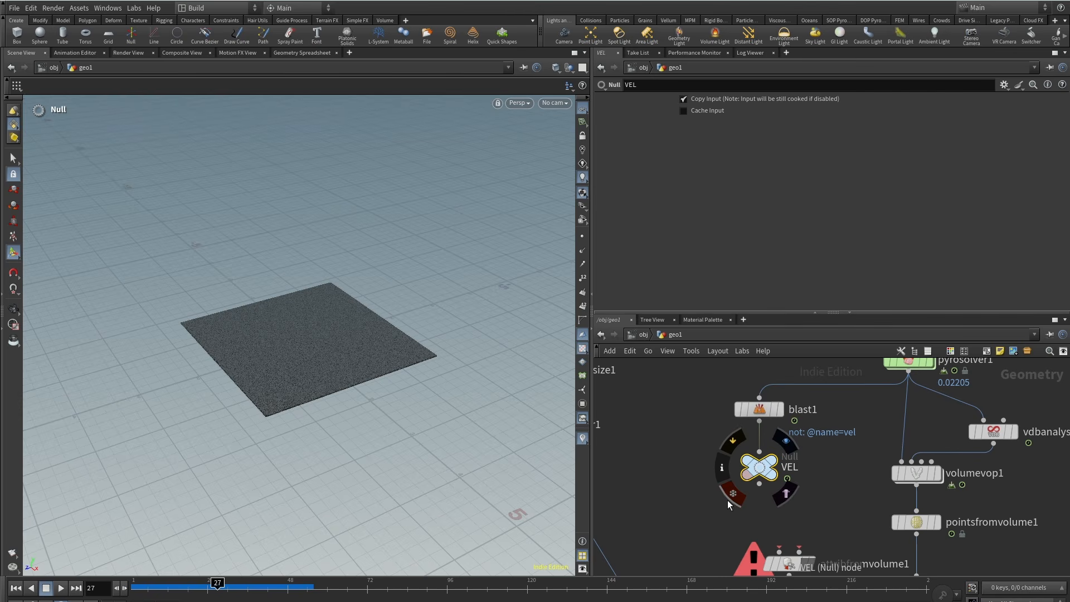
Wire attribfromvolume1 between attribcreate1 and attribtransfer1 with VEL as its second input, and display it.
{"action": "scroll", "coordinate": [727, 500], "scroll_direction": "down", "scroll_amount": 3}
{"action": "middle_click_drag", "start_coordinate": [728, 501], "coordinate": [705, 432]}
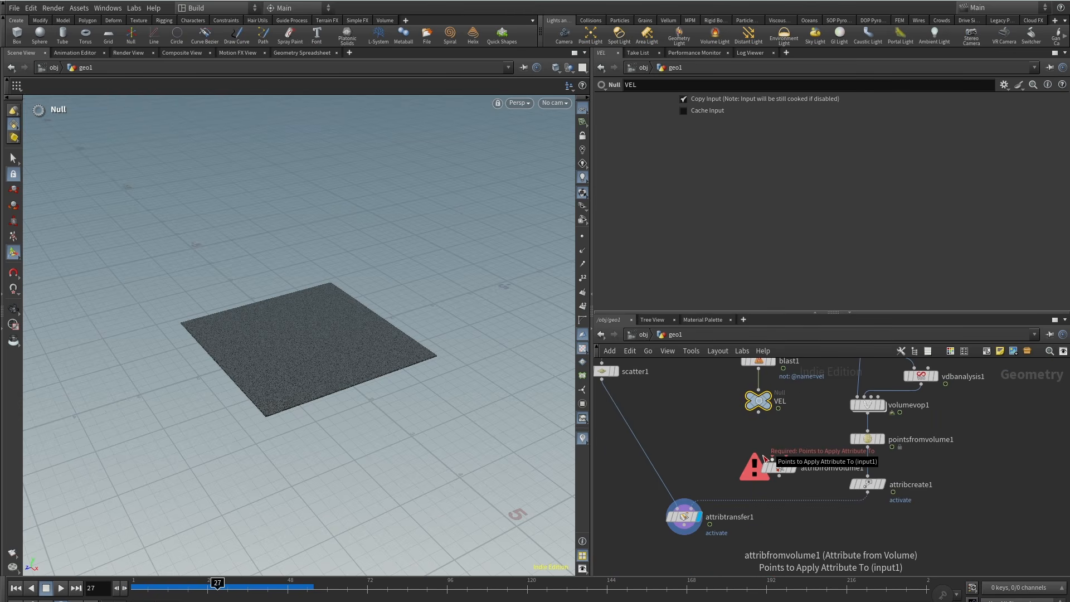
{"action": "left_click_drag", "start_coordinate": [778, 470], "coordinate": [759, 412]}
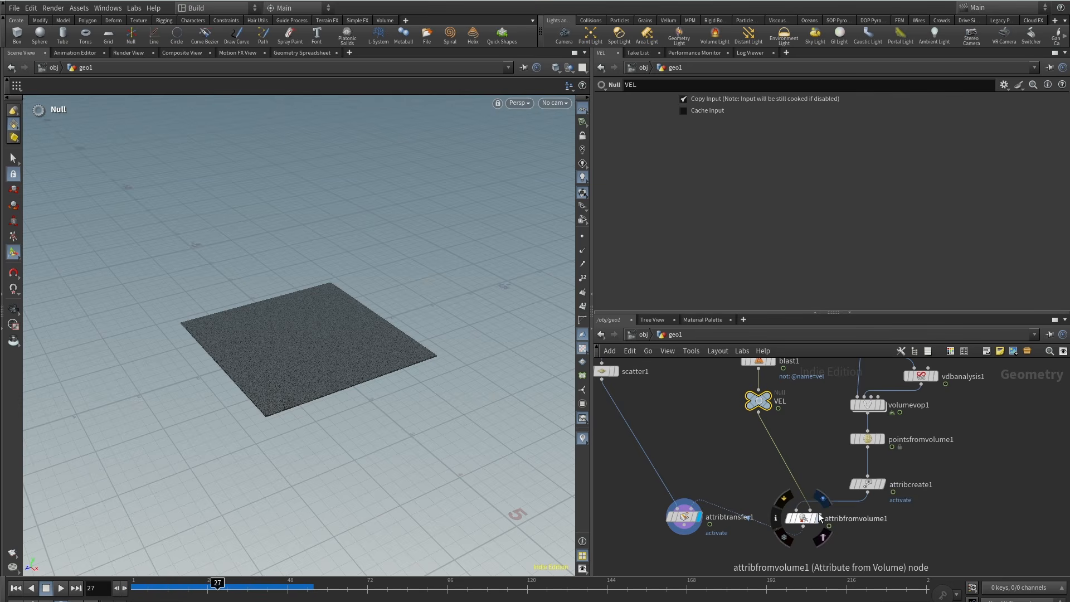
{"action": "key", "text": "r"}
{"action": "left_click", "coordinate": [804, 523]}
{"action": "left_click", "coordinate": [803, 519]}
Set attribfromvolume1's Attribute Name to v.
{"action": "double_click", "coordinate": [739, 145]}
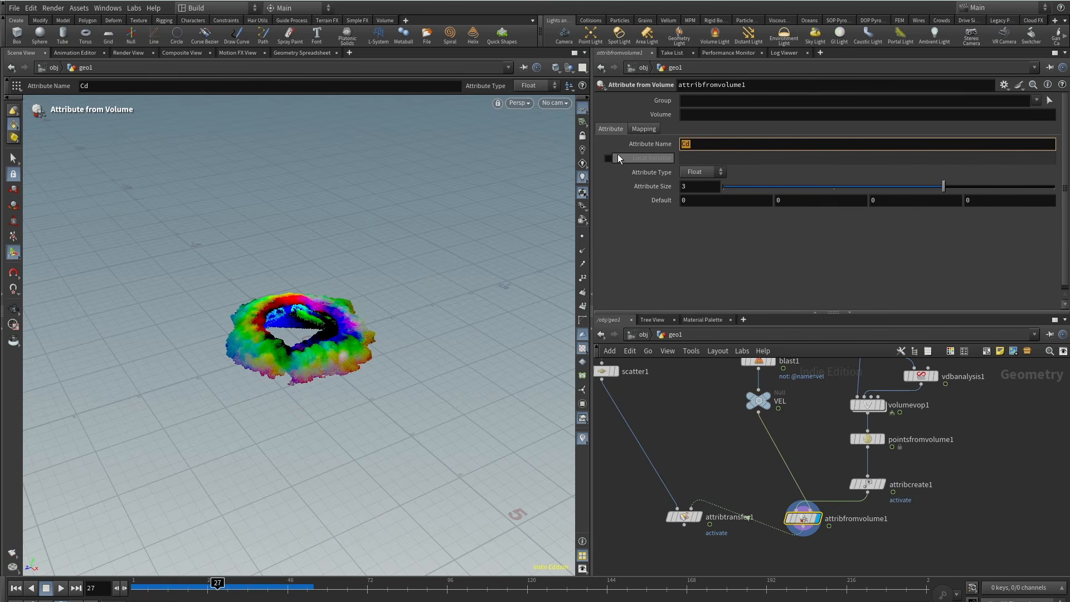
{"action": "type", "text": "v"}
{"action": "key", "text": "Return"}
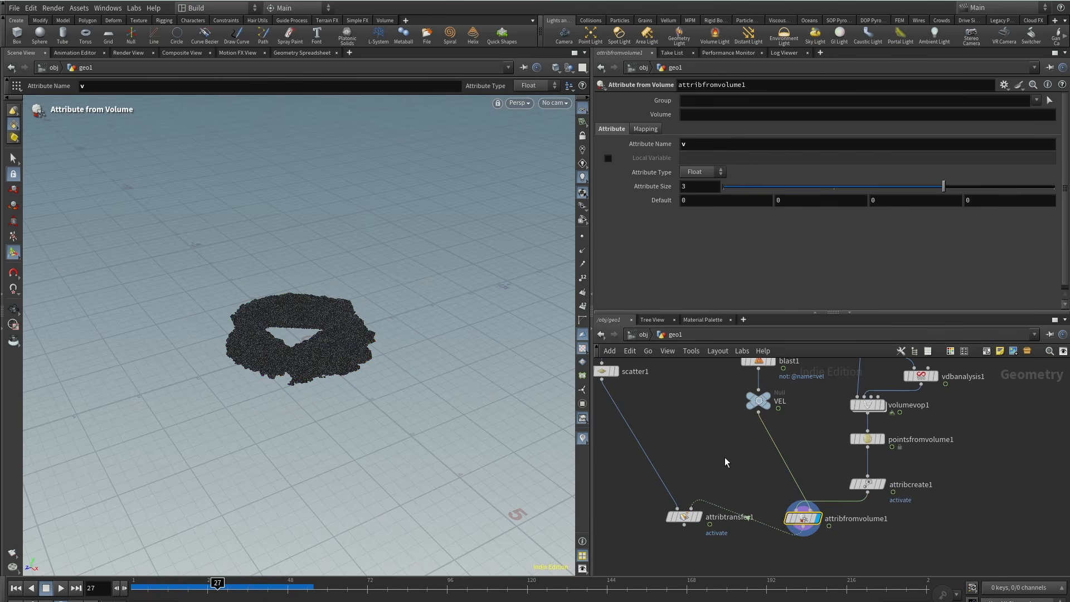
Turn on the point trails display and examine the velocities on the smoke points of attribfromvolume1.
{"action": "left_click", "coordinate": [584, 268]}
{"action": "right_click_drag", "start_coordinate": [276, 349], "coordinate": [355, 321], "text": "alt"}
{"action": "left_click_drag", "start_coordinate": [356, 320], "coordinate": [396, 366], "text": "alt"}
{"action": "right_click_drag", "start_coordinate": [396, 366], "coordinate": [361, 359], "text": "alt"}
{"action": "left_click_drag", "start_coordinate": [361, 358], "coordinate": [348, 326], "text": "alt"}
{"action": "middle_click_drag", "start_coordinate": [730, 432], "coordinate": [715, 530]}
{"action": "scroll", "coordinate": [714, 526], "scroll_direction": "down", "scroll_amount": 3}
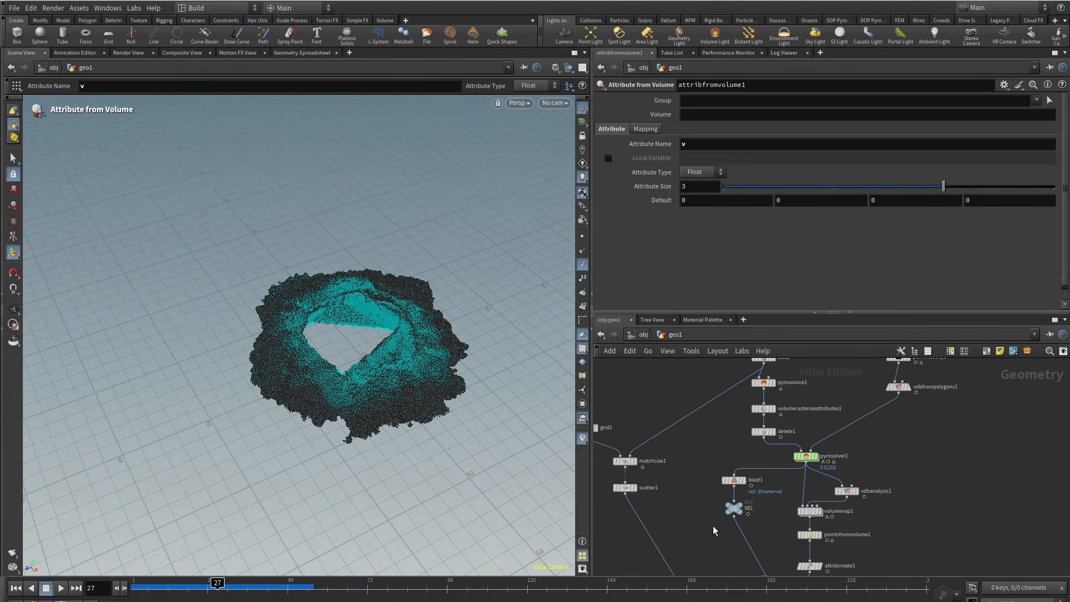
{"action": "mouse_move", "coordinate": [907, 459]}
{"action": "middle_mouse_down"}
{"action": "mouse_move", "coordinate": [902, 500]}
{"action": "mouse_move", "coordinate": [897, 442]}
{"action": "middle_mouse_up"}
{"action": "left_click_drag", "start_coordinate": [321, 360], "coordinate": [269, 401], "text": "alt"}
{"action": "middle_click_drag", "start_coordinate": [697, 548], "coordinate": [741, 481]}
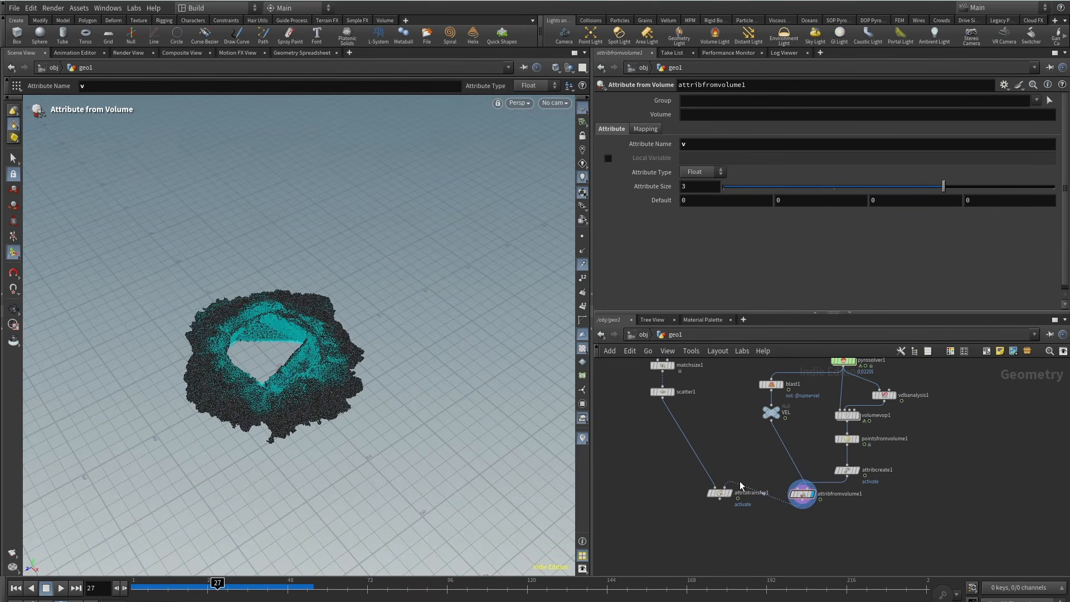
Add v to the point attributes that attribtransfer1 transfers alongside activate, and display the node.
{"action": "left_click_drag", "start_coordinate": [718, 494], "coordinate": [718, 517]}
{"action": "left_click", "coordinate": [717, 518]}
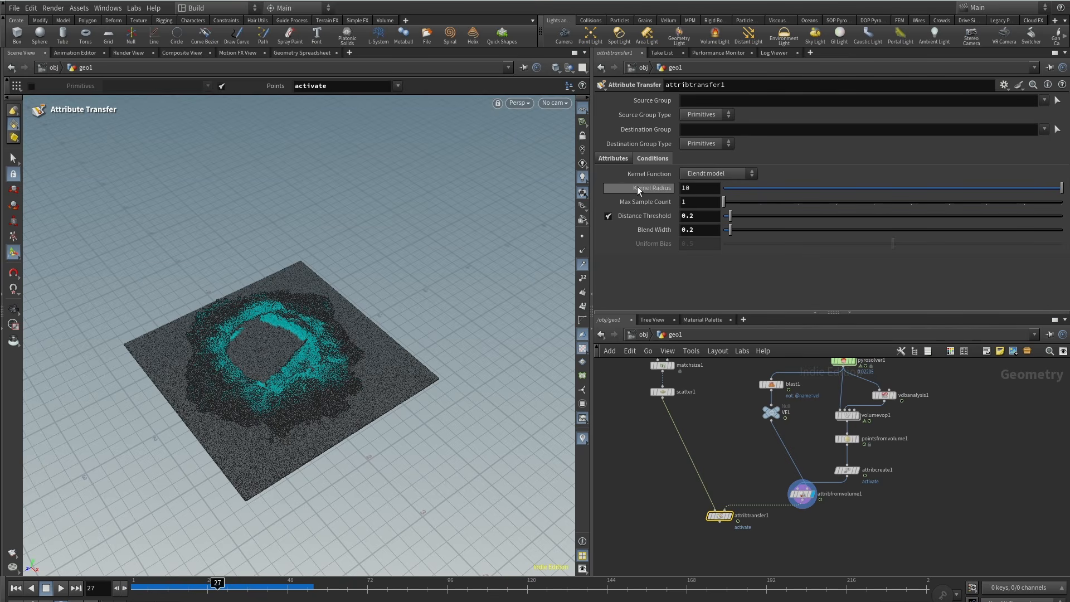
{"action": "left_click", "coordinate": [613, 159]}
{"action": "left_click", "coordinate": [1058, 201]}
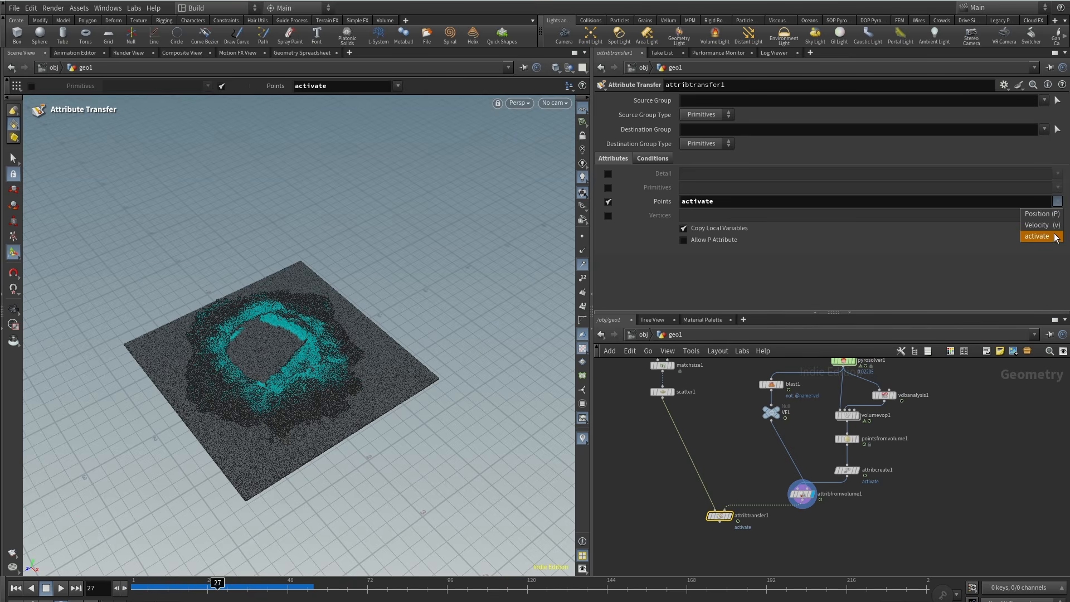
{"action": "left_click", "coordinate": [1040, 236]}
{"action": "left_click", "coordinate": [733, 504]}
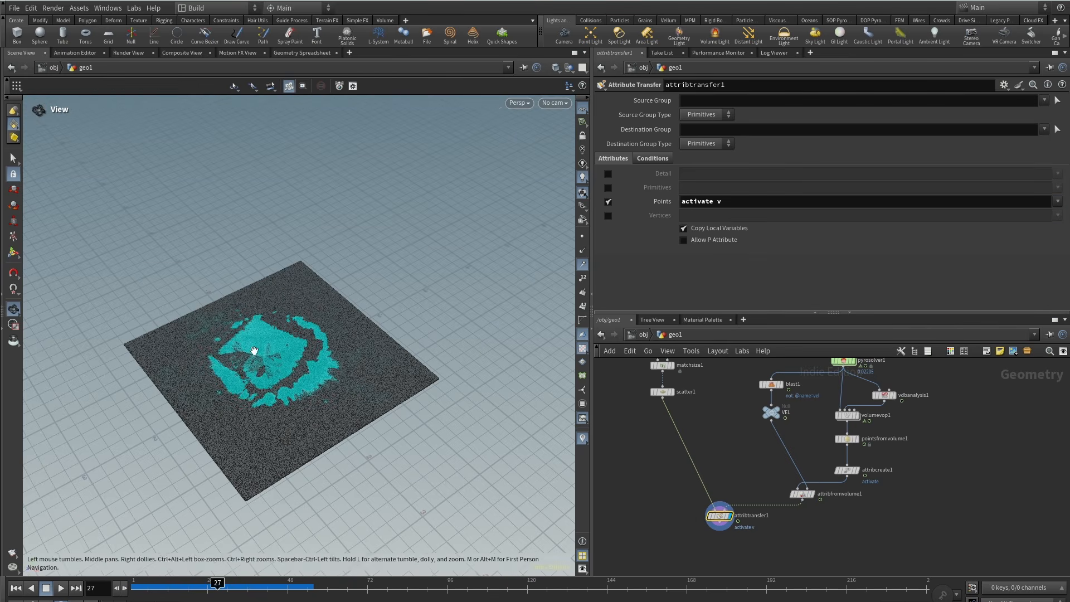
Inspect the transferred velocities on the ground points up close, and turn off the point trails display.
{"action": "right_click_drag", "start_coordinate": [256, 352], "coordinate": [373, 394], "text": "alt"}
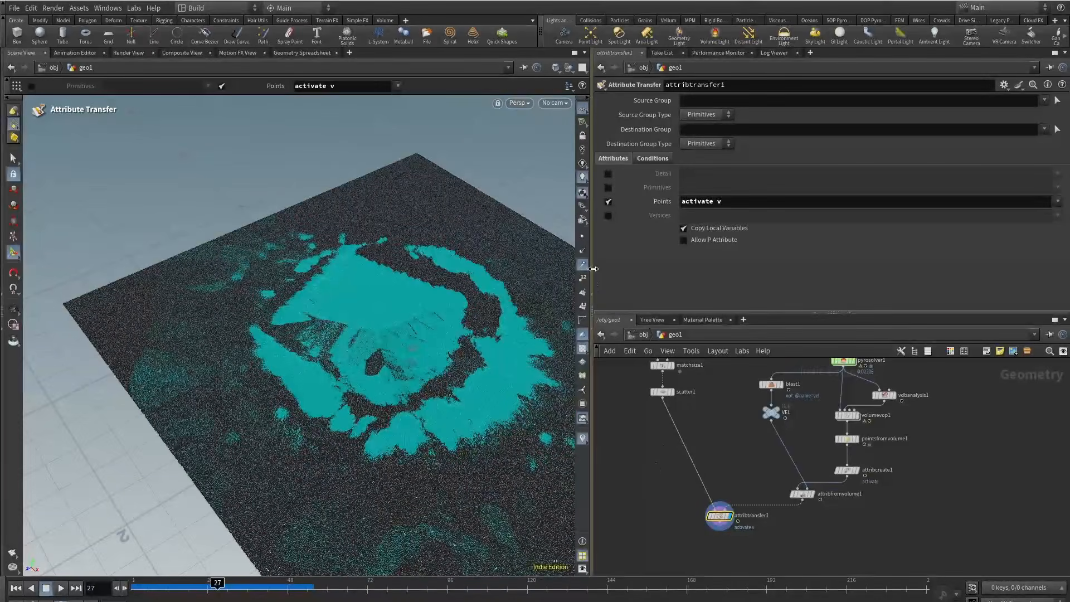
{"action": "key", "text": "Escape"}
{"action": "left_click_drag", "start_coordinate": [444, 390], "coordinate": [289, 461]}
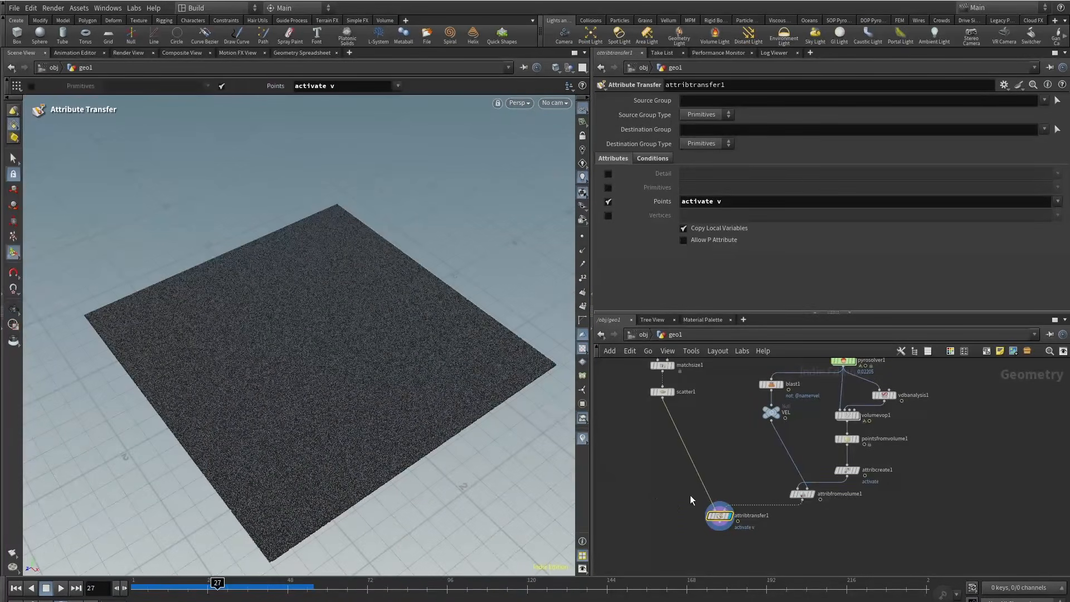
Set the Volume of attribfromvolume1 to vel.
{"action": "scroll", "coordinate": [818, 433], "scroll_direction": "up", "scroll_amount": 1}
{"action": "middle_click_drag", "start_coordinate": [822, 423], "coordinate": [772, 432]}
{"action": "scroll", "coordinate": [791, 481], "scroll_direction": "up", "scroll_amount": 1}
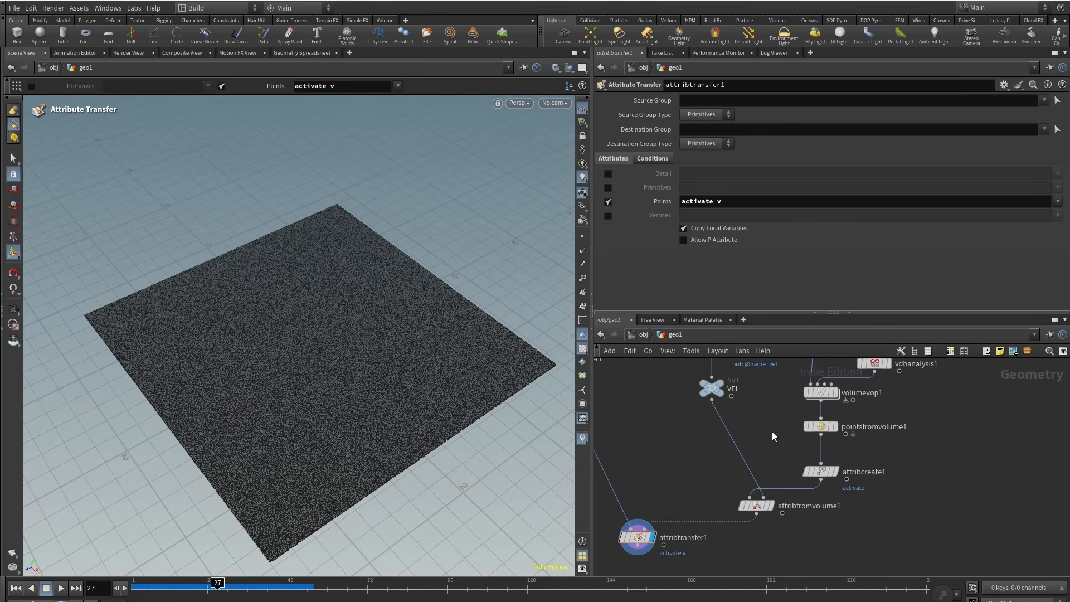
{"action": "left_click", "coordinate": [756, 506]}
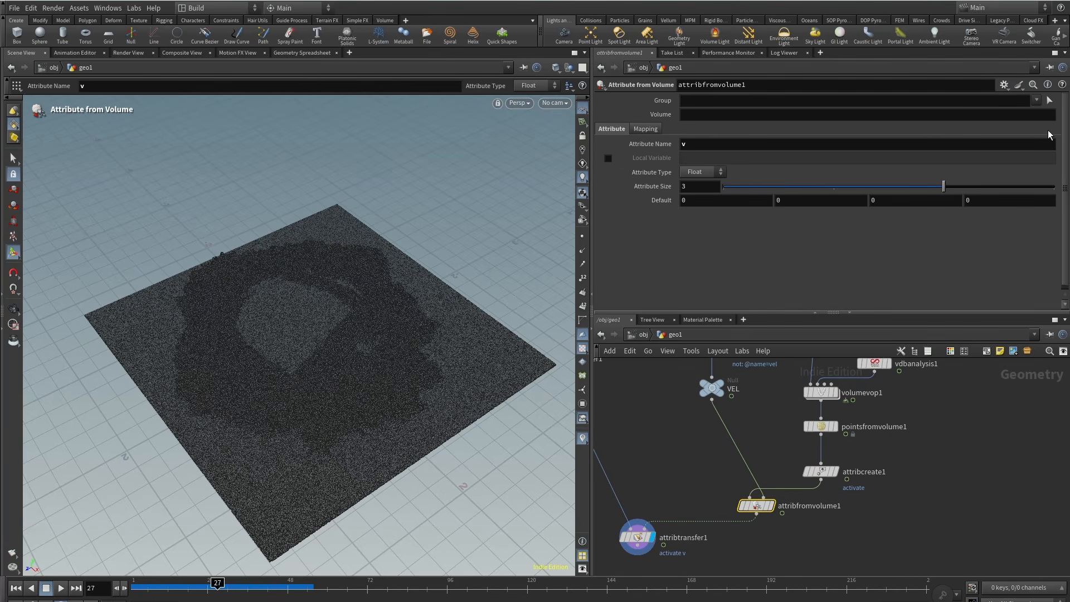
{"action": "left_click", "coordinate": [1036, 115]}
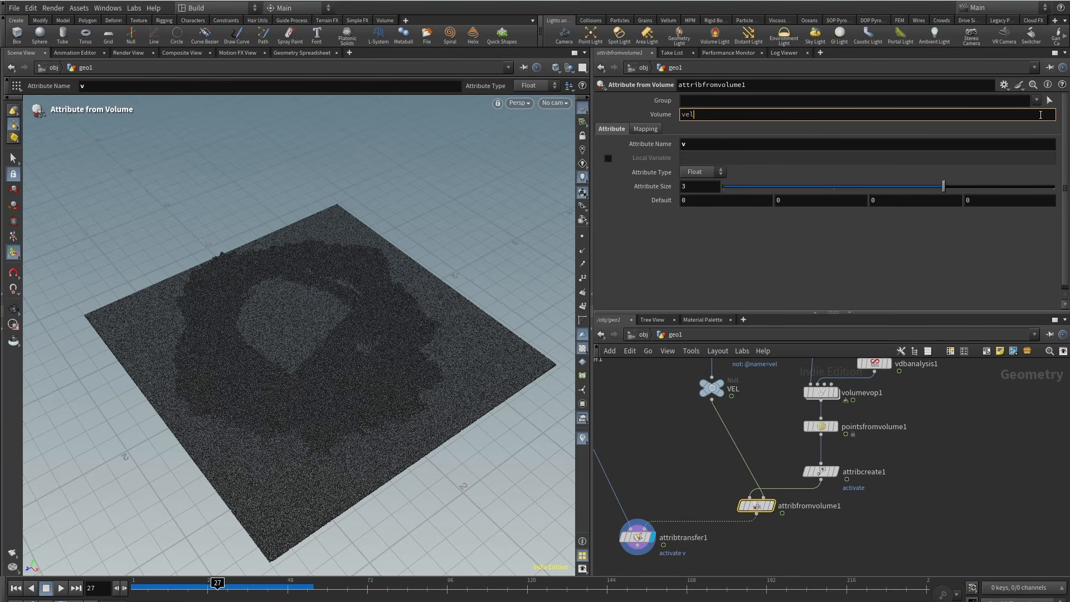
{"action": "key", "text": "Return"}
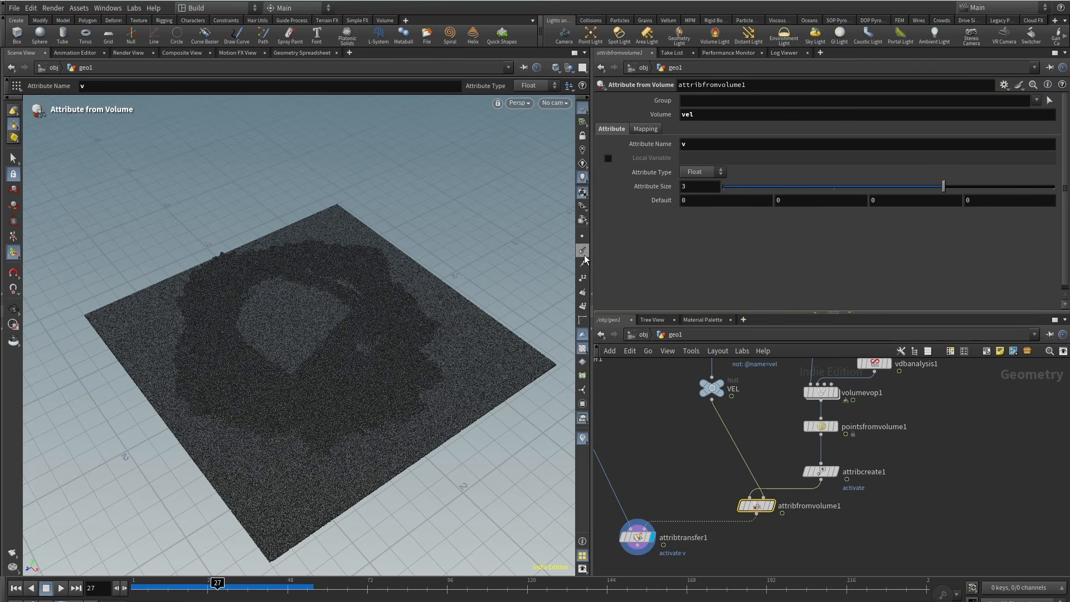
Select attribtransfer1, examine its ground points with point trails shown, and hide the trails again.
{"action": "left_click_drag", "start_coordinate": [670, 527], "coordinate": [639, 546]}
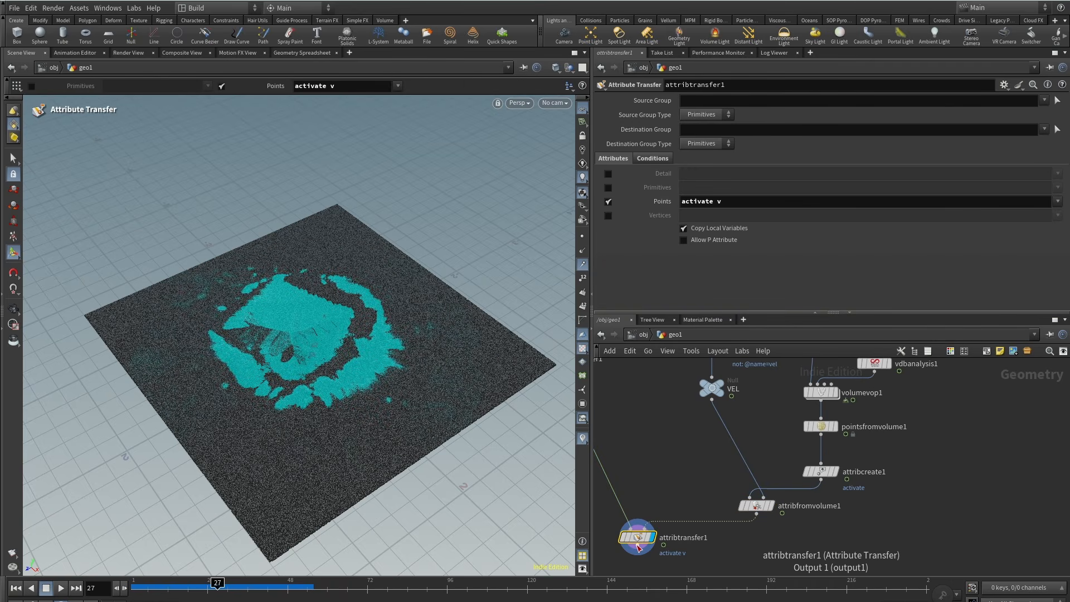
{"action": "middle_click_drag", "start_coordinate": [664, 463], "coordinate": [688, 421]}
{"action": "left_click", "coordinate": [640, 477]}
{"action": "left_click", "coordinate": [640, 477]}
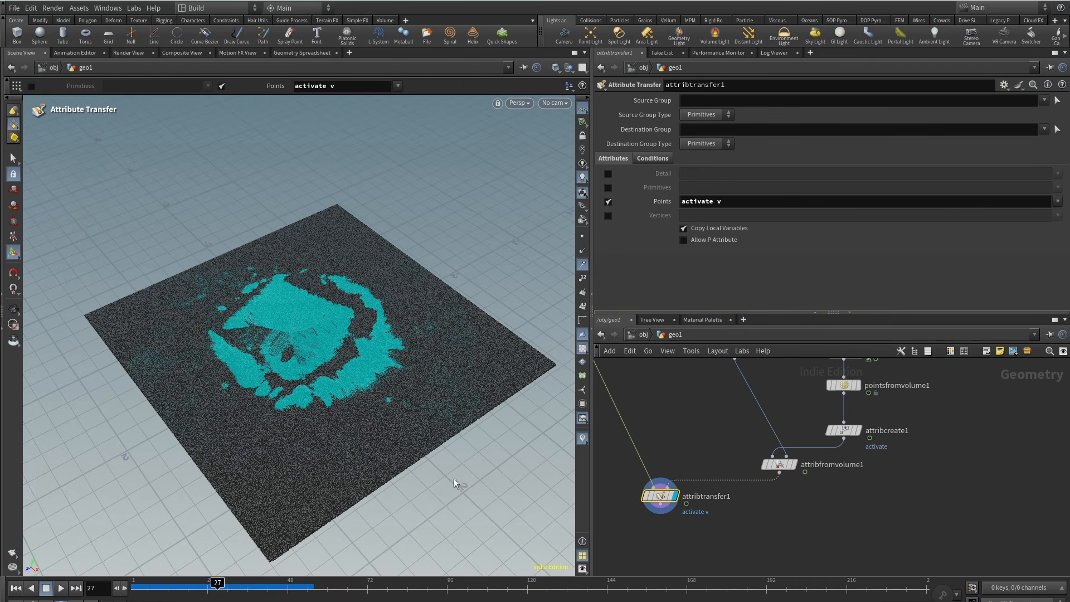
{"action": "left_click_drag", "start_coordinate": [336, 309], "coordinate": [354, 363], "text": "alt"}
{"action": "right_click_drag", "start_coordinate": [354, 364], "coordinate": [455, 281], "text": "alt"}
{"action": "left_click_drag", "start_coordinate": [455, 282], "coordinate": [409, 305]}
{"action": "middle_click_drag", "start_coordinate": [409, 305], "coordinate": [292, 320], "text": "alt"}
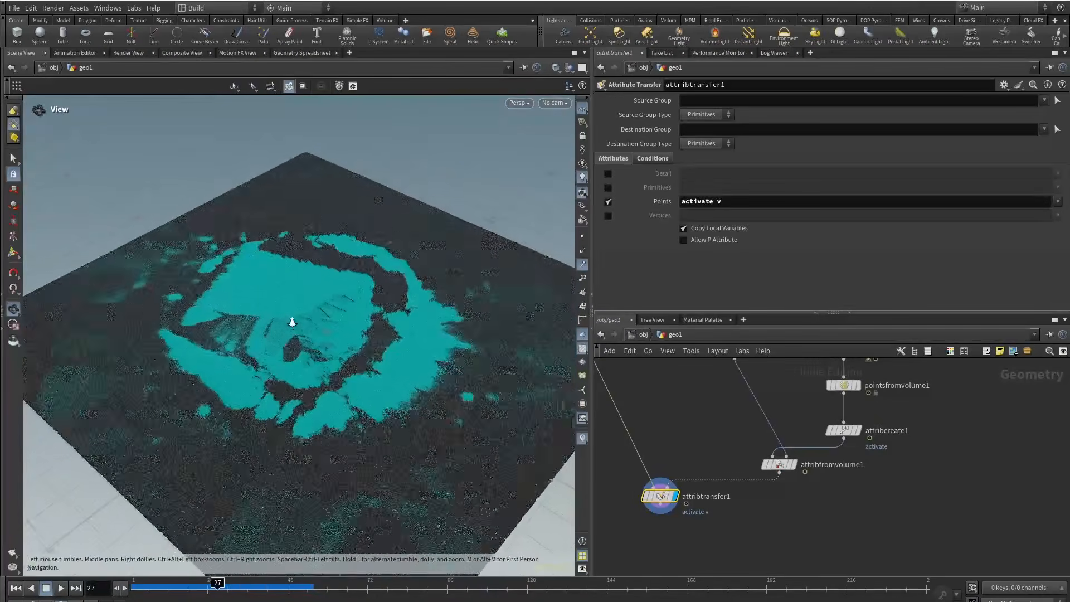
{"action": "right_click_drag", "start_coordinate": [291, 320], "coordinate": [334, 394], "text": "alt"}
{"action": "middle_click_drag", "start_coordinate": [335, 394], "coordinate": [326, 396], "text": "alt"}
{"action": "left_click", "coordinate": [583, 265]}
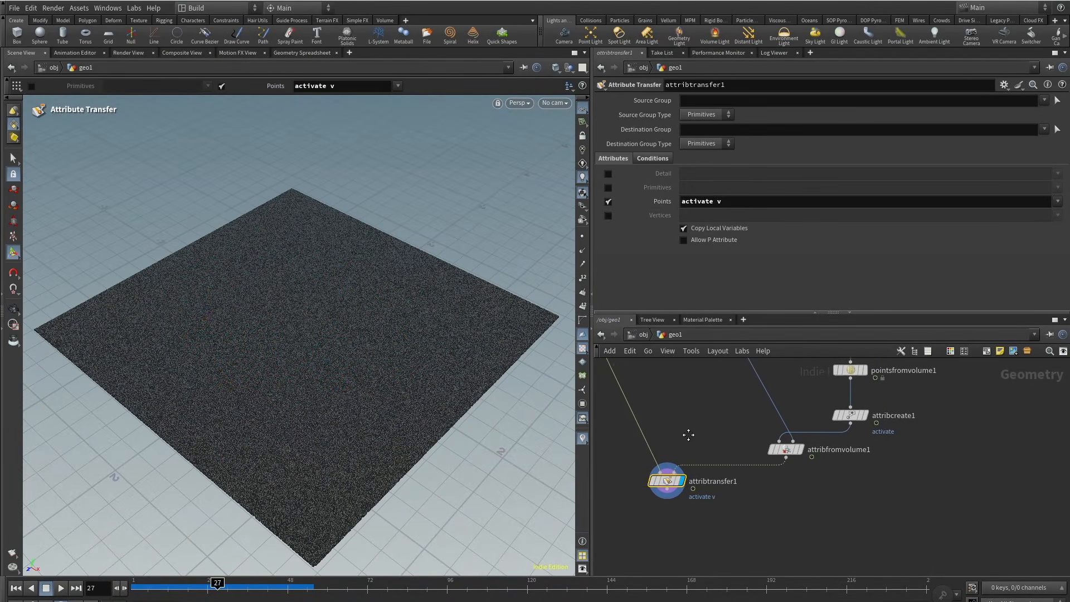
Add an Attribute VOP node below attribtransfer1 and connect it to that node's output.
{"action": "scroll", "coordinate": [719, 488], "scroll_direction": "down", "scroll_amount": 5}
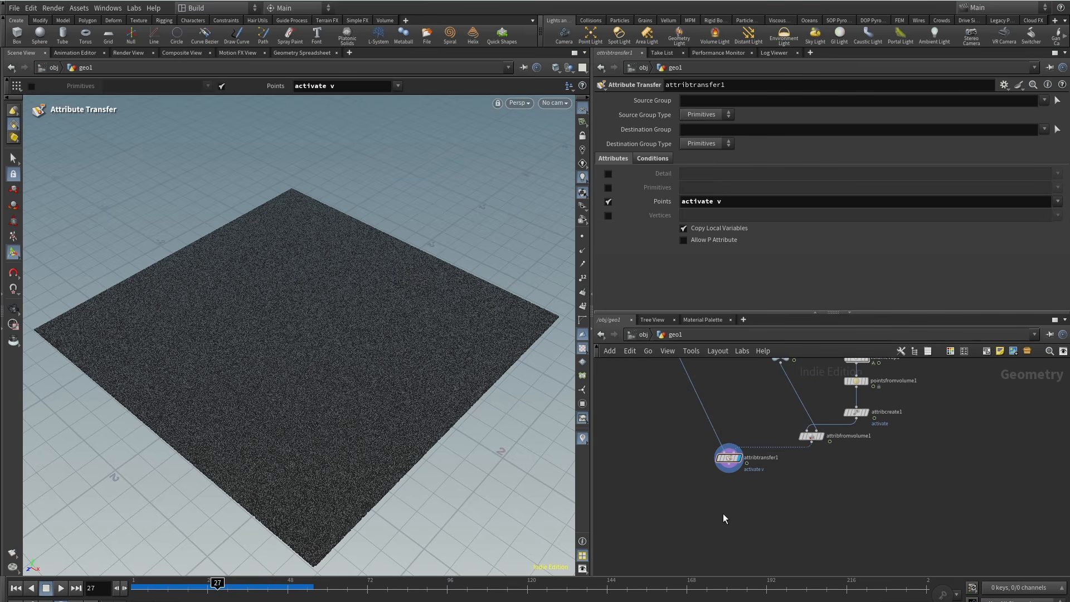
{"action": "key", "text": "Tab"}
{"action": "type", "text": "av"}
{"action": "mouse_move", "coordinate": [747, 413]}
{"action": "left_click", "coordinate": [863, 411]}
{"action": "left_click", "coordinate": [717, 488]}
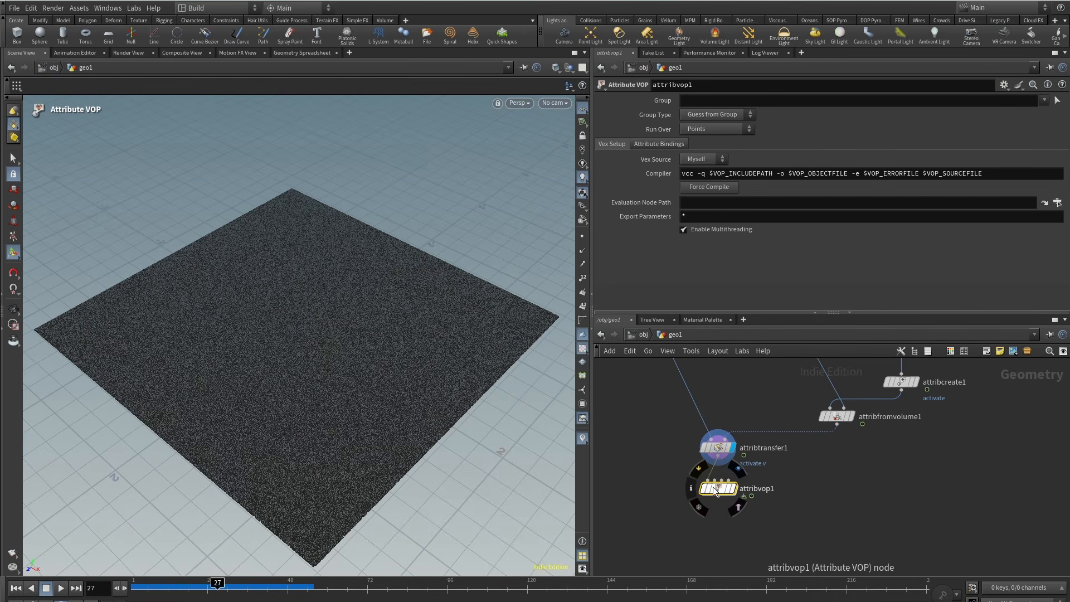
Inside attribvop1, add a Bind node and set its Name to activate.
{"action": "left_click", "coordinate": [737, 473]}
{"action": "double_click", "coordinate": [722, 489]}
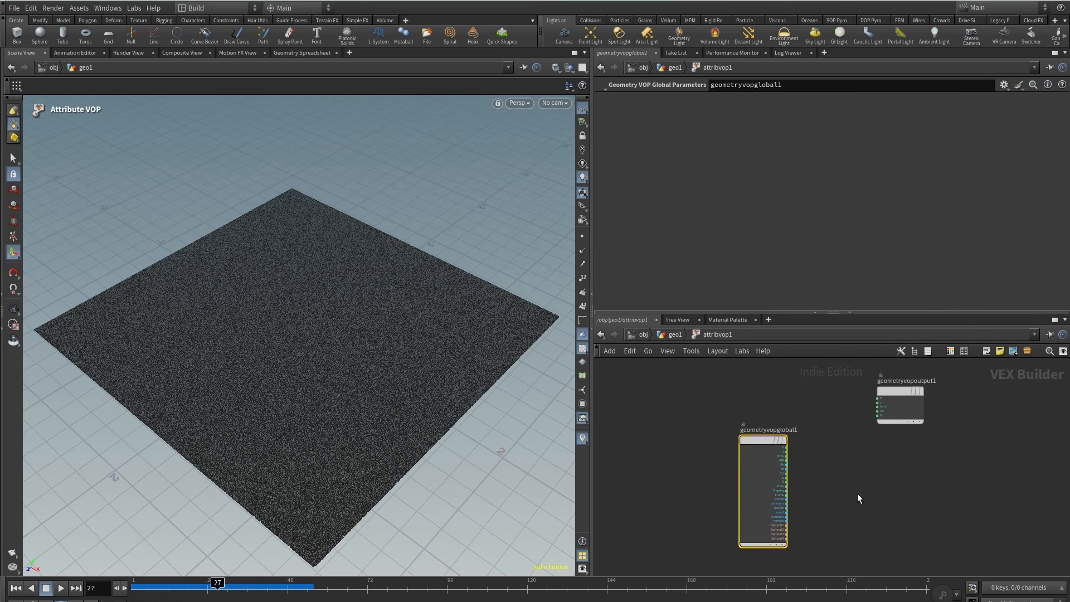
{"action": "middle_click_drag", "start_coordinate": [858, 494], "coordinate": [704, 540]}
{"action": "left_click_drag", "start_coordinate": [754, 437], "coordinate": [941, 418]}
{"action": "key", "text": "Tab"}
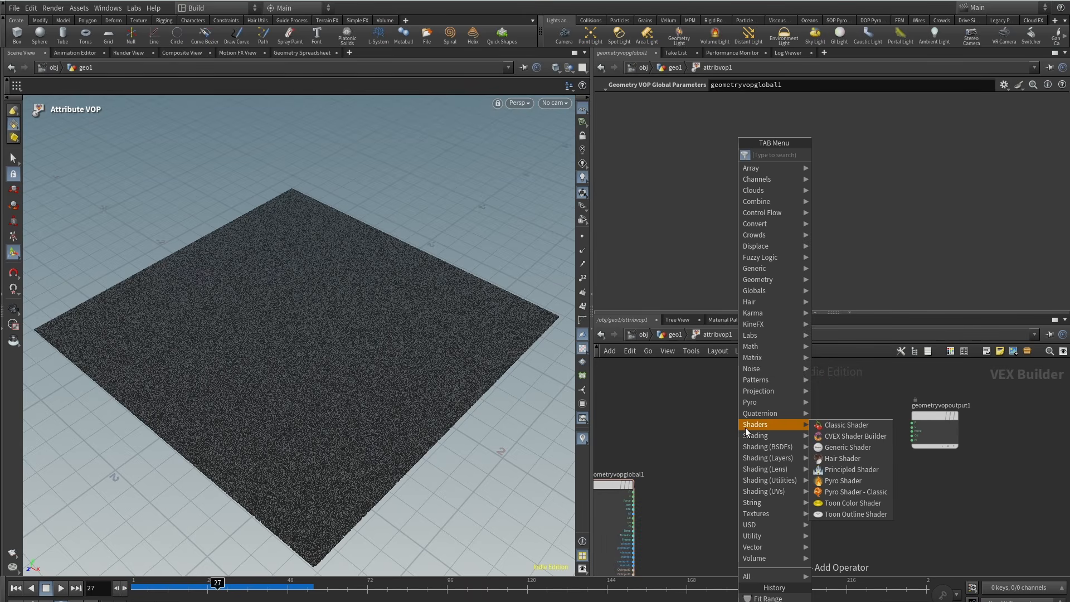
{"action": "type", "text": "bind"}
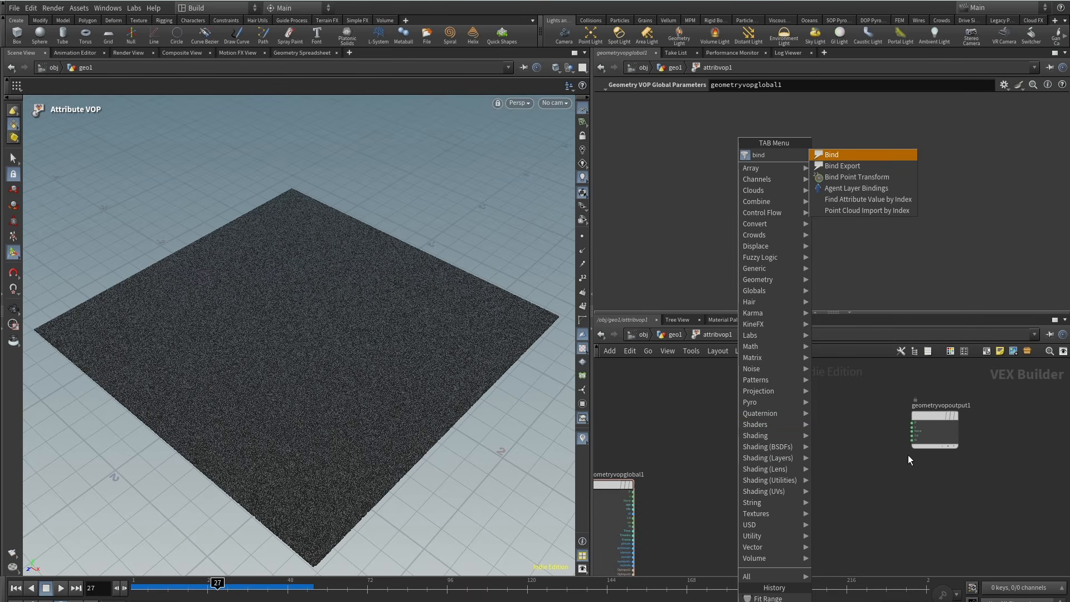
{"action": "left_click", "coordinate": [849, 157]}
{"action": "left_click", "coordinate": [677, 441]}
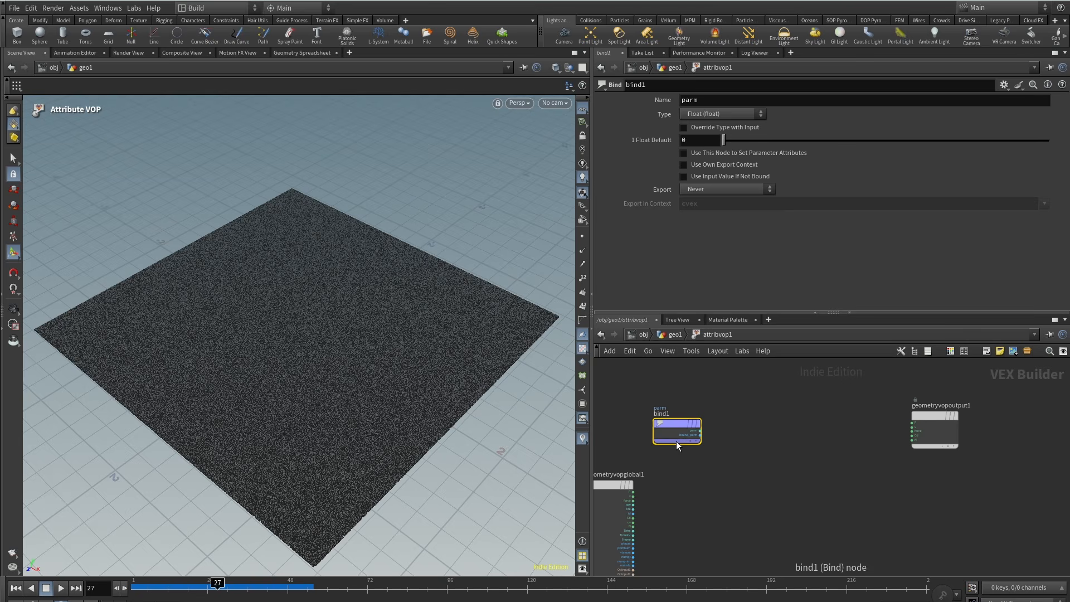
{"action": "left_click", "coordinate": [733, 101]}
{"action": "type", "text": "activ"}
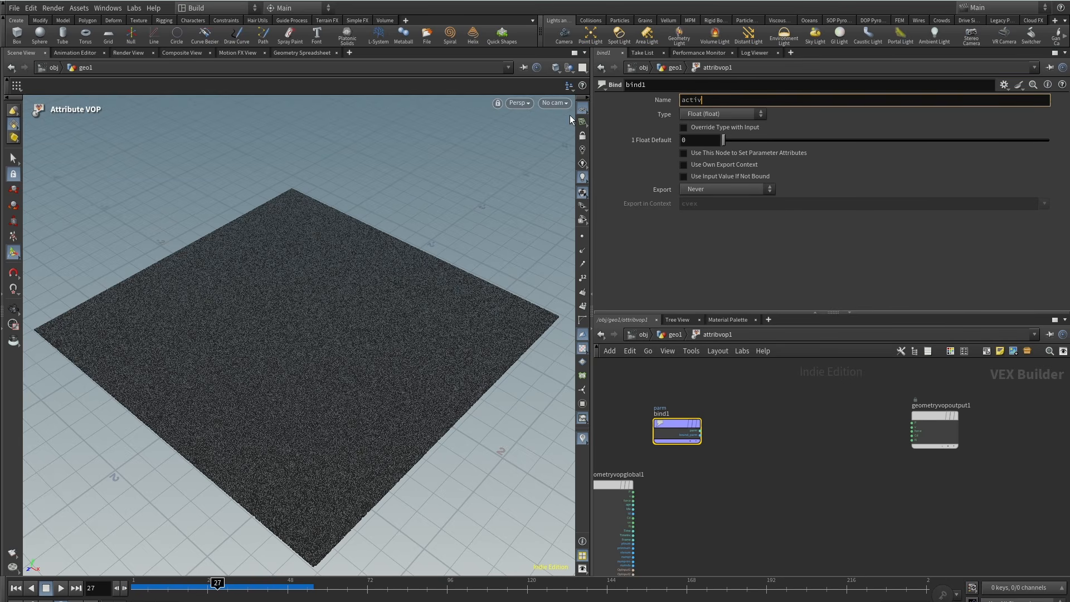
{"action": "type", "text": "ate"}
{"action": "key", "text": "Return"}
{"action": "key", "text": "Tab"}
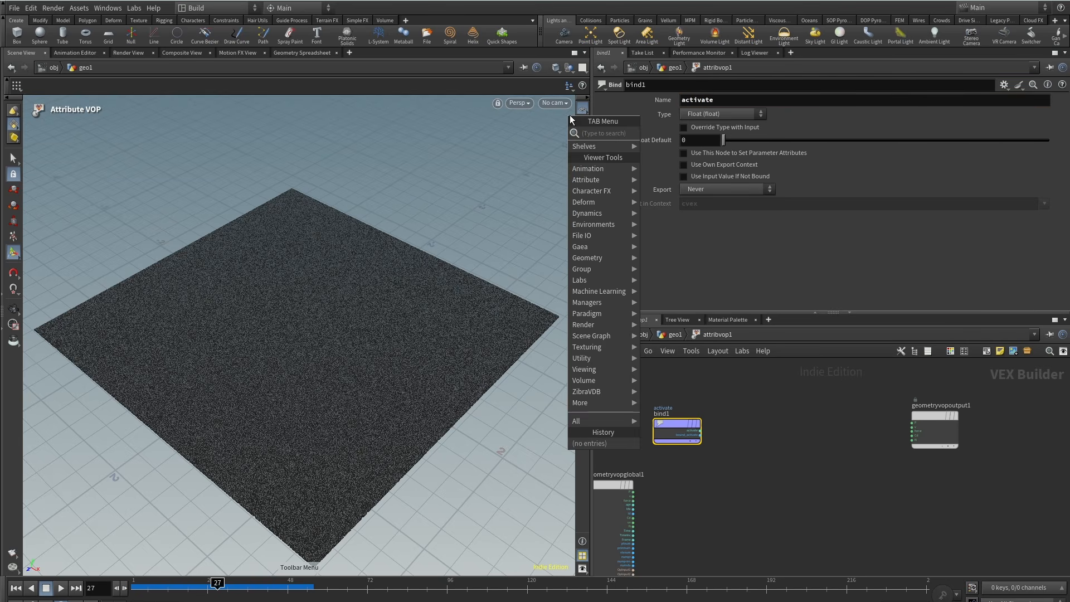
{"action": "type", "text": "comp"}
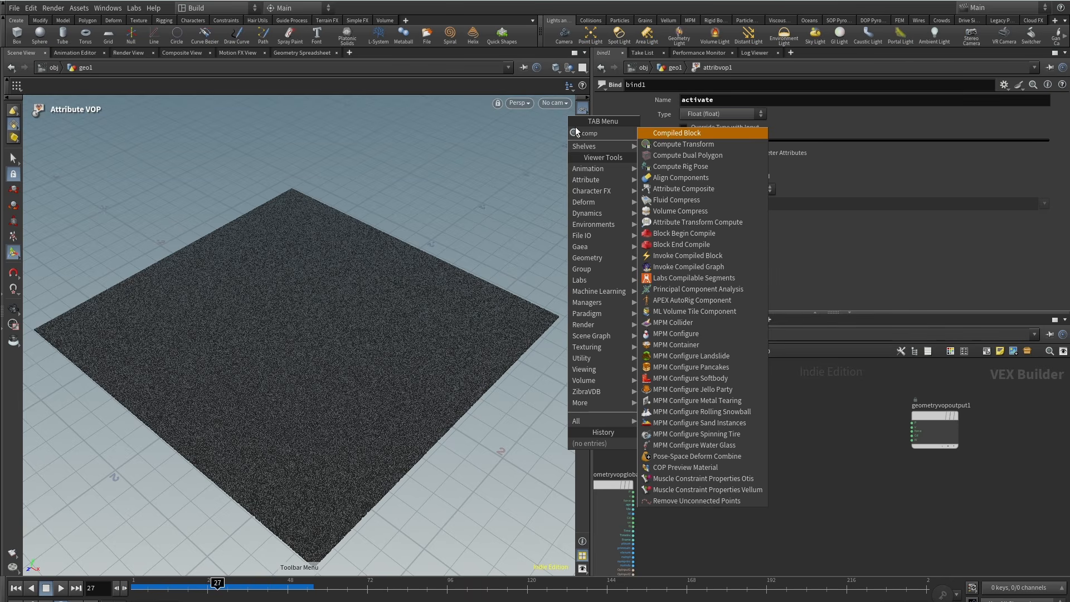
{"action": "type", "text": "a"}
{"action": "key", "text": "Escape"}
Add a Compare node and connect the activate output of bind1 to its first input.
{"action": "key", "text": "Tab"}
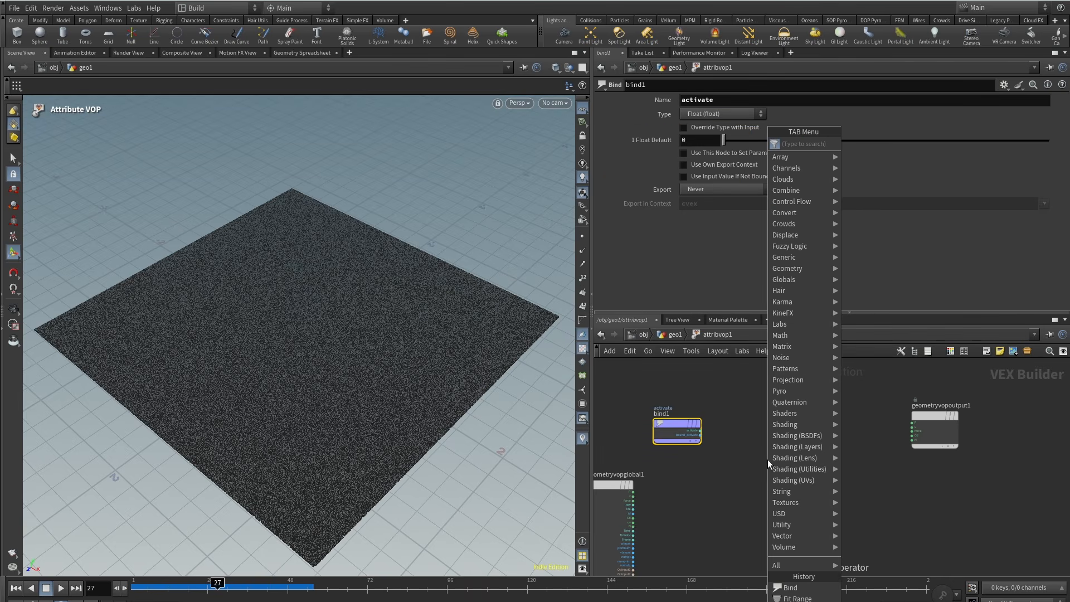
{"action": "type", "text": "compa"}
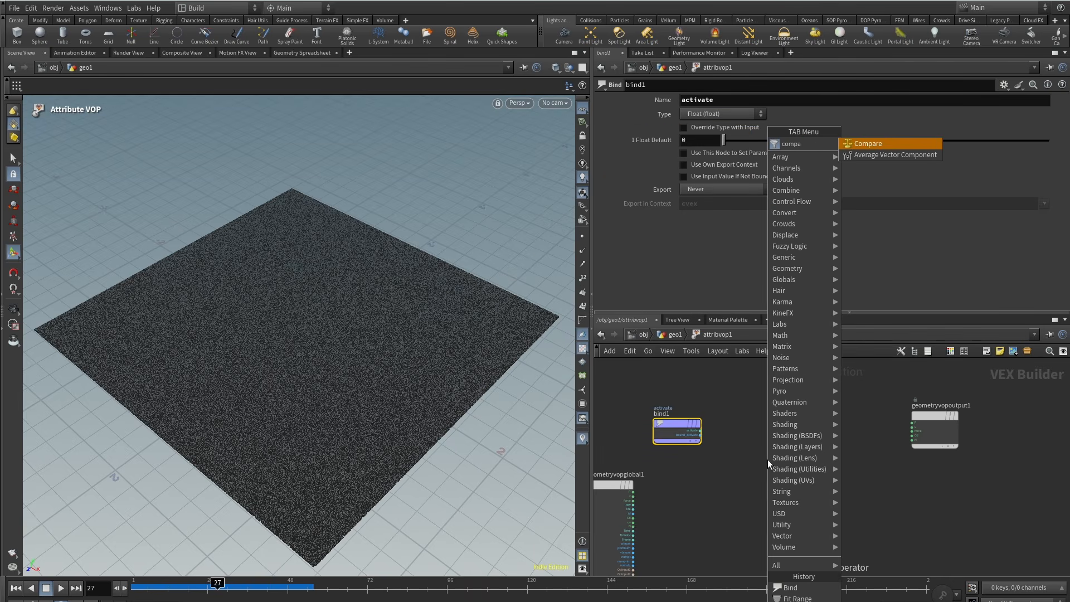
{"action": "left_click", "coordinate": [899, 144]}
{"action": "left_click", "coordinate": [768, 461]}
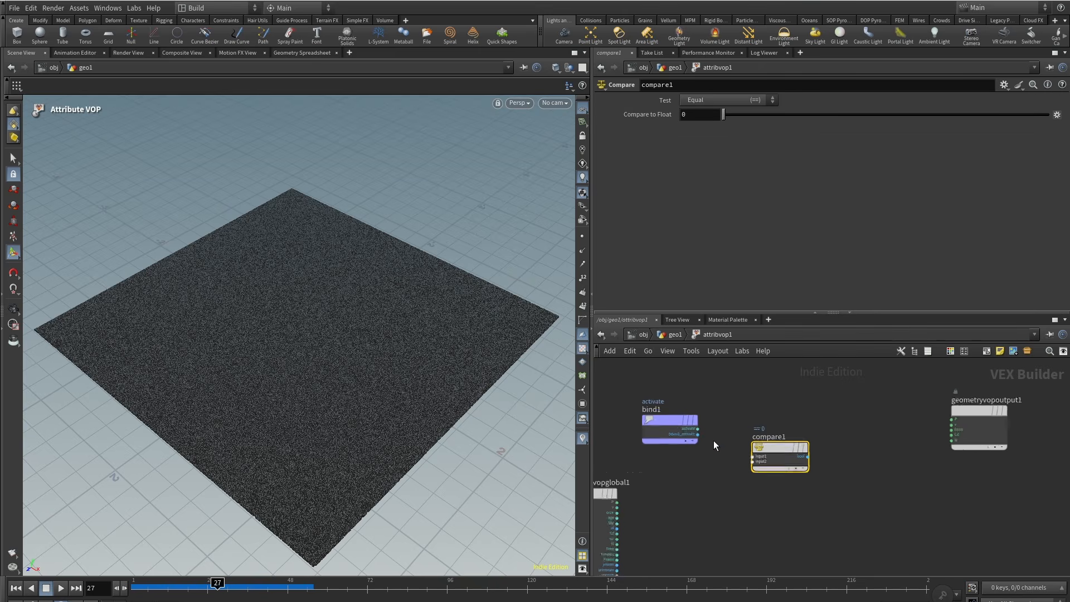
{"action": "scroll", "coordinate": [714, 441], "scroll_direction": "up", "scroll_amount": 2}
{"action": "left_click", "coordinate": [695, 426]}
{"action": "left_click", "coordinate": [761, 462]}
Add an If Block with room before the geometry output and connect compare1's bool output to if_begin1's condition.
{"action": "middle_click_drag", "start_coordinate": [840, 494], "coordinate": [673, 512]}
{"action": "scroll", "coordinate": [673, 512], "scroll_direction": "up", "scroll_amount": 1}
{"action": "scroll", "coordinate": [673, 511], "scroll_direction": "down", "scroll_amount": 4}
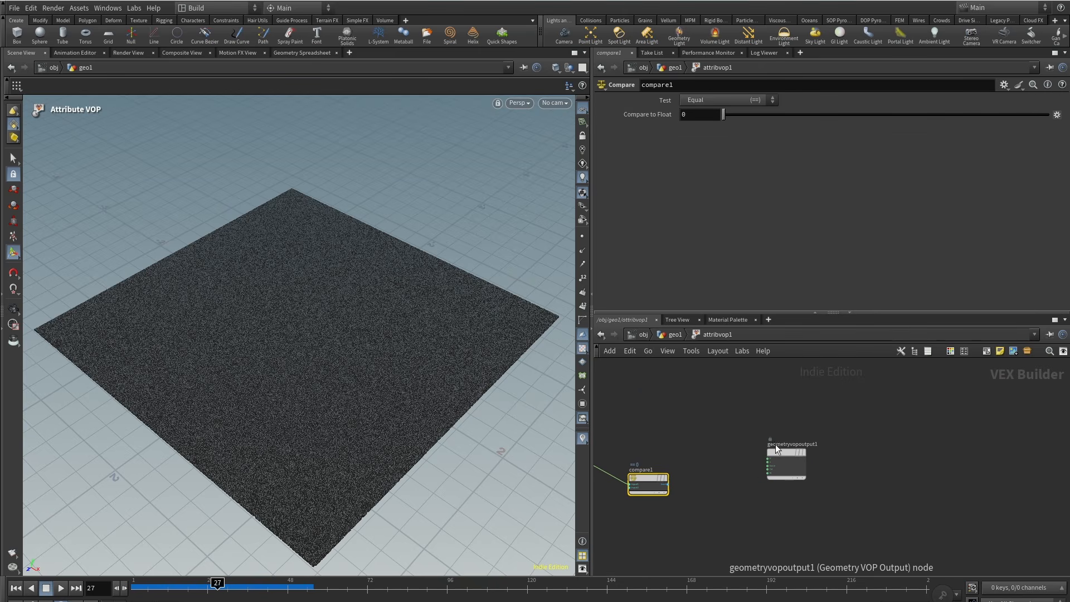
{"action": "left_click_drag", "start_coordinate": [775, 445], "coordinate": [885, 400]}
{"action": "middle_click_drag", "start_coordinate": [767, 495], "coordinate": [821, 468]}
{"action": "key", "text": "Tab"}
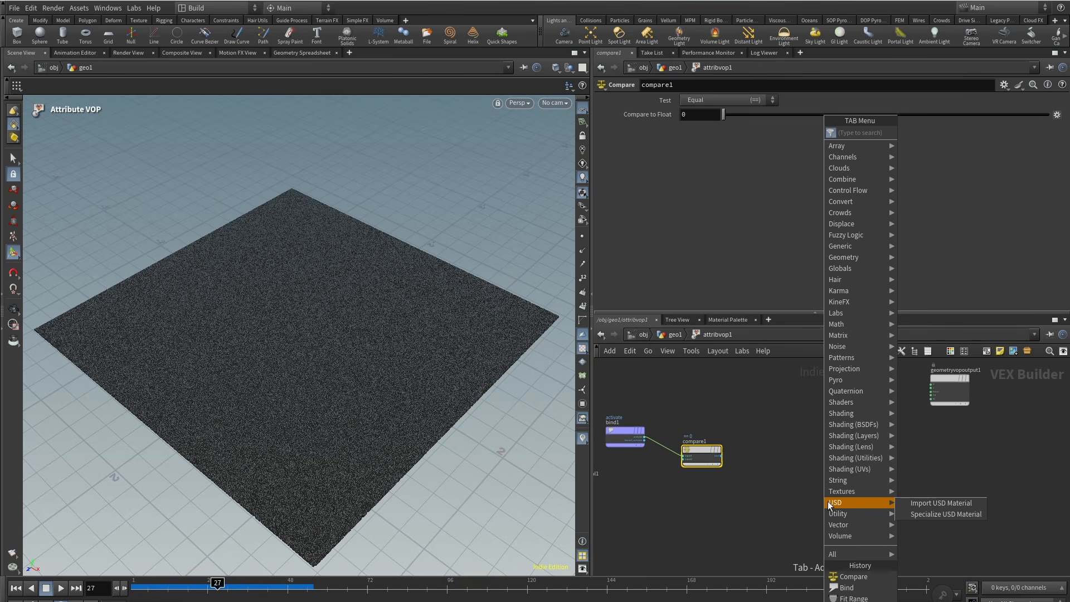
{"action": "type", "text": "if"}
{"action": "key", "text": "Return"}
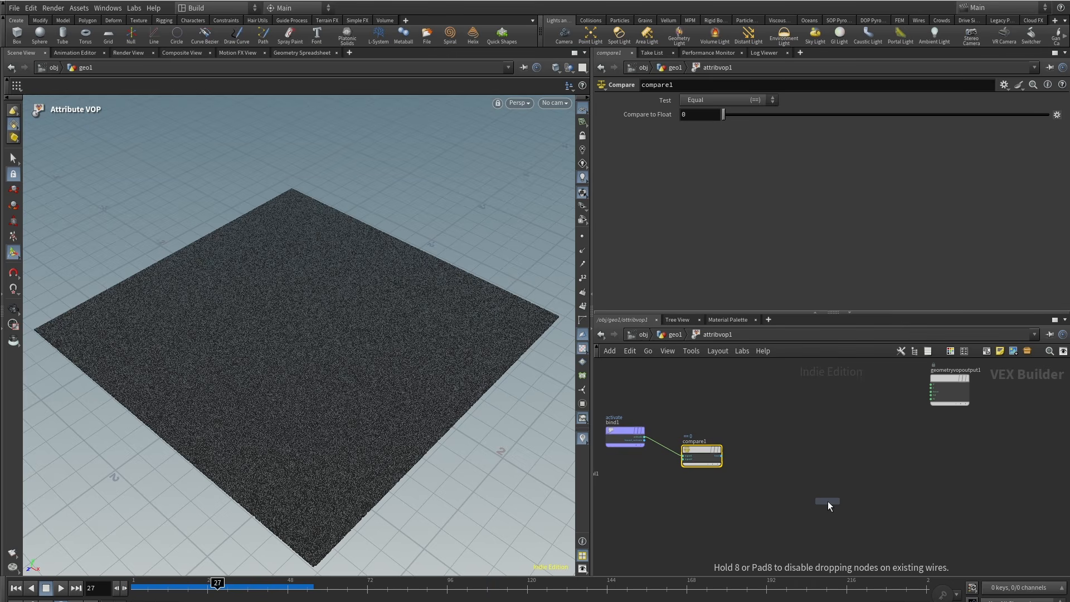
{"action": "left_click", "coordinate": [802, 476]}
{"action": "left_click_drag", "start_coordinate": [840, 478], "coordinate": [970, 477]}
{"action": "scroll", "coordinate": [671, 464], "scroll_direction": "up", "scroll_amount": 3}
{"action": "left_click", "coordinate": [758, 451]}
{"action": "left_click", "coordinate": [856, 496]}
Set the Test of compare1 to Less Than with a Compare to Float of 0.14.
{"action": "middle_click_drag", "start_coordinate": [796, 503], "coordinate": [841, 534]}
{"action": "left_click", "coordinate": [770, 473]}
{"action": "left_click", "coordinate": [742, 100]}
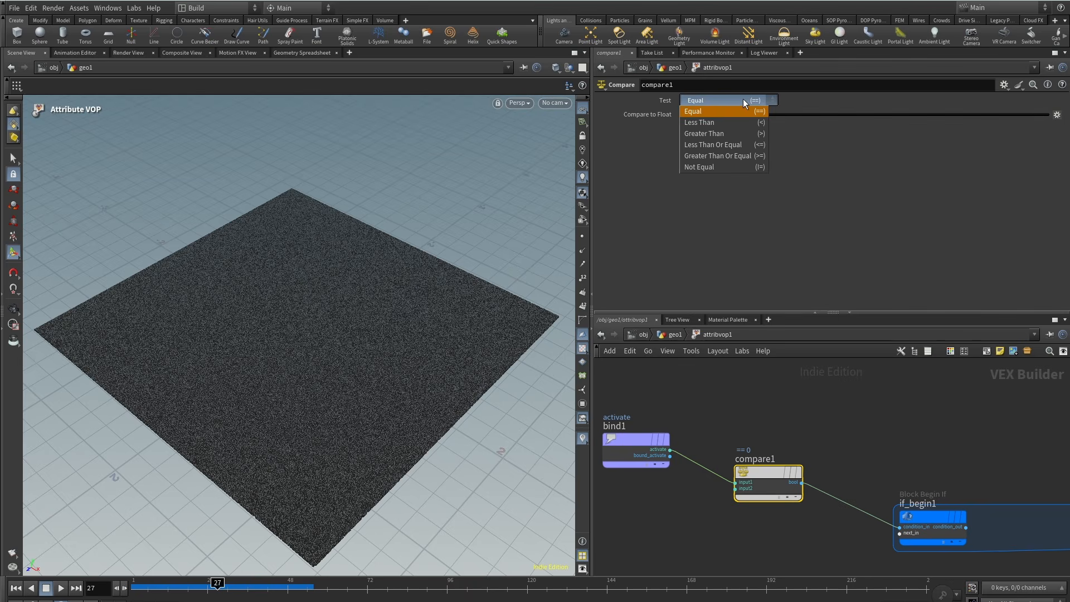
{"action": "left_click", "coordinate": [740, 120]}
{"action": "left_click_drag", "start_coordinate": [724, 114], "coordinate": [775, 116]}
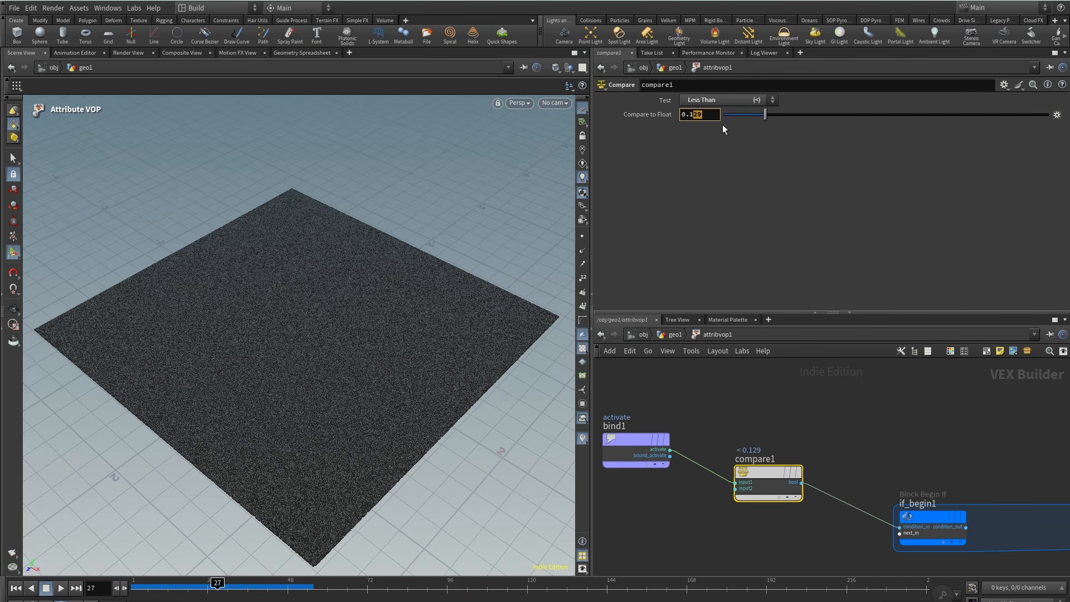
{"action": "type", "text": "4"}
{"action": "left_click", "coordinate": [815, 436]}
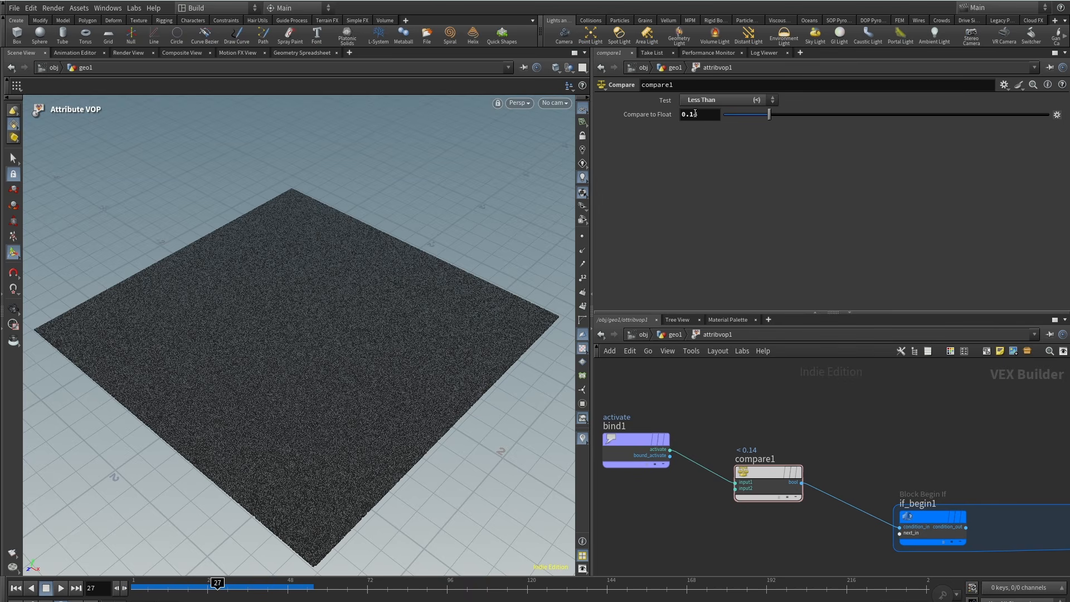
Add a Remove Point node inside the if block, between if_begin1 and end_if1.
{"action": "scroll", "coordinate": [846, 417], "scroll_direction": "down", "scroll_amount": 3}
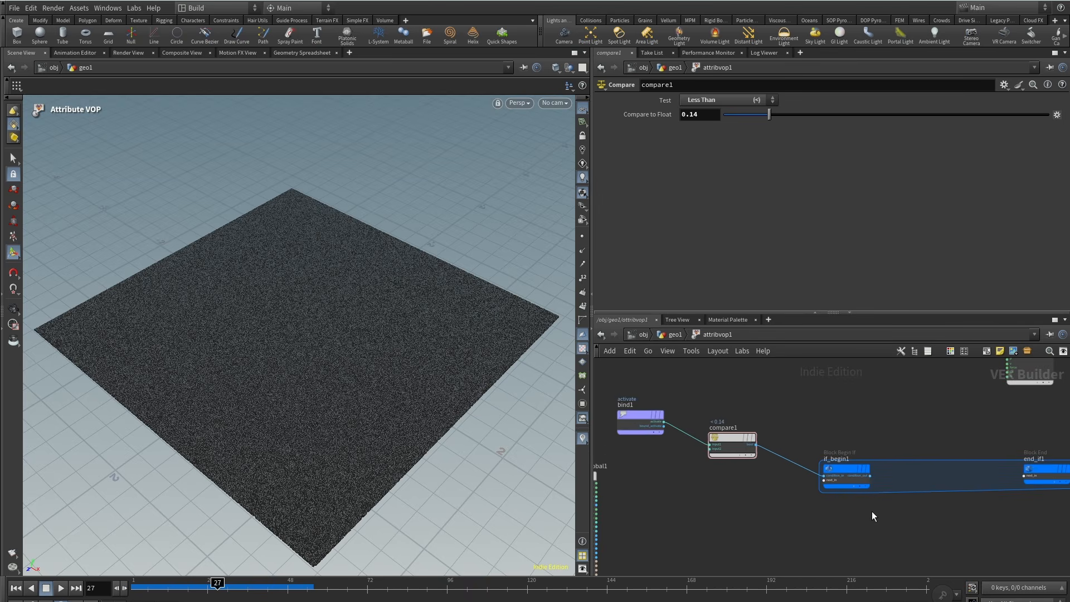
{"action": "key", "text": "Tab"}
{"action": "type", "text": "rem"}
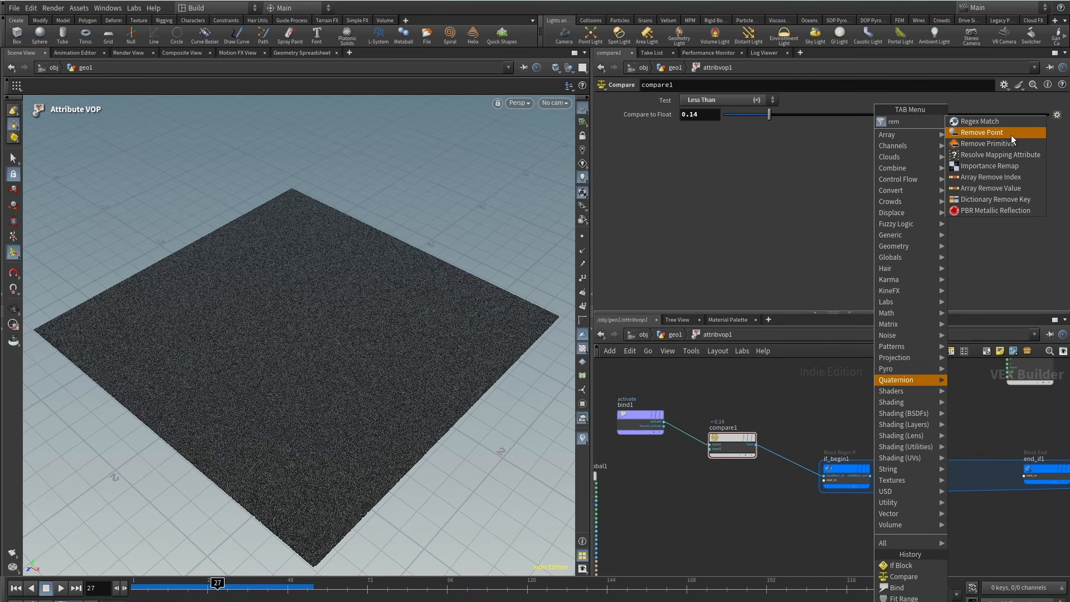
{"action": "left_click", "coordinate": [1012, 135]}
{"action": "scroll", "coordinate": [937, 474], "scroll_direction": "up", "scroll_amount": 3}
{"action": "left_click", "coordinate": [954, 515]}
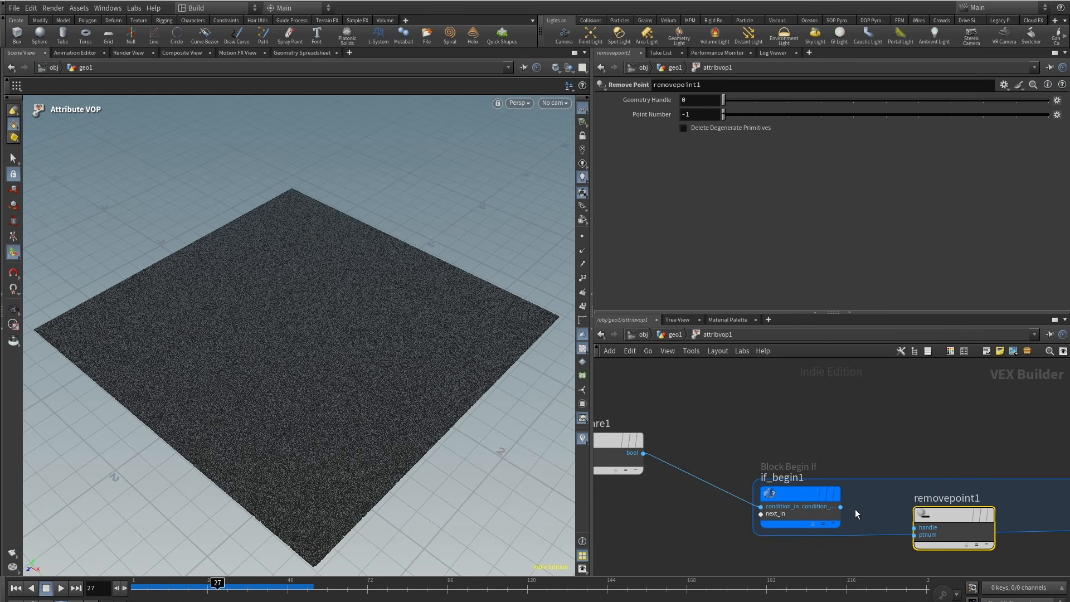
Connect if_begin1's condition output to removepoint1's handle and the global ptnum output to its ptnum input.
{"action": "left_click_drag", "start_coordinate": [842, 507], "coordinate": [914, 528]}
{"action": "left_click", "coordinate": [915, 536]}
{"action": "middle_click_drag", "start_coordinate": [675, 542], "coordinate": [1008, 505]}
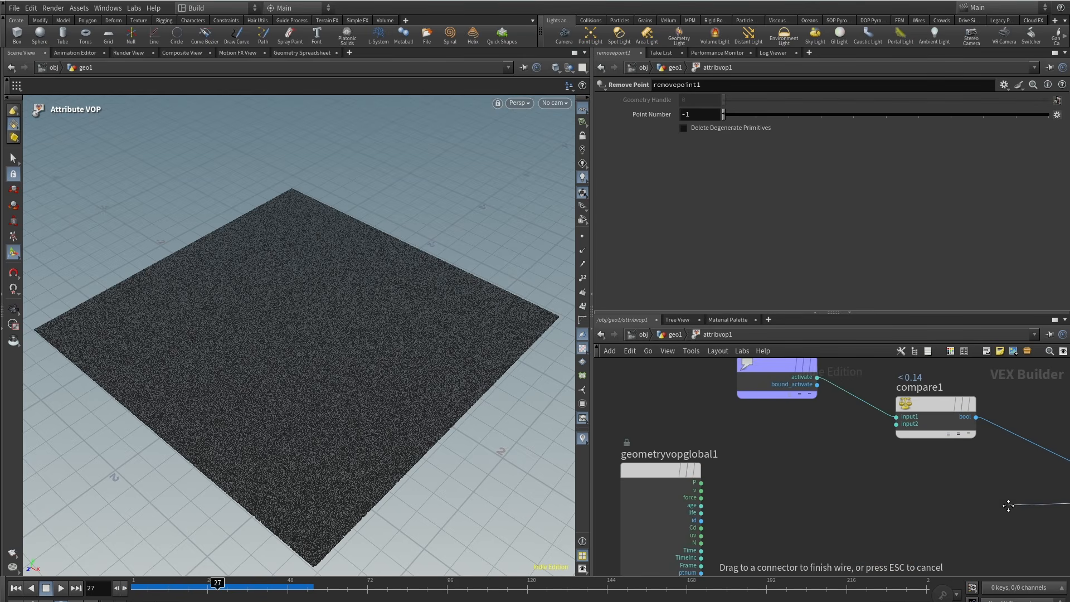
{"action": "middle_click_drag", "start_coordinate": [746, 526], "coordinate": [765, 454]}
{"action": "left_click", "coordinate": [722, 500]}
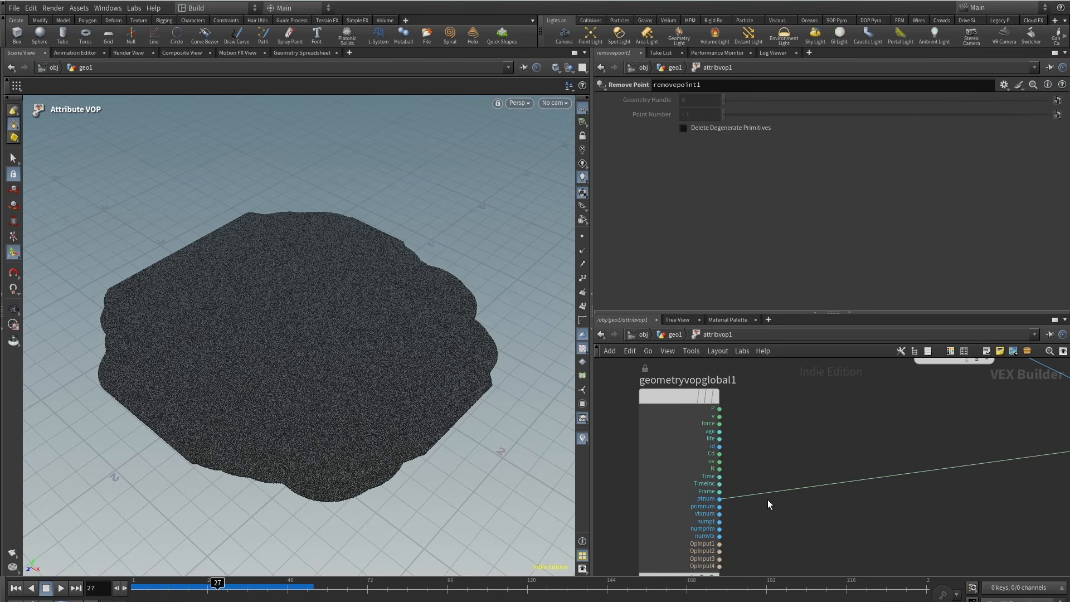
{"action": "middle_click_drag", "start_coordinate": [976, 480], "coordinate": [682, 484]}
{"action": "scroll", "coordinate": [681, 484], "scroll_direction": "down", "scroll_amount": 2}
{"action": "scroll", "coordinate": [683, 484], "scroll_direction": "down", "scroll_amount": 1}
{"action": "left_click_drag", "start_coordinate": [873, 440], "coordinate": [873, 459]}
Set compare1's Compare to Float to 0.014 and scrub the timeline to frame 38 to check the remaining points.
{"action": "middle_click_drag", "start_coordinate": [652, 431], "coordinate": [680, 459]}
{"action": "left_click", "coordinate": [693, 435]}
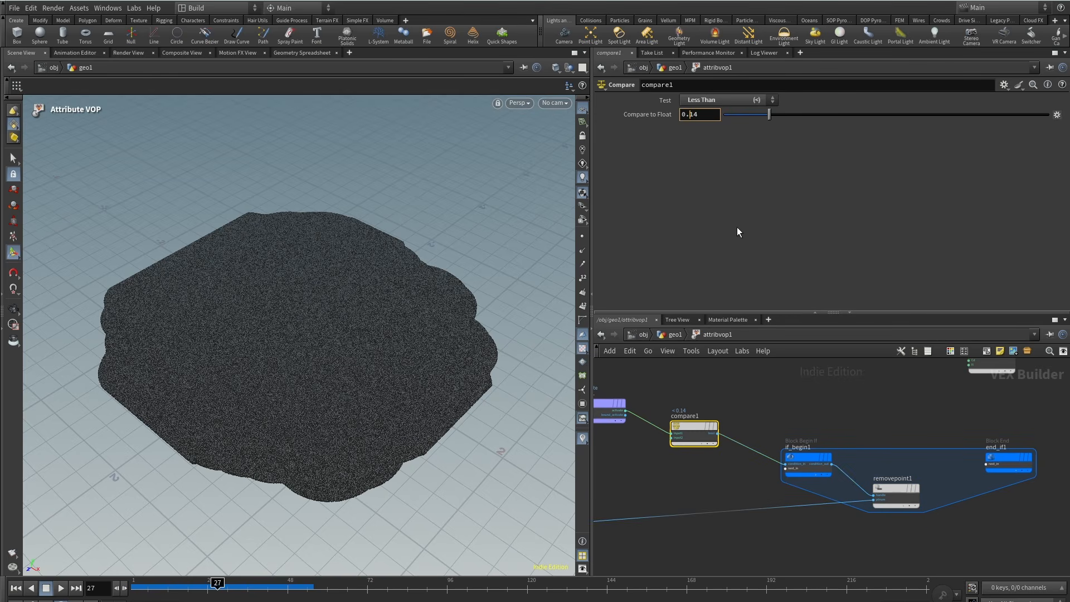
{"action": "type", "text": "0"}
{"action": "key", "text": "Return"}
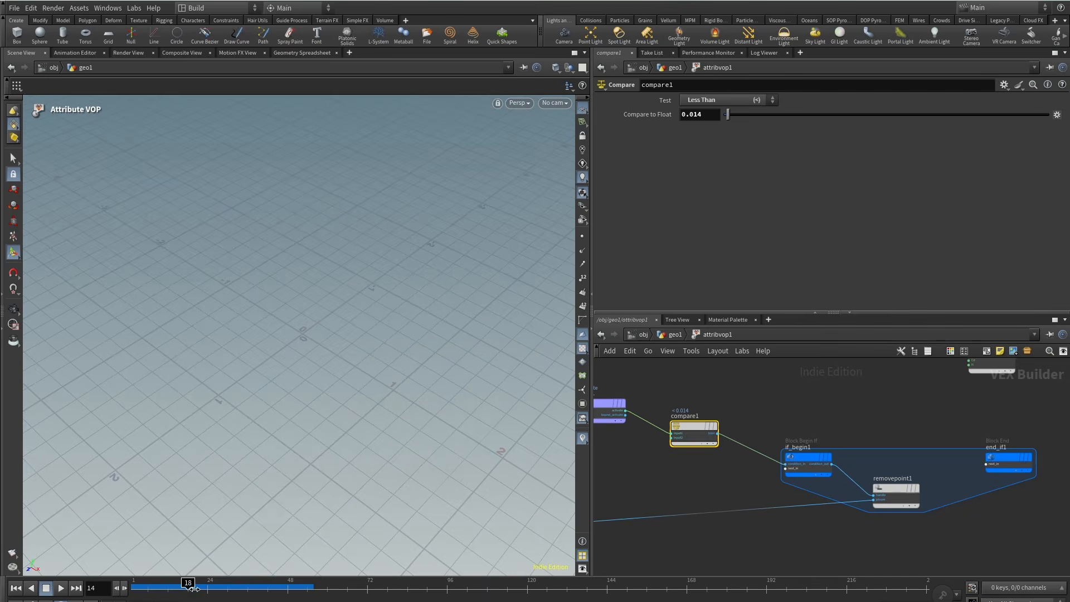
{"action": "mouse_move", "coordinate": [282, 589]}
{"action": "left_mouse_down"}
{"action": "mouse_move", "coordinate": [320, 589]}
{"action": "mouse_move", "coordinate": [249, 586]}
{"action": "mouse_move", "coordinate": [293, 586]}
{"action": "left_mouse_up"}
{"action": "scroll", "coordinate": [349, 356], "scroll_direction": "down", "scroll_amount": 3}
{"action": "left_click_drag", "start_coordinate": [349, 357], "coordinate": [338, 404], "text": "alt"}
{"action": "left_click_drag", "start_coordinate": [292, 584], "coordinate": [257, 582]}
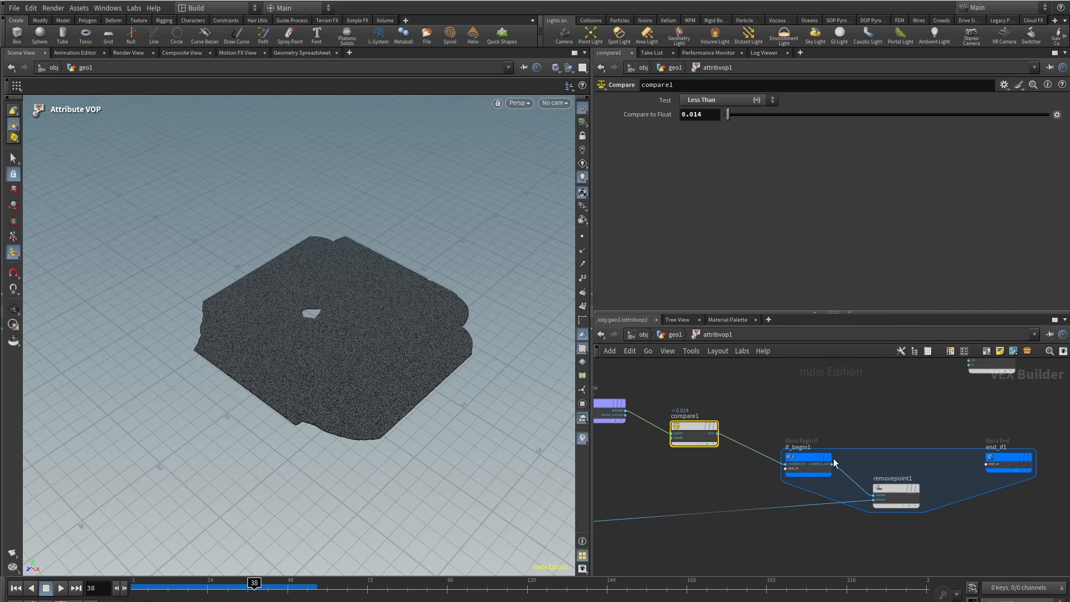
Add an Or node and insert it on the wire between compare1 and if_begin1.
{"action": "left_click", "coordinate": [679, 502]}
{"action": "scroll", "coordinate": [679, 504], "scroll_direction": "down", "scroll_amount": 2}
{"action": "middle_click_drag", "start_coordinate": [679, 505], "coordinate": [815, 496]}
{"action": "scroll", "coordinate": [838, 463], "scroll_direction": "up", "scroll_amount": 2}
{"action": "key", "text": "Tab"}
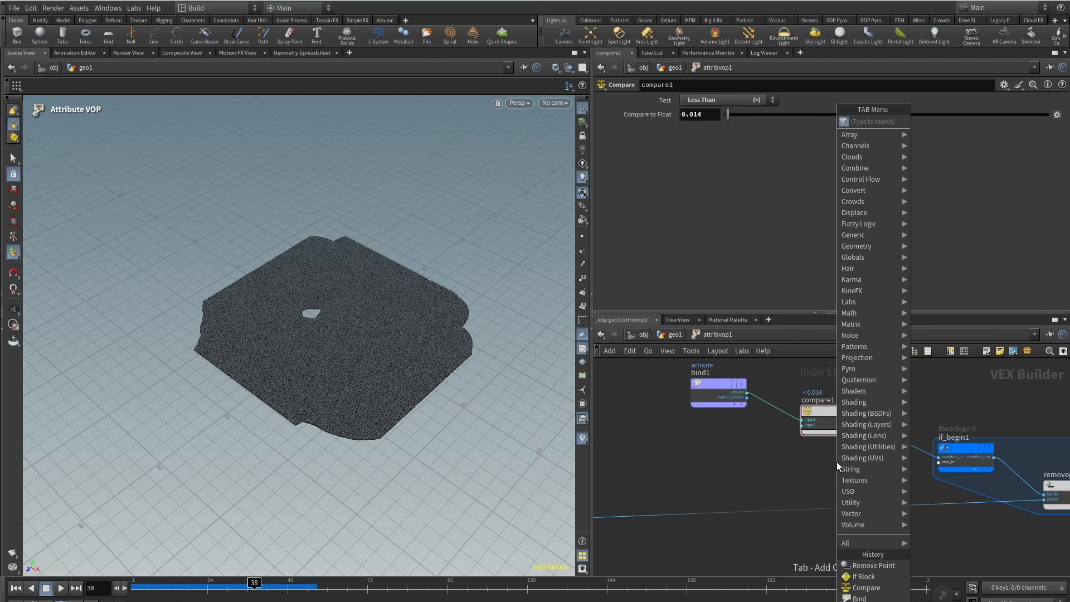
{"action": "type", "text": "or"}
{"action": "left_click", "coordinate": [946, 120]}
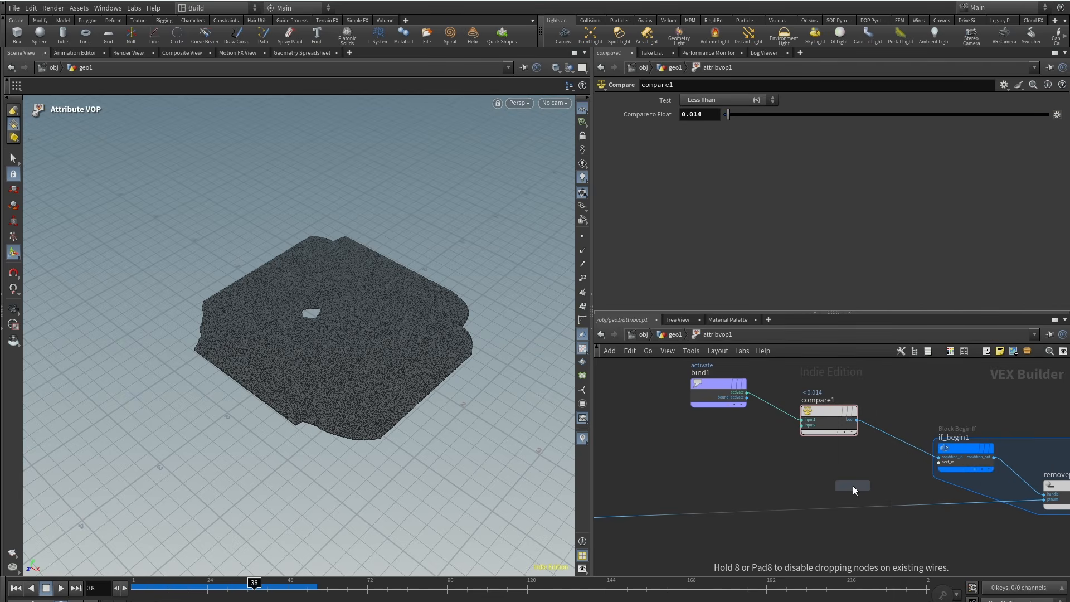
{"action": "left_click", "coordinate": [851, 483]}
{"action": "left_click_drag", "start_coordinate": [851, 483], "coordinate": [926, 432]}
Add a Length node below compare1, beside the global parameters node.
{"action": "scroll", "coordinate": [764, 488], "scroll_direction": "down", "scroll_amount": 2}
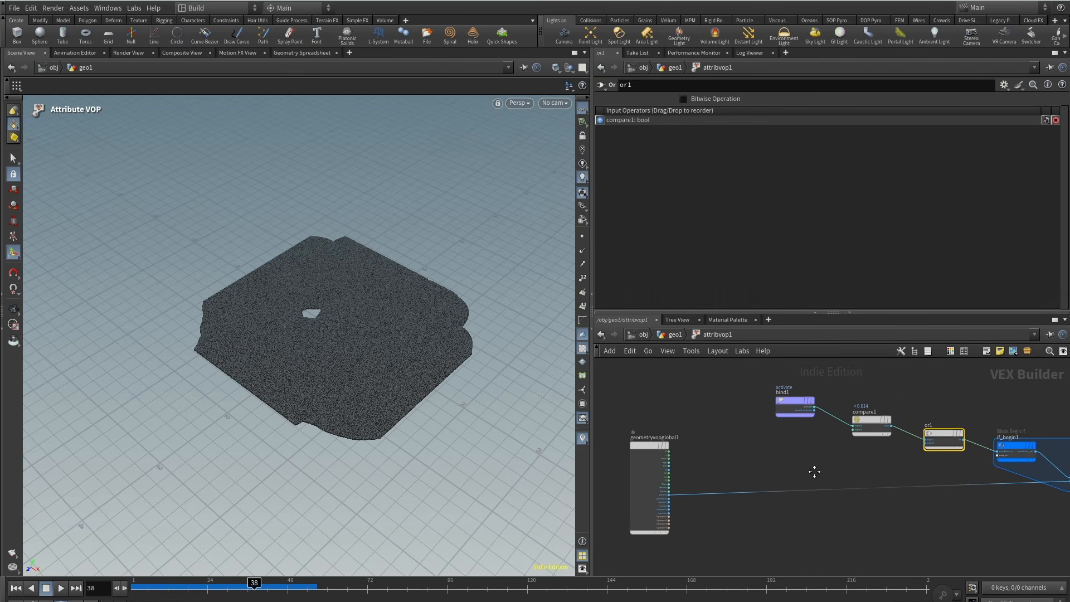
{"action": "key", "text": "Tab"}
{"action": "type", "text": "l"}
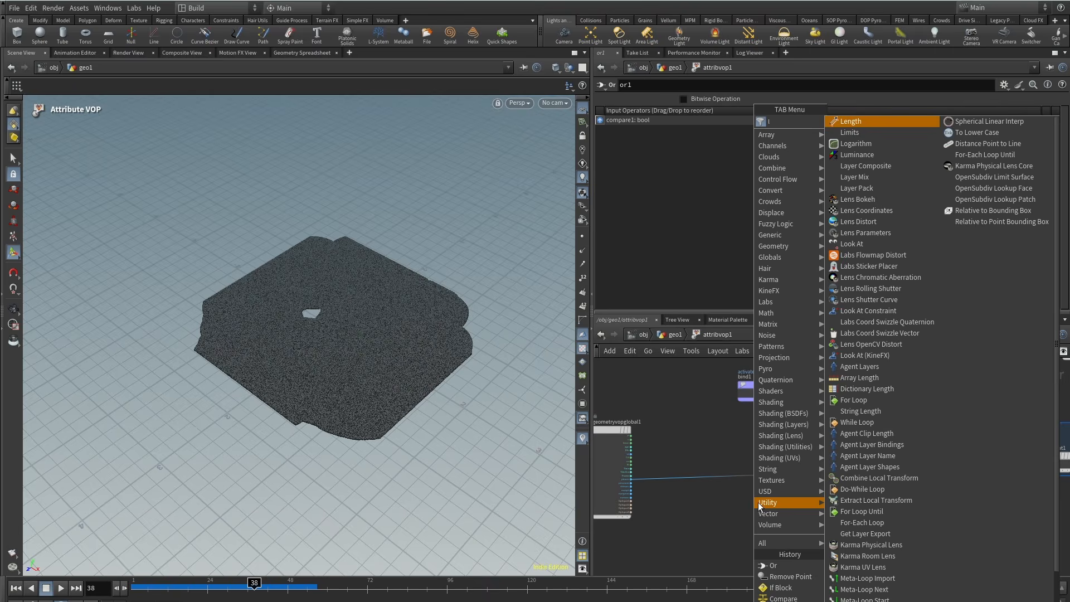
{"action": "type", "text": "en"}
{"action": "left_click", "coordinate": [868, 121]}
{"action": "scroll", "coordinate": [694, 495], "scroll_direction": "up", "scroll_amount": 2}
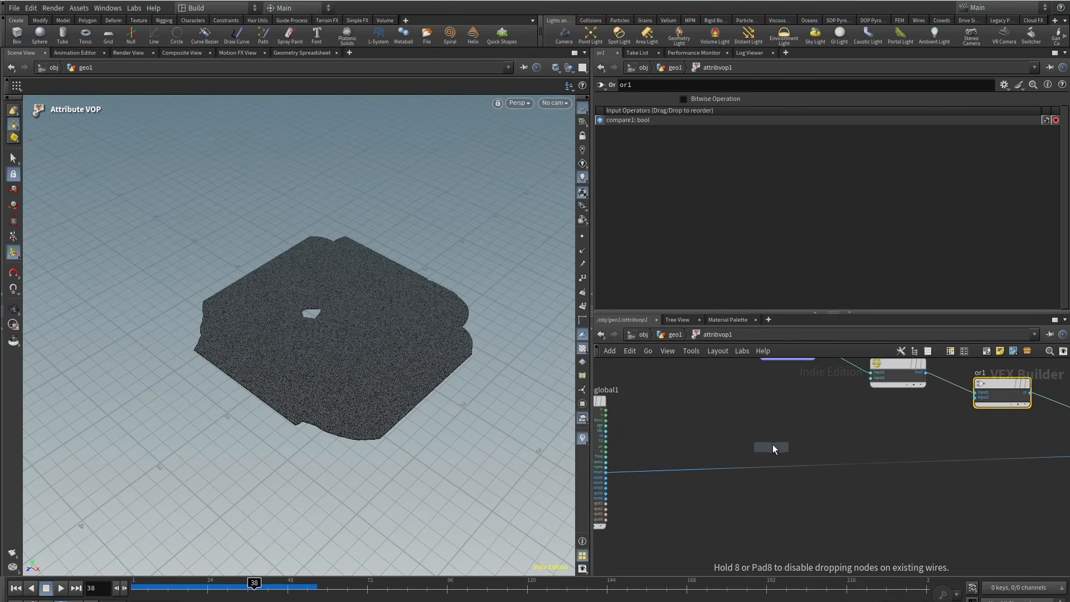
{"action": "left_click", "coordinate": [774, 432]}
Connect the global v output to the vec input of length1.
{"action": "scroll", "coordinate": [666, 447], "scroll_direction": "up", "scroll_amount": 1}
{"action": "scroll", "coordinate": [666, 447], "scroll_direction": "up", "scroll_amount": 2}
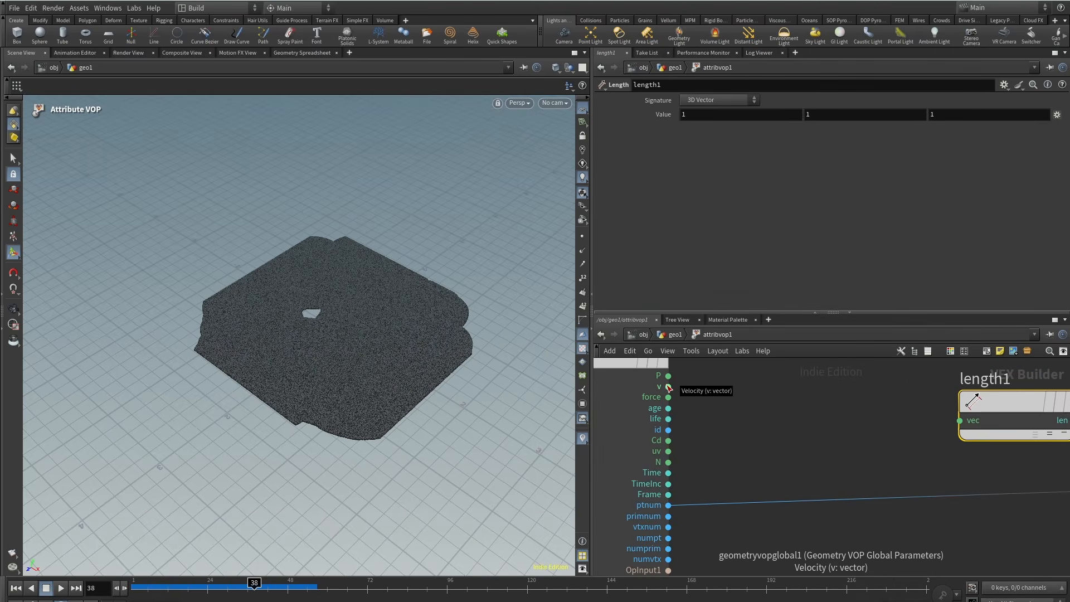
{"action": "left_click", "coordinate": [959, 422]}
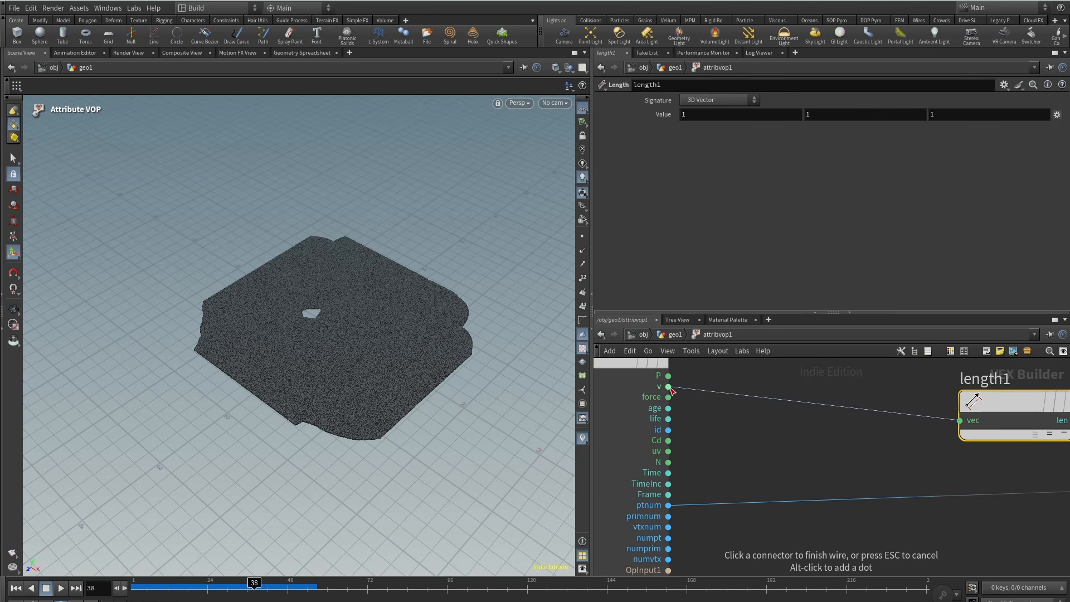
{"action": "left_click", "coordinate": [670, 387]}
{"action": "middle_click_drag", "start_coordinate": [856, 457], "coordinate": [627, 501]}
{"action": "scroll", "coordinate": [628, 502], "scroll_direction": "down", "scroll_amount": 3}
{"action": "left_click_drag", "start_coordinate": [724, 469], "coordinate": [719, 465]}
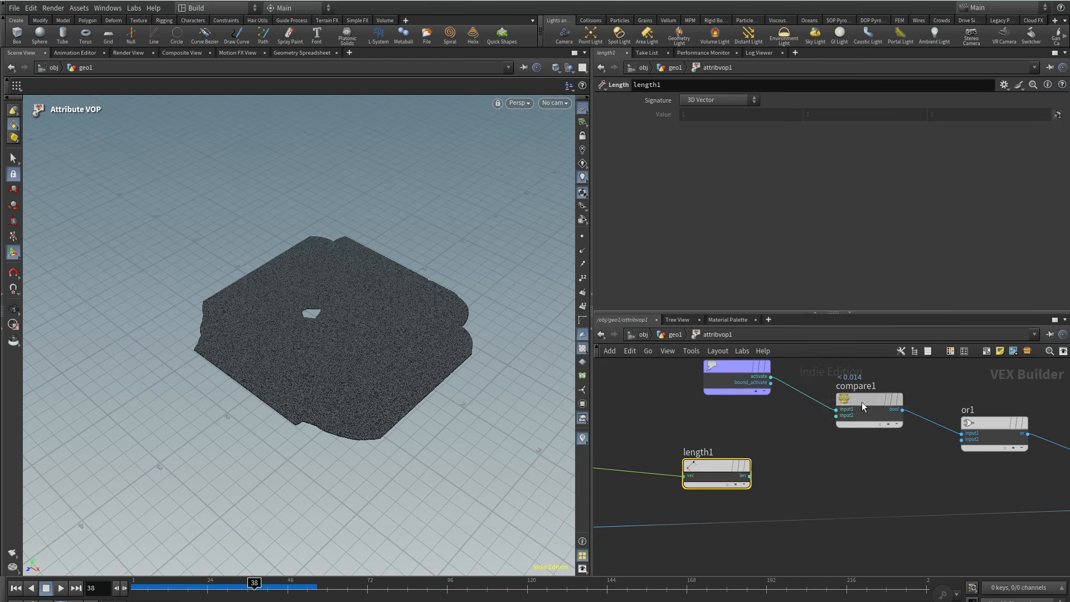
Duplicate compare1, feed length1's len output into the copy, and connect its bool output to or1's second input.
{"action": "mouse_move", "coordinate": [862, 403]}
{"action": "left_mouse_down", "text": "alt"}
{"action": "mouse_move", "coordinate": [819, 466]}
{"action": "mouse_move", "coordinate": [831, 461]}
{"action": "left_mouse_up", "text": "alt"}
{"action": "scroll", "coordinate": [760, 485], "scroll_direction": "up", "scroll_amount": 1}
{"action": "left_click", "coordinate": [749, 476]}
{"action": "left_click", "coordinate": [793, 473]}
{"action": "left_click_drag", "start_coordinate": [1003, 438], "coordinate": [832, 470]}
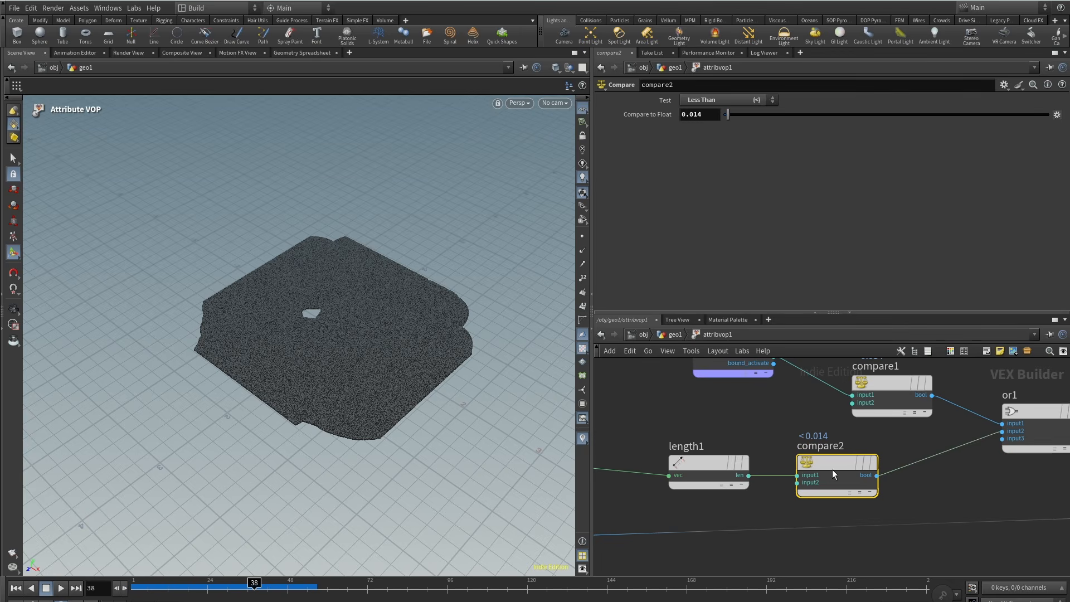
Set the Compare to Float of compare2 to 0.88 and examine the remaining ring of points.
{"action": "left_click_drag", "start_coordinate": [794, 114], "coordinate": [996, 114]}
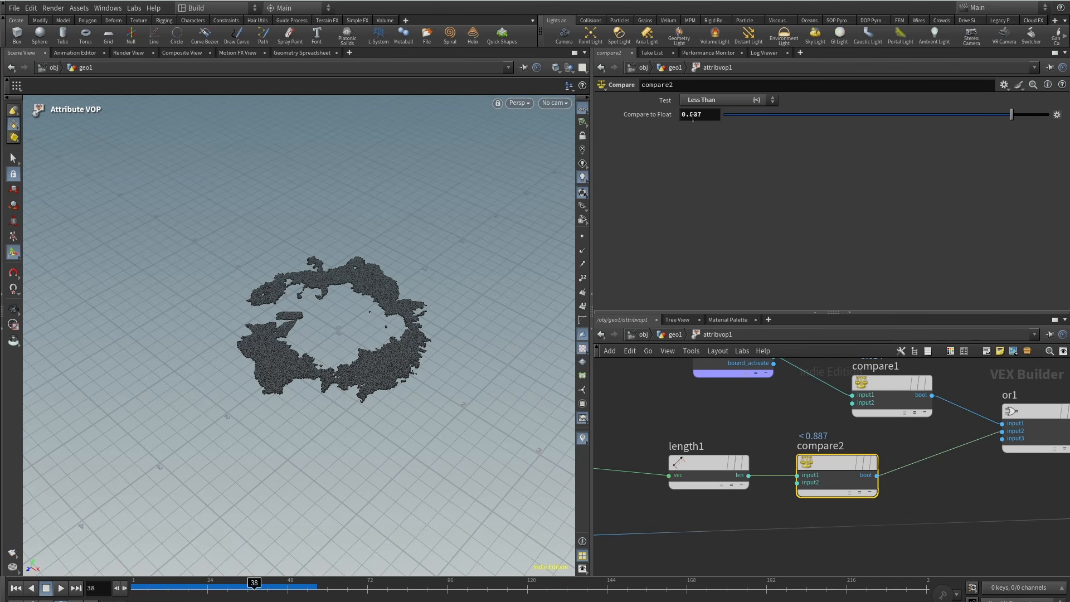
{"action": "key", "text": "BackSpace"}
{"action": "key", "text": "Return"}
{"action": "key", "text": "Escape"}
{"action": "left_click_drag", "start_coordinate": [397, 329], "coordinate": [392, 357]}
{"action": "middle_click_drag", "start_coordinate": [393, 357], "coordinate": [360, 394], "text": "alt"}
{"action": "scroll", "coordinate": [777, 391], "scroll_direction": "down", "scroll_amount": 4}
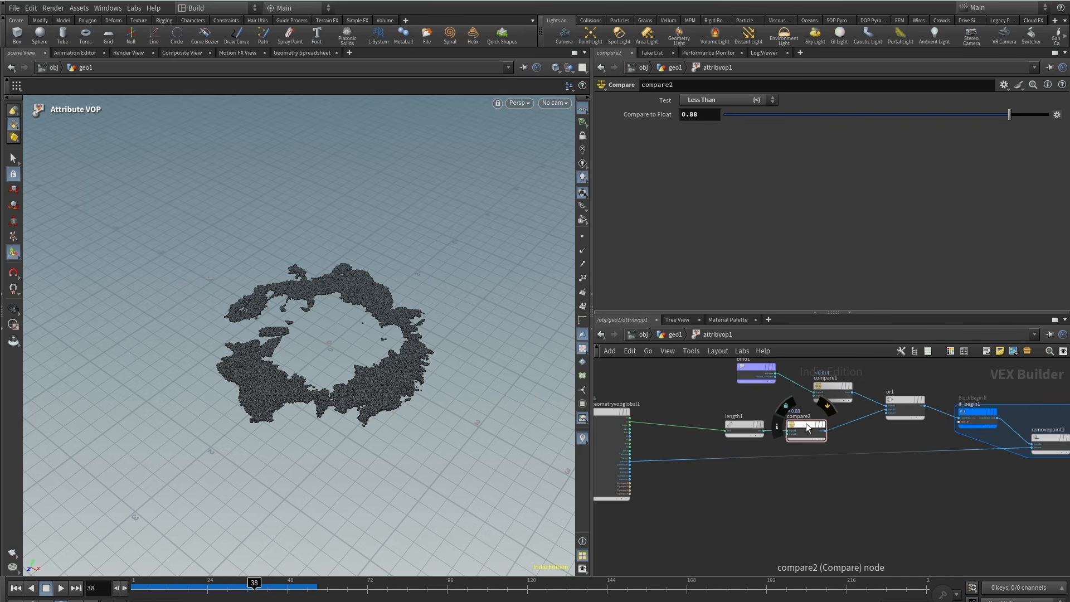
Duplicate compare2 below the original and feed the global Frame output into the copy's first input.
{"action": "left_click_drag", "start_coordinate": [806, 423], "coordinate": [781, 488], "text": "alt"}
{"action": "left_click", "coordinate": [783, 484]}
{"action": "scroll", "coordinate": [700, 504], "scroll_direction": "up", "scroll_amount": 5}
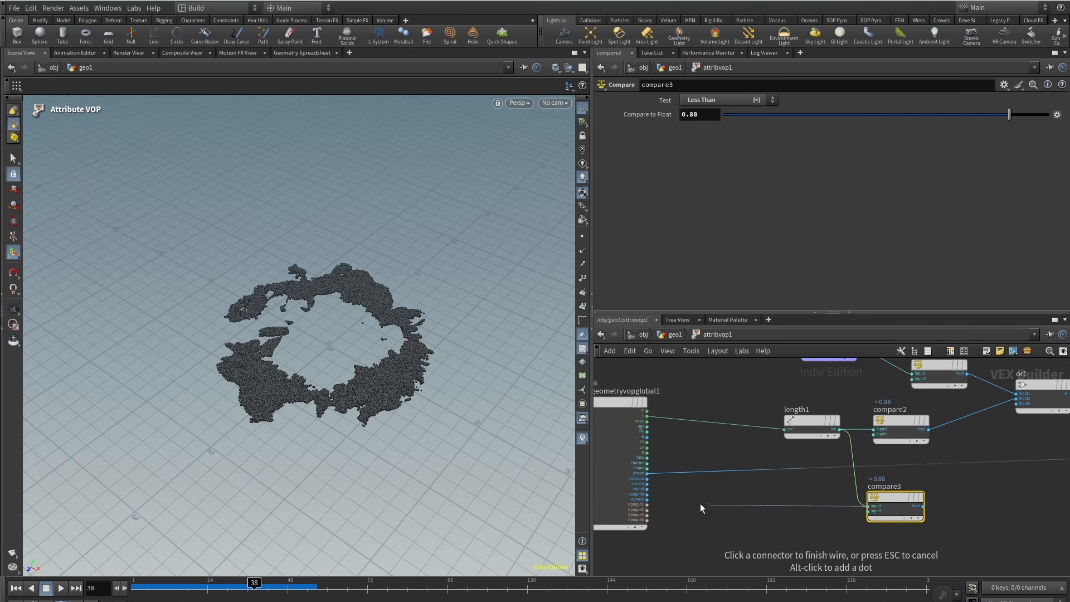
{"action": "middle_click_drag", "start_coordinate": [658, 423], "coordinate": [706, 432]}
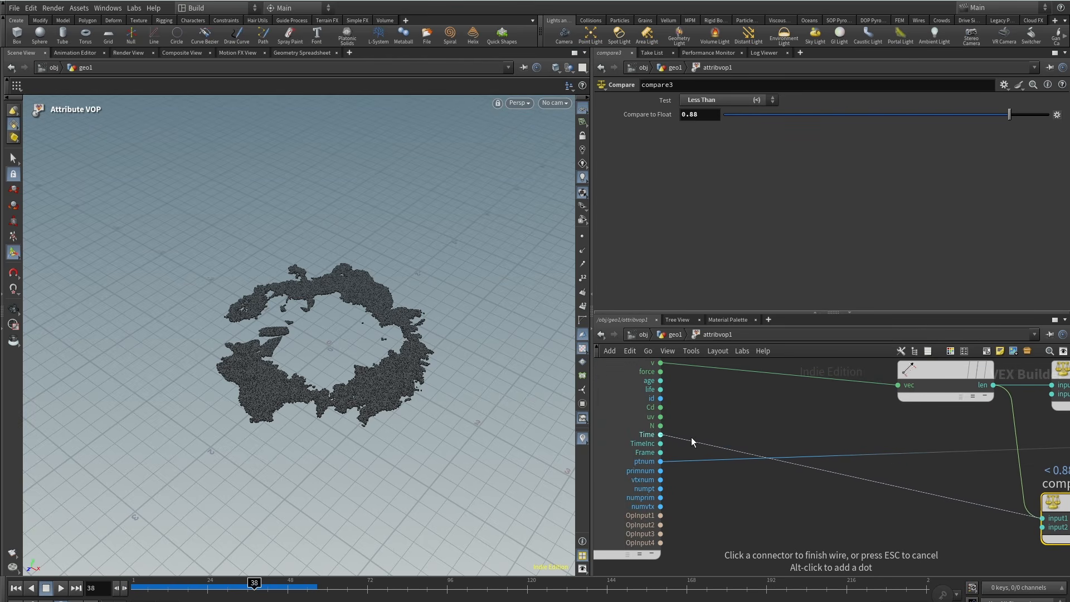
{"action": "left_click", "coordinate": [613, 444]}
{"action": "middle_click_drag", "start_coordinate": [927, 540], "coordinate": [728, 514]}
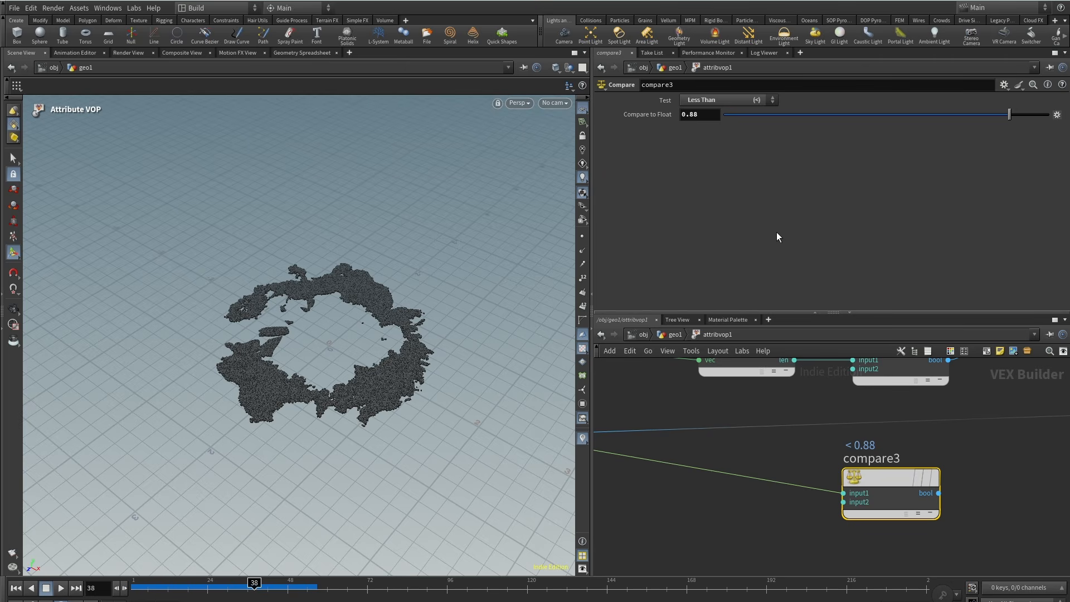
Set compare3's Test to Greater Than and its Compare to Float to 45.
{"action": "left_click", "coordinate": [756, 100]}
{"action": "left_click", "coordinate": [735, 137]}
{"action": "left_click_drag", "start_coordinate": [270, 588], "coordinate": [280, 588]}
{"action": "left_click", "coordinate": [704, 100]}
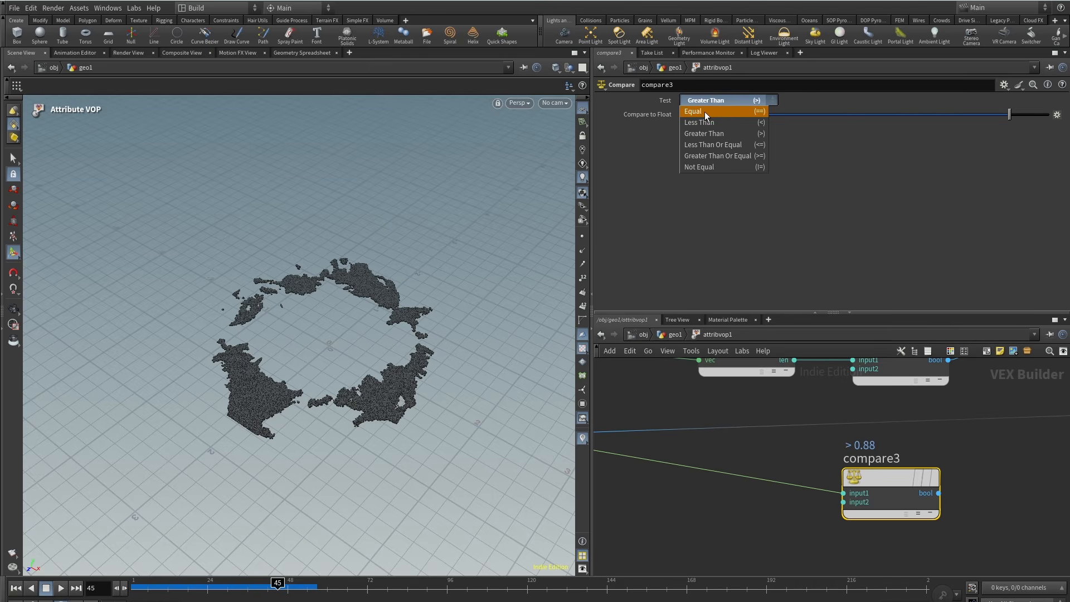
{"action": "left_click", "coordinate": [882, 237]}
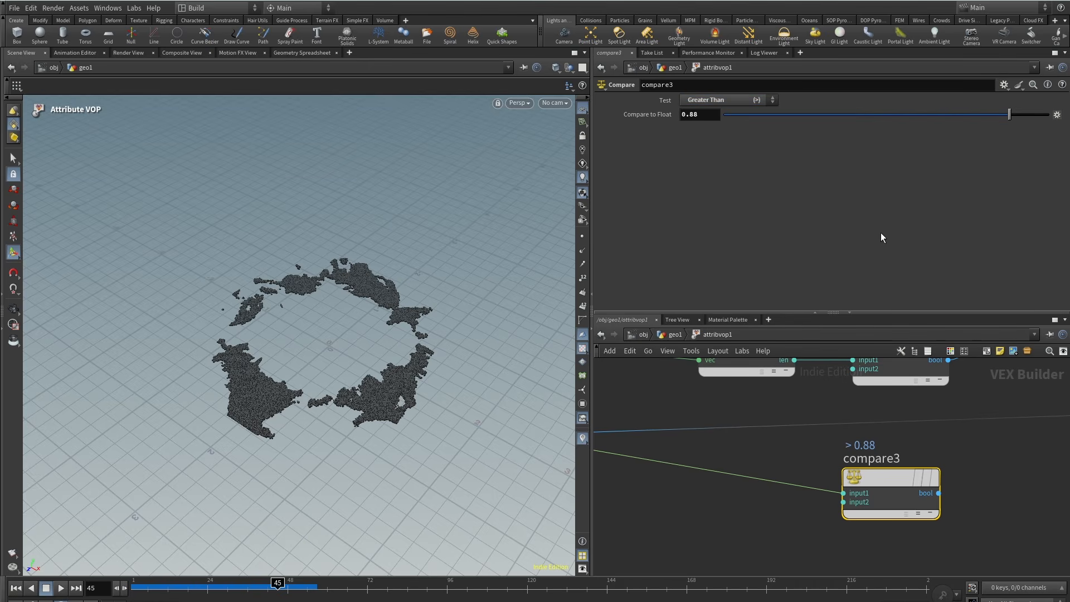
{"action": "left_click", "coordinate": [707, 118]}
{"action": "type", "text": "45"}
{"action": "key", "text": "Return"}
Connect compare3's bool output to or1's third input and scrub the timeline around frame 45 to check the cutoff.
{"action": "left_click", "coordinate": [939, 494]}
{"action": "middle_click_drag", "start_coordinate": [1043, 471], "coordinate": [687, 492]}
{"action": "scroll", "coordinate": [688, 491], "scroll_direction": "down", "scroll_amount": 1}
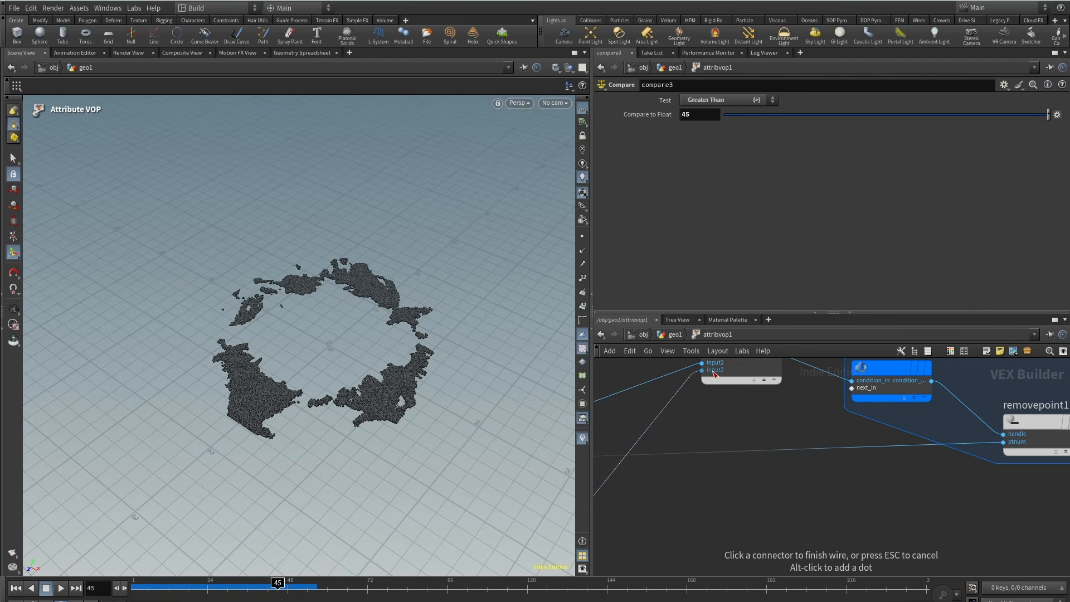
{"action": "left_click", "coordinate": [714, 370]}
{"action": "left_click", "coordinate": [243, 588]}
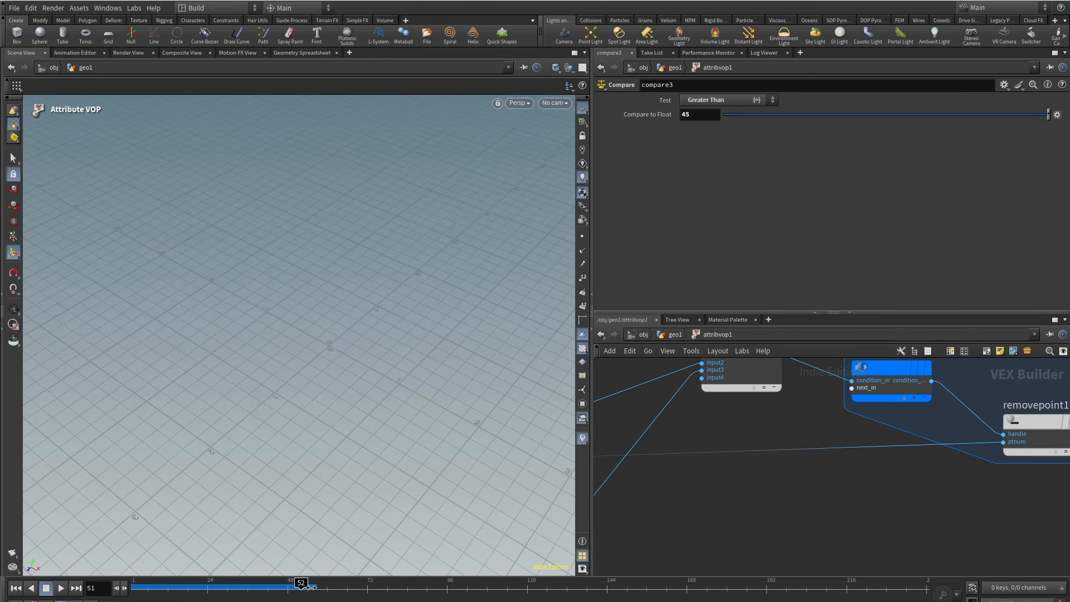
{"action": "left_click_drag", "start_coordinate": [198, 590], "coordinate": [284, 588]}
Return to geo1, set scatter1's Global Seed to $F, and scrub the timeline back to frame 22.
{"action": "scroll", "coordinate": [798, 497], "scroll_direction": "down", "scroll_amount": 4}
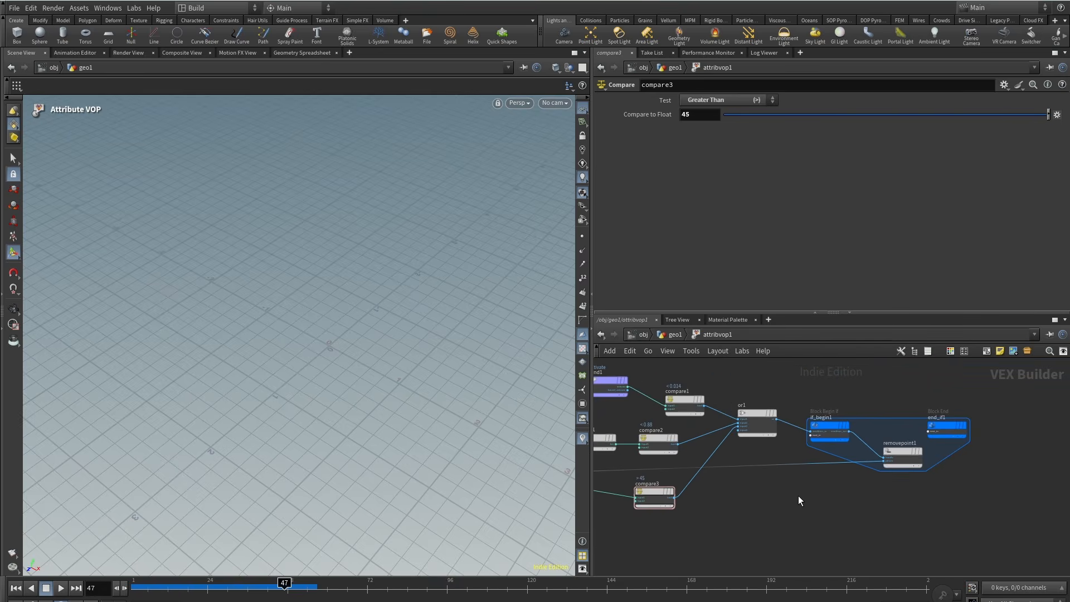
{"action": "left_click", "coordinate": [675, 335]}
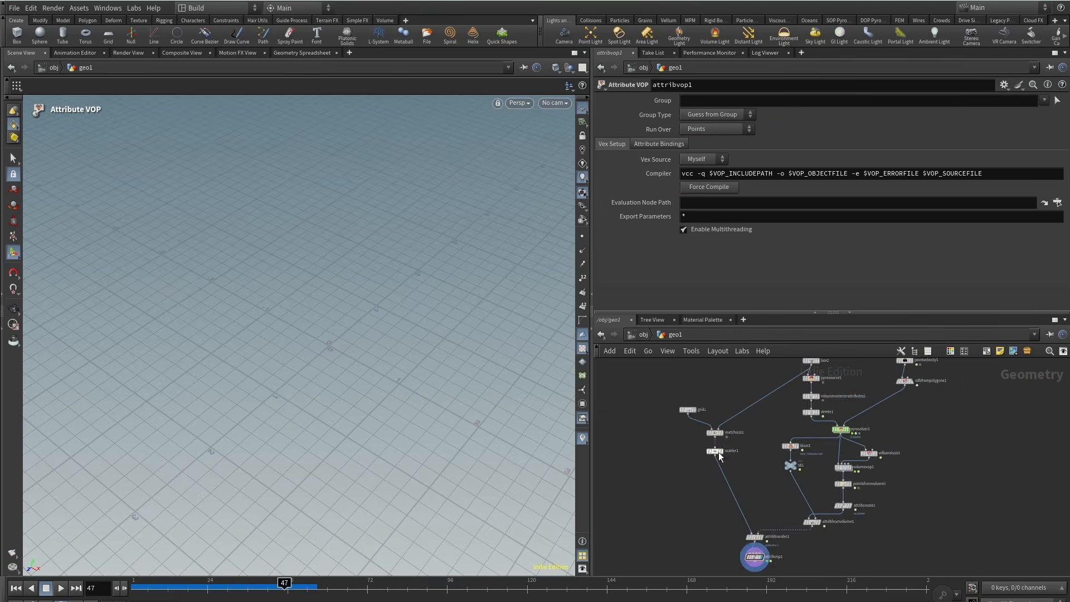
{"action": "left_click_drag", "start_coordinate": [780, 473], "coordinate": [682, 437]}
{"action": "left_click", "coordinate": [699, 238]}
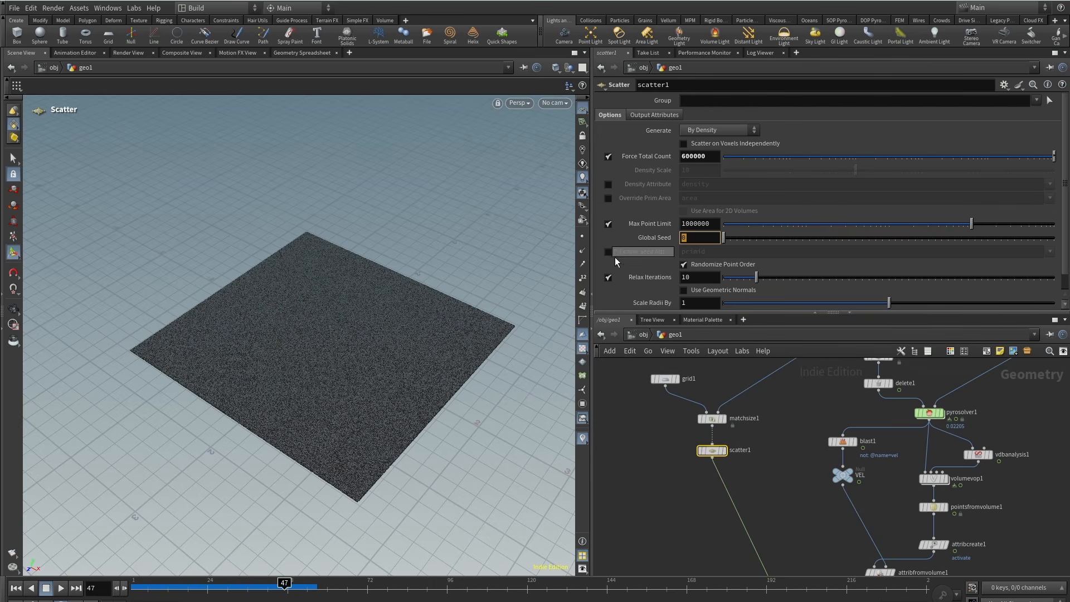
{"action": "type", "text": "$F"}
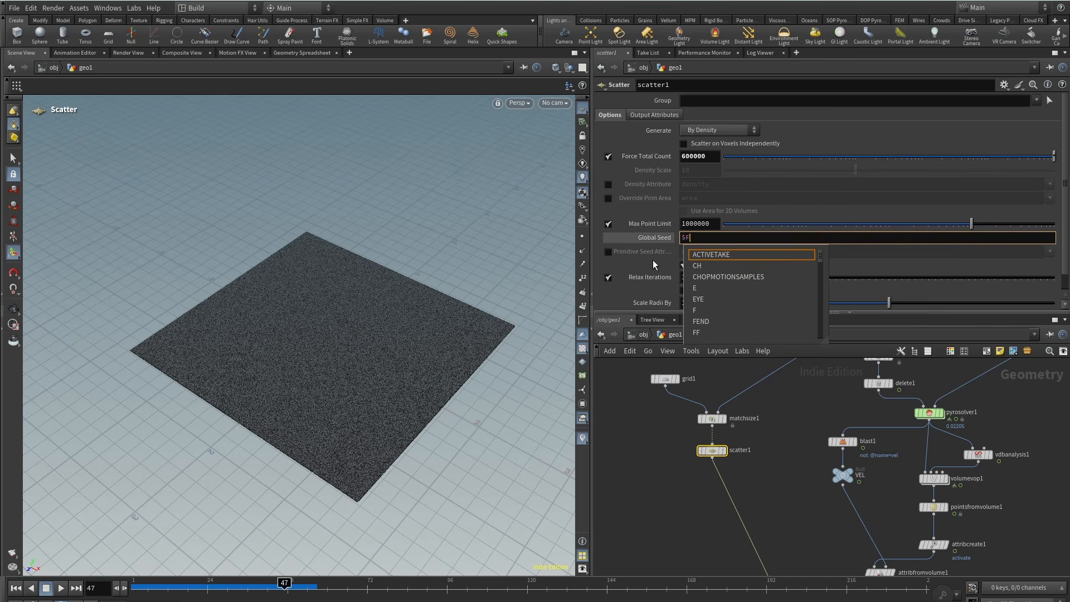
{"action": "key", "text": "Return"}
{"action": "left_click", "coordinate": [654, 241]}
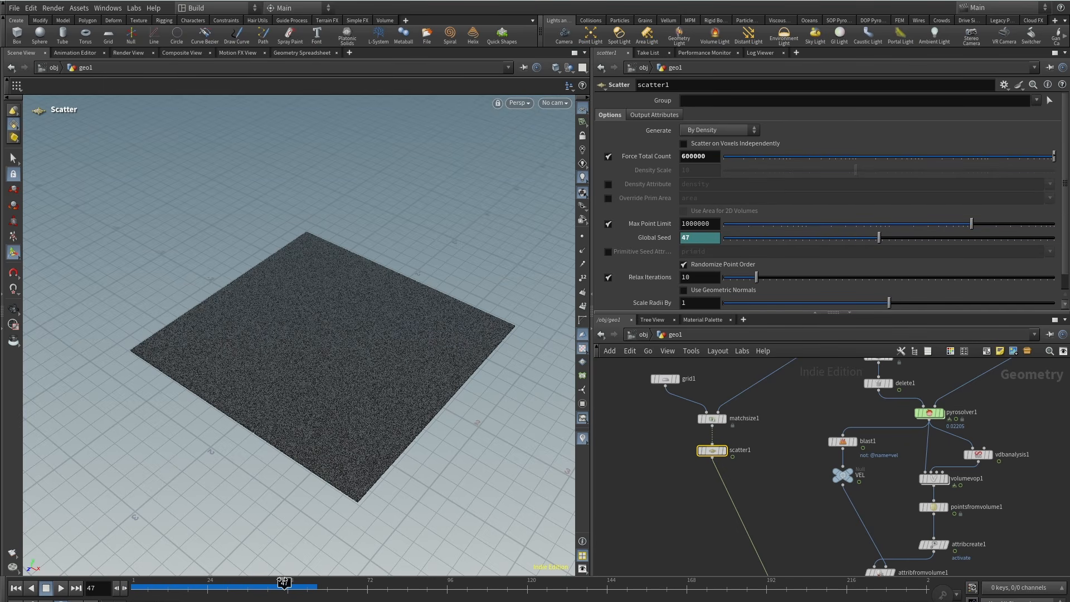
{"action": "left_click_drag", "start_coordinate": [284, 582], "coordinate": [200, 587]}
Insert a UV Texture node between matchsize1 and scatter1, set its Attribute Class to Point, and display it.
{"action": "middle_click_drag", "start_coordinate": [708, 527], "coordinate": [691, 500]}
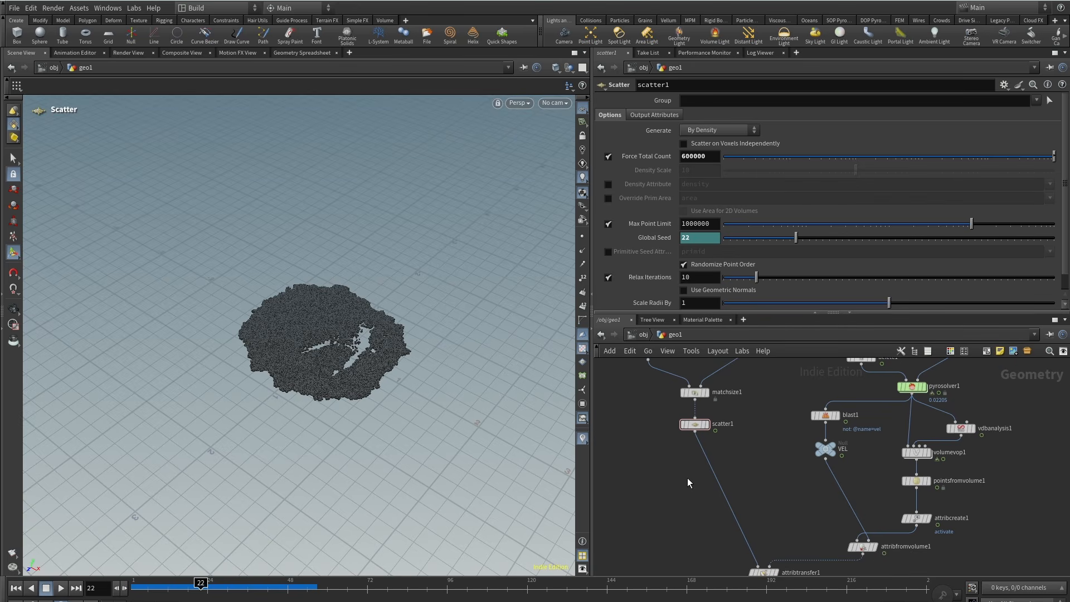
{"action": "scroll", "coordinate": [687, 475], "scroll_direction": "up", "scroll_amount": 2}
{"action": "key", "text": "Tab"}
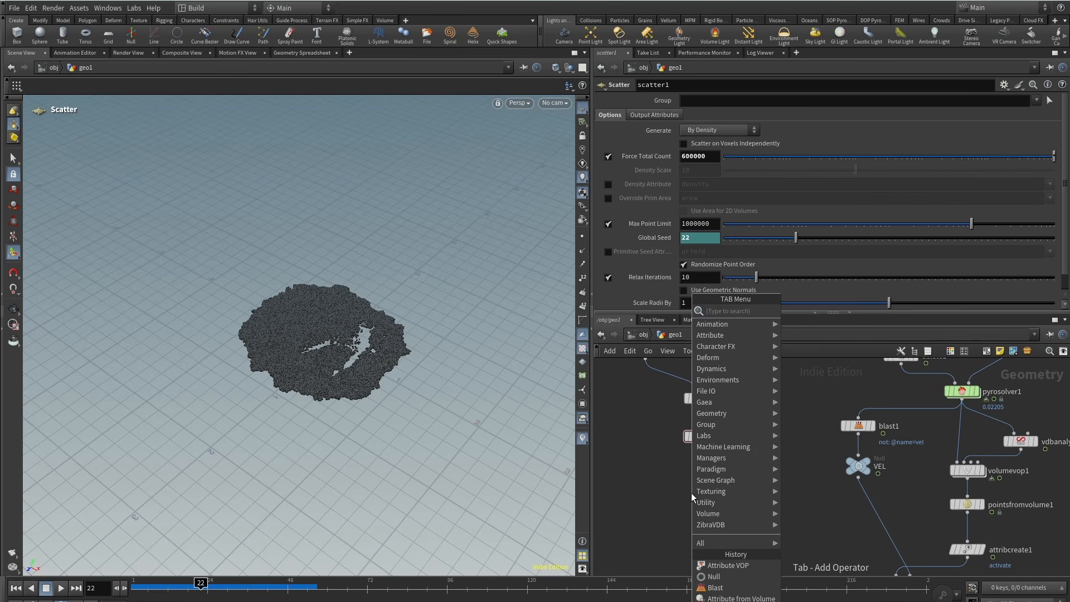
{"action": "type", "text": "uvte"}
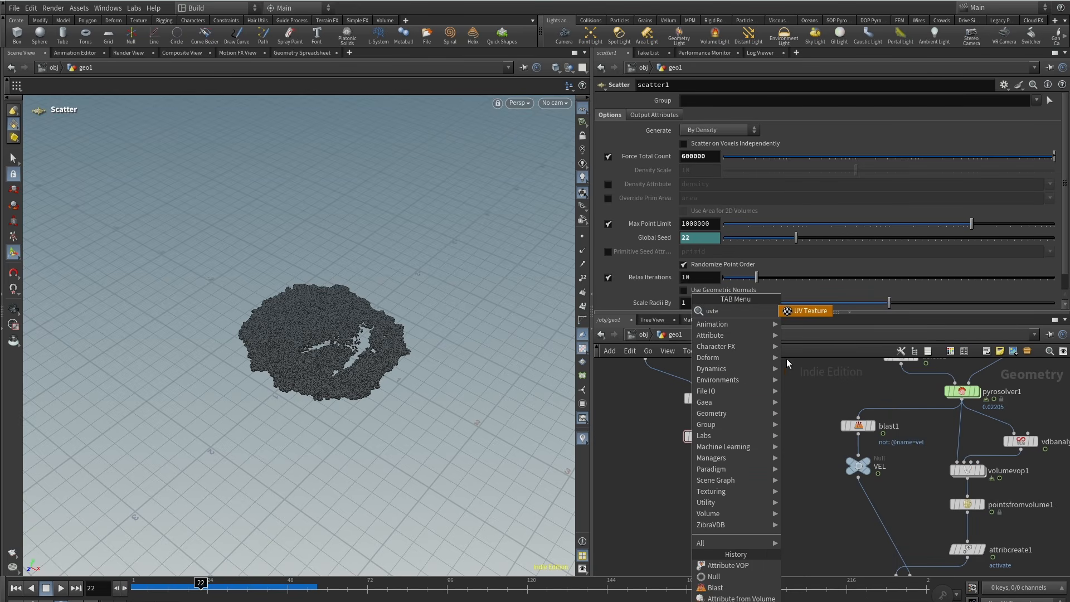
{"action": "left_click", "coordinate": [811, 312]}
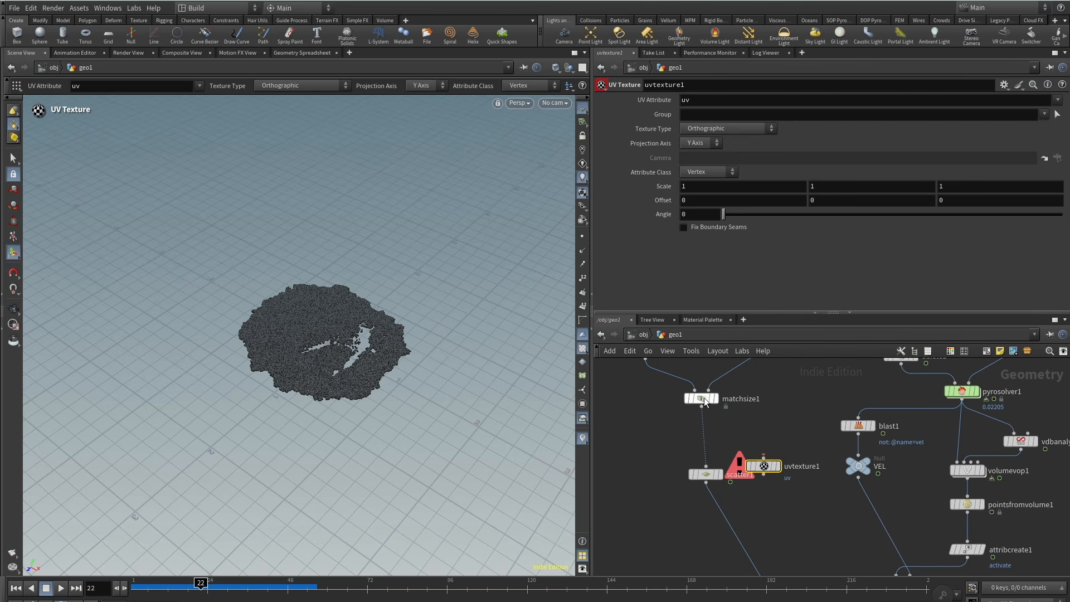
{"action": "left_click_drag", "start_coordinate": [769, 468], "coordinate": [707, 444]}
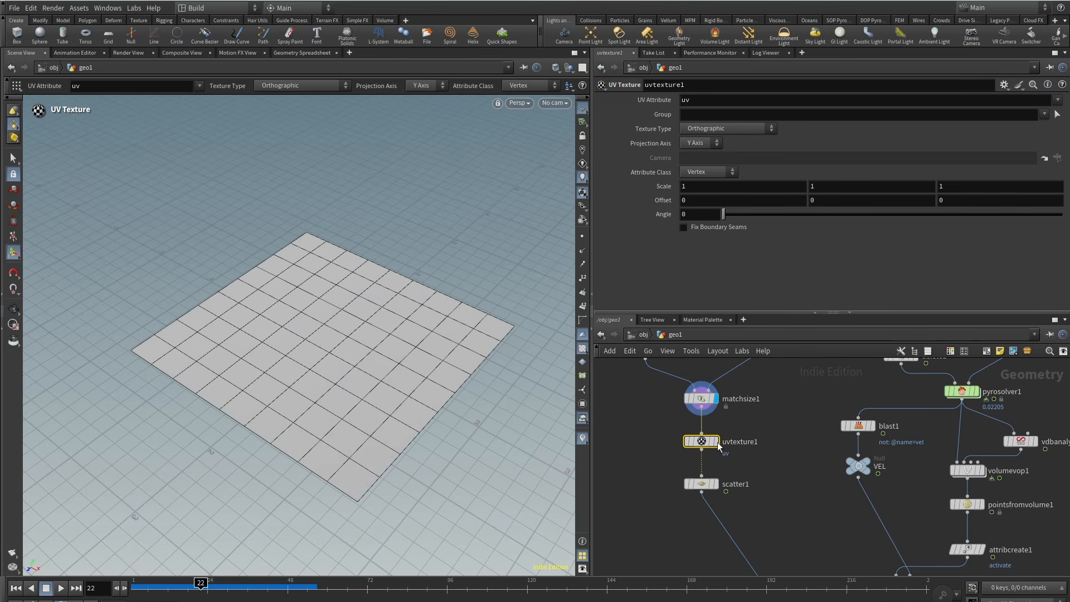
{"action": "left_click", "coordinate": [708, 173]}
{"action": "left_click", "coordinate": [716, 442]}
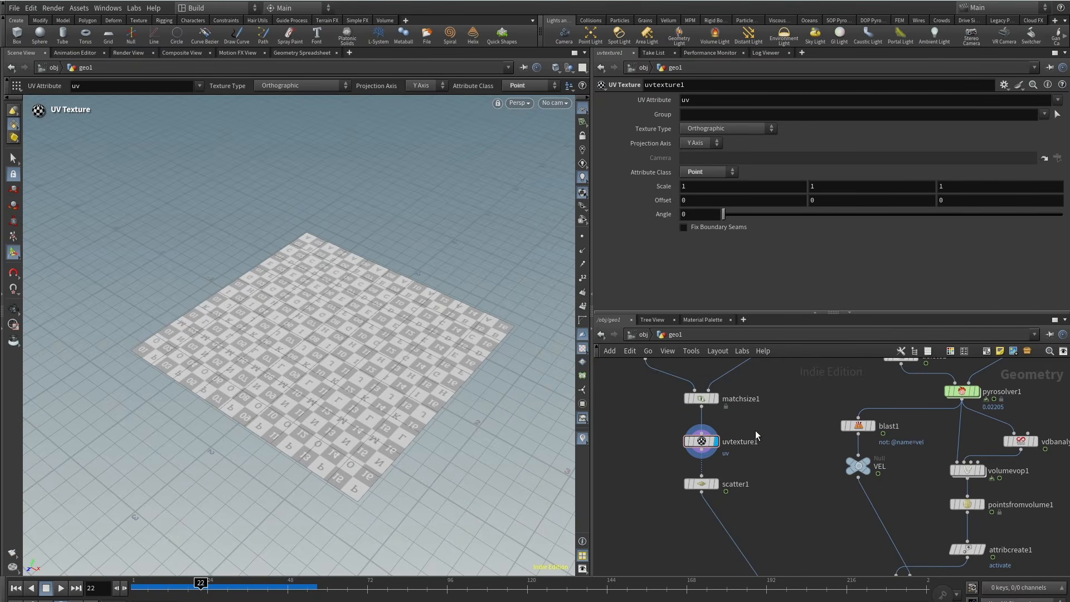
Insert an Attribute from Map node directly after scatter1.
{"action": "middle_click_drag", "start_coordinate": [778, 481], "coordinate": [766, 434]}
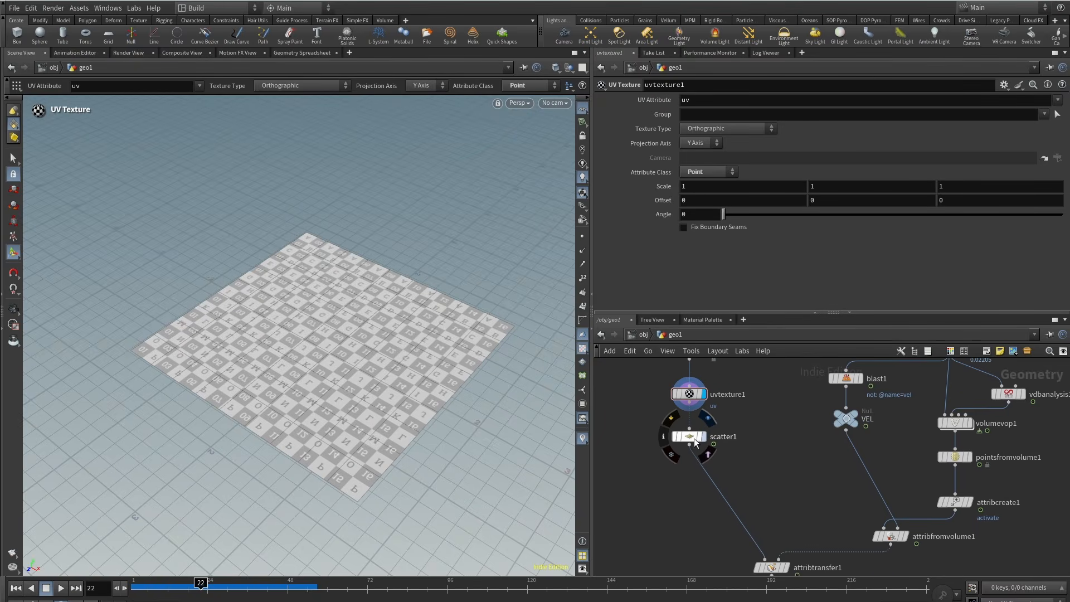
{"action": "left_click", "coordinate": [694, 441]}
{"action": "key", "text": "Tab"}
{"action": "type", "text": "at"}
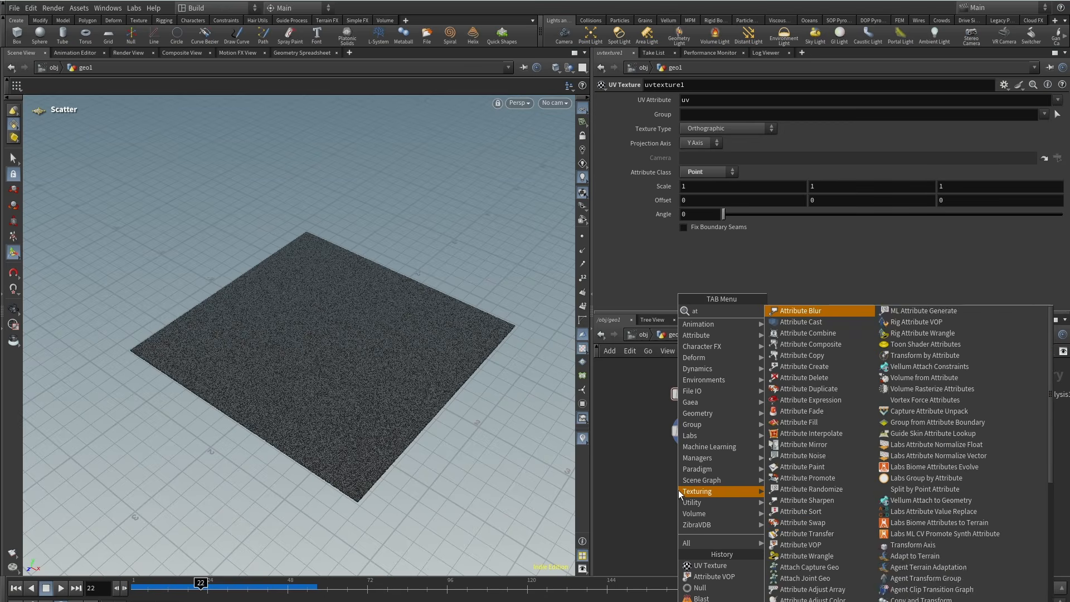
{"action": "type", "text": "trfr"}
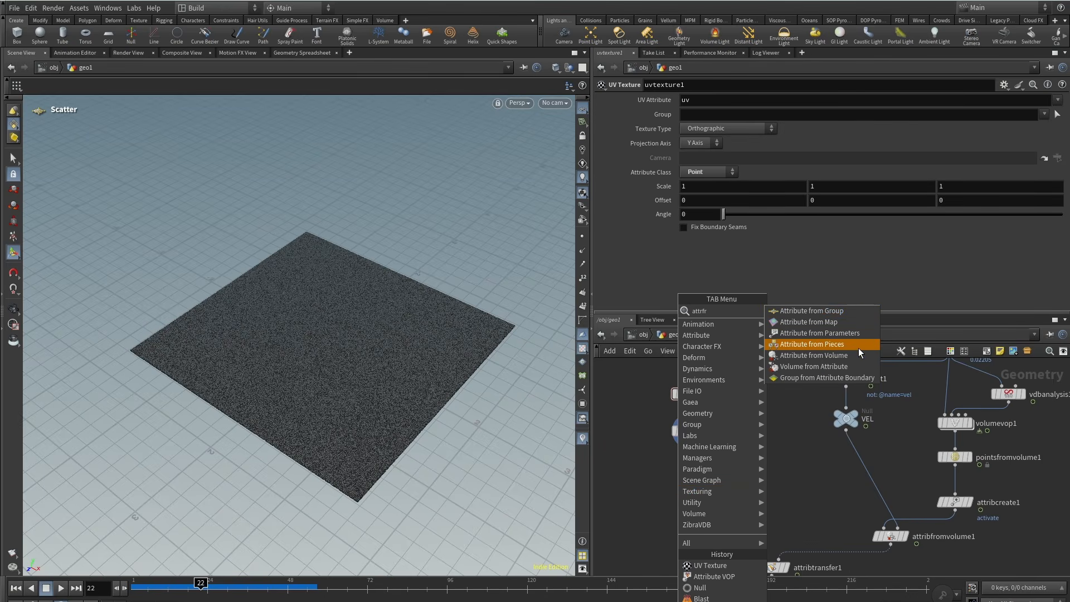
{"action": "left_click", "coordinate": [862, 322]}
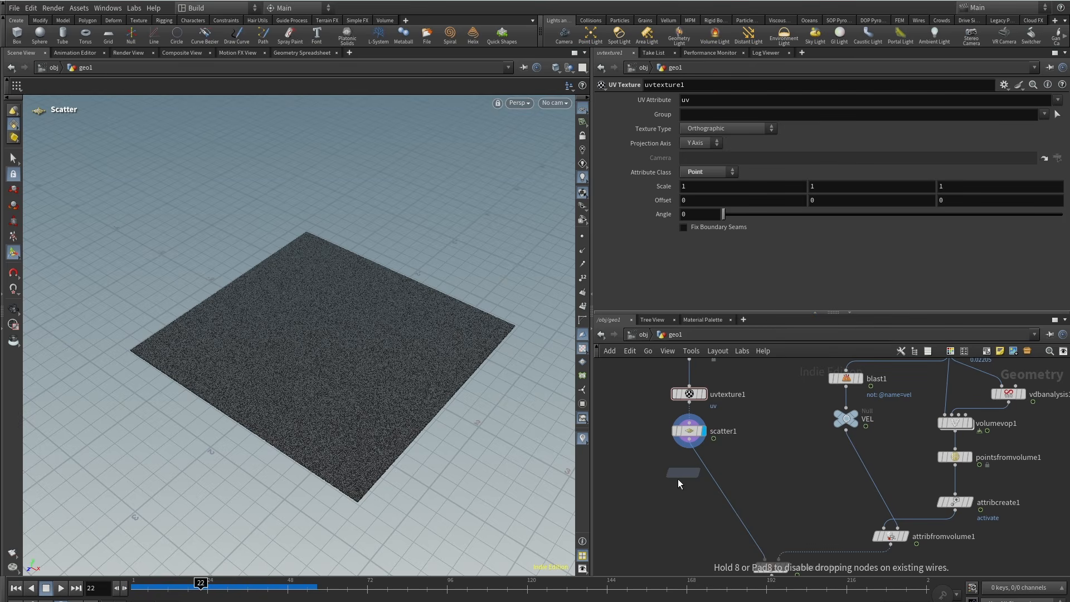
{"action": "left_click", "coordinate": [696, 464]}
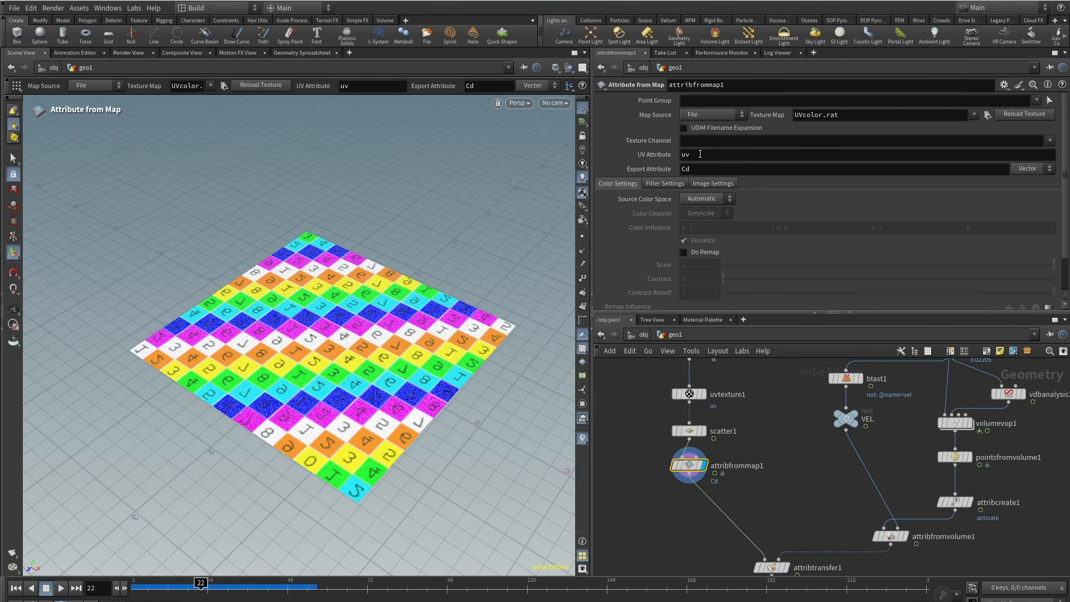
Set attribfrommap1's Texture Map to the copied path of worn_mossy_plasterwall_diff_2k.jpg and inspect the coloured points.
{"action": "left_click", "coordinate": [725, 138]}
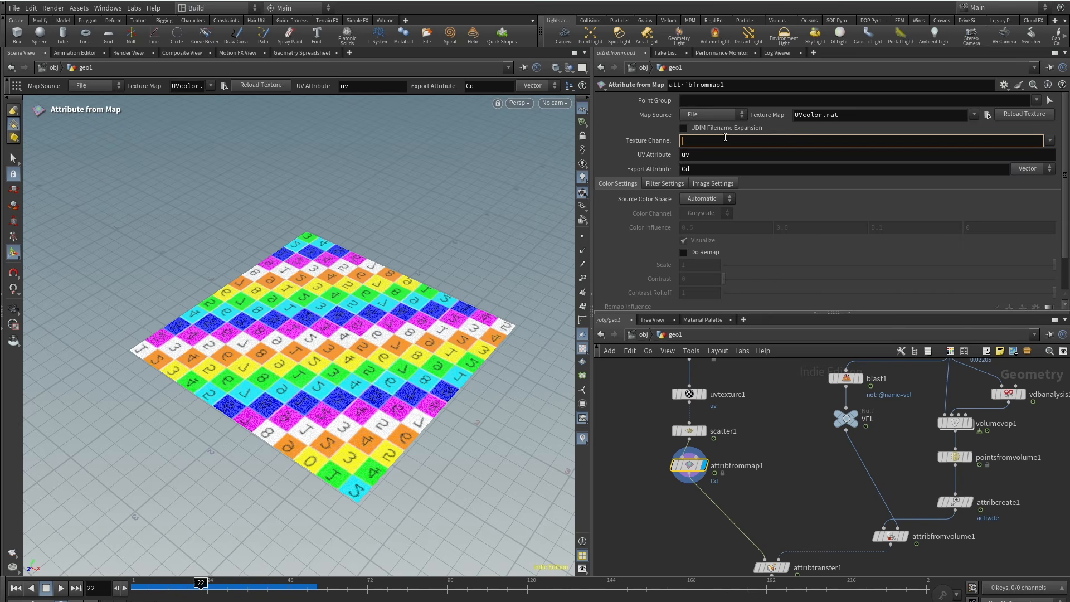
{"action": "double_click", "coordinate": [867, 116]}
{"action": "key", "text": "ctrl+v"}
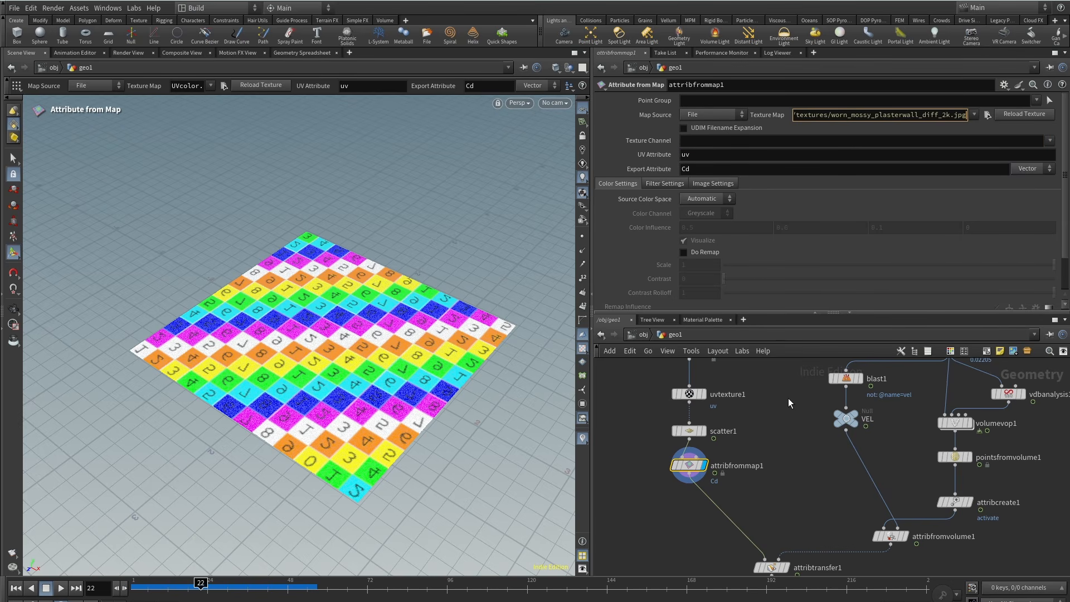
{"action": "left_click", "coordinate": [786, 399]}
{"action": "key", "text": "Escape"}
{"action": "left_click_drag", "start_coordinate": [339, 350], "coordinate": [413, 365]}
Display attribtransfer1 and attribvop1 in turn, and check the textured points at frame 36.
{"action": "middle_click_drag", "start_coordinate": [773, 529], "coordinate": [663, 476]}
{"action": "left_click", "coordinate": [747, 492]}
{"action": "middle_click_drag", "start_coordinate": [799, 536], "coordinate": [801, 504]}
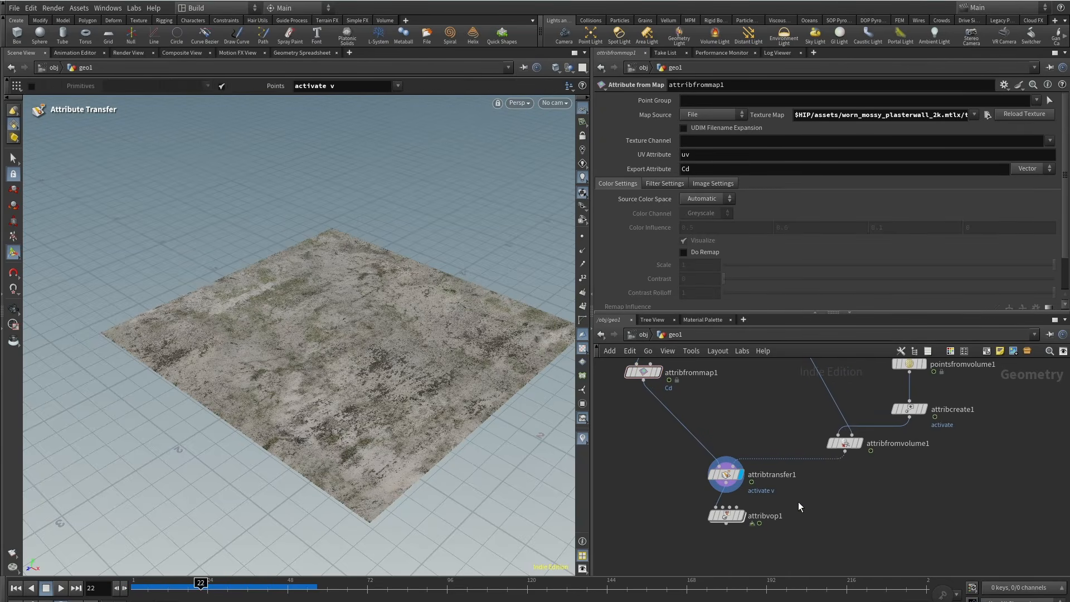
{"action": "left_click", "coordinate": [743, 515]}
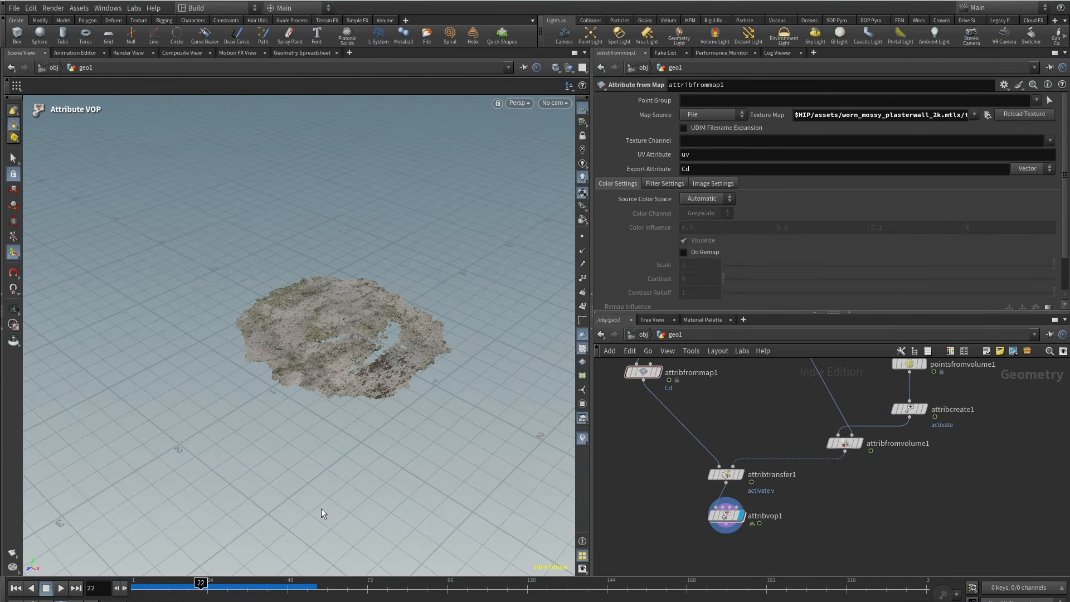
{"action": "left_click", "coordinate": [250, 591]}
Add a POP Network below attribvop1, wire attribvop1 into its first input, and display it.
{"action": "middle_click_drag", "start_coordinate": [805, 525], "coordinate": [801, 502]}
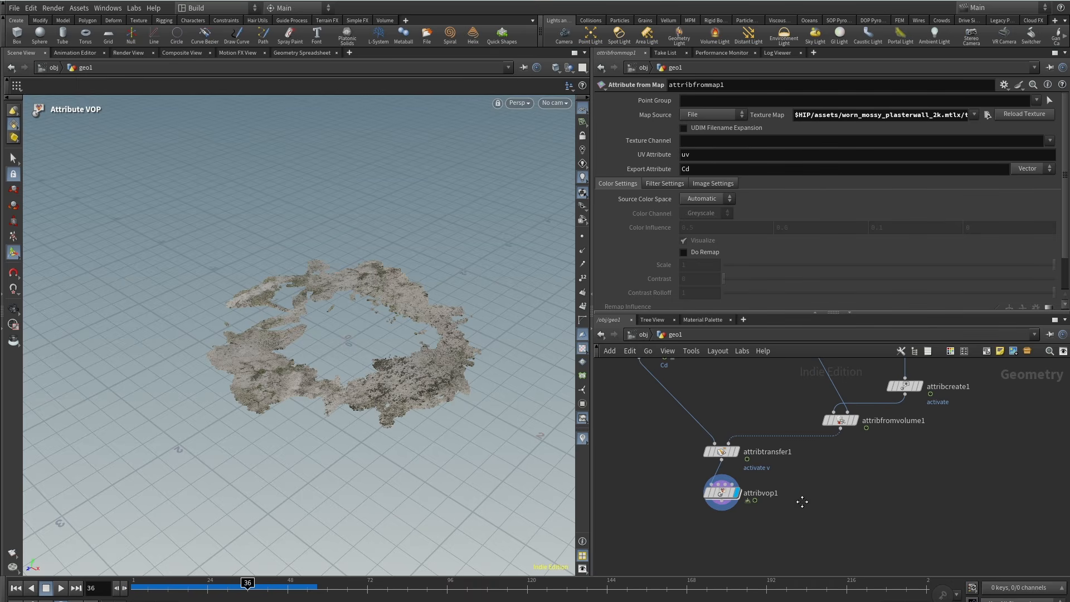
{"action": "middle_click_drag", "start_coordinate": [727, 541], "coordinate": [753, 496]}
{"action": "key", "text": "Tab"}
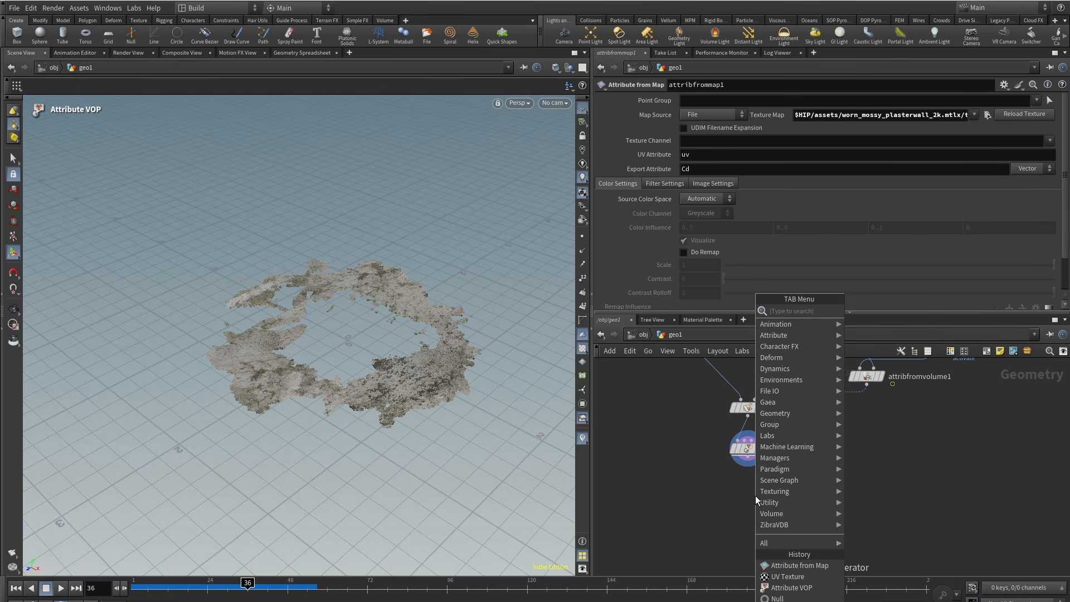
{"action": "type", "text": "popnet"}
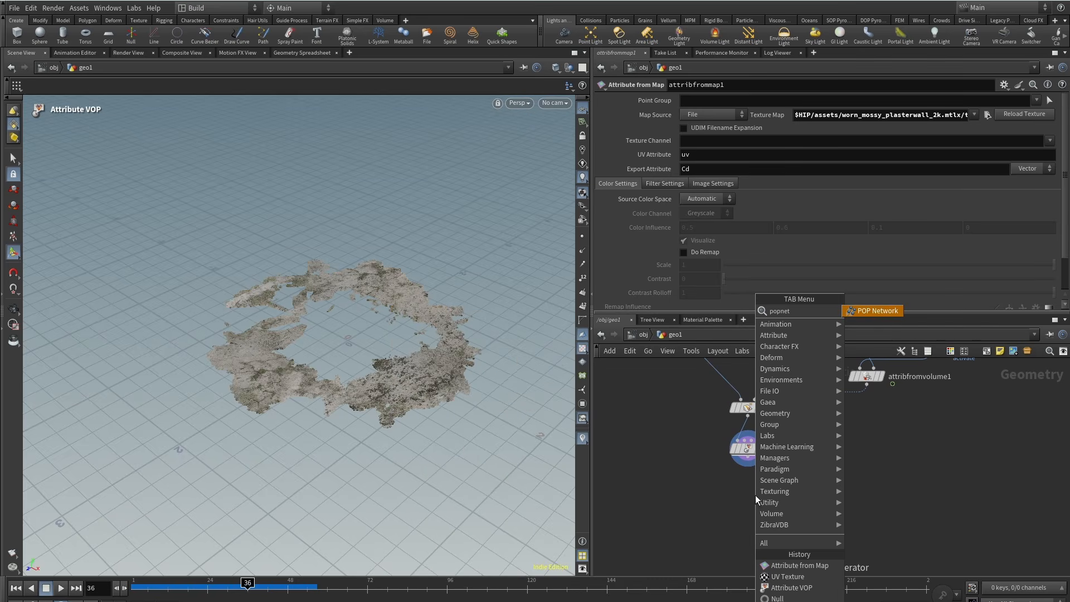
{"action": "left_click", "coordinate": [874, 311]}
{"action": "left_click", "coordinate": [750, 507]}
{"action": "left_click_drag", "start_coordinate": [747, 457], "coordinate": [752, 491]}
{"action": "left_click", "coordinate": [766, 497]}
Open the POP network, select its source_first_input node, and rewind the timeline to frame 1.
{"action": "double_click", "coordinate": [753, 493]}
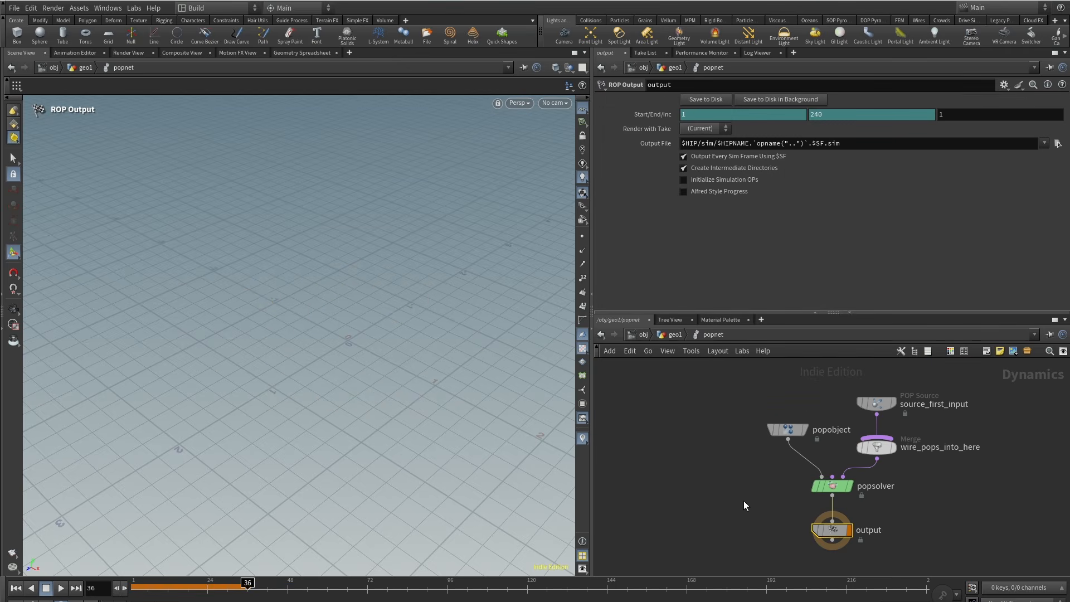
{"action": "left_click_drag", "start_coordinate": [187, 595], "coordinate": [90, 598]}
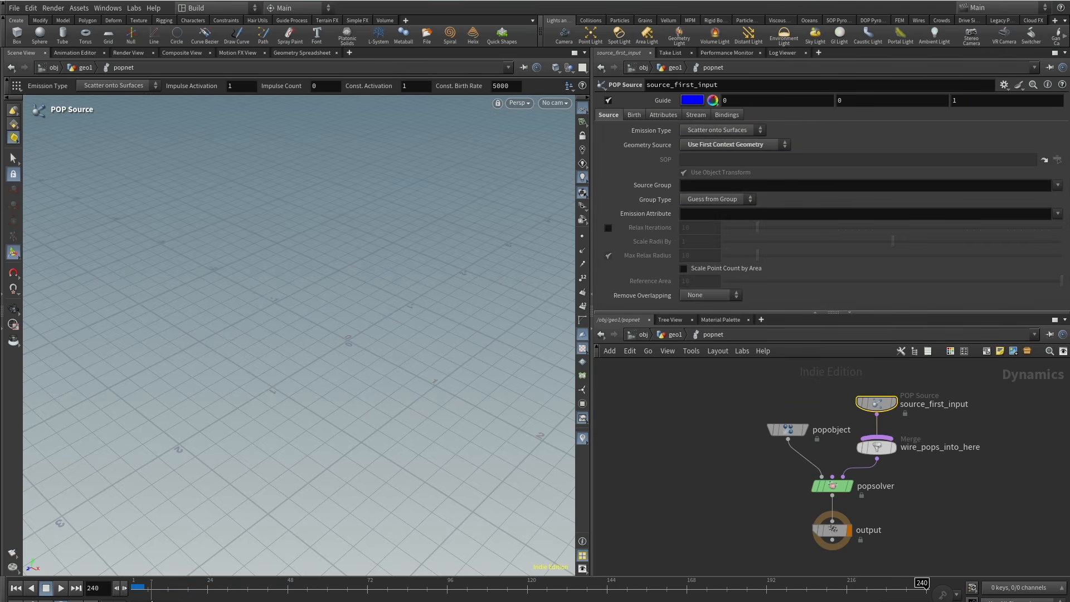
{"action": "left_click_drag", "start_coordinate": [138, 592], "coordinate": [130, 593]}
Return to geo1 and set scatter1's Force Total Count to 100000.
{"action": "left_click", "coordinate": [675, 335]}
{"action": "middle_click_drag", "start_coordinate": [673, 366], "coordinate": [744, 564]}
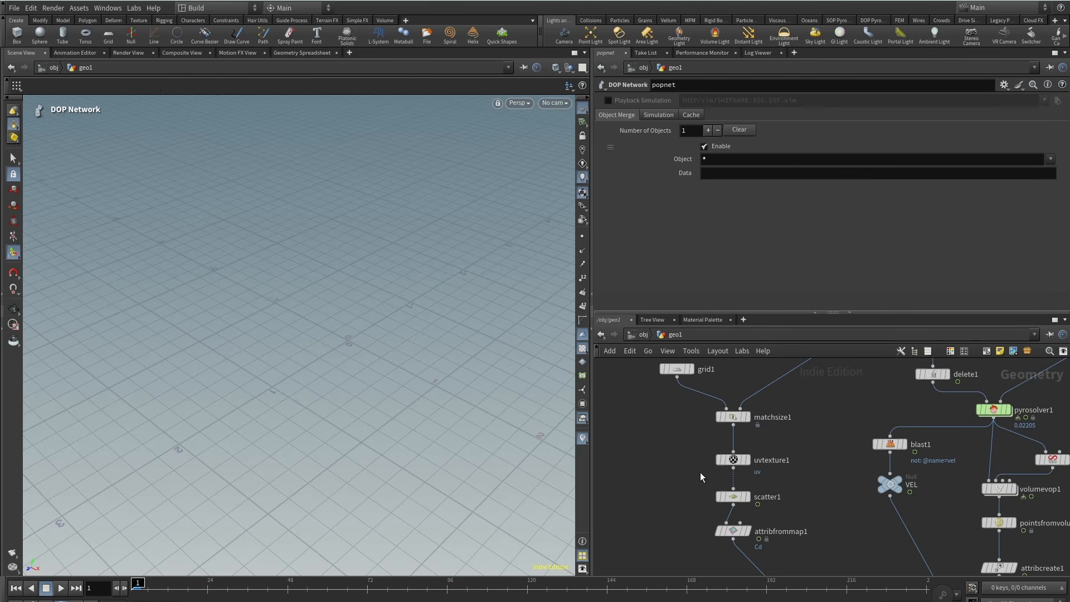
{"action": "left_click_drag", "start_coordinate": [787, 507], "coordinate": [786, 506]}
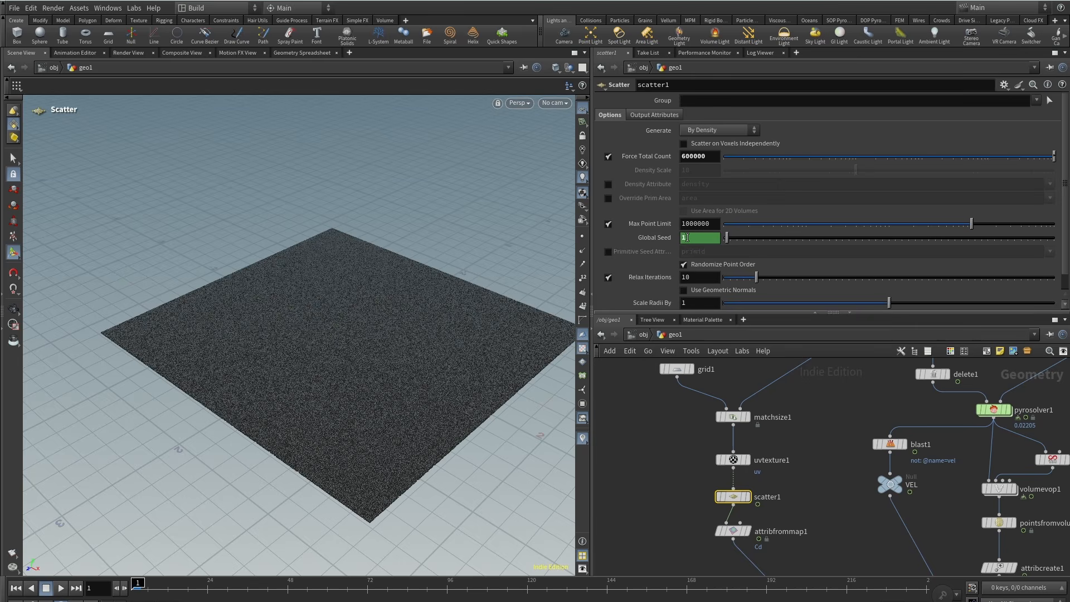
{"action": "left_click", "coordinate": [661, 402]}
{"action": "middle_click_drag", "start_coordinate": [677, 537], "coordinate": [655, 447]}
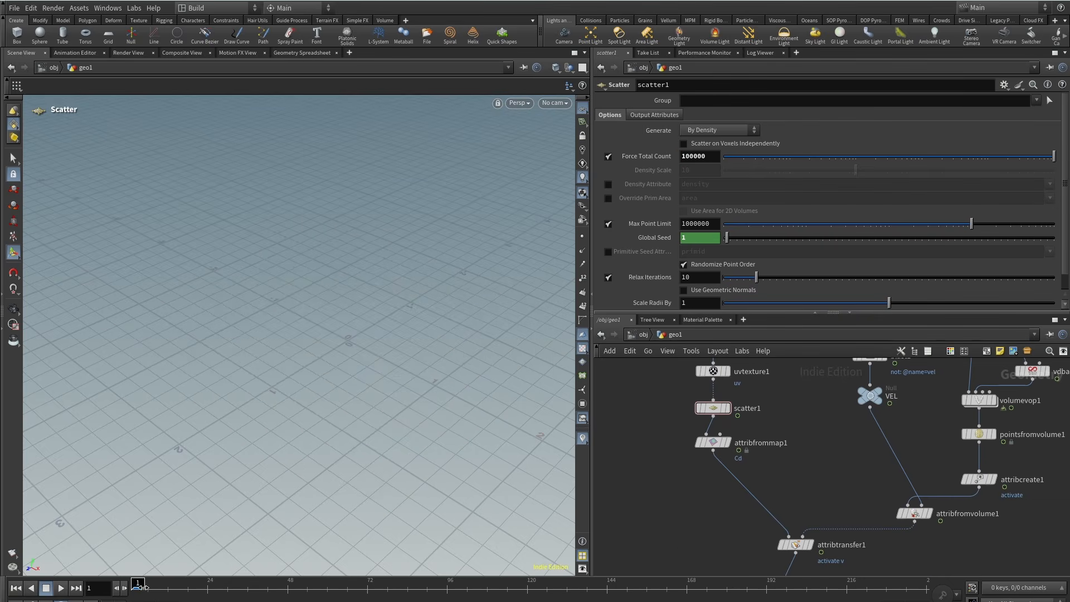
Scrub the timeline briefly and return to frame 1, reopen the POP network, and set source_first_input's Emission Type to All Points.
{"action": "left_click_drag", "start_coordinate": [142, 586], "coordinate": [254, 586]}
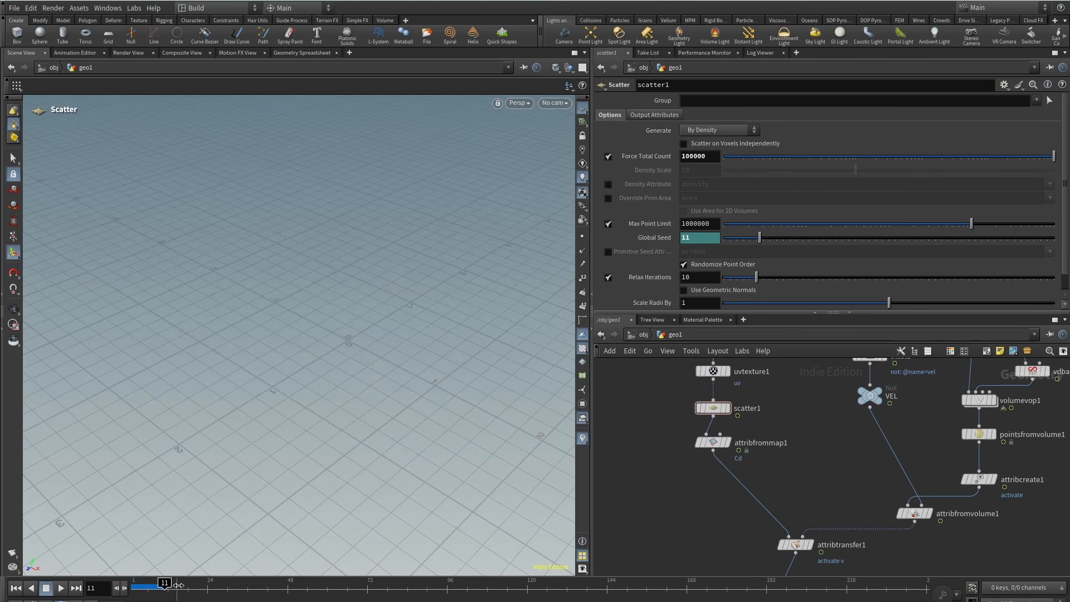
{"action": "left_click_drag", "start_coordinate": [163, 584], "coordinate": [128, 593]}
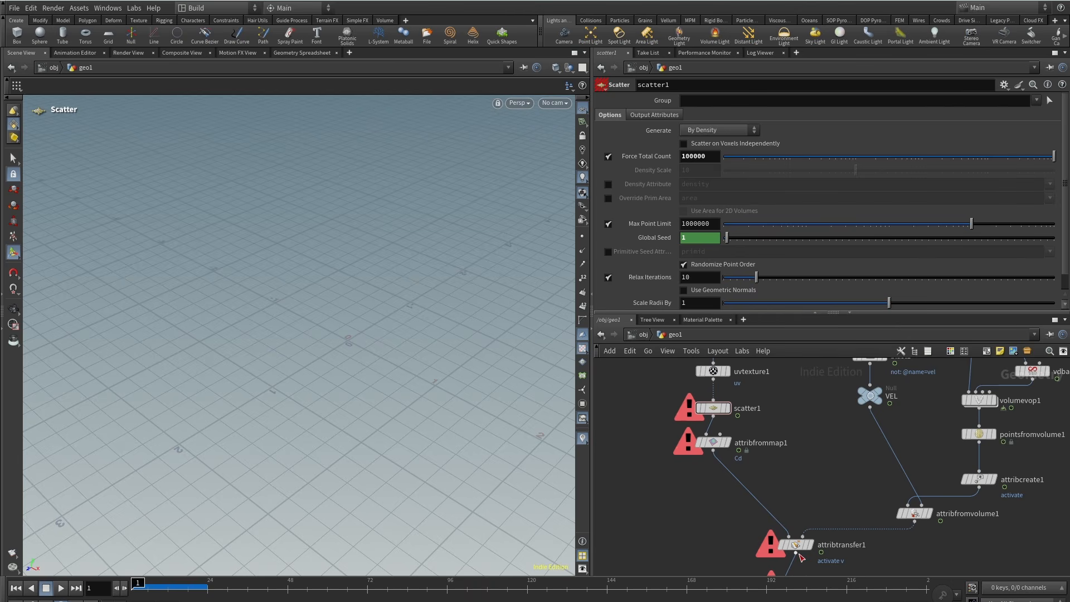
{"action": "middle_click_drag", "start_coordinate": [801, 557], "coordinate": [795, 432]}
{"action": "double_click", "coordinate": [788, 511]}
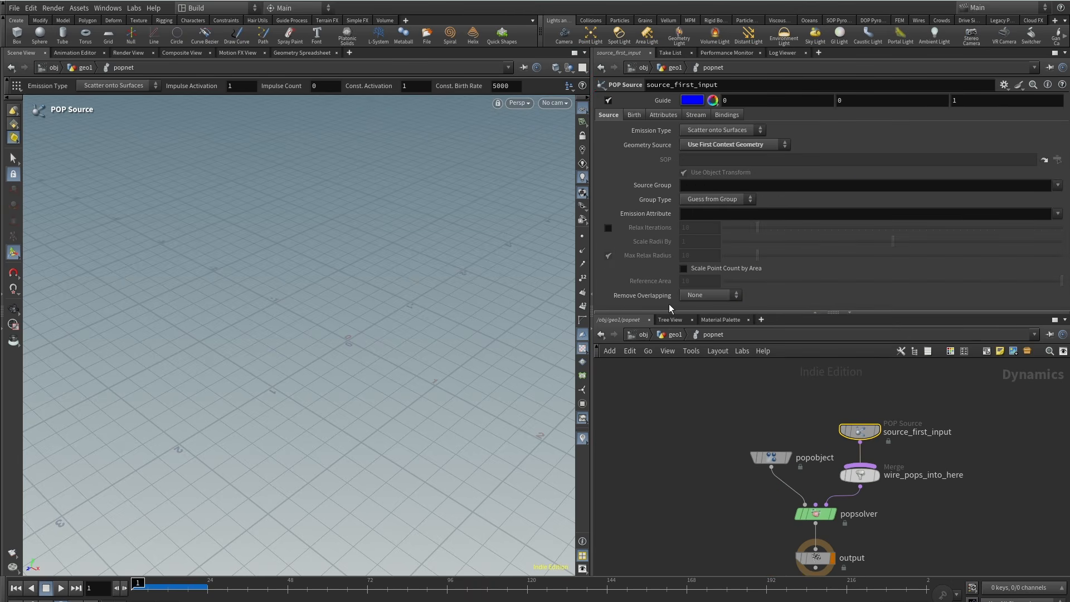
{"action": "left_click", "coordinate": [739, 131]}
{"action": "left_click", "coordinate": [737, 141]}
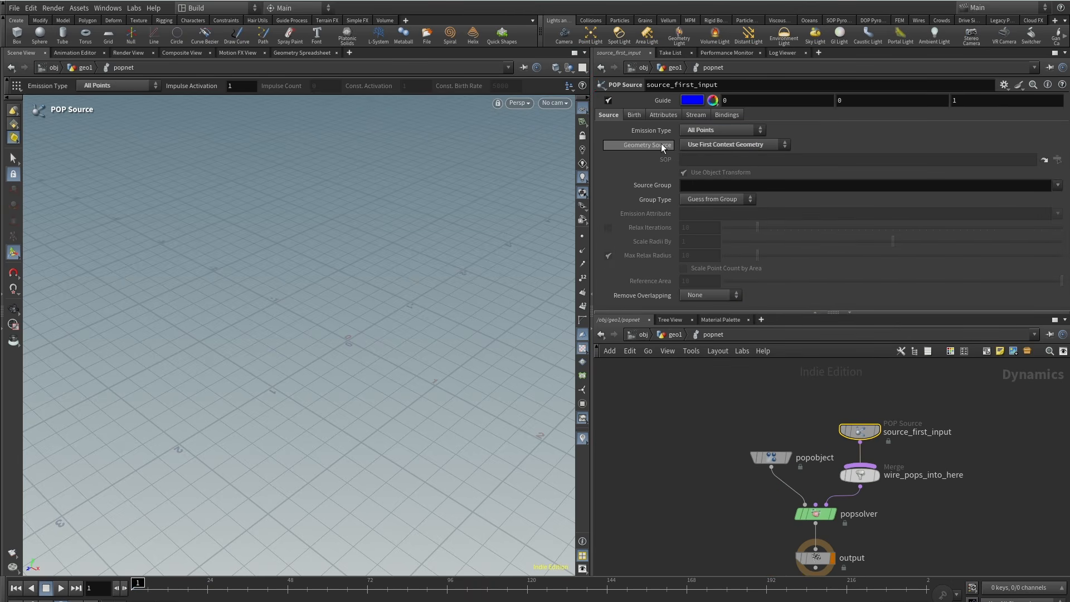
Set source_first_input's Life Expectancy to 4 and Life Variance to 1.
{"action": "left_click", "coordinate": [635, 116]}
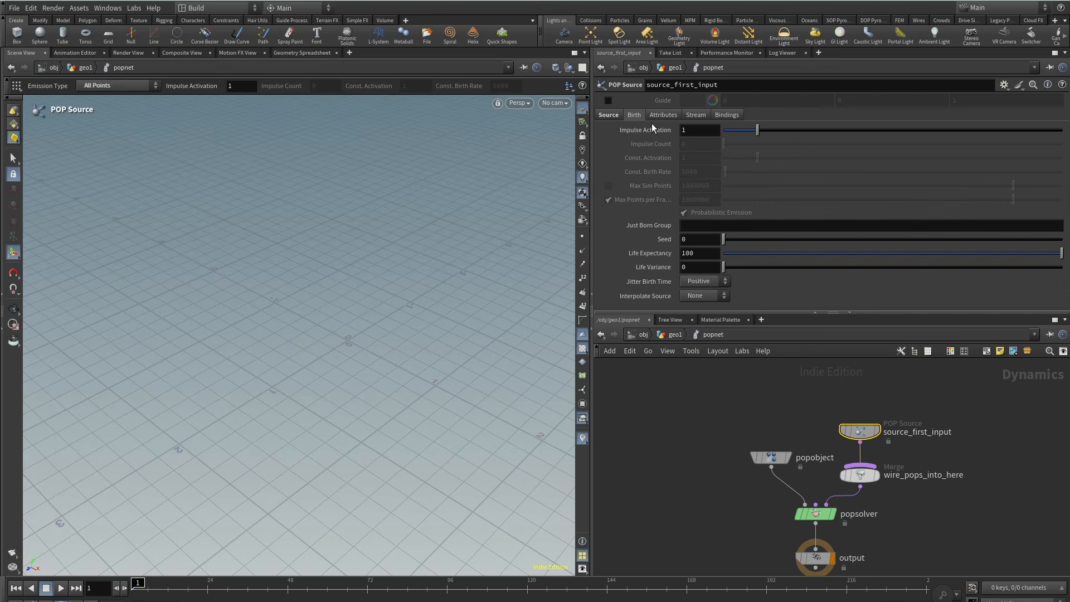
{"action": "double_click", "coordinate": [700, 251]}
{"action": "type", "text": "4"}
{"action": "key", "text": "Tab"}
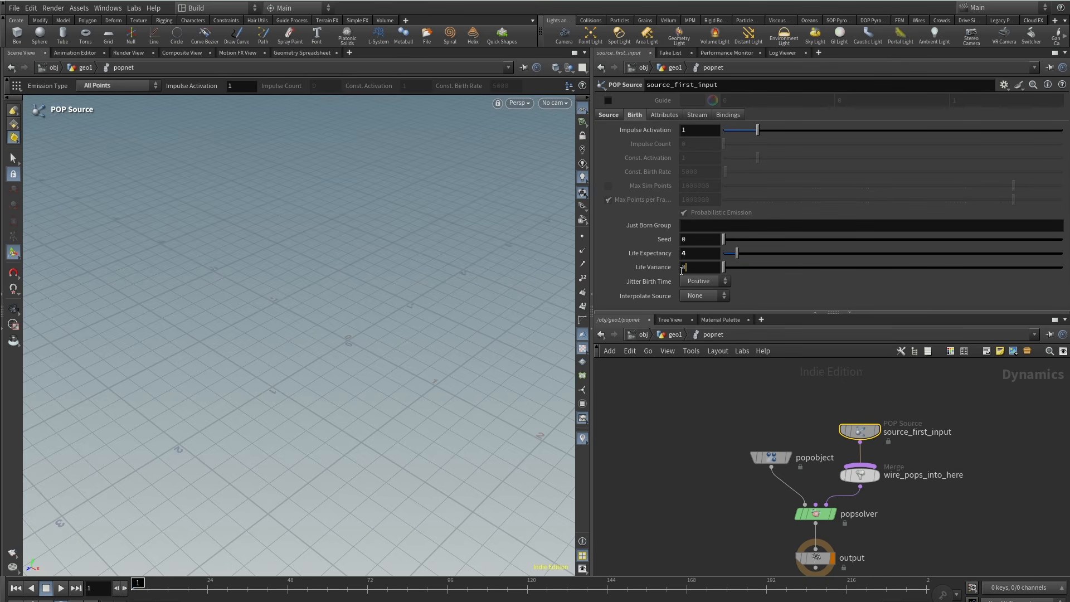
{"action": "type", "text": "1"}
{"action": "left_click", "coordinate": [707, 466]}
{"action": "scroll", "coordinate": [707, 466], "scroll_direction": "down", "scroll_amount": 3}
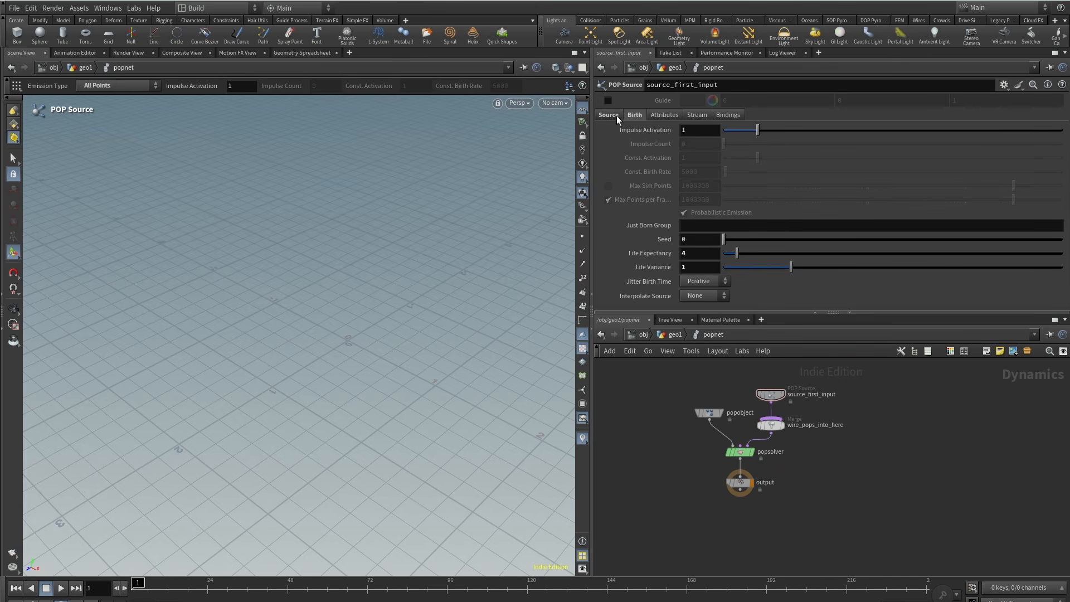
Set Remove Overlapping to With Existing, move source_first_input farther above the merge, and play the simulation to about frame 31.
{"action": "left_click", "coordinate": [609, 115]}
{"action": "middle_click_drag", "start_coordinate": [663, 460], "coordinate": [660, 571]}
{"action": "left_click_drag", "start_coordinate": [737, 466], "coordinate": [737, 363]}
{"action": "middle_click_drag", "start_coordinate": [762, 416], "coordinate": [772, 465]}
{"action": "left_click", "coordinate": [61, 589]}
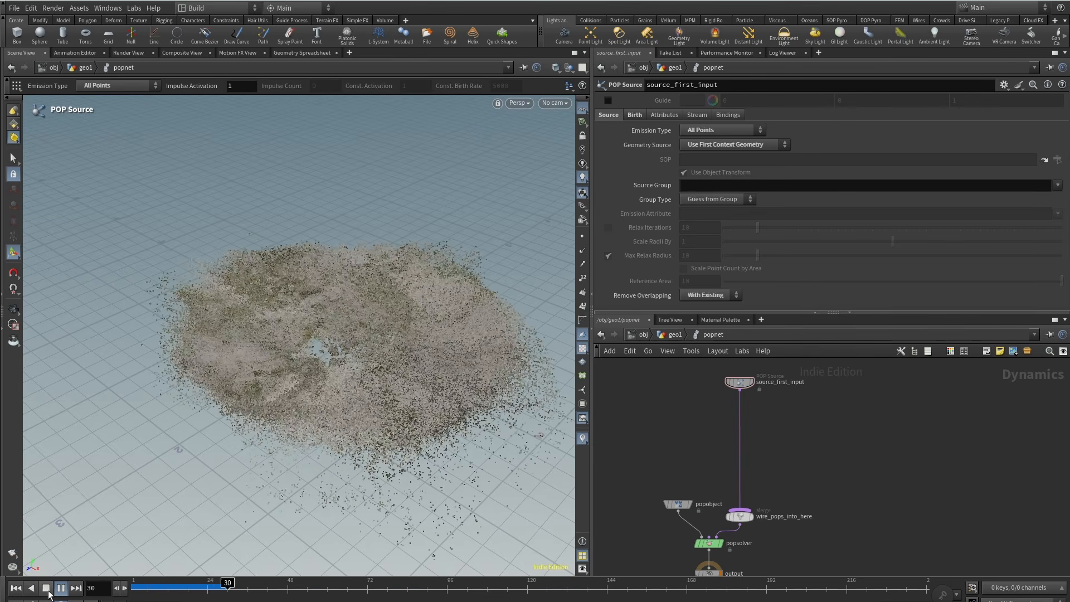
{"action": "left_click", "coordinate": [47, 590]}
Reduce source_first_input's Inherit Velocity to the lowest end of its range.
{"action": "left_click", "coordinate": [672, 118]}
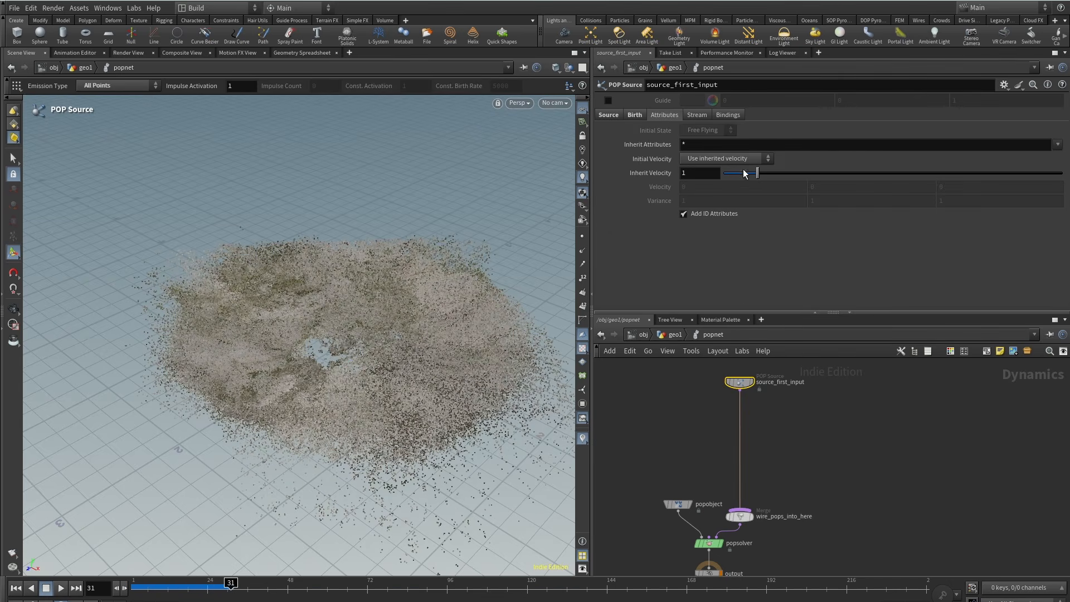
{"action": "left_click_drag", "start_coordinate": [744, 173], "coordinate": [580, 199]}
{"action": "left_click", "coordinate": [627, 115]}
Add a POP Advect by Volumes node and insert it between source_first_input and wire_pops_into_here.
{"action": "key", "text": "Tab"}
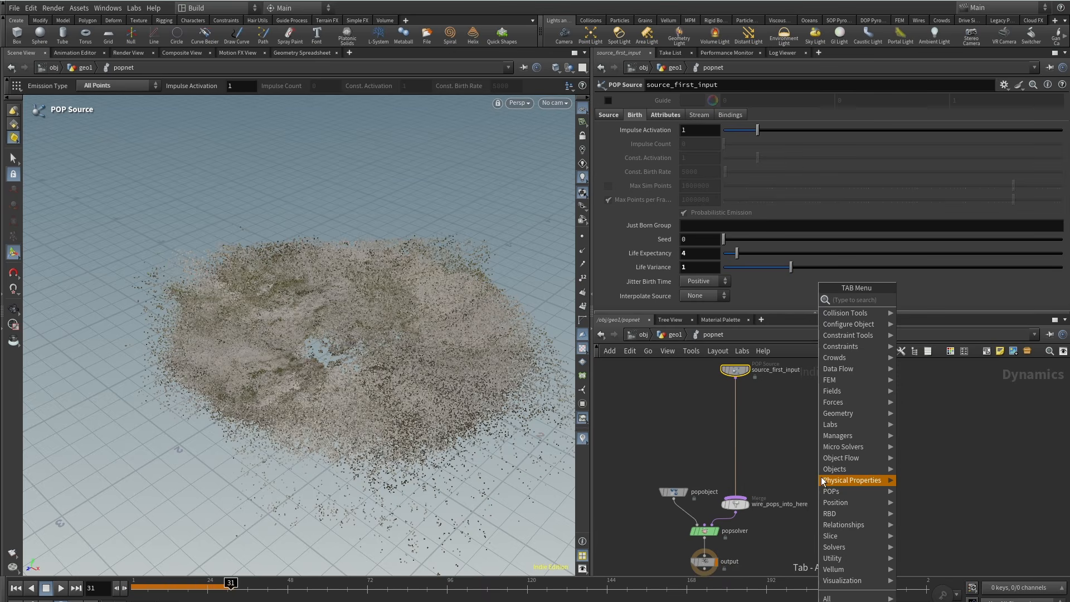
{"action": "type", "text": "popadv"}
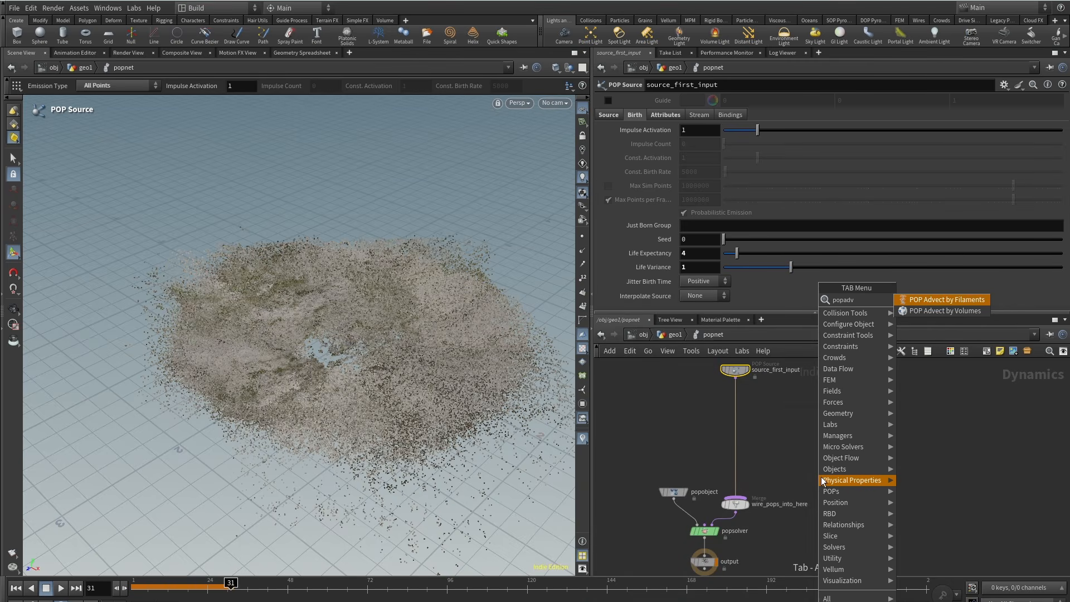
{"action": "left_click", "coordinate": [939, 311]}
{"action": "left_click", "coordinate": [736, 410]}
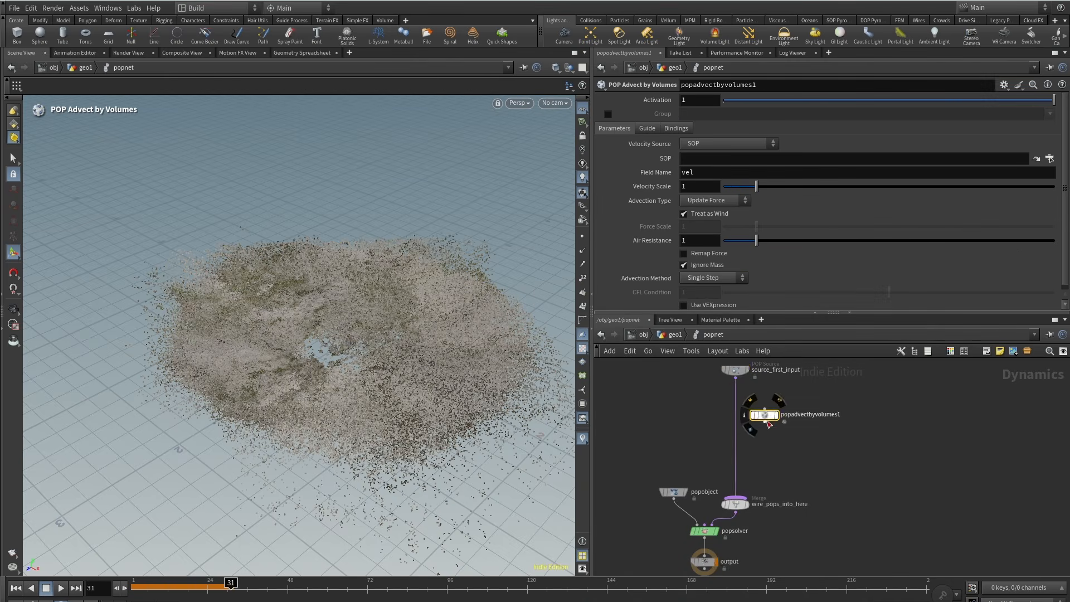
{"action": "scroll", "coordinate": [725, 412], "scroll_direction": "up", "scroll_amount": 3}
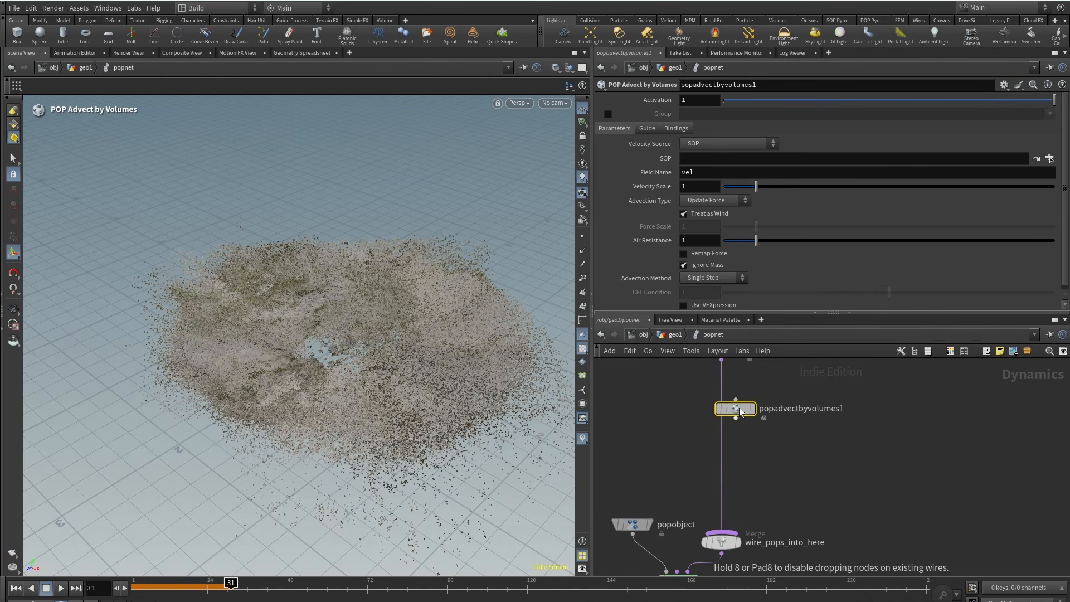
Copy the VEL null in geo1 and paste its path, /obj/geo1/VEL, as popadvectbyvolumes1's SOP velocity source.
{"action": "left_click", "coordinate": [675, 334]}
{"action": "scroll", "coordinate": [836, 491], "scroll_direction": "up", "scroll_amount": 2}
{"action": "left_click", "coordinate": [762, 450]}
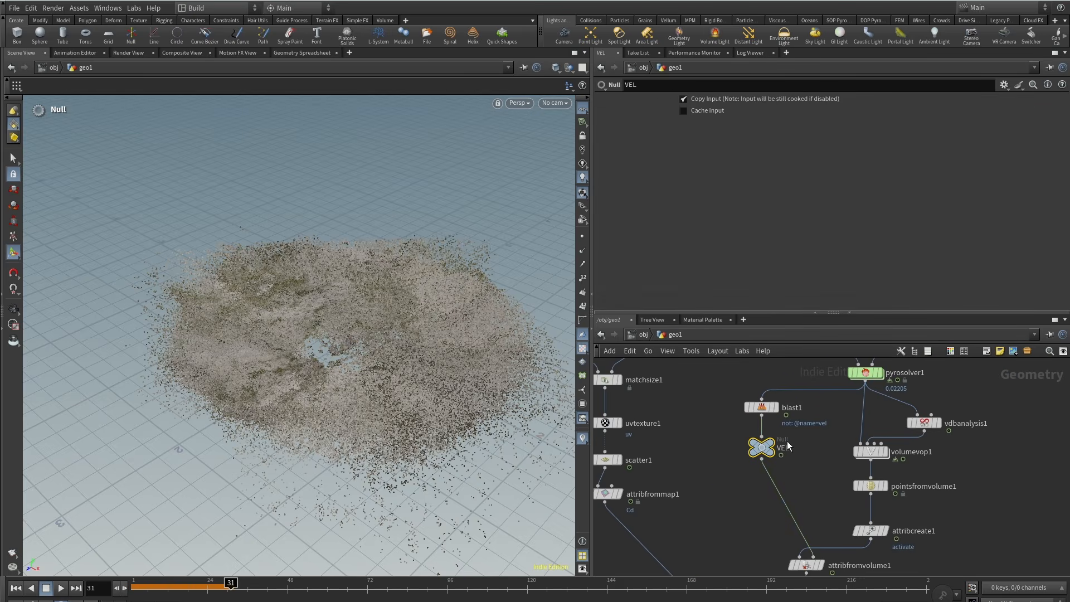
{"action": "key", "text": "ctrl+c"}
{"action": "scroll", "coordinate": [733, 405], "scroll_direction": "up", "scroll_amount": 2}
{"action": "double_click", "coordinate": [732, 542]}
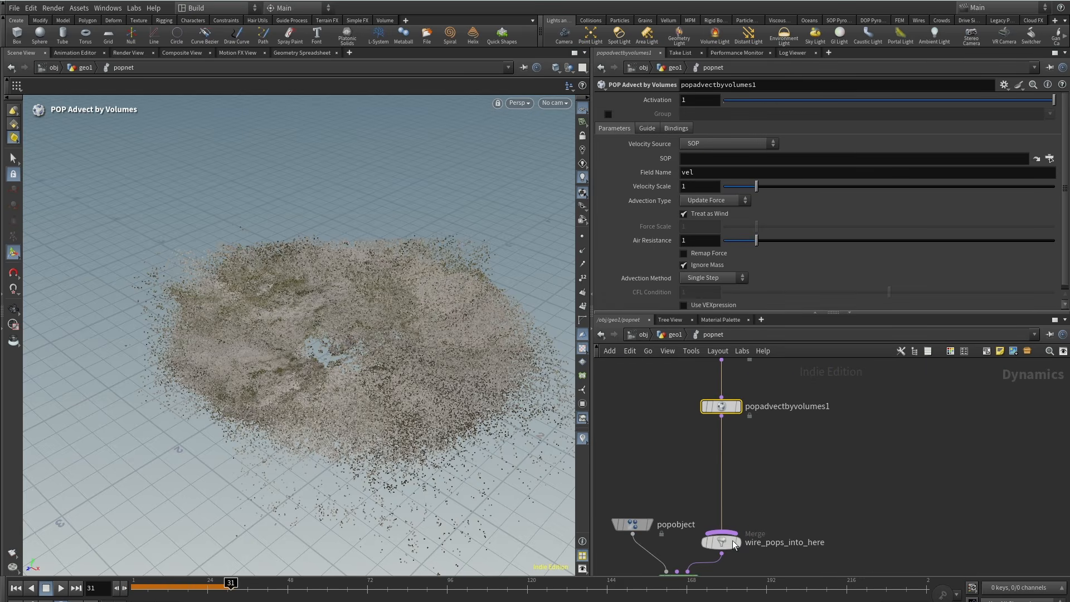
{"action": "left_click", "coordinate": [715, 159]}
{"action": "key", "text": "ctrl+v"}
{"action": "left_click", "coordinate": [889, 449]}
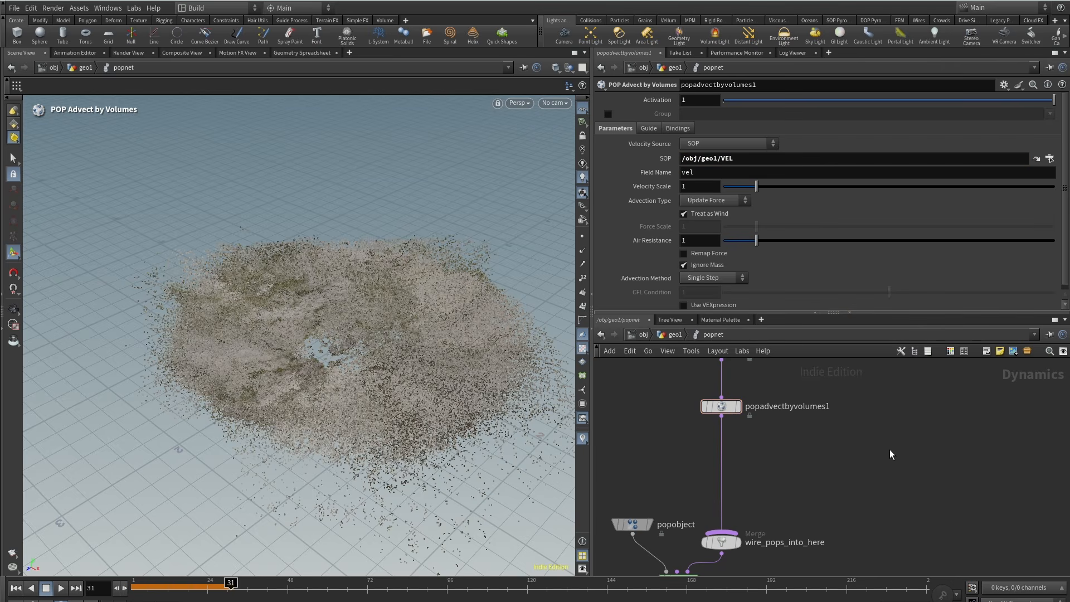
Rewind to frame 1 and play to about frame 18 to check the particle advection.
{"action": "middle_click_drag", "start_coordinate": [890, 450], "coordinate": [930, 503]}
{"action": "left_click_drag", "start_coordinate": [160, 589], "coordinate": [104, 592]}
{"action": "left_click", "coordinate": [58, 592]}
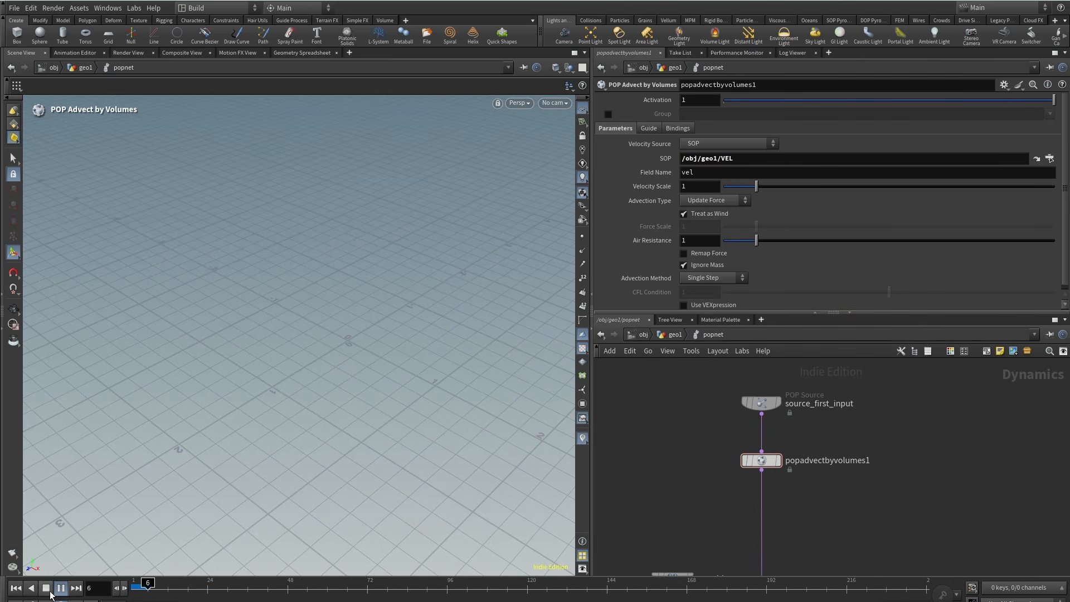
{"action": "left_click", "coordinate": [49, 592]}
Set popadvectbyvolumes1's Advection Type to Update Velocity and replay the simulation from frame 1 to about frame 30.
{"action": "left_click", "coordinate": [717, 200]}
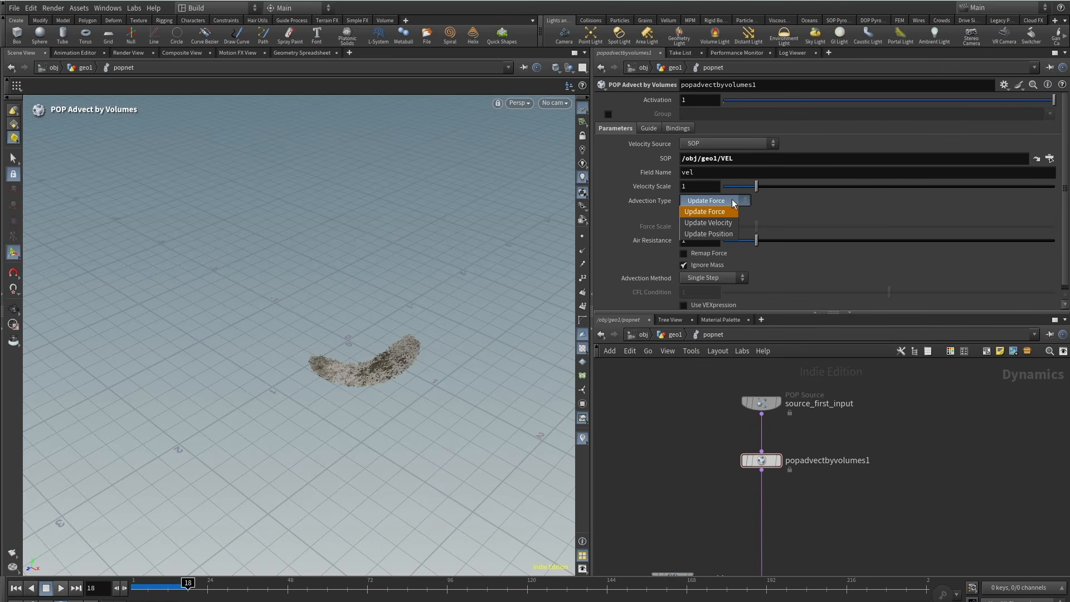
{"action": "left_click", "coordinate": [714, 212]}
{"action": "left_click_drag", "start_coordinate": [158, 590], "coordinate": [104, 592]}
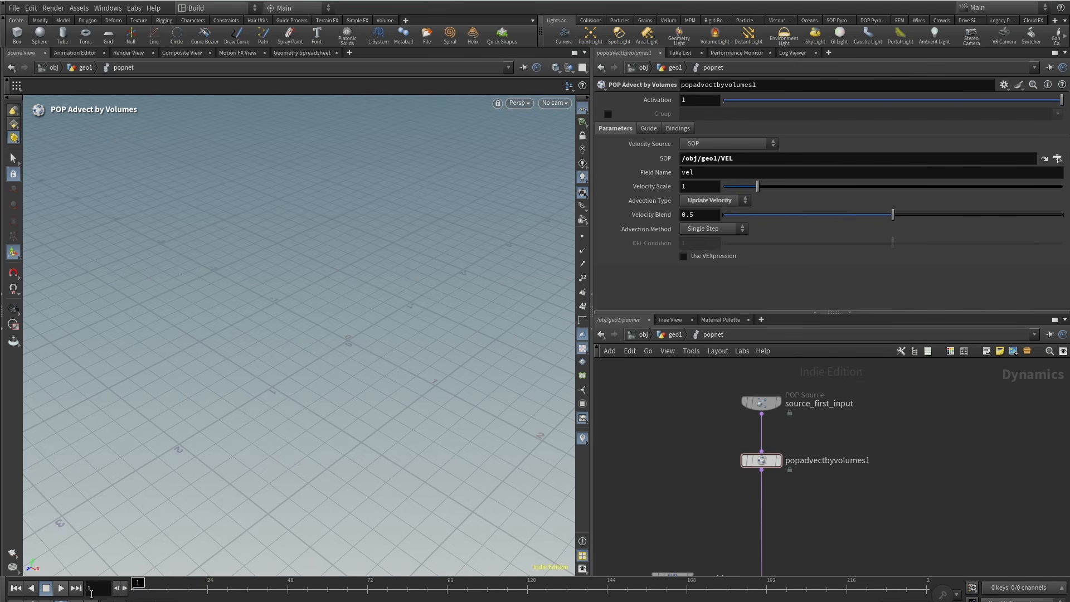
{"action": "left_click", "coordinate": [60, 589]}
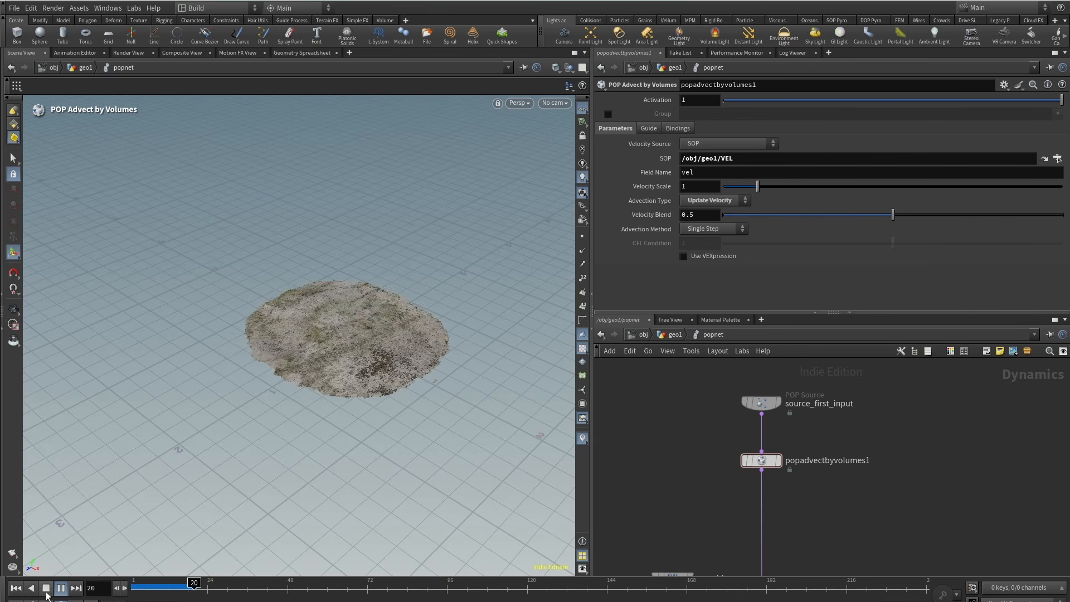
{"action": "left_click", "coordinate": [46, 591]}
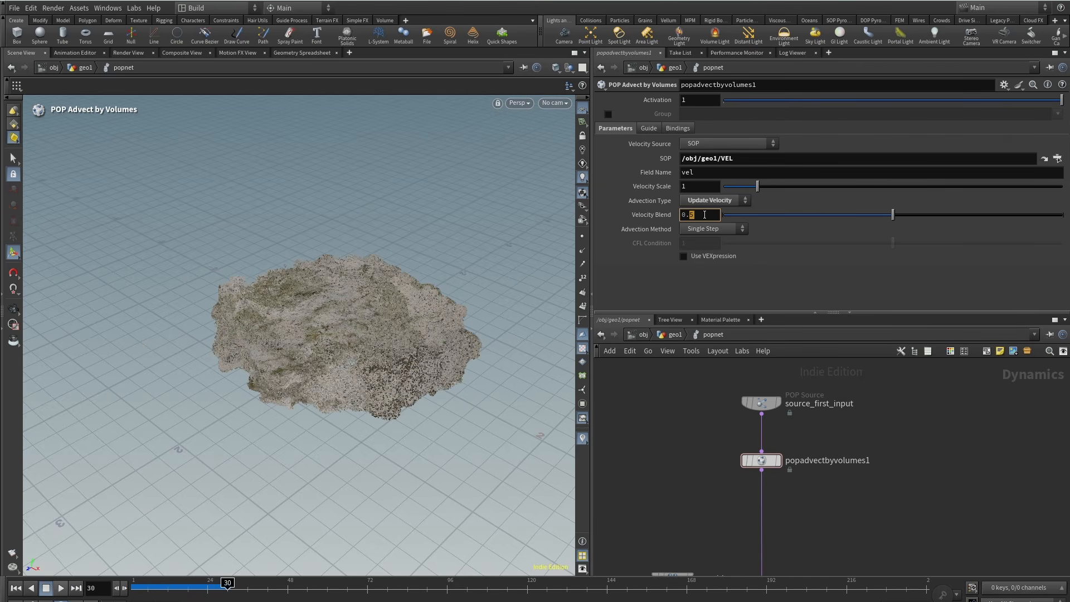
Set Velocity Blend to 0.95 and replay the simulation from frame 1 to about frame 42.
{"action": "key", "text": "Return"}
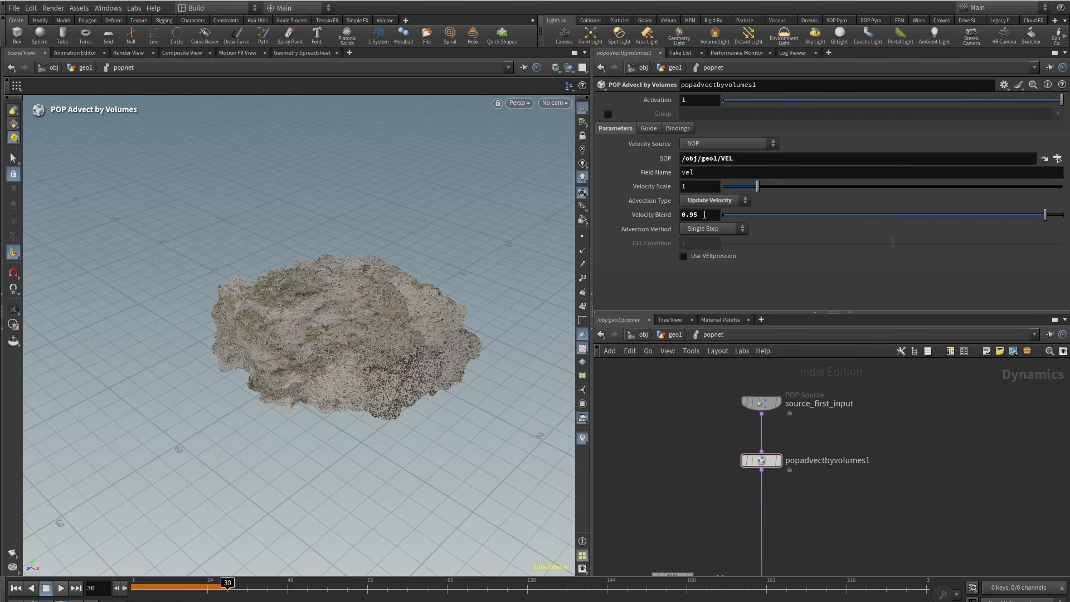
{"action": "key", "text": "ctrl+Up"}
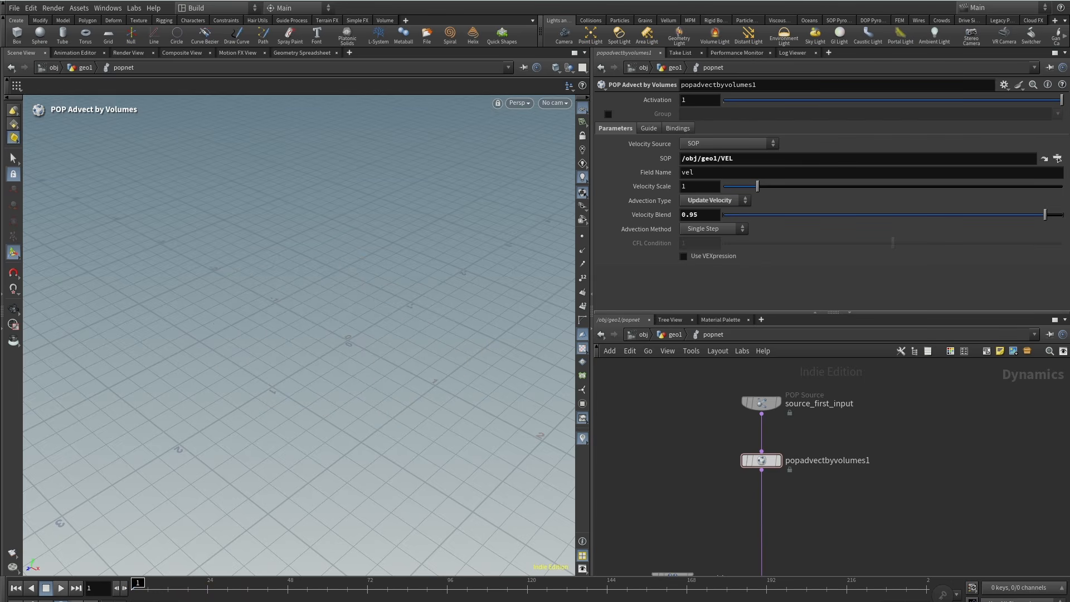
{"action": "left_click", "coordinate": [56, 590]}
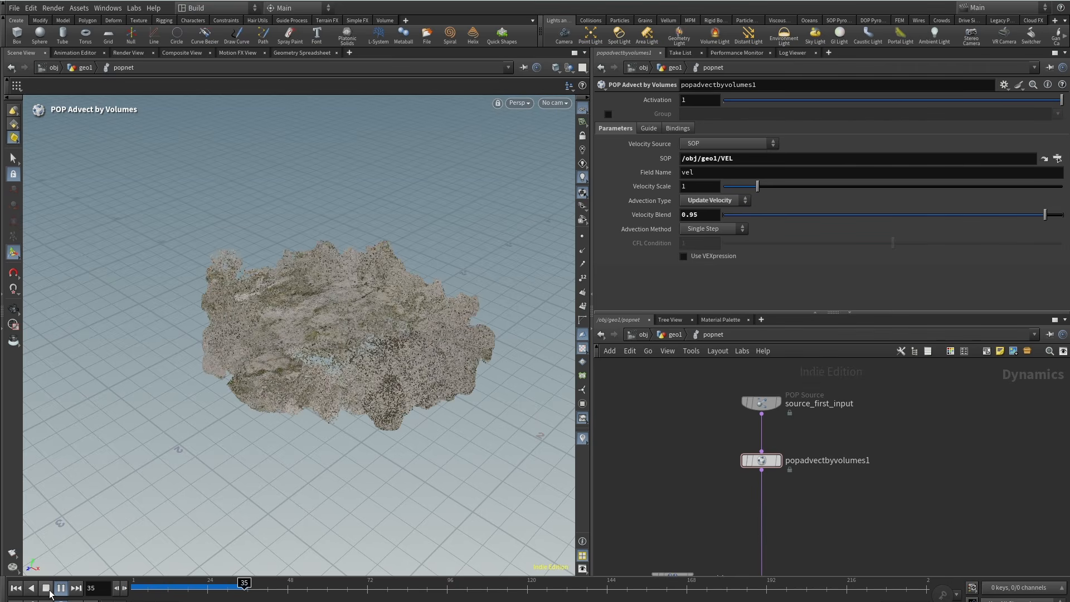
{"action": "left_click", "coordinate": [48, 590]}
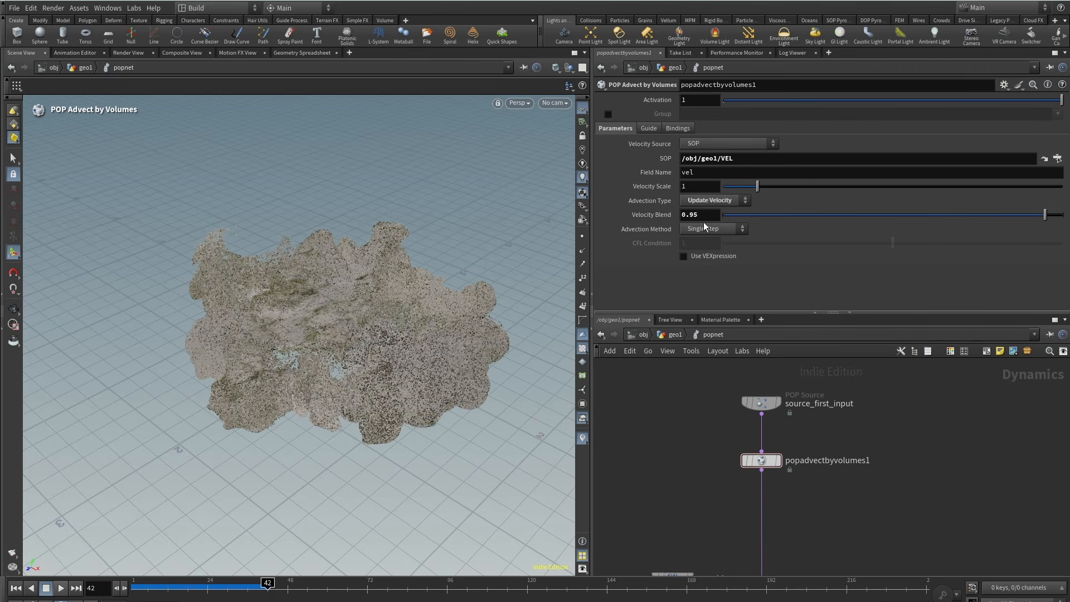
Set popadvectbyvolumes1's Velocity Scale to .75.
{"action": "type", "text": "."}
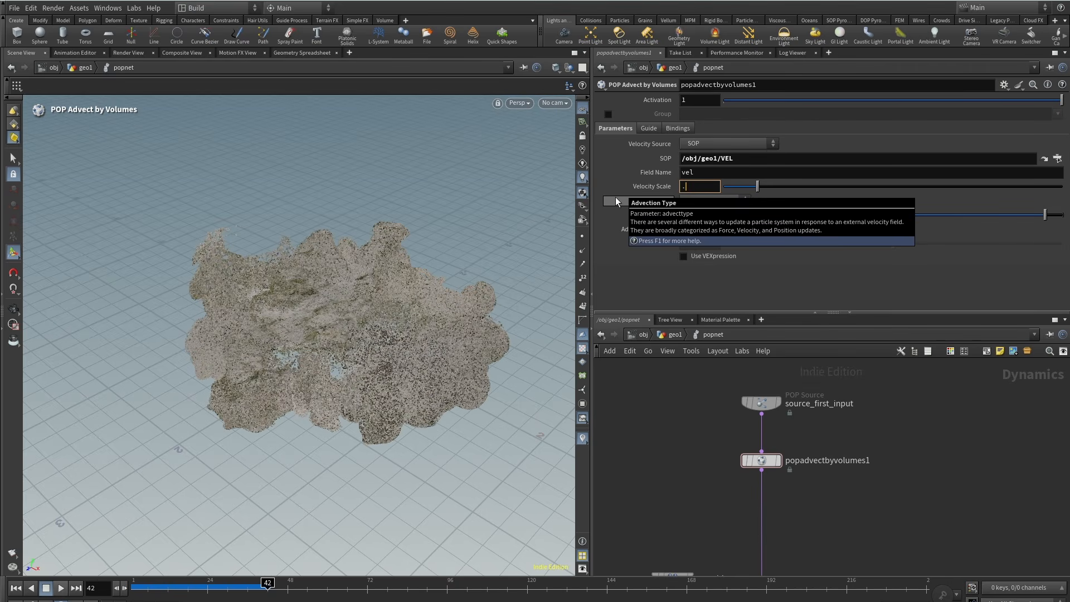
{"action": "type", "text": "75"}
{"action": "key", "text": "Return"}
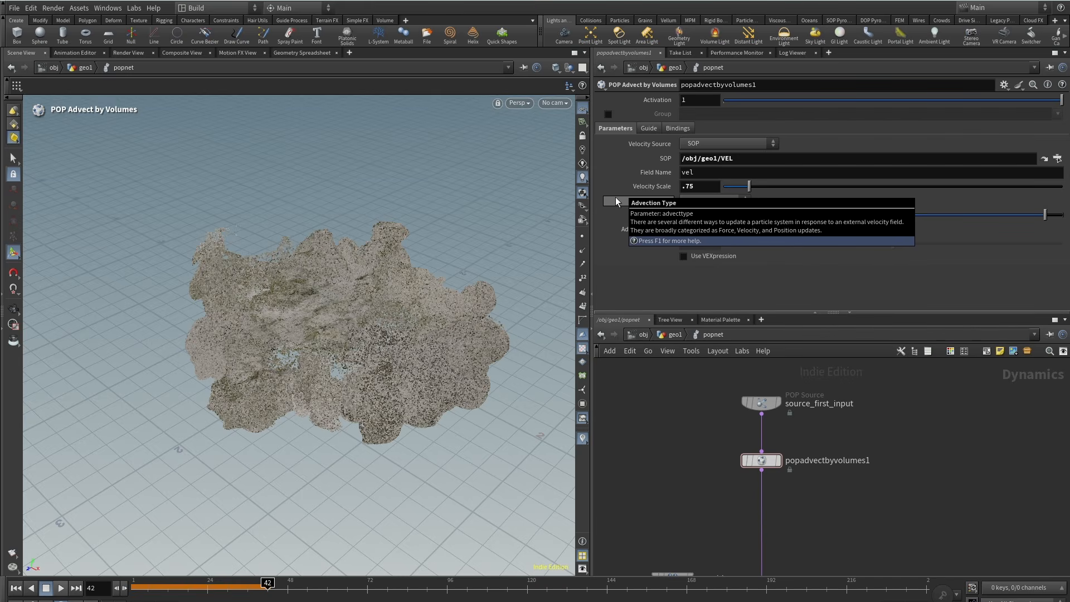
Move the output node down and insert a Merge node between popsolver and output.
{"action": "middle_click_drag", "start_coordinate": [687, 509], "coordinate": [707, 389]}
{"action": "middle_click_drag", "start_coordinate": [815, 533], "coordinate": [839, 407]}
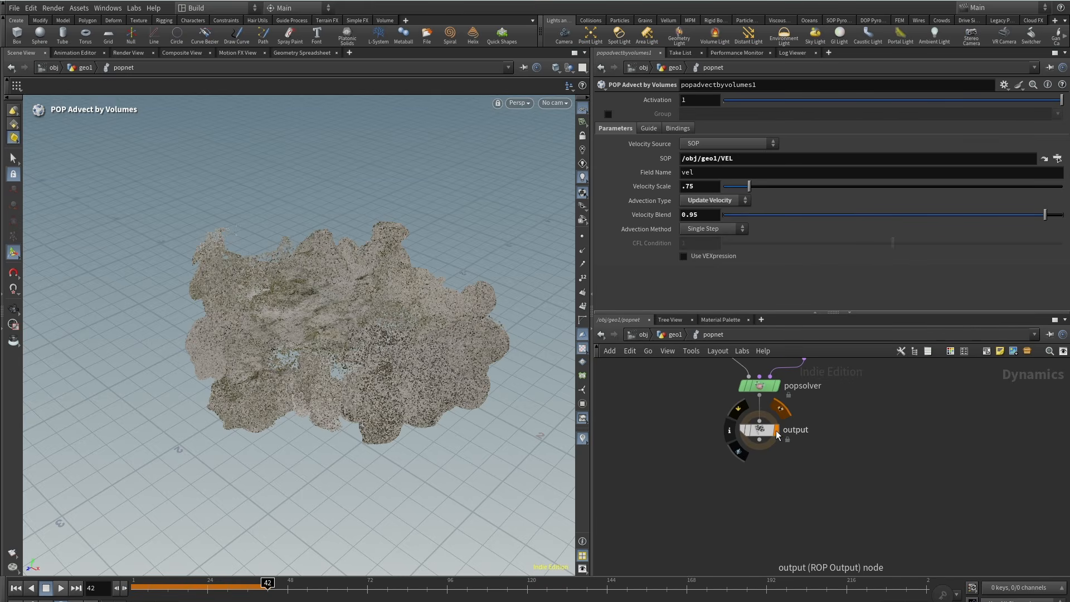
{"action": "left_click_drag", "start_coordinate": [765, 436], "coordinate": [758, 541]}
{"action": "key", "text": "Tab"}
{"action": "type", "text": "me"}
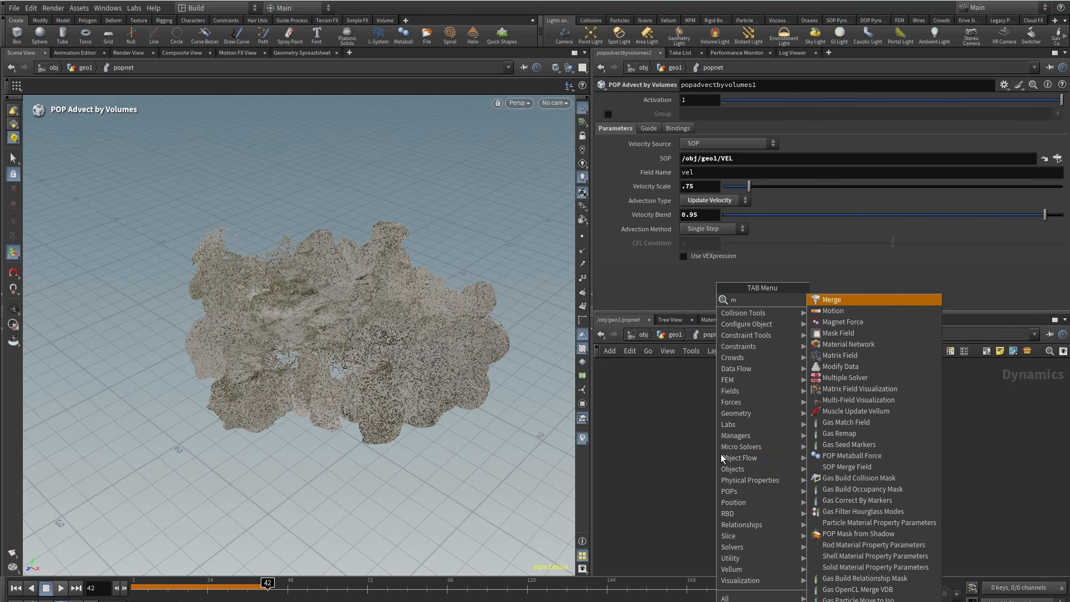
{"action": "left_click", "coordinate": [837, 300]}
{"action": "left_click", "coordinate": [789, 454]}
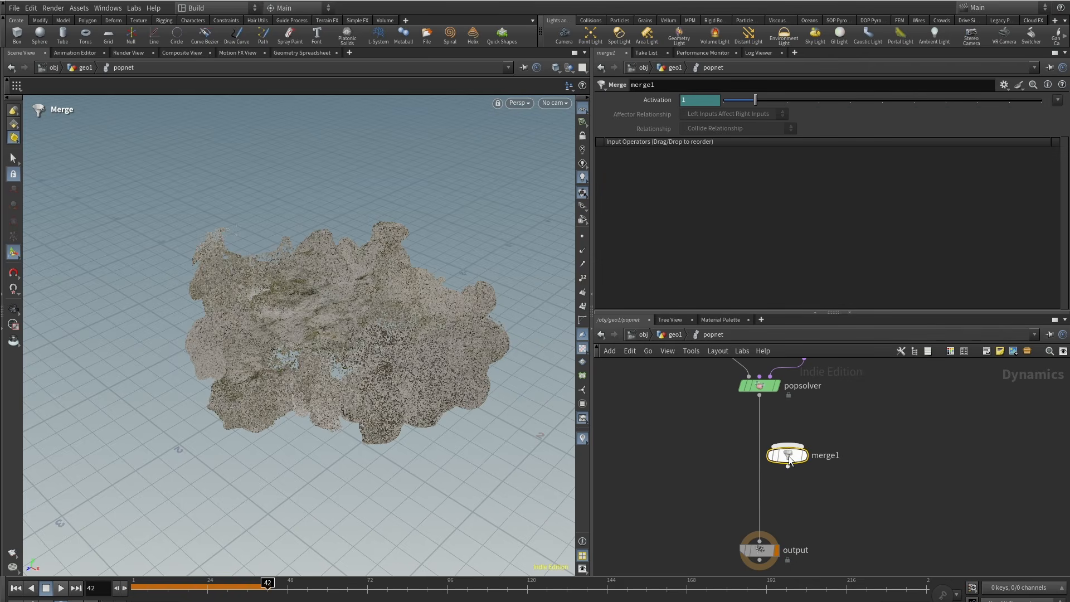
{"action": "left_click_drag", "start_coordinate": [788, 454], "coordinate": [762, 480]}
Add a Ground Plane node beside the solver branch and wire it into merge1.
{"action": "key", "text": "Tab"}
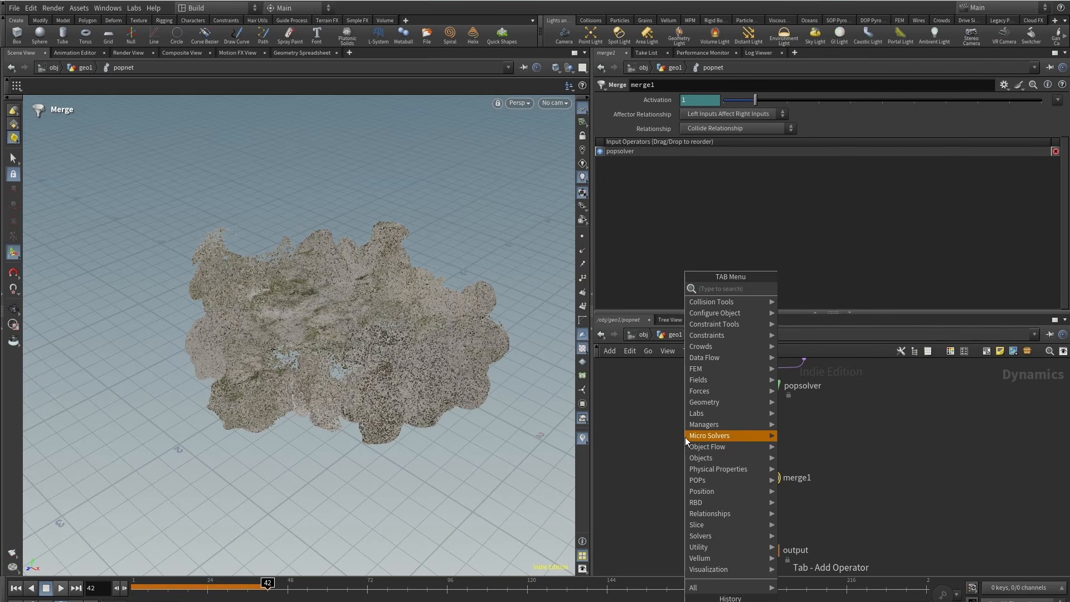
{"action": "mouse_move", "coordinate": [687, 437]}
{"action": "left_click", "coordinate": [799, 320]}
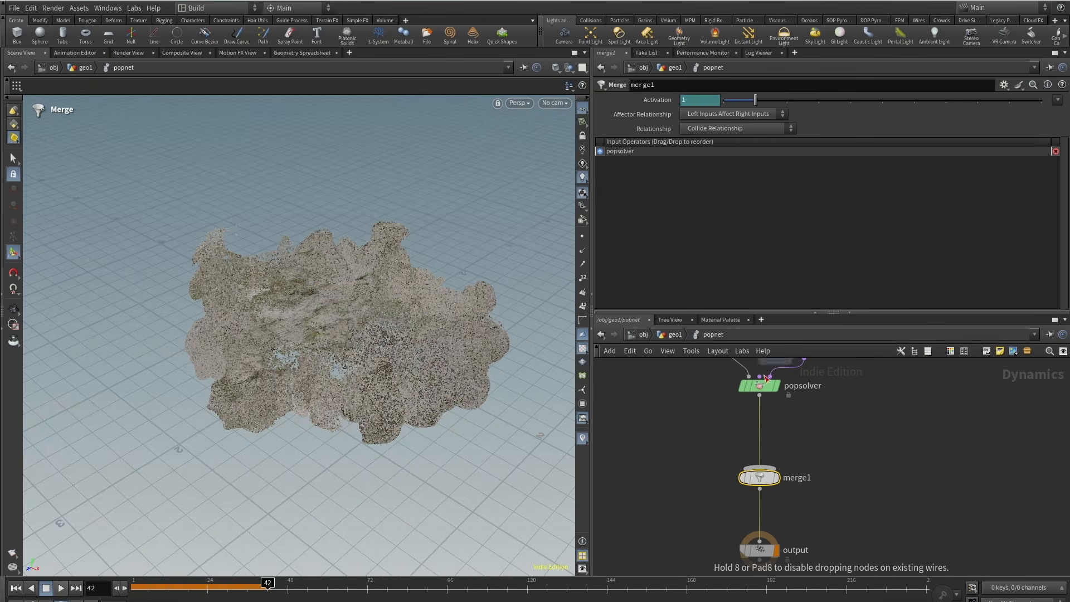
{"action": "left_click", "coordinate": [677, 440]}
{"action": "left_click_drag", "start_coordinate": [675, 430], "coordinate": [760, 472]}
Reorder merge1's inputs so groundplane1 comes before popsolver, and rewind the timeline to frame 1.
{"action": "left_click", "coordinate": [759, 477]}
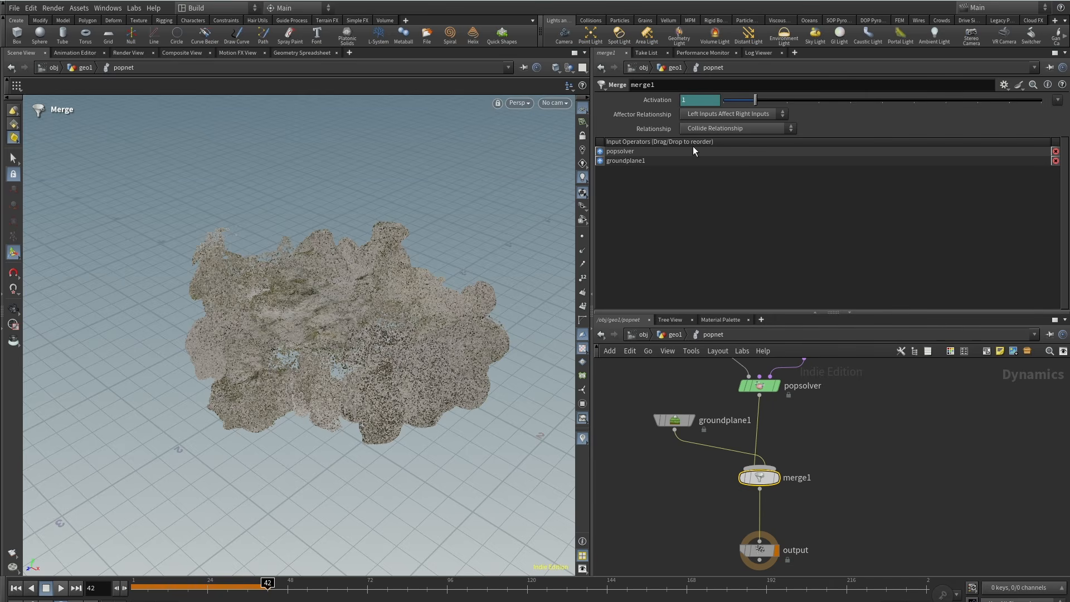
{"action": "left_click_drag", "start_coordinate": [603, 151], "coordinate": [603, 167]}
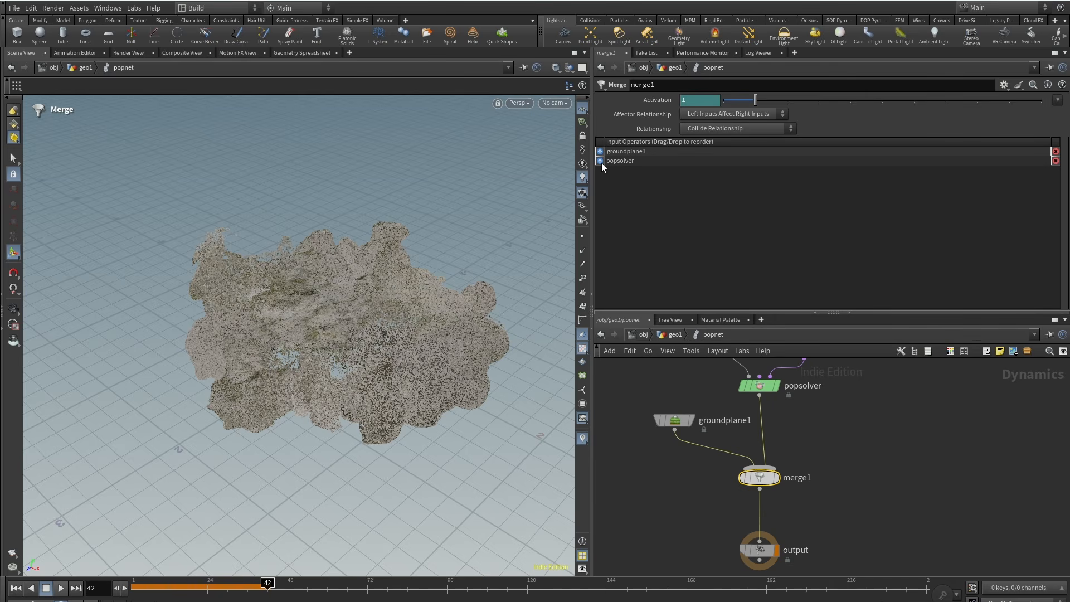
{"action": "left_click", "coordinate": [134, 588]}
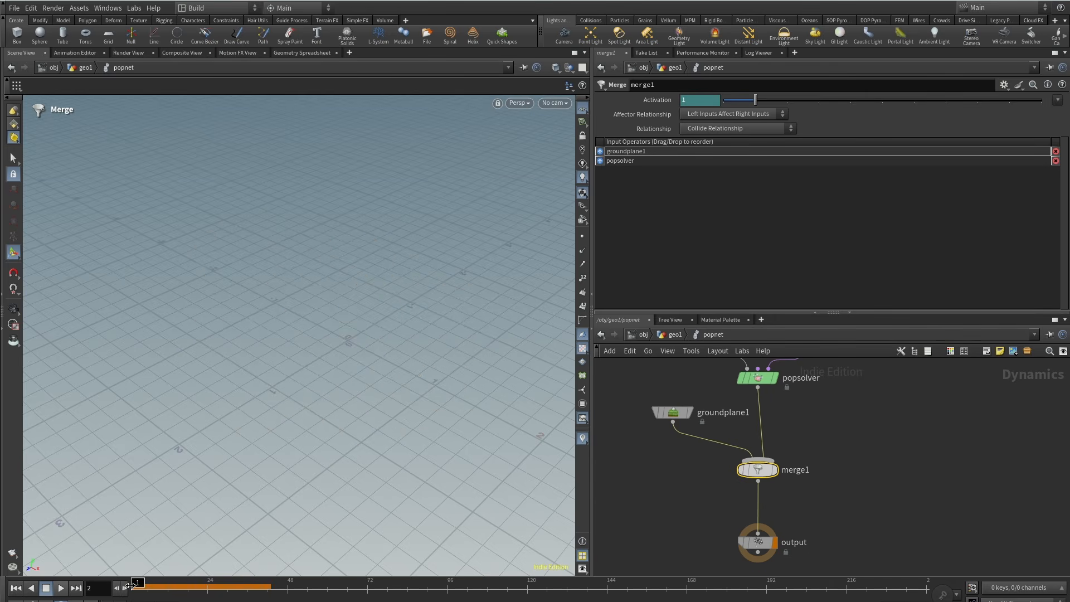
Play the particle simulation with the ground plane and scrub through it, examining the particle motion from above and from a low angle.
{"action": "left_click", "coordinate": [59, 588]}
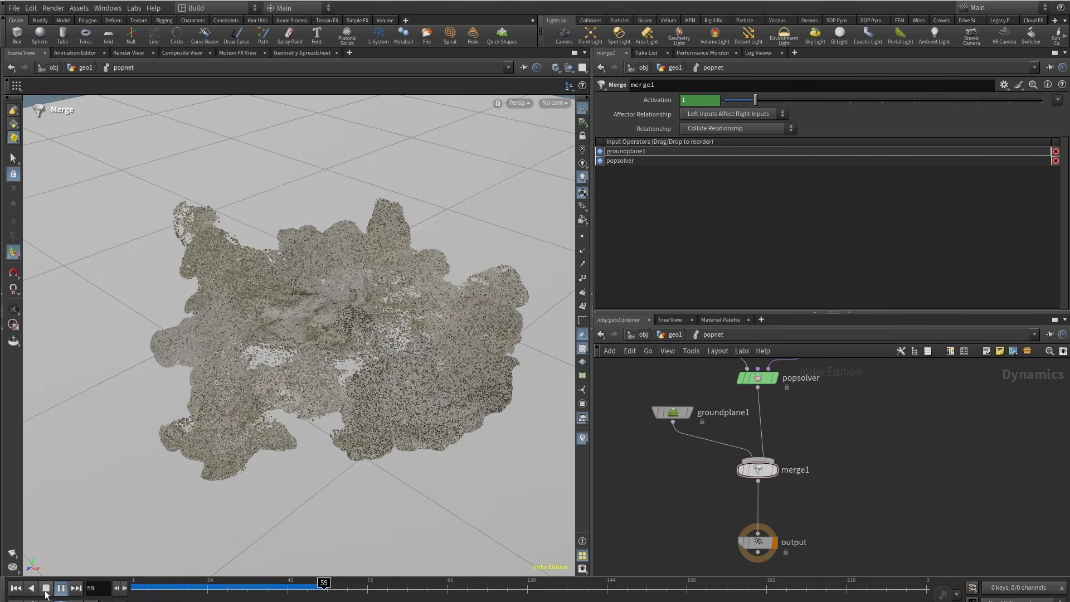
{"action": "left_click", "coordinate": [45, 592]}
{"action": "scroll", "coordinate": [250, 343], "scroll_direction": "down", "scroll_amount": 4}
{"action": "left_click_drag", "start_coordinate": [249, 342], "coordinate": [291, 453], "text": "alt"}
{"action": "left_click_drag", "start_coordinate": [263, 587], "coordinate": [311, 587]}
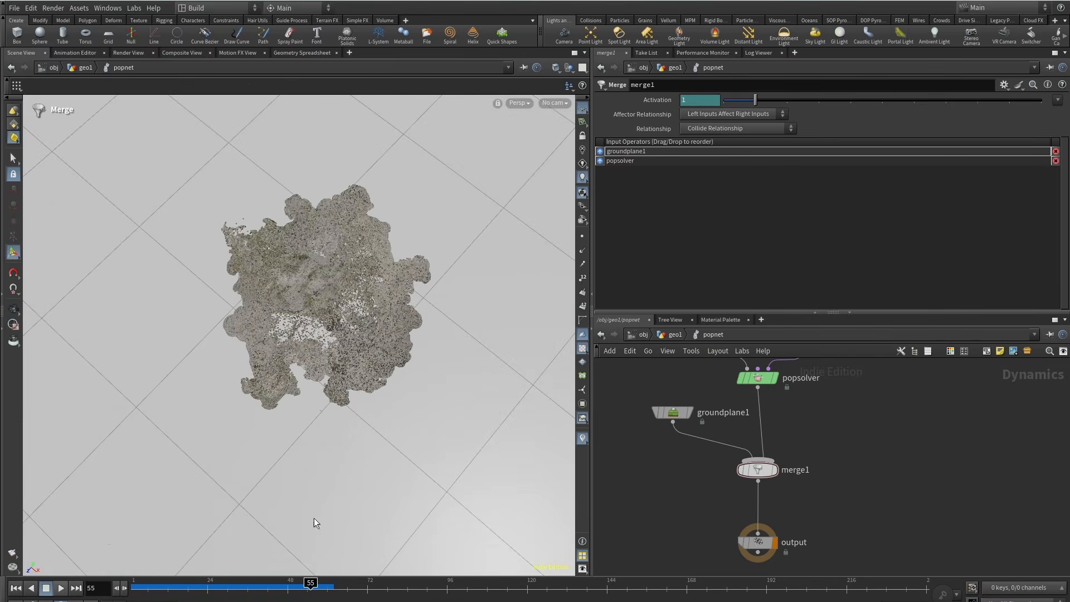
{"action": "left_click_drag", "start_coordinate": [315, 513], "coordinate": [285, 413], "text": "alt"}
{"action": "left_click_drag", "start_coordinate": [201, 588], "coordinate": [318, 587]}
{"action": "scroll", "coordinate": [402, 329], "scroll_direction": "up", "scroll_amount": 3}
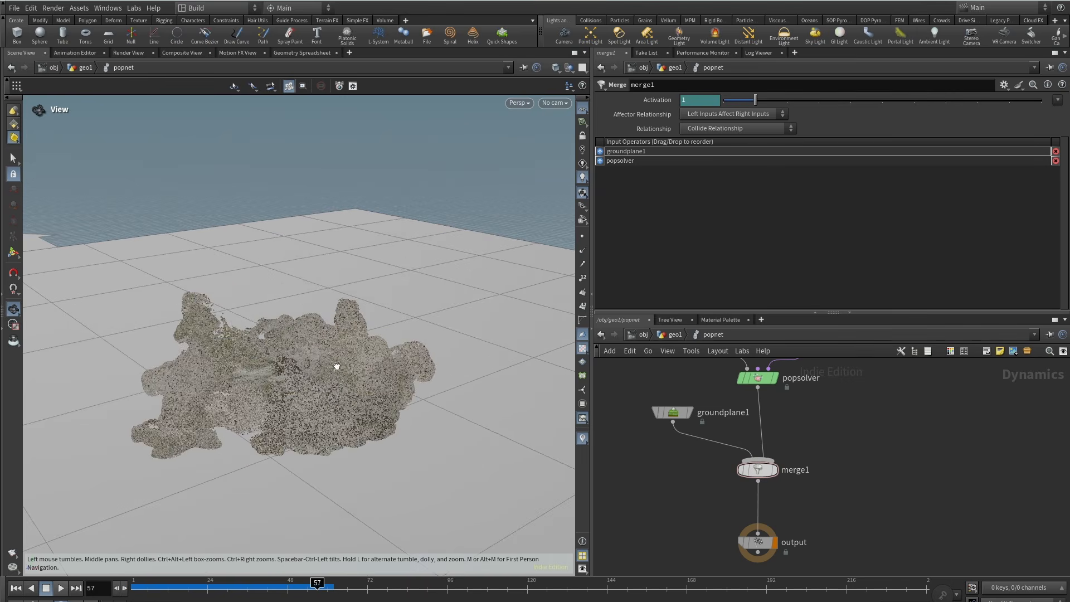
{"action": "scroll", "coordinate": [777, 471], "scroll_direction": "down", "scroll_amount": 5}
Return to the geo1 level and add a DOP Import Fields node directly below popnet.
{"action": "key", "text": "u"}
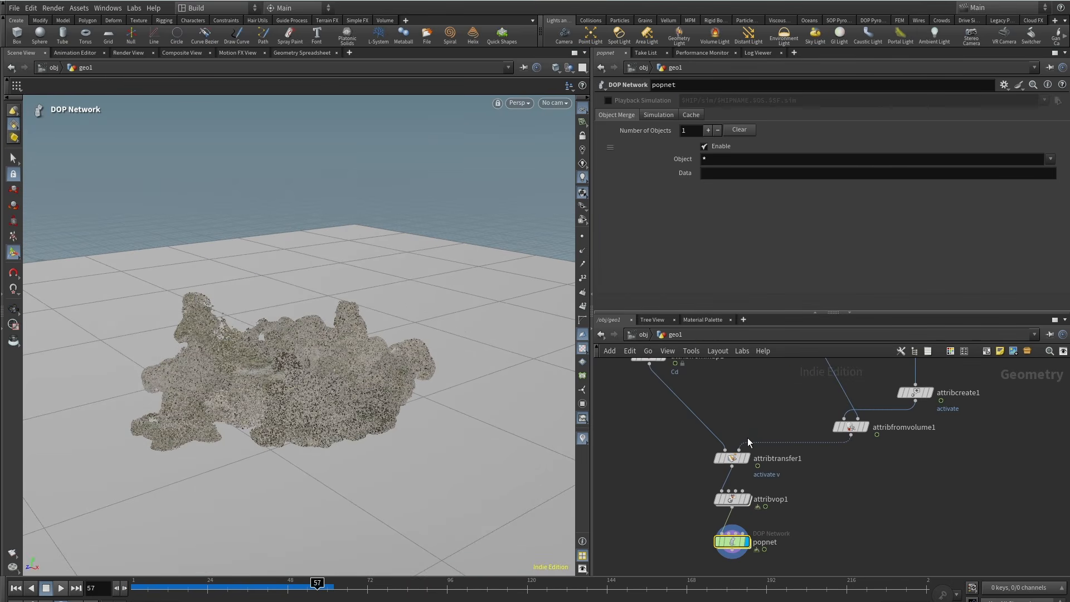
{"action": "key", "text": "Tab"}
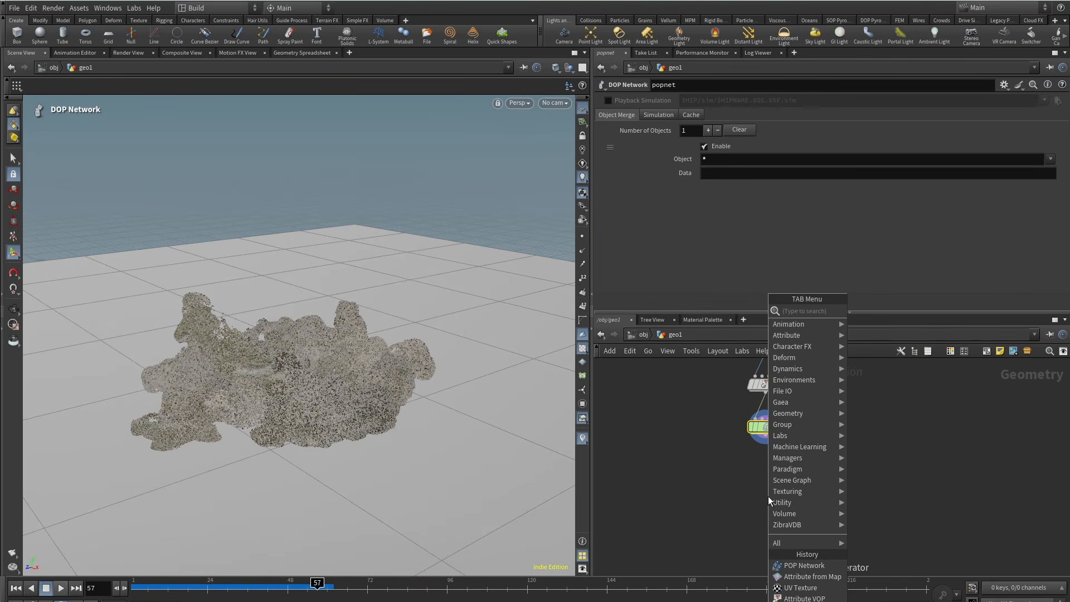
{"action": "type", "text": "dopim"}
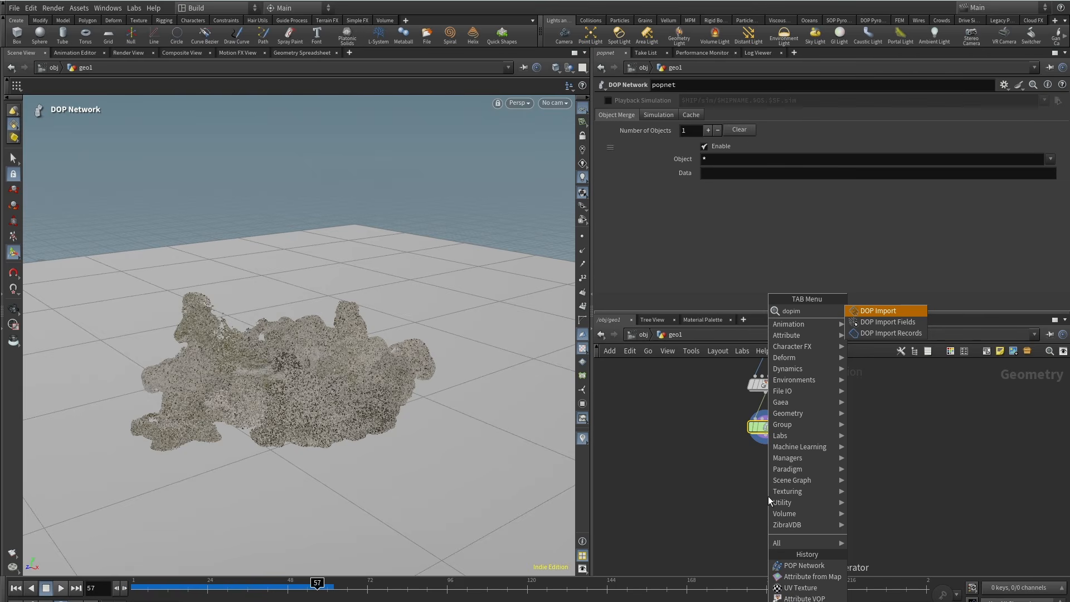
{"action": "key", "text": "Return"}
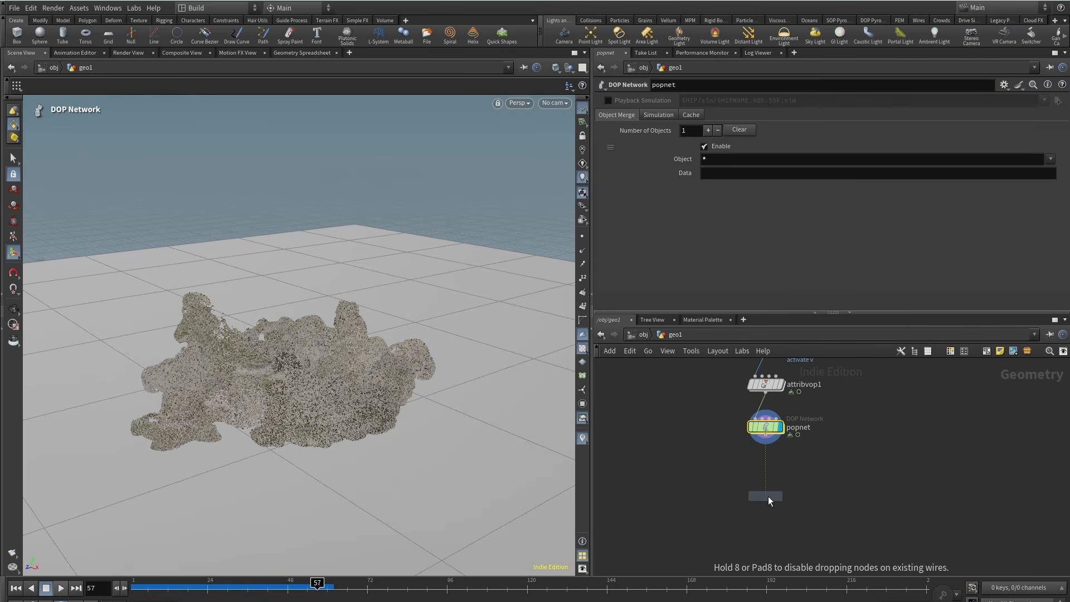
{"action": "left_click", "coordinate": [768, 498]}
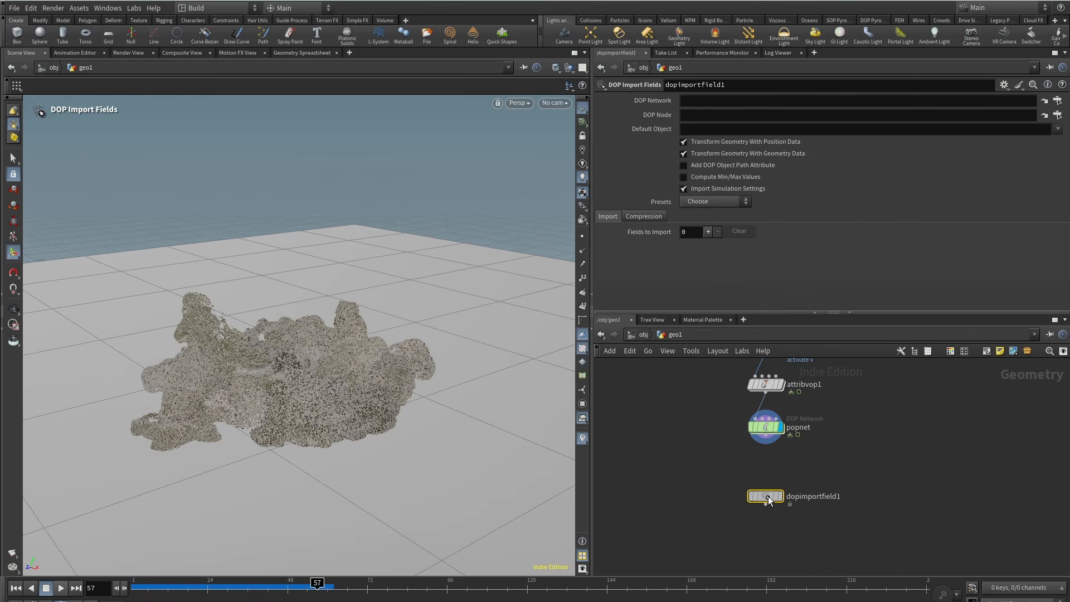
{"action": "left_click_drag", "start_coordinate": [768, 498], "coordinate": [768, 474]}
Set dopimportfield1's DOP Network to ../popnet and Default Object to popobject, and apply the preset that imports the Geometry field.
{"action": "left_click_drag", "start_coordinate": [767, 427], "coordinate": [689, 101]}
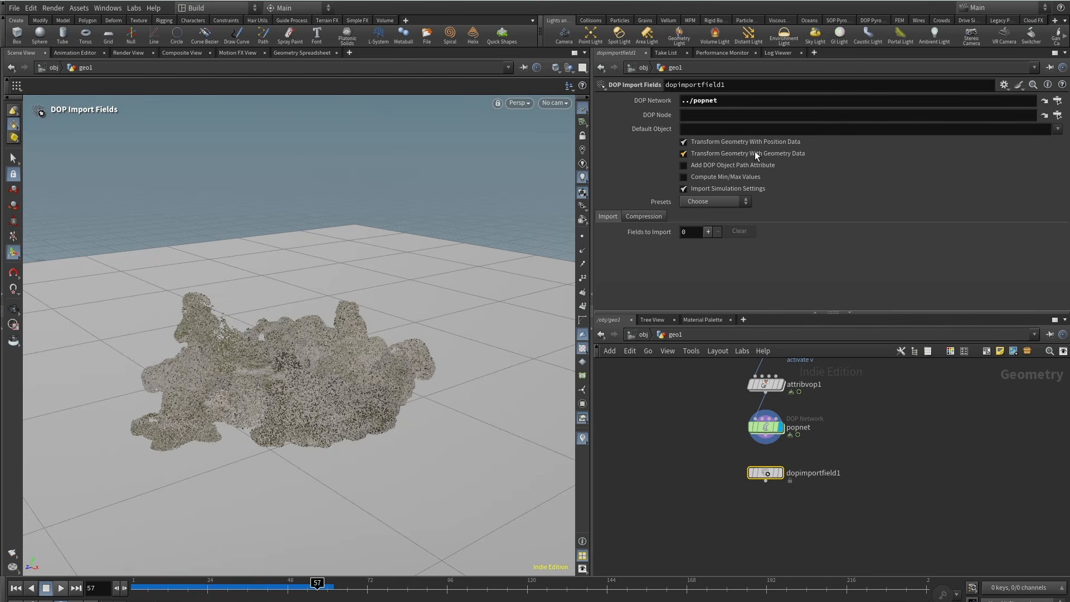
{"action": "left_click", "coordinate": [1056, 129]}
{"action": "left_click", "coordinate": [1035, 148]}
{"action": "left_click", "coordinate": [705, 202]}
{"action": "left_click", "coordinate": [708, 313]}
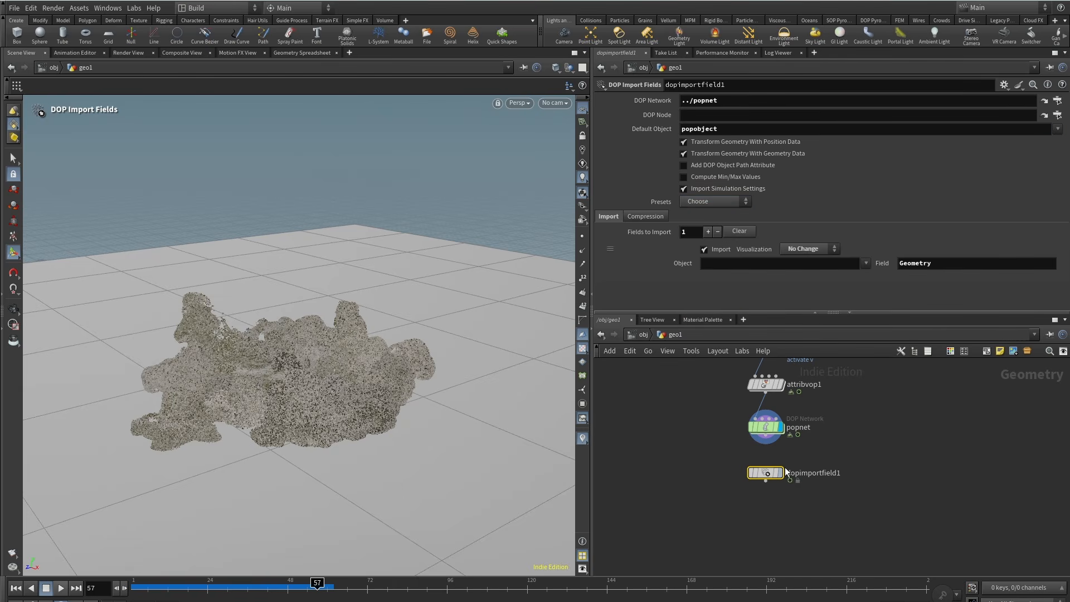
Display dopimportfield1 and scrub to frame 52 to examine the imported particles without the ground plane.
{"action": "left_click", "coordinate": [787, 454]}
{"action": "left_click_drag", "start_coordinate": [193, 587], "coordinate": [301, 590]}
{"action": "left_click_drag", "start_coordinate": [304, 357], "coordinate": [317, 396], "text": "alt"}
{"action": "right_click_drag", "start_coordinate": [318, 397], "coordinate": [354, 306], "text": "alt"}
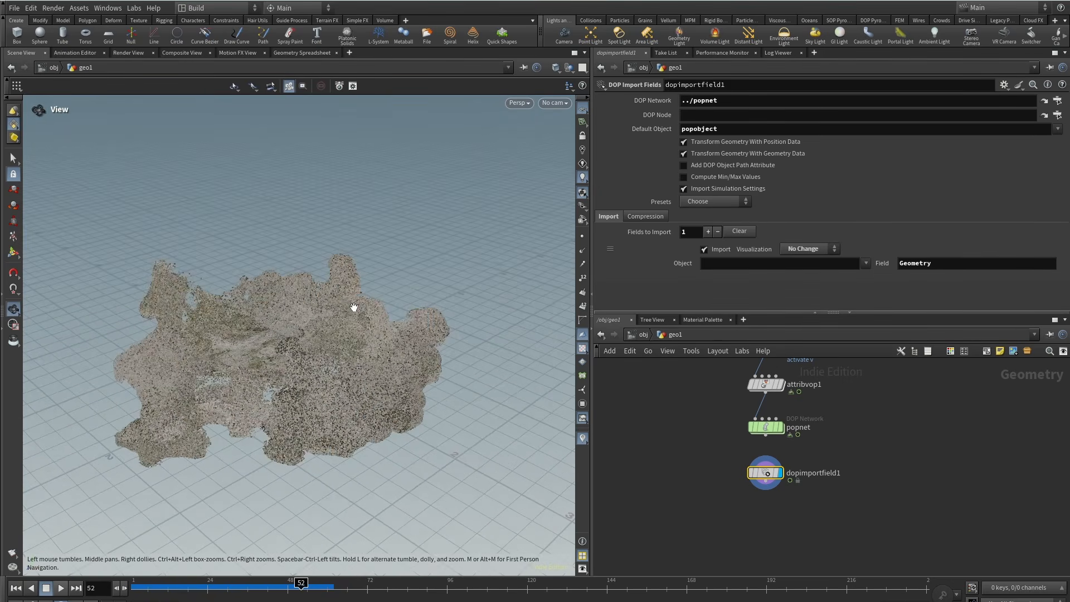
{"action": "middle_click_drag", "start_coordinate": [353, 306], "coordinate": [373, 360], "text": "alt"}
{"action": "right_click_drag", "start_coordinate": [374, 360], "coordinate": [318, 387], "text": "alt"}
{"action": "left_click_drag", "start_coordinate": [318, 387], "coordinate": [320, 363], "text": "alt"}
Inside popnet, move popadvectbyvolumes1 down and insert a POP Properties node between source_first_input and it.
{"action": "middle_click_drag", "start_coordinate": [861, 503], "coordinate": [871, 461]}
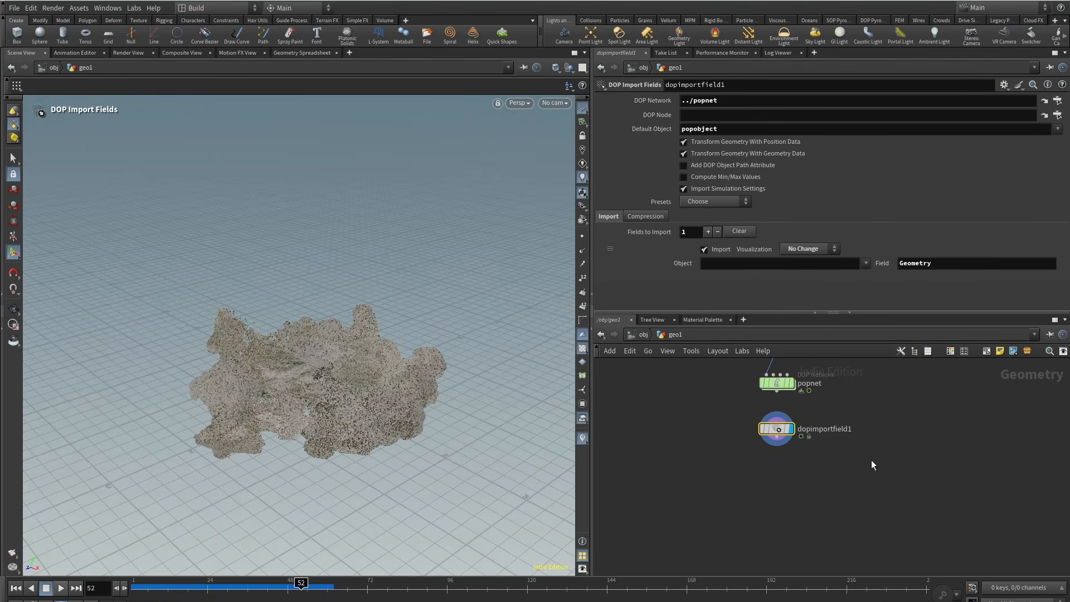
{"action": "right_click_drag", "start_coordinate": [872, 461], "coordinate": [820, 519]}
{"action": "mouse_move", "coordinate": [820, 519]}
{"action": "middle_mouse_down"}
{"action": "mouse_move", "coordinate": [812, 470]}
{"action": "mouse_move", "coordinate": [808, 512]}
{"action": "middle_mouse_up"}
{"action": "scroll", "coordinate": [796, 436], "scroll_direction": "up", "scroll_amount": 3}
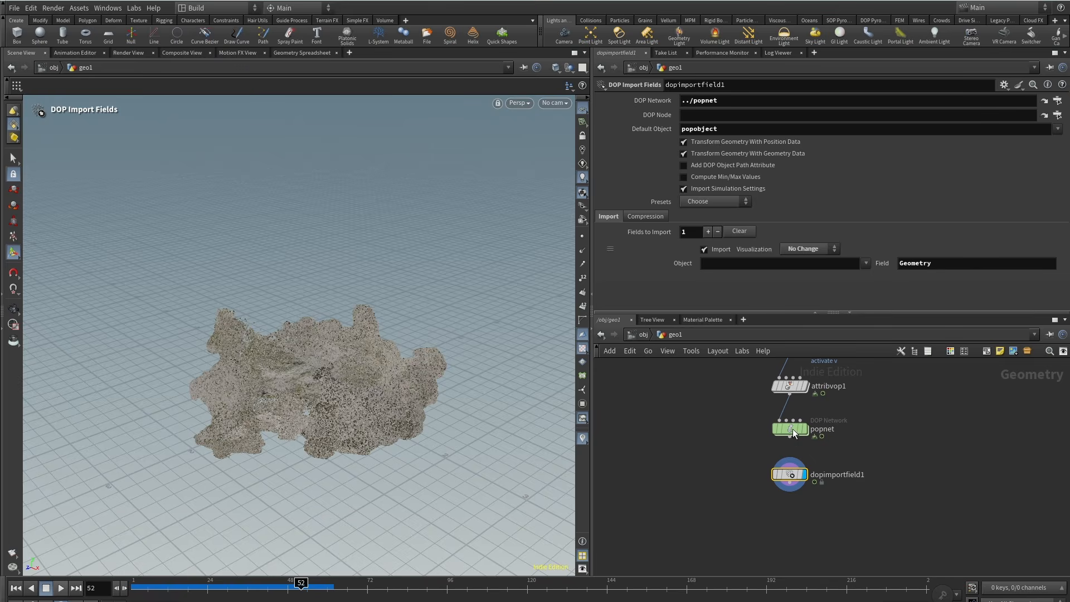
{"action": "double_click", "coordinate": [796, 433]}
{"action": "middle_click_drag", "start_coordinate": [814, 430], "coordinate": [825, 522]}
{"action": "scroll", "coordinate": [765, 488], "scroll_direction": "up", "scroll_amount": 4}
{"action": "left_click_drag", "start_coordinate": [762, 488], "coordinate": [763, 537]}
{"action": "key", "text": "Tab"}
{"action": "type", "text": "poppro"}
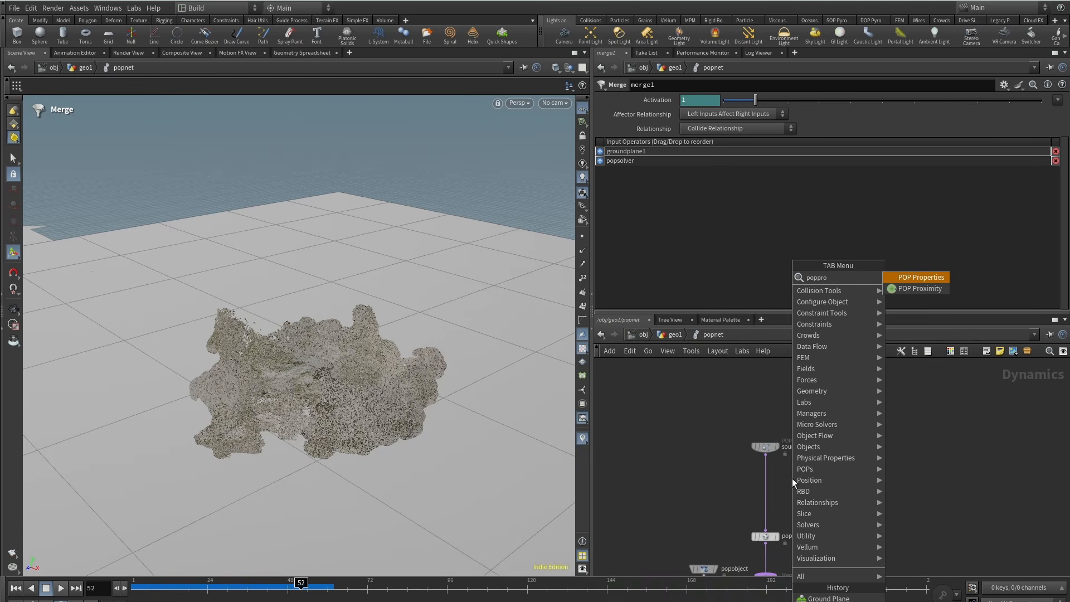
{"action": "key", "text": "Return"}
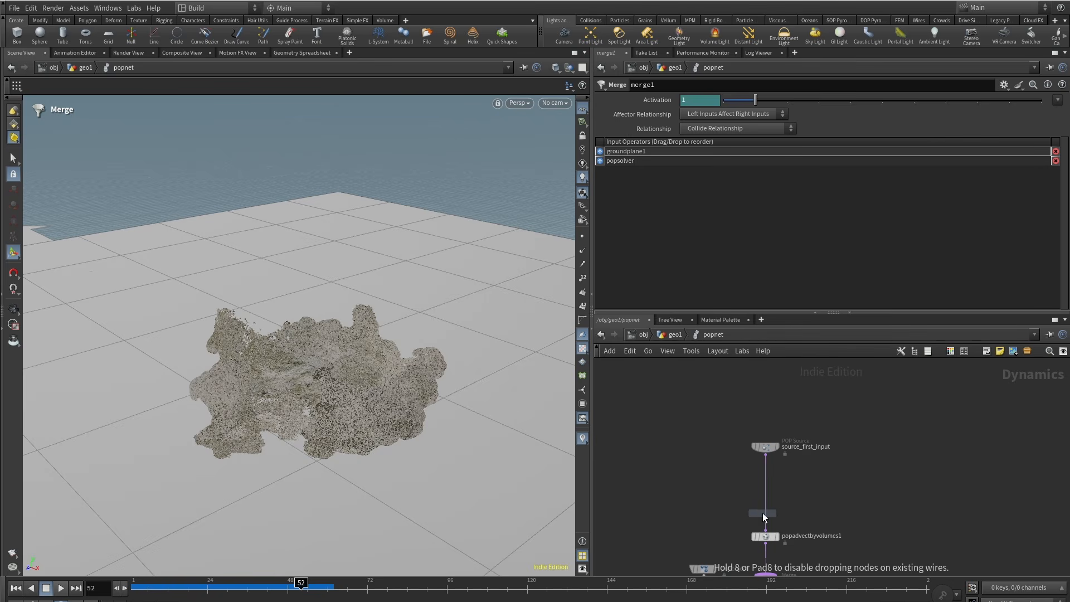
{"action": "left_click", "coordinate": [765, 494]}
{"action": "scroll", "coordinate": [767, 494], "scroll_direction": "up", "scroll_amount": 3}
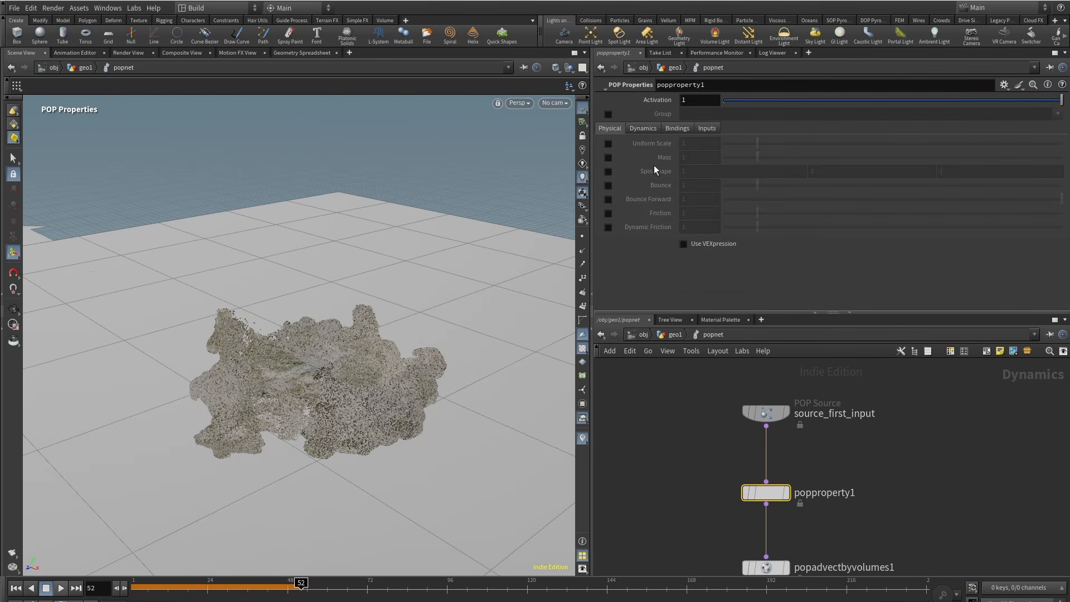
Enable Uniform Scale on popproperty1 and lower its value to shrink the particles.
{"action": "left_click", "coordinate": [609, 144]}
{"action": "left_click", "coordinate": [691, 148]}
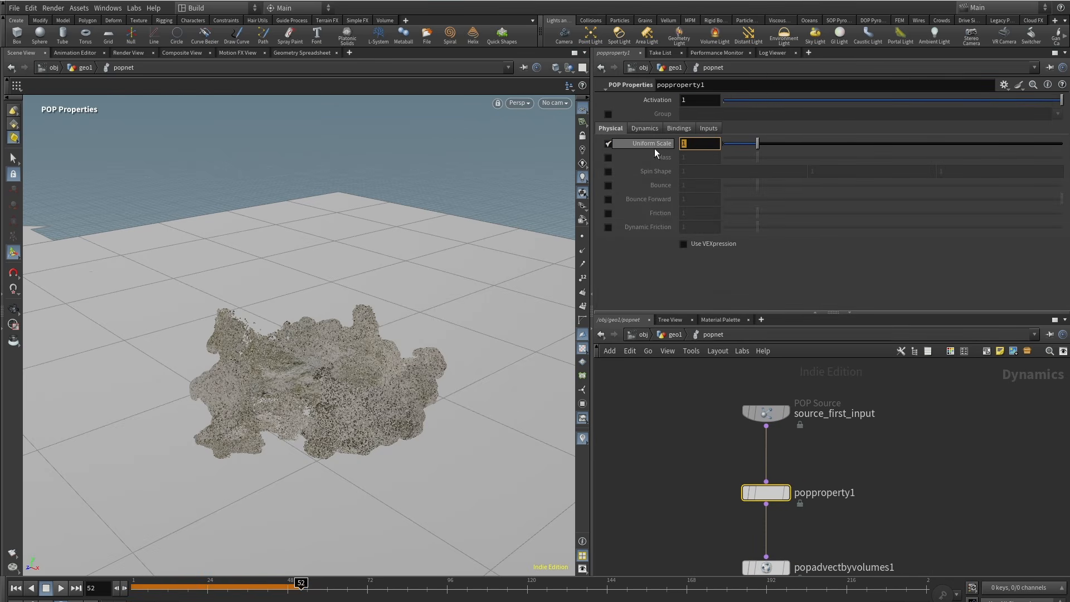
{"action": "type", "text": "."}
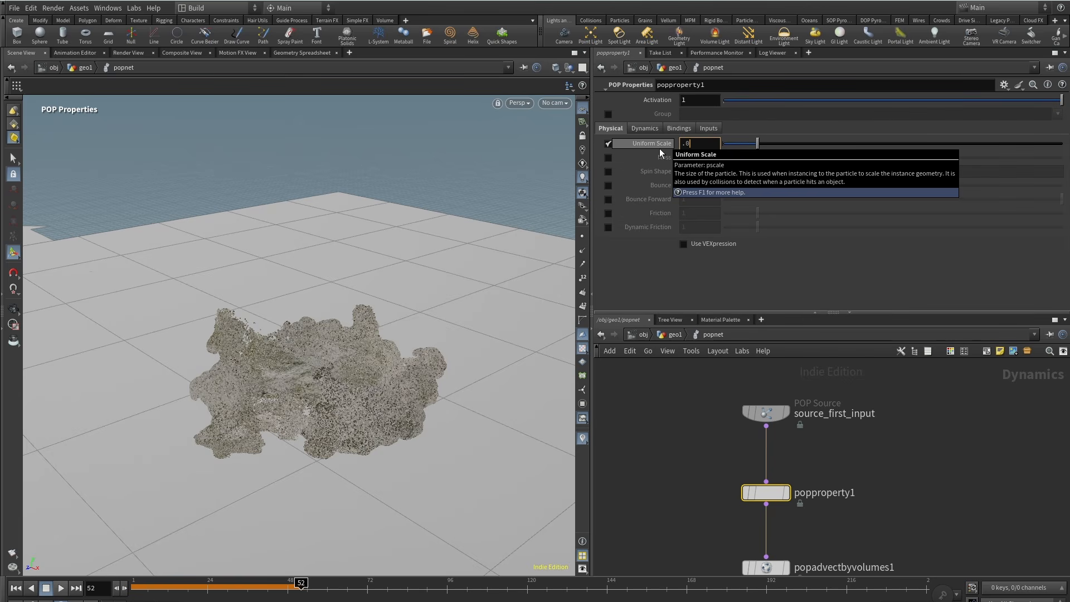
{"action": "key", "text": "Return"}
{"action": "middle_click_drag", "start_coordinate": [680, 474], "coordinate": [693, 351]}
Return to geo1, examine the point attributes of dopimportfield1 and scrub the simulation from frame 6 to frame 35.
{"action": "key", "text": "u"}
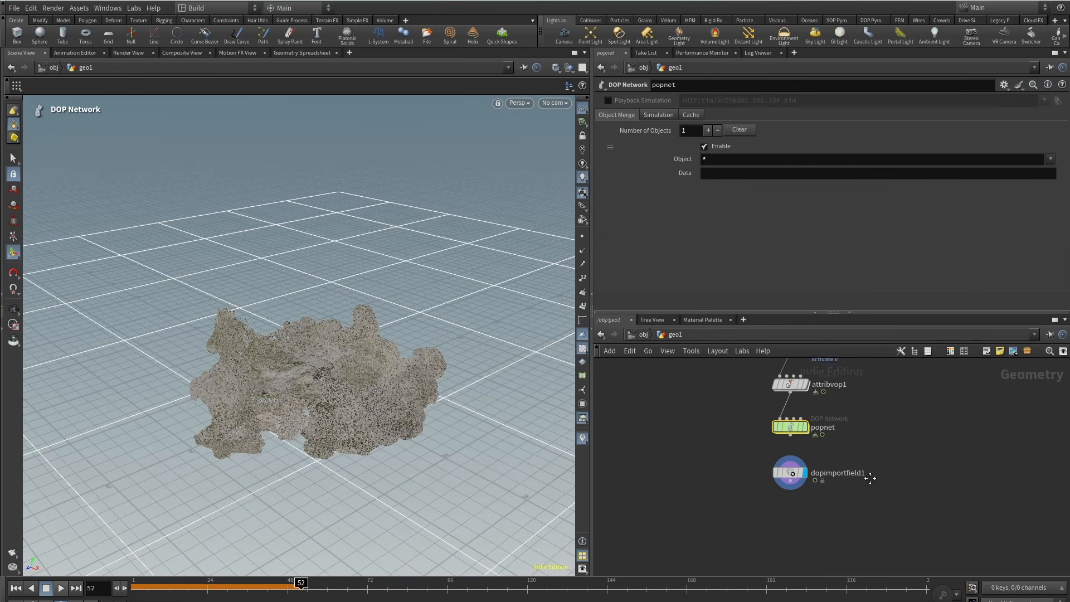
{"action": "middle_click_drag", "start_coordinate": [872, 480], "coordinate": [881, 428]}
{"action": "mouse_move", "coordinate": [140, 587]}
{"action": "left_mouse_down"}
{"action": "mouse_move", "coordinate": [121, 587]}
{"action": "mouse_move", "coordinate": [147, 587]}
{"action": "left_mouse_up"}
{"action": "left_click", "coordinate": [770, 424]}
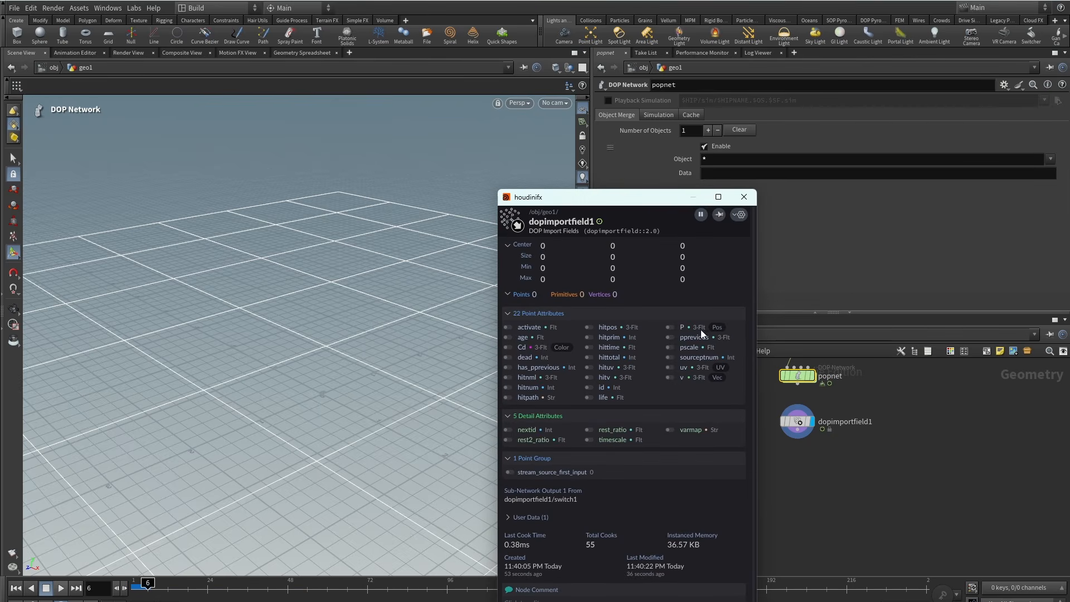
{"action": "left_click", "coordinate": [746, 198]}
{"action": "left_click_drag", "start_coordinate": [148, 587], "coordinate": [247, 589]}
Add a Point Velocity node below dopimportfield1, wired to its output.
{"action": "key", "text": "Tab"}
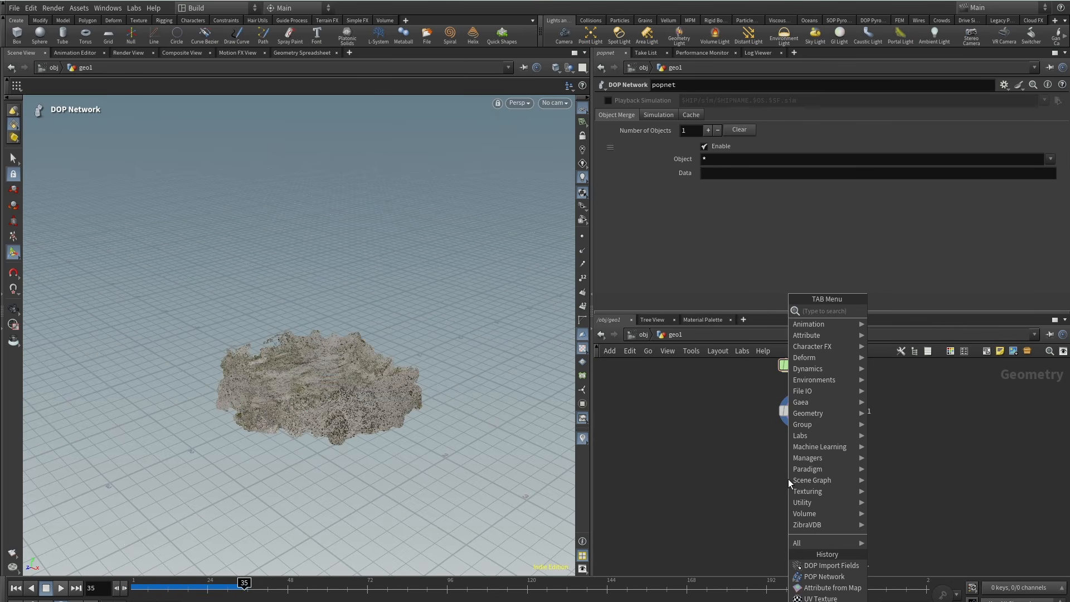
{"action": "mouse_move", "coordinate": [789, 480]}
{"action": "type", "text": "post"}
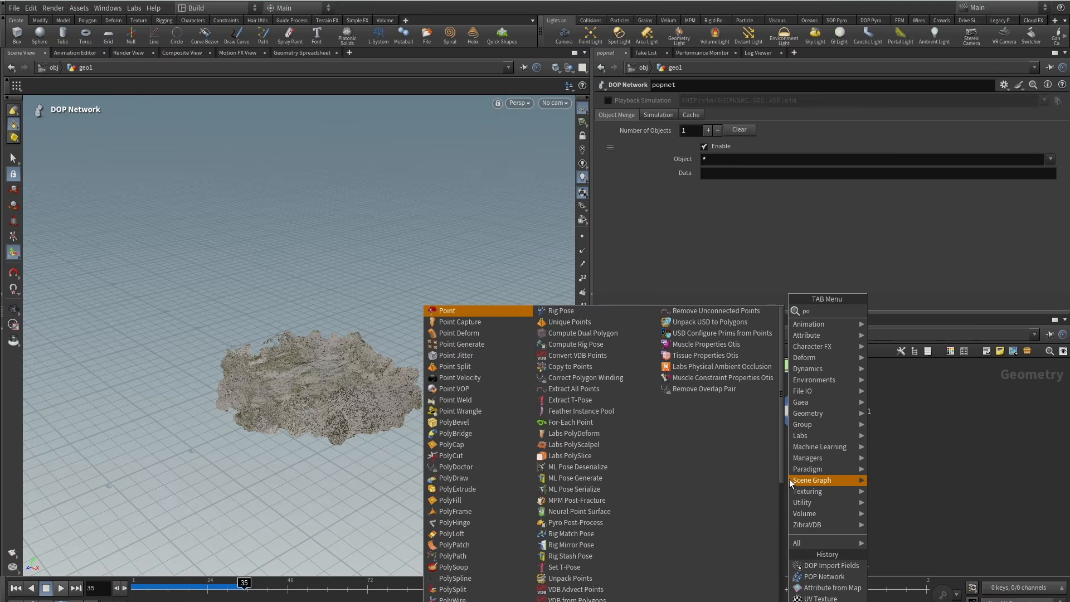
{"action": "key", "text": "Return"}
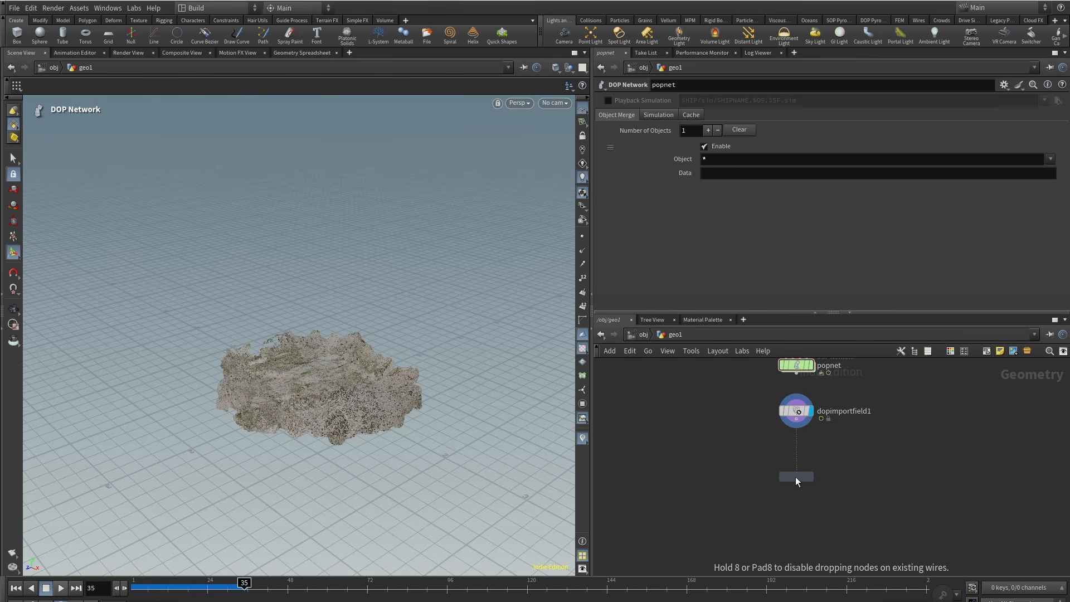
{"action": "left_click", "coordinate": [796, 477]}
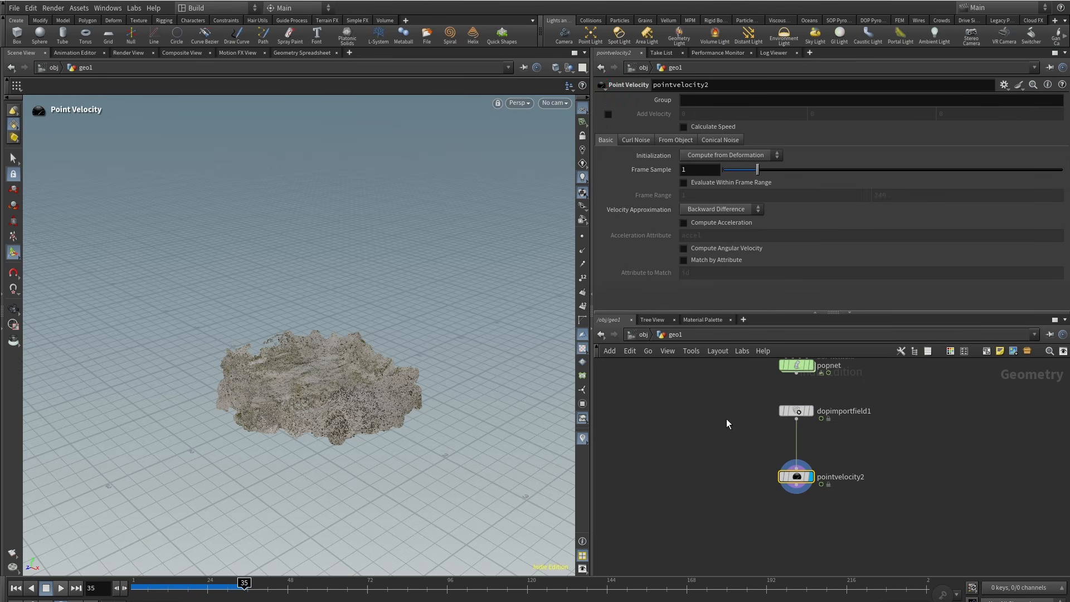
On pointvelocity2, enable Match by Attribute with id, set Frame Sample to .5 and Velocity Approximation to Central Difference.
{"action": "left_click", "coordinate": [684, 261]}
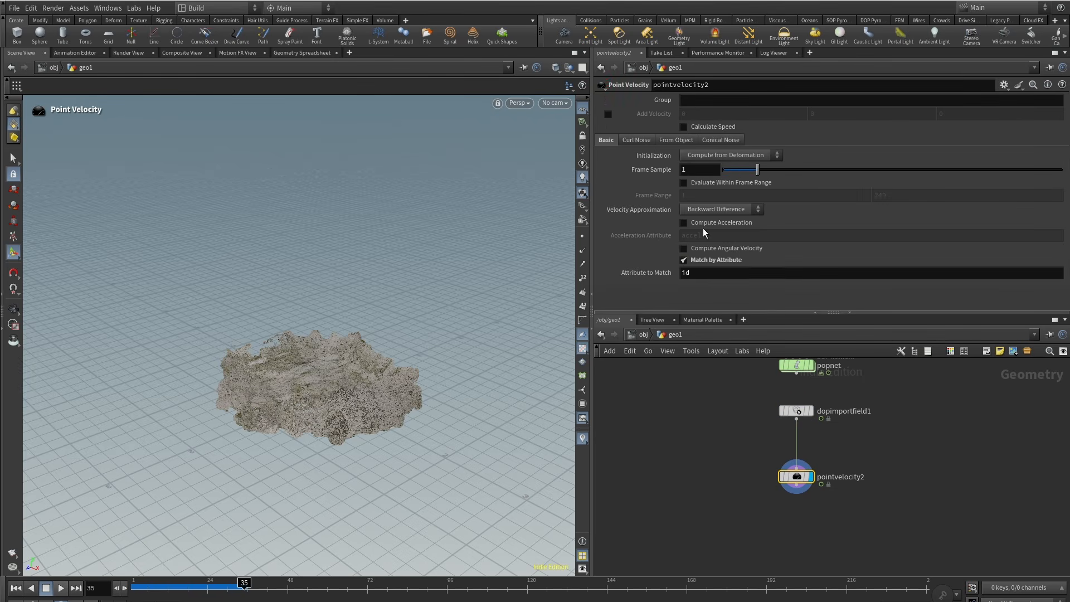
{"action": "left_click", "coordinate": [694, 170]}
{"action": "type", "text": ".5"}
{"action": "key", "text": "Return"}
{"action": "middle_click_drag", "start_coordinate": [851, 497], "coordinate": [816, 485]}
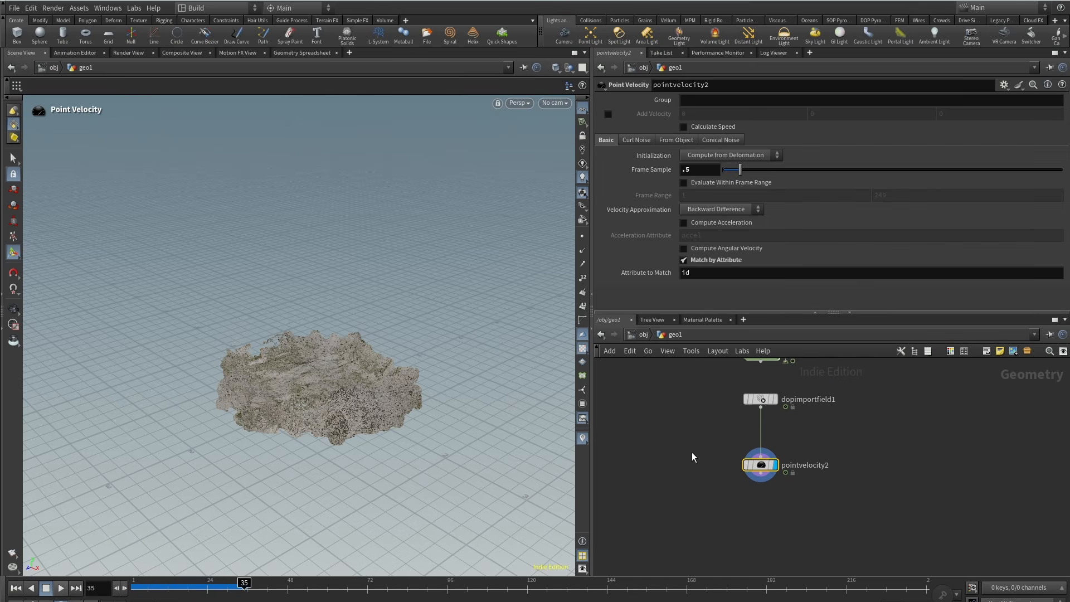
{"action": "left_click", "coordinate": [720, 209]}
{"action": "left_click", "coordinate": [717, 221]}
Add a Null node after pointvelocity2 and rename it PARTICLES.
{"action": "middle_click_drag", "start_coordinate": [783, 553], "coordinate": [765, 510]}
{"action": "key", "text": "Tab"}
{"action": "type", "text": "nul"}
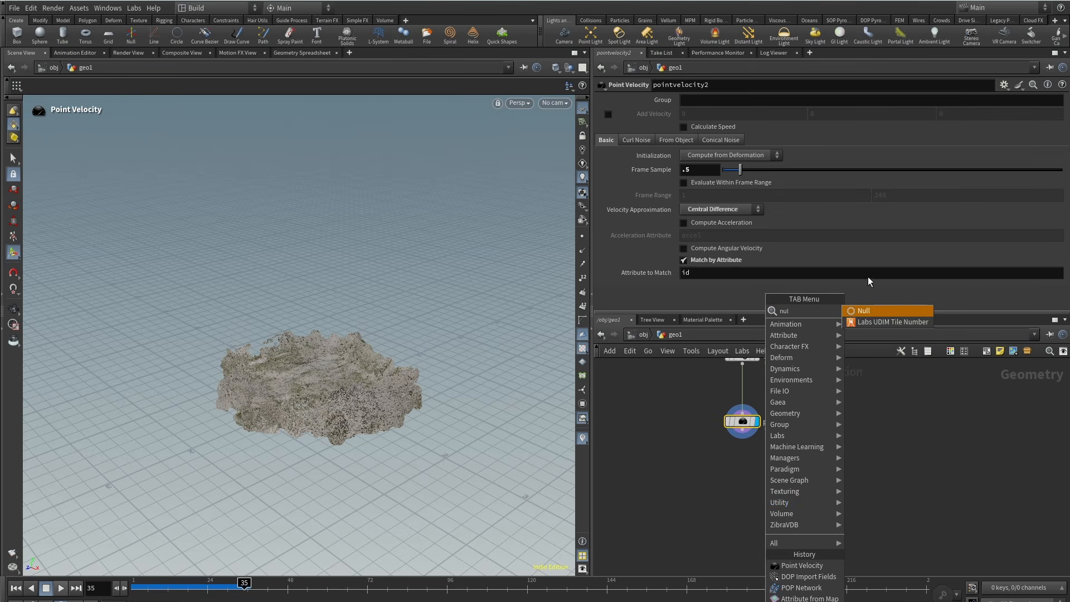
{"action": "left_click", "coordinate": [874, 312]}
{"action": "left_click", "coordinate": [740, 495]}
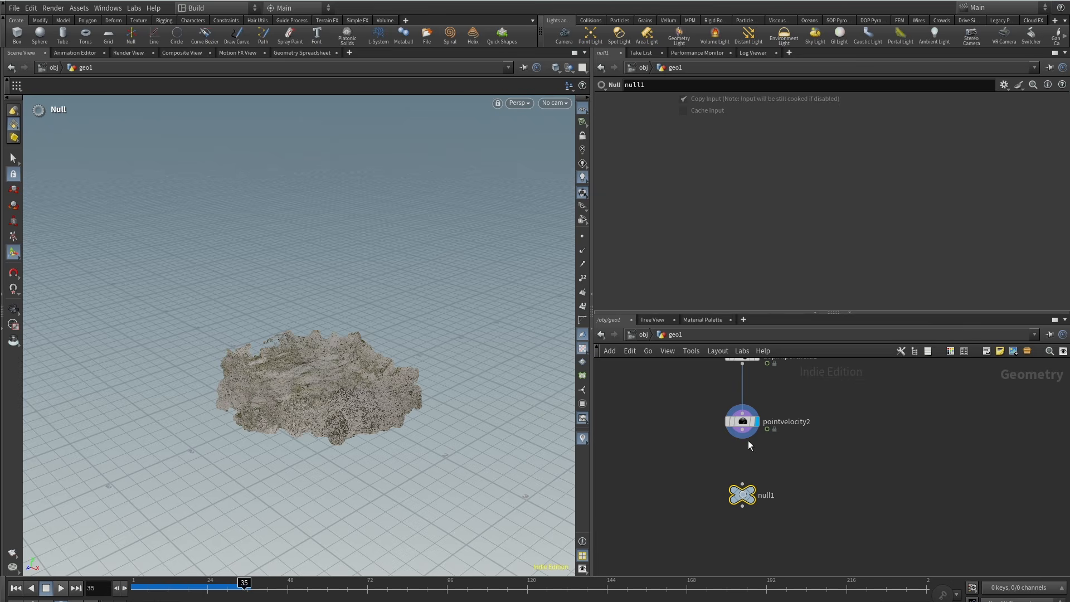
{"action": "double_click", "coordinate": [768, 496]}
{"action": "double_click", "coordinate": [768, 496]}
{"action": "type", "text": "P"}
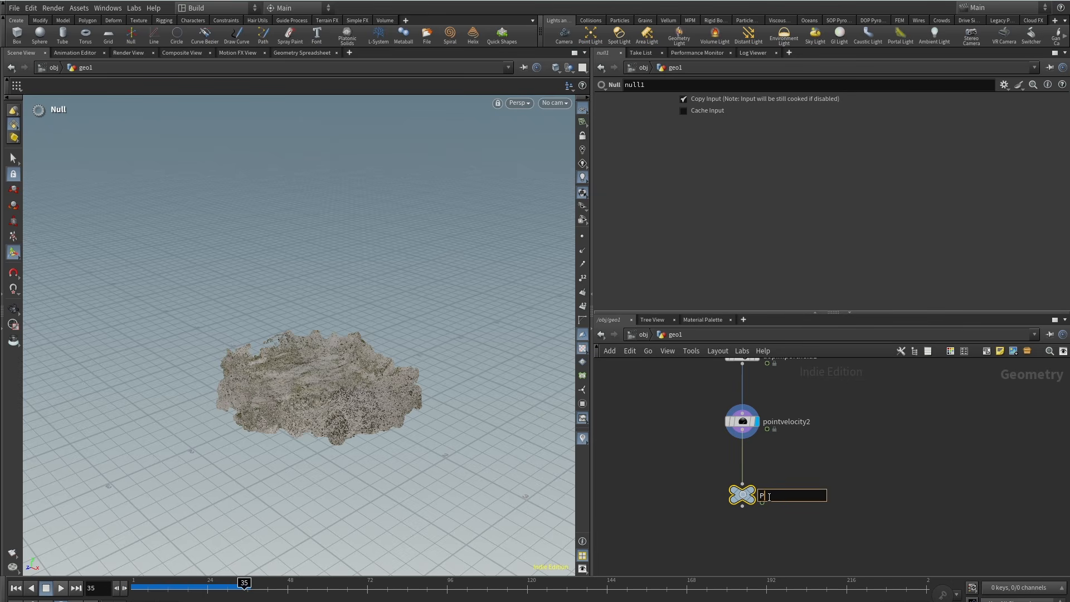
{"action": "type", "text": "ARTICLES"}
{"action": "key", "text": "Return"}
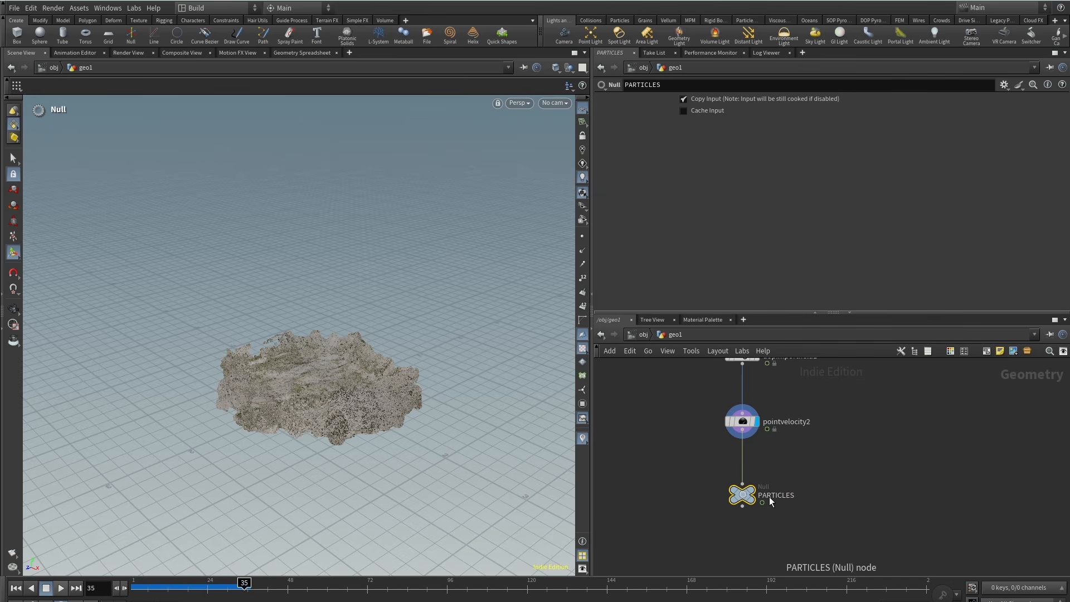
Add a LOP Network node in the empty space beside the particle branch in geo1.
{"action": "middle_click_drag", "start_coordinate": [881, 439], "coordinate": [834, 476]}
{"action": "key", "text": "Tab"}
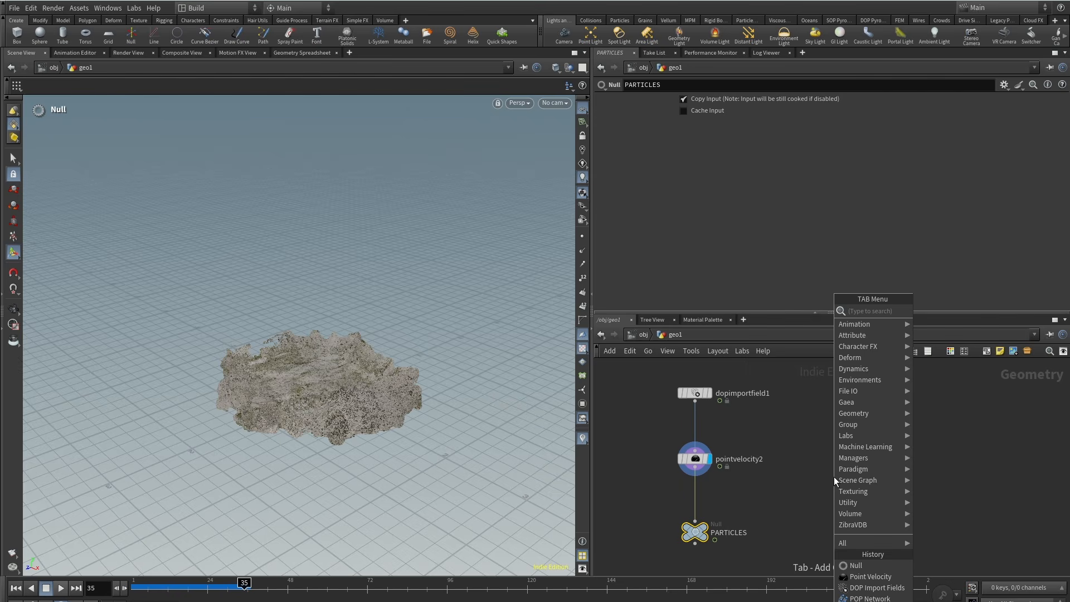
{"action": "type", "text": "lopo"}
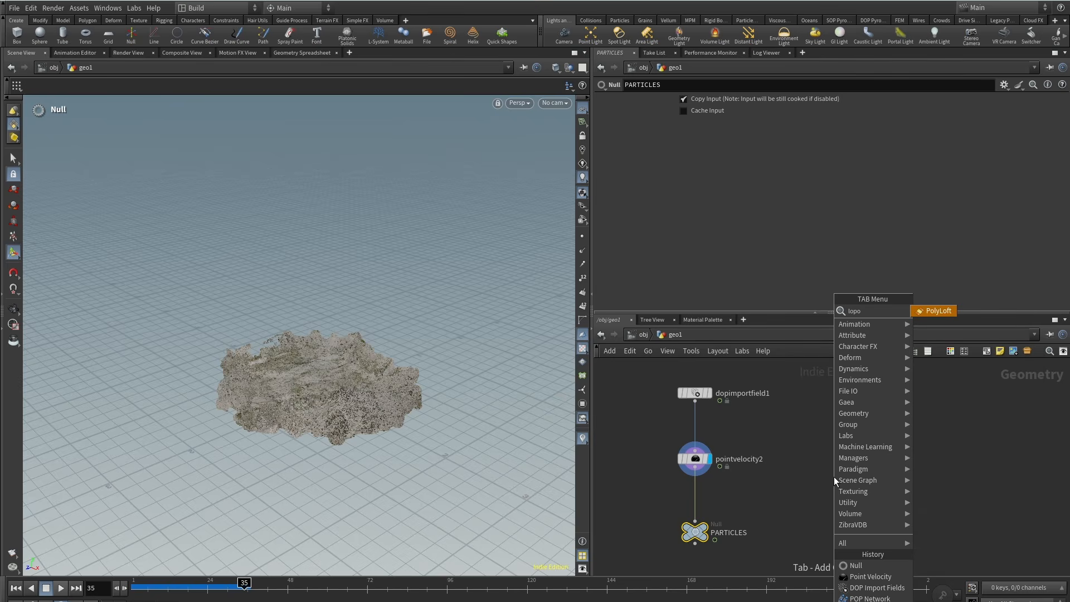
{"action": "key", "text": "BackSpace"}
{"action": "key", "text": "BackSpace"}
{"action": "type", "text": "p"}
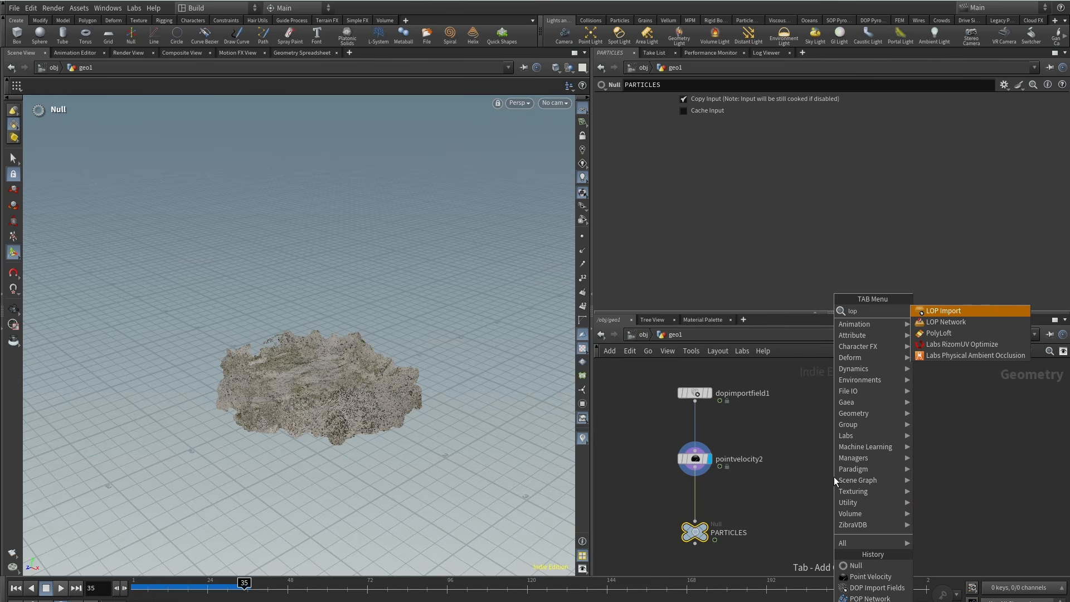
{"action": "left_click", "coordinate": [970, 322]}
{"action": "scroll", "coordinate": [787, 513], "scroll_direction": "down", "scroll_amount": 5}
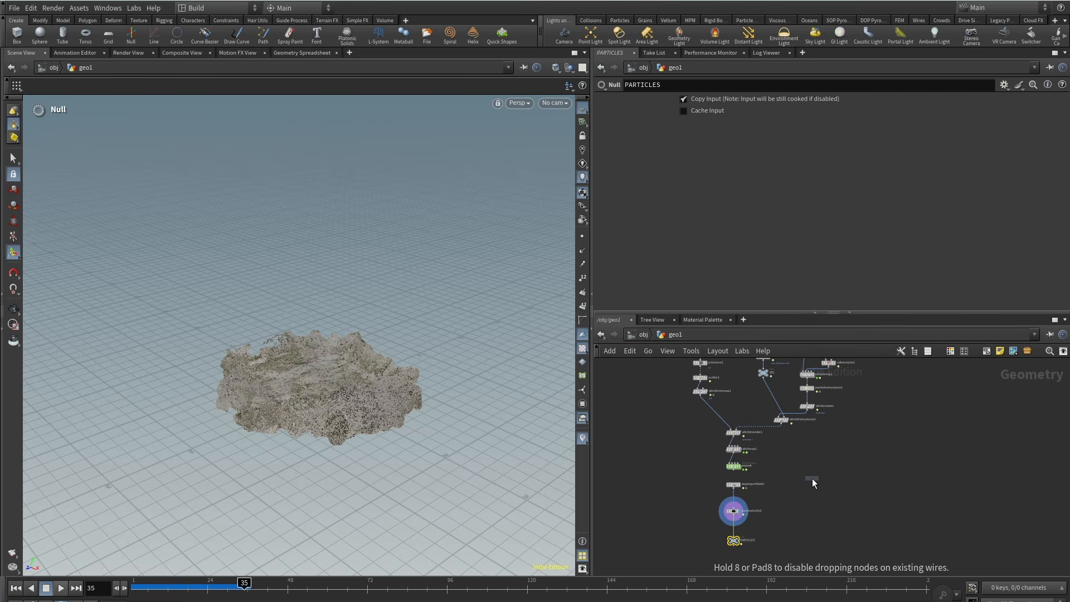
{"action": "left_click", "coordinate": [811, 478]}
{"action": "scroll", "coordinate": [784, 513], "scroll_direction": "up", "scroll_amount": 5}
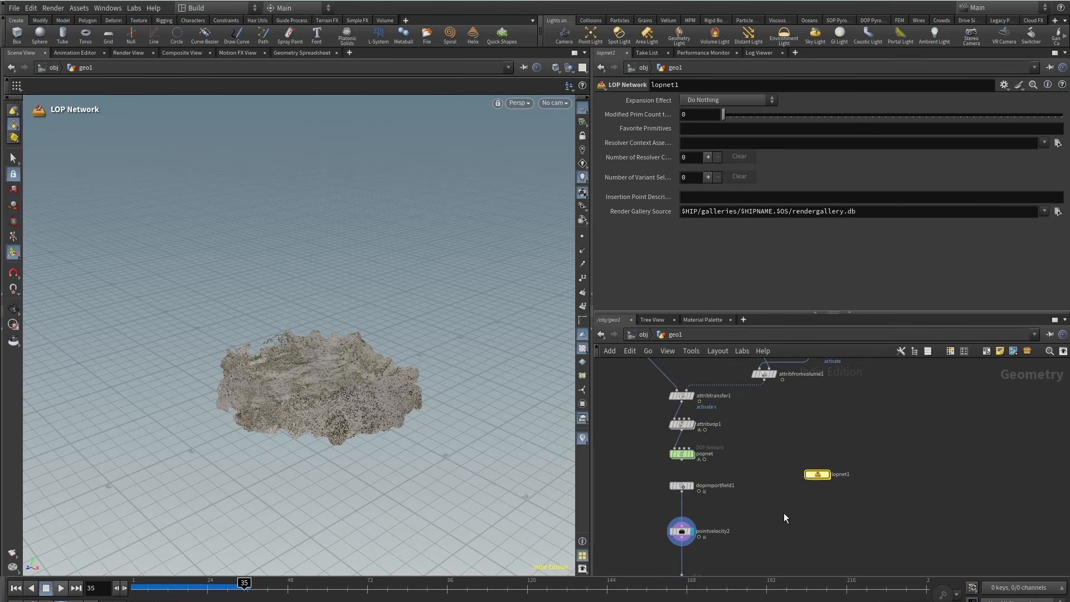
Go inside lopnet1 and add a SOP Import node to the empty network.
{"action": "scroll", "coordinate": [784, 513], "scroll_direction": "up", "scroll_amount": 1}
{"action": "middle_click_drag", "start_coordinate": [784, 512], "coordinate": [796, 439]}
{"action": "left_click_drag", "start_coordinate": [726, 495], "coordinate": [616, 561]}
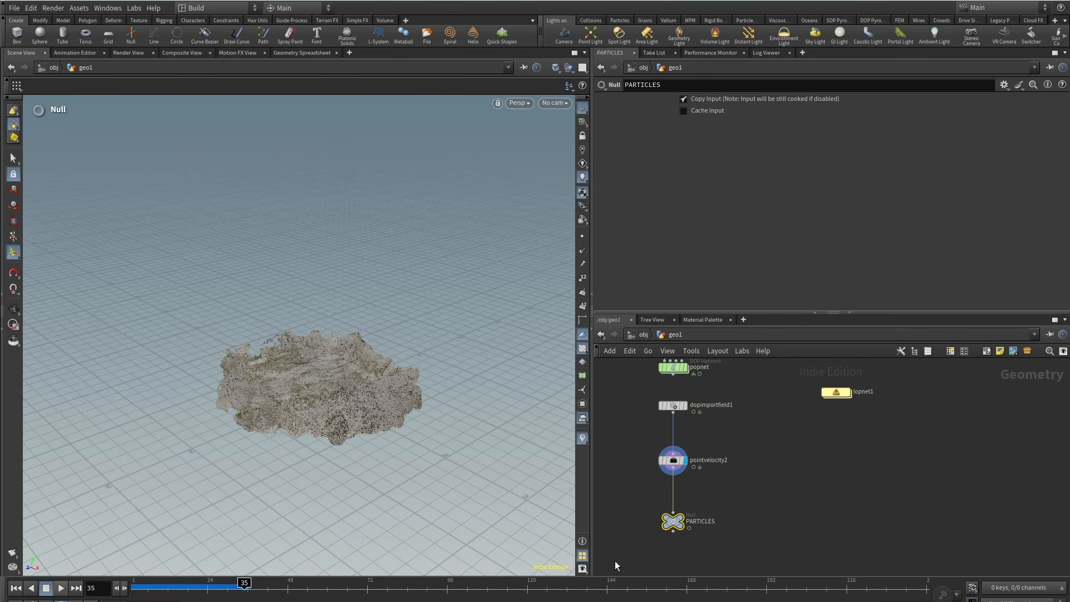
{"action": "double_click", "coordinate": [838, 392]}
{"action": "key", "text": "Tab"}
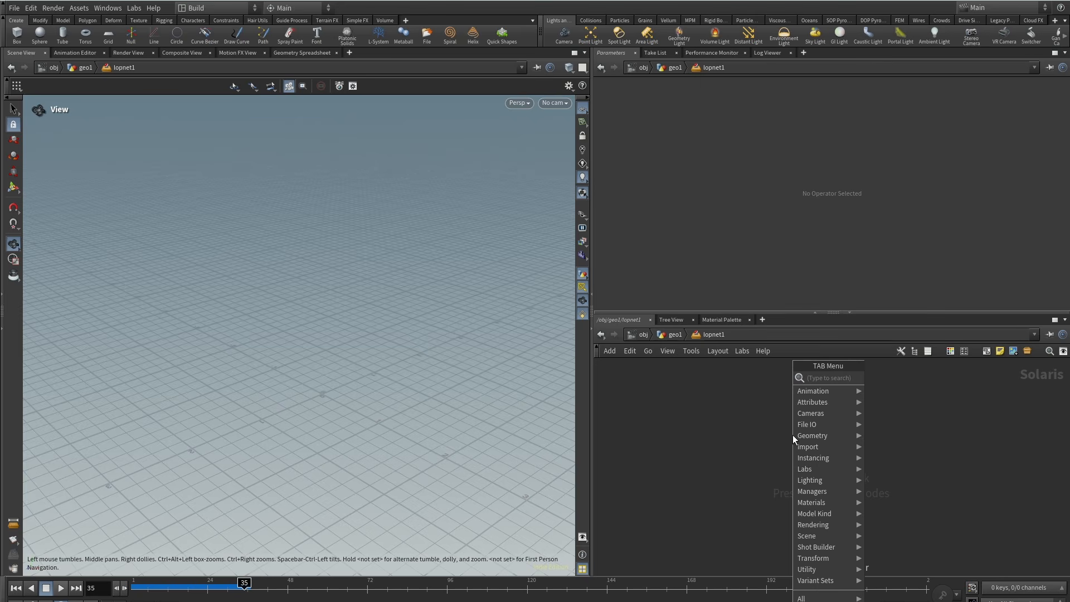
{"action": "type", "text": "sopim"}
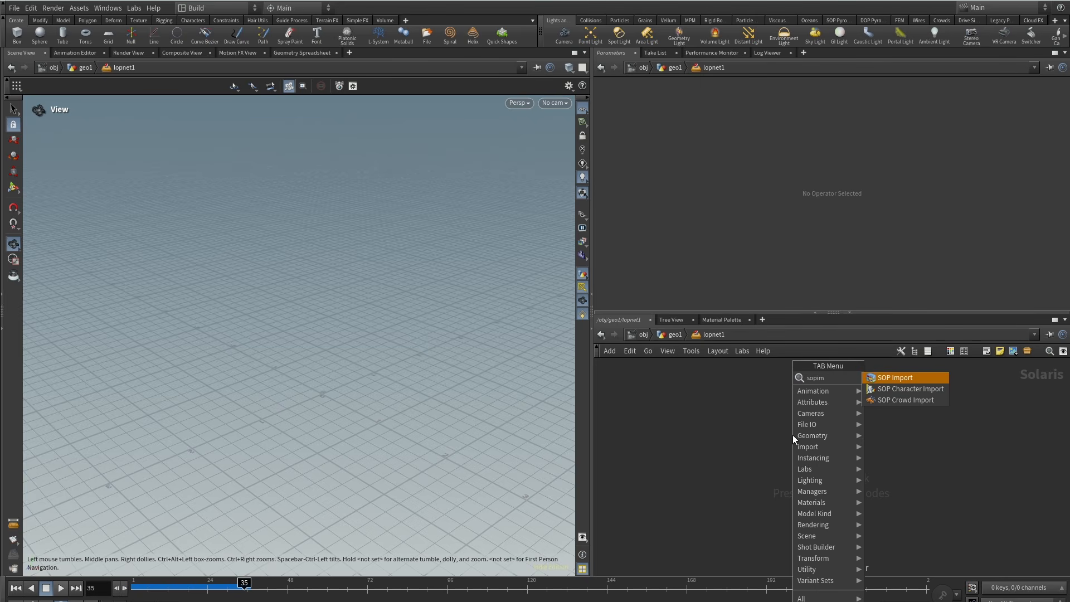
{"action": "left_click", "coordinate": [891, 379]}
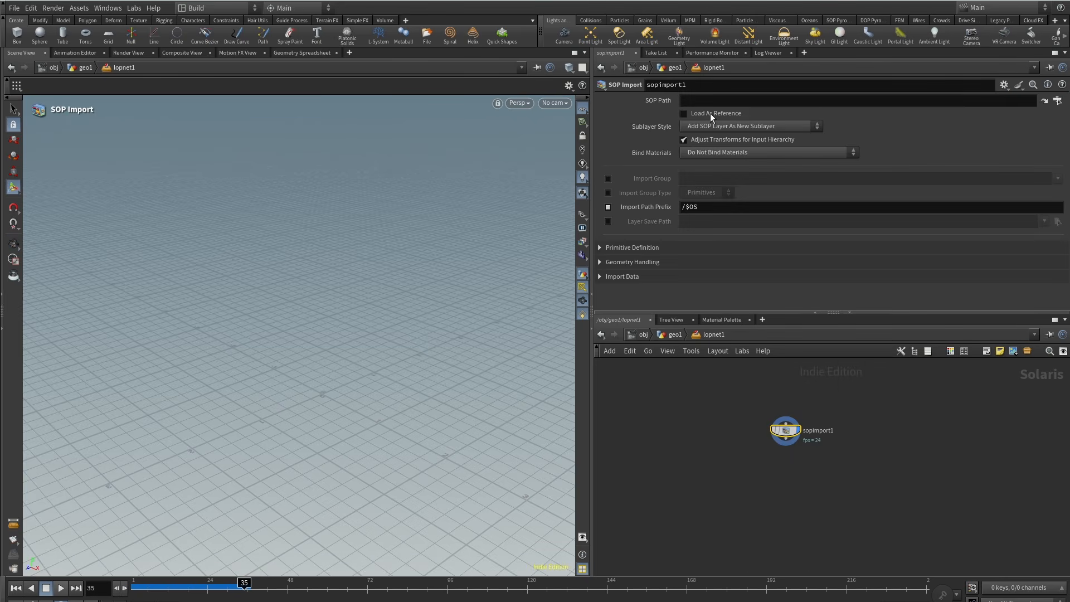
On sopimport1, set the SOP Path to /obj/geo1/PARTICLES and the Sublayer Style to Copy SOP Layer Into New Active Layer.
{"action": "left_click", "coordinate": [721, 102]}
{"action": "type", "text": "/obj/geo1/PARTICLES"}
{"action": "key", "text": "Return"}
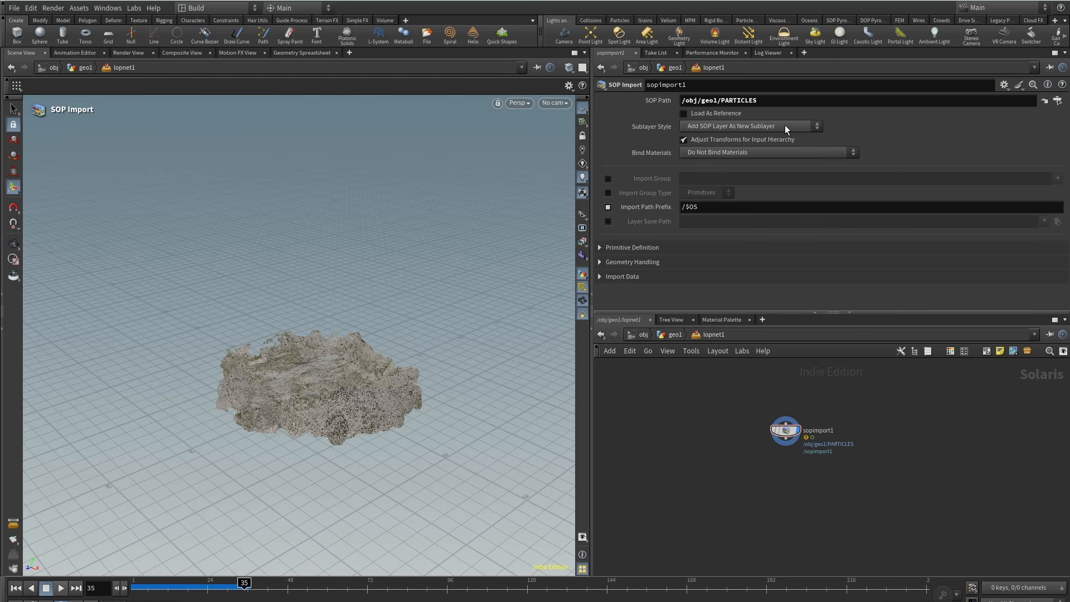
{"action": "left_click", "coordinate": [788, 126]}
{"action": "left_click", "coordinate": [788, 146]}
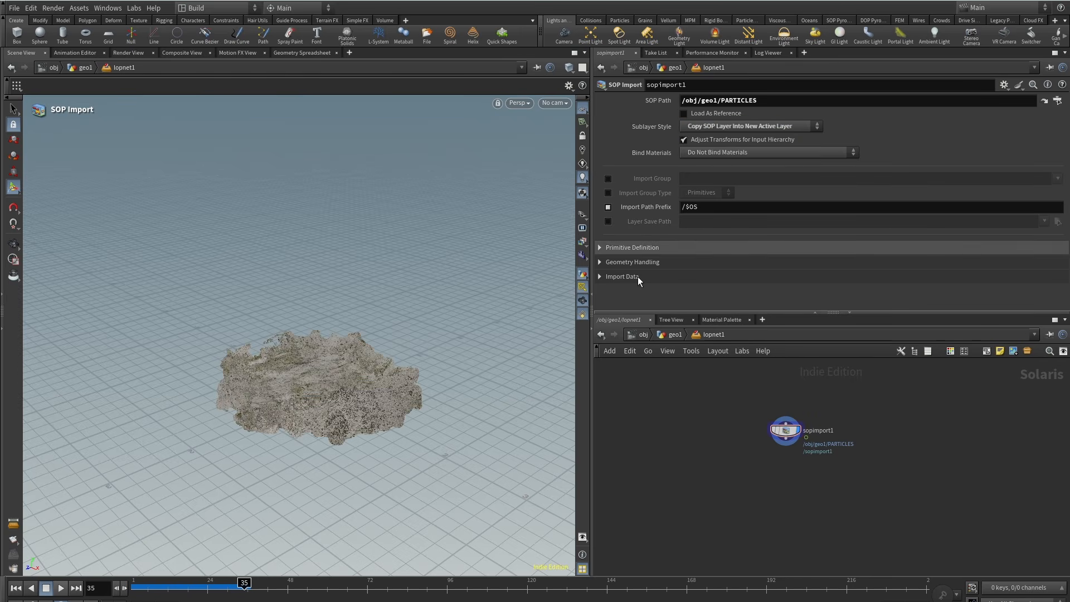
{"action": "key", "text": "Escape"}
{"action": "left_click_drag", "start_coordinate": [330, 387], "coordinate": [352, 391], "text": "alt"}
{"action": "scroll", "coordinate": [351, 390], "scroll_direction": "up", "scroll_amount": 2}
Return to geo1 and set the Force Total Count on scatter1 to 600000.
{"action": "left_click", "coordinate": [675, 335]}
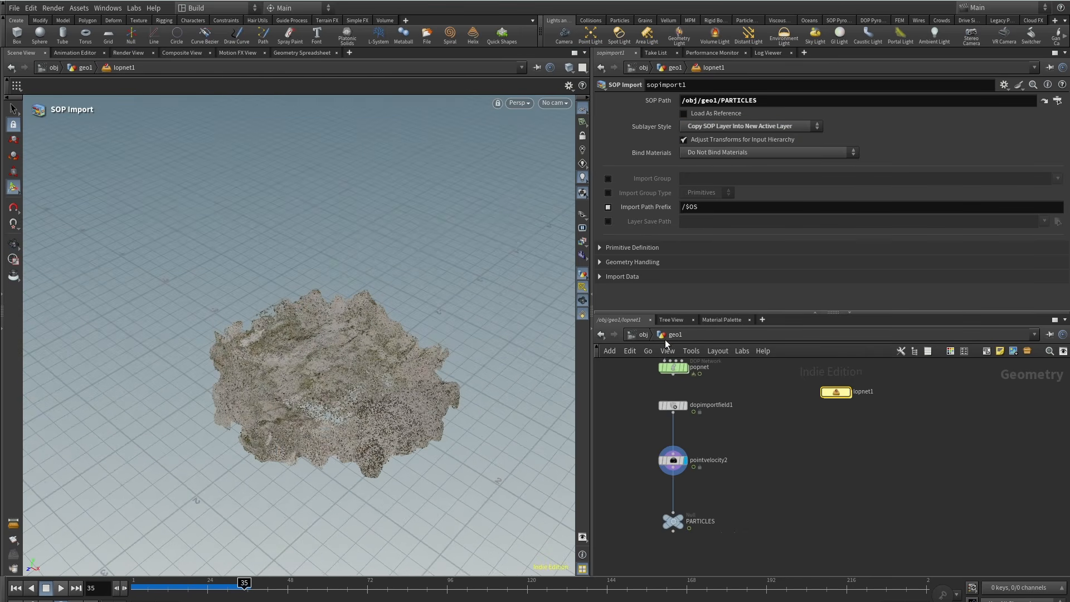
{"action": "middle_click_drag", "start_coordinate": [769, 416], "coordinate": [834, 576]}
{"action": "middle_click_drag", "start_coordinate": [666, 463], "coordinate": [682, 536]}
{"action": "middle_click_drag", "start_coordinate": [650, 426], "coordinate": [654, 472]}
{"action": "left_click_drag", "start_coordinate": [658, 471], "coordinate": [730, 446]}
{"action": "left_click_drag", "start_coordinate": [687, 157], "coordinate": [678, 157]}
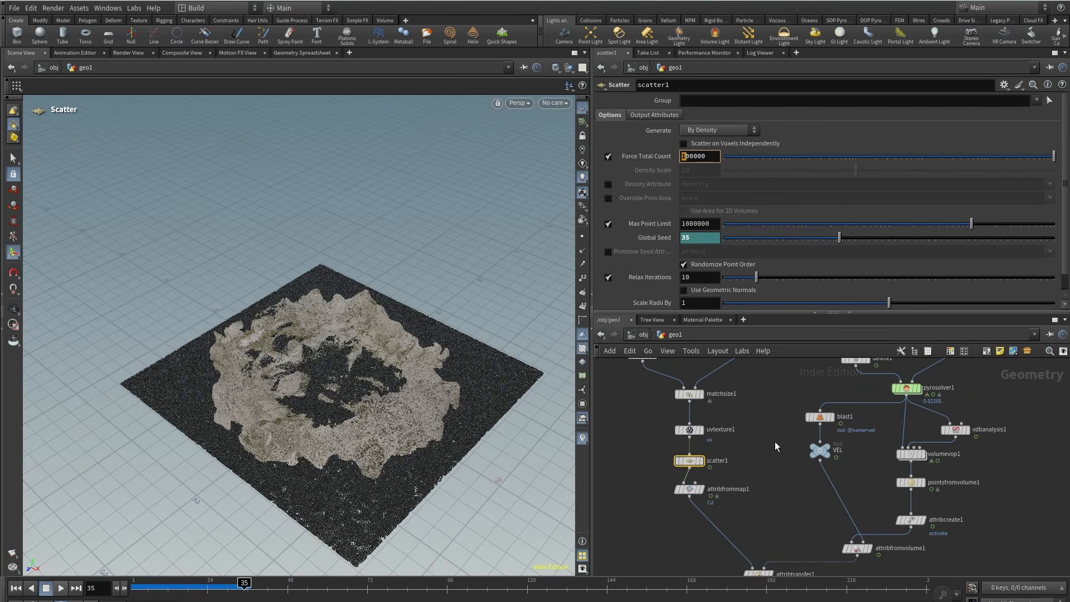
{"action": "type", "text": "6"}
{"action": "key", "text": "Return"}
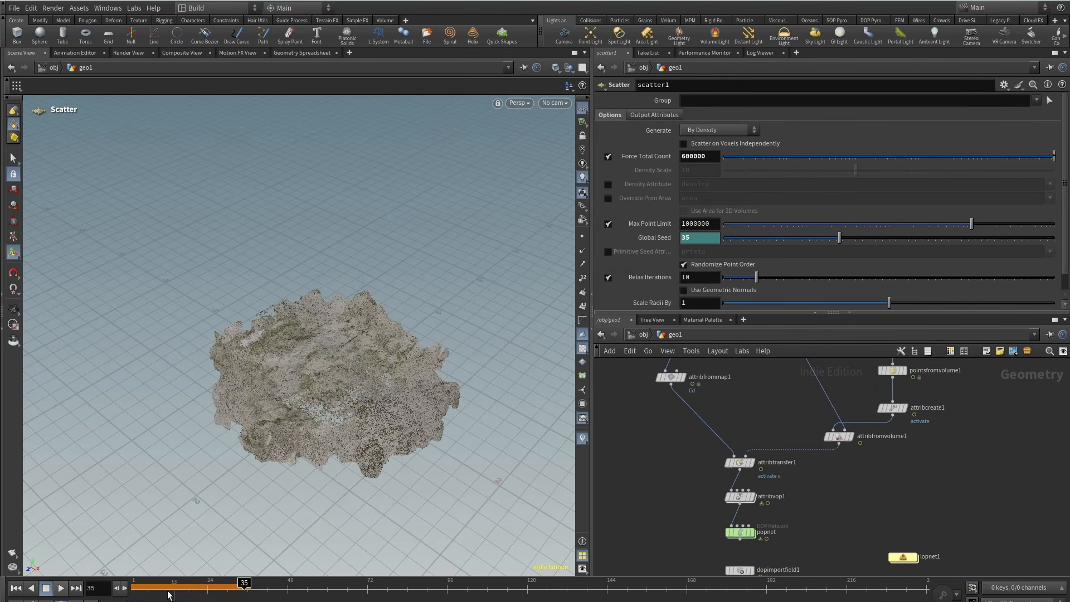
Rewind the timeline to the start and re-simulate the particles up to frame 34.
{"action": "left_click", "coordinate": [134, 587]}
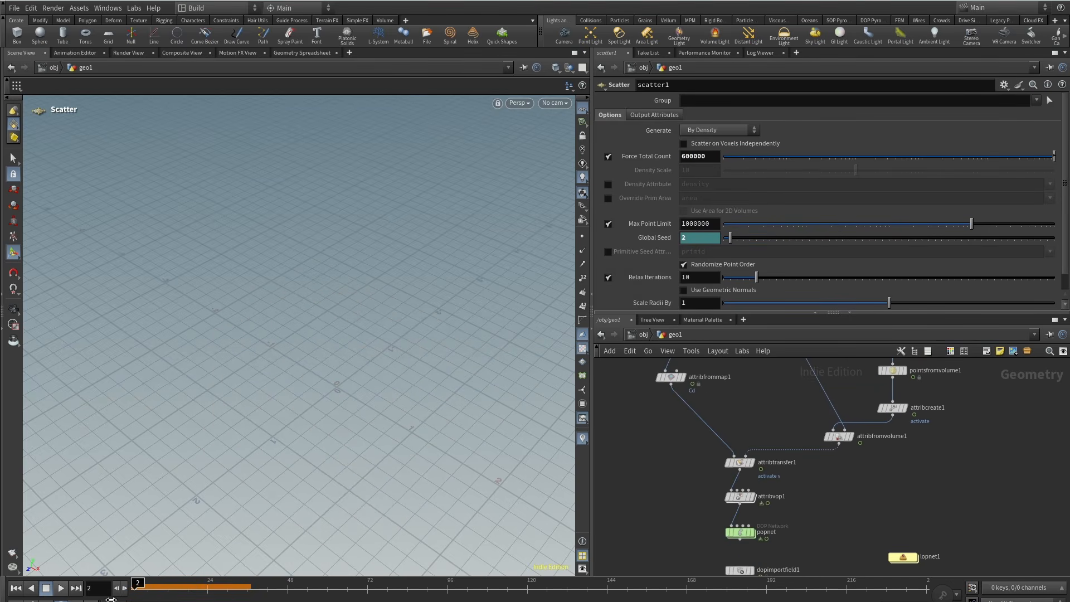
{"action": "left_click", "coordinate": [243, 595]}
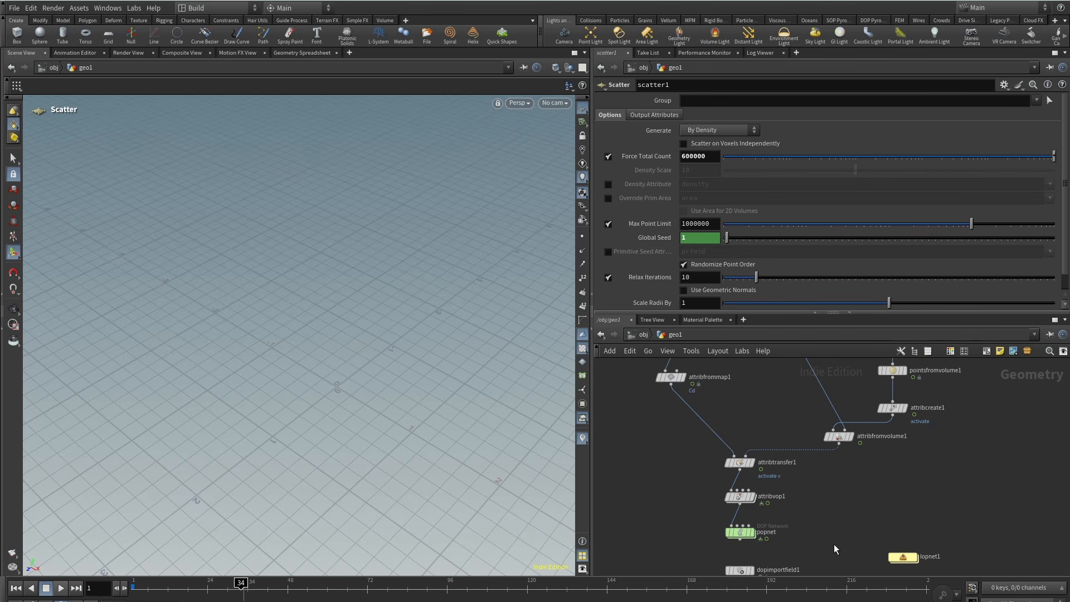
{"action": "middle_click_drag", "start_coordinate": [834, 544], "coordinate": [804, 464]}
{"action": "scroll", "coordinate": [858, 517], "scroll_direction": "up", "scroll_amount": 2}
{"action": "middle_click_drag", "start_coordinate": [859, 516], "coordinate": [851, 449]}
{"action": "scroll", "coordinate": [851, 449], "scroll_direction": "down", "scroll_amount": 1}
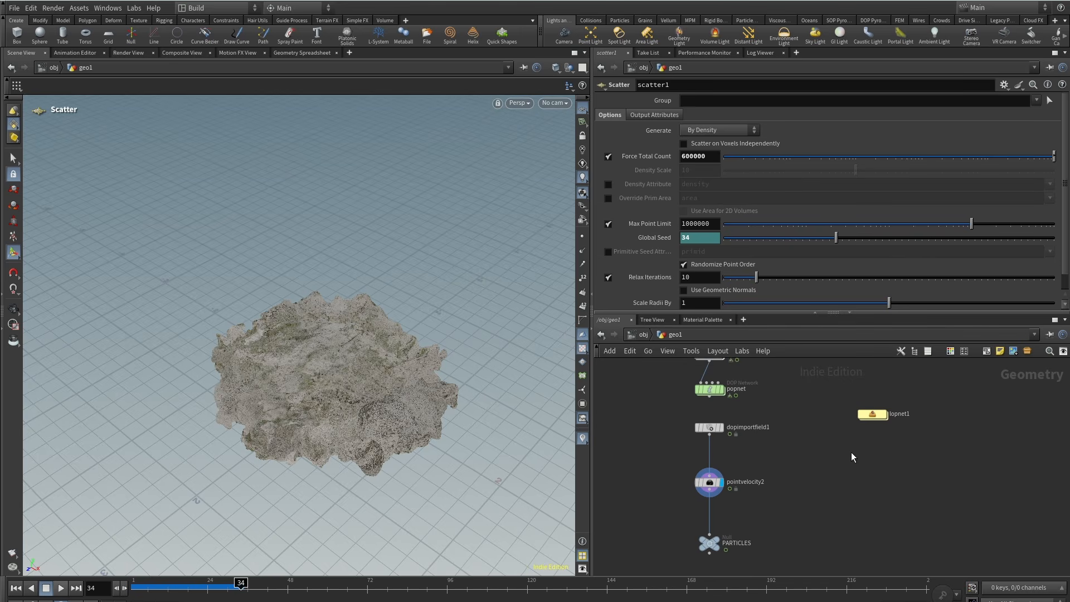
Go back inside lopnet1, orbit to an angled overview of the particles and create a new camera from that view.
{"action": "double_click", "coordinate": [876, 412]}
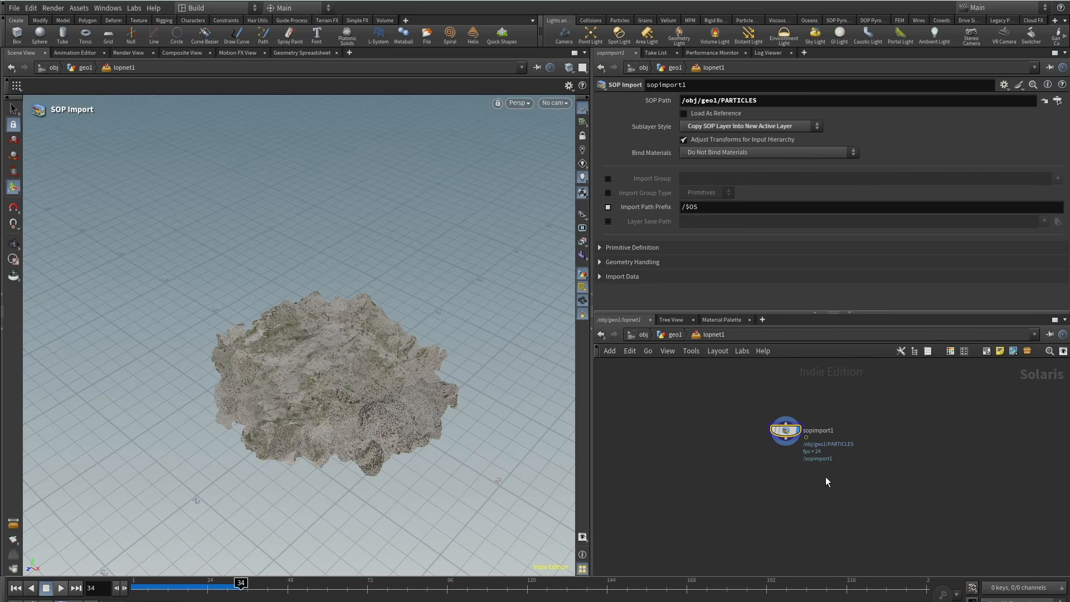
{"action": "middle_click_drag", "start_coordinate": [811, 448], "coordinate": [807, 469]}
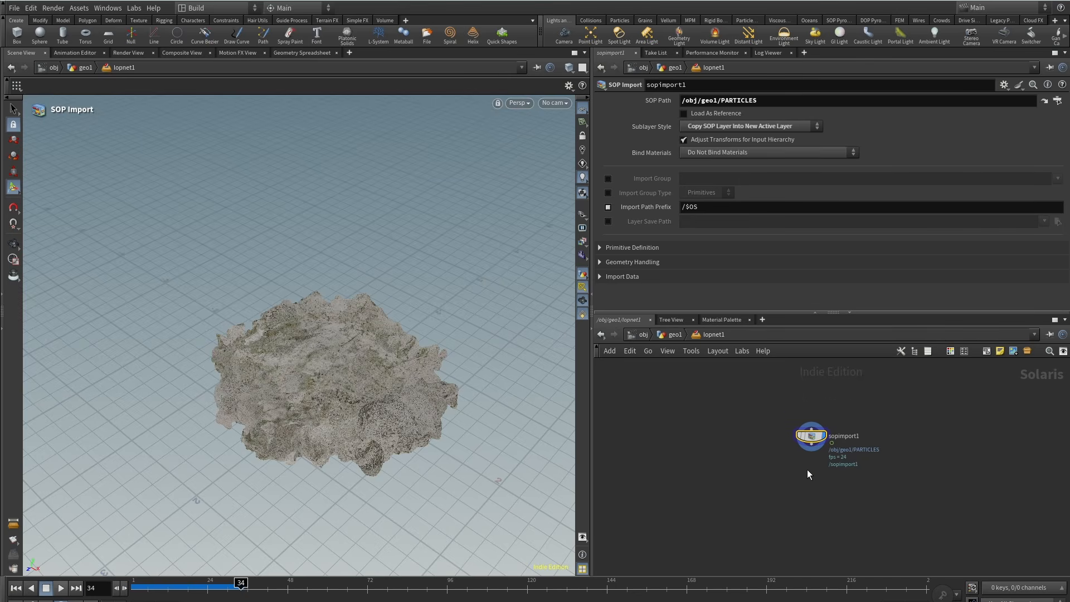
{"action": "scroll", "coordinate": [811, 457], "scroll_direction": "up", "scroll_amount": 3}
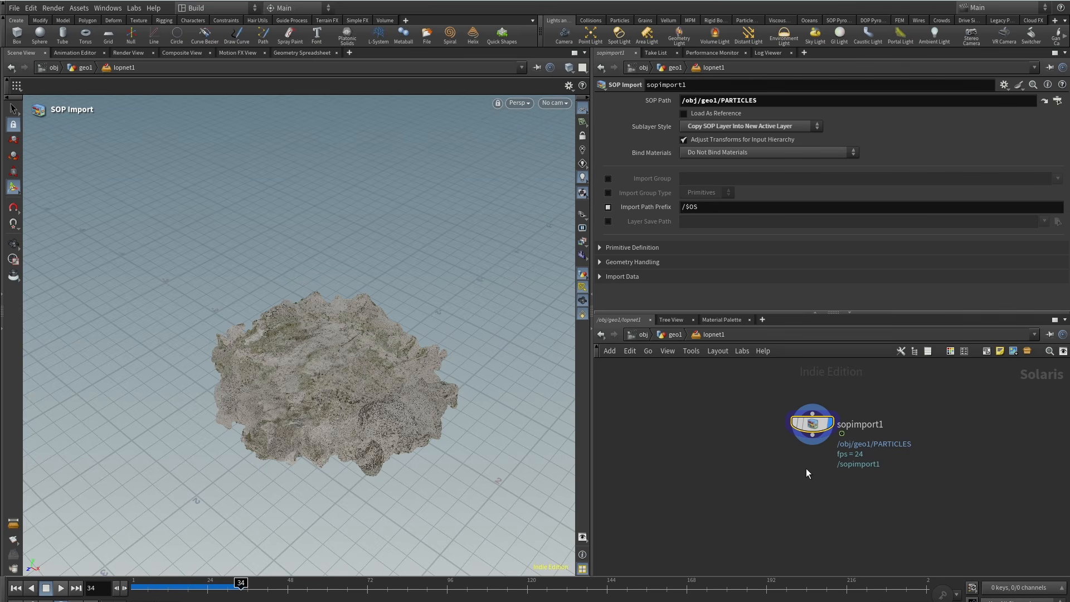
{"action": "left_click_drag", "start_coordinate": [387, 440], "coordinate": [356, 363]}
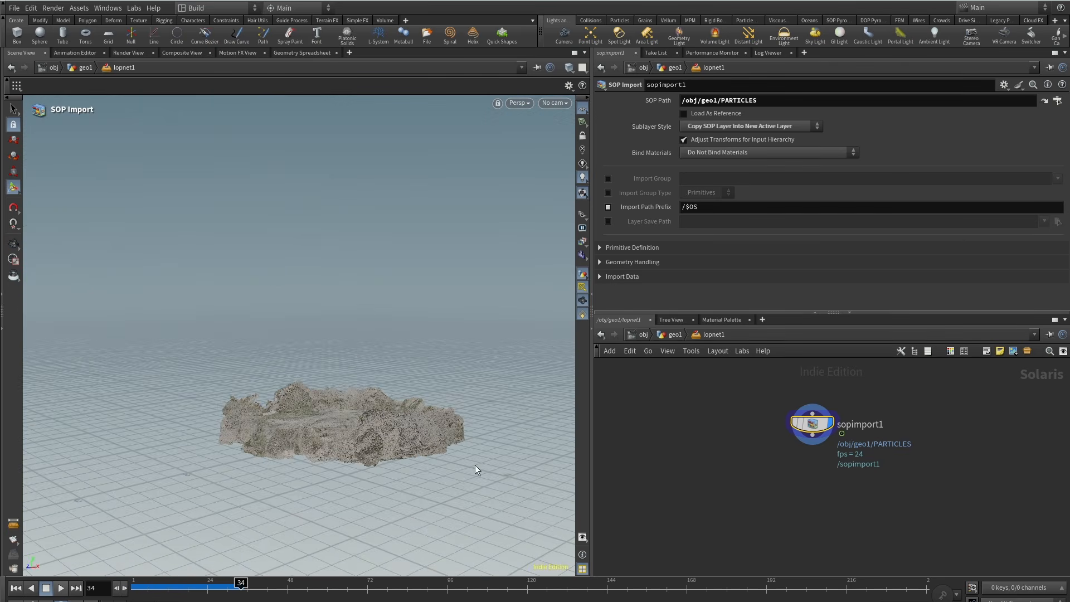
{"action": "key", "text": "Escape"}
{"action": "left_click_drag", "start_coordinate": [349, 406], "coordinate": [381, 326]}
{"action": "key", "text": "Return"}
{"action": "left_click", "coordinate": [555, 102]}
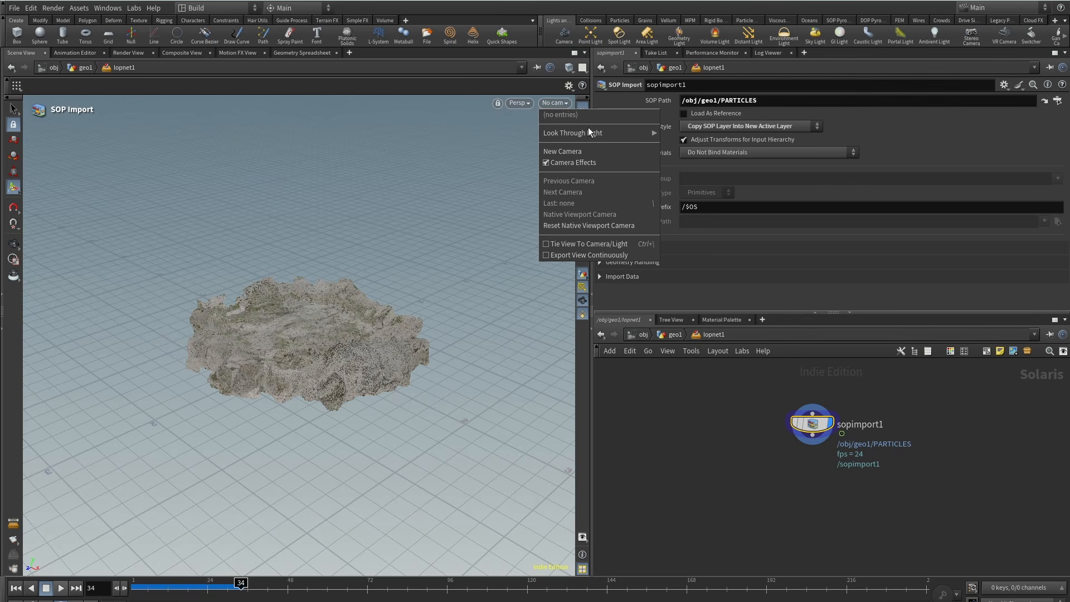
{"action": "mouse_move", "coordinate": [590, 131]}
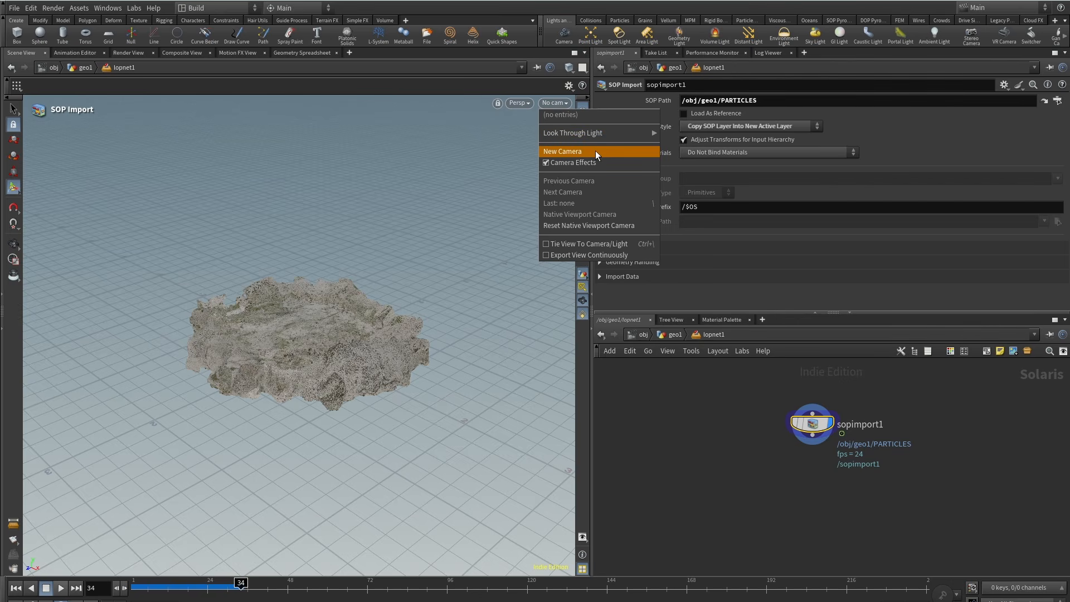
{"action": "left_click", "coordinate": [596, 150]}
{"action": "key", "text": "Escape"}
Frame the particles through camera1, at a translation of about 5.45, 4.96, 4.87, and unlock the view from the camera.
{"action": "right_click_drag", "start_coordinate": [360, 291], "coordinate": [359, 226]}
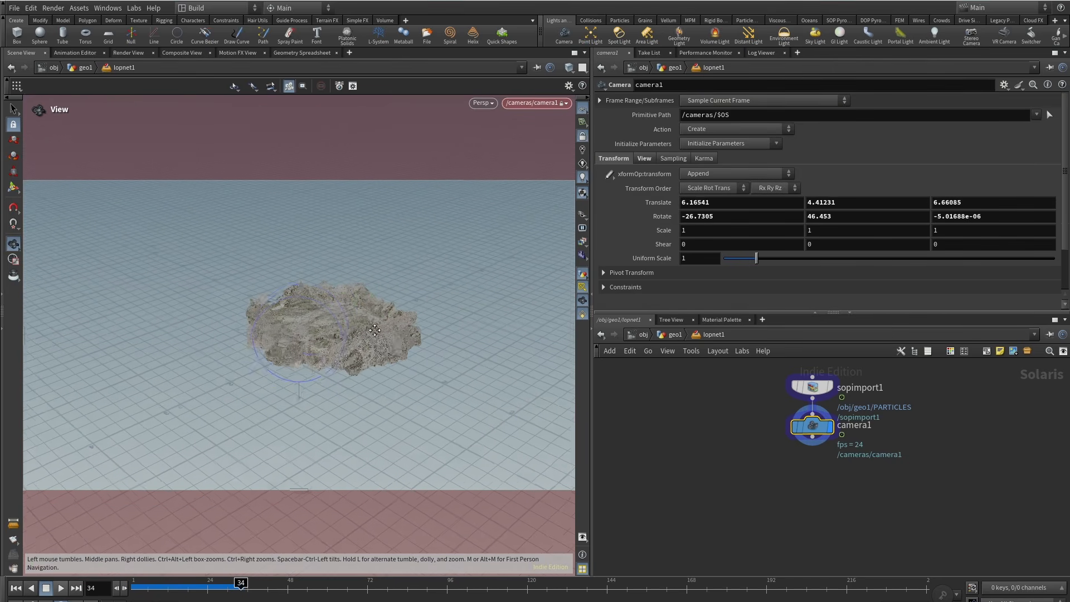
{"action": "middle_click_drag", "start_coordinate": [355, 323], "coordinate": [344, 340]}
{"action": "left_click_drag", "start_coordinate": [367, 337], "coordinate": [363, 349]}
{"action": "middle_click_drag", "start_coordinate": [363, 349], "coordinate": [343, 356]}
{"action": "left_click_drag", "start_coordinate": [344, 357], "coordinate": [345, 362]}
{"action": "right_click_drag", "start_coordinate": [359, 321], "coordinate": [370, 335]}
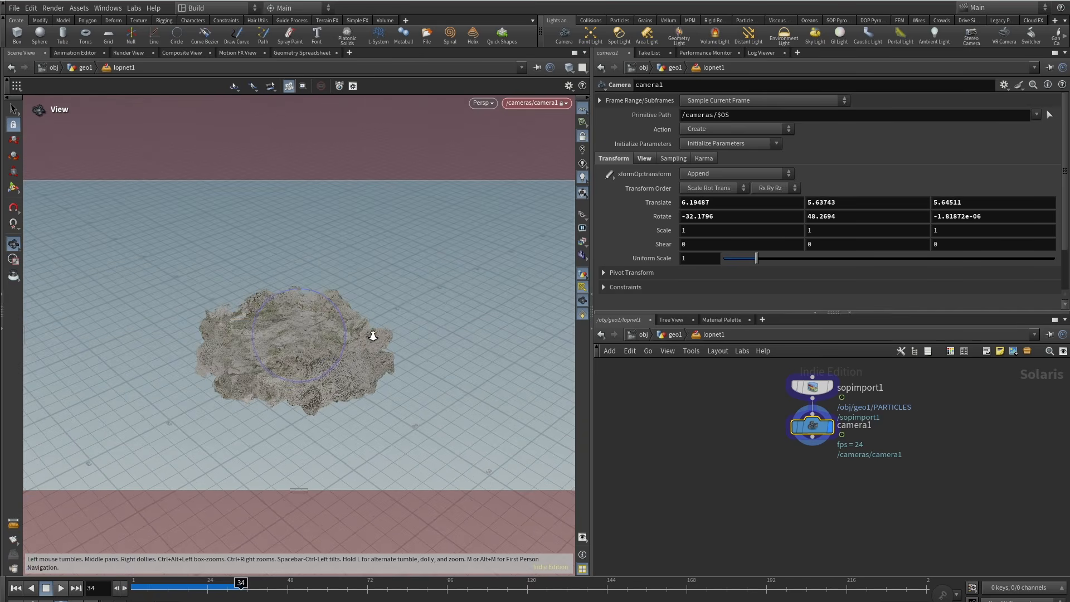
{"action": "middle_click_drag", "start_coordinate": [370, 336], "coordinate": [375, 333]}
{"action": "left_click", "coordinate": [583, 136]}
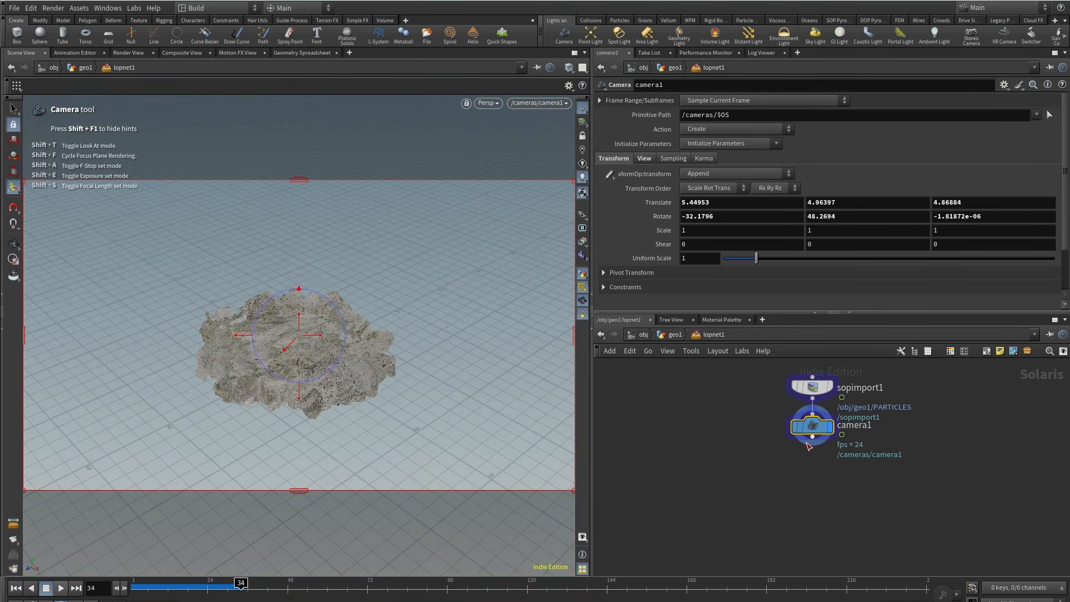
Move camera1 further down the network and insert a Material Library node between sopimport1 and camera1.
{"action": "left_click_drag", "start_coordinate": [812, 426], "coordinate": [809, 510]}
{"action": "key", "text": "Tab"}
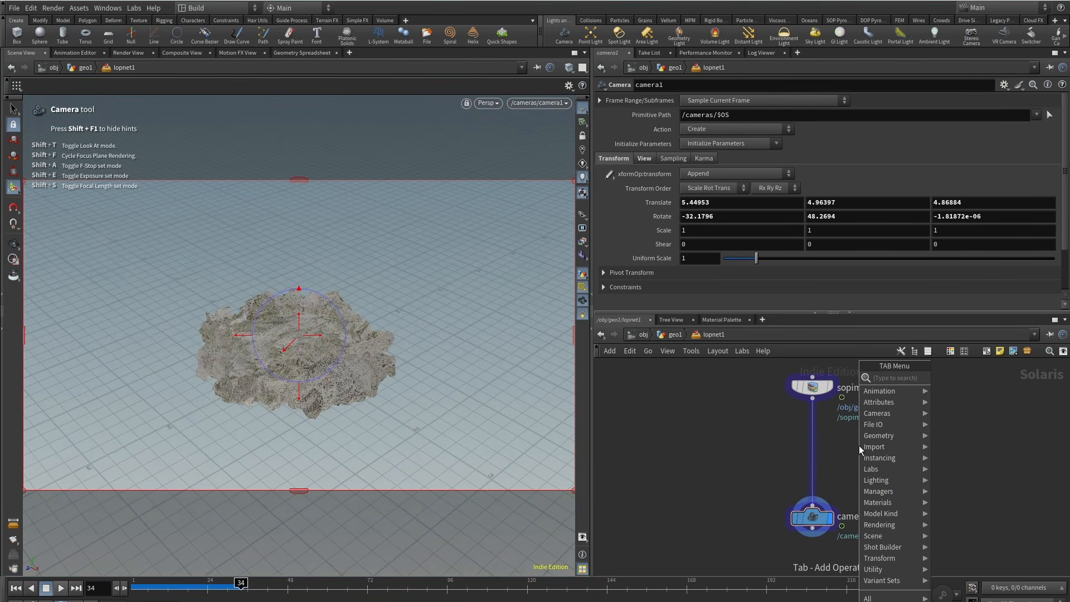
{"action": "type", "text": "mater"}
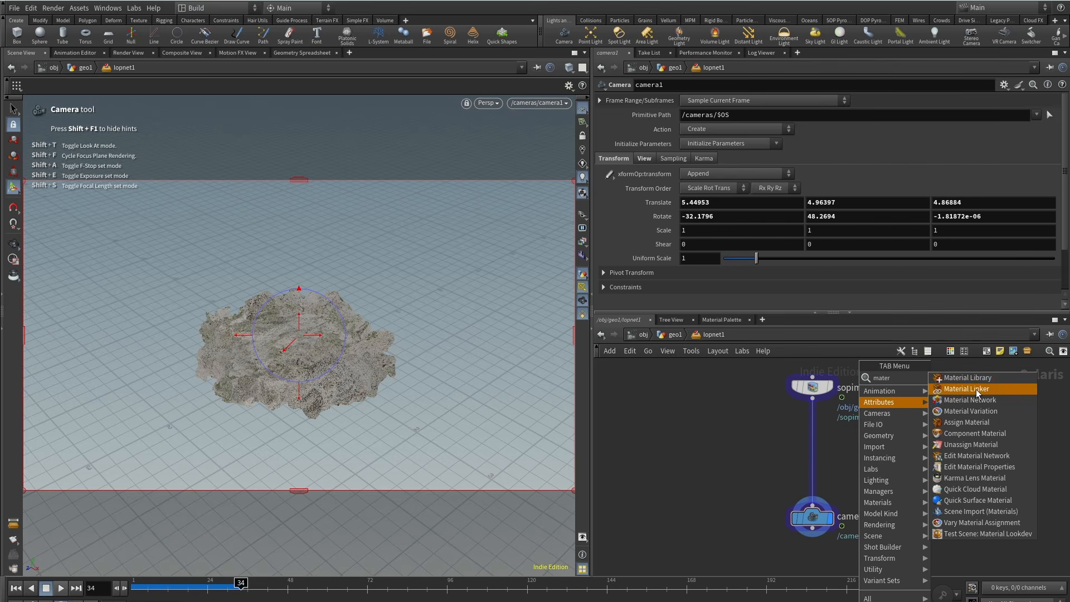
{"action": "left_click", "coordinate": [968, 378]}
{"action": "left_click", "coordinate": [815, 449]}
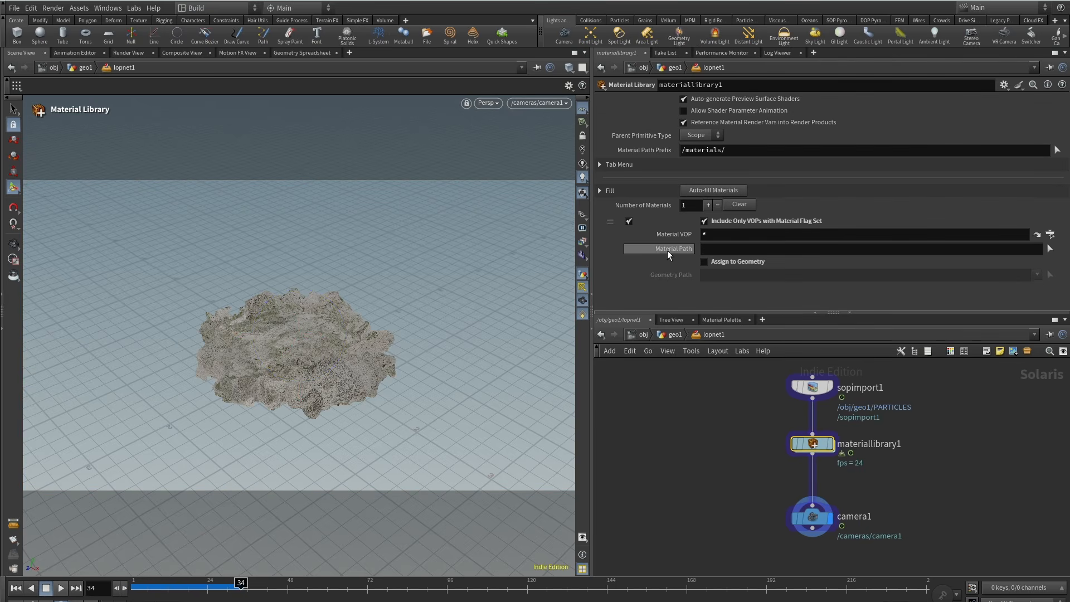
On materiallibrary1, enable Assign to Geometry and set the Geometry Path to *.
{"action": "left_click", "coordinate": [704, 263]}
{"action": "left_click", "coordinate": [729, 275]}
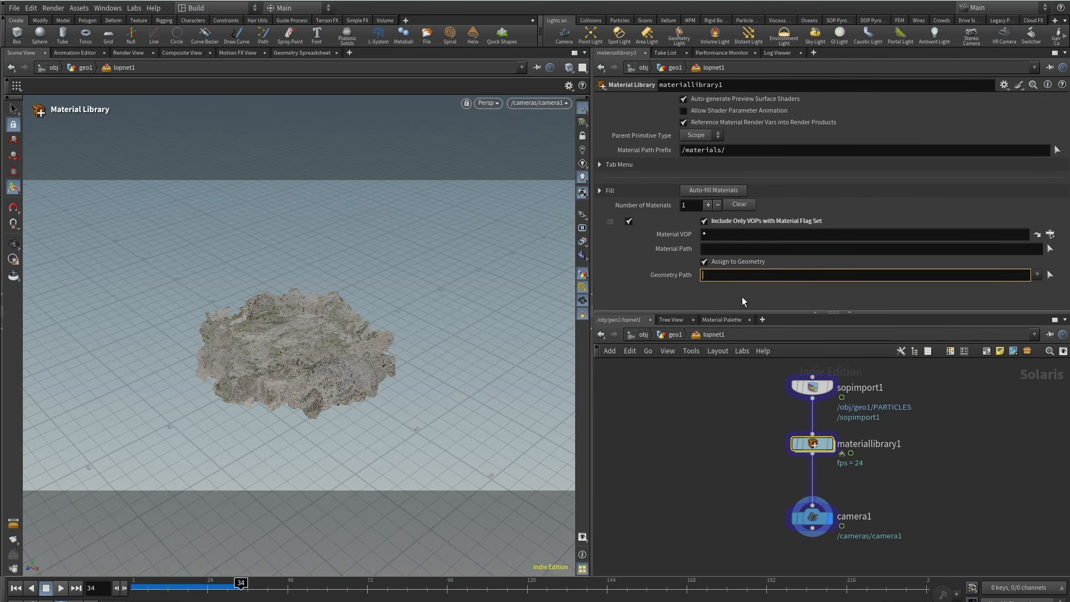
{"action": "type", "text": "*"}
{"action": "key", "text": "Return"}
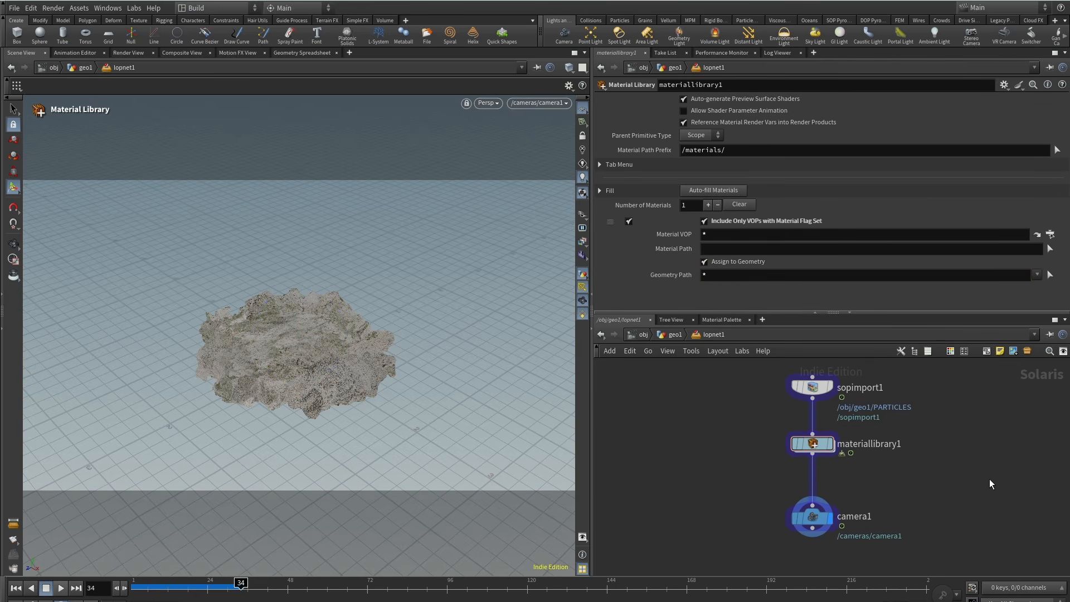
Go inside materiallibrary1 and add a Karma Material Builder.
{"action": "double_click", "coordinate": [813, 443]}
{"action": "key", "text": "Tab"}
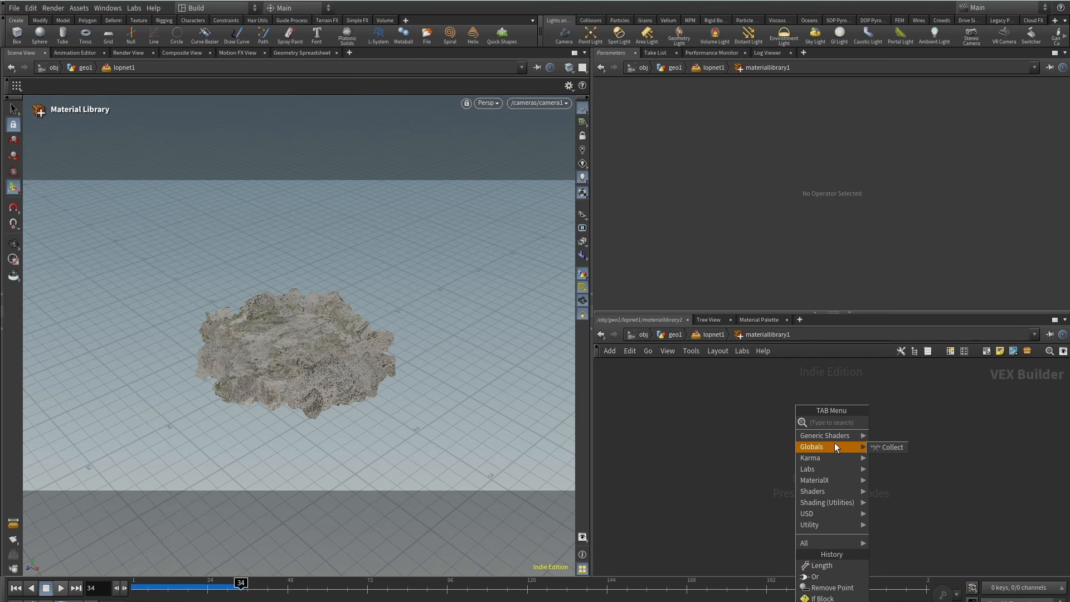
{"action": "mouse_move", "coordinate": [835, 458]}
{"action": "left_click", "coordinate": [911, 483]}
{"action": "left_click", "coordinate": [805, 438]}
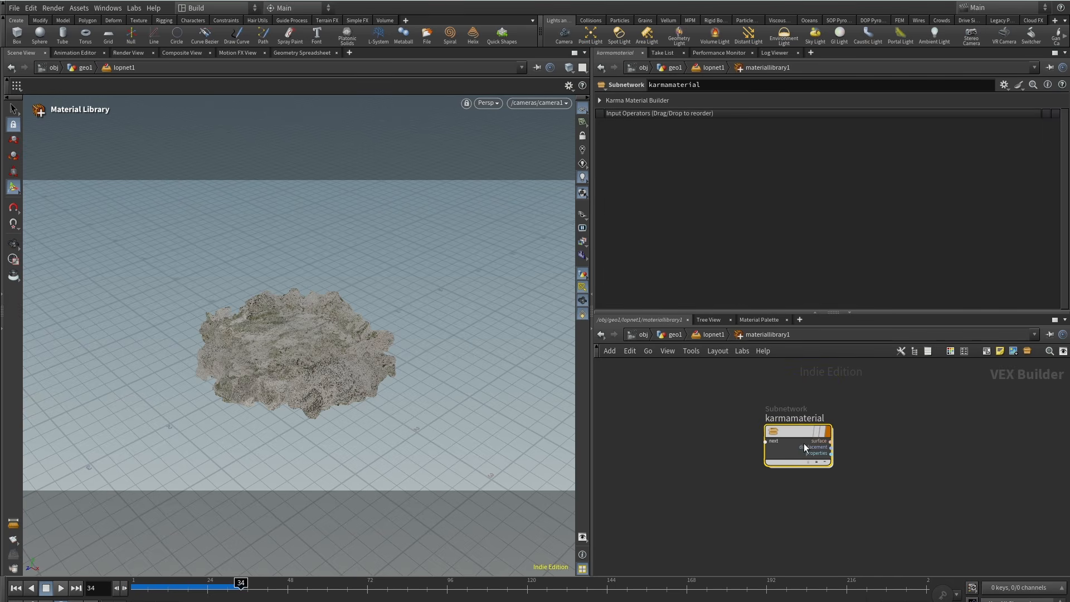
Go inside karmamaterial, move the inputs node aside and add a MtlX Geometry Property Value node beside mtlxstandard_surface.
{"action": "double_click", "coordinate": [795, 430]}
{"action": "left_click_drag", "start_coordinate": [763, 417], "coordinate": [631, 417]}
{"action": "middle_click_drag", "start_coordinate": [785, 430], "coordinate": [785, 450]}
{"action": "scroll", "coordinate": [908, 428], "scroll_direction": "up", "scroll_amount": 3}
{"action": "left_click_drag", "start_coordinate": [900, 433], "coordinate": [894, 410]}
{"action": "key", "text": "Tab"}
{"action": "type", "text": "p"}
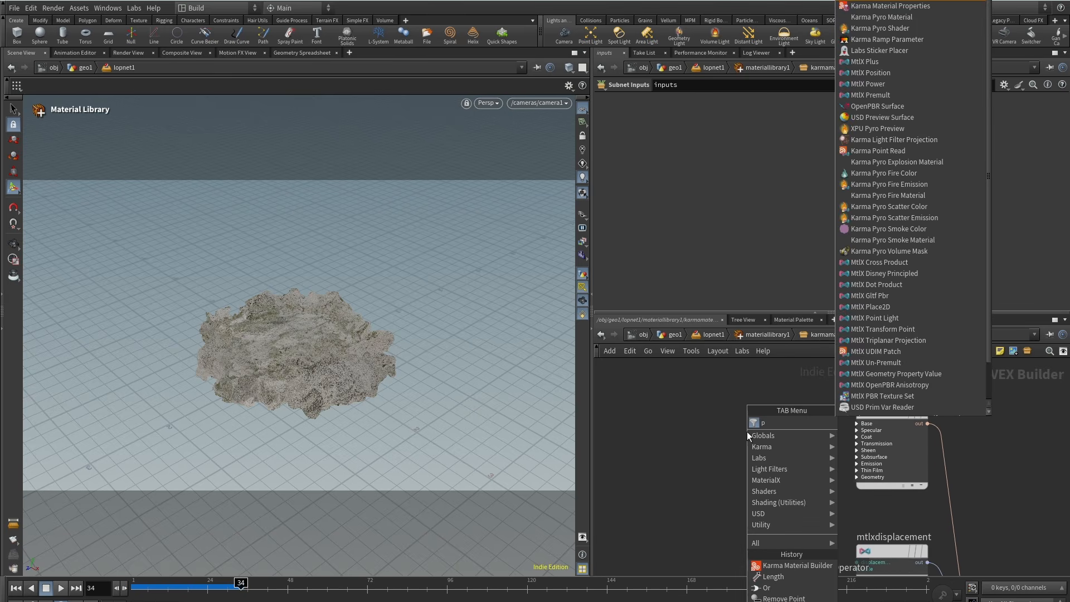
{"action": "type", "text": "rope"}
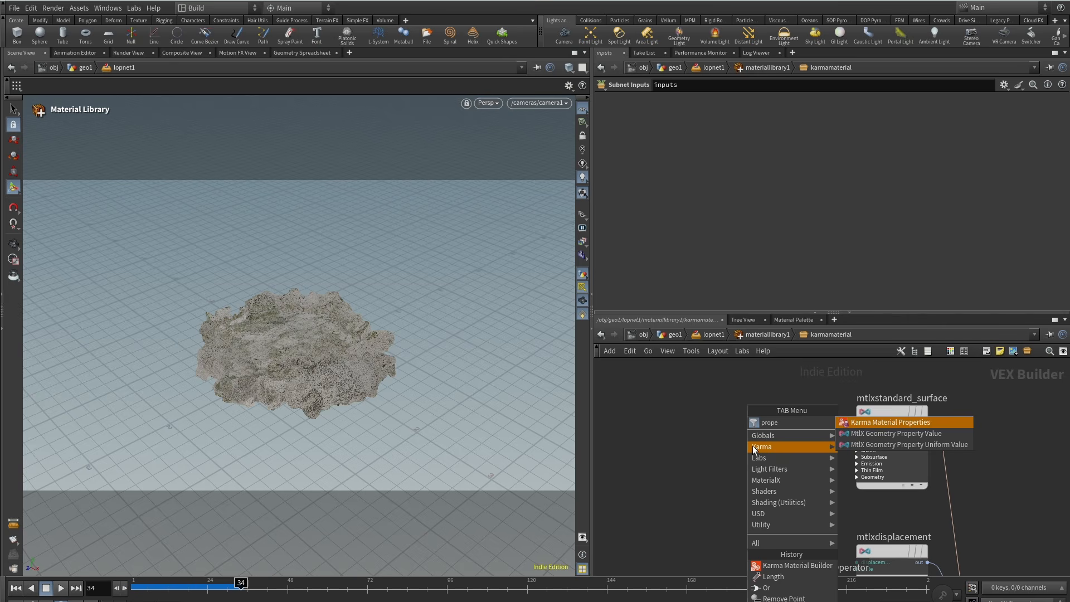
{"action": "left_click", "coordinate": [884, 434]}
{"action": "left_click", "coordinate": [715, 423]}
On mtlxgeompropvalue1, set the Signature to Color and Geomprop to displayColor.
{"action": "left_click", "coordinate": [719, 100]}
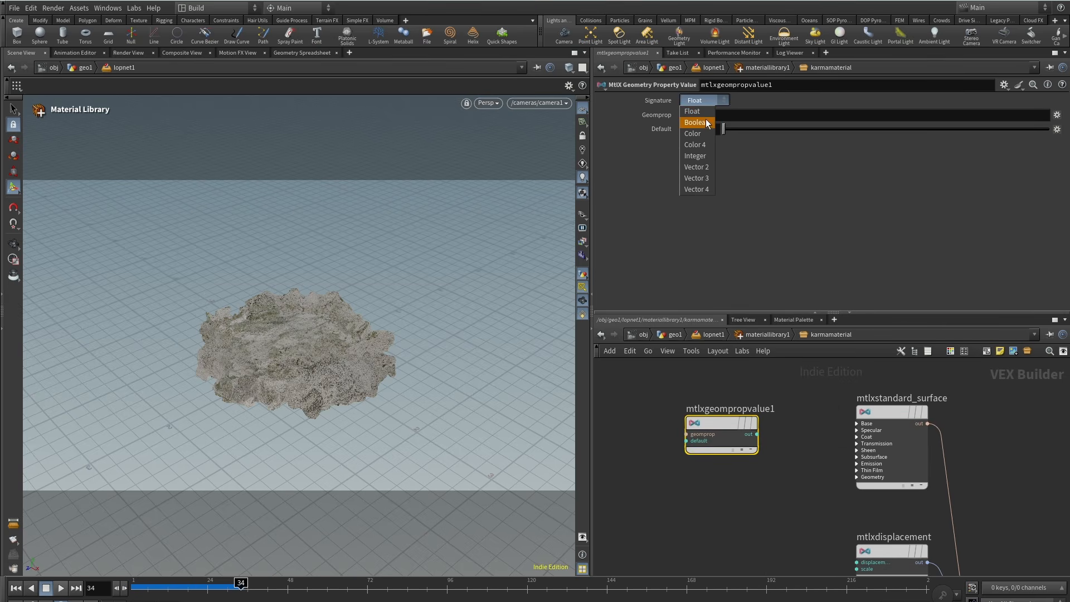
{"action": "left_click", "coordinate": [704, 133]}
{"action": "left_click", "coordinate": [727, 117]}
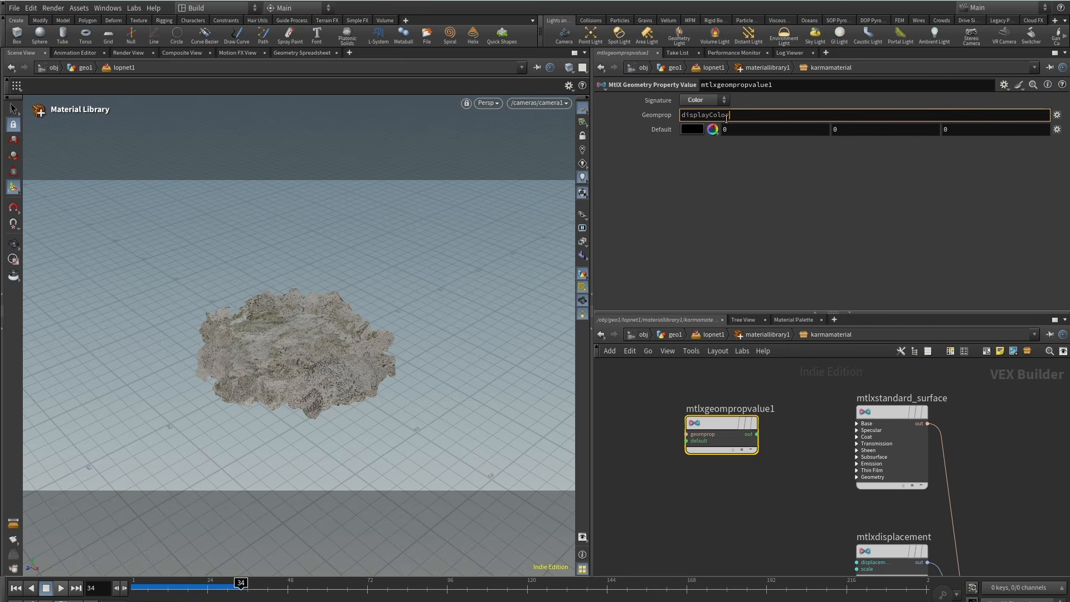
{"action": "key", "text": "Return"}
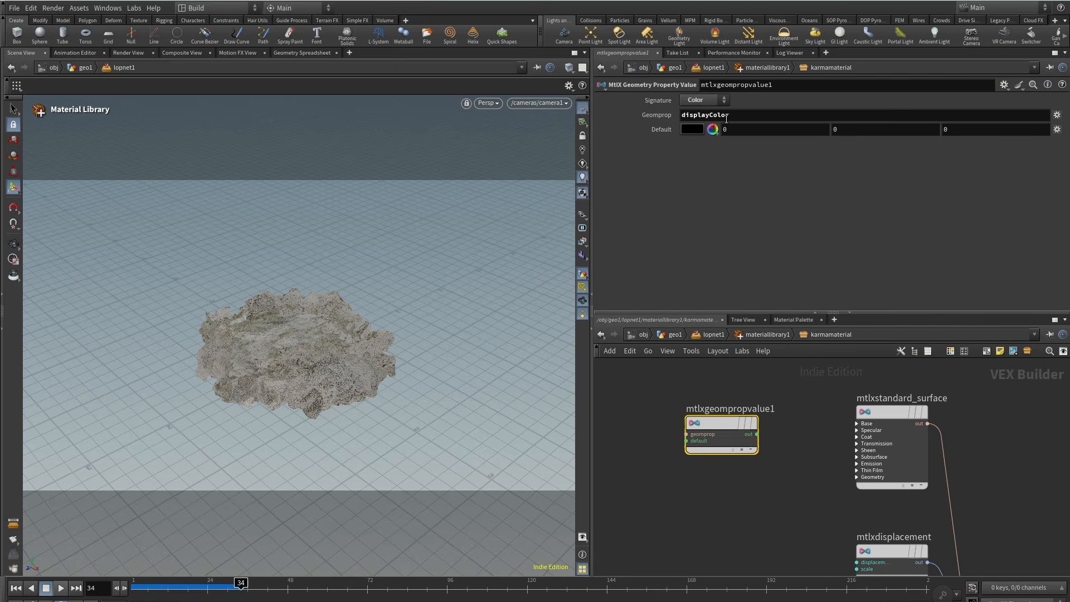
Connect the mtlxgeompropvalue1 output to the Base Color input of mtlxstandard_surface and shift the node slightly up.
{"action": "left_click", "coordinate": [756, 434]}
{"action": "left_click", "coordinate": [859, 418]}
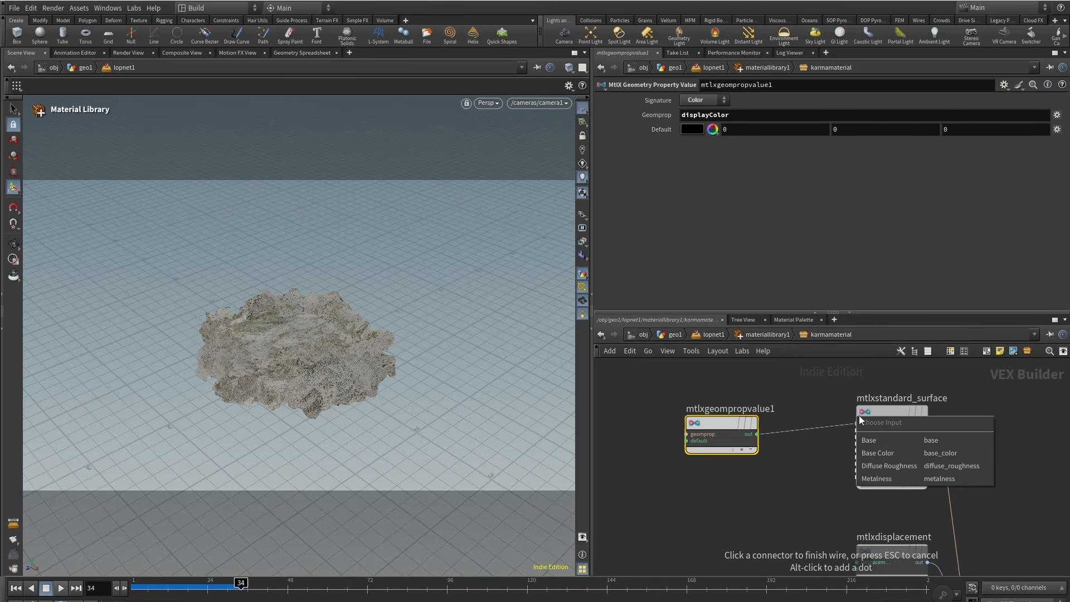
{"action": "left_click", "coordinate": [951, 453]}
{"action": "left_click_drag", "start_coordinate": [716, 421], "coordinate": [705, 398]}
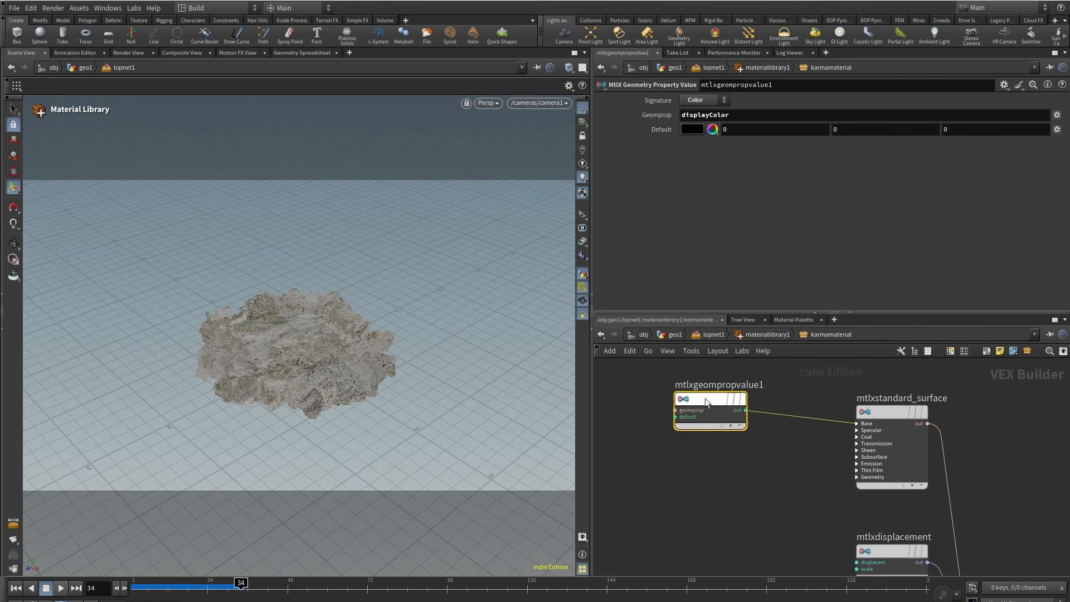
Connect the mtlxgeompropvalue1 output to the Emission Color input of mtlxstandard_surface and expand the surface node's Geometry inputs.
{"action": "left_click", "coordinate": [746, 411]}
{"action": "scroll", "coordinate": [844, 487], "scroll_direction": "up", "scroll_amount": 2}
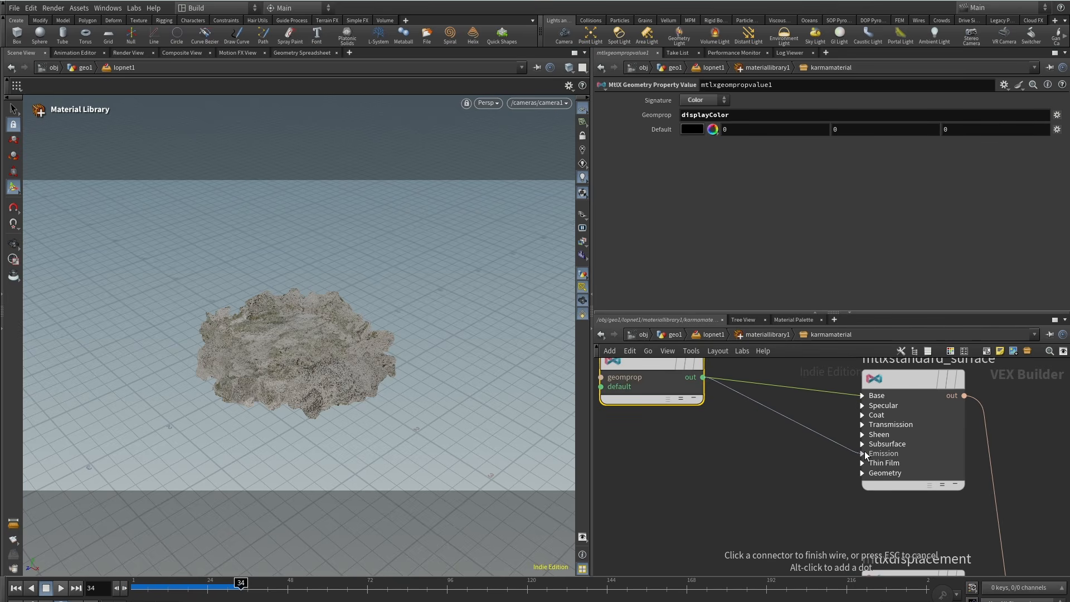
{"action": "left_click", "coordinate": [863, 453]}
{"action": "left_click", "coordinate": [923, 488]}
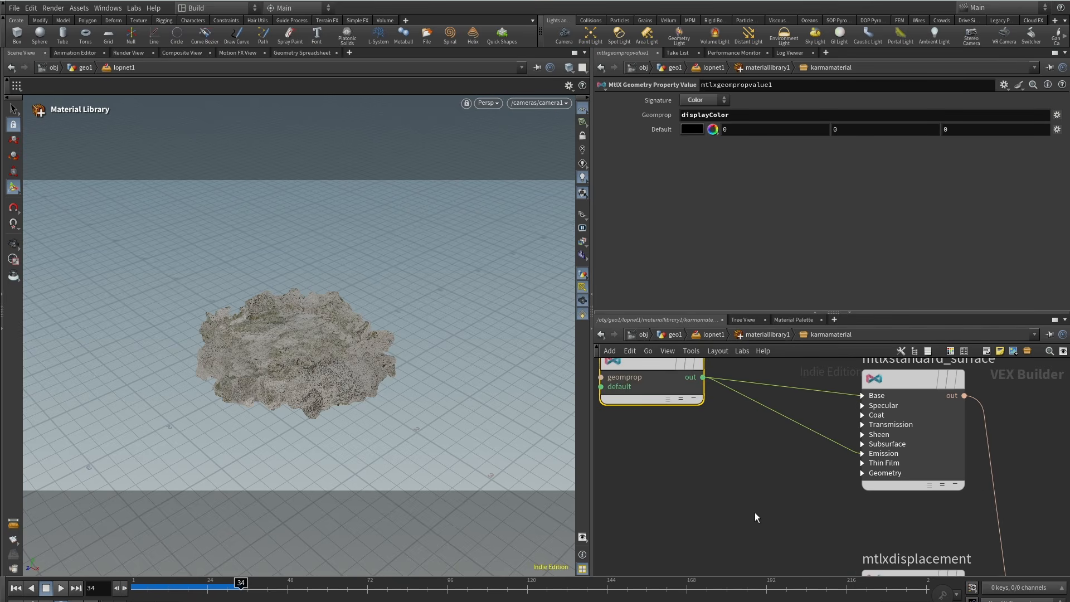
{"action": "scroll", "coordinate": [752, 496], "scroll_direction": "down", "scroll_amount": 1}
{"action": "left_click", "coordinate": [853, 463]}
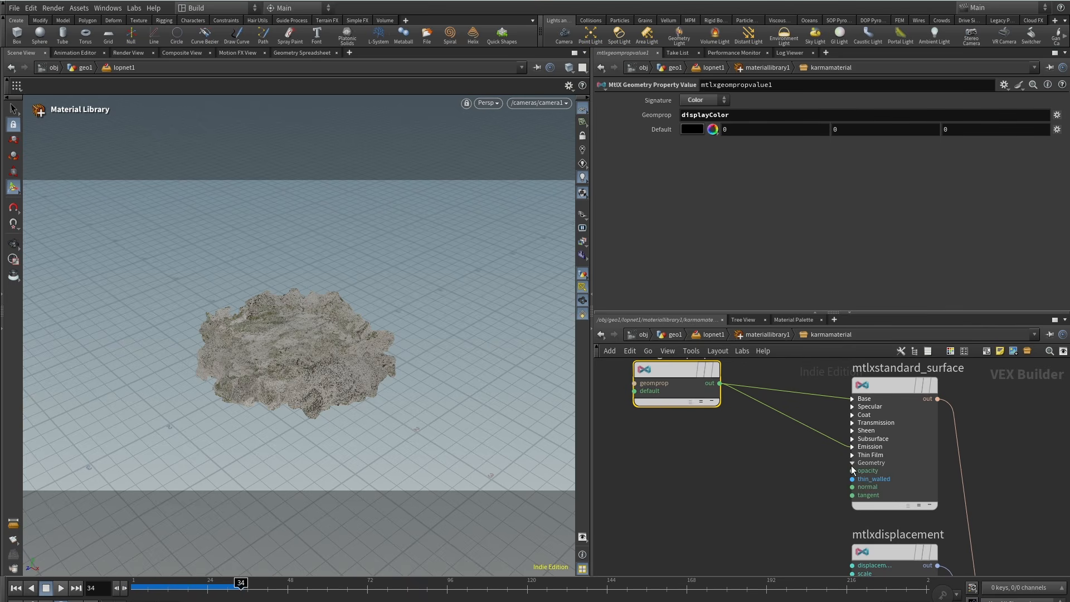
Line up the mtlxgeompropvalue1 and mtlxstandard_surface nodes and return to the lopnet1 network.
{"action": "middle_click_drag", "start_coordinate": [778, 488], "coordinate": [775, 566]}
{"action": "scroll", "coordinate": [775, 567], "scroll_direction": "down", "scroll_amount": 3}
{"action": "left_click_drag", "start_coordinate": [688, 467], "coordinate": [858, 437]}
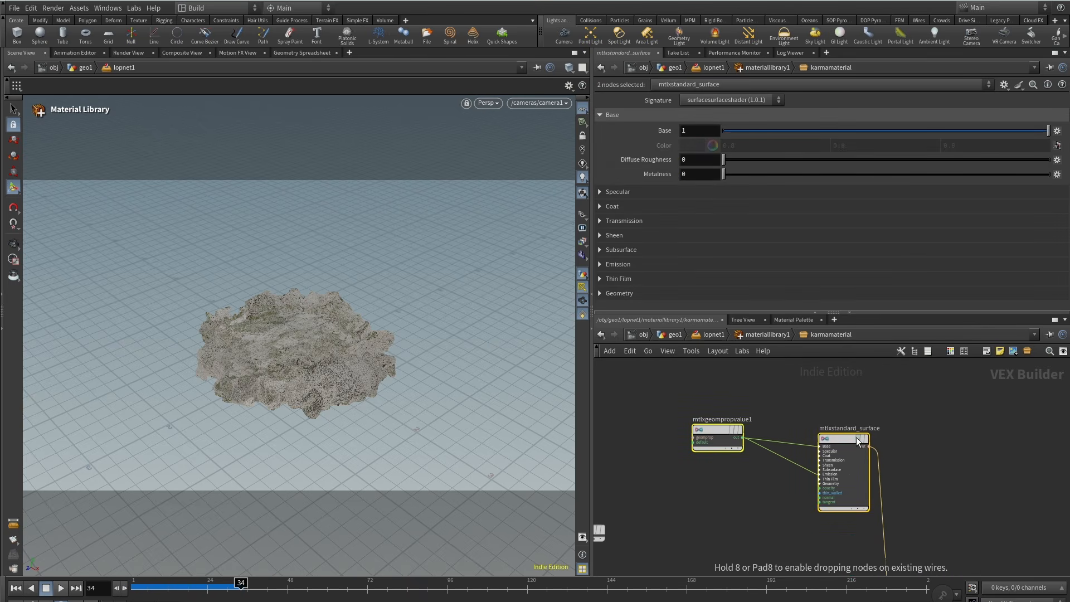
{"action": "left_click", "coordinate": [786, 415]}
{"action": "left_click_drag", "start_coordinate": [712, 430], "coordinate": [704, 440]}
{"action": "left_click", "coordinate": [753, 335]}
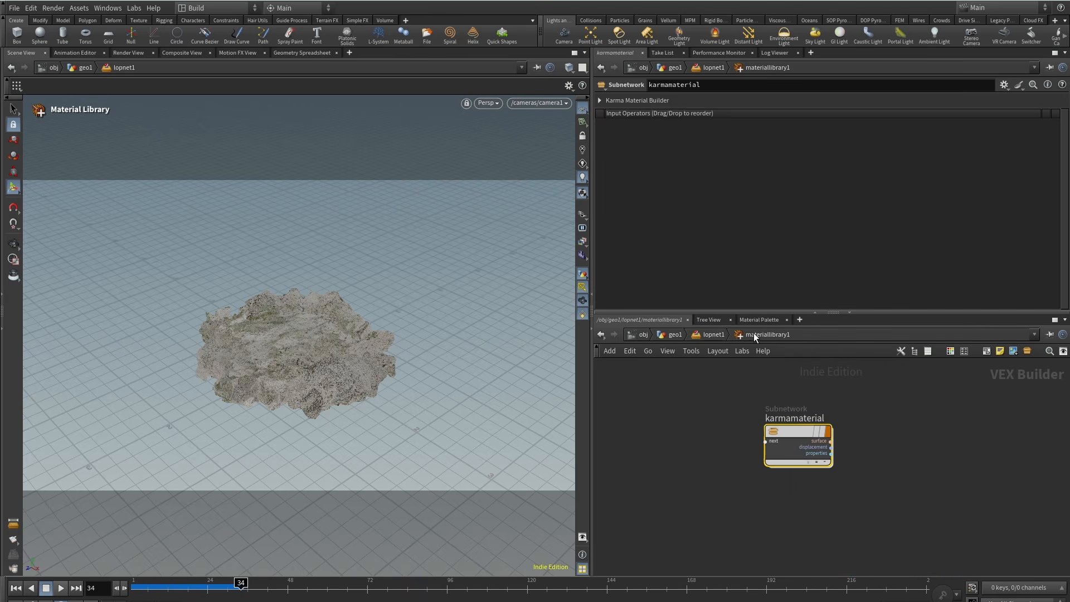
{"action": "left_click", "coordinate": [712, 335]}
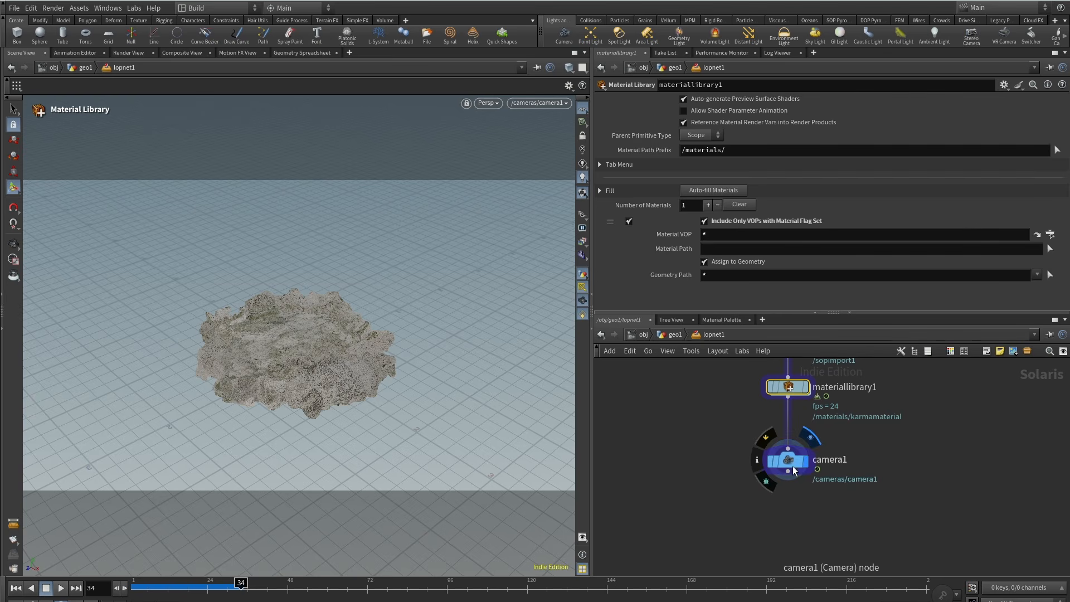
Add a Dome Light node below camera1, wire camera1 into it and make it the displayed node.
{"action": "middle_click_drag", "start_coordinate": [764, 517], "coordinate": [741, 499]}
{"action": "scroll", "coordinate": [741, 500], "scroll_direction": "down", "scroll_amount": 2}
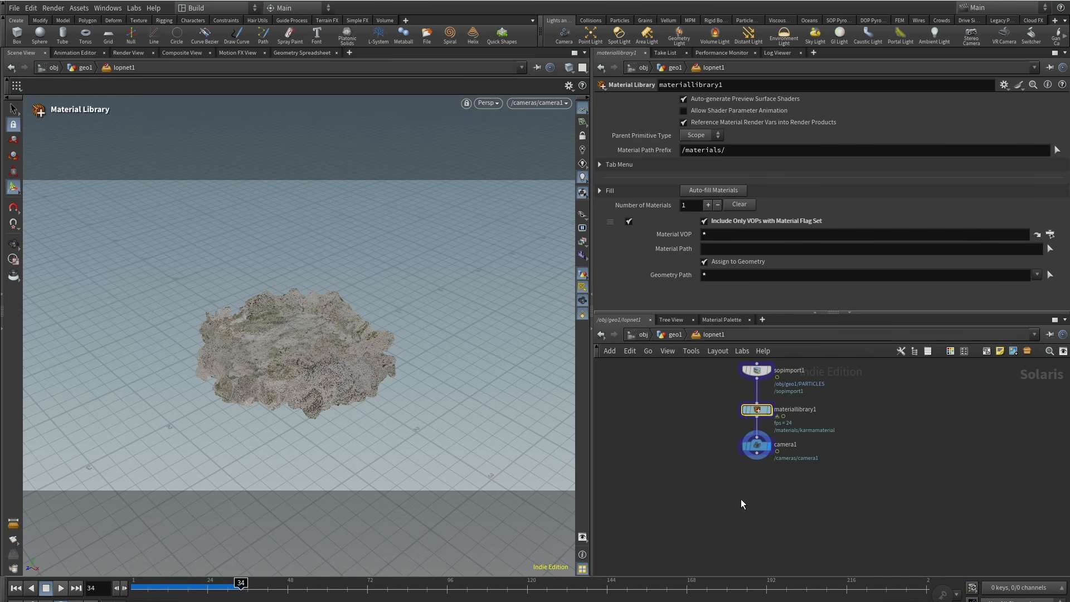
{"action": "key", "text": "Tab"}
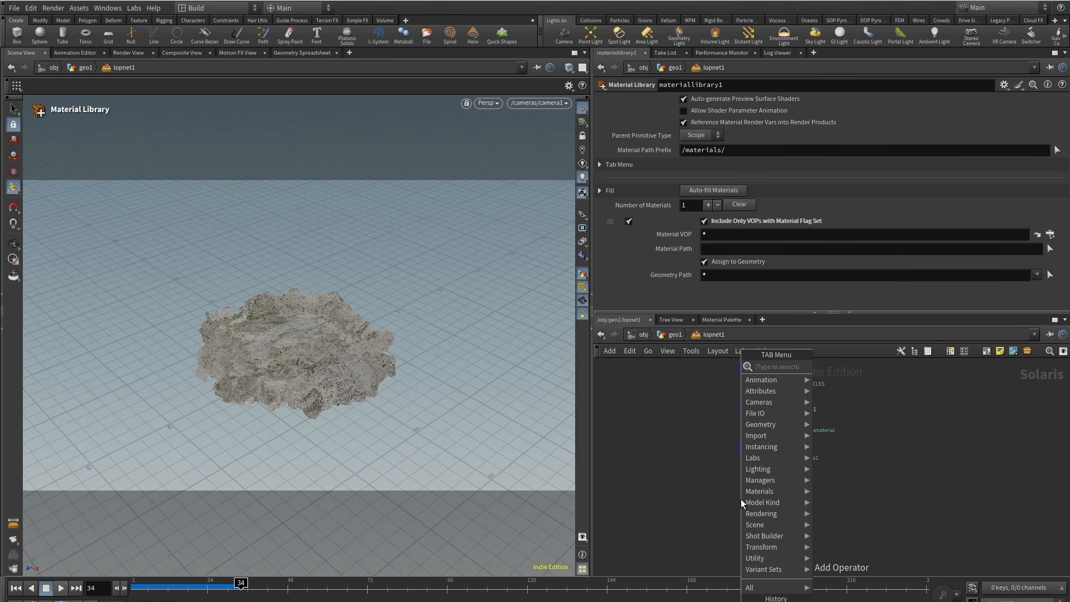
{"action": "type", "text": "dome"}
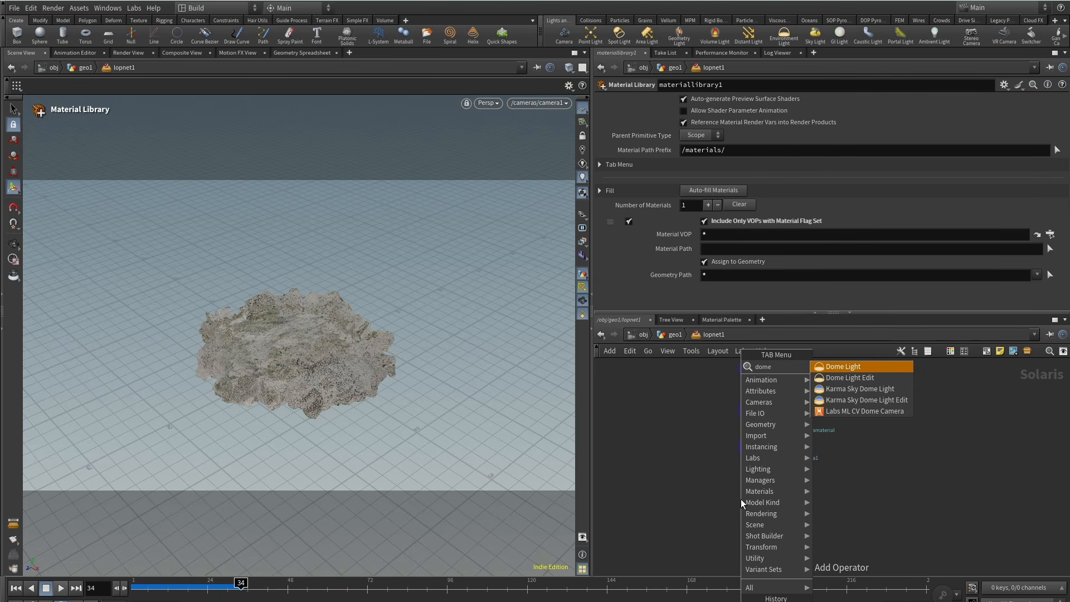
{"action": "left_click", "coordinate": [867, 365]}
{"action": "left_click", "coordinate": [756, 466]}
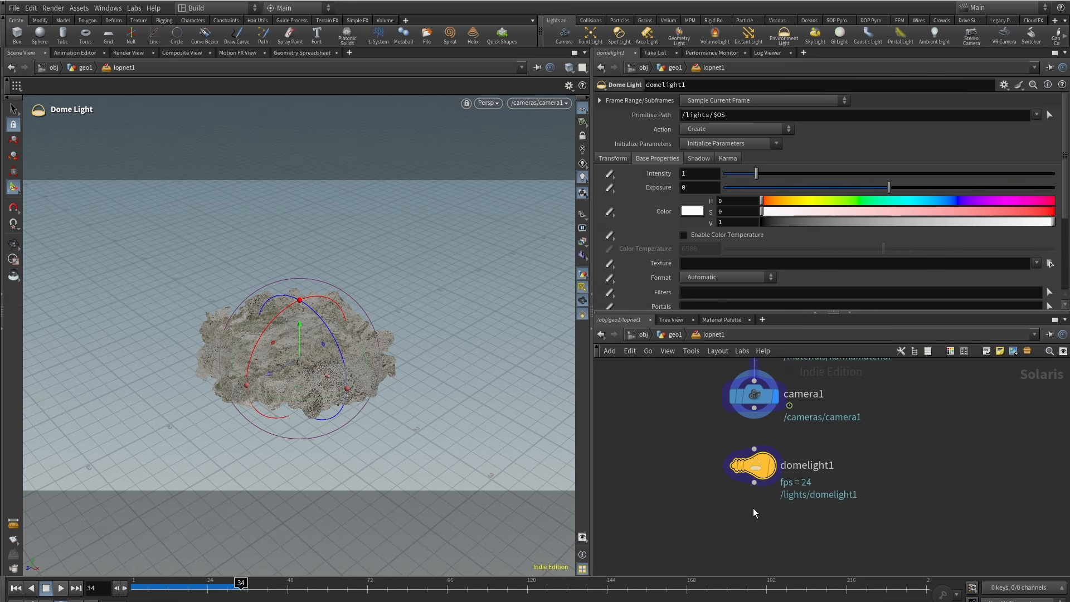
{"action": "scroll", "coordinate": [754, 490], "scroll_direction": "up", "scroll_amount": 2}
{"action": "left_click", "coordinate": [756, 442]}
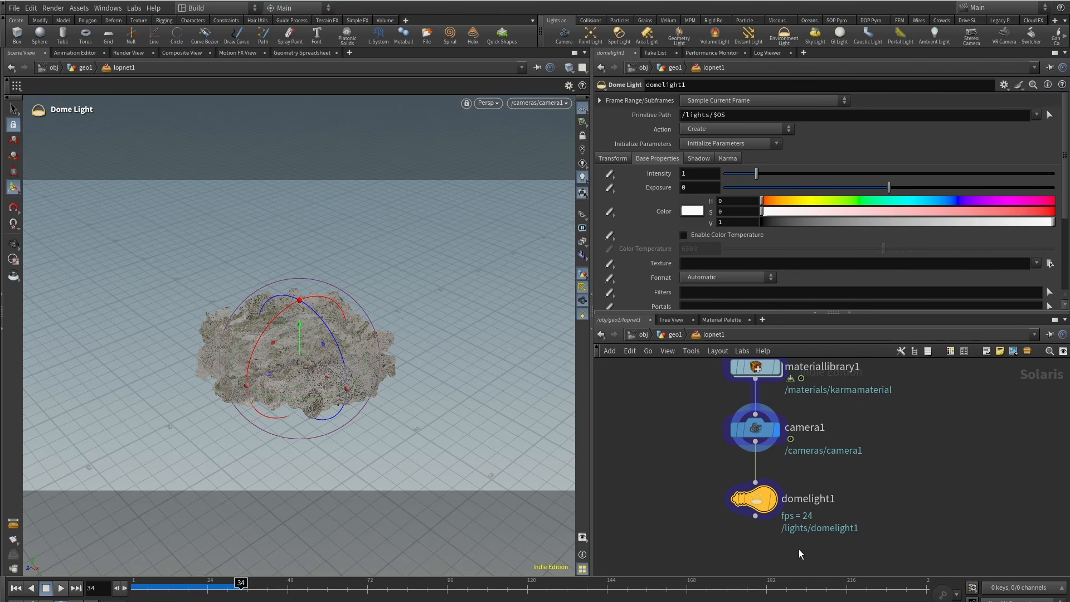
{"action": "scroll", "coordinate": [742, 486], "scroll_direction": "down", "scroll_amount": 2}
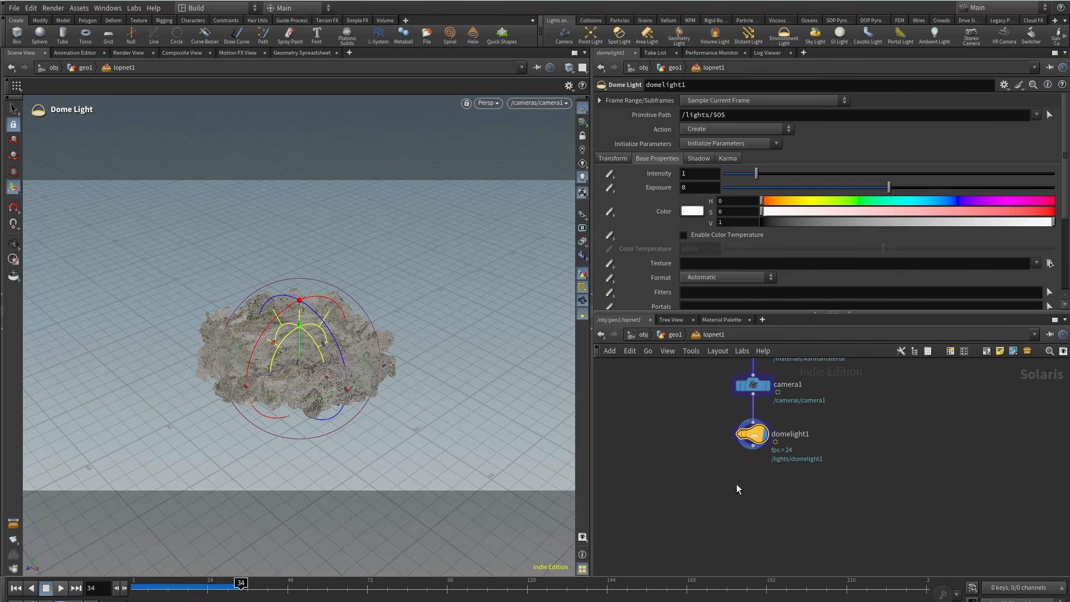
Add the Karma (Setup) nodes below domelight1 and dismiss the render kernel tip.
{"action": "key", "text": "Tab"}
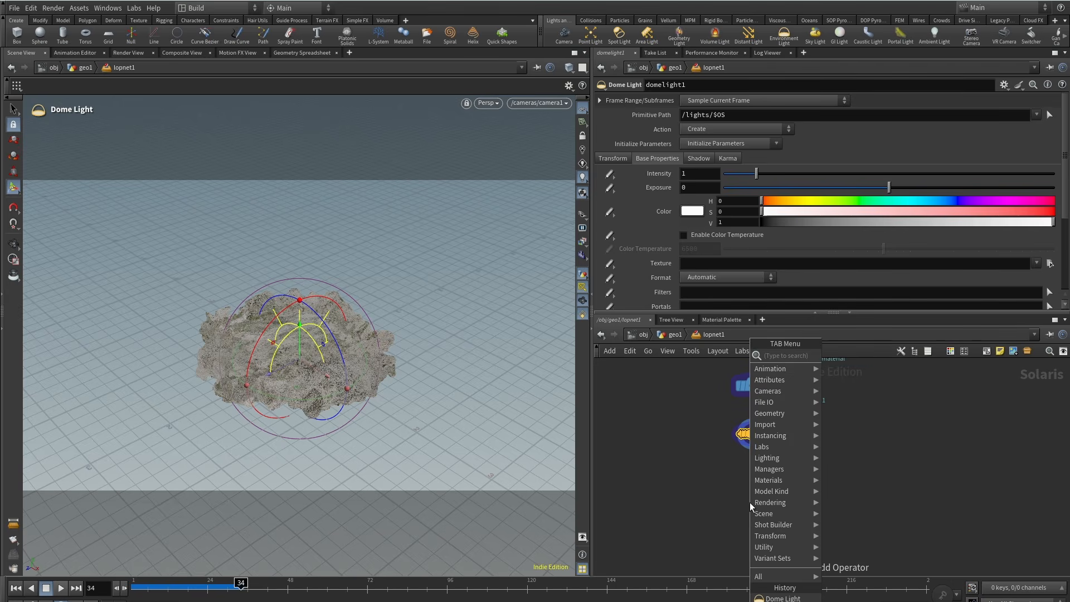
{"action": "type", "text": "karma"}
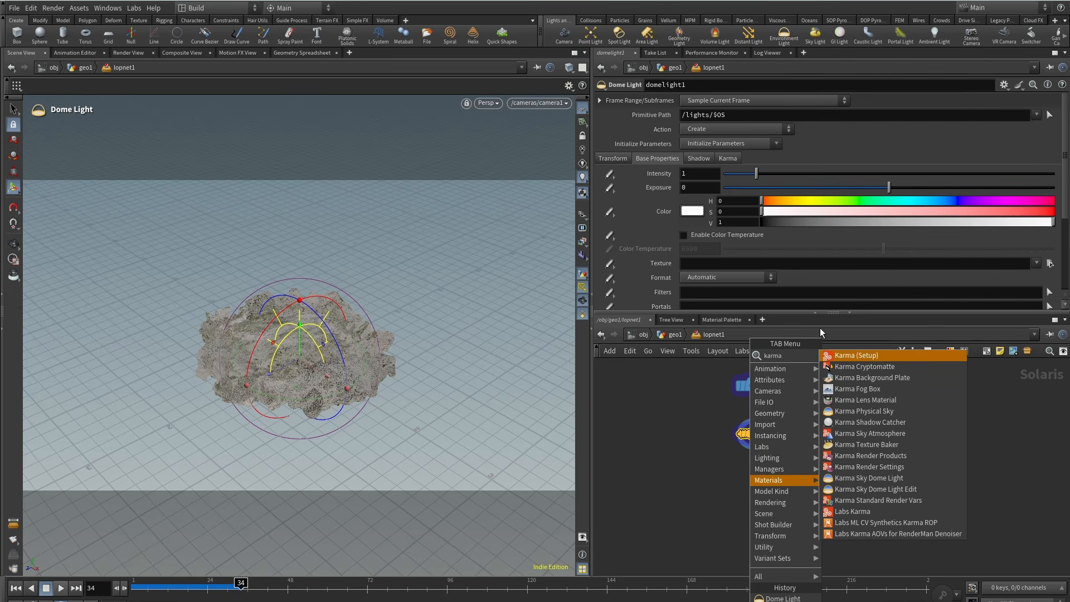
{"action": "left_click", "coordinate": [847, 364]}
{"action": "left_click", "coordinate": [757, 490]}
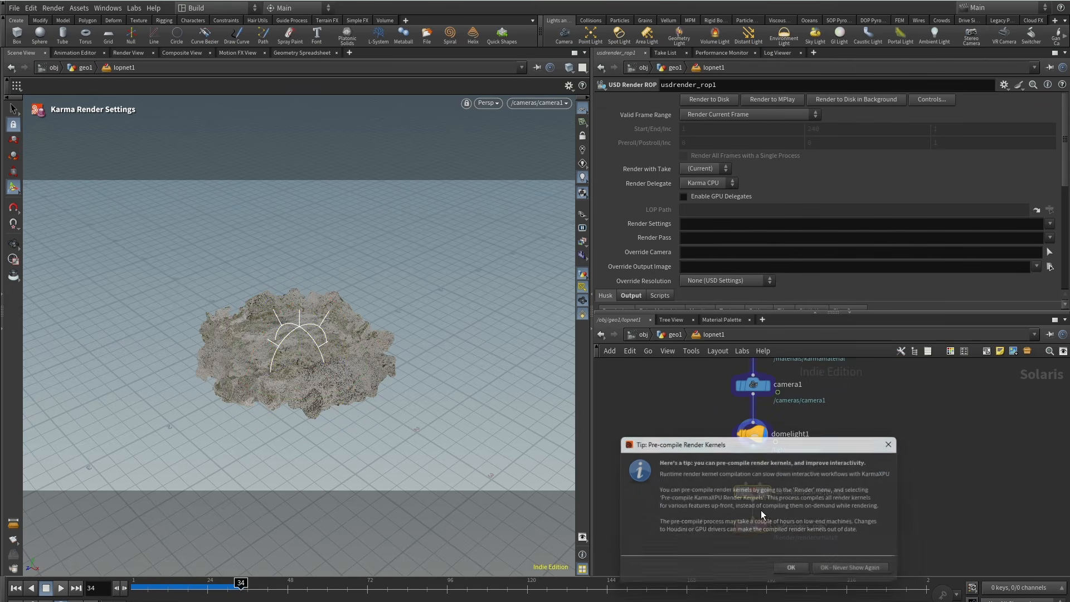
{"action": "left_click", "coordinate": [815, 557]}
{"action": "left_click", "coordinate": [711, 538]}
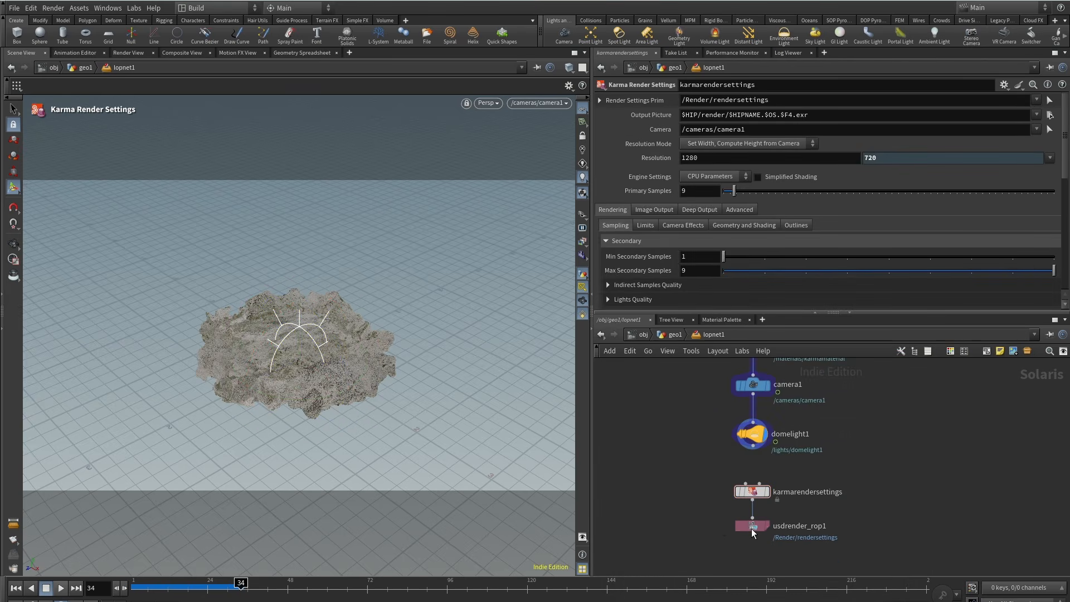
Move usdrender_rop1 slightly down and connect the domelight1 output to the first input of karmarendersettings.
{"action": "left_click_drag", "start_coordinate": [752, 528], "coordinate": [752, 550]}
{"action": "left_click_drag", "start_coordinate": [746, 483], "coordinate": [753, 446]}
{"action": "left_click", "coordinate": [753, 488]}
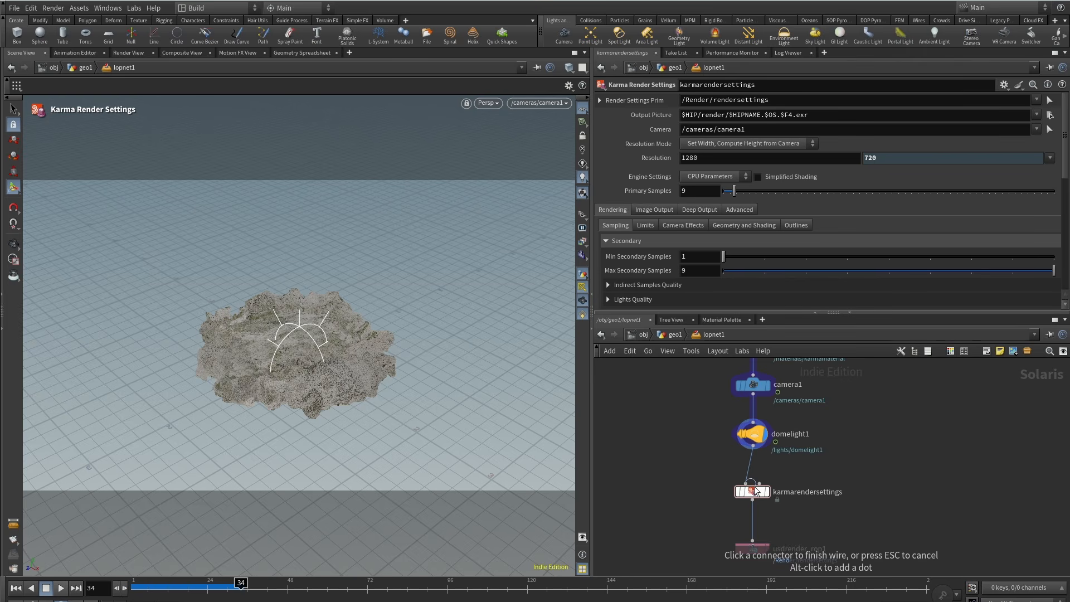
{"action": "left_click", "coordinate": [754, 491]}
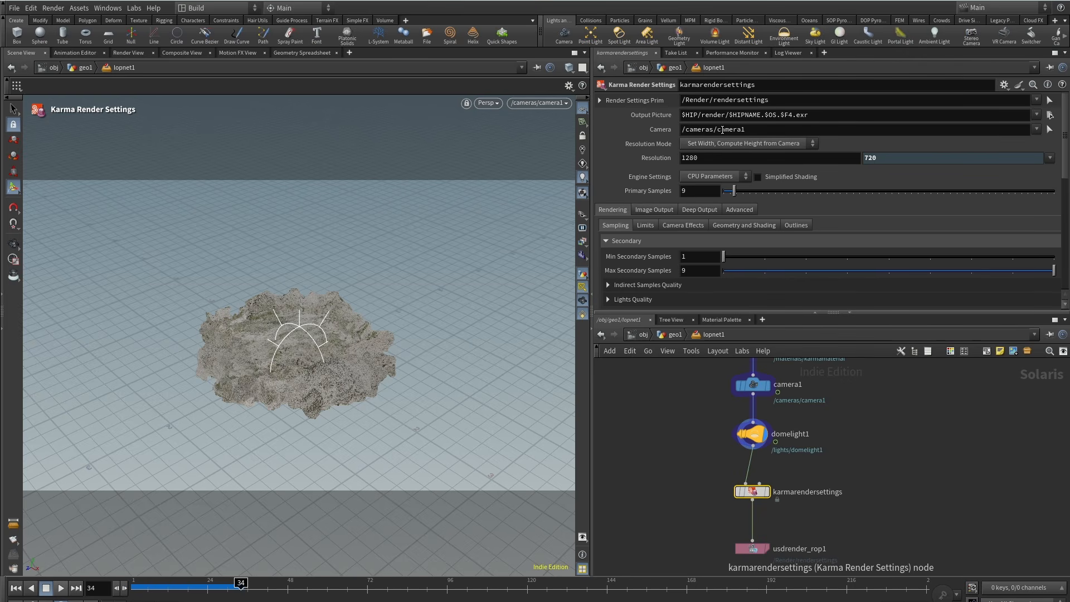
On karmarendersettings, set the Engine Settings to XPU Parameters and the Path Traced Samples to 200.
{"action": "left_click", "coordinate": [713, 176]}
{"action": "left_click", "coordinate": [712, 201]}
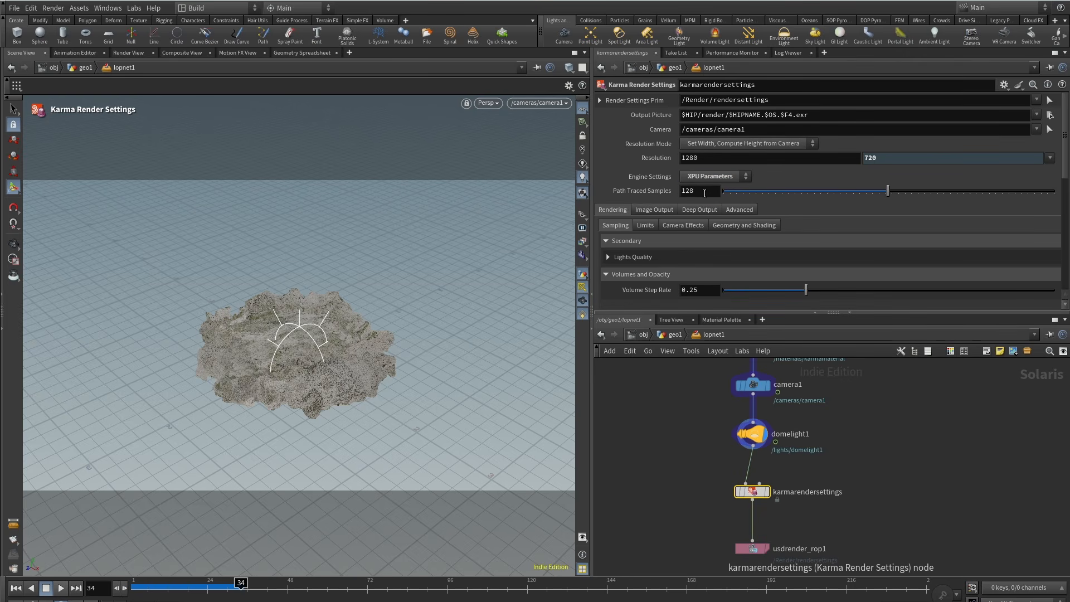
{"action": "left_click_drag", "start_coordinate": [704, 191], "coordinate": [668, 195]}
{"action": "type", "text": "200"}
{"action": "key", "text": "Return"}
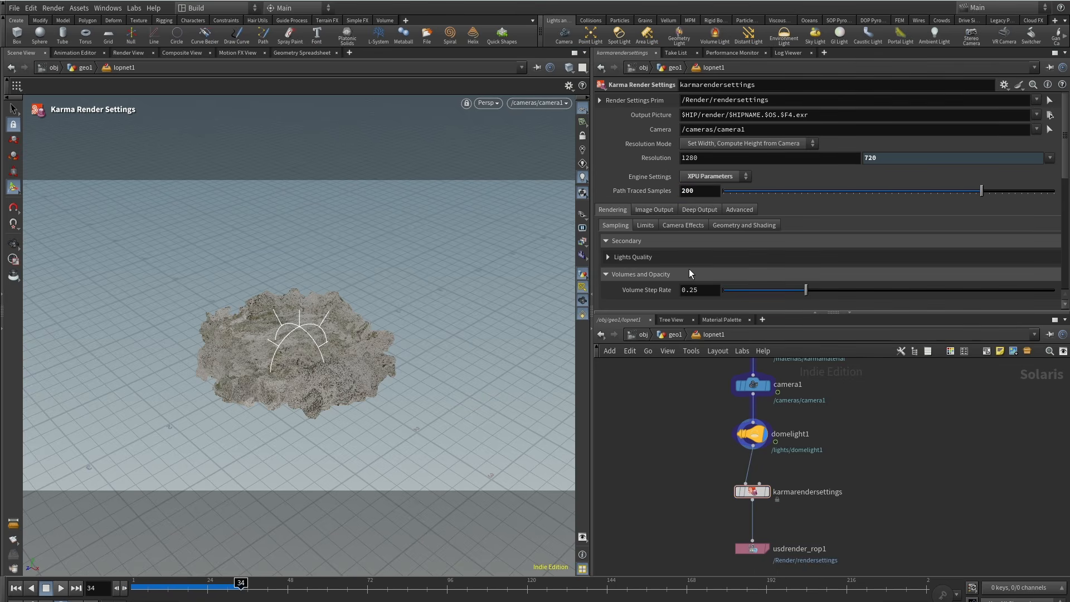
{"action": "scroll", "coordinate": [676, 252], "scroll_direction": "down", "scroll_amount": 2}
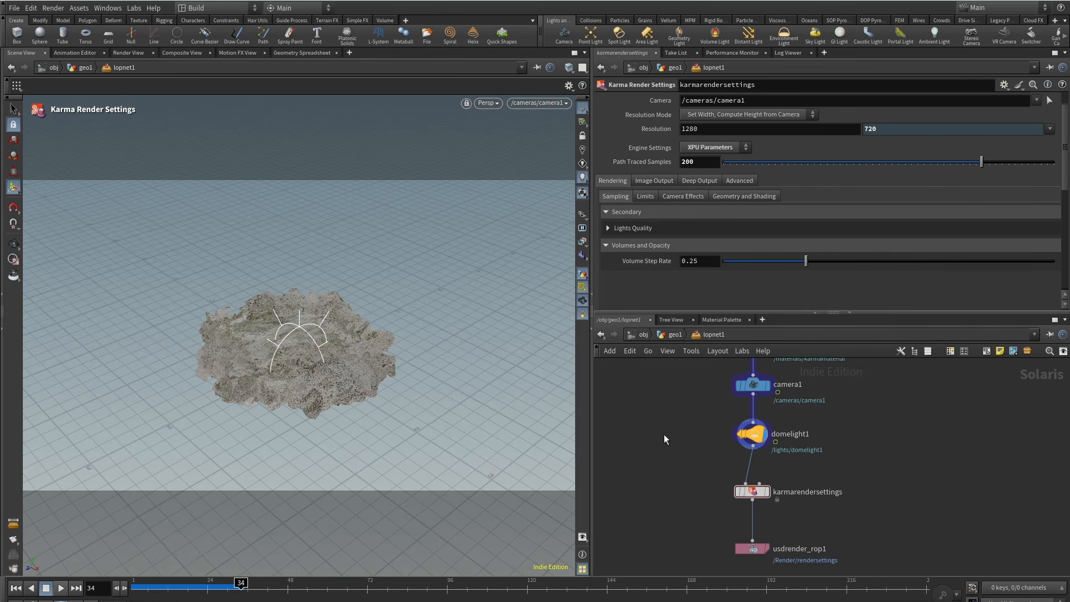
Check the Velocity Blur options in the Camera Effects of karmarendersettings, keeping No Velocity Blur.
{"action": "middle_click_drag", "start_coordinate": [653, 429], "coordinate": [654, 437]}
{"action": "left_click", "coordinate": [684, 197]}
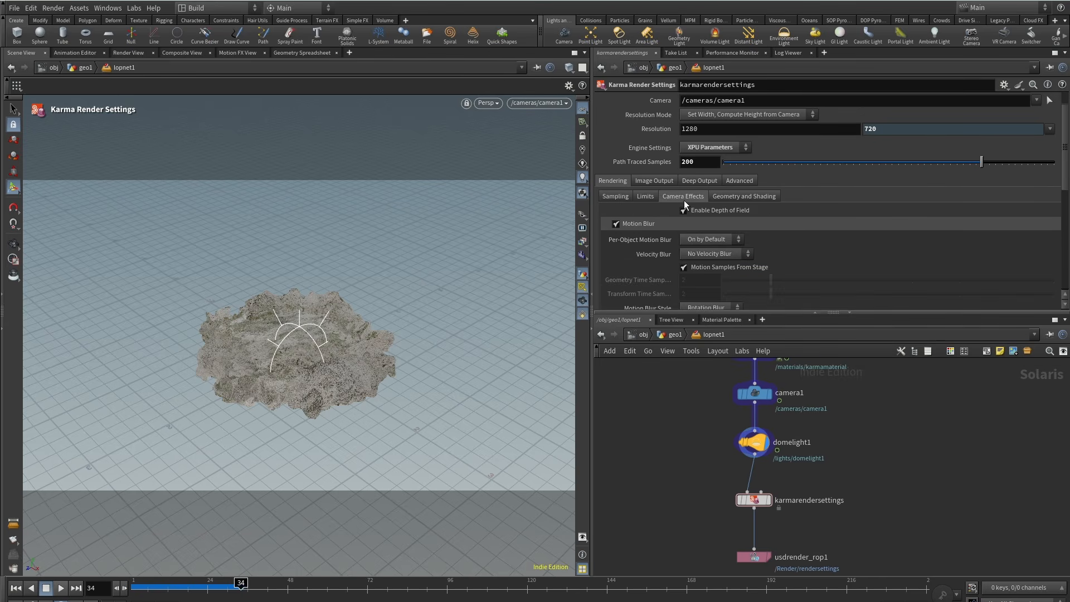
{"action": "scroll", "coordinate": [637, 246], "scroll_direction": "down", "scroll_amount": 3}
{"action": "left_click", "coordinate": [718, 210]}
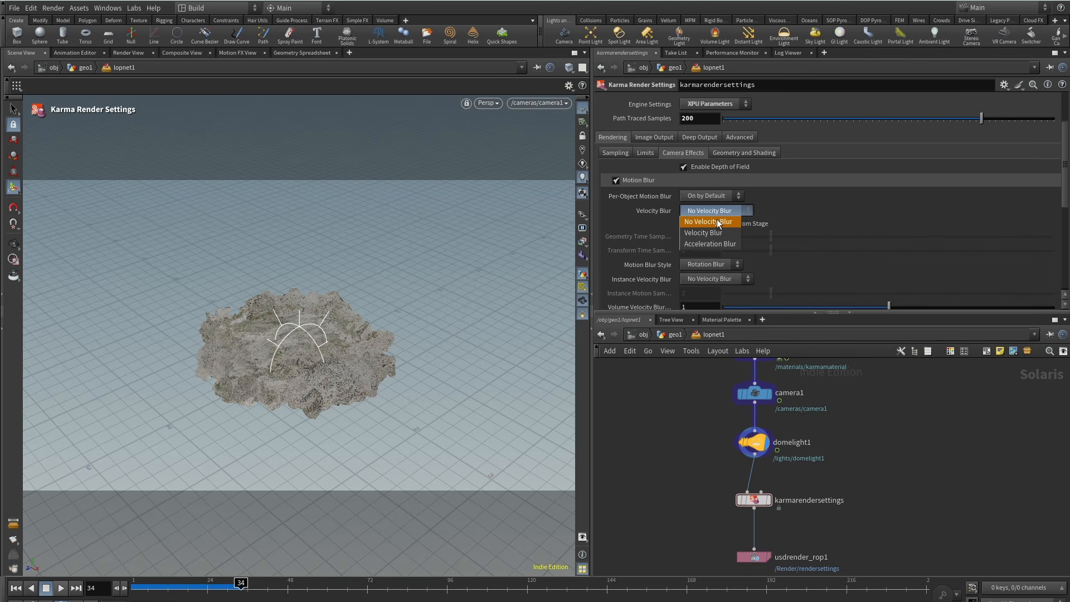
{"action": "left_click", "coordinate": [719, 222]}
On domelight1, set the Exposure to 1 and the Texture to $HIP/assets/ferndale_studio_04_2k.exr.
{"action": "middle_click_drag", "start_coordinate": [693, 446], "coordinate": [725, 536]}
{"action": "left_click", "coordinate": [772, 527]}
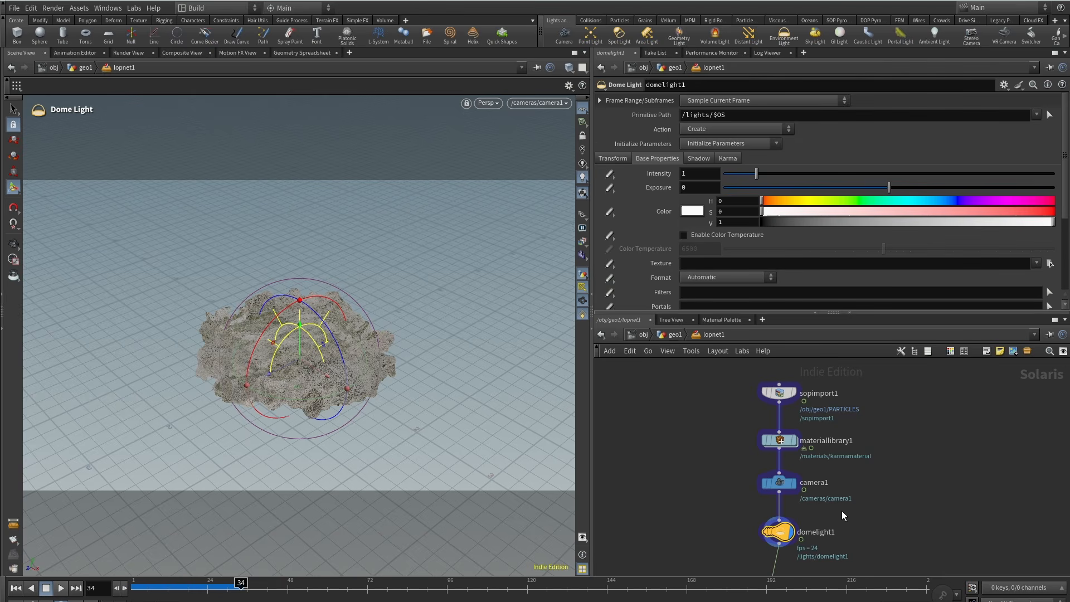
{"action": "middle_click_drag", "start_coordinate": [842, 511], "coordinate": [810, 419]}
{"action": "type", "text": "1"}
{"action": "key", "text": "Return"}
{"action": "middle_click_drag", "start_coordinate": [686, 420], "coordinate": [703, 363]}
{"action": "left_click", "coordinate": [701, 268]}
{"action": "type", "text": "$HIP/assets/ferndale_studio_04_2k.exr"}
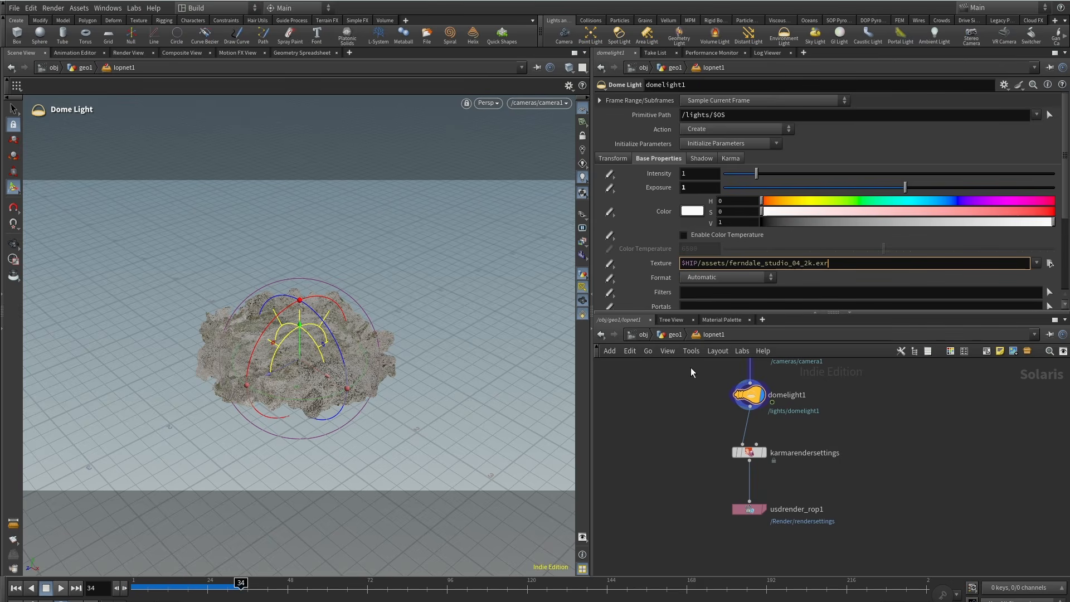
{"action": "key", "text": "Return"}
Switch the scene viewport's renderer to Karma XPU.
{"action": "mouse_move", "coordinate": [673, 486]}
{"action": "middle_mouse_down"}
{"action": "mouse_move", "coordinate": [667, 460]}
{"action": "mouse_move", "coordinate": [678, 484]}
{"action": "middle_mouse_up"}
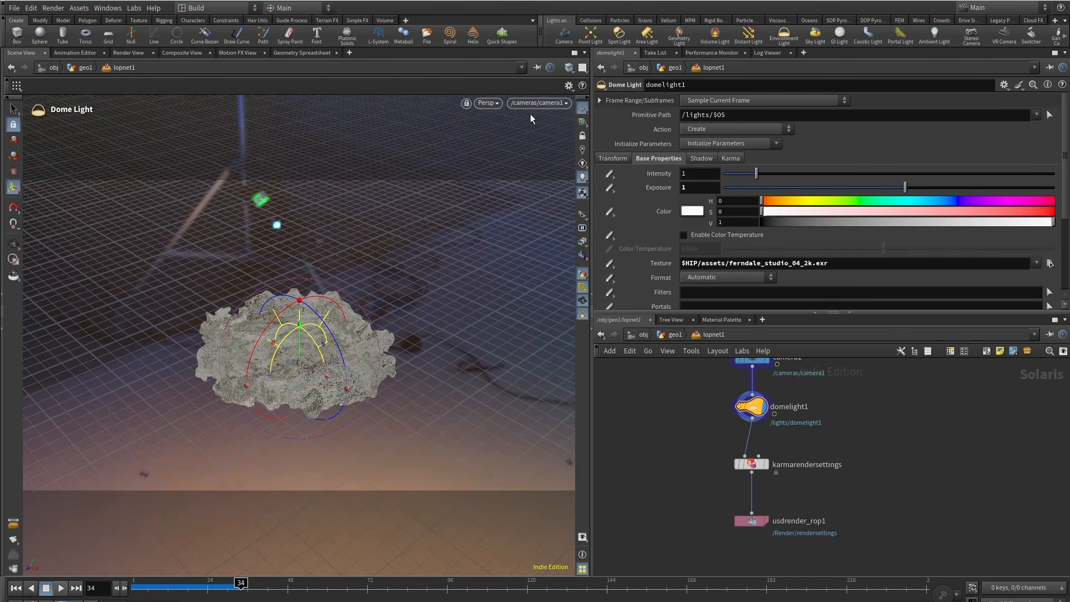
{"action": "left_click", "coordinate": [488, 104]}
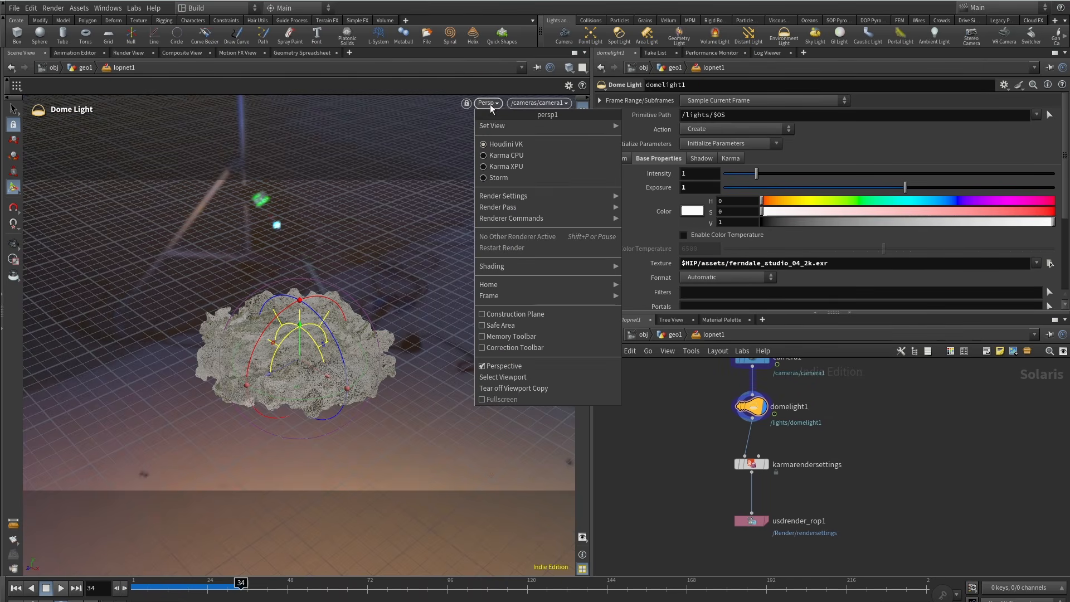
{"action": "left_click", "coordinate": [515, 166]}
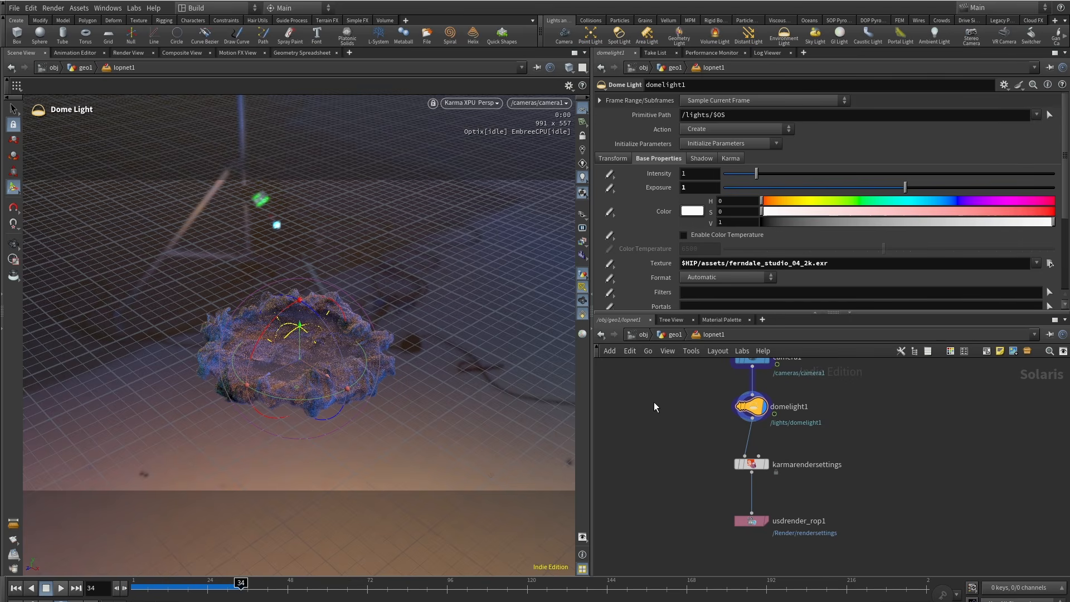
Lock camera1 to the view, reframe it closer to the particles from a lower angle, and unlock it.
{"action": "mouse_move", "coordinate": [666, 406]}
{"action": "middle_mouse_down"}
{"action": "mouse_move", "coordinate": [667, 466]}
{"action": "mouse_move", "coordinate": [677, 447]}
{"action": "middle_mouse_up"}
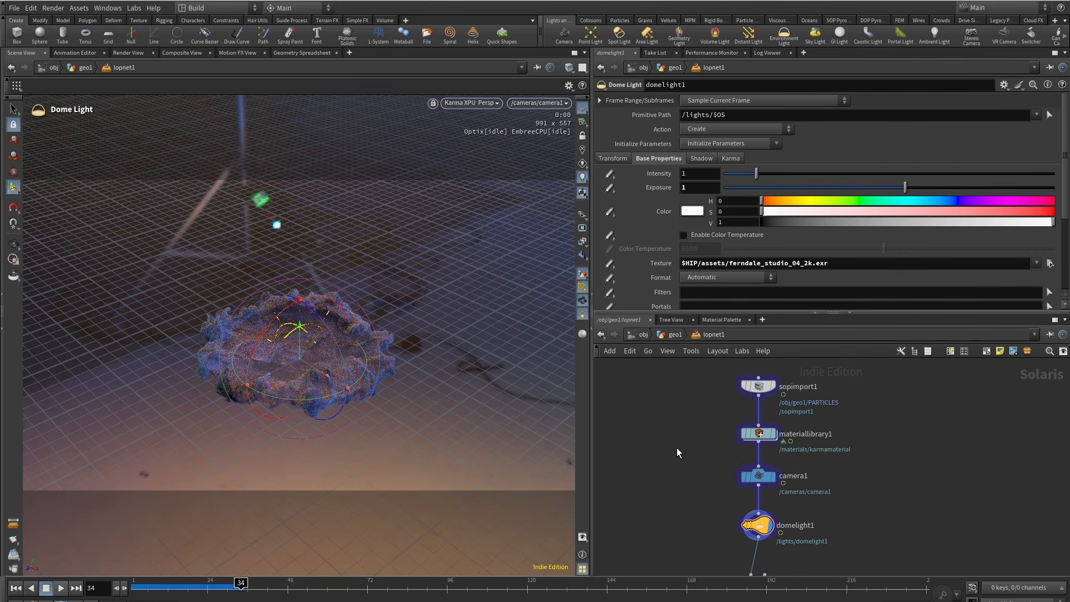
{"action": "left_click", "coordinate": [583, 135]}
{"action": "right_click_drag", "start_coordinate": [429, 239], "coordinate": [388, 295], "text": "alt"}
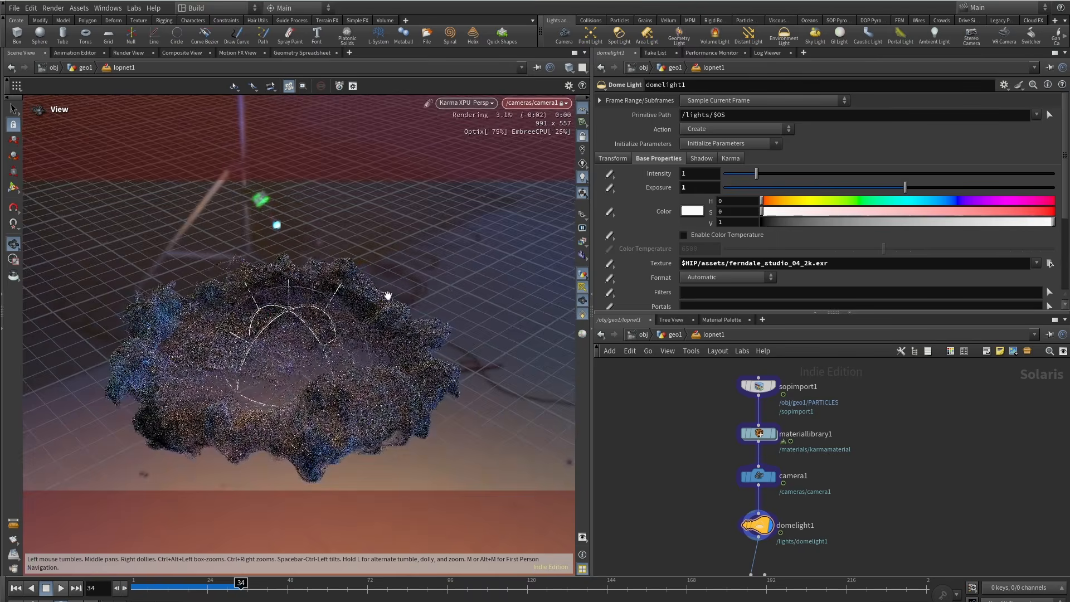
{"action": "left_click_drag", "start_coordinate": [388, 296], "coordinate": [363, 387]}
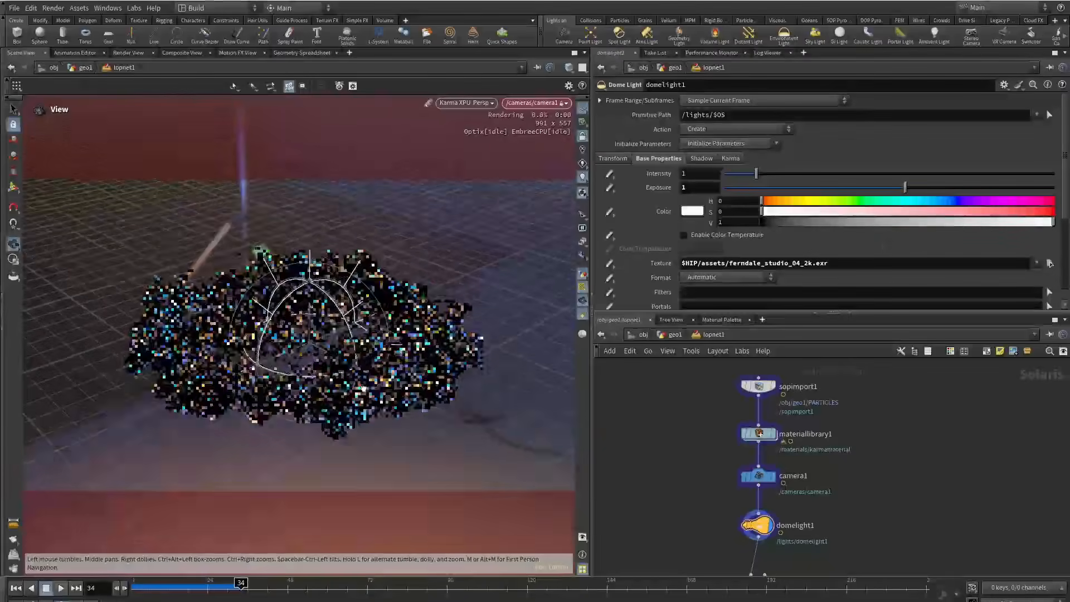
{"action": "key", "text": "Return"}
{"action": "left_click", "coordinate": [583, 136]}
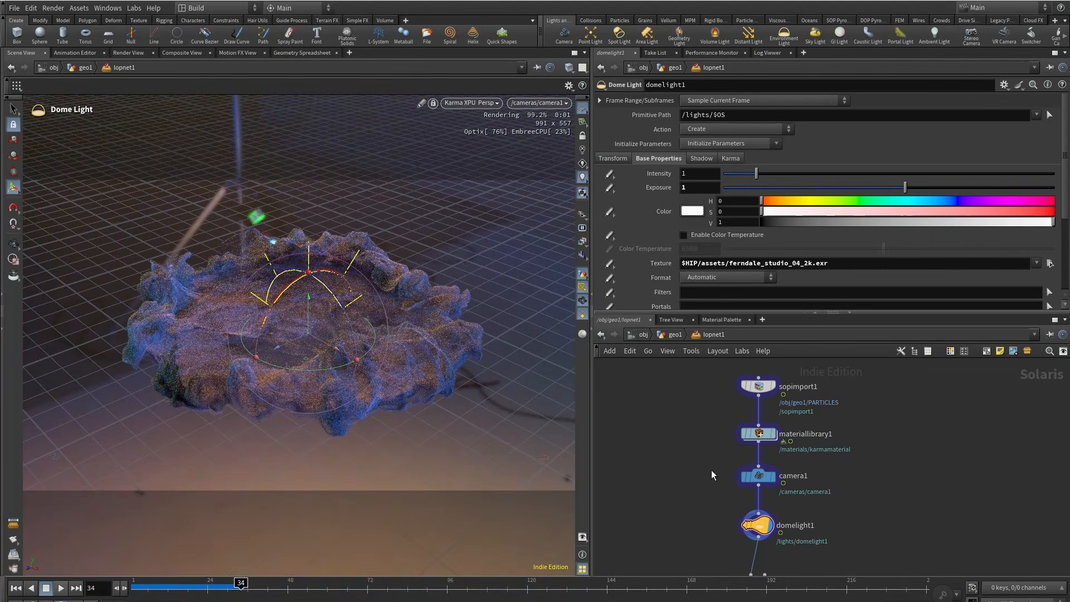
Set the Emission to 1 on the mtlxstandard_surface shader inside materiallibrary1's karmamaterial.
{"action": "scroll", "coordinate": [781, 399], "scroll_direction": "up", "scroll_amount": 3}
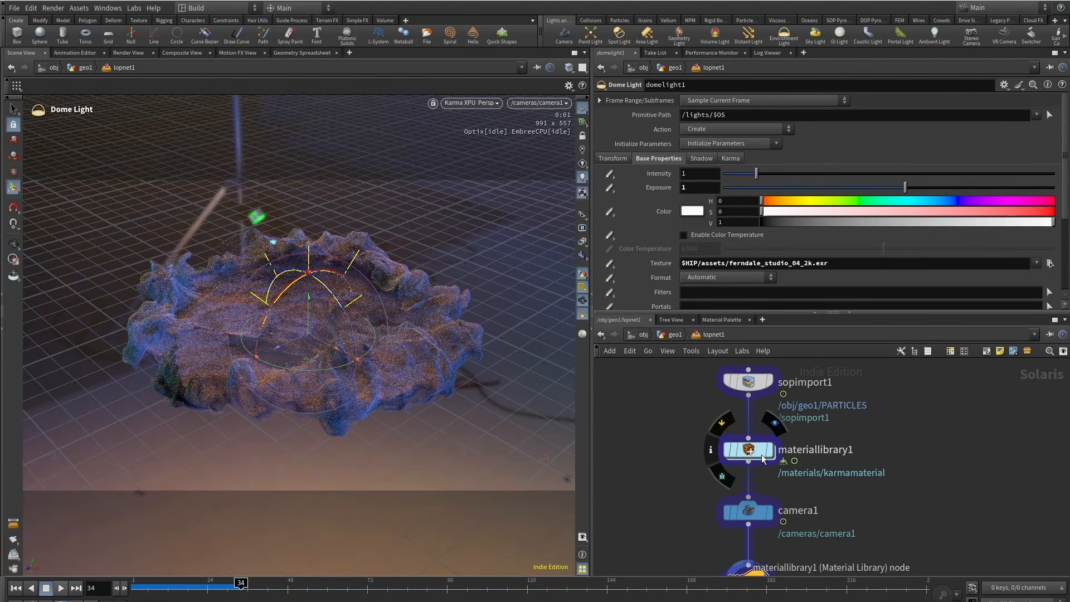
{"action": "double_click", "coordinate": [761, 453]}
{"action": "double_click", "coordinate": [787, 430]}
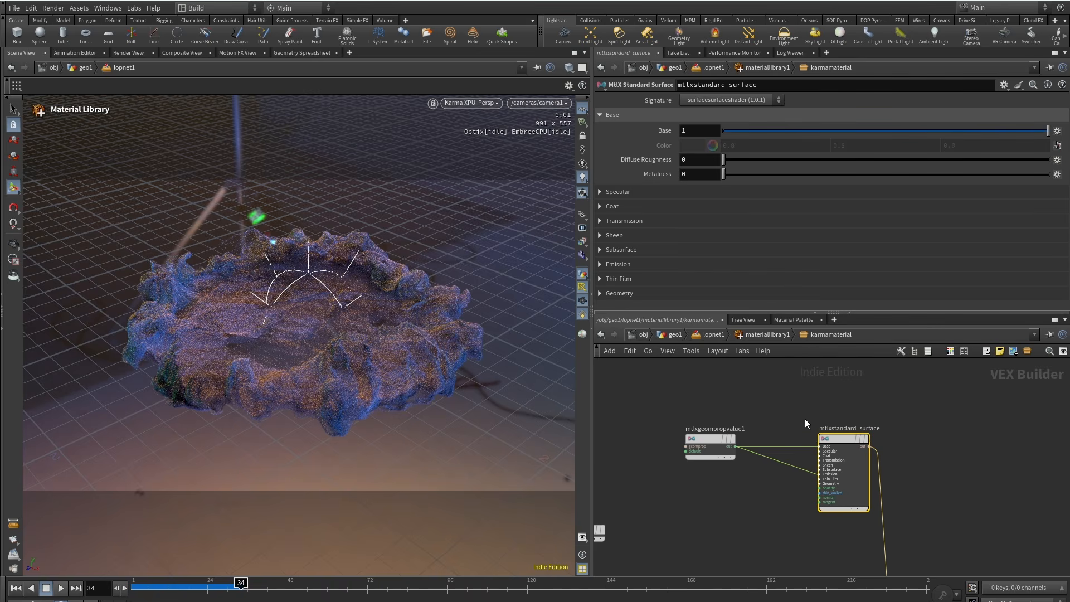
{"action": "left_click", "coordinate": [604, 264]}
{"action": "scroll", "coordinate": [701, 251], "scroll_direction": "down", "scroll_amount": 1}
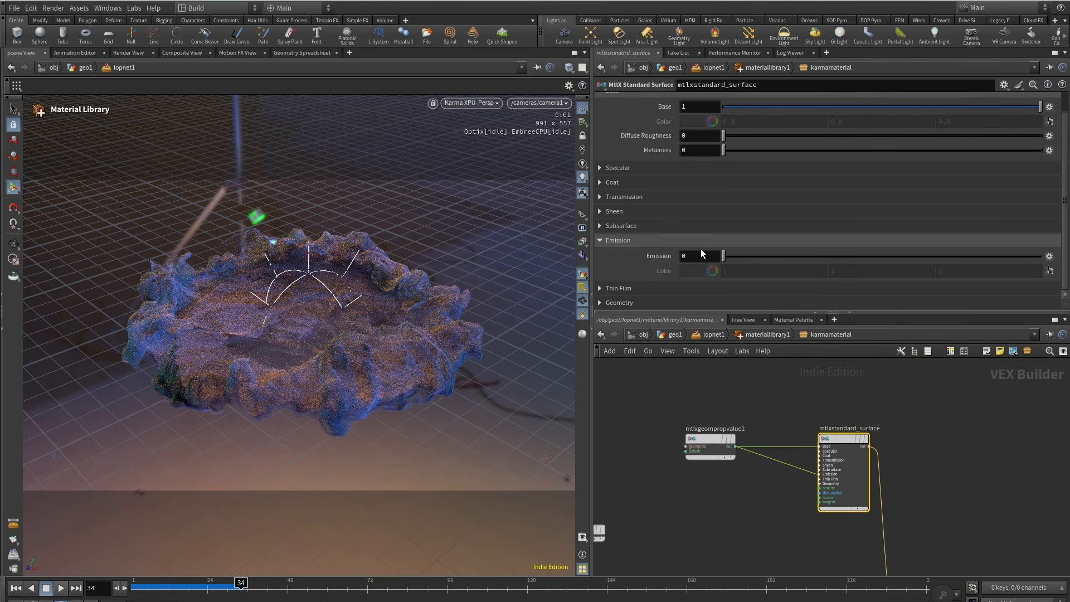
{"action": "left_click", "coordinate": [680, 257]}
{"action": "type", "text": "1"}
{"action": "key", "text": "Return"}
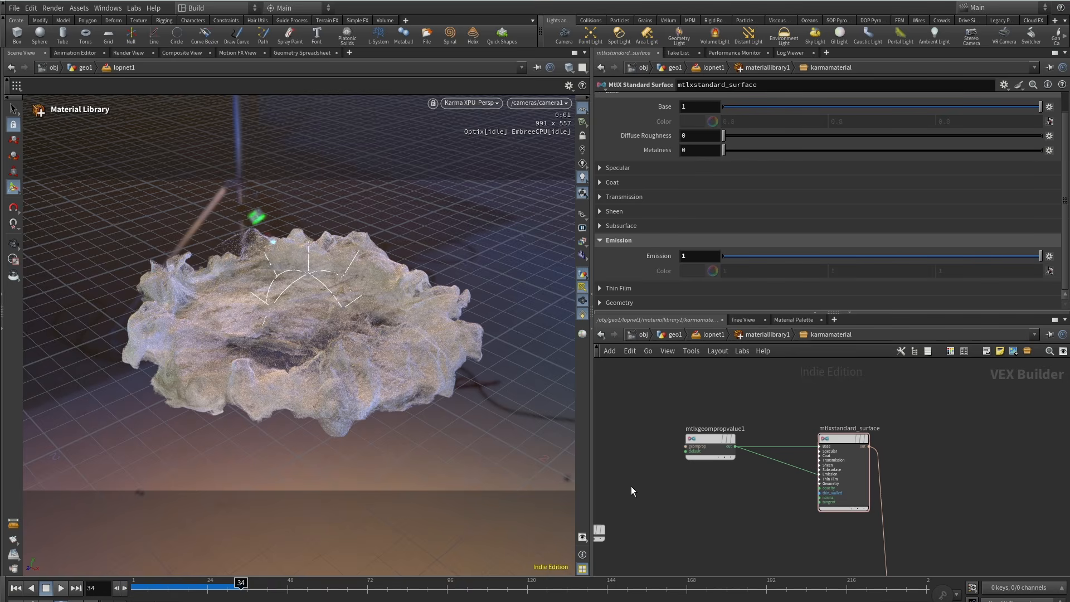
Add a Constant node to the karmamaterial network and connect it to the opacity input of mtlxstandard_surface.
{"action": "left_click_drag", "start_coordinate": [703, 440], "coordinate": [673, 441]}
{"action": "middle_click_drag", "start_coordinate": [783, 511], "coordinate": [748, 488]}
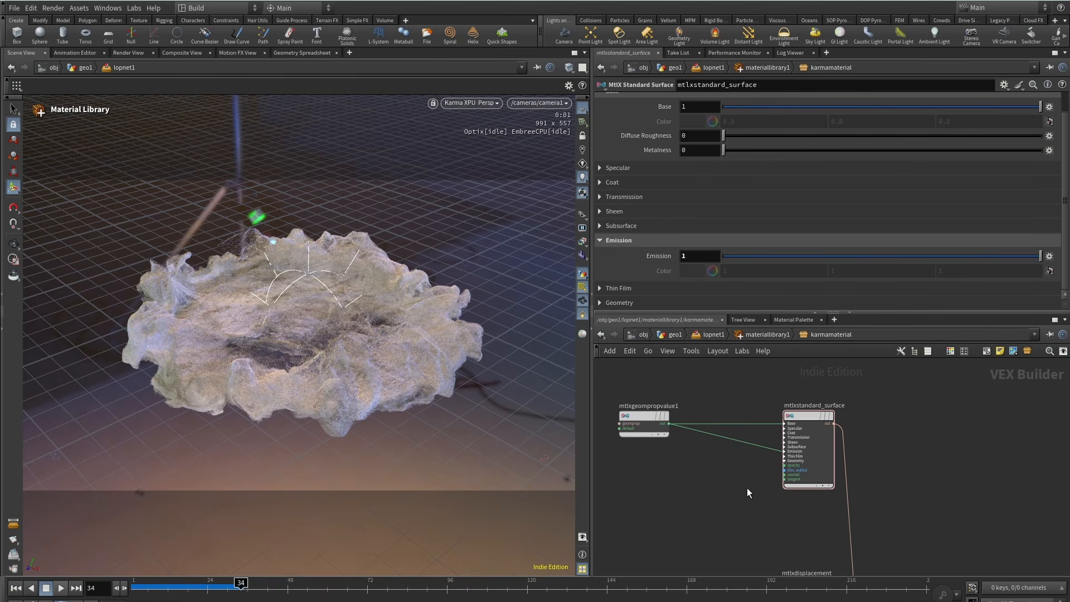
{"action": "scroll", "coordinate": [677, 487], "scroll_direction": "up", "scroll_amount": 5}
{"action": "key", "text": "Tab"}
{"action": "type", "text": "c"}
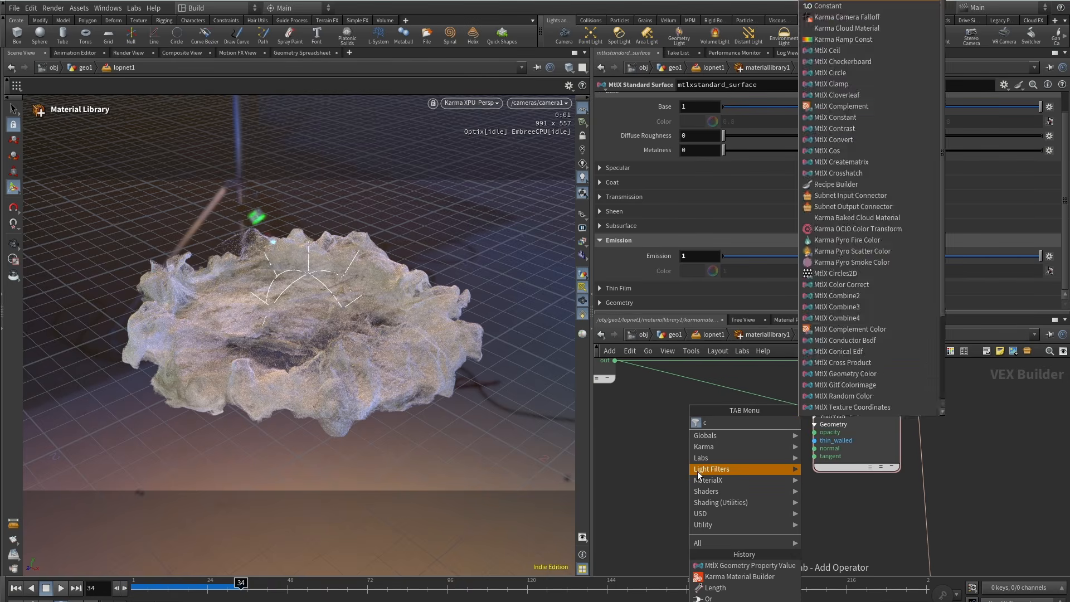
{"action": "type", "text": "oin"}
{"action": "key", "text": "BackSpace"}
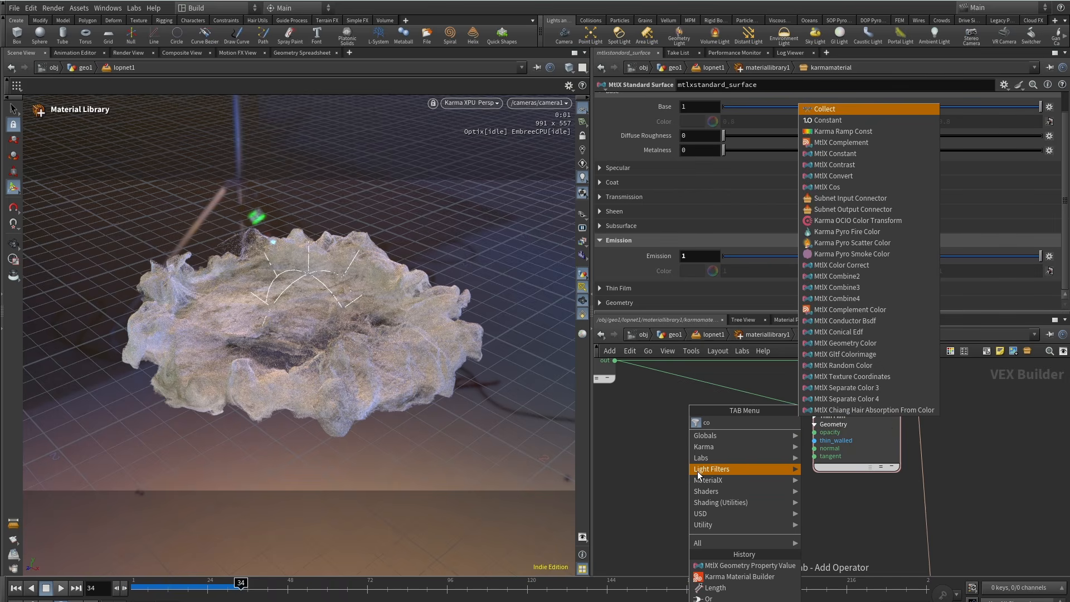
{"action": "type", "text": "ns"}
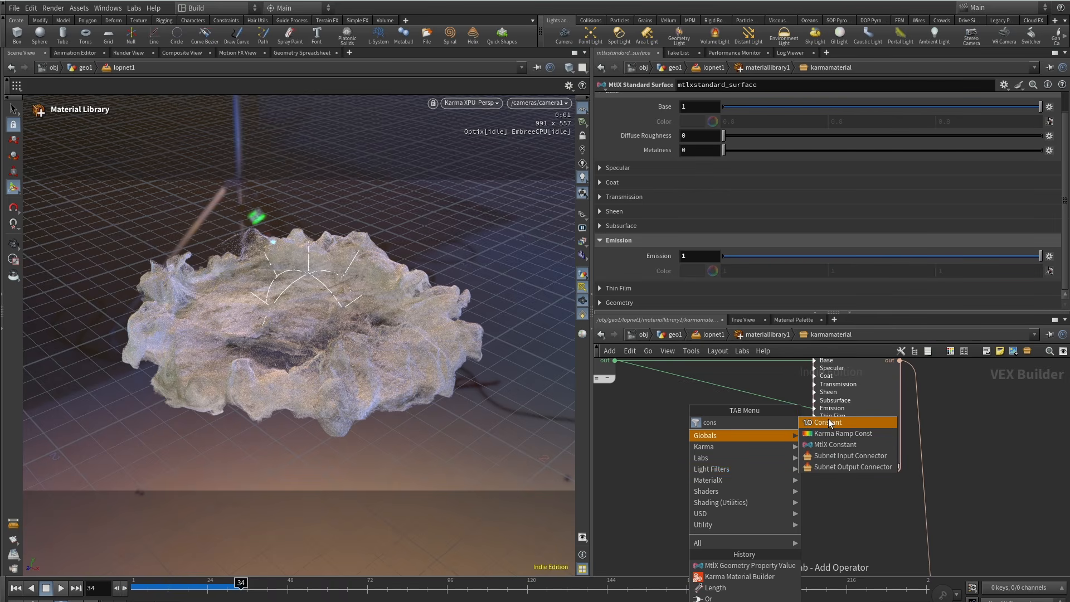
{"action": "left_click", "coordinate": [830, 423]}
{"action": "left_click_drag", "start_coordinate": [815, 433], "coordinate": [641, 464]}
Set the opacity constant's type to 3 Floats (vector) with a default of 0.3, 0.3, 0.3.
{"action": "left_click", "coordinate": [729, 100]}
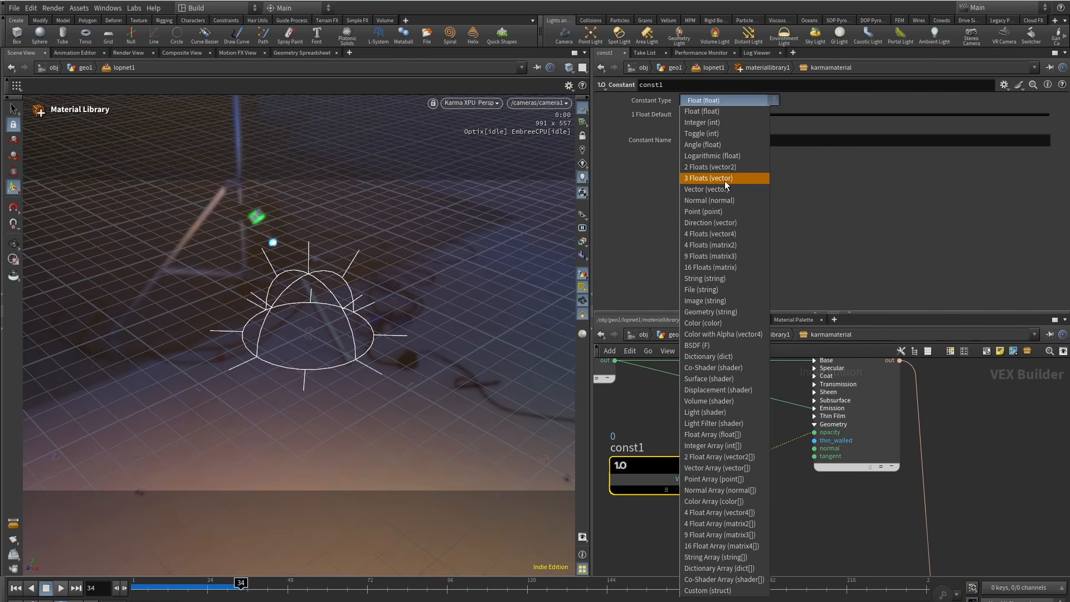
{"action": "left_click", "coordinate": [709, 173]}
{"action": "middle_click_drag", "start_coordinate": [657, 122], "coordinate": [685, 125]}
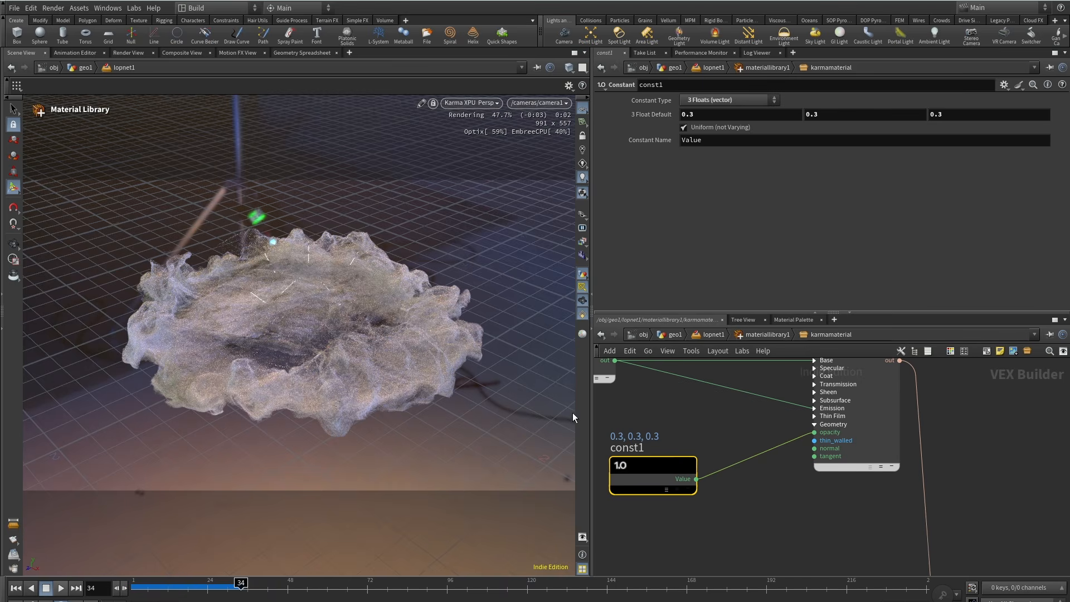
{"action": "scroll", "coordinate": [674, 424], "scroll_direction": "down", "scroll_amount": 3}
{"action": "middle_click_drag", "start_coordinate": [675, 425], "coordinate": [748, 440]}
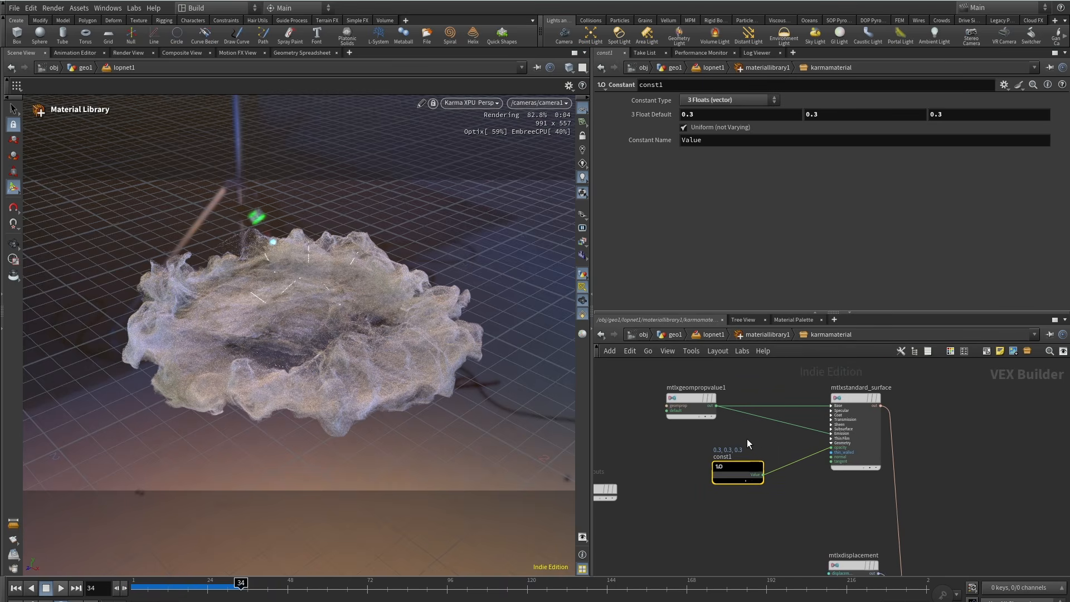
Return to the lopnet1 network and set the Path Traced Samples on karmarendersettings to 220.
{"action": "left_click", "coordinate": [755, 334]}
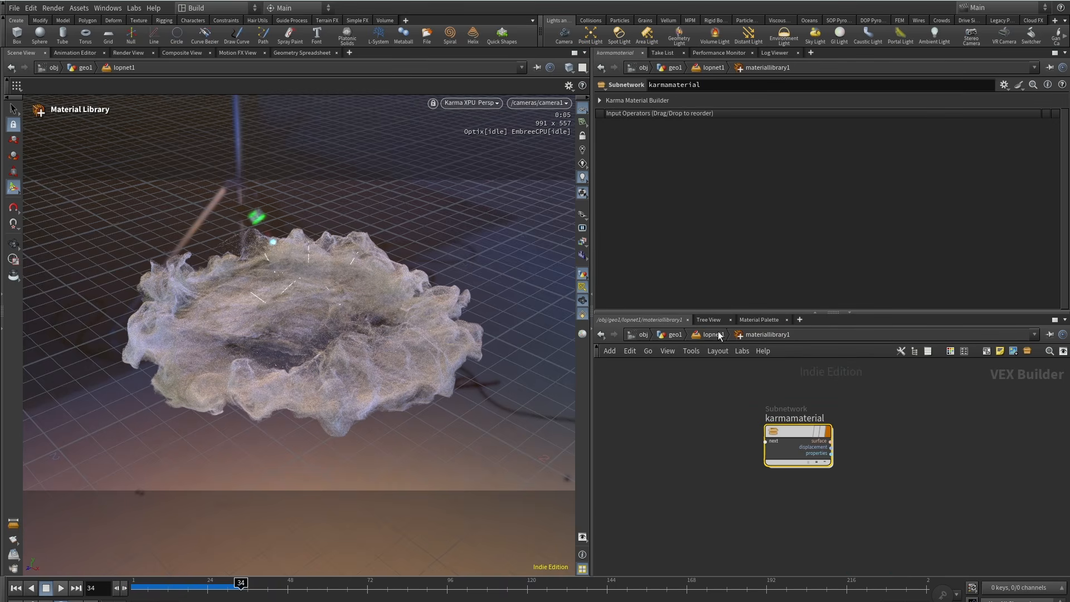
{"action": "left_click", "coordinate": [719, 335]}
{"action": "scroll", "coordinate": [705, 443], "scroll_direction": "down", "scroll_amount": 4}
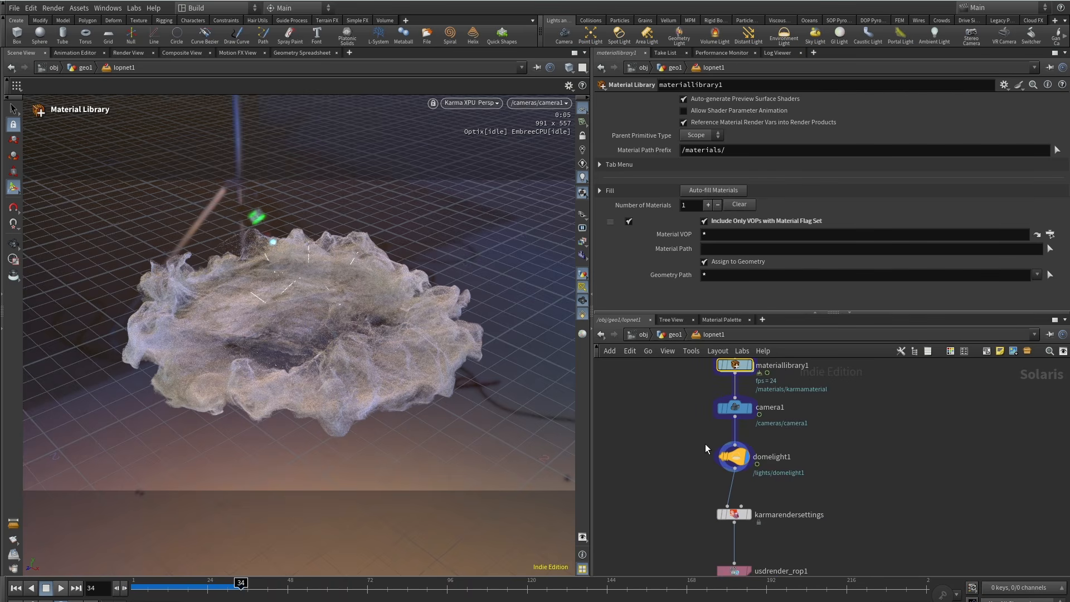
{"action": "left_click", "coordinate": [718, 489]}
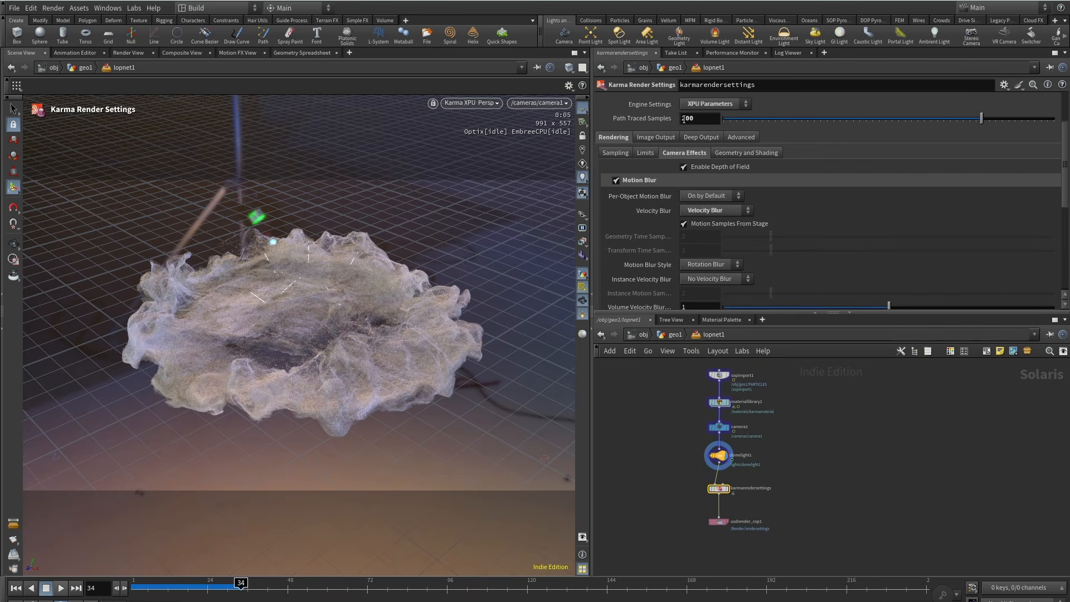
{"action": "key", "text": "BackSpace"}
{"action": "type", "text": "2"}
{"action": "key", "text": "Return"}
{"action": "middle_click_drag", "start_coordinate": [644, 477], "coordinate": [686, 454]}
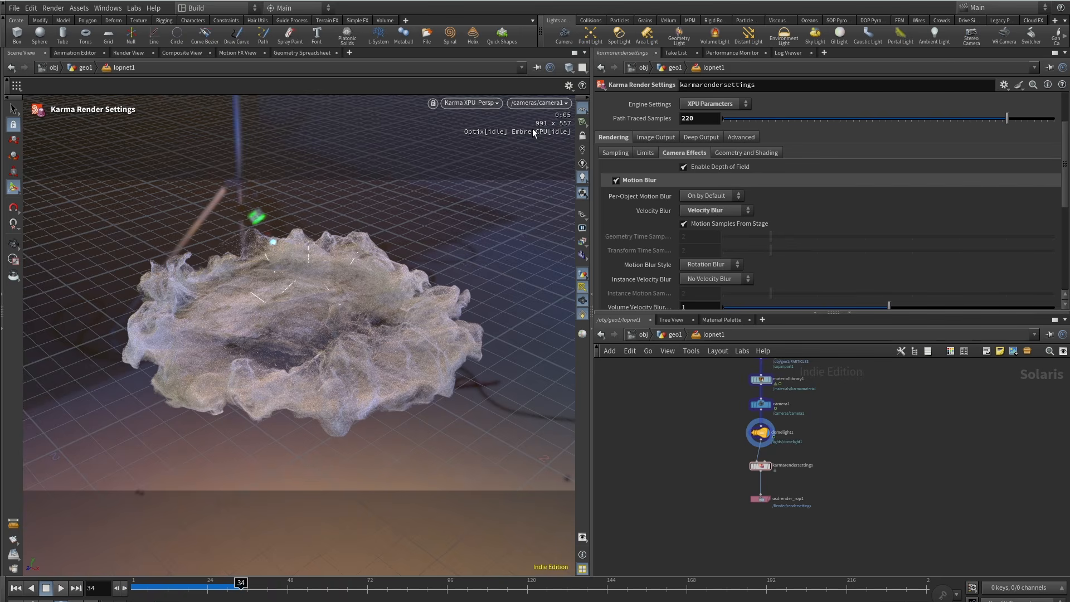
Switch the scene viewport's renderer to Houdini VK.
{"action": "left_click", "coordinate": [460, 103]}
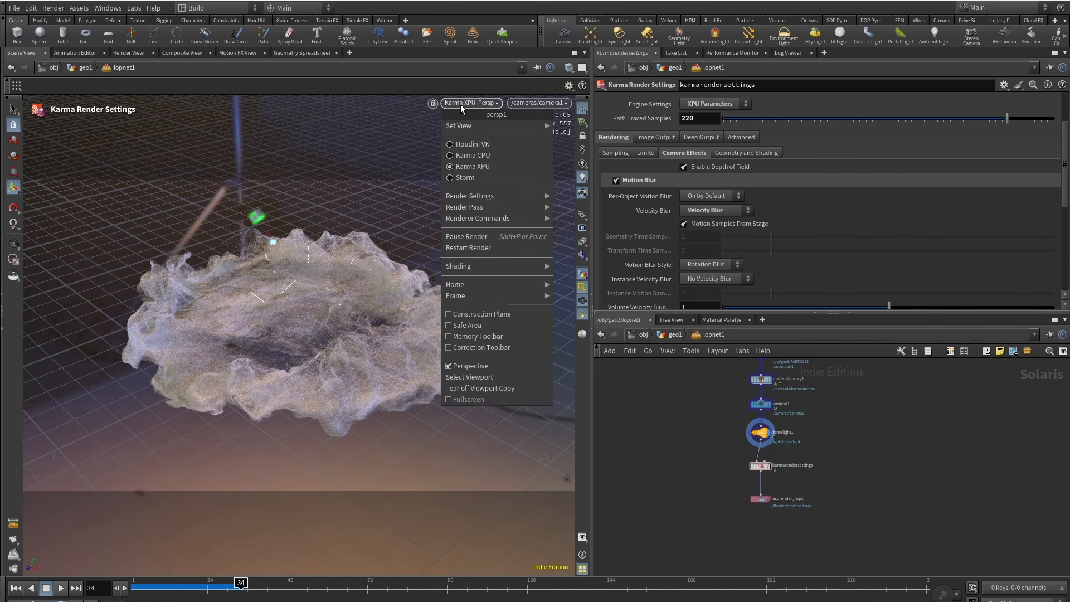
{"action": "left_click", "coordinate": [491, 145]}
{"action": "middle_click_drag", "start_coordinate": [674, 457], "coordinate": [686, 449]}
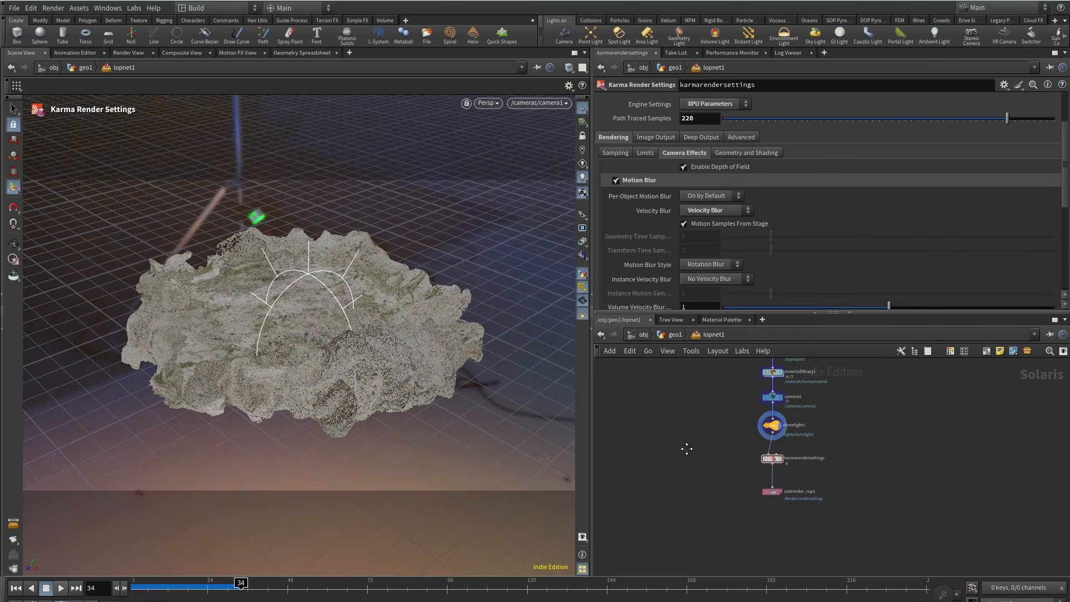
Lock camera1 to the view, reframe it so the particles sit slightly smaller and lower in frame, and unlock it.
{"action": "left_click", "coordinate": [580, 138]}
{"action": "key", "text": "Escape"}
{"action": "right_click_drag", "start_coordinate": [406, 273], "coordinate": [394, 320]}
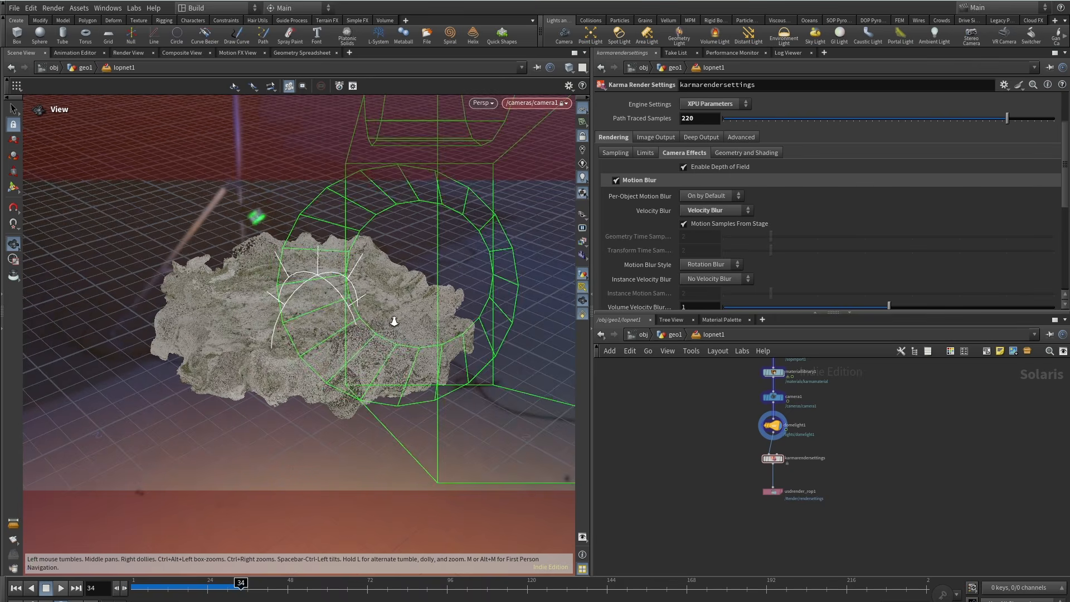
{"action": "middle_click_drag", "start_coordinate": [315, 298], "coordinate": [319, 315]}
{"action": "middle_click_drag", "start_coordinate": [727, 488], "coordinate": [717, 494]}
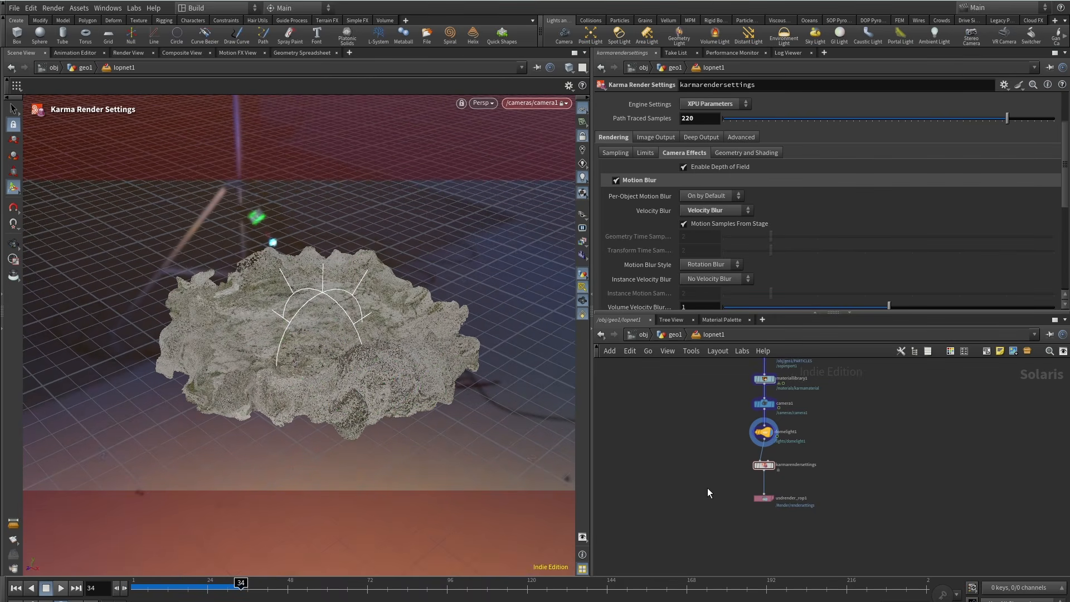
{"action": "left_click", "coordinate": [581, 137]}
Set usdrender_rop1 to Render Specific Frame Range and delete the channels on its Start/End/Inc values.
{"action": "scroll", "coordinate": [731, 469], "scroll_direction": "up", "scroll_amount": 2}
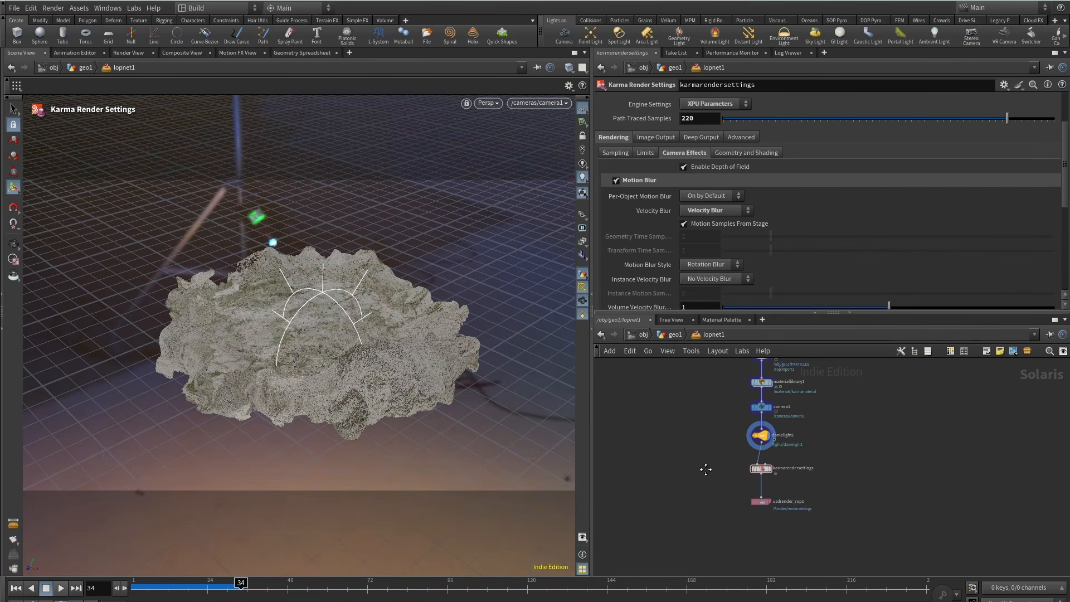
{"action": "left_click", "coordinate": [770, 504]}
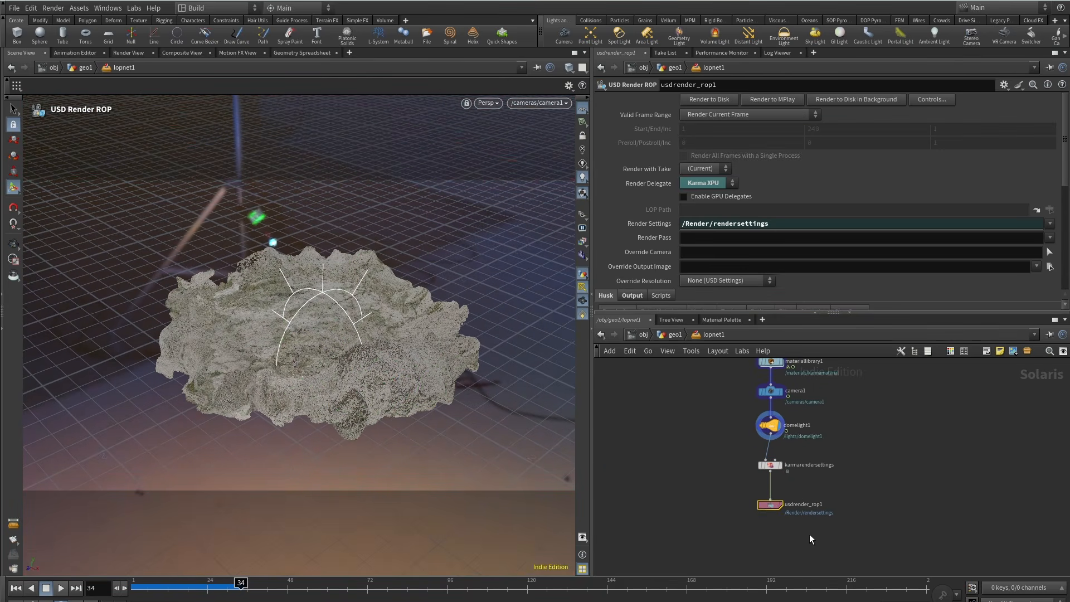
{"action": "left_click", "coordinate": [786, 114]}
{"action": "left_click", "coordinate": [777, 139]}
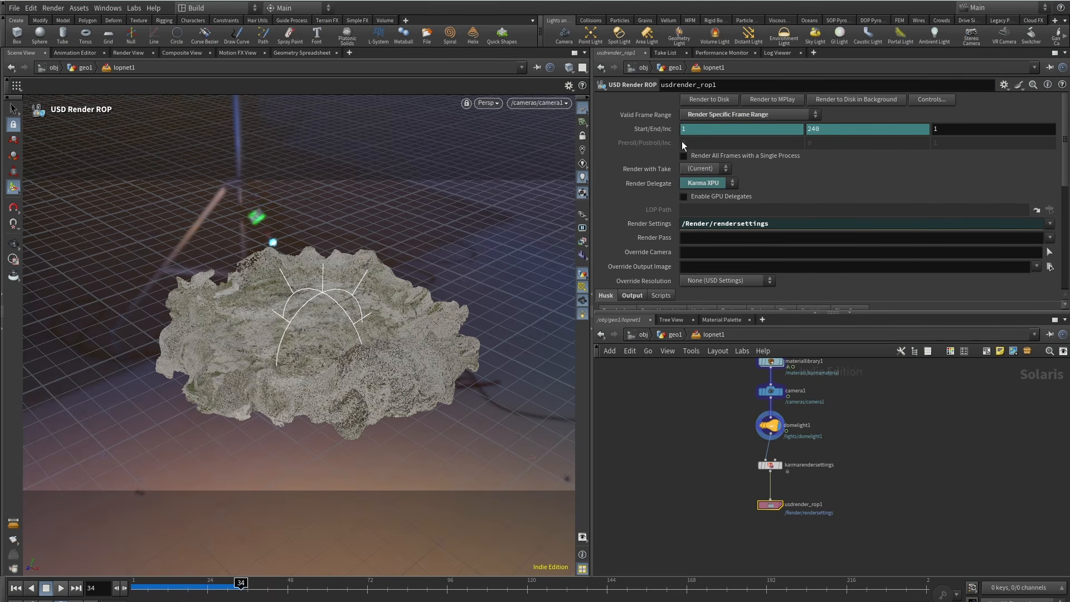
{"action": "right_click", "coordinate": [644, 129]}
{"action": "left_click", "coordinate": [684, 288]}
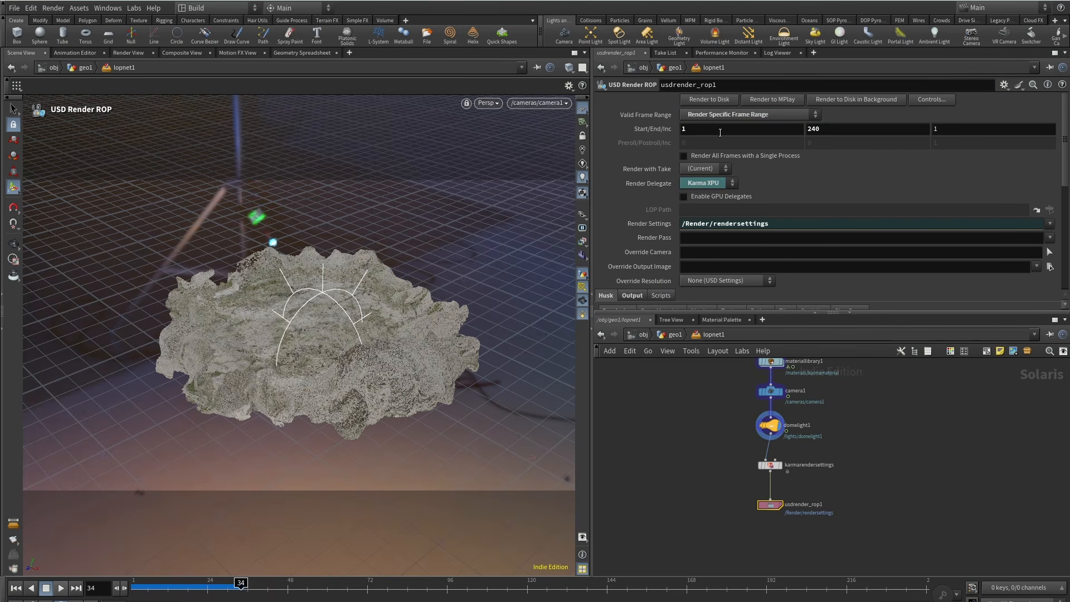
Set the render range to frames 10 to 80 and render the sequence to MPlay.
{"action": "left_click", "coordinate": [721, 131]}
{"action": "type", "text": "0"}
{"action": "key", "text": "Tab"}
{"action": "type", "text": "80"}
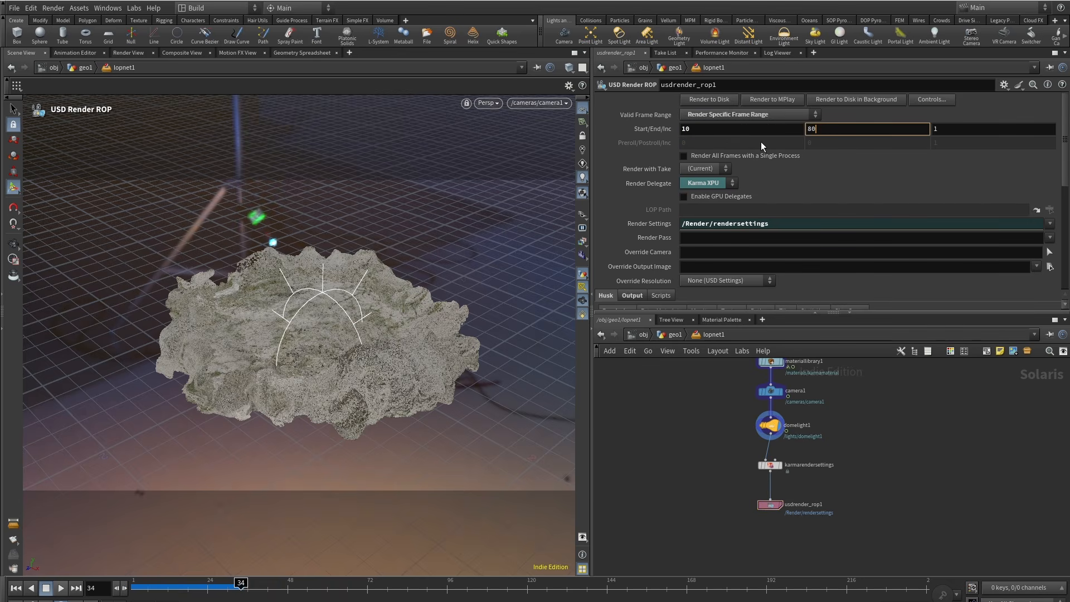
{"action": "left_click", "coordinate": [773, 100]}
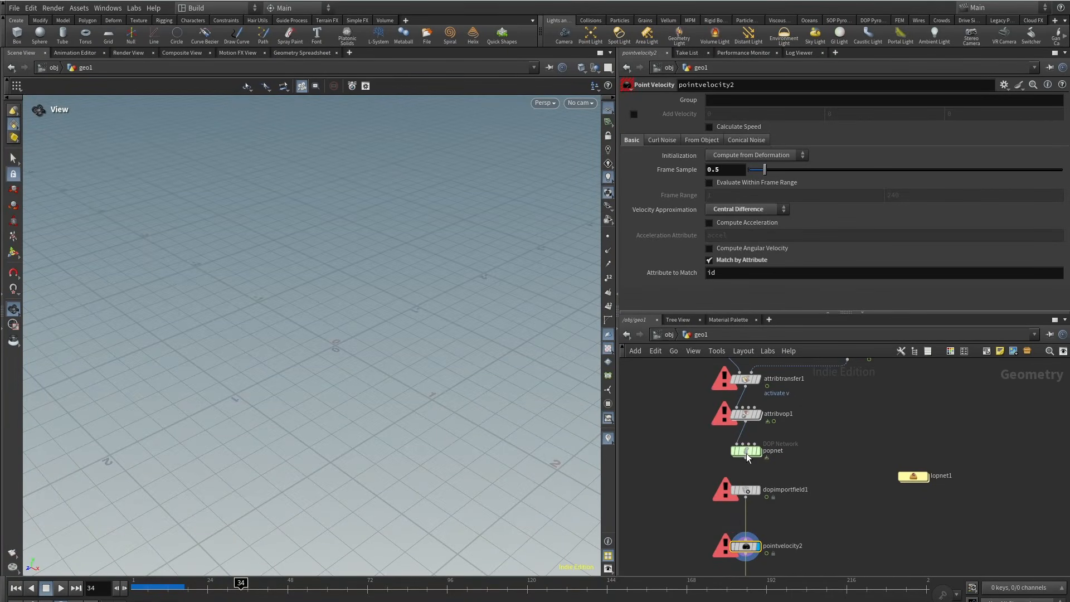
Inside geo1's popnet, move the source, property and advect nodes up to make room above the merge, and go to frame 24.
{"action": "left_click", "coordinate": [747, 452]}
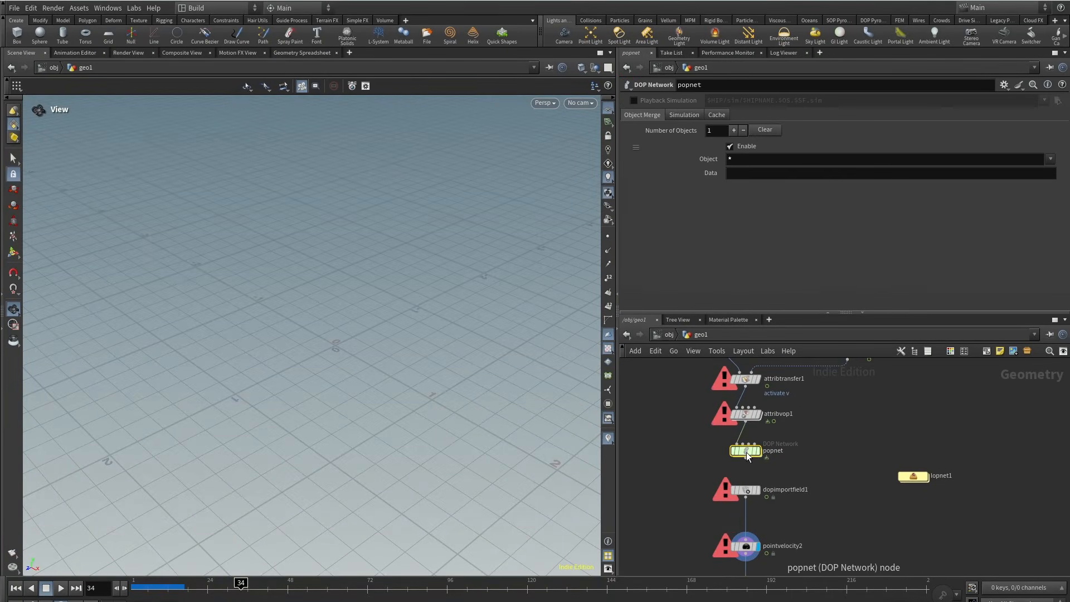
{"action": "double_click", "coordinate": [747, 452]}
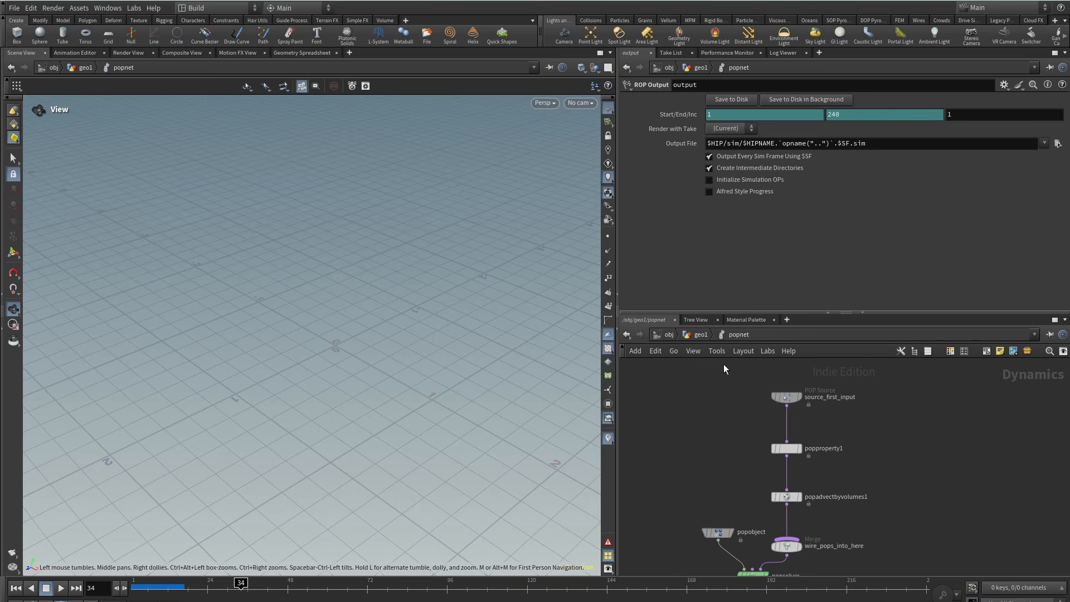
{"action": "left_click_drag", "start_coordinate": [791, 474], "coordinate": [809, 394]}
{"action": "left_click_drag", "start_coordinate": [792, 497], "coordinate": [792, 459]}
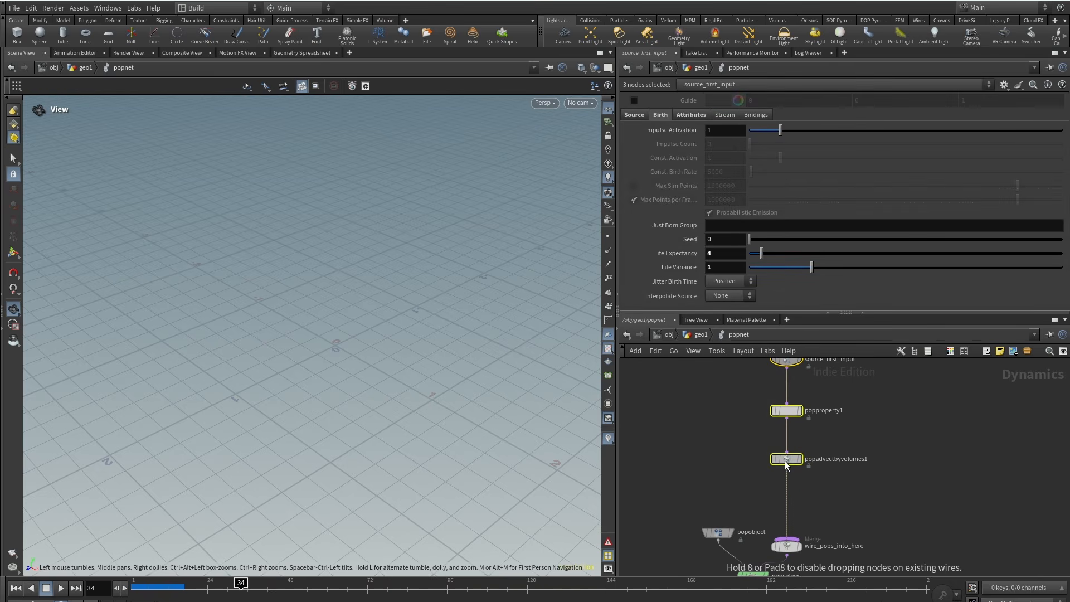
{"action": "left_click", "coordinate": [814, 492]}
{"action": "left_click_drag", "start_coordinate": [160, 585], "coordinate": [181, 590]}
{"action": "scroll", "coordinate": [310, 221], "scroll_direction": "down", "scroll_amount": 5}
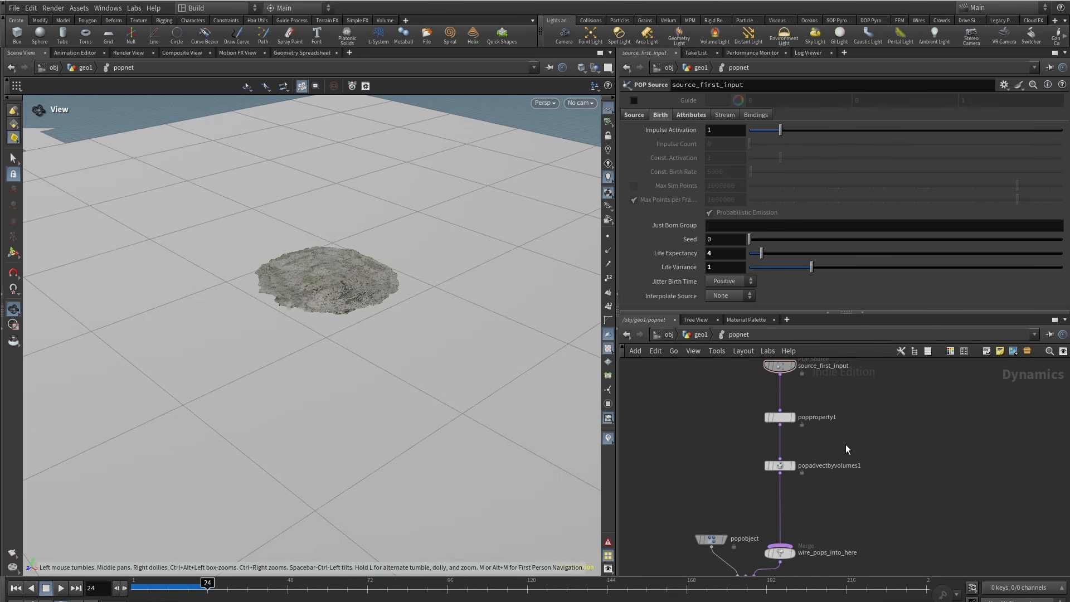
Insert a POP Color node between popadvectbyvolumes1 and wire_pops_into_here.
{"action": "key", "text": "Tab"}
{"action": "type", "text": "colo"}
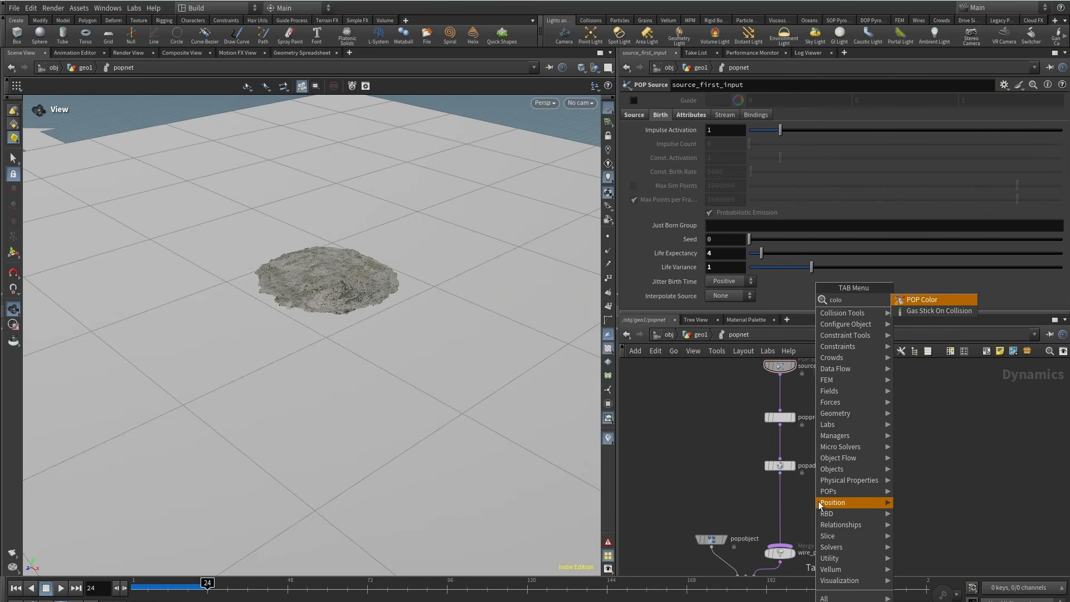
{"action": "left_click", "coordinate": [933, 303]}
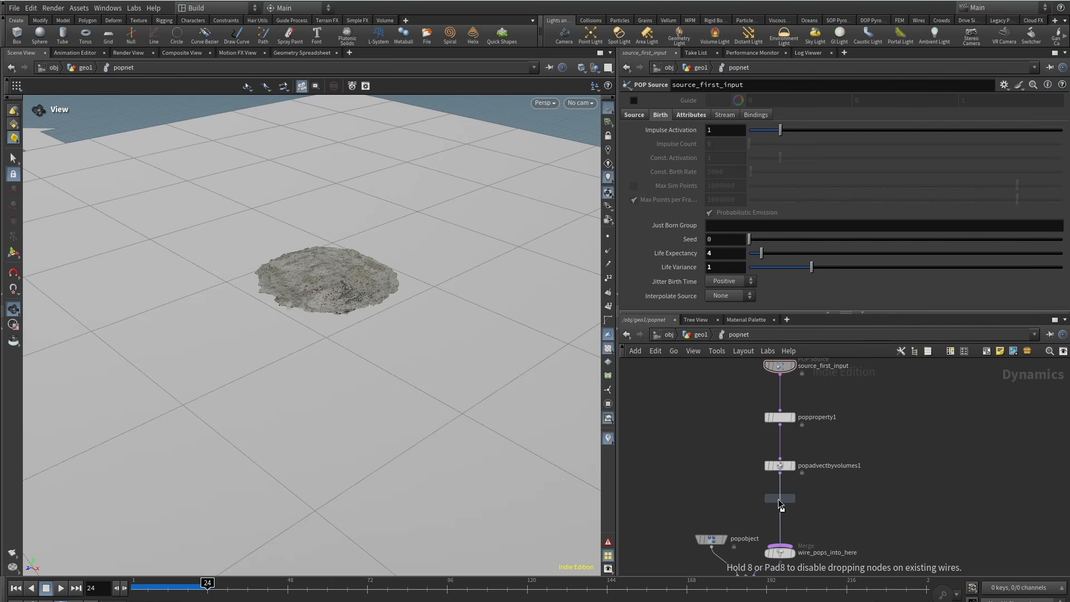
{"action": "left_click", "coordinate": [779, 499]}
{"action": "left_click_drag", "start_coordinate": [783, 509], "coordinate": [783, 513]}
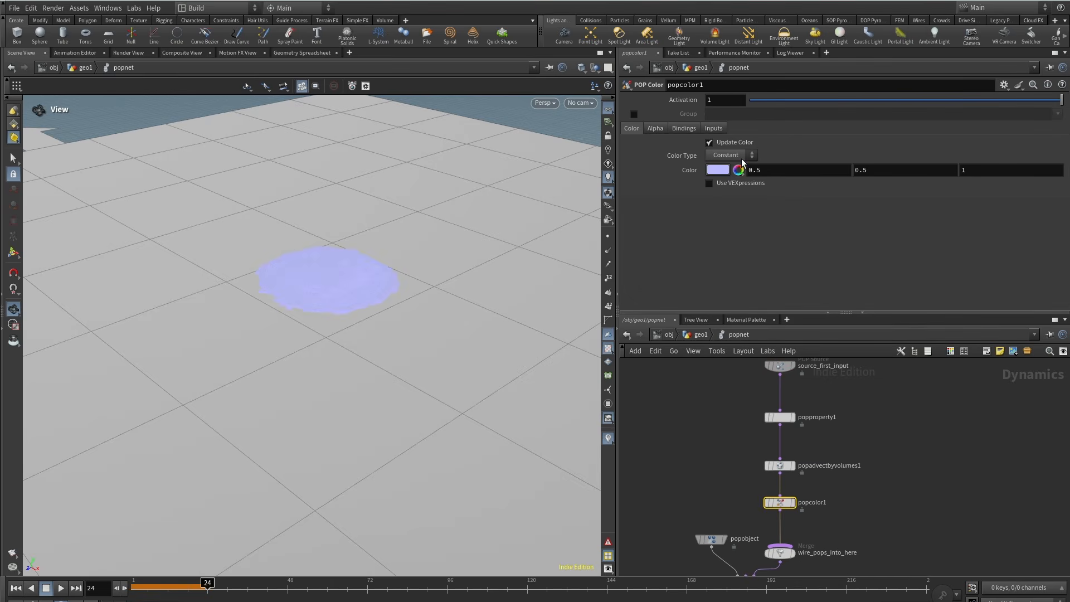
Set popcolor1's Color Type to Ramp and drive it with the VEXpression ramp = fit(length(v@v),.2,2,0,1);.
{"action": "left_click", "coordinate": [731, 156]}
{"action": "left_click", "coordinate": [720, 189]}
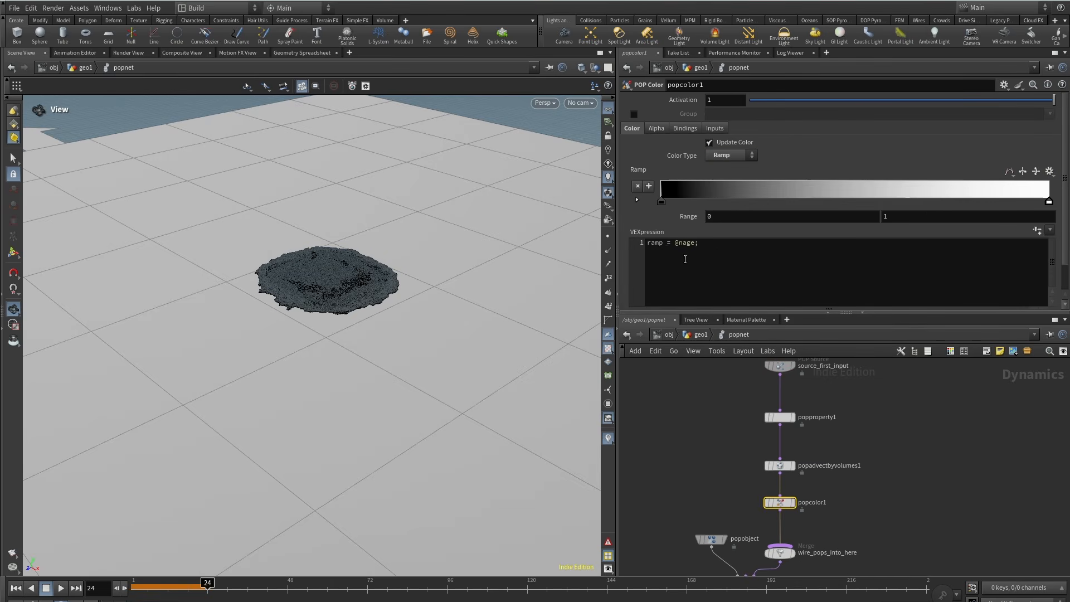
{"action": "left_click_drag", "start_coordinate": [695, 247], "coordinate": [676, 252]}
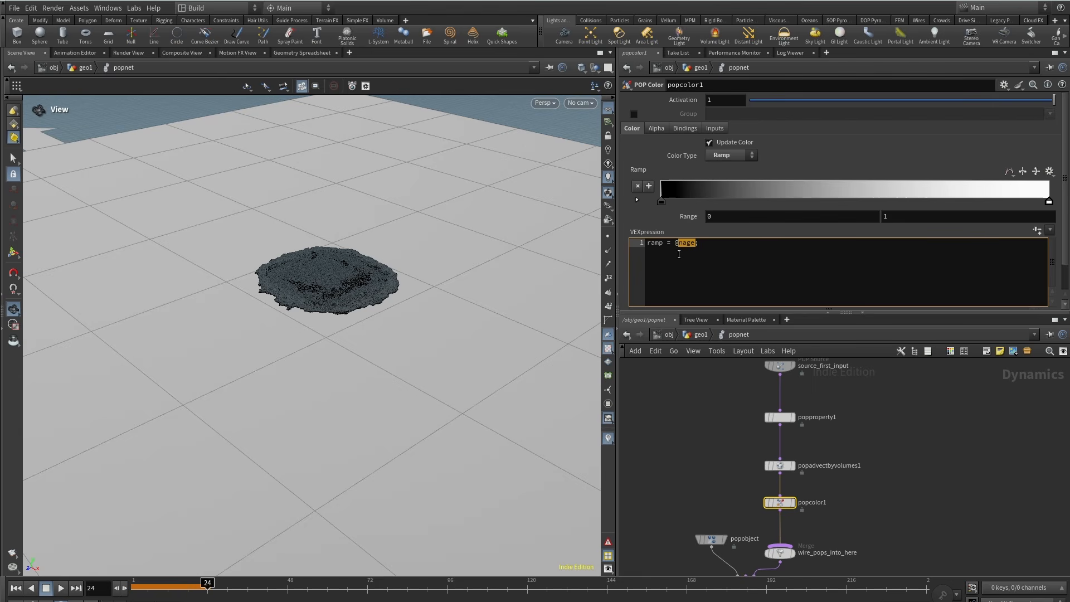
{"action": "key", "text": "BackSpace"}
{"action": "type", "text": "fit()length"}
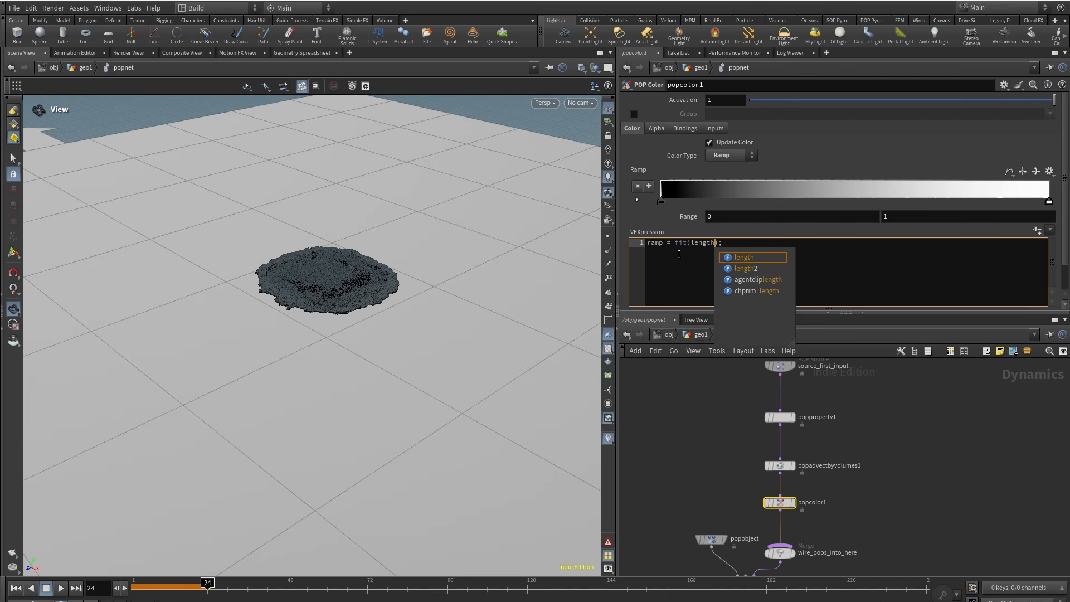
{"action": "type", "text": "("}
{"action": "type", "text": "v@v),.2,1,0,1"}
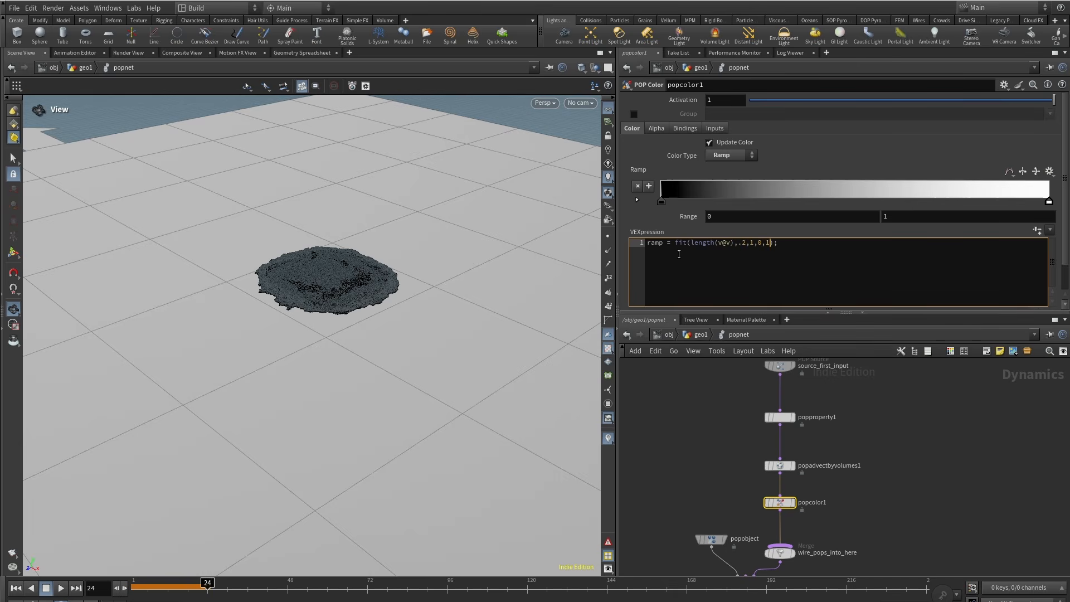
{"action": "key", "text": "ctrl+Return"}
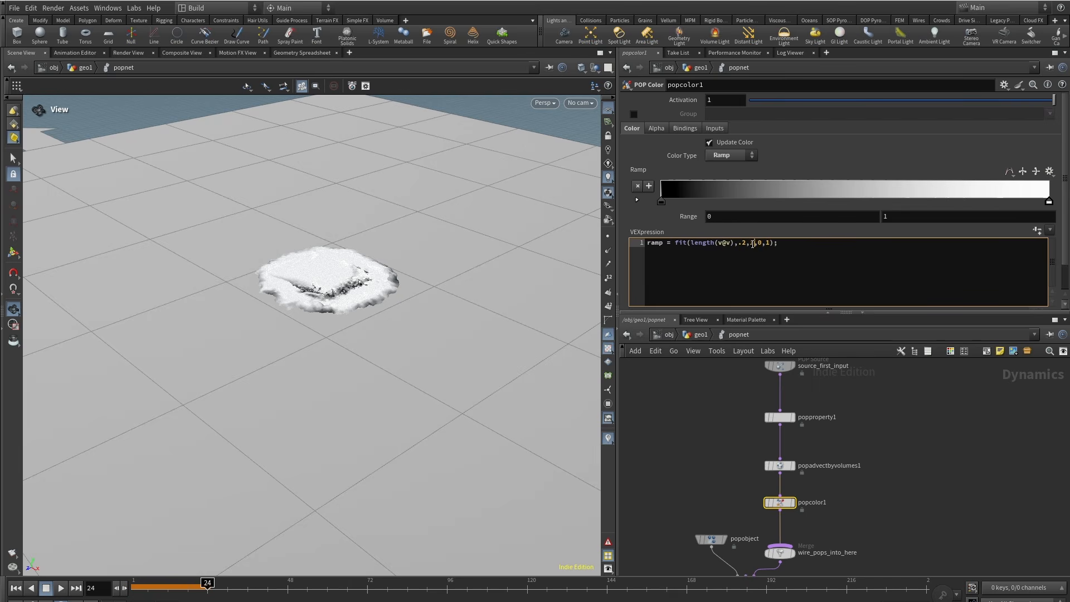
{"action": "type", "text": "2"}
{"action": "left_click", "coordinate": [915, 451]}
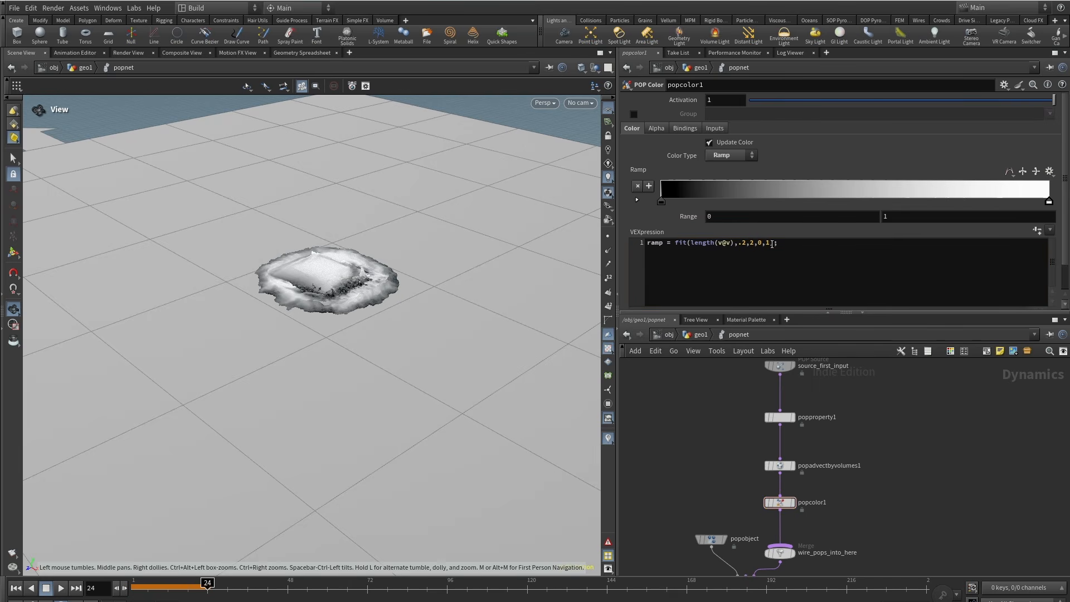
Apply the Plasma preset to popcolor1's ramp and play the simulation from frame 1 to review the particle colours.
{"action": "left_click", "coordinate": [1050, 171]}
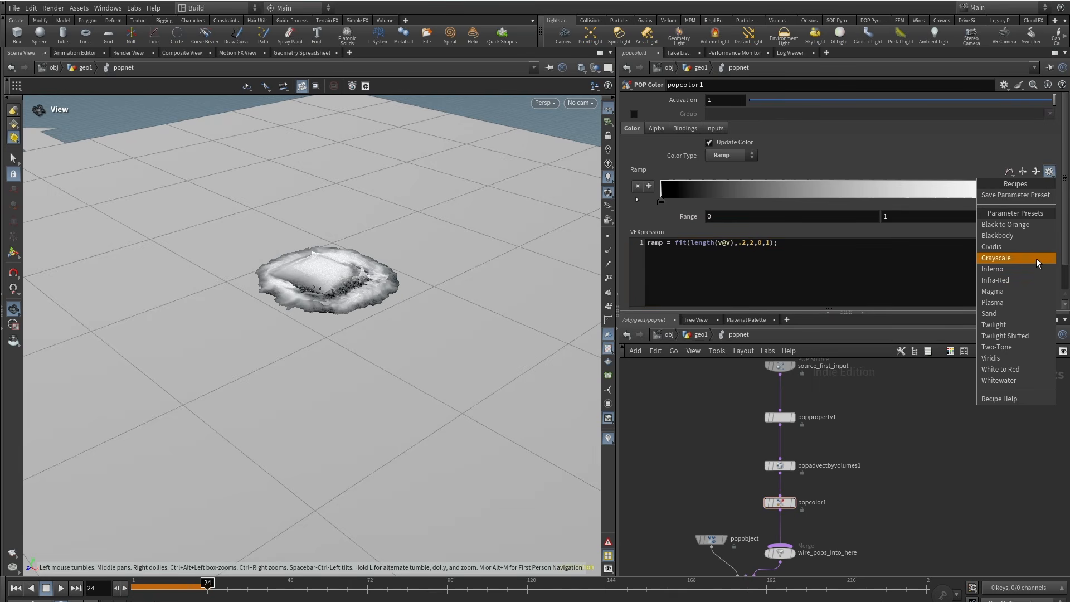
{"action": "left_click", "coordinate": [1033, 302]}
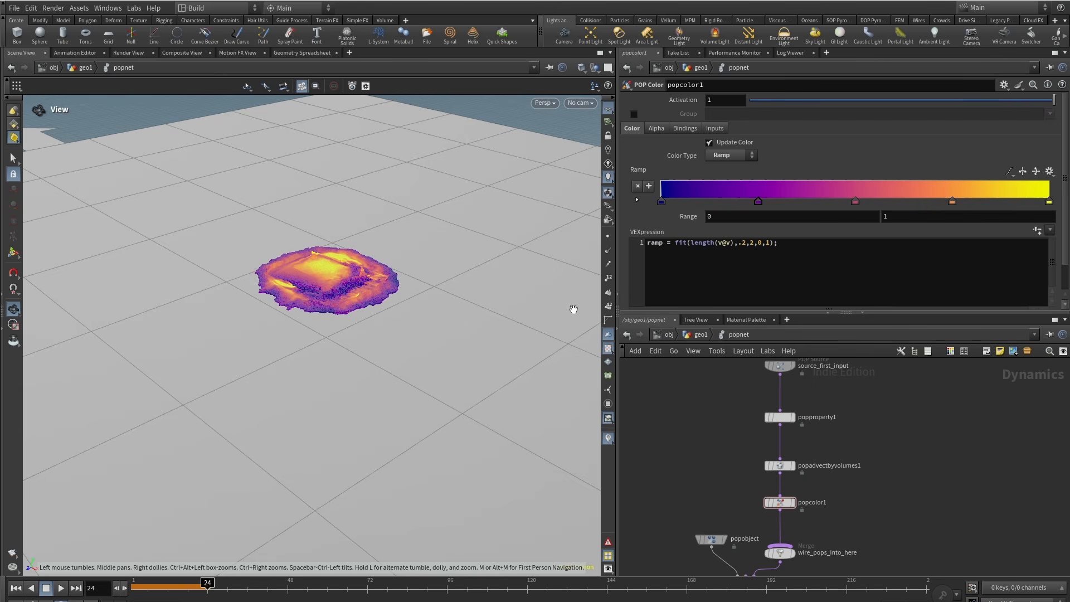
{"action": "left_click_drag", "start_coordinate": [334, 318], "coordinate": [331, 336]}
{"action": "middle_click_drag", "start_coordinate": [331, 337], "coordinate": [323, 380]}
{"action": "left_click", "coordinate": [137, 588]}
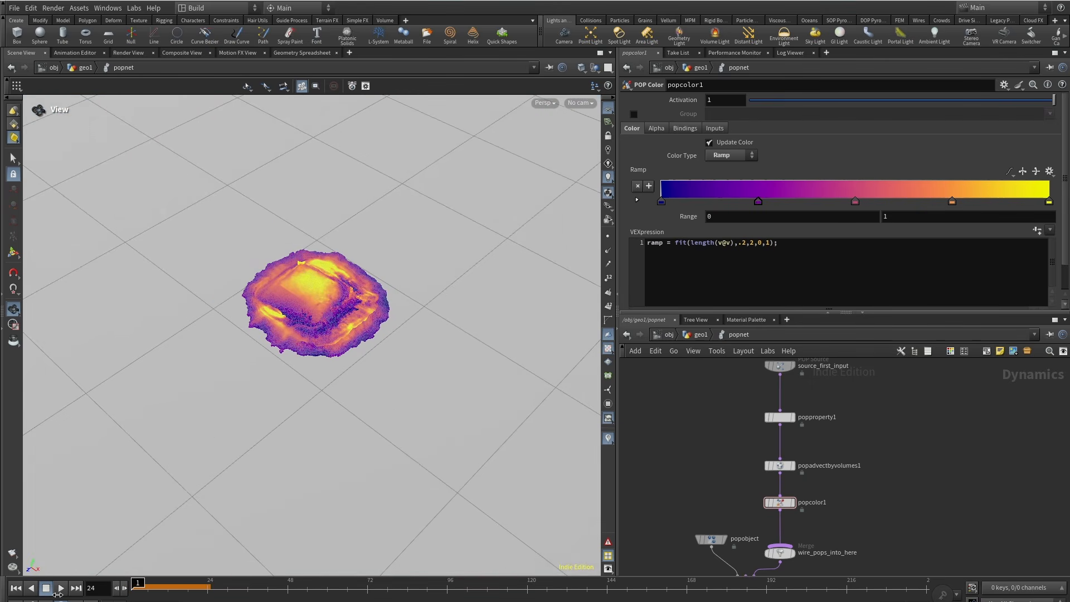
{"action": "left_click", "coordinate": [60, 590]}
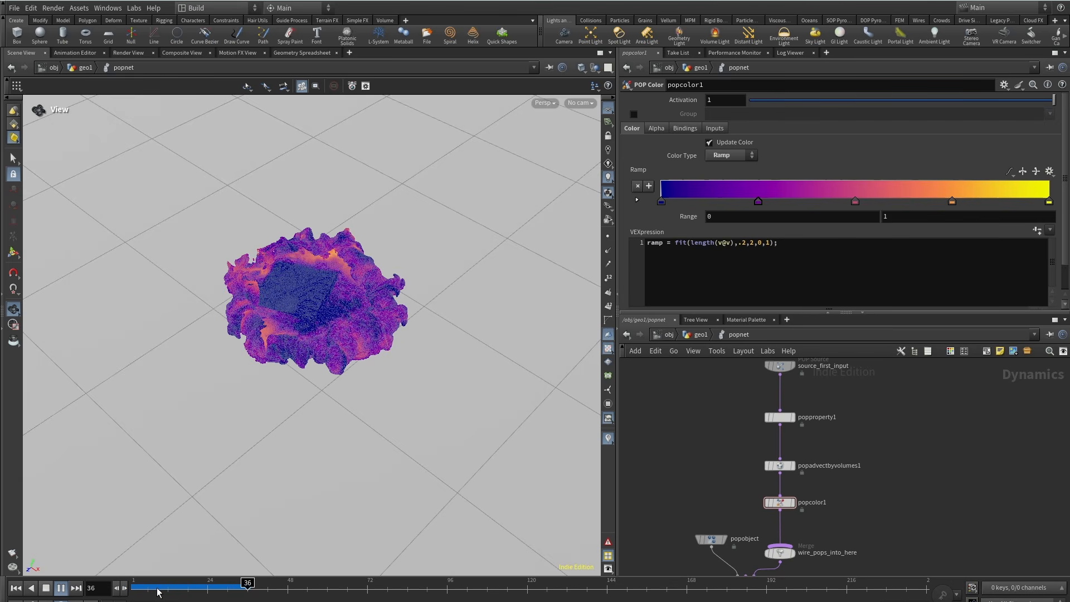
{"action": "left_click_drag", "start_coordinate": [156, 593], "coordinate": [224, 585]}
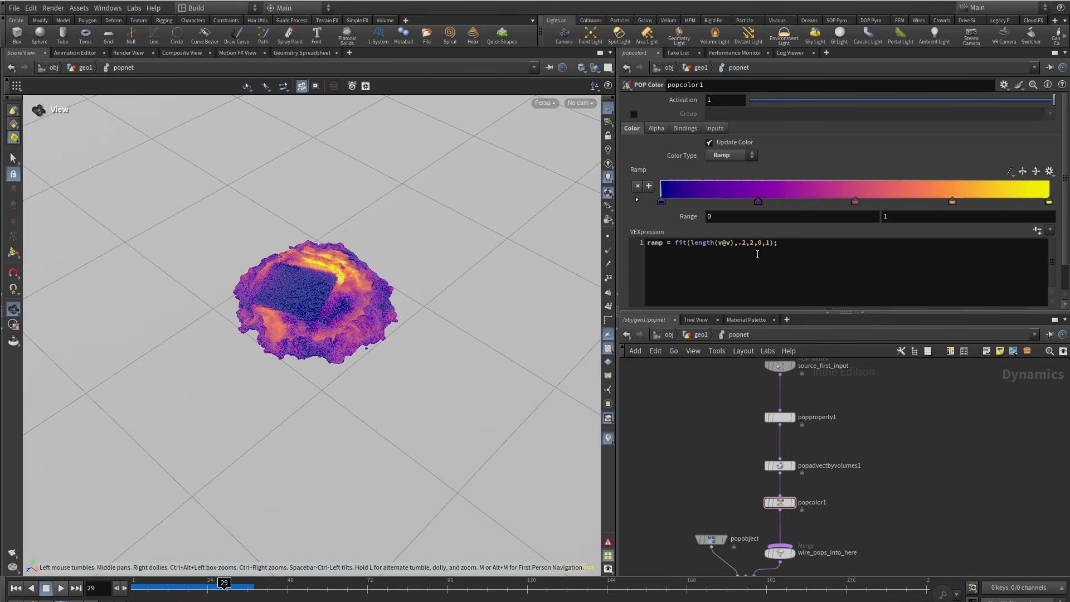
Change the fit input range in the VEXpression to .1 and 1.5, and replay the simulation from frame 1.
{"action": "double_click", "coordinate": [745, 243]}
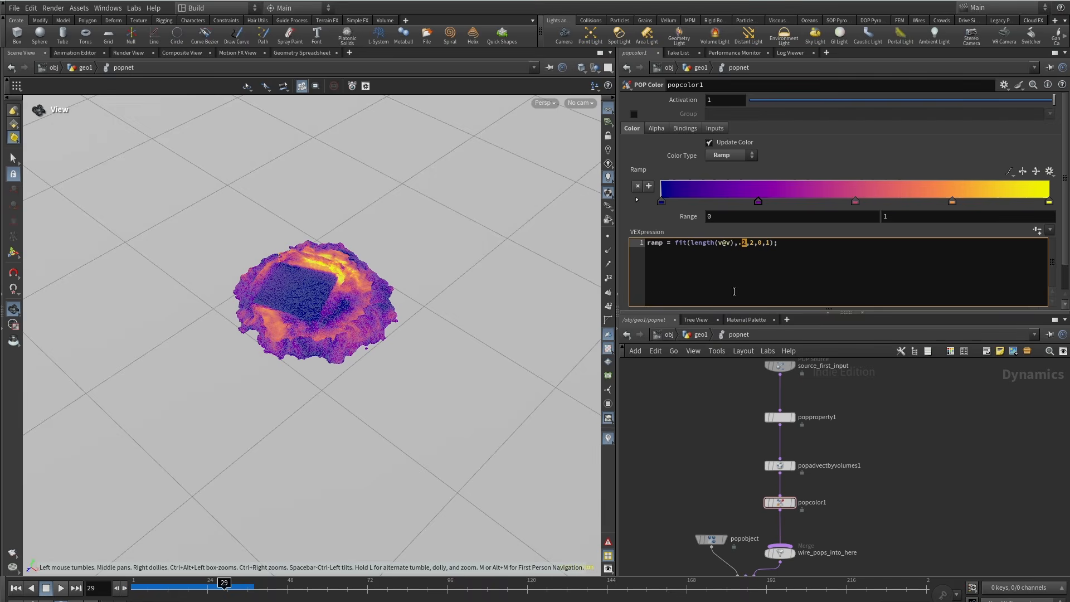
{"action": "type", "text": "1,"}
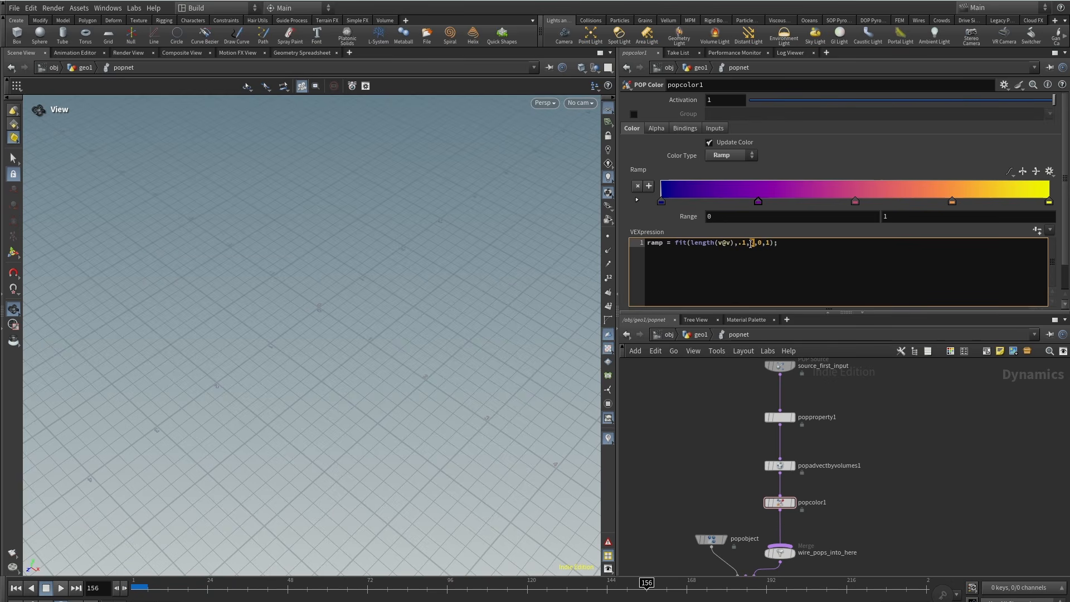
{"action": "type", "text": "1.5"}
{"action": "left_click", "coordinate": [136, 590]}
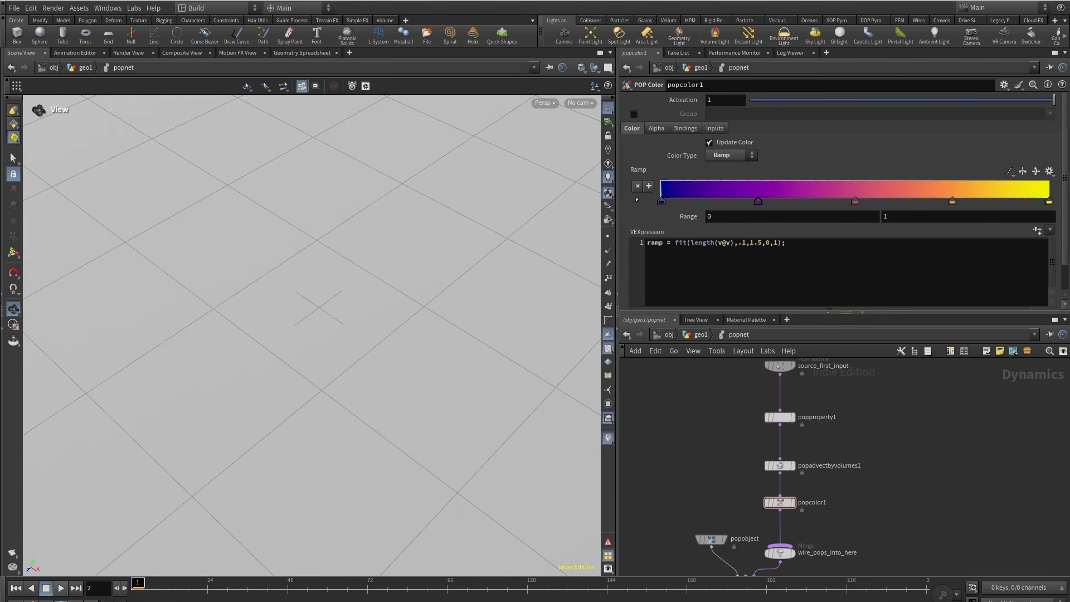
{"action": "left_click", "coordinate": [59, 591]}
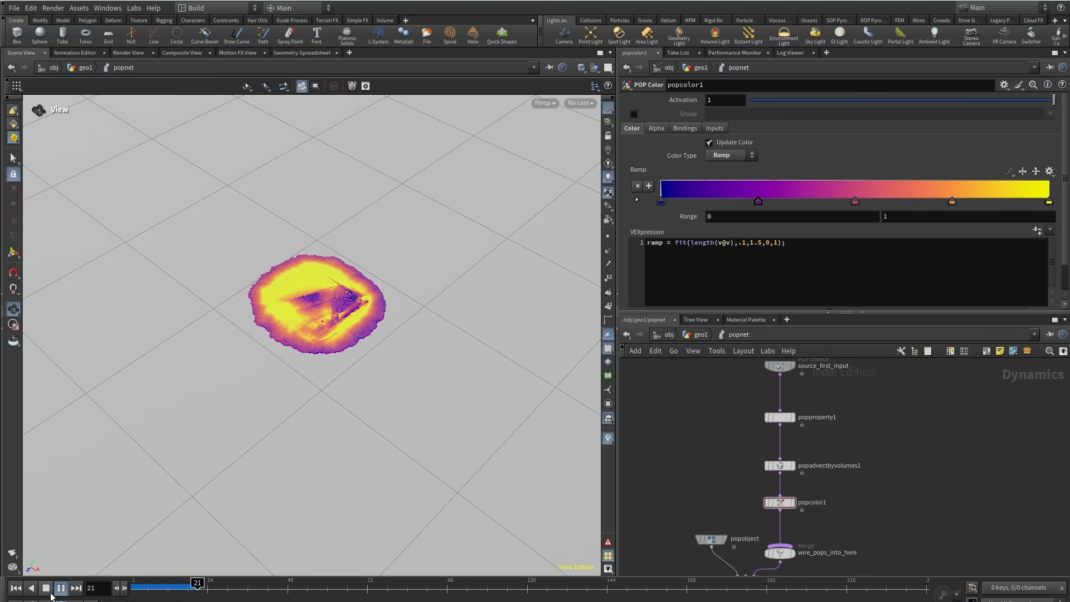
{"action": "left_click", "coordinate": [61, 588]}
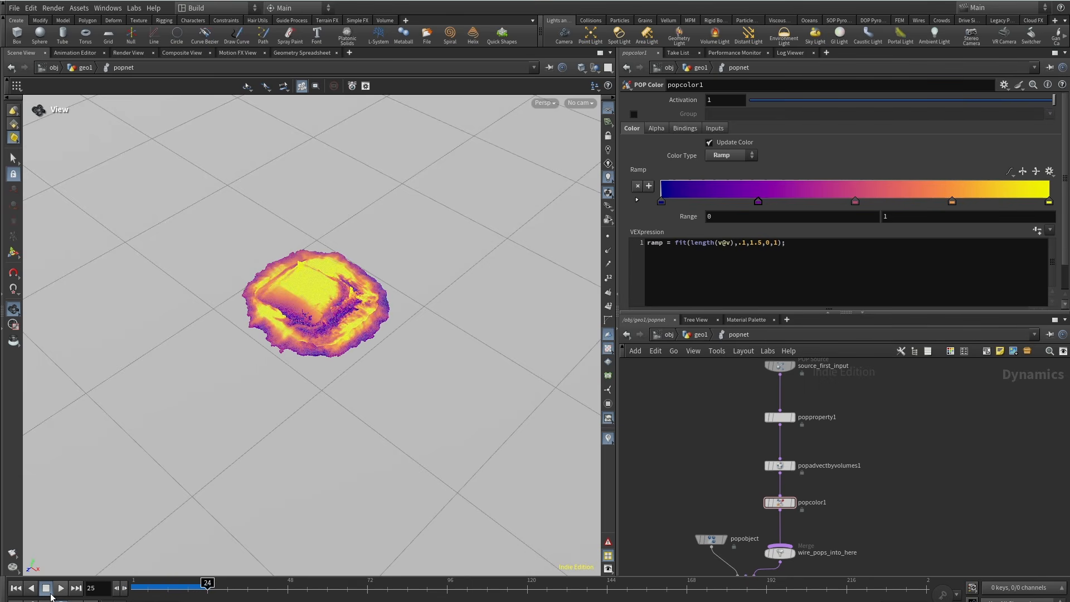
Darken the blue of the first key on popcolor1's colour ramp.
{"action": "double_click", "coordinate": [661, 201]}
{"action": "left_click_drag", "start_coordinate": [710, 278], "coordinate": [676, 277]}
{"action": "left_click", "coordinate": [821, 84]}
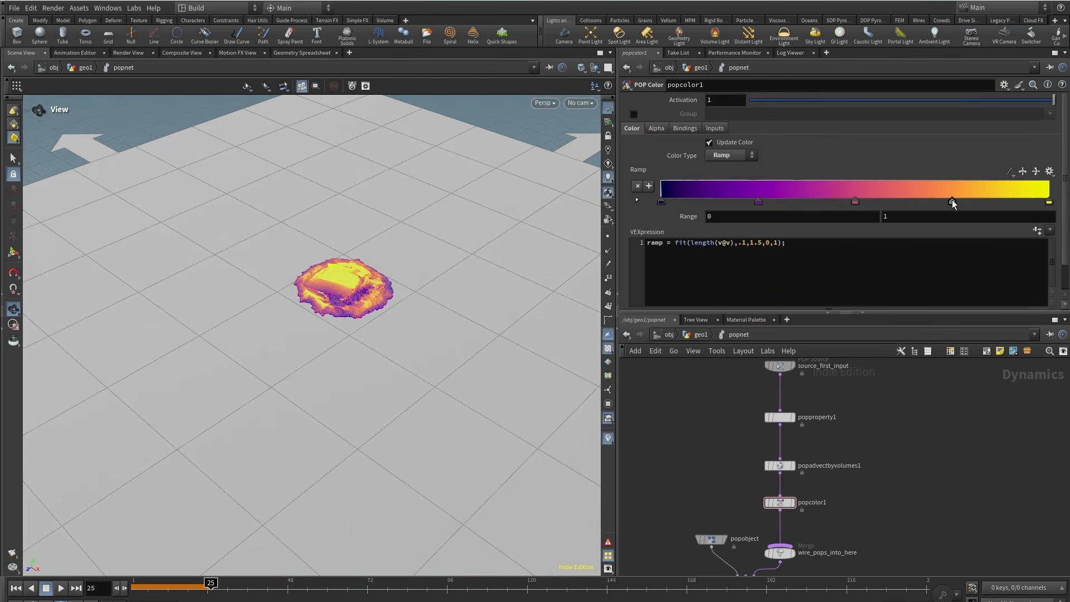
Return to lopnet1 in geo1 and start rendering usdrender_rop1 to MPlay.
{"action": "left_click", "coordinate": [701, 334]}
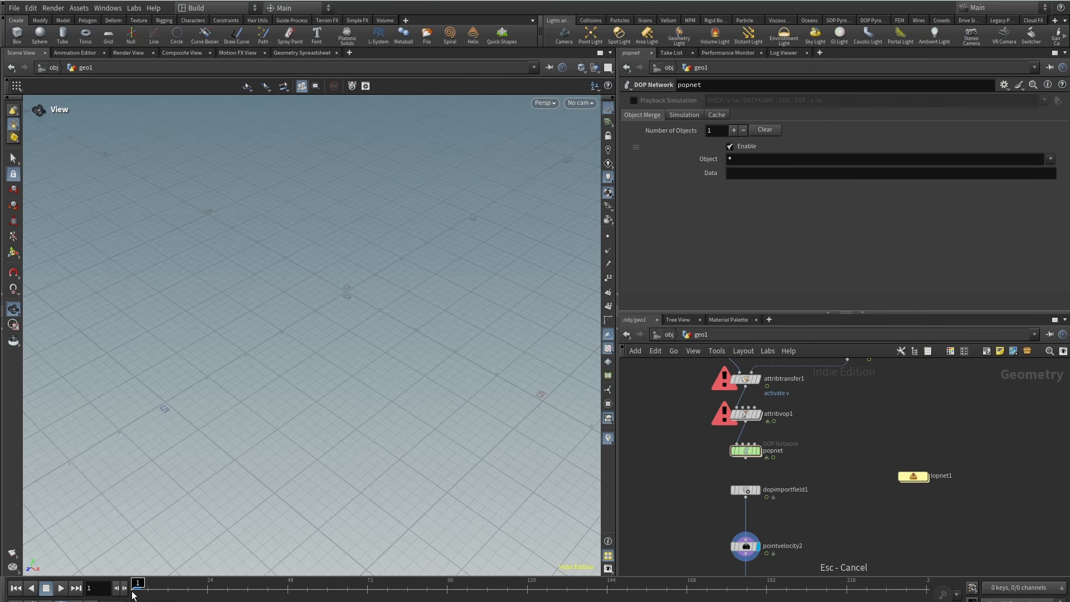
{"action": "double_click", "coordinate": [922, 480]}
{"action": "middle_click_drag", "start_coordinate": [761, 455], "coordinate": [744, 450]}
{"action": "left_click_drag", "start_coordinate": [792, 502], "coordinate": [861, 540]}
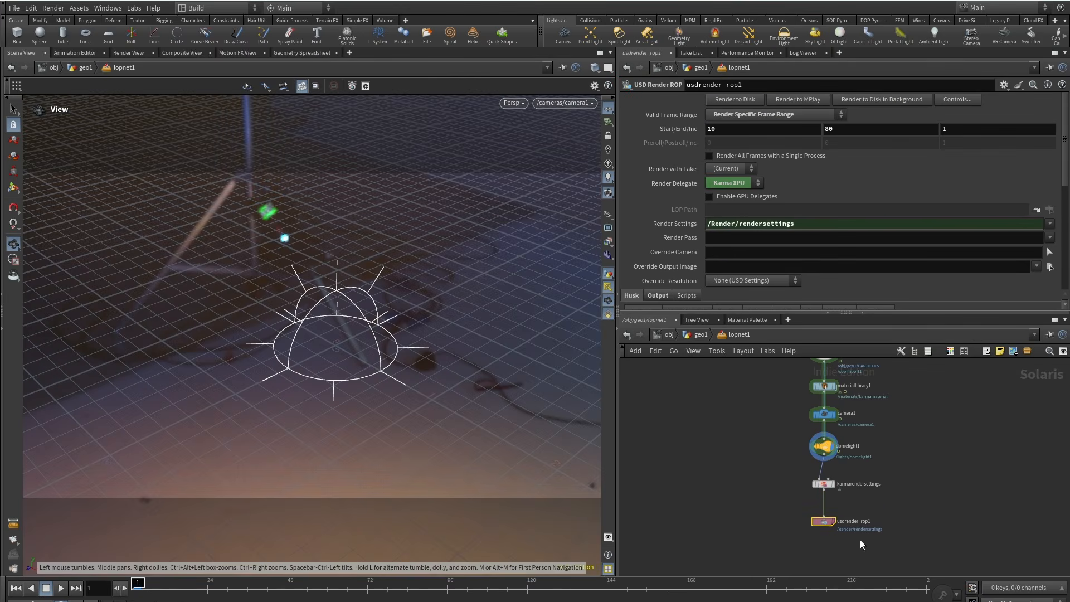
{"action": "left_click", "coordinate": [798, 99]}
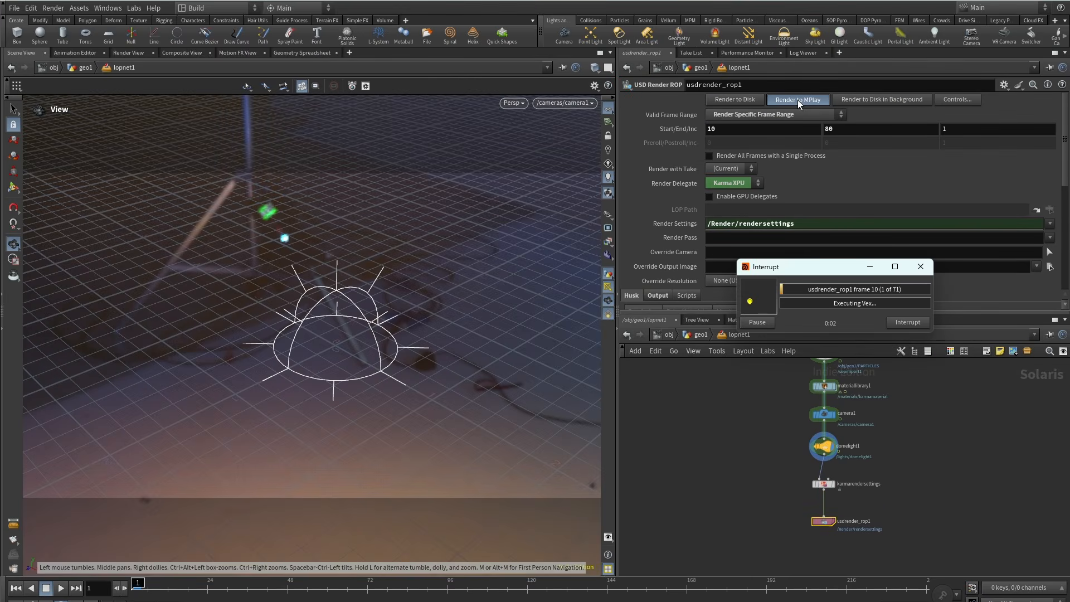
Inside materiallibrary1's karmamaterial, set the const1 opacity vector to 0.6, 0.6, 0.6 and preview the particles with Karma XPU.
{"action": "scroll", "coordinate": [750, 450], "scroll_direction": "up", "scroll_amount": 3}
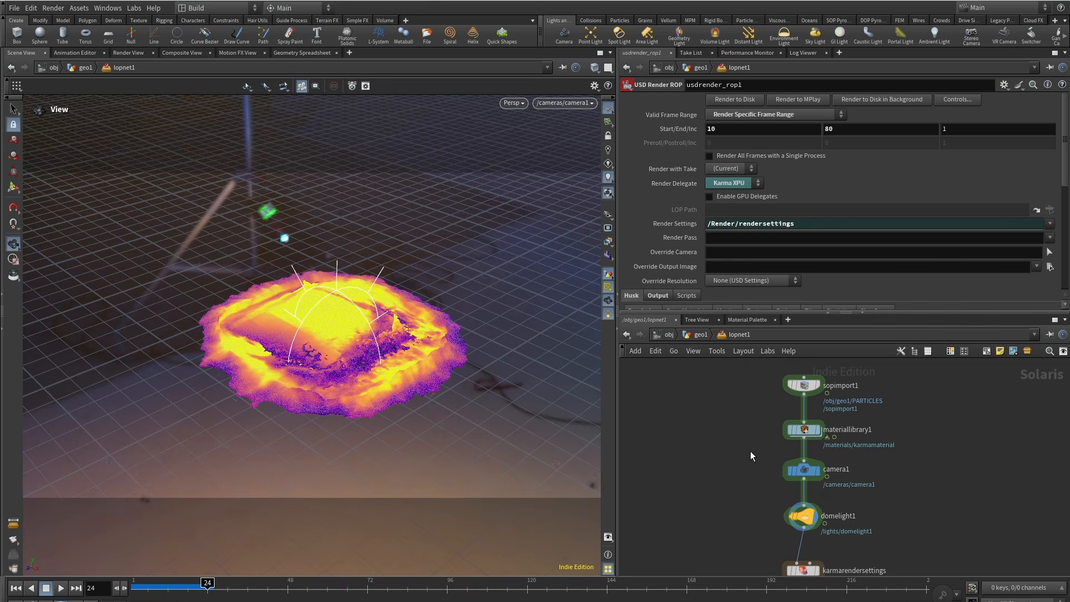
{"action": "double_click", "coordinate": [804, 430]}
{"action": "left_click", "coordinate": [838, 450]}
{"action": "double_click", "coordinate": [839, 449]}
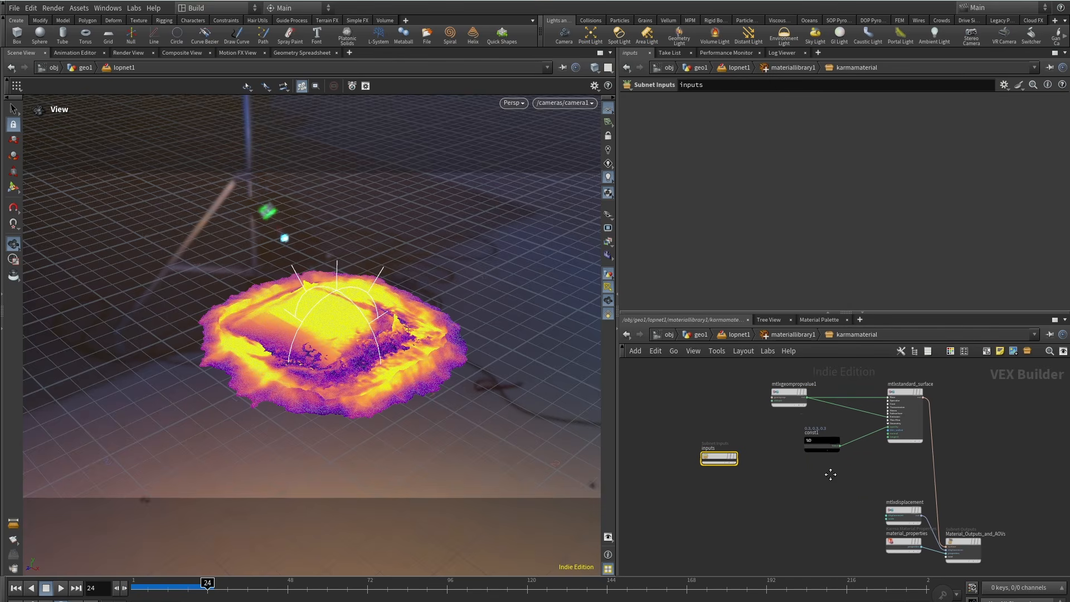
{"action": "scroll", "coordinate": [771, 485], "scroll_direction": "up", "scroll_amount": 3}
{"action": "left_click", "coordinate": [978, 483]}
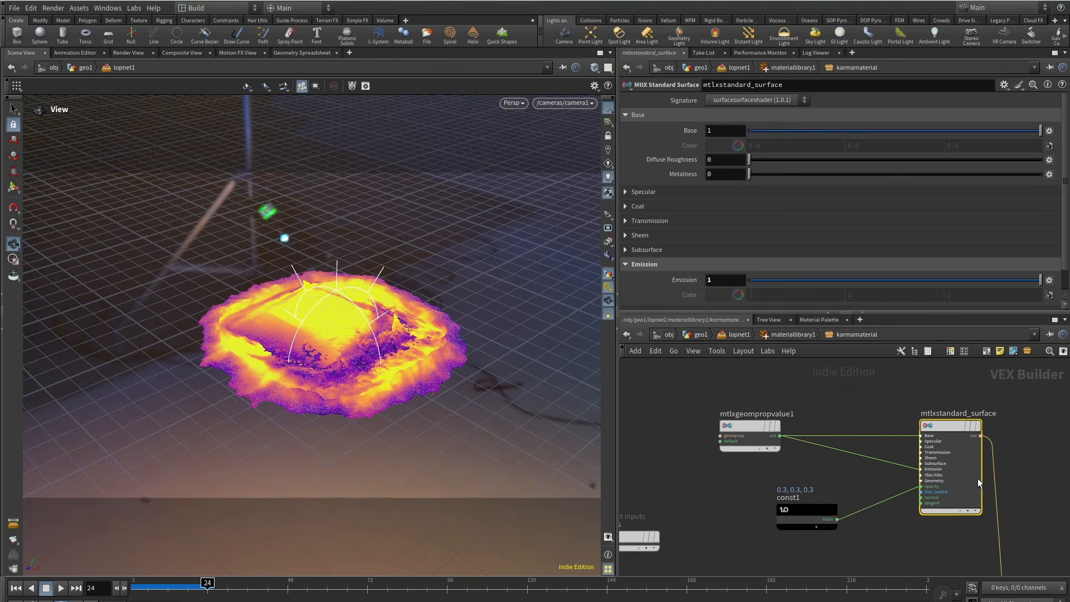
{"action": "left_click", "coordinate": [805, 519]}
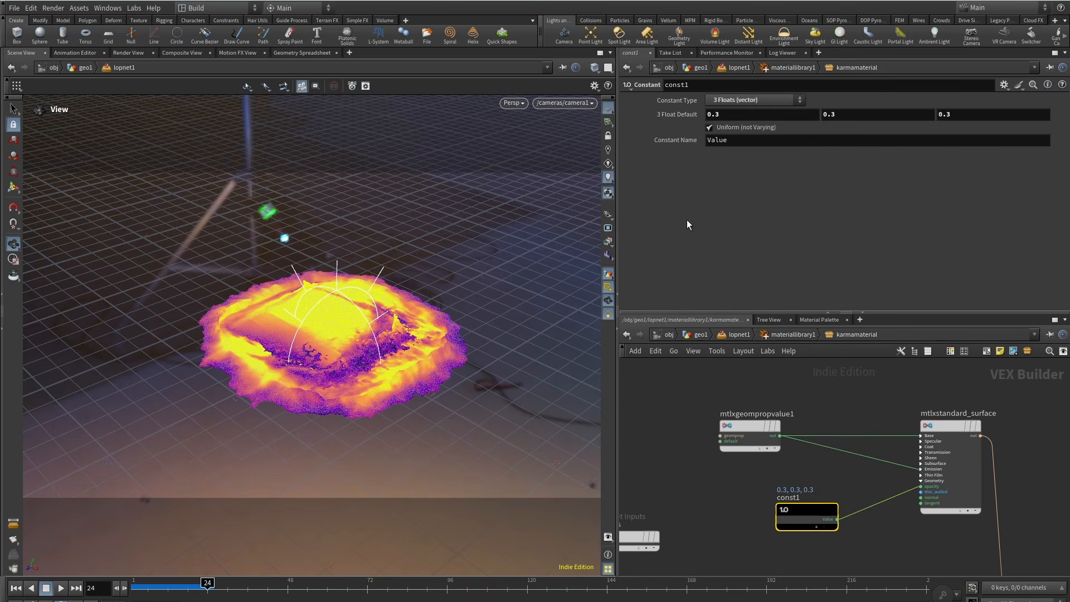
{"action": "middle_click_drag", "start_coordinate": [683, 116], "coordinate": [683, 115]}
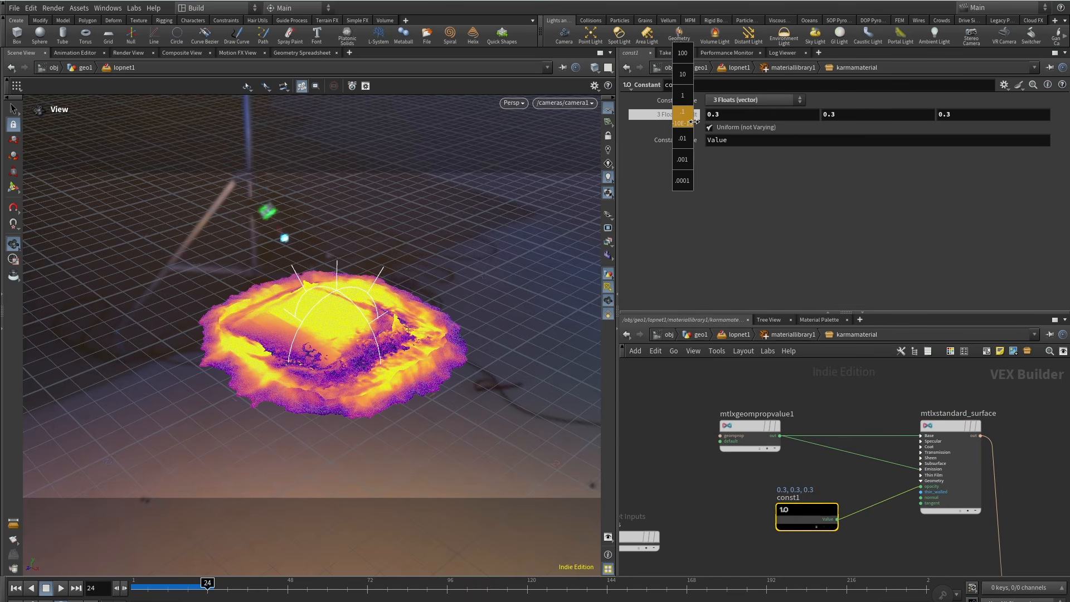
{"action": "middle_click_drag", "start_coordinate": [706, 127], "coordinate": [684, 116]}
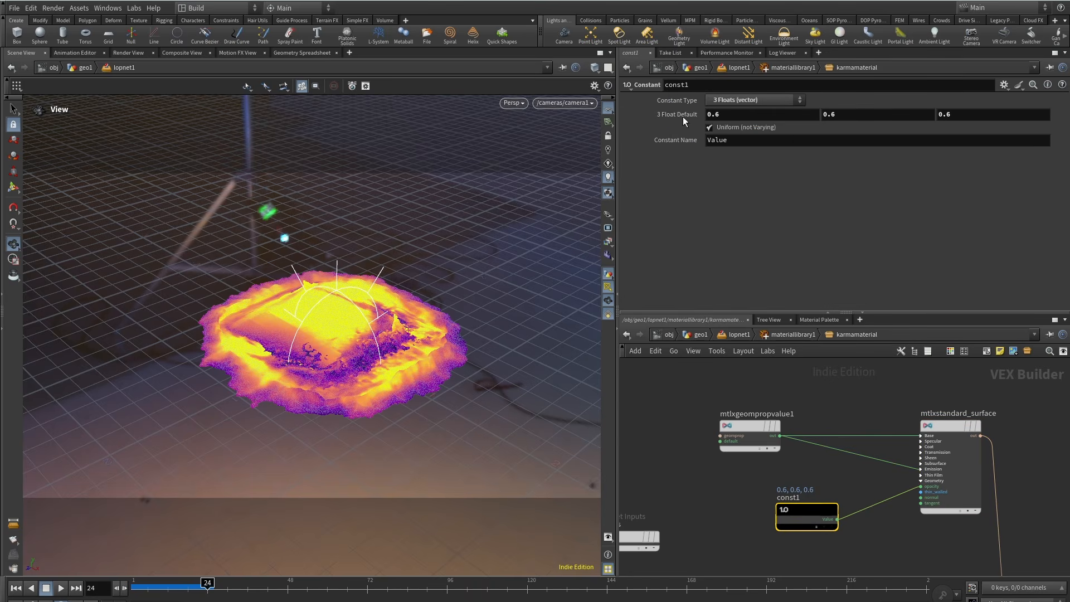
{"action": "left_click", "coordinate": [515, 103]}
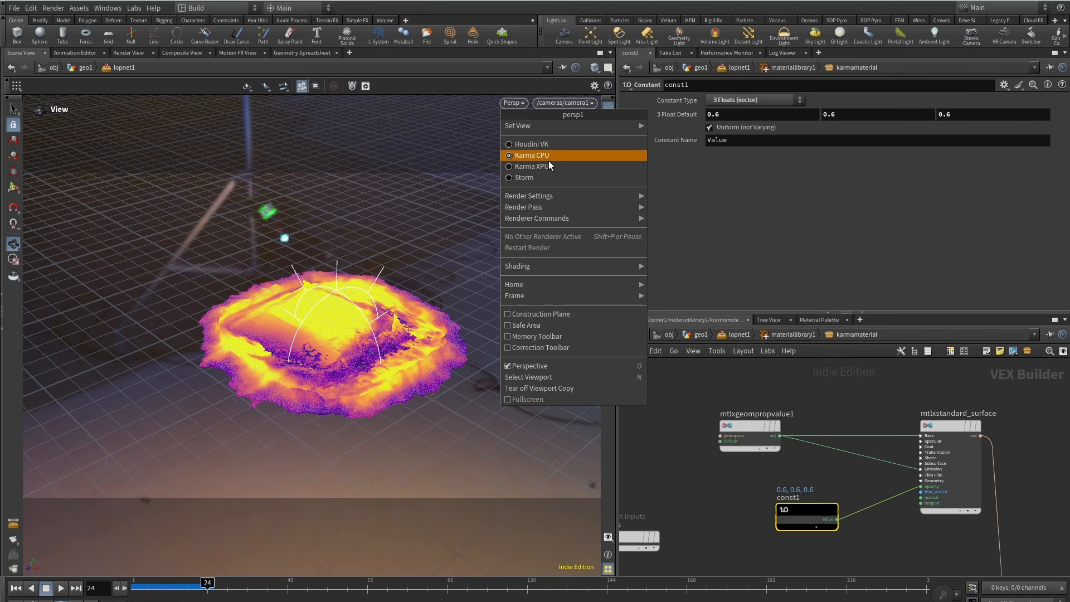
{"action": "left_click", "coordinate": [552, 167]}
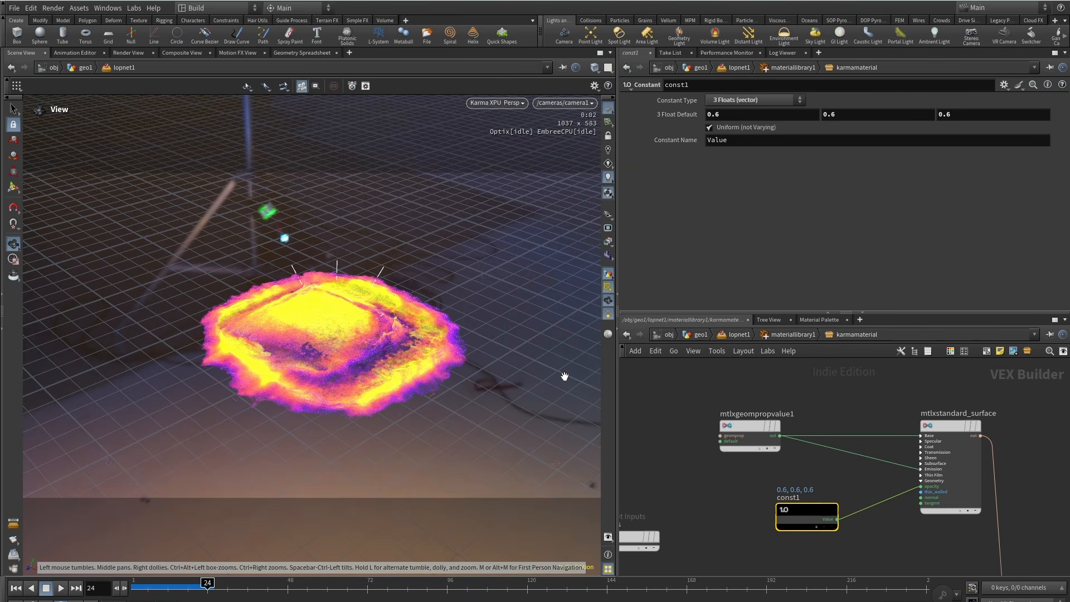
Check the Frame Sample setting of pointvelocity2 in geo1, and return to the lopnet1 network.
{"action": "left_click", "coordinate": [740, 334]}
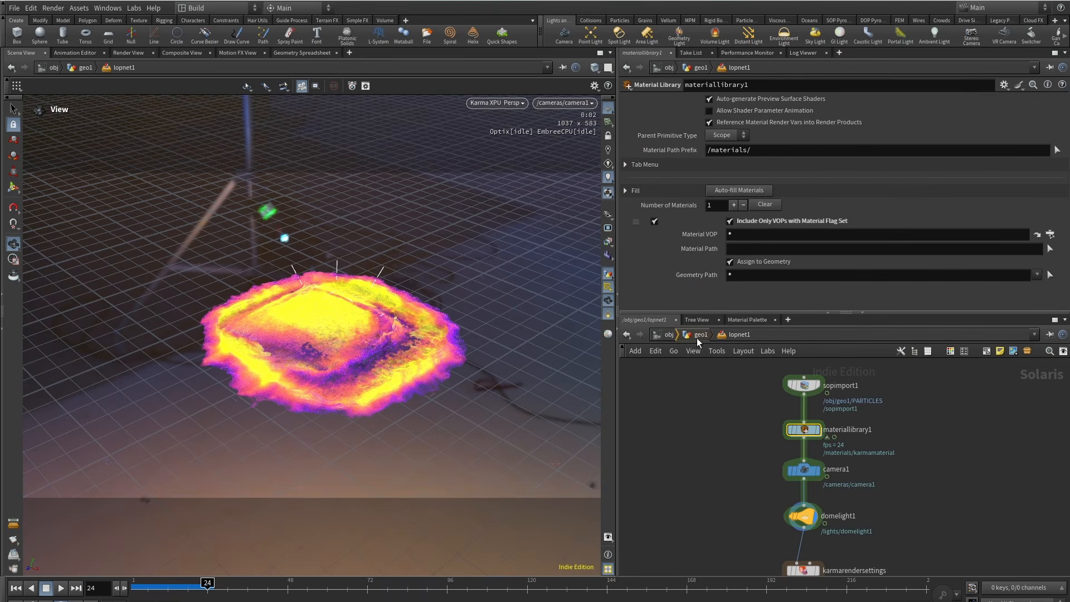
{"action": "left_click", "coordinate": [700, 335]}
{"action": "left_click", "coordinate": [760, 475]}
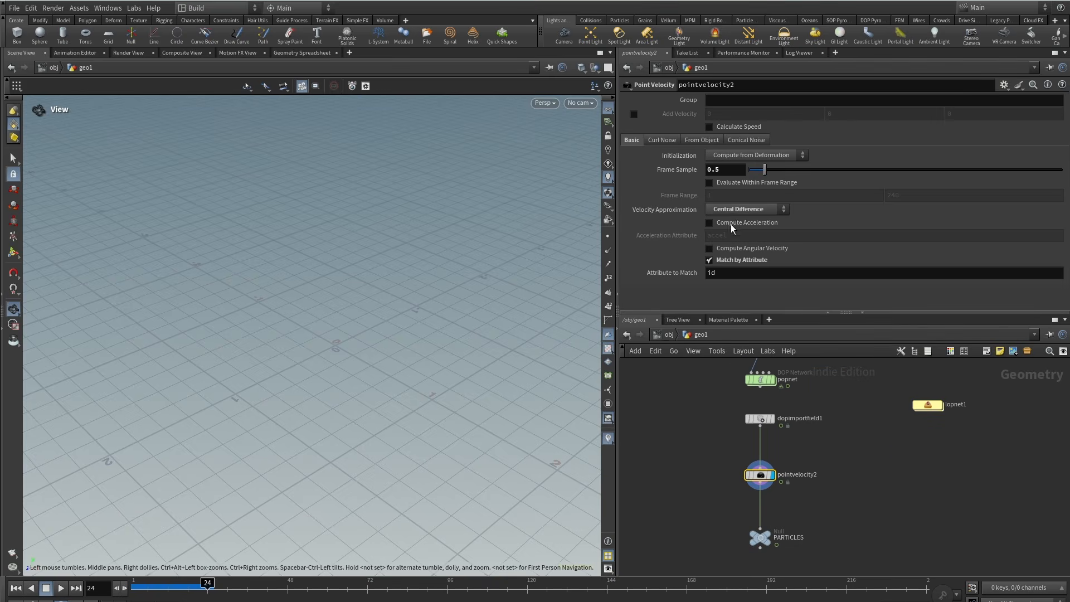
{"action": "left_click", "coordinate": [733, 168]}
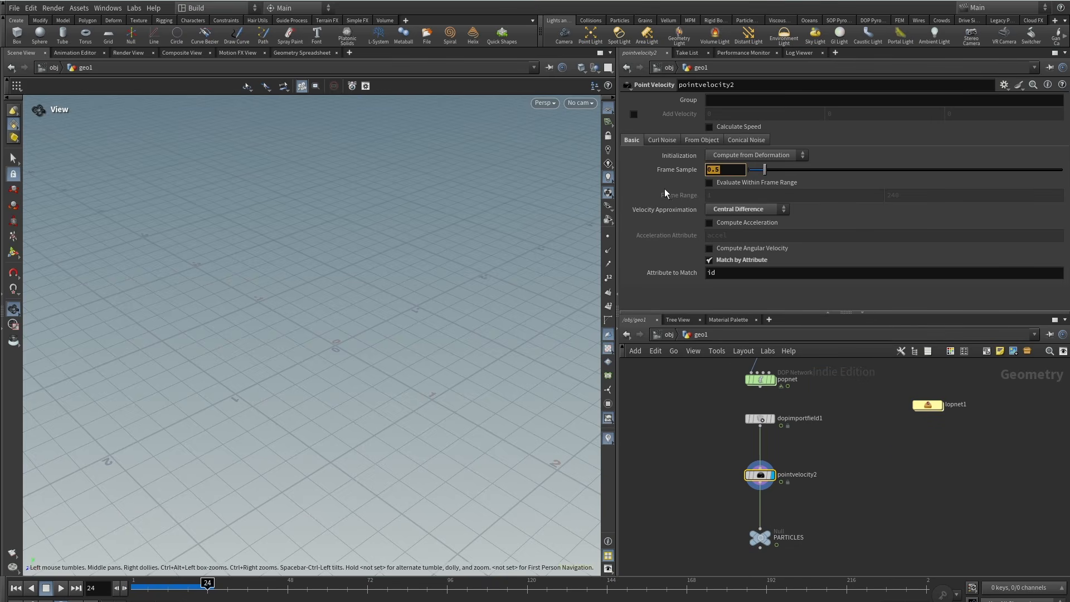
{"action": "double_click", "coordinate": [926, 404]}
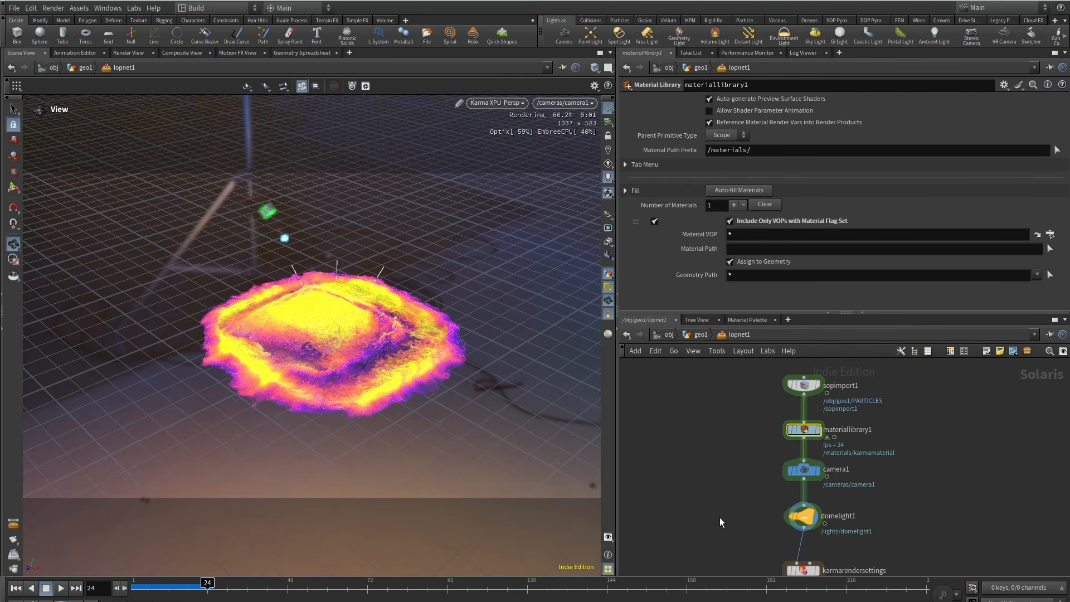
{"action": "middle_click_drag", "start_coordinate": [720, 517], "coordinate": [729, 482]}
{"action": "mouse_move", "coordinate": [749, 446]}
{"action": "middle_mouse_down"}
{"action": "mouse_move", "coordinate": [741, 476]}
{"action": "mouse_move", "coordinate": [732, 444]}
{"action": "middle_mouse_up"}
{"action": "scroll", "coordinate": [743, 467], "scroll_direction": "down", "scroll_amount": 2}
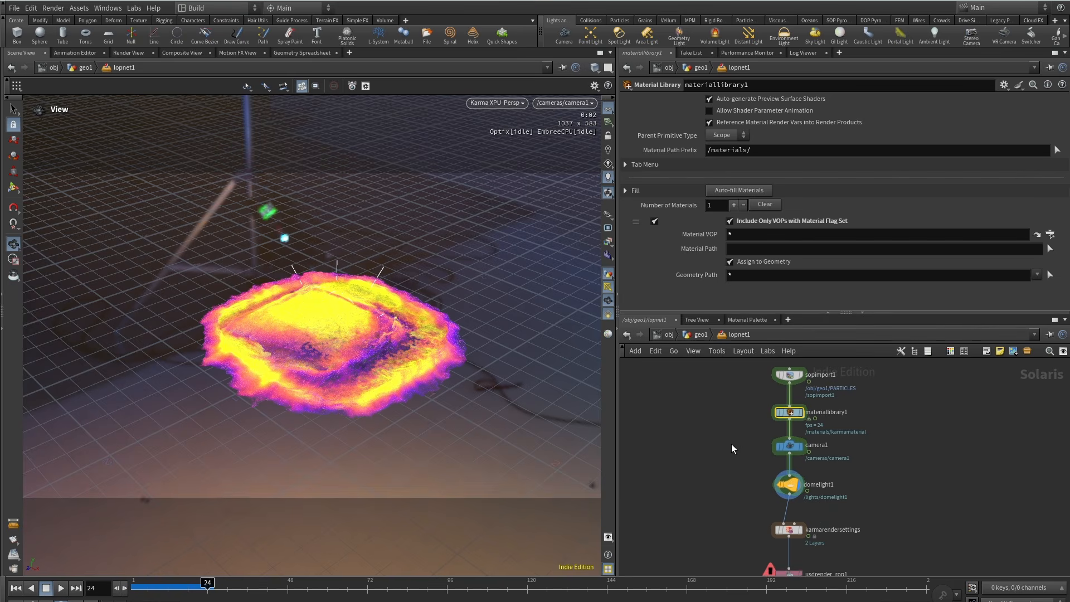
Switch the viewport back to Houdini VK and render the usdrender_rop1 frame range to MPlay.
{"action": "left_click", "coordinate": [499, 103]}
{"action": "left_click", "coordinate": [511, 144]}
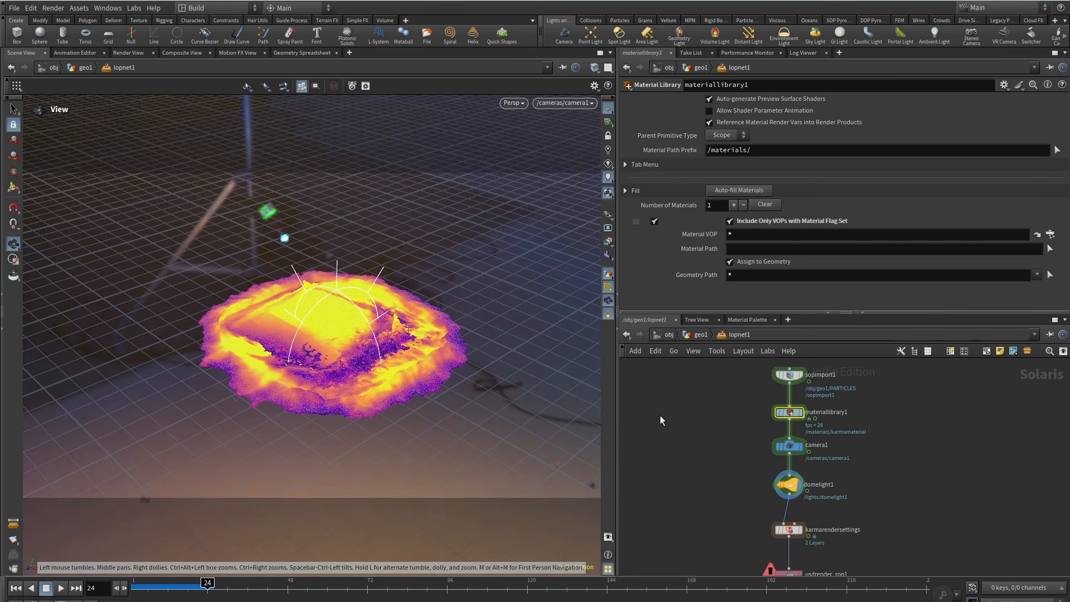
{"action": "middle_click_drag", "start_coordinate": [703, 493], "coordinate": [708, 410]}
{"action": "scroll", "coordinate": [708, 409], "scroll_direction": "down", "scroll_amount": 1}
{"action": "left_click_drag", "start_coordinate": [722, 469], "coordinate": [825, 510]}
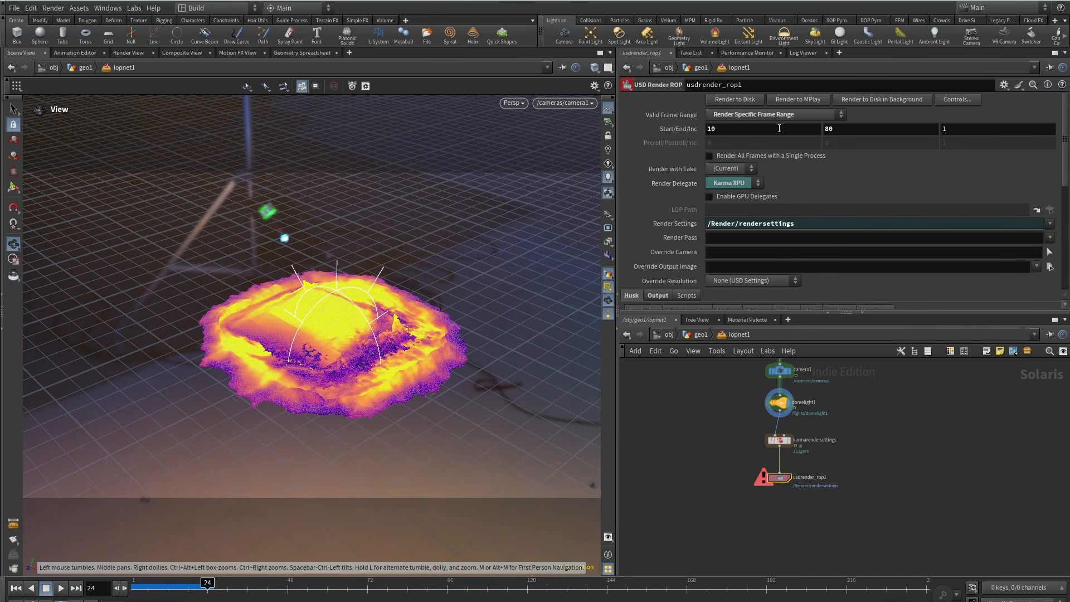
{"action": "left_click", "coordinate": [801, 101]}
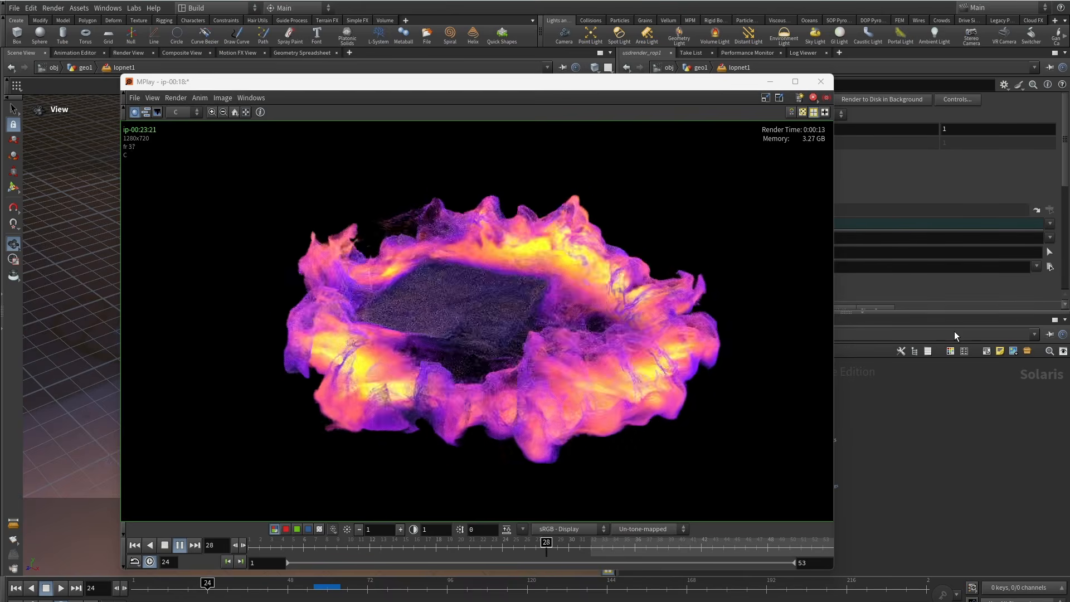